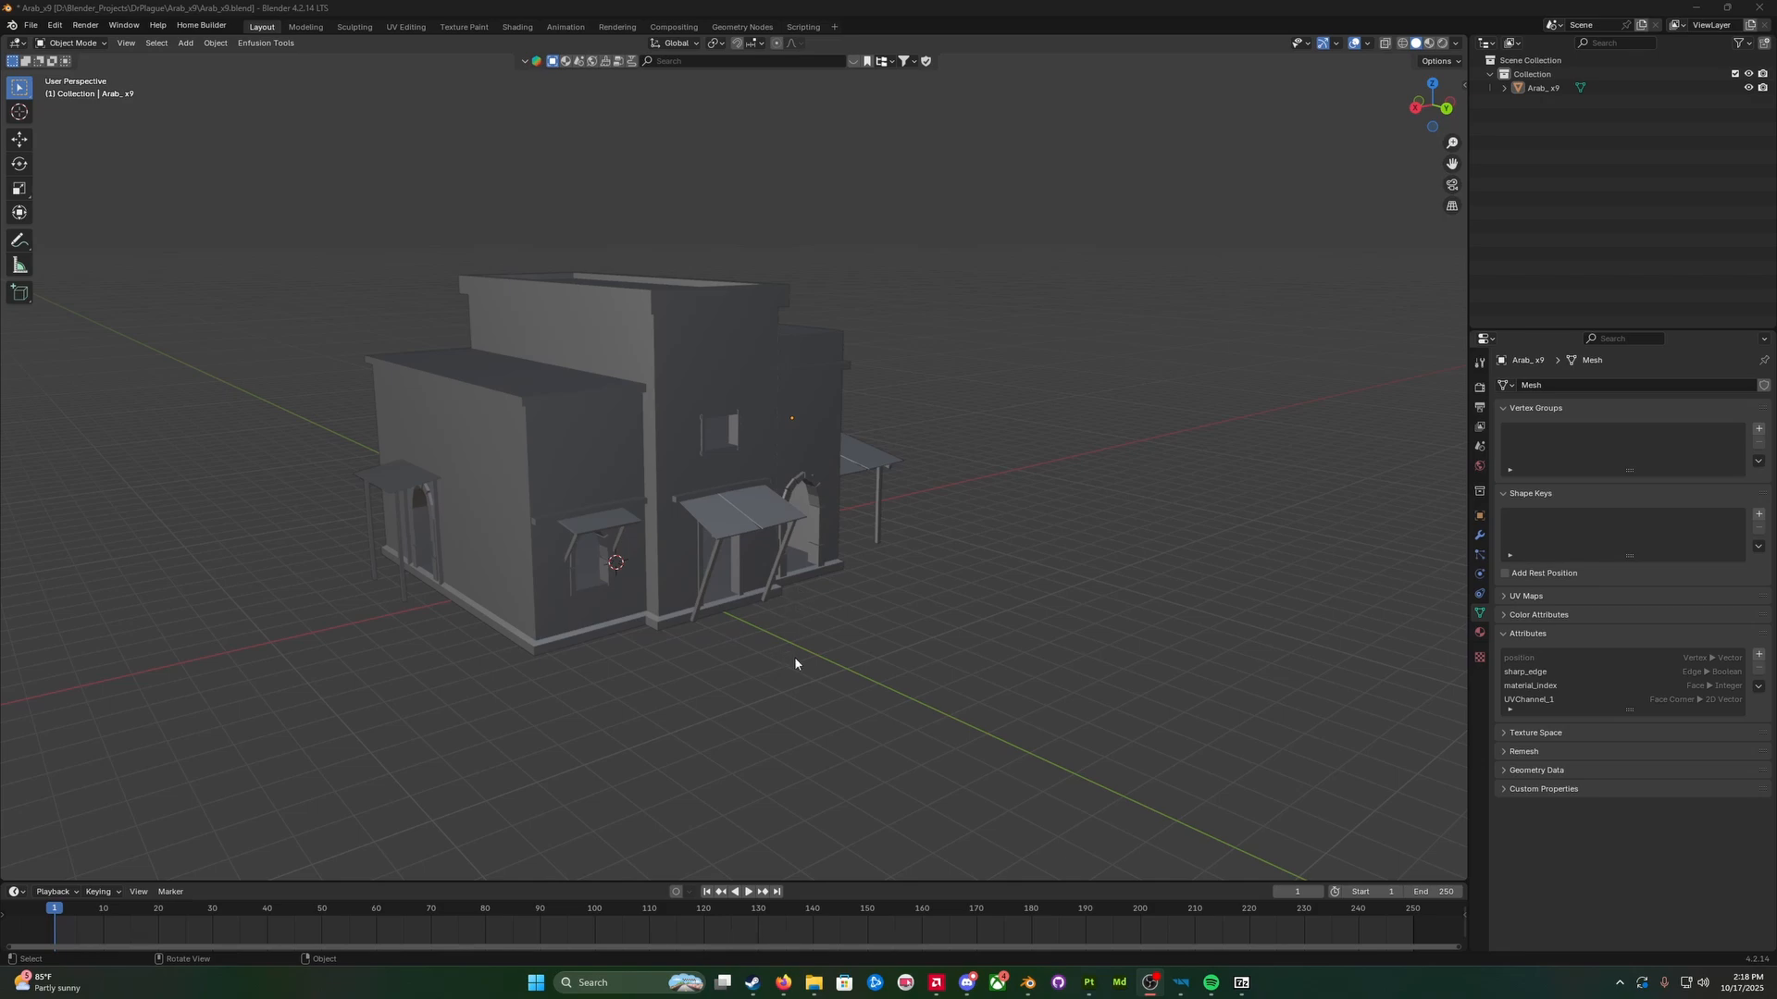
Step: Examine the Arab_v9 building's exterior from several sides, including its roofs, awnings, windows and arched doorways
{"action": "middle_click_drag", "start_coordinate": [718, 512], "coordinate": [707, 458]}
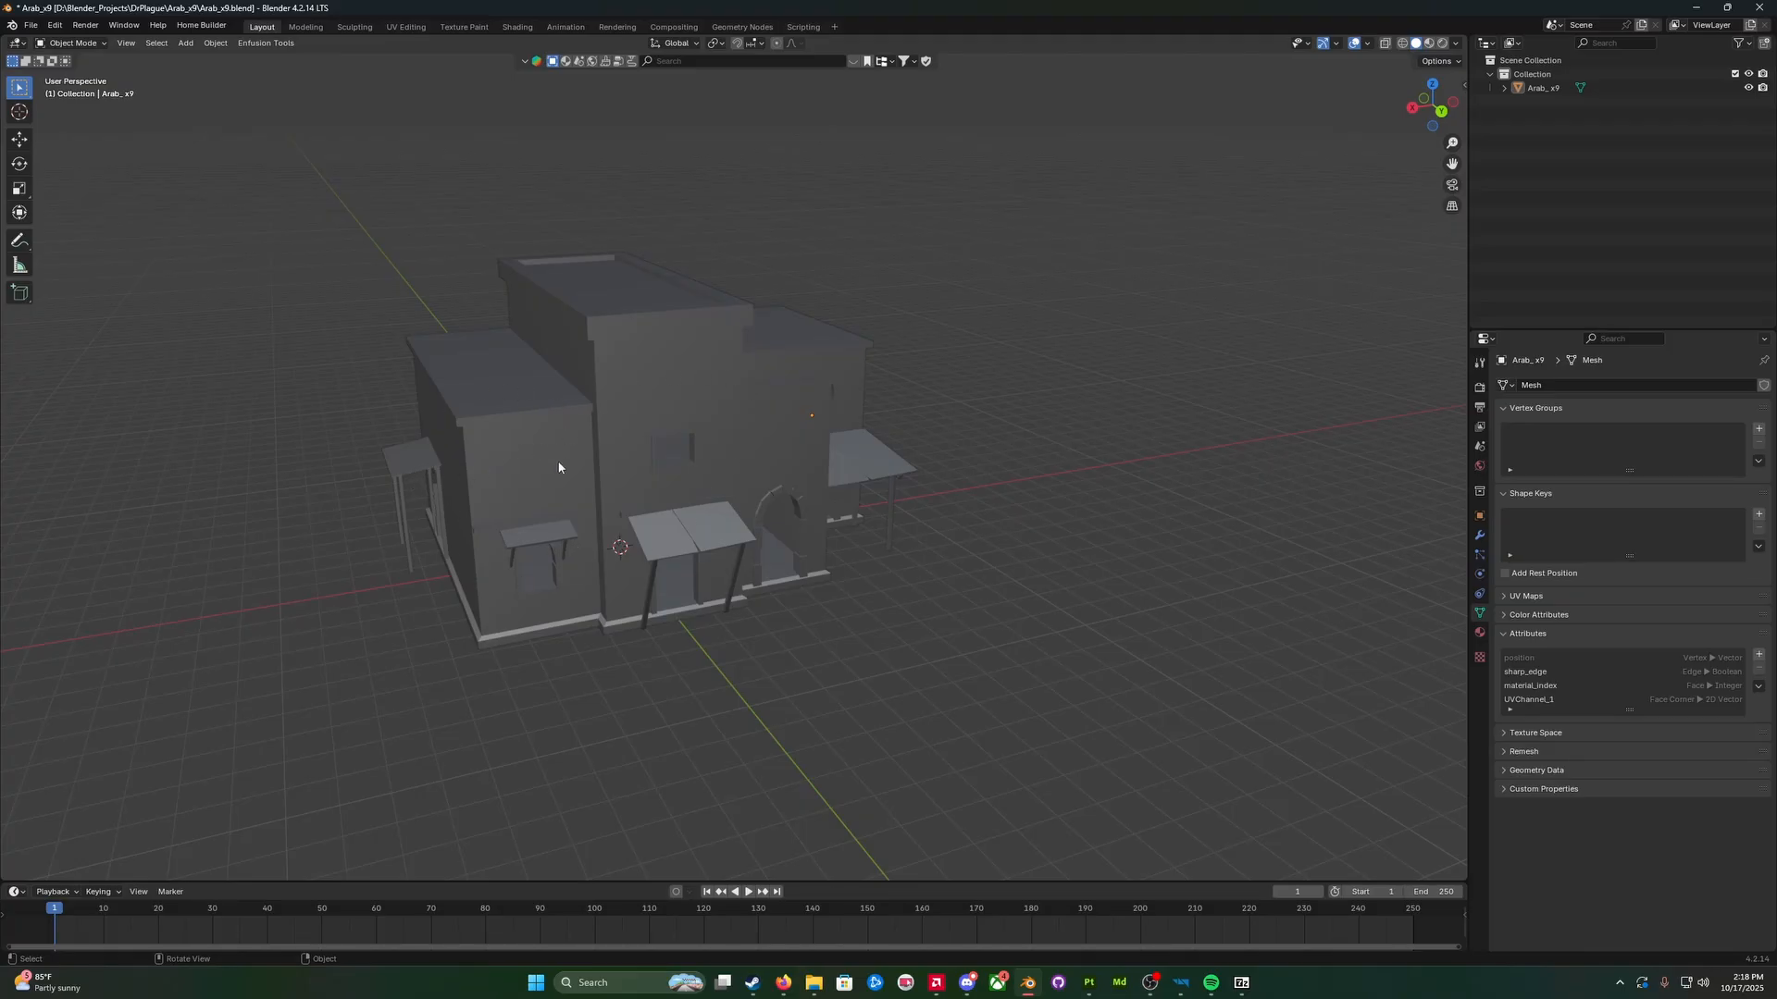
{"action": "middle_click_drag", "start_coordinate": [688, 411], "coordinate": [790, 509], "text": "shift"}
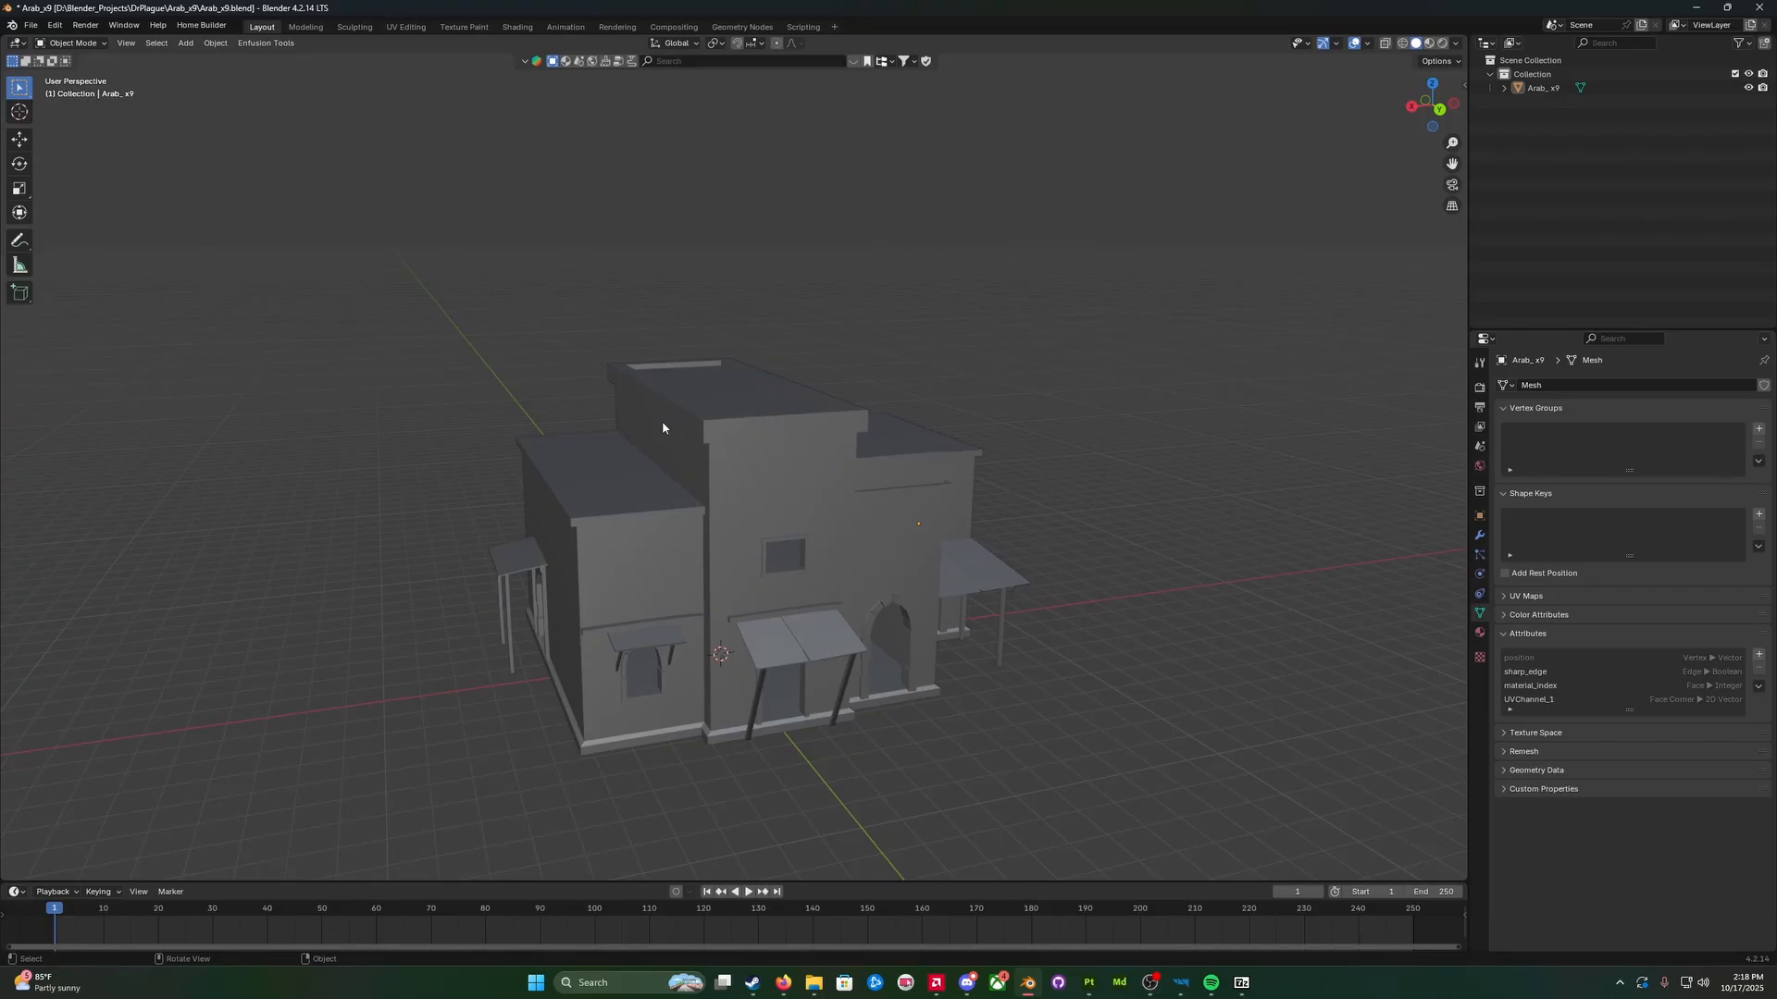
{"action": "mouse_move", "coordinate": [630, 474]}
{"action": "middle_mouse_down"}
{"action": "mouse_move", "coordinate": [636, 497]}
{"action": "mouse_move", "coordinate": [623, 453]}
{"action": "mouse_move", "coordinate": [645, 473]}
{"action": "middle_mouse_up"}
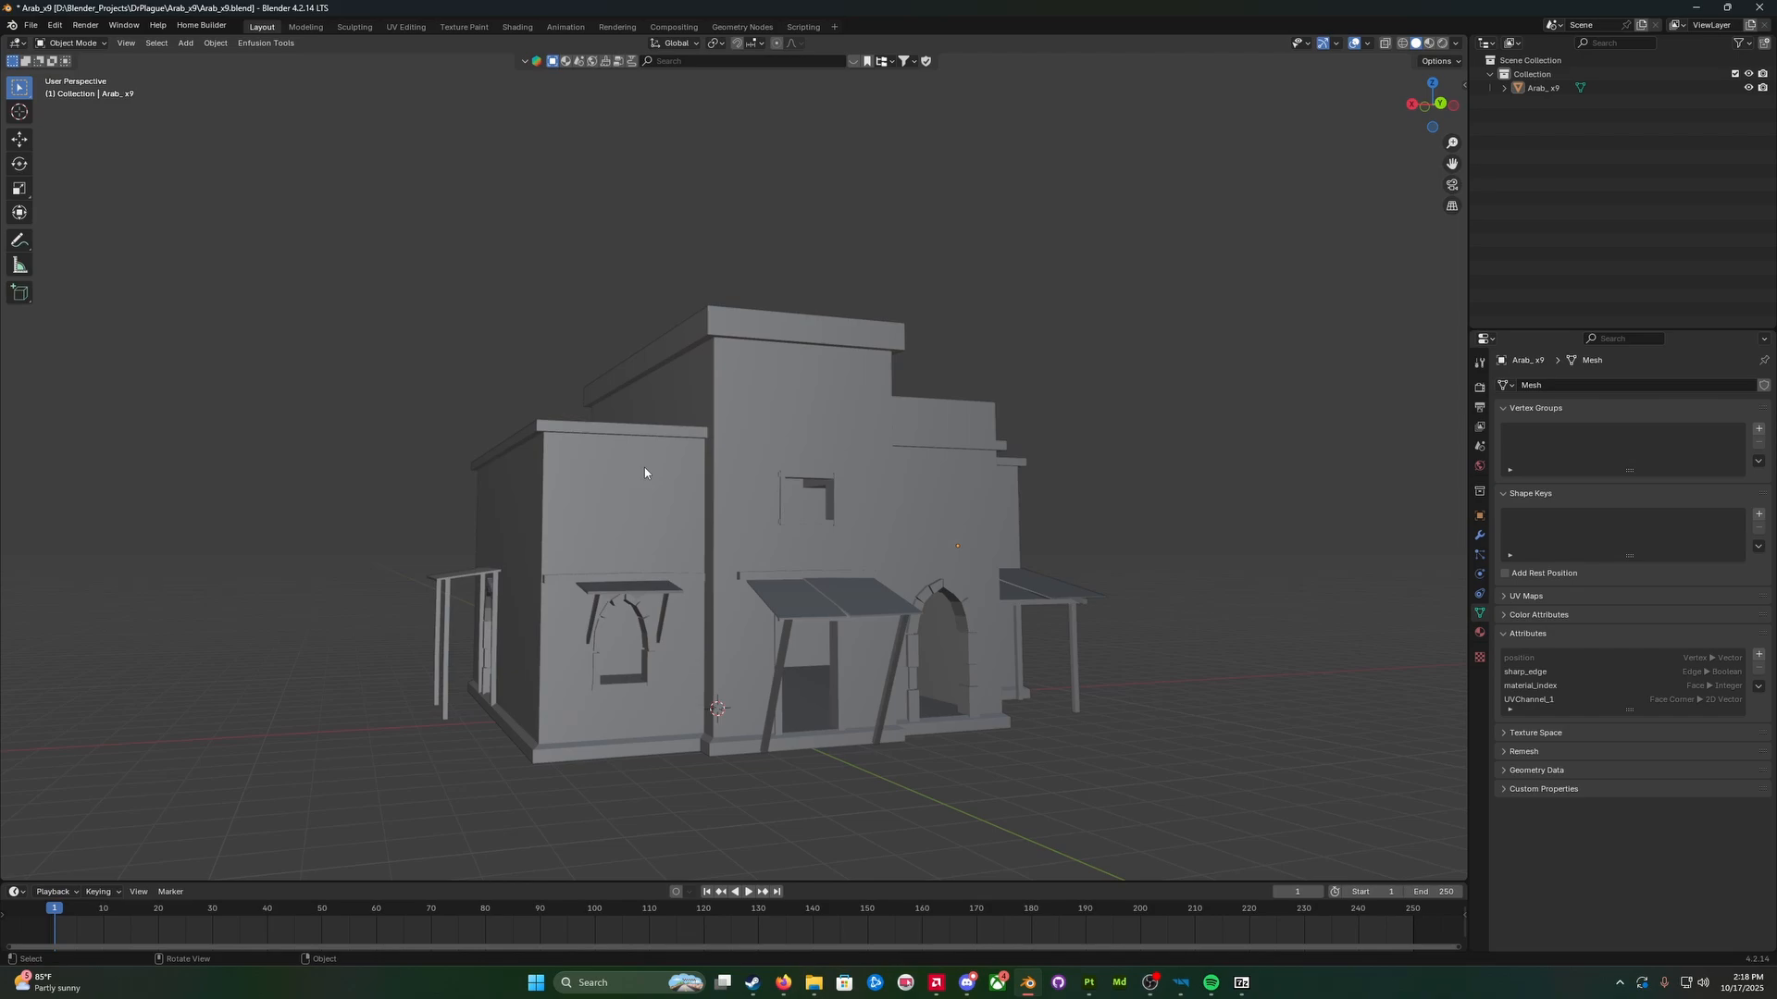
{"action": "mouse_move", "coordinate": [718, 519]}
{"action": "middle_mouse_down"}
{"action": "mouse_move", "coordinate": [698, 560]}
{"action": "mouse_move", "coordinate": [711, 538]}
{"action": "mouse_move", "coordinate": [712, 553]}
{"action": "middle_mouse_up"}
{"action": "middle_click_drag", "start_coordinate": [842, 693], "coordinate": [800, 686]}
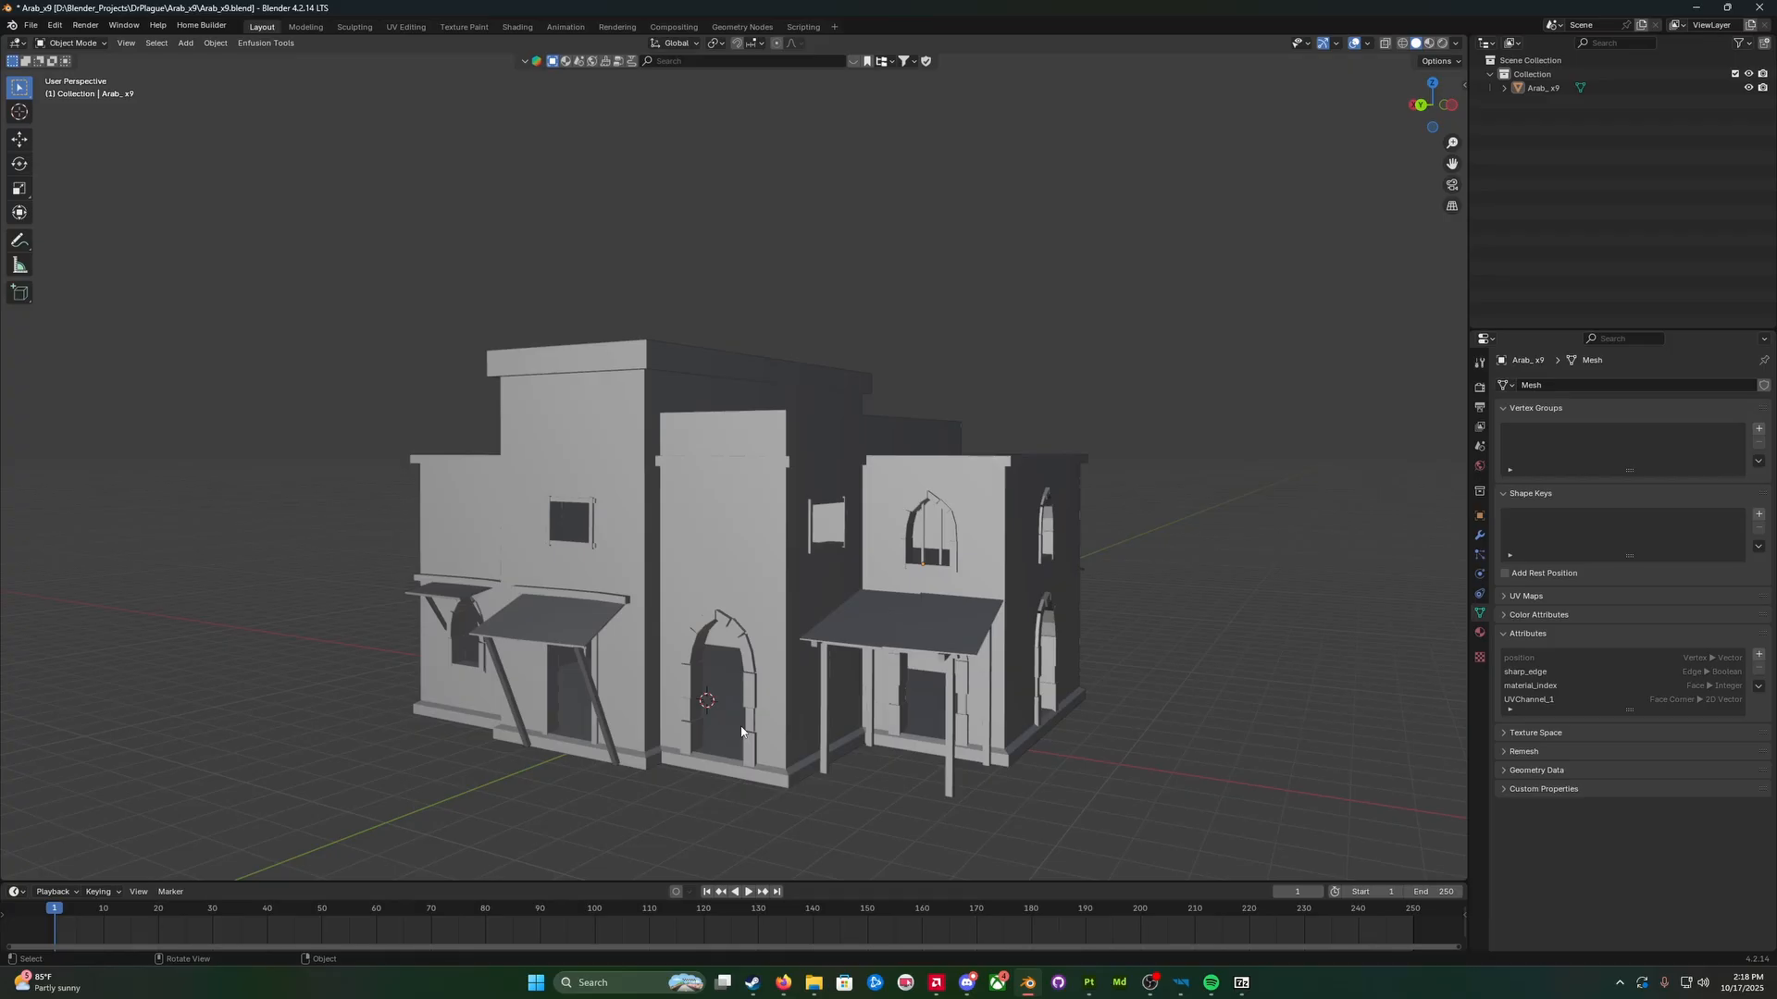
{"action": "middle_click_drag", "start_coordinate": [741, 733], "coordinate": [751, 724]}
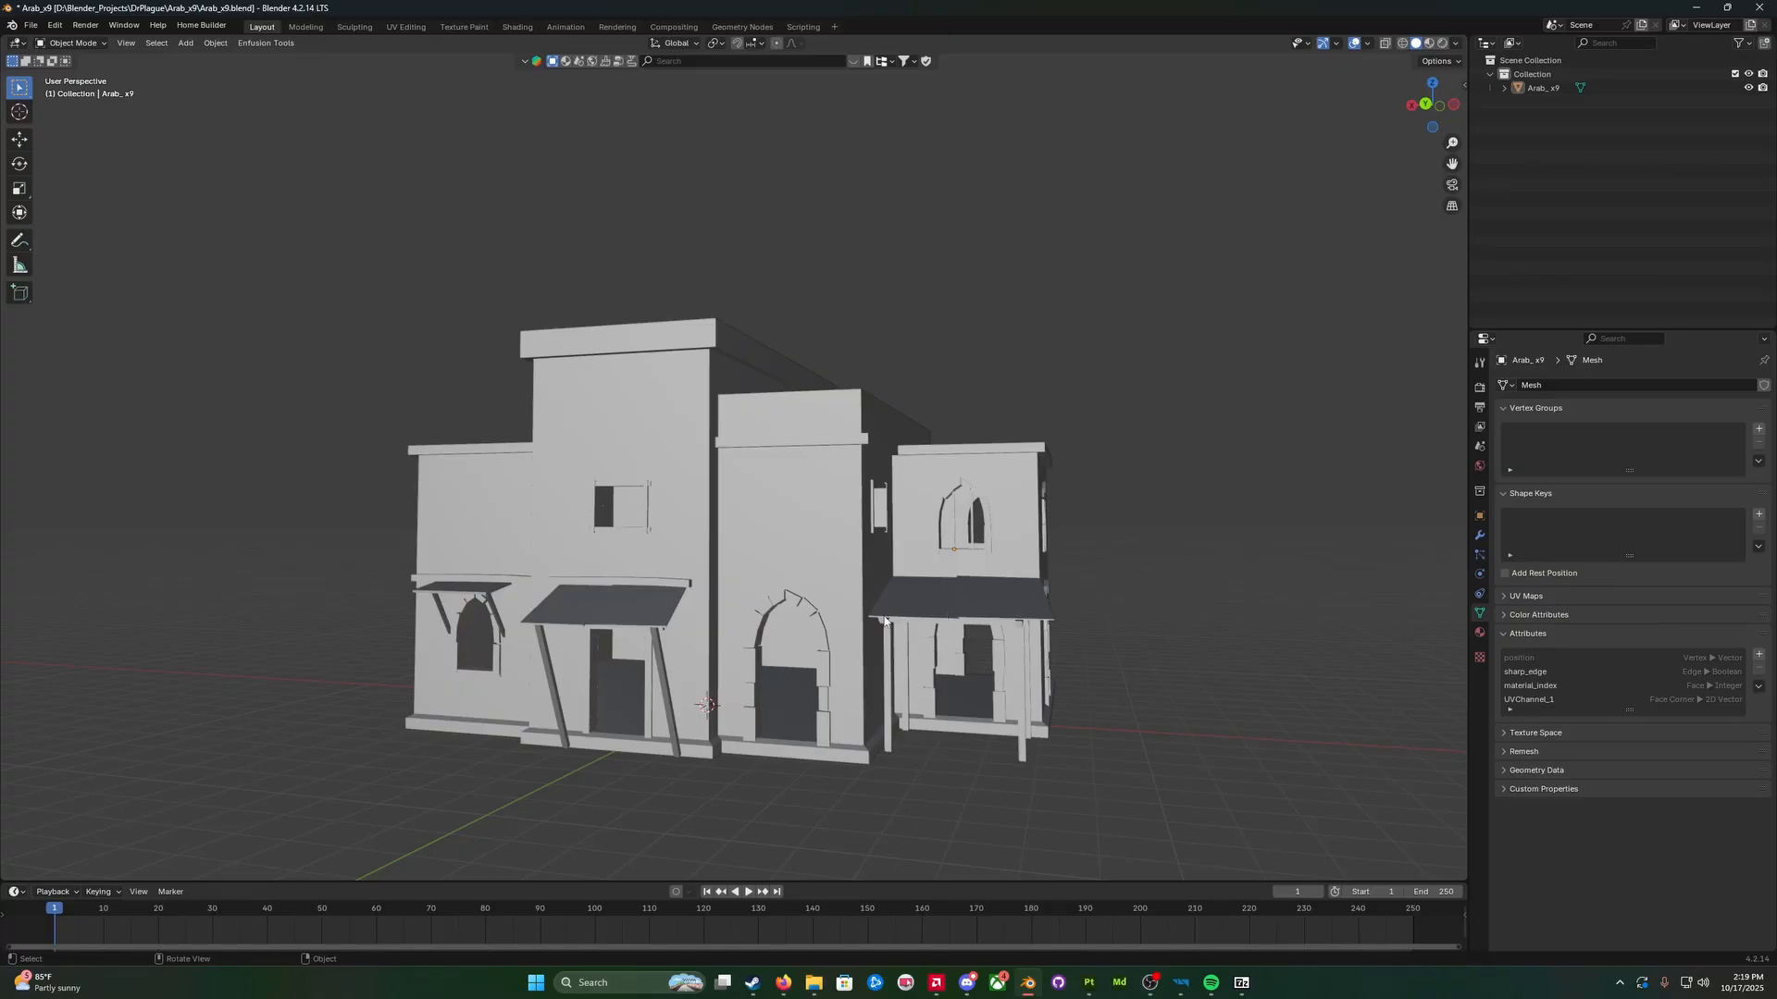
{"action": "middle_click_drag", "start_coordinate": [871, 670], "coordinate": [877, 664]}
{"action": "scroll", "coordinate": [761, 666], "scroll_direction": "up", "scroll_amount": 6}
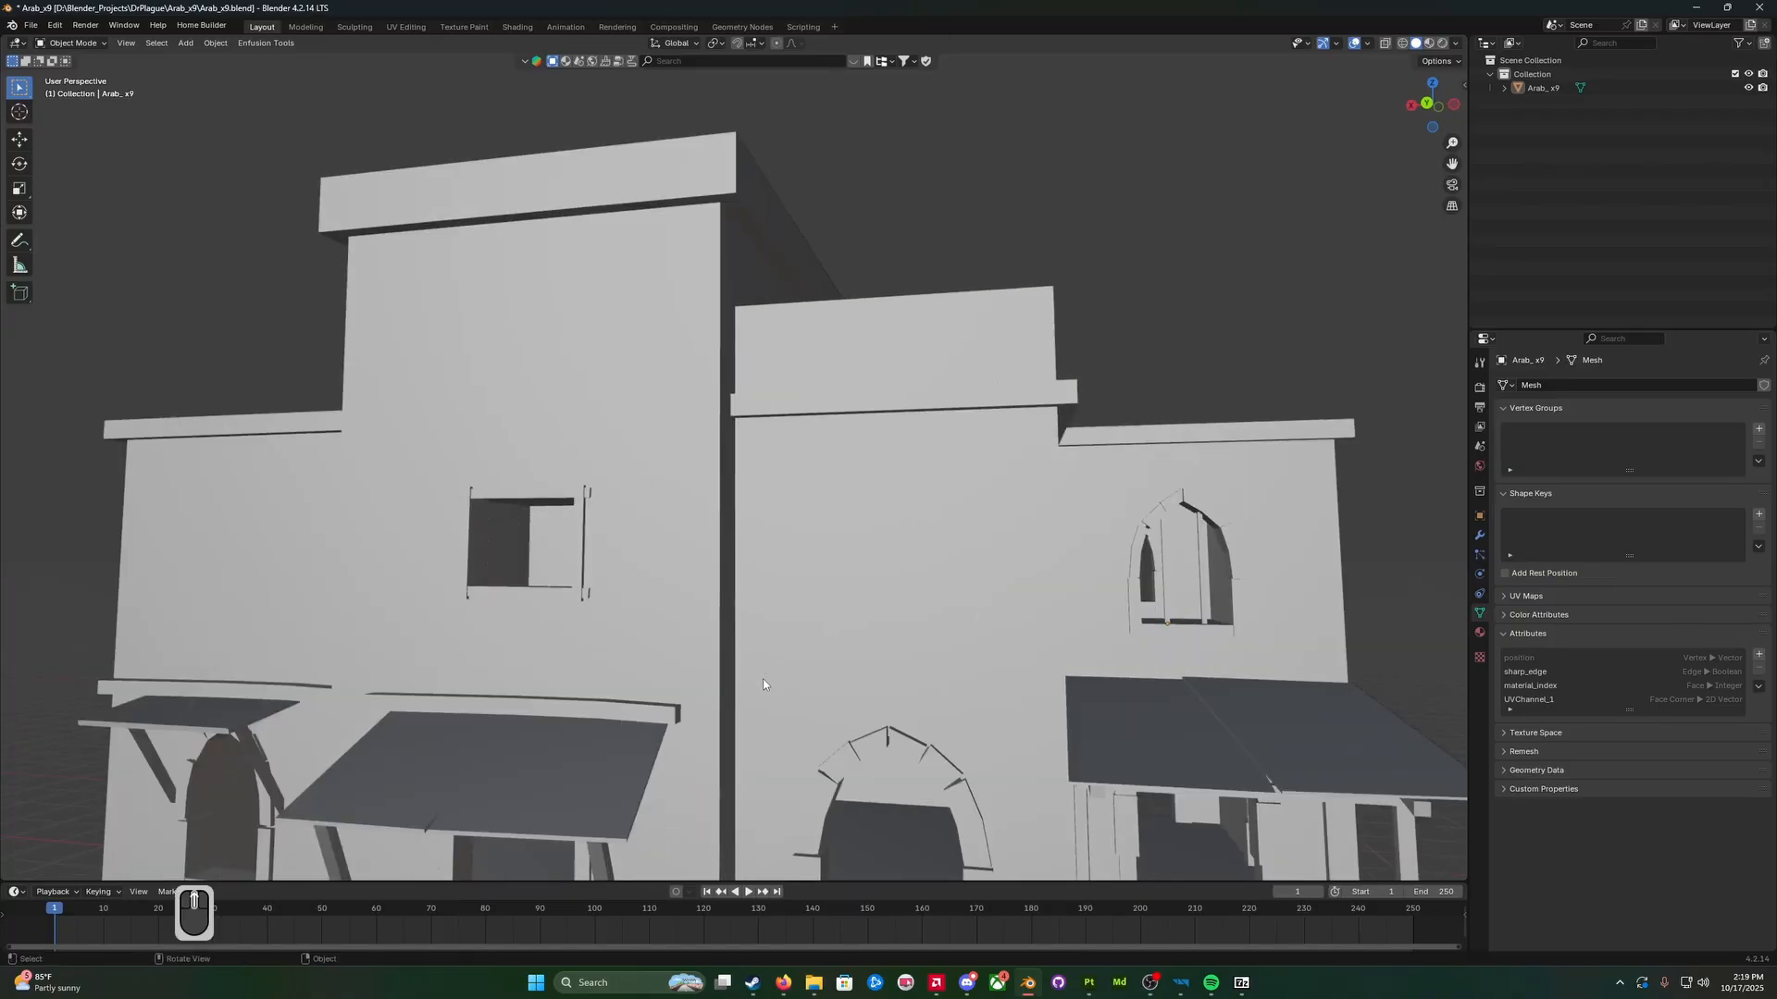
{"action": "scroll", "coordinate": [701, 700], "scroll_direction": "down", "scroll_amount": 8}
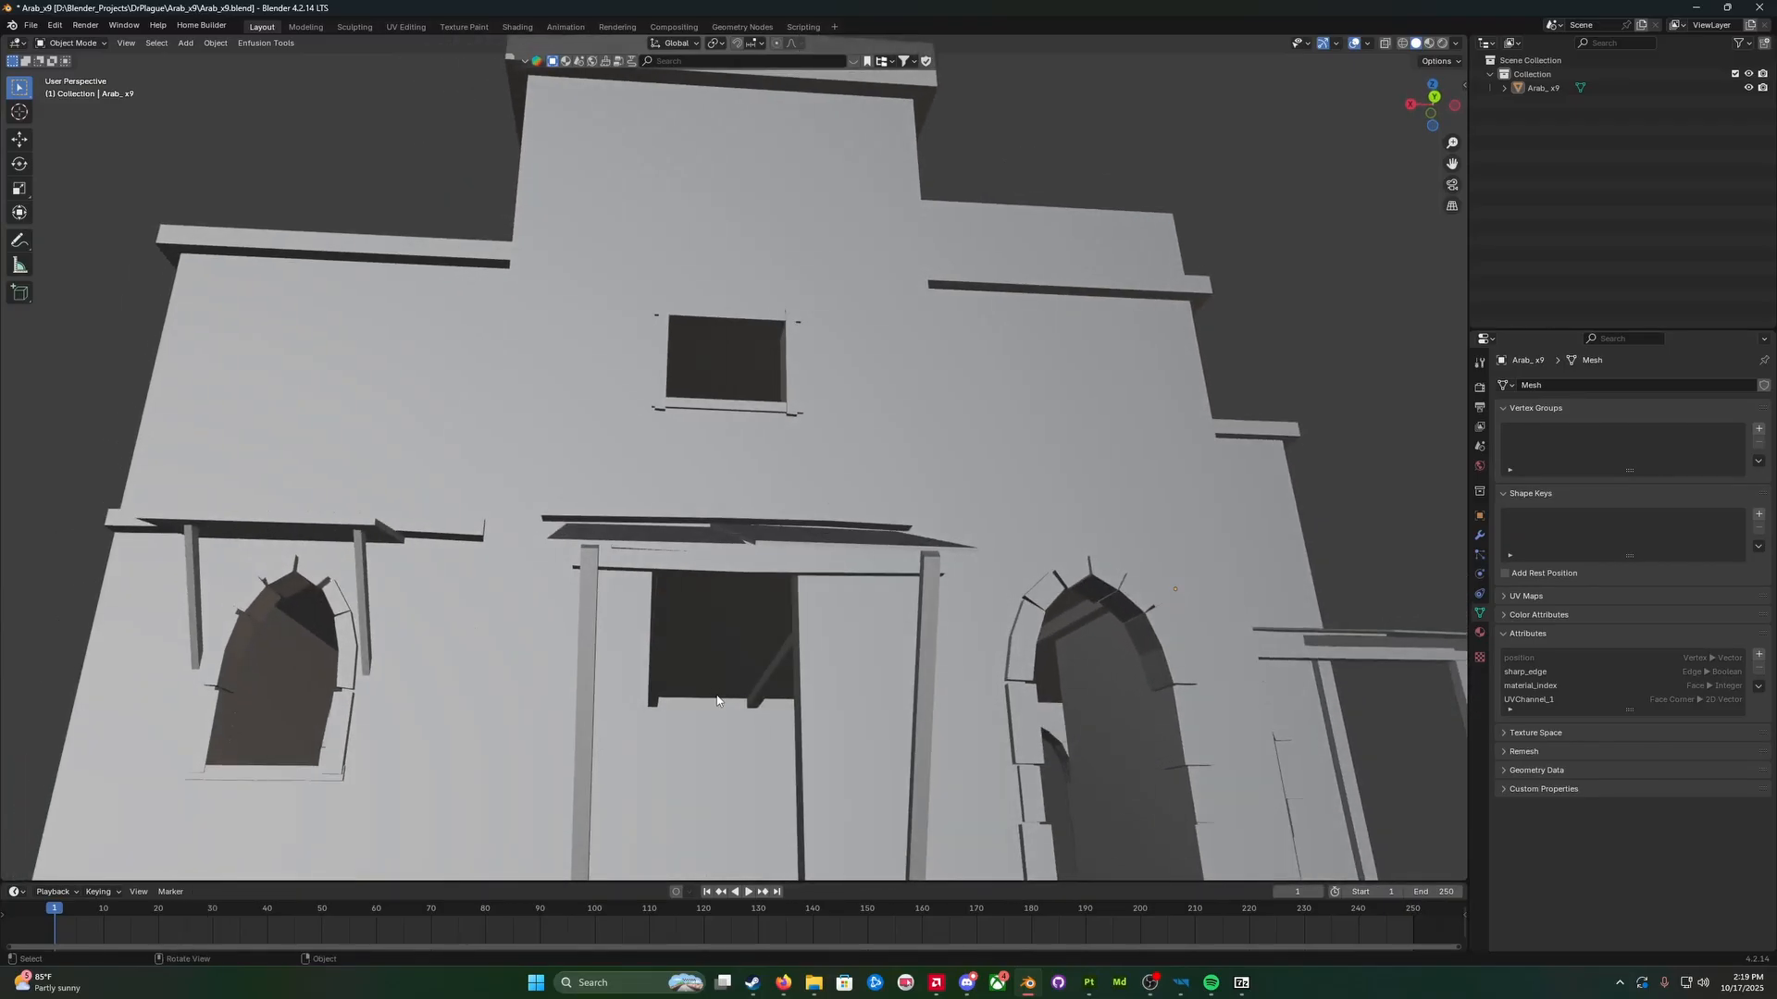
{"action": "mouse_move", "coordinate": [707, 719]}
{"action": "middle_mouse_down"}
{"action": "mouse_move", "coordinate": [658, 722]}
{"action": "mouse_move", "coordinate": [713, 736]}
{"action": "middle_mouse_up"}
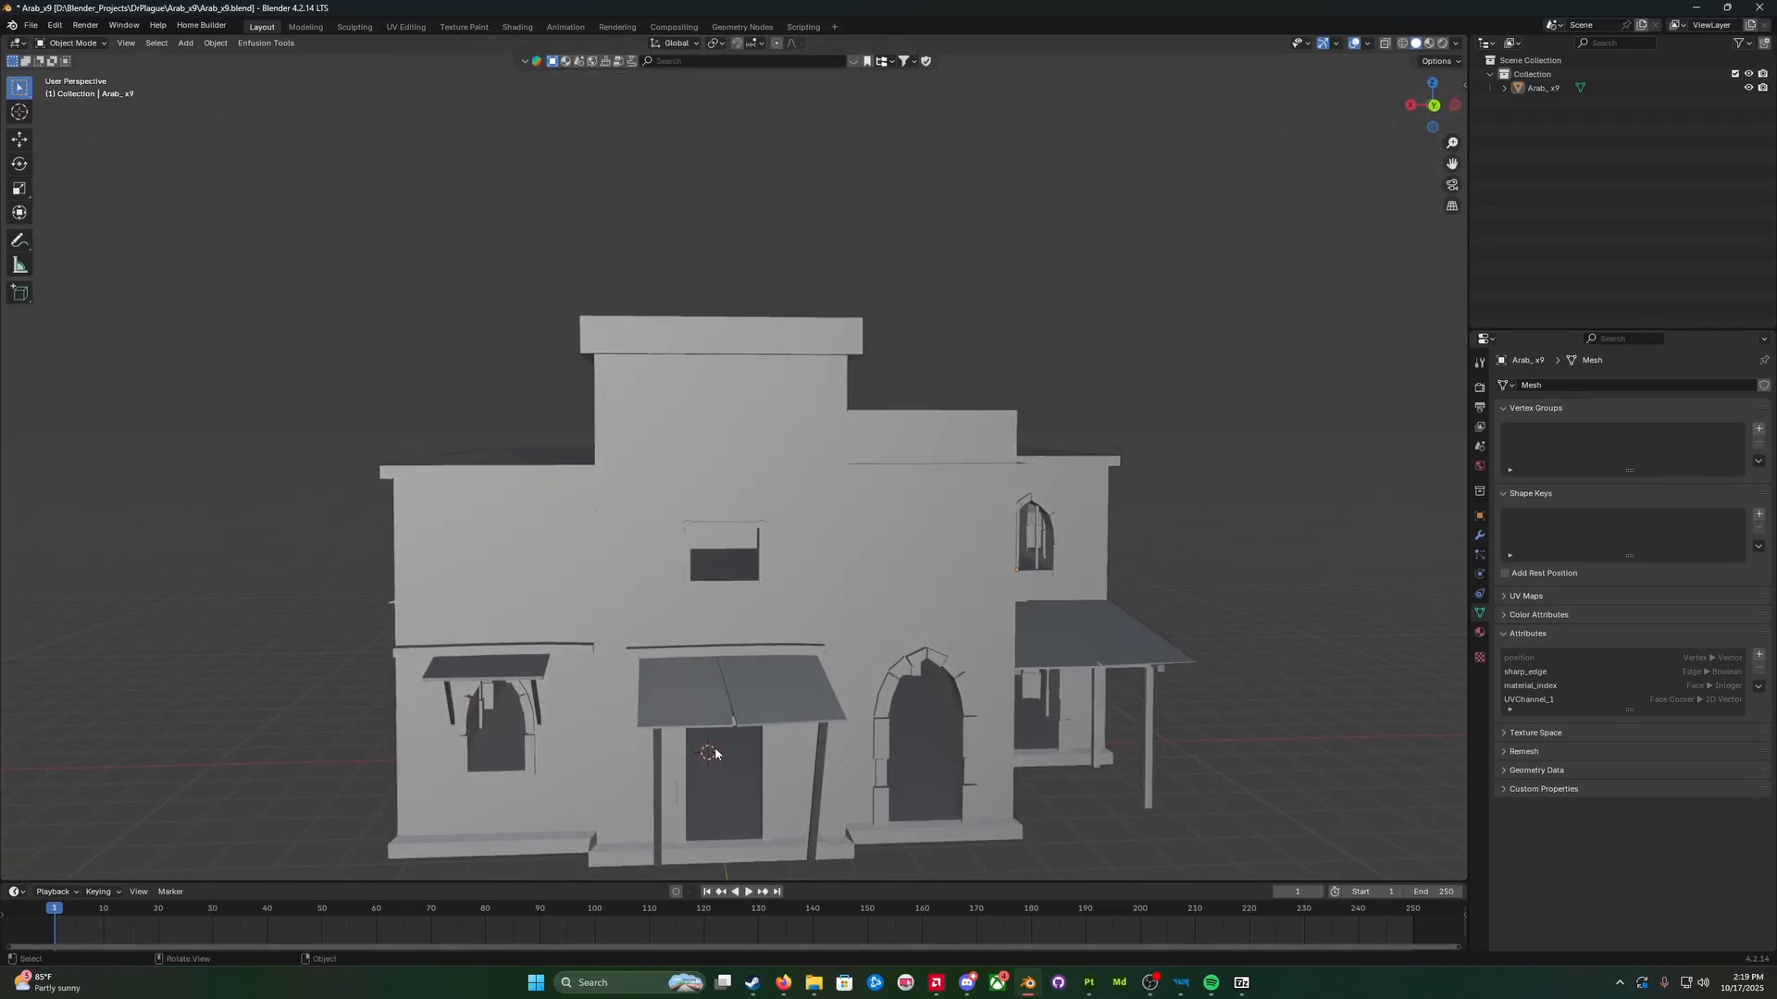
Step: Inspect the building's interior through the square upper window and return to an overview of the front facade
{"action": "scroll", "coordinate": [706, 588], "scroll_direction": "up", "scroll_amount": 10}
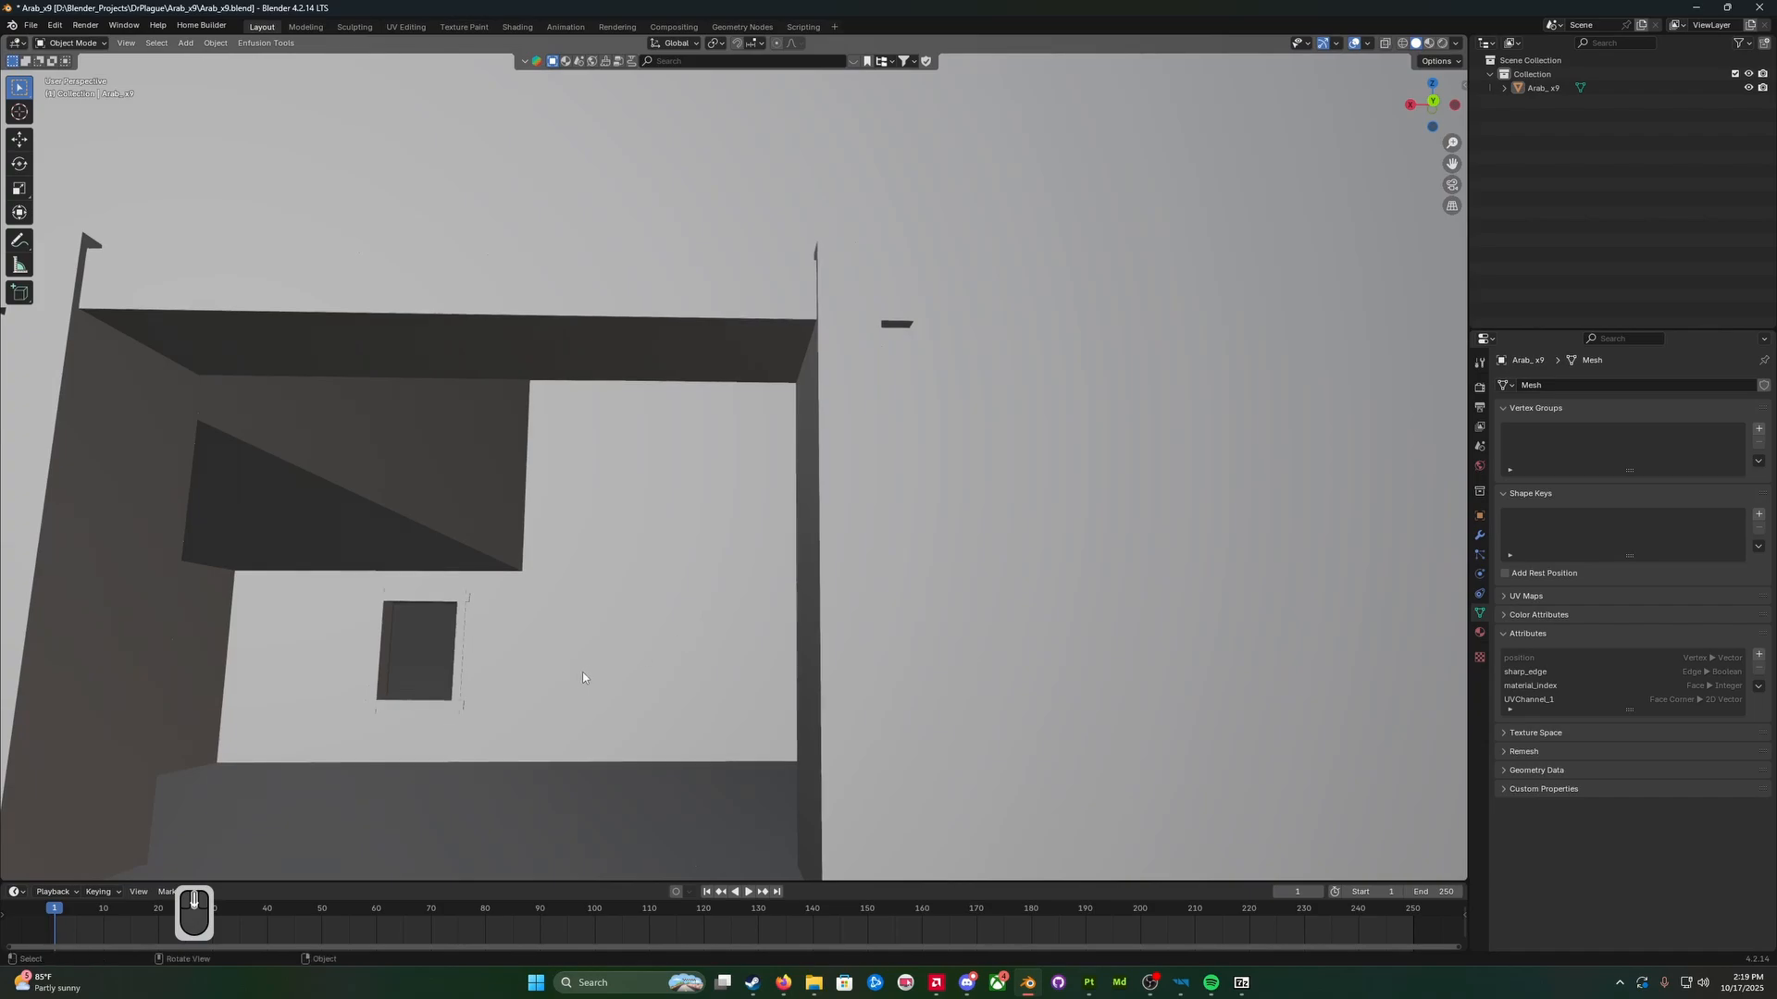
{"action": "middle_click_drag", "start_coordinate": [581, 672], "coordinate": [911, 686]}
{"action": "middle_click_drag", "start_coordinate": [481, 660], "coordinate": [700, 682]}
{"action": "scroll", "coordinate": [799, 727], "scroll_direction": "down", "scroll_amount": 3}
{"action": "middle_click_drag", "start_coordinate": [796, 736], "coordinate": [727, 675]}
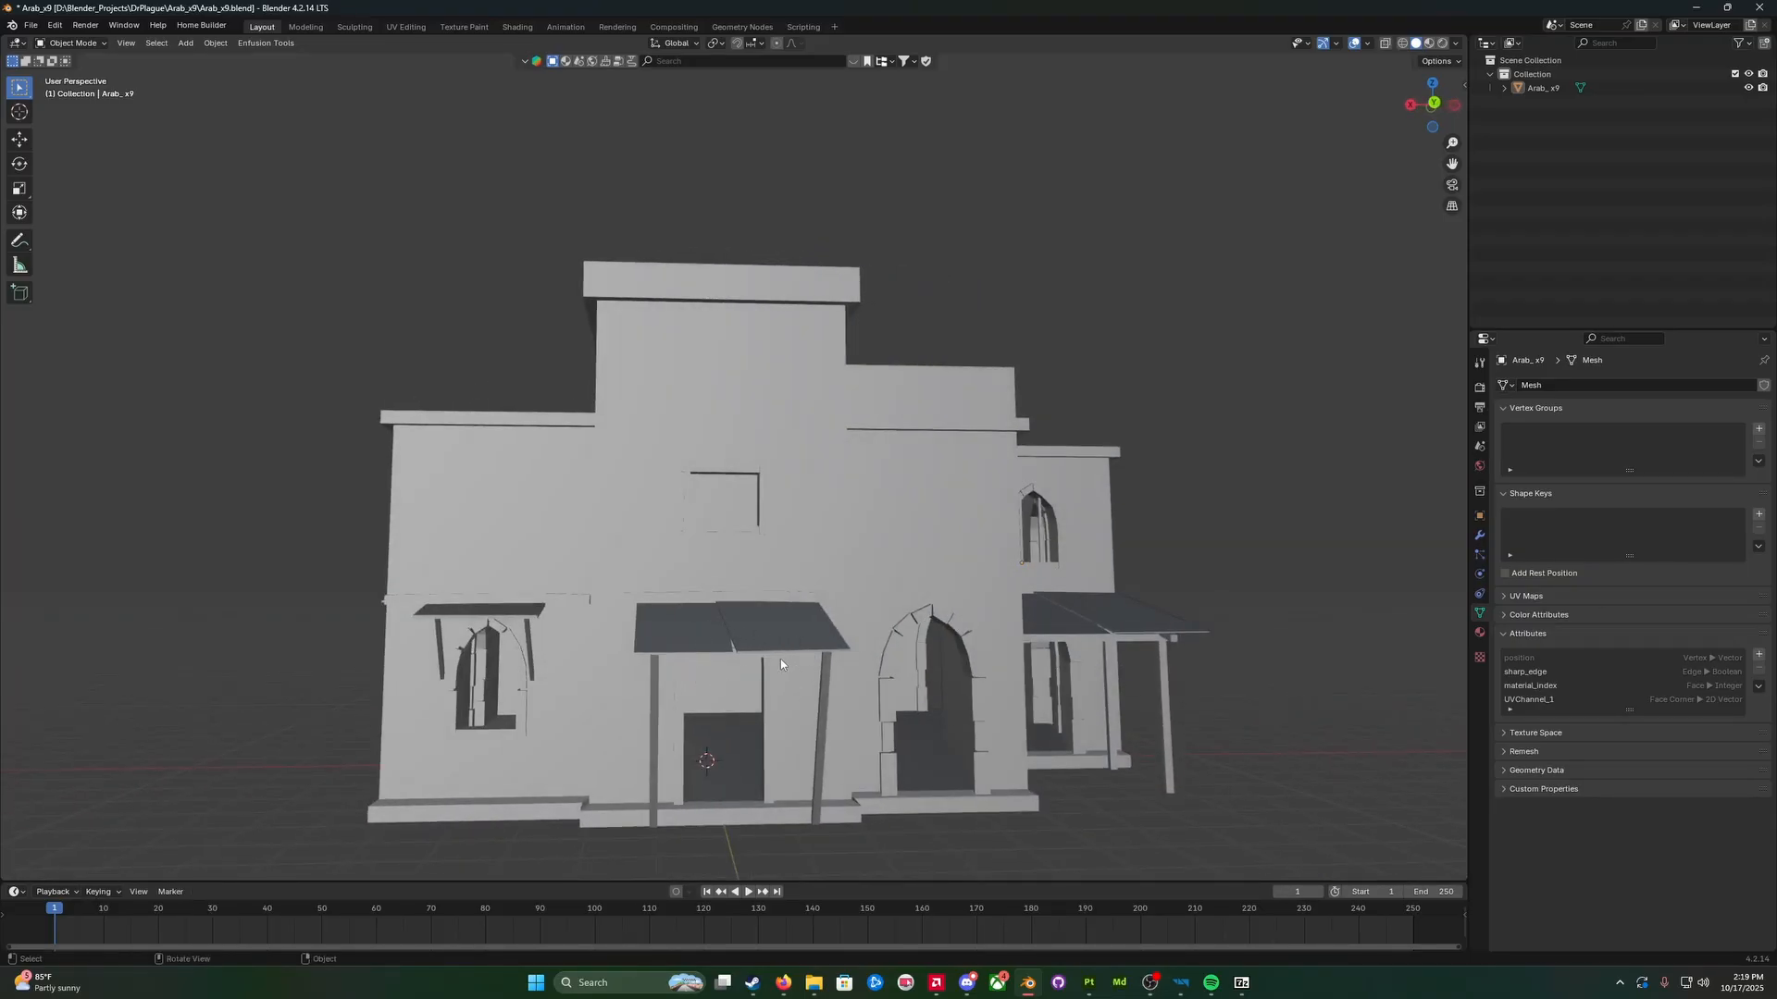
{"action": "middle_click_drag", "start_coordinate": [780, 663], "coordinate": [699, 675]}
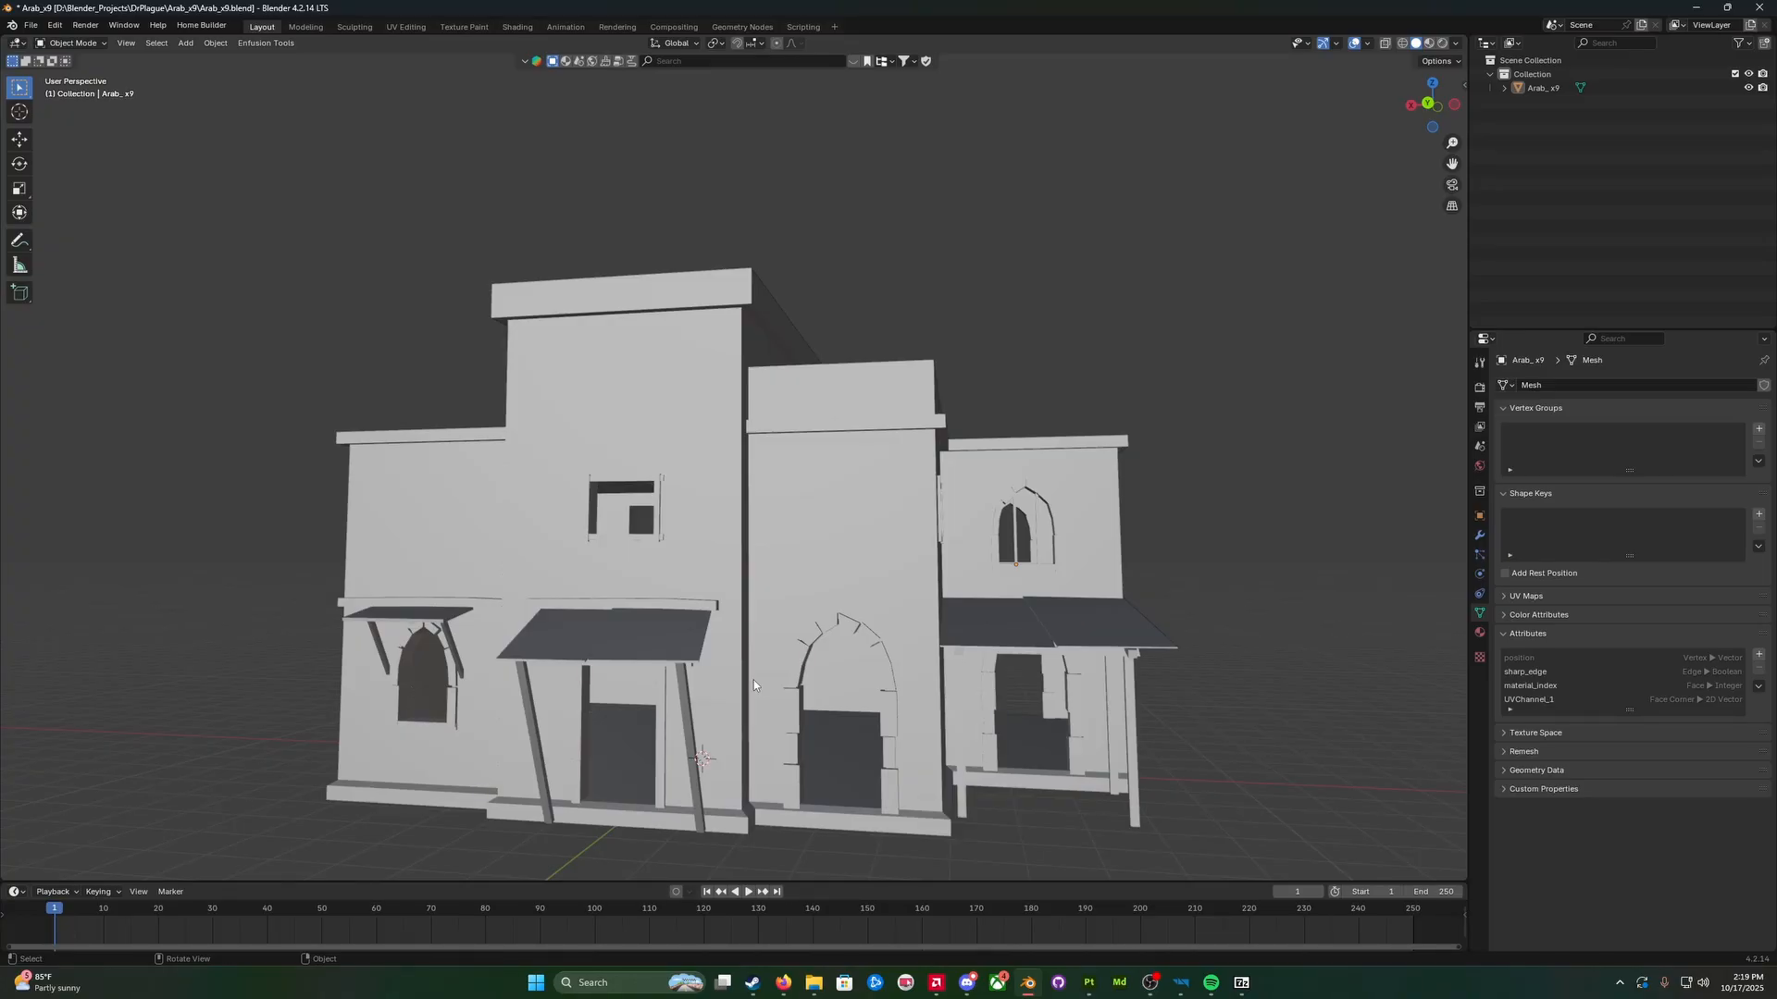
Step: Select the Arab_v9 object and expand its mesh data to review the list of assigned materials
{"action": "left_click", "coordinate": [1480, 362]}
{"action": "left_click", "coordinate": [1547, 87]}
{"action": "middle_click_drag", "start_coordinate": [1055, 435], "coordinate": [1010, 455]}
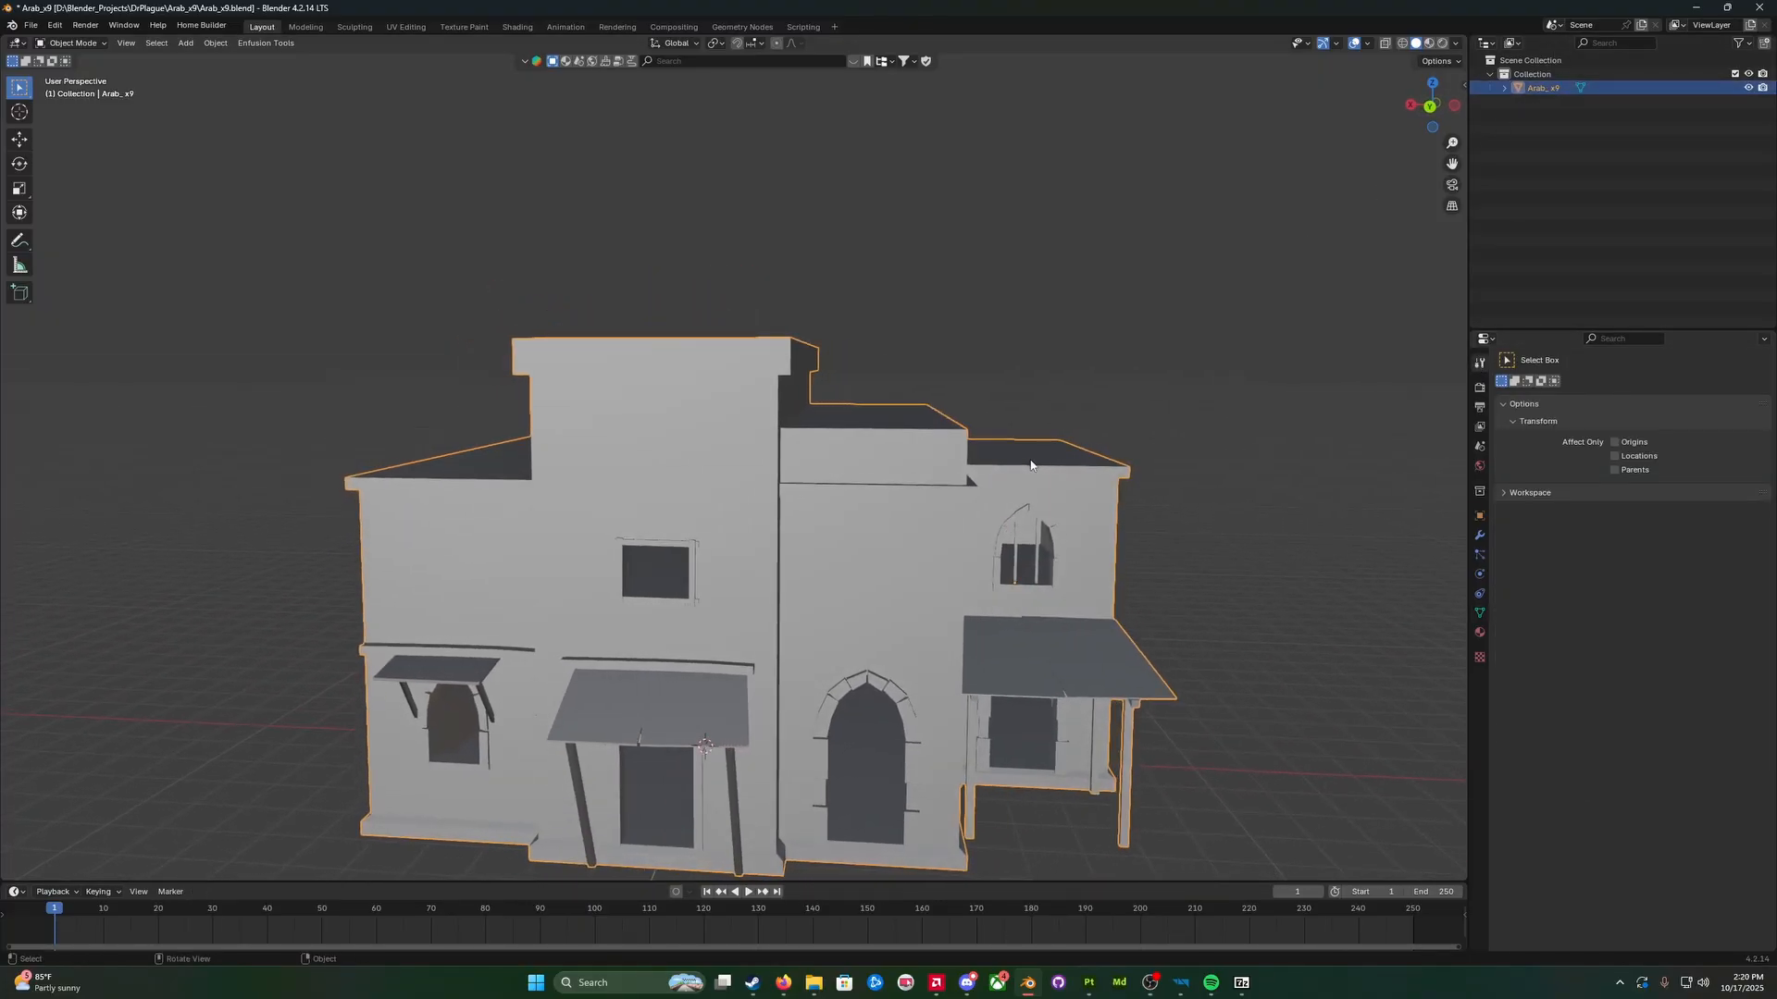
{"action": "left_click", "coordinate": [1518, 87]}
{"action": "left_click", "coordinate": [1500, 88]}
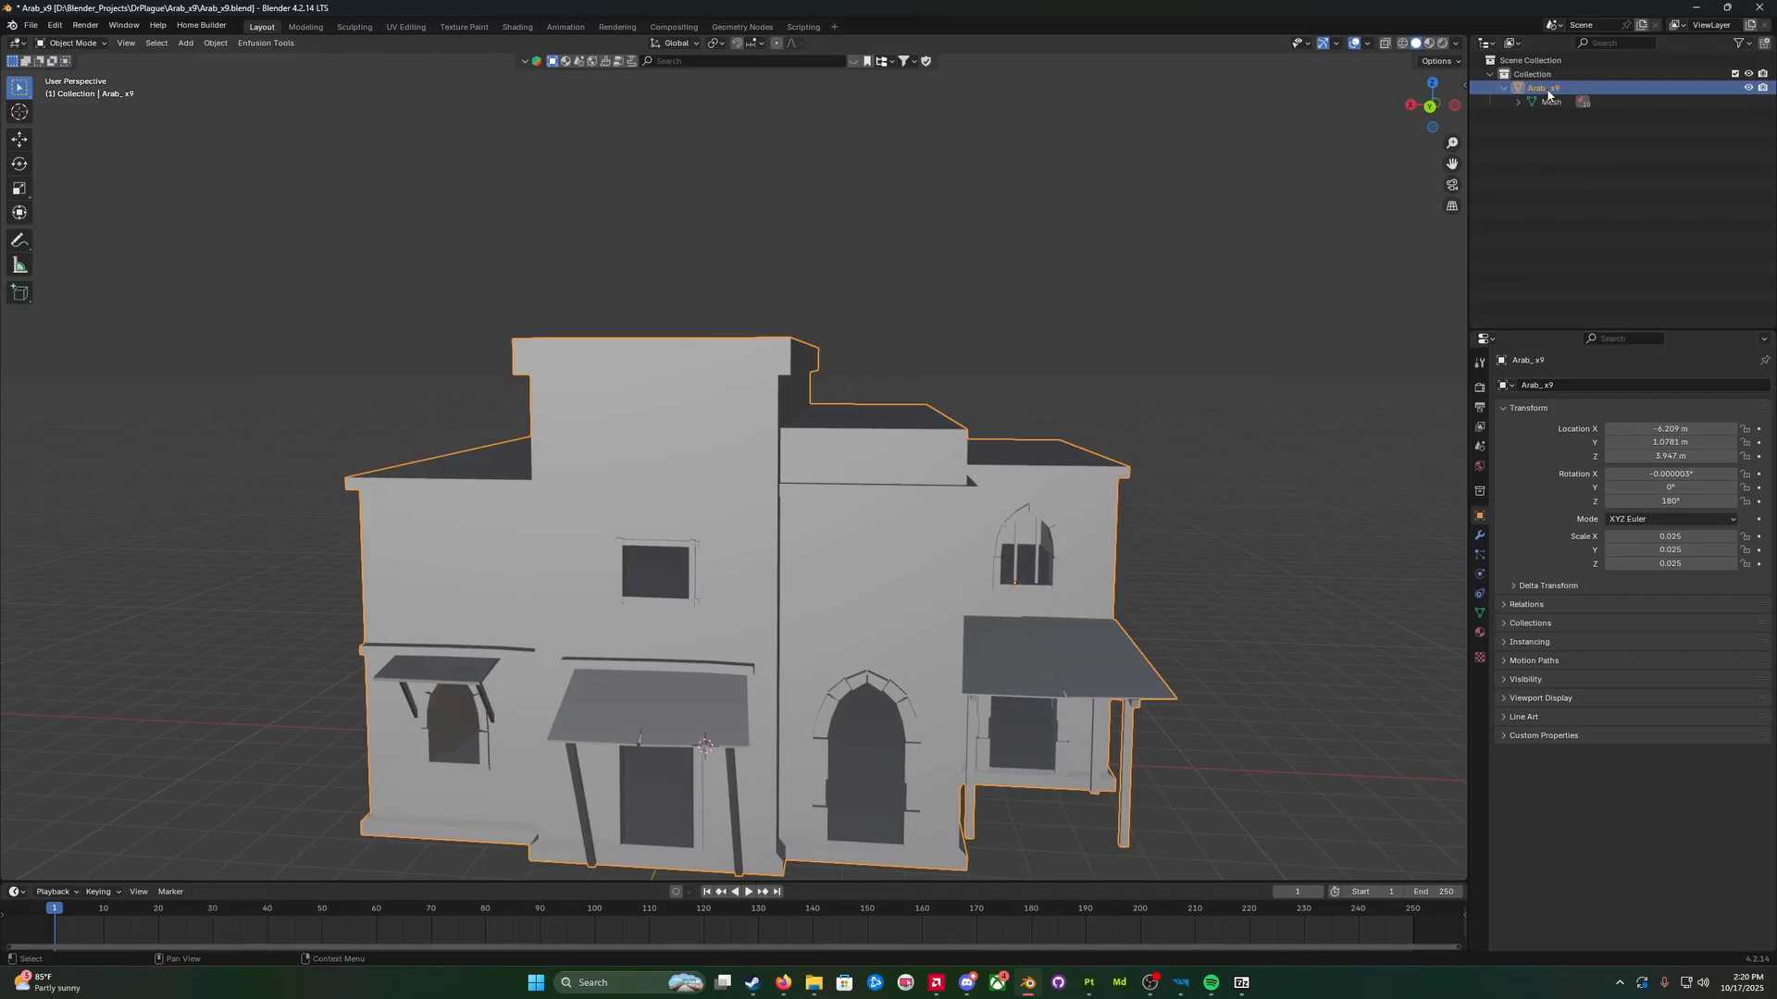
{"action": "left_click", "coordinate": [1518, 102]}
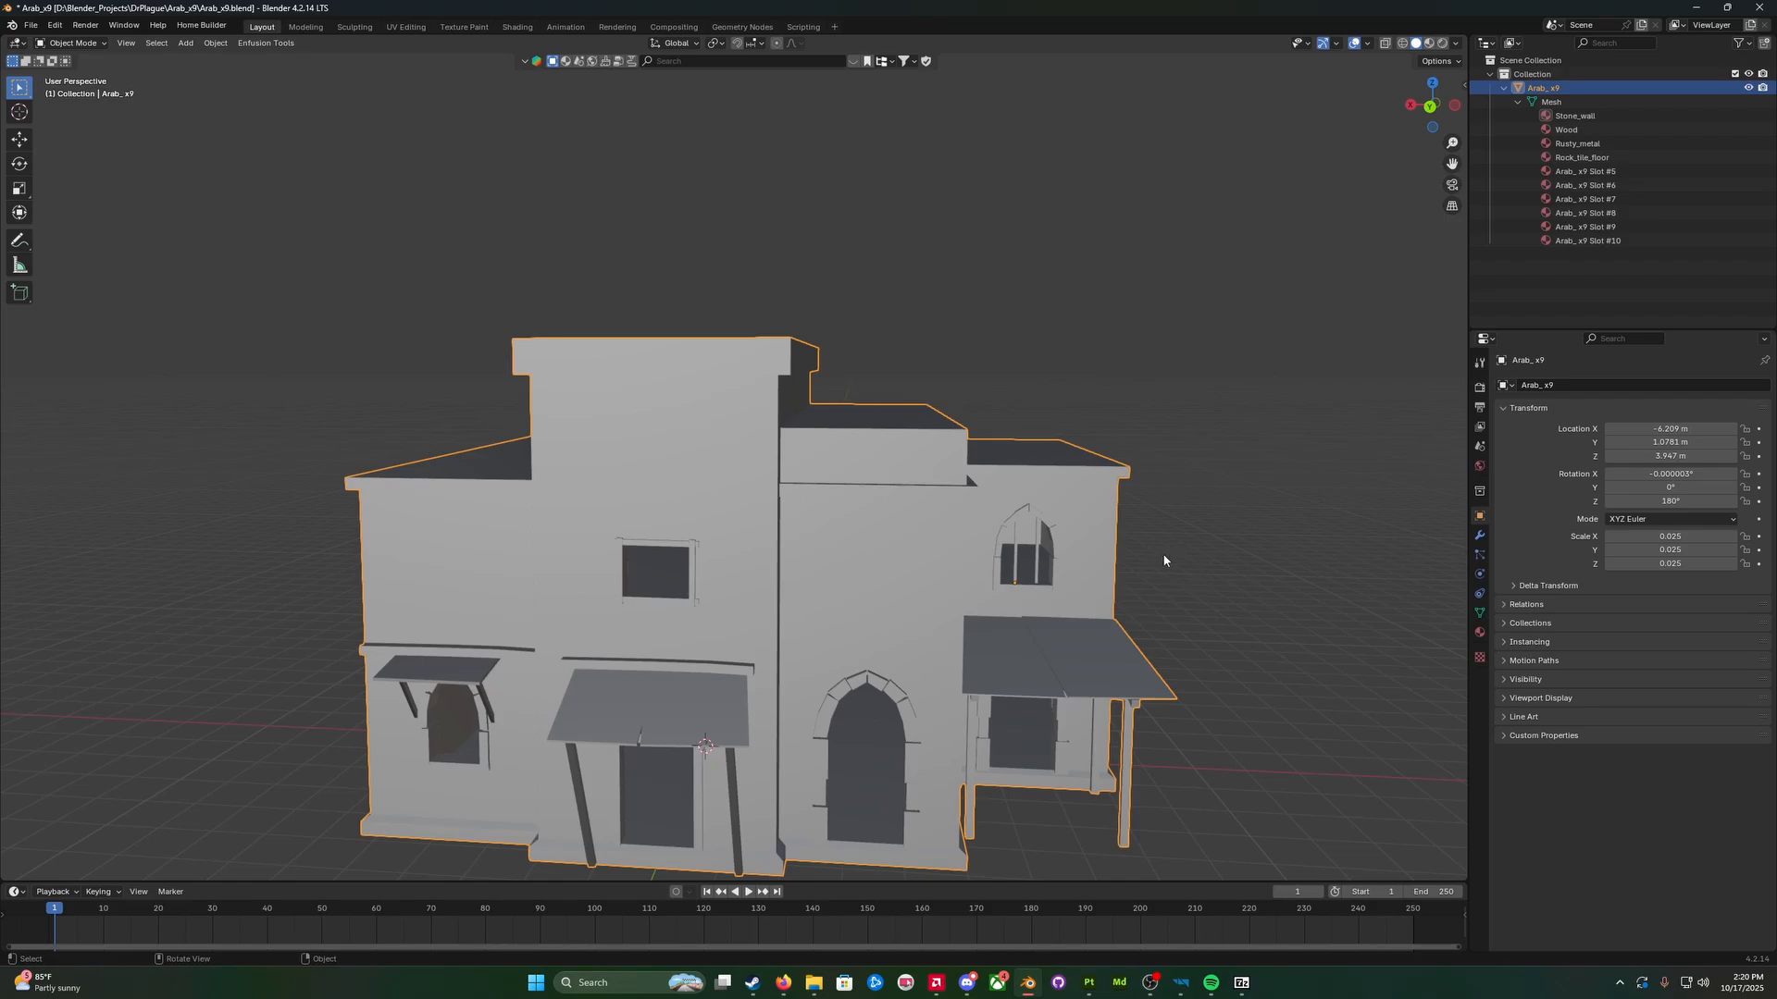
{"action": "left_click", "coordinate": [1518, 101]}
{"action": "middle_click_drag", "start_coordinate": [1280, 464], "coordinate": [1312, 495]}
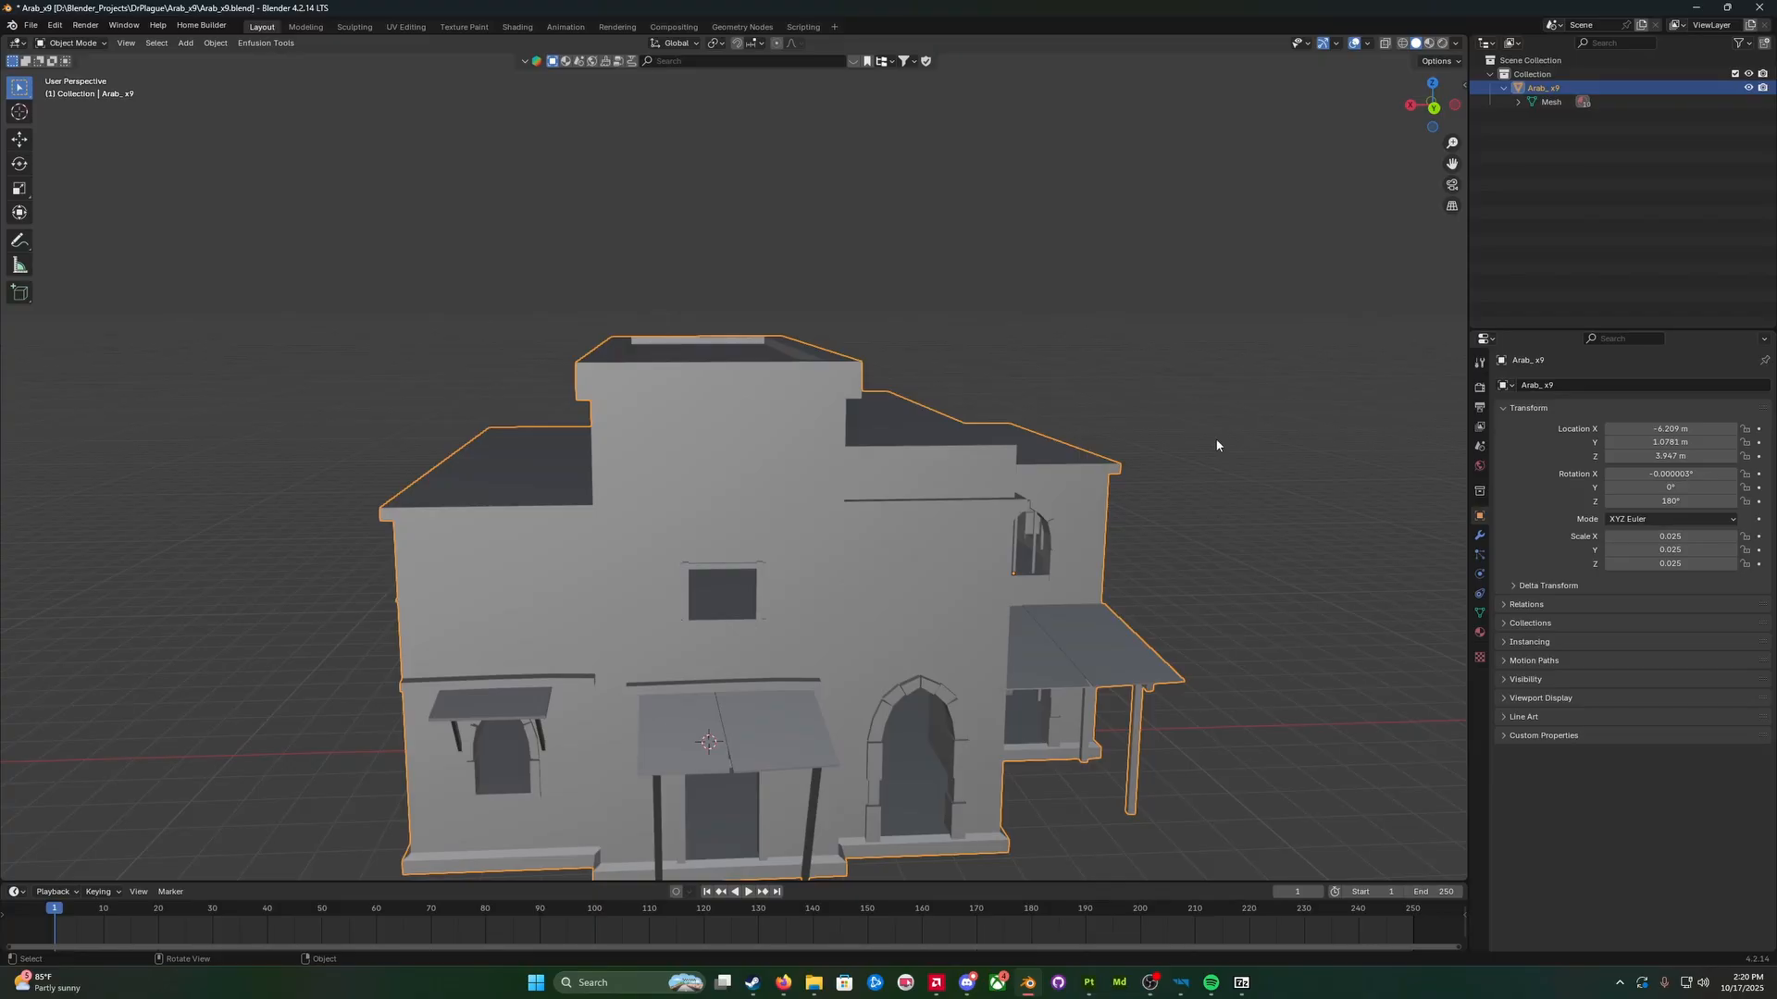
{"action": "scroll", "coordinate": [1156, 483], "scroll_direction": "up", "scroll_amount": 3}
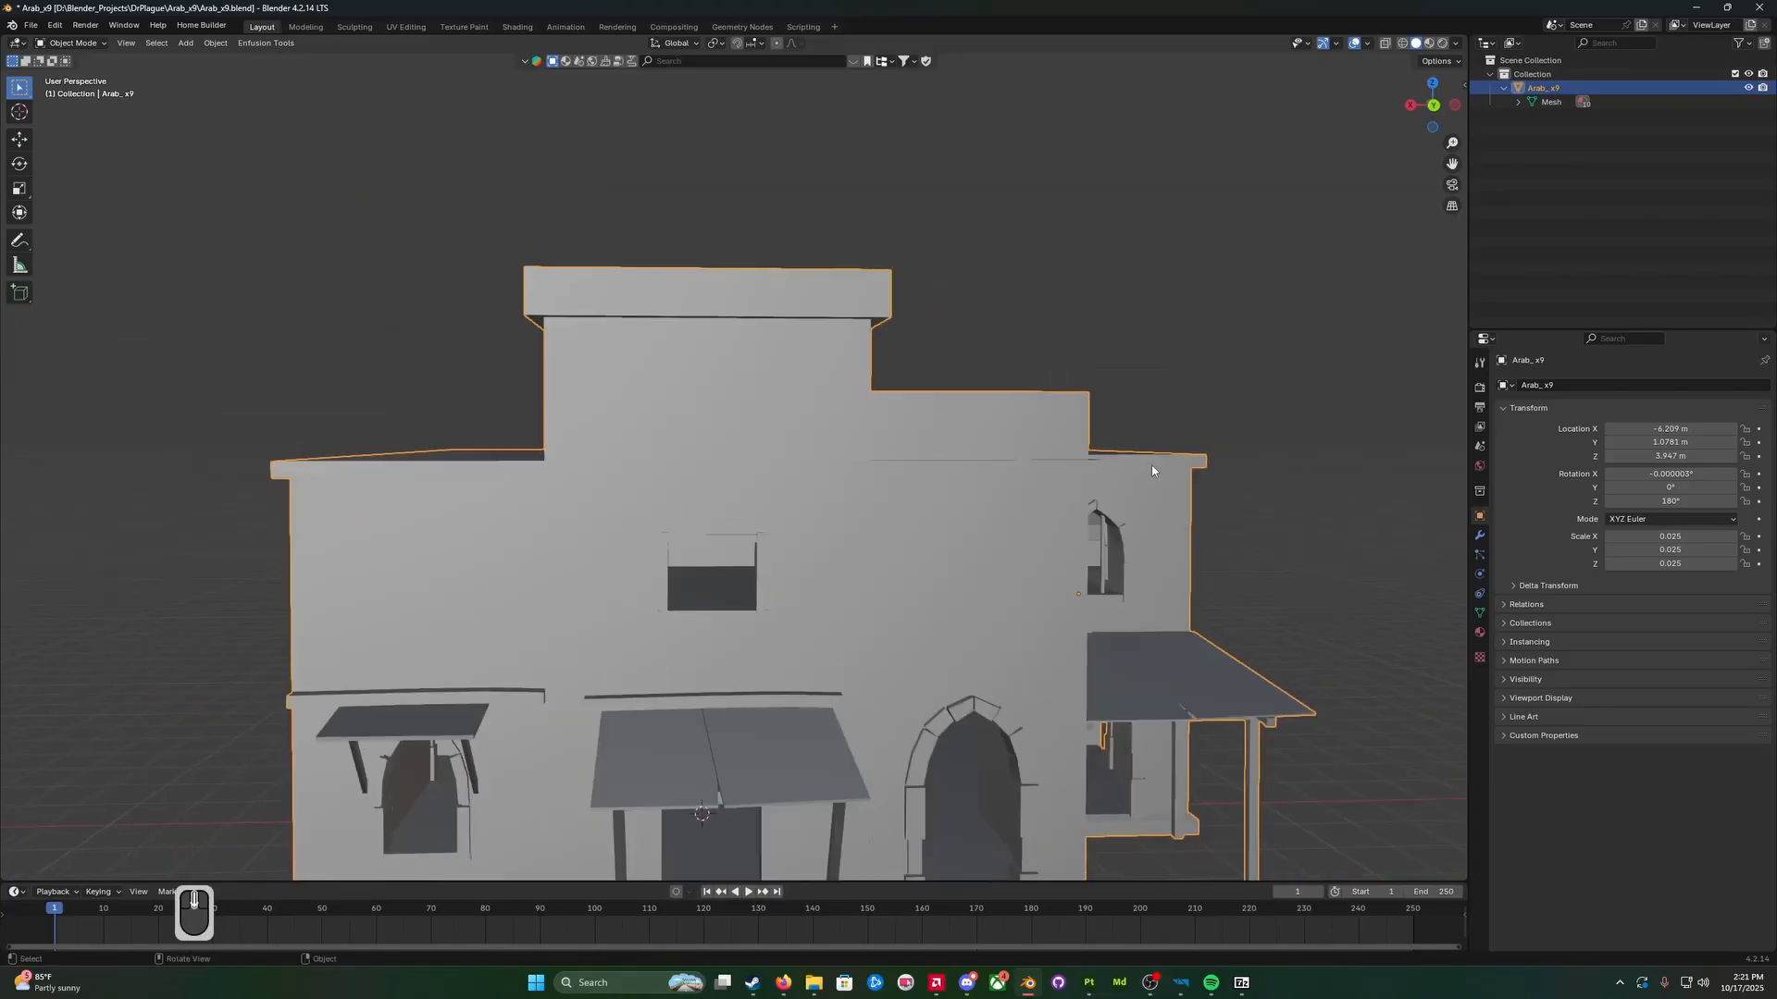
{"action": "scroll", "coordinate": [1152, 478], "scroll_direction": "down", "scroll_amount": 4}
{"action": "scroll", "coordinate": [1149, 478], "scroll_direction": "up", "scroll_amount": 2}
{"action": "scroll", "coordinate": [1151, 484], "scroll_direction": "down", "scroll_amount": 2}
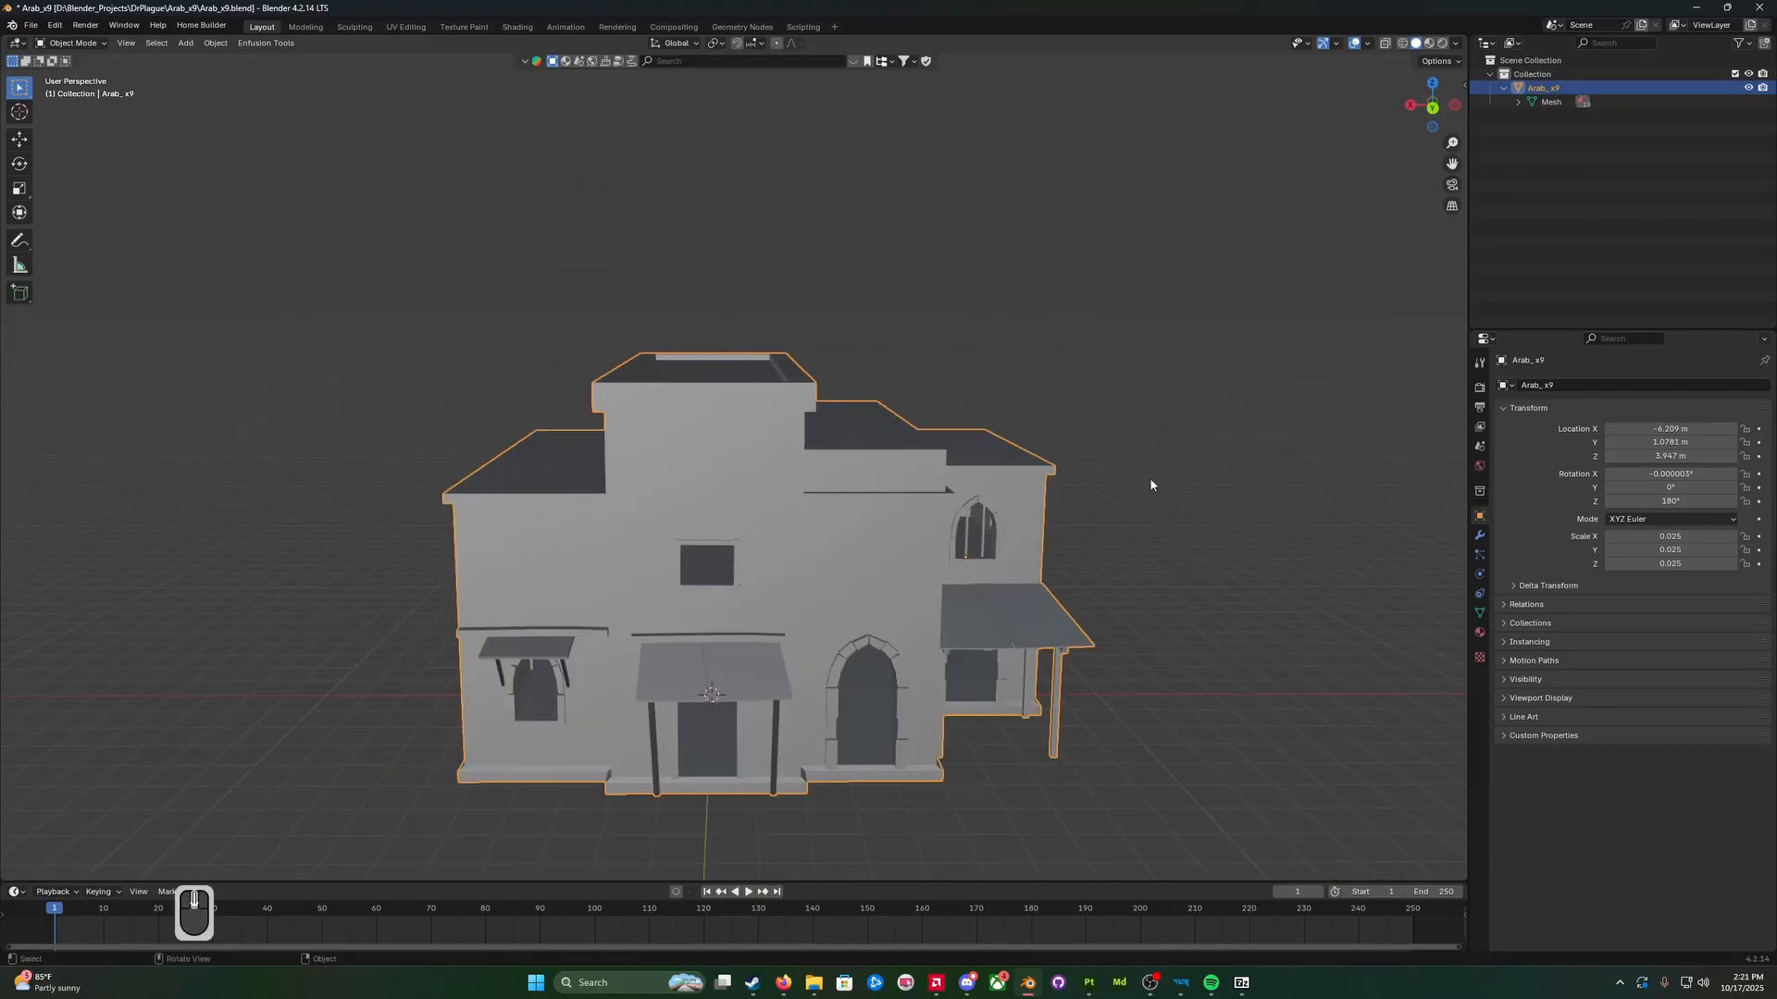
Step: Switch to the World Editor and widen the asset file list showing the Arab_v30 folder
{"action": "mouse_move", "coordinate": [1180, 983]}
{"action": "left_click", "coordinate": [1259, 912]}
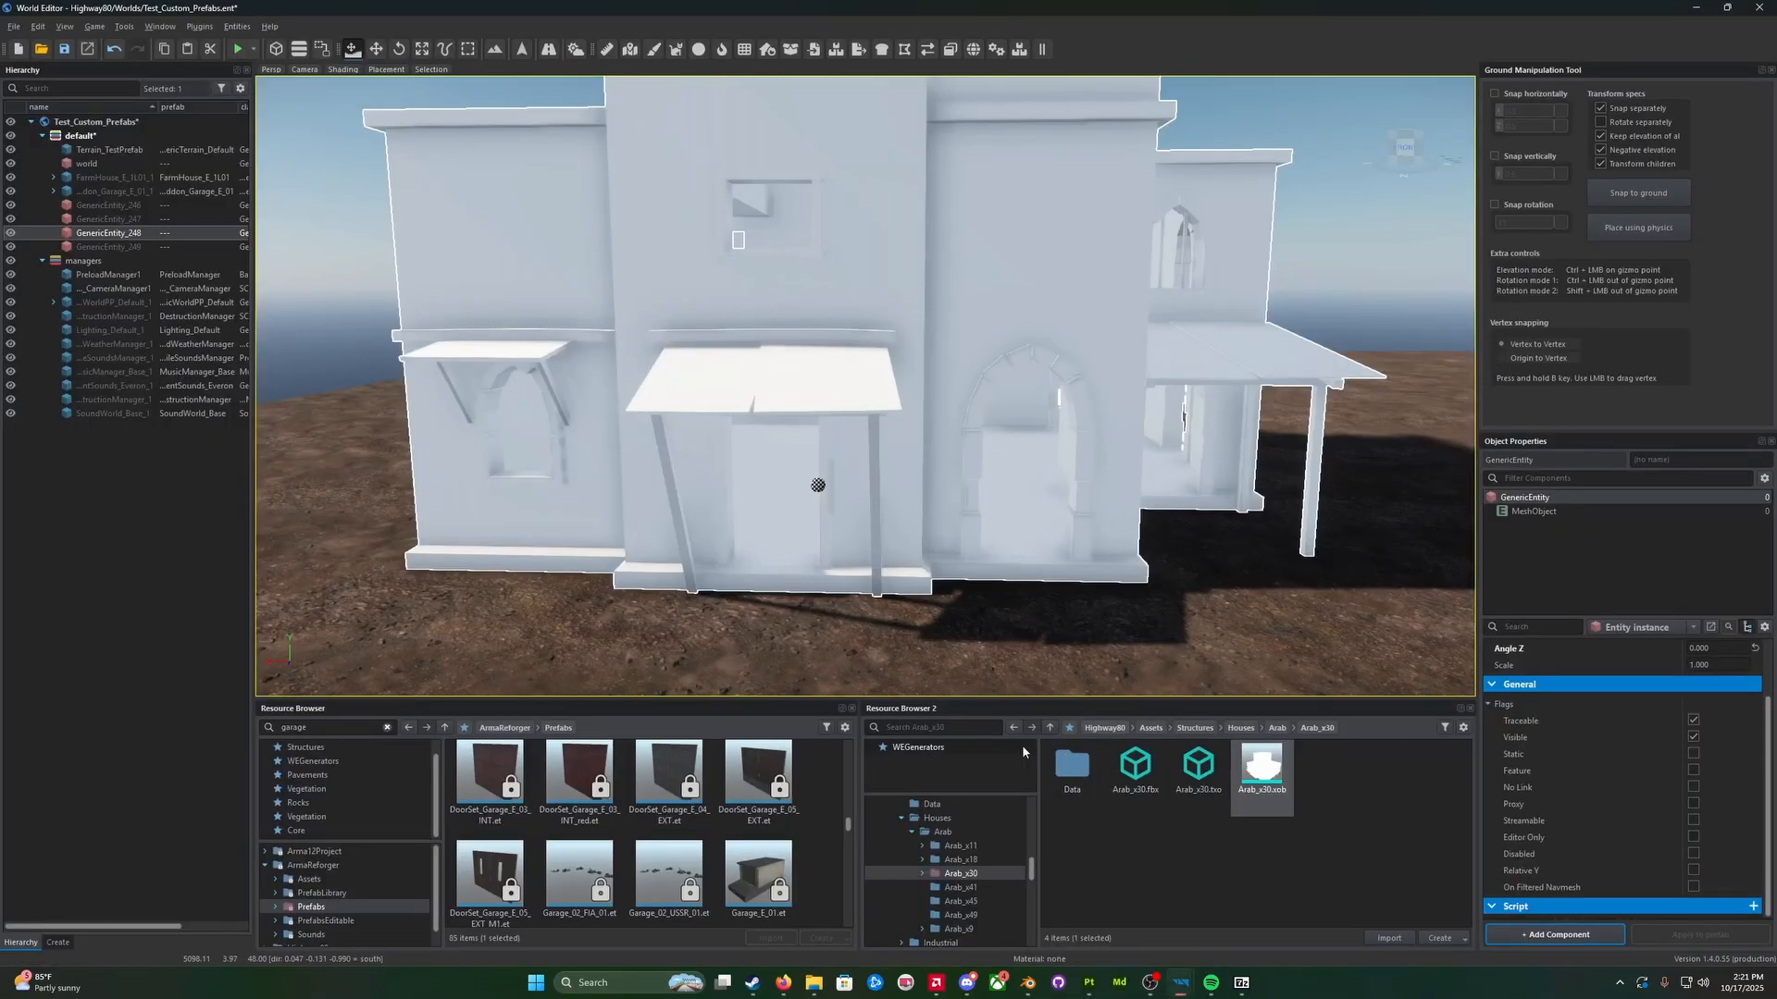
{"action": "left_click_drag", "start_coordinate": [1038, 763], "coordinate": [1009, 763]}
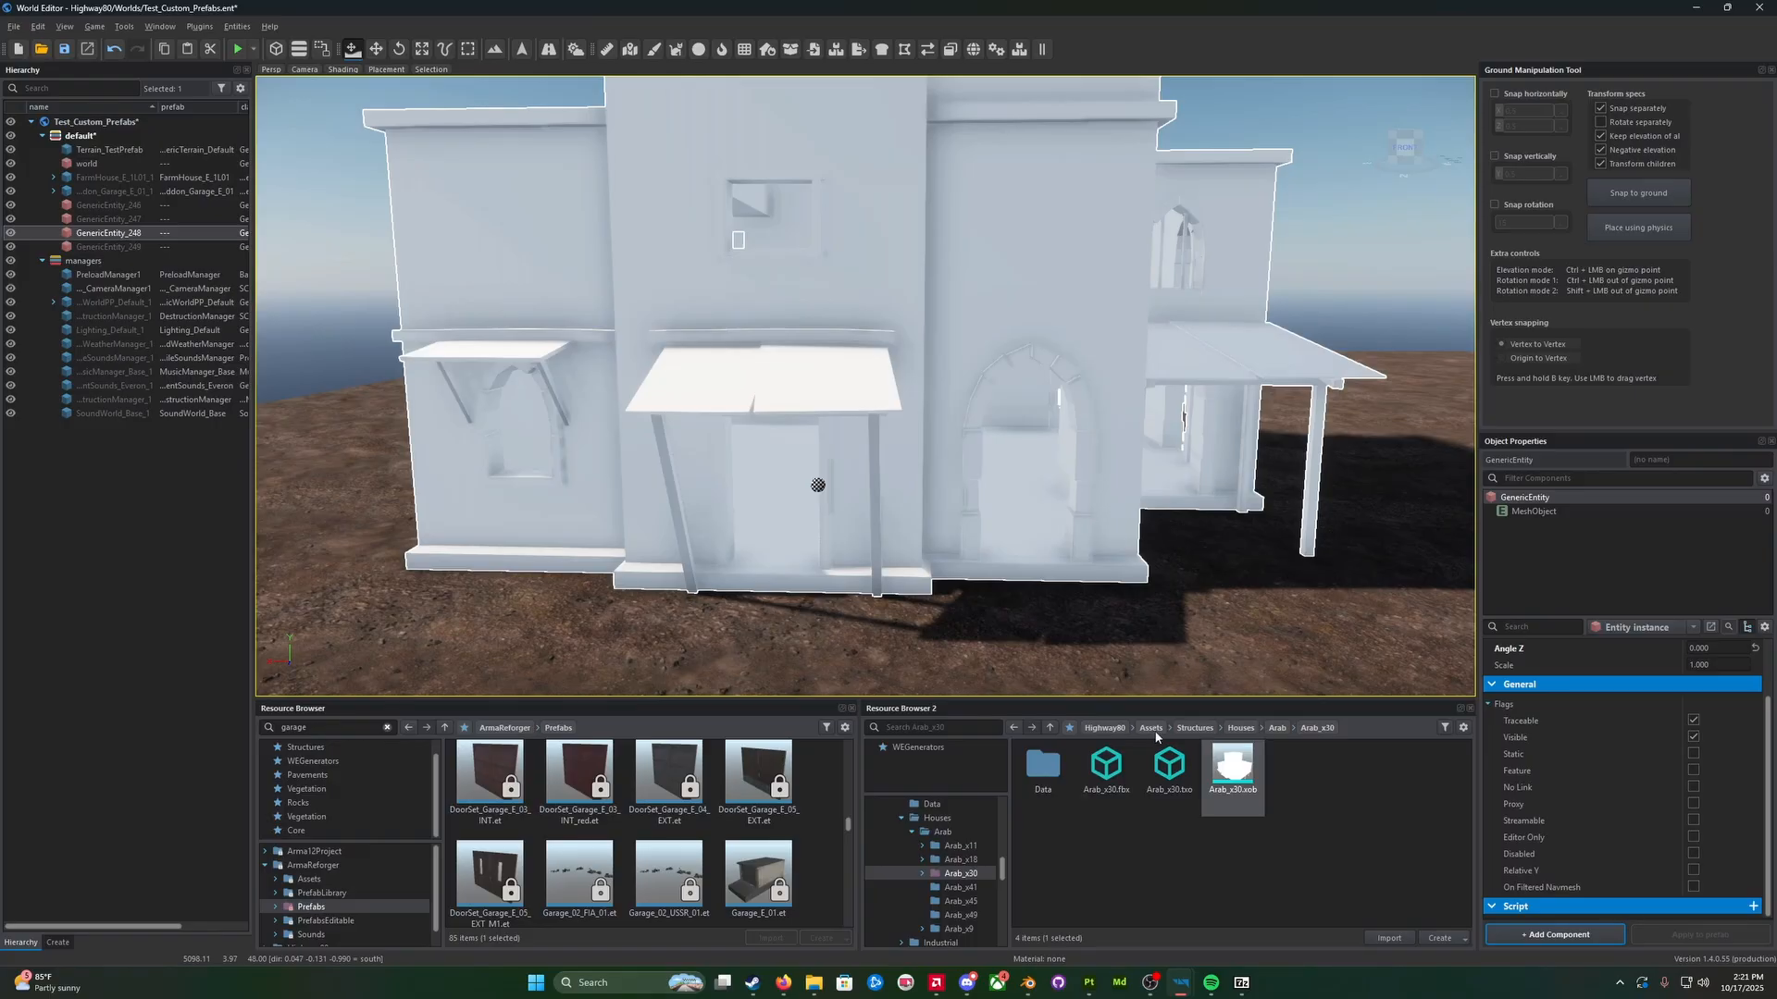
Step: Search the assets for "farmhouse" and place the FarmHouse_E_1L01.xob model on the empty terrain beside the white building
{"action": "key", "text": "d"}
{"action": "right_click_drag", "start_coordinate": [1110, 574], "coordinate": [1092, 624]}
{"action": "key", "text": "q"}
{"action": "left_click", "coordinate": [916, 731]}
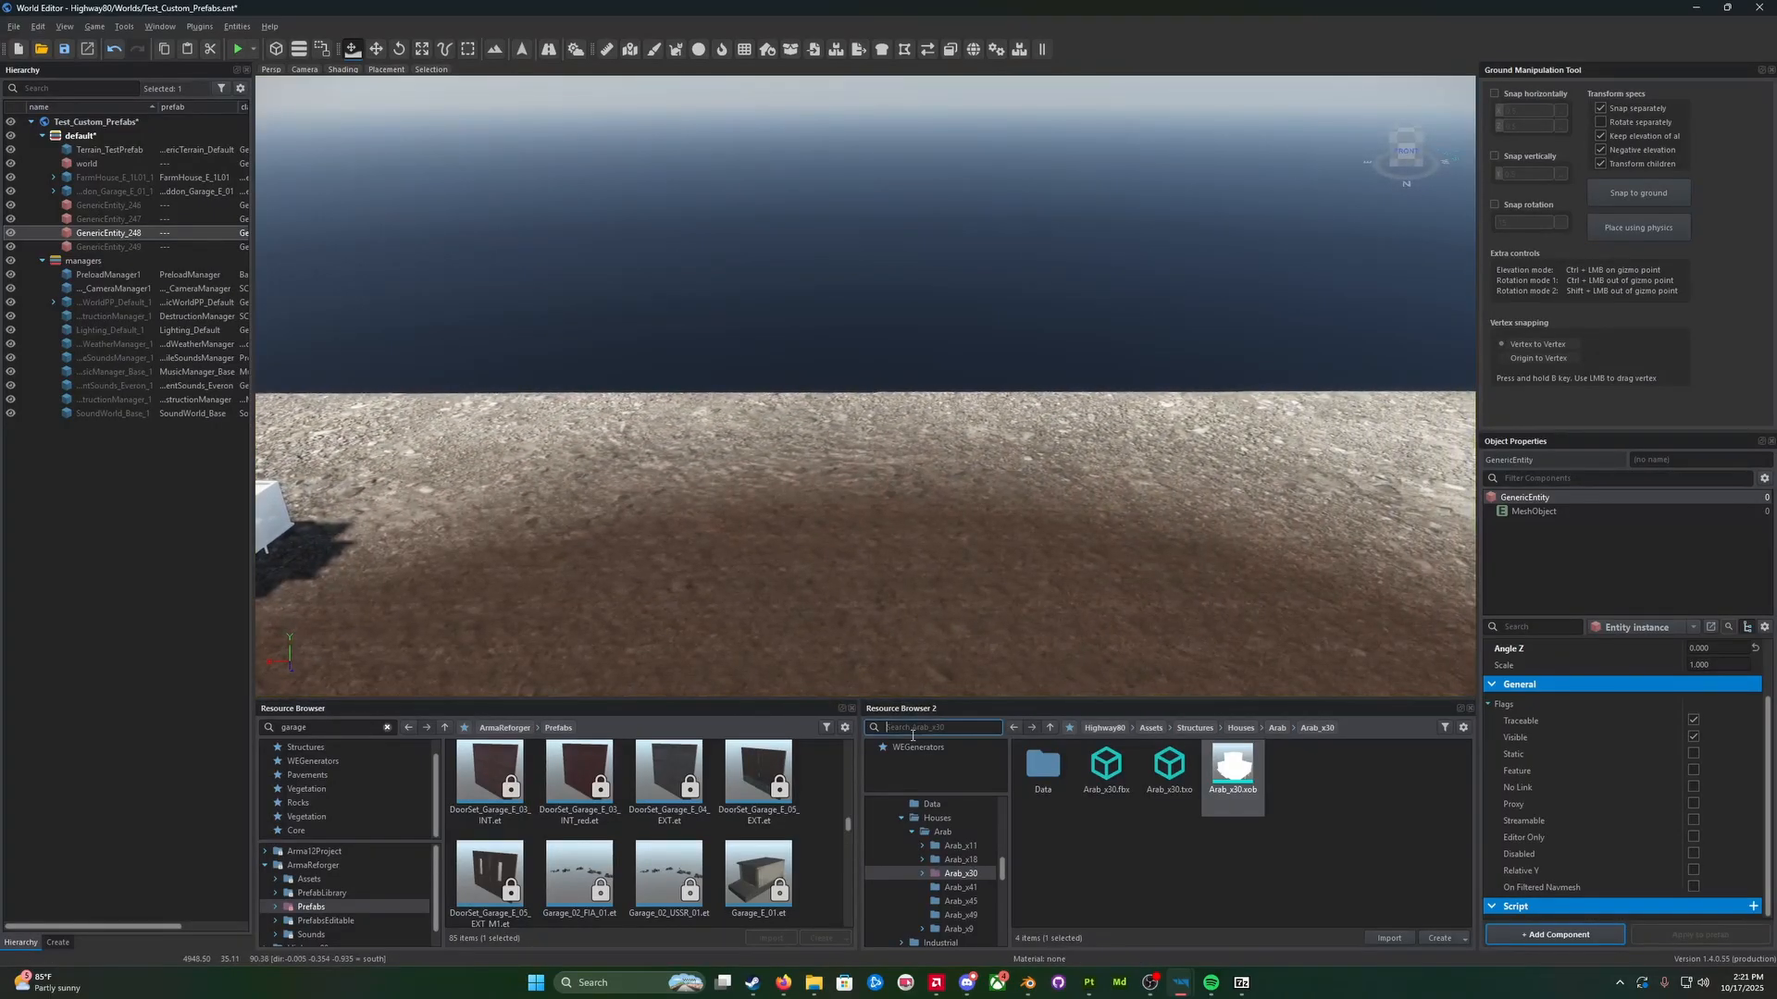
{"action": "type", "text": "t"}
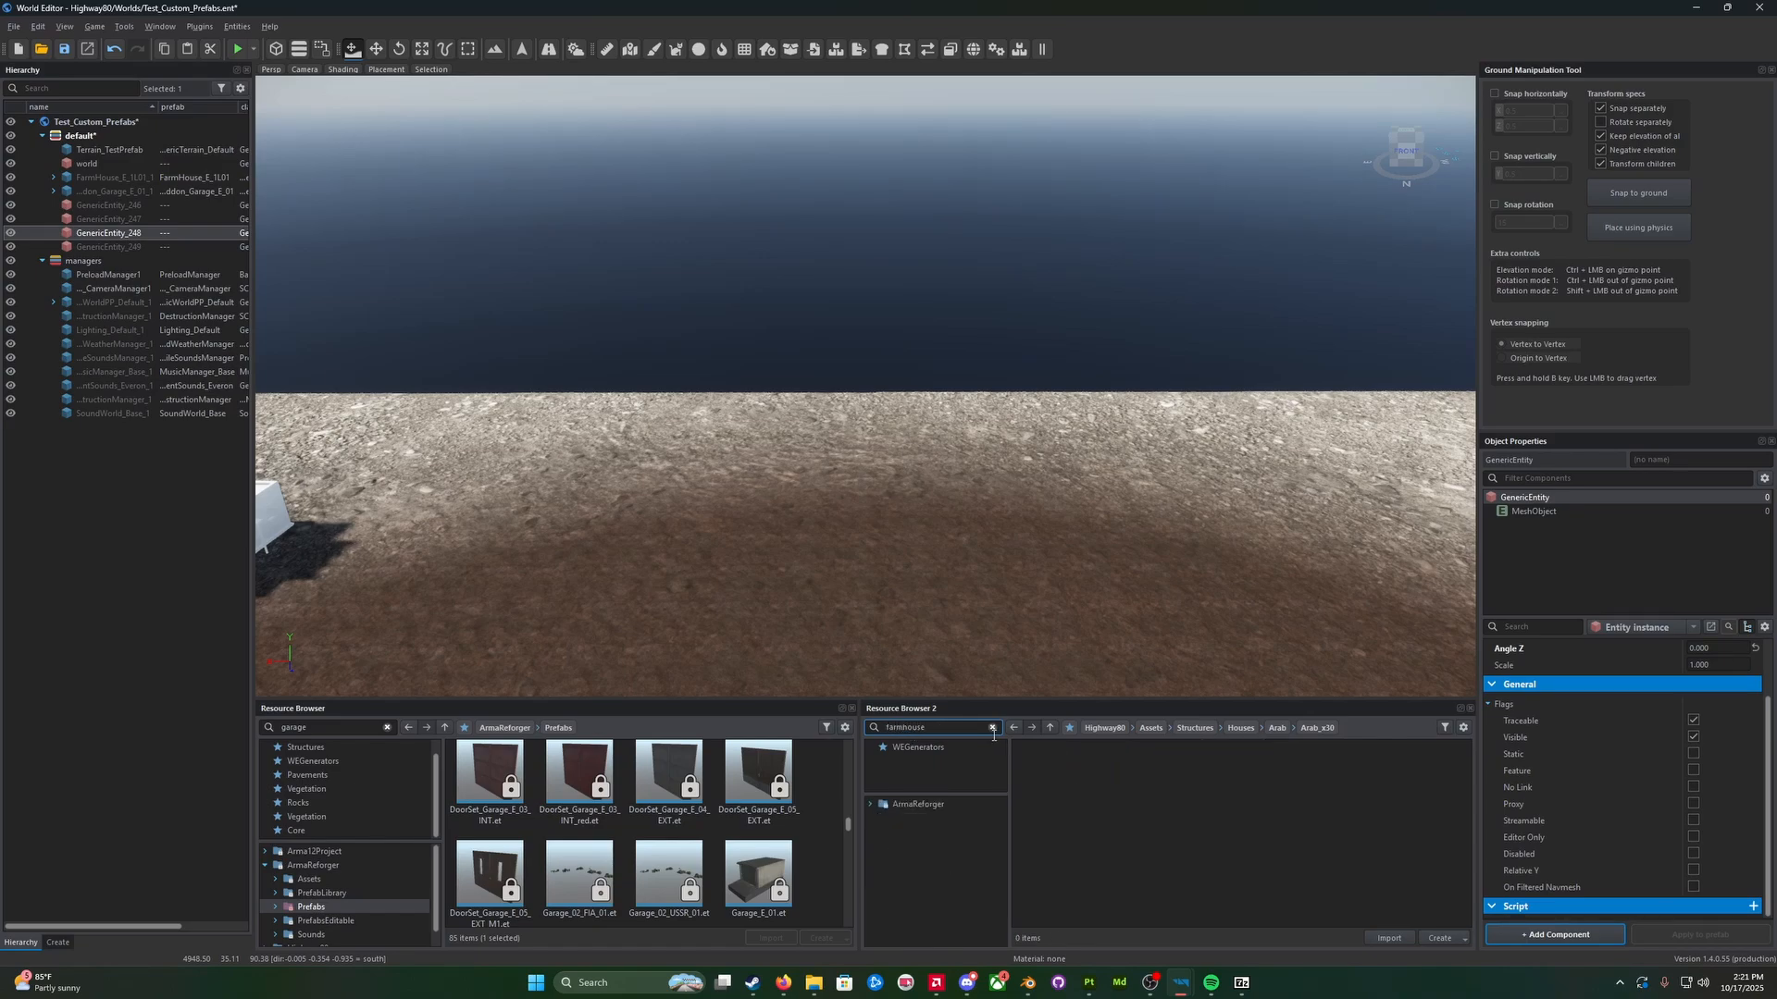
{"action": "left_click", "coordinate": [954, 804]}
{"action": "left_click_drag", "start_coordinate": [1175, 754], "coordinate": [924, 613]}
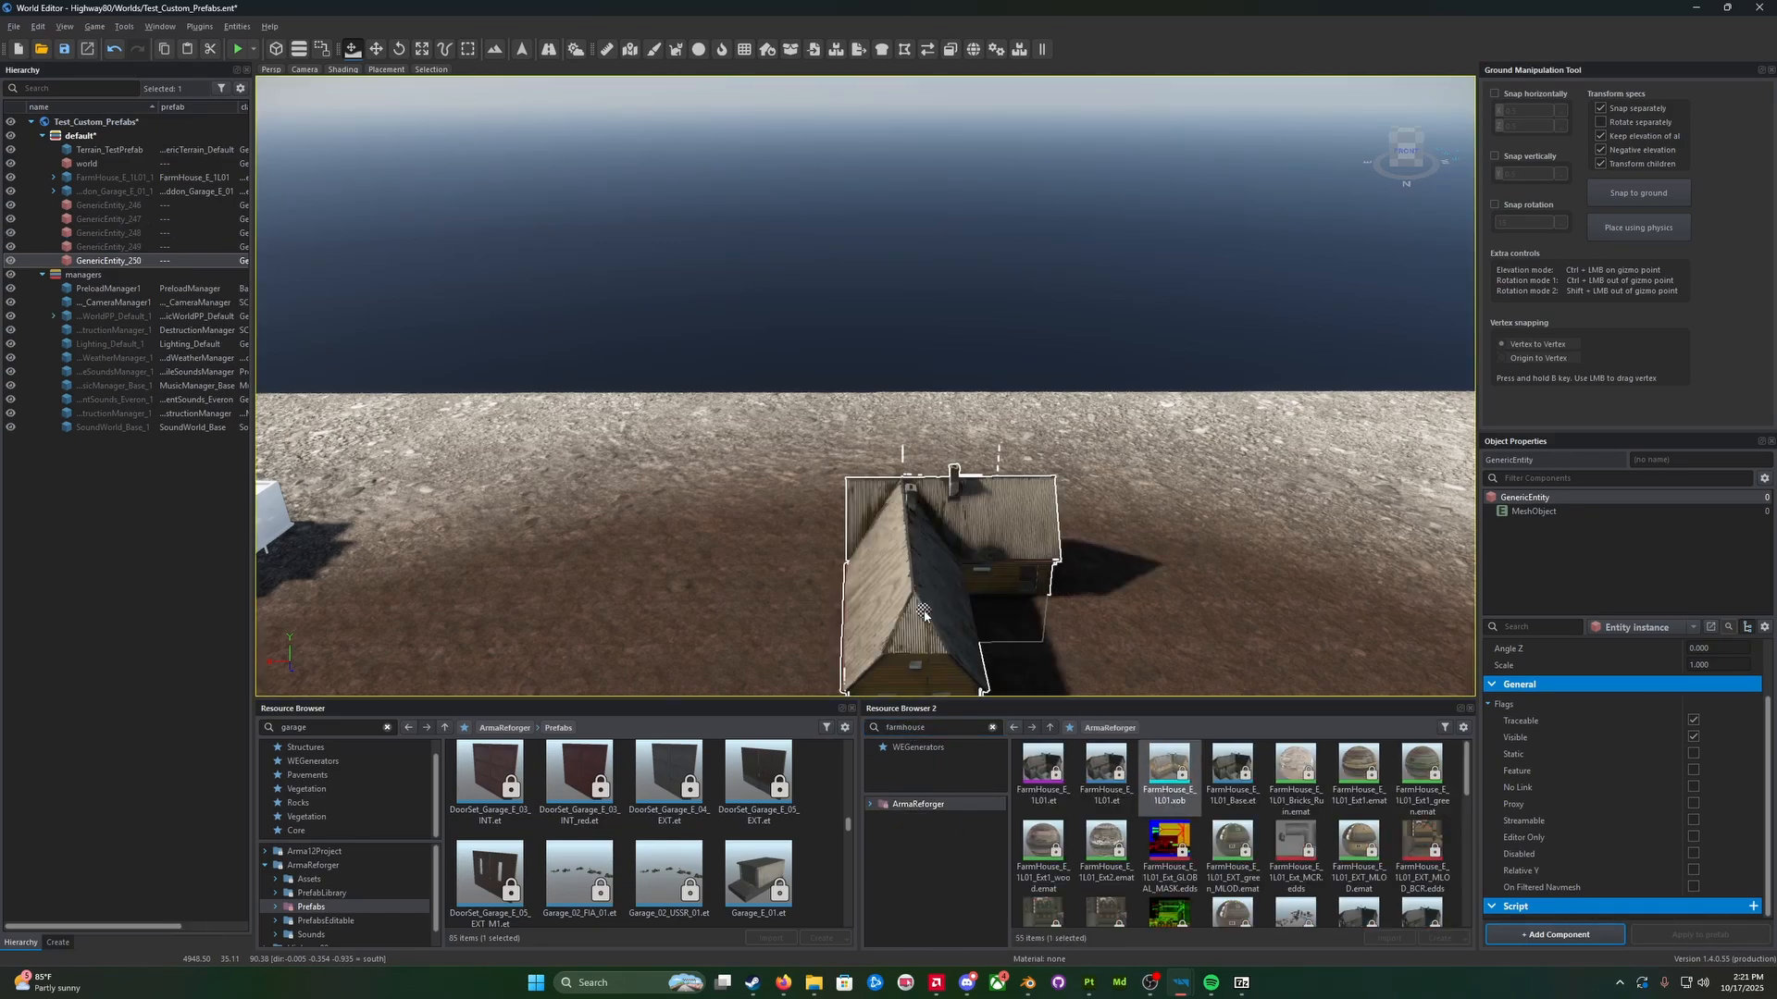
Step: Clear the asset search and locate the placed farmhouse's .xob file in its asset folder through its MeshObject component
{"action": "right_click_drag", "start_coordinate": [923, 613], "coordinate": [932, 657]}
{"action": "key", "text": "d"}
{"action": "left_click", "coordinate": [992, 727]}
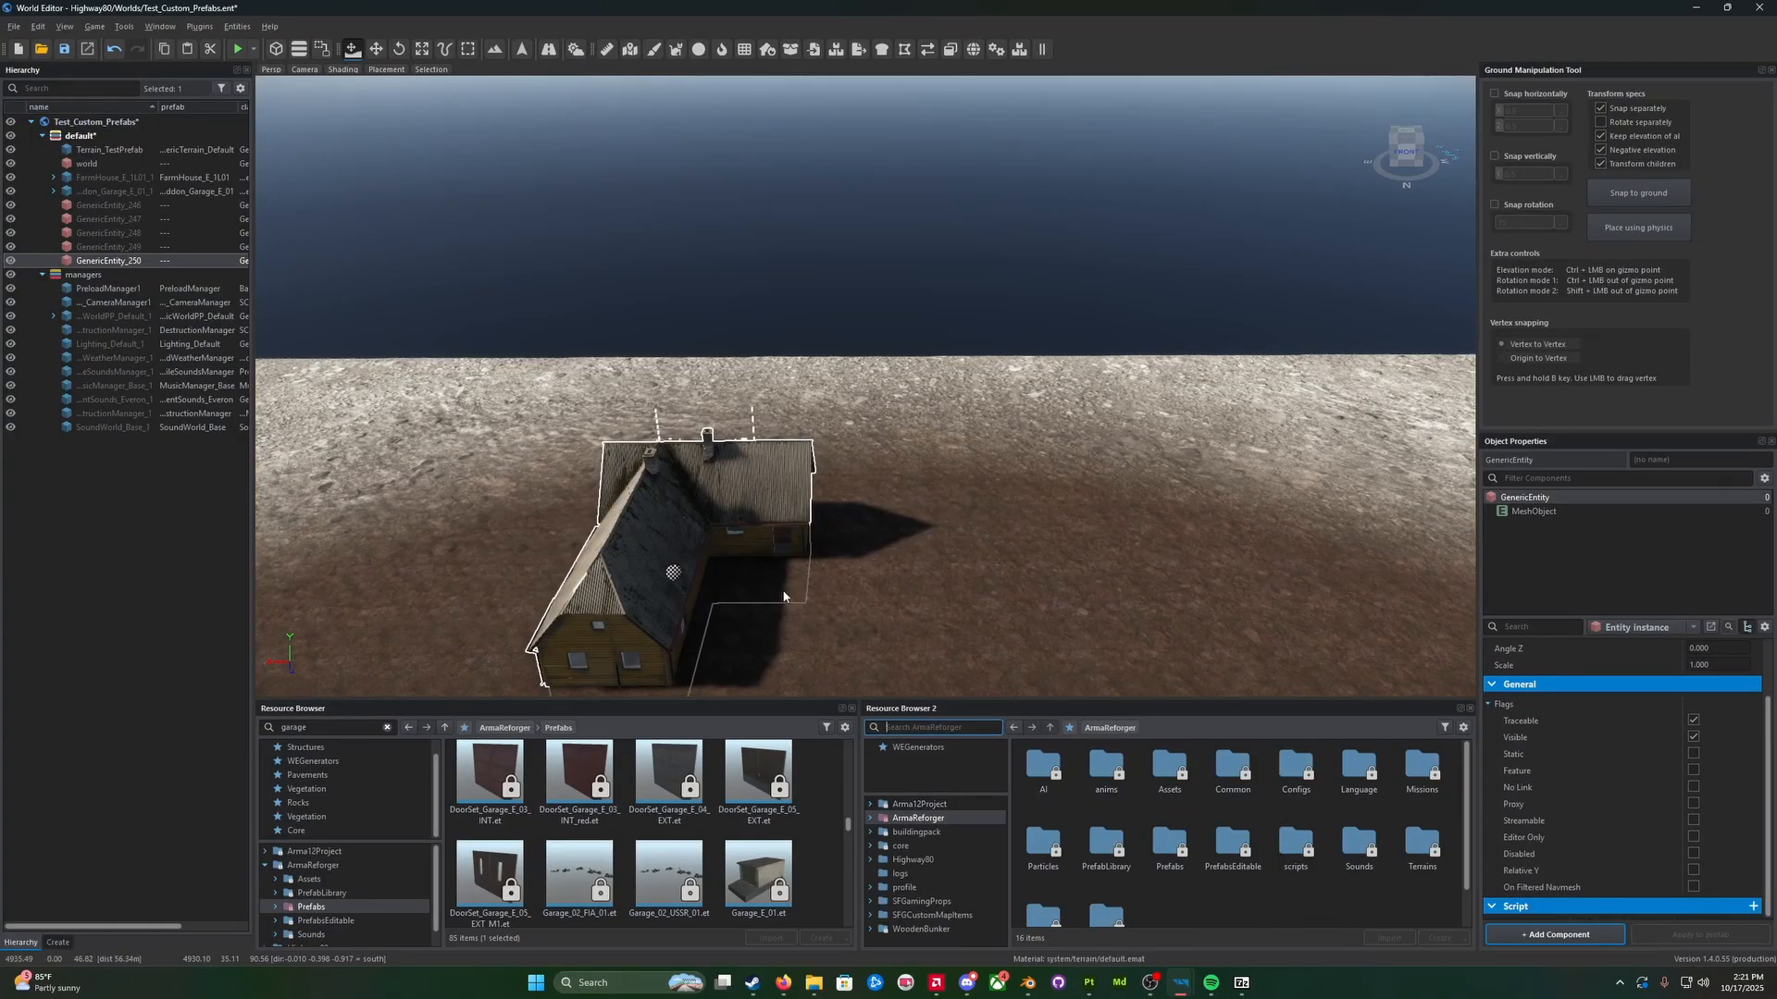
{"action": "left_click", "coordinate": [1545, 512]}
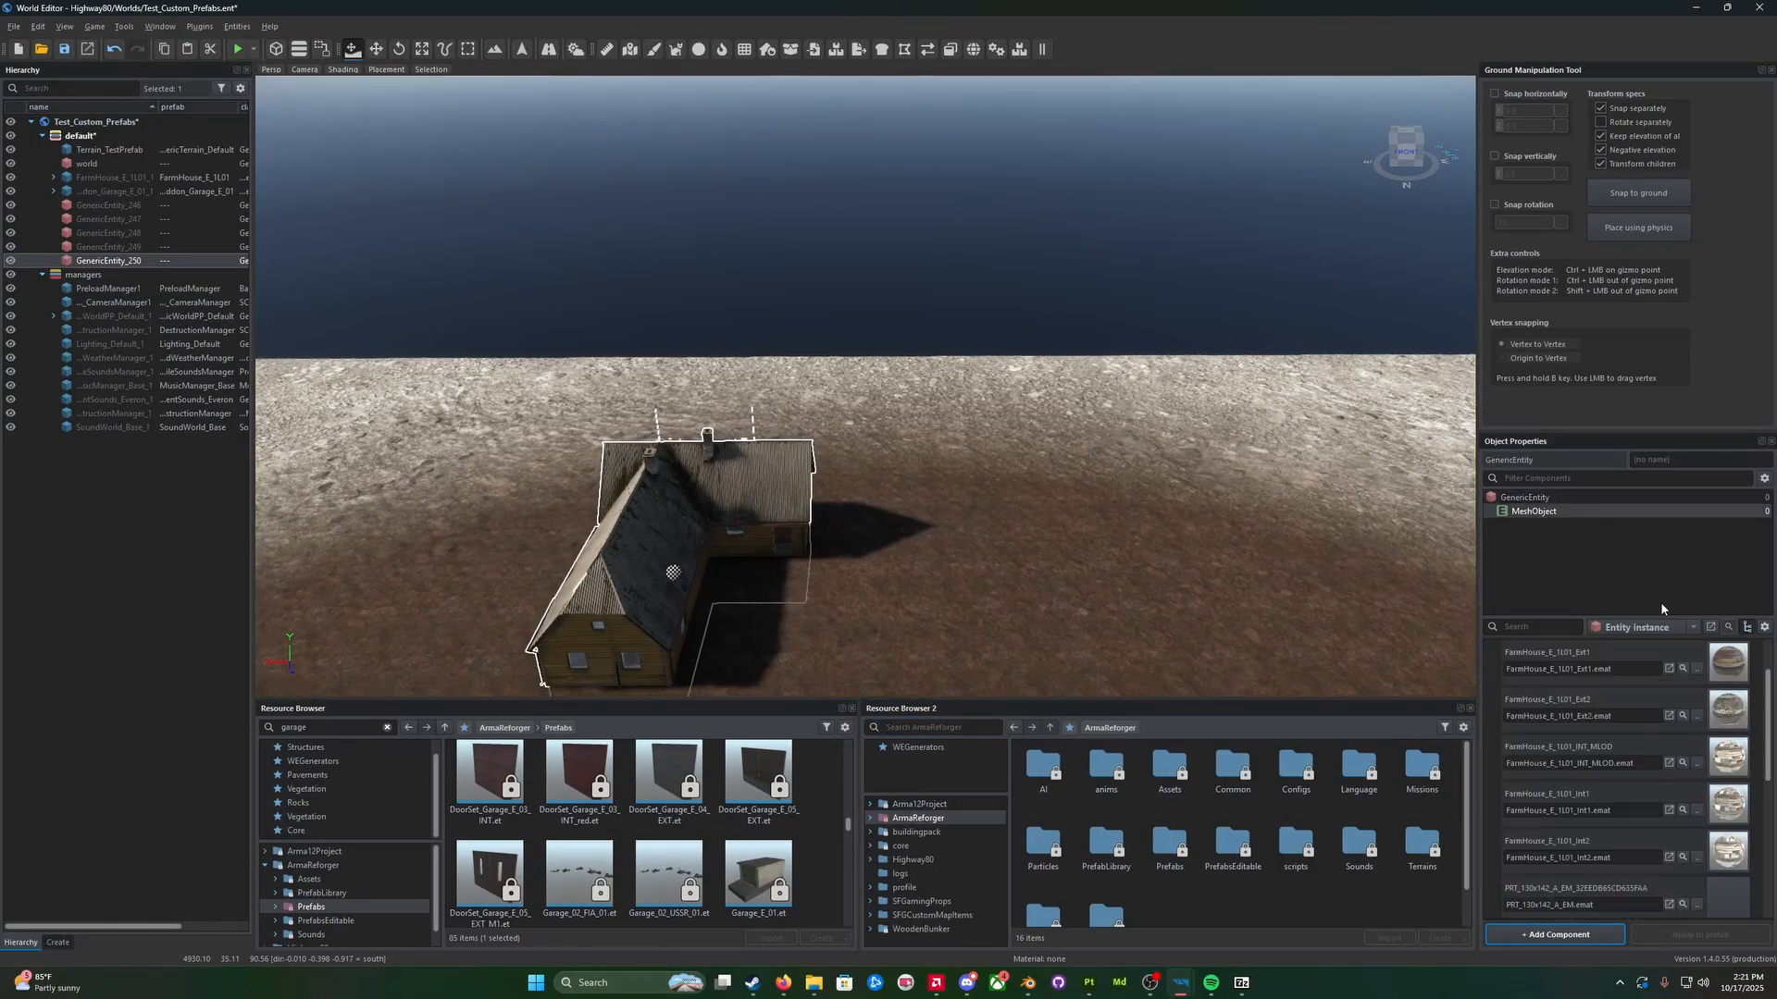
{"action": "left_click", "coordinate": [1682, 688]}
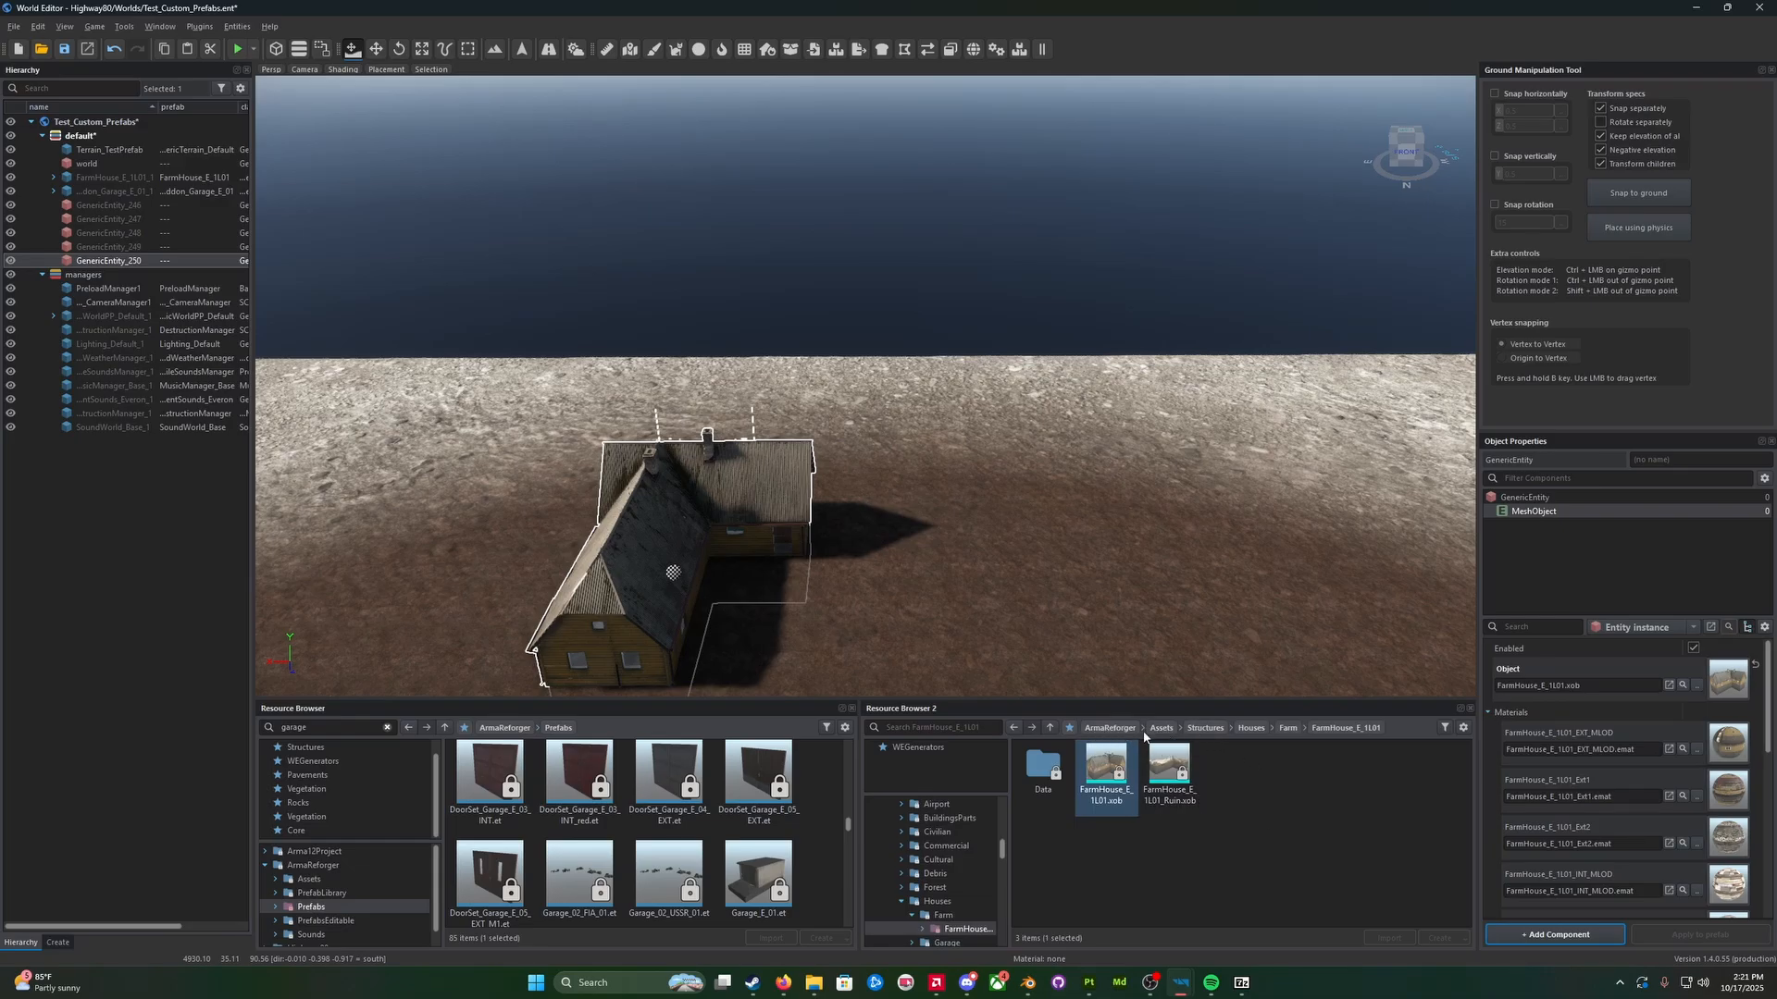
Step: Go up to the Houses asset folder and look into its Village subfolder to review how building assets are organised
{"action": "left_click", "coordinate": [1289, 730]}
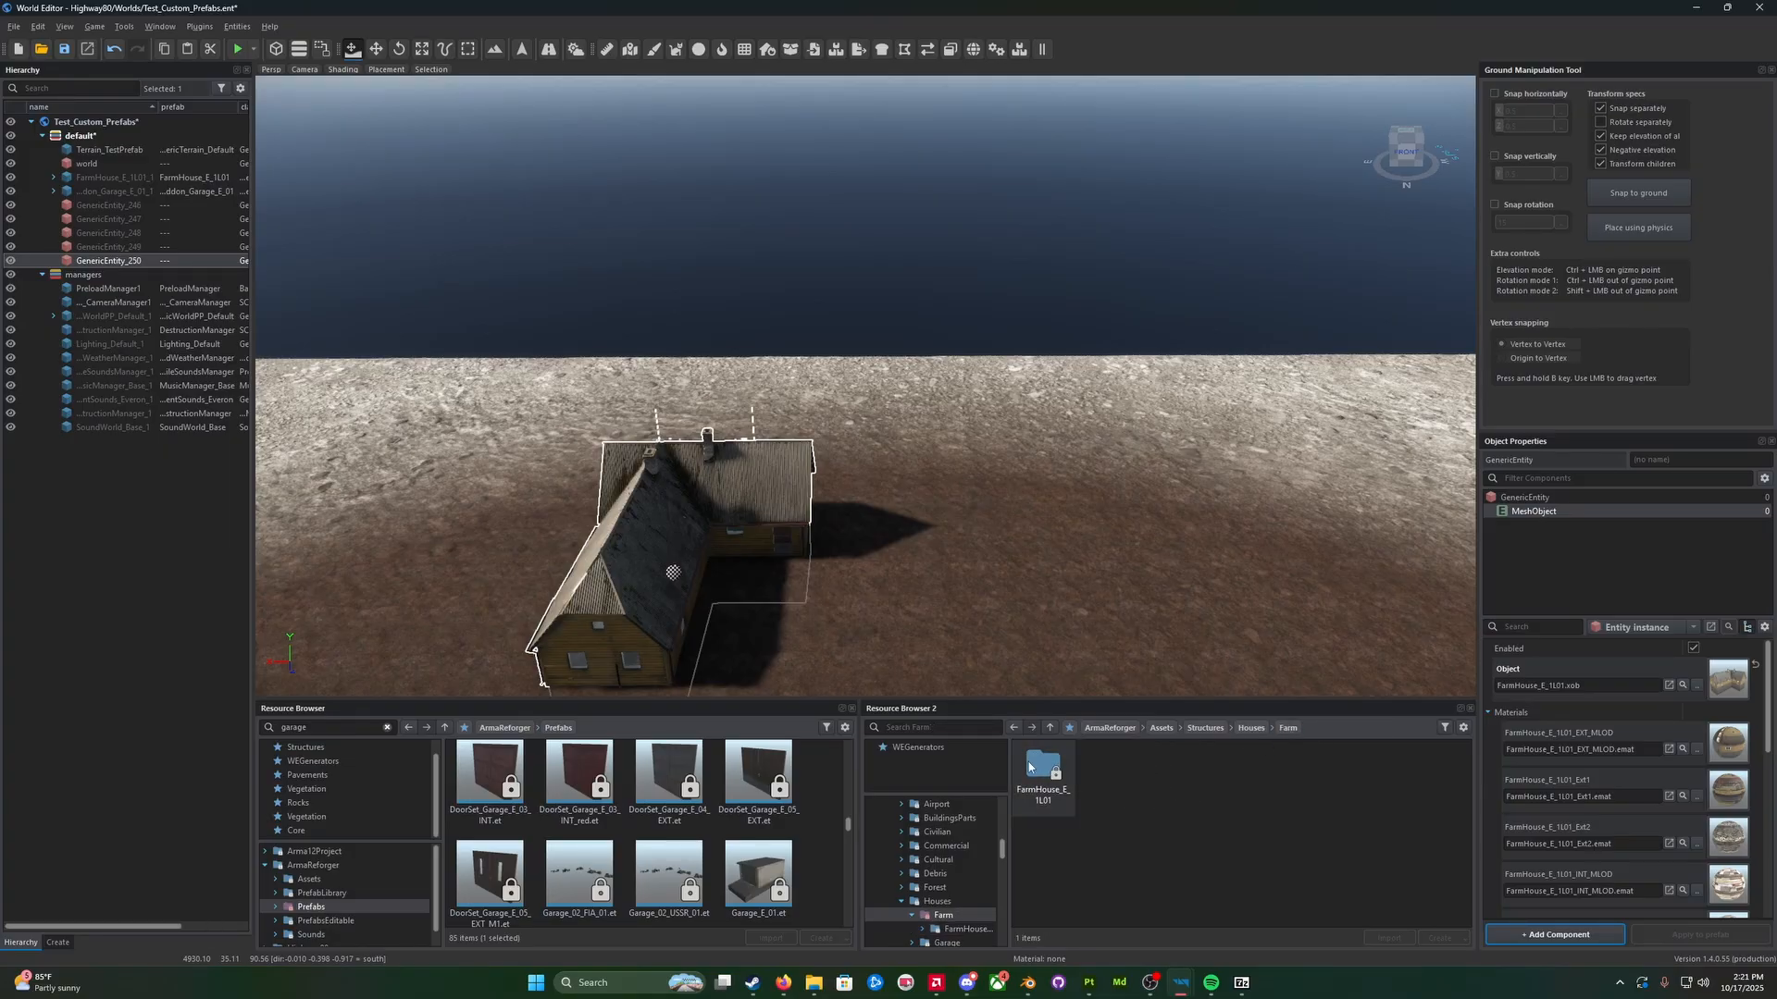
{"action": "left_click", "coordinate": [1251, 730]}
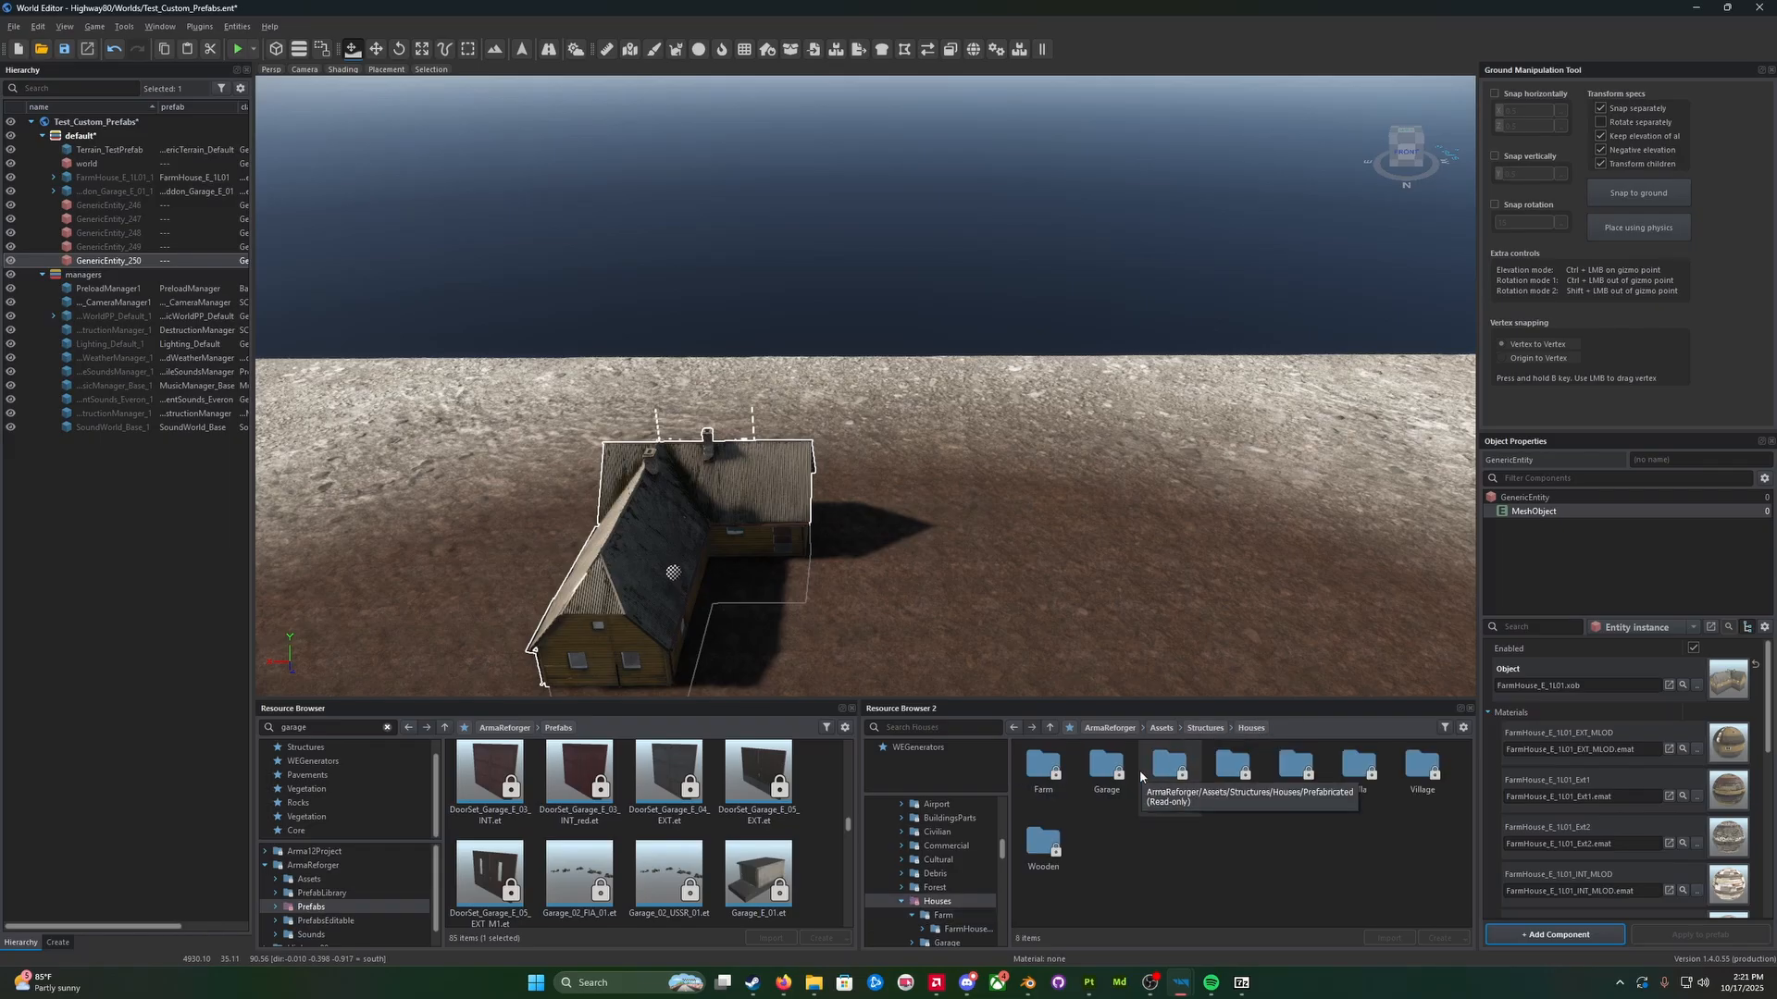
{"action": "left_click", "coordinate": [1413, 772]}
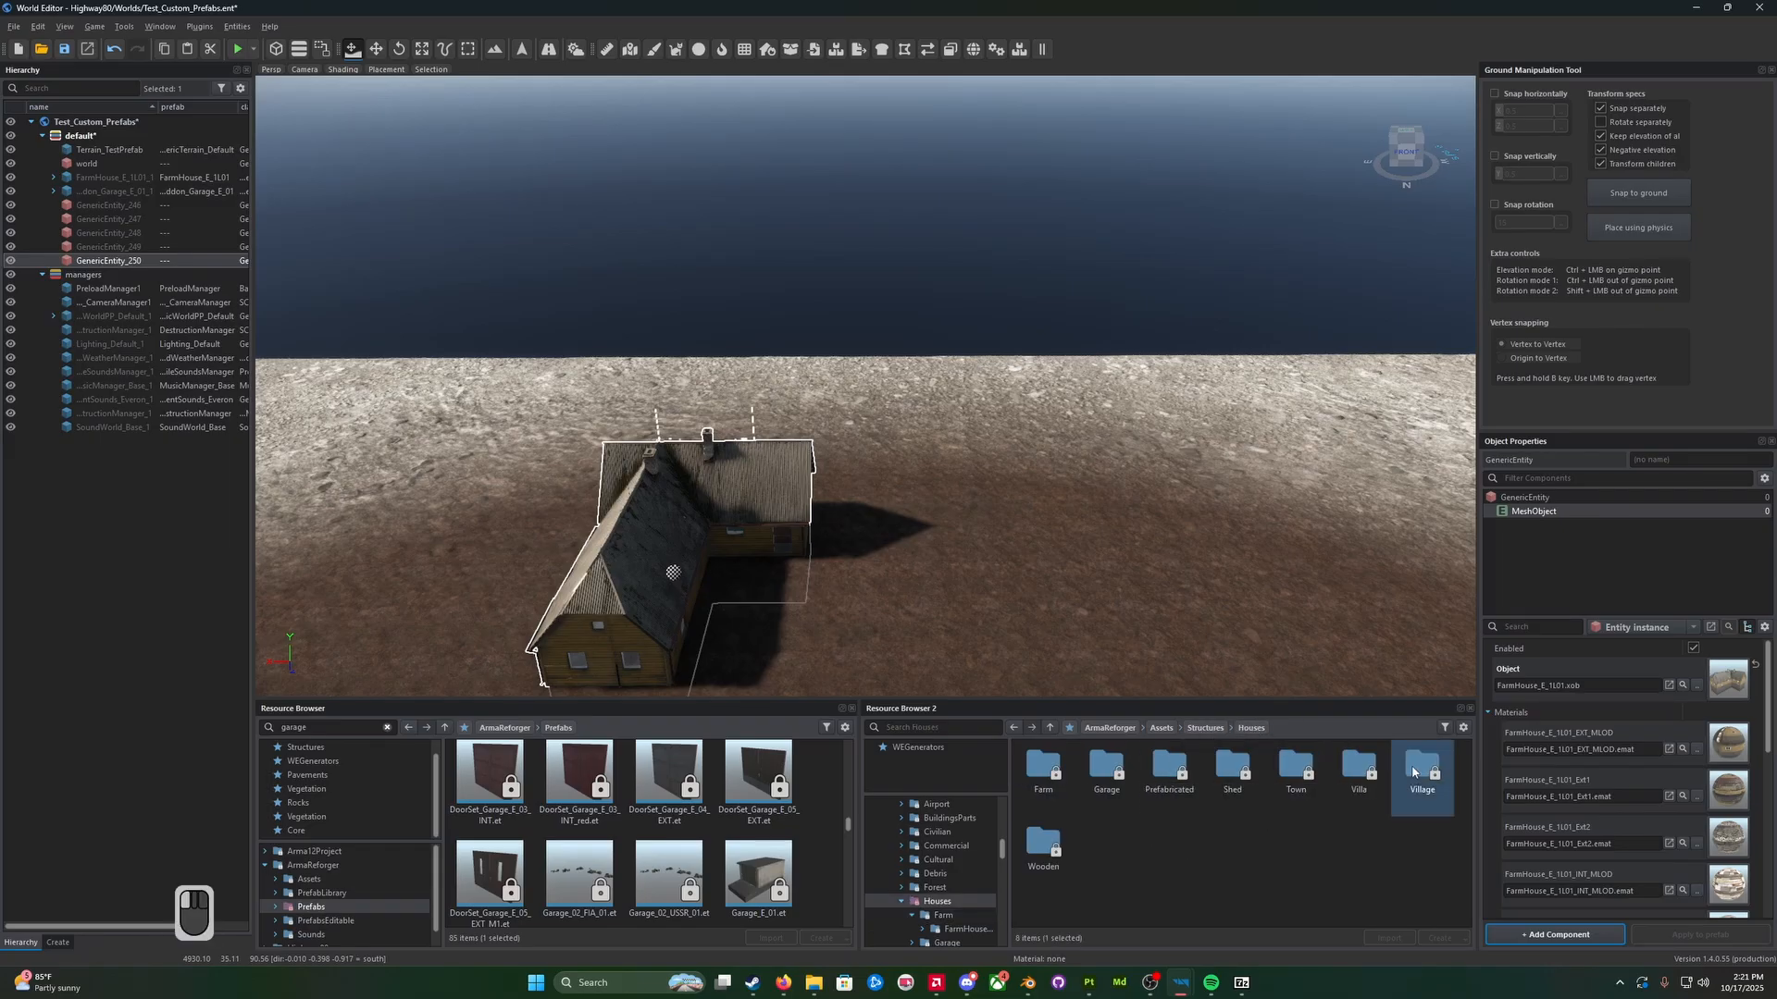
{"action": "double_click", "coordinate": [1413, 773]}
{"action": "left_click", "coordinate": [1251, 729]}
{"action": "mouse_move", "coordinate": [1170, 607]}
{"action": "right_mouse_down"}
{"action": "mouse_move", "coordinate": [1064, 607]}
{"action": "mouse_move", "coordinate": [1170, 615]}
{"action": "right_mouse_up"}
{"action": "key", "text": "a"}
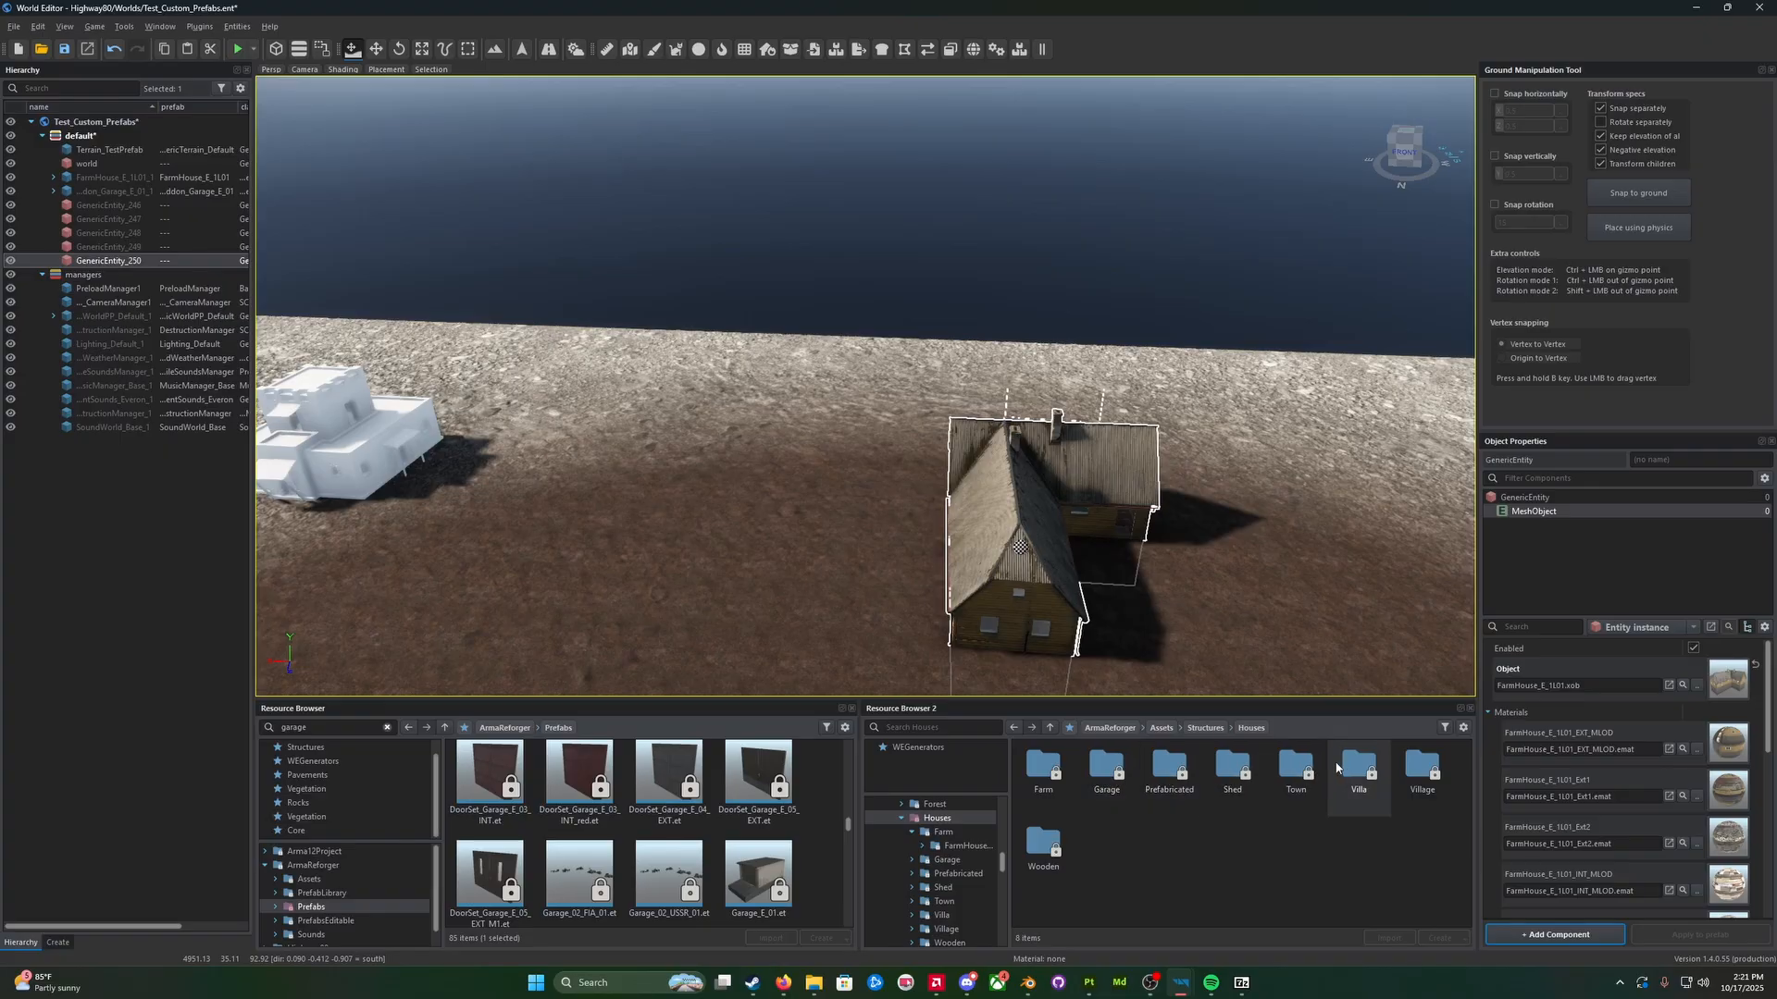
Step: Open the Data folder of FarmHouse_E_1L01 and review its materials and textures, selecting FarmHouse_E_1L01_Ext_GLOBAL_MASK.edds
{"action": "double_click", "coordinate": [1043, 768]}
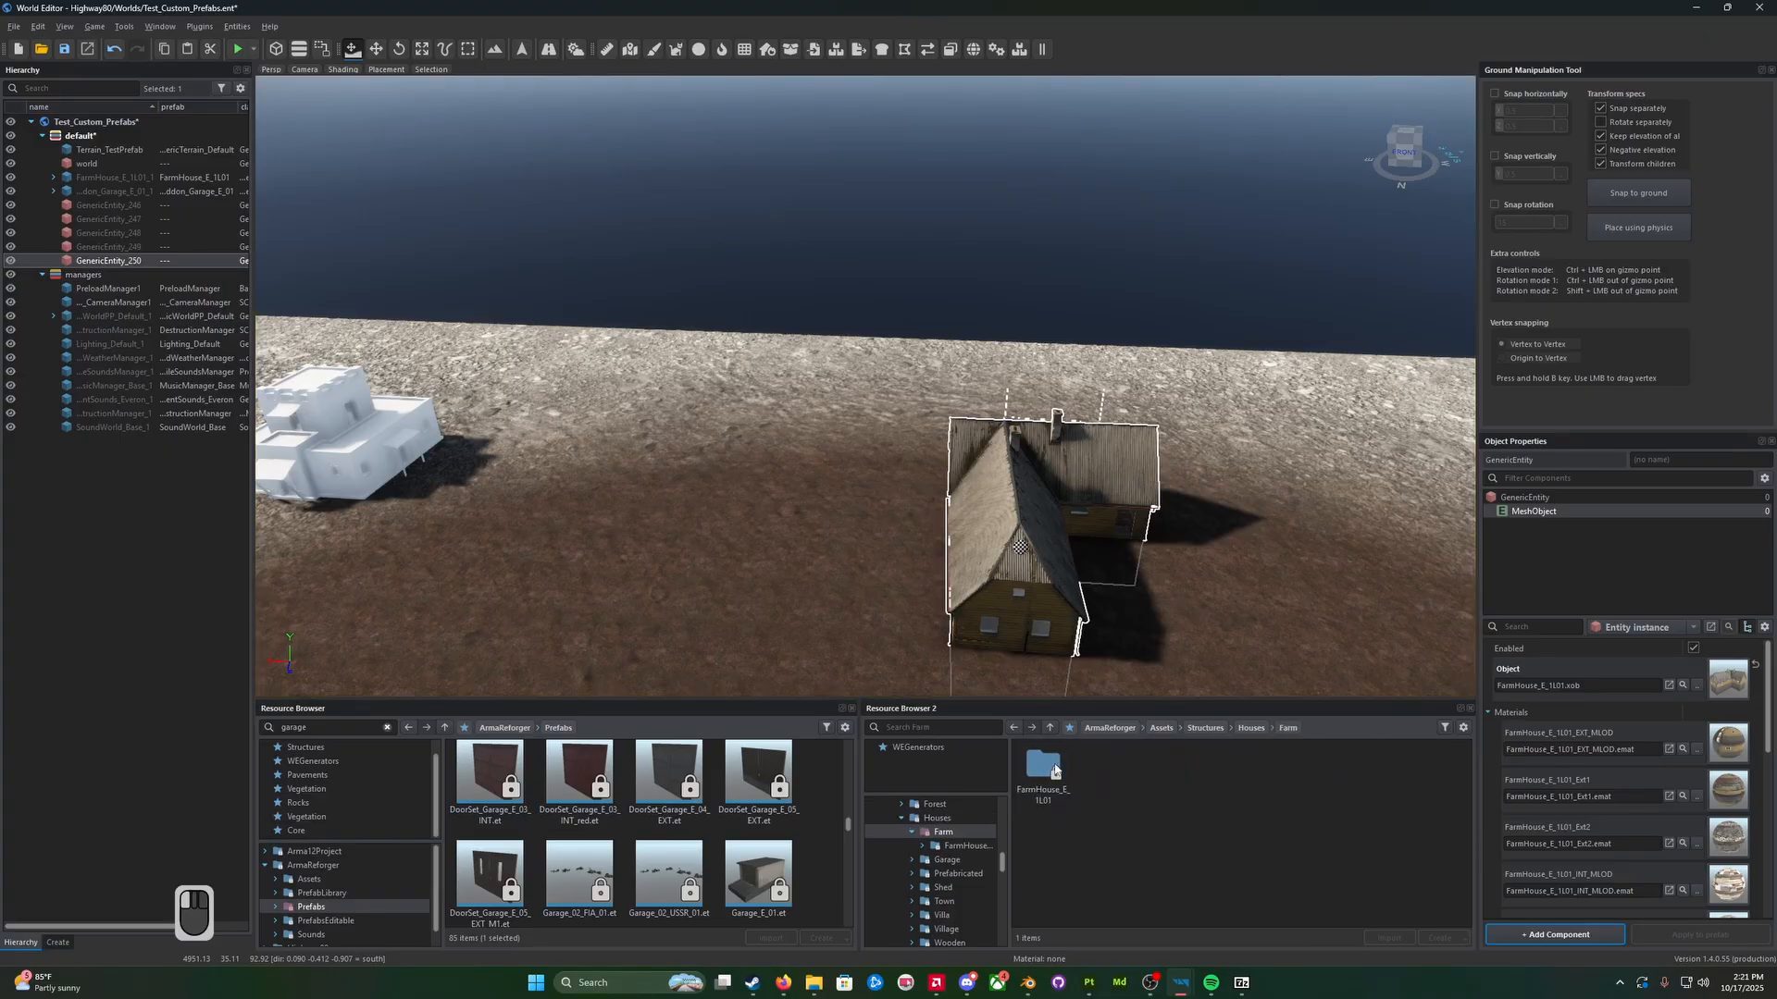
{"action": "double_click", "coordinate": [1055, 770]}
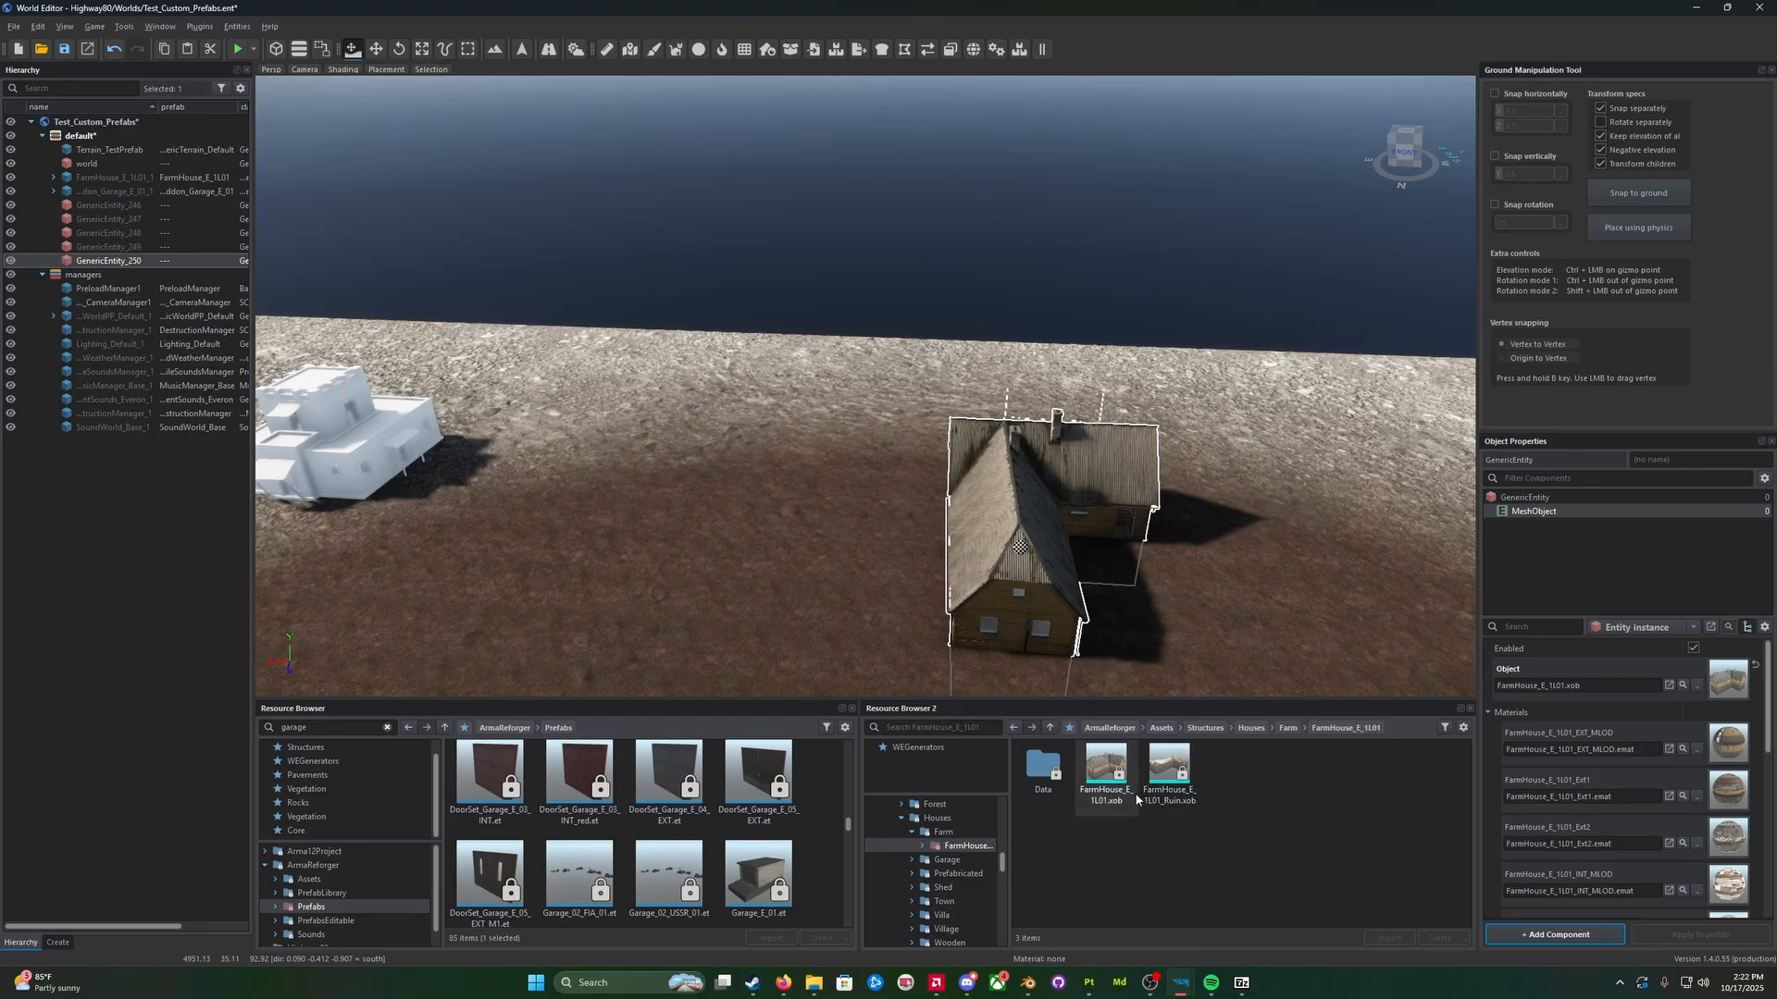
{"action": "double_click", "coordinate": [1042, 770]}
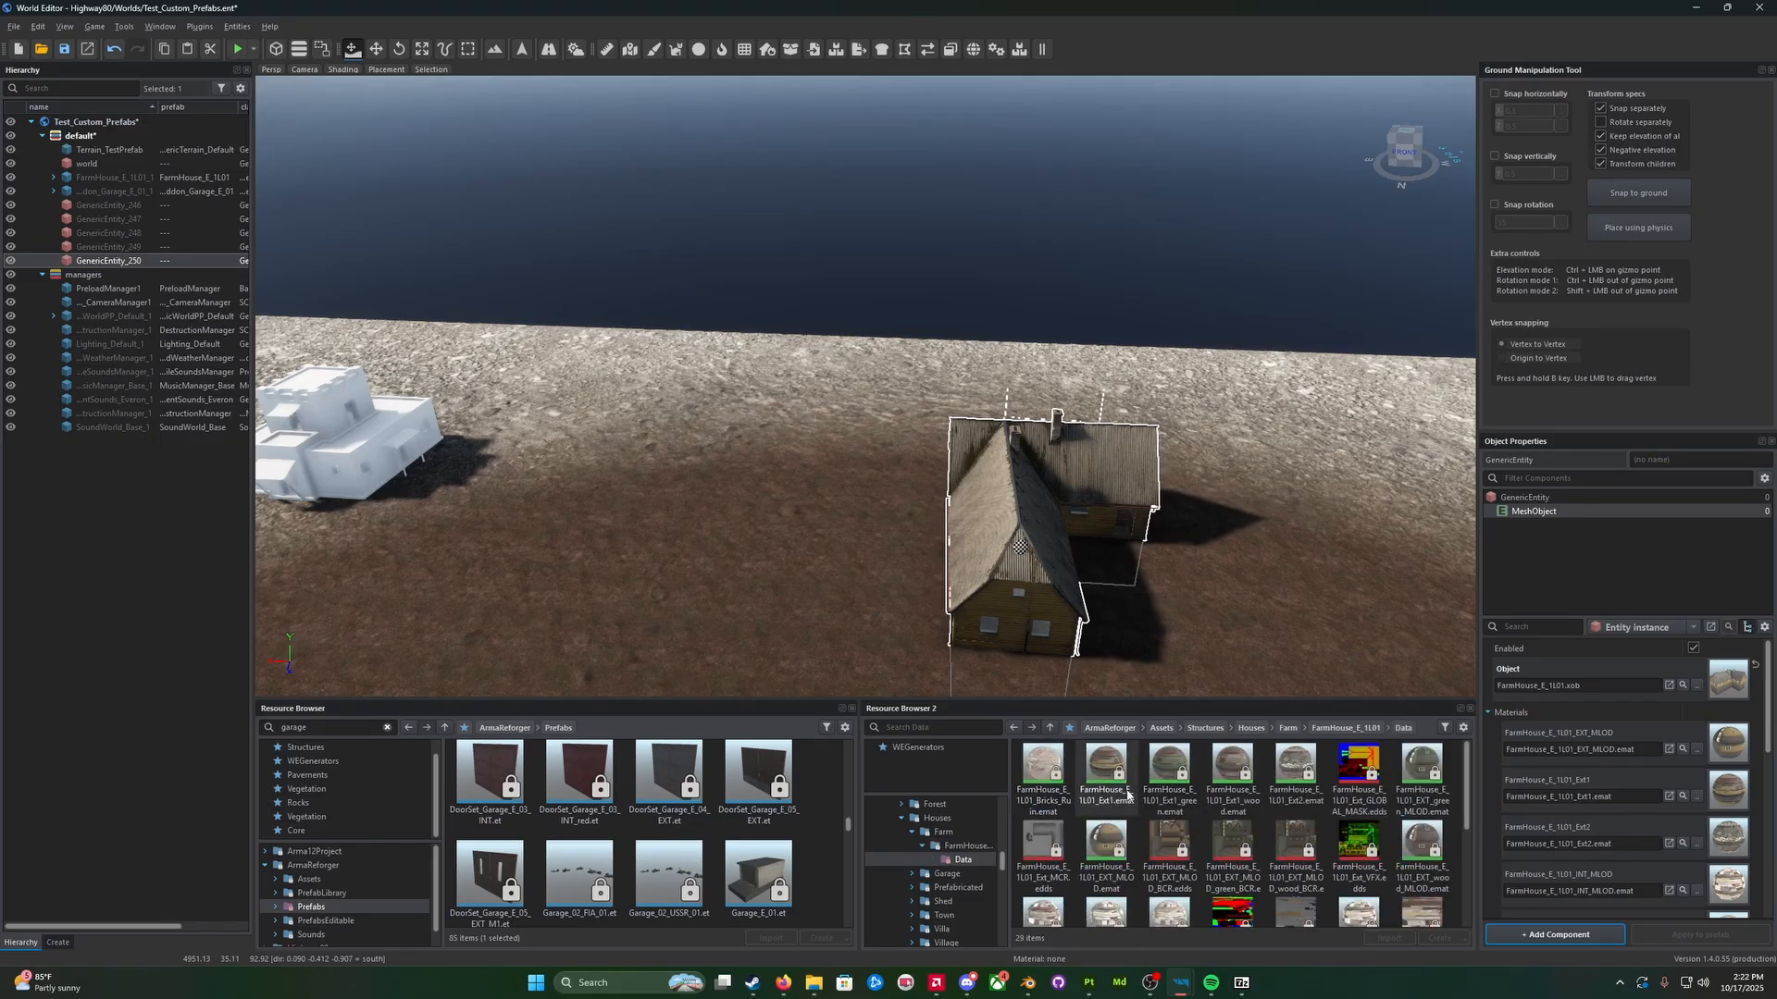
{"action": "scroll", "coordinate": [1128, 837], "scroll_direction": "down", "scroll_amount": 1}
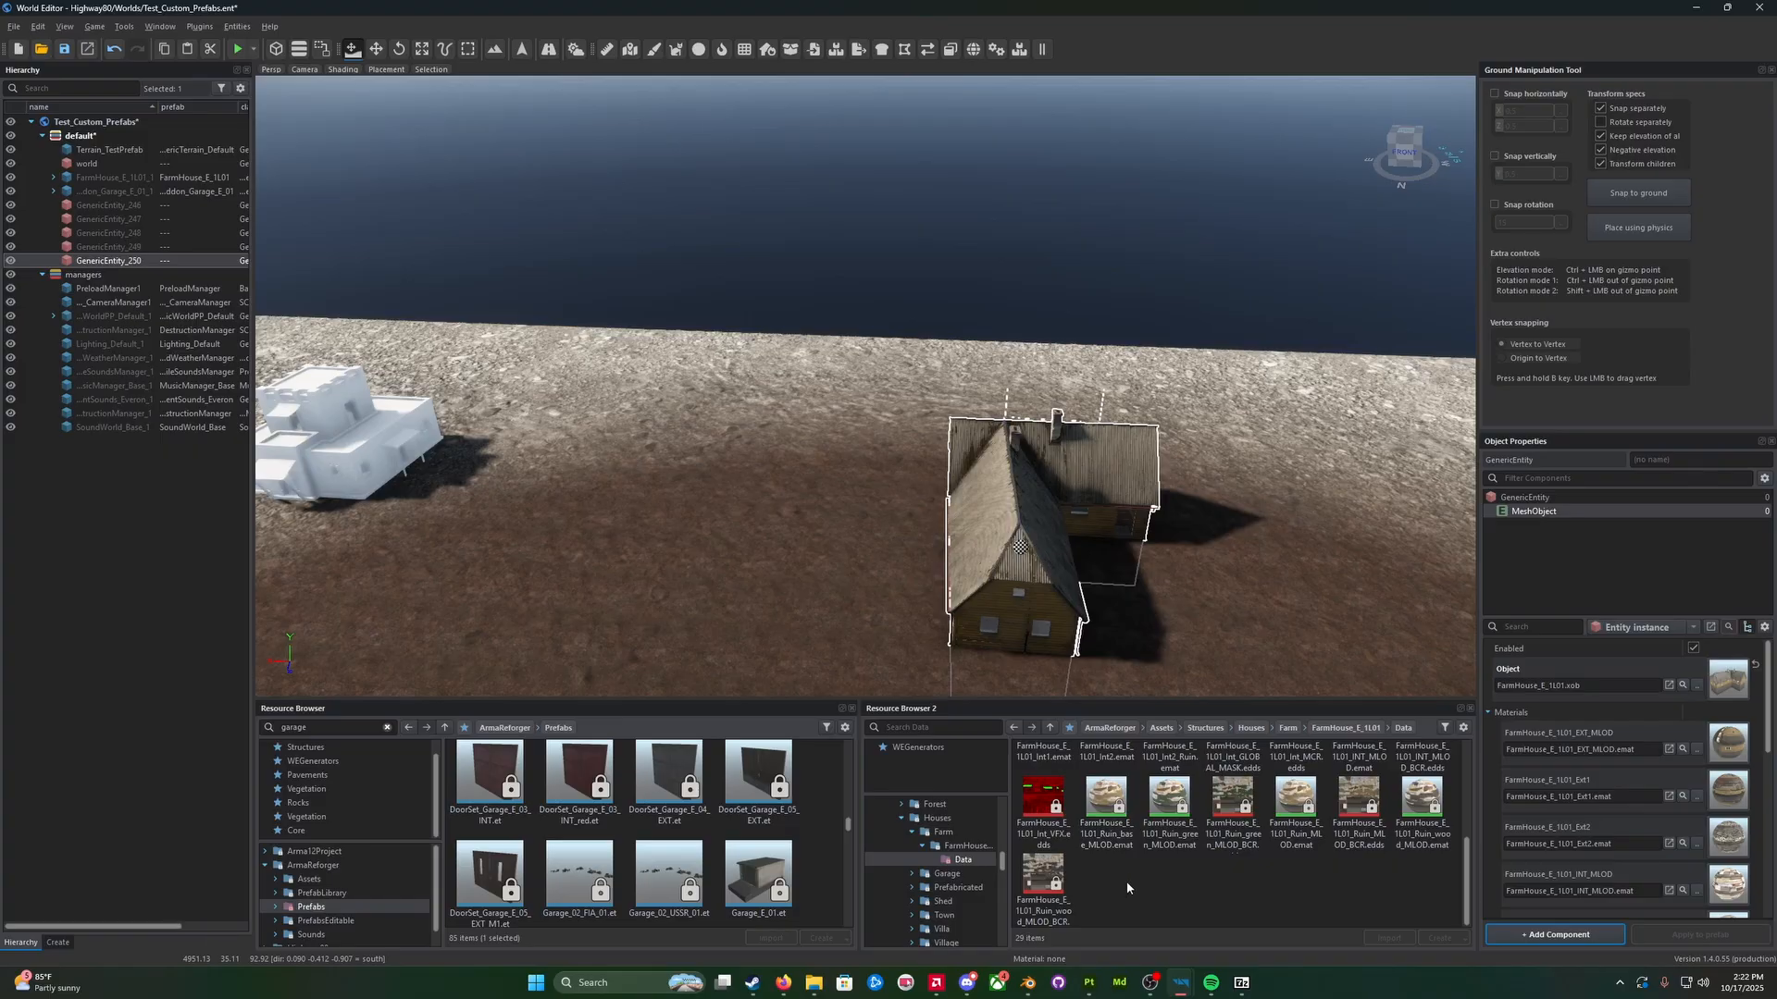
{"action": "scroll", "coordinate": [1119, 888], "scroll_direction": "up", "scroll_amount": 2}
{"action": "scroll", "coordinate": [1117, 891], "scroll_direction": "up", "scroll_amount": 1}
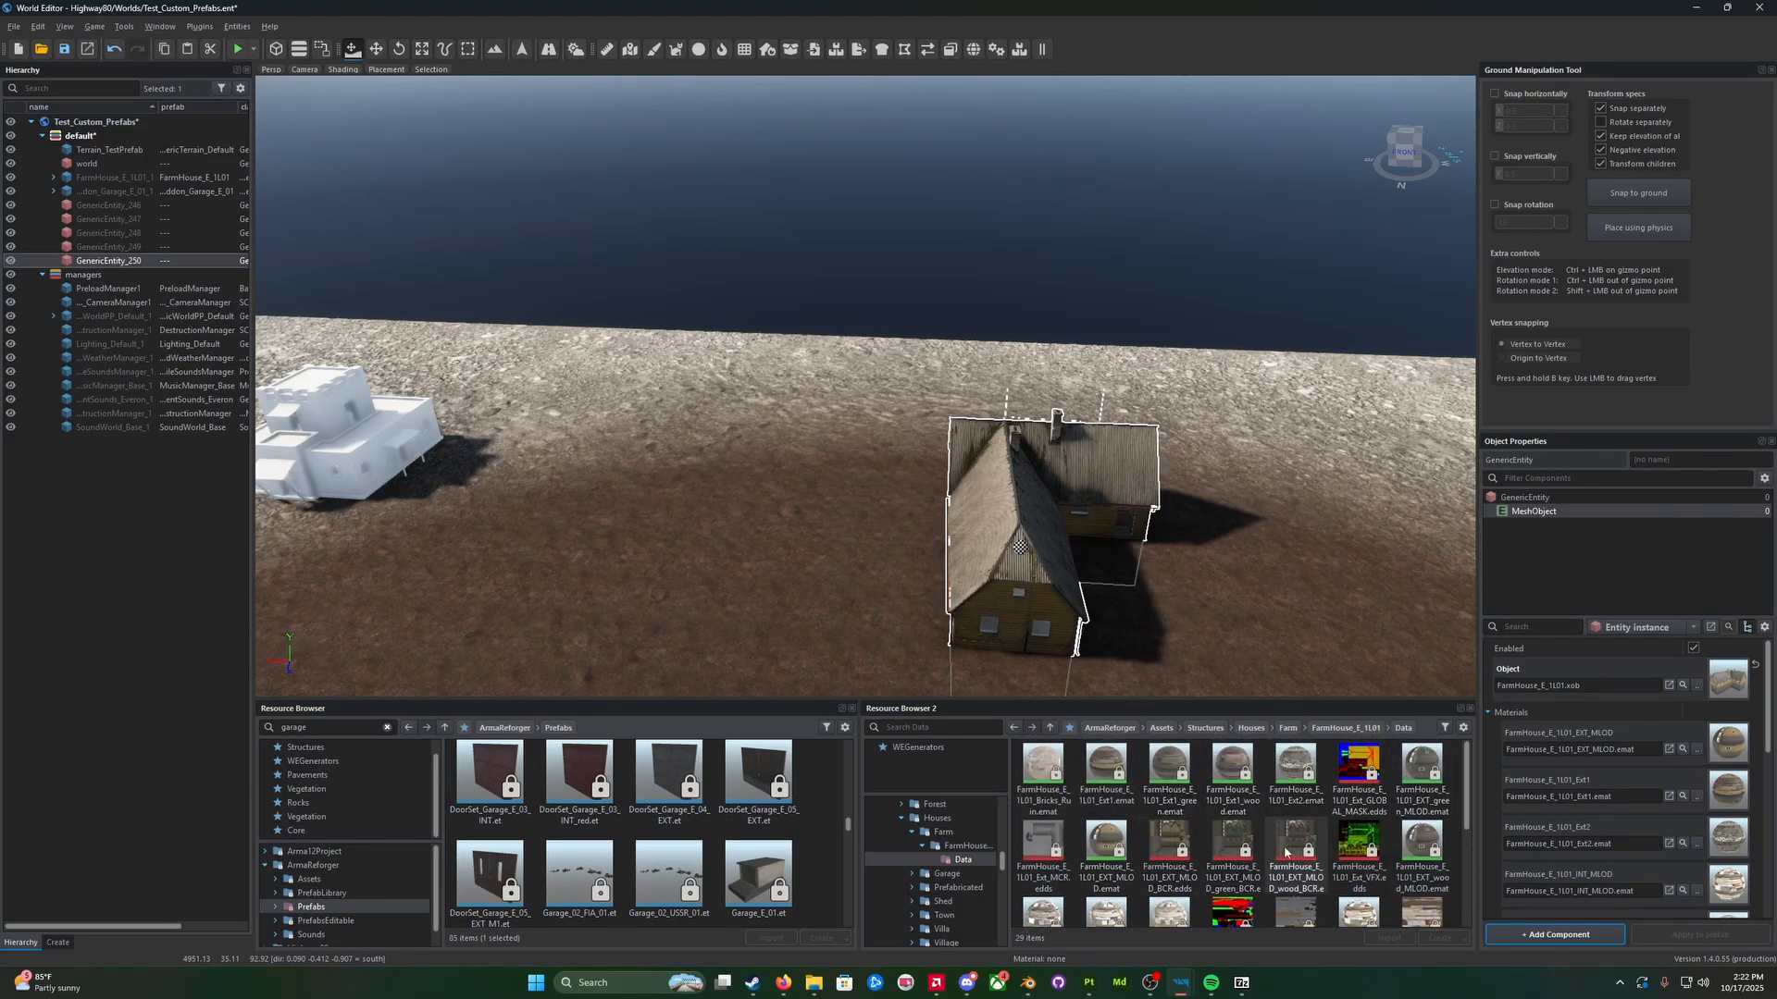
{"action": "left_click", "coordinate": [1360, 768]}
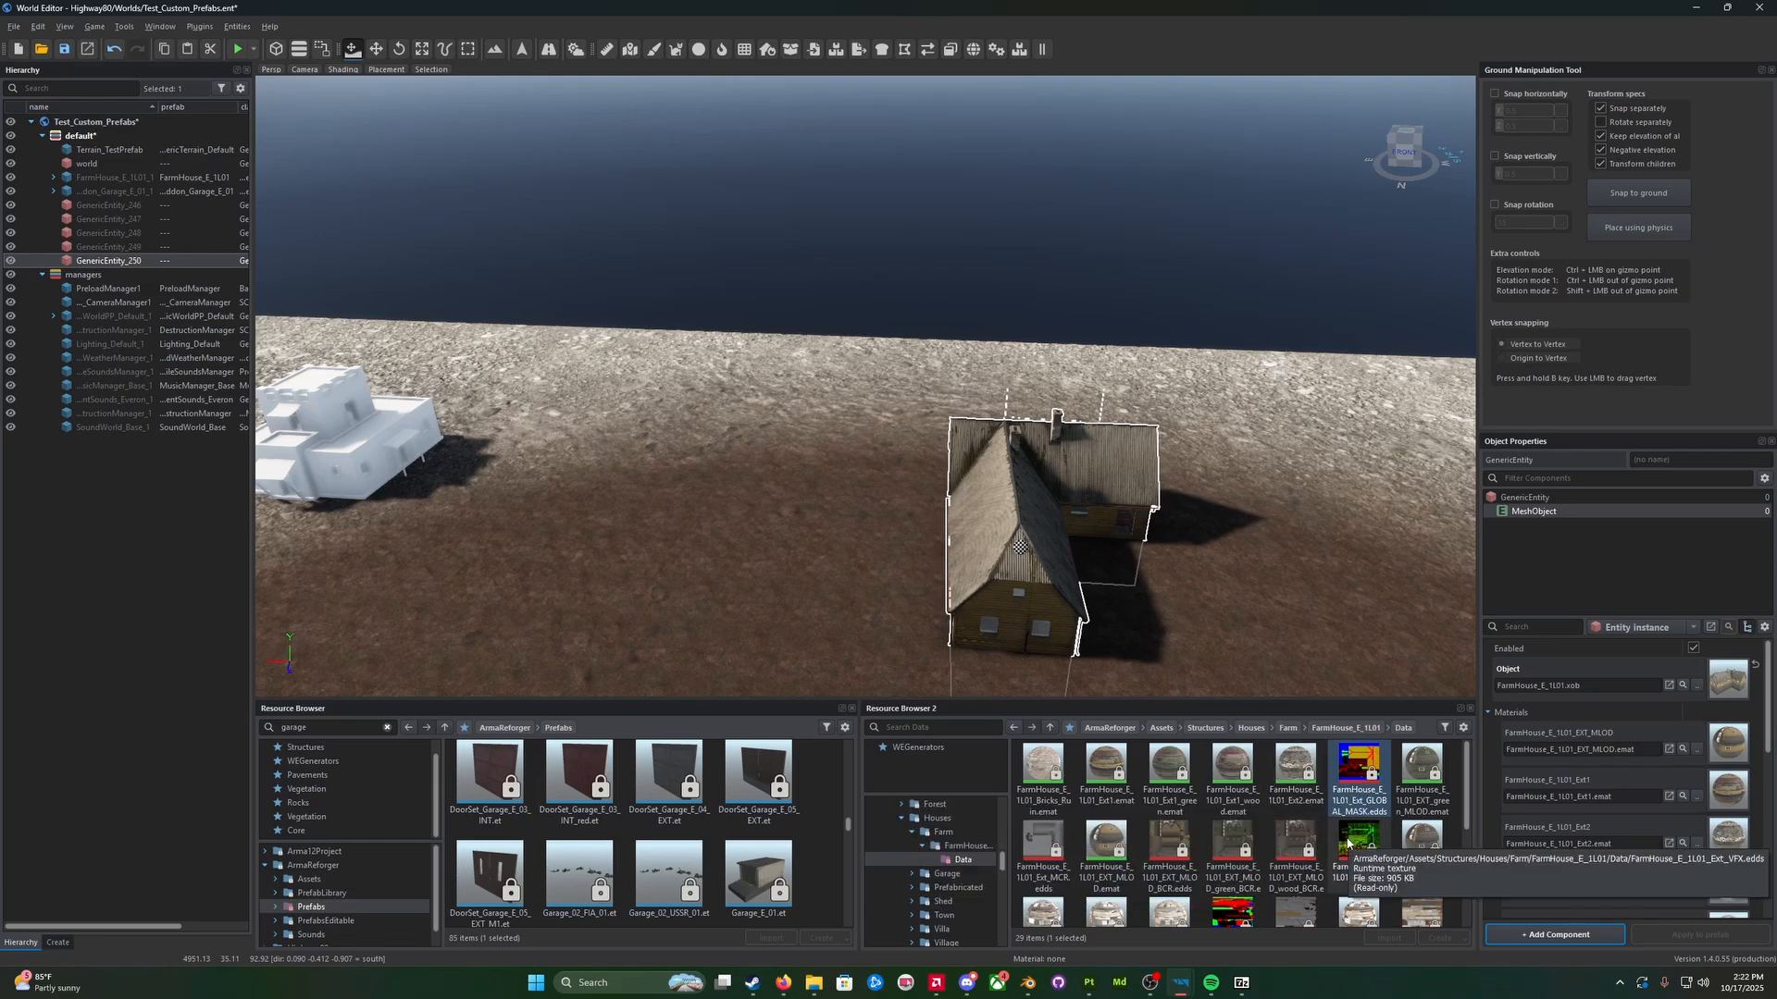
Step: Review the exterior, interior and ruin materials and mask textures in the farmhouse's Data folder
{"action": "scroll", "coordinate": [1336, 836], "scroll_direction": "down", "scroll_amount": 2}
{"action": "scroll", "coordinate": [1336, 837], "scroll_direction": "up", "scroll_amount": 2}
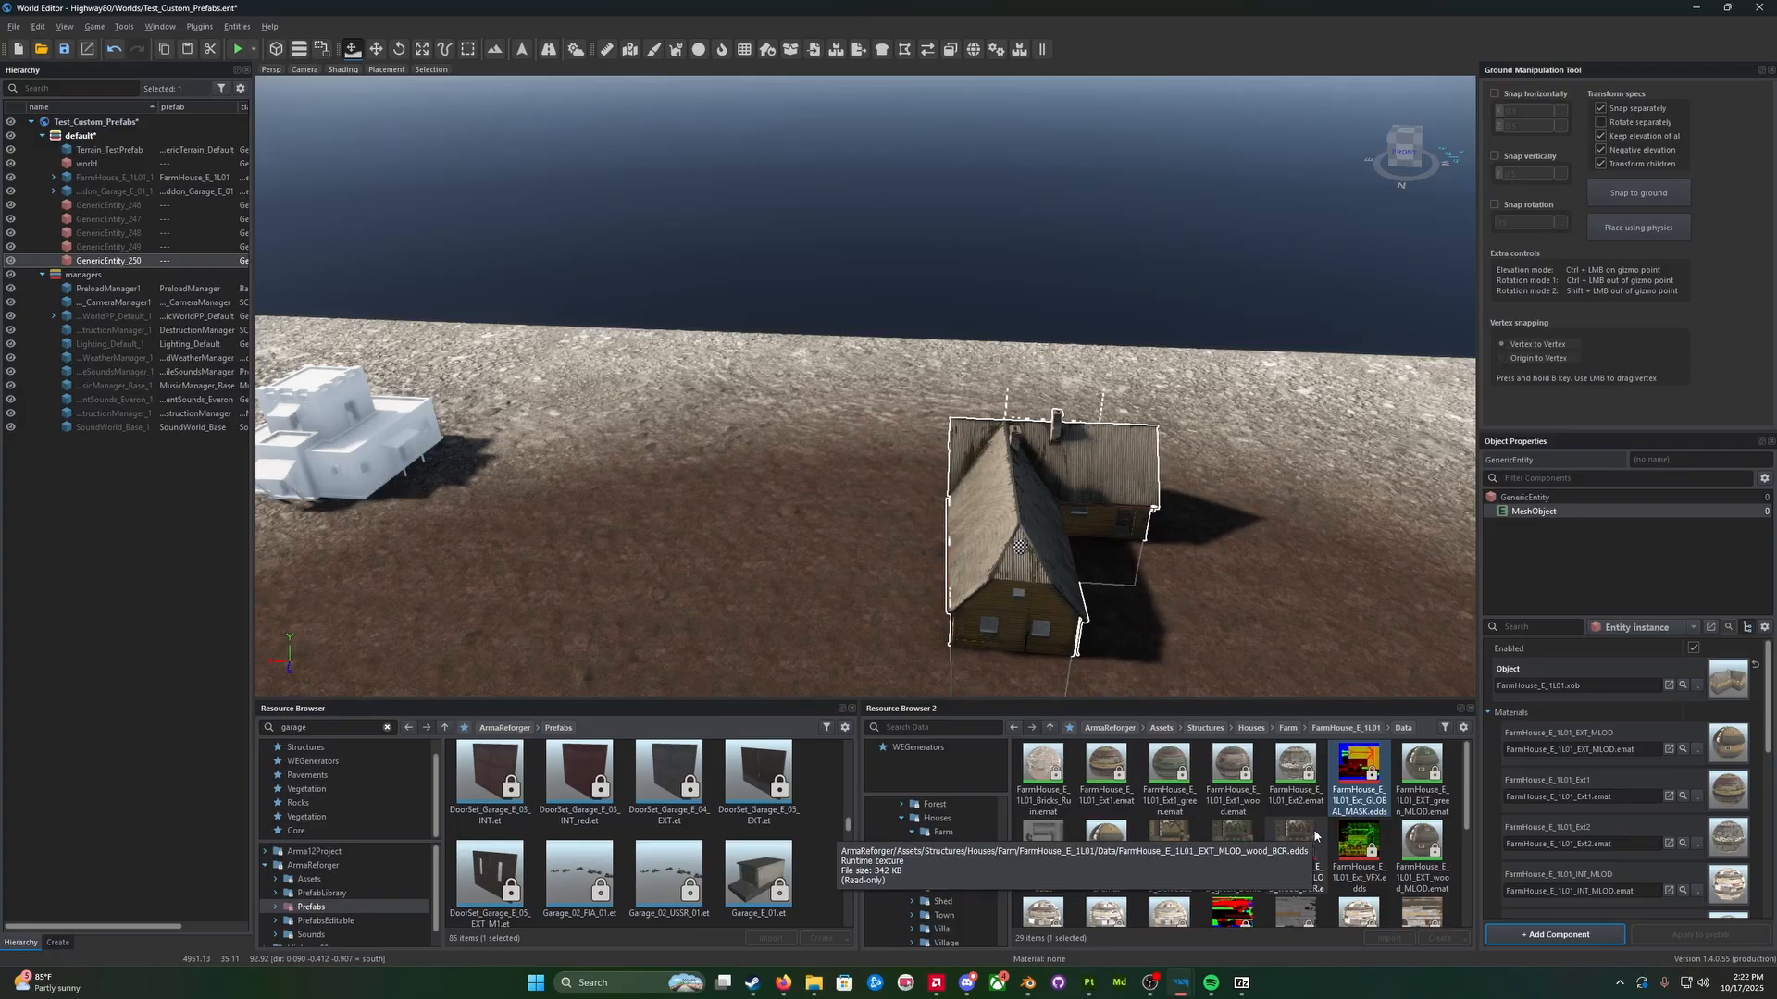
{"action": "scroll", "coordinate": [1315, 835], "scroll_direction": "down", "scroll_amount": 2}
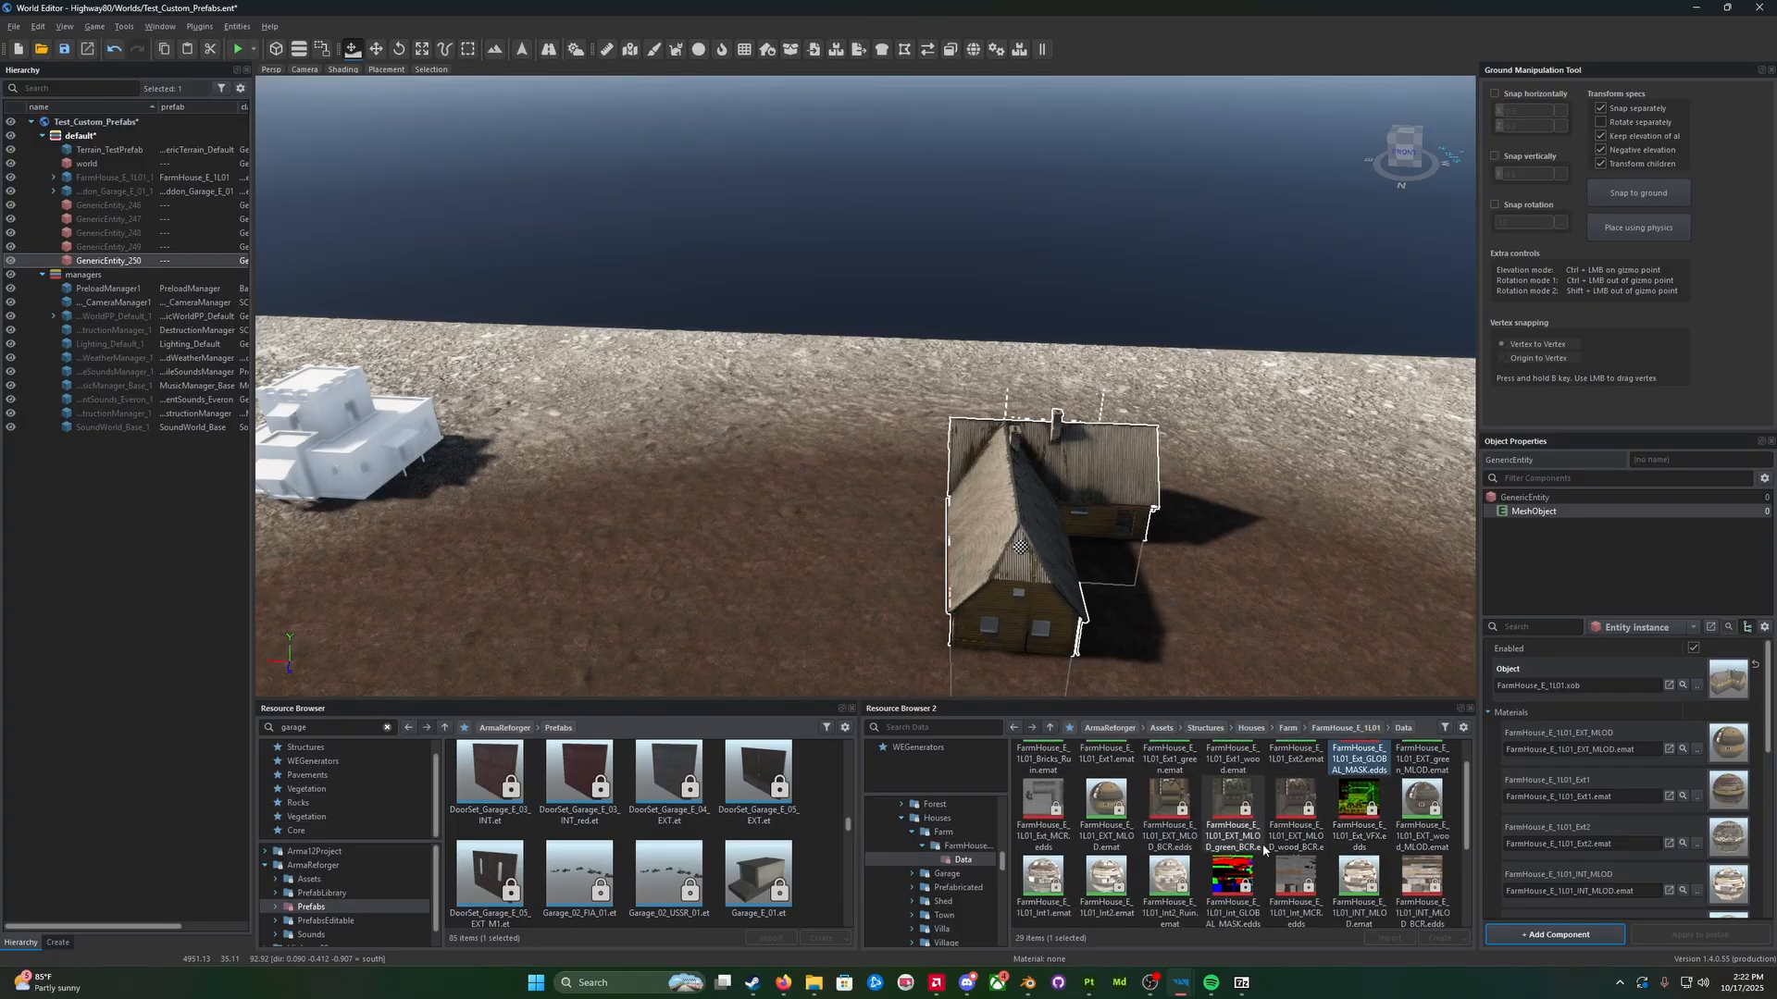
{"action": "scroll", "coordinate": [1264, 850], "scroll_direction": "down", "scroll_amount": 3}
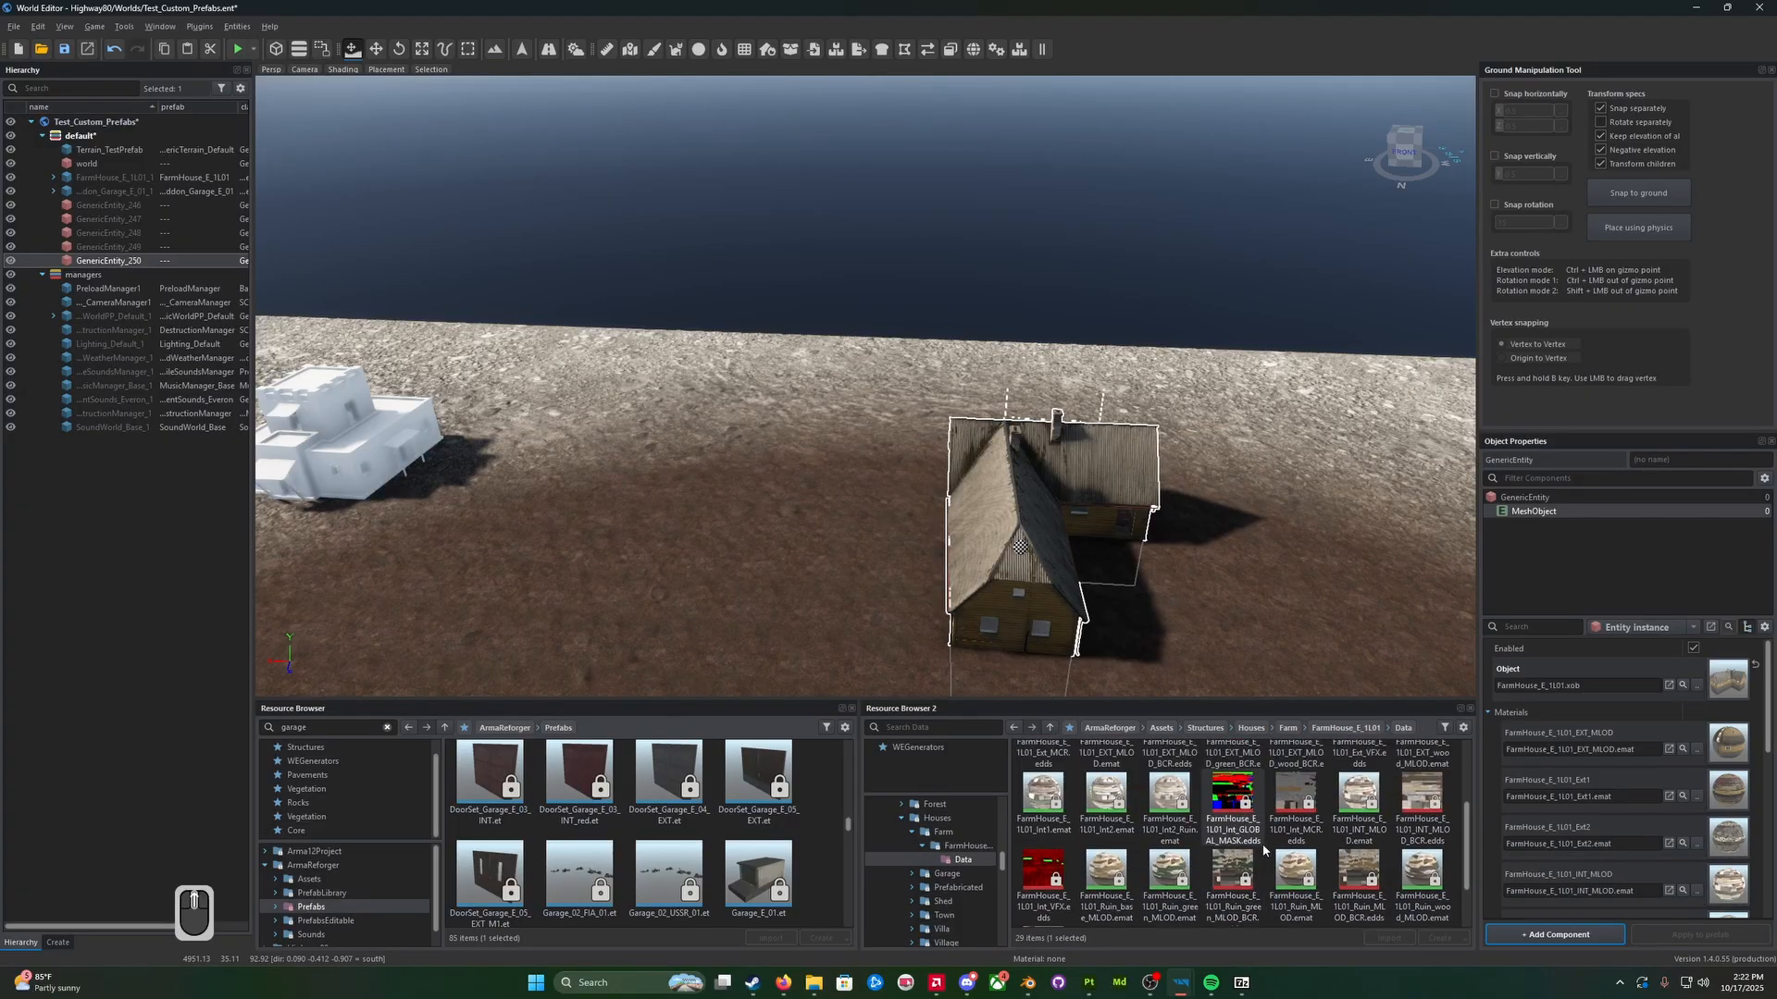
{"action": "scroll", "coordinate": [1264, 849], "scroll_direction": "up", "scroll_amount": 3}
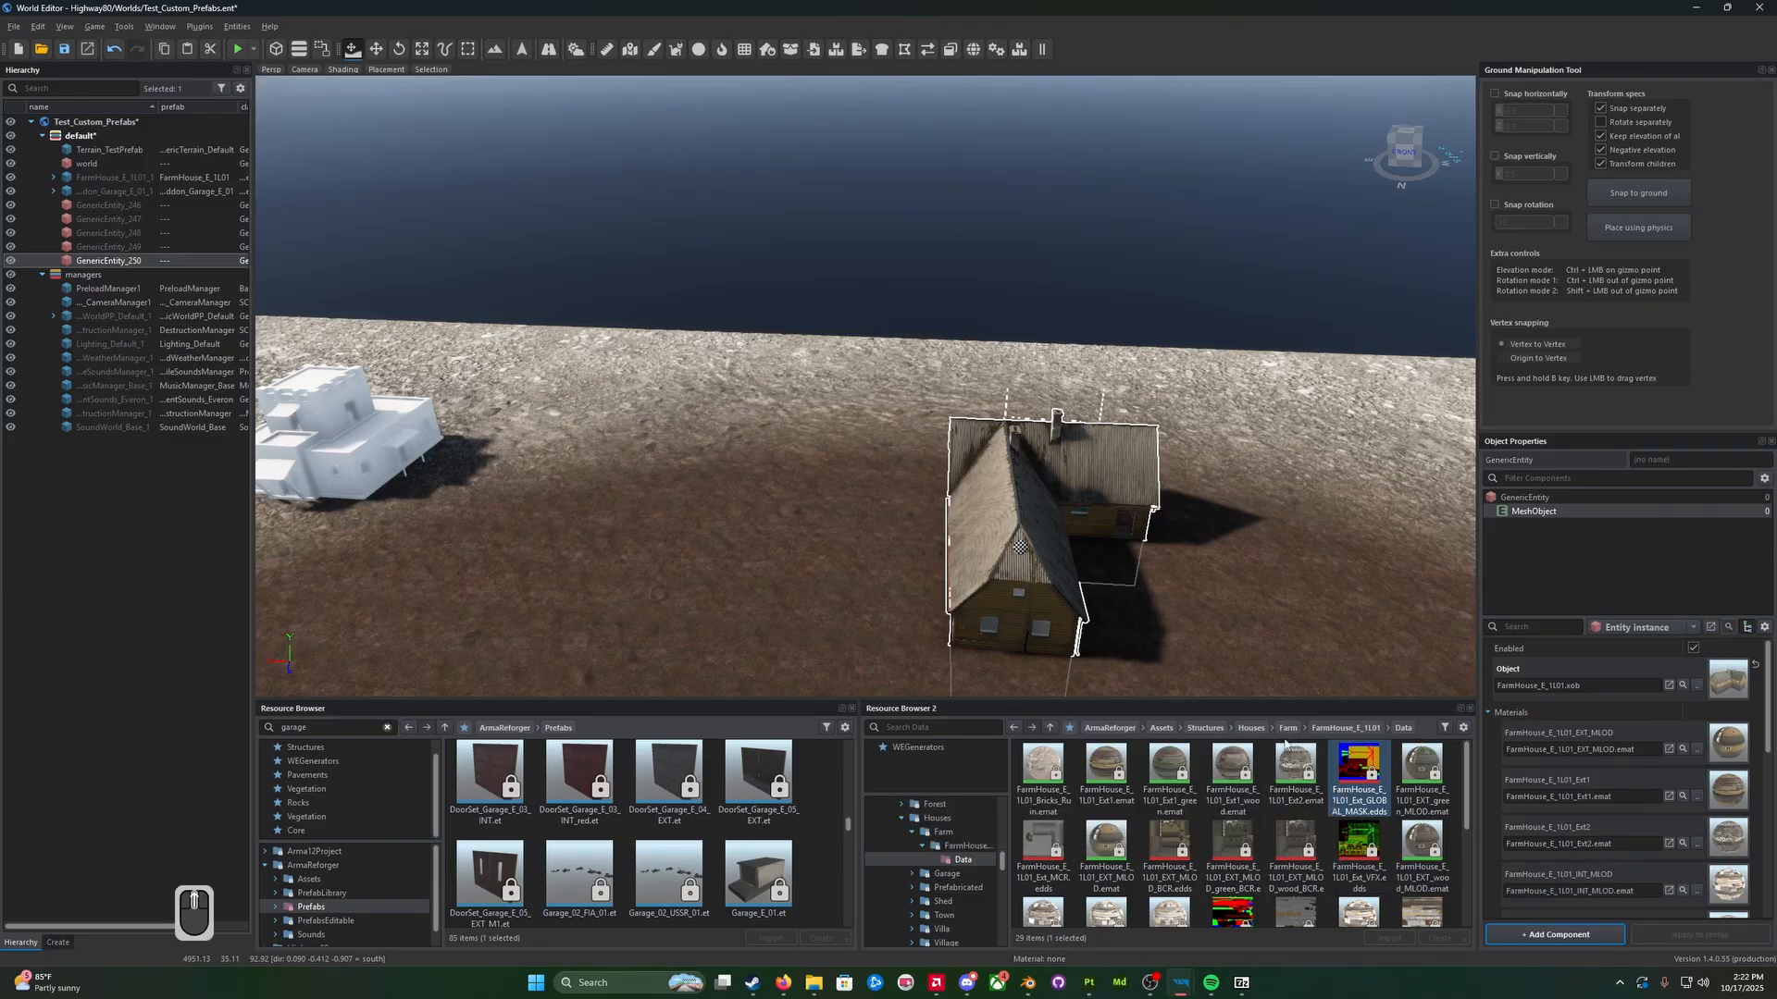
Step: Select the Arab_v30 house in the row of white buildings to inspect its mesh and material list
{"action": "key", "text": "a"}
{"action": "right_click_drag", "start_coordinate": [968, 623], "coordinate": [1148, 674]}
{"action": "key", "text": "w"}
{"action": "key", "text": "s"}
{"action": "right_click_drag", "start_coordinate": [1275, 678], "coordinate": [1310, 645]}
{"action": "left_click", "coordinate": [1007, 552]}
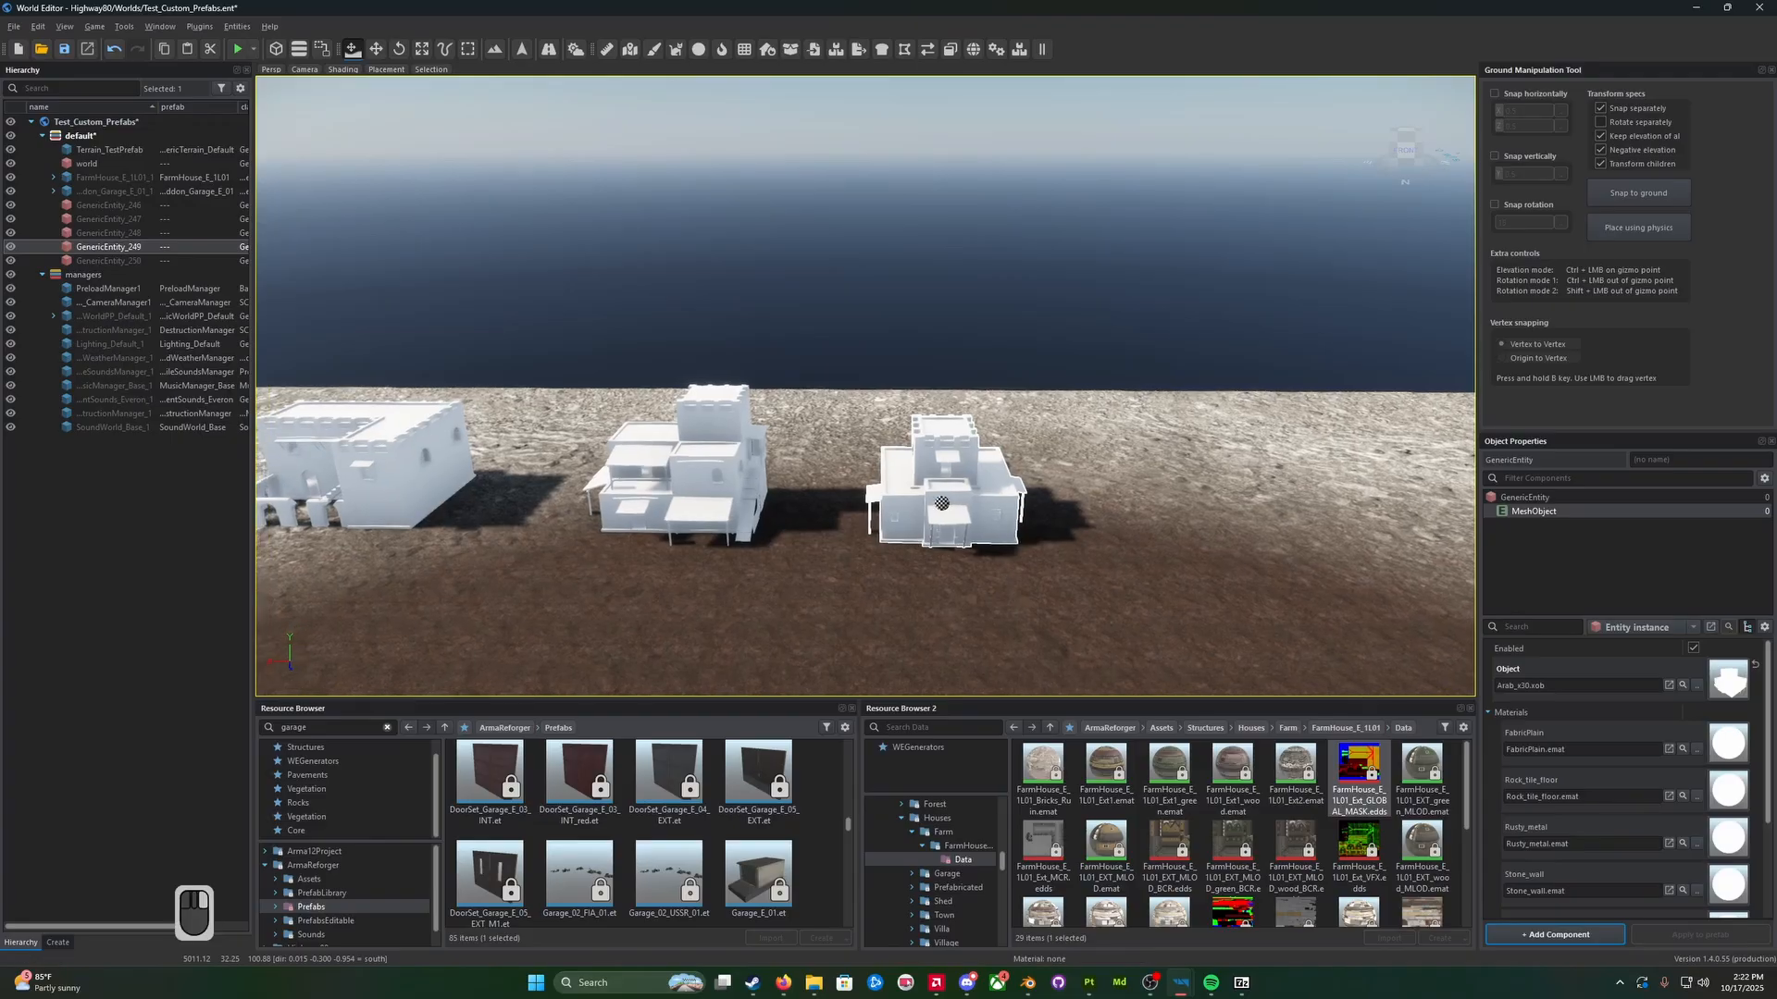
Step: Paste a copy of the Arab_v9 house onto the open terrain away from the other white buildings
{"action": "key", "text": "a"}
{"action": "right_click_drag", "start_coordinate": [981, 481], "coordinate": [920, 482]}
{"action": "key", "text": "w"}
{"action": "left_click", "coordinate": [919, 482]}
{"action": "key", "text": "s"}
{"action": "right_click_drag", "start_coordinate": [962, 552], "coordinate": [825, 592]}
{"action": "key", "text": "ctrl+v"}
{"action": "key", "text": "w"}
{"action": "key", "text": "z"}
{"action": "key", "text": "a"}
{"action": "key", "text": "q"}
{"action": "key", "text": "z"}
Step: Locate the pasted house's Arab_v9.xob file in its asset folder through the MeshObject component
{"action": "left_click", "coordinate": [1533, 511]}
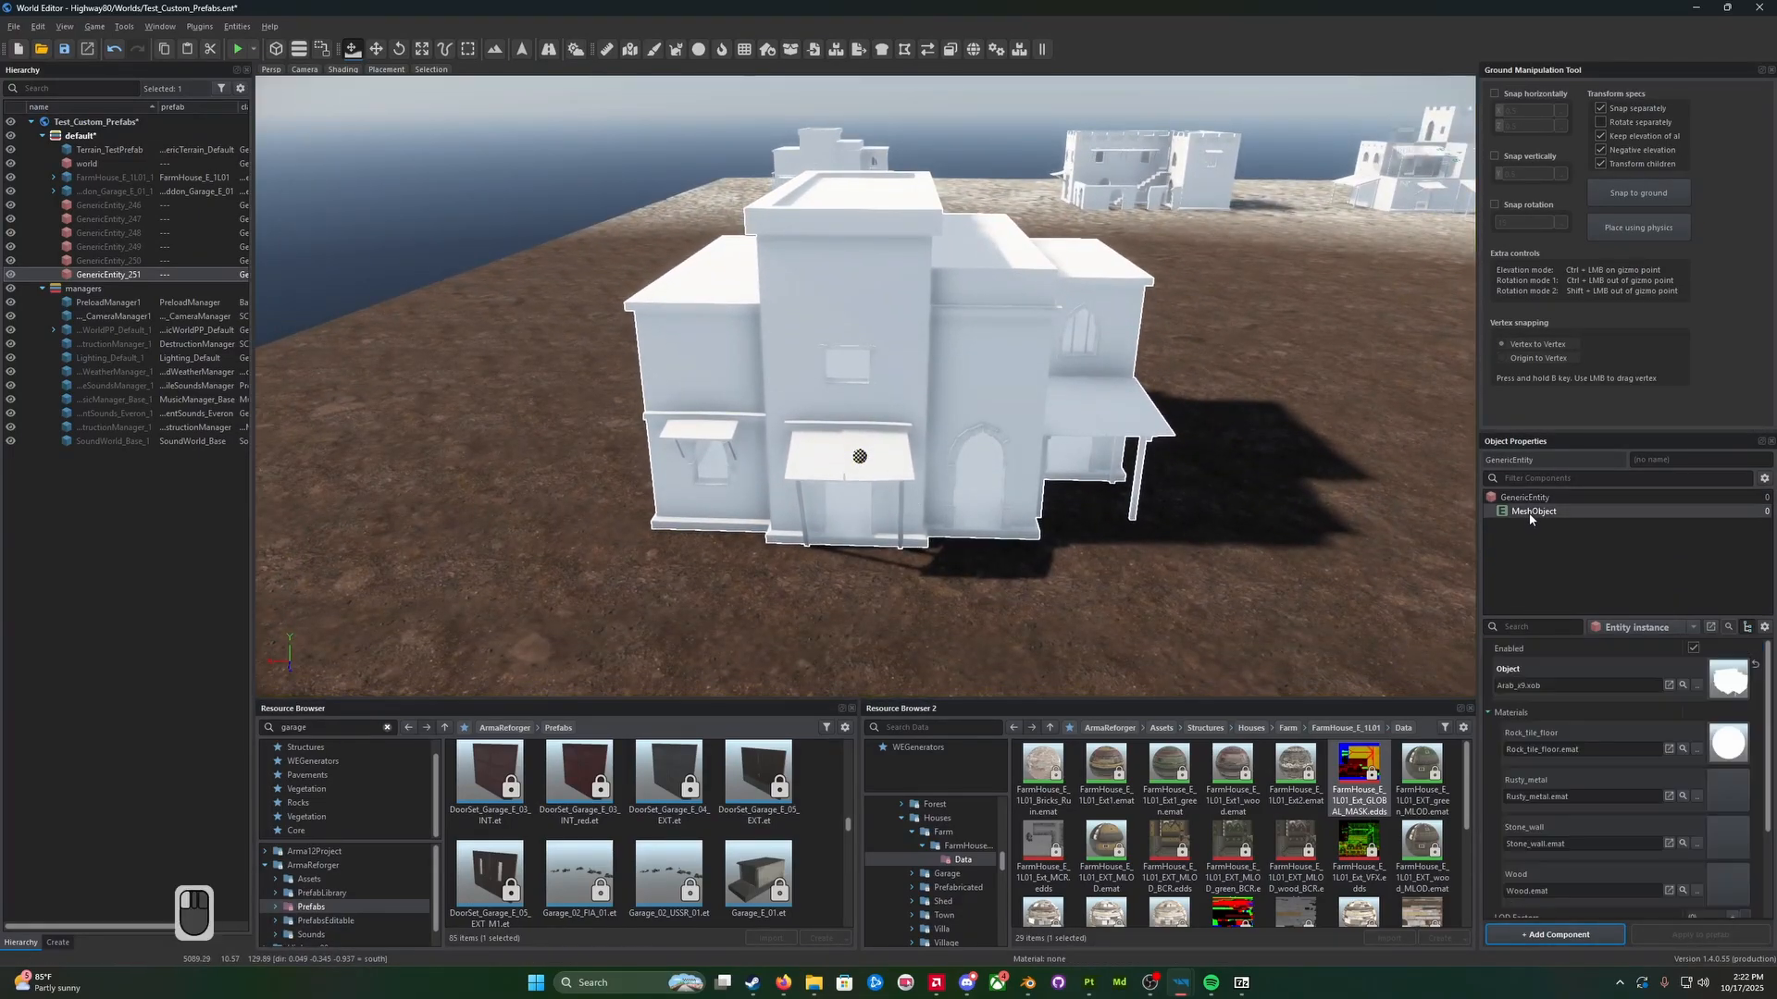
{"action": "left_click", "coordinate": [1682, 687]}
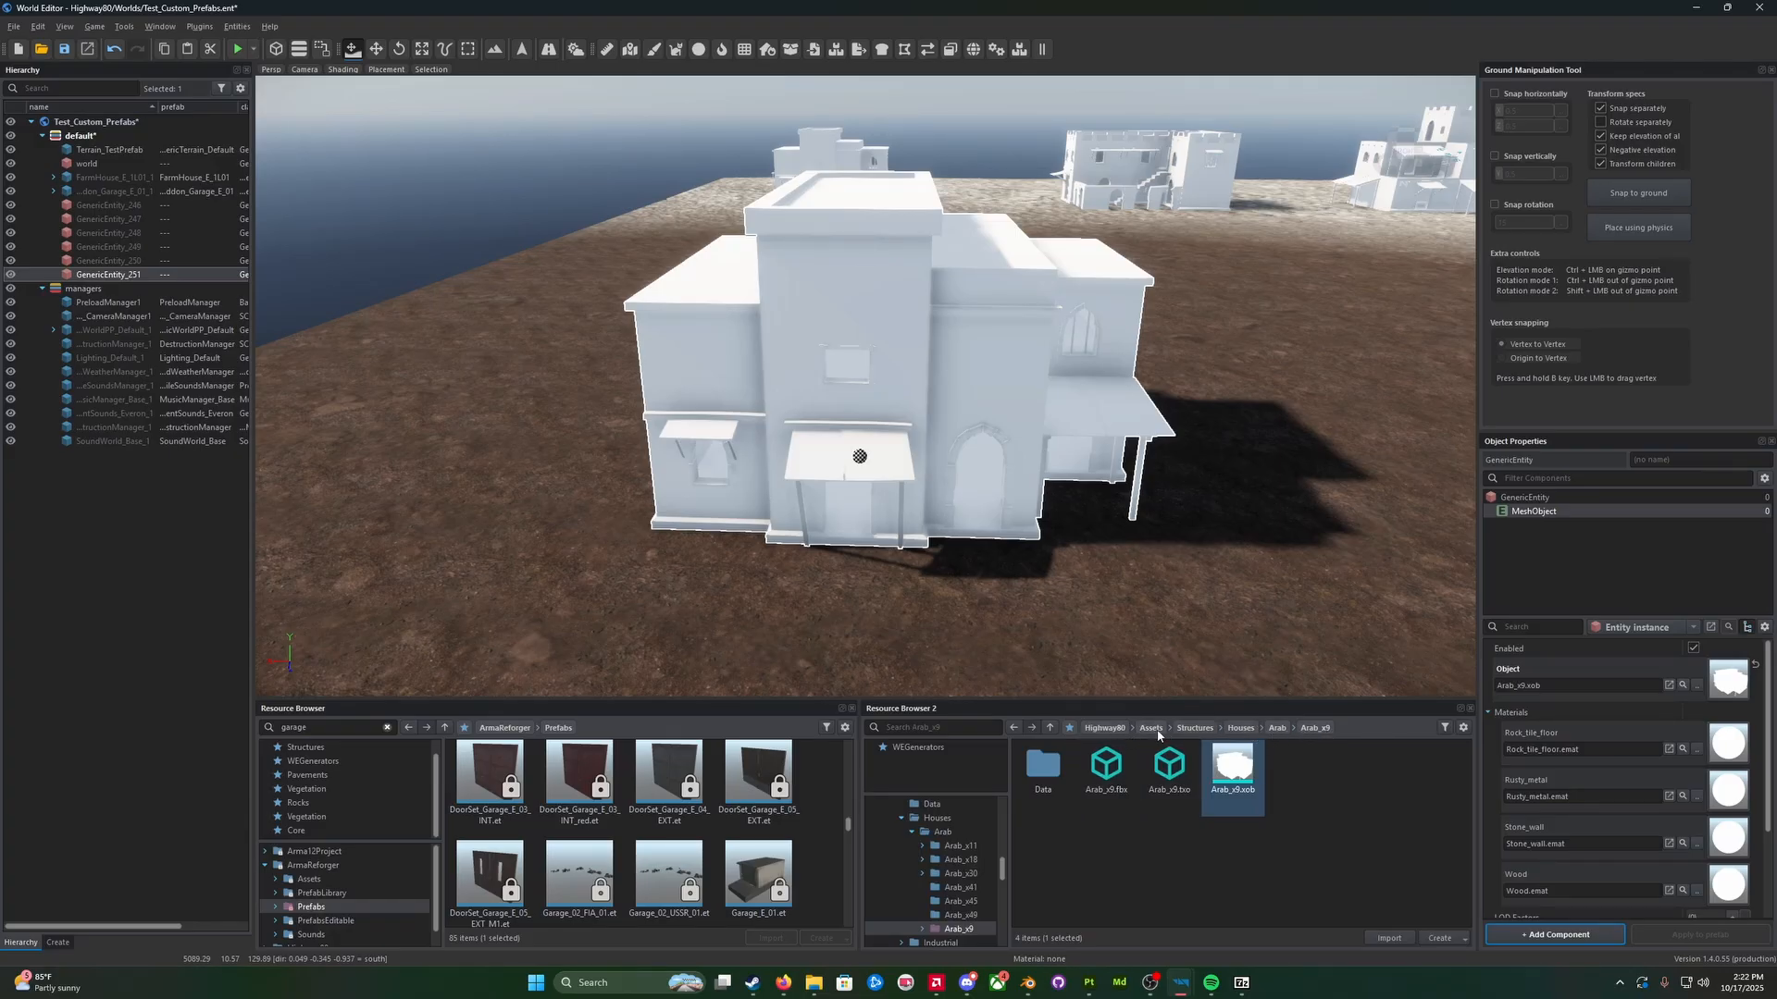
{"action": "key", "text": "d"}
{"action": "right_click_drag", "start_coordinate": [1218, 623], "coordinate": [1222, 623]}
{"action": "key", "text": "a"}
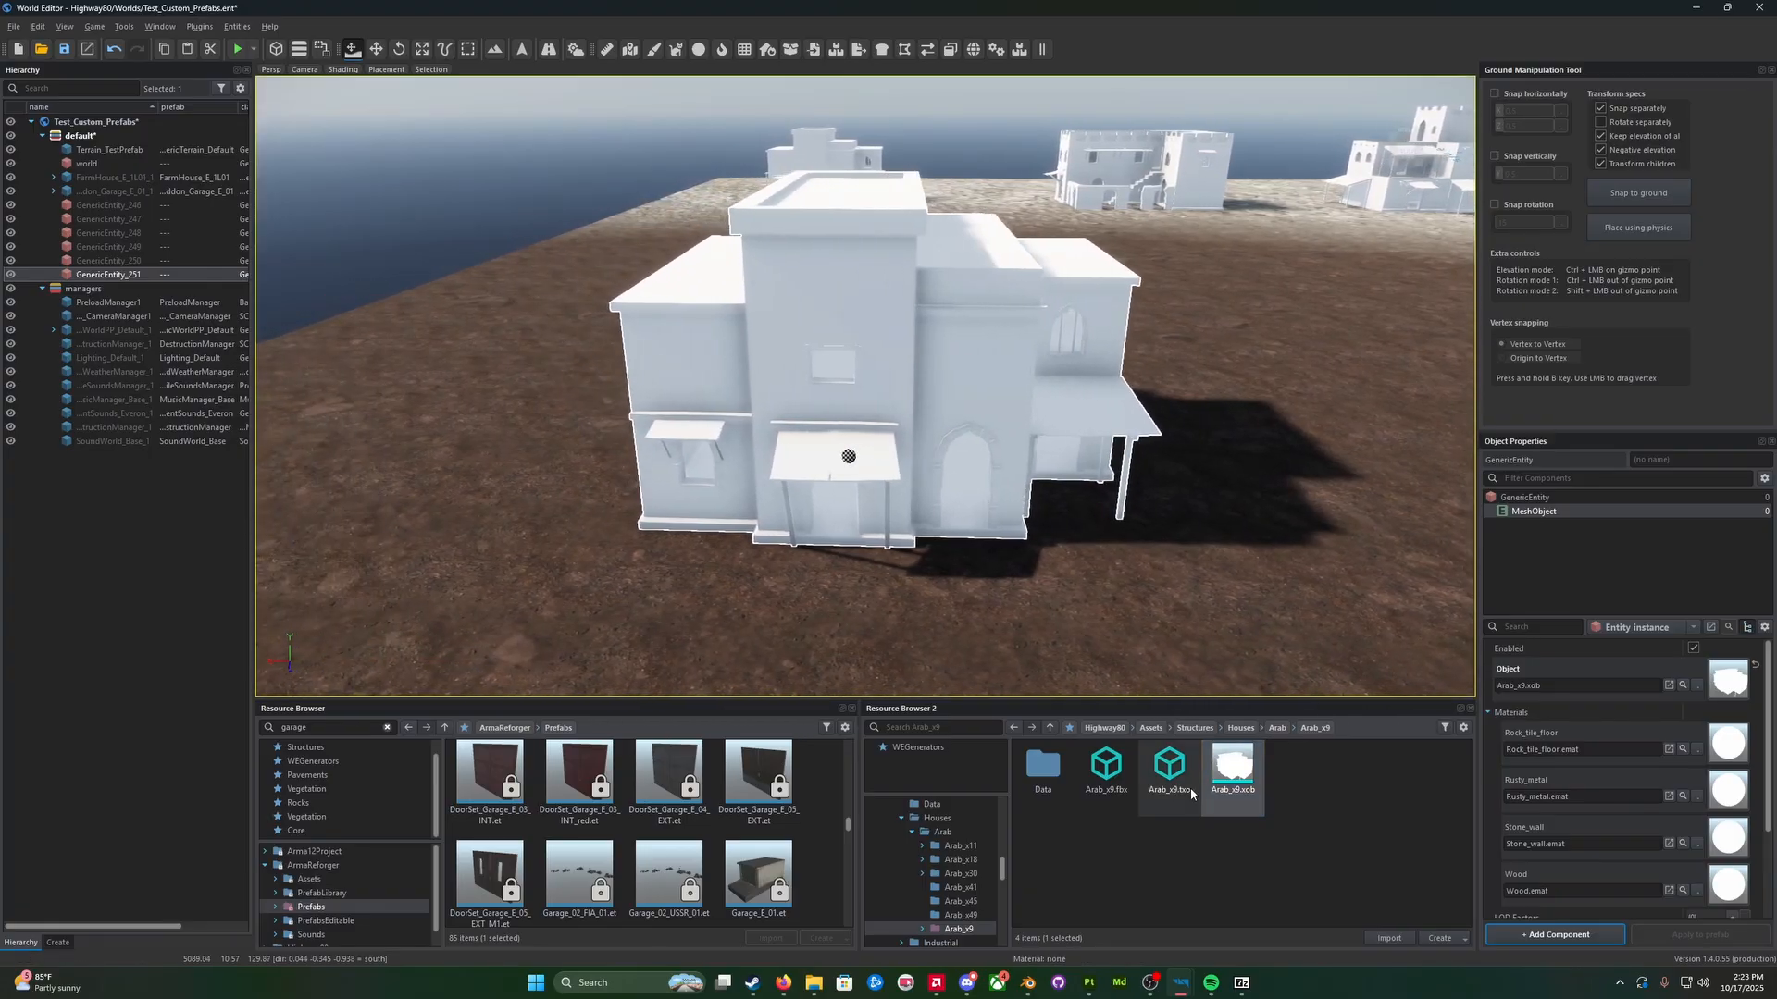
{"action": "right_click", "coordinate": [1141, 582]}
Step: Switch to Blender and select the whole Arab_v9 building
{"action": "left_click", "coordinate": [1027, 983]}
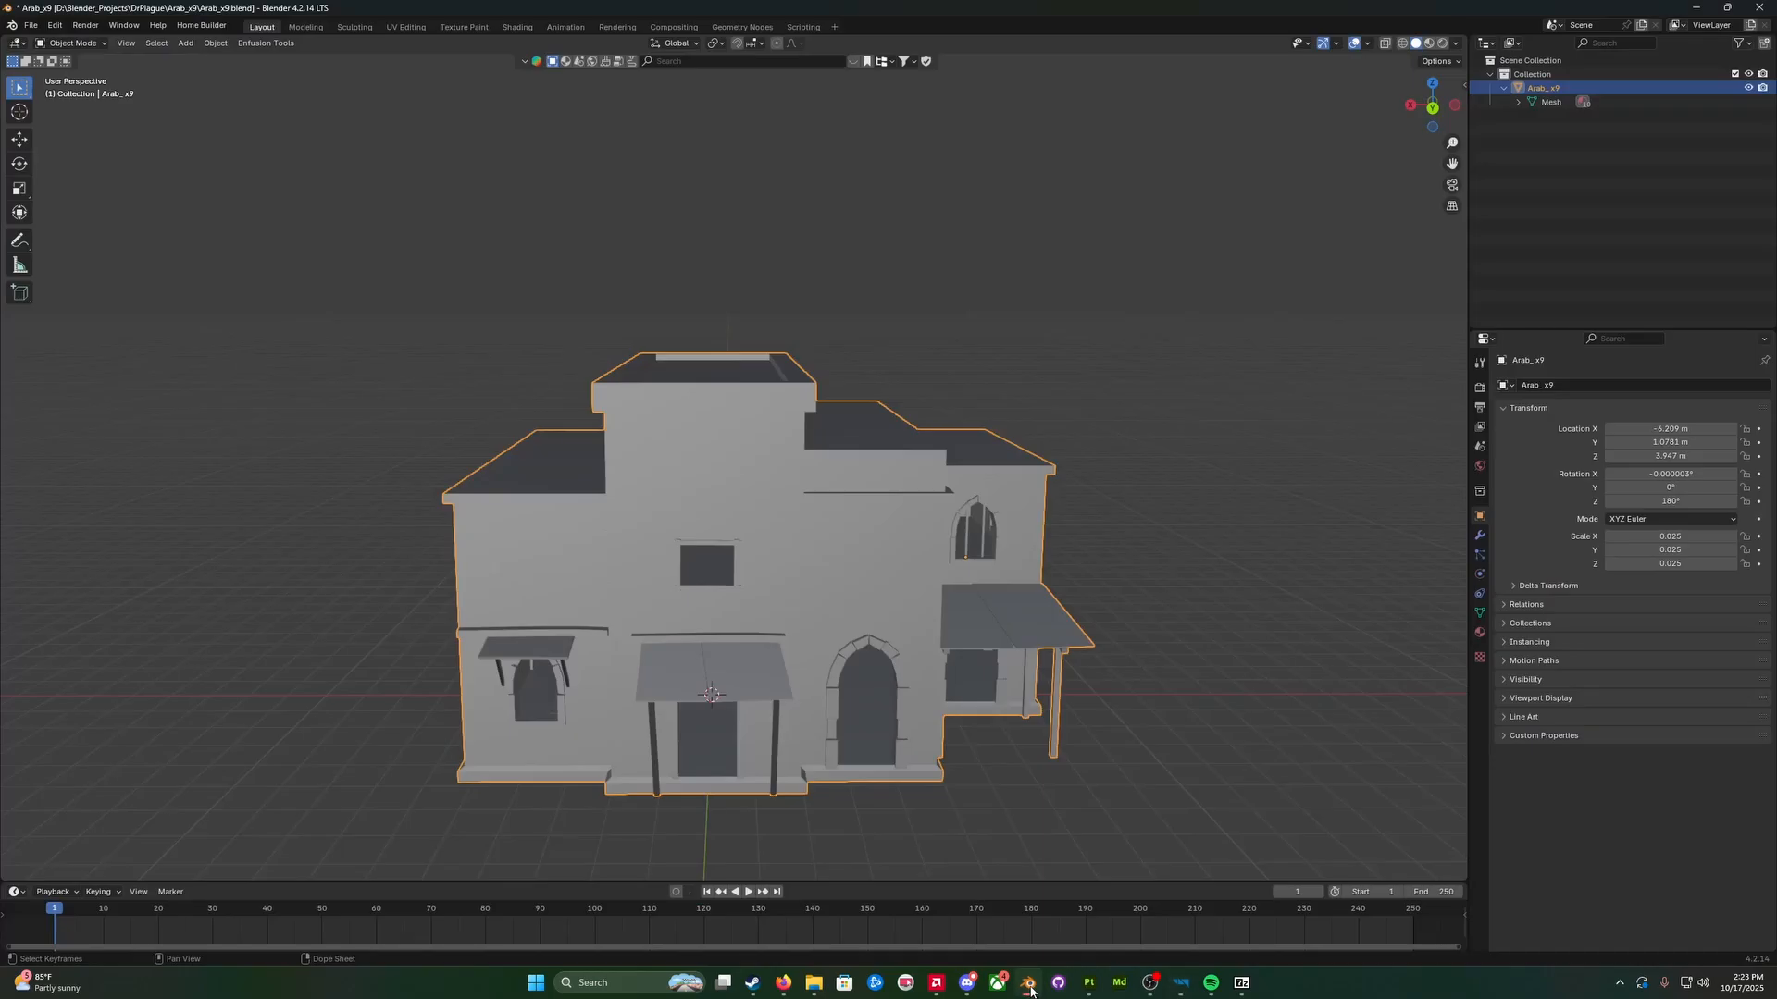
{"action": "middle_click_drag", "start_coordinate": [967, 738], "coordinate": [955, 746]}
{"action": "scroll", "coordinate": [955, 745], "scroll_direction": "down", "scroll_amount": 2}
{"action": "left_click", "coordinate": [957, 742]}
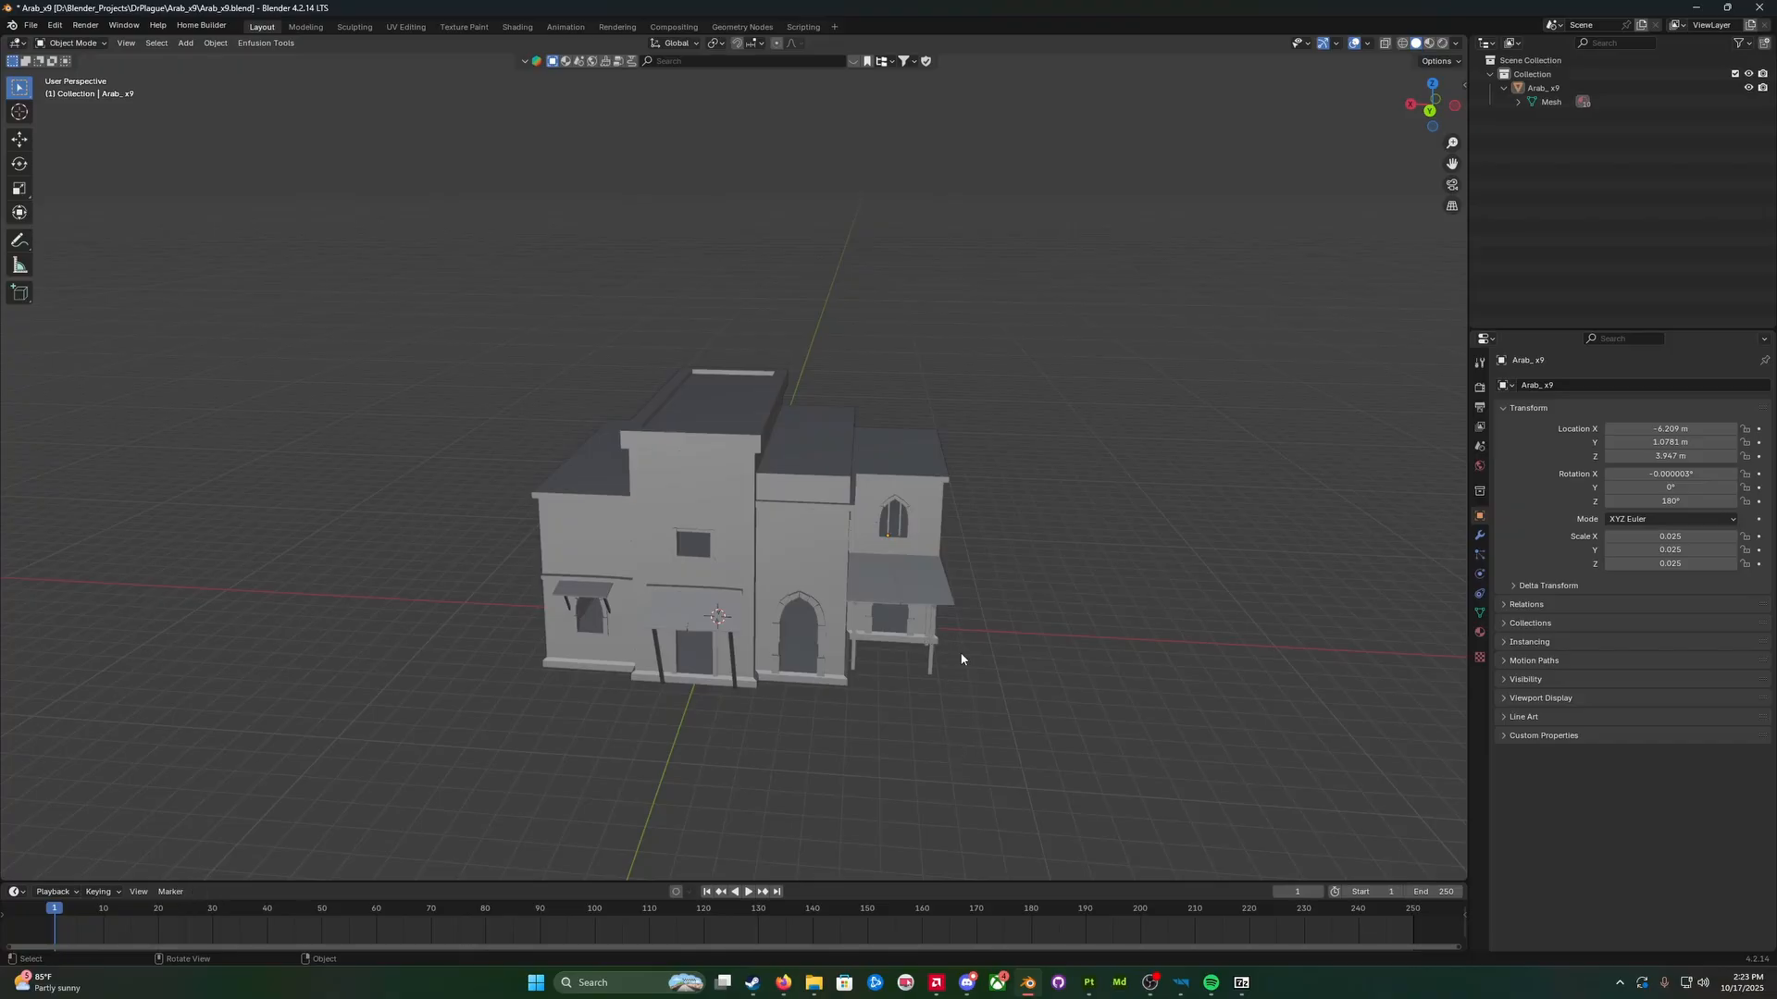
{"action": "key", "text": "a"}
Step: Set up an FBX export over Arab_v9.fbx in the Arab_v9 asset folder with a saved operator preset, and cancel it
{"action": "key", "text": "q"}
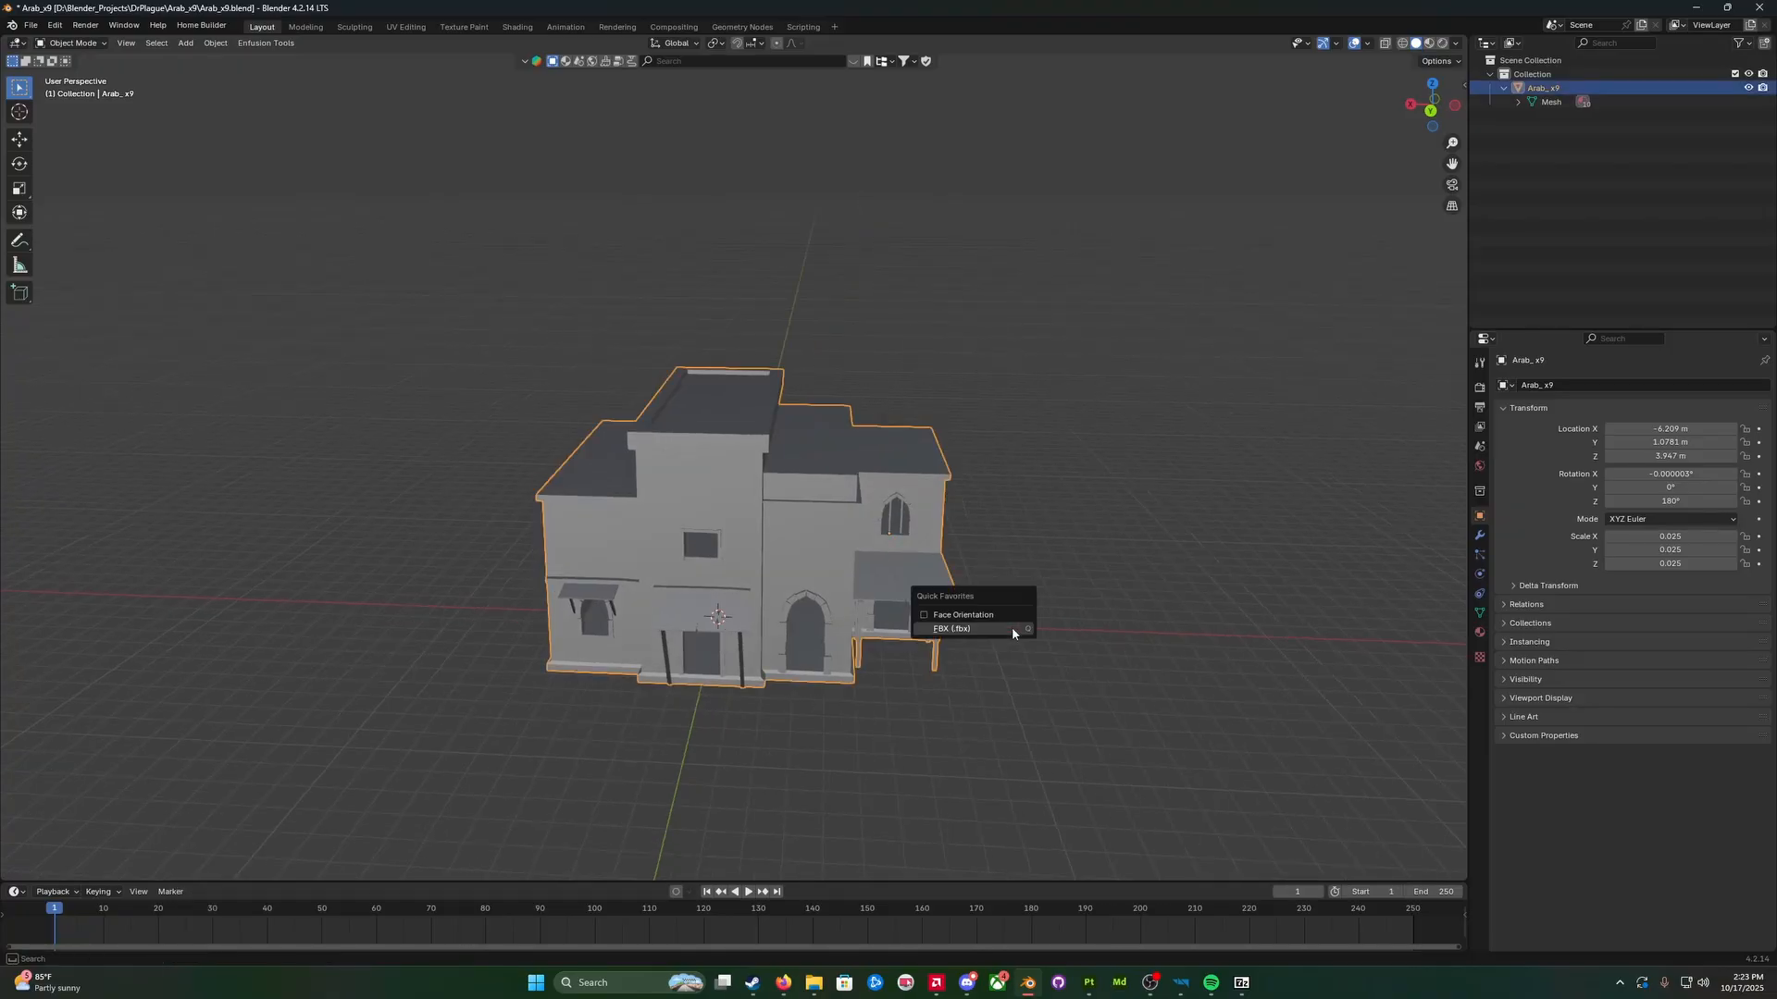
{"action": "left_click", "coordinate": [1009, 629]}
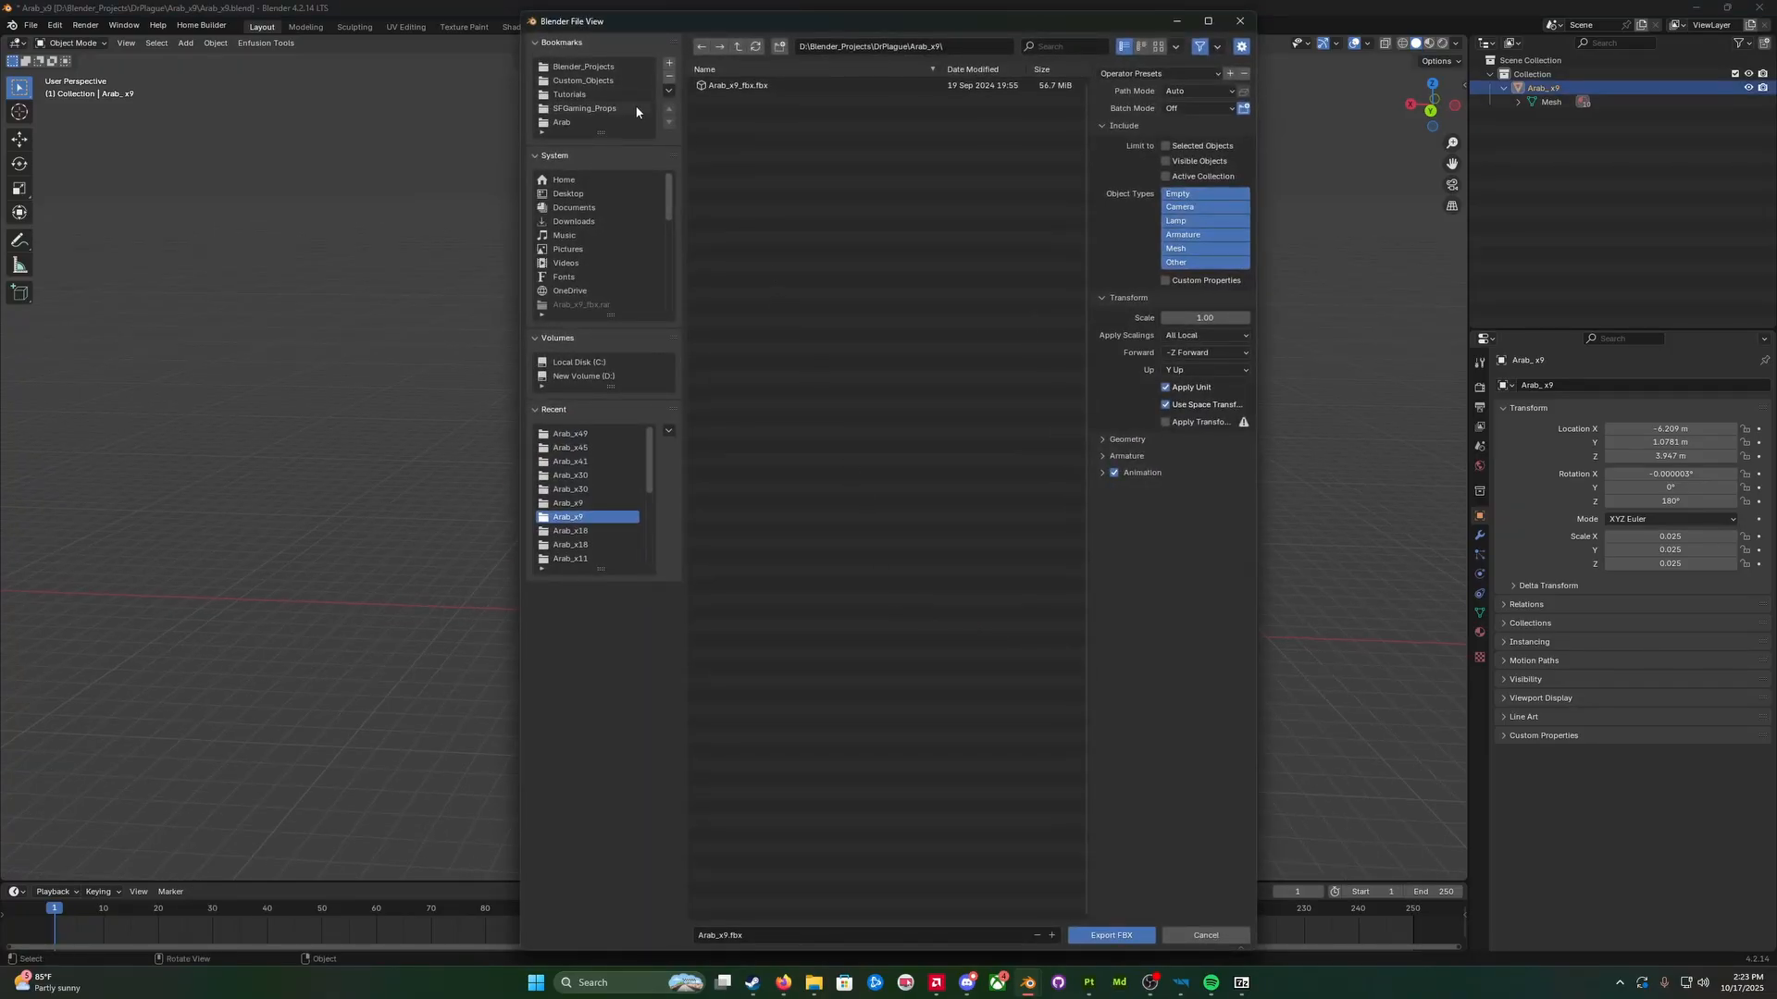
{"action": "left_click", "coordinate": [587, 124]}
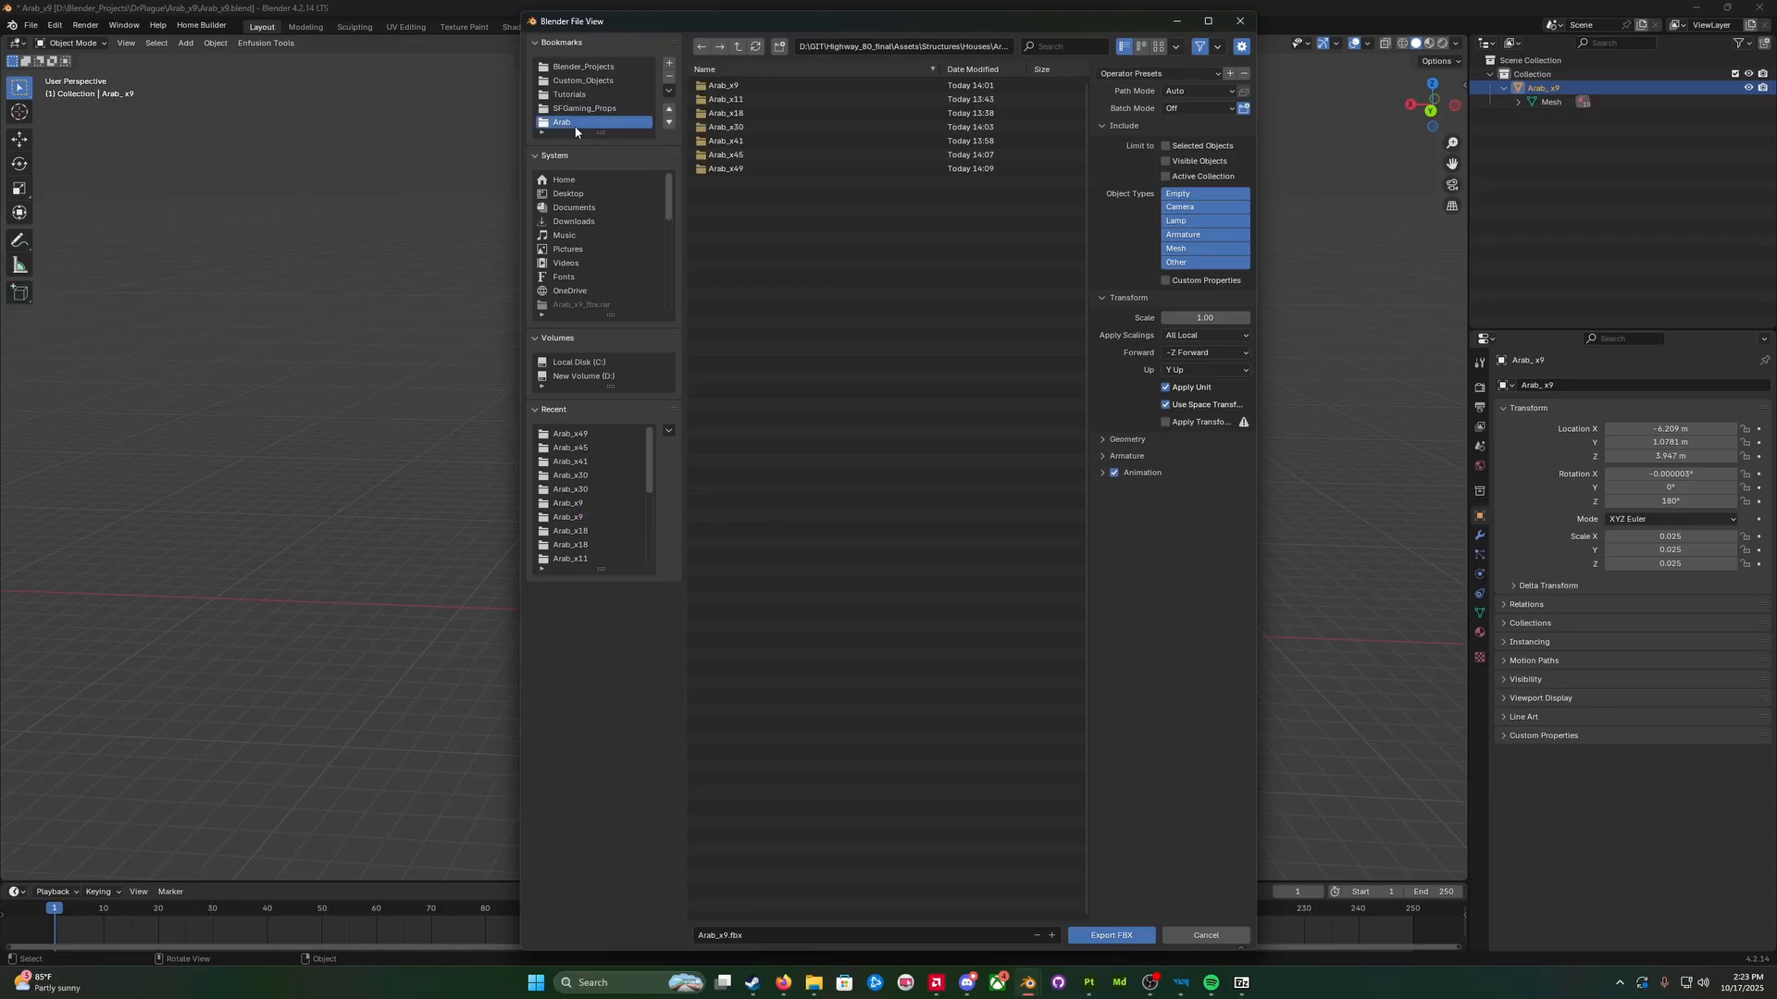
{"action": "left_click", "coordinate": [749, 86]}
{"action": "left_click", "coordinate": [751, 99]}
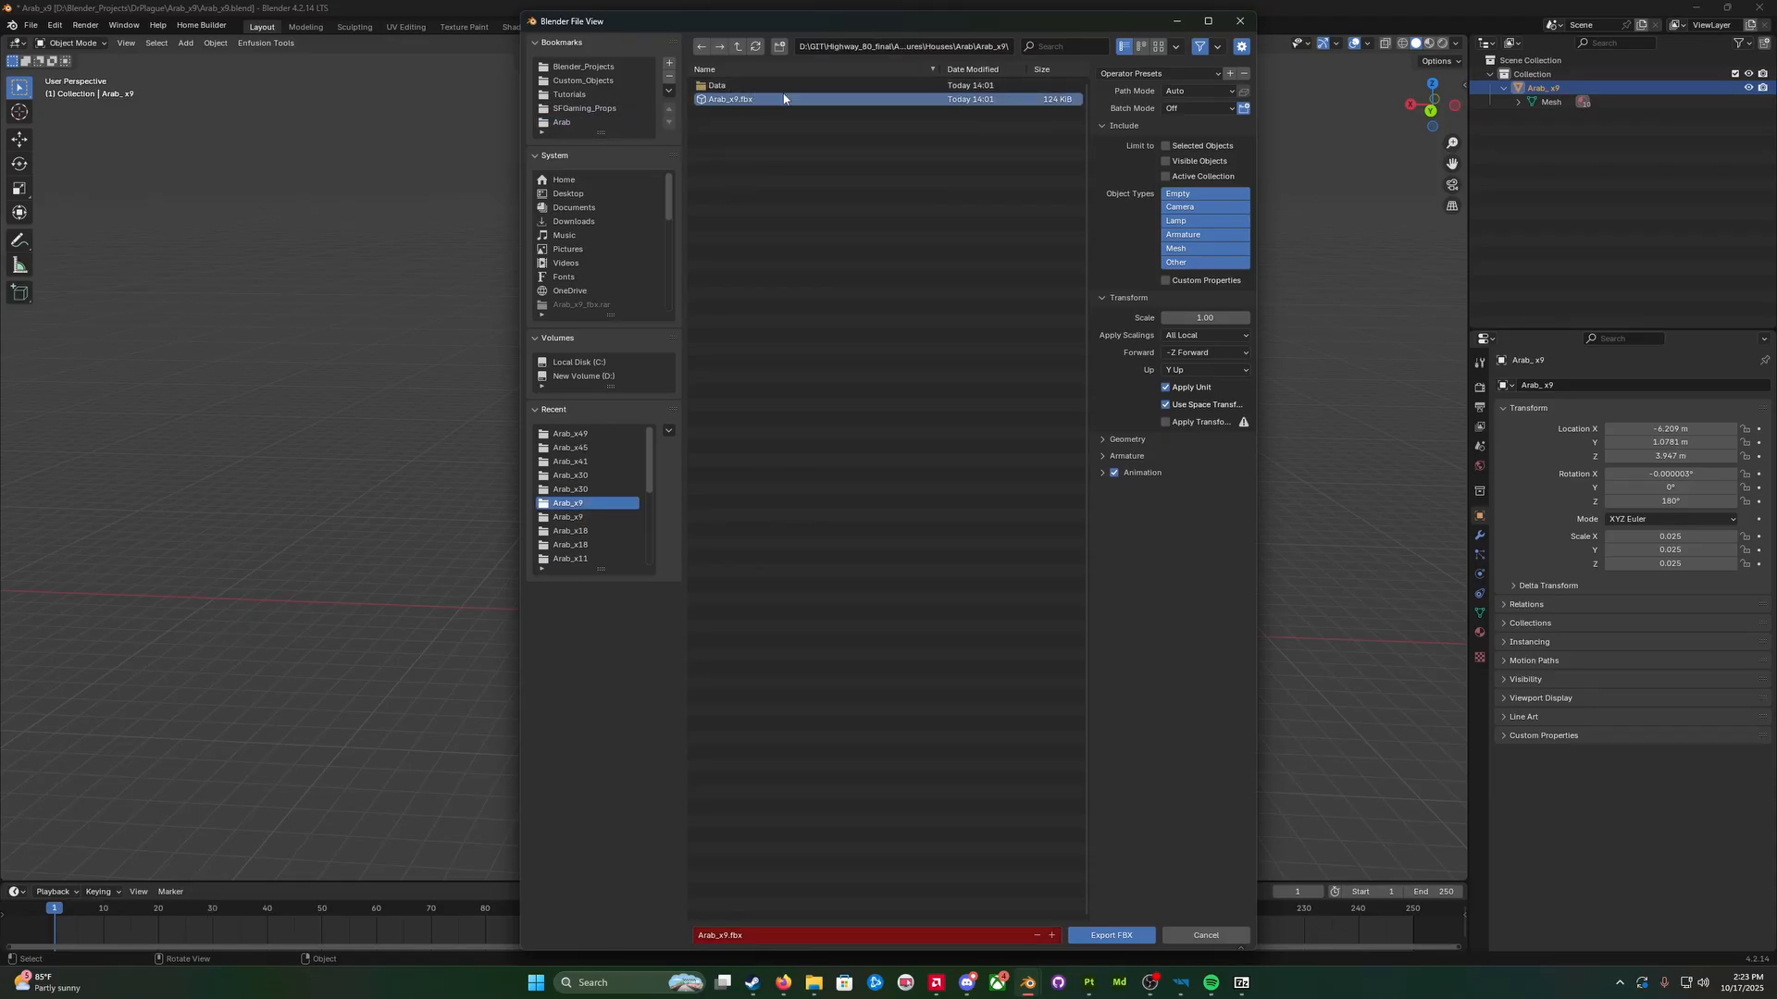
{"action": "left_click", "coordinate": [1157, 74]}
{"action": "left_click", "coordinate": [1113, 112]}
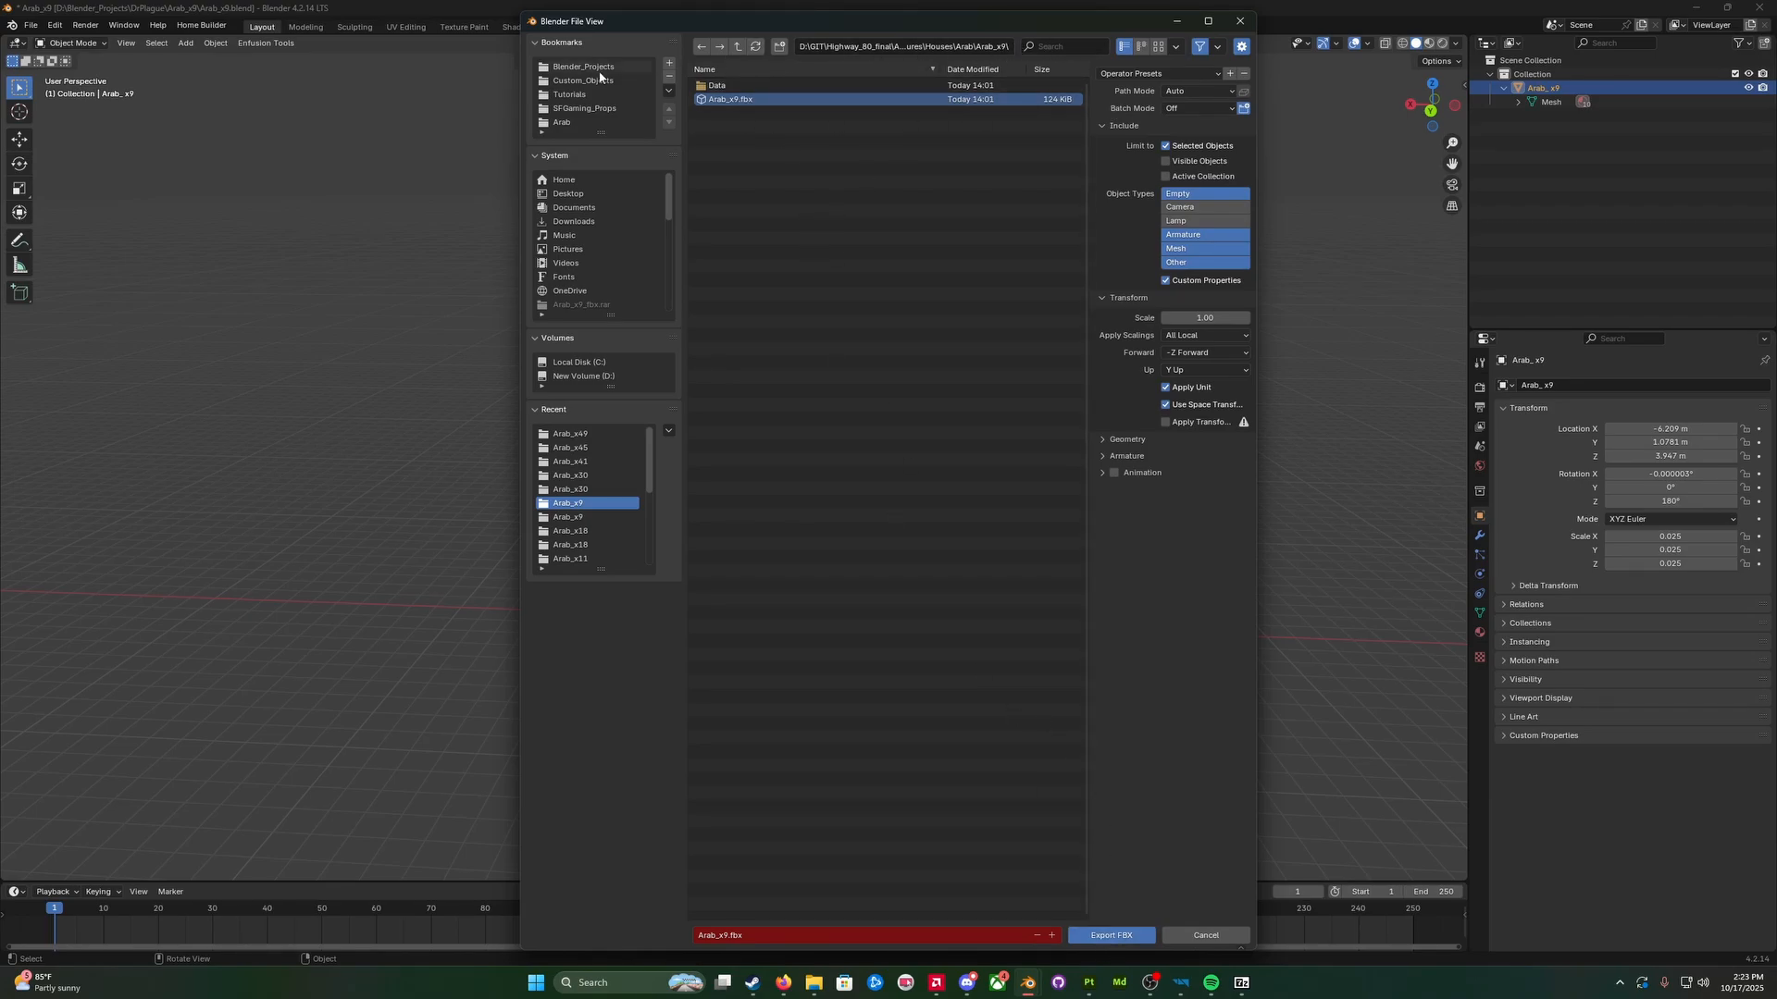
{"action": "left_click_drag", "start_coordinate": [515, 90], "coordinate": [230, 92]}
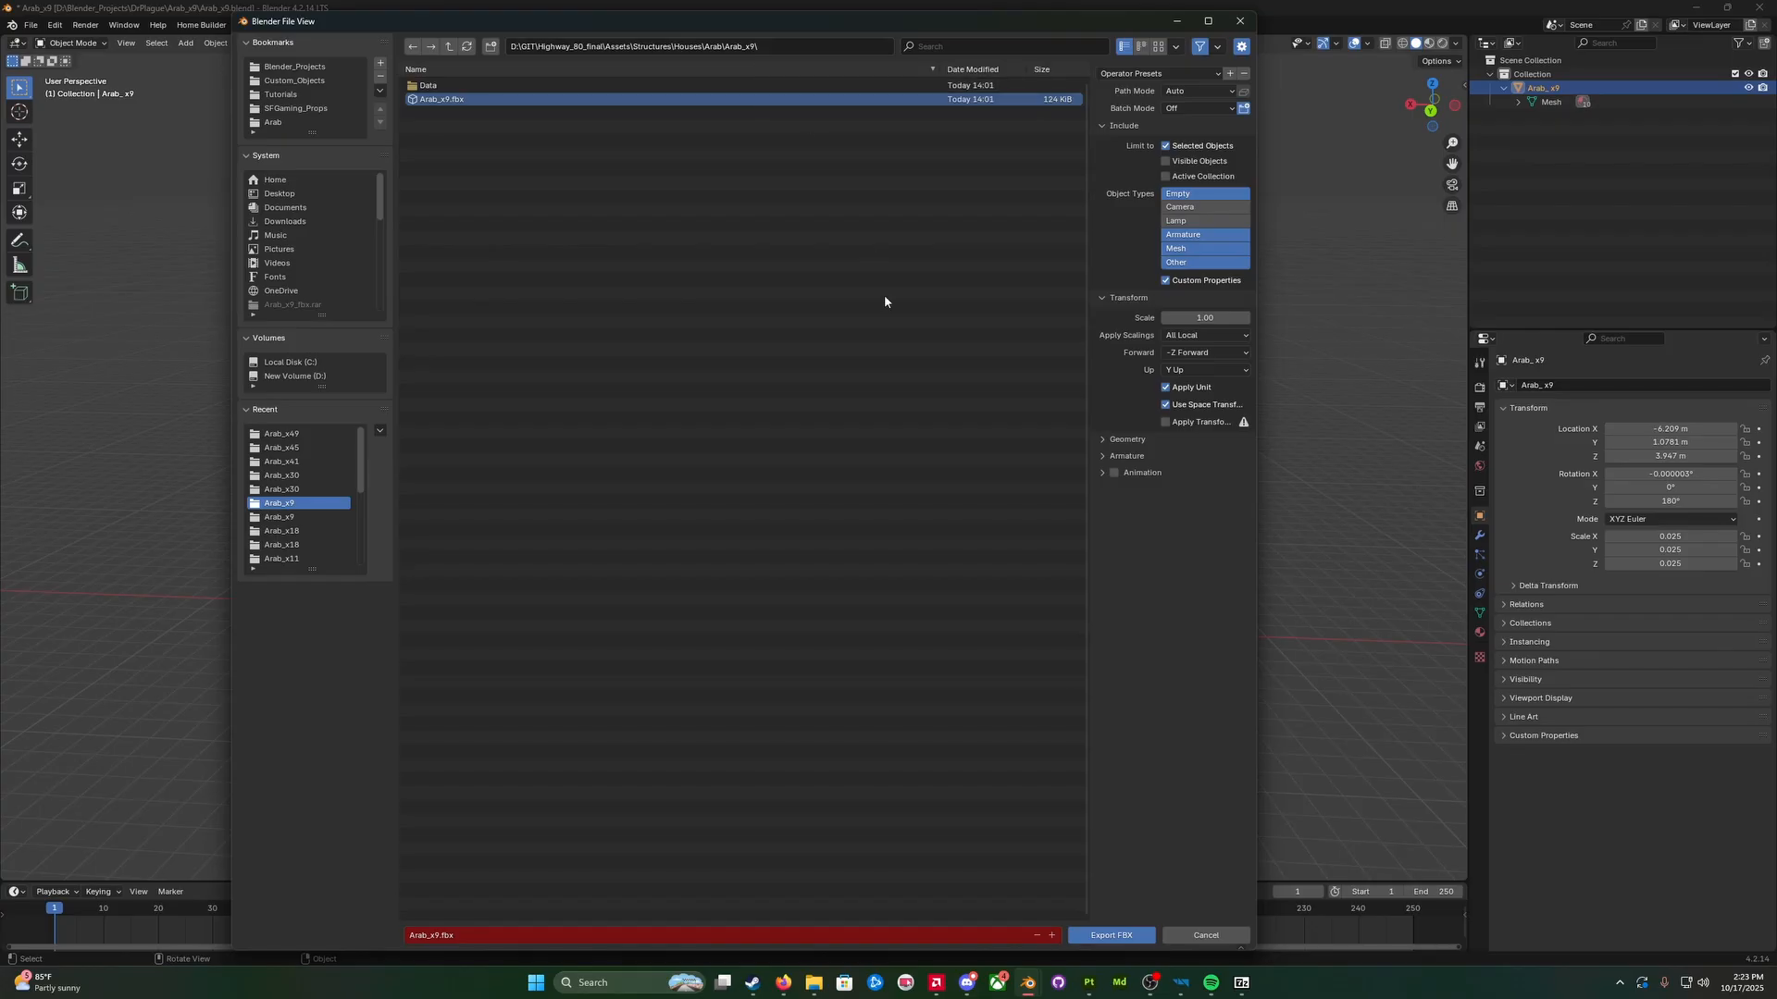
{"action": "left_click", "coordinate": [1205, 936]}
Step: Check the Arab_v9 house and its asset files in the World Editor and return to the Blender model
{"action": "middle_click_drag", "start_coordinate": [960, 649], "coordinate": [956, 626]}
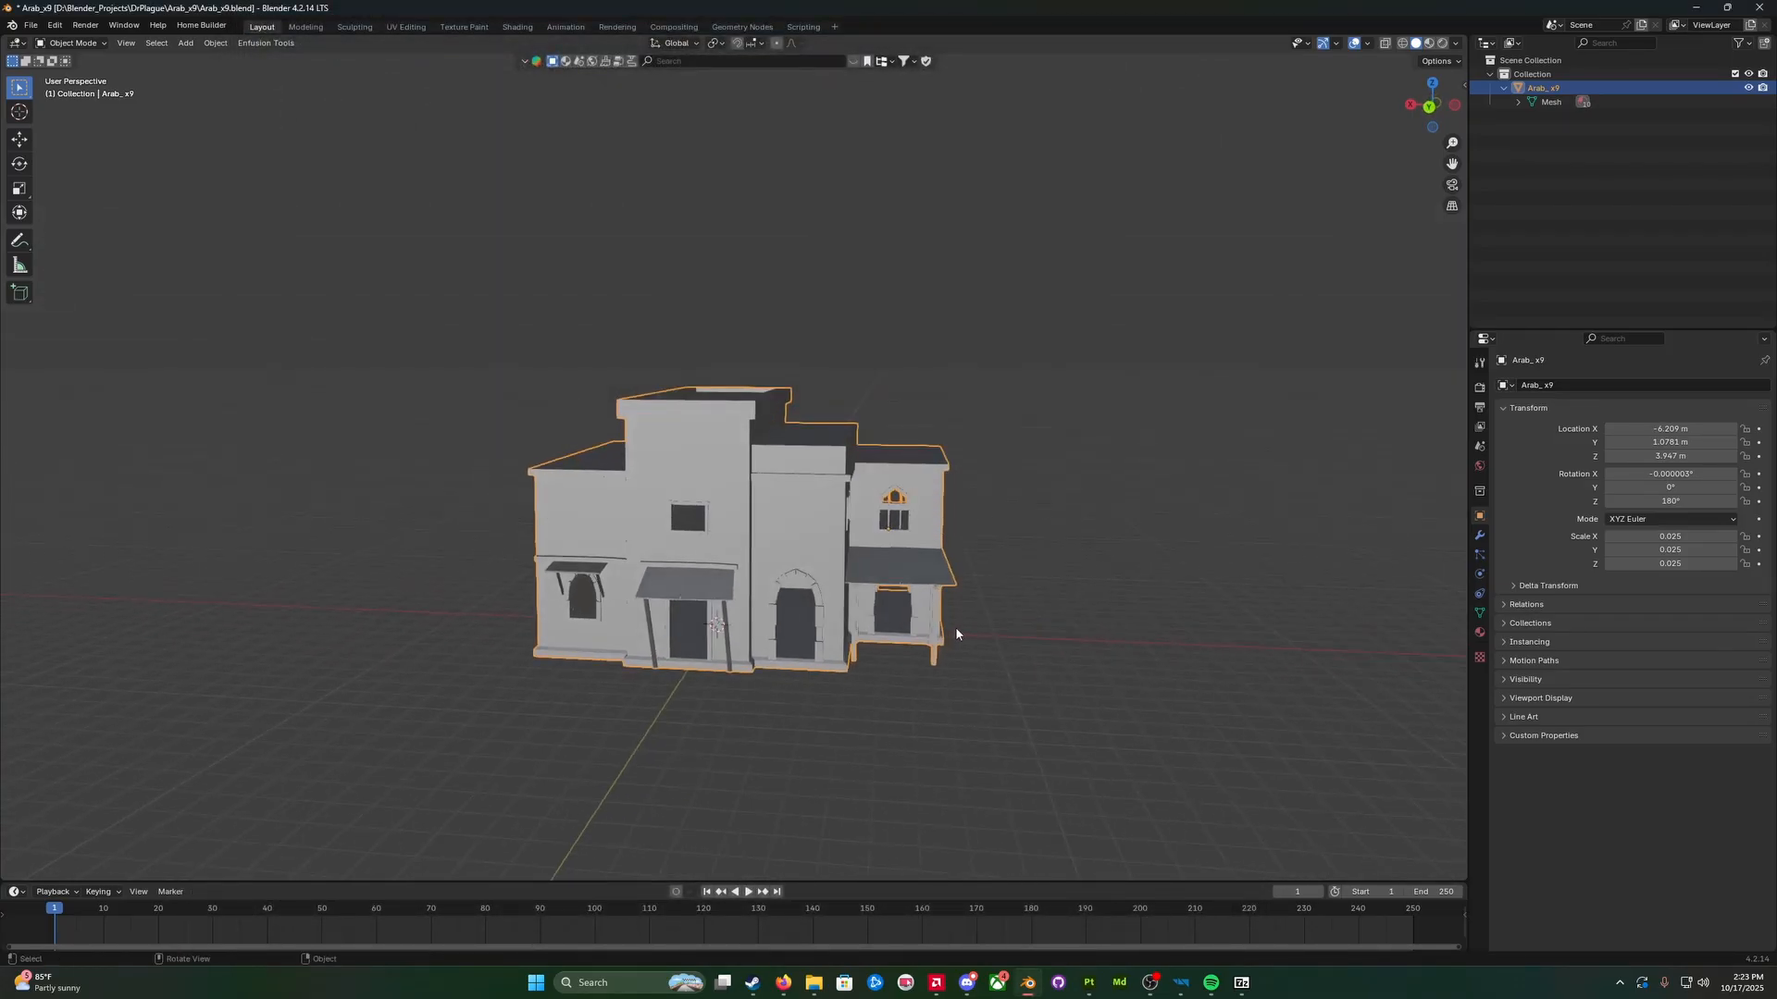
{"action": "mouse_move", "coordinate": [1190, 986]}
{"action": "left_click", "coordinate": [1213, 935]}
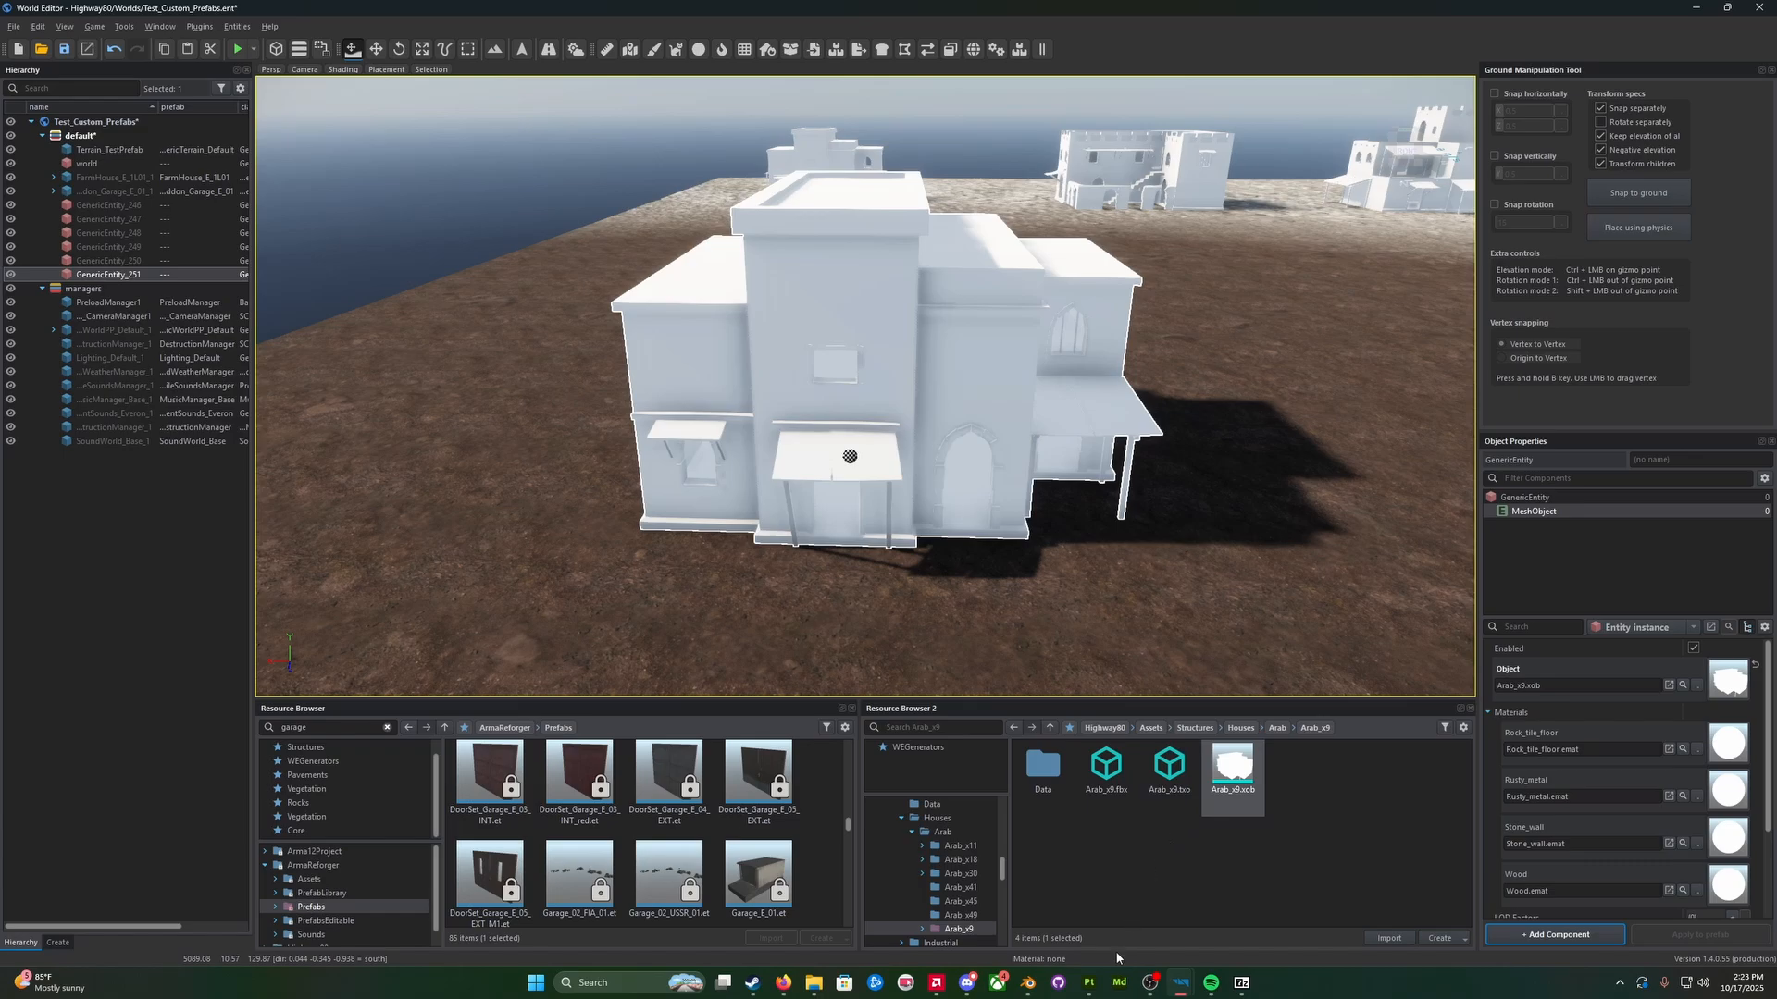
{"action": "left_click", "coordinate": [1027, 982]}
Step: Examine the exterior of the Arab_v9 building from several angles, including its awnings, doorways and arched windows
{"action": "middle_click_drag", "start_coordinate": [987, 583], "coordinate": [992, 591]}
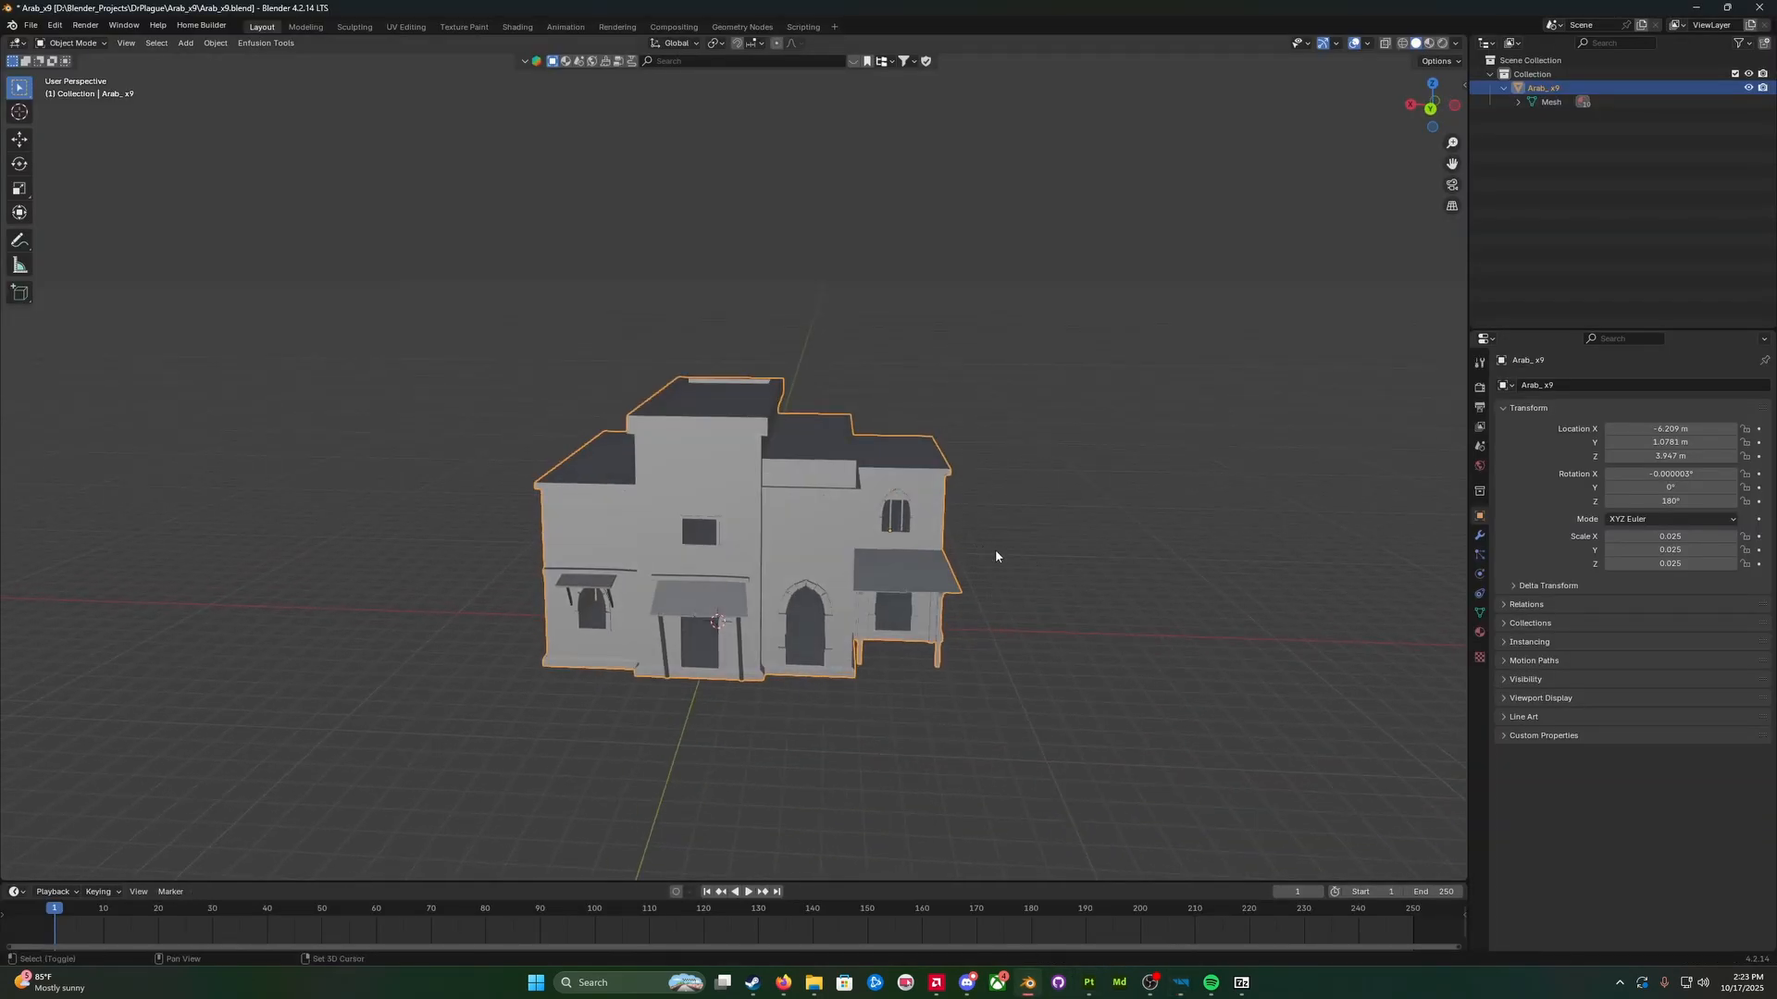
{"action": "middle_click_drag", "start_coordinate": [996, 555], "coordinate": [910, 581]}
{"action": "scroll", "coordinate": [1008, 629], "scroll_direction": "up", "scroll_amount": 3}
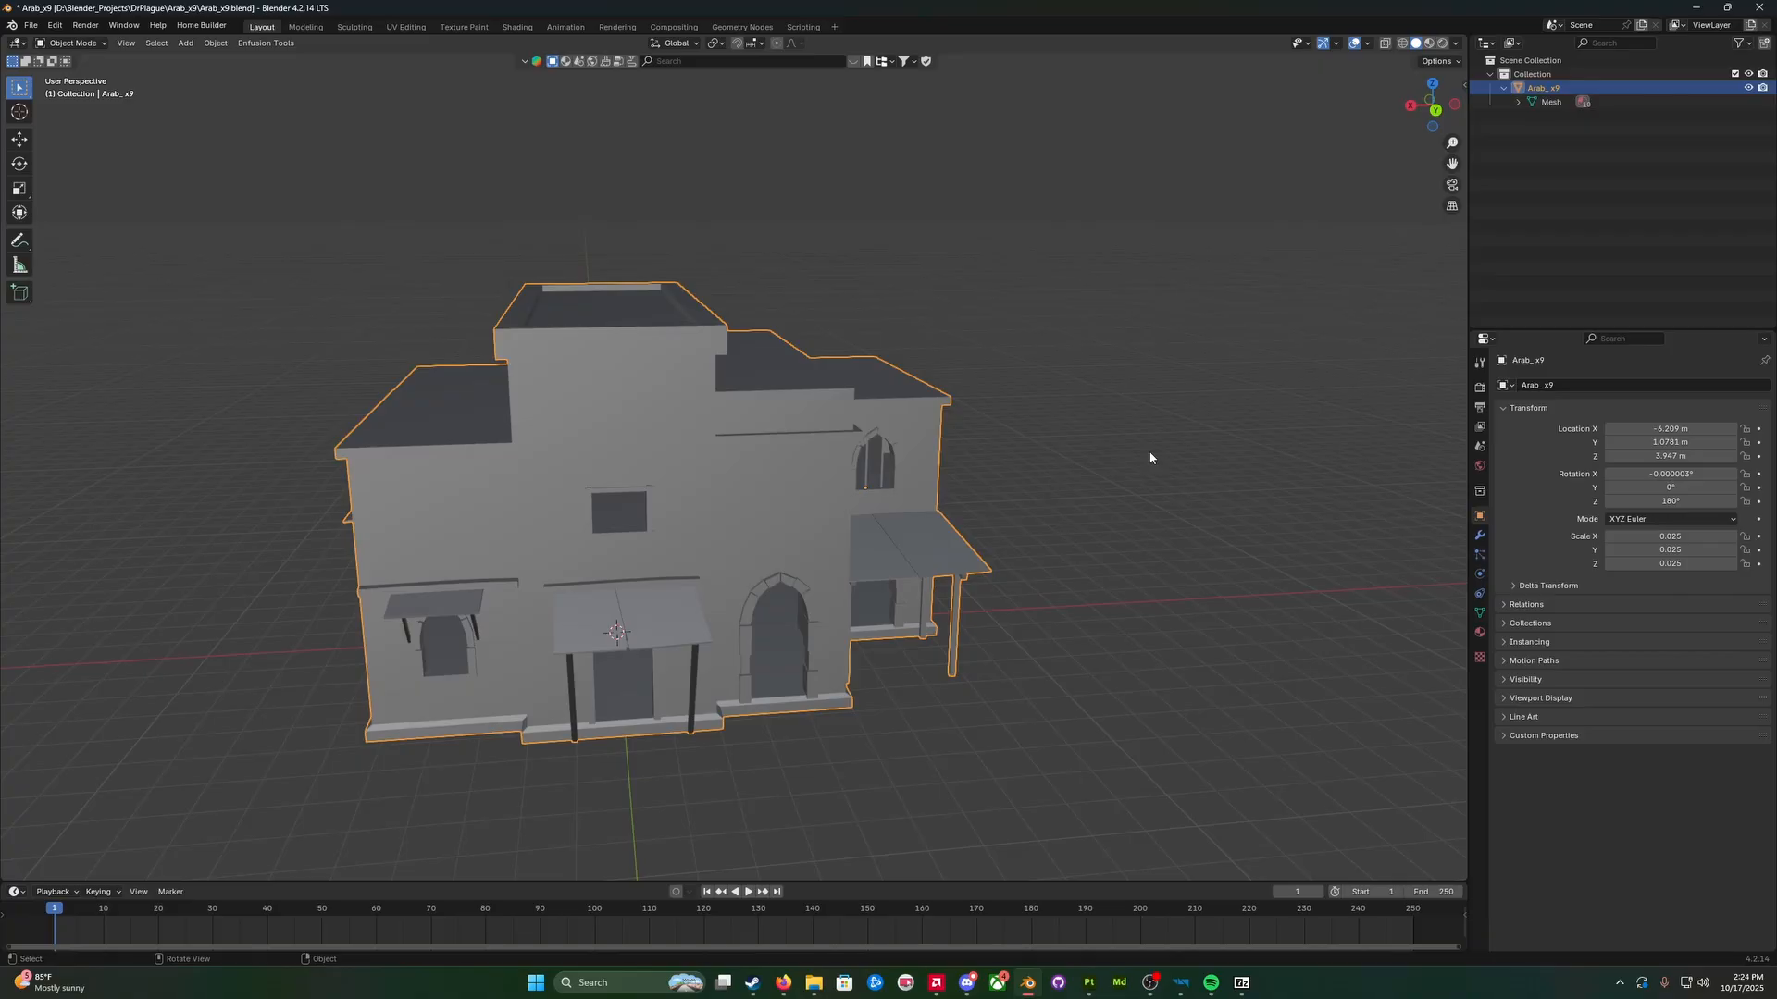
{"action": "scroll", "coordinate": [1059, 581], "scroll_direction": "up", "scroll_amount": 1}
{"action": "middle_click_drag", "start_coordinate": [1039, 593], "coordinate": [992, 563]}
{"action": "scroll", "coordinate": [998, 565], "scroll_direction": "up", "scroll_amount": 1}
{"action": "mouse_move", "coordinate": [1014, 578]}
{"action": "middle_mouse_down"}
{"action": "mouse_move", "coordinate": [1044, 579]}
{"action": "mouse_move", "coordinate": [1027, 591]}
{"action": "middle_mouse_up"}
{"action": "scroll", "coordinate": [1029, 582], "scroll_direction": "down", "scroll_amount": 3}
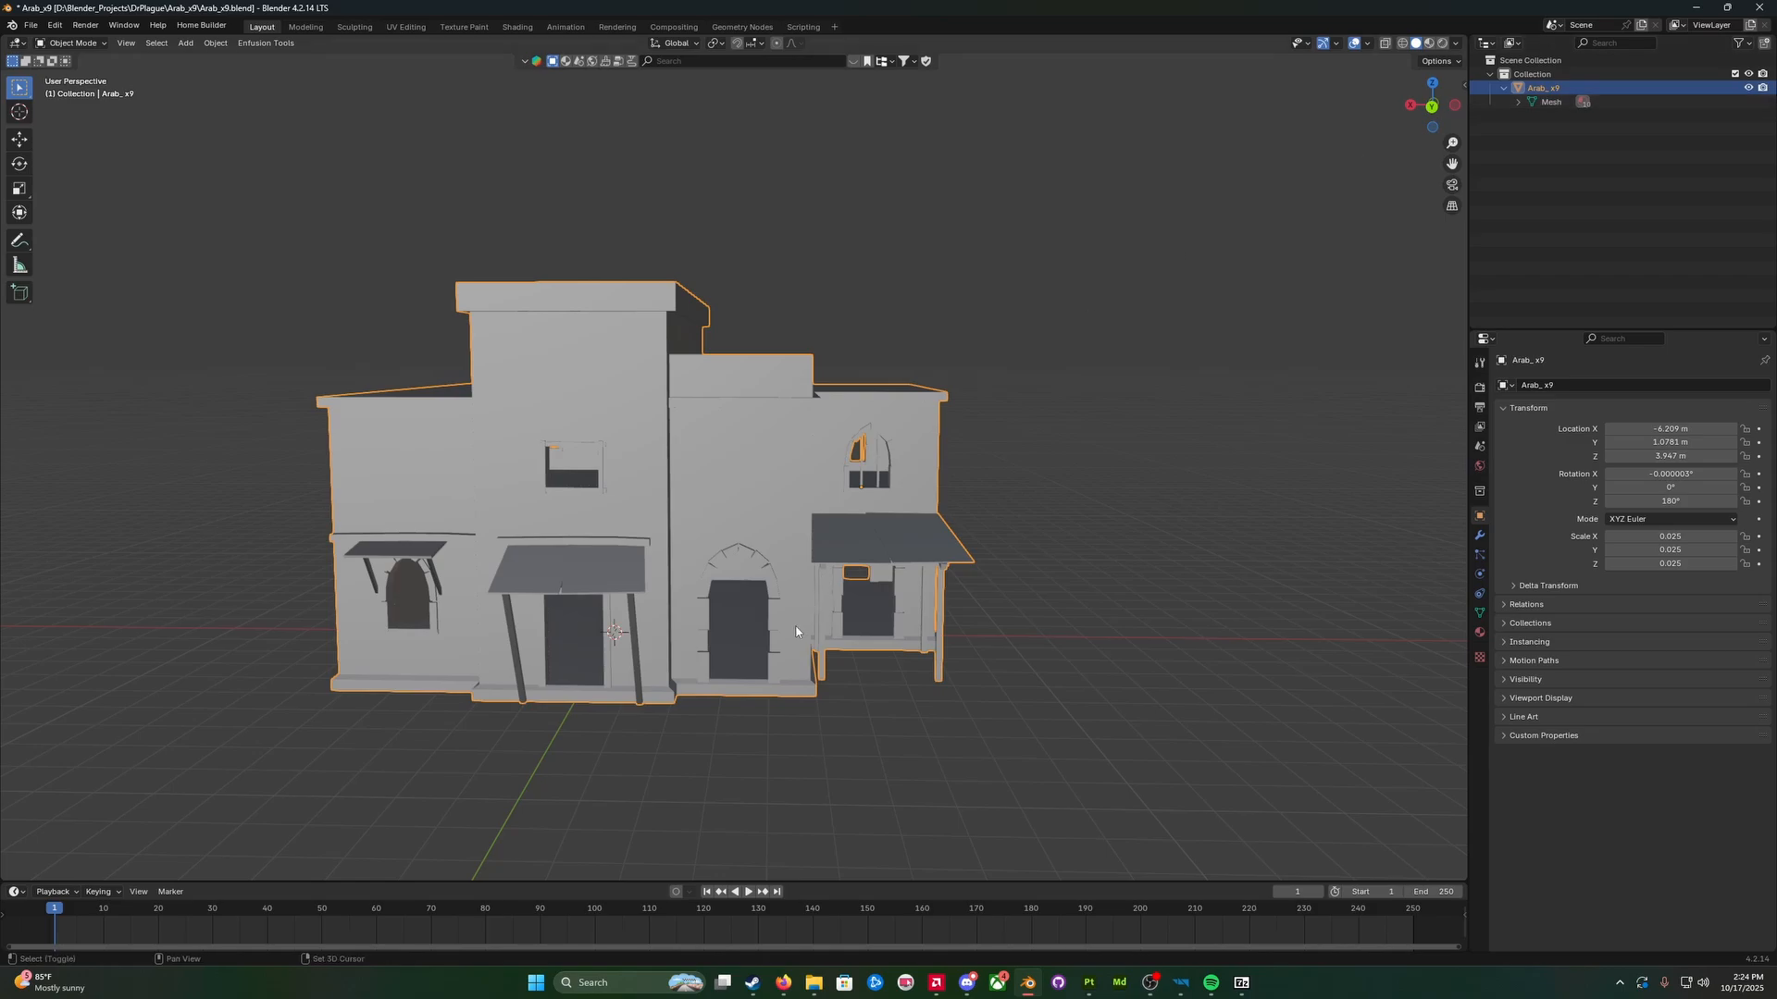
{"action": "middle_click_drag", "start_coordinate": [774, 651], "coordinate": [858, 598], "text": "shift"}
{"action": "scroll", "coordinate": [857, 602], "scroll_direction": "up", "scroll_amount": 4}
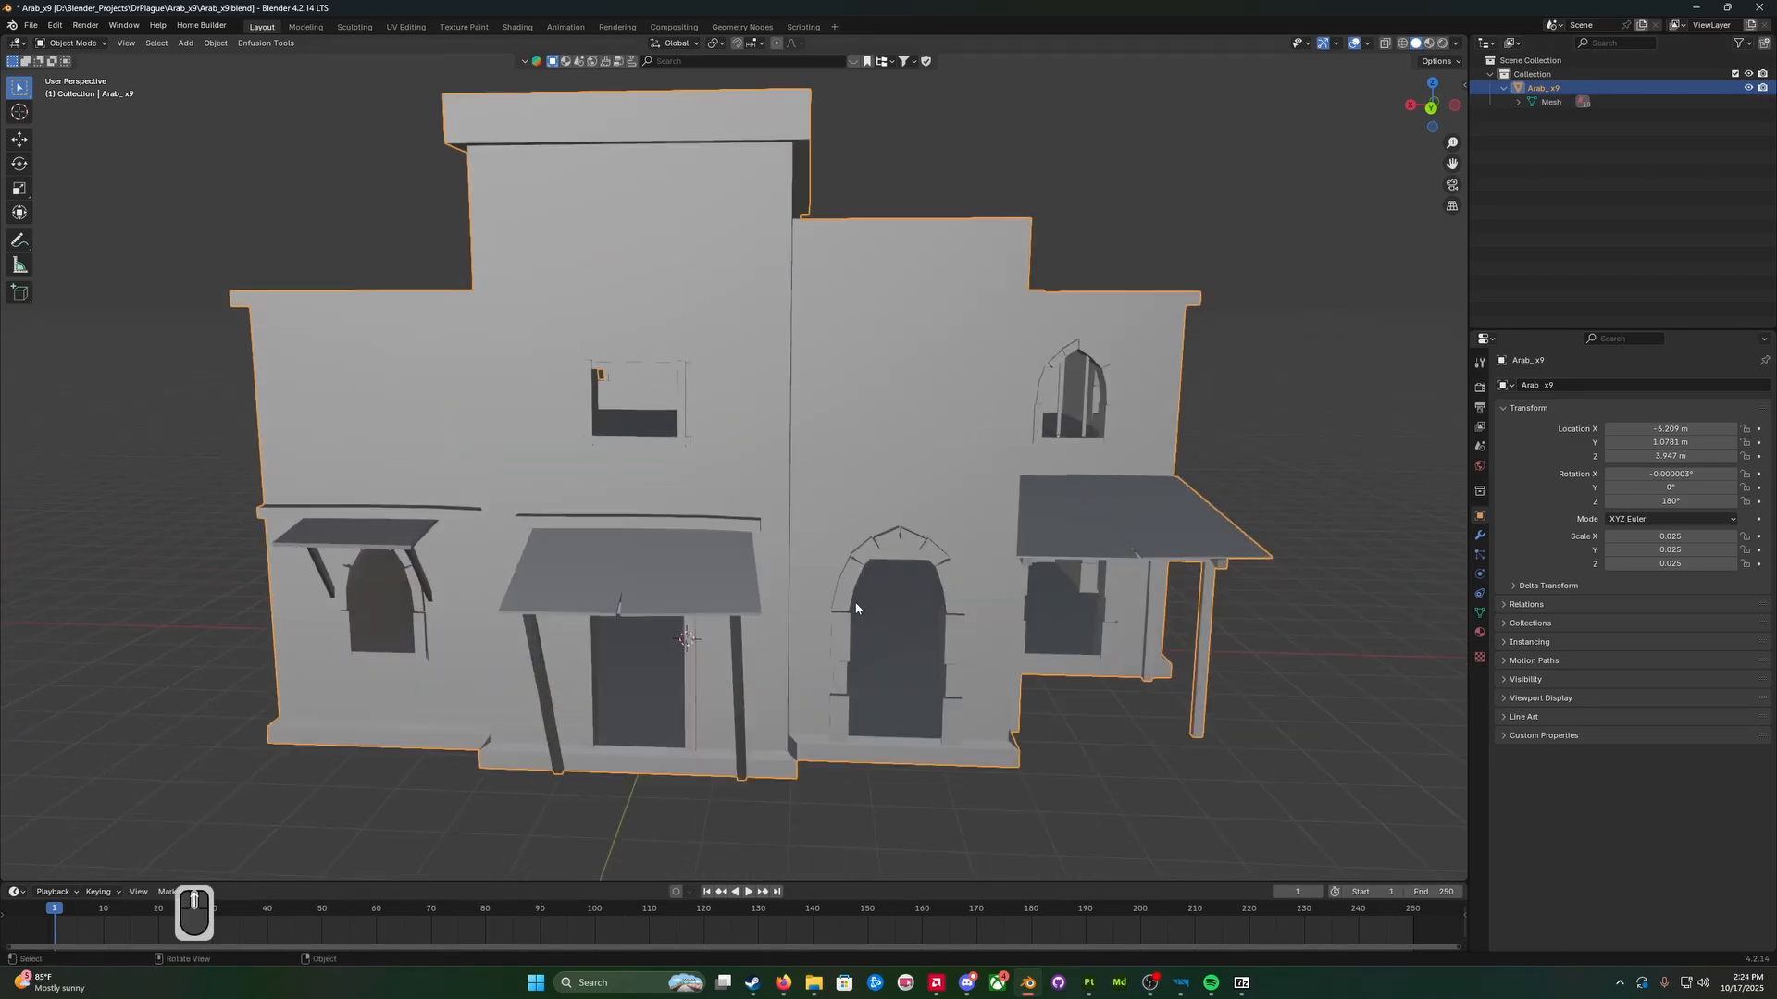
{"action": "scroll", "coordinate": [853, 606], "scroll_direction": "down", "scroll_amount": 4}
{"action": "scroll", "coordinate": [853, 615], "scroll_direction": "up", "scroll_amount": 1}
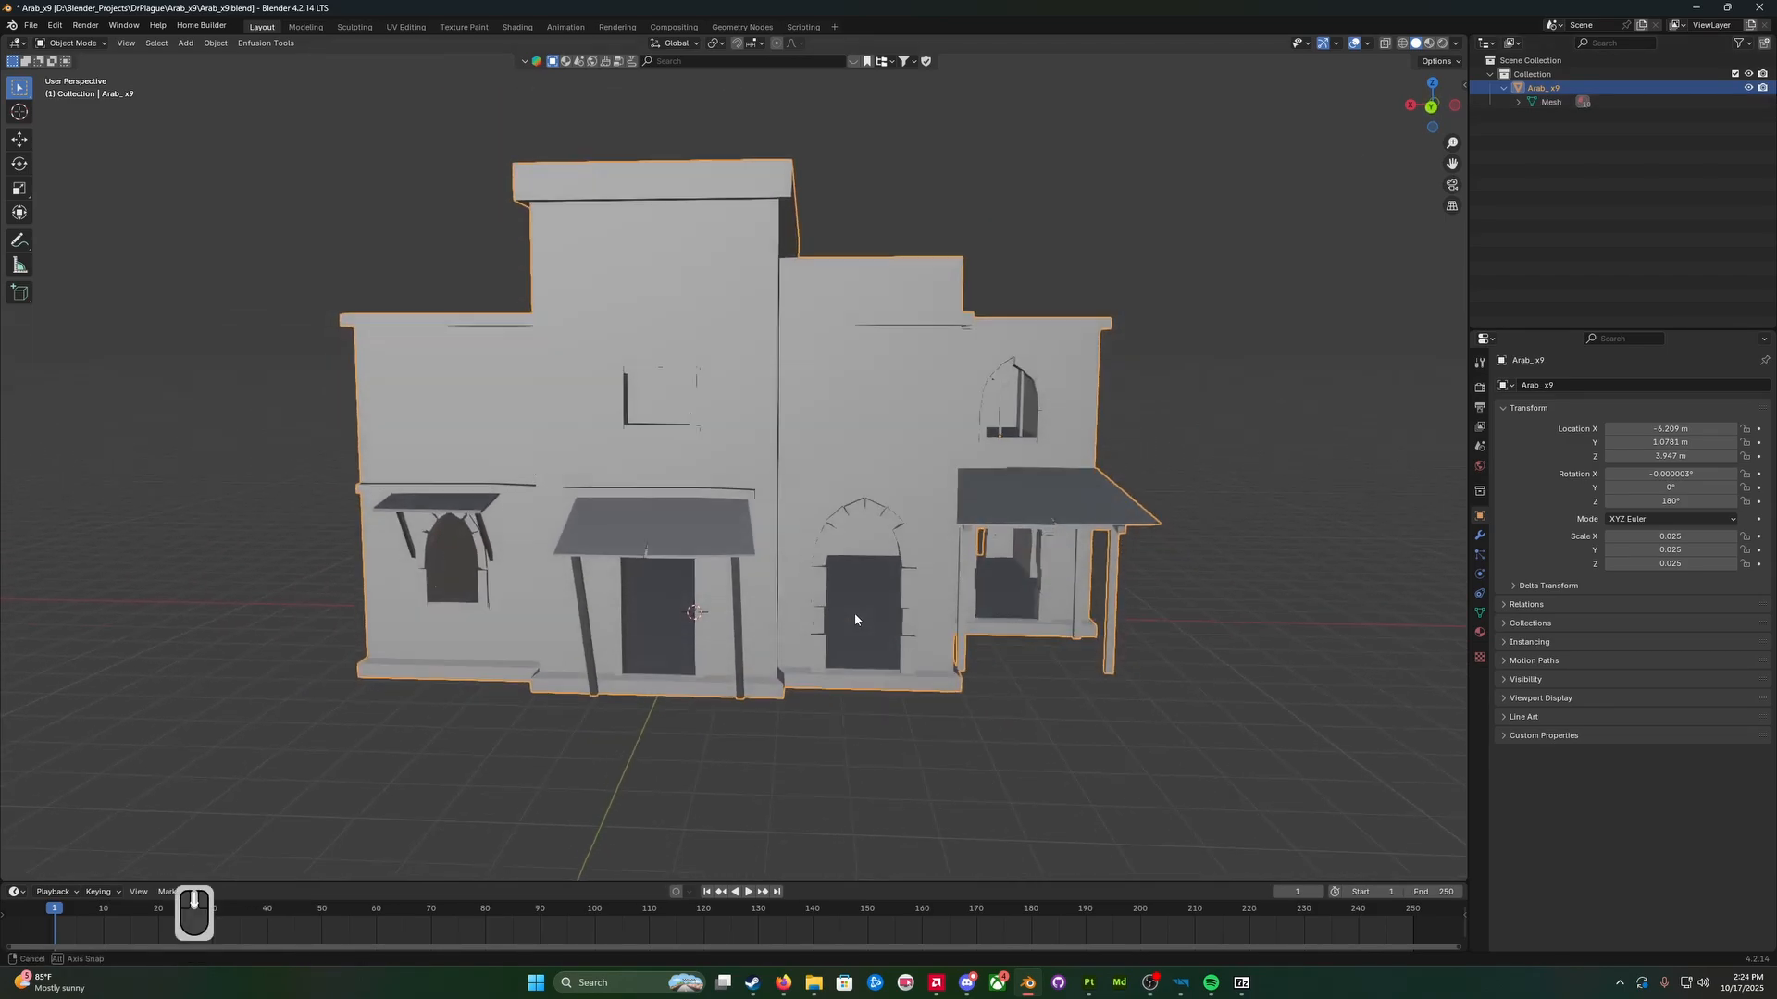
{"action": "middle_click_drag", "start_coordinate": [935, 593], "coordinate": [925, 579]}
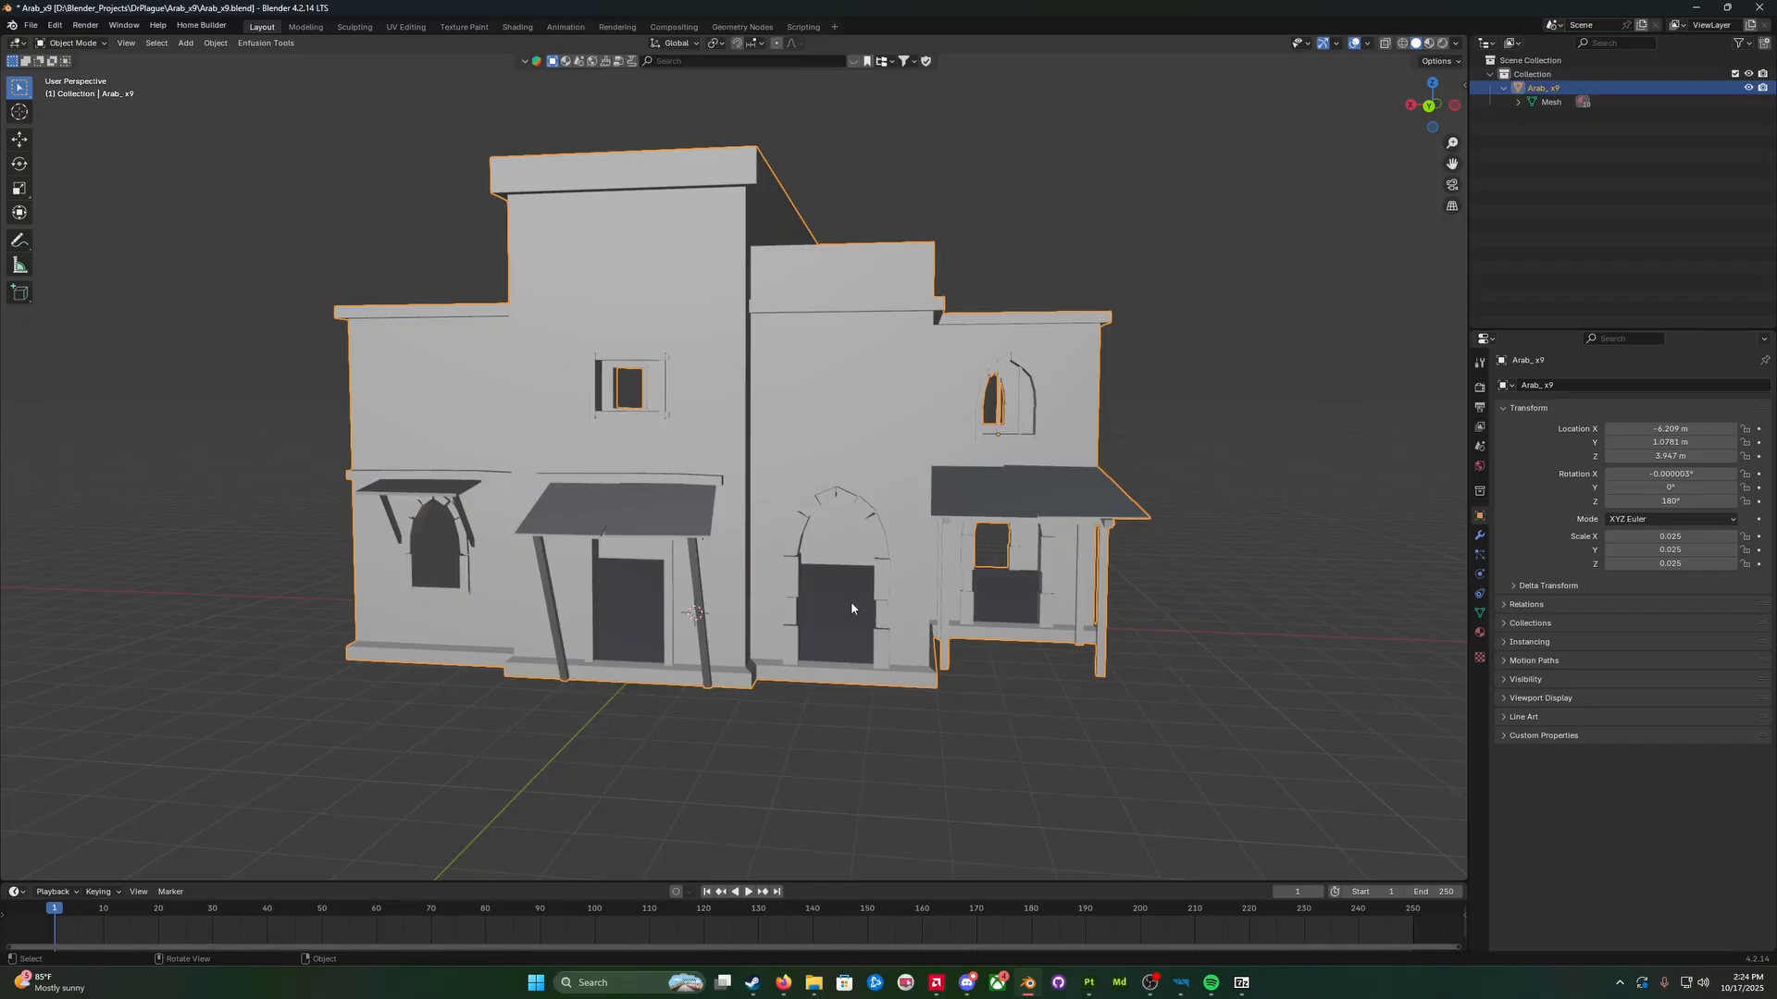
{"action": "middle_click_drag", "start_coordinate": [851, 602], "coordinate": [819, 617]}
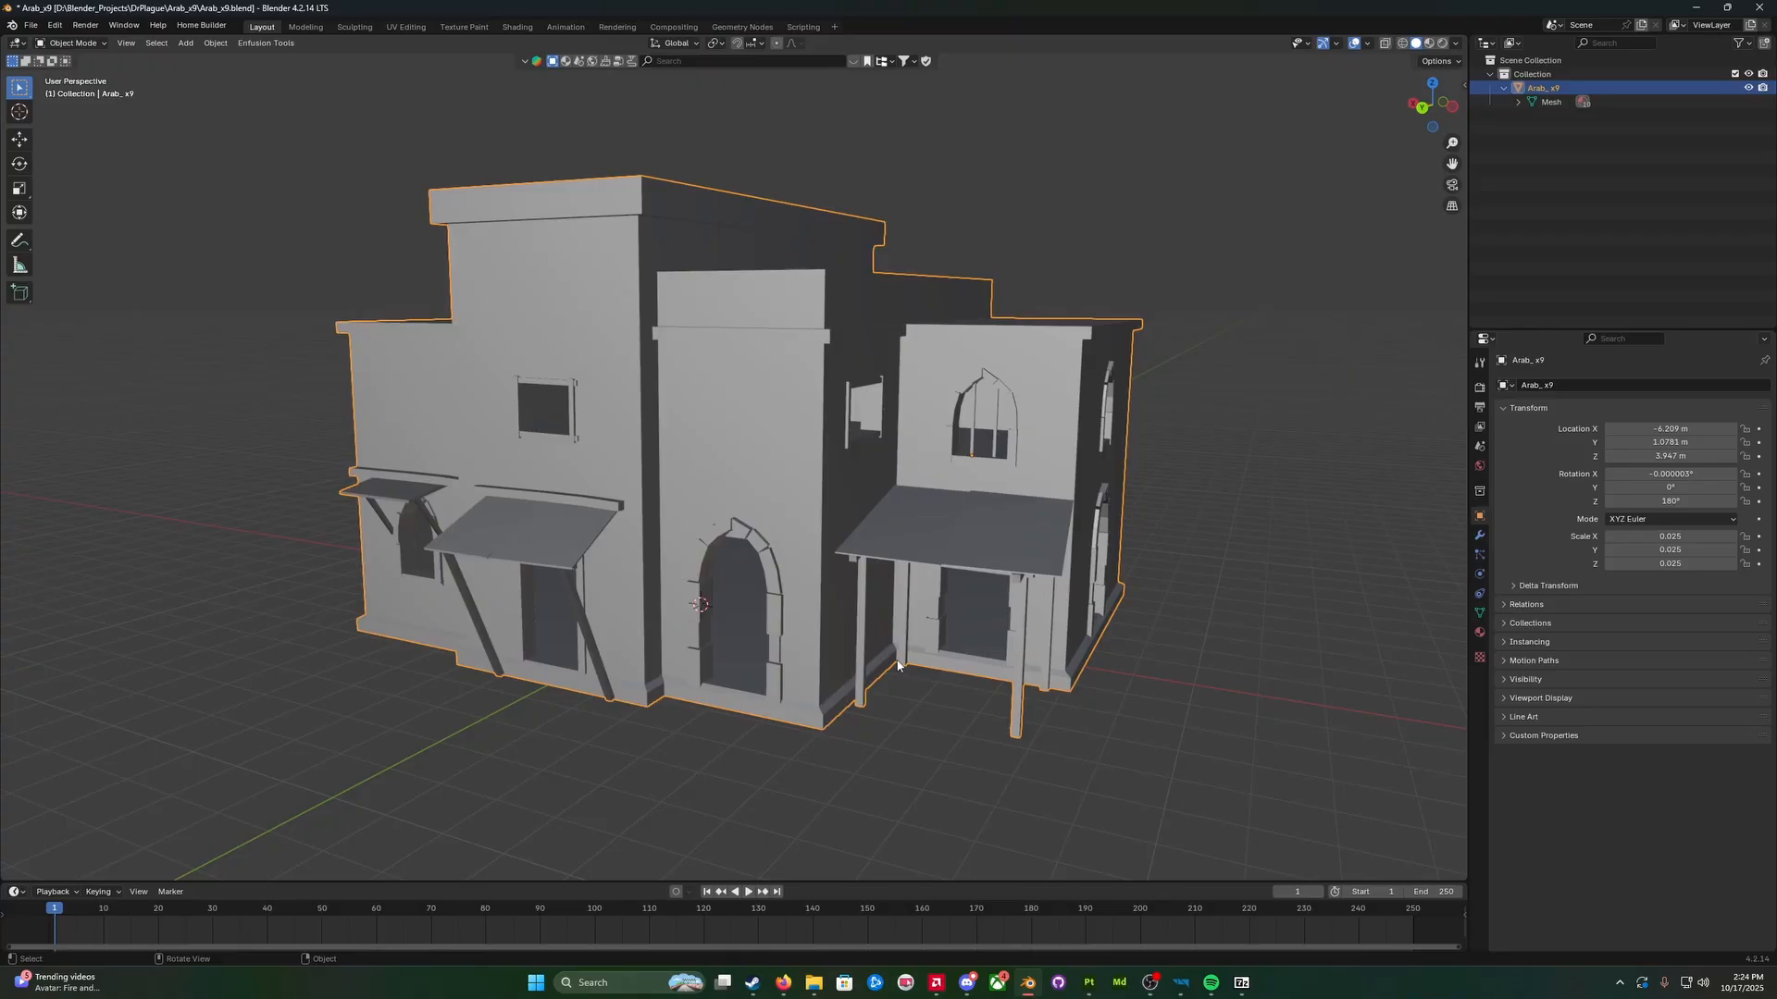
Step: Turn on X-ray display and examine the rooms, ceiling beams and arches inside the Arab_v9 building
{"action": "key", "text": "alt+z"}
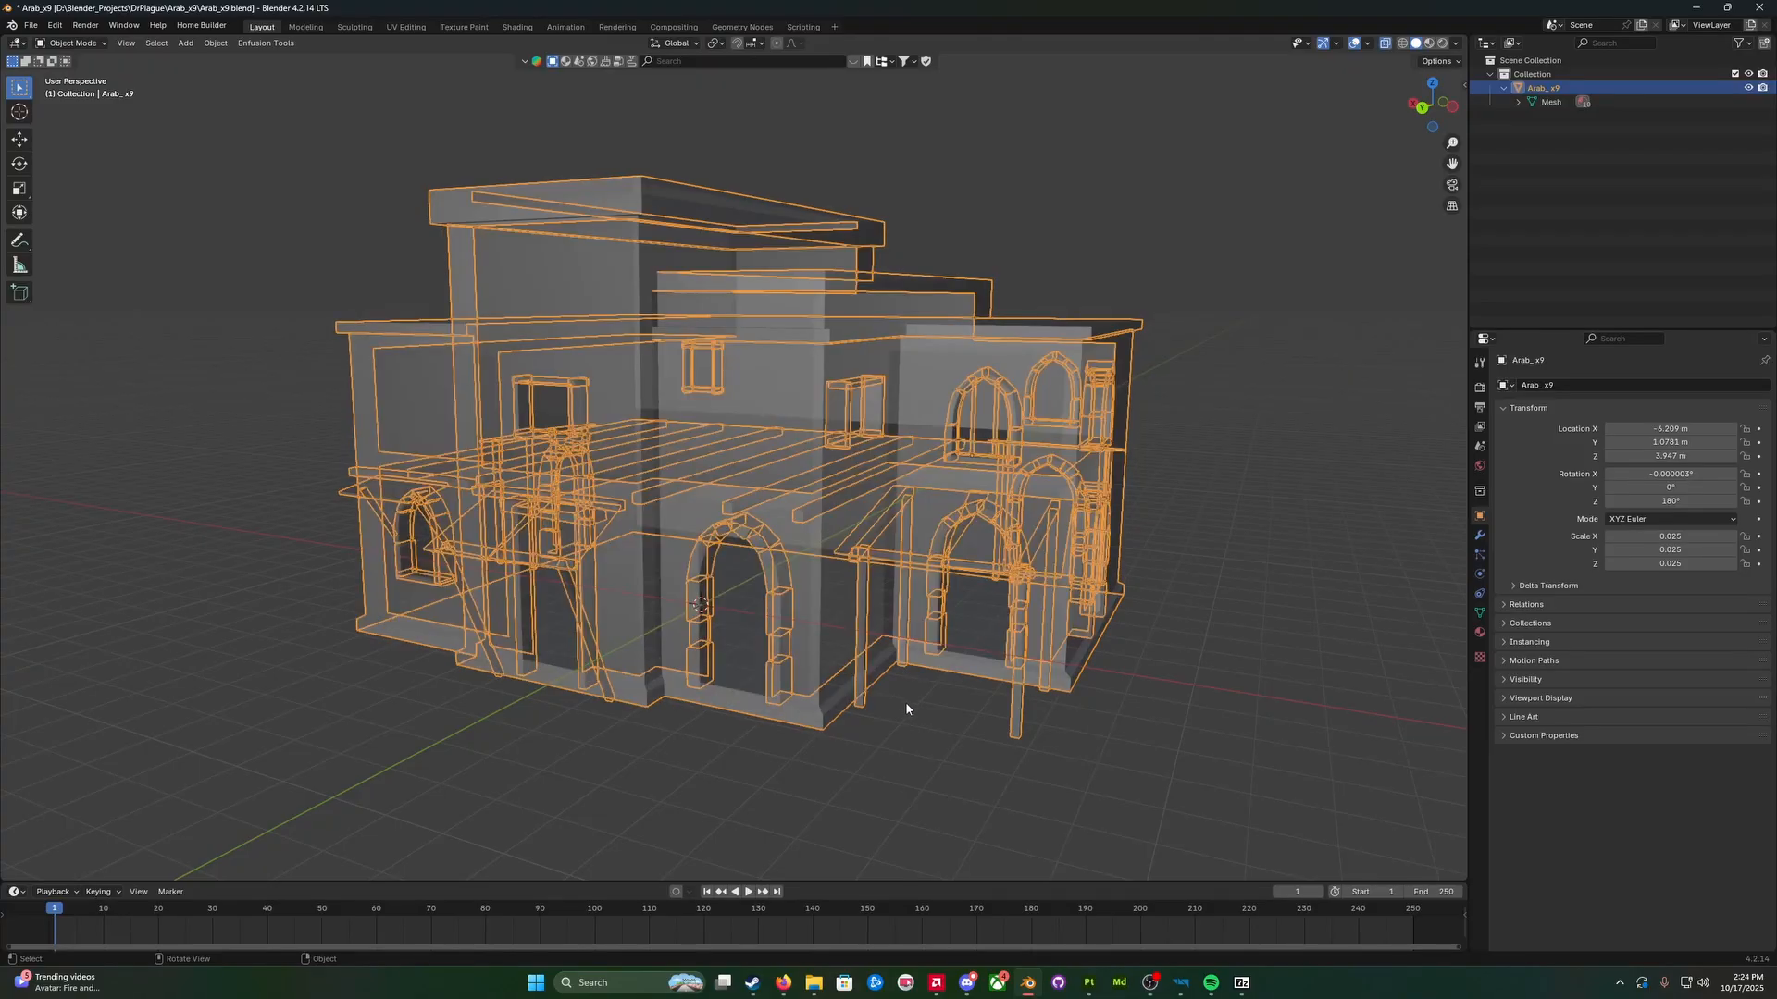
{"action": "middle_click_drag", "start_coordinate": [905, 701], "coordinate": [773, 679]}
{"action": "scroll", "coordinate": [853, 701], "scroll_direction": "up", "scroll_amount": 3}
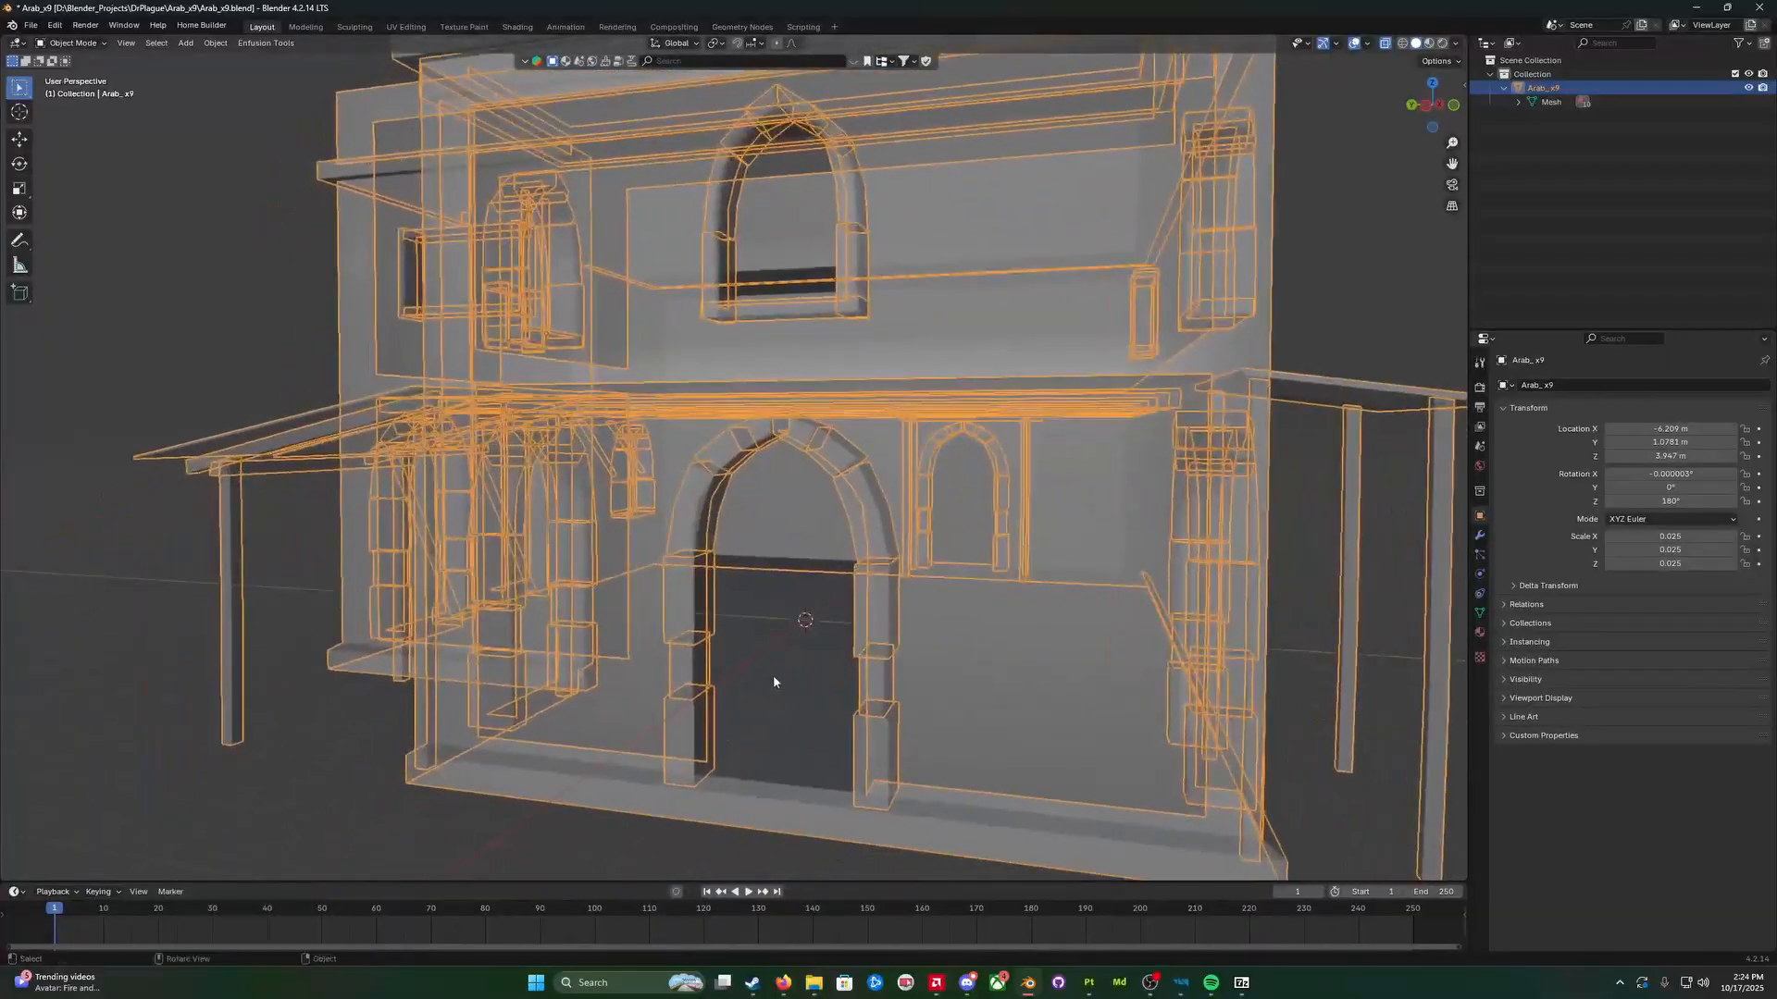
{"action": "scroll", "coordinate": [769, 694], "scroll_direction": "up", "scroll_amount": 4}
{"action": "scroll", "coordinate": [776, 697], "scroll_direction": "down", "scroll_amount": 4}
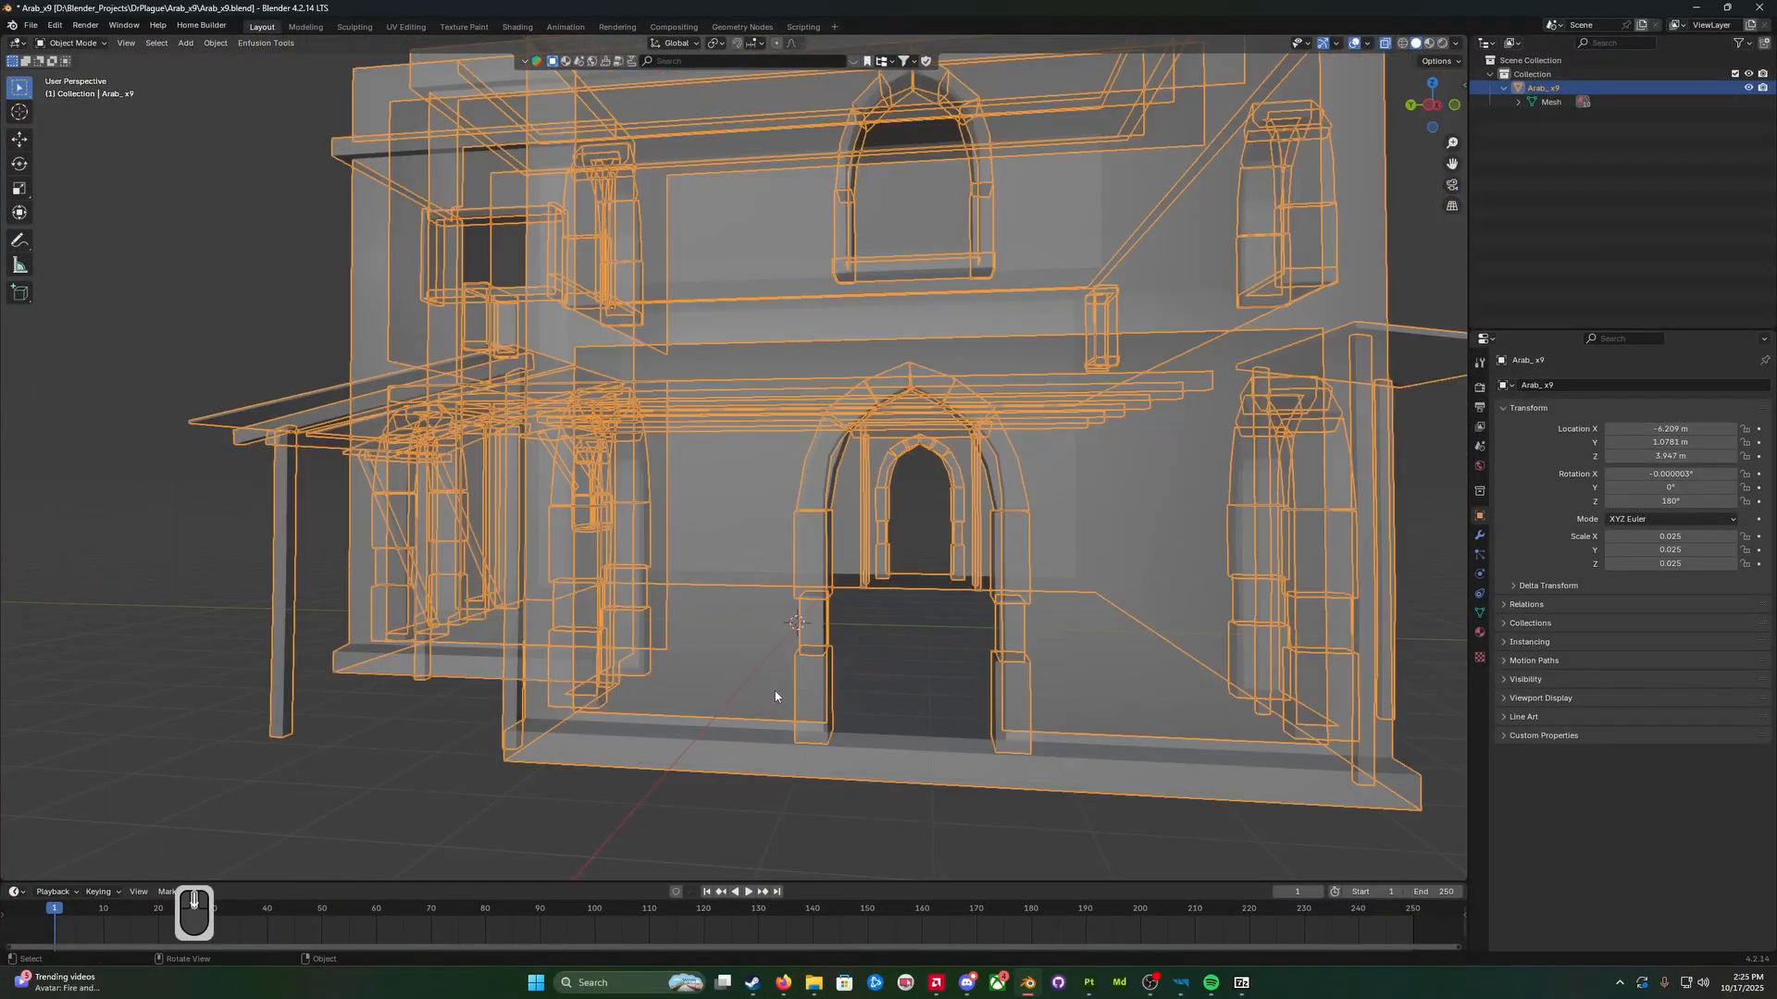
{"action": "scroll", "coordinate": [776, 697], "scroll_direction": "up", "scroll_amount": 2}
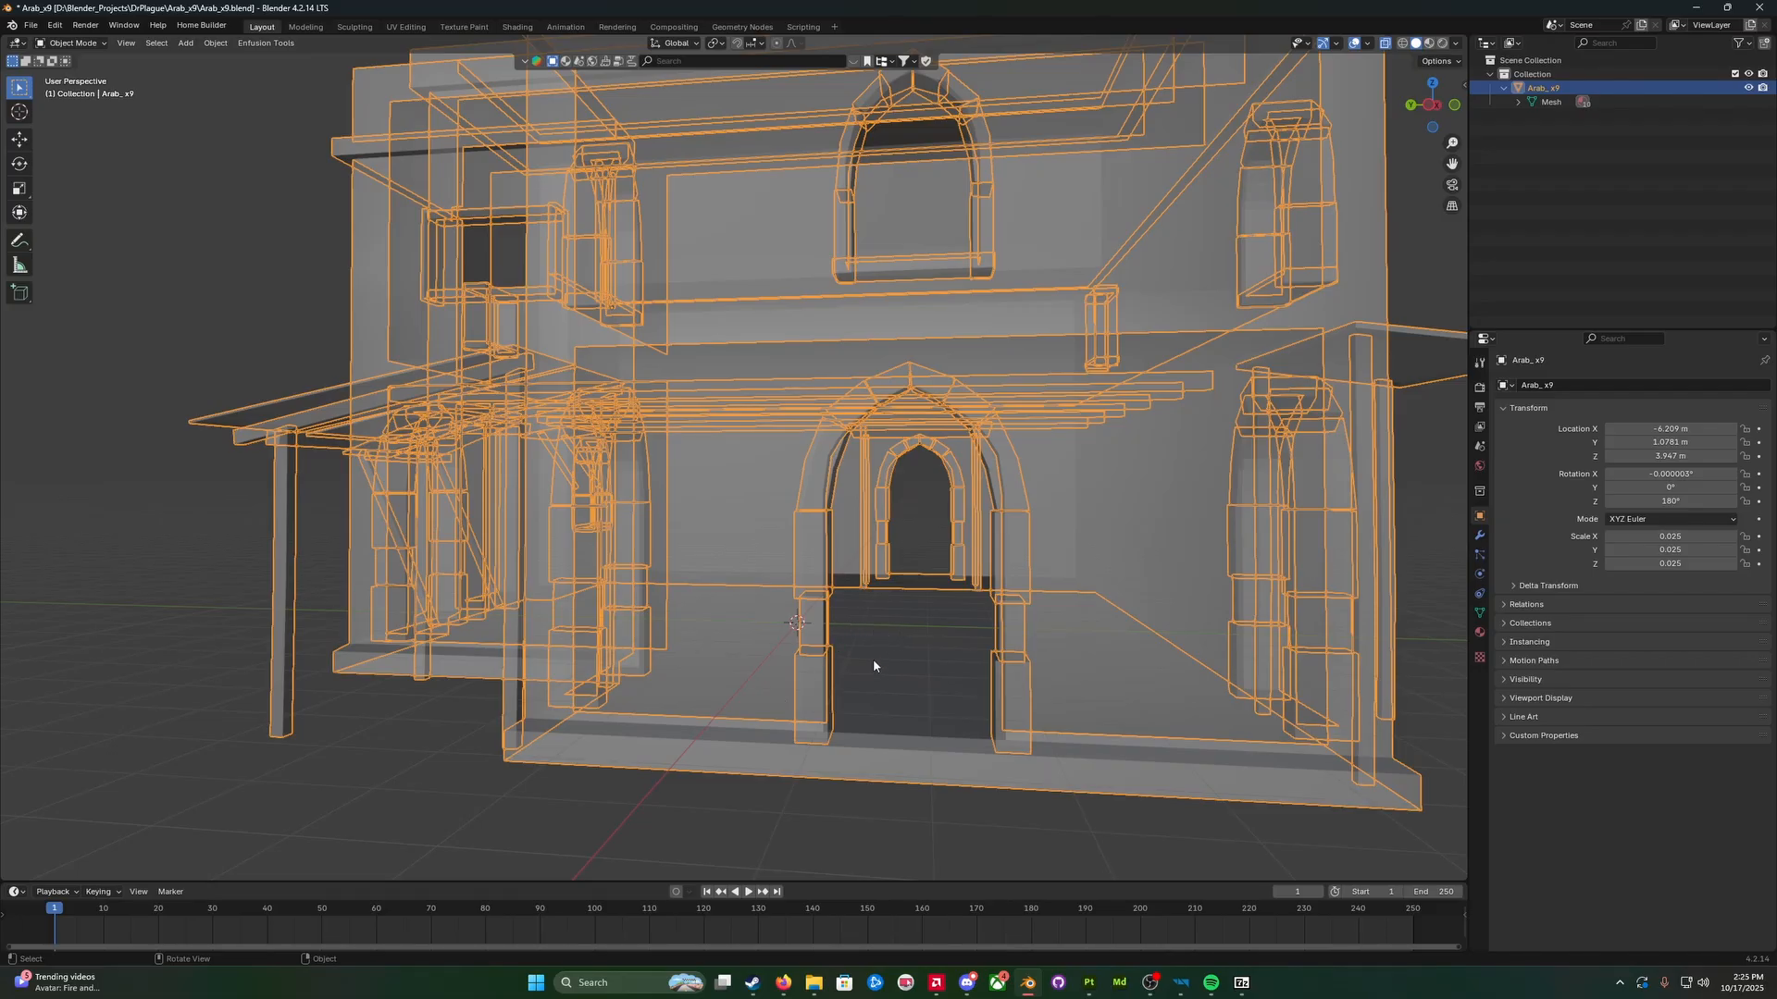
{"action": "middle_click_drag", "start_coordinate": [699, 659], "coordinate": [608, 614]}
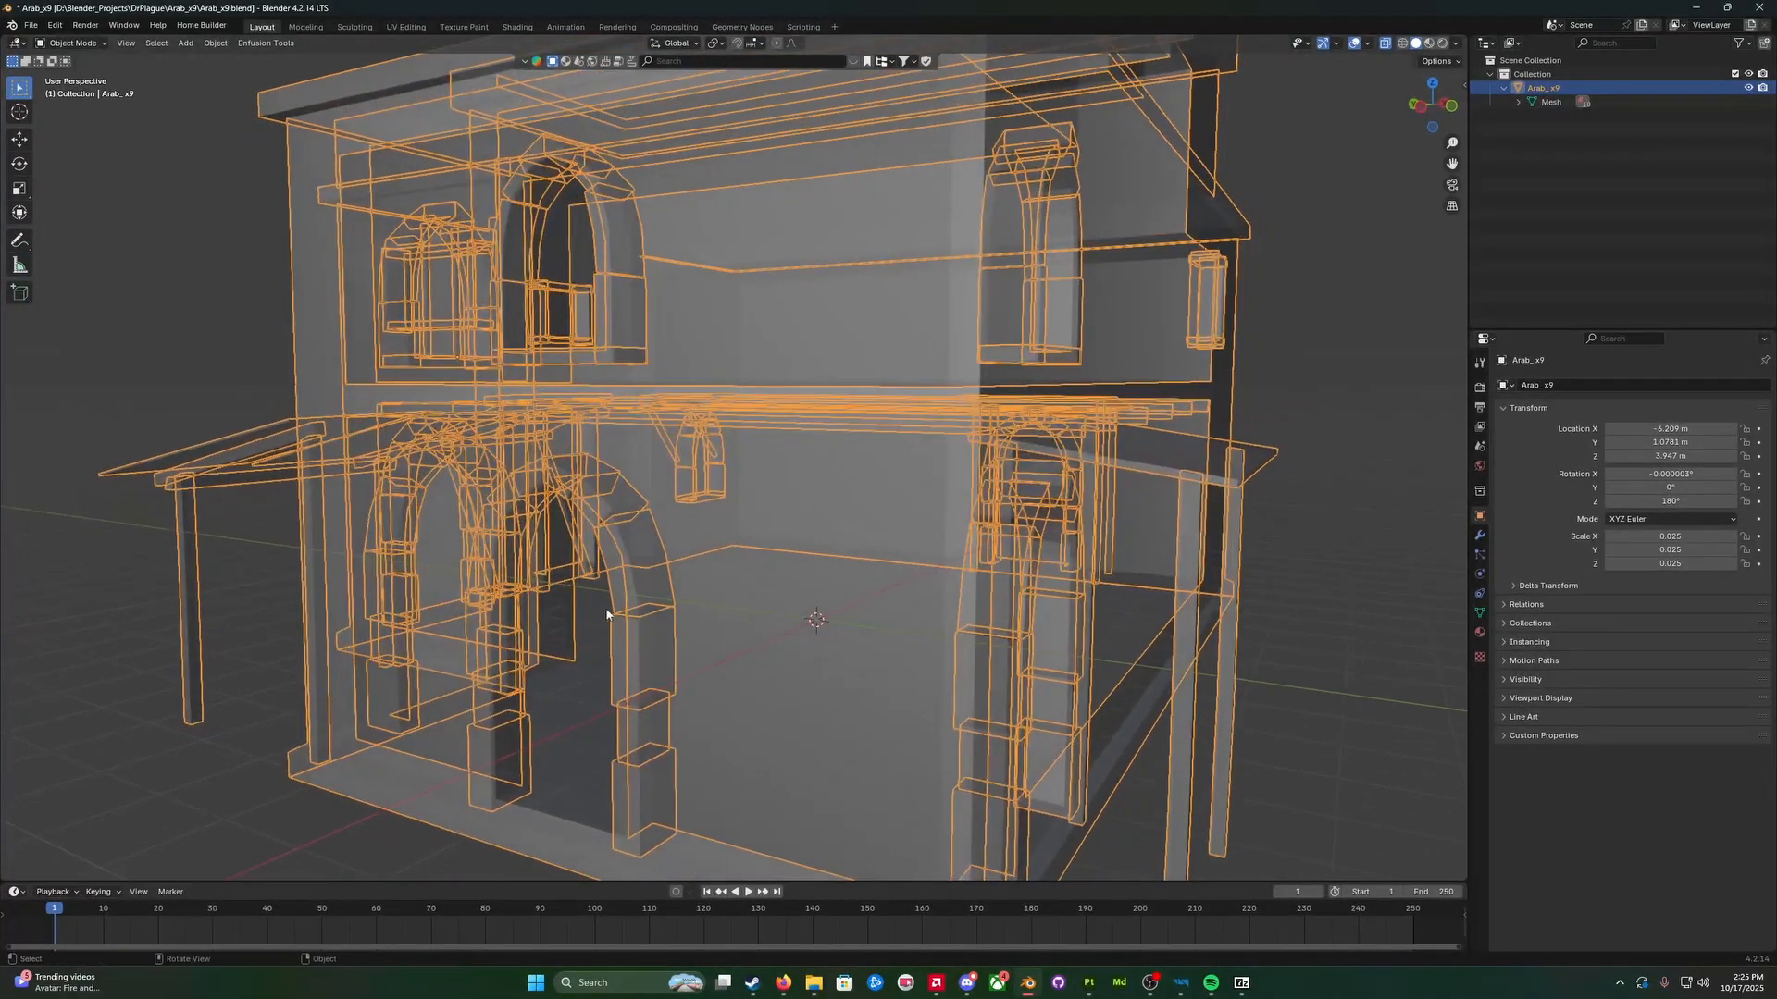
{"action": "middle_click_drag", "start_coordinate": [752, 601], "coordinate": [793, 612]}
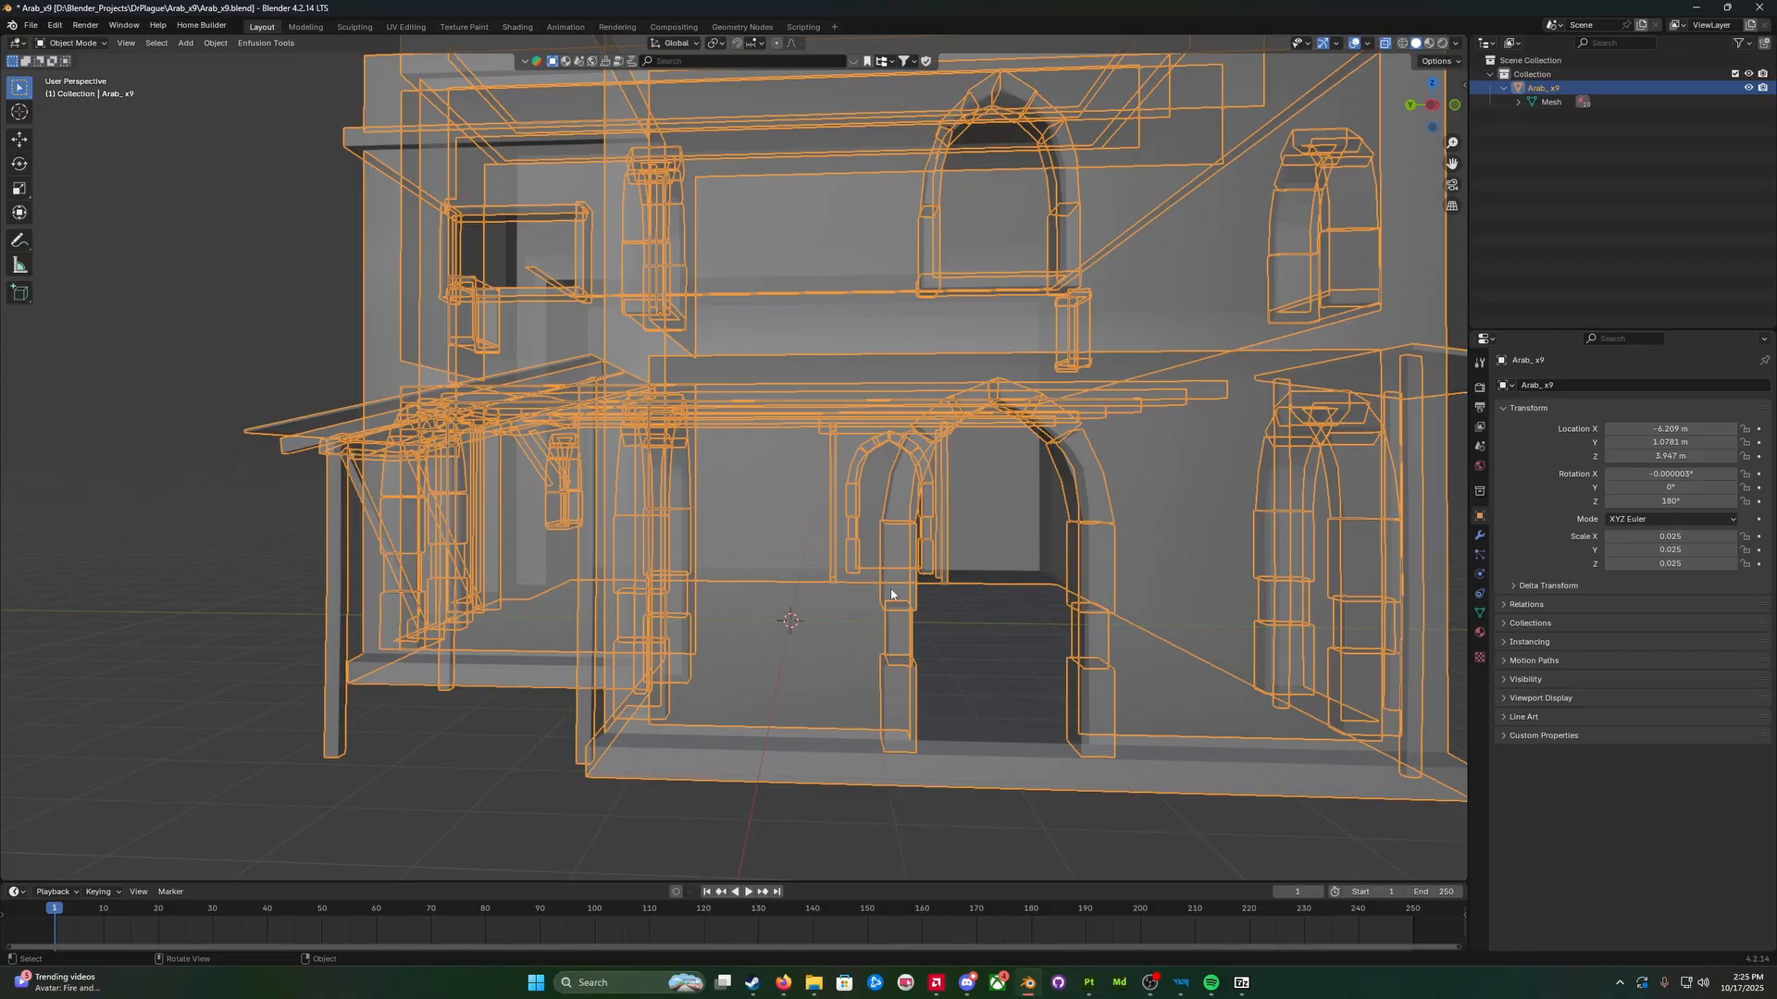
Step: Put the Arab_v9 mesh into Edit Mode with the ground-floor interior and its arched openings in view
{"action": "middle_click_drag", "start_coordinate": [933, 567], "coordinate": [868, 579]}
{"action": "scroll", "coordinate": [812, 589], "scroll_direction": "up", "scroll_amount": 4}
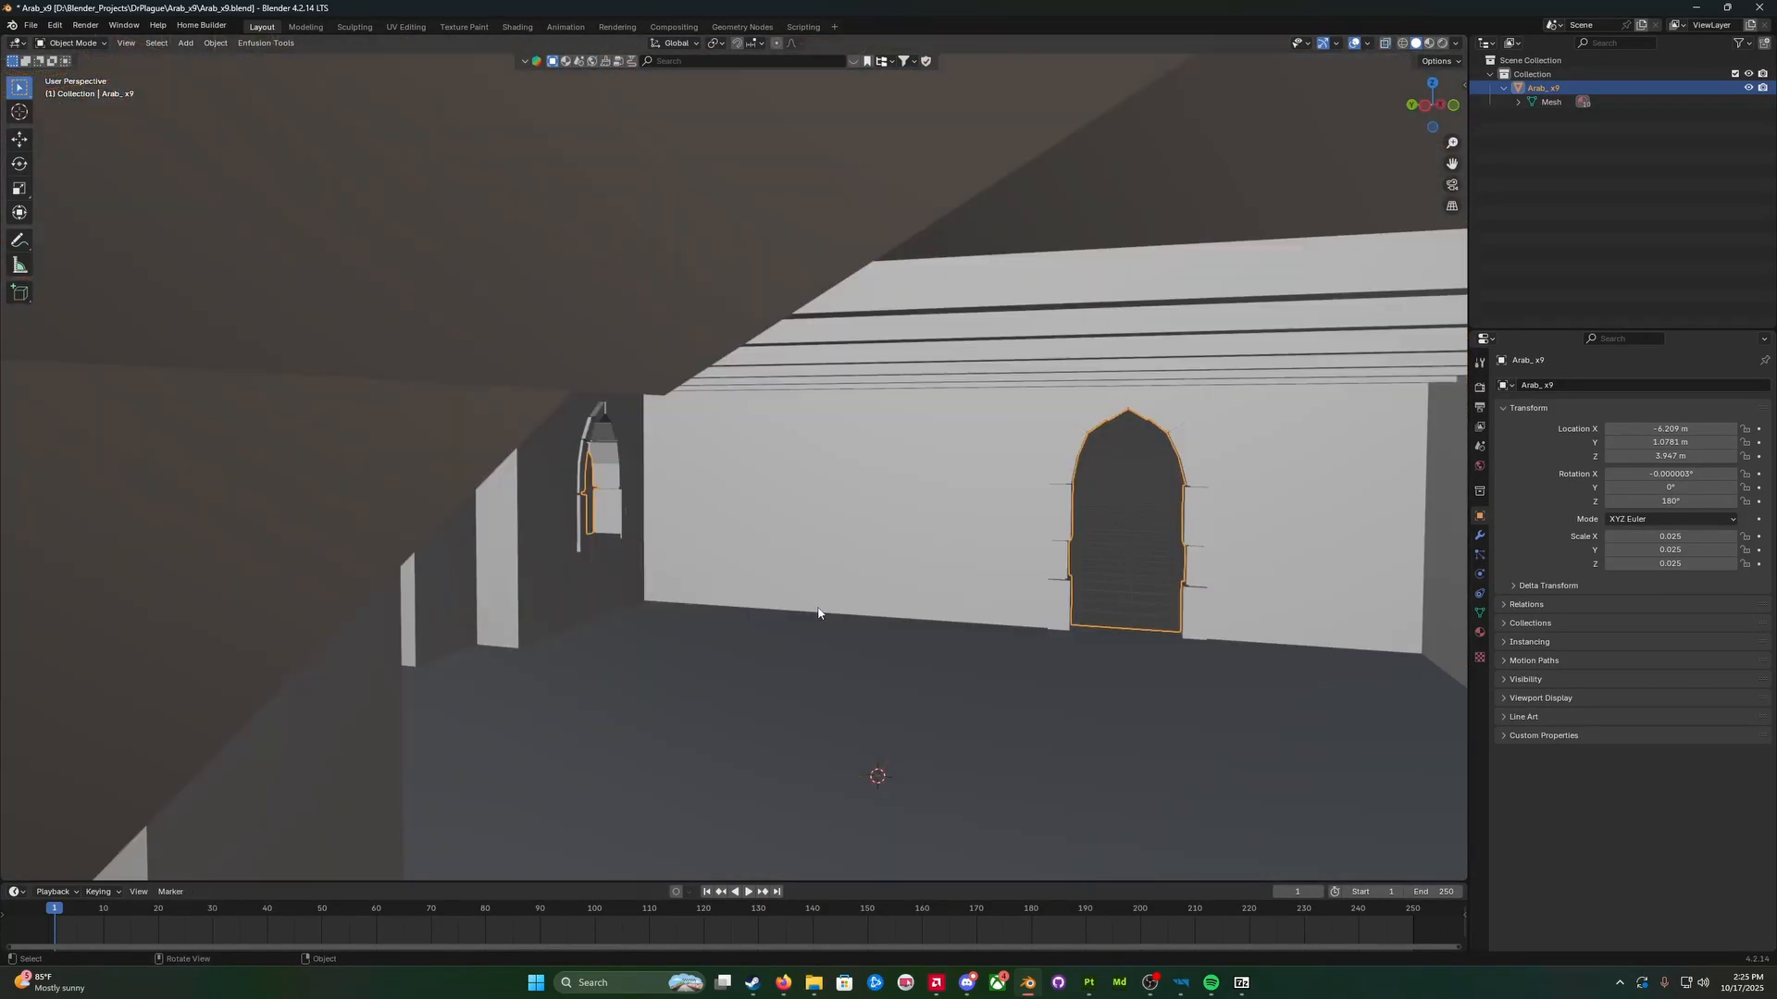
{"action": "middle_click_drag", "start_coordinate": [861, 481], "coordinate": [890, 449], "text": "shift"}
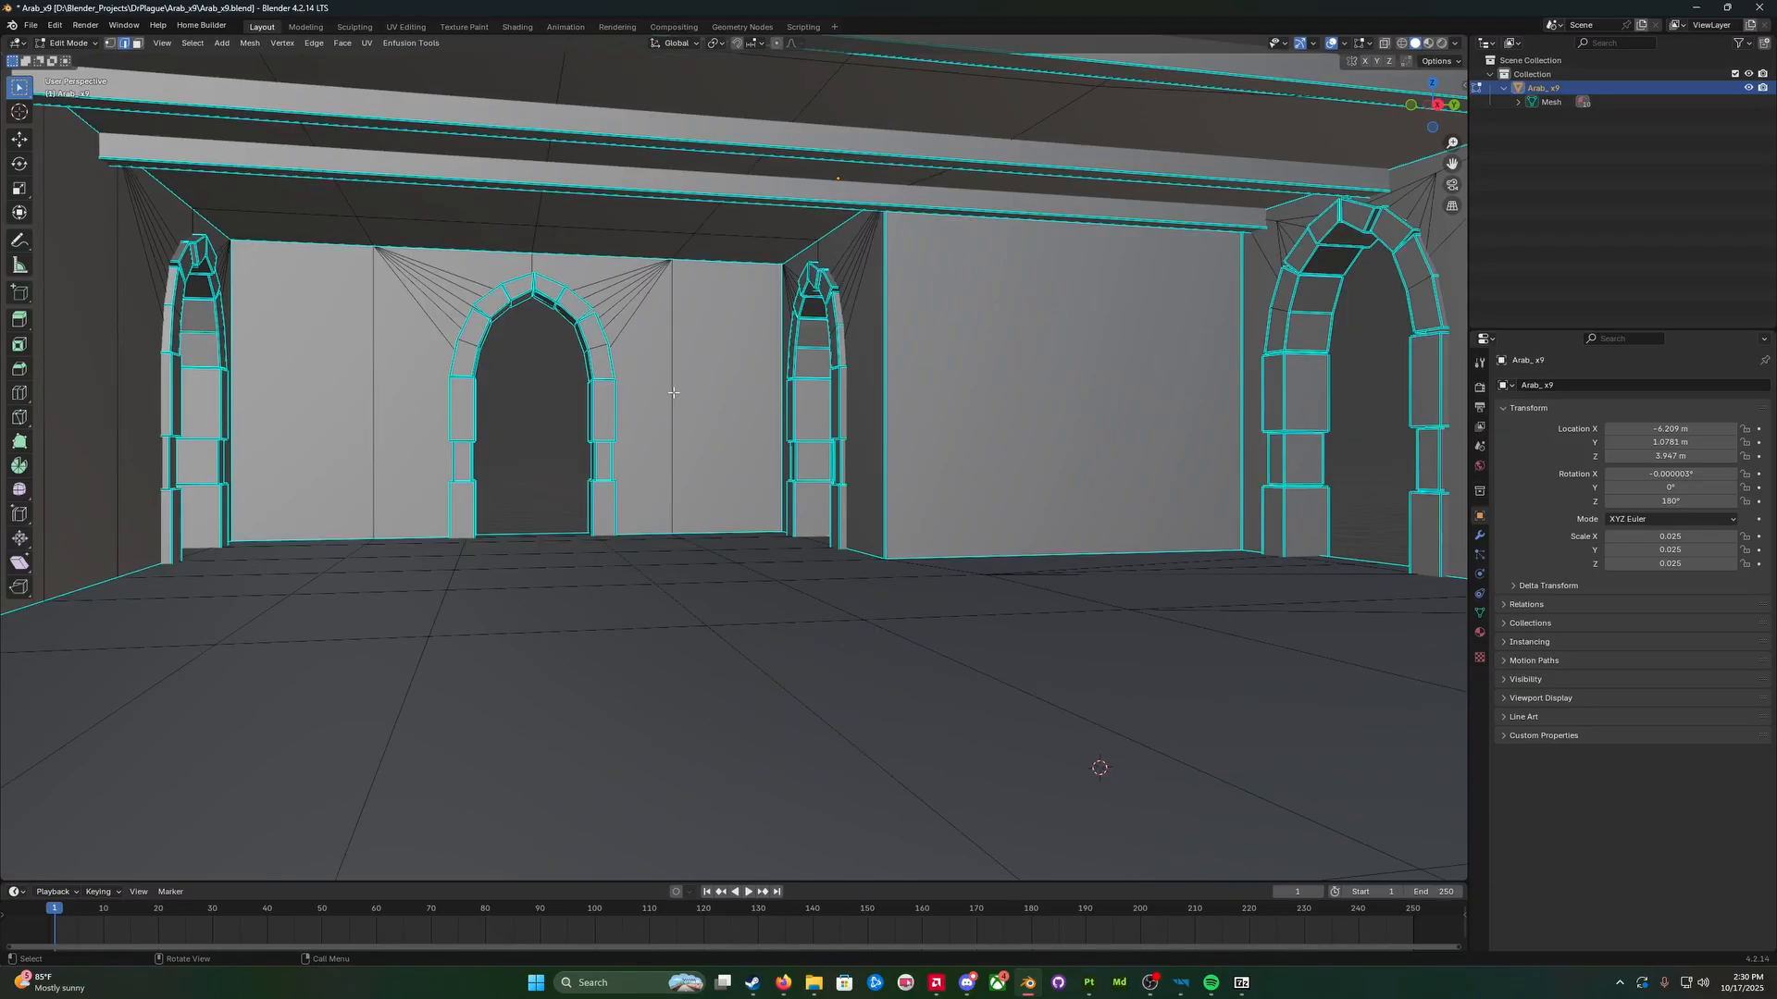
{"action": "middle_click_drag", "start_coordinate": [696, 400], "coordinate": [748, 404]}
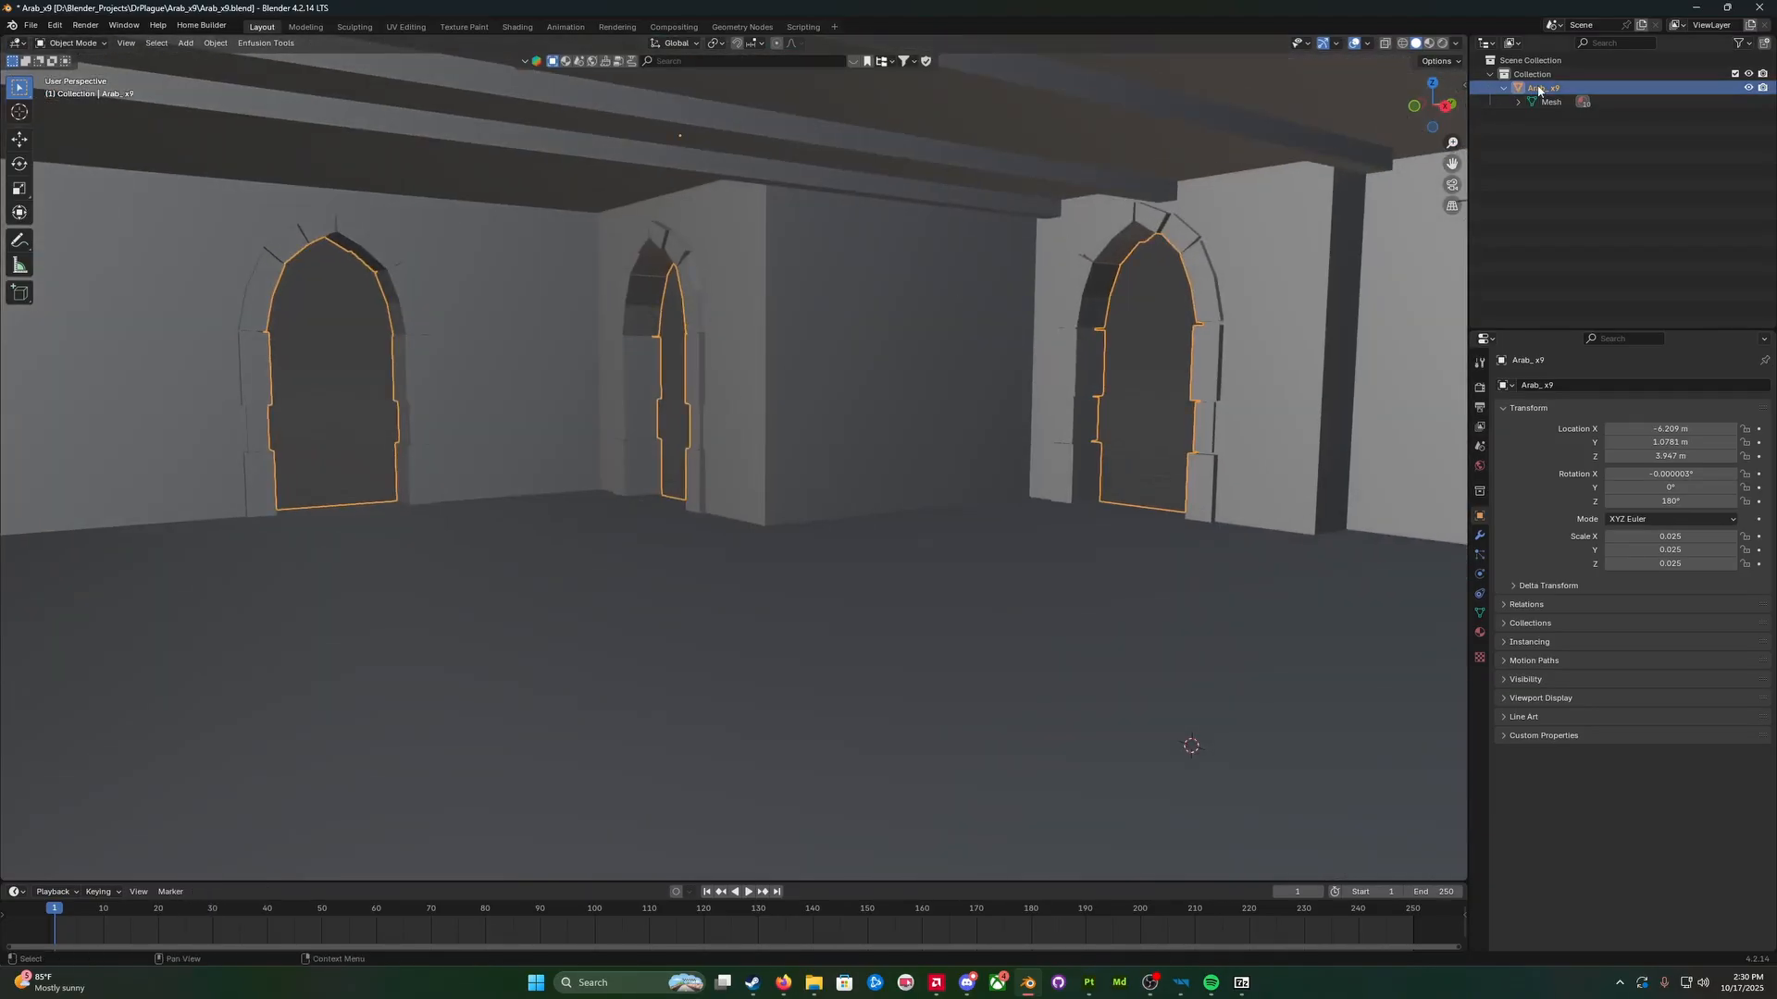
{"action": "left_click", "coordinate": [74, 42]}
{"action": "left_click", "coordinate": [74, 74]}
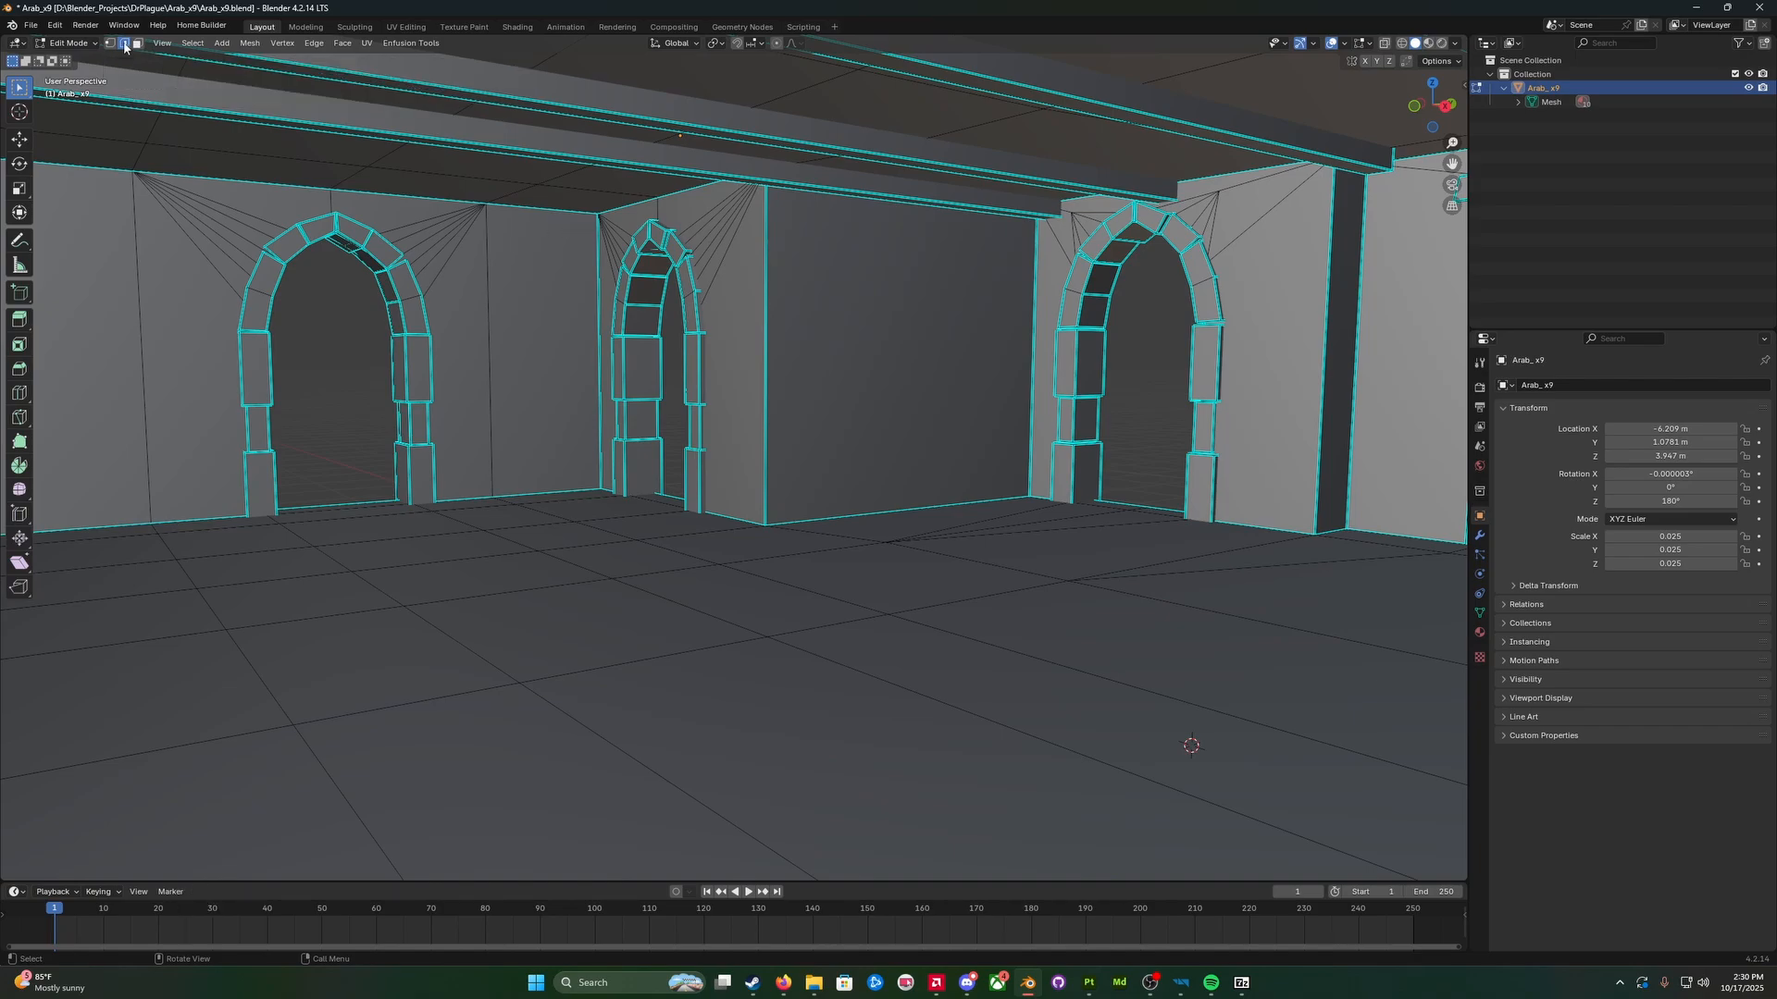
Step: Select the vertical corner edges of the ground-floor interior walls around the whole room, including the corners of the protruding wall sections
{"action": "middle_click_drag", "start_coordinate": [597, 234], "coordinate": [501, 299]}
{"action": "middle_click_drag", "start_coordinate": [850, 315], "coordinate": [1079, 262], "text": "shift"}
{"action": "left_click", "coordinate": [1044, 248], "text": "shift"}
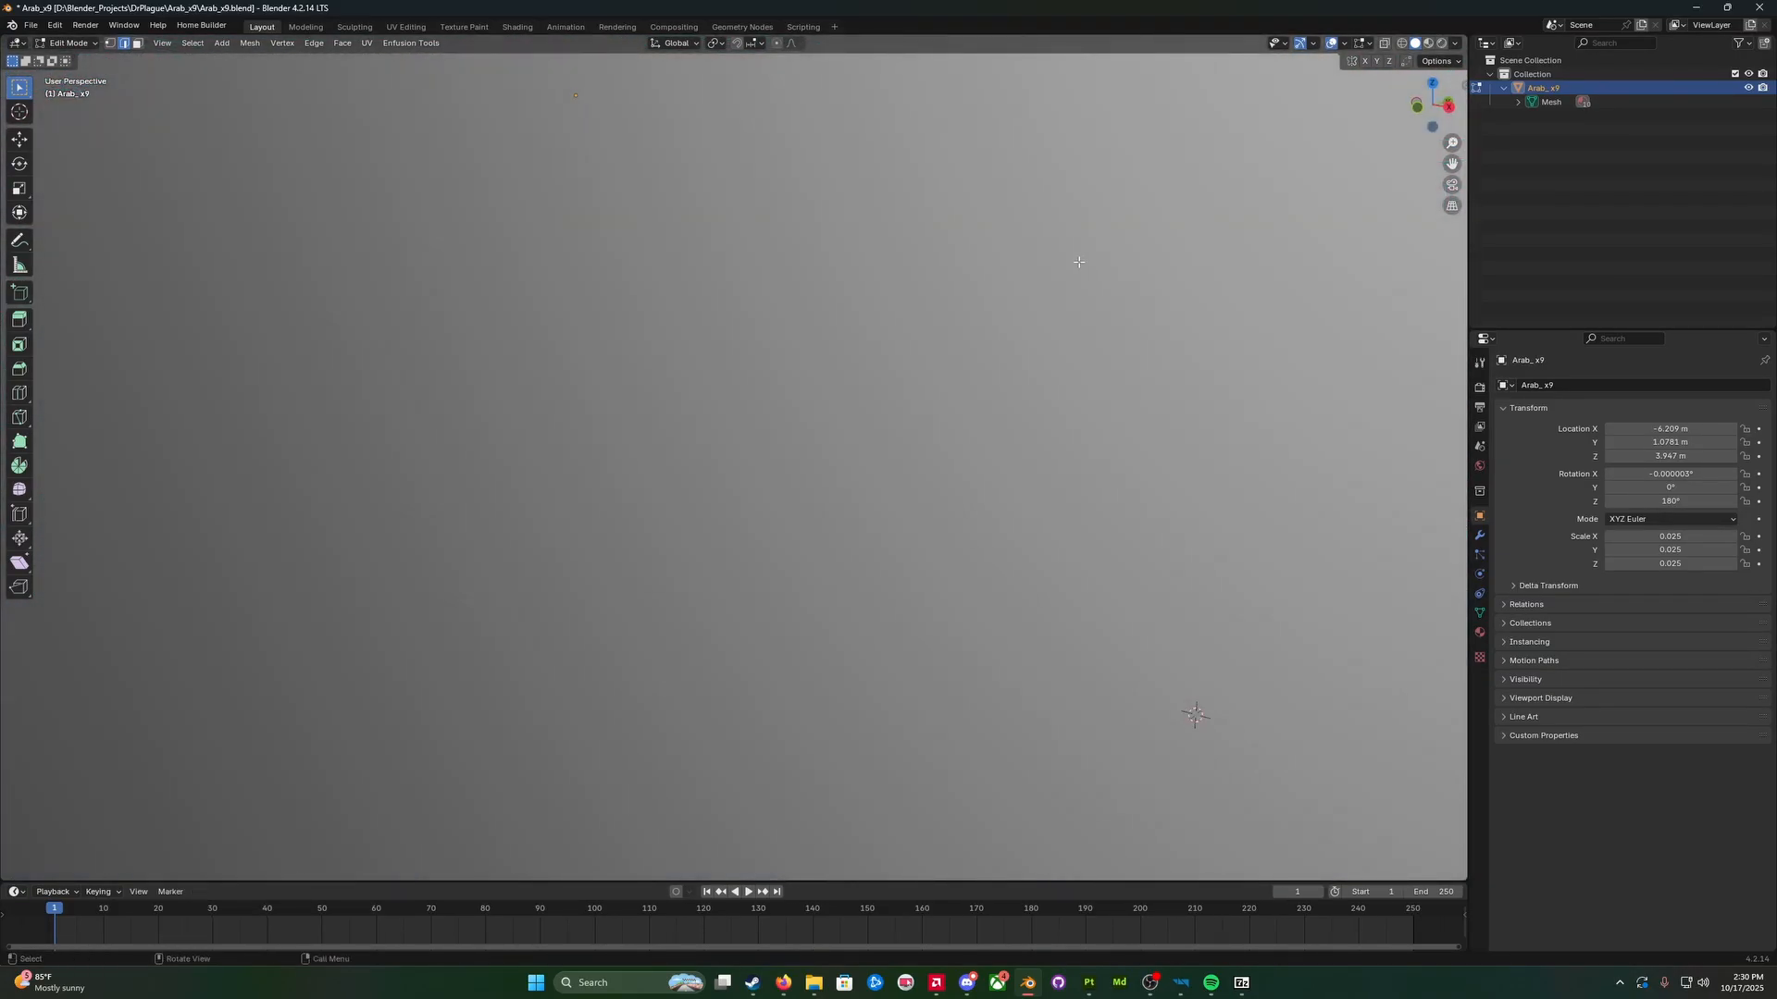
{"action": "scroll", "coordinate": [1078, 262], "scroll_direction": "up", "scroll_amount": 2}
{"action": "left_click", "coordinate": [1312, 249], "text": "shift"}
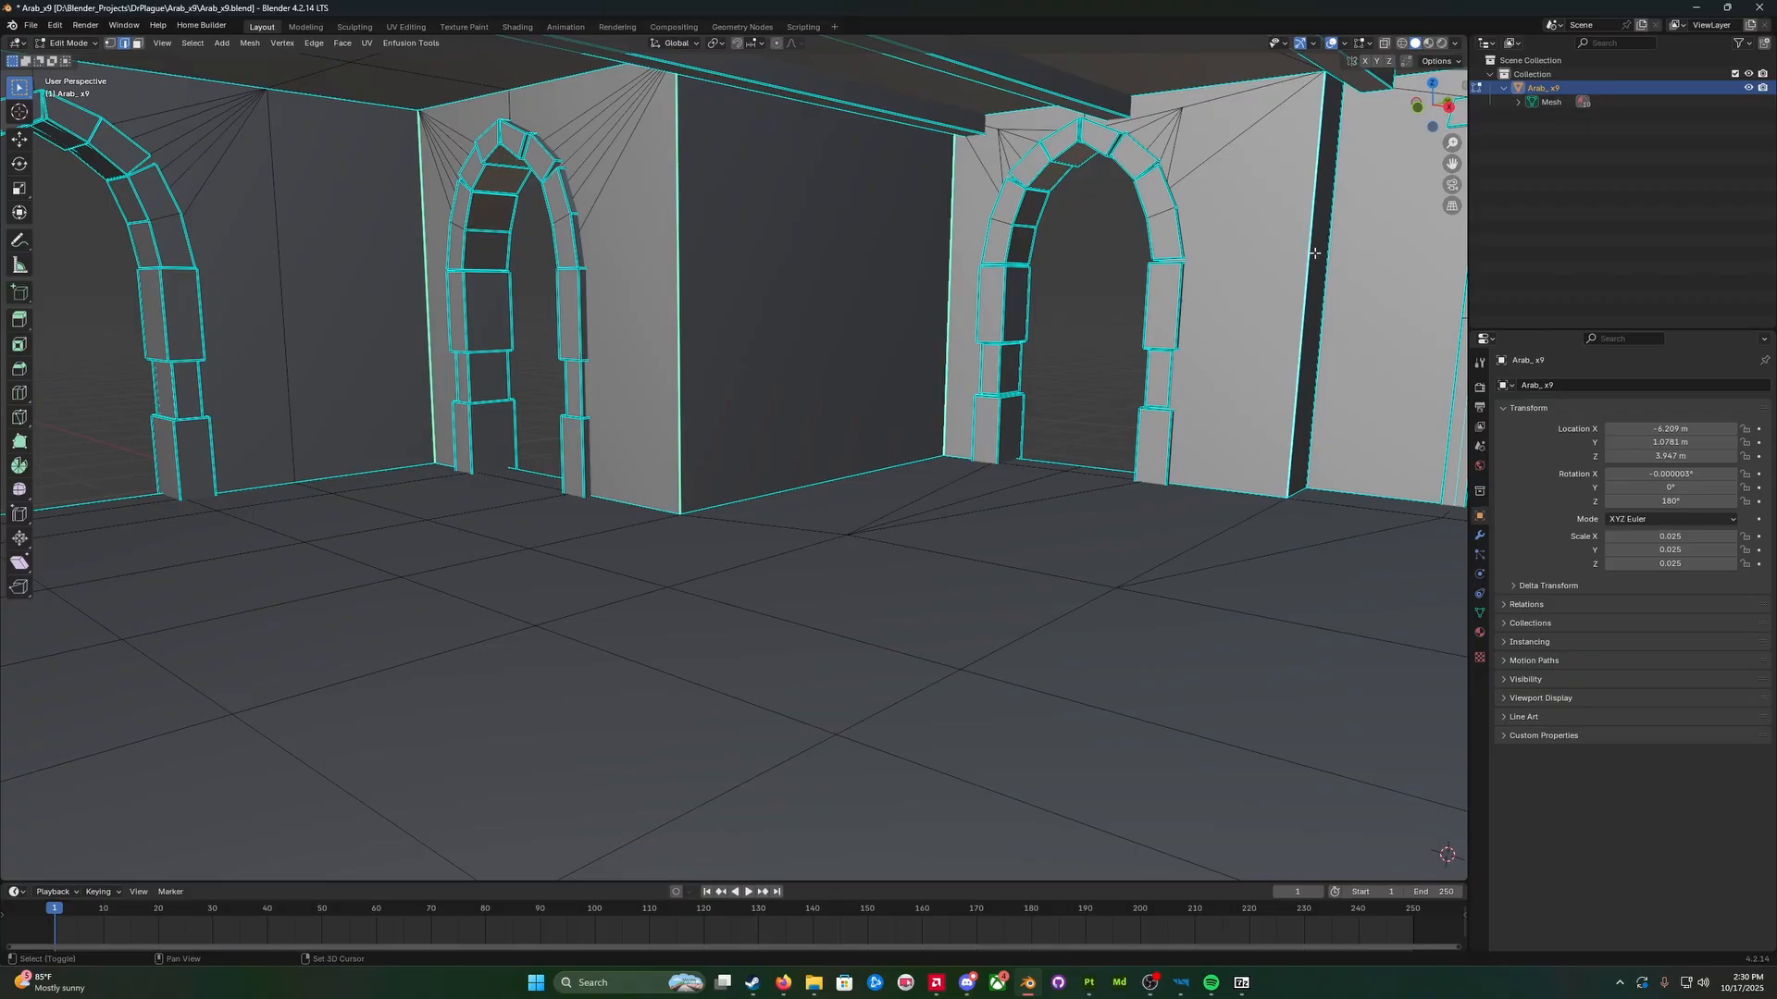
{"action": "left_click", "coordinate": [1325, 247], "text": "shift"}
{"action": "middle_click_drag", "start_coordinate": [1325, 248], "coordinate": [1158, 323]}
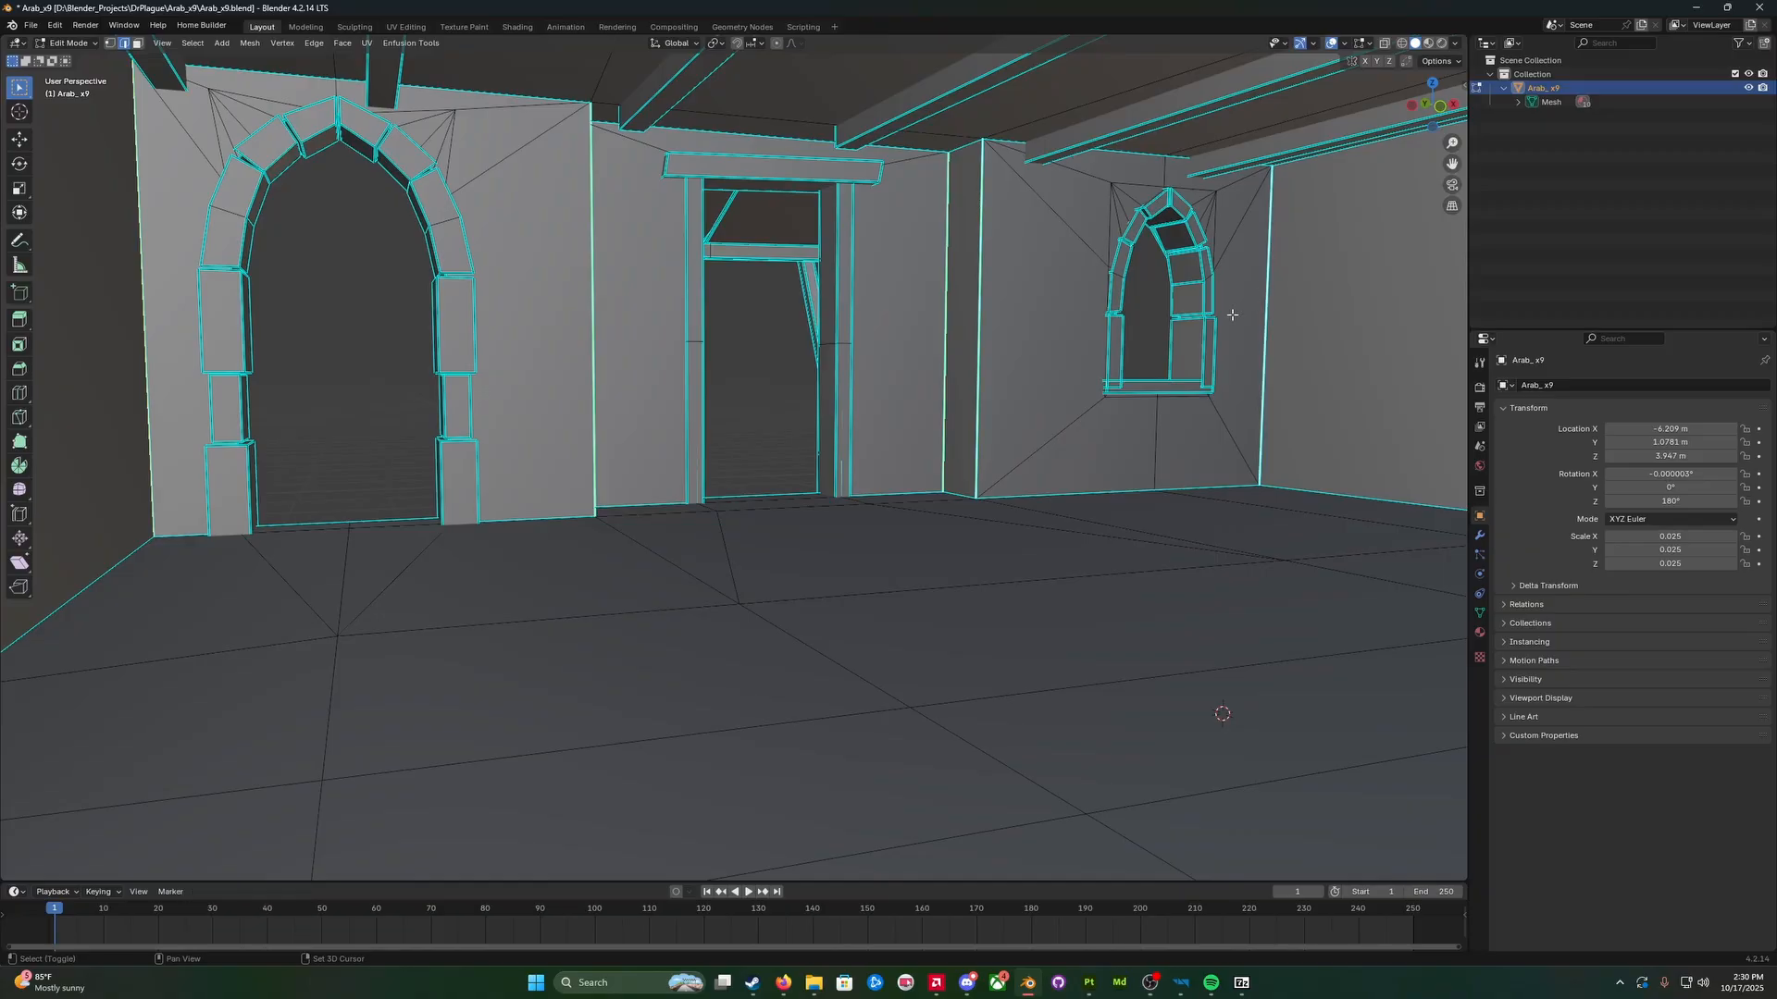
{"action": "middle_click_drag", "start_coordinate": [1231, 315], "coordinate": [1316, 333], "text": "shift"}
{"action": "middle_click_drag", "start_coordinate": [1161, 331], "coordinate": [1138, 302]}
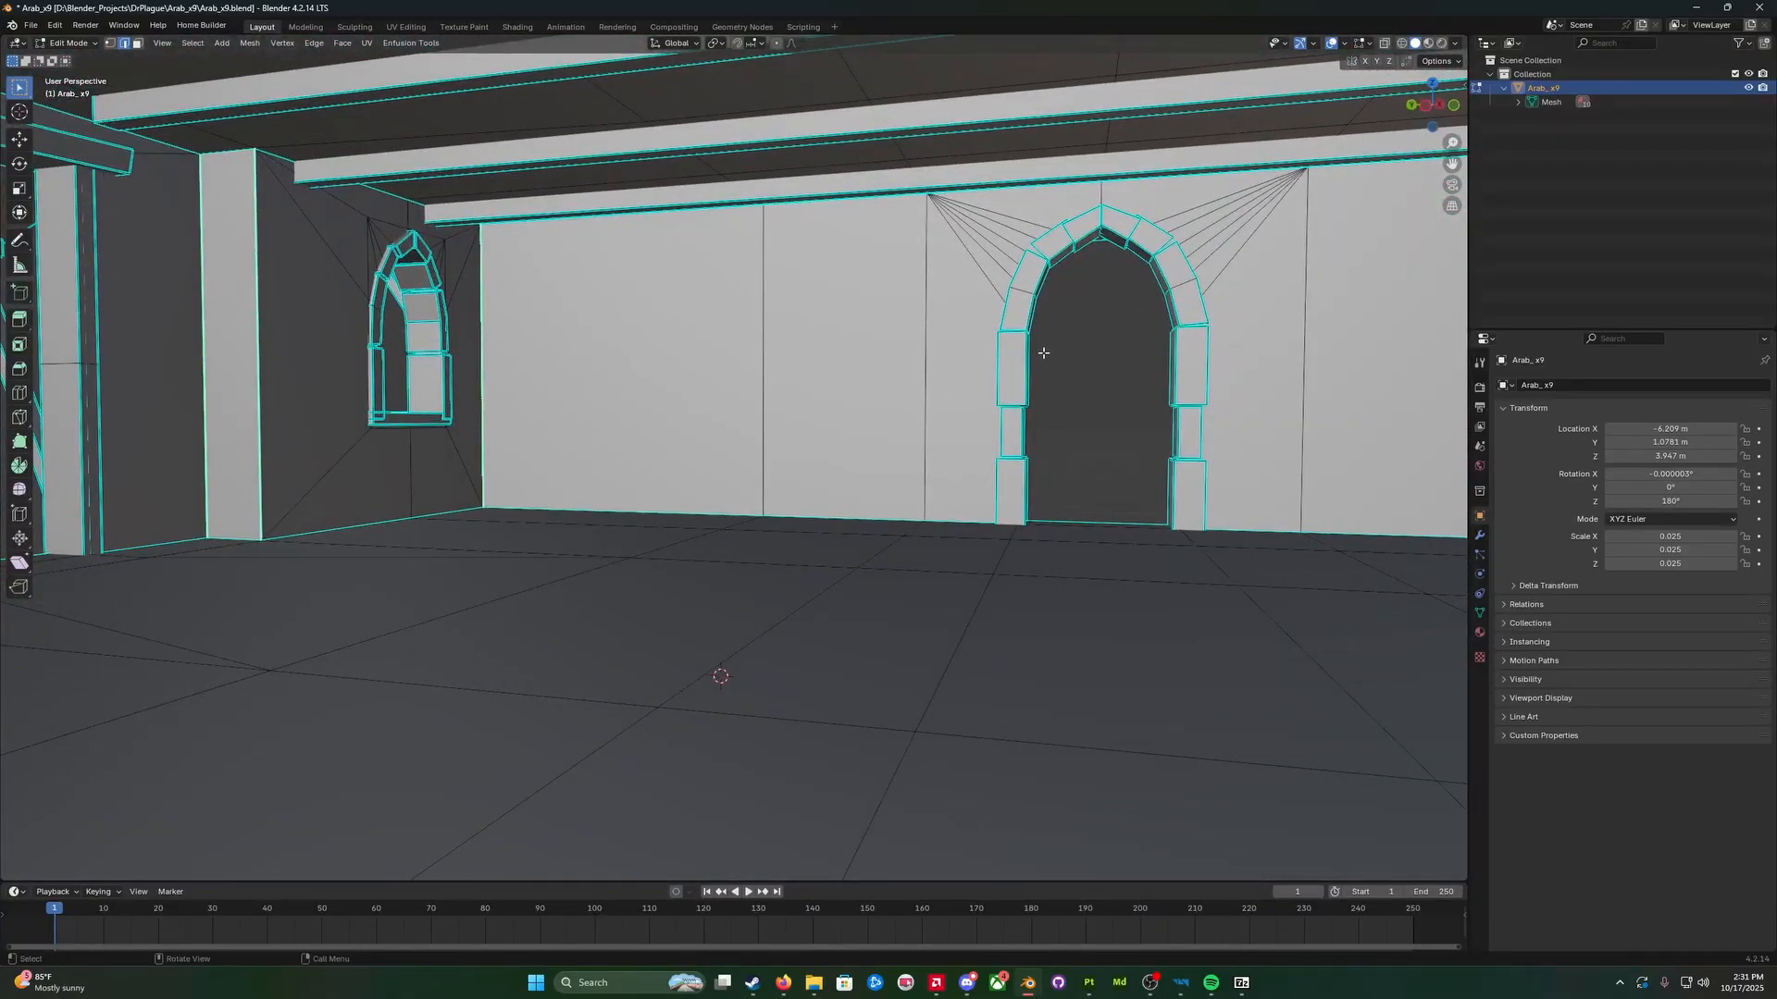
Step: Duplicate the selected wall corner edges in place and separate the copies into their own object
{"action": "key", "text": "shift+d"}
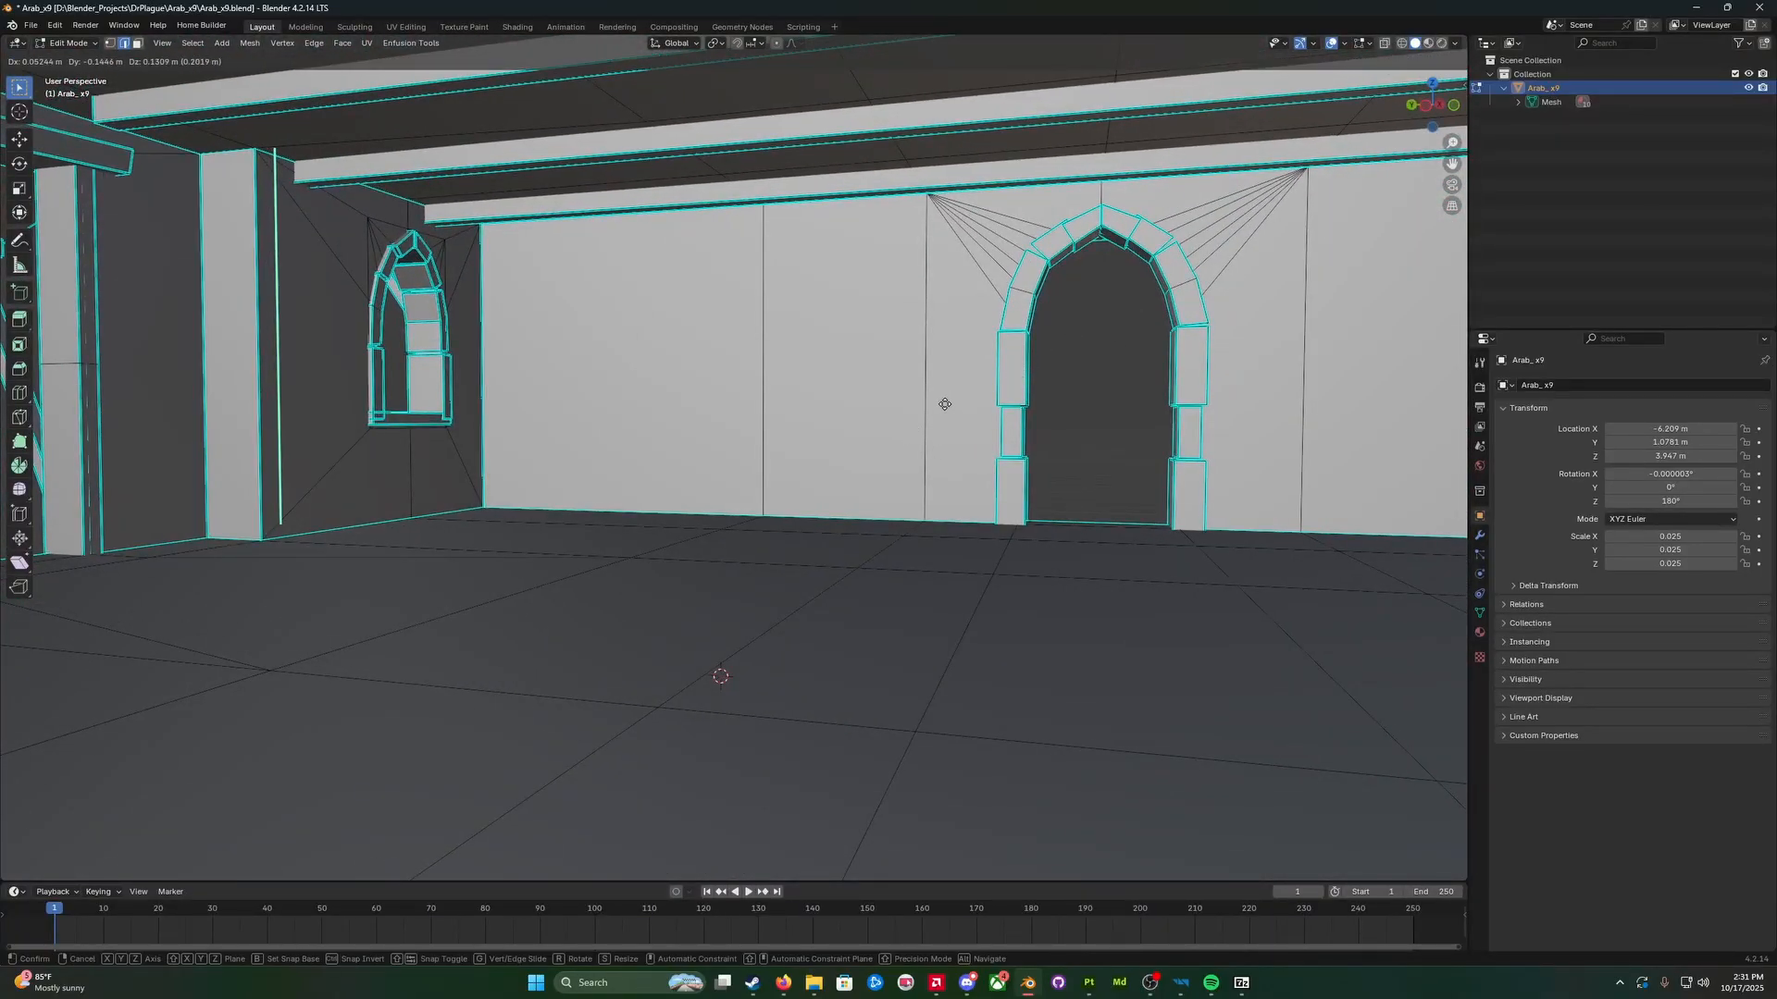
{"action": "right_click", "coordinate": [949, 393]}
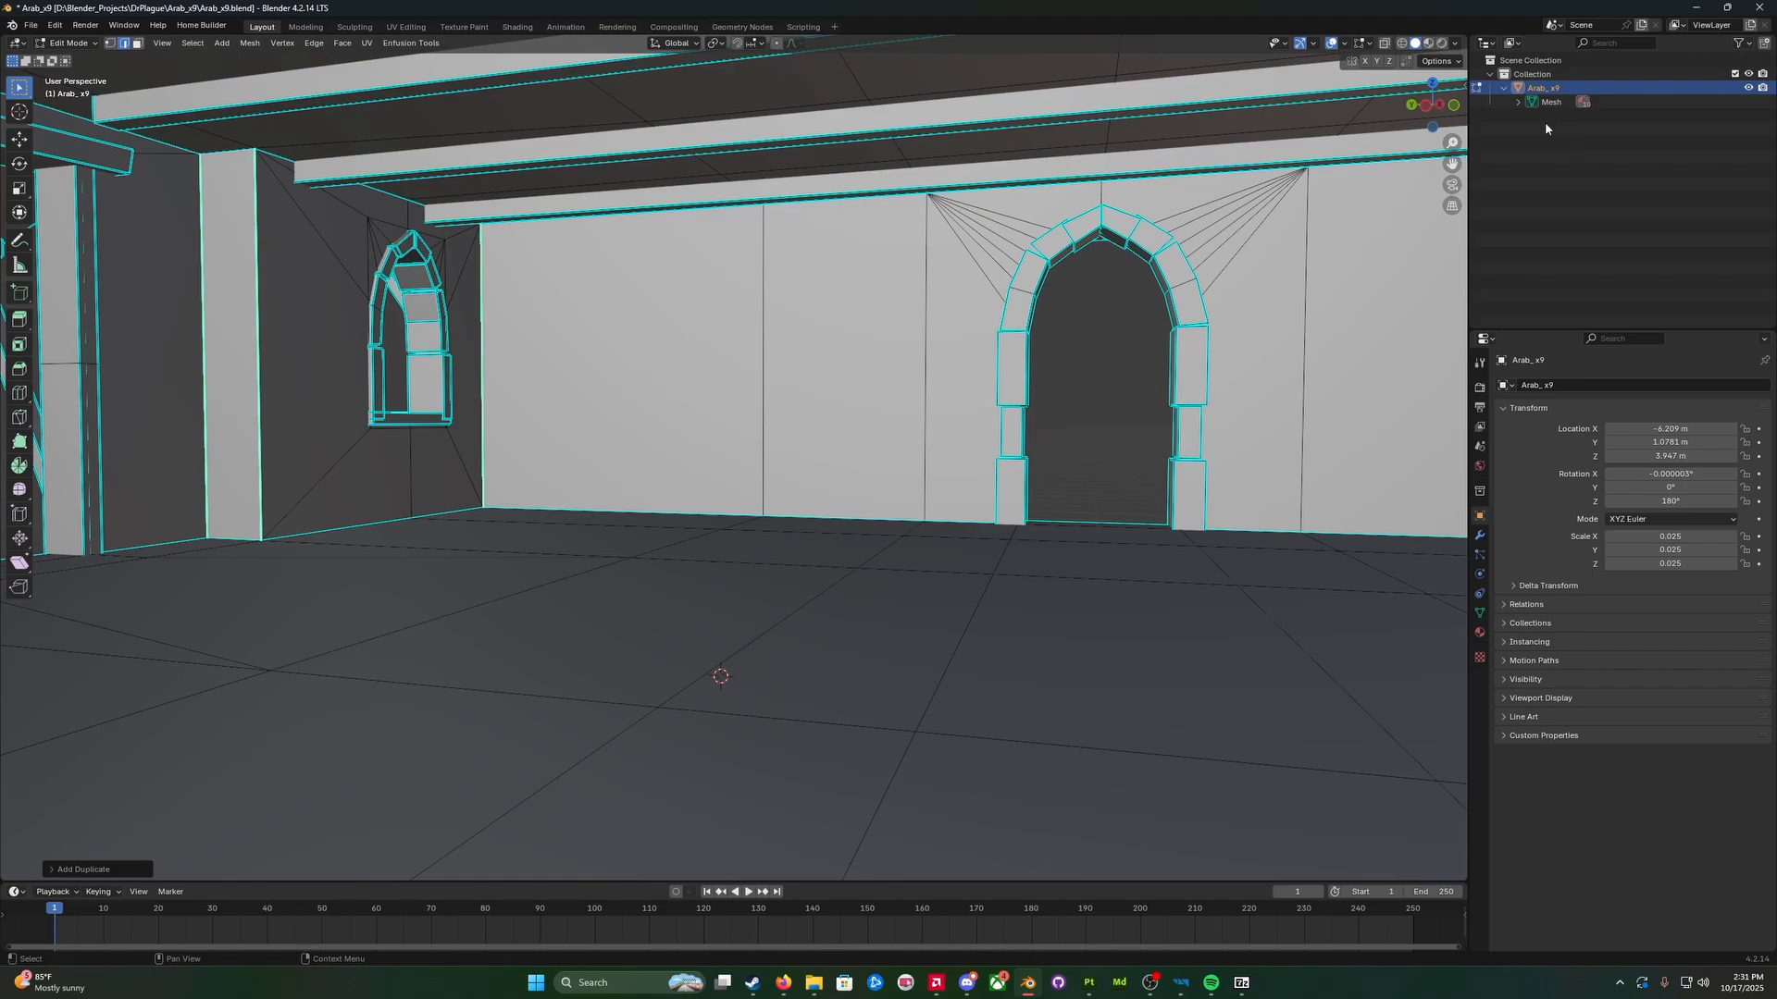
{"action": "key", "text": "p"}
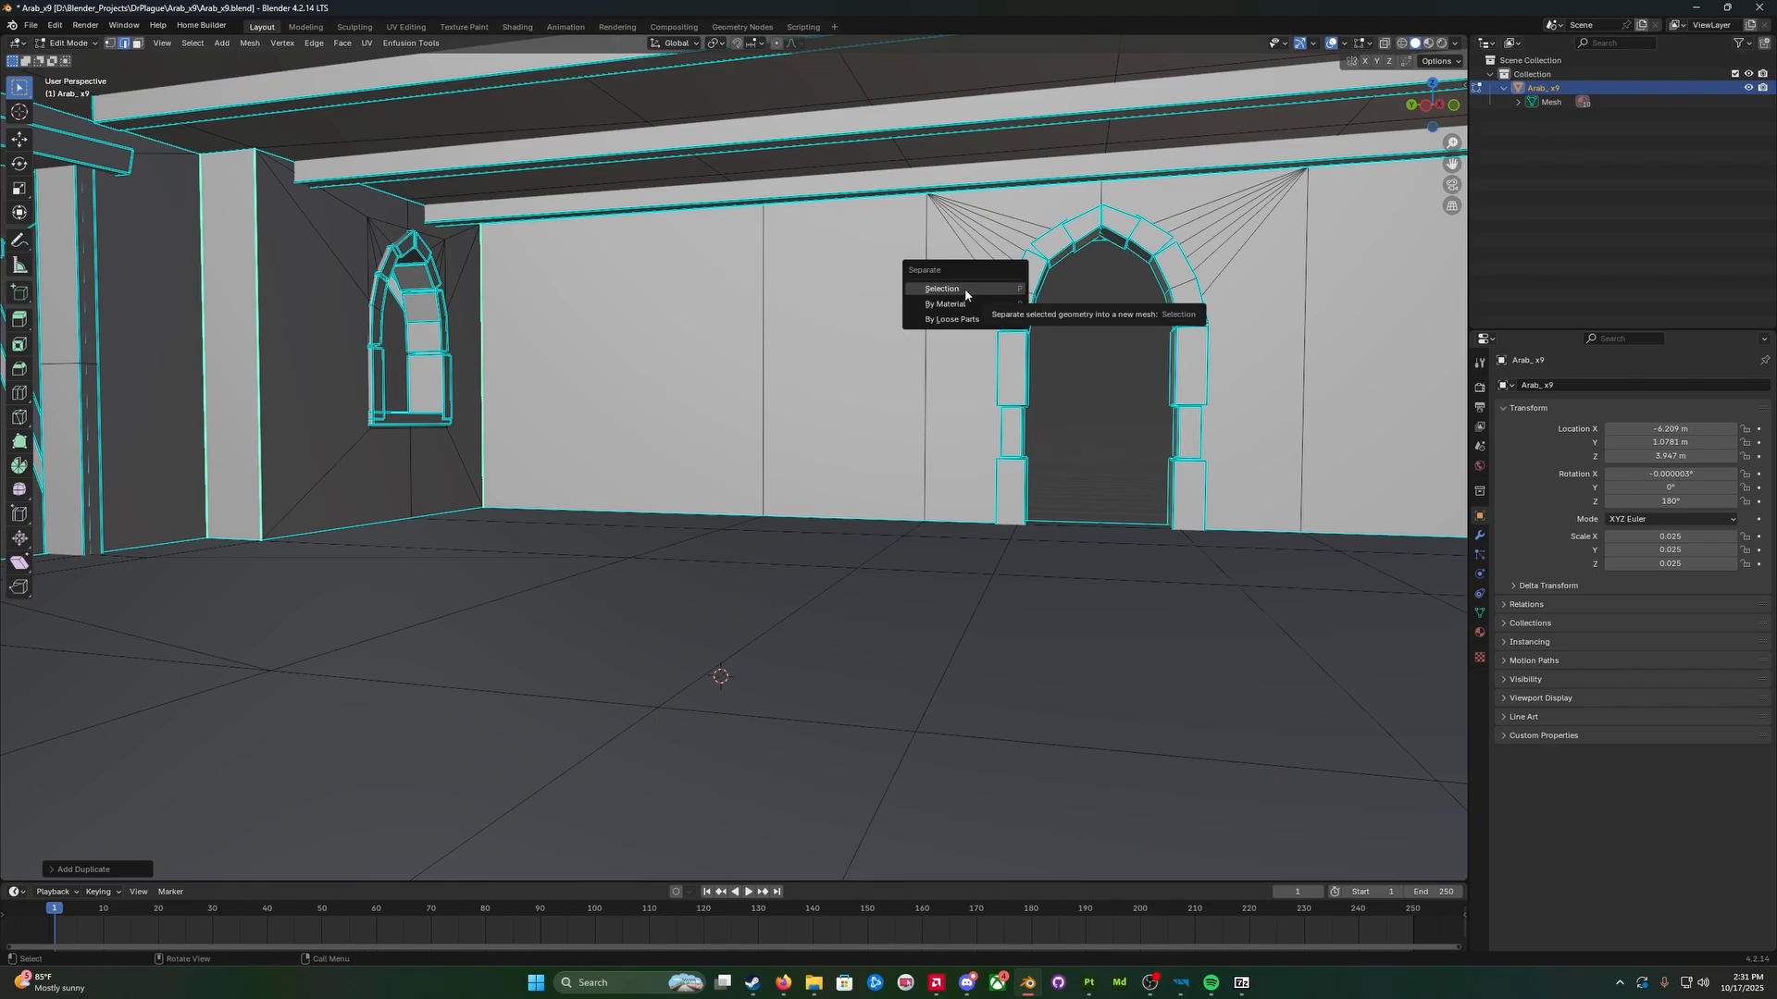
{"action": "left_click", "coordinate": [963, 287]}
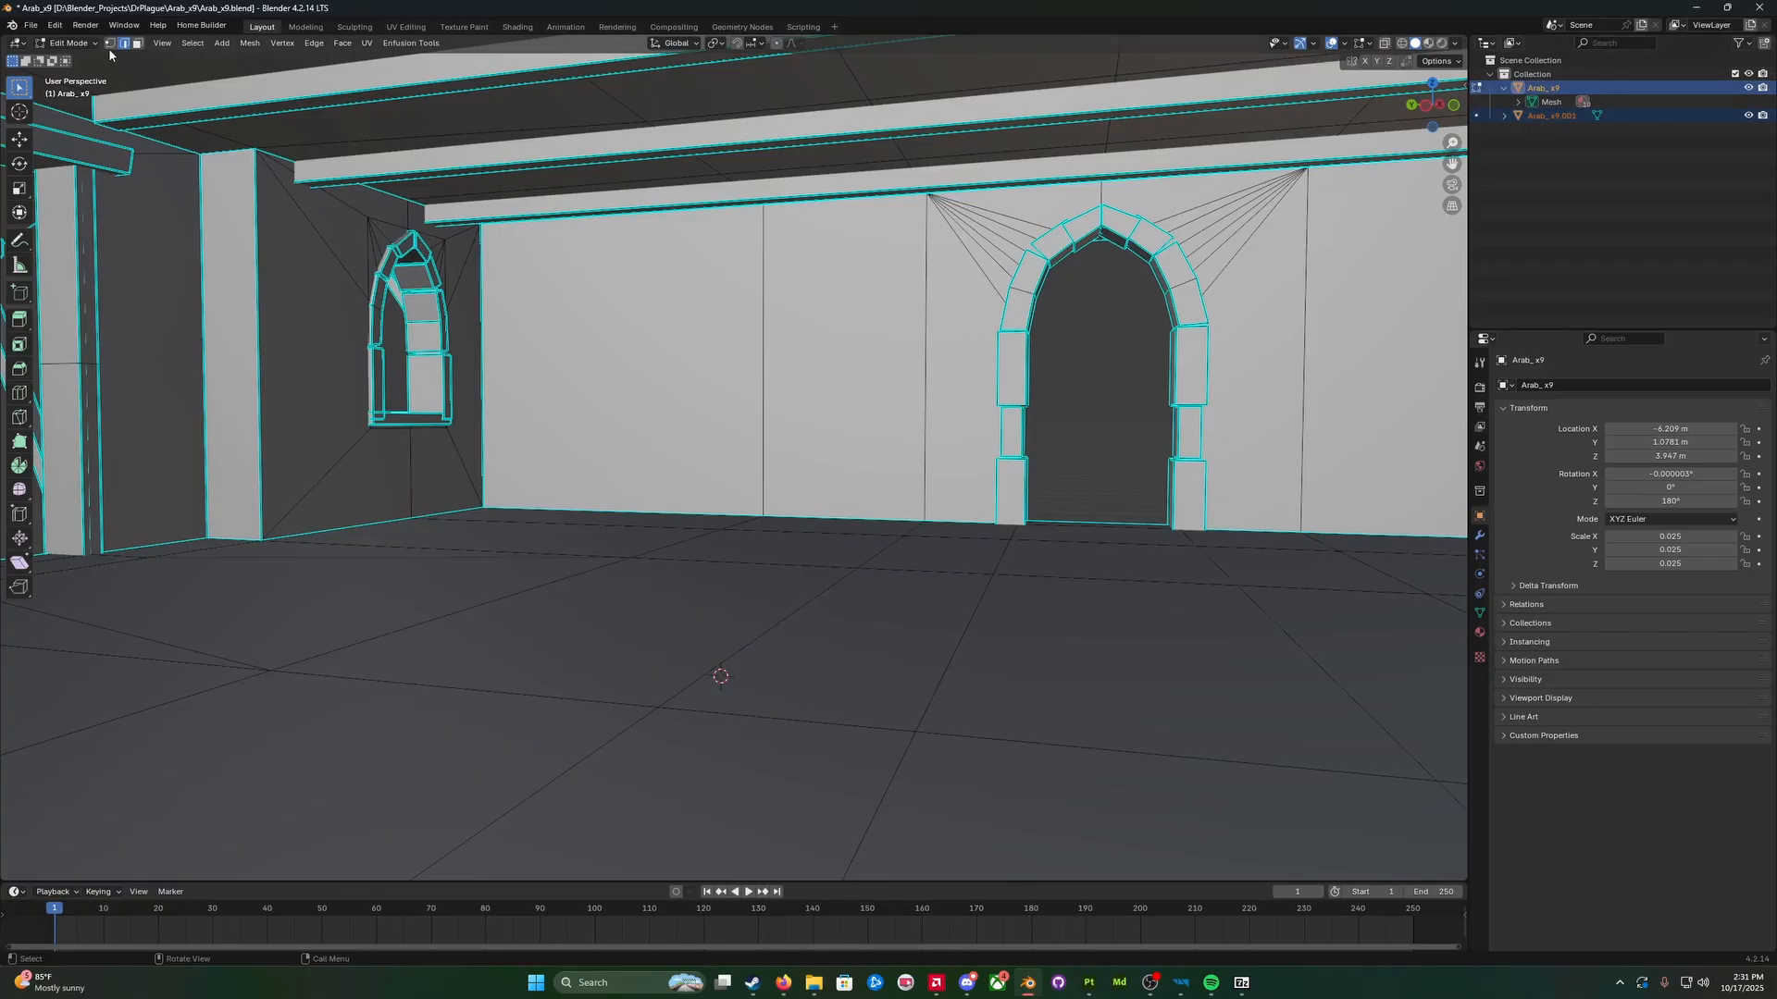
Step: Return to Object Mode, select the separated corner-edge object and hide the original Arab_v9 house
{"action": "left_click", "coordinate": [69, 43]}
{"action": "left_click", "coordinate": [73, 52]}
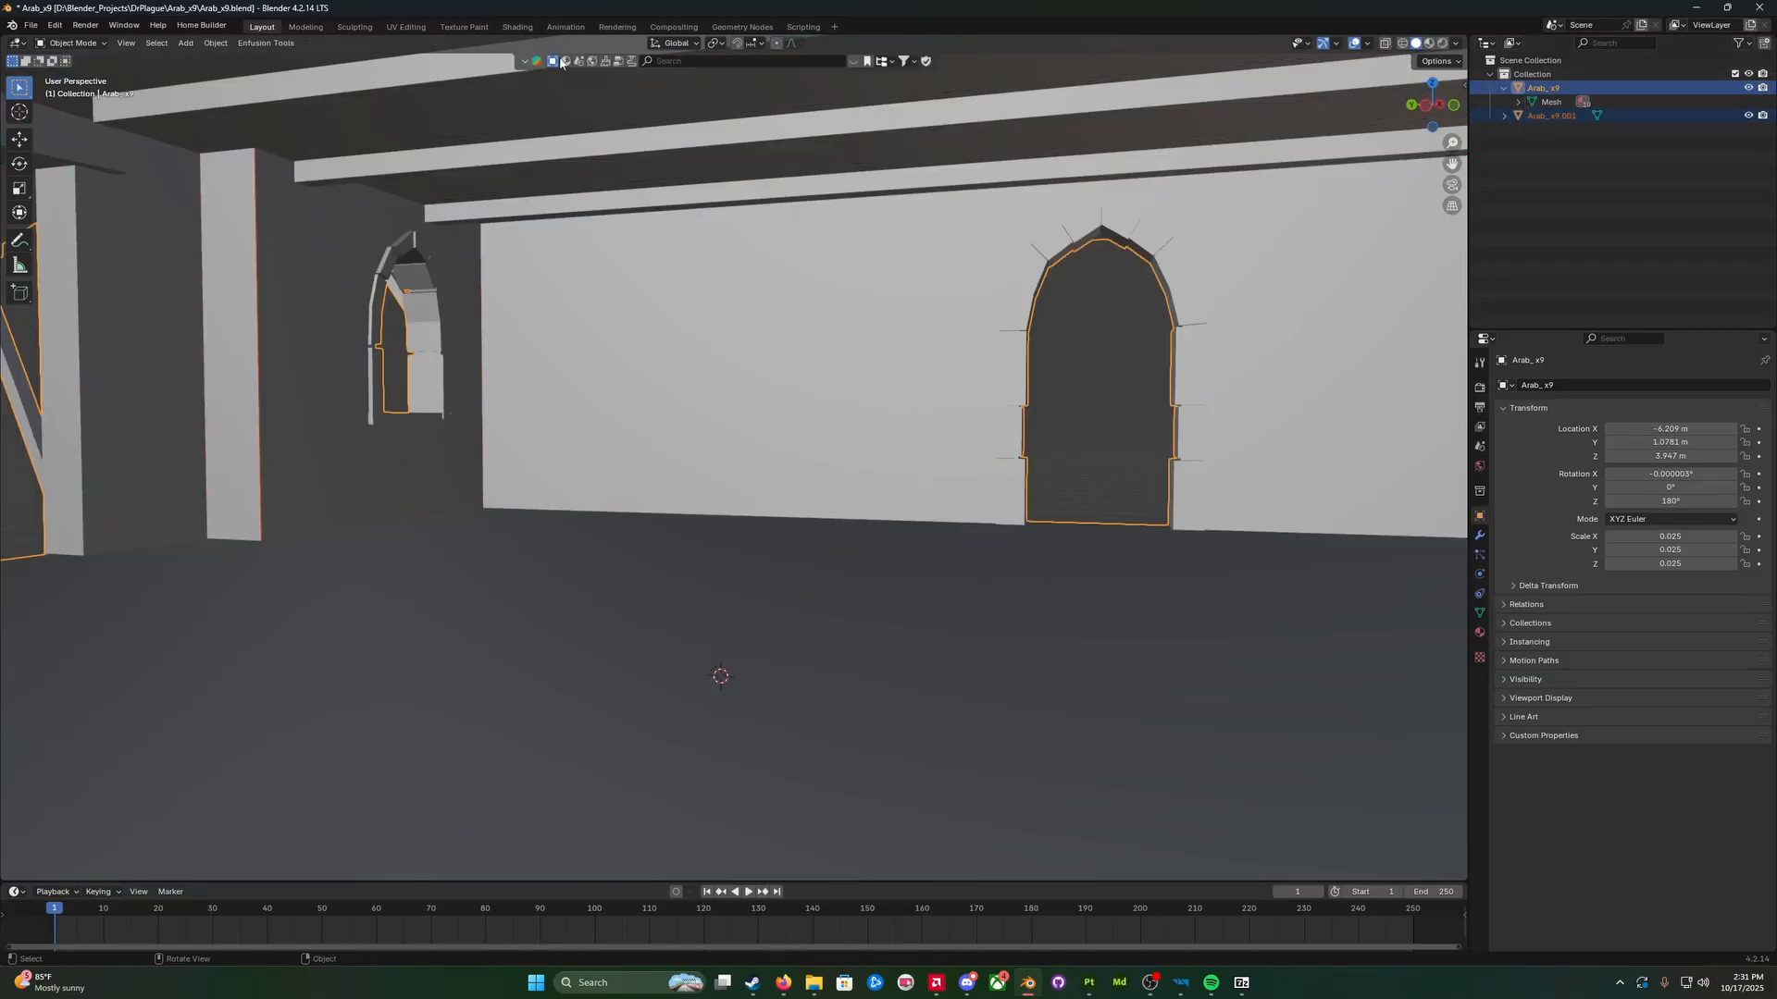
{"action": "left_click", "coordinate": [1603, 114]}
{"action": "left_click", "coordinate": [1747, 87]}
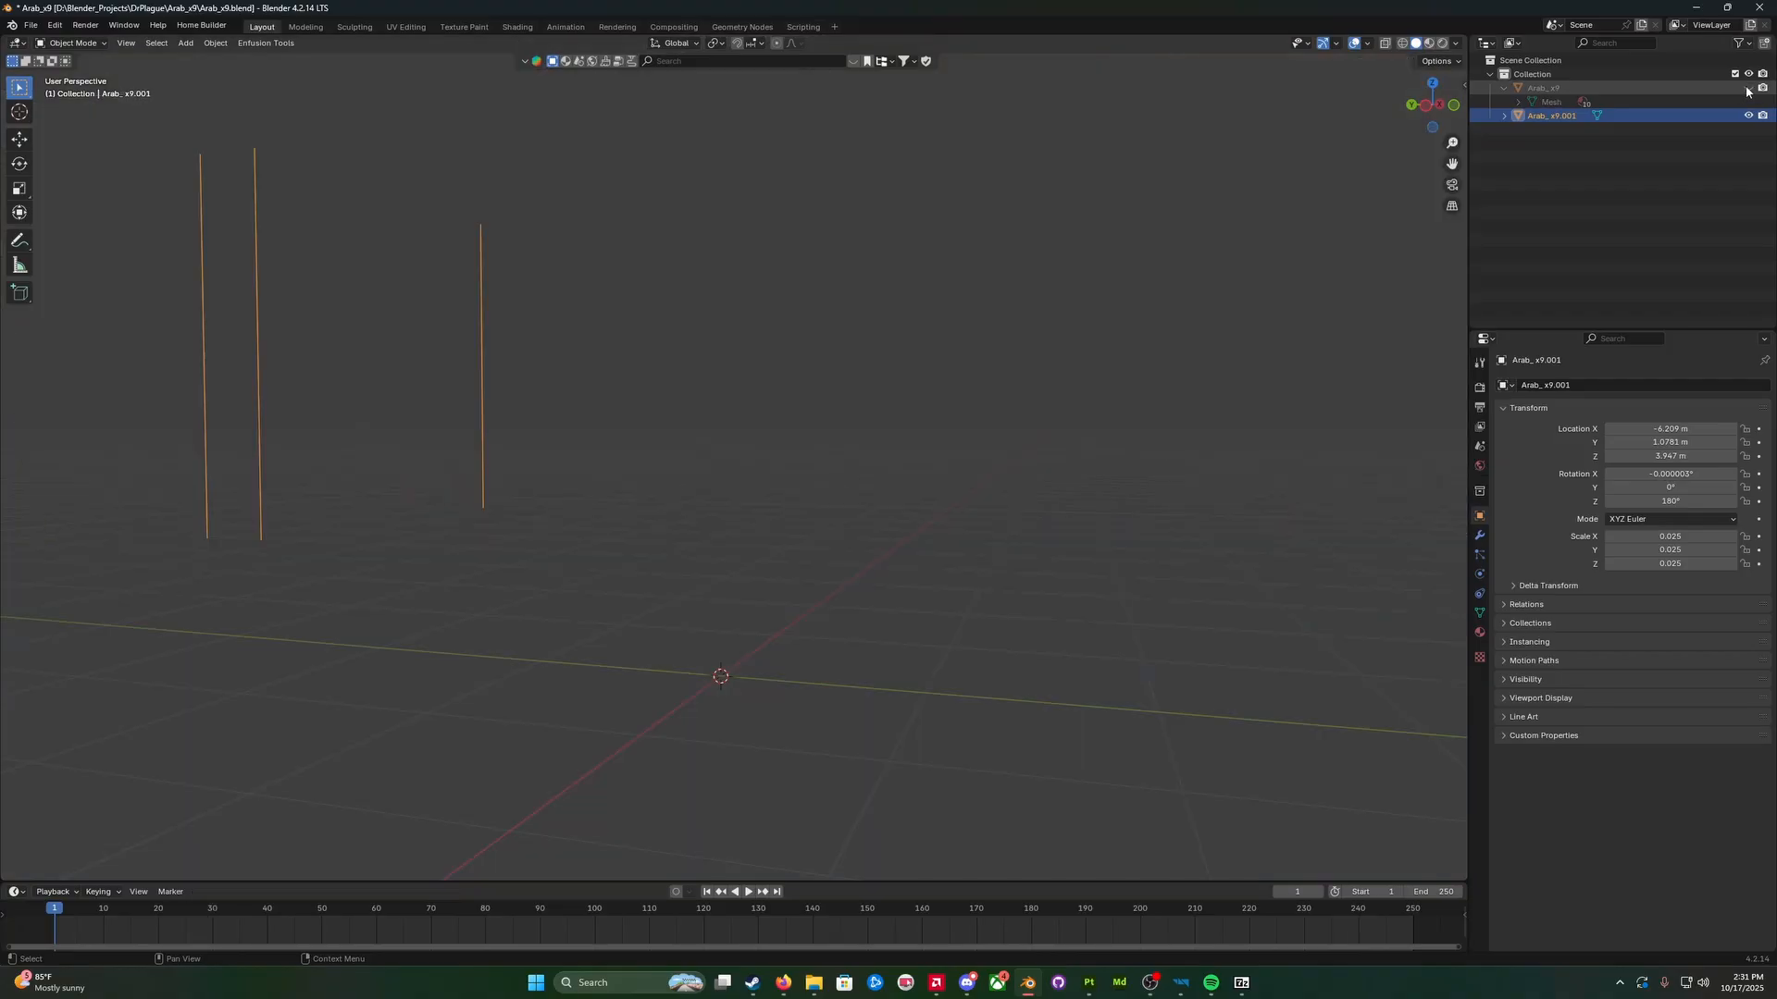
{"action": "scroll", "coordinate": [876, 440], "scroll_direction": "down", "scroll_amount": 3}
{"action": "middle_click_drag", "start_coordinate": [876, 440], "coordinate": [573, 444]}
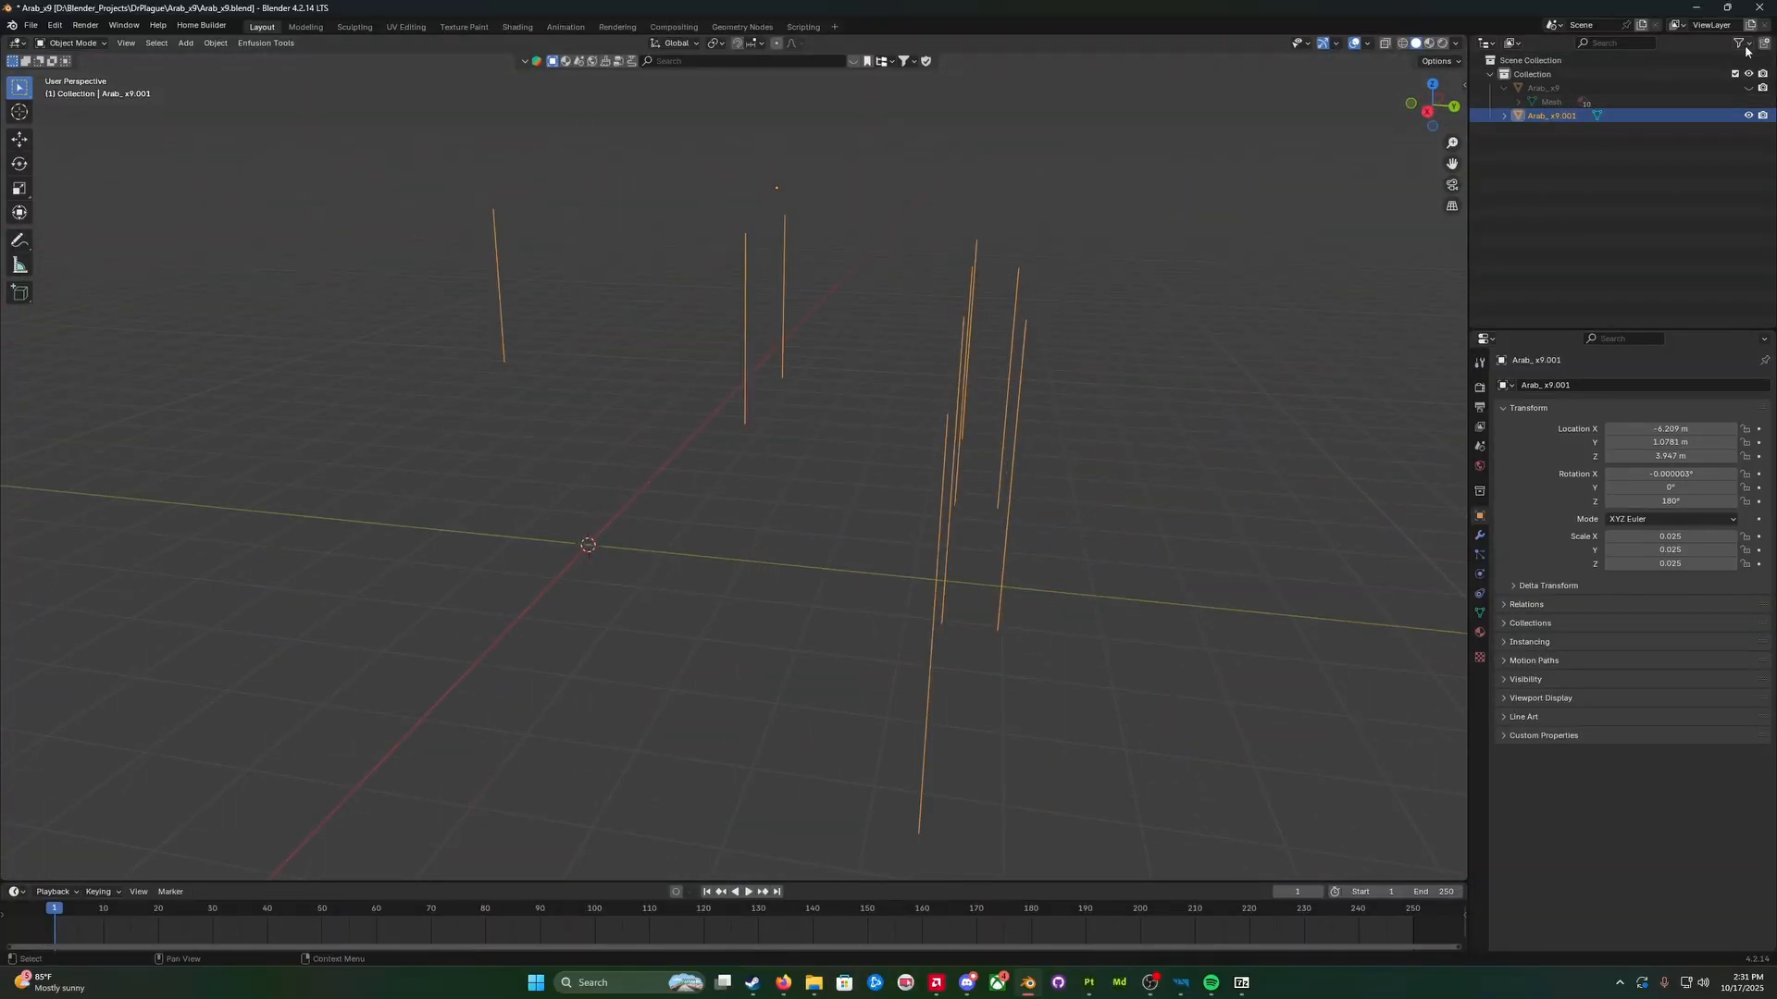
Step: Show the Arab_v9 house to check it against the separated corner edges, and hide it again
{"action": "left_click", "coordinate": [1748, 88]}
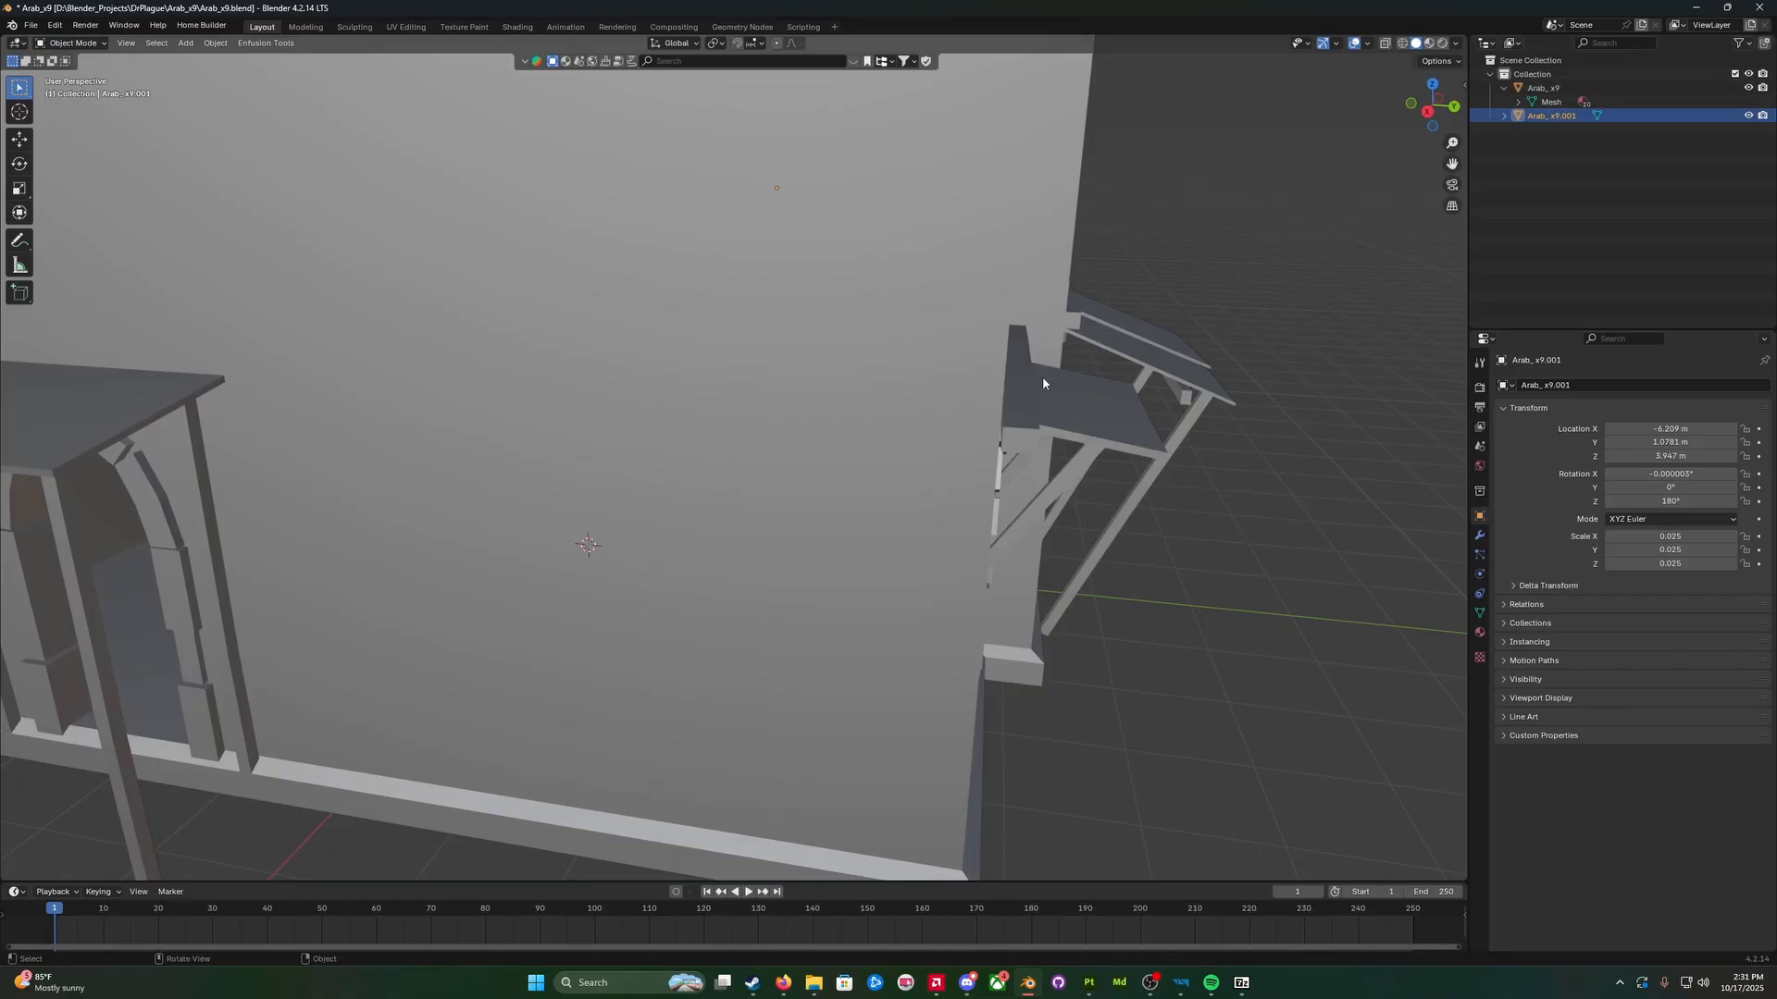
{"action": "scroll", "coordinate": [1043, 375], "scroll_direction": "up", "scroll_amount": 5}
{"action": "mouse_move", "coordinate": [1043, 372]}
{"action": "middle_mouse_down"}
{"action": "mouse_move", "coordinate": [1151, 357]}
{"action": "mouse_move", "coordinate": [1046, 375]}
{"action": "middle_mouse_up"}
{"action": "scroll", "coordinate": [1141, 361], "scroll_direction": "down", "scroll_amount": 2}
{"action": "scroll", "coordinate": [1141, 366], "scroll_direction": "down", "scroll_amount": 2}
{"action": "scroll", "coordinate": [1047, 376], "scroll_direction": "down", "scroll_amount": 3}
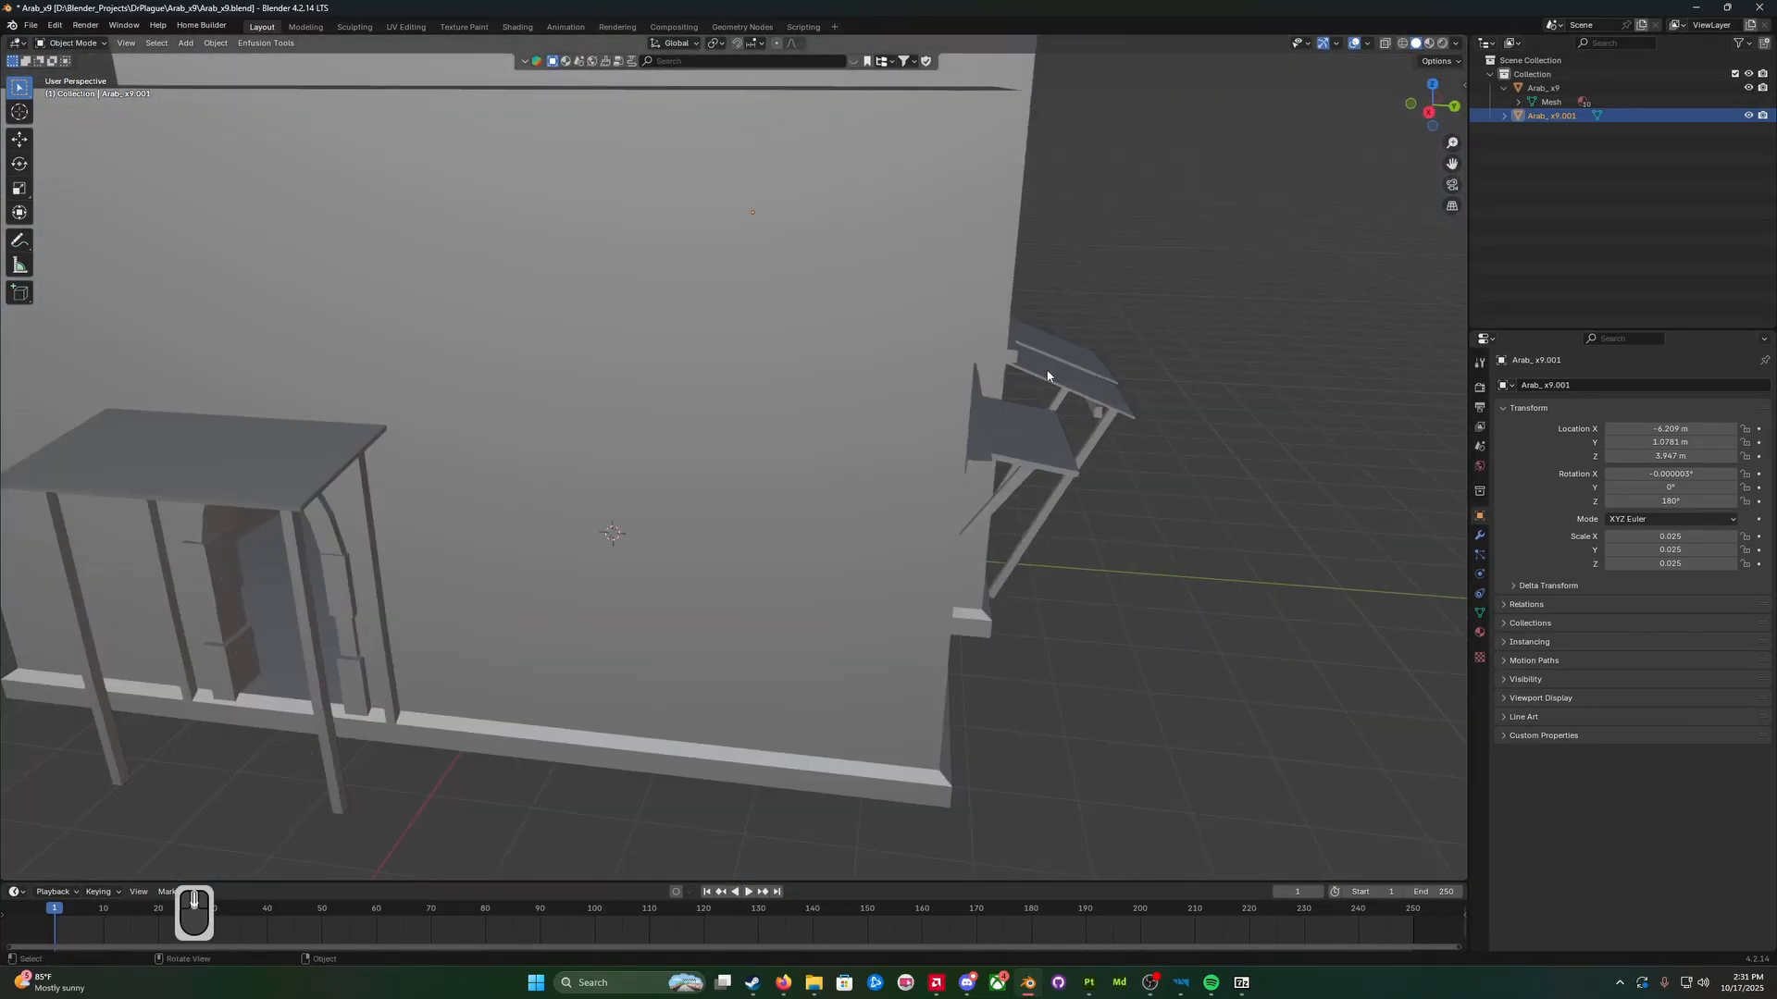
{"action": "left_click", "coordinate": [1747, 88]}
Step: Put the separated corner-edge object into Edit Mode with the house hidden
{"action": "mouse_move", "coordinate": [766, 324]}
{"action": "middle_mouse_down"}
{"action": "mouse_move", "coordinate": [710, 329]}
{"action": "mouse_move", "coordinate": [730, 324]}
{"action": "middle_mouse_up"}
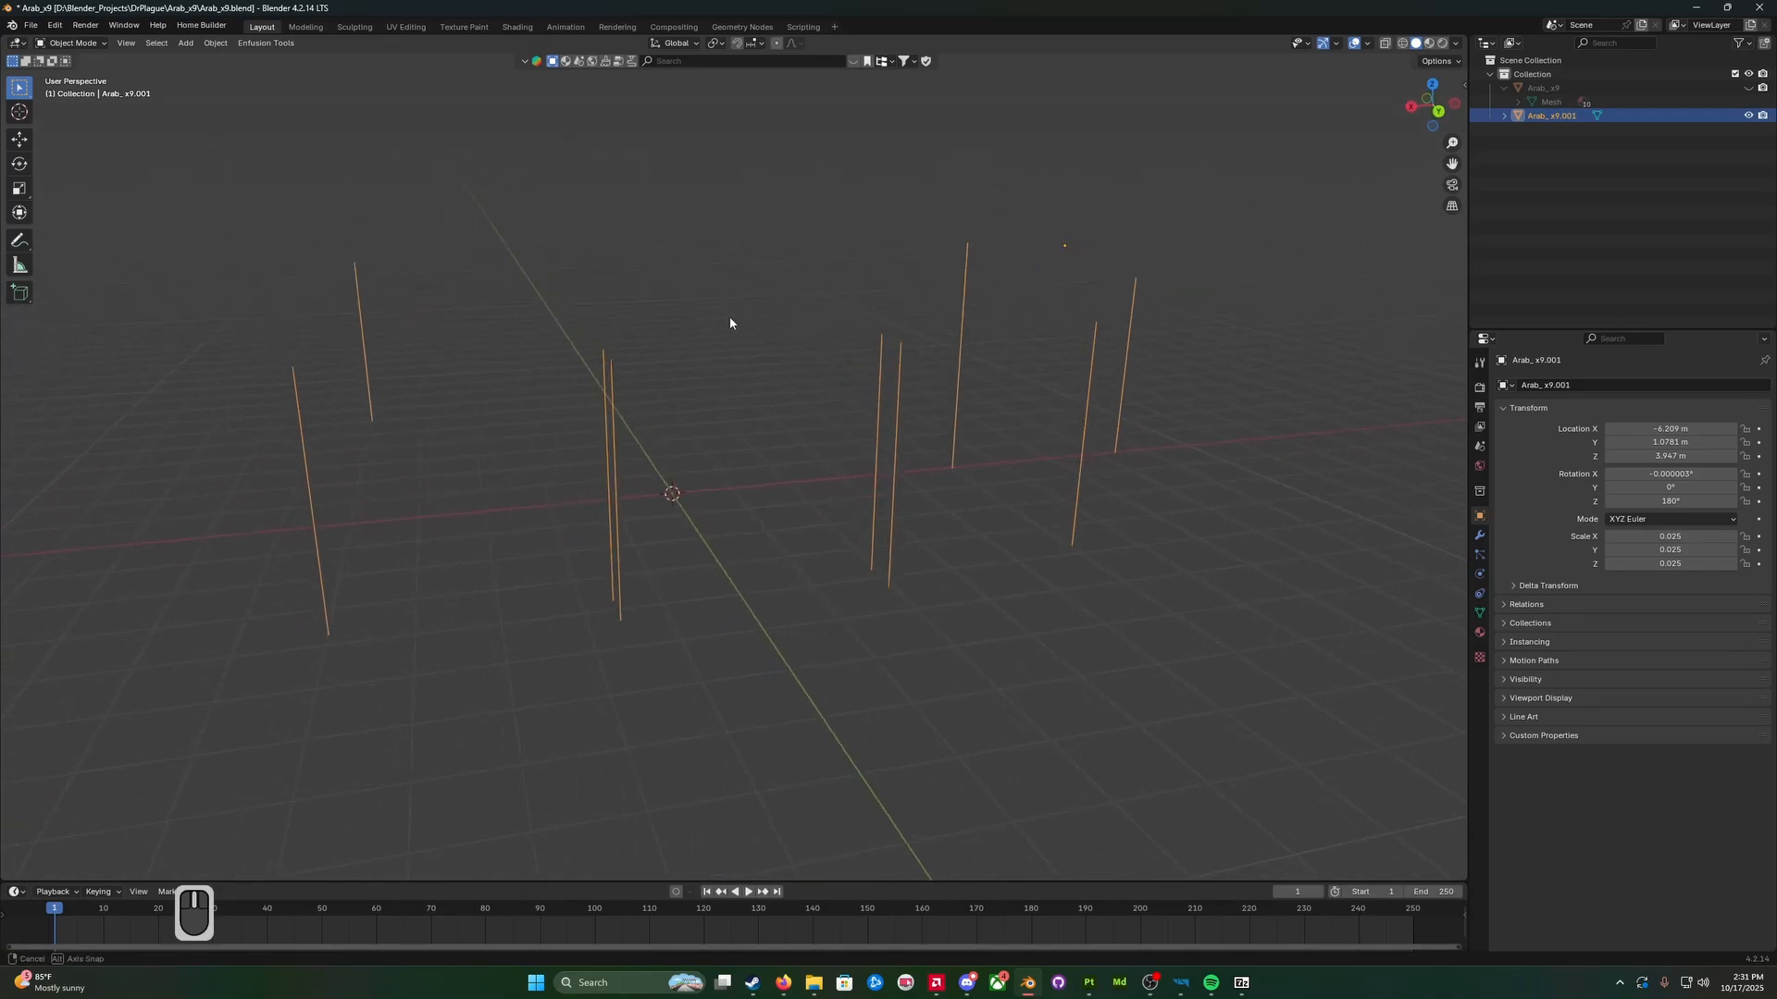
{"action": "middle_click_drag", "start_coordinate": [434, 350], "coordinate": [527, 348]}
{"action": "left_click", "coordinate": [105, 57]}
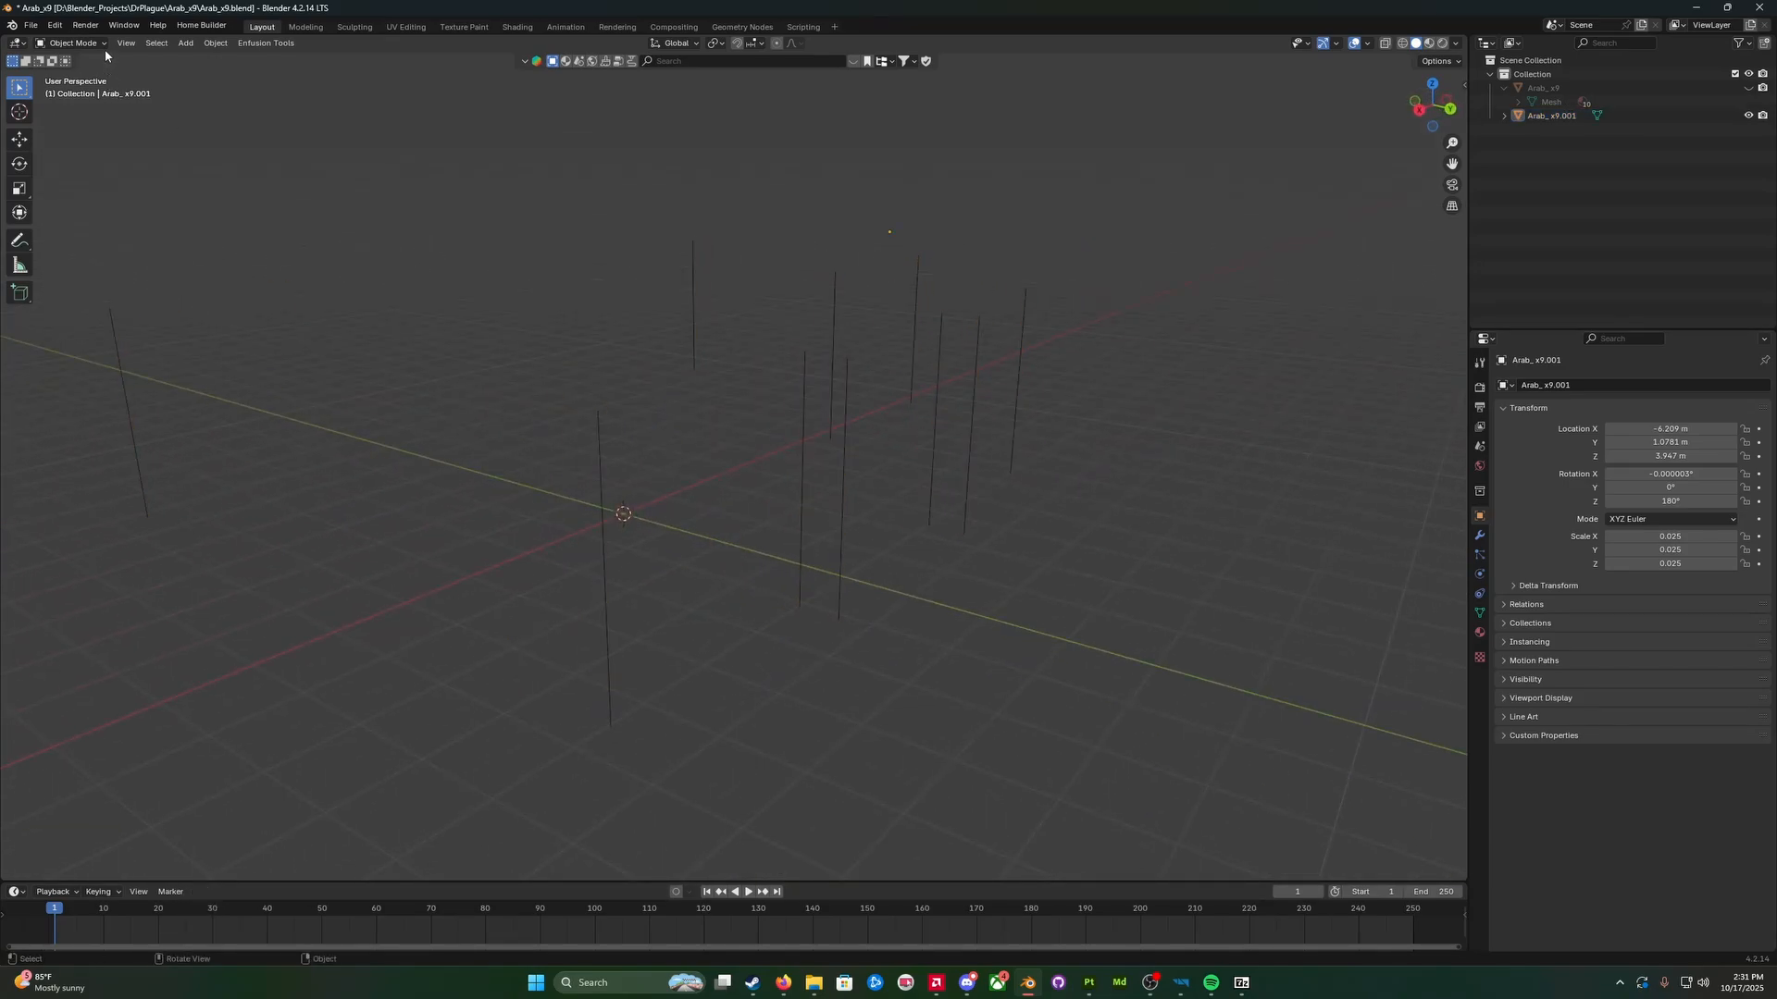
{"action": "left_click", "coordinate": [97, 43]}
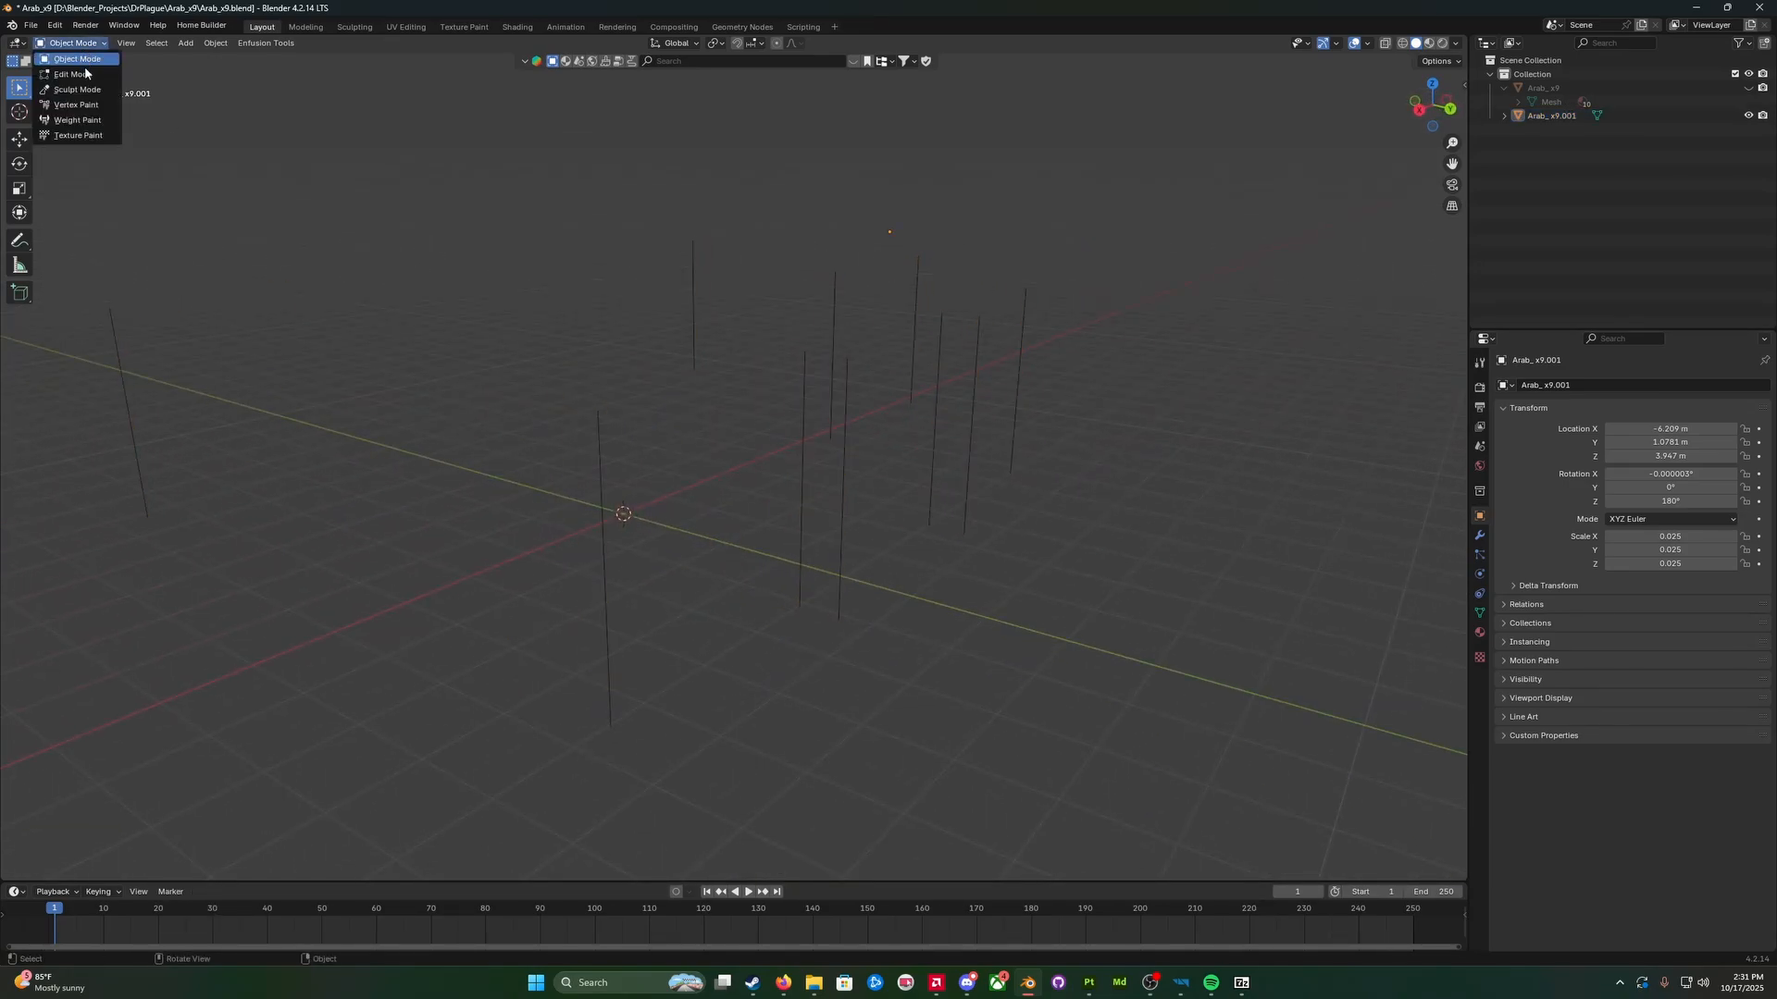
{"action": "left_click", "coordinate": [74, 74]}
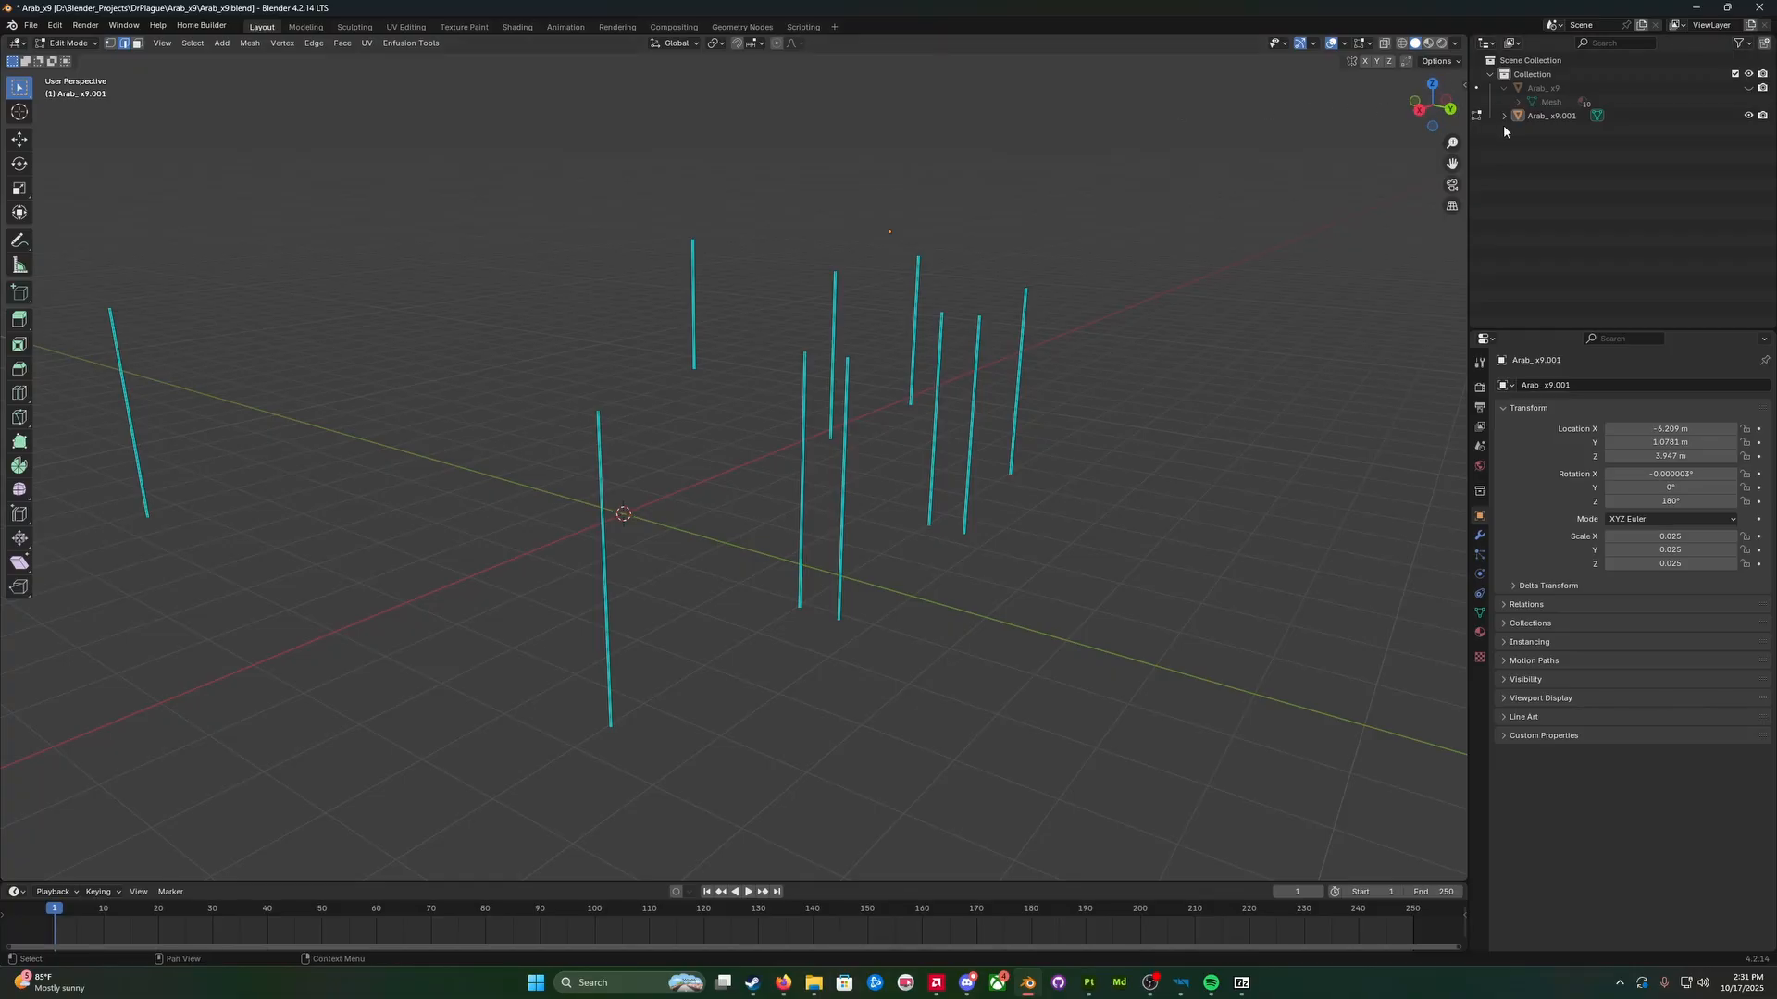
{"action": "left_click", "coordinate": [1558, 116]}
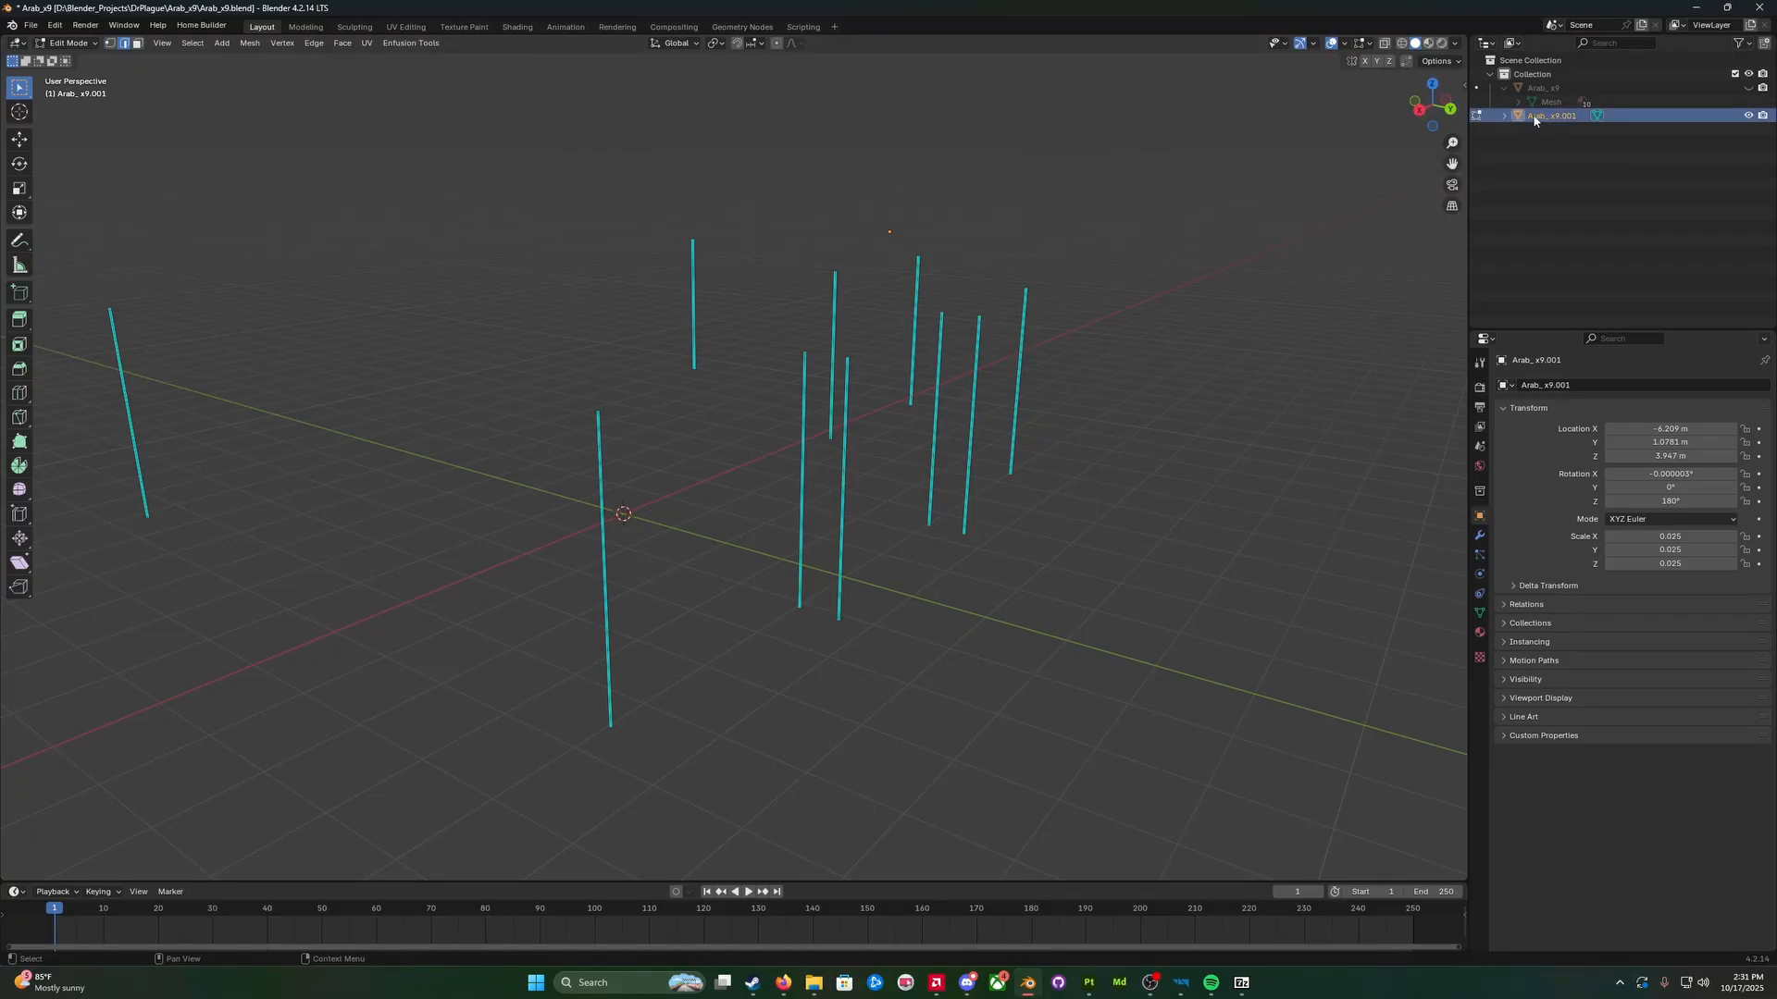
Step: Fill faces between neighbouring corner edges for the first end wall, the adjoining wall section and its narrow return
{"action": "middle_click_drag", "start_coordinate": [354, 385], "coordinate": [369, 385]}
{"action": "left_click", "coordinate": [99, 388]}
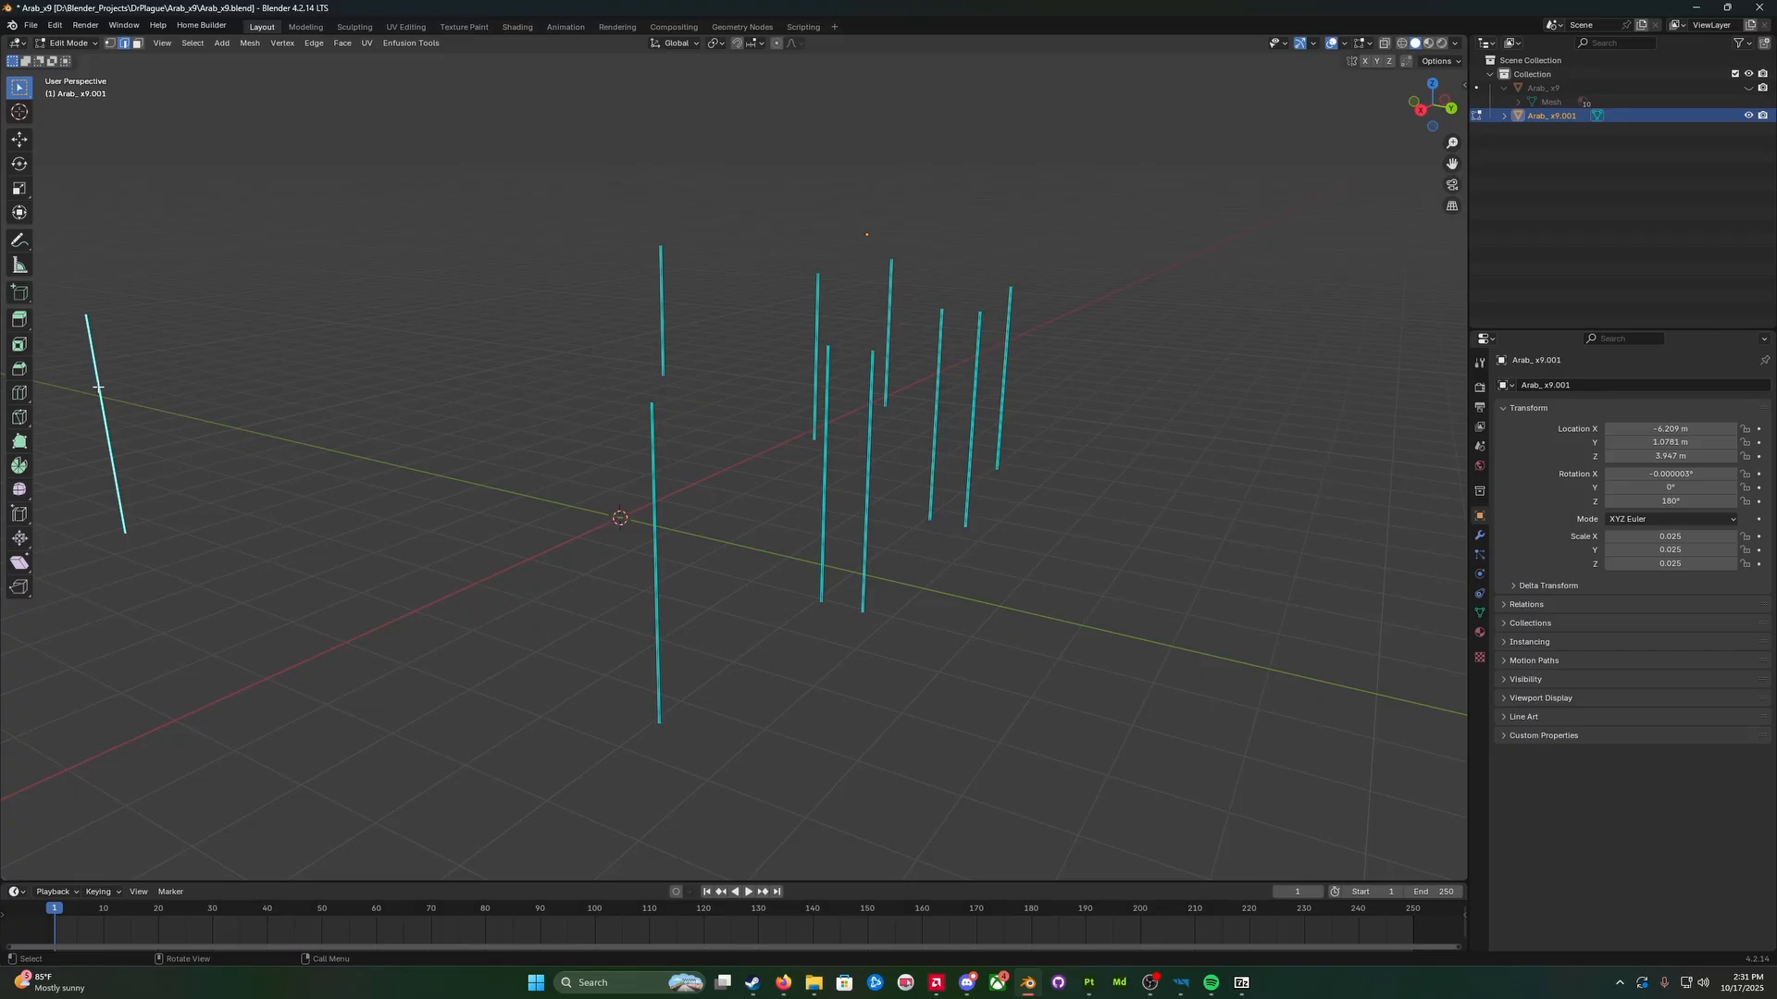
{"action": "left_click", "coordinate": [651, 504], "text": "shift"}
{"action": "key", "text": "f"}
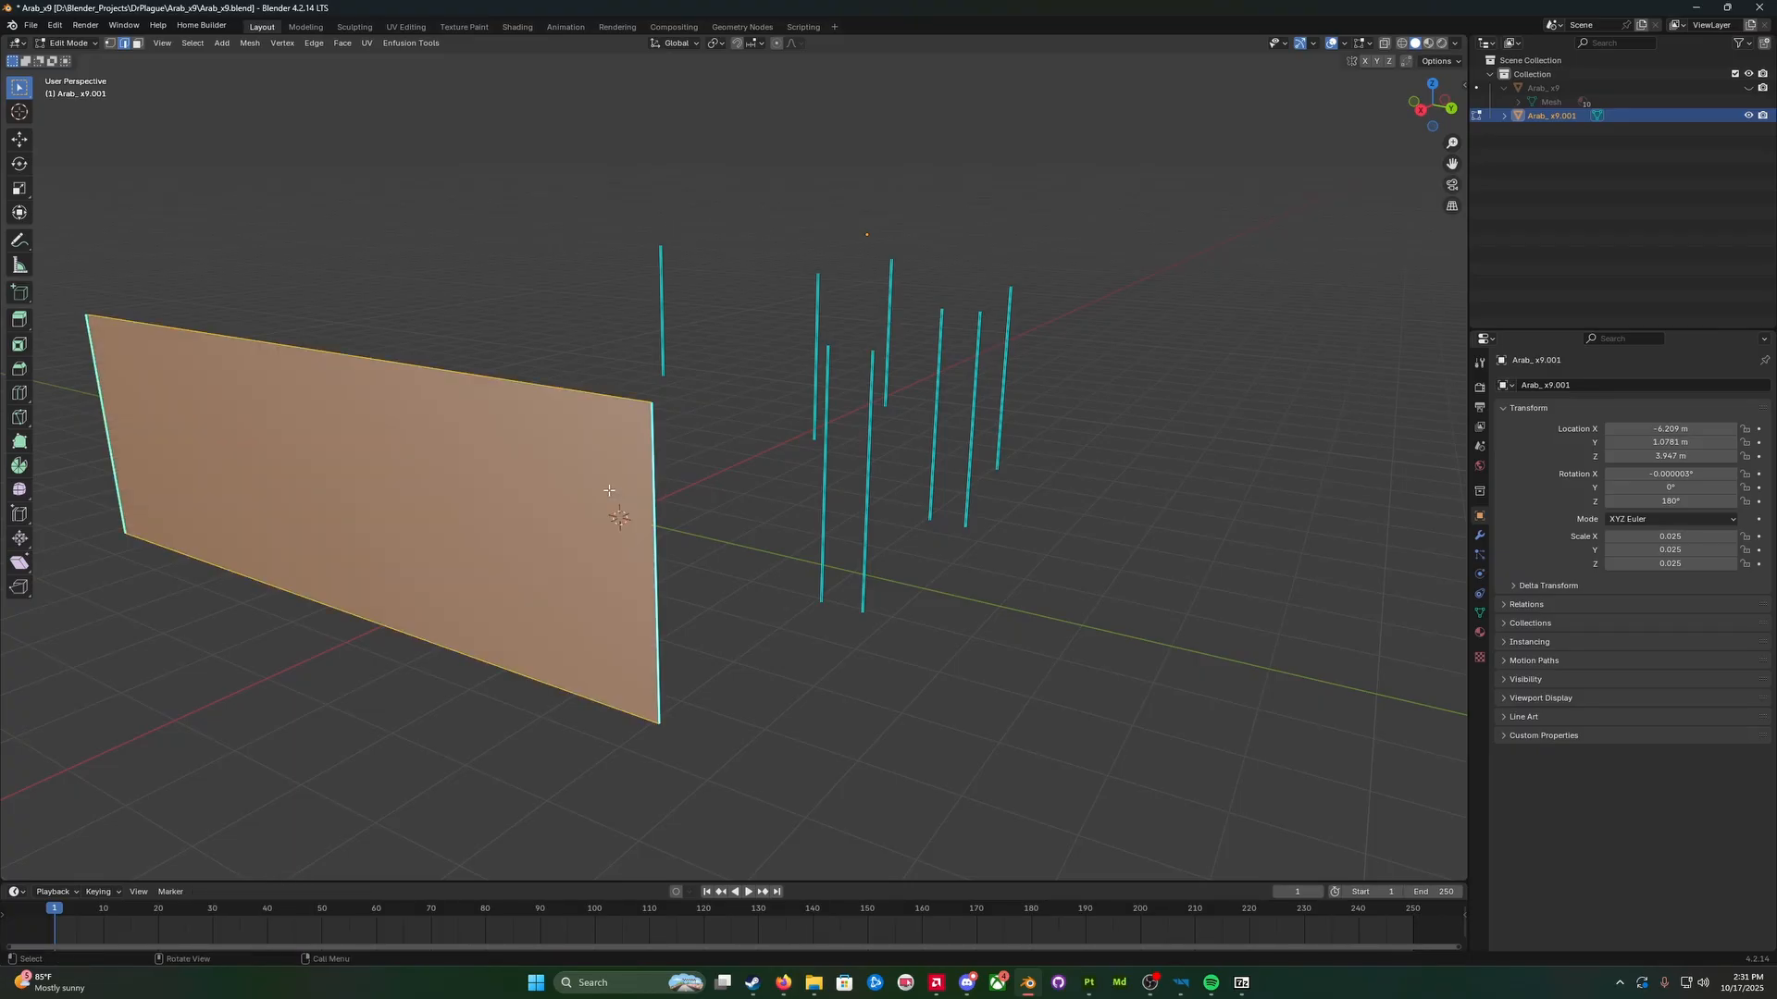
{"action": "middle_click_drag", "start_coordinate": [613, 489], "coordinate": [528, 504]}
{"action": "left_click", "coordinate": [513, 468]}
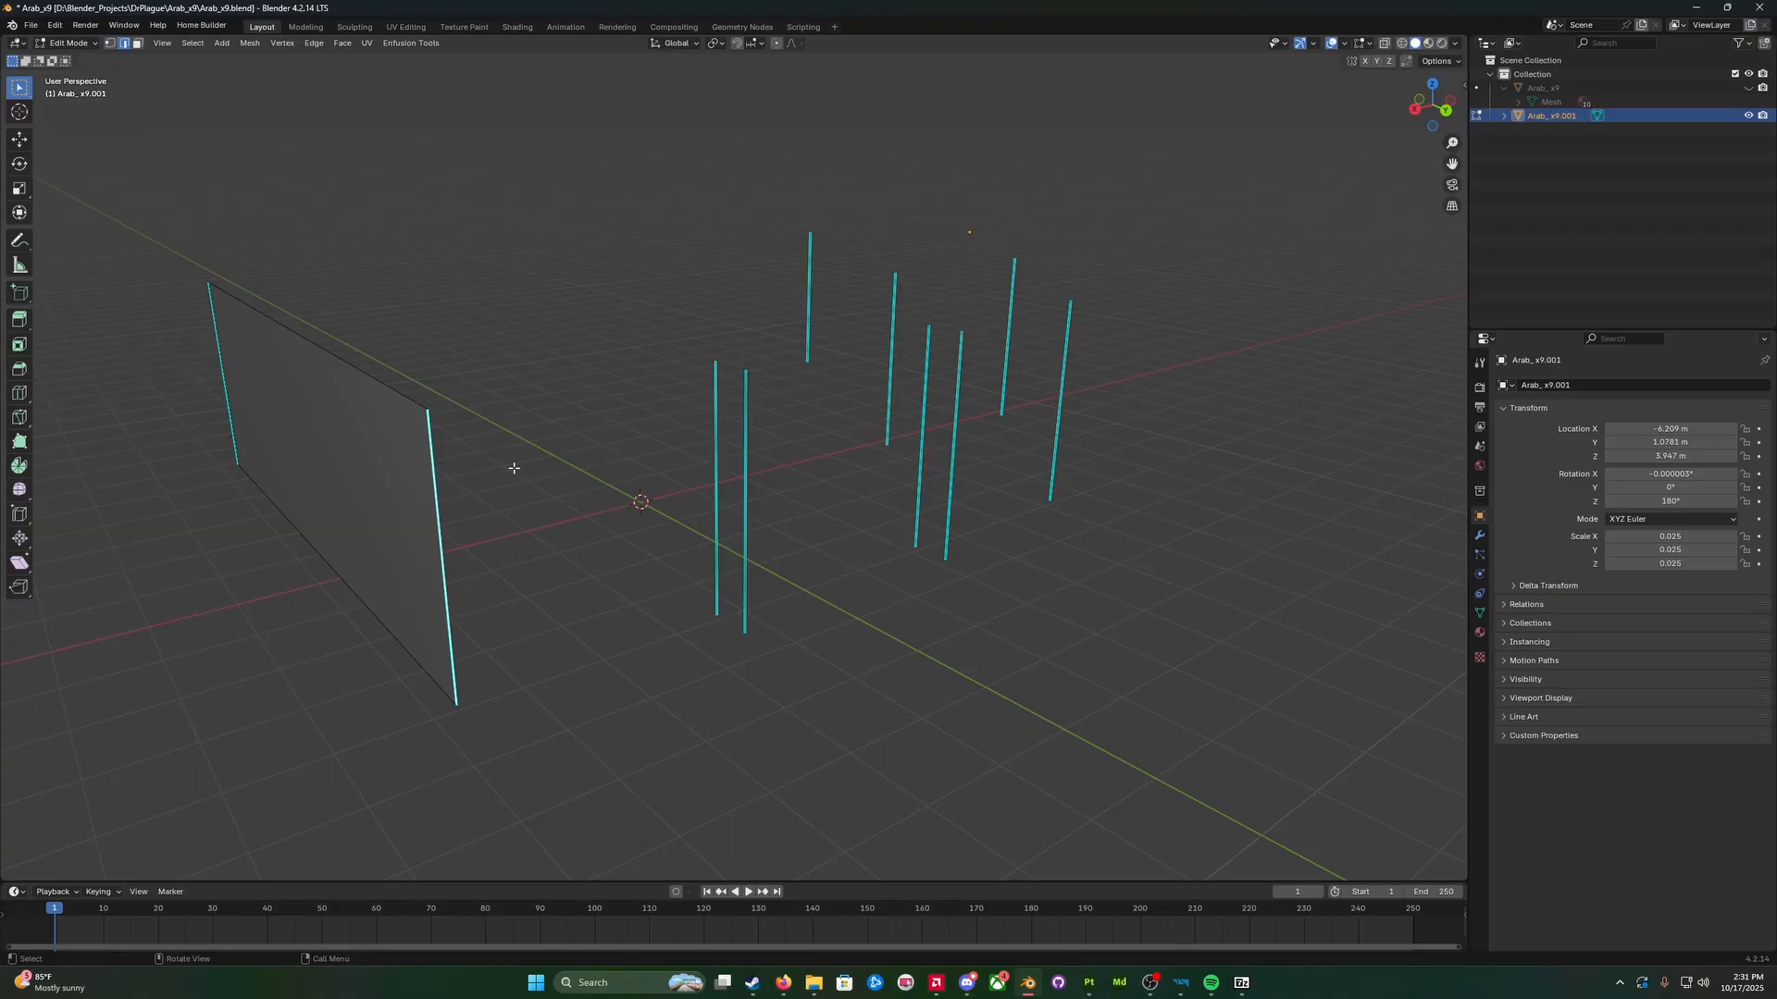
{"action": "left_click", "coordinate": [716, 405], "text": "shift"}
{"action": "key", "text": "f"}
{"action": "left_click", "coordinate": [716, 404]}
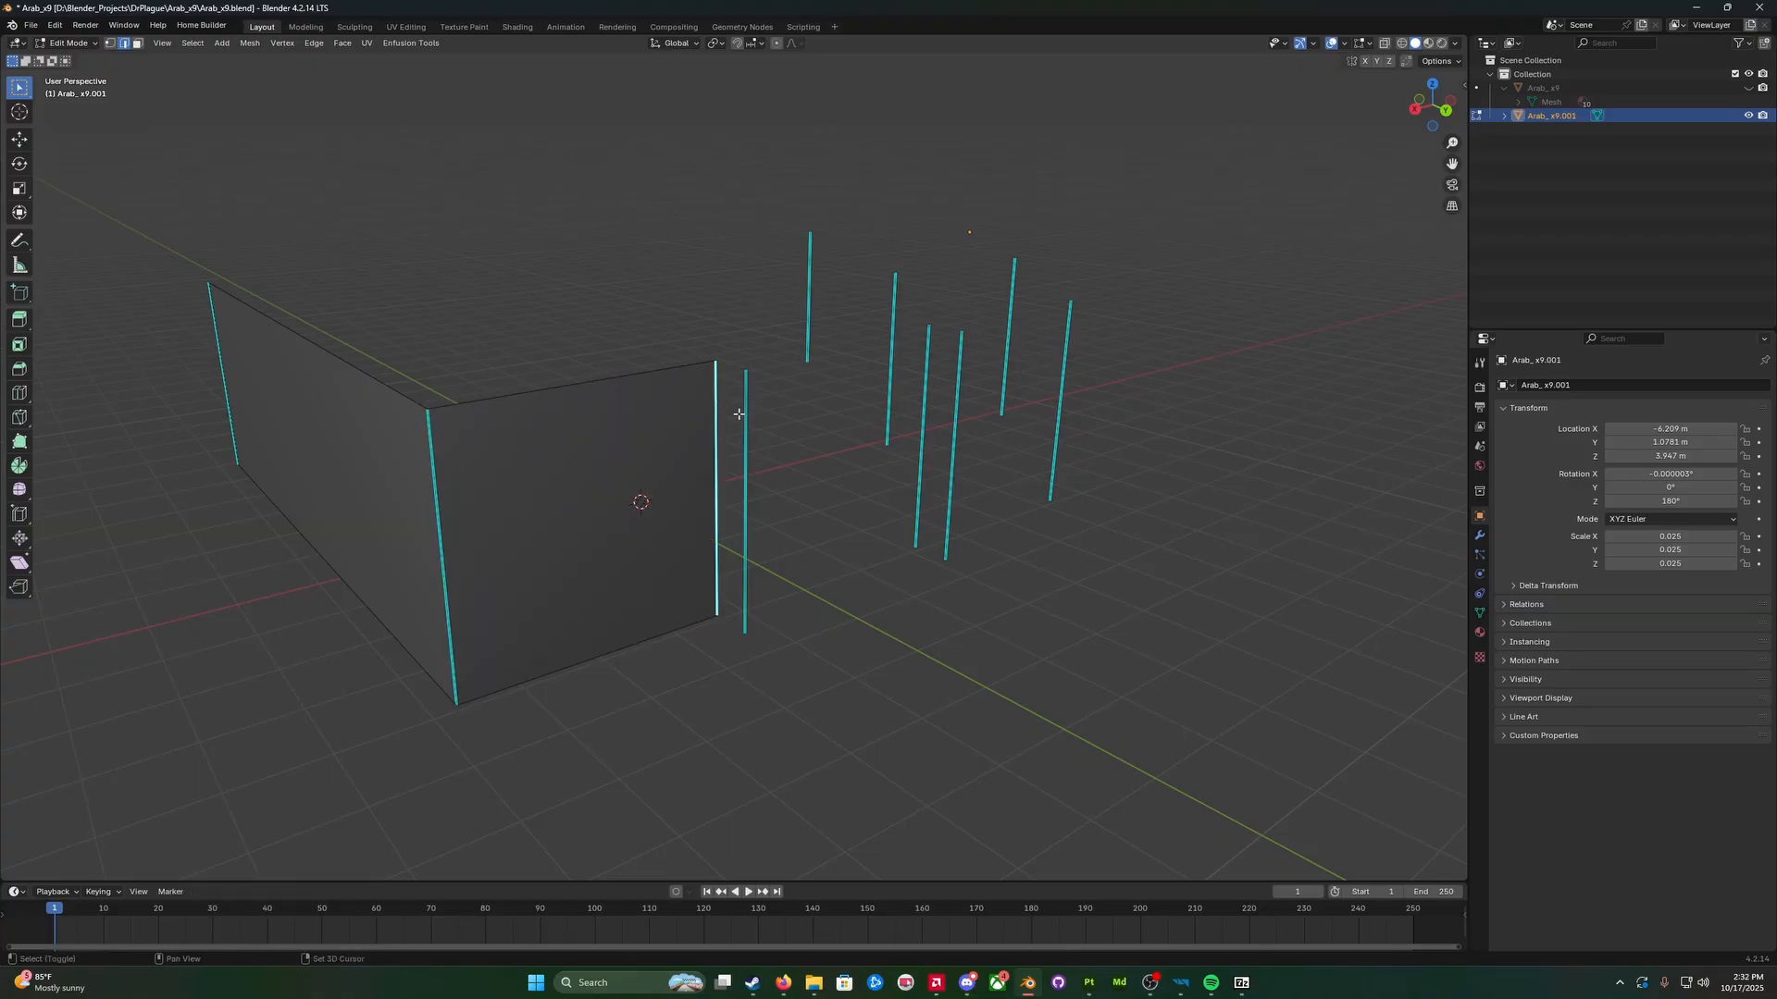
{"action": "left_click", "coordinate": [745, 416], "text": "shift"}
{"action": "key", "text": "f"}
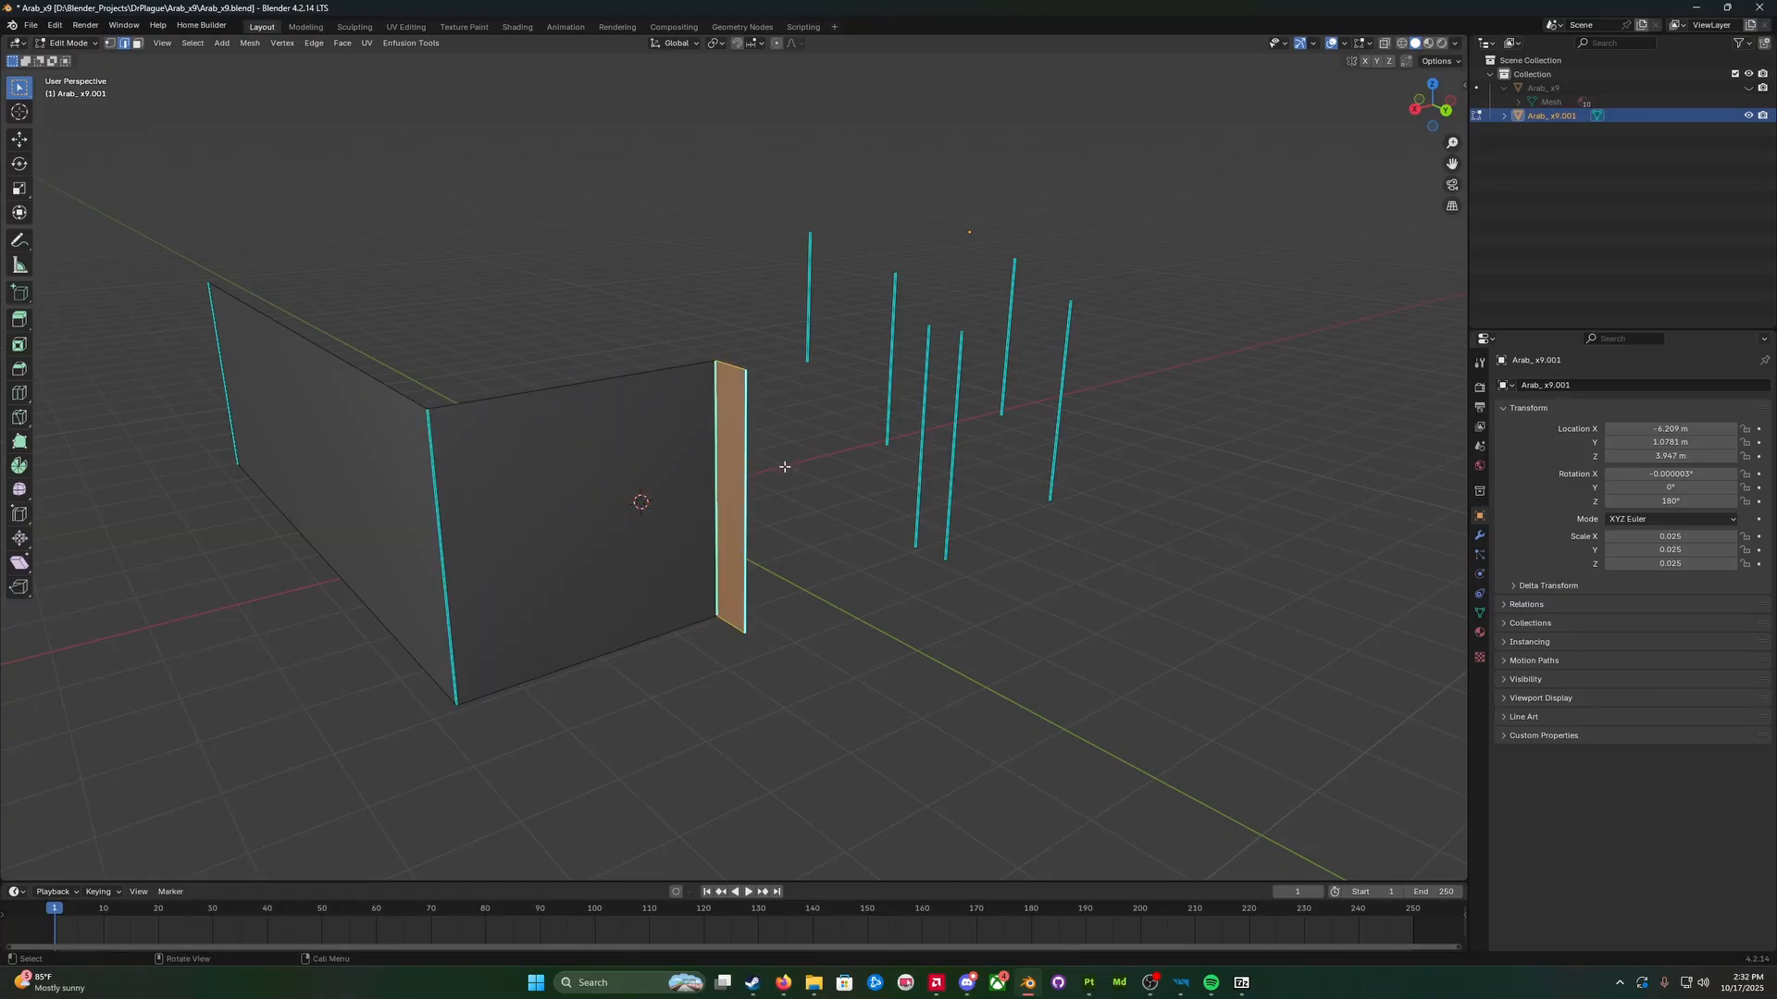
Step: Fill the protruding middle wall section, its second narrow return and the wall section beyond it between their corner edges
{"action": "left_click", "coordinate": [826, 445]}
{"action": "left_click", "coordinate": [957, 421], "text": "shift"}
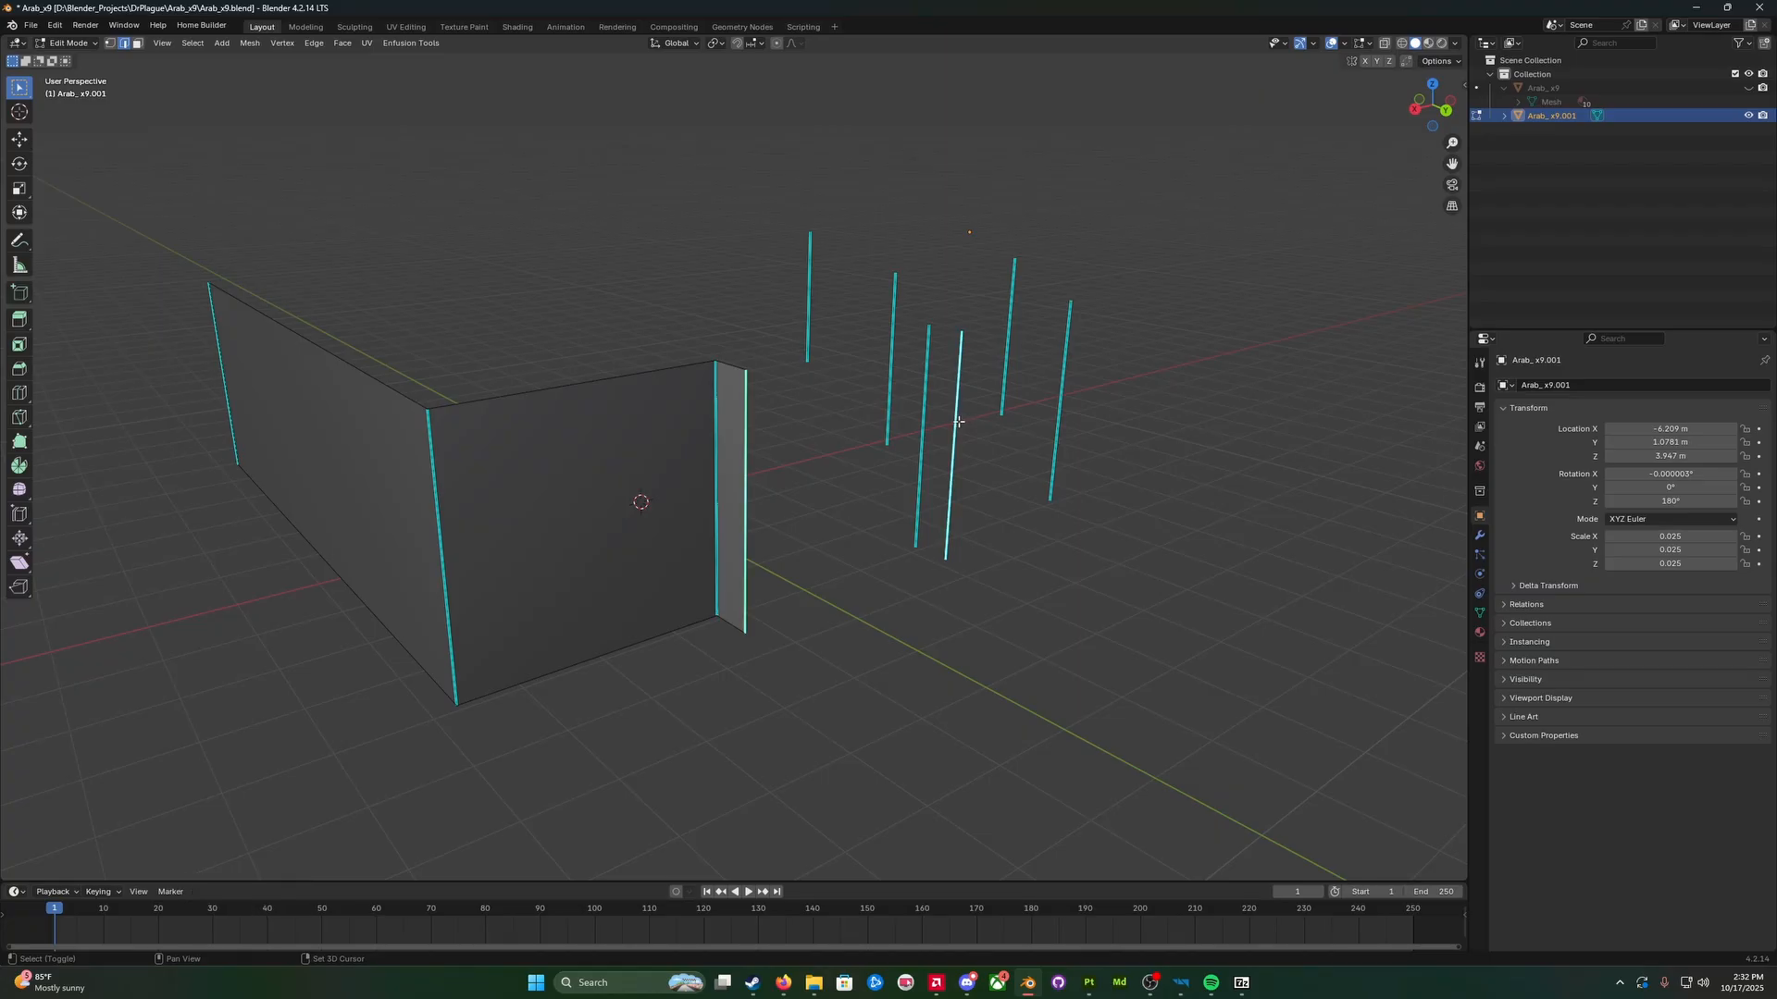
{"action": "key", "text": "f"}
{"action": "middle_click_drag", "start_coordinate": [956, 422], "coordinate": [802, 441]}
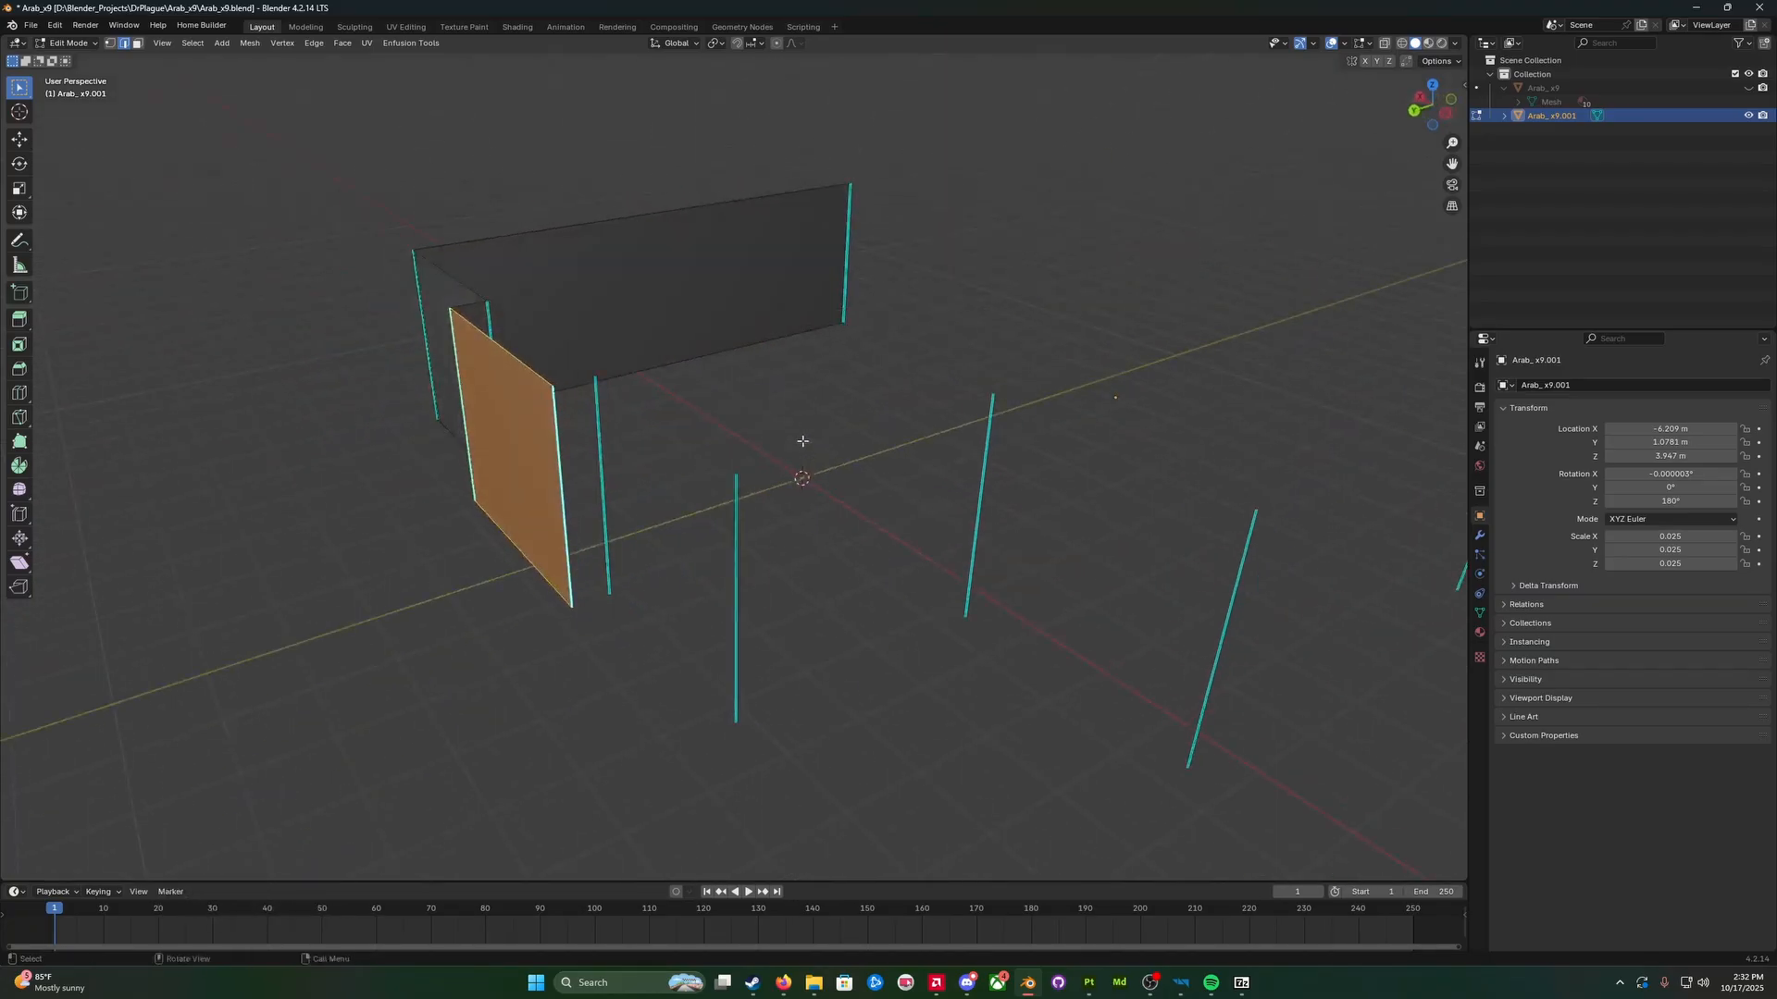
{"action": "left_click", "coordinate": [562, 429]}
{"action": "left_click", "coordinate": [597, 418], "text": "shift"}
{"action": "key", "text": "f"}
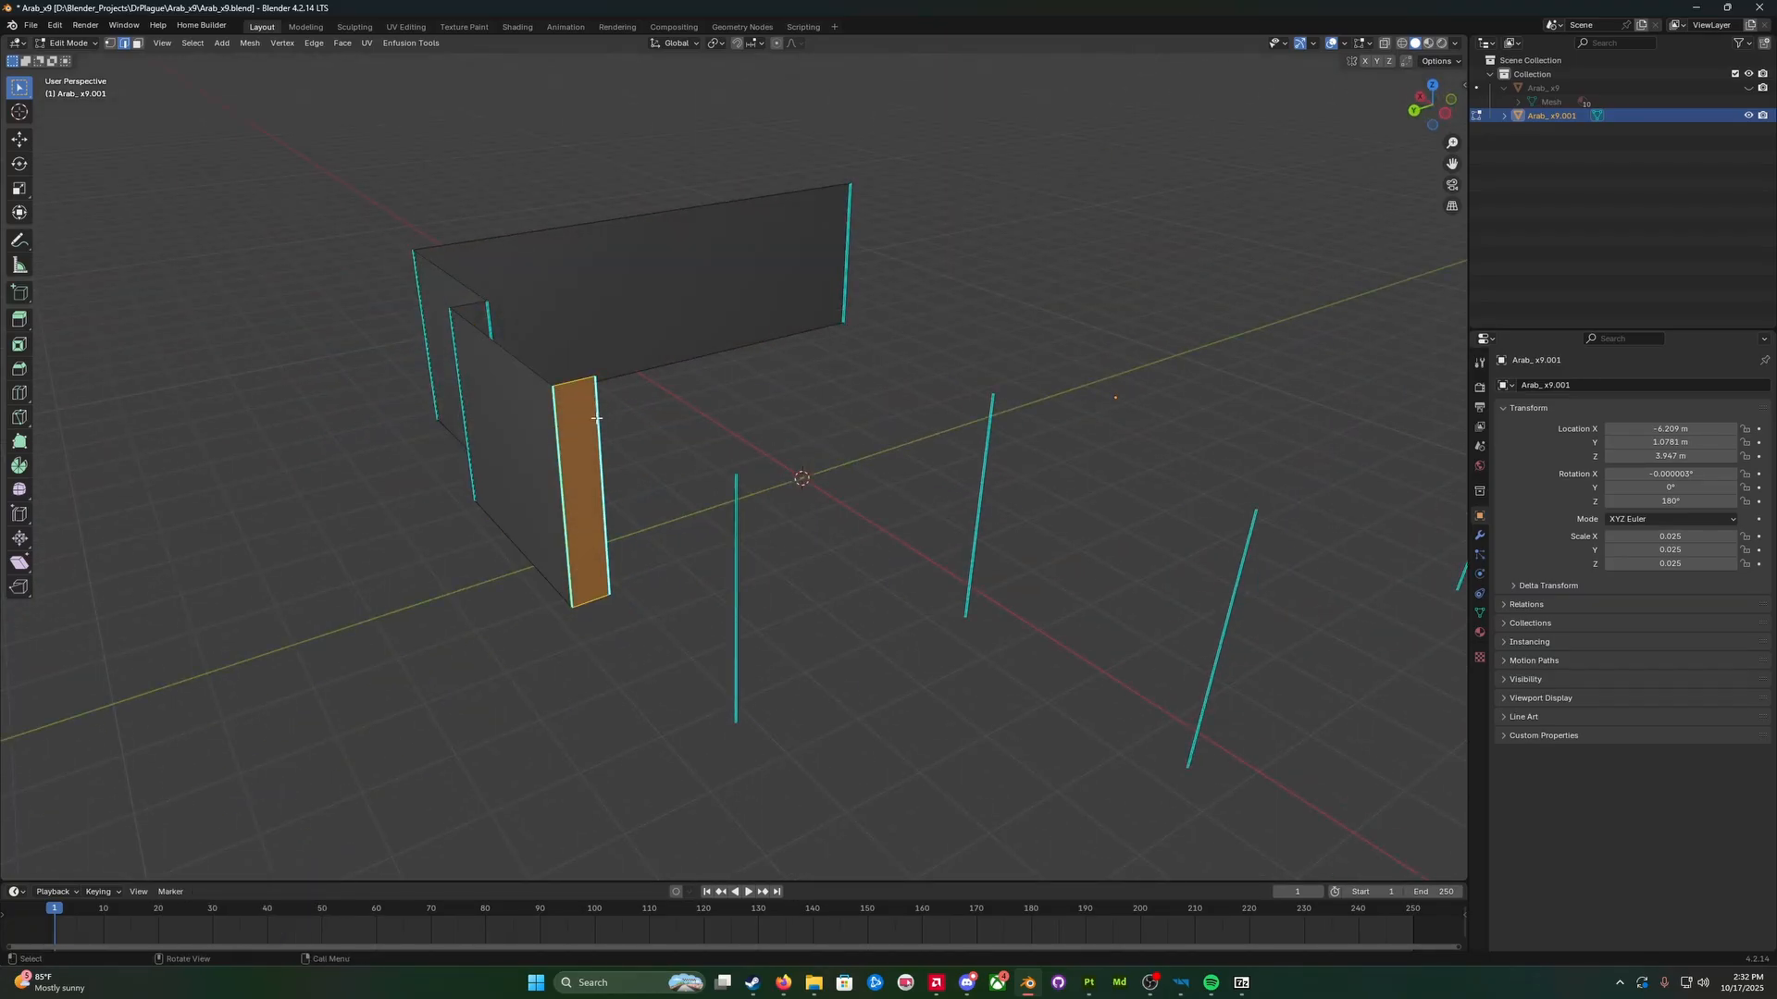
{"action": "left_click", "coordinate": [597, 418]}
{"action": "left_click", "coordinate": [737, 533], "text": "shift"}
{"action": "key", "text": "f"}
Step: Fill the perpendicular wall at the inset corner and the short wall section that continues from it
{"action": "left_click", "coordinate": [757, 525]}
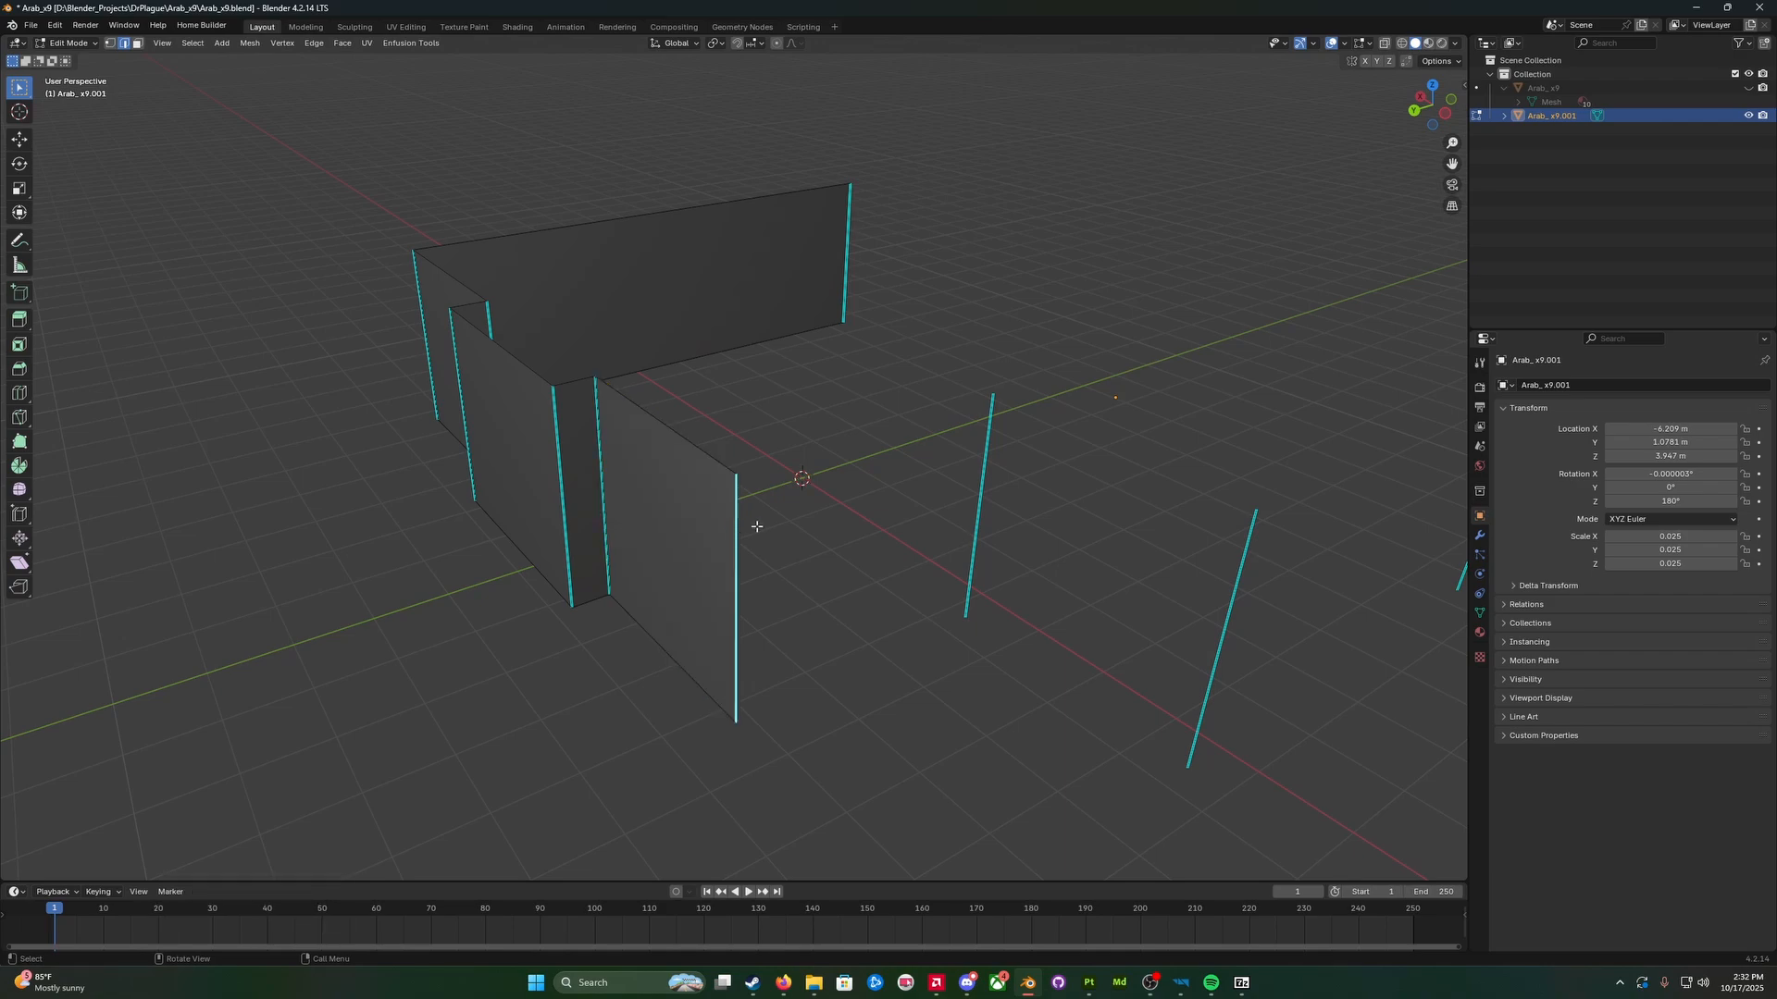
{"action": "left_click", "coordinate": [986, 463], "text": "shift"}
{"action": "key", "text": "f"}
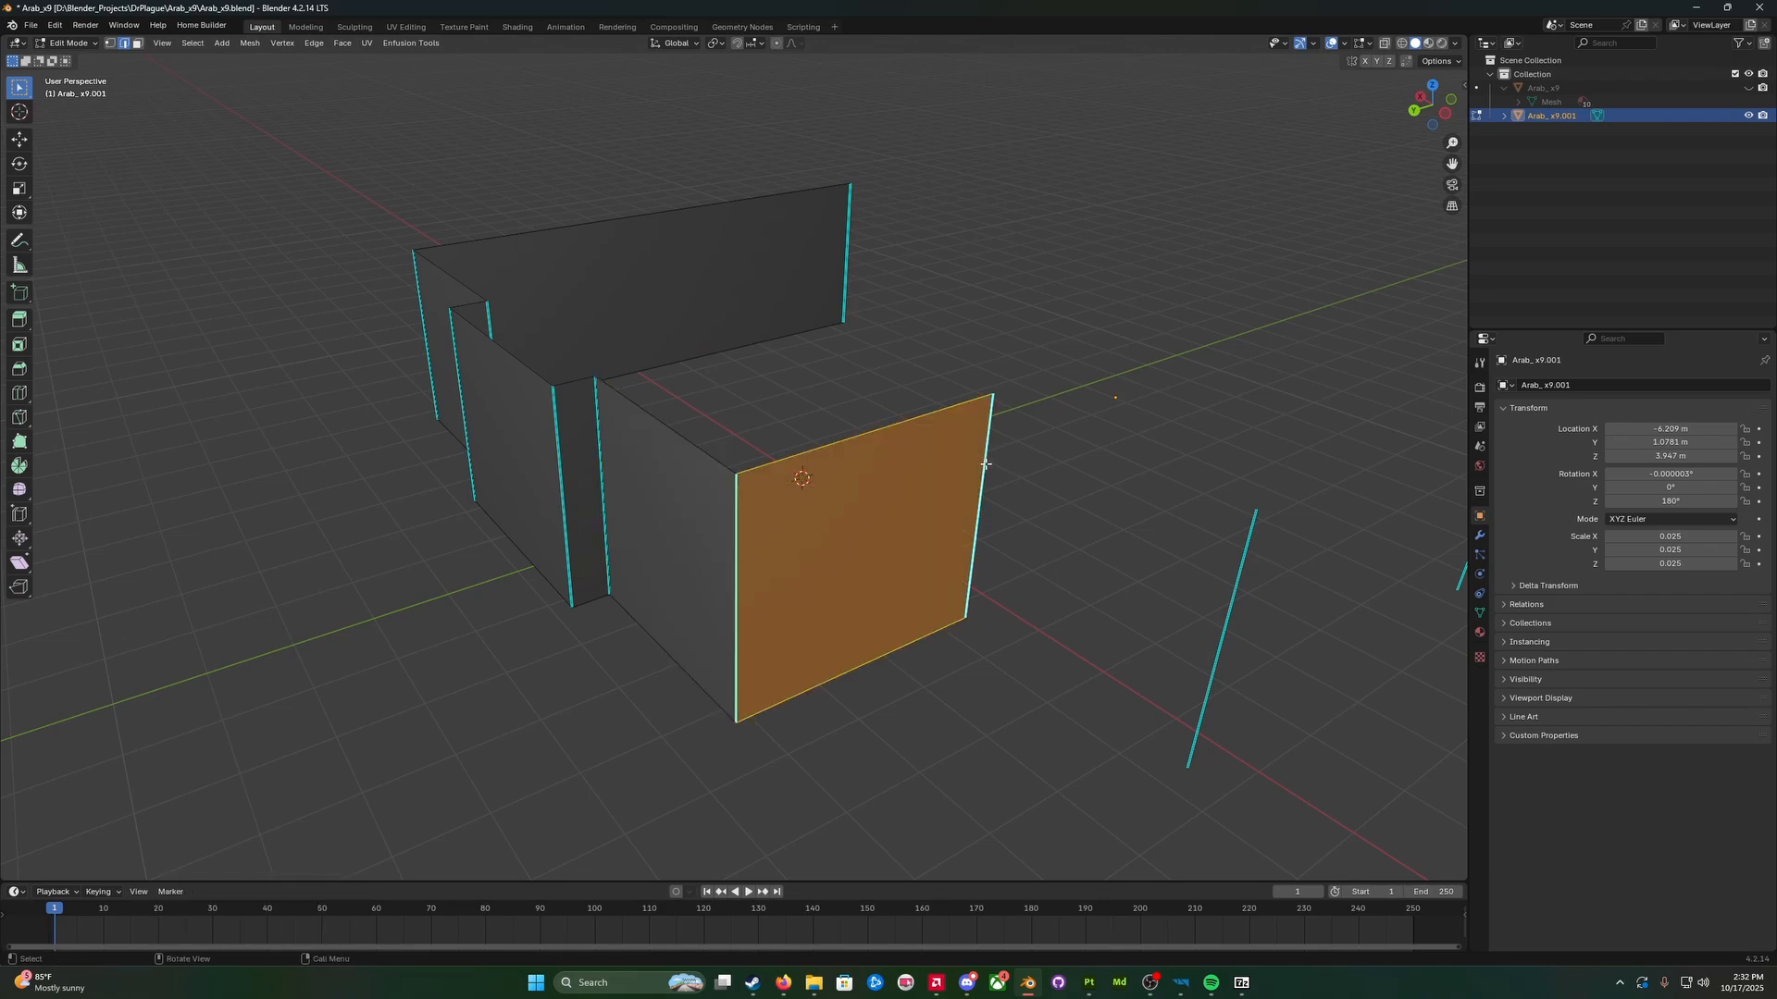
{"action": "left_click", "coordinate": [993, 473]}
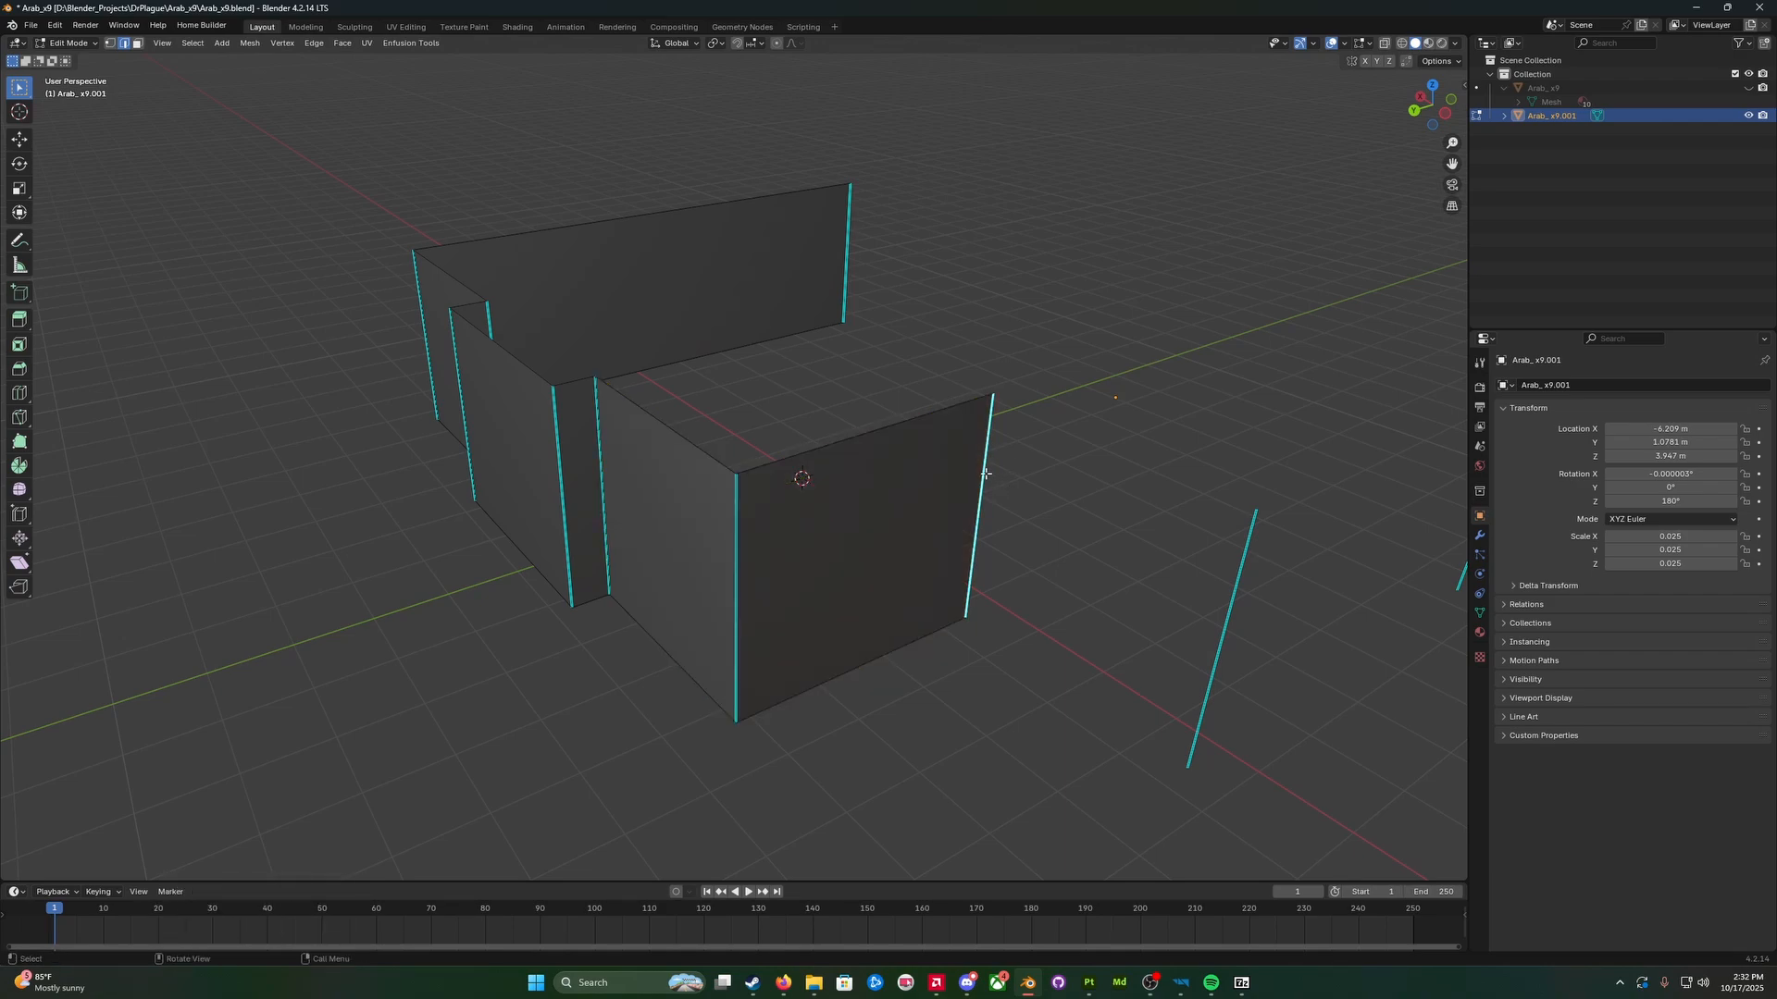
{"action": "left_click", "coordinate": [1240, 609], "text": "shift"}
{"action": "key", "text": "f"}
{"action": "mouse_move", "coordinate": [1240, 608]}
{"action": "middle_mouse_down"}
{"action": "mouse_move", "coordinate": [1209, 595]}
{"action": "mouse_move", "coordinate": [1253, 598]}
{"action": "middle_mouse_up"}
{"action": "scroll", "coordinate": [1252, 598], "scroll_direction": "down", "scroll_amount": 5}
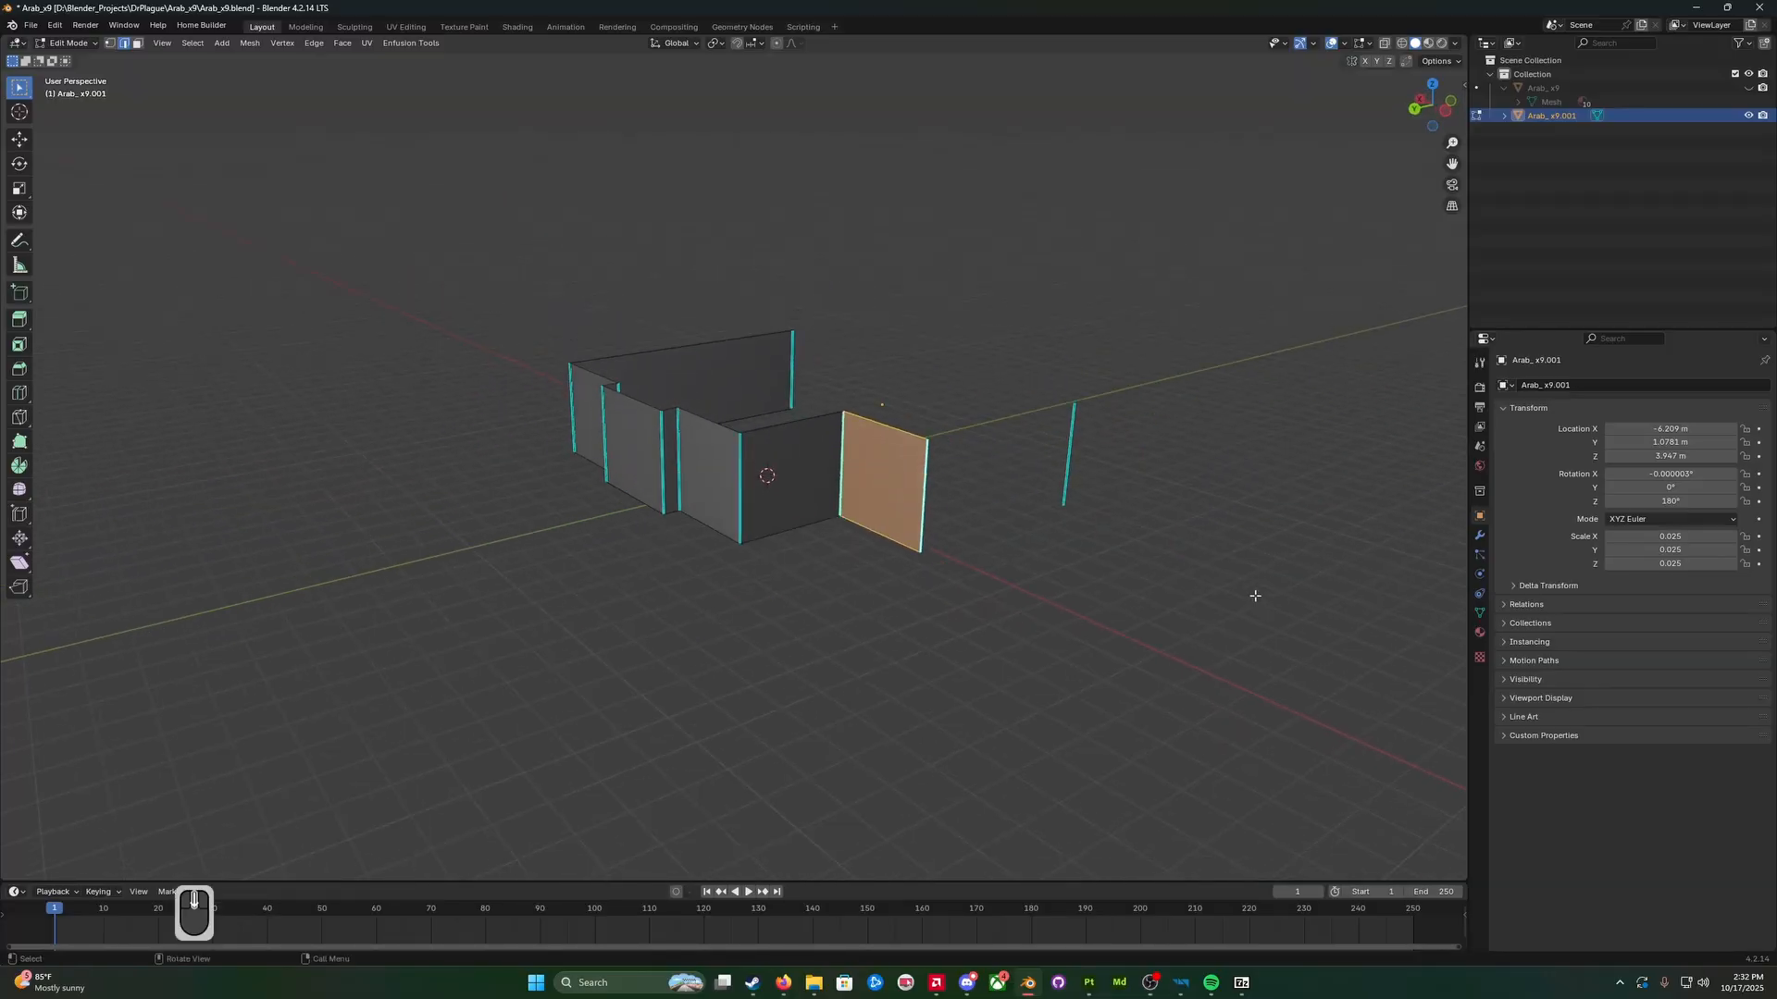
Step: Fill the remaining end wall and the long wall opposite the stepped side to close the room outline
{"action": "middle_click_drag", "start_coordinate": [842, 518], "coordinate": [691, 524]}
{"action": "scroll", "coordinate": [691, 523], "scroll_direction": "up", "scroll_amount": 2}
{"action": "left_click", "coordinate": [623, 556]}
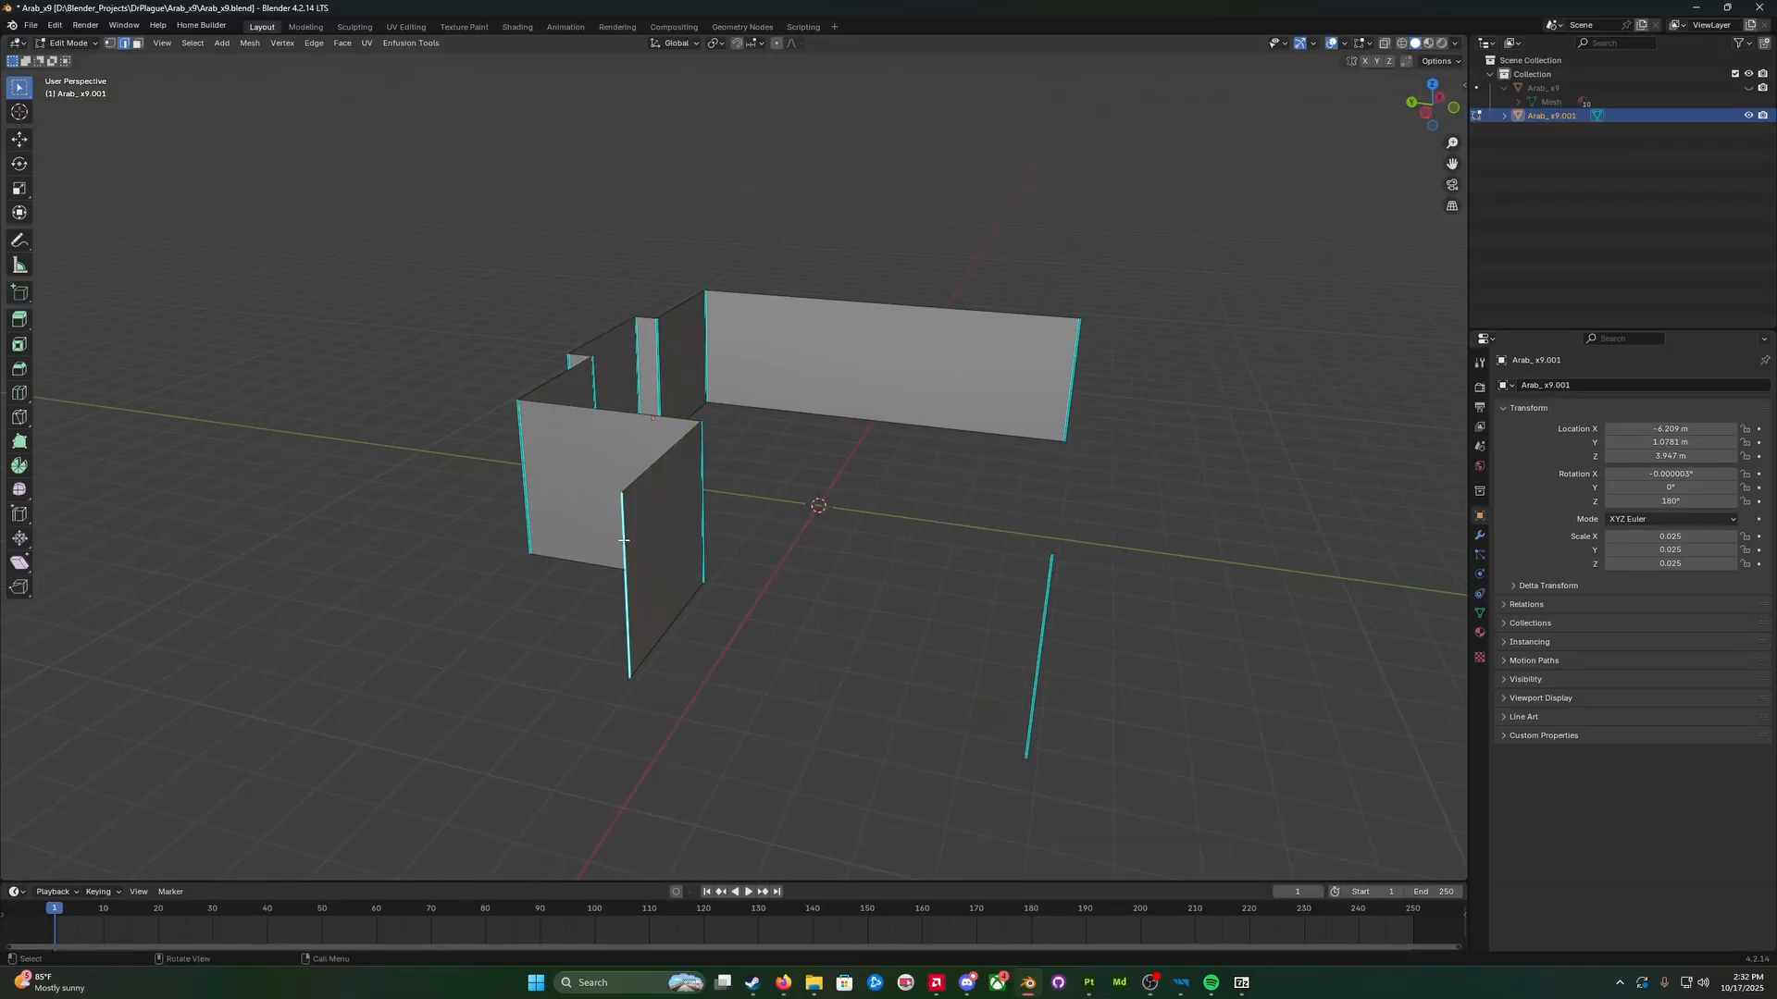
{"action": "left_click", "coordinate": [1047, 603], "text": "shift"}
{"action": "key", "text": "f"}
{"action": "middle_click_drag", "start_coordinate": [1046, 603], "coordinate": [913, 603]}
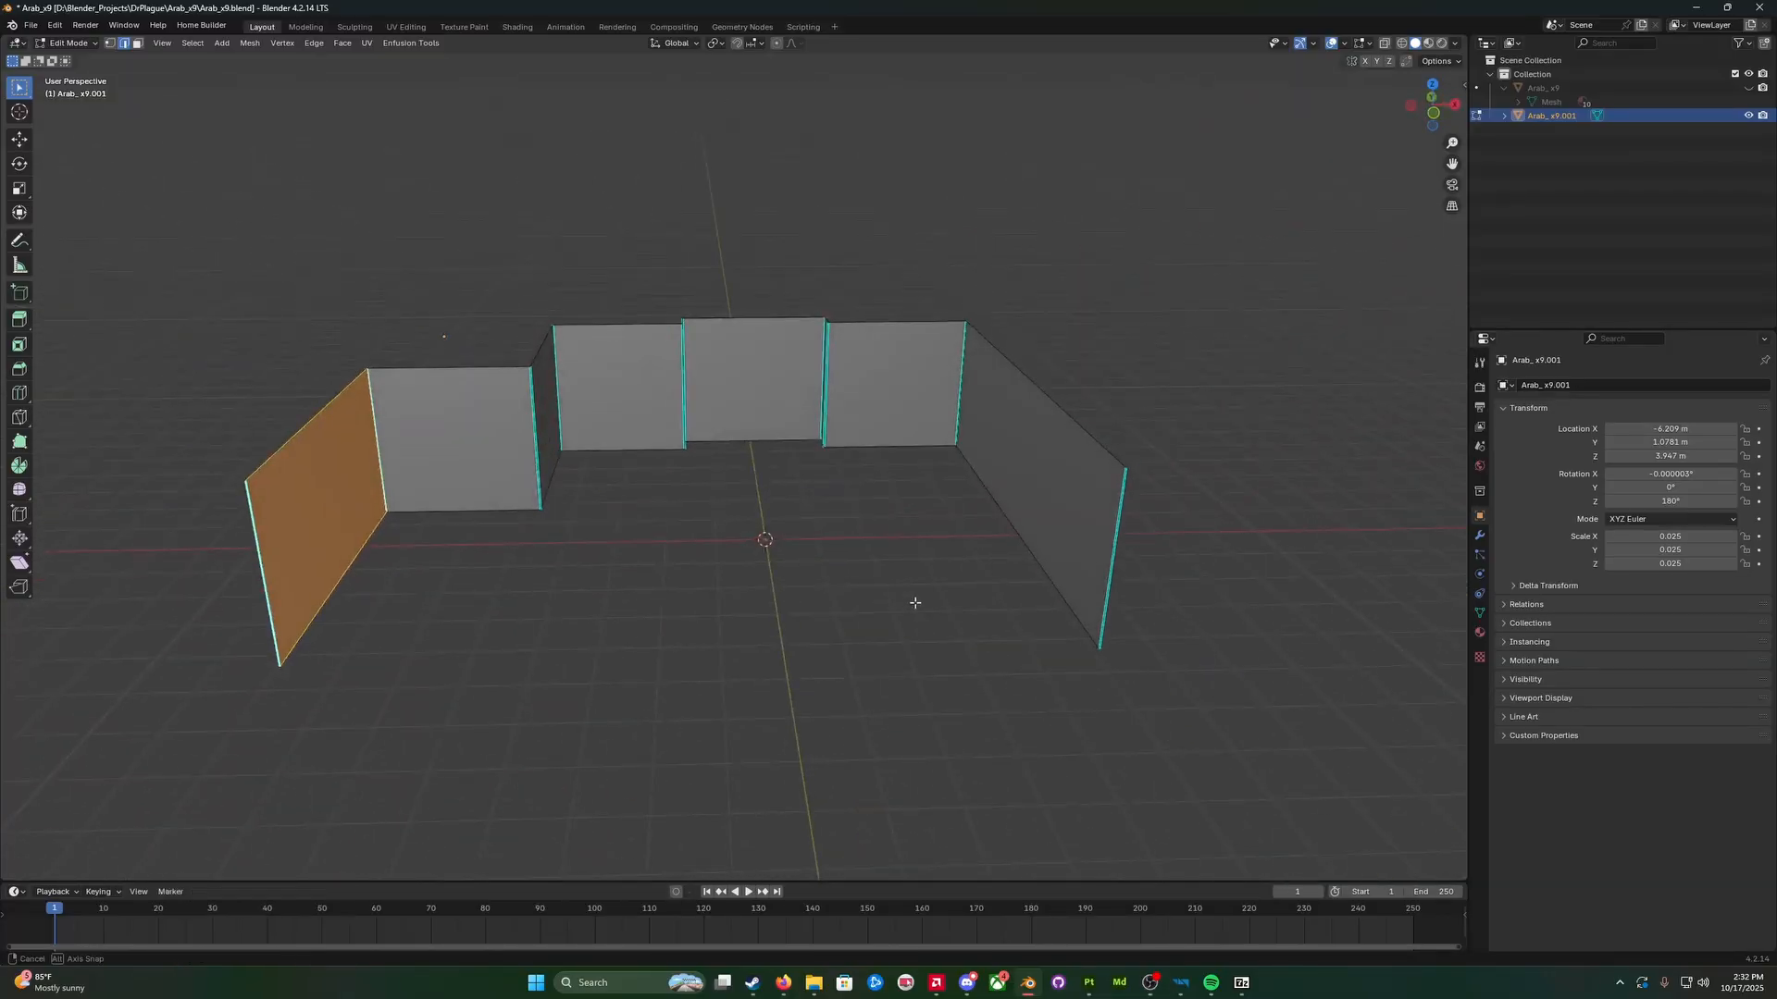
{"action": "left_click", "coordinate": [254, 540]}
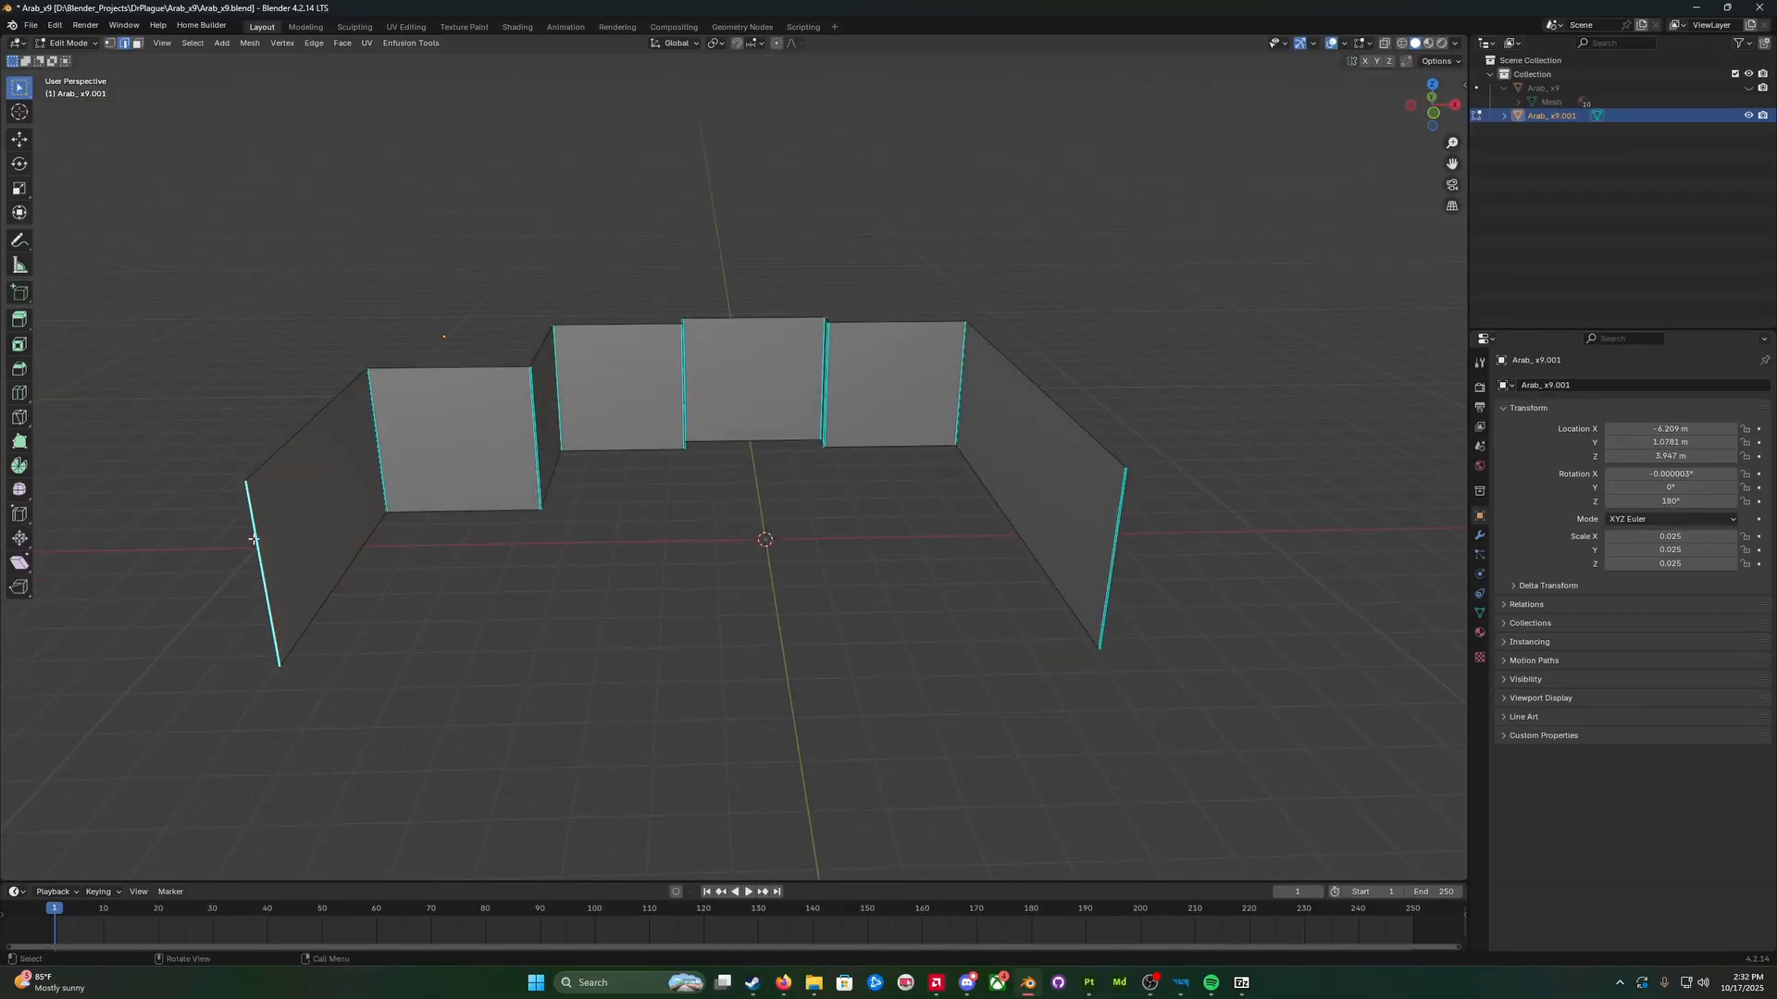
{"action": "left_click", "coordinate": [1124, 508], "text": "shift"}
{"action": "key", "text": "f"}
{"action": "middle_click_drag", "start_coordinate": [1122, 507], "coordinate": [860, 499]}
{"action": "scroll", "coordinate": [908, 545], "scroll_direction": "up", "scroll_amount": 1}
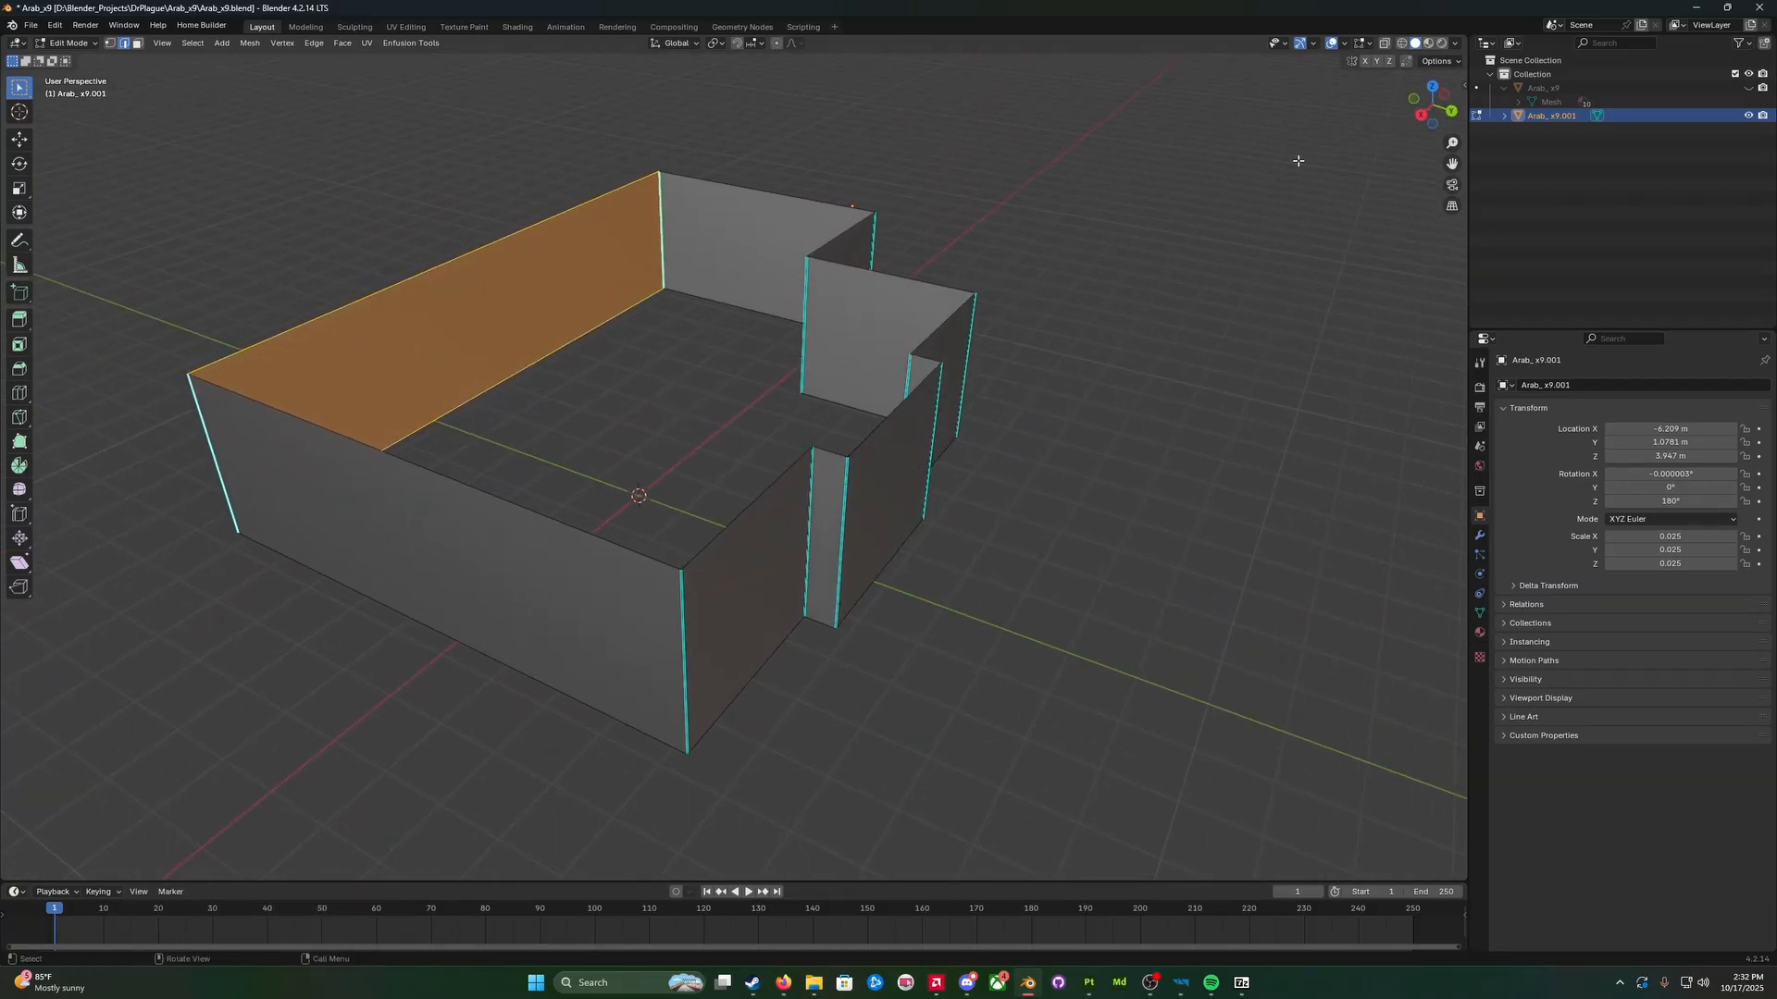
Step: Turn on the face orientation overlay to check which way the wall faces point
{"action": "left_click", "coordinate": [1013, 304]}
{"action": "middle_click_drag", "start_coordinate": [1032, 299], "coordinate": [966, 298]}
{"action": "key", "text": "a"}
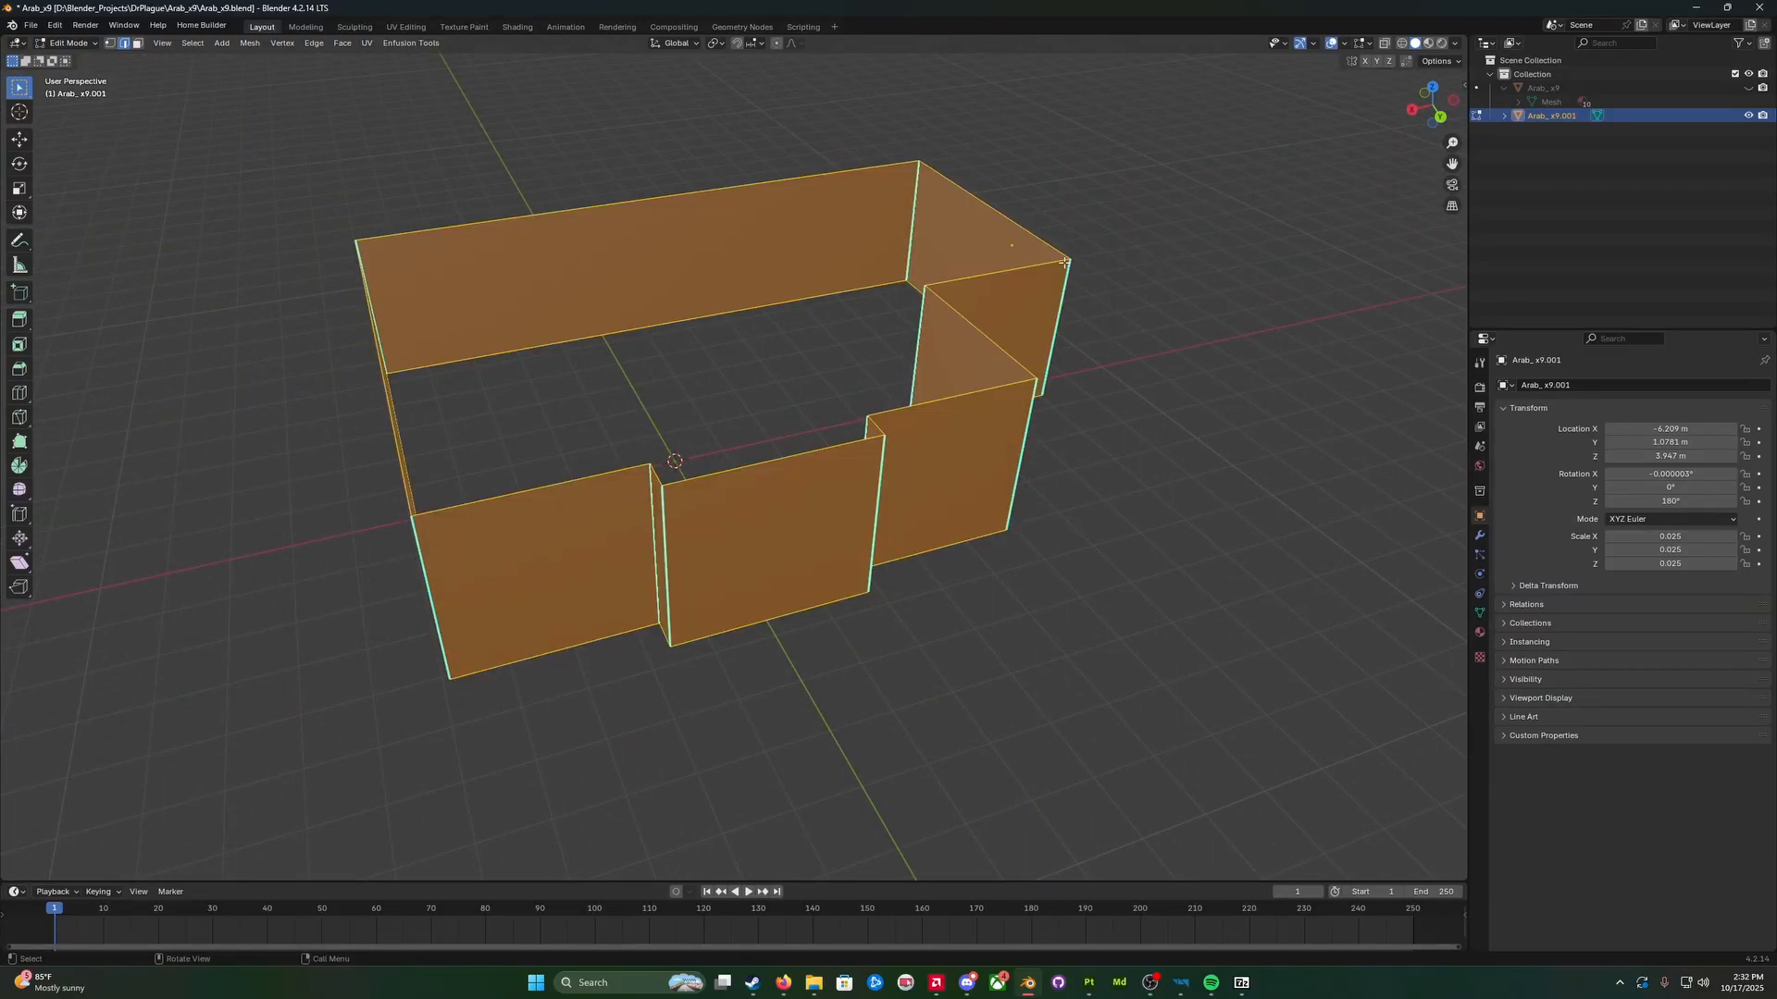
{"action": "left_click", "coordinate": [1370, 45]}
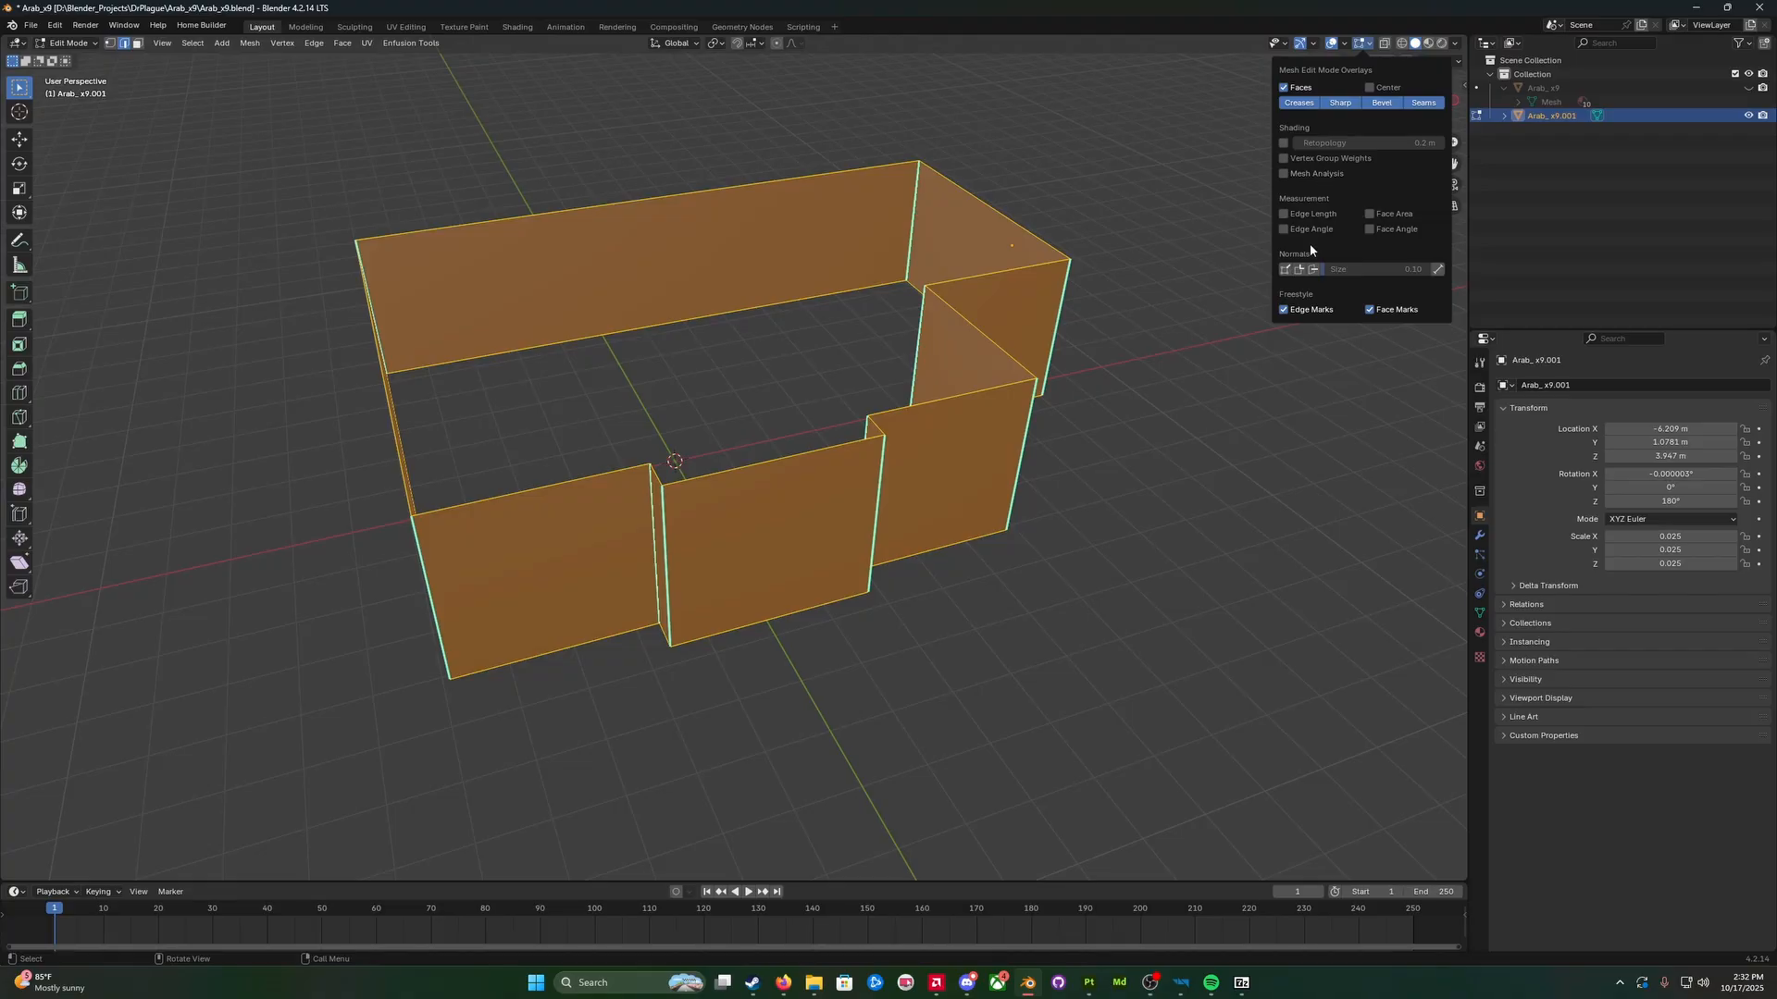
{"action": "left_click", "coordinate": [1343, 44]}
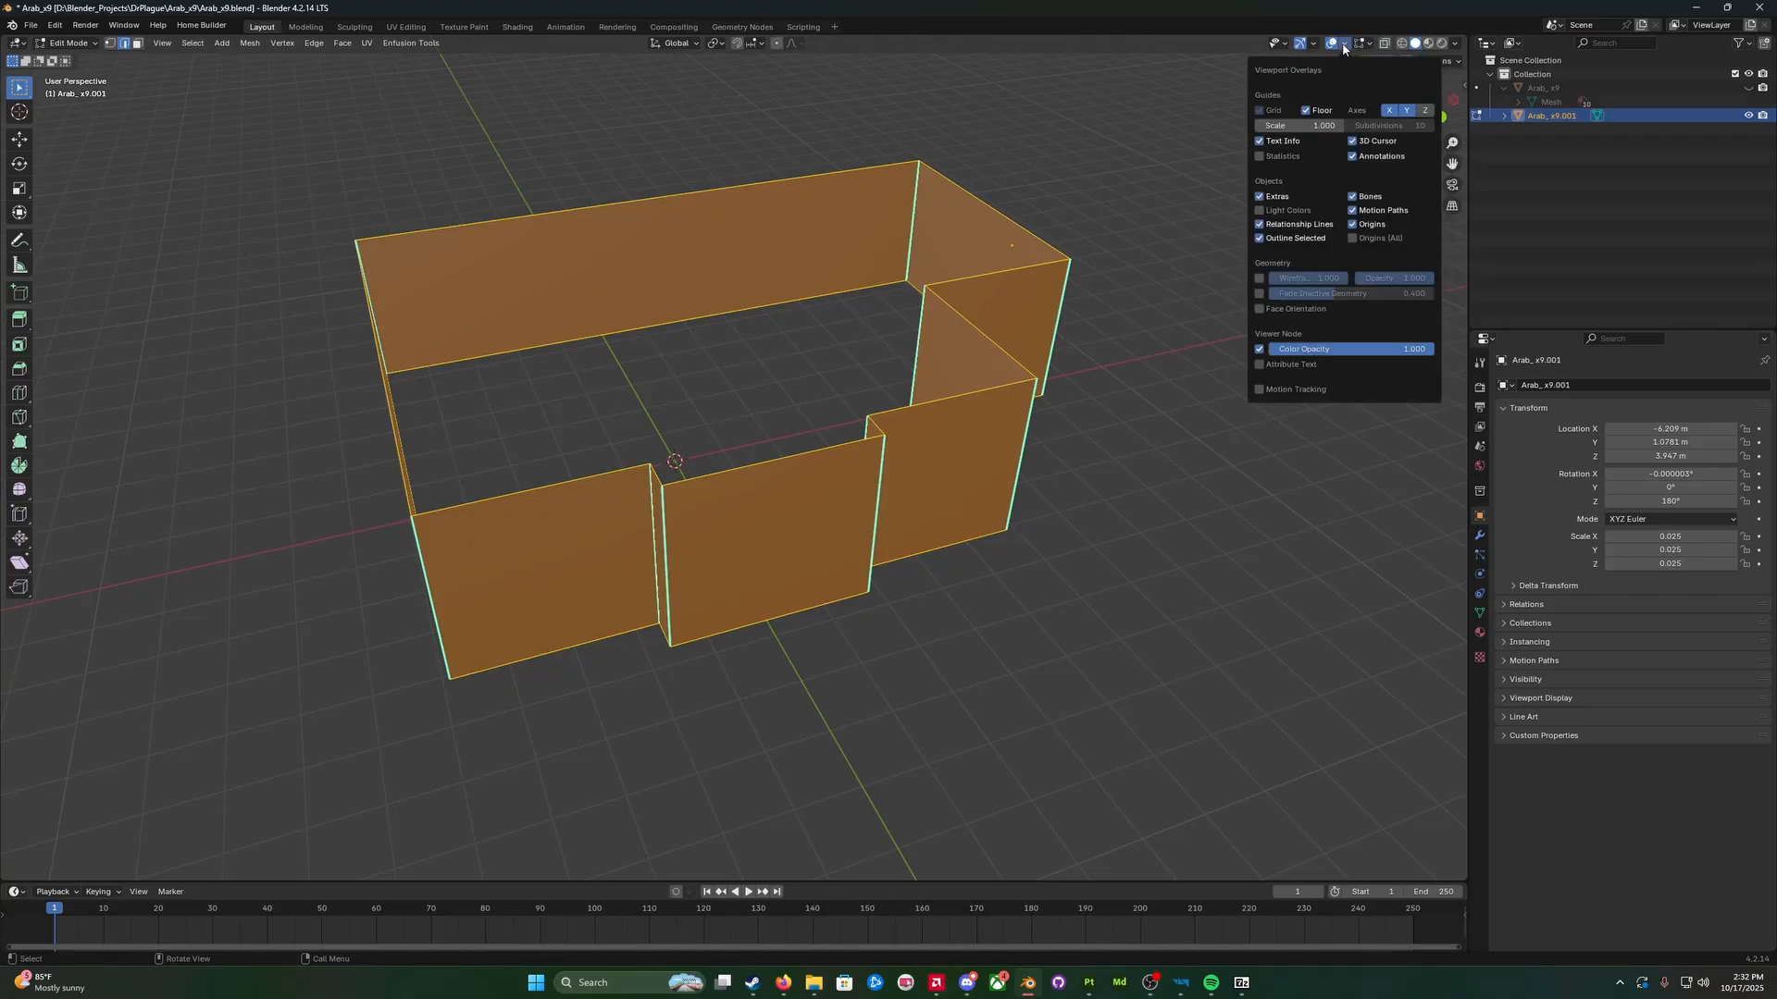
{"action": "left_click", "coordinate": [1260, 310]}
{"action": "middle_click_drag", "start_coordinate": [1138, 372], "coordinate": [948, 425]}
{"action": "scroll", "coordinate": [805, 447], "scroll_direction": "up", "scroll_amount": 5}
{"action": "scroll", "coordinate": [809, 452], "scroll_direction": "down", "scroll_amount": 5}
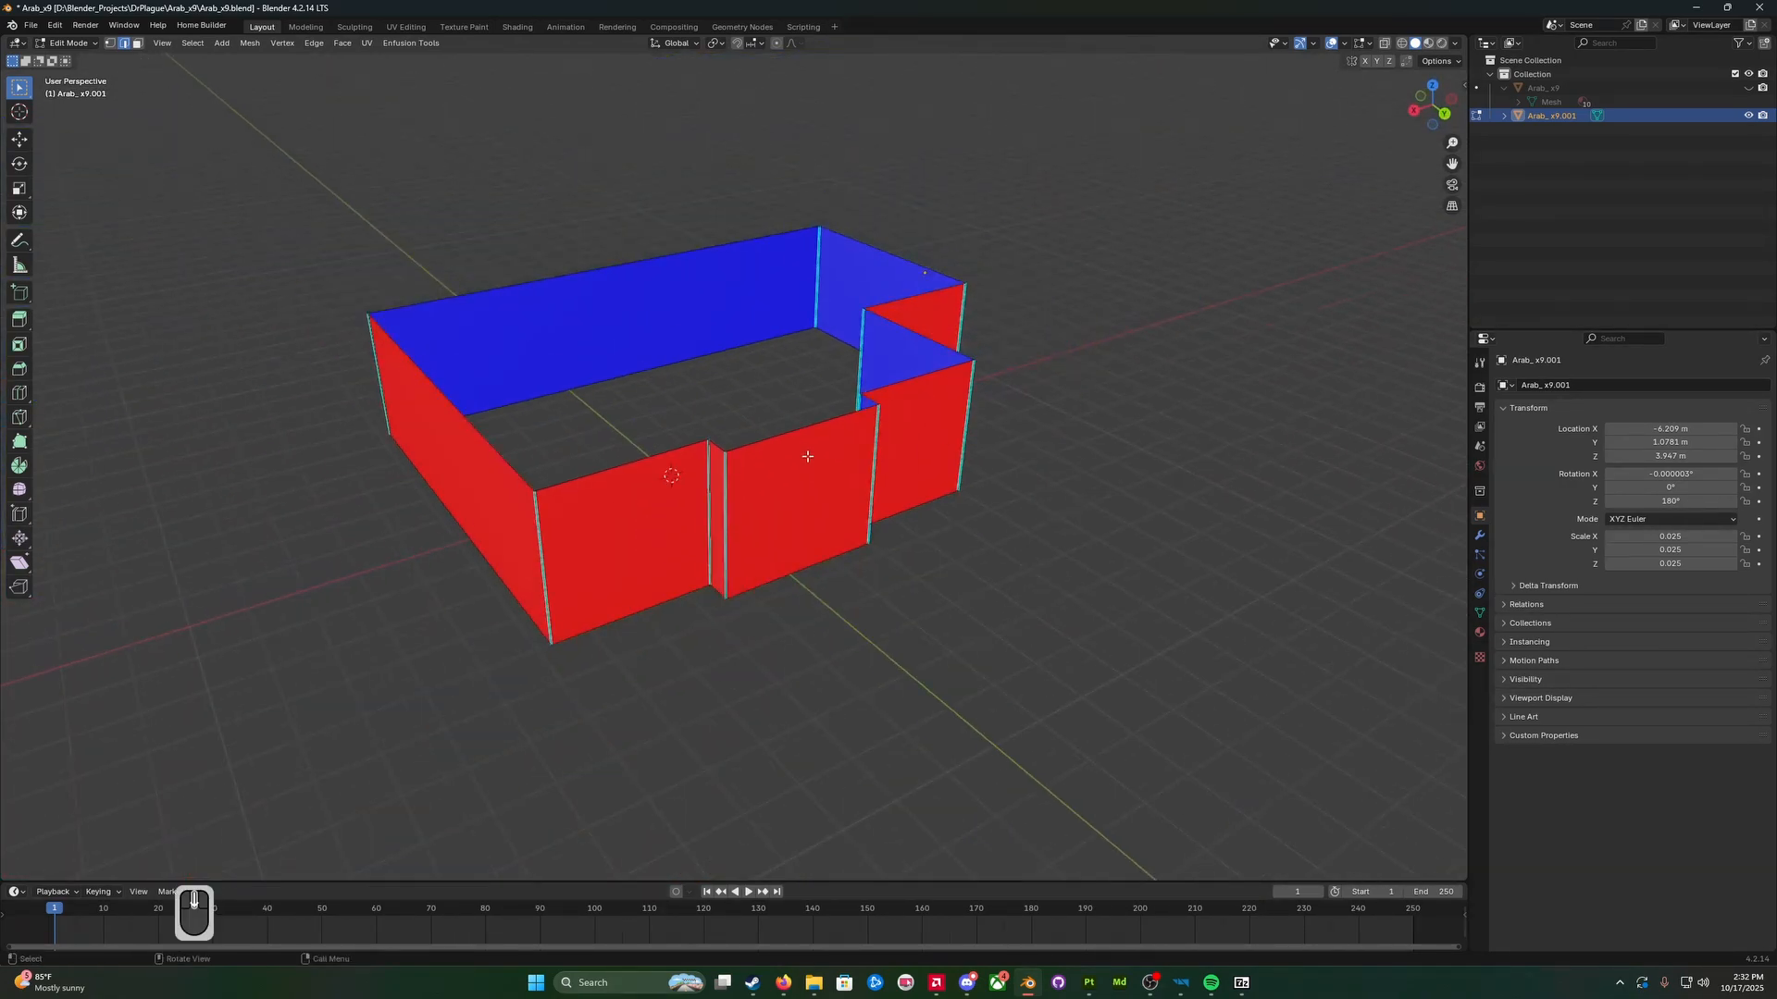
{"action": "middle_click_drag", "start_coordinate": [808, 456], "coordinate": [818, 441]}
{"action": "scroll", "coordinate": [824, 442], "scroll_direction": "down", "scroll_amount": 2}
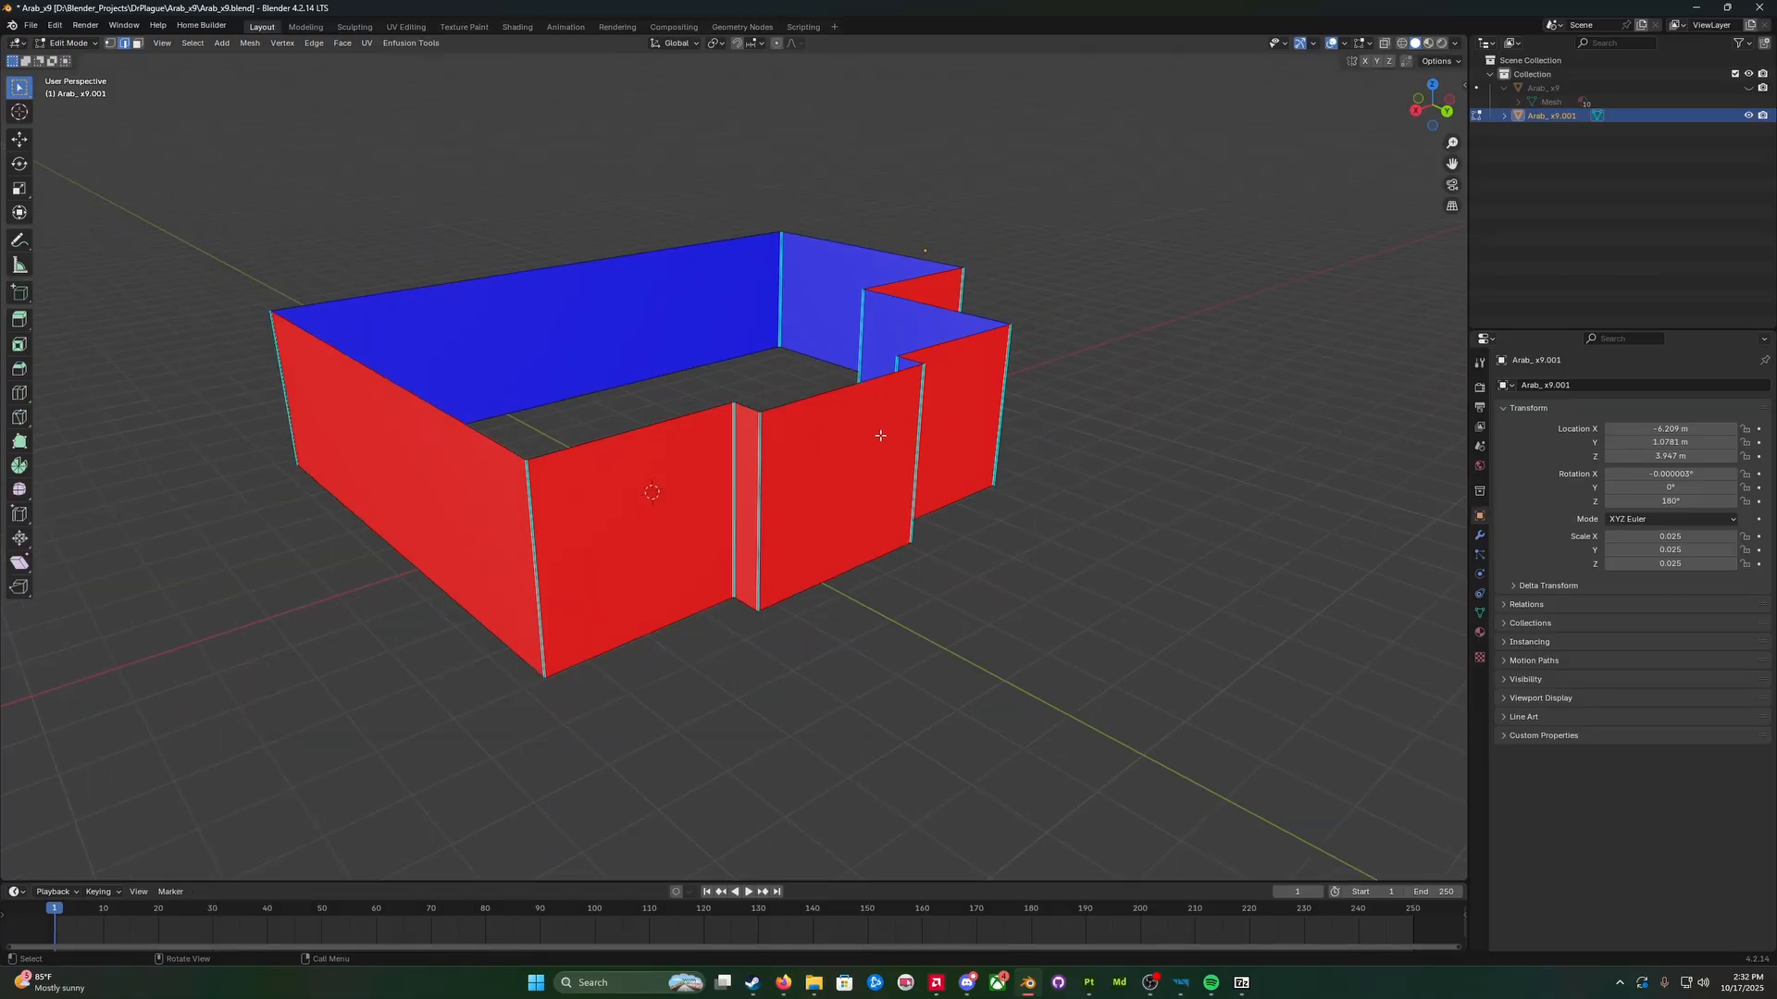
{"action": "middle_click_drag", "start_coordinate": [876, 429], "coordinate": [927, 444]}
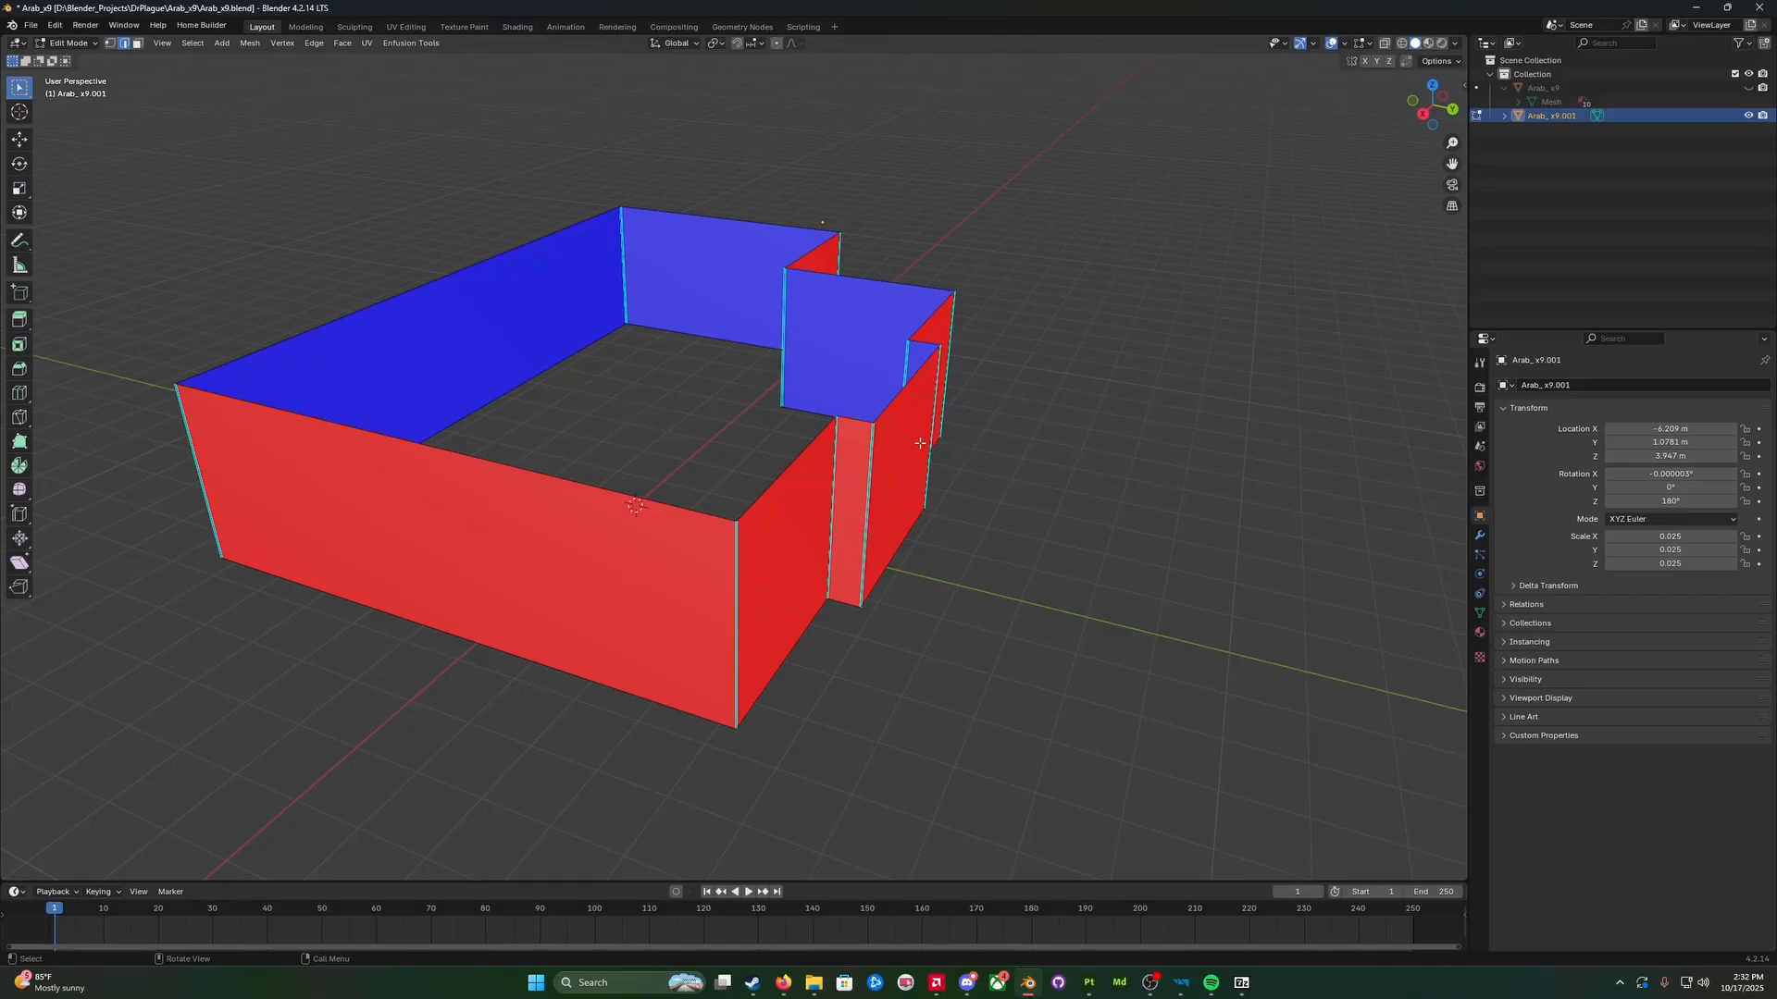
Step: Flip the normals of all wall faces so their front sides point outward
{"action": "left_click", "coordinate": [1005, 434]}
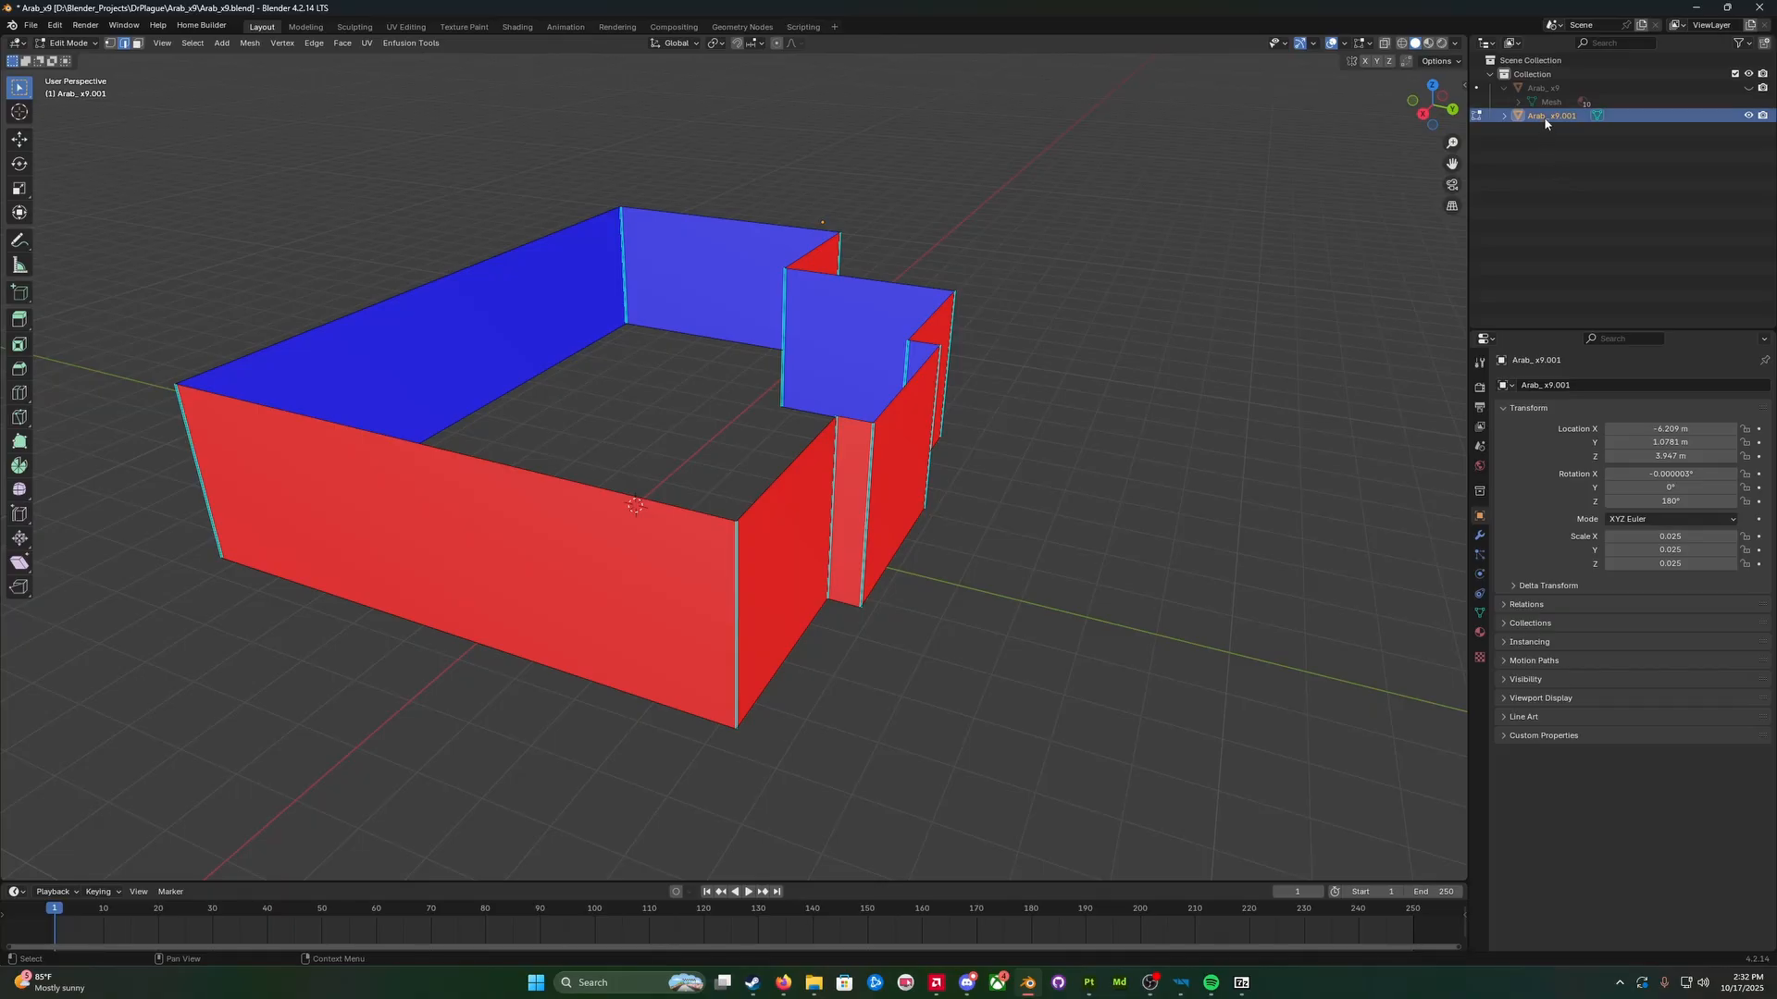
{"action": "key", "text": "a"}
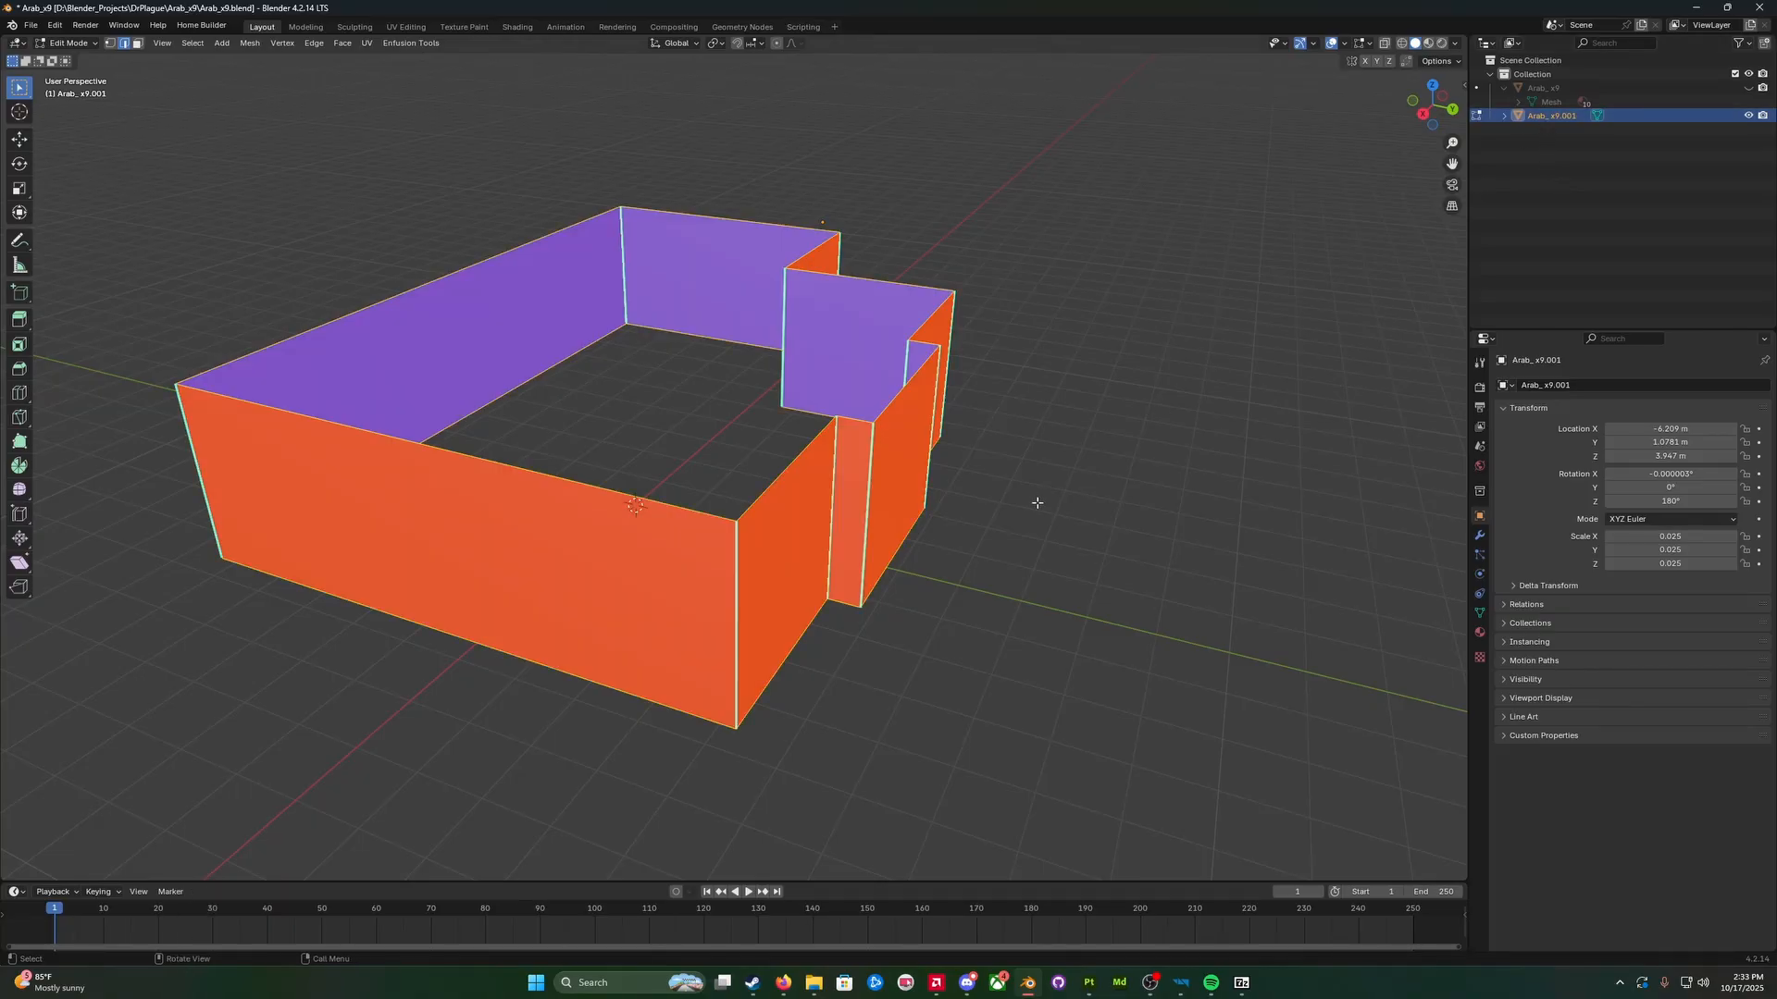
{"action": "key", "text": "alt"}
{"action": "key", "text": "alt+n"}
{"action": "left_click", "coordinate": [1037, 501]}
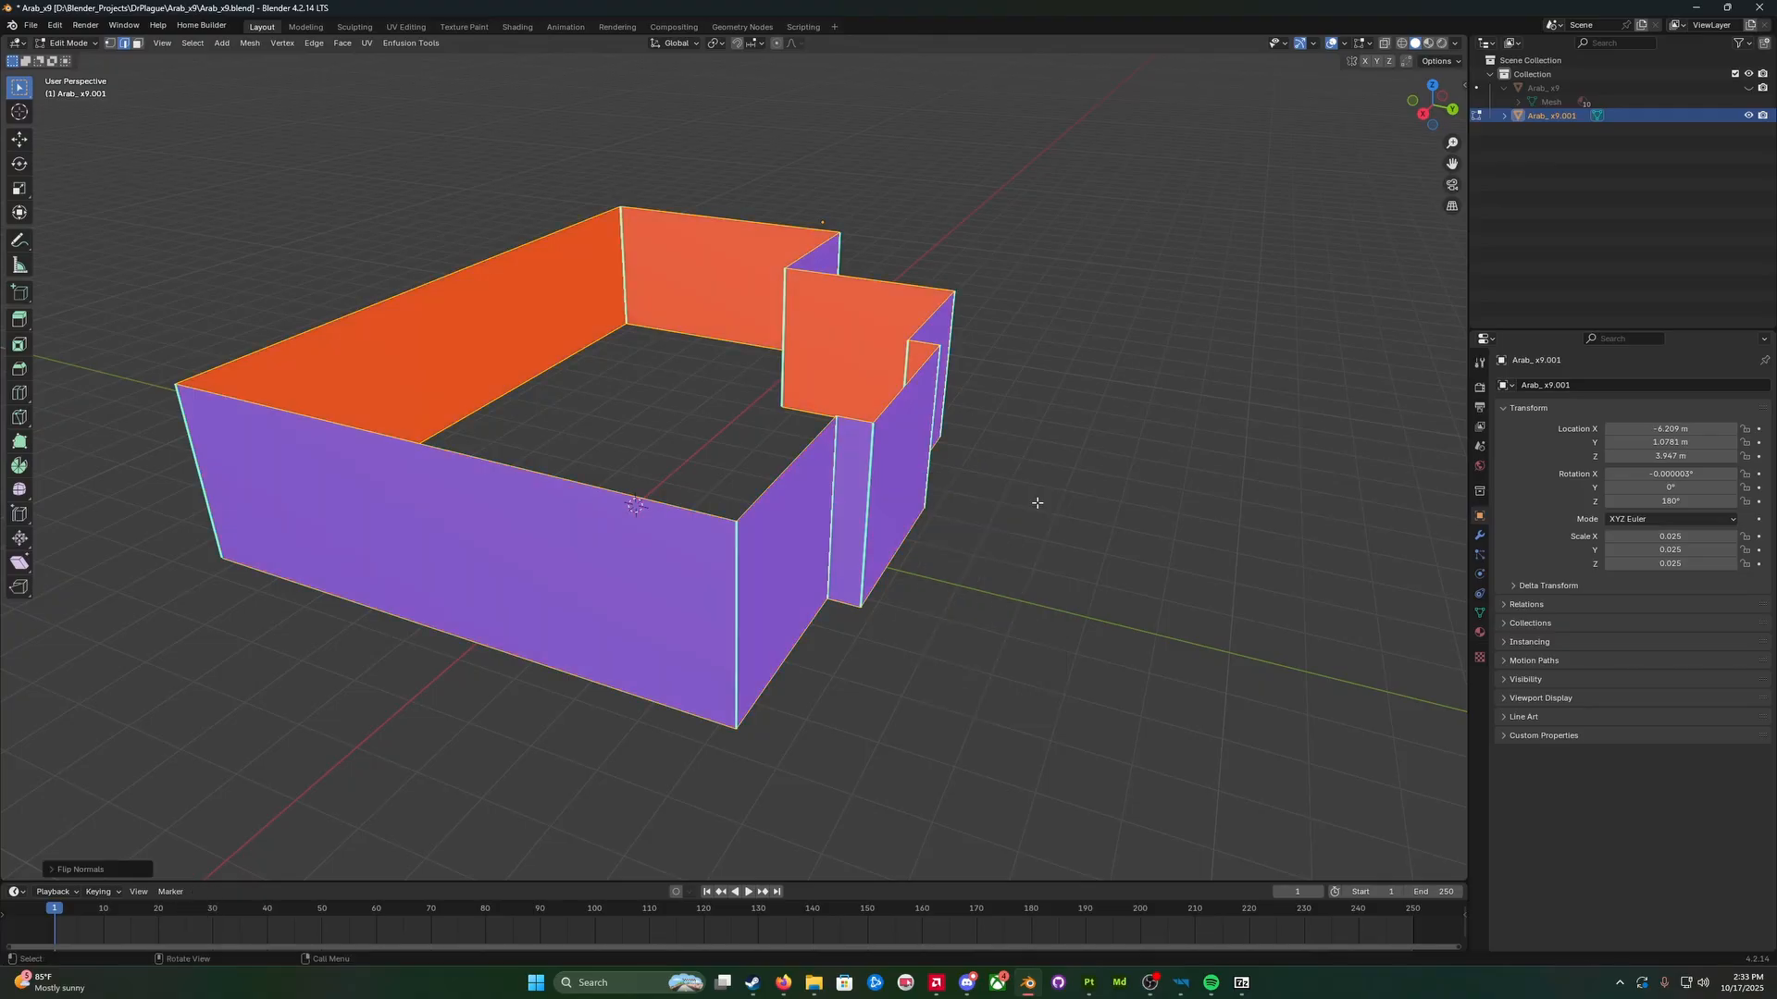
{"action": "middle_click_drag", "start_coordinate": [1079, 521], "coordinate": [935, 436]}
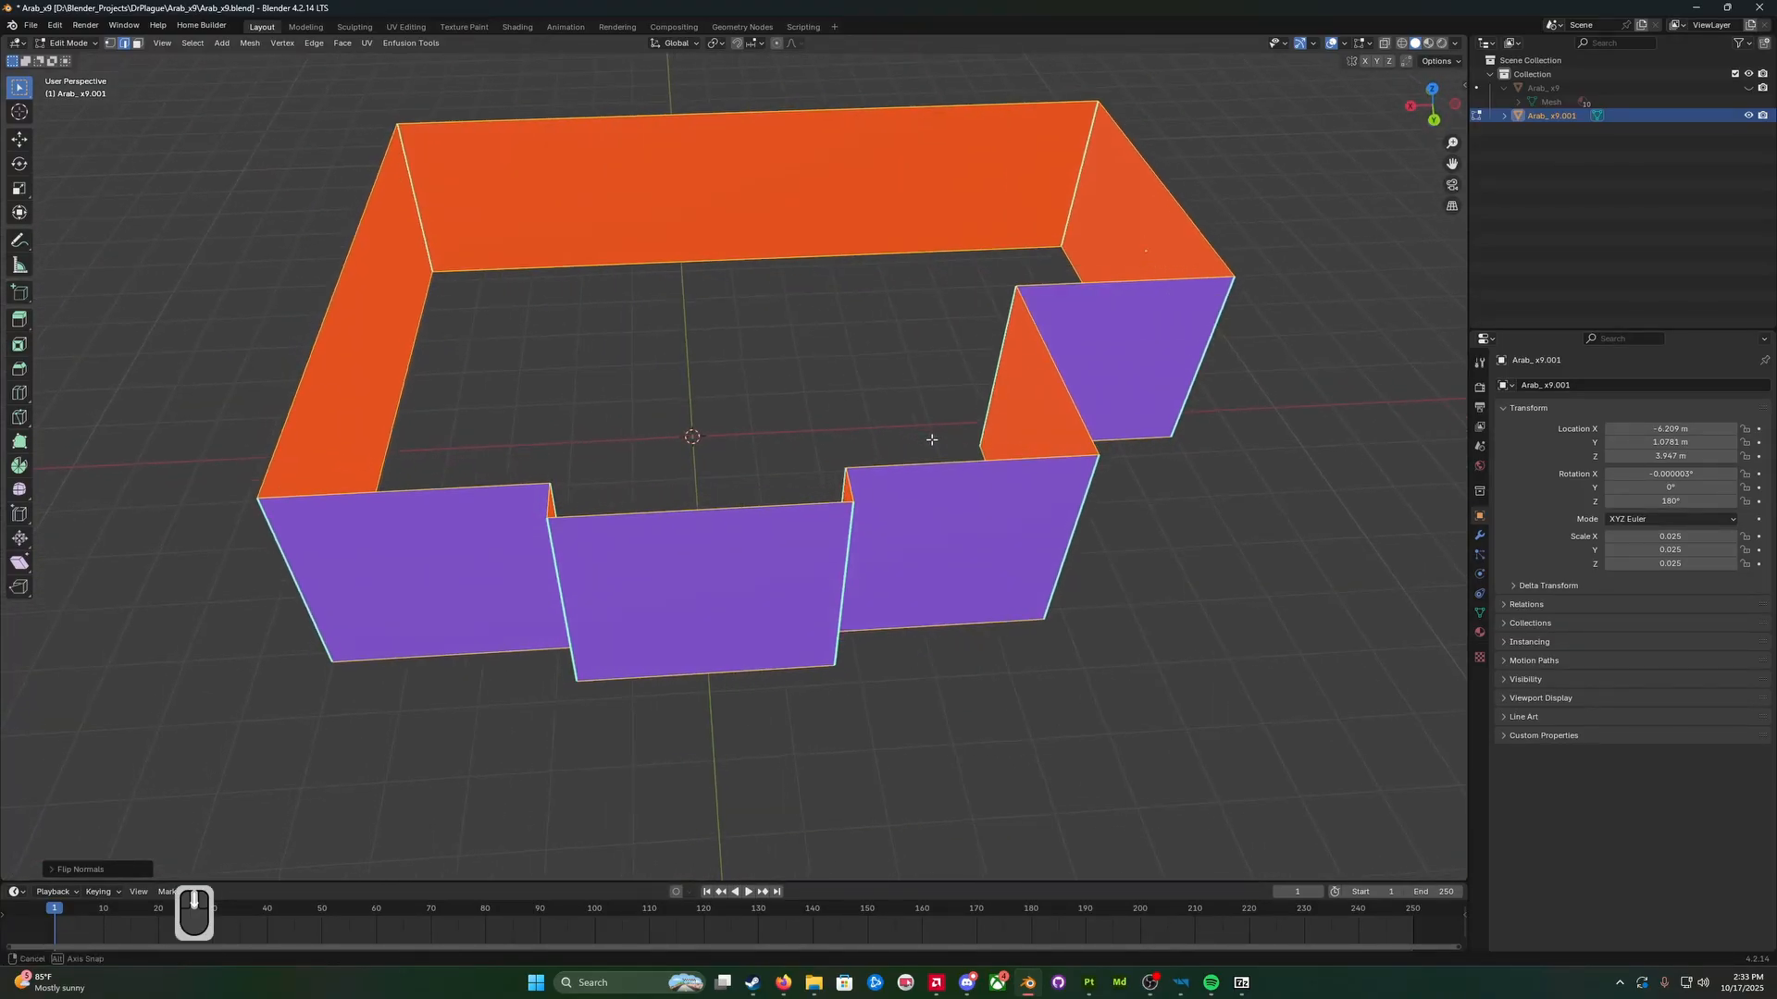
{"action": "left_click", "coordinate": [1345, 44]}
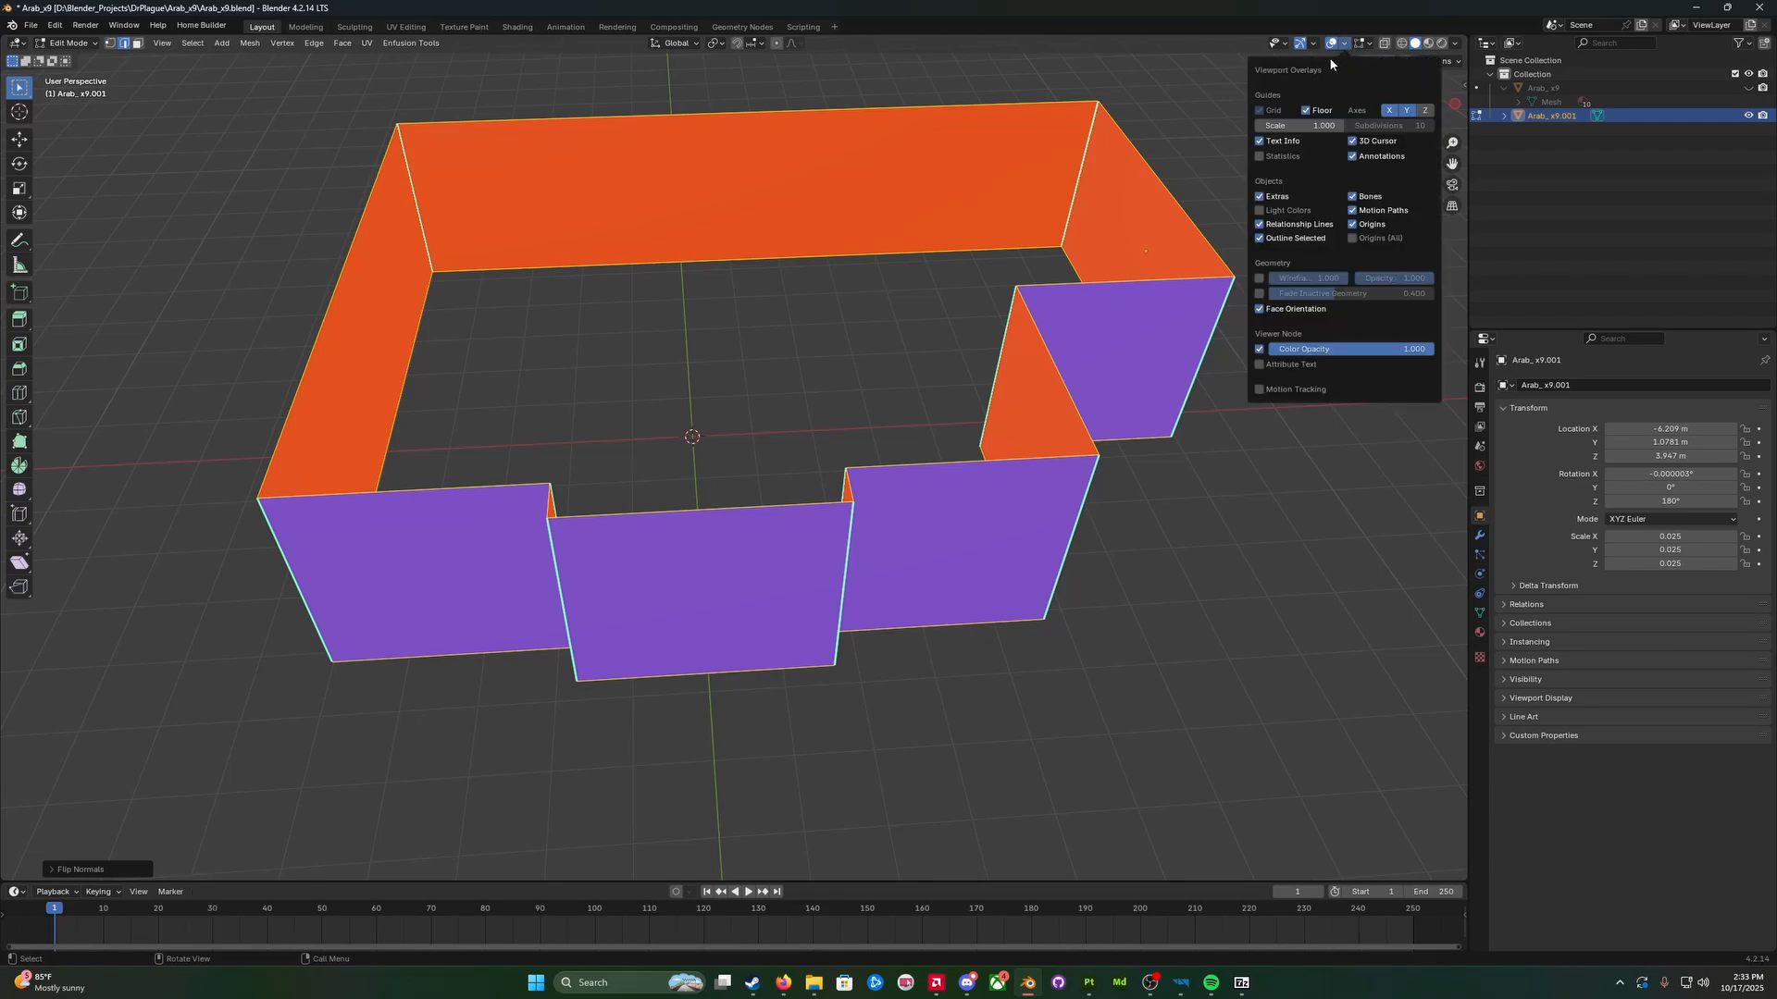
{"action": "left_click", "coordinate": [1201, 500]}
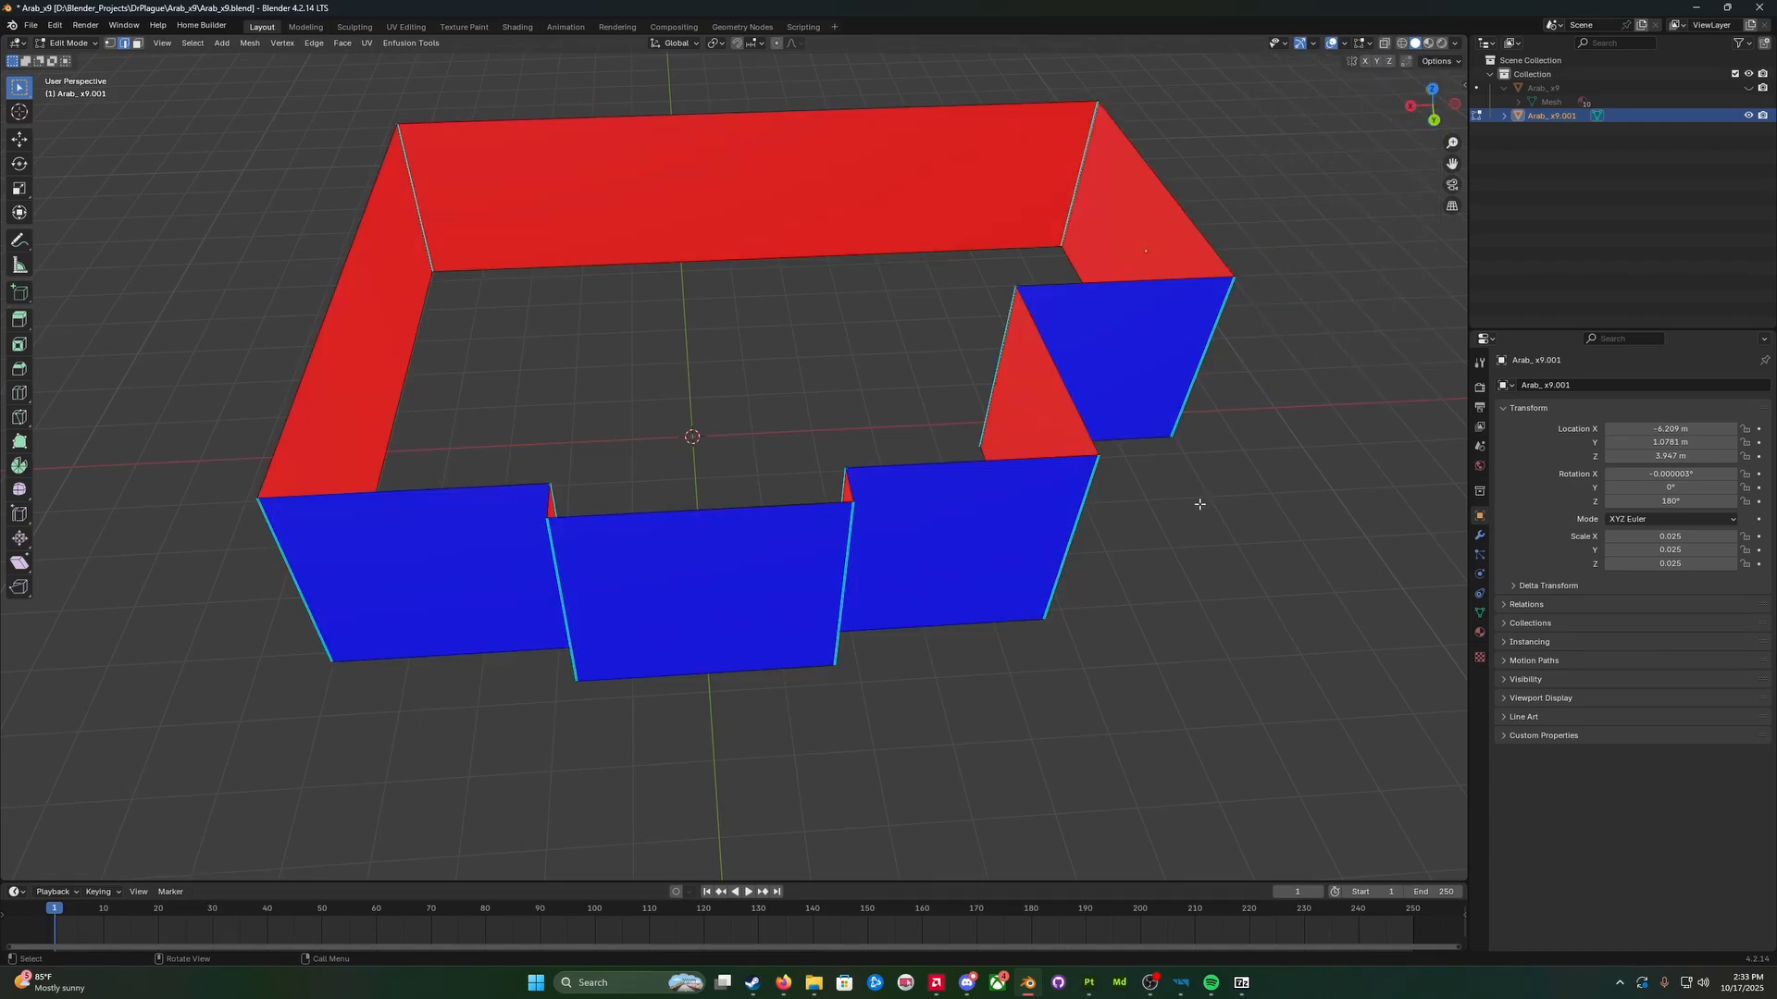
{"action": "middle_click_drag", "start_coordinate": [1201, 500], "coordinate": [1192, 489]}
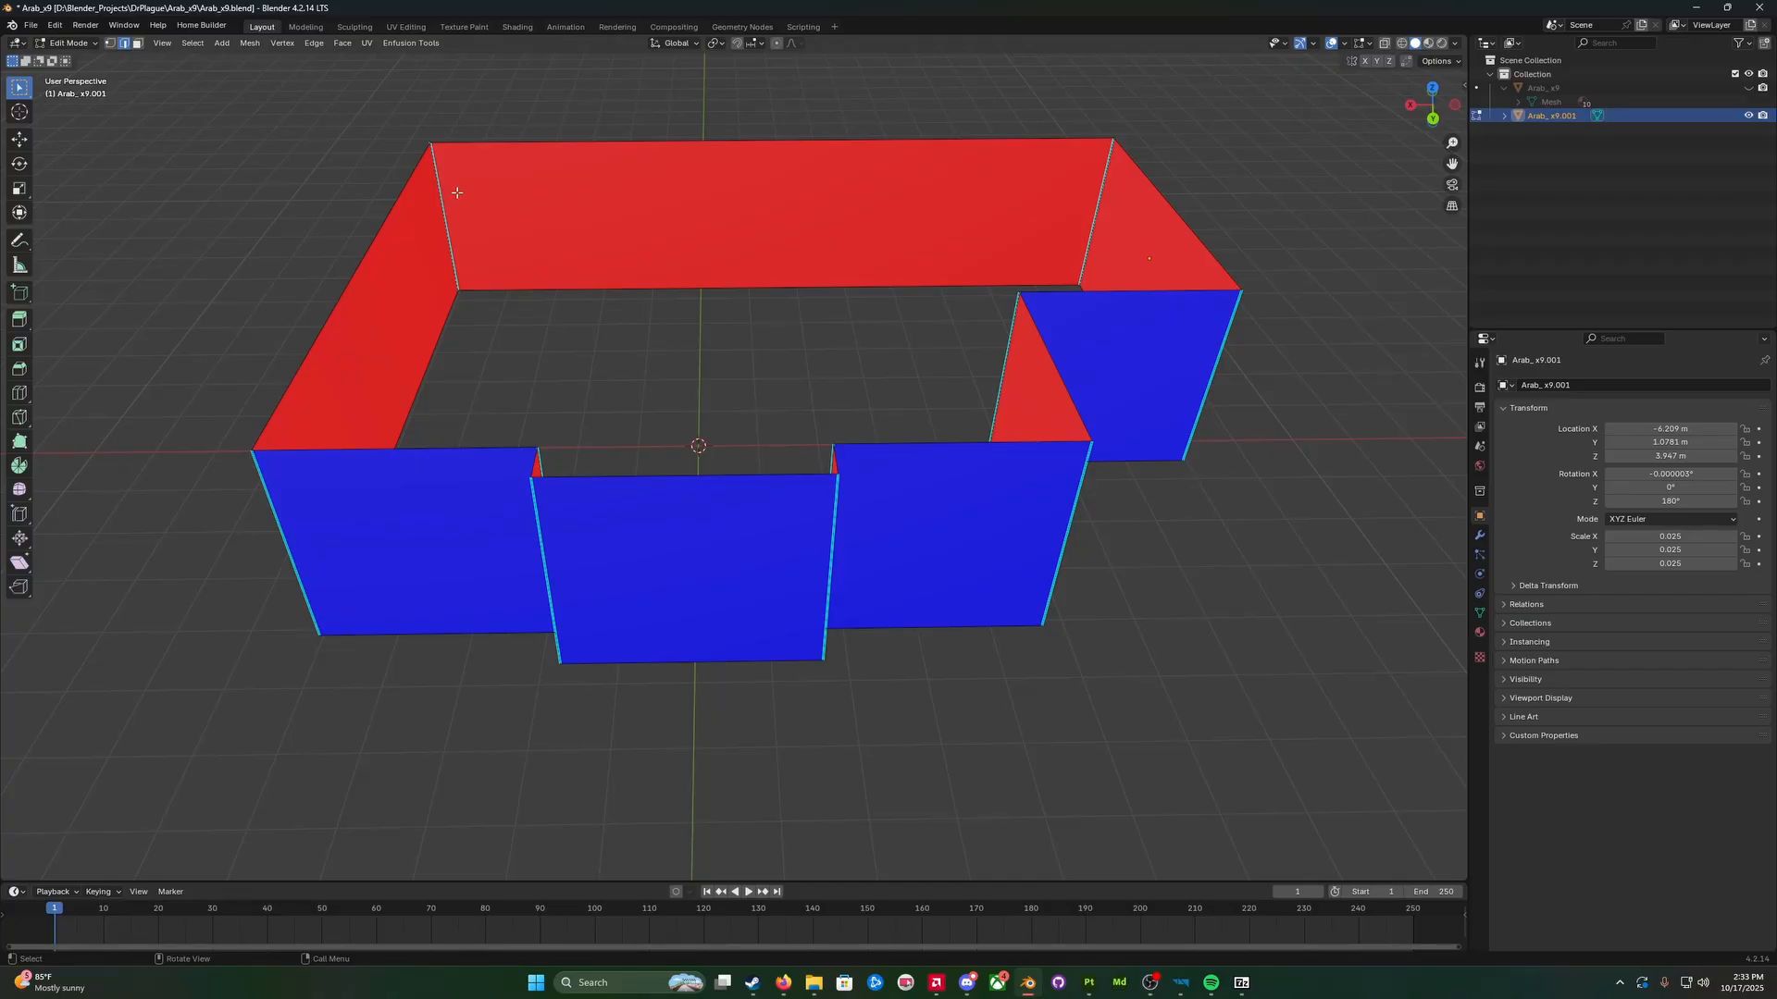
Step: Select every upper edge around the wall outline and fill them with a single ceiling face
{"action": "left_click", "coordinate": [395, 198]}
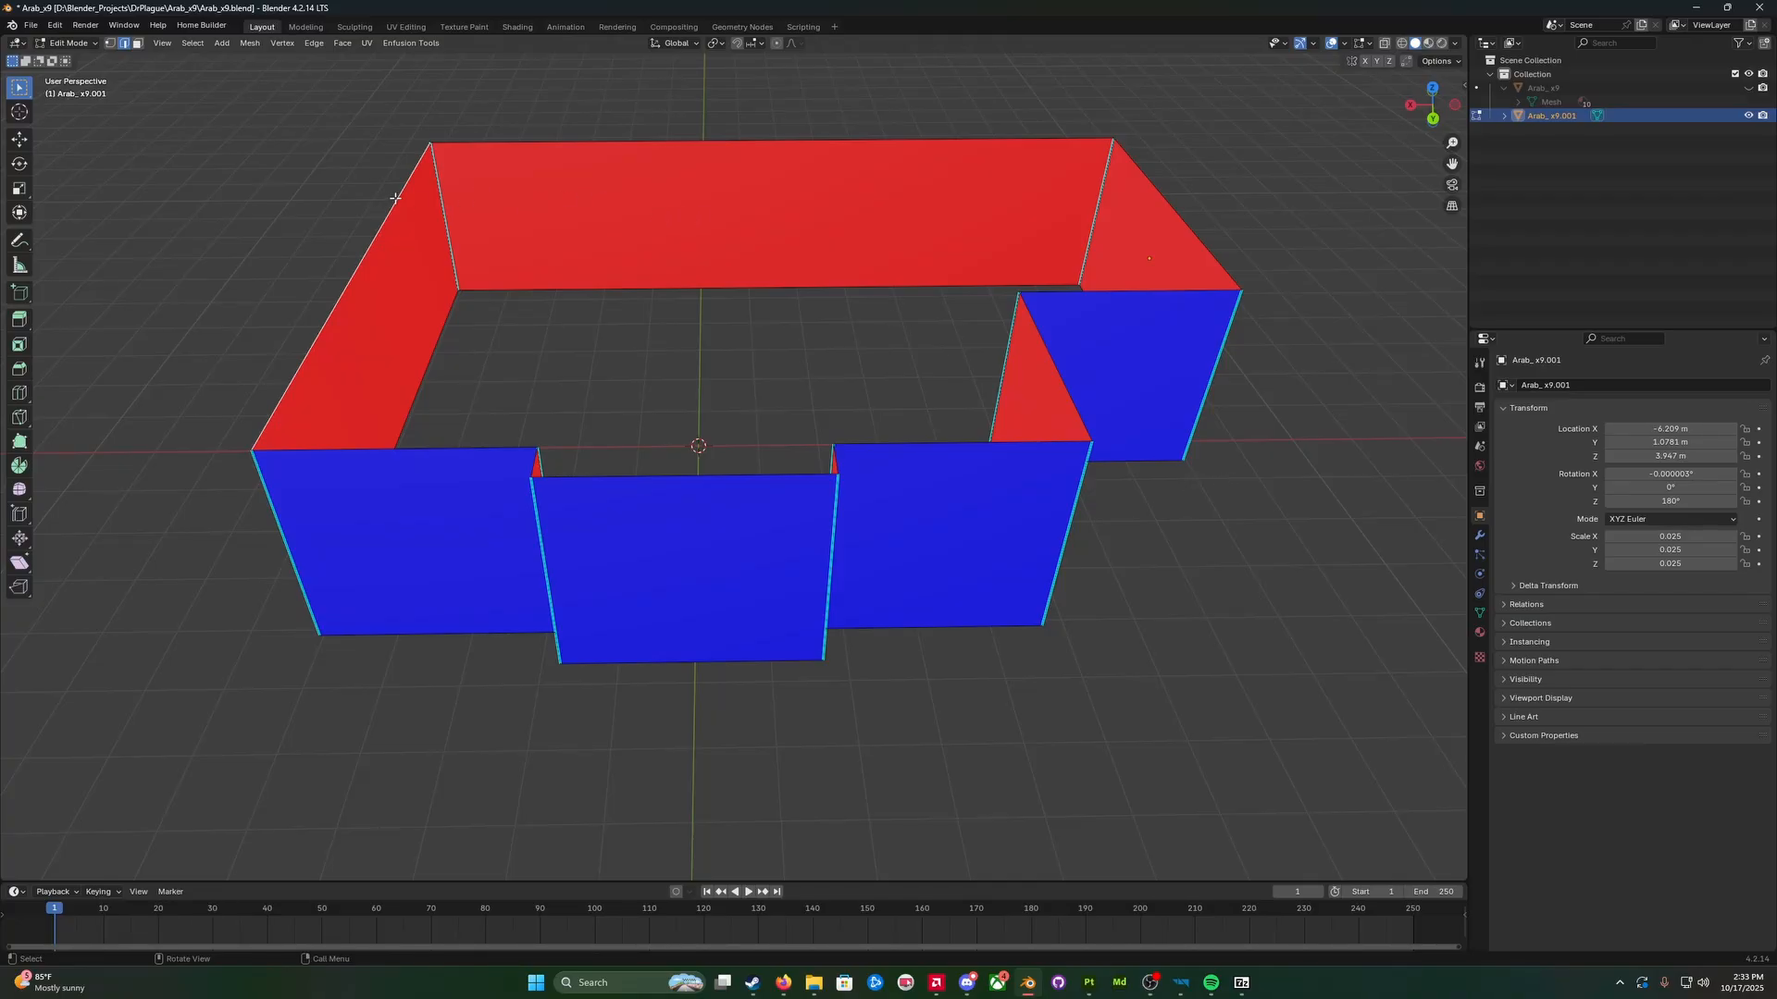
{"action": "left_click", "coordinate": [464, 145], "text": "shift"}
{"action": "left_click", "coordinate": [1150, 182], "text": "shift"}
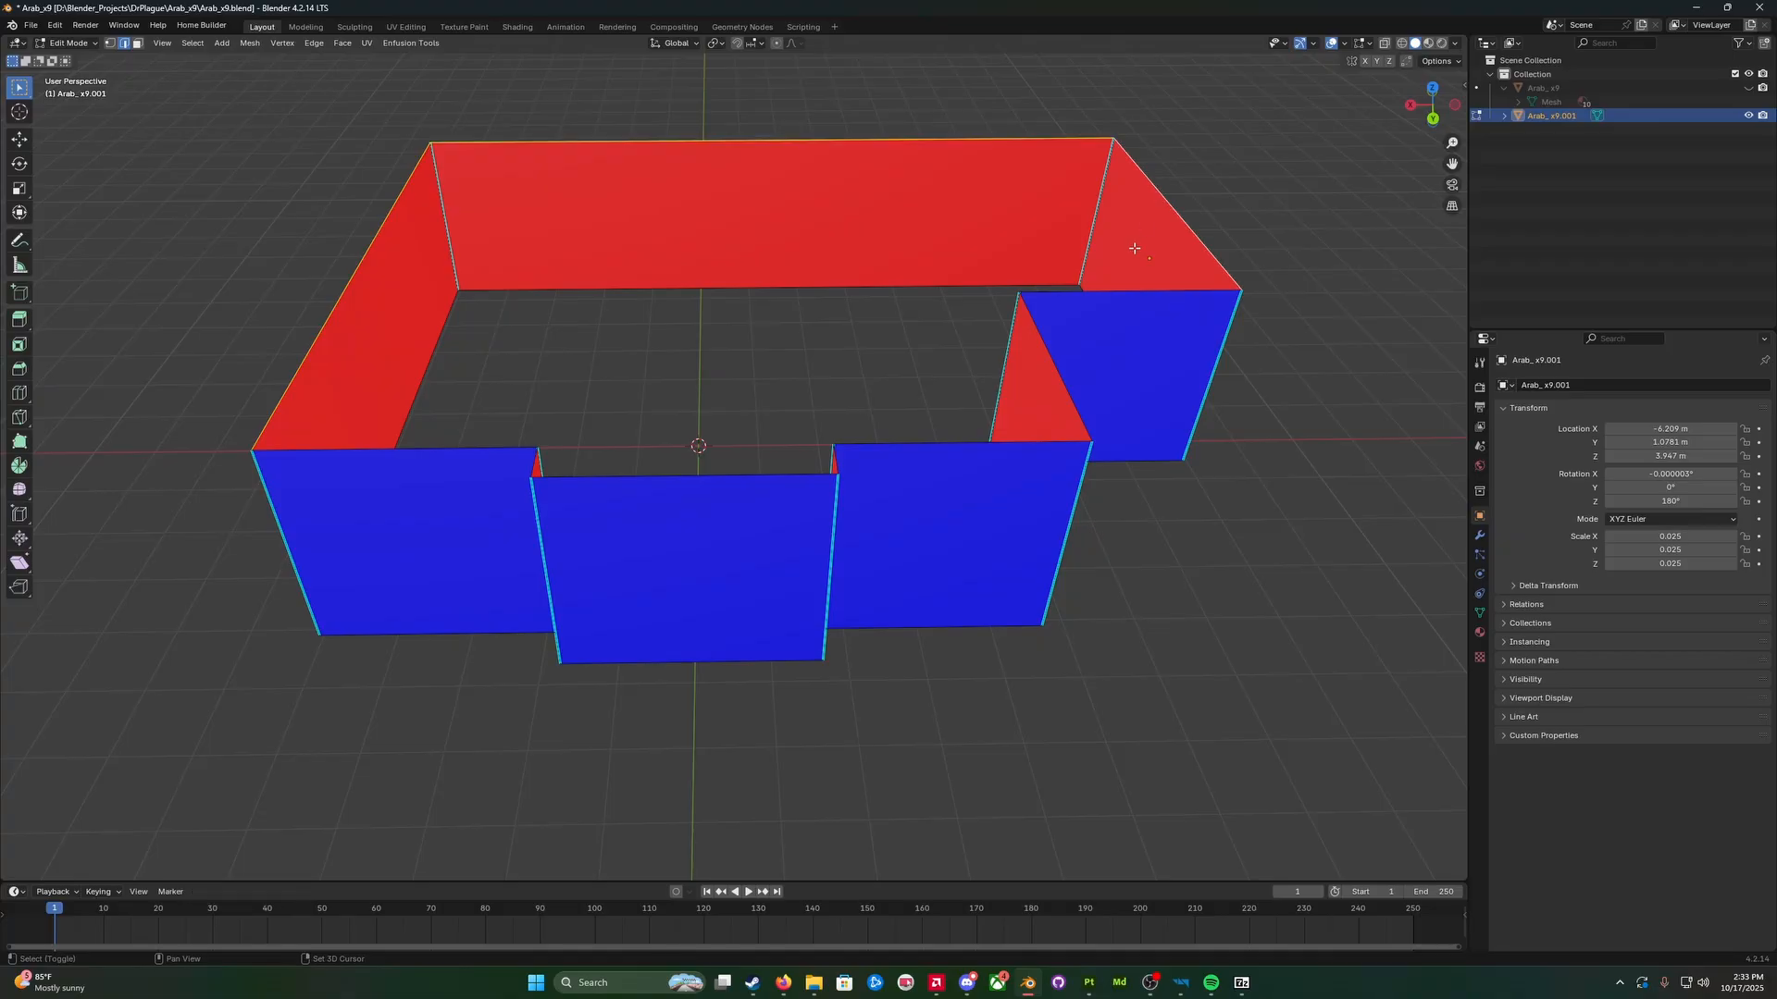
{"action": "left_click", "coordinate": [1082, 291], "text": "shift"}
{"action": "left_click", "coordinate": [1042, 352], "text": "shift"}
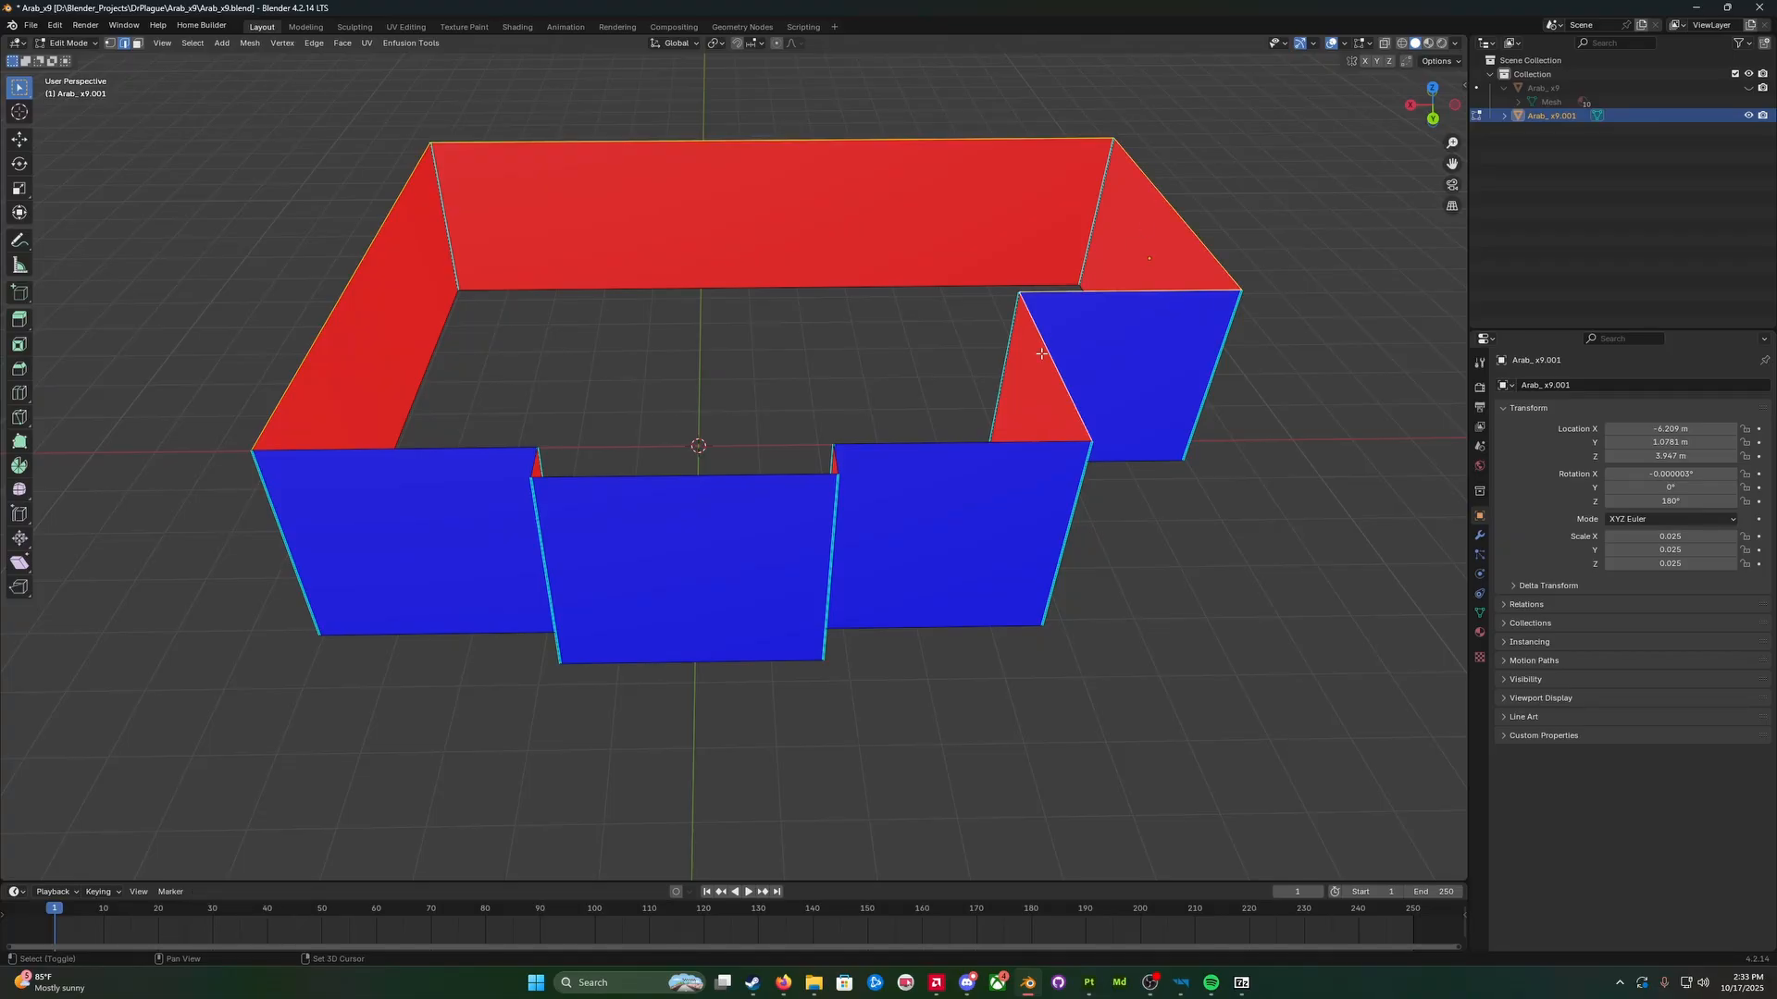
{"action": "left_click", "coordinate": [922, 446], "text": "shift"}
{"action": "left_click", "coordinate": [802, 476], "text": "shift"}
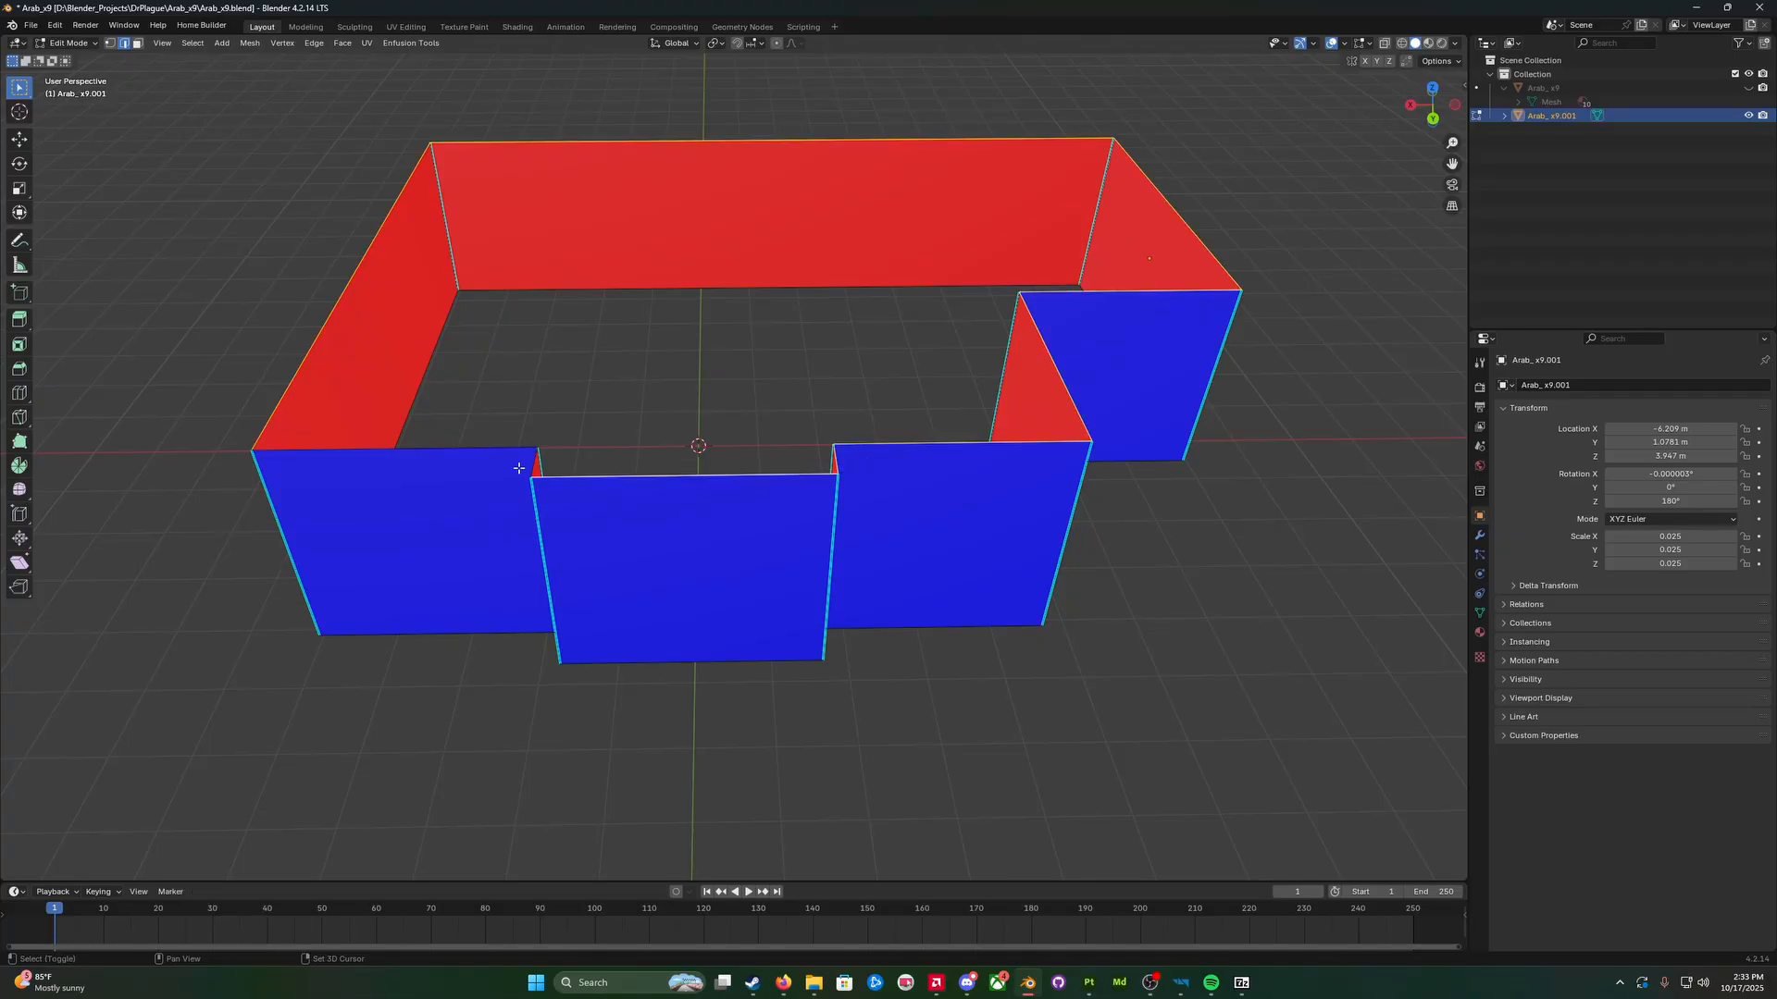
{"action": "left_click", "coordinate": [533, 463], "text": "shift"}
{"action": "left_click", "coordinate": [489, 450], "text": "shift"}
{"action": "middle_click_drag", "start_coordinate": [451, 435], "coordinate": [394, 451]}
{"action": "key", "text": "f"}
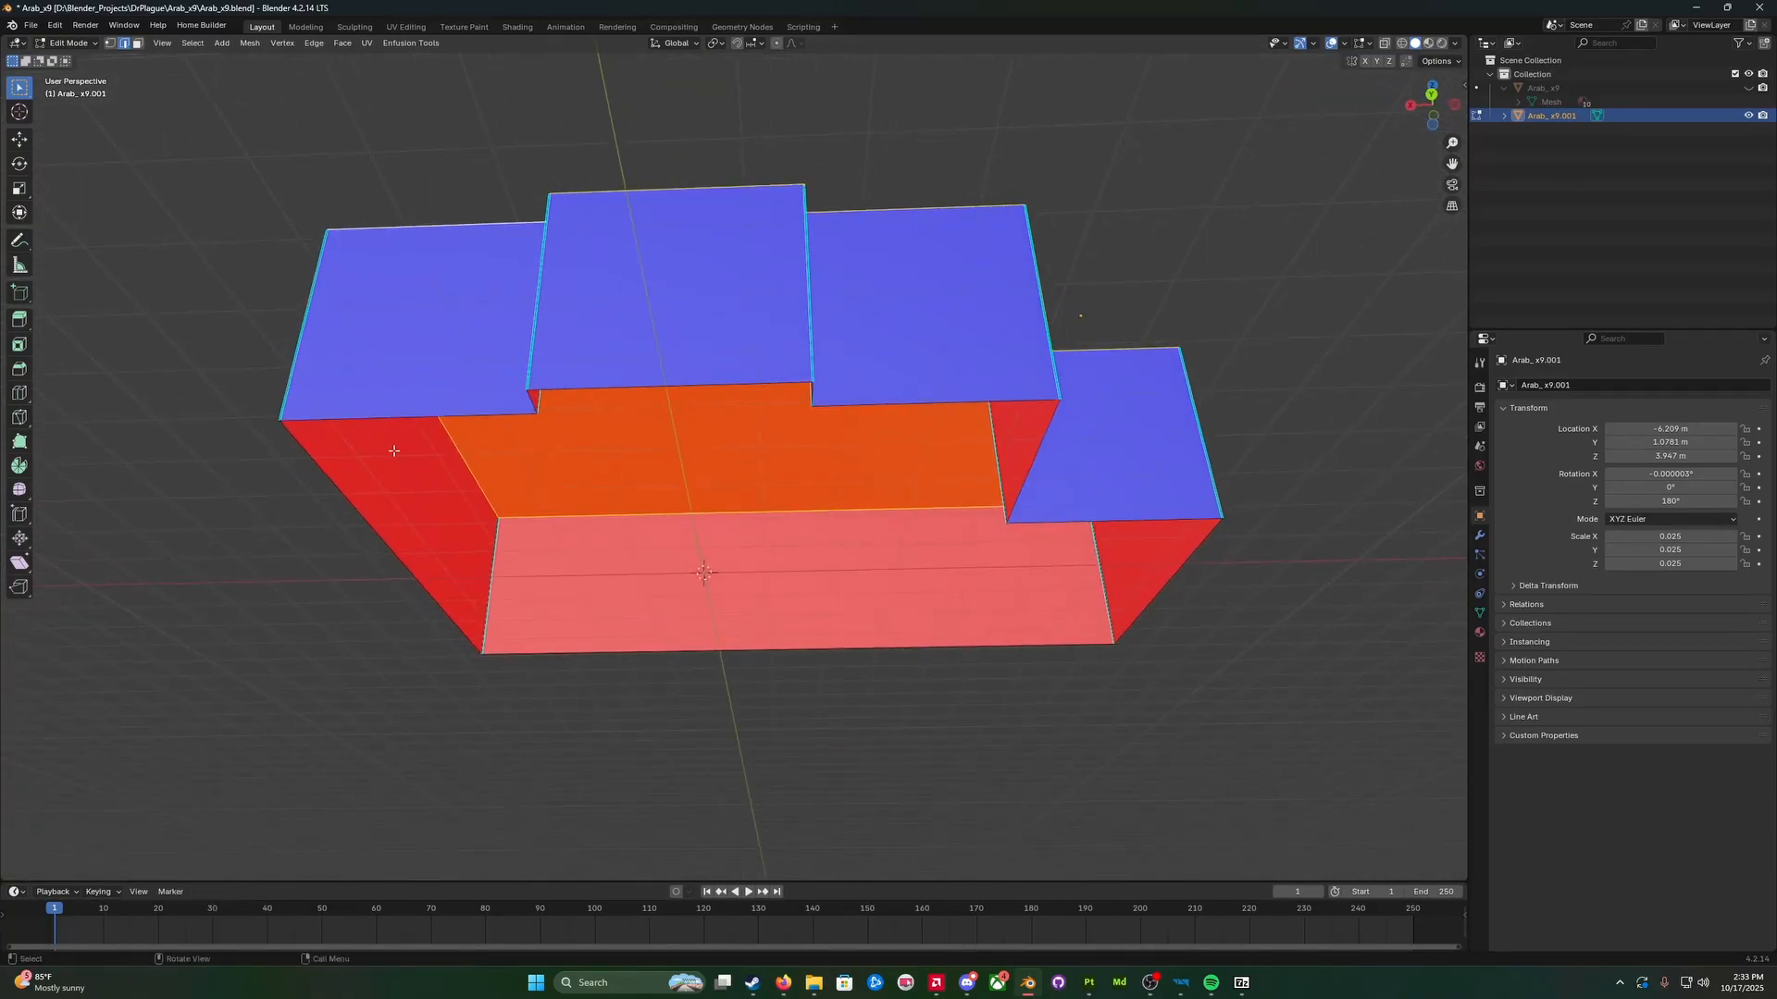
Step: Select the open lower edge loop of the walls and fill it with a floor face
{"action": "left_click", "coordinate": [344, 487]}
{"action": "left_click", "coordinate": [342, 420], "text": "alt"}
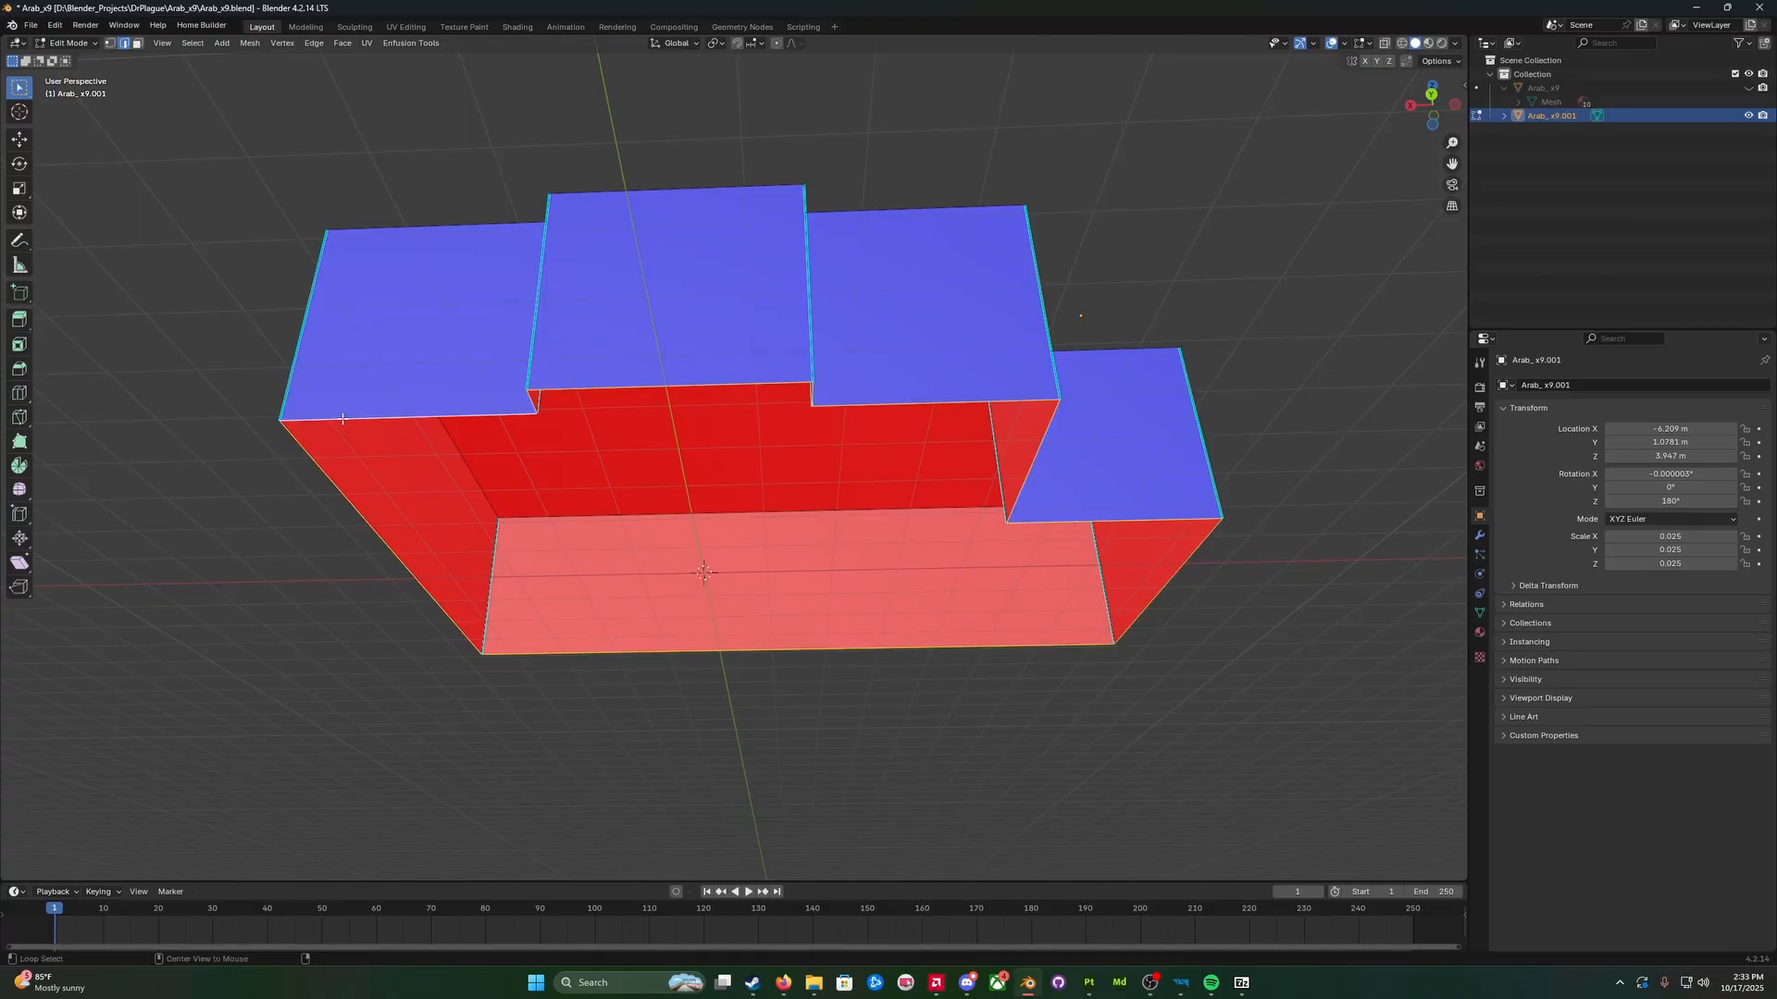
{"action": "middle_click_drag", "start_coordinate": [343, 419], "coordinate": [391, 457]}
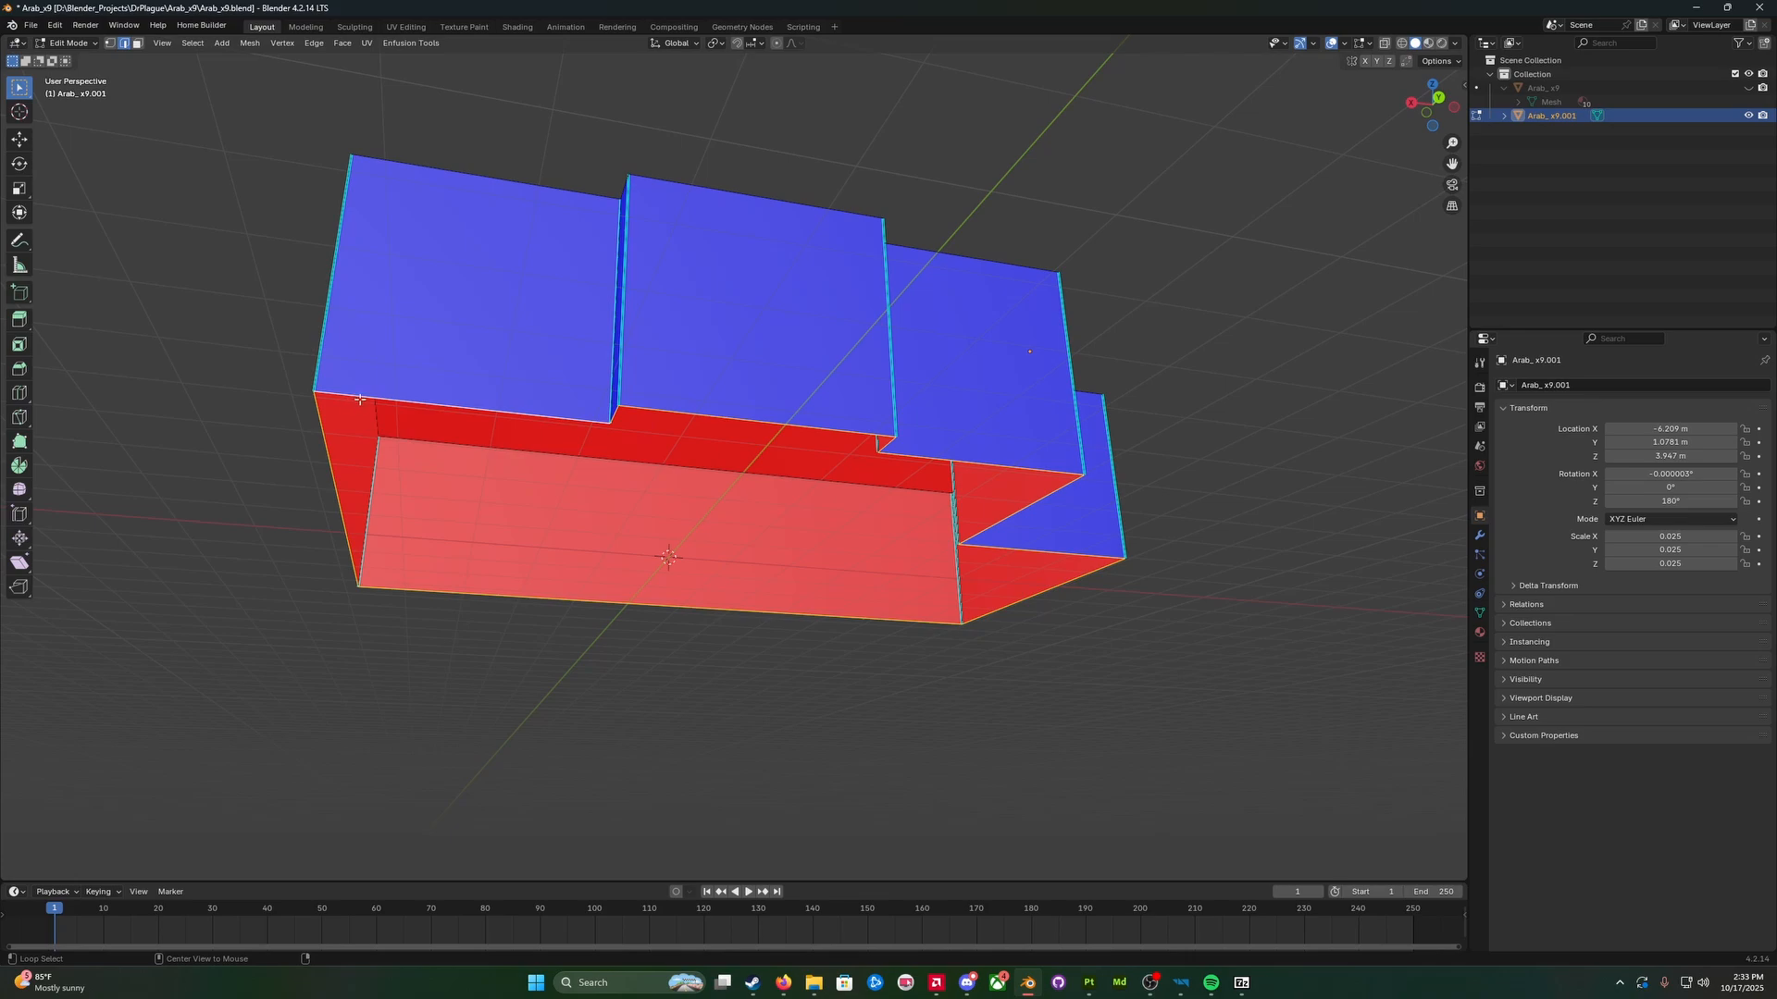
{"action": "middle_click_drag", "start_coordinate": [369, 401], "coordinate": [452, 467]}
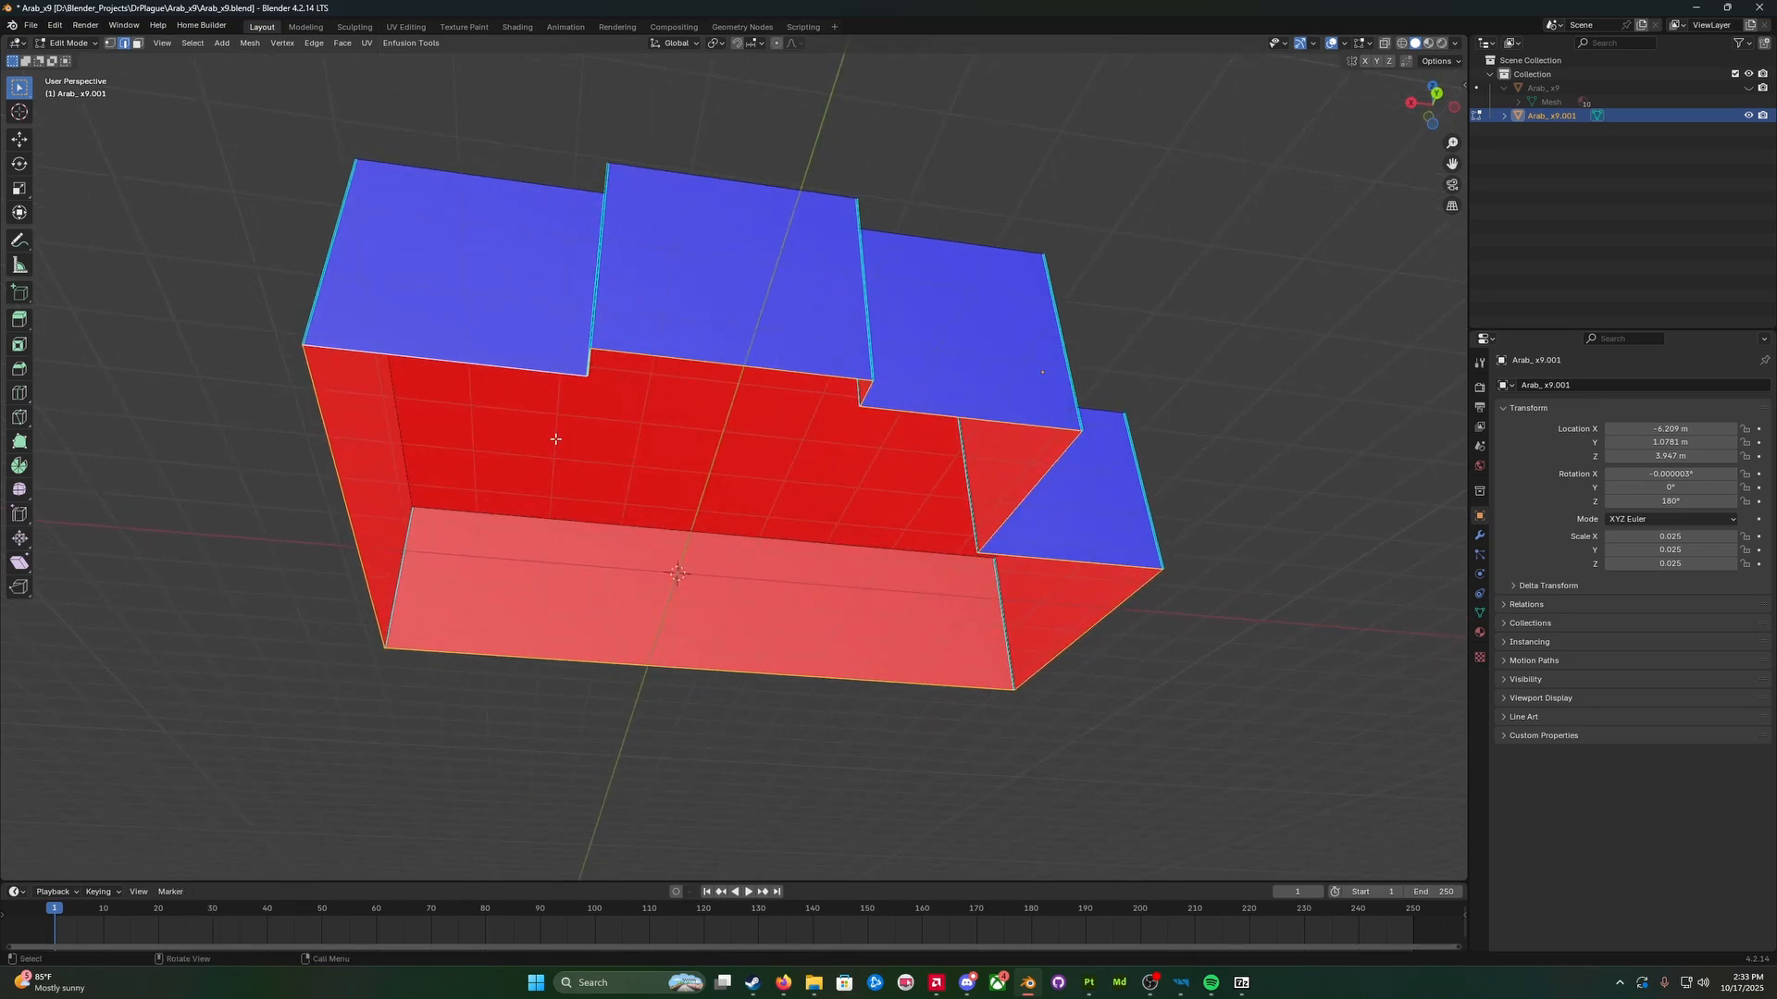
{"action": "key", "text": "f"}
{"action": "middle_click_drag", "start_coordinate": [527, 534], "coordinate": [543, 616]}
{"action": "scroll", "coordinate": [925, 559], "scroll_direction": "up", "scroll_amount": 3}
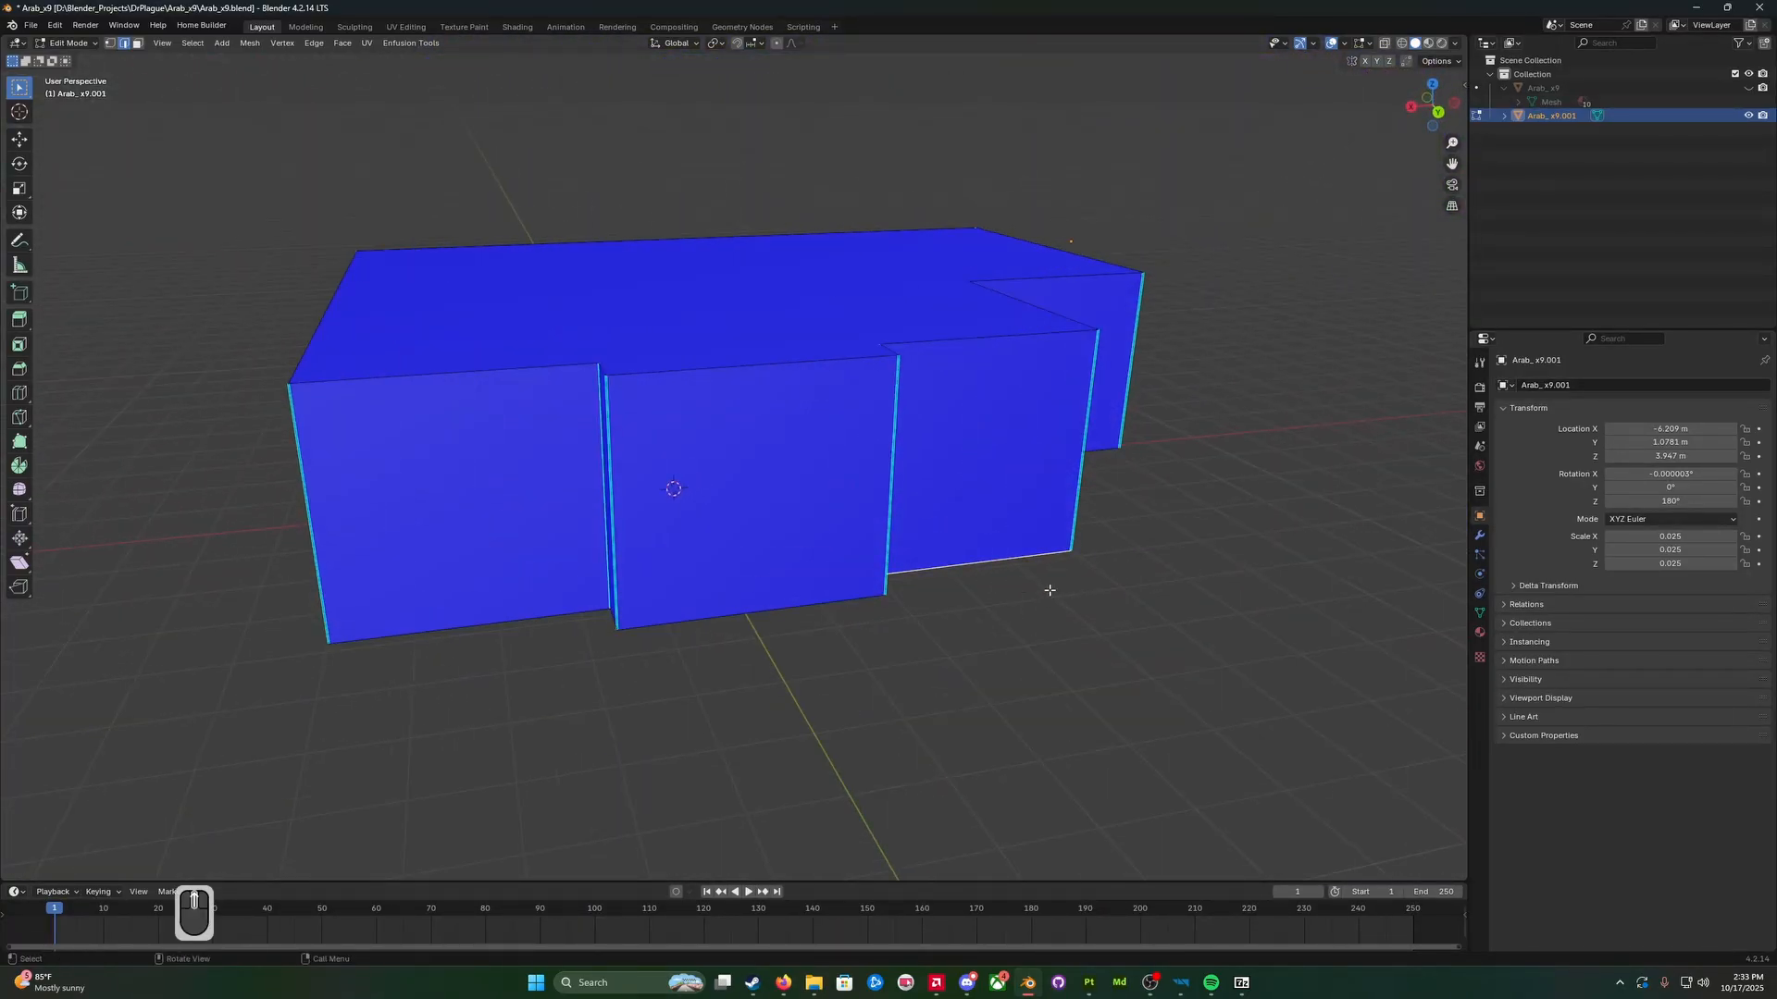
{"action": "middle_click_drag", "start_coordinate": [1134, 527], "coordinate": [1091, 542]}
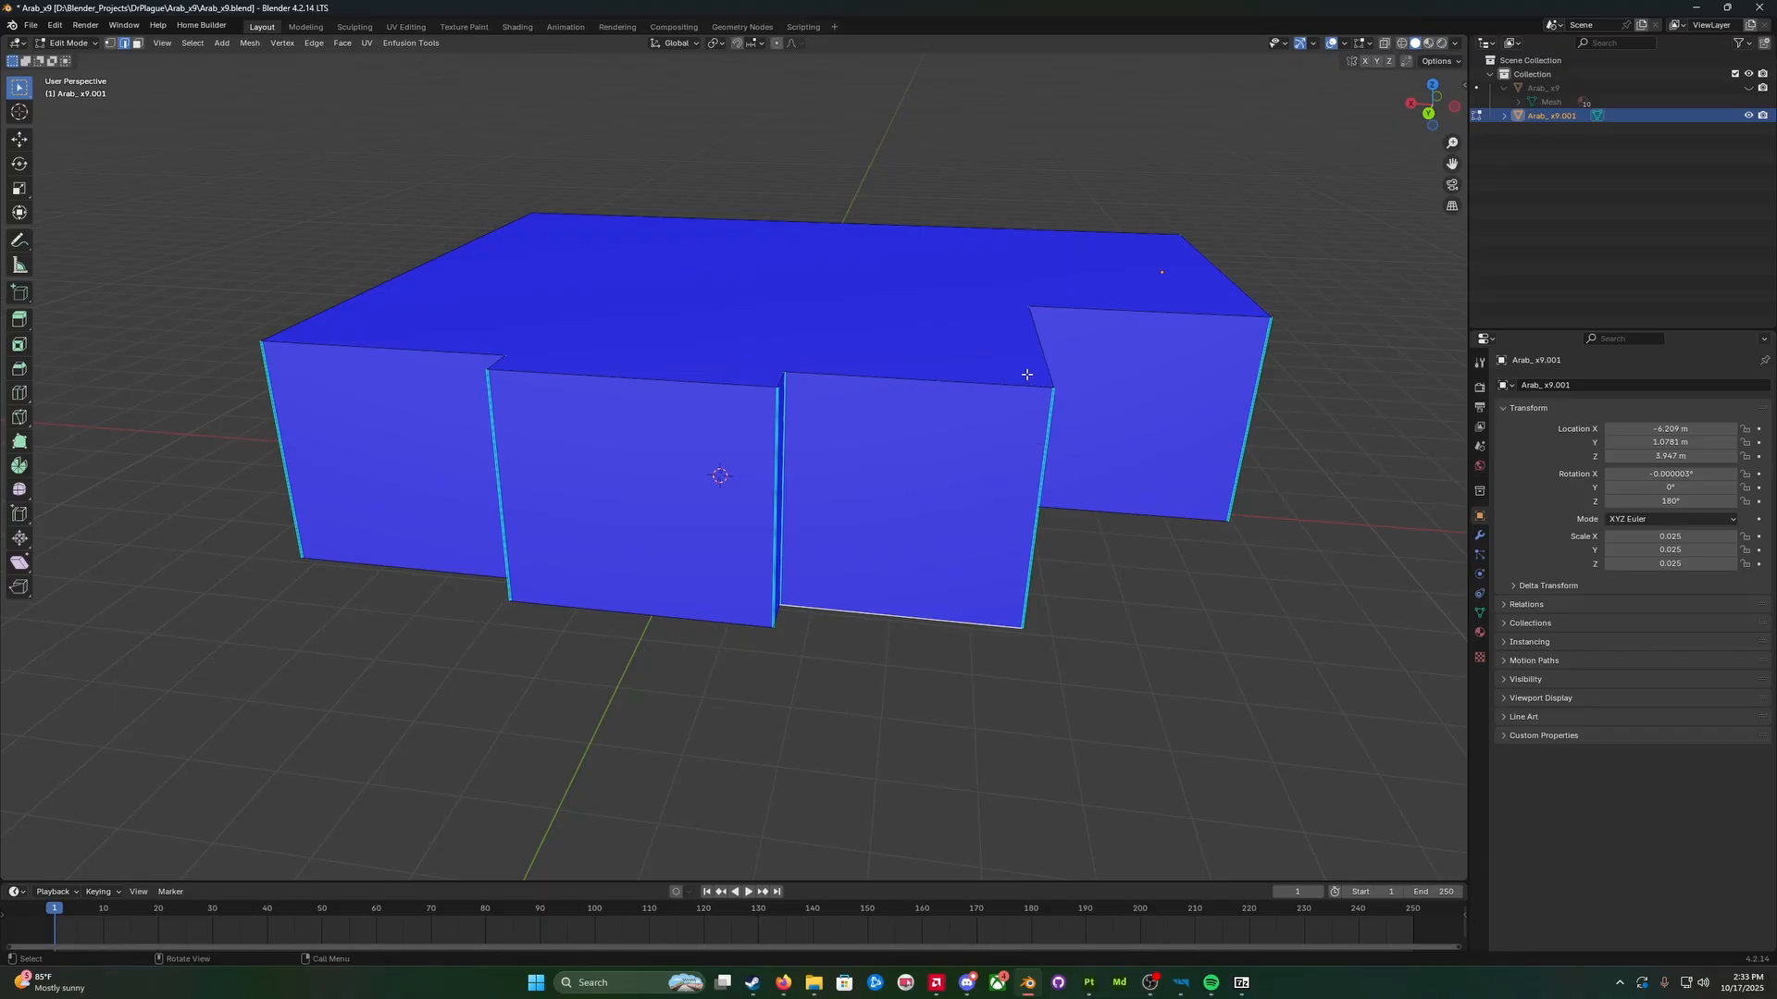
{"action": "middle_click_drag", "start_coordinate": [969, 497], "coordinate": [1056, 519]}
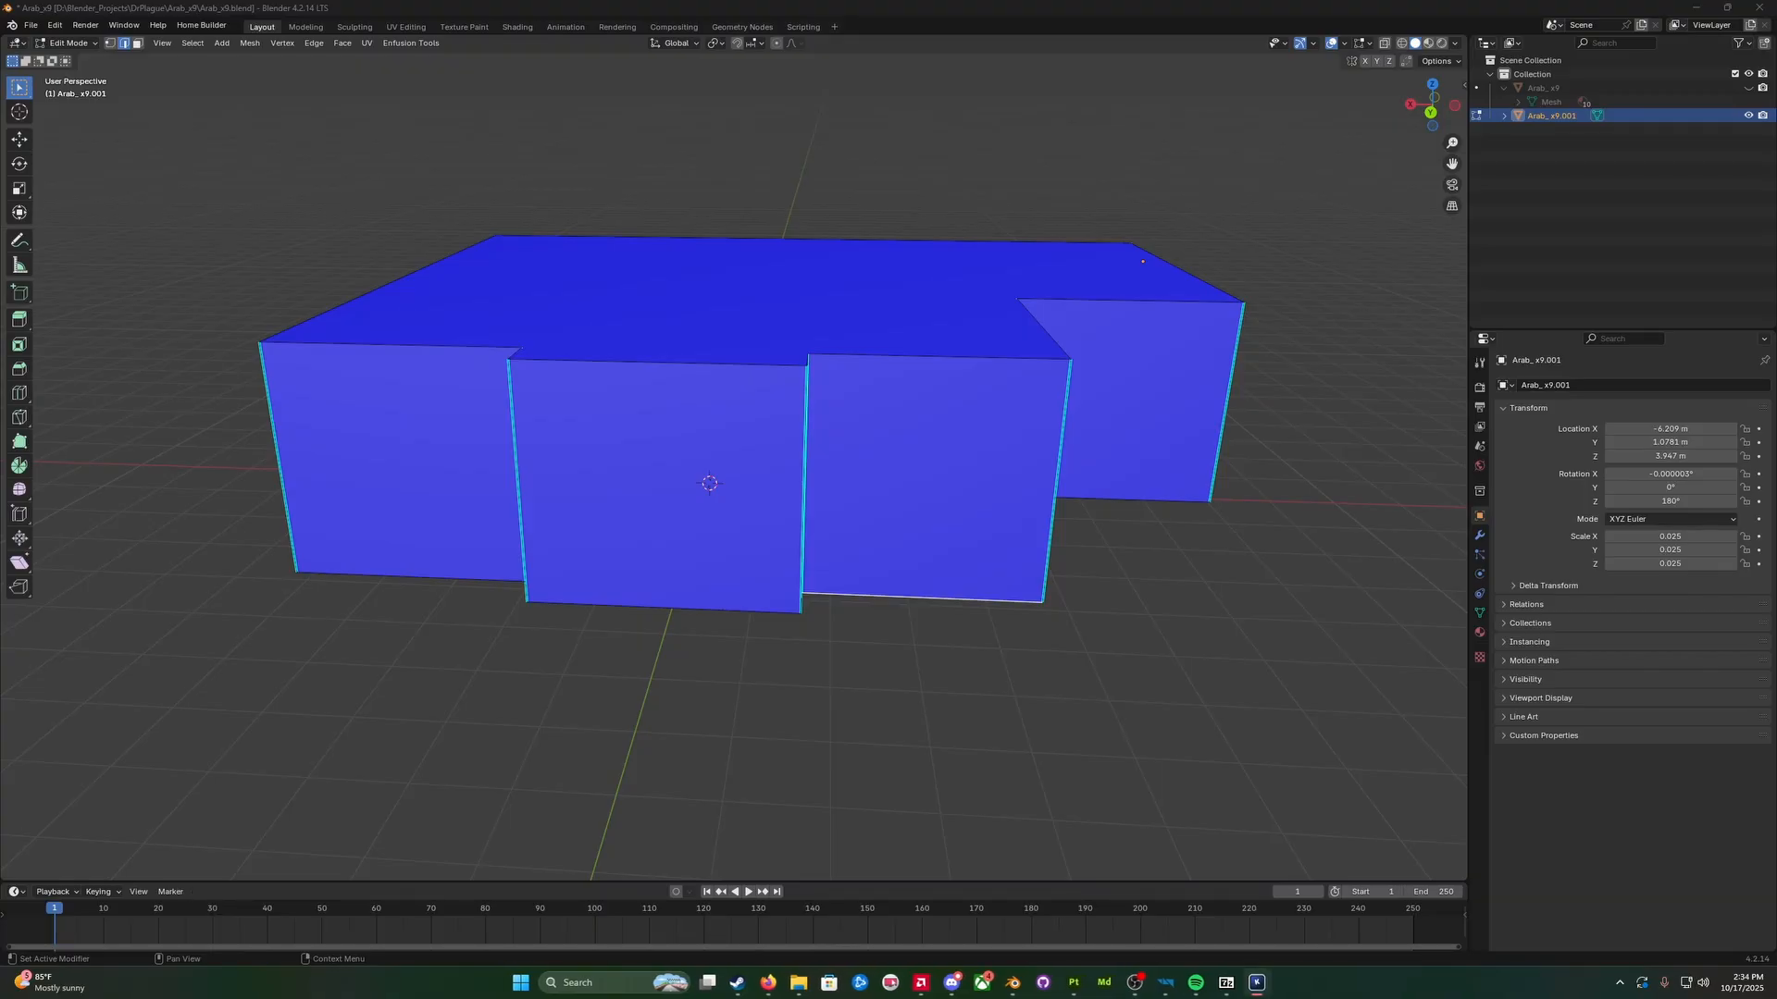
{"action": "left_click_drag", "start_coordinate": [1776, 393], "coordinate": [592, 409]}
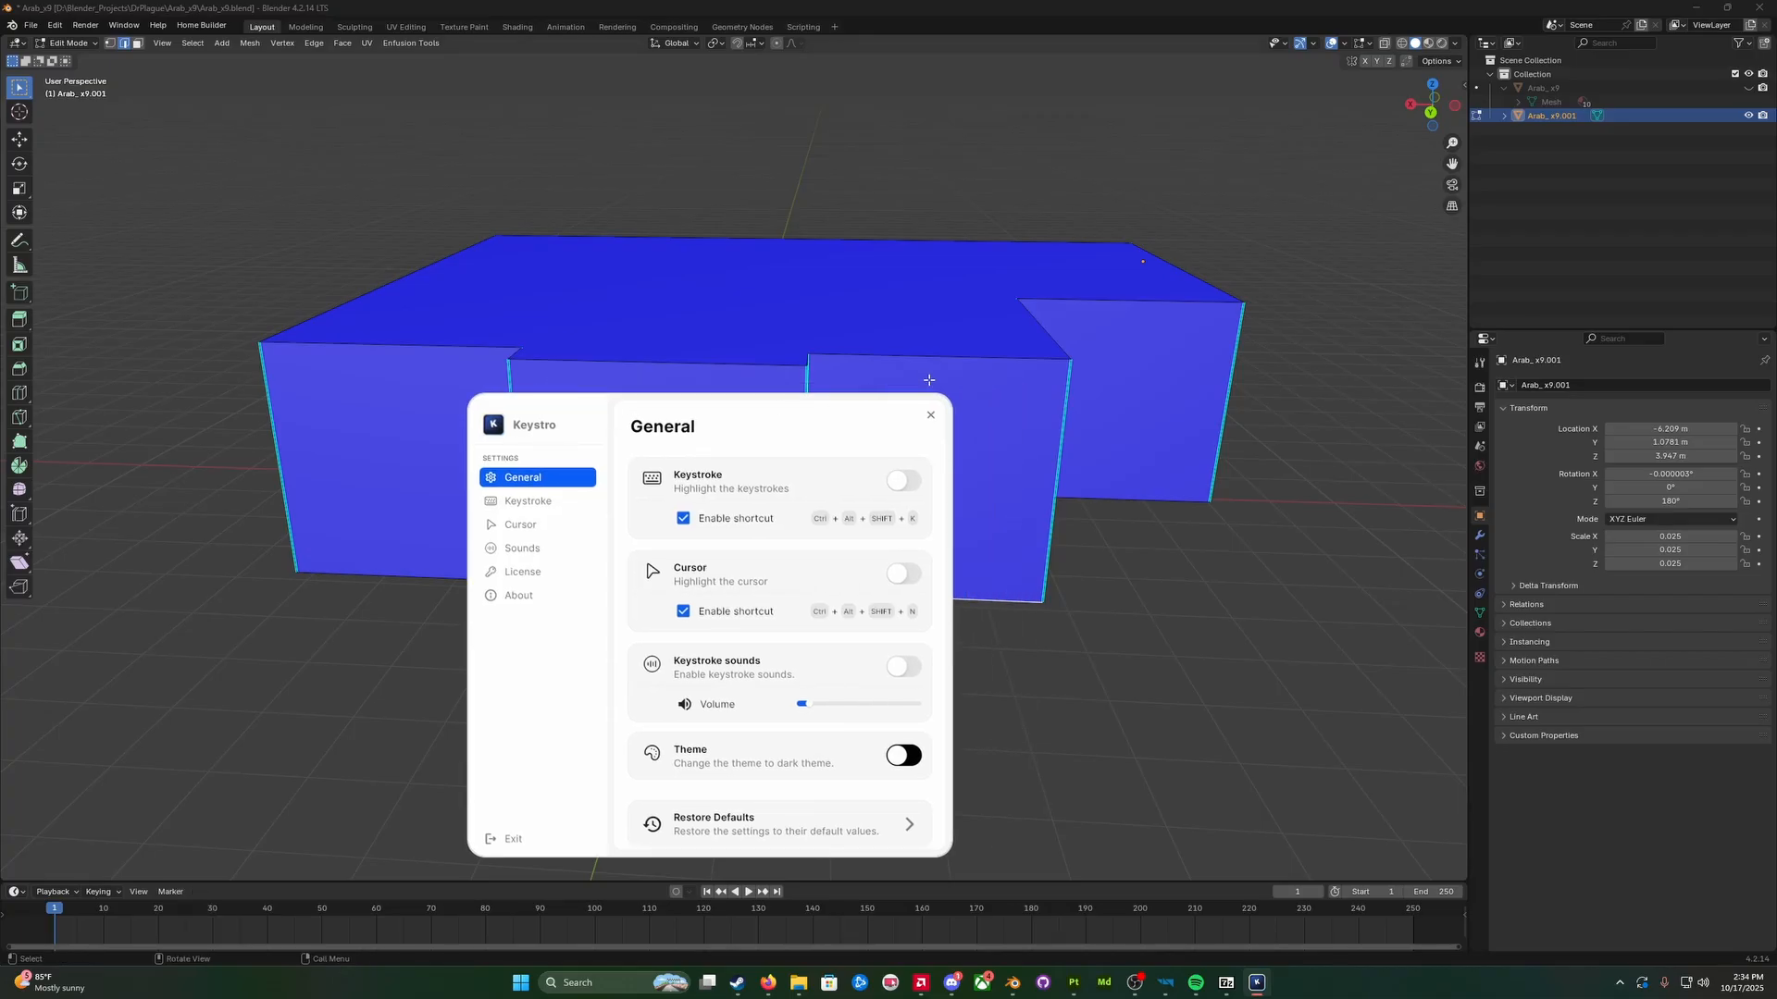
{"action": "left_click", "coordinate": [930, 417]}
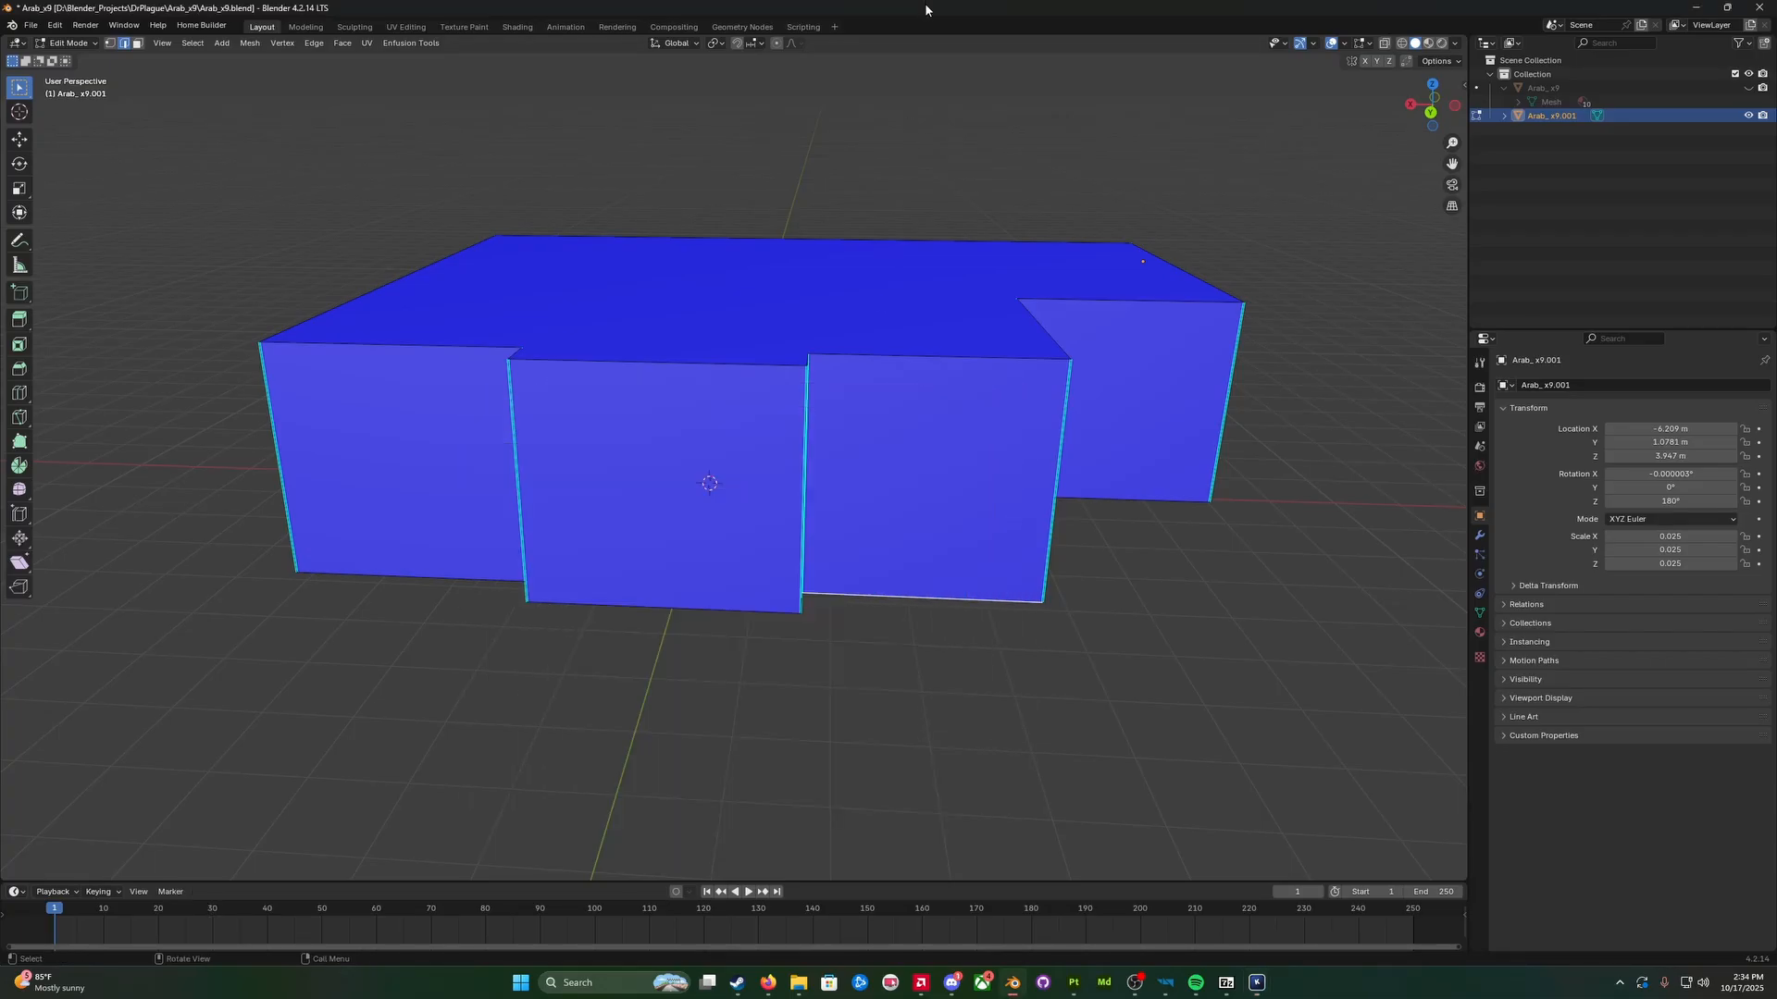
{"action": "right_click", "coordinate": [916, 737]}
{"action": "middle_click_drag", "start_coordinate": [1051, 715], "coordinate": [999, 768]}
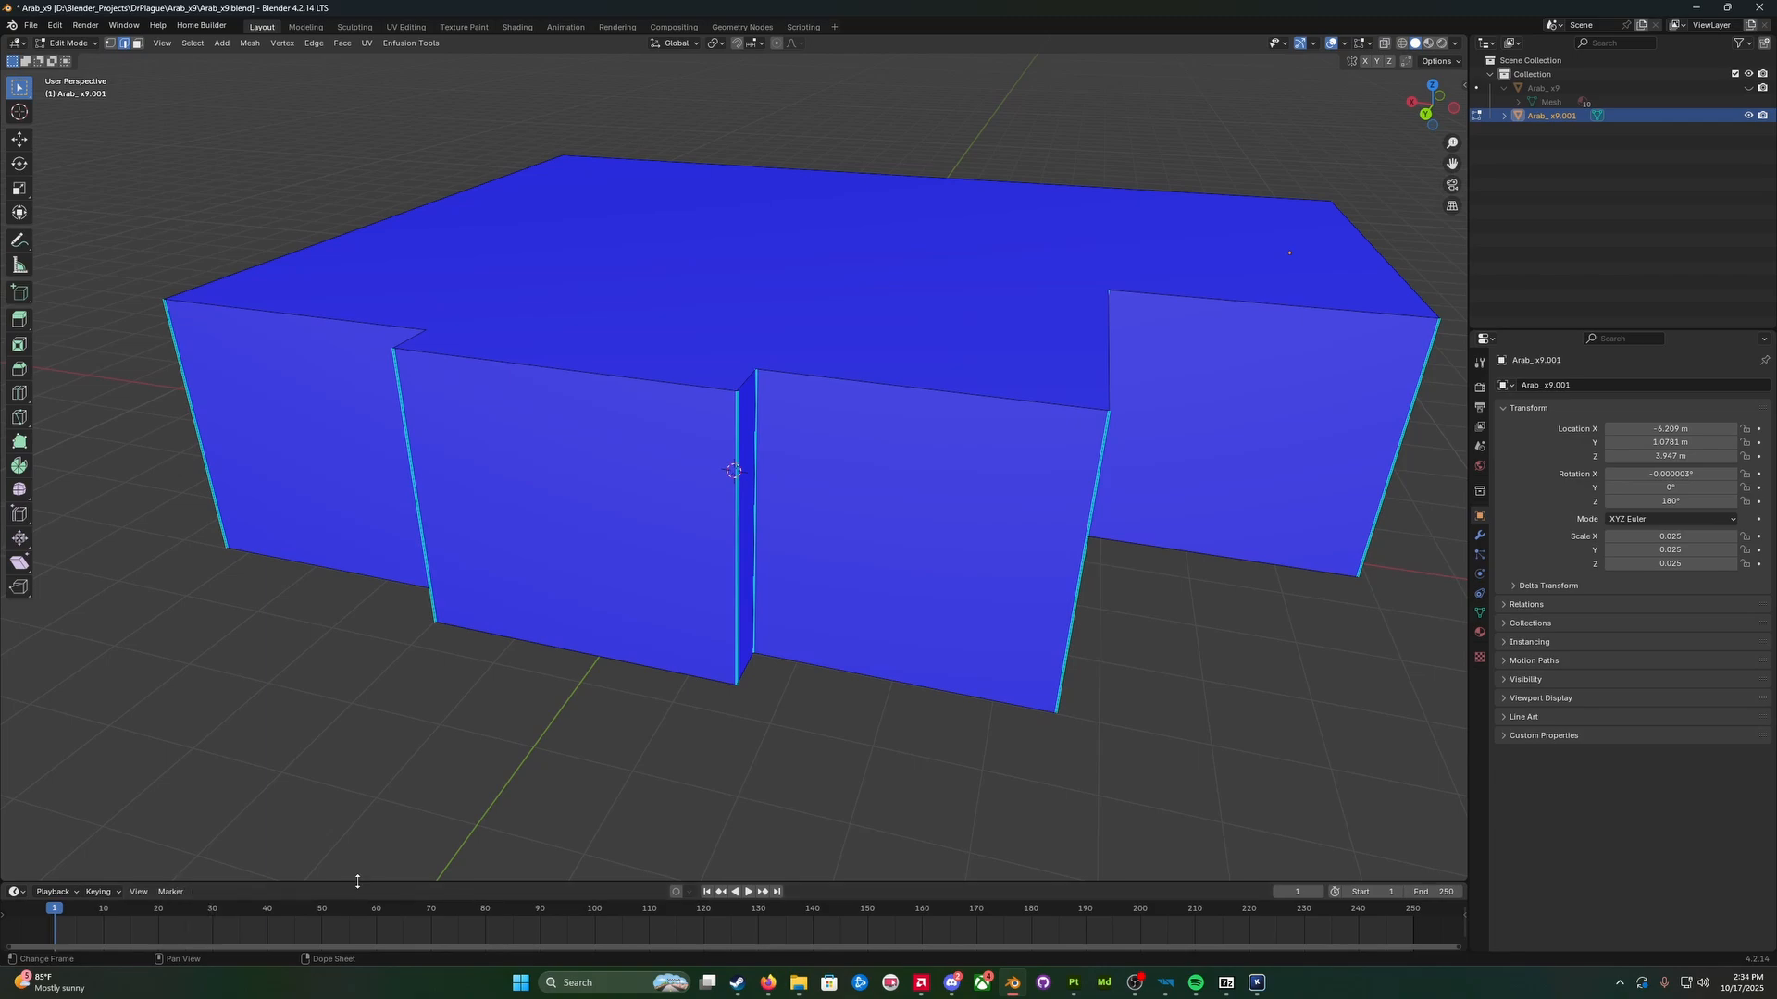
{"action": "mouse_move", "coordinate": [490, 761]}
{"action": "middle_mouse_down"}
{"action": "mouse_move", "coordinate": [587, 698]}
{"action": "mouse_move", "coordinate": [543, 677]}
{"action": "mouse_move", "coordinate": [520, 751]}
{"action": "middle_mouse_up"}
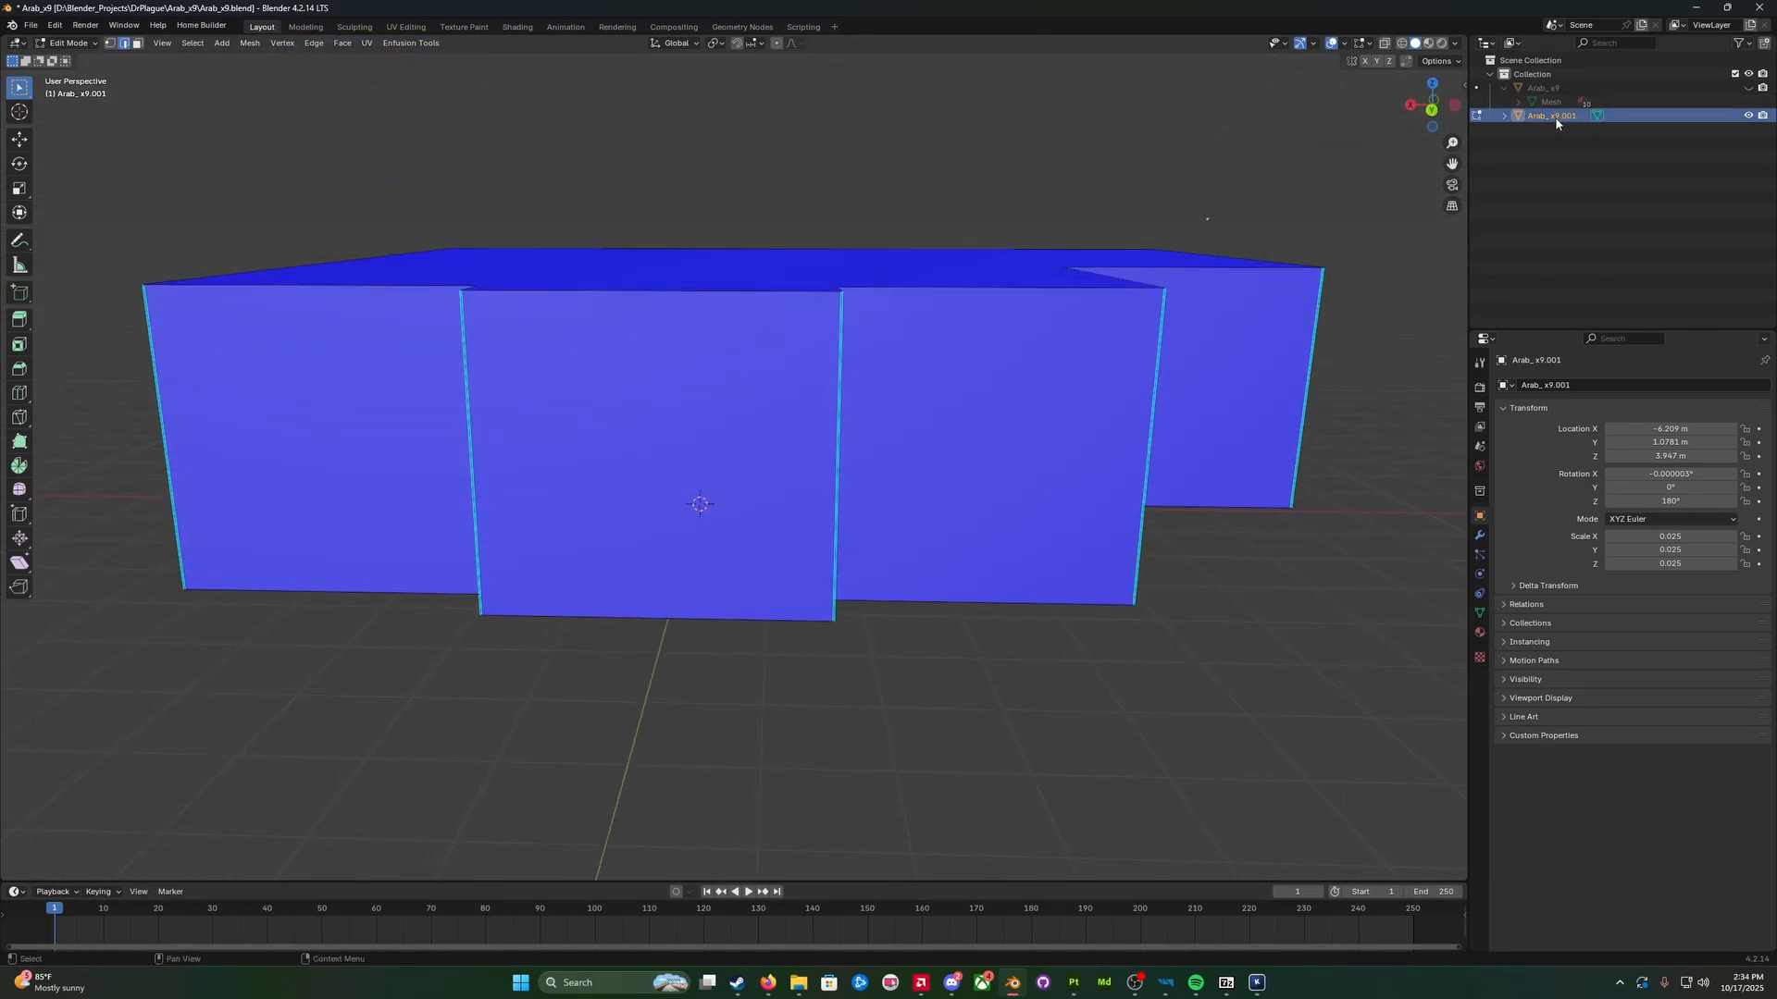
Step: Rename the closed wall shell object Arab_v9.001 as 4BSP_Inside
{"action": "double_click", "coordinate": [1573, 115]}
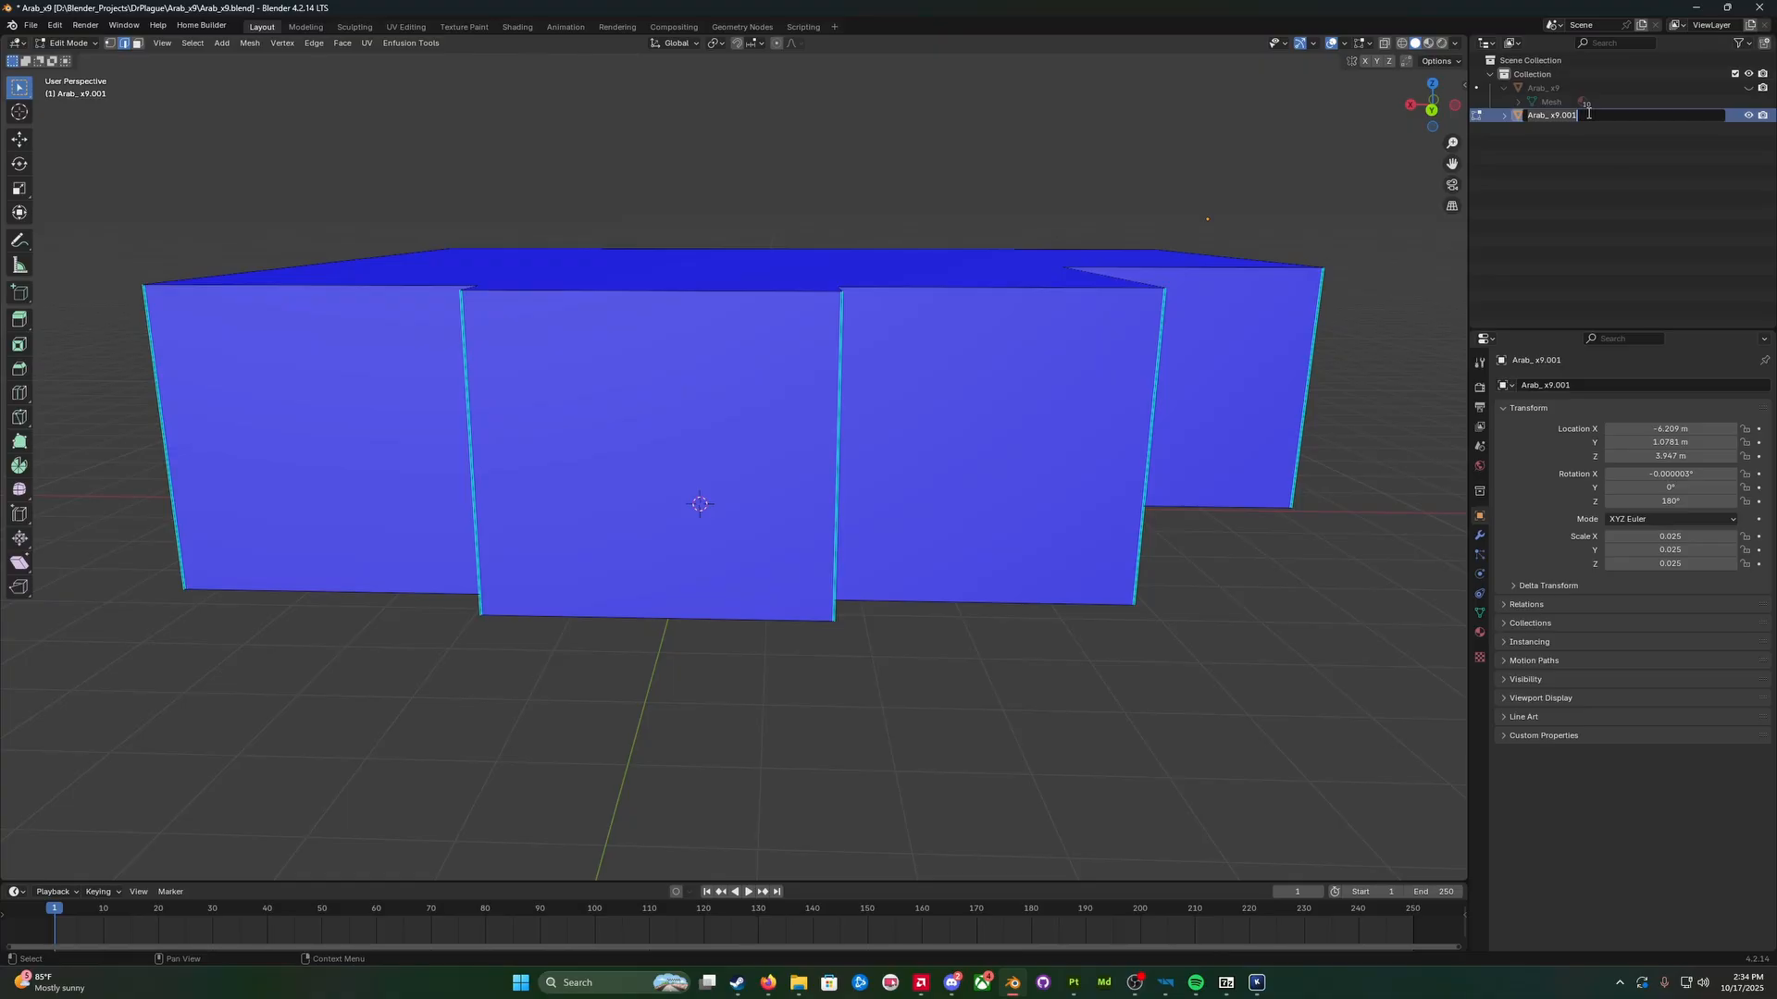
{"action": "type", "text": "4BSP"}
{"action": "type", "text": "_Inside"}
{"action": "key", "text": "Return"}
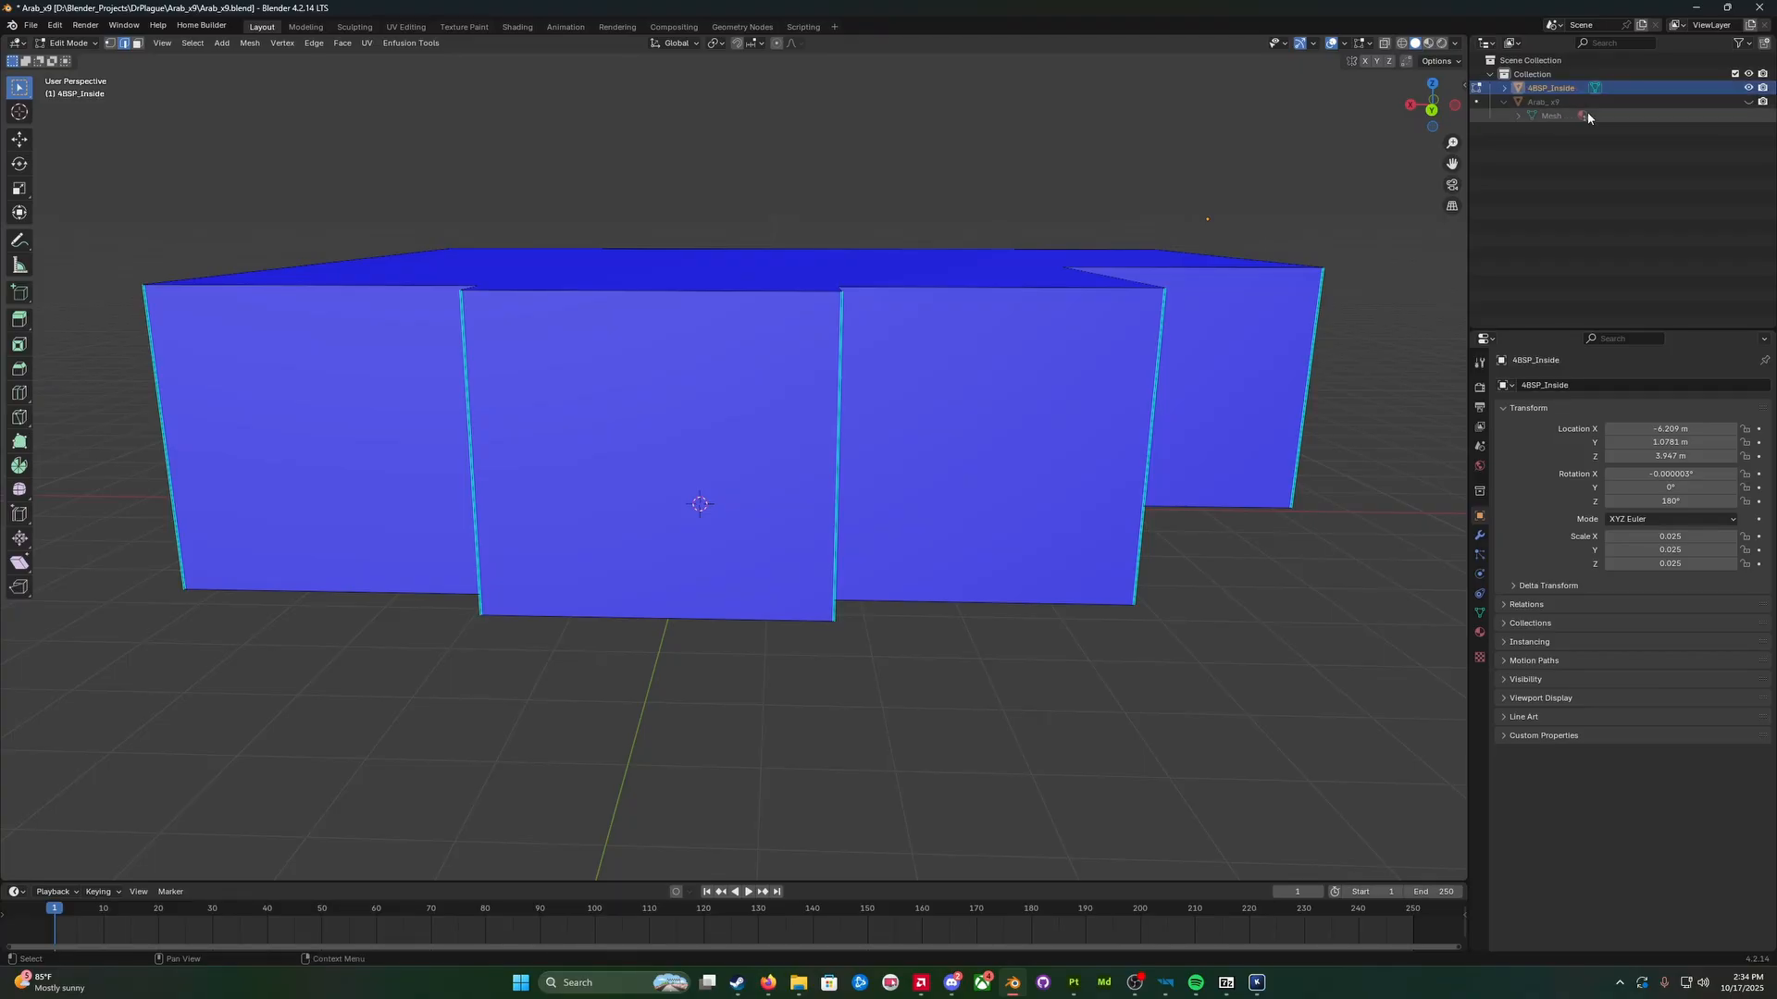
Step: Create a new scene collection named 4BSP and move the 4BSP_Inside object into it
{"action": "right_click", "coordinate": [1511, 60]}
{"action": "left_click", "coordinate": [1512, 55]}
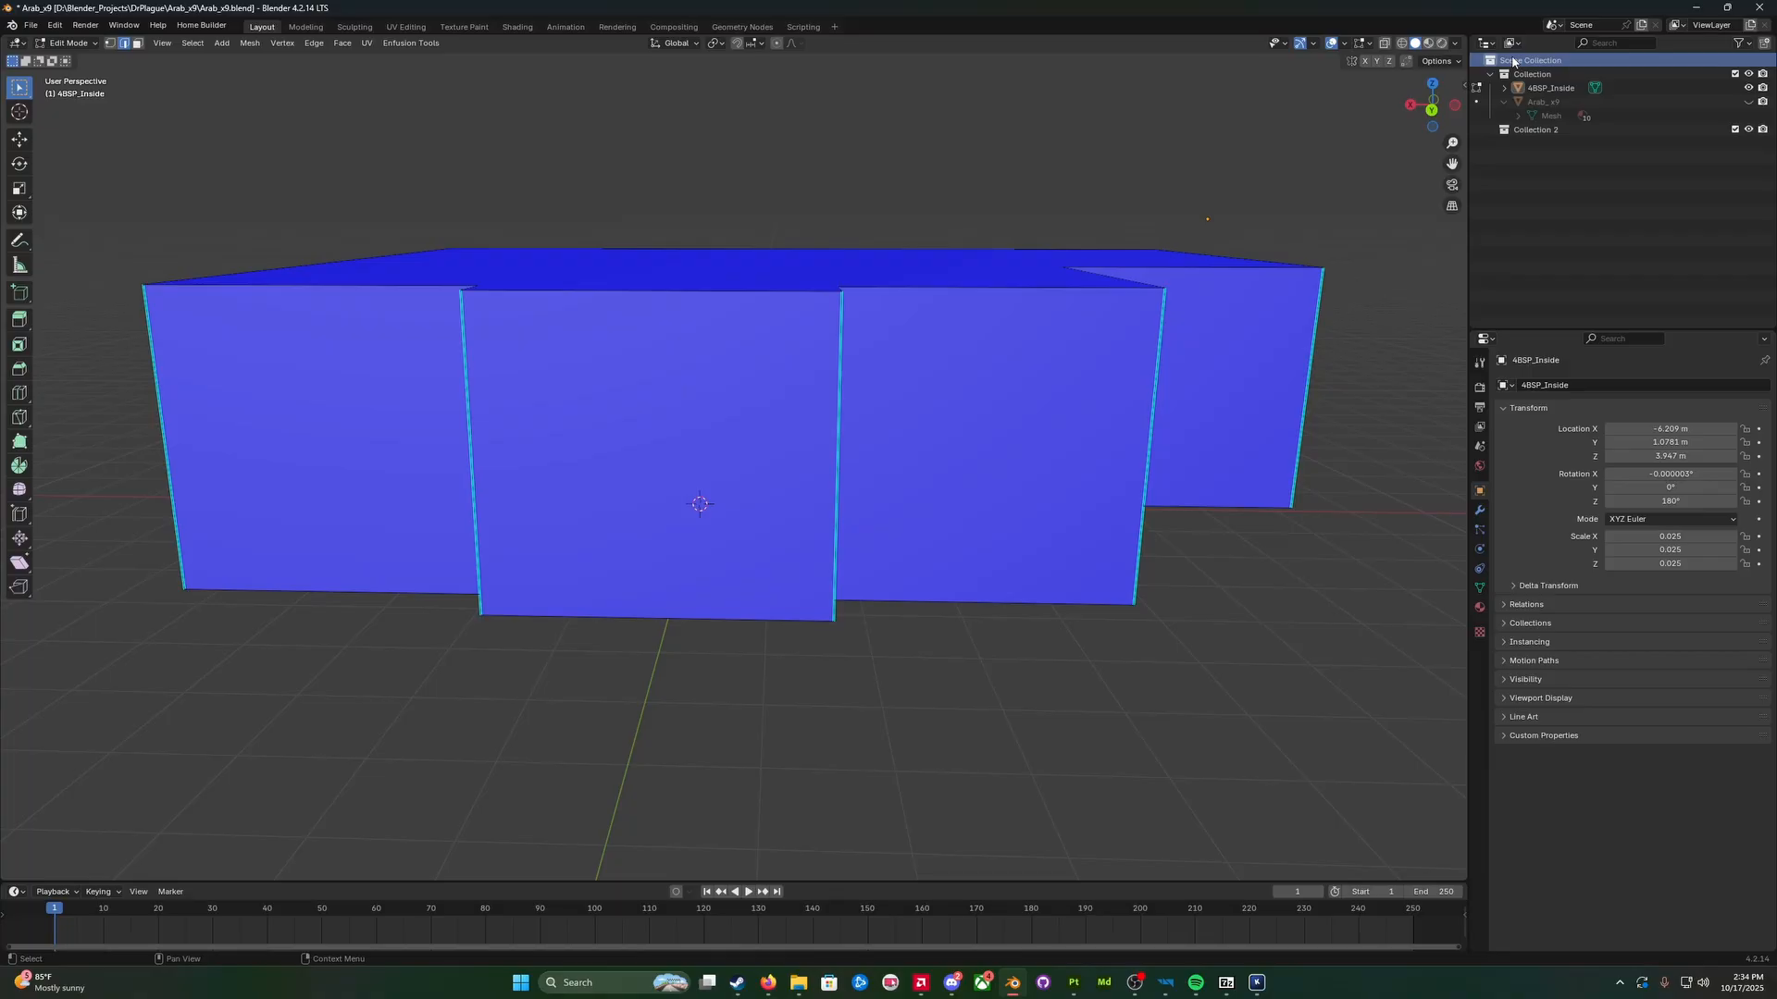
{"action": "double_click", "coordinate": [1544, 128]}
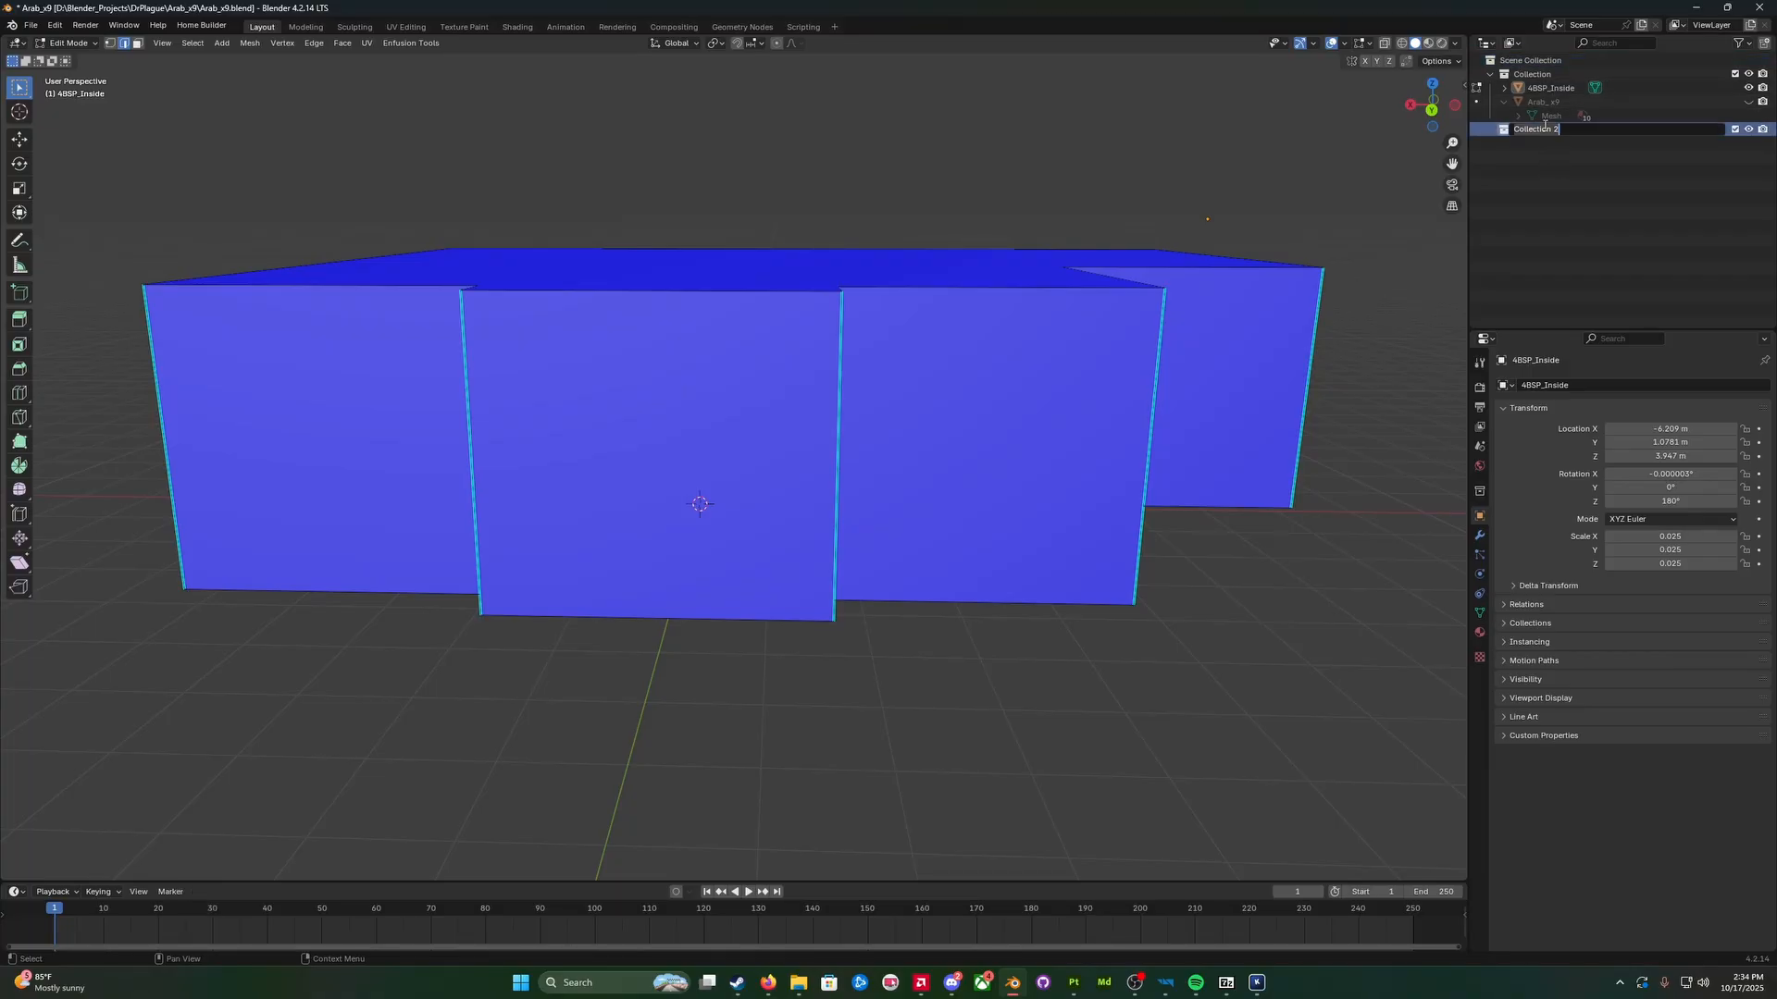
{"action": "type", "text": "4BSP"}
{"action": "key", "text": "Return"}
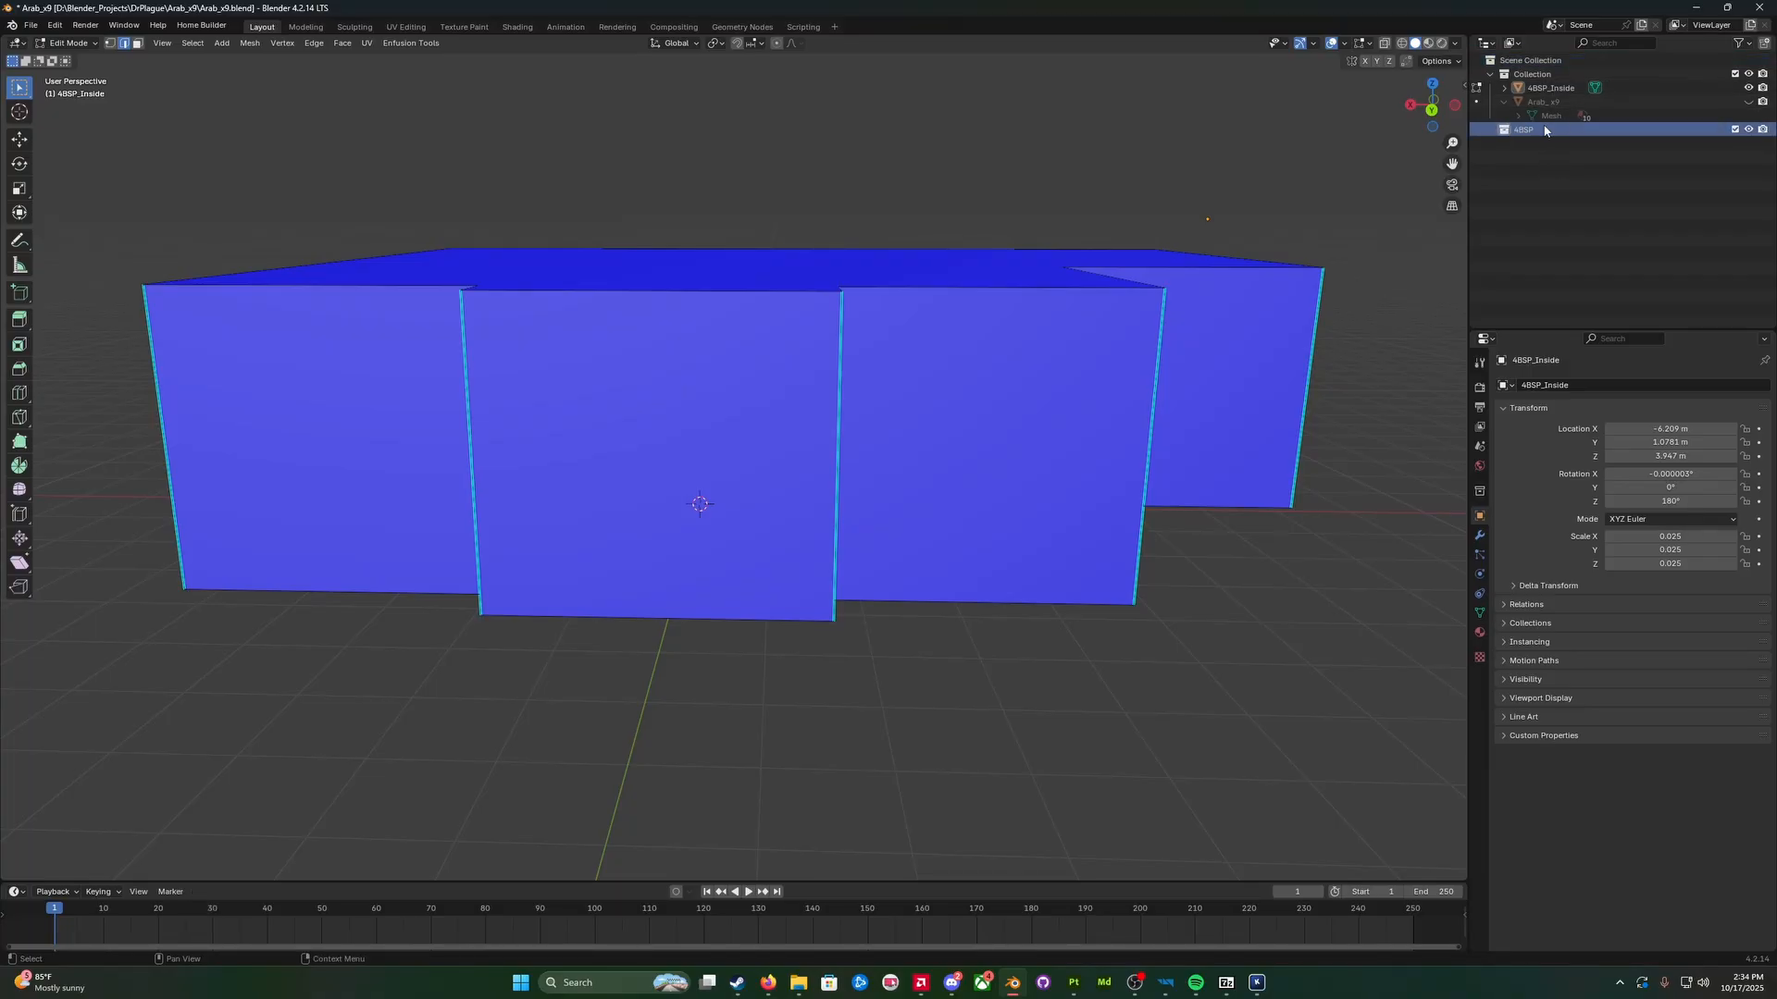
{"action": "mouse_move", "coordinate": [1550, 88]}
{"action": "left_mouse_down"}
{"action": "mouse_move", "coordinate": [1523, 118]}
{"action": "mouse_move", "coordinate": [1520, 74]}
{"action": "left_mouse_up"}
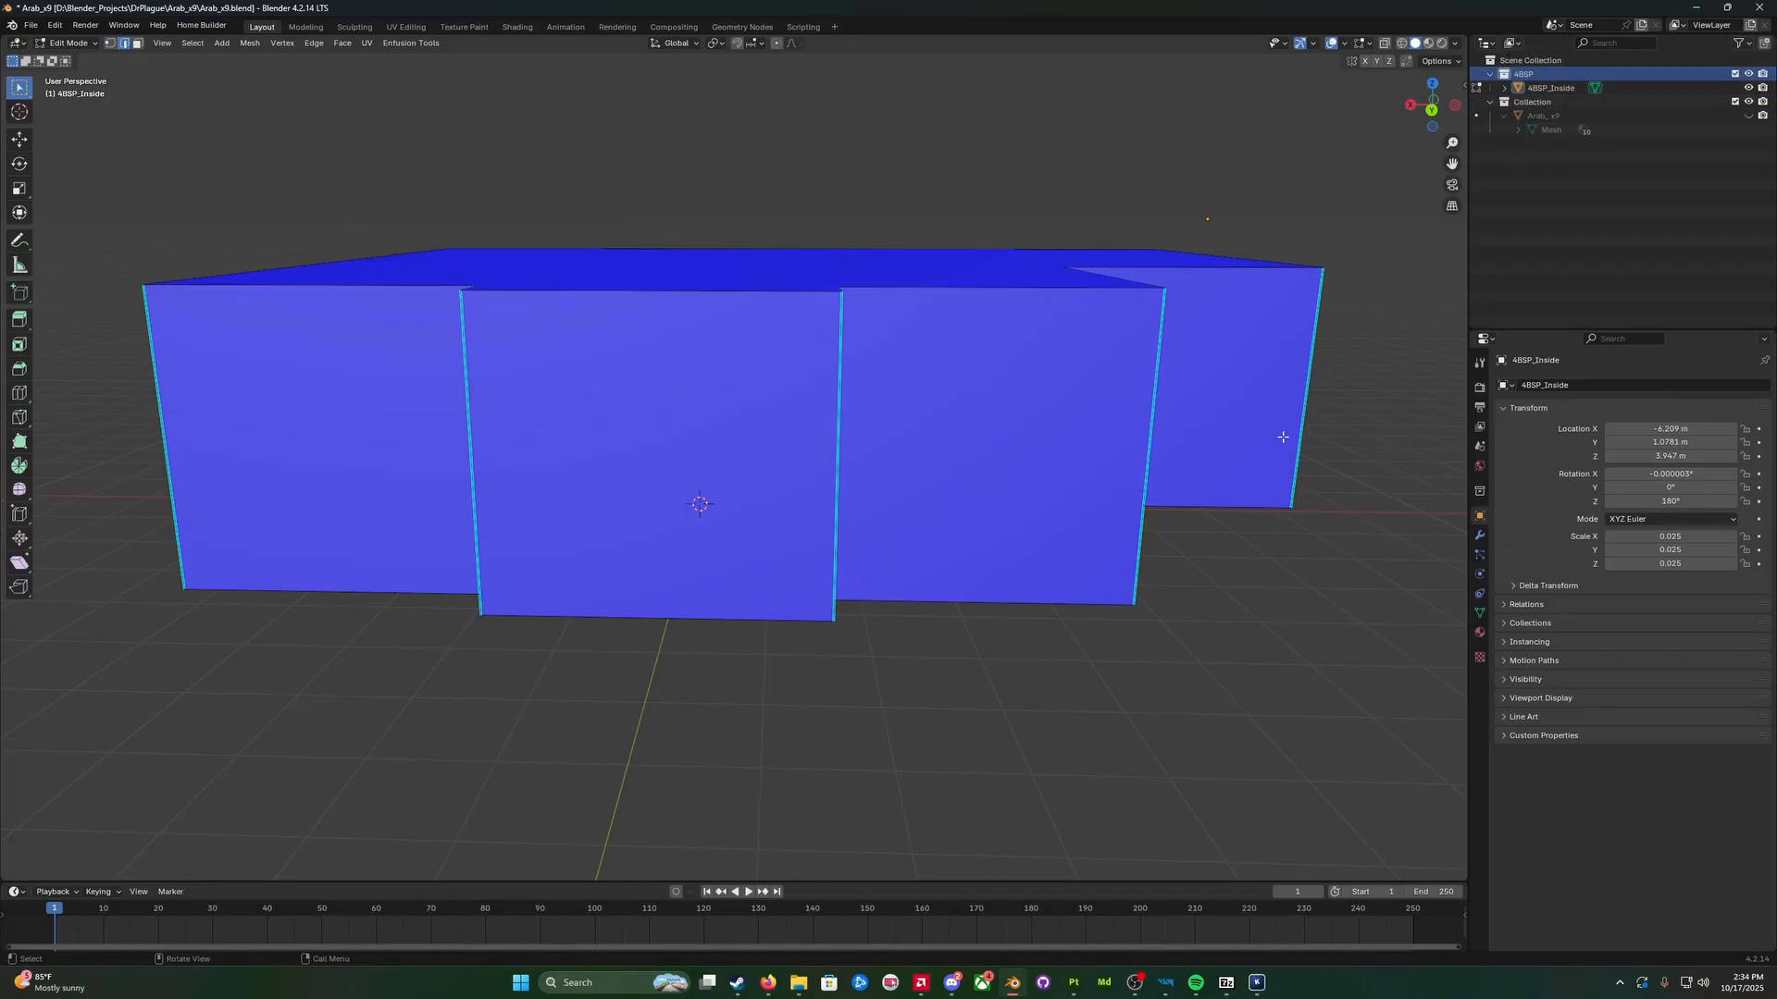
{"action": "middle_click_drag", "start_coordinate": [1280, 436], "coordinate": [1333, 478]}
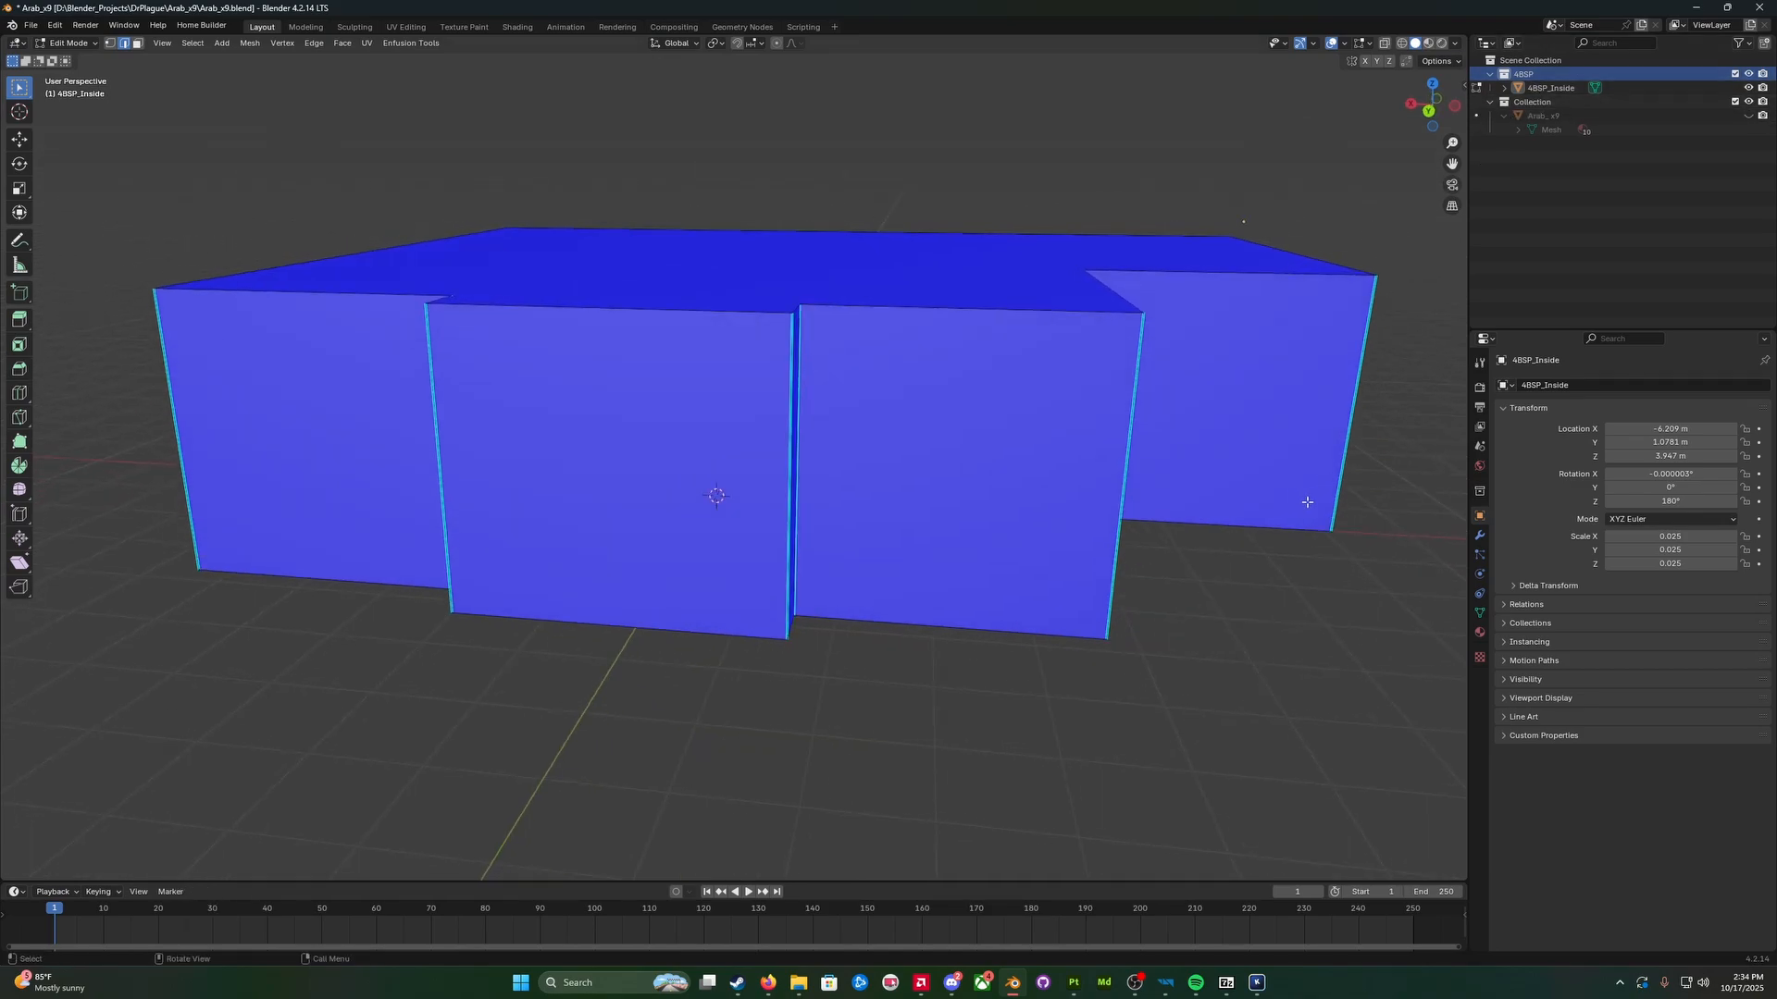
Step: Unhide the Arab_v9 house and turn off the Face Orientation overlay
{"action": "middle_click_drag", "start_coordinate": [1293, 548], "coordinate": [1231, 537]}
{"action": "left_click", "coordinate": [1748, 116]}
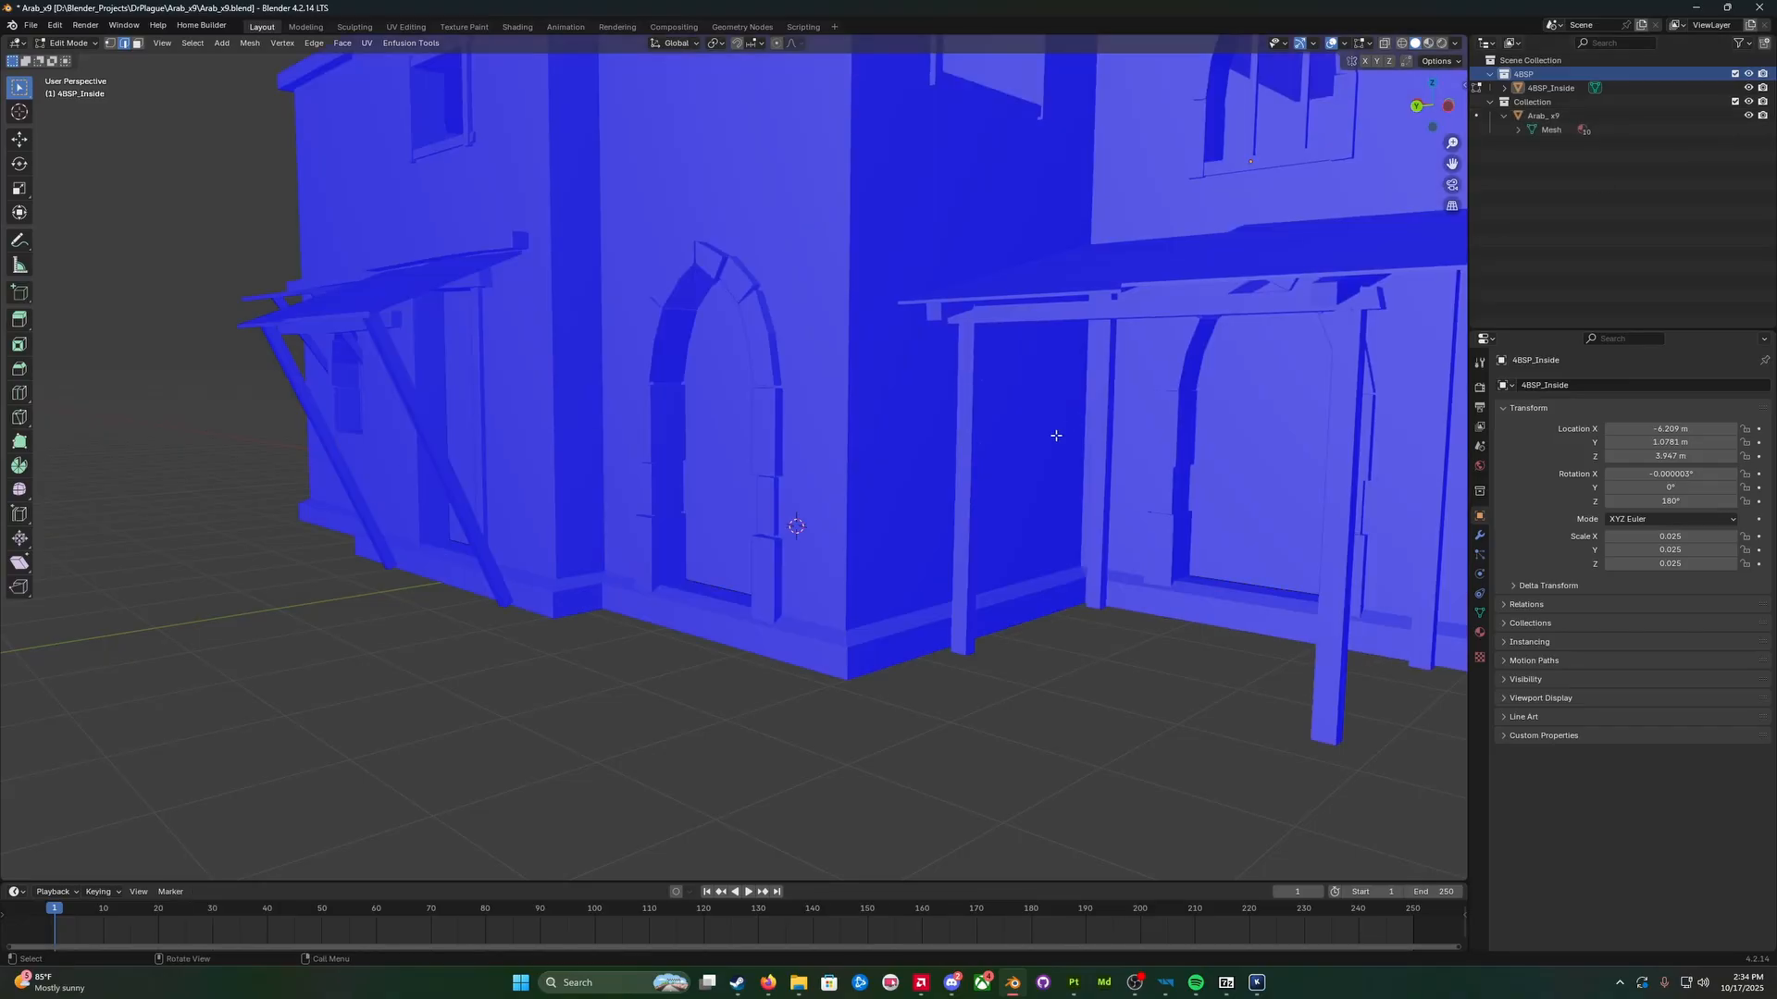
{"action": "scroll", "coordinate": [925, 416], "scroll_direction": "up", "scroll_amount": 3}
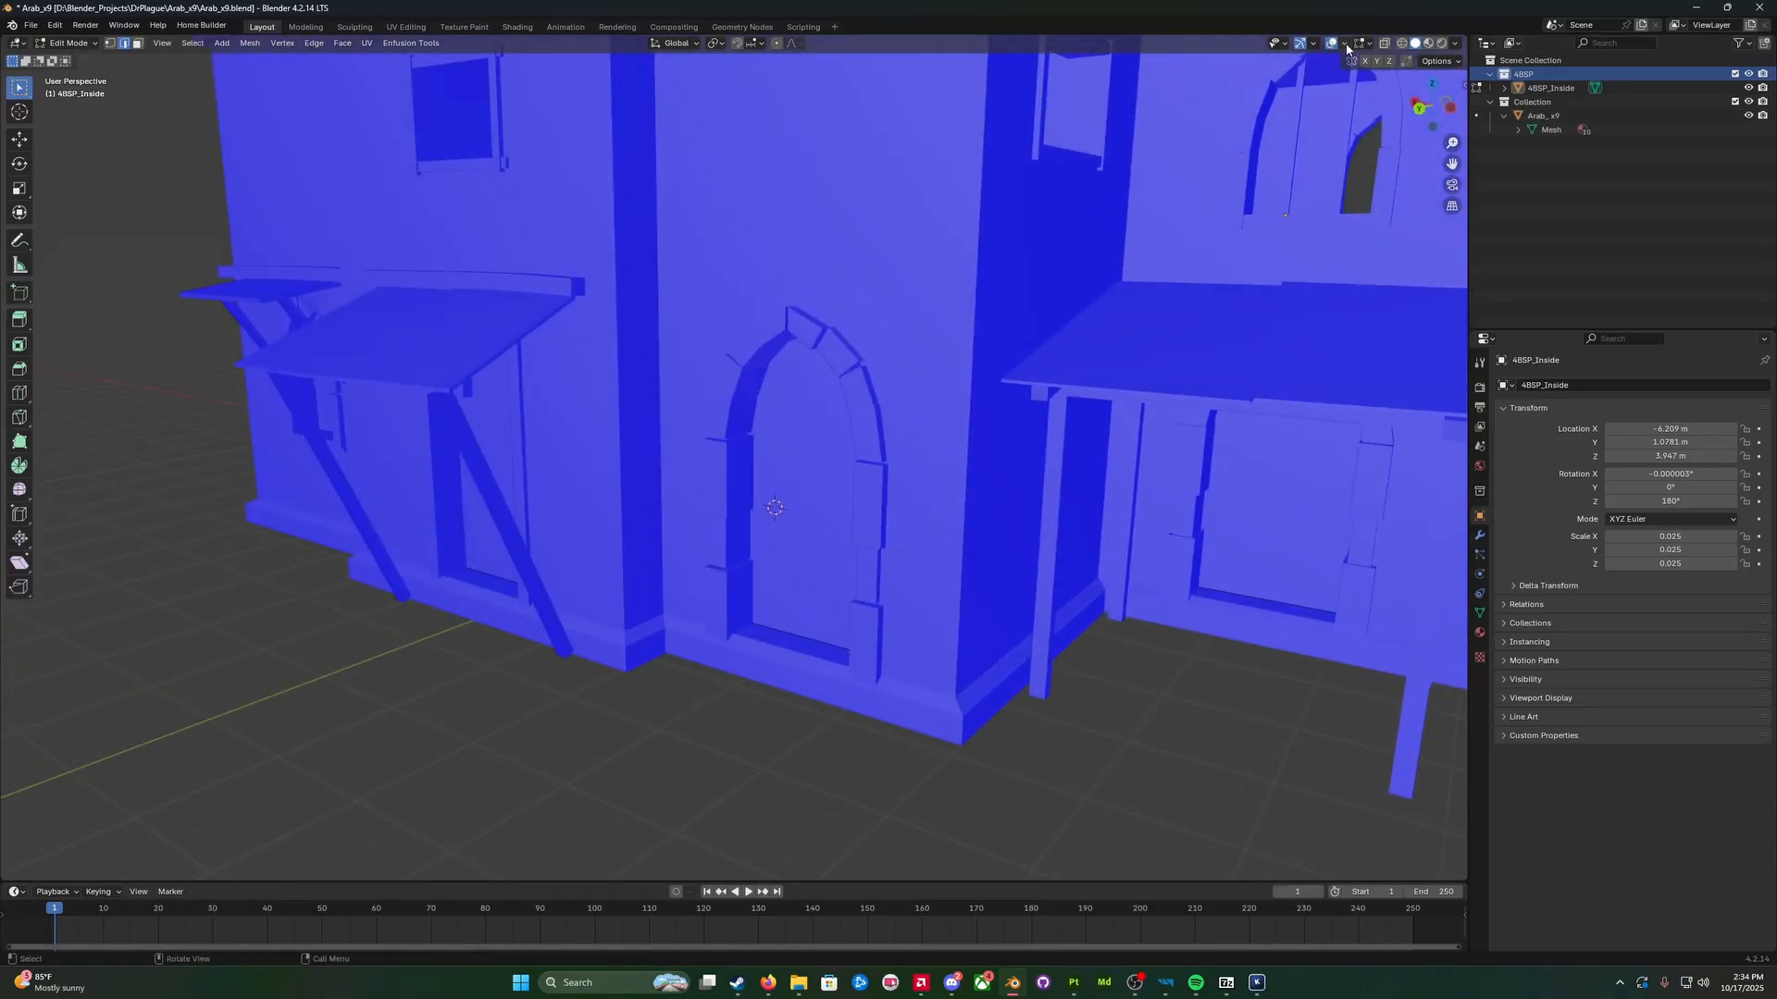
{"action": "left_click", "coordinate": [1345, 44]}
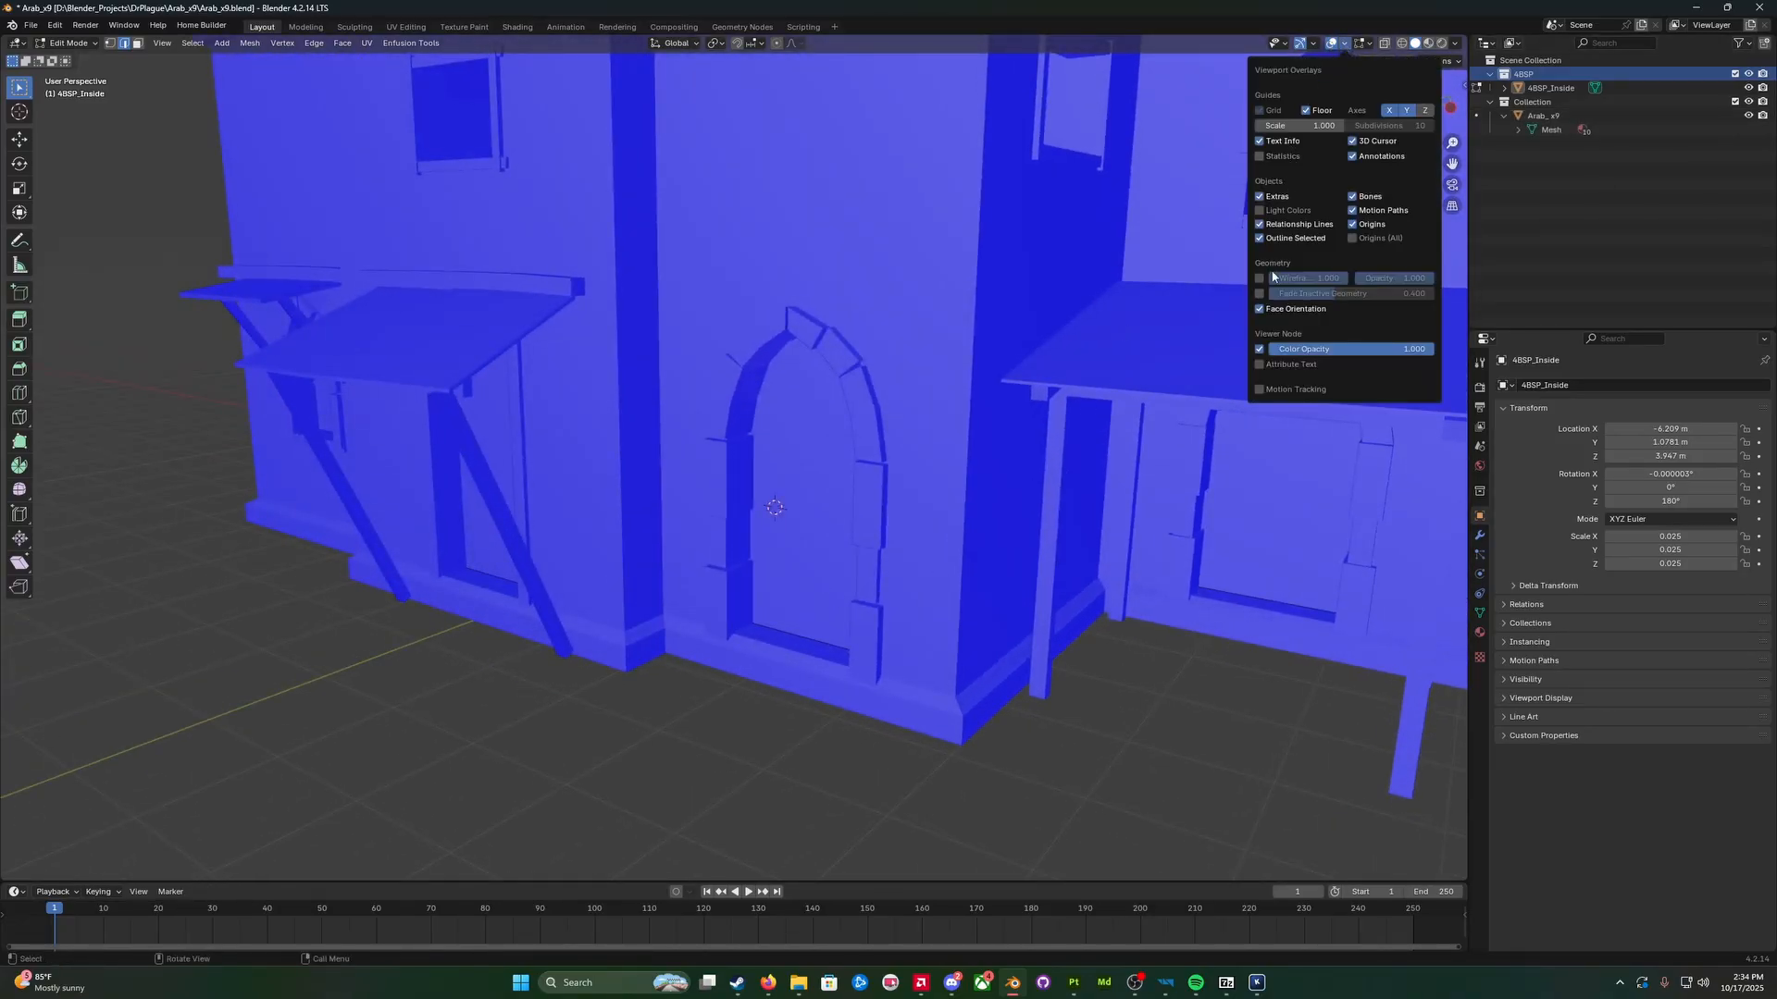
{"action": "left_click", "coordinate": [1260, 308]}
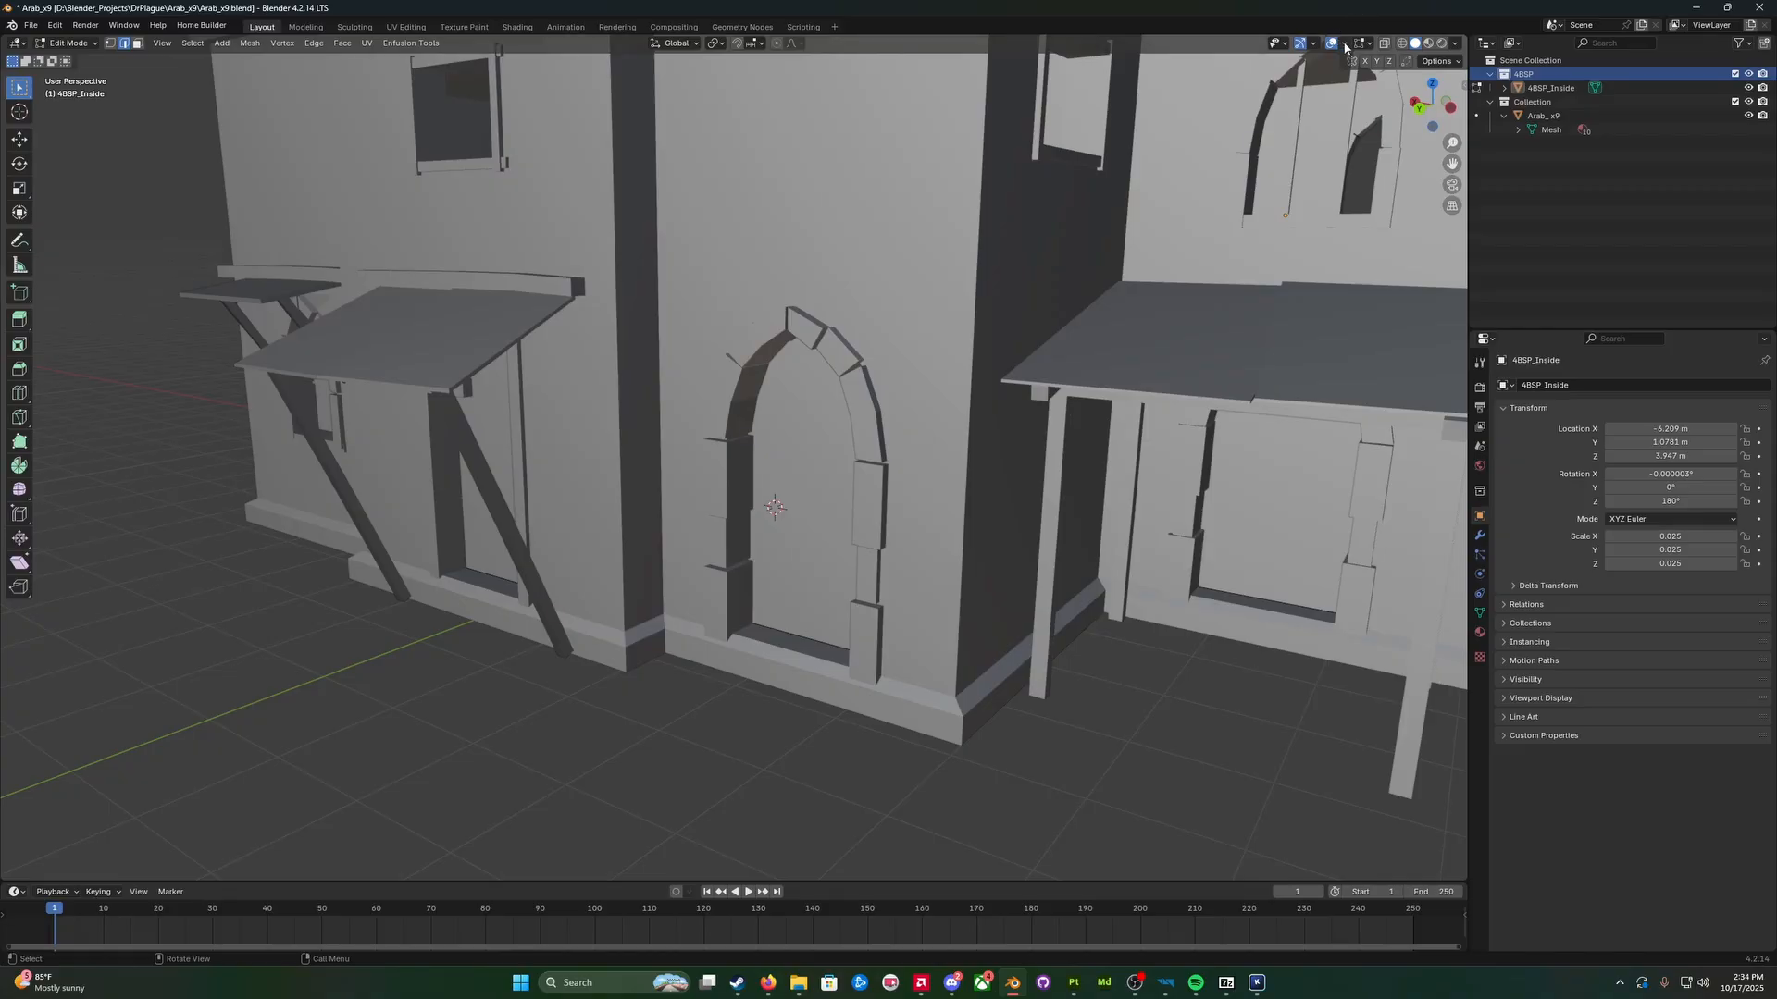
{"action": "left_click", "coordinate": [1345, 44]}
{"action": "right_click", "coordinate": [1278, 309]}
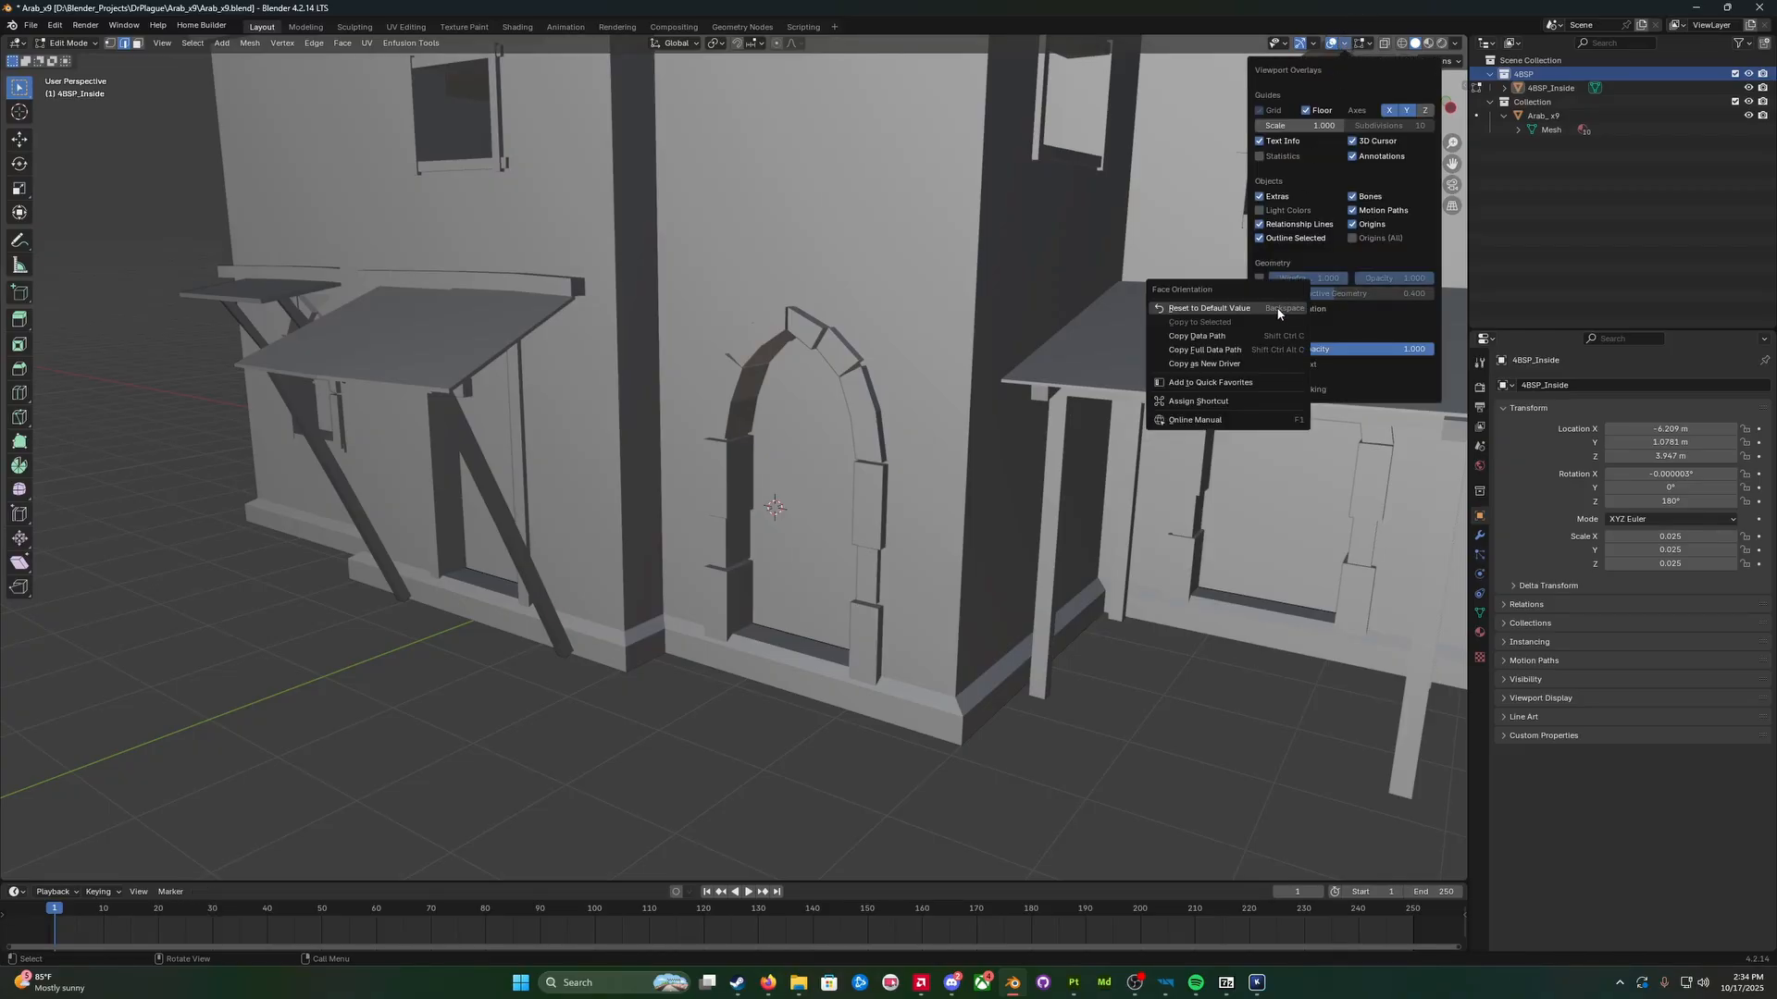
{"action": "right_click", "coordinate": [1325, 311]}
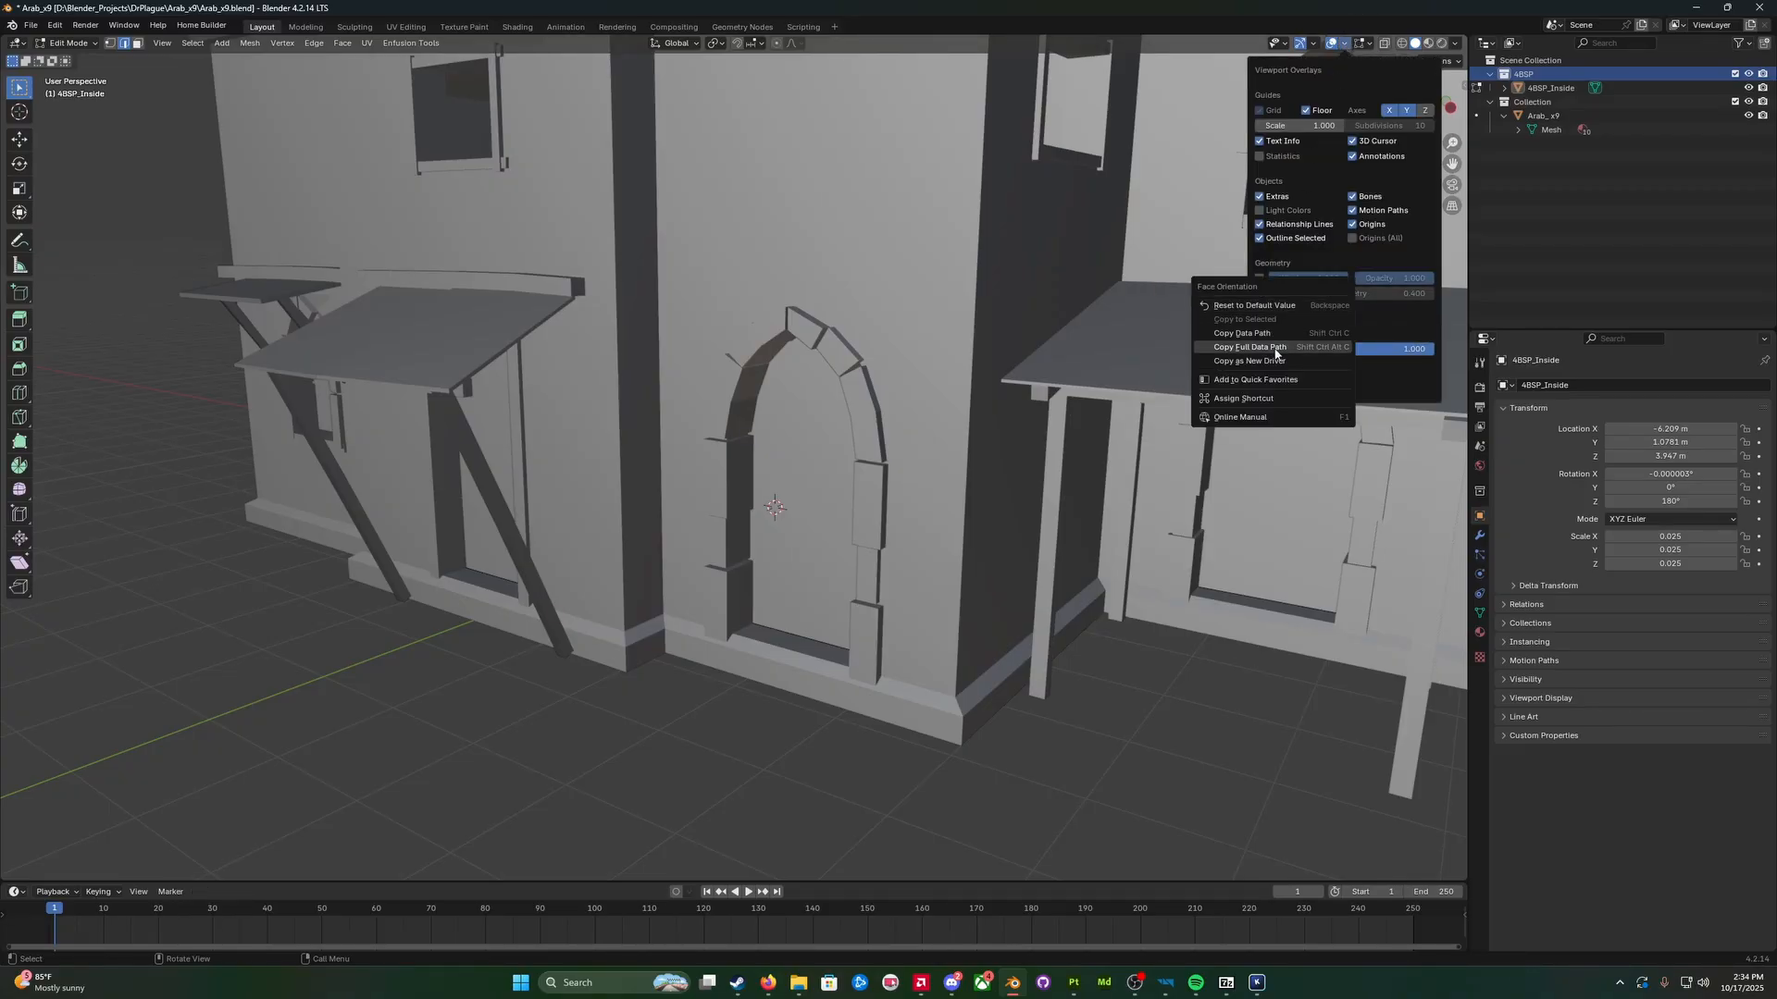
{"action": "left_click", "coordinate": [1256, 400]}
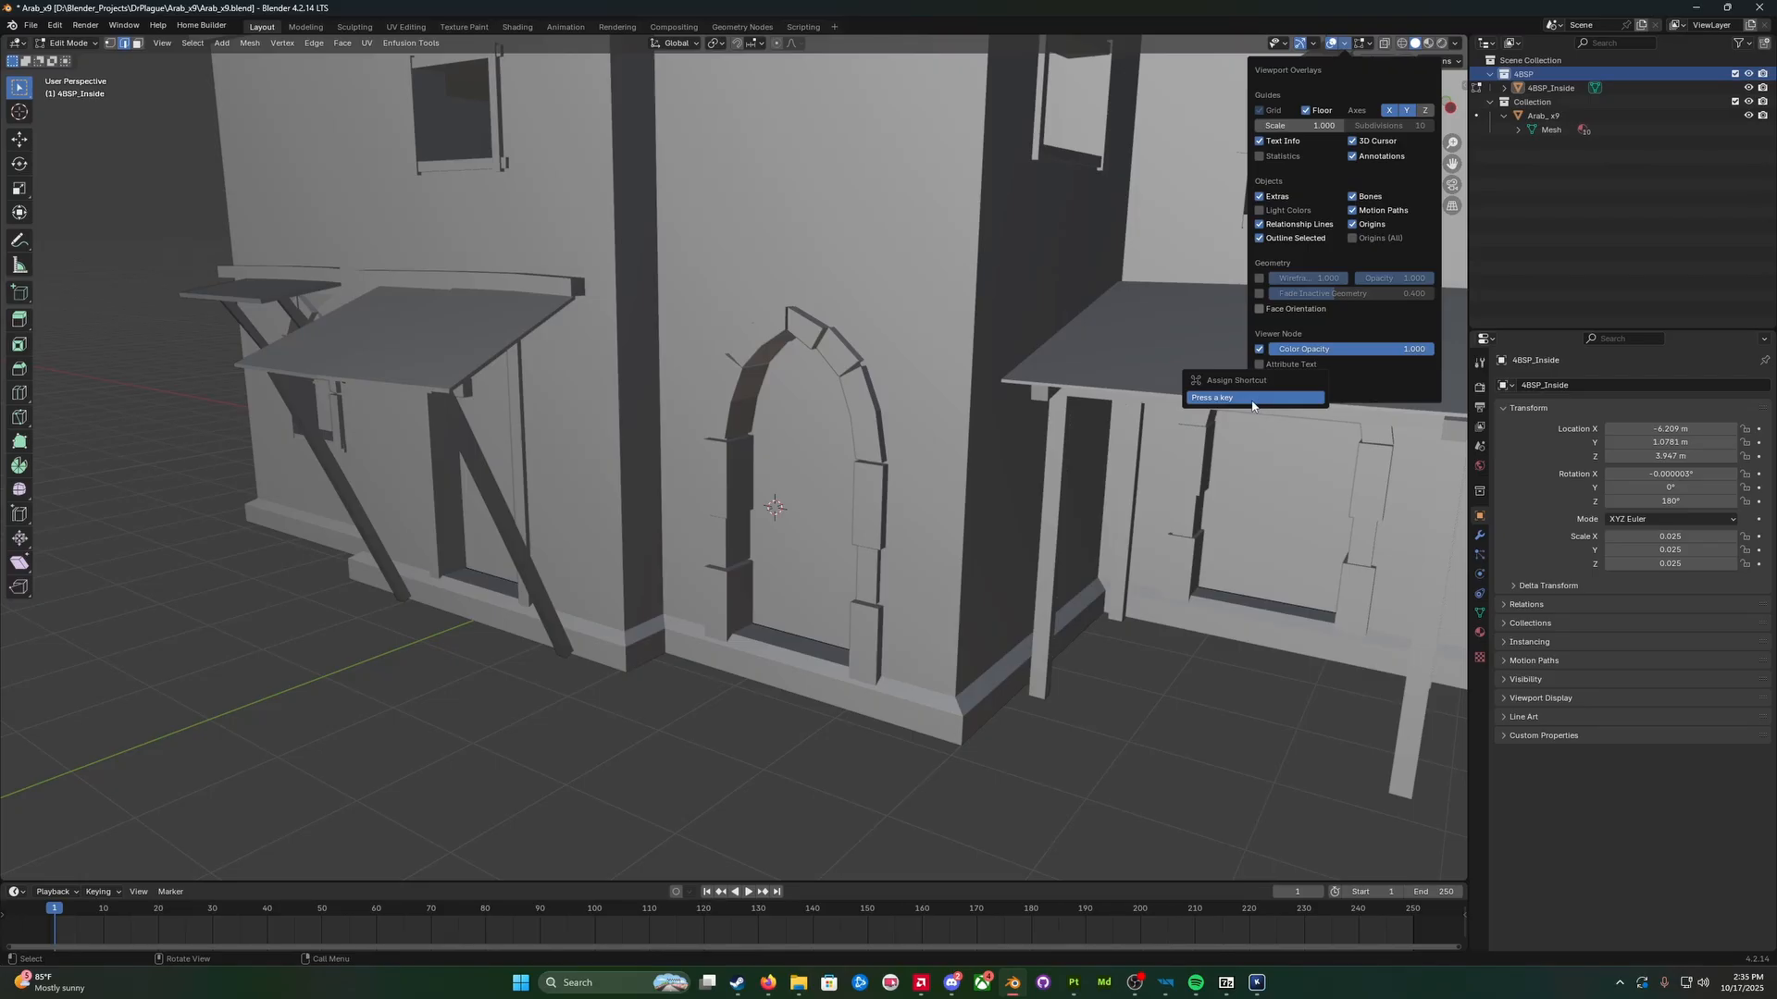
{"action": "key", "text": "Escape"}
{"action": "key", "text": "Escape"}
{"action": "key", "text": "q"}
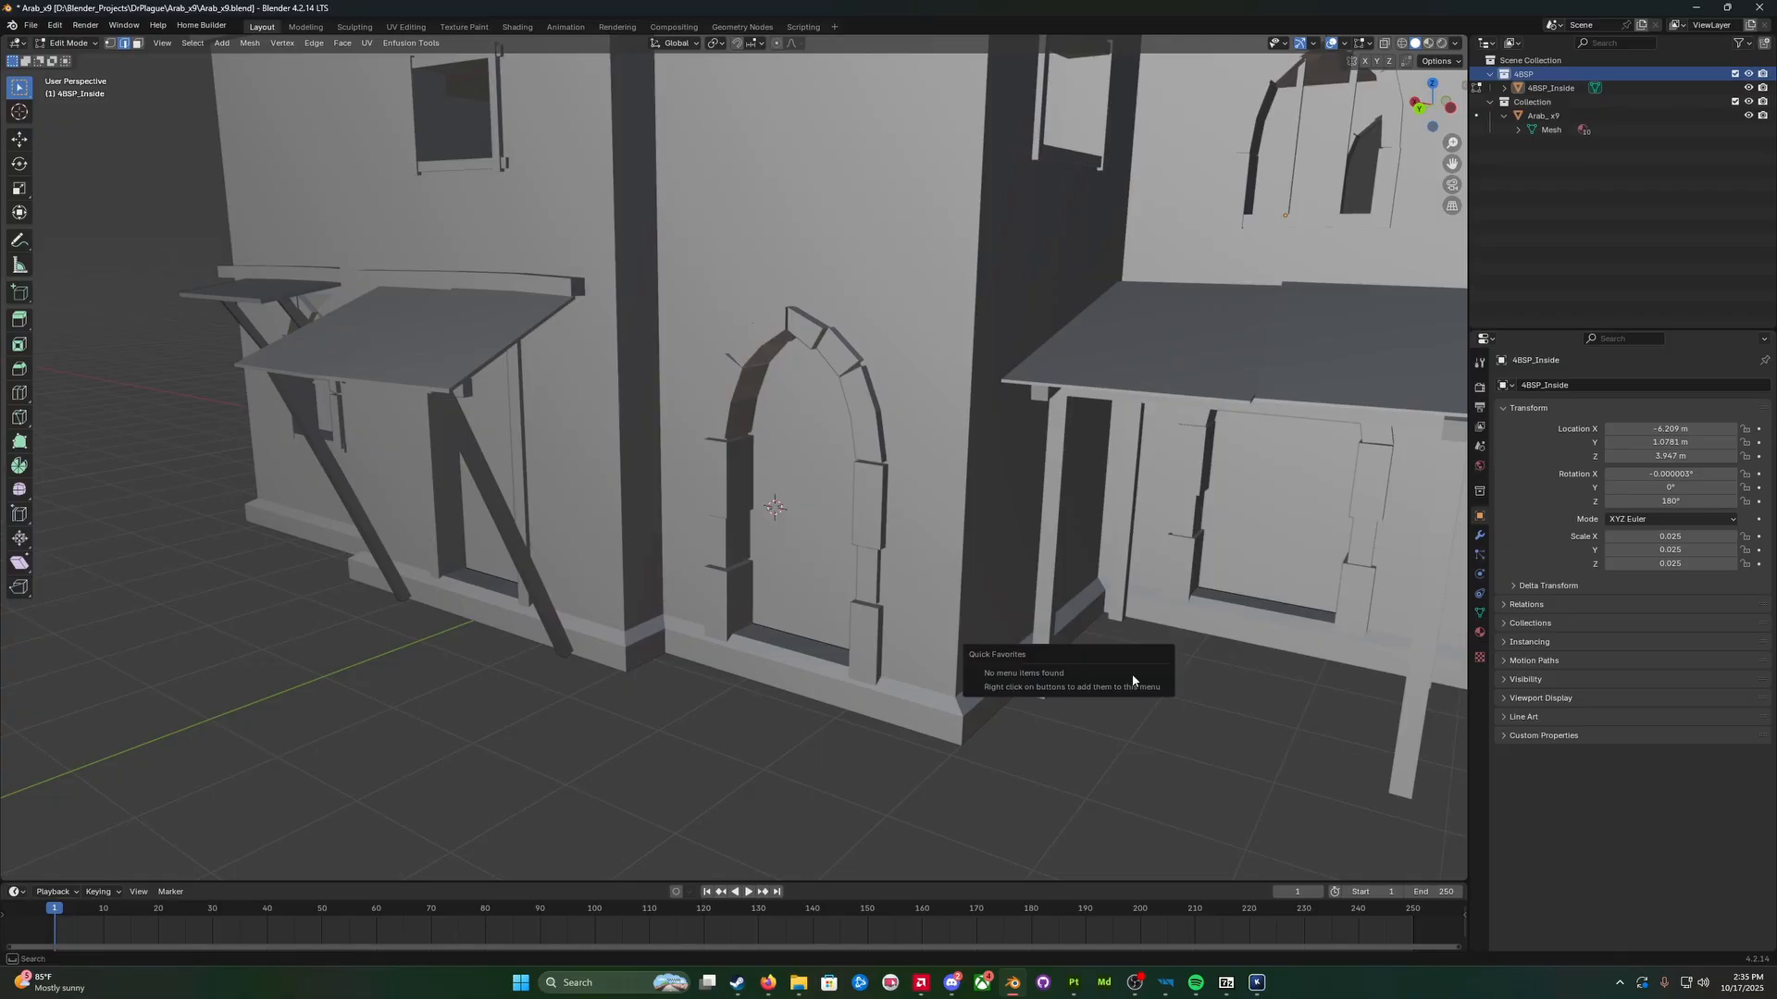
{"action": "key", "text": "Escape"}
Step: Return to Object Mode and check the Face Orientation overlay toggle in Quick Favorites
{"action": "key", "text": "Tab"}
{"action": "key", "text": "q"}
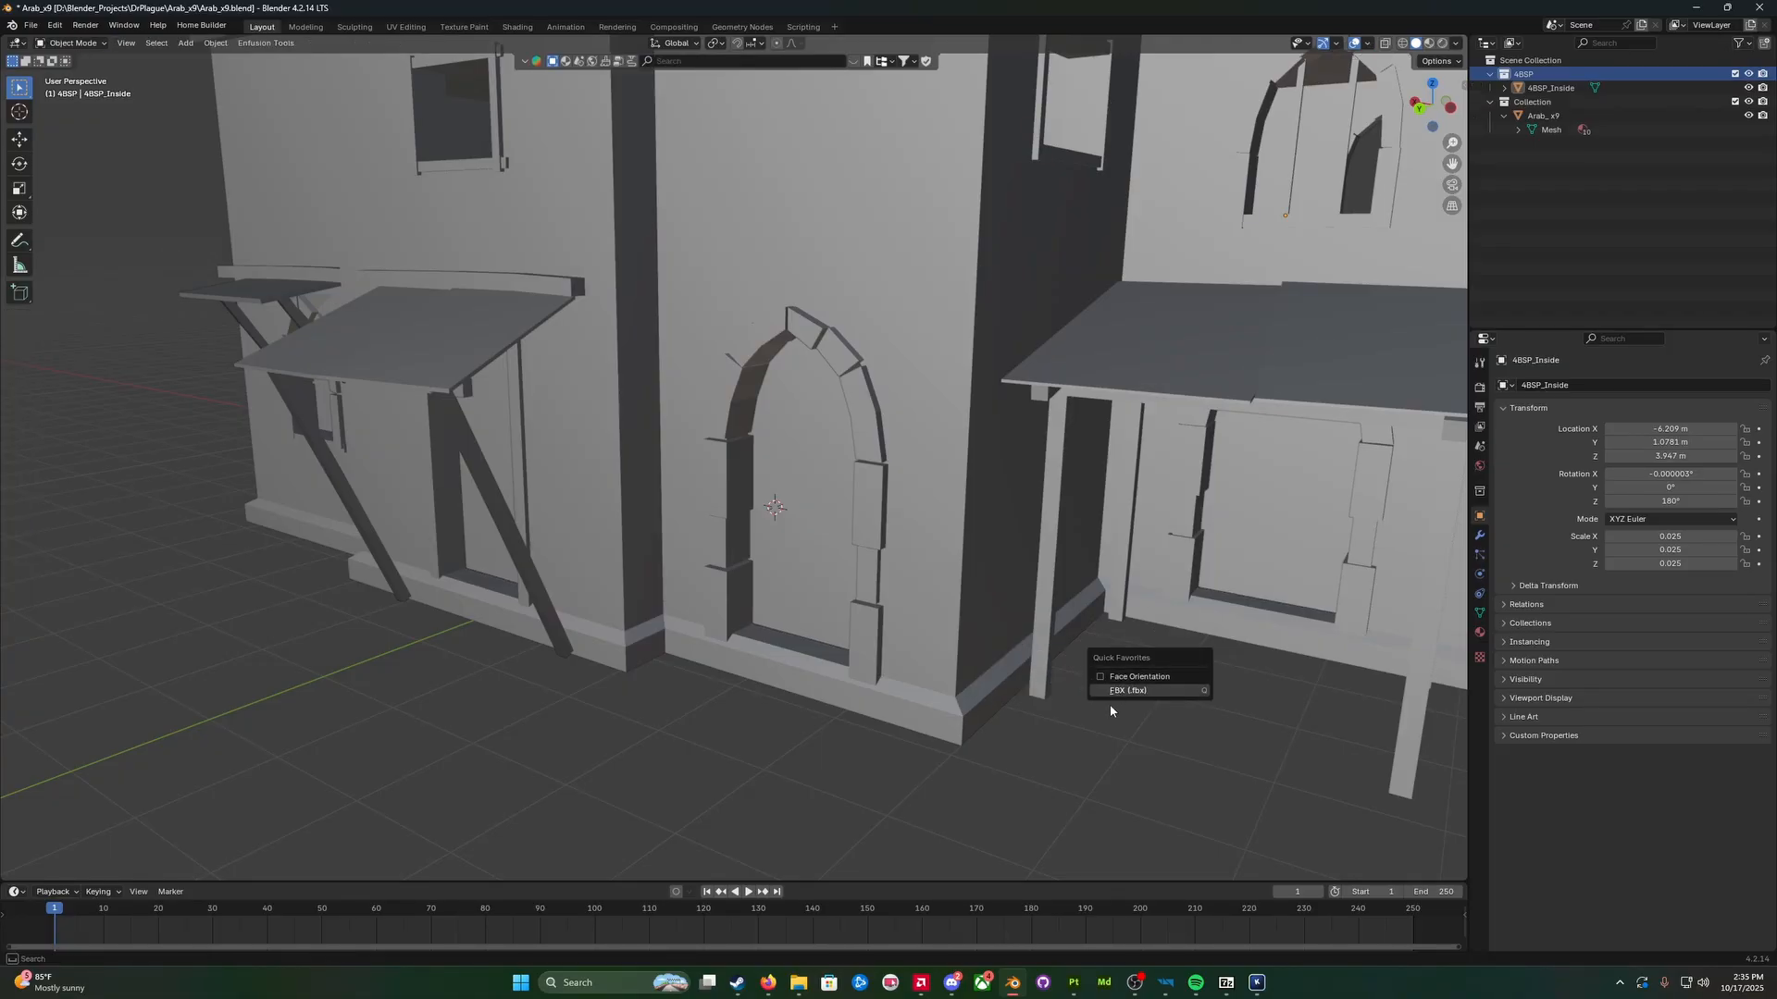
{"action": "left_click", "coordinate": [1364, 44]}
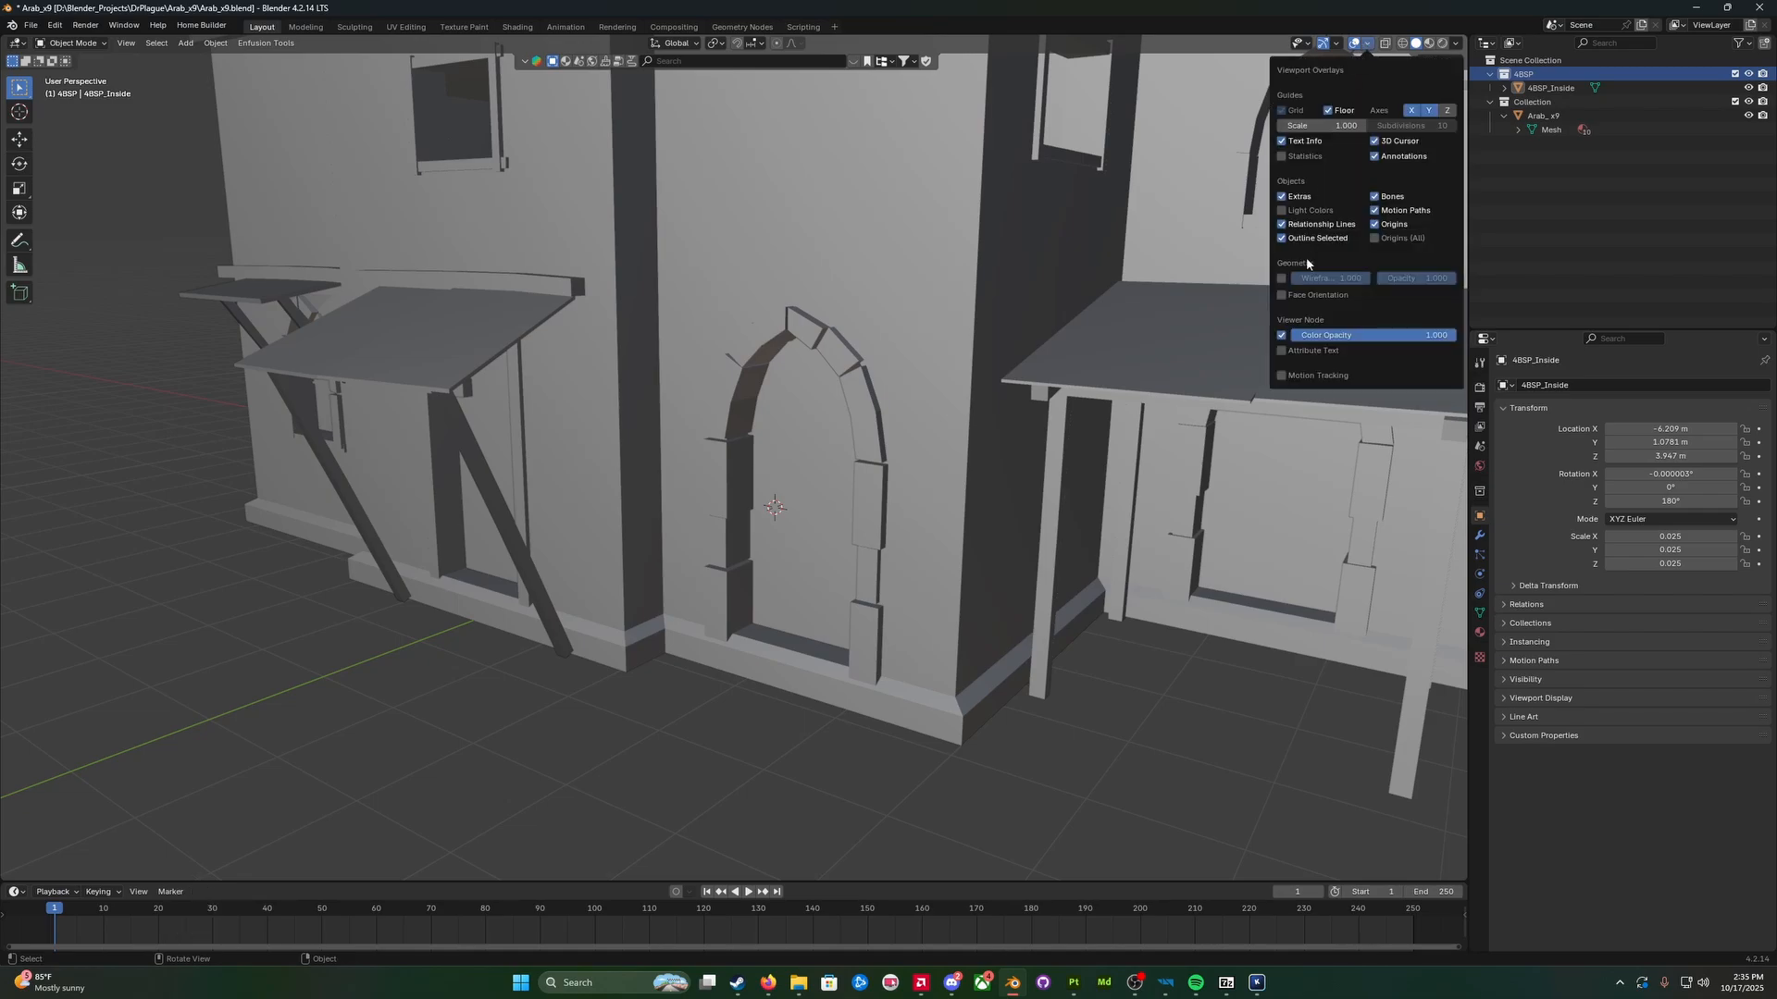
{"action": "right_click", "coordinate": [1297, 298]}
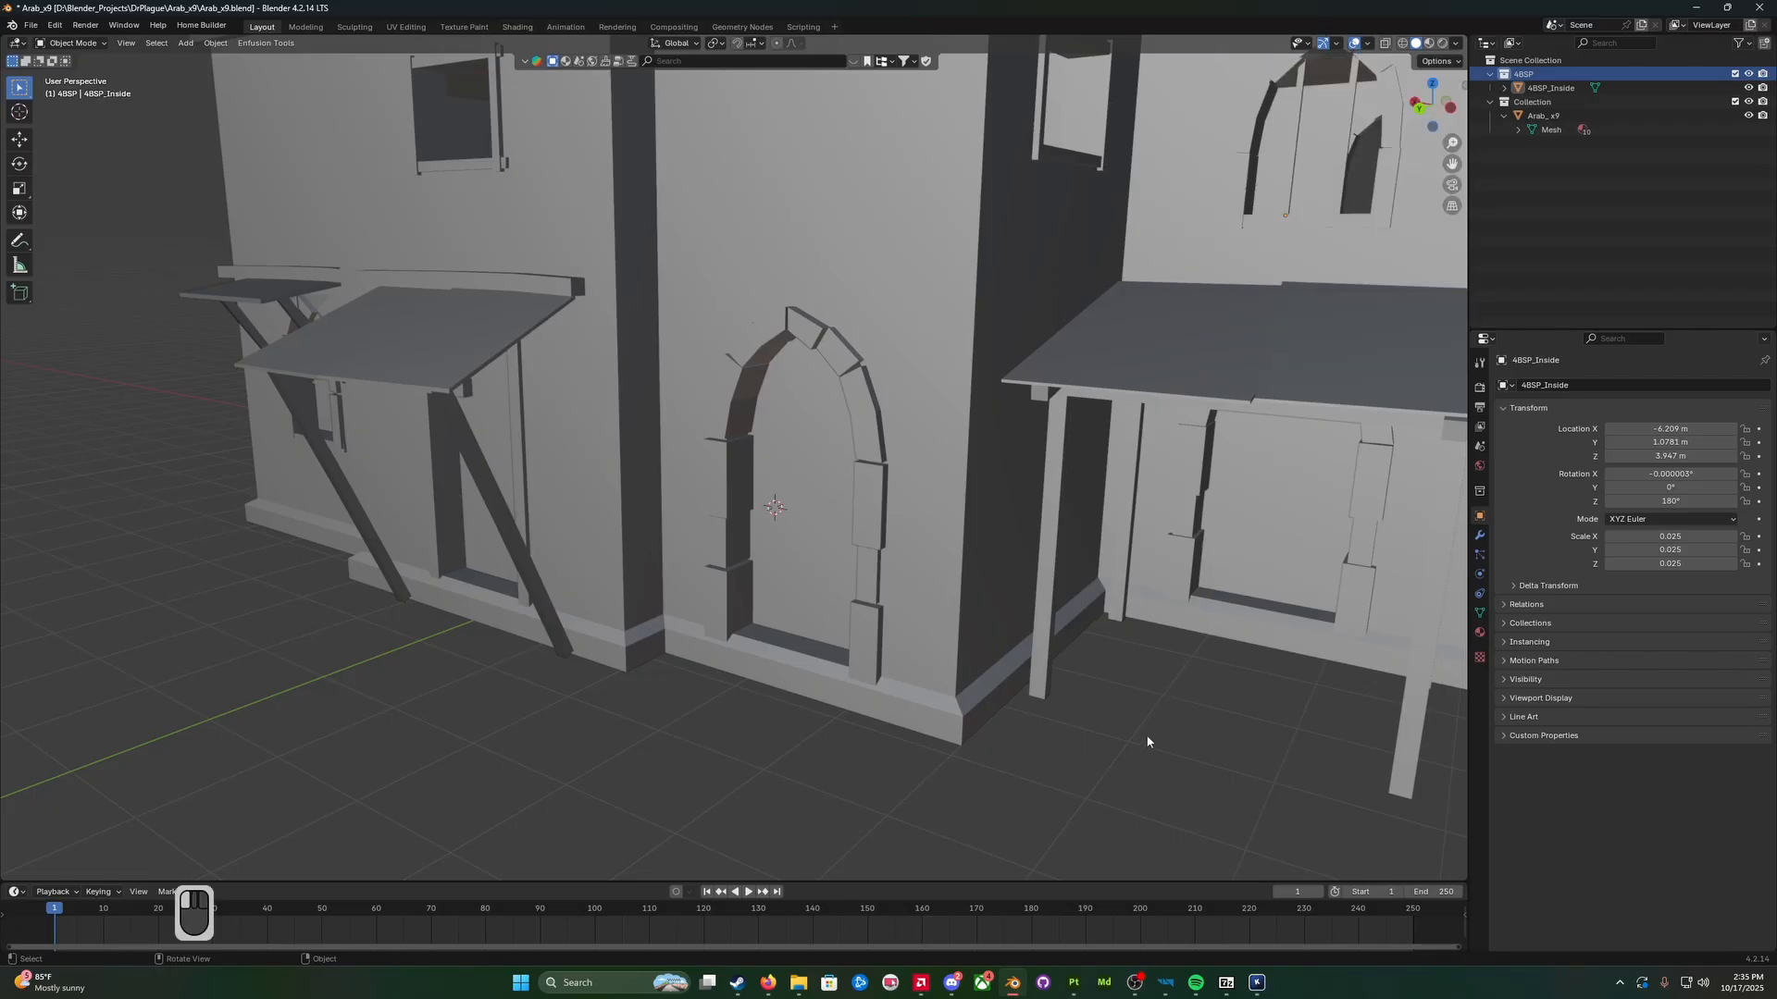
{"action": "key", "text": "q"}
{"action": "left_click", "coordinate": [1139, 672]}
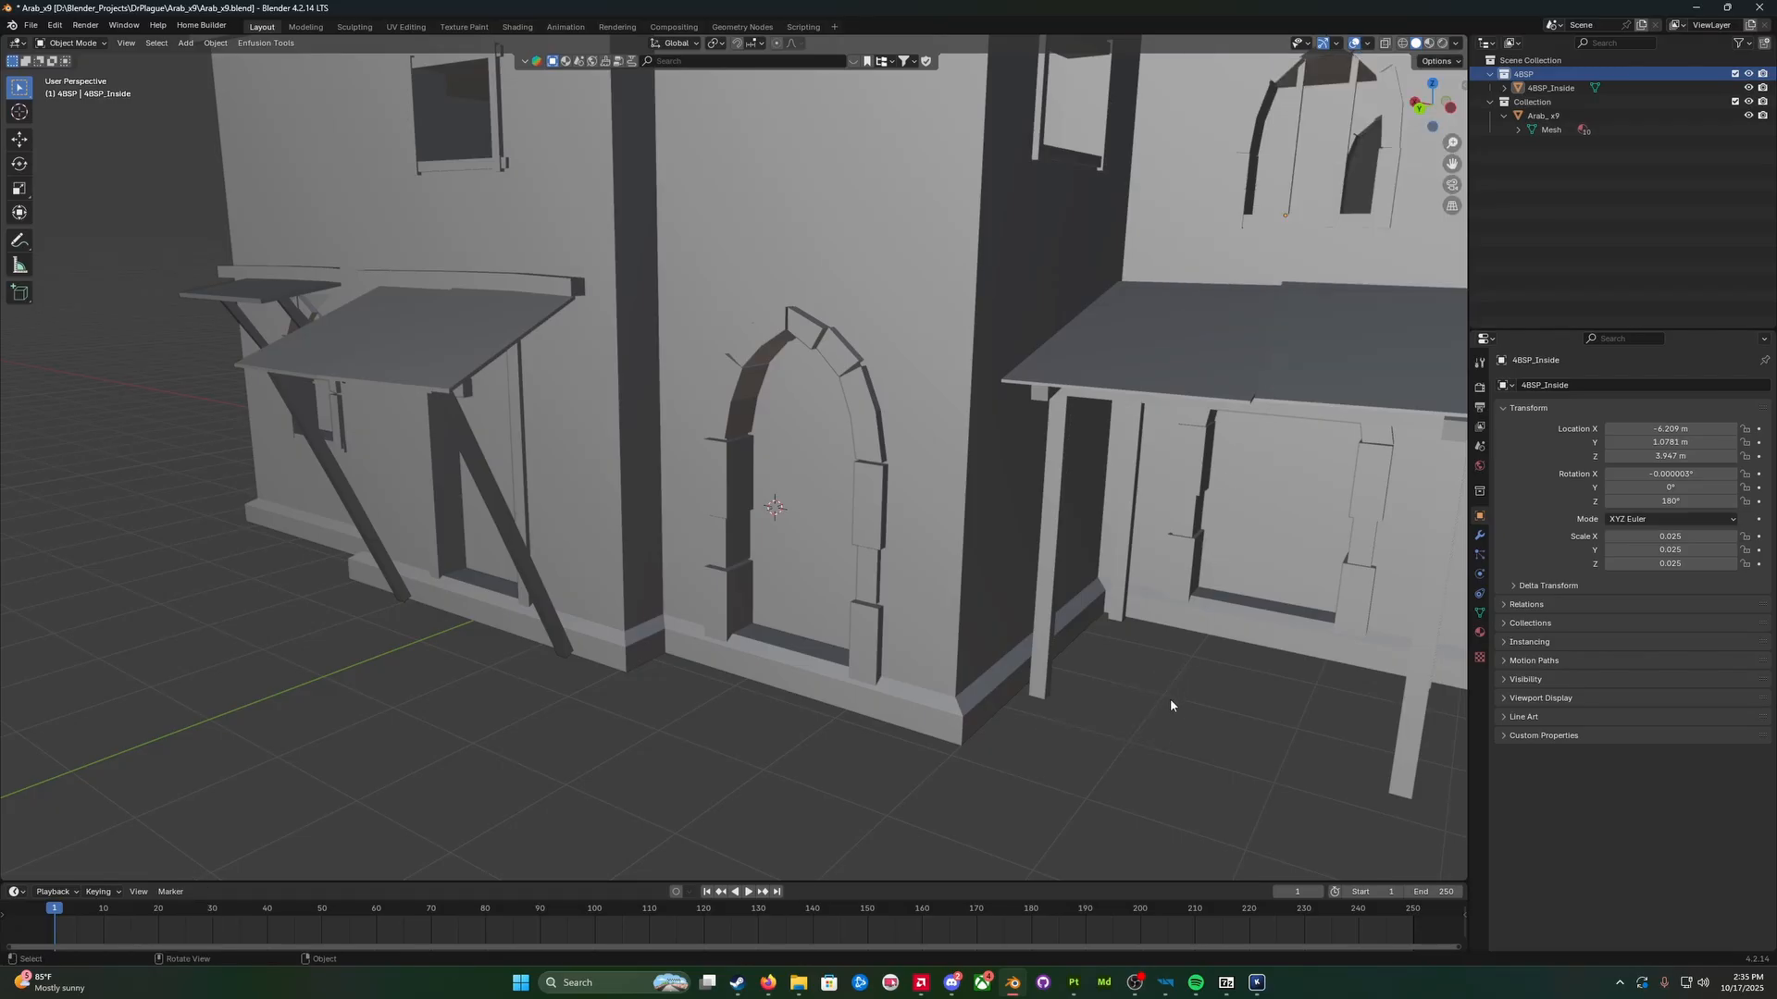
Step: Select the 4BSP_Inside shell and hide the Arab_v9 house to isolate the shell
{"action": "mouse_move", "coordinate": [1169, 699]}
{"action": "middle_mouse_down"}
{"action": "mouse_move", "coordinate": [1214, 706]}
{"action": "mouse_move", "coordinate": [1157, 706]}
{"action": "middle_mouse_up"}
{"action": "scroll", "coordinate": [1213, 707], "scroll_direction": "down", "scroll_amount": 3}
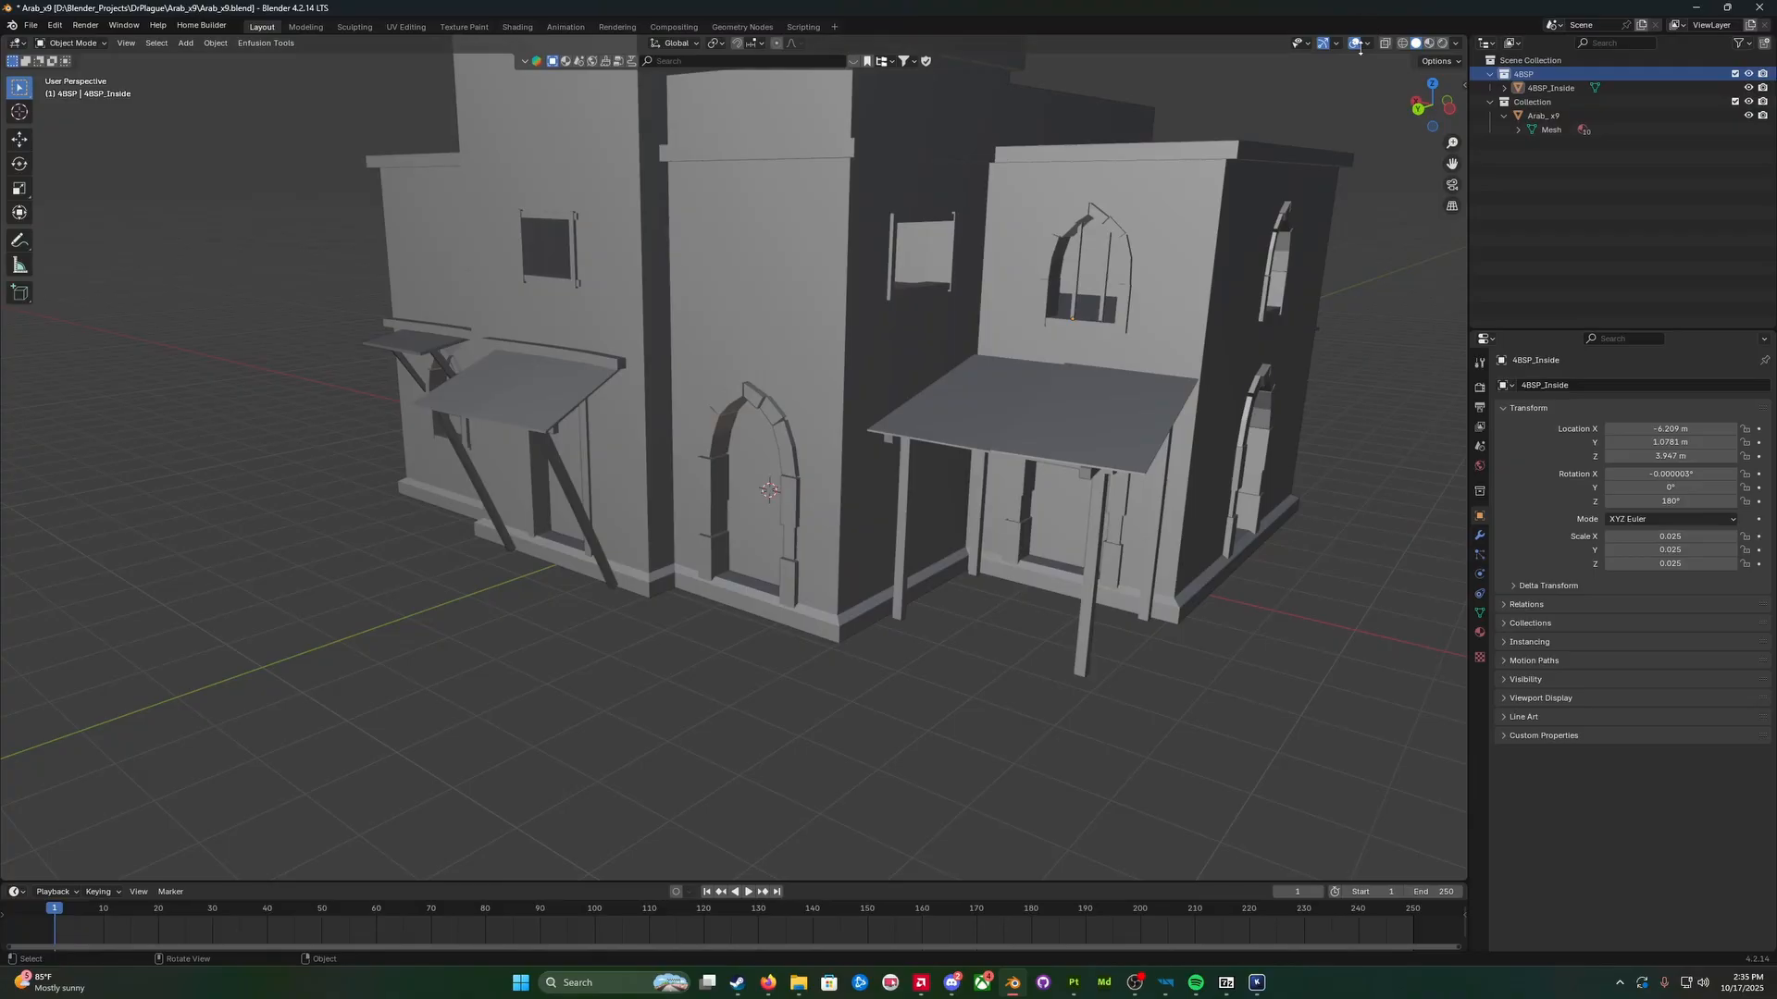
{"action": "middle_click_drag", "start_coordinate": [1188, 642], "coordinate": [1216, 679]}
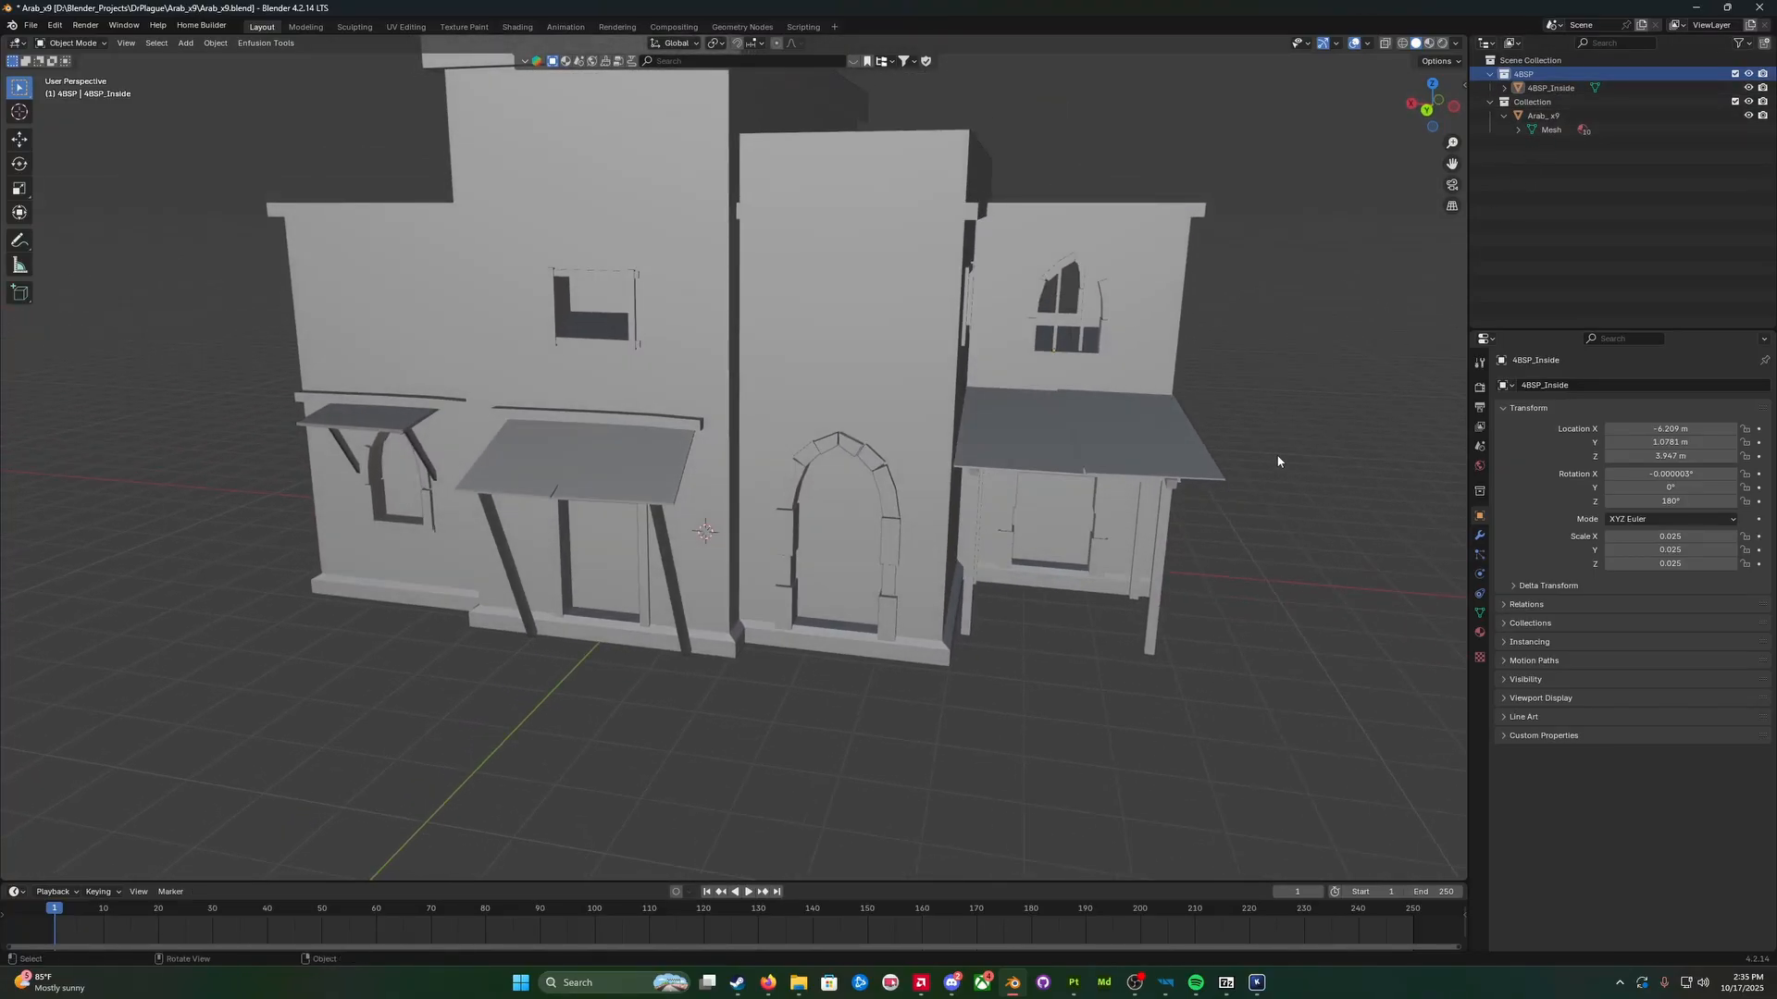
{"action": "left_click", "coordinate": [1555, 88]}
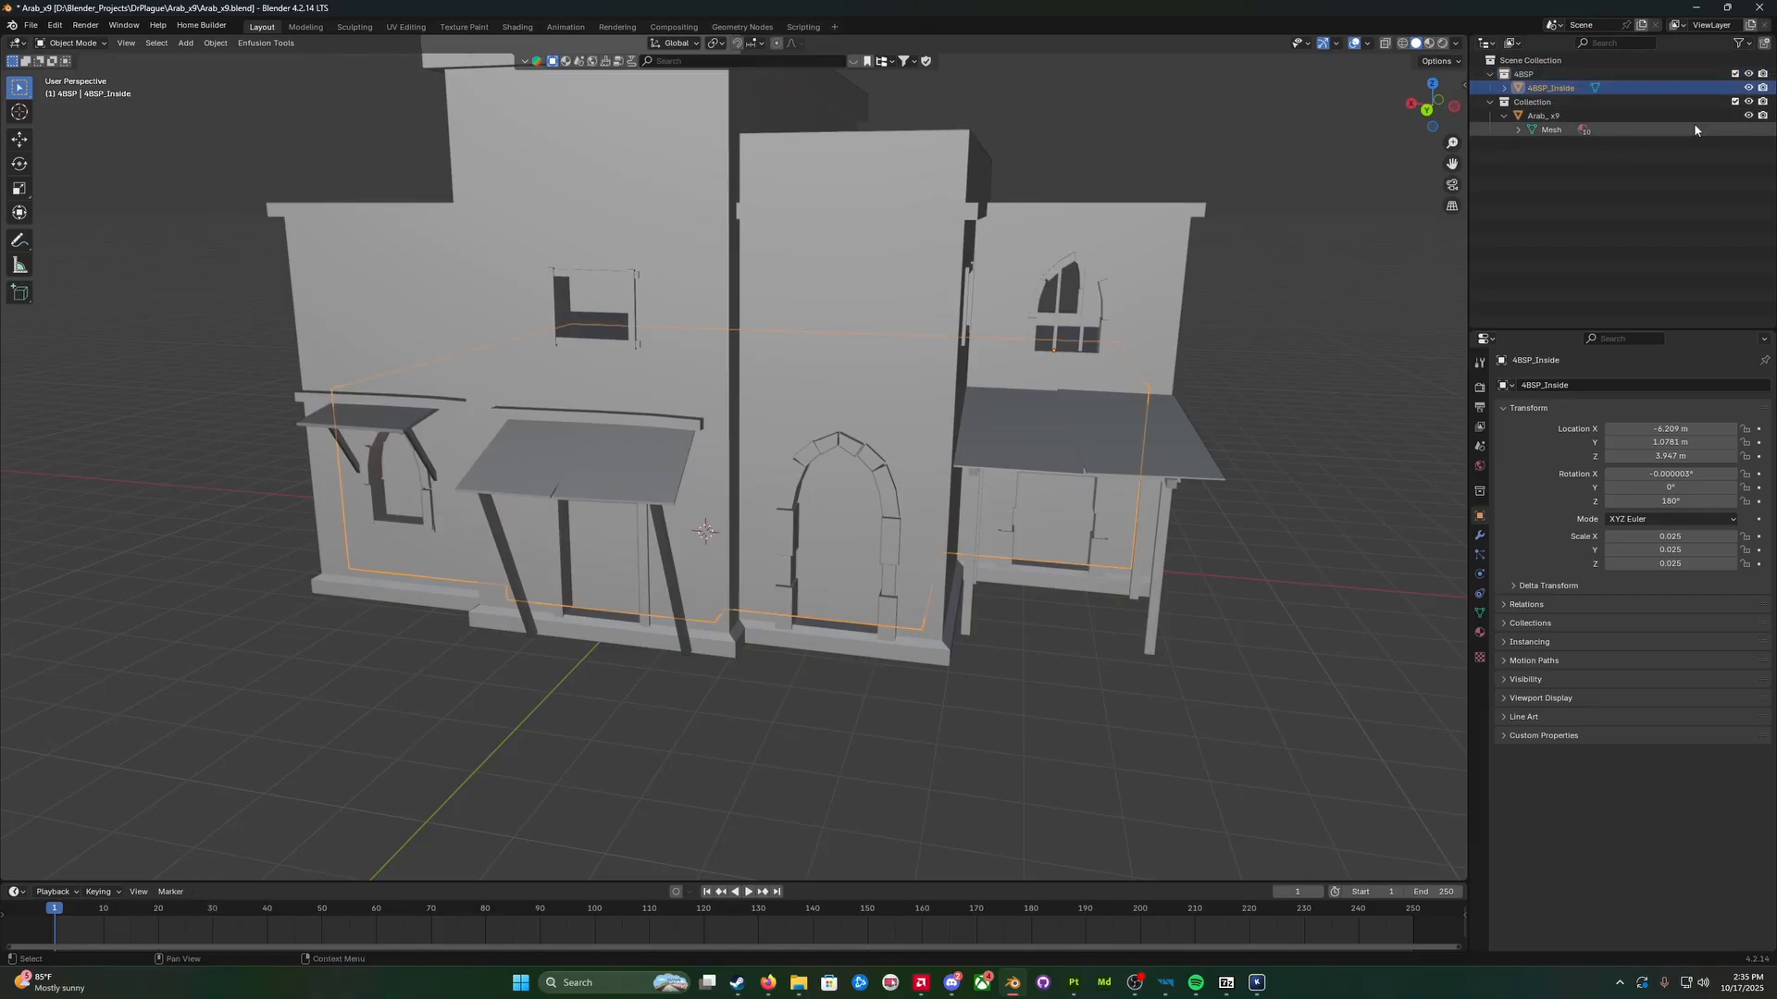
{"action": "left_click", "coordinate": [1748, 115]}
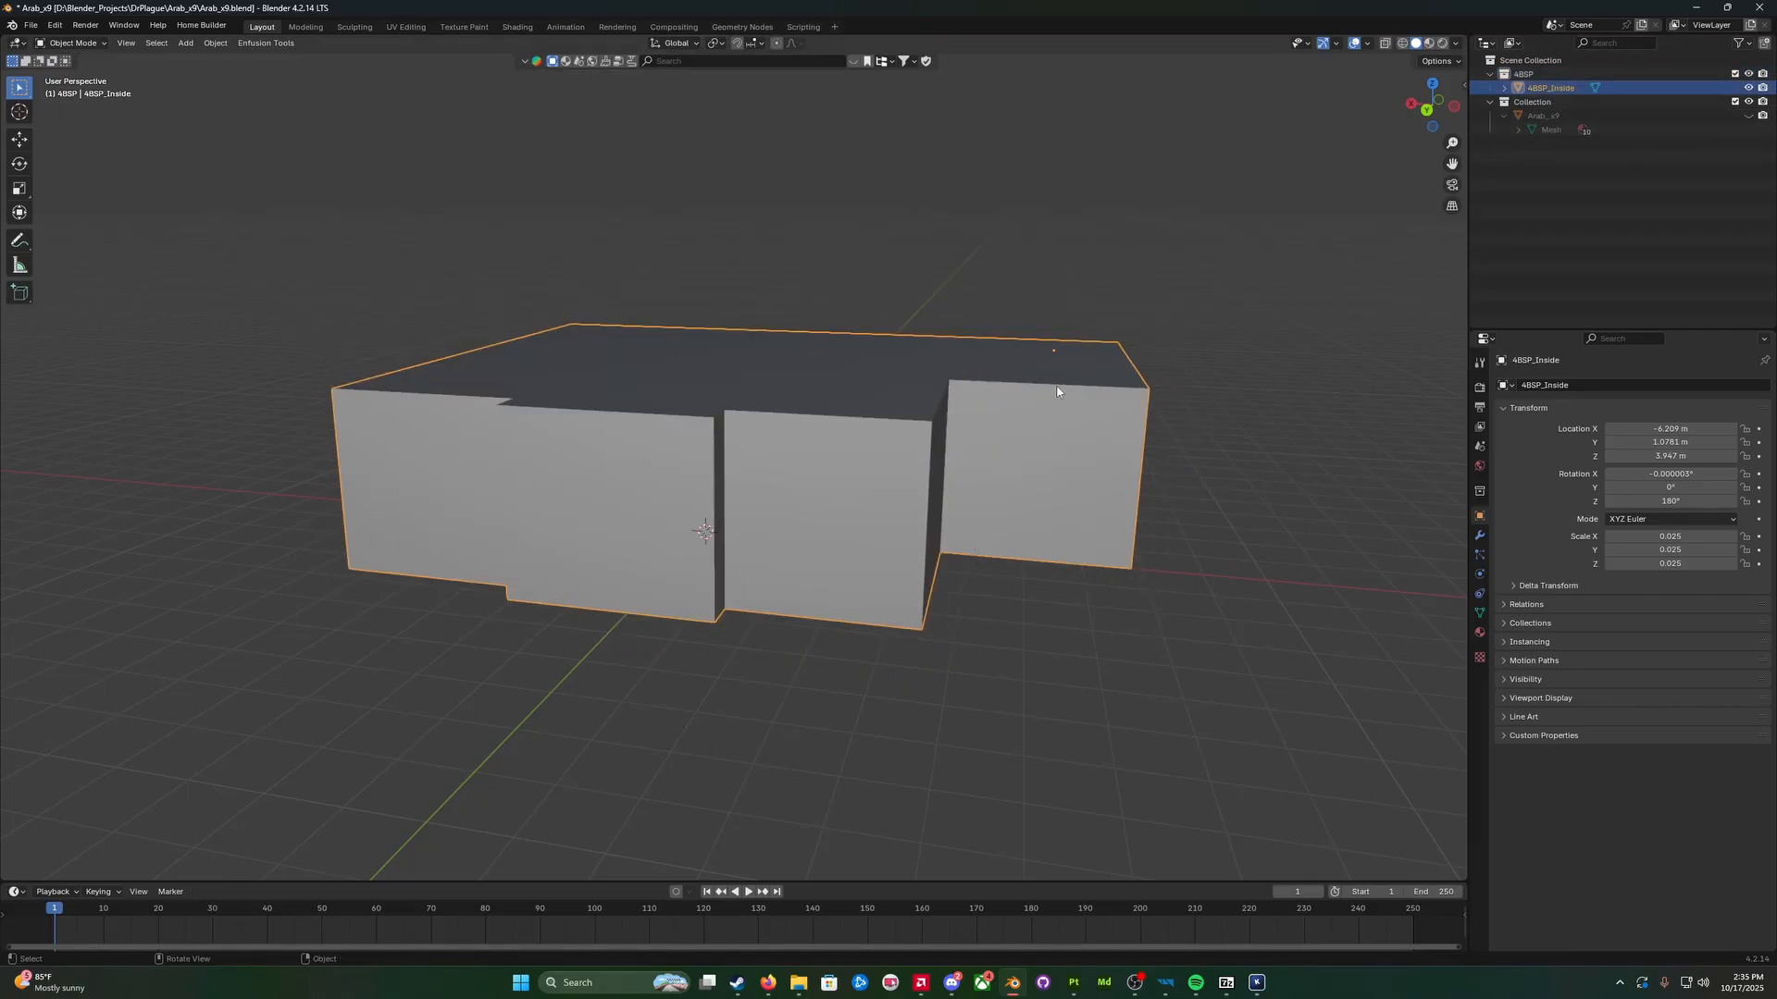
Step: Duplicate 4BSP_Inside in place and rename the copy 4BSP_Outside
{"action": "mouse_move", "coordinate": [1073, 402]}
{"action": "middle_mouse_down"}
{"action": "mouse_move", "coordinate": [1145, 385]}
{"action": "mouse_move", "coordinate": [1092, 389]}
{"action": "middle_mouse_up"}
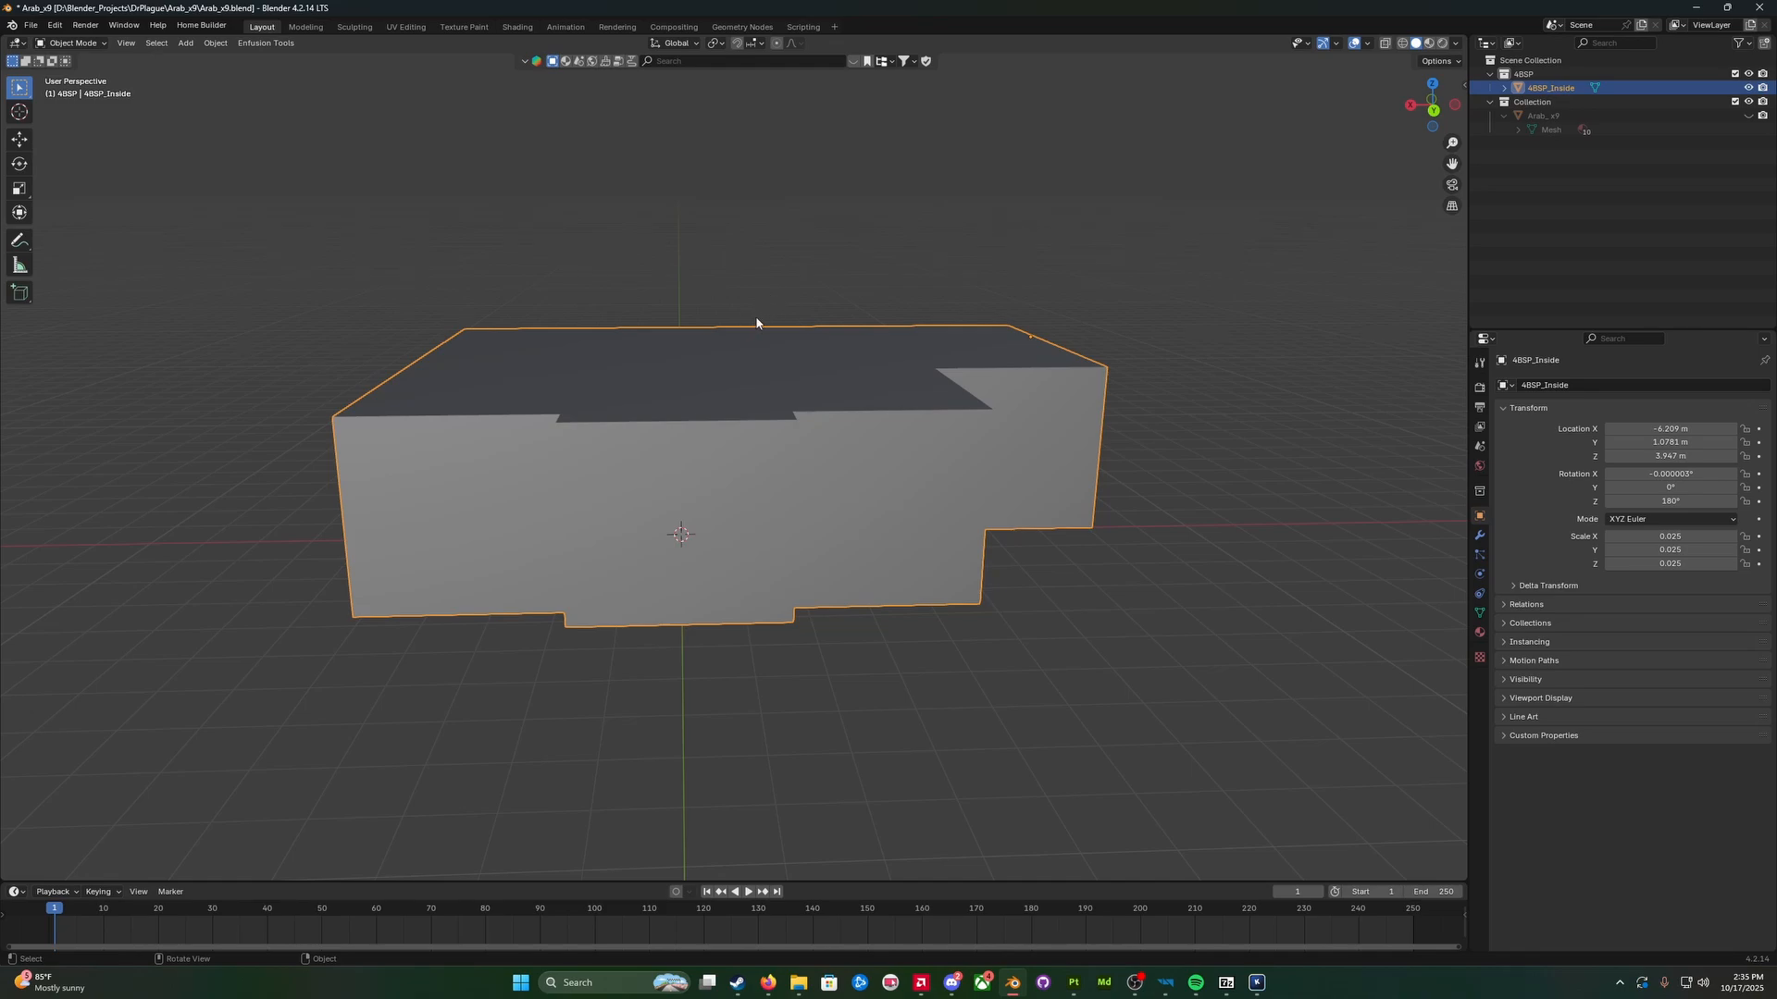
{"action": "key", "text": "shift+d"}
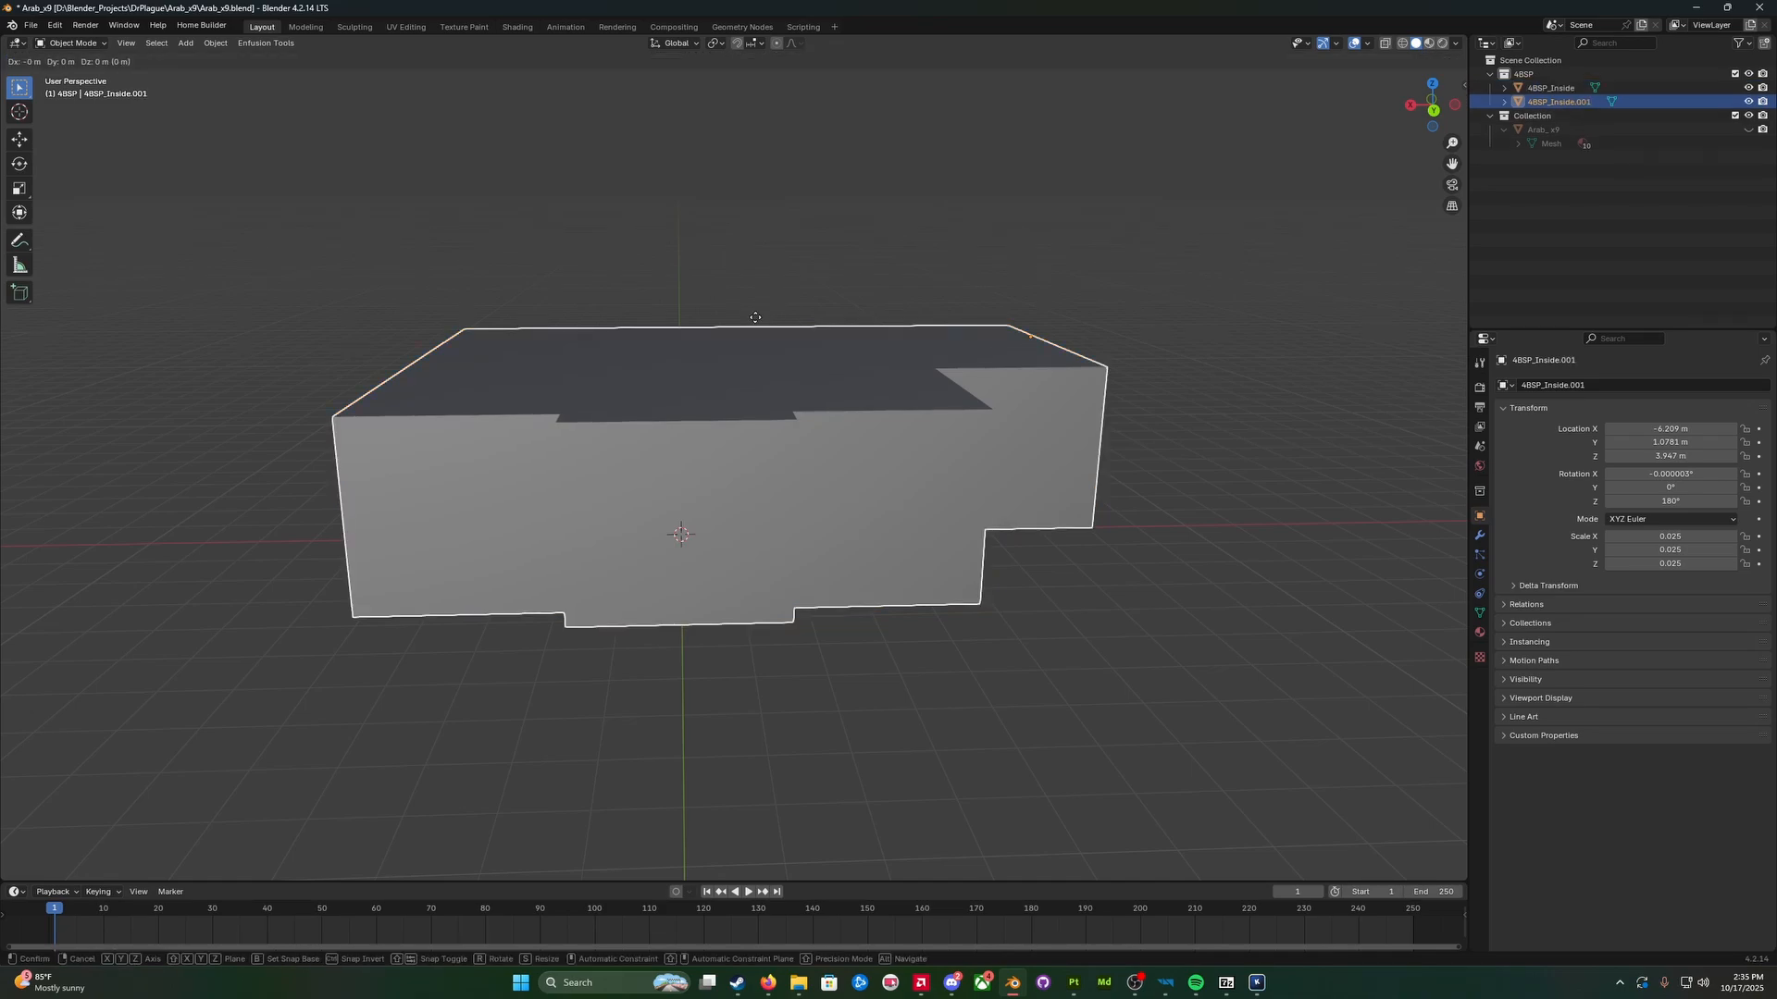
{"action": "right_click", "coordinate": [772, 303]}
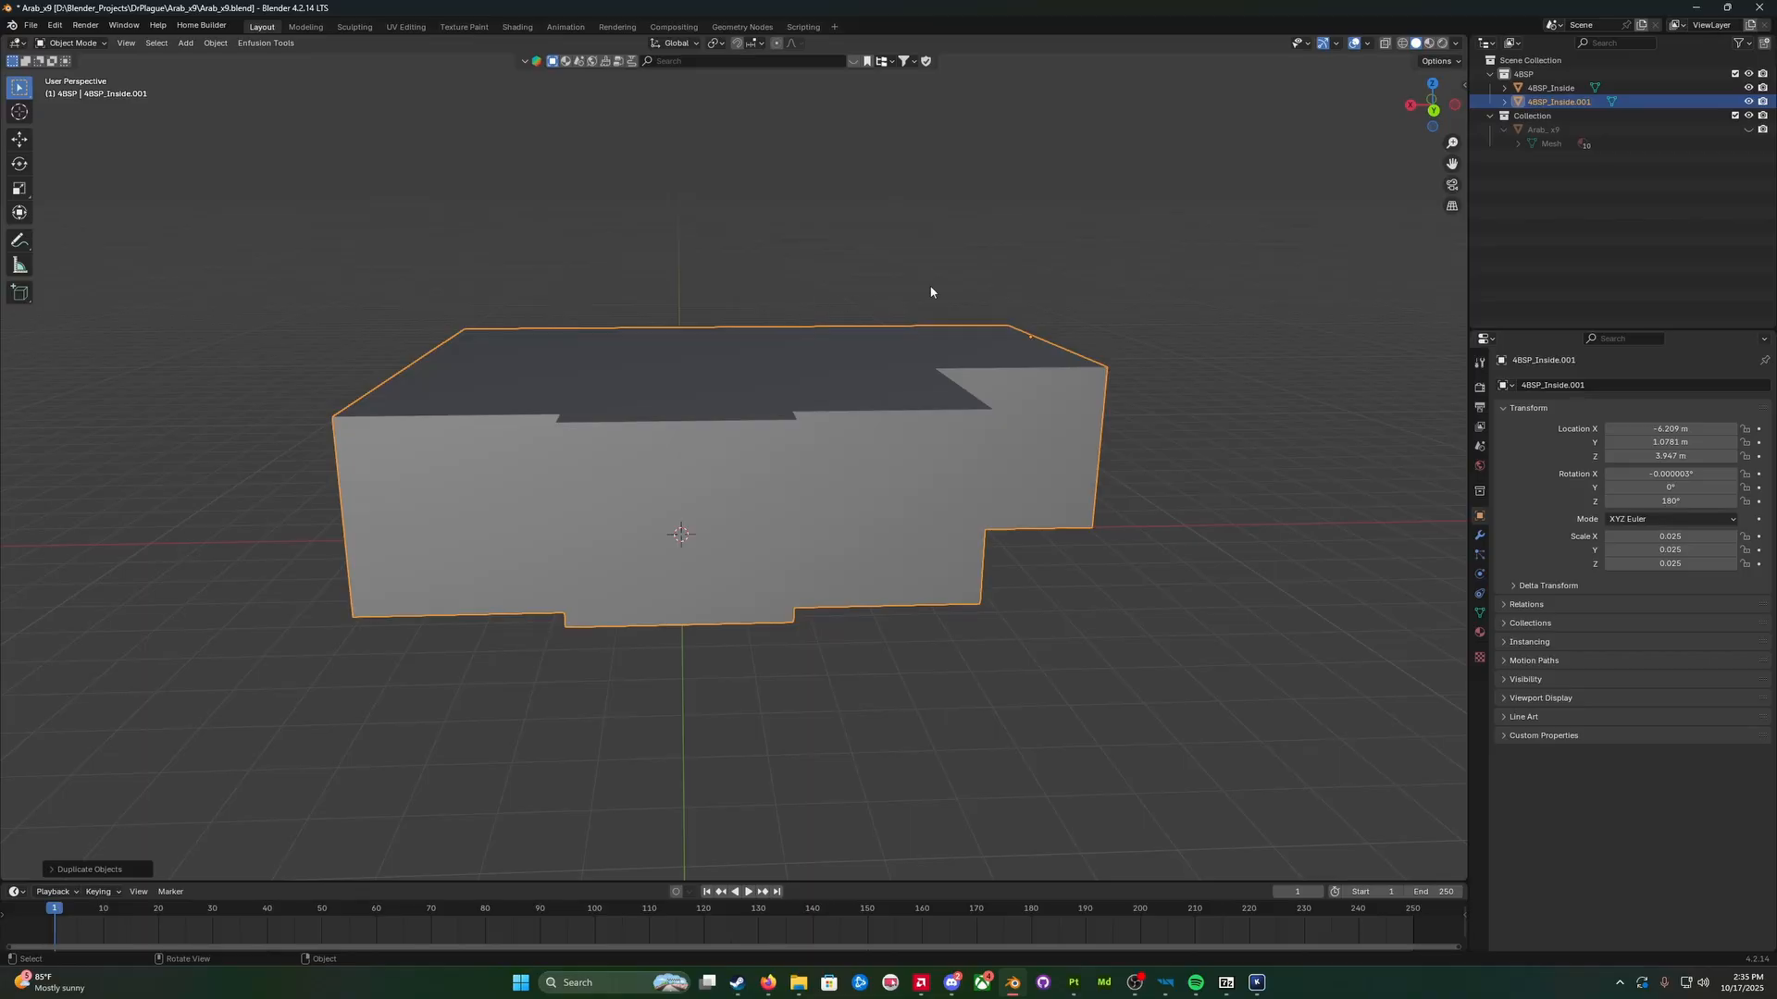
{"action": "double_click", "coordinate": [1573, 103]}
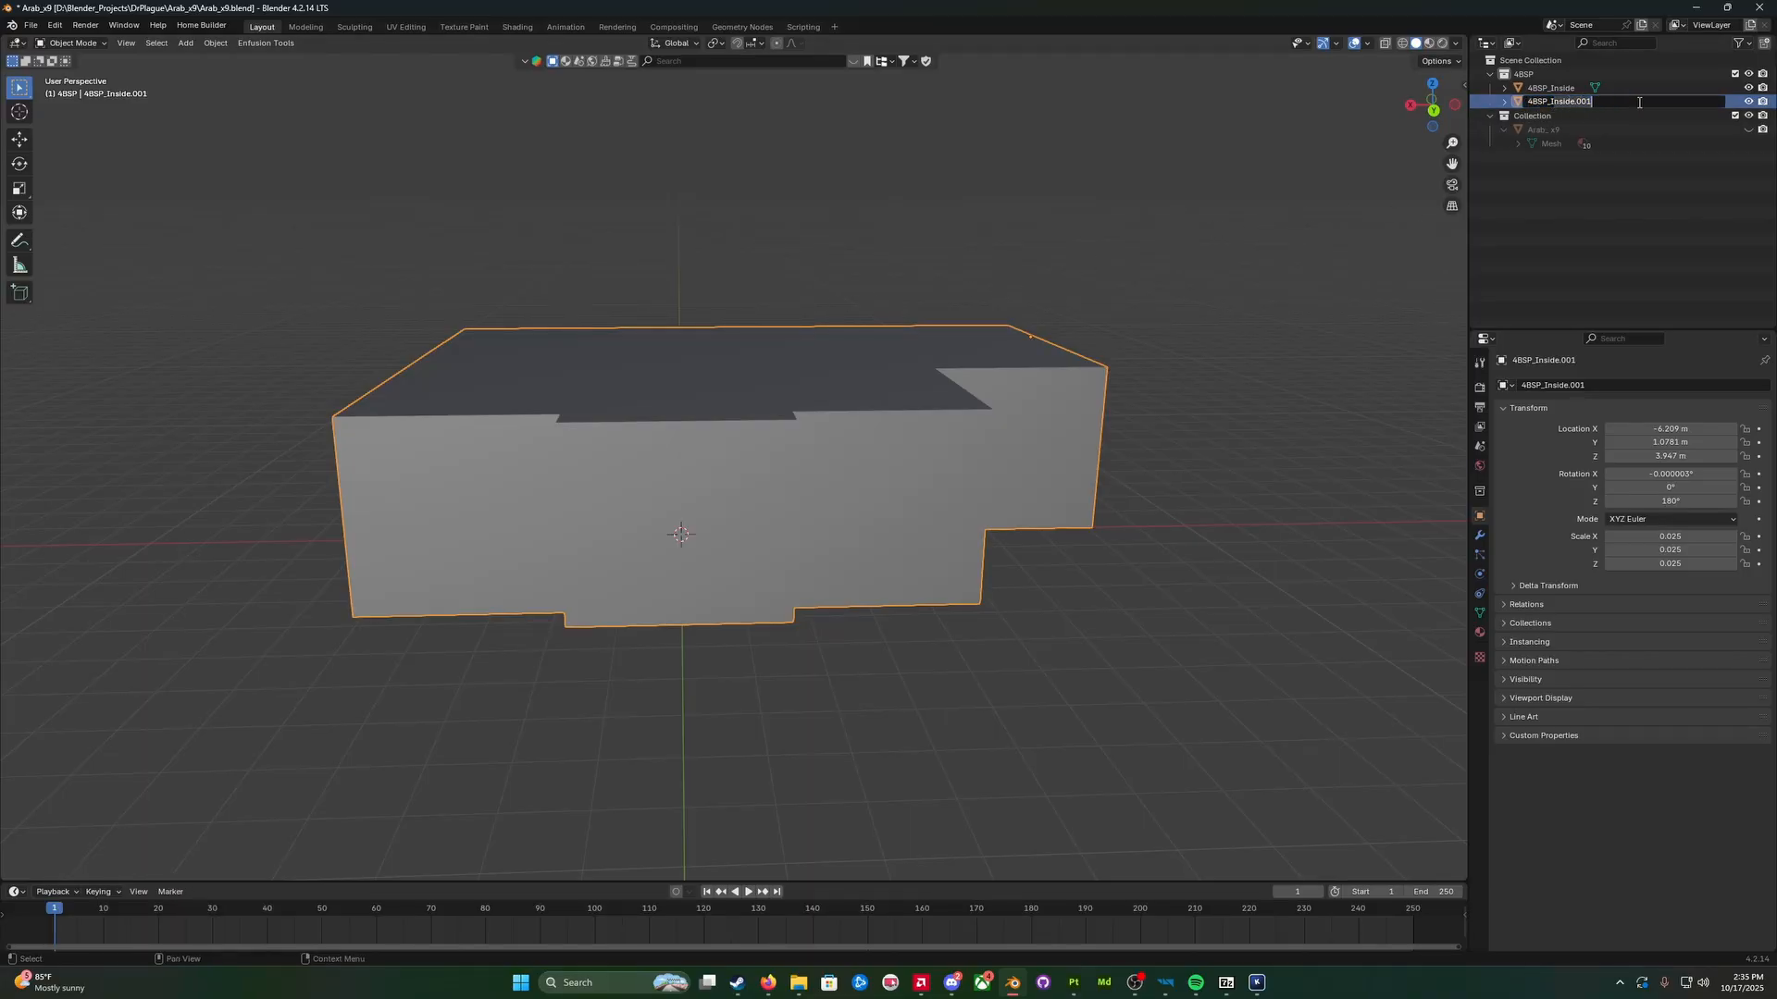
{"action": "key", "text": "BackSpace"}
{"action": "key", "text": "BackSpace"}
{"action": "key", "text": "BackSpace"}
{"action": "key", "text": "BackSpace"}
{"action": "key", "text": "BackSpace"}
{"action": "key", "text": "BackSpace"}
{"action": "key", "text": "BackSpace"}
{"action": "key", "text": "BackSpace"}
{"action": "key", "text": "BackSpace"}
{"action": "key", "text": "BackSpace"}
{"action": "type", "text": "Outside"}
{"action": "key", "text": "Return"}
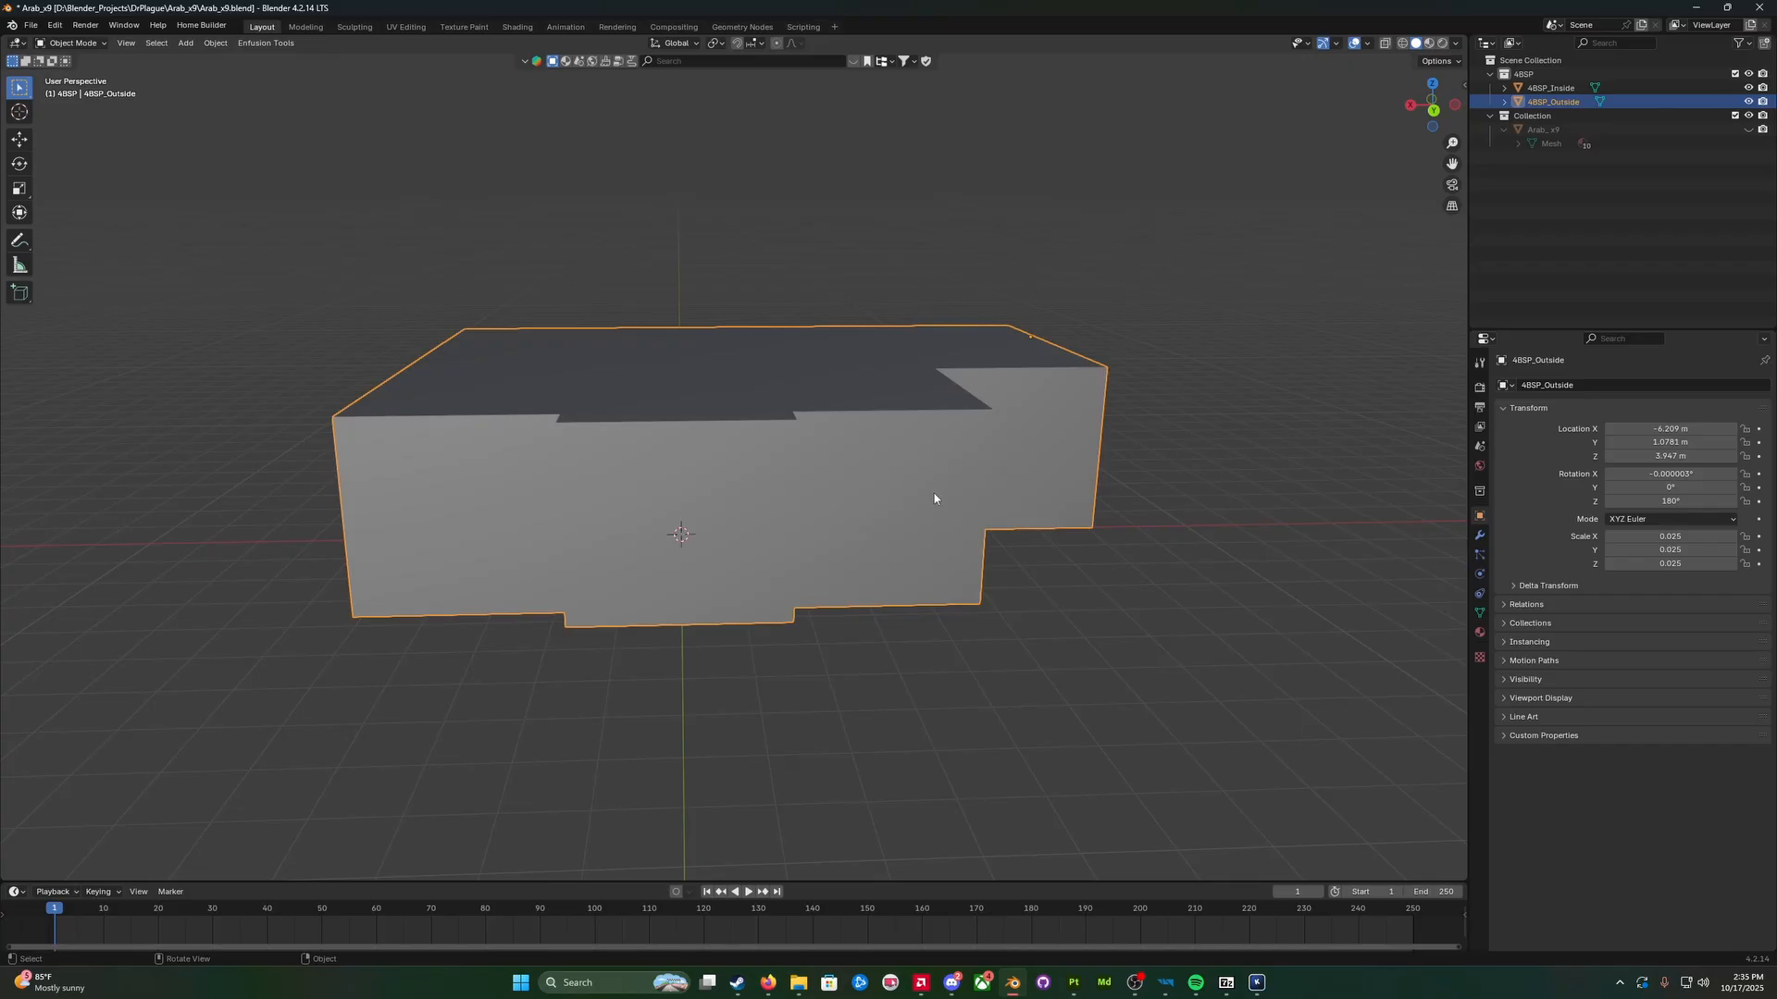
Step: Try to scale 4BSP_Outside about its off-centre origin, first along Z and then uniformly
{"action": "middle_click_drag", "start_coordinate": [934, 492], "coordinate": [902, 505]}
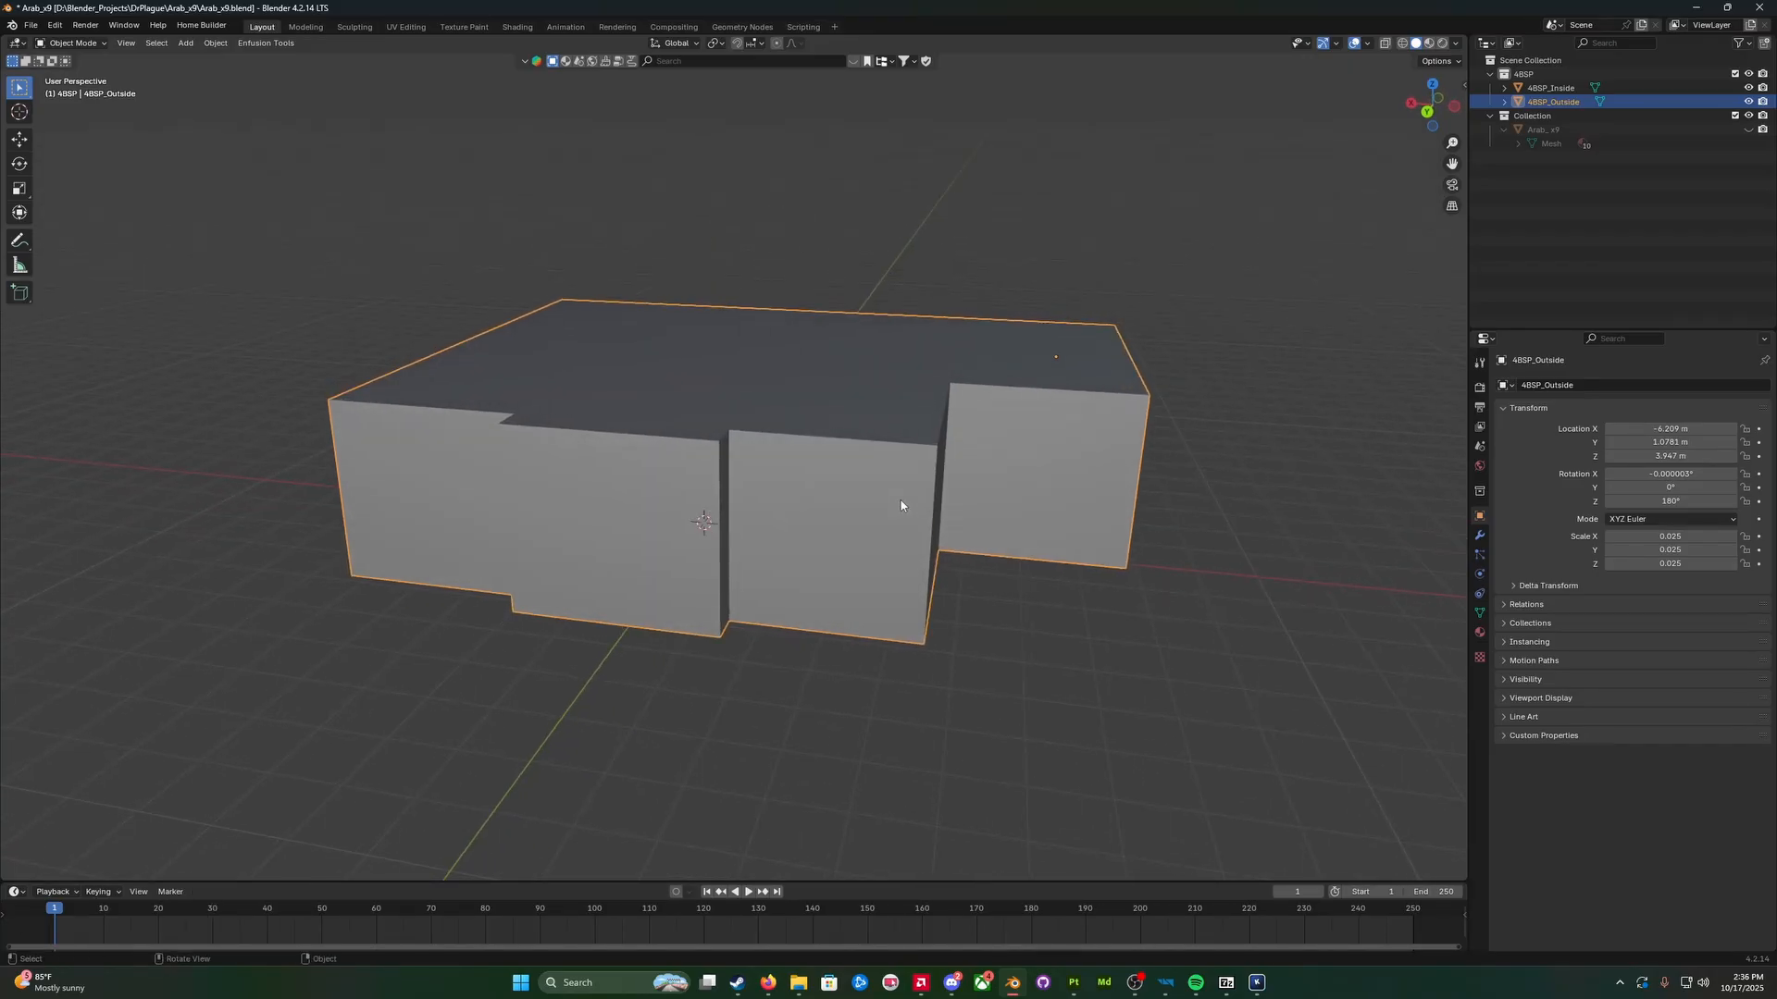
{"action": "key", "text": "s"}
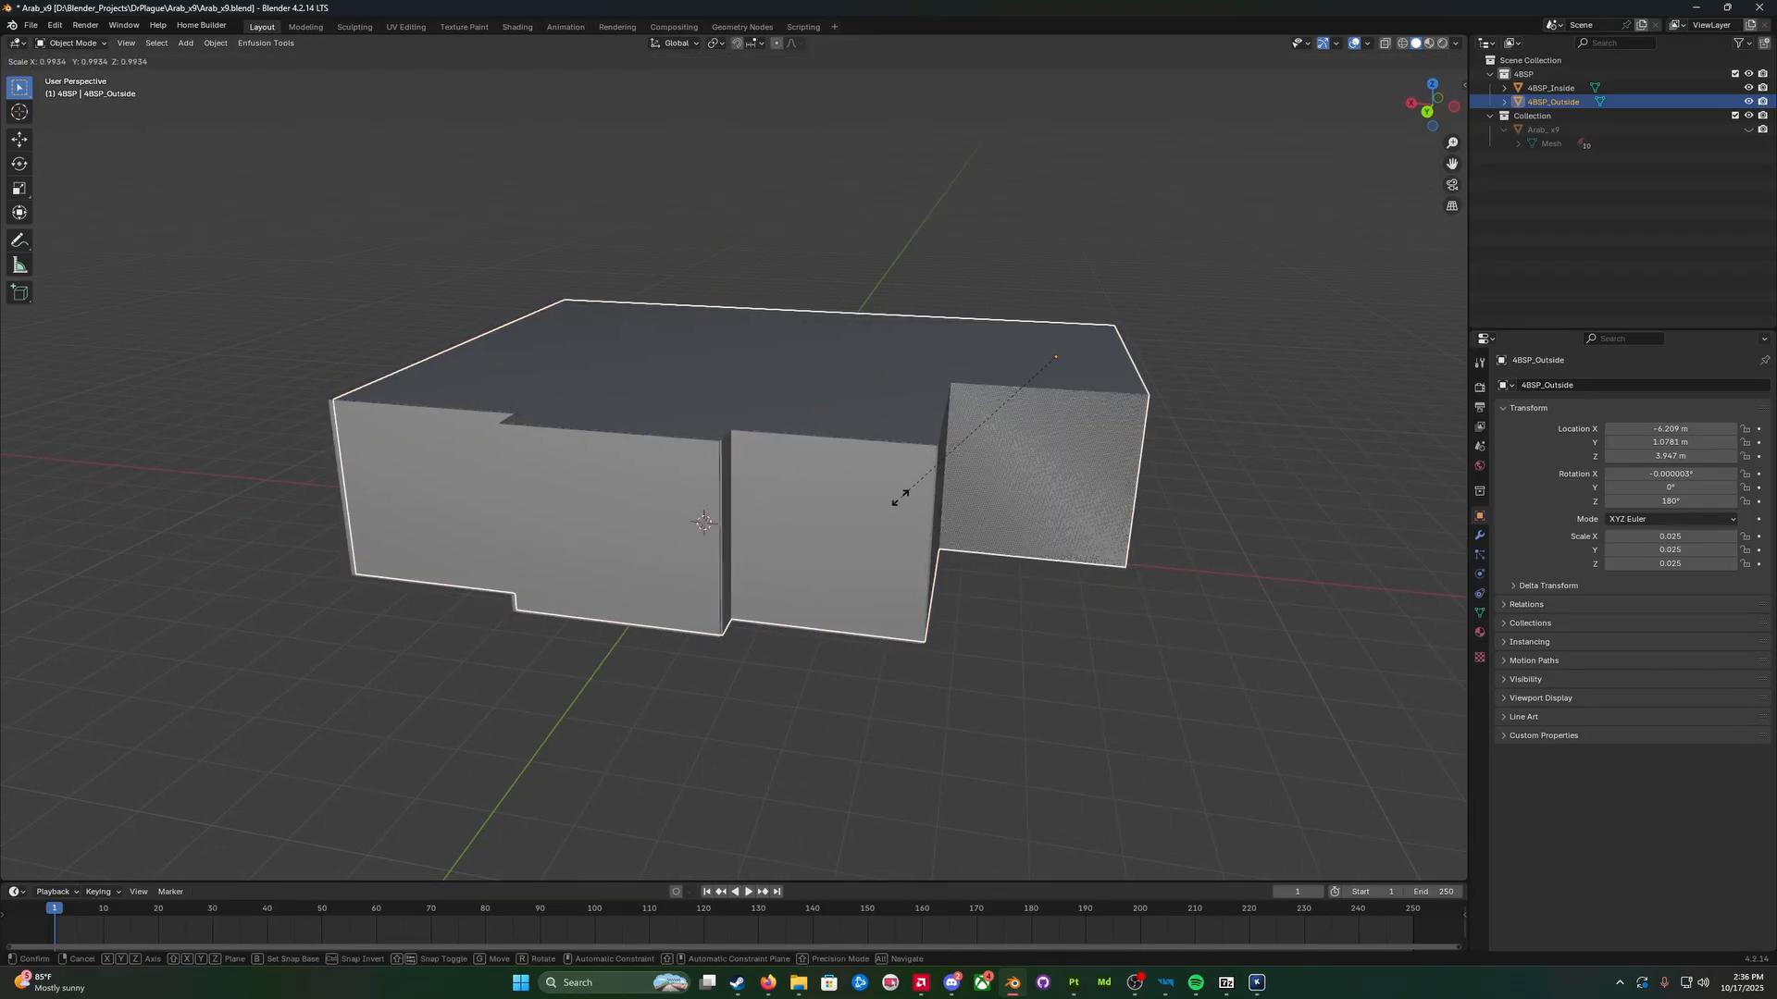
{"action": "key", "text": "z"}
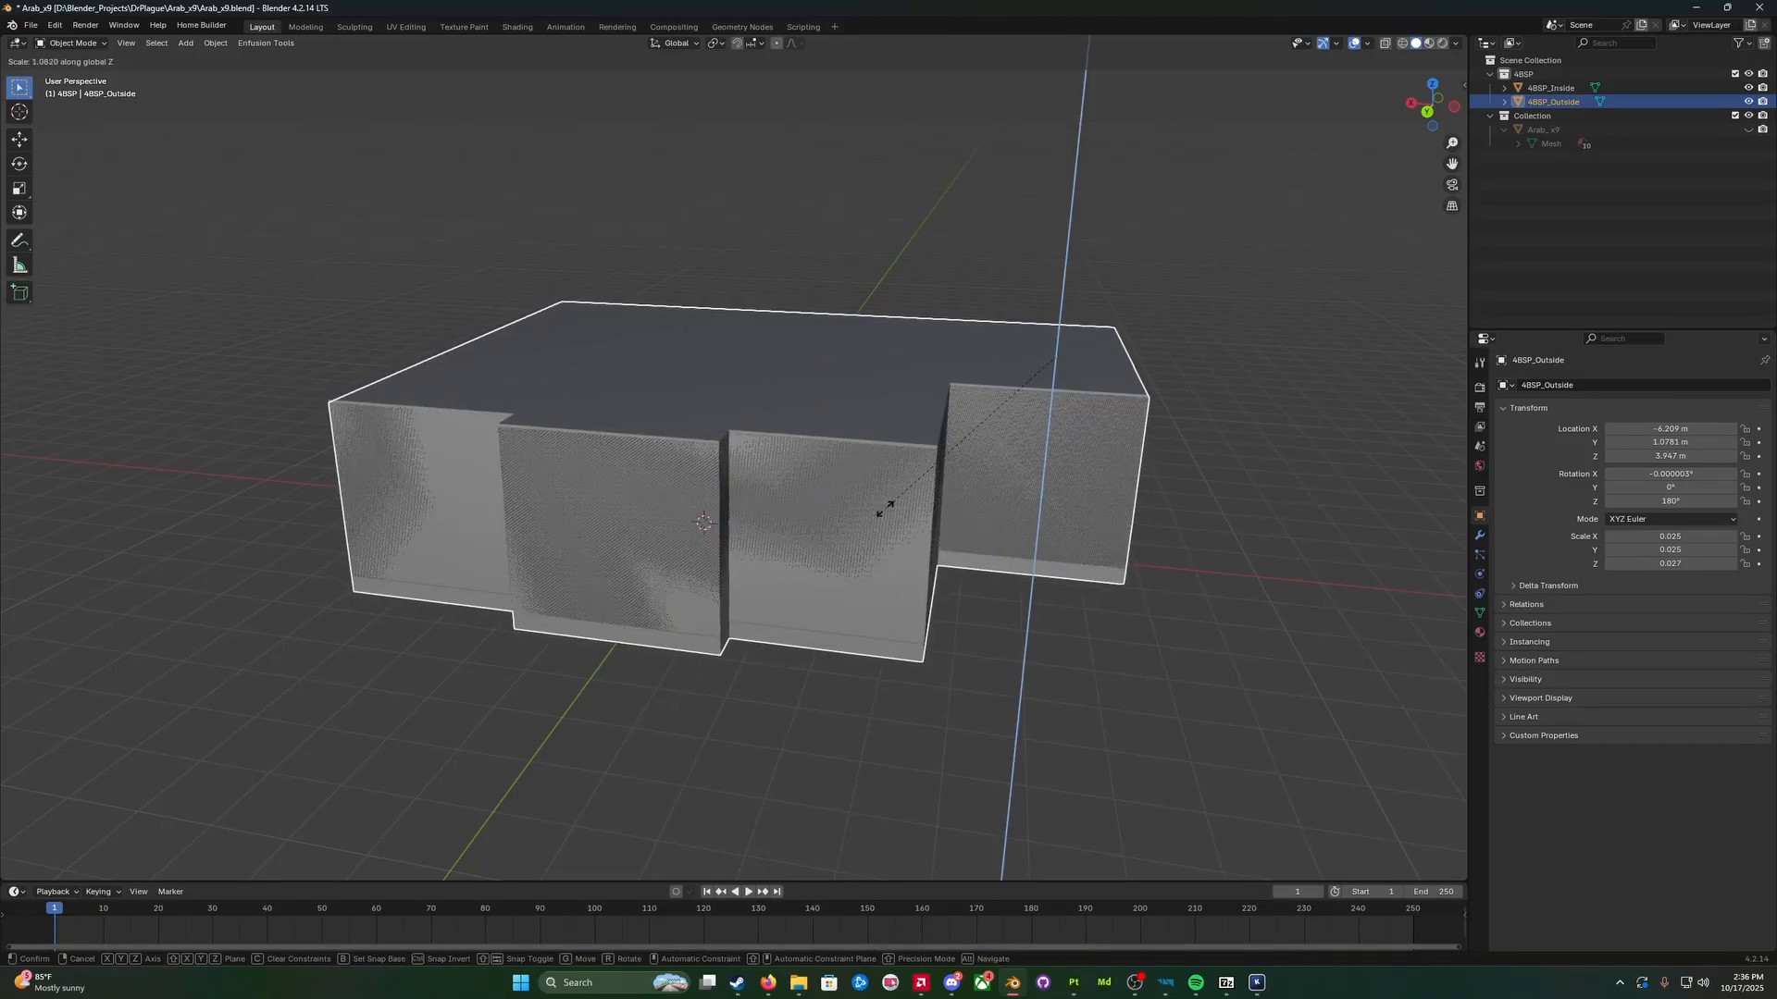
{"action": "left_click", "coordinate": [885, 515]}
{"action": "key", "text": "s"}
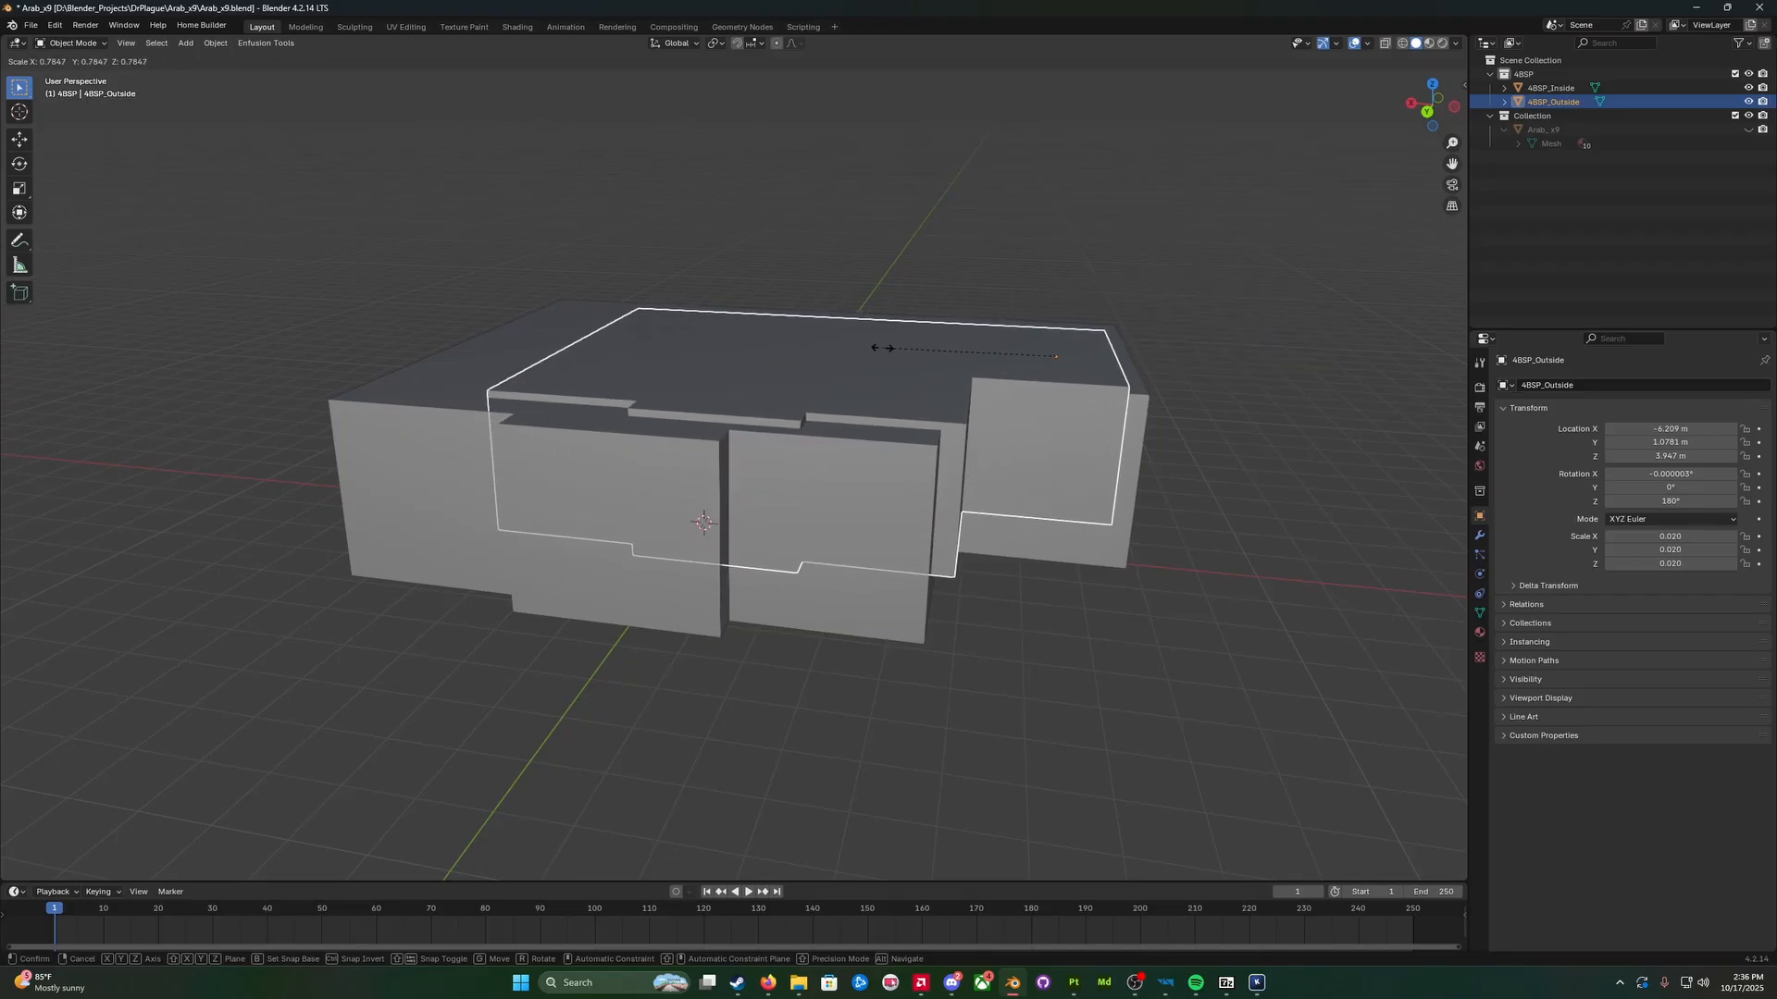
{"action": "key", "text": "Escape"}
Step: Set the origins of both 4BSP_Inside and 4BSP_Outside to their Center of Mass (Surface)
{"action": "middle_click_drag", "start_coordinate": [859, 414], "coordinate": [906, 394]}
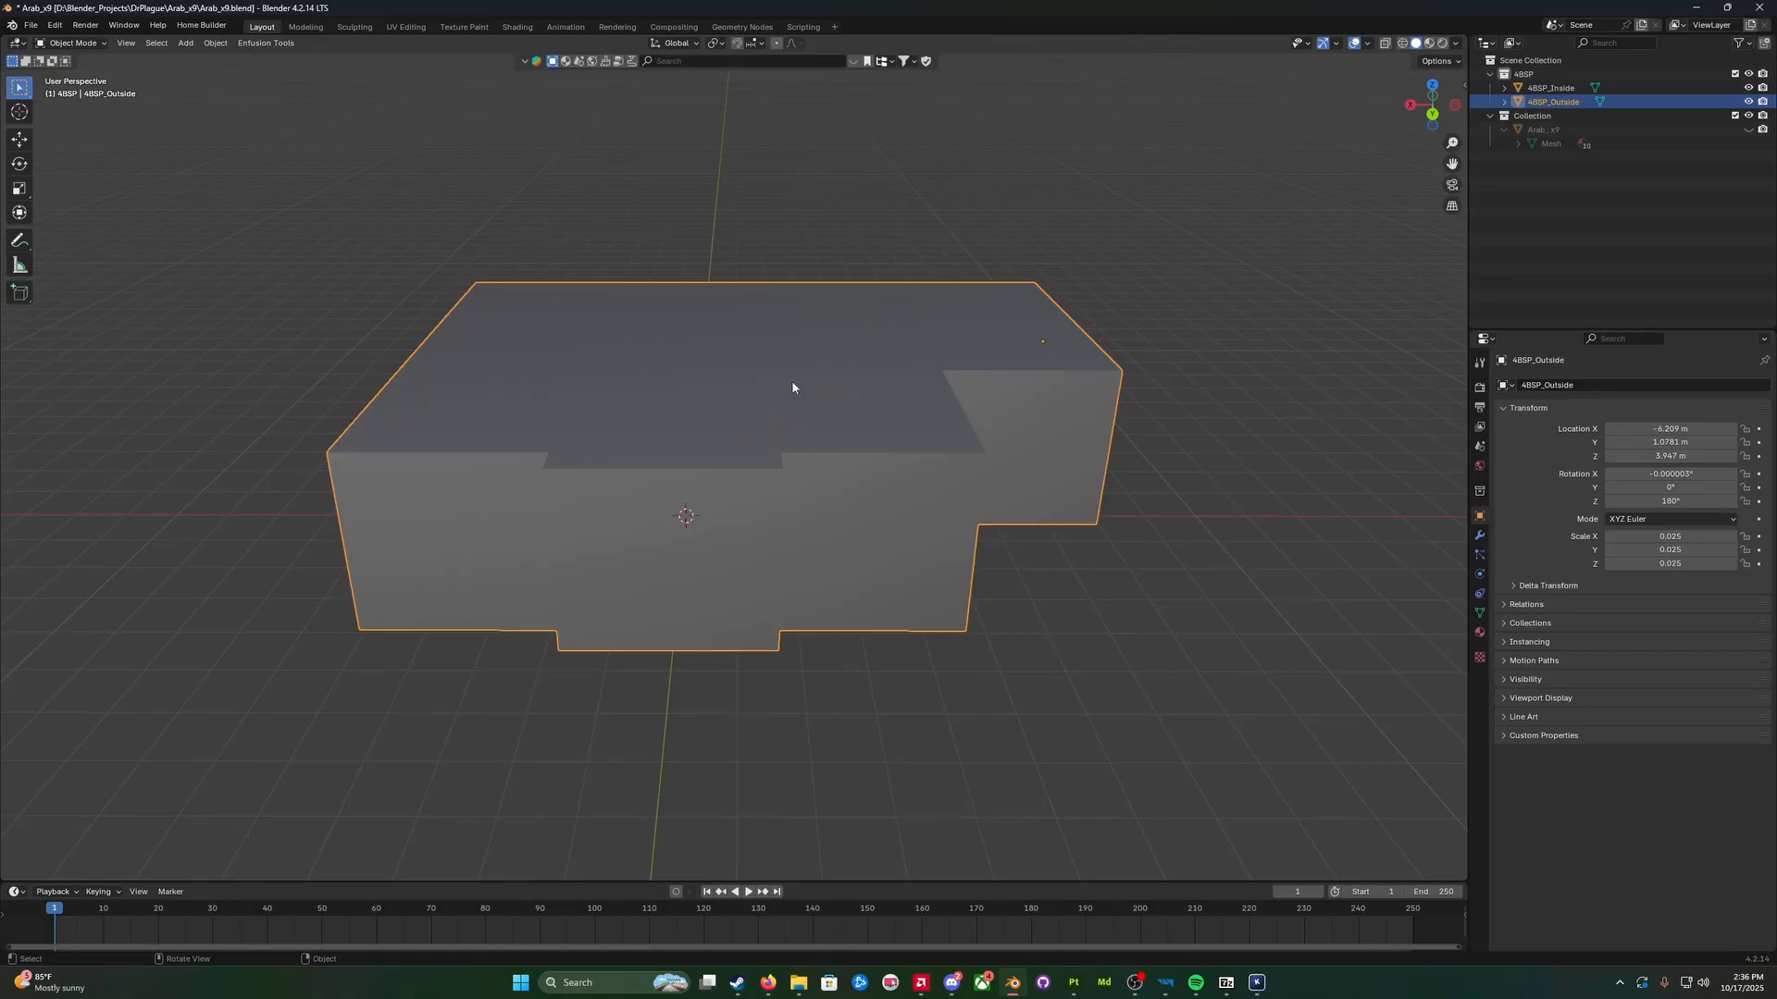
{"action": "middle_click_drag", "start_coordinate": [792, 388], "coordinate": [856, 645]}
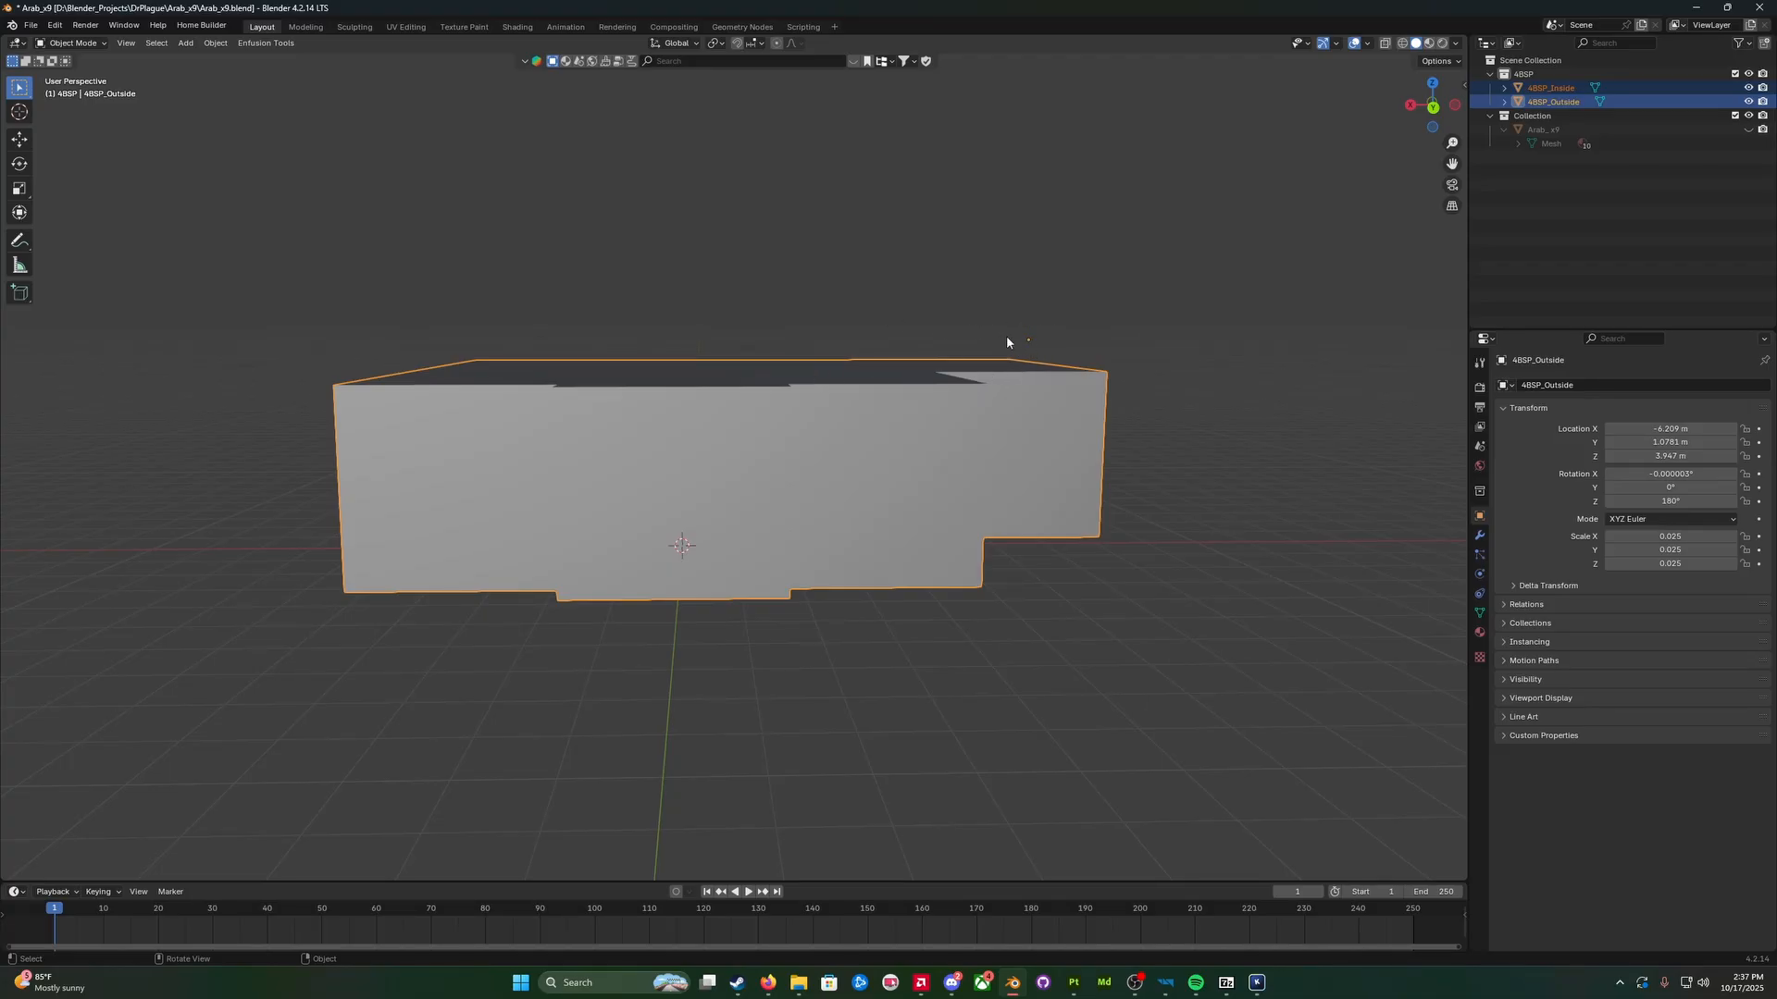
{"action": "scroll", "coordinate": [801, 475], "scroll_direction": "up", "scroll_amount": 8}
{"action": "scroll", "coordinate": [752, 490], "scroll_direction": "down", "scroll_amount": 2}
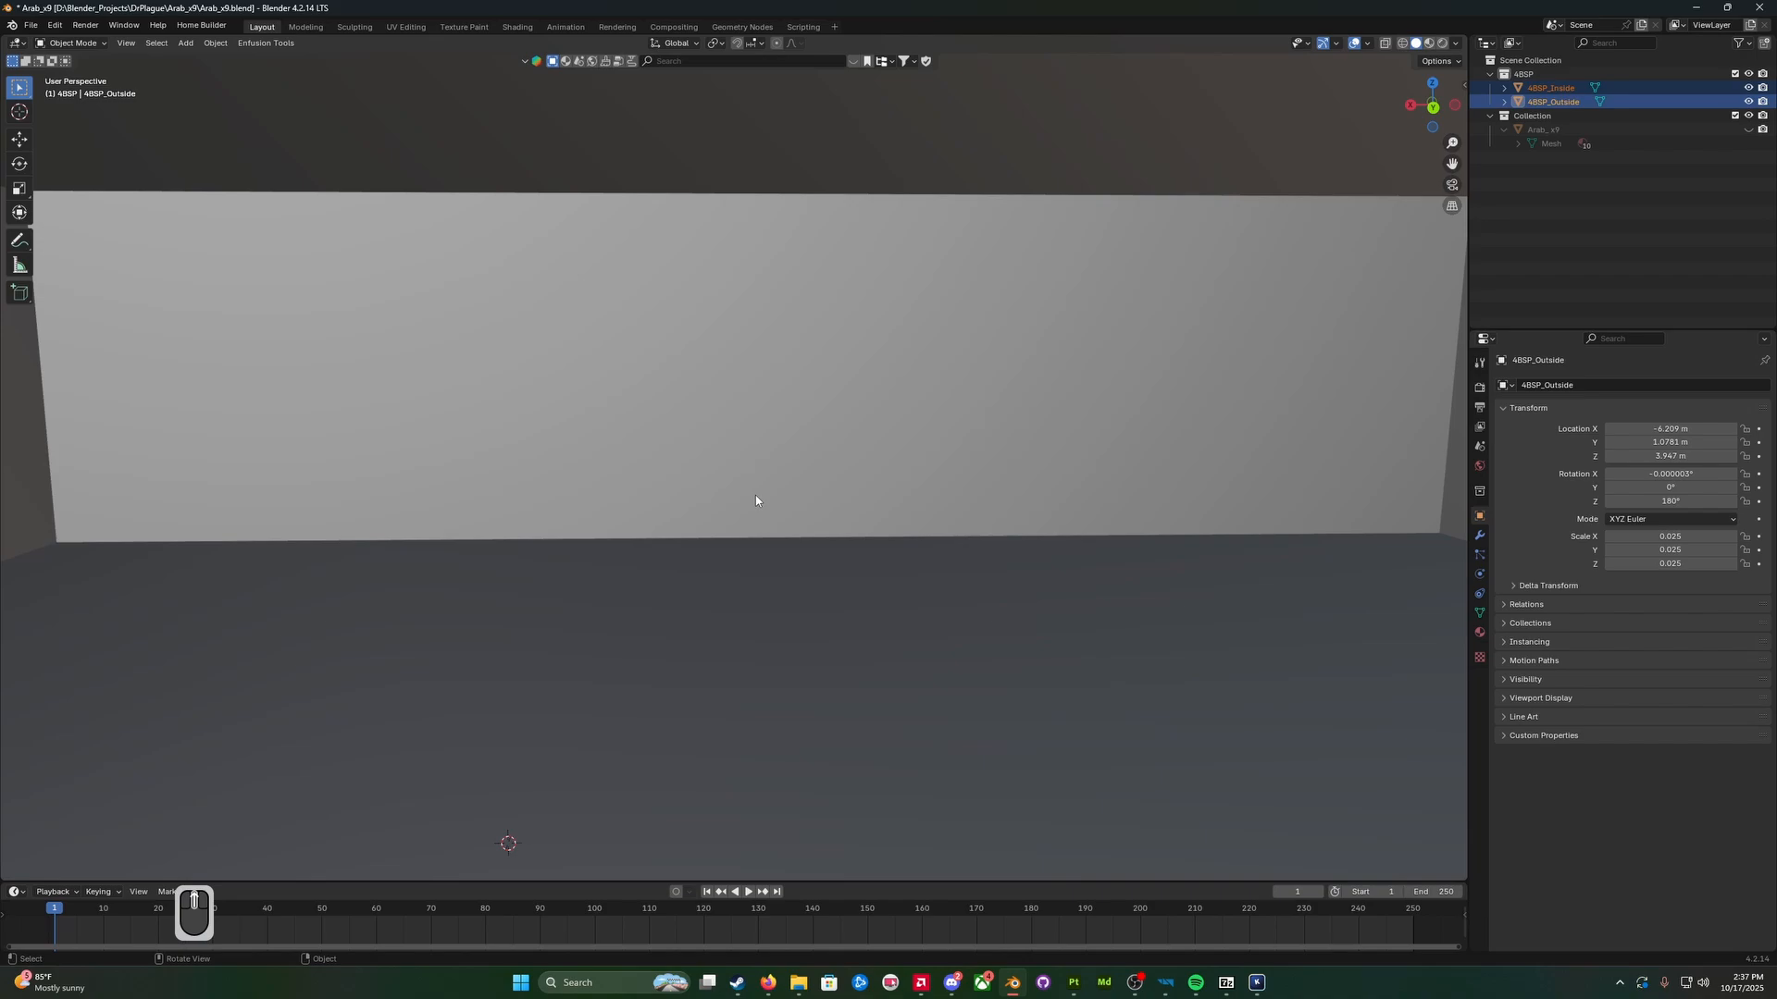
{"action": "right_click", "coordinate": [780, 641]}
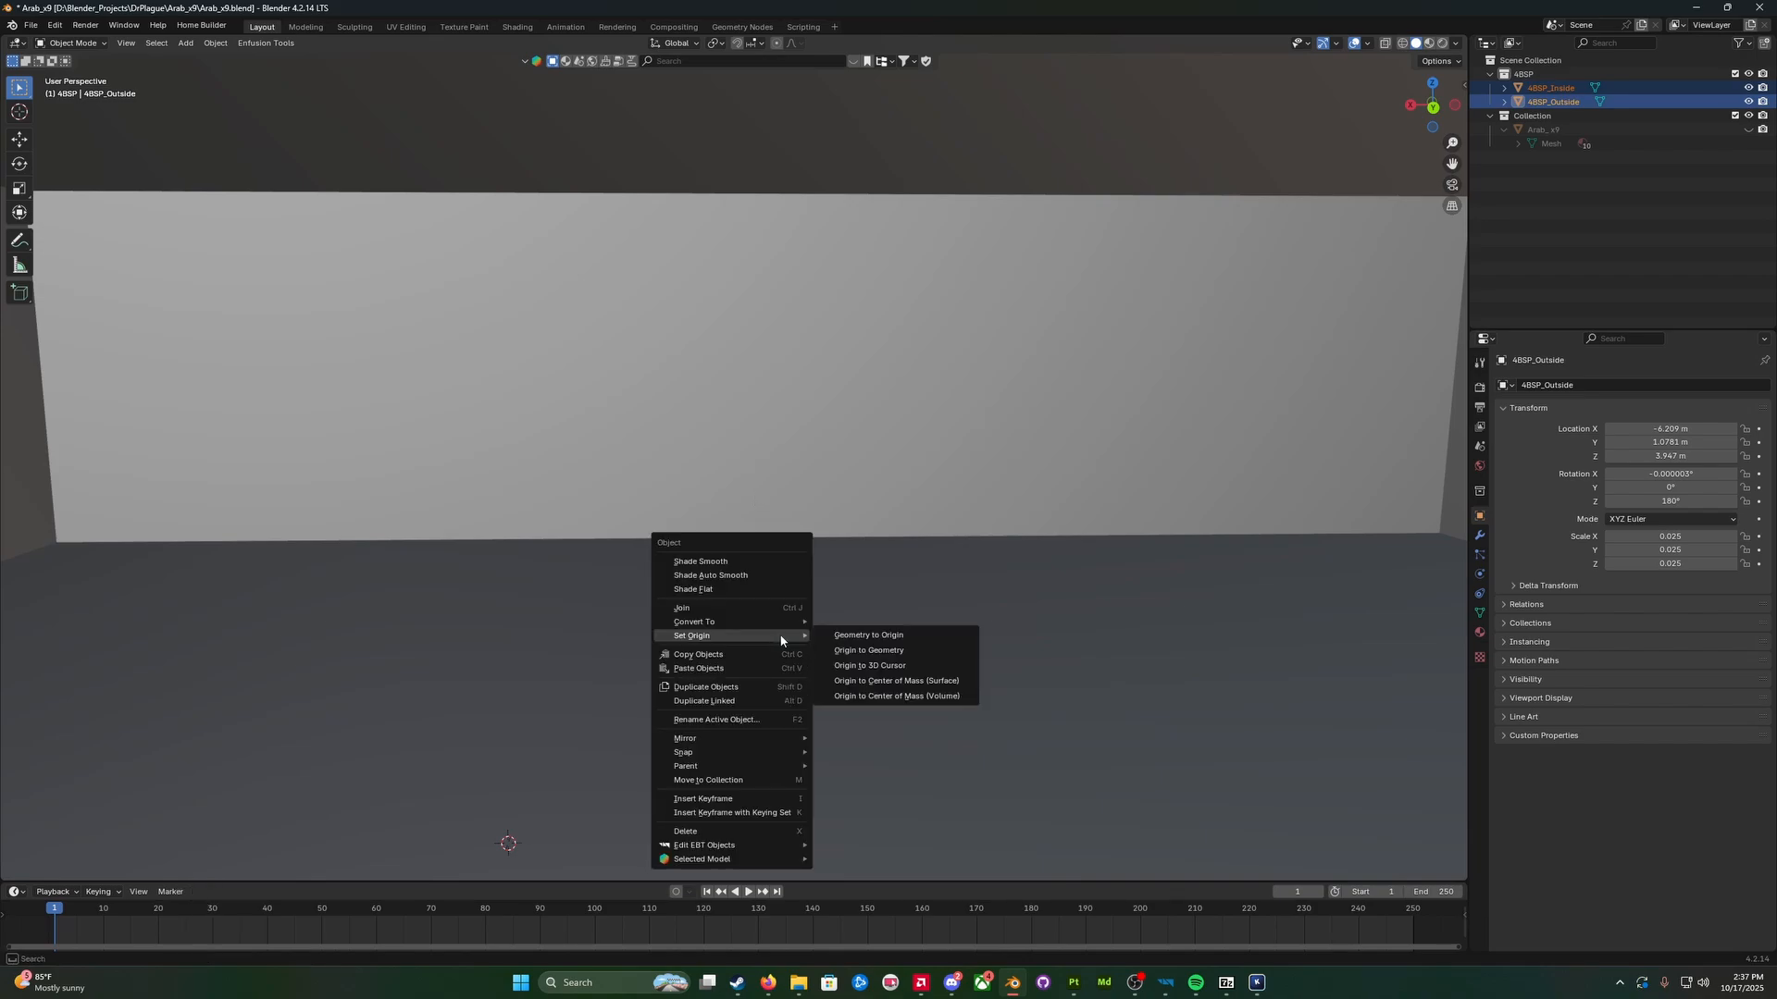
{"action": "left_click", "coordinate": [894, 681]}
{"action": "middle_click_drag", "start_coordinate": [862, 635], "coordinate": [856, 689]}
{"action": "scroll", "coordinate": [930, 632], "scroll_direction": "down", "scroll_amount": 6}
Step: Select only 4BSP_Outside and scale it up uniformly by about 1.08 around its centred origin
{"action": "key", "text": "s"}
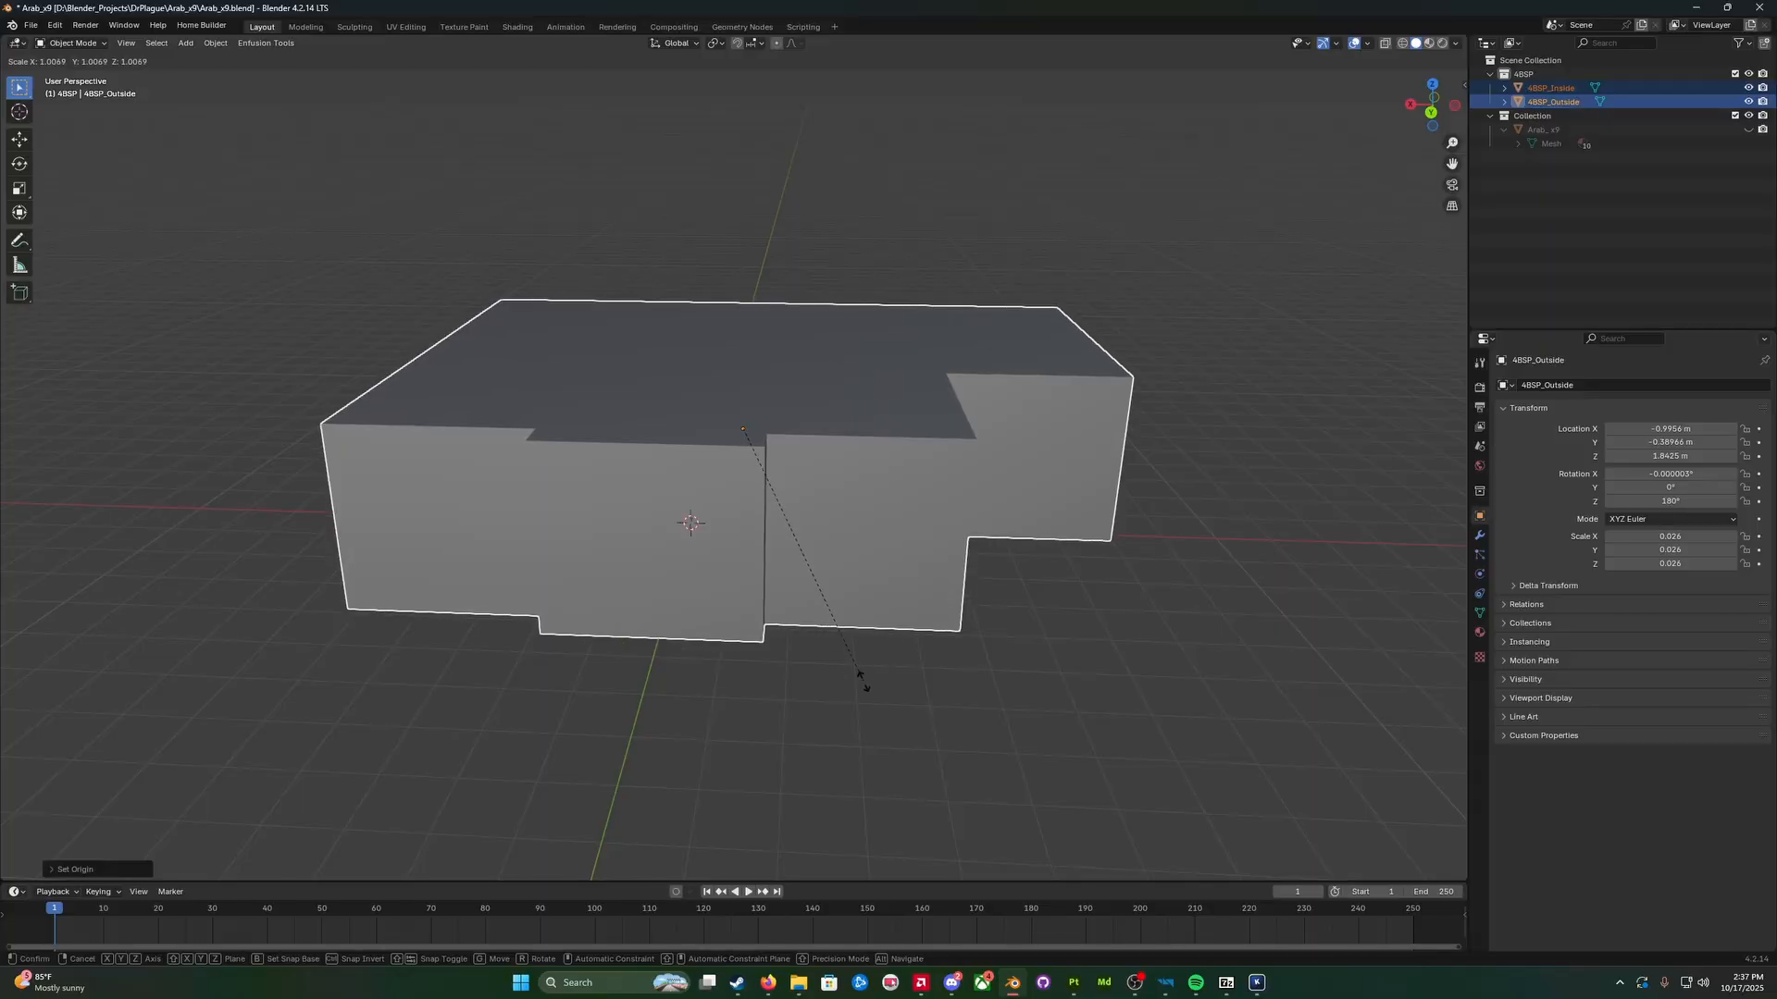
{"action": "right_click", "coordinate": [865, 684]}
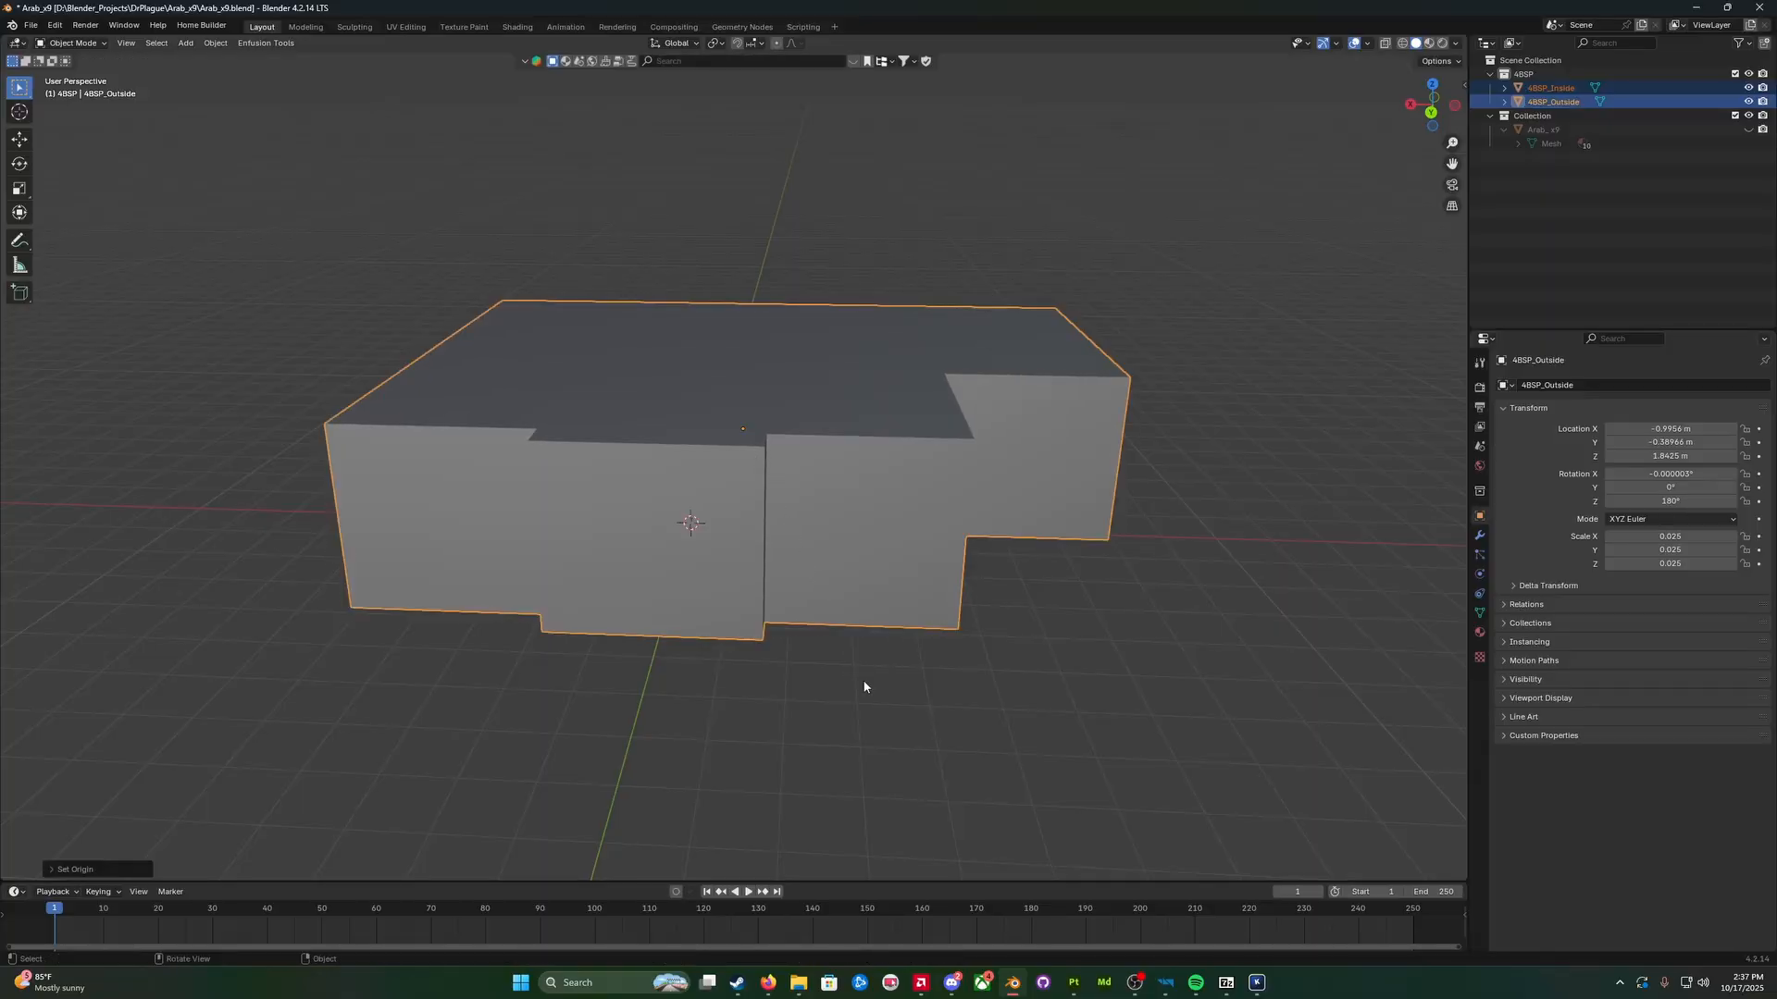
{"action": "left_click", "coordinate": [1551, 102]}
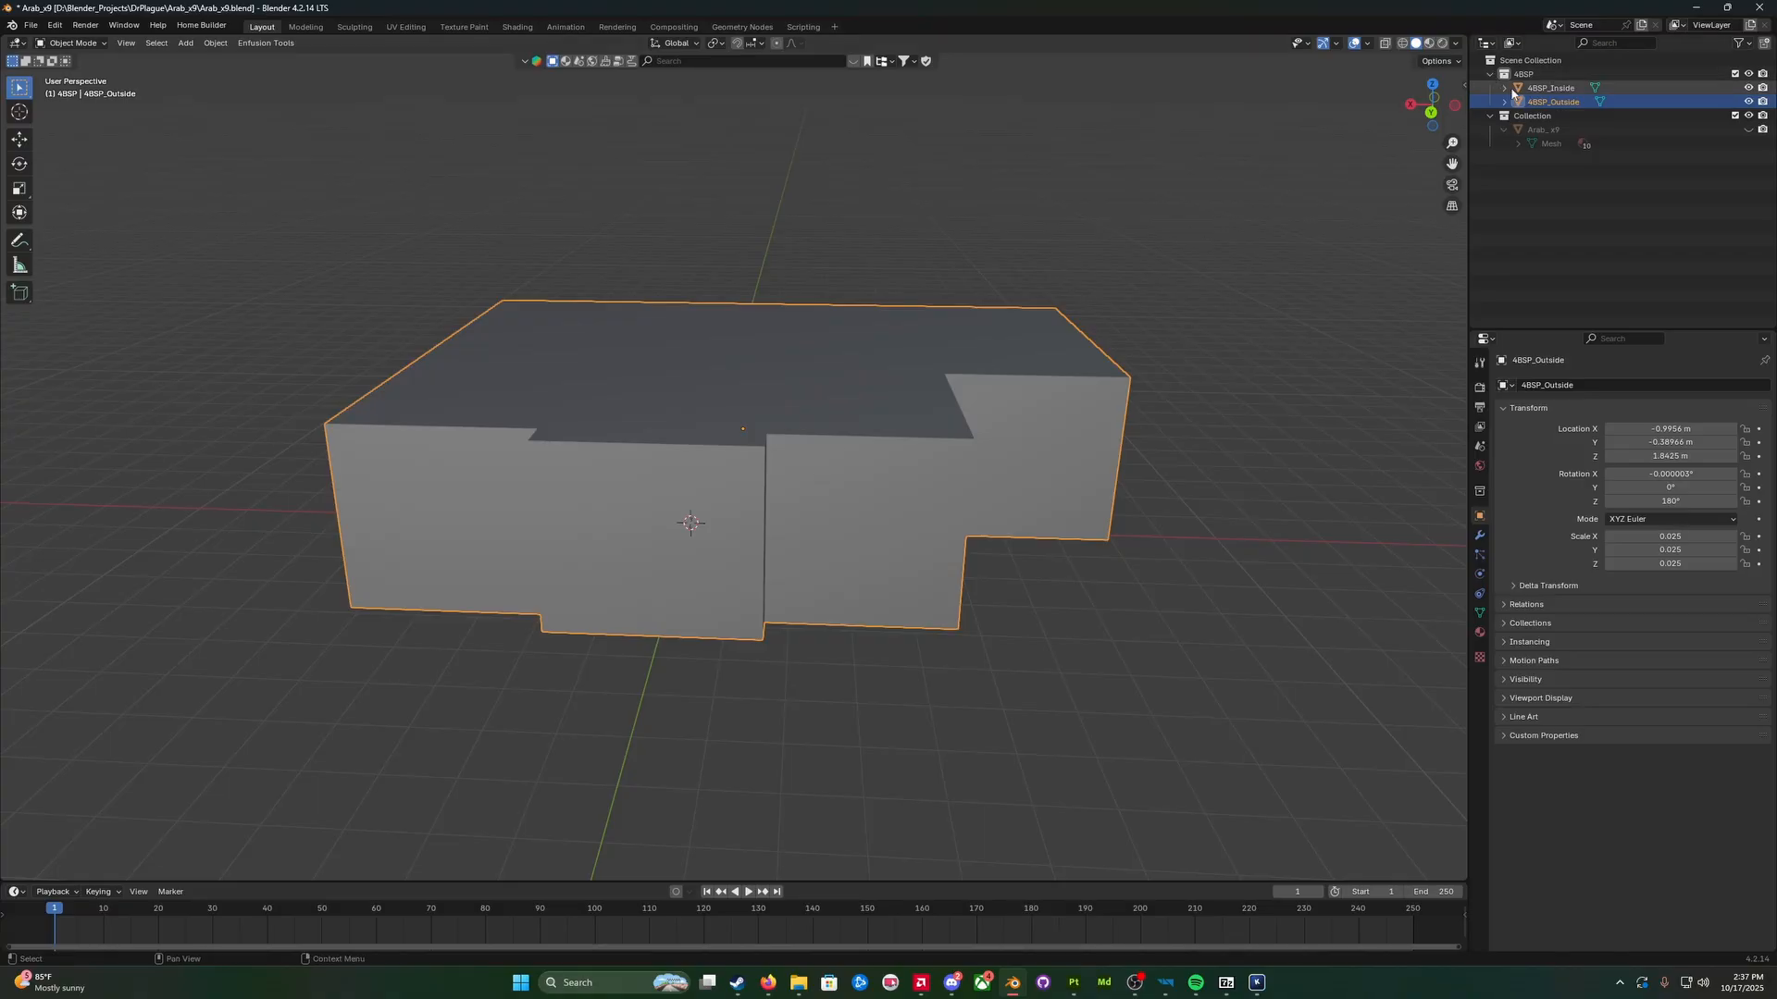
{"action": "middle_click_drag", "start_coordinate": [774, 458], "coordinate": [805, 429]}
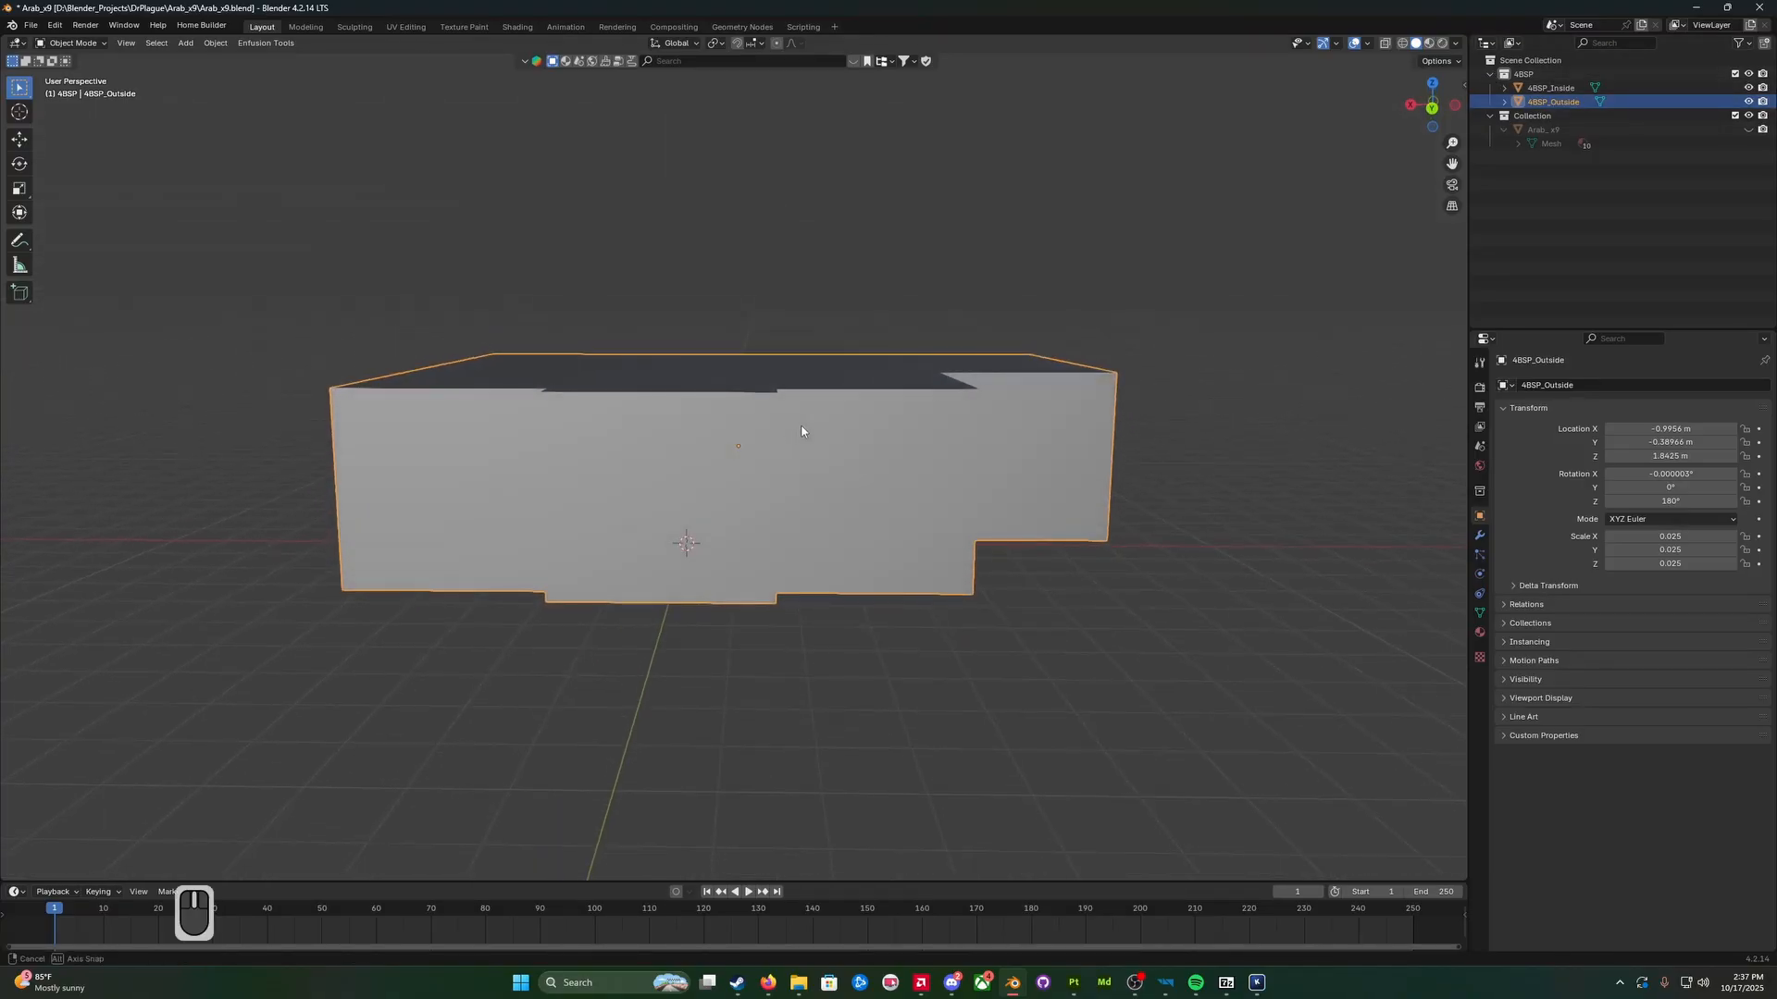
{"action": "key", "text": "s"}
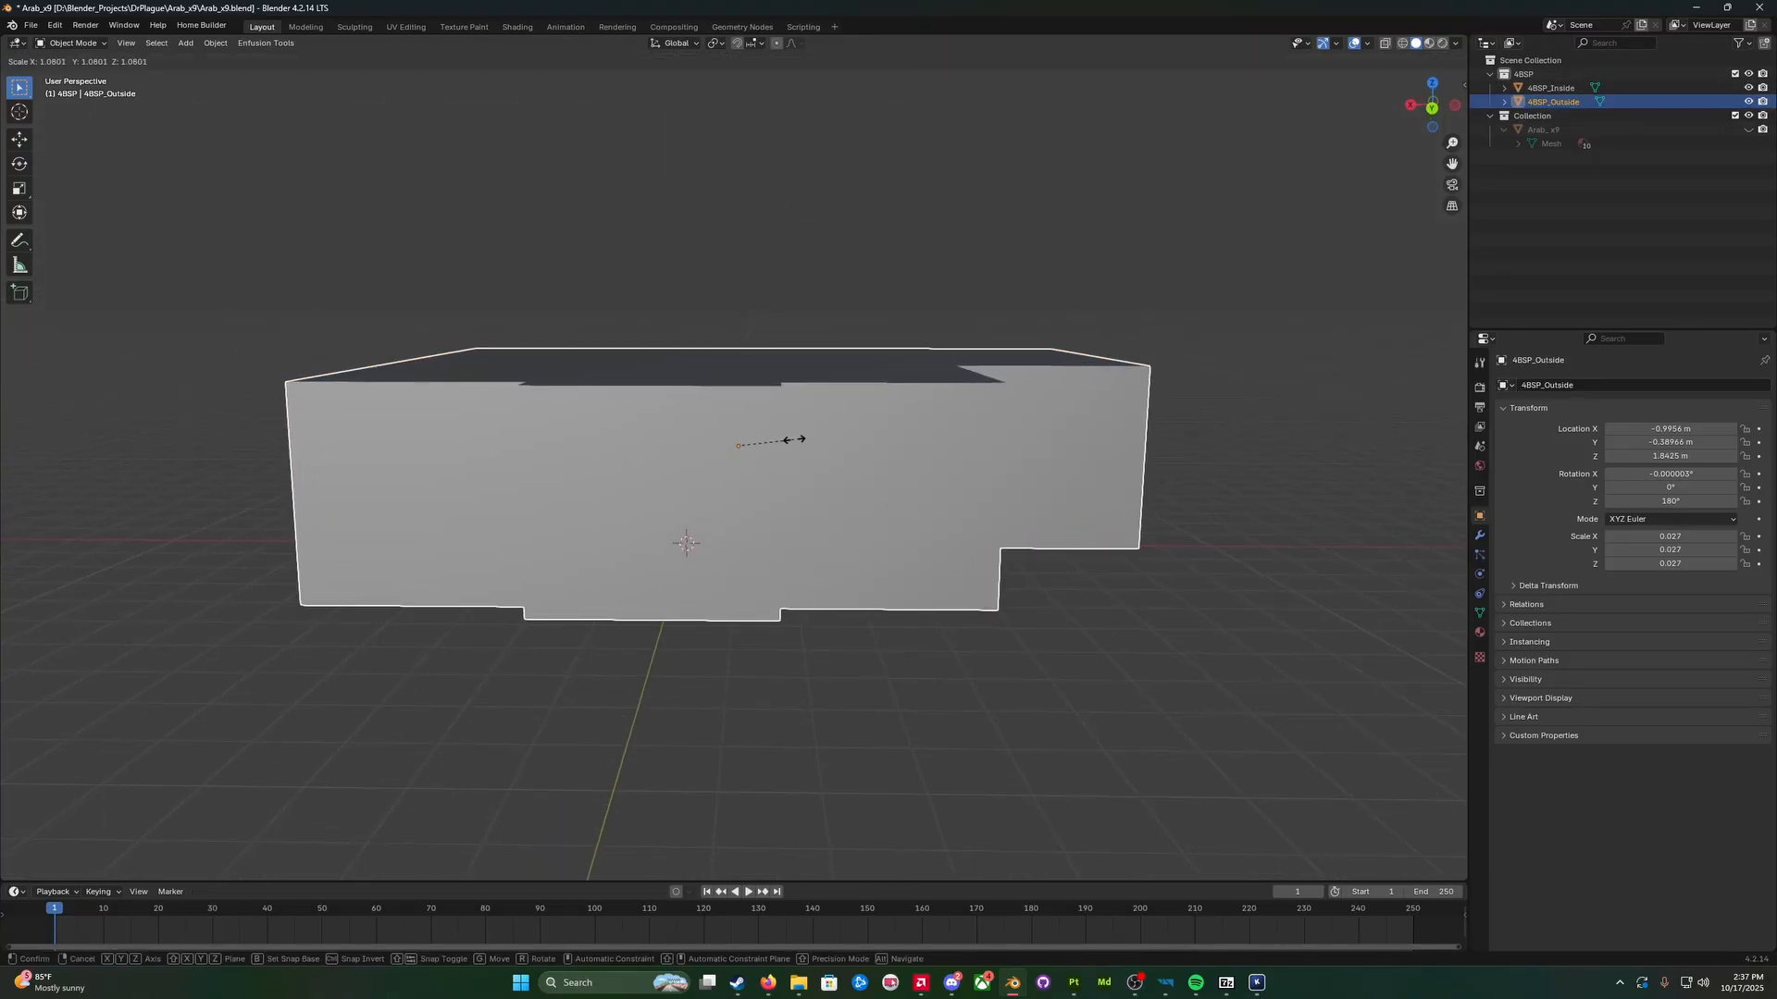
{"action": "left_click", "coordinate": [824, 454]}
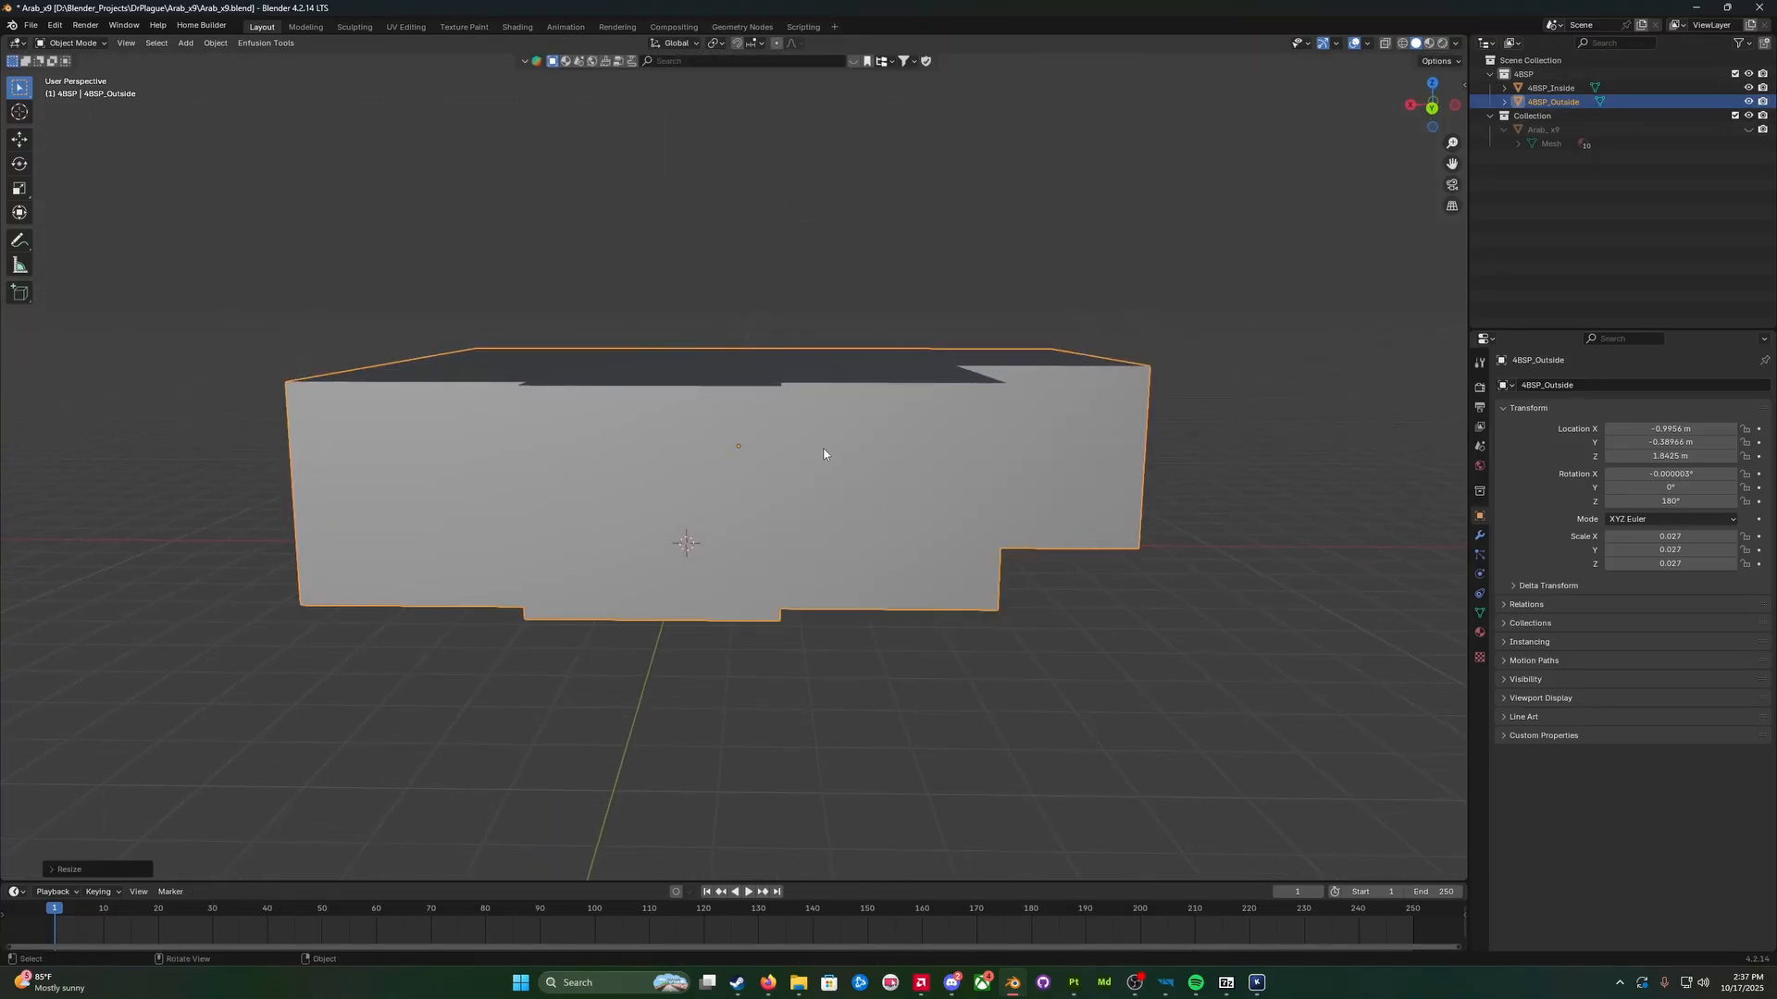
Step: Look up the keymap entry for Toggle X-Ray by searching the preferences for "xray"
{"action": "left_click", "coordinate": [1367, 43]}
{"action": "left_click", "coordinate": [55, 26]}
{"action": "left_click", "coordinate": [83, 204]}
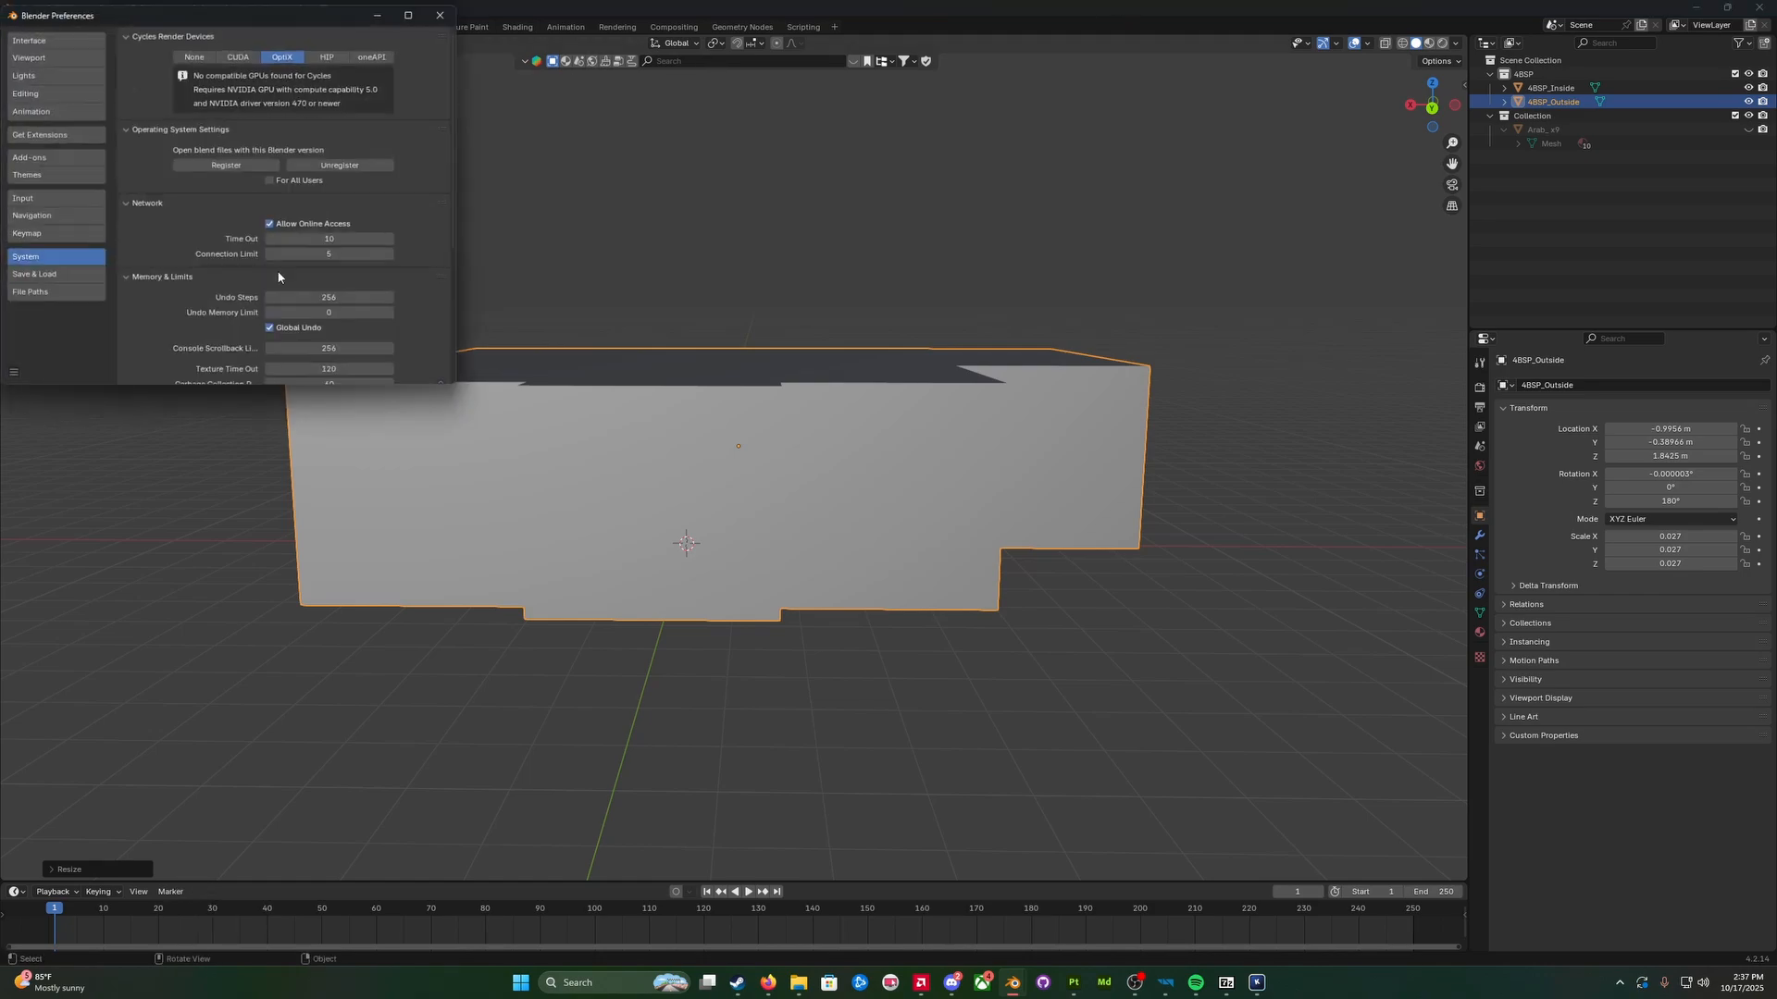
{"action": "left_click", "coordinate": [43, 233]}
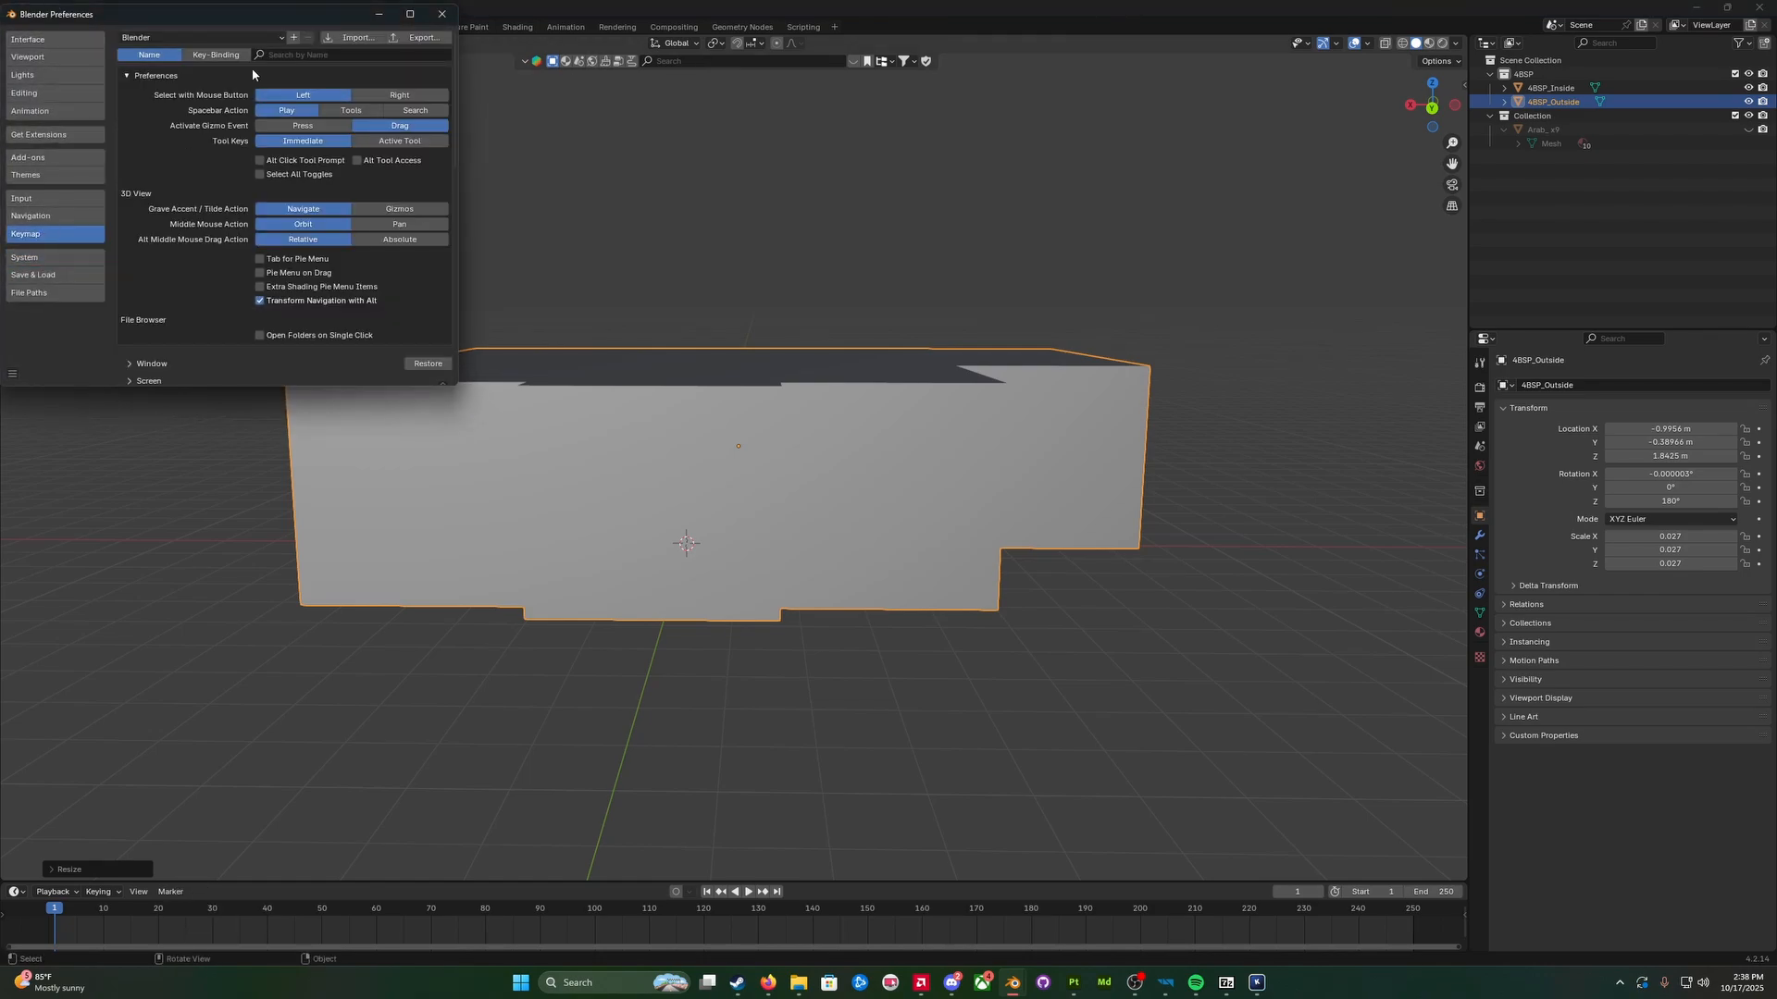
{"action": "left_click", "coordinate": [303, 54]}
{"action": "type", "text": "xray"}
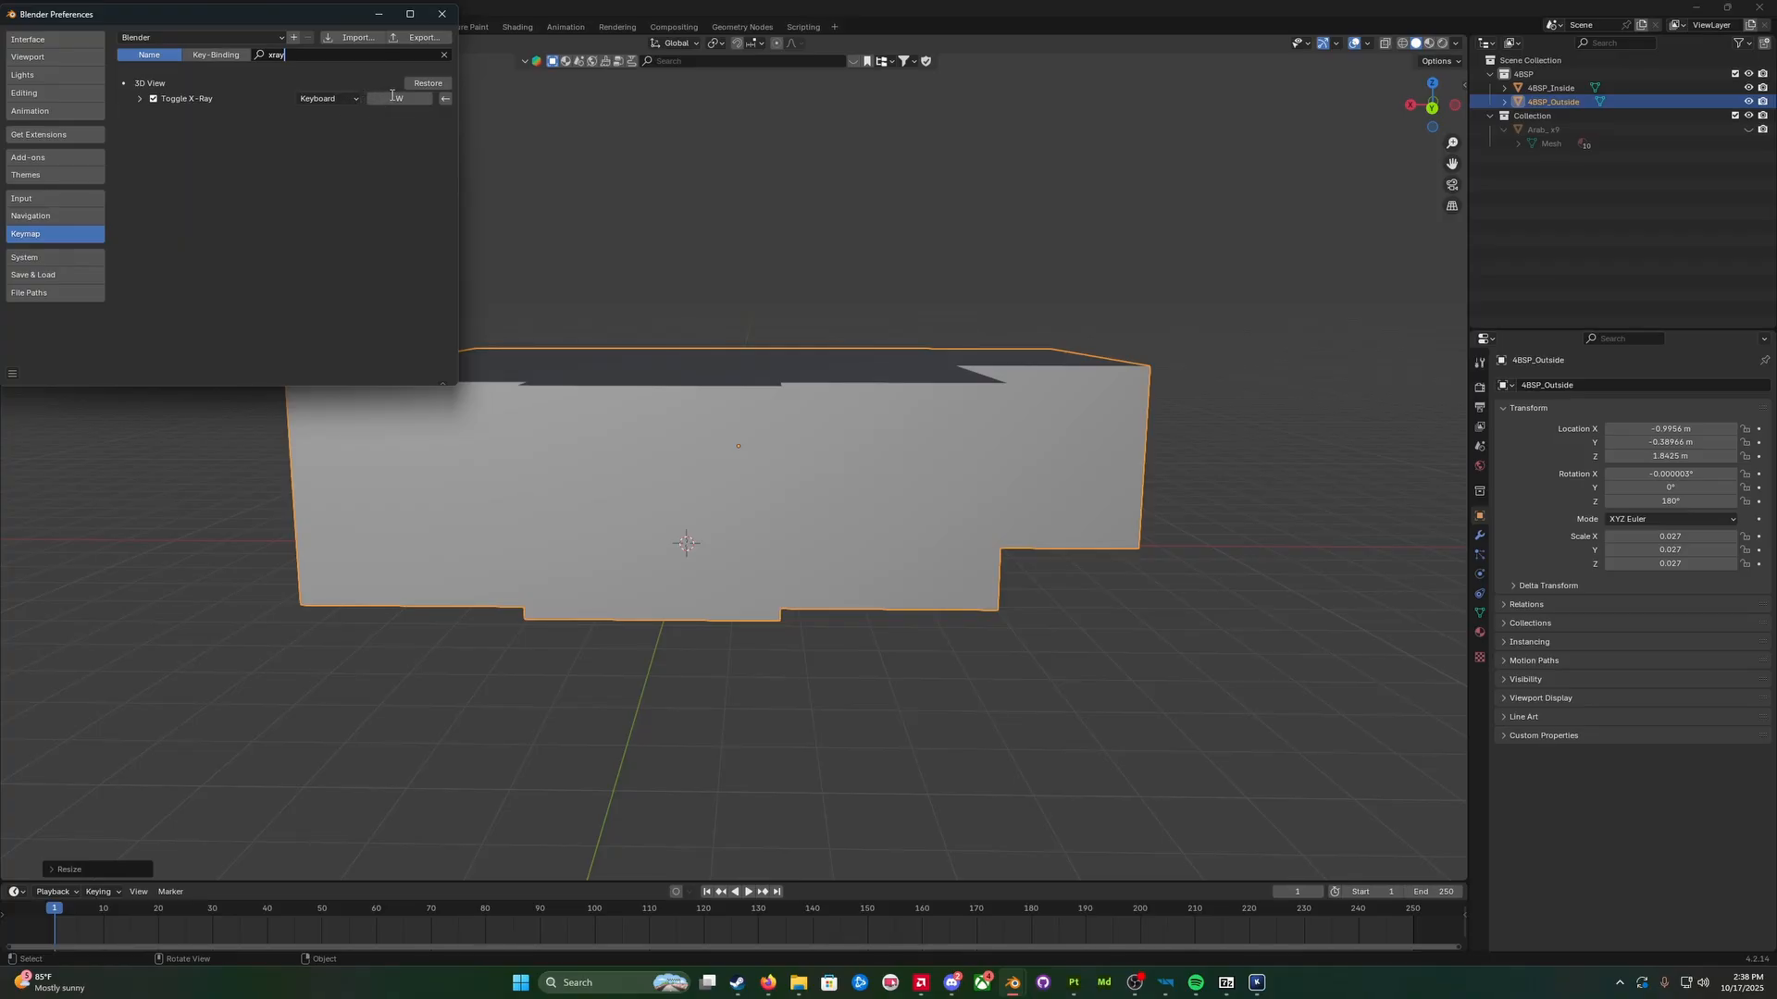
{"action": "left_click", "coordinate": [442, 14]}
Step: View the shells in X-ray to examine the gap between 4BSP_Inside and 4BSP_Outside
{"action": "middle_click_drag", "start_coordinate": [663, 274], "coordinate": [678, 335]}
{"action": "key", "text": "alt+z"}
{"action": "scroll", "coordinate": [592, 363], "scroll_direction": "up", "scroll_amount": 2}
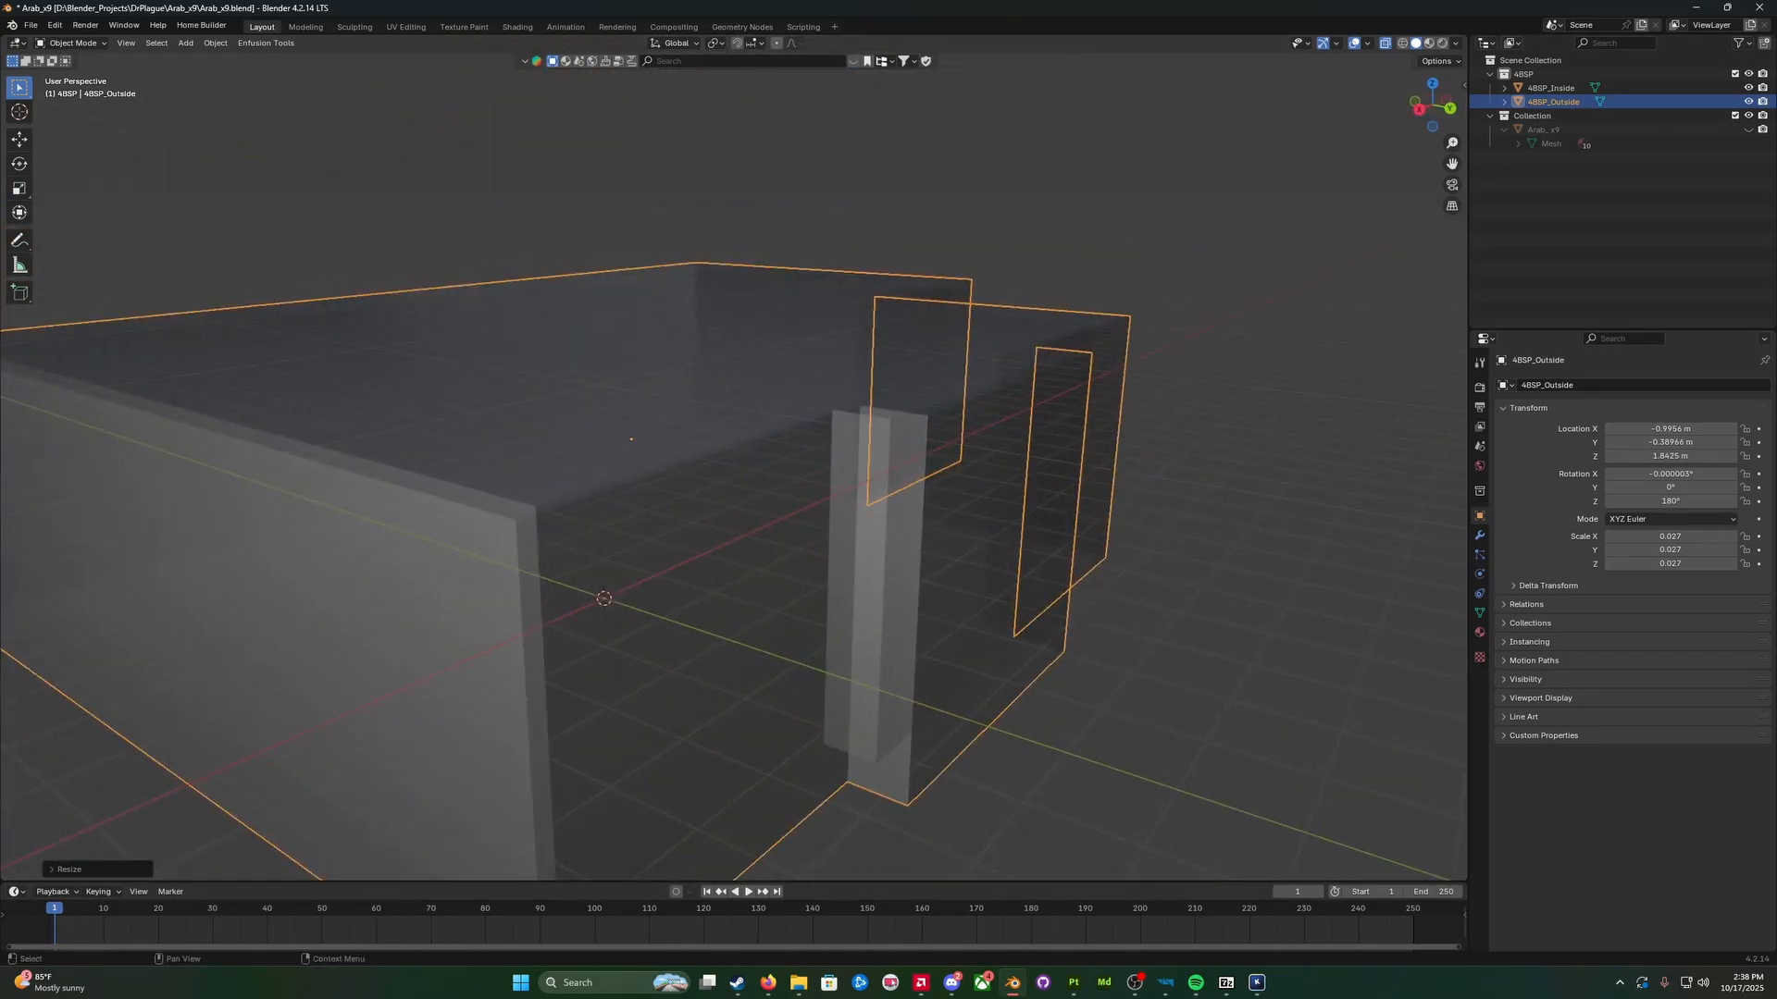
Step: Unhide Arab_v9 and examine from several sides how 4BSP_Outside lines up with the house's exterior walls
{"action": "left_click", "coordinate": [1748, 130]}
{"action": "middle_click_drag", "start_coordinate": [1216, 302], "coordinate": [854, 485]}
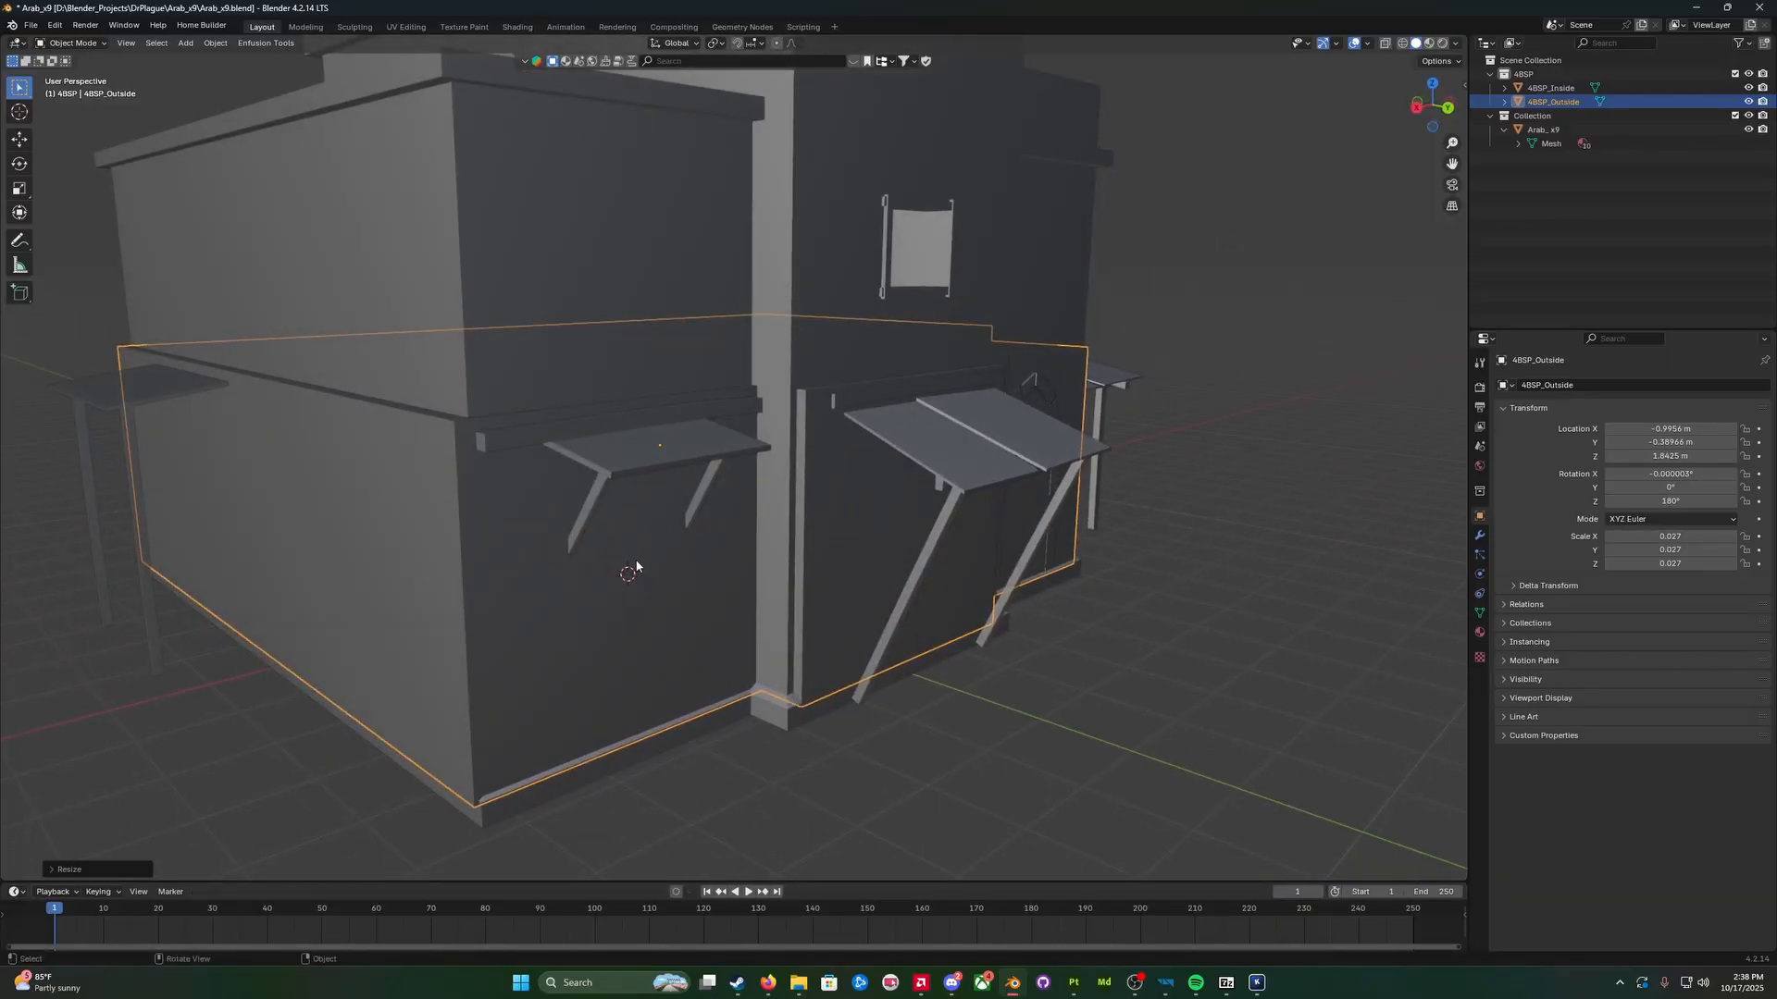
{"action": "middle_click_drag", "start_coordinate": [639, 562], "coordinate": [893, 554]}
{"action": "scroll", "coordinate": [702, 555], "scroll_direction": "down", "scroll_amount": 8}
{"action": "middle_click_drag", "start_coordinate": [781, 554], "coordinate": [962, 546]}
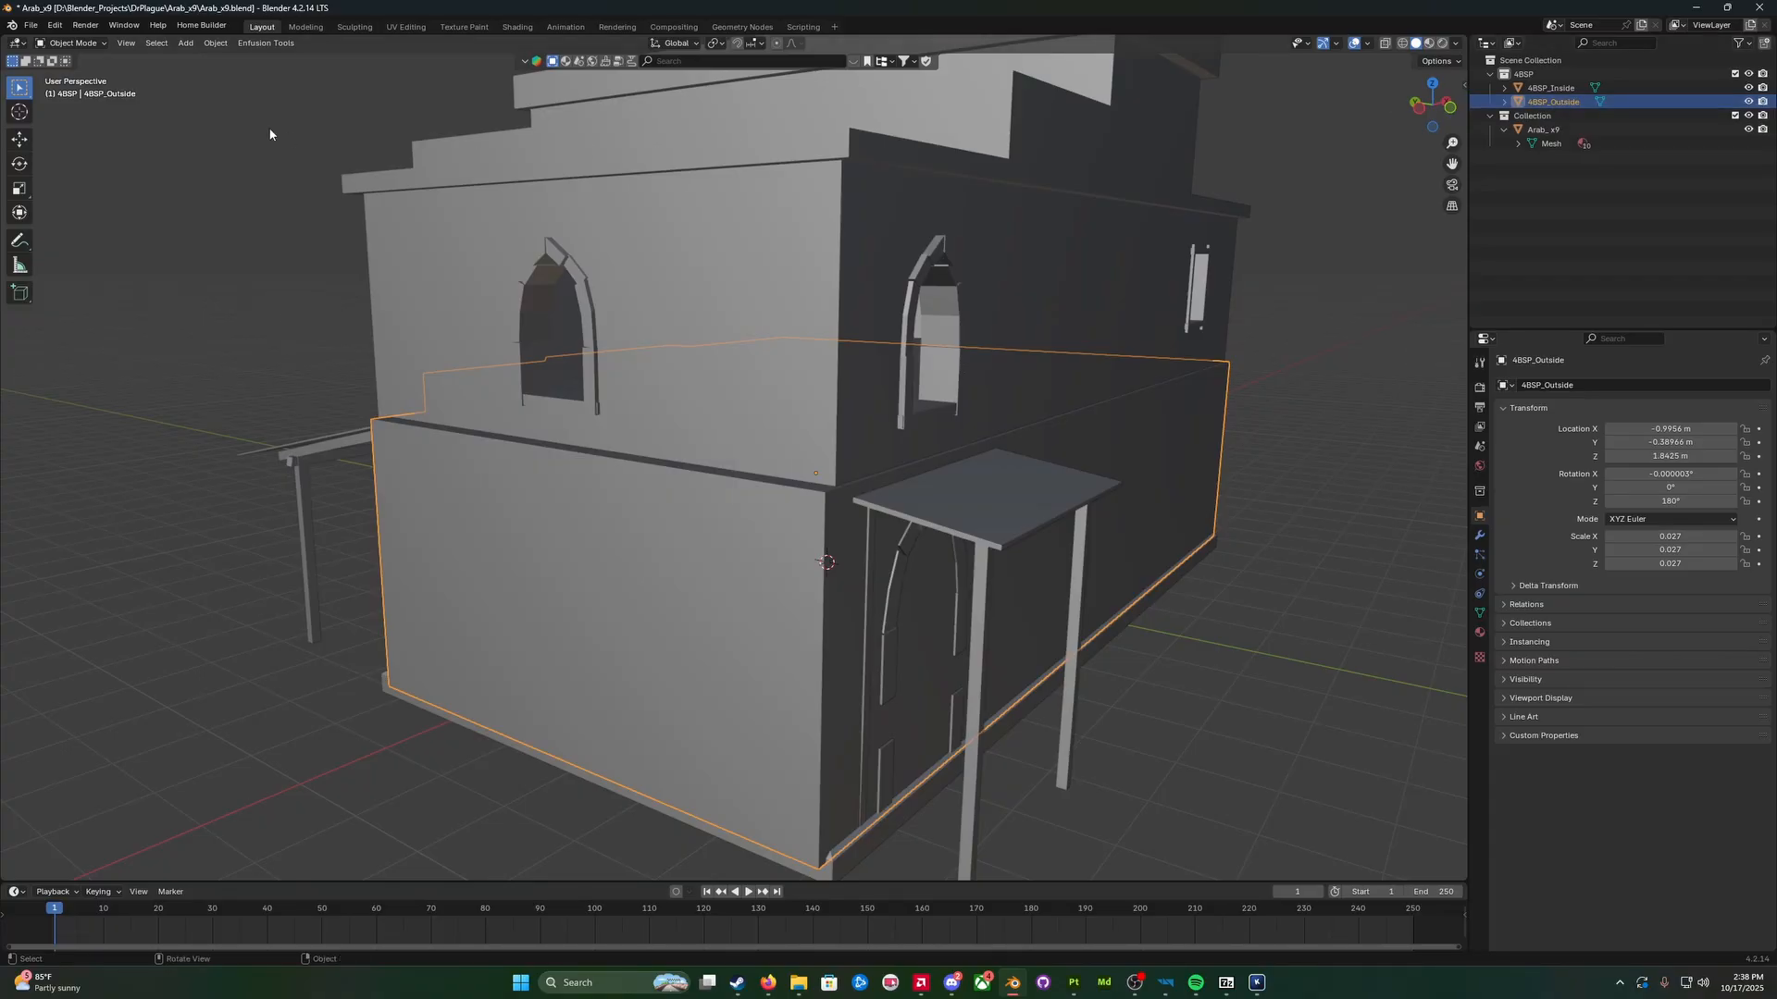
{"action": "middle_click_drag", "start_coordinate": [760, 387], "coordinate": [914, 497]}
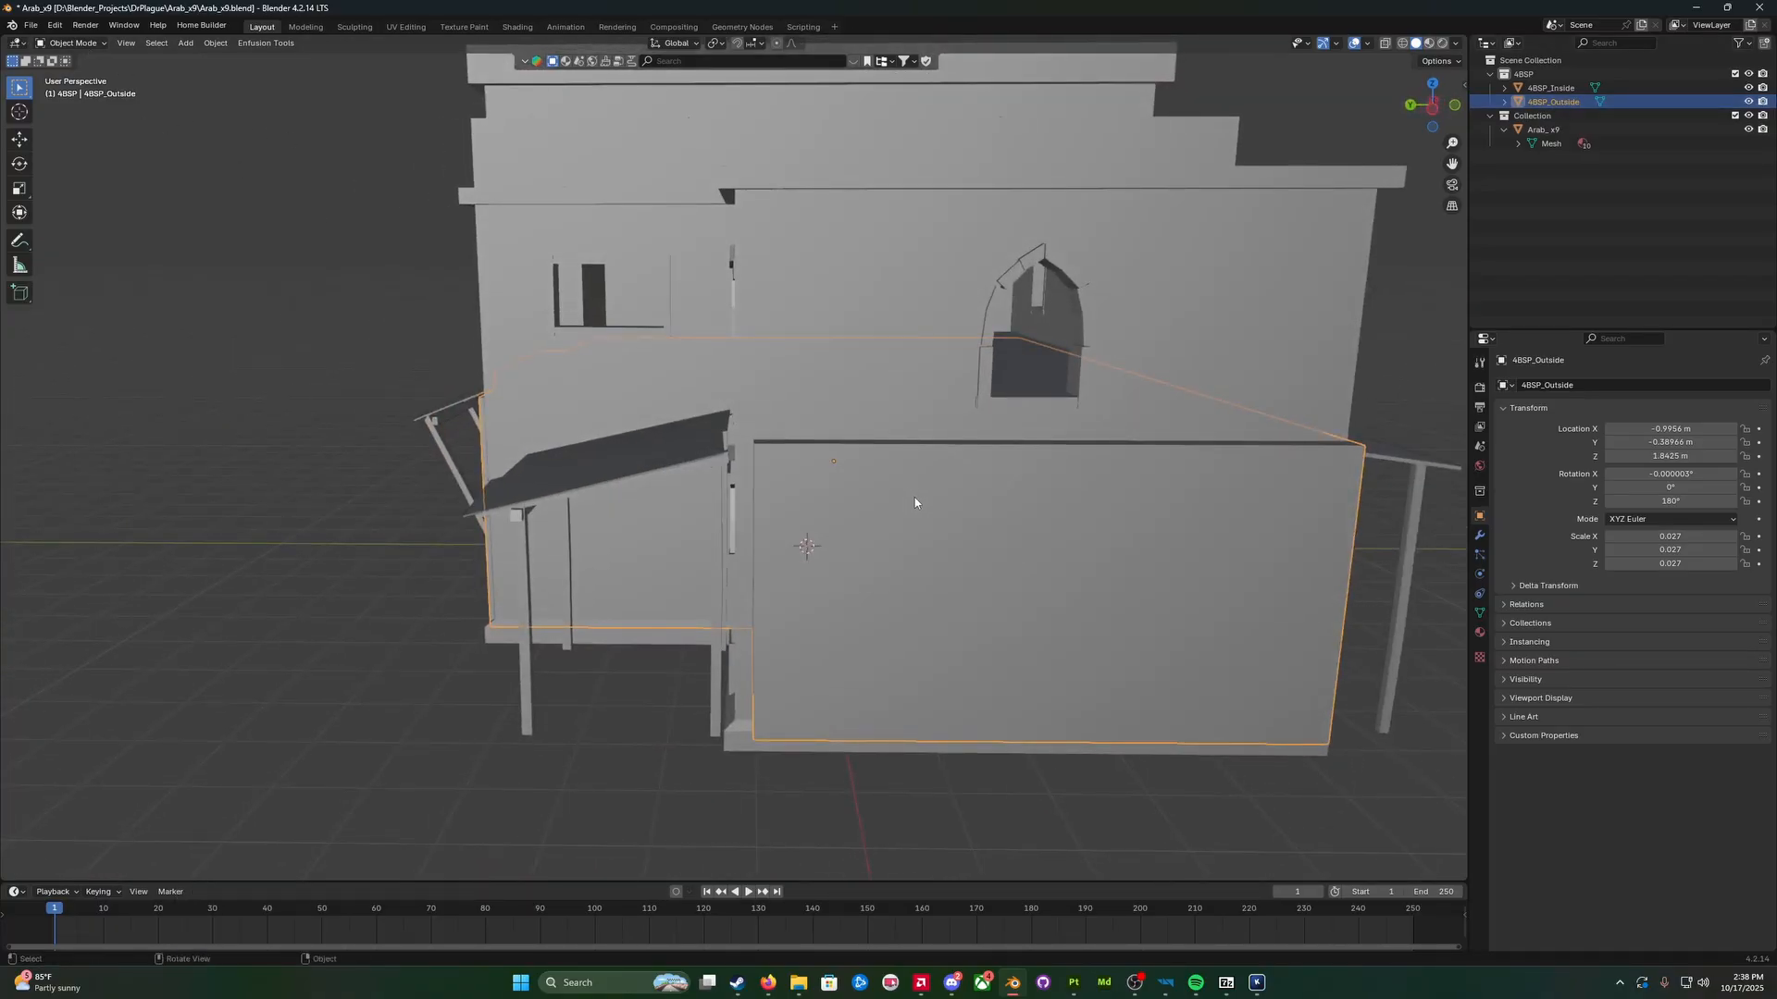
Step: Duplicate 4BSP_Outside in place and rename the copy 4BSP_Outside_Bool
{"action": "key", "text": "shift+d"}
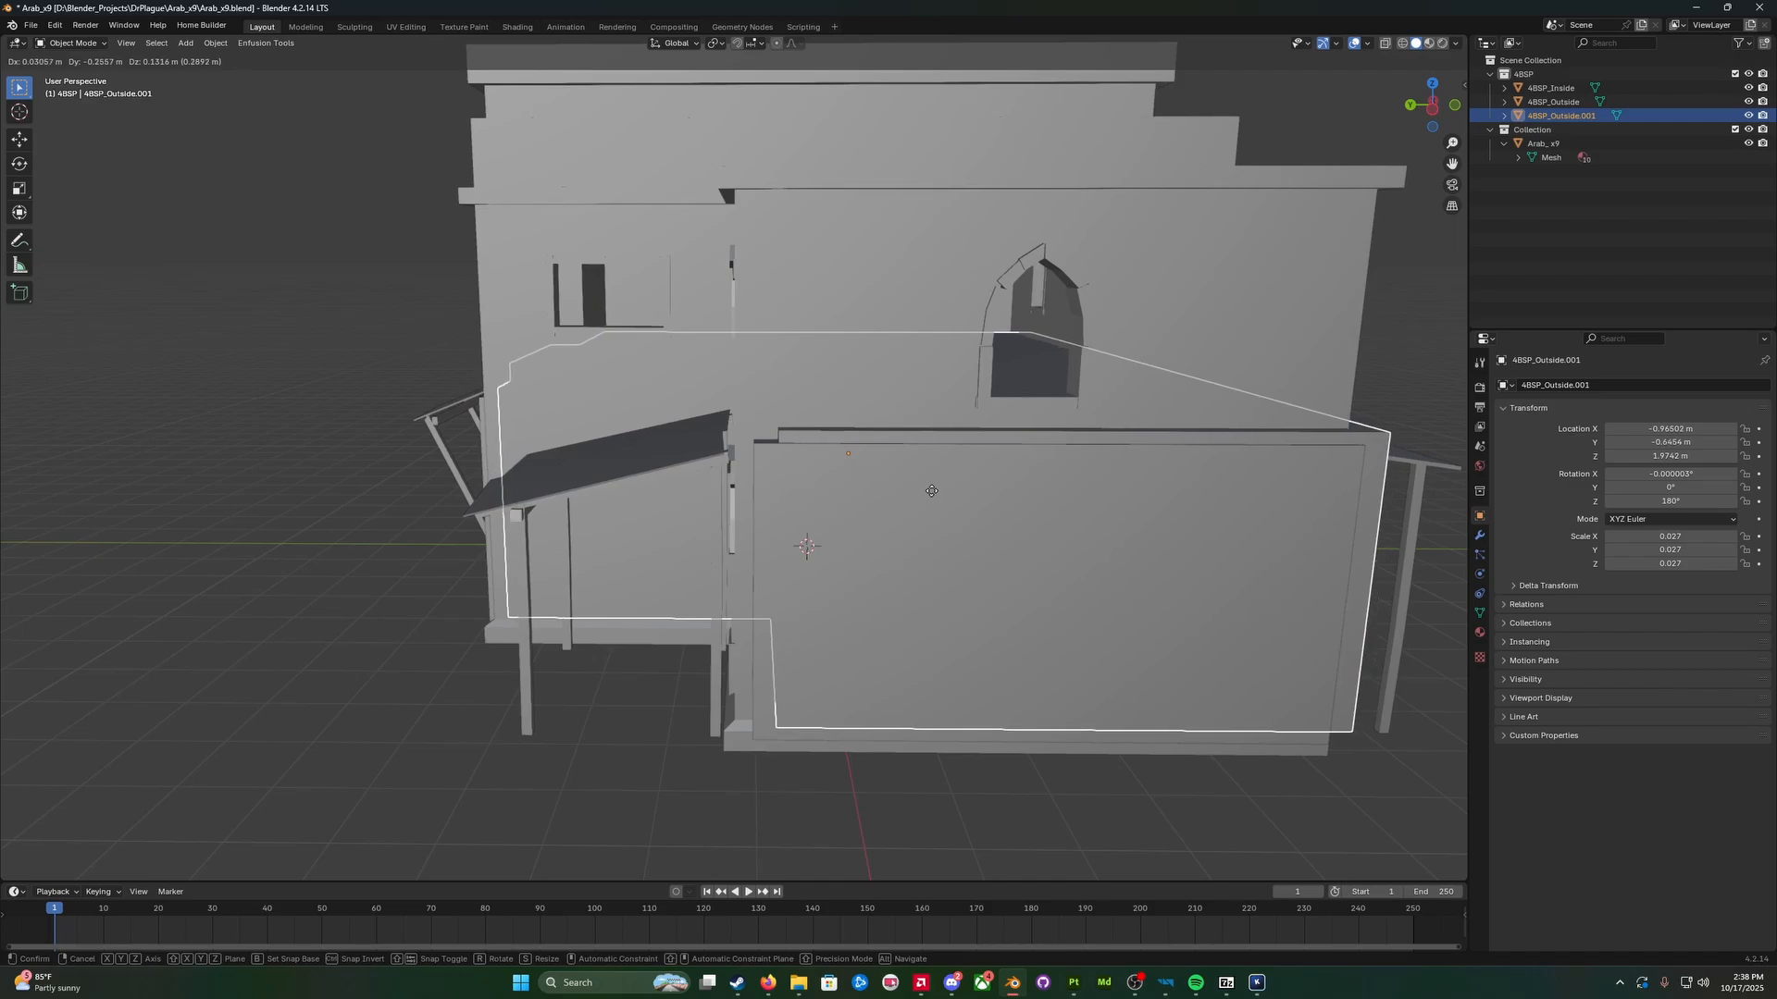
{"action": "right_click", "coordinate": [931, 496]}
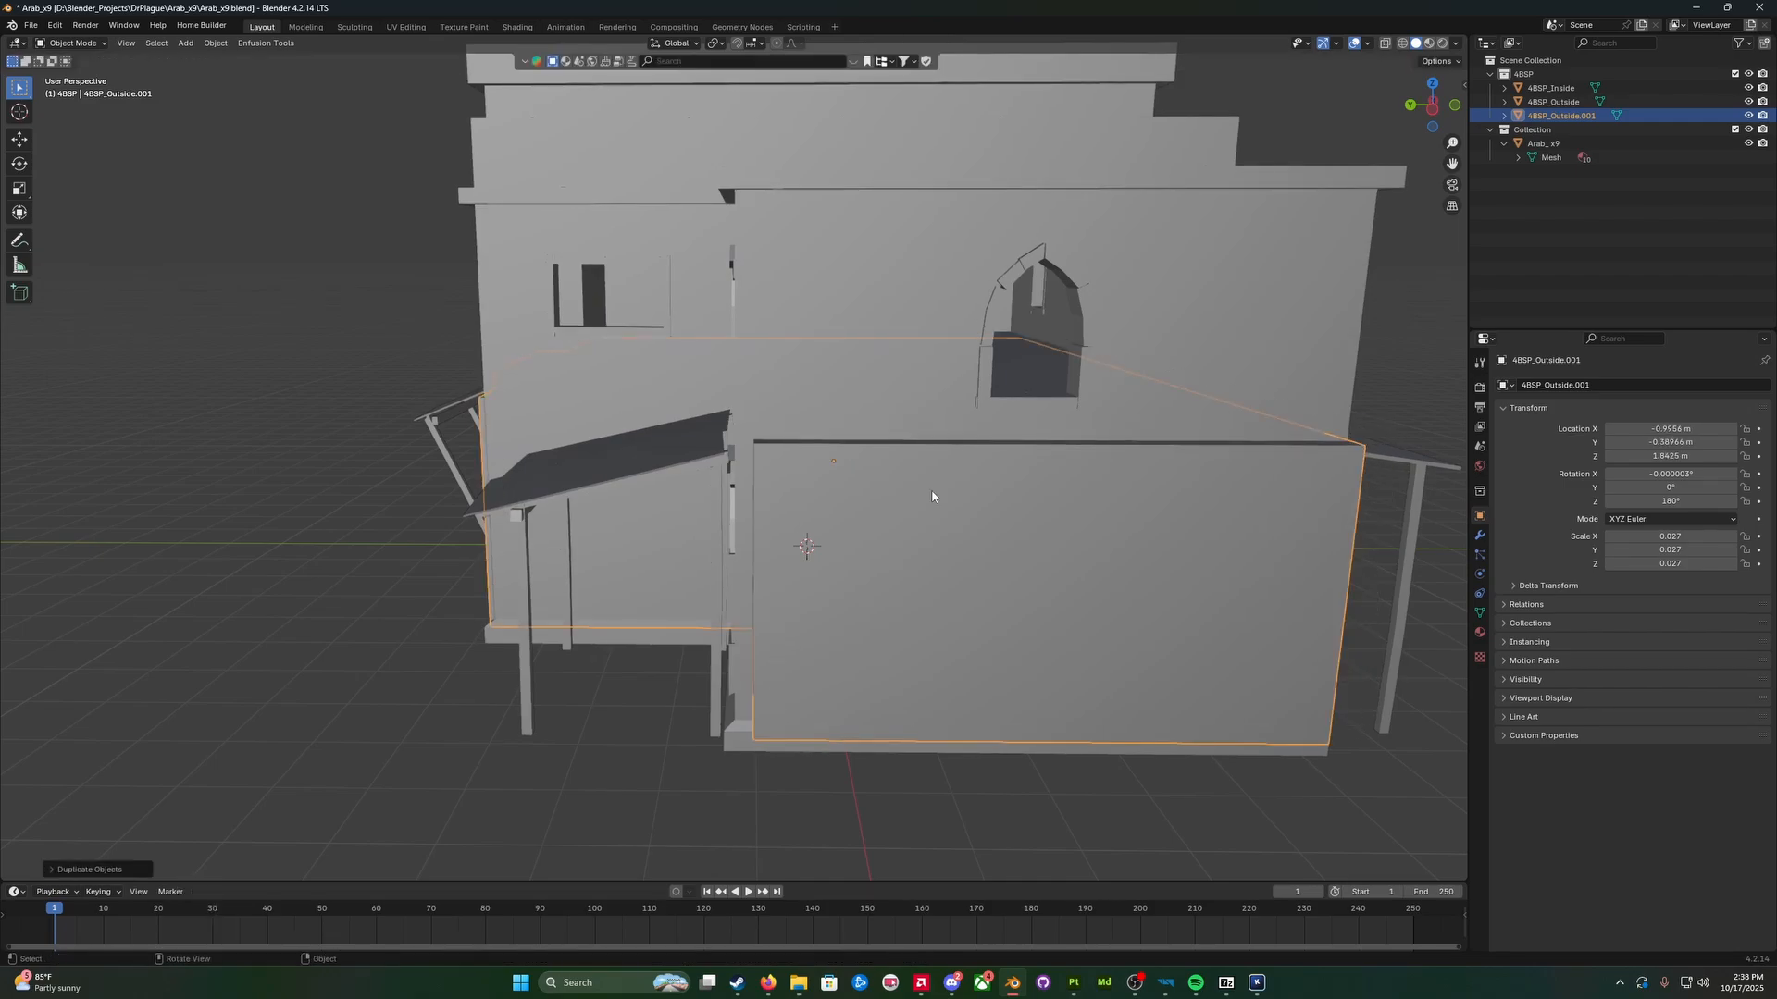
{"action": "double_click", "coordinate": [1594, 118]}
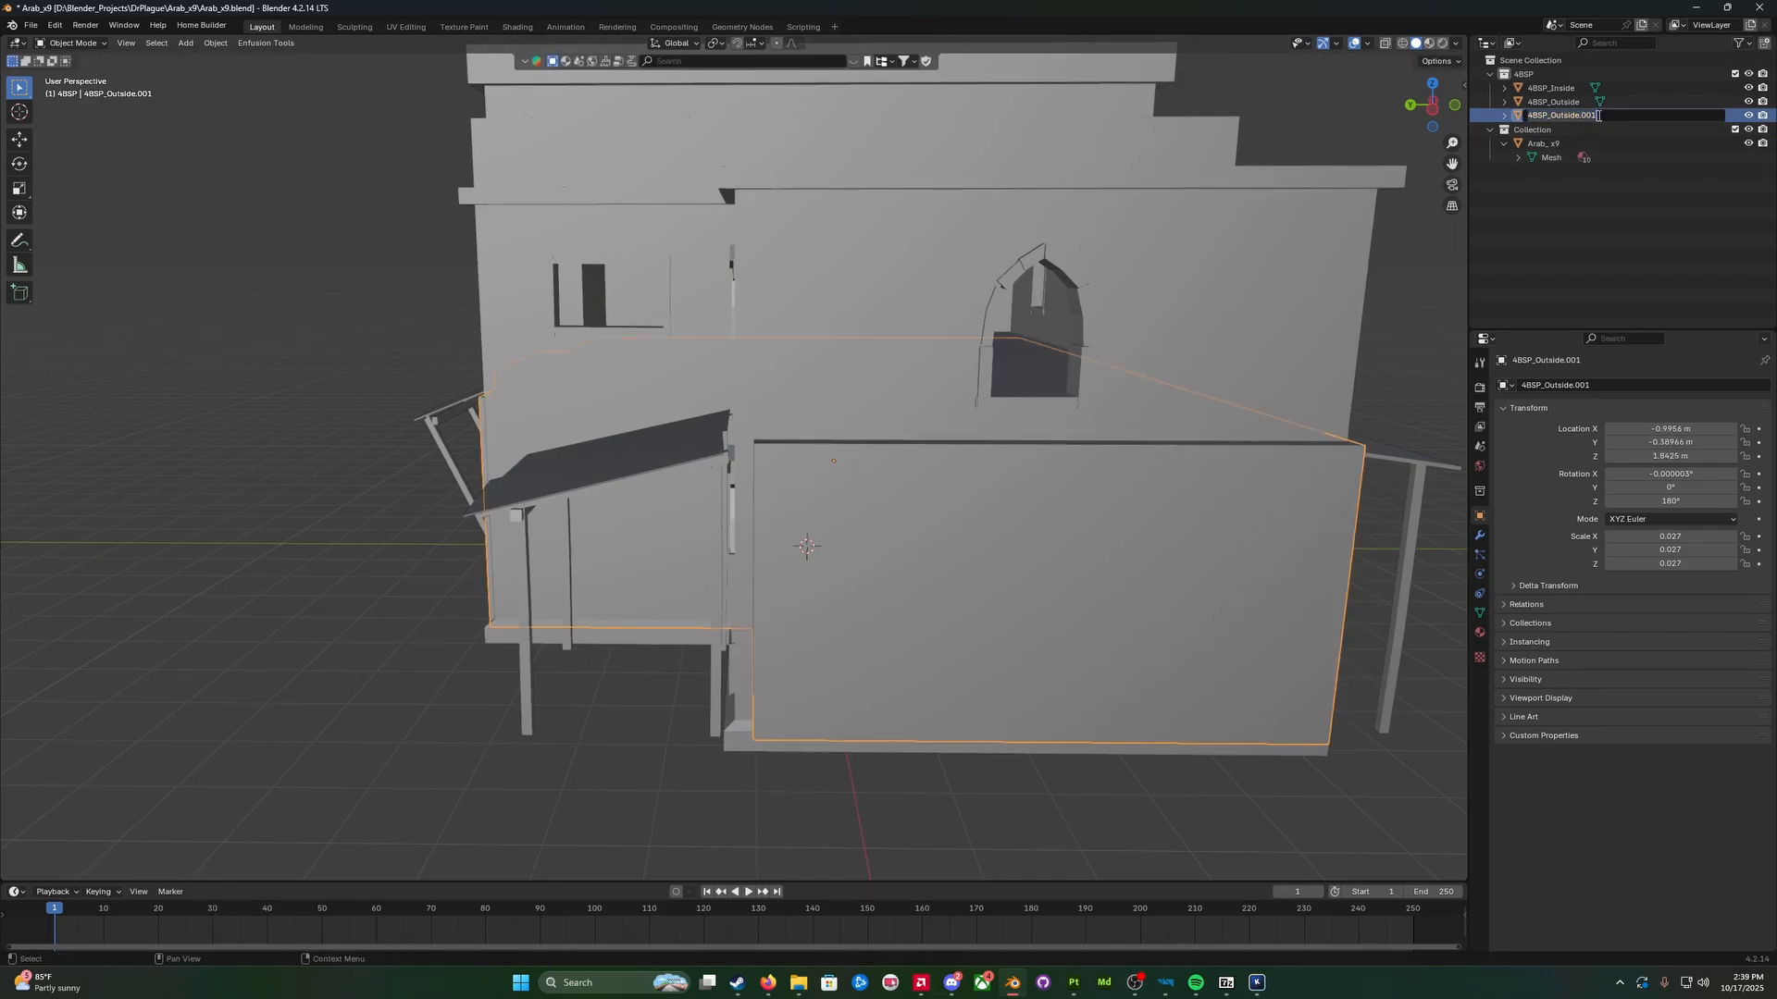
{"action": "key", "text": "BackSpace"}
{"action": "key", "text": "BackSpace"}
{"action": "key", "text": "BackSpace"}
{"action": "key", "text": "BackSpace"}
{"action": "type", "text": "_Bool"}
{"action": "key", "text": "Return"}
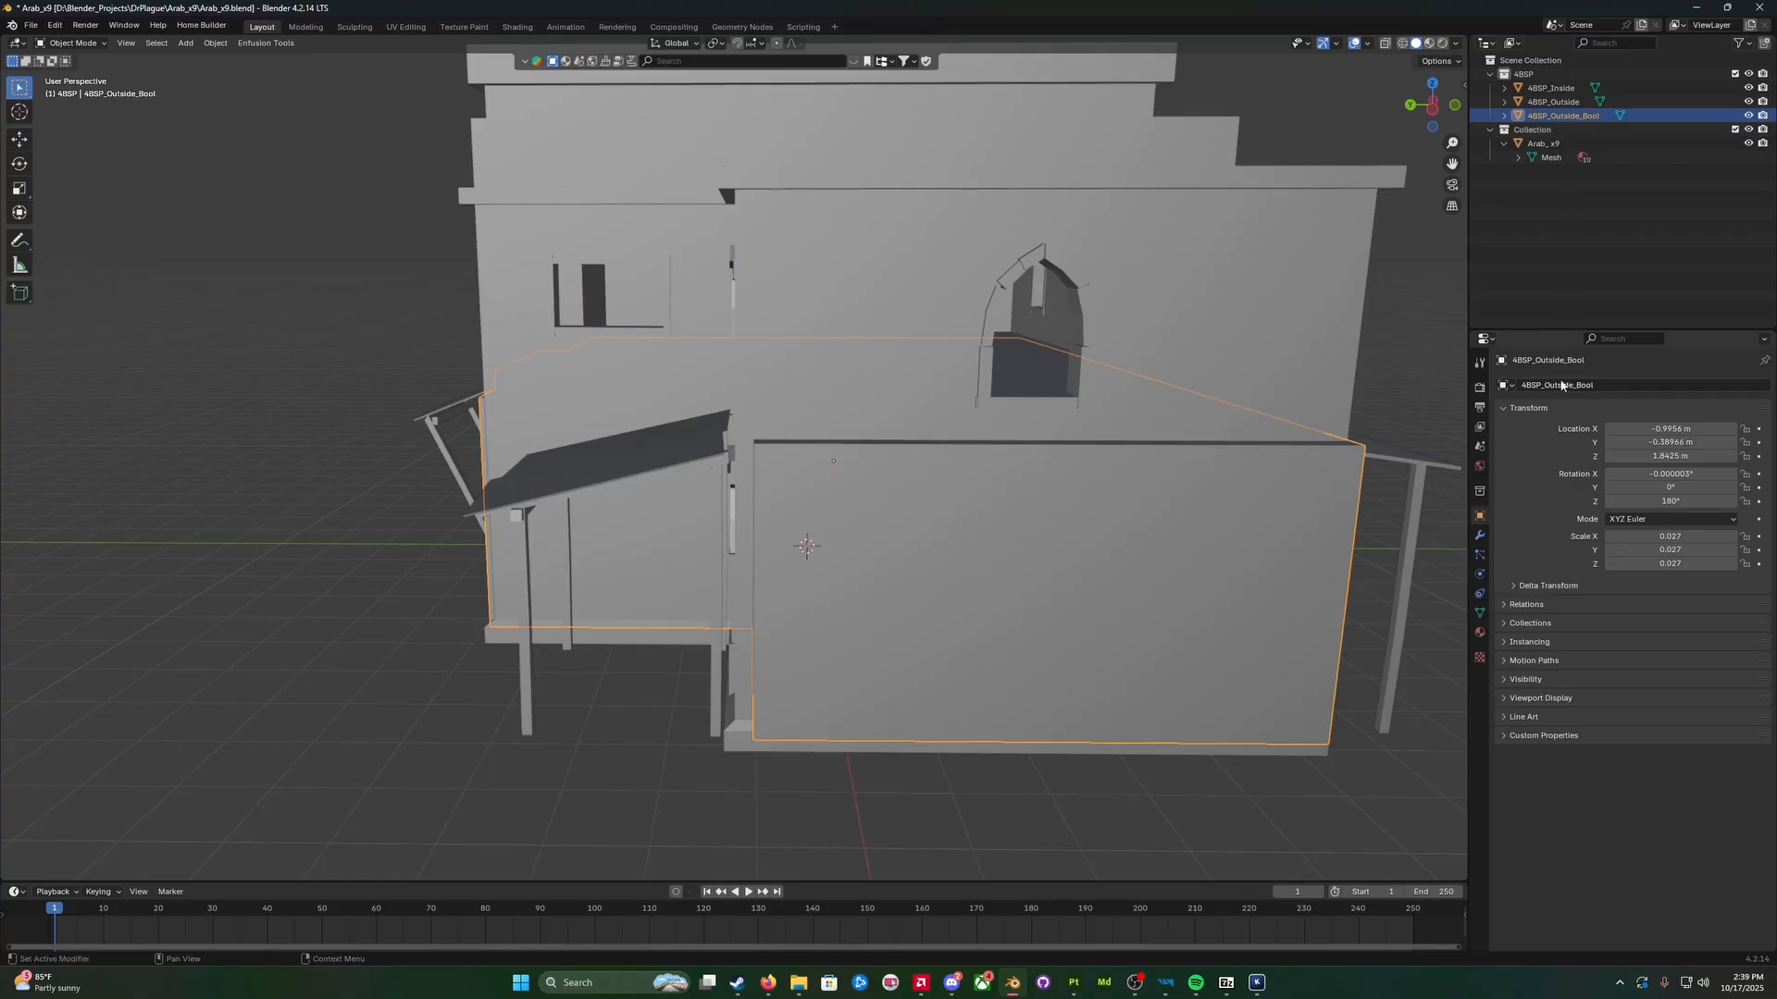
Step: Add a Boolean modifier set to Difference with 4BSP_Inside as its object to 4BSP_Outside_Bool, and apply it
{"action": "left_click", "coordinate": [1479, 535]}
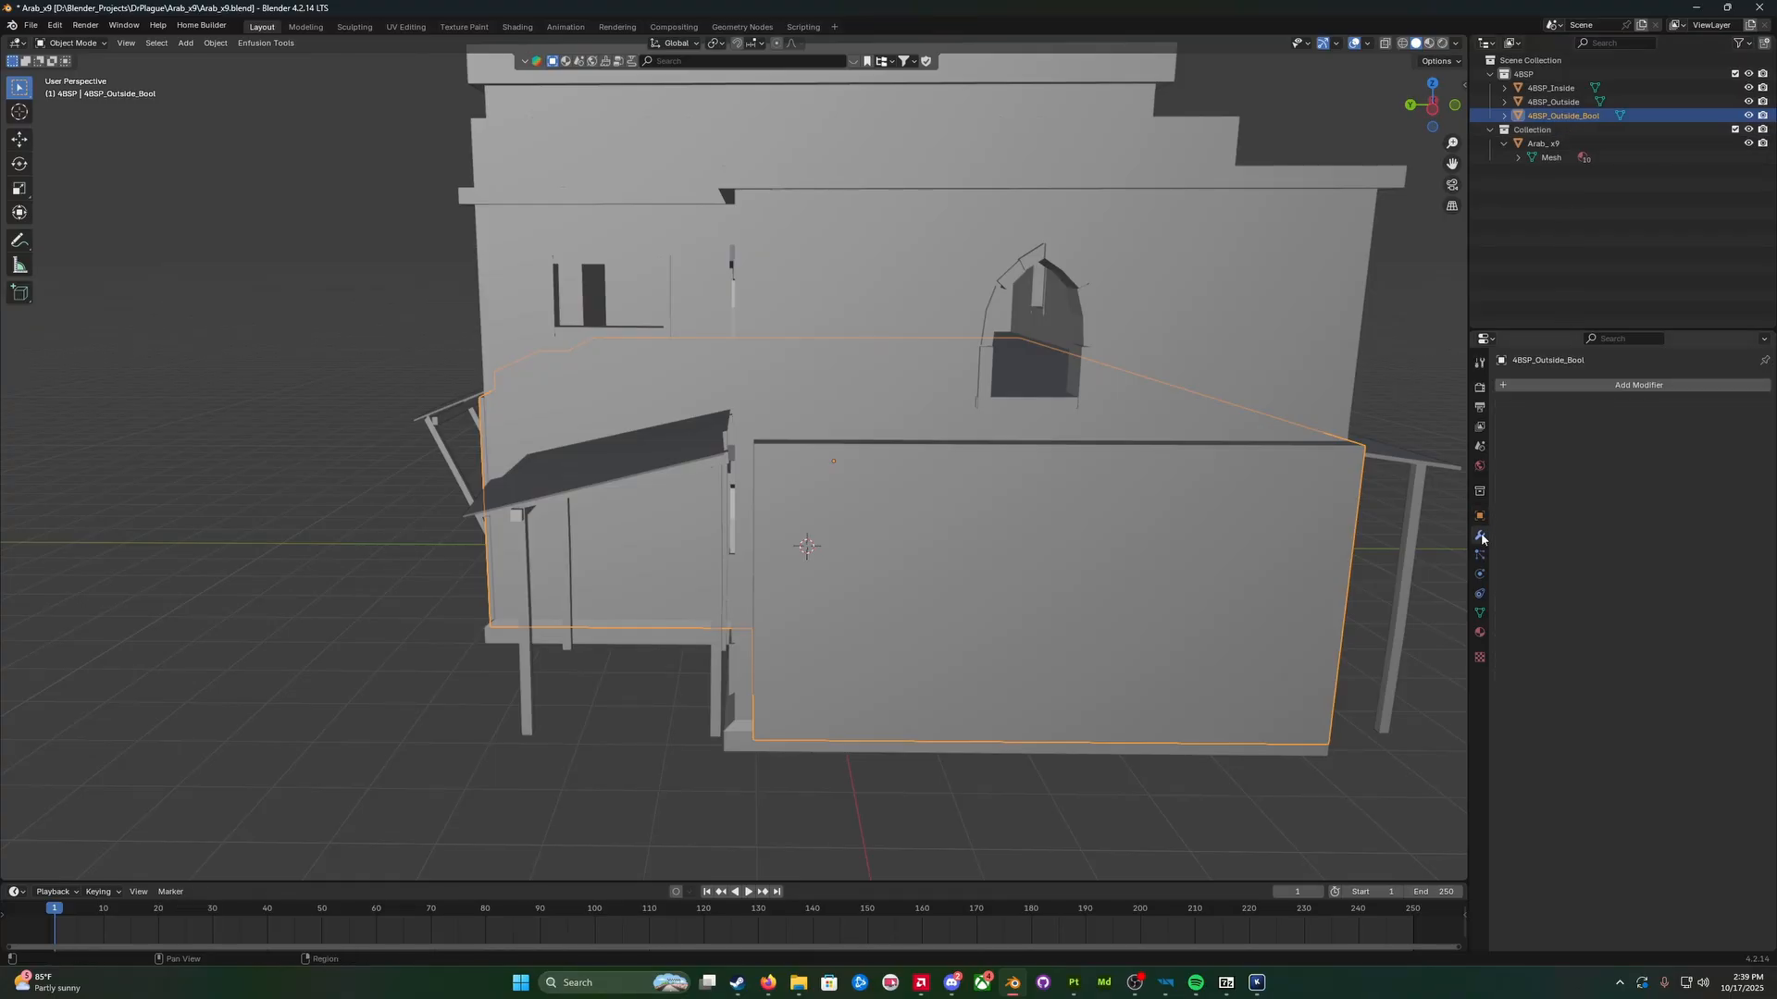
{"action": "left_click", "coordinate": [1613, 387]}
{"action": "mouse_move", "coordinate": [1588, 437]}
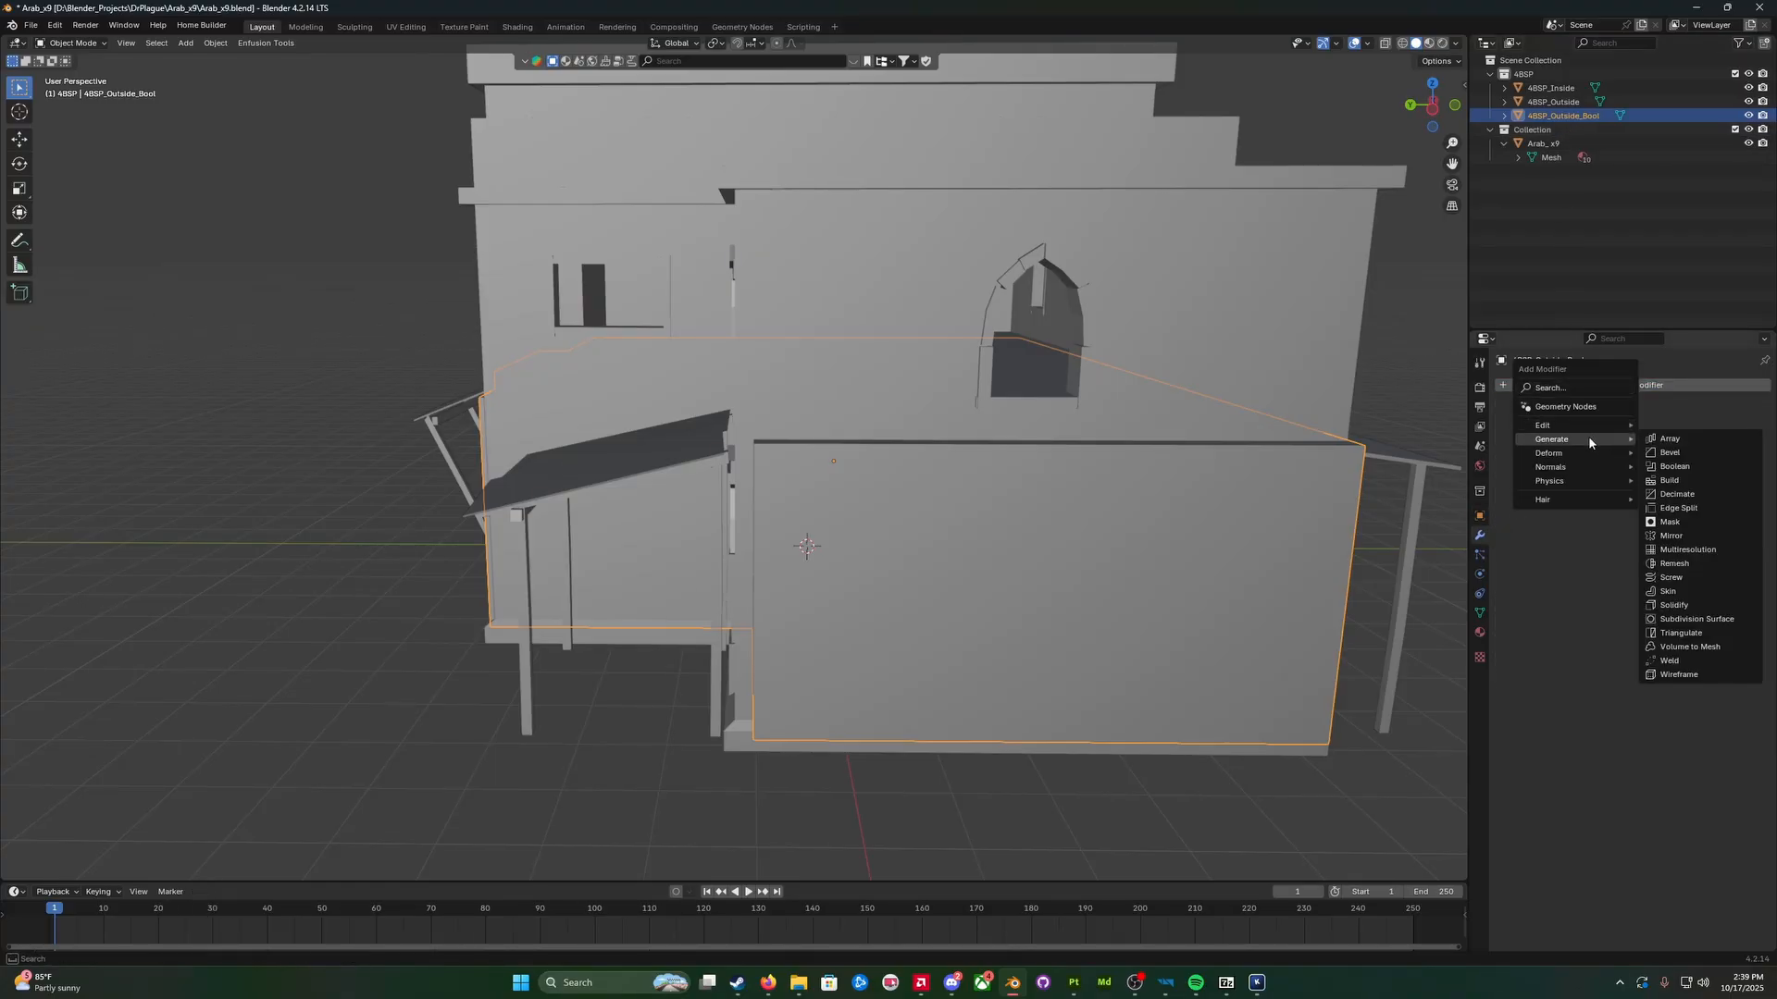
{"action": "left_click", "coordinate": [1667, 466]}
{"action": "left_click", "coordinate": [1643, 463]}
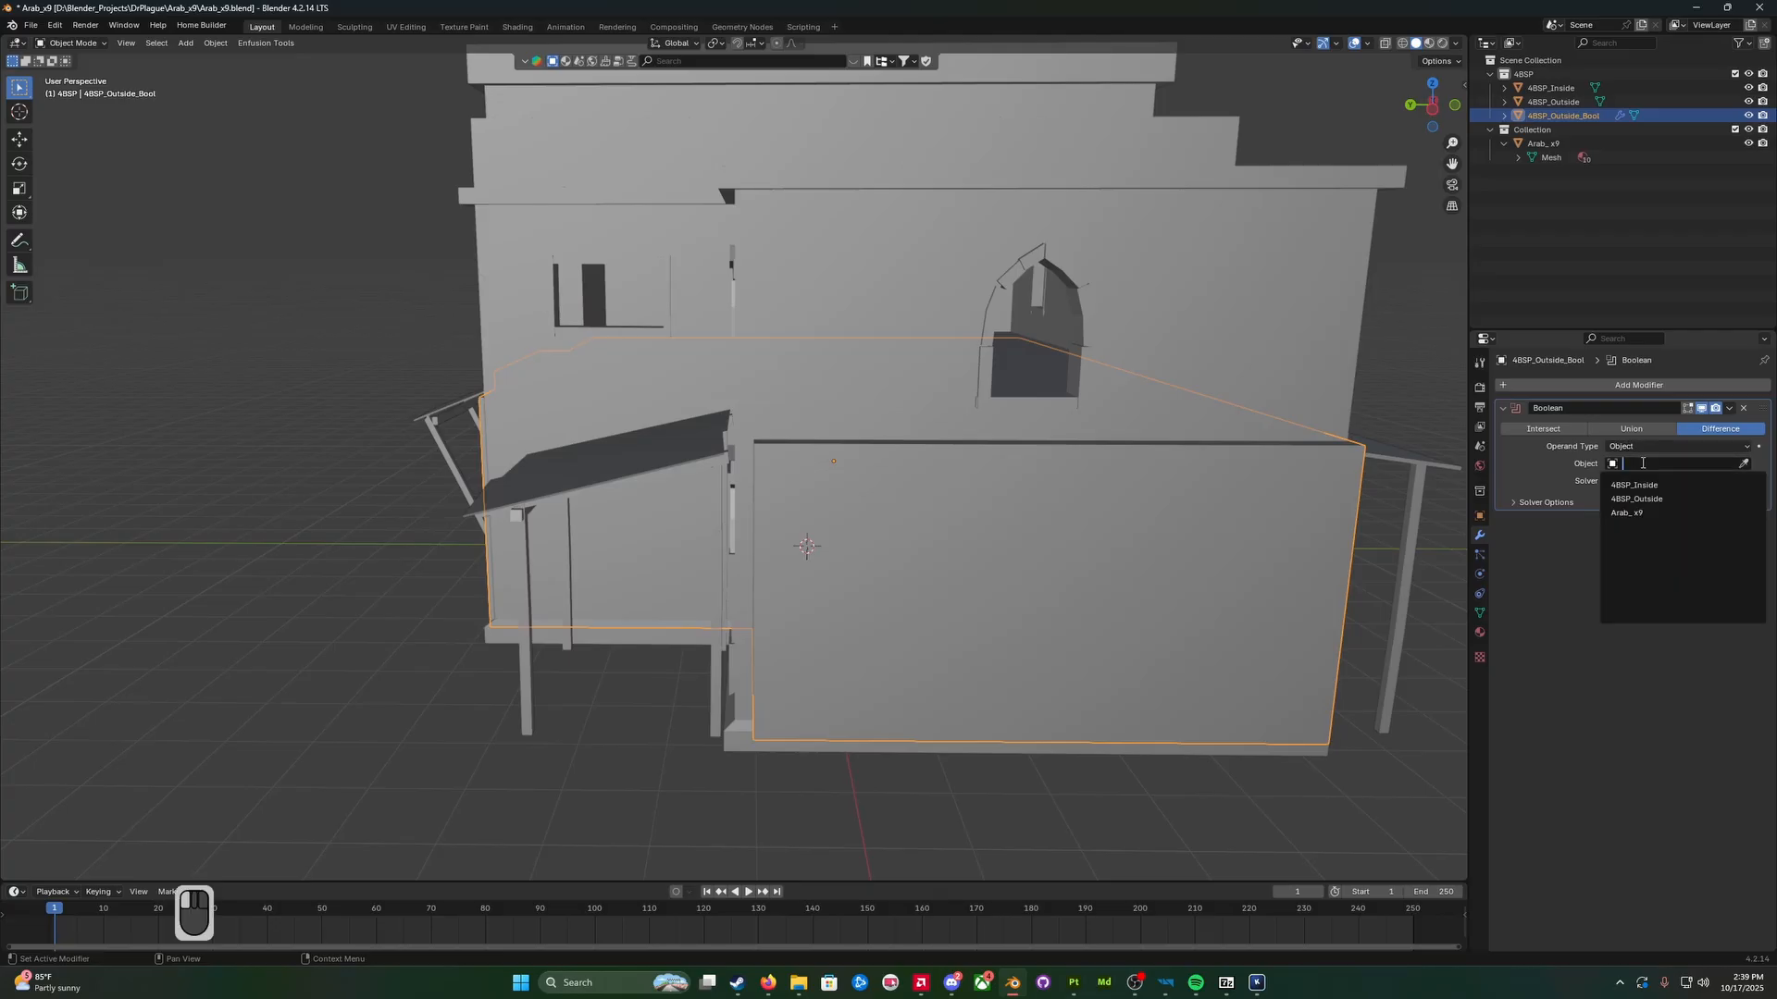
{"action": "left_click", "coordinate": [1636, 485]}
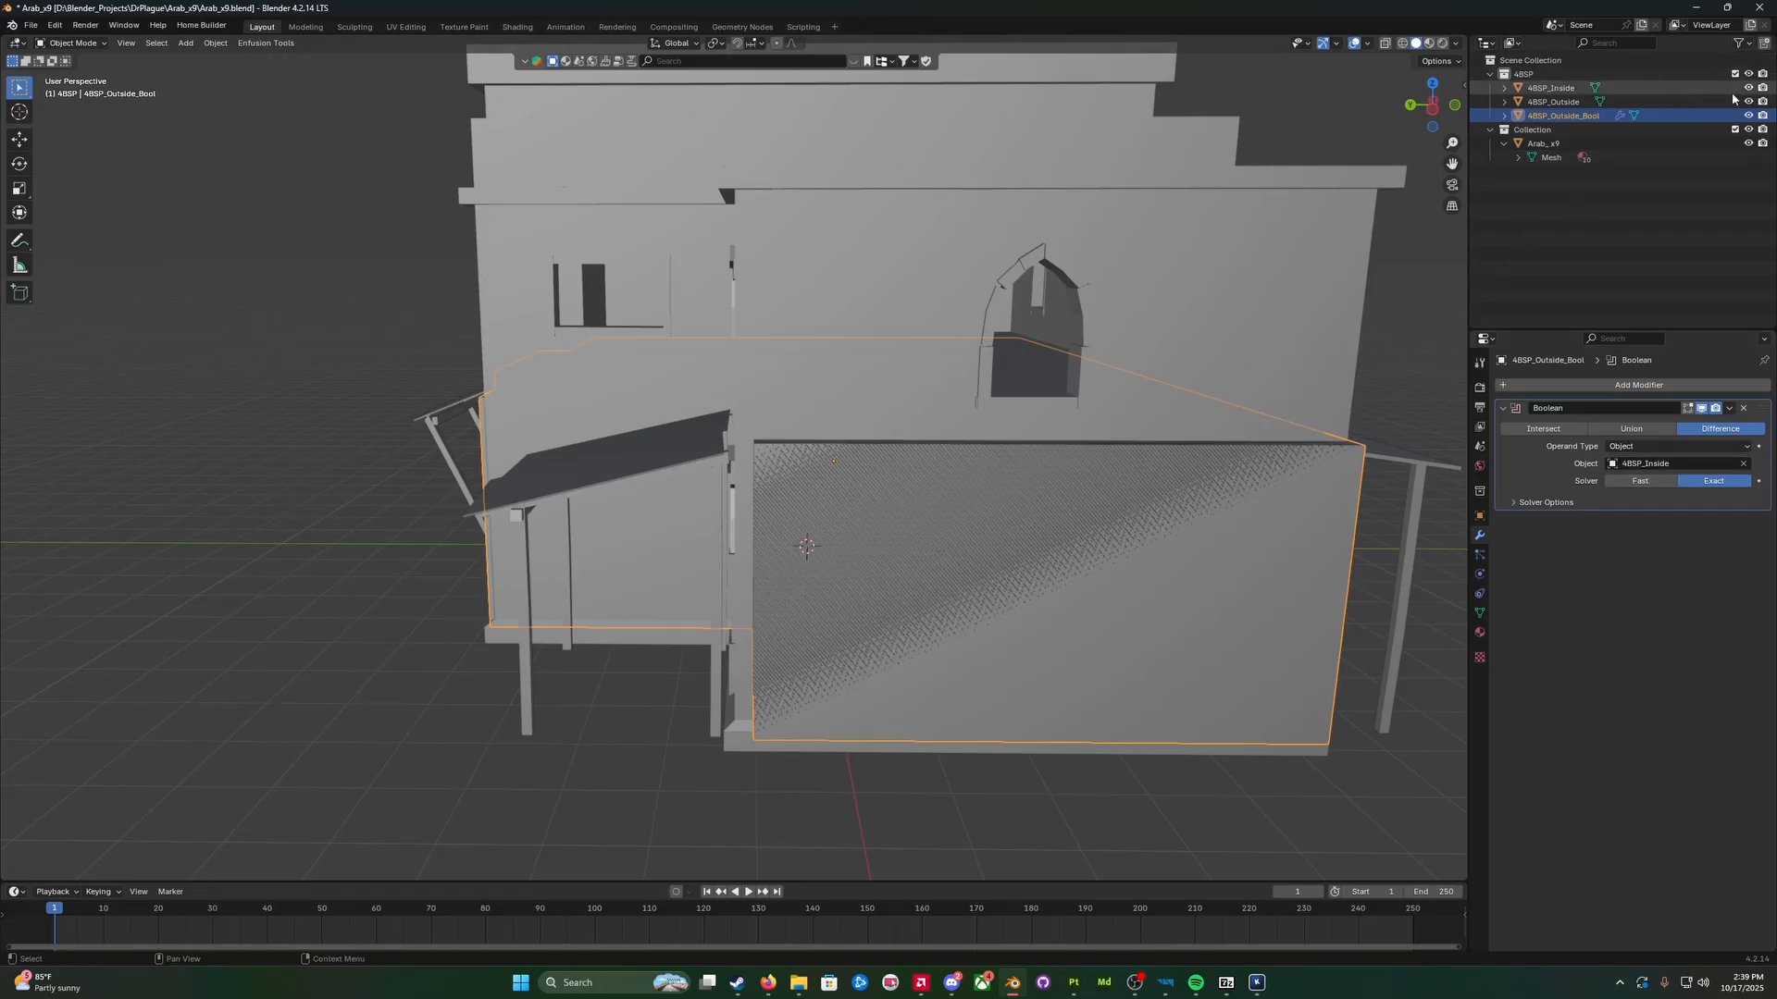
{"action": "left_click", "coordinate": [1730, 409]}
{"action": "left_click", "coordinate": [1714, 424]}
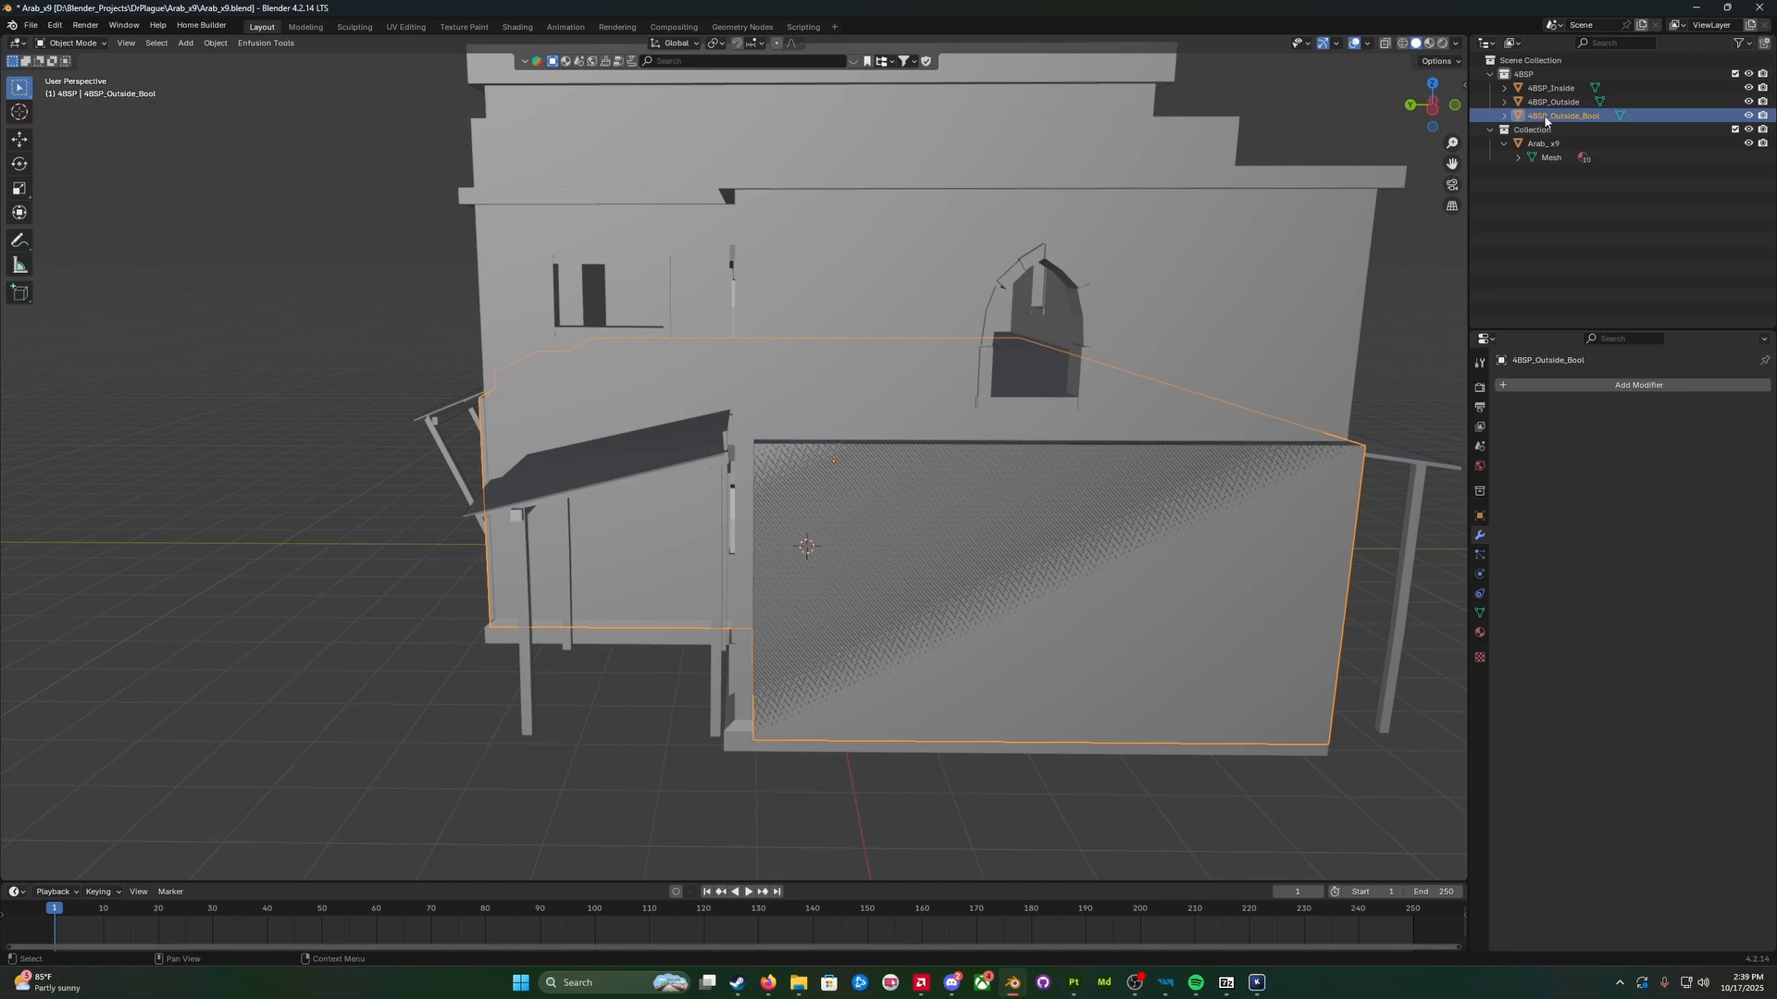
Step: Move 4BSP_Outside_Bool into Collection and isolate it by excluding the 4BSP collection and hiding Arab_v9
{"action": "left_click_drag", "start_coordinate": [1545, 120], "coordinate": [1536, 133]}
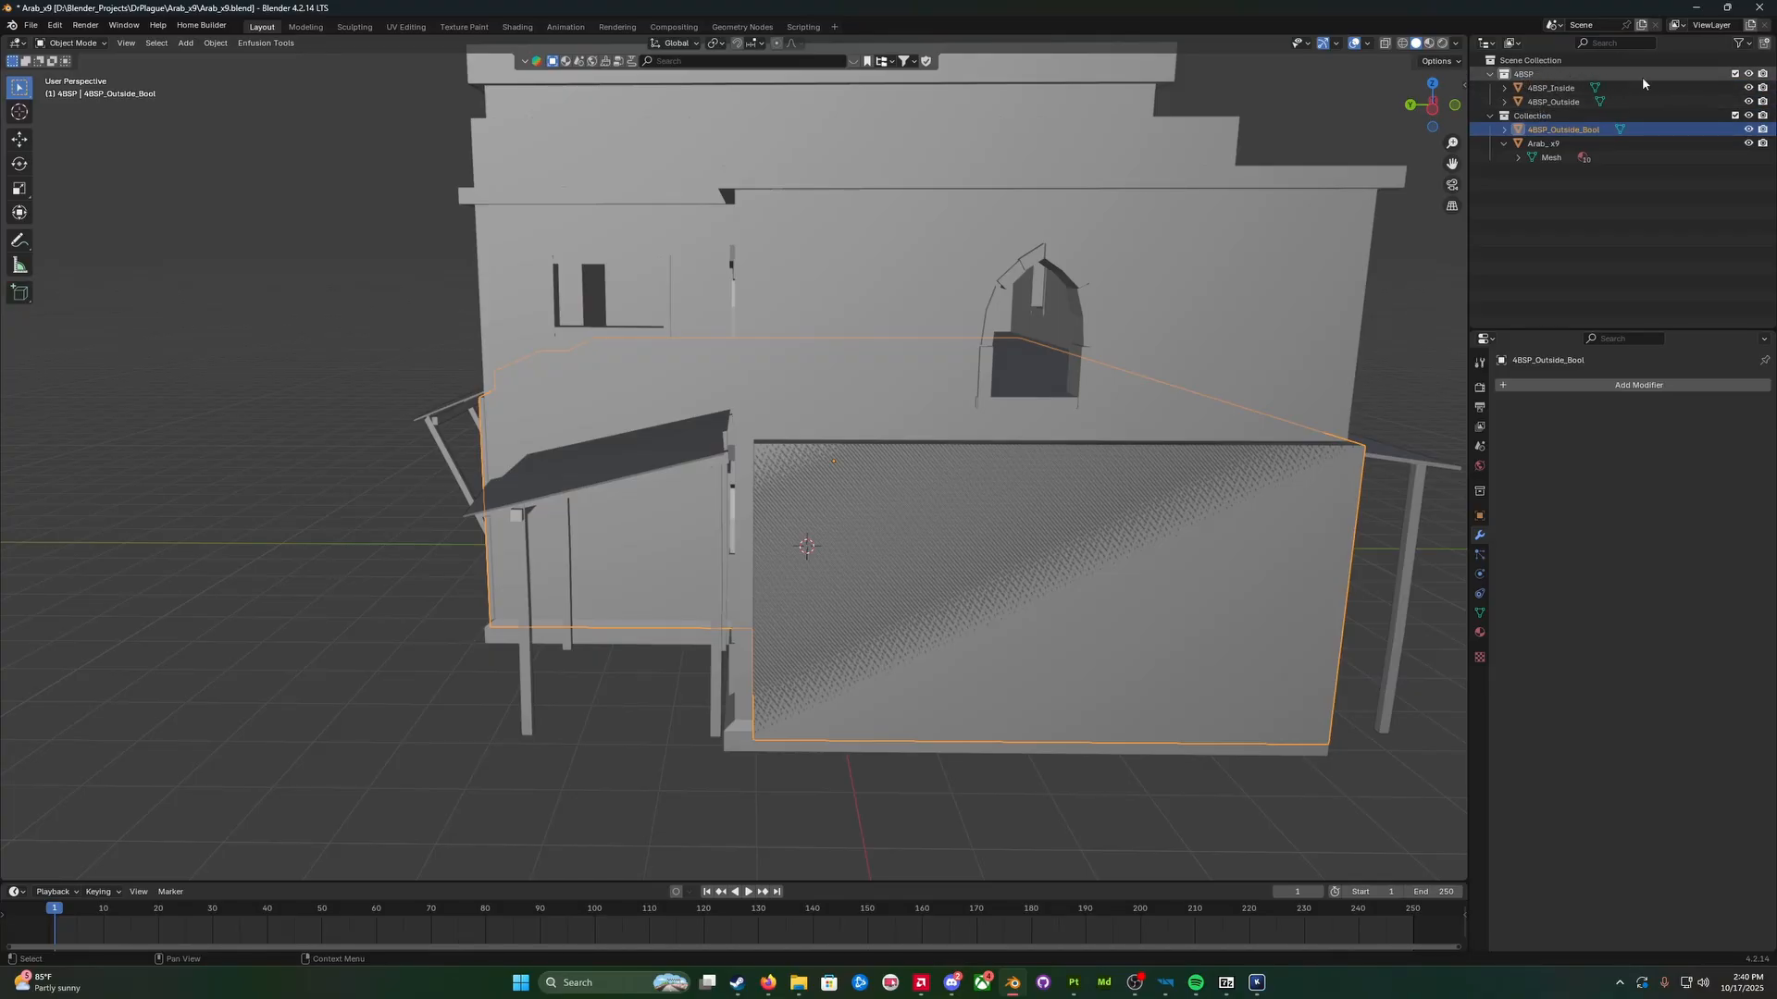
{"action": "left_click", "coordinate": [1735, 75]}
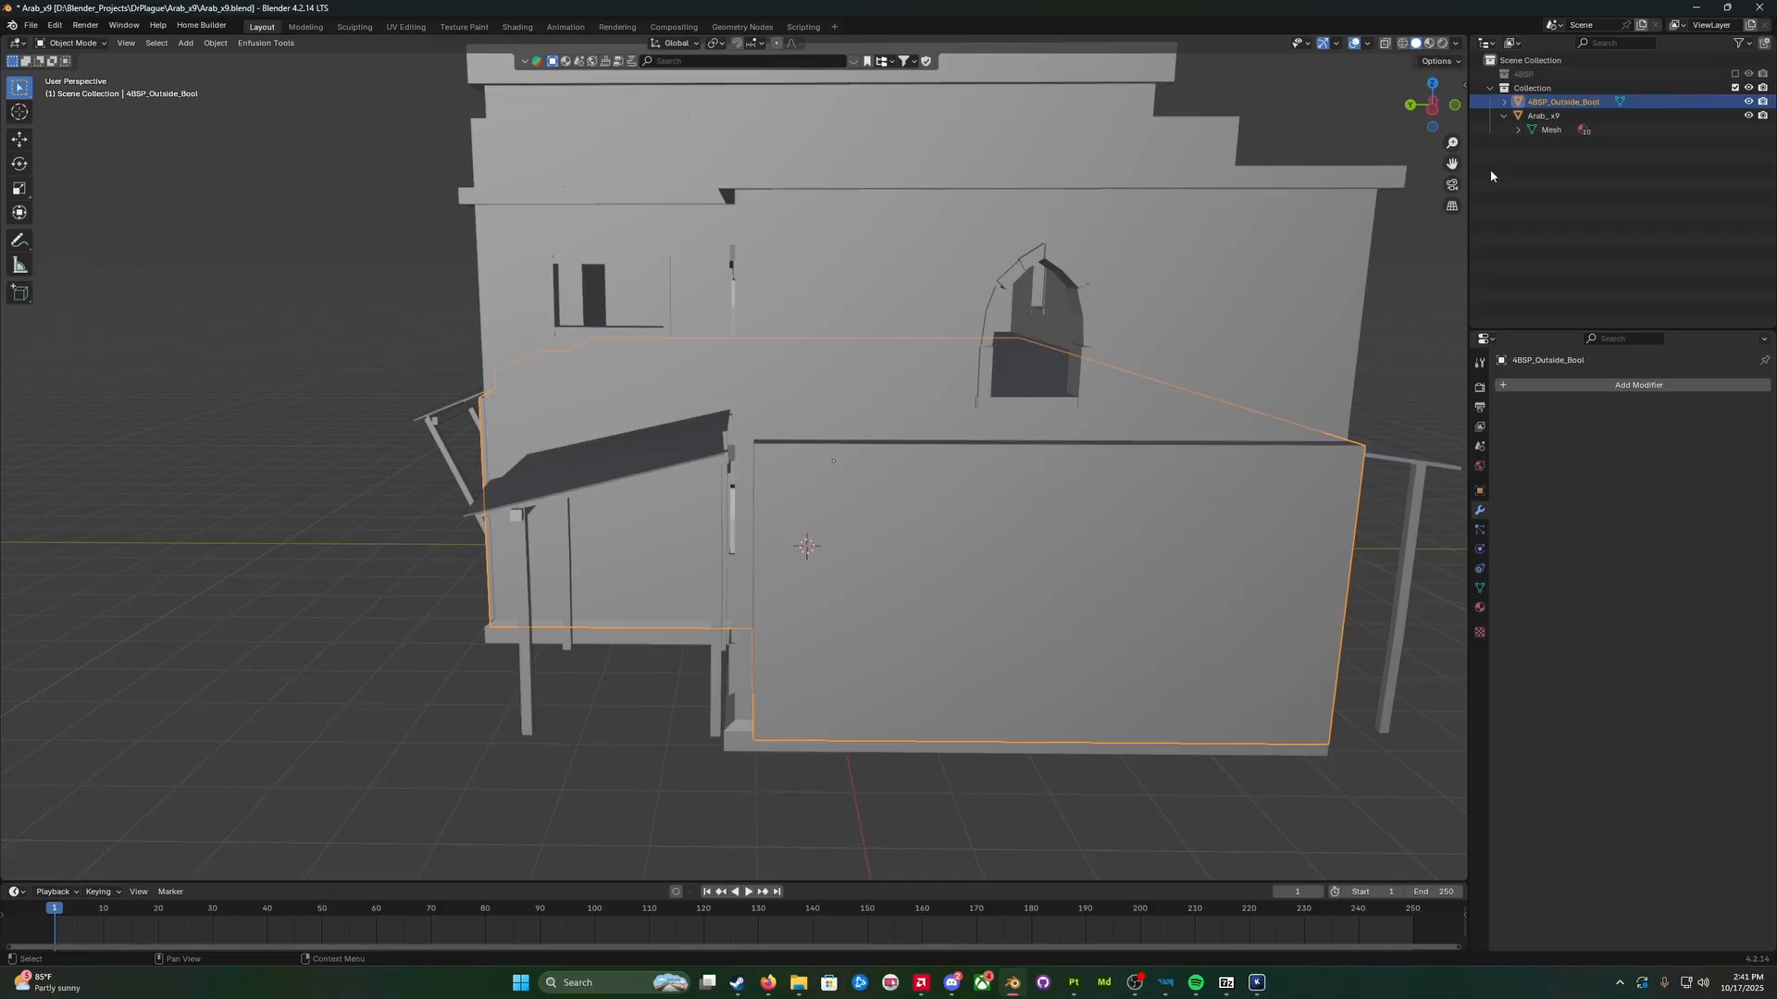
{"action": "left_click", "coordinate": [1747, 116]}
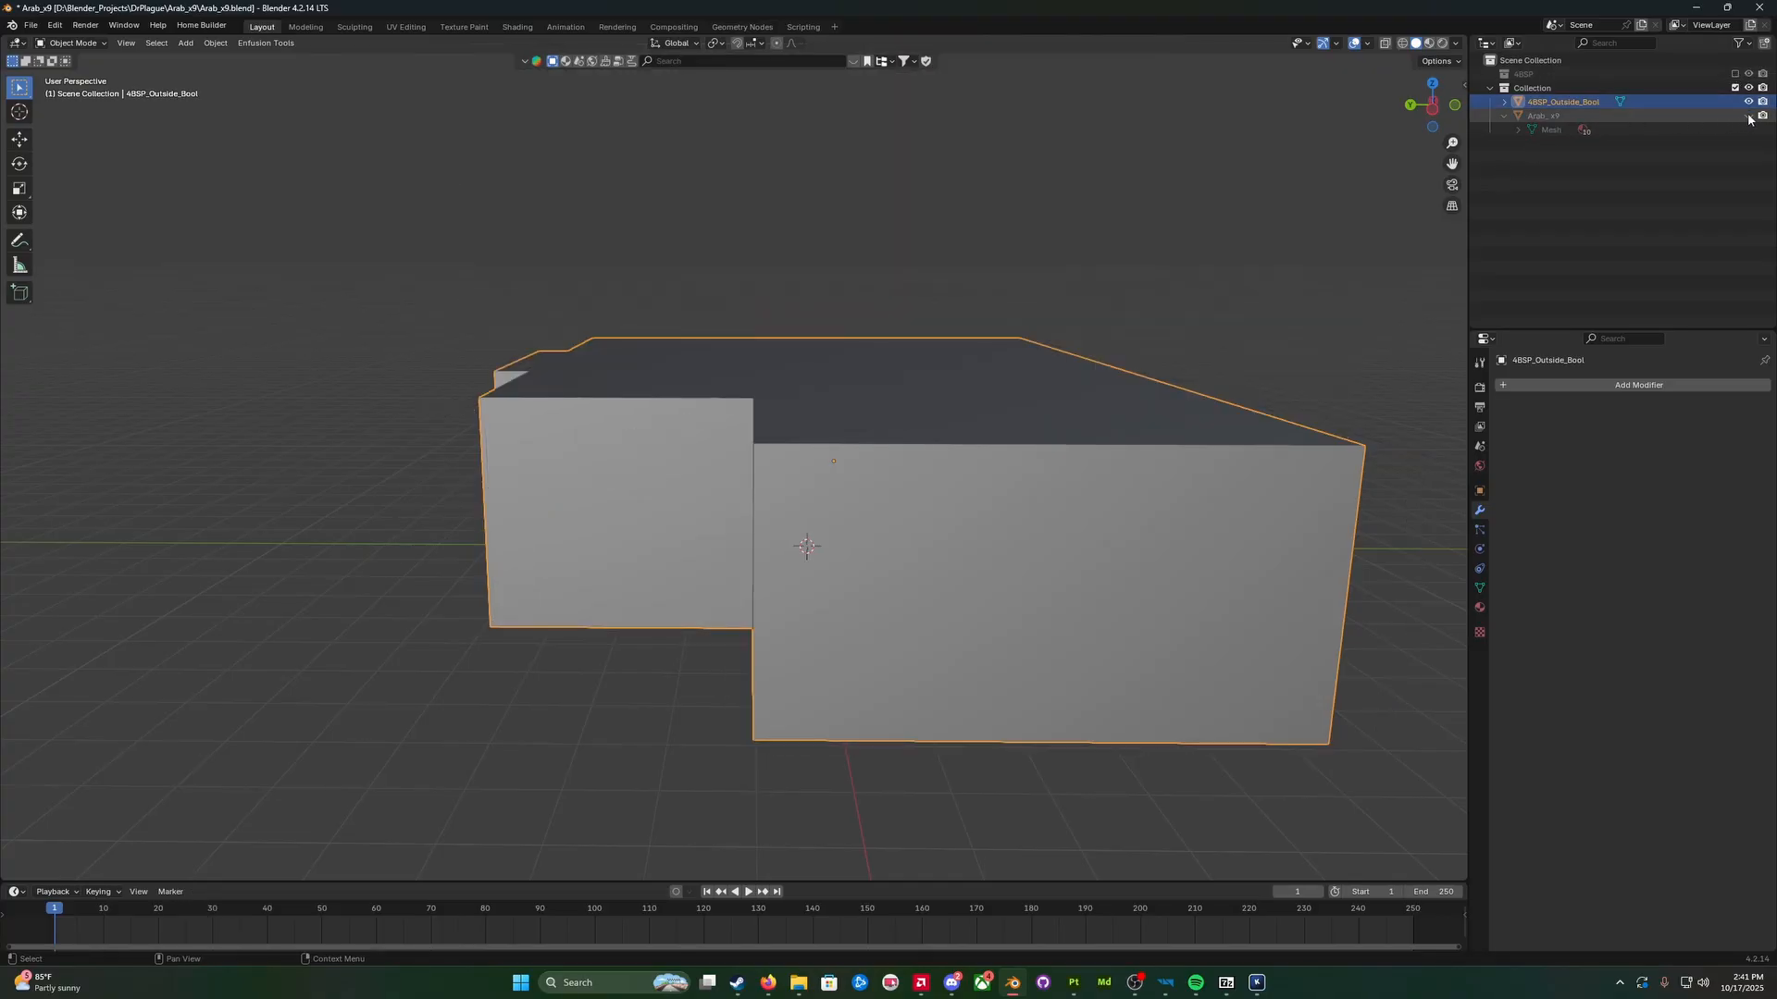
Step: Examine the hollow interior of 4BSP_Outside_Bool in X-ray
{"action": "middle_click_drag", "start_coordinate": [1150, 396], "coordinate": [1185, 393]}
{"action": "middle_click_drag", "start_coordinate": [1156, 398], "coordinate": [1156, 399]}
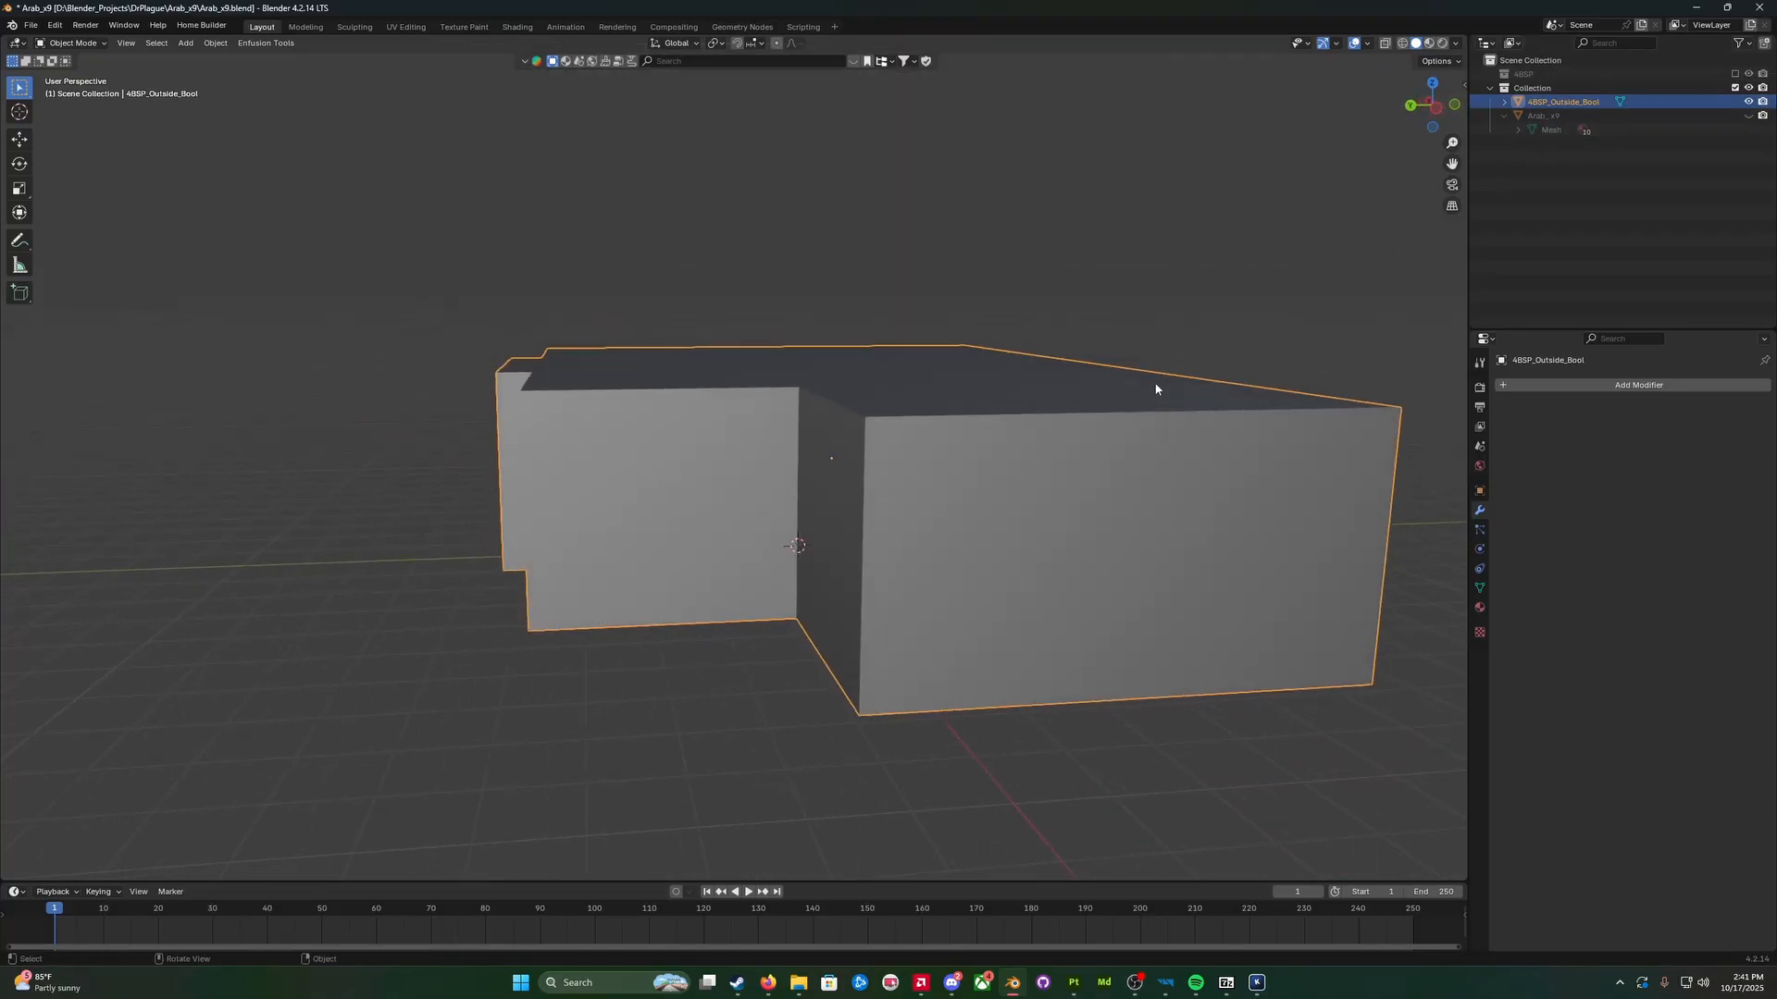
{"action": "key", "text": "alt+z"}
{"action": "middle_click_drag", "start_coordinate": [1138, 278], "coordinate": [1083, 280]}
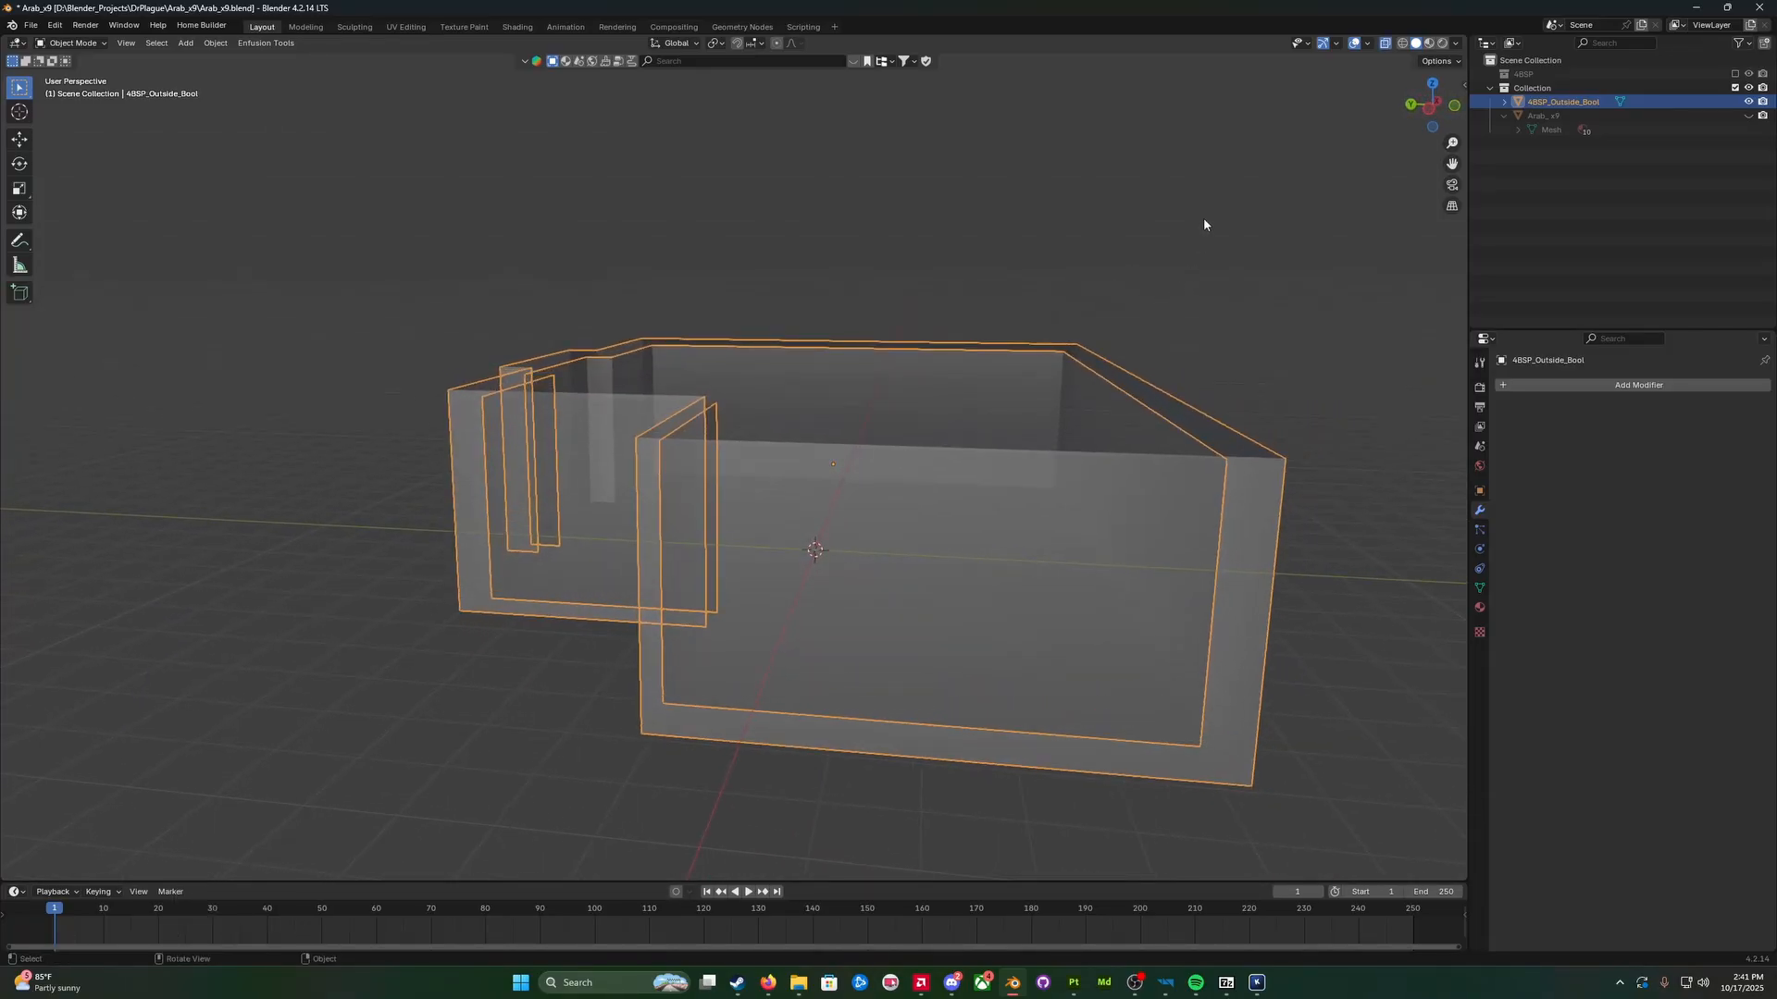
Step: Enable the Face Orientation overlay and check the face normals inside and outside 4BSP_Outside_Bool
{"action": "left_click", "coordinate": [1368, 43]}
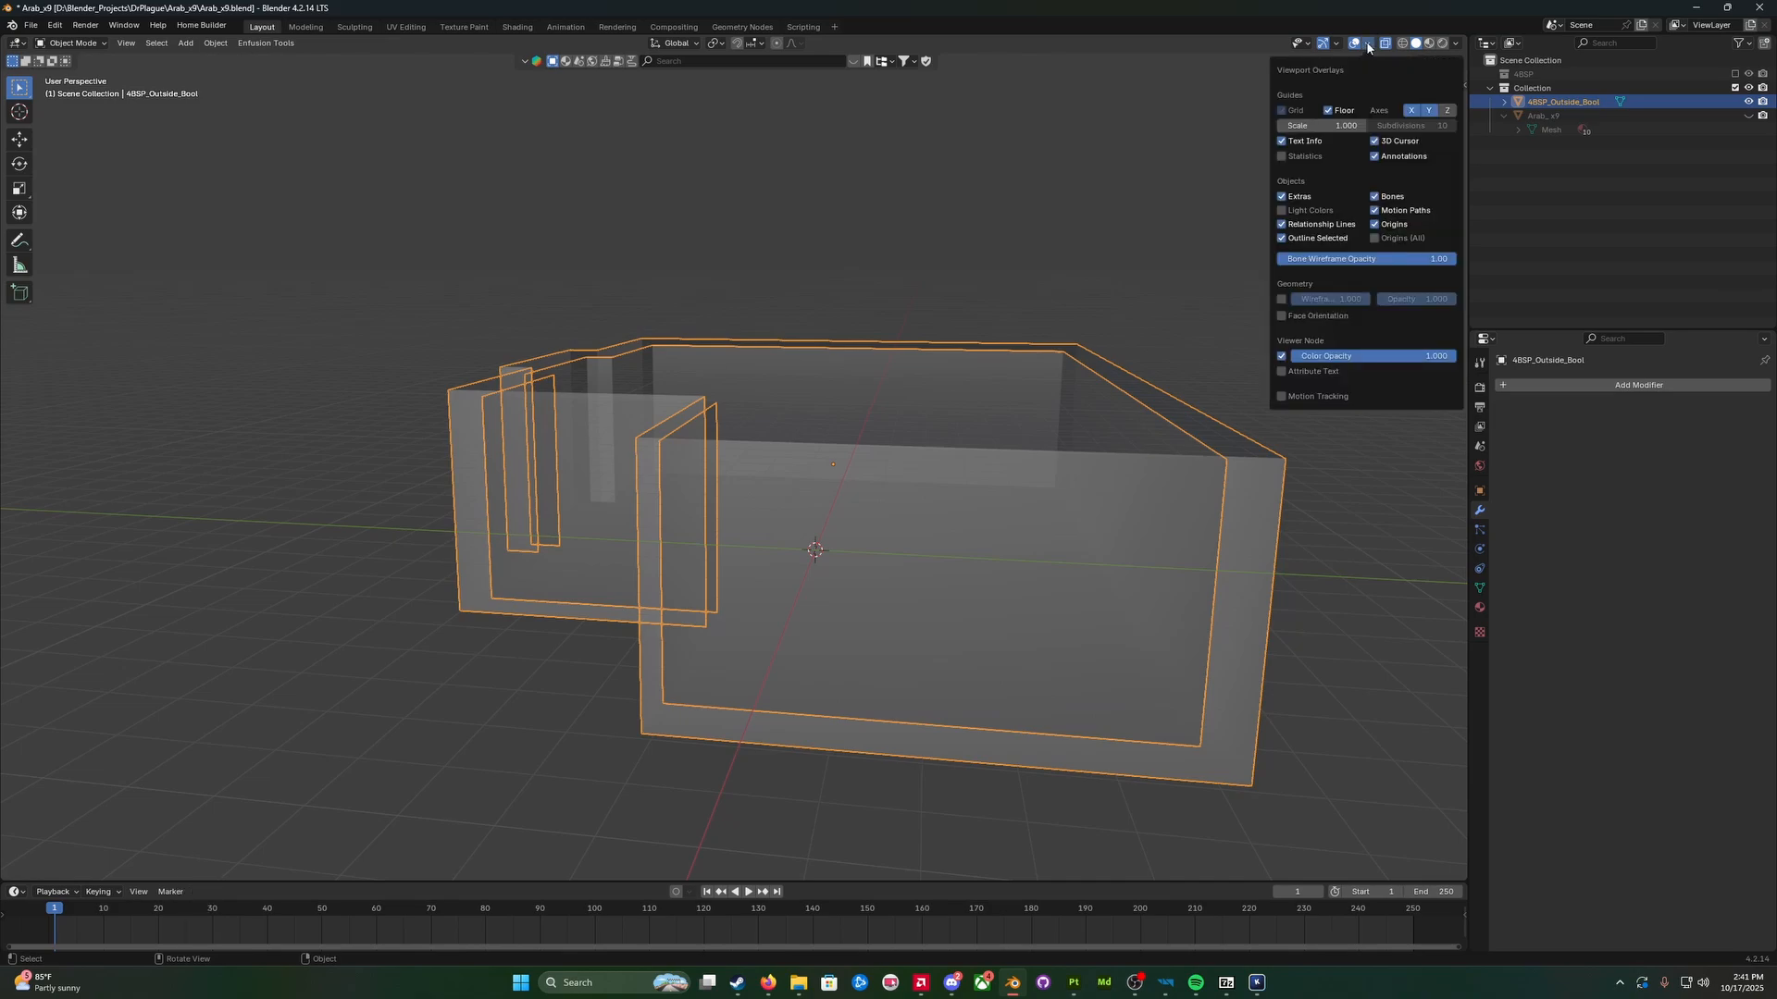
{"action": "left_click", "coordinate": [1281, 315]}
{"action": "left_click", "coordinate": [1194, 297]}
{"action": "middle_click_drag", "start_coordinate": [1208, 308], "coordinate": [734, 448]}
{"action": "scroll", "coordinate": [983, 458], "scroll_direction": "up", "scroll_amount": 5}
{"action": "scroll", "coordinate": [960, 511], "scroll_direction": "down", "scroll_amount": 10}
{"action": "scroll", "coordinate": [734, 555], "scroll_direction": "up", "scroll_amount": 8}
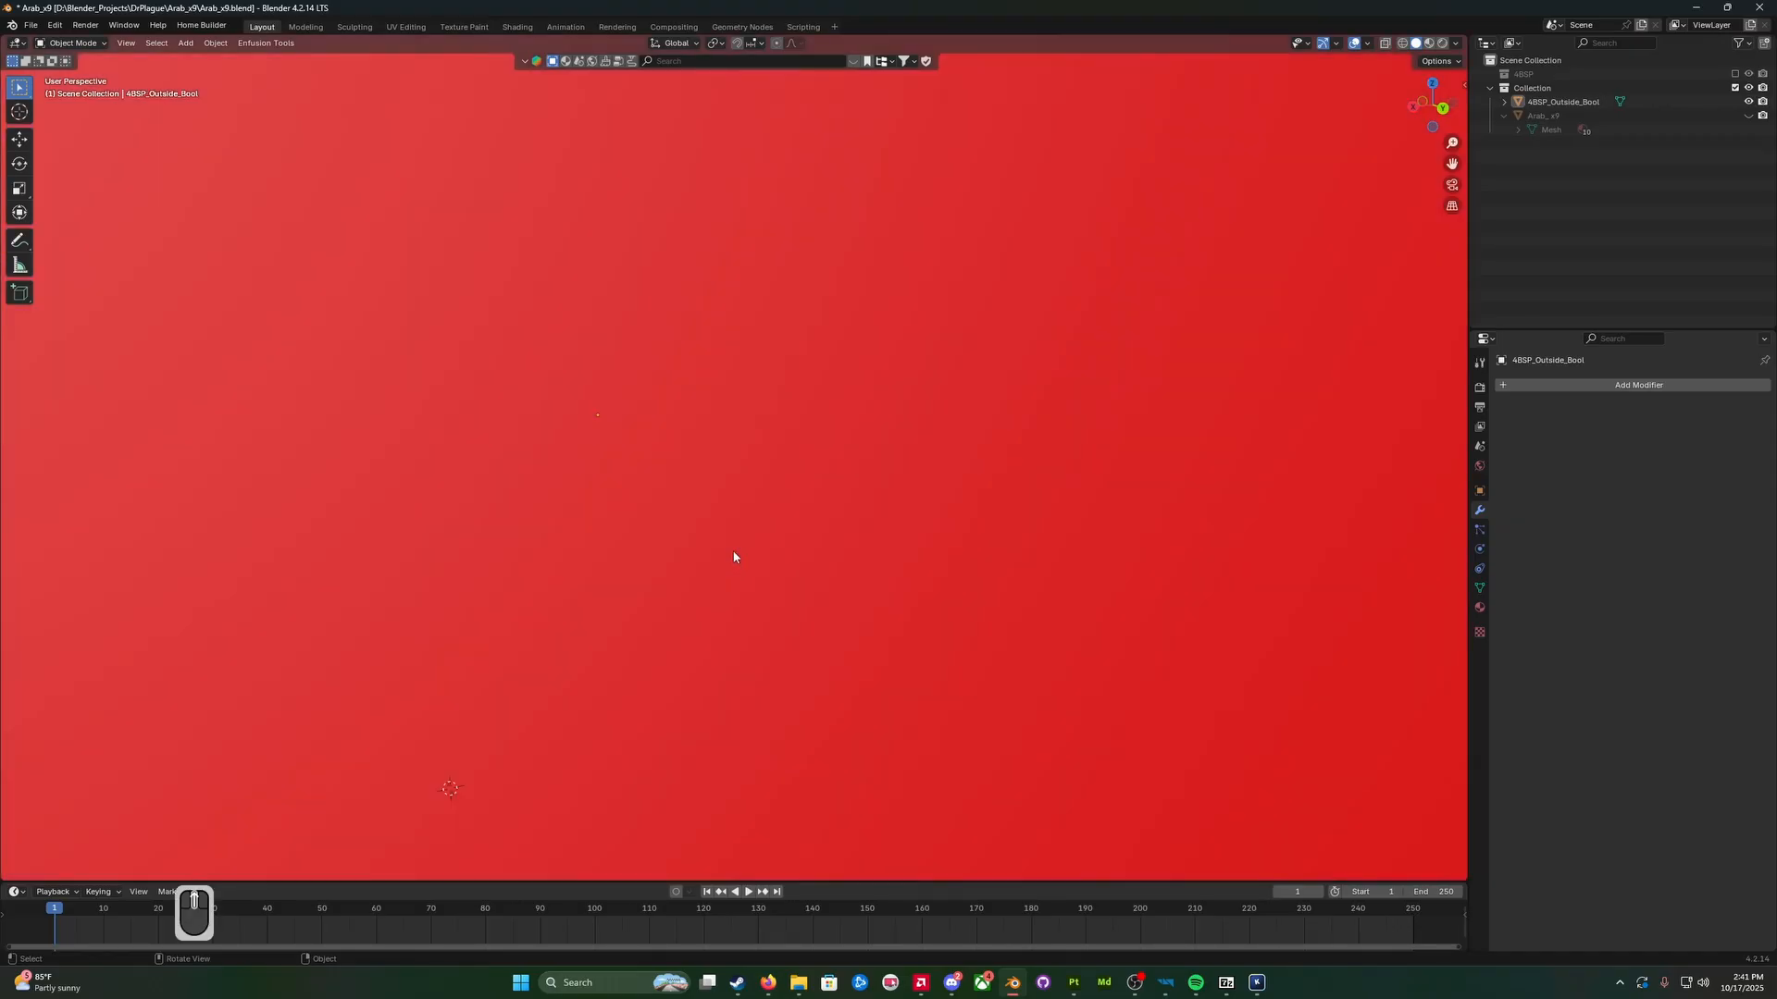
{"action": "scroll", "coordinate": [734, 556], "scroll_direction": "down", "scroll_amount": 8}
{"action": "middle_click_drag", "start_coordinate": [737, 557], "coordinate": [674, 557]}
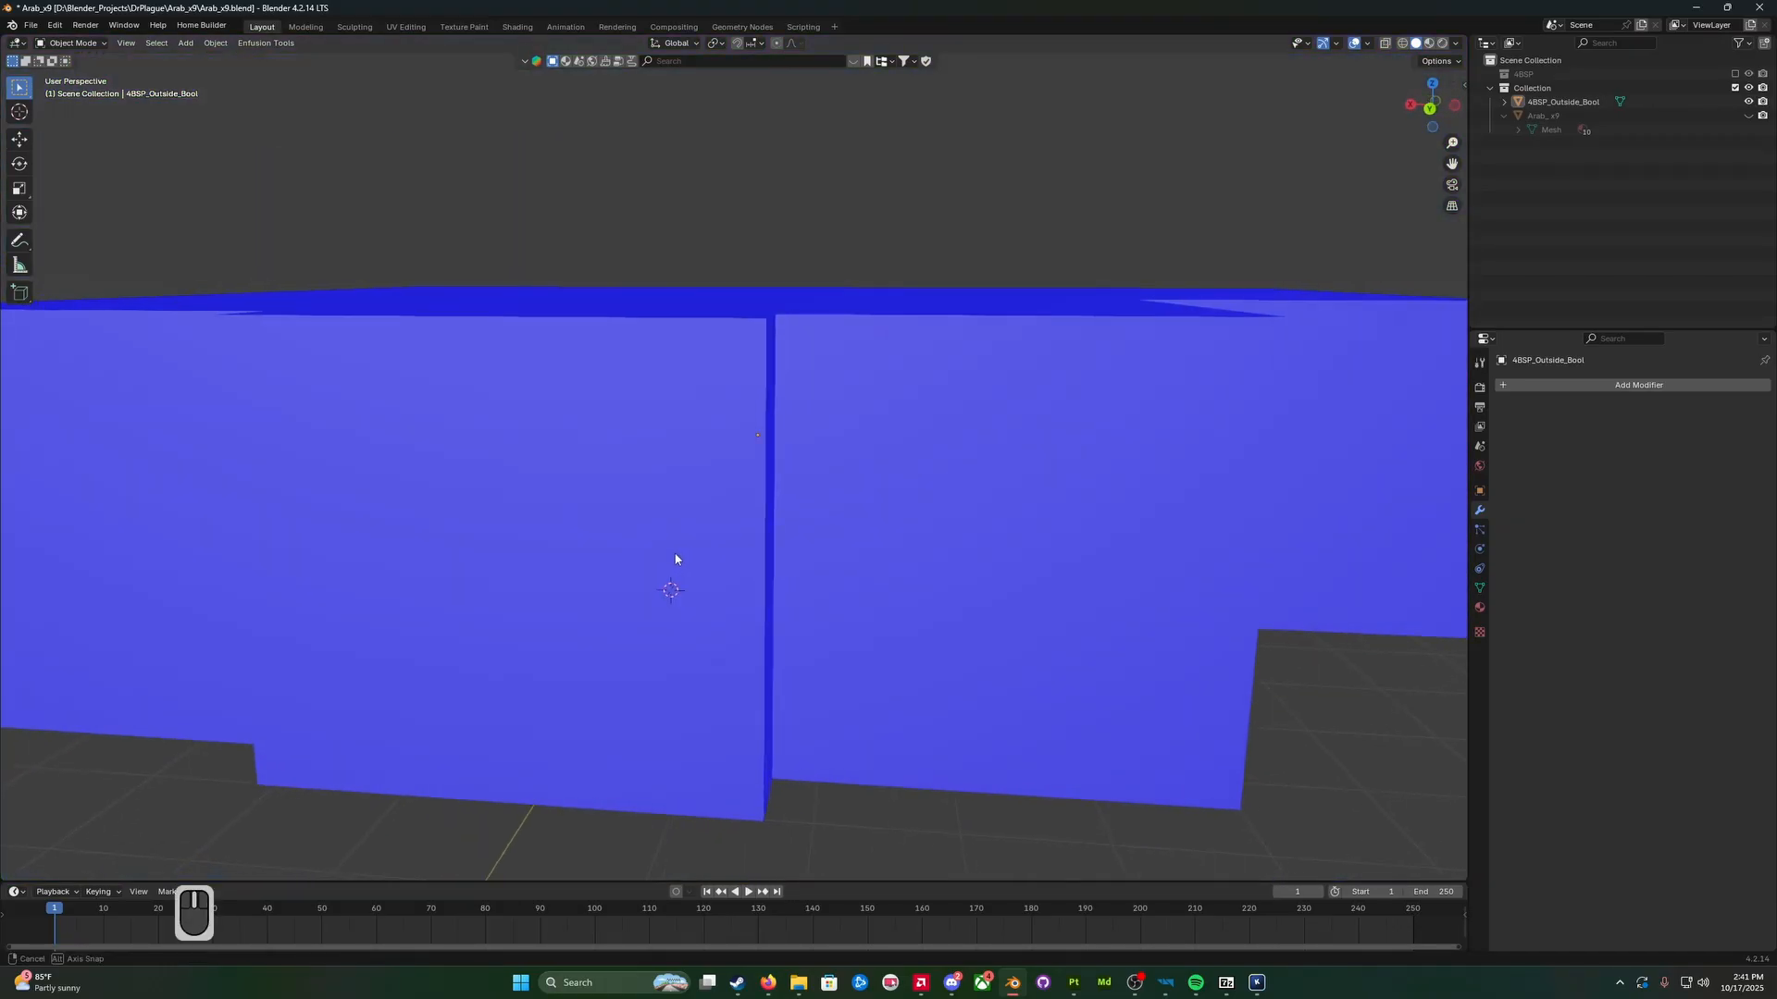
{"action": "scroll", "coordinate": [684, 559], "scroll_direction": "down", "scroll_amount": 3}
{"action": "scroll", "coordinate": [713, 552], "scroll_direction": "up", "scroll_amount": 3}
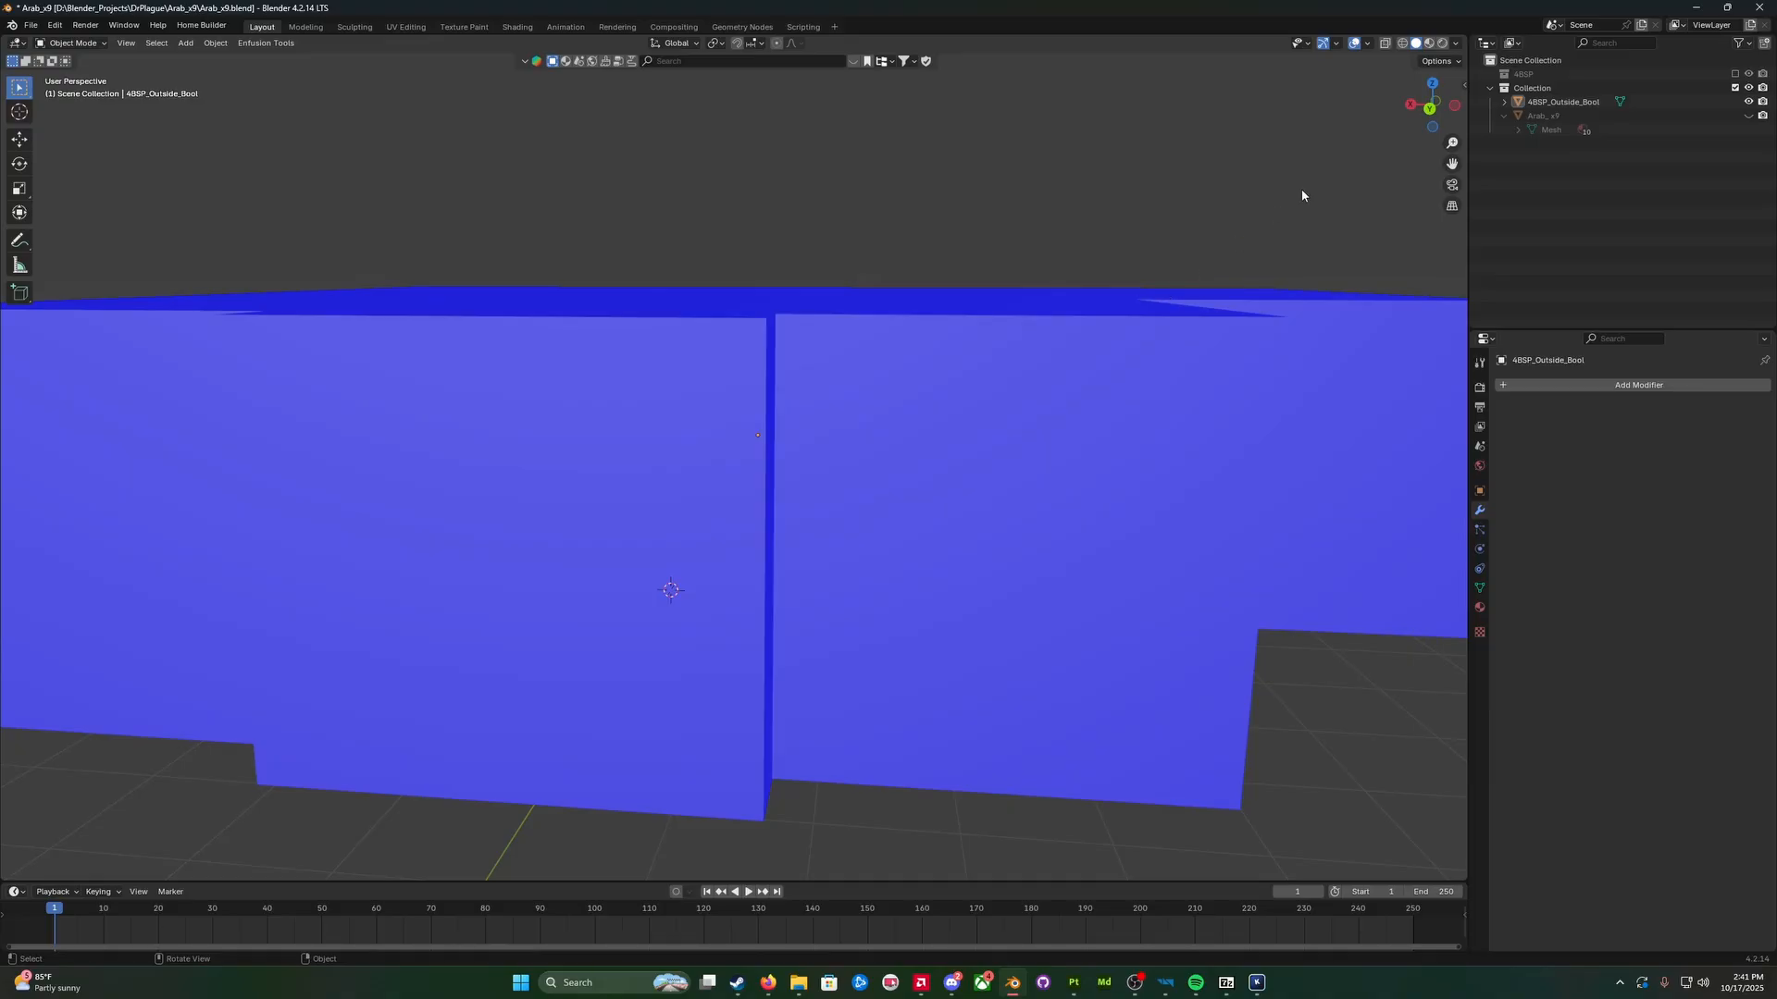
Step: Unhide Arab_v9 and hide 4BSP_Outside_Bool so only the house is shown
{"action": "key", "text": "alt+h"}
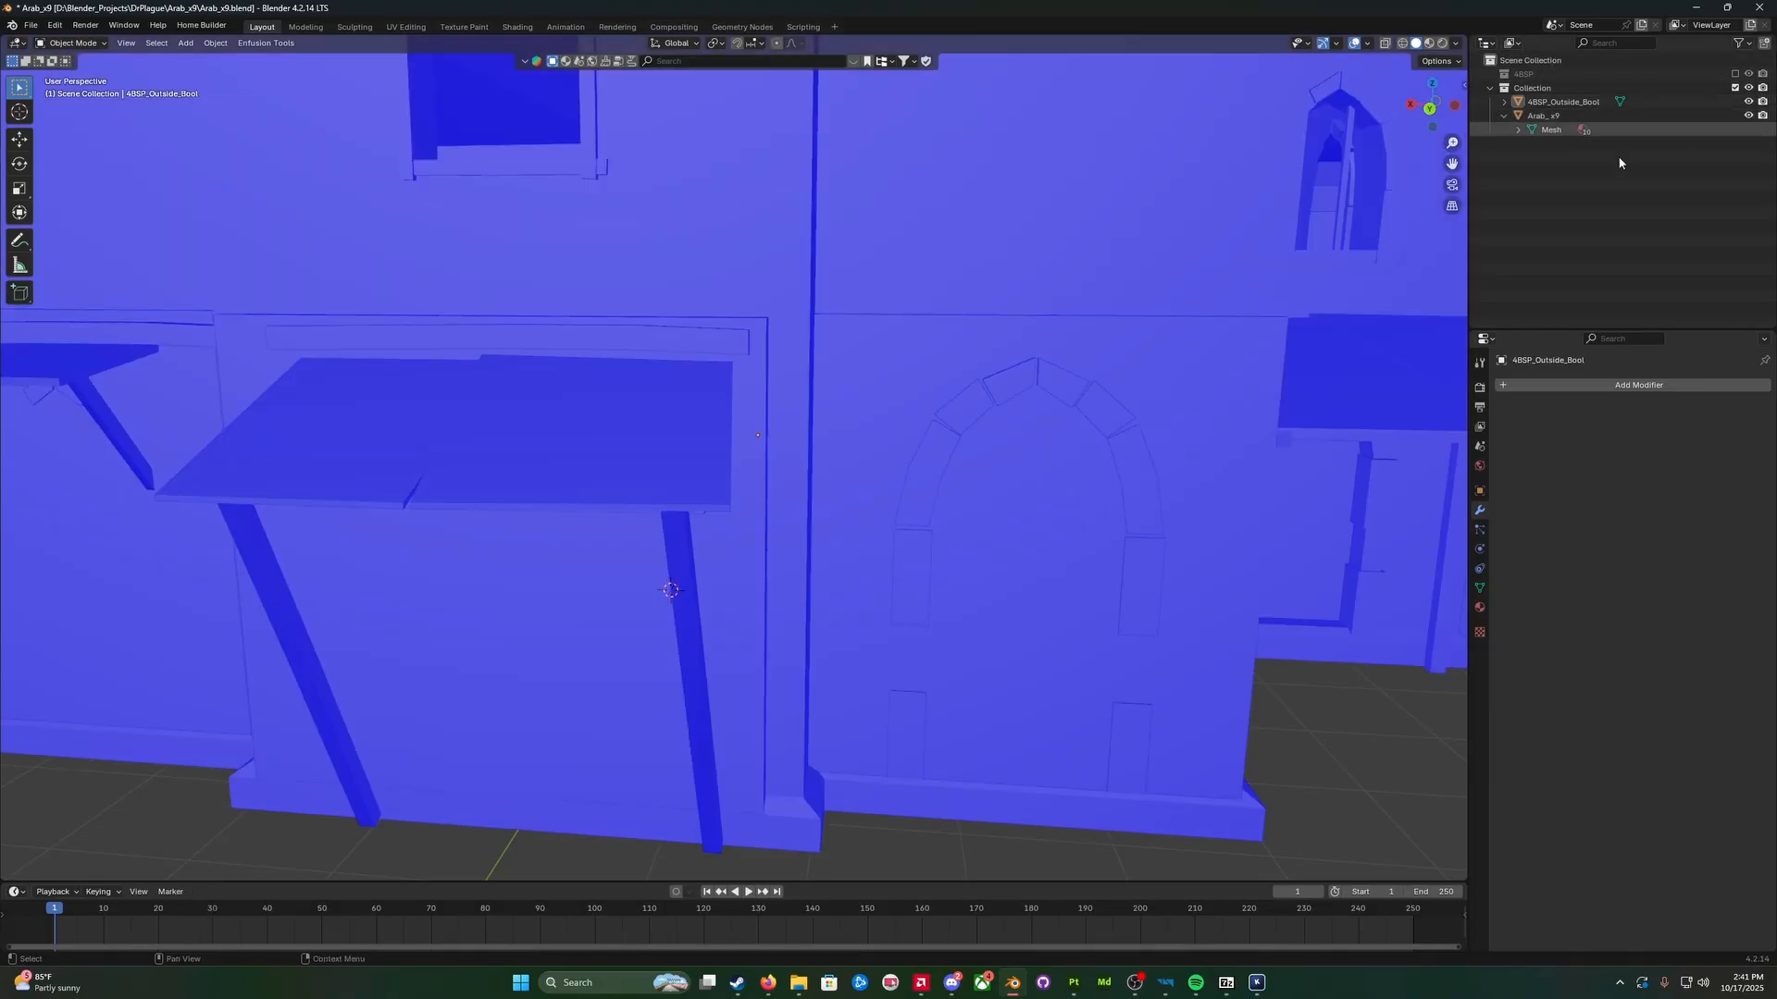
{"action": "scroll", "coordinate": [746, 424], "scroll_direction": "down", "scroll_amount": 3}
{"action": "middle_click_drag", "start_coordinate": [745, 427], "coordinate": [758, 409]}
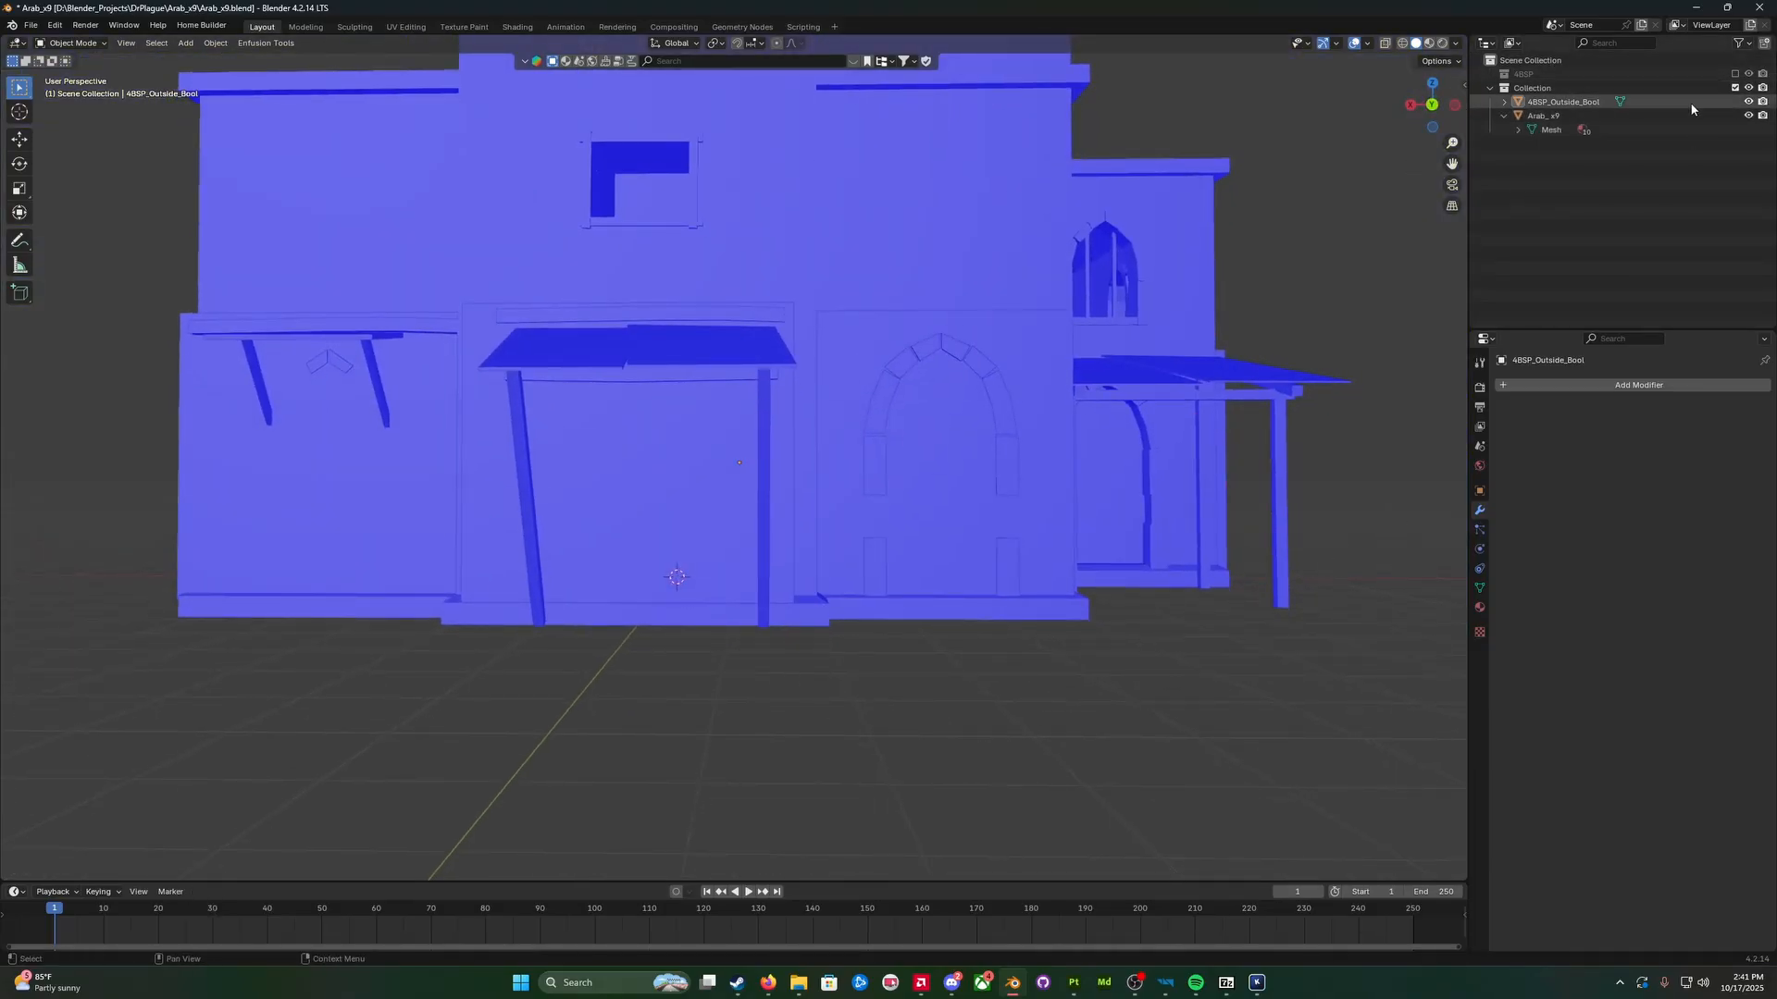
{"action": "left_click", "coordinate": [1748, 101]}
{"action": "scroll", "coordinate": [759, 444], "scroll_direction": "up", "scroll_amount": 5}
{"action": "middle_click_drag", "start_coordinate": [730, 480], "coordinate": [714, 482]}
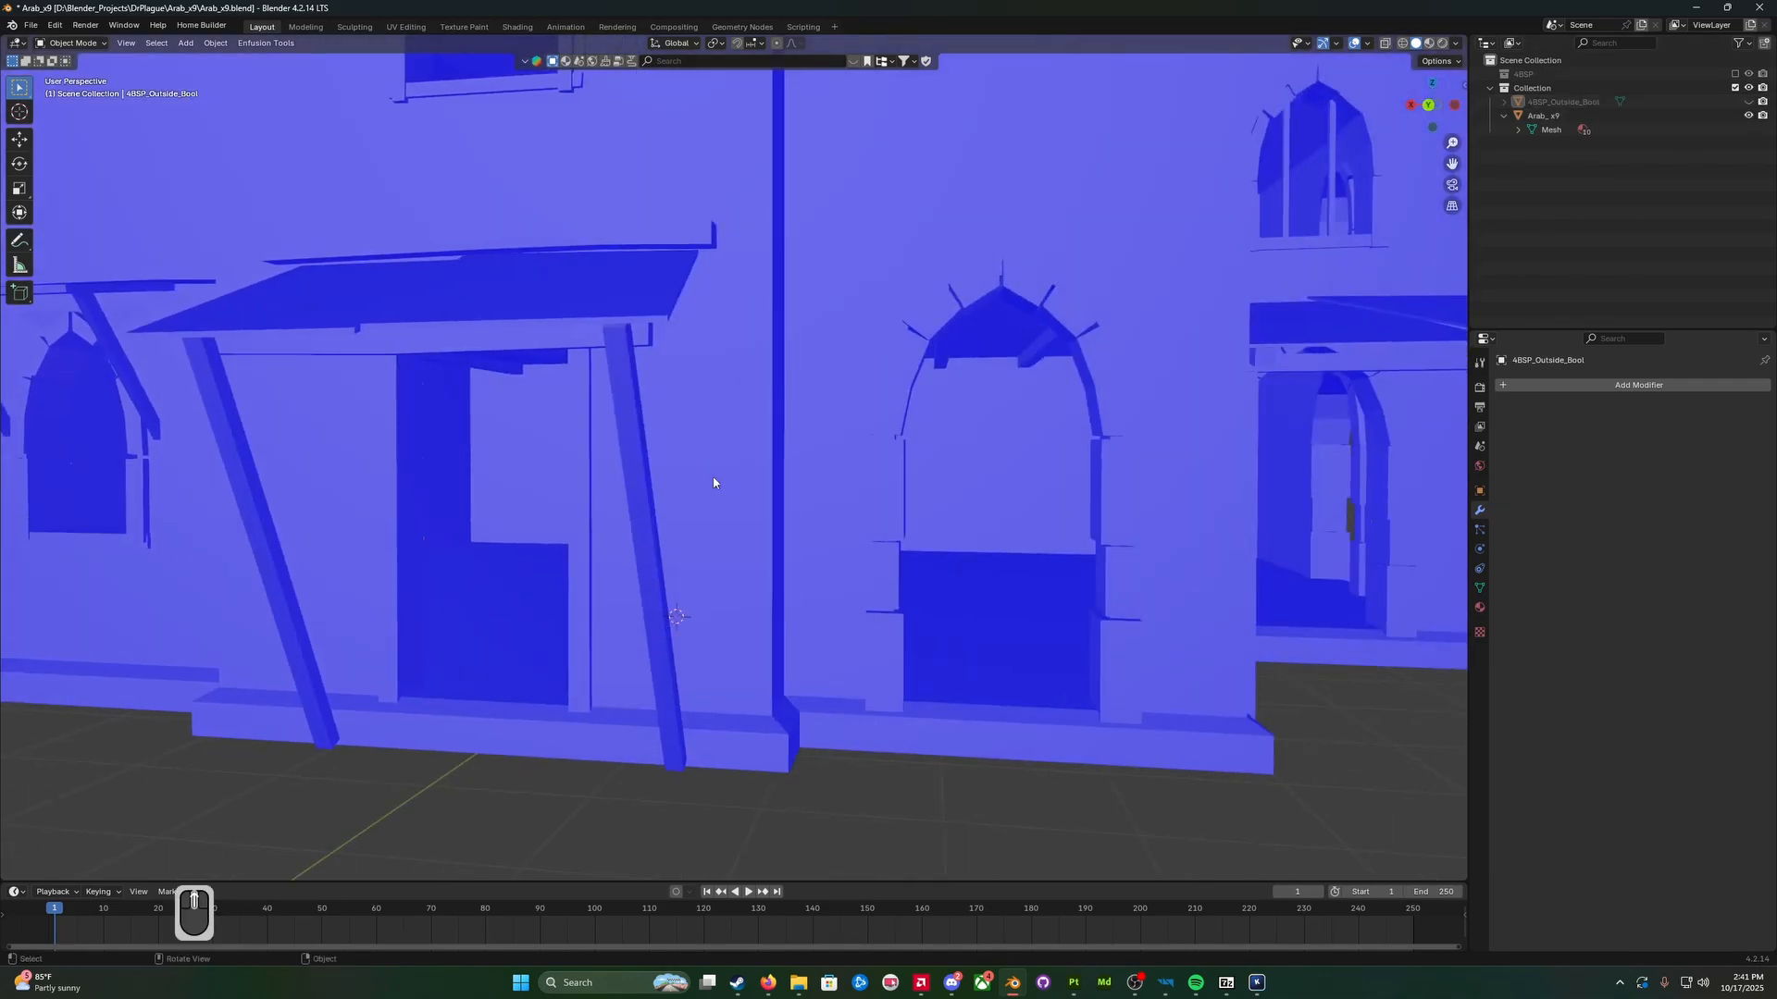
Step: Disable the Face Orientation overlay and examine the door and window openings on the ground-floor facade of Arab_v9
{"action": "left_click", "coordinate": [1367, 44]}
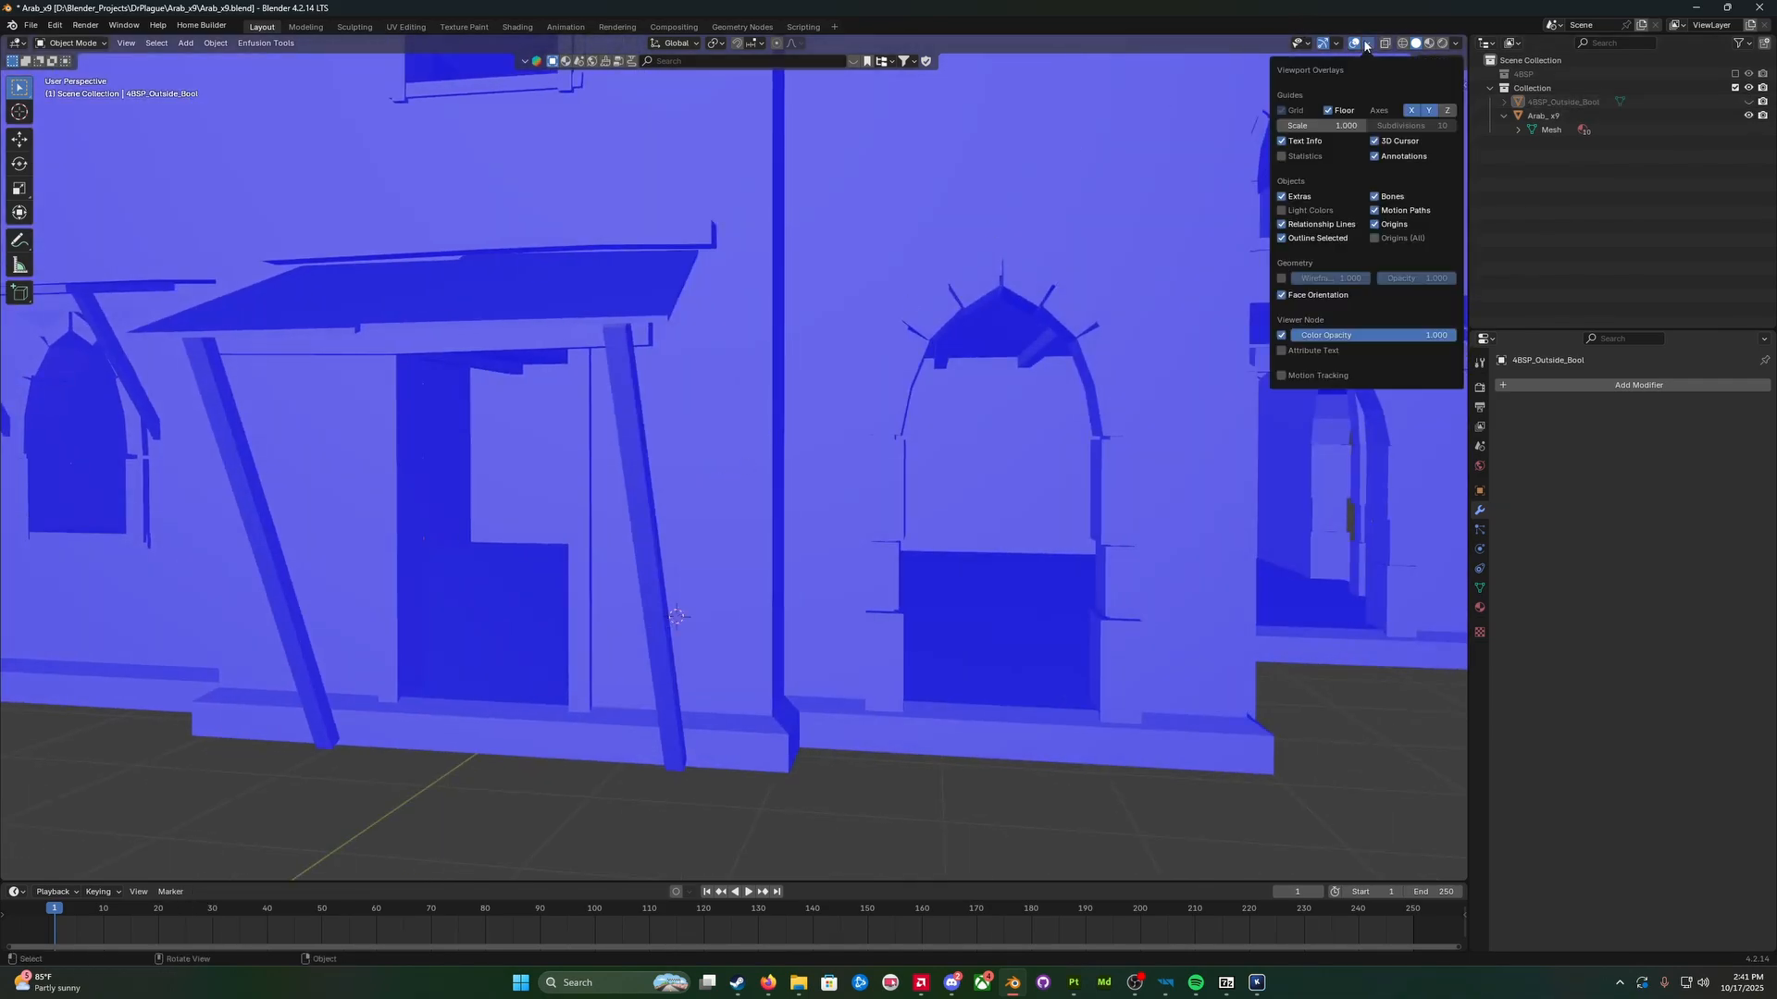
{"action": "left_click", "coordinate": [1283, 296]}
{"action": "scroll", "coordinate": [874, 496], "scroll_direction": "down", "scroll_amount": 5}
{"action": "middle_click_drag", "start_coordinate": [875, 496], "coordinate": [782, 562]}
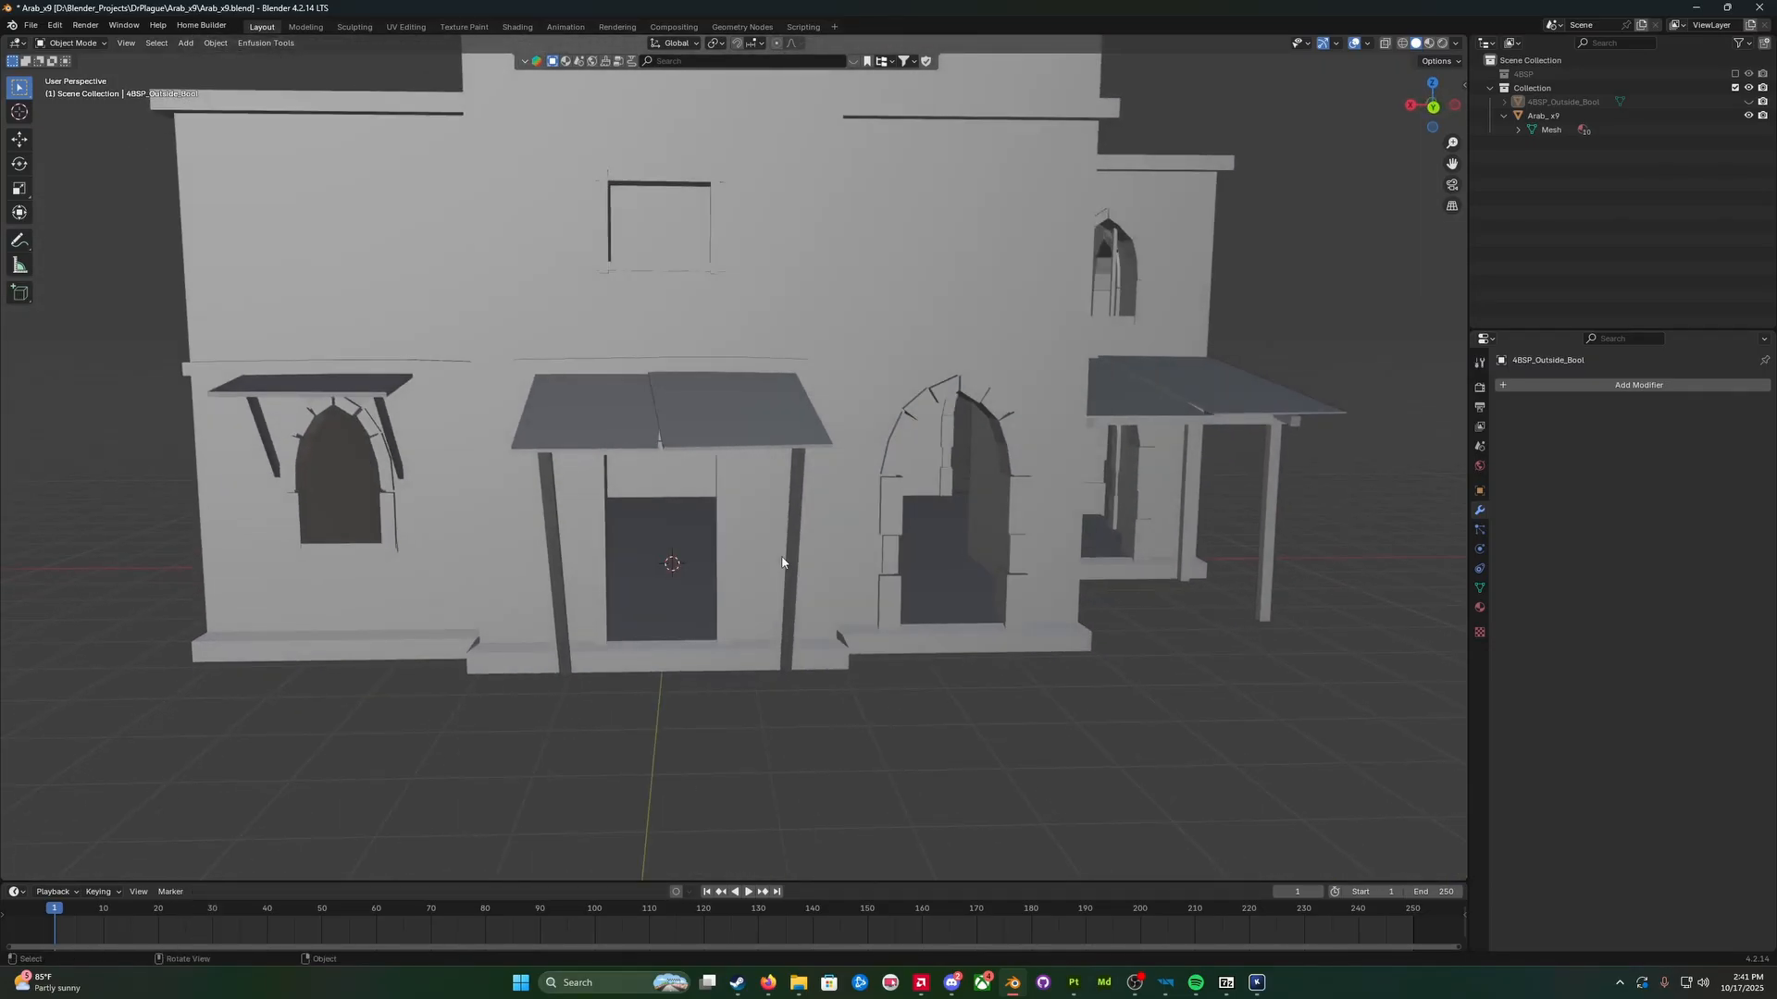
{"action": "middle_click_drag", "start_coordinate": [504, 543], "coordinate": [291, 482]}
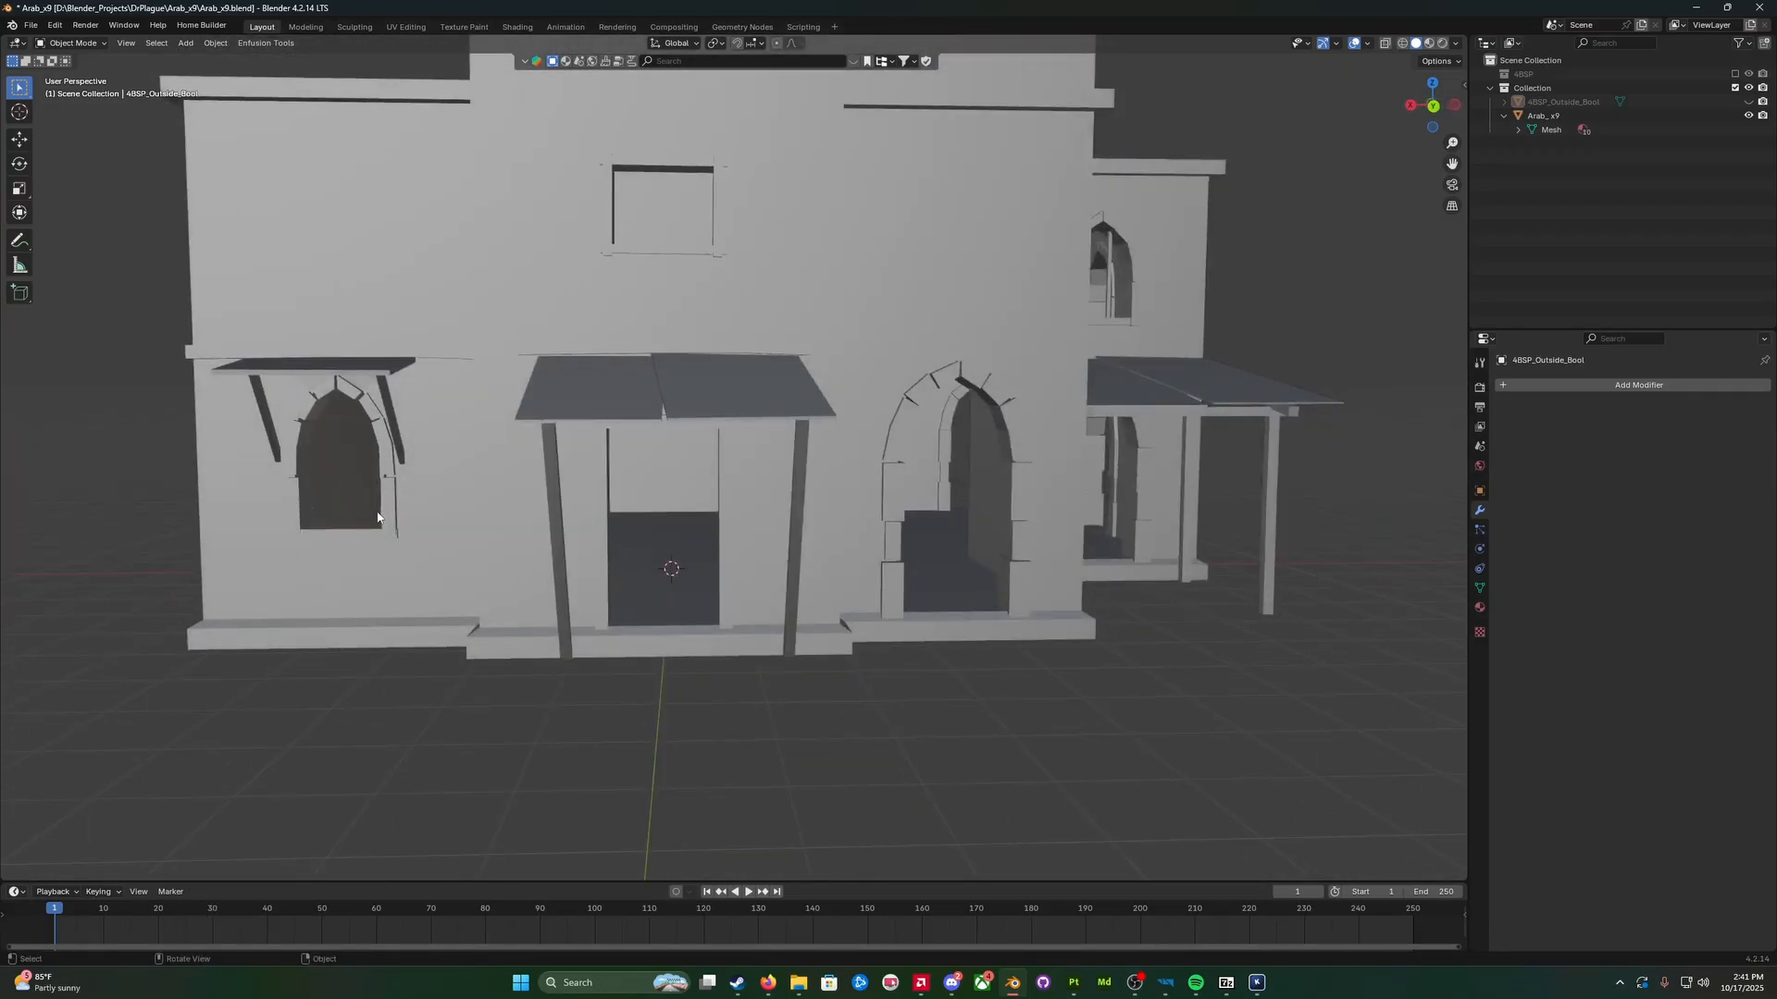
{"action": "middle_click_drag", "start_coordinate": [335, 499], "coordinate": [362, 510]}
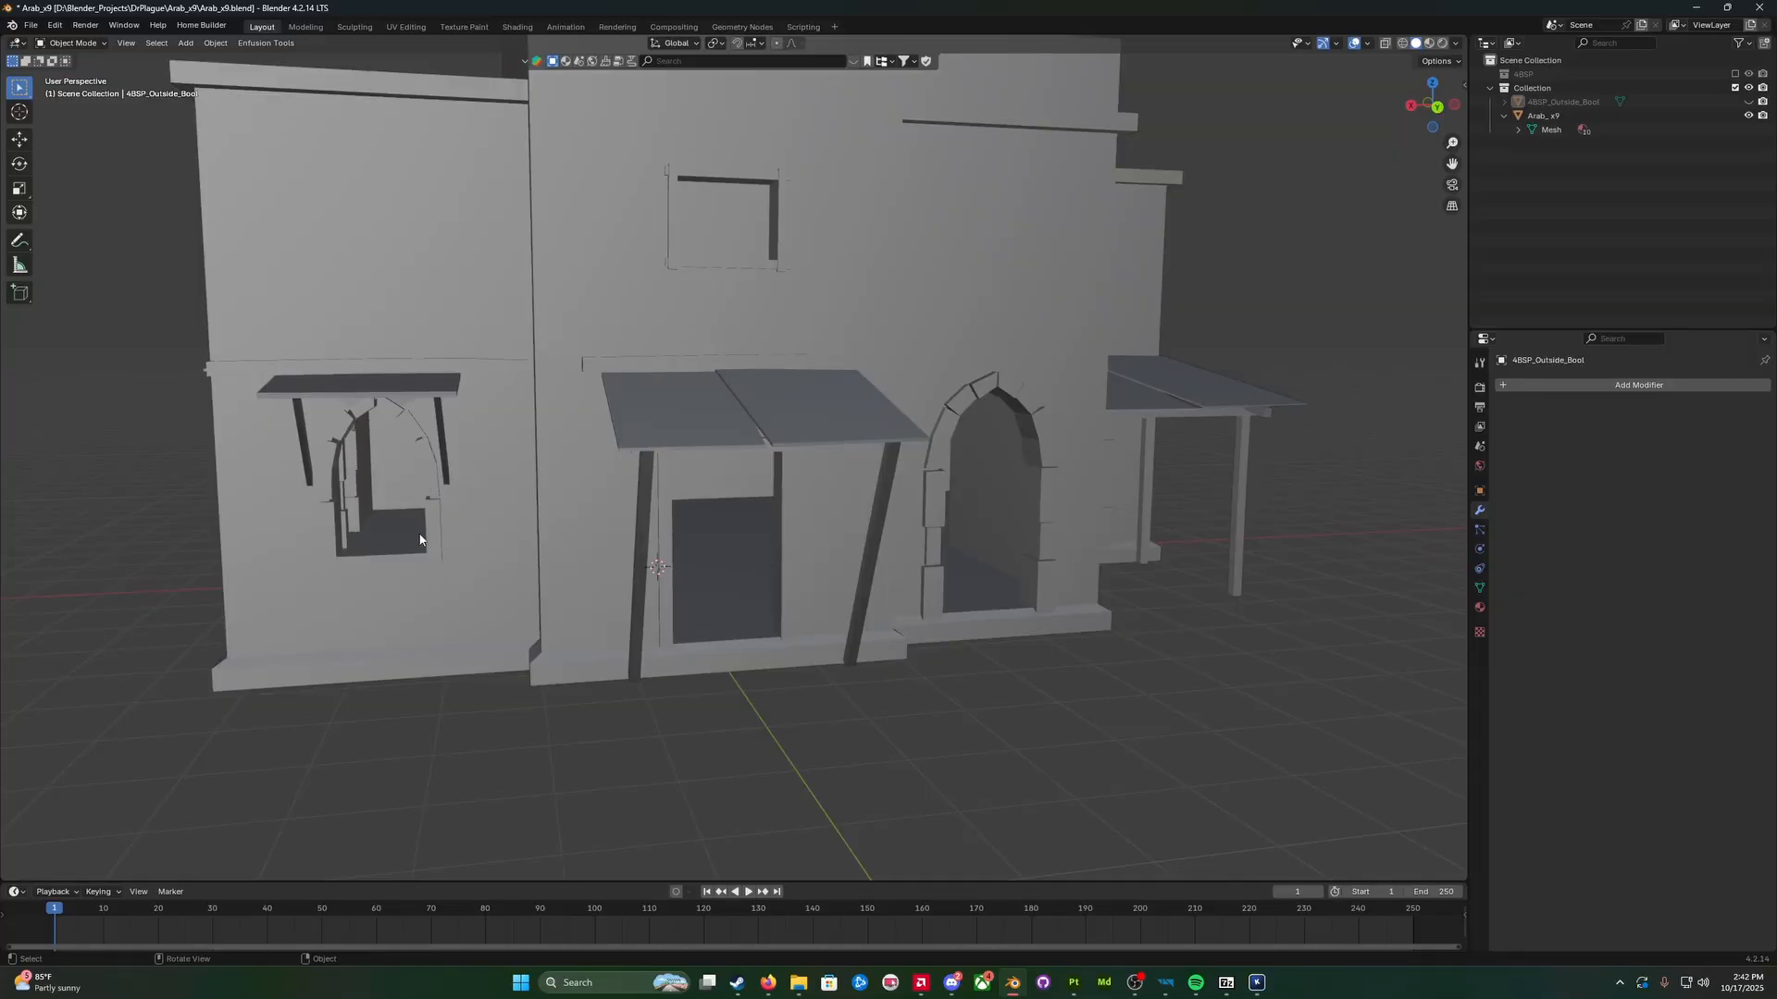
{"action": "middle_click_drag", "start_coordinate": [557, 542], "coordinate": [525, 540]}
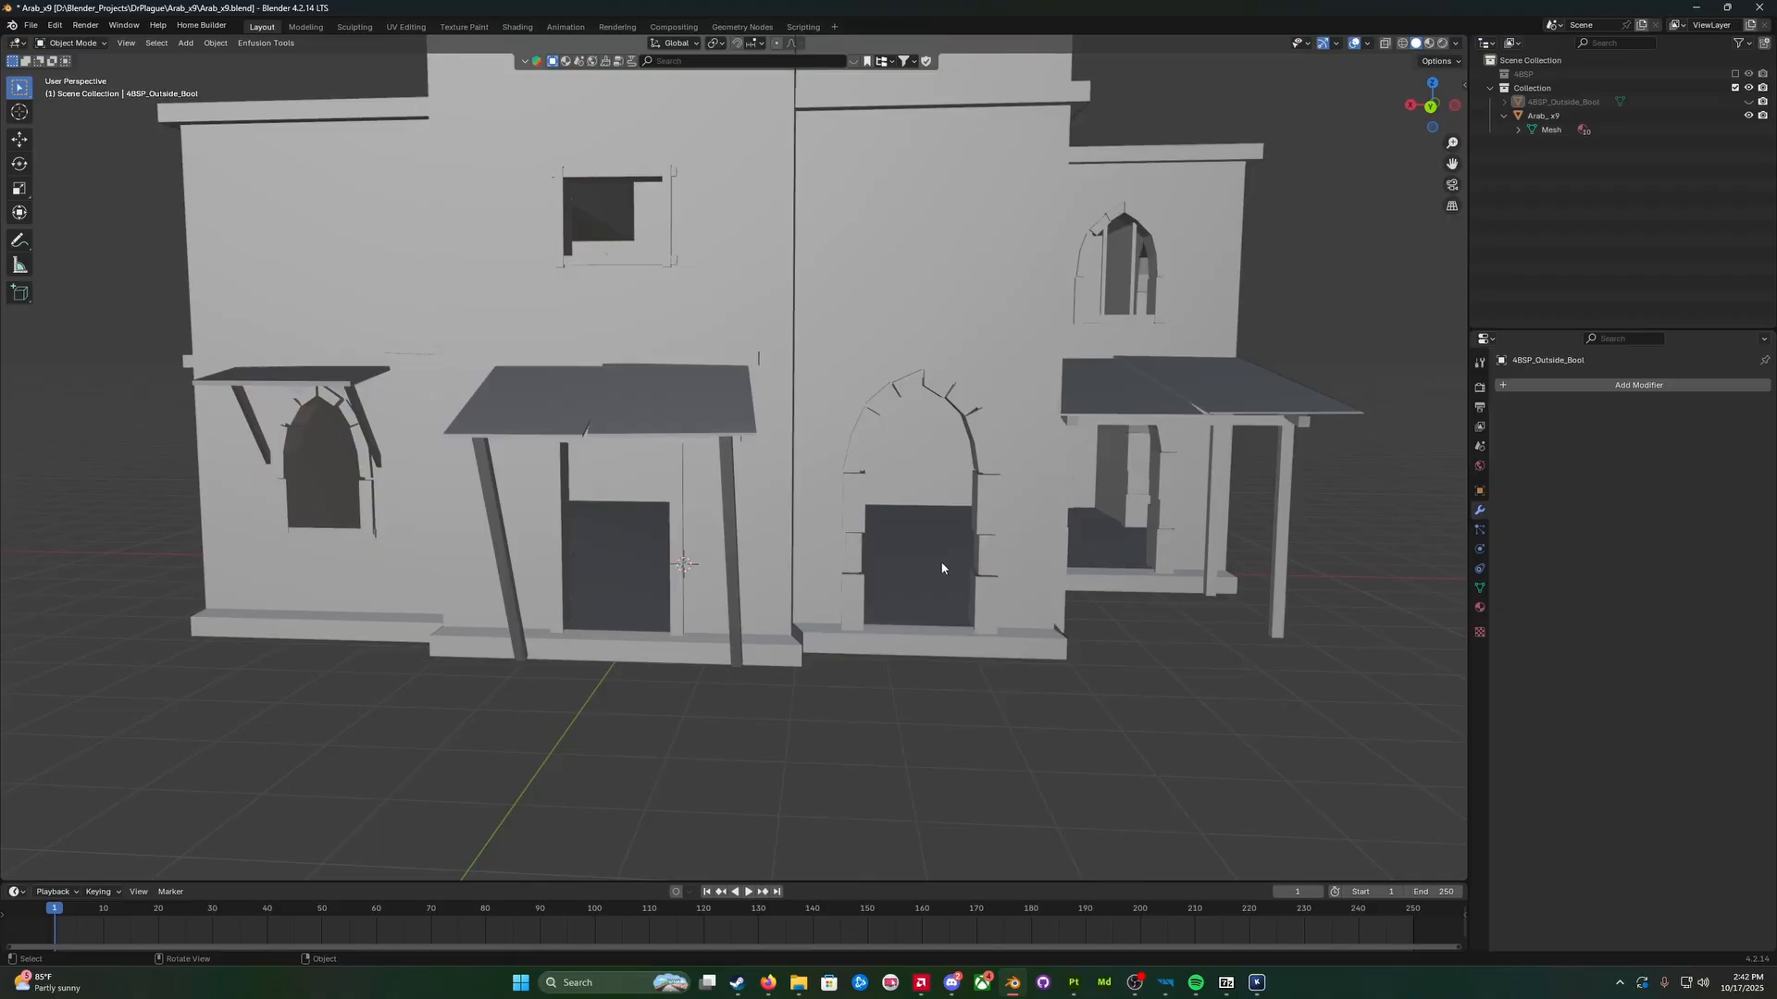
{"action": "middle_click_drag", "start_coordinate": [942, 566], "coordinate": [951, 538]}
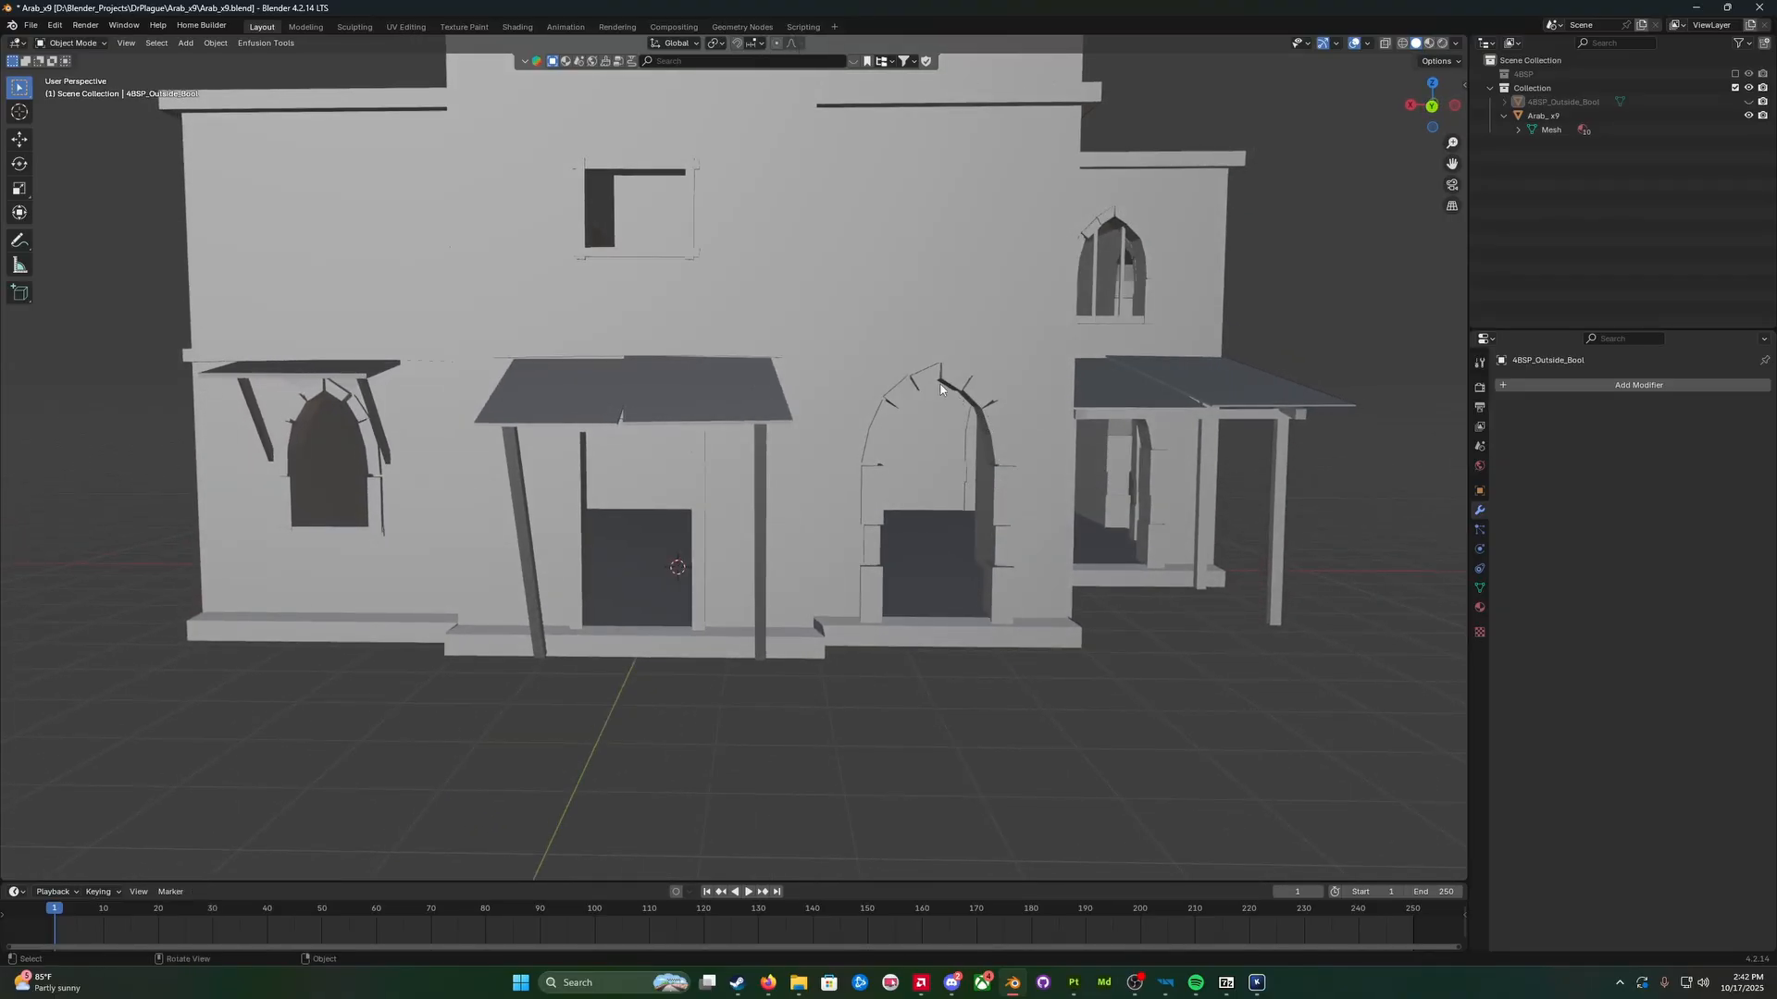
{"action": "middle_click_drag", "start_coordinate": [896, 571], "coordinate": [879, 569]}
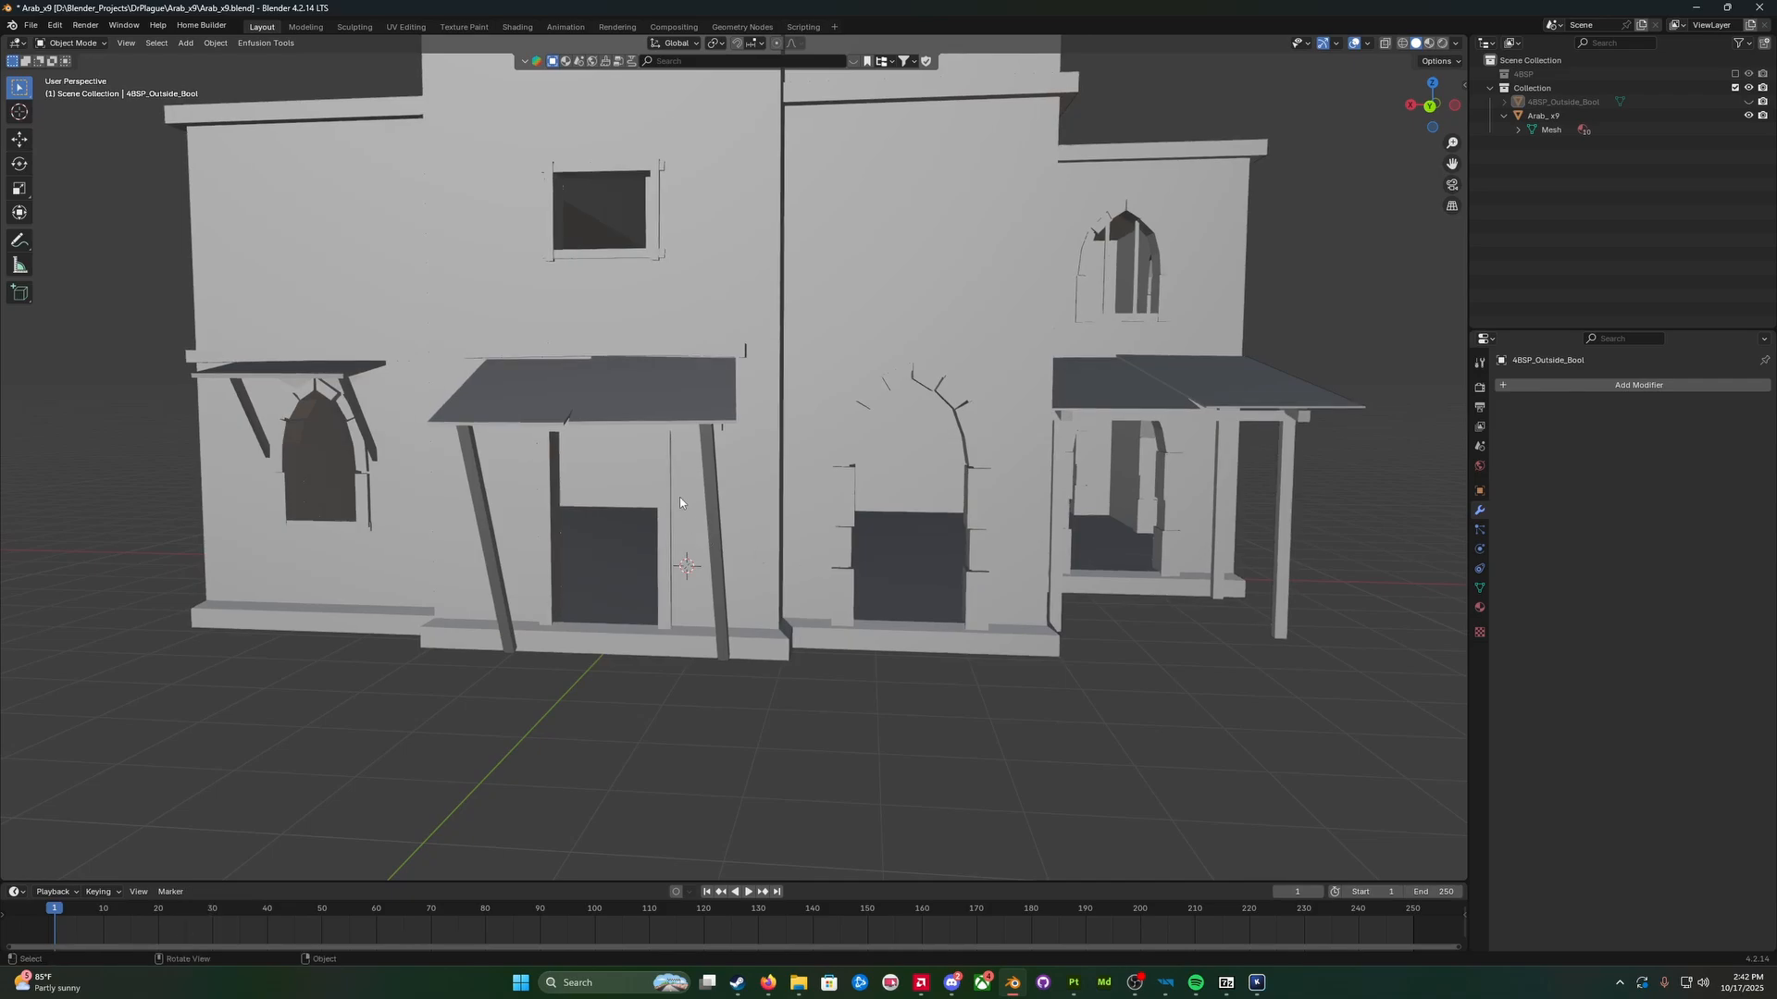
Step: Examine the doorways, windows and wall thickness along the ground-floor facade of Arab_v9 from several angles and close up
{"action": "middle_click_drag", "start_coordinate": [679, 497], "coordinate": [779, 563]}
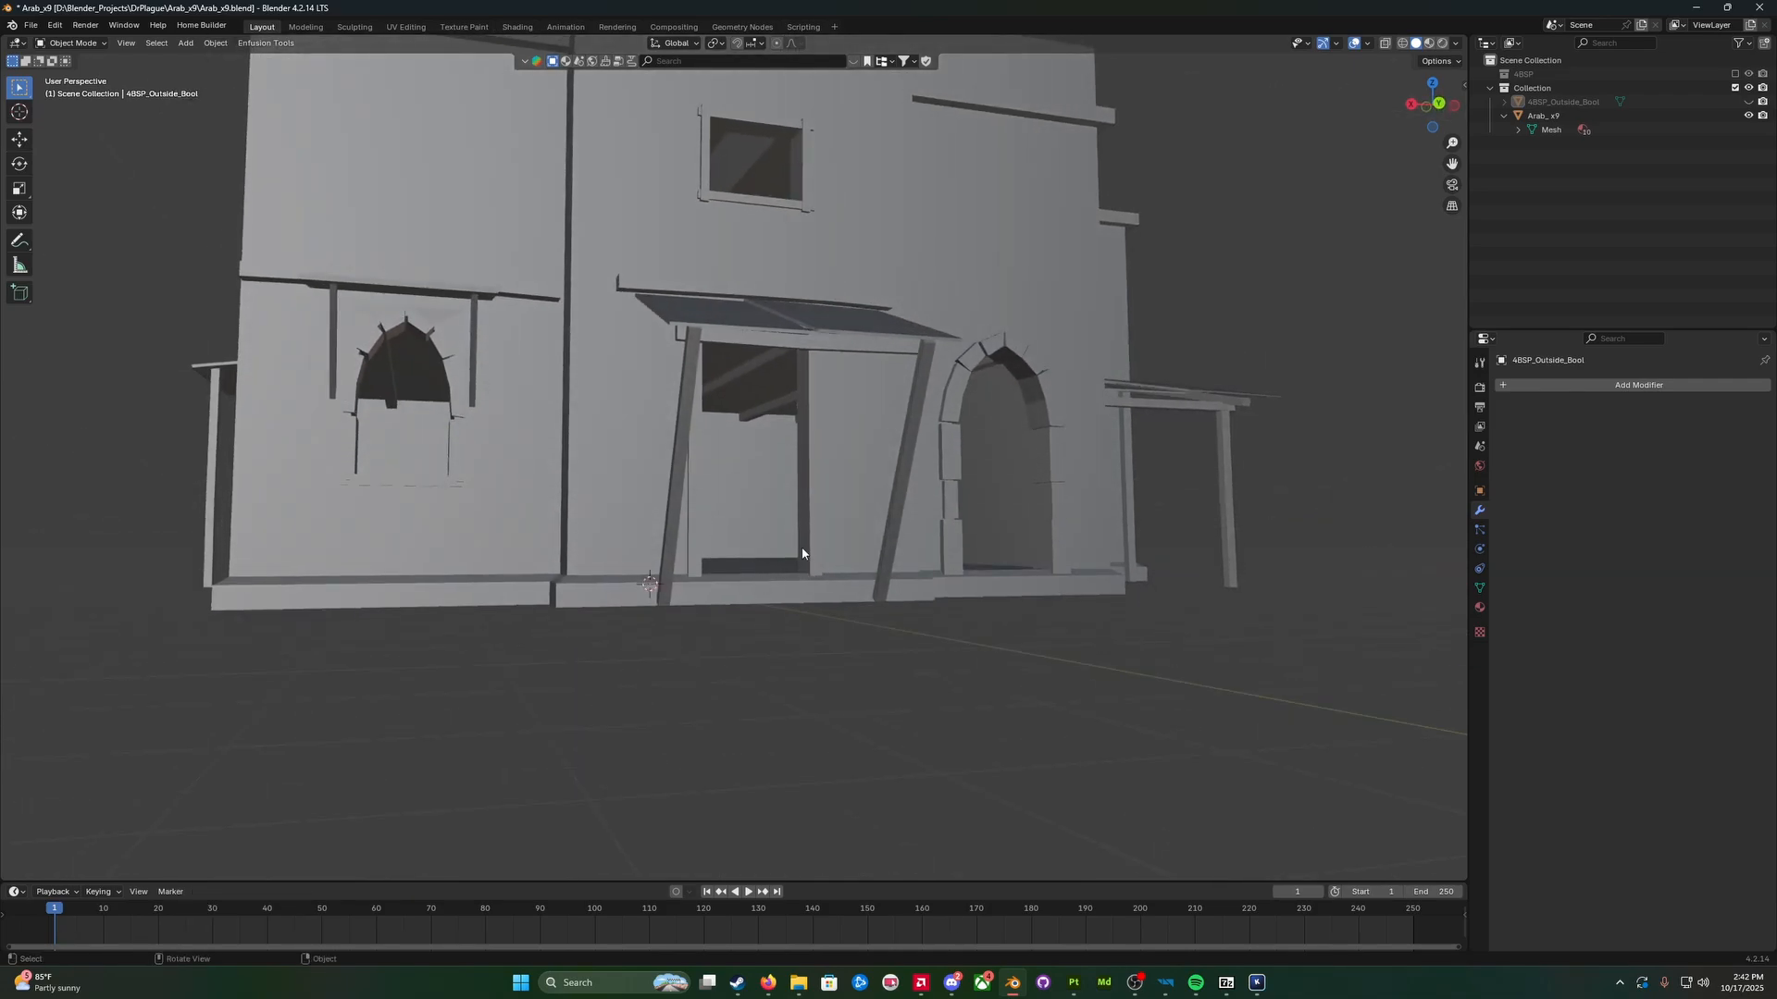
{"action": "middle_click_drag", "start_coordinate": [803, 372], "coordinate": [670, 407]}
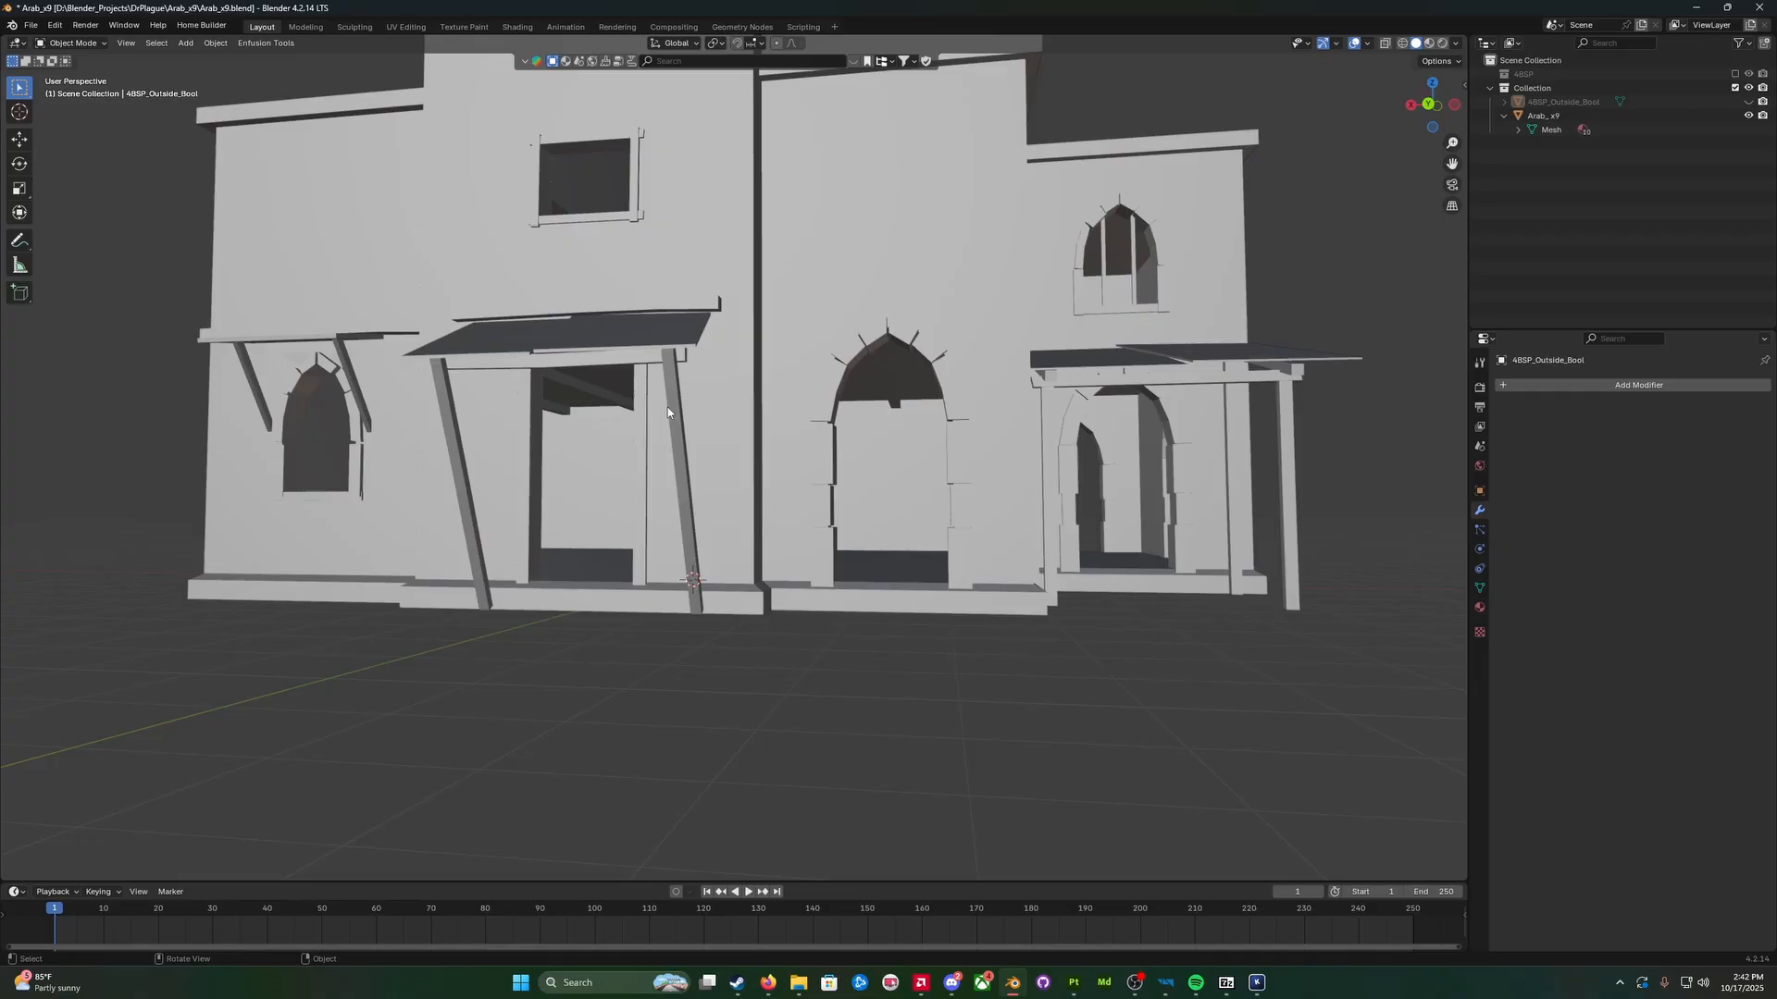
{"action": "middle_click_drag", "start_coordinate": [668, 407], "coordinate": [711, 485]}
{"action": "right_click", "coordinate": [711, 481]}
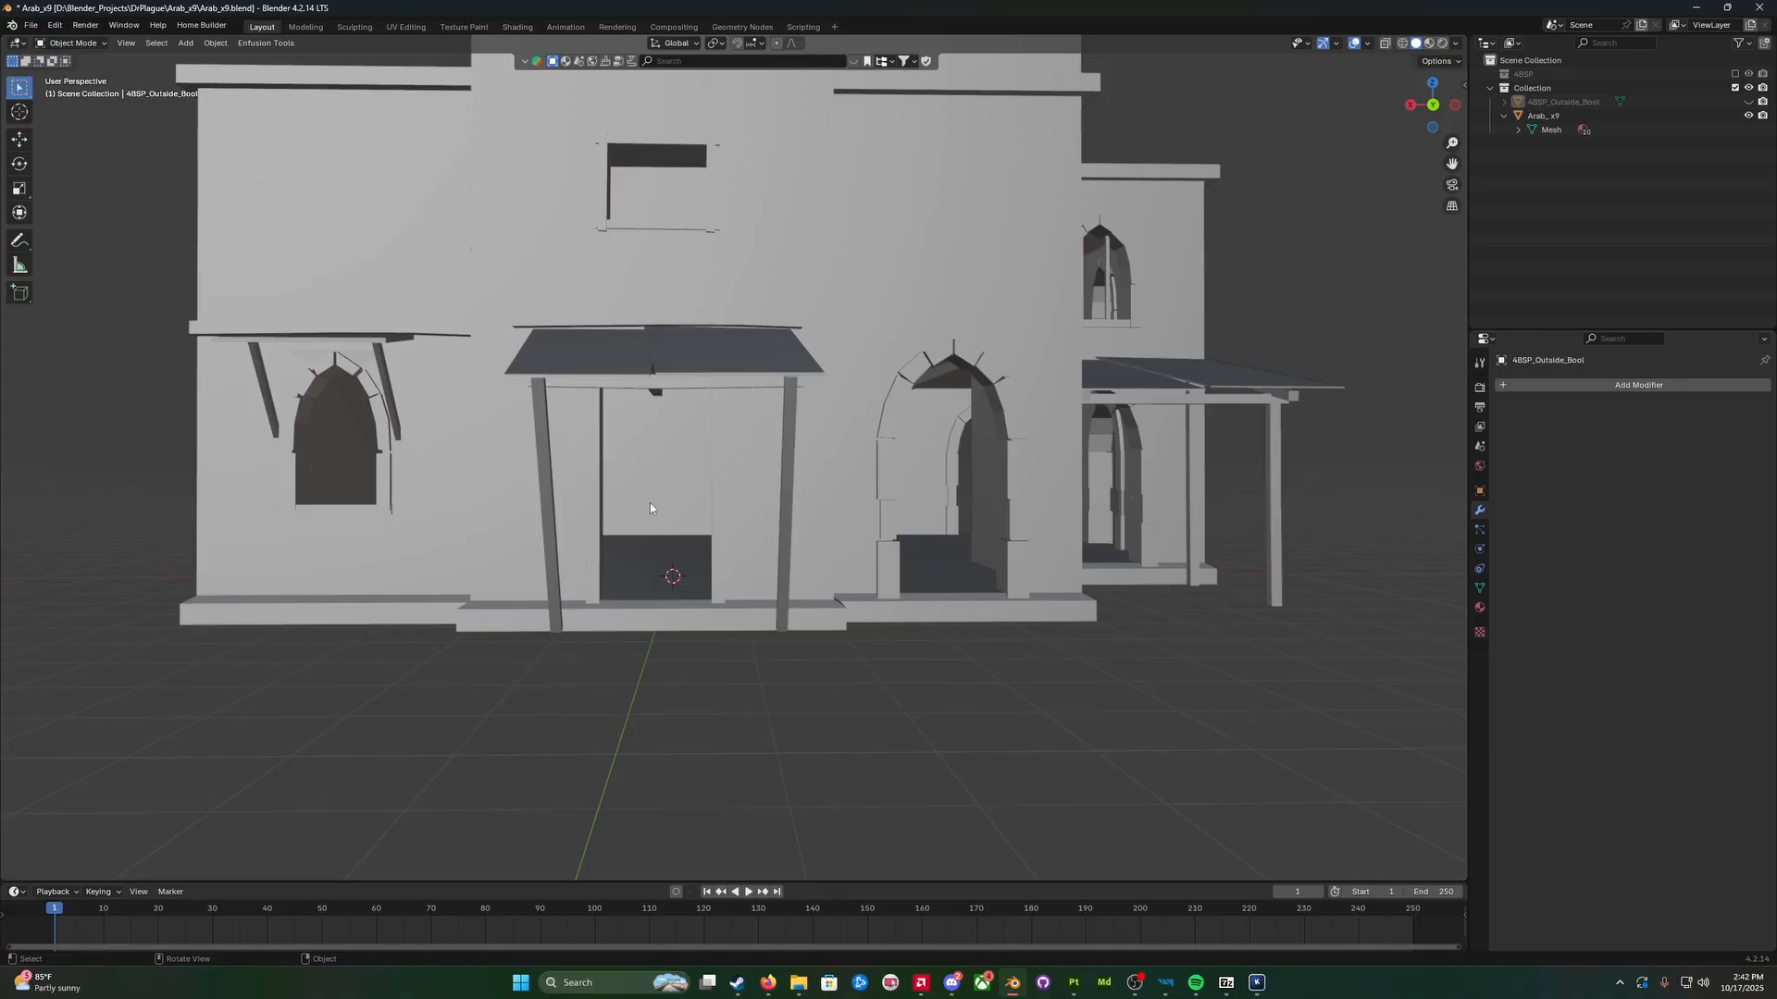
{"action": "middle_click_drag", "start_coordinate": [700, 500], "coordinate": [404, 457]}
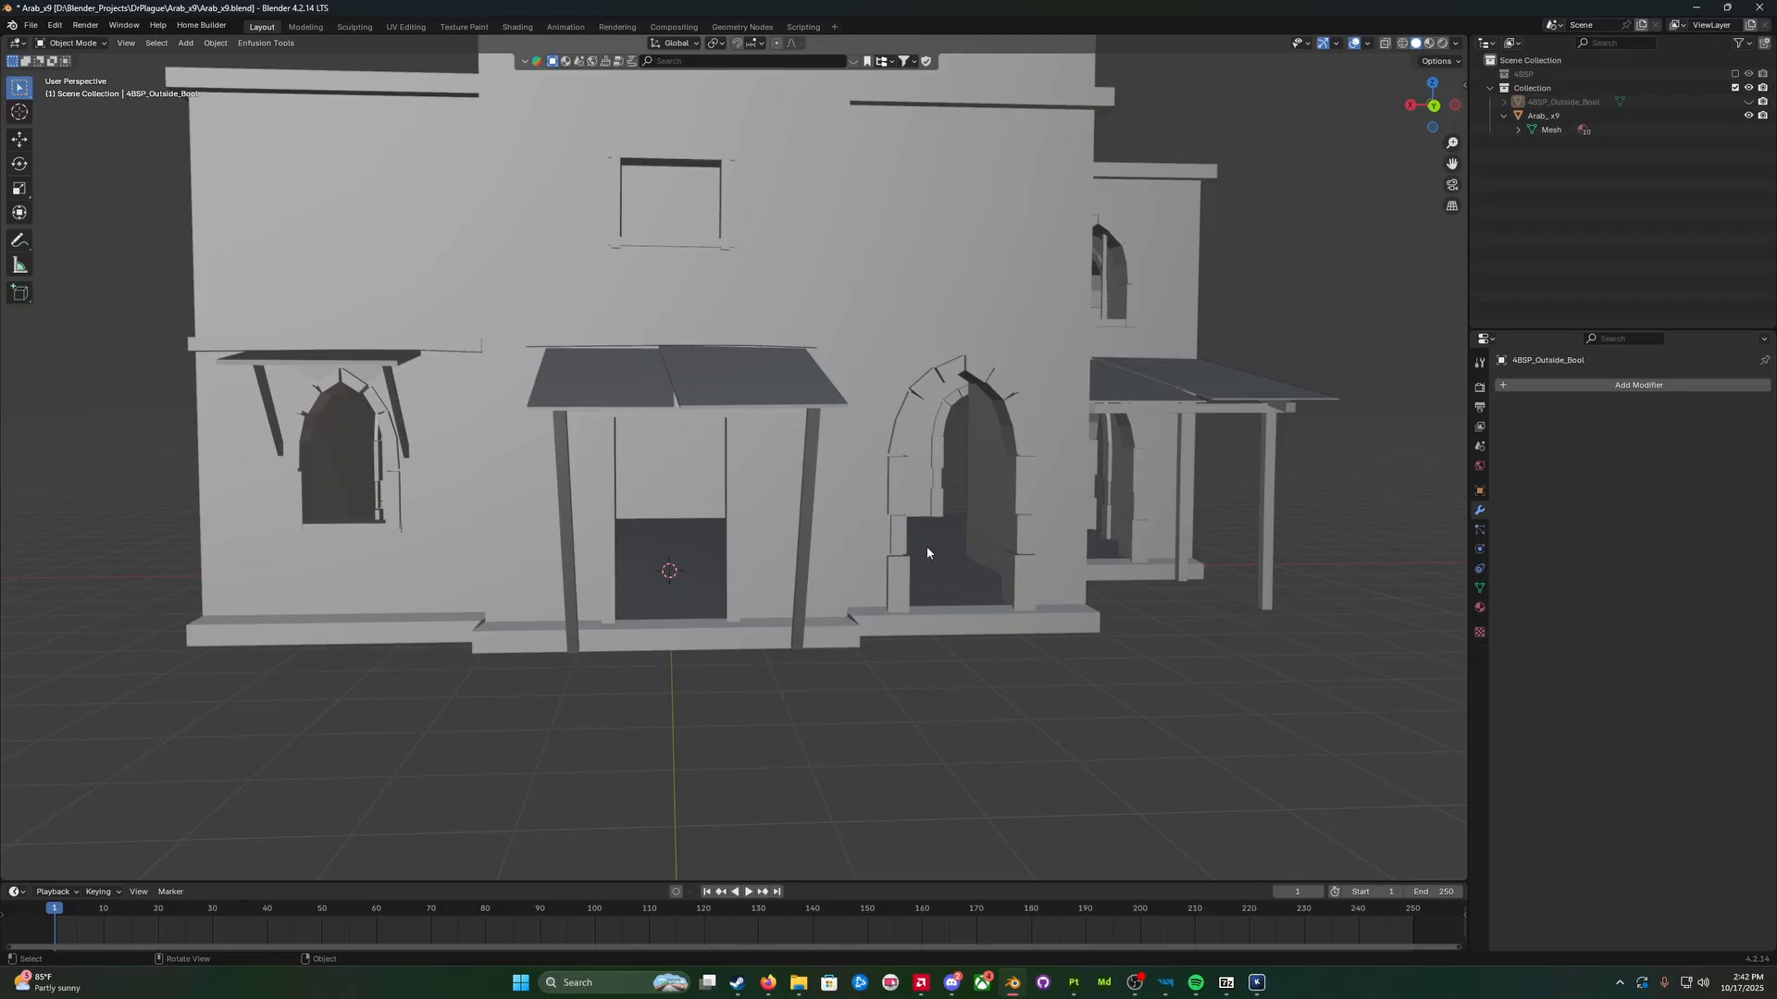
{"action": "middle_click_drag", "start_coordinate": [866, 528], "coordinate": [931, 428]}
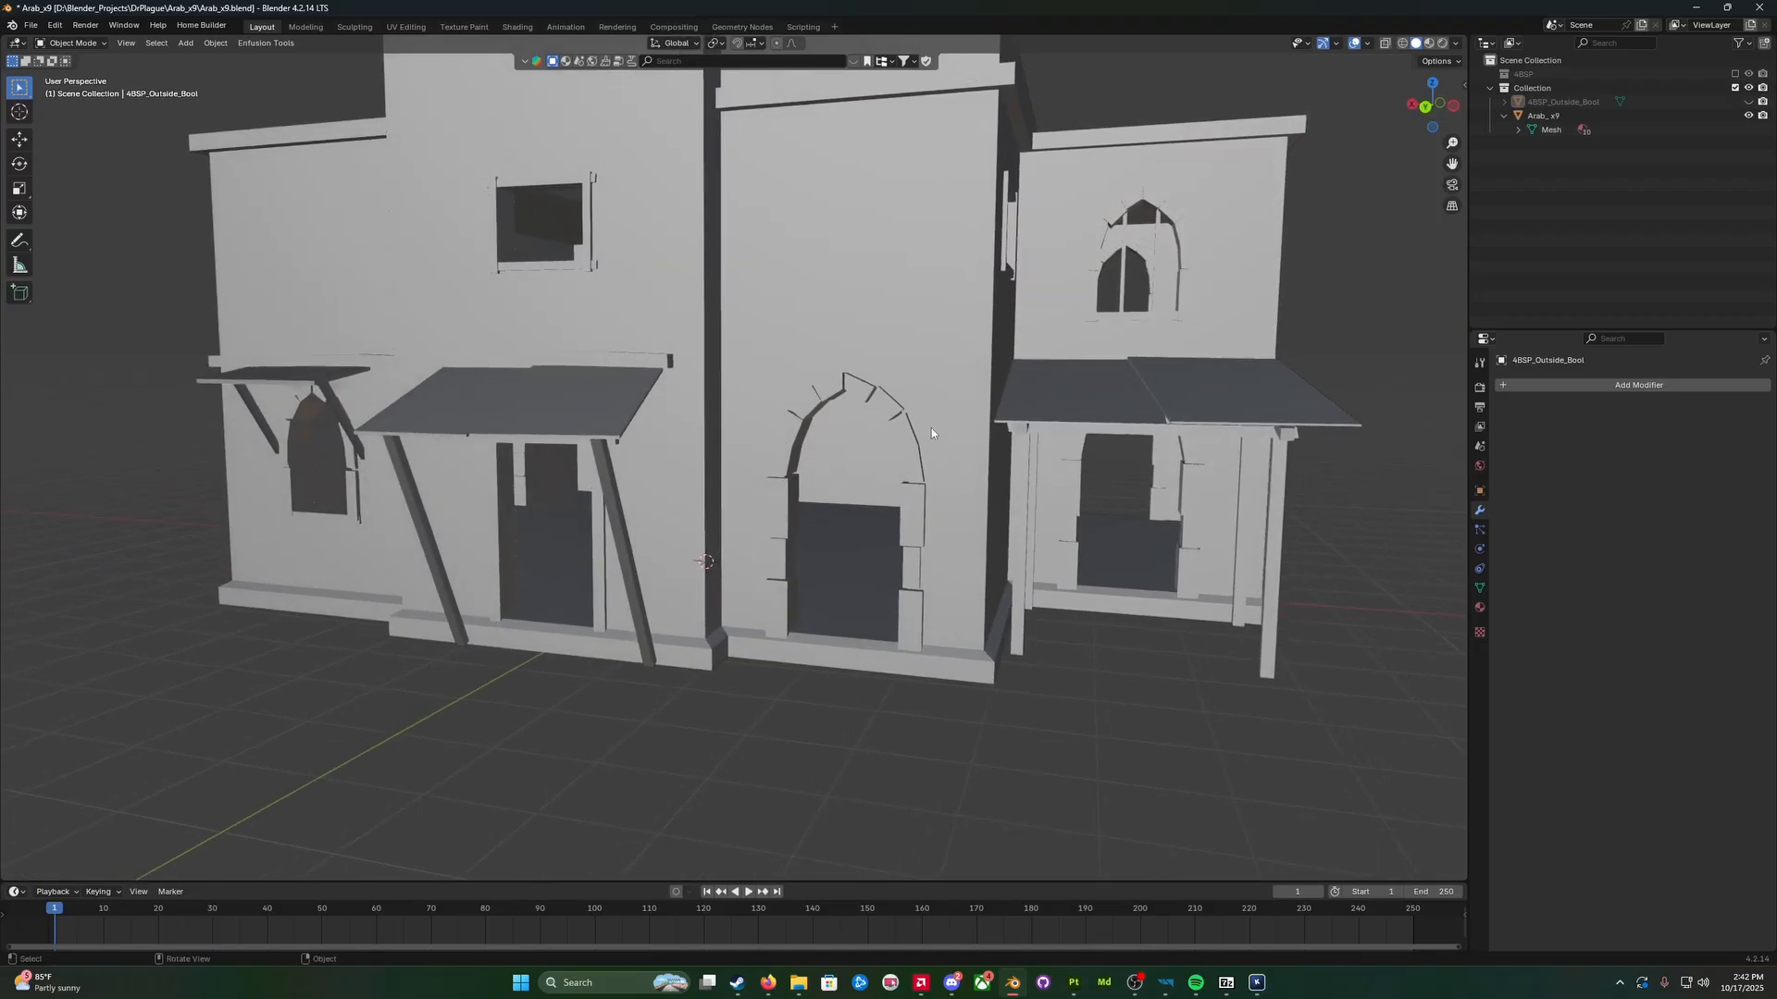
{"action": "scroll", "coordinate": [614, 514], "scroll_direction": "up", "scroll_amount": 10}
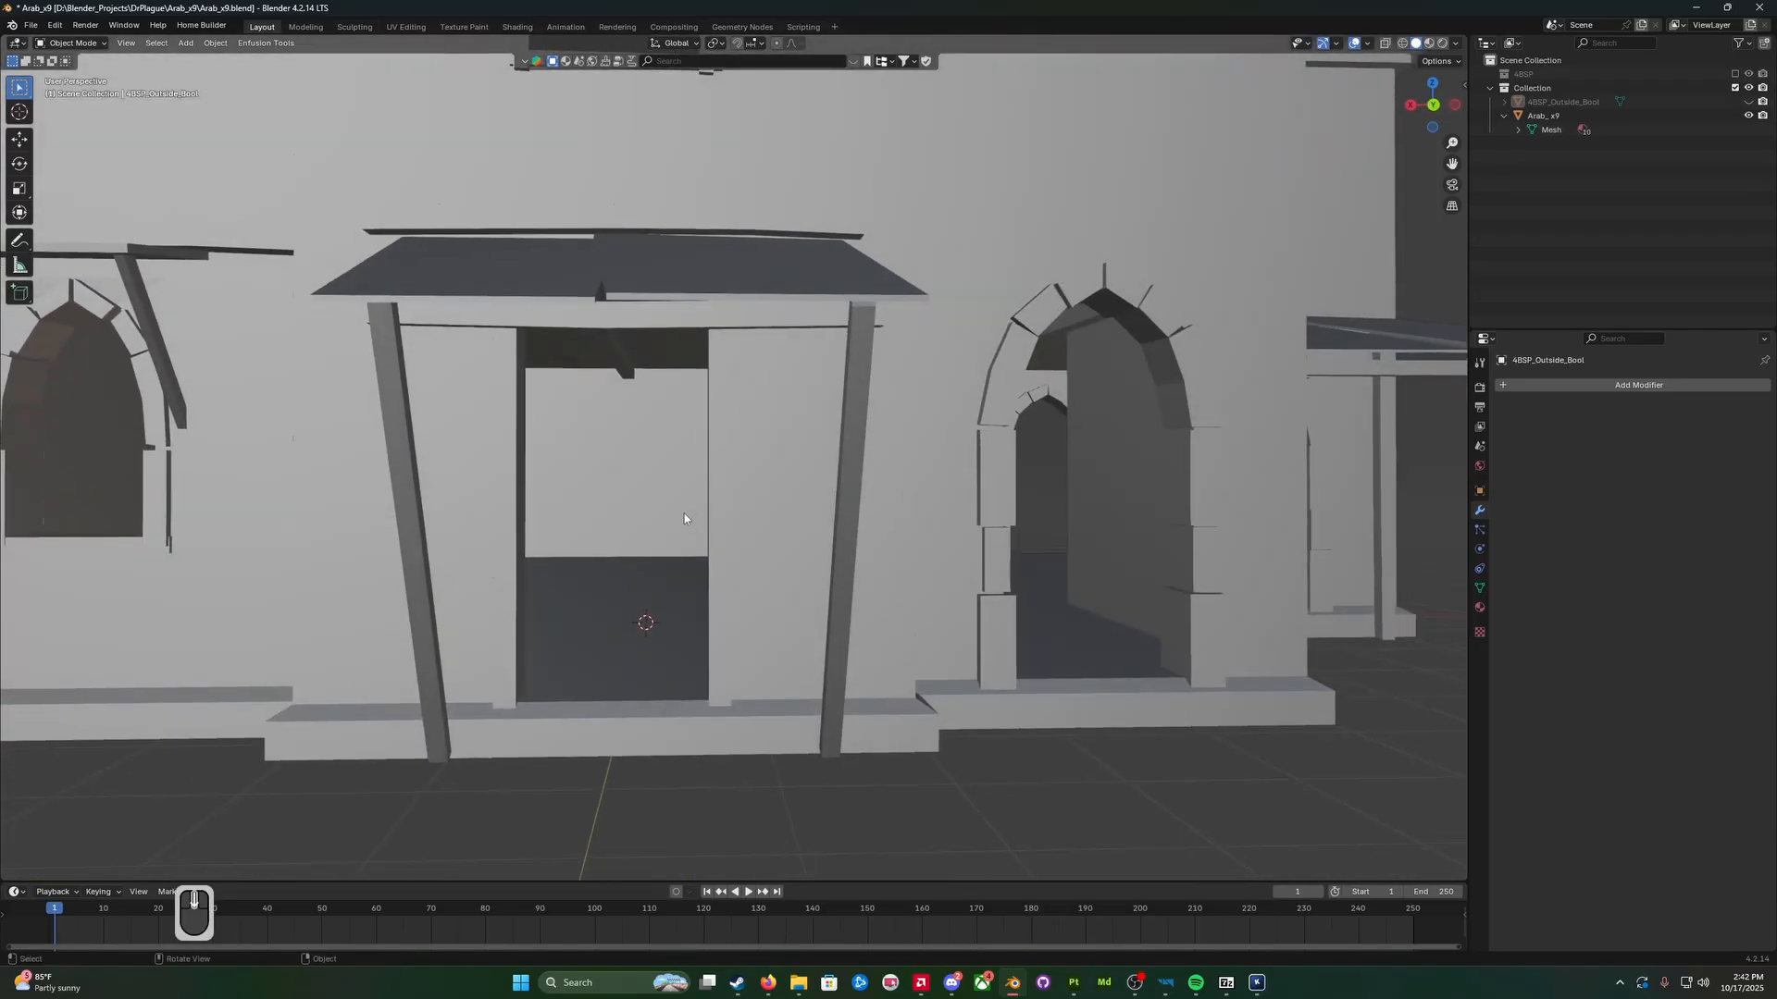
{"action": "middle_click_drag", "start_coordinate": [684, 518], "coordinate": [692, 493]}
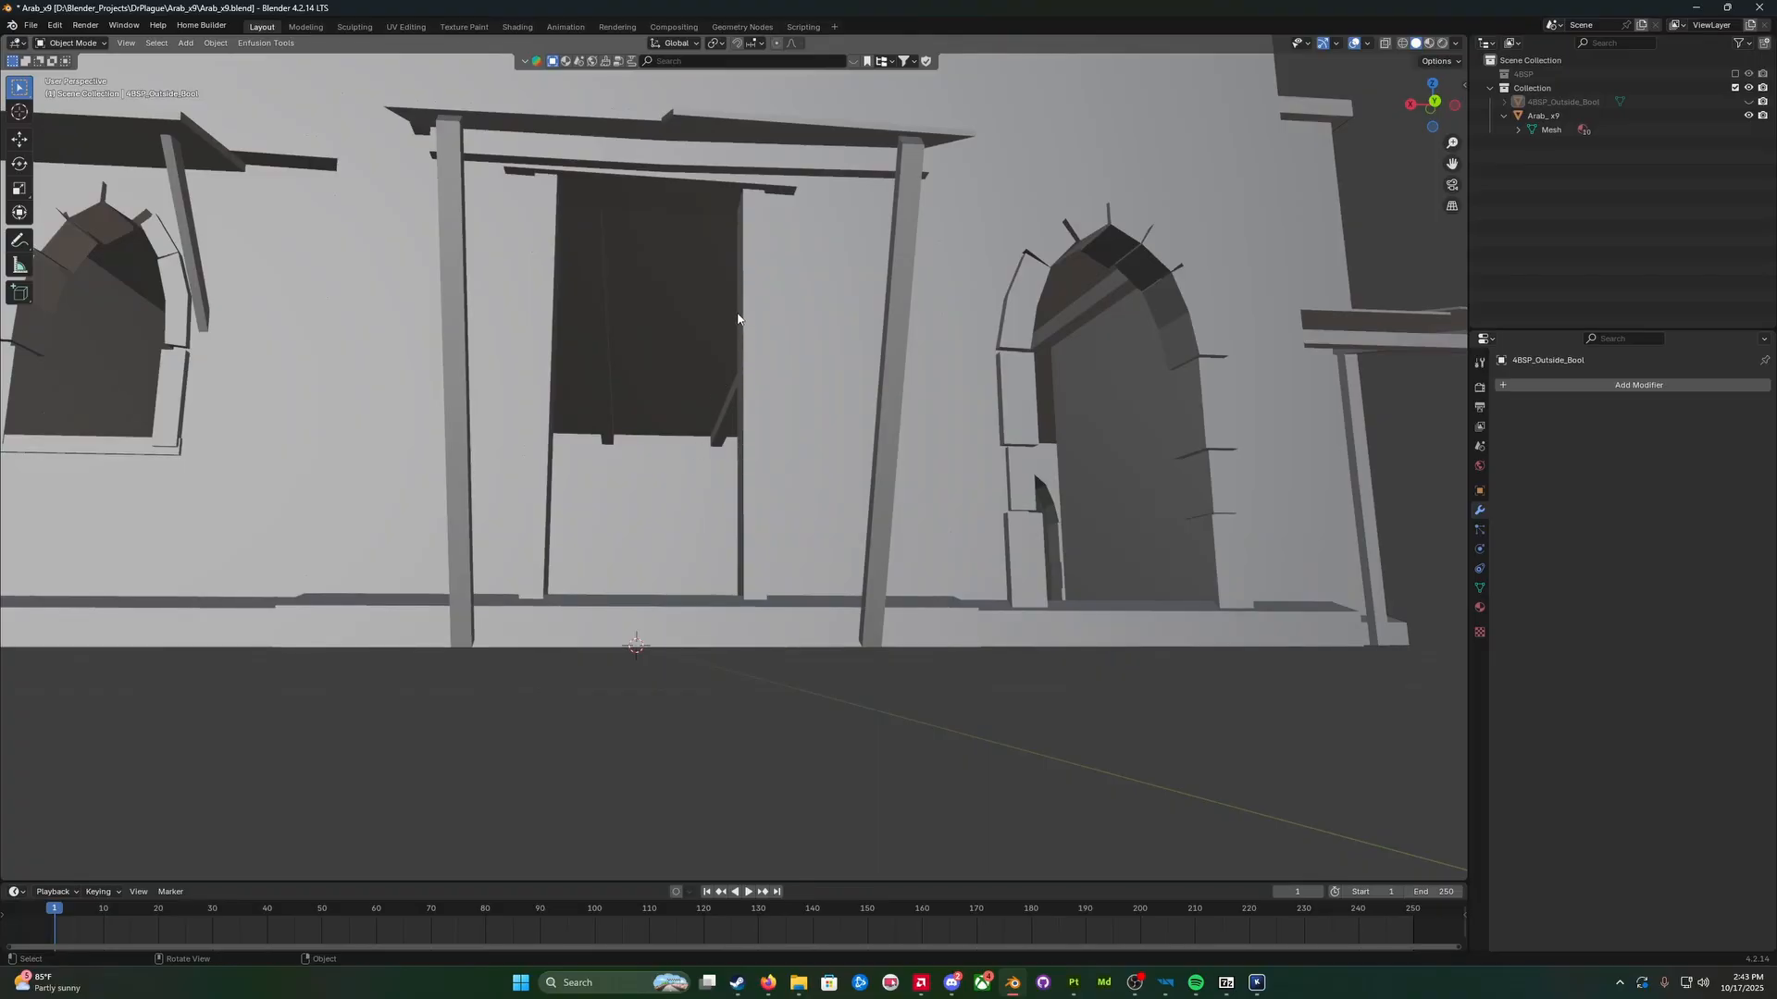
{"action": "middle_click_drag", "start_coordinate": [738, 319], "coordinate": [735, 342]}
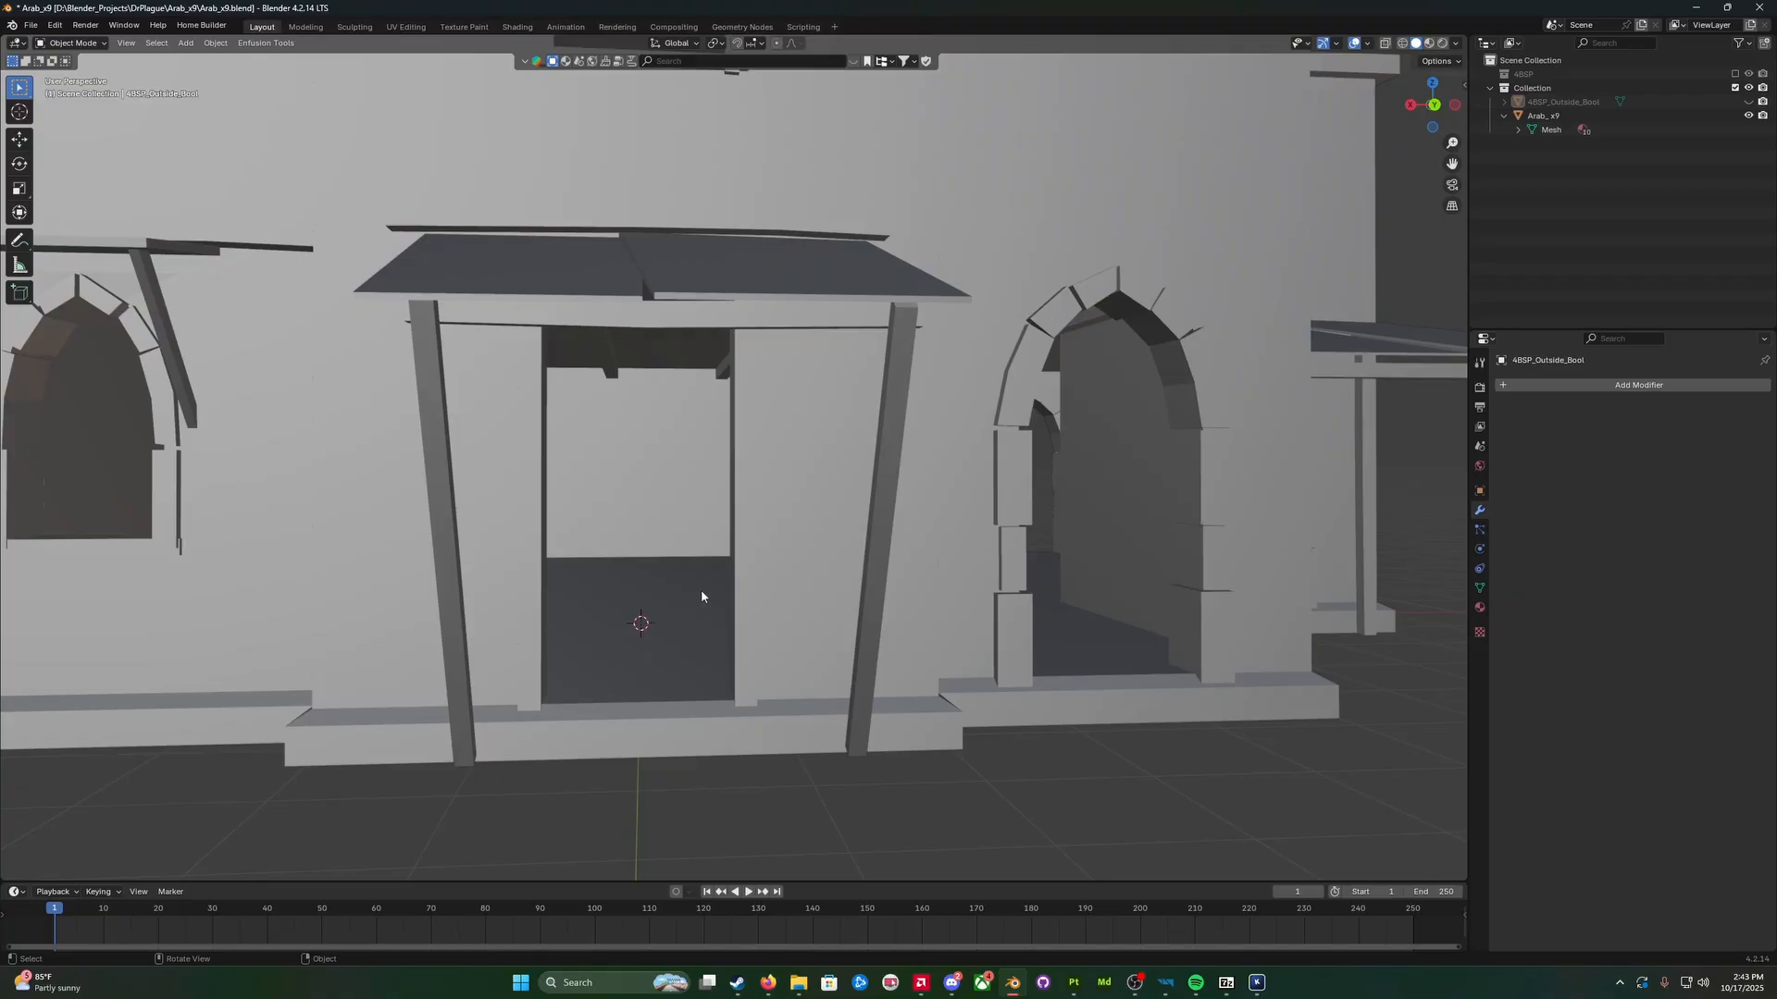
{"action": "left_click", "coordinate": [1580, 101]}
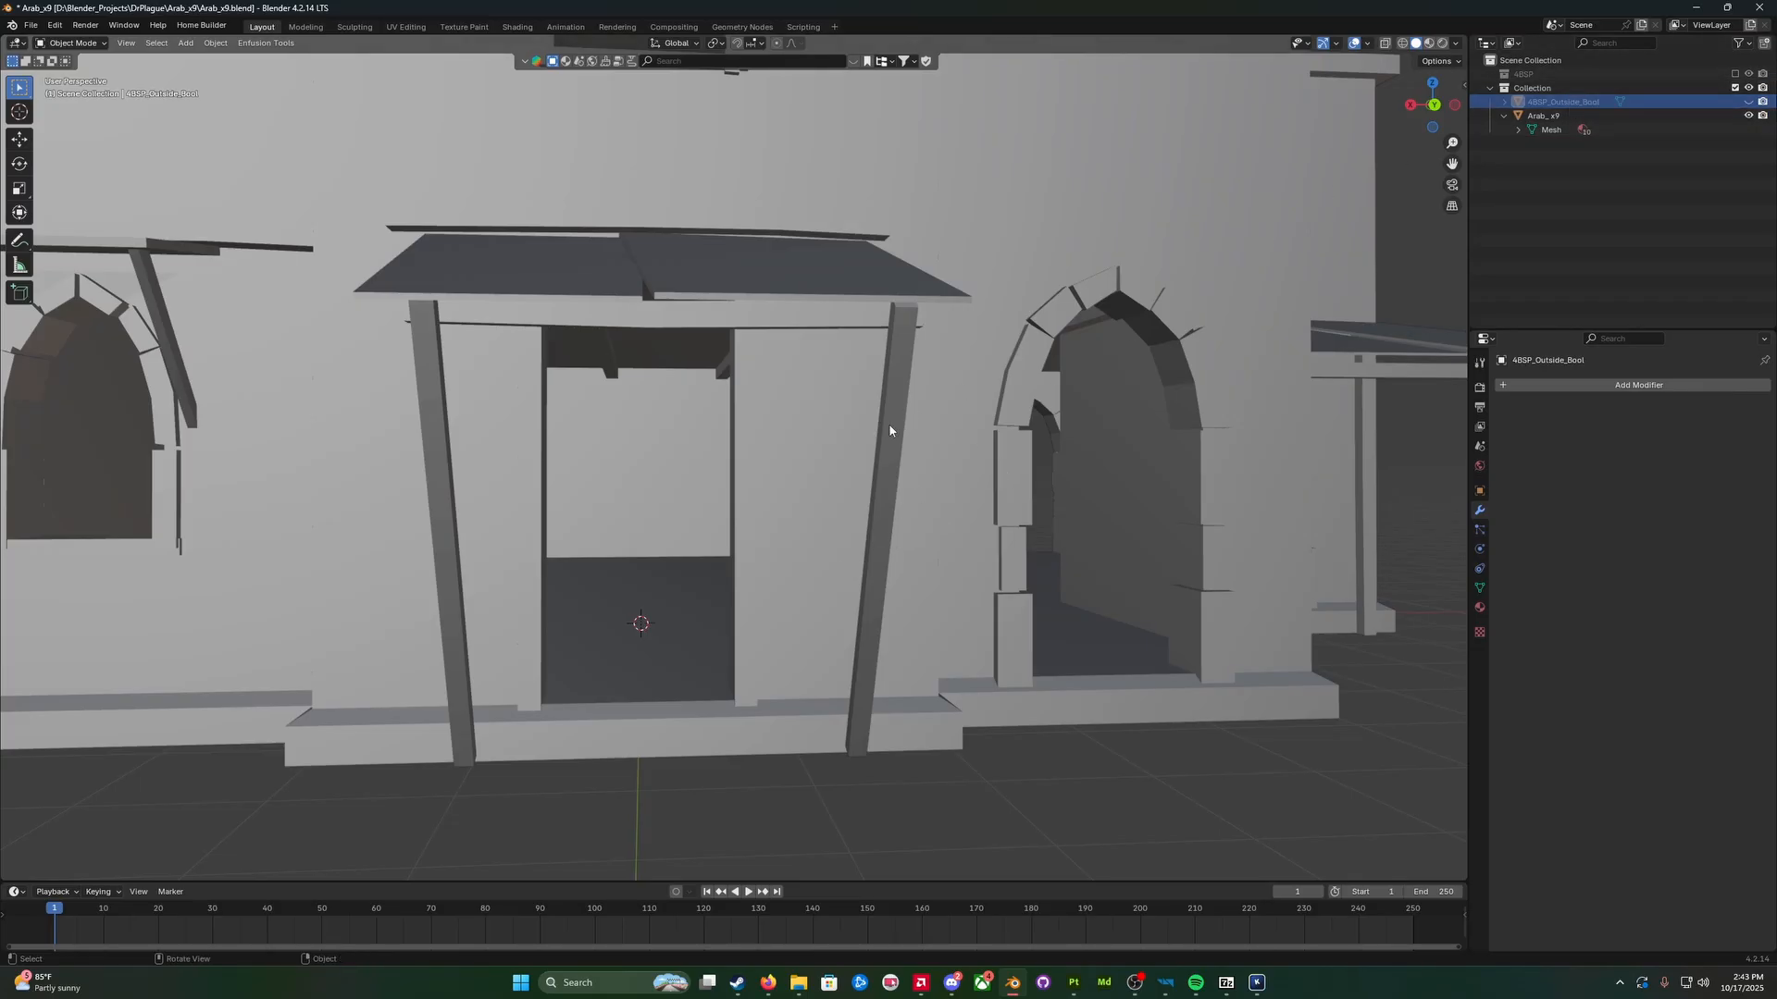
{"action": "middle_click_drag", "start_coordinate": [899, 425], "coordinate": [772, 559]}
{"action": "scroll", "coordinate": [768, 555], "scroll_direction": "up", "scroll_amount": 6}
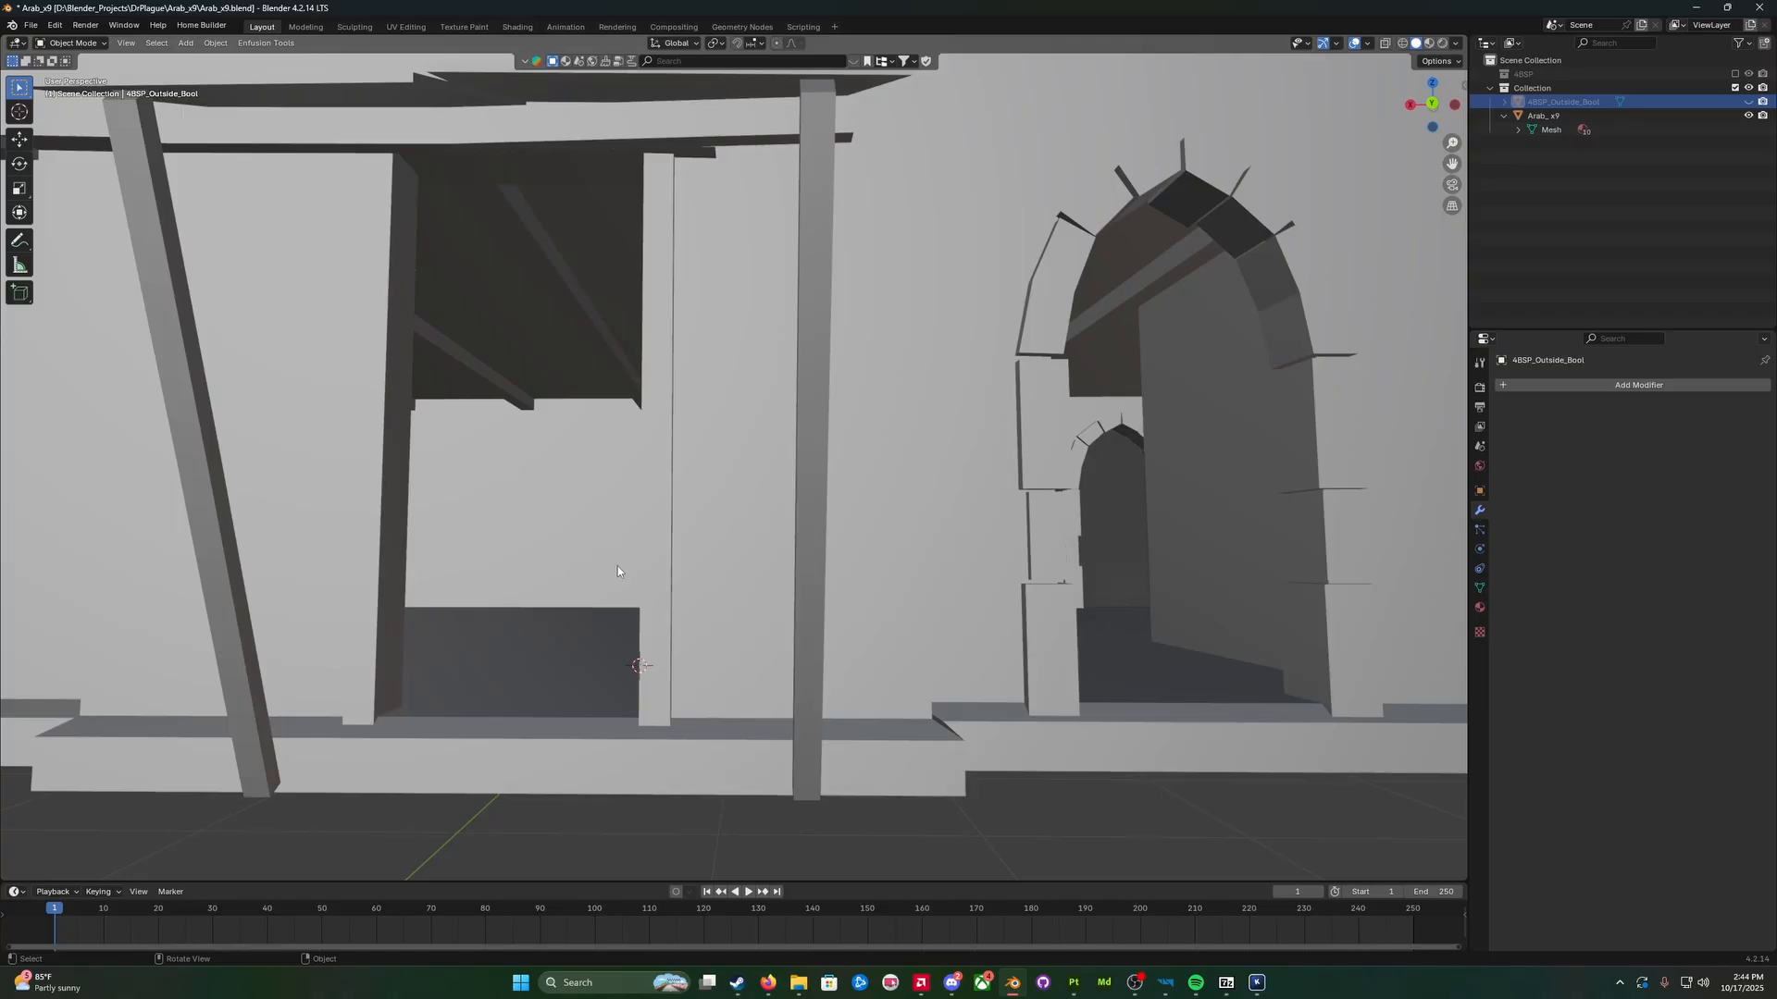
{"action": "middle_click_drag", "start_coordinate": [618, 570], "coordinate": [484, 603]}
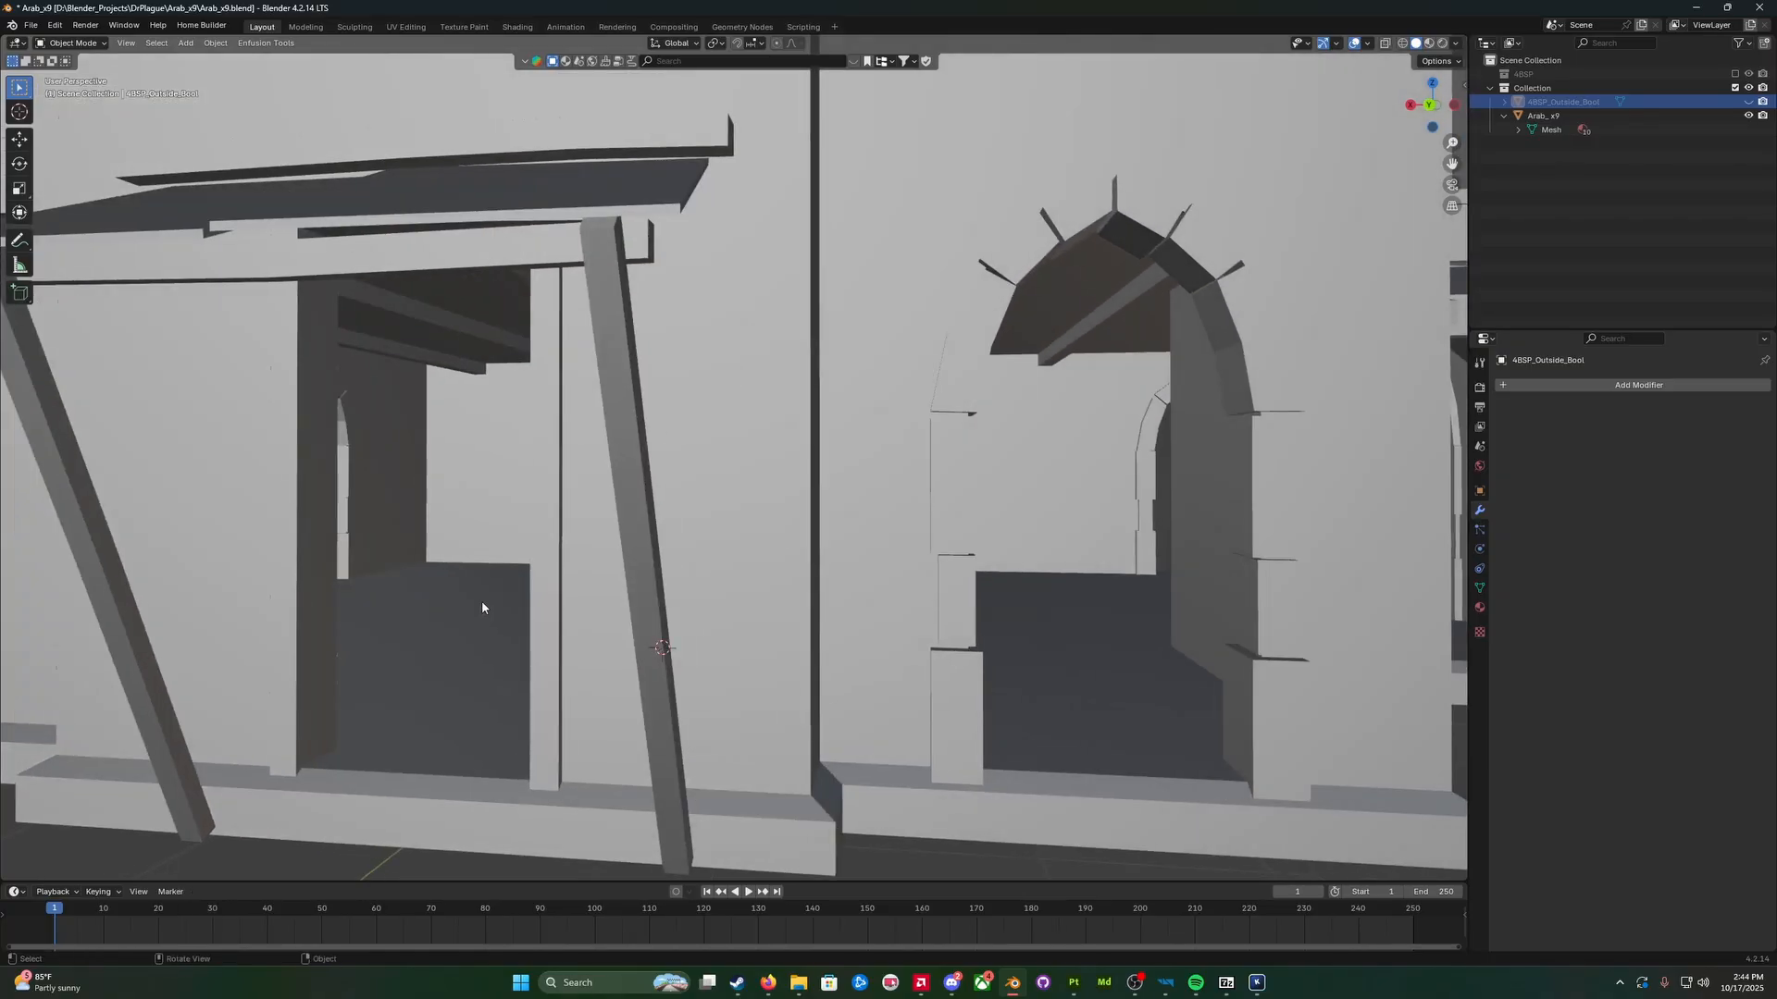
Step: Open Arab_v9 in Edit Mode and examine the rectangular doorway under the awning from outside and from inside the house
{"action": "left_click", "coordinate": [1598, 114]}
{"action": "key", "text": "Tab"}
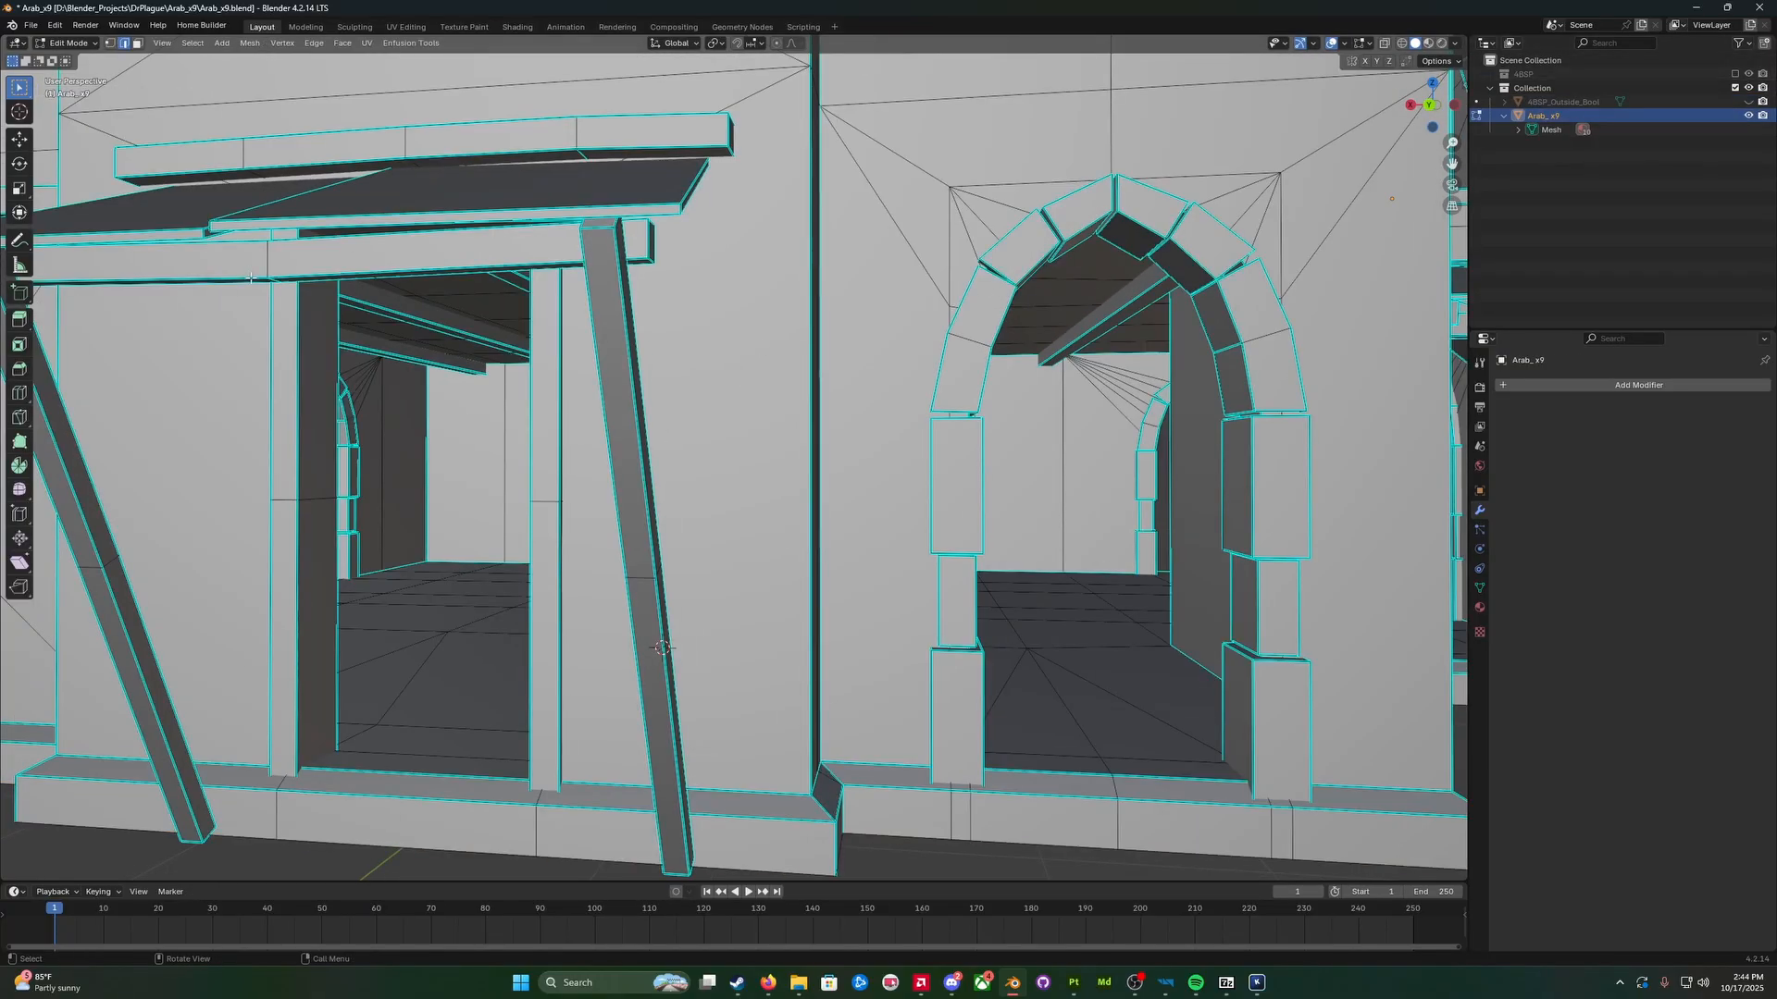
{"action": "middle_click_drag", "start_coordinate": [362, 557], "coordinate": [367, 543]}
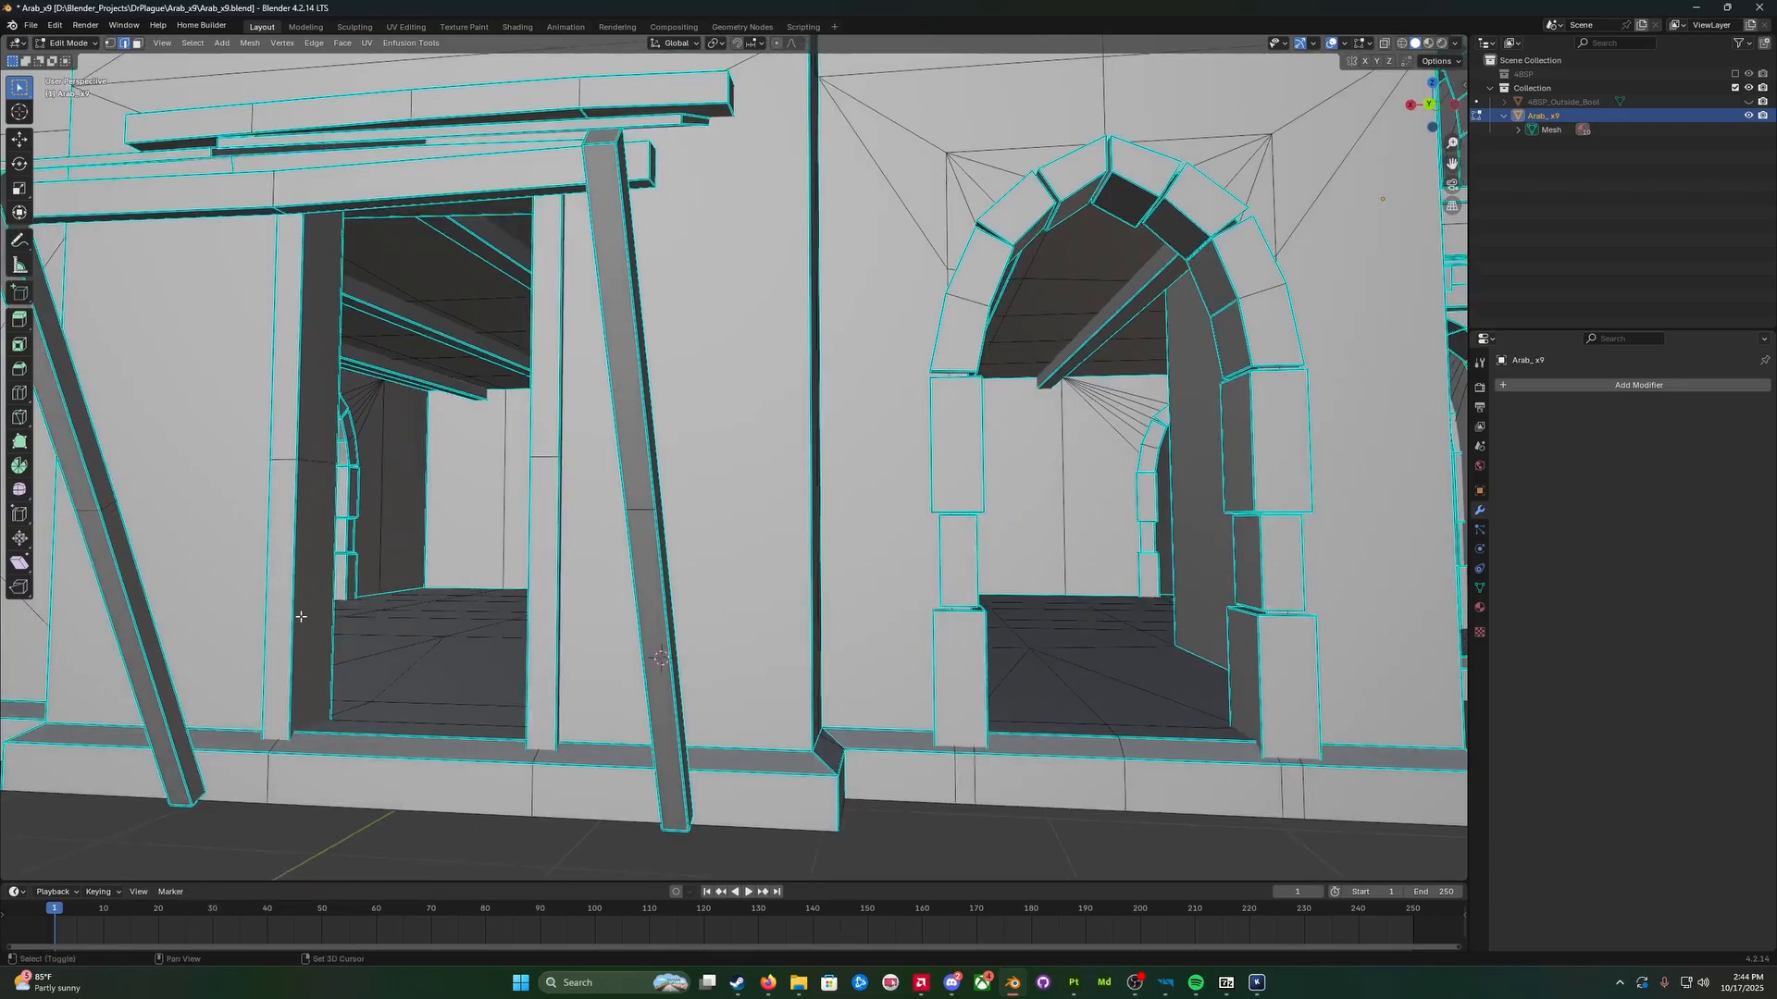
{"action": "middle_click_drag", "start_coordinate": [299, 614], "coordinate": [398, 587], "text": "shift"}
{"action": "middle_click_drag", "start_coordinate": [398, 588], "coordinate": [661, 566], "text": "shift"}
{"action": "scroll", "coordinate": [535, 357], "scroll_direction": "up", "scroll_amount": 2}
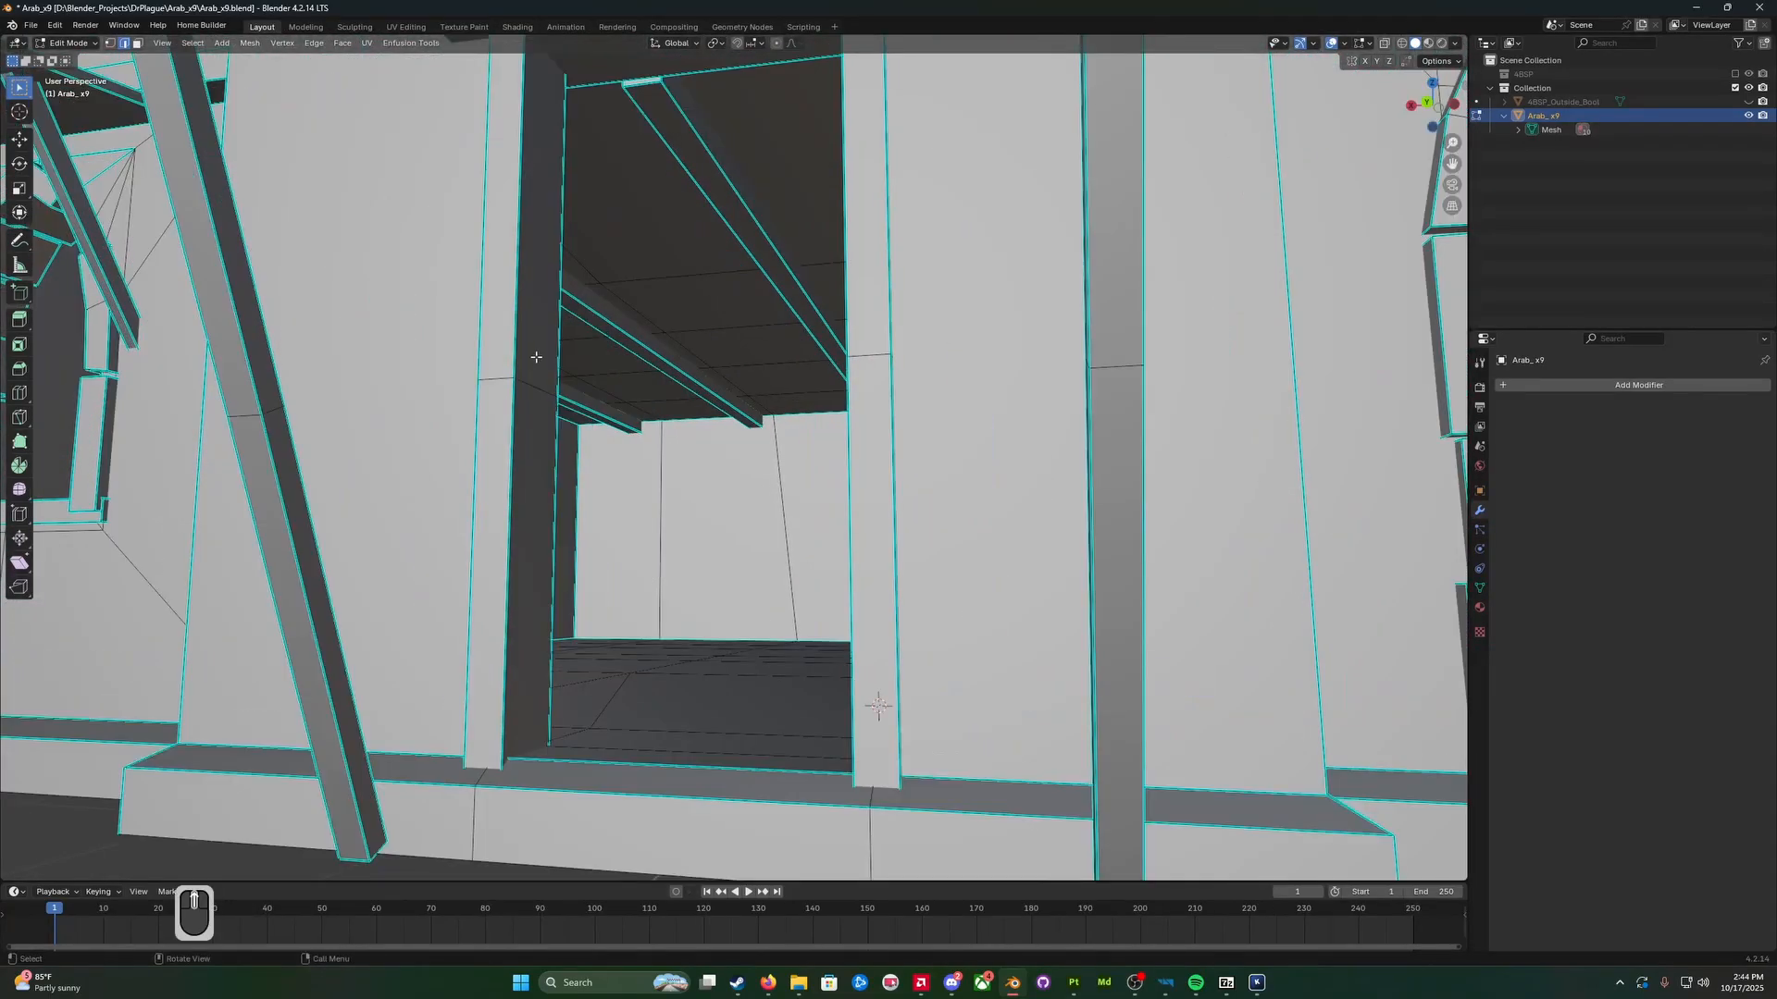
{"action": "scroll", "coordinate": [510, 426], "scroll_direction": "down", "scroll_amount": 1}
{"action": "middle_click_drag", "start_coordinate": [511, 425], "coordinate": [466, 478]}
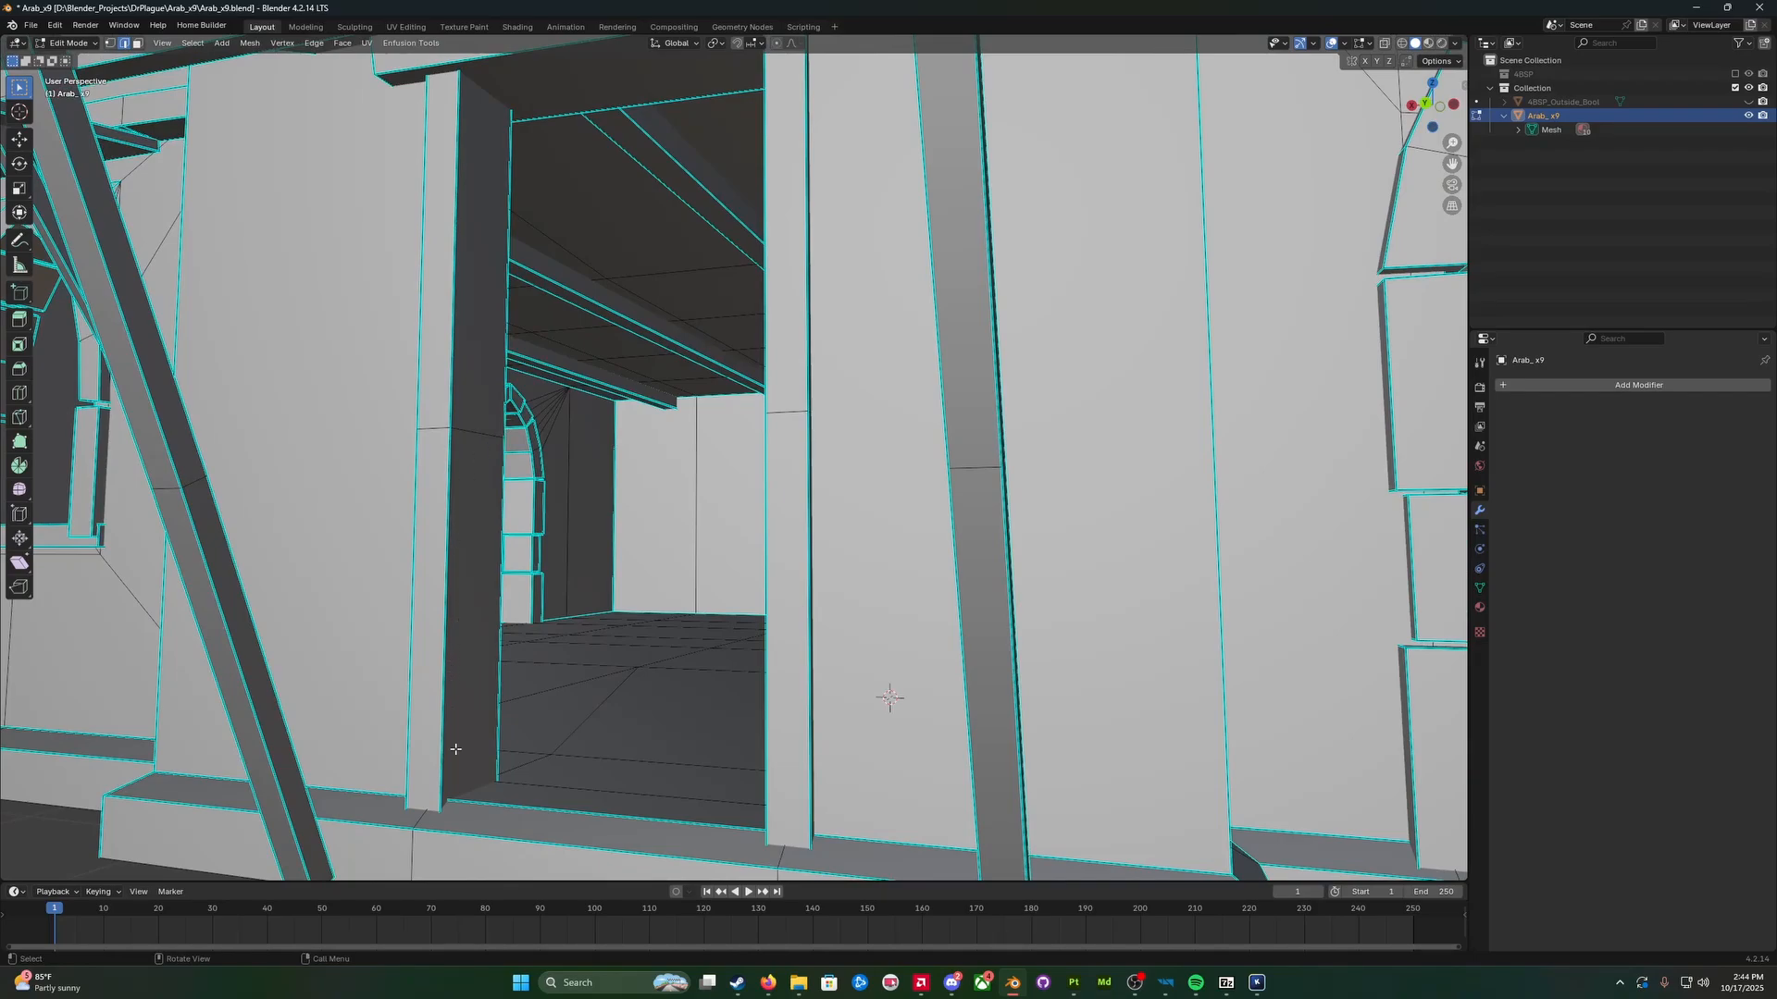
{"action": "middle_click_drag", "start_coordinate": [463, 768], "coordinate": [636, 751]}
{"action": "scroll", "coordinate": [755, 751], "scroll_direction": "up", "scroll_amount": 2}
{"action": "scroll", "coordinate": [805, 657], "scroll_direction": "up", "scroll_amount": 5}
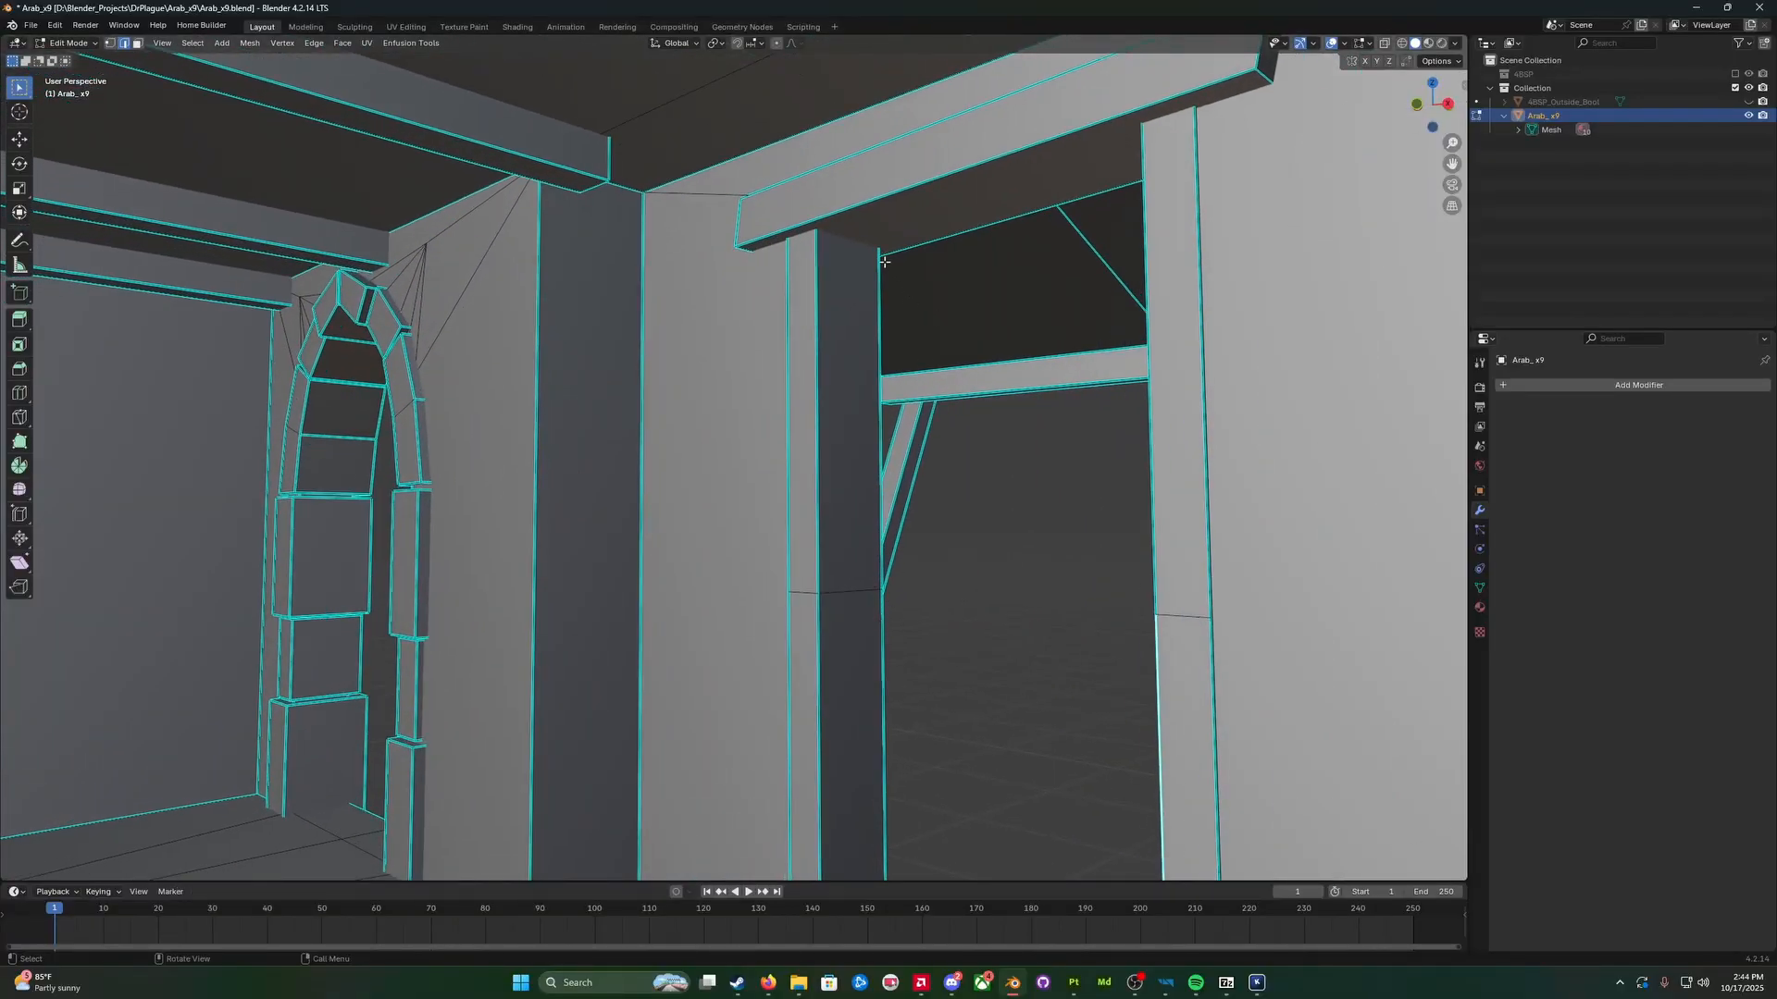
Step: Duplicate the interior vertical edges on both sides of the rectangular doorway in place and separate the selection into its own object
{"action": "middle_click_drag", "start_coordinate": [884, 262], "coordinate": [708, 791]}
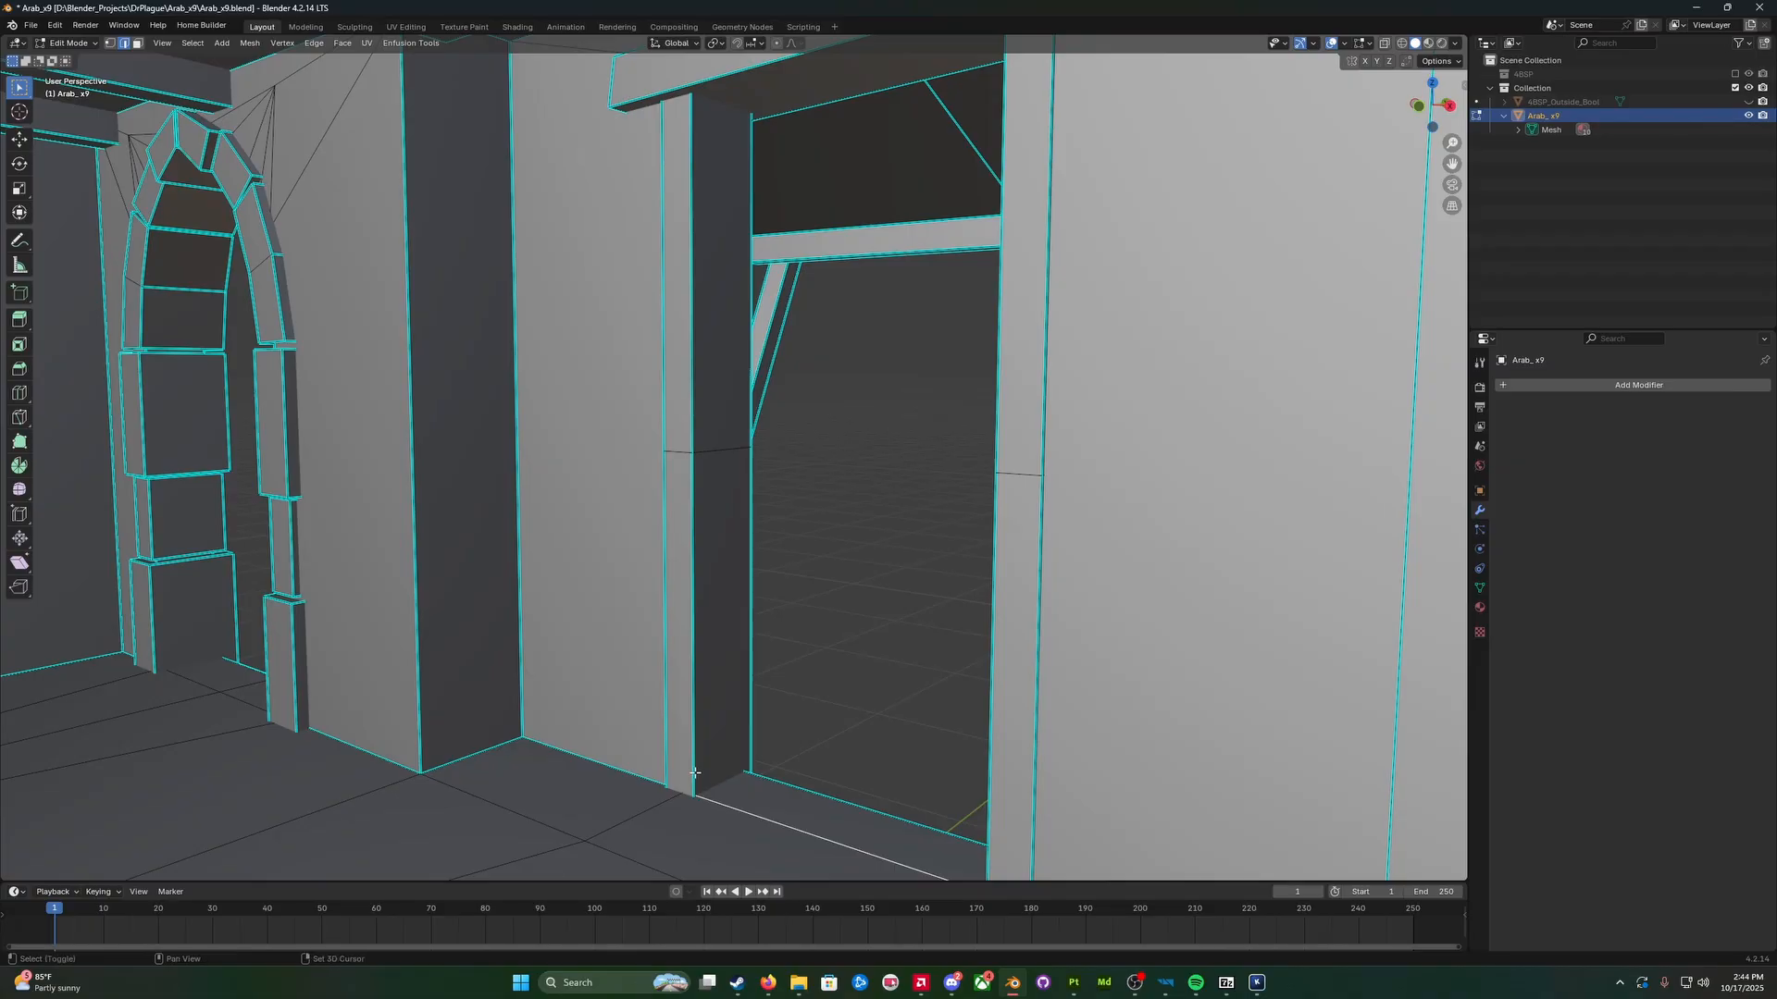
{"action": "scroll", "coordinate": [719, 757], "scroll_direction": "down", "scroll_amount": 3}
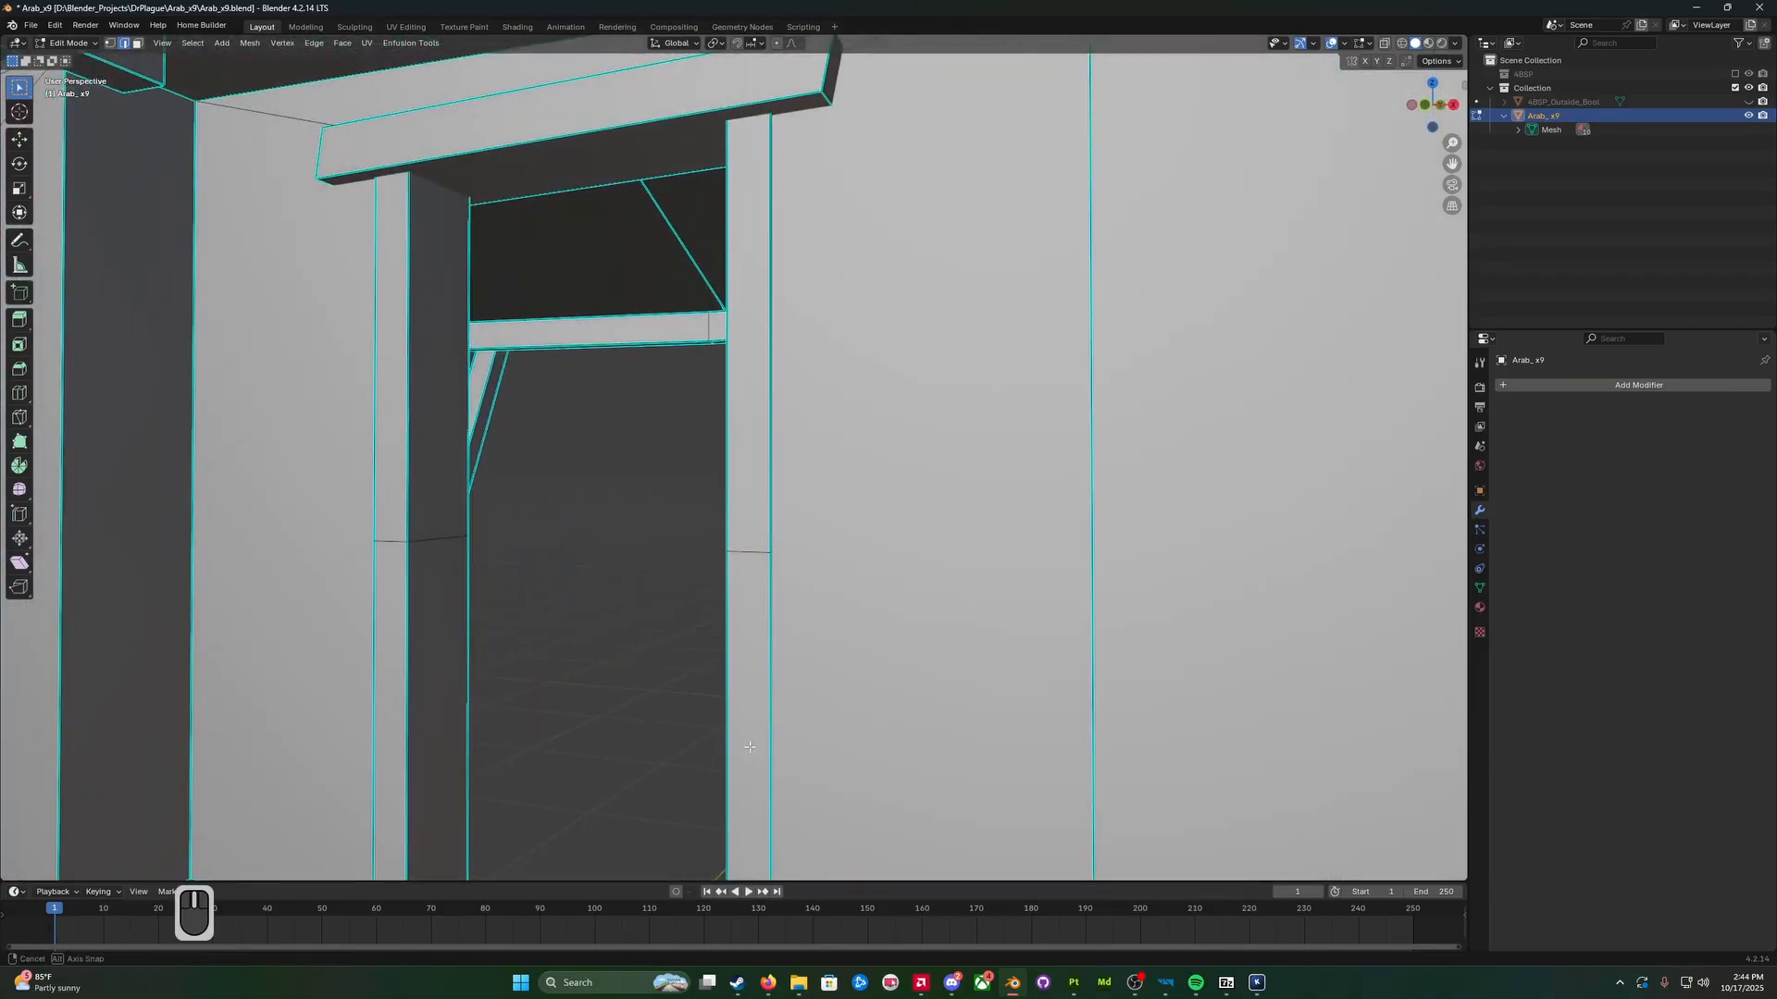
{"action": "scroll", "coordinate": [659, 768], "scroll_direction": "down", "scroll_amount": 2}
{"action": "middle_click_drag", "start_coordinate": [659, 768], "coordinate": [1021, 655], "text": "shift"}
{"action": "middle_click_drag", "start_coordinate": [762, 681], "coordinate": [793, 674], "text": "shift"}
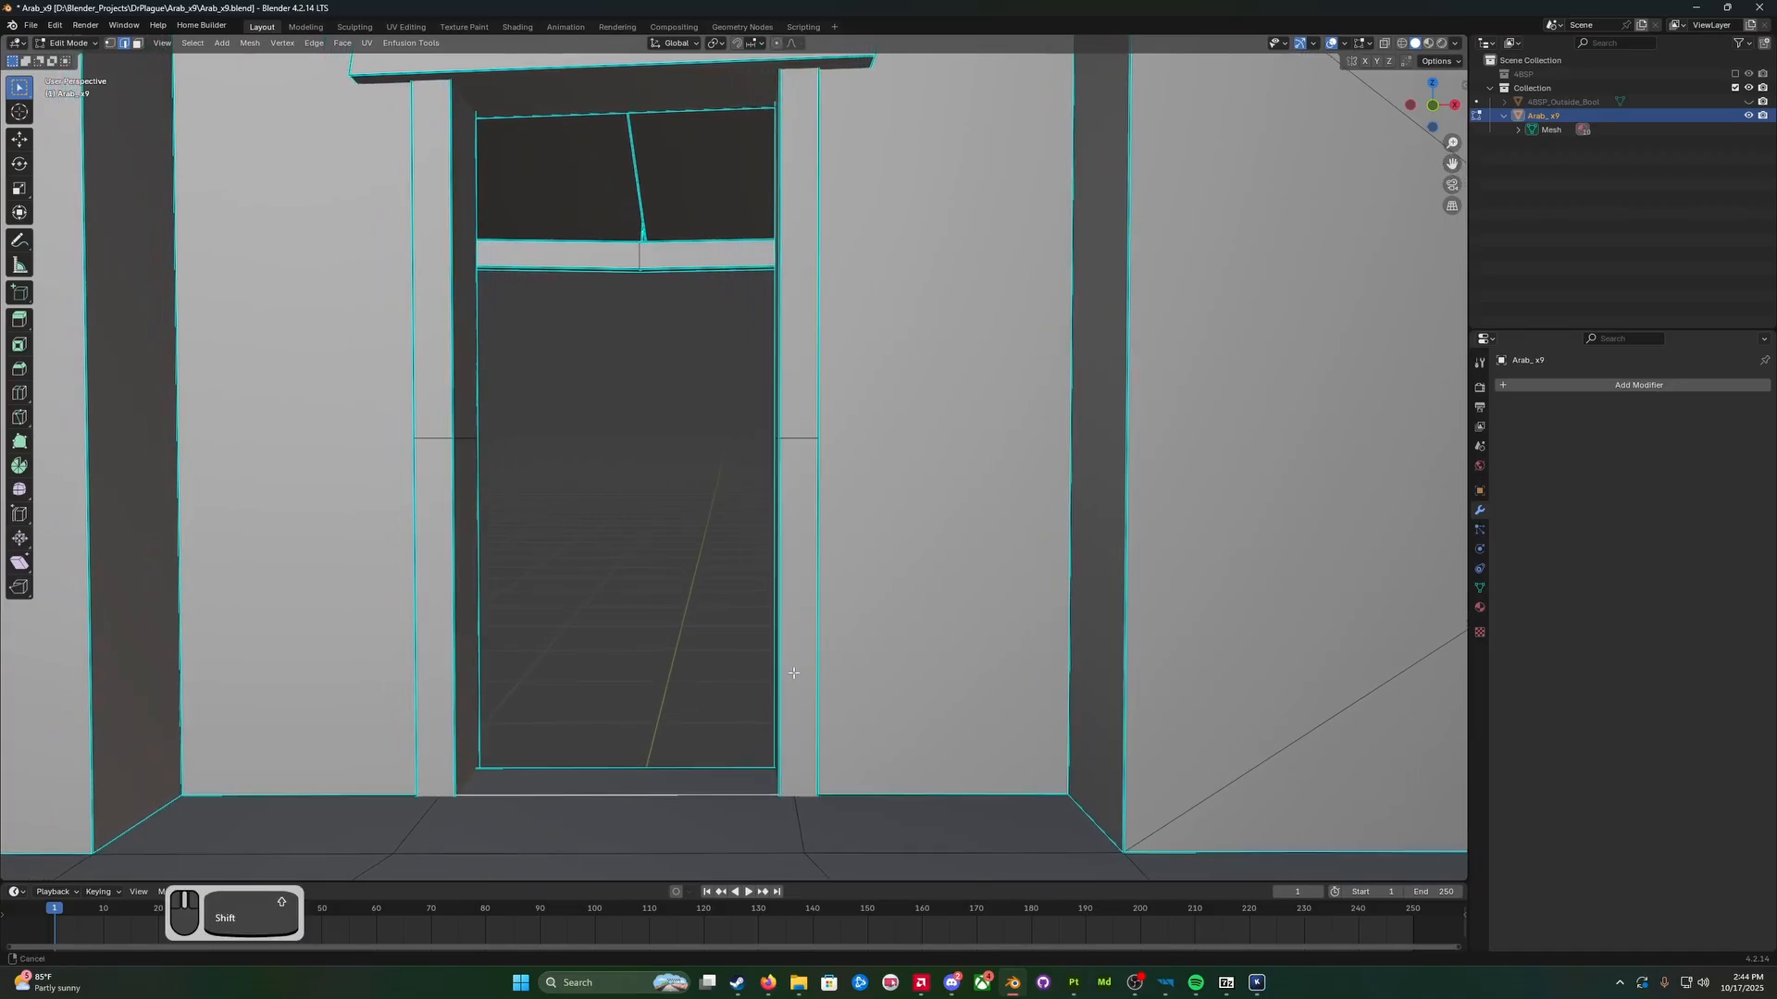
{"action": "middle_click_drag", "start_coordinate": [673, 709], "coordinate": [740, 678]}
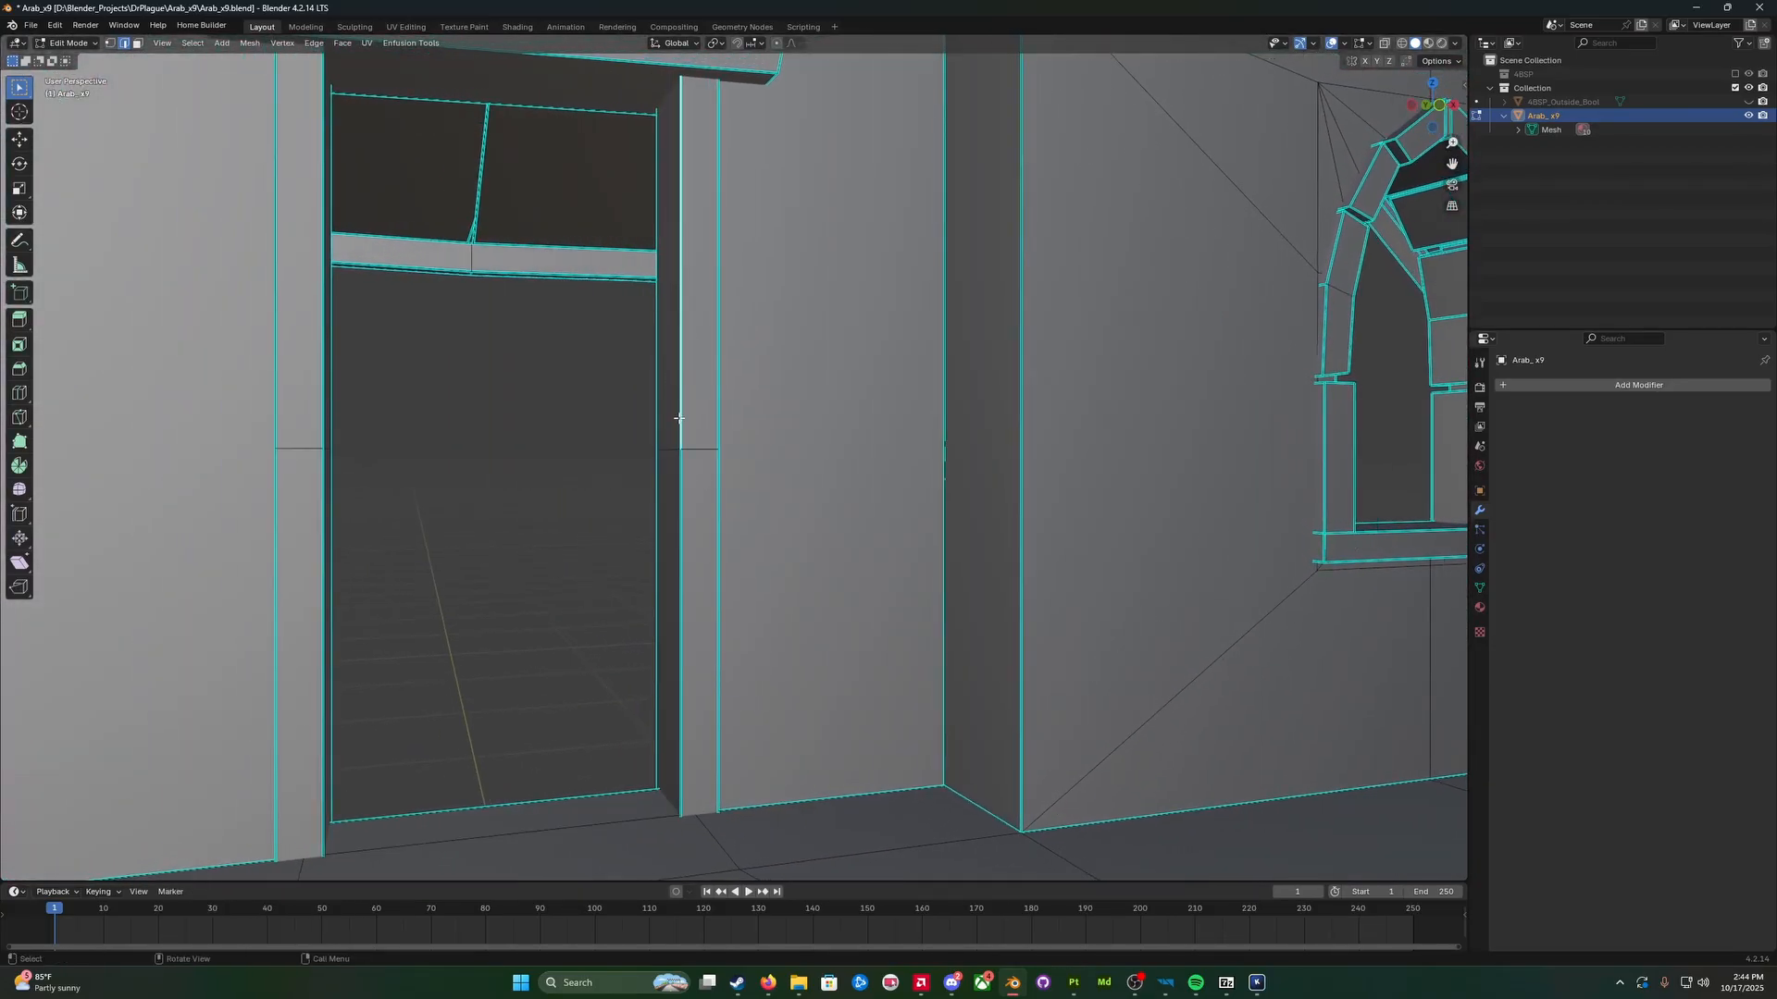
{"action": "middle_click_drag", "start_coordinate": [603, 418], "coordinate": [613, 422], "text": "shift"}
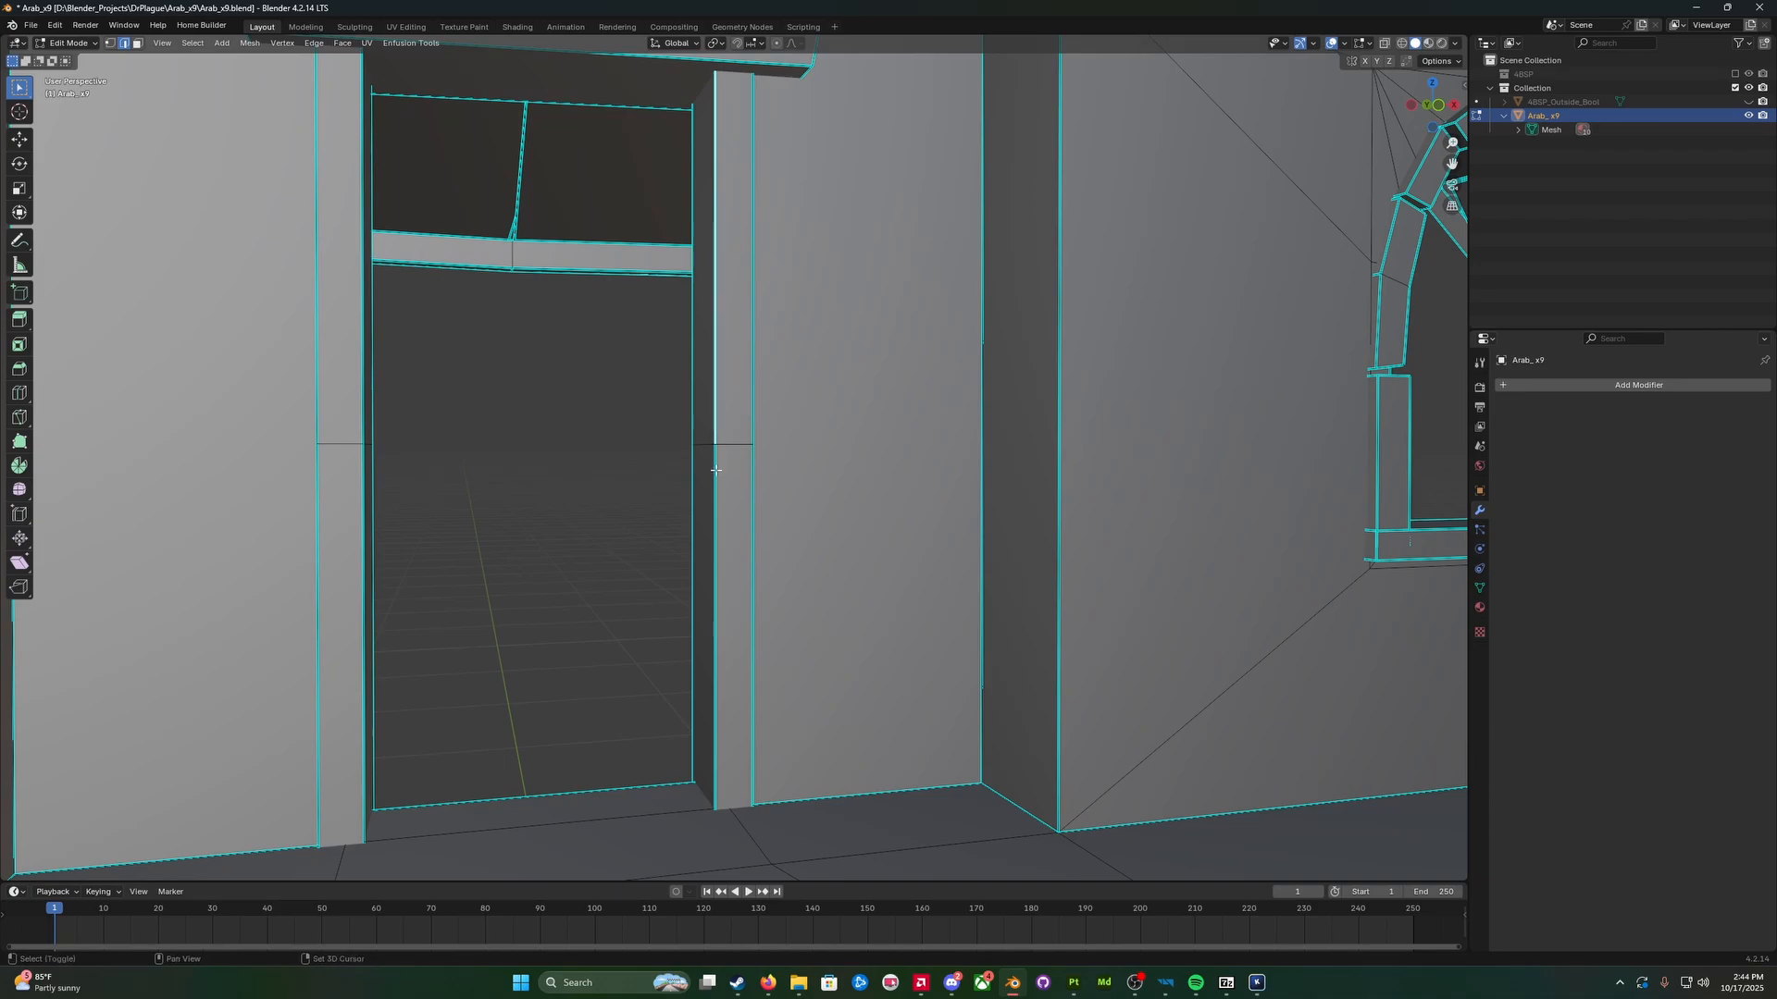
{"action": "middle_click_drag", "start_coordinate": [715, 479], "coordinate": [686, 481]}
{"action": "left_click", "coordinate": [556, 378], "text": "shift"}
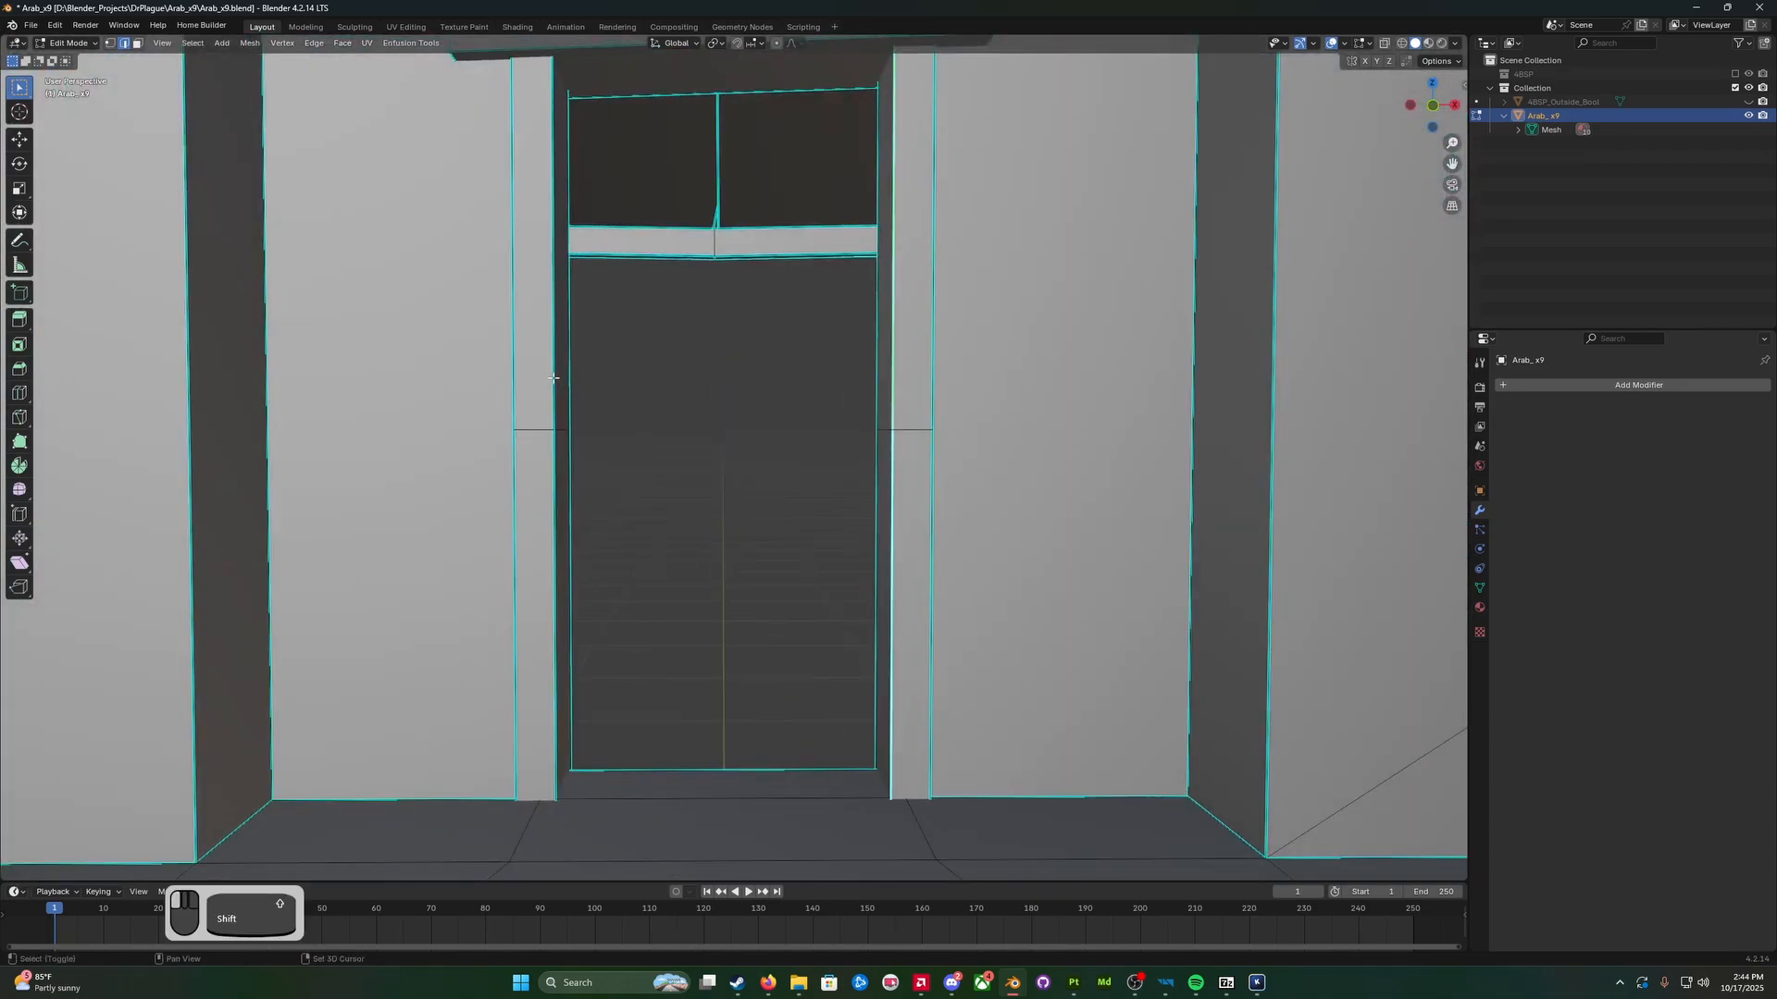
{"action": "left_click", "coordinate": [556, 464], "text": "shift"}
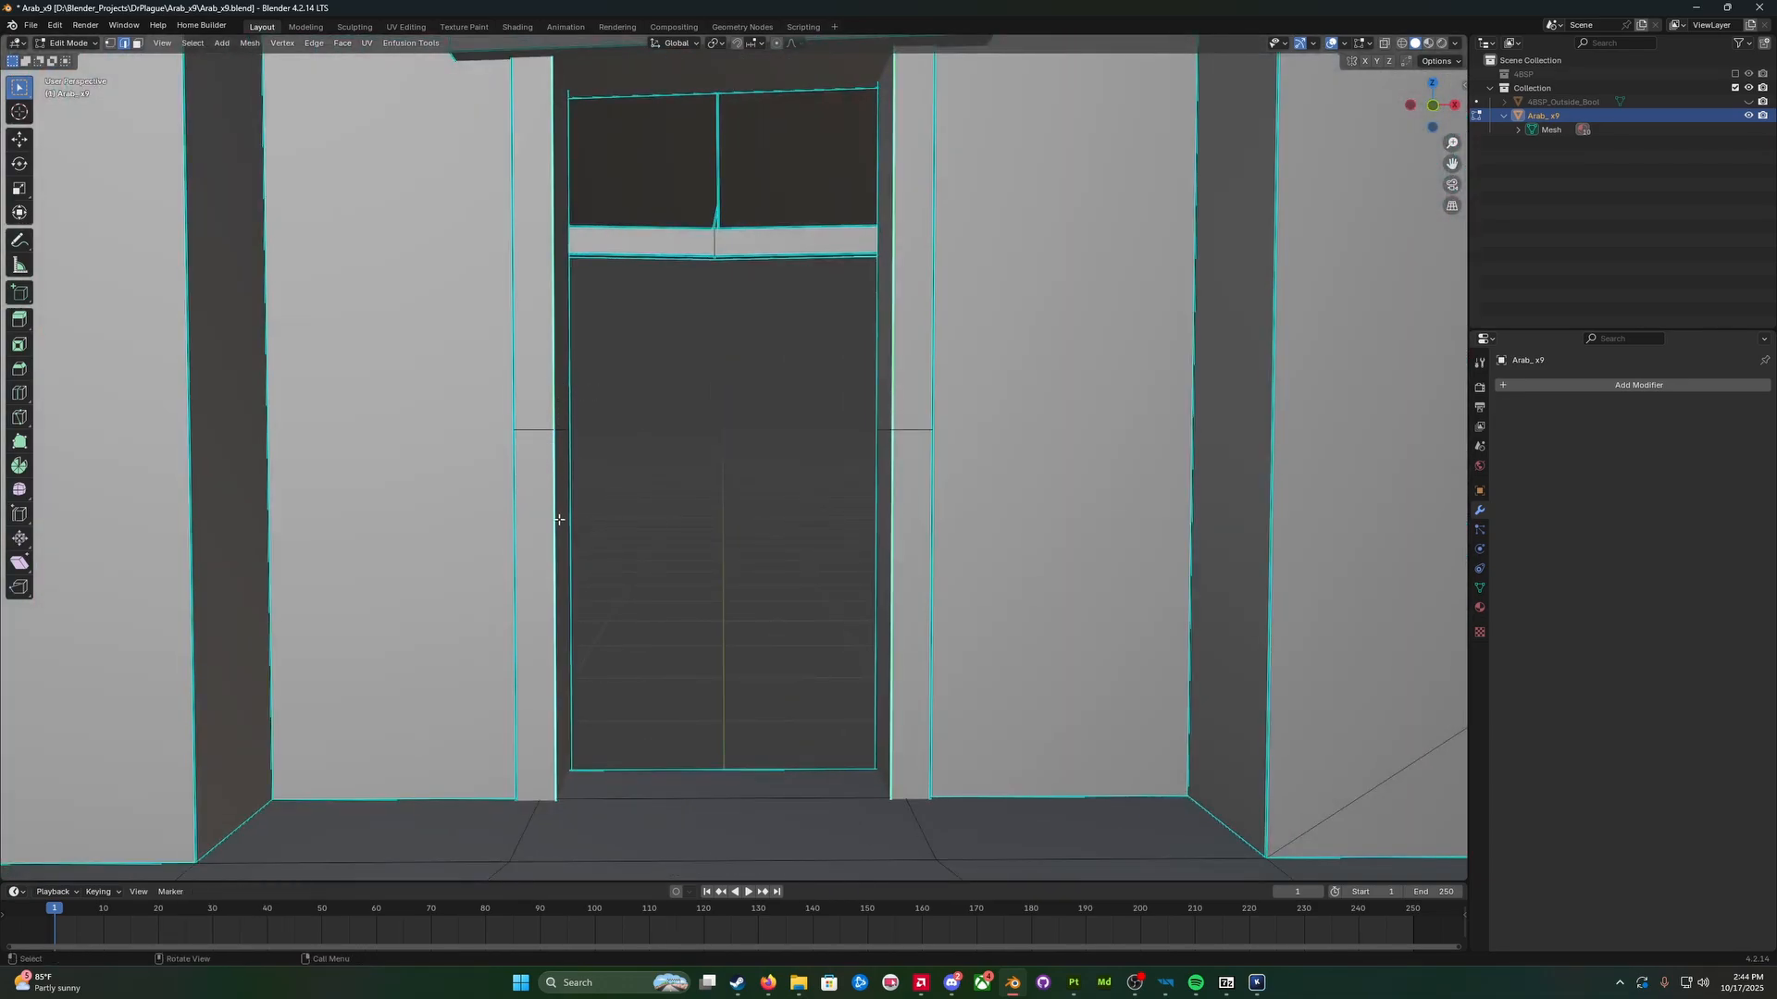
{"action": "key", "text": "shift+d"}
{"action": "right_click", "coordinate": [755, 503]}
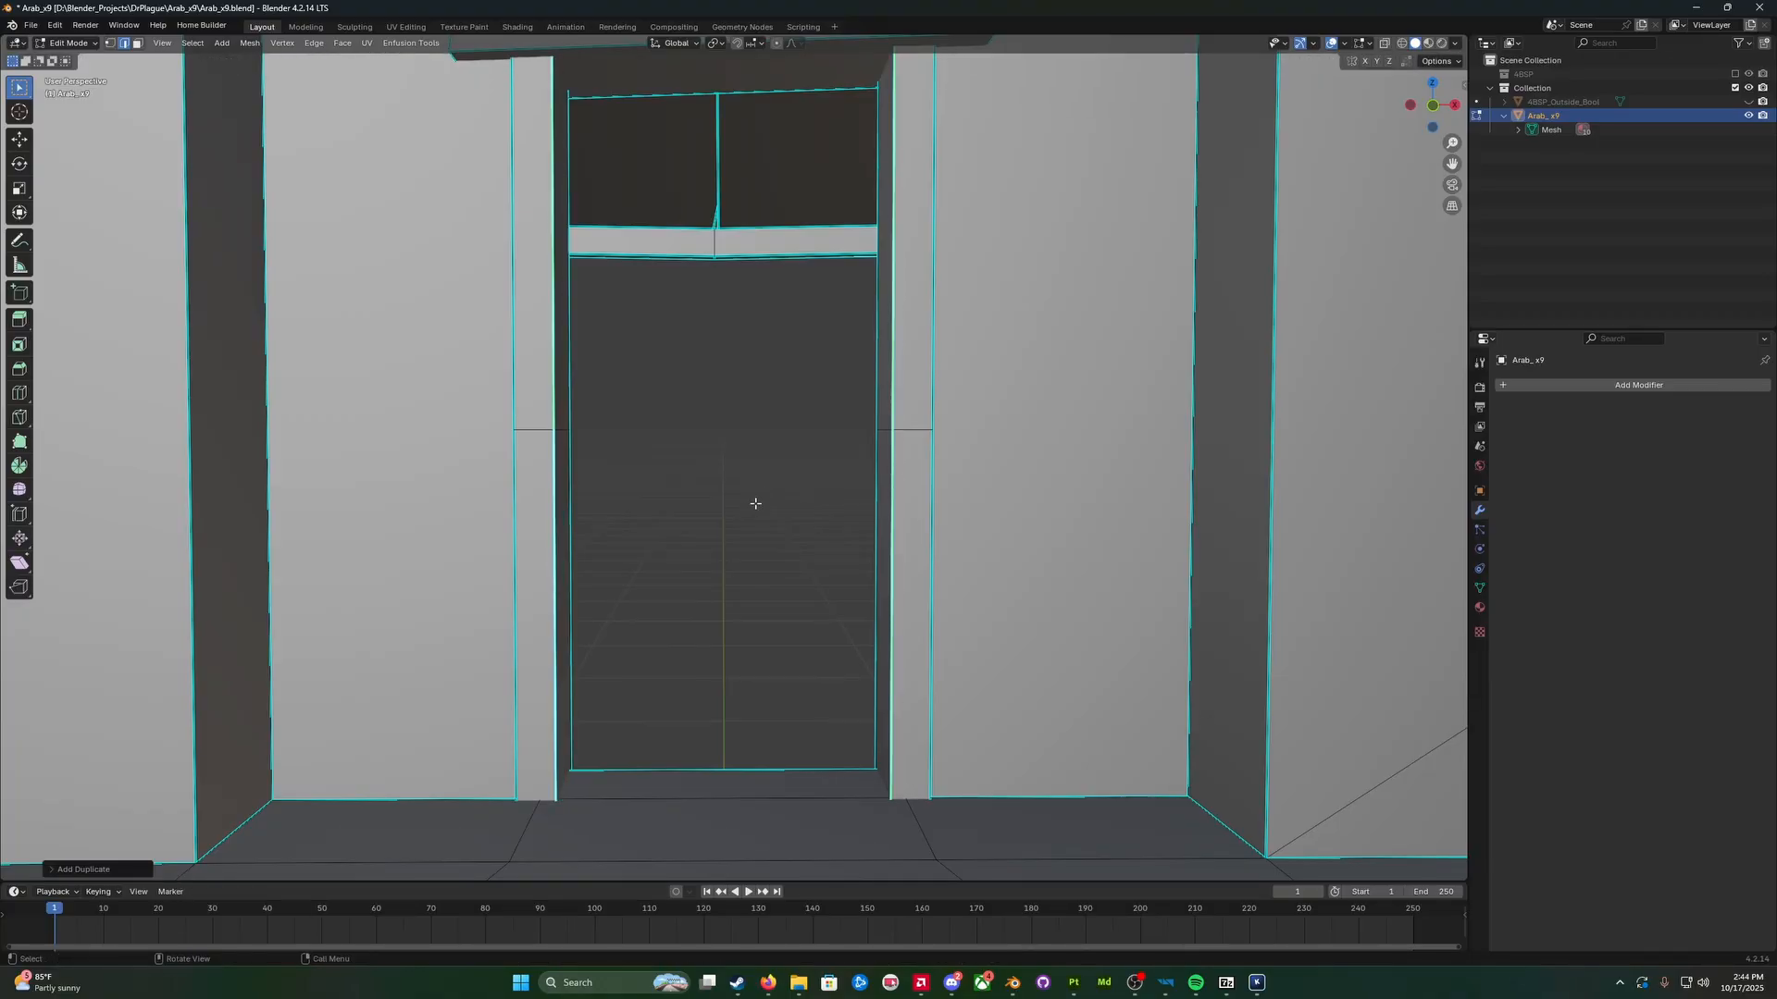
{"action": "key", "text": "p"}
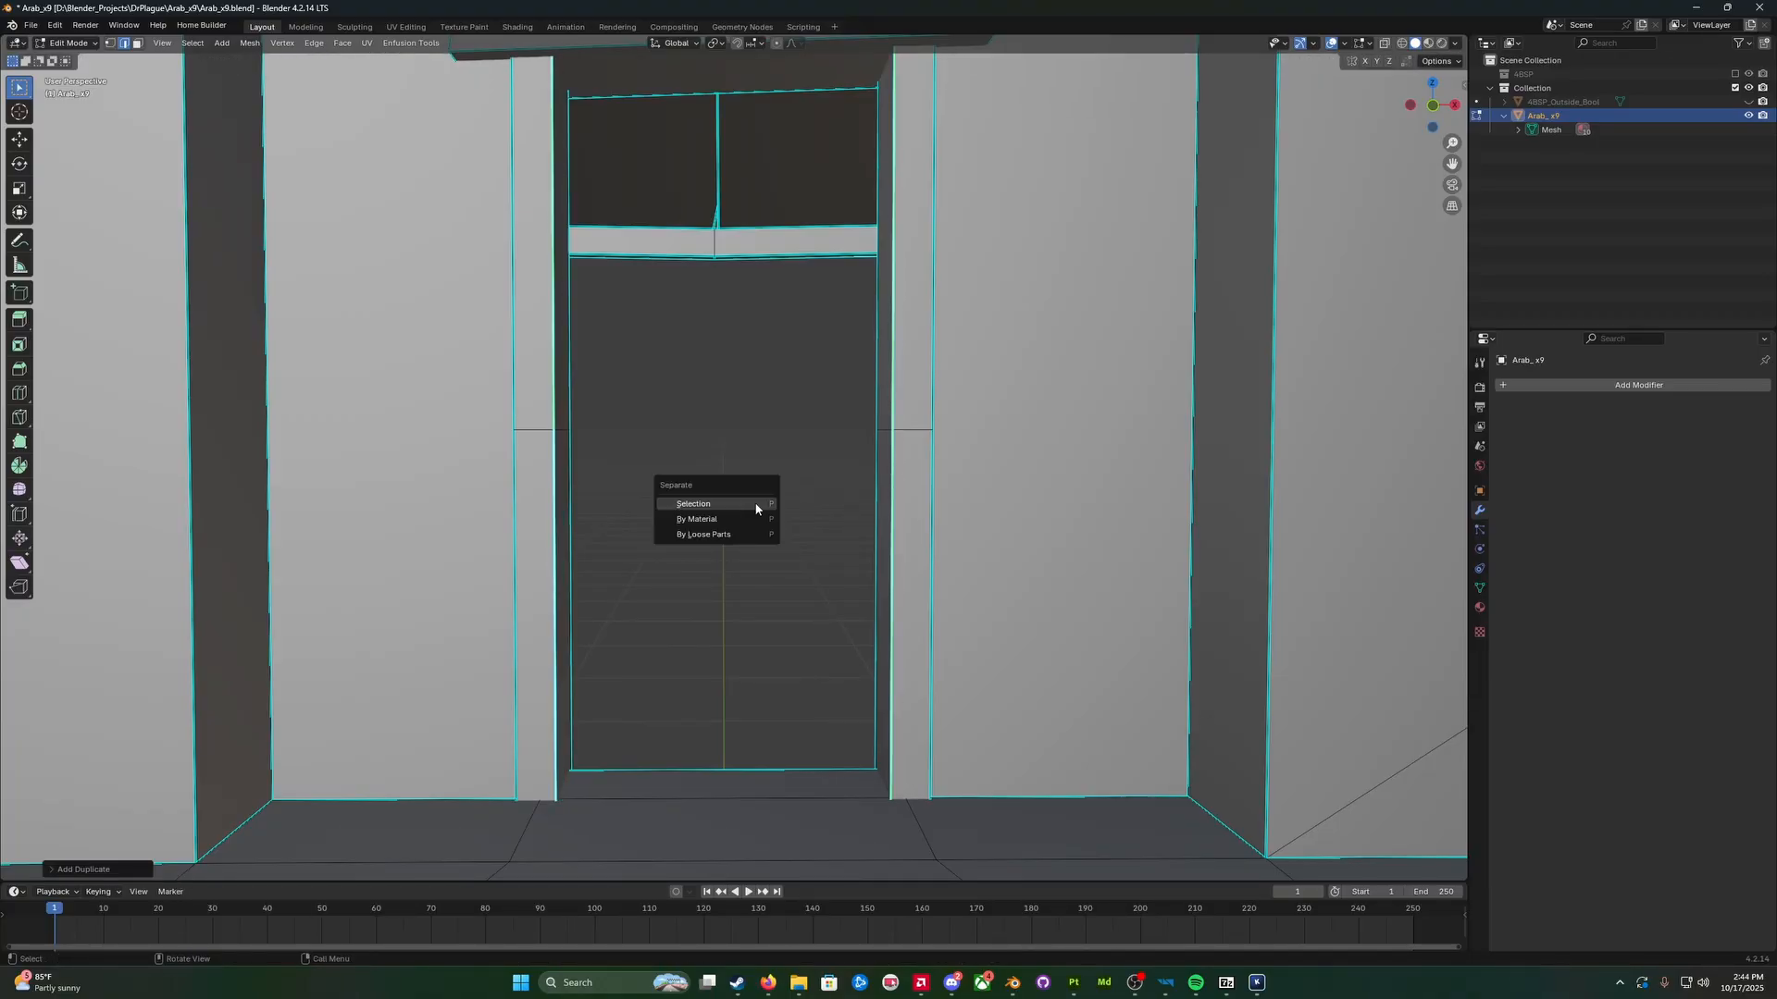
{"action": "left_click", "coordinate": [755, 505]}
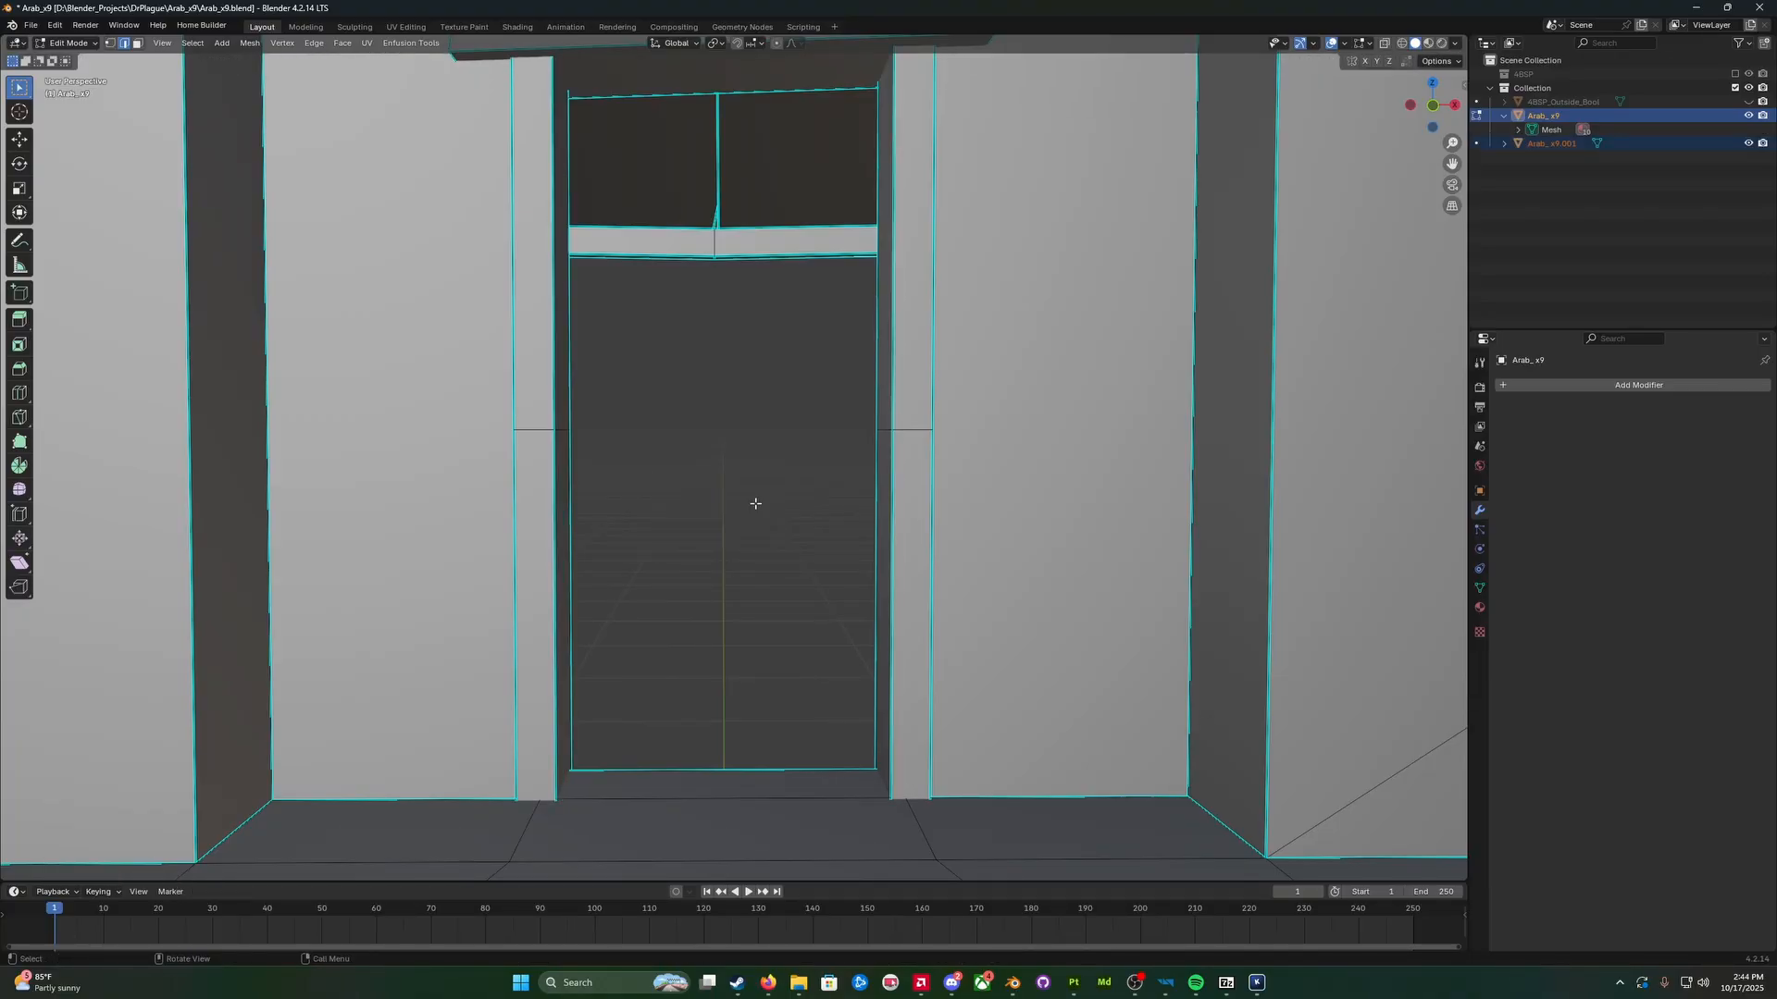
Step: Leave Edit Mode on Arab_v9 and open the separated doorway-edge object in Edit Mode
{"action": "left_click", "coordinate": [1544, 146]}
{"action": "left_click", "coordinate": [66, 43]}
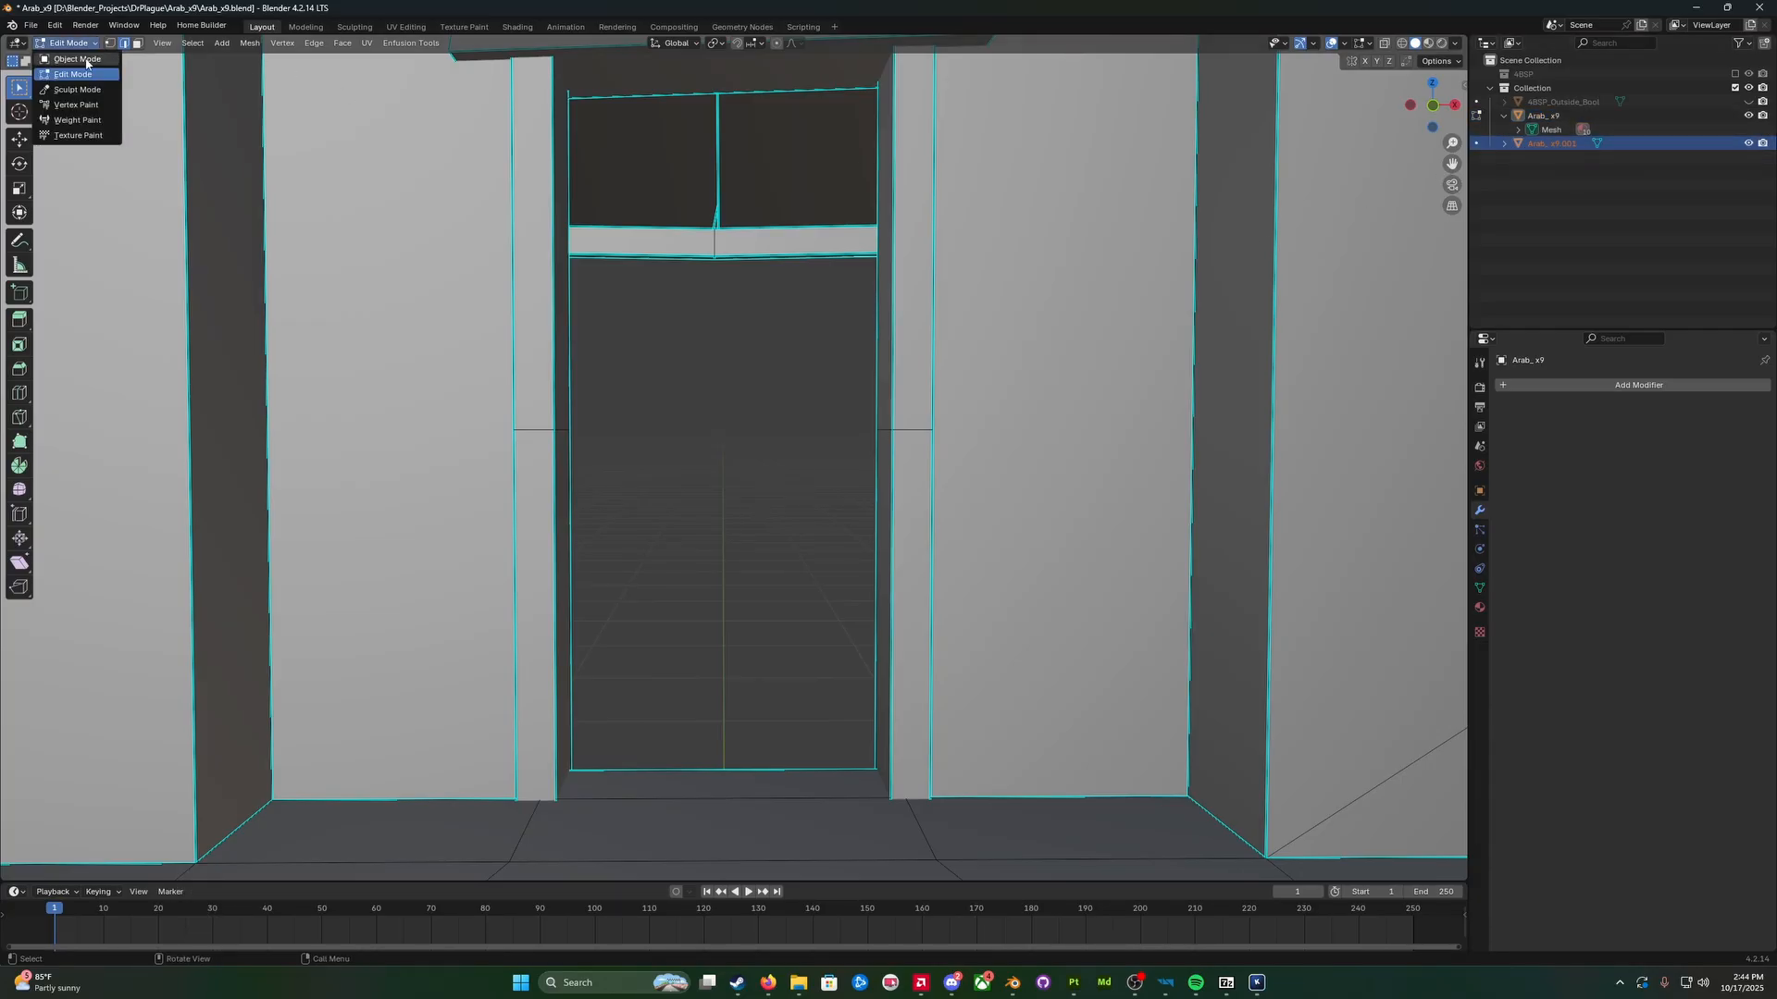
{"action": "left_click", "coordinate": [69, 58]}
{"action": "left_click", "coordinate": [1550, 144]}
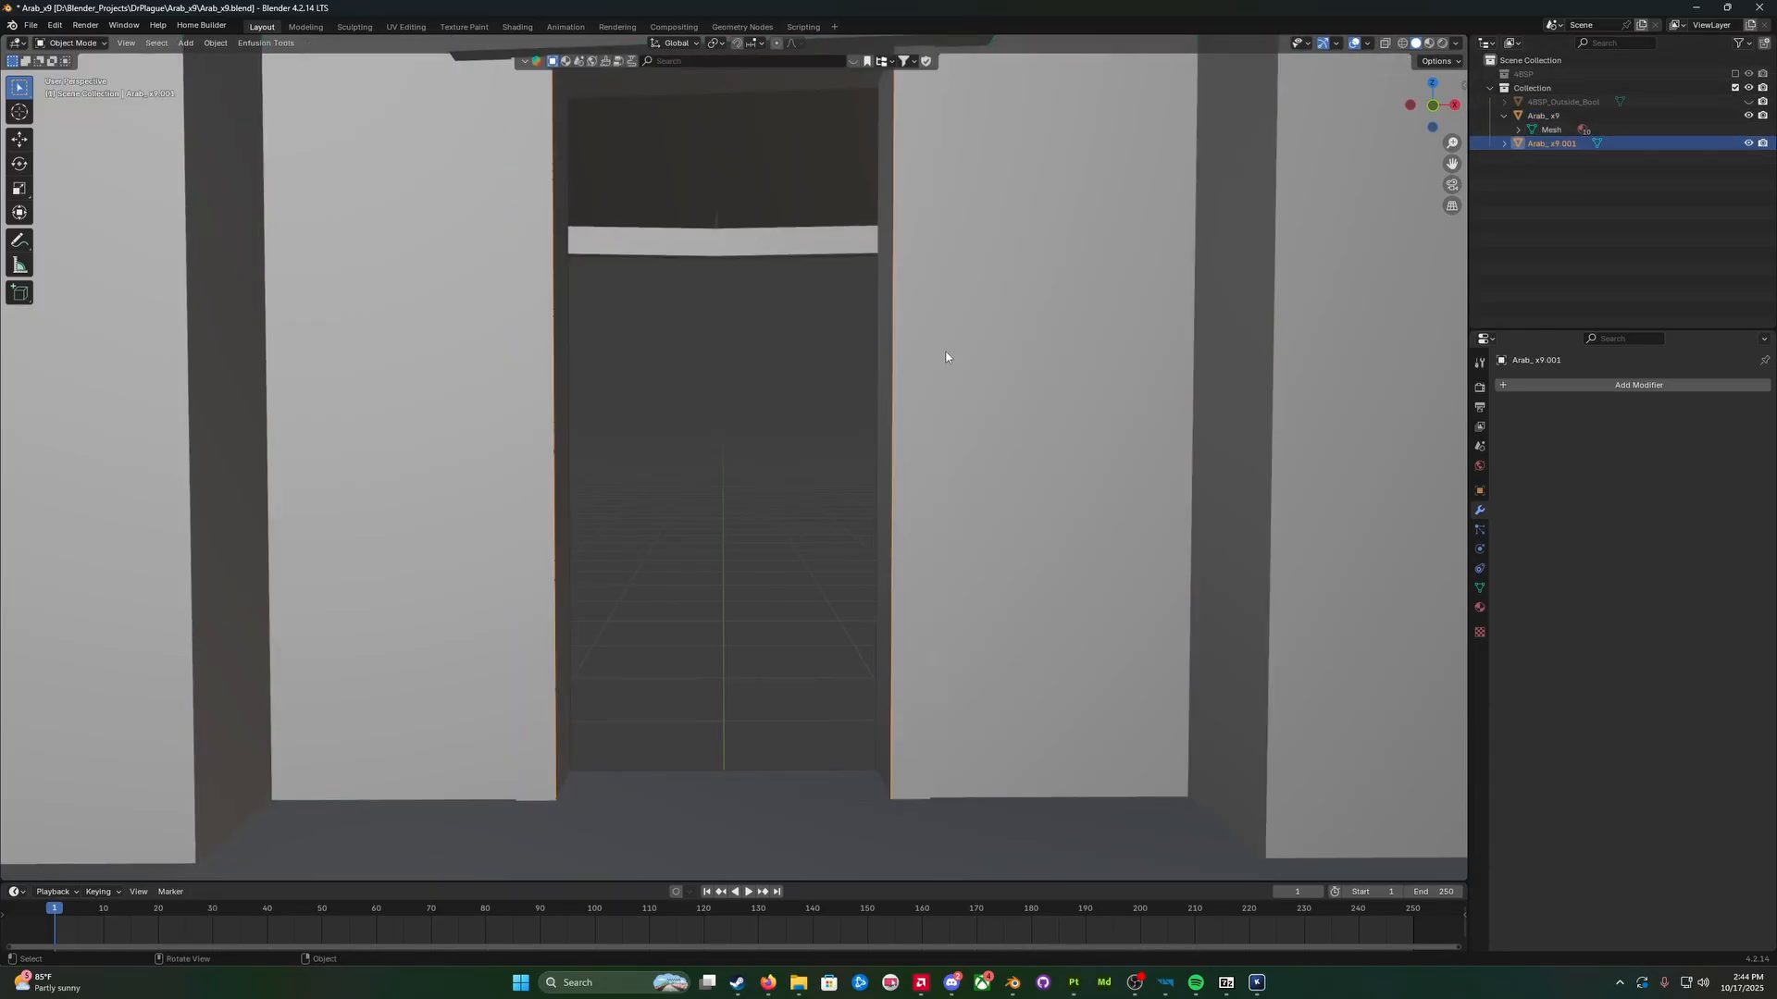
{"action": "key", "text": "Tab"}
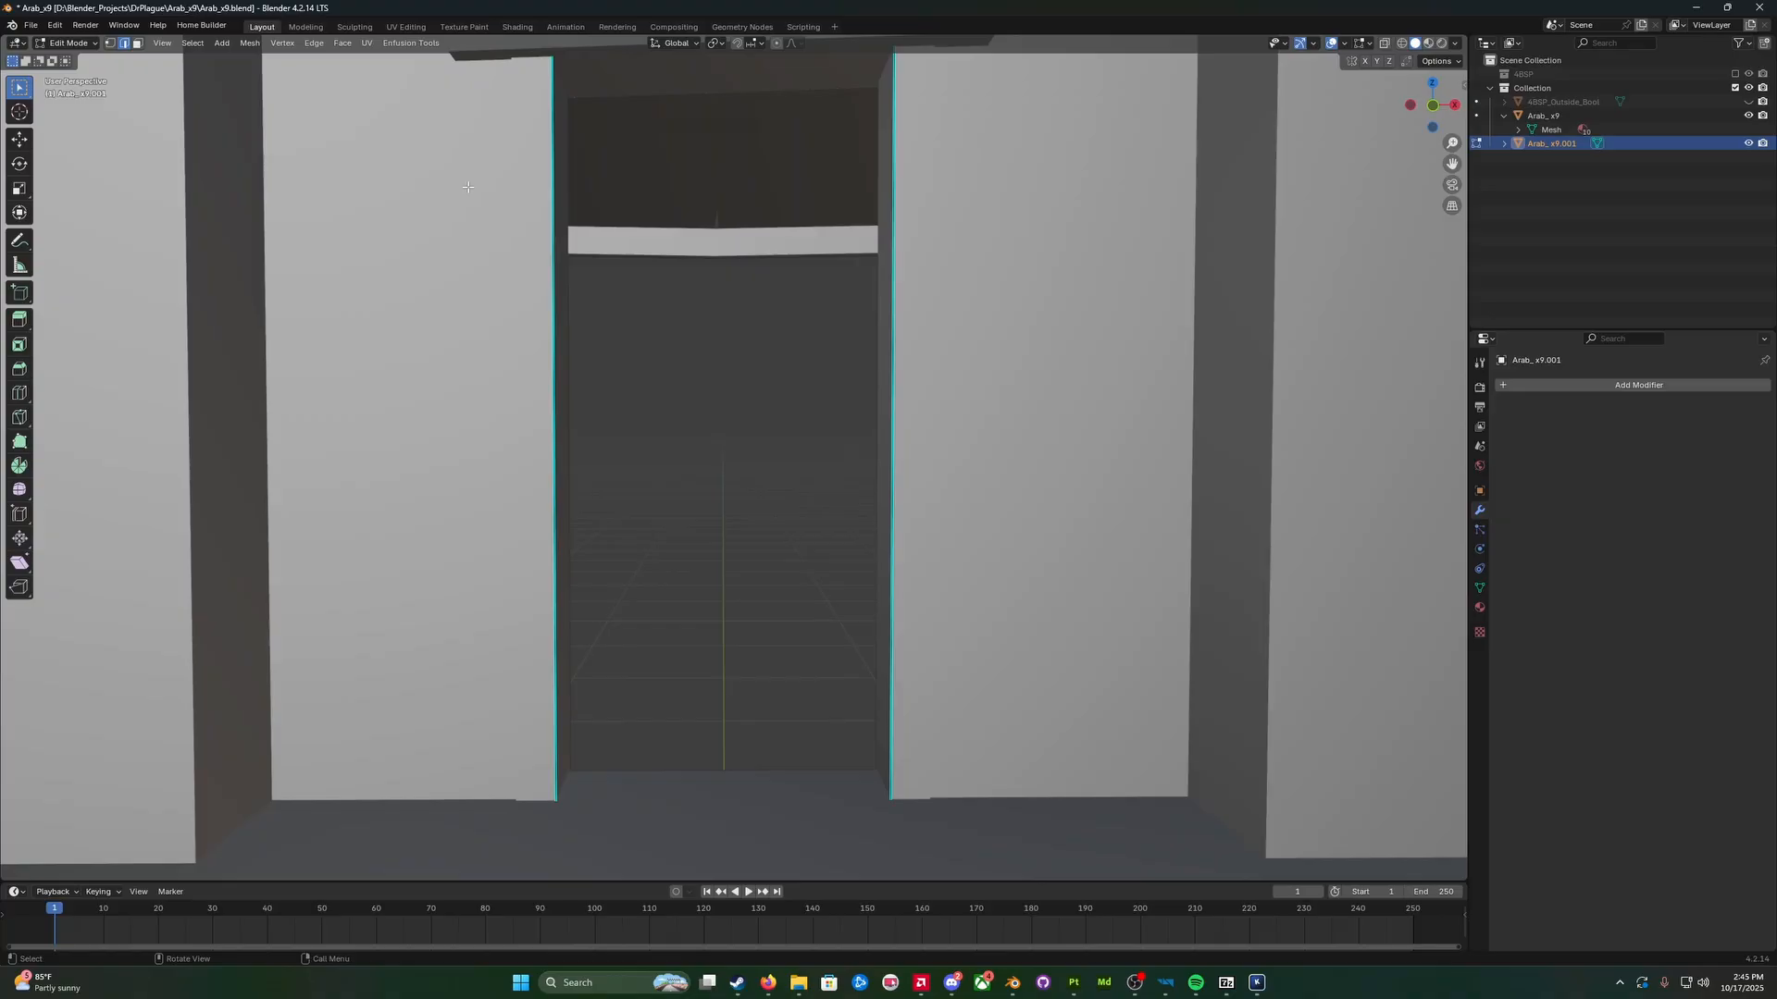
Step: Apply Dissolve Edges to the upper and lower vertical segments on each side of the doorway
{"action": "left_click", "coordinate": [888, 321]}
{"action": "left_click", "coordinate": [893, 480], "text": "shift"}
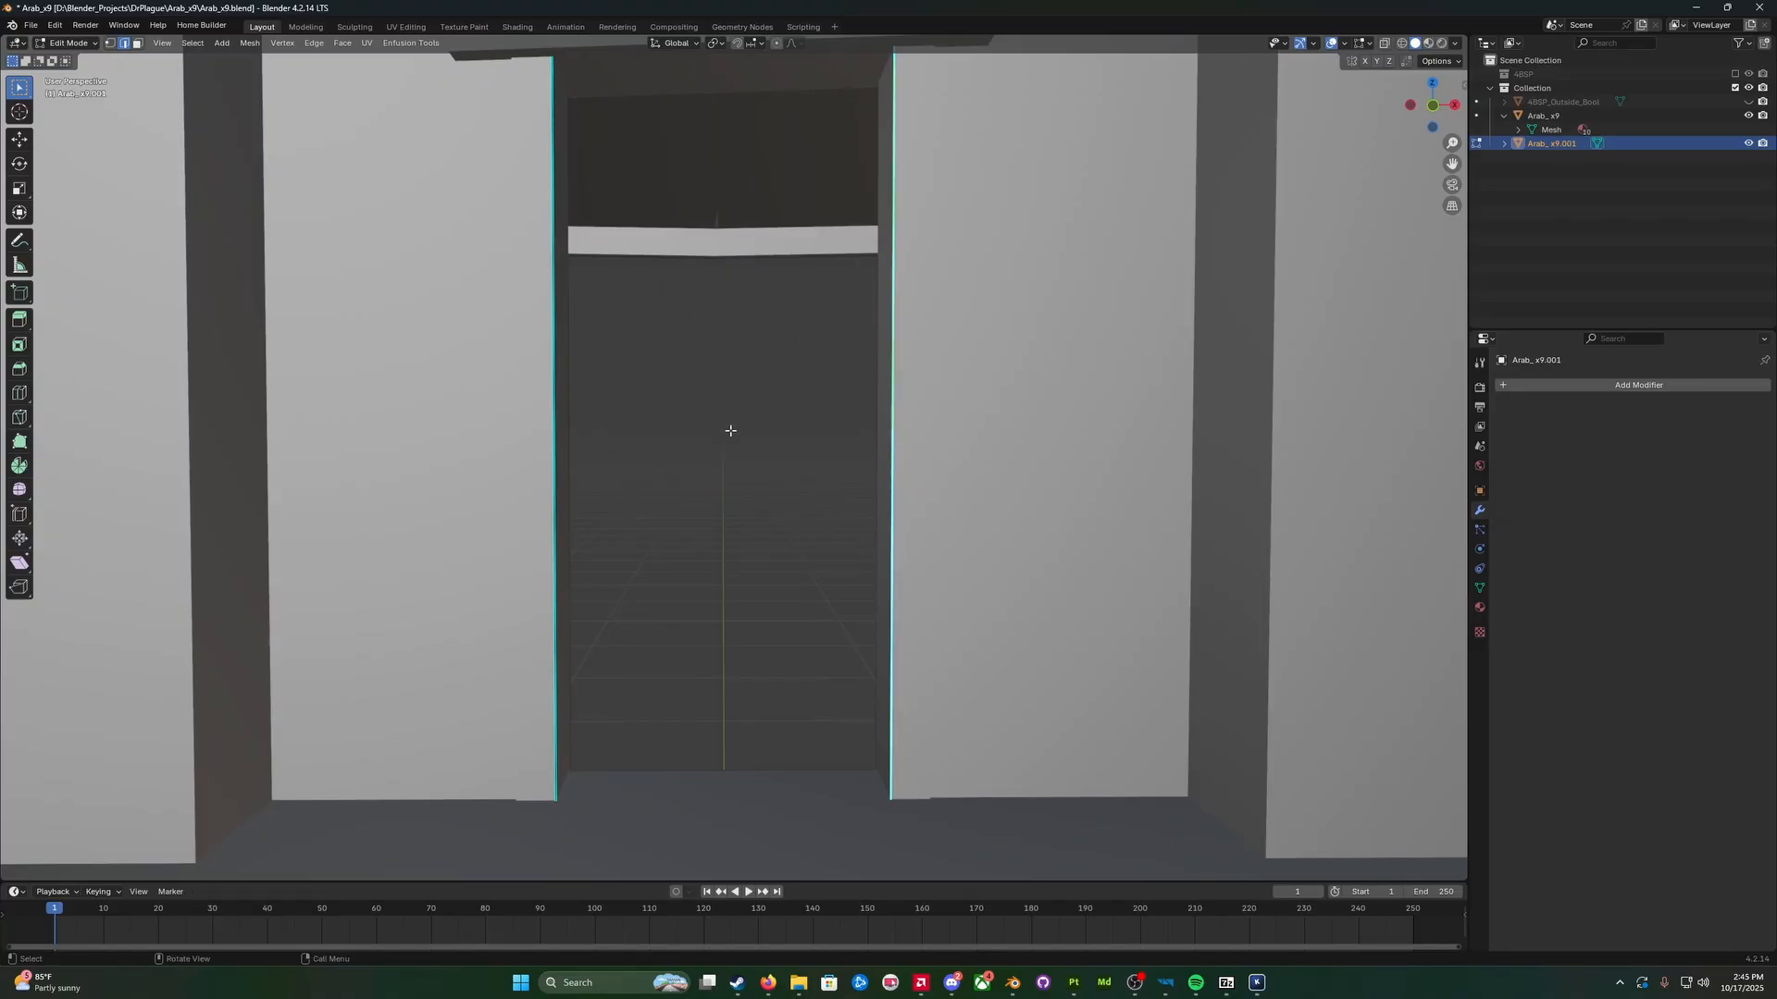
{"action": "key", "text": "x"}
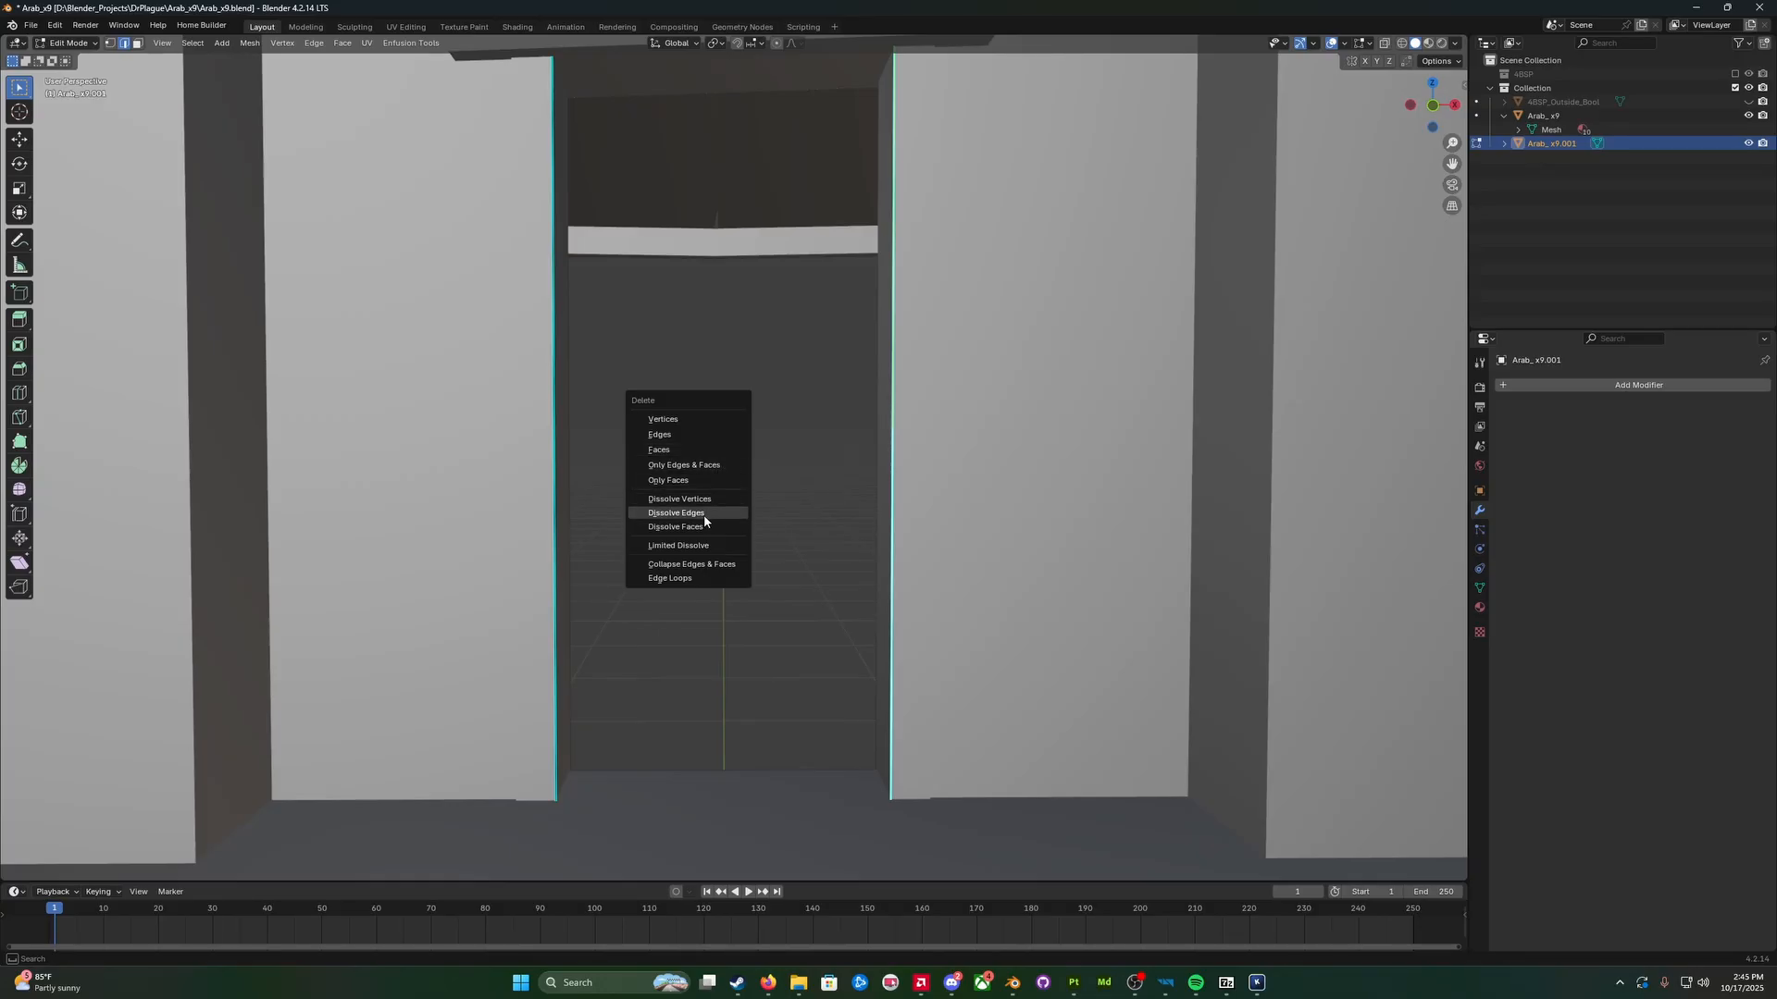
{"action": "left_click", "coordinate": [704, 515]}
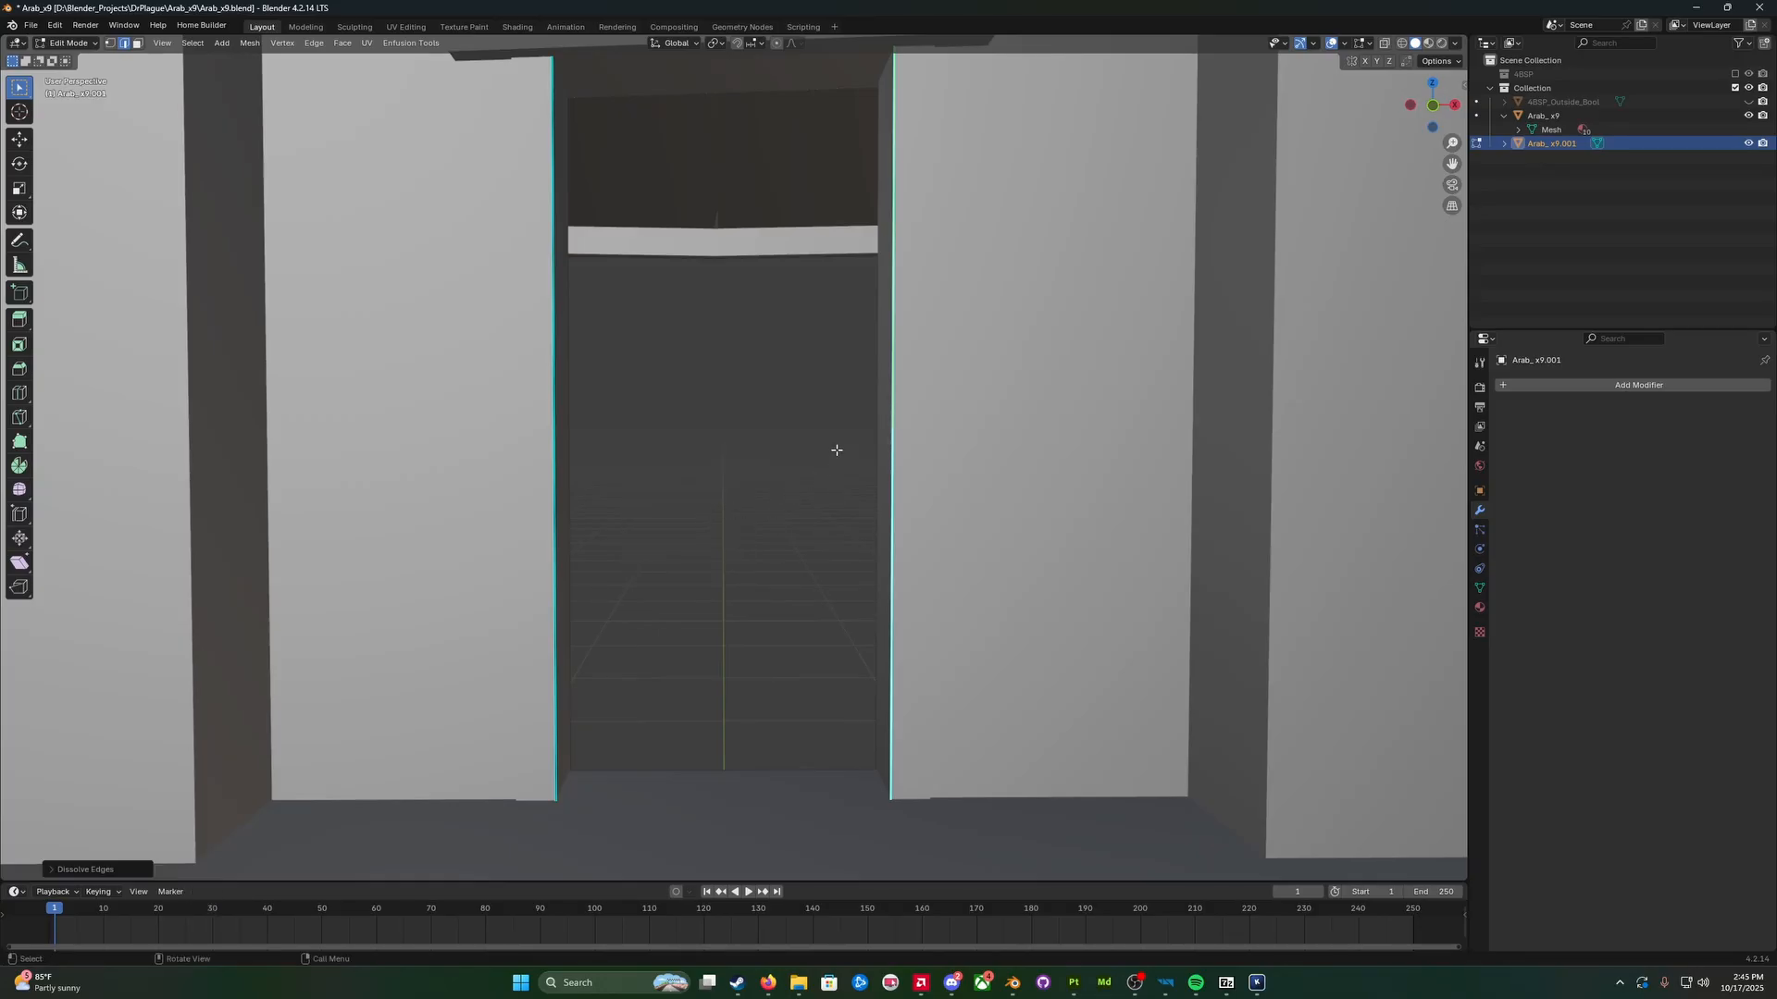
{"action": "left_click", "coordinate": [554, 299]}
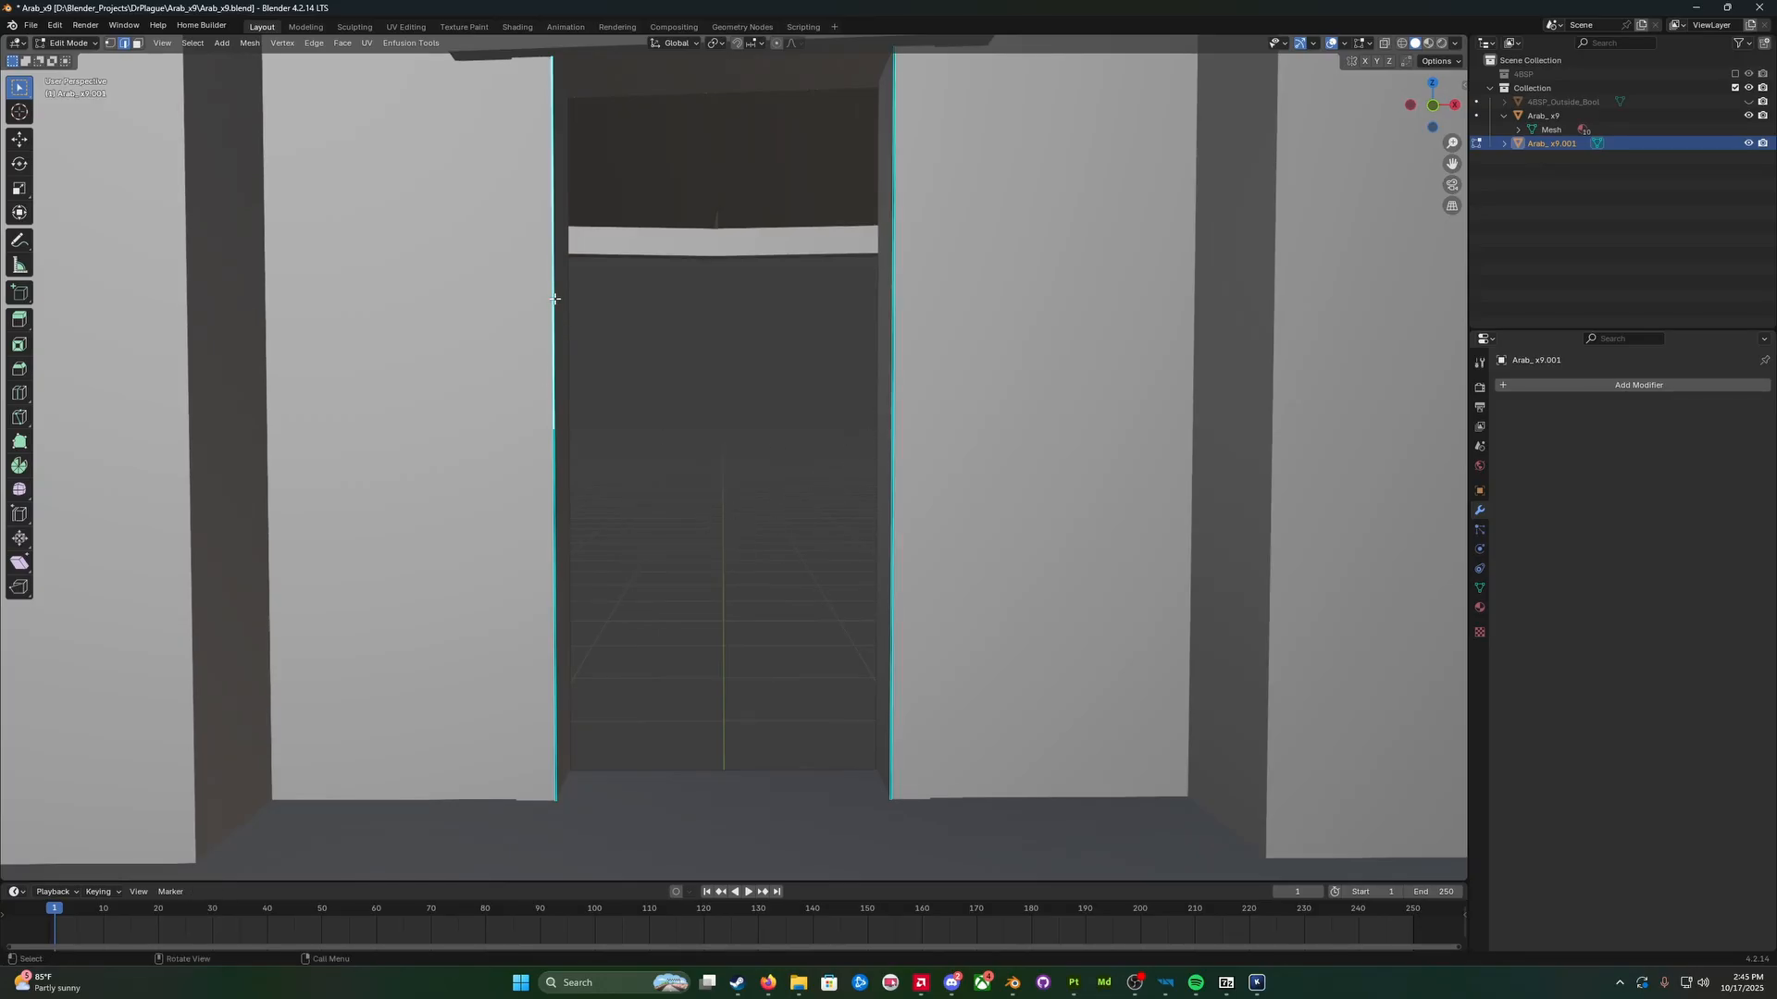
{"action": "left_click", "coordinate": [553, 434], "text": "shift"}
{"action": "key", "text": "x"}
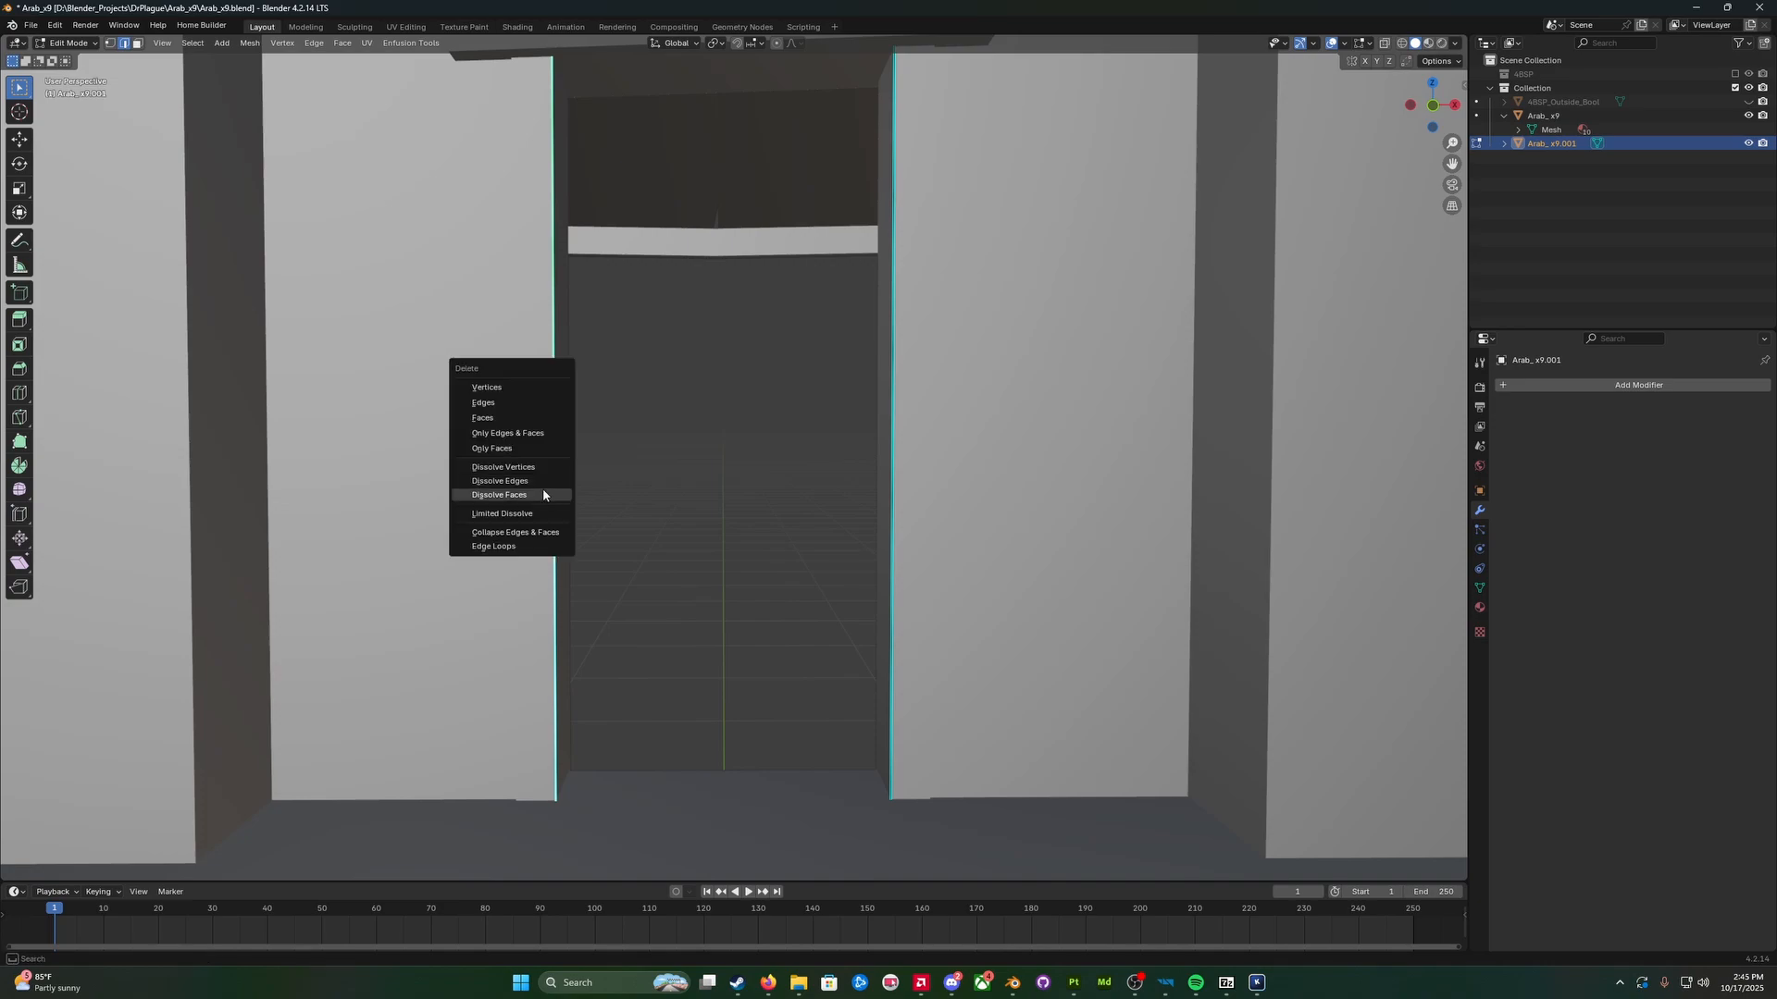
{"action": "left_click", "coordinate": [536, 481]}
{"action": "middle_click_drag", "start_coordinate": [606, 476], "coordinate": [585, 346]}
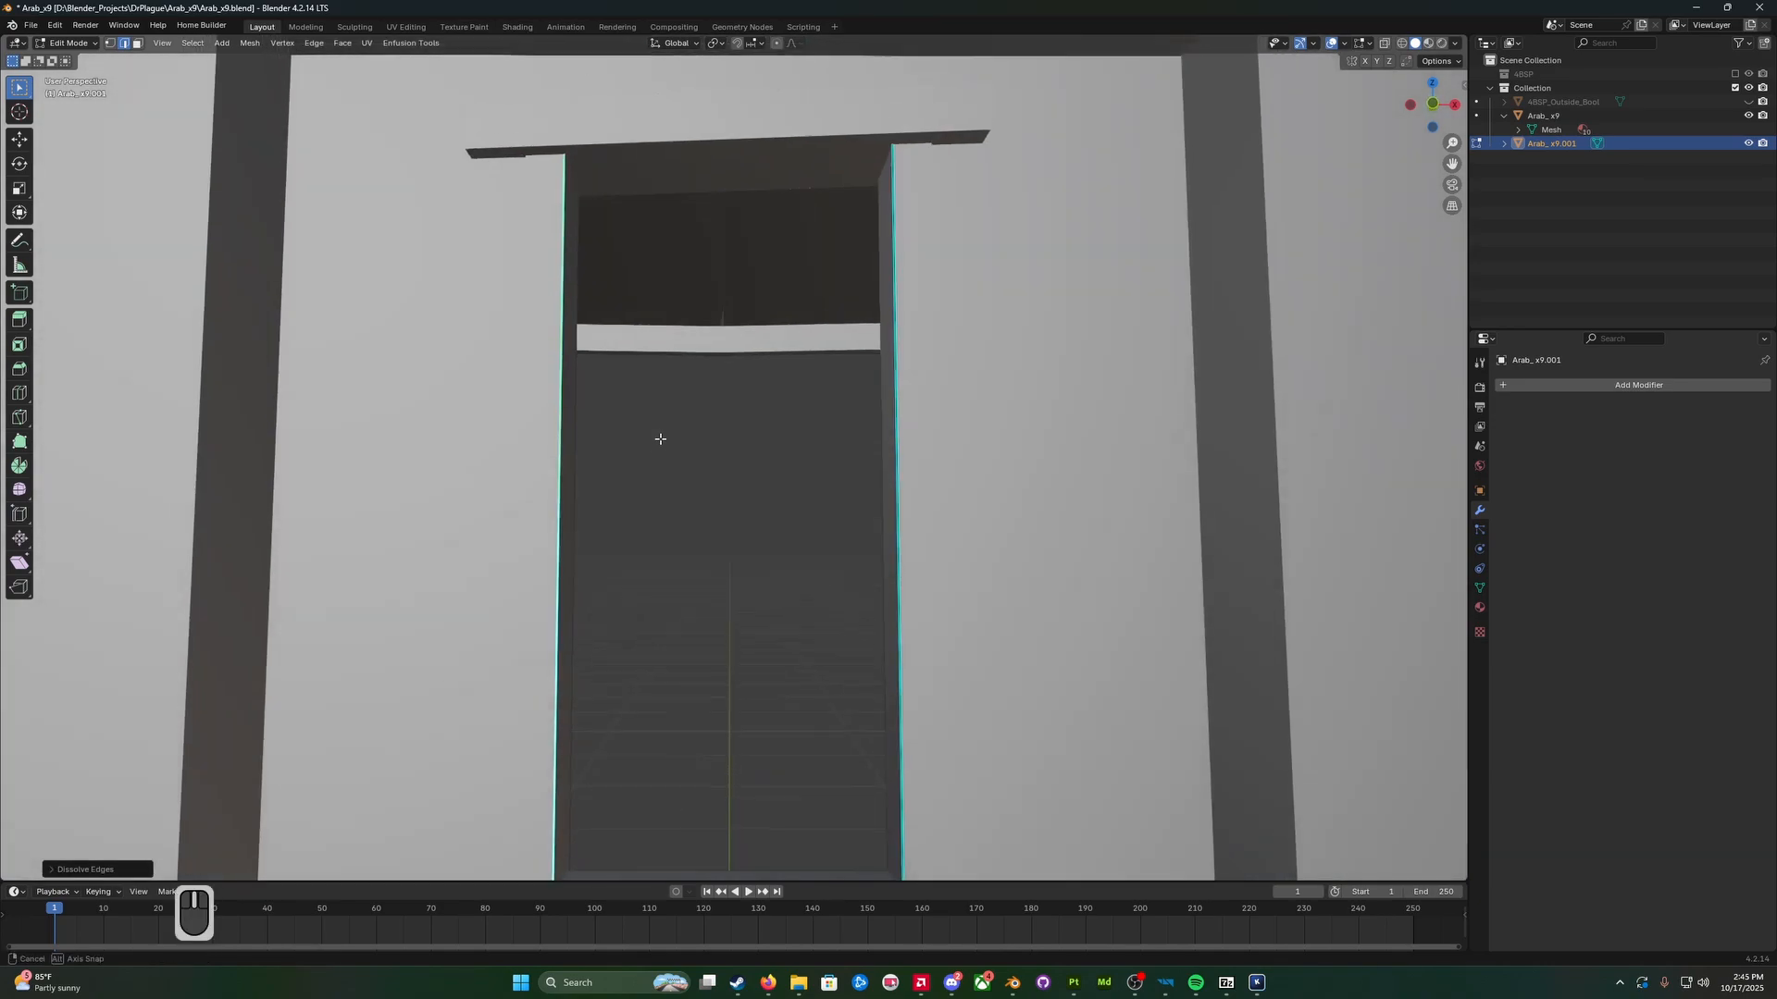
Step: Try to dissolve the segmented vertical edges on both sides of the doorway once more with Dissolve Edges and check the segments
{"action": "left_click", "coordinate": [564, 262]}
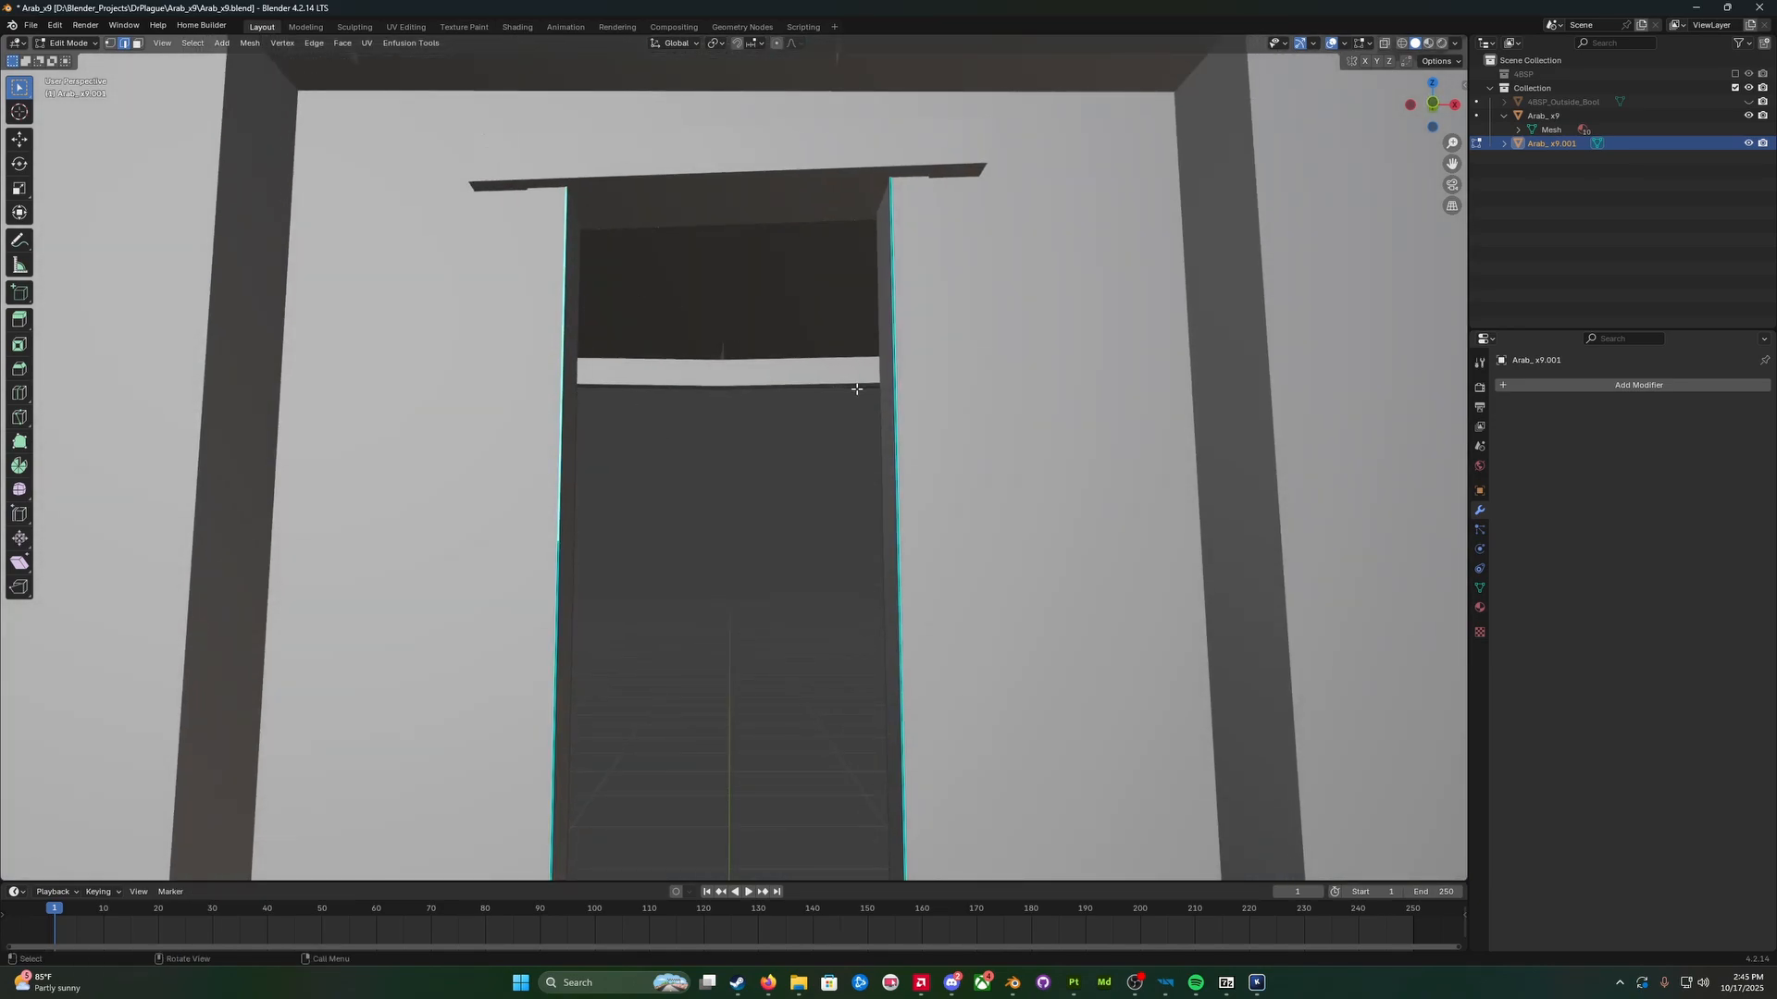
{"action": "left_click", "coordinate": [892, 380], "text": "shift"}
{"action": "scroll", "coordinate": [647, 560], "scroll_direction": "up", "scroll_amount": 3}
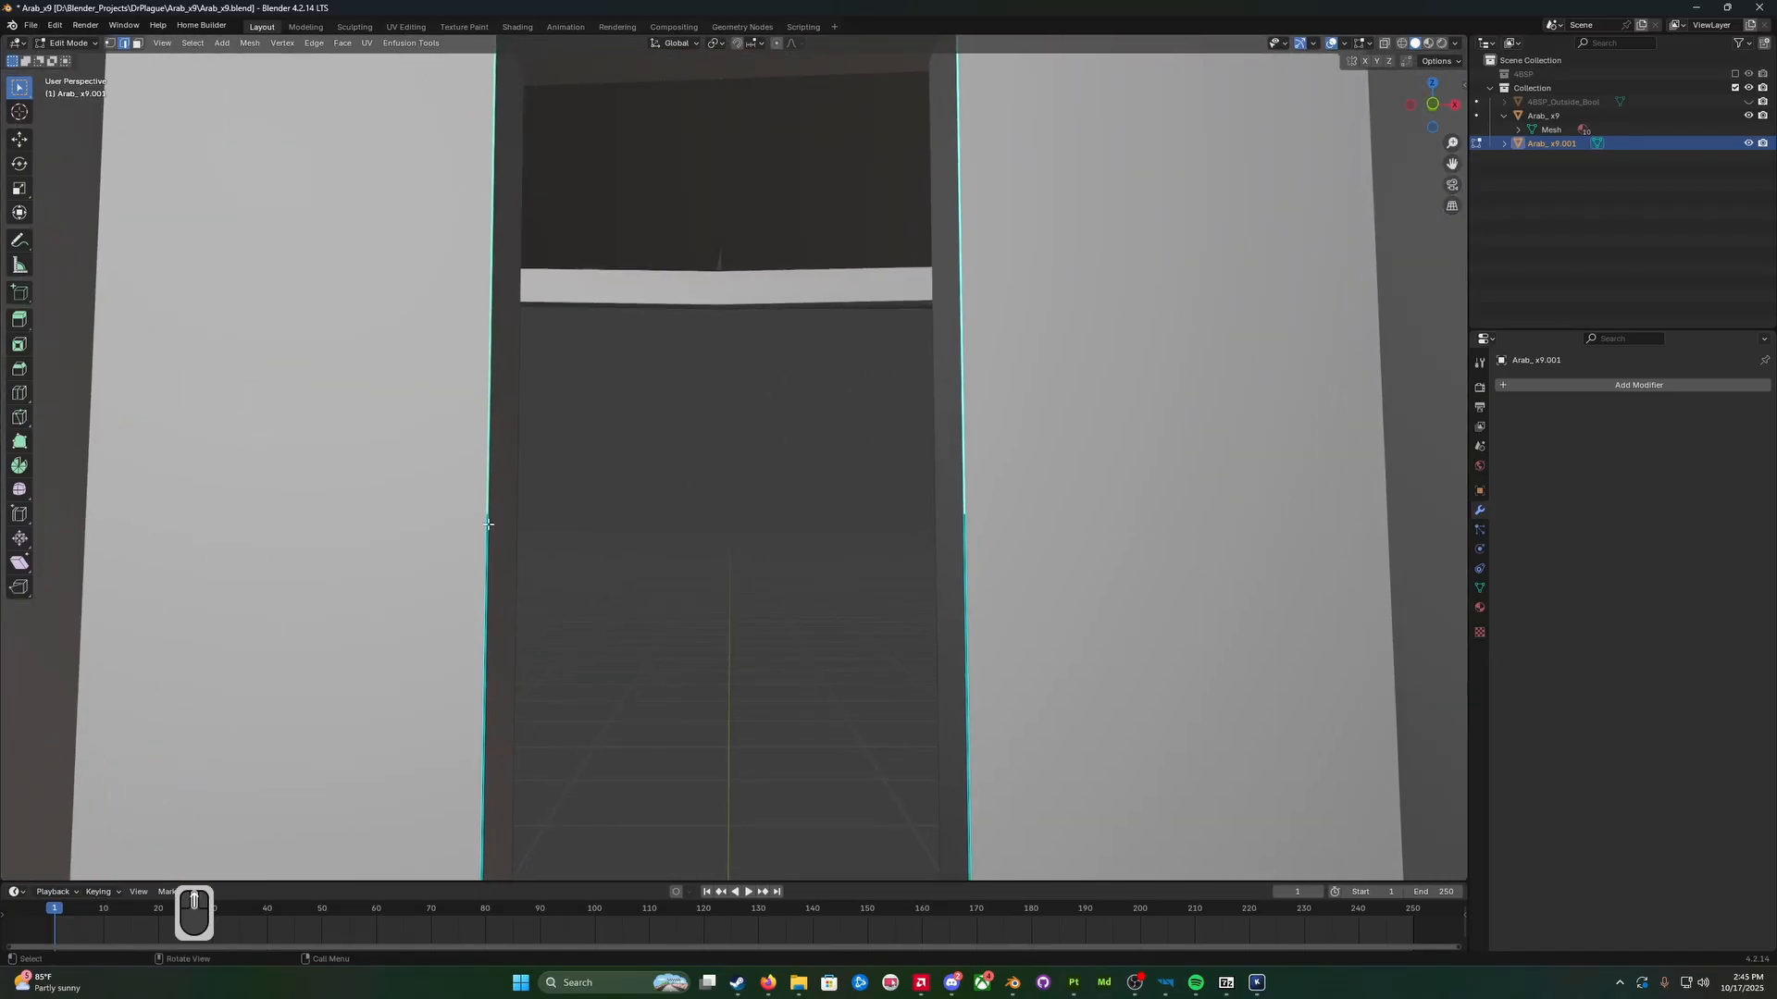
{"action": "left_click", "coordinate": [487, 510], "text": "shift"}
{"action": "key", "text": "x"}
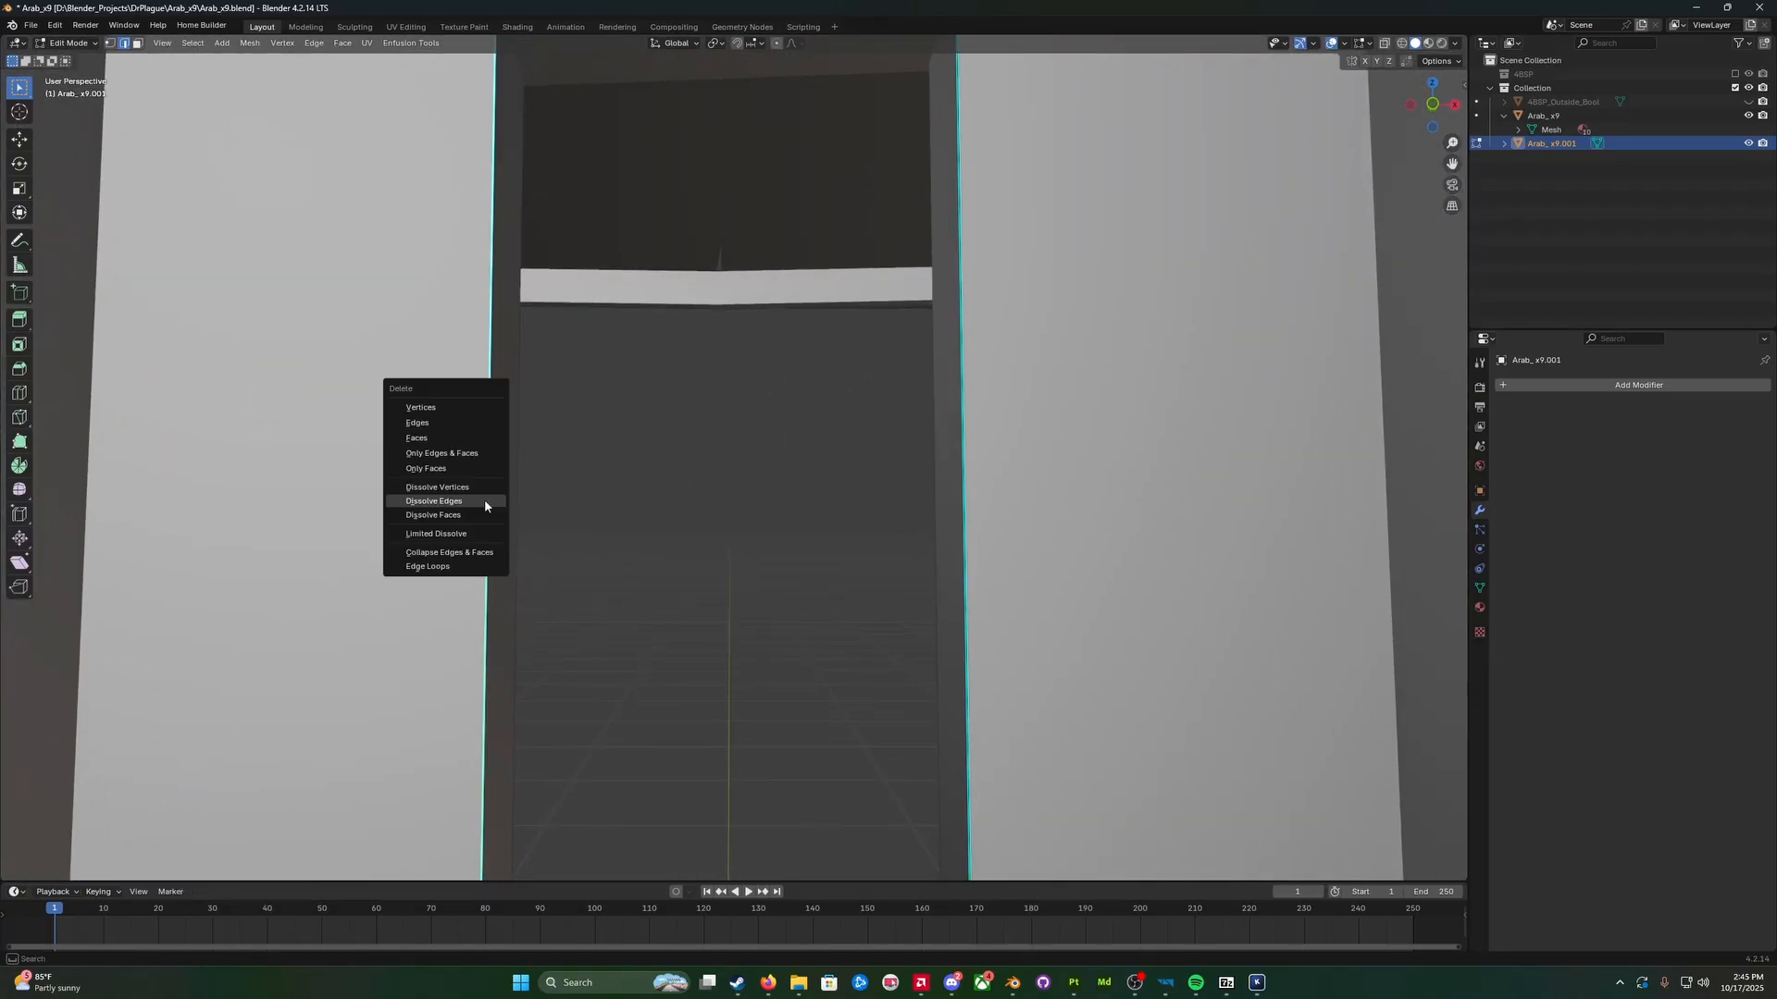
{"action": "left_click", "coordinate": [485, 502]}
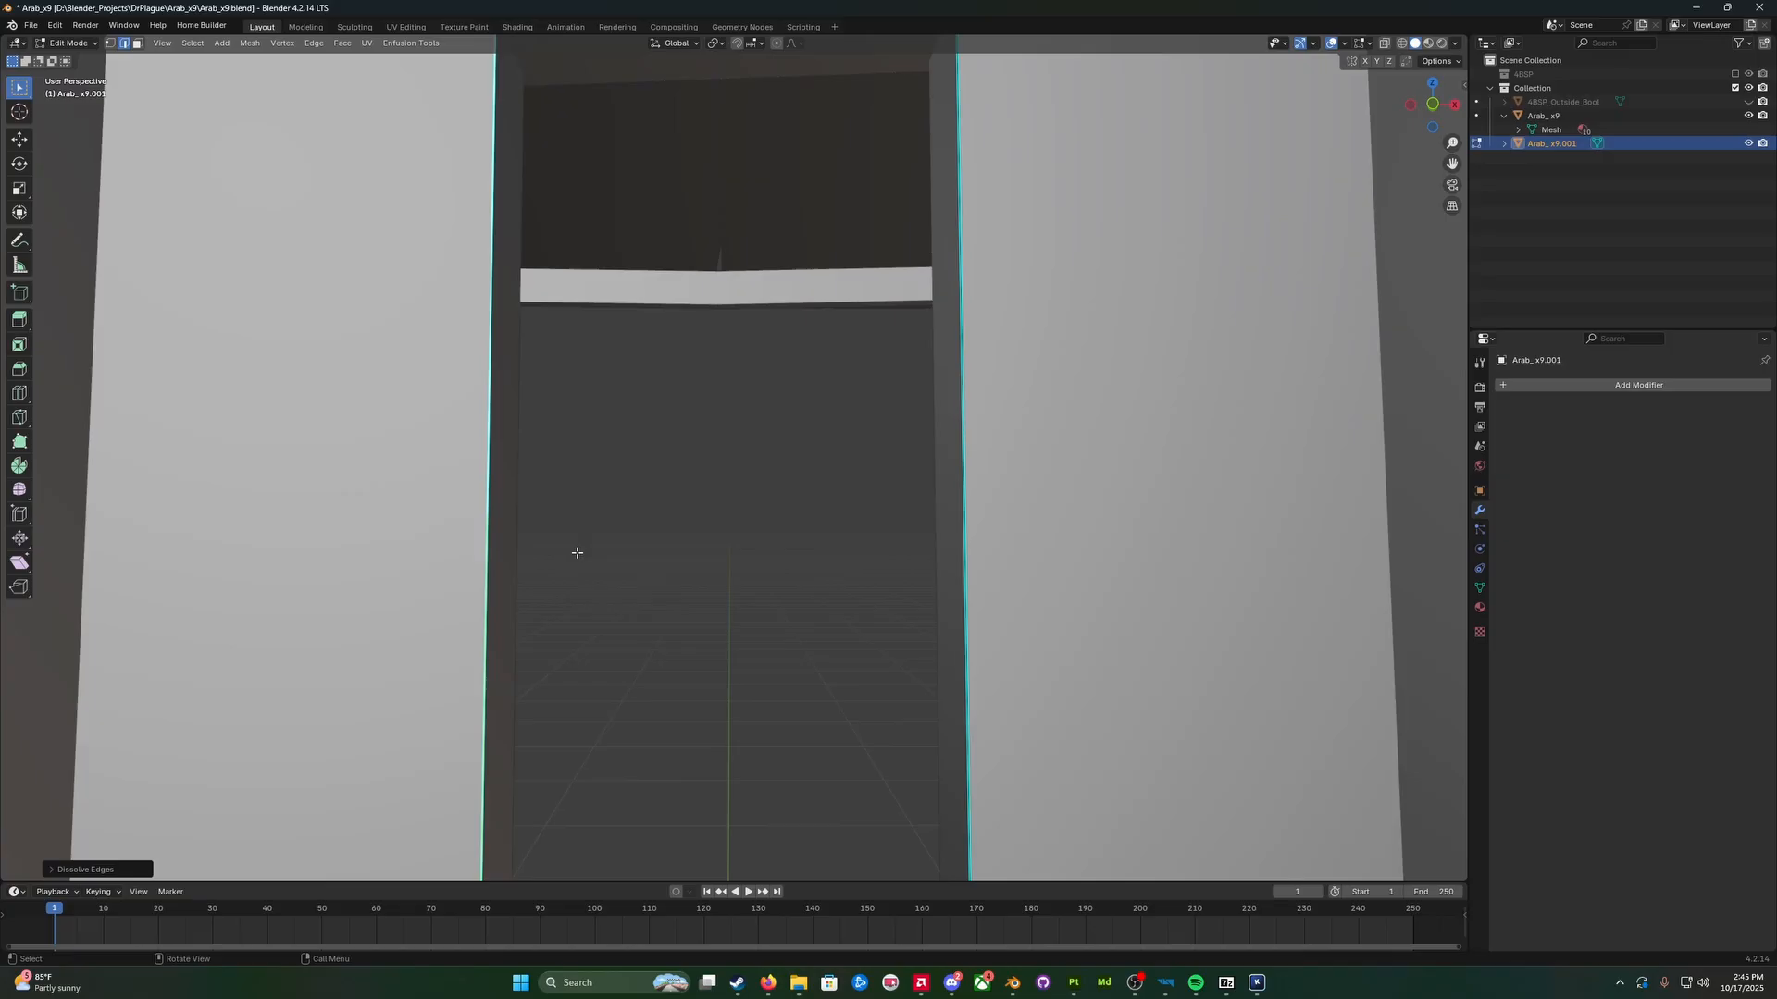
{"action": "left_click", "coordinate": [577, 552]}
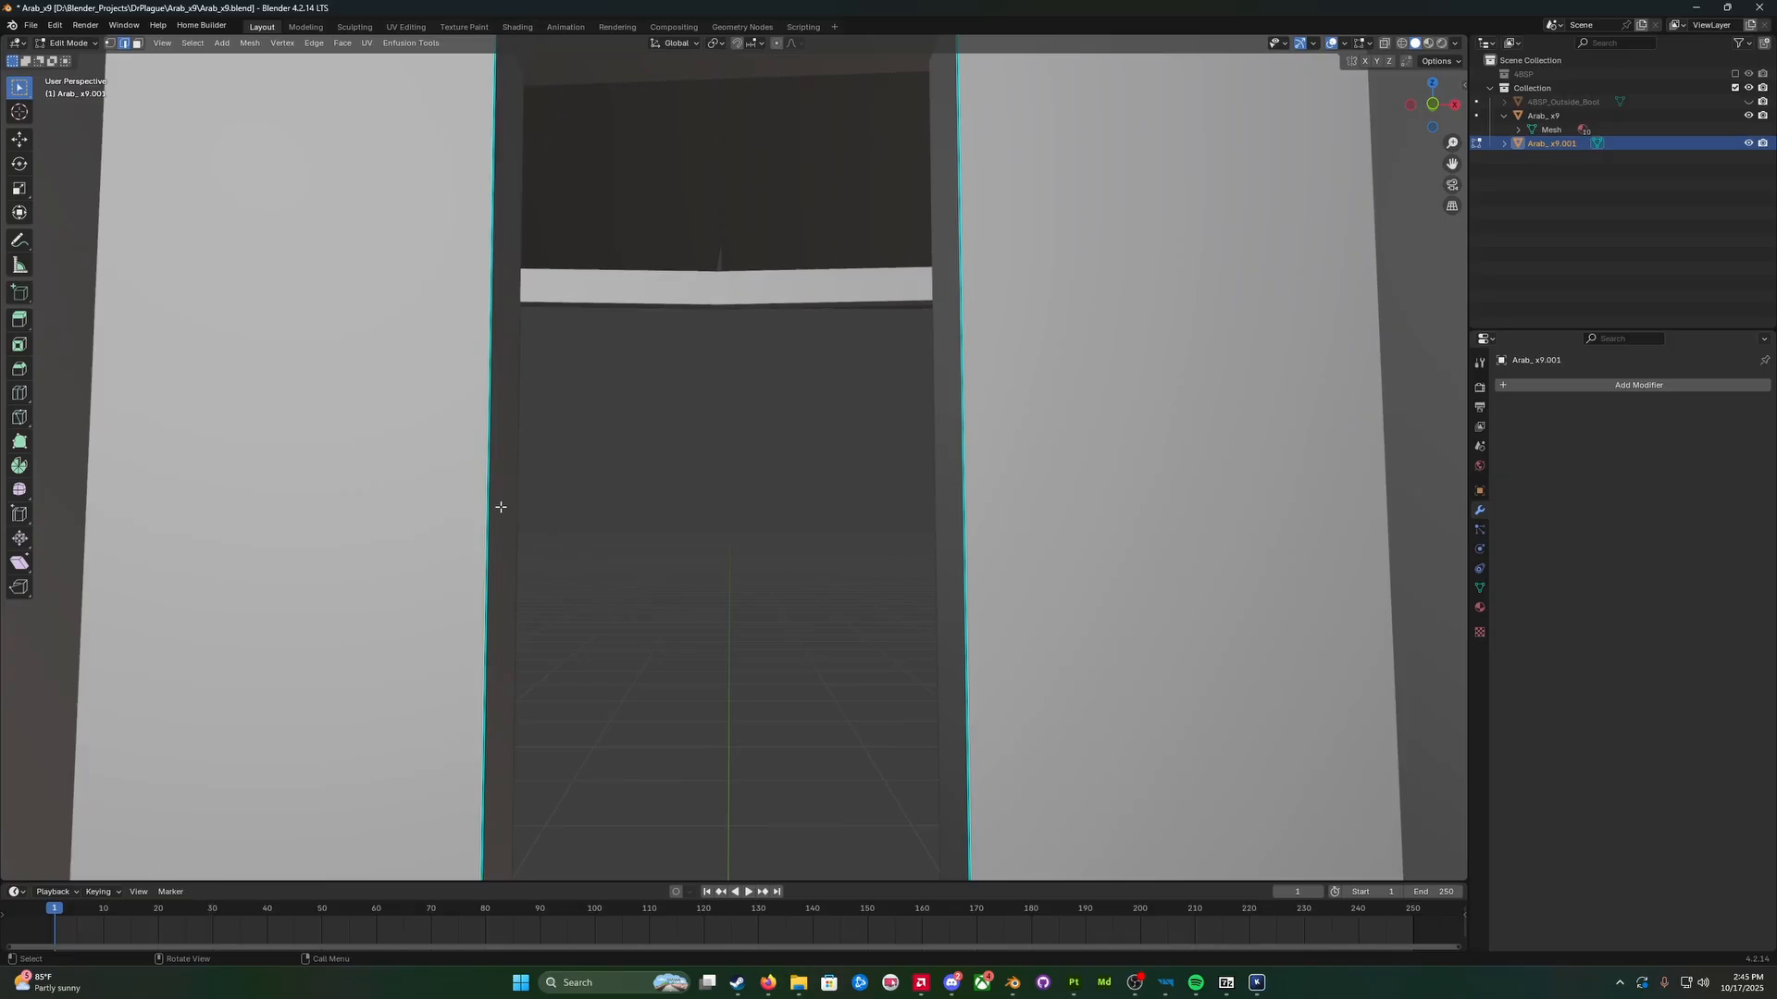
{"action": "left_click", "coordinate": [490, 502]}
{"action": "left_click", "coordinate": [488, 527]}
{"action": "left_click", "coordinate": [487, 505]}
{"action": "middle_click_drag", "start_coordinate": [488, 523], "coordinate": [511, 533]}
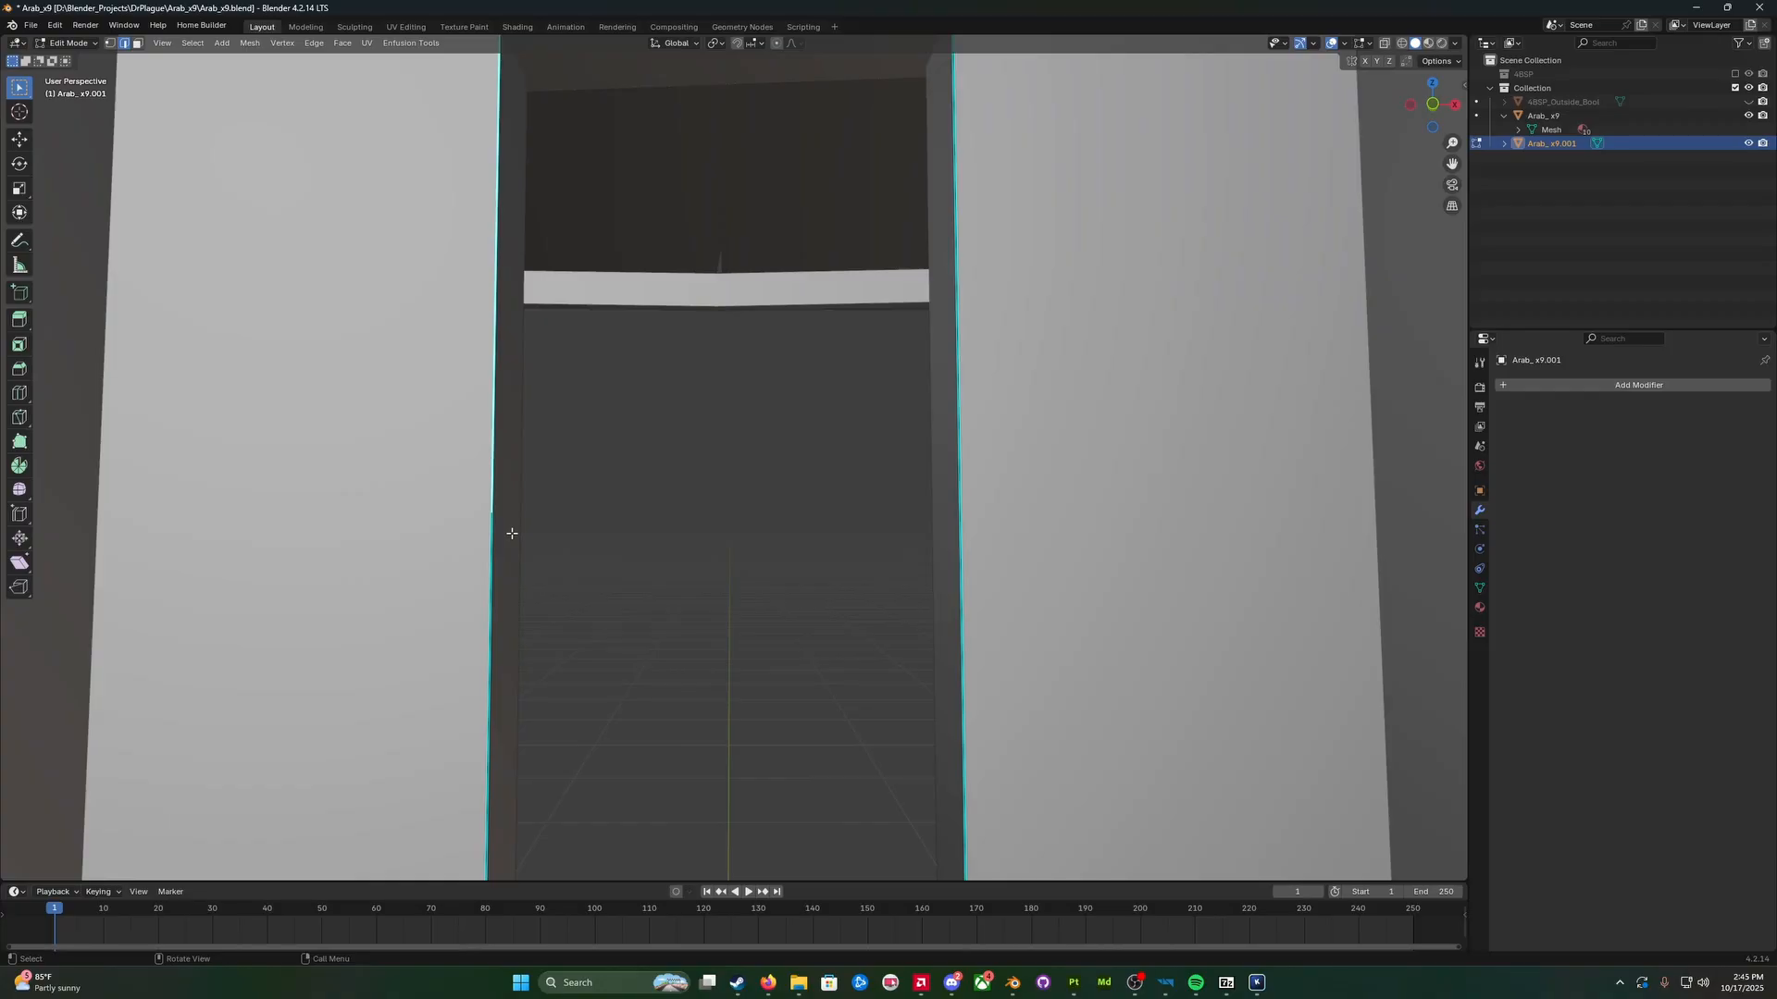
Step: Isolate the doorway-edge object in local view and dissolve the middle vertex of its left vertical line with Dissolve Vertices
{"action": "key", "text": "KP_Divide"}
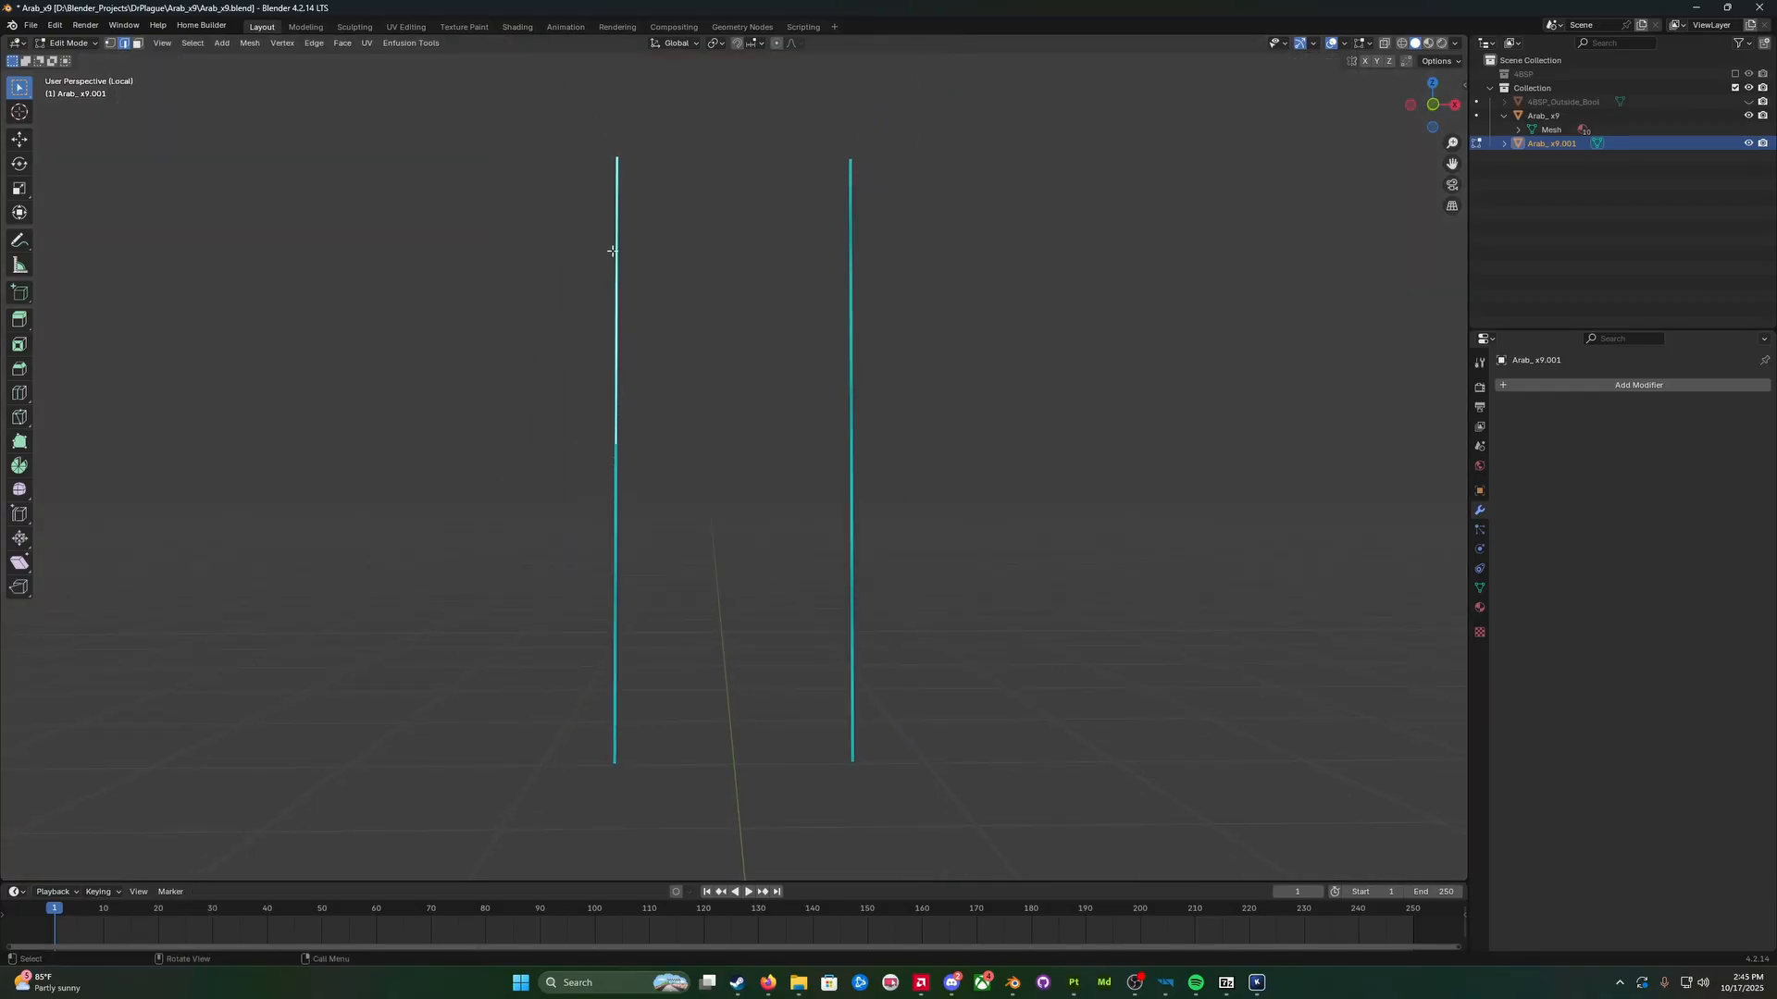
{"action": "key", "text": "1"}
{"action": "left_click", "coordinate": [614, 445], "text": "shift"}
{"action": "left_click", "coordinate": [616, 762], "text": "shift"}
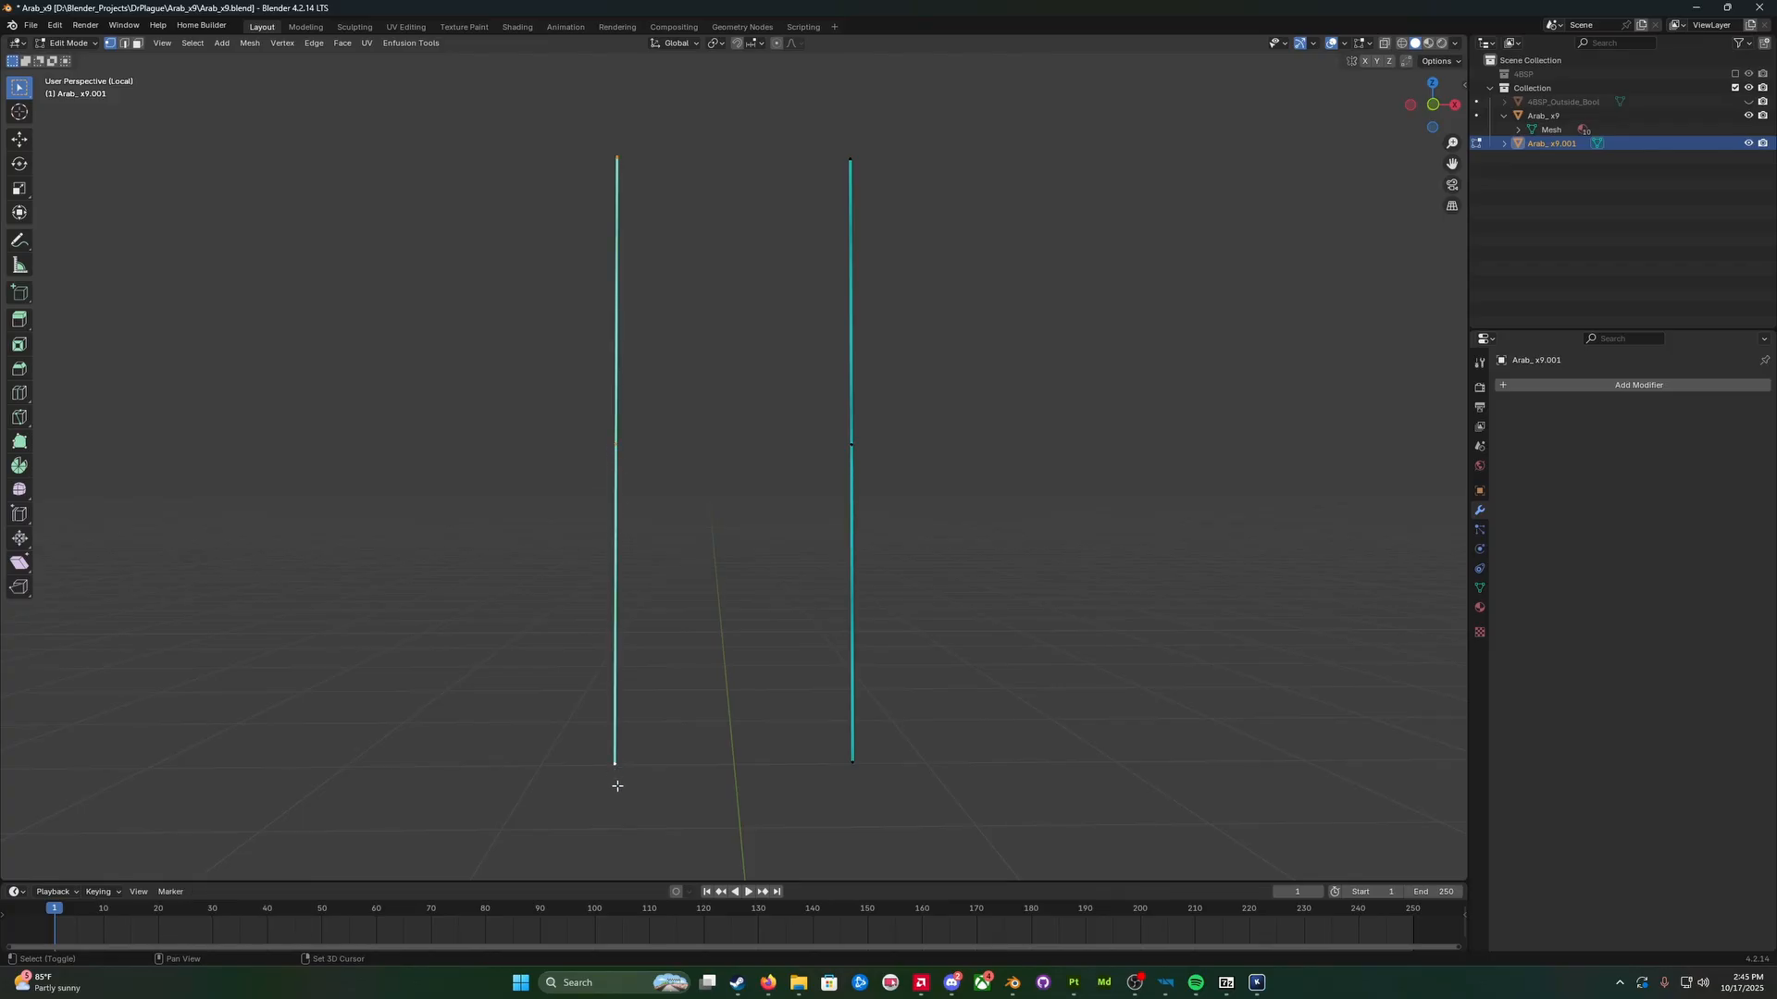
{"action": "key", "text": "x"}
{"action": "left_click", "coordinate": [665, 635]}
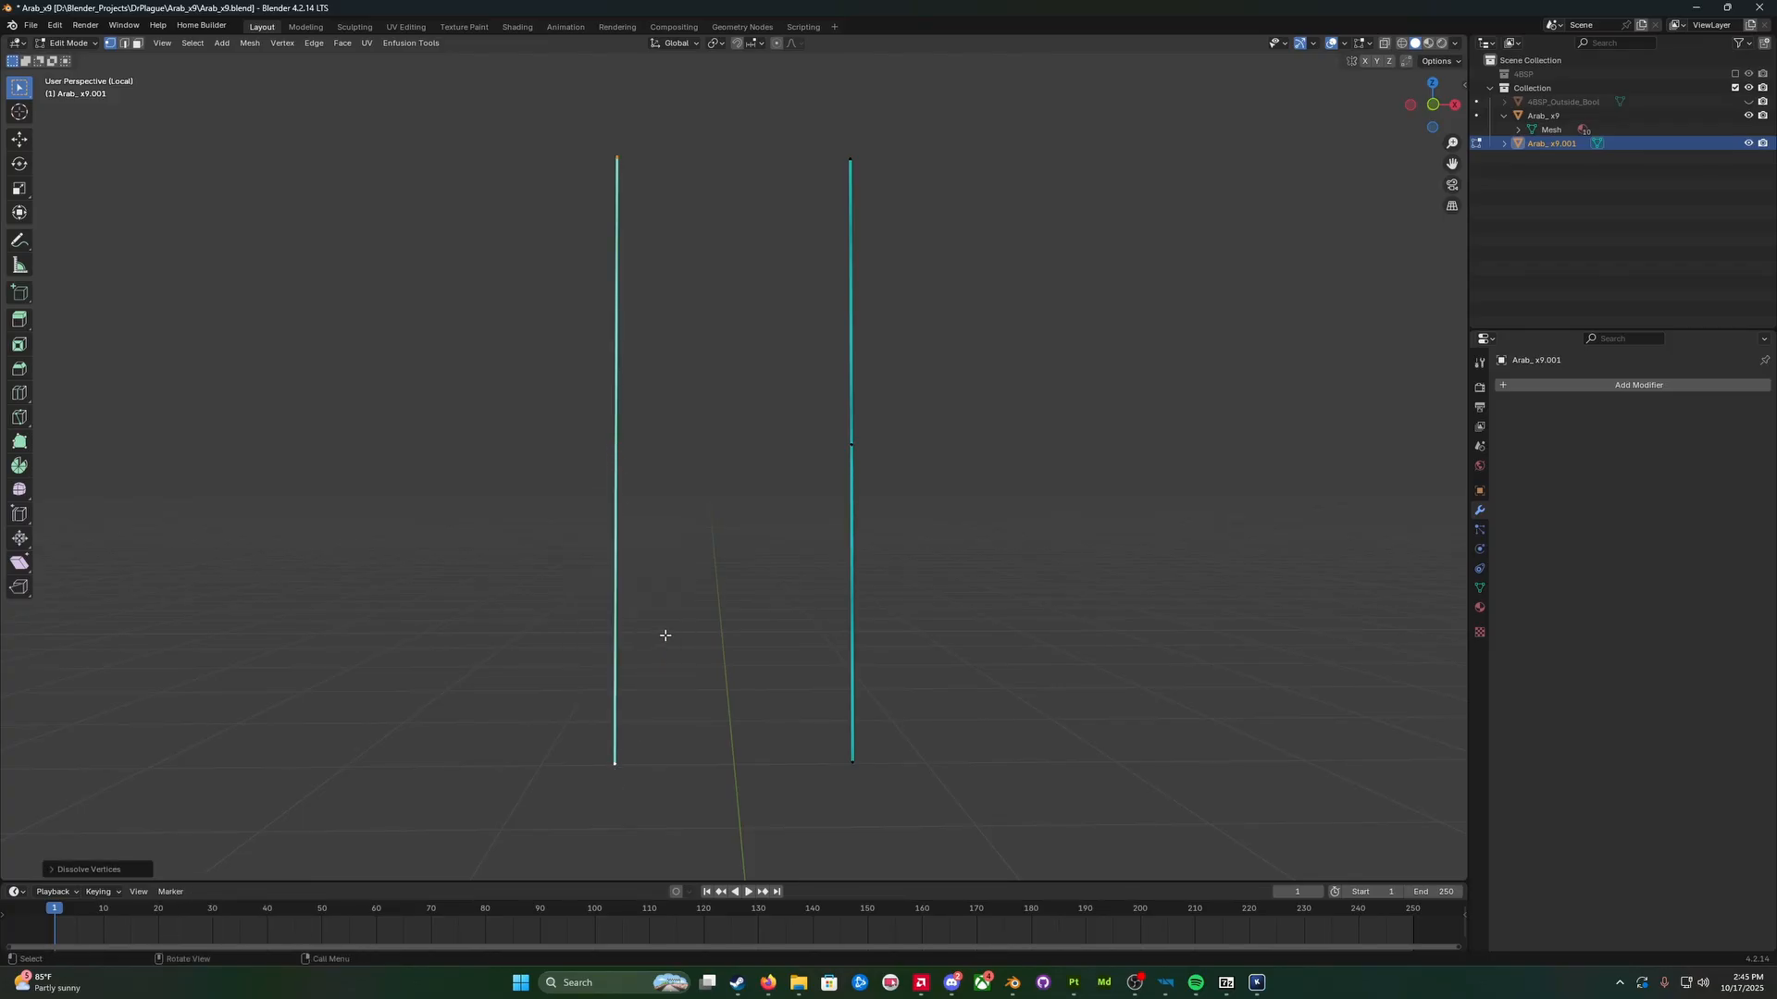
Step: Apply Dissolve Vertices to the right vertical line of the doorway outline to remove its middle vertex
{"action": "left_click", "coordinate": [849, 156]}
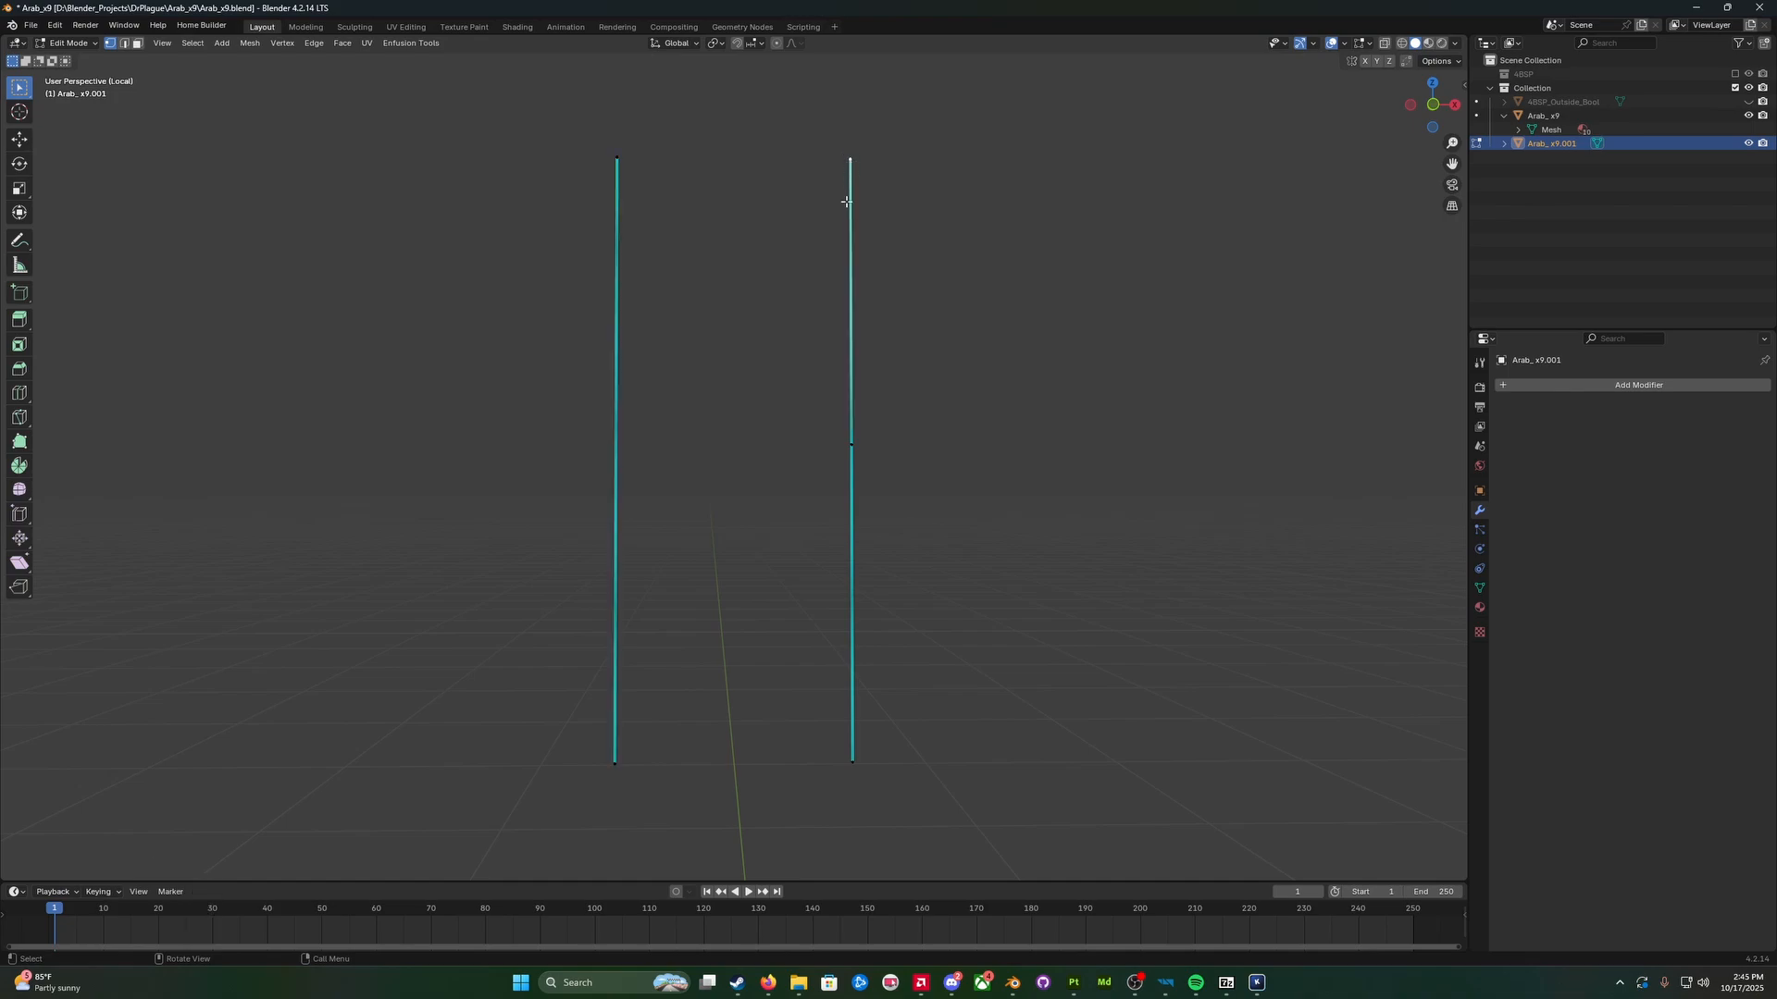
{"action": "left_click", "coordinate": [851, 447], "text": "shift"}
{"action": "left_click", "coordinate": [851, 760], "text": "shift"}
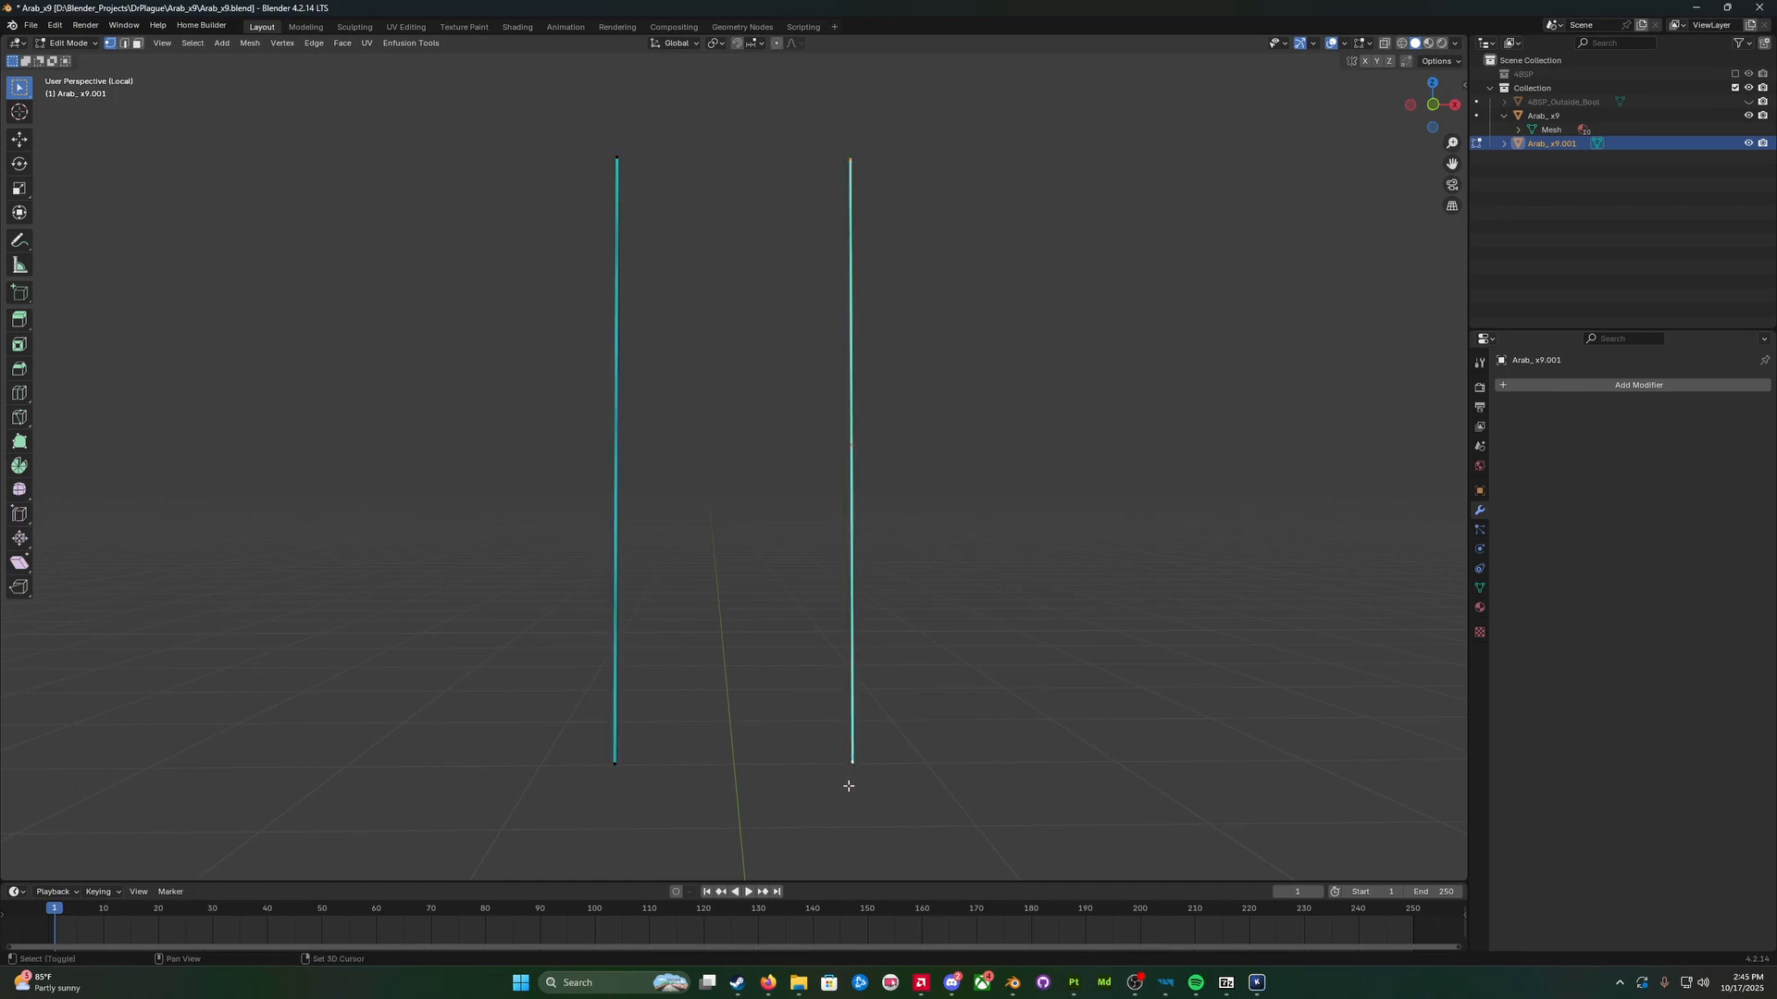
{"action": "key", "text": "x"}
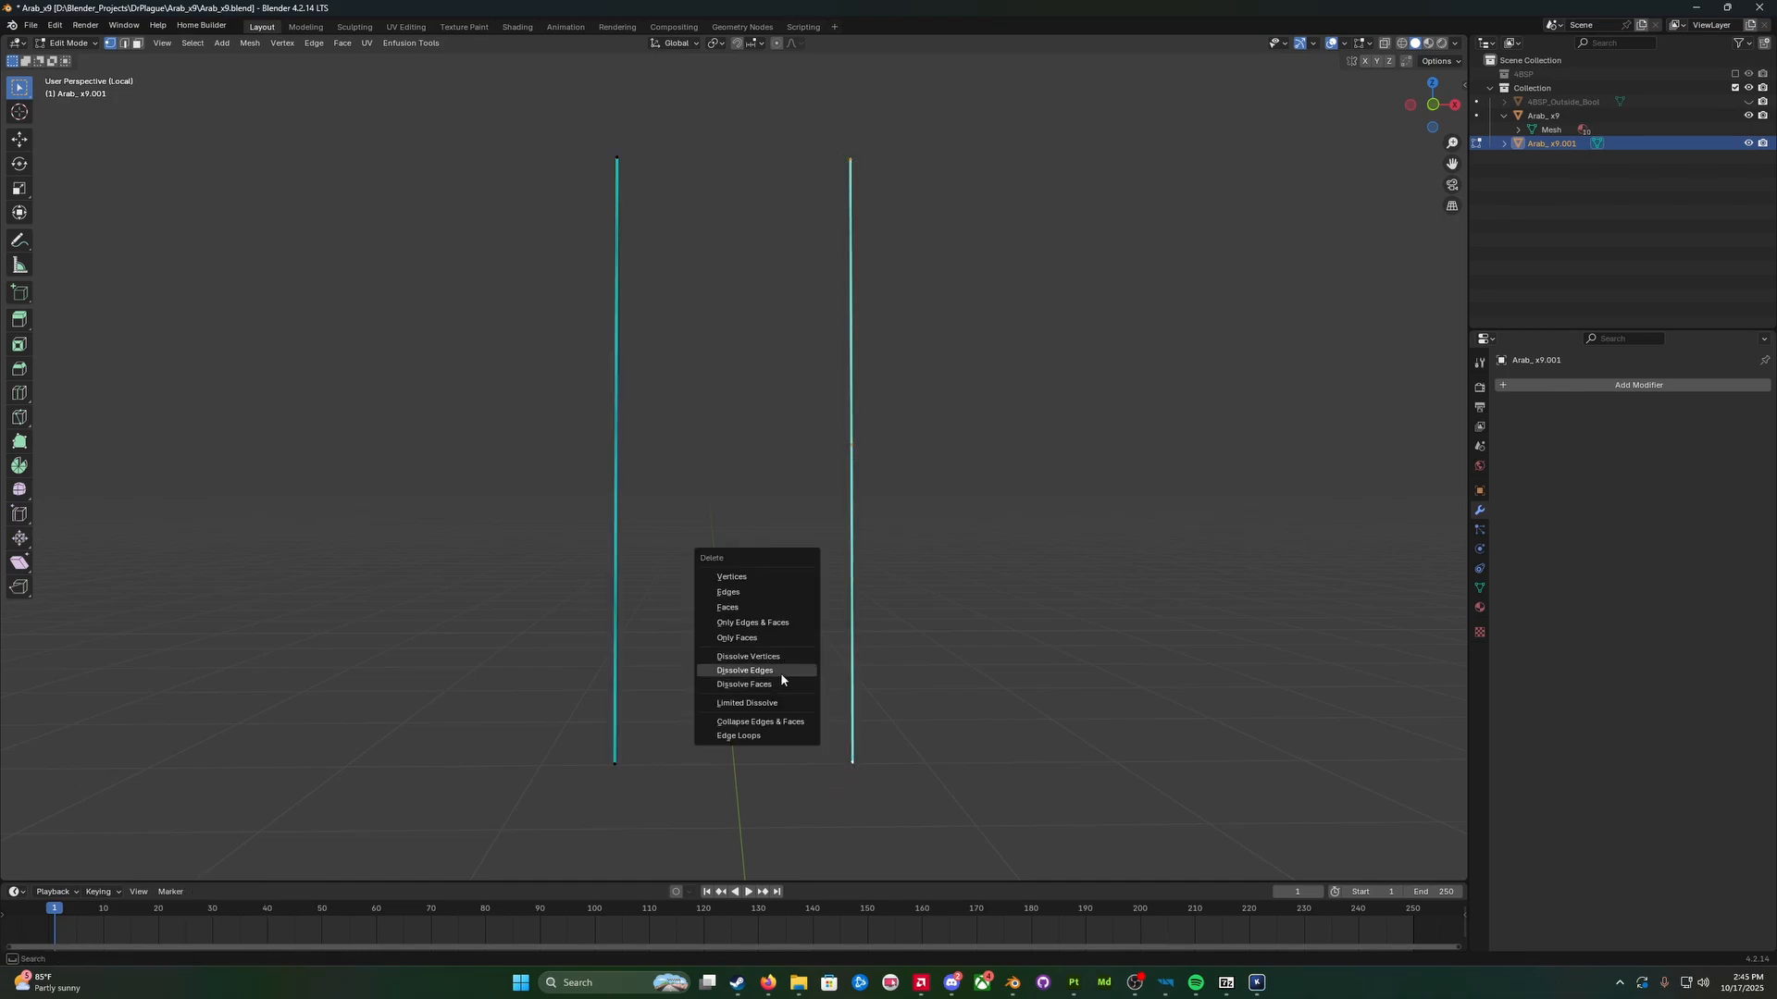
{"action": "left_click", "coordinate": [747, 656]}
Step: Fill a face between the two vertical doorway edges and clear the selection
{"action": "middle_click_drag", "start_coordinate": [754, 571], "coordinate": [829, 440]}
{"action": "mouse_move", "coordinate": [703, 455]}
{"action": "middle_mouse_down"}
{"action": "mouse_move", "coordinate": [749, 444]}
{"action": "mouse_move", "coordinate": [675, 453]}
{"action": "middle_mouse_up"}
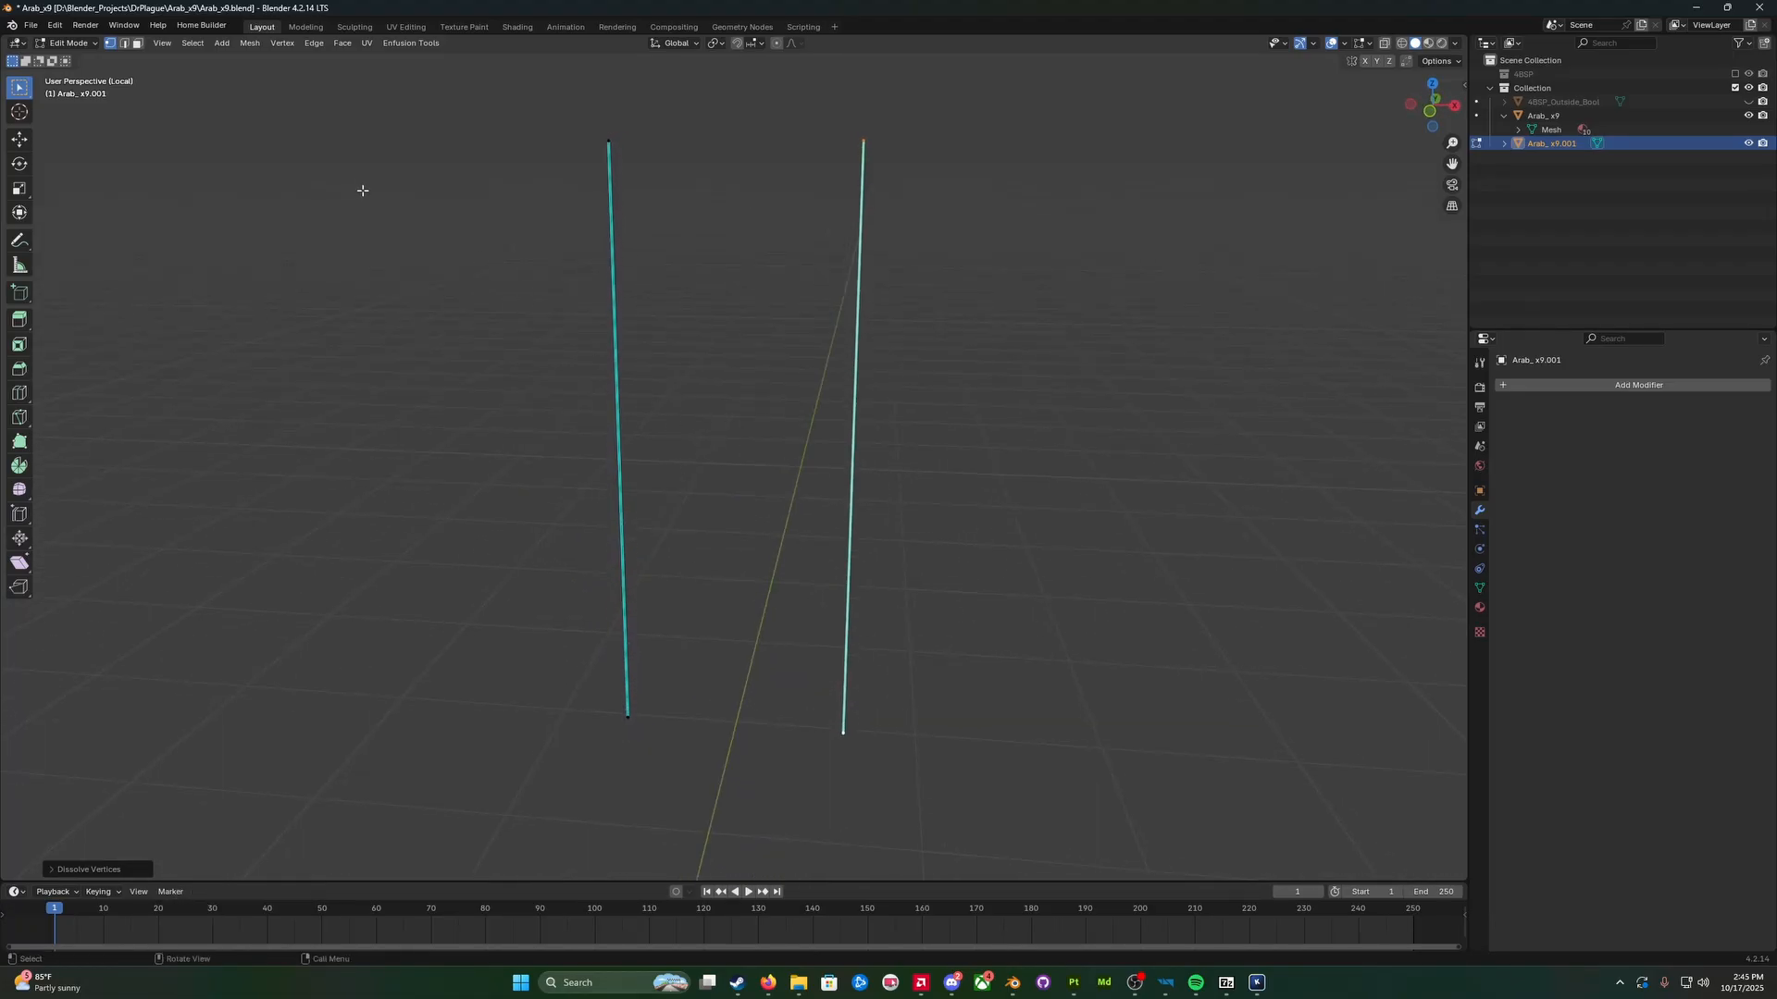
{"action": "left_click", "coordinate": [123, 44]}
{"action": "left_click", "coordinate": [624, 302]}
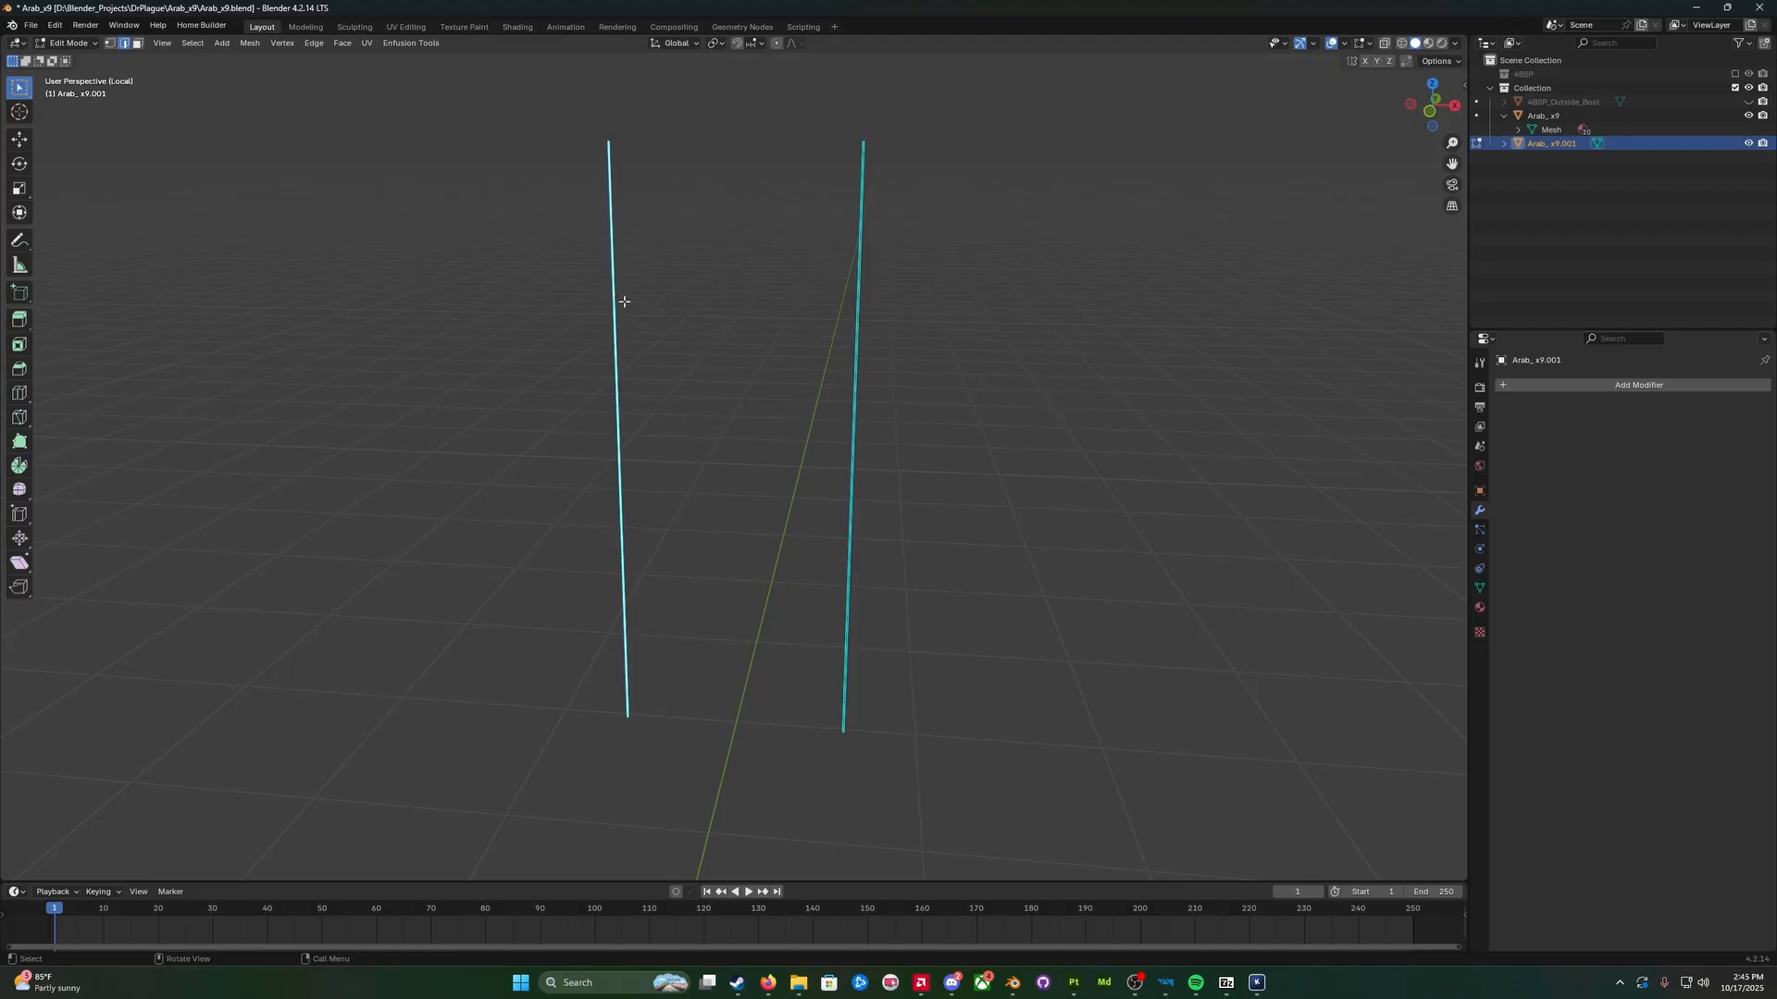
{"action": "left_click", "coordinate": [855, 369], "text": "shift"}
{"action": "key", "text": "f"}
{"action": "middle_click_drag", "start_coordinate": [855, 369], "coordinate": [742, 411]}
{"action": "key", "text": "alt+a"}
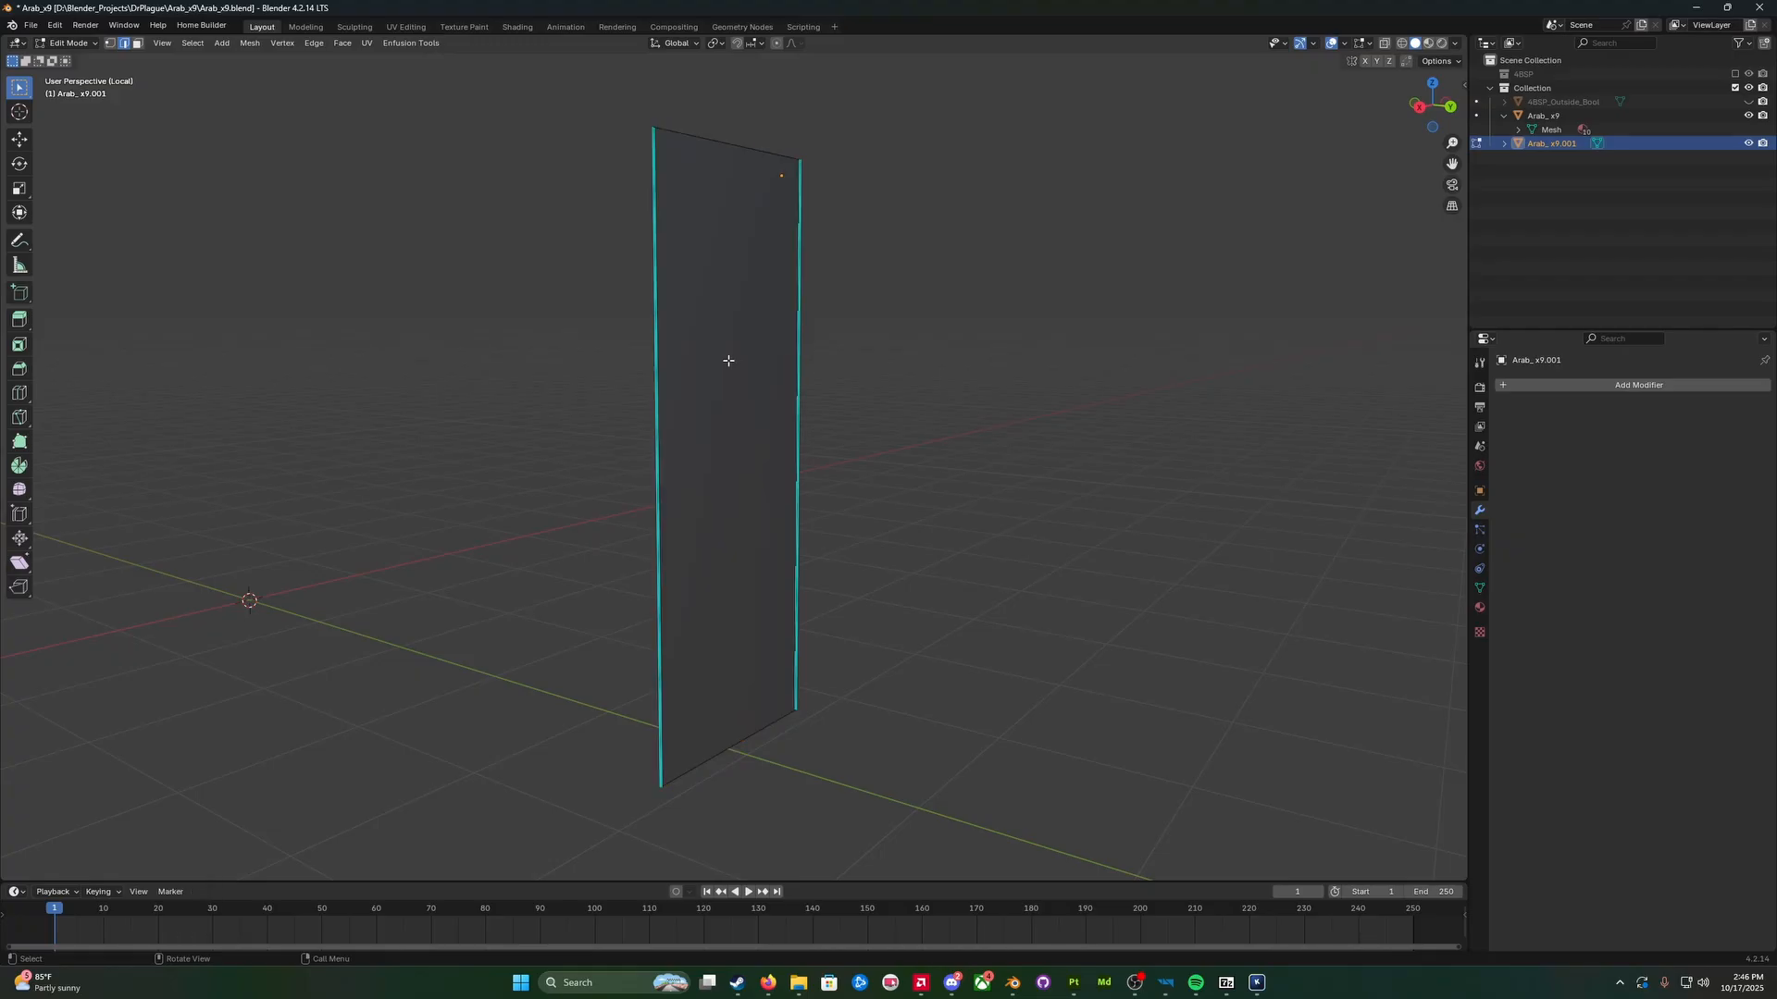
Step: Extrude the doorway face about 1.1 m along its normal to form a solid door cutter block
{"action": "key", "text": "3"}
{"action": "left_click", "coordinate": [729, 372]}
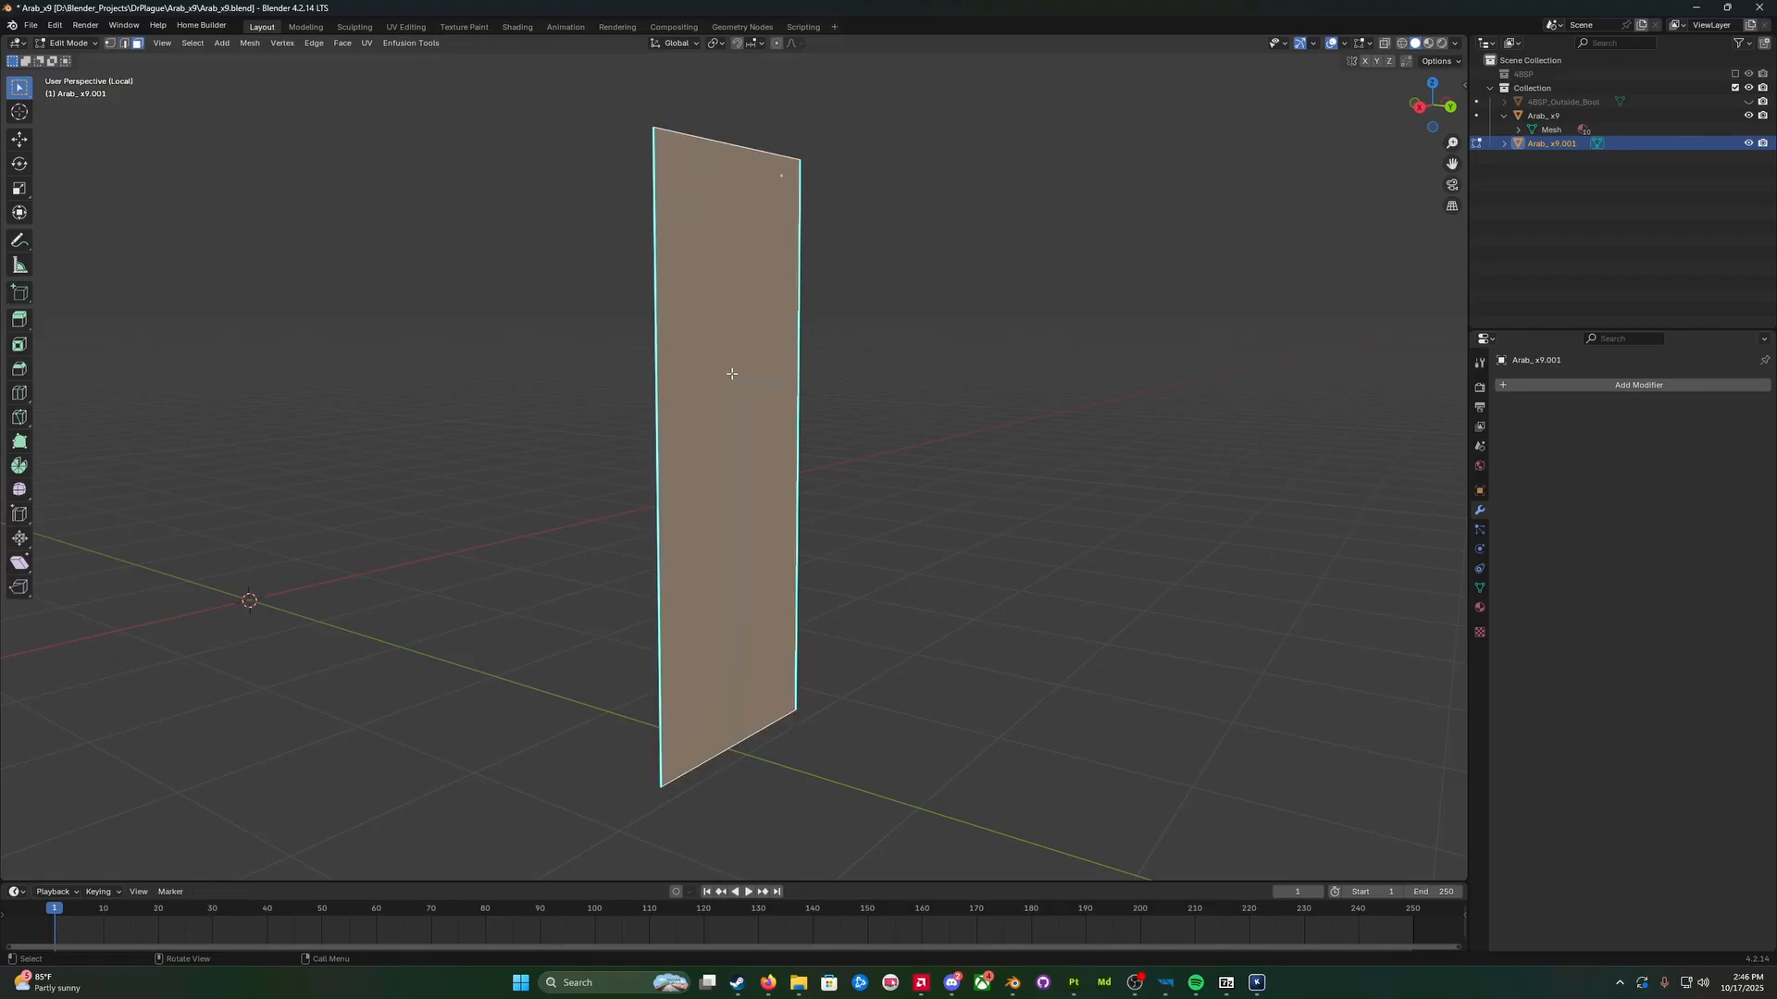
{"action": "key", "text": "e"}
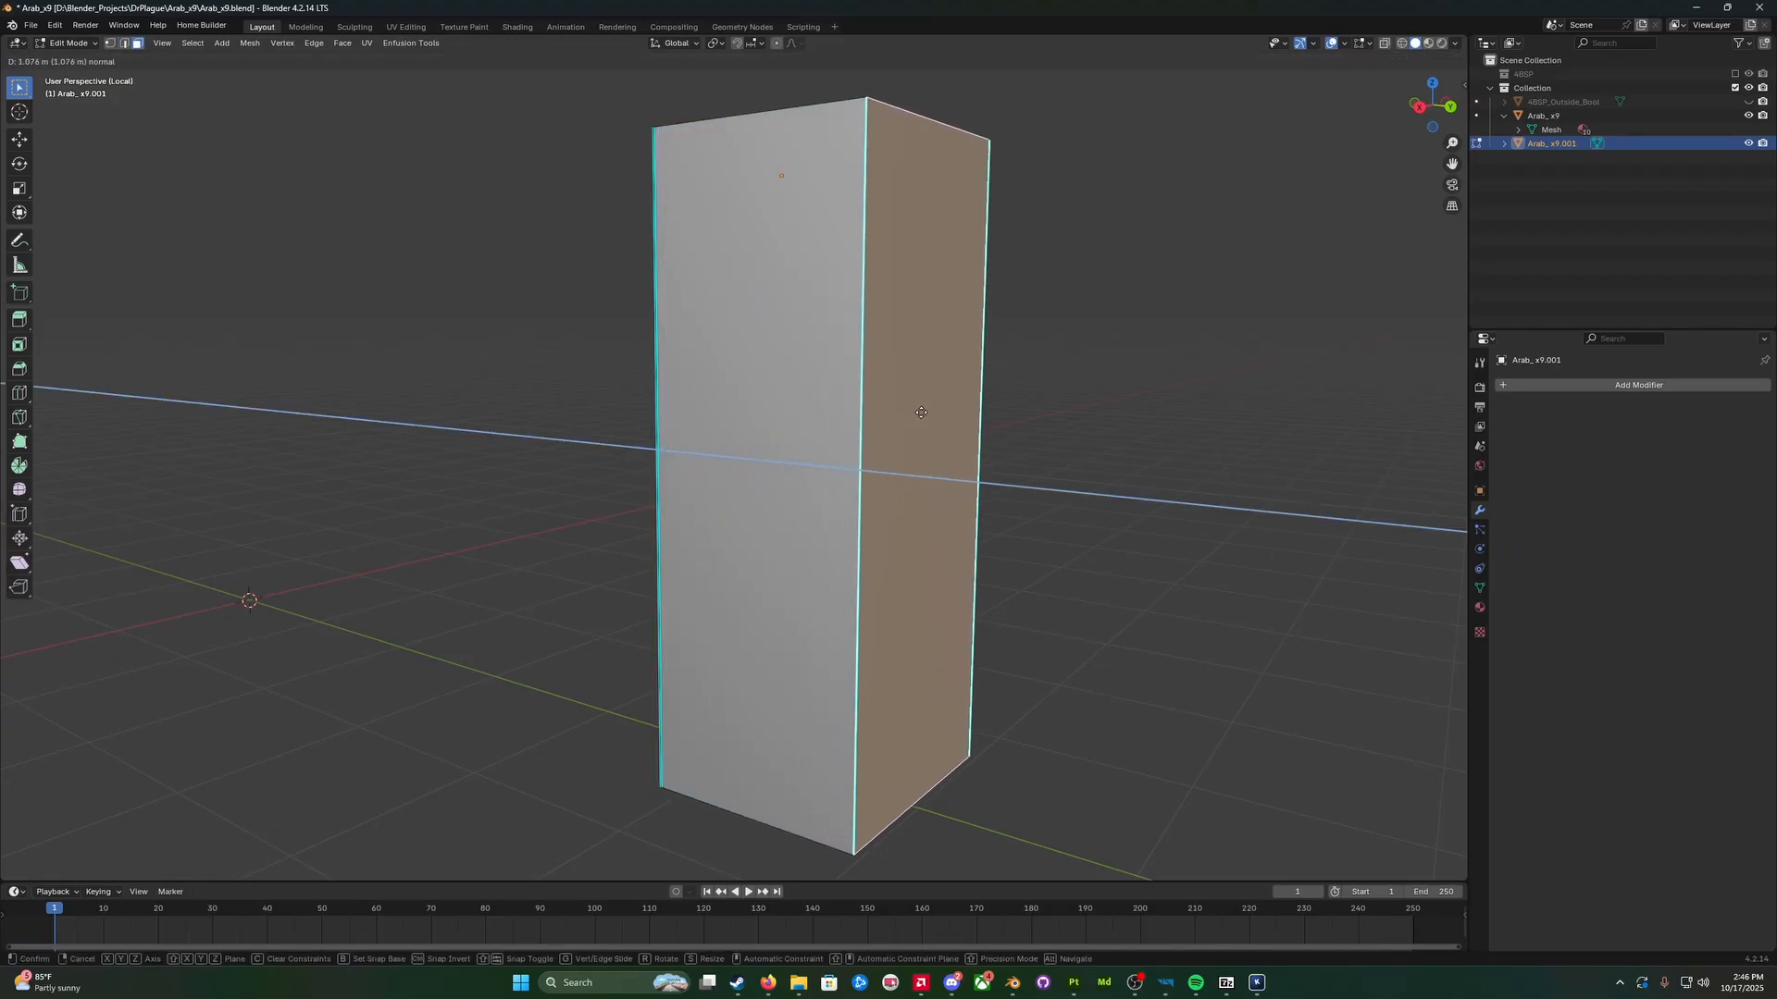
{"action": "left_click", "coordinate": [1064, 352]}
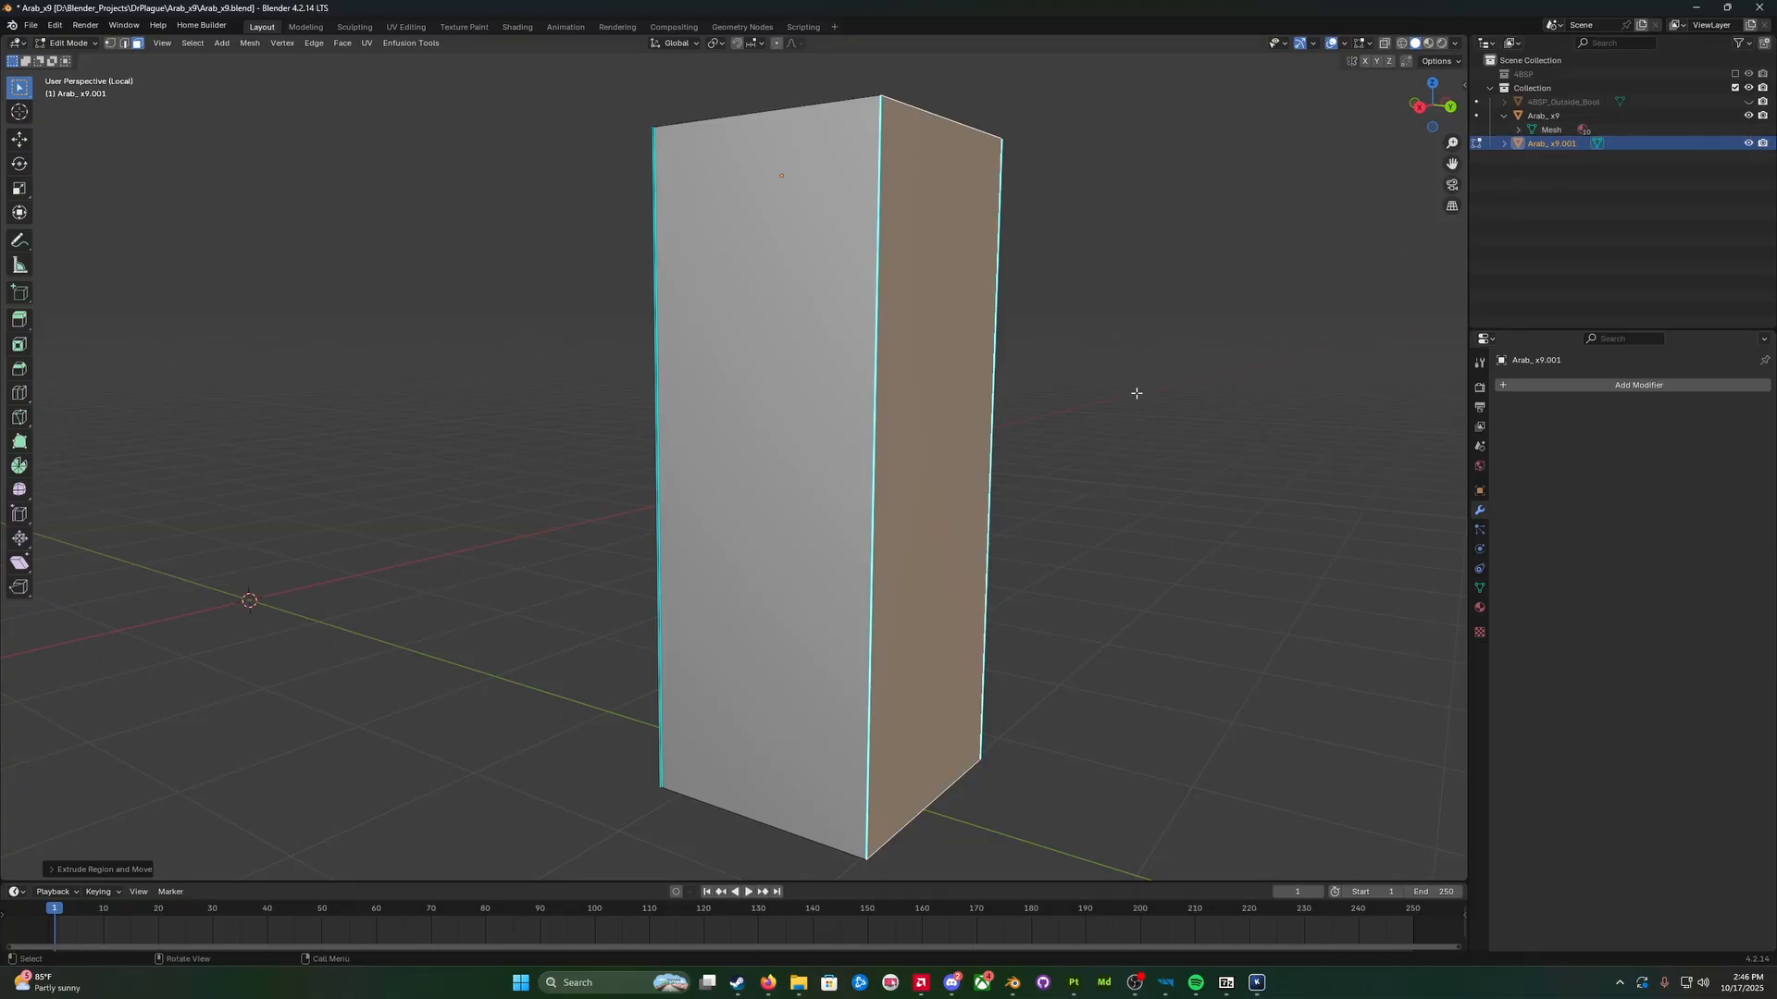
Step: Leave local view and examine the door cutter block under the awning from outside the house
{"action": "key", "text": "KP_Divide"}
{"action": "scroll", "coordinate": [1079, 432], "scroll_direction": "down", "scroll_amount": 6}
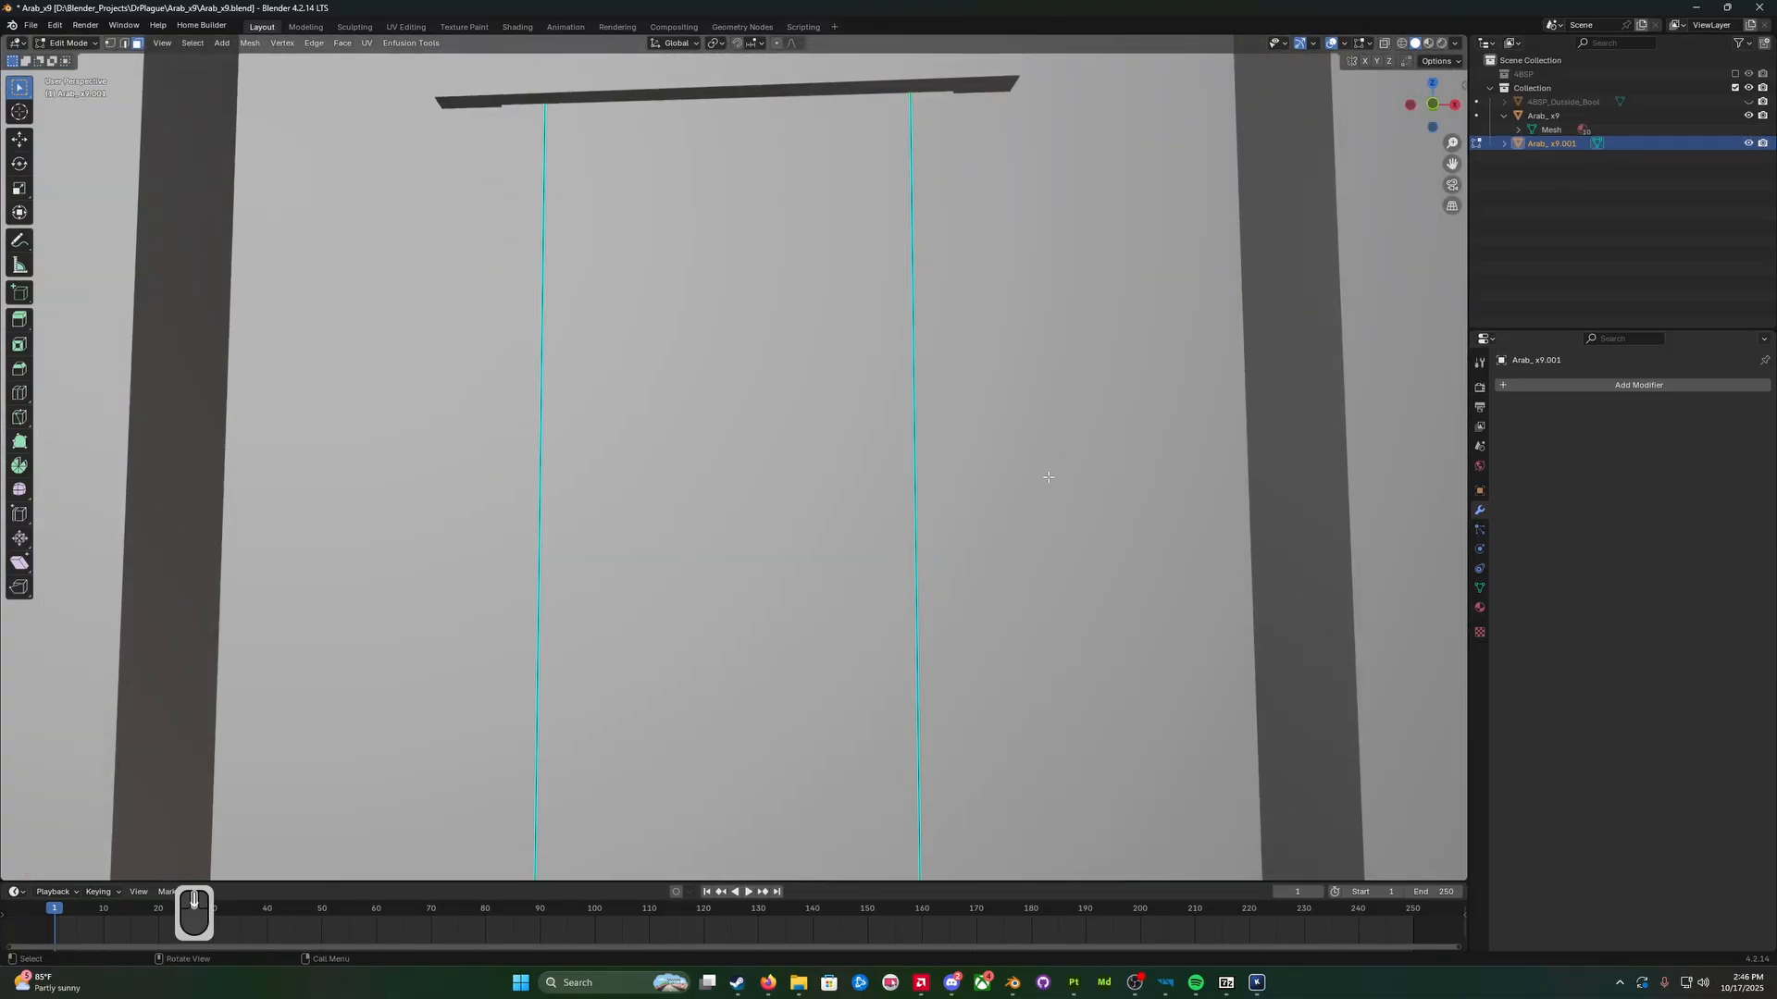
{"action": "middle_click_drag", "start_coordinate": [1021, 535], "coordinate": [745, 591]}
{"action": "scroll", "coordinate": [857, 580], "scroll_direction": "down", "scroll_amount": 8}
{"action": "scroll", "coordinate": [745, 590], "scroll_direction": "up", "scroll_amount": 1}
{"action": "scroll", "coordinate": [744, 590], "scroll_direction": "up", "scroll_amount": 6}
{"action": "middle_click_drag", "start_coordinate": [1011, 572], "coordinate": [827, 621]}
{"action": "scroll", "coordinate": [841, 605], "scroll_direction": "down", "scroll_amount": 2}
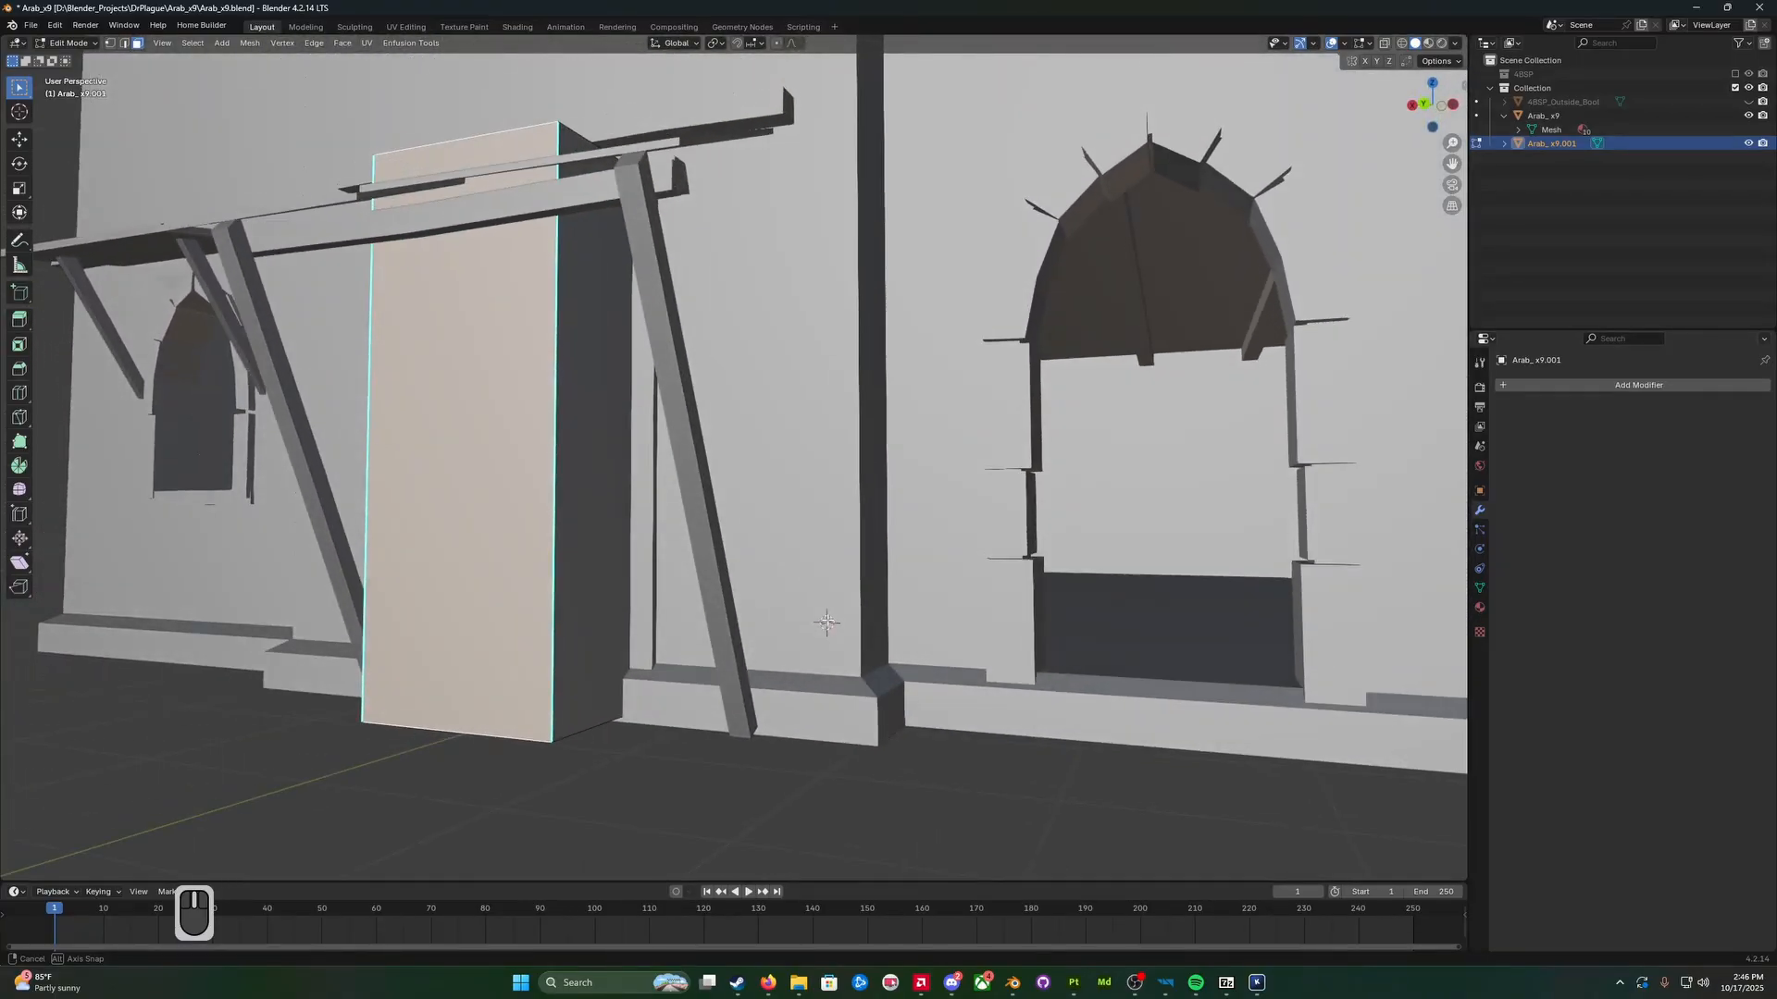
Step: Unhide 4BSP_Outside_Bool and compare the door cutter's base with it, hiding Arab_v9 temporarily for the check
{"action": "left_click", "coordinate": [1748, 102]}
{"action": "middle_click_drag", "start_coordinate": [863, 364], "coordinate": [868, 430]}
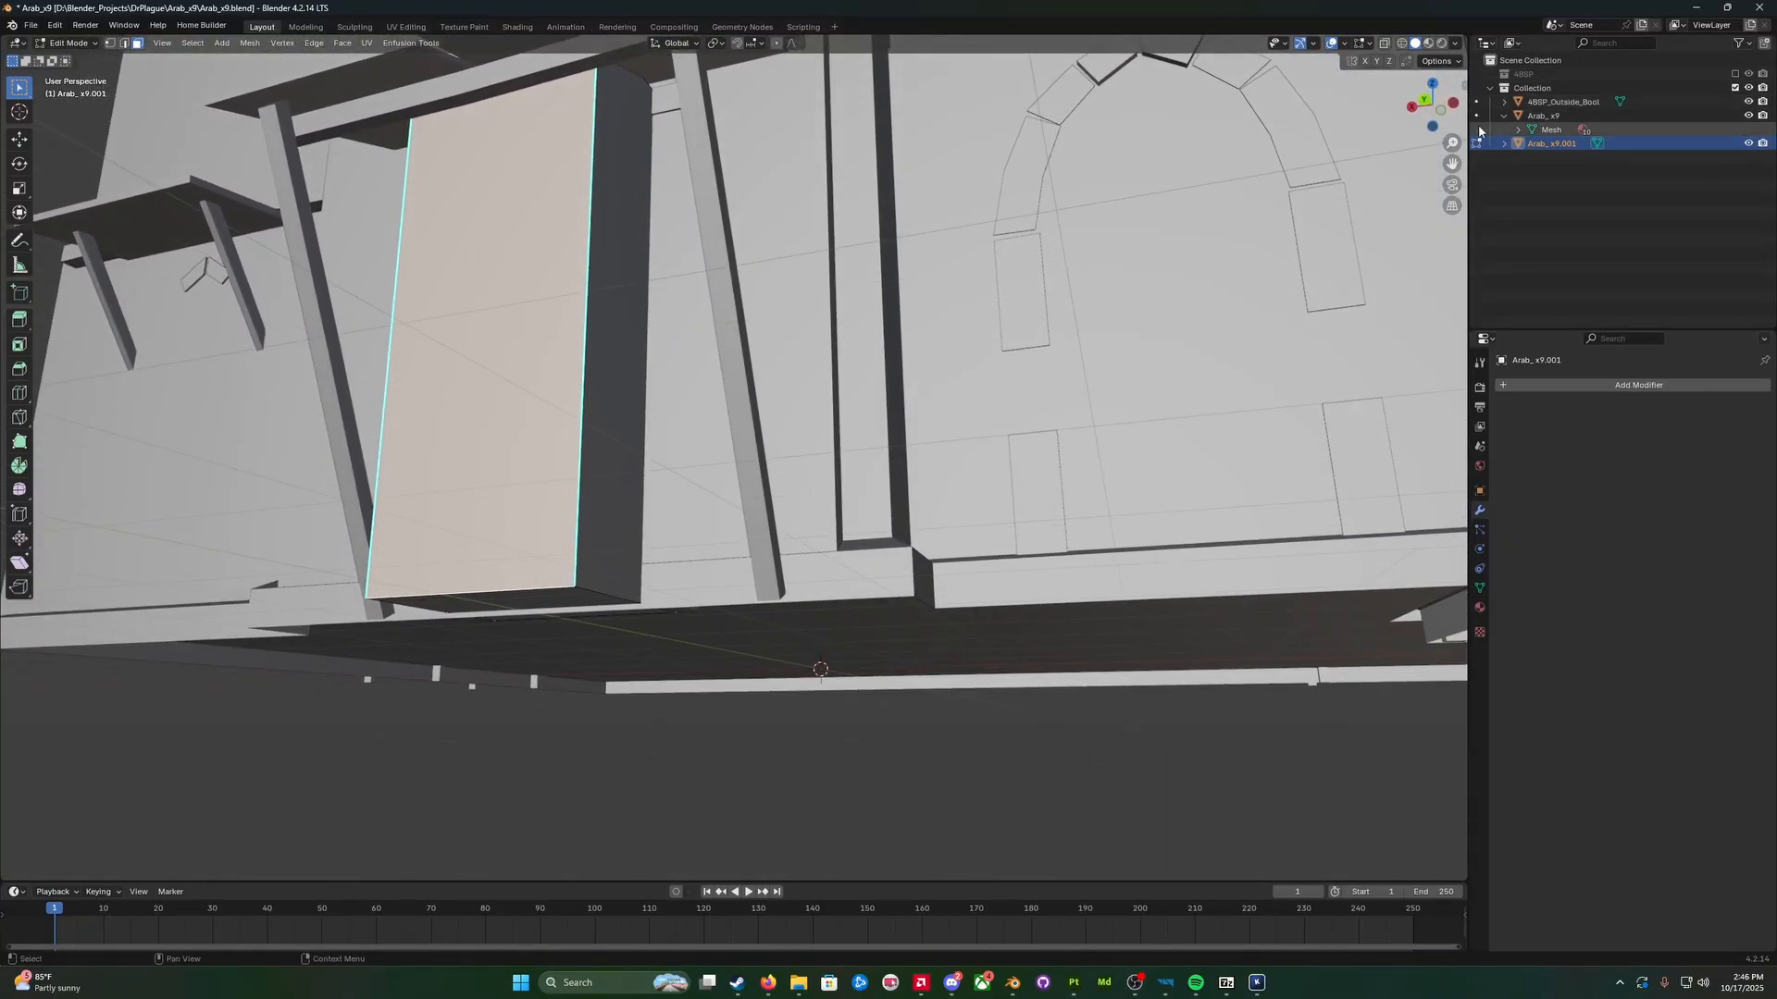
{"action": "left_click", "coordinate": [1748, 116]}
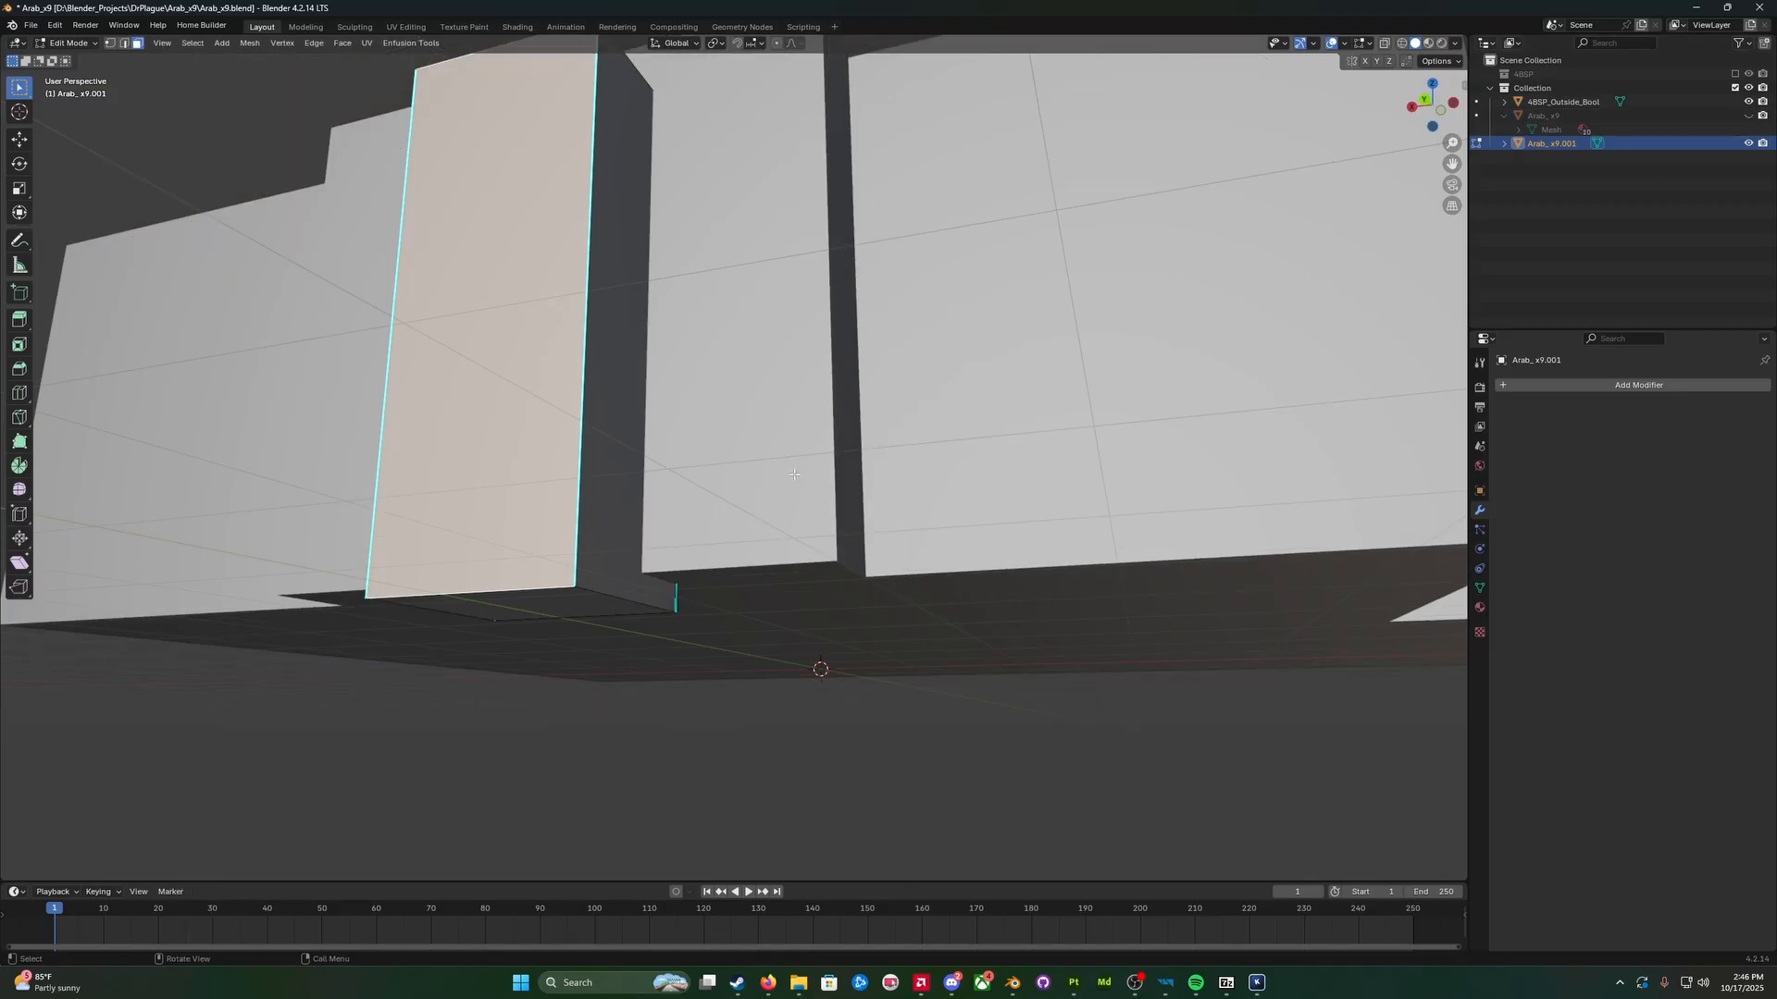
{"action": "middle_click_drag", "start_coordinate": [794, 489], "coordinate": [707, 411]}
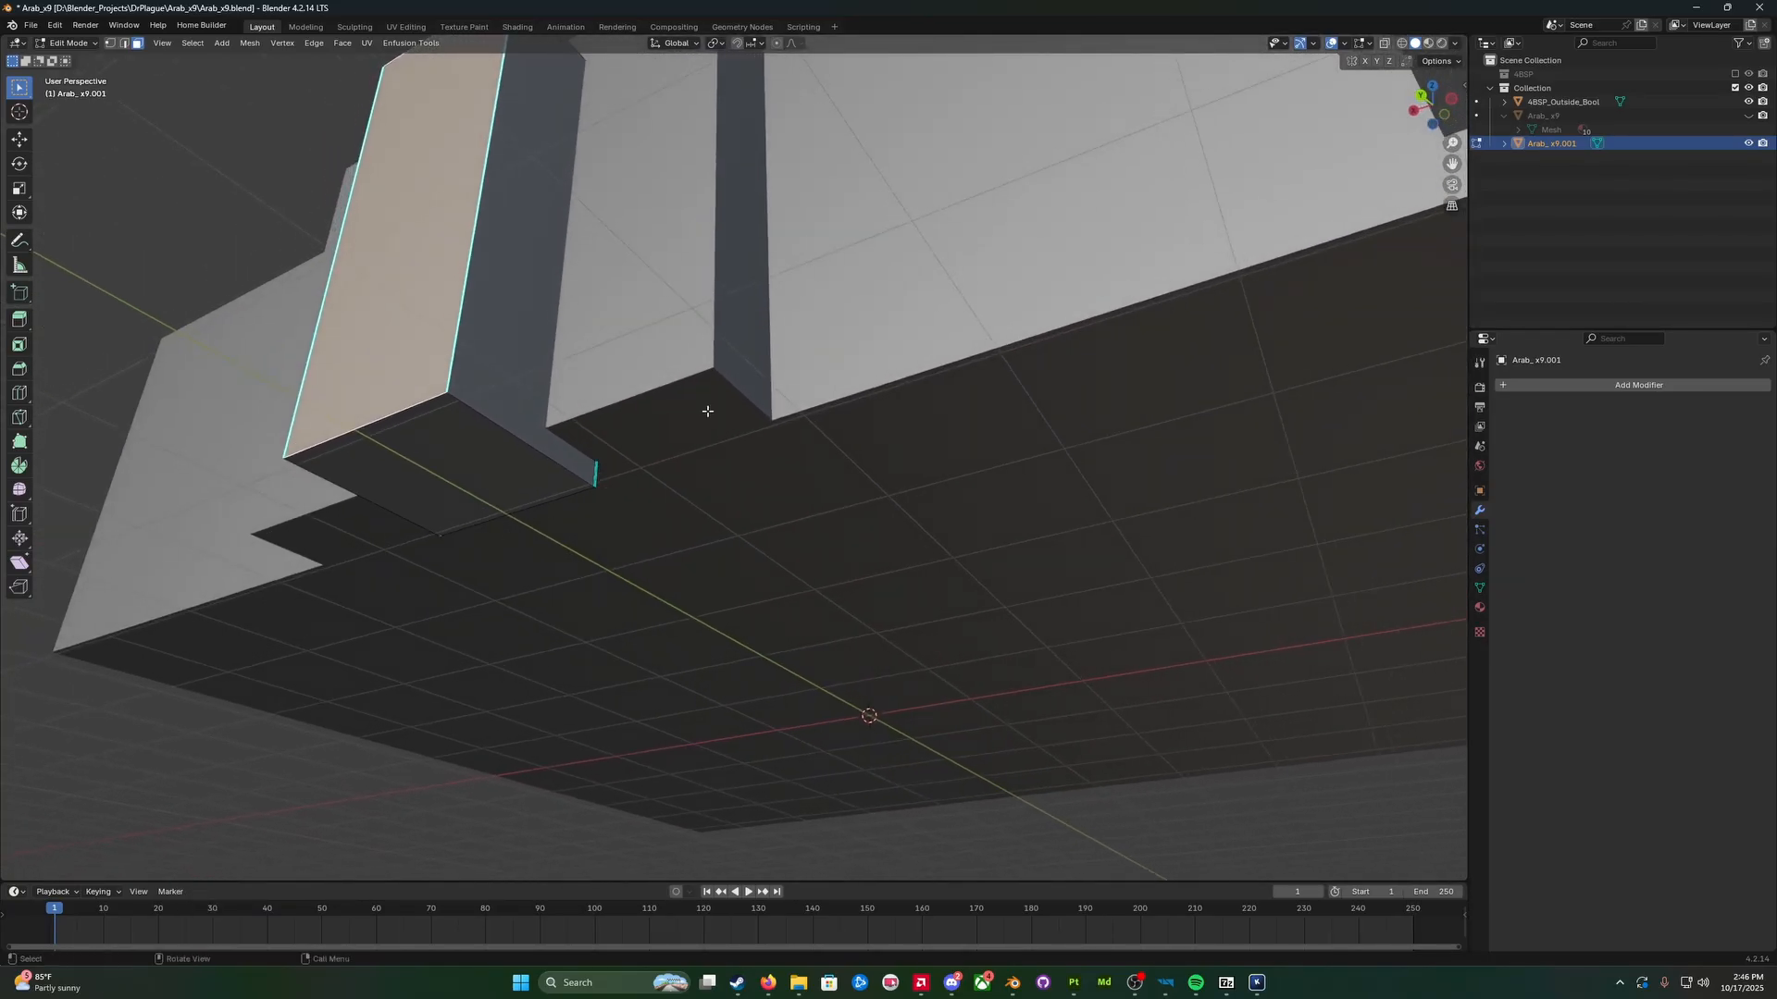
{"action": "left_click", "coordinate": [1749, 116]}
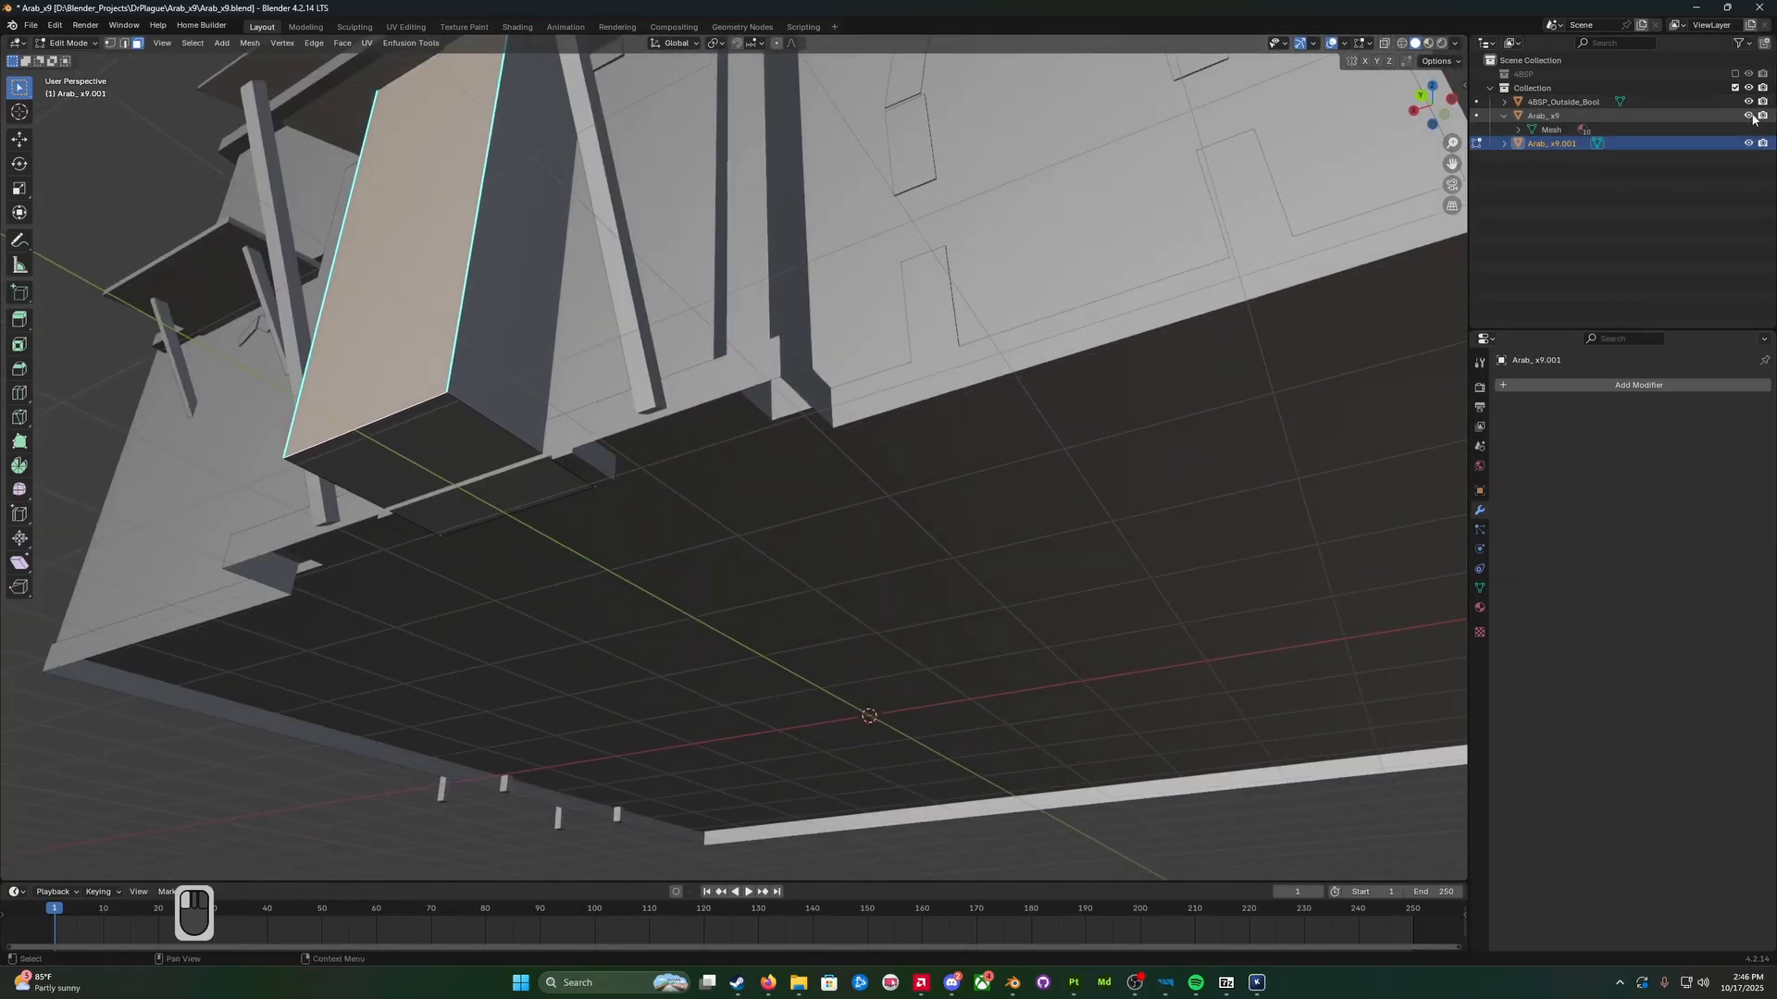
{"action": "middle_click_drag", "start_coordinate": [947, 386], "coordinate": [927, 468]}
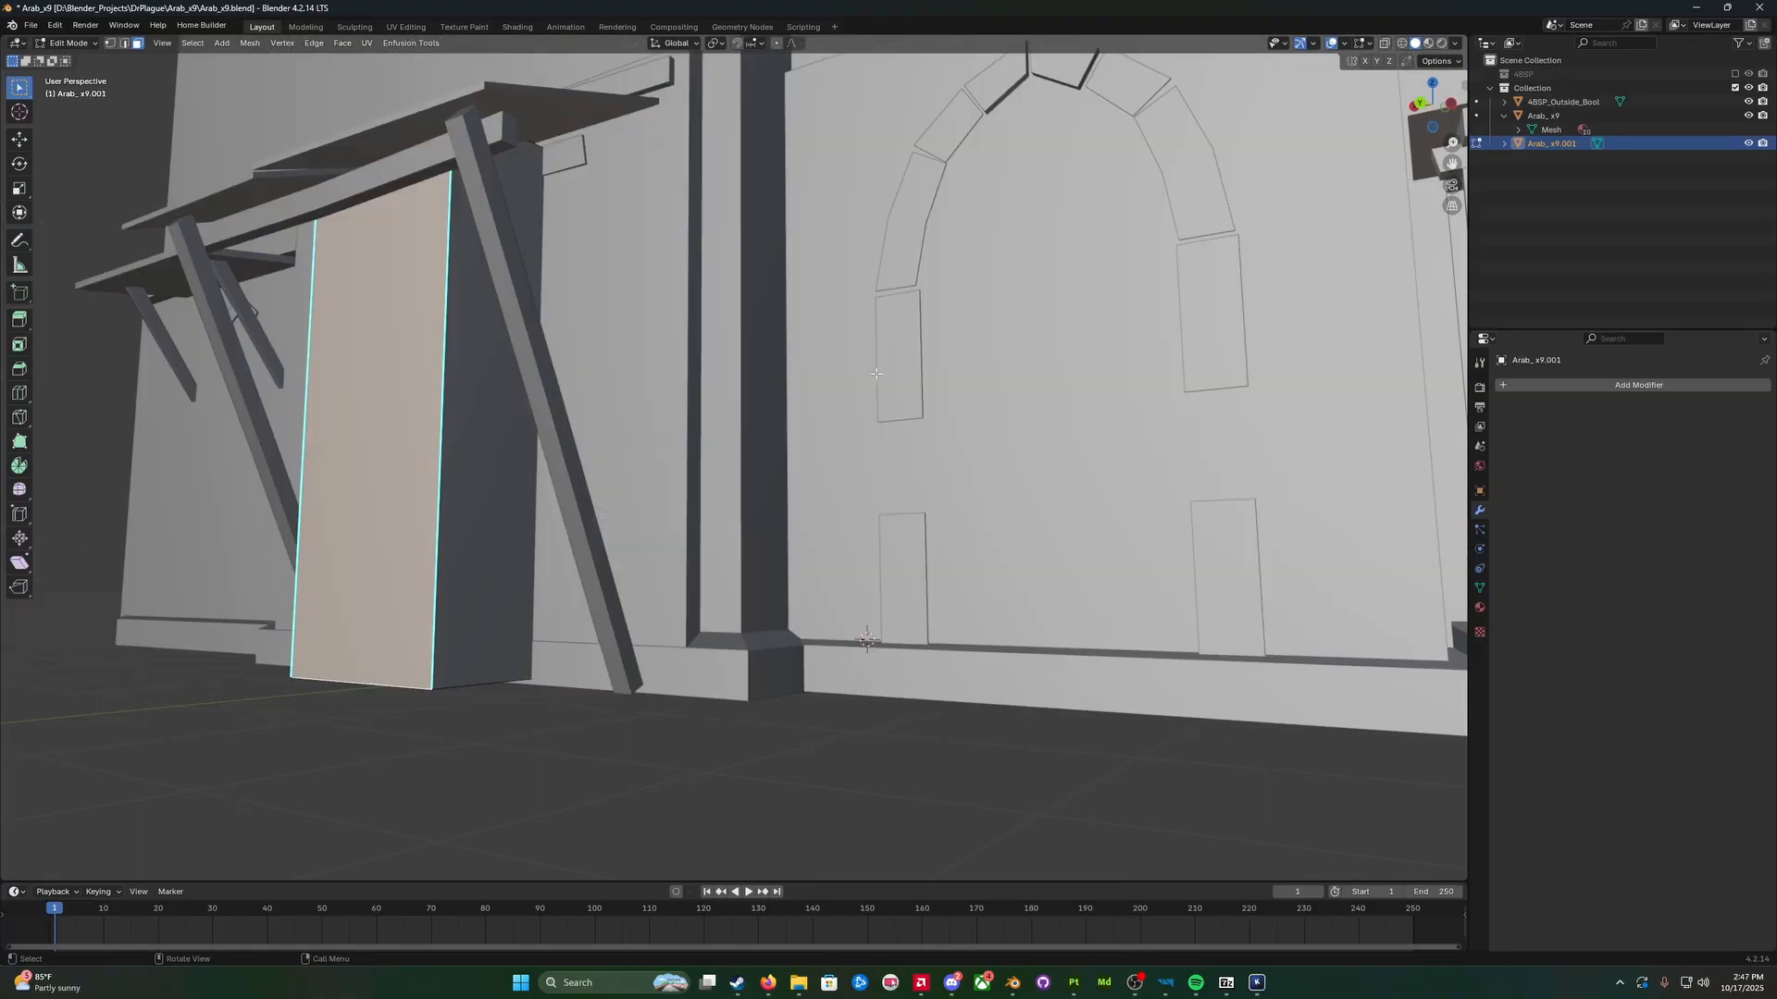
Step: Examine the door cutter's base against the wall and floor from below and inside, using X-ray display
{"action": "scroll", "coordinate": [599, 539], "scroll_direction": "up", "scroll_amount": 4}
{"action": "middle_click_drag", "start_coordinate": [532, 571], "coordinate": [571, 519]}
{"action": "scroll", "coordinate": [571, 519], "scroll_direction": "down", "scroll_amount": 4}
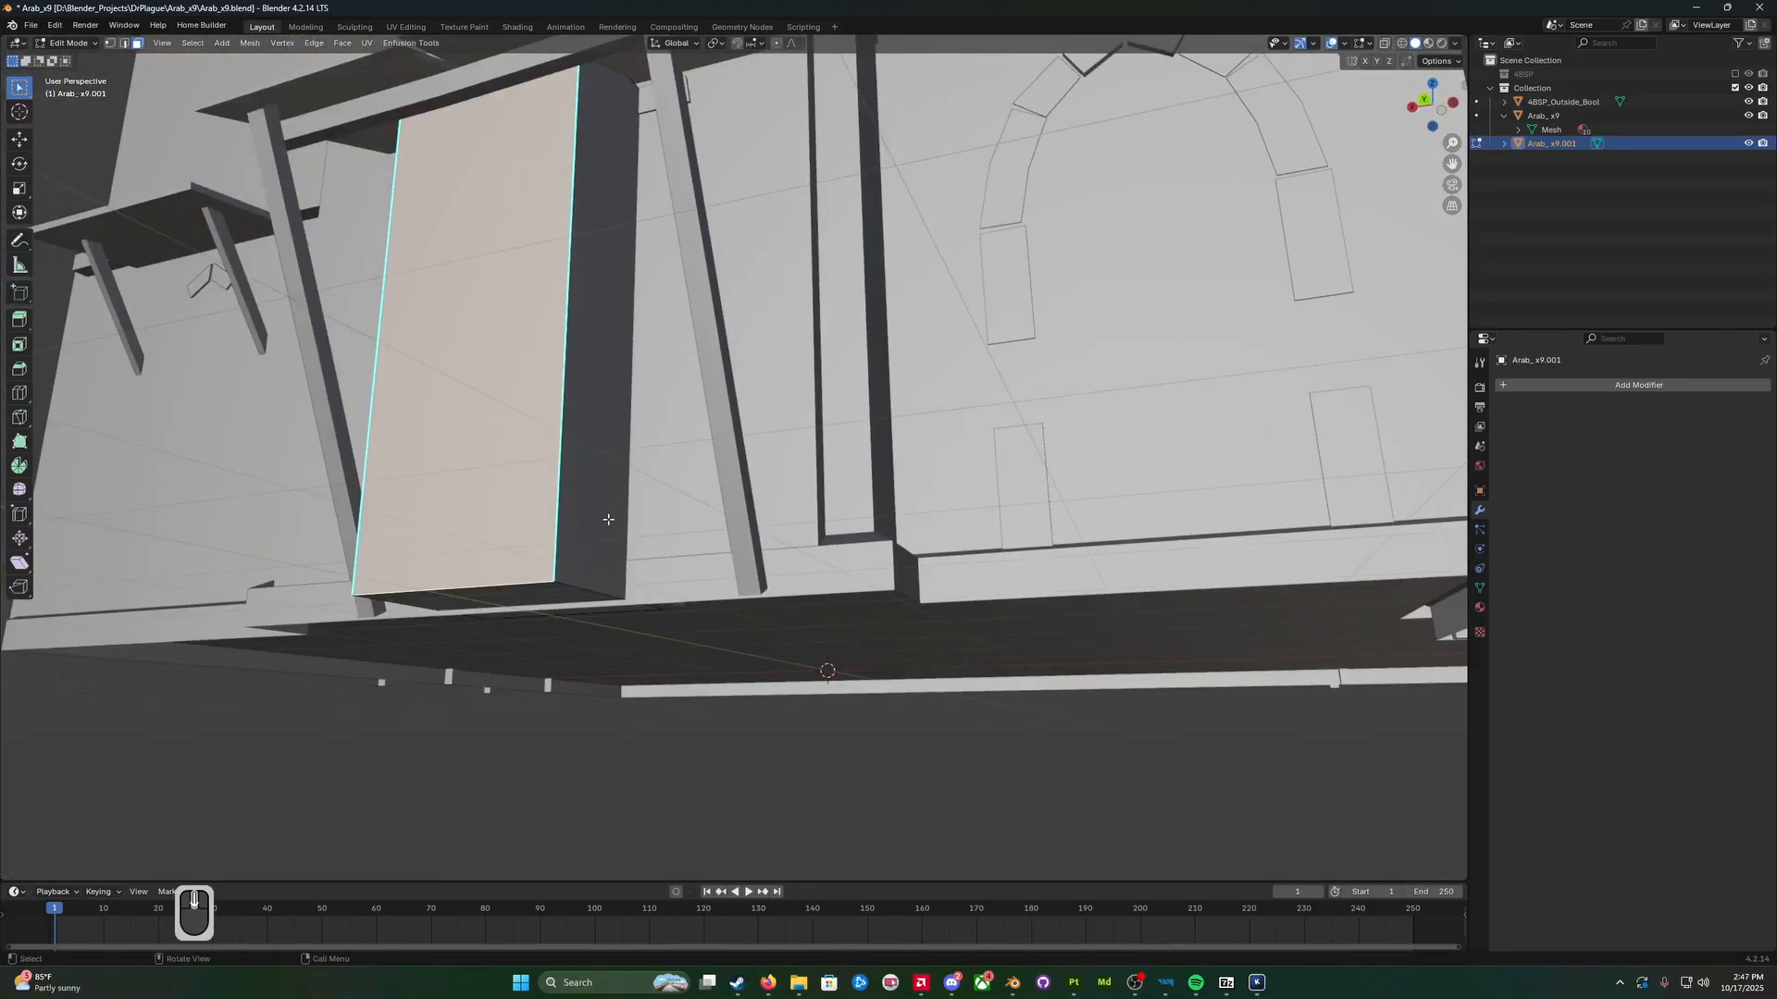
{"action": "key", "text": "alt+z"}
{"action": "middle_click_drag", "start_coordinate": [599, 485], "coordinate": [614, 503]}
{"action": "scroll", "coordinate": [613, 577], "scroll_direction": "up", "scroll_amount": 2}
{"action": "middle_click_drag", "start_coordinate": [612, 577], "coordinate": [592, 481]}
{"action": "mouse_move", "coordinate": [598, 192]}
{"action": "middle_mouse_down"}
{"action": "mouse_move", "coordinate": [583, 238]}
{"action": "mouse_move", "coordinate": [586, 179]}
{"action": "middle_mouse_up"}
{"action": "scroll", "coordinate": [575, 231], "scroll_direction": "up", "scroll_amount": 4}
{"action": "scroll", "coordinate": [575, 230], "scroll_direction": "down", "scroll_amount": 3}
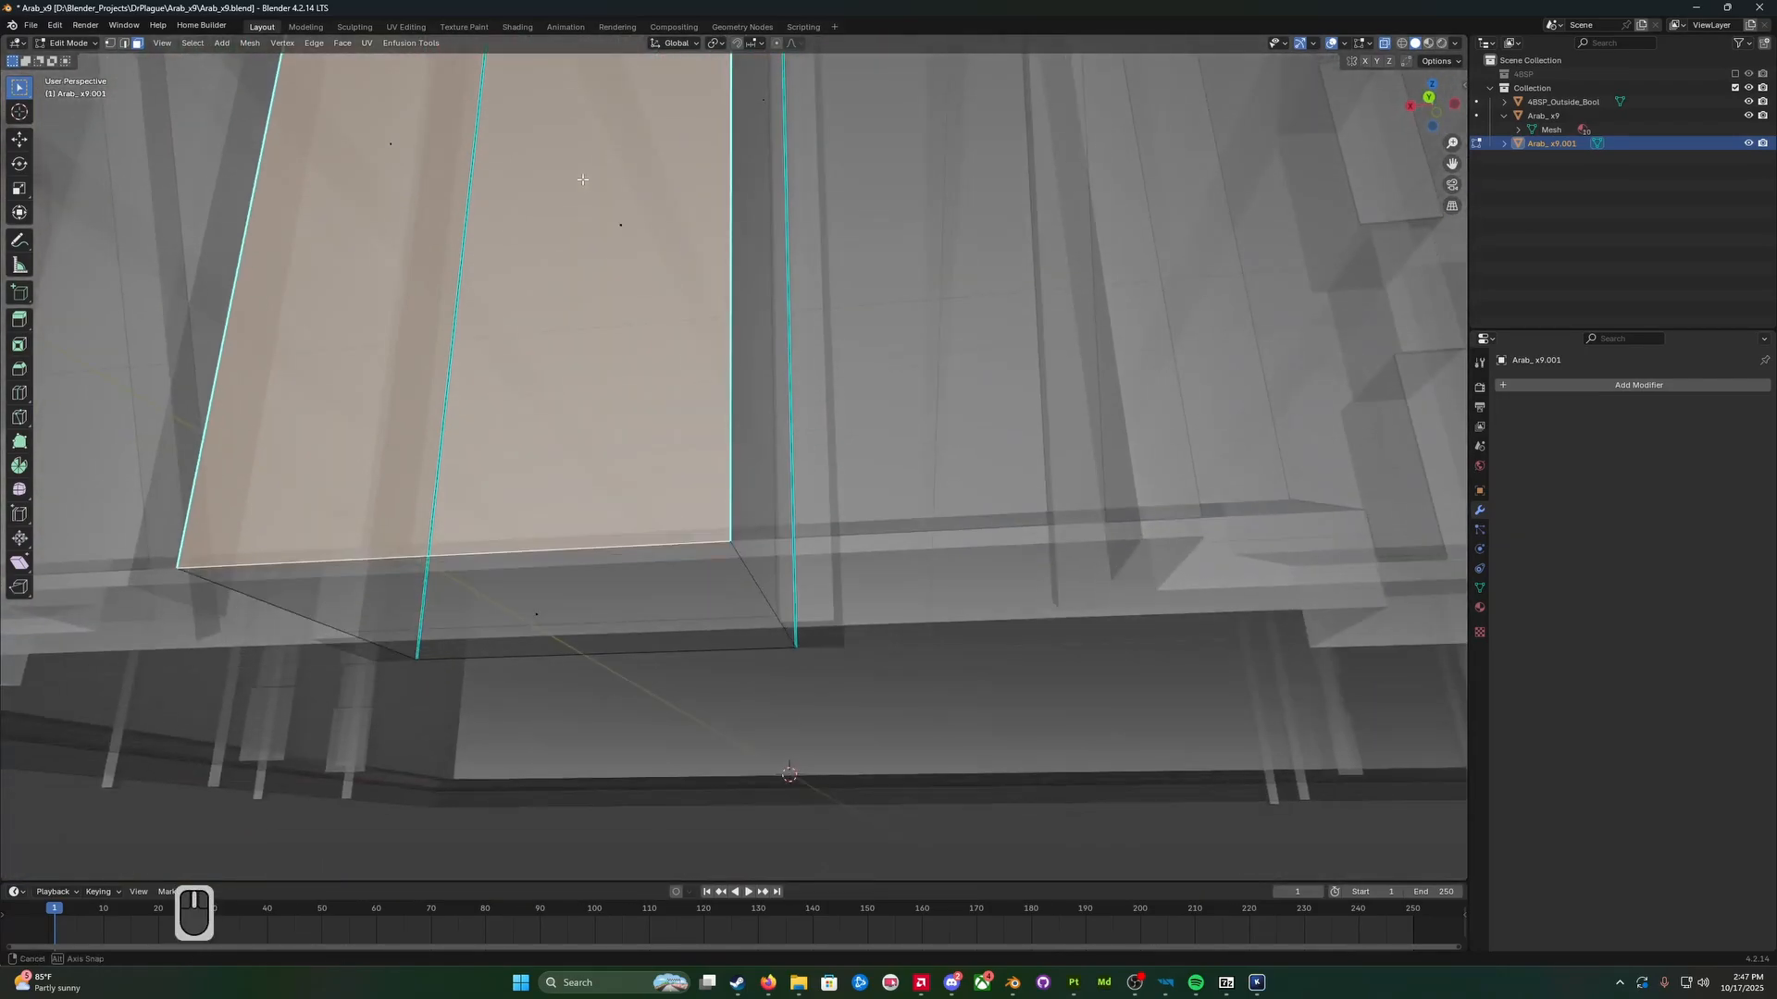
{"action": "scroll", "coordinate": [551, 596], "scroll_direction": "down", "scroll_amount": 3}
{"action": "middle_click_drag", "start_coordinate": [552, 596], "coordinate": [514, 631]}
{"action": "scroll", "coordinate": [888, 642], "scroll_direction": "up", "scroll_amount": 1}
{"action": "scroll", "coordinate": [502, 593], "scroll_direction": "up", "scroll_amount": 2}
{"action": "scroll", "coordinate": [524, 638], "scroll_direction": "up", "scroll_amount": 1}
{"action": "key", "text": "alt+z"}
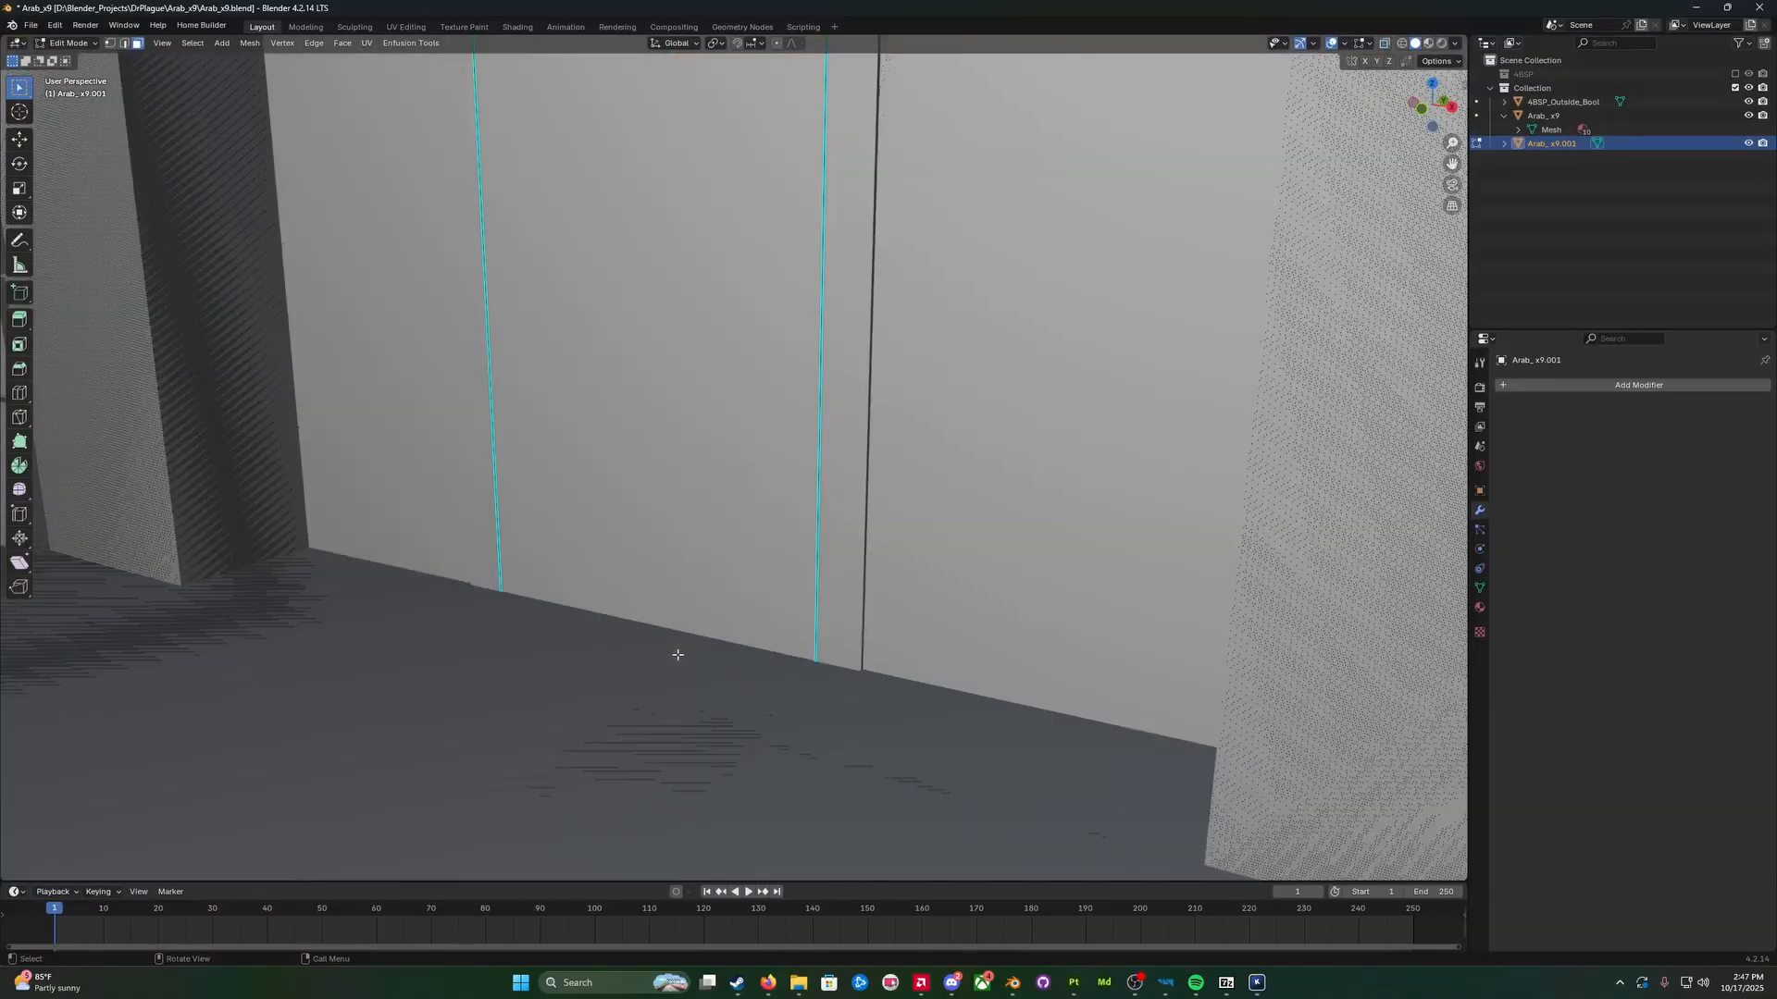
{"action": "key", "text": "alt+z"}
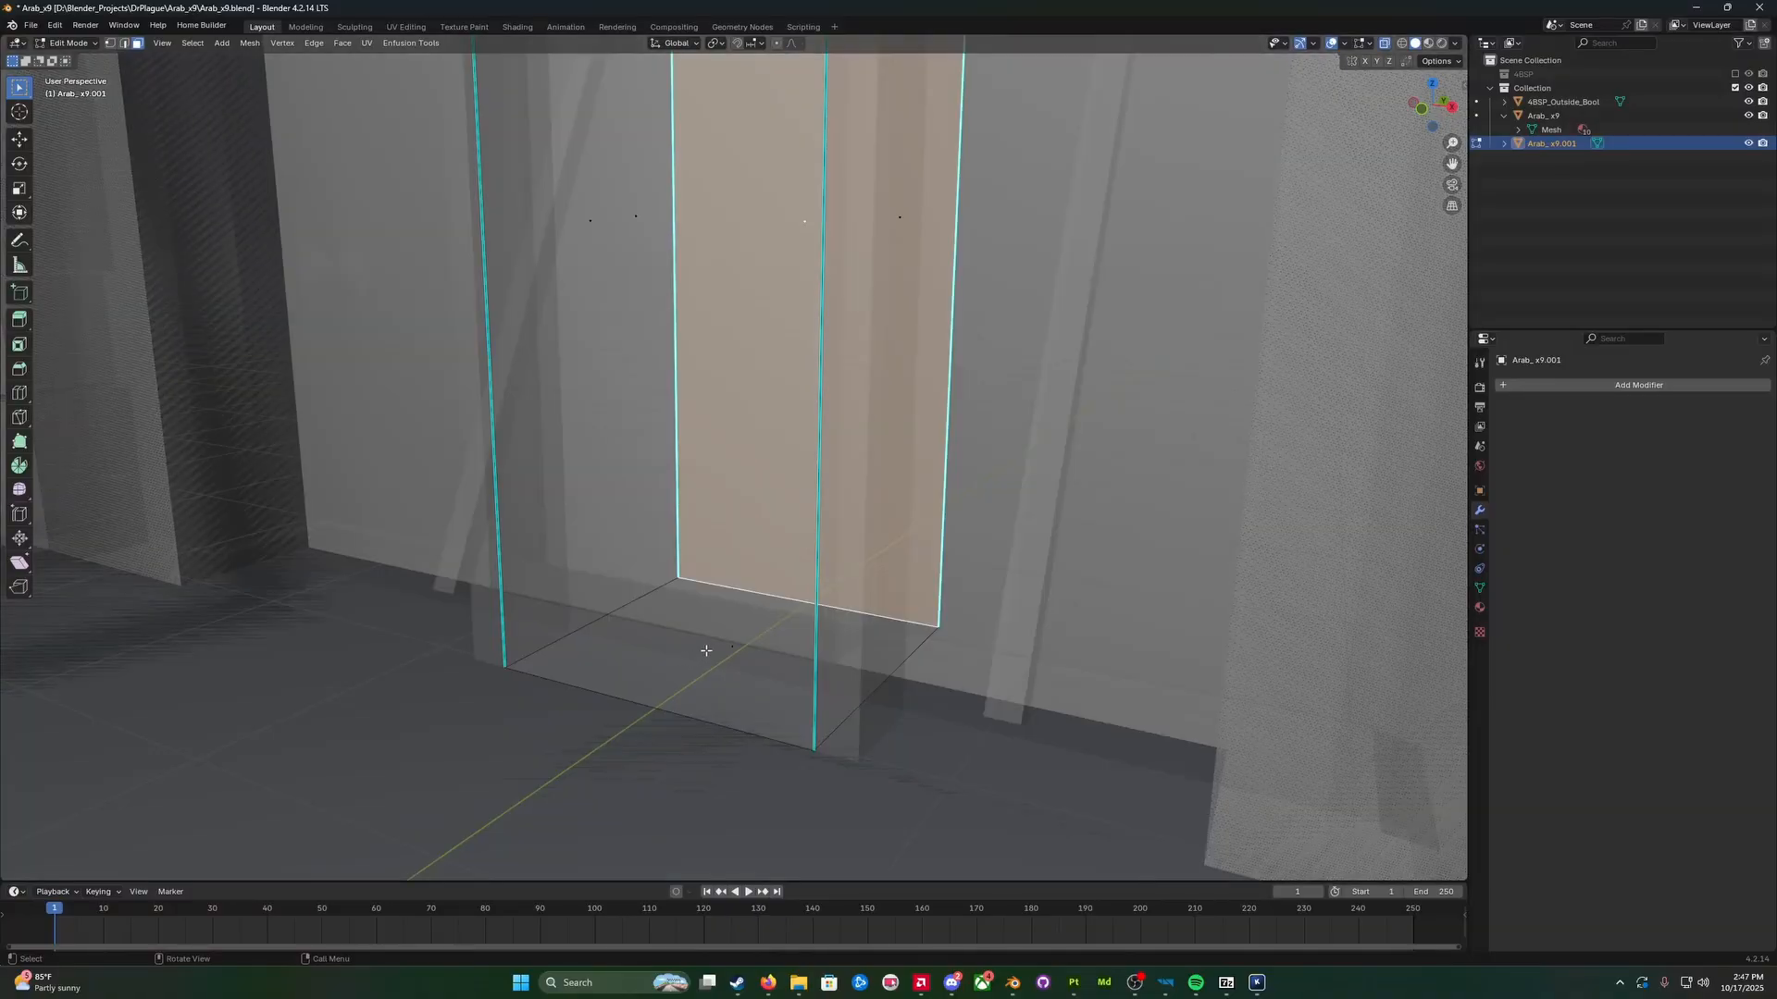
Step: Rename the door cutter object Arab_v9.001 as 4BSP_Front_Door
{"action": "double_click", "coordinate": [1544, 145]}
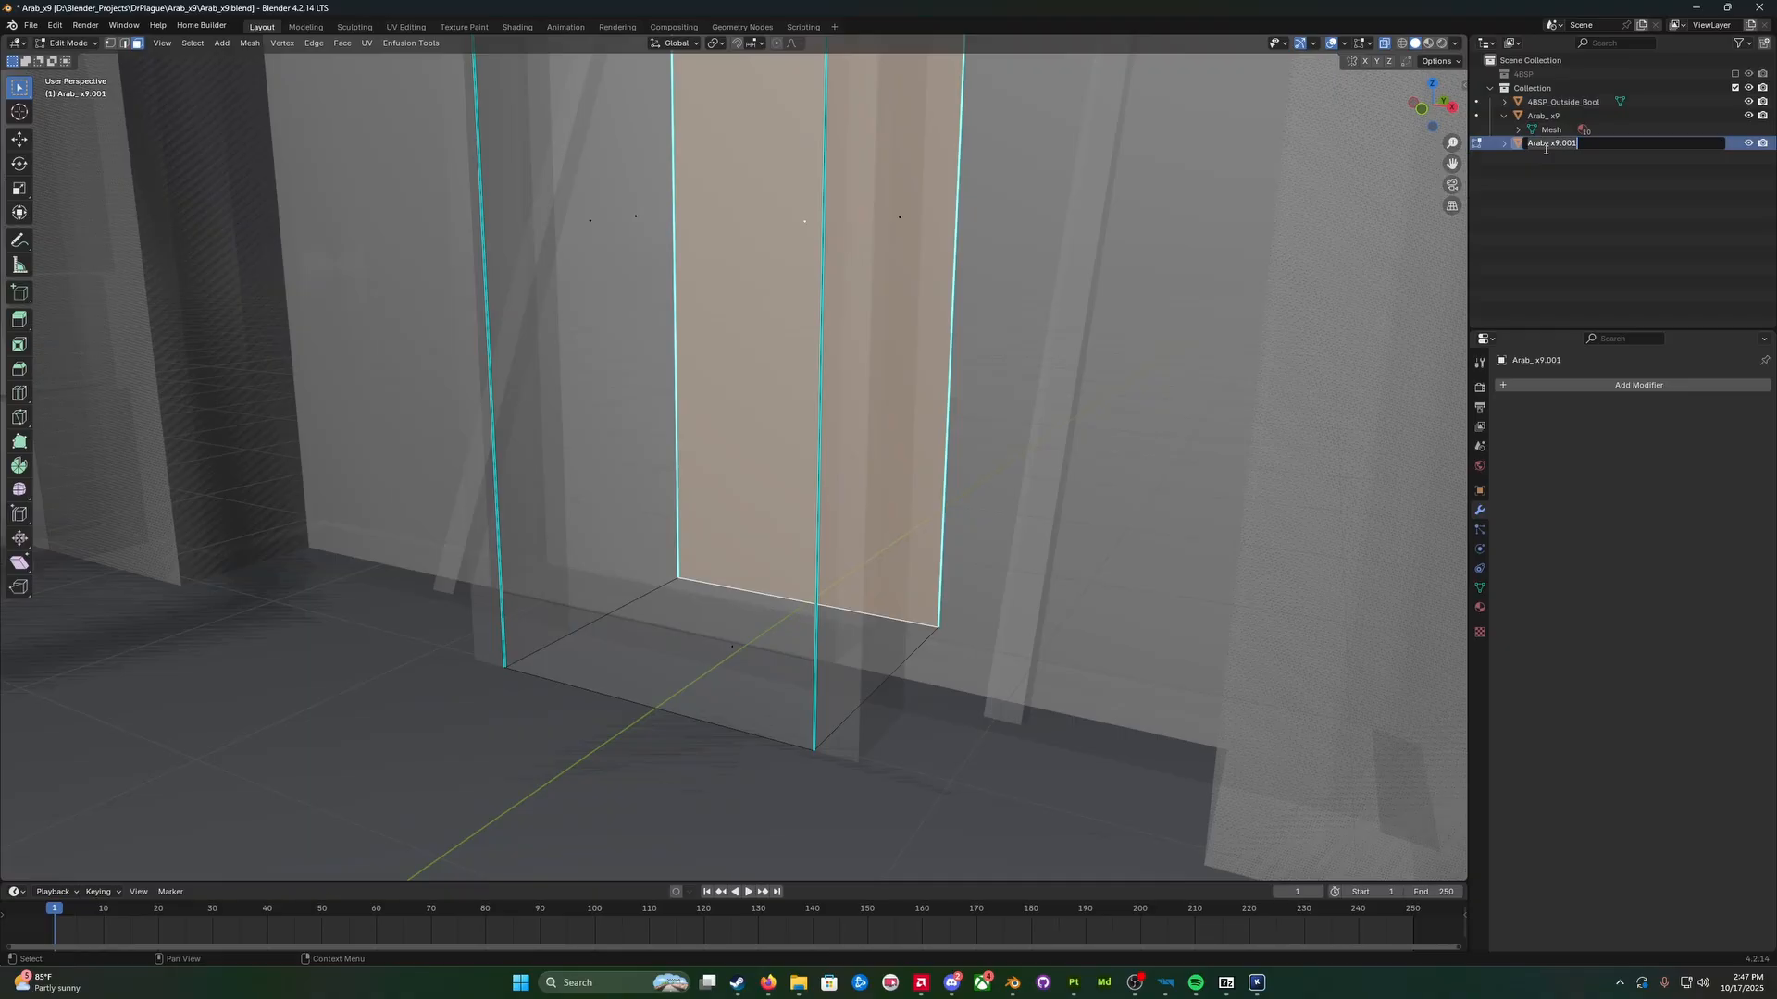
{"action": "type", "text": "4BSP_Front_Door"}
{"action": "key", "text": "Return"}
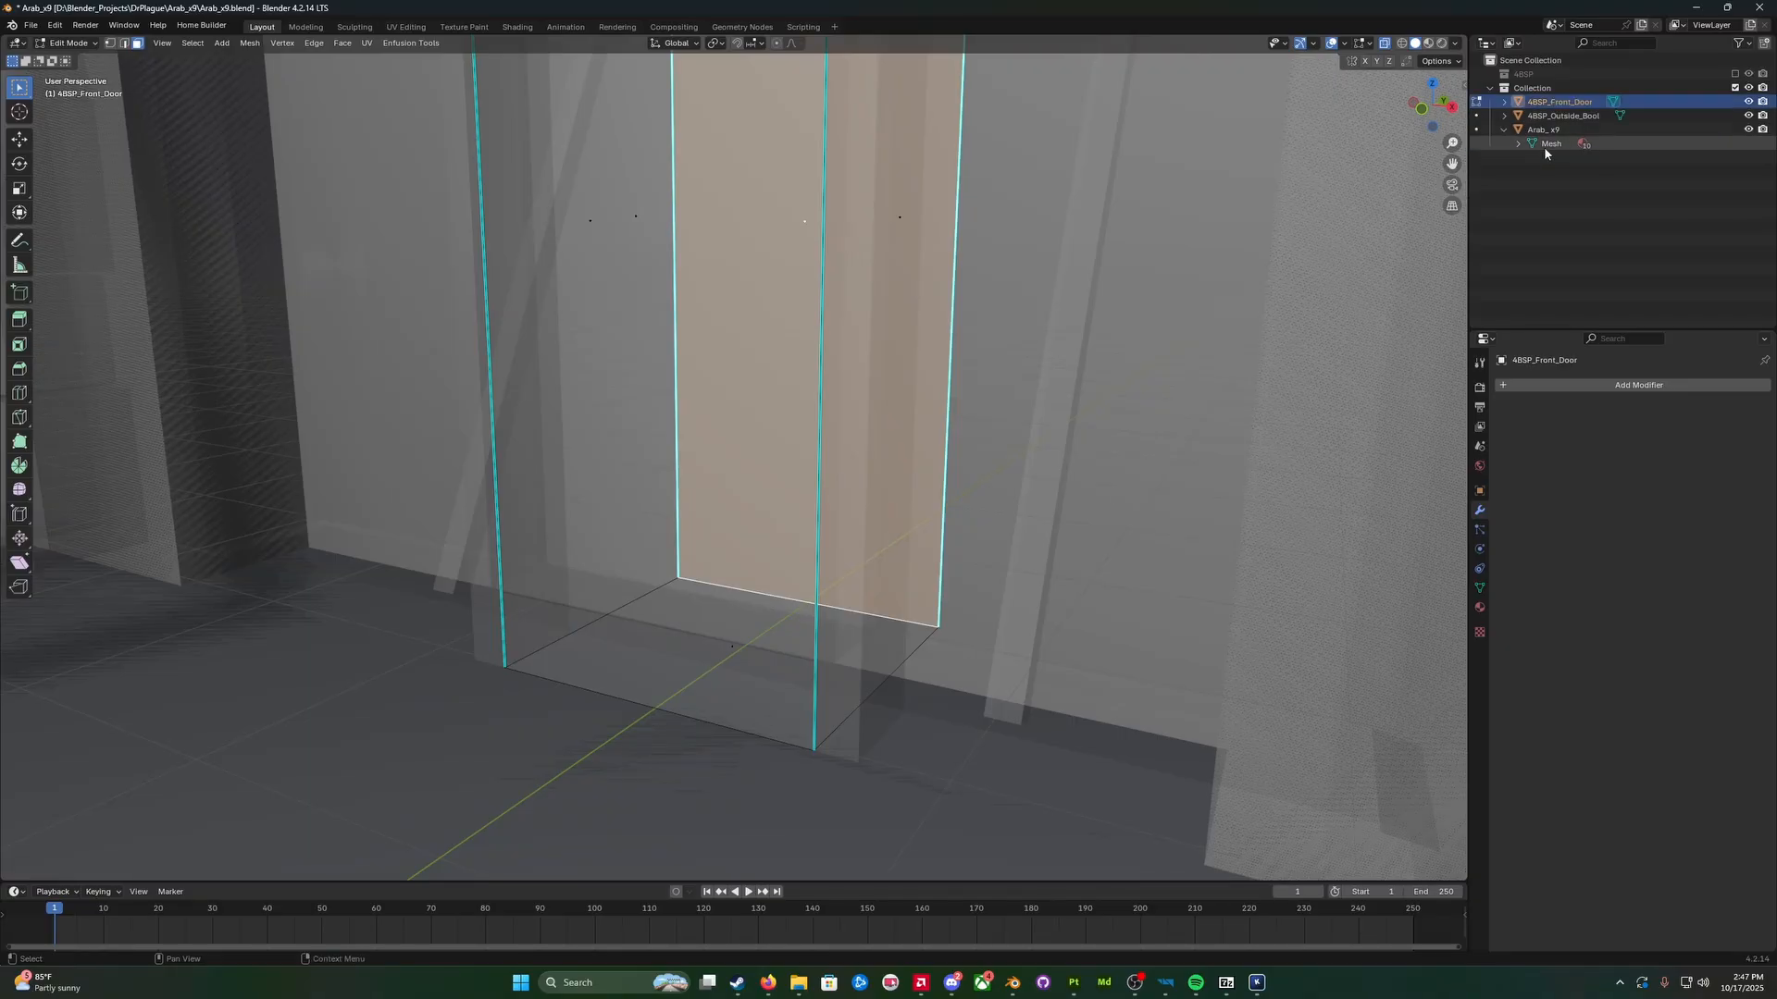
Step: Raise the bottom face of 4BSP_Front_Door along the global Z axis toward floor level and check it with X-ray off
{"action": "left_click", "coordinate": [729, 657]}
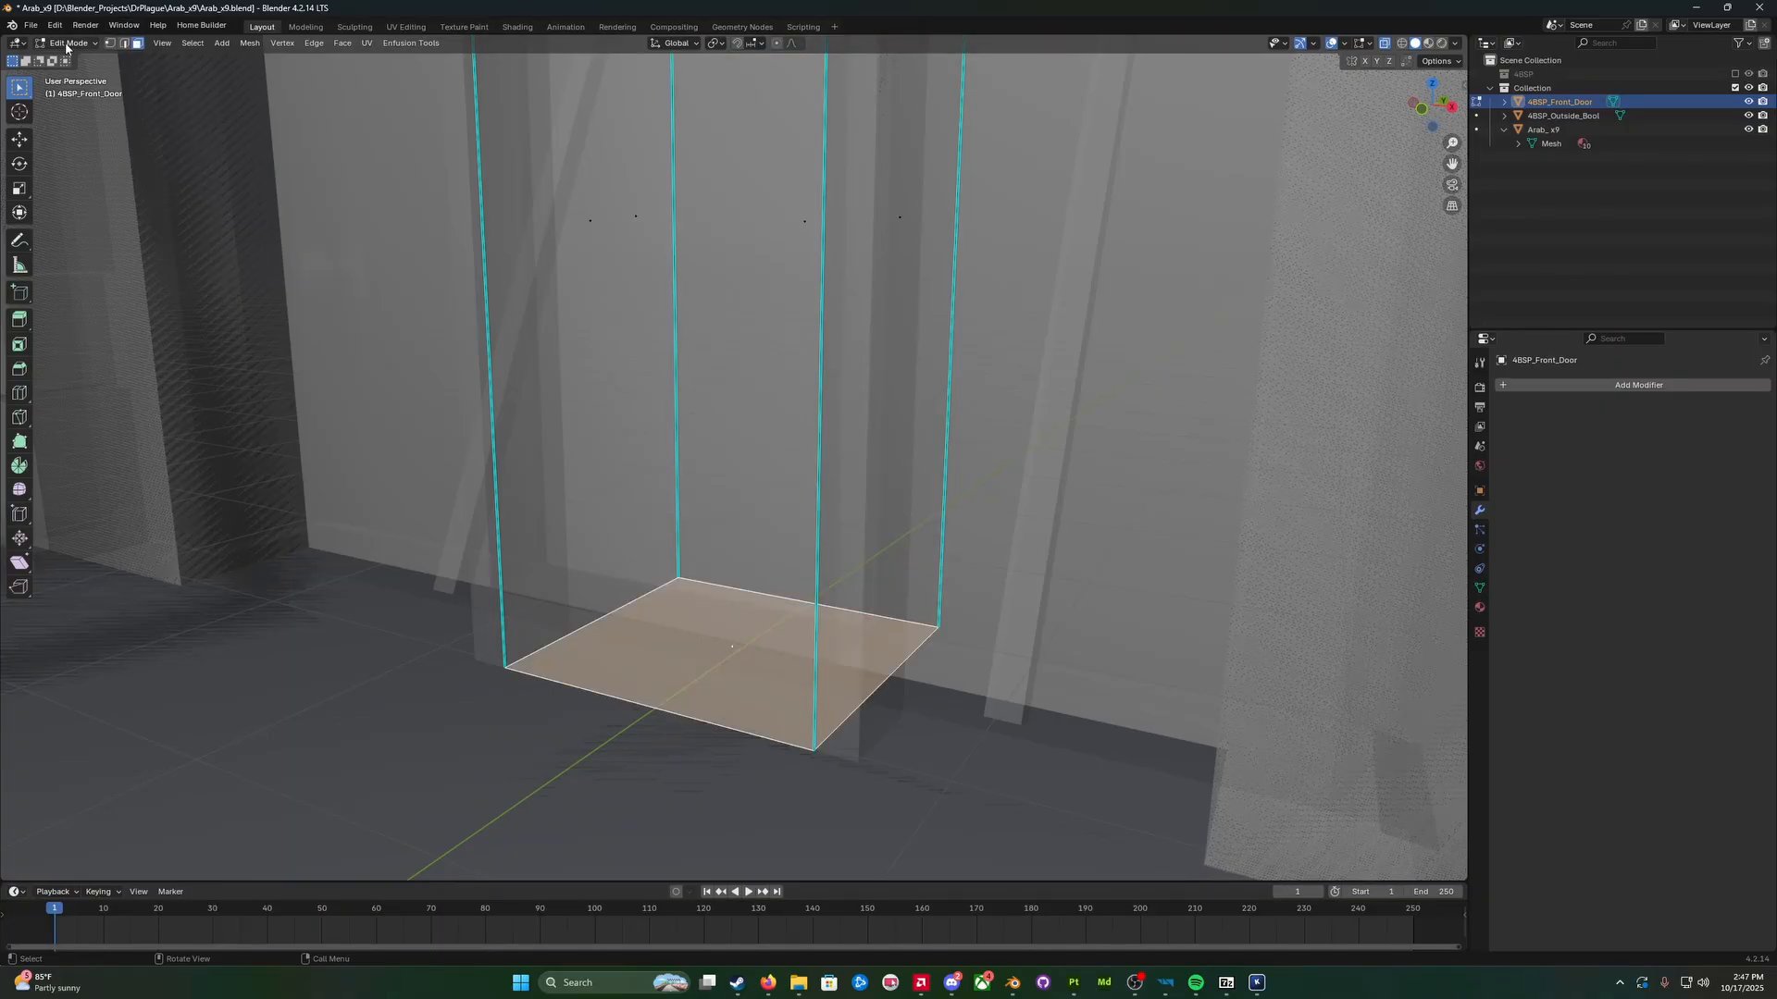
{"action": "key", "text": "g"}
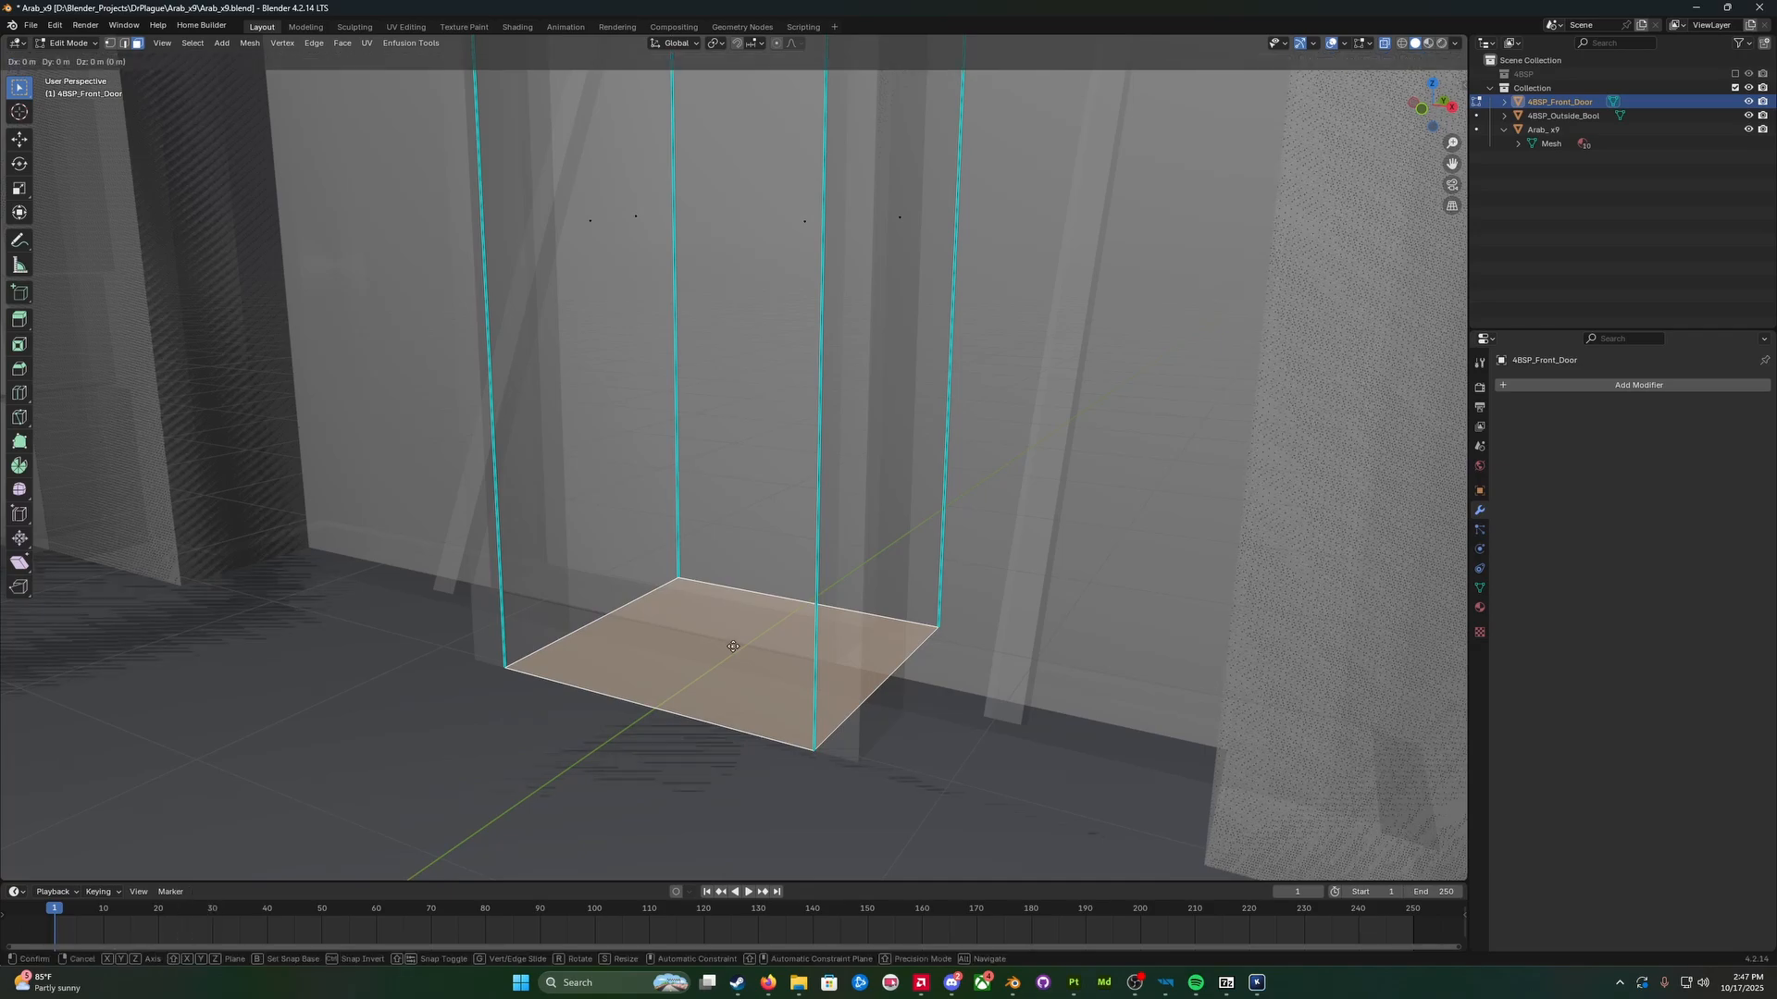
{"action": "key", "text": "z"}
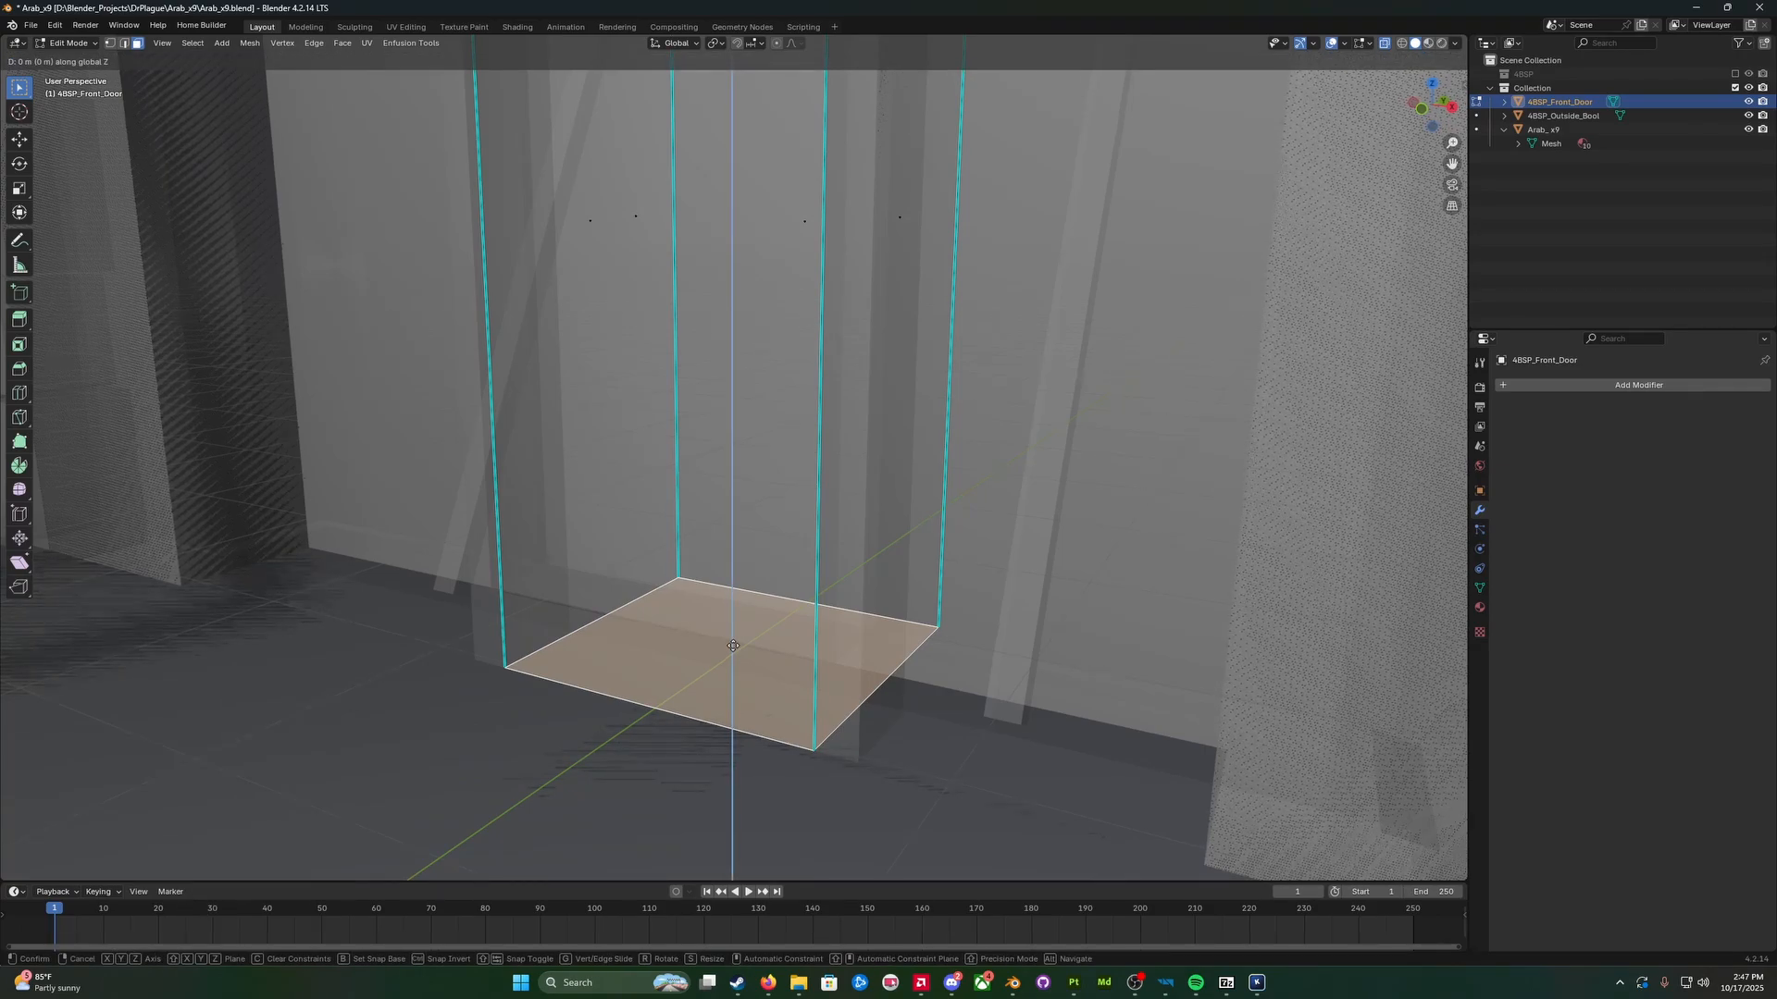
{"action": "left_click", "coordinate": [724, 604]}
{"action": "middle_click_drag", "start_coordinate": [722, 694], "coordinate": [701, 578]}
{"action": "middle_click_drag", "start_coordinate": [650, 718], "coordinate": [662, 599], "text": "shift"}
{"action": "key", "text": "alt+z"}
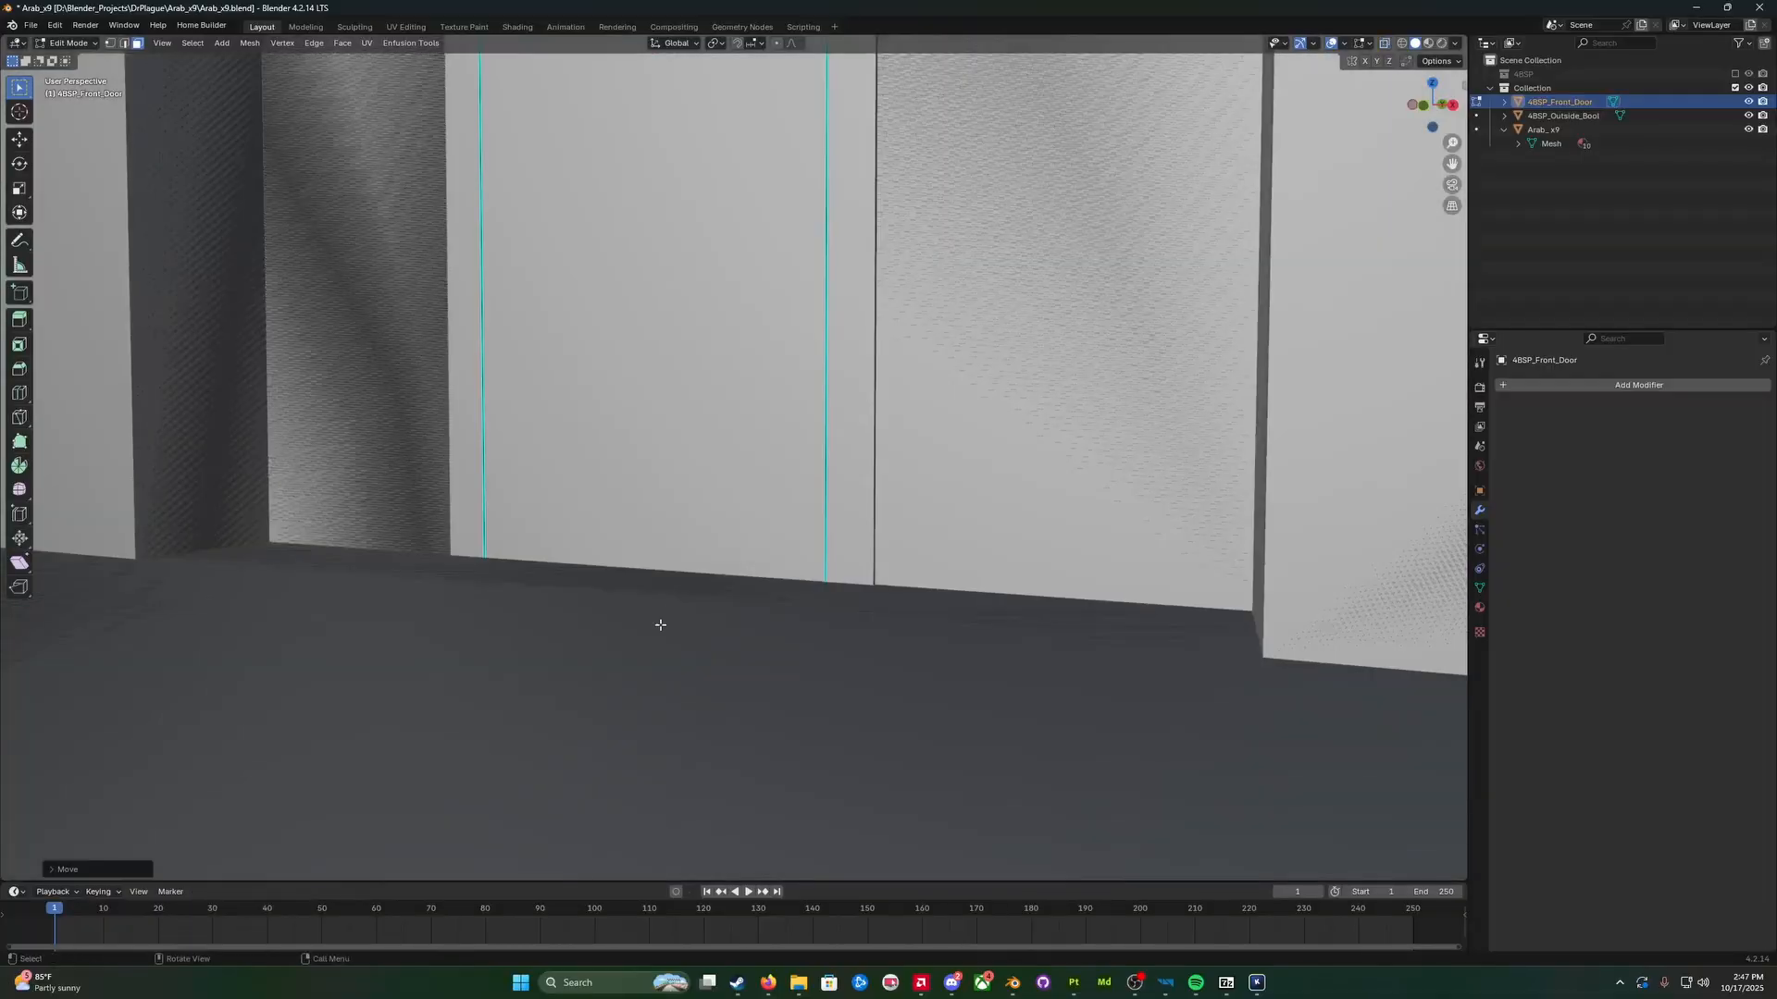
Step: Raise the bottom face of 4BSP_Front_Door further along the global Z axis until it sits just above the floor
{"action": "key", "text": "g"}
{"action": "key", "text": "z"}
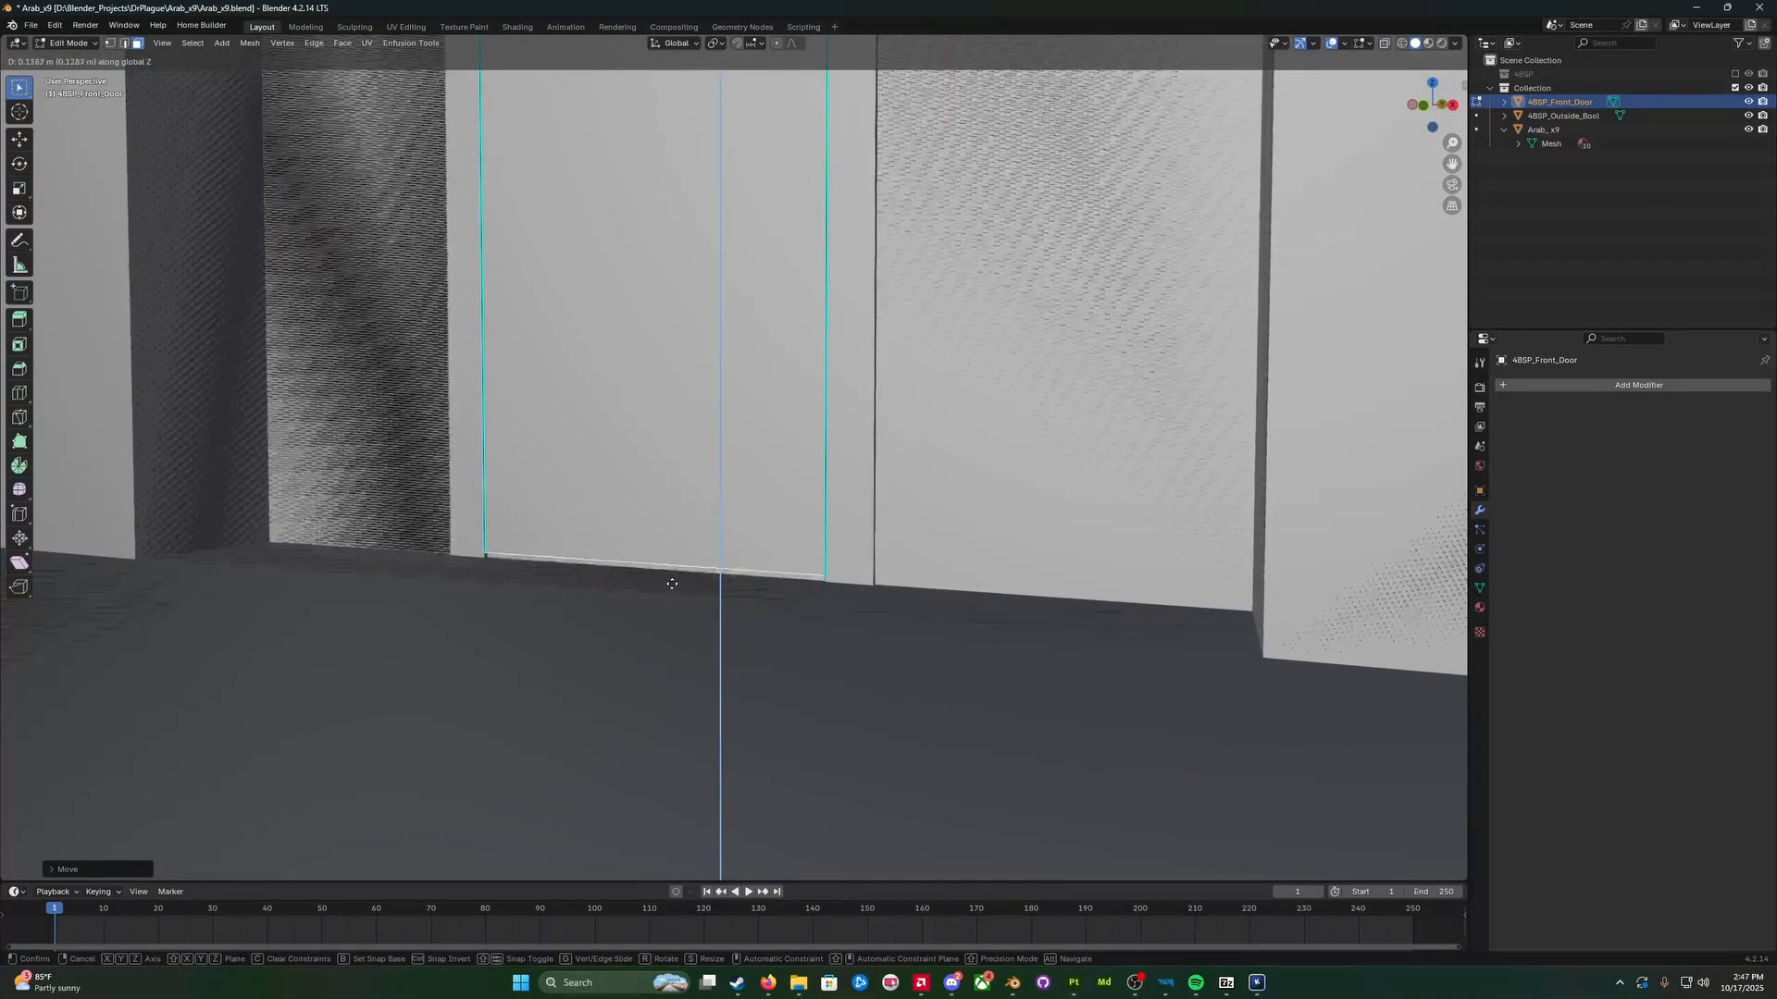
{"action": "left_click", "coordinate": [671, 585]}
{"action": "middle_click_drag", "start_coordinate": [647, 612], "coordinate": [626, 620]}
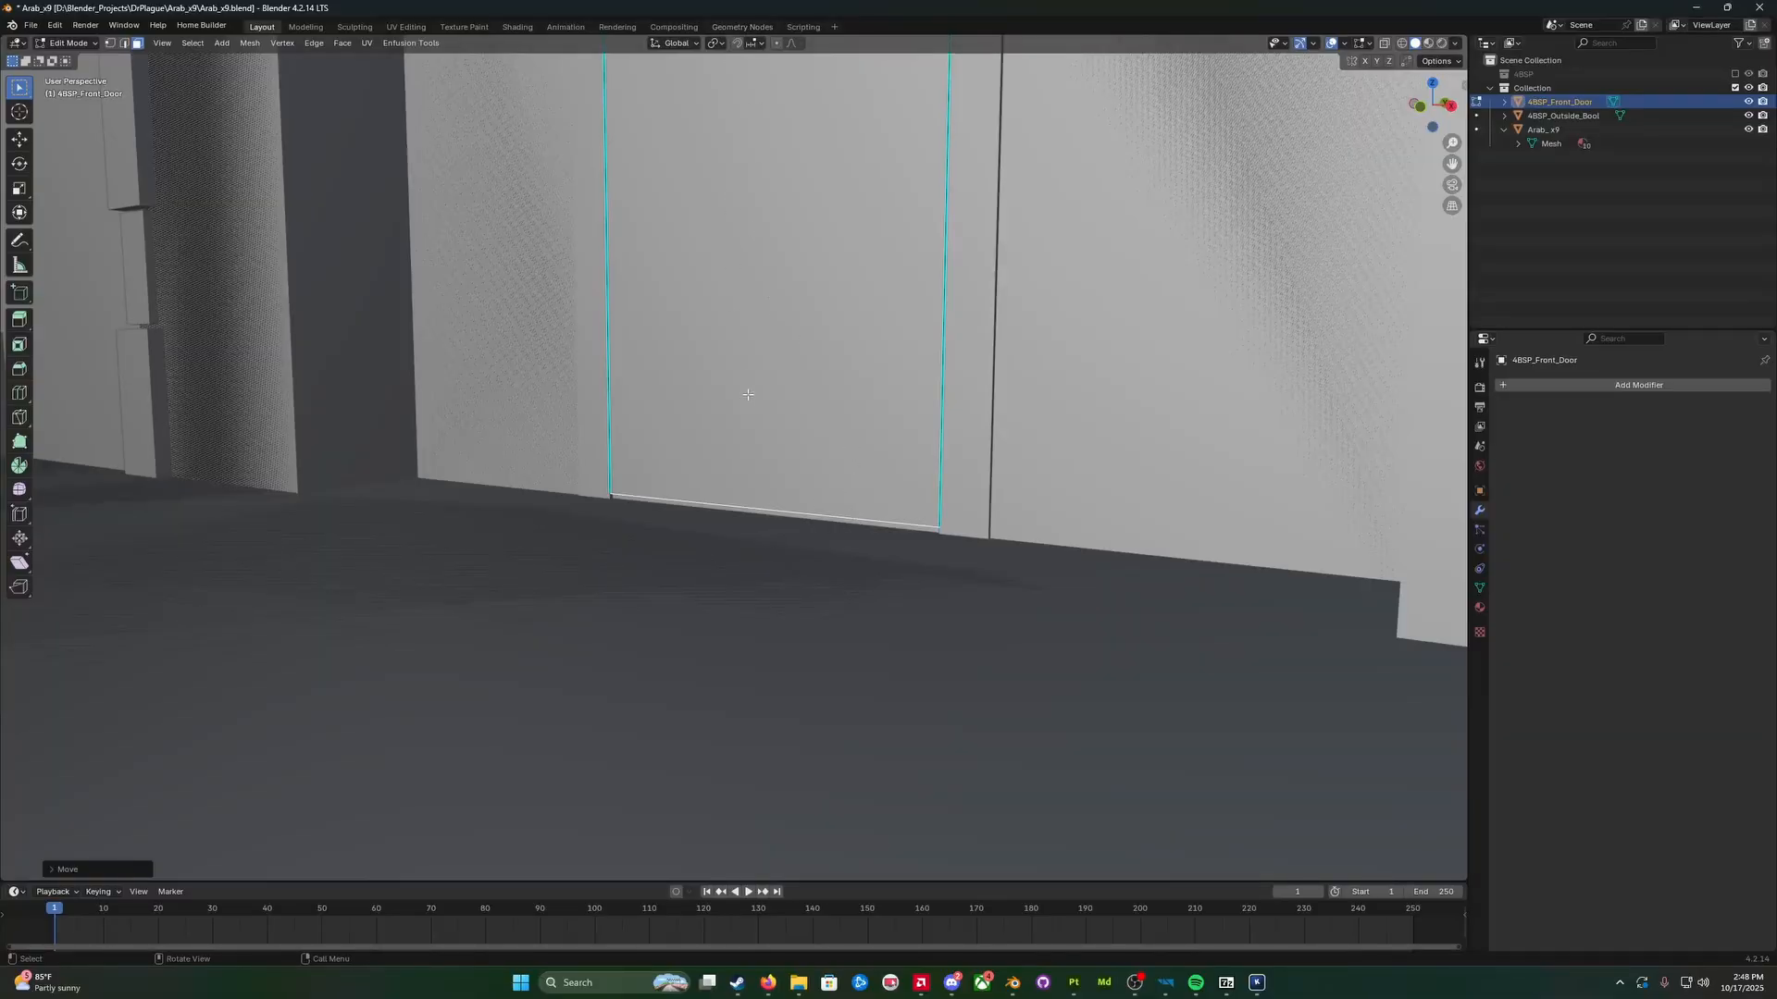
Step: Set the snap target to Face
{"action": "left_click", "coordinate": [762, 44]}
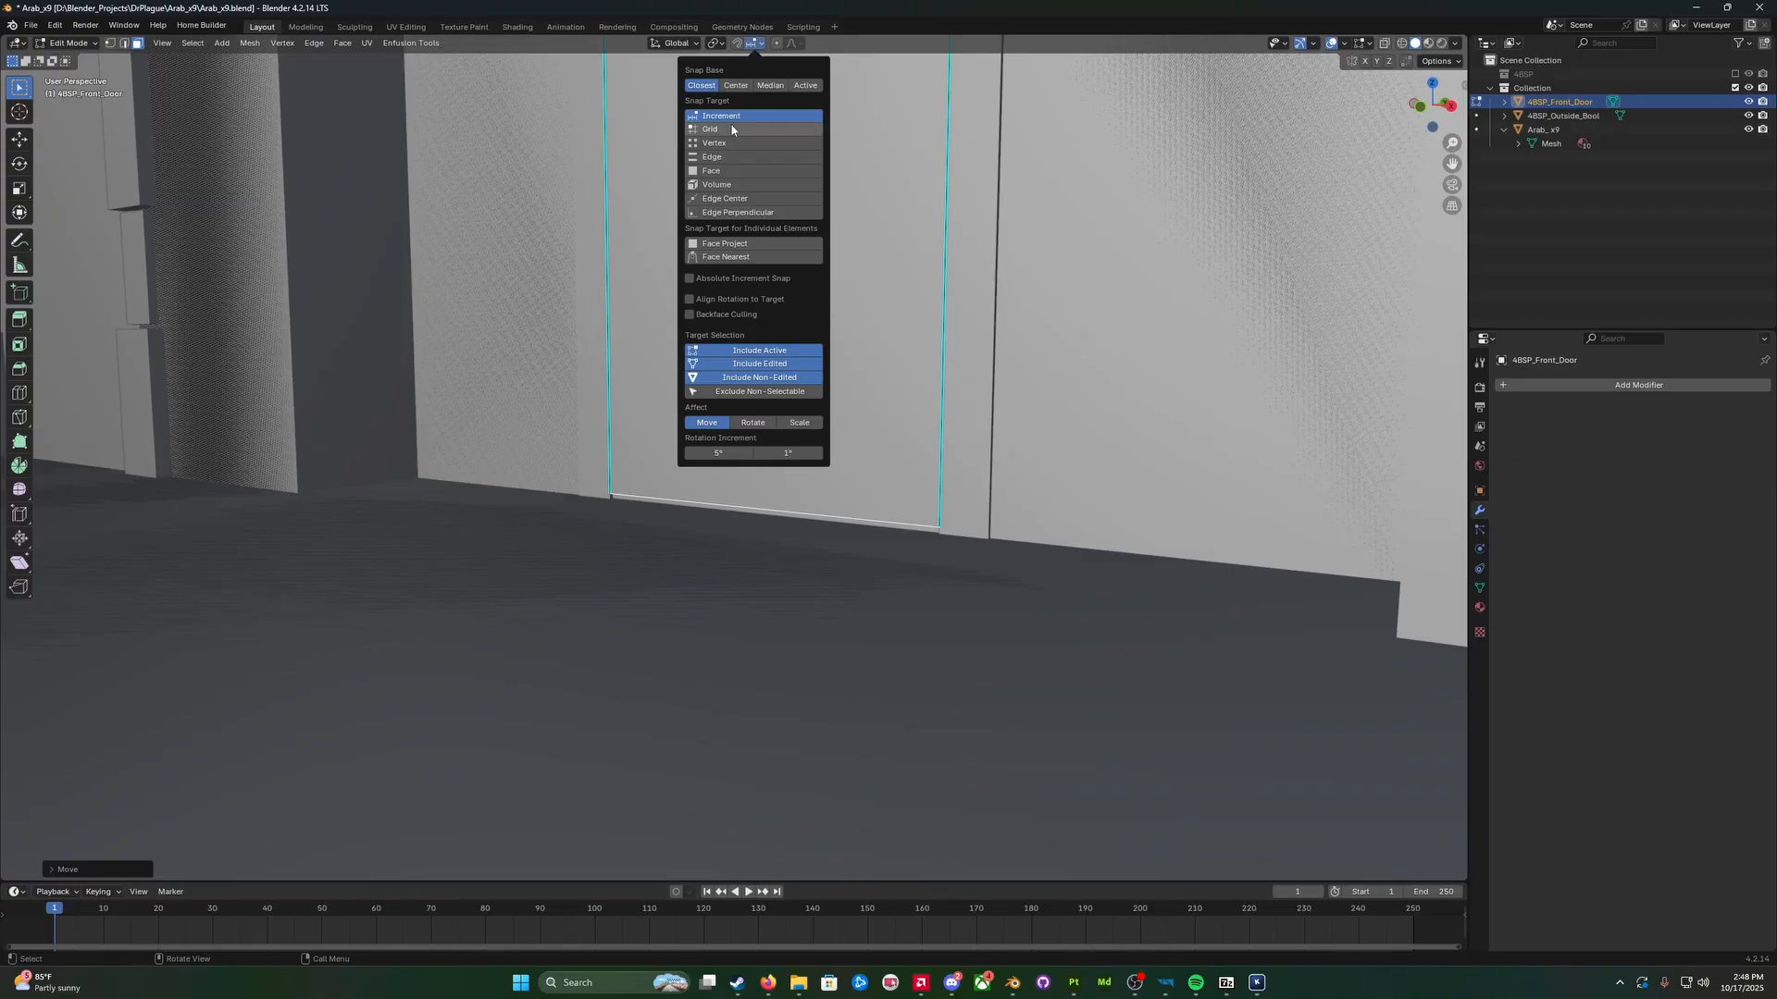
{"action": "left_click", "coordinate": [761, 44]}
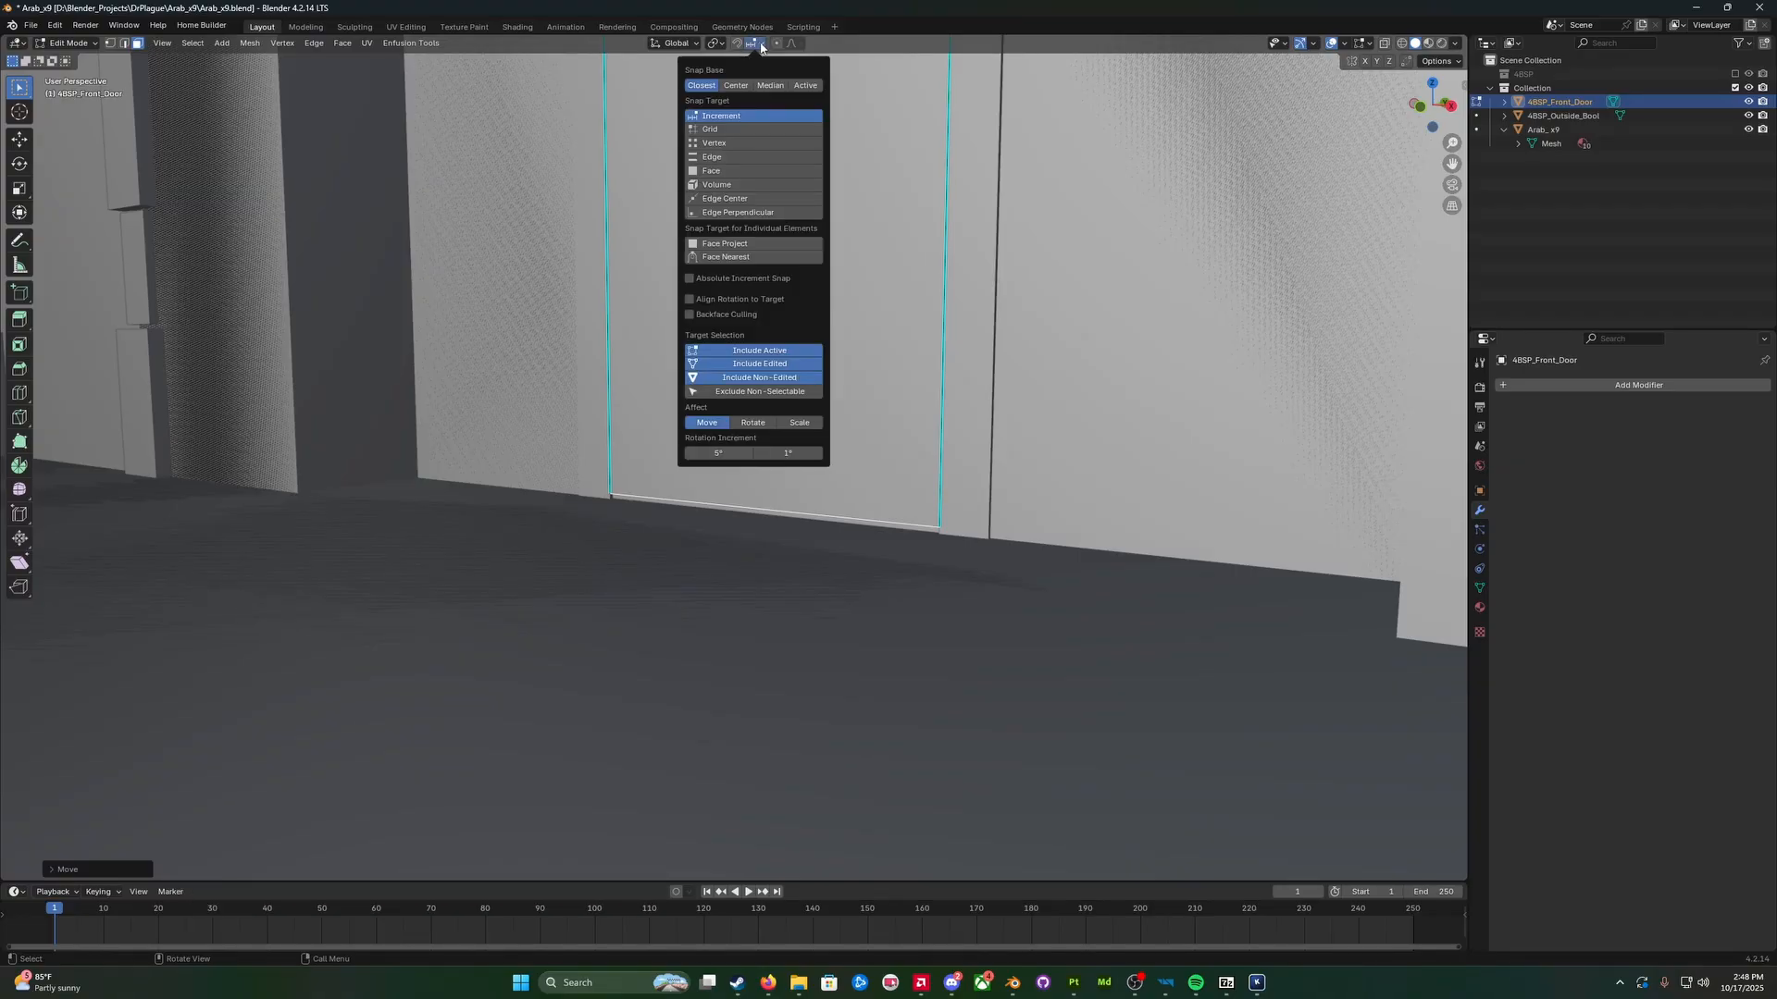
{"action": "left_click", "coordinate": [731, 170]}
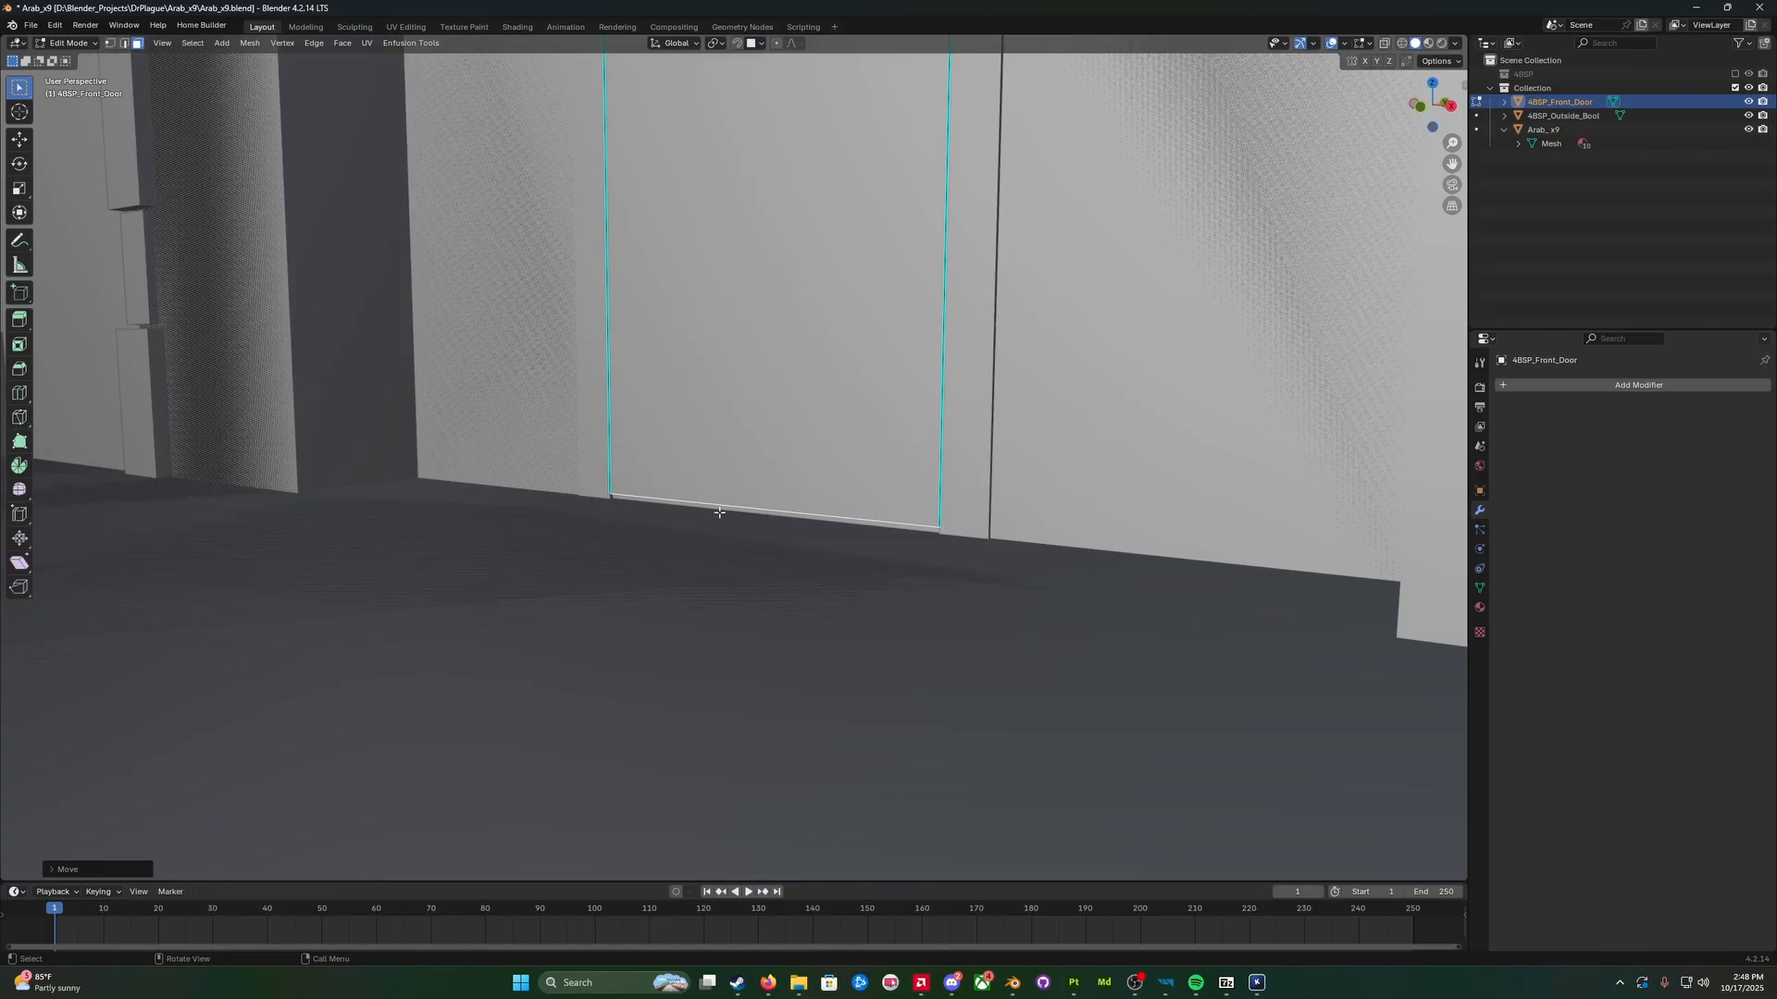
Step: Lower the door cutter's bottom face along global Z onto the floor surface, after checking it in X-ray display
{"action": "key", "text": "alt+z"}
{"action": "scroll", "coordinate": [741, 505], "scroll_direction": "down", "scroll_amount": 4}
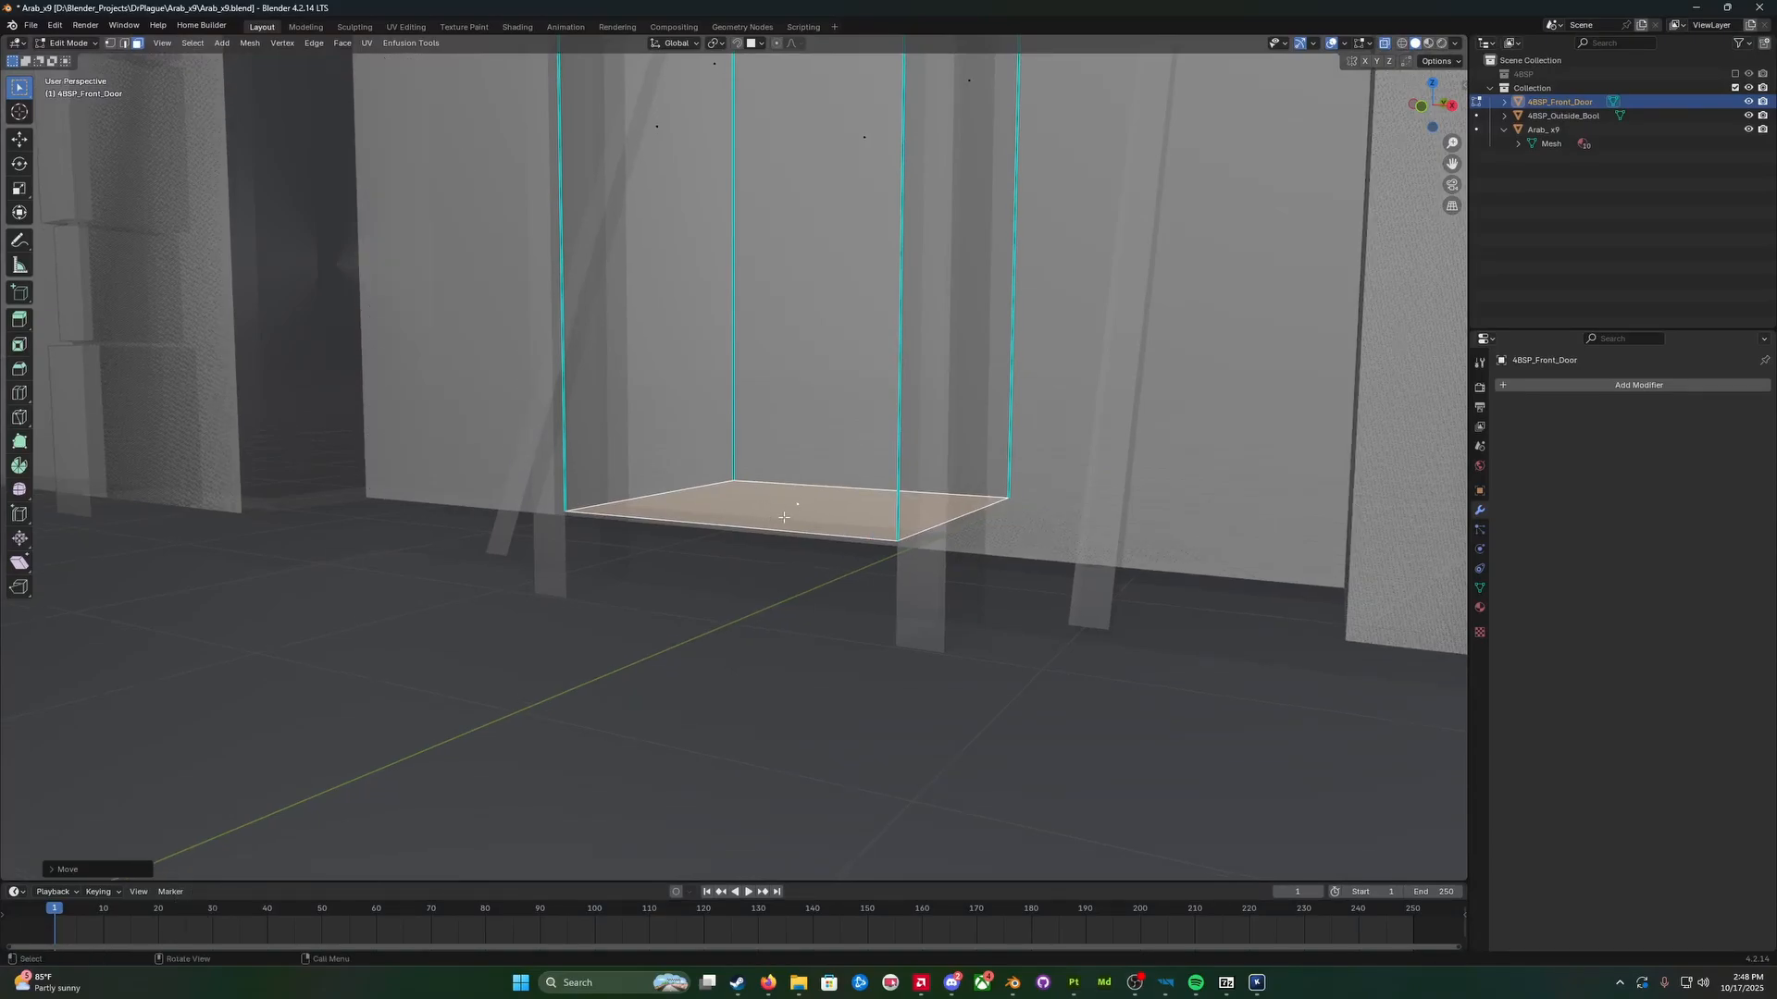
{"action": "key", "text": "alt+z"}
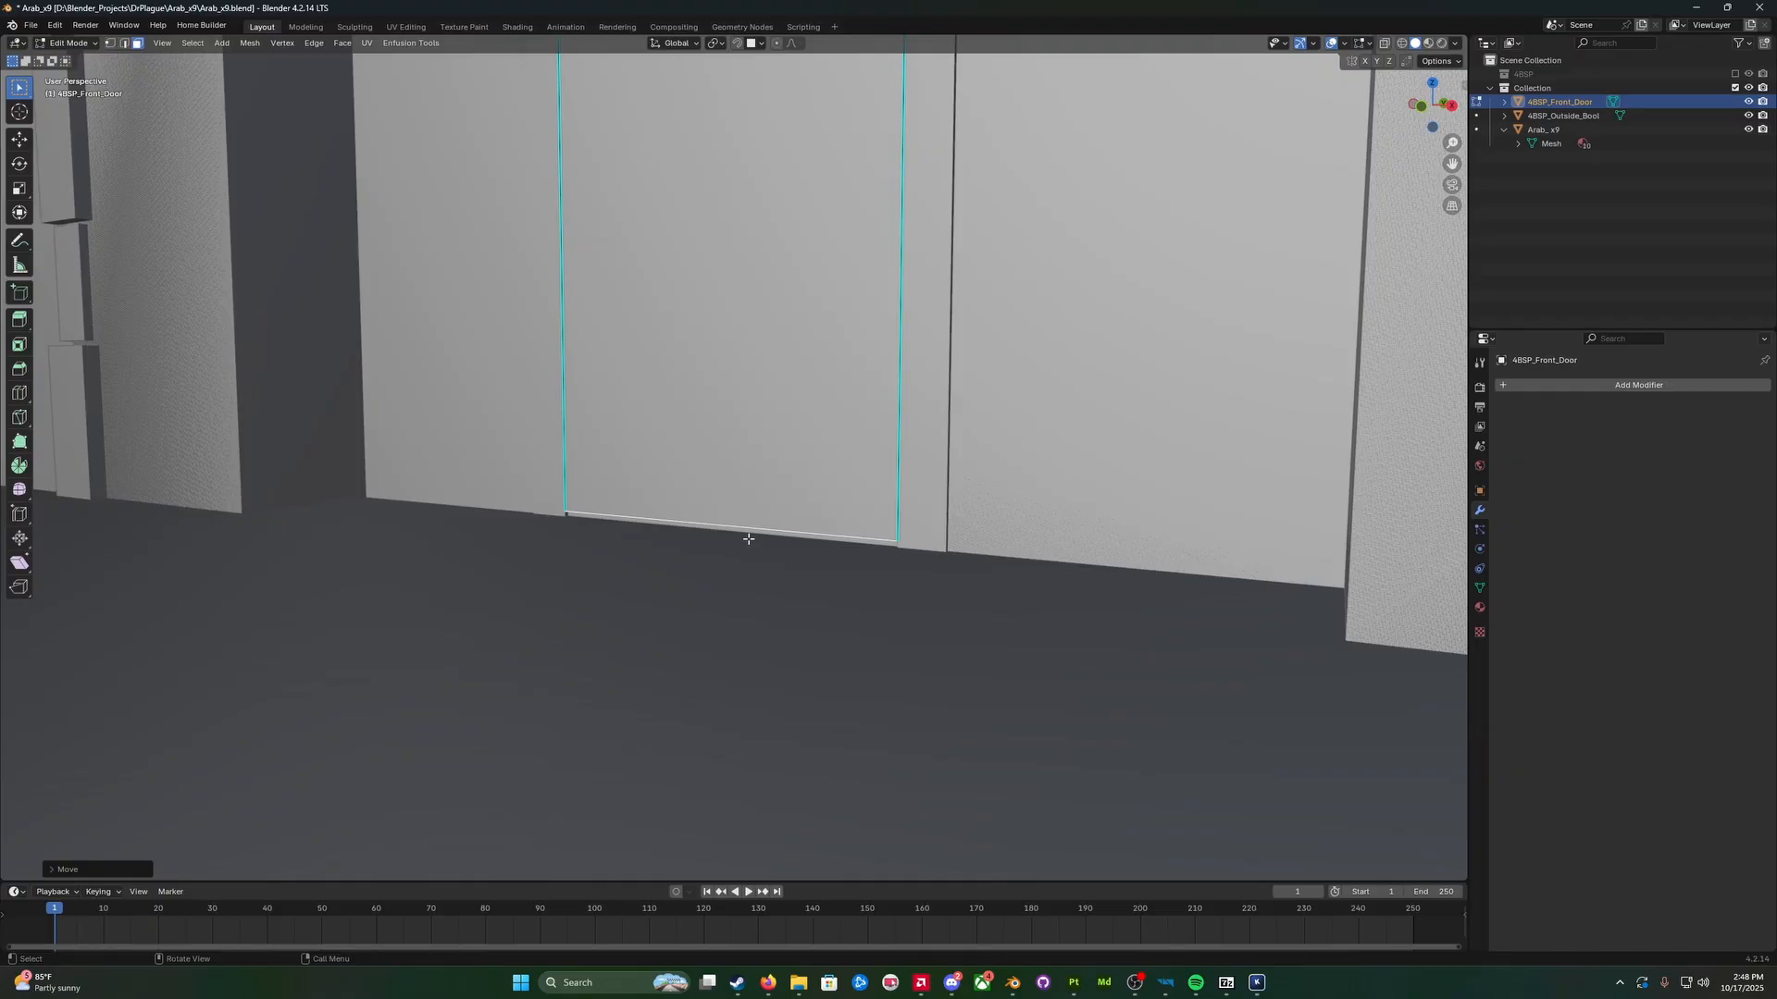
{"action": "key", "text": "g"}
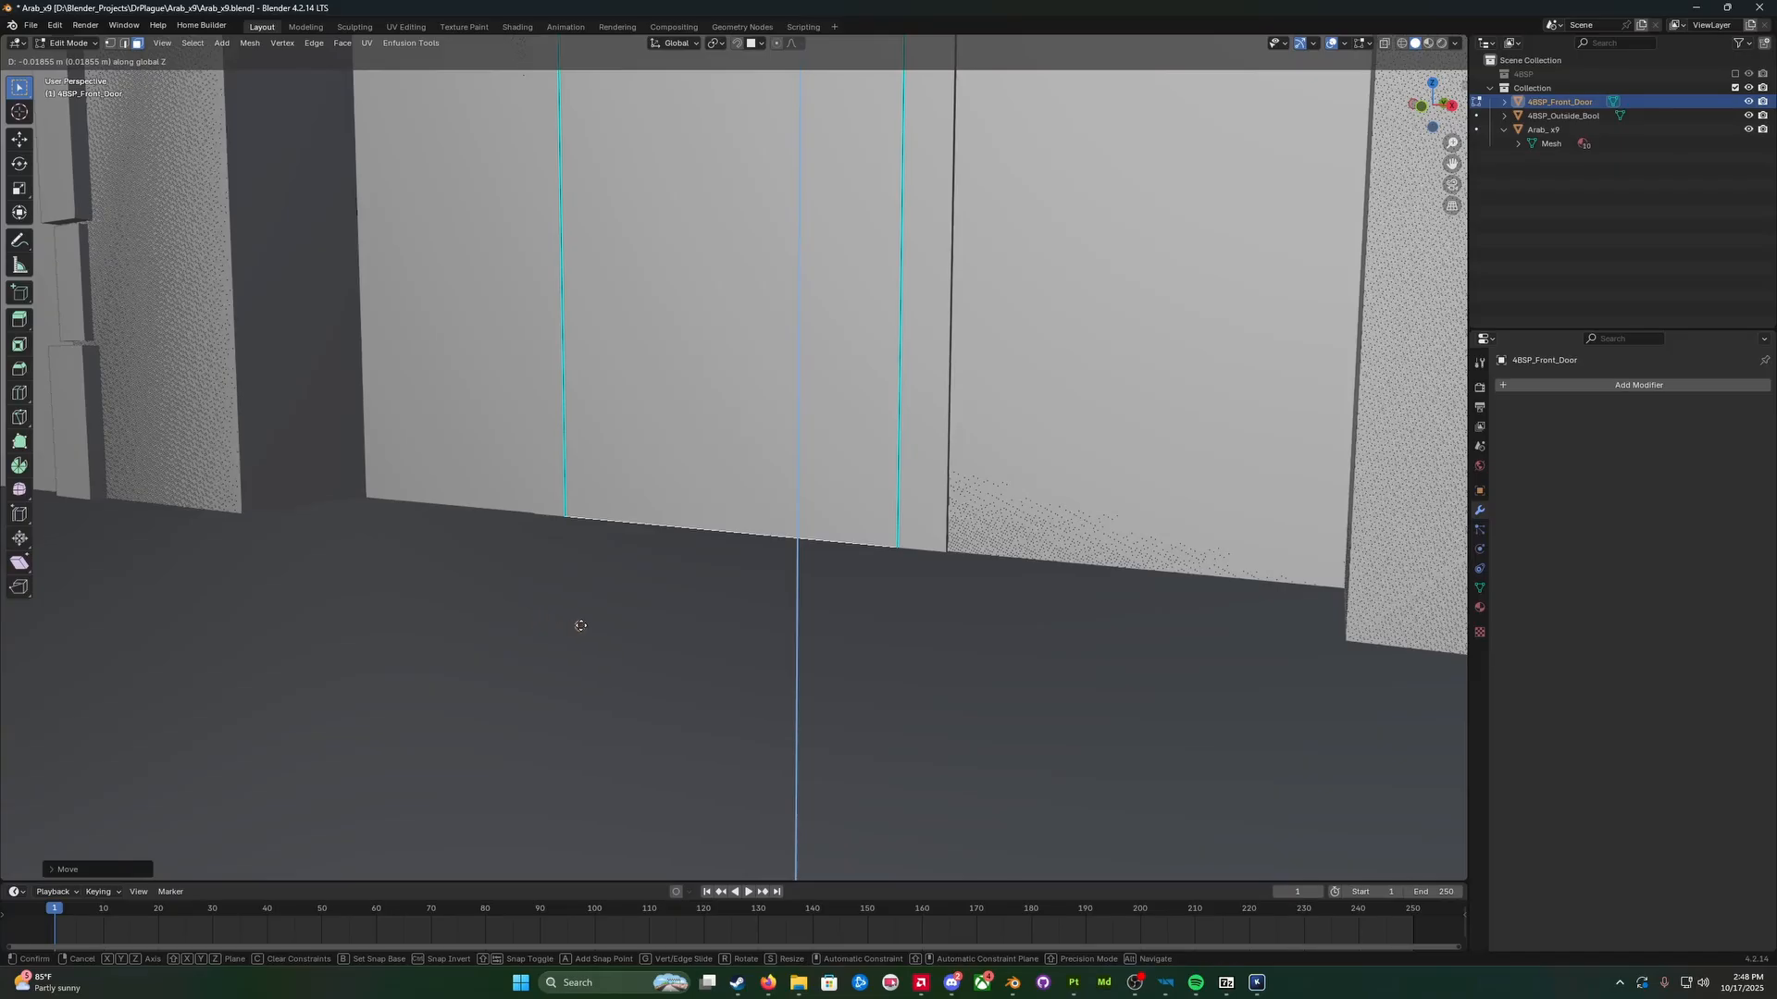
{"action": "left_click", "coordinate": [603, 600]}
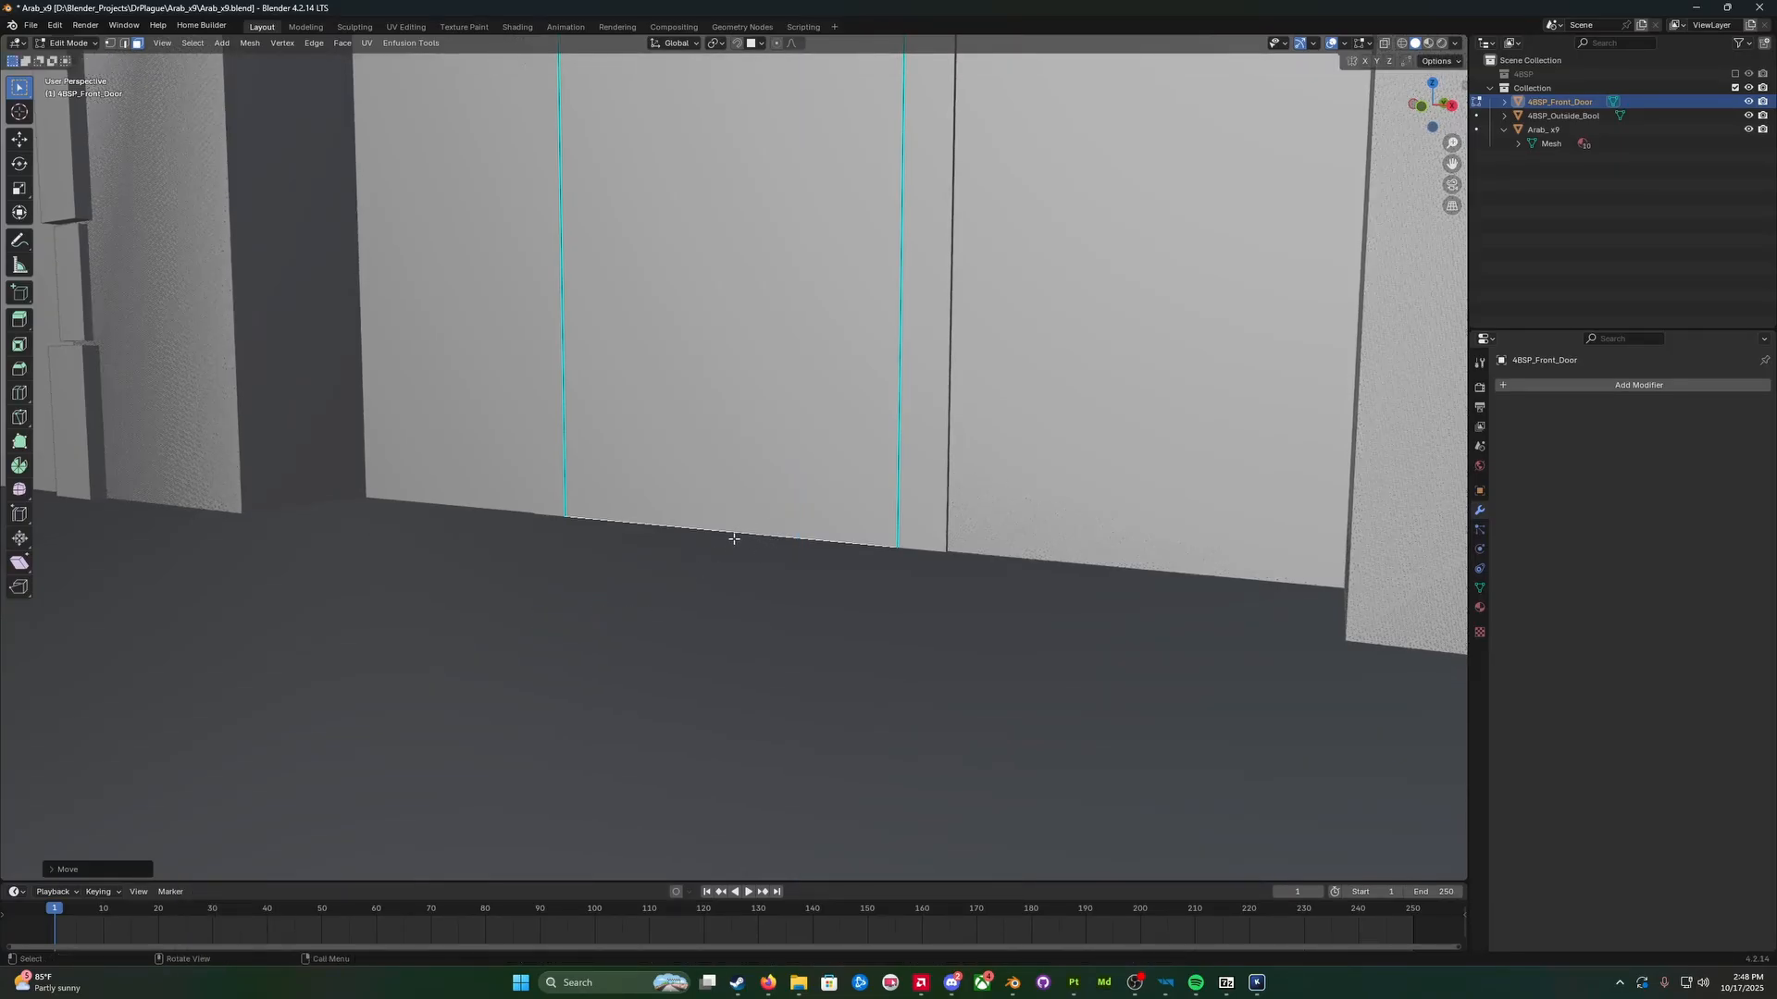
{"action": "middle_click_drag", "start_coordinate": [693, 557], "coordinate": [686, 589]}
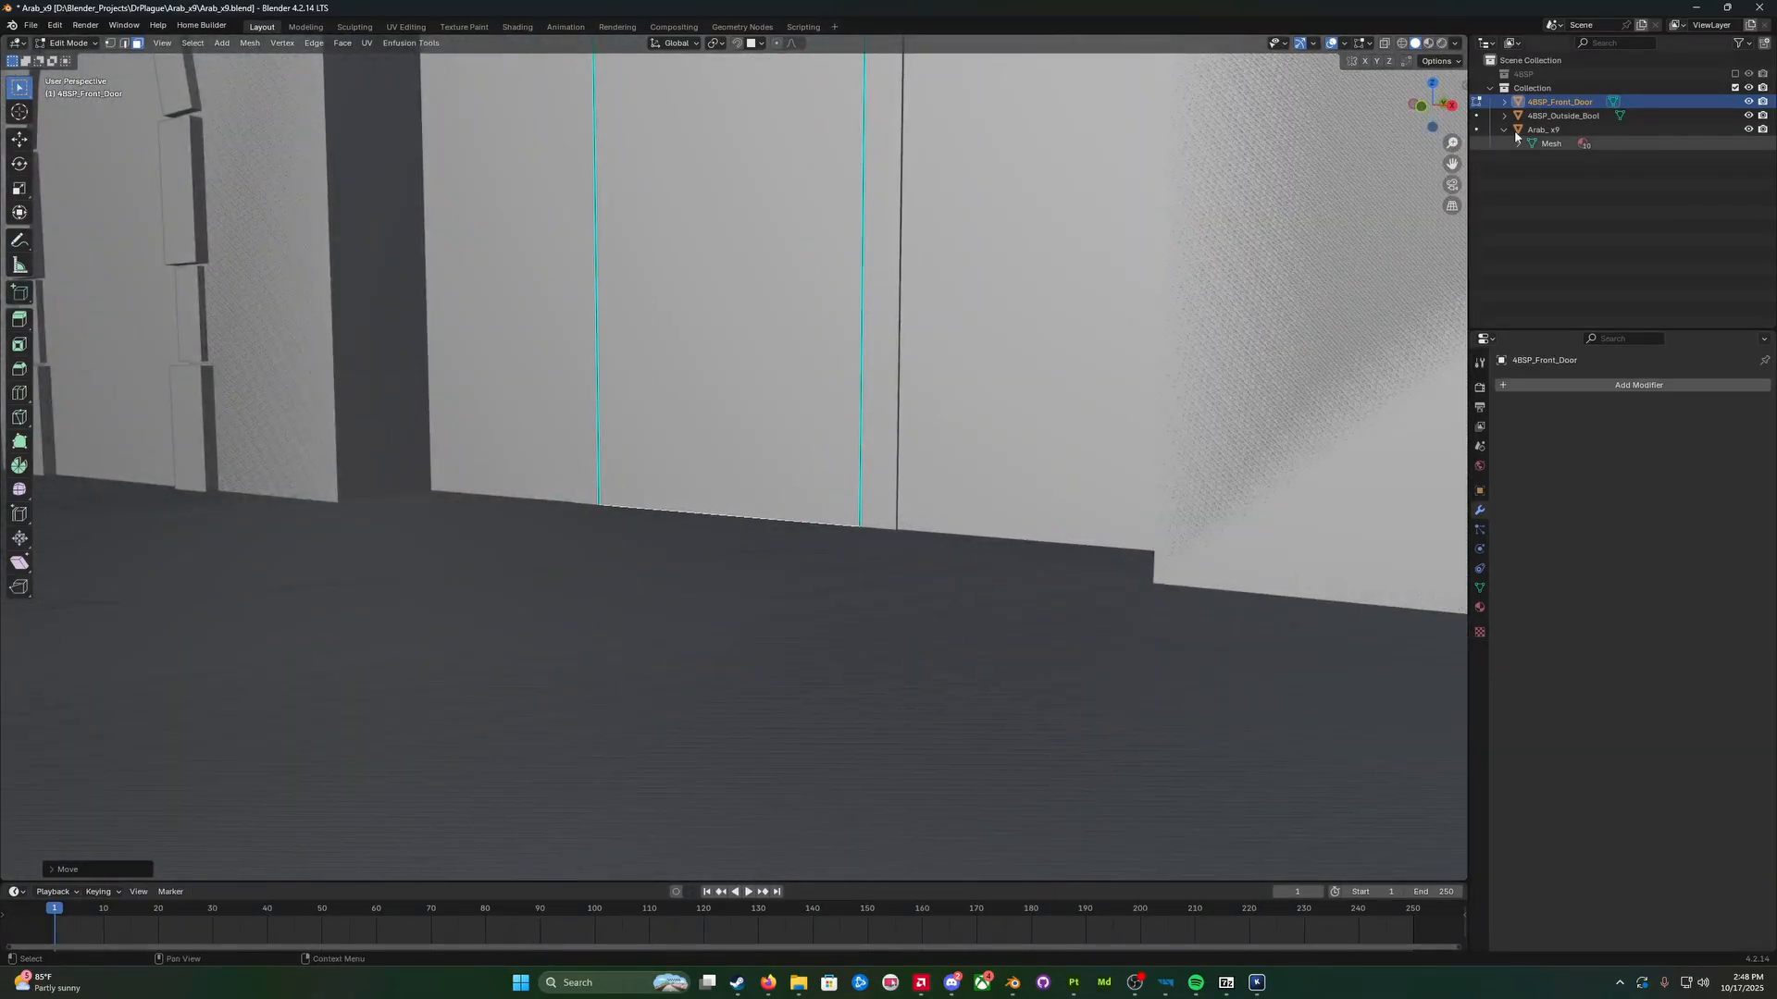
Step: Select the door cutter's top face using X-ray display and lower it along global Z well below the lintel
{"action": "scroll", "coordinate": [991, 317], "scroll_direction": "down", "scroll_amount": 5}
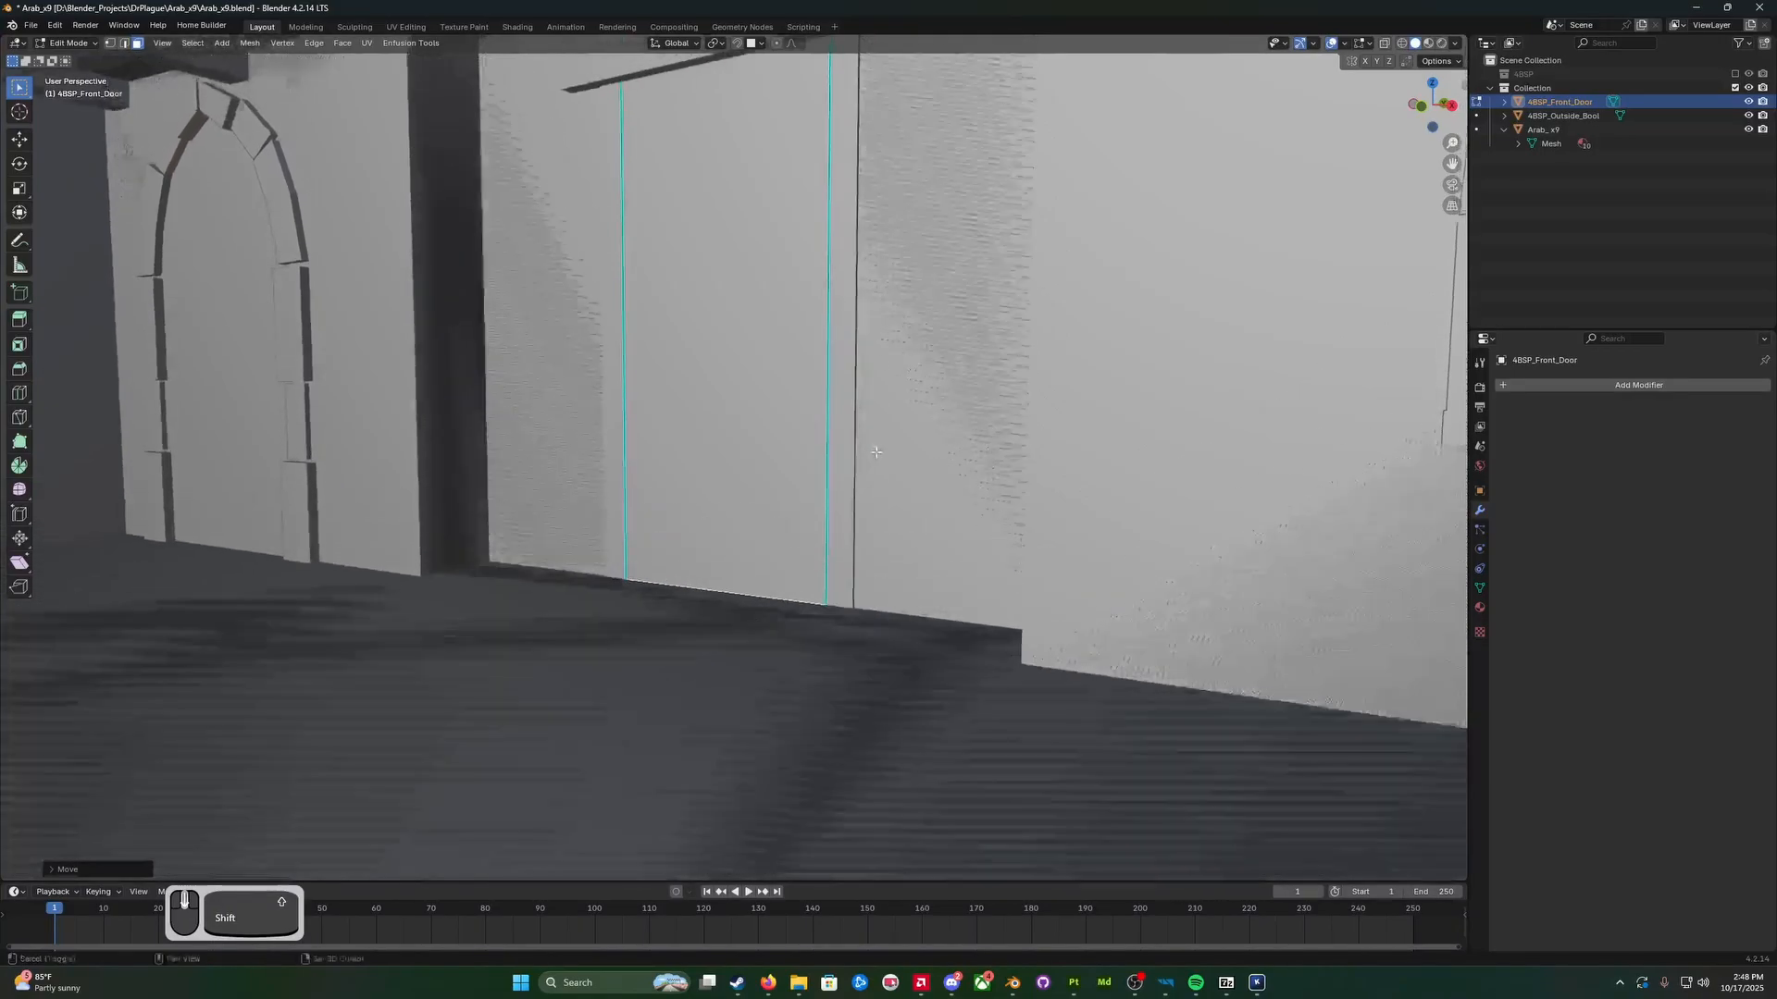
{"action": "key", "text": "alt+z"}
{"action": "mouse_move", "coordinate": [852, 345]}
{"action": "middle_mouse_down", "text": "shift"}
{"action": "mouse_move", "coordinate": [841, 369]}
{"action": "mouse_move", "coordinate": [844, 339]}
{"action": "middle_mouse_up", "text": "shift"}
{"action": "middle_click_drag", "start_coordinate": [844, 338], "coordinate": [791, 500], "text": "shift"}
{"action": "middle_click_drag", "start_coordinate": [662, 500], "coordinate": [819, 435], "text": "shift"}
{"action": "middle_click_drag", "start_coordinate": [819, 435], "coordinate": [897, 364]}
{"action": "scroll", "coordinate": [957, 380], "scroll_direction": "up", "scroll_amount": 3}
{"action": "left_click", "coordinate": [770, 377]}
{"action": "key", "text": "g"}
{"action": "key", "text": "z"}
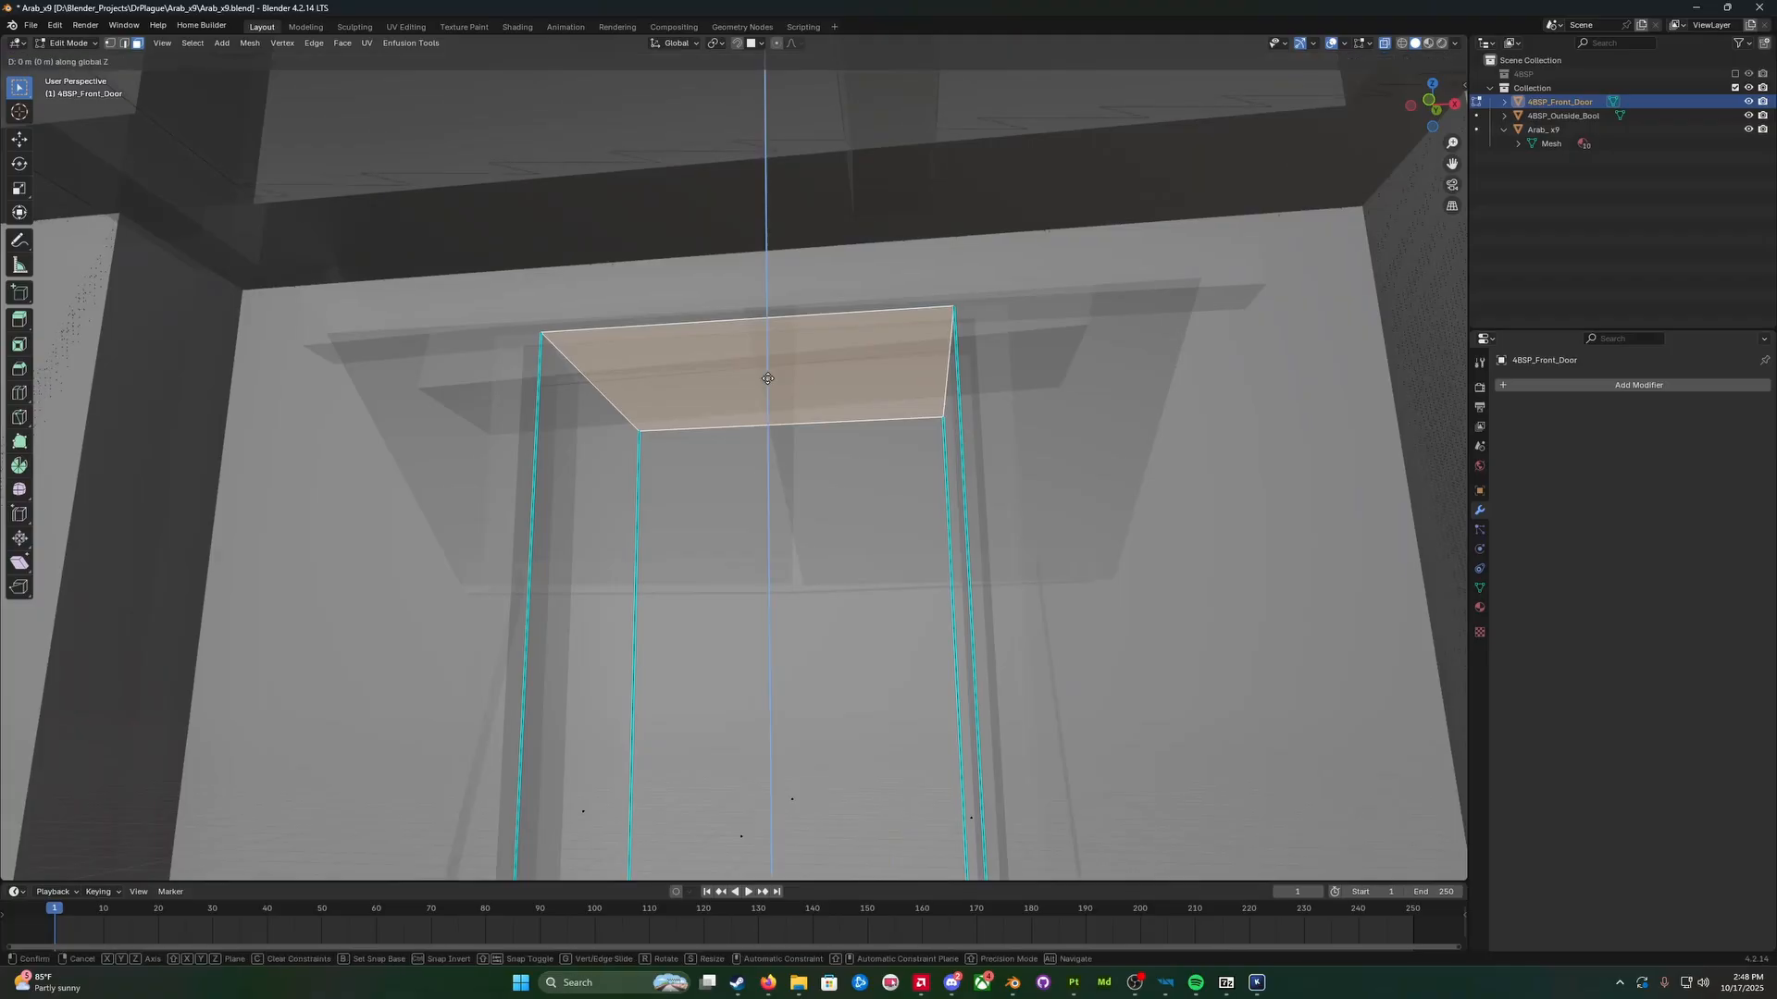
{"action": "left_click", "coordinate": [752, 633]}
{"action": "middle_click_drag", "start_coordinate": [752, 633], "coordinate": [804, 618]}
{"action": "key", "text": "w"}
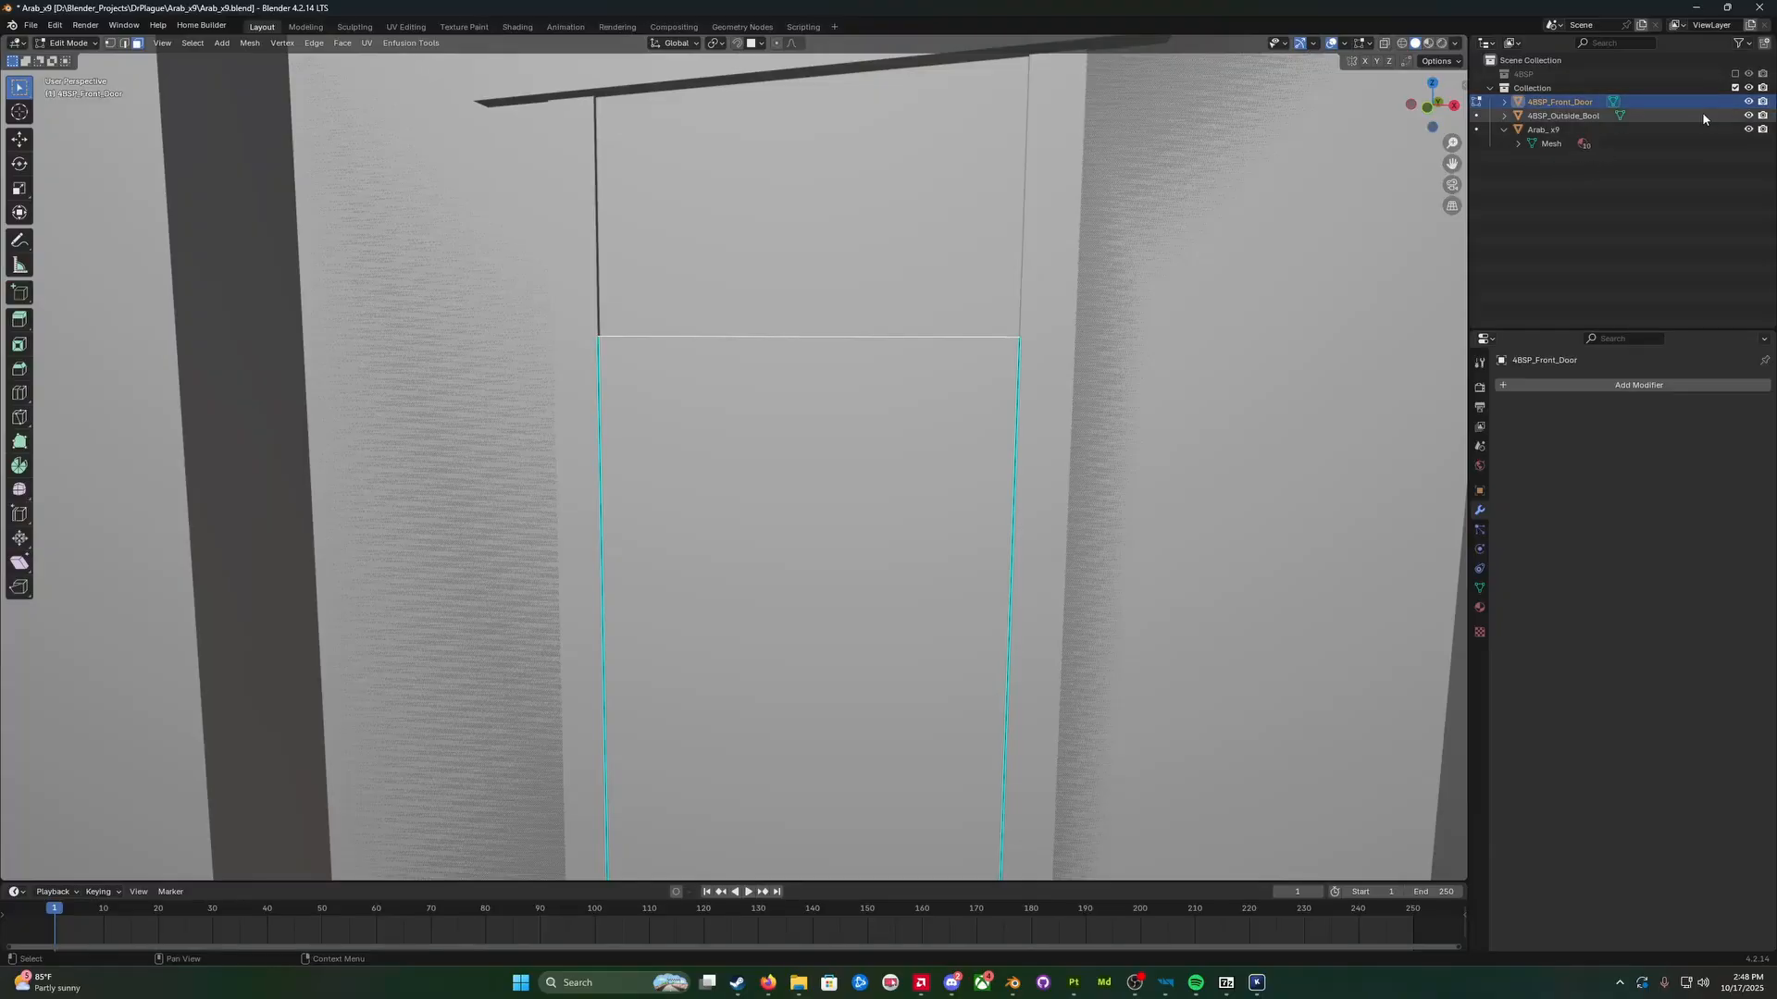
Step: Hide 4BSP_Outside_Bool and raise the door cutter's top face along global Z toward the lintel's underside
{"action": "left_click", "coordinate": [1748, 115]}
{"action": "middle_click_drag", "start_coordinate": [784, 326], "coordinate": [928, 331]}
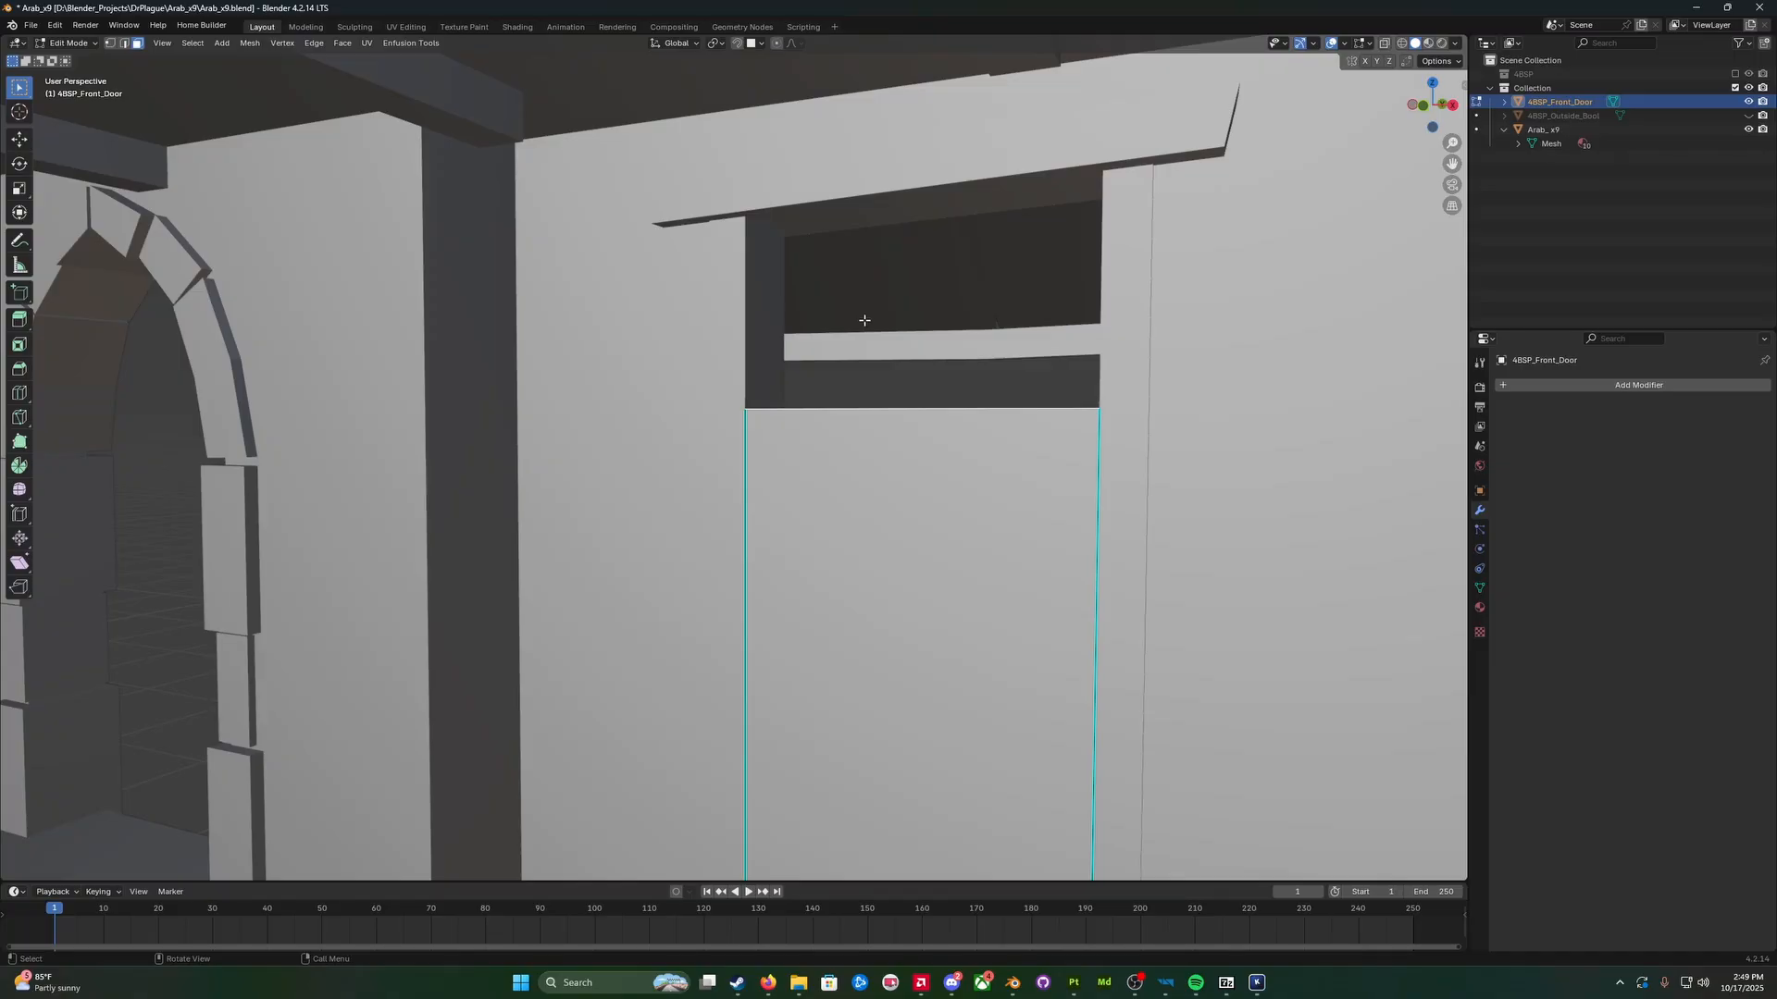
{"action": "key", "text": "g"}
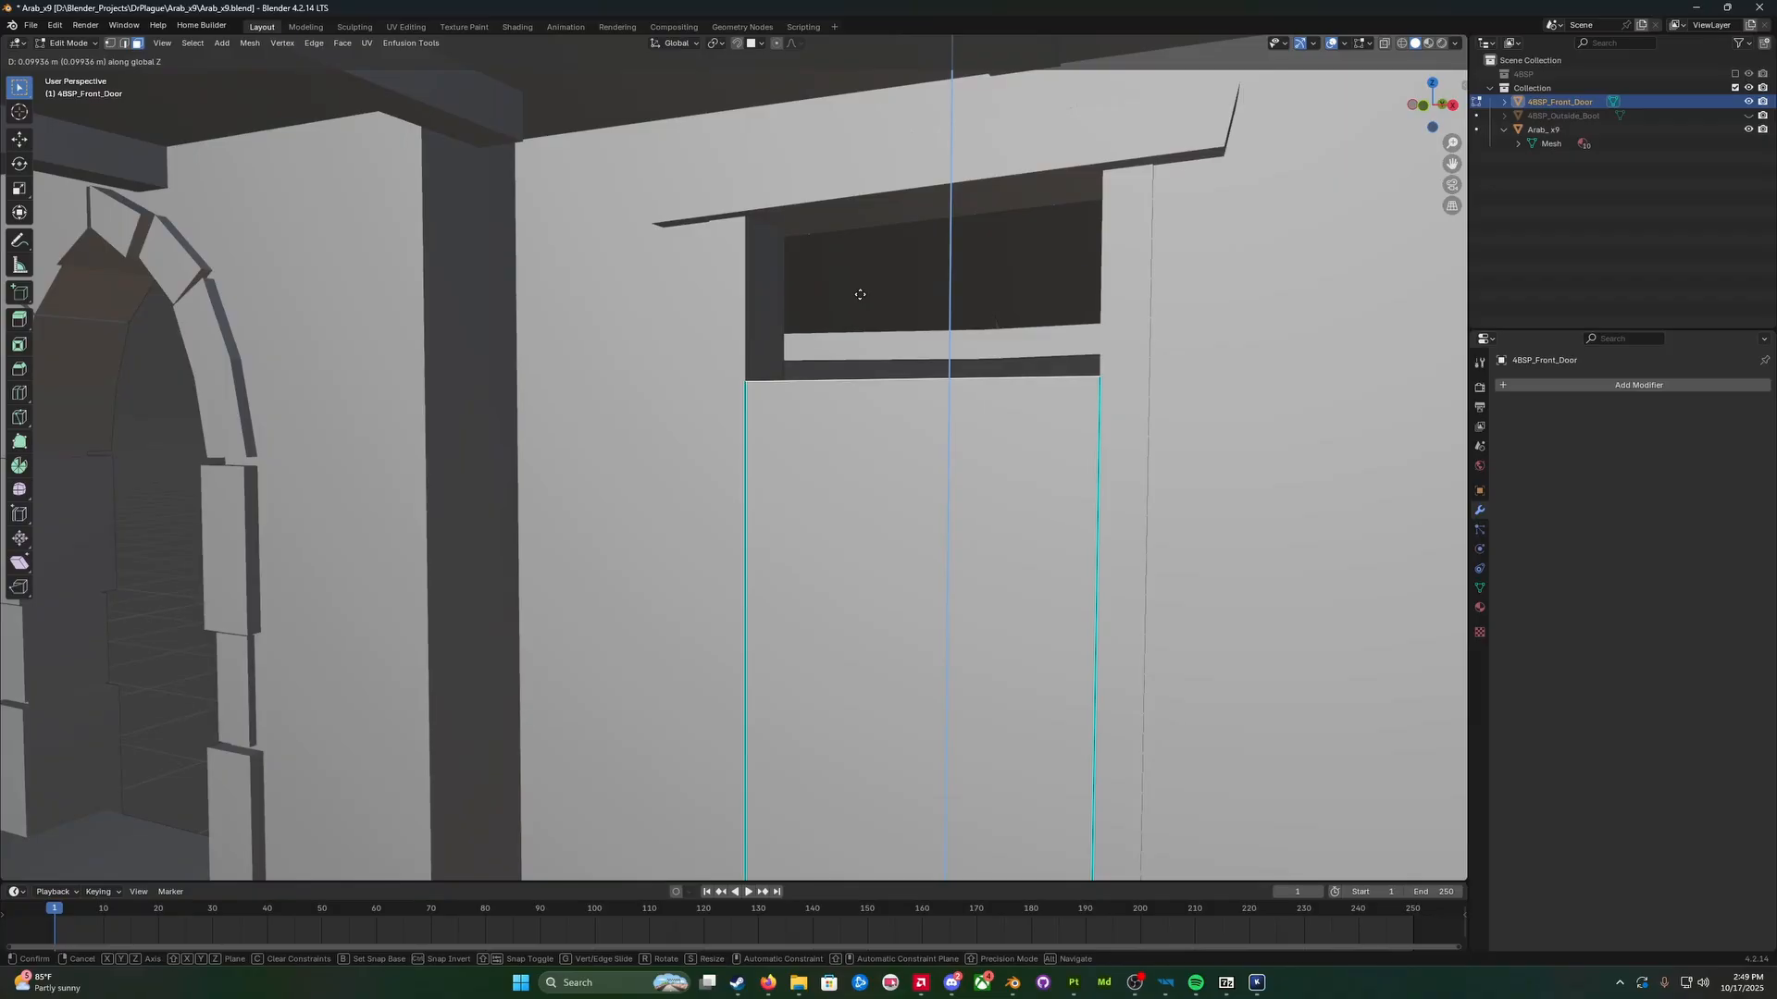
{"action": "key", "text": "ctrl"}
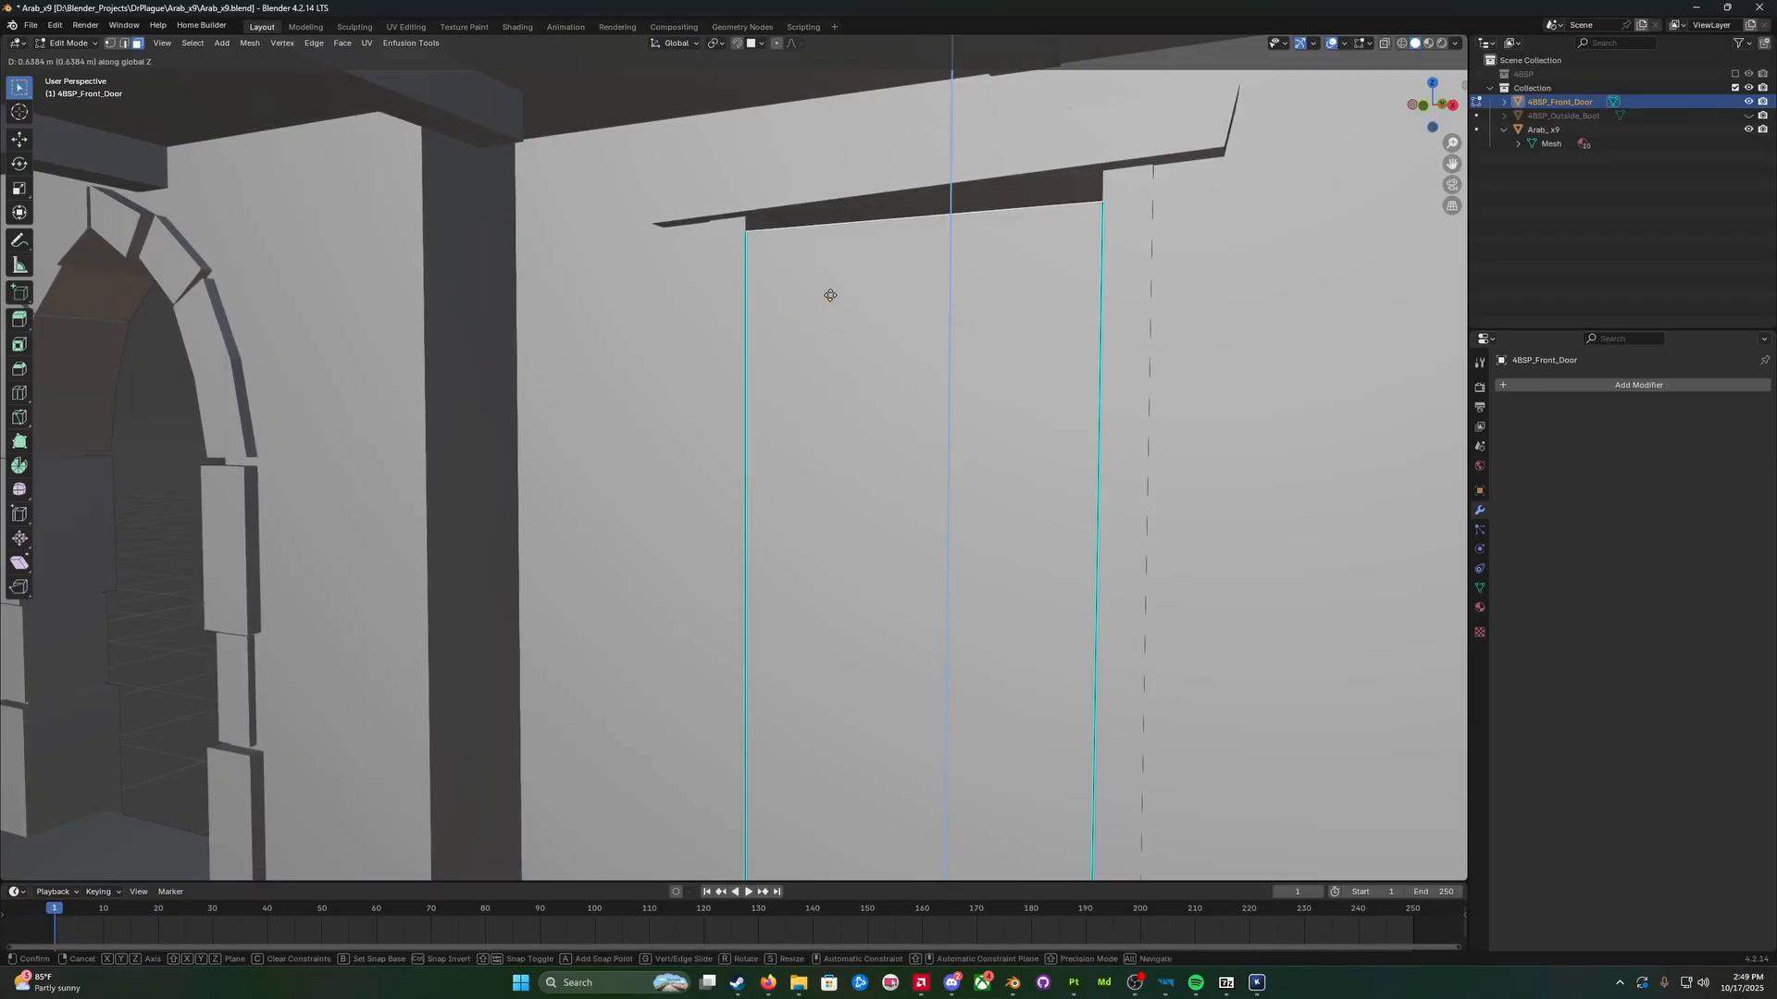
{"action": "left_click", "coordinate": [836, 203]}
{"action": "middle_click_drag", "start_coordinate": [835, 203], "coordinate": [698, 347], "text": "shift"}
{"action": "scroll", "coordinate": [698, 347], "scroll_direction": "up", "scroll_amount": 3}
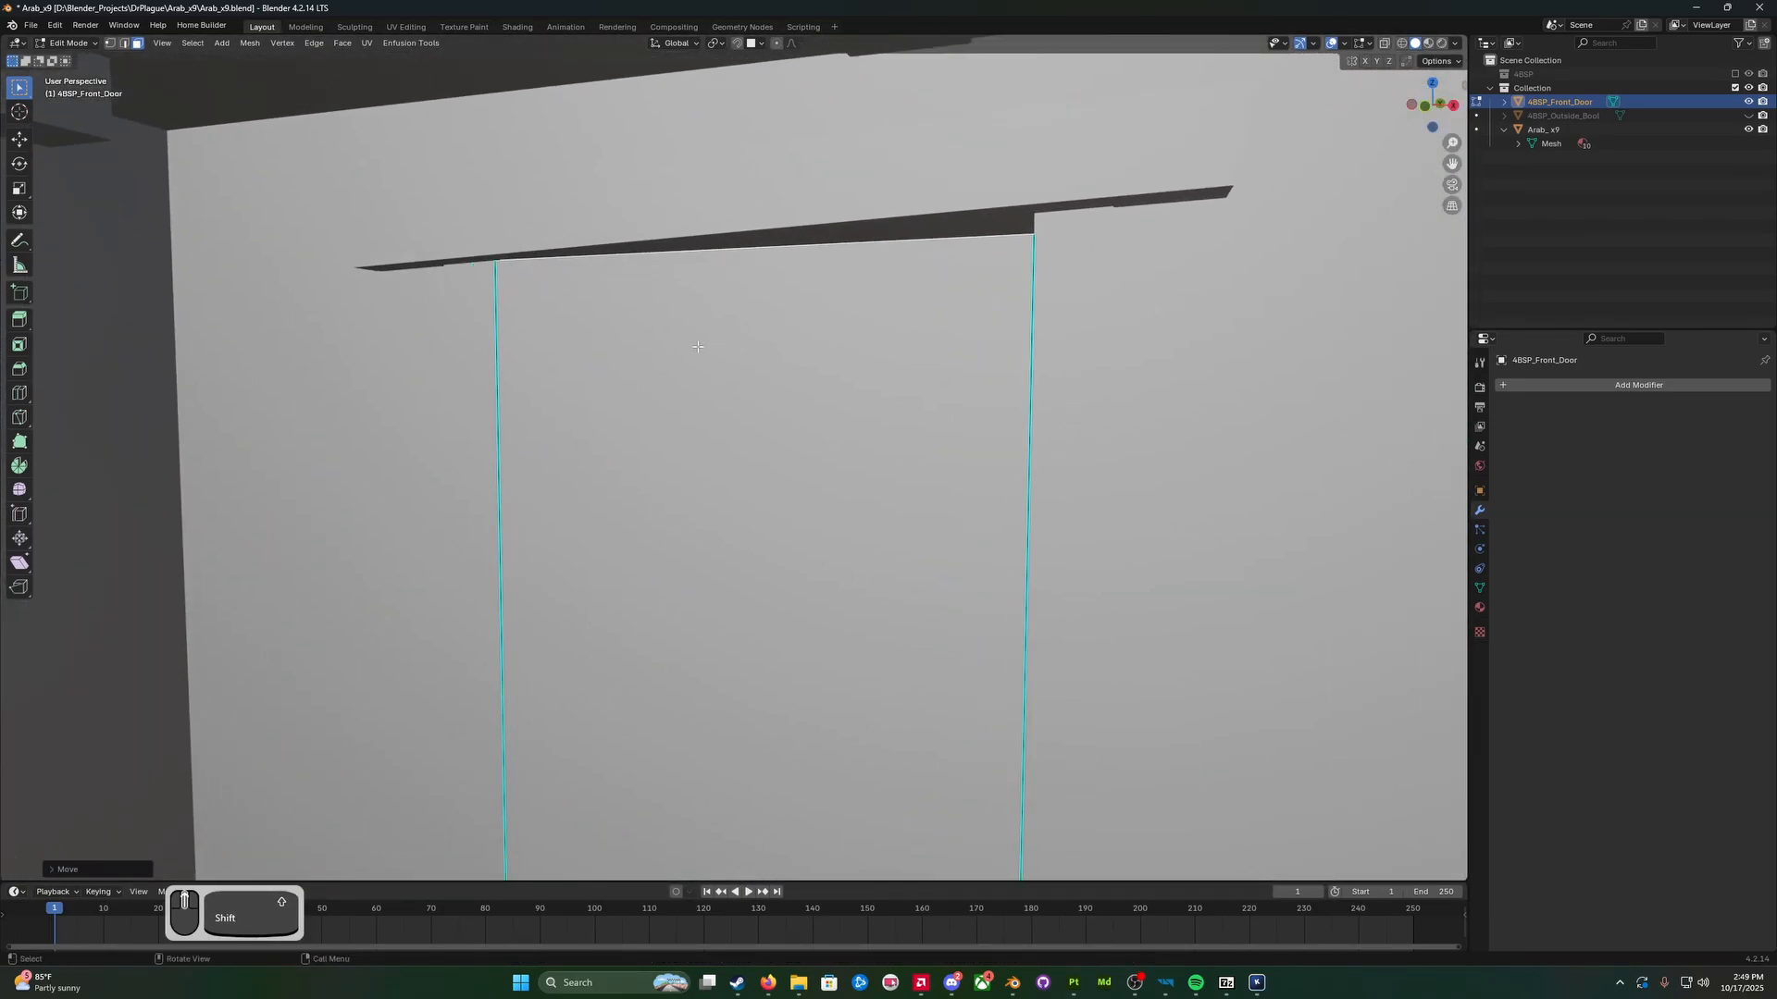
Step: Lower the door cutter's top face again, and bring it back up along global Z to the lowest corner of the sloping lintel
{"action": "scroll", "coordinate": [698, 347], "scroll_direction": "up", "scroll_amount": 2}
{"action": "key", "text": "g"}
{"action": "key", "text": "z"}
{"action": "left_click", "coordinate": [655, 476]}
{"action": "scroll", "coordinate": [633, 347], "scroll_direction": "up", "scroll_amount": 2}
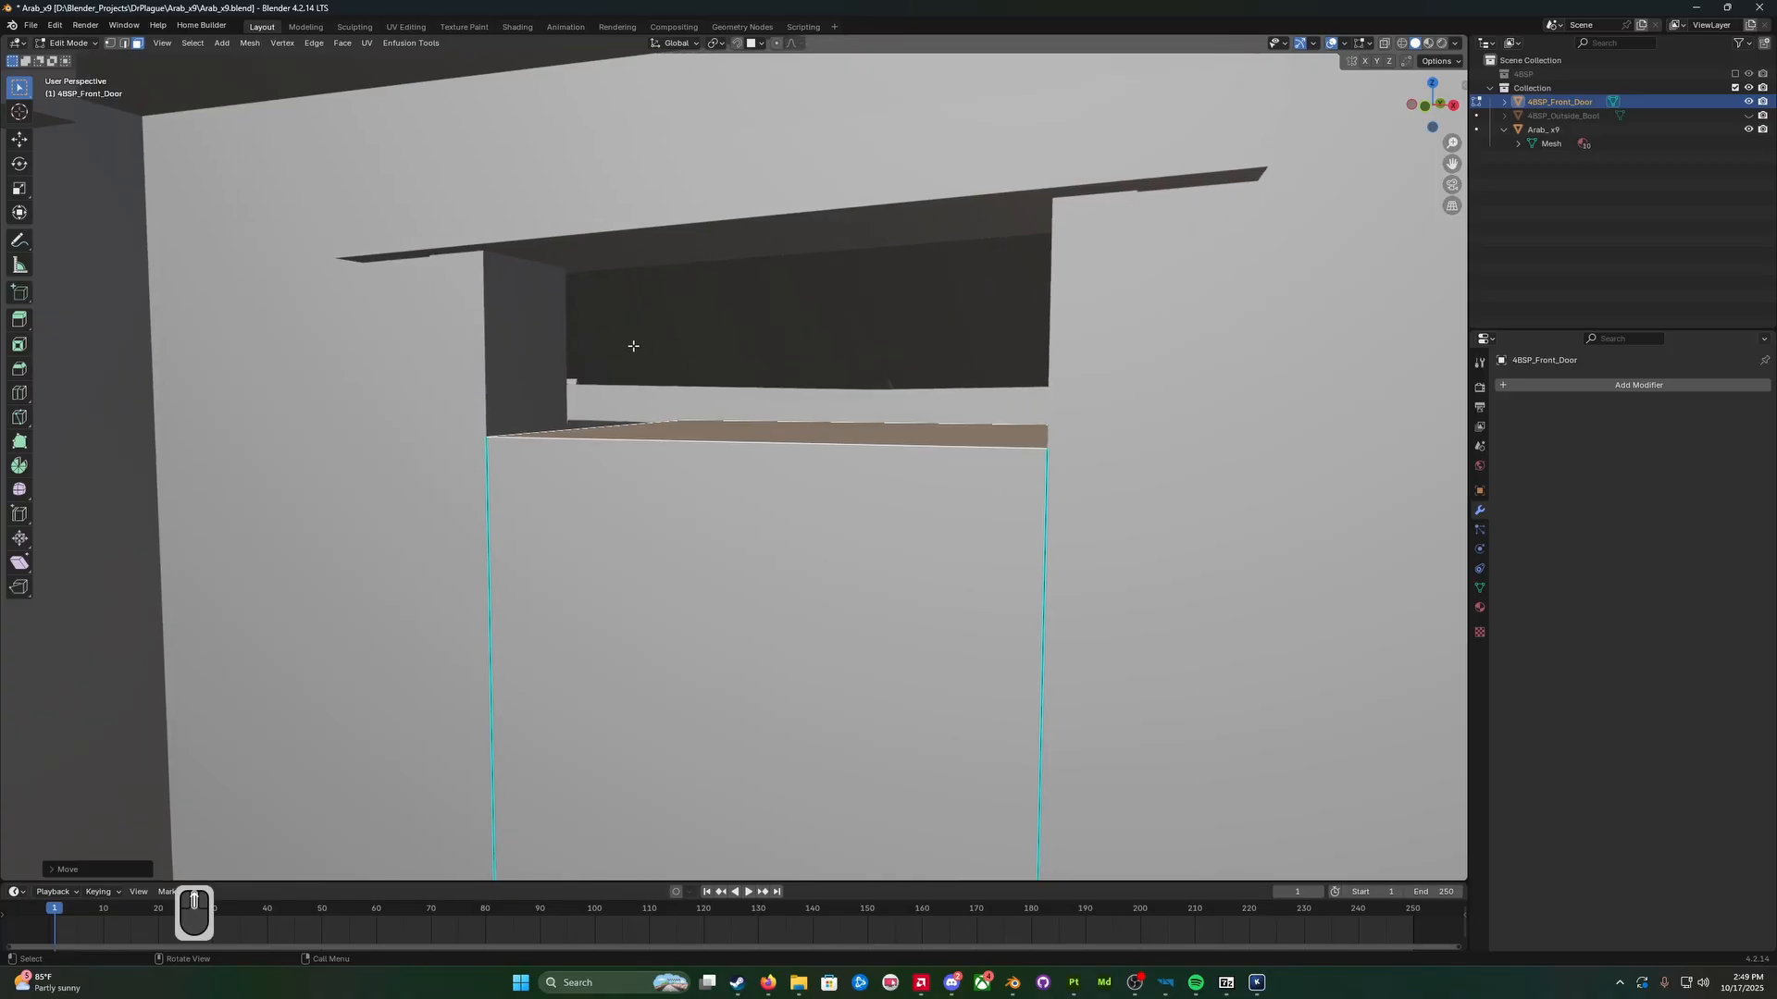
{"action": "key", "text": "g"}
{"action": "key", "text": "z"}
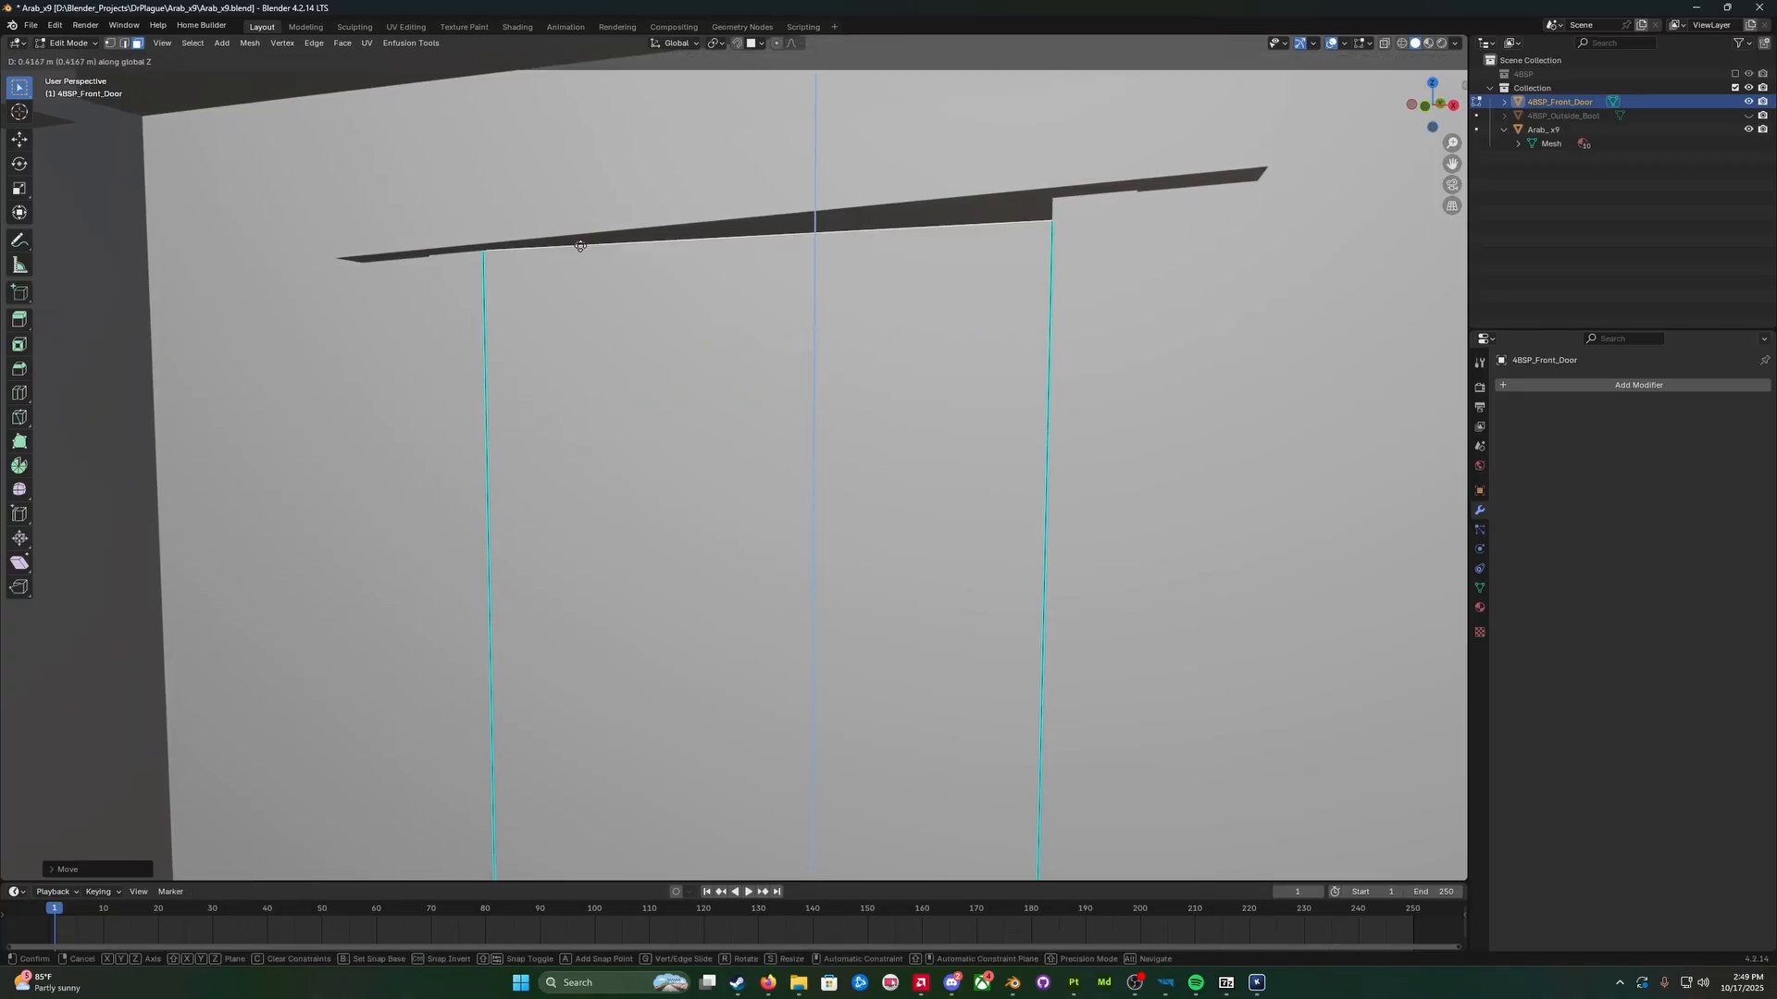
{"action": "left_click", "coordinate": [580, 245]}
{"action": "middle_click_drag", "start_coordinate": [629, 277], "coordinate": [662, 354]}
{"action": "scroll", "coordinate": [674, 308], "scroll_direction": "down", "scroll_amount": 4}
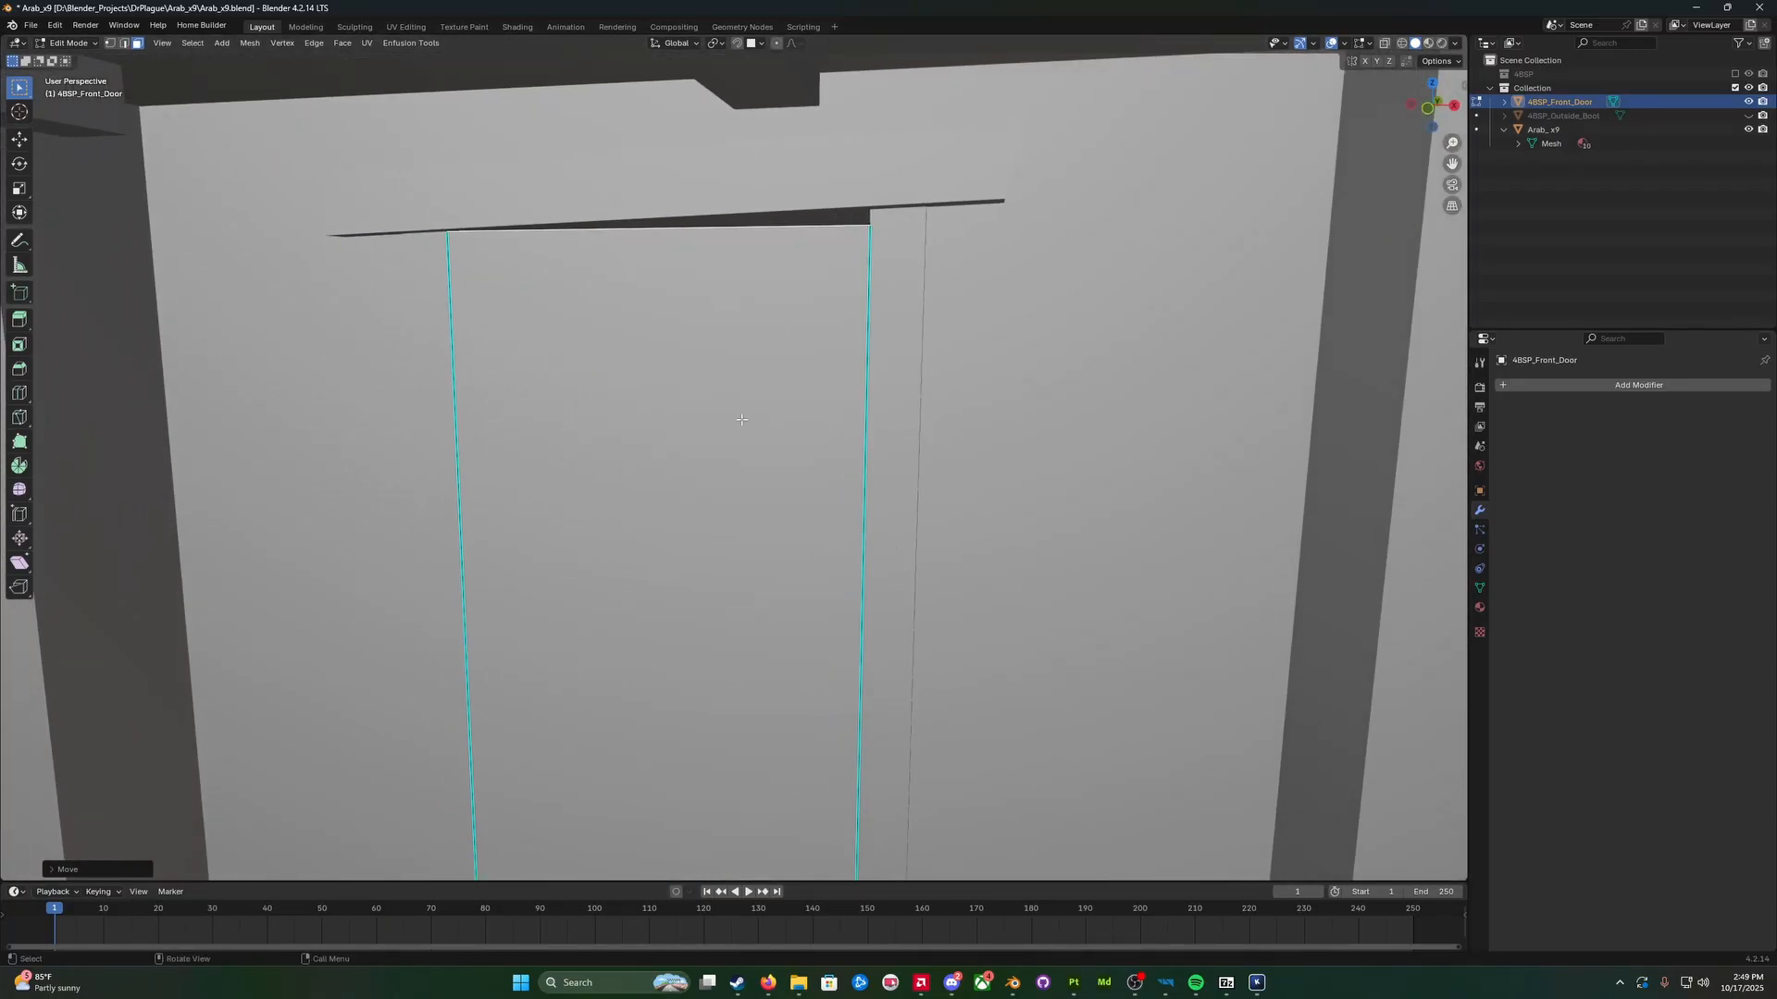
Step: Examine the door cutter's fit under the lintel from inside and against the doorway from outside the facade
{"action": "scroll", "coordinate": [788, 477], "scroll_direction": "down", "scroll_amount": 4}
{"action": "scroll", "coordinate": [789, 481], "scroll_direction": "up", "scroll_amount": 7}
{"action": "scroll", "coordinate": [791, 488], "scroll_direction": "down", "scroll_amount": 5}
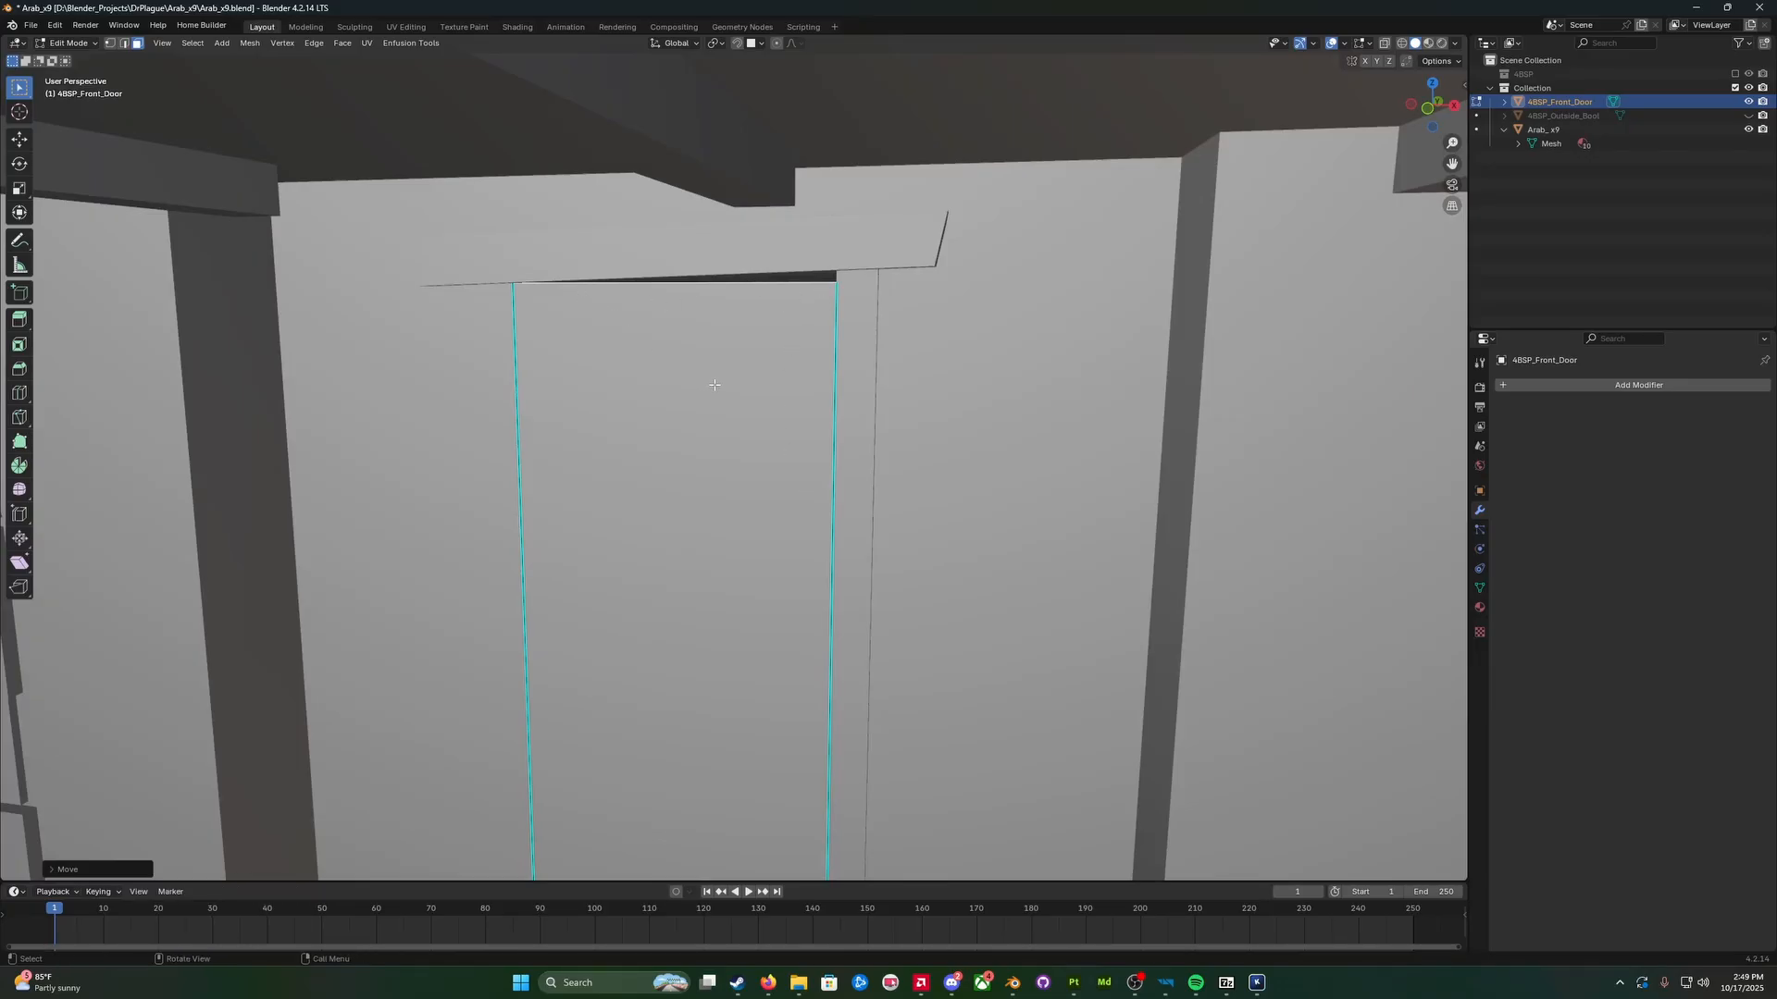
{"action": "scroll", "coordinate": [715, 386], "scroll_direction": "up", "scroll_amount": 2}
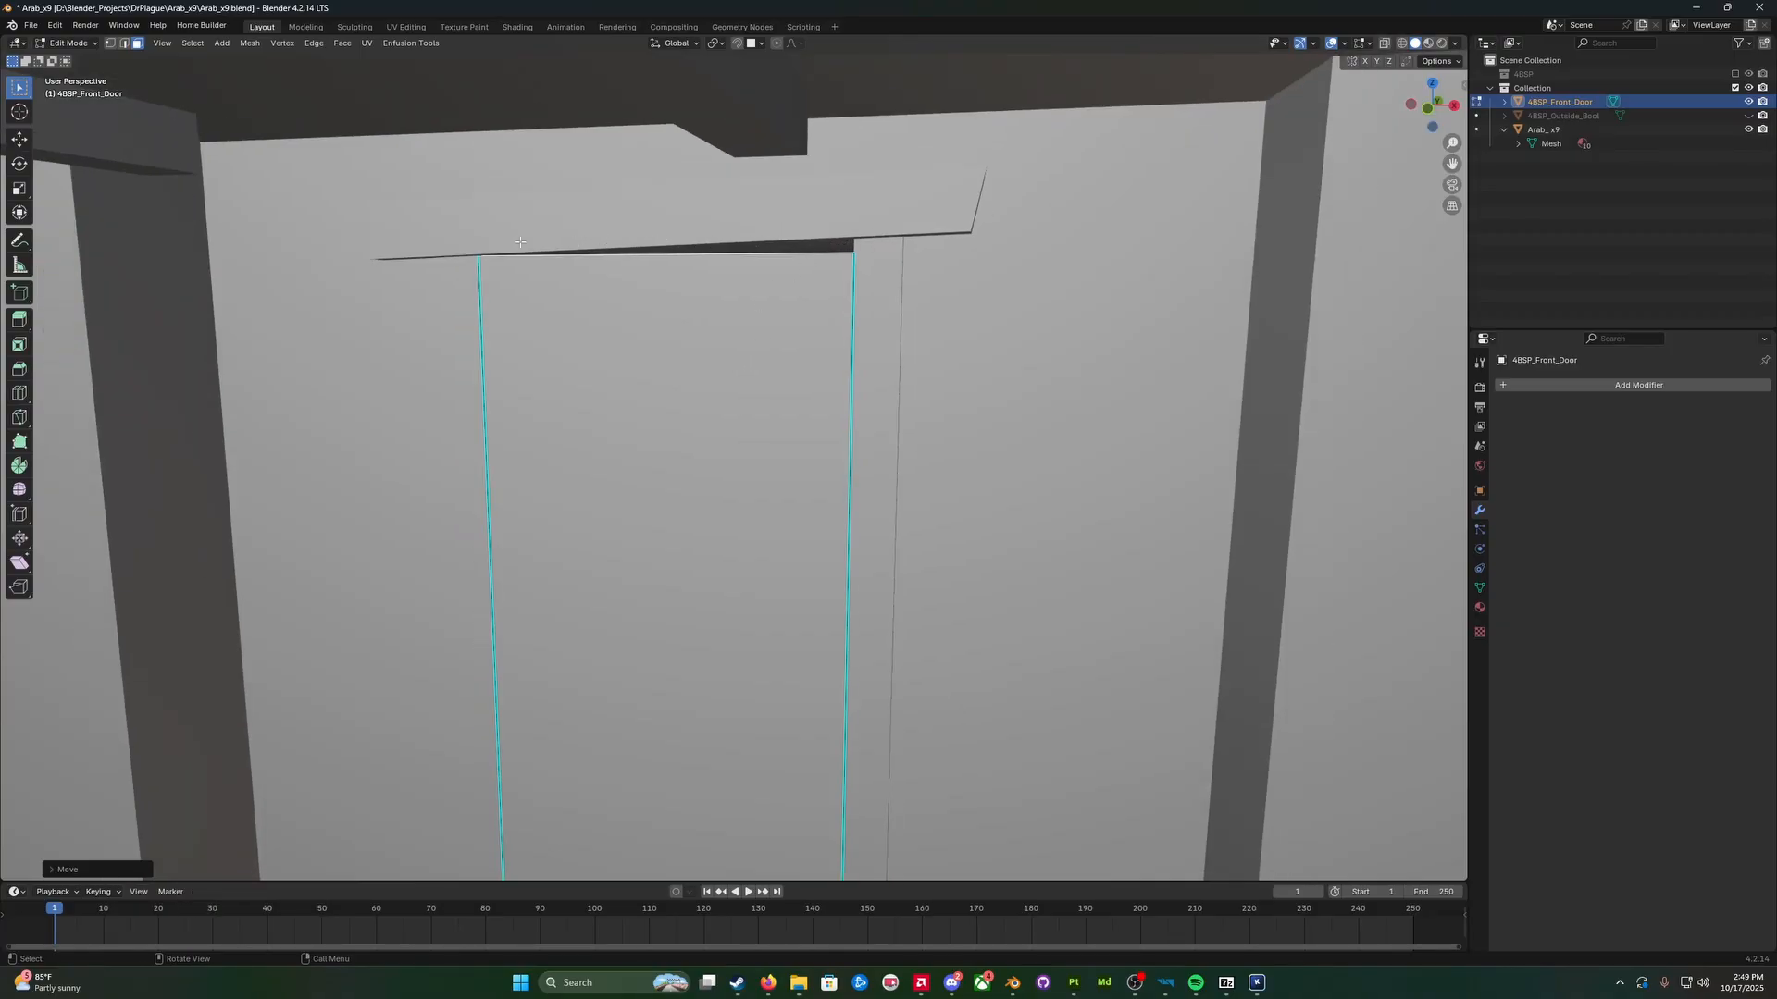
{"action": "scroll", "coordinate": [649, 371], "scroll_direction": "down", "scroll_amount": 6}
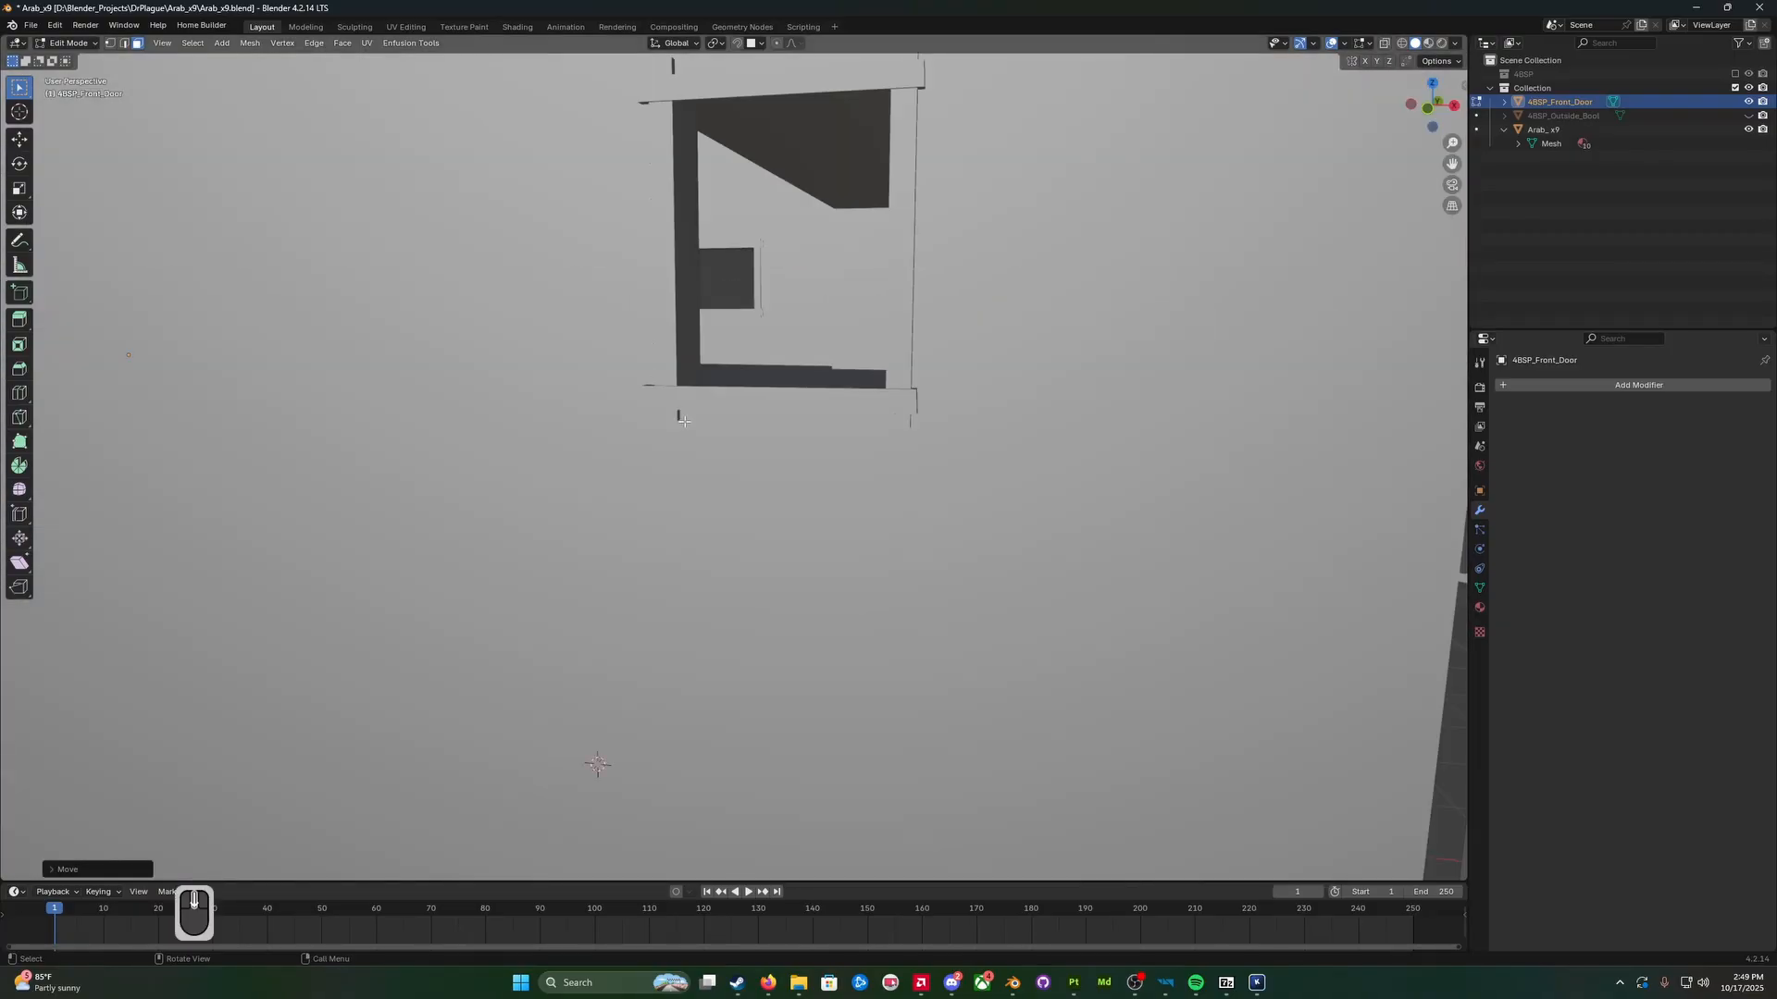
{"action": "middle_click_drag", "start_coordinate": [678, 416], "coordinate": [347, 371]}
{"action": "scroll", "coordinate": [1107, 370], "scroll_direction": "up", "scroll_amount": 2}
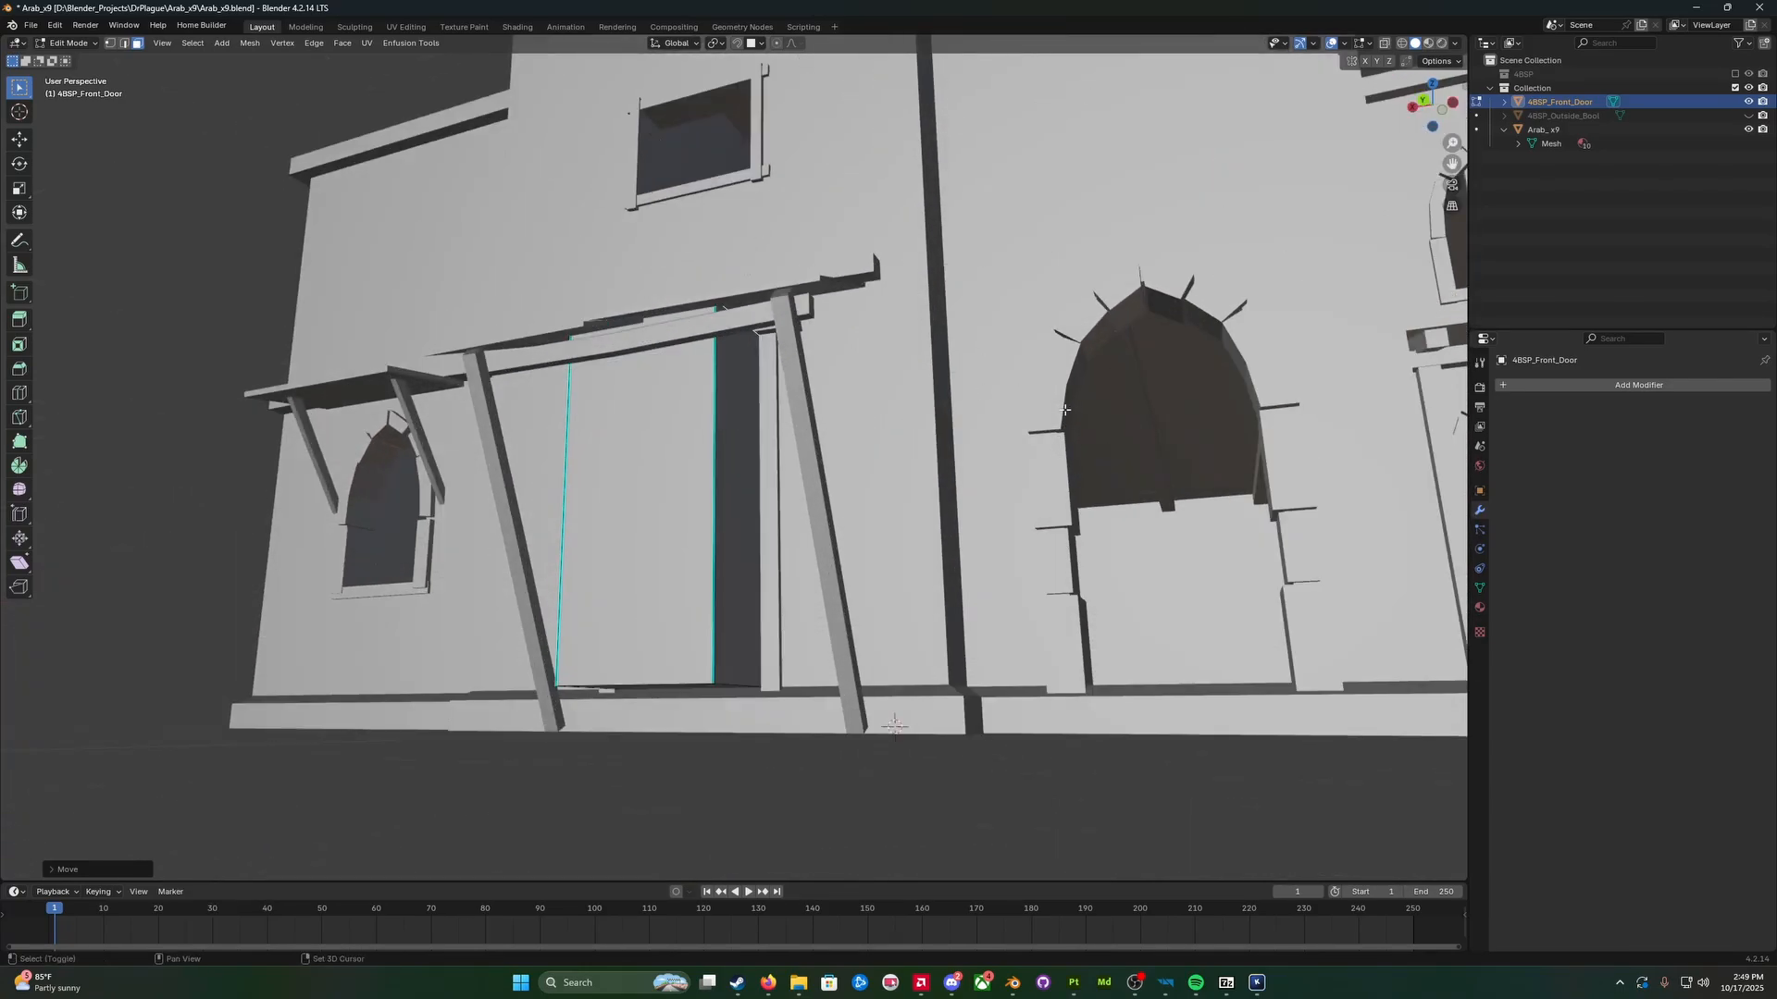
{"action": "middle_click_drag", "start_coordinate": [1065, 410], "coordinate": [652, 587], "text": "shift"}
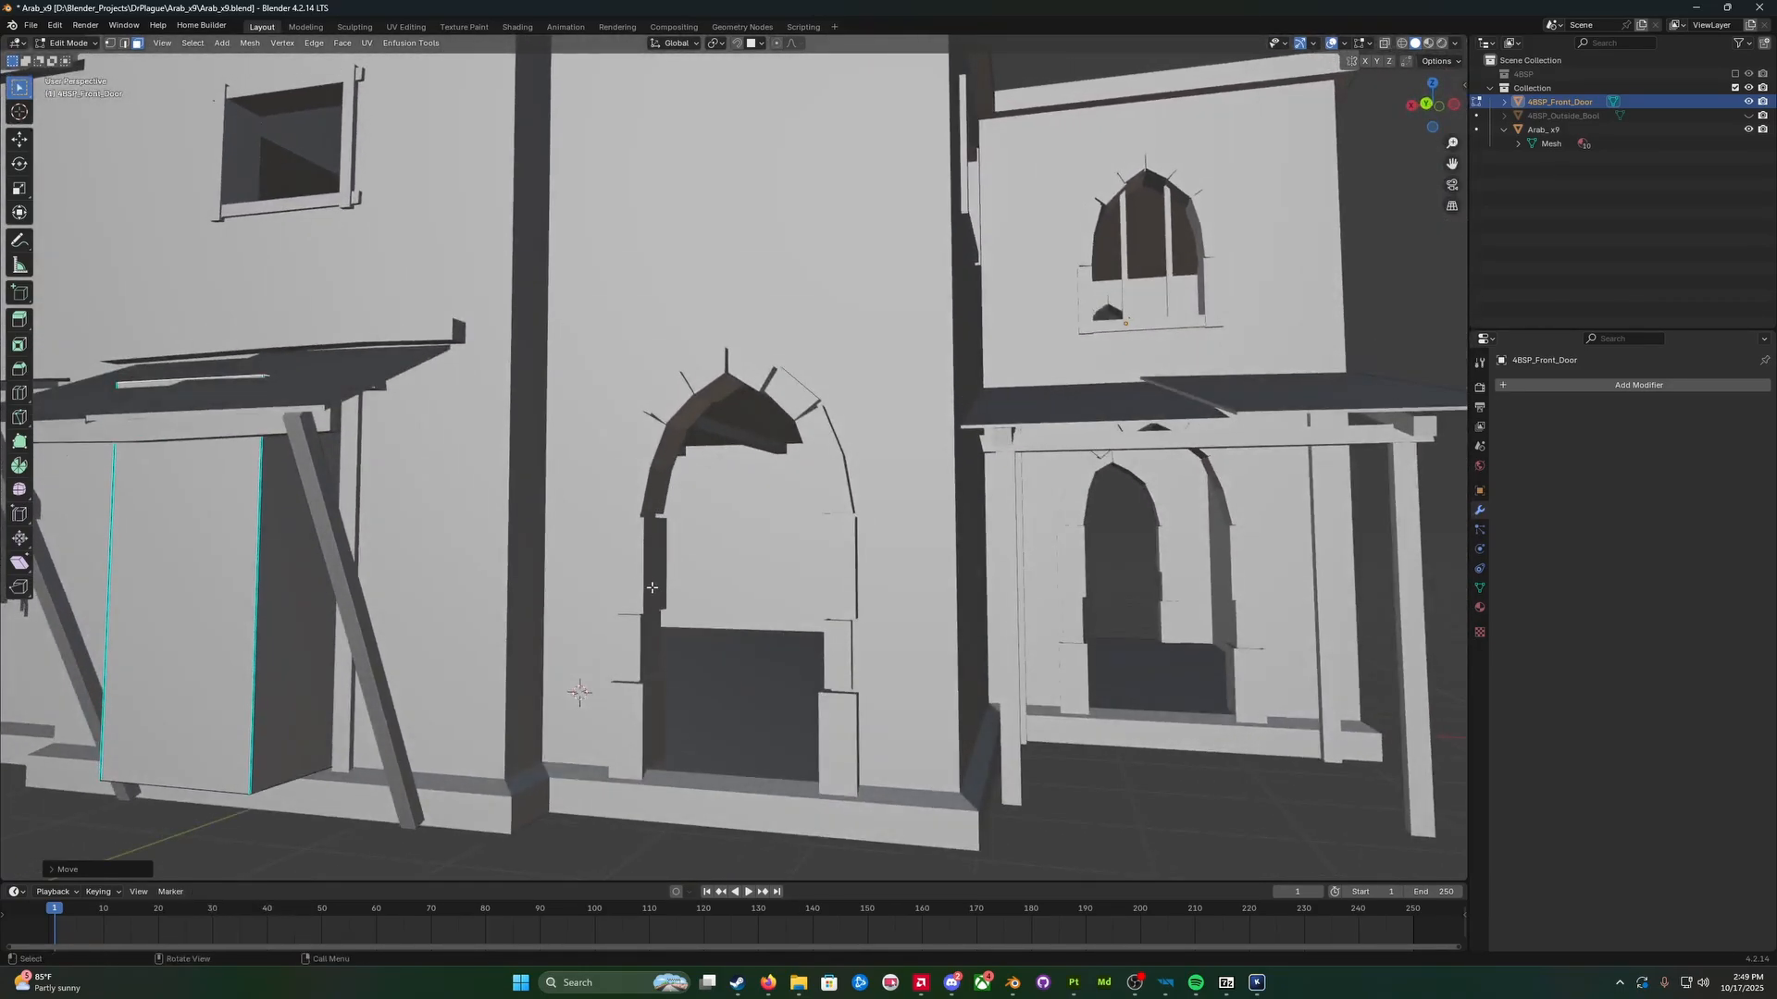
{"action": "middle_click_drag", "start_coordinate": [787, 617], "coordinate": [789, 620]}
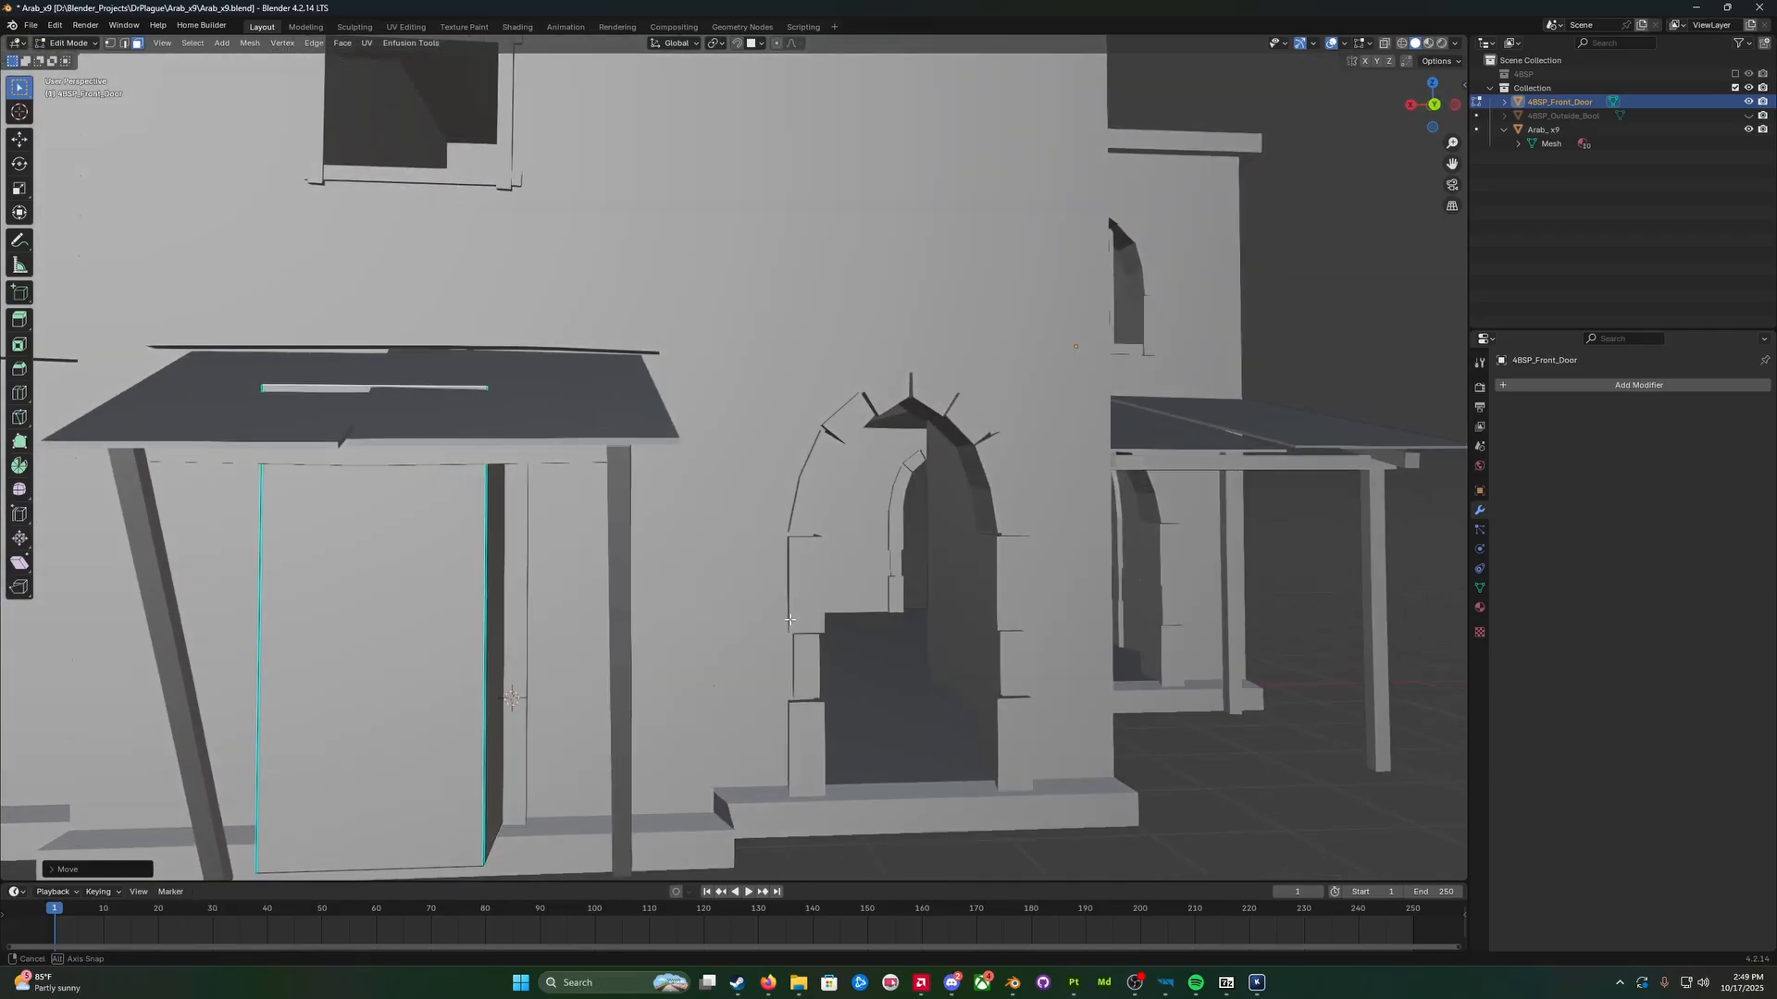
{"action": "scroll", "coordinate": [799, 622], "scroll_direction": "down", "scroll_amount": 3}
{"action": "middle_click_drag", "start_coordinate": [579, 623], "coordinate": [773, 602]}
{"action": "scroll", "coordinate": [548, 674], "scroll_direction": "up", "scroll_amount": 3}
{"action": "mouse_move", "coordinate": [656, 589]}
{"action": "middle_mouse_down"}
{"action": "mouse_move", "coordinate": [662, 537]}
{"action": "mouse_move", "coordinate": [680, 568]}
{"action": "mouse_move", "coordinate": [651, 565]}
{"action": "middle_mouse_up"}
{"action": "scroll", "coordinate": [679, 568], "scroll_direction": "up", "scroll_amount": 2}
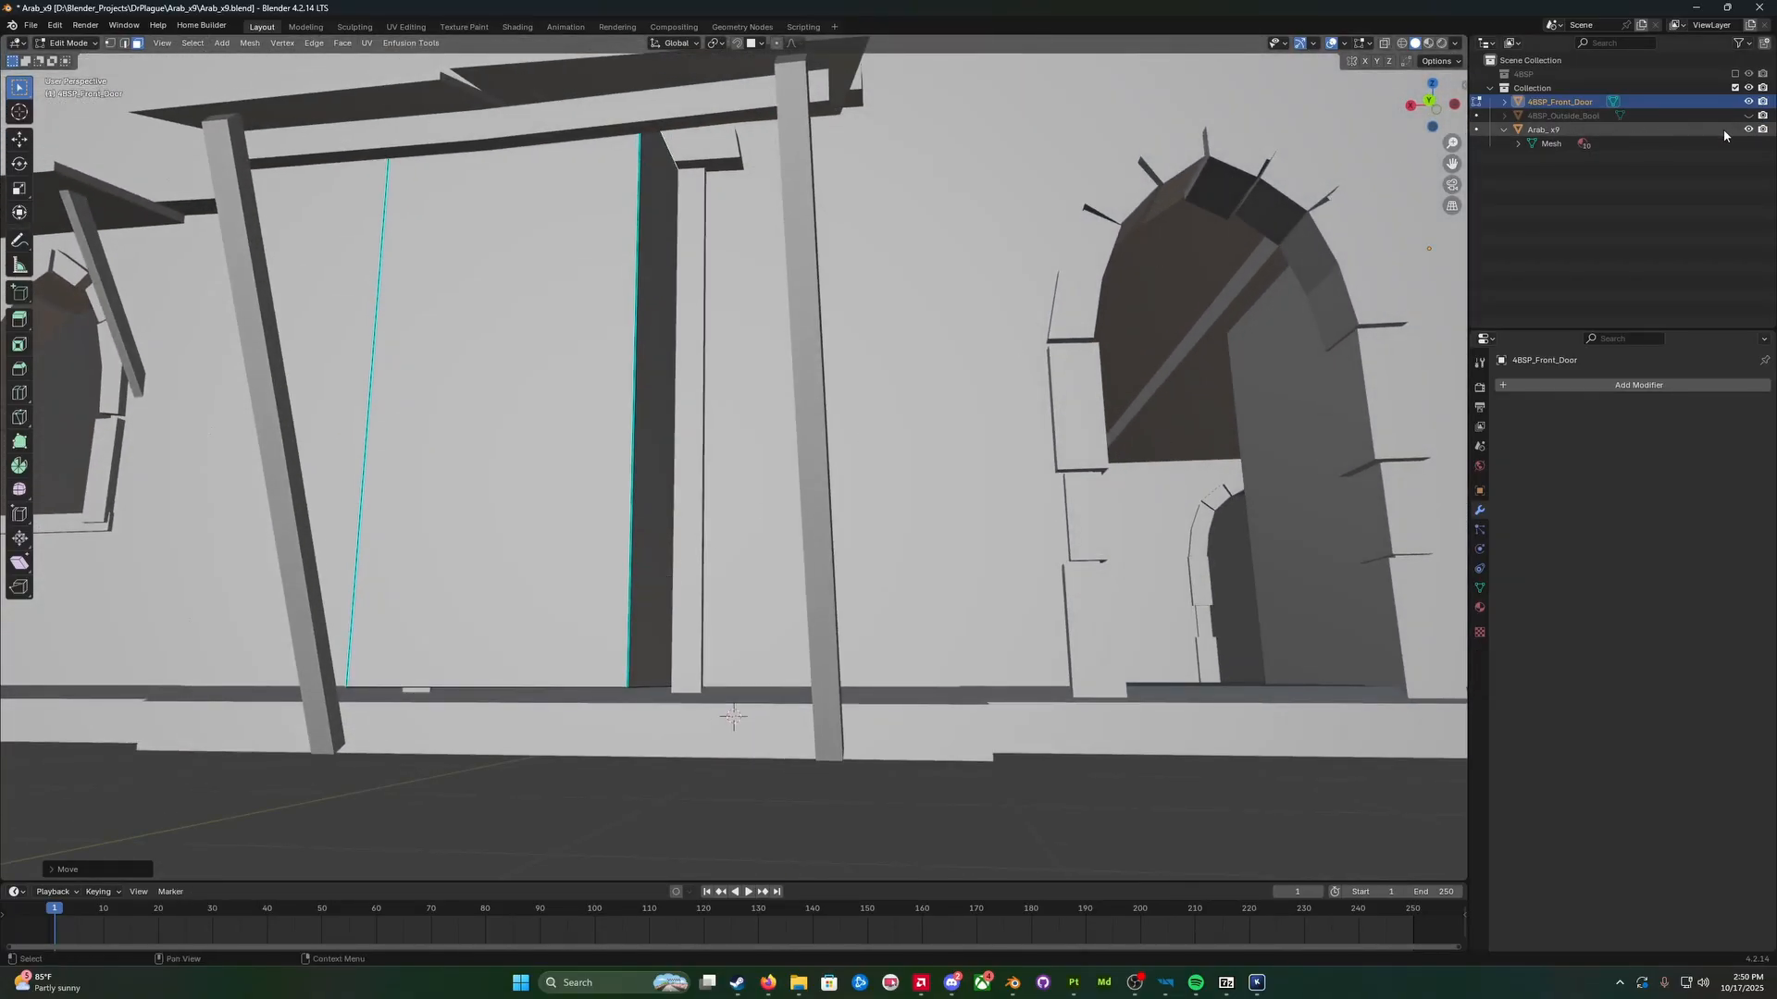
Step: Select the door cutter's side face nearest the large archway and pull it inward along the X axis, away from the door frame
{"action": "middle_click_drag", "start_coordinate": [659, 476], "coordinate": [701, 537]}
{"action": "left_click", "coordinate": [654, 482]}
{"action": "key", "text": "g"}
{"action": "key", "text": "x"}
{"action": "left_click", "coordinate": [629, 482]}
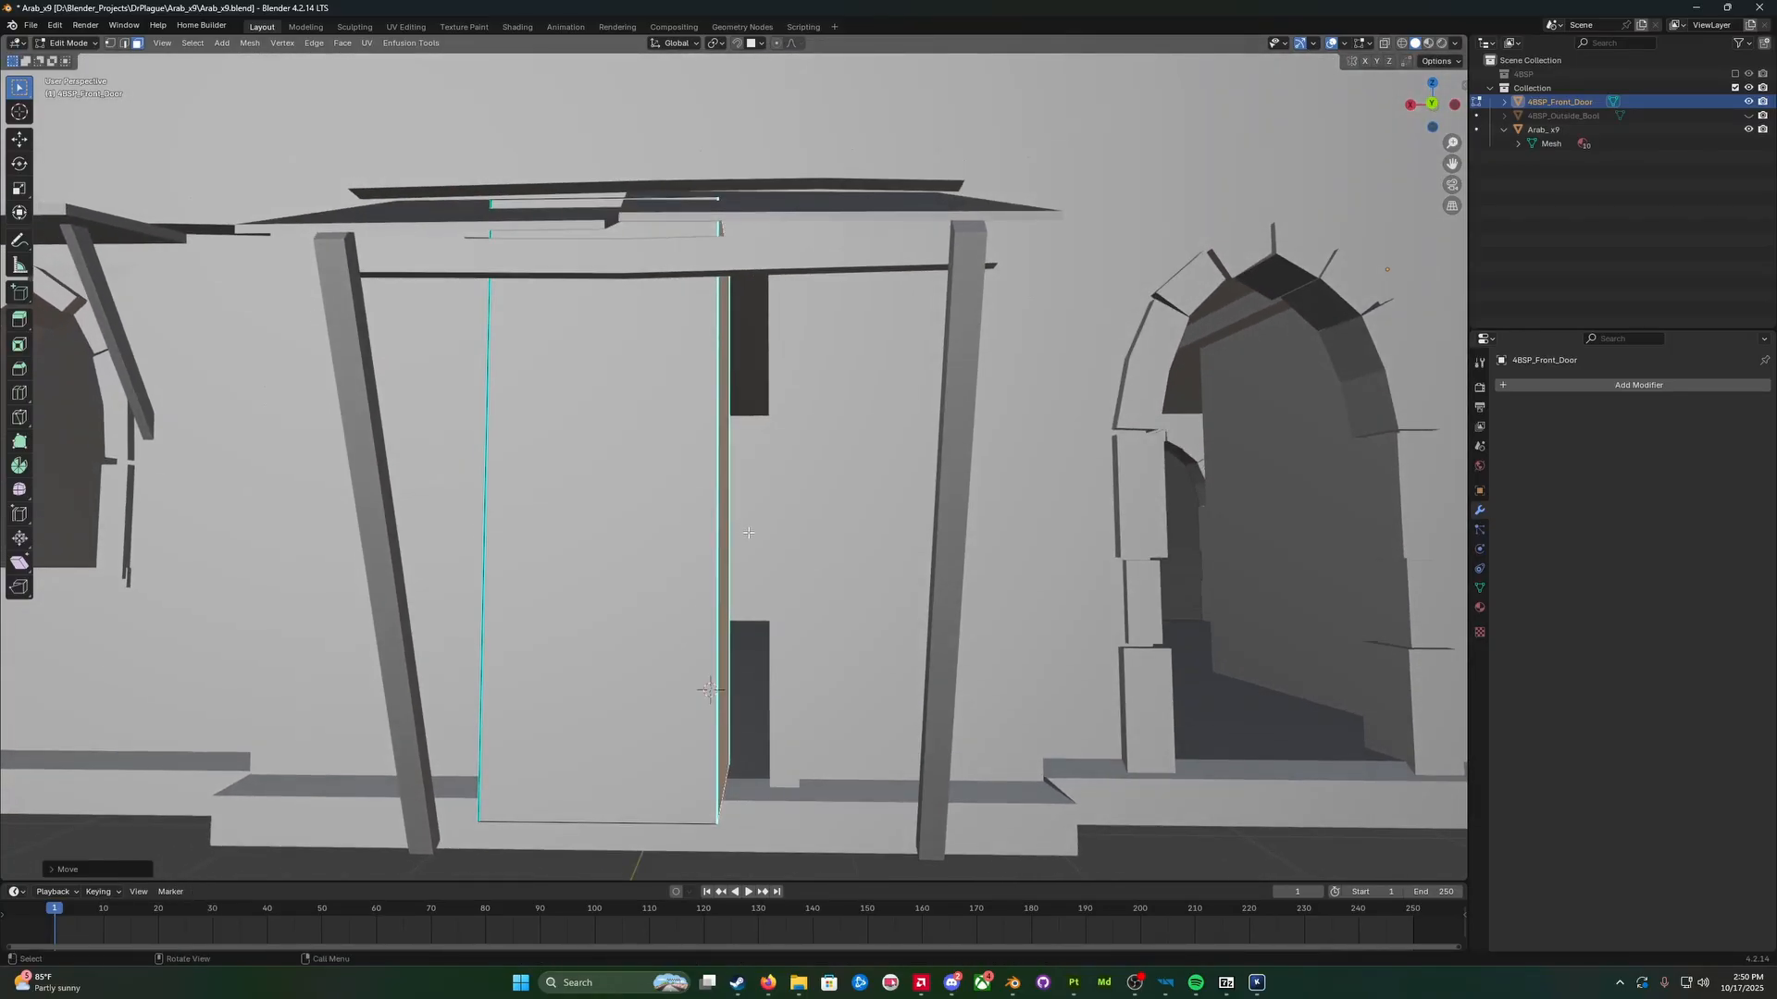
{"action": "scroll", "coordinate": [713, 511], "scroll_direction": "up", "scroll_amount": 4}
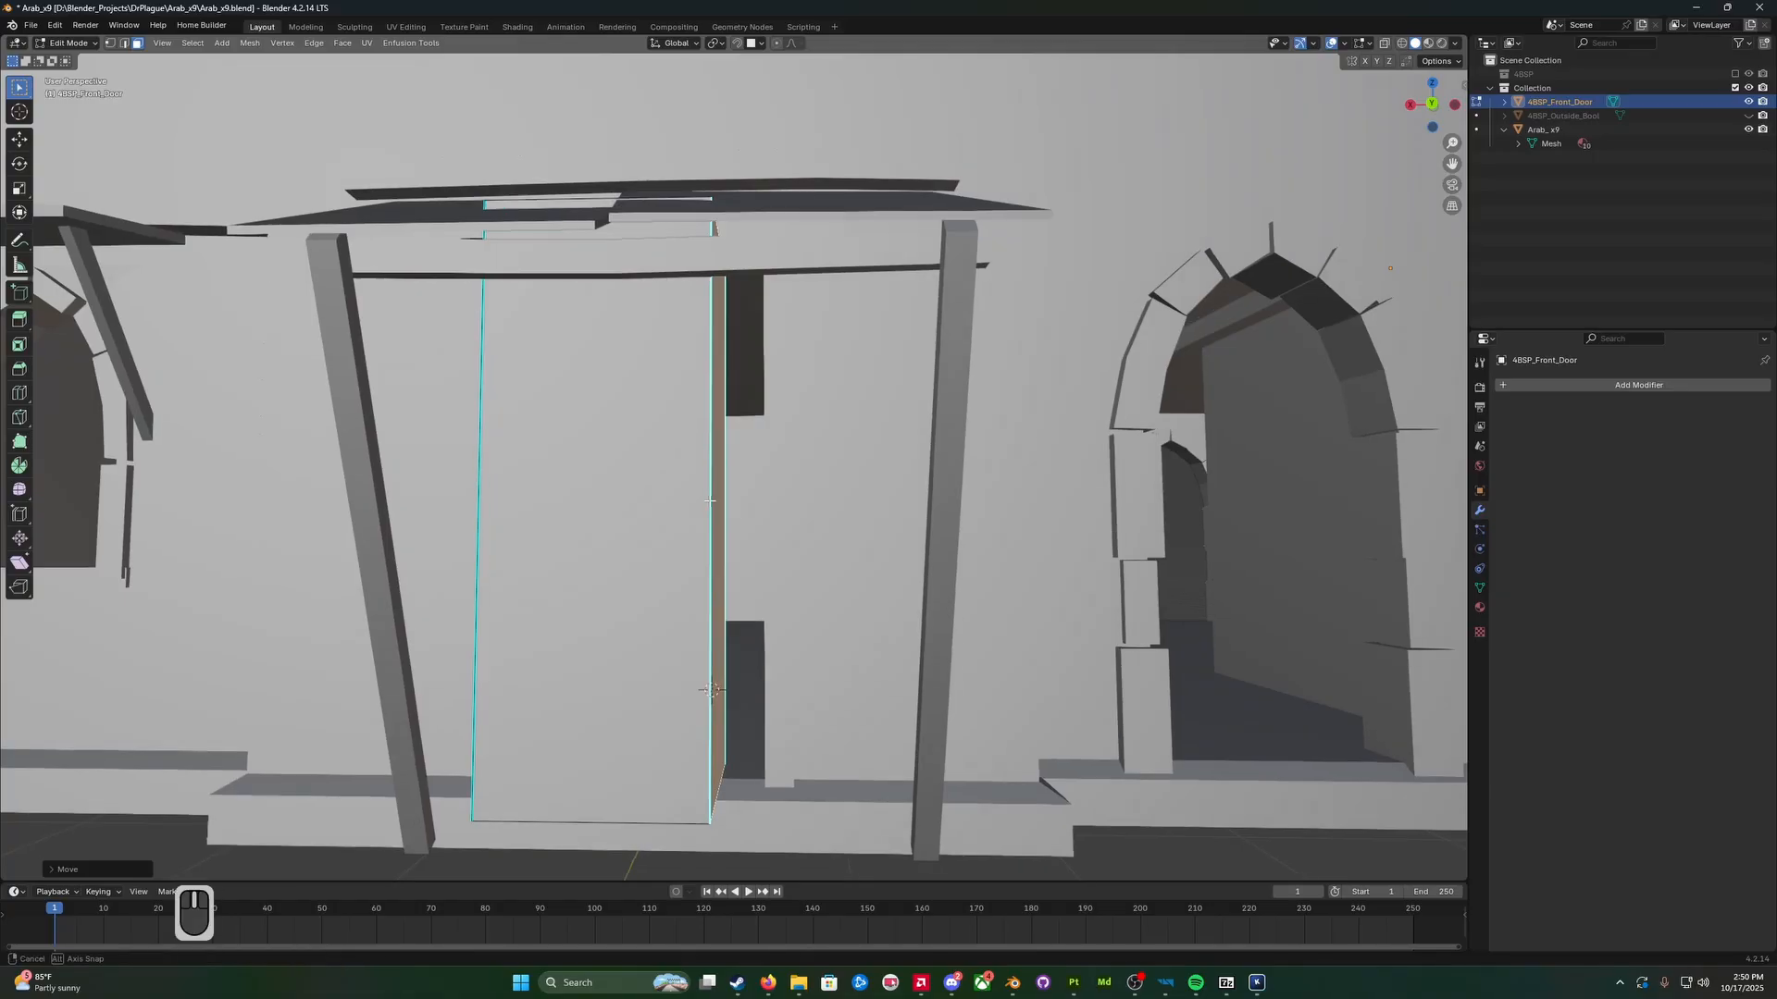
Step: Move the same side face back outward along the X axis to the inner side of the door frame, using X-ray display
{"action": "middle_click_drag", "start_coordinate": [751, 541], "coordinate": [513, 690]}
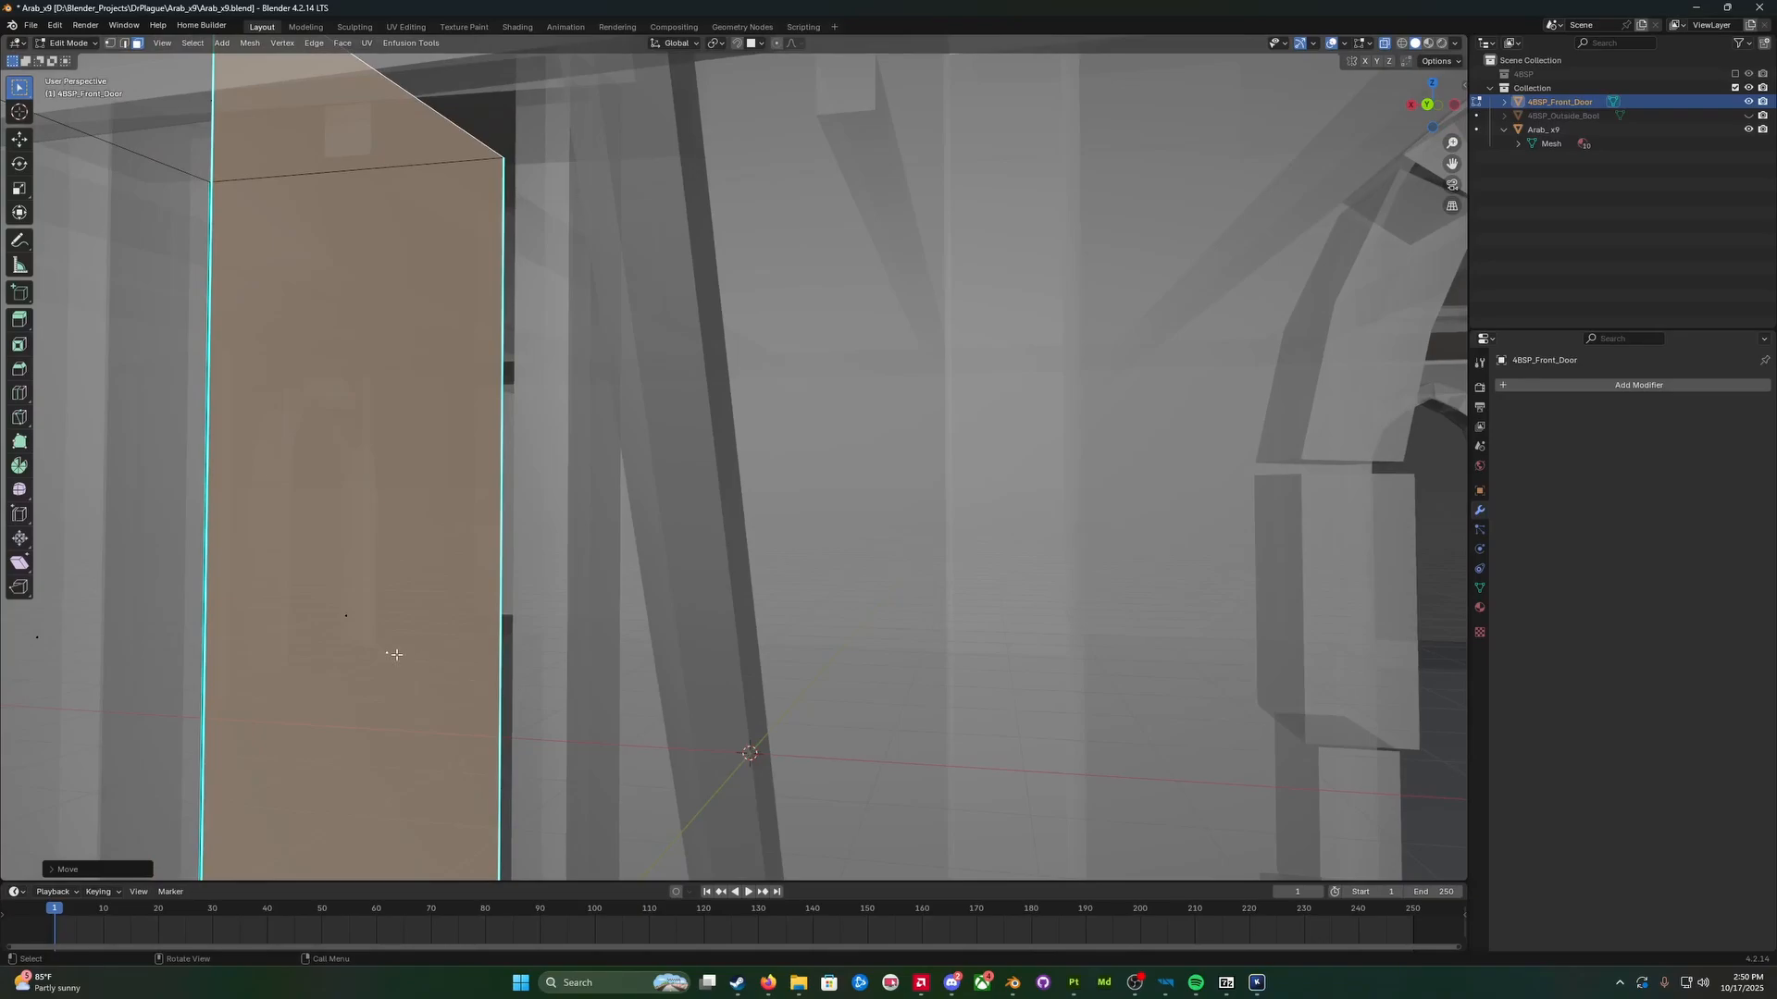
{"action": "middle_click_drag", "start_coordinate": [389, 654], "coordinate": [495, 622]}
{"action": "key", "text": "g"}
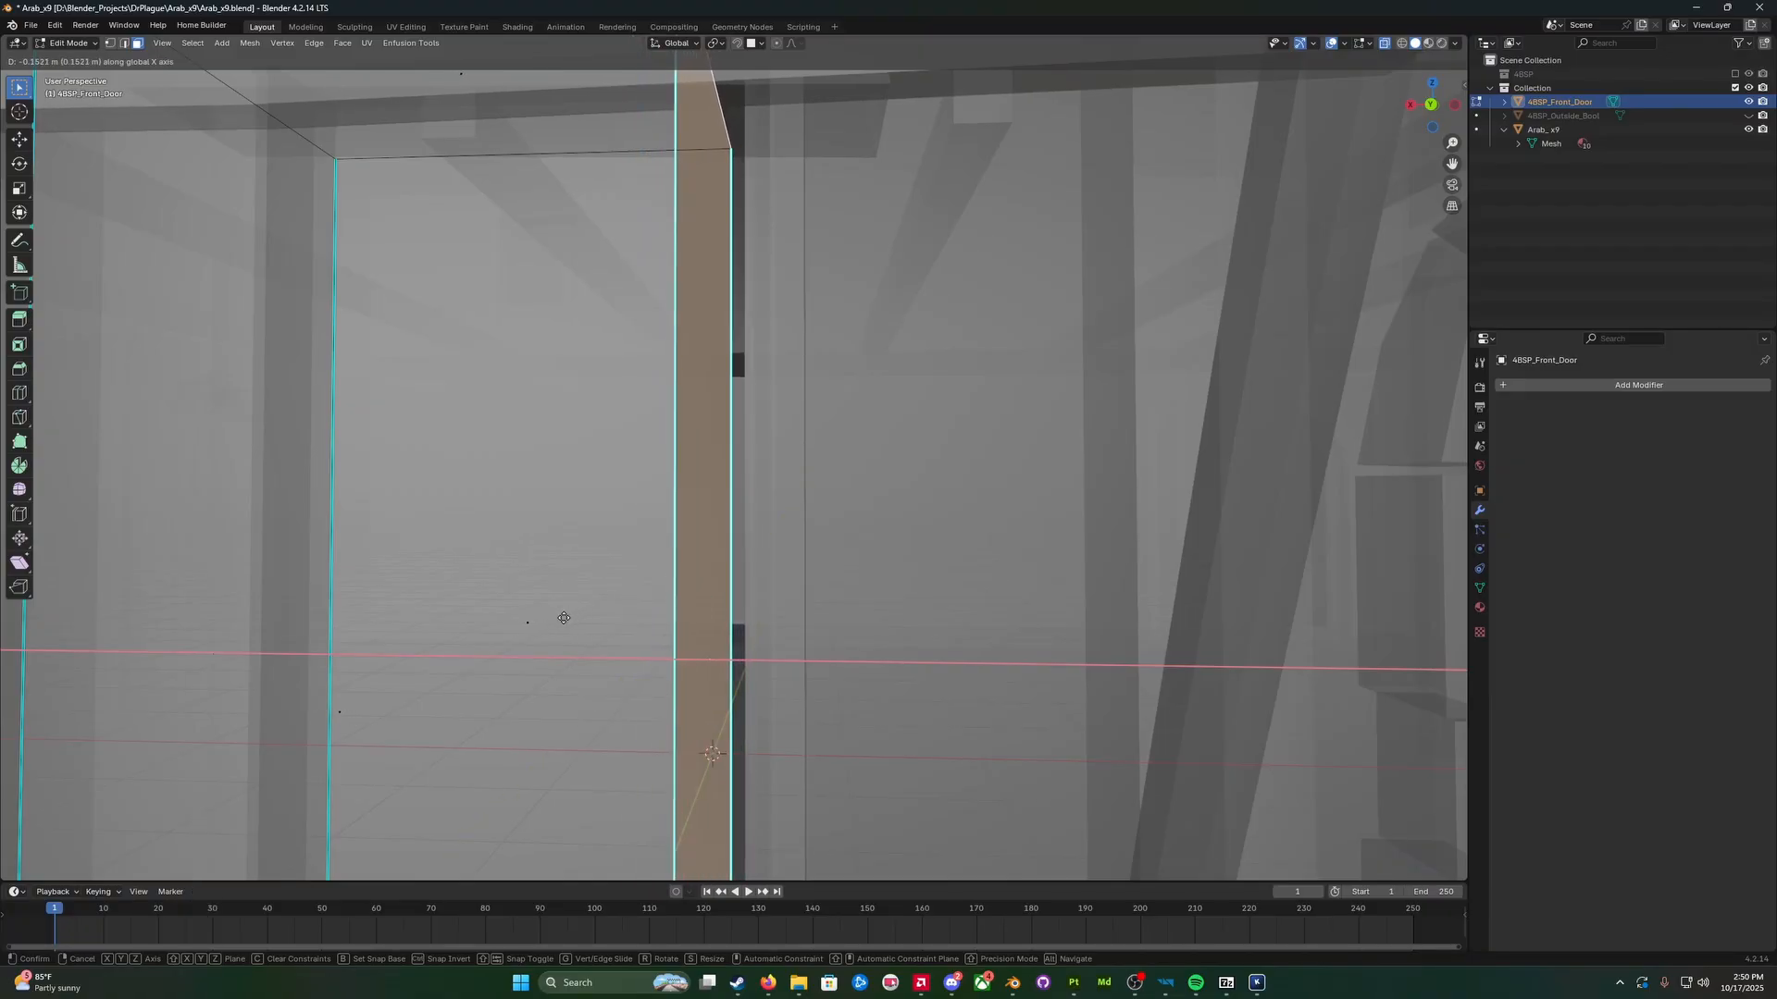
{"action": "left_click", "coordinate": [561, 616]}
{"action": "middle_click_drag", "start_coordinate": [561, 615], "coordinate": [590, 623]}
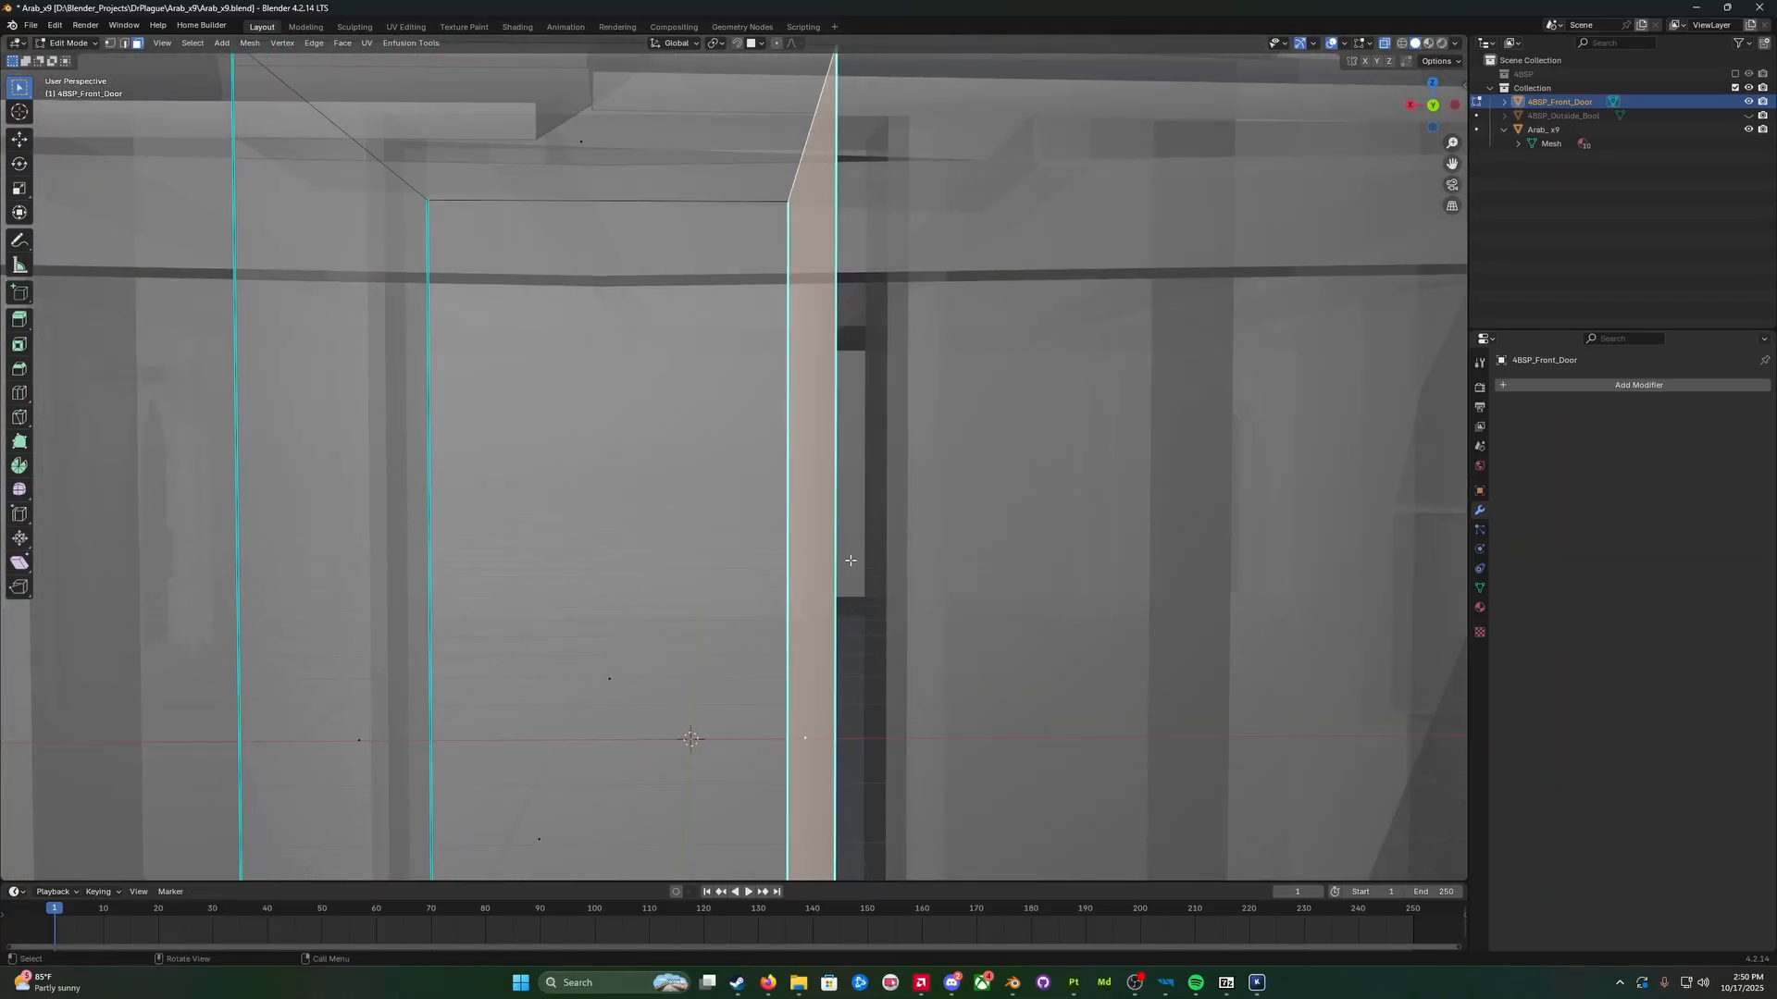
{"action": "key", "text": "g"}
{"action": "key", "text": "x"}
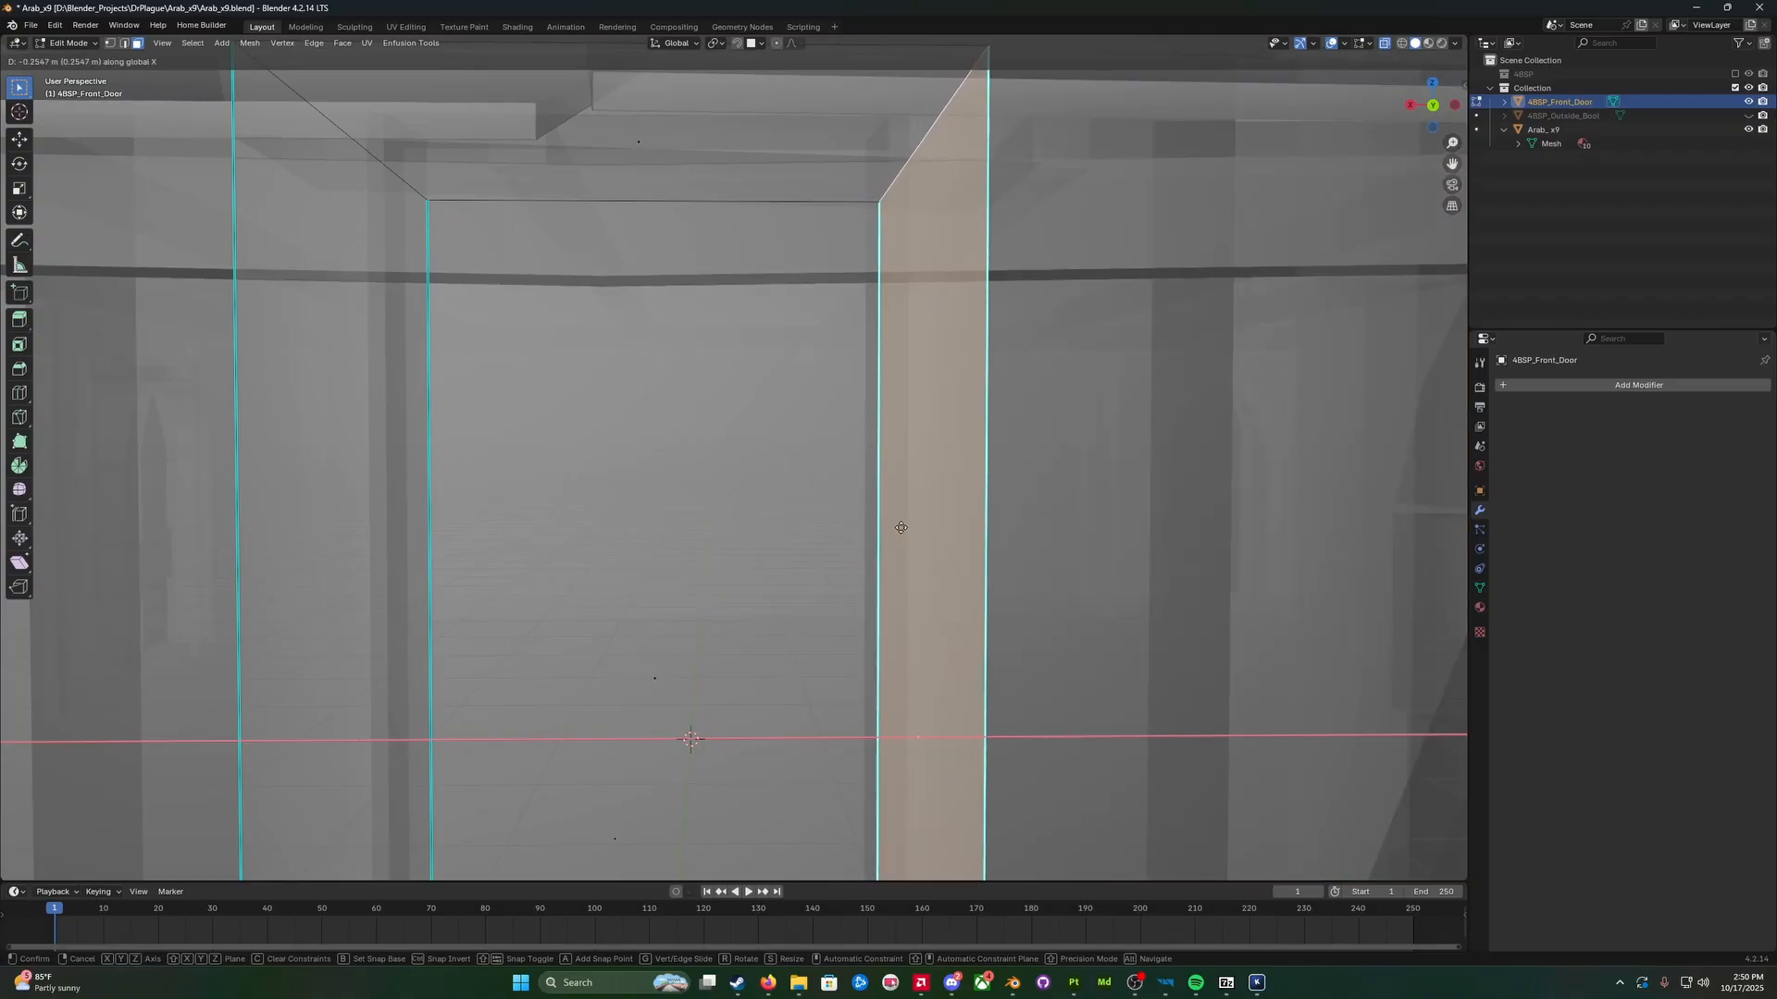
{"action": "left_click", "coordinate": [876, 547]}
{"action": "mouse_move", "coordinate": [876, 547]}
{"action": "middle_mouse_down"}
{"action": "mouse_move", "coordinate": [791, 558]}
{"action": "mouse_move", "coordinate": [881, 548]}
{"action": "middle_mouse_up"}
Step: Select the door cutter's opposite side face and pull it inward along the X axis, exposing the gap beside the frame
{"action": "left_click", "coordinate": [827, 510]}
{"action": "key", "text": "g"}
{"action": "key", "text": "x"}
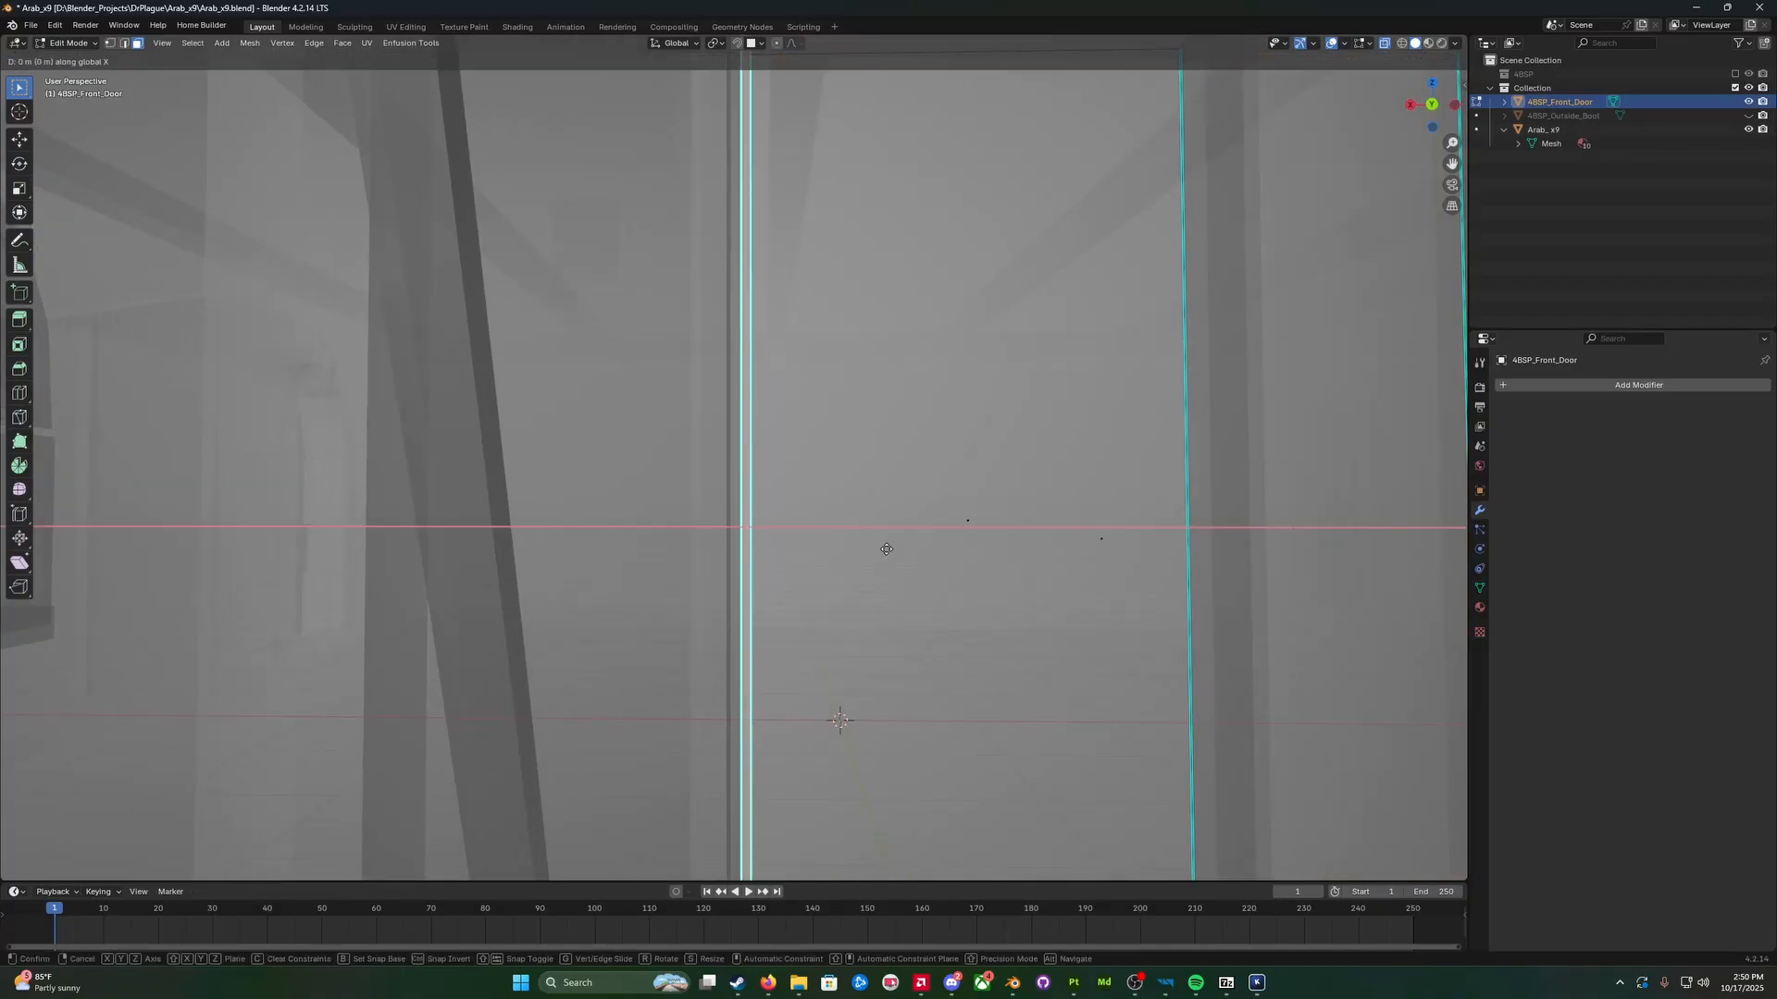
{"action": "left_click", "coordinate": [1058, 536]}
{"action": "middle_click_drag", "start_coordinate": [1059, 536], "coordinate": [643, 517]}
{"action": "scroll", "coordinate": [668, 517], "scroll_direction": "up", "scroll_amount": 3}
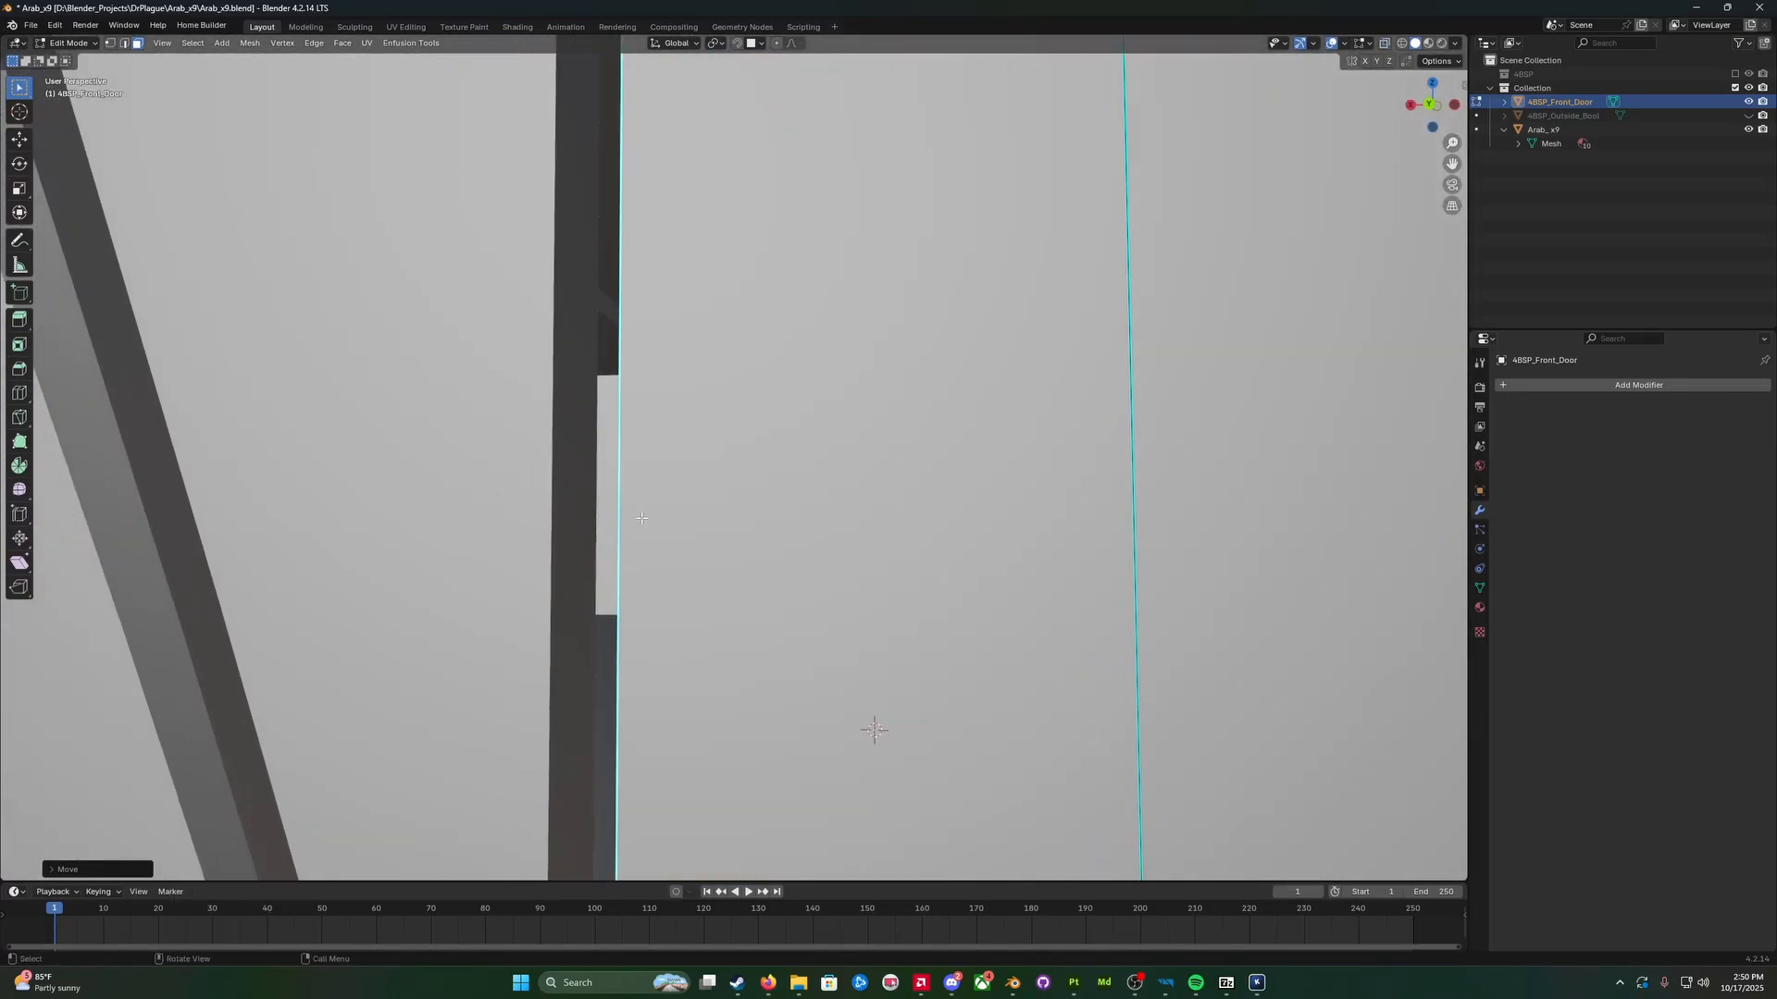
Step: Move the door cutter's selected side face outward along the X axis to close the gap beside the door frame
{"action": "key", "text": "g"}
{"action": "key", "text": "x"}
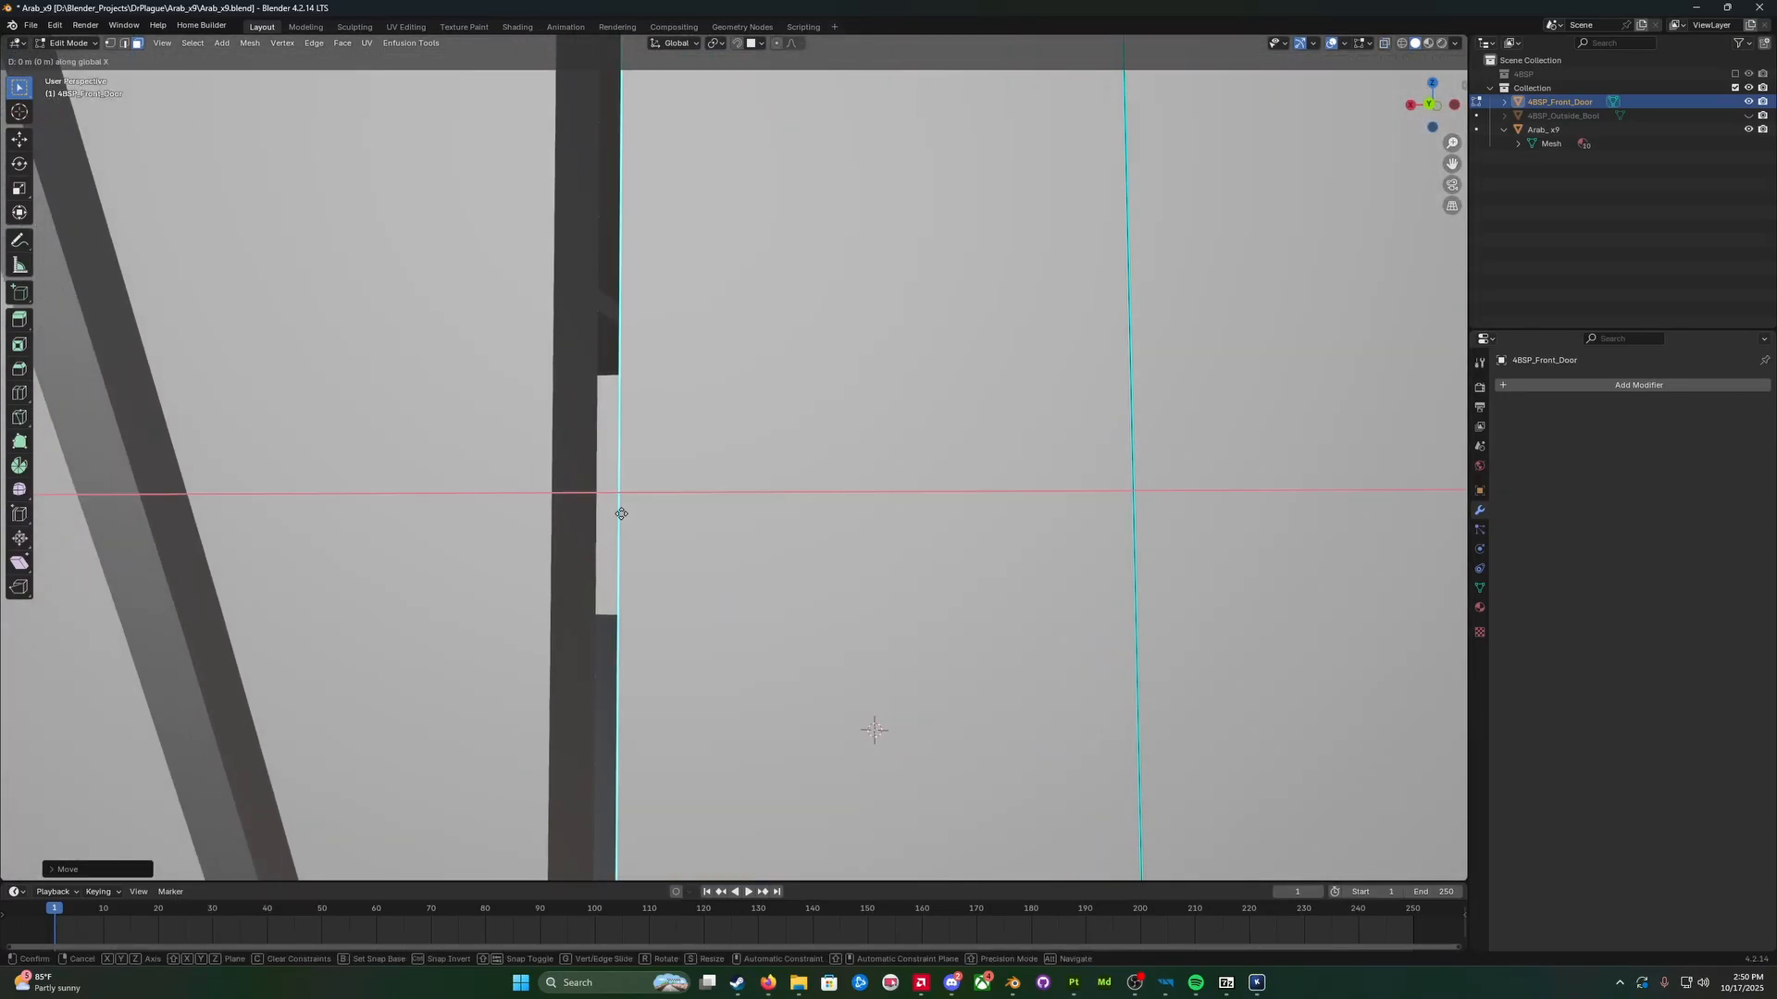
{"action": "left_click", "coordinate": [578, 494]}
{"action": "mouse_move", "coordinate": [577, 493]}
{"action": "middle_mouse_down"}
{"action": "mouse_move", "coordinate": [635, 521]}
{"action": "mouse_move", "coordinate": [614, 516]}
{"action": "mouse_move", "coordinate": [625, 544]}
{"action": "mouse_move", "coordinate": [638, 501]}
{"action": "mouse_move", "coordinate": [634, 527]}
{"action": "mouse_move", "coordinate": [611, 507]}
{"action": "mouse_move", "coordinate": [644, 499]}
{"action": "mouse_move", "coordinate": [636, 517]}
{"action": "mouse_move", "coordinate": [658, 523]}
{"action": "mouse_move", "coordinate": [738, 457]}
{"action": "mouse_move", "coordinate": [746, 484]}
{"action": "mouse_move", "coordinate": [713, 467]}
{"action": "mouse_move", "coordinate": [1346, 245]}
{"action": "middle_mouse_up"}
{"action": "scroll", "coordinate": [591, 513], "scroll_direction": "down", "scroll_amount": 5}
{"action": "key", "text": "w"}
{"action": "key", "text": "alt+z"}
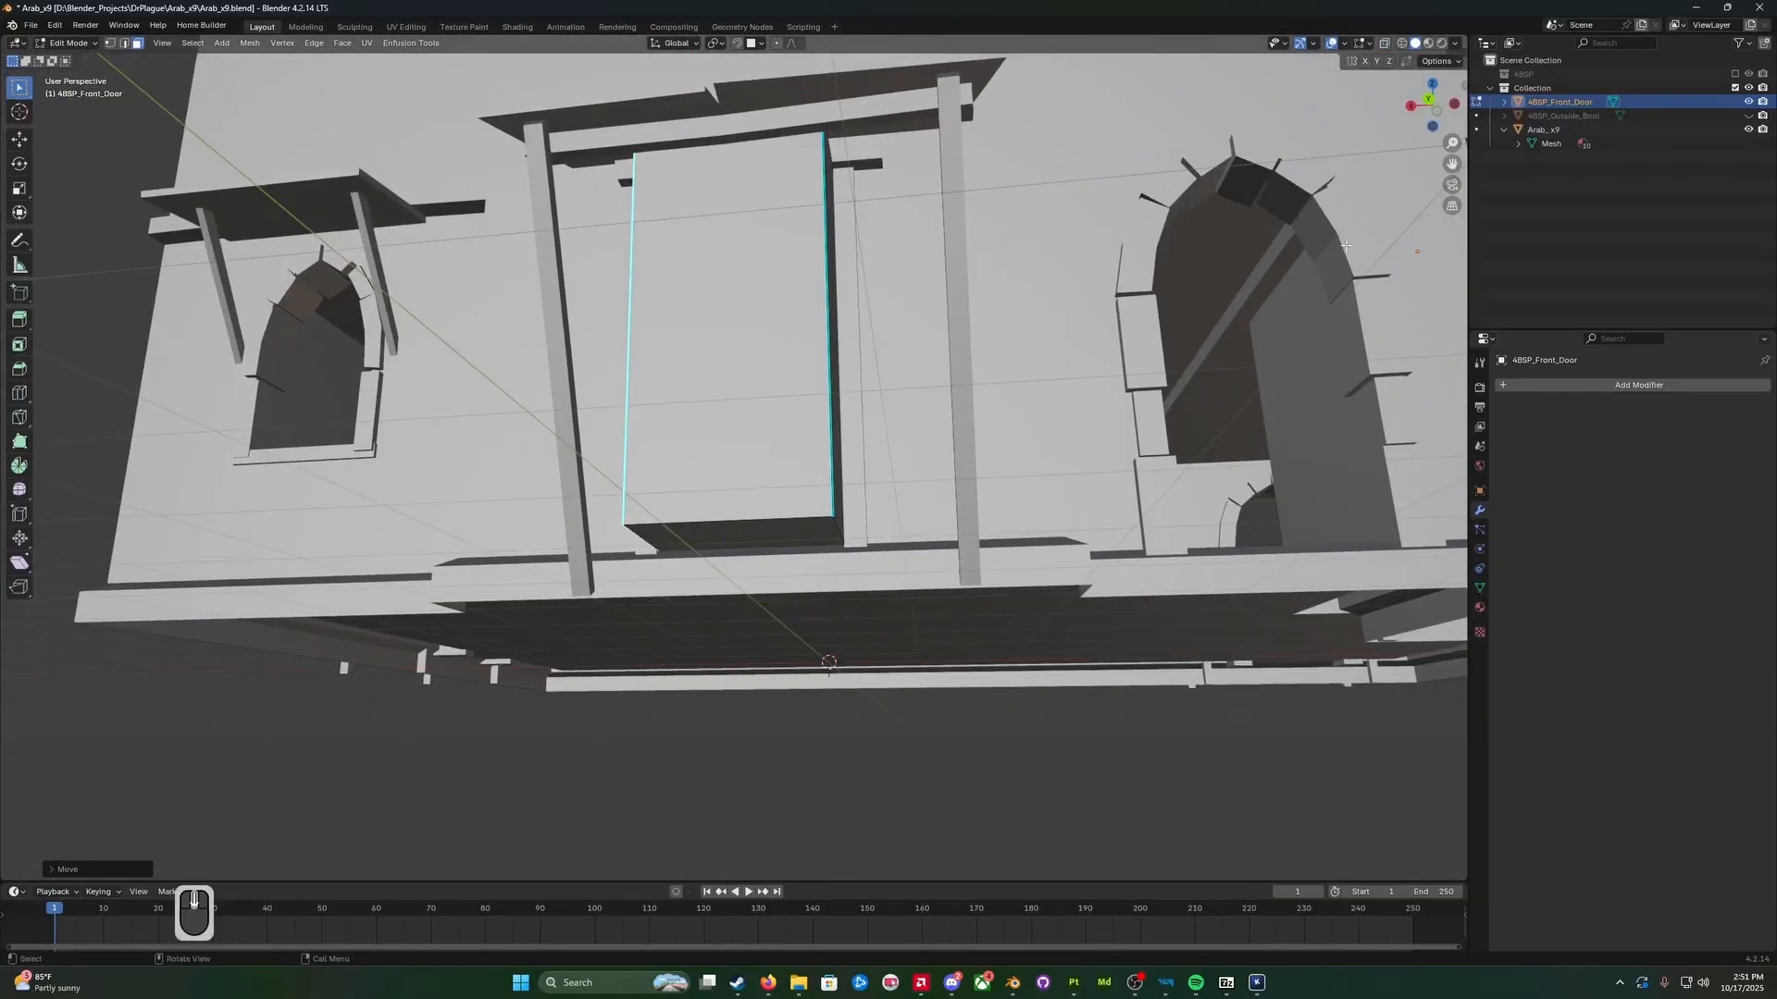
Step: Hide the Arab_v9 house and show the 4BSP_Outside_Bool shell together with the door cutter
{"action": "left_click", "coordinate": [1749, 130]}
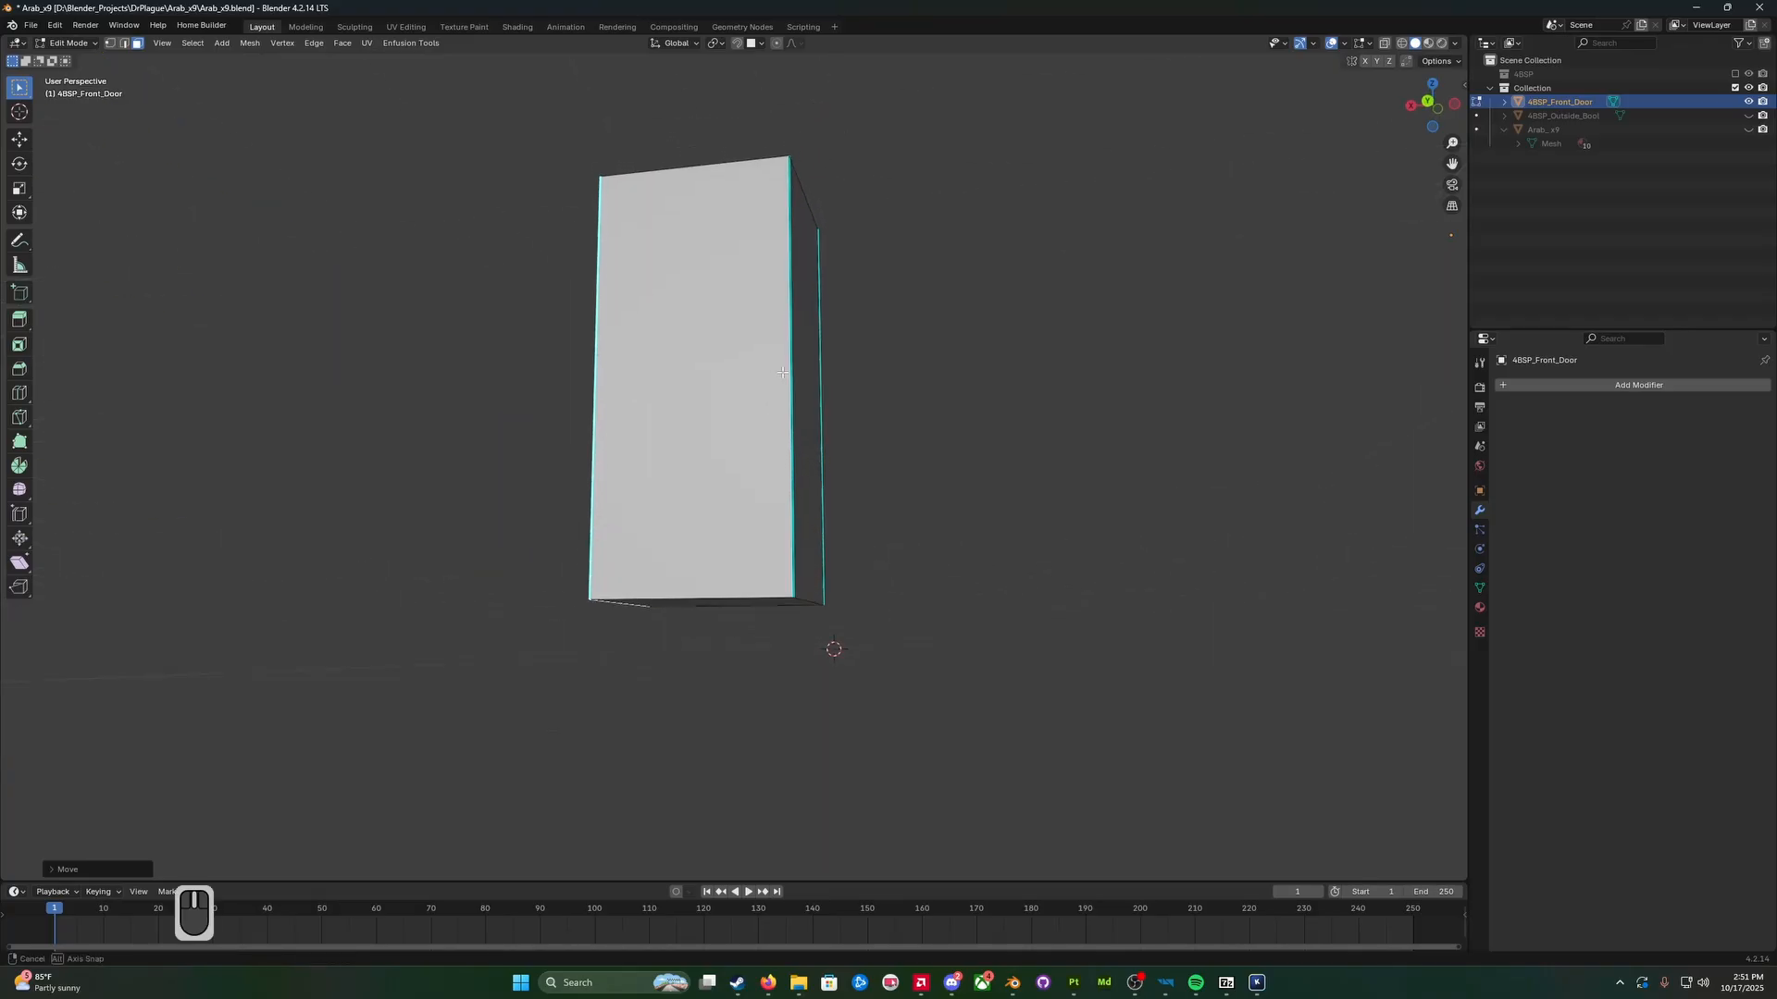
{"action": "middle_click_drag", "start_coordinate": [782, 372], "coordinate": [786, 417]}
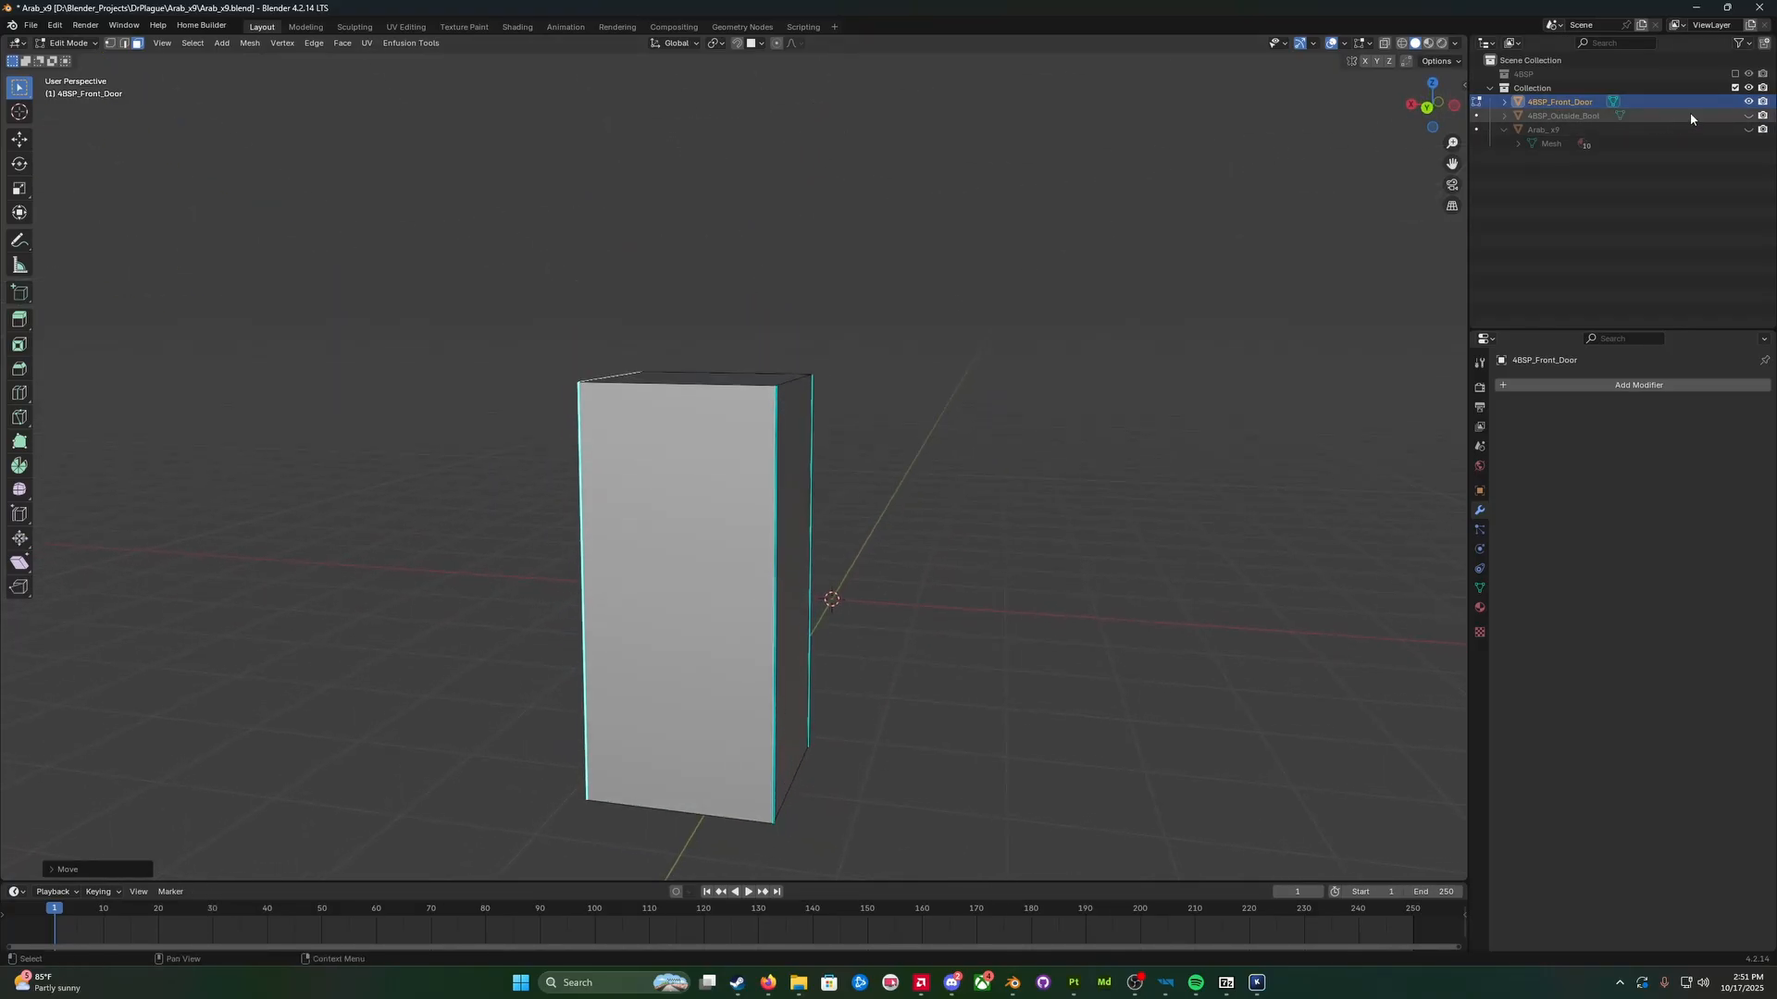
{"action": "left_click", "coordinate": [1748, 116]}
Step: Select the door cutter's bottom face from inside the shell and adjust its height along the Z axis at the interior floor
{"action": "middle_click_drag", "start_coordinate": [870, 518], "coordinate": [886, 455]}
{"action": "scroll", "coordinate": [491, 637], "scroll_direction": "up", "scroll_amount": 4}
{"action": "middle_click_drag", "start_coordinate": [437, 711], "coordinate": [511, 676]}
{"action": "key", "text": "alt+z"}
{"action": "scroll", "coordinate": [314, 733], "scroll_direction": "up", "scroll_amount": 4}
{"action": "key", "text": "shift+w"}
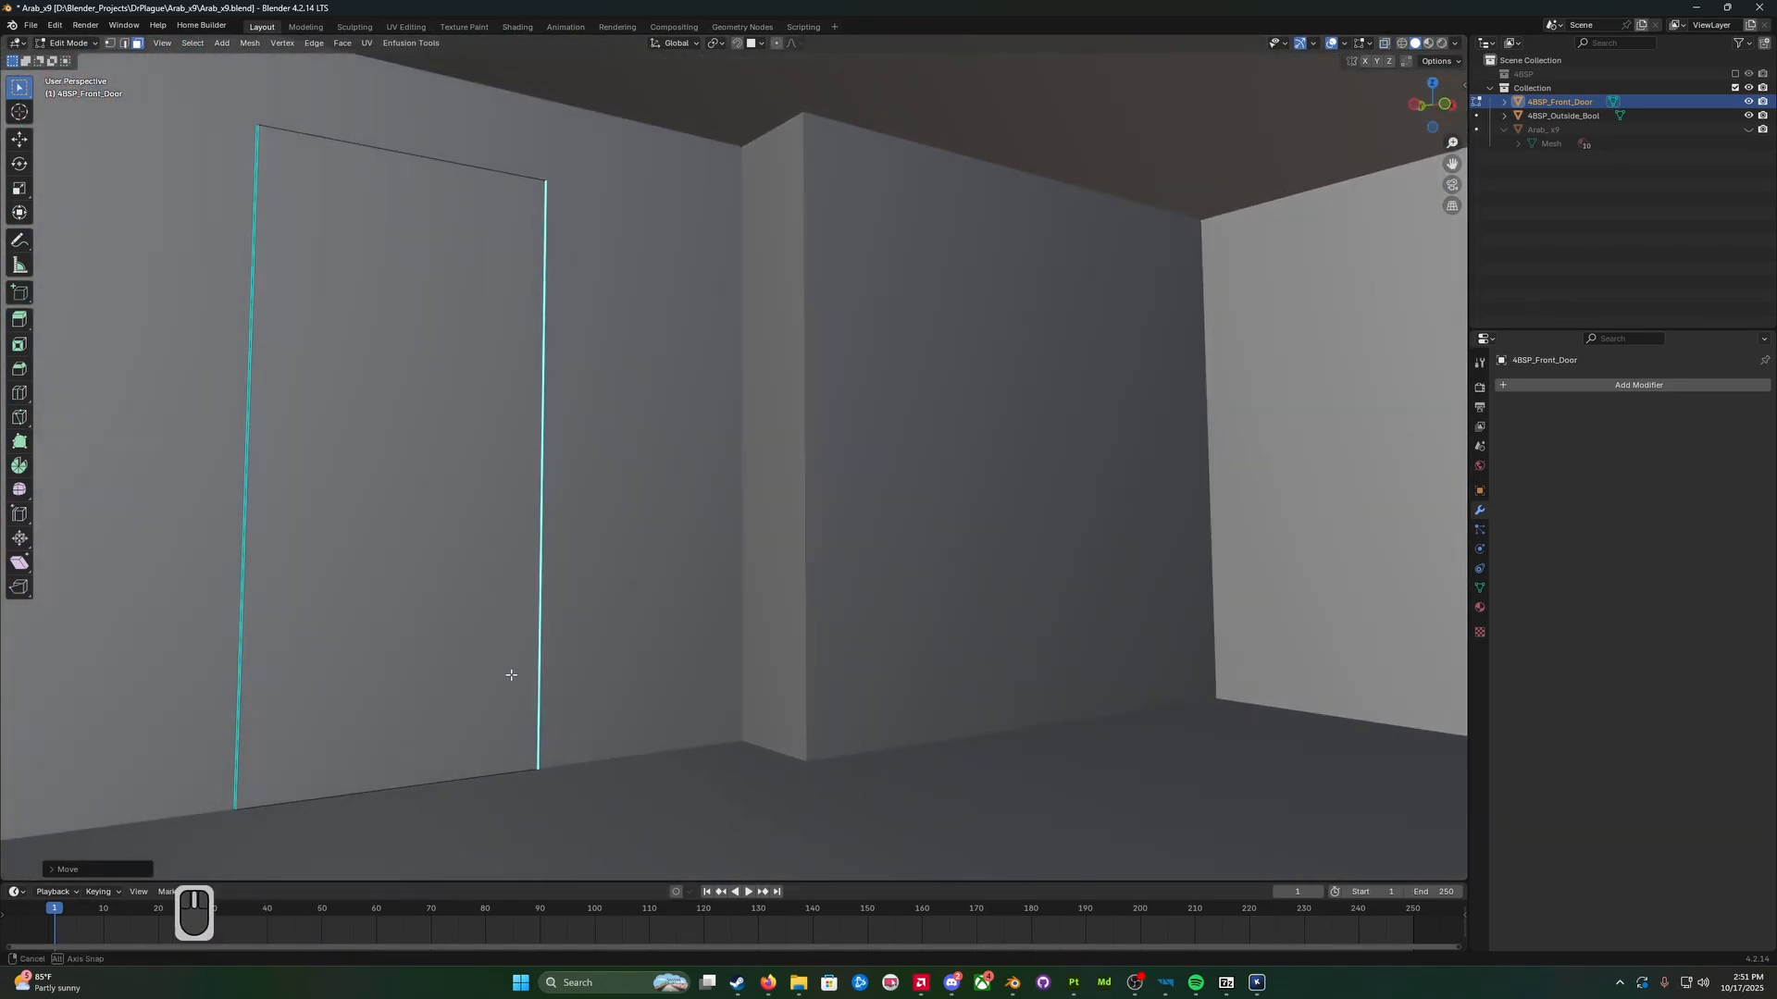
{"action": "key", "text": "w"}
{"action": "middle_click_drag", "start_coordinate": [498, 751], "coordinate": [354, 669]}
{"action": "key", "text": "g"}
{"action": "key", "text": "z"}
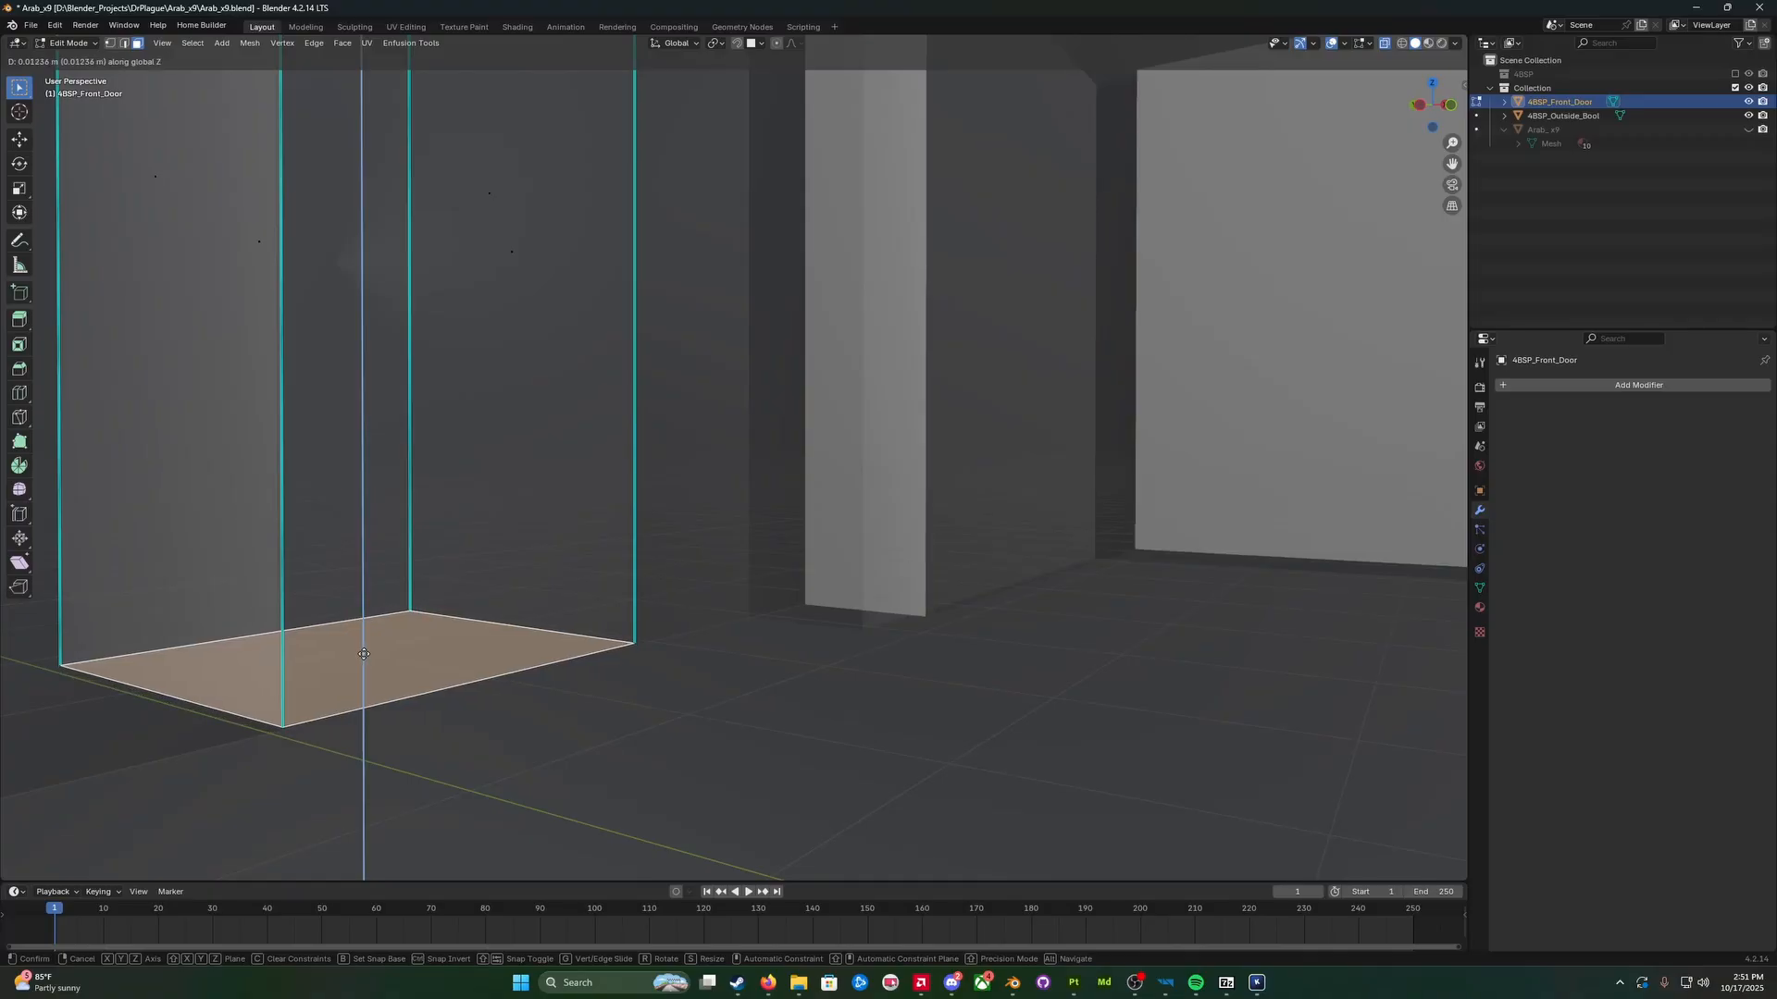
{"action": "left_click", "coordinate": [387, 680]}
{"action": "middle_click_drag", "start_coordinate": [387, 680], "coordinate": [346, 646]}
{"action": "key", "text": "alt+z"}
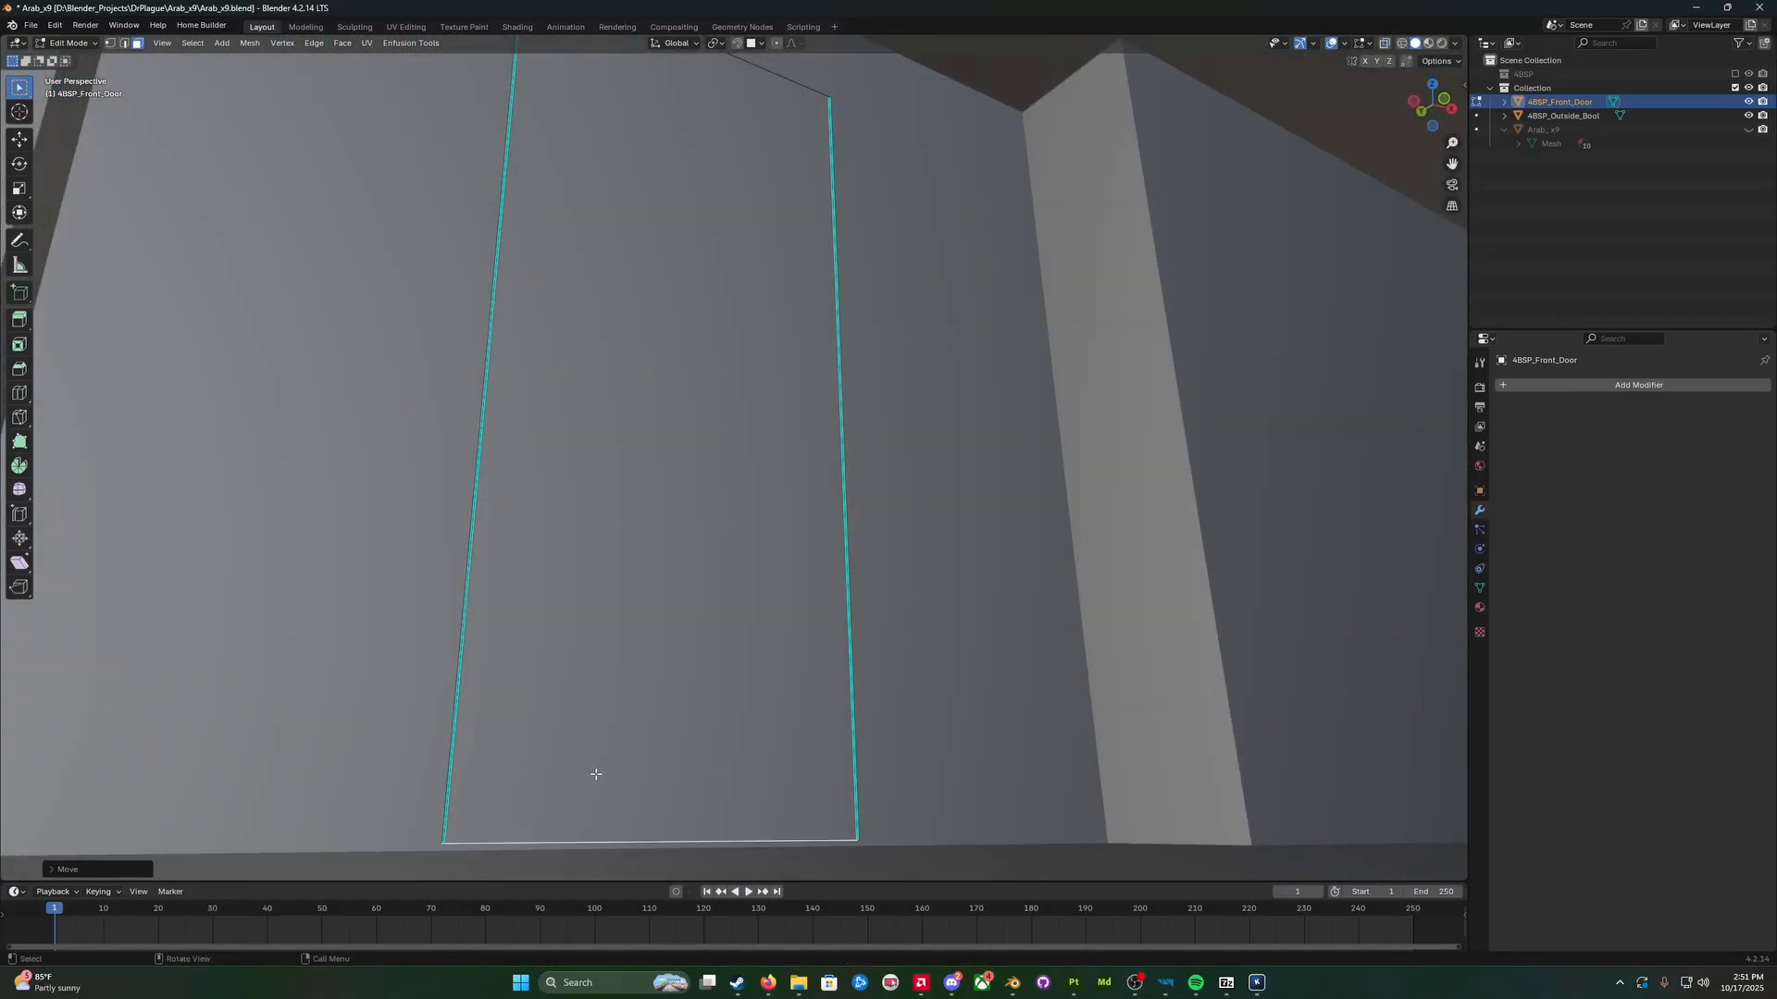
Step: In Object Mode, add a Boolean modifier to 4BSP_Outside_Bool using Difference with 4BSP_Front_Door as the object
{"action": "key", "text": "alt+z"}
{"action": "middle_click_drag", "start_coordinate": [608, 835], "coordinate": [837, 744]}
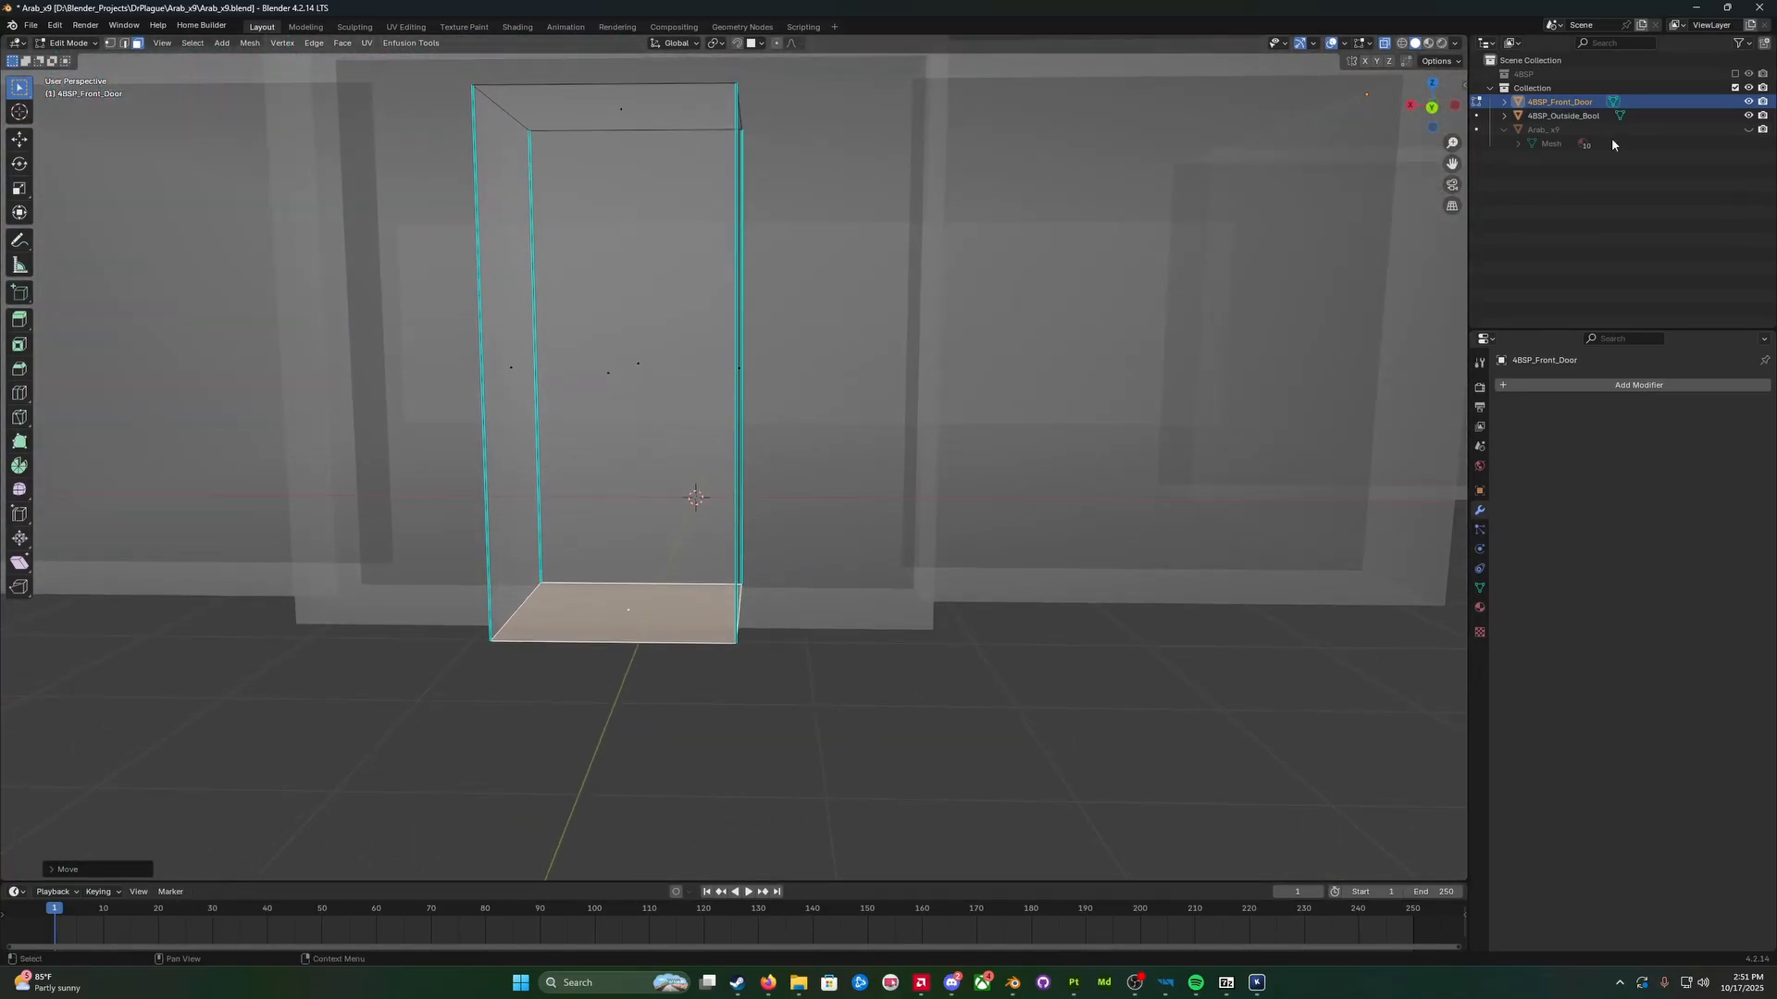
{"action": "left_click", "coordinate": [1568, 116]}
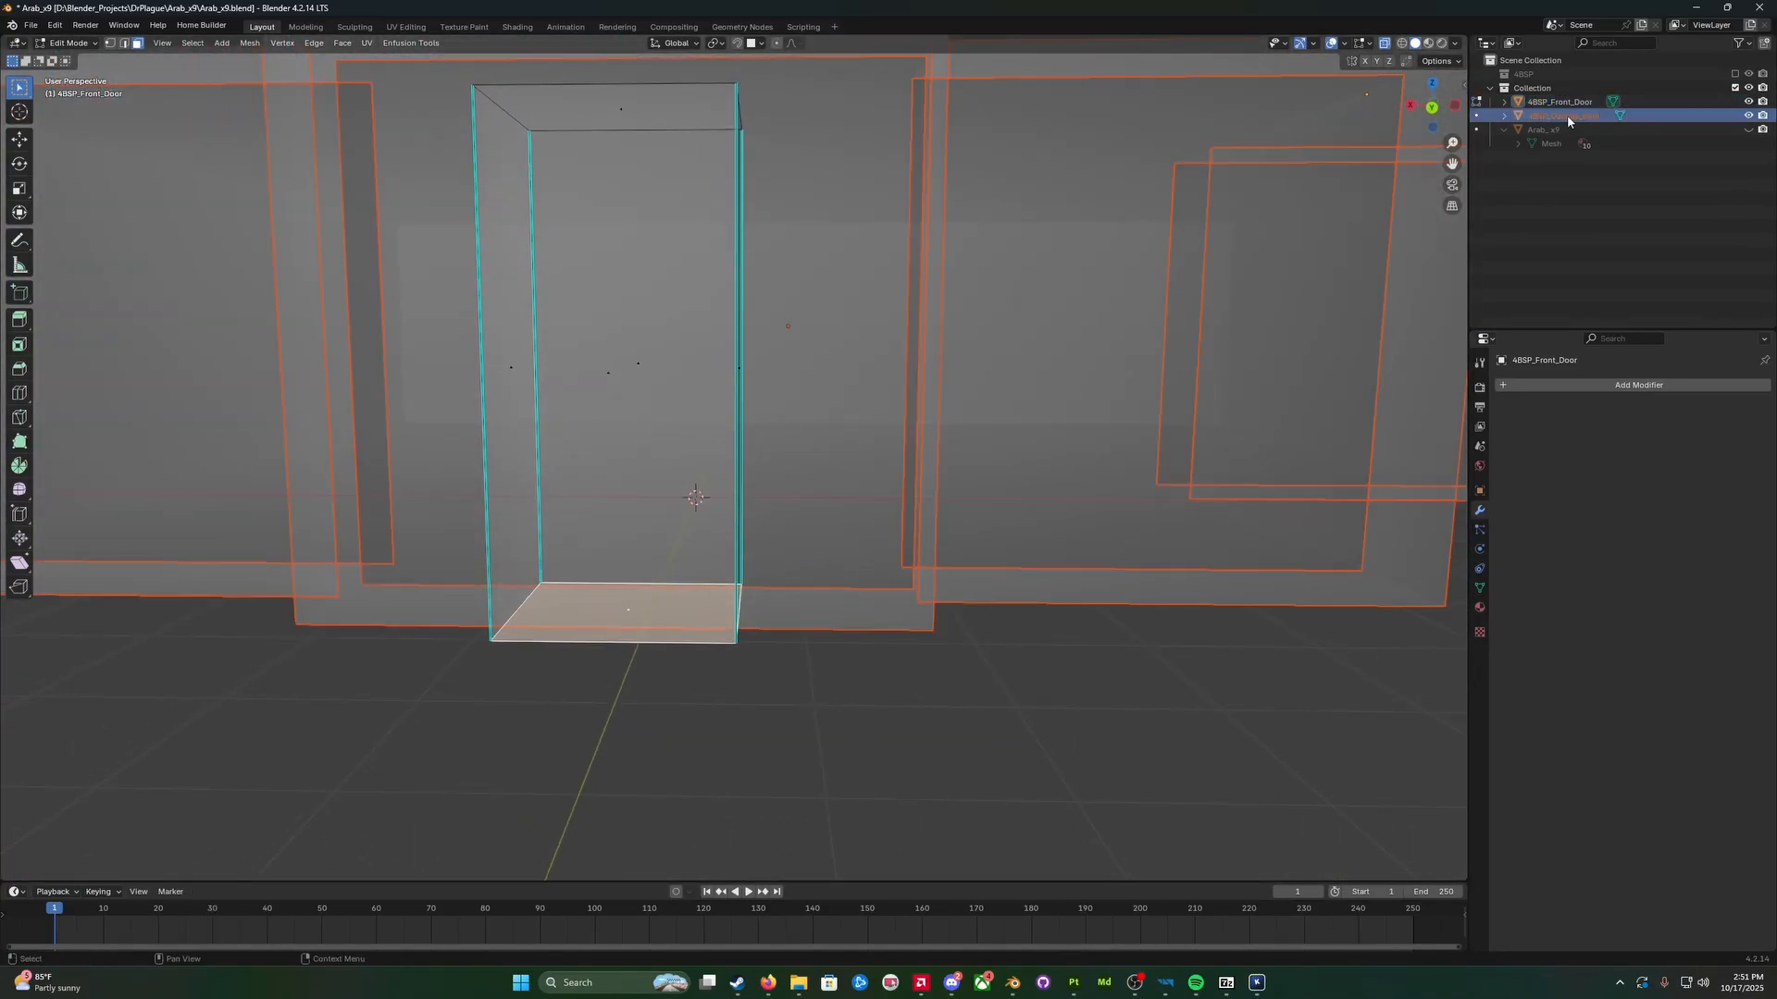
{"action": "left_click", "coordinate": [89, 43]}
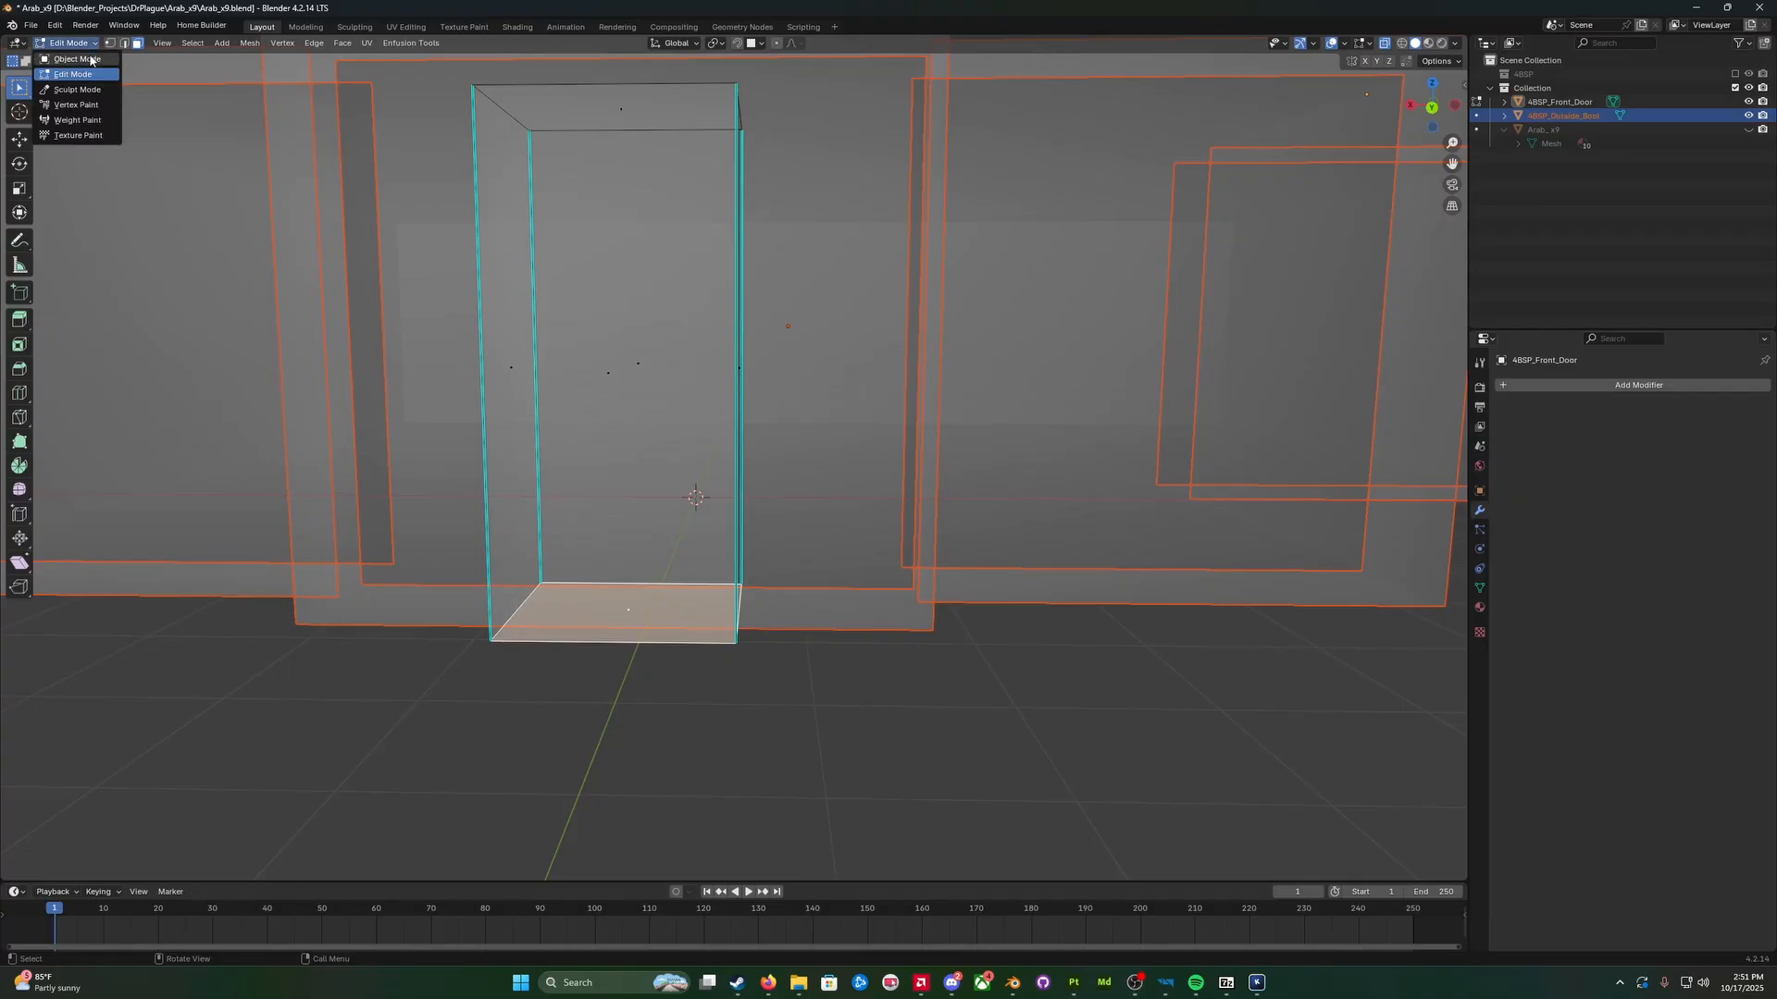
{"action": "left_click", "coordinate": [96, 59]}
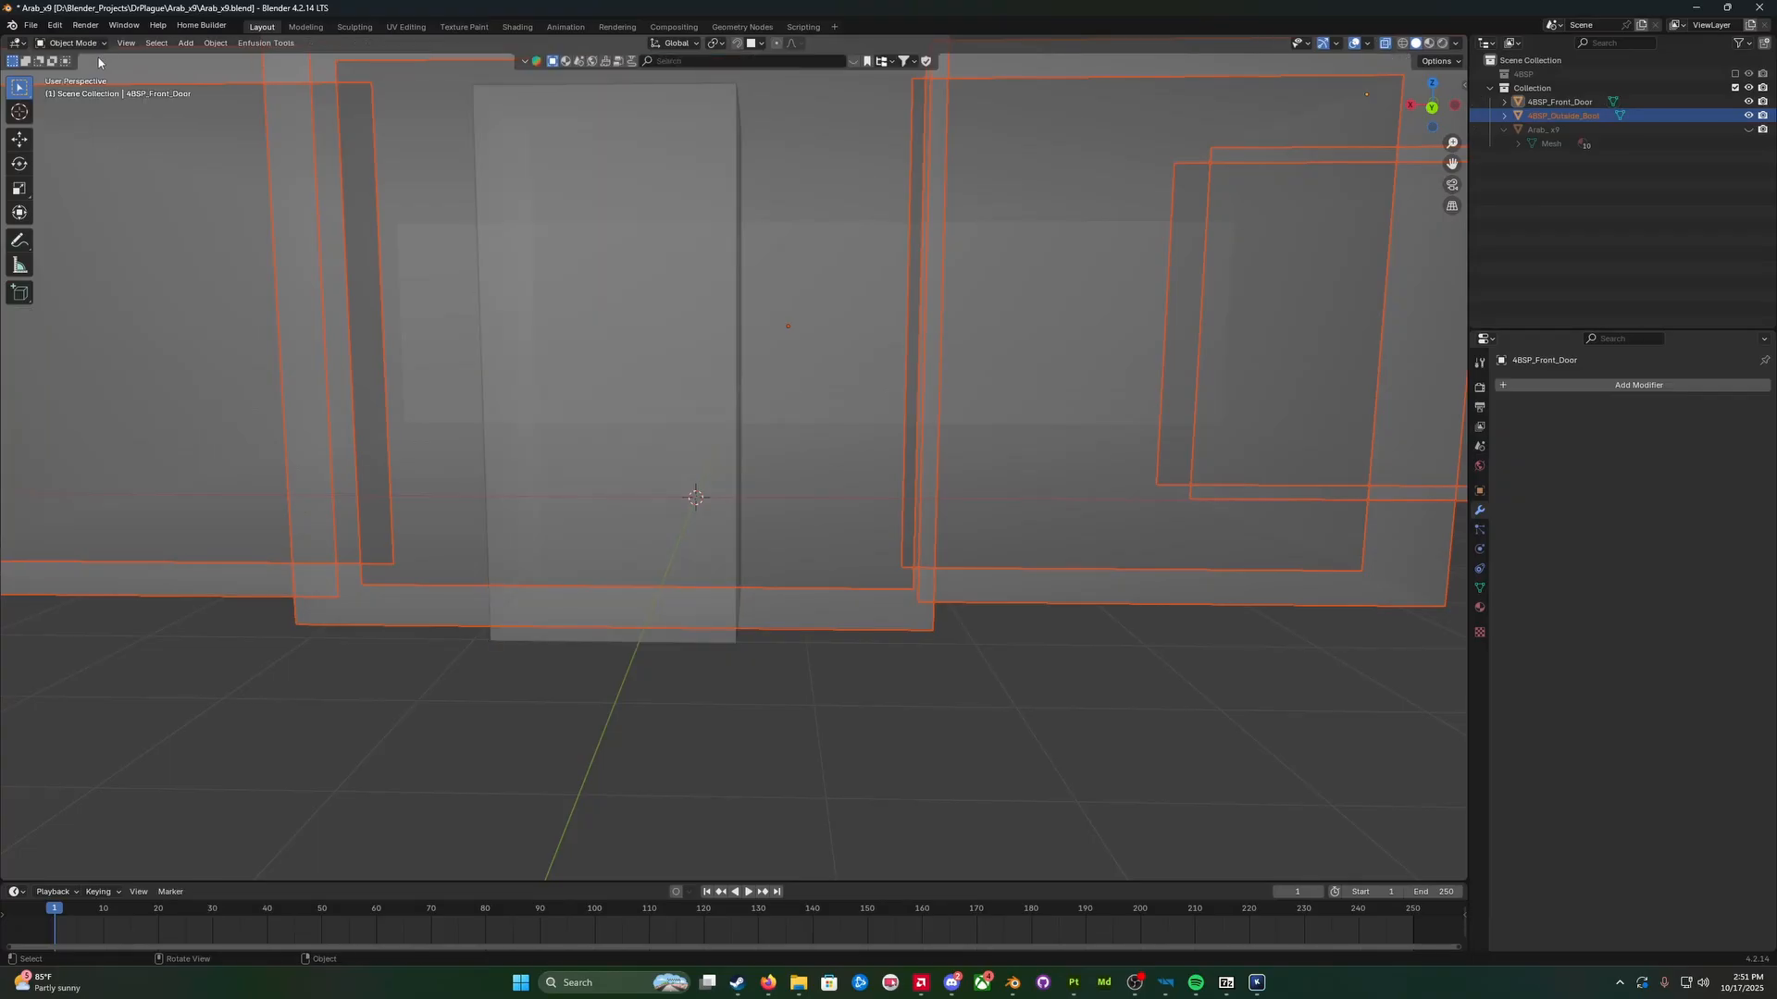
{"action": "left_click", "coordinate": [1551, 116]}
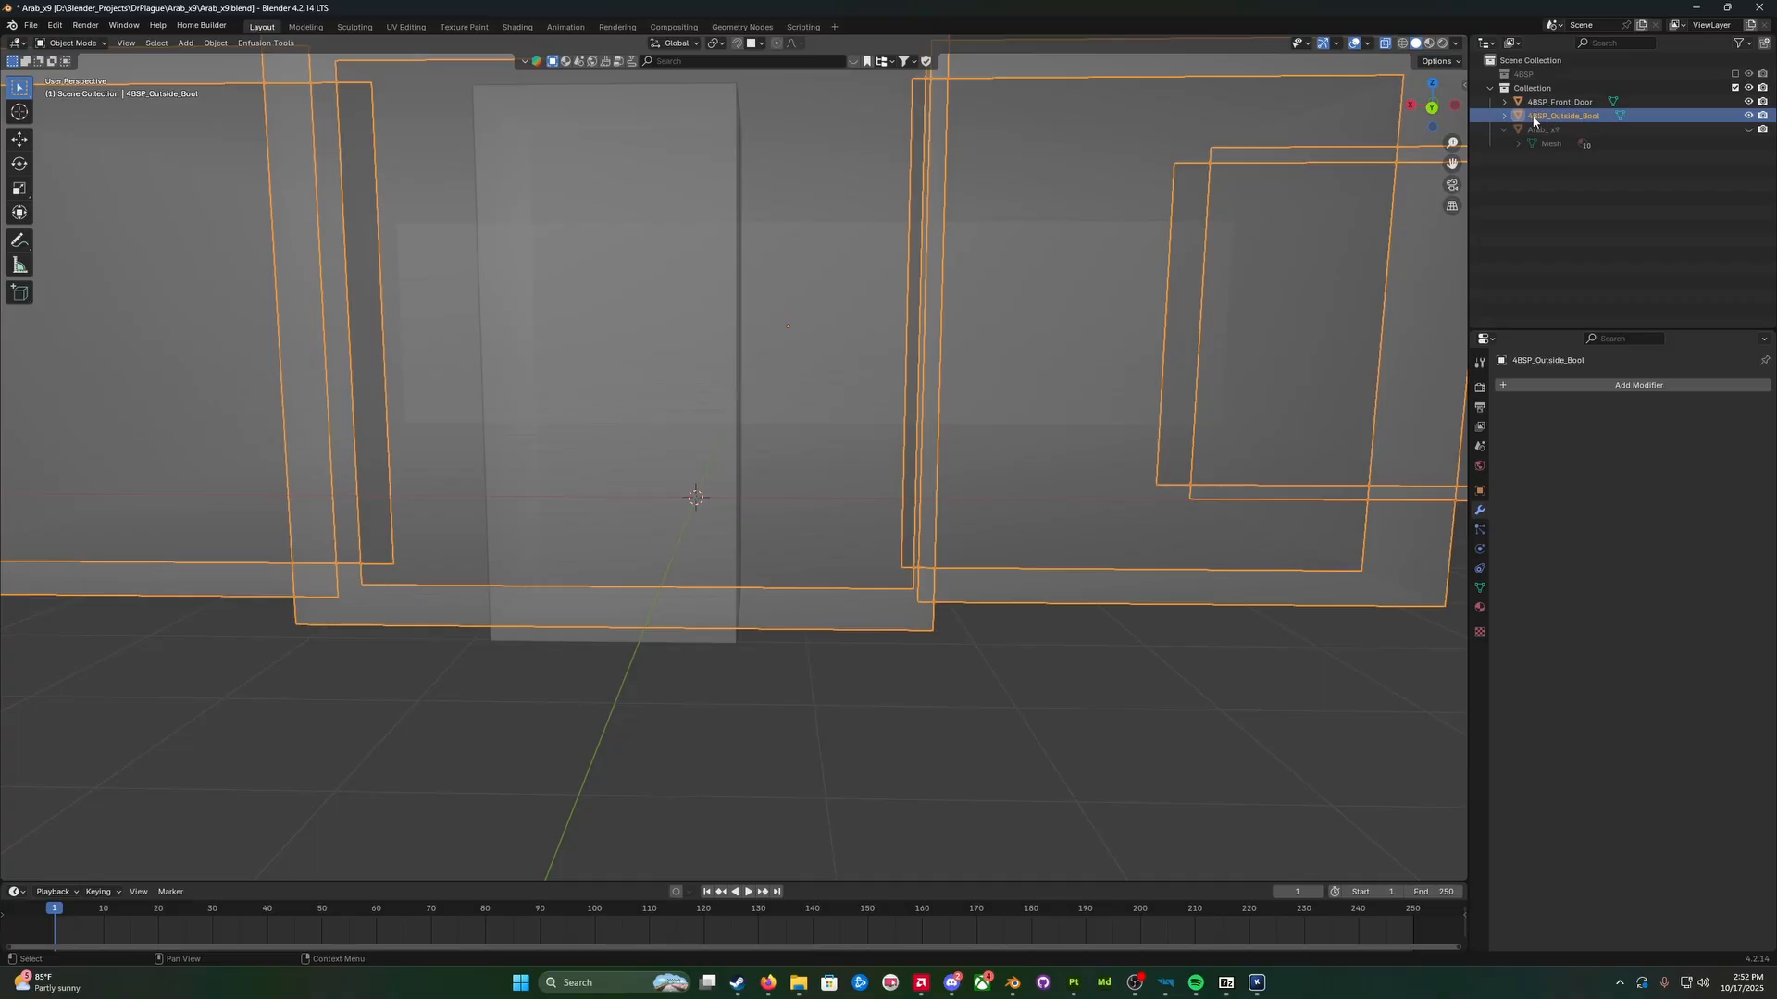
{"action": "left_click", "coordinate": [1583, 393]}
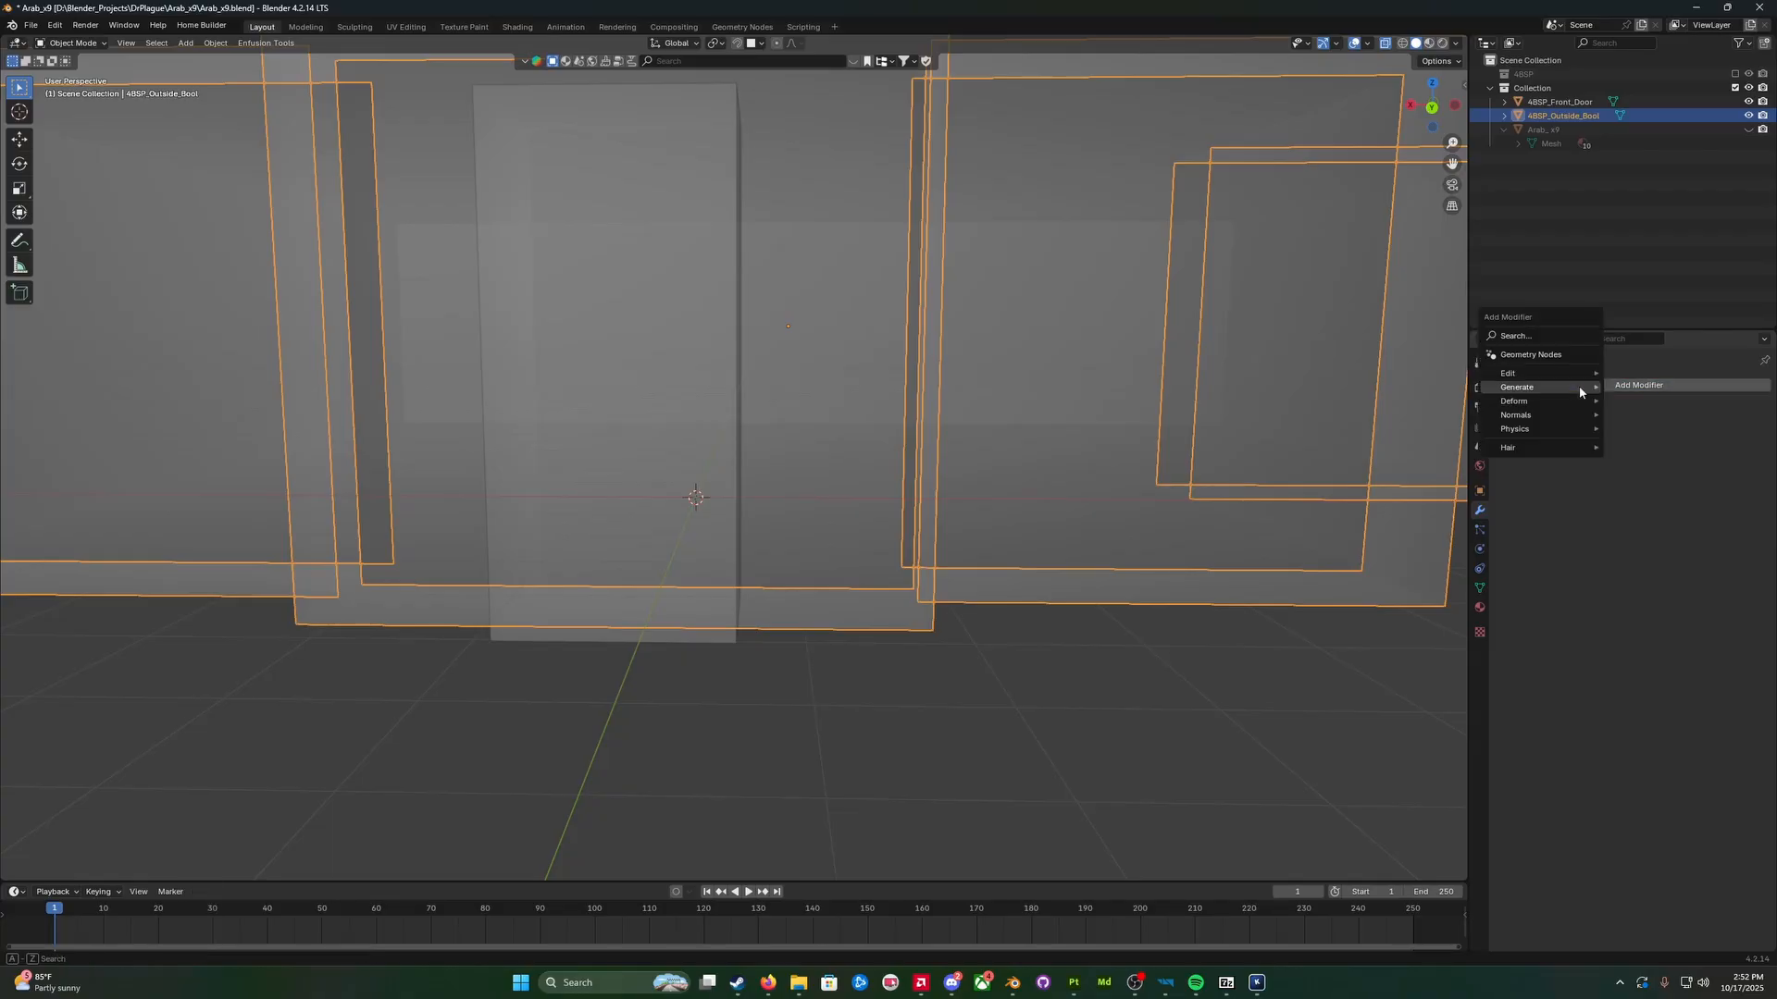
{"action": "mouse_move", "coordinate": [1570, 387]}
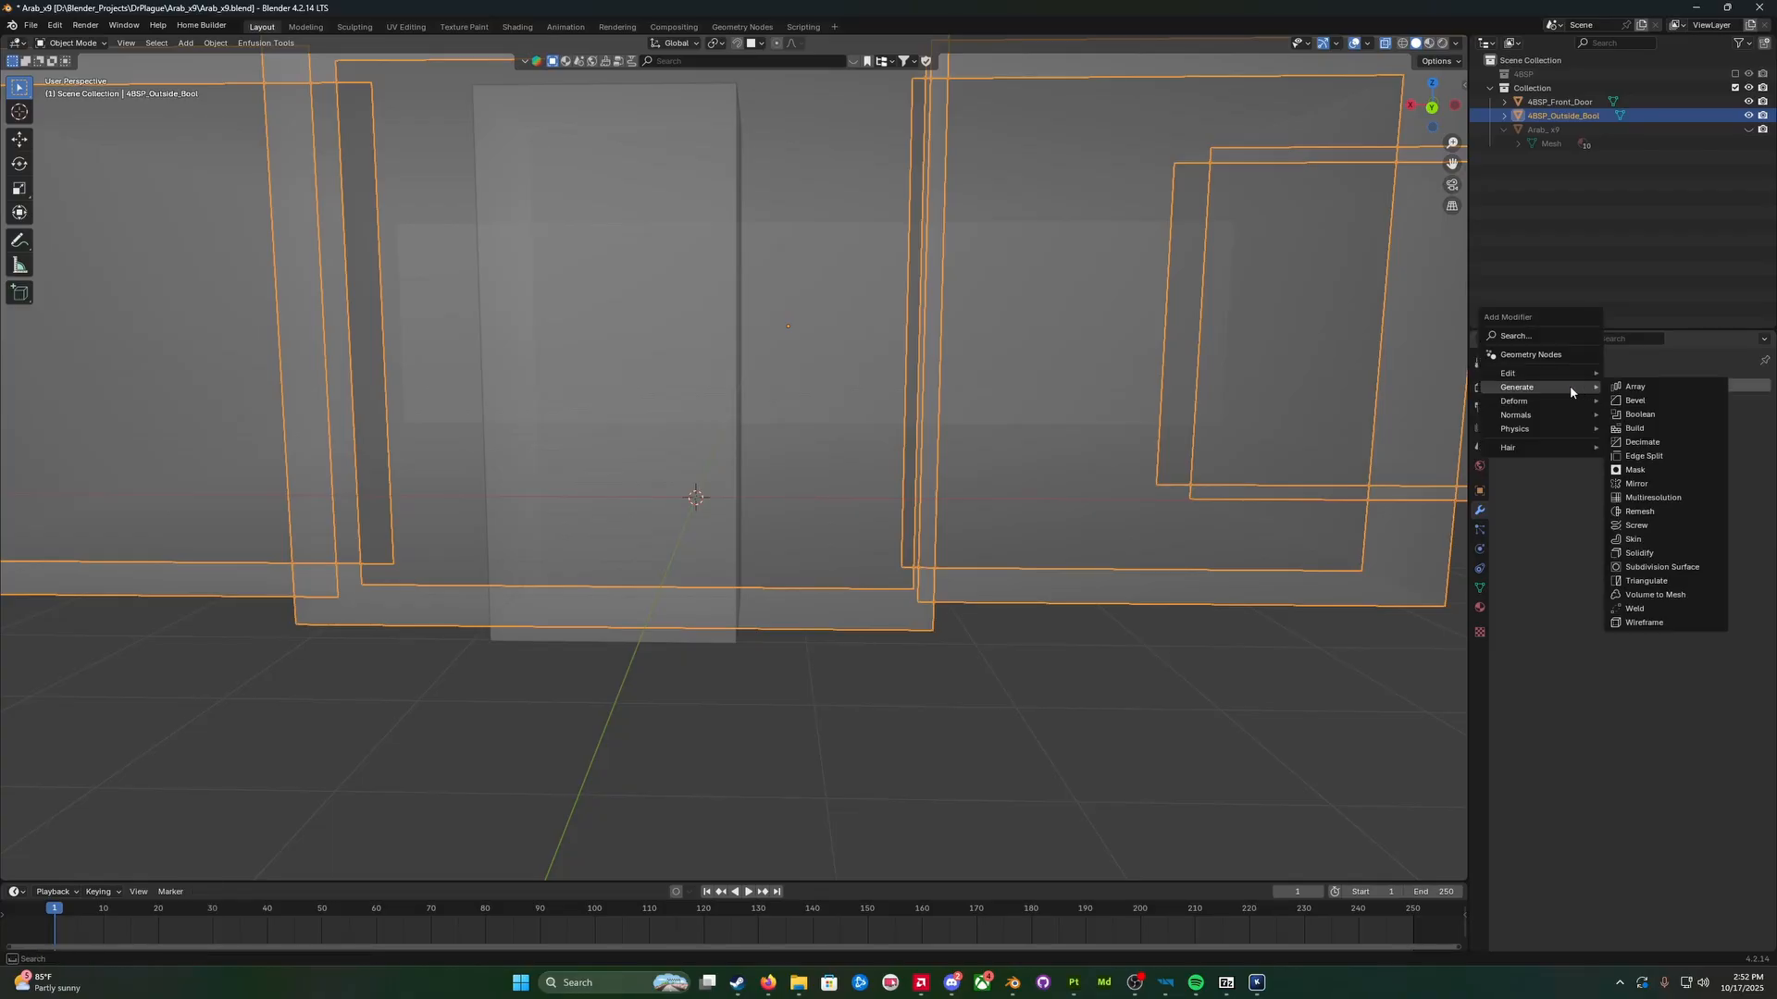
{"action": "left_click", "coordinate": [1647, 416]}
{"action": "left_click", "coordinate": [1614, 462]}
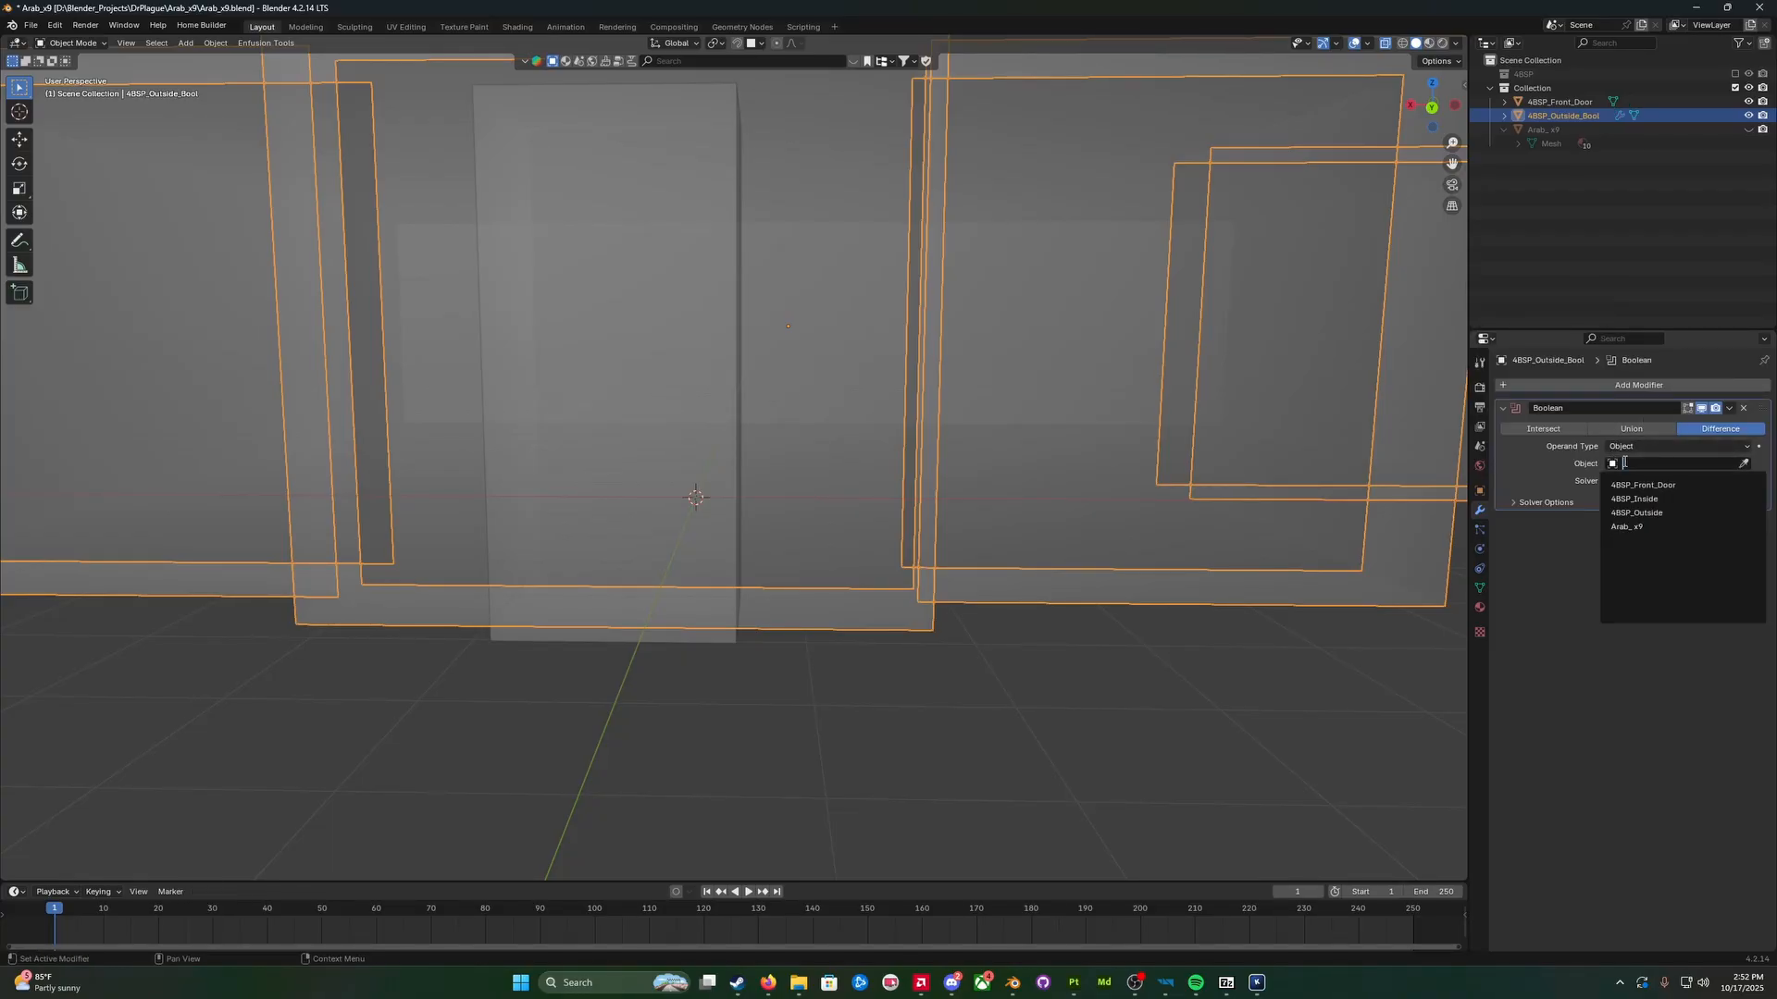
{"action": "left_click", "coordinate": [1671, 490]}
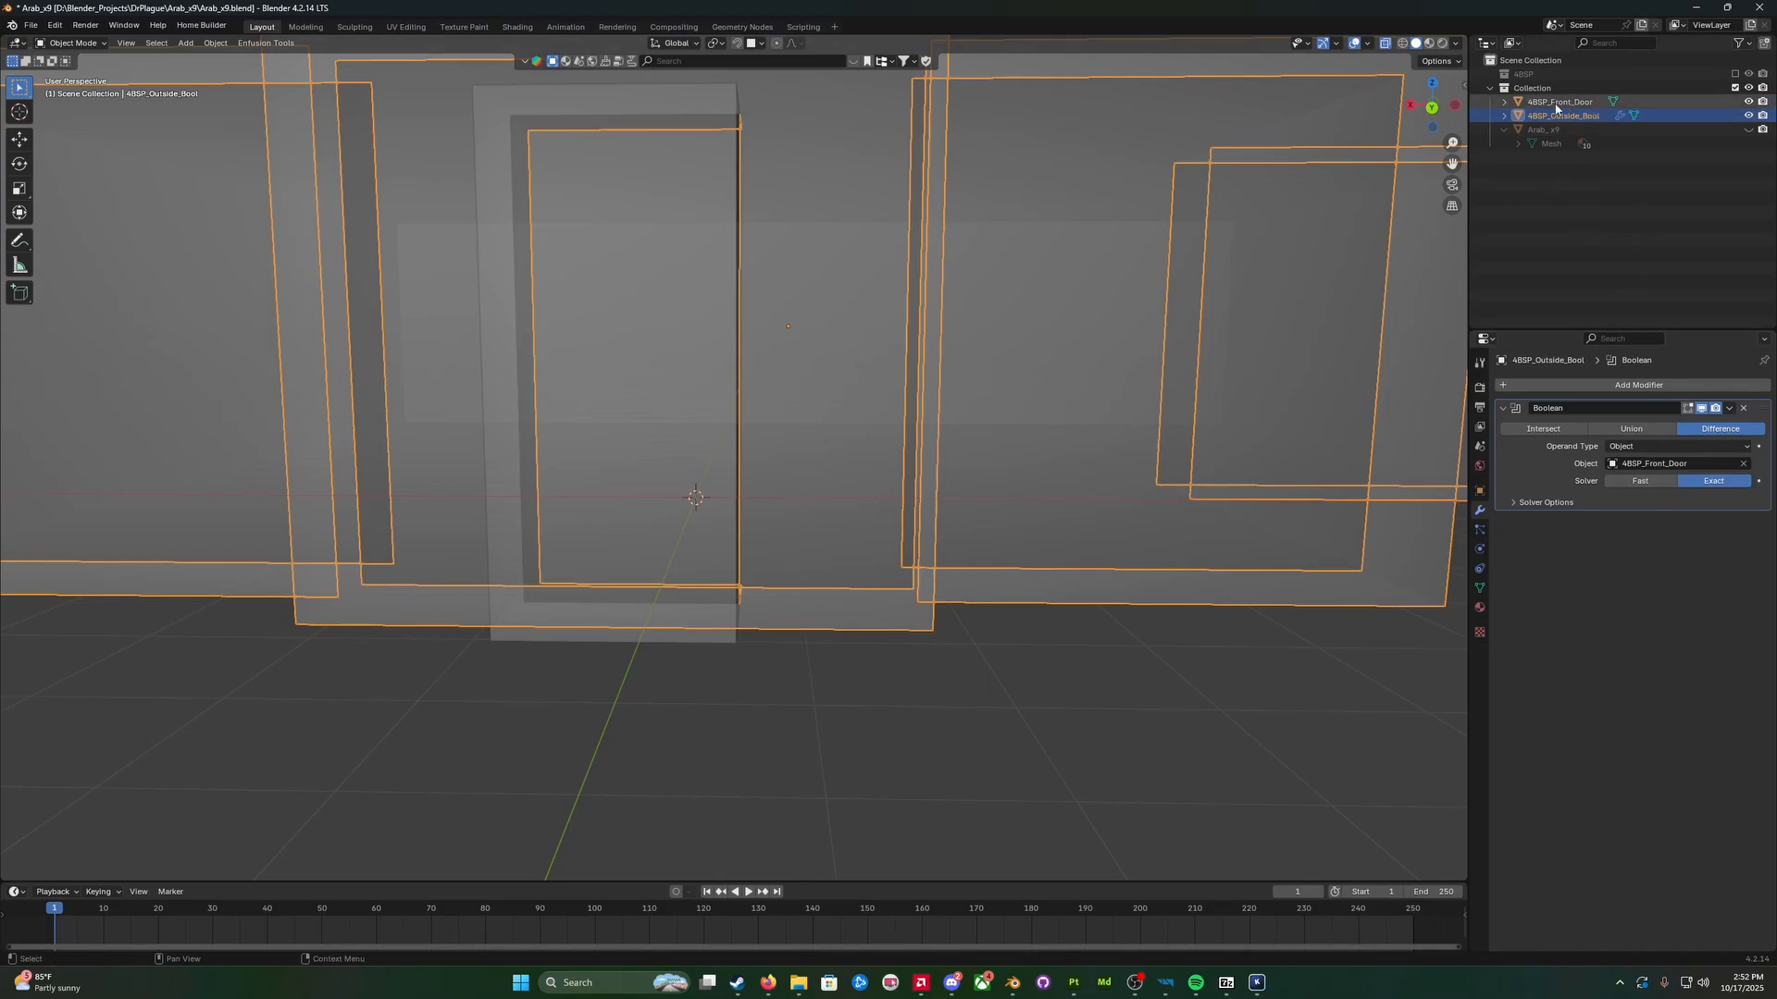
Step: Hide the 4BSP_Front_Door cutter and inspect the doorway cut through the shell with X-ray display off
{"action": "left_click", "coordinate": [80, 44]}
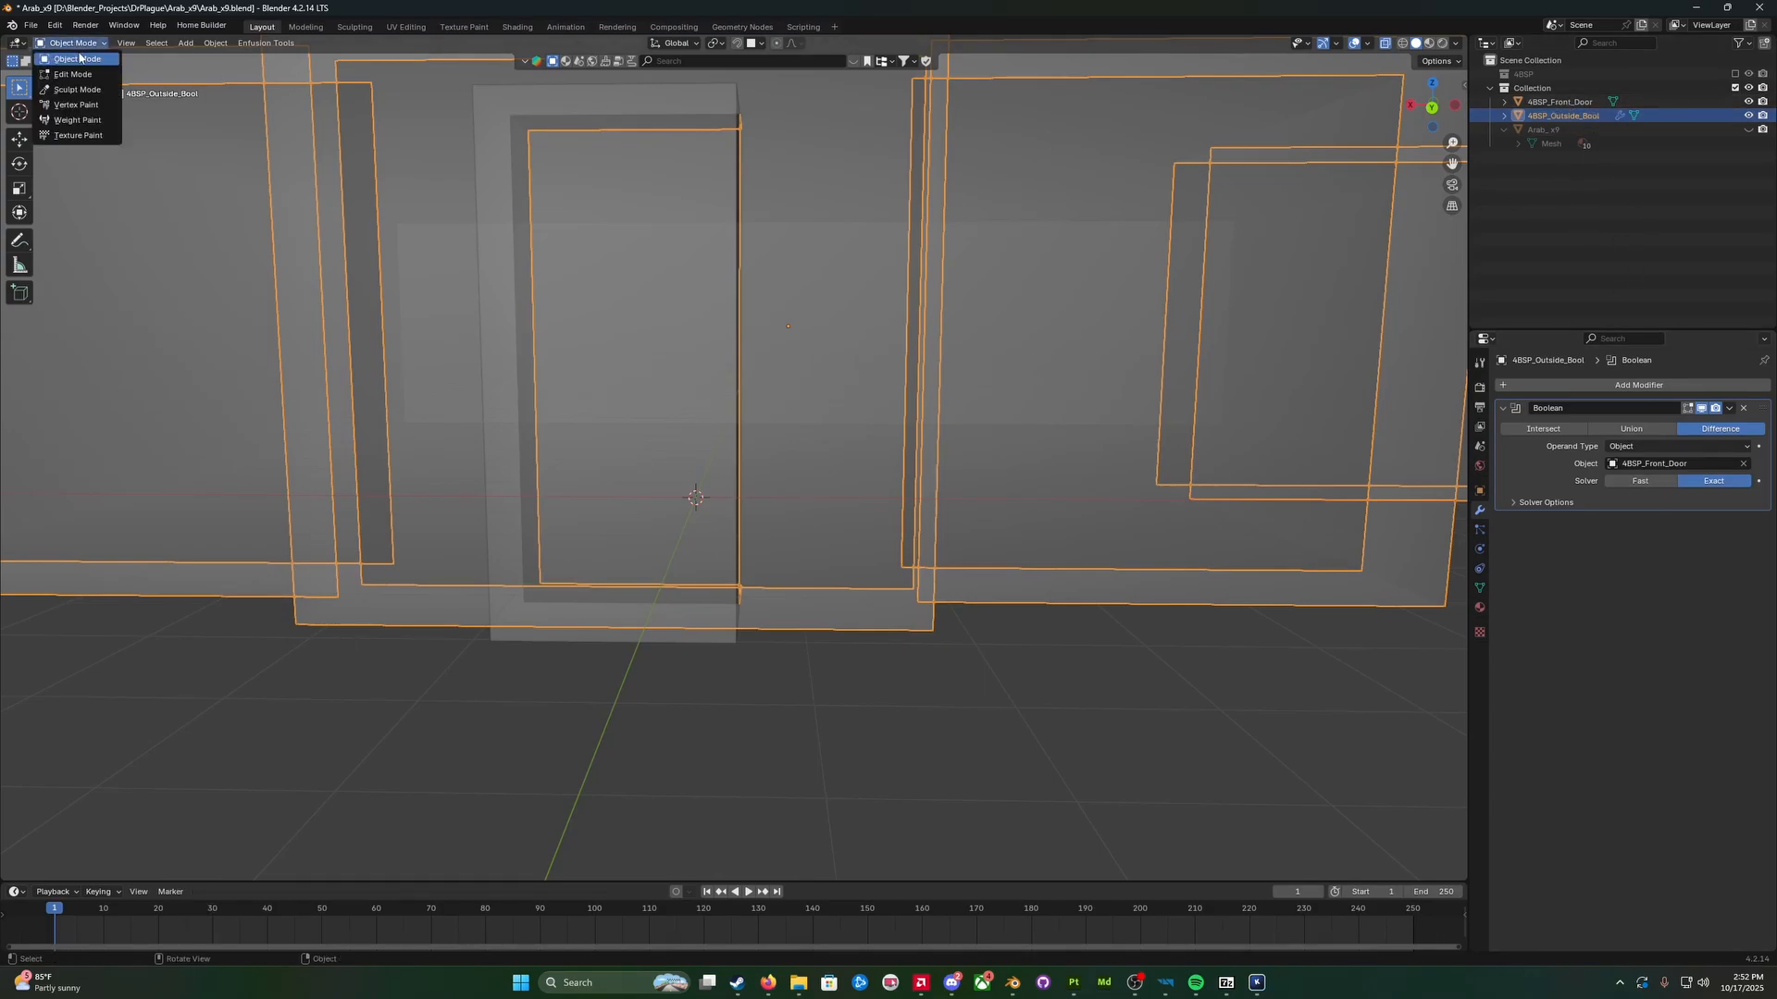
{"action": "left_click", "coordinate": [77, 58]}
{"action": "scroll", "coordinate": [702, 392], "scroll_direction": "down", "scroll_amount": 8}
{"action": "middle_click_drag", "start_coordinate": [702, 392], "coordinate": [629, 403]}
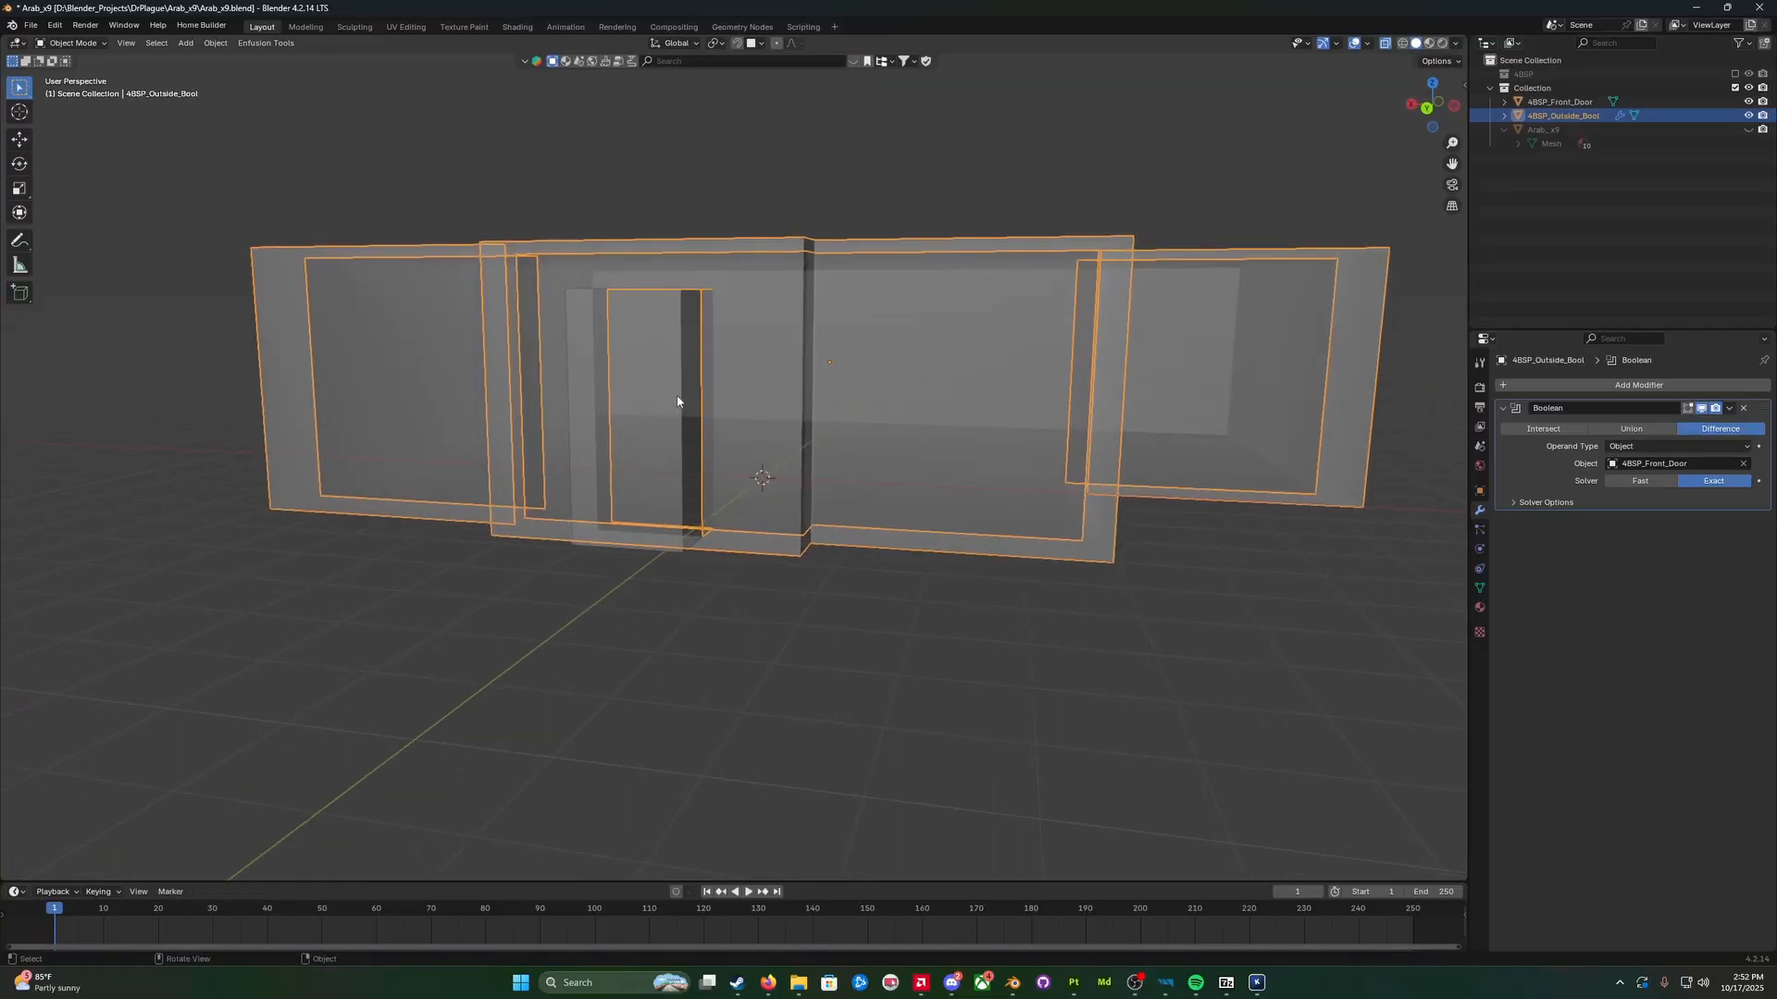
{"action": "left_click", "coordinate": [1714, 102]}
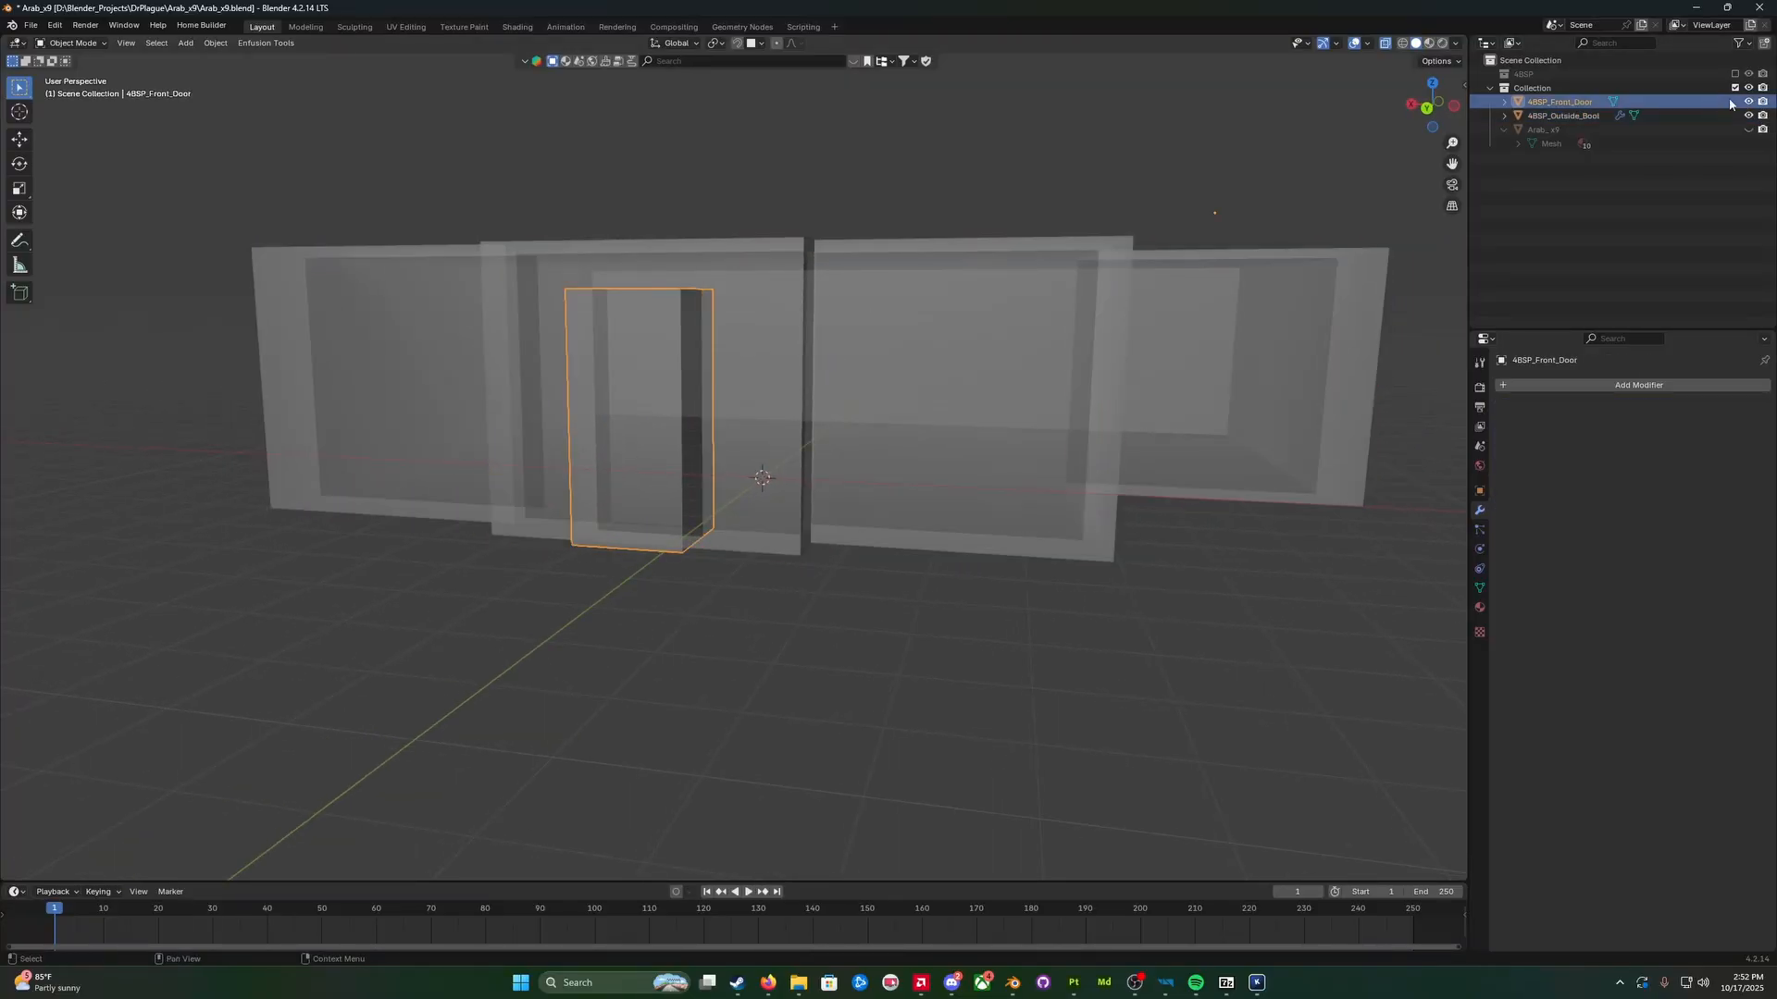
{"action": "left_click", "coordinate": [1748, 101]}
{"action": "scroll", "coordinate": [844, 626], "scroll_direction": "up", "scroll_amount": 3}
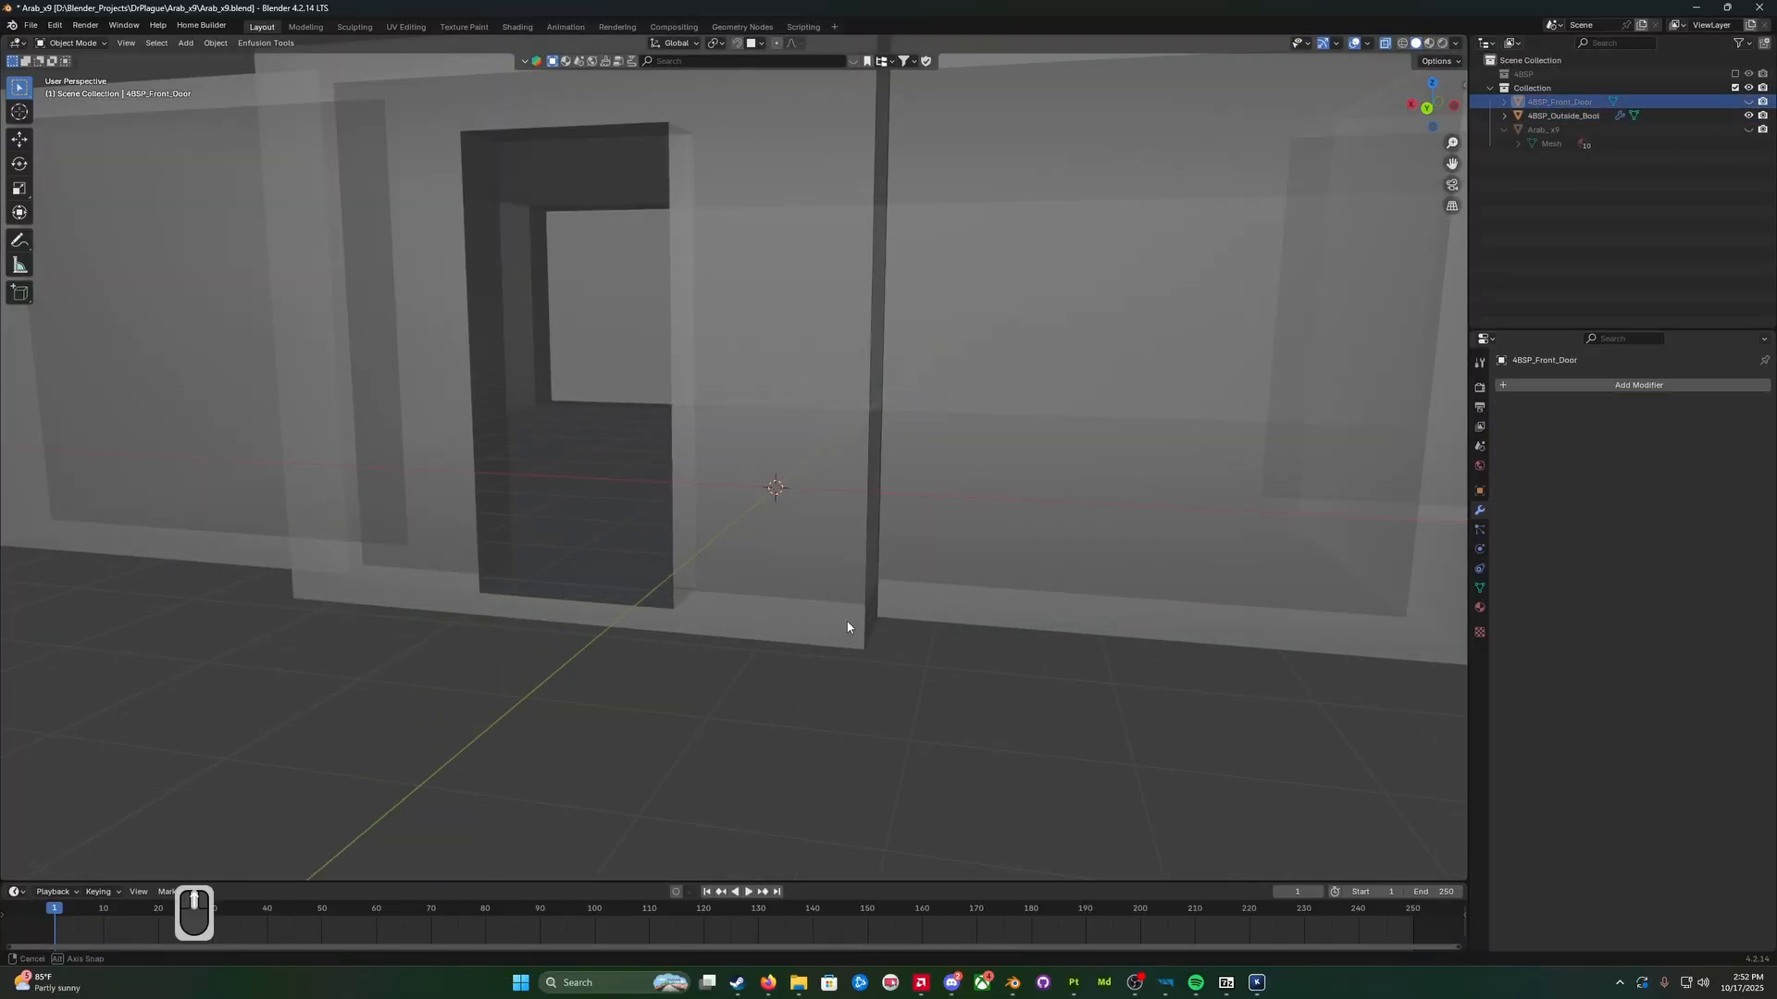
{"action": "mouse_move", "coordinate": [844, 624]}
{"action": "middle_mouse_down"}
{"action": "mouse_move", "coordinate": [870, 614]}
{"action": "mouse_move", "coordinate": [824, 673]}
{"action": "mouse_move", "coordinate": [858, 653]}
{"action": "middle_mouse_up"}
{"action": "key", "text": "alt+z"}
{"action": "scroll", "coordinate": [833, 616], "scroll_direction": "up", "scroll_amount": 5}
{"action": "middle_click_drag", "start_coordinate": [860, 592], "coordinate": [737, 721]}
{"action": "scroll", "coordinate": [809, 632], "scroll_direction": "down", "scroll_amount": 5}
{"action": "scroll", "coordinate": [737, 720], "scroll_direction": "up", "scroll_amount": 3}
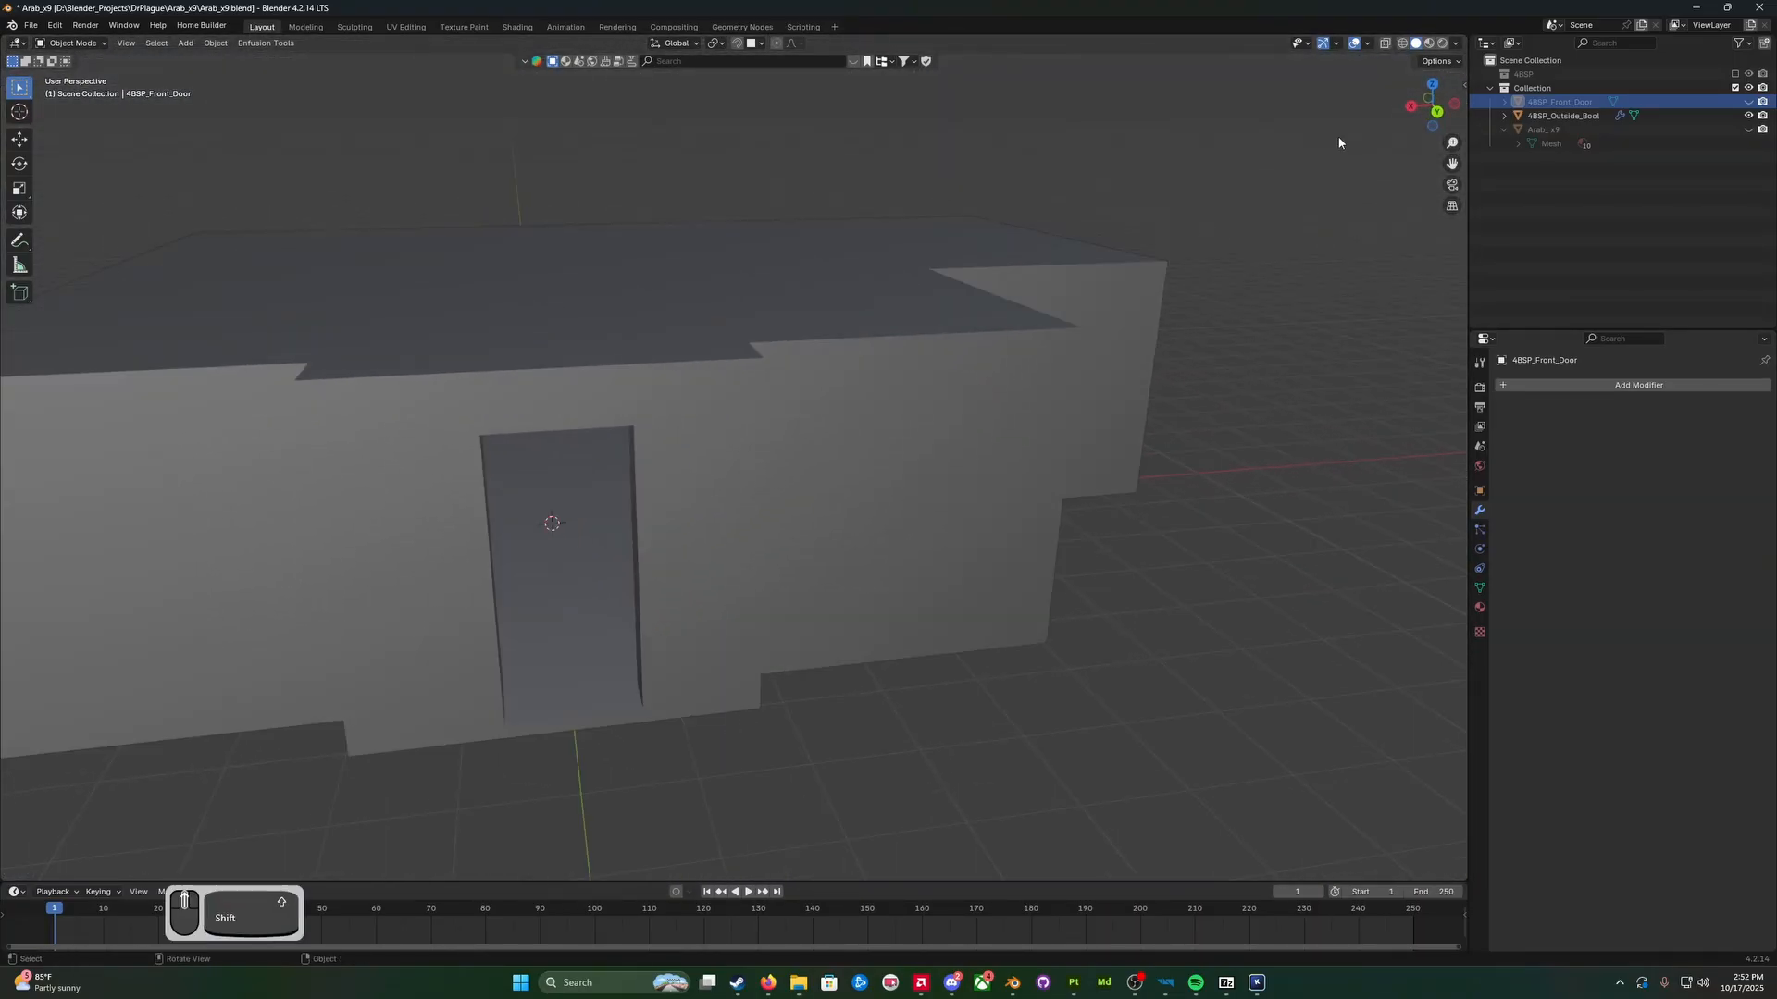
Step: Open the Enfusion Tools Model Quality Assurance settings and set the overlay preset to BSP
{"action": "left_click", "coordinate": [1461, 84]}
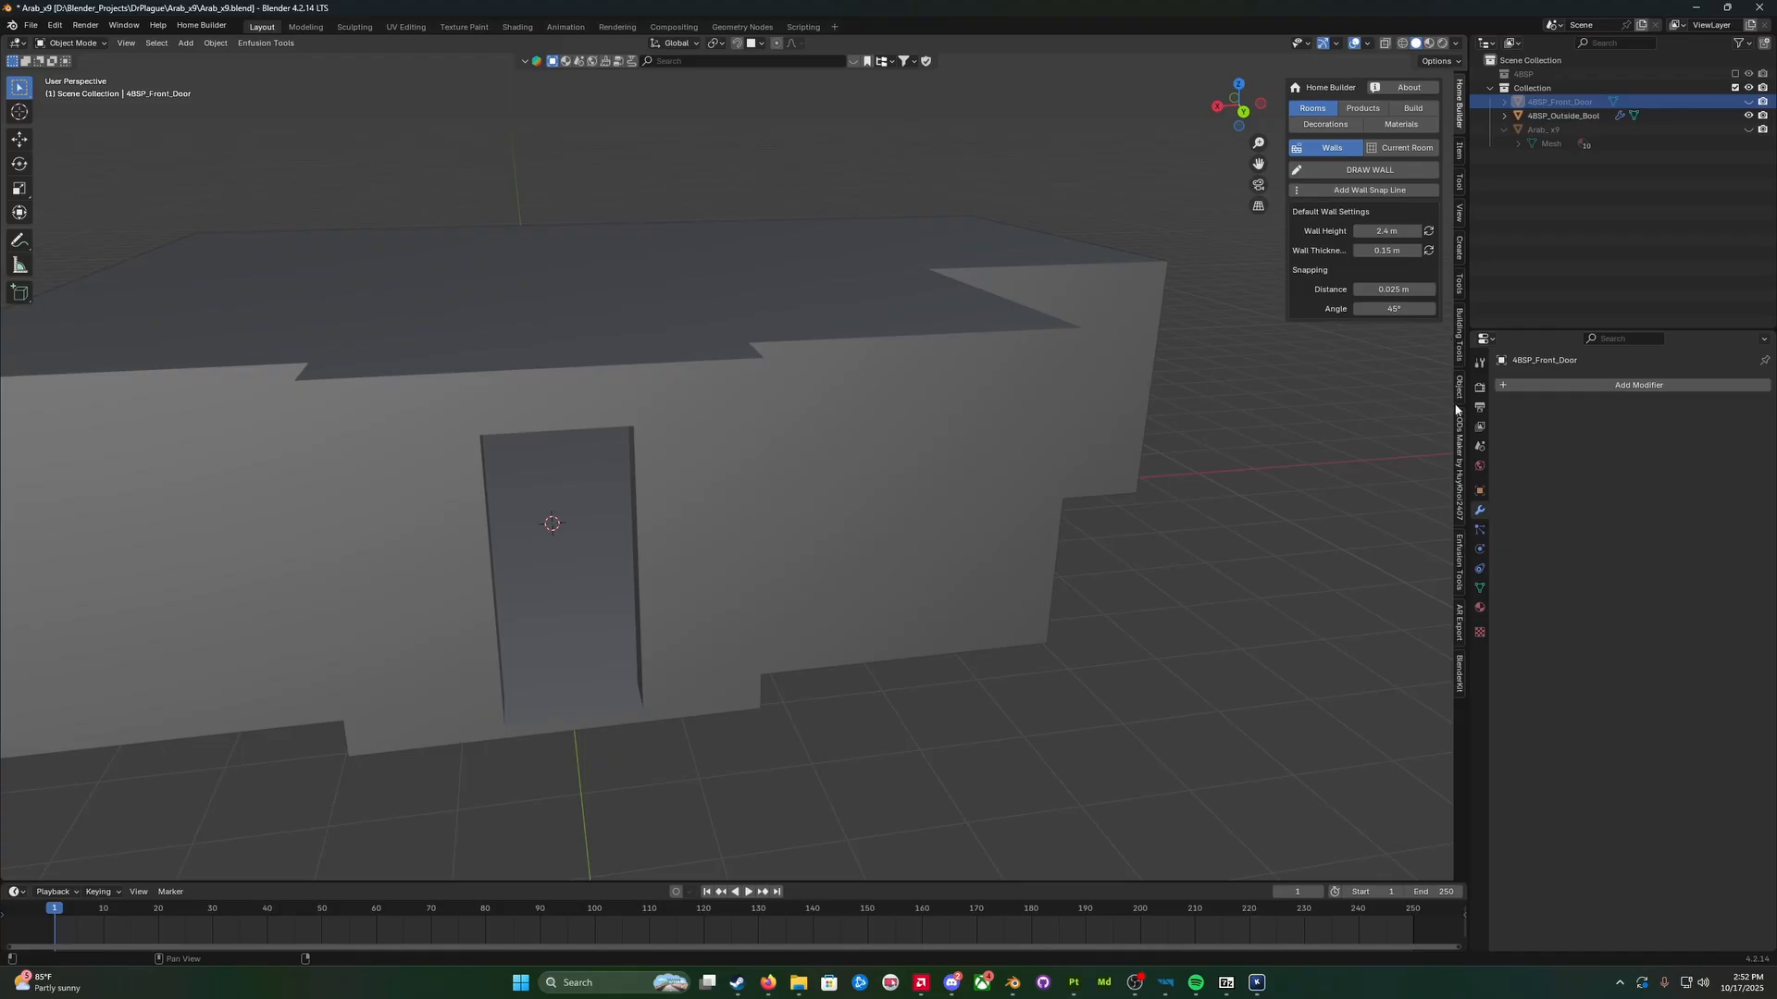
{"action": "left_click", "coordinate": [1459, 567]}
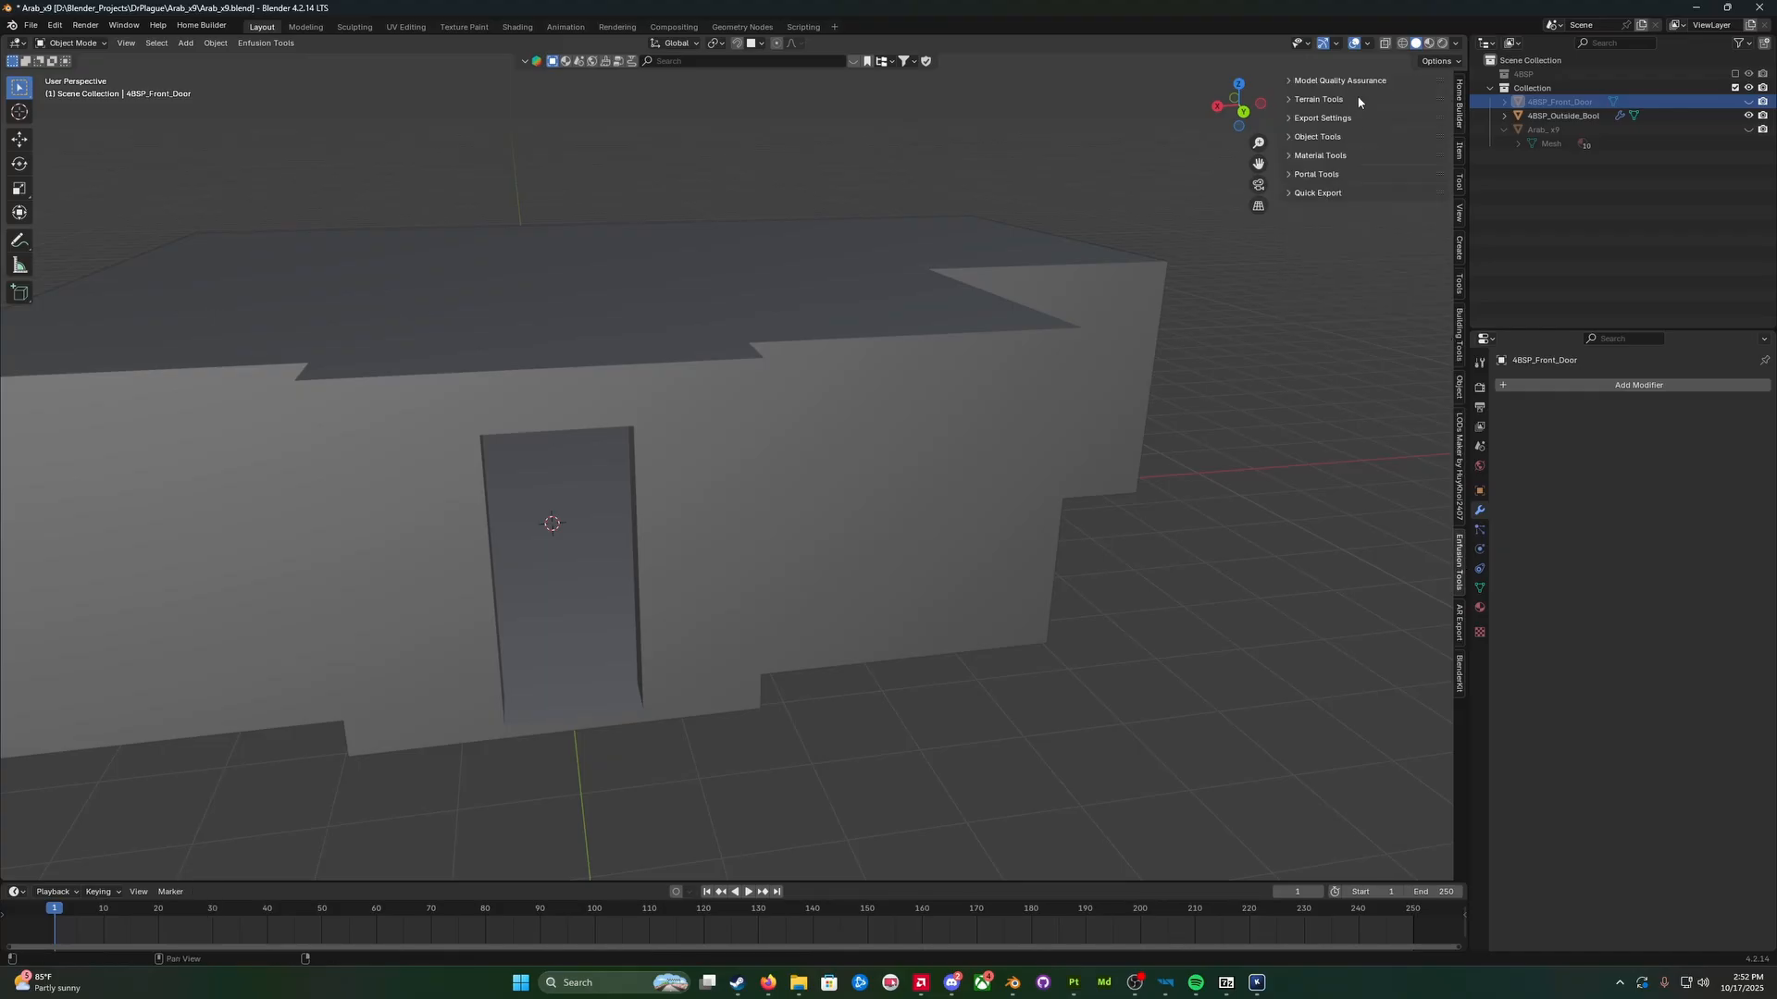
{"action": "left_click", "coordinate": [1288, 82]}
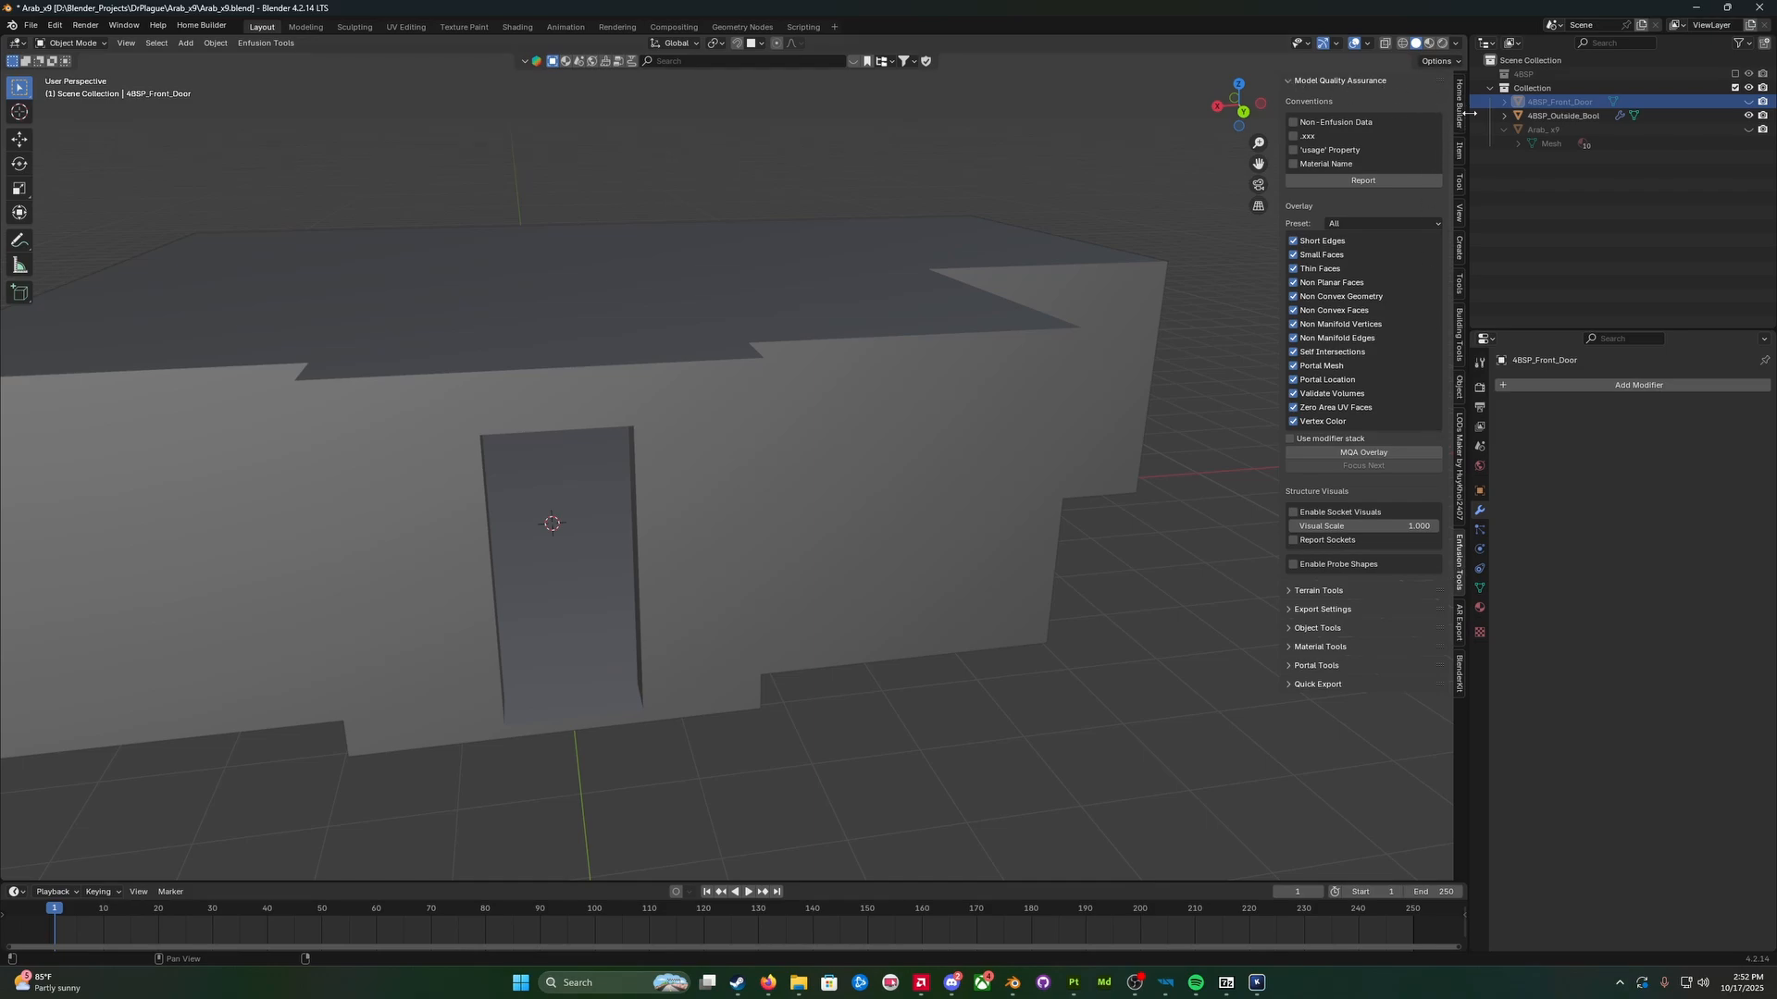
{"action": "key", "text": "n"}
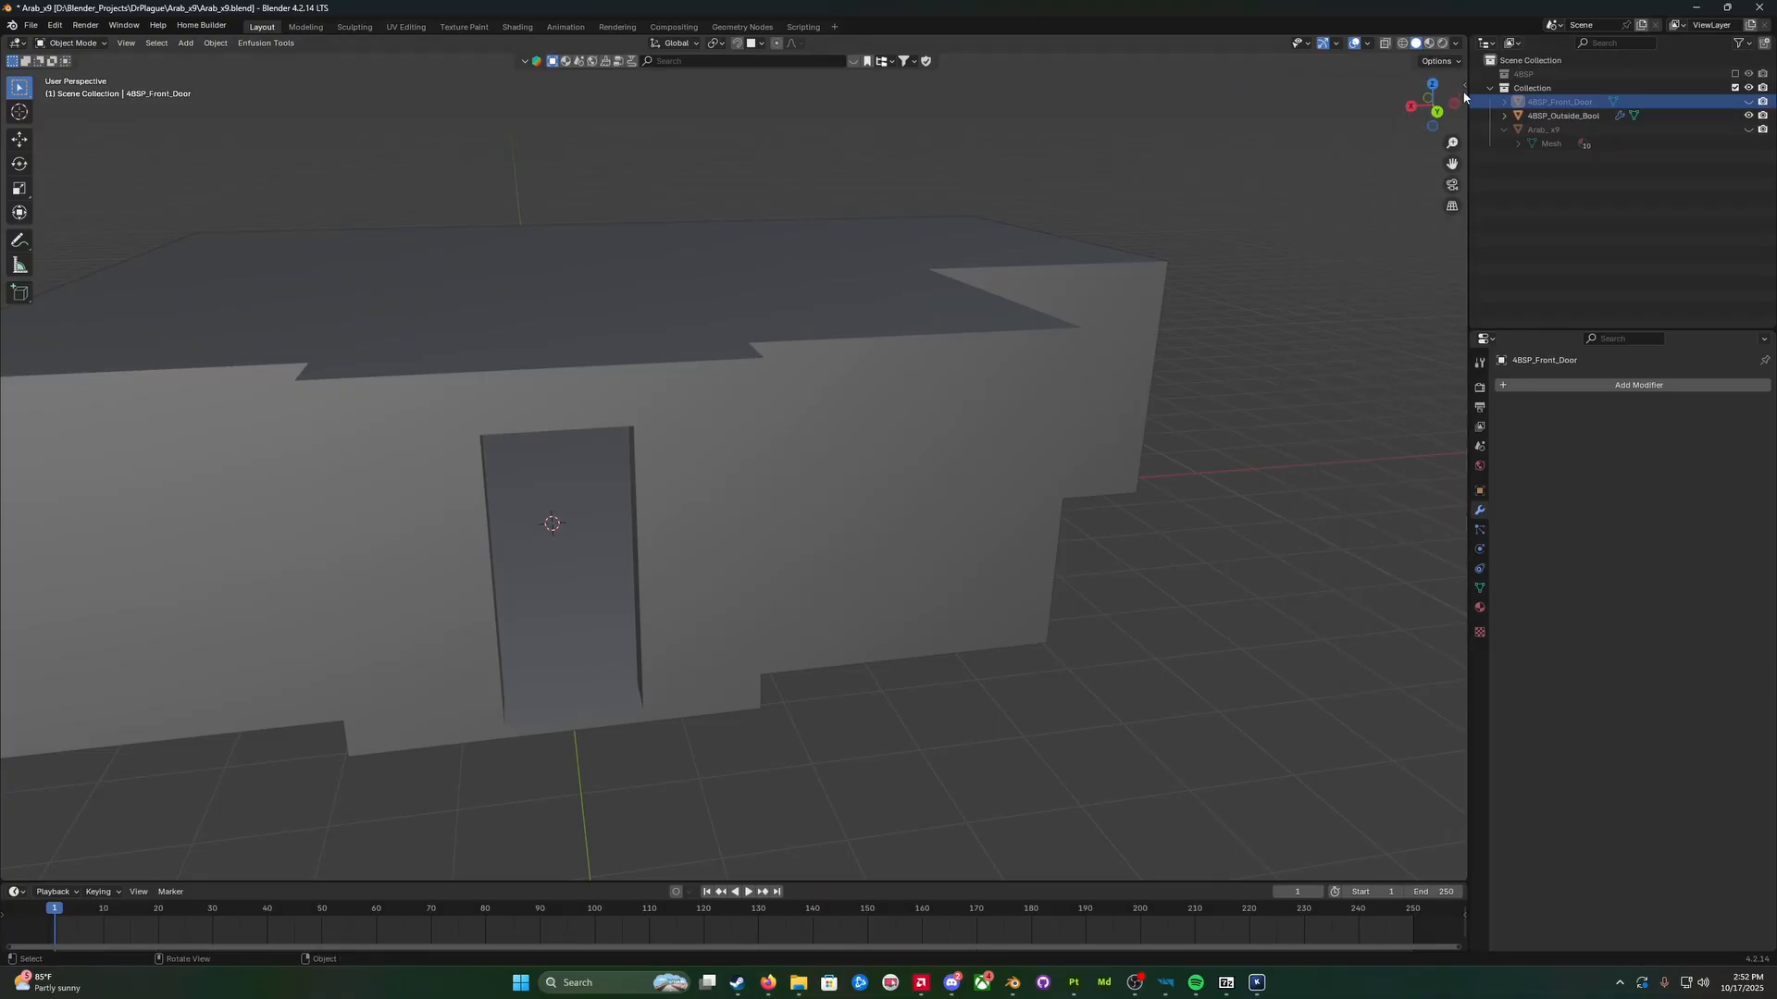
{"action": "key", "text": "n"}
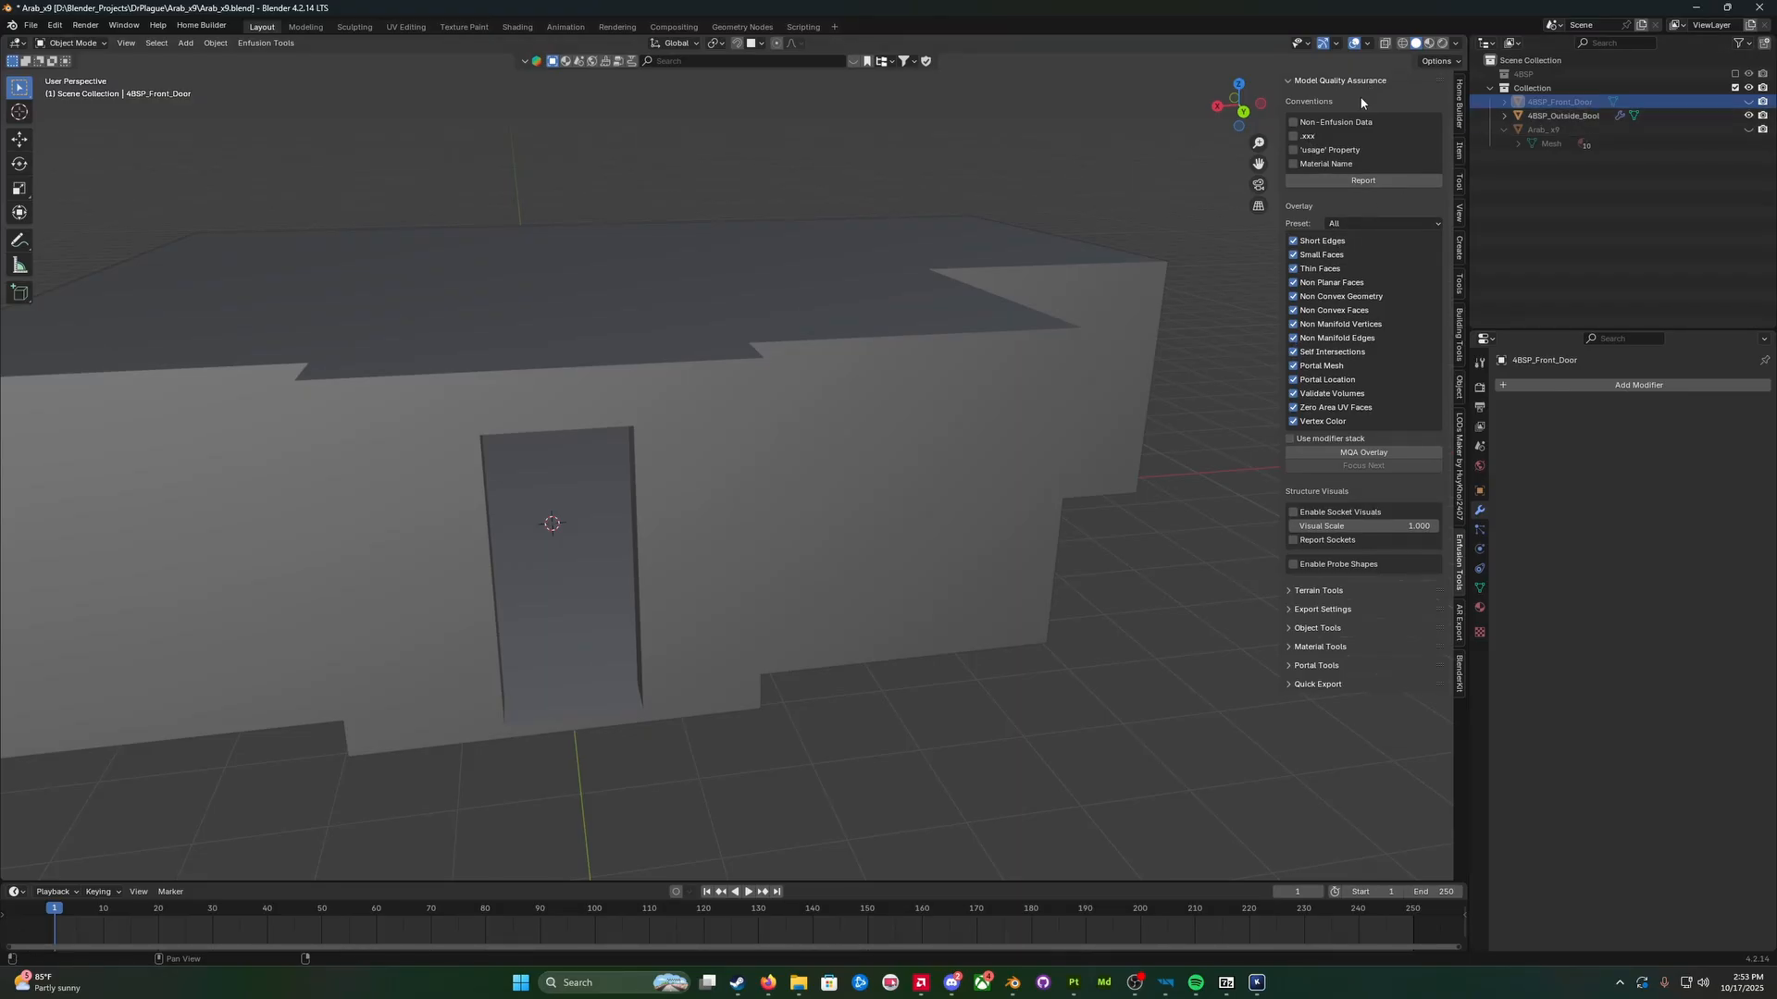
{"action": "left_click", "coordinate": [1358, 223]}
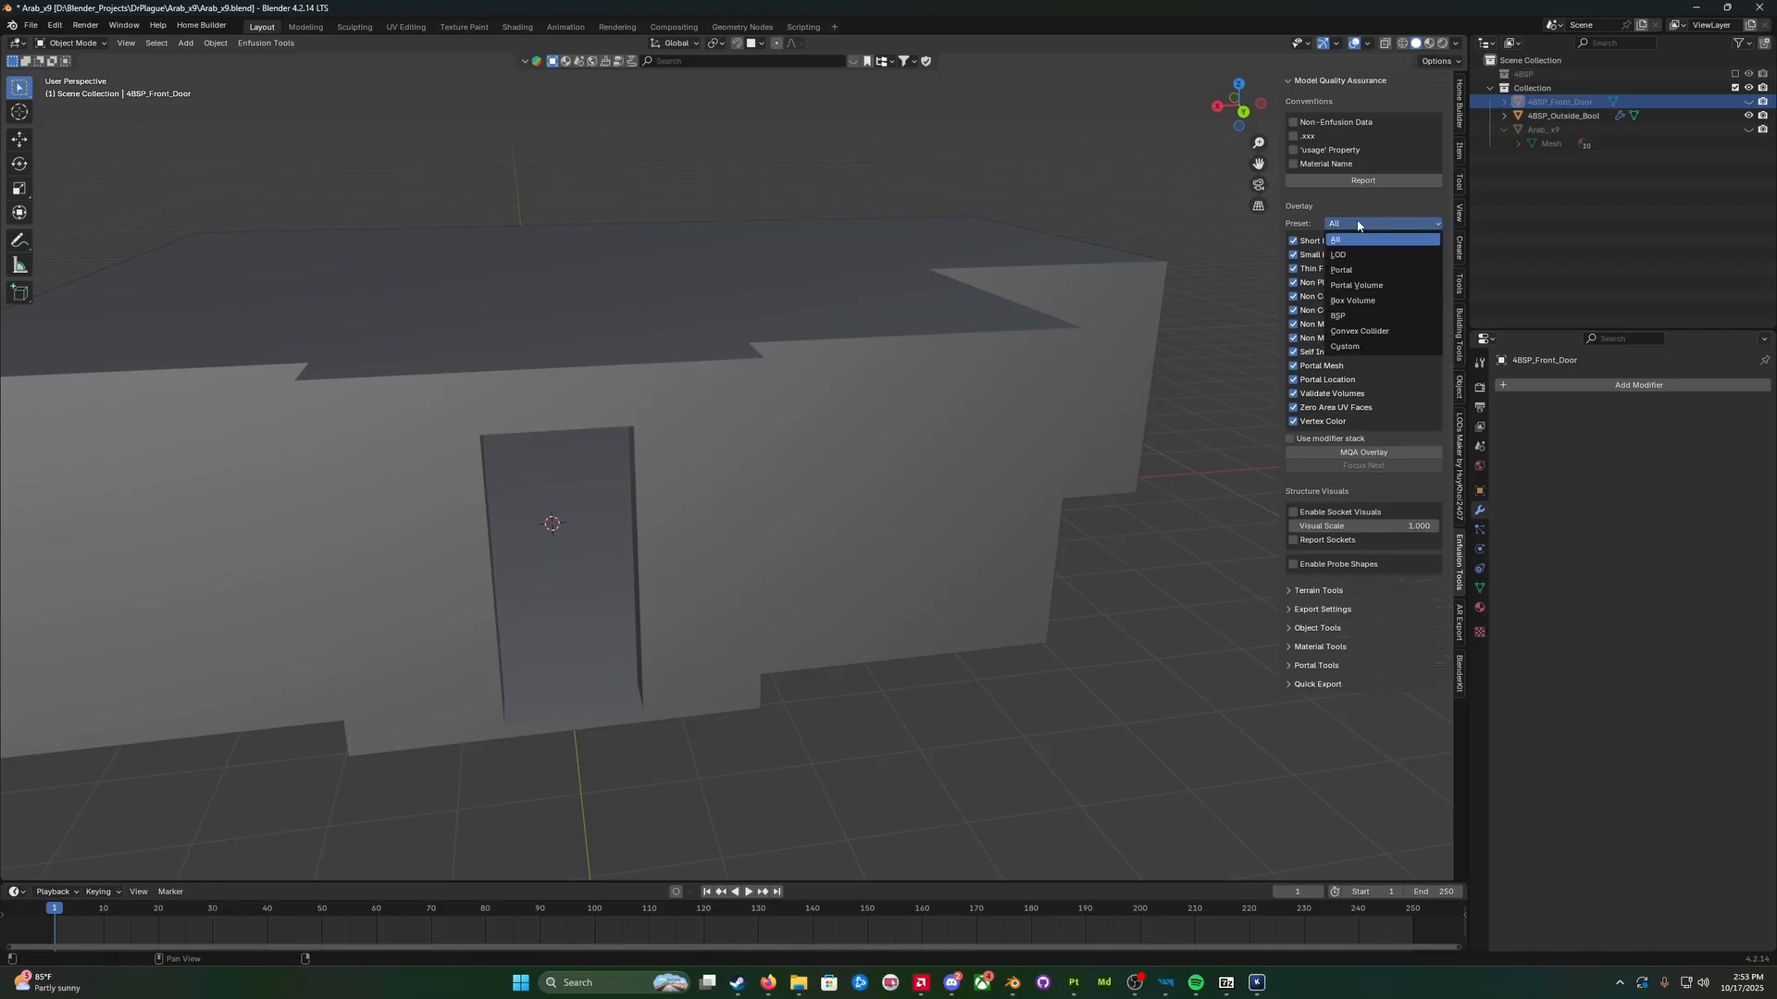
{"action": "left_click", "coordinate": [1347, 318]}
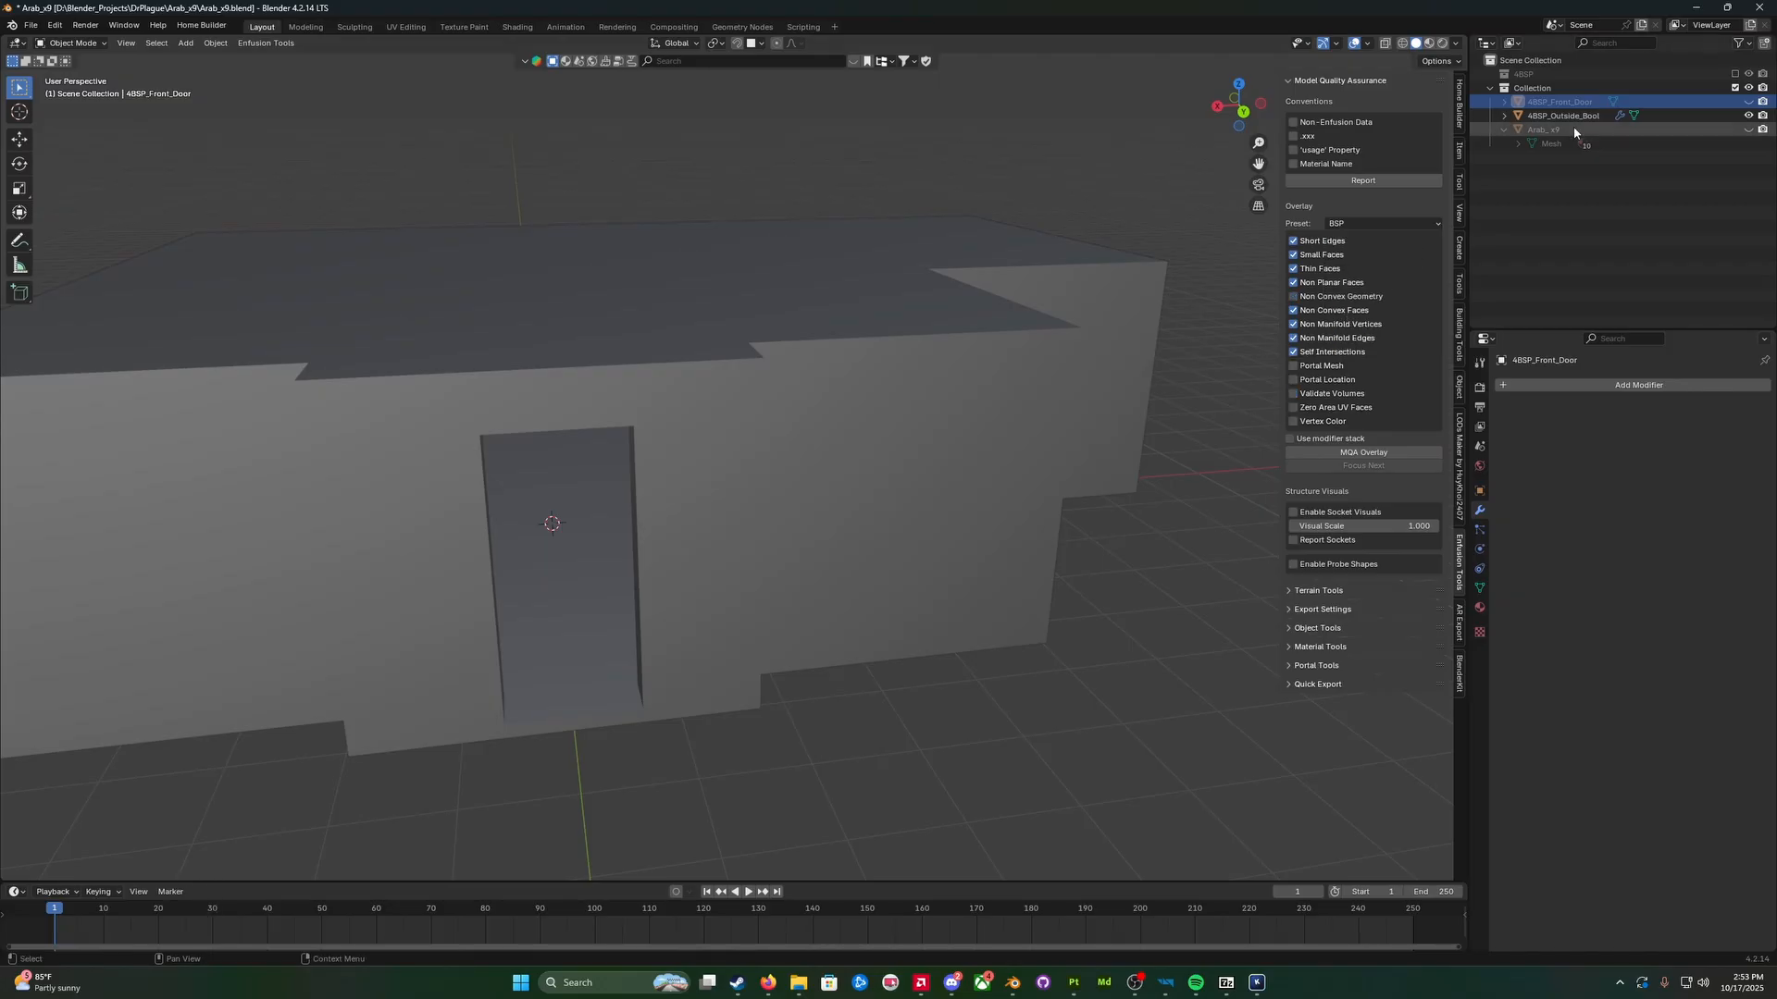
Step: Run the MQA overlay check on 4BSP_Outside_Bool and examine the shell around the doorway for flagged geometry
{"action": "left_click", "coordinate": [1564, 116]}
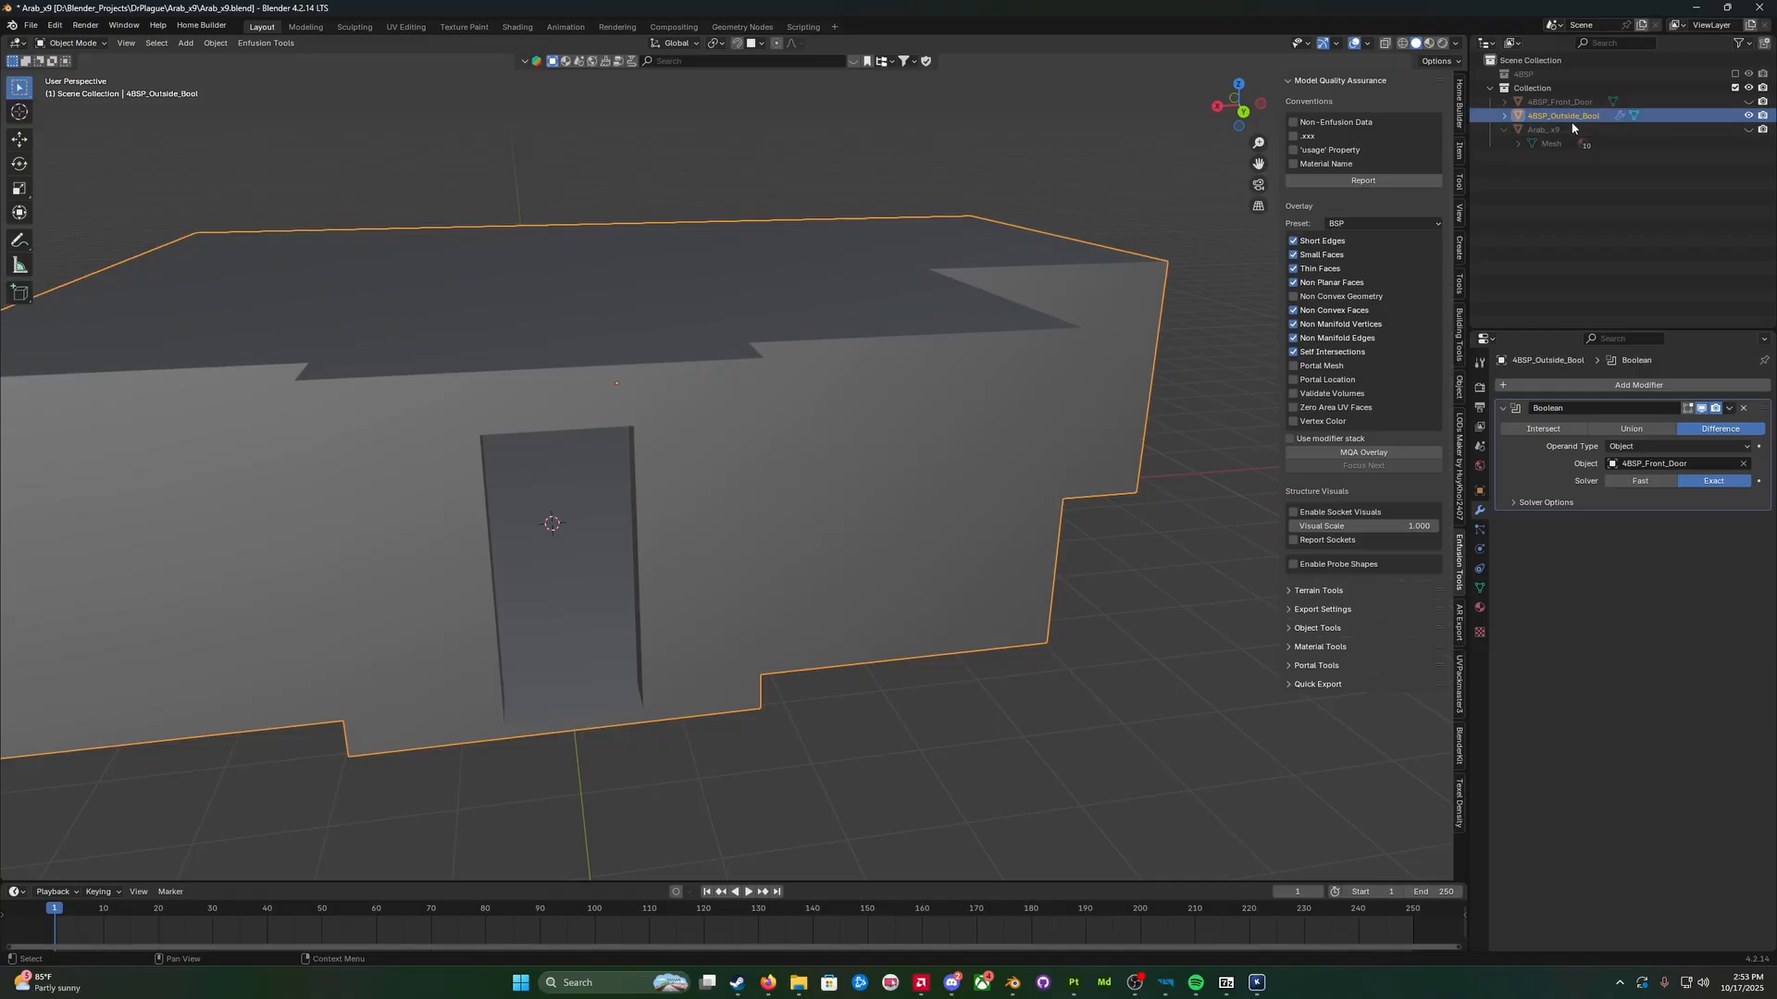
{"action": "left_click", "coordinate": [1355, 452]}
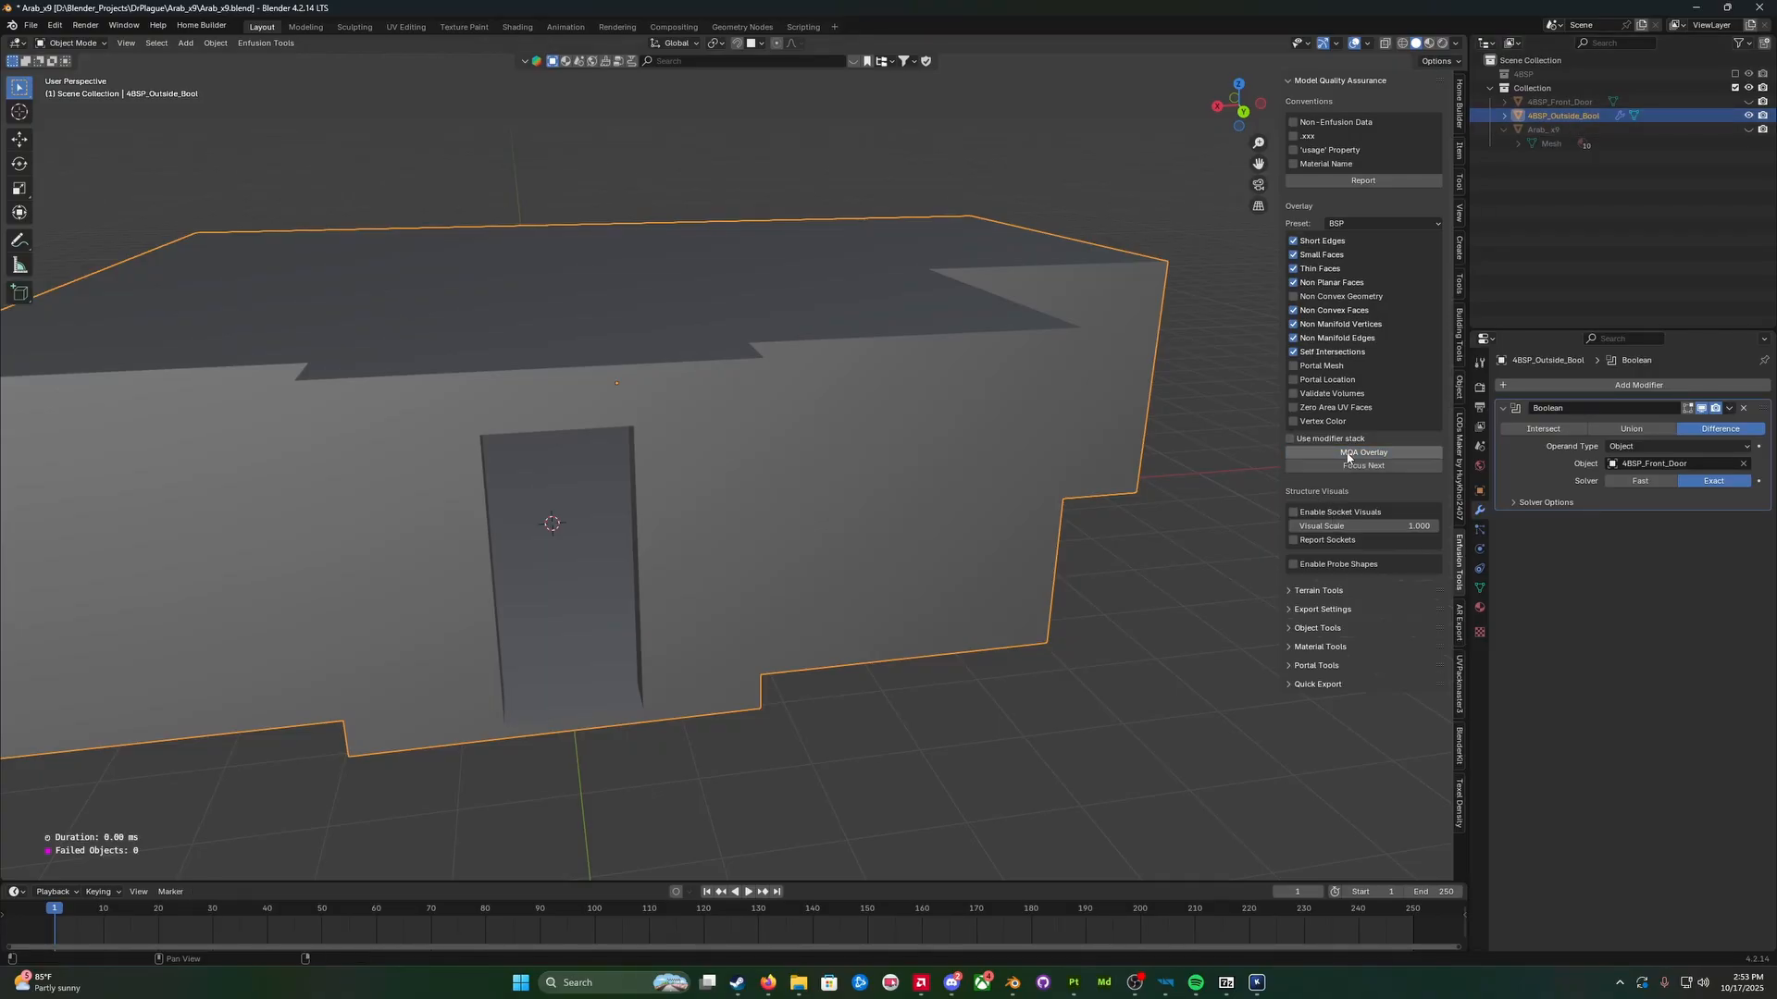
{"action": "middle_click_drag", "start_coordinate": [1011, 680], "coordinate": [190, 843]}
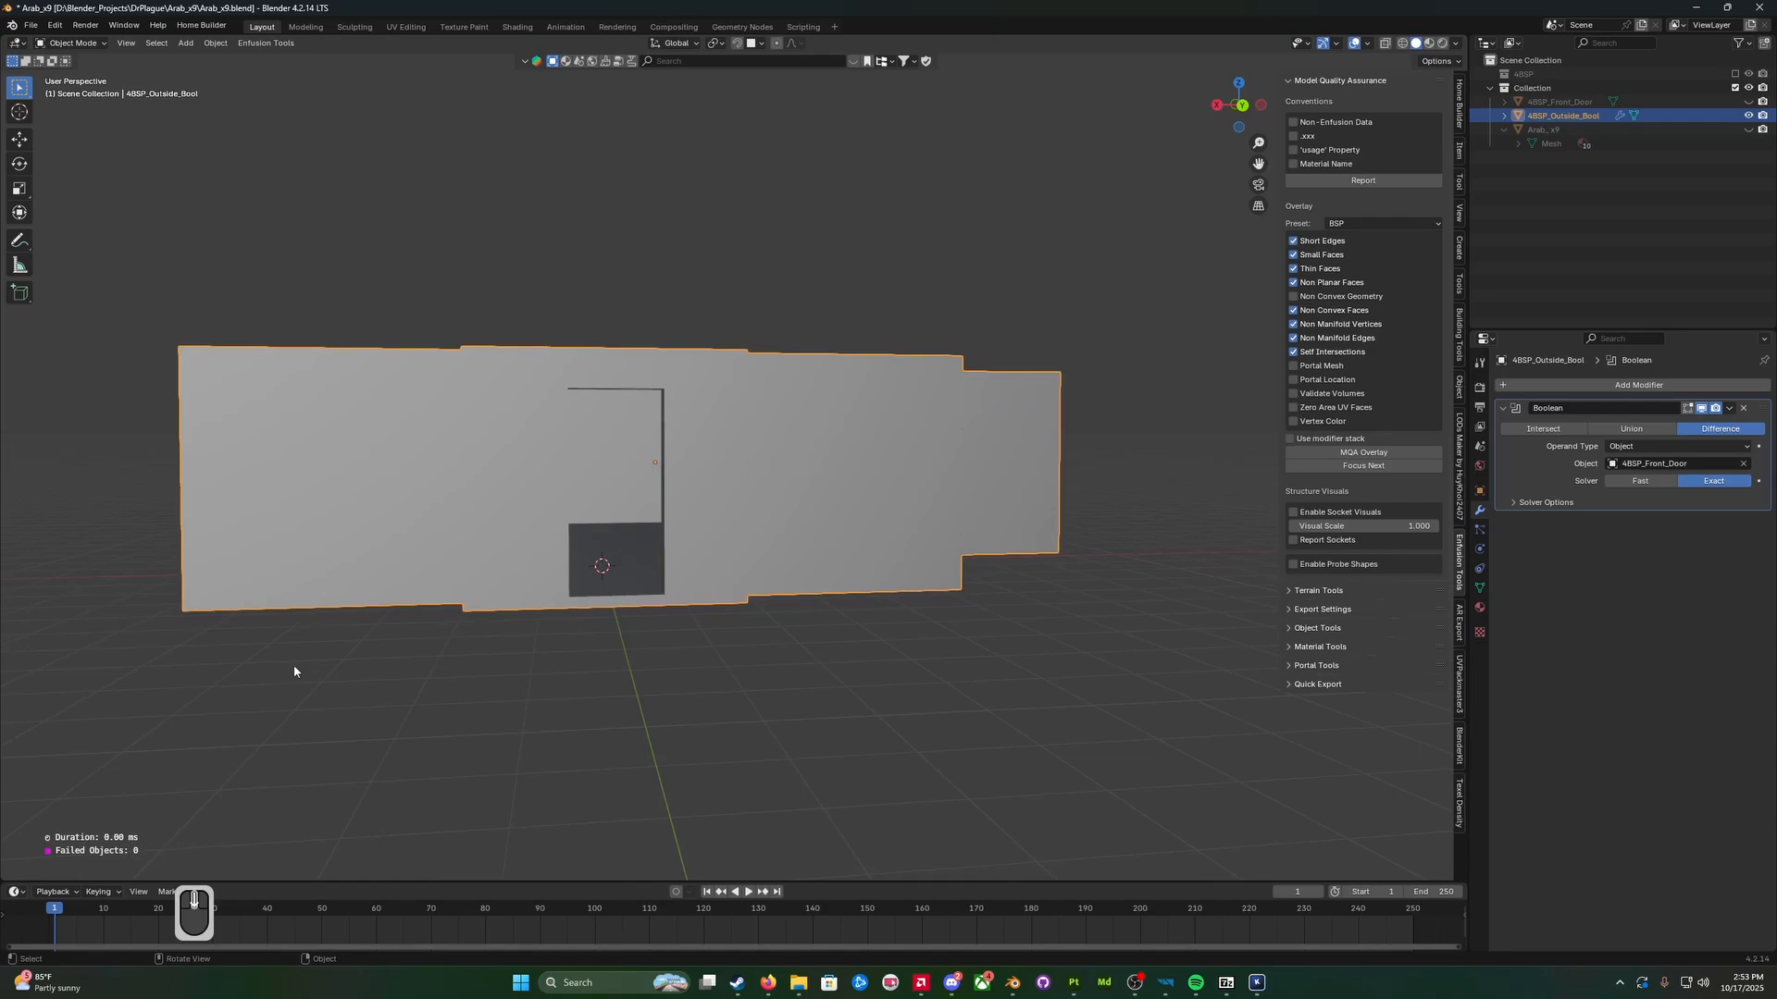
{"action": "middle_click_drag", "start_coordinate": [591, 548], "coordinate": [559, 594]}
{"action": "scroll", "coordinate": [557, 587], "scroll_direction": "up", "scroll_amount": 2}
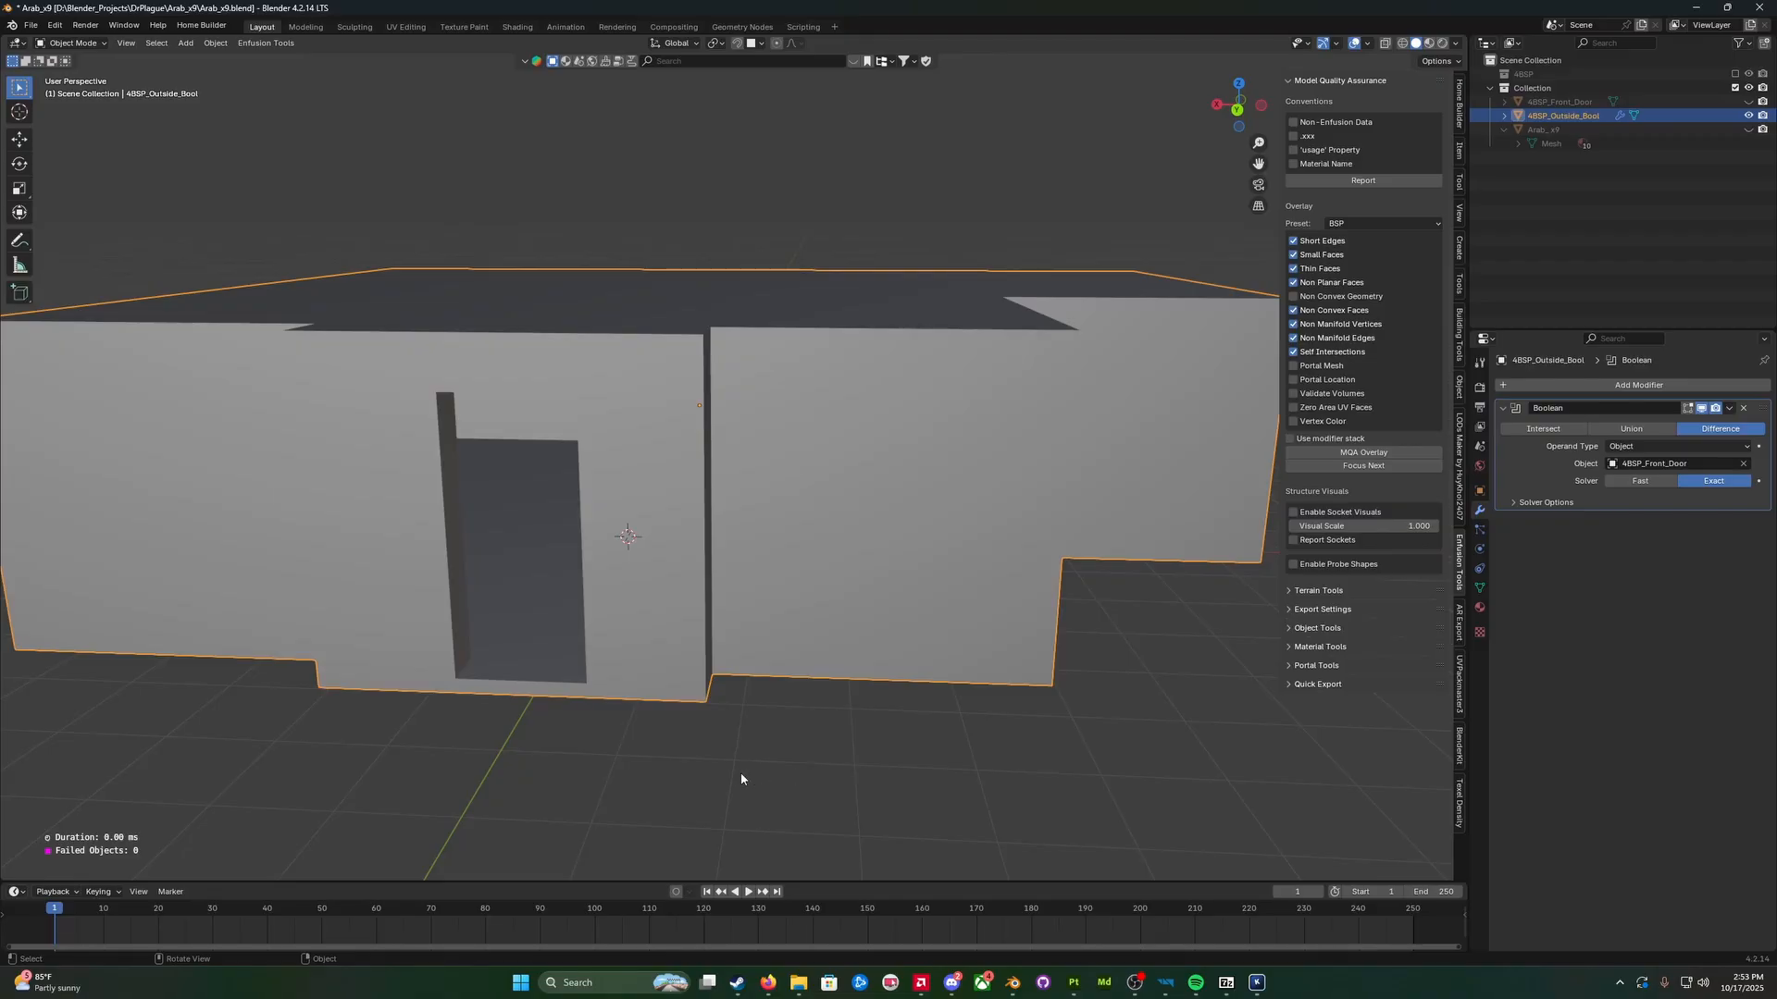
Step: Rerun the MQA overlay on the 4BSP_Outside_Bool mesh in Edit Mode, then return to Object Mode
{"action": "key", "text": "Tab"}
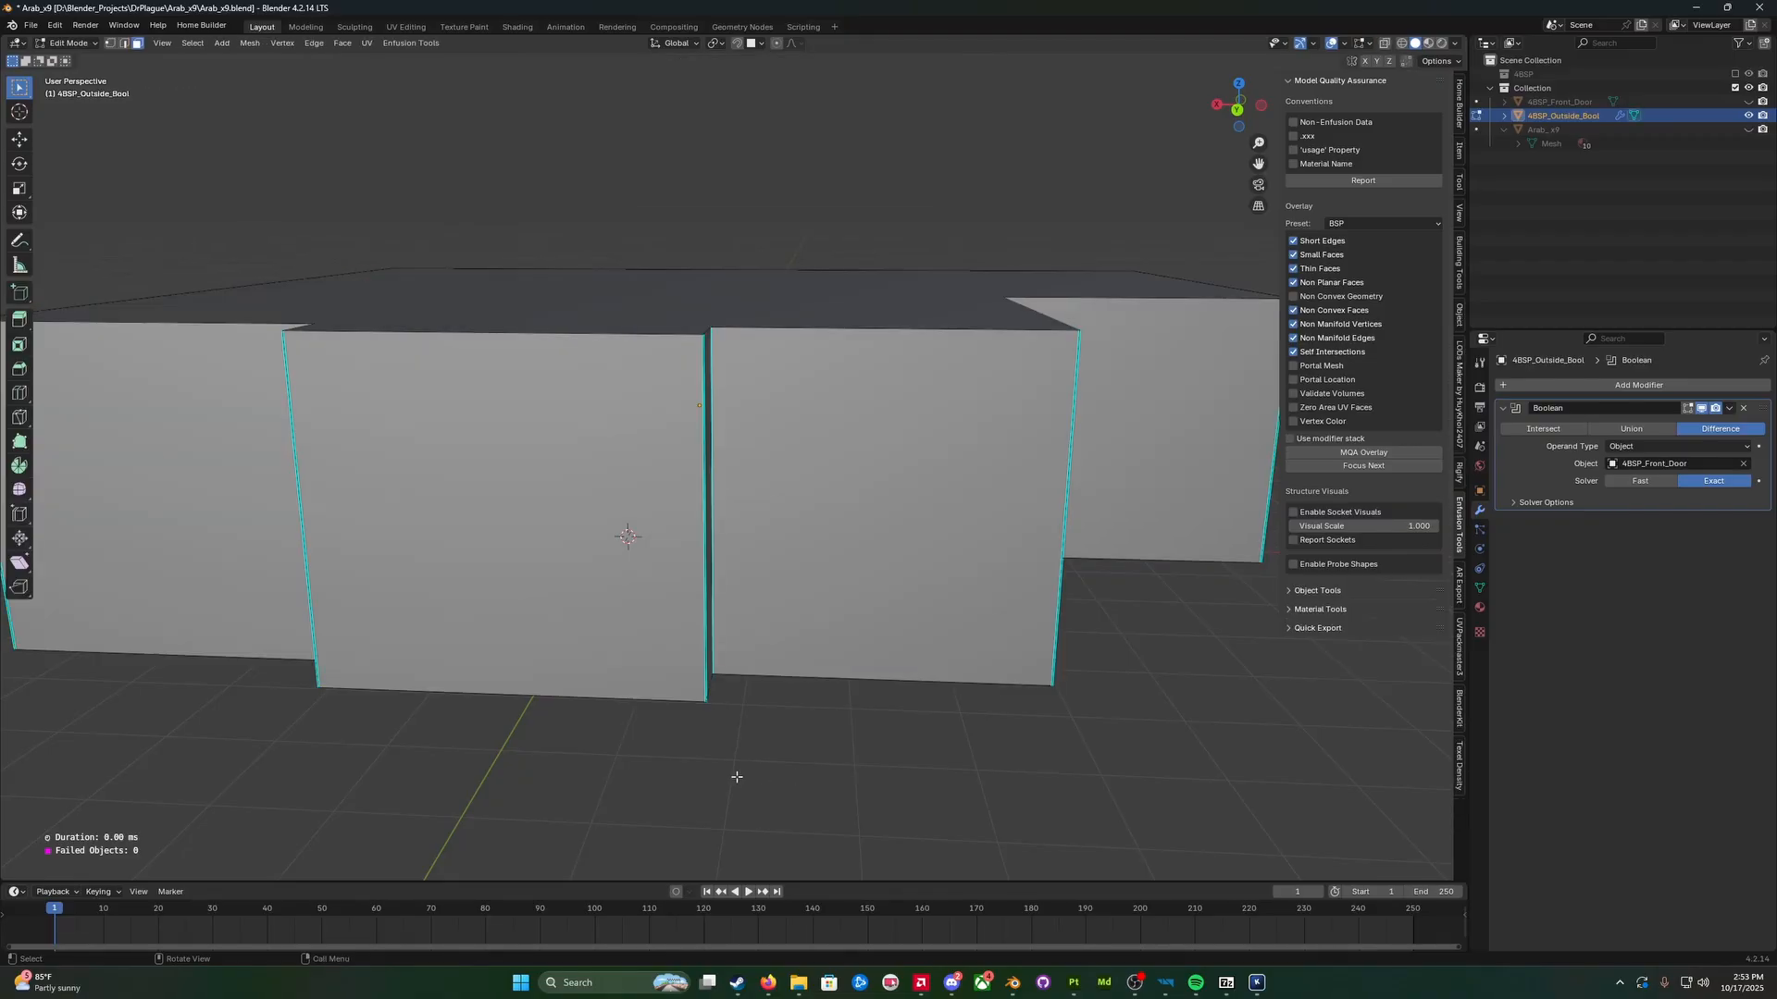
{"action": "left_click", "coordinate": [1340, 454]}
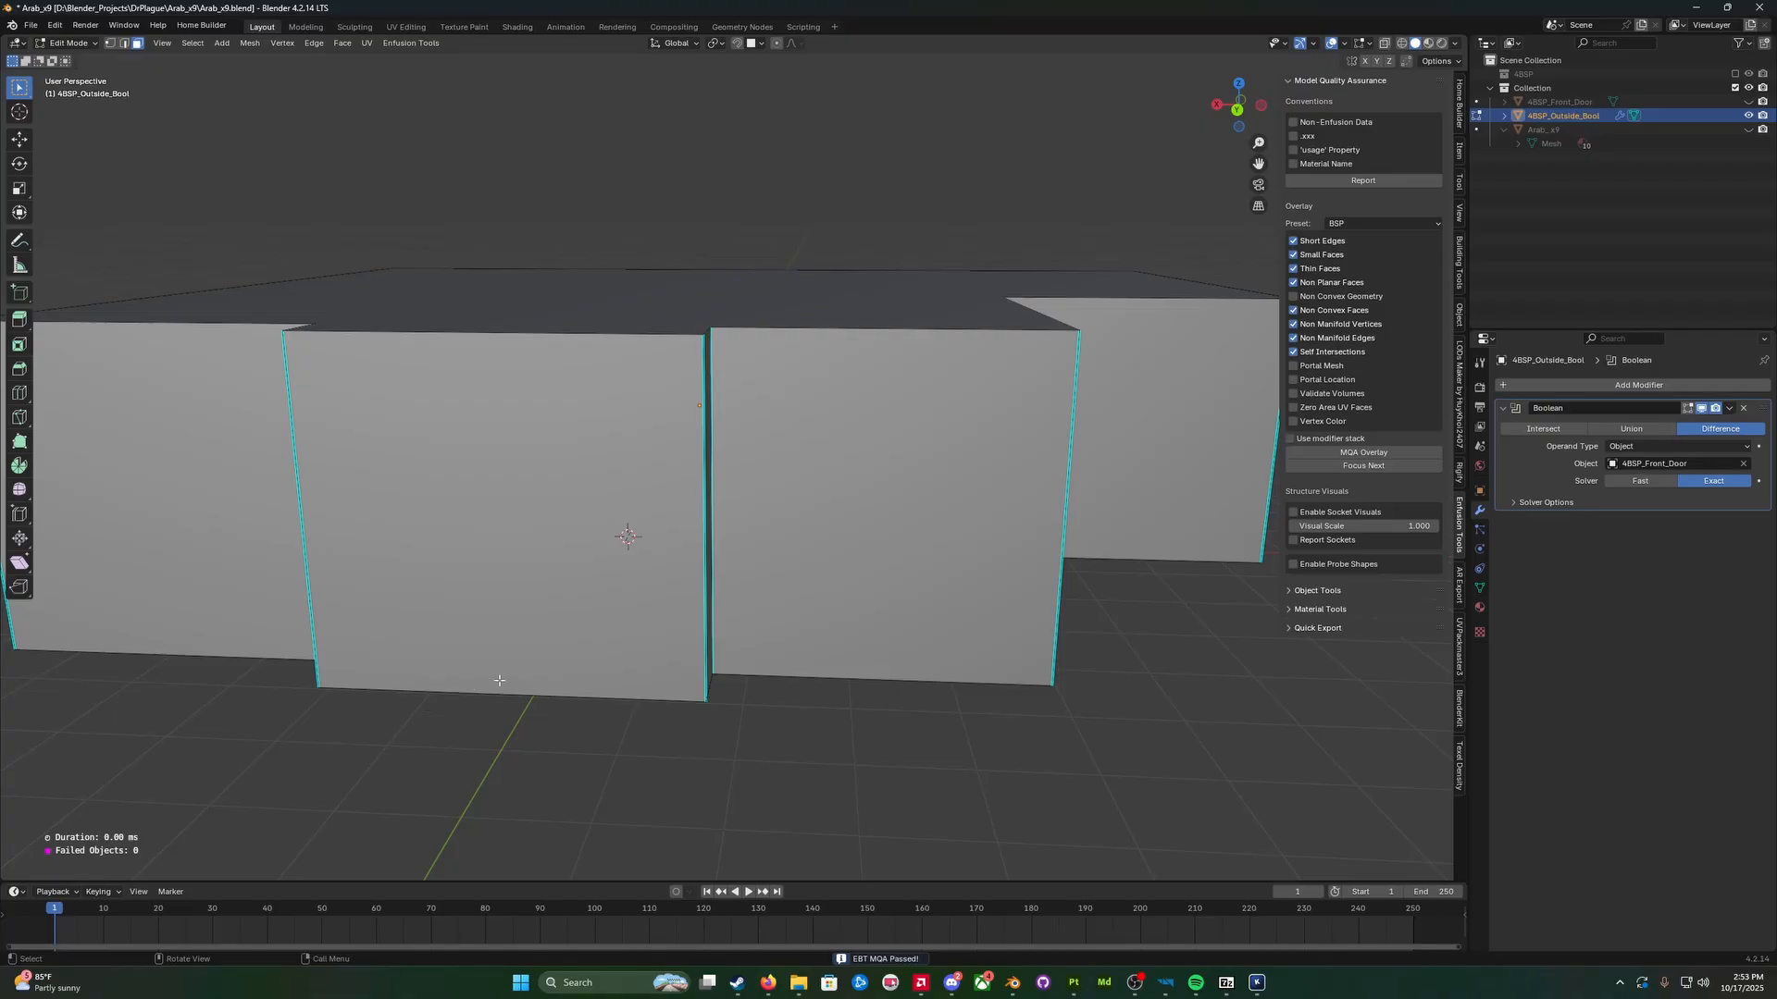
{"action": "key", "text": "Tab"}
{"action": "middle_click_drag", "start_coordinate": [500, 709], "coordinate": [519, 698]}
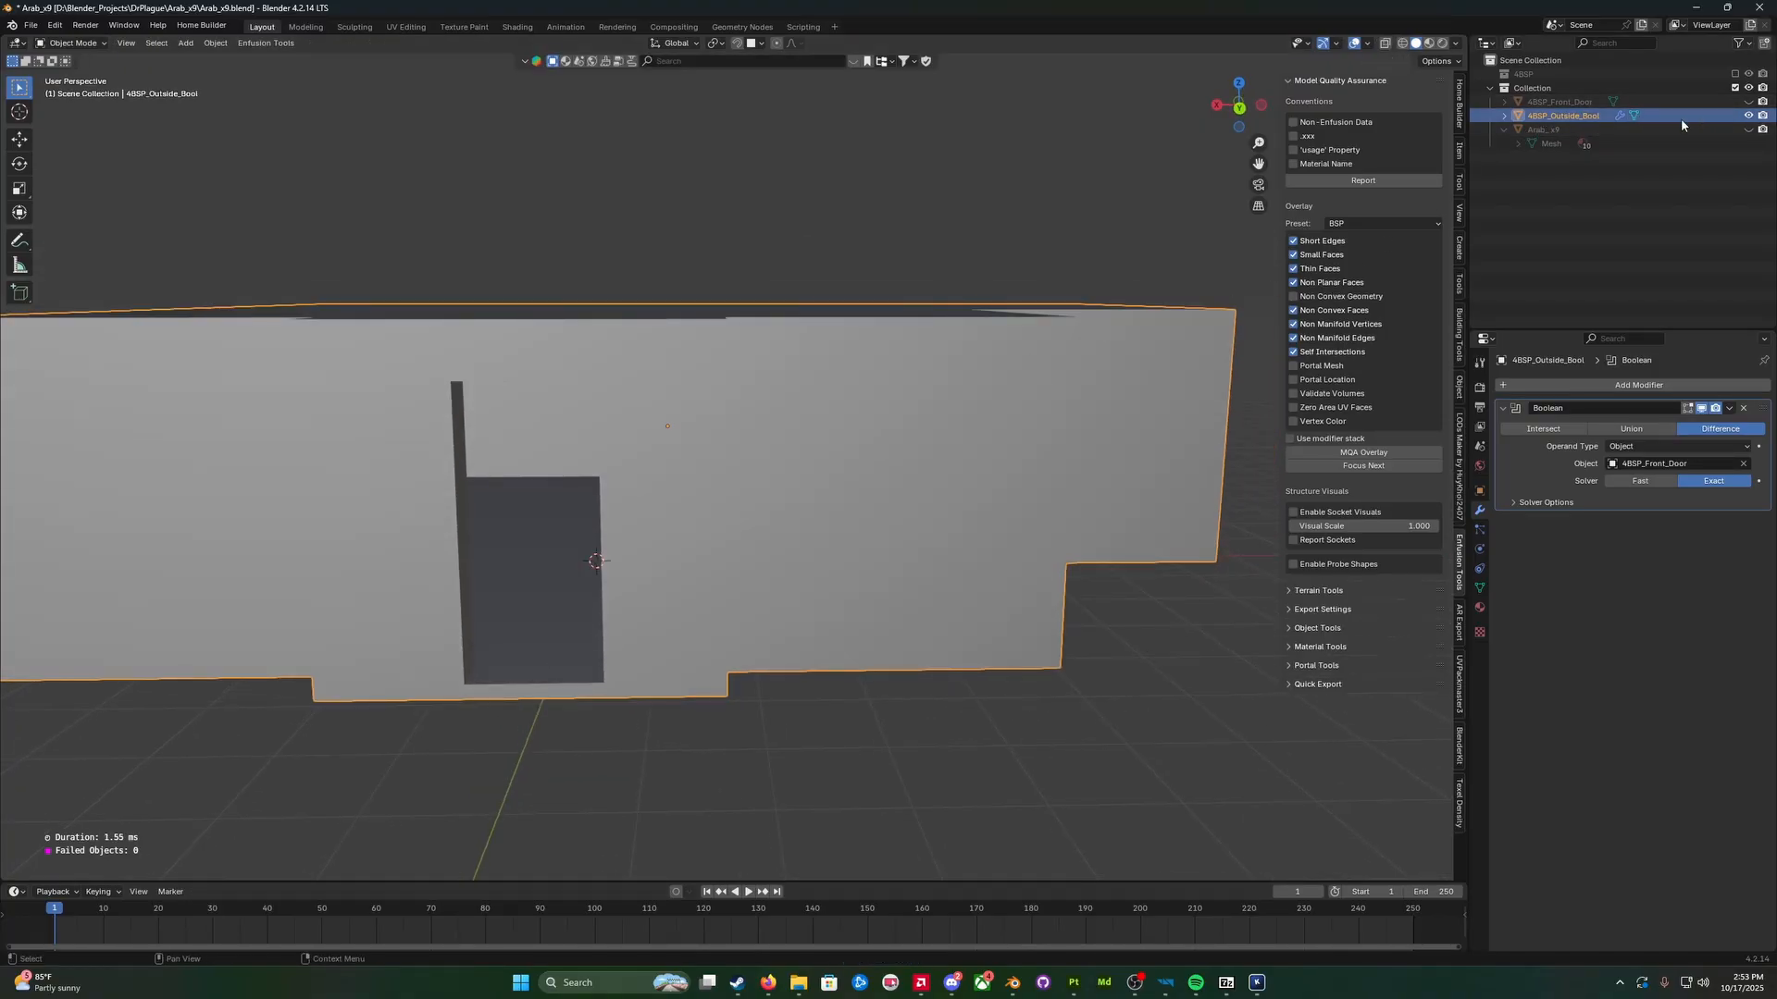
Step: Try applying the front-door Boolean modifier on 4BSP_Outside_Bool and undo it
{"action": "mouse_move", "coordinate": [929, 540]}
{"action": "middle_mouse_down"}
{"action": "mouse_move", "coordinate": [932, 525]}
{"action": "mouse_move", "coordinate": [936, 552]}
{"action": "middle_mouse_up"}
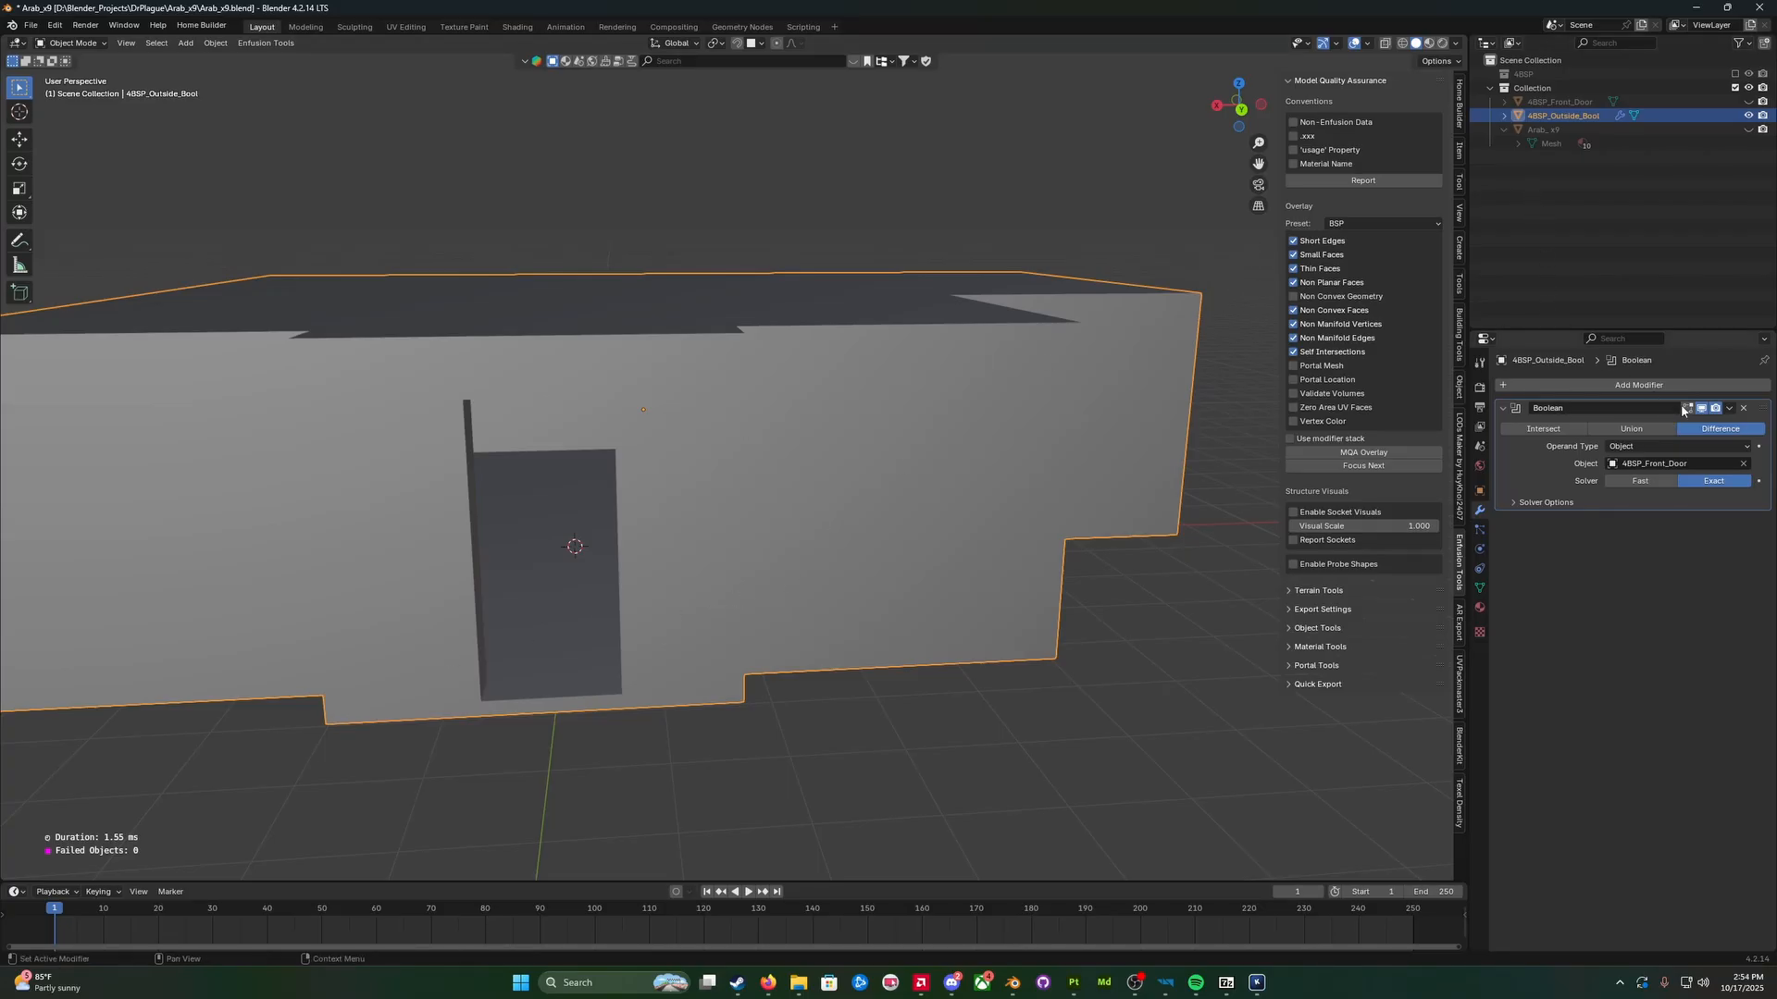
{"action": "left_click", "coordinate": [1730, 409]}
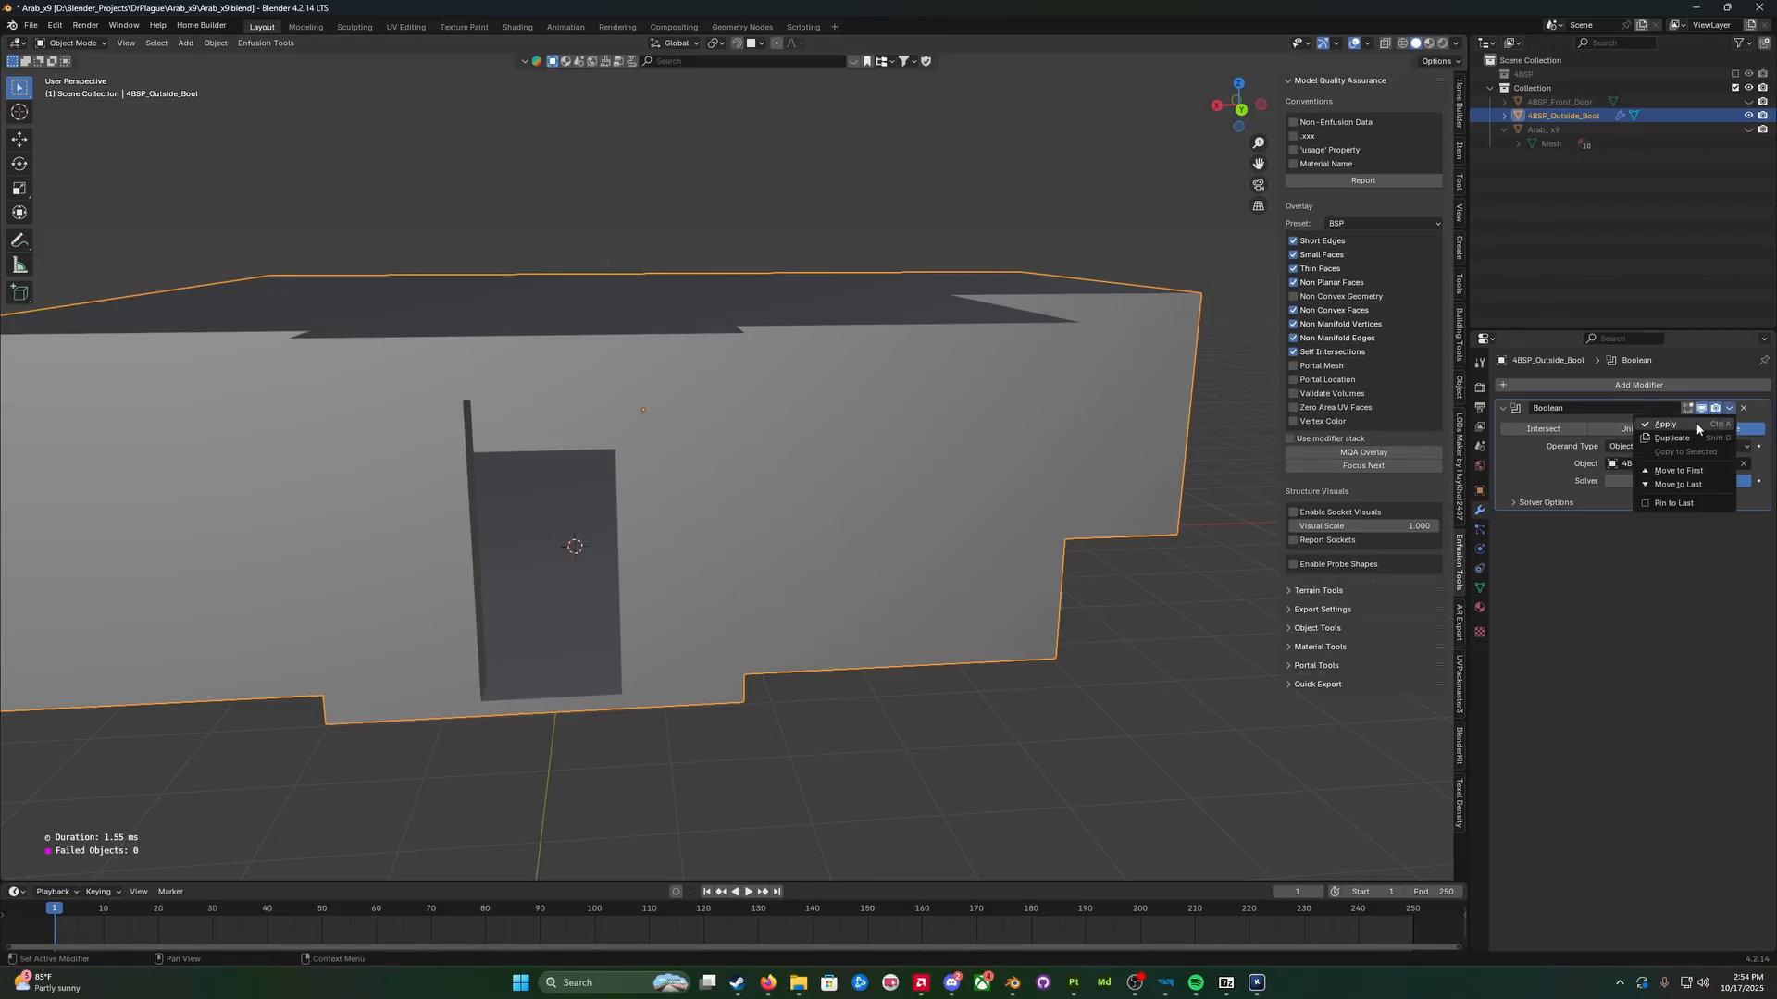
{"action": "left_click", "coordinate": [1697, 426]}
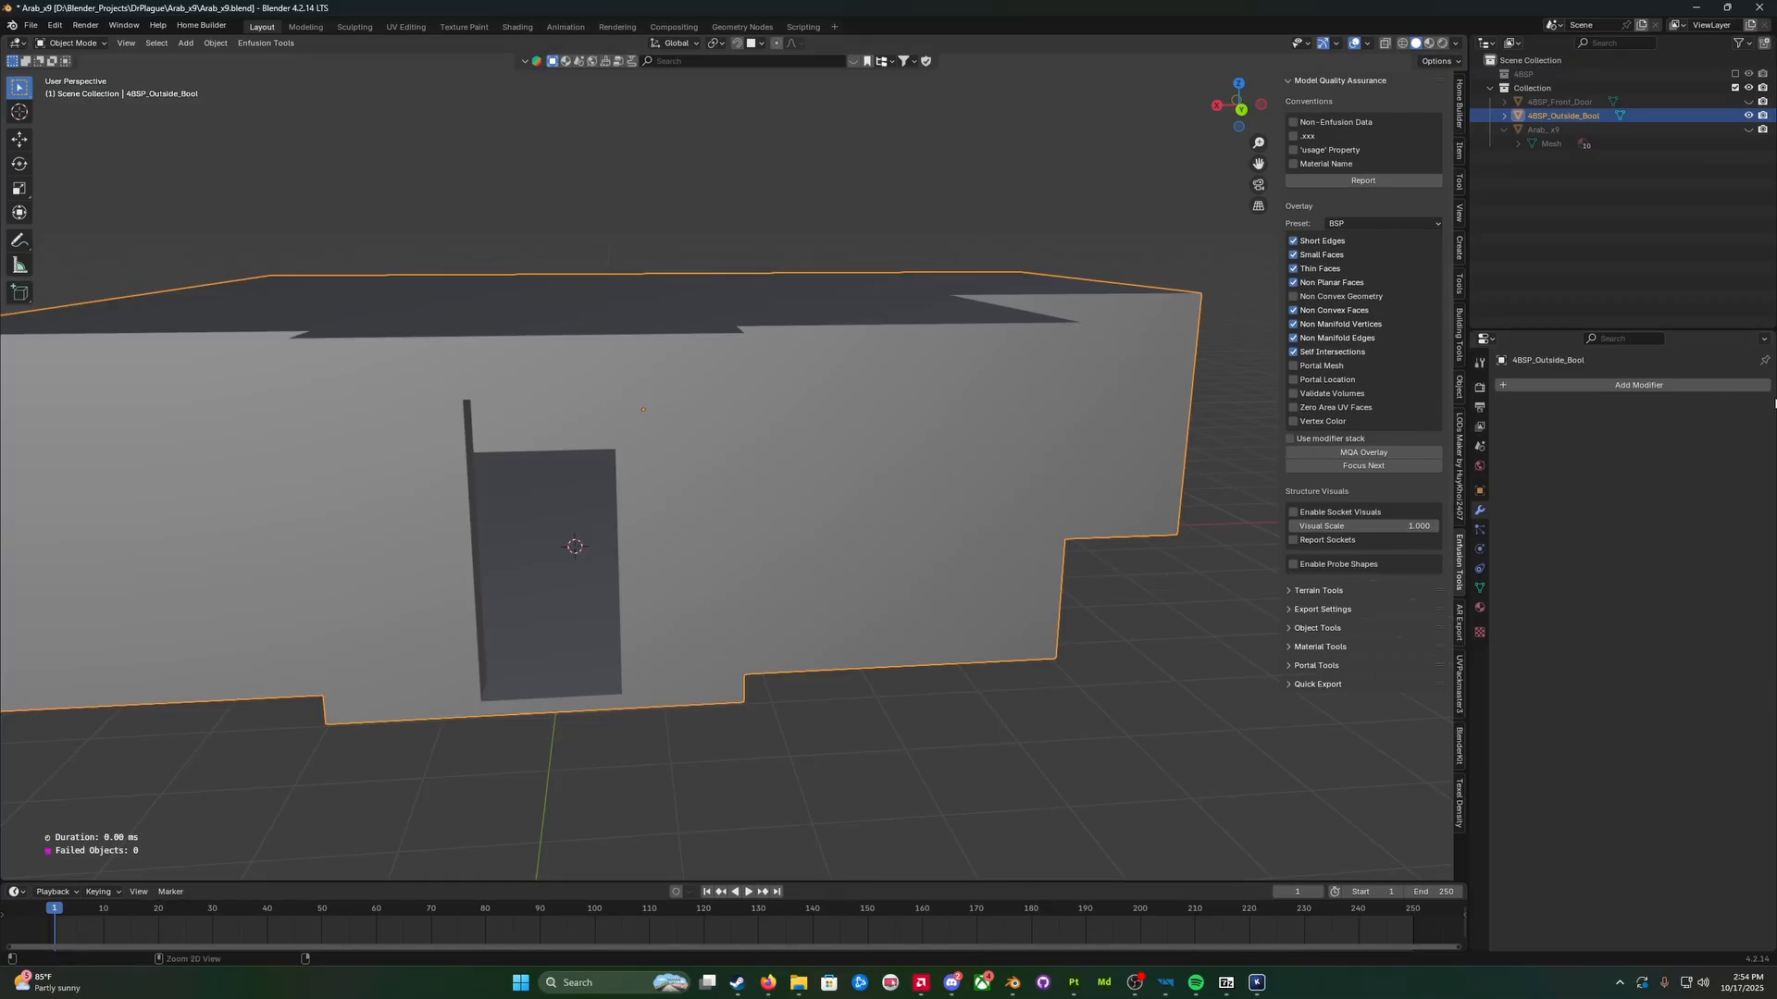
{"action": "key", "text": "ctrl+z"}
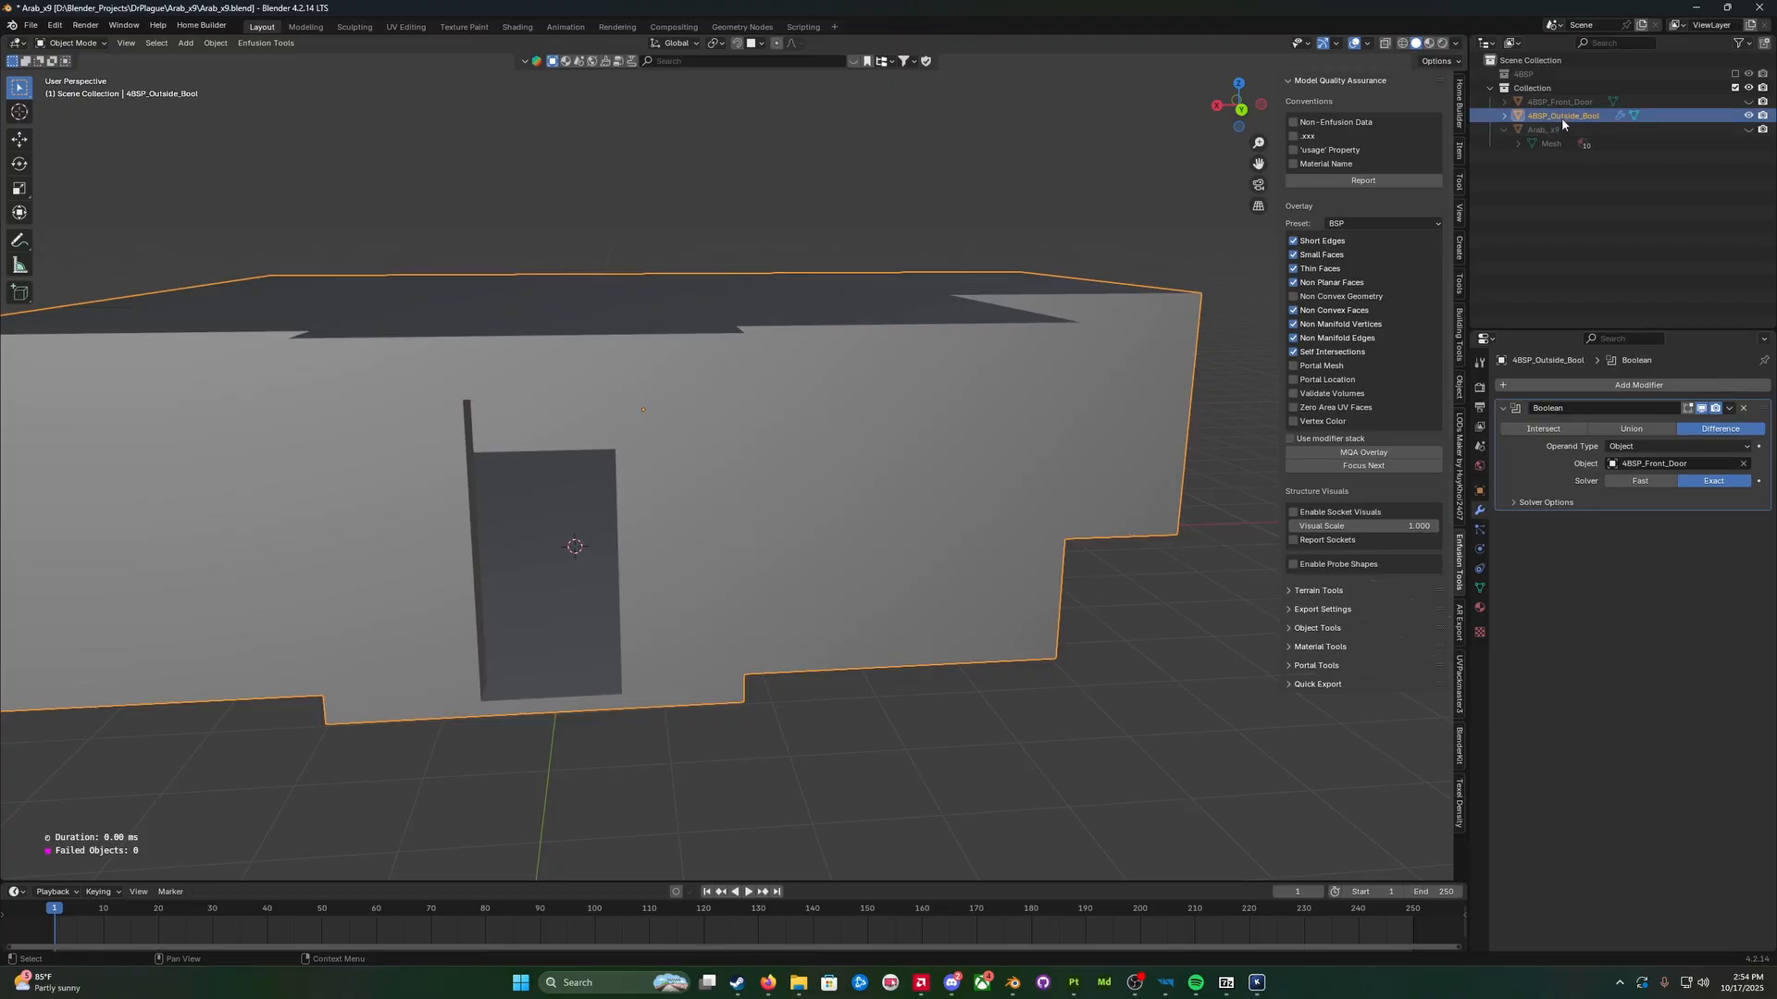
Step: Create a new collection directly under the Scene Collection and name it Backups
{"action": "right_click", "coordinate": [1522, 61]}
{"action": "left_click", "coordinate": [1518, 65]}
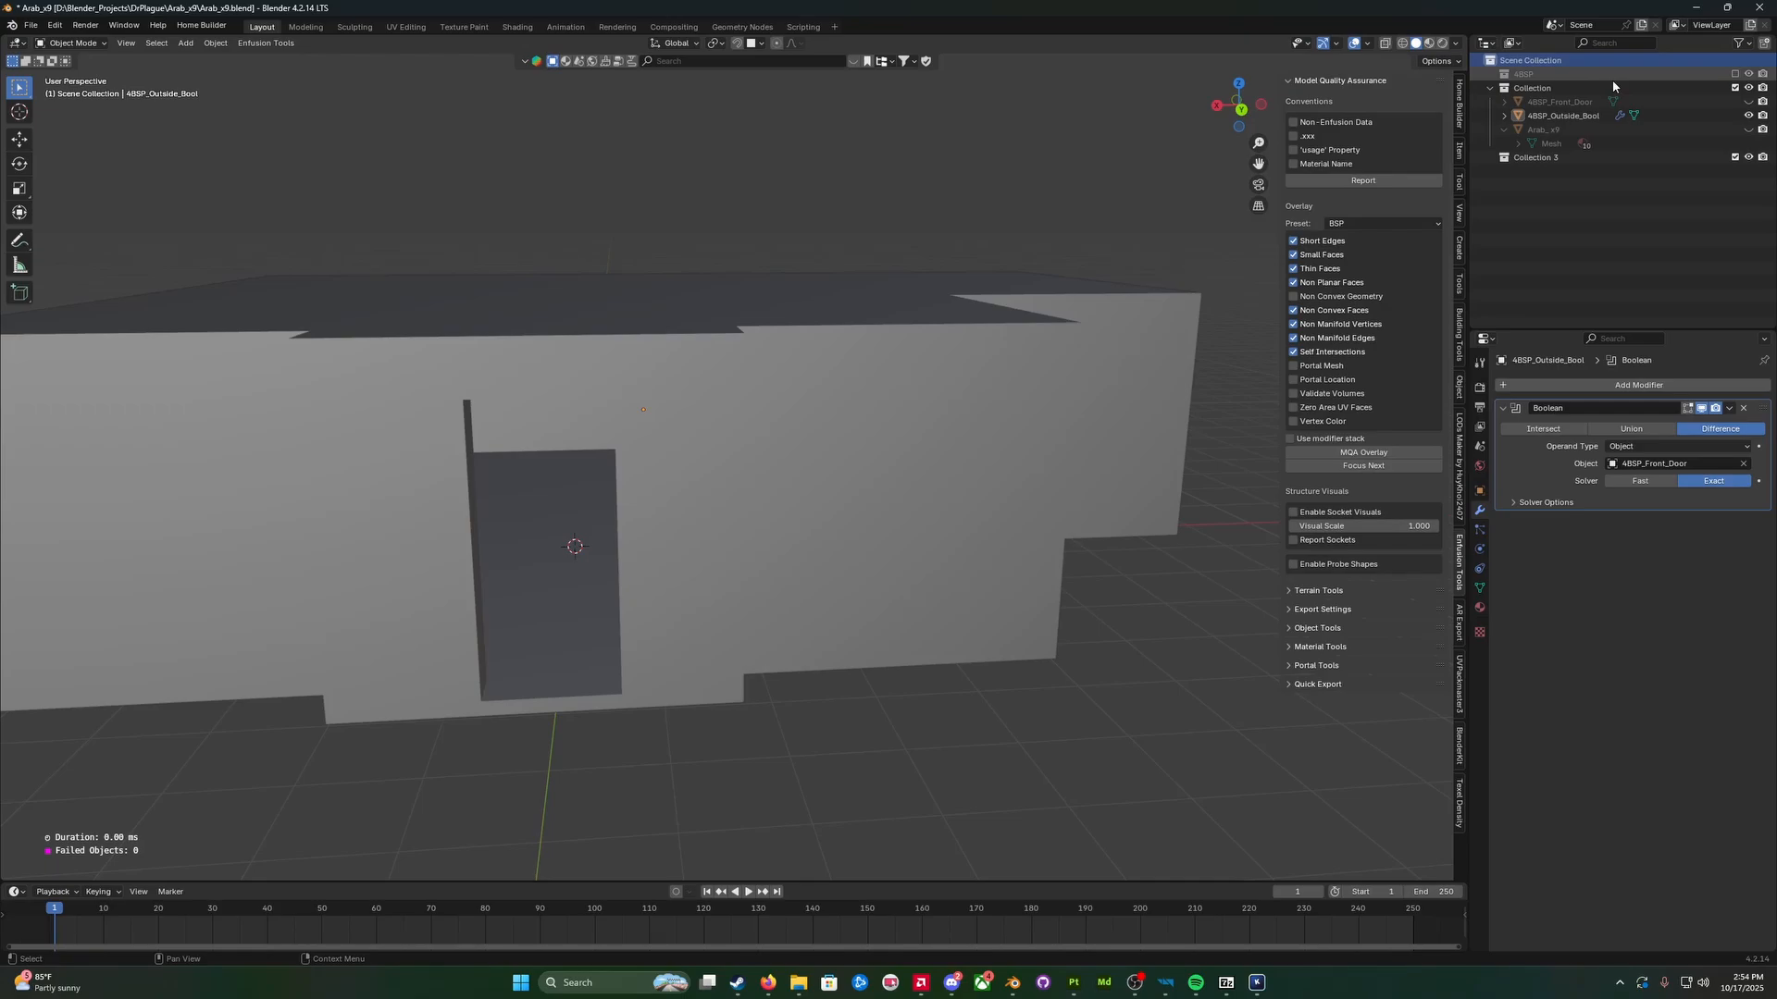
{"action": "double_click", "coordinate": [1557, 159]}
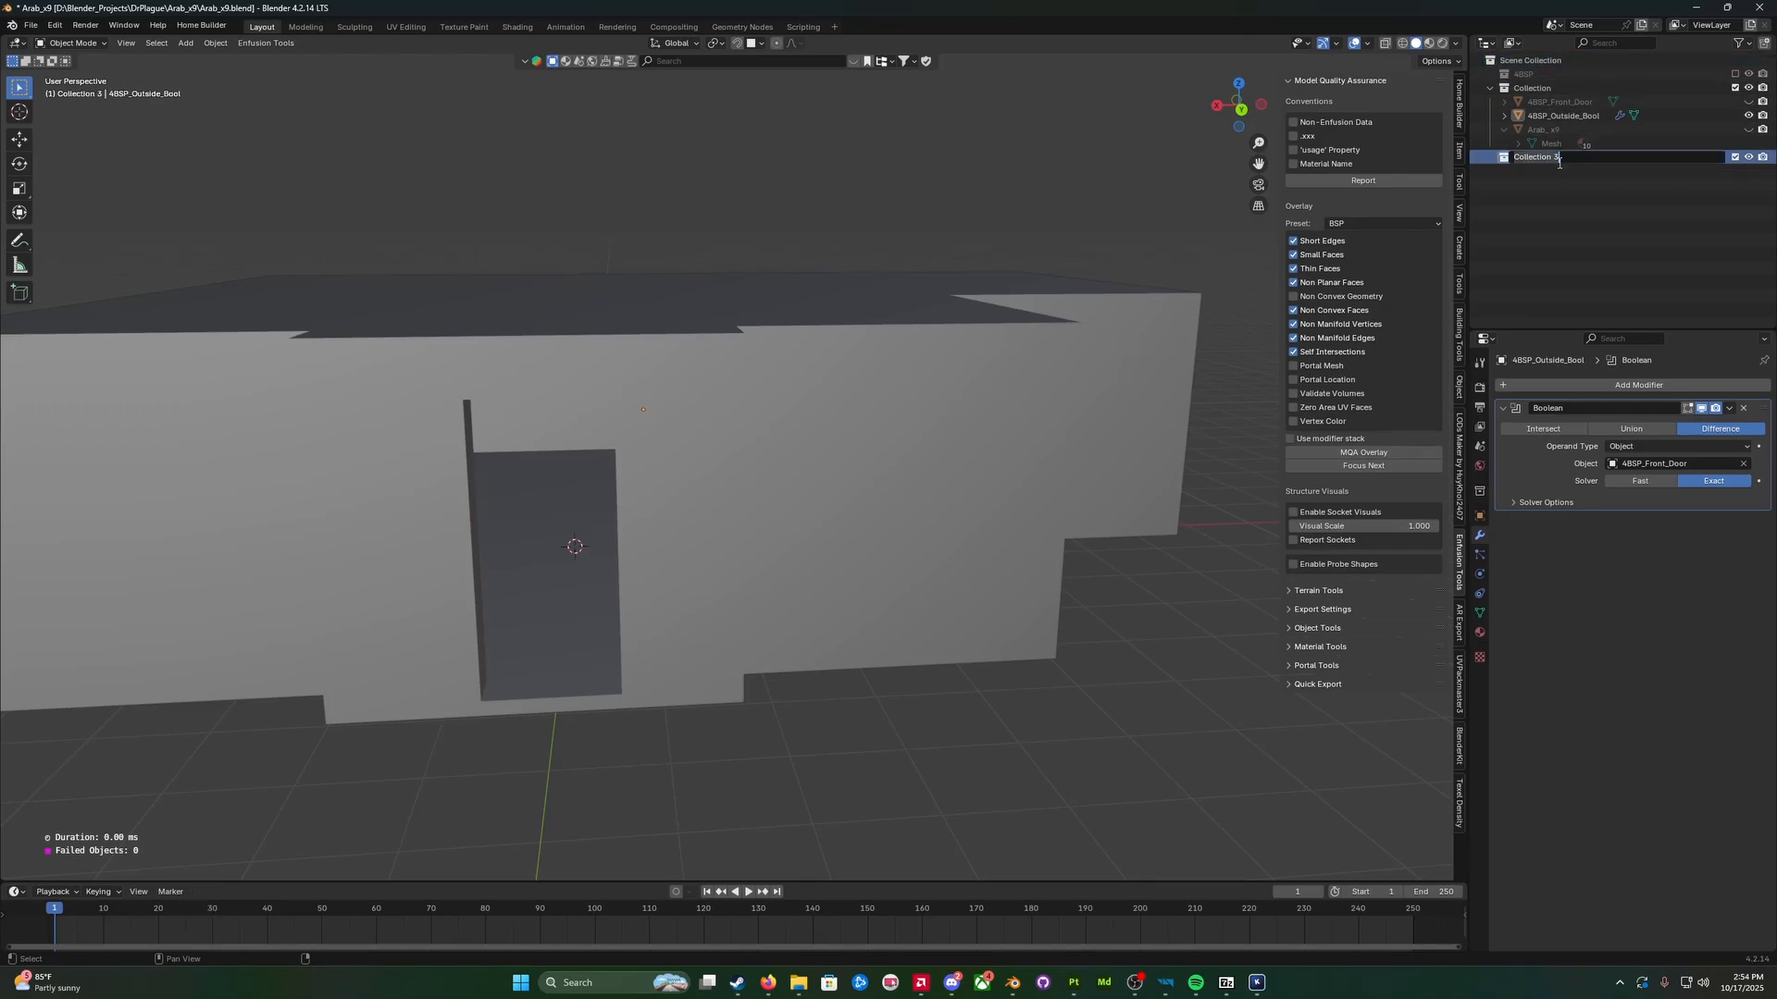
{"action": "type", "text": "Backups"}
{"action": "key", "text": "Return"}
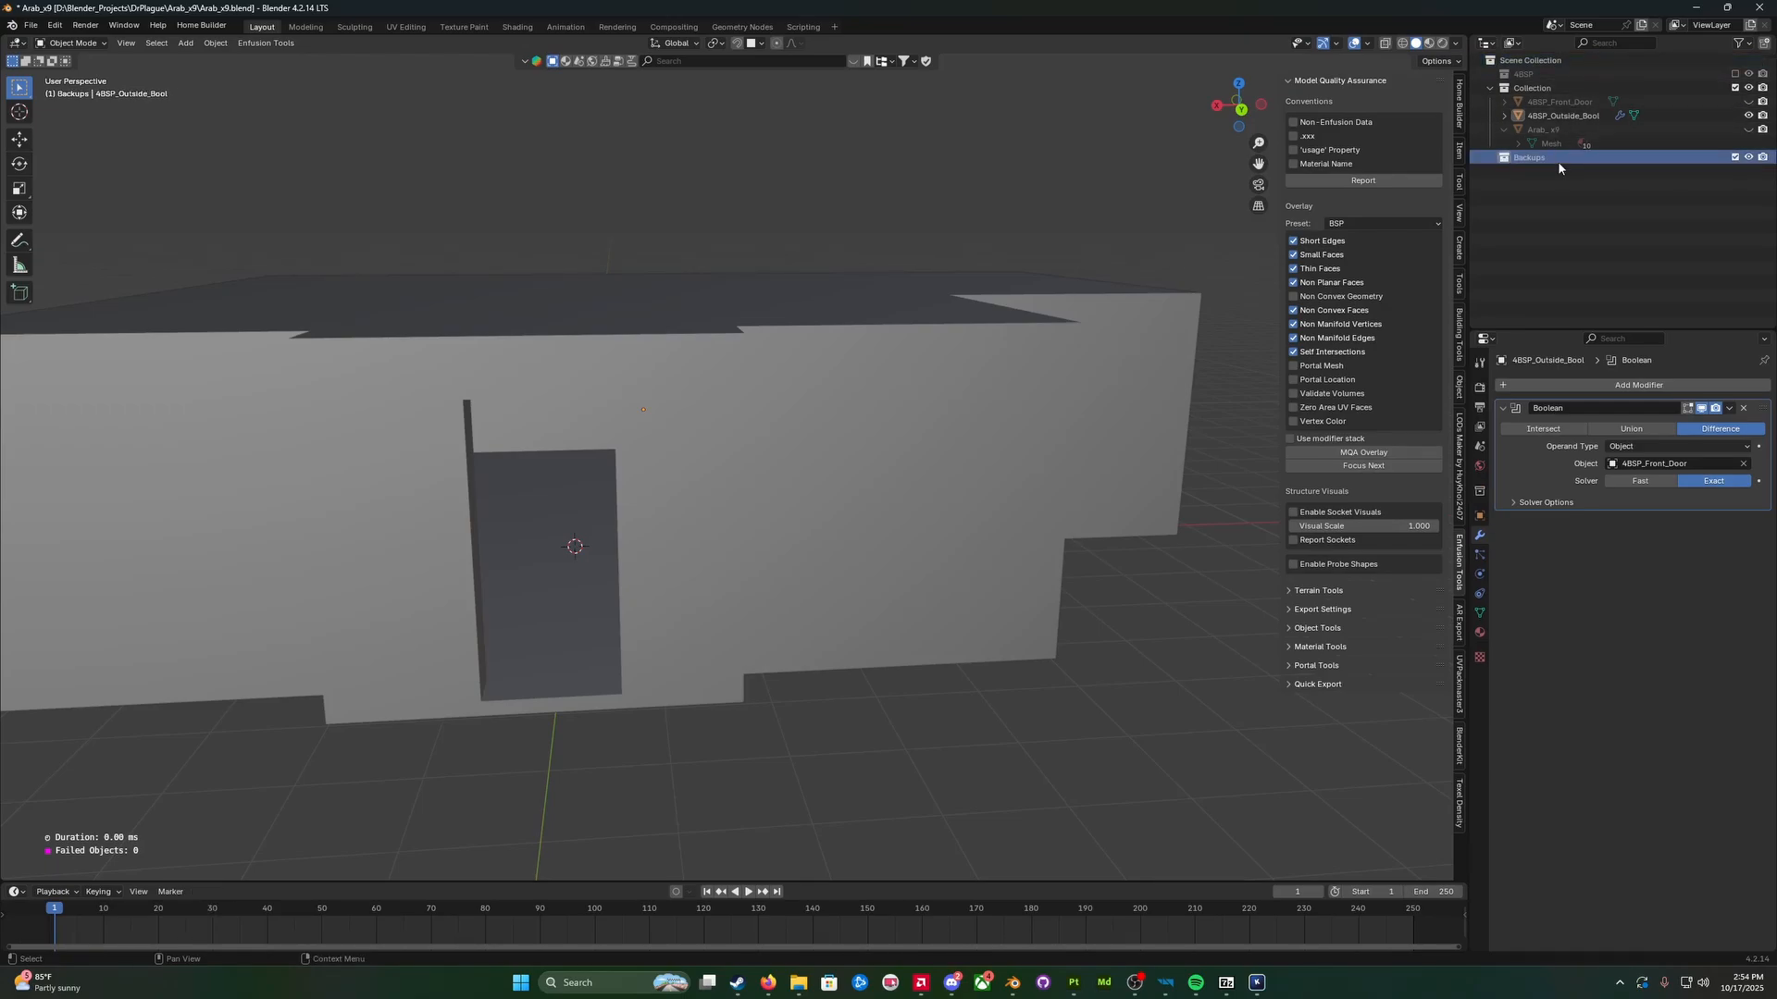
Step: Select 4BSP_Outside_Bool and undo the creation and naming of the Backups collection
{"action": "left_click", "coordinate": [1567, 118]}
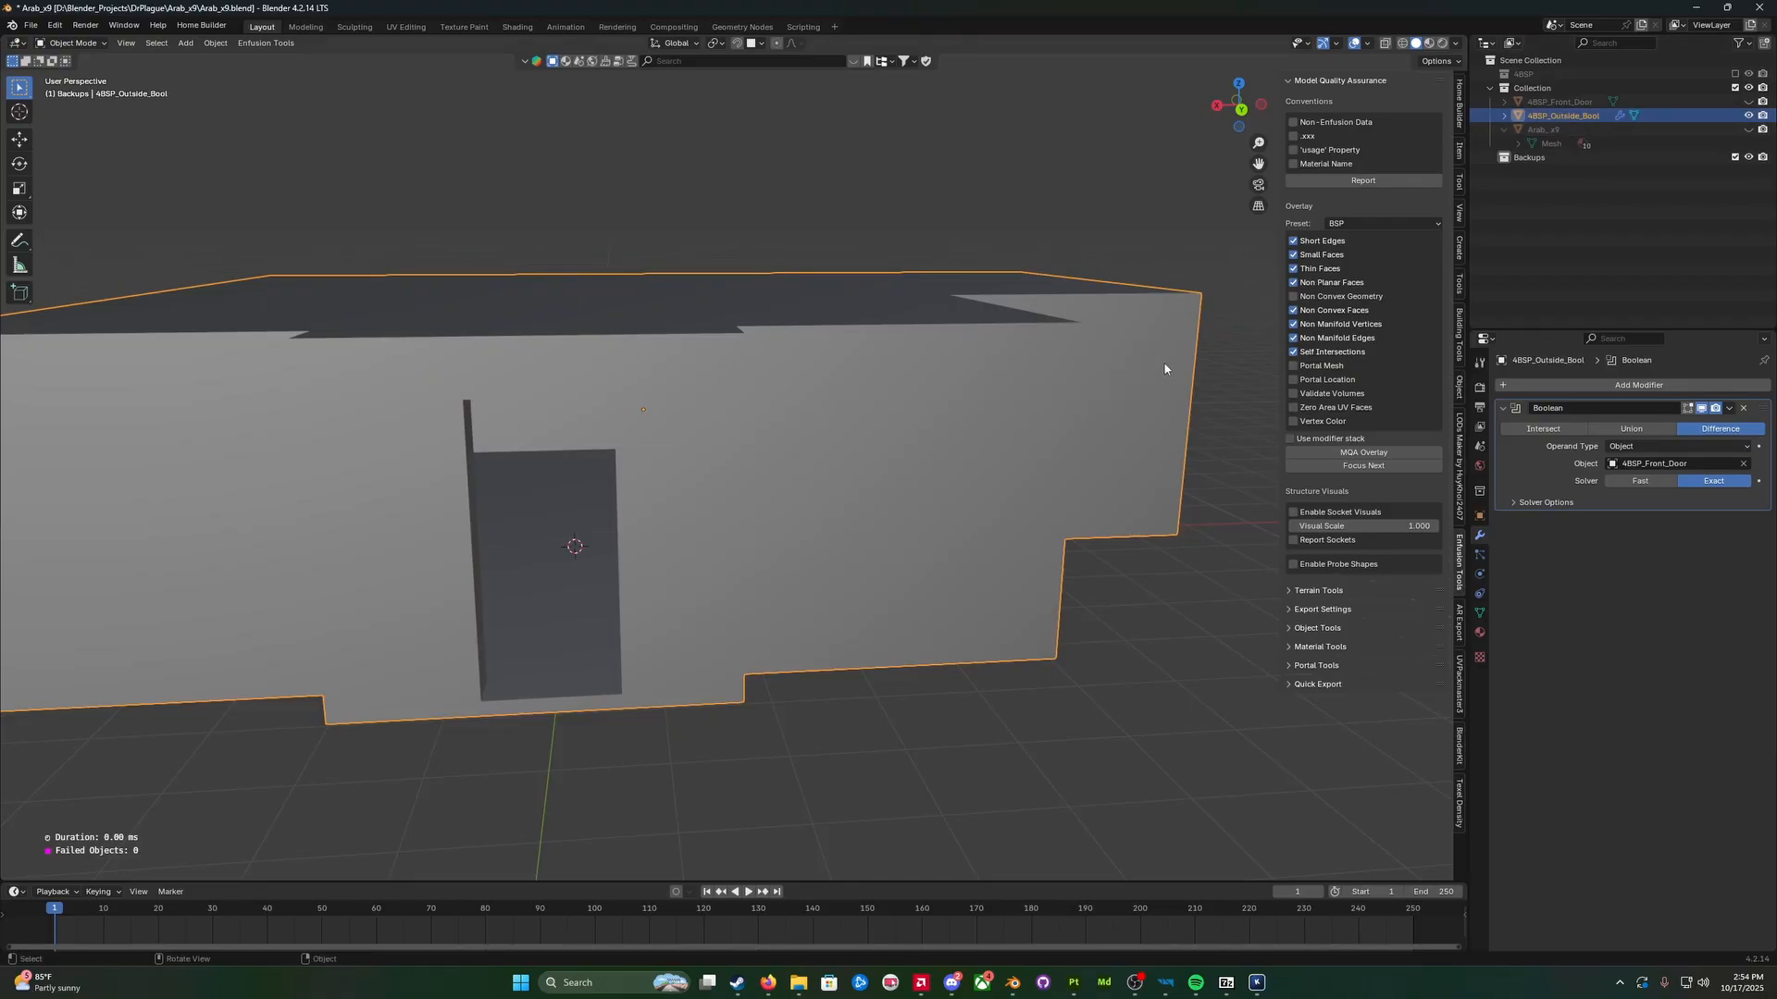
{"action": "key", "text": "ctrl+z"}
{"action": "key", "text": "ctrl+z"}
{"action": "key", "text": "ctrl+z"}
{"action": "key", "text": "ctrl+z"}
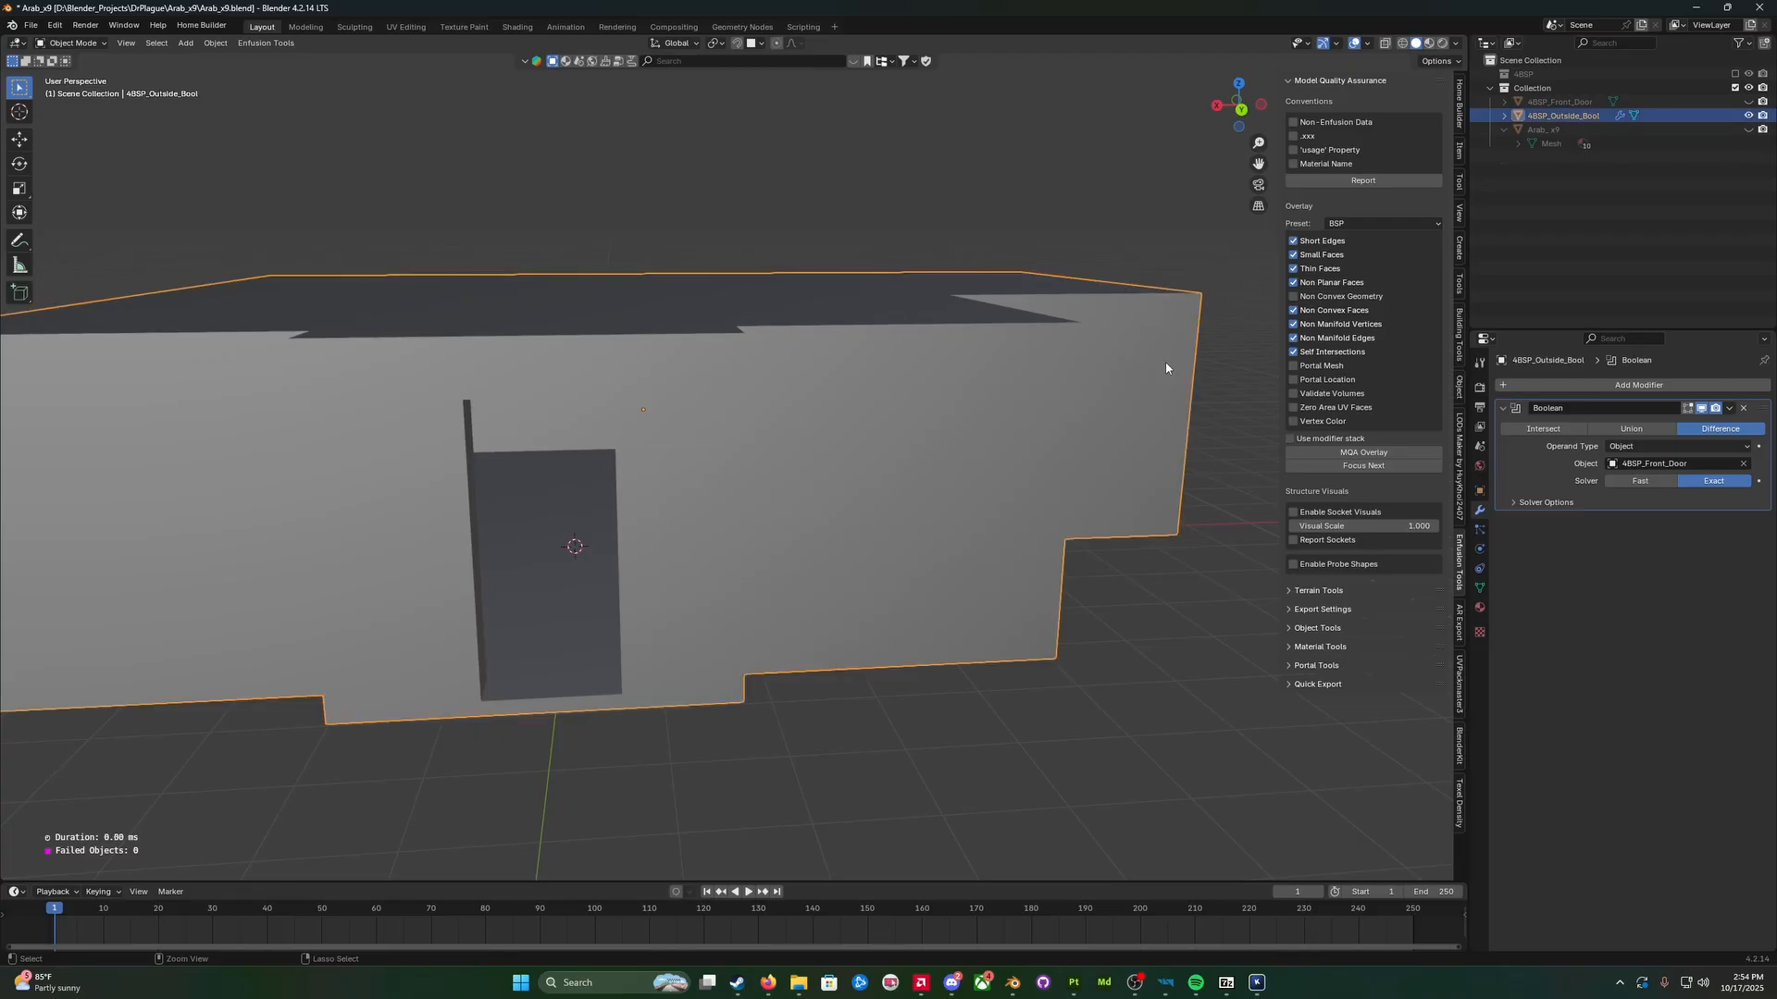
Step: Switch 4BSP_Outside_Bool to Edit Mode and check its base mesh without the Boolean cut
{"action": "key", "text": "Tab"}
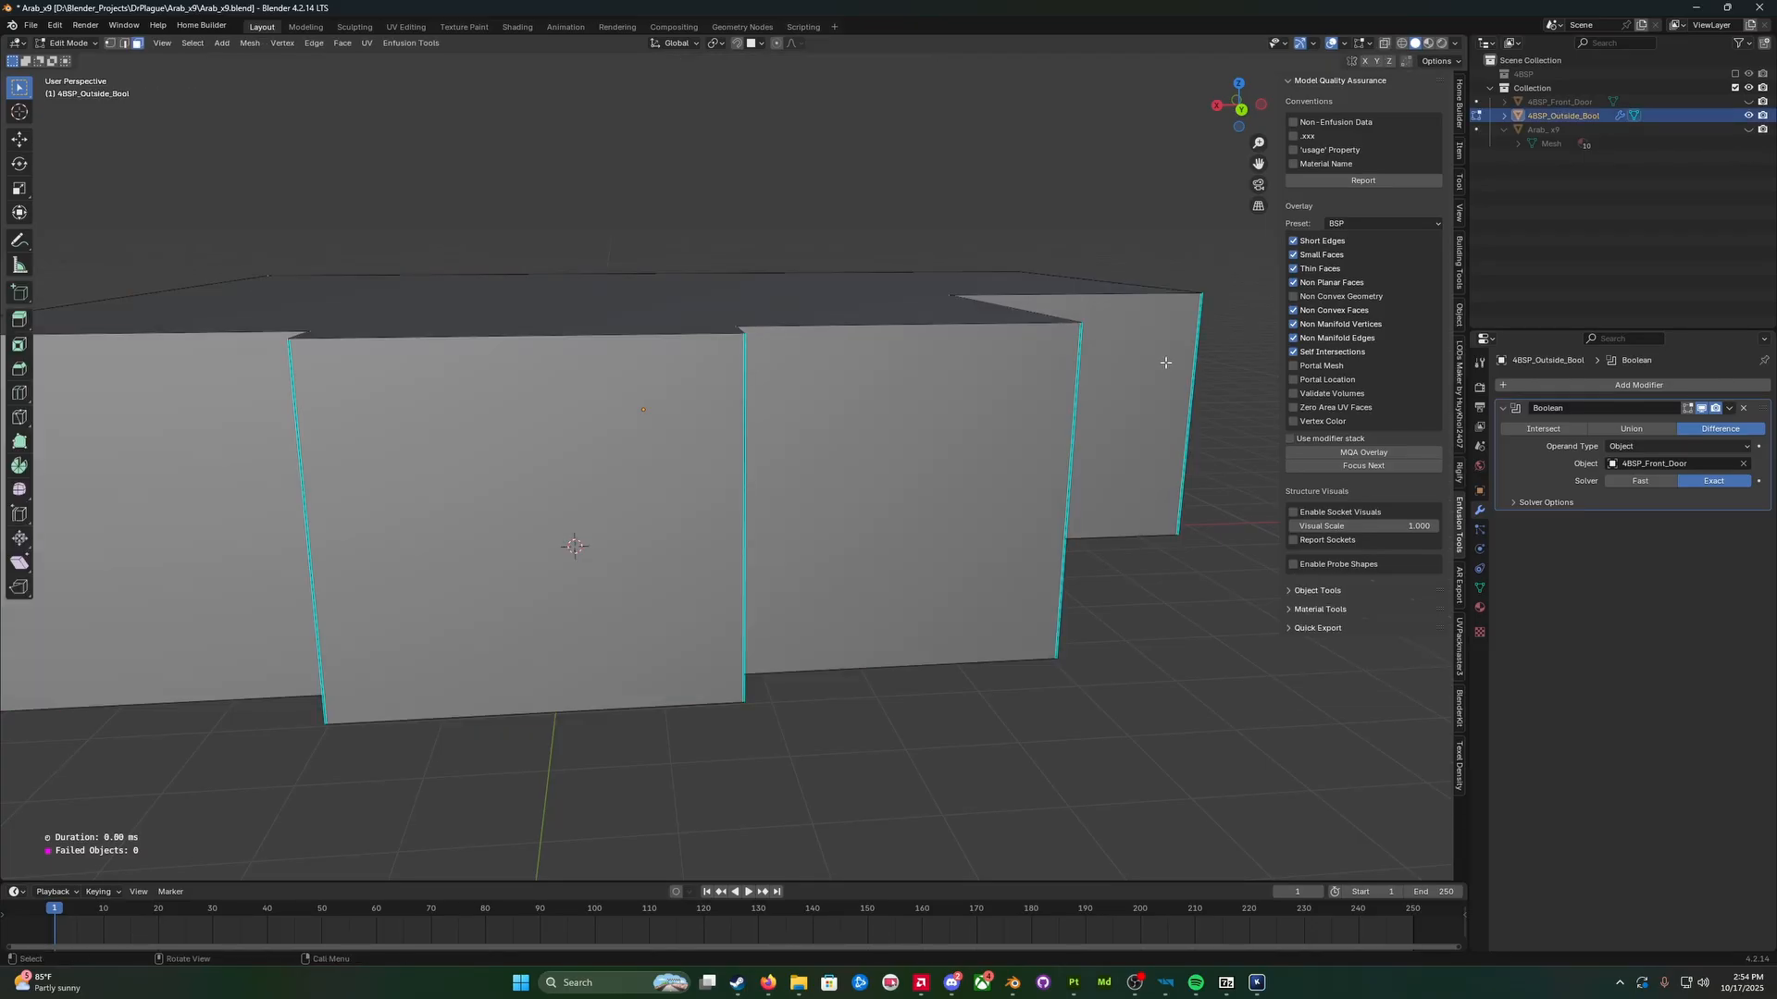
{"action": "key", "text": "Tab"}
{"action": "key", "text": "Tab"}
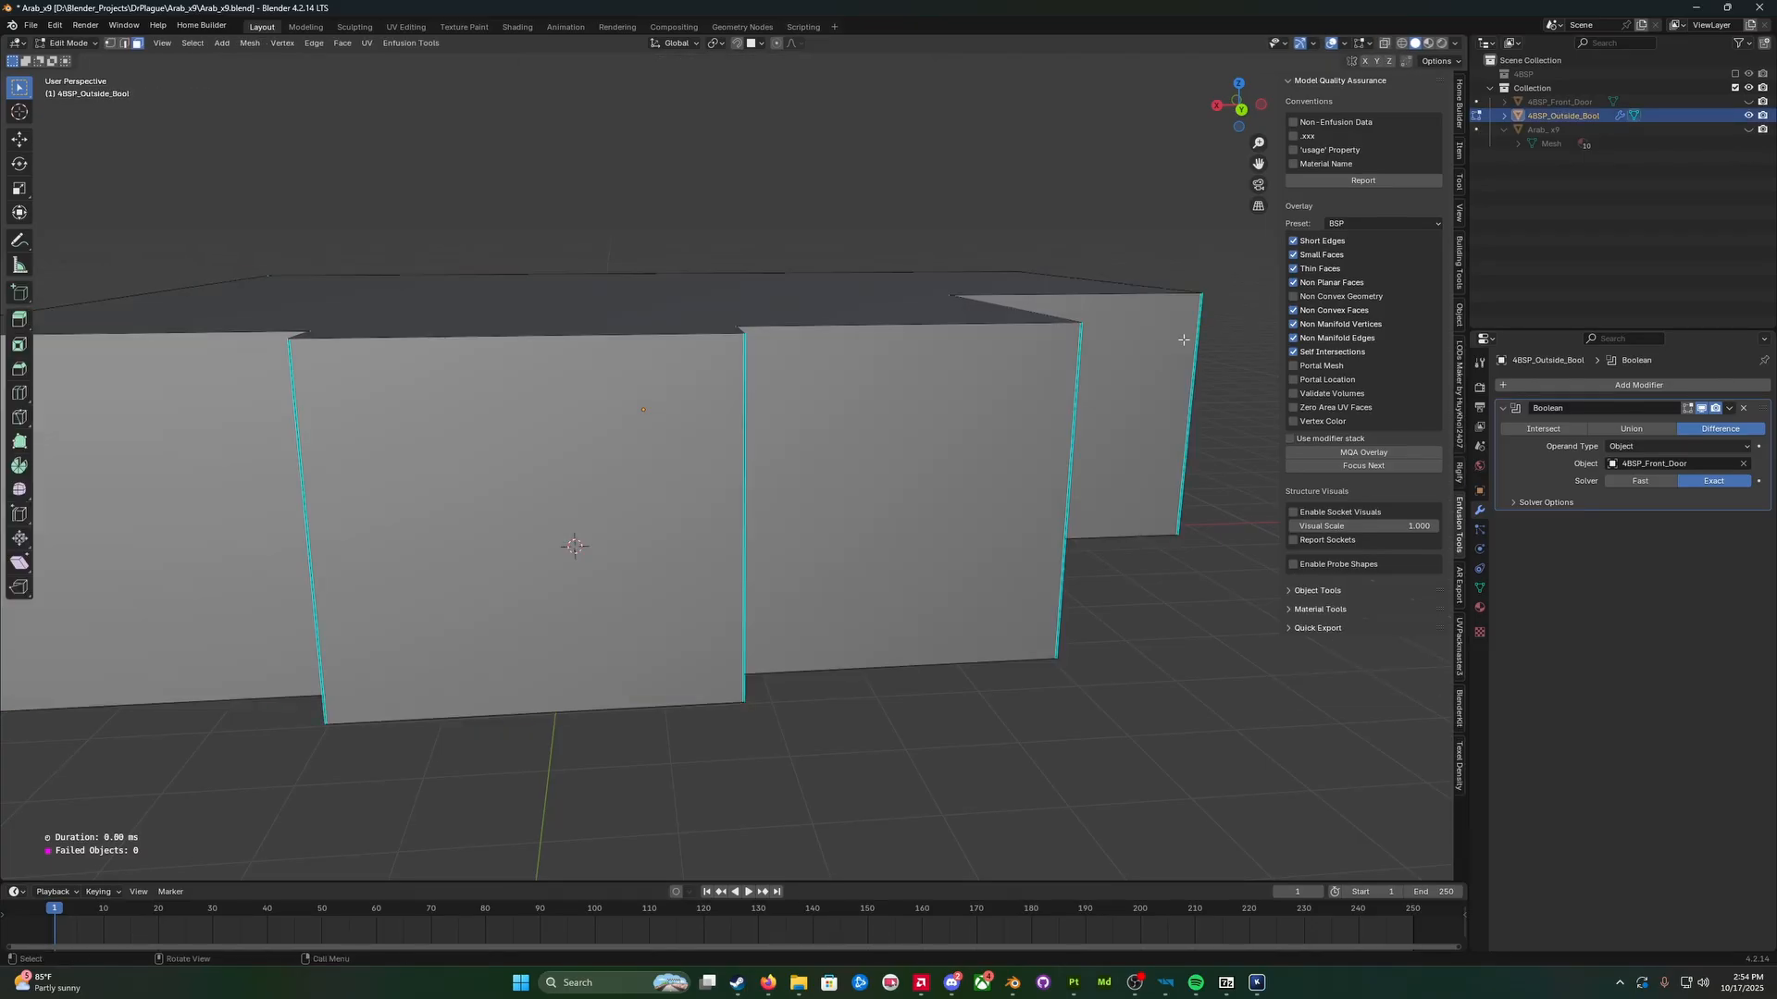
Step: Add a new collection under the Scene Collection and open its name for editing
{"action": "right_click", "coordinate": [1538, 63]}
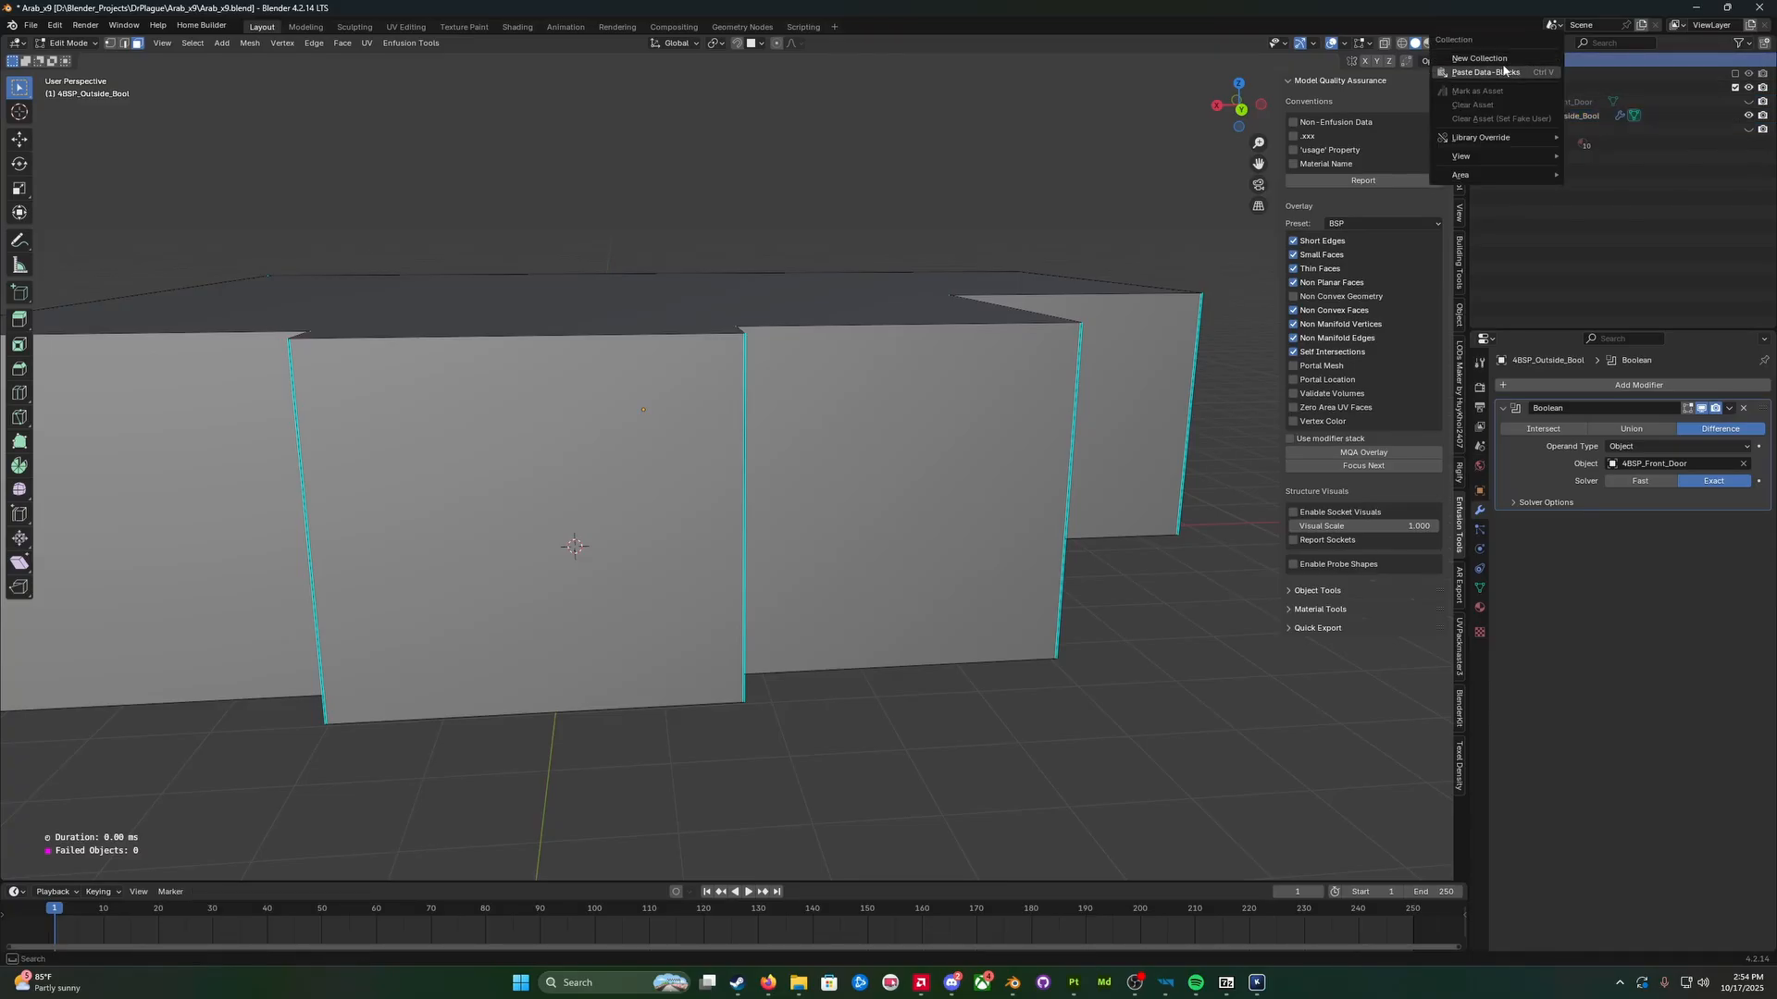
{"action": "left_click", "coordinate": [1503, 58]}
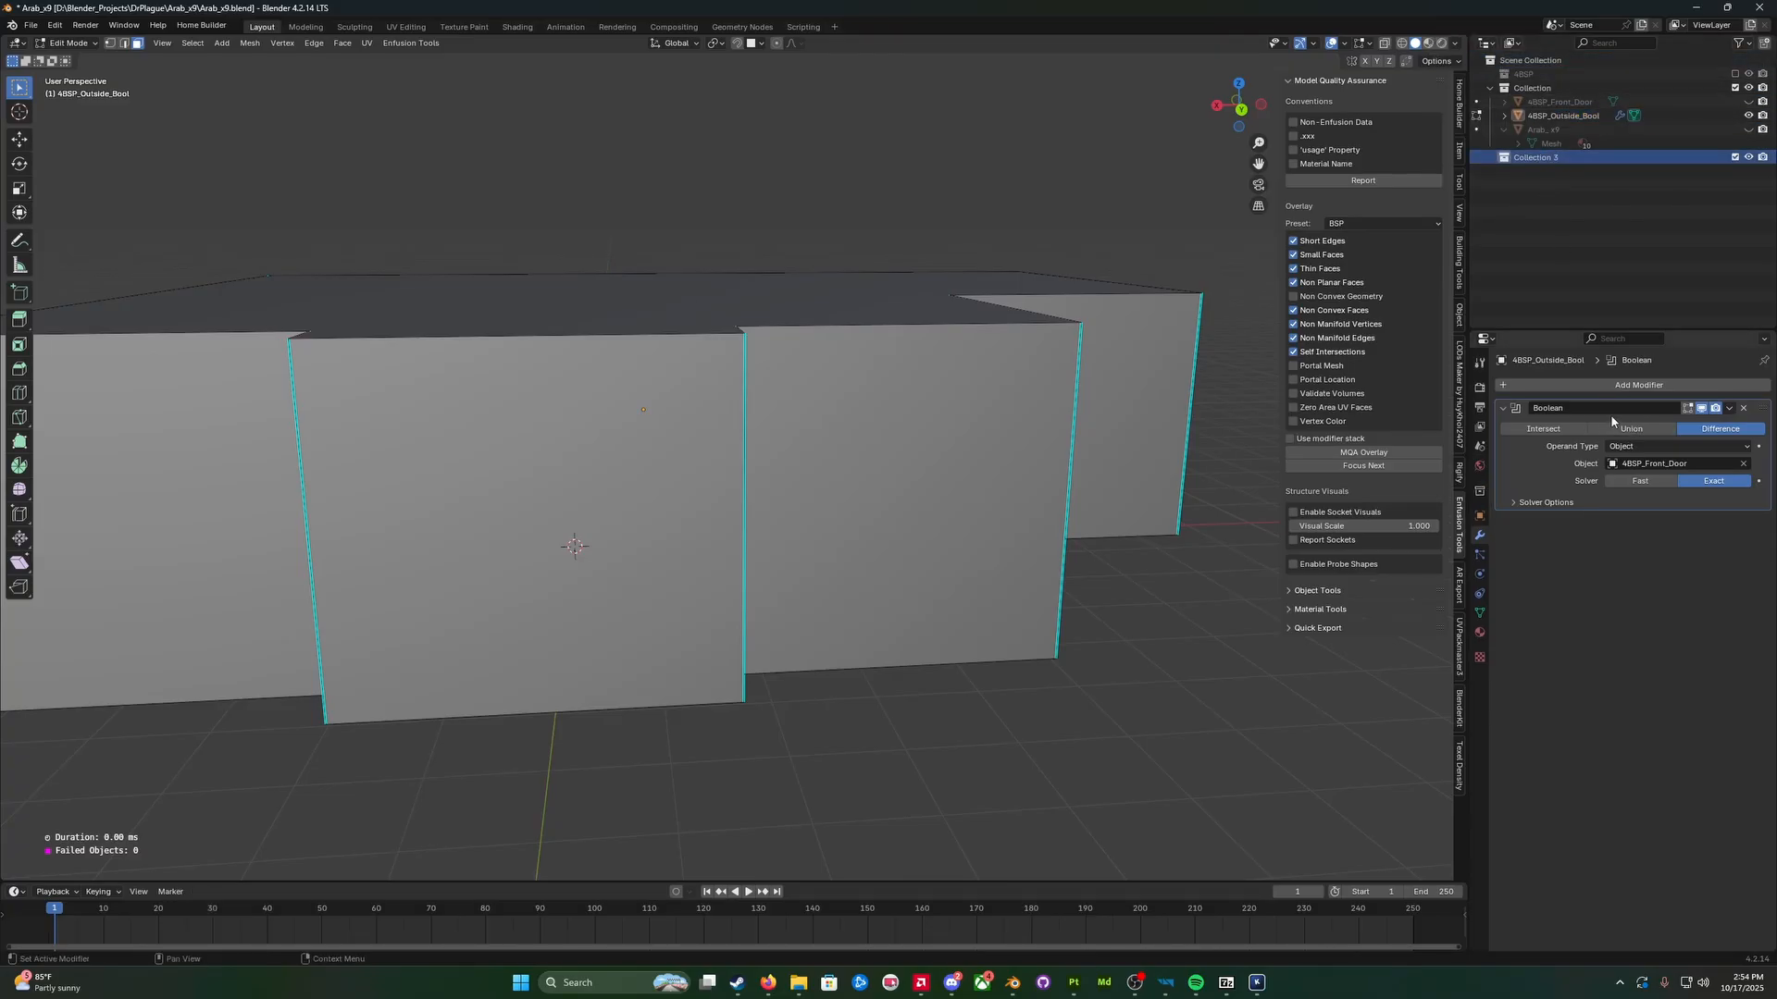
{"action": "double_click", "coordinate": [1548, 158]}
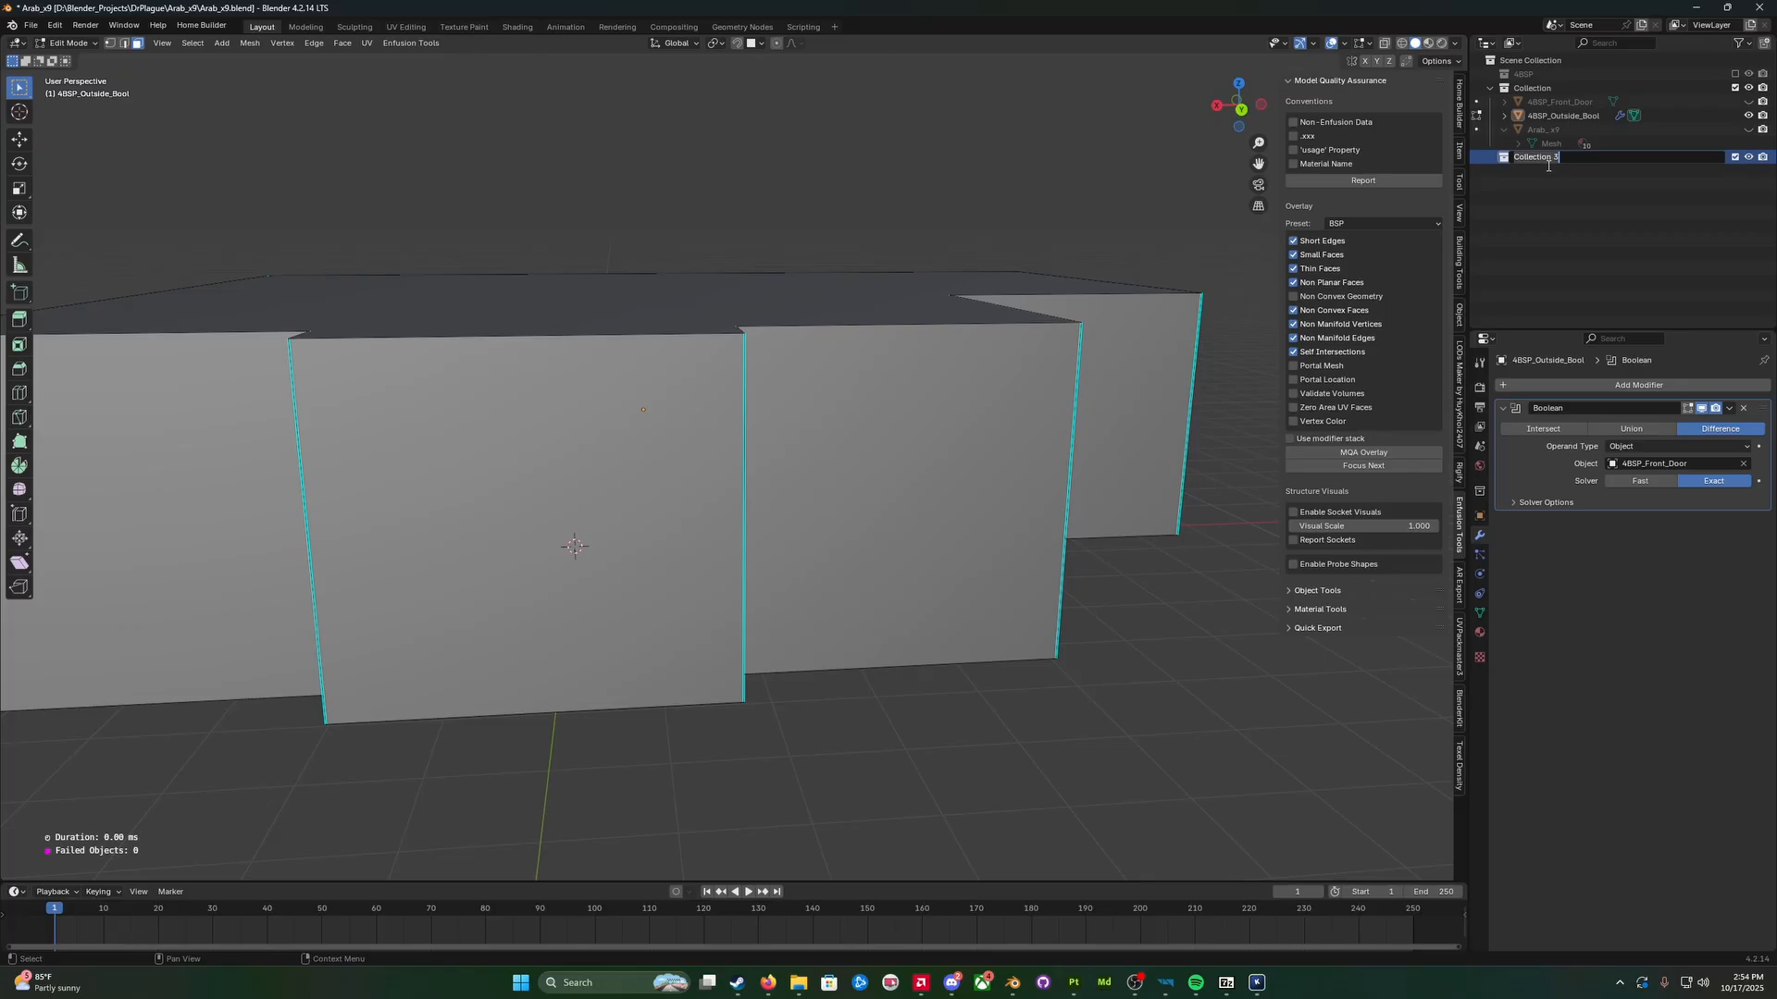
Step: Name the new collection Backups and move it above Collection in the scene hierarchy
{"action": "type", "text": "Backups"}
{"action": "key", "text": "Return"}
{"action": "left_click_drag", "start_coordinate": [1546, 164], "coordinate": [1537, 87]}
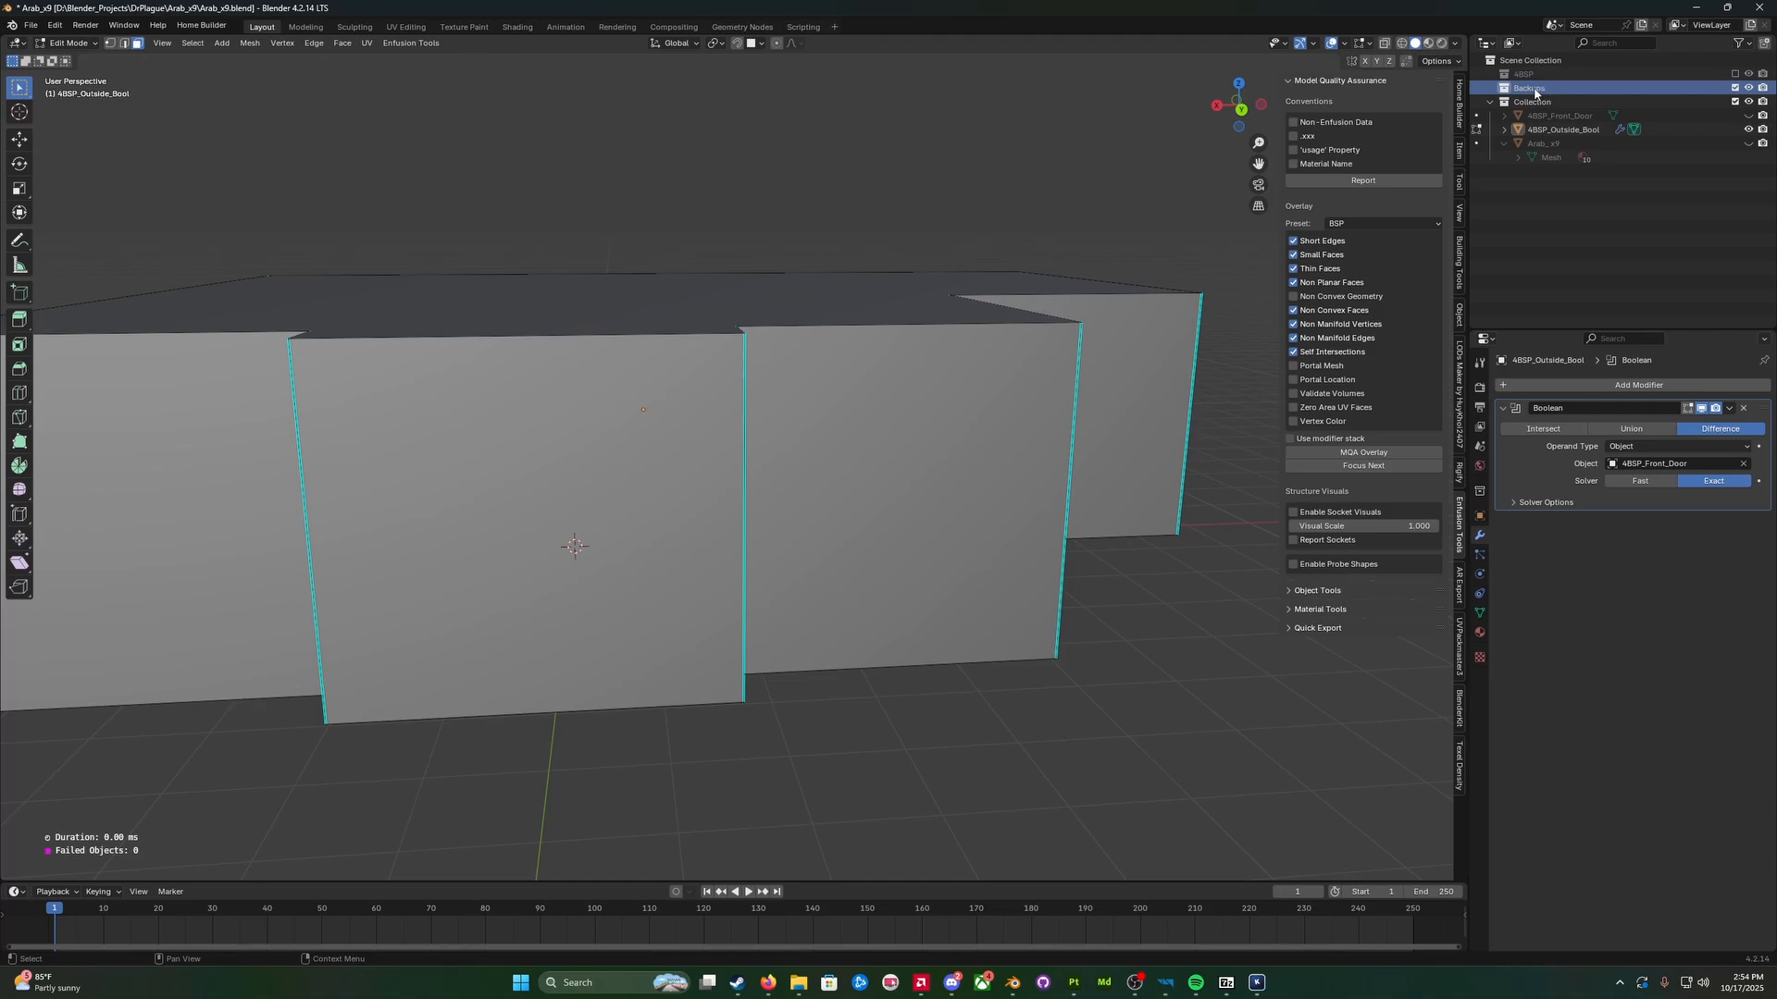
Step: In Object Mode, duplicate the Outside_Bool object in place and move the copy into the Backups collection
{"action": "left_click", "coordinate": [1556, 132]}
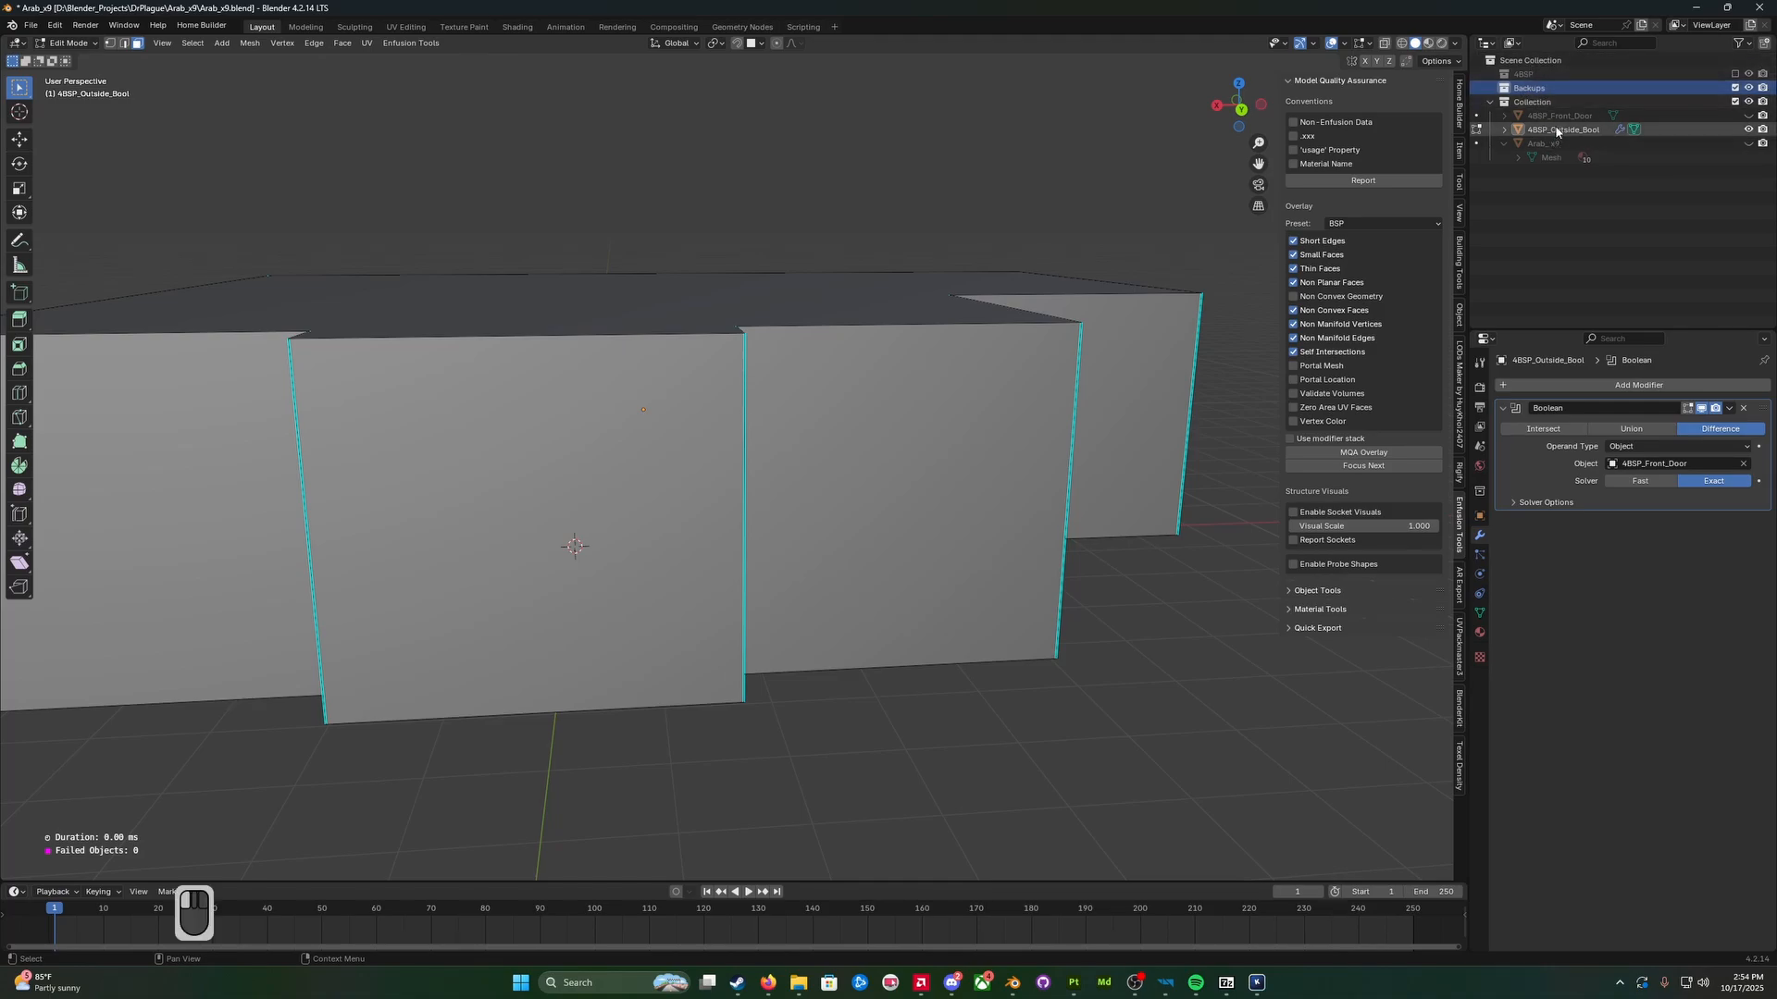
{"action": "left_click", "coordinate": [68, 42]}
{"action": "left_click", "coordinate": [71, 61]}
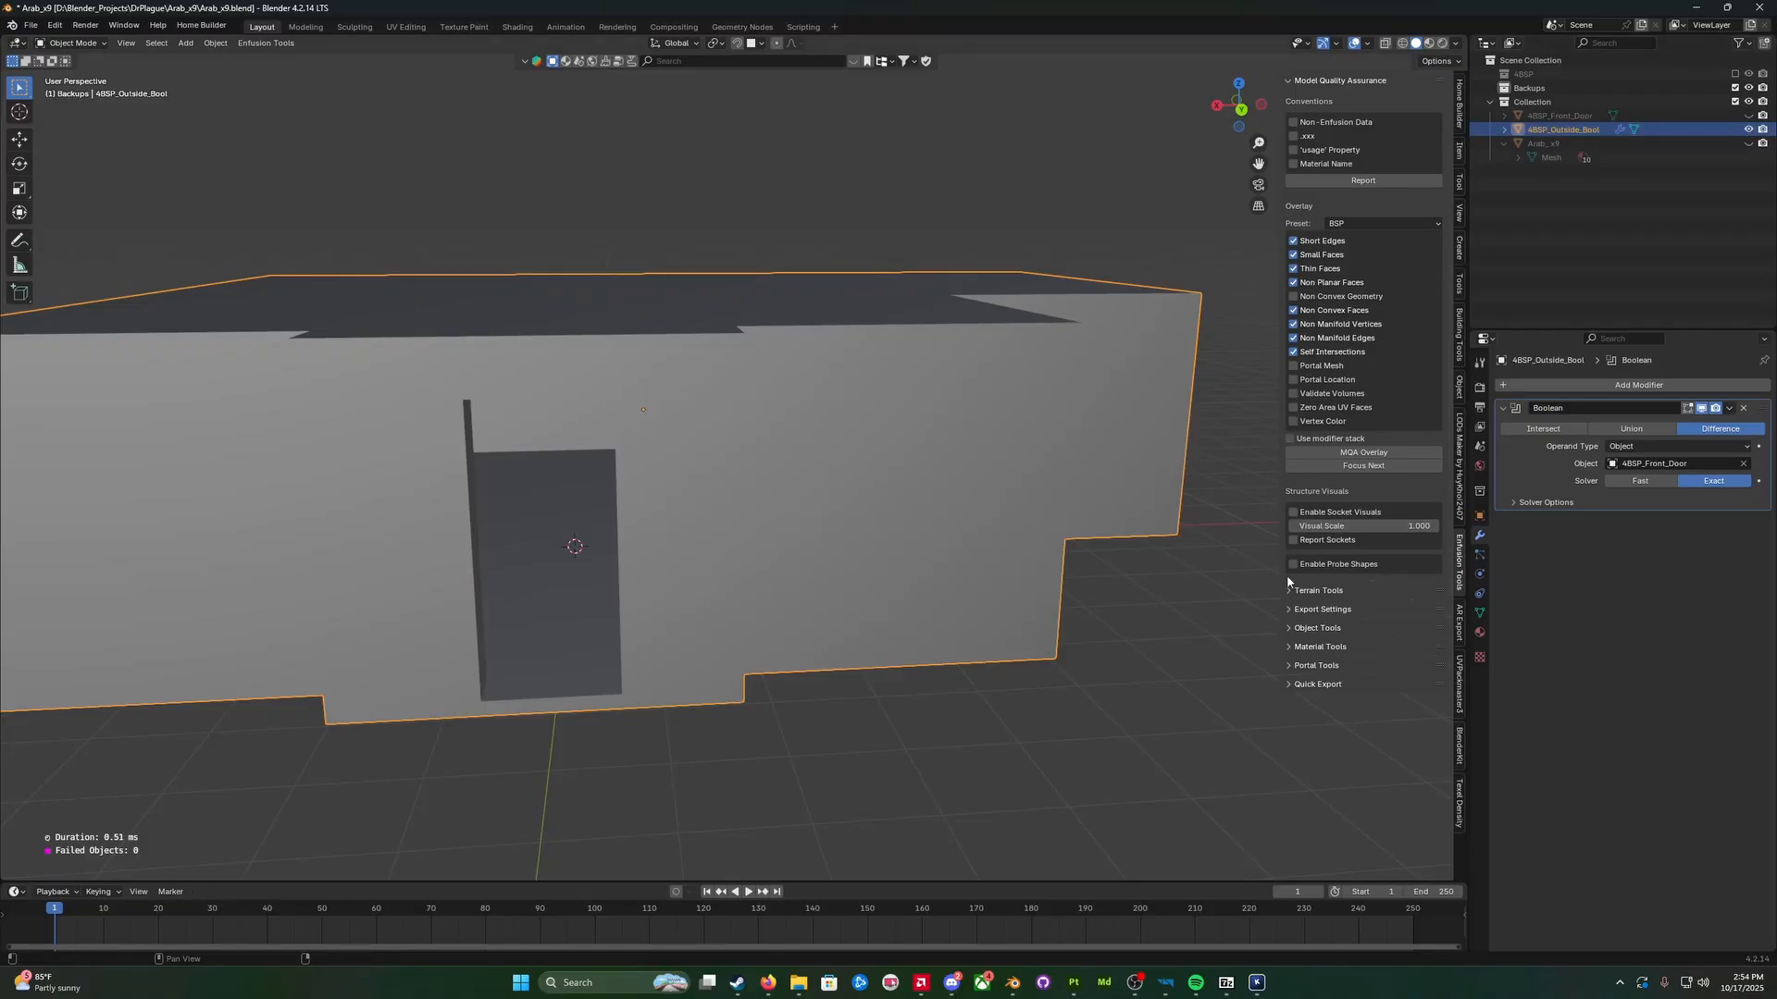
{"action": "key", "text": "shift+d"}
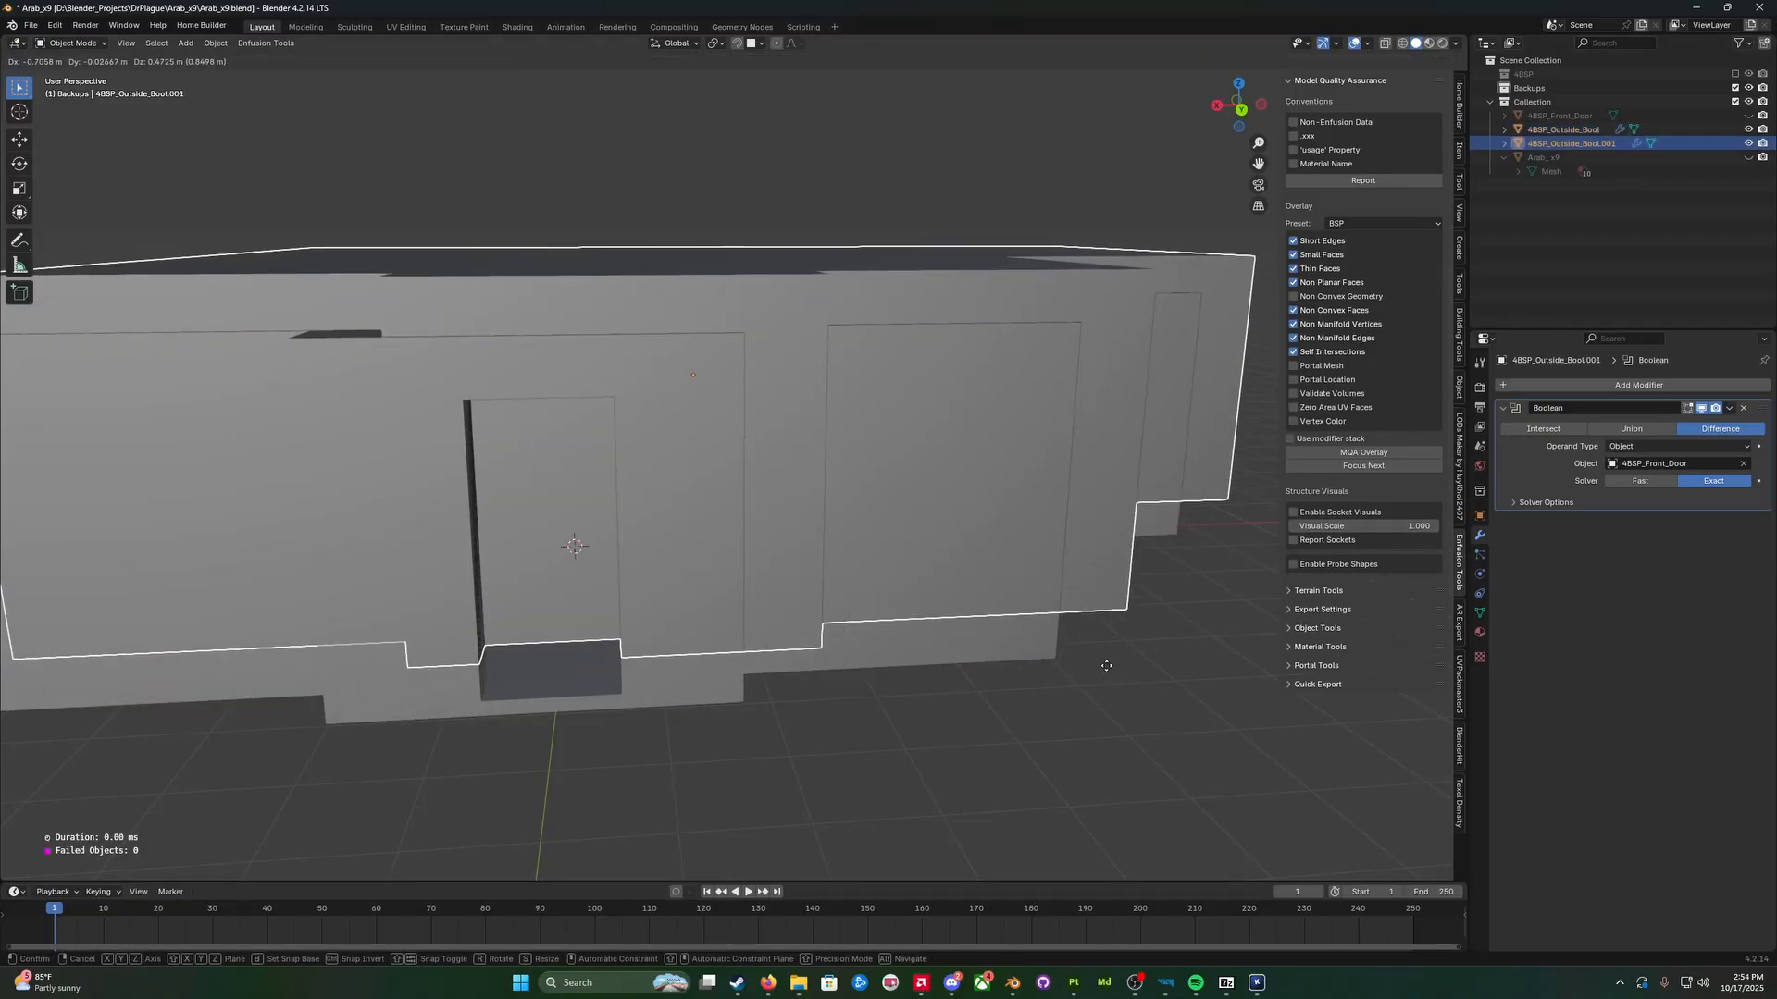
{"action": "right_click", "coordinate": [1209, 507]}
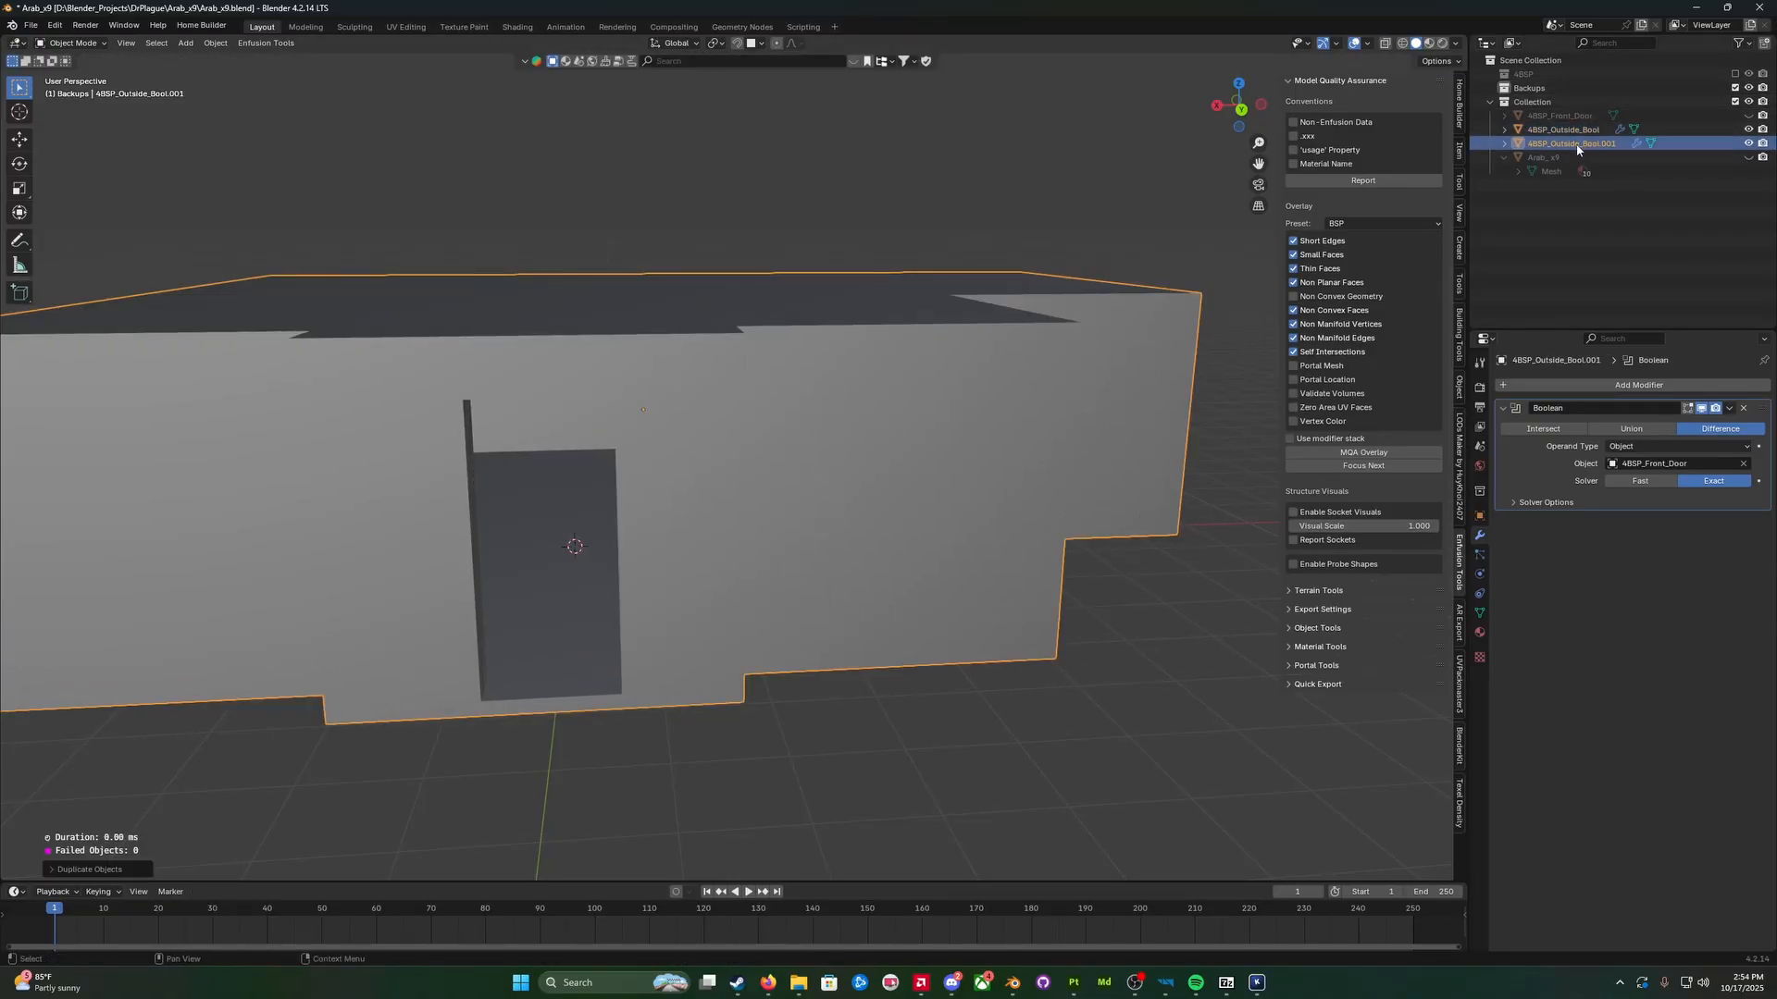
{"action": "left_click_drag", "start_coordinate": [1577, 144], "coordinate": [1555, 88]}
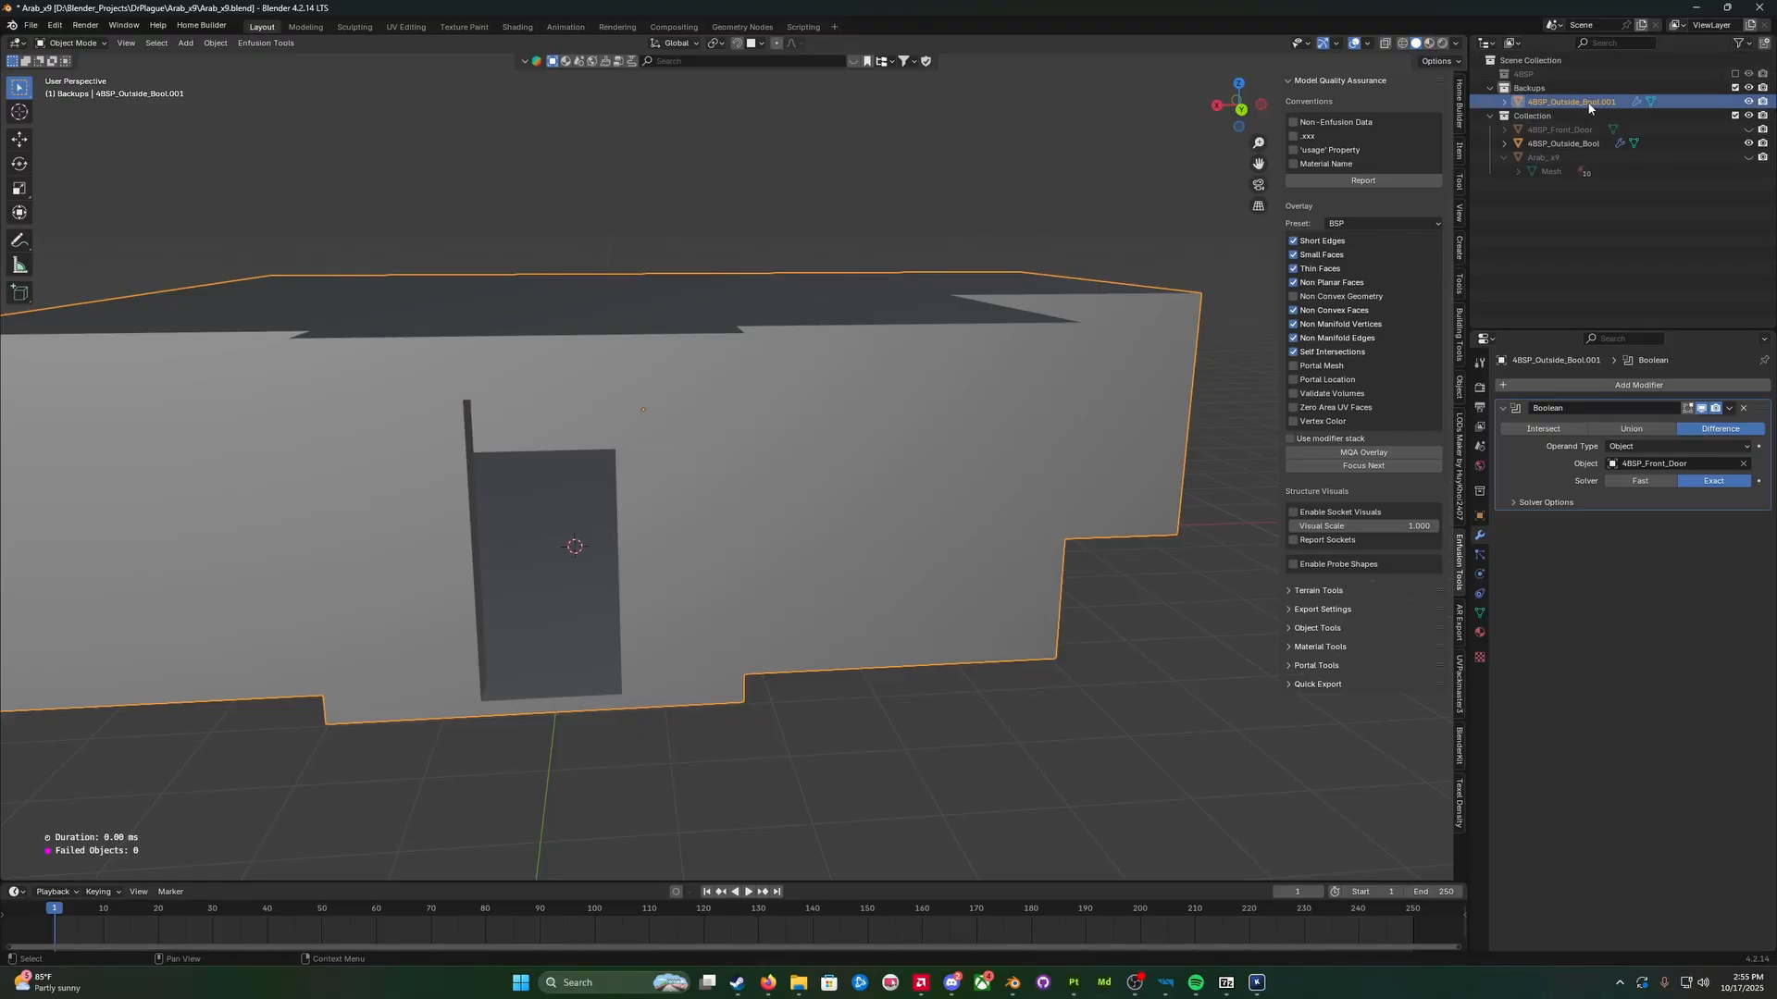
Step: Apply the Boolean difference modifier on the original Outside_Bool object in Collection
{"action": "left_click", "coordinate": [1565, 144]}
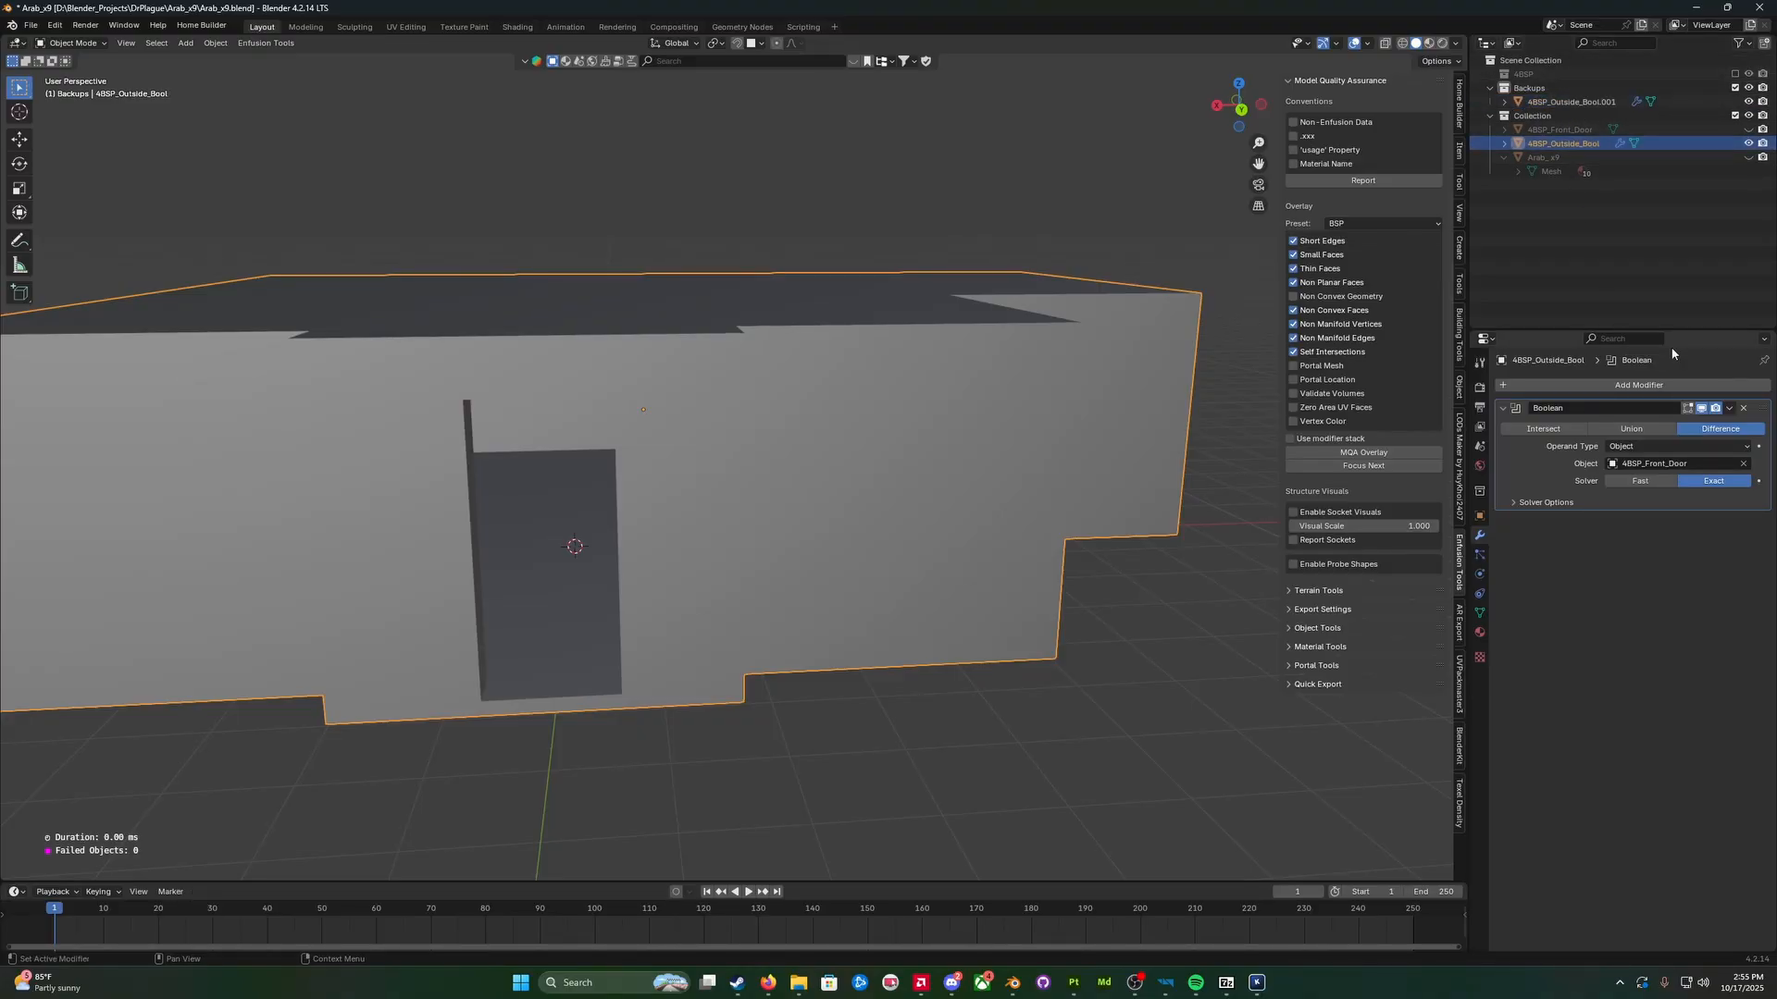
{"action": "left_click", "coordinate": [1728, 408]}
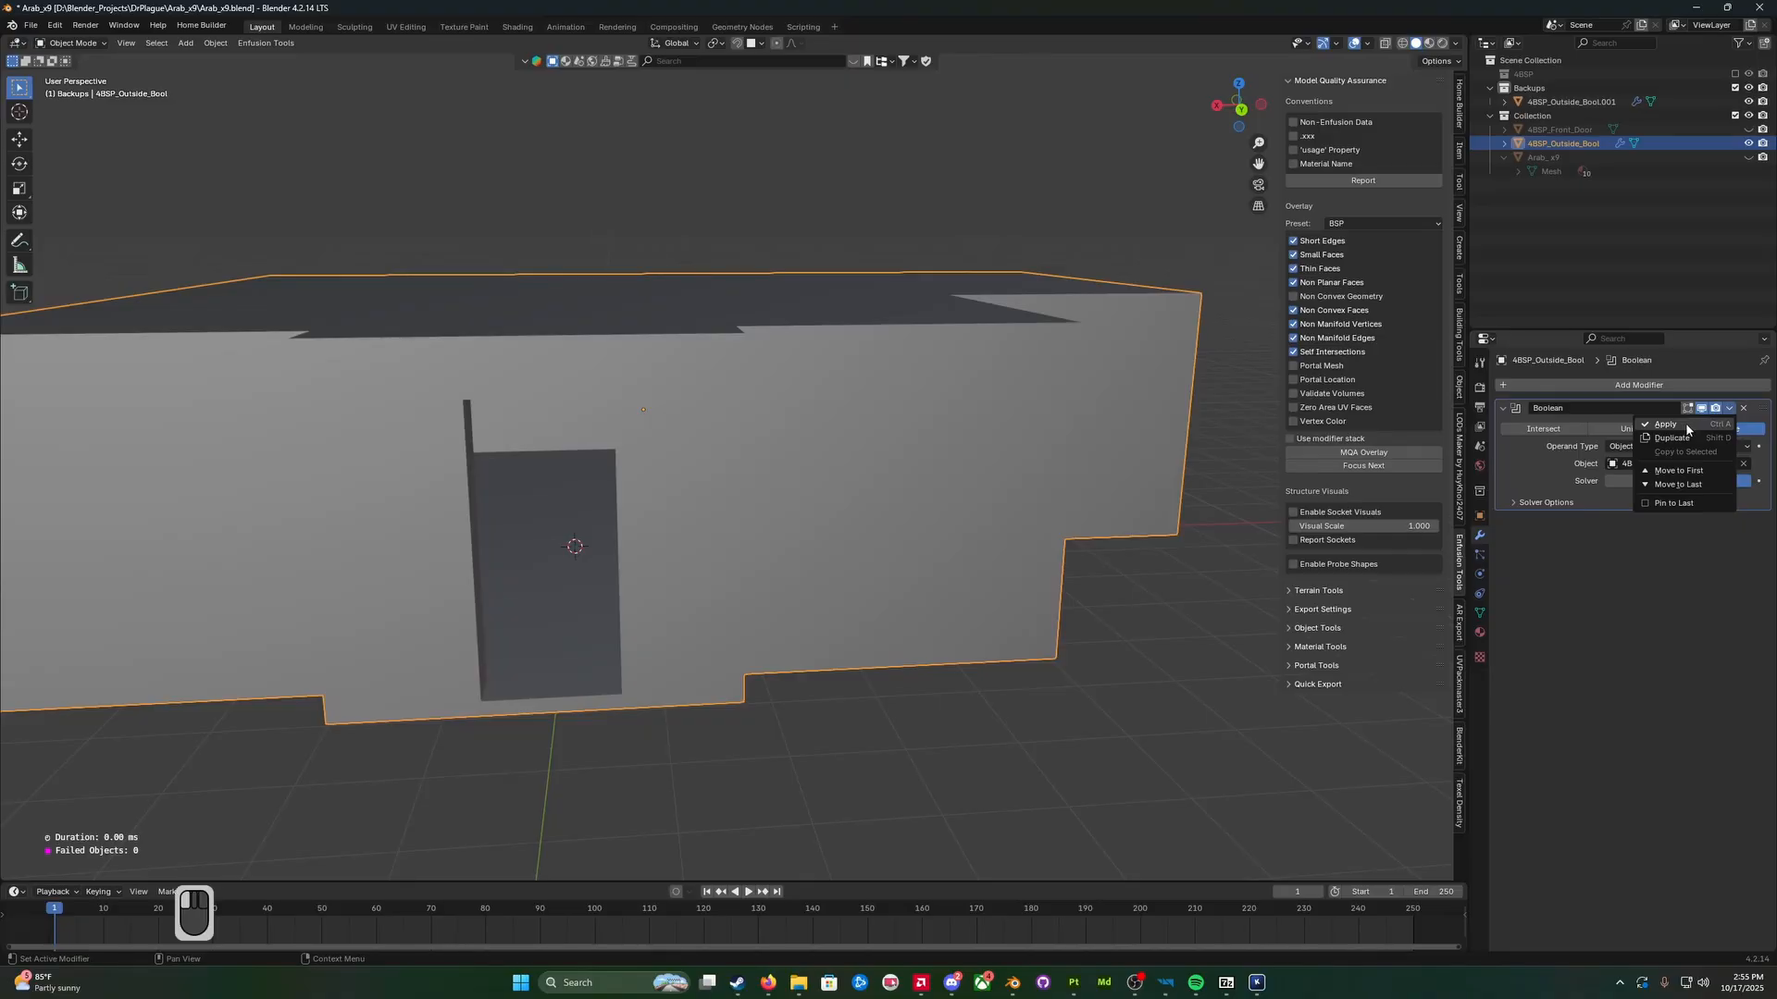
{"action": "left_click", "coordinate": [1685, 423]}
Step: Exclude the Backups collection from the view layer and delete the hidden Front_Door cutter object
{"action": "left_click", "coordinate": [1576, 102]}
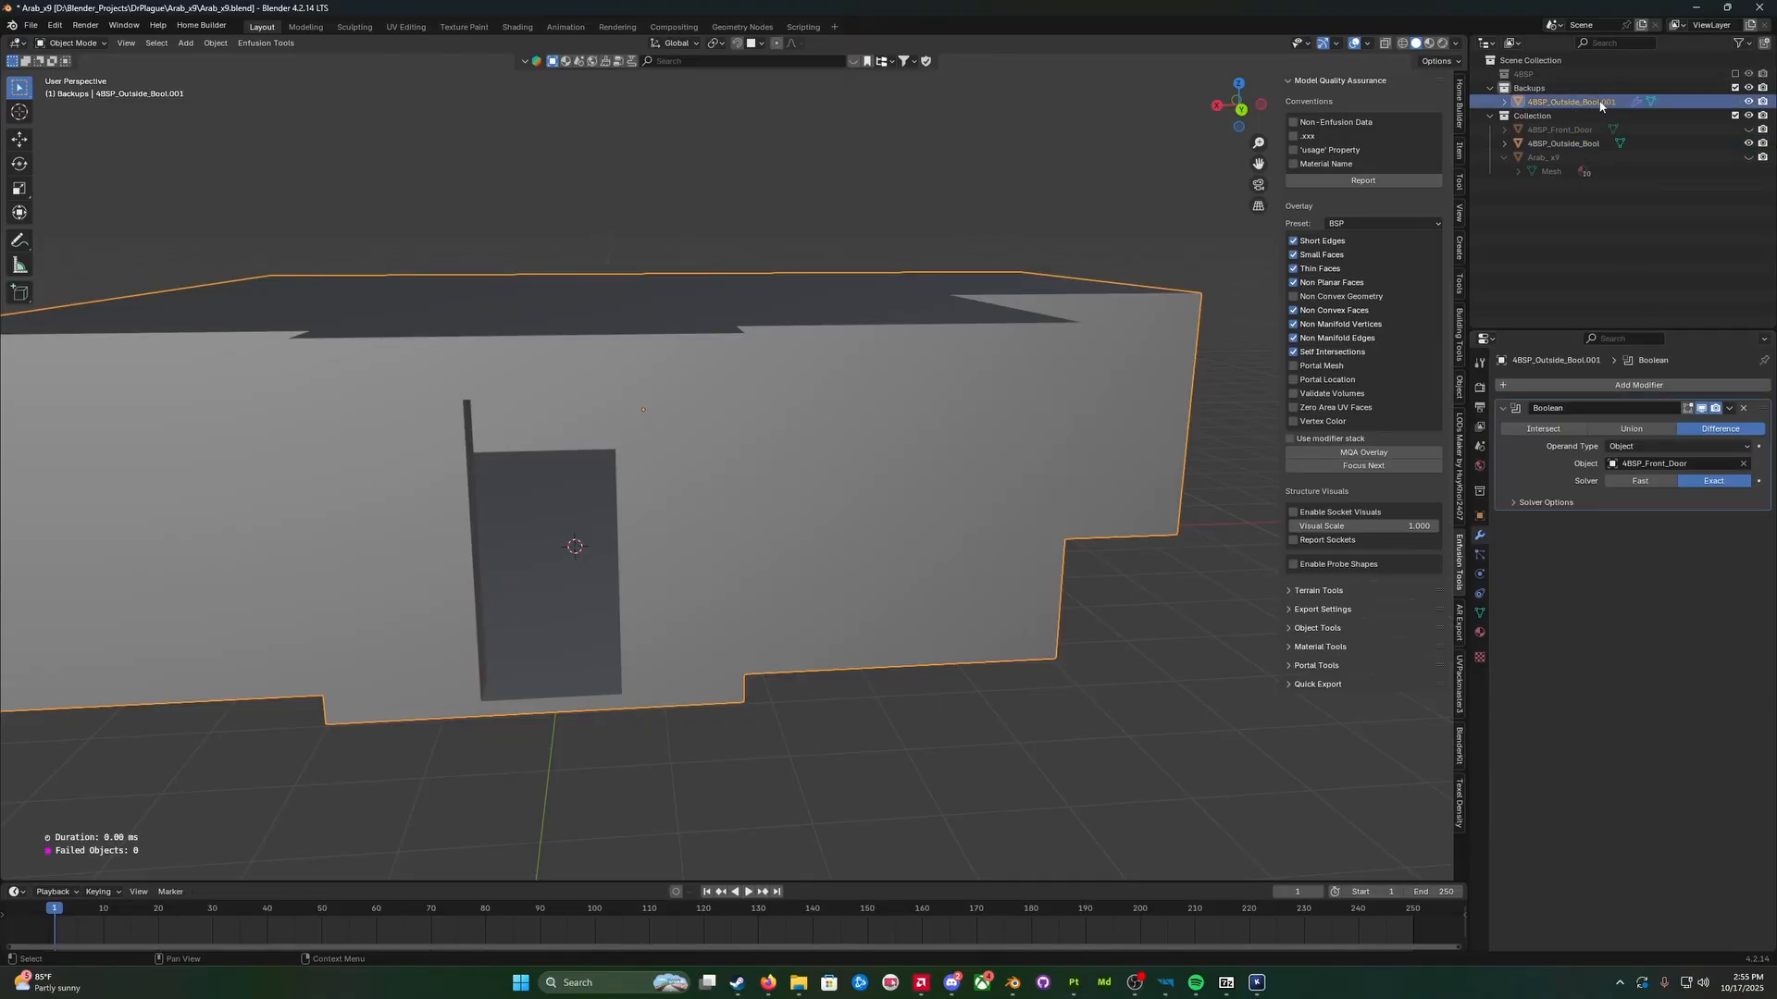
{"action": "left_click", "coordinate": [1734, 88]}
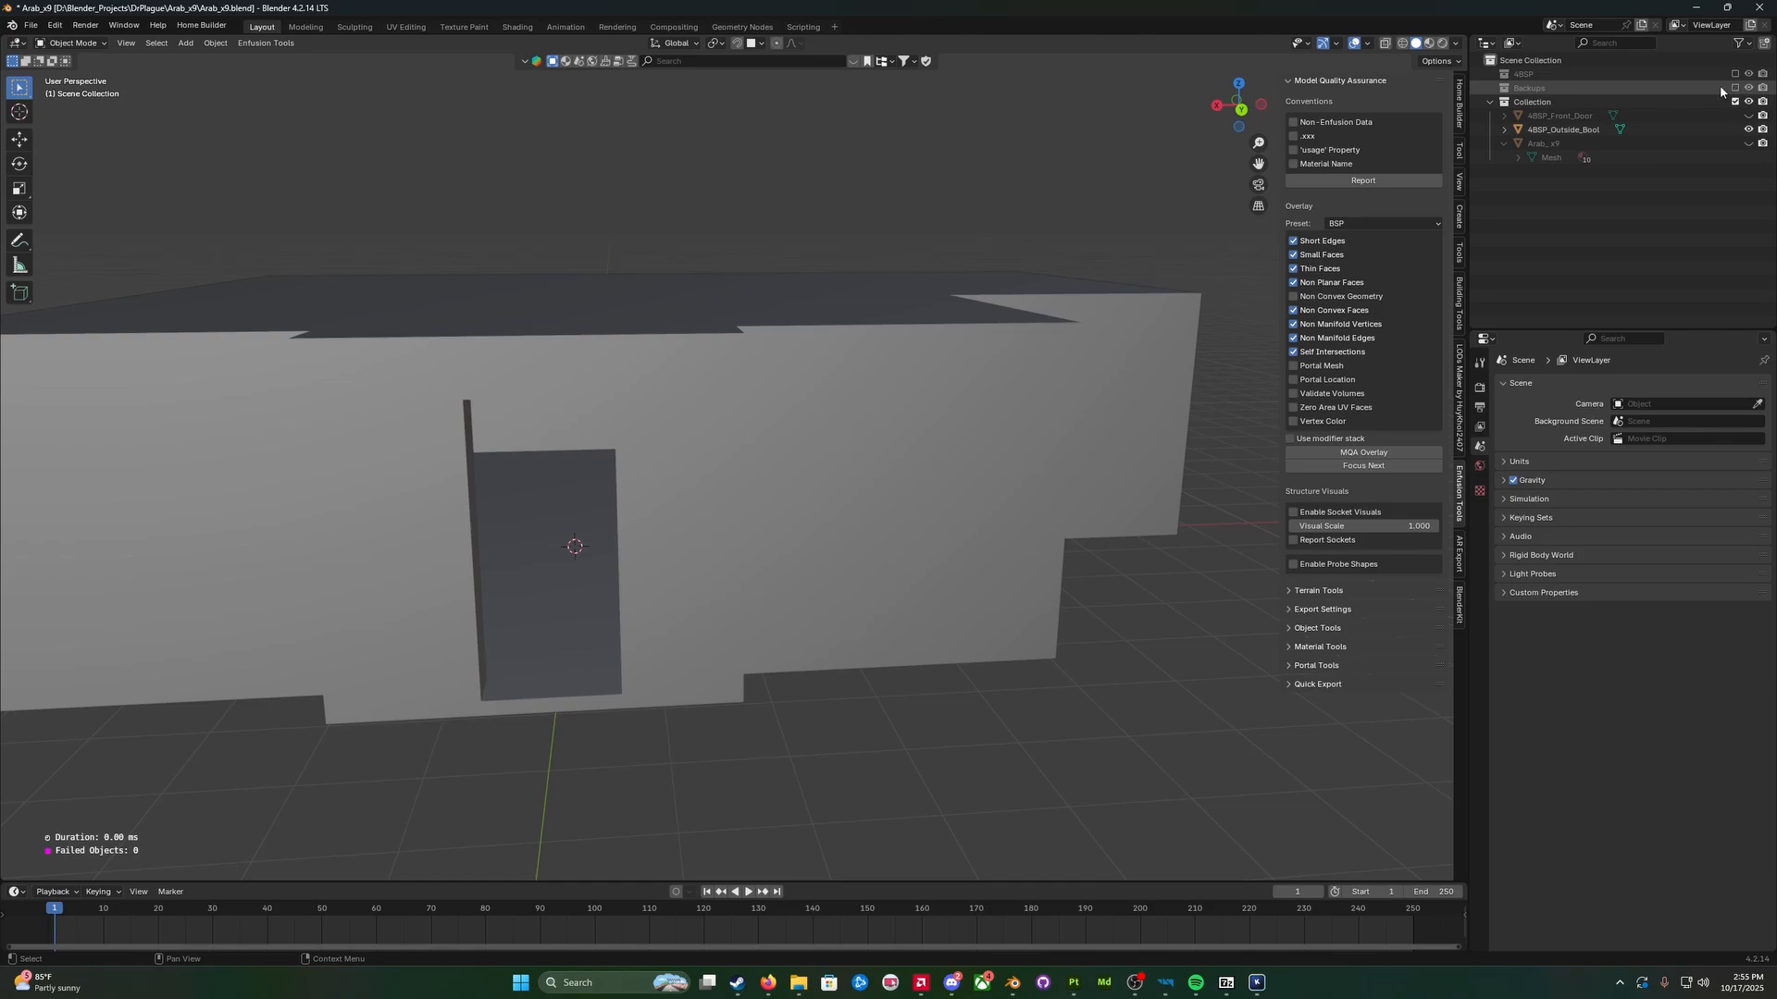
{"action": "left_click", "coordinate": [1553, 117]}
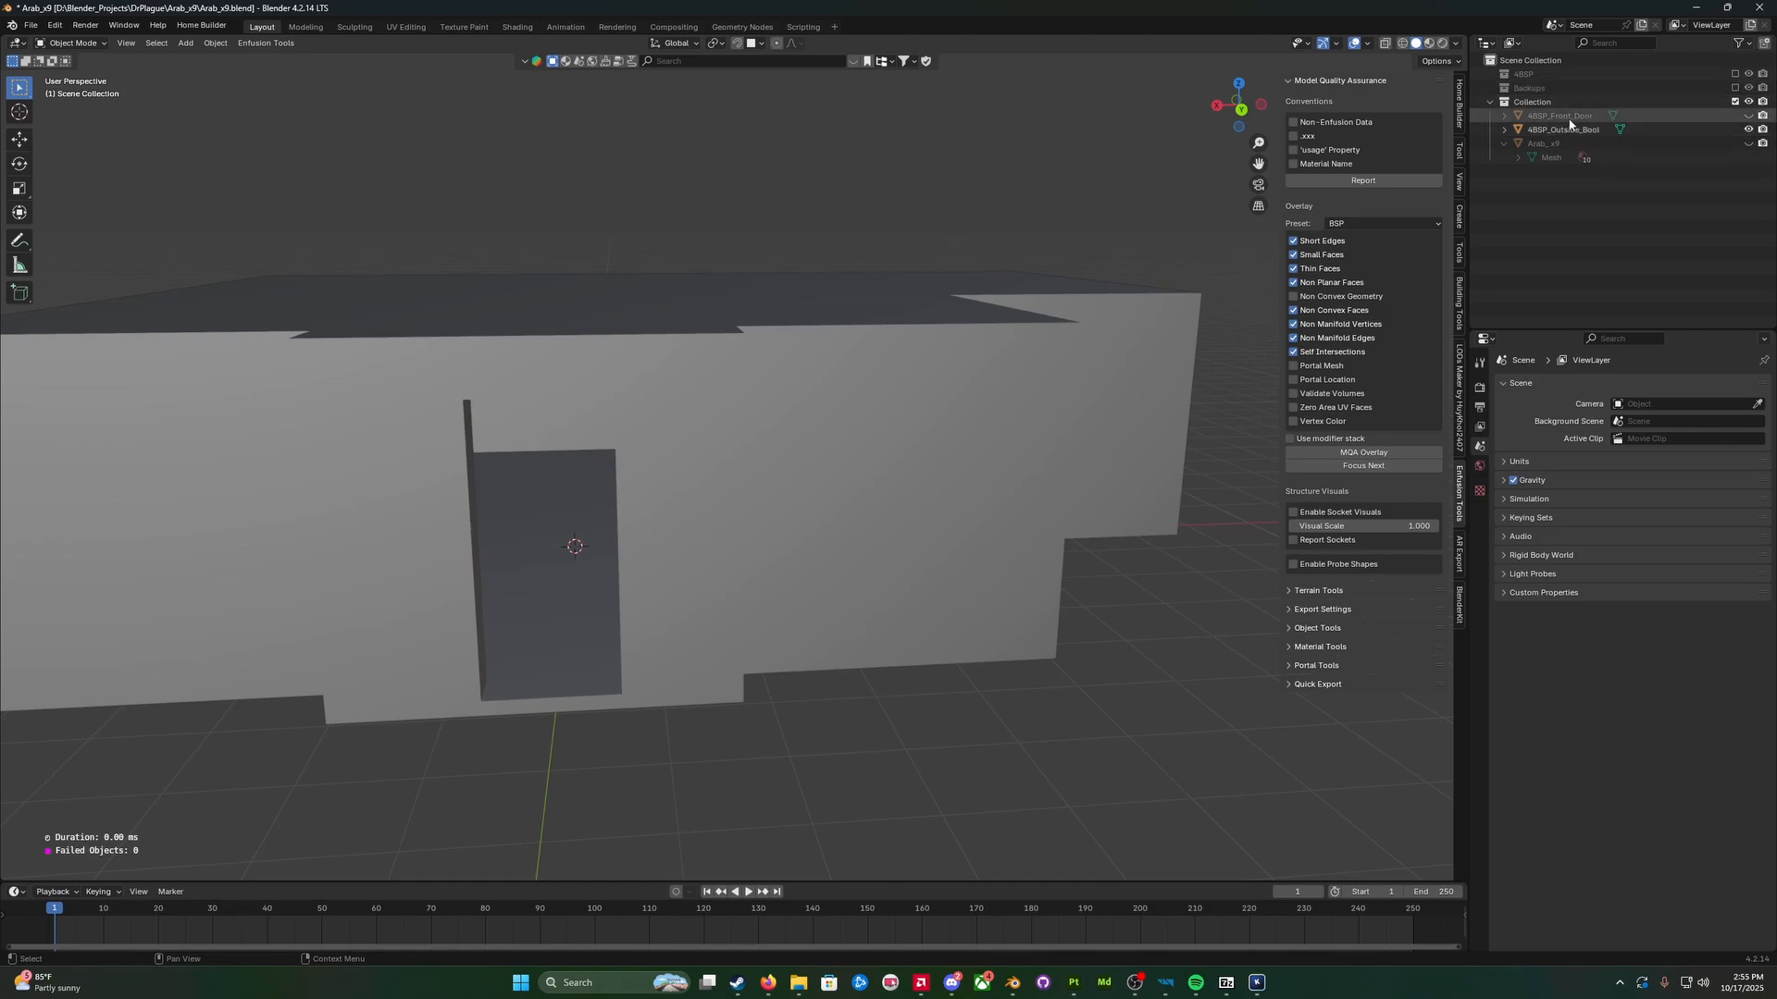
{"action": "key", "text": "Delete"}
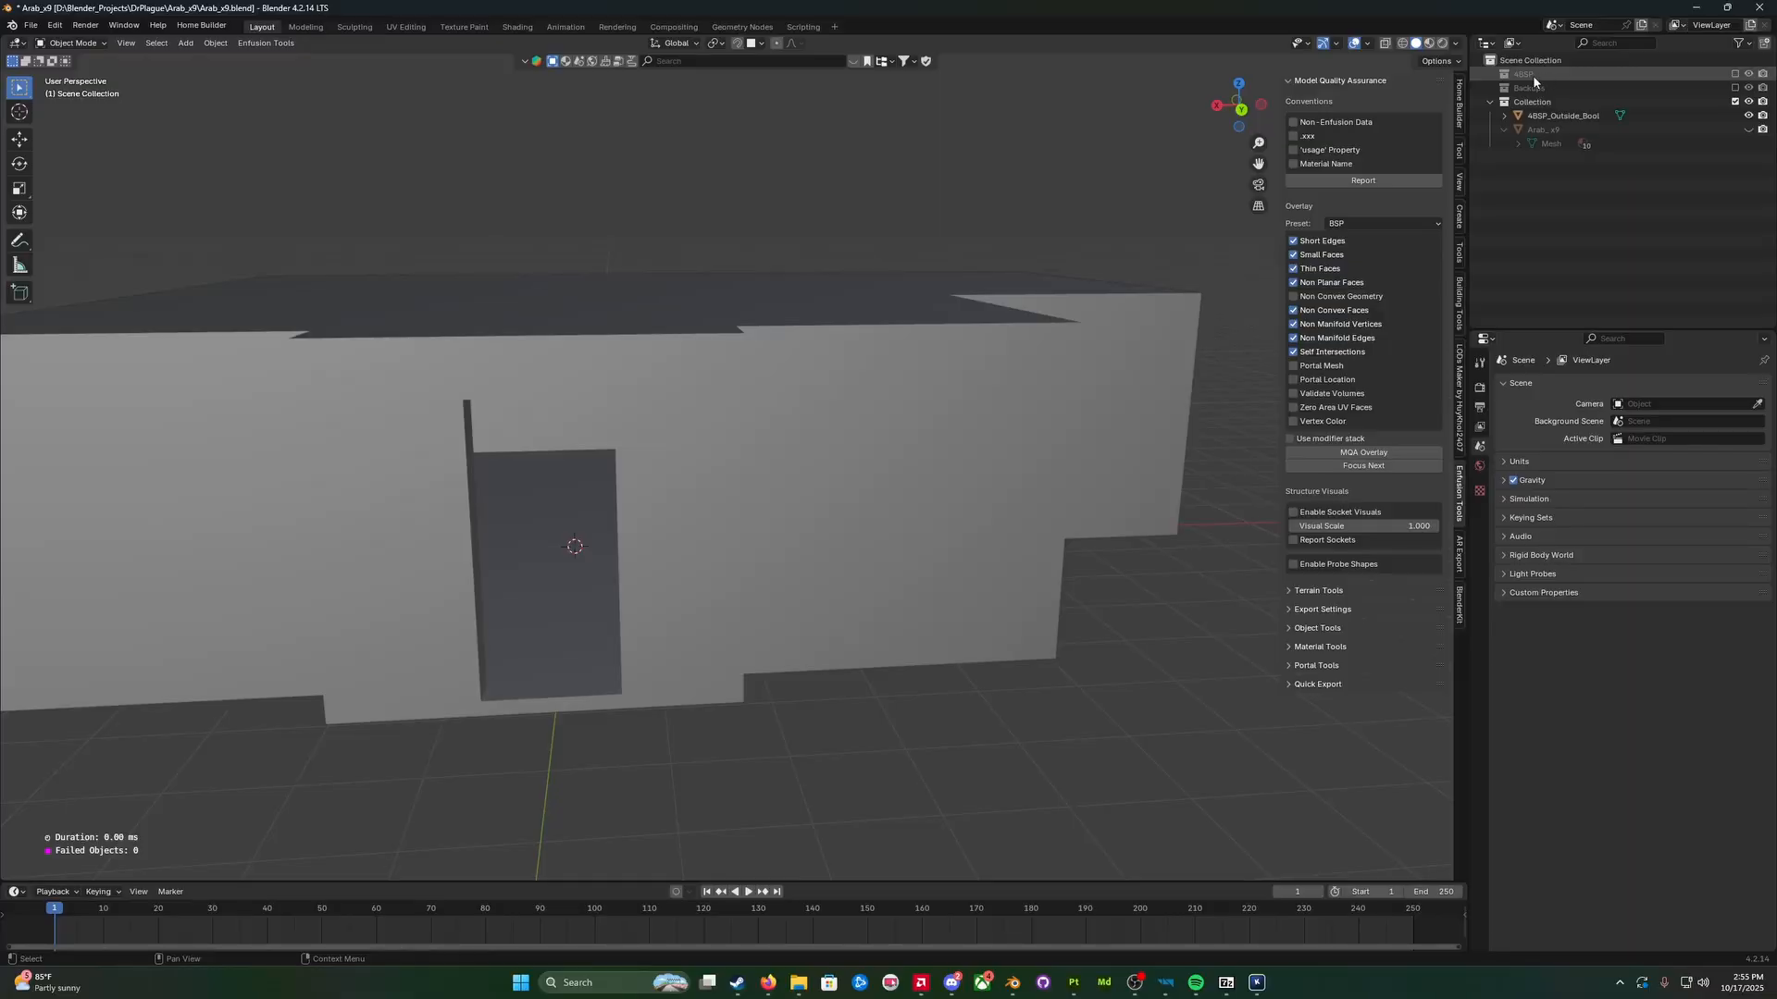
Step: Inspect the Outside_Bool mesh with the MQA overlay and all geometry selected in Edit Mode, and return to Object Mode
{"action": "left_click", "coordinate": [1555, 117]}
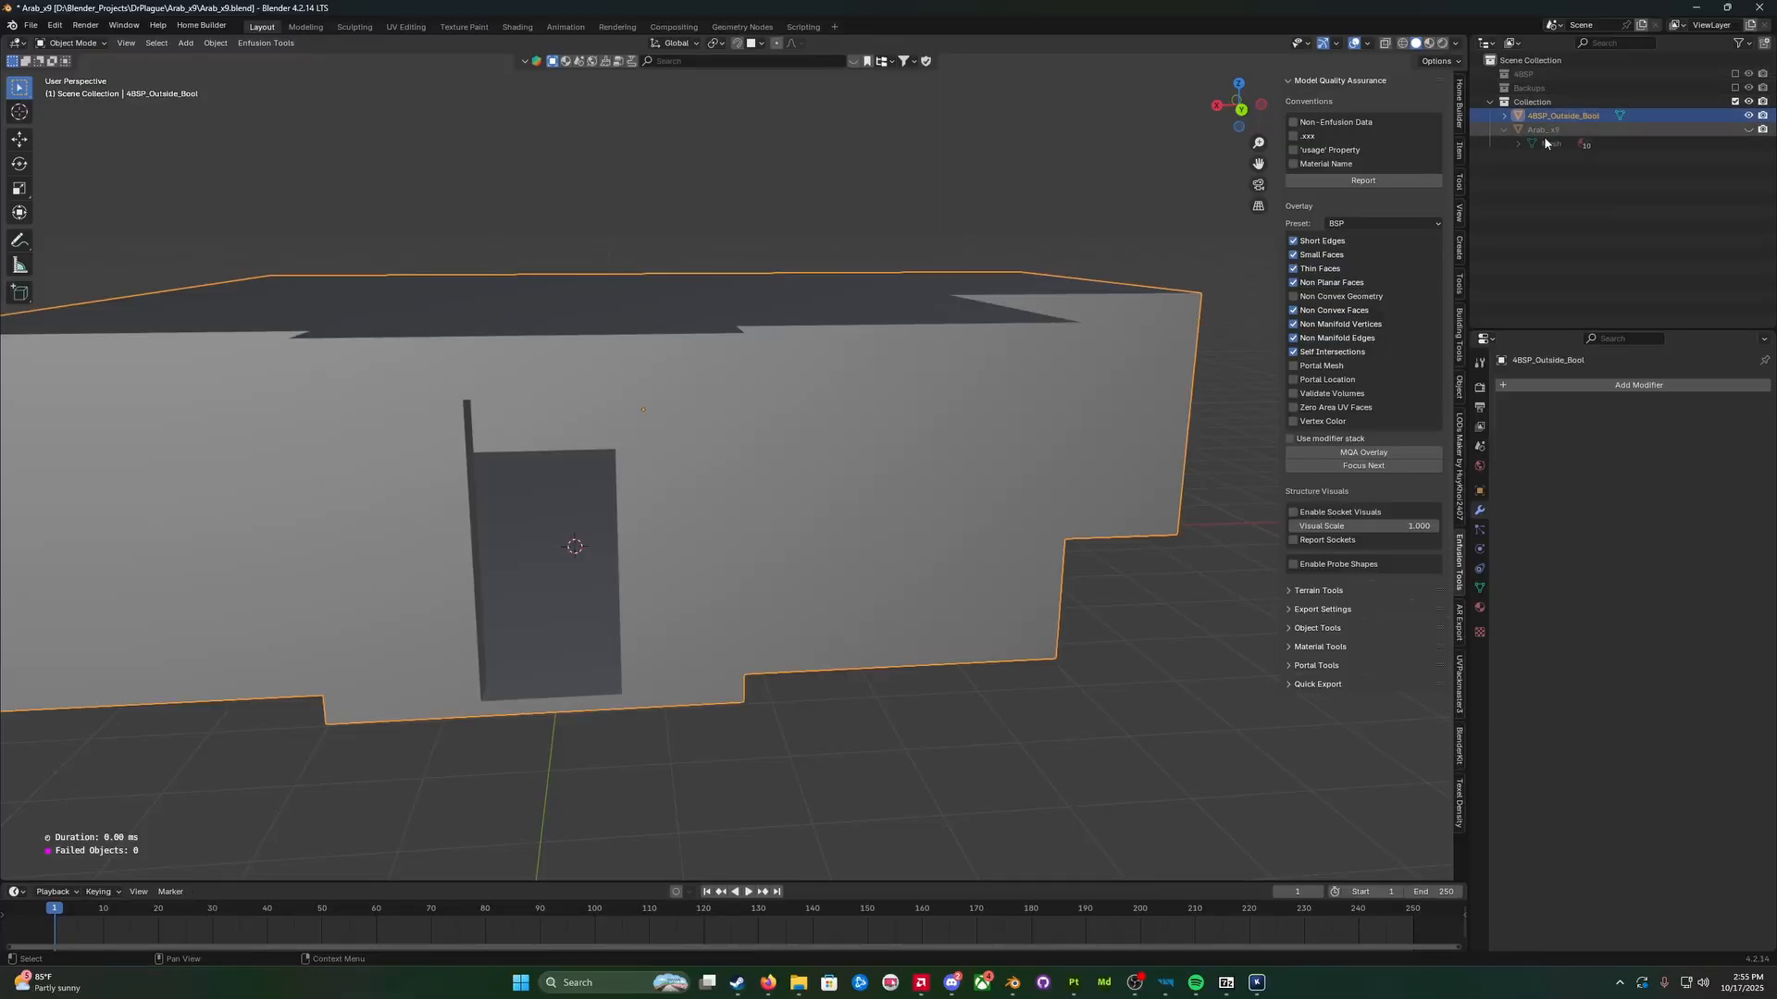
{"action": "middle_click_drag", "start_coordinate": [1104, 375], "coordinate": [1071, 380]}
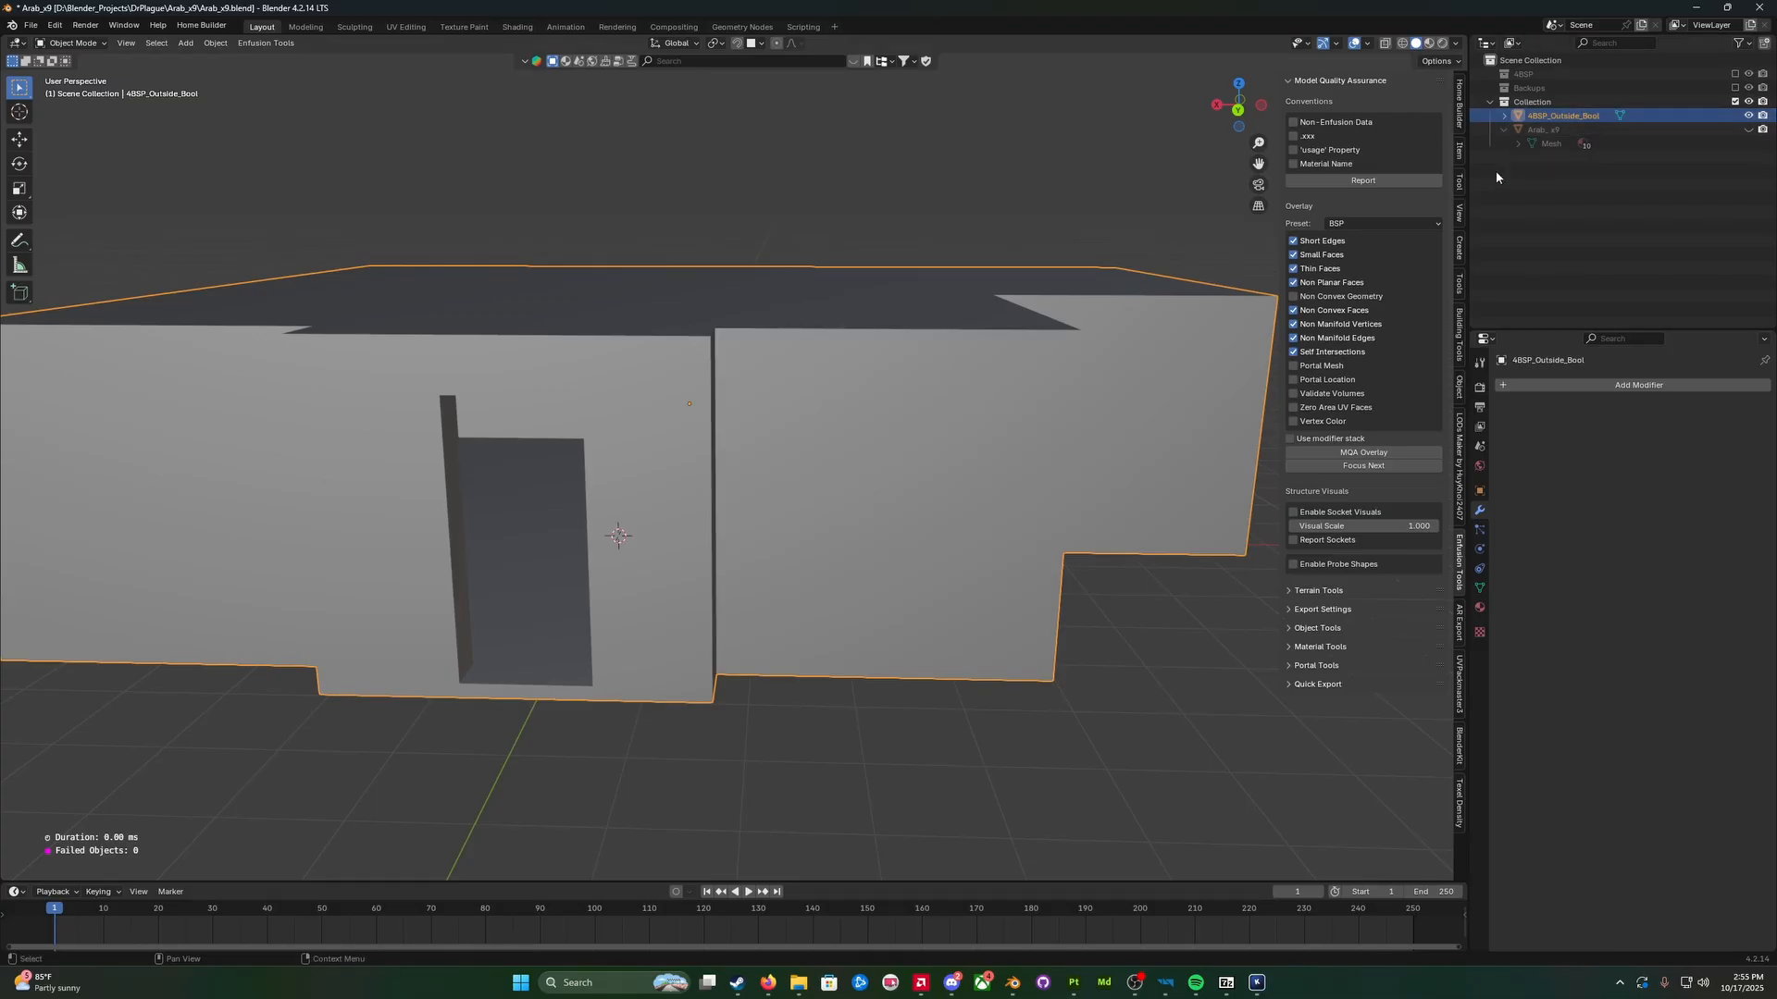
{"action": "left_click", "coordinate": [1365, 454]}
{"action": "key", "text": "Tab"}
{"action": "key", "text": "a"}
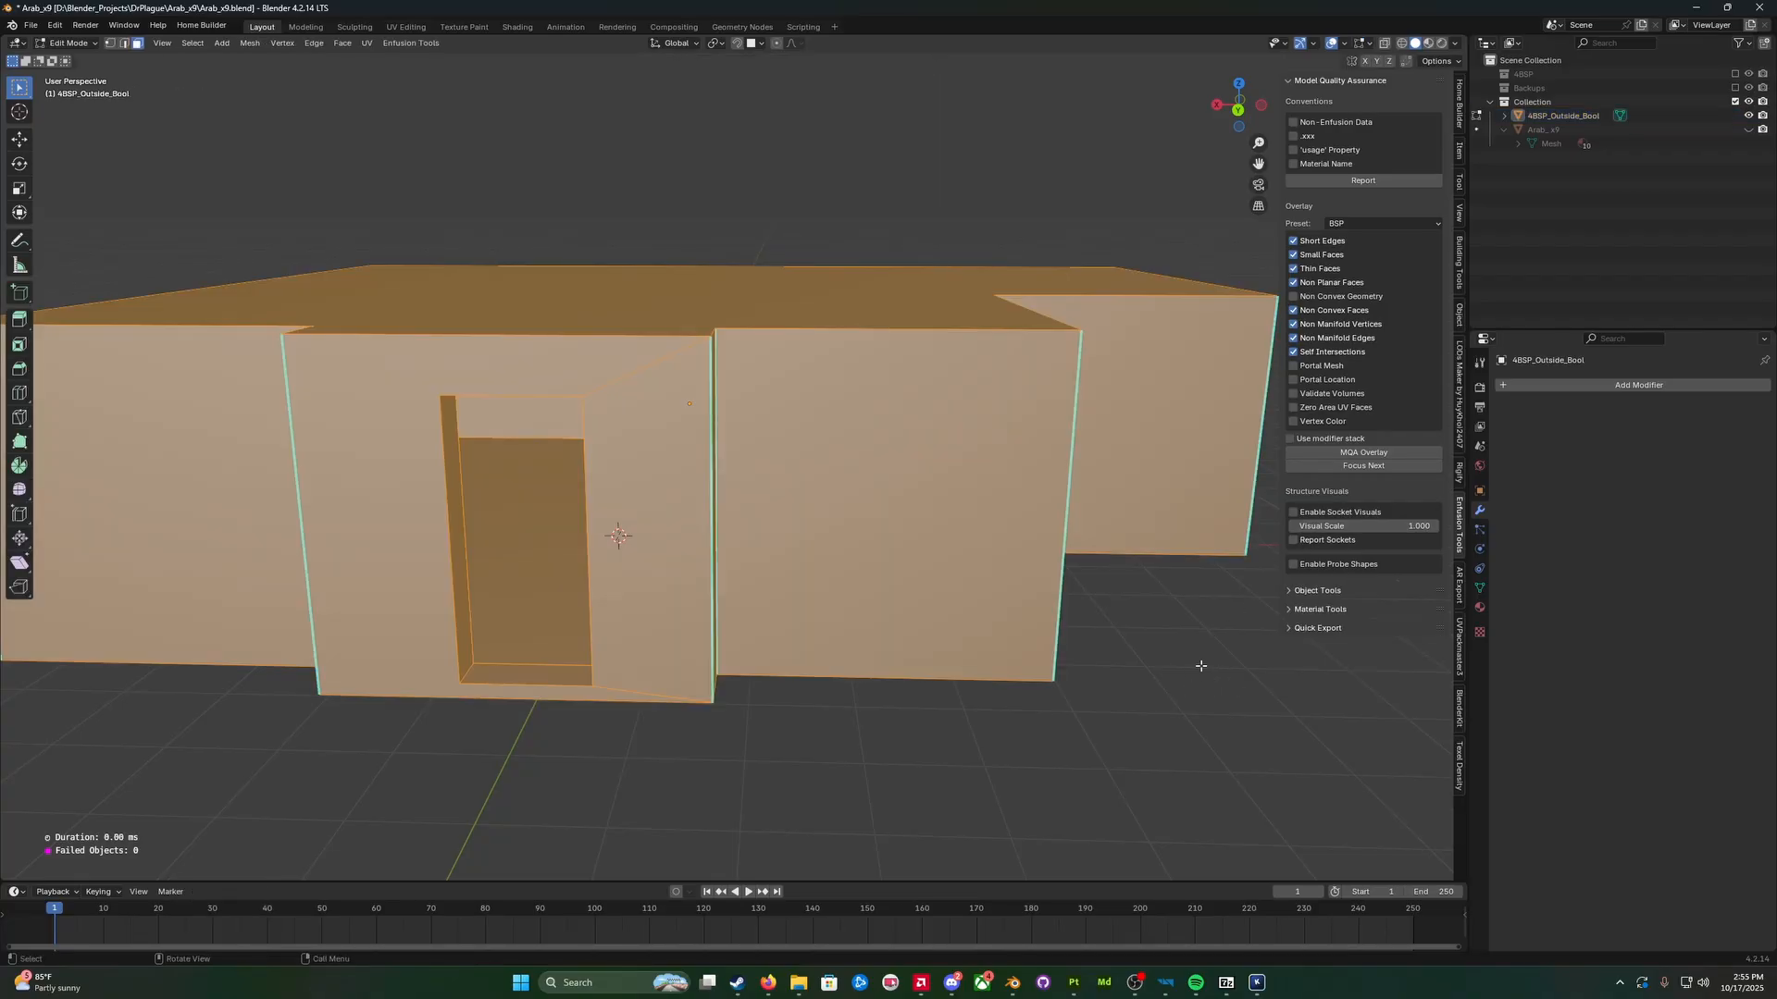
{"action": "middle_click_drag", "start_coordinate": [1200, 667], "coordinate": [1192, 678]}
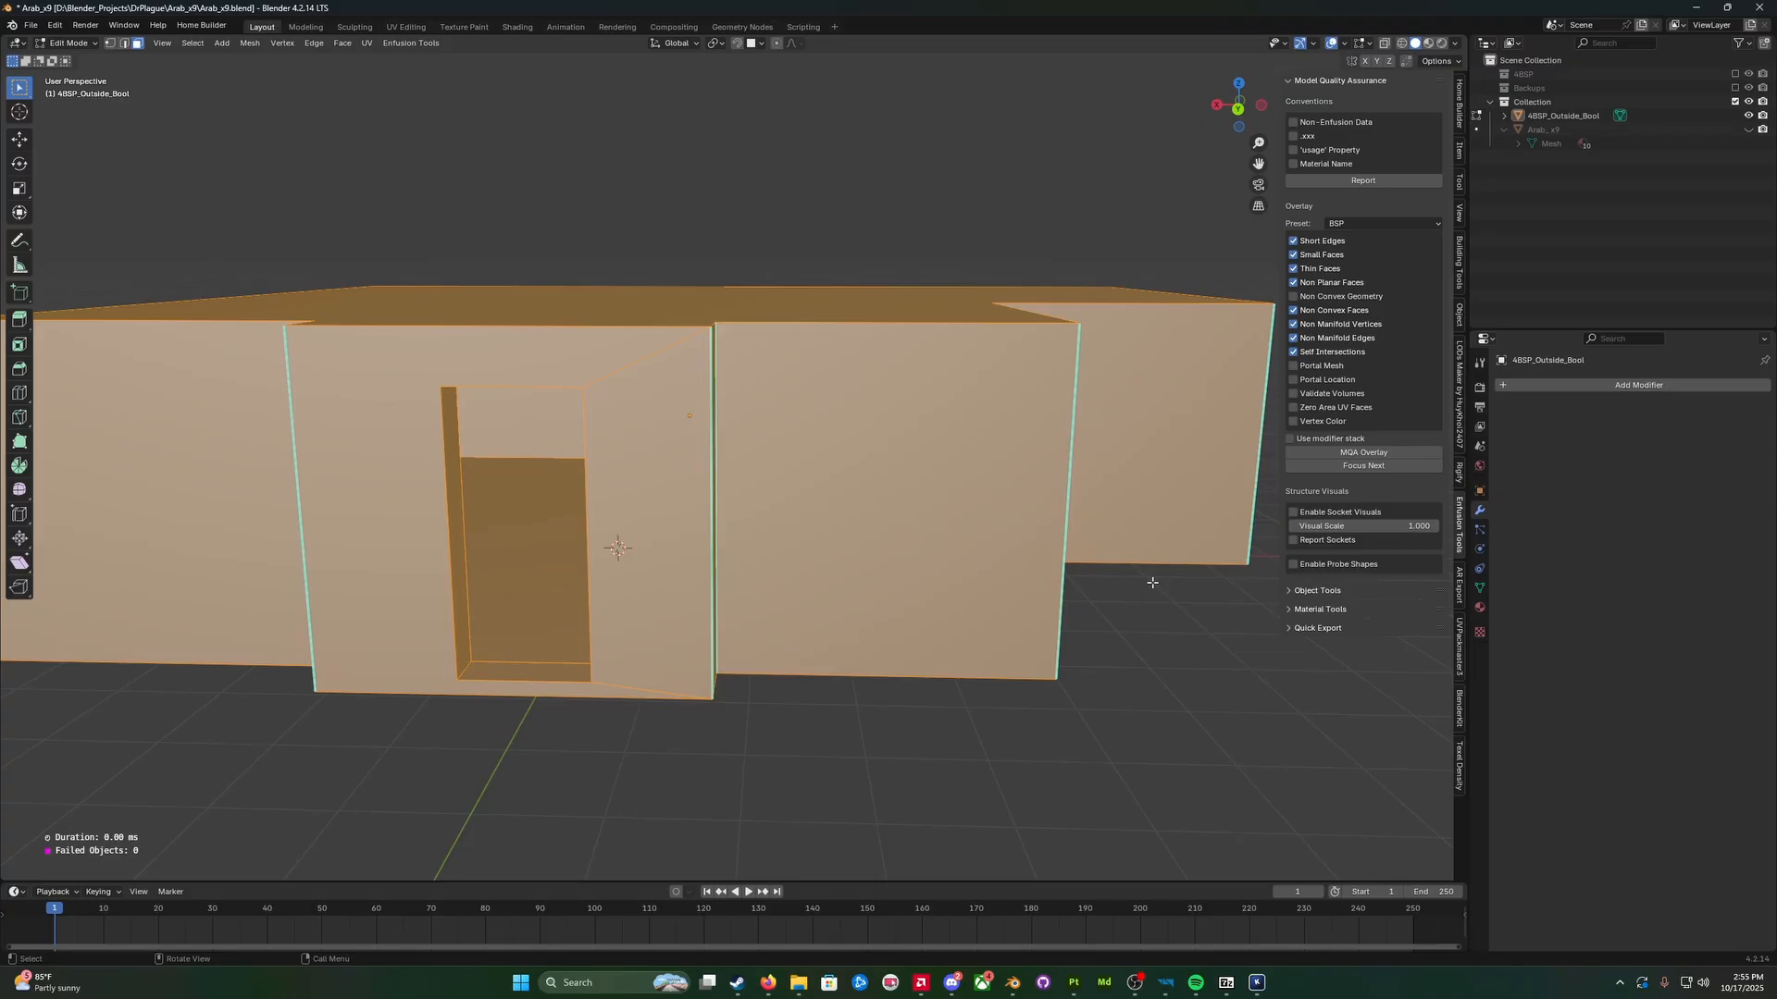
{"action": "key", "text": "q"}
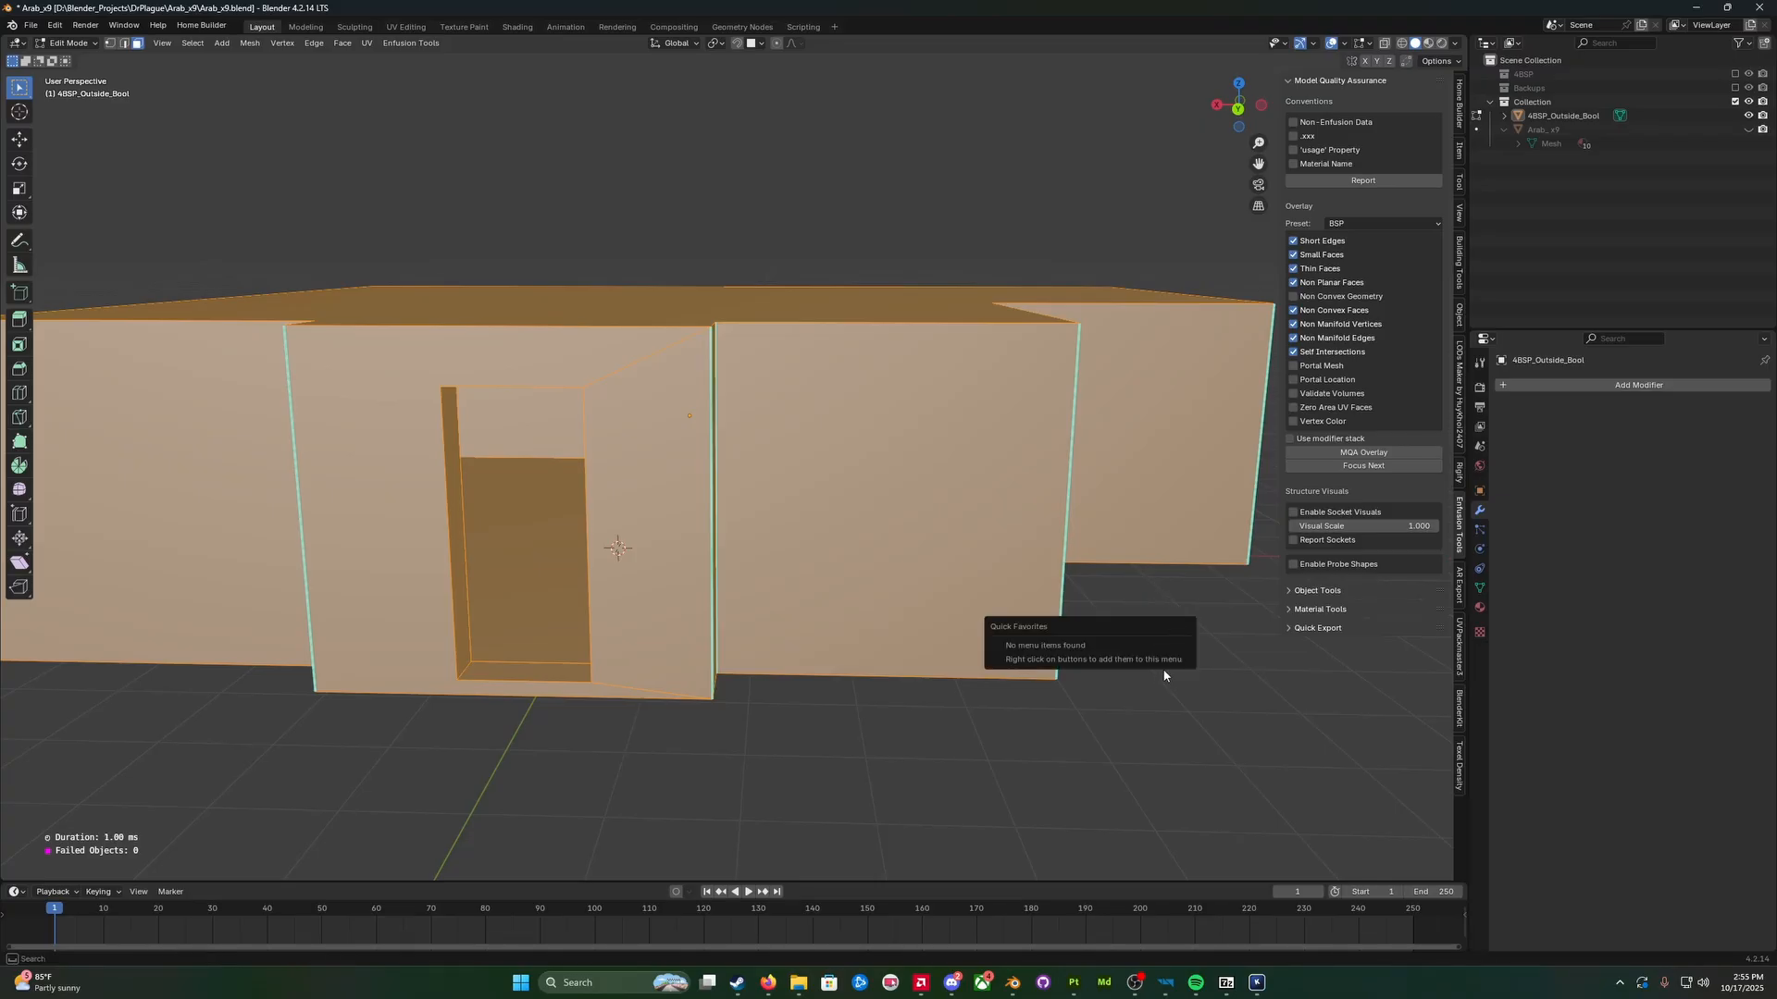
{"action": "key", "text": "alt+a"}
{"action": "key", "text": "a"}
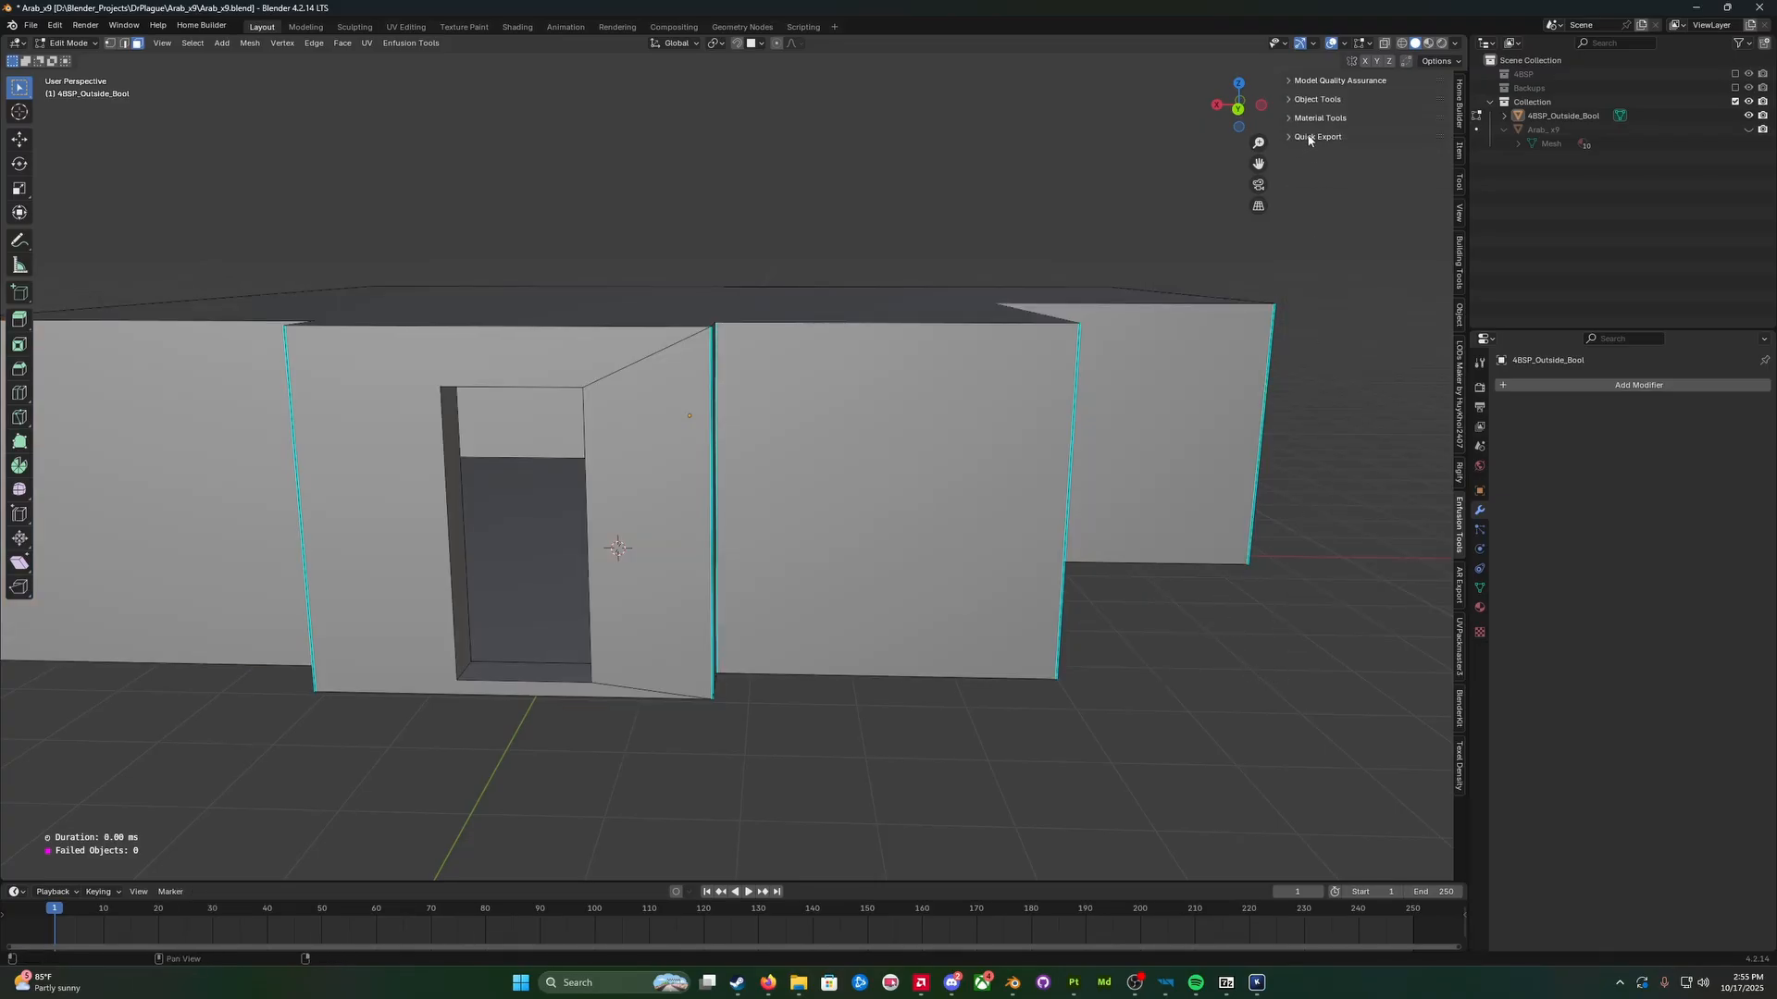
{"action": "left_click", "coordinate": [1314, 81]}
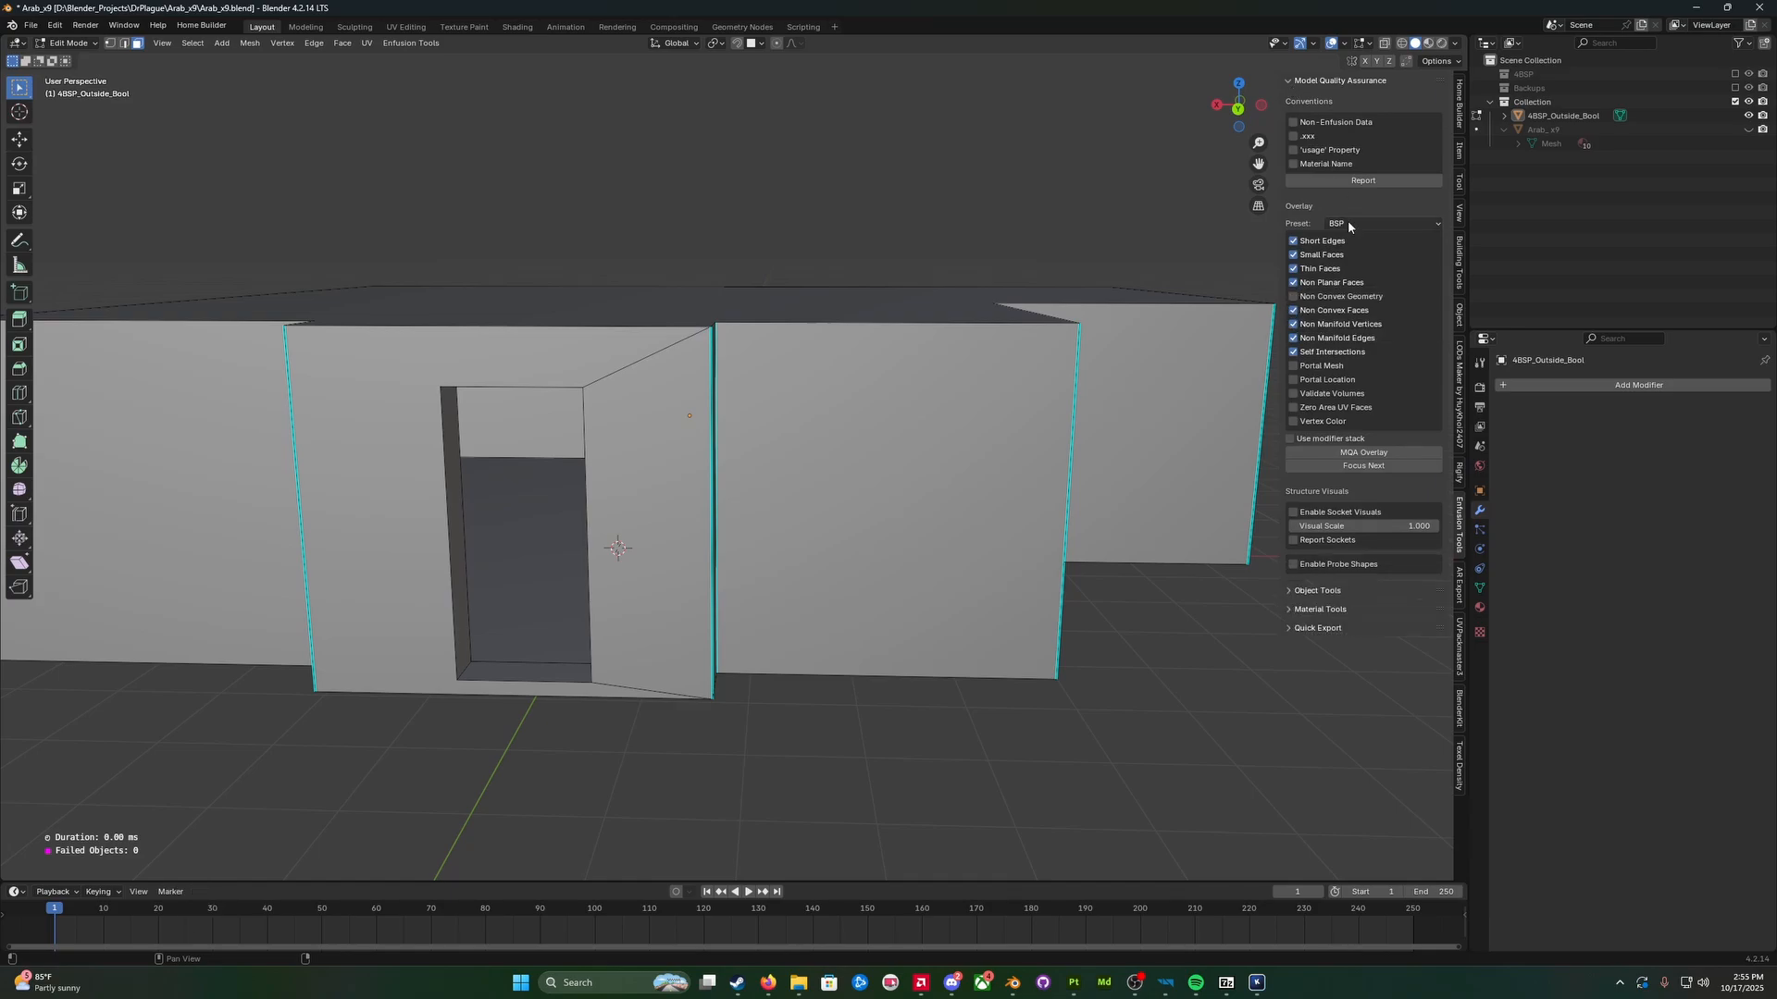
{"action": "left_click", "coordinate": [1564, 116]}
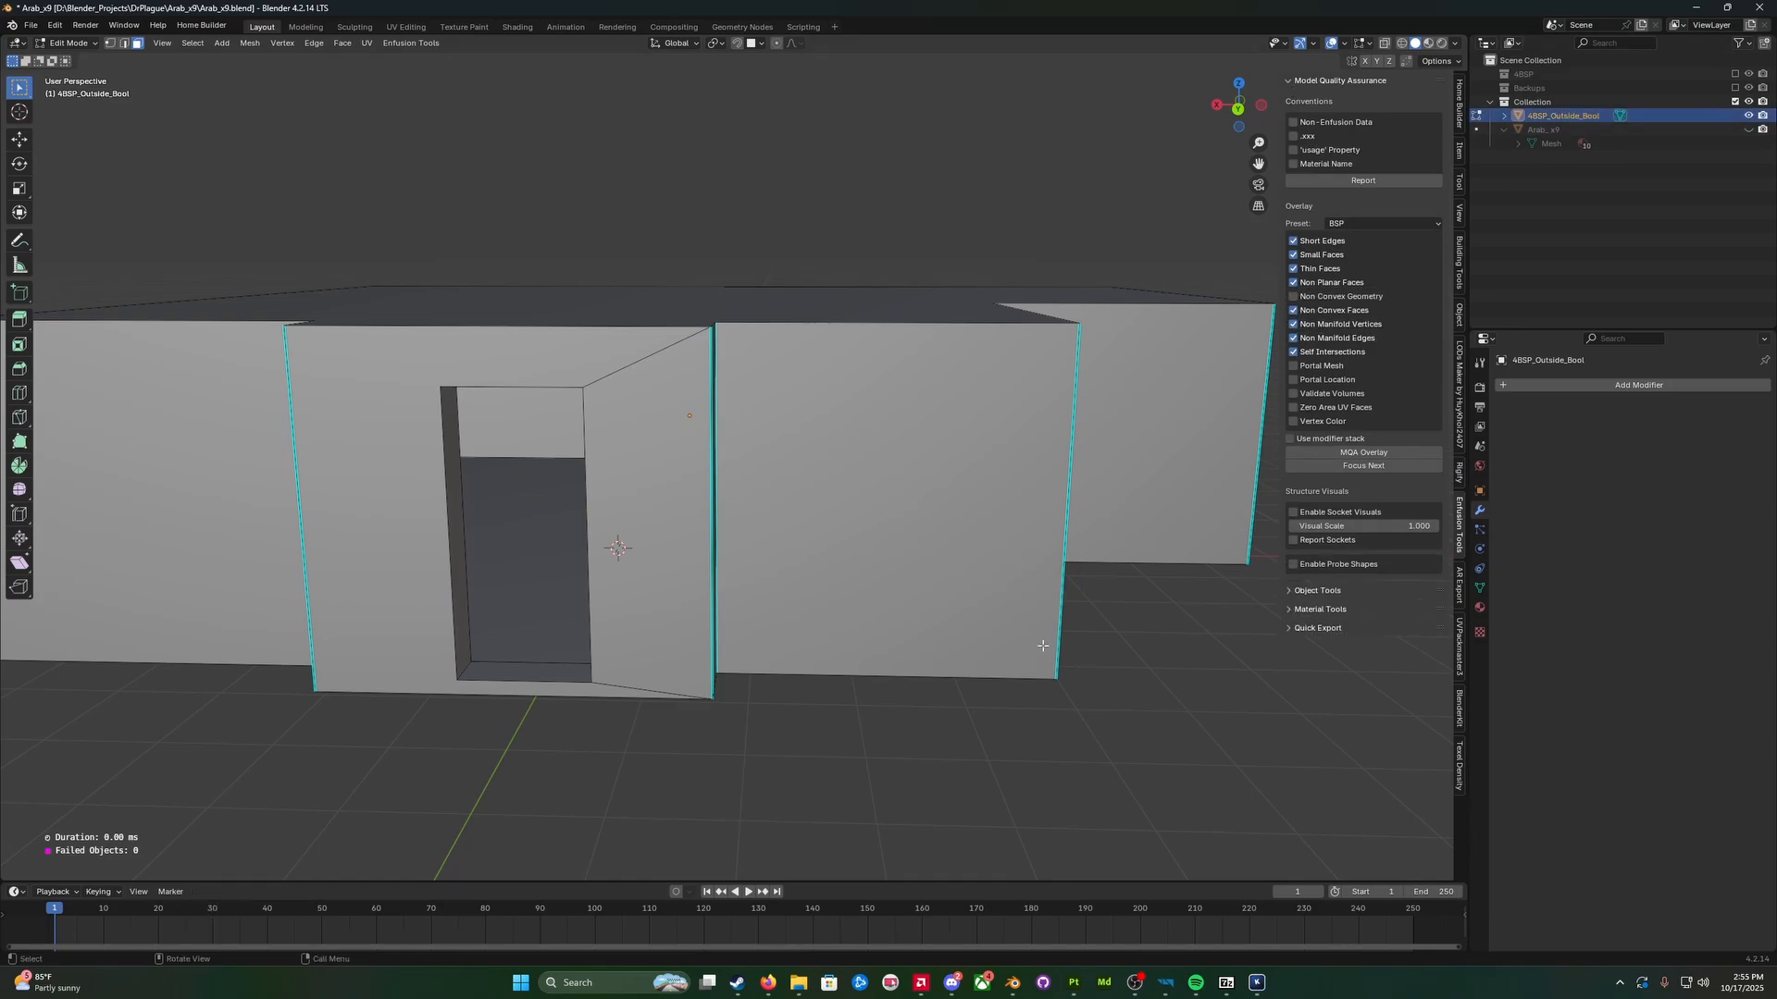
{"action": "key", "text": "a"}
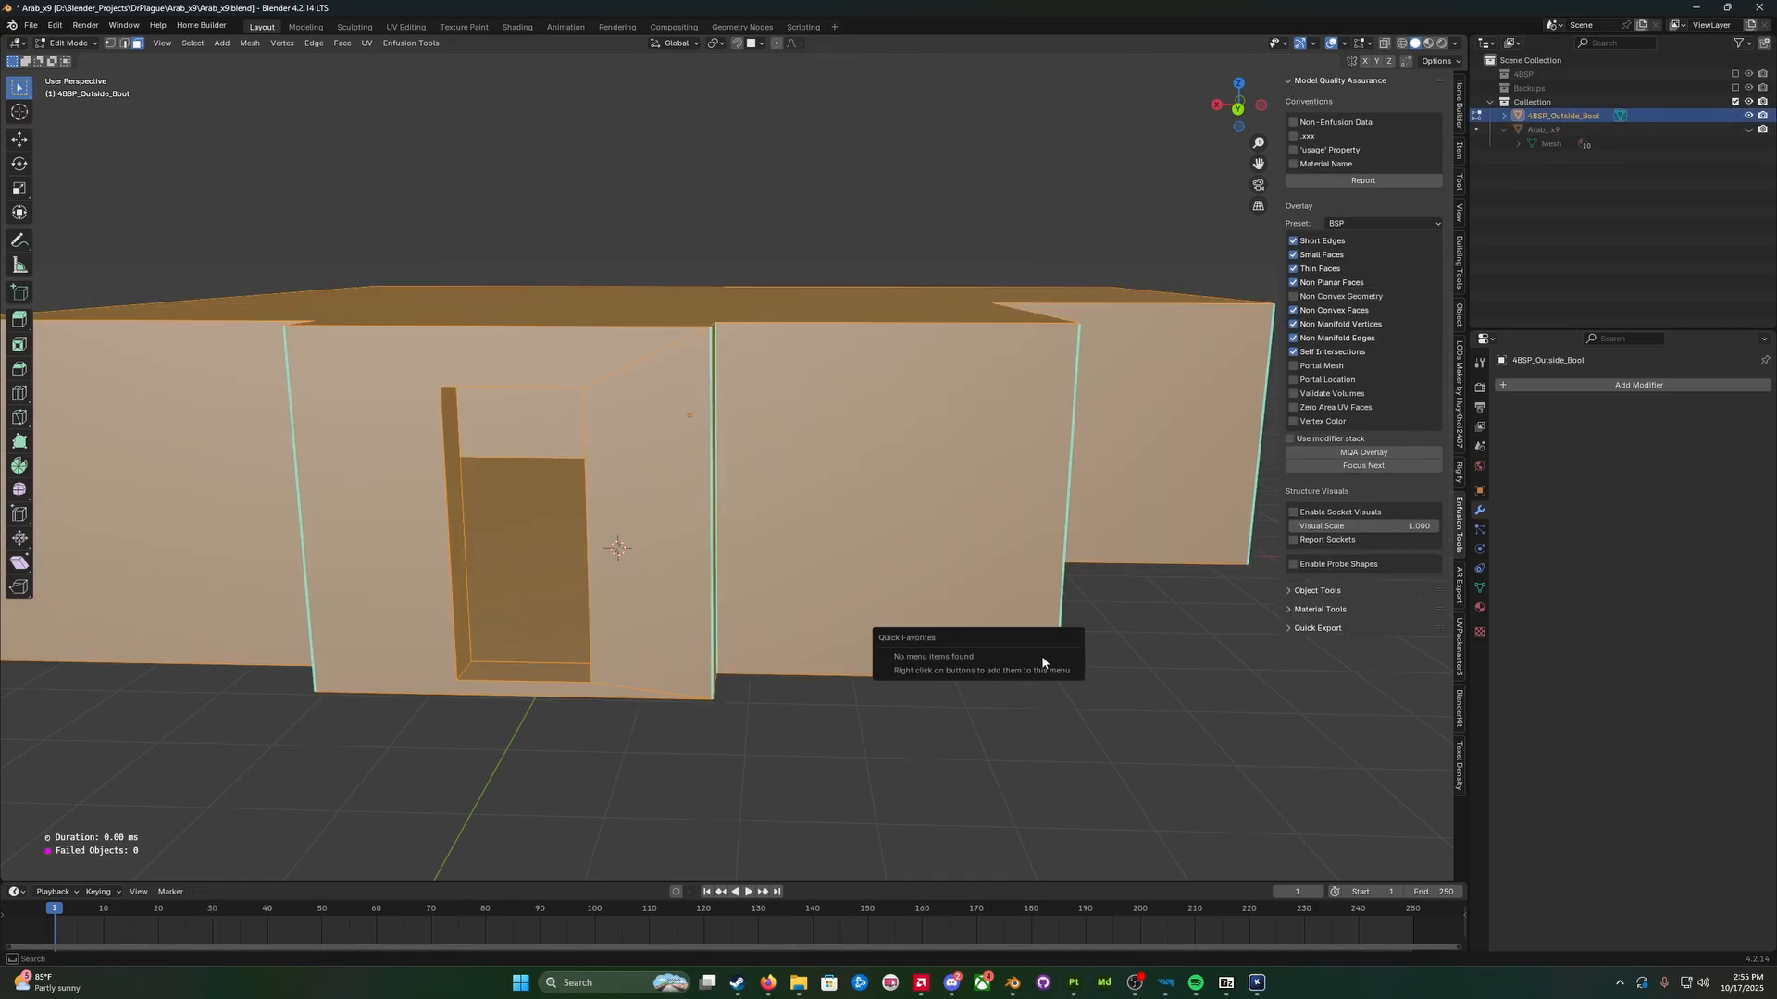
{"action": "key", "text": "Tab"}
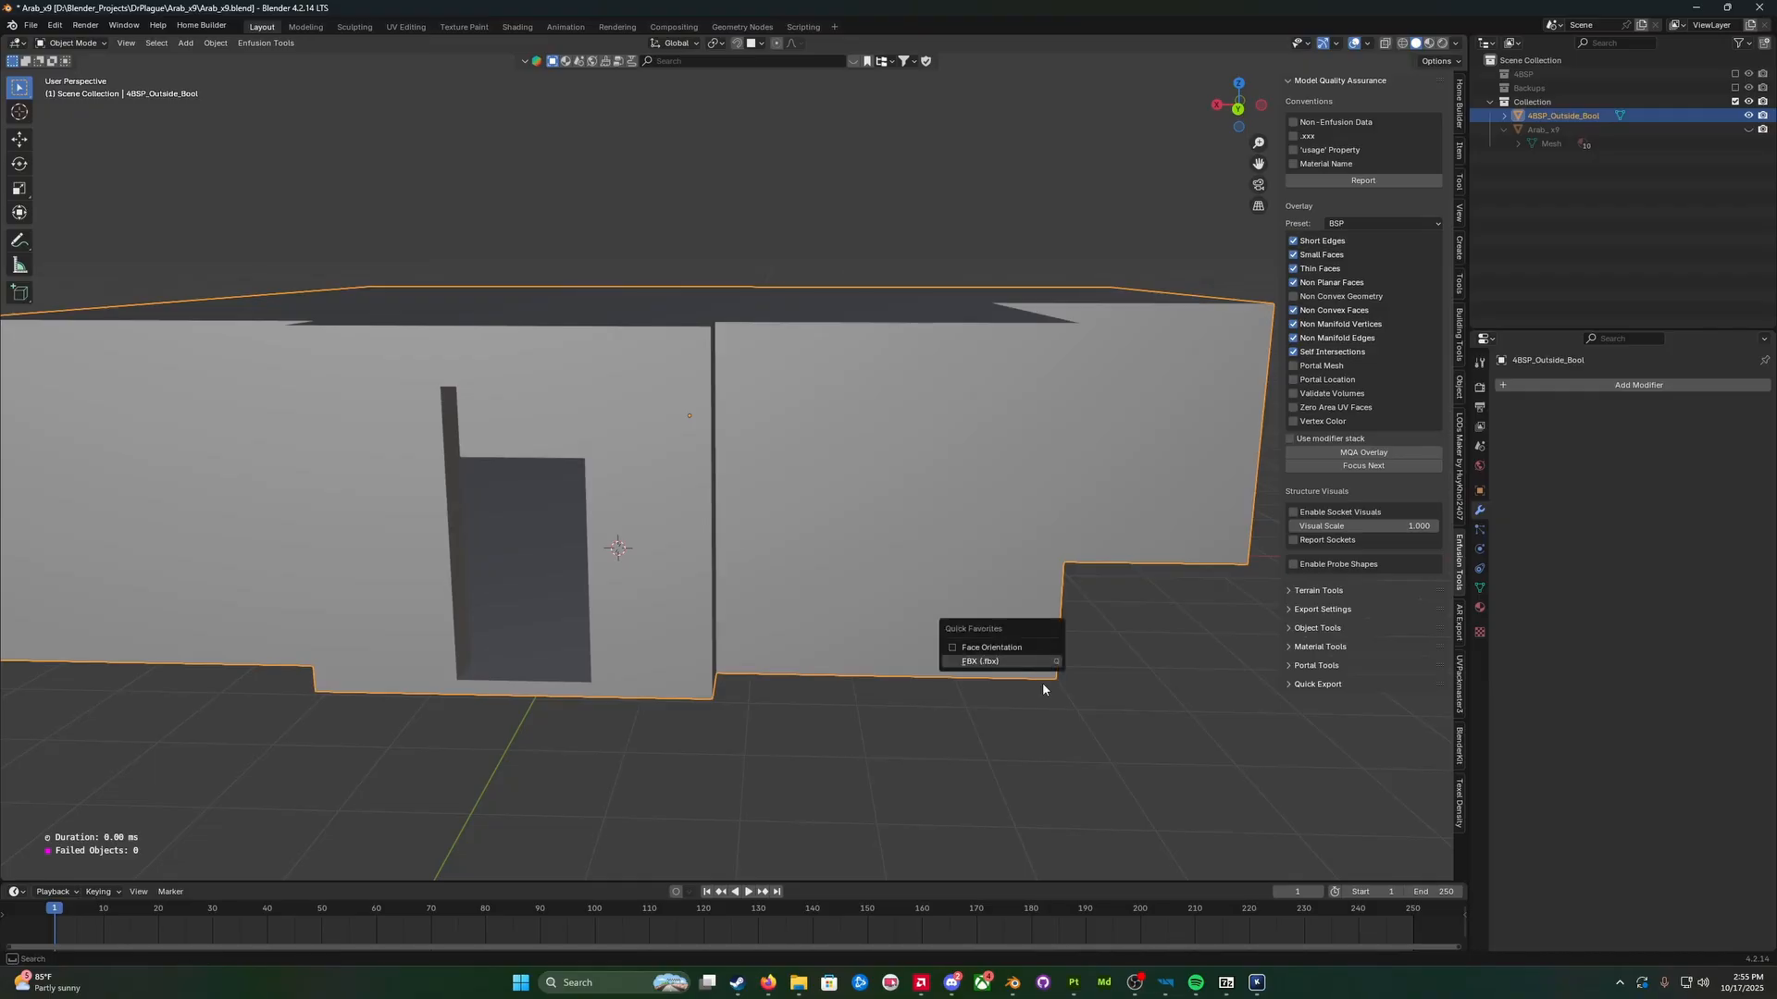
Step: Unhide the Arab_x9 building and select it together with the Outside_Bool object
{"action": "scroll", "coordinate": [1044, 691], "scroll_direction": "down", "scroll_amount": 5}
{"action": "middle_click_drag", "start_coordinate": [1044, 703], "coordinate": [1050, 676]}
{"action": "scroll", "coordinate": [885, 655], "scroll_direction": "up", "scroll_amount": 4}
{"action": "middle_click_drag", "start_coordinate": [885, 655], "coordinate": [873, 660]}
{"action": "scroll", "coordinate": [873, 660], "scroll_direction": "down", "scroll_amount": 4}
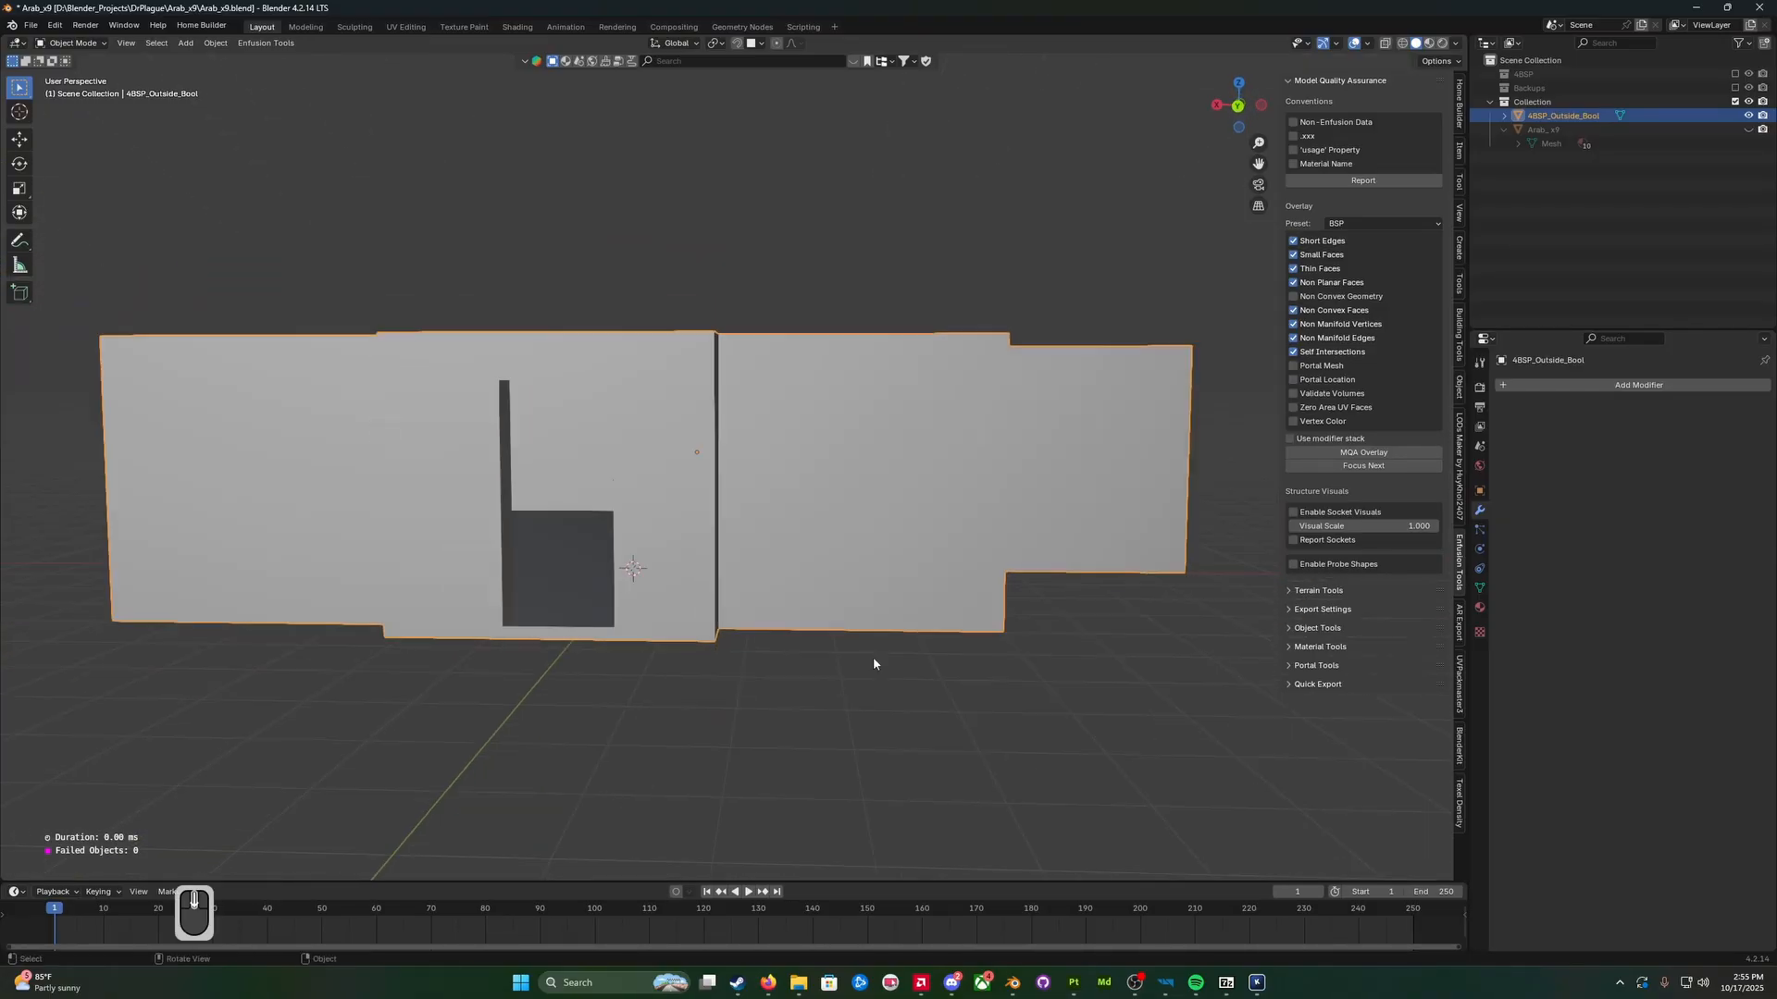
{"action": "left_click", "coordinate": [1748, 129]}
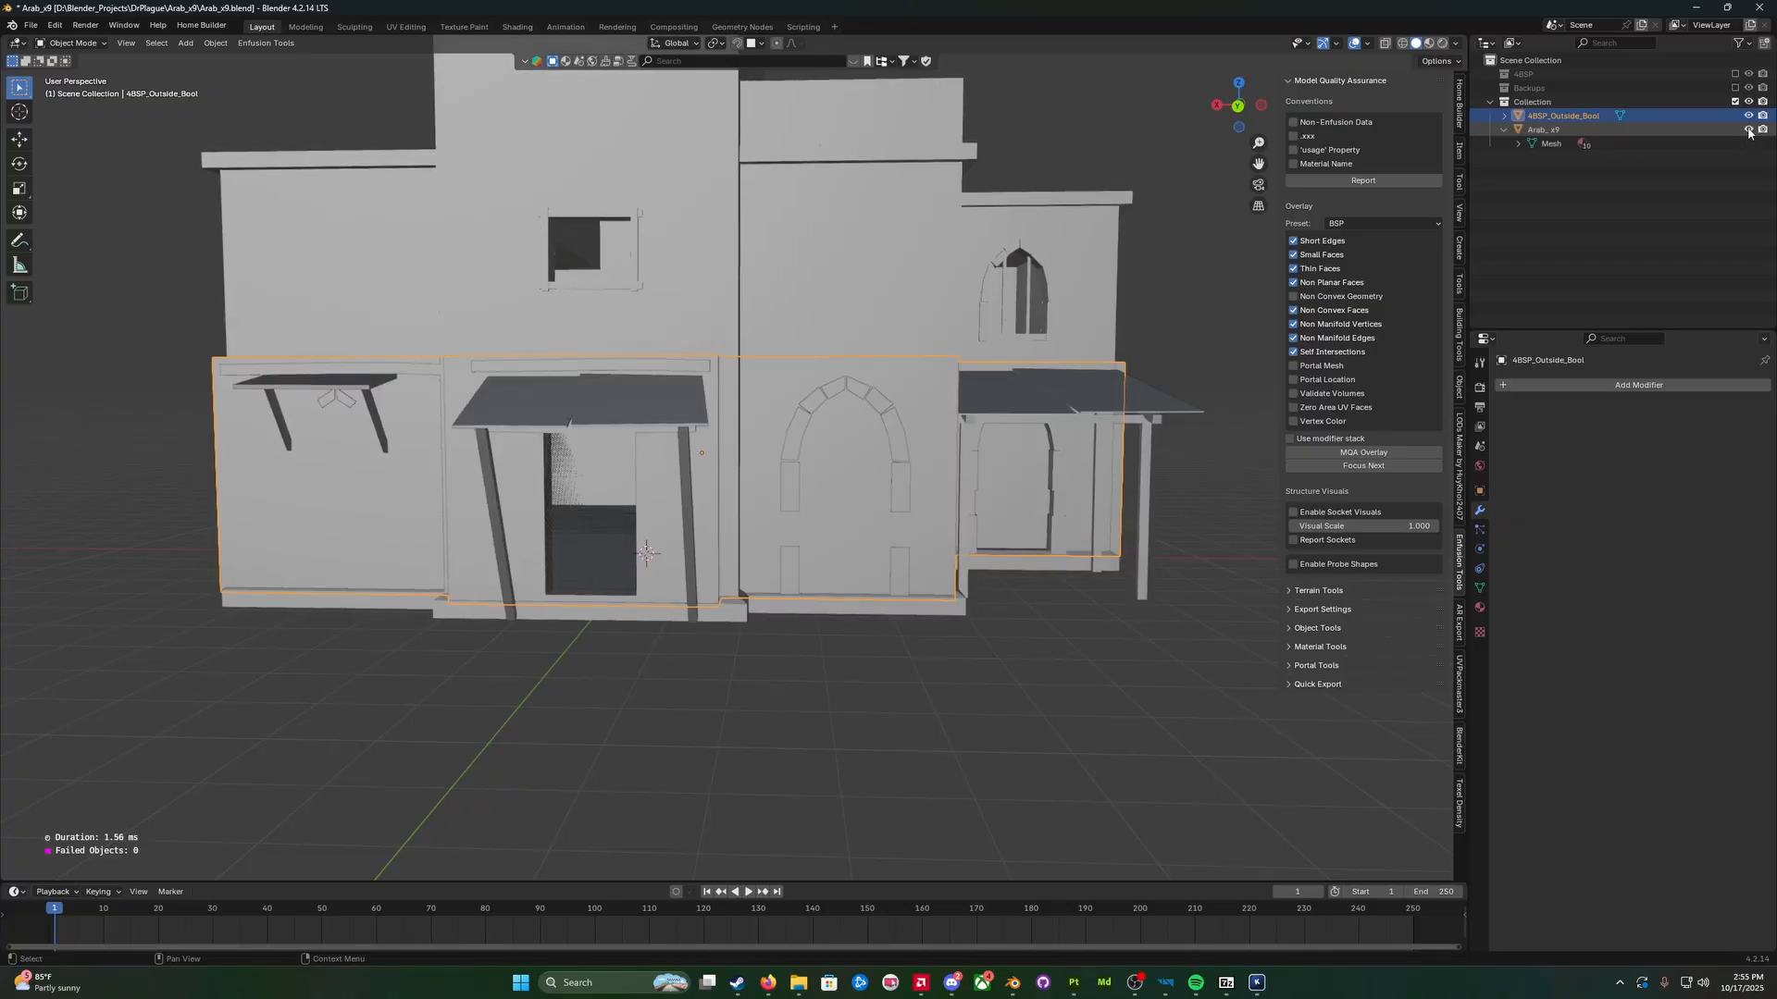
{"action": "scroll", "coordinate": [979, 518], "scroll_direction": "up", "scroll_amount": 4}
{"action": "scroll", "coordinate": [985, 537], "scroll_direction": "down", "scroll_amount": 2}
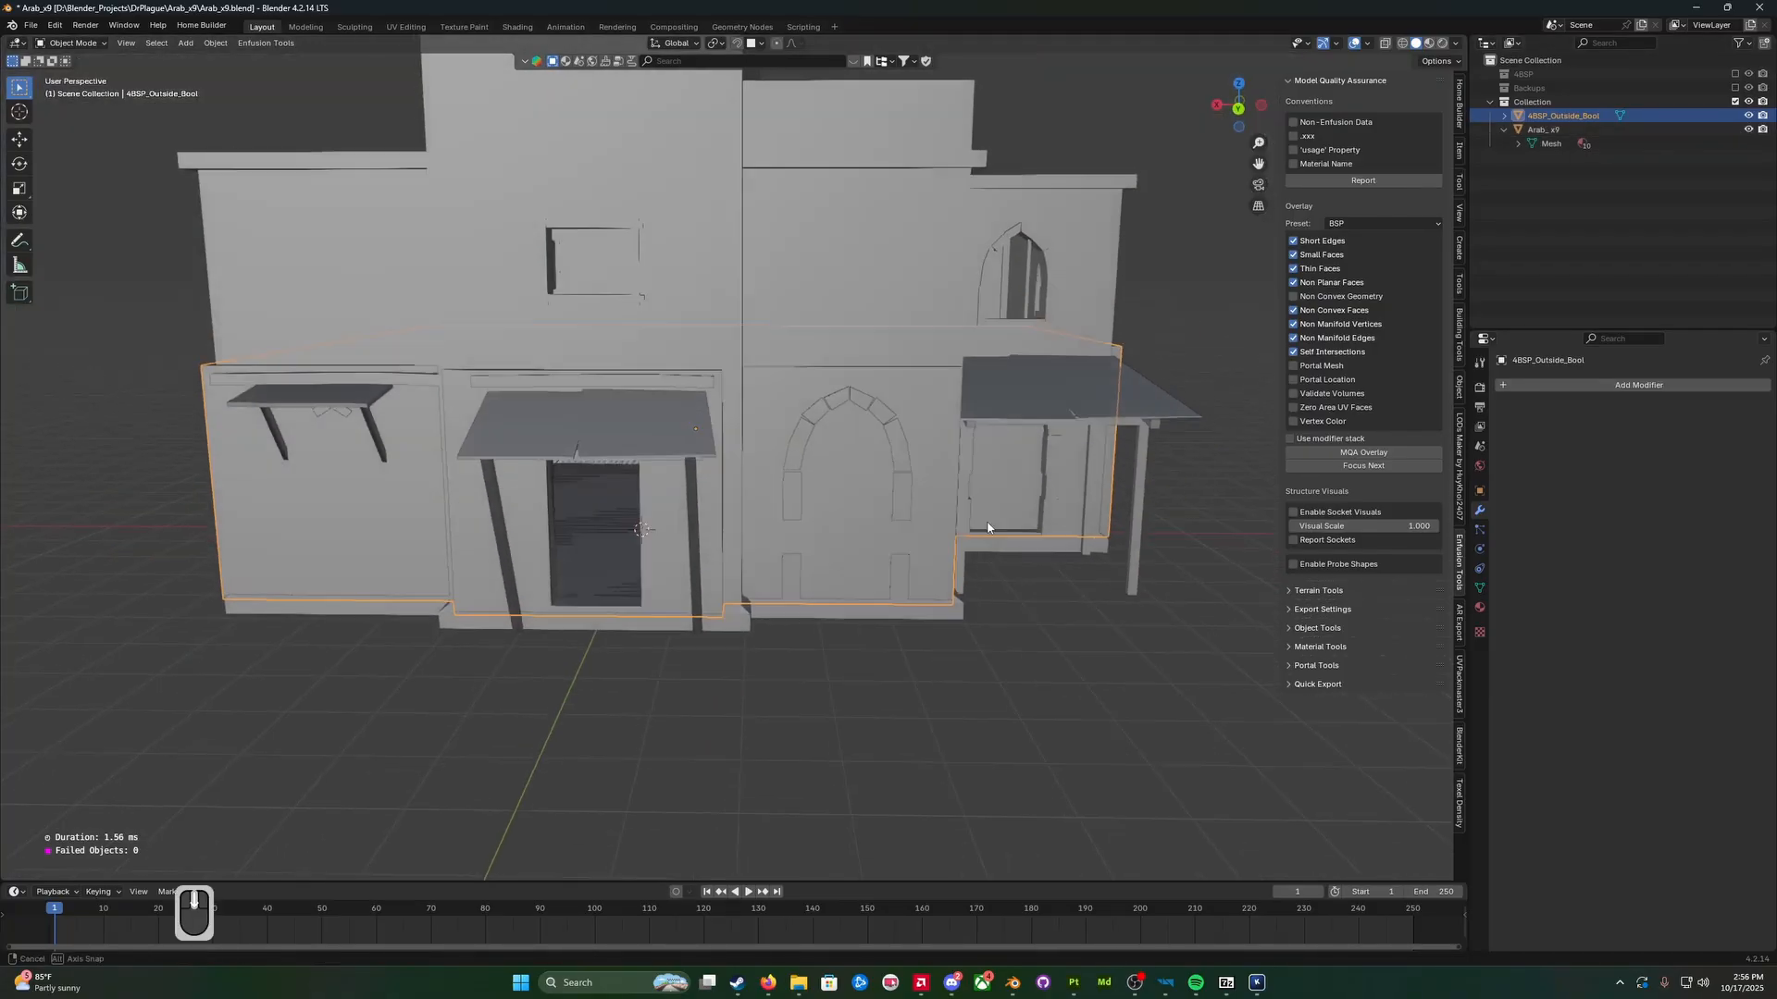
{"action": "mouse_move", "coordinate": [984, 532]}
{"action": "middle_mouse_down"}
{"action": "mouse_move", "coordinate": [992, 503]}
{"action": "mouse_move", "coordinate": [1002, 532]}
{"action": "middle_mouse_up"}
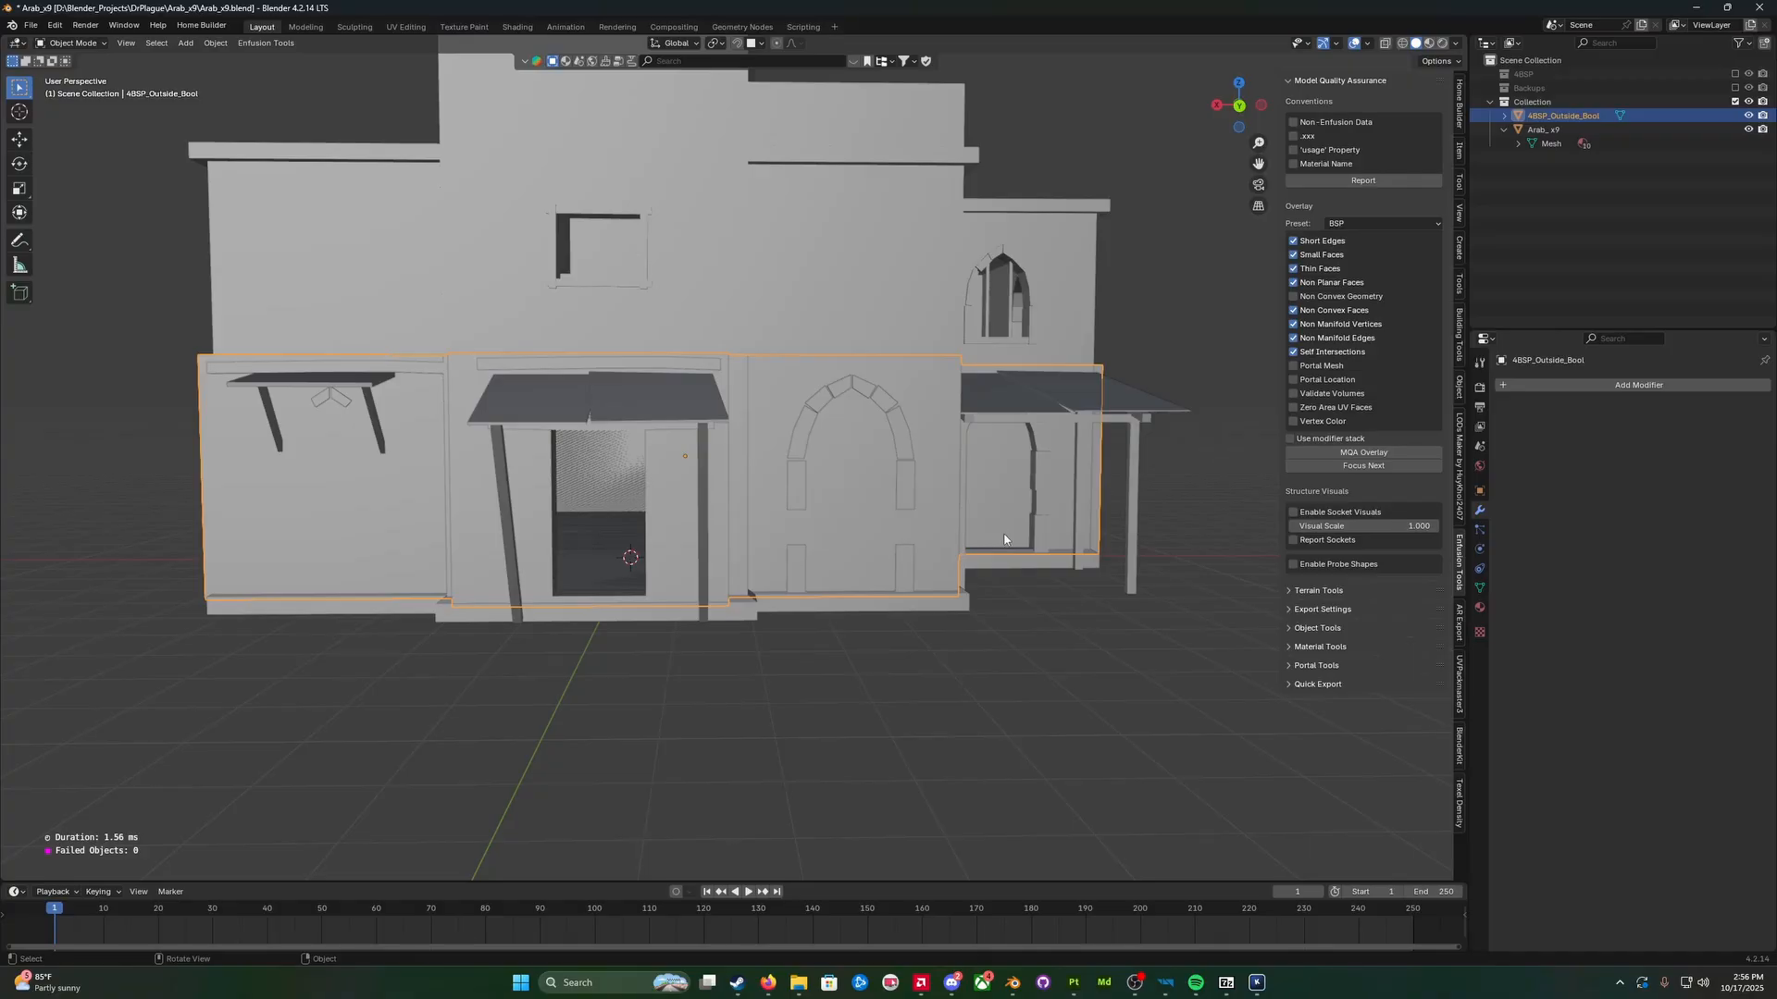
{"action": "left_click", "coordinate": [1016, 560], "text": "shift"}
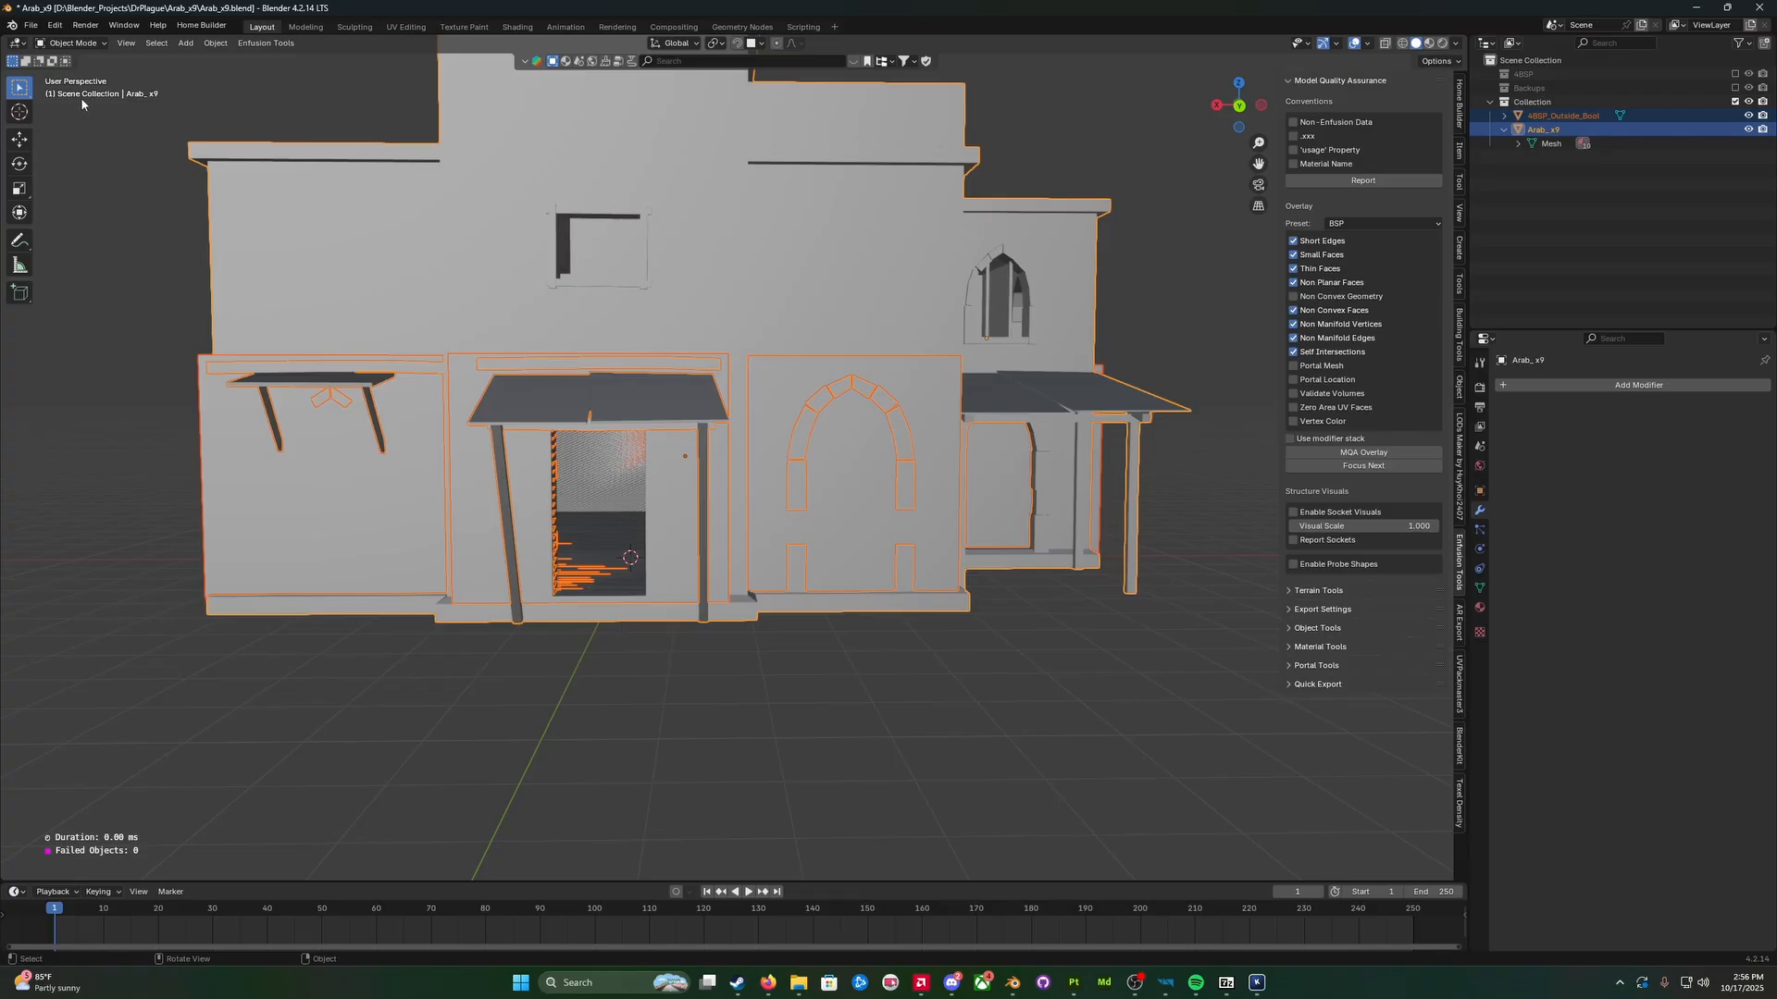
Step: Open the FBX export dialog for the selected building and Outside_Bool objects
{"action": "left_click", "coordinate": [30, 26]}
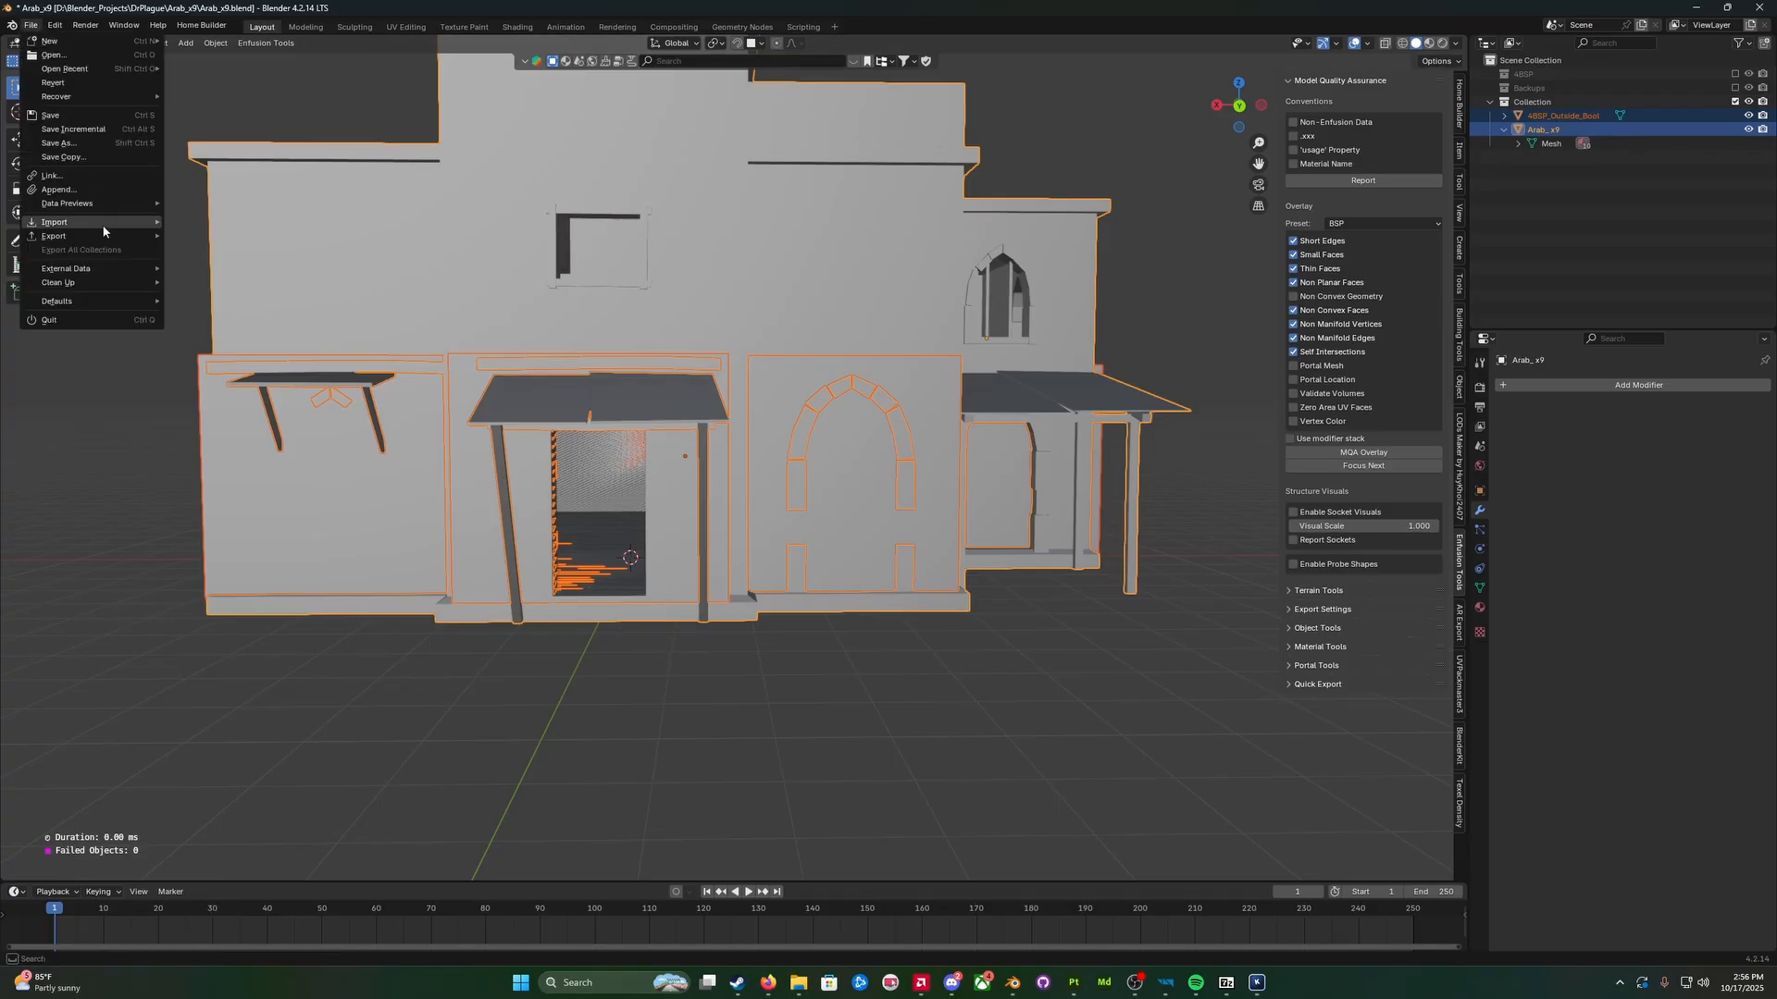
{"action": "mouse_move", "coordinate": [104, 239]}
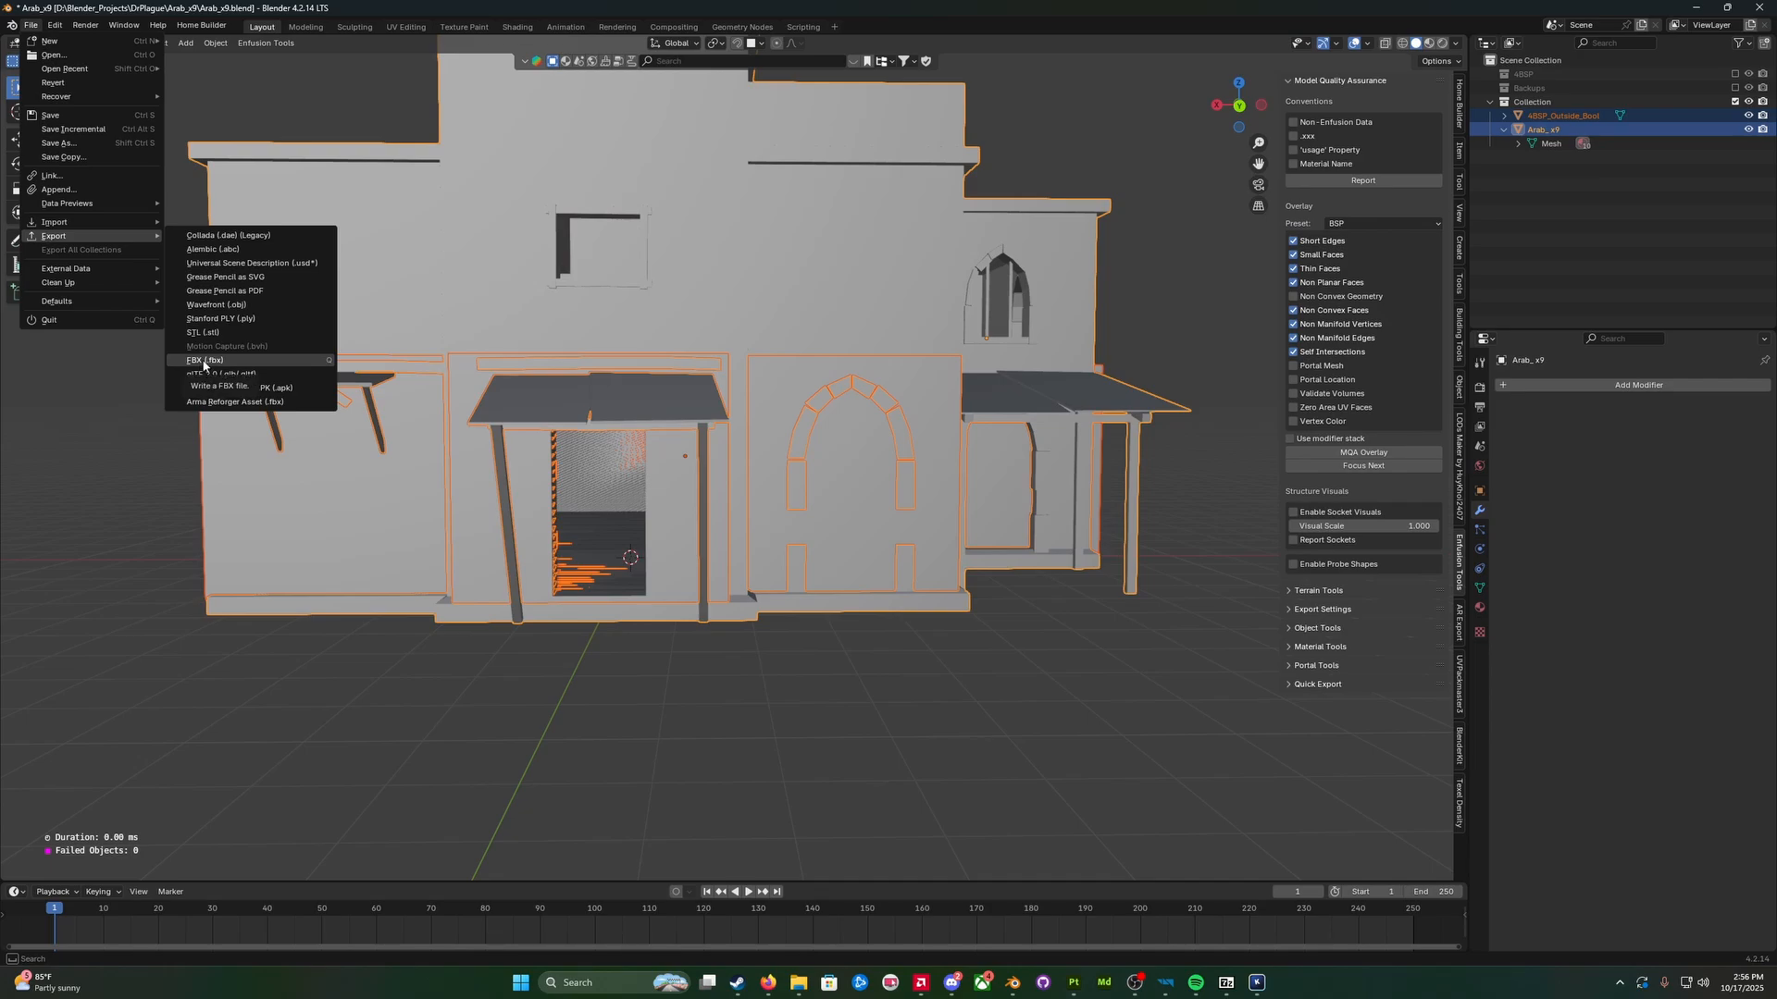
{"action": "right_click", "coordinate": [204, 363]}
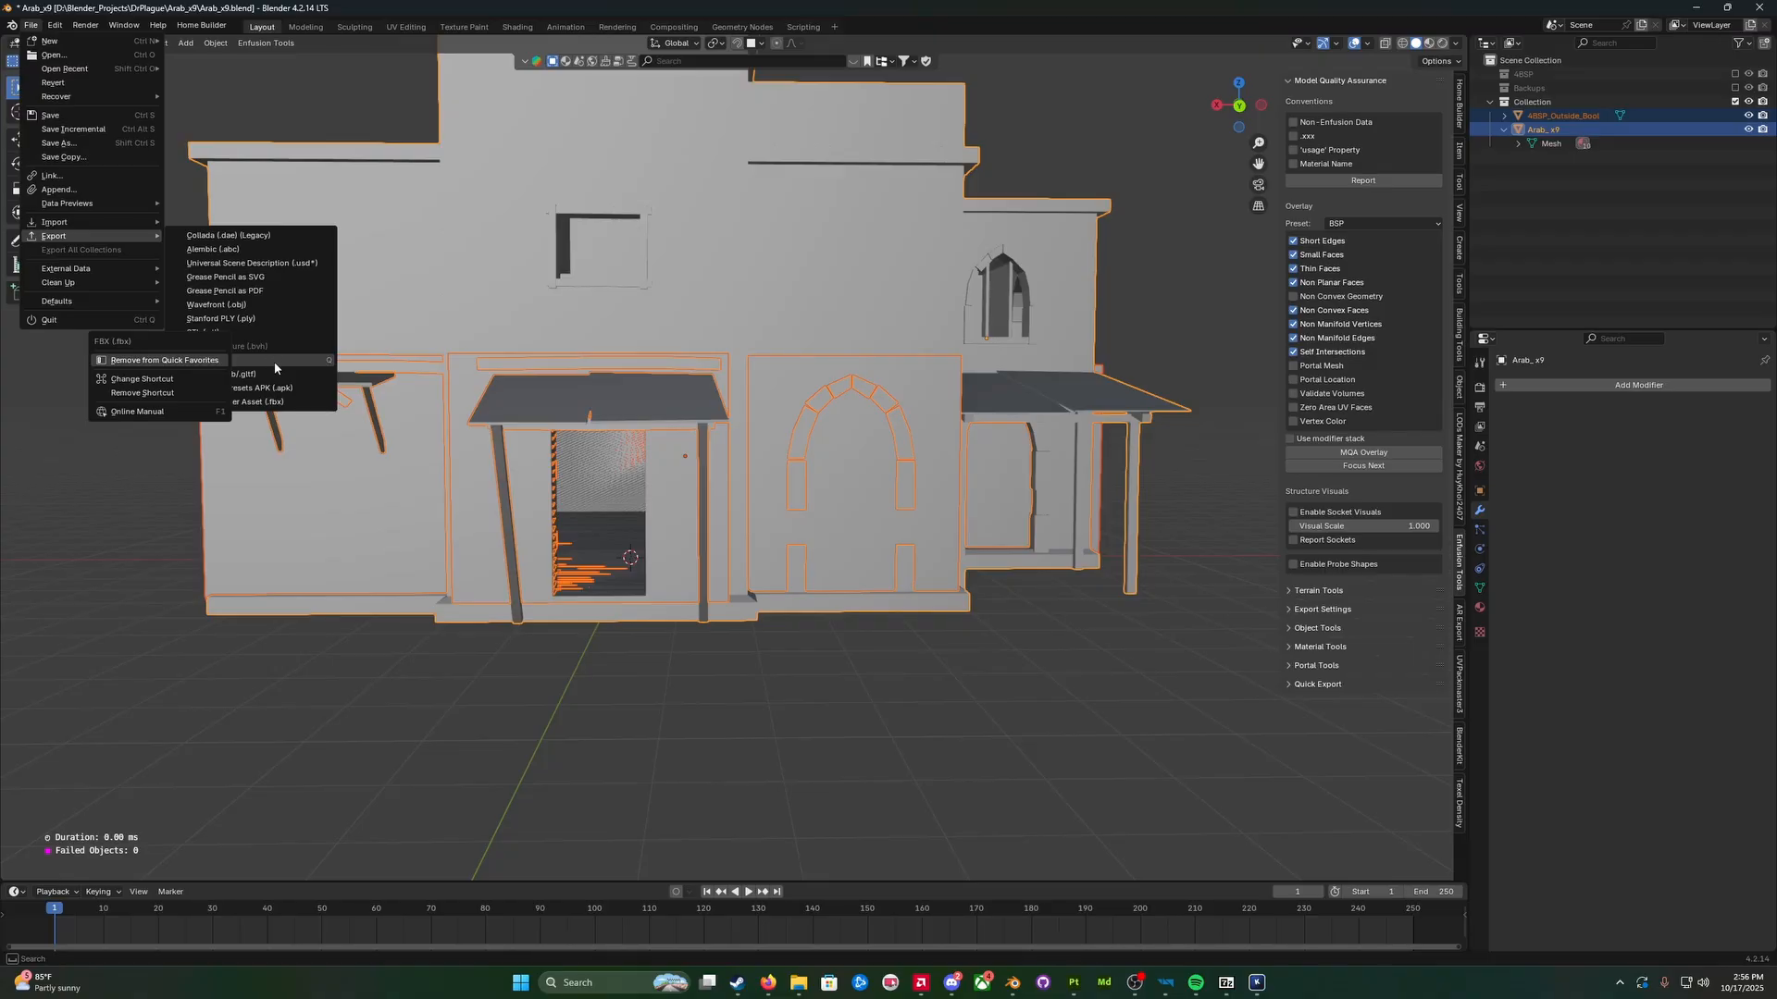
{"action": "left_click", "coordinate": [239, 366]}
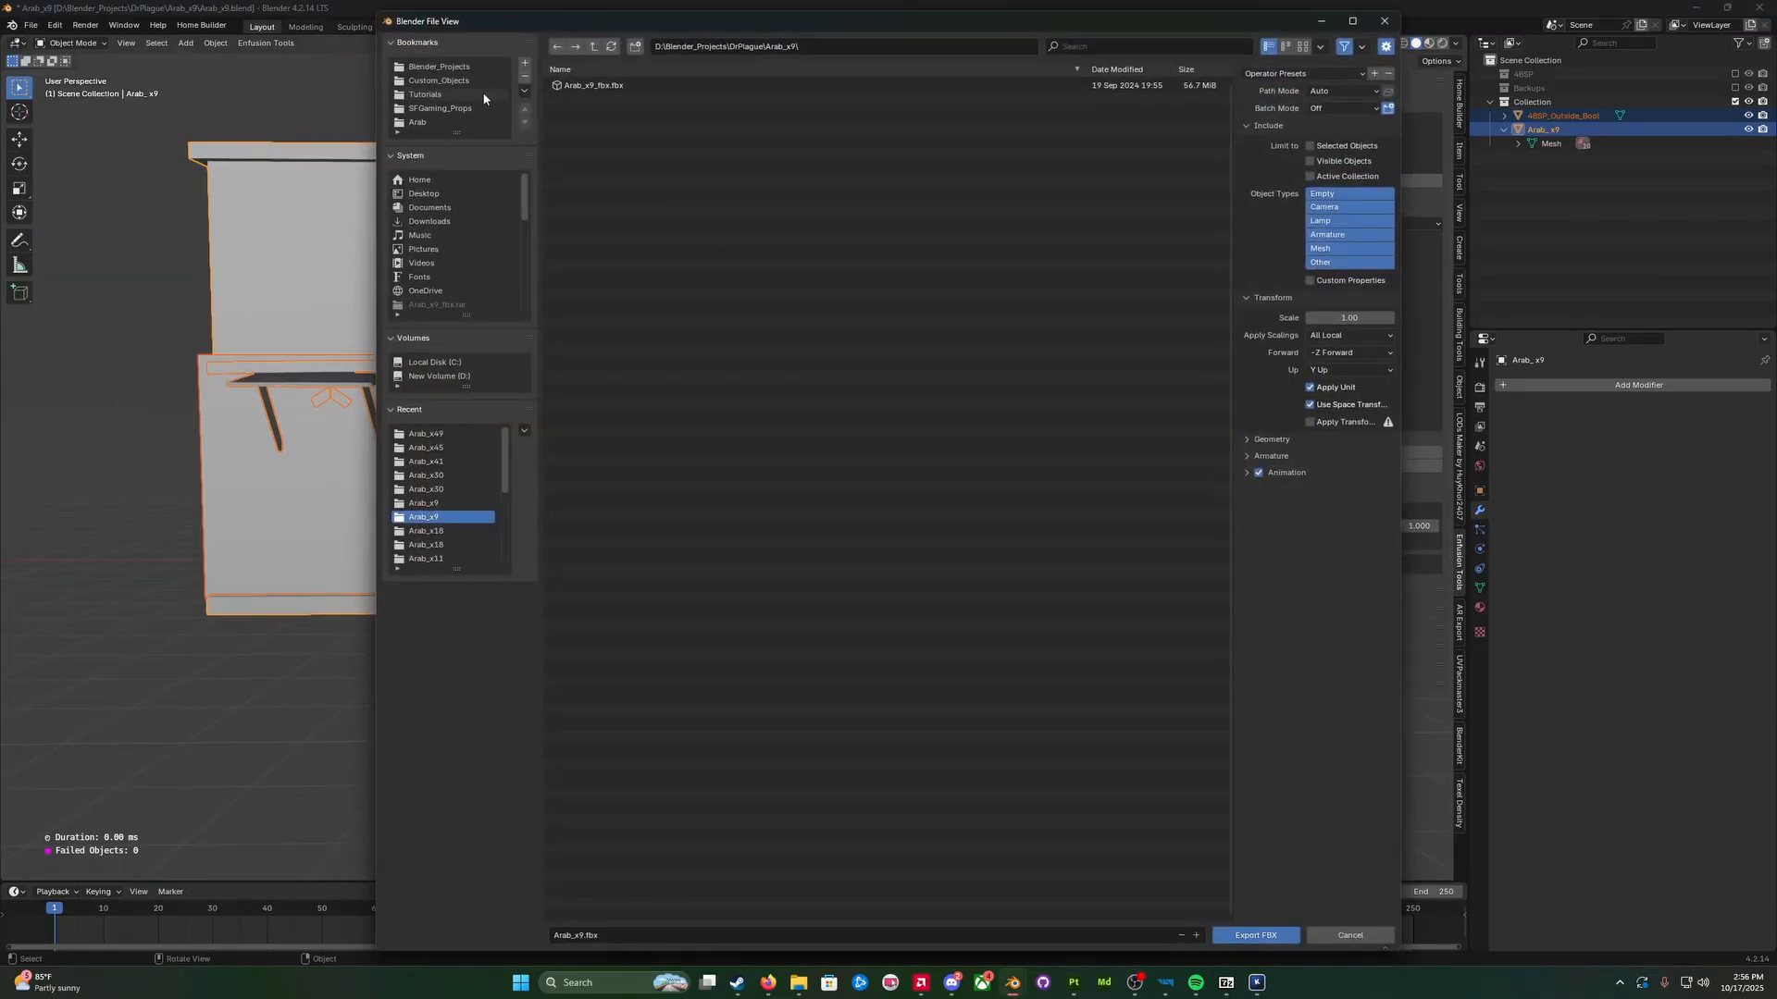
Step: Switch to World Editor and show the Arab_x9 asset folder in File Explorer
{"action": "left_click", "coordinate": [1165, 982]}
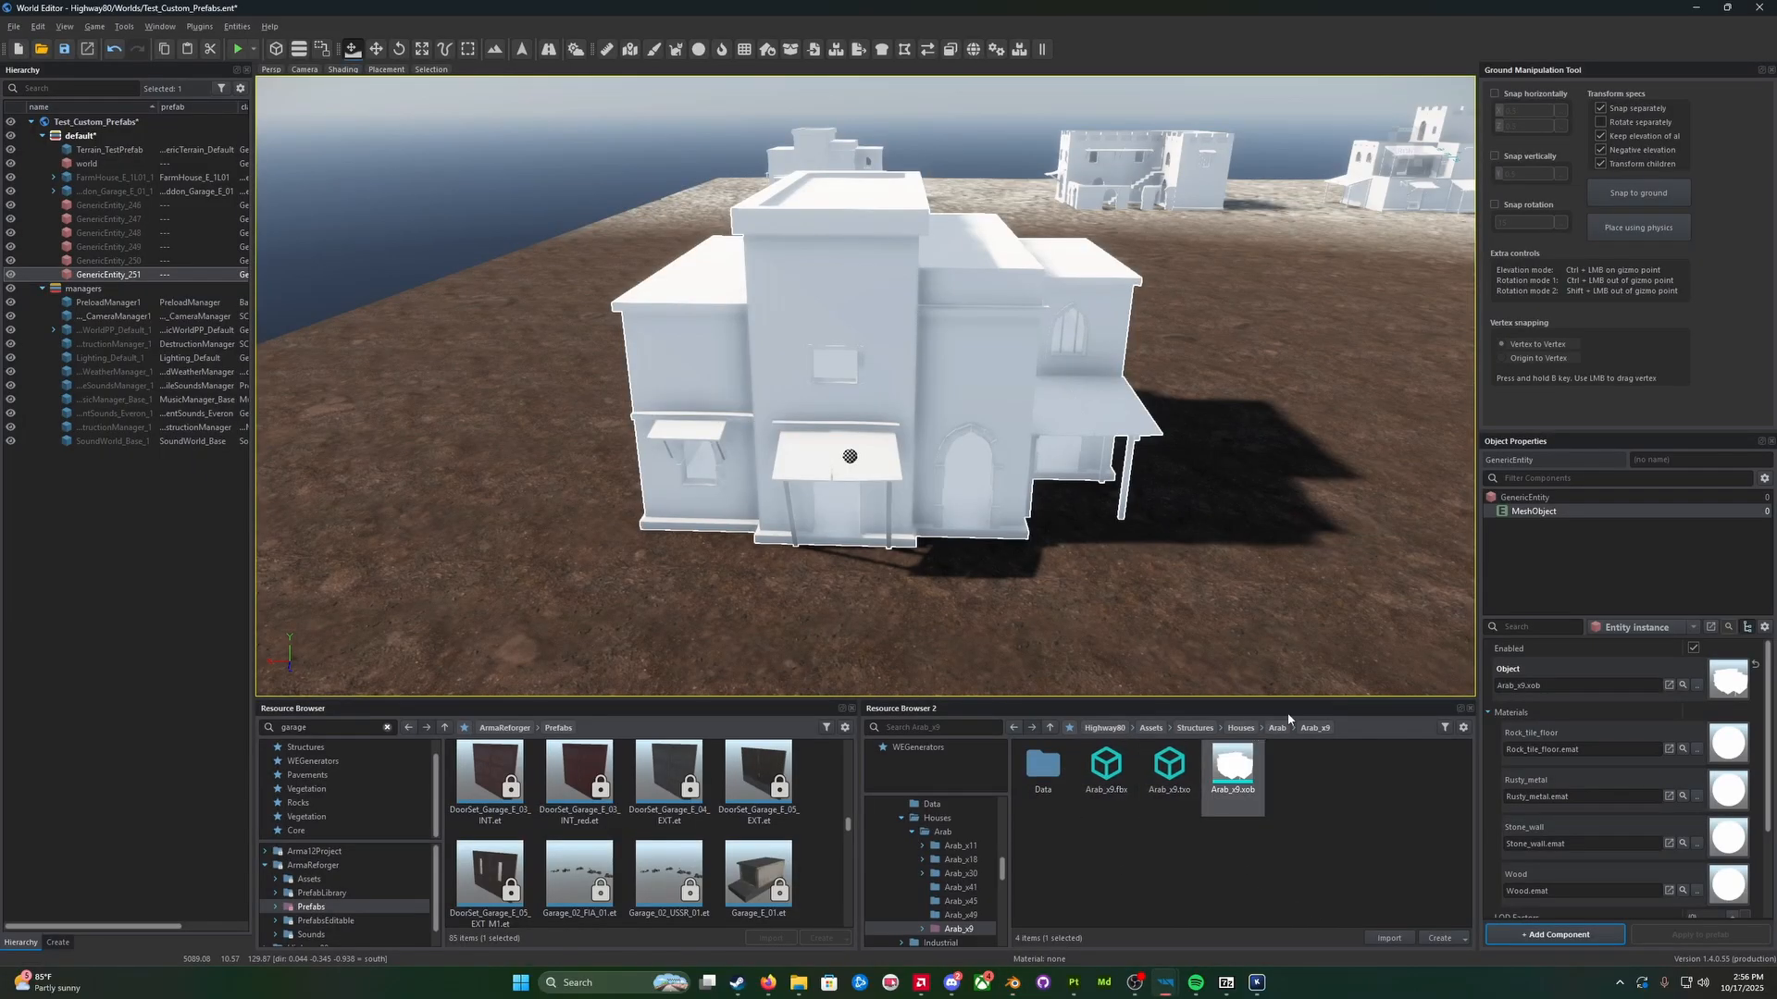
{"action": "right_click", "coordinate": [1088, 853]}
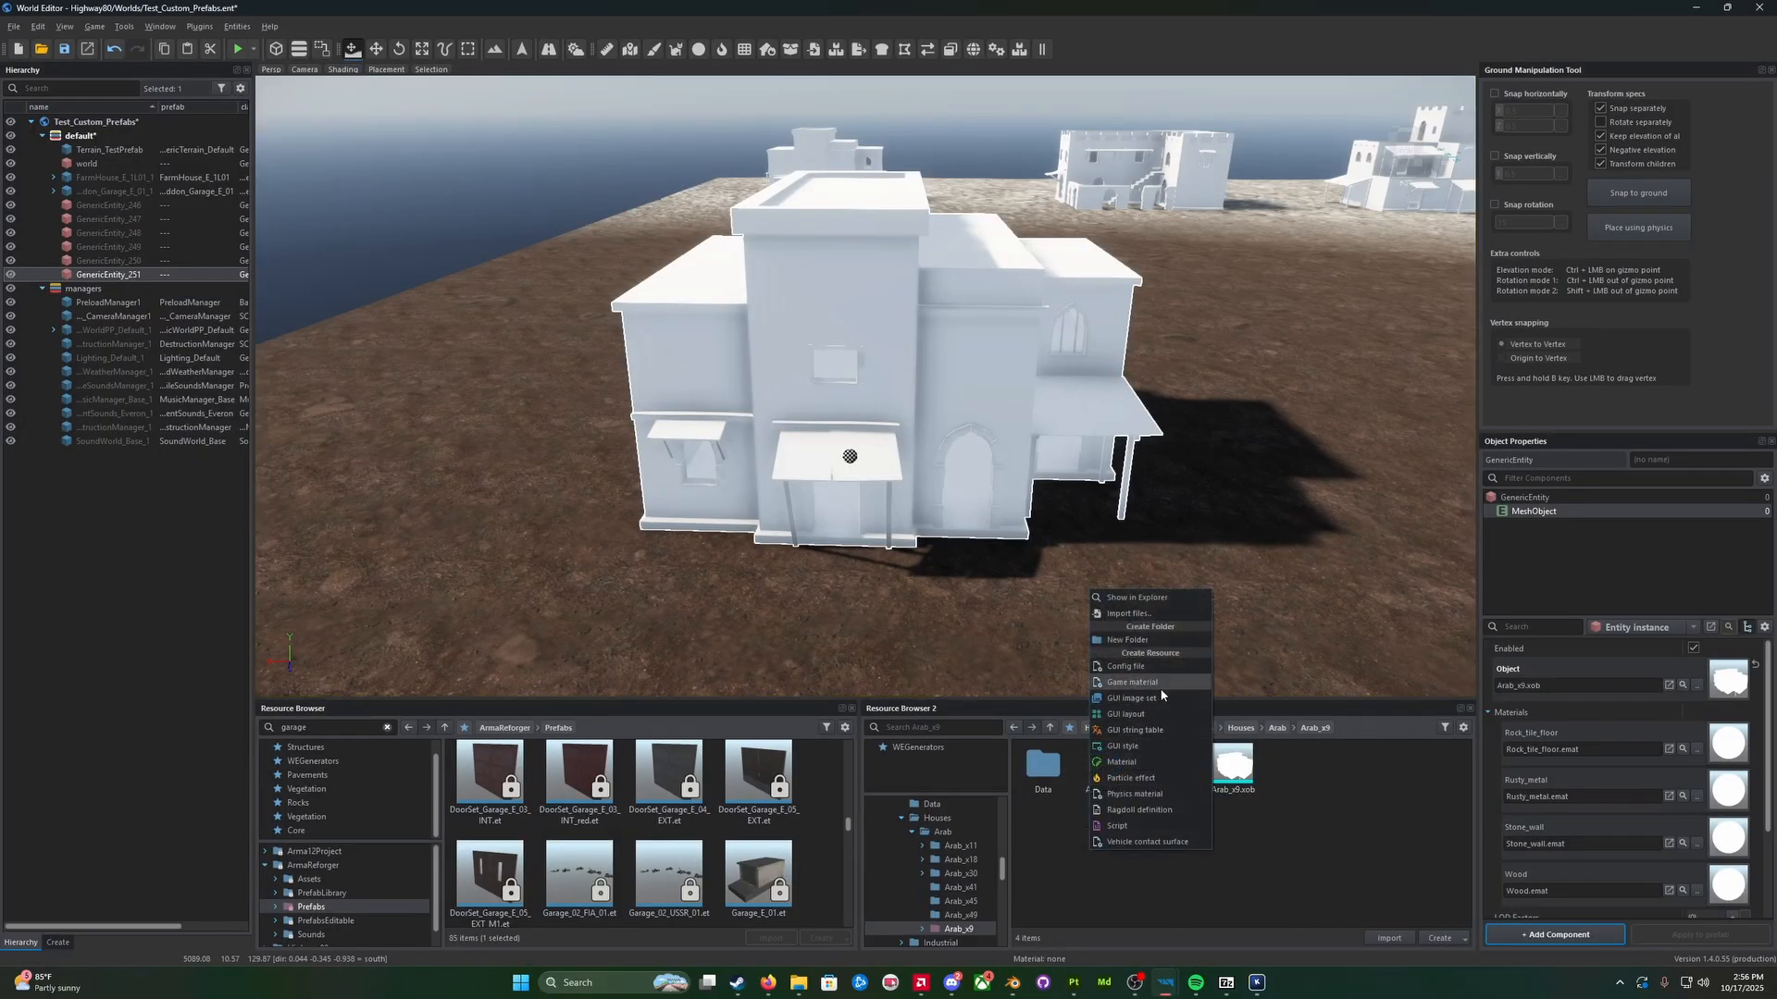
{"action": "left_click", "coordinate": [1319, 795]}
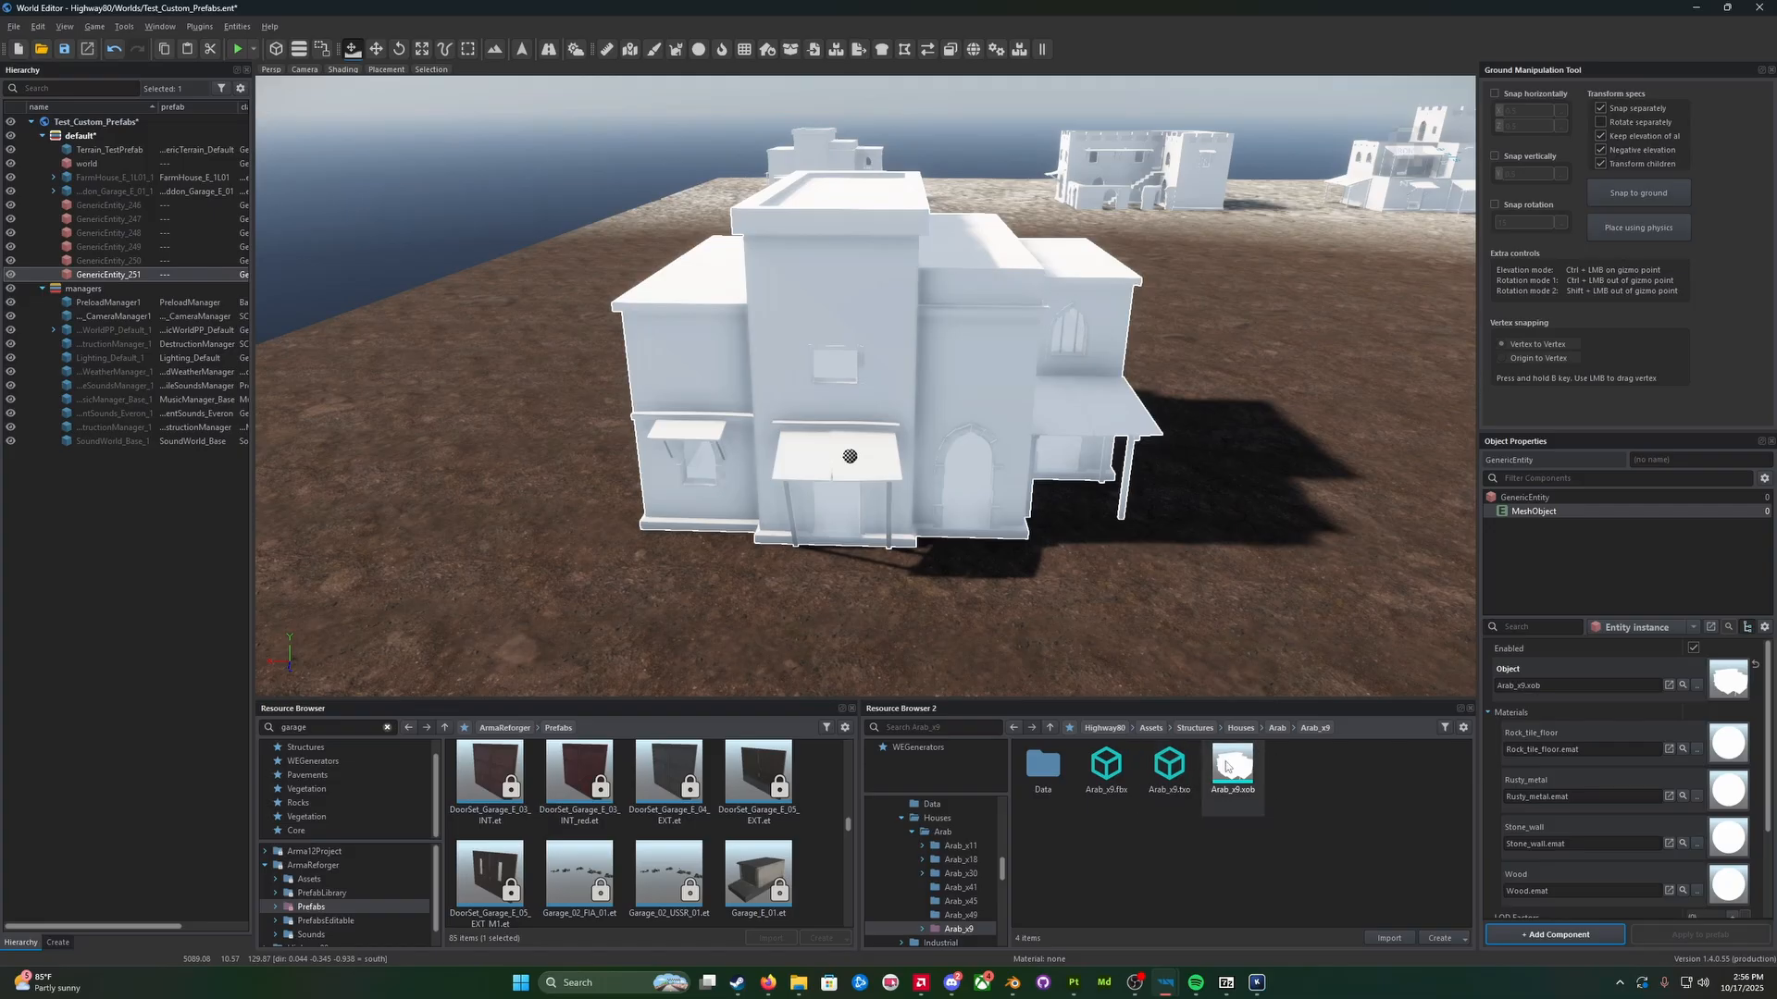
{"action": "right_click", "coordinate": [1088, 870]}
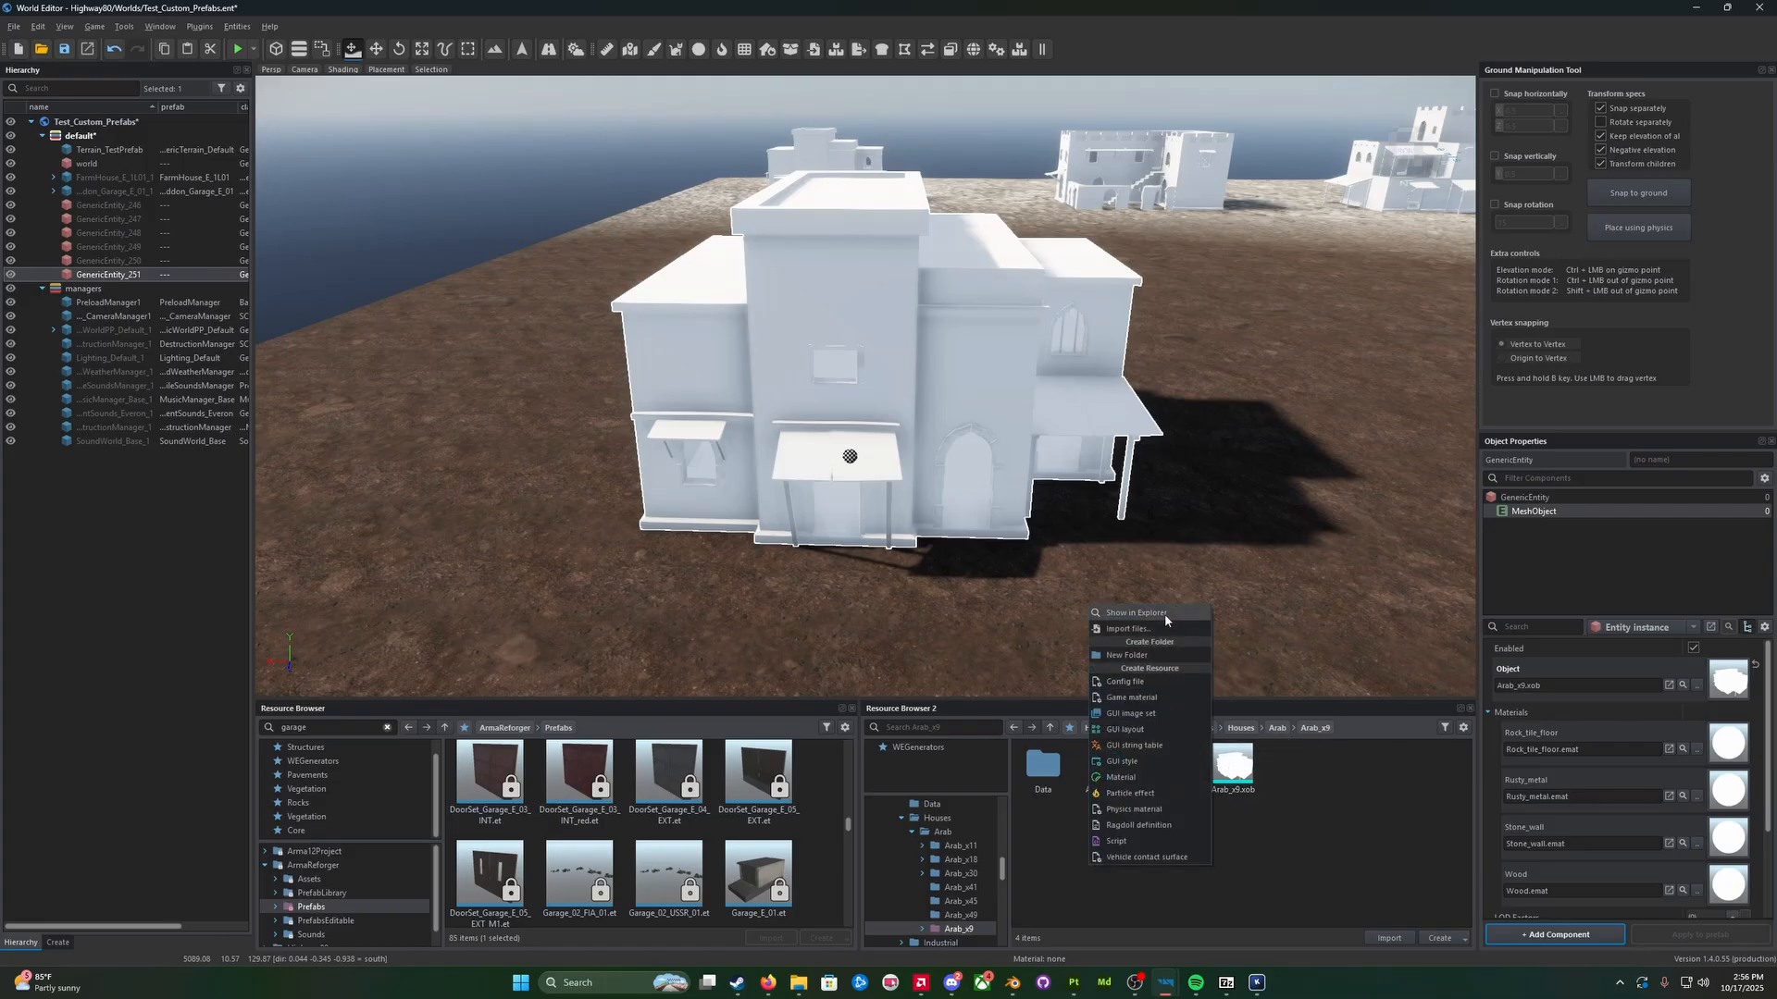
{"action": "left_click", "coordinate": [1165, 615]}
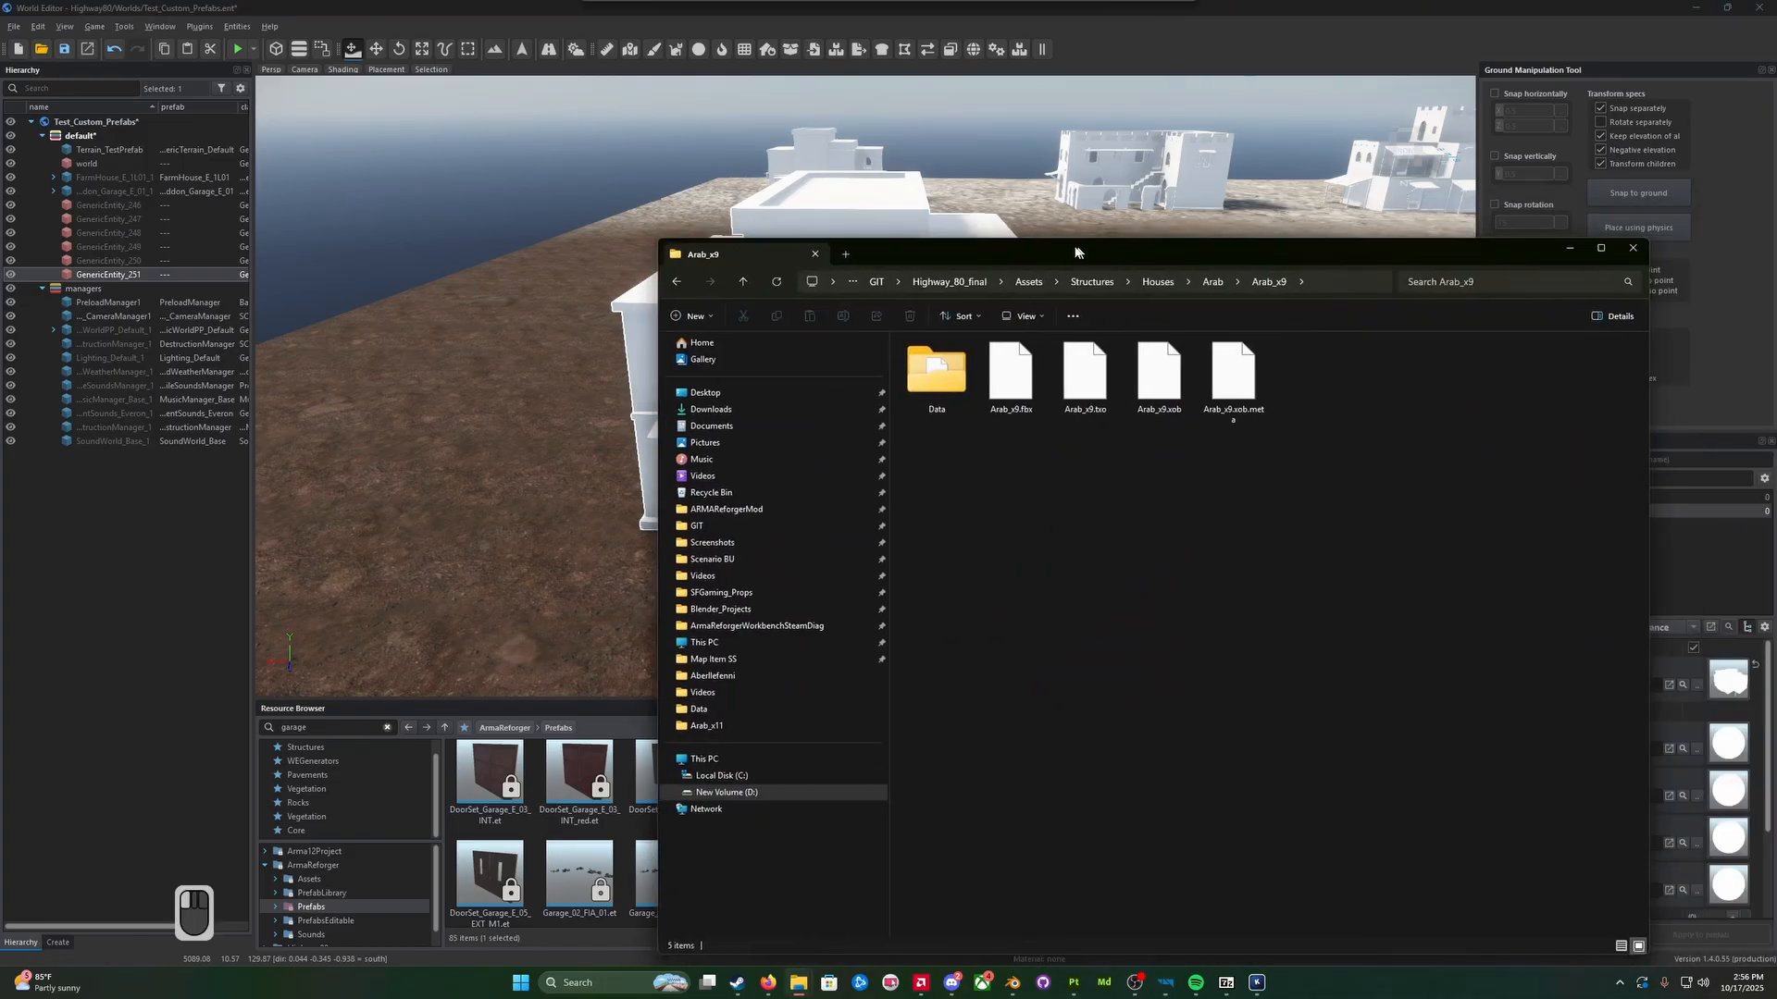
Step: Copy the full path of the Arab_x9 folder and minimize File Explorer
{"action": "left_click", "coordinate": [1171, 293]}
{"action": "key", "text": "ctrl+c"}
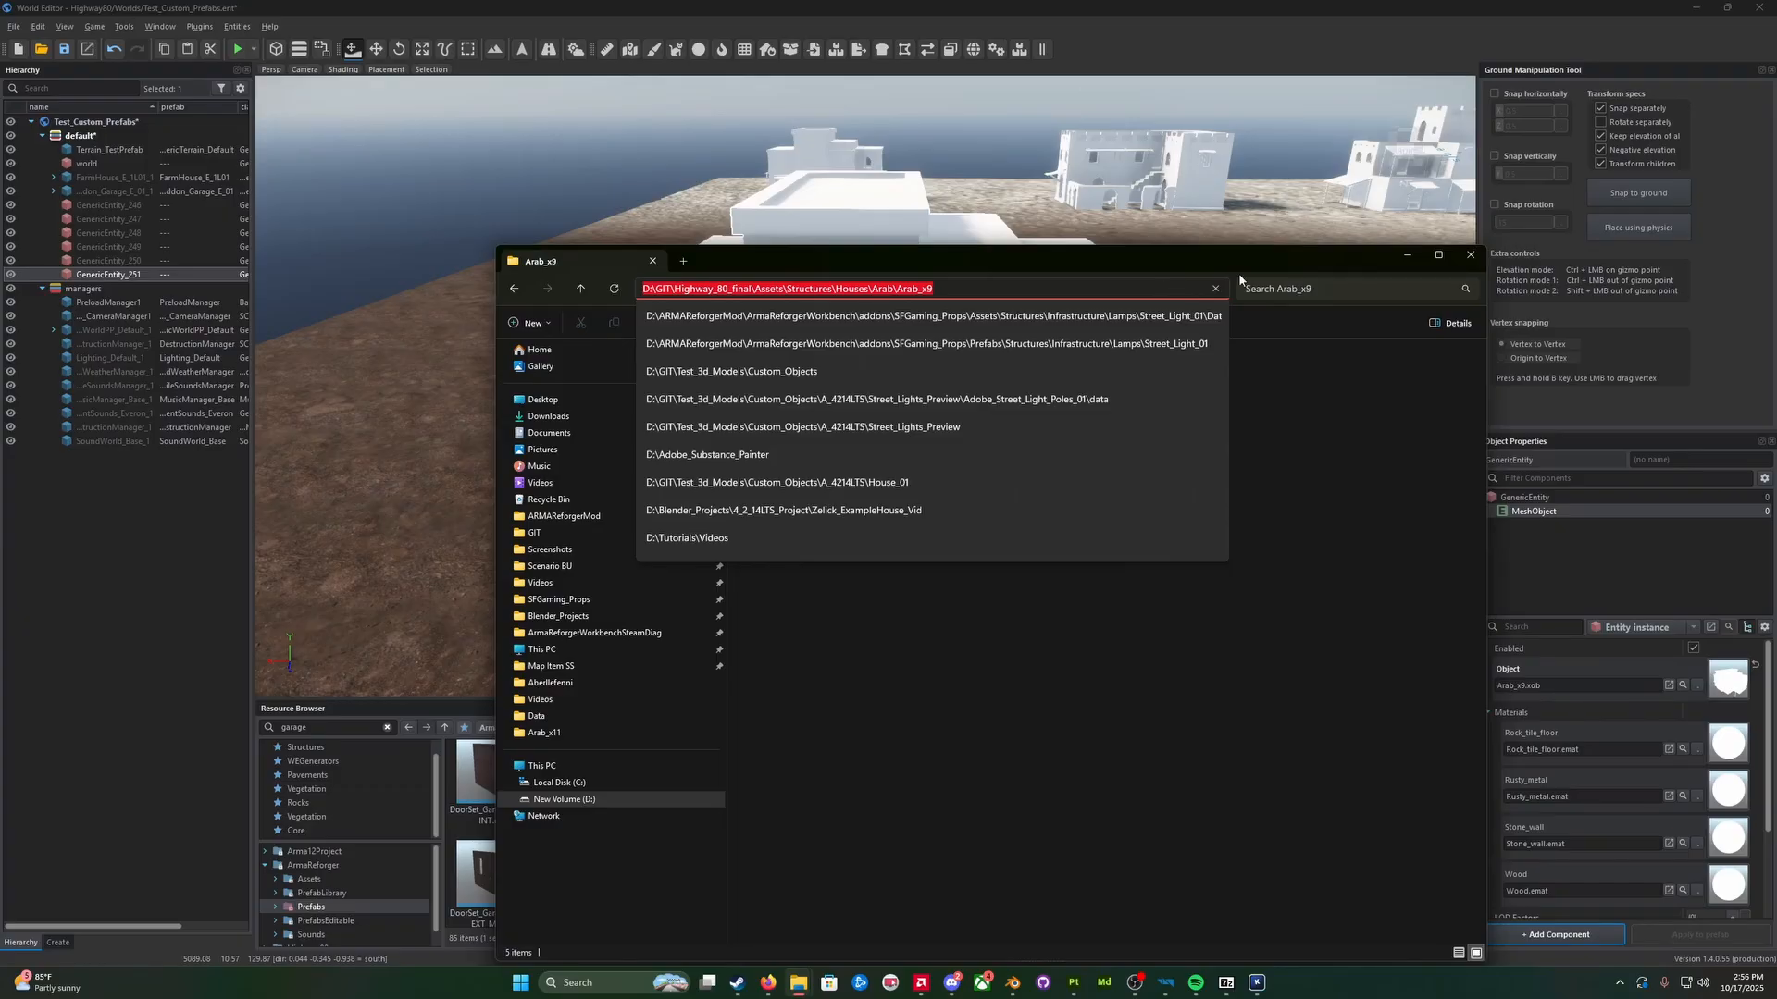
{"action": "left_click", "coordinate": [1408, 258]}
{"action": "left_click", "coordinate": [1404, 259]}
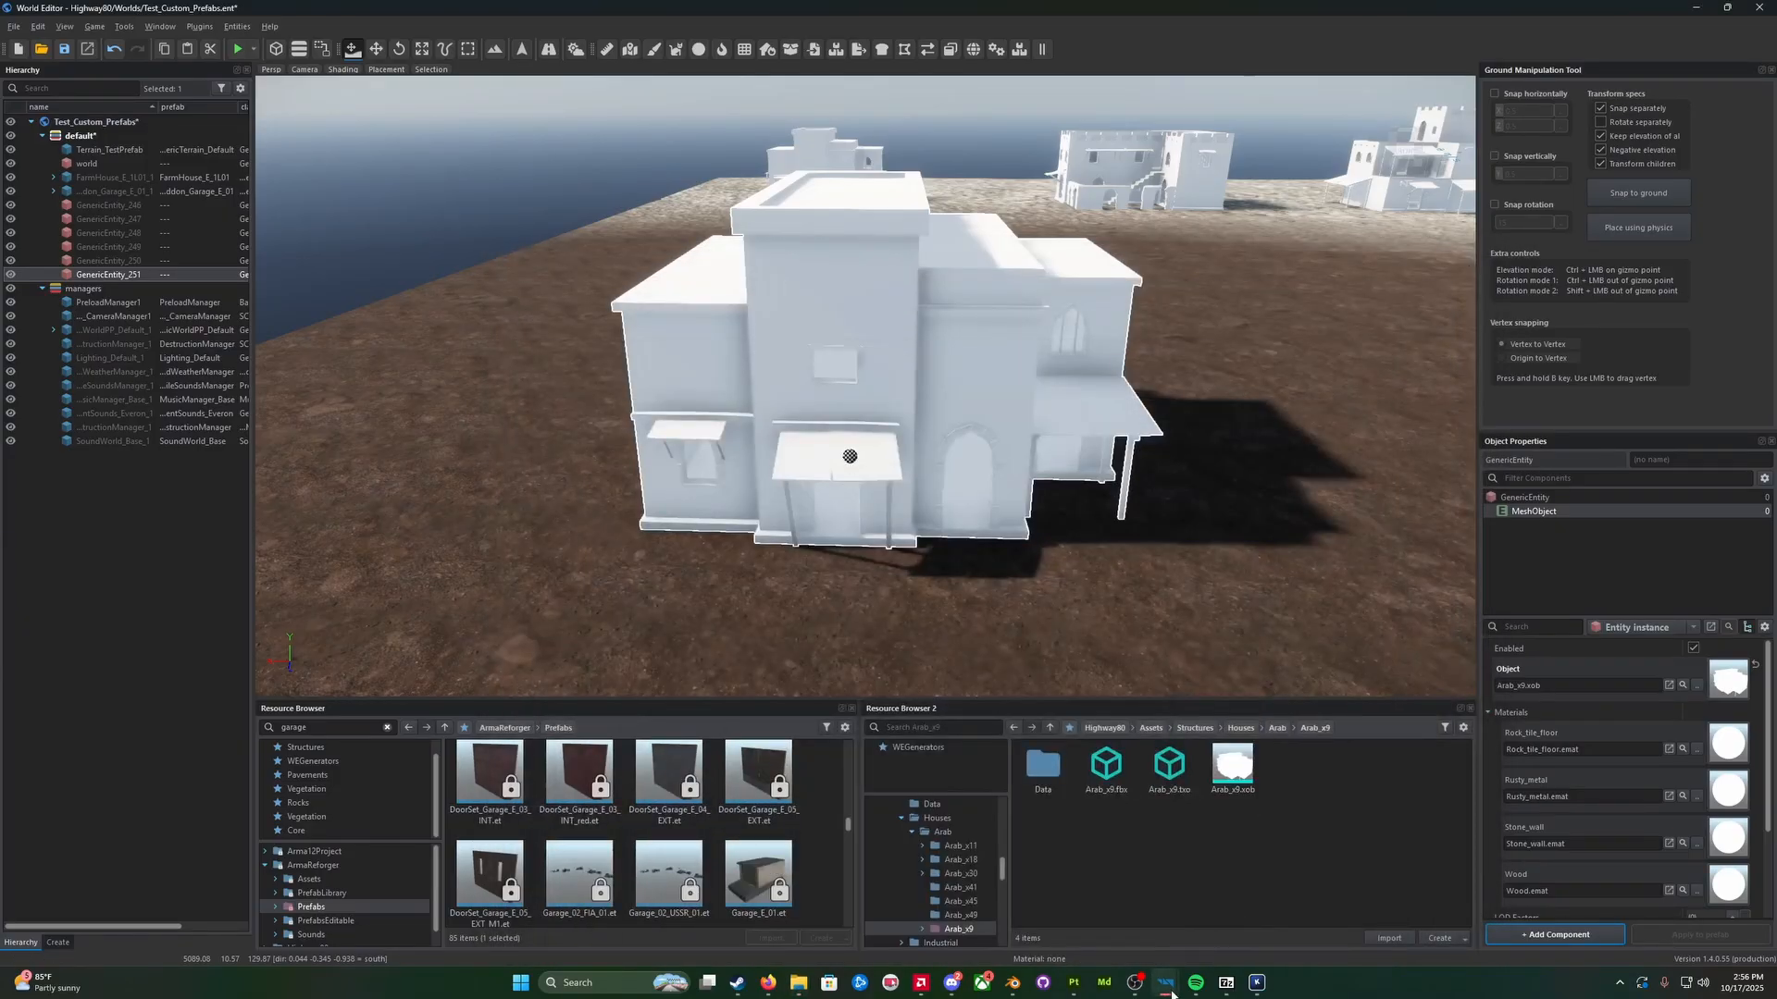
Step: Switch to Blender and set the FBX export folder to D:\GIT\Highway_80_final\Assets\Structures\Houses\Arab\Arab_x9
{"action": "left_click", "coordinate": [1013, 984]}
{"action": "left_click", "coordinate": [1071, 929]}
{"action": "left_click", "coordinate": [855, 47]}
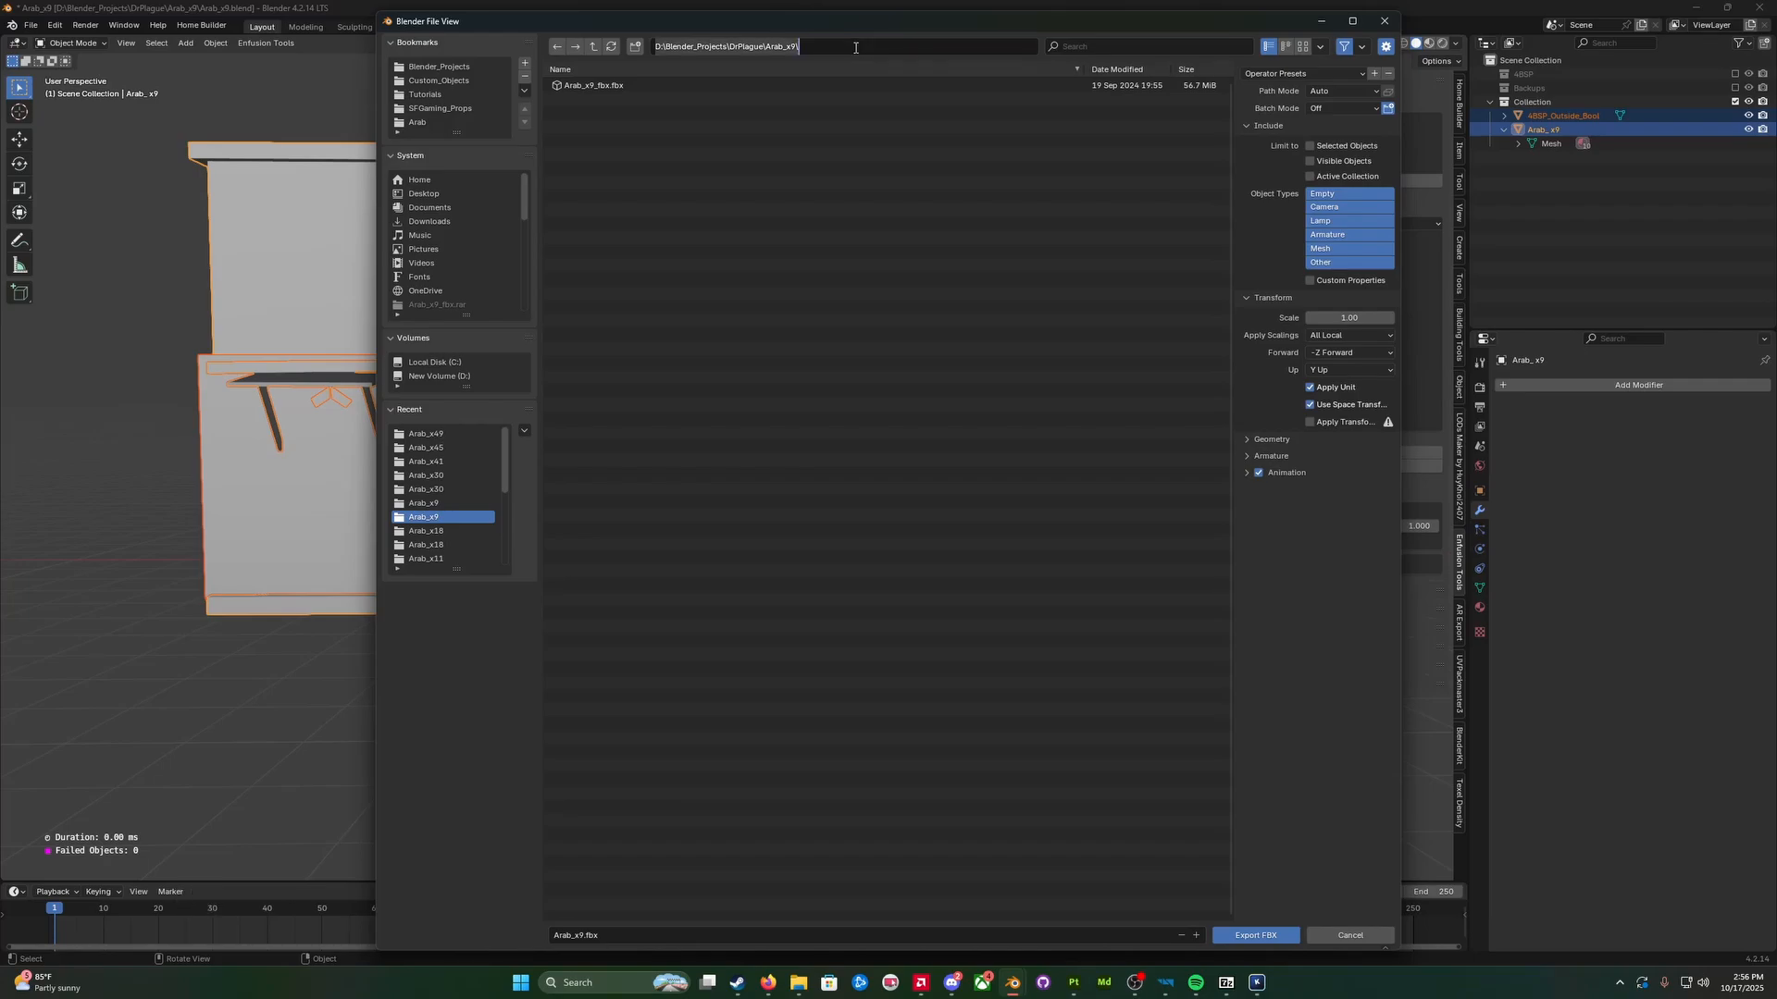
{"action": "key", "text": "ctrl+v"}
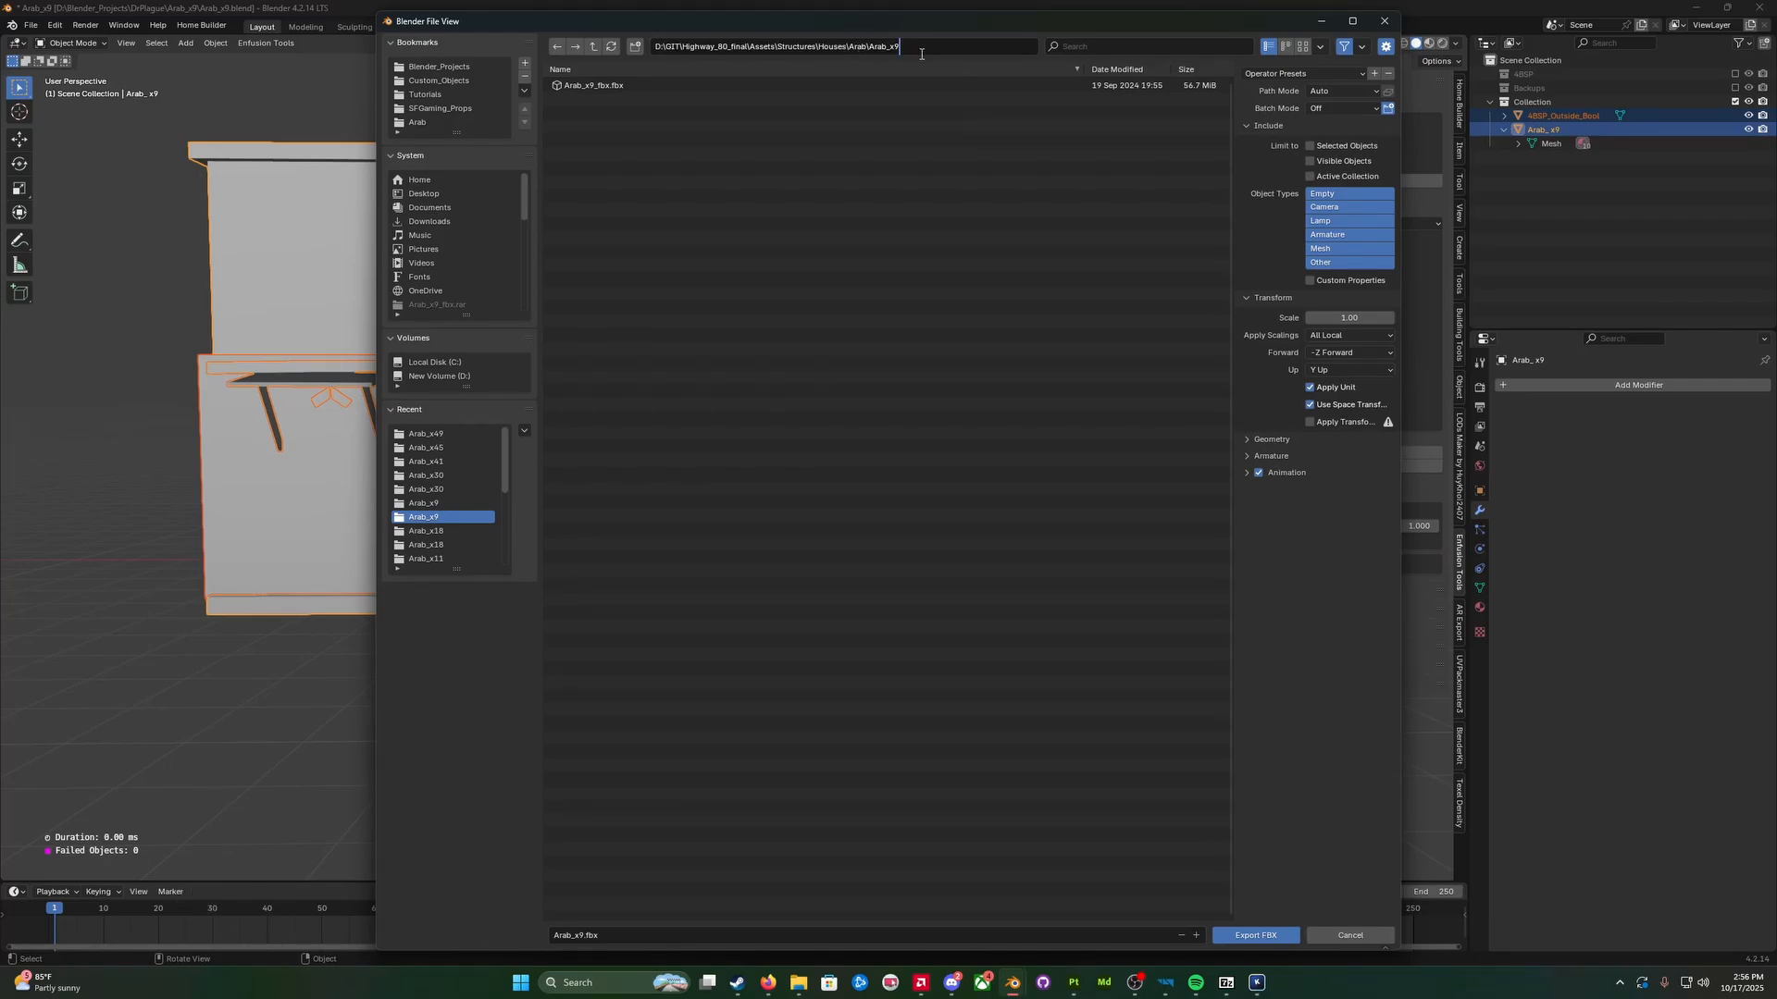
{"action": "key", "text": "Return"}
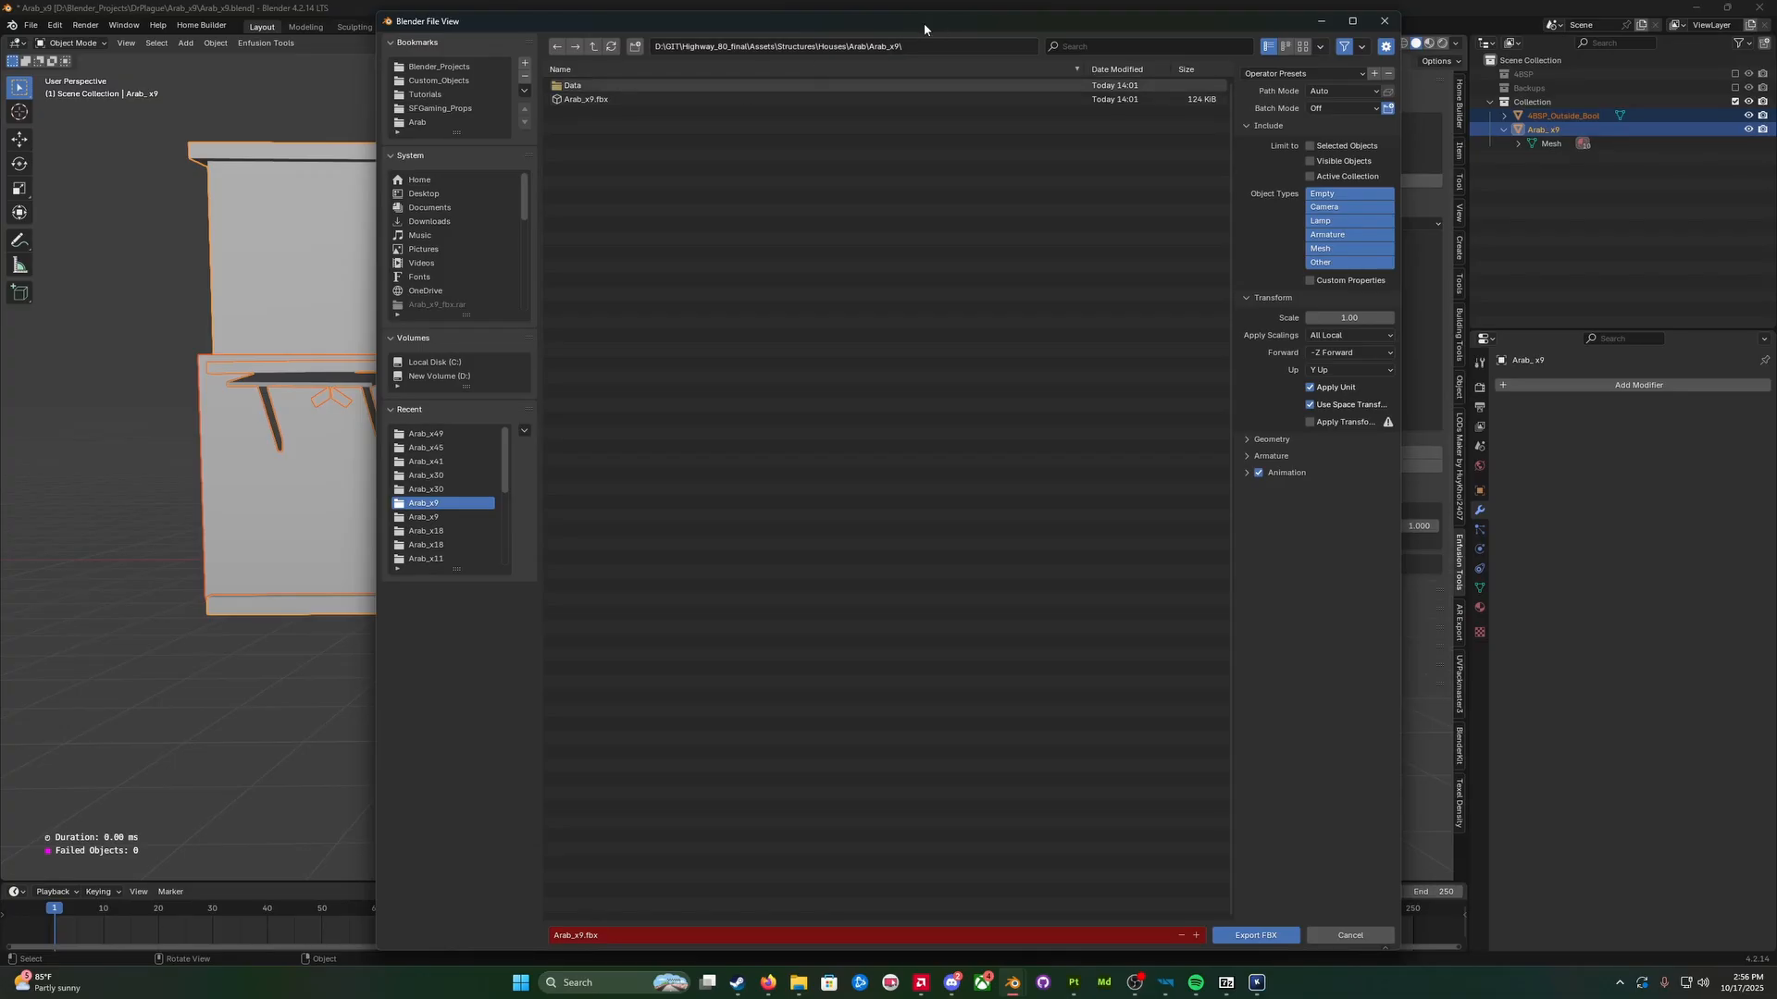
{"action": "left_click_drag", "start_coordinate": [915, 21], "coordinate": [899, 20]}
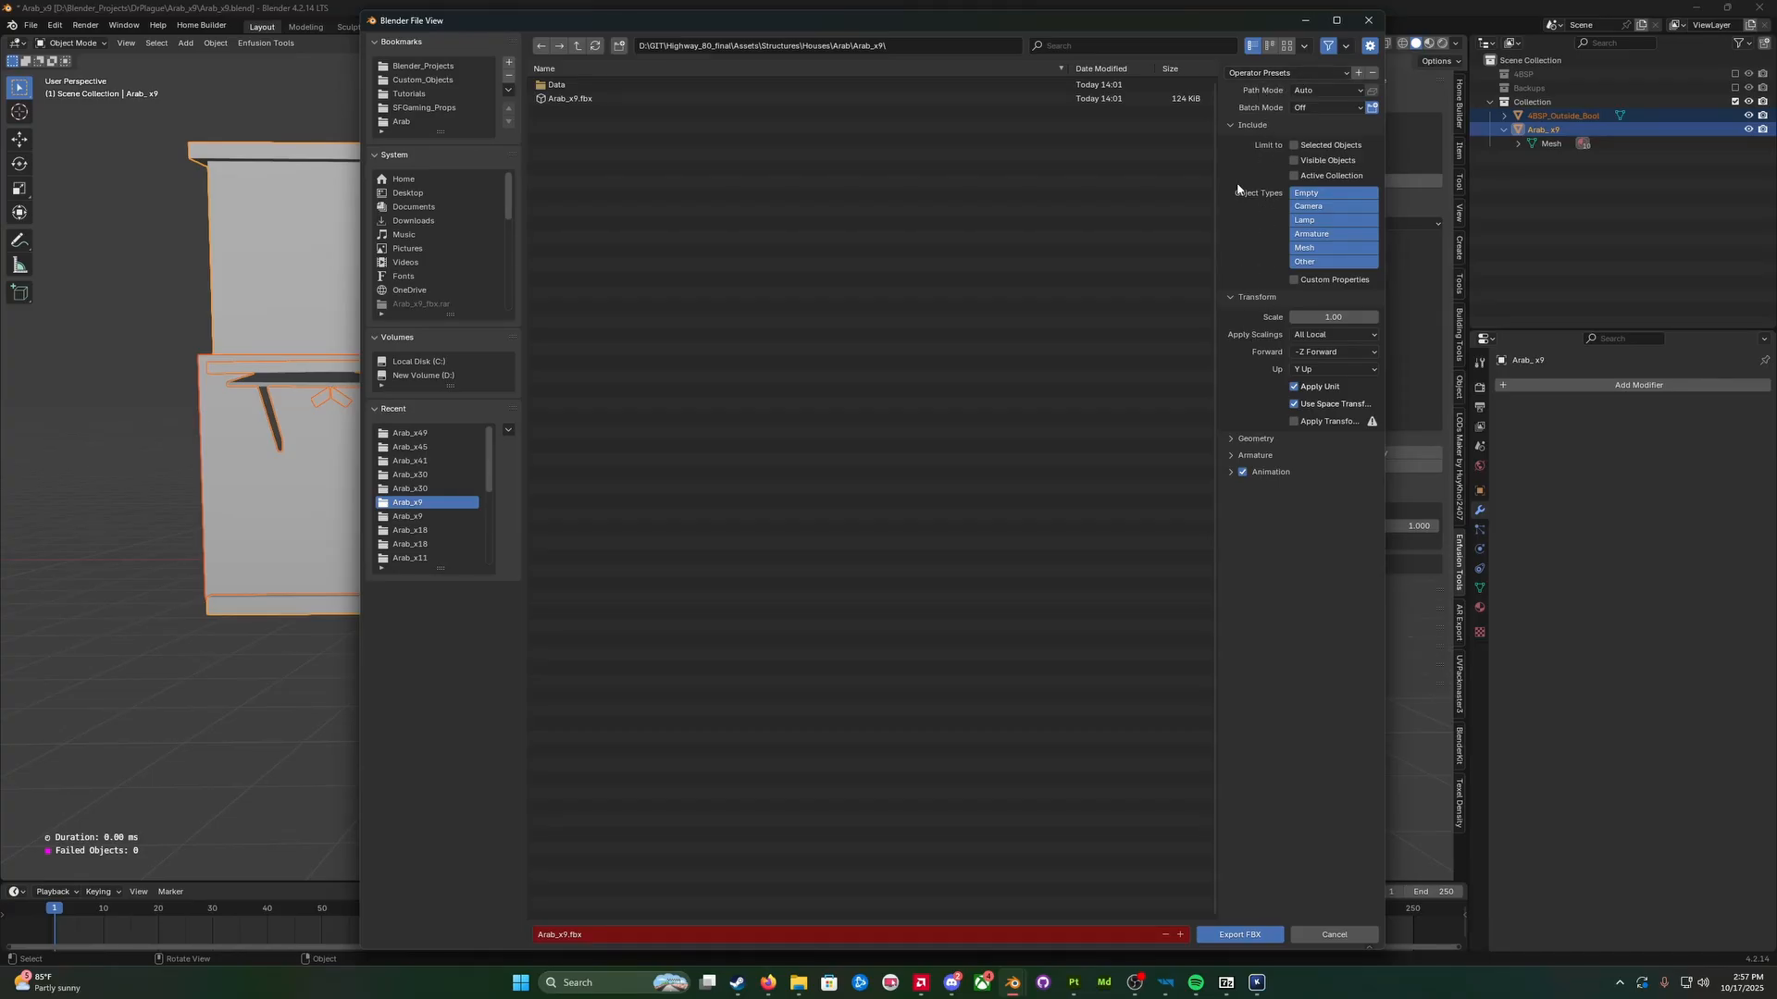
Step: Load the ARMA operator preset for the FBX export
{"action": "left_click", "coordinate": [1259, 81]}
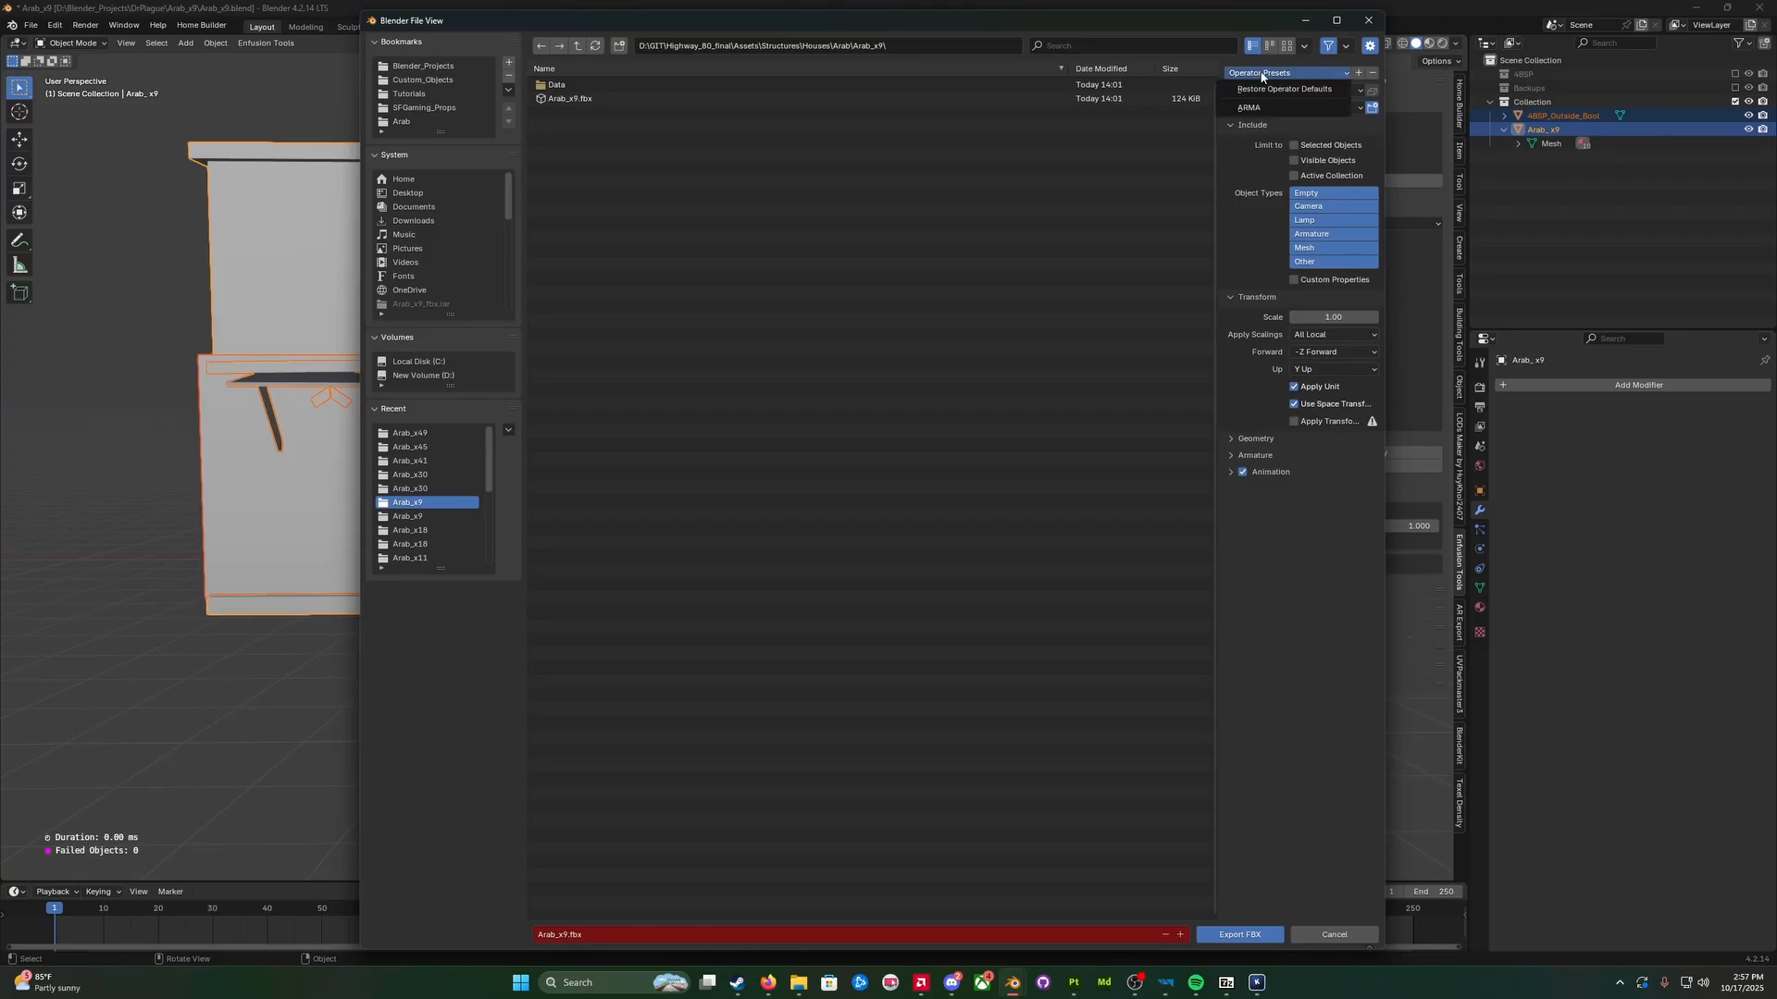
{"action": "left_click", "coordinate": [1258, 73]}
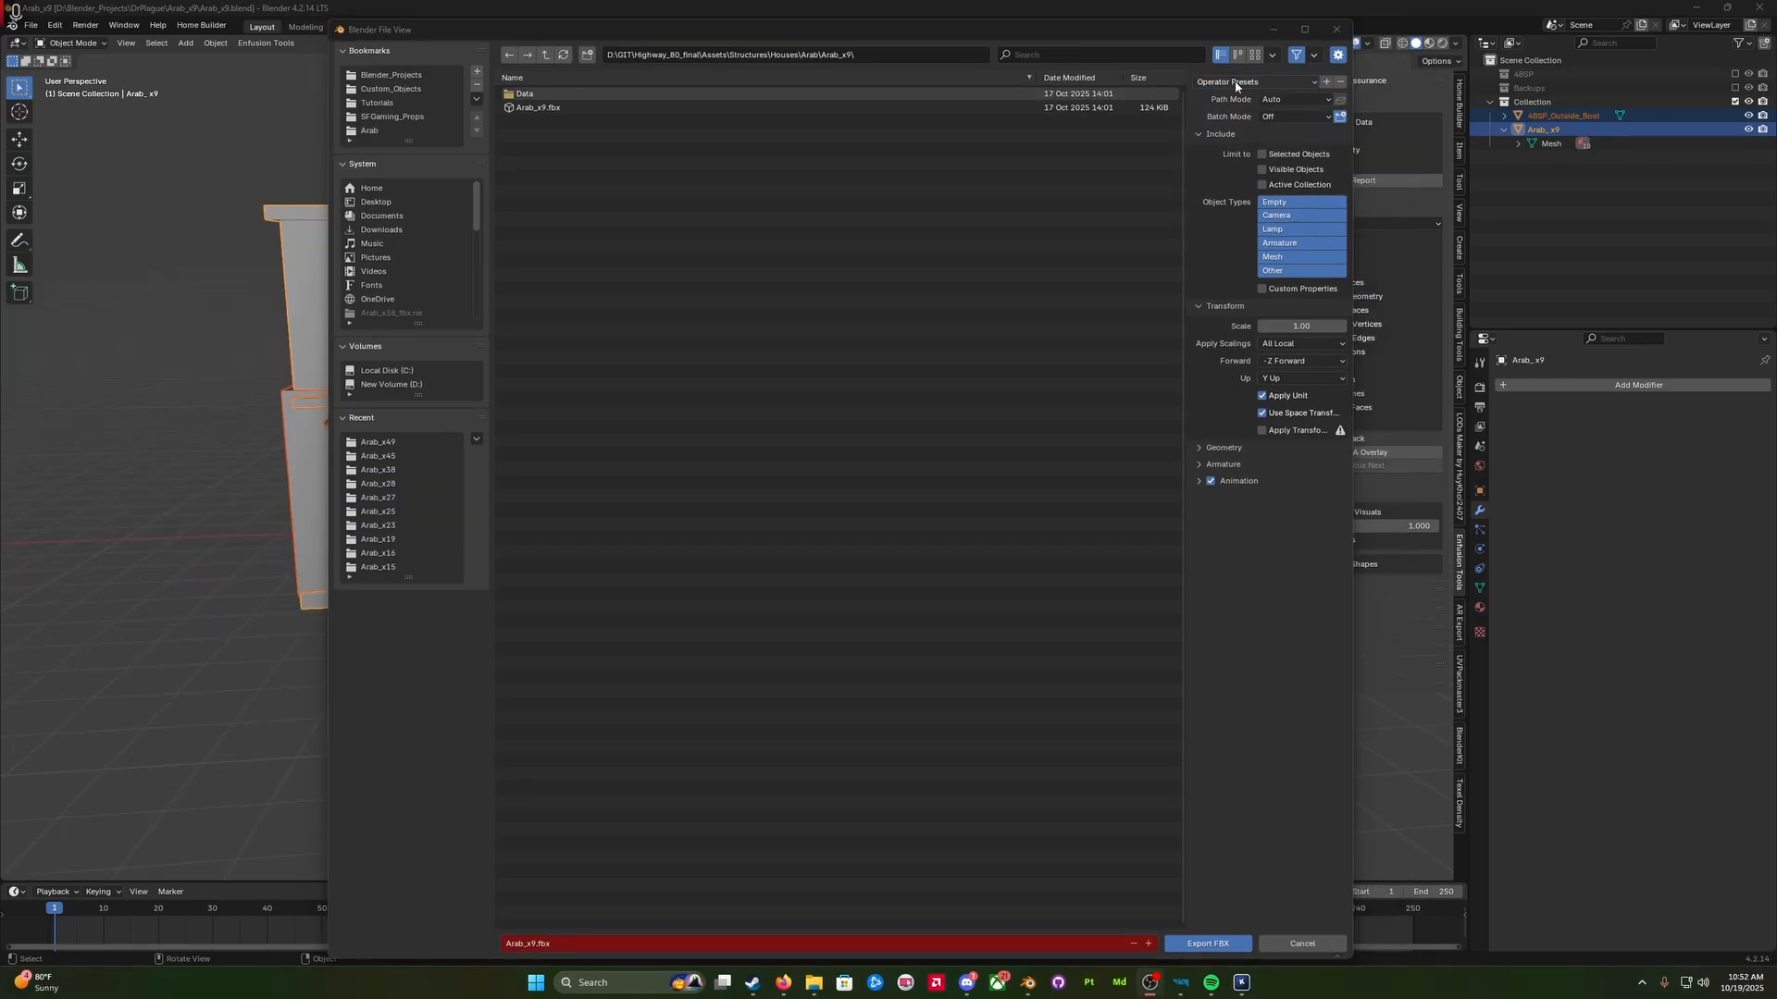
{"action": "left_click", "coordinate": [1504, 131]}
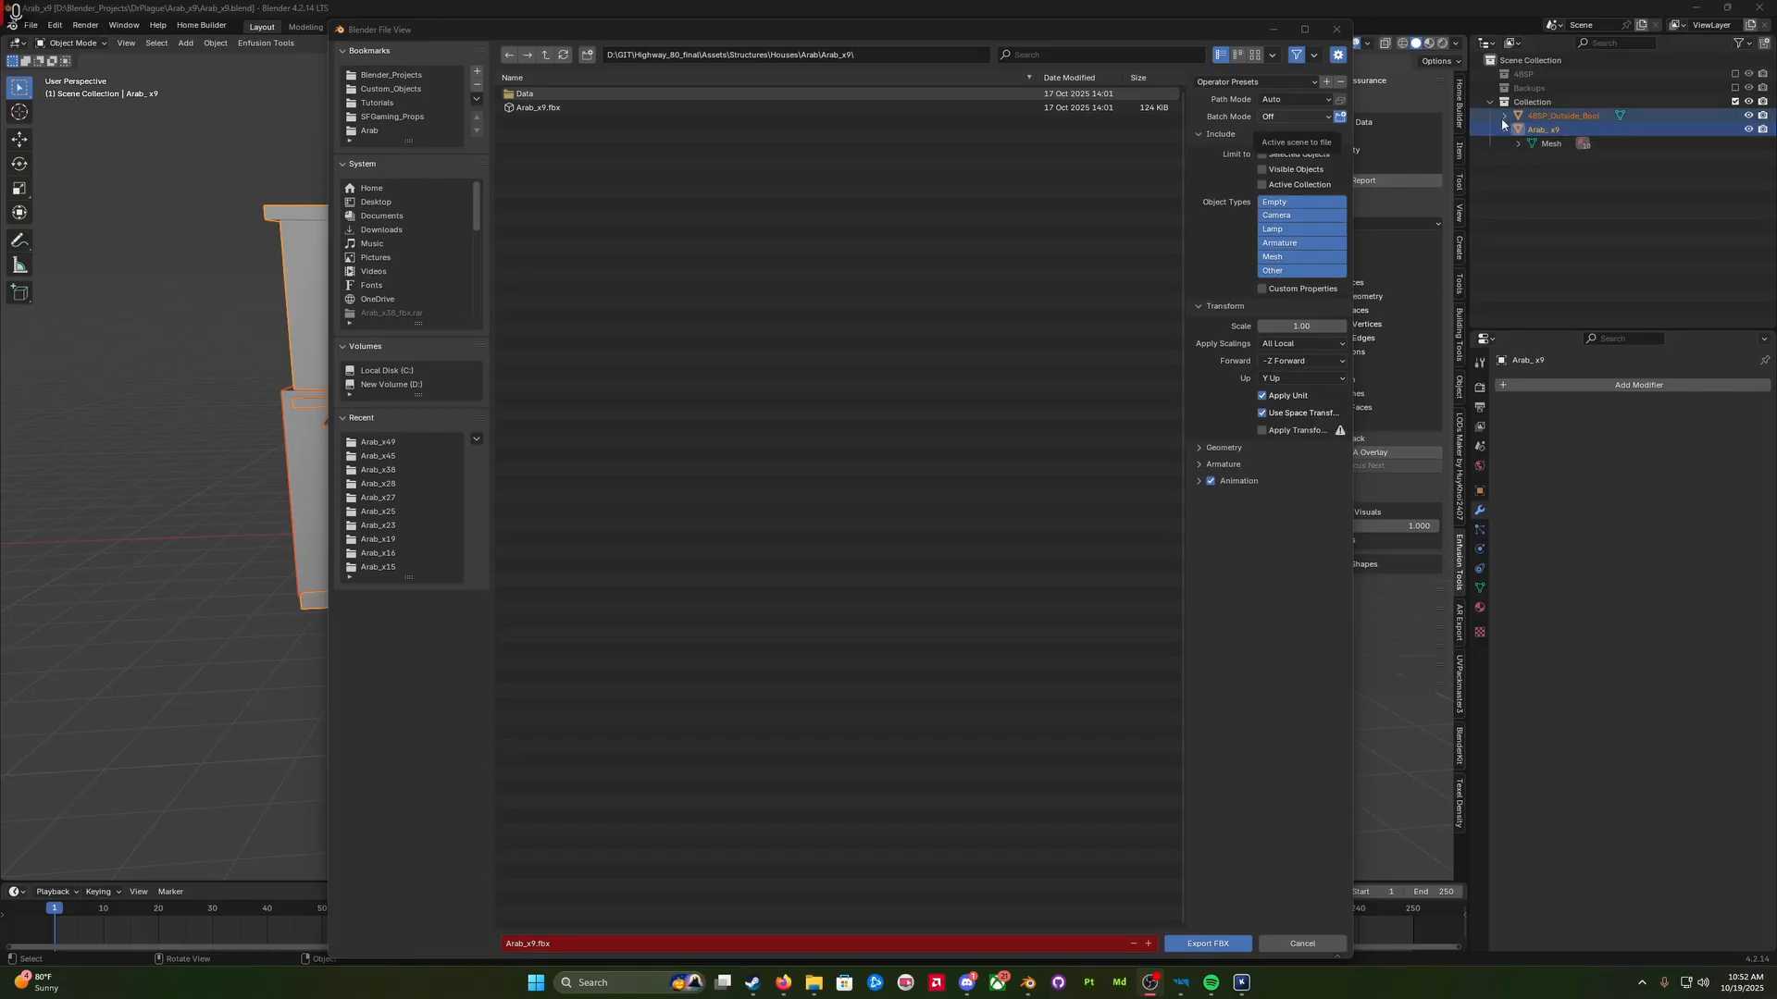
{"action": "left_click", "coordinate": [1275, 83]}
{"action": "left_click", "coordinate": [1229, 114]}
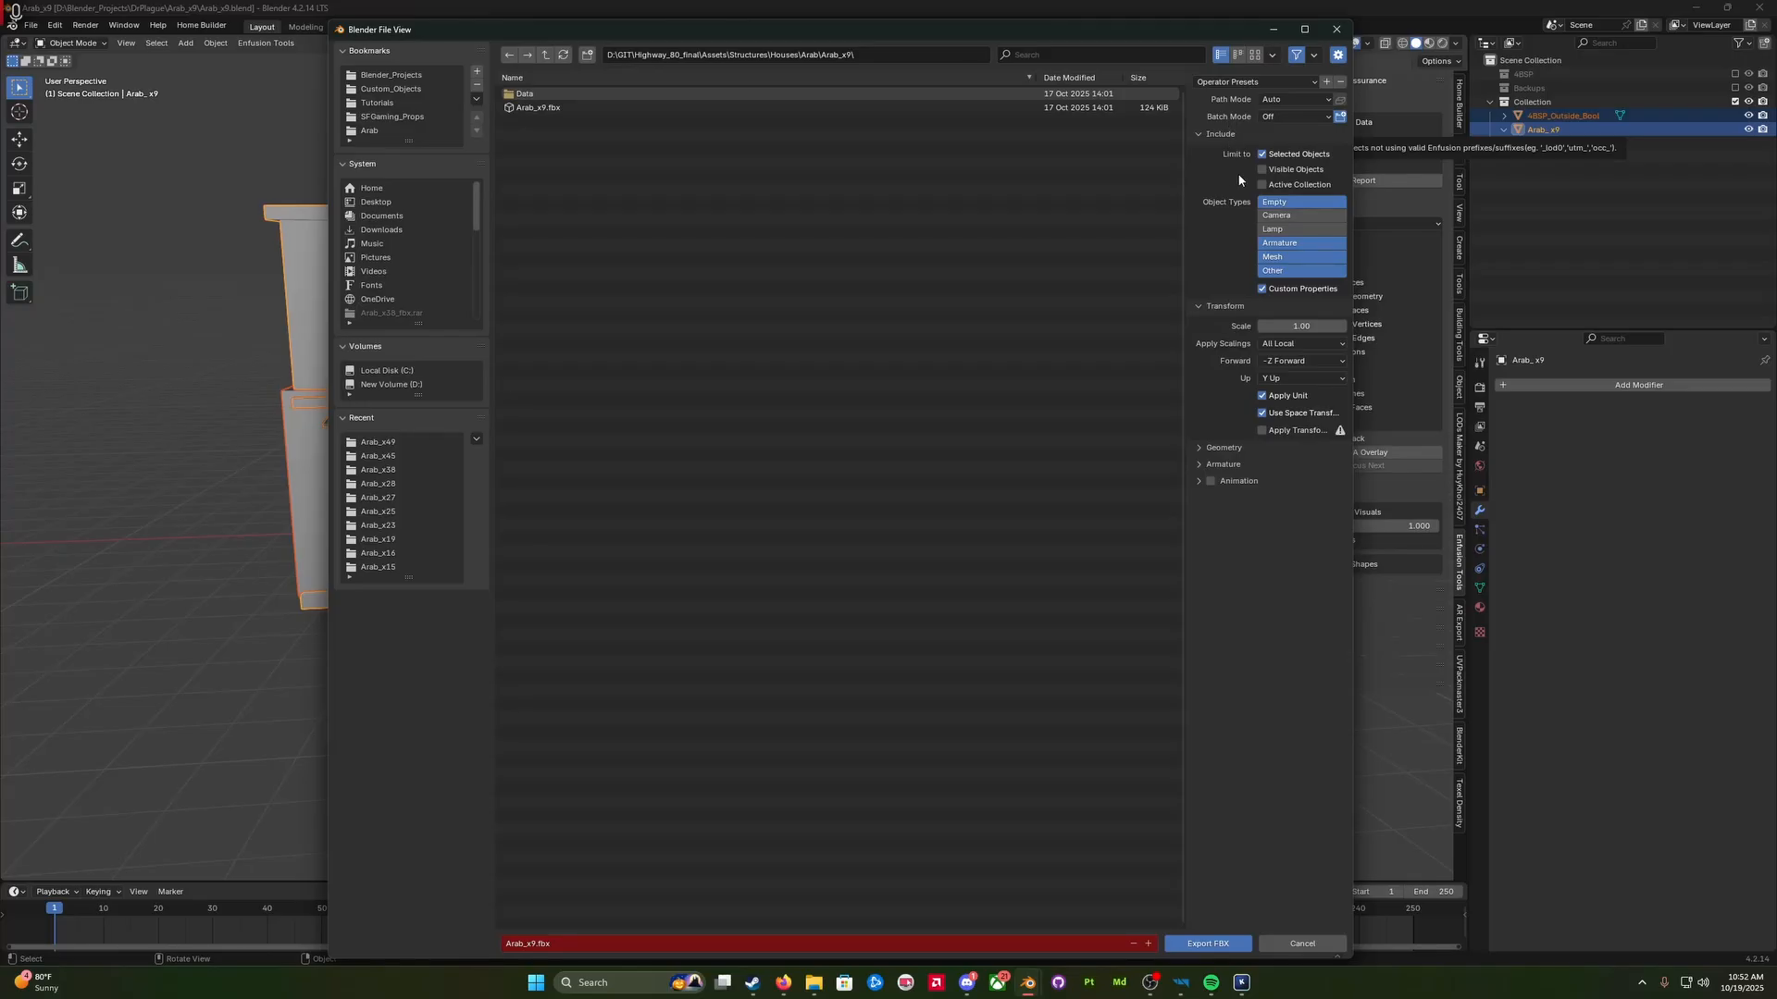
Step: Expand the Geometry, Armature and Animation export settings to review their options
{"action": "left_click", "coordinate": [1201, 450]}
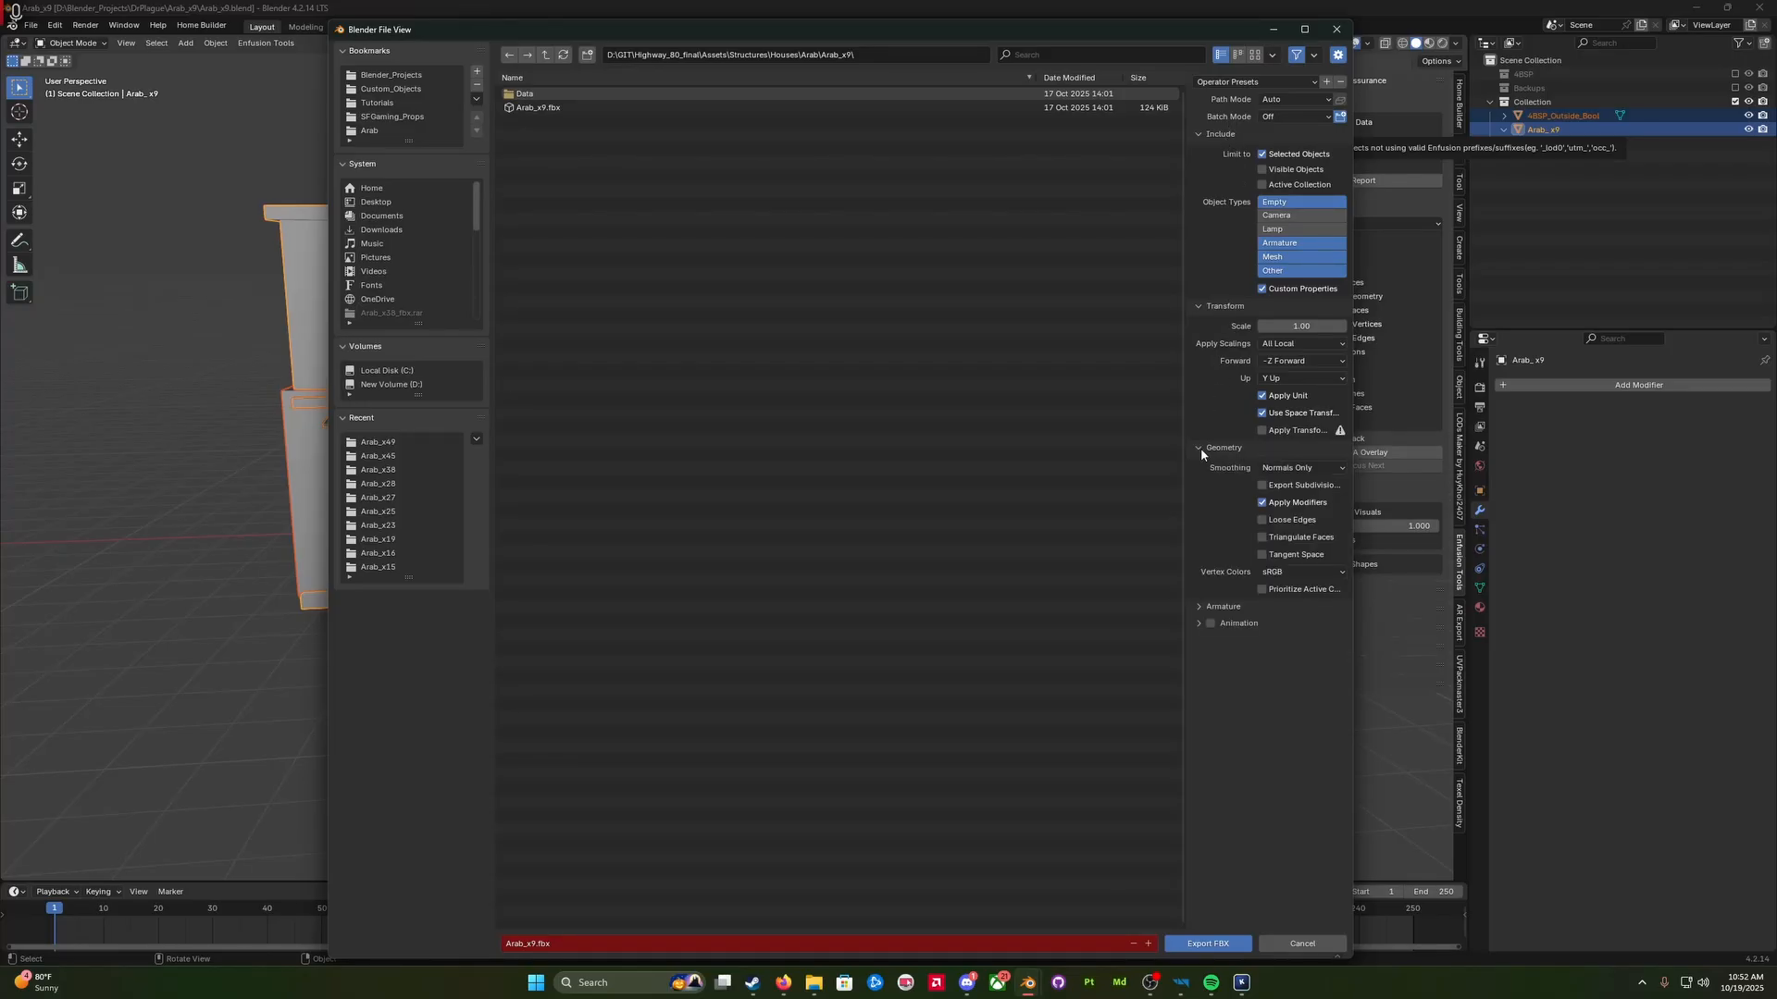
{"action": "left_click", "coordinate": [1200, 607]}
{"action": "left_click", "coordinate": [1200, 713]}
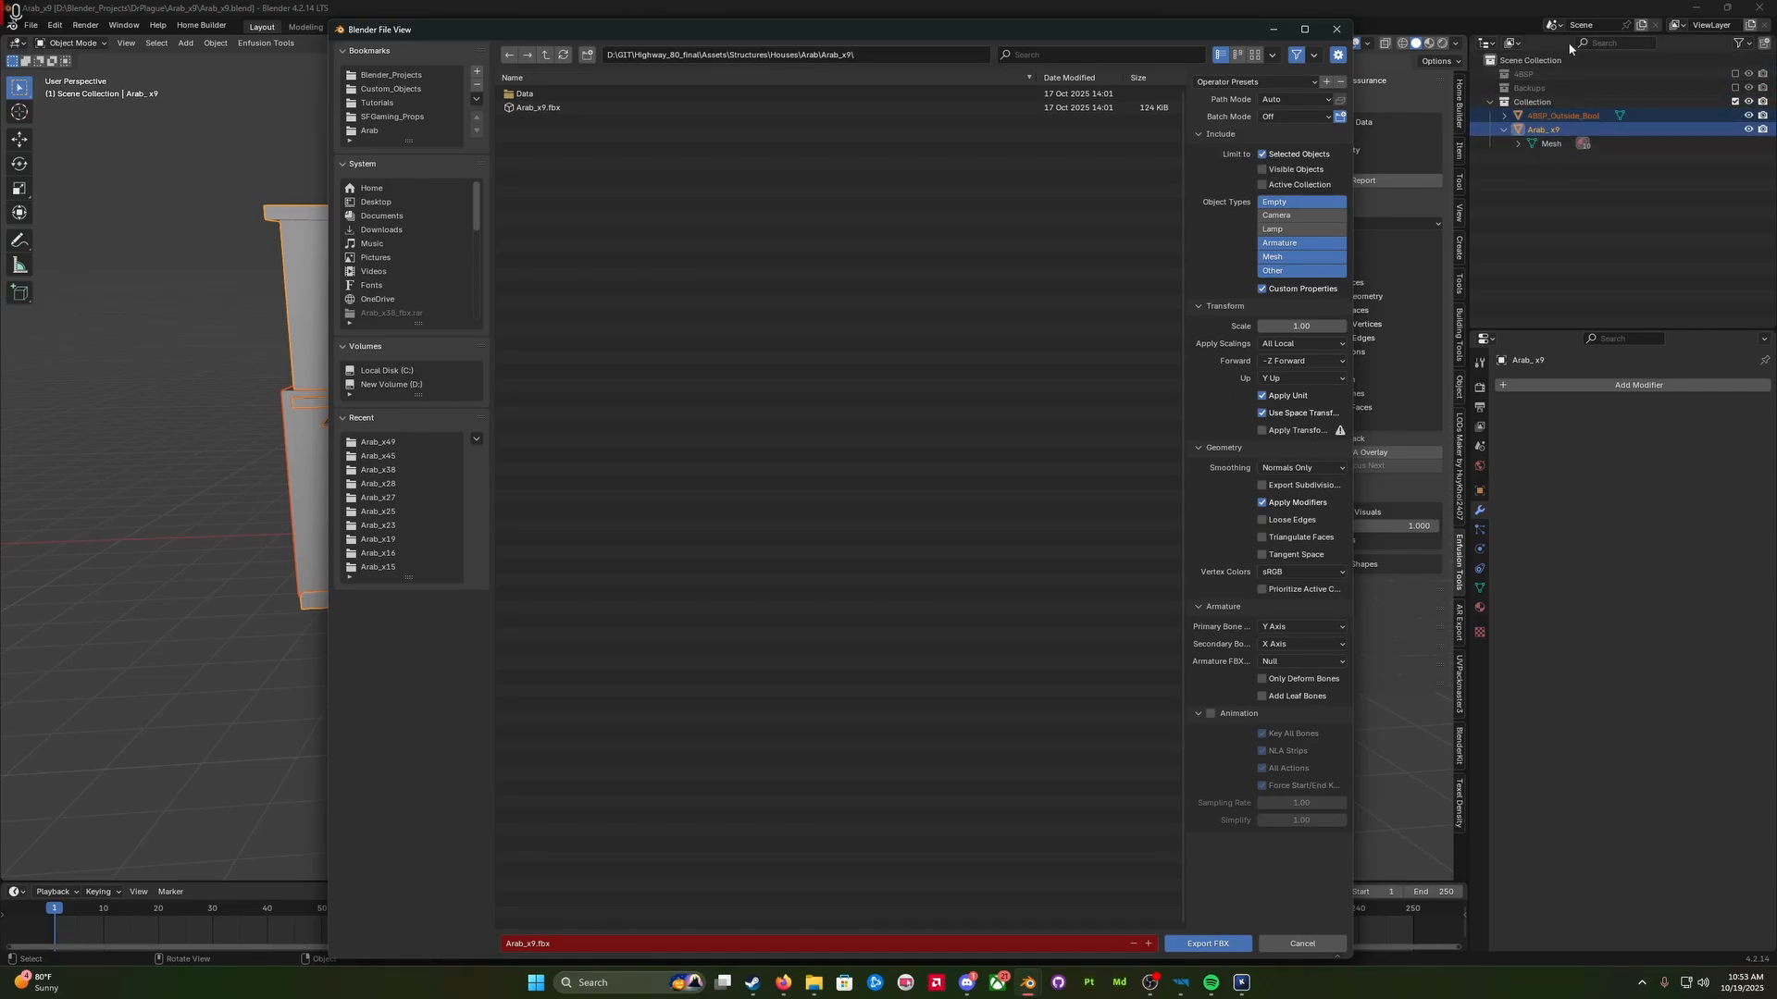
Step: Reselect the exported object types as Empty, Armature, Mesh and Other
{"action": "left_click", "coordinate": [1287, 207]}
{"action": "key", "text": "Caps_Lock"}
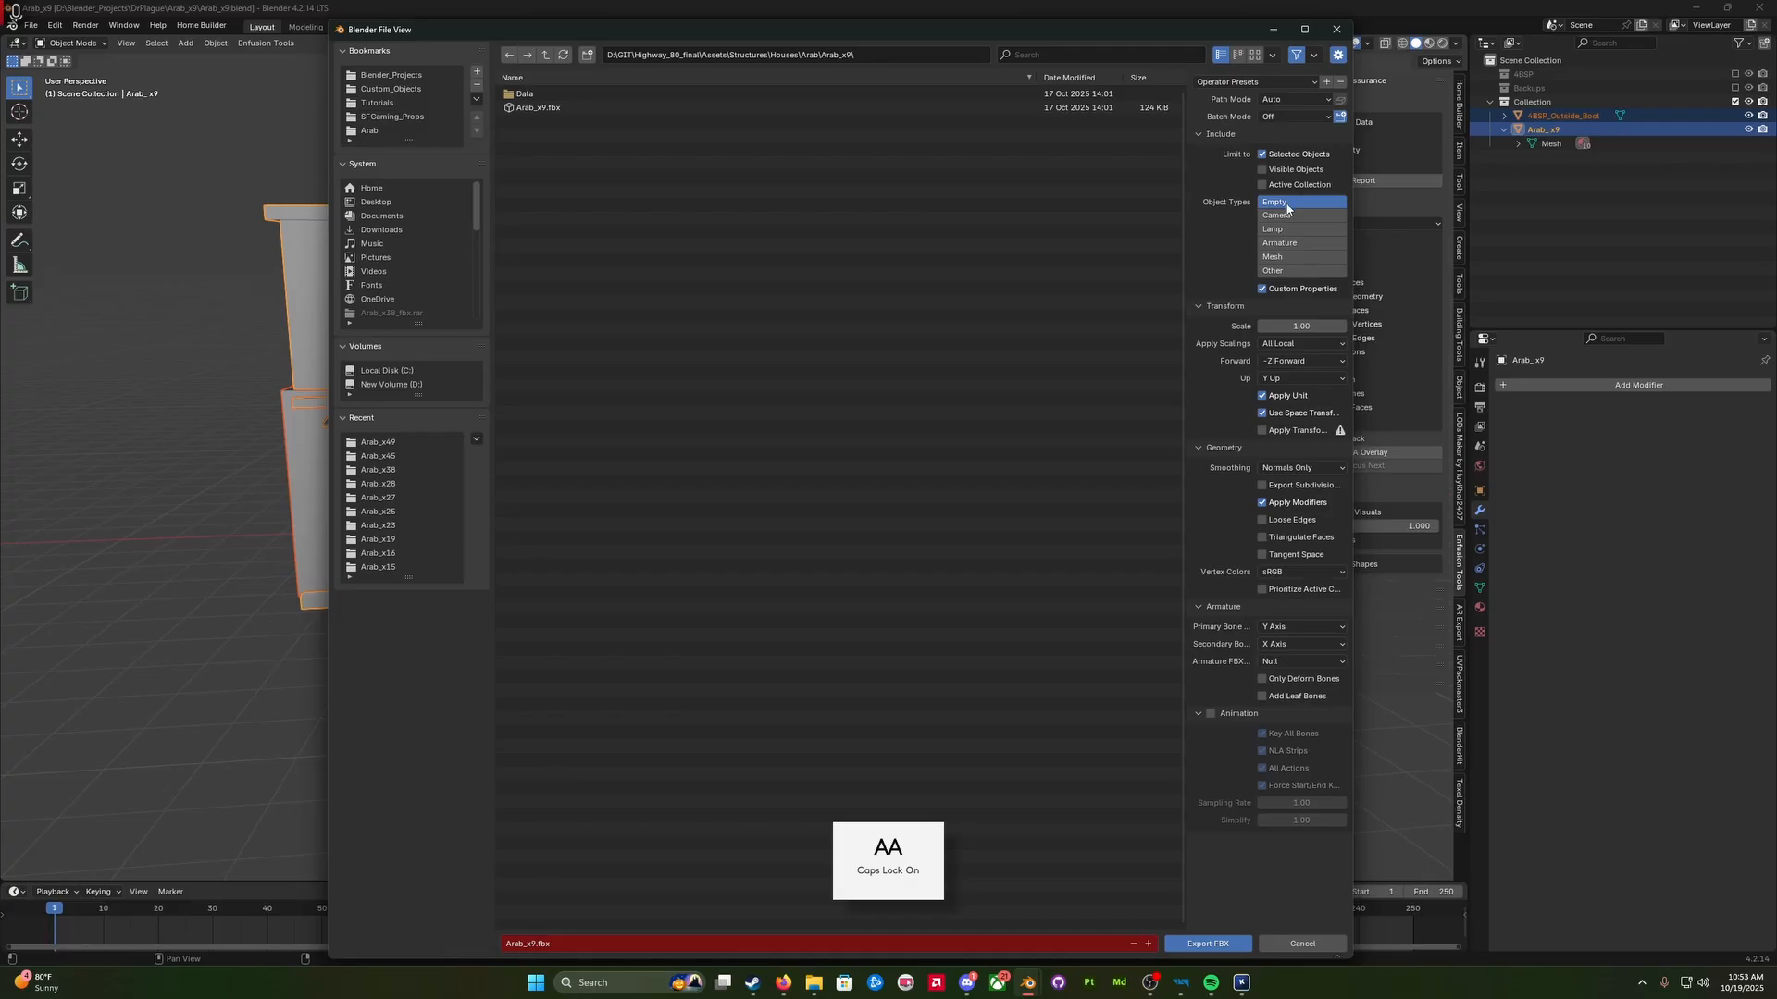
{"action": "key", "text": "Caps_Lock"}
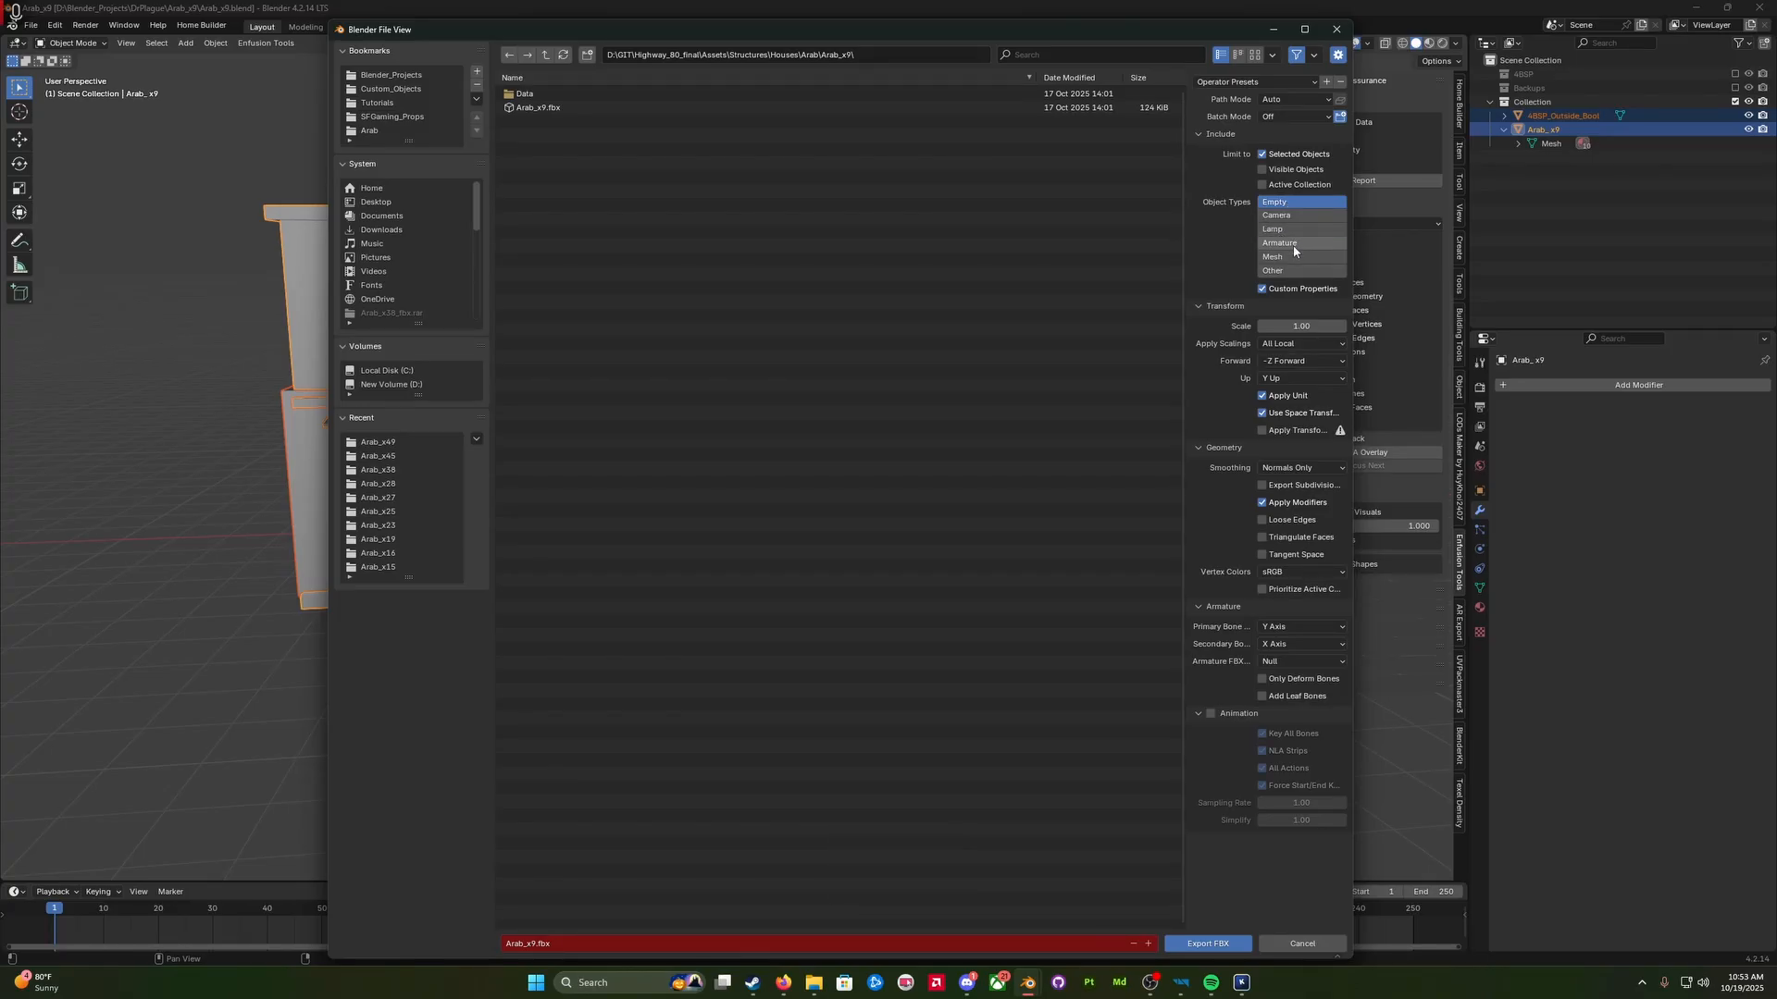
{"action": "left_click", "coordinate": [1291, 243], "text": "shift"}
{"action": "left_click_drag", "start_coordinate": [1290, 258], "coordinate": [1290, 271], "text": "shift"}
{"action": "left_click", "coordinate": [1241, 982]}
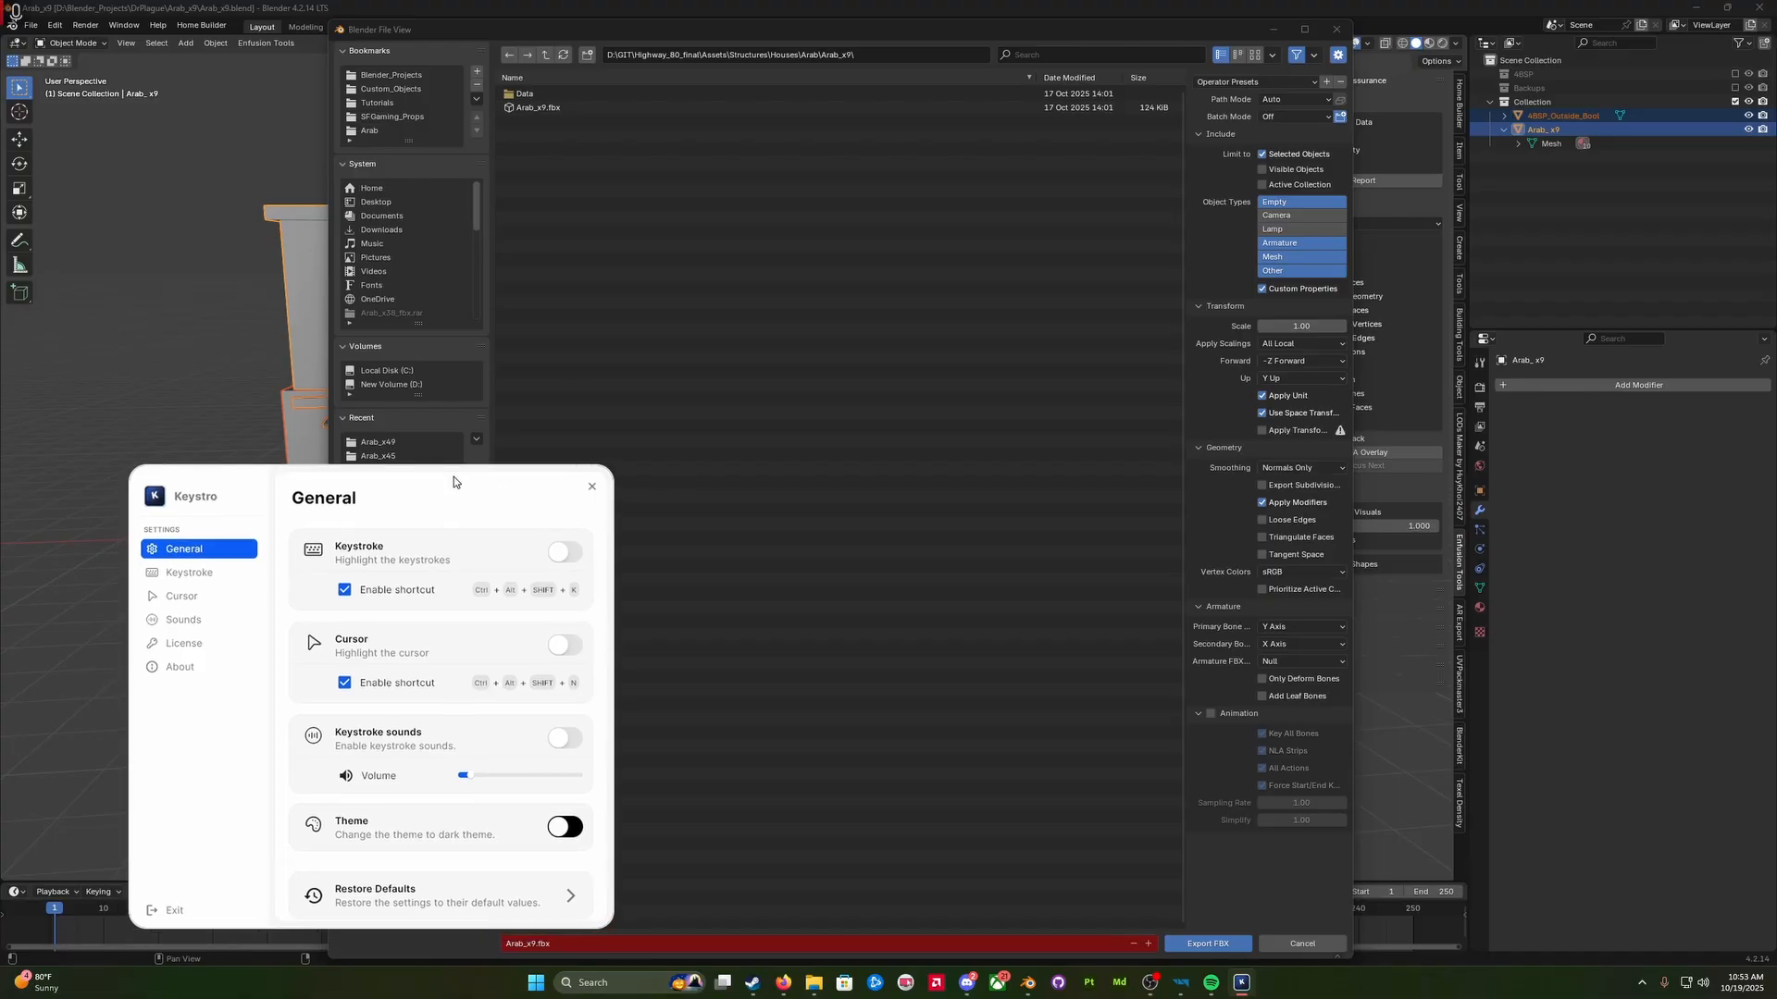
{"action": "left_click_drag", "start_coordinate": [453, 475], "coordinate": [428, 471]}
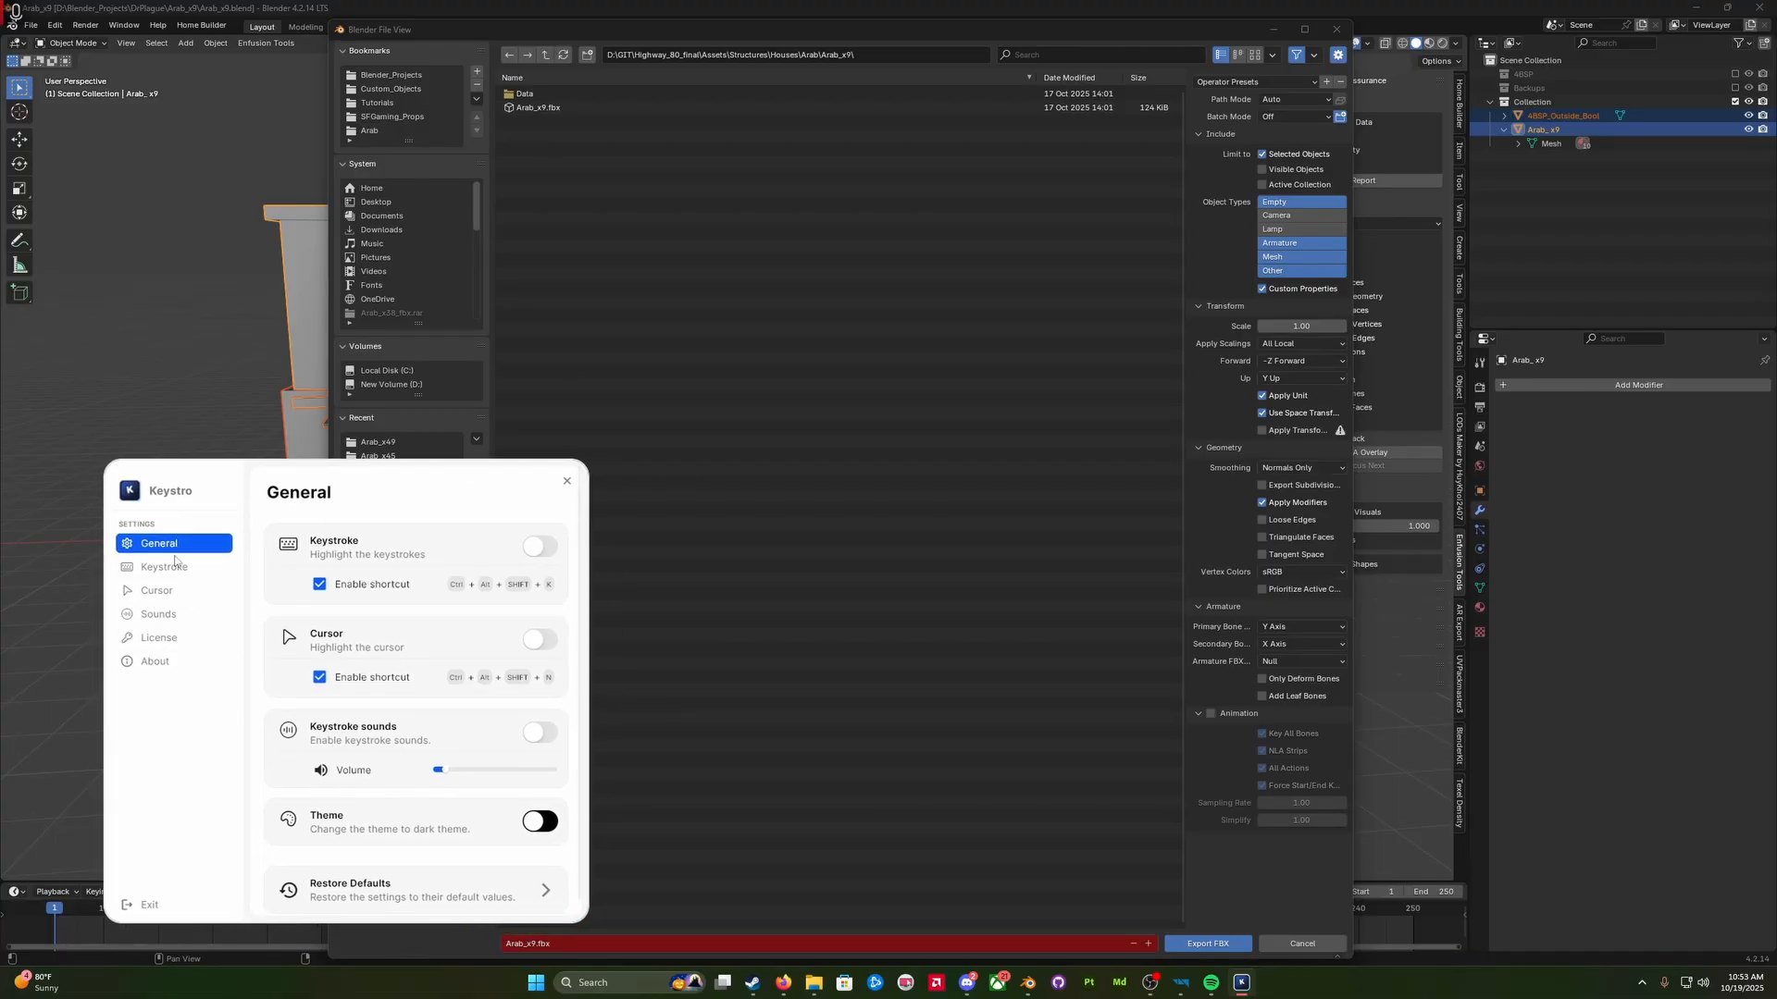
{"action": "left_click", "coordinate": [600, 35]}
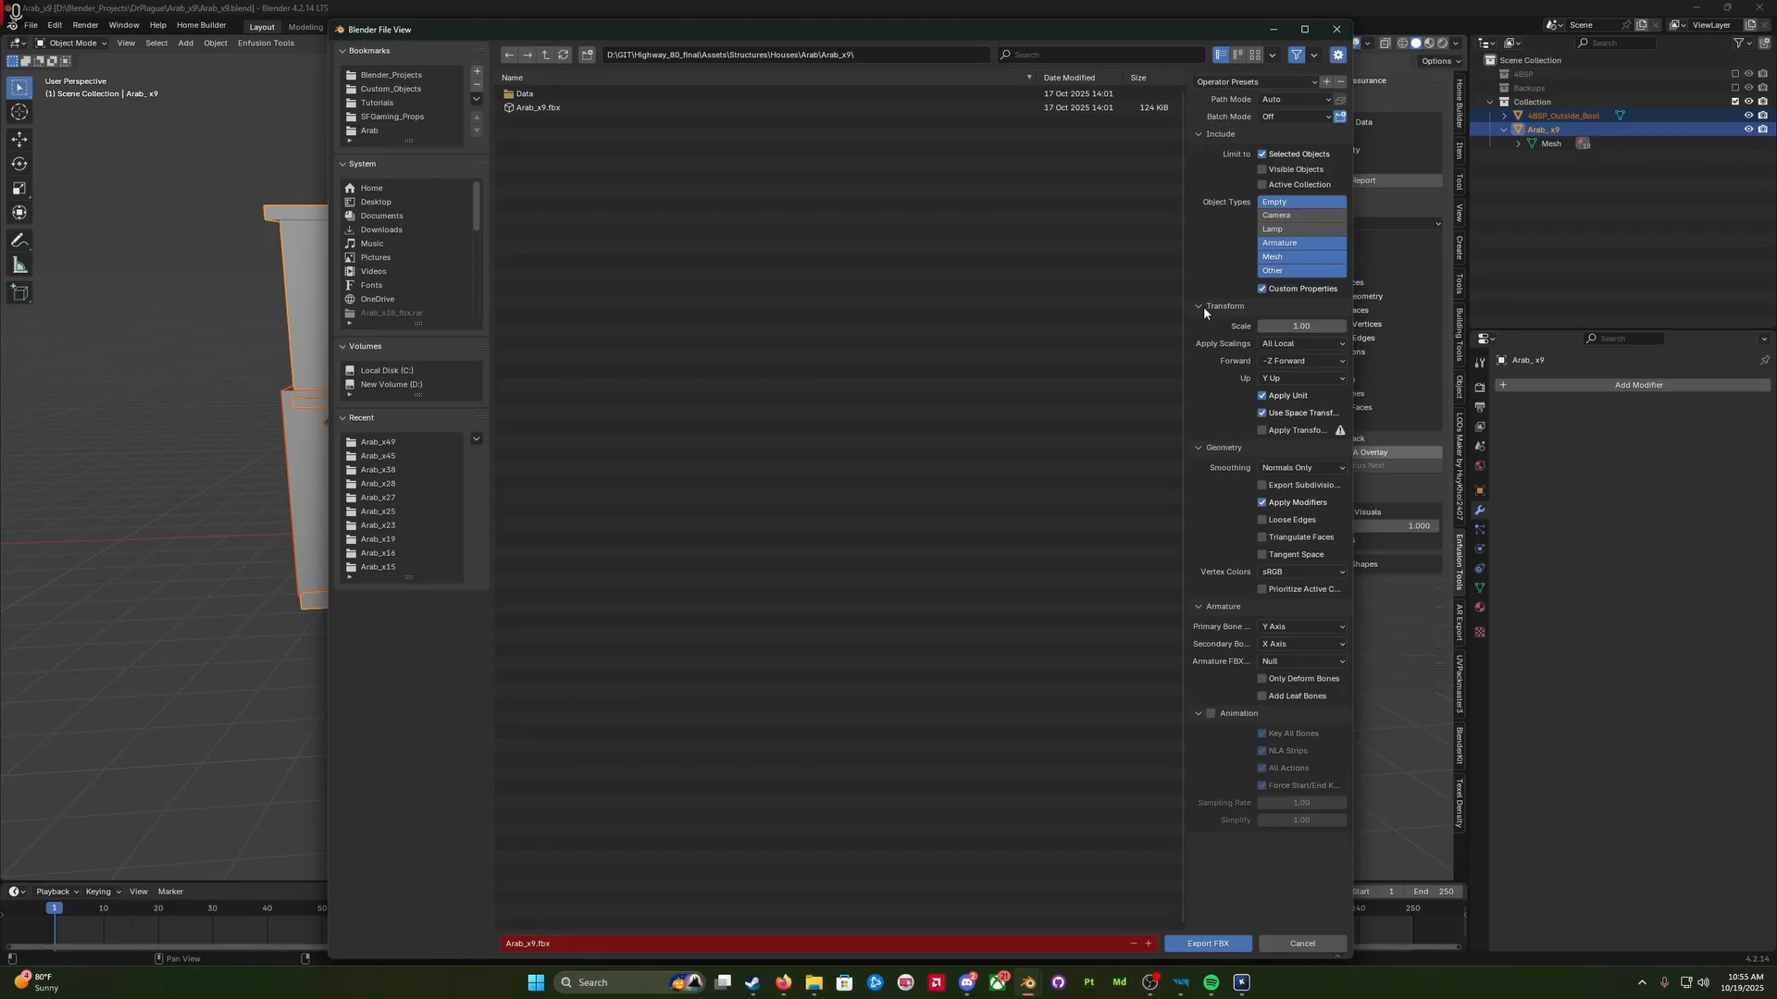
Step: Save the current FBX export settings as a new operator preset named ARMA_YT
{"action": "left_click", "coordinate": [1326, 84]}
{"action": "left_click", "coordinate": [1274, 89]}
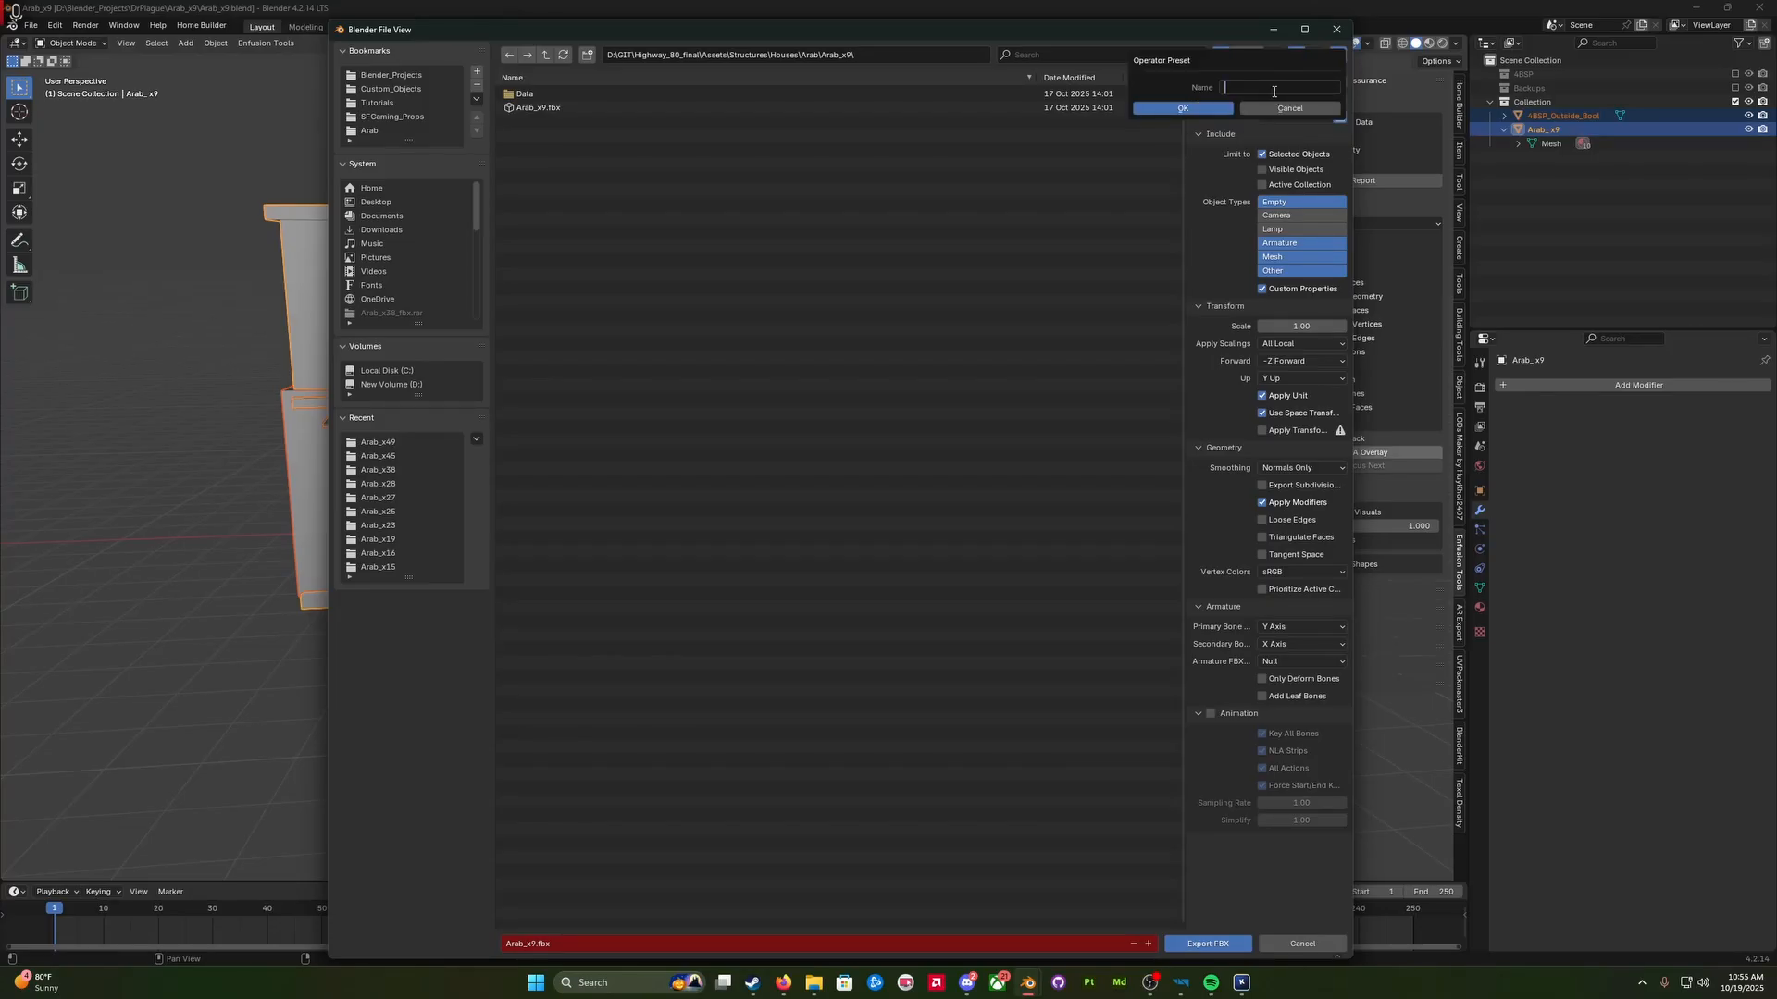
{"action": "type", "text": "ARMA_YT"}
{"action": "left_click", "coordinate": [1194, 108]}
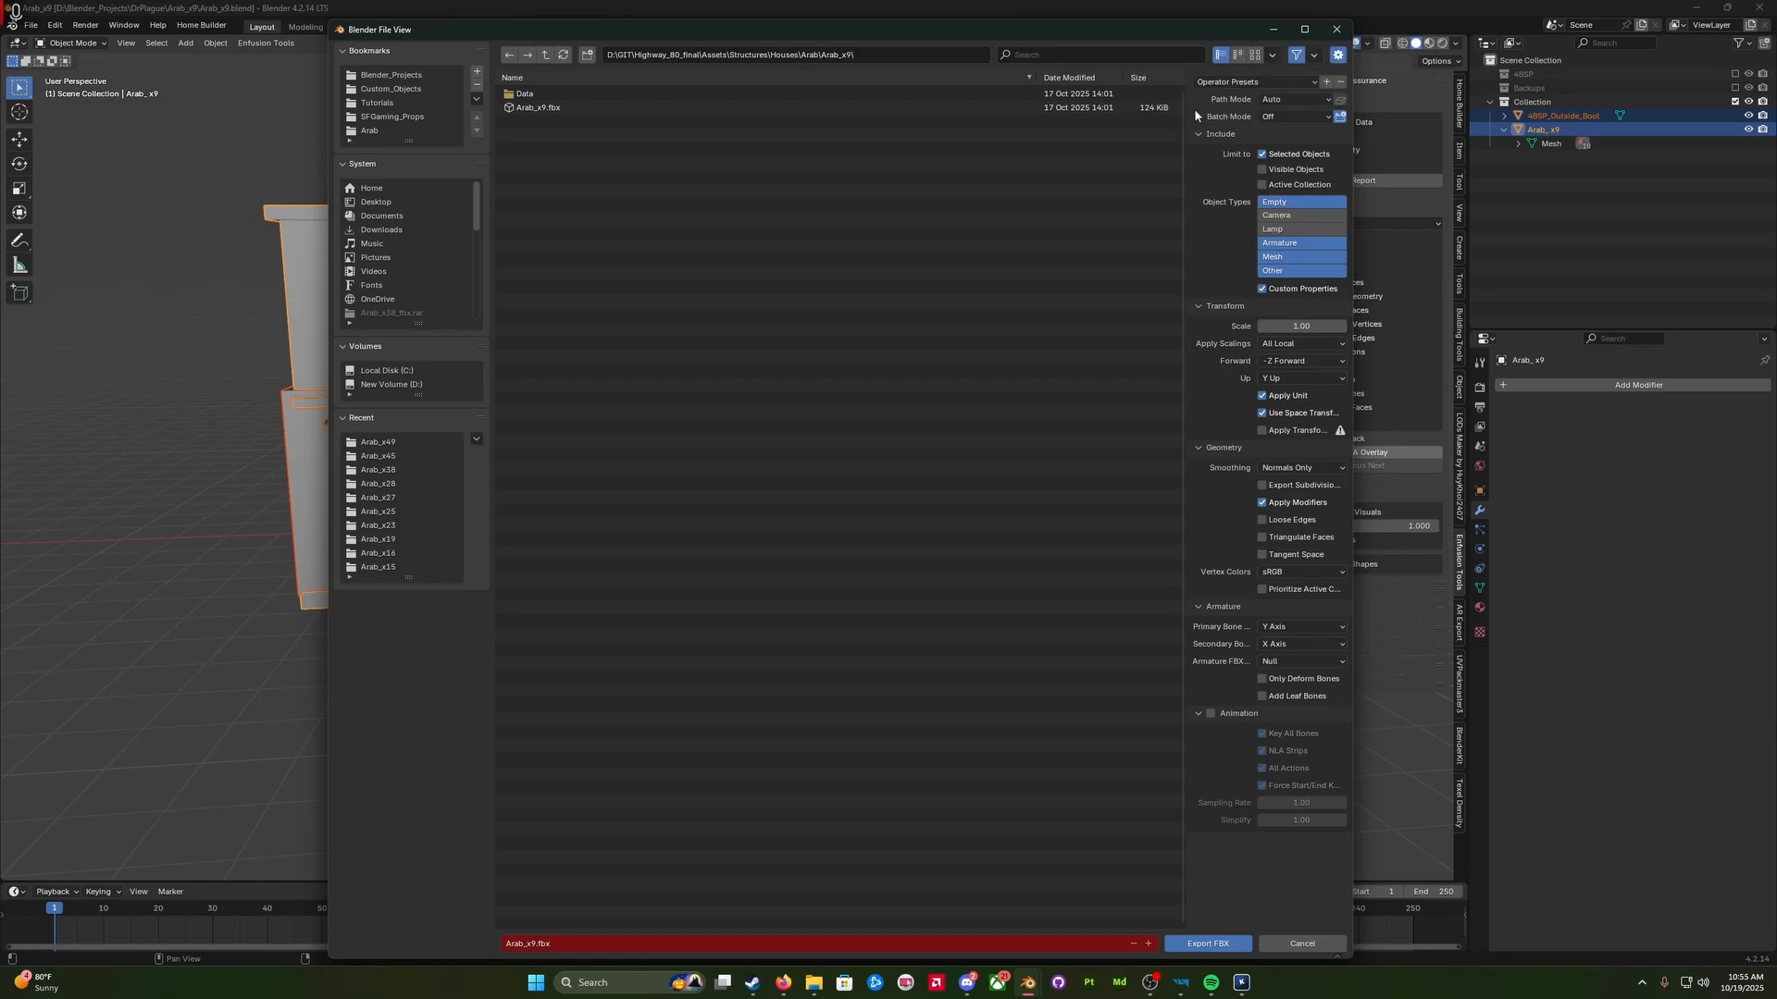
Step: Load the ARMA_YT preset and restore the operator defaults
{"action": "left_click", "coordinate": [1235, 84]}
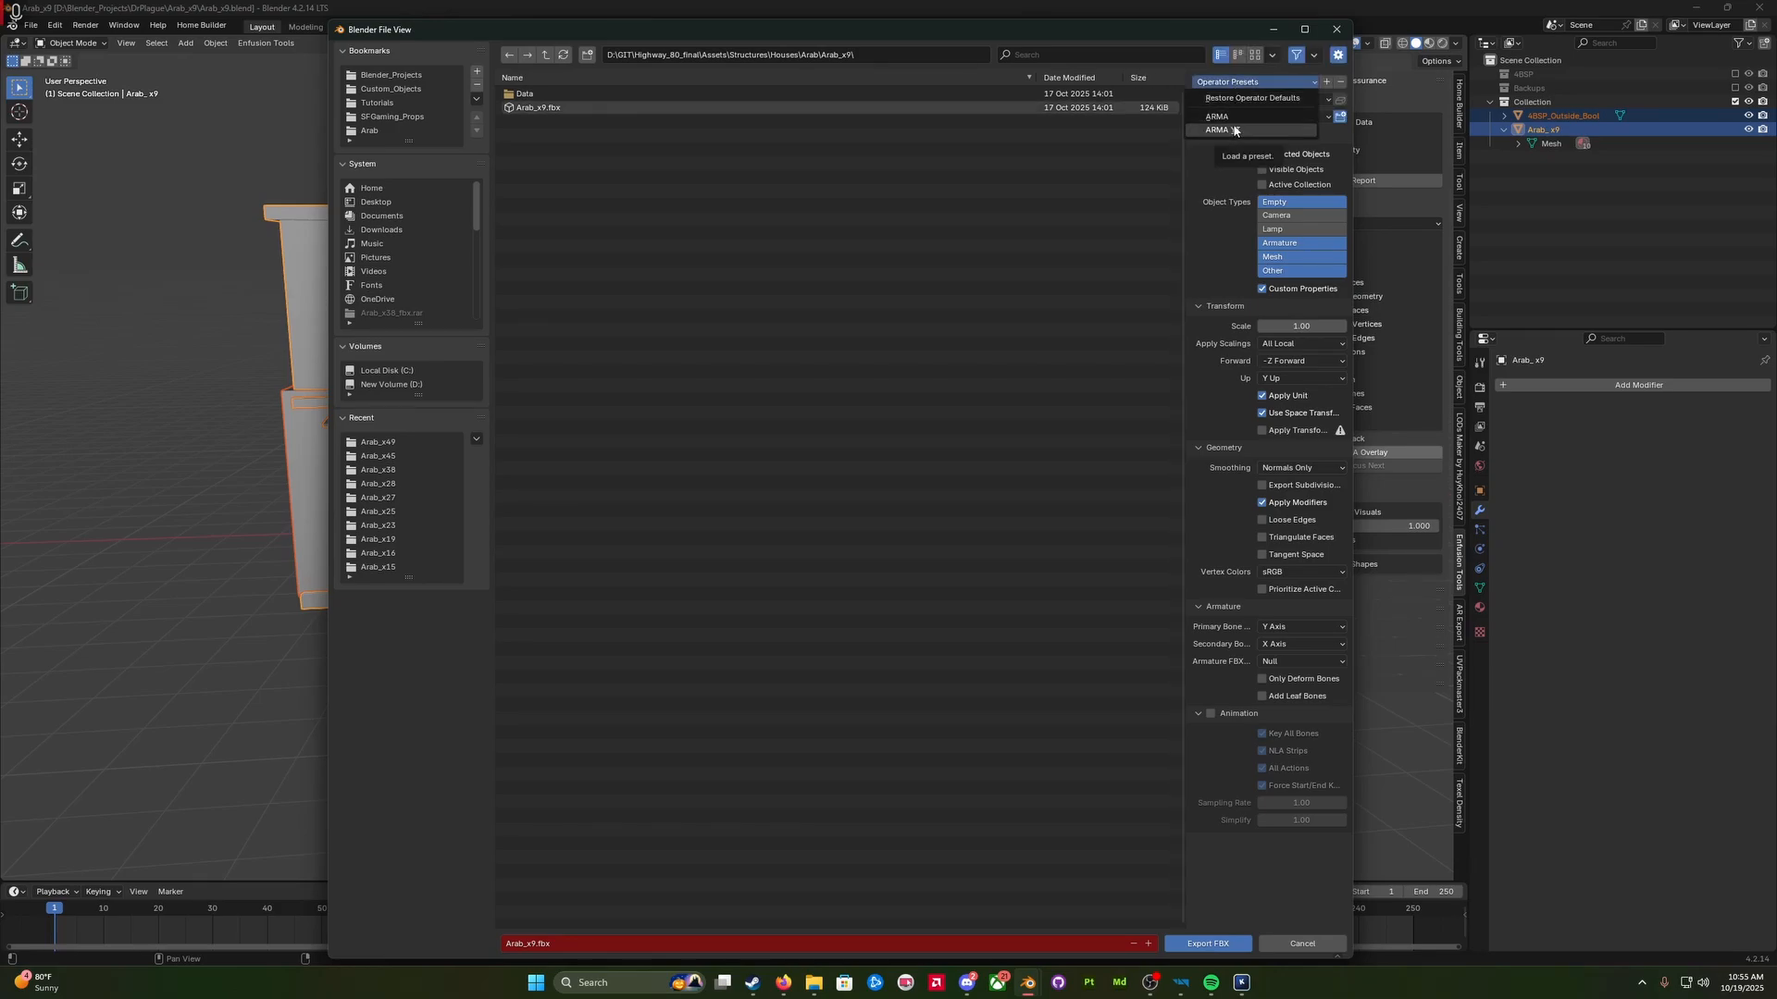
{"action": "left_click", "coordinate": [1235, 131]}
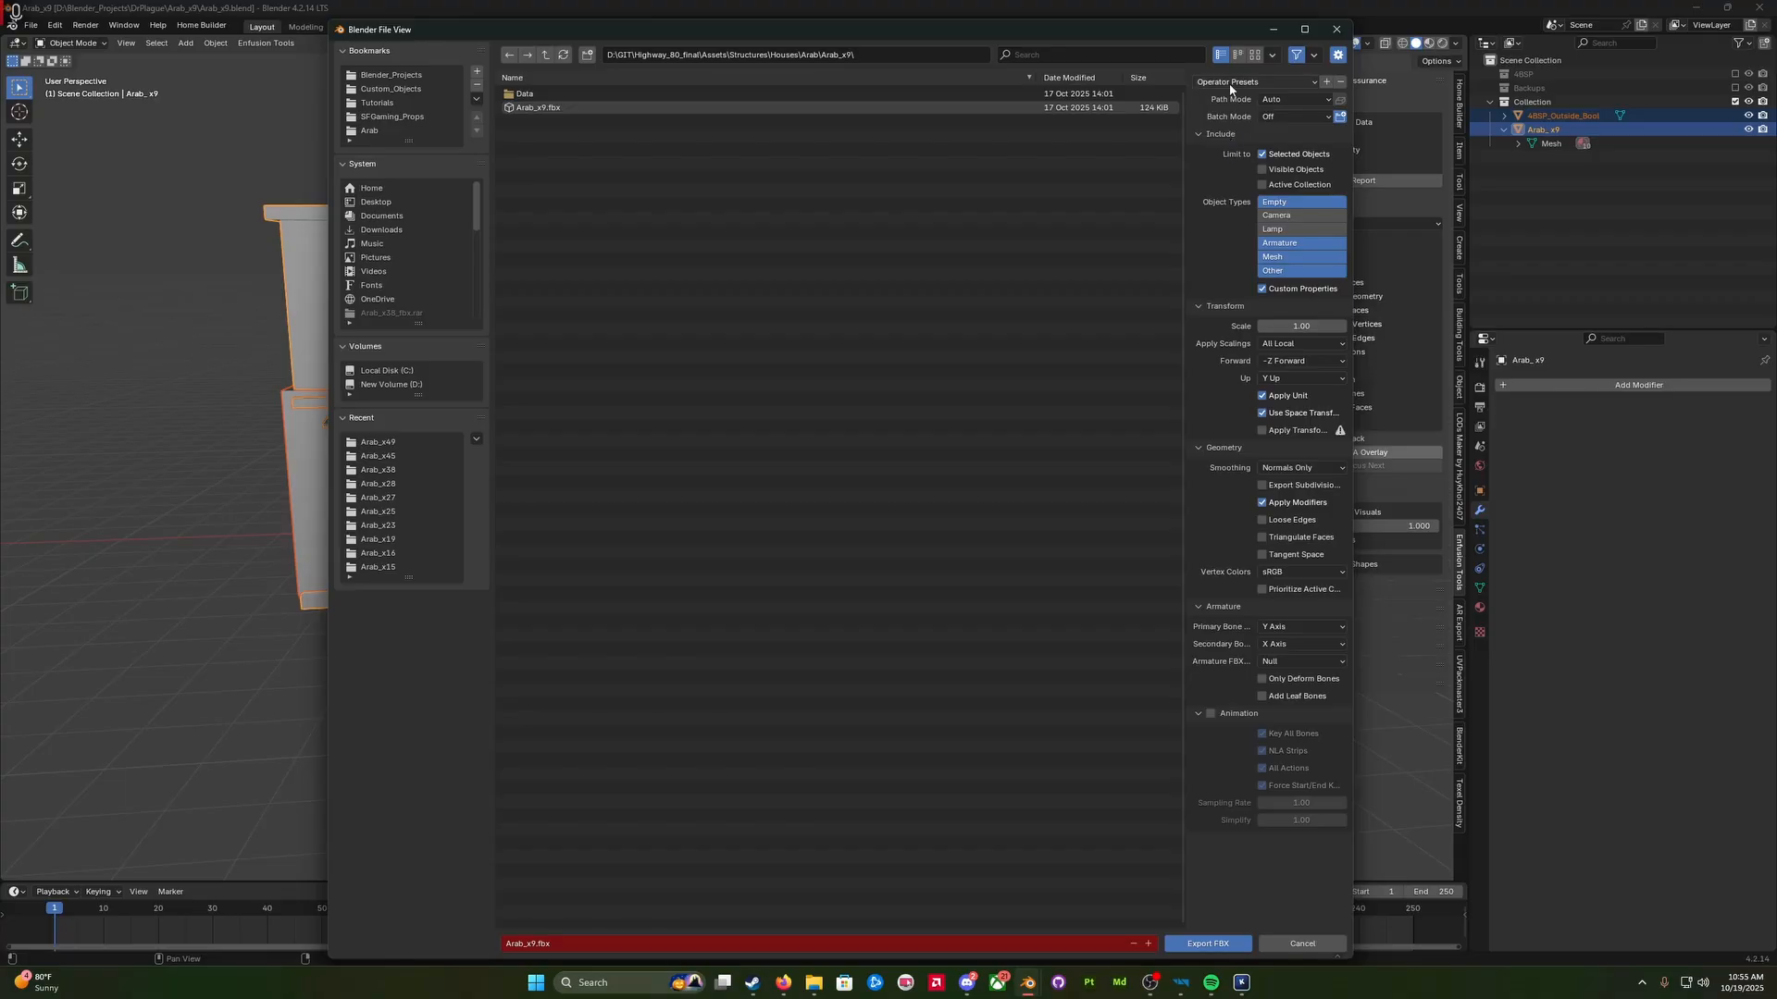
{"action": "left_click", "coordinate": [1230, 86]}
{"action": "left_click", "coordinate": [1229, 100]}
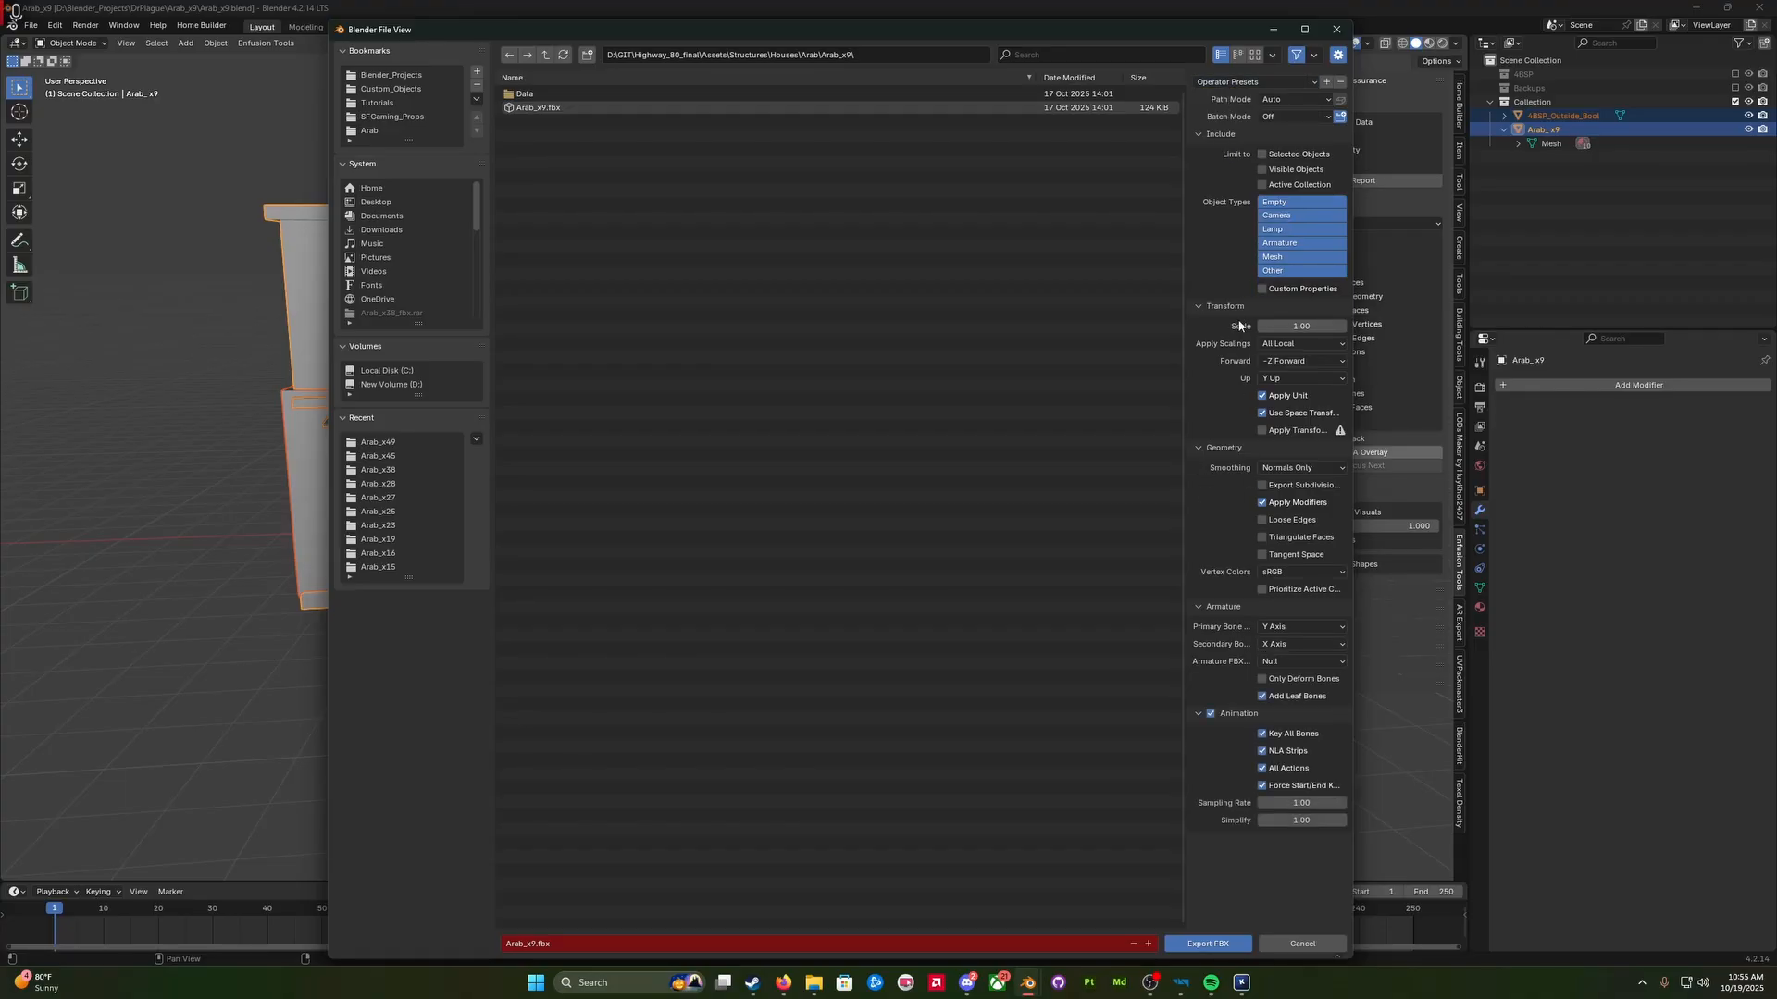
Step: Load the ARMA_YT preset again and remove it from the operator presets
{"action": "left_click", "coordinate": [1223, 83]}
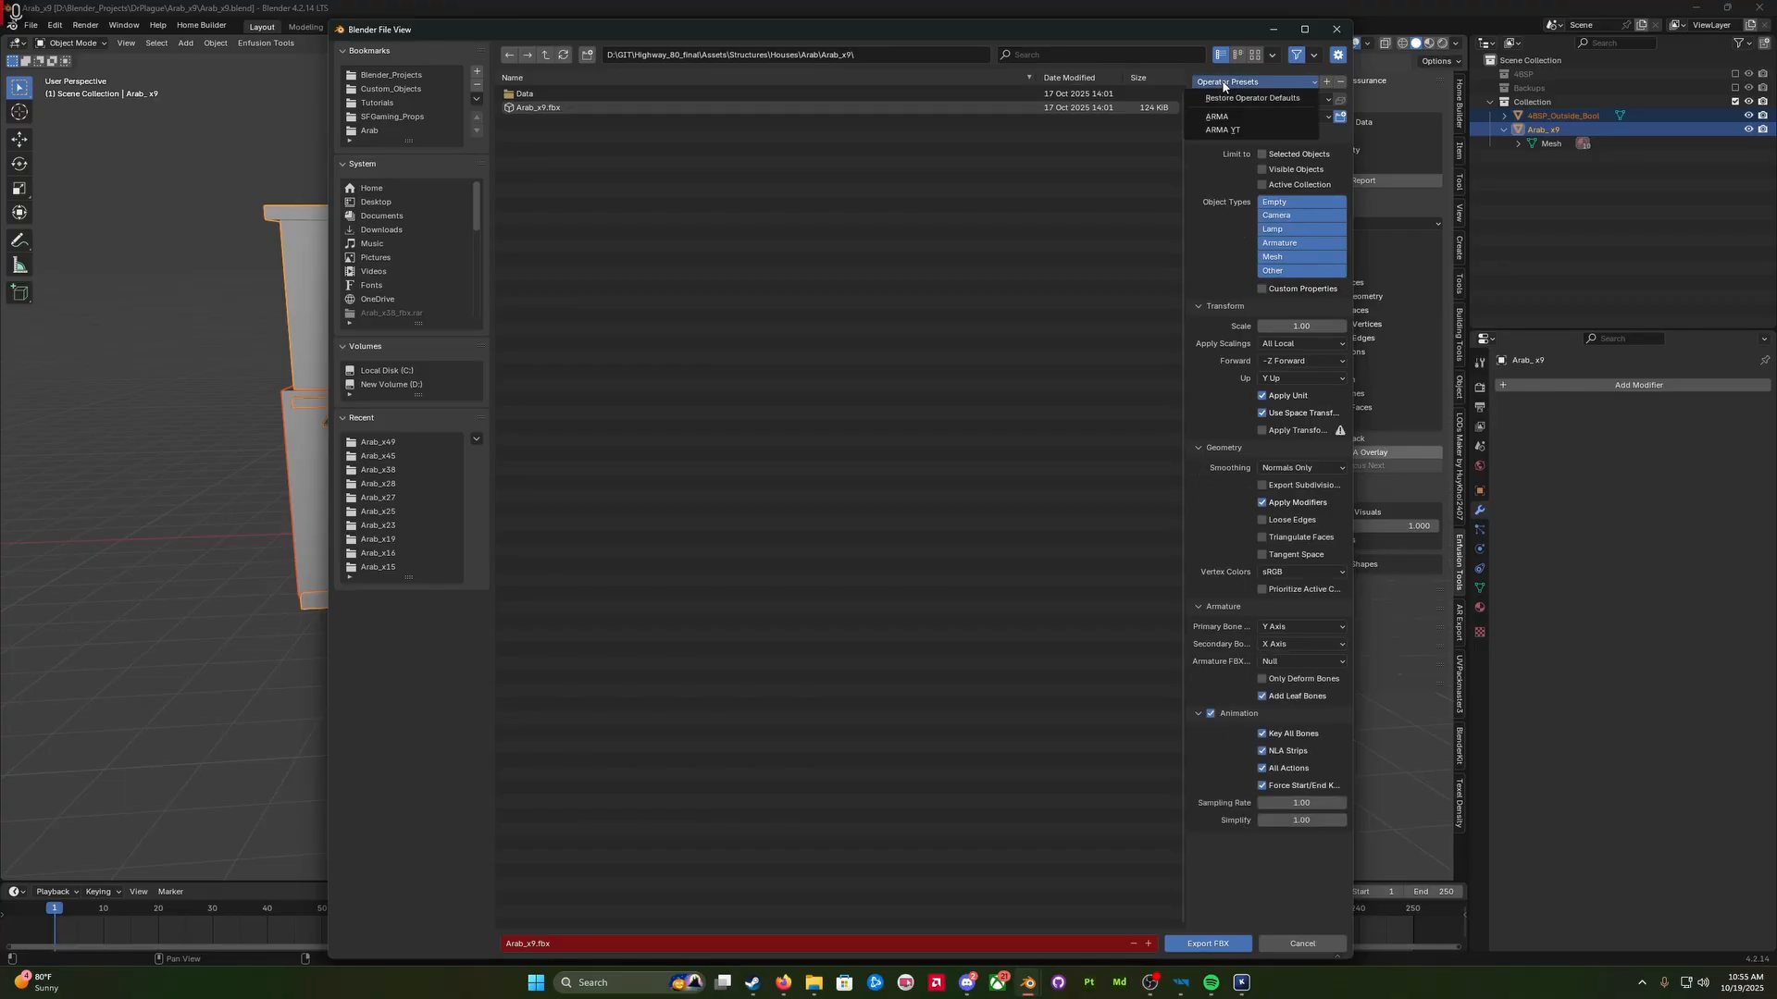
{"action": "left_click", "coordinate": [1226, 130]}
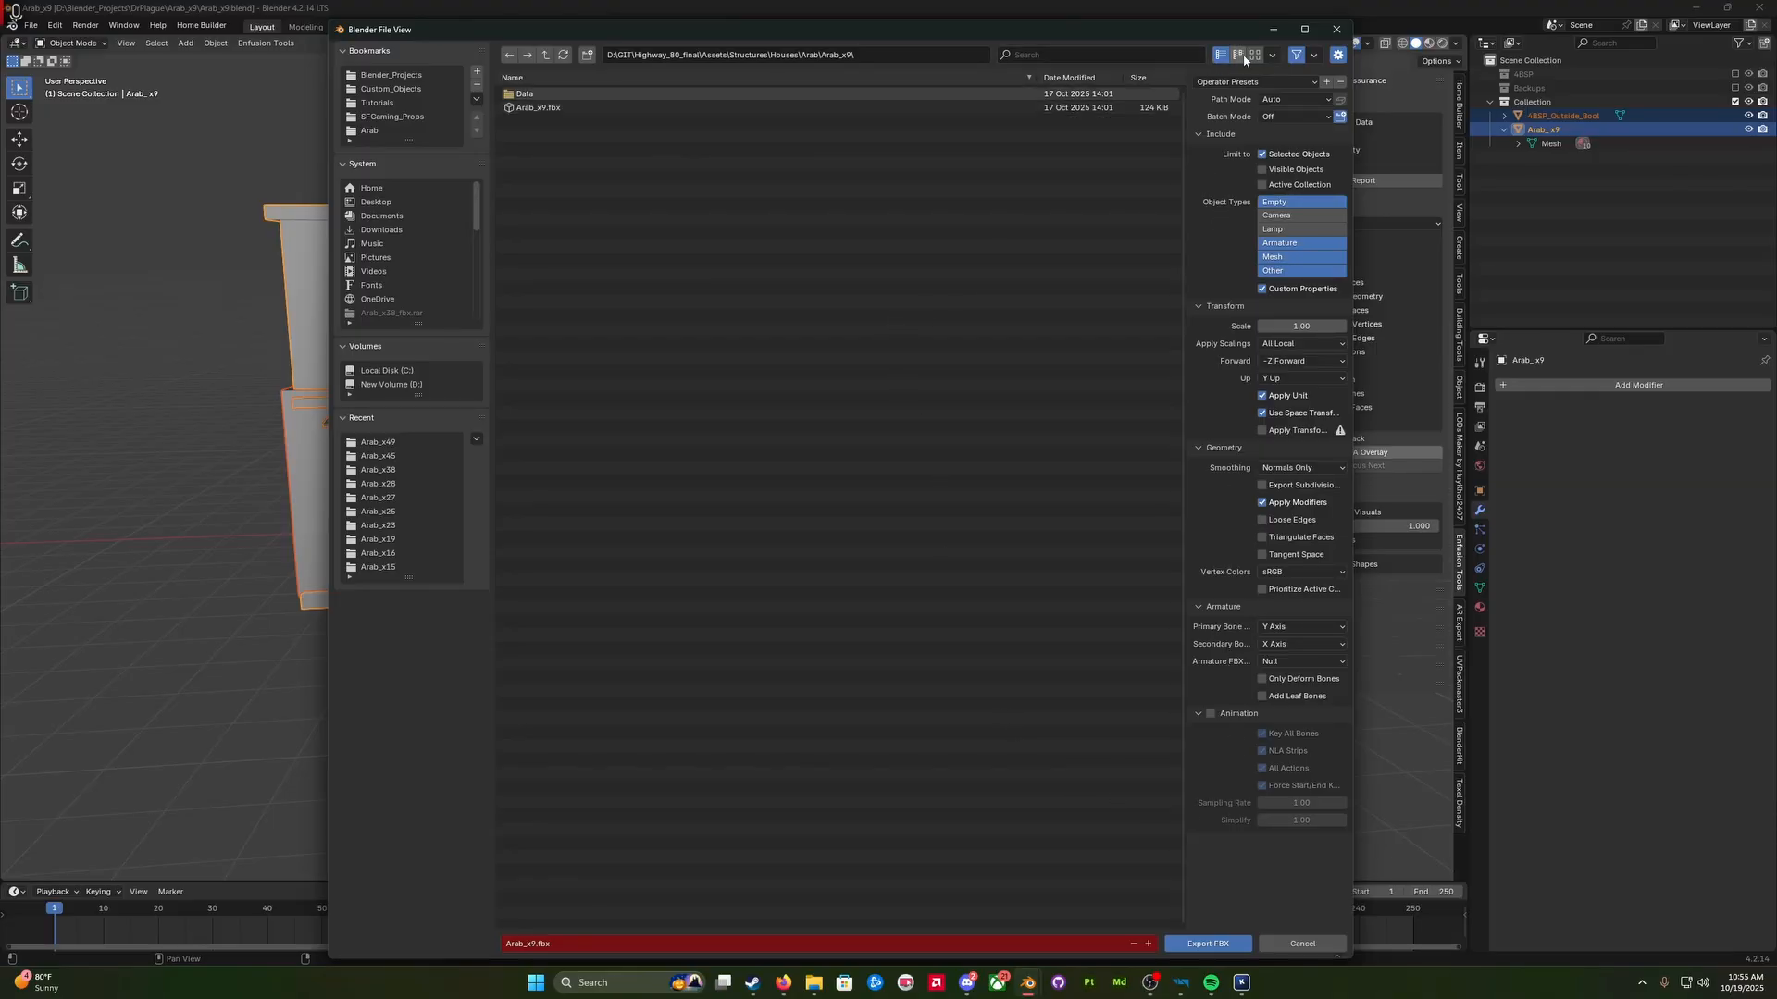
{"action": "left_click", "coordinate": [1240, 85]}
{"action": "left_click", "coordinate": [1241, 128]}
Step: Load the ARMA preset and export the selected objects over Arab_x9.fbx in the Arab_x9 folder
{"action": "left_click", "coordinate": [1305, 84]}
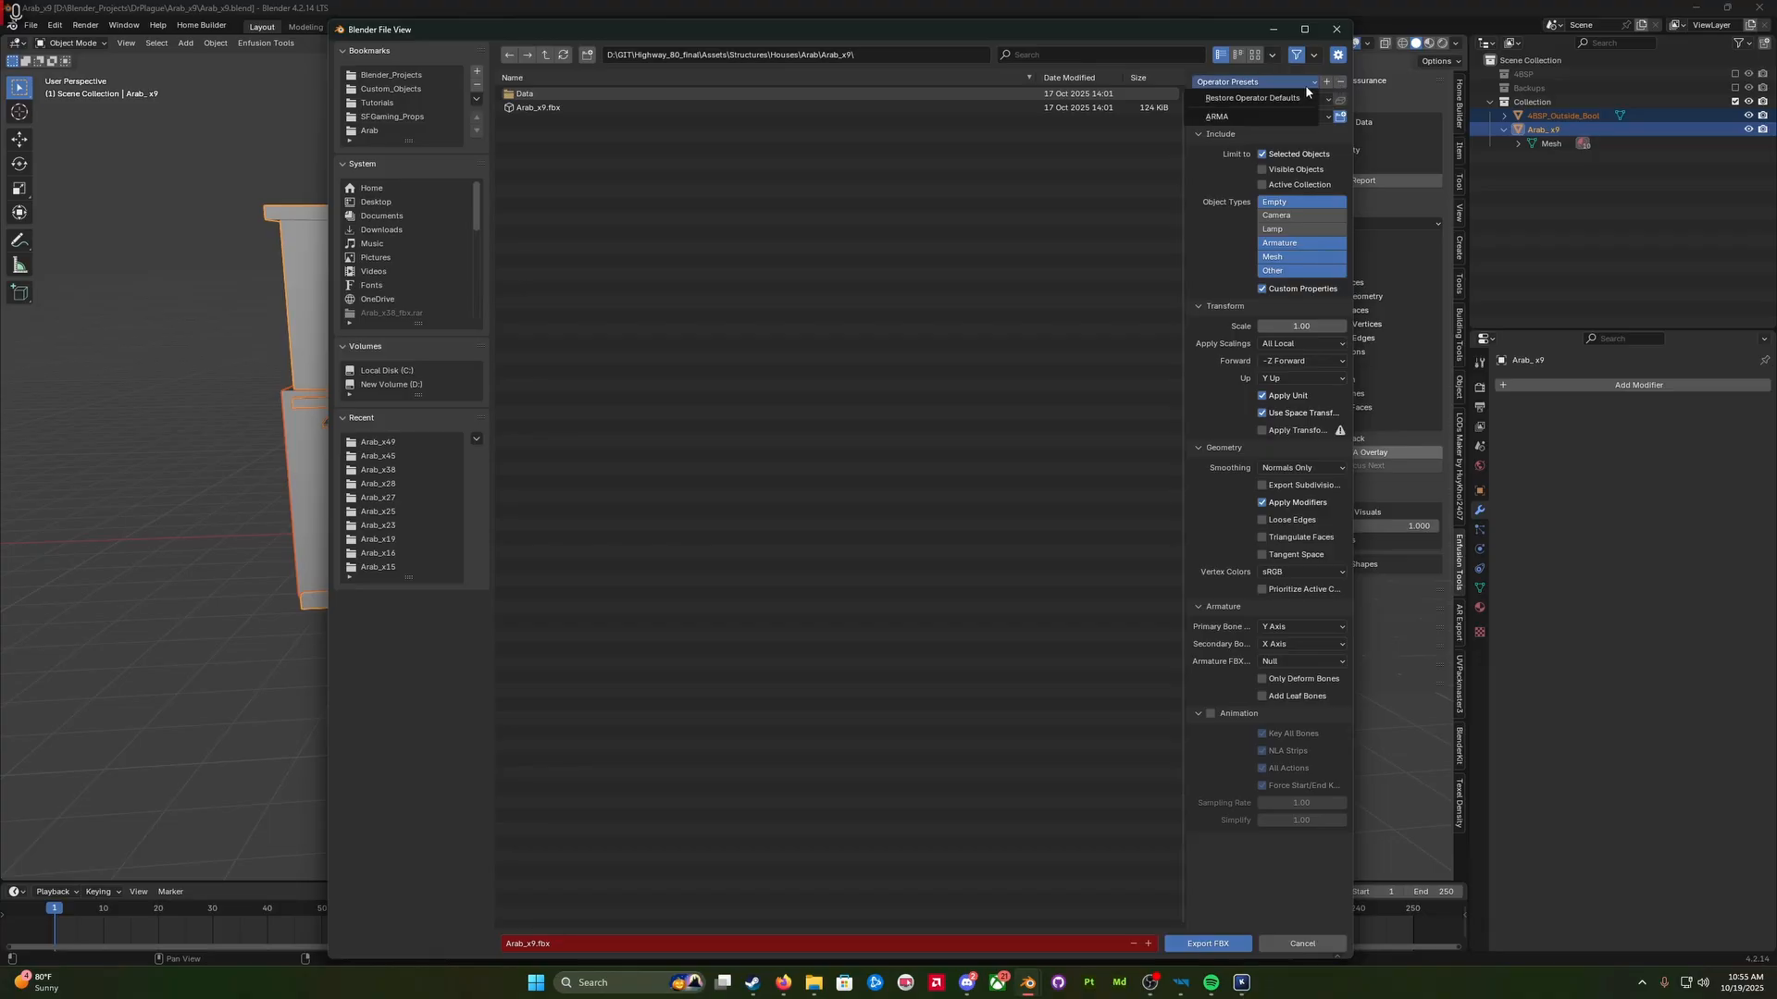
{"action": "left_click", "coordinate": [1234, 122]}
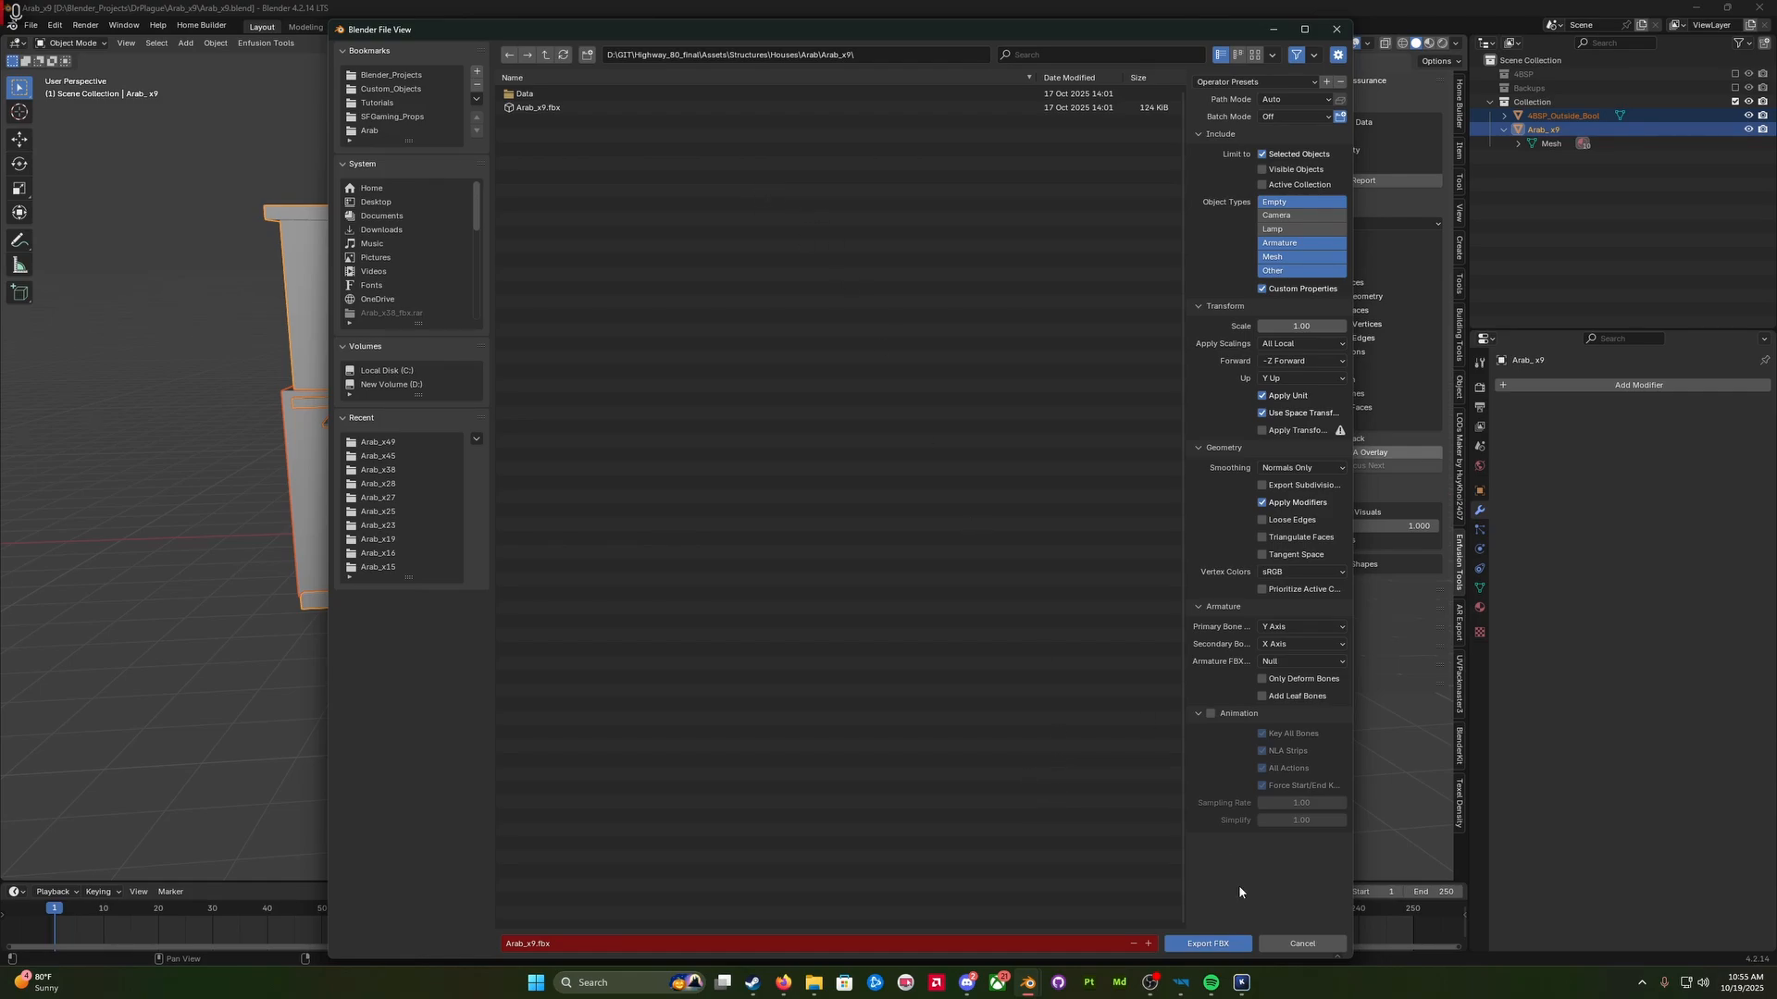
{"action": "left_click", "coordinate": [1212, 944]}
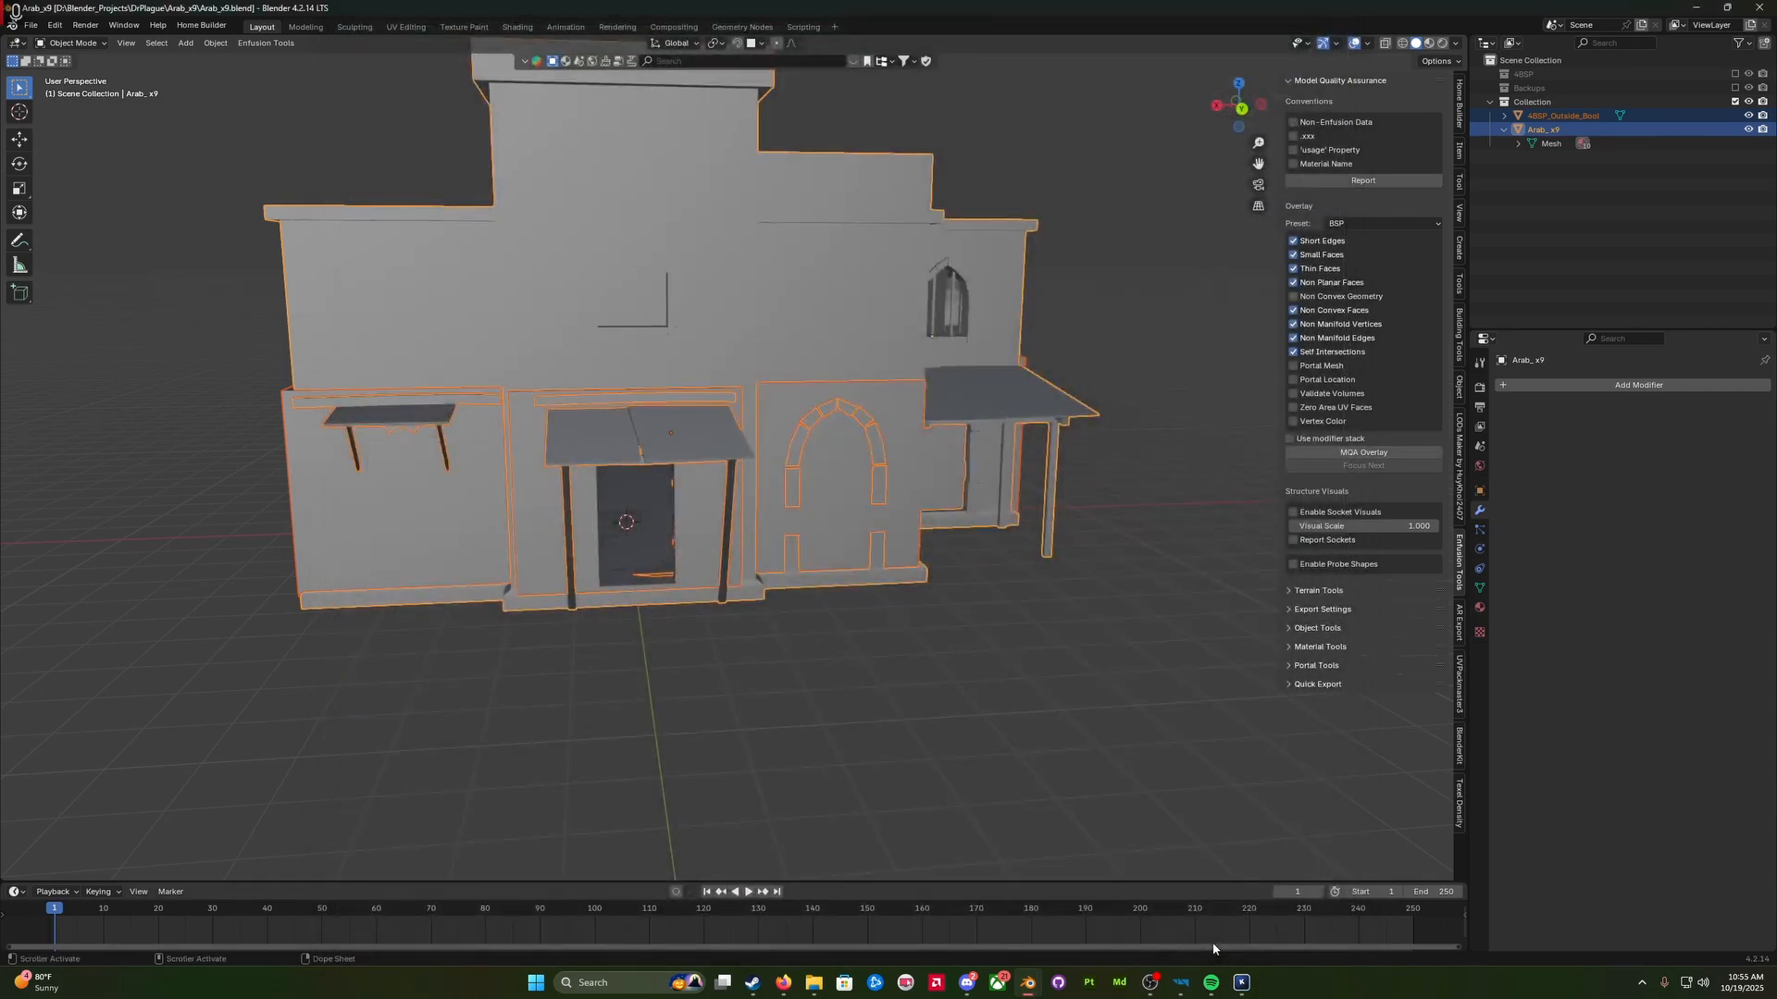
Step: Switch to Enfusion Workbench and look up the reimport option for Arab_x9.xob
{"action": "left_click", "coordinate": [1179, 982]}
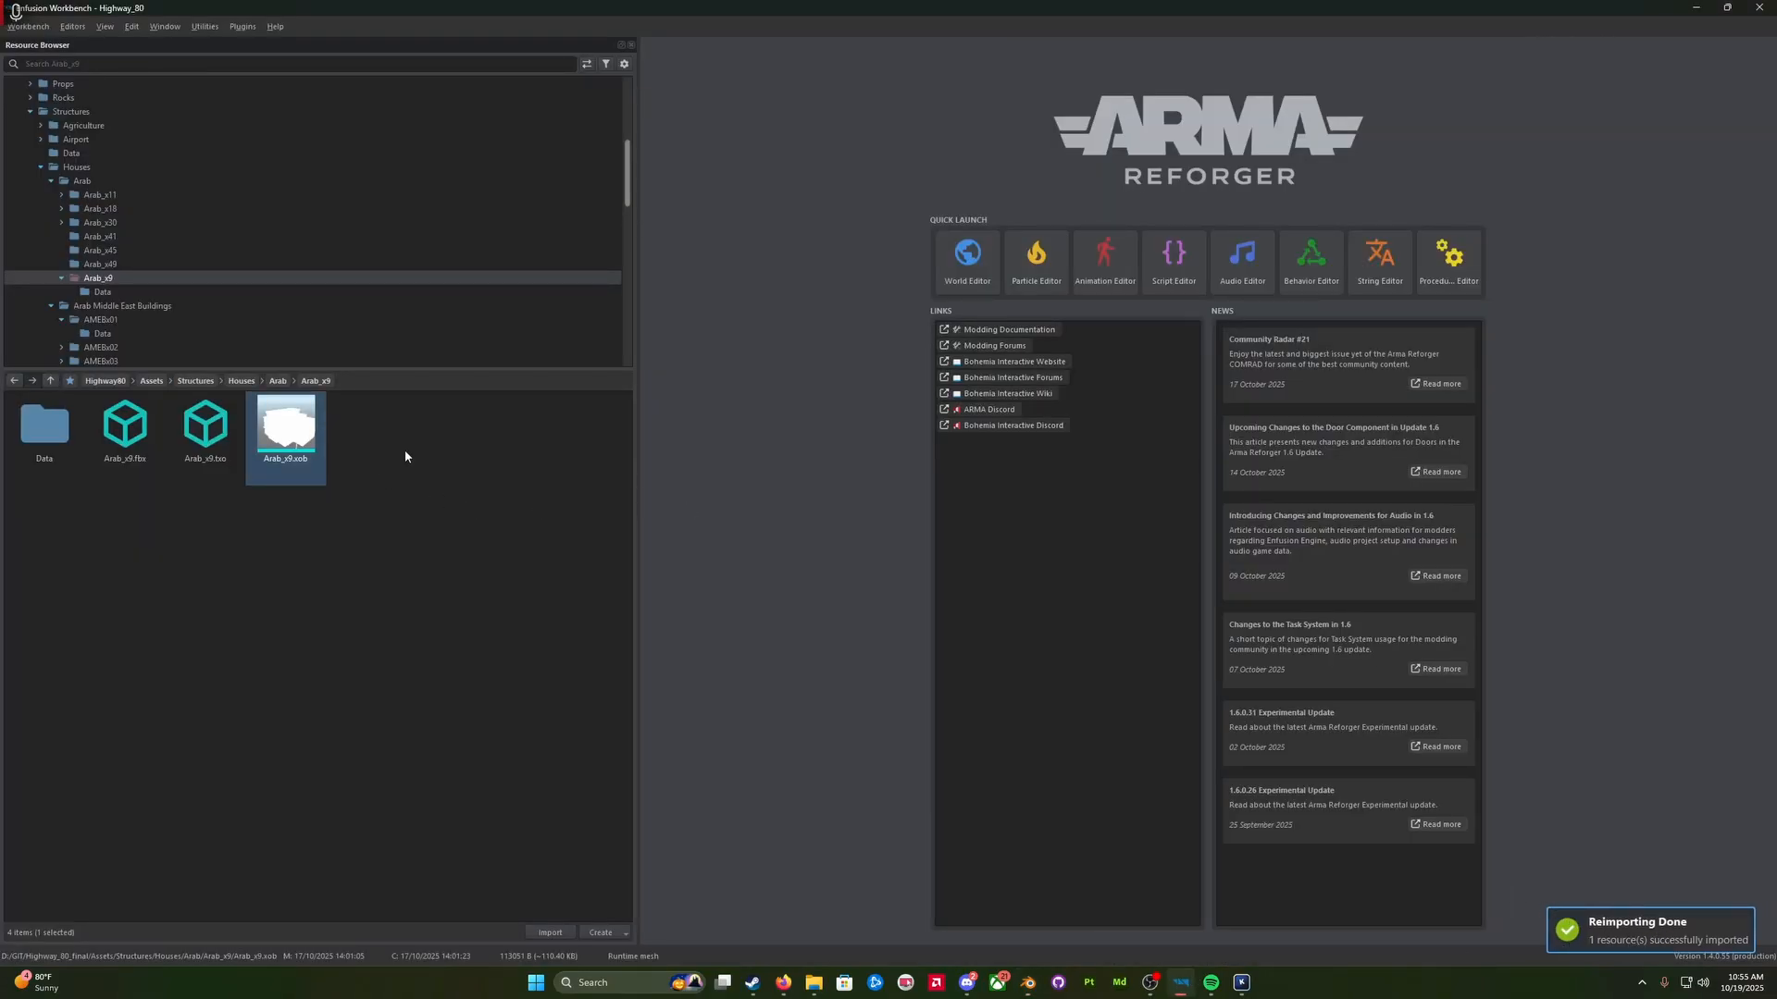
{"action": "right_click", "coordinate": [287, 436]}
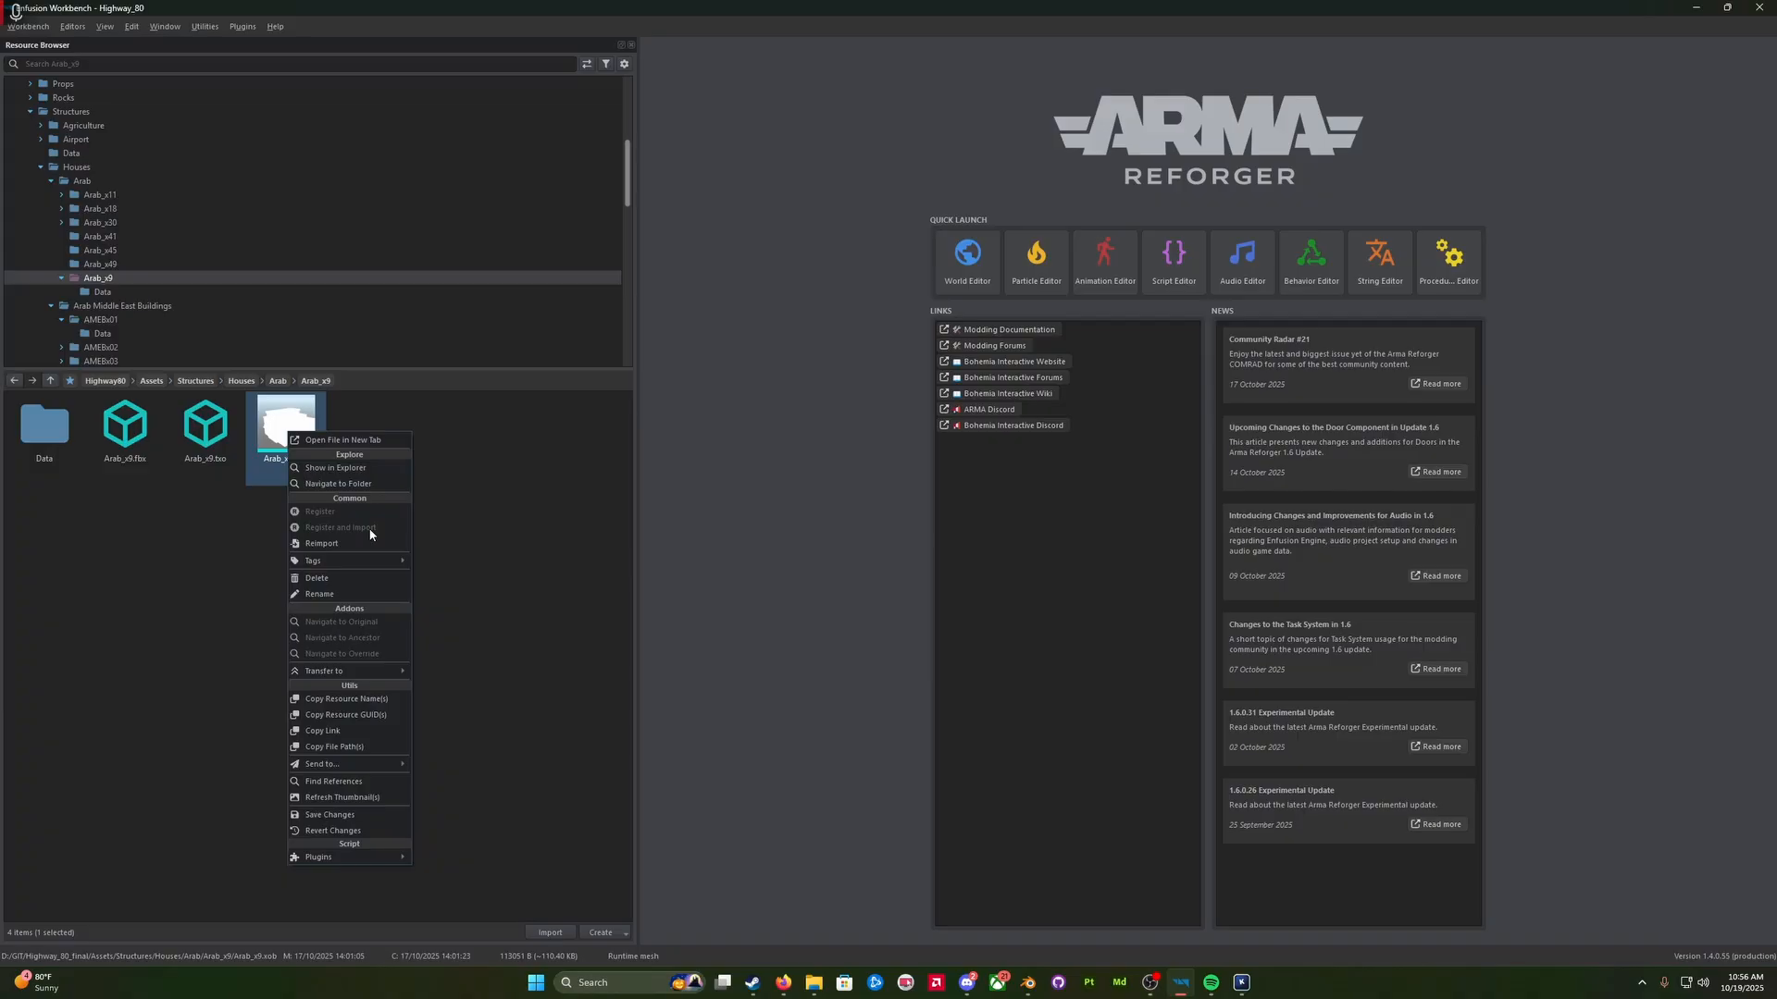
{"action": "left_click", "coordinate": [618, 463]}
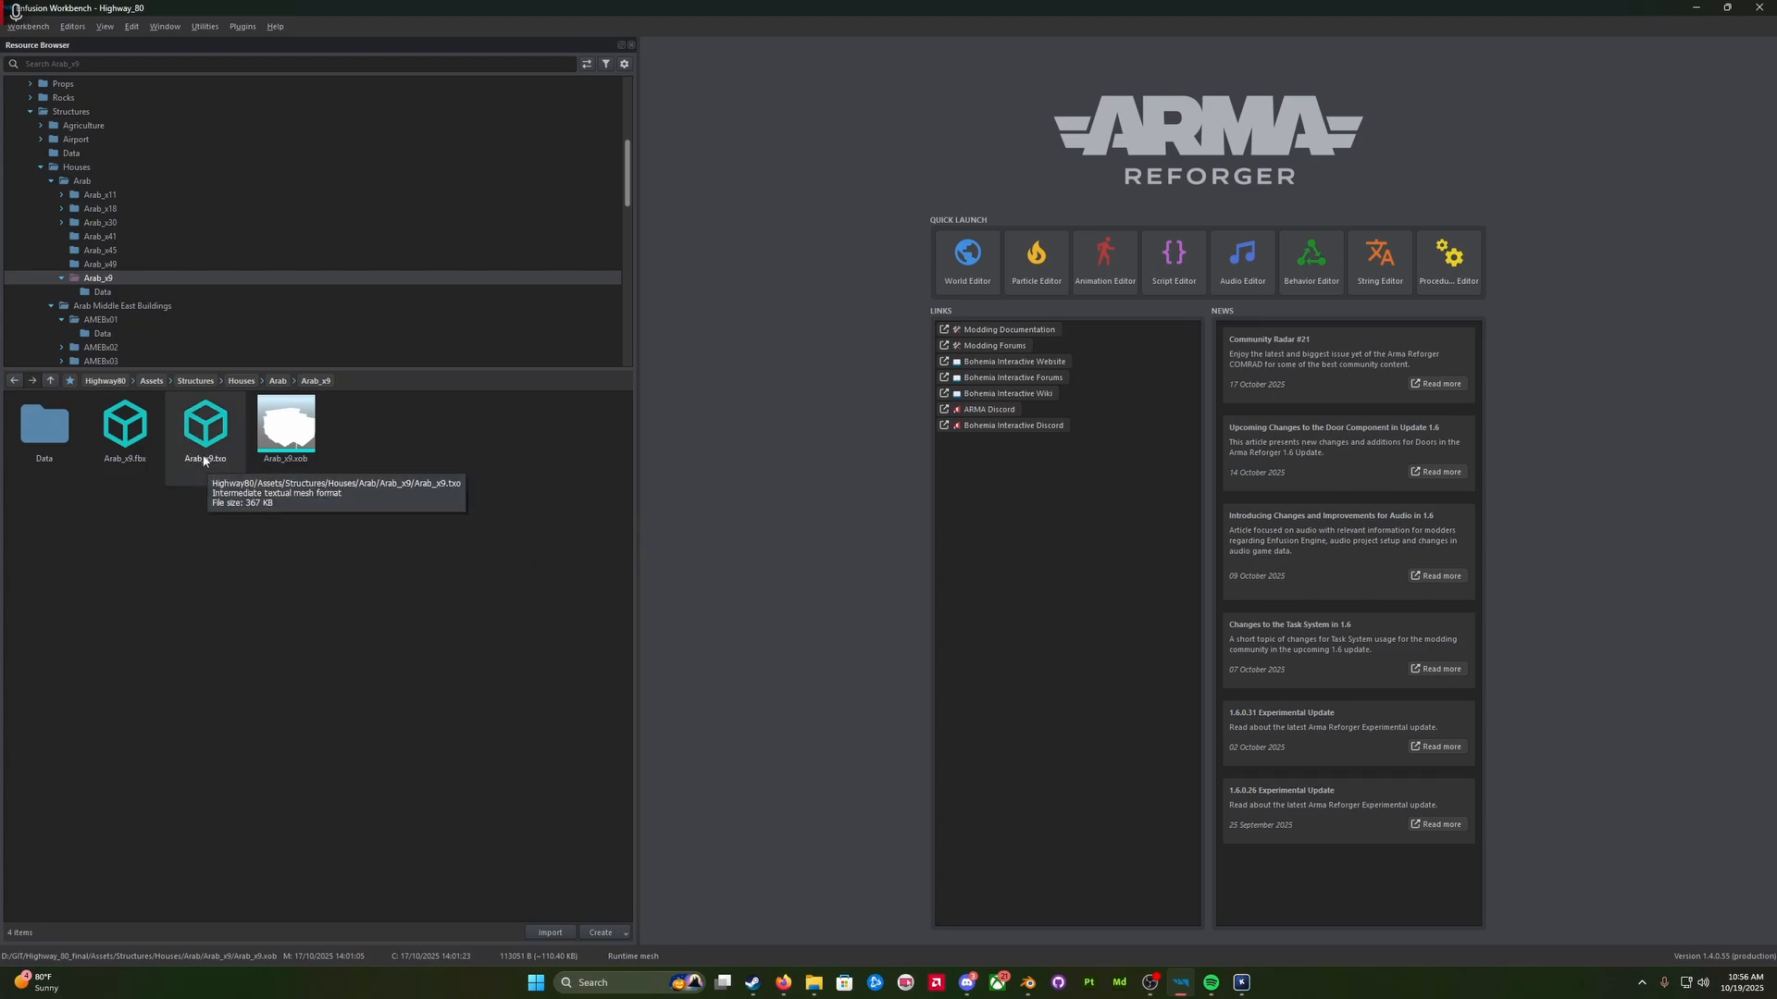
Step: Look into the Data folder of Arab_x9, return to the Arab_x9 folder and open Arab_x9.xob
{"action": "double_click", "coordinate": [44, 428]}
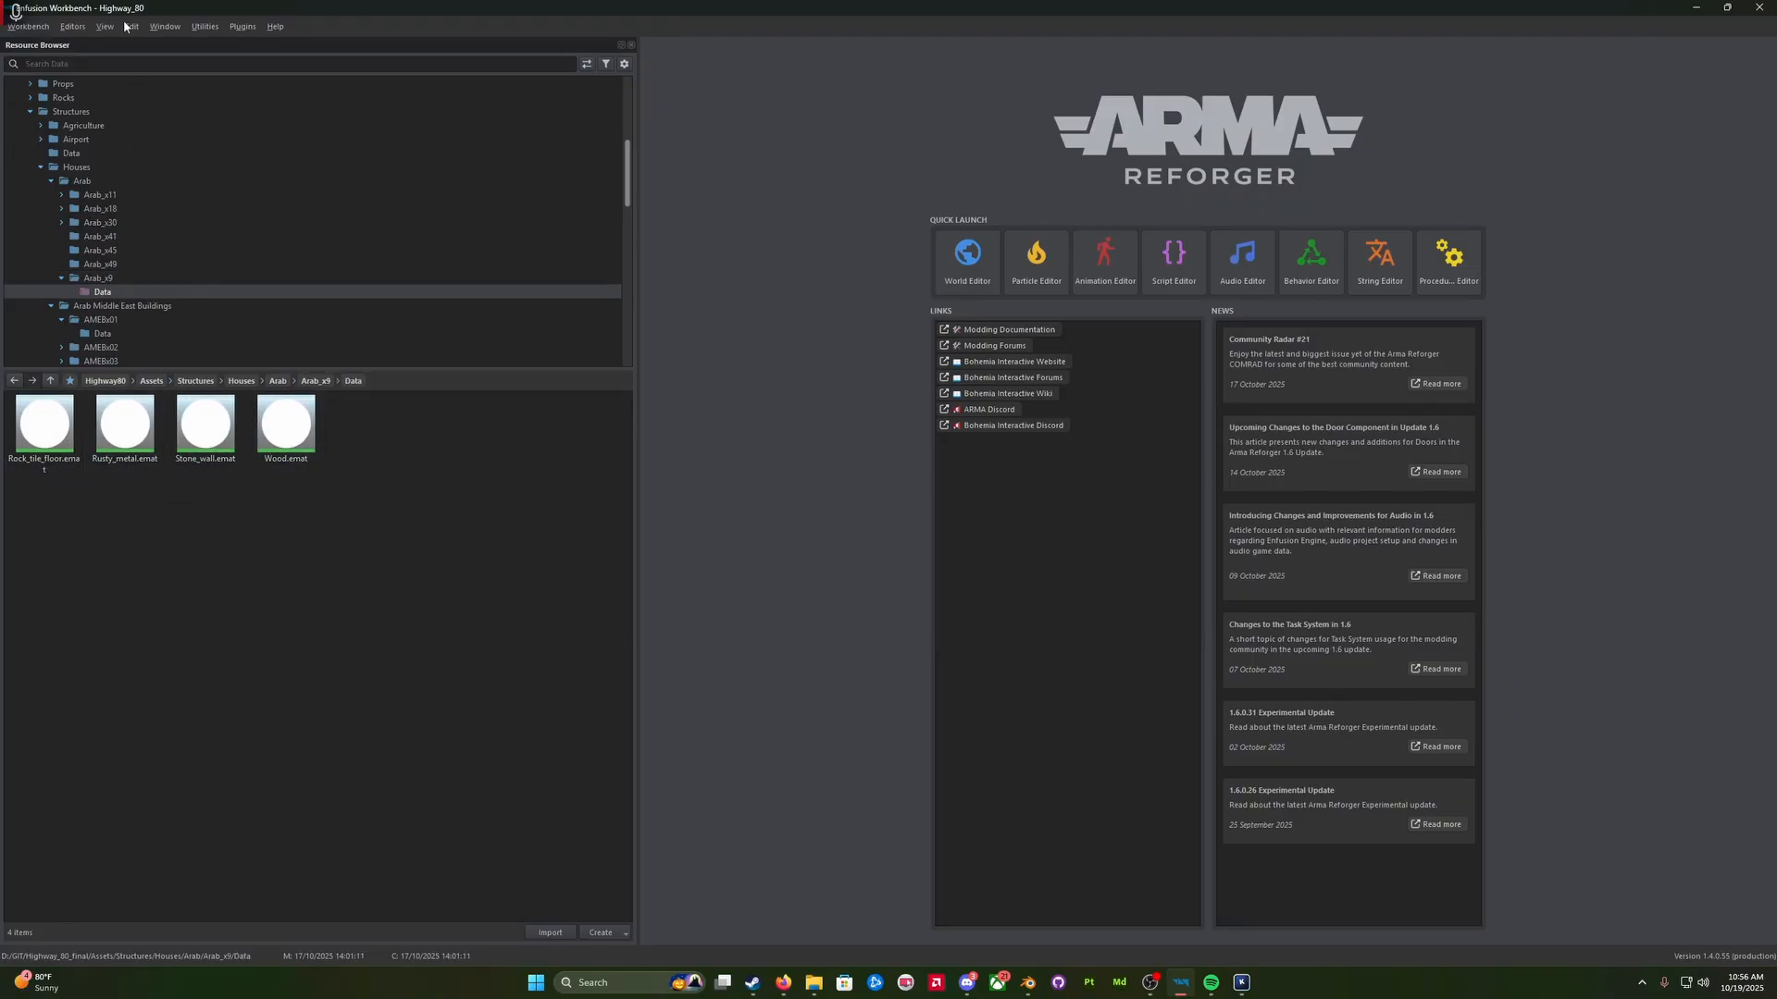
{"action": "left_click", "coordinate": [157, 279]}
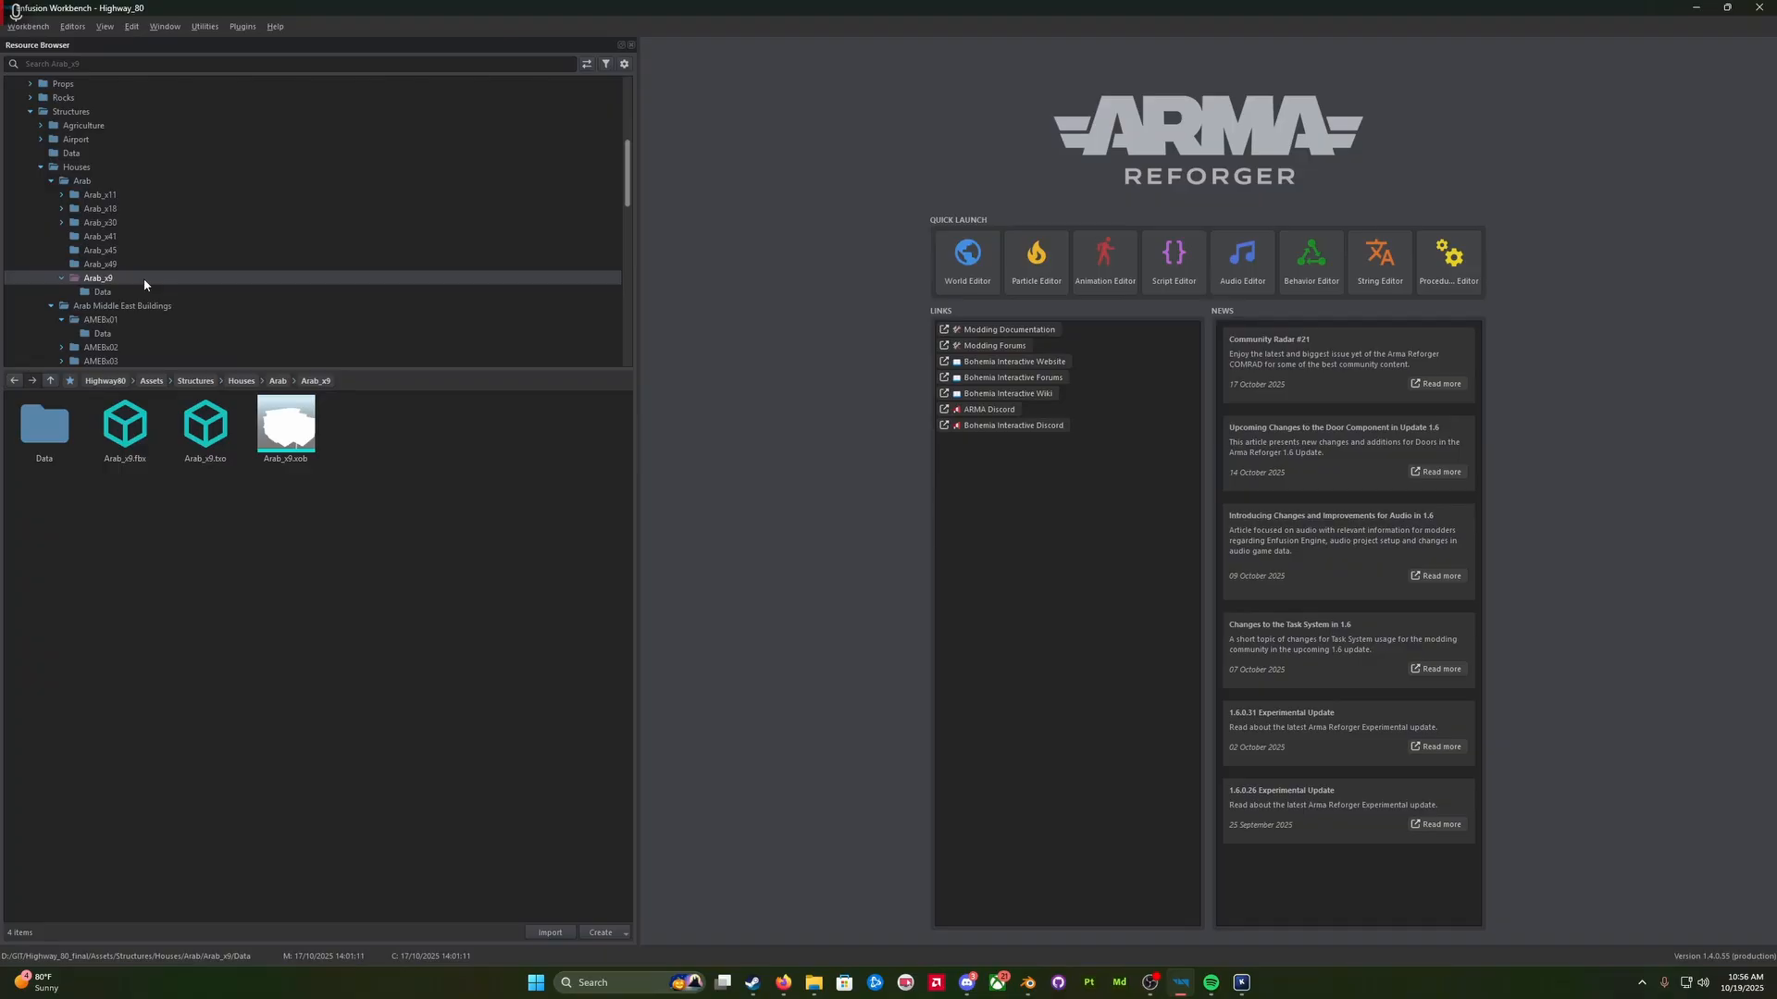
{"action": "double_click", "coordinate": [311, 431]}
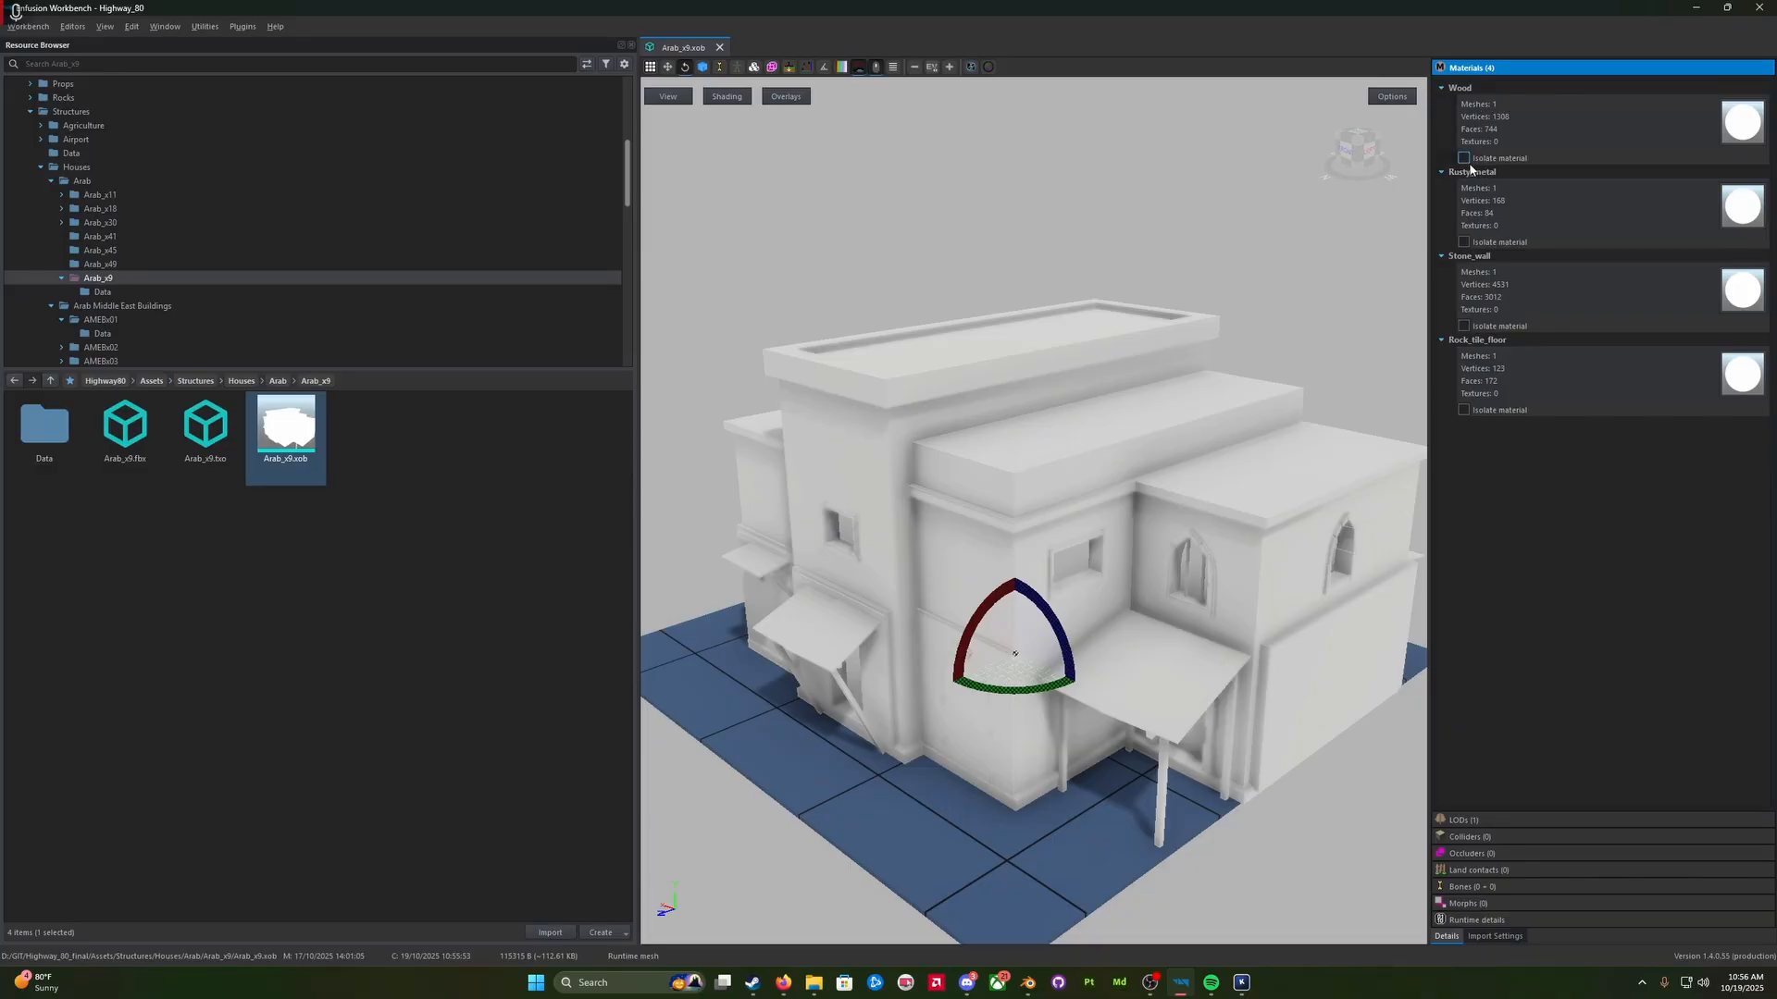
Step: Isolate the Wood, Rusty_metal, Stone_wall and Rock_tile_floor materials one after another to check their geometry, and collapse the Wood entry
{"action": "left_click", "coordinate": [1463, 158]}
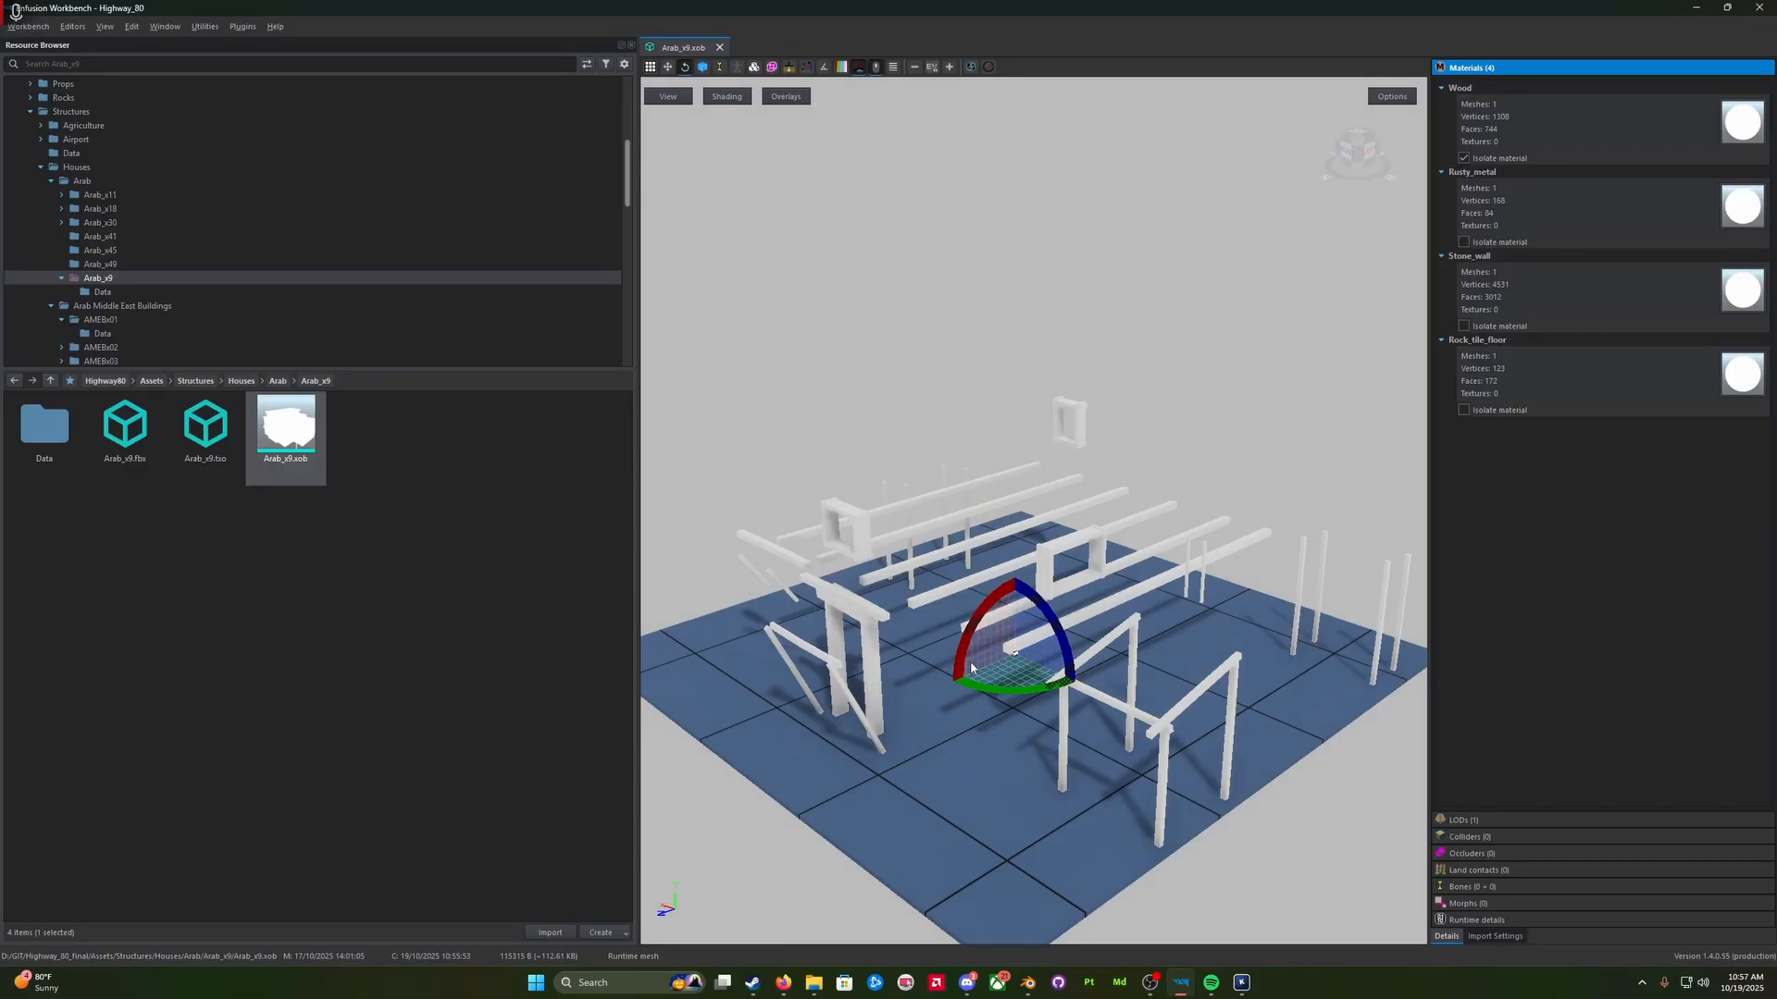
{"action": "left_click", "coordinate": [1473, 161]}
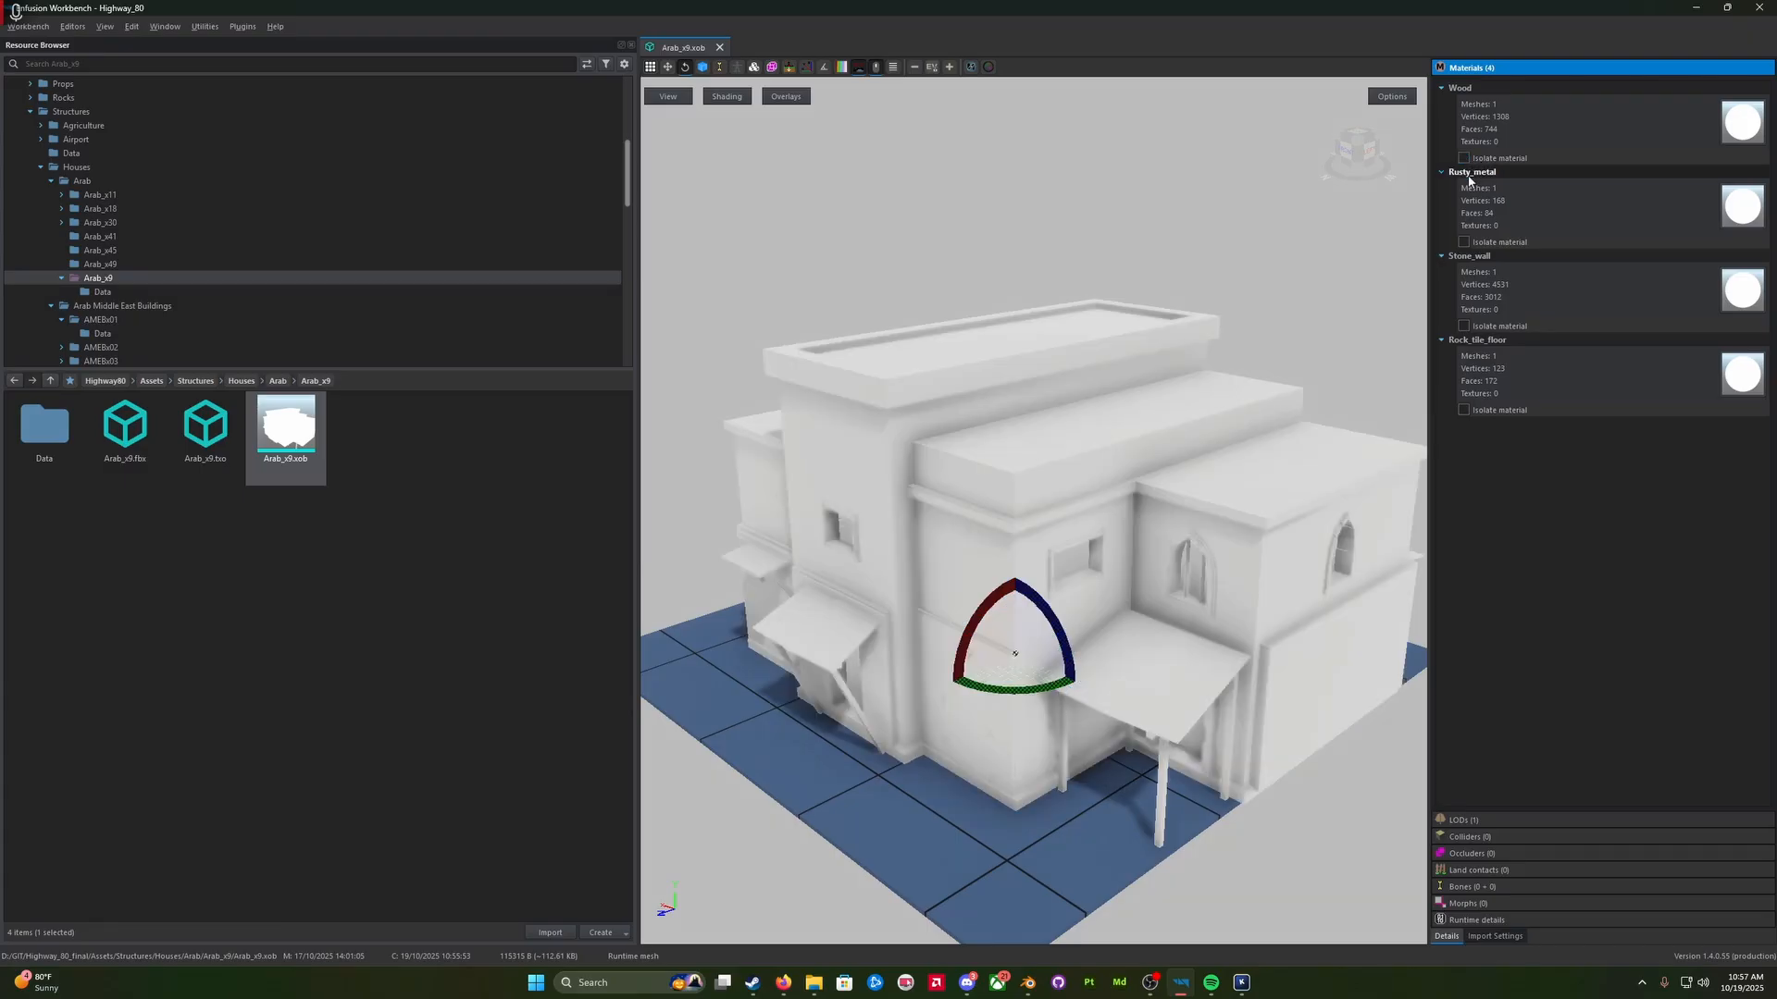
{"action": "left_click", "coordinate": [1464, 243]}
{"action": "left_click", "coordinate": [1464, 242]}
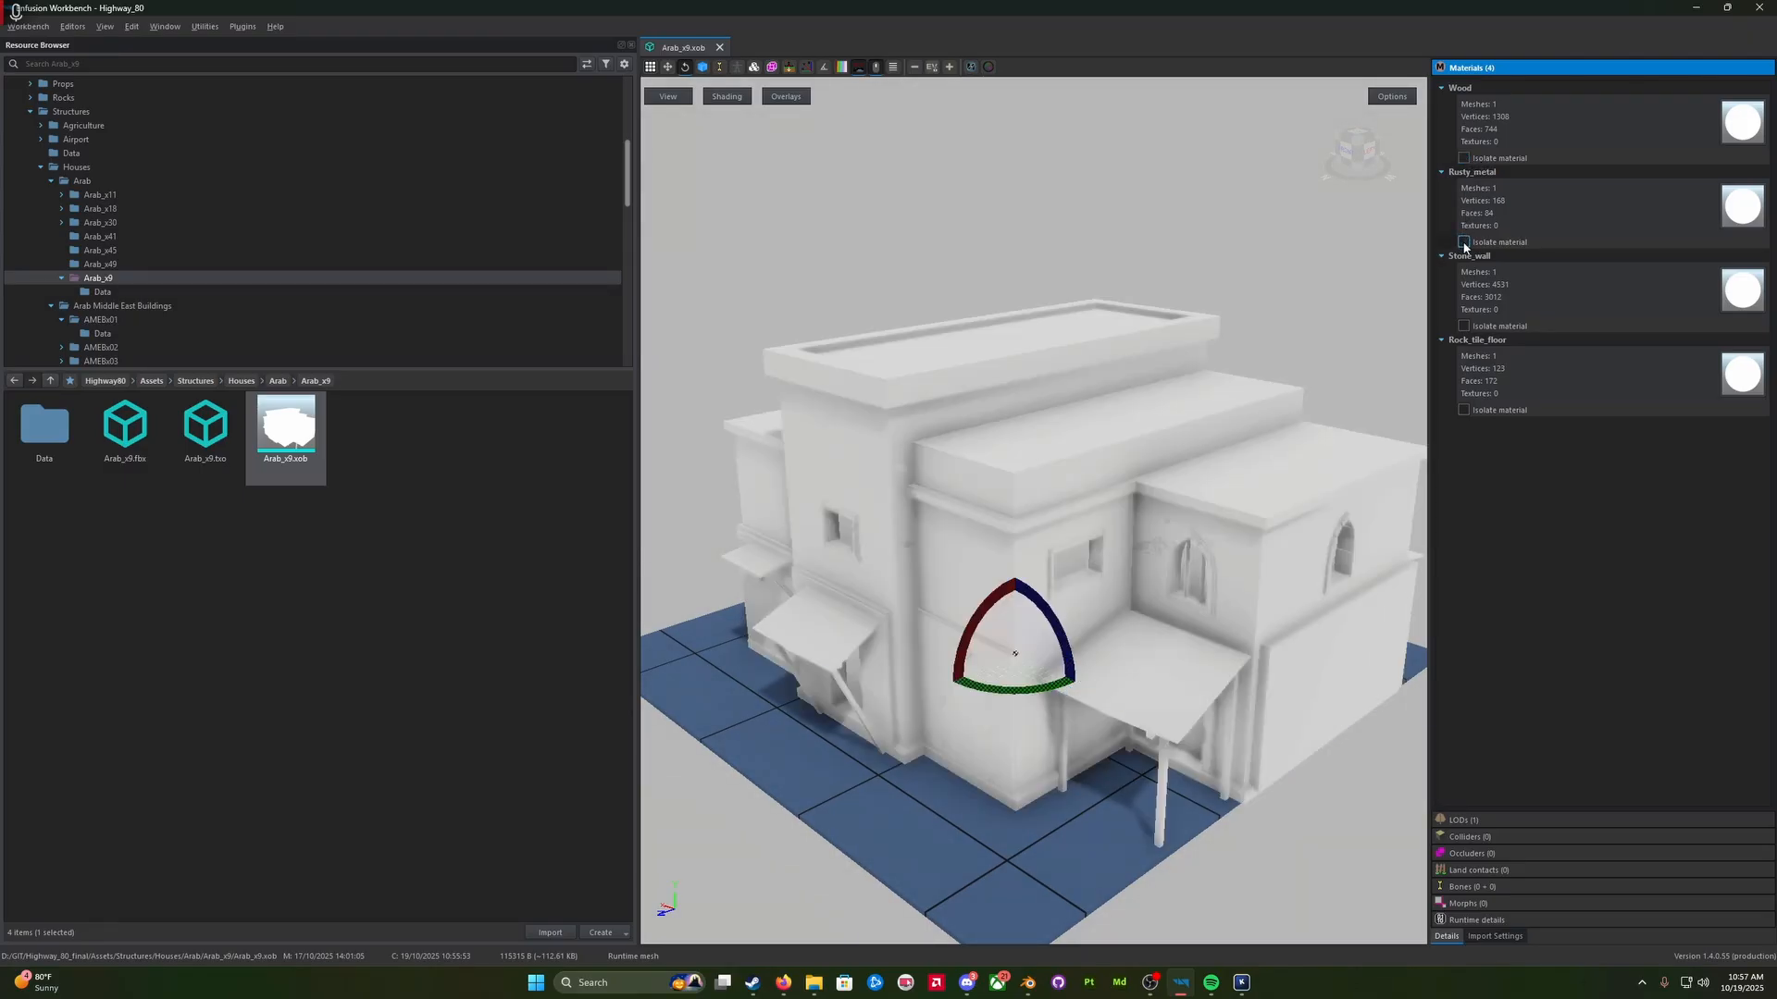
{"action": "left_click", "coordinate": [1463, 327]}
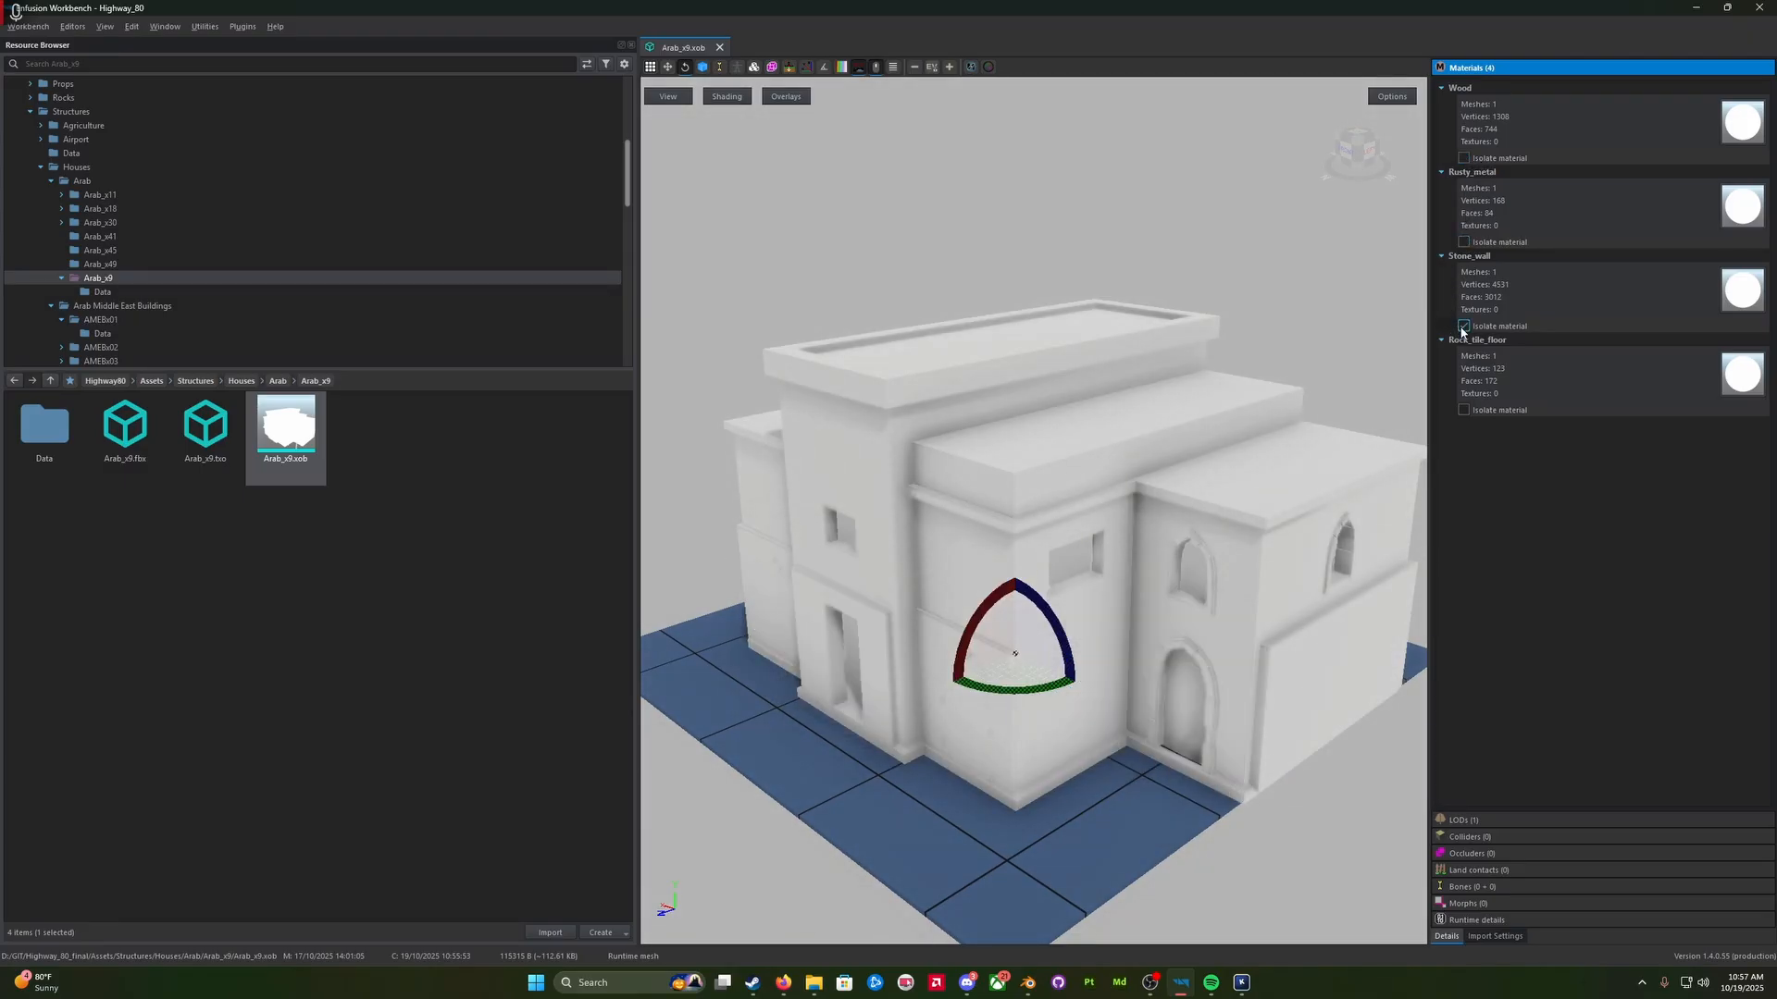
{"action": "left_click", "coordinate": [1463, 410]}
{"action": "left_click", "coordinate": [1462, 410]}
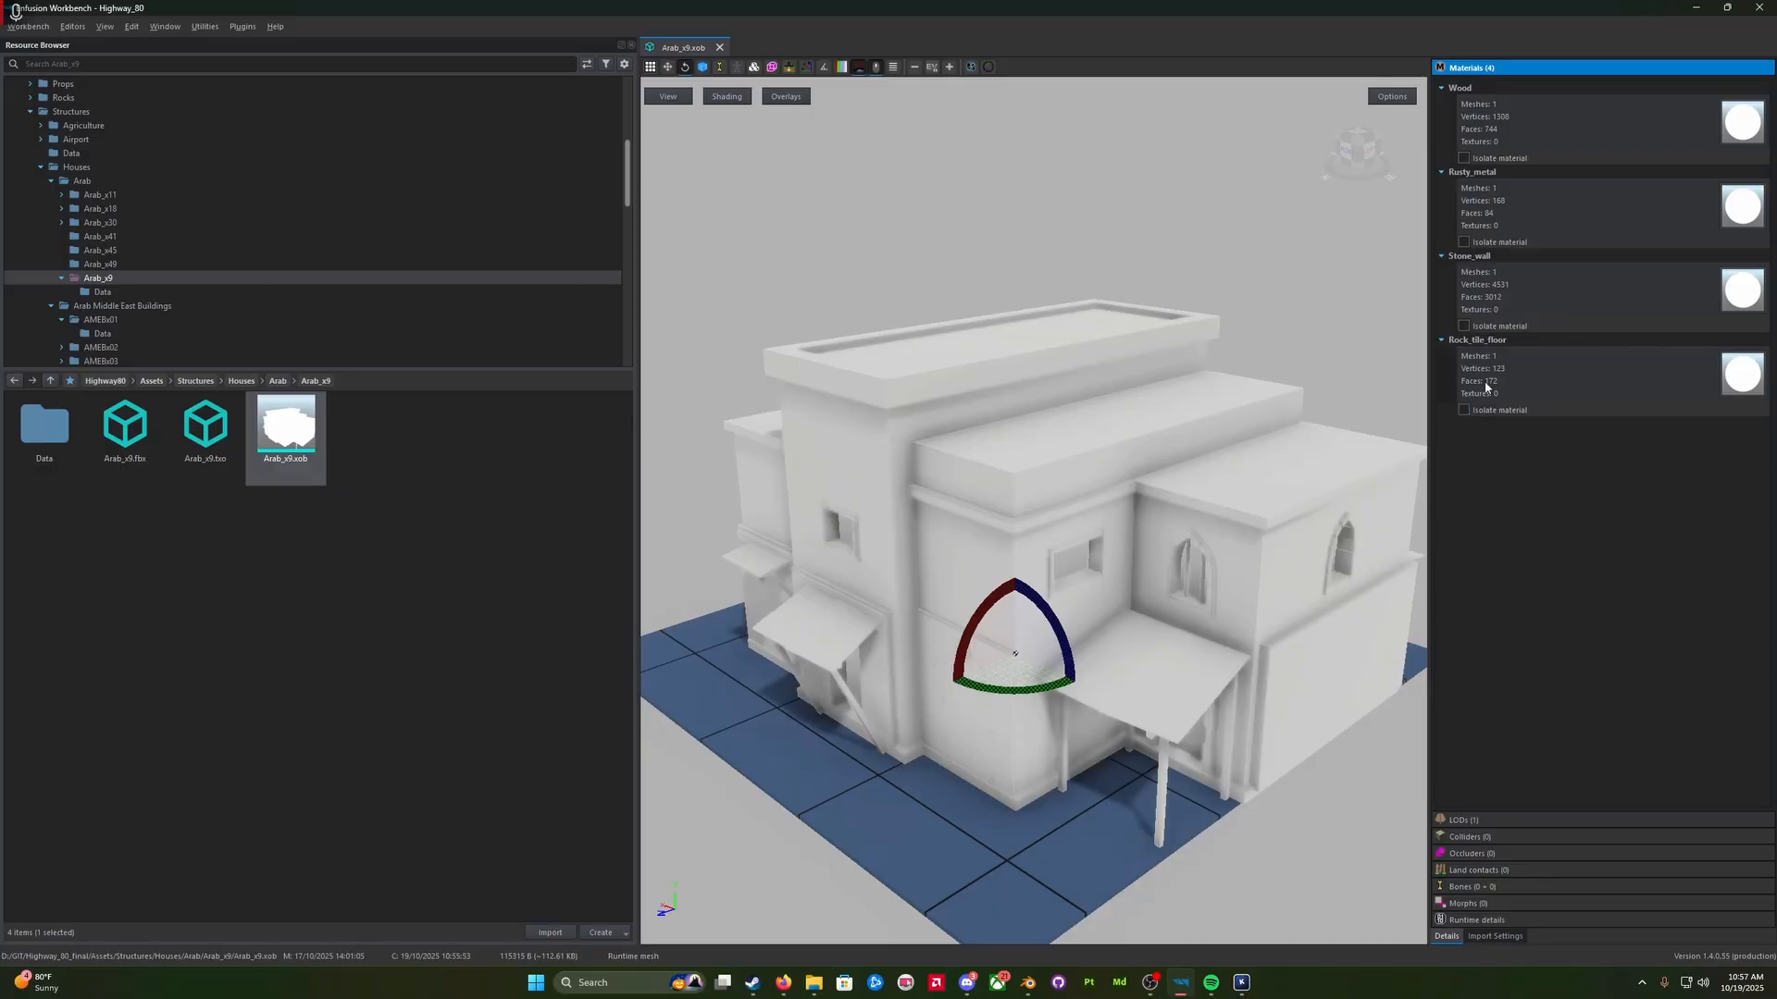
{"action": "left_click", "coordinate": [1458, 88]}
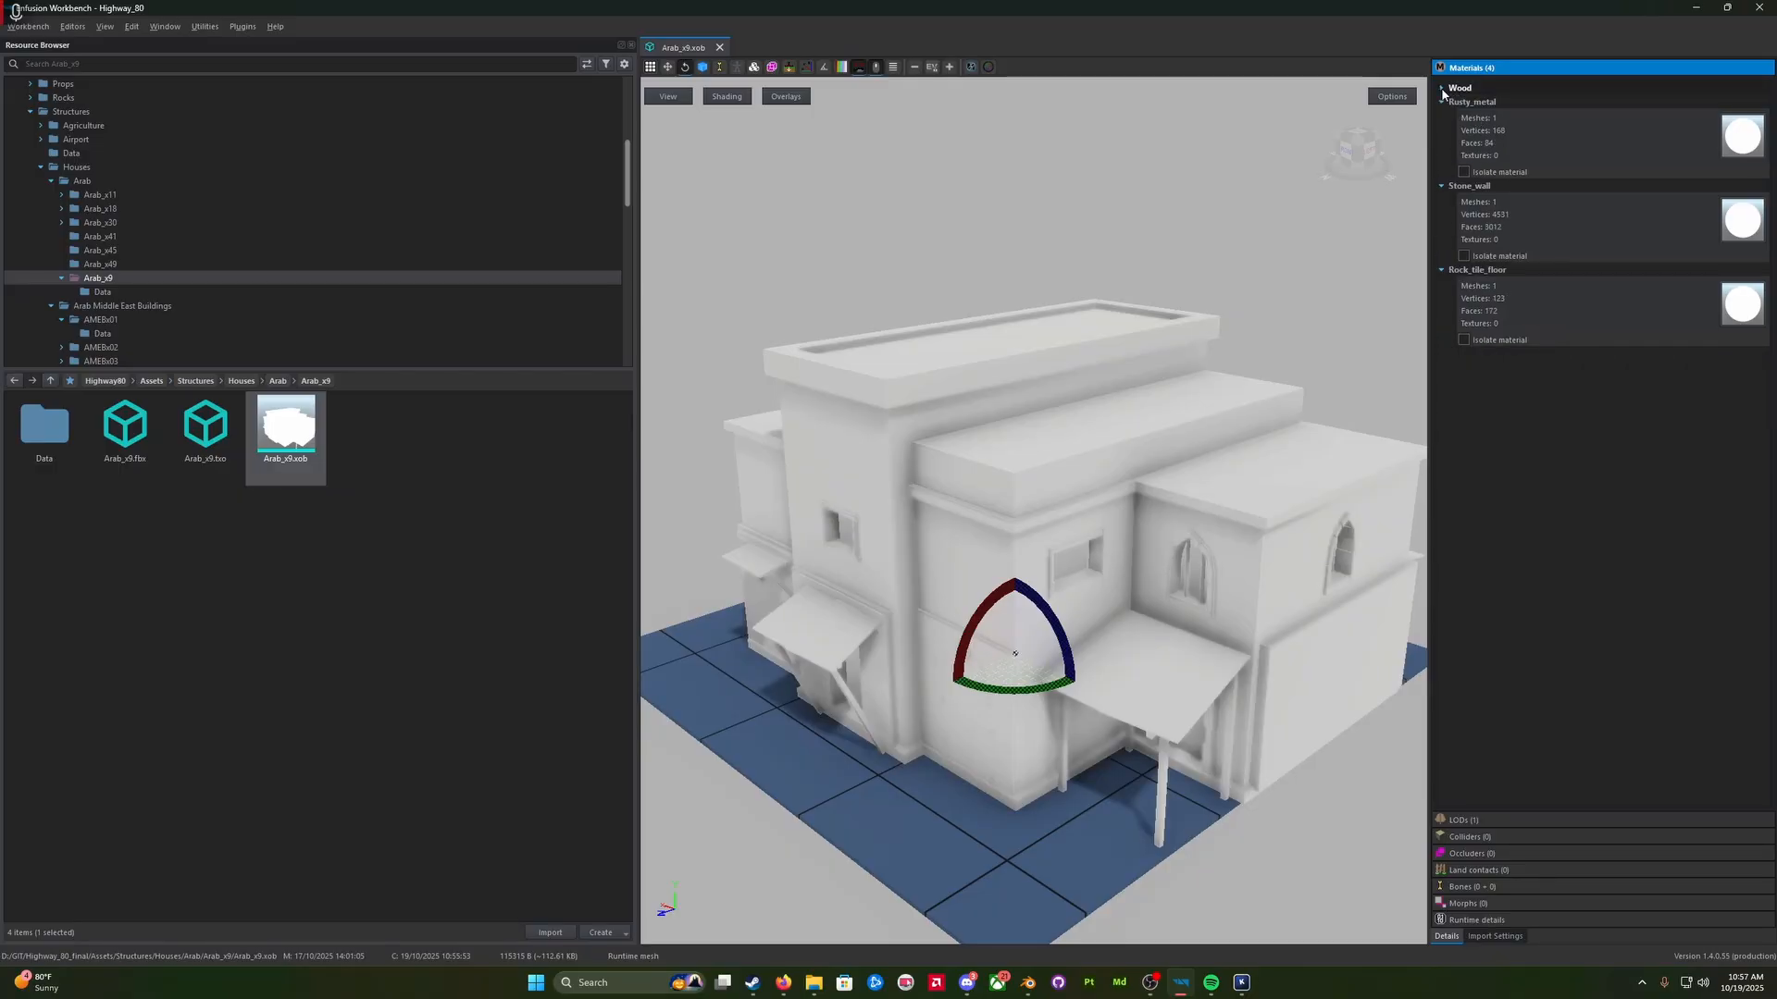
Step: Inspect the model's LOD 0 meshes, colliders and occluders
{"action": "left_click", "coordinate": [1472, 819]}
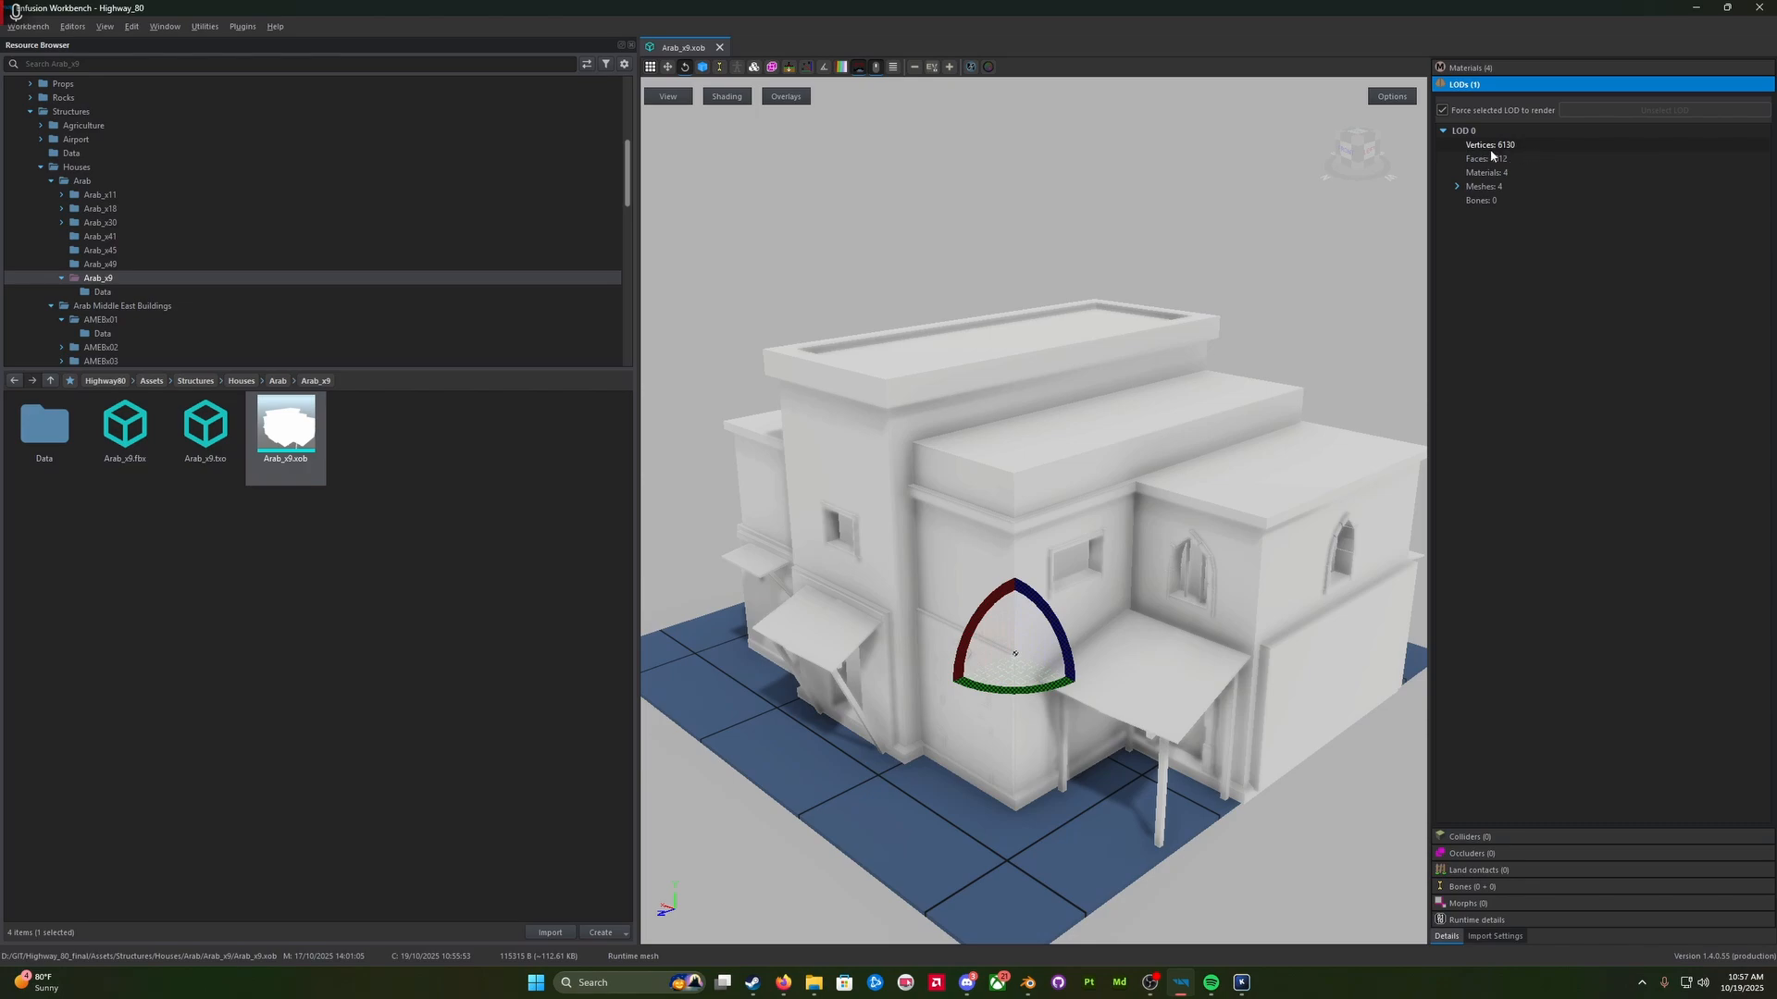
{"action": "left_click", "coordinate": [1458, 189]}
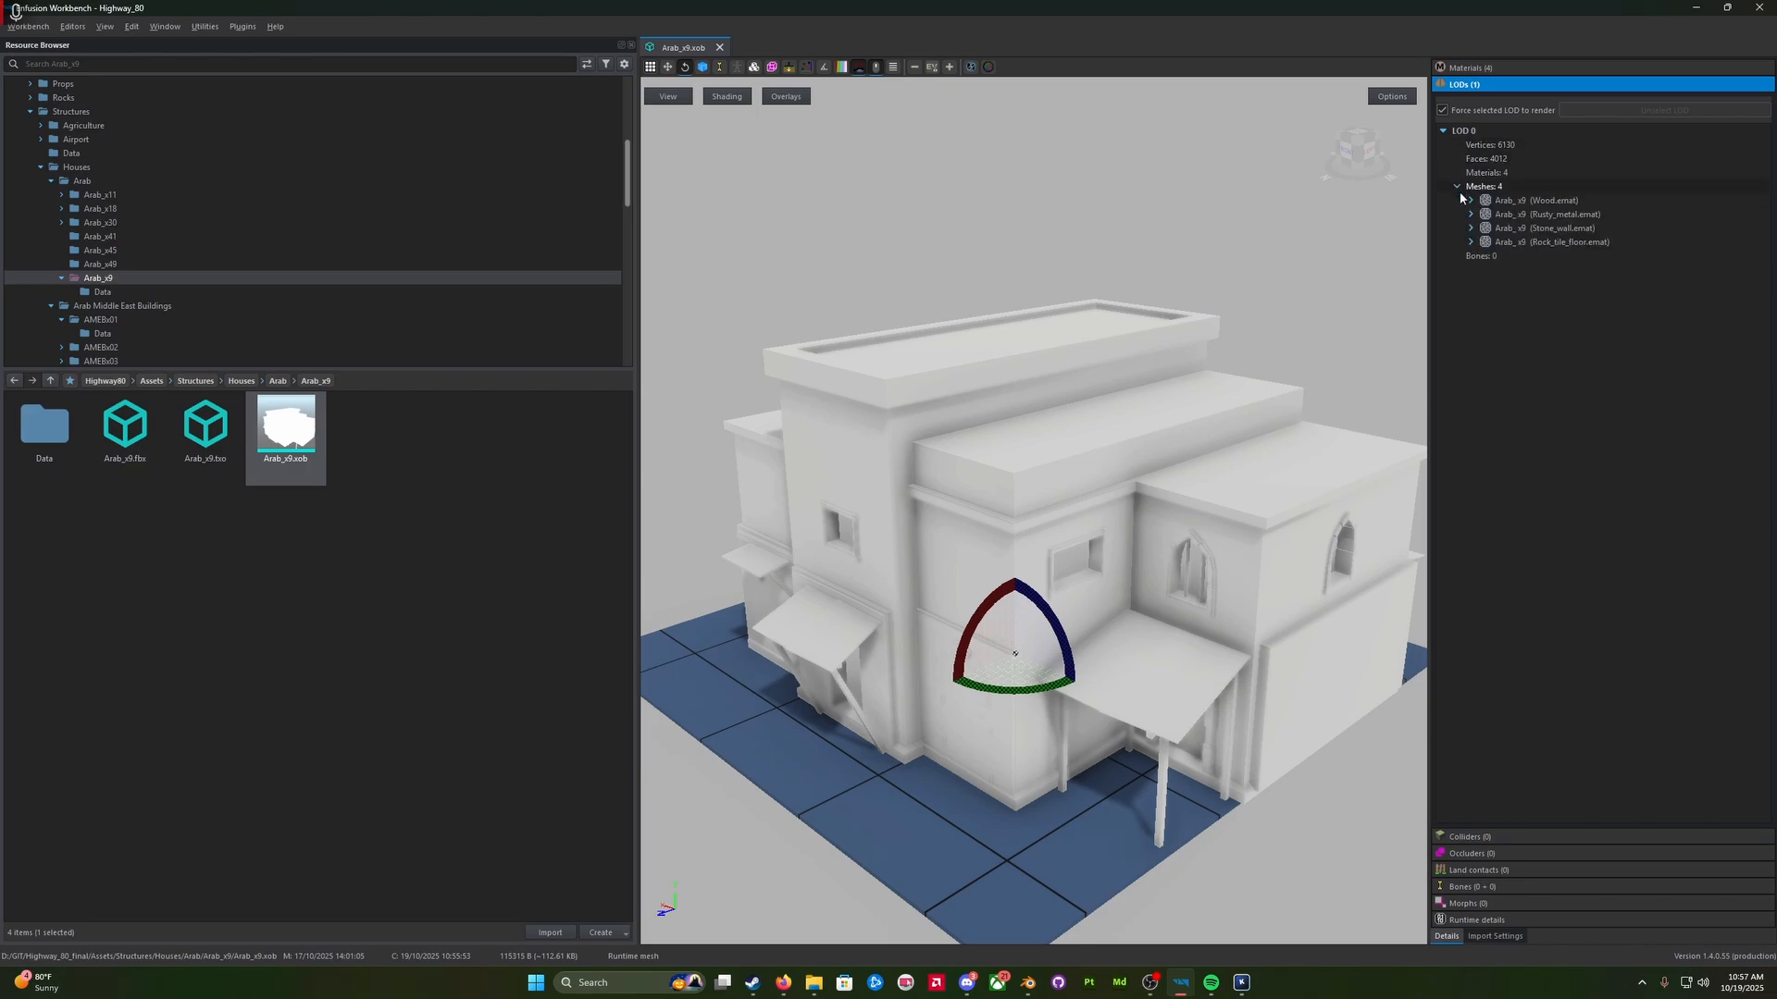
{"action": "left_click", "coordinate": [1458, 186]}
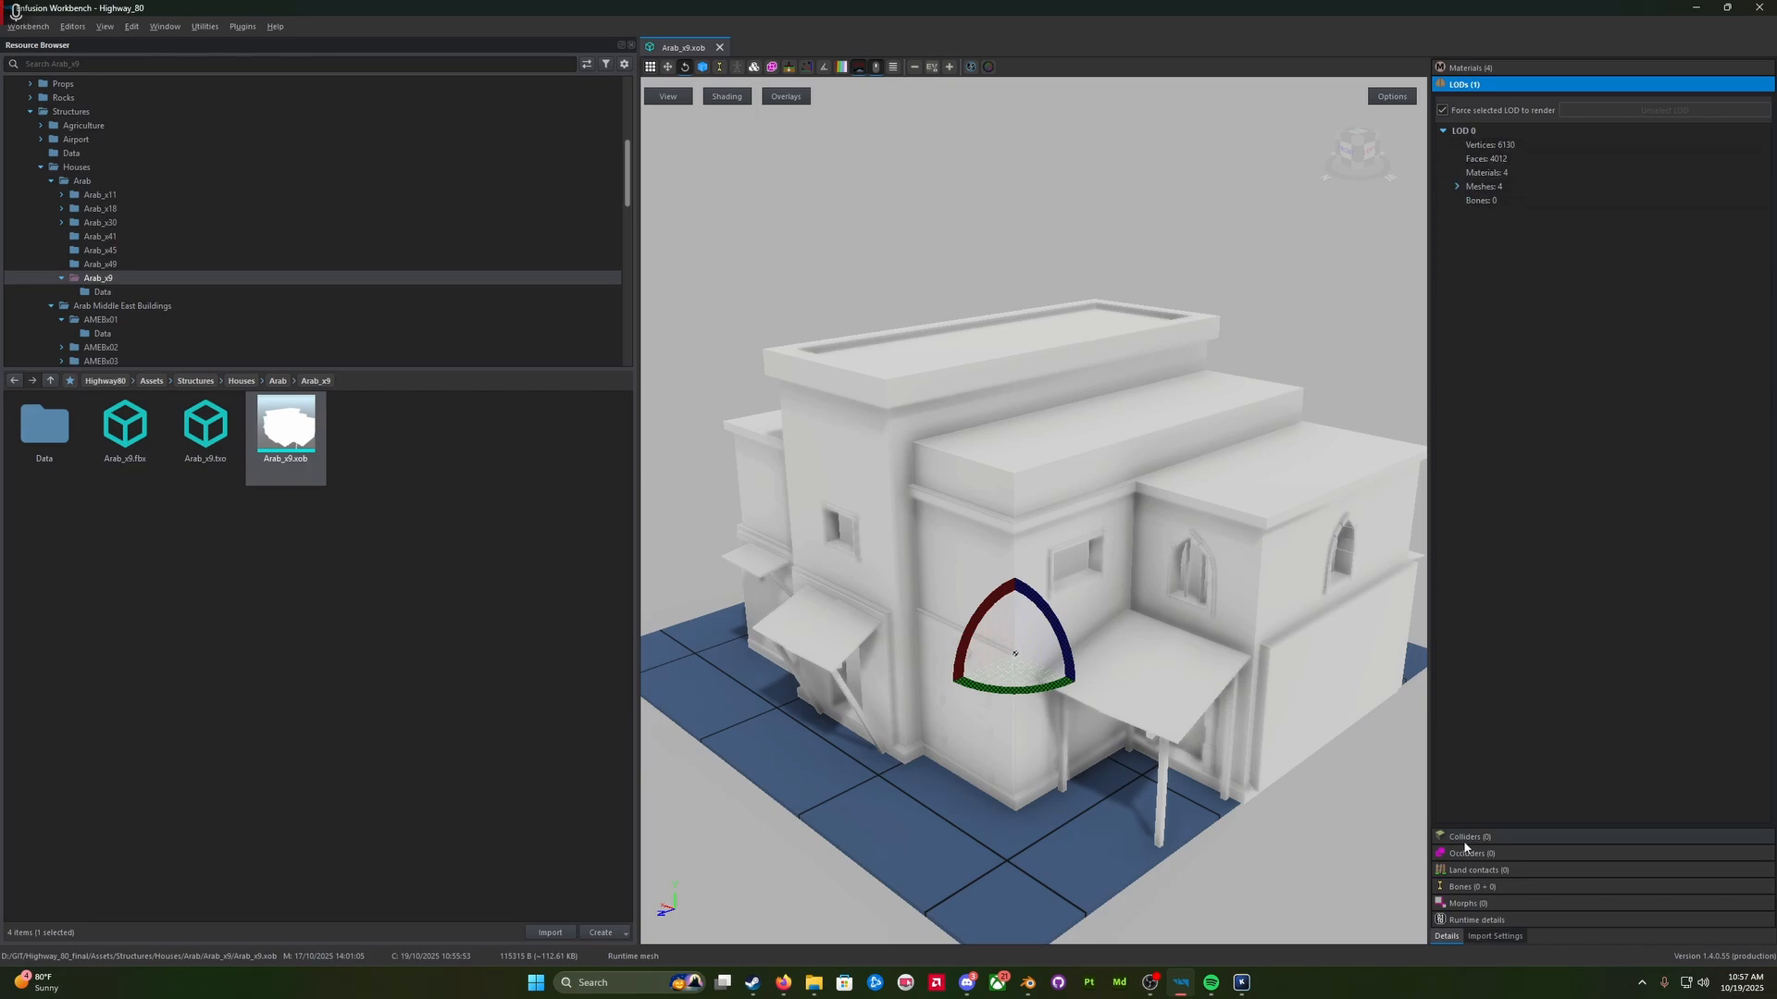
{"action": "left_click", "coordinate": [1500, 838]}
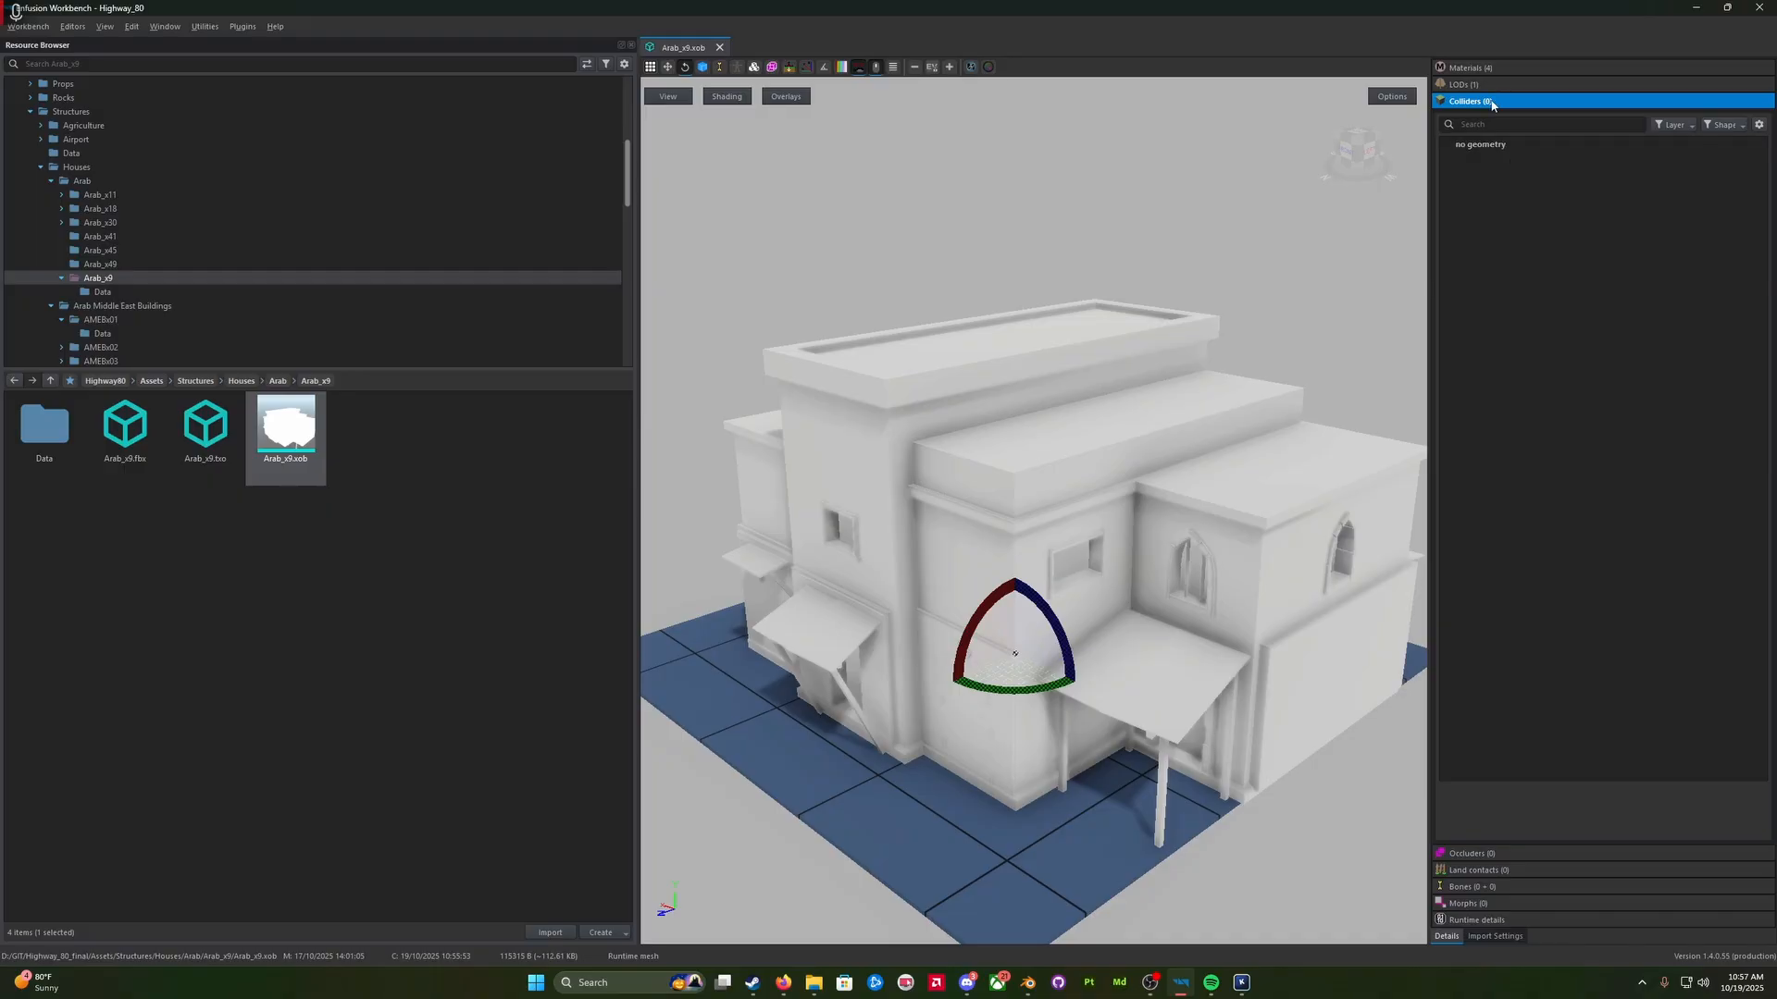
{"action": "left_click", "coordinate": [1477, 855]}
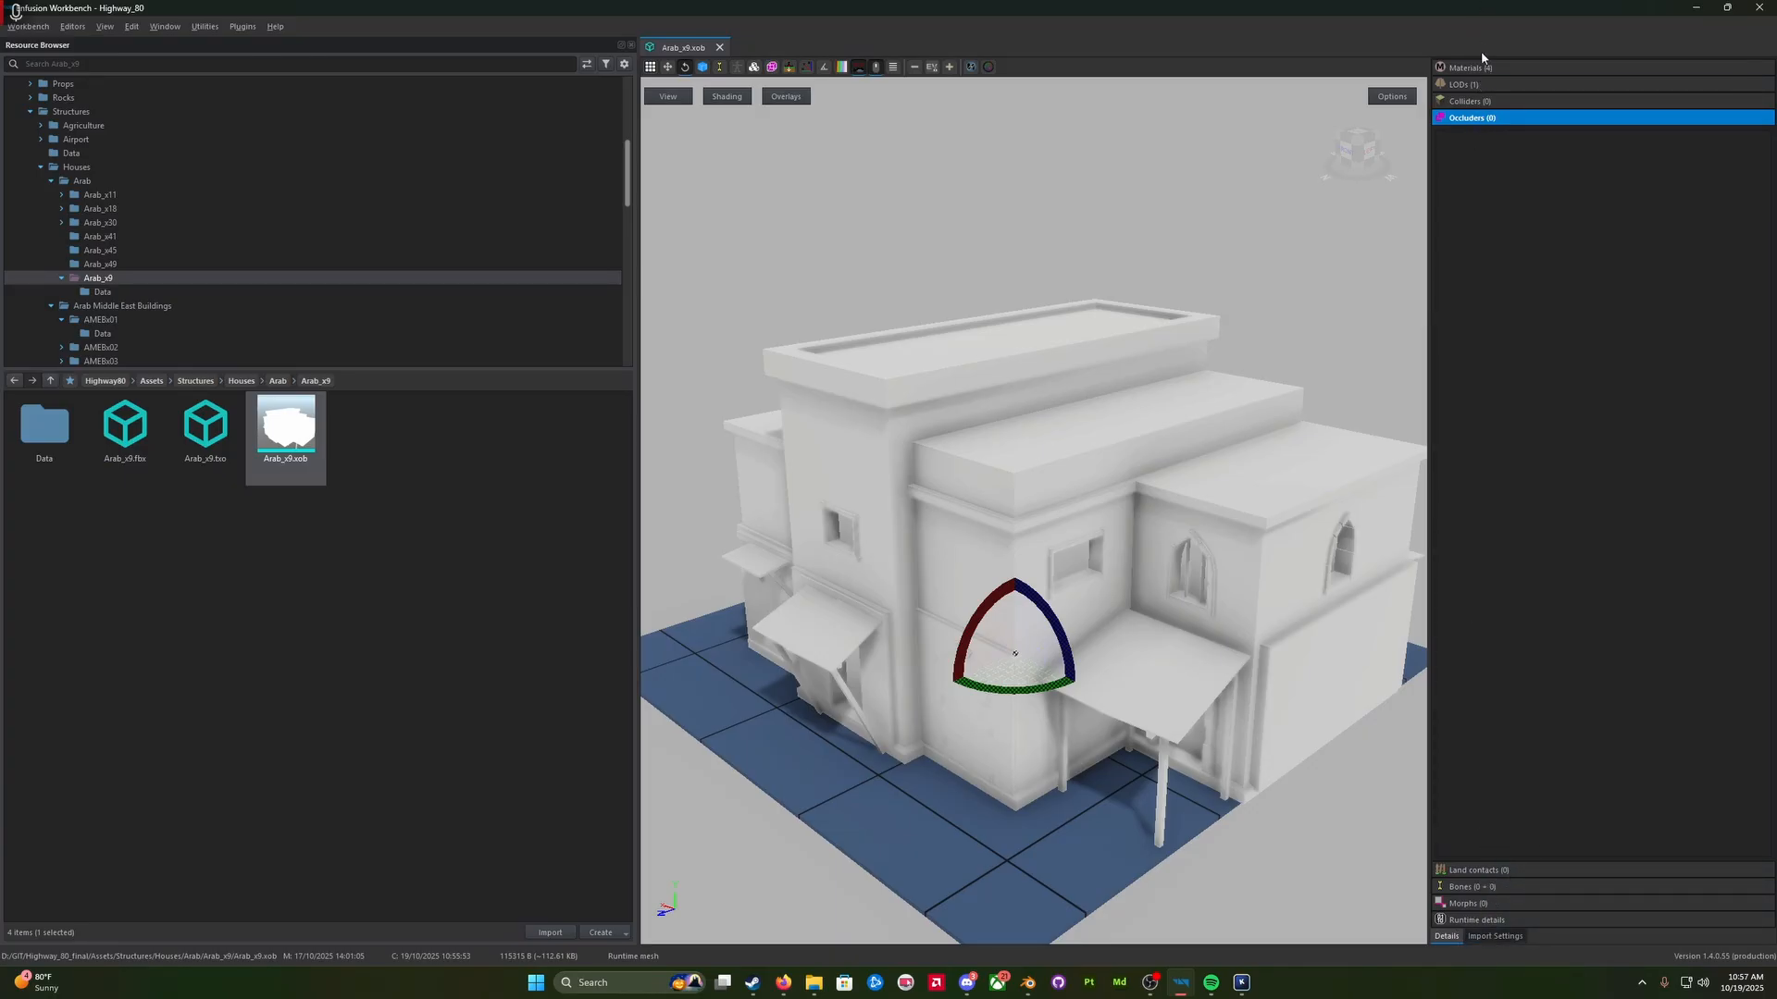
Step: Enable Generate BSP and Export Scene Hierarchy in the import settings of Arab_x9.xob and review the remaining options
{"action": "left_click", "coordinate": [1492, 936]}
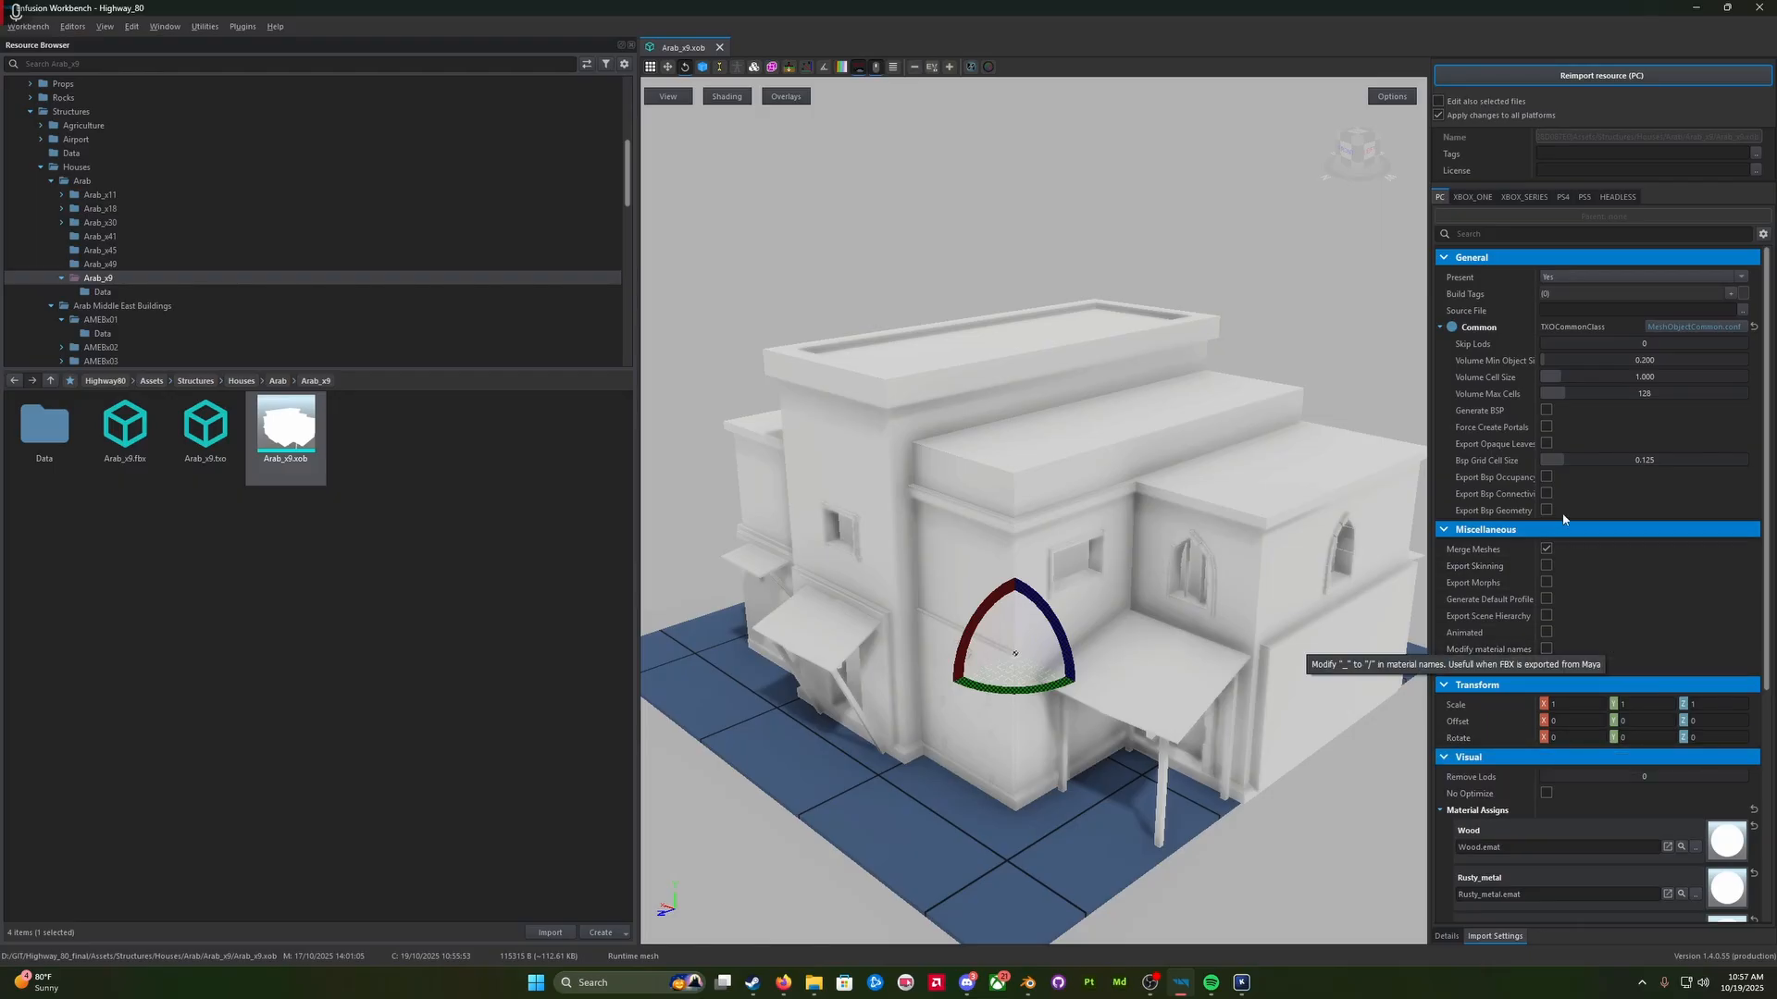
{"action": "left_click", "coordinate": [1546, 411]}
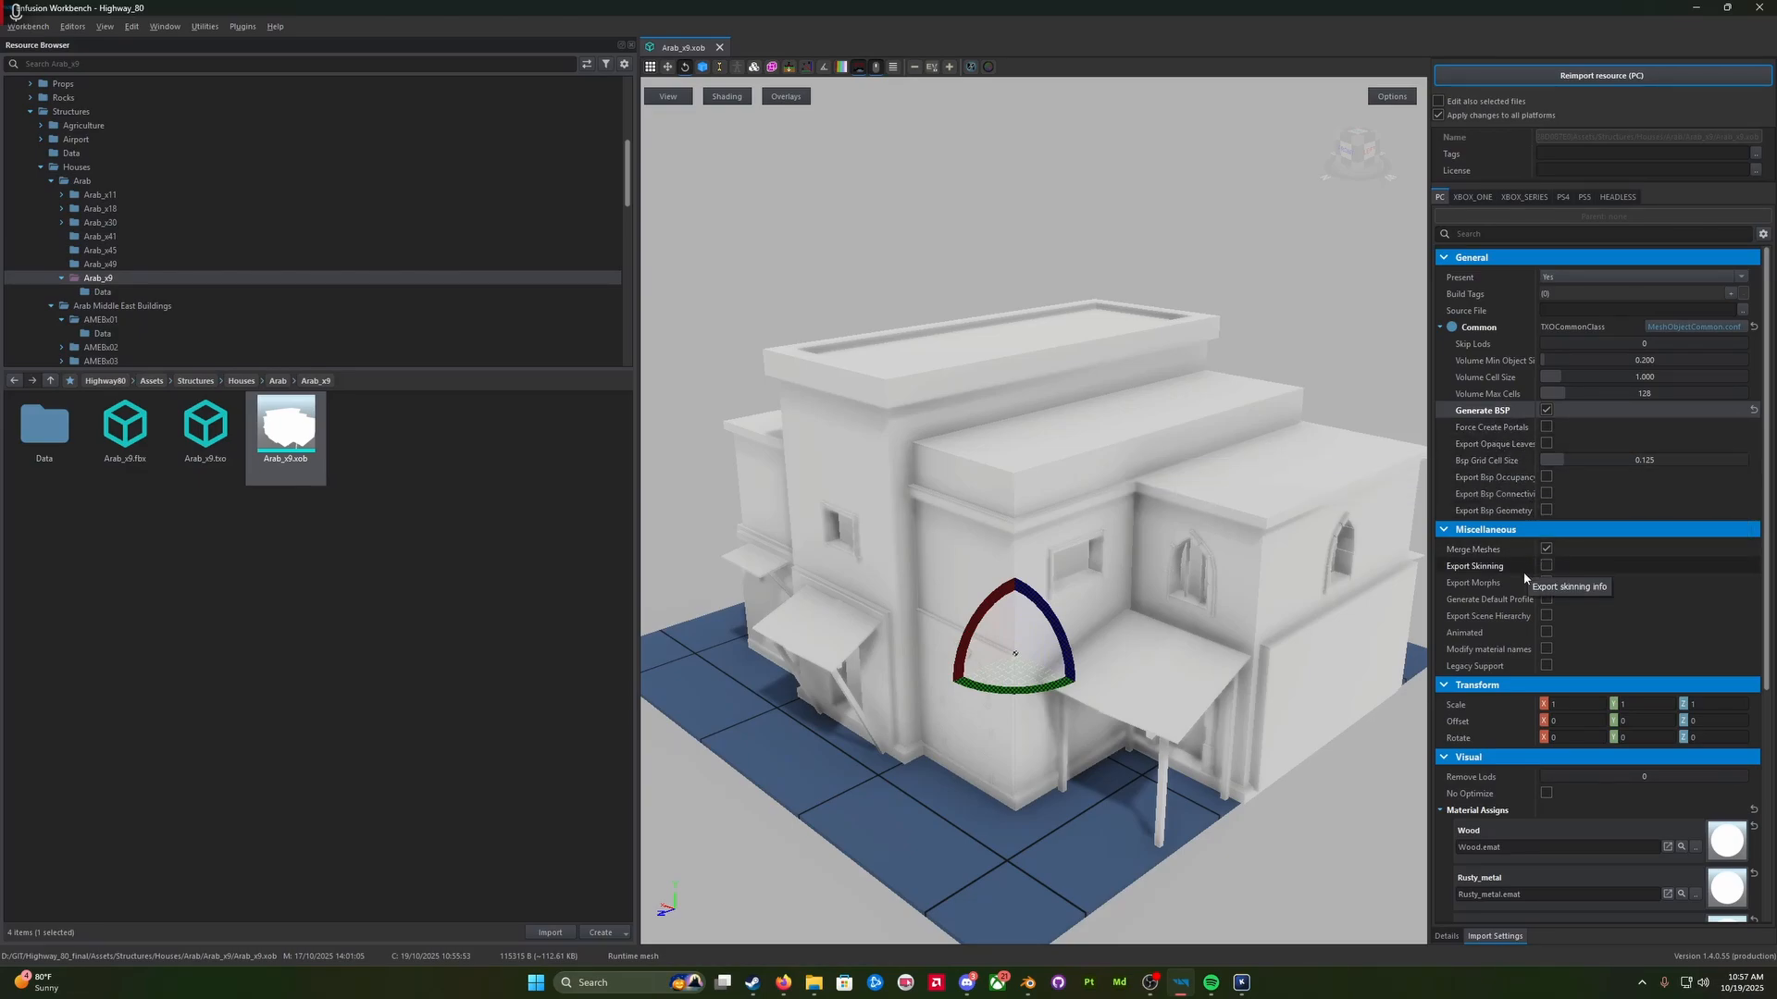
{"action": "left_click", "coordinate": [1547, 616]}
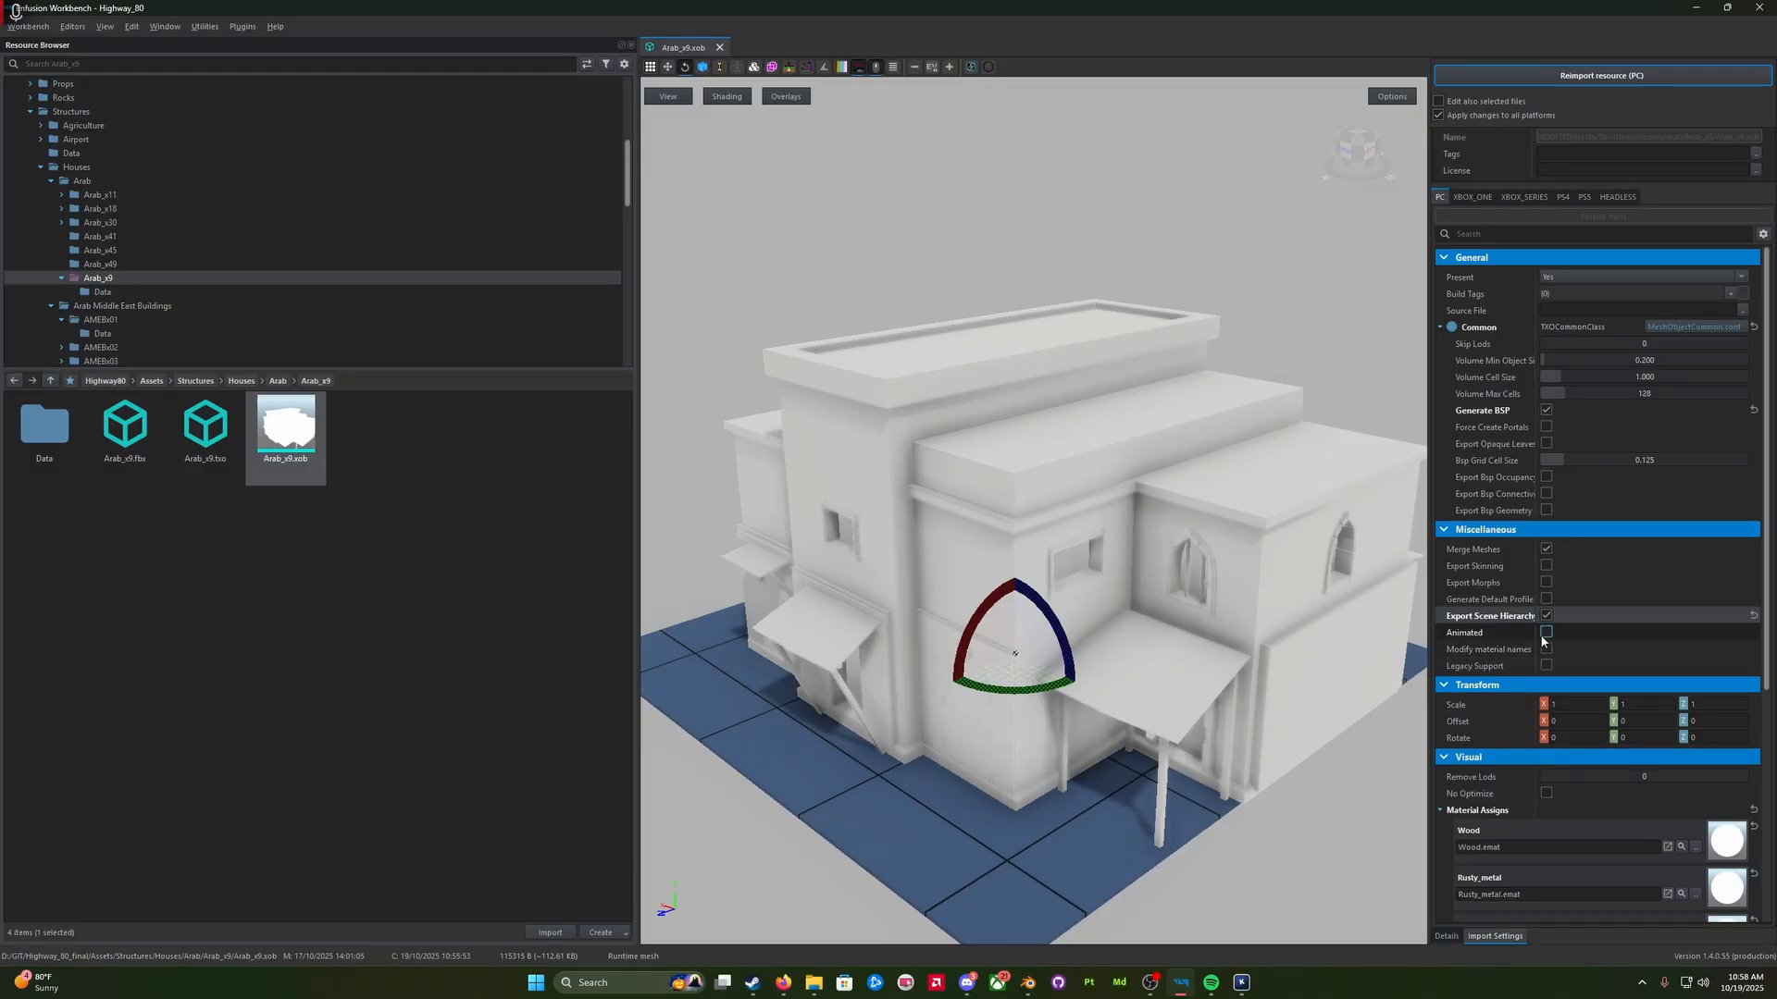
{"action": "scroll", "coordinate": [1554, 754], "scroll_direction": "down", "scroll_amount": 4}
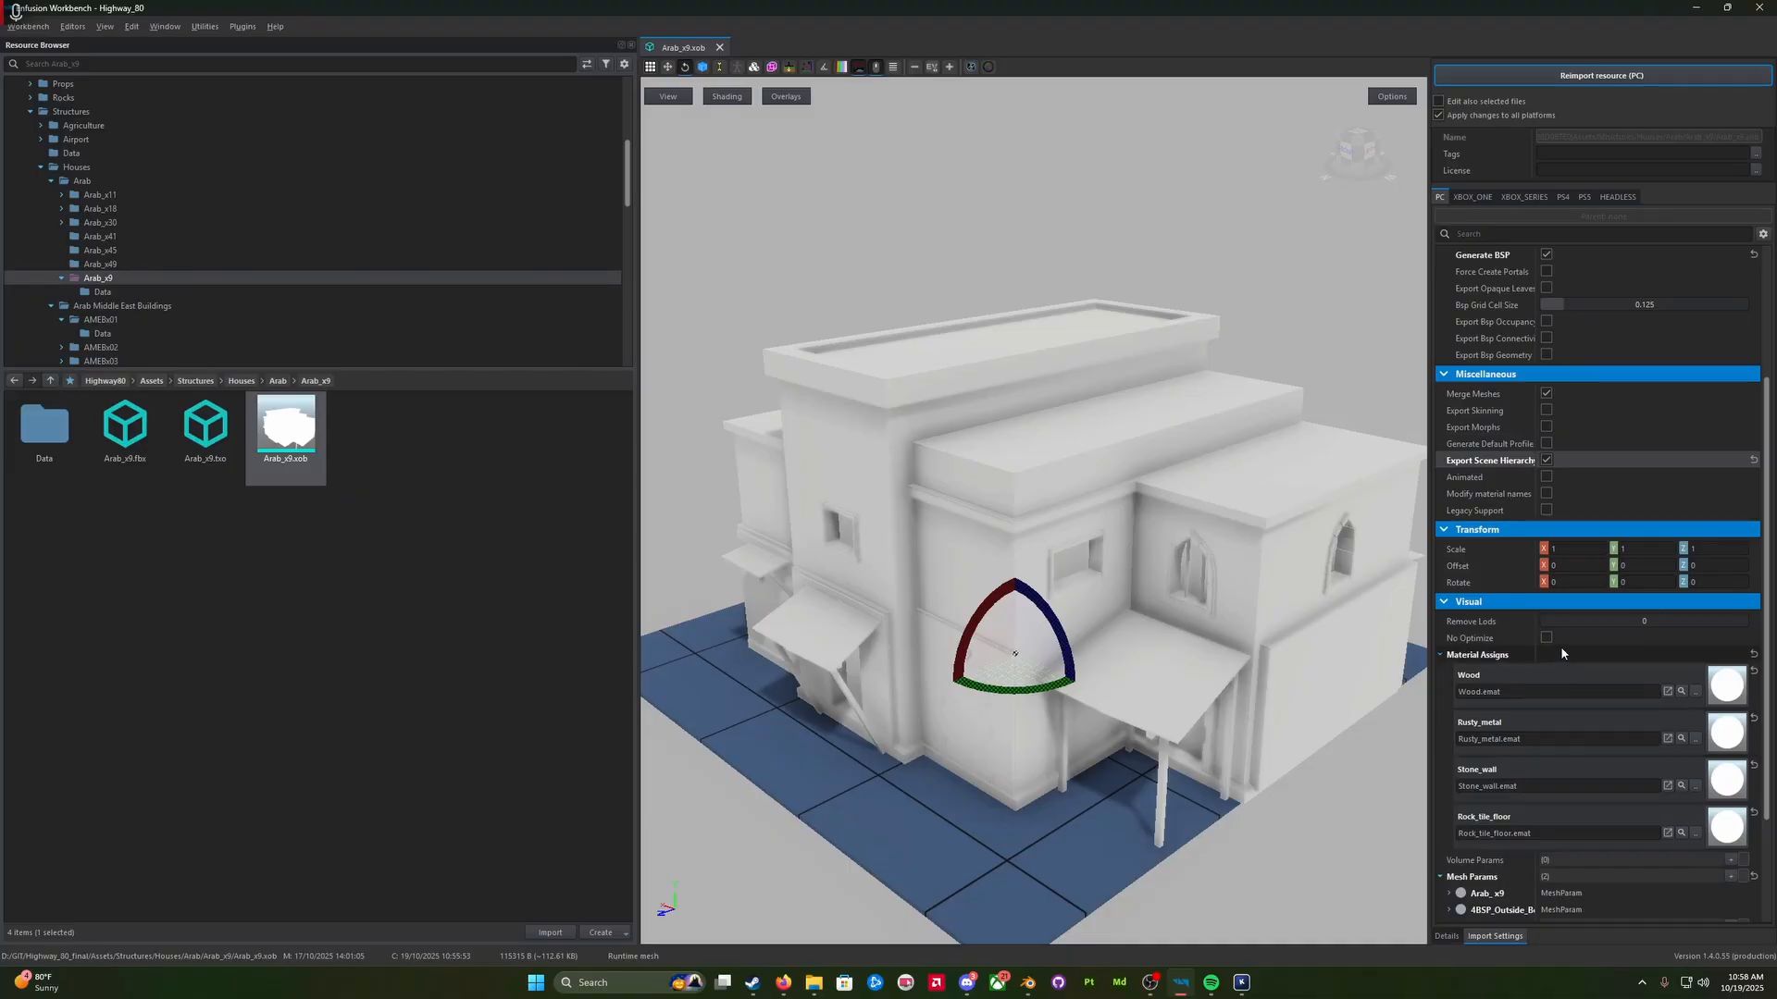
{"action": "scroll", "coordinate": [1569, 655], "scroll_direction": "down", "scroll_amount": 1}
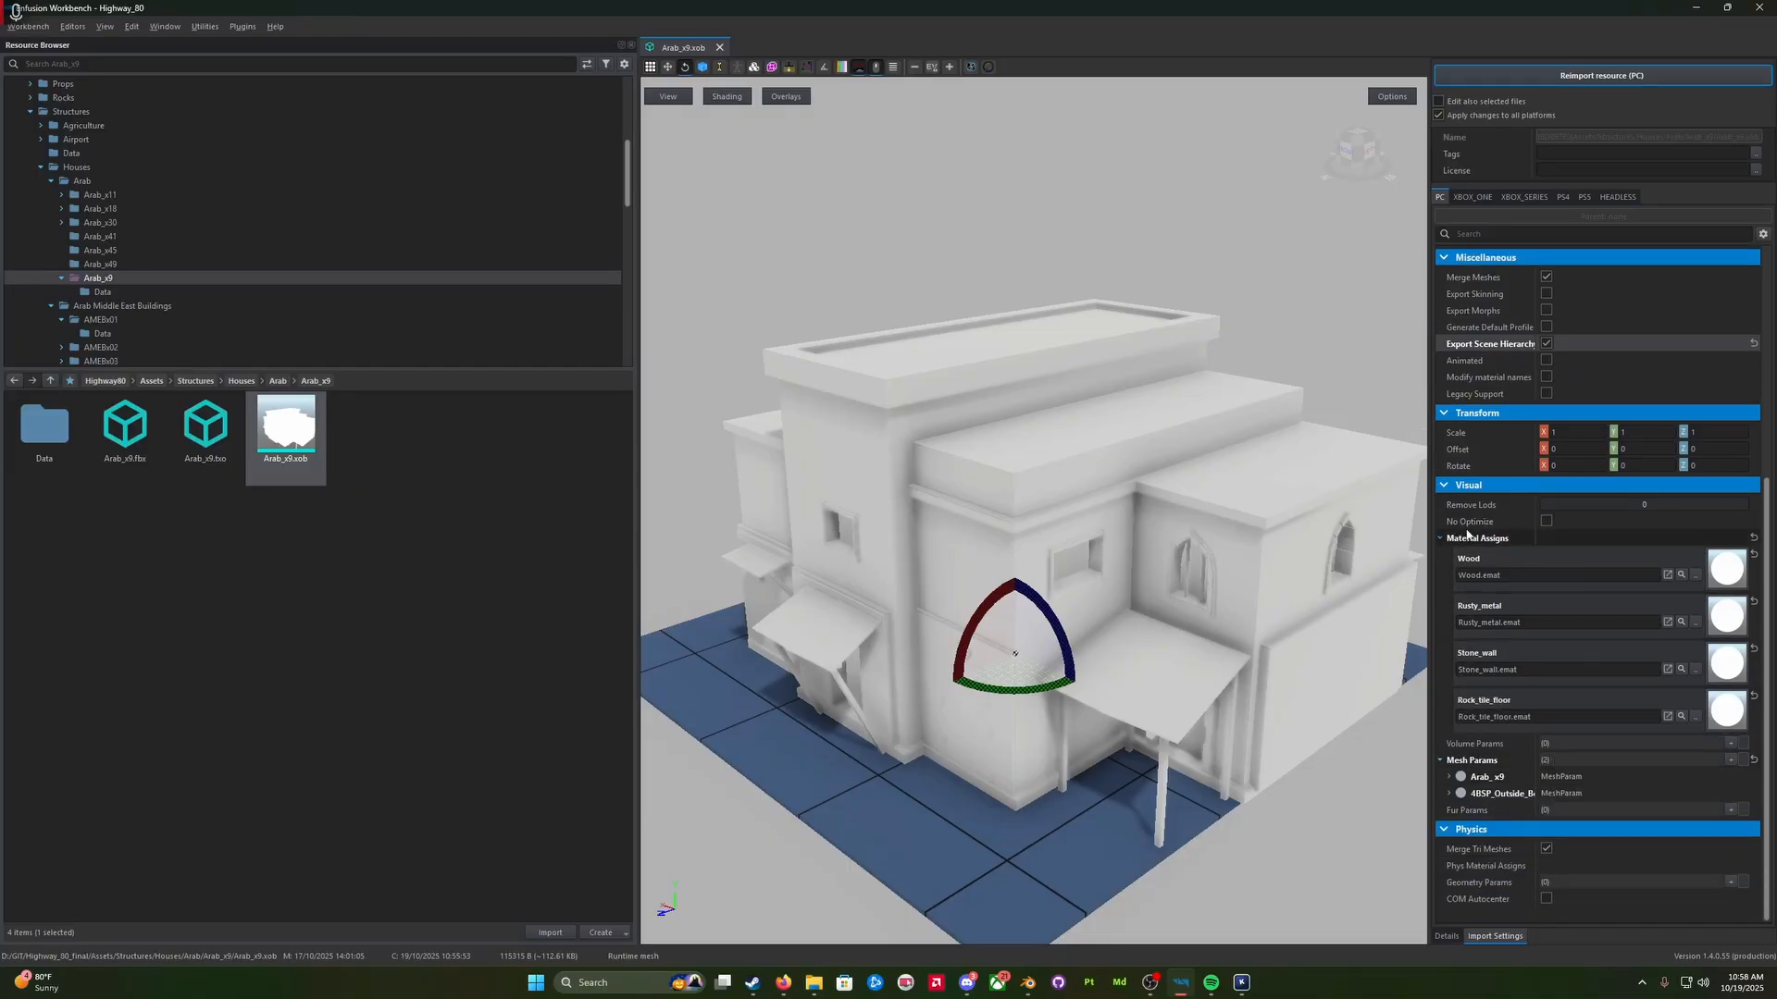
Step: Show the Log Console, place it over the resource browser and model preview, and clear its messages
{"action": "left_click", "coordinate": [168, 33]}
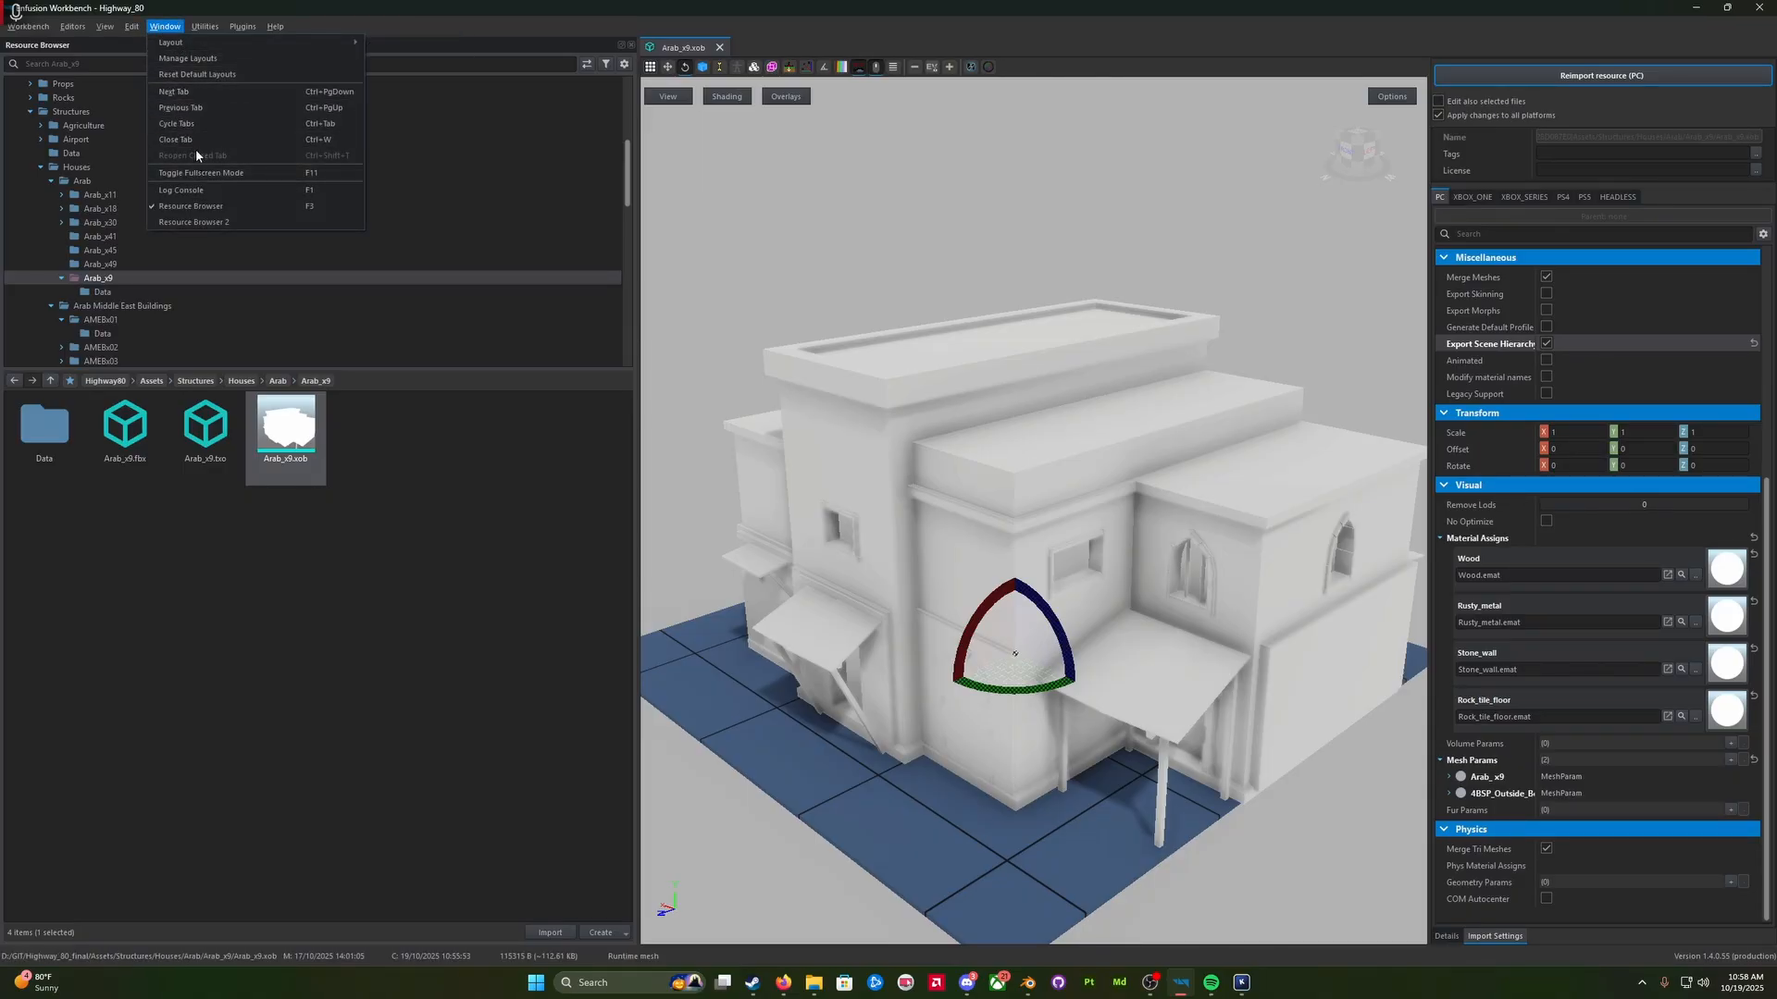
{"action": "left_click", "coordinate": [196, 191]}
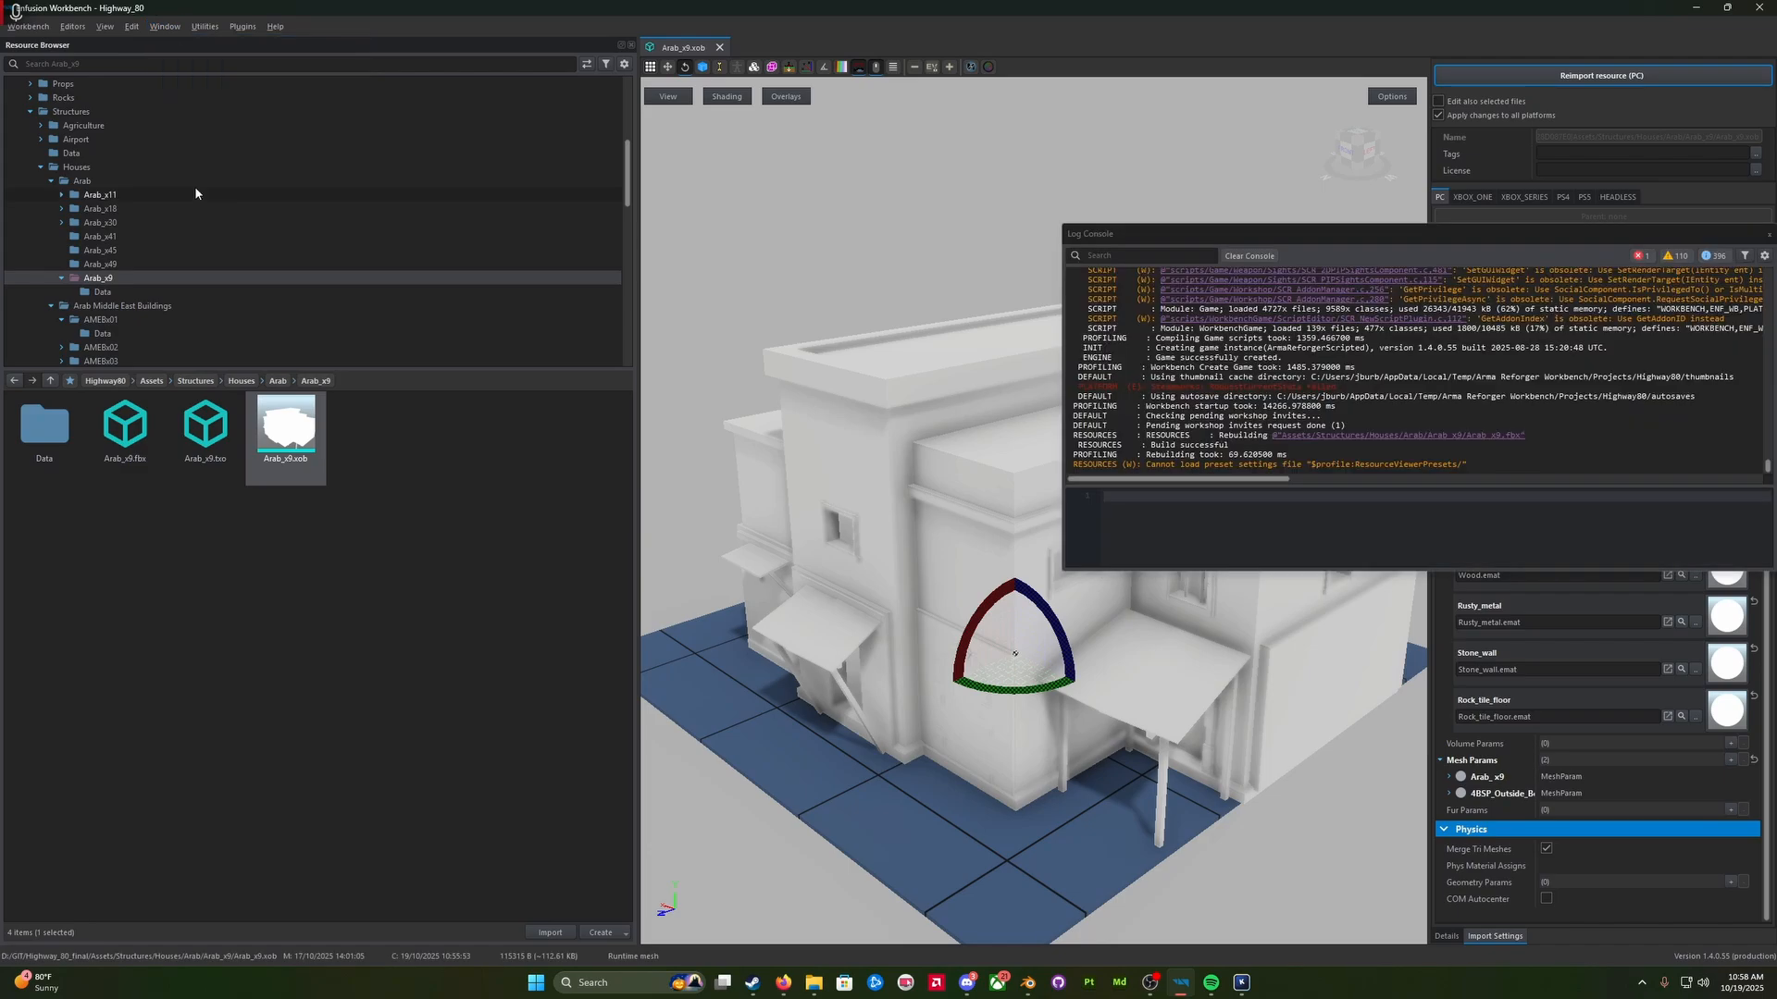
{"action": "left_click_drag", "start_coordinate": [1358, 230], "coordinate": [674, 243]}
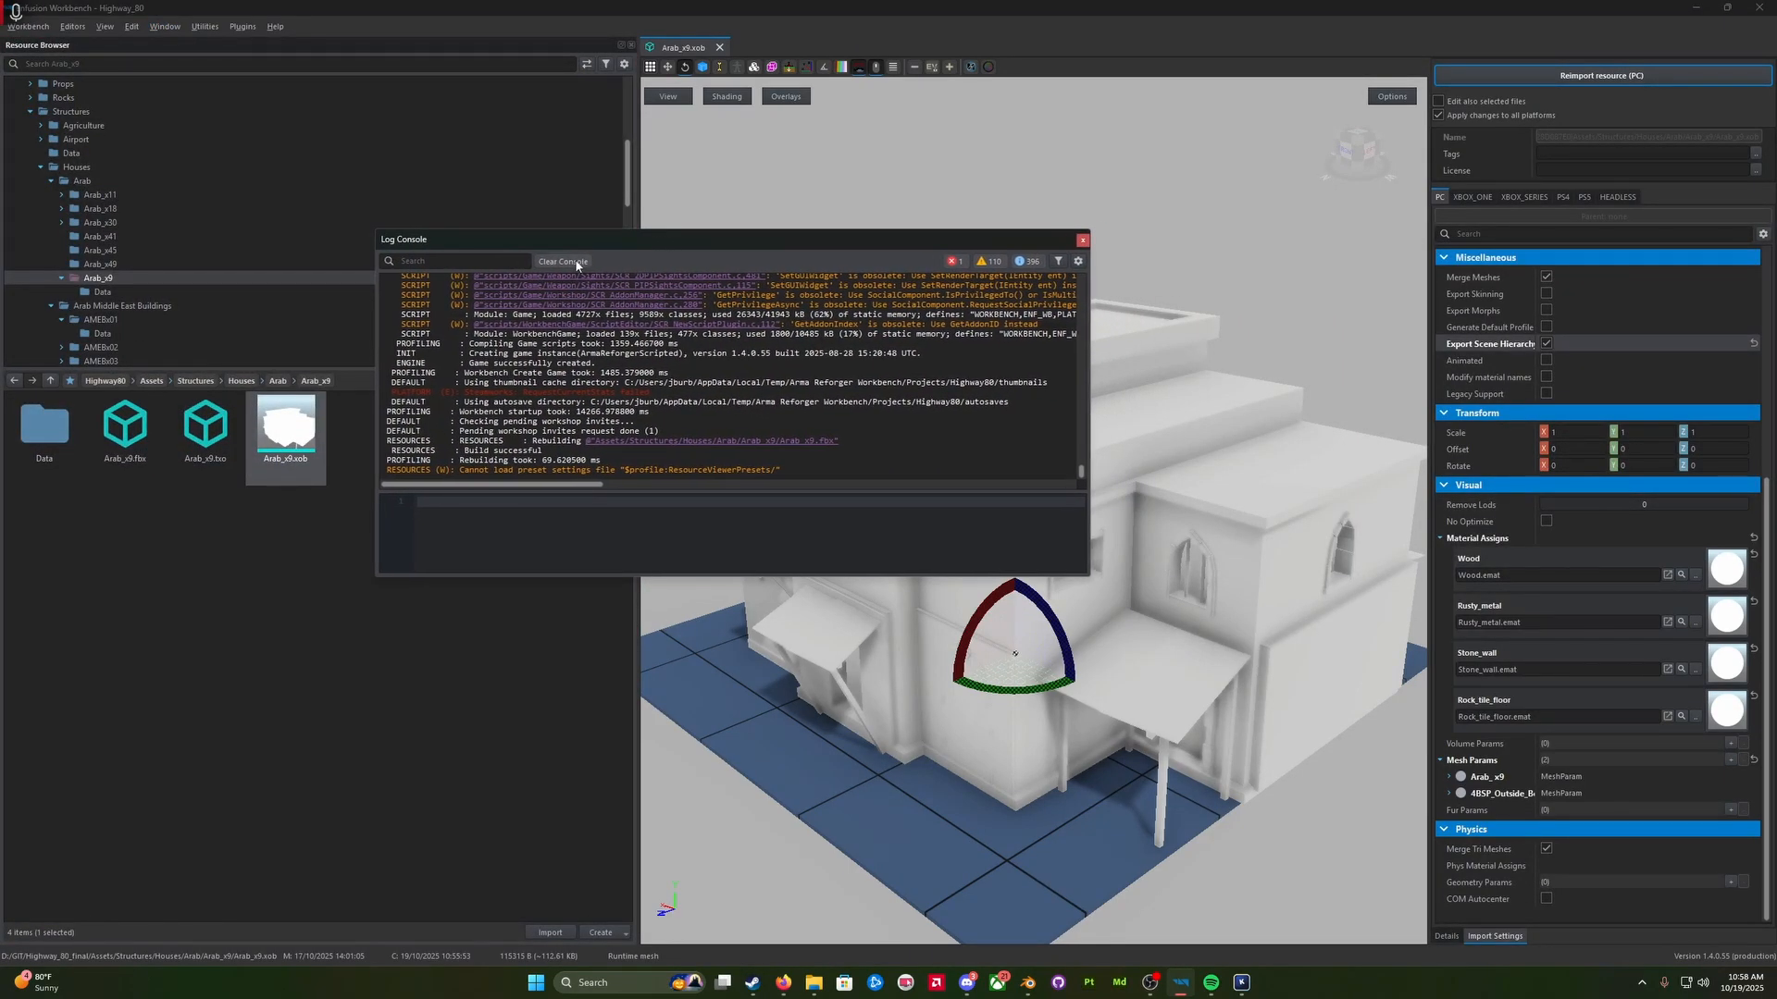
{"action": "left_click", "coordinate": [563, 262]}
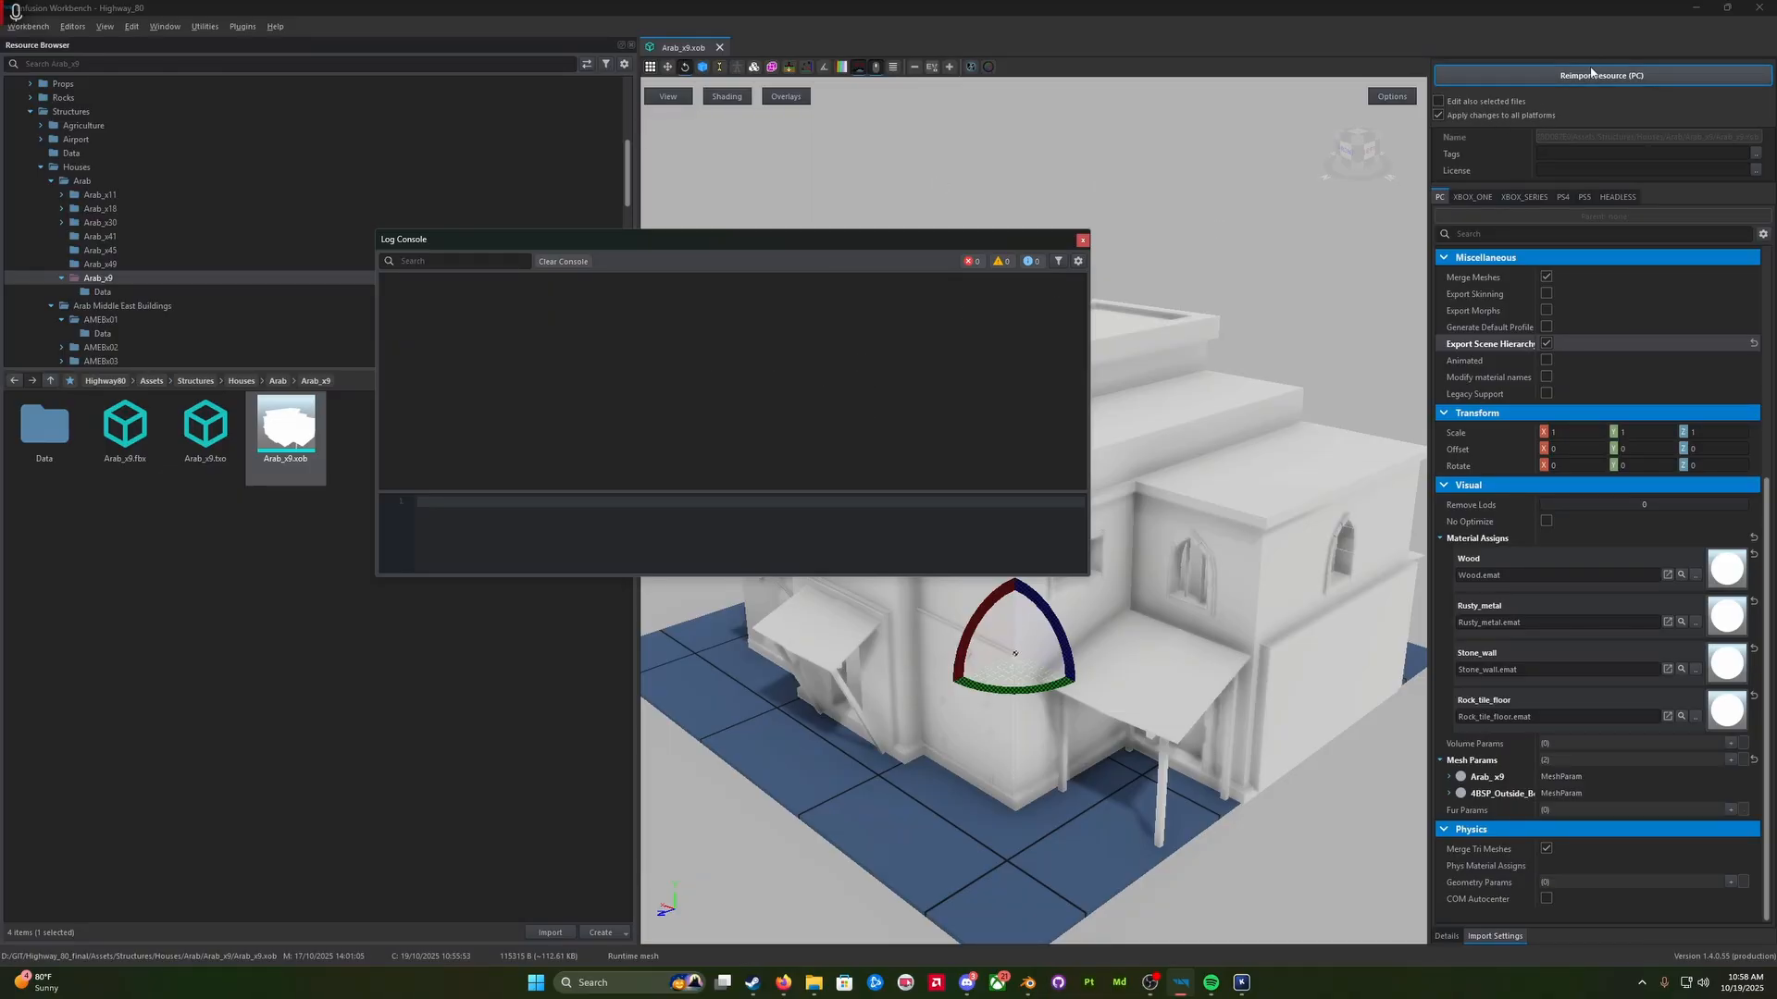
Step: Reimport Arab_x9.xob for PC and move the Log Console out of the way
{"action": "left_click", "coordinate": [1591, 76]}
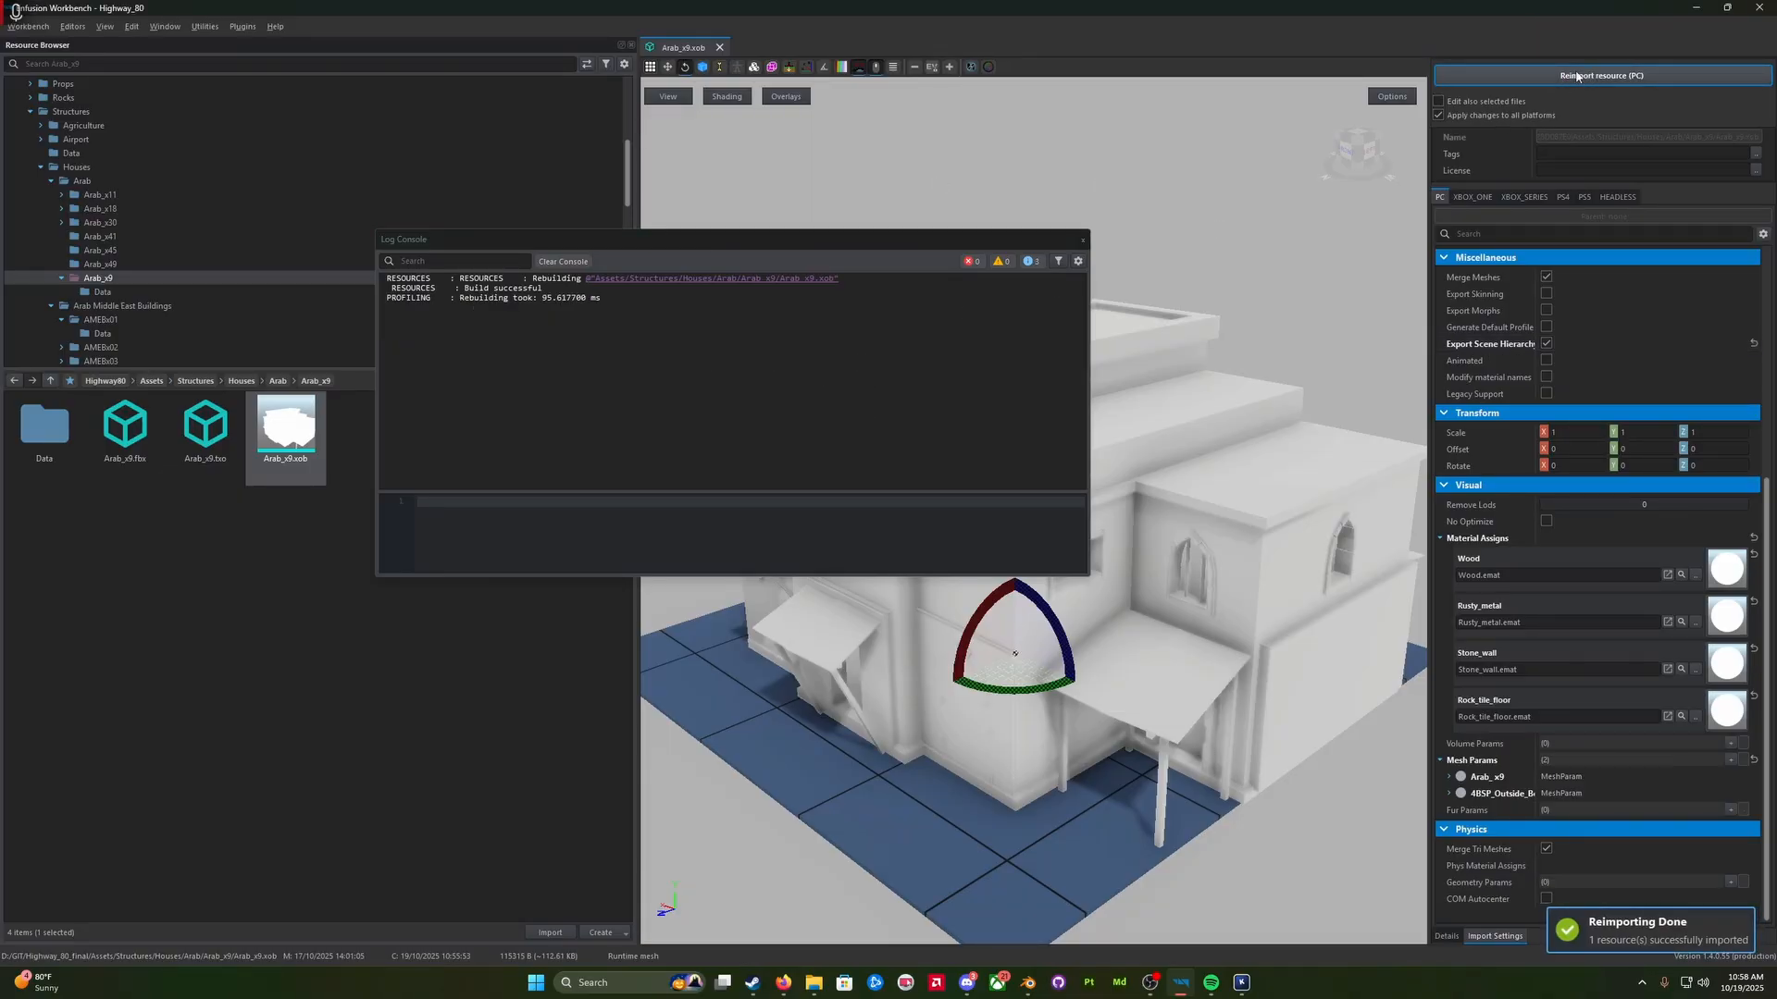
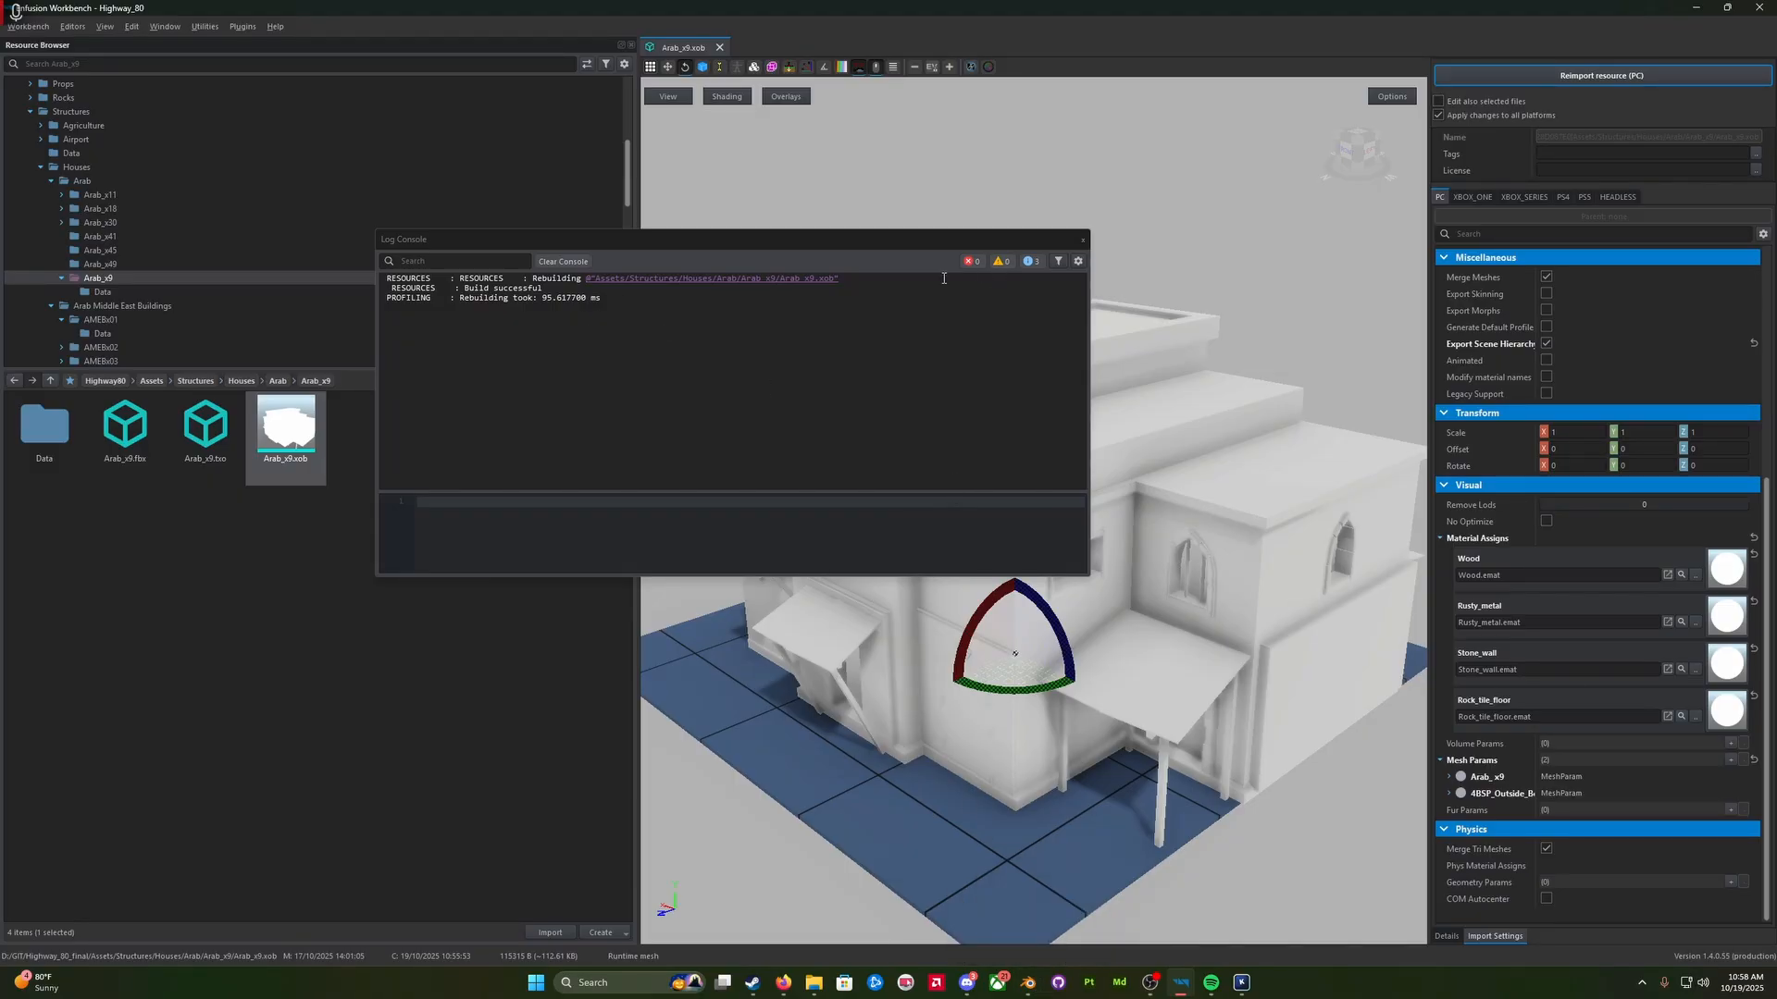
{"action": "left_click_drag", "start_coordinate": [750, 248], "coordinate": [695, 264]}
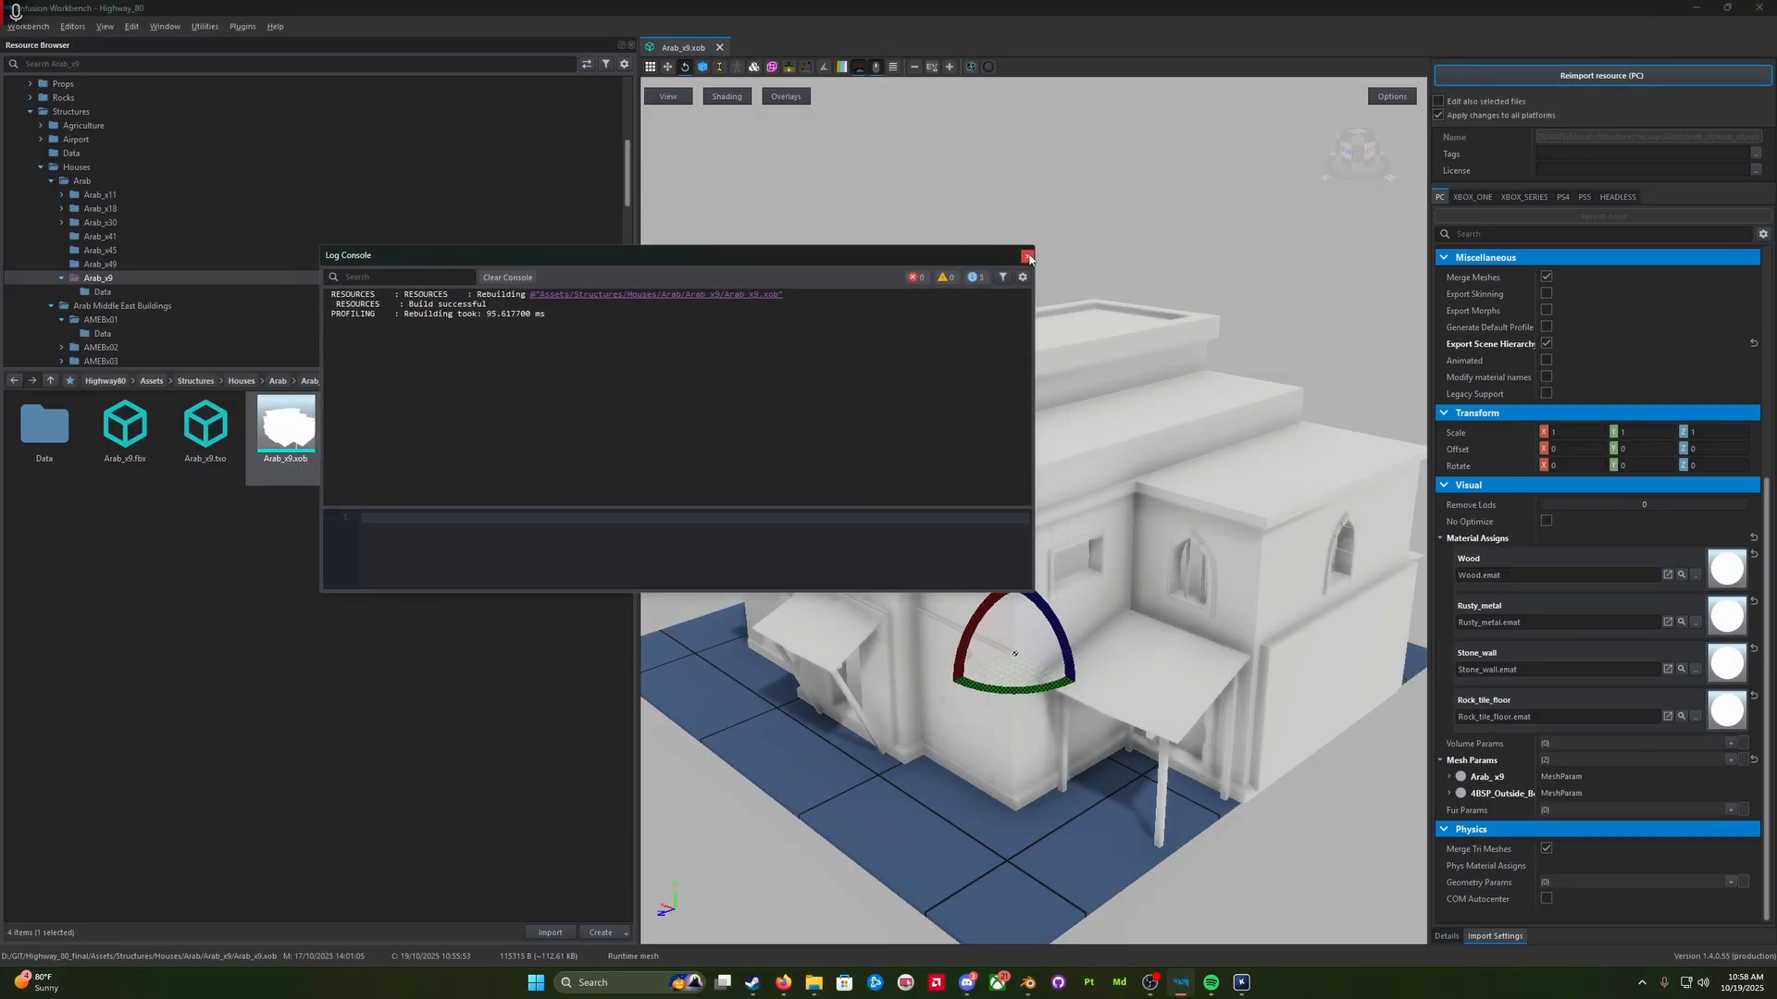
{"action": "left_click_drag", "start_coordinate": [822, 260], "coordinate": [1775, 304]}
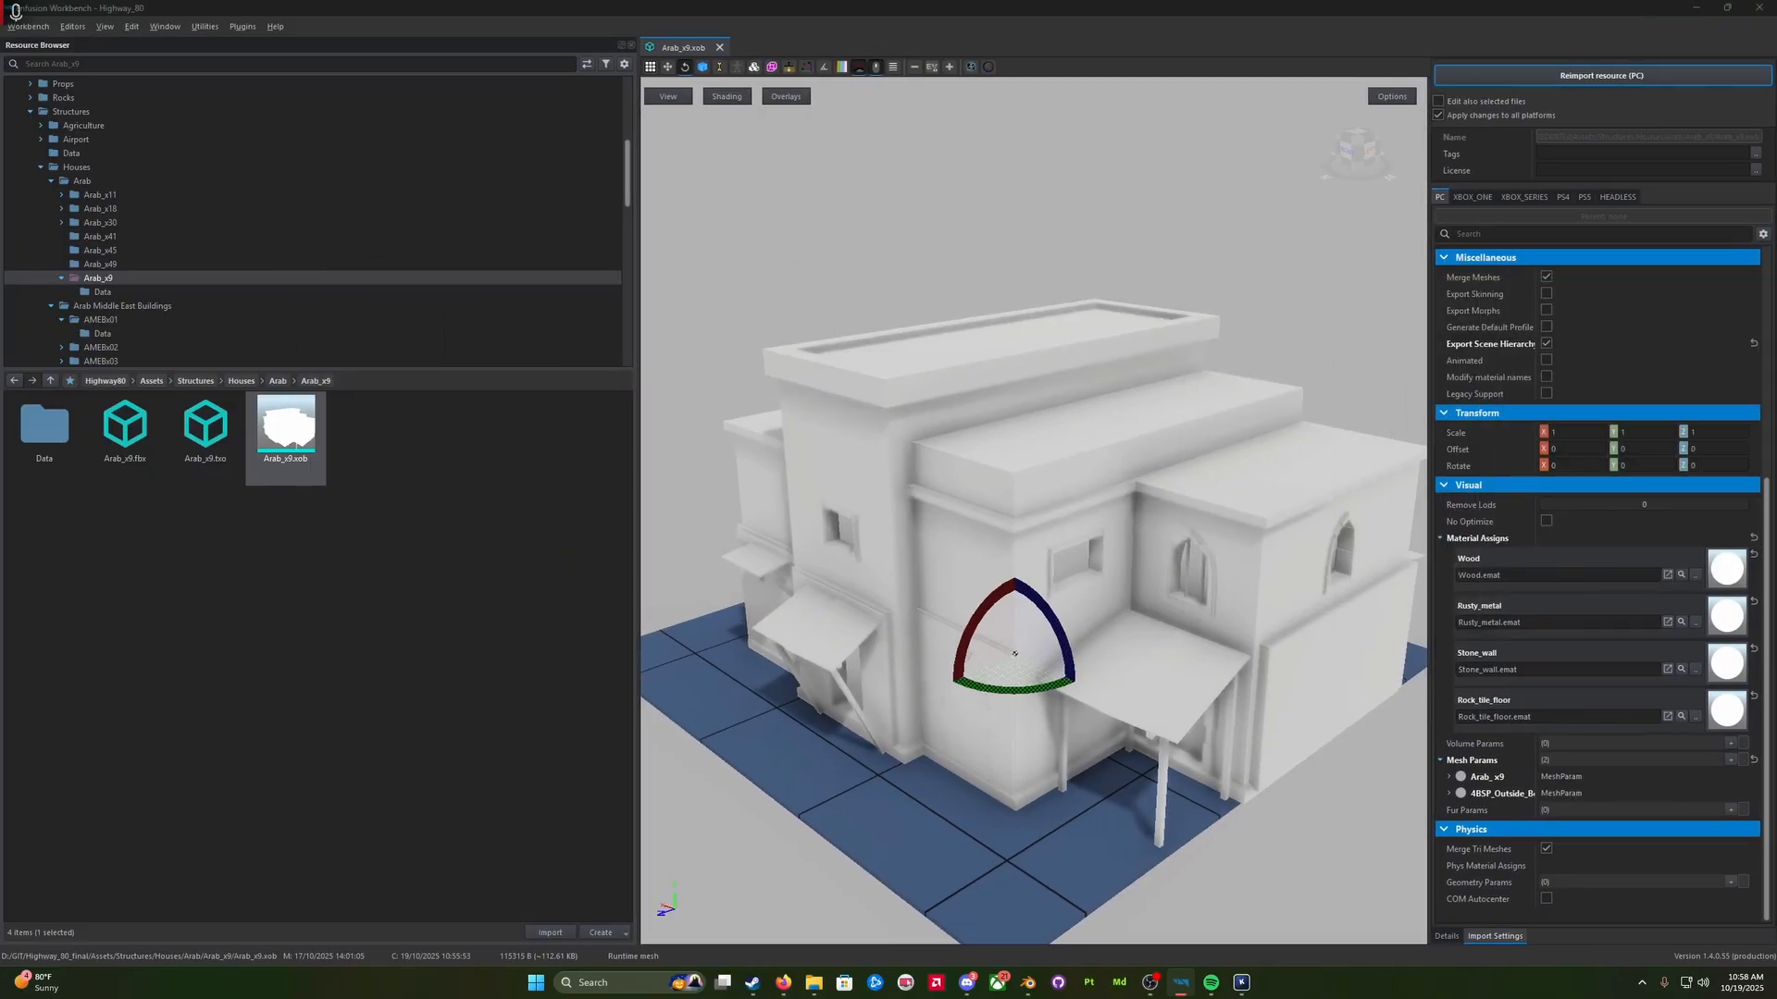
Step: Launch the World Editor and load the world Test_Custom_Prefabs.ent from the Highway80 Worlds folder
{"action": "left_click", "coordinate": [70, 29]}
{"action": "left_click", "coordinate": [81, 48]}
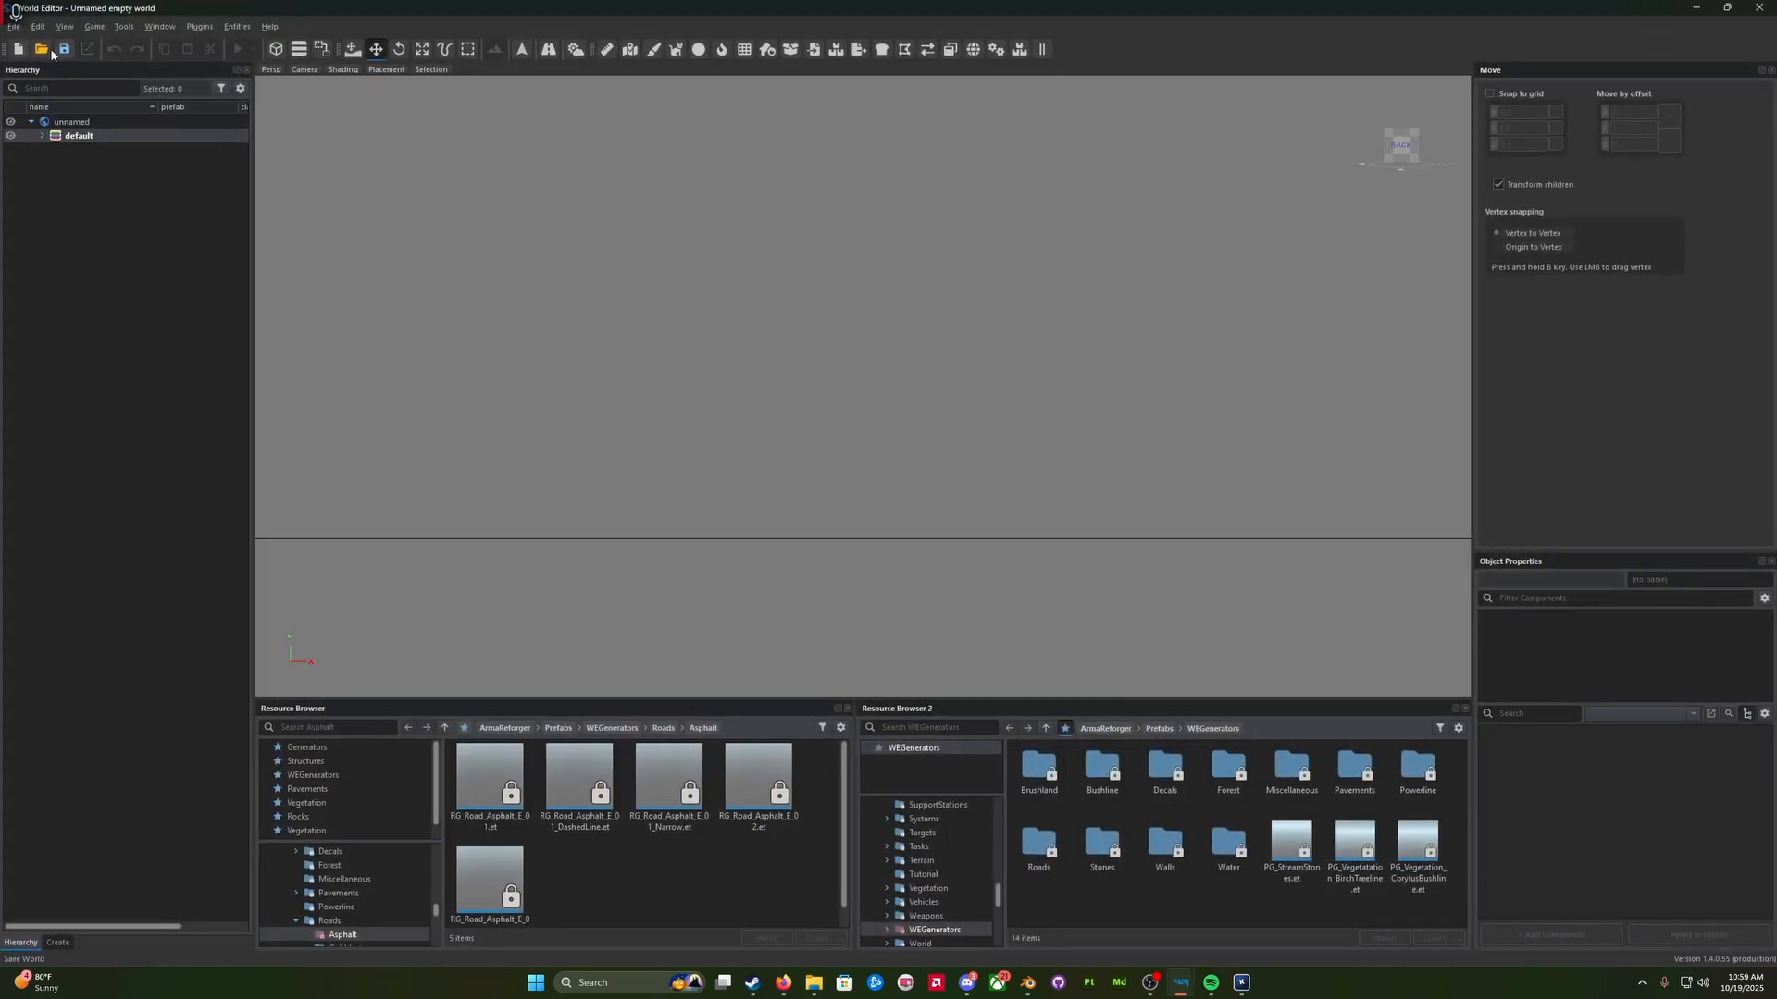
{"action": "left_click", "coordinate": [41, 49]}
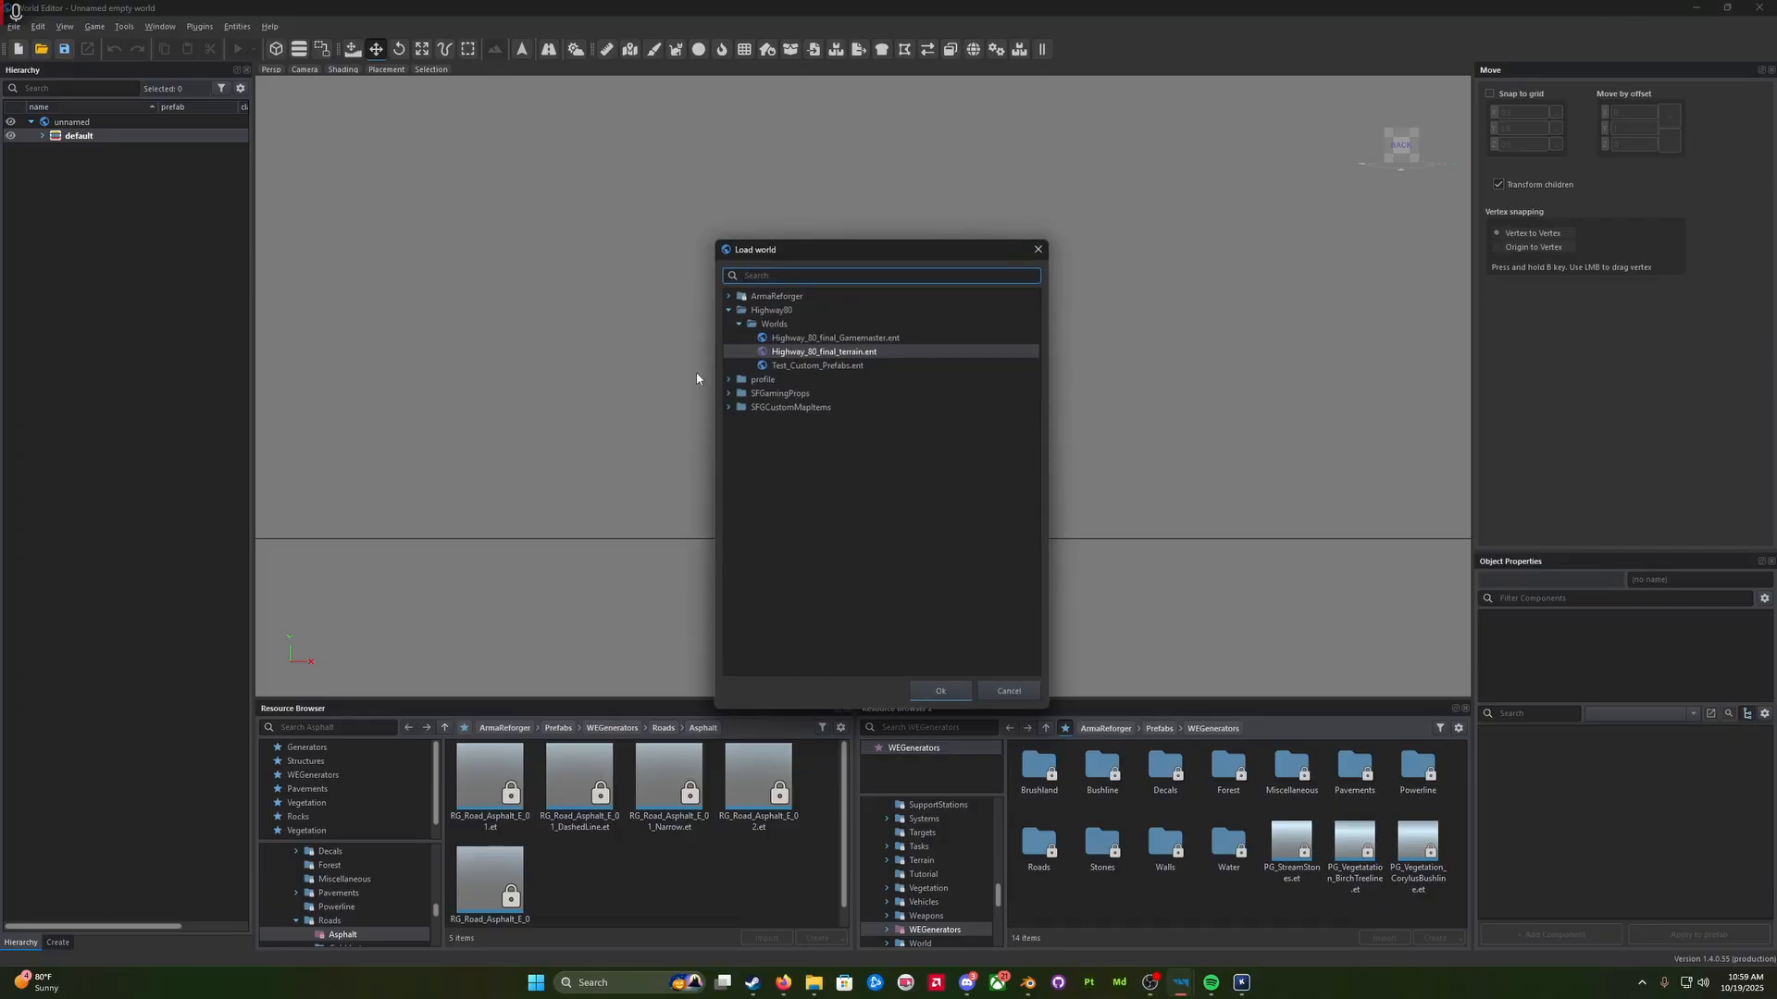
{"action": "left_click", "coordinate": [818, 365]}
{"action": "left_click", "coordinate": [940, 692]}
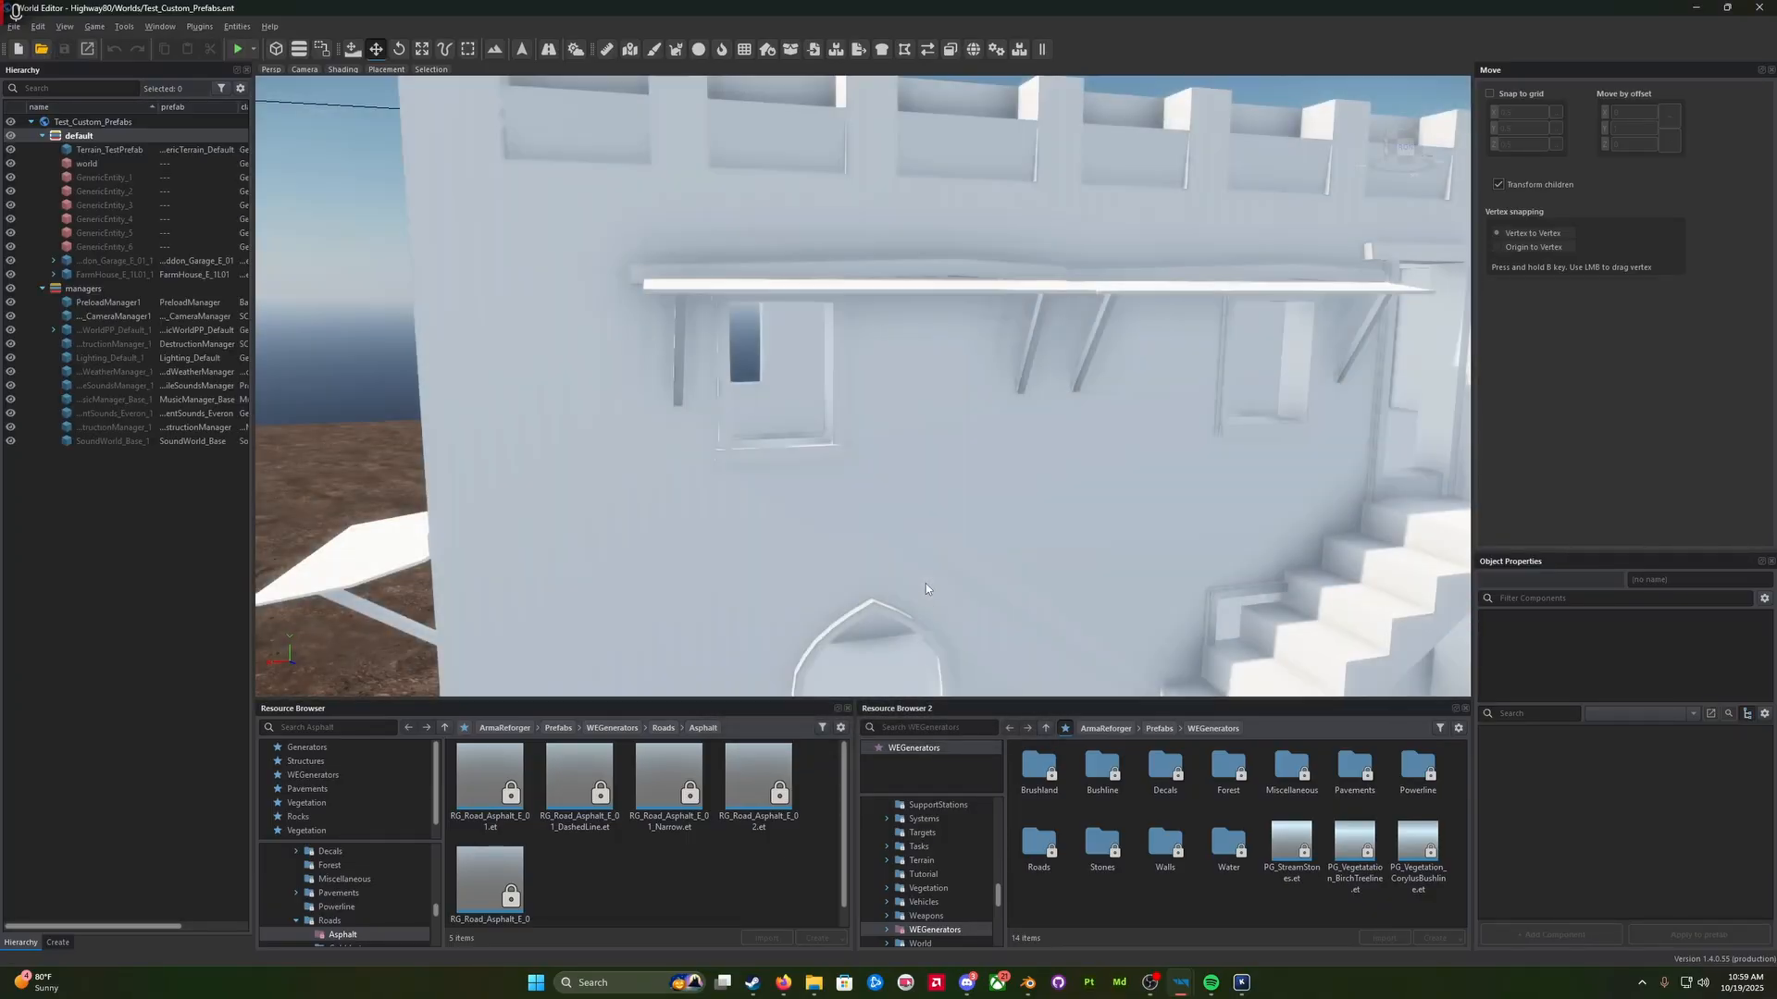
Step: Select the Arab_x9 building that stands alone on the brown ground in front of the other houses
{"action": "right_click_drag", "start_coordinate": [925, 583], "coordinate": [802, 500]}
{"action": "key", "text": "s"}
{"action": "key", "text": "s"}
{"action": "key", "text": "a"}
{"action": "key", "text": "w"}
{"action": "key", "text": "d"}
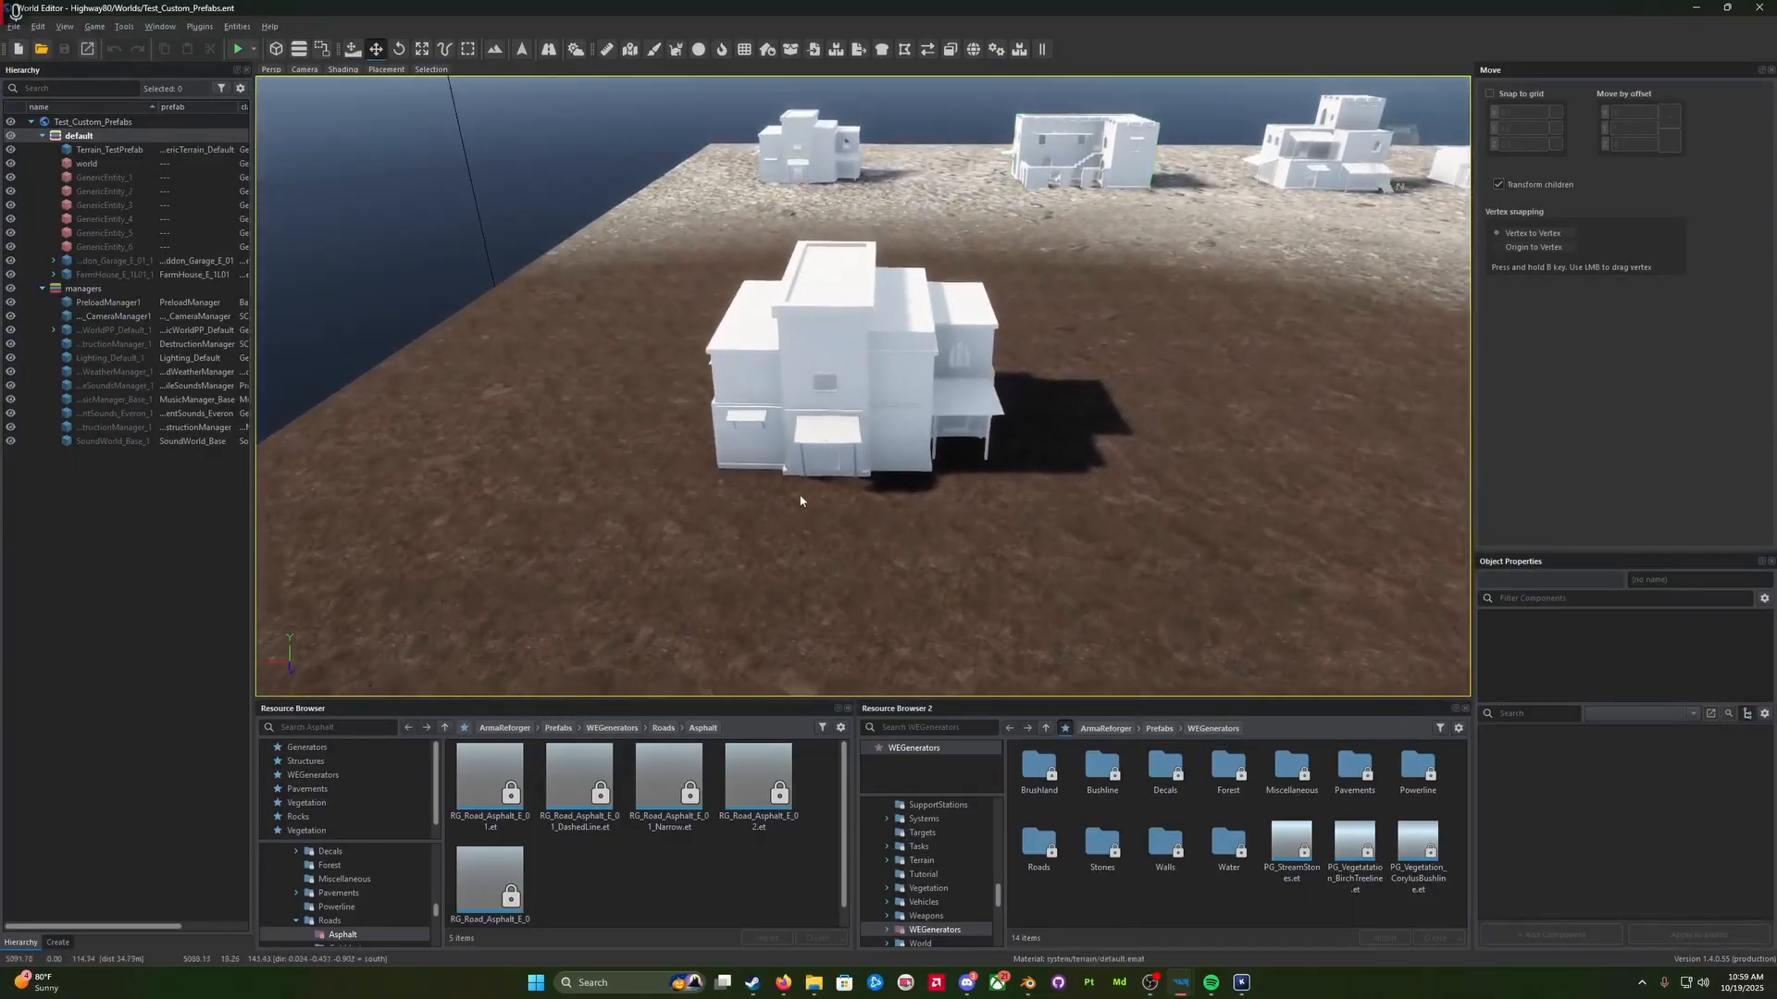
{"action": "left_click", "coordinate": [862, 426]}
{"action": "key", "text": "w"}
{"action": "right_click_drag", "start_coordinate": [862, 425], "coordinate": [870, 449]}
{"action": "key", "text": "d"}
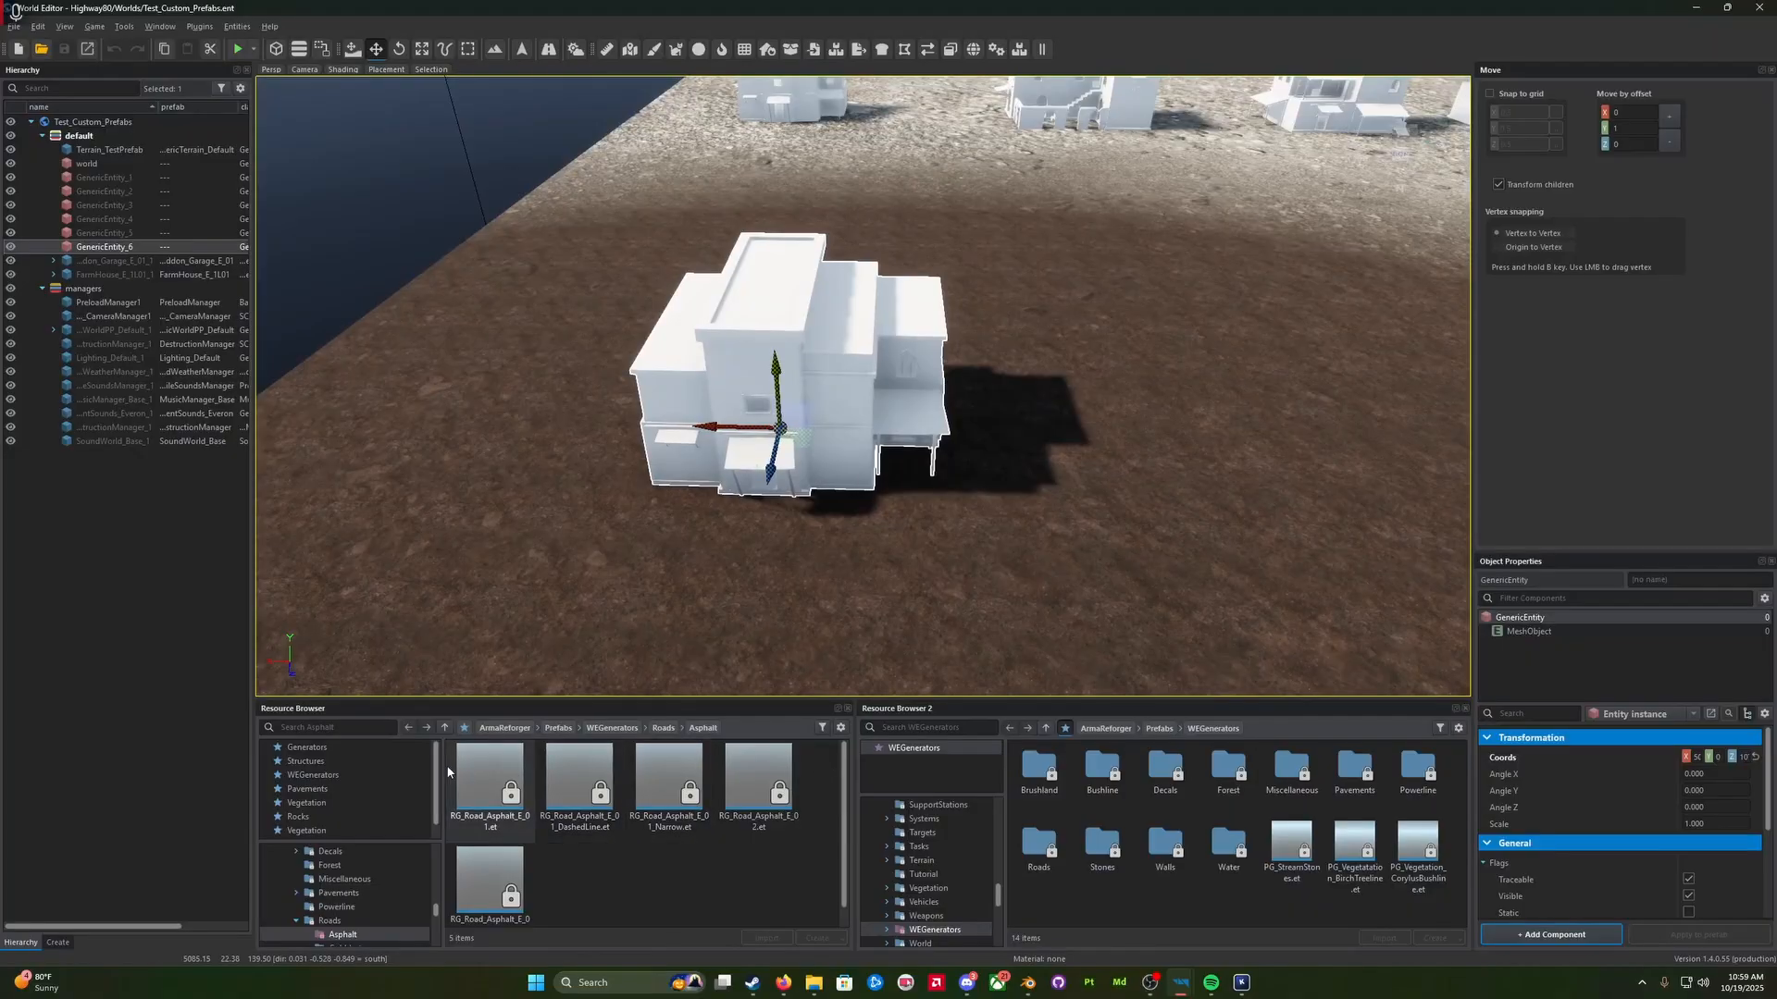
Step: Collapse the ArmaReforger folder in the first resource browser and show the properties of the building's MeshObject component
{"action": "scroll", "coordinate": [359, 862], "scroll_direction": "up", "scroll_amount": 5}
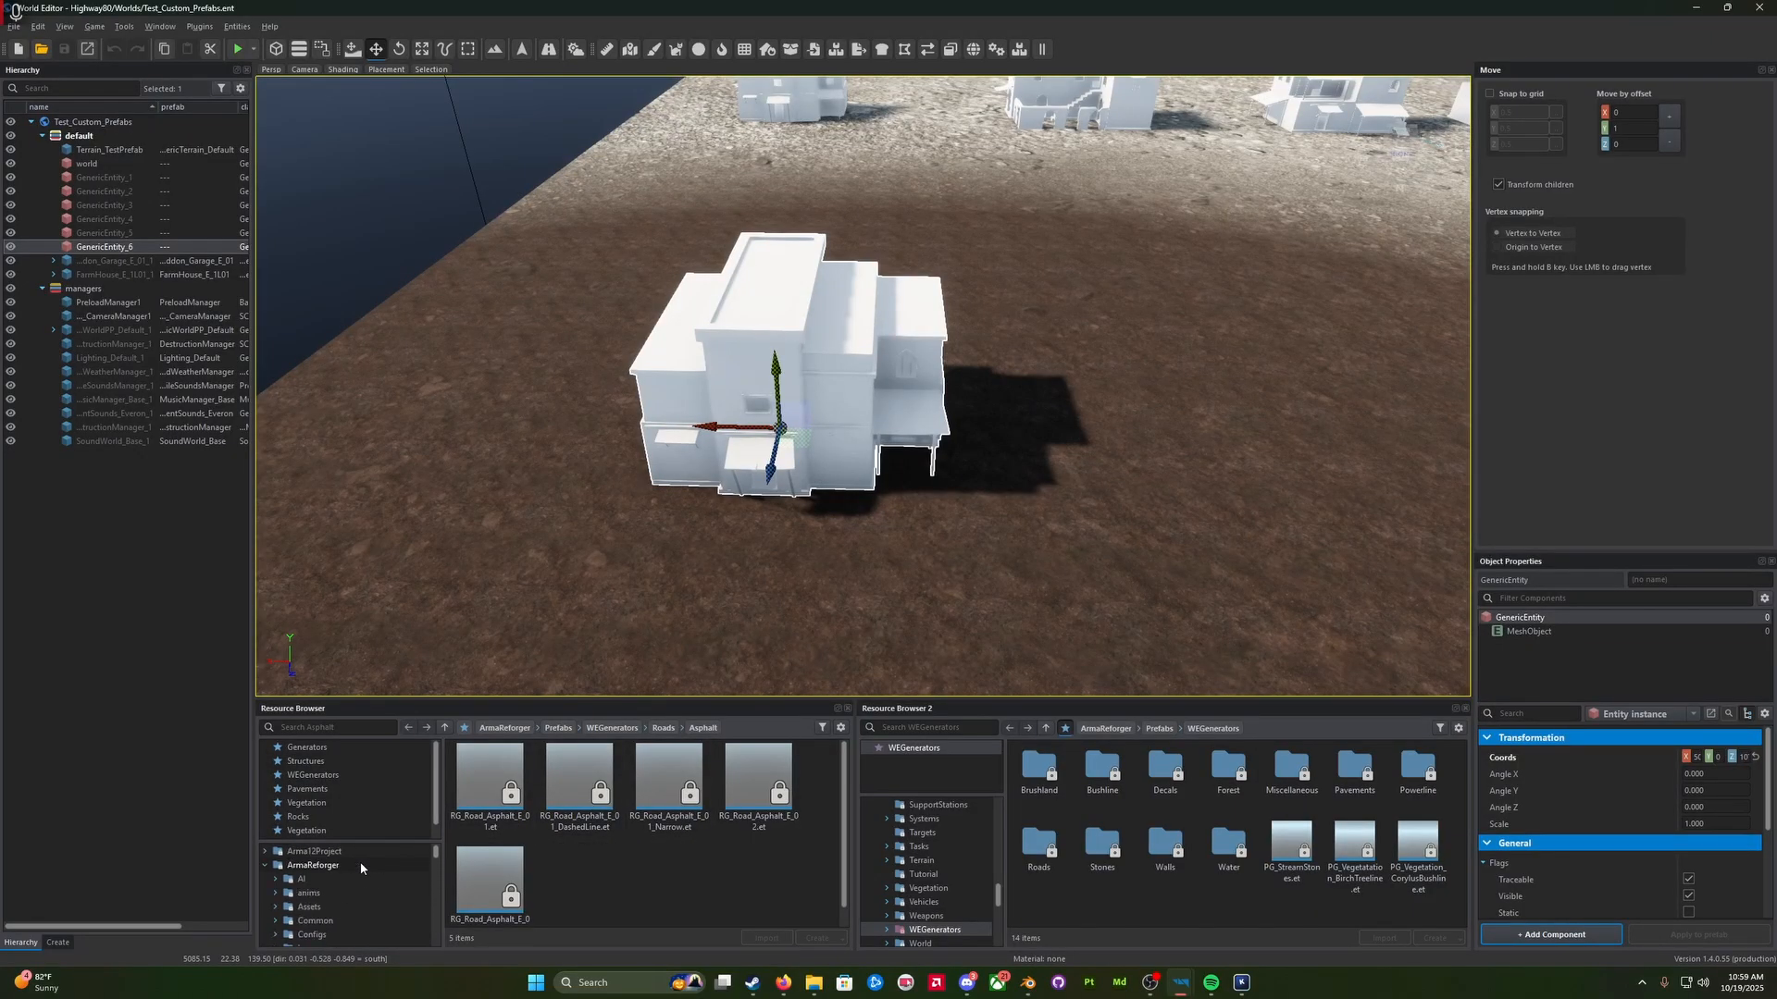
{"action": "left_click", "coordinate": [265, 865]}
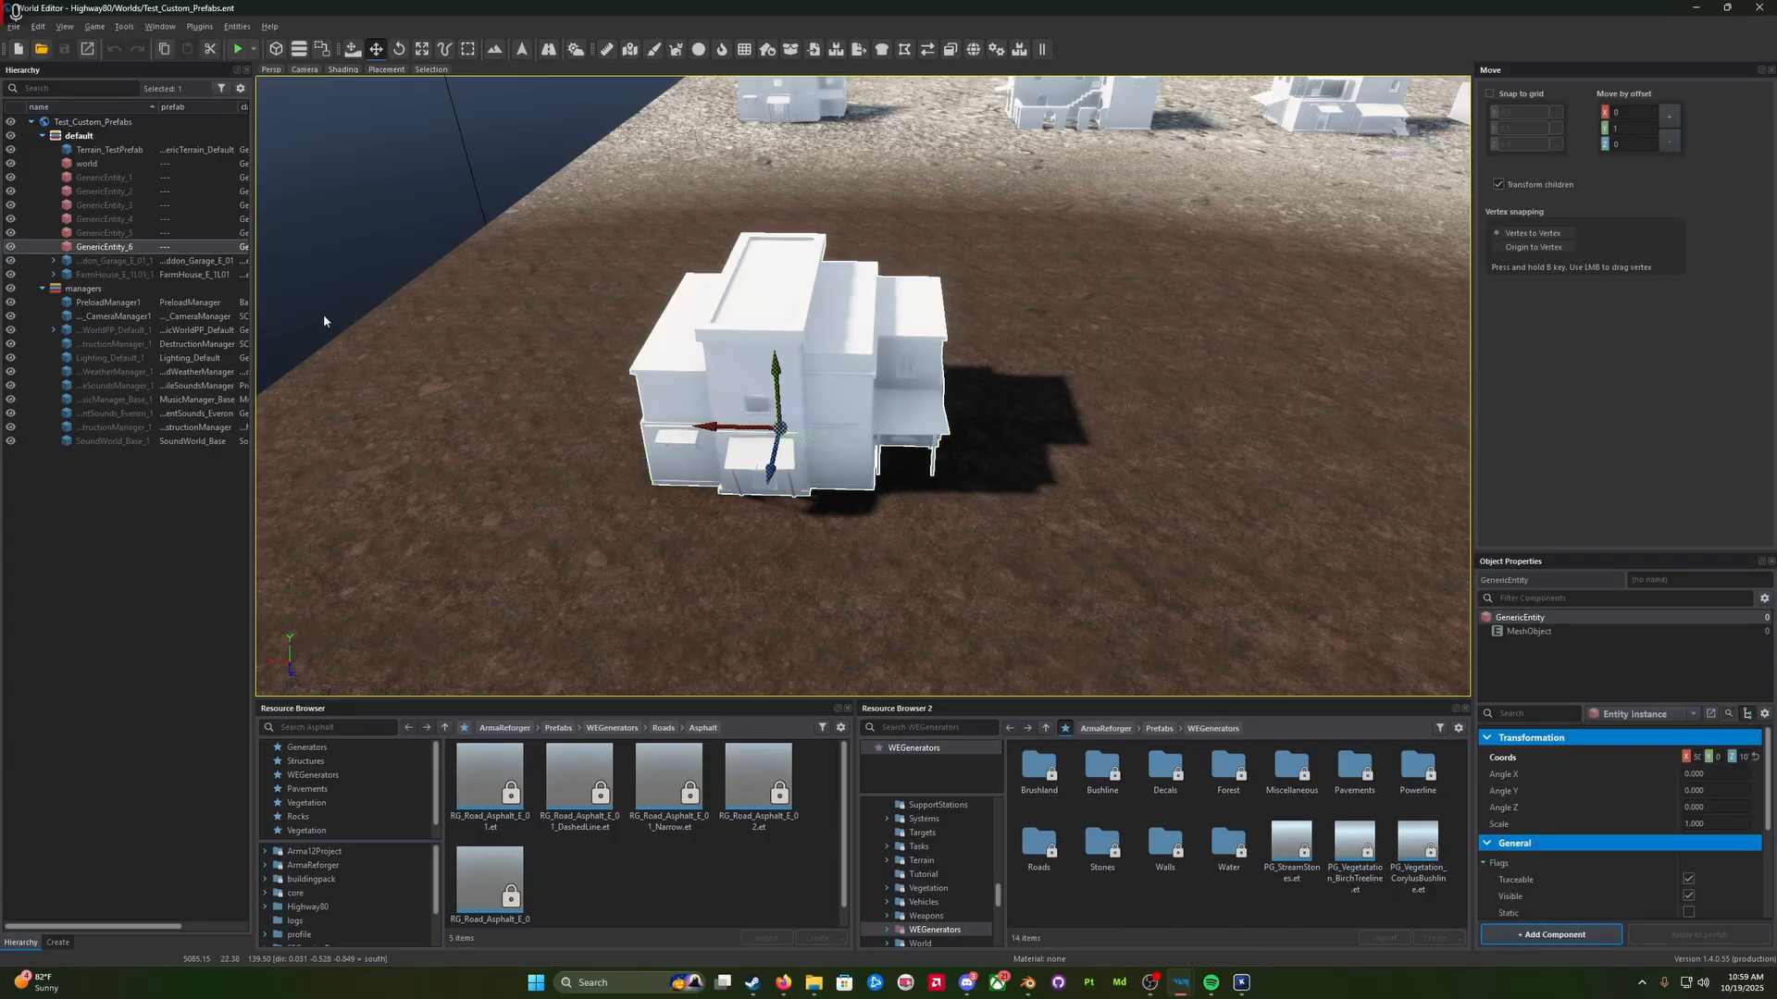
{"action": "left_click", "coordinate": [1531, 632]}
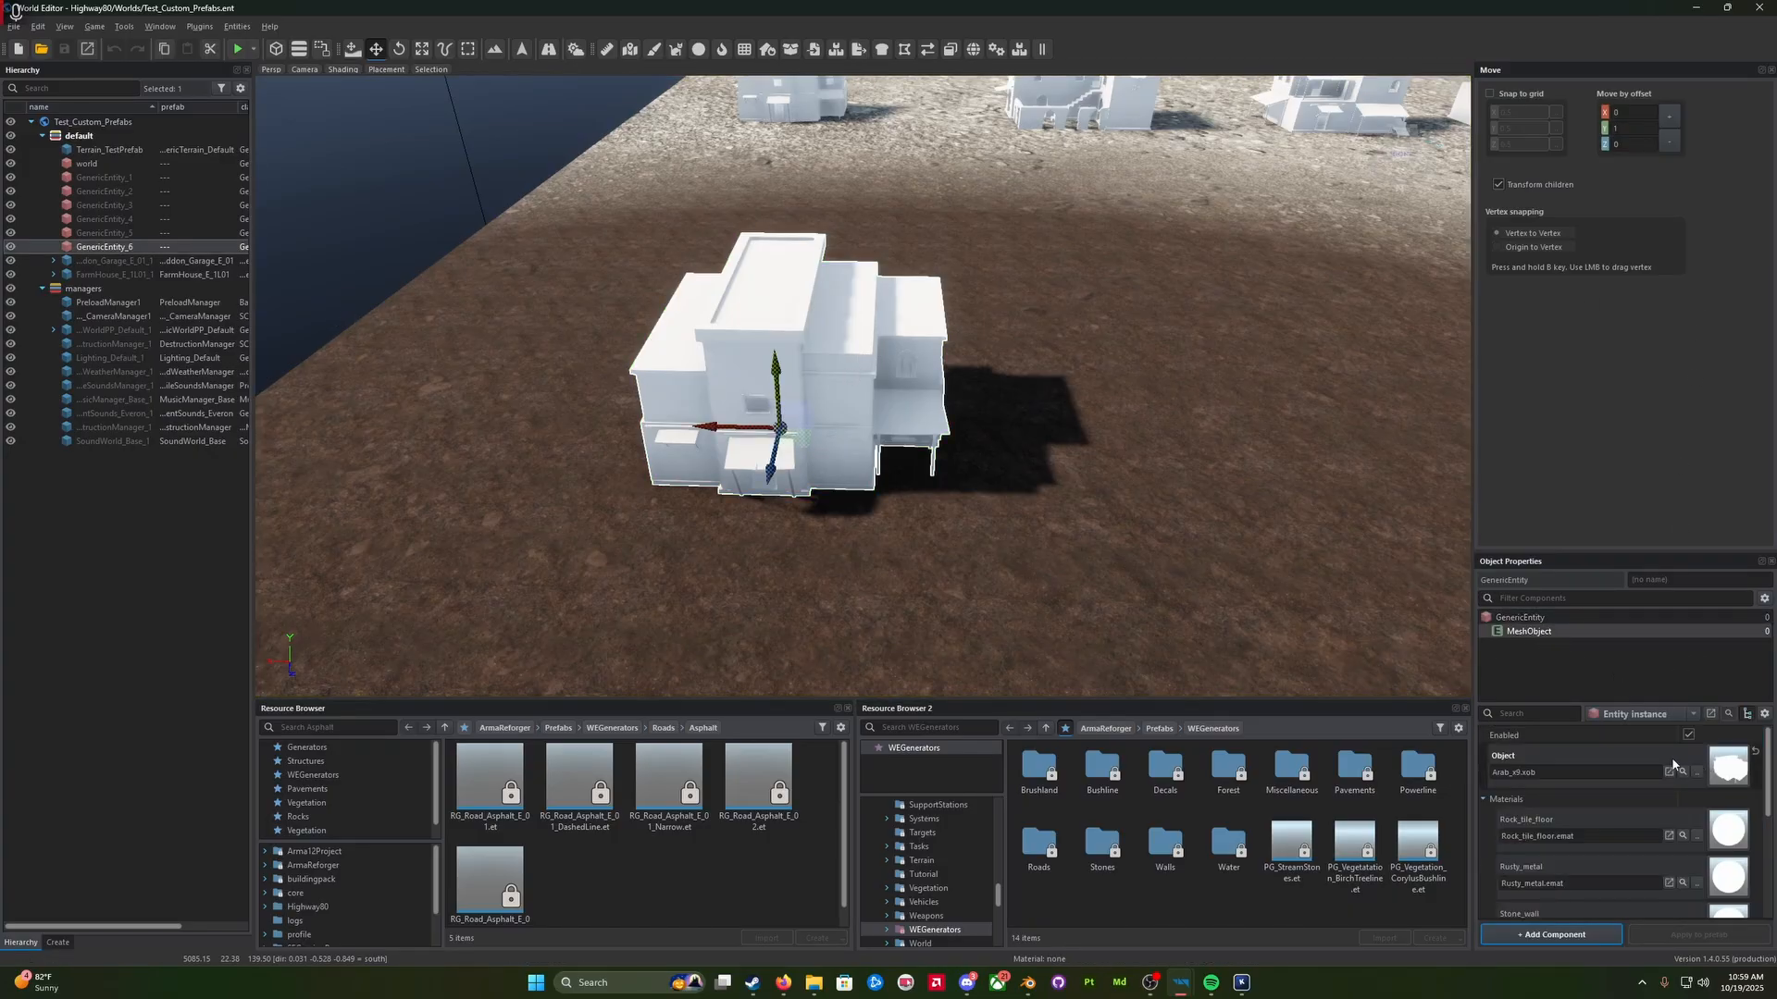
Step: Locate the building's mesh file in the Arab_x9 folder from its MeshObject component and select Arab_x9.xob
{"action": "left_click", "coordinate": [1684, 773]}
{"action": "left_click", "coordinate": [631, 881]}
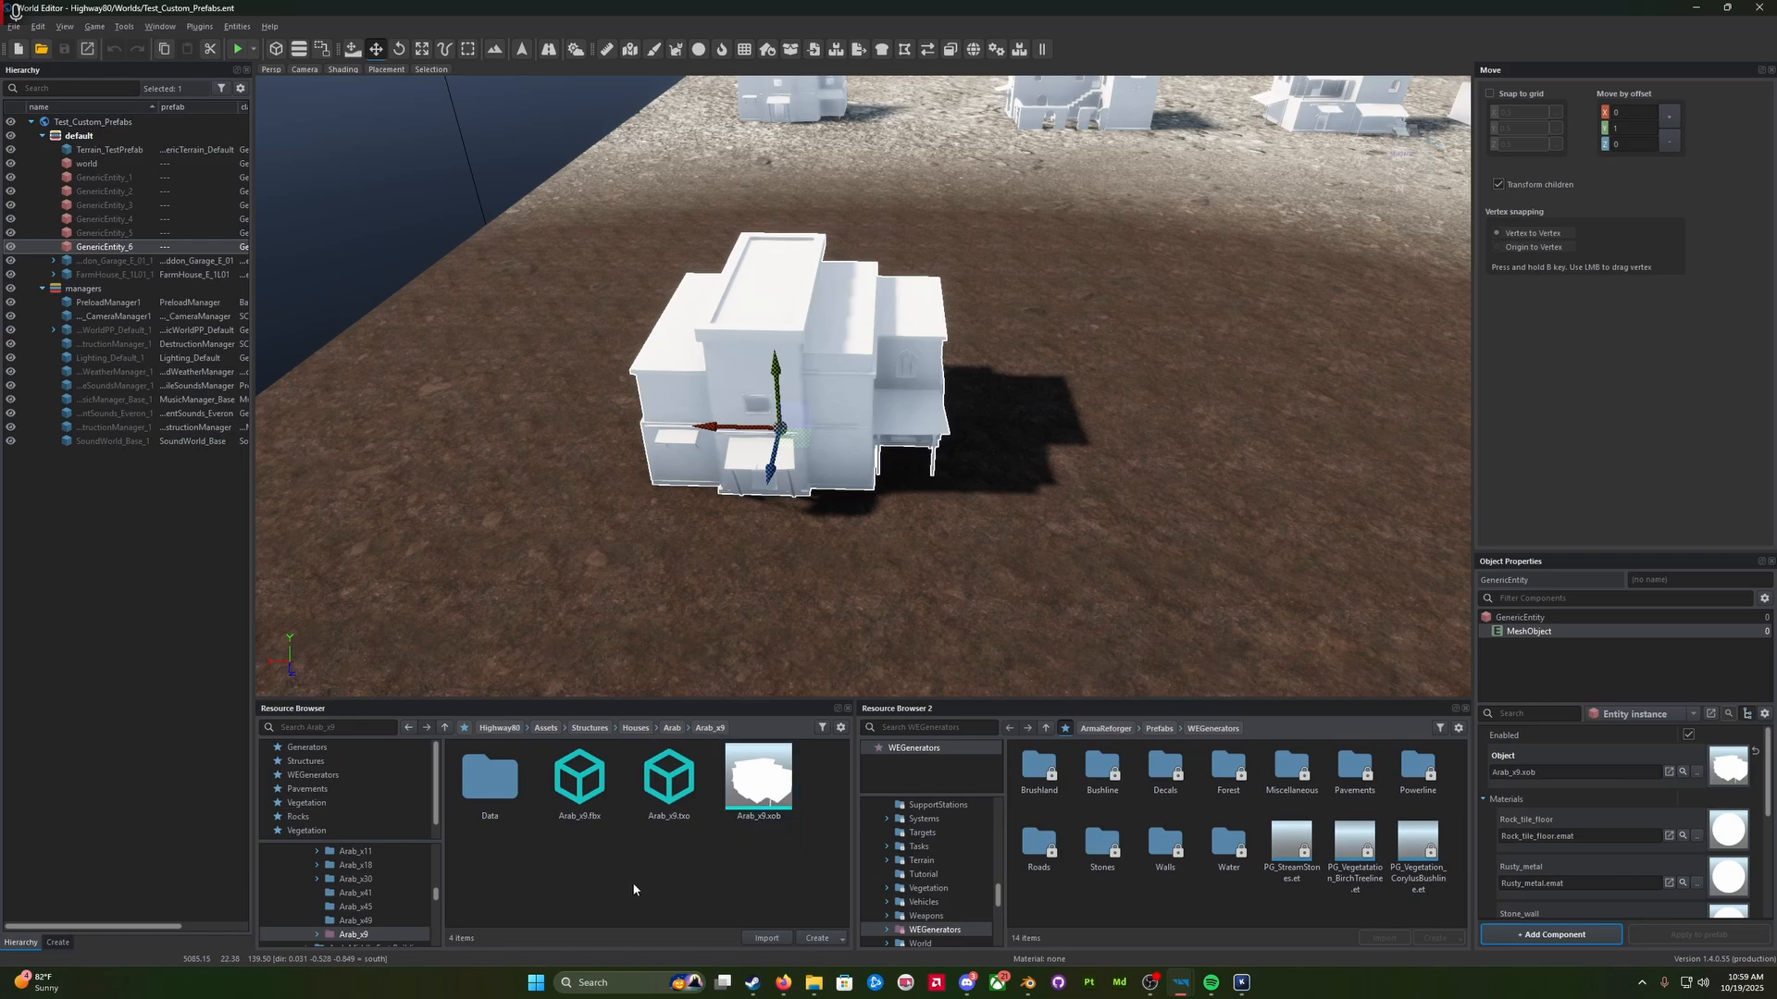
{"action": "key", "text": "s"}
{"action": "right_click_drag", "start_coordinate": [821, 521], "coordinate": [820, 527]}
{"action": "key", "text": "d"}
{"action": "key", "text": "d"}
{"action": "key", "text": "s"}
{"action": "key", "text": "a"}
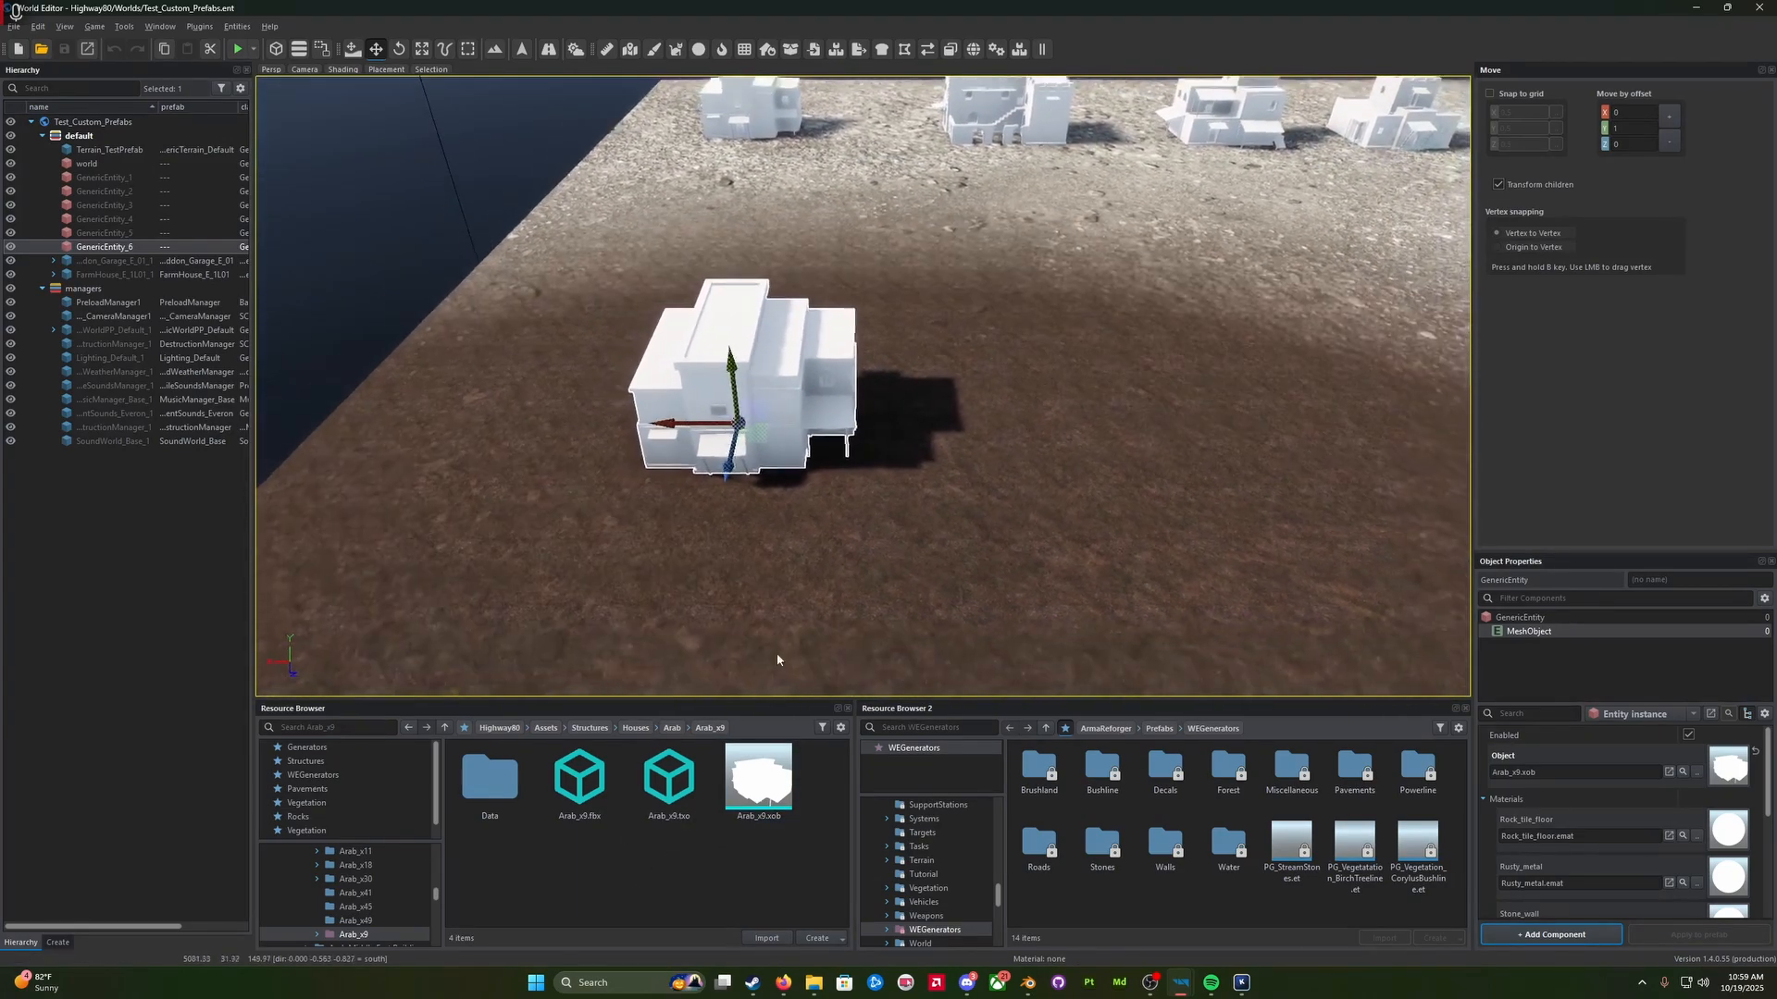
{"action": "left_click", "coordinate": [767, 780]}
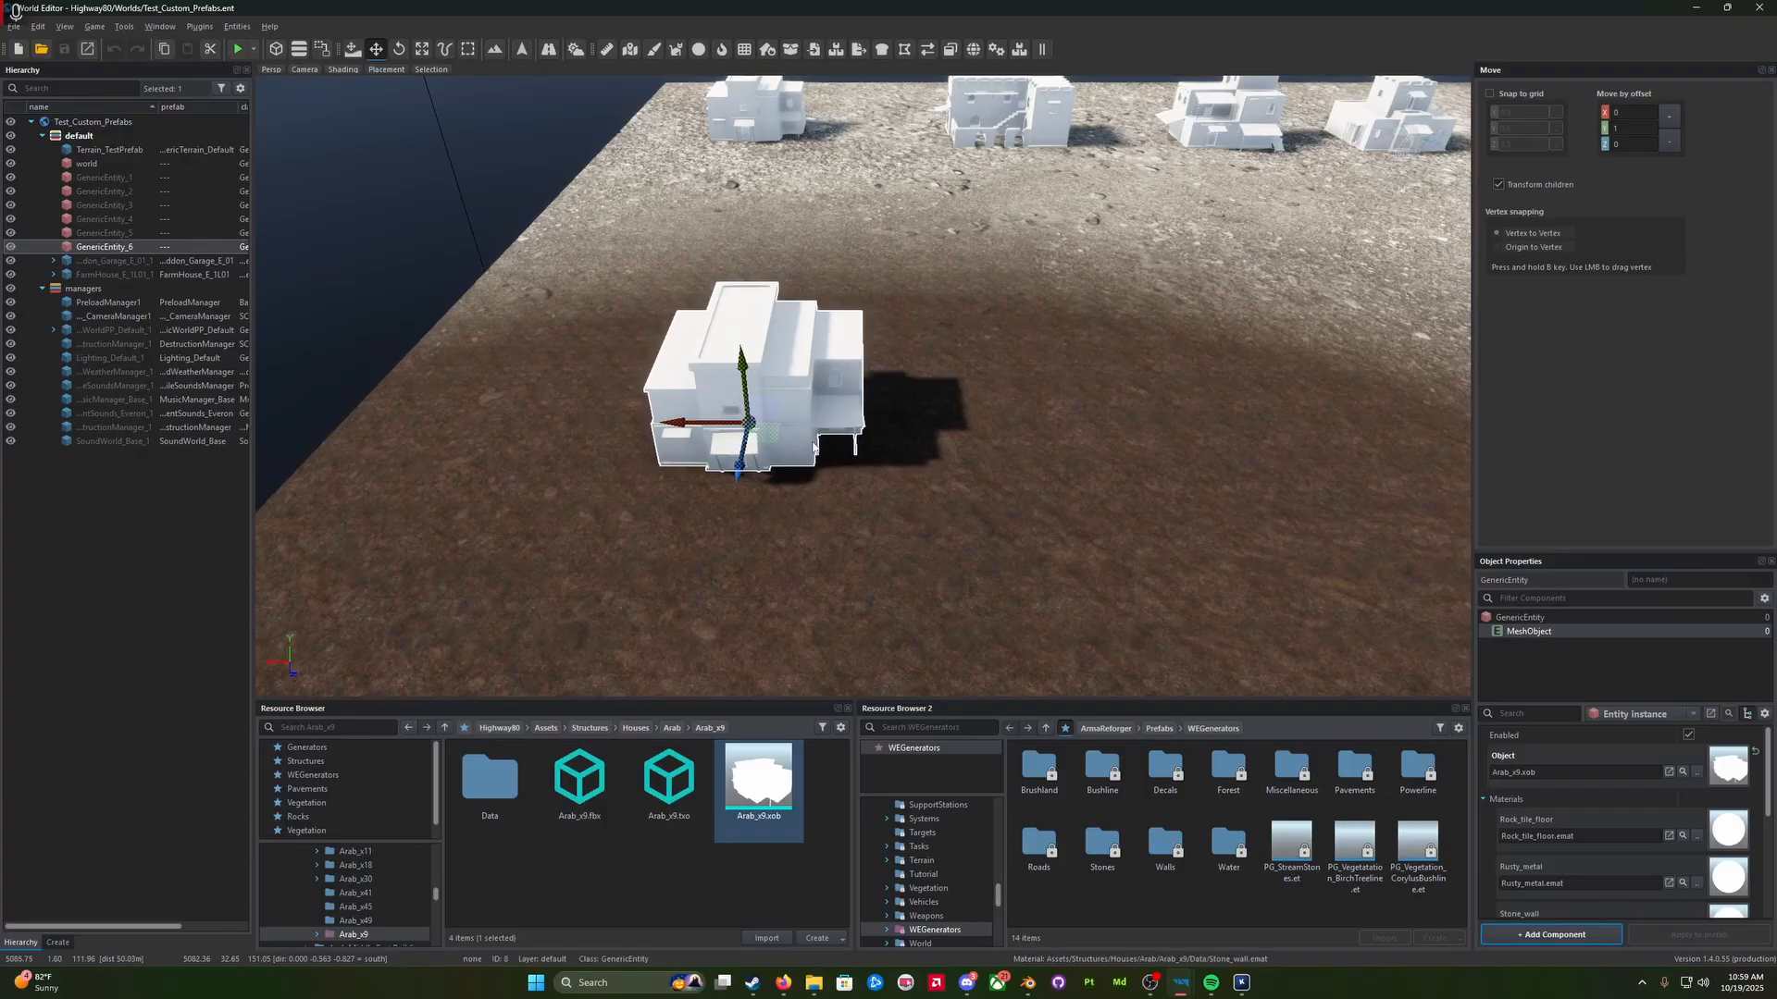
Step: Delete the standalone Arab_x9 building and place a fresh copy of Arab_x9.xob on the brown ground in its place
{"action": "left_click", "coordinate": [788, 428]}
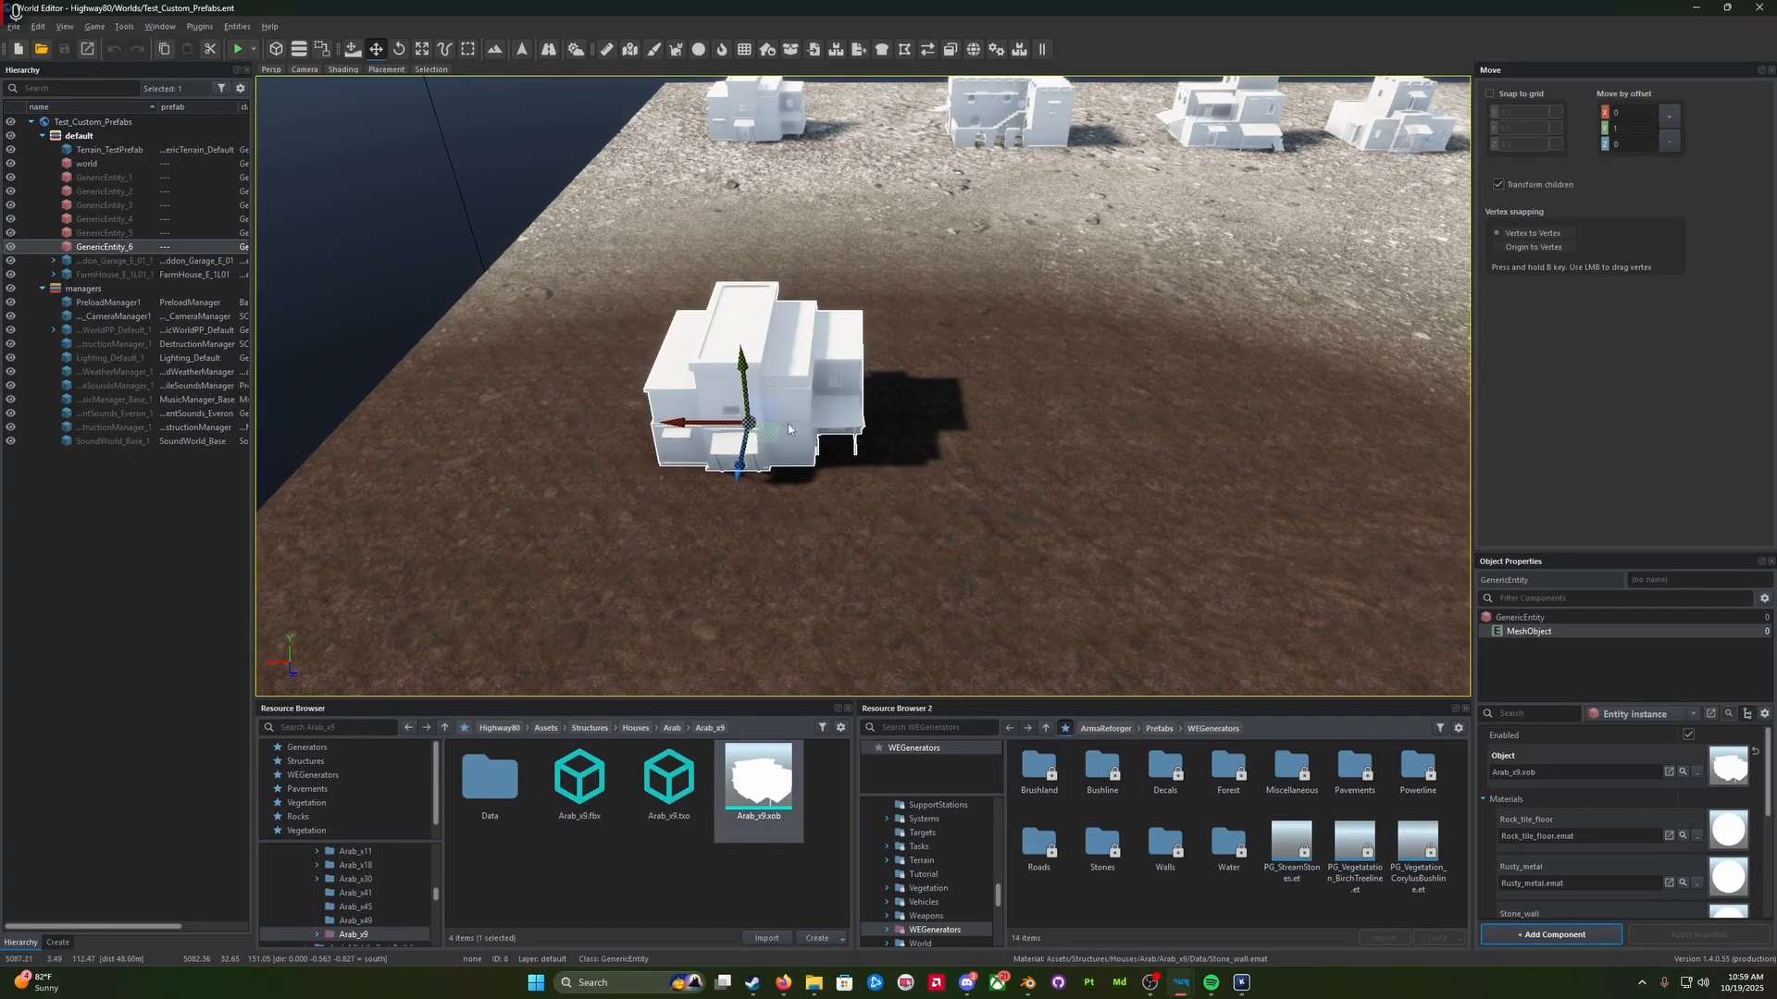
{"action": "key", "text": "Delete"}
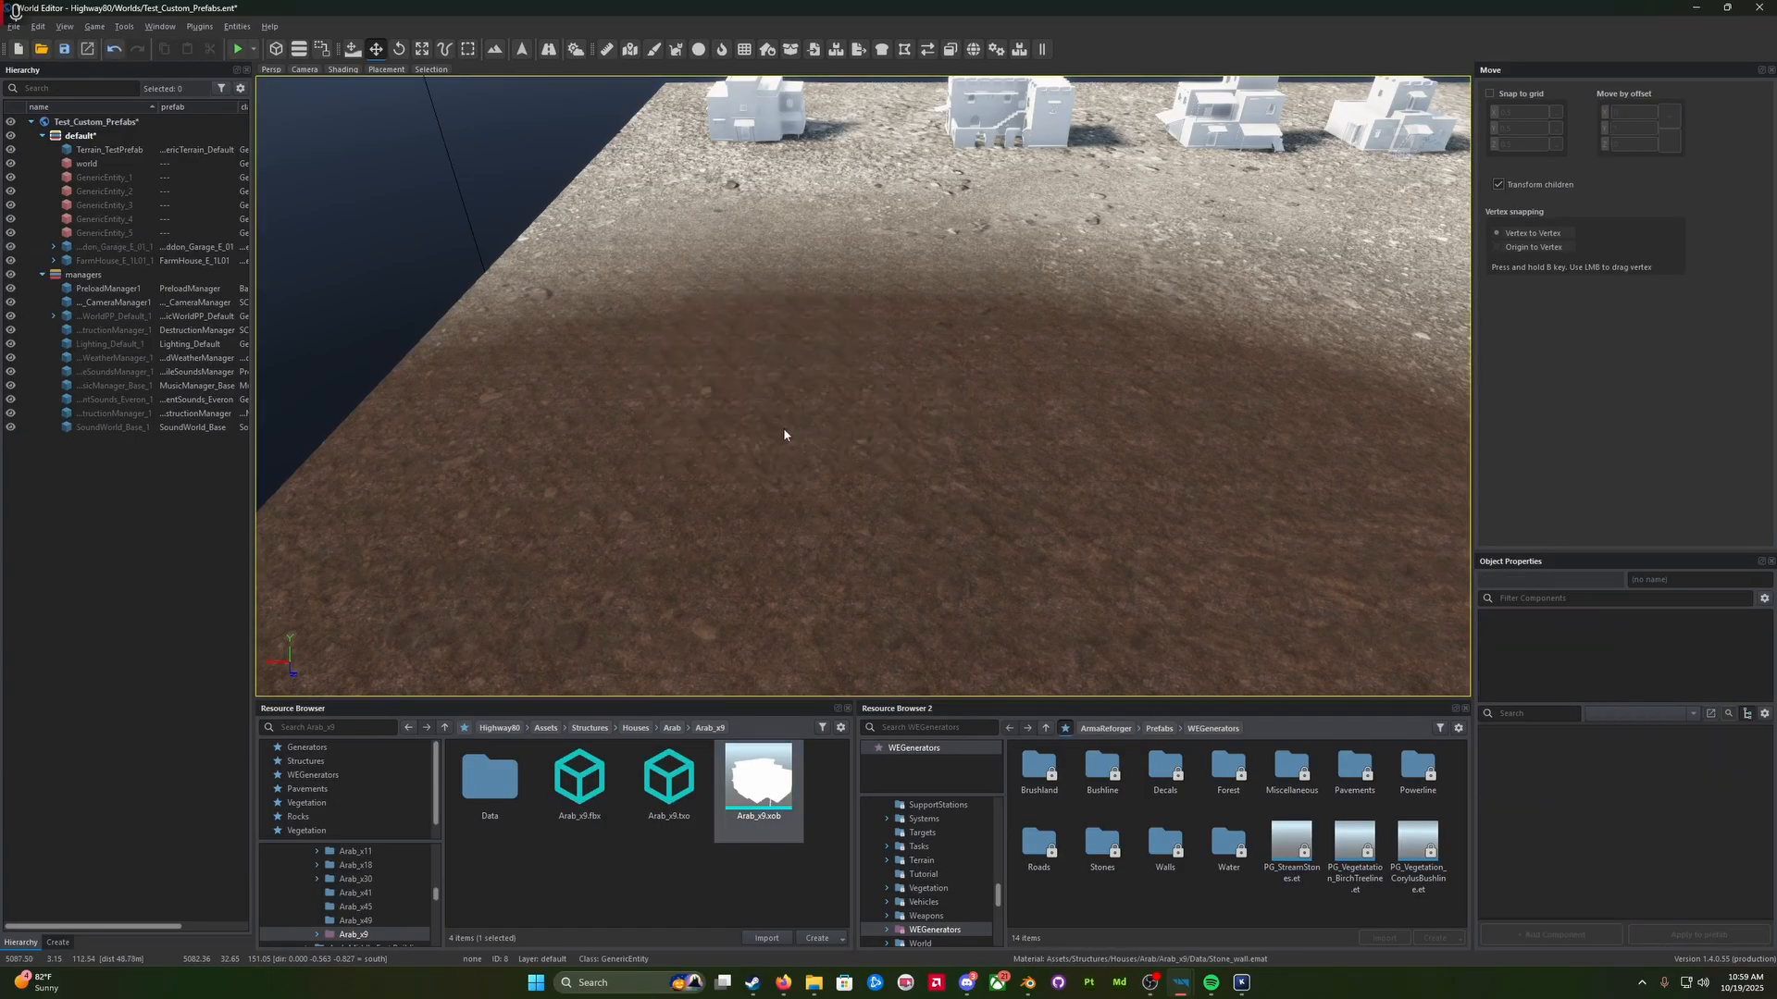
{"action": "left_click_drag", "start_coordinate": [758, 782], "coordinate": [702, 474]}
{"action": "key", "text": "q"}
{"action": "mouse_move", "coordinate": [703, 474]}
{"action": "right_mouse_down"}
{"action": "mouse_move", "coordinate": [692, 514]}
{"action": "mouse_move", "coordinate": [696, 442]}
{"action": "right_mouse_up"}
{"action": "key", "text": "s"}
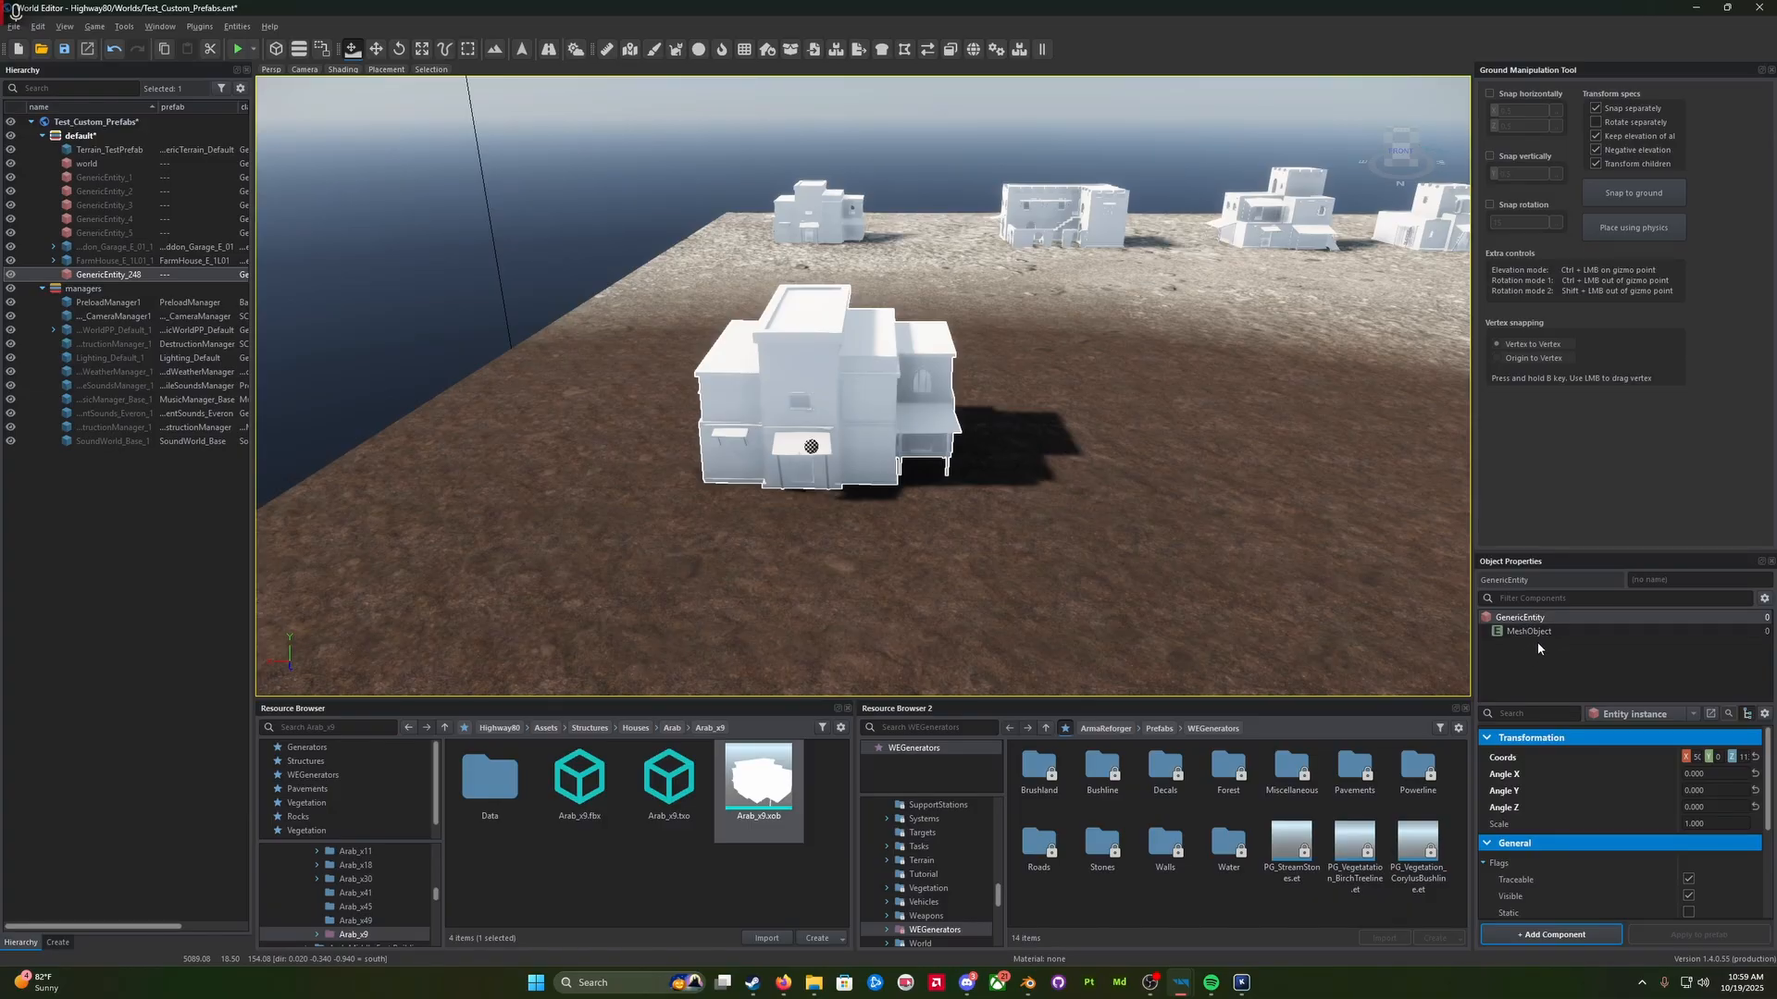
Step: Search the second resource browser for farmhouse and place the FarmHouse_E_1L01.et prefab in front of the existing farmhouse
{"action": "key", "text": "s"}
{"action": "right_click_drag", "start_coordinate": [1177, 495], "coordinate": [1266, 463]}
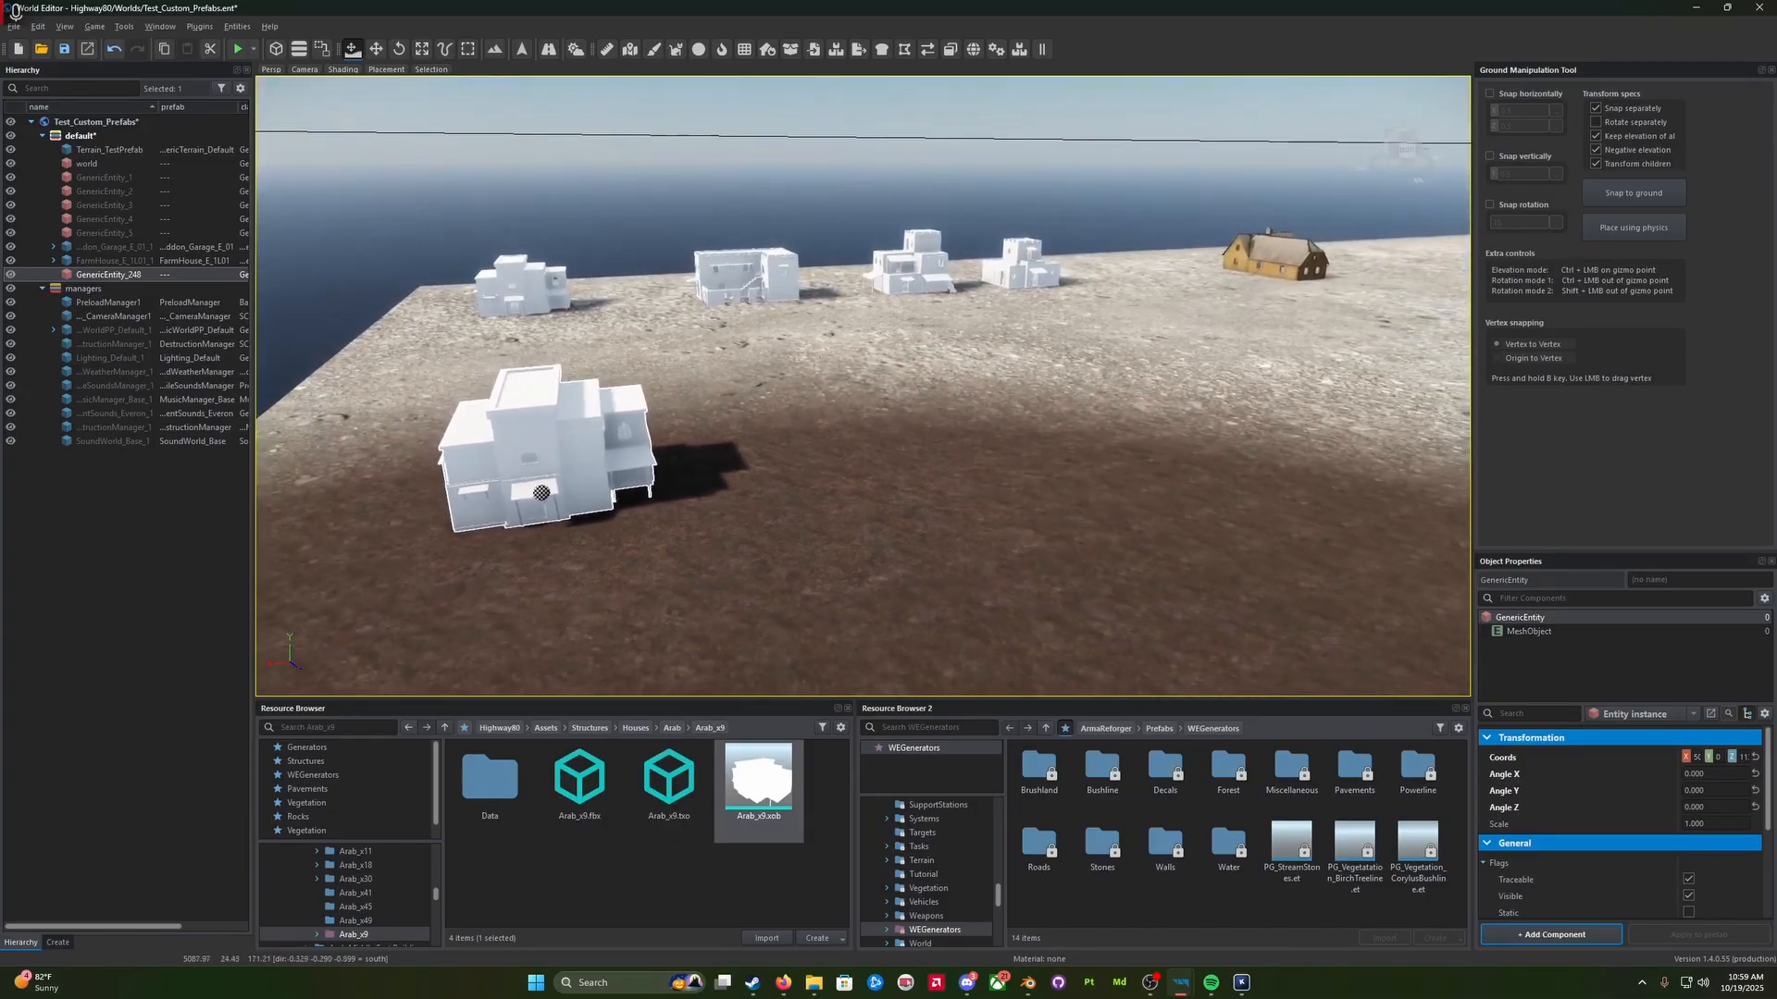
{"action": "left_click", "coordinate": [1267, 268]}
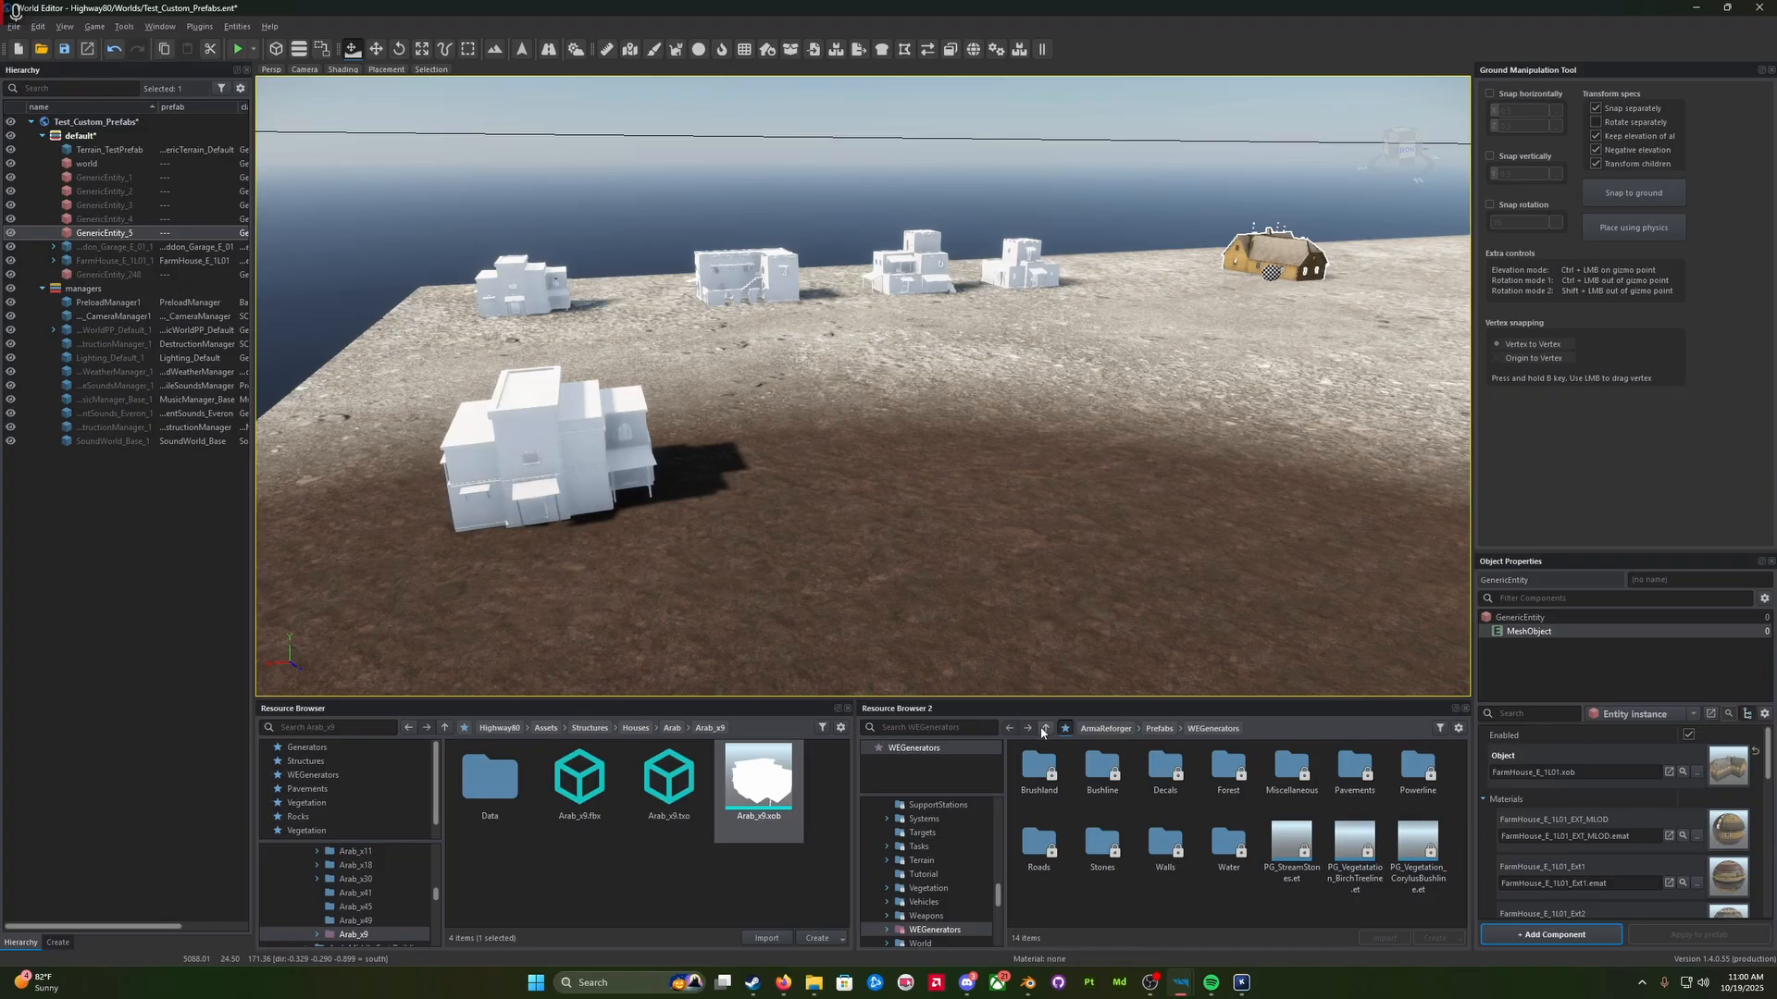
{"action": "left_click", "coordinate": [979, 731]}
{"action": "type", "text": "farmhouse"}
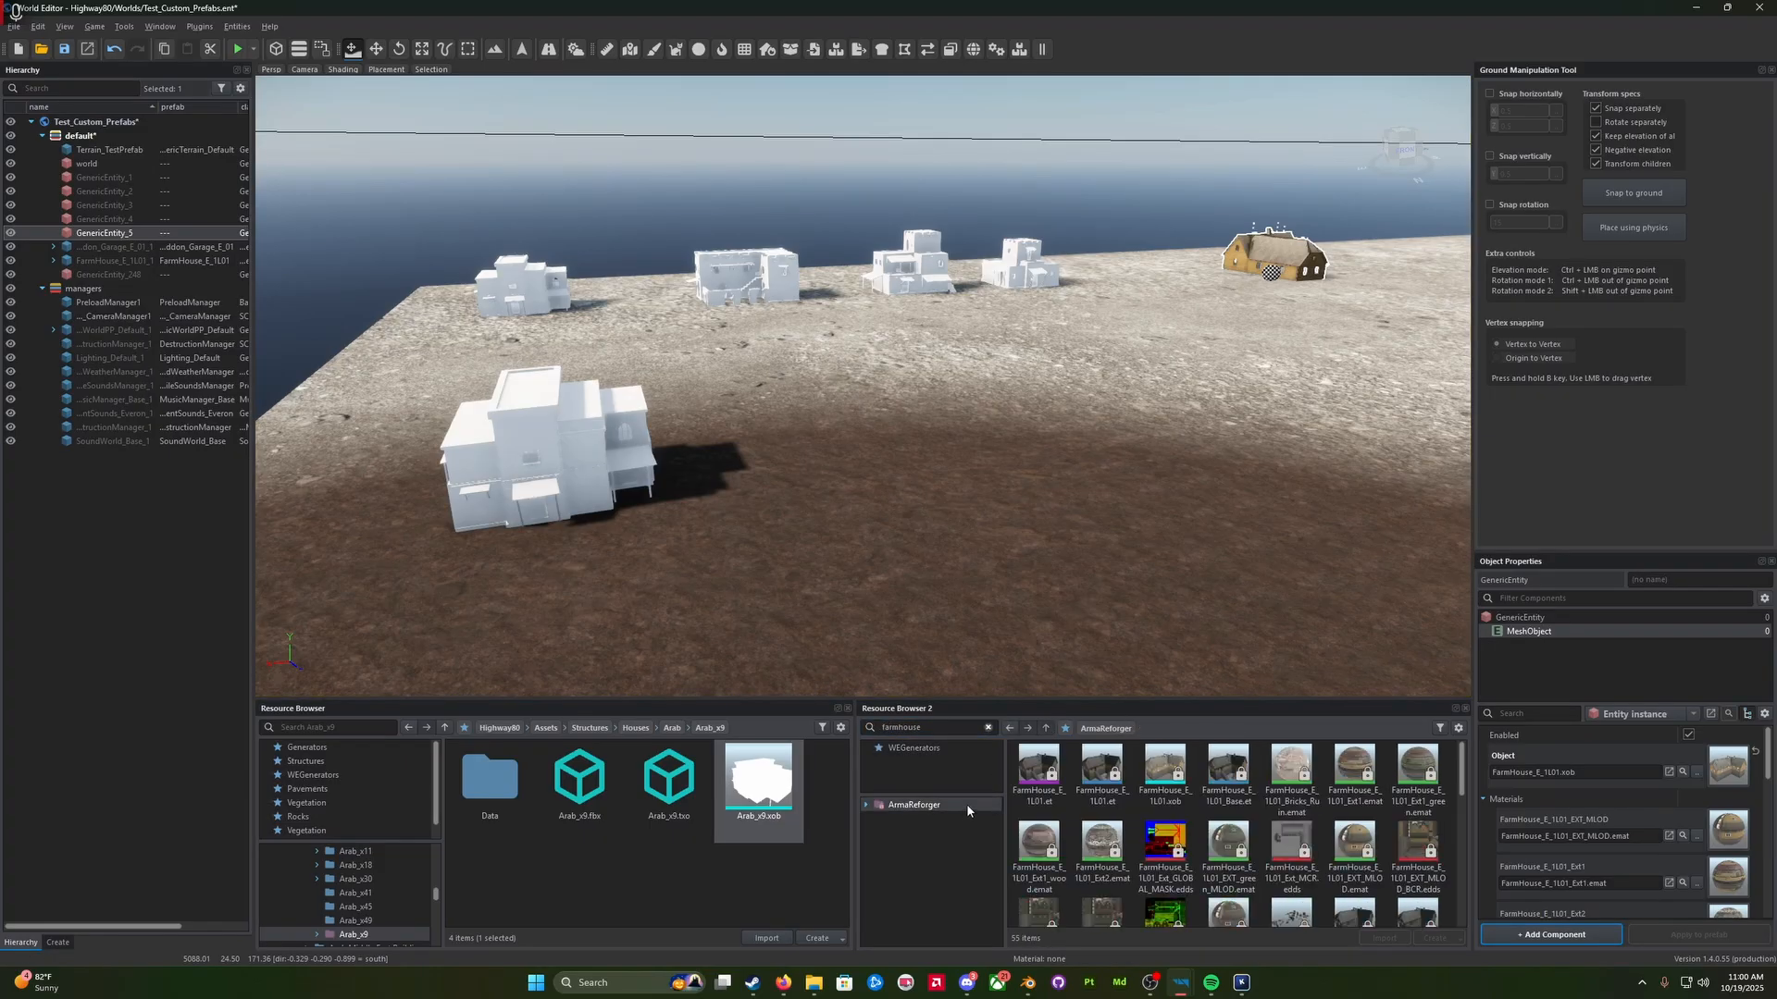
{"action": "left_click_drag", "start_coordinate": [1095, 760], "coordinate": [1321, 433]}
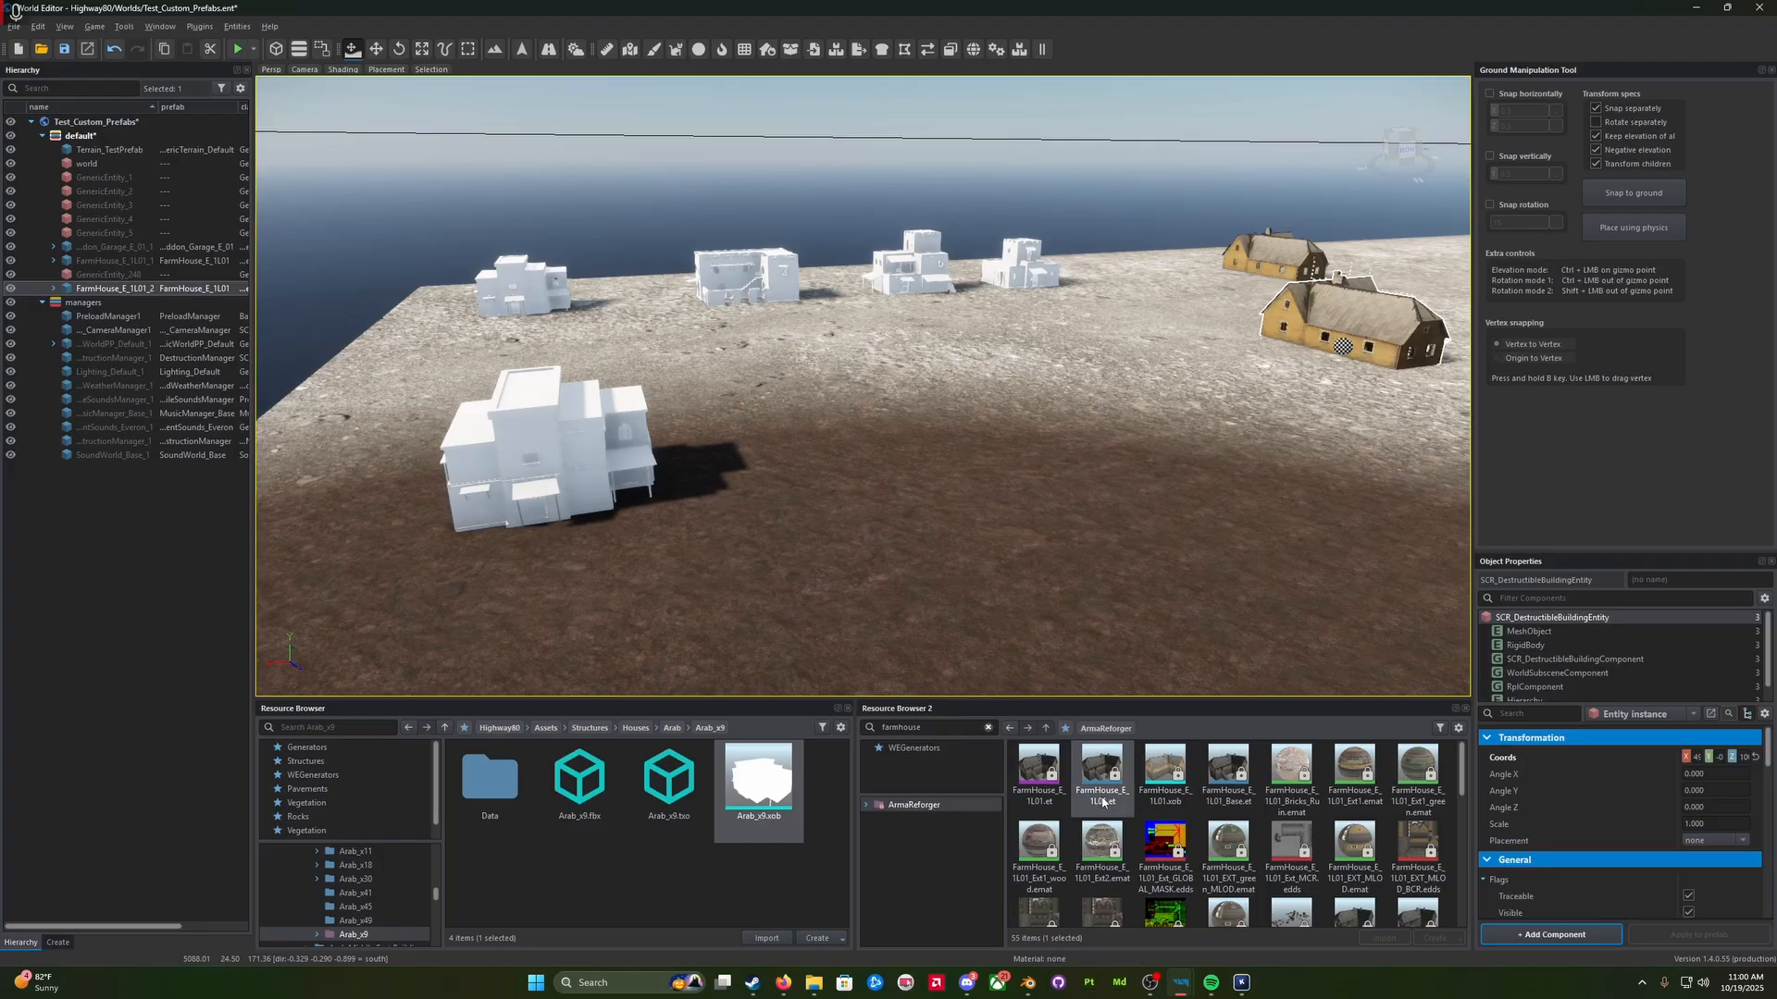
{"action": "left_click_drag", "start_coordinate": [1342, 346], "coordinate": [1389, 330]}
Step: Compare the existing farmhouse mesh entity with the placed farmhouse prefab, including the prefab's components and child entities
{"action": "right_click_drag", "start_coordinate": [1156, 479], "coordinate": [1221, 435]}
{"action": "key", "text": "a"}
{"action": "left_click", "coordinate": [1230, 299]}
{"action": "key", "text": "w"}
{"action": "key", "text": "d"}
{"action": "key", "text": "d"}
{"action": "right_click_drag", "start_coordinate": [1233, 347], "coordinate": [1119, 372]}
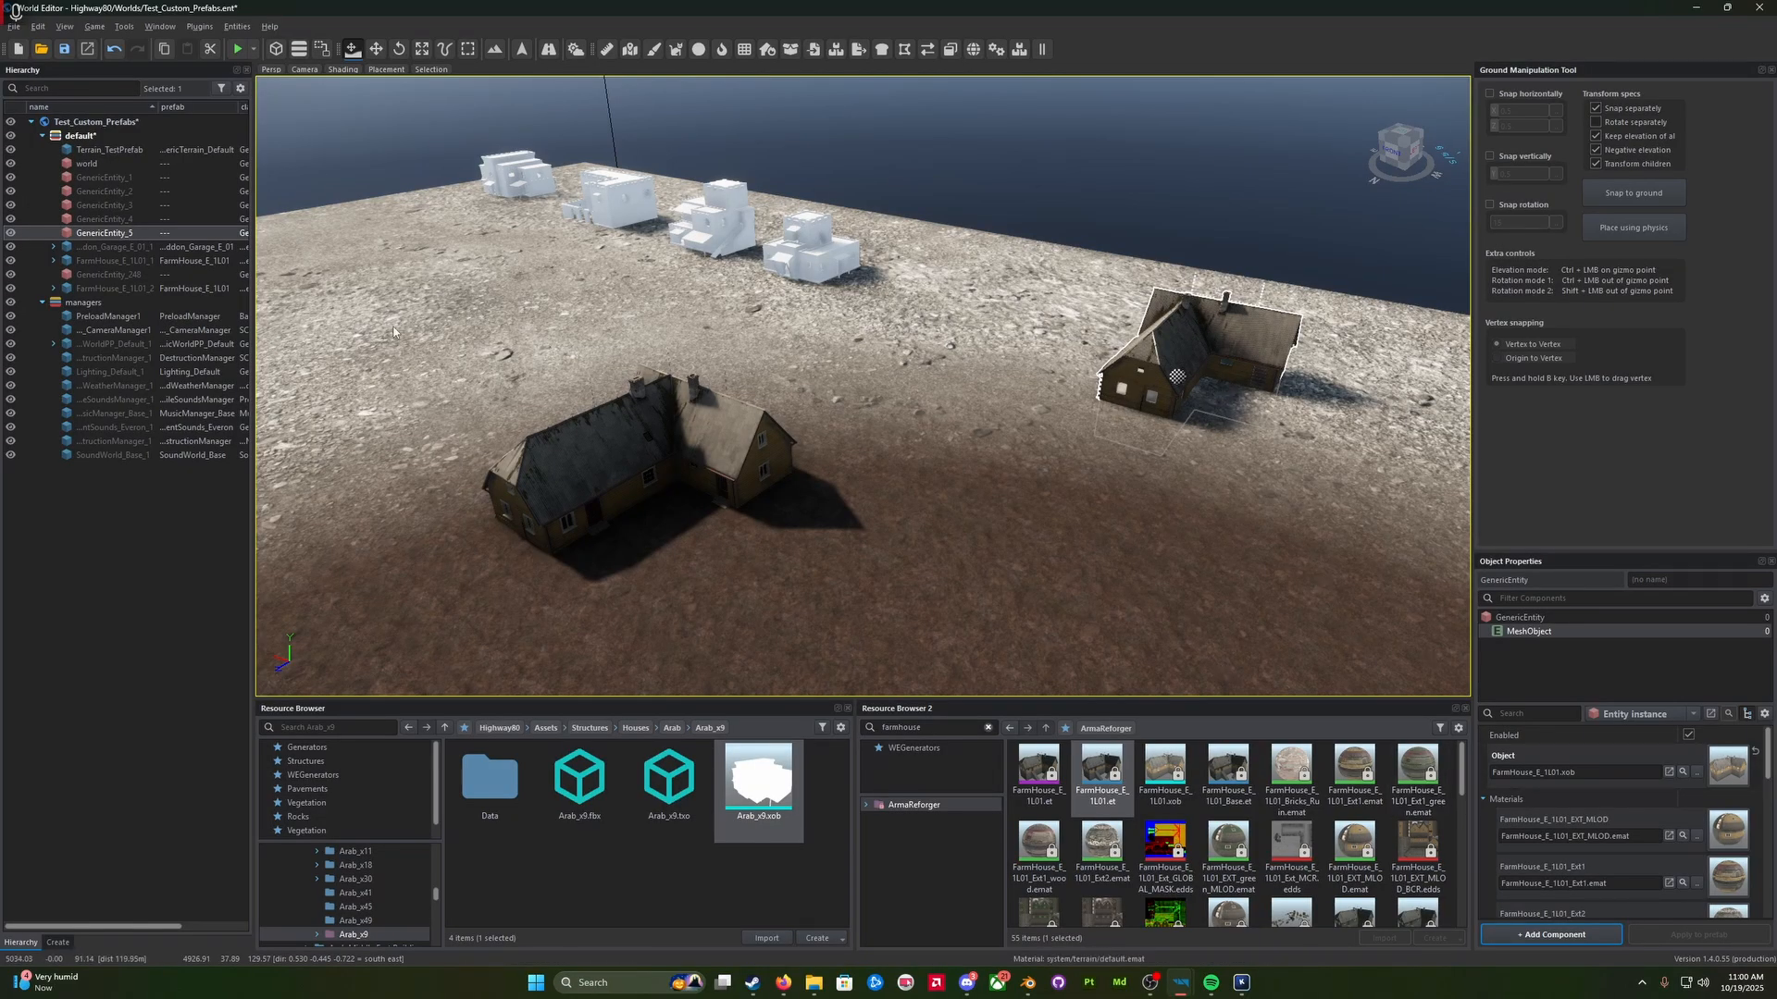
{"action": "left_click", "coordinate": [614, 459]}
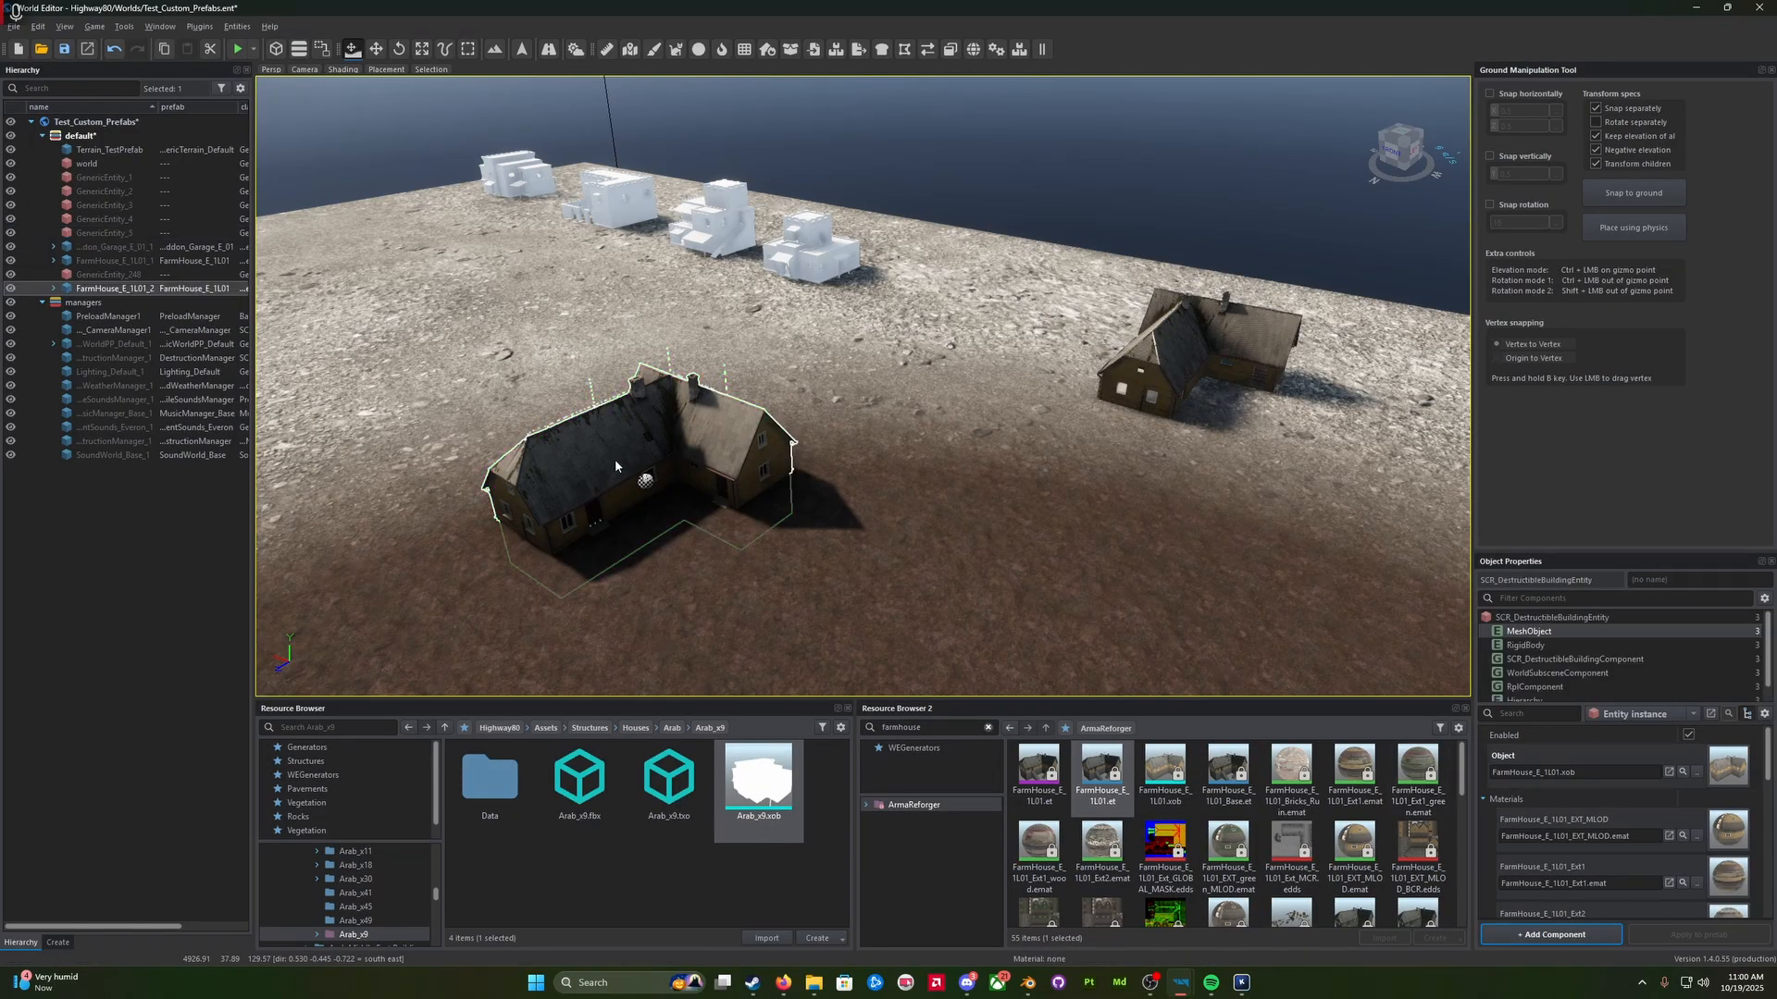
{"action": "left_click", "coordinate": [52, 289]}
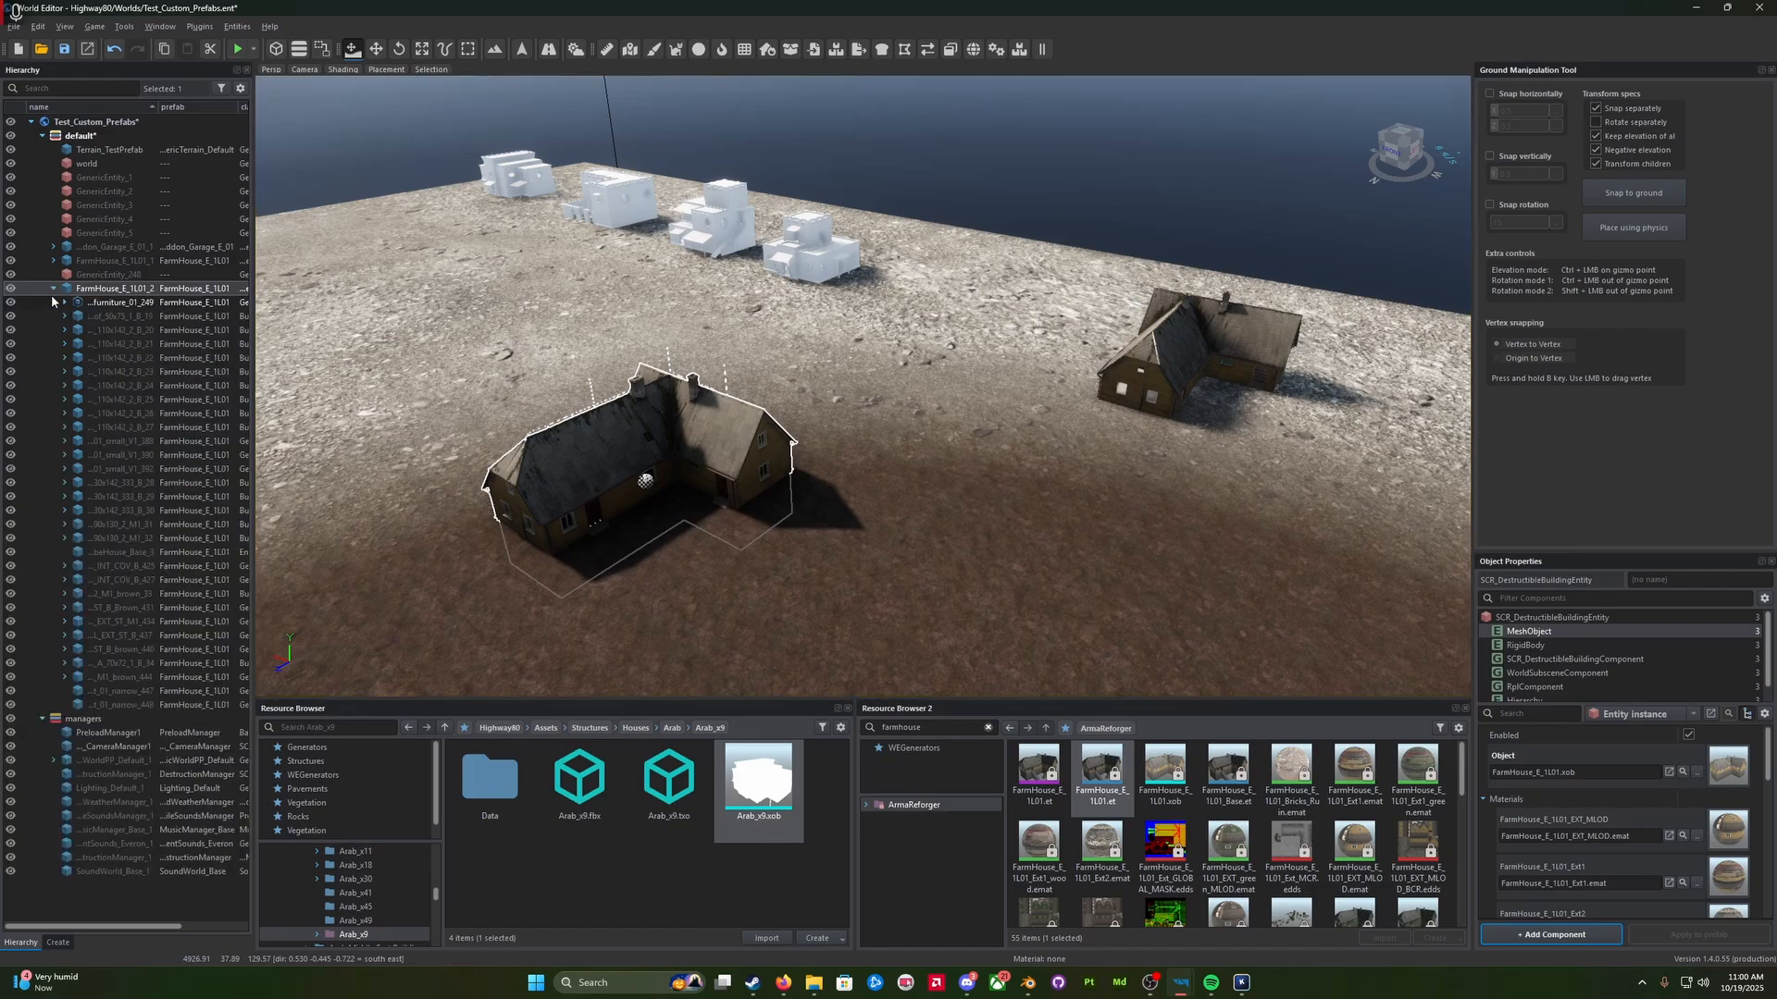
{"action": "left_click", "coordinate": [52, 290]}
{"action": "key", "text": "a"}
{"action": "key", "text": "w"}
{"action": "right_click_drag", "start_coordinate": [825, 477], "coordinate": [911, 486]}
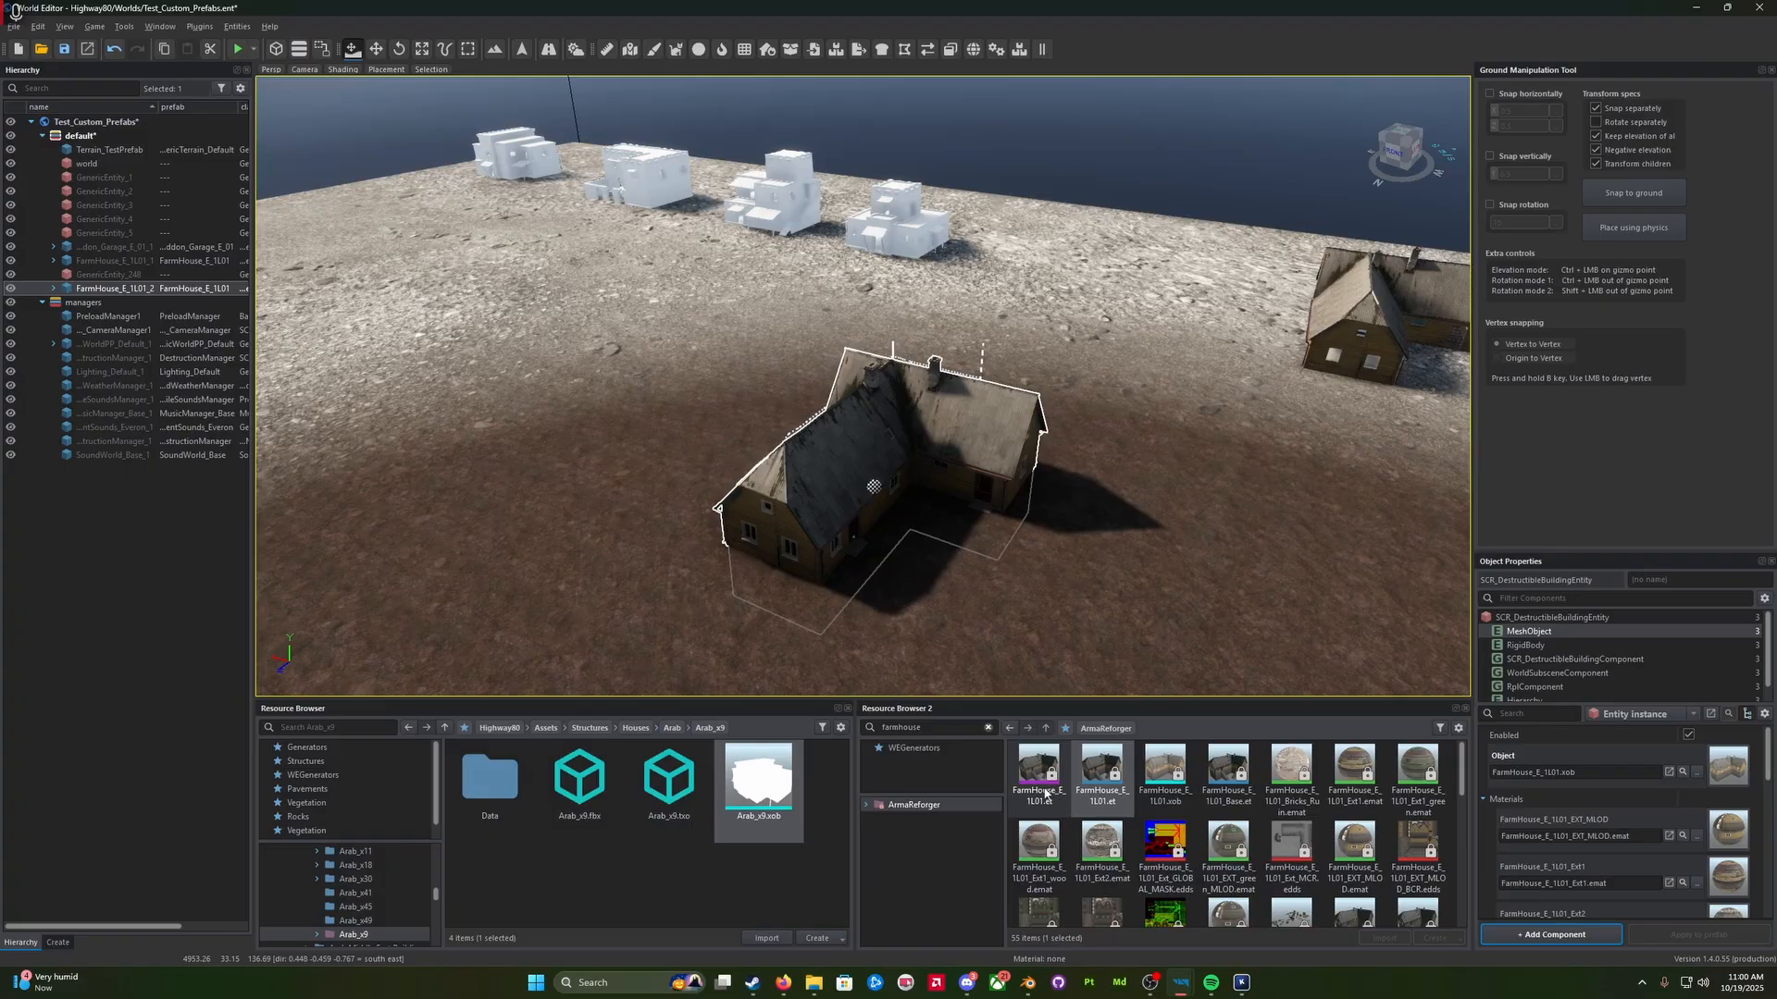
Step: Clear the farmhouse search and open the PrefabLibrary folder of ArmaReforger in the second resource browser
{"action": "left_click", "coordinate": [987, 727]}
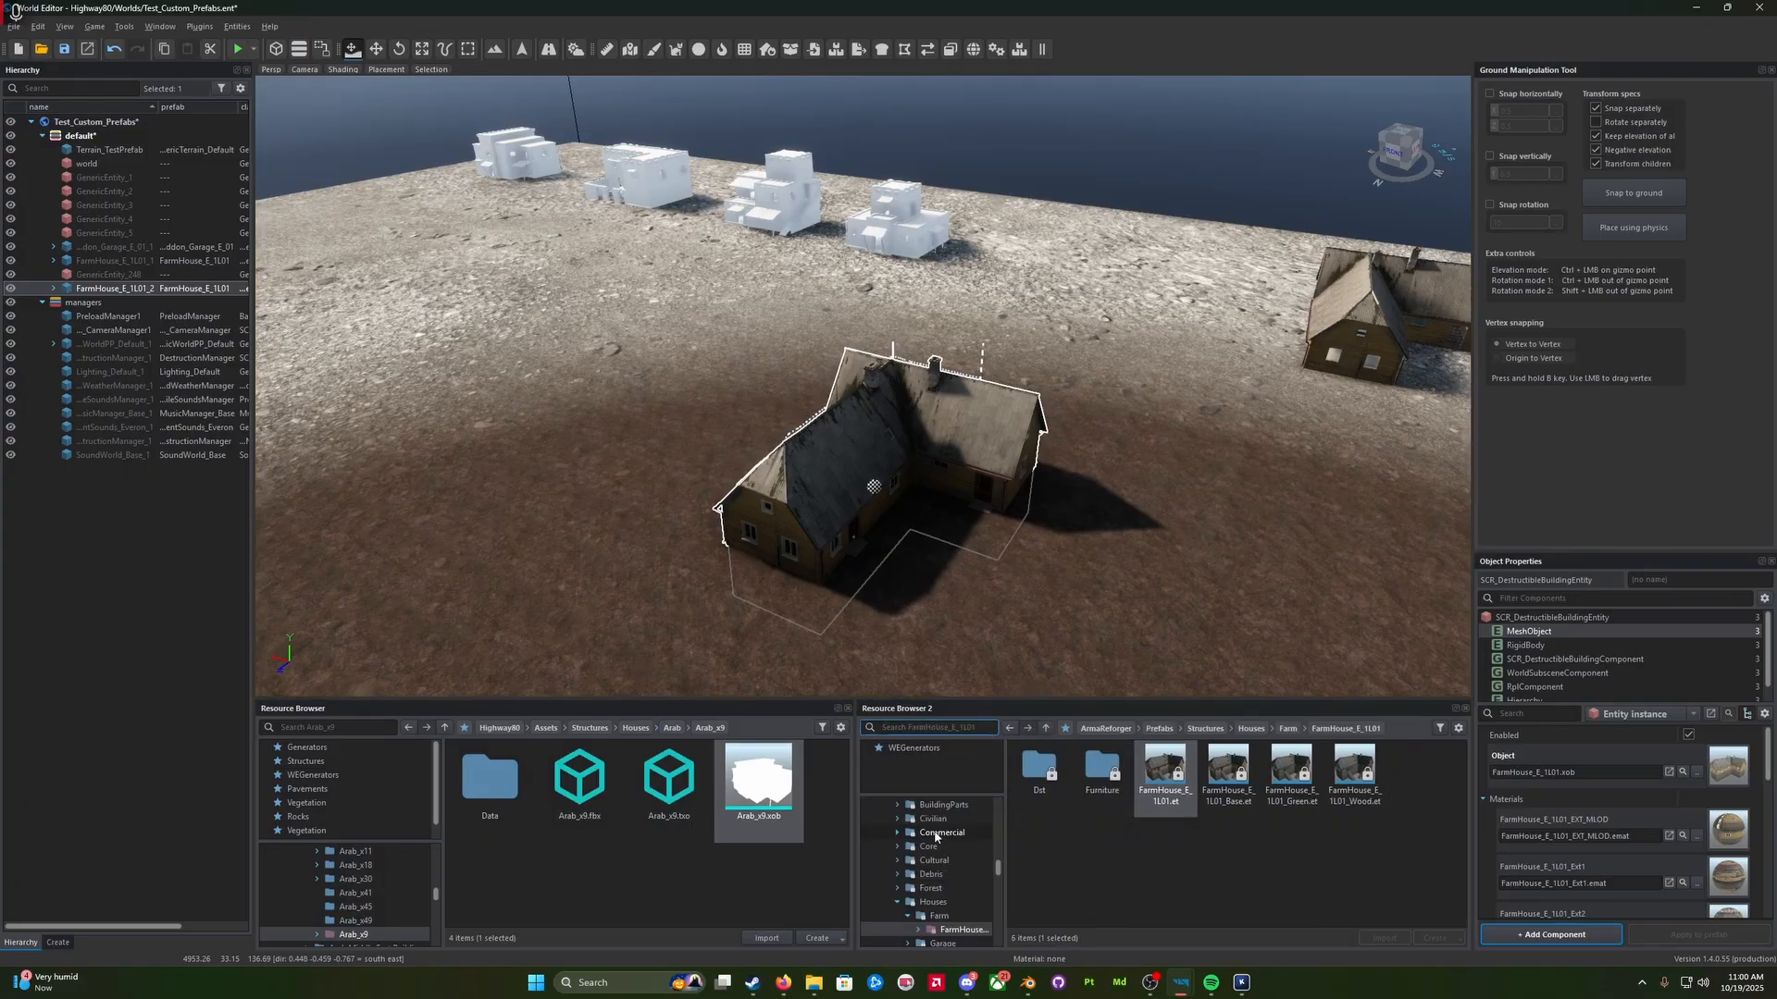
{"action": "left_click", "coordinate": [875, 889]}
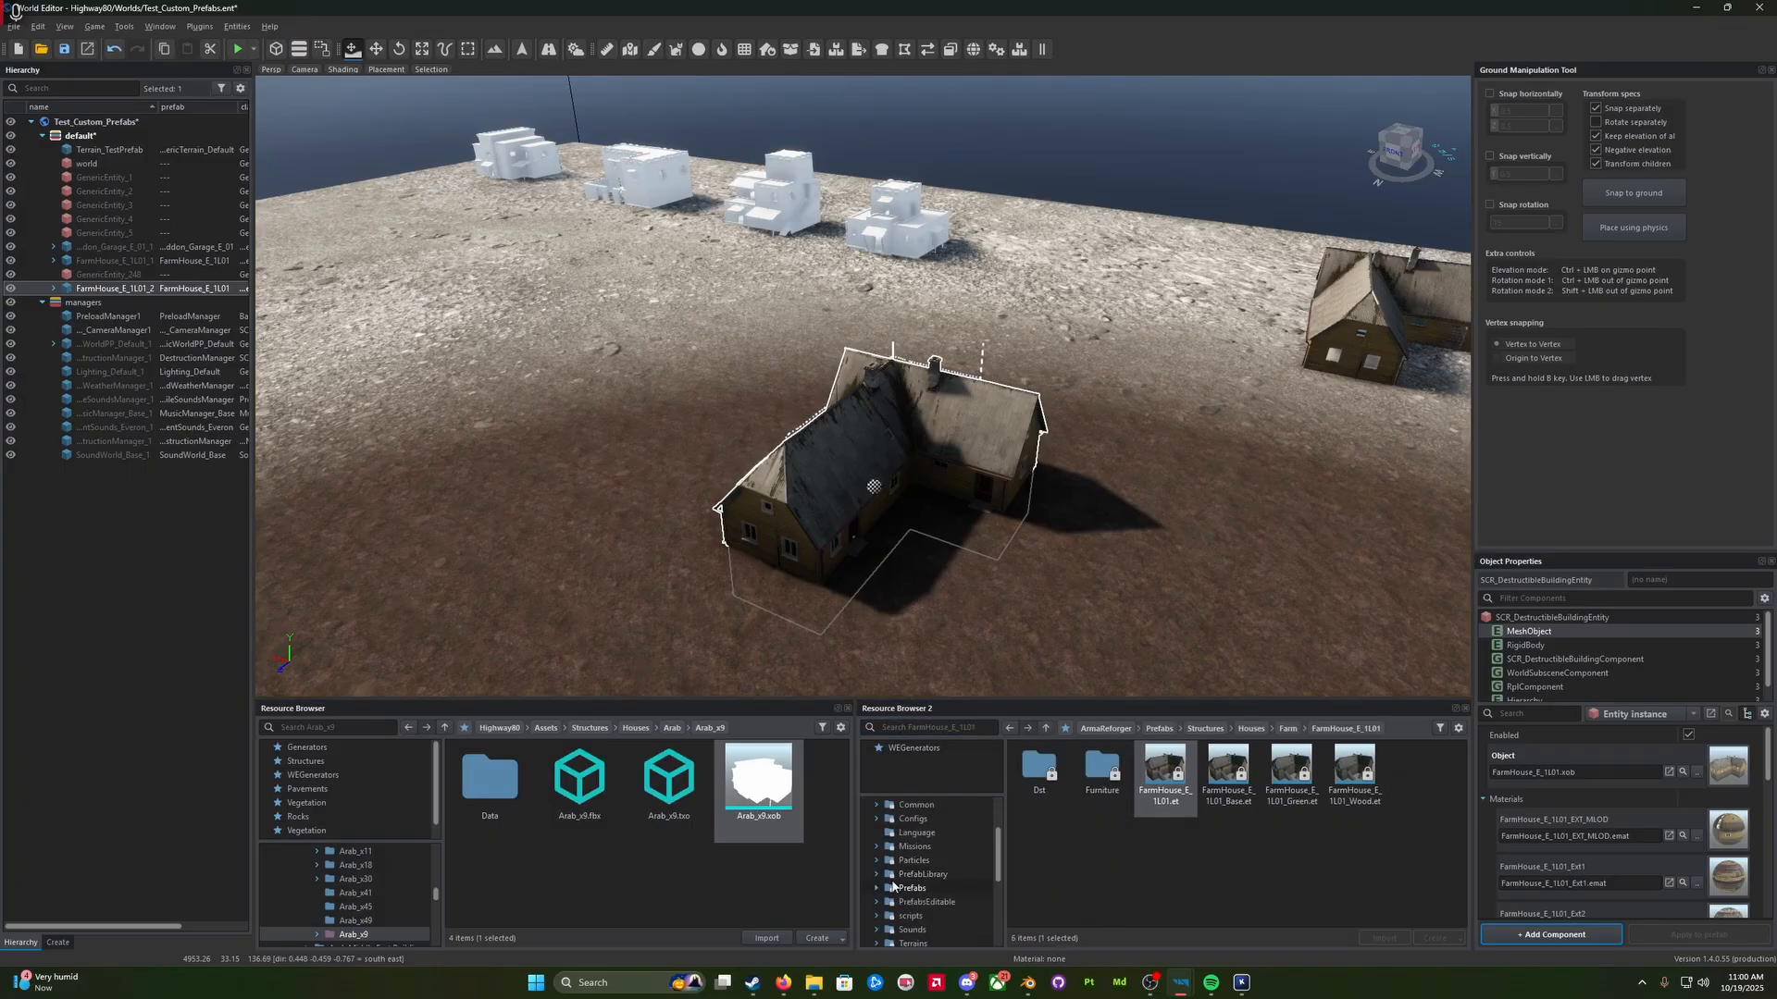
{"action": "left_click", "coordinate": [922, 874]}
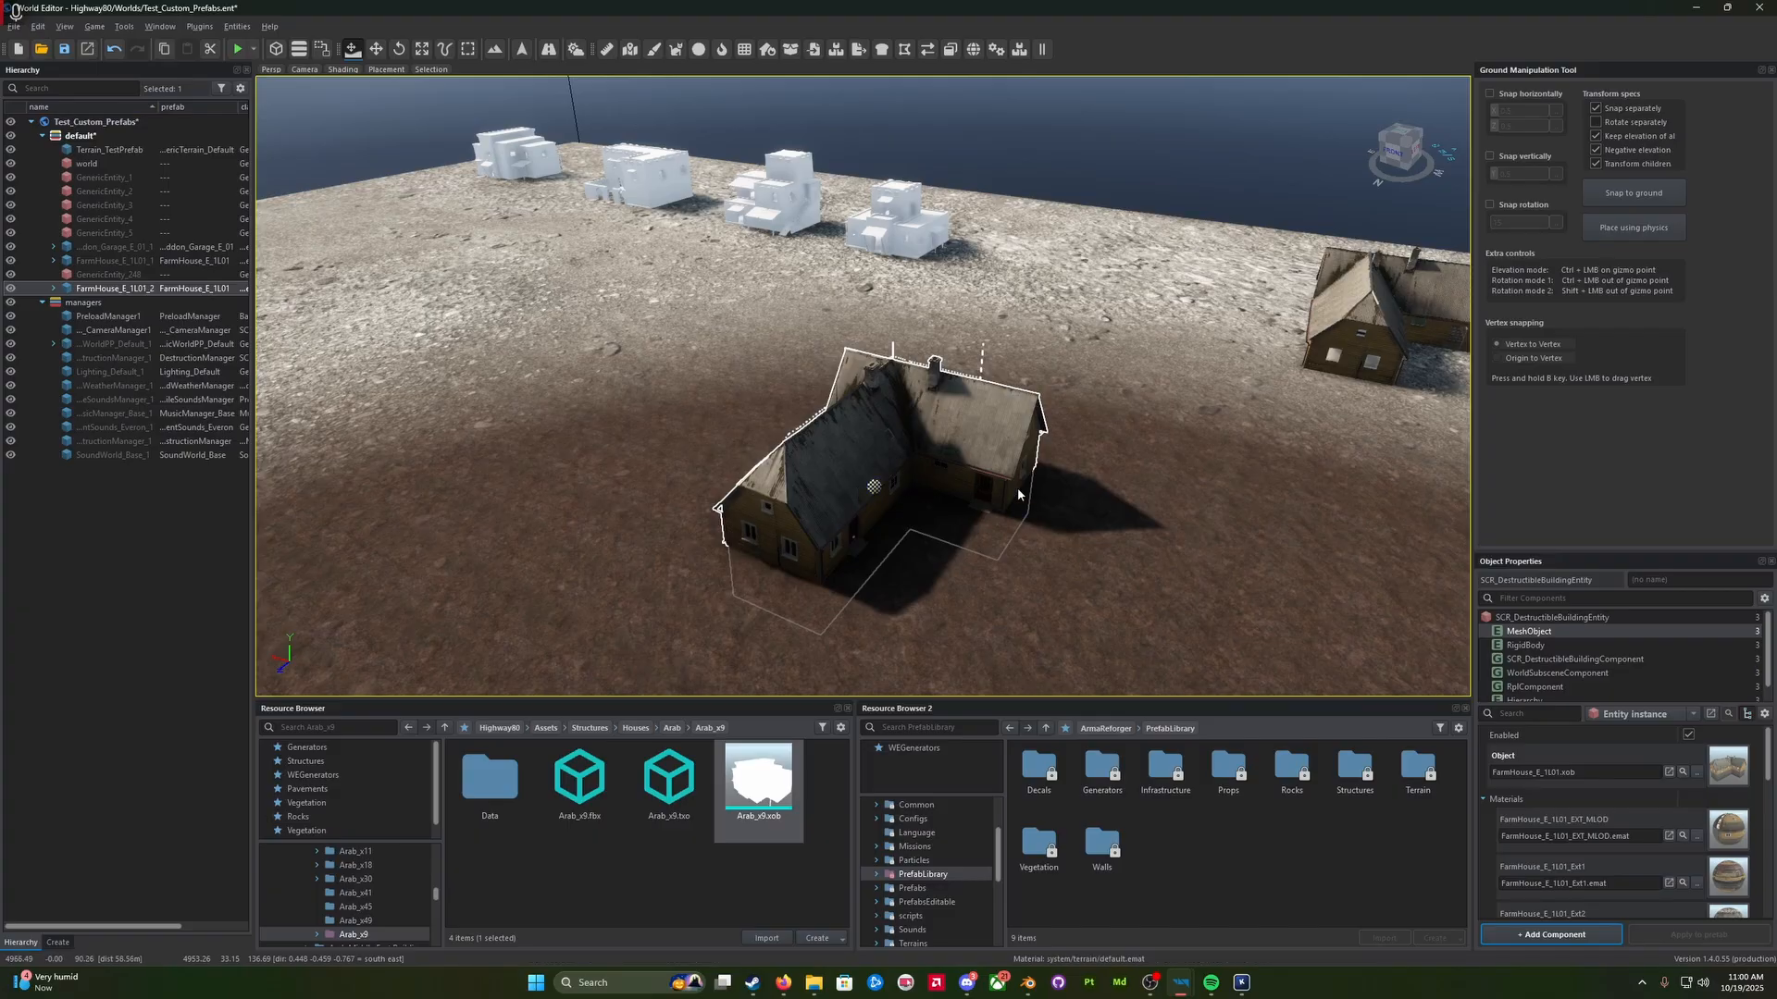
Step: Enlarge the farmhouse prefab's component list and show the properties of its RigidBody component
{"action": "key", "text": "a"}
{"action": "right_click_drag", "start_coordinate": [789, 579], "coordinate": [838, 569]}
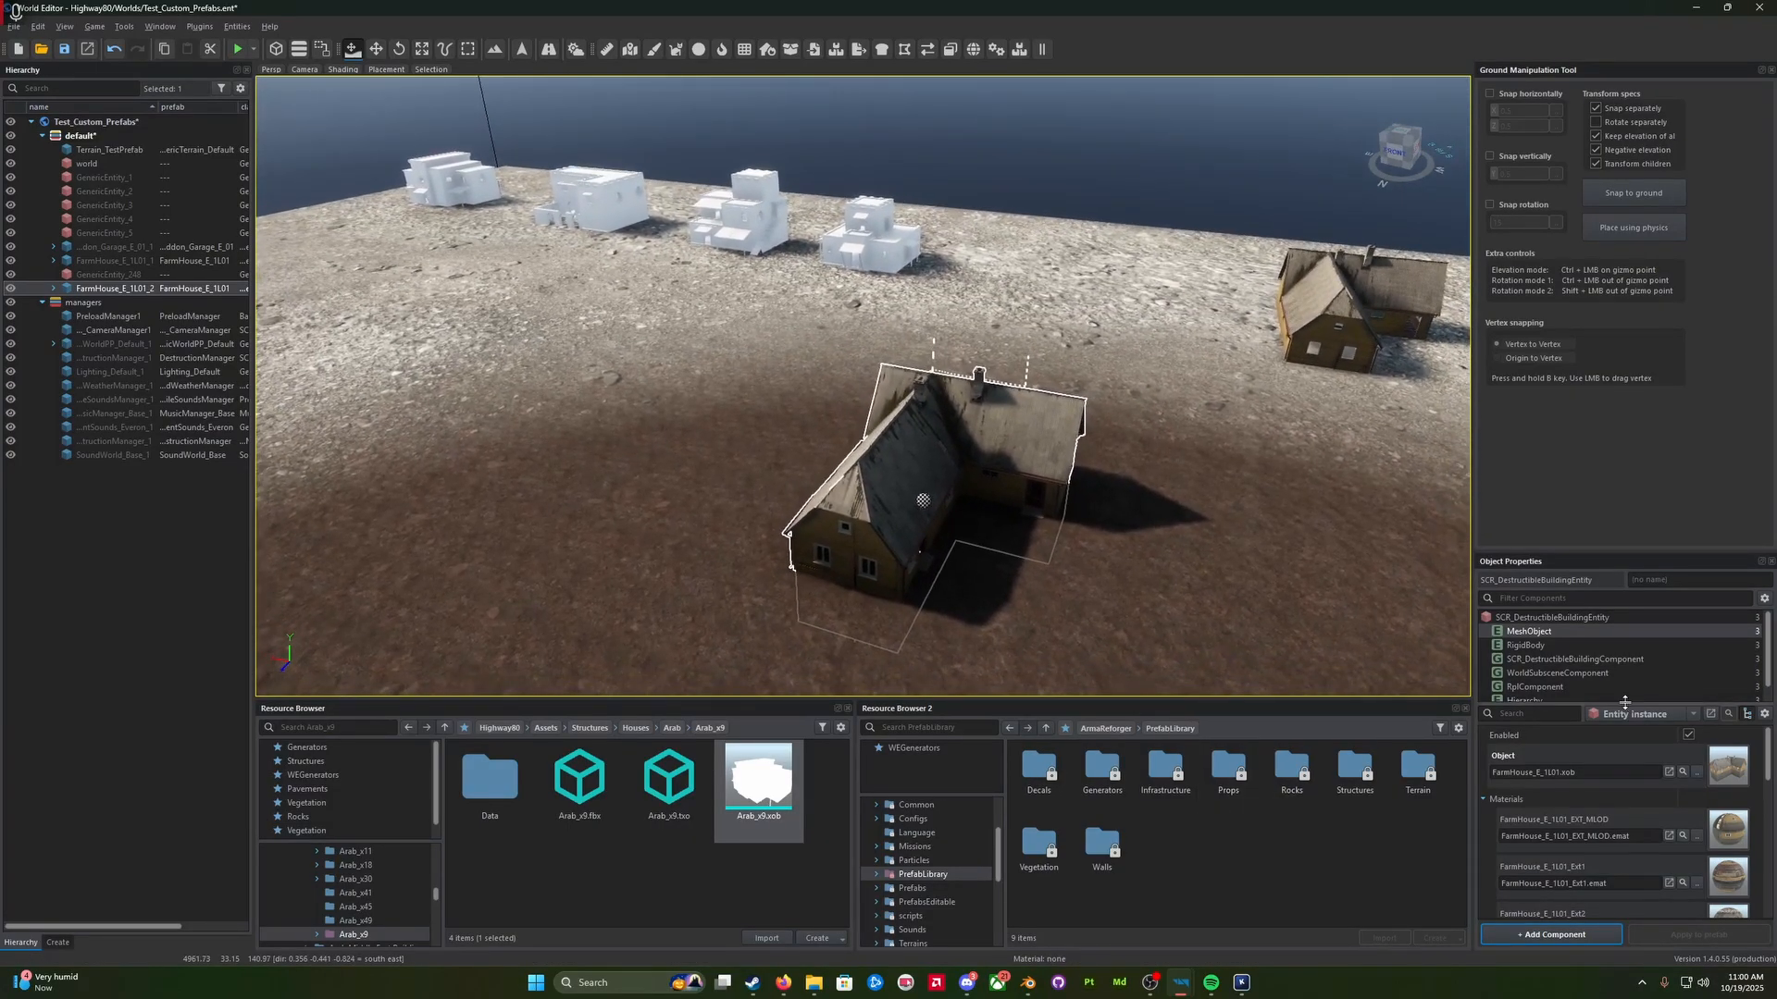
{"action": "left_click_drag", "start_coordinate": [1625, 703], "coordinate": [1625, 757]}
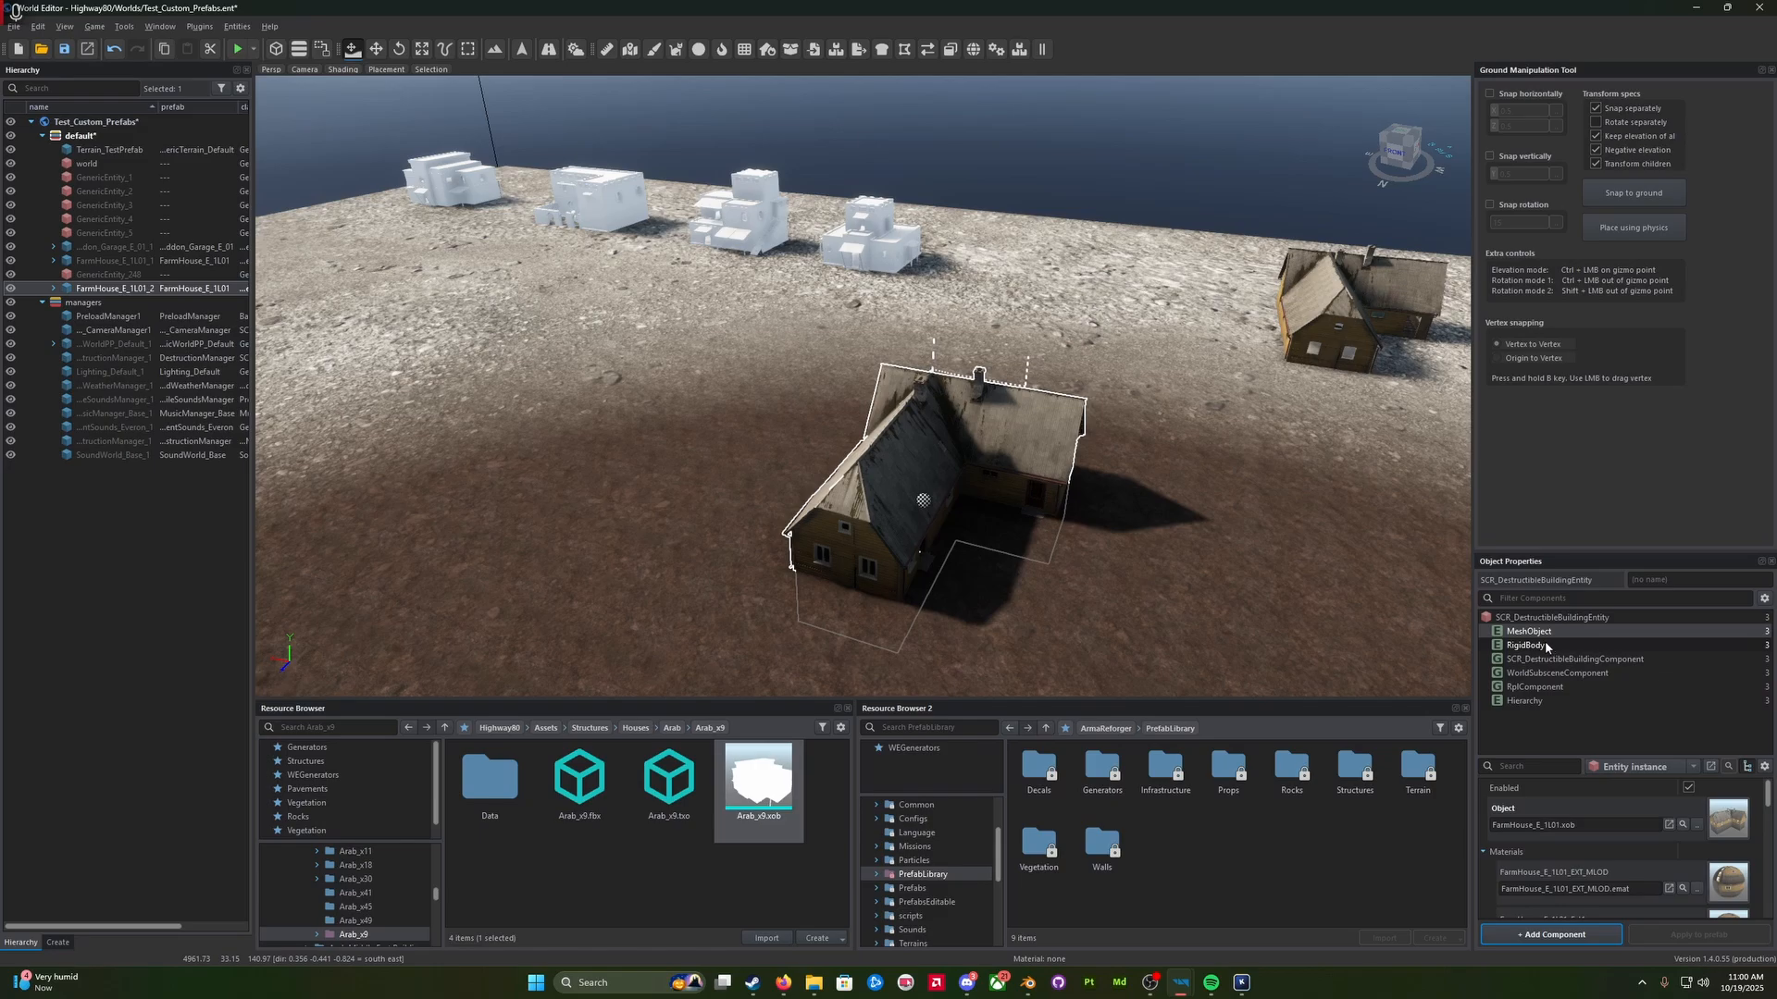
{"action": "left_click", "coordinate": [1538, 647]}
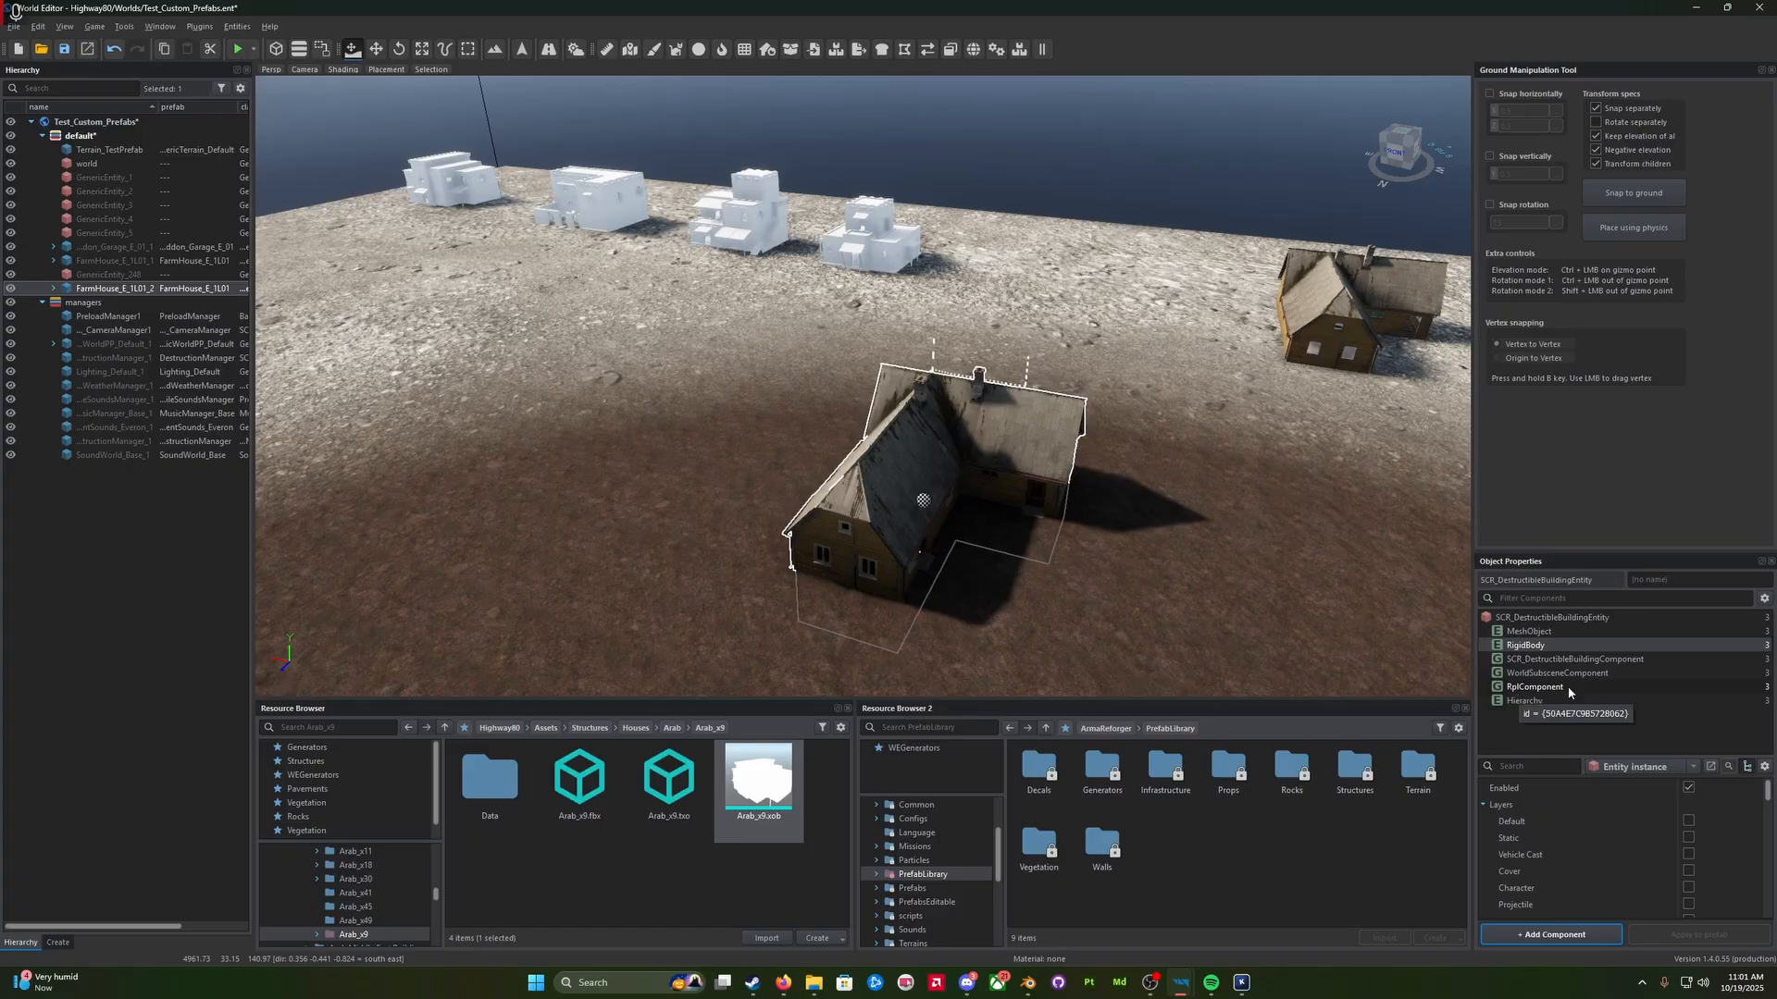
Step: Try Arab_x9.xob as the mesh of the placed farmhouse prefab, inspect its child entities, and undo the mesh swap
{"action": "right_click_drag", "start_coordinate": [1092, 481], "coordinate": [1212, 486]}
{"action": "key", "text": "s"}
{"action": "key", "text": "a"}
{"action": "key", "text": "w"}
{"action": "key", "text": "s"}
{"action": "mouse_move", "coordinate": [1276, 366]}
{"action": "right_mouse_down"}
{"action": "mouse_move", "coordinate": [1272, 387]}
{"action": "mouse_move", "coordinate": [1286, 376]}
{"action": "right_mouse_up"}
{"action": "left_click", "coordinate": [1555, 617]}
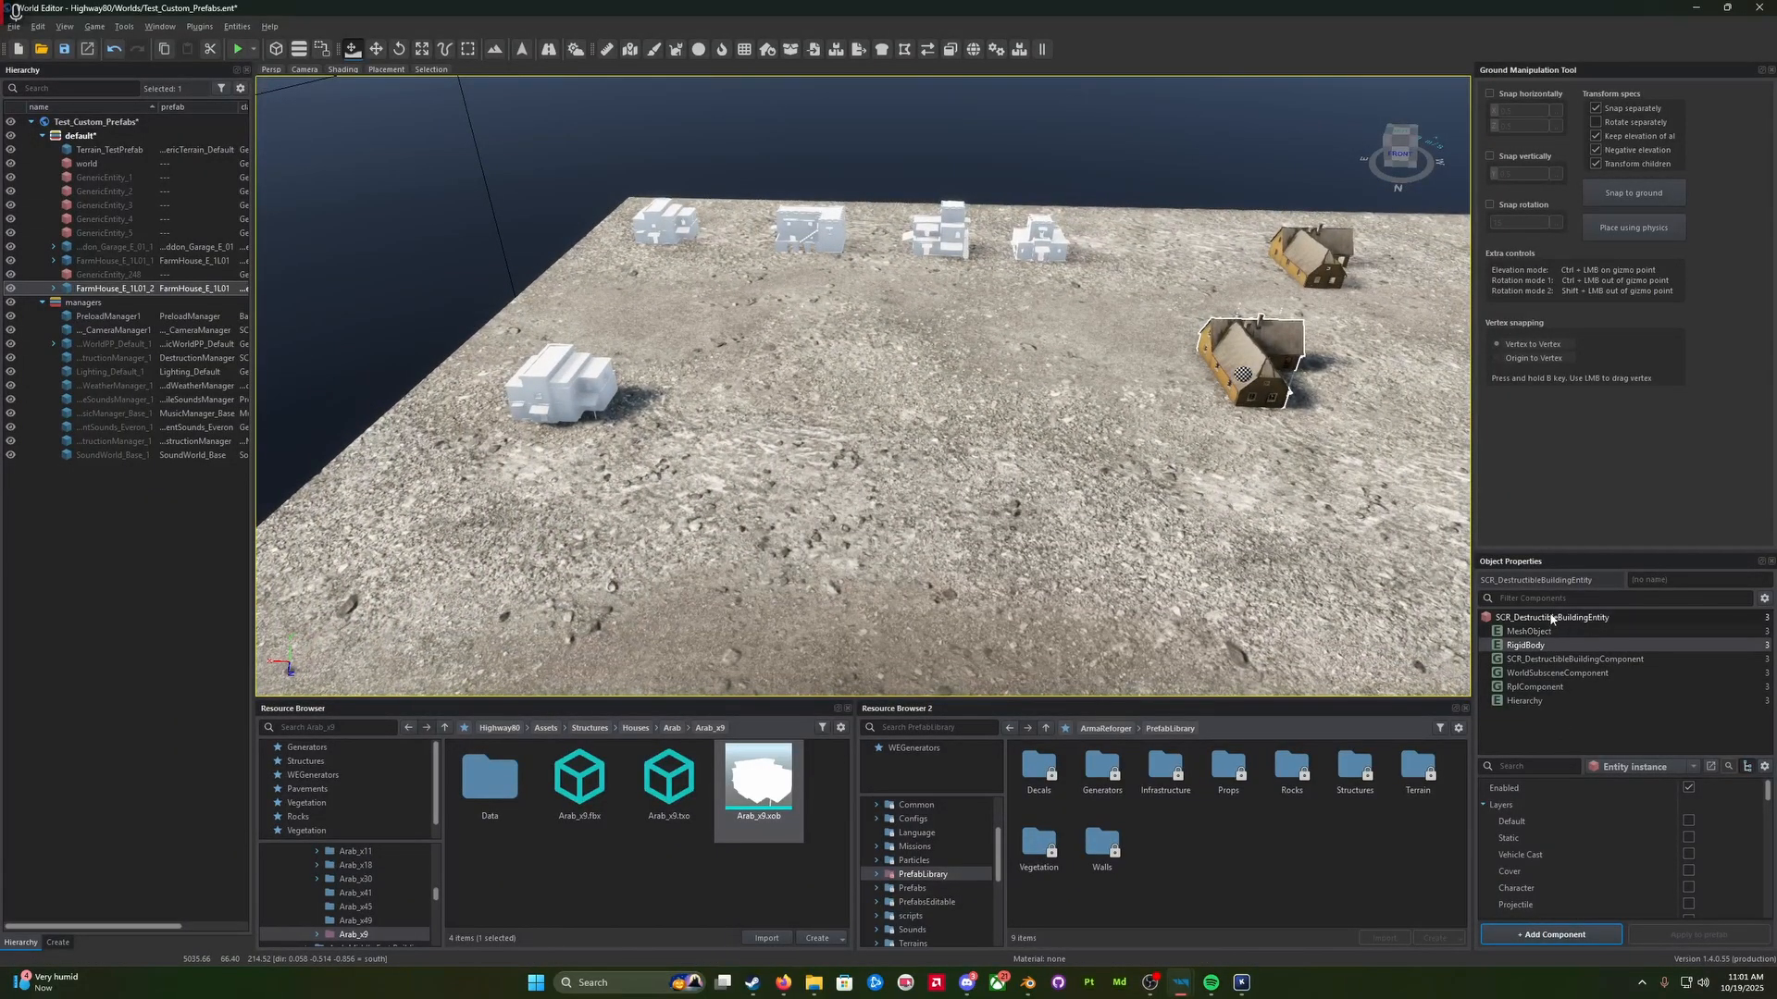
{"action": "key", "text": "Down"}
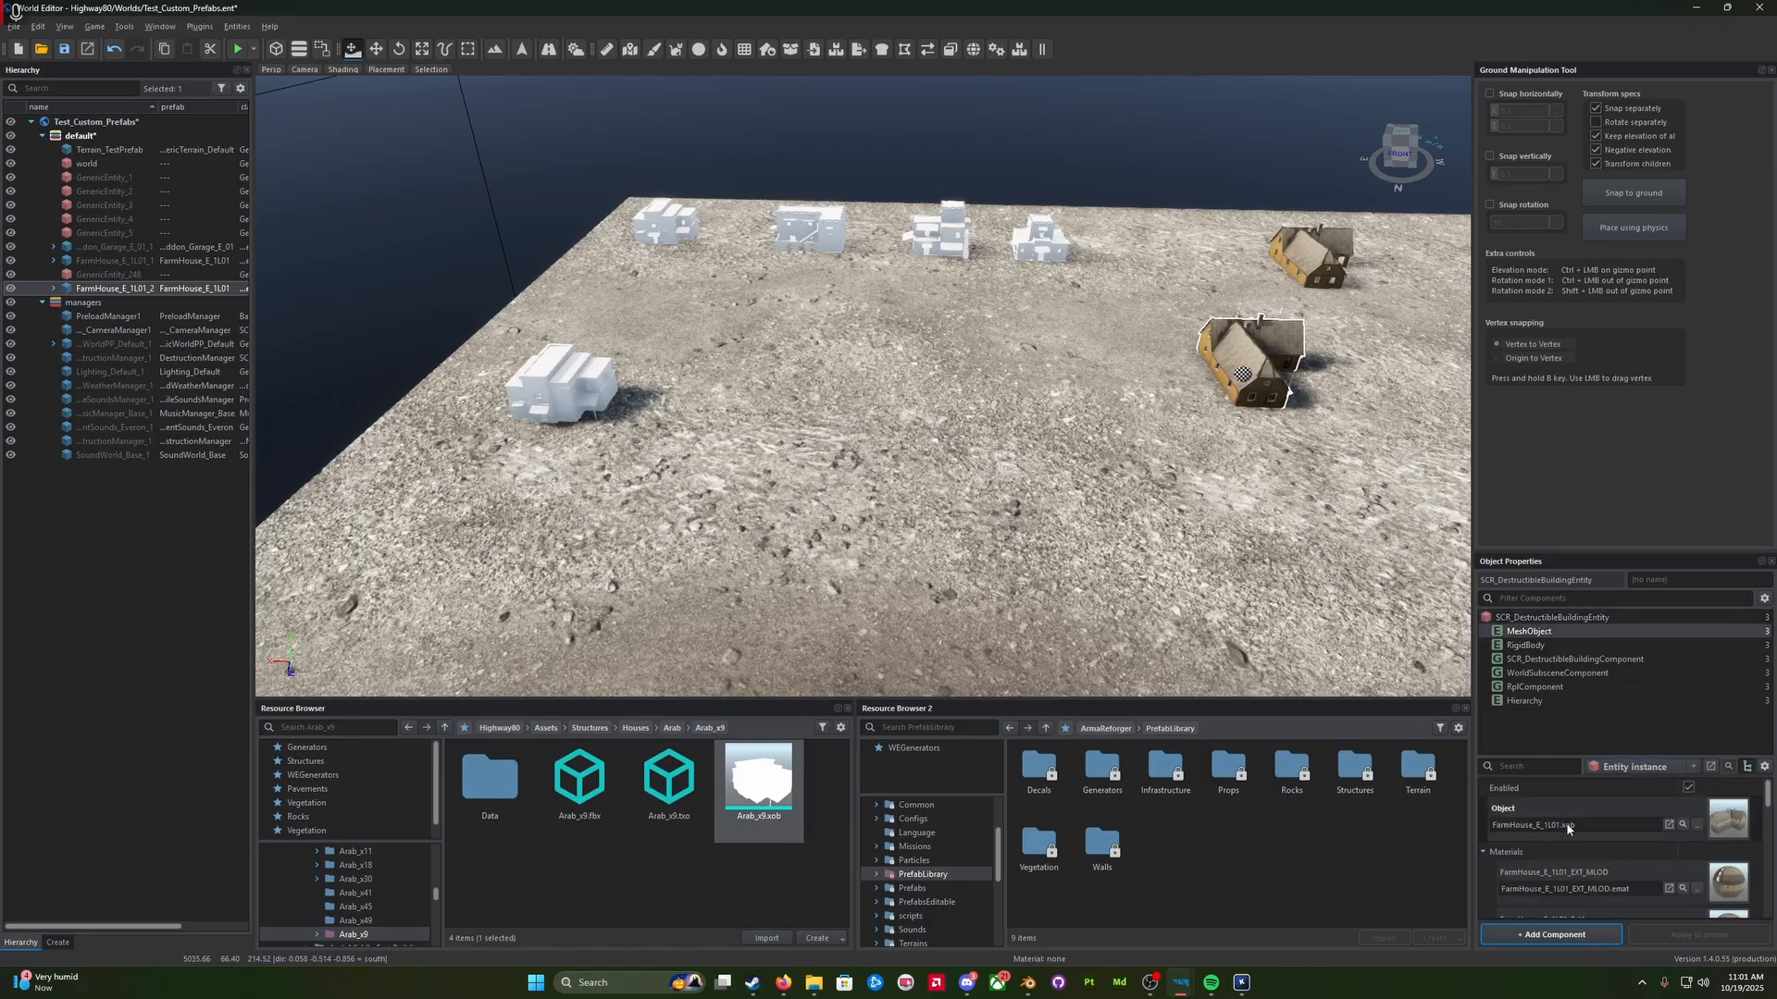
{"action": "left_click_drag", "start_coordinate": [756, 785], "coordinate": [1571, 831]}
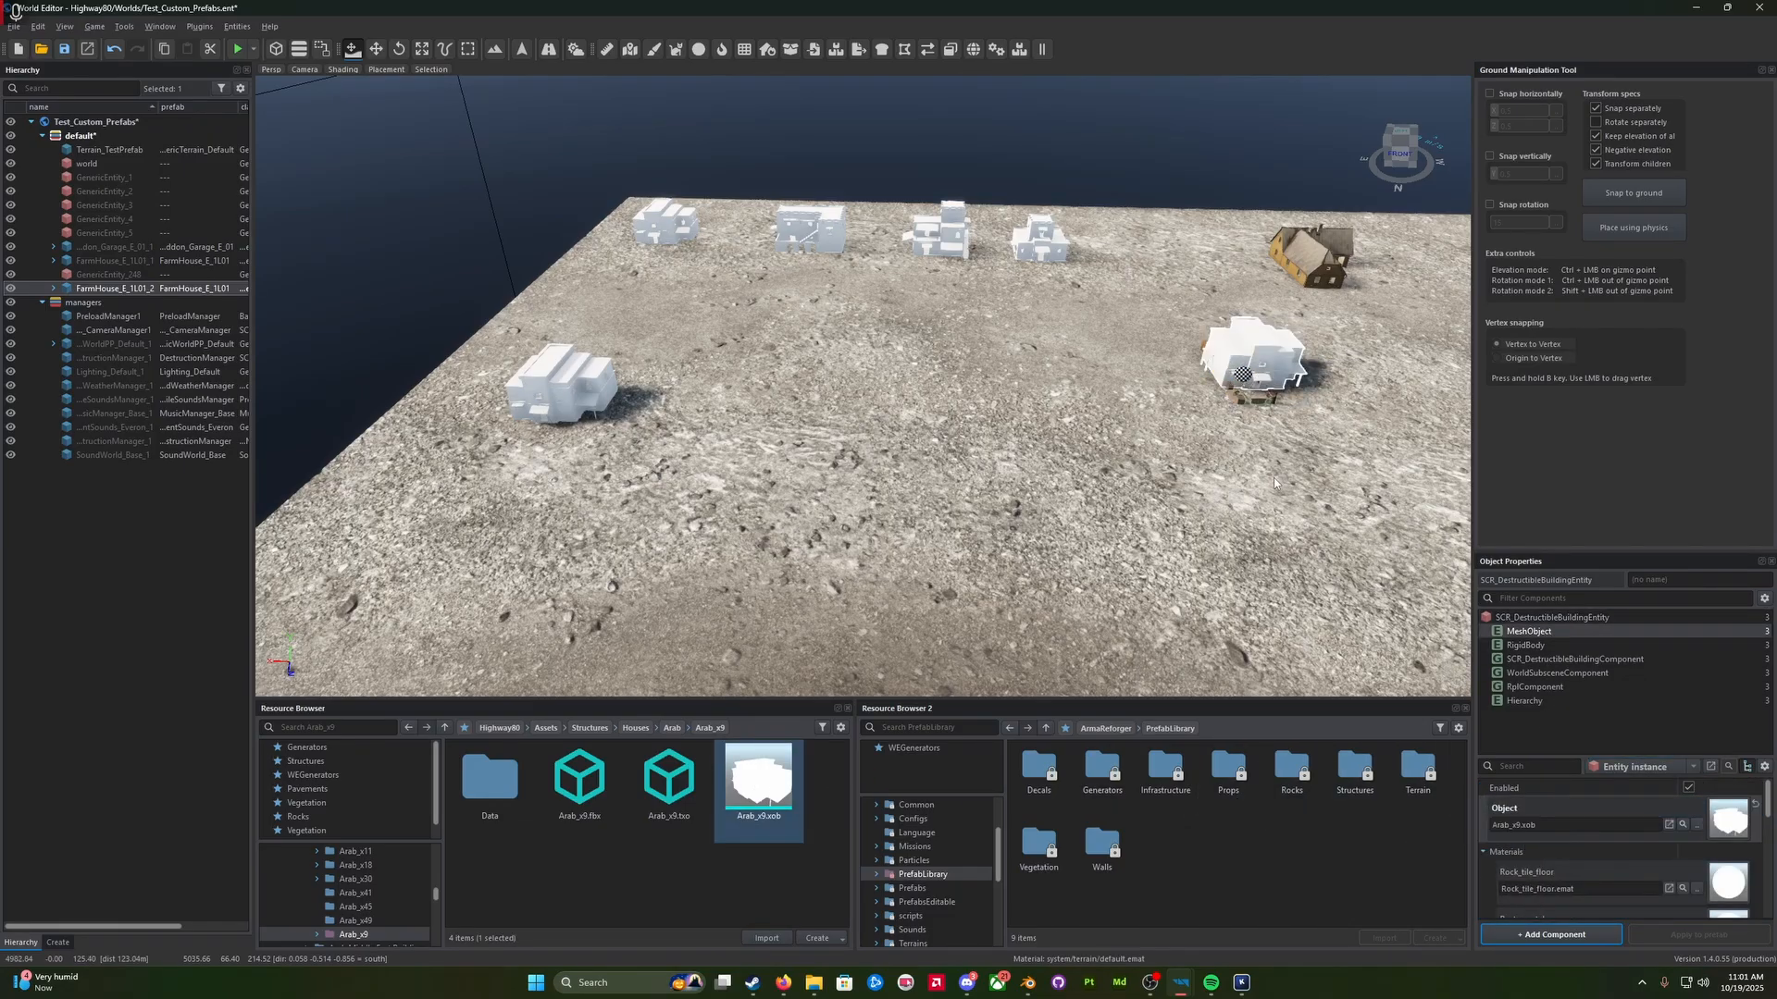
{"action": "left_click", "coordinate": [53, 288]}
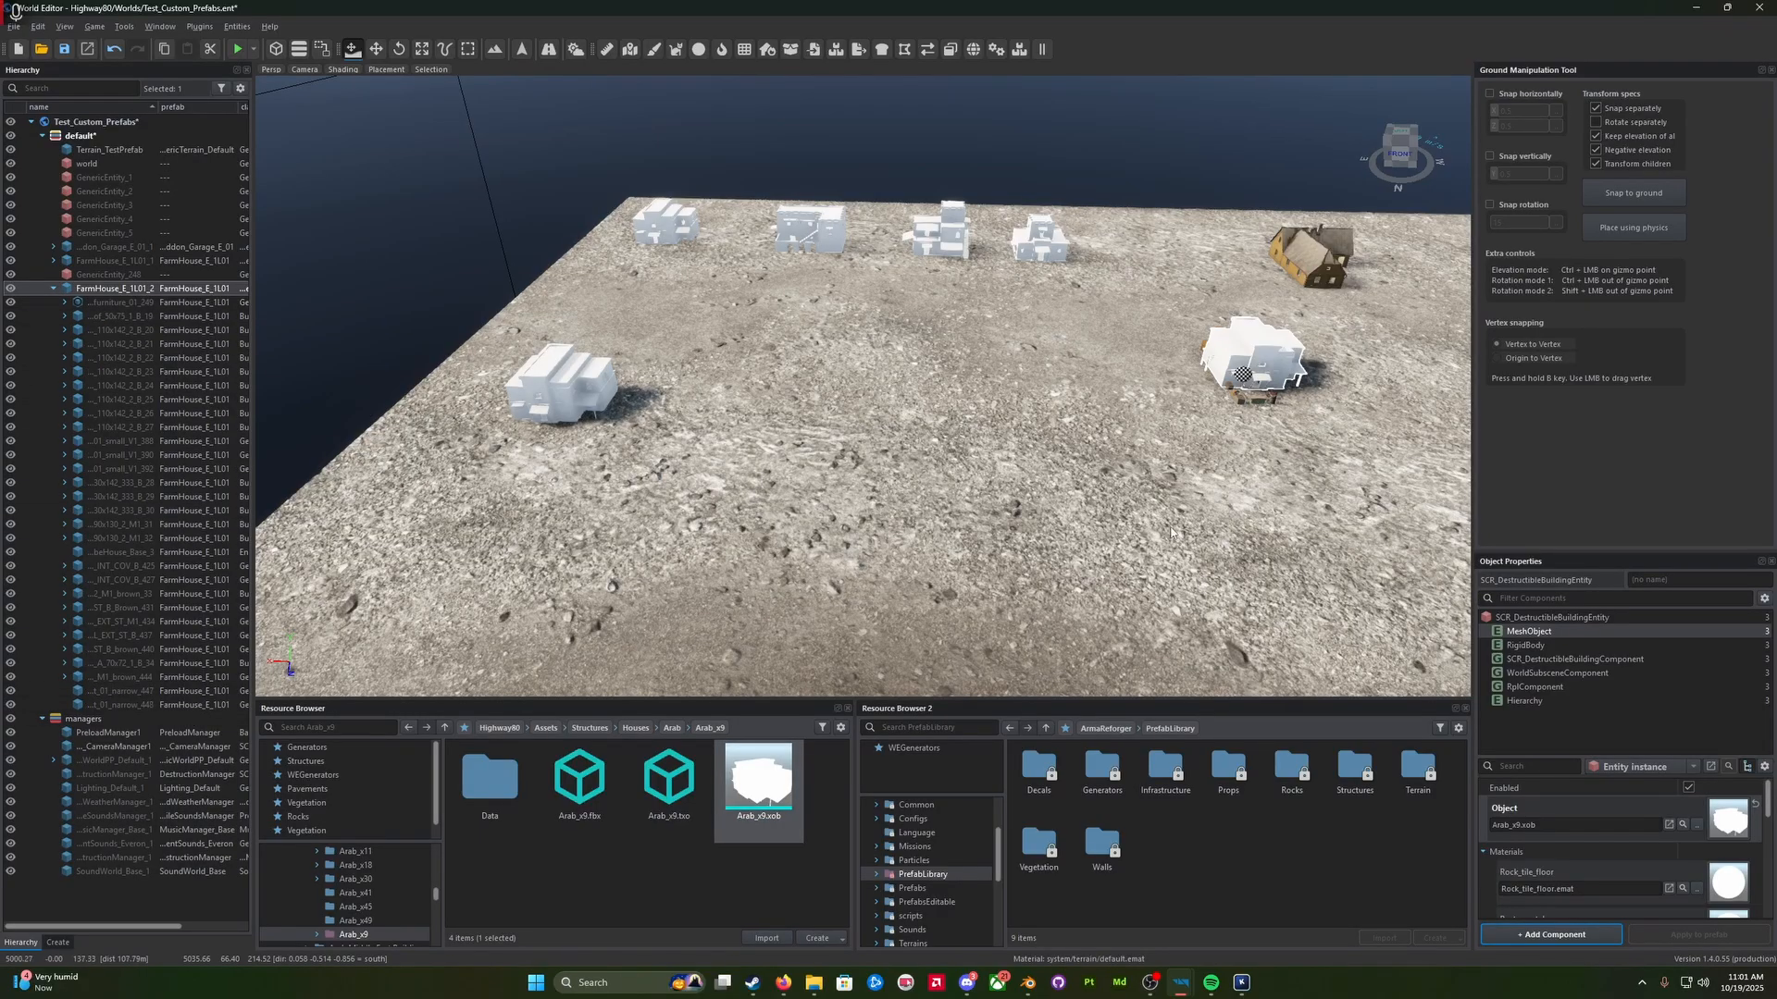
{"action": "key", "text": "ctrl+z"}
{"action": "right_click_drag", "start_coordinate": [1115, 485], "coordinate": [1118, 479]}
{"action": "key", "text": "a"}
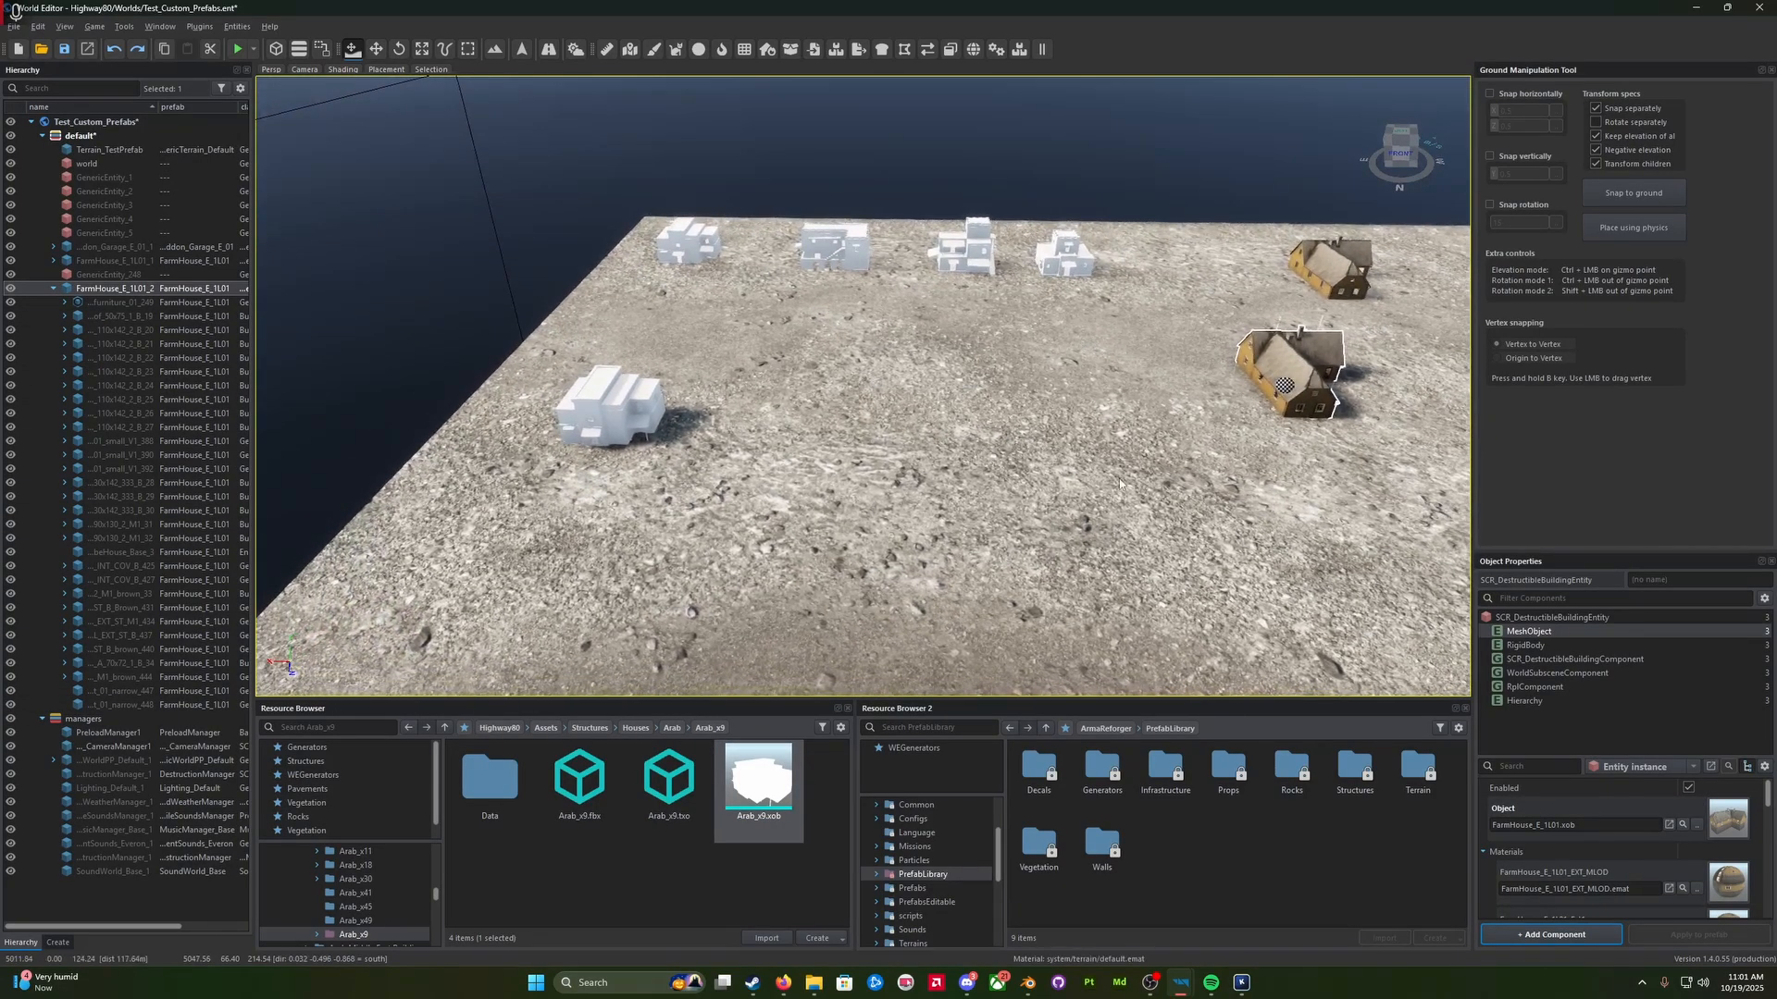
{"action": "left_click", "coordinate": [606, 416]}
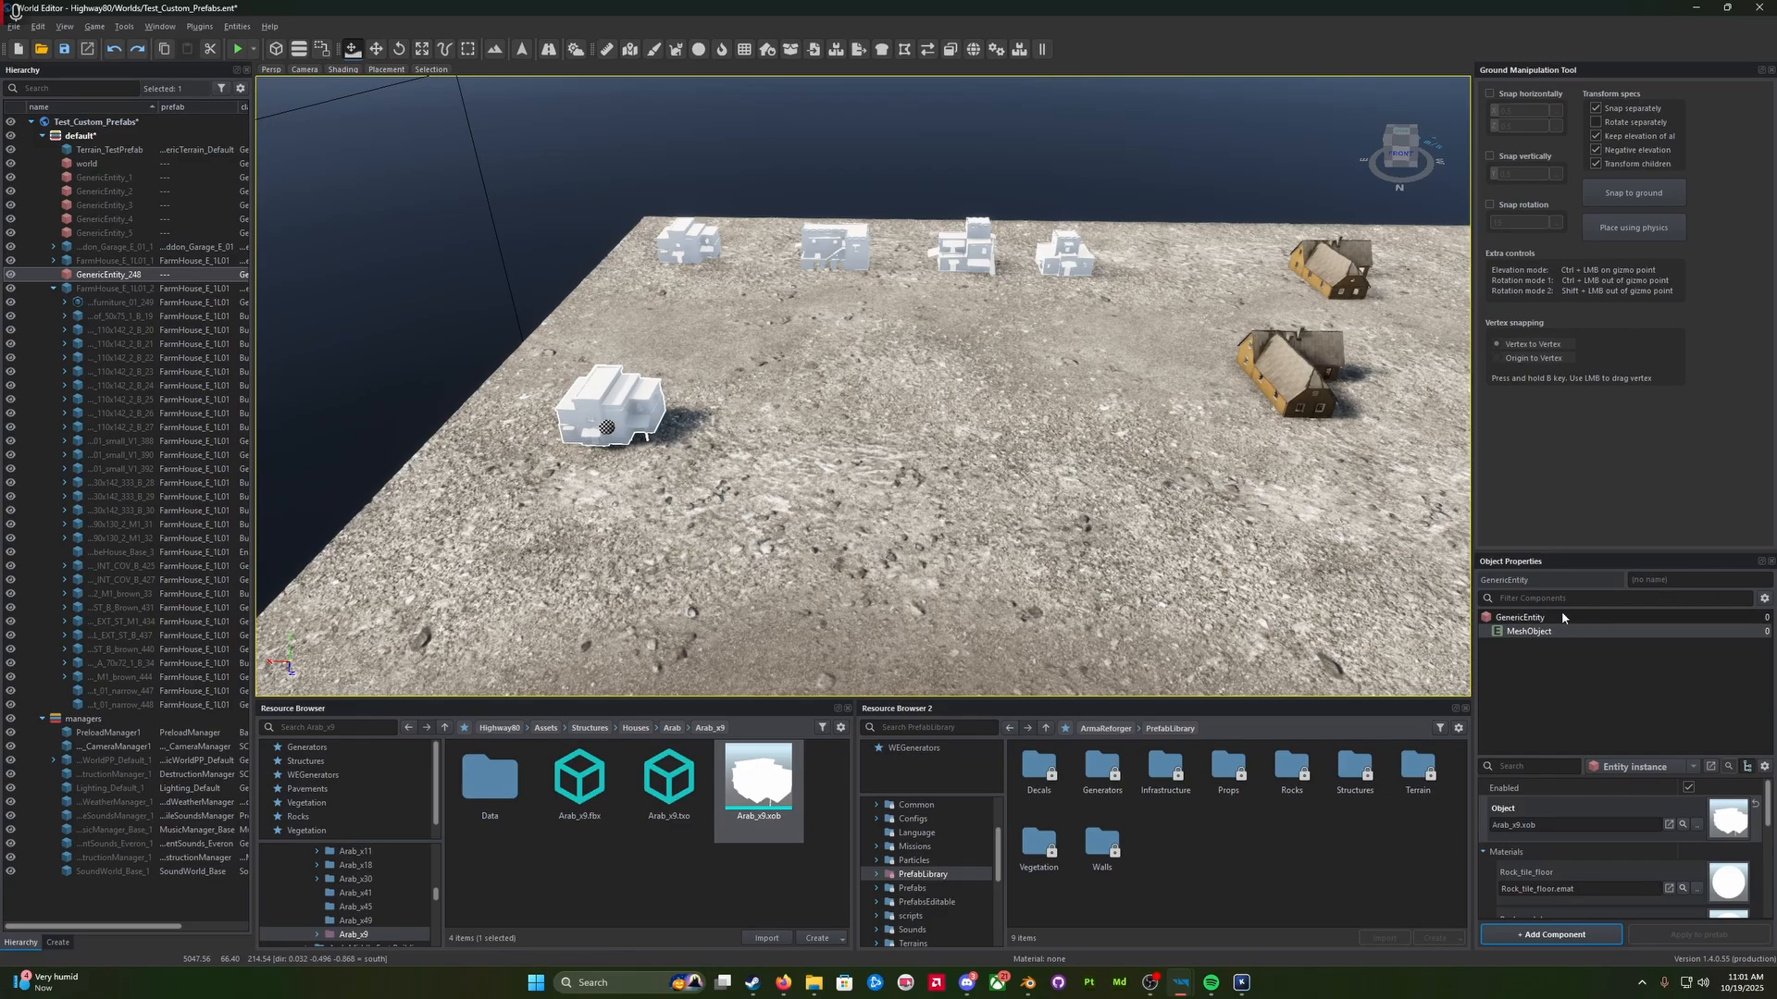
{"action": "right_click", "coordinate": [1528, 621]}
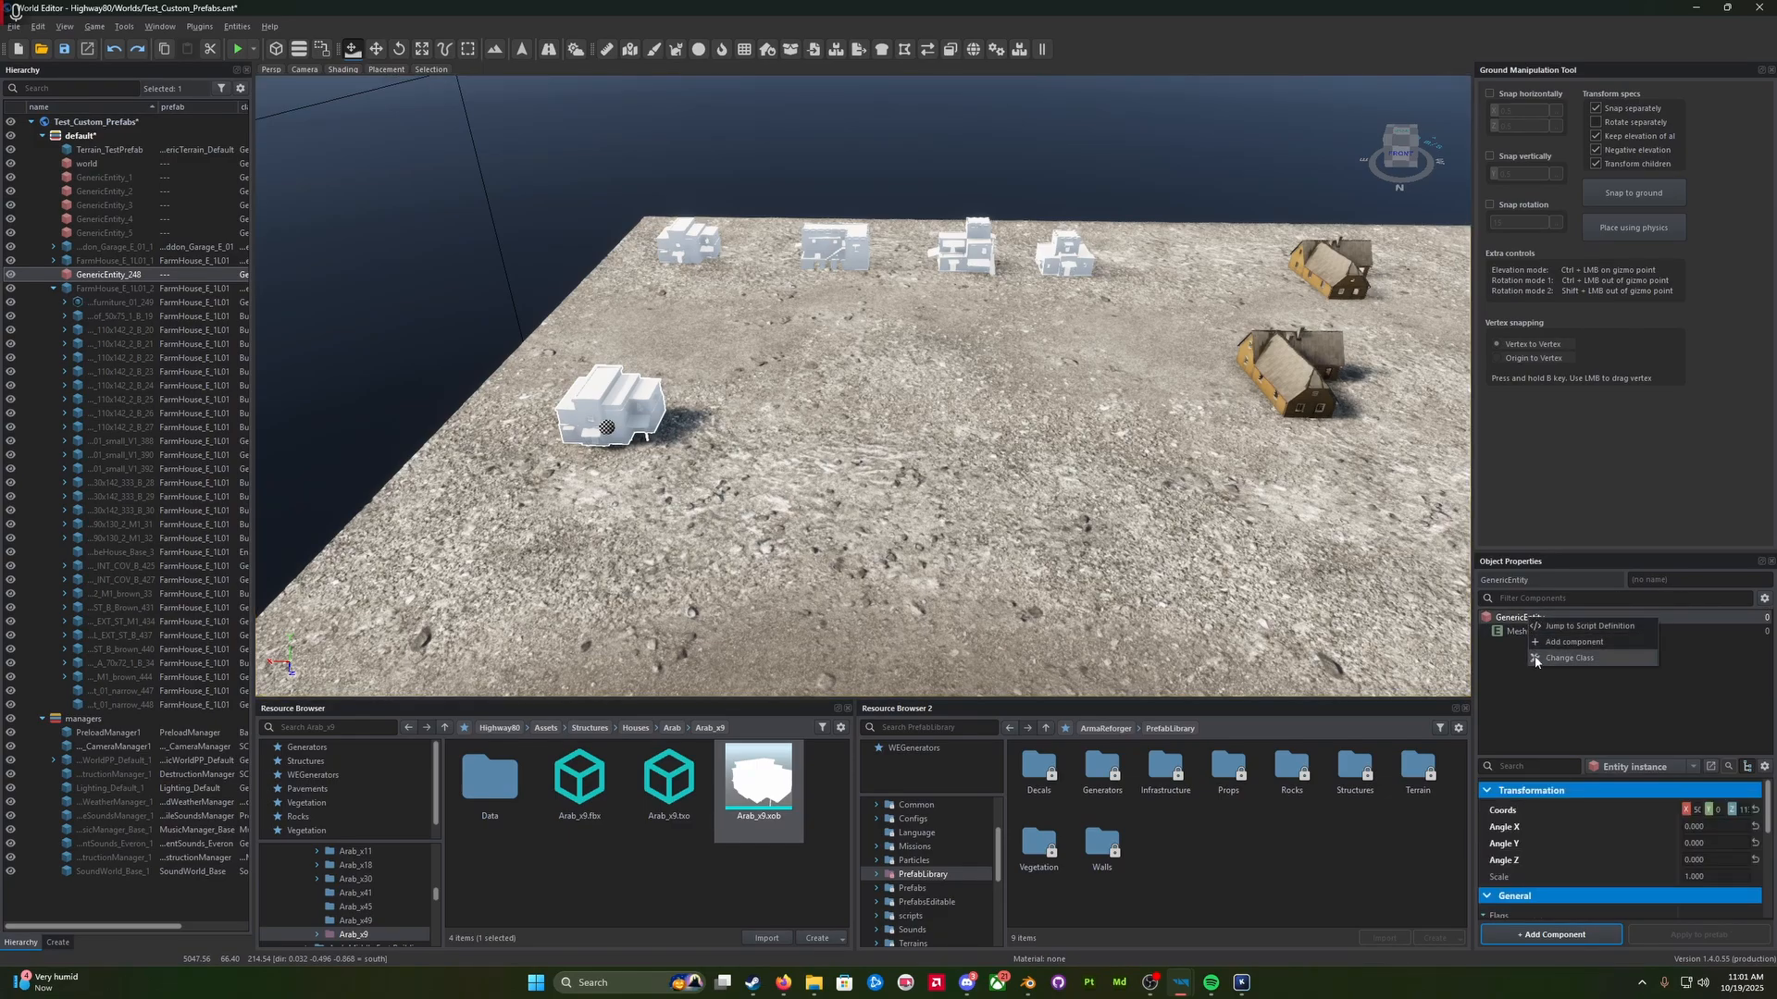
{"action": "left_click", "coordinate": [1536, 658]}
{"action": "left_click", "coordinate": [1583, 673]}
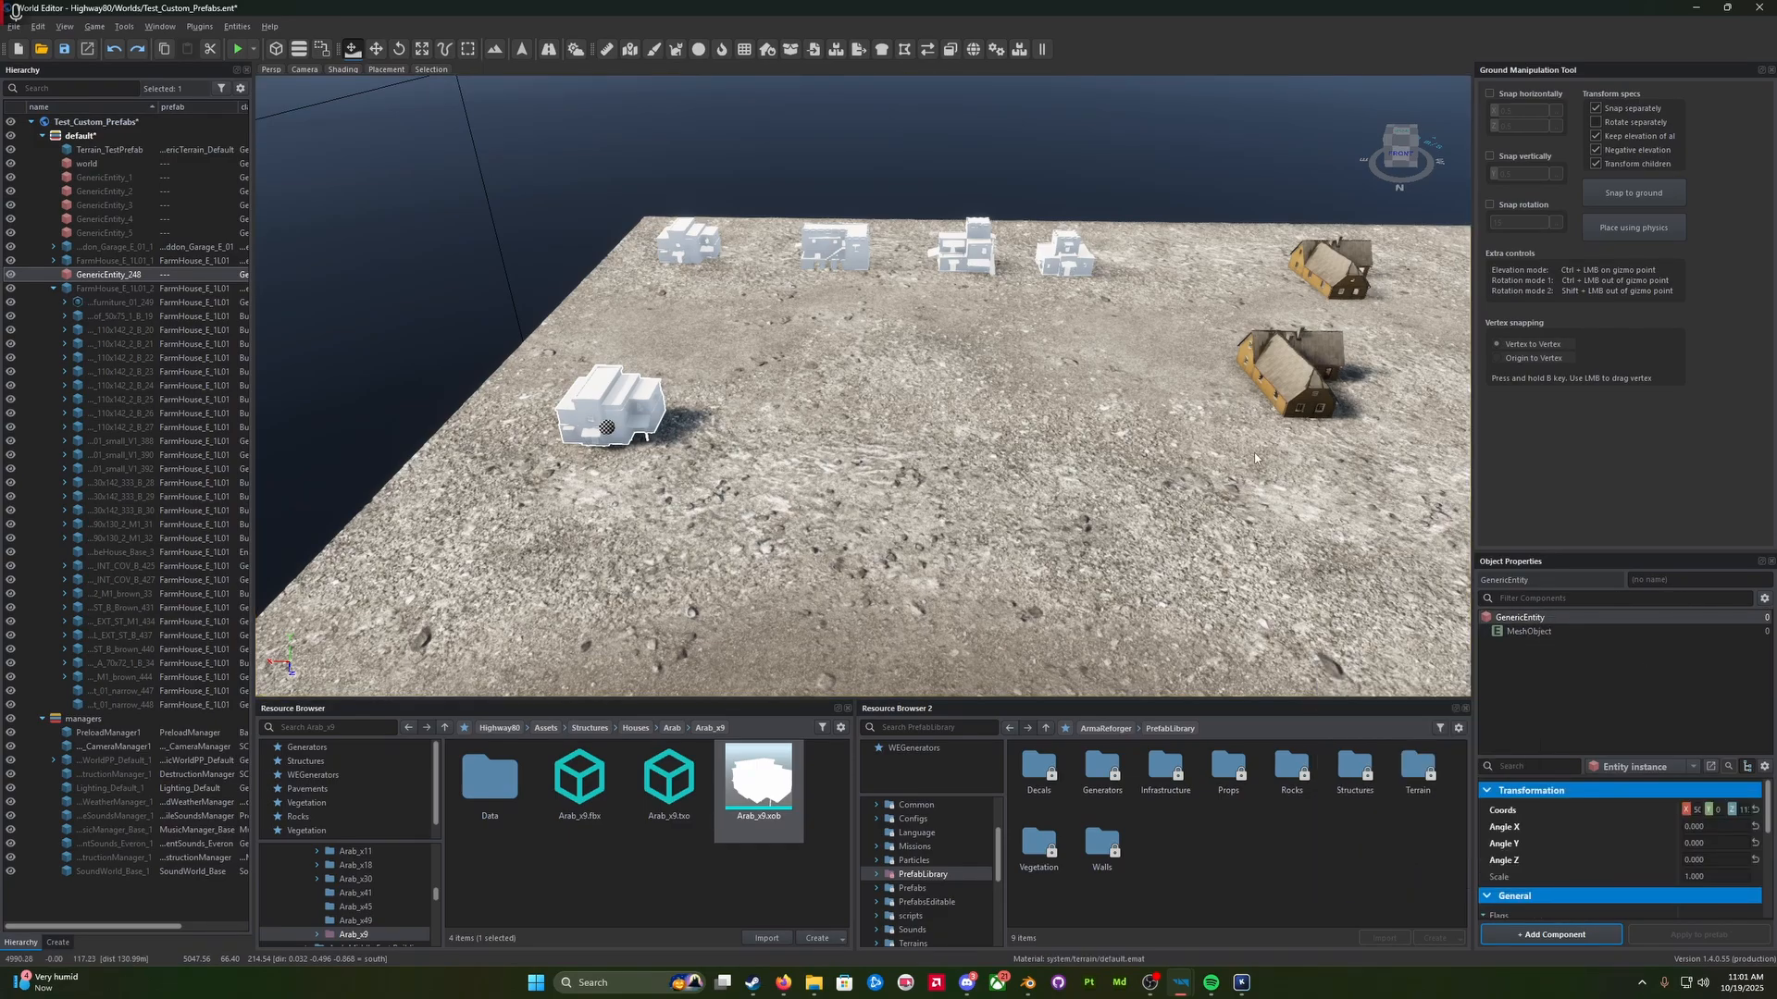
Step: Search for building base, limit the results to ArmaReforger, and place Building_Base.et on the ground beside the Arab_x9 building
{"action": "left_click", "coordinate": [971, 730]}
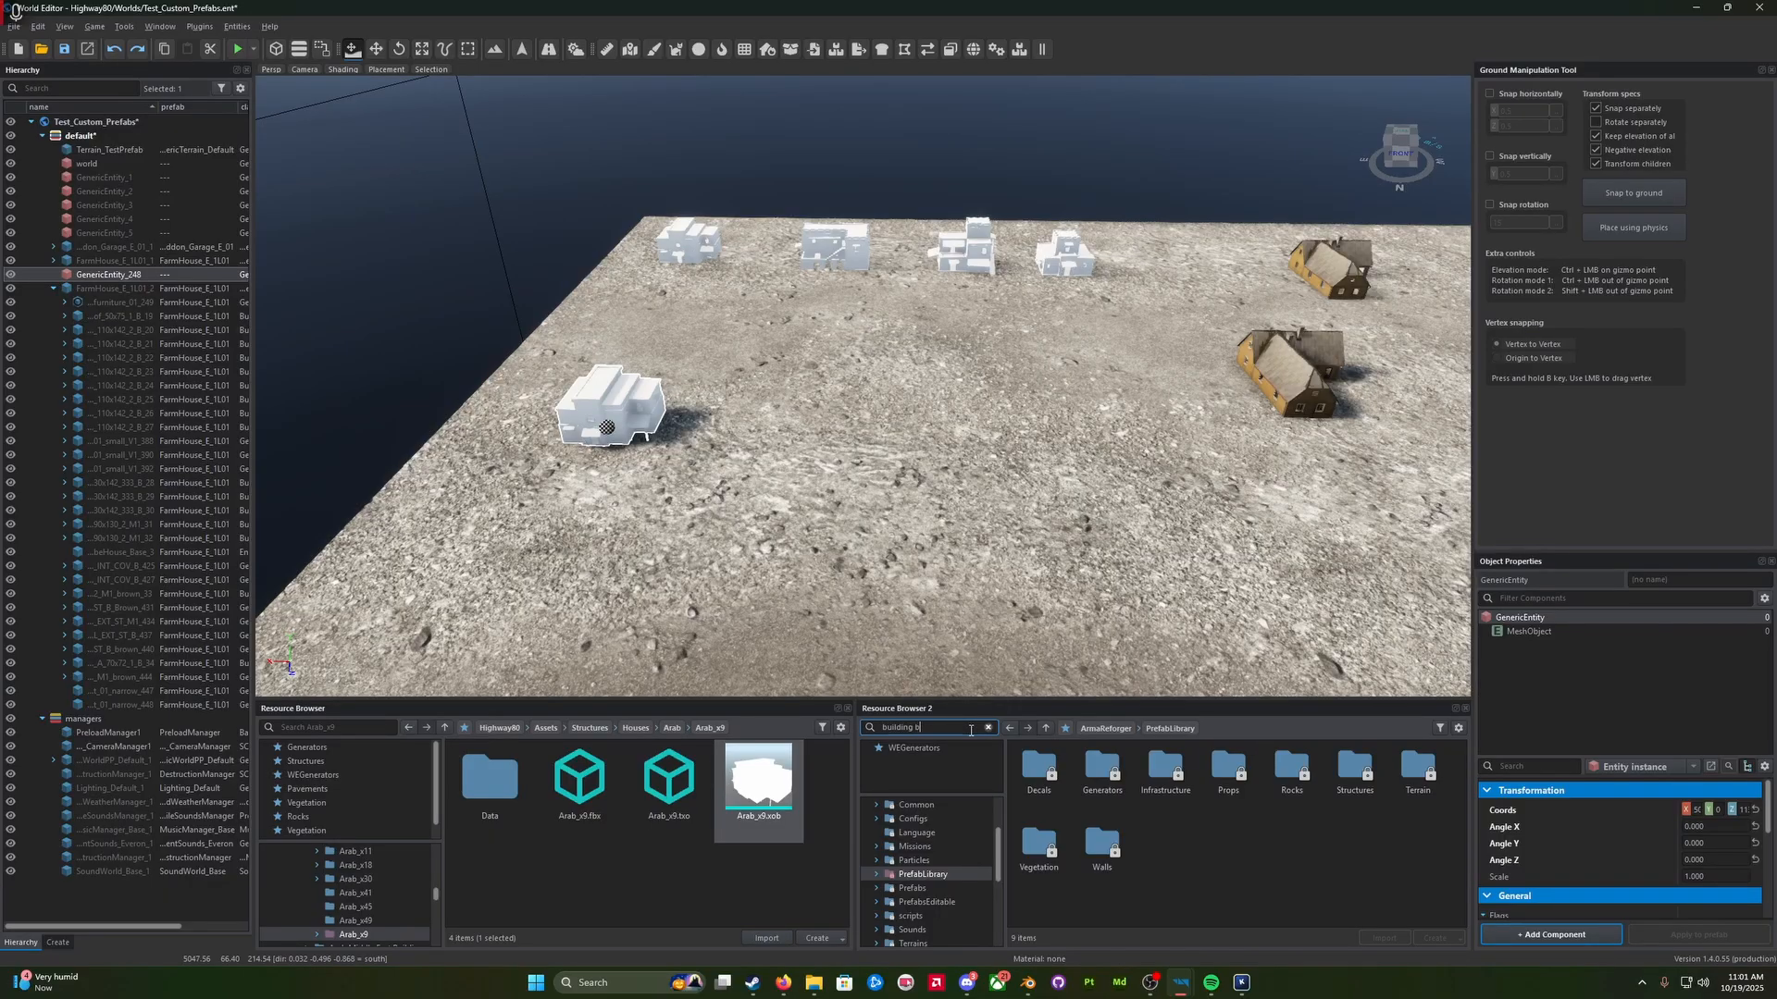
{"action": "left_click", "coordinate": [941, 816]}
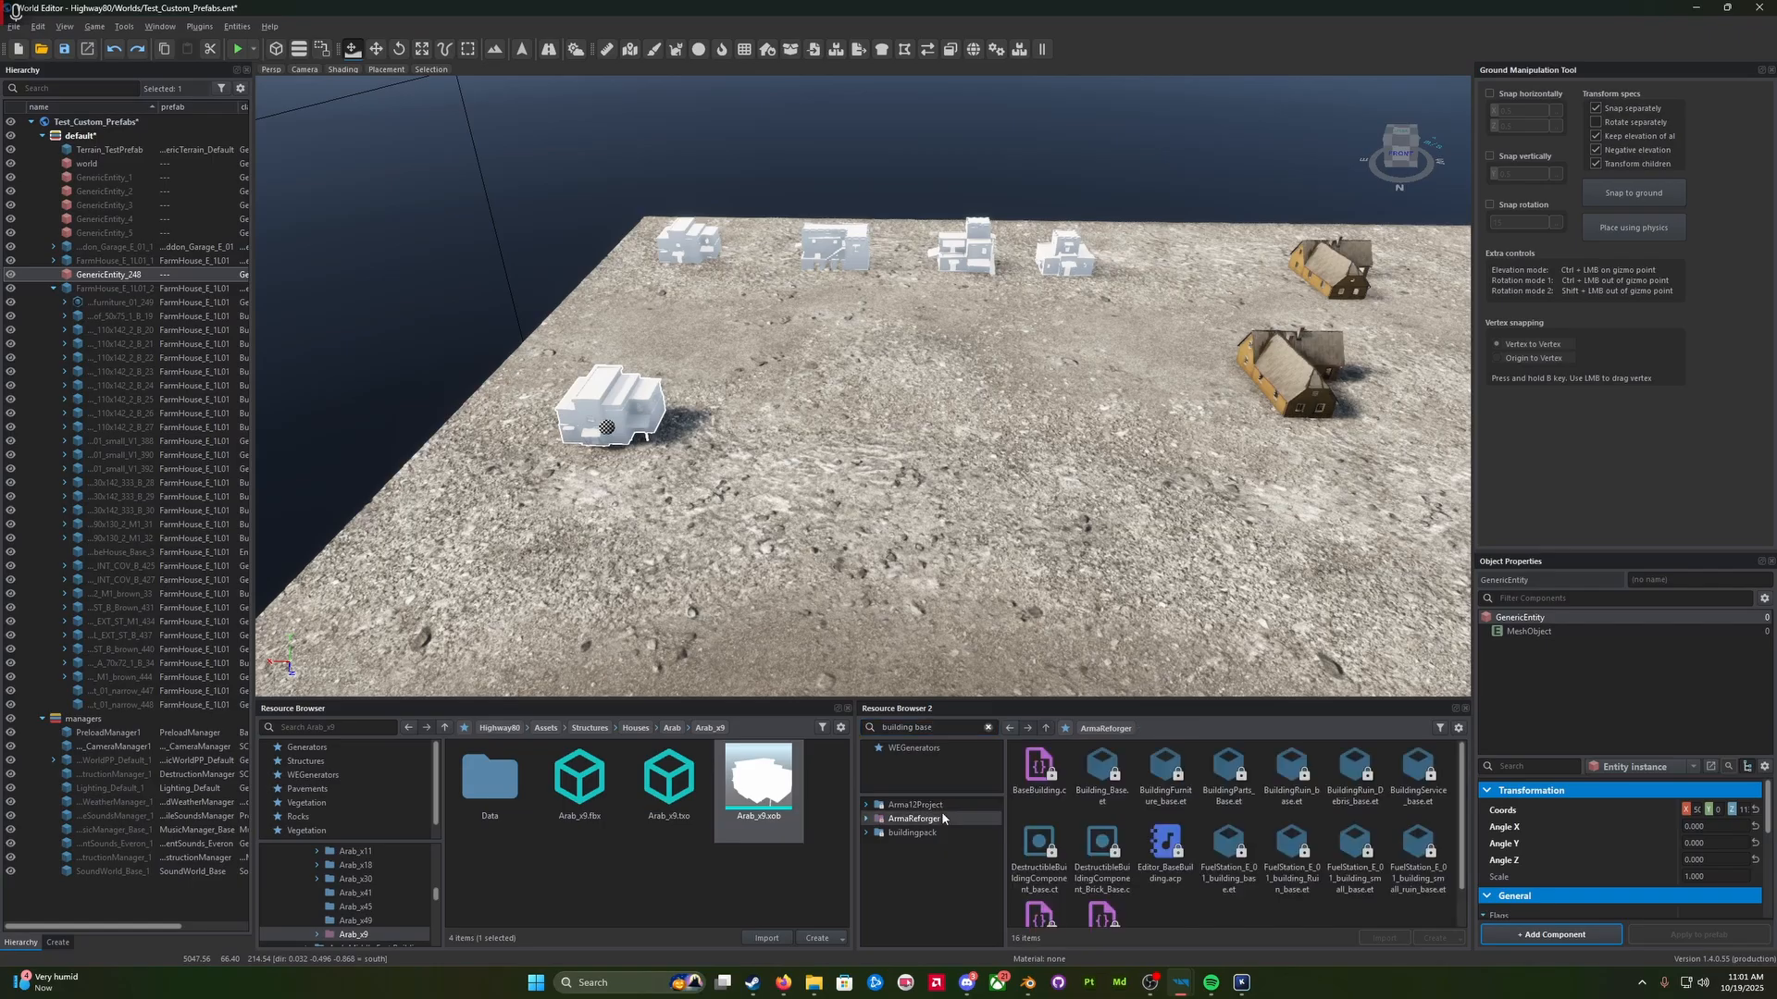
{"action": "left_click", "coordinate": [1106, 770]}
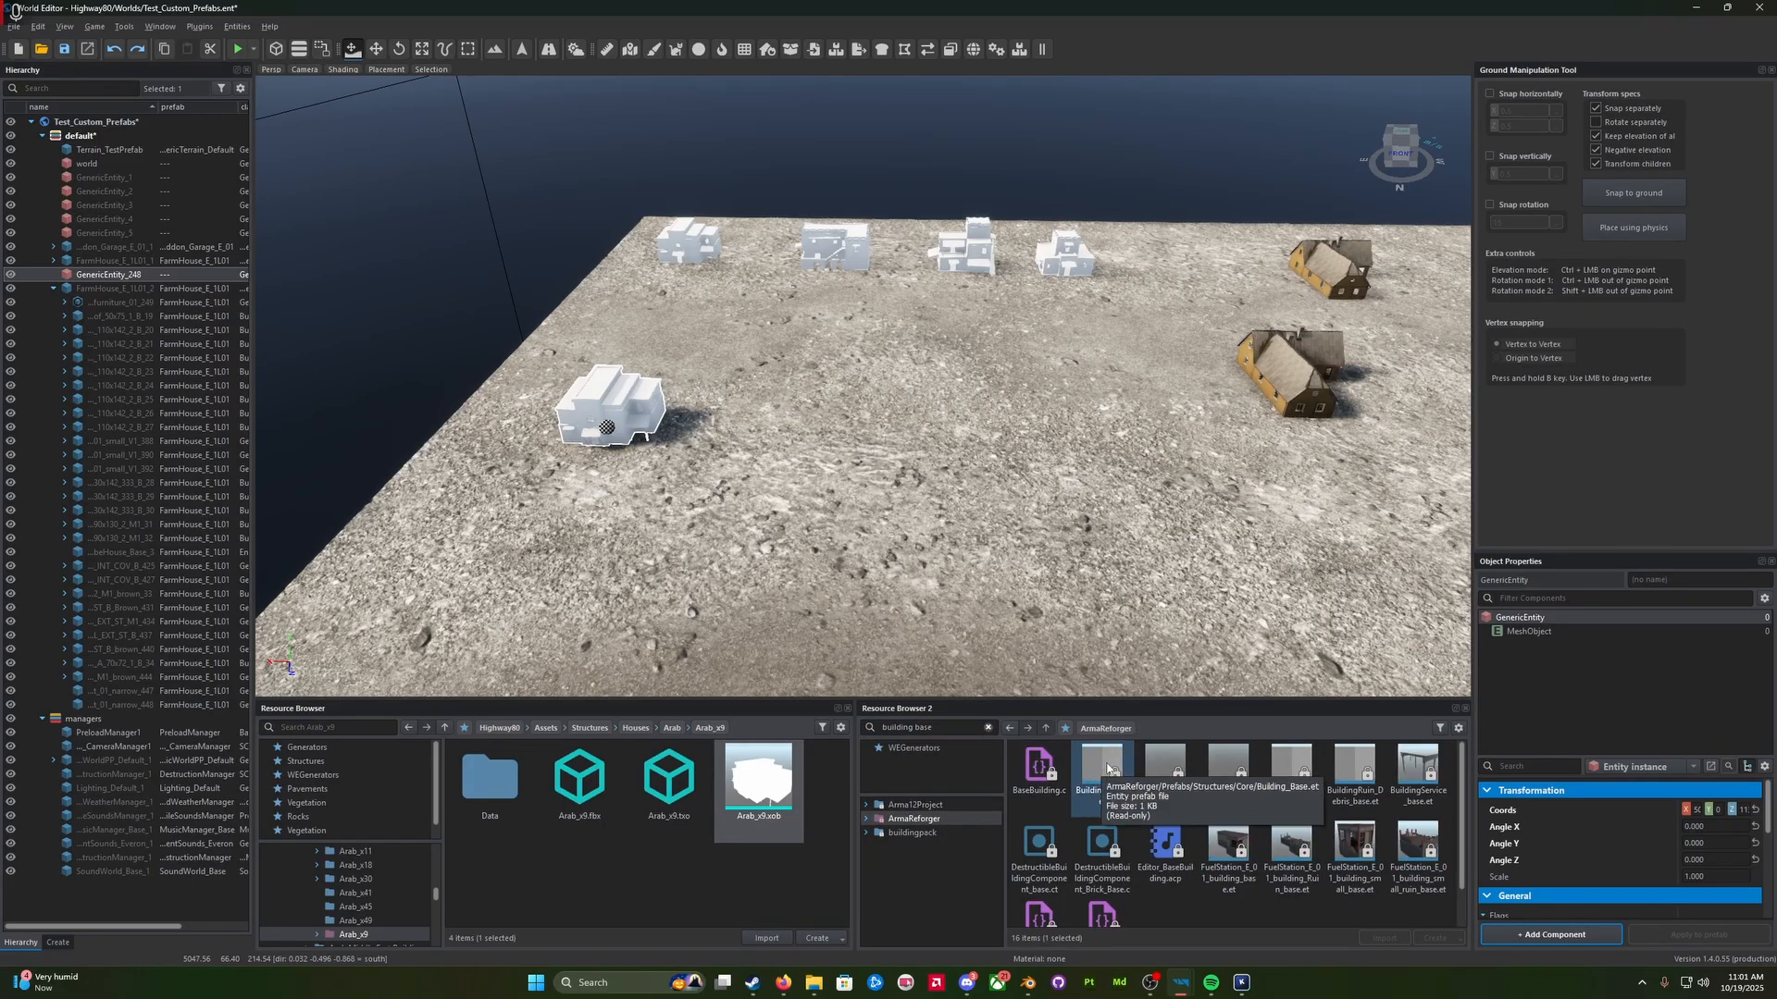
{"action": "left_click", "coordinate": [943, 728]}
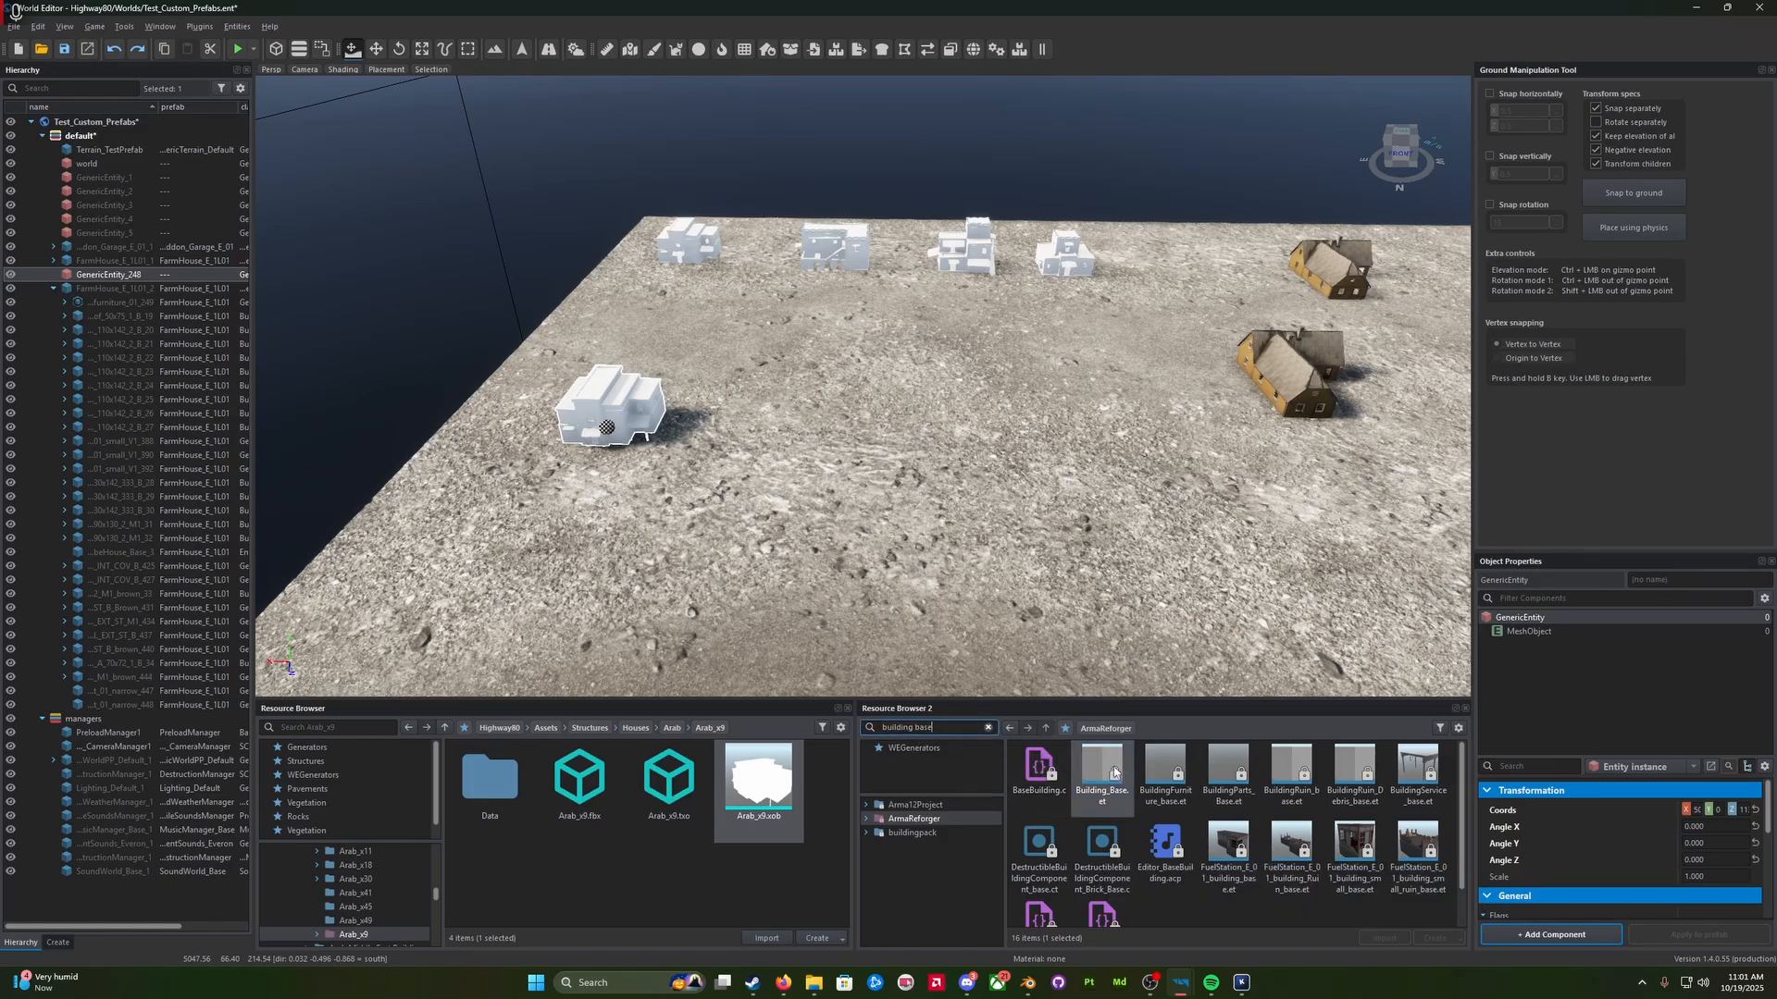
{"action": "left_click_drag", "start_coordinate": [1110, 768], "coordinate": [778, 440]}
Step: Assign Arab_x9.xob as the mesh of the placed Building_Base entity in its MeshObject component
{"action": "key", "text": "w"}
{"action": "key", "text": "a"}
{"action": "right_click_drag", "start_coordinate": [840, 552], "coordinate": [836, 550]}
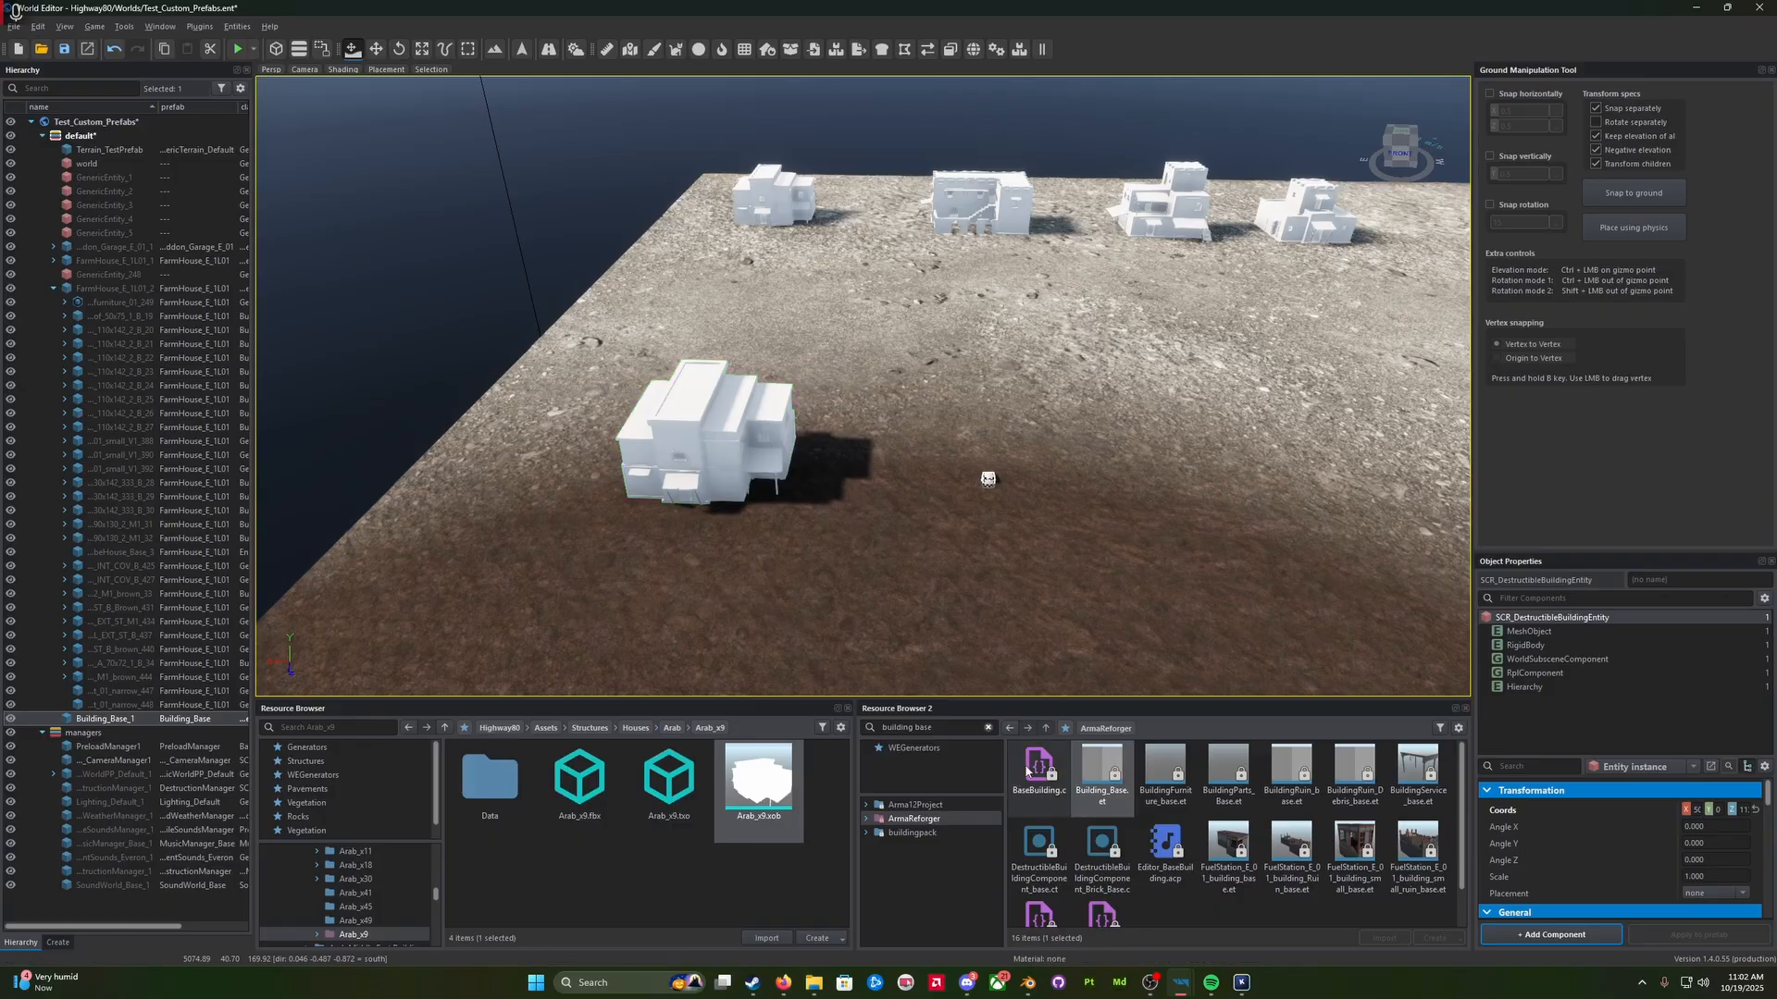
{"action": "left_click", "coordinate": [1528, 631]}
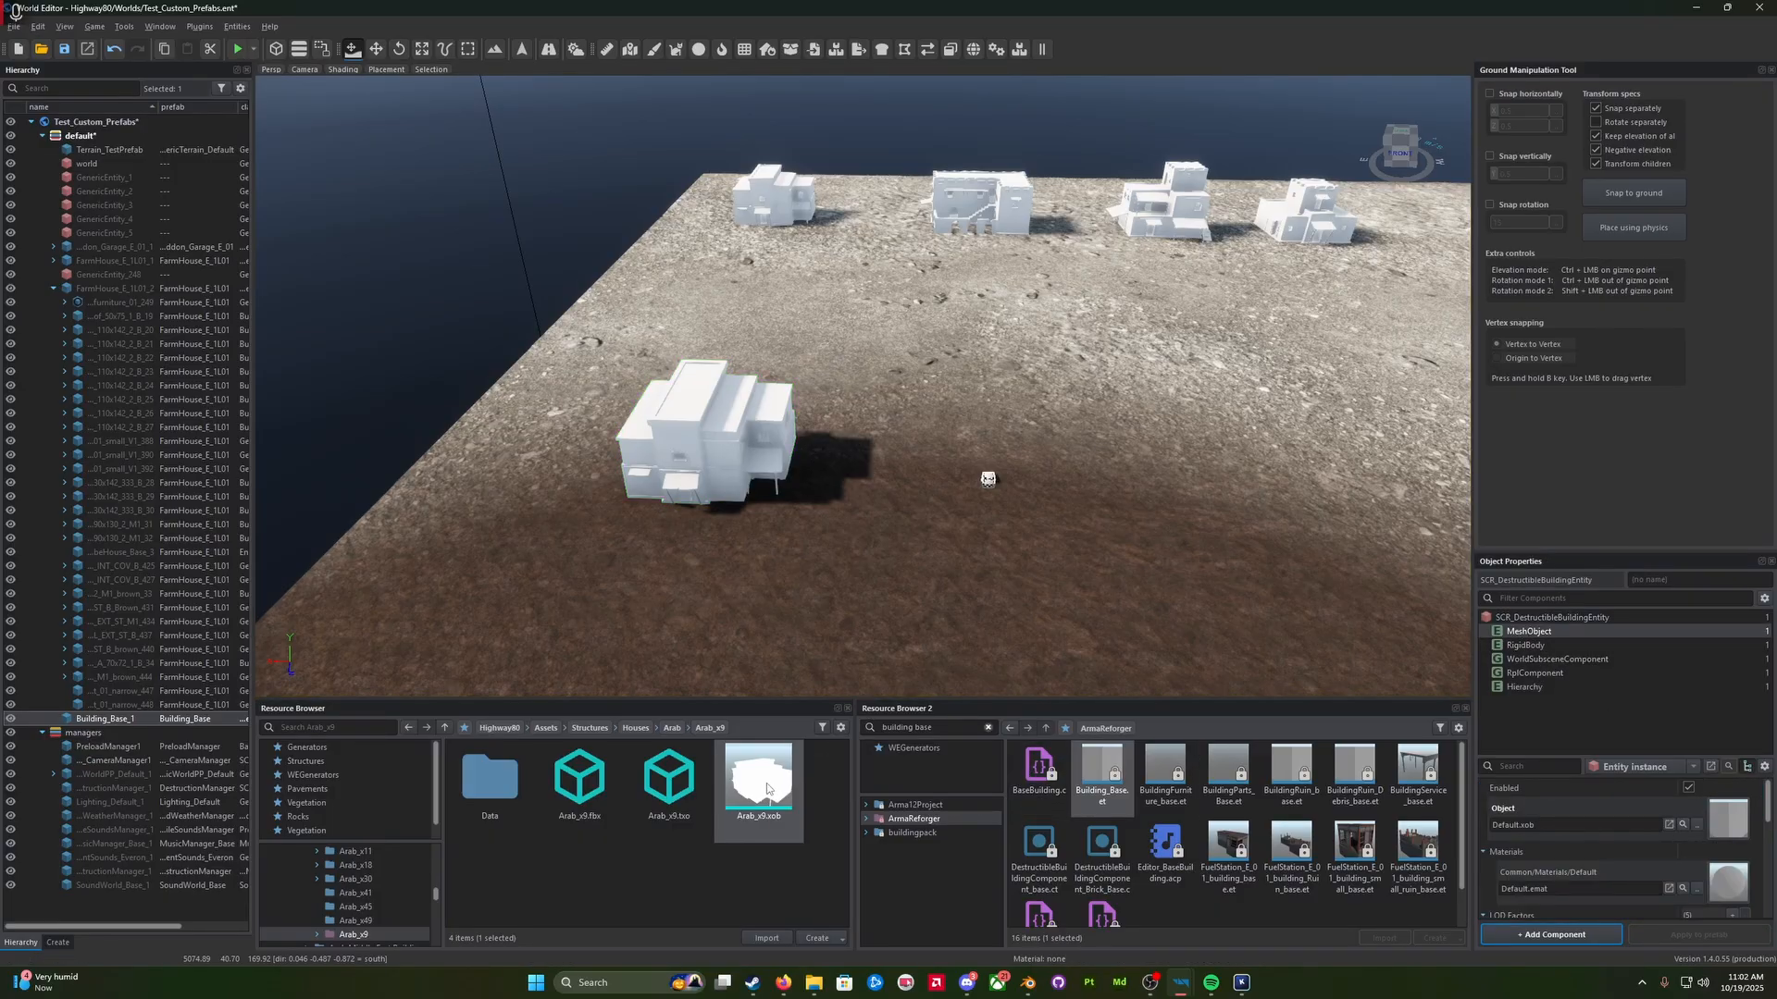
{"action": "left_click_drag", "start_coordinate": [766, 788], "coordinate": [1549, 825]}
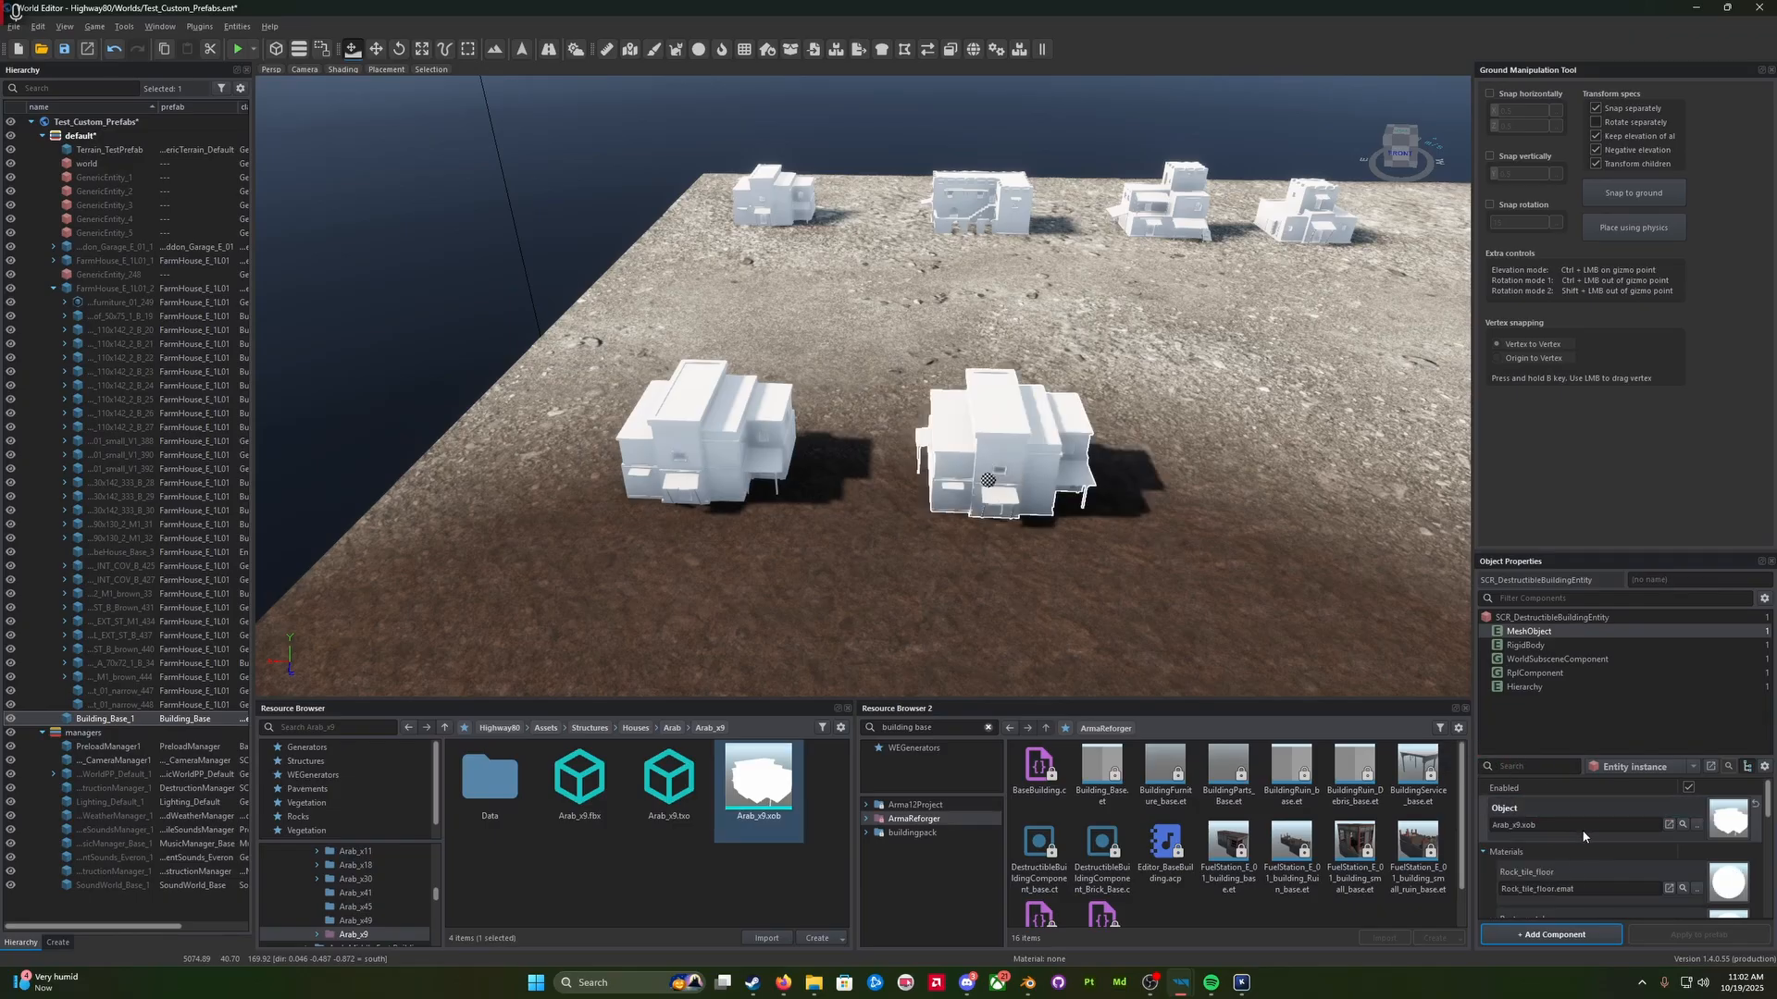
Step: Examine the MeshObject and RigidBody properties of the Building_Base entity that uses Arab_x9.xob
{"action": "scroll", "coordinate": [1582, 829], "scroll_direction": "down", "scroll_amount": 5}
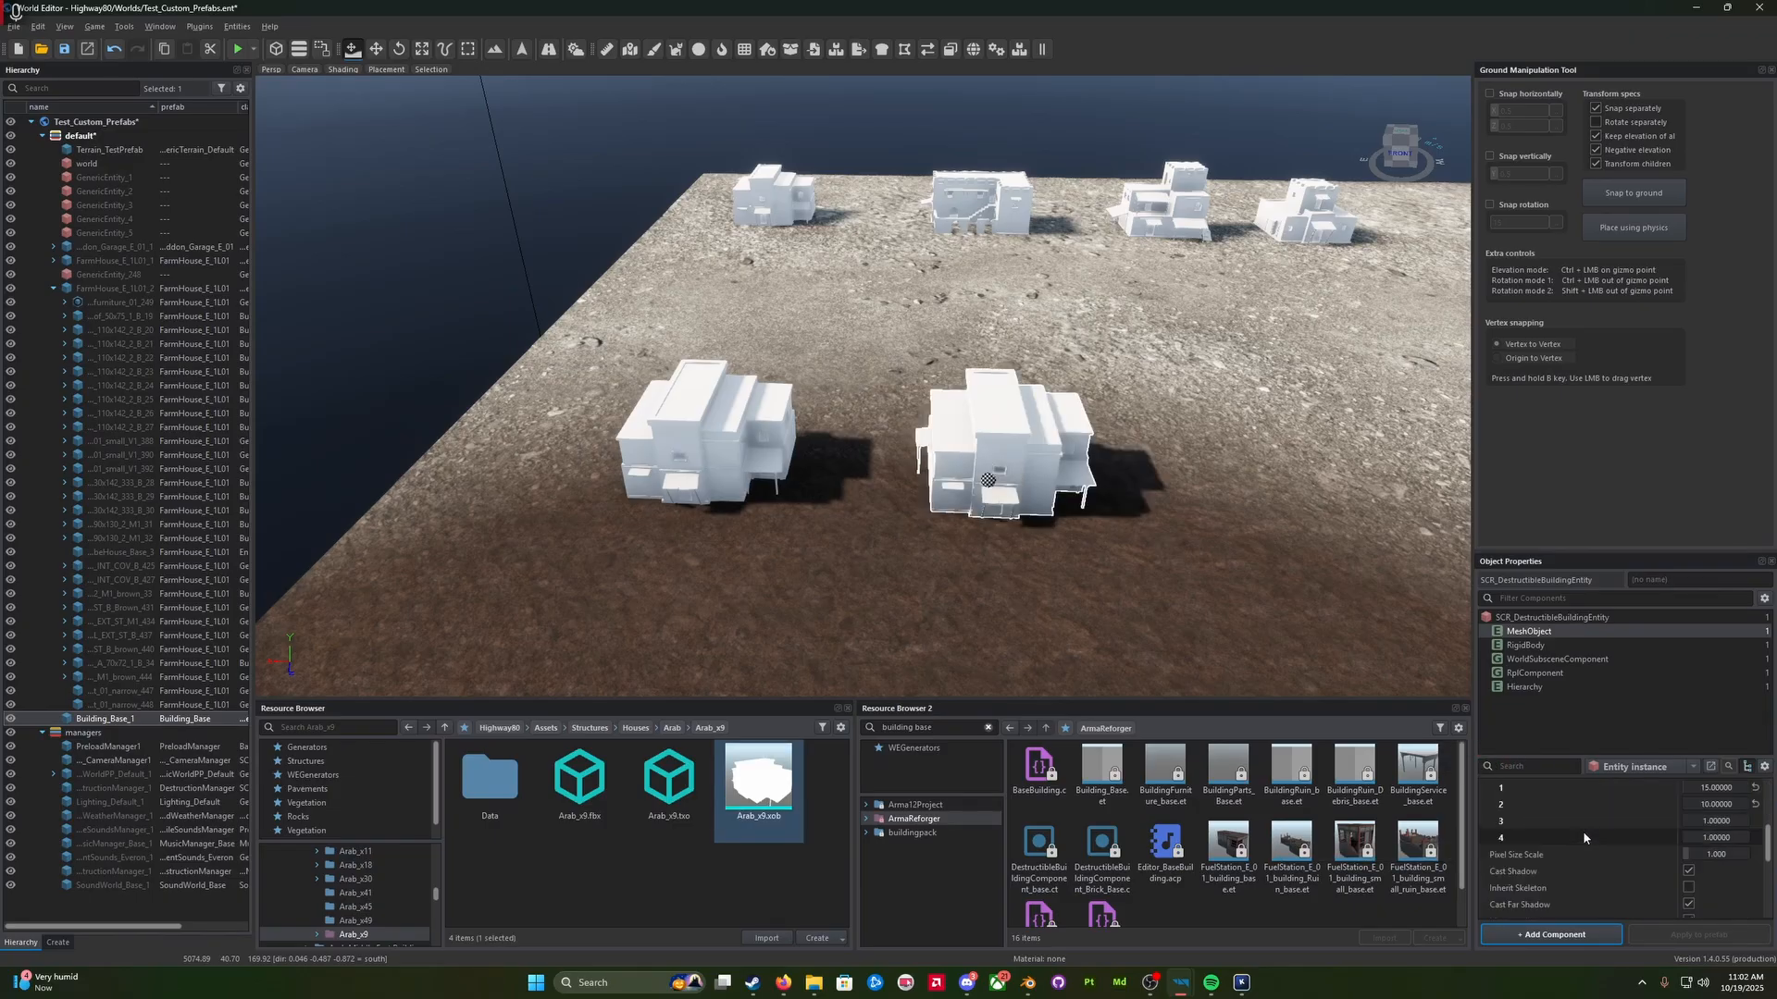
{"action": "scroll", "coordinate": [1586, 832], "scroll_direction": "down", "scroll_amount": 3}
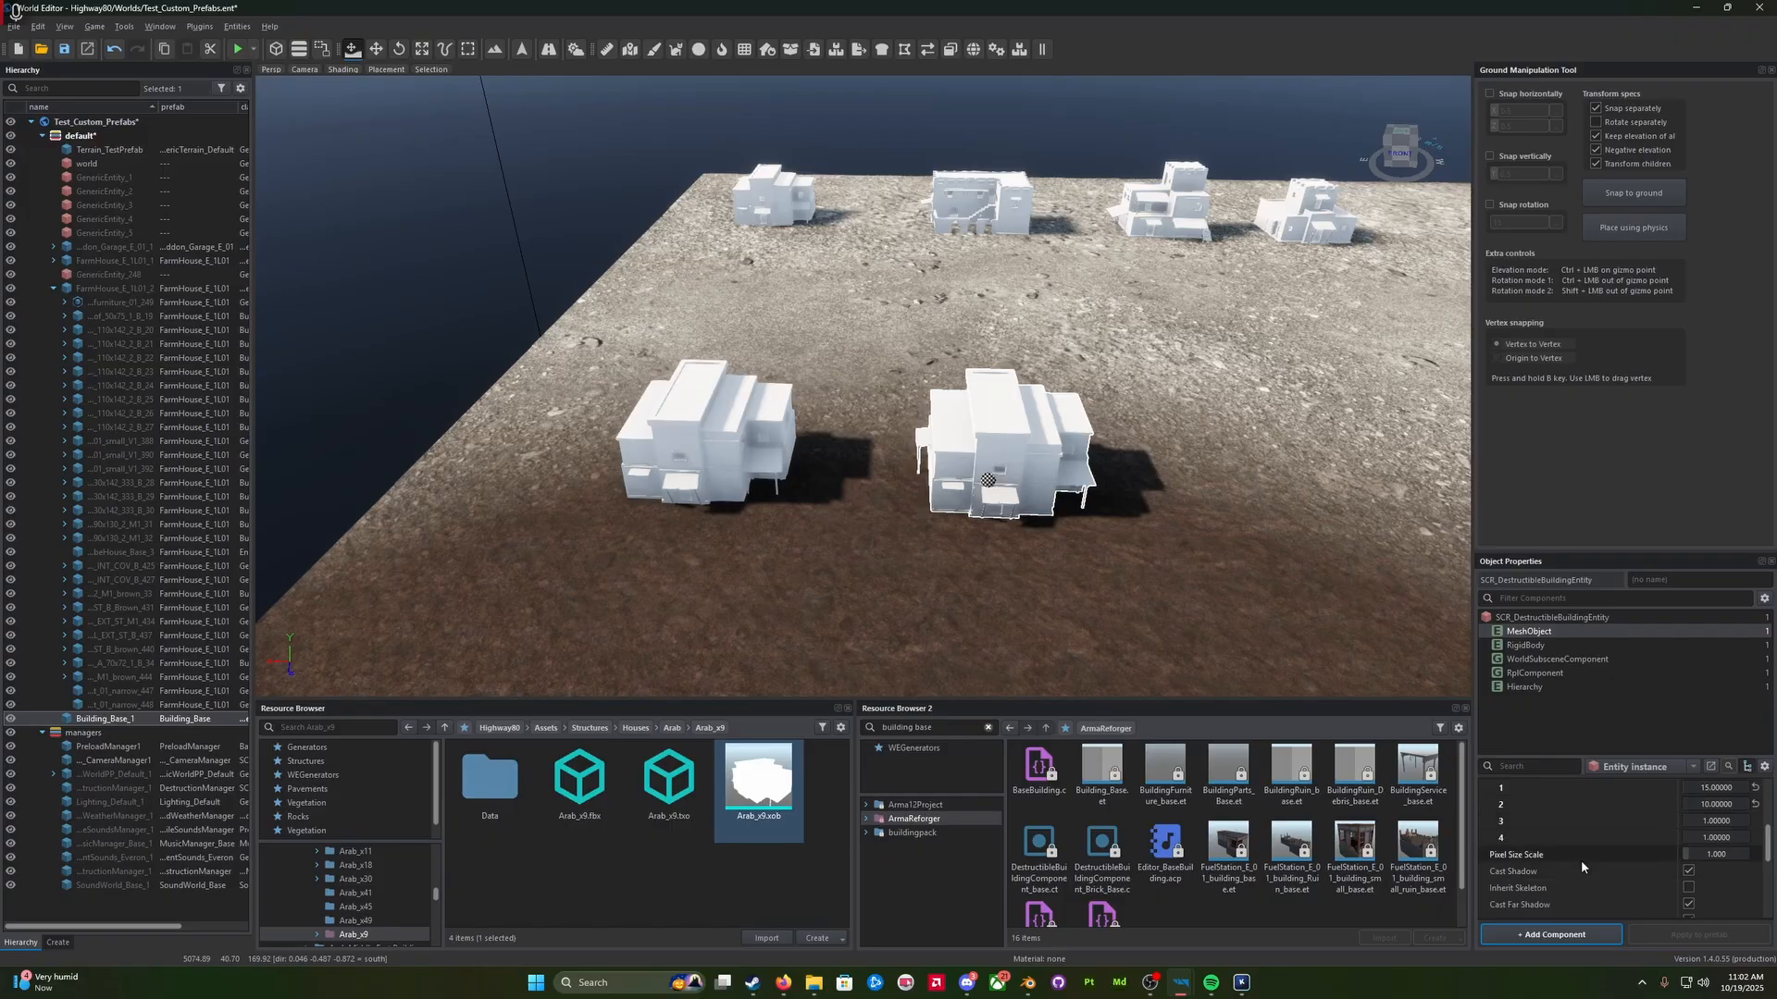
{"action": "scroll", "coordinate": [1584, 873], "scroll_direction": "up", "scroll_amount": 8}
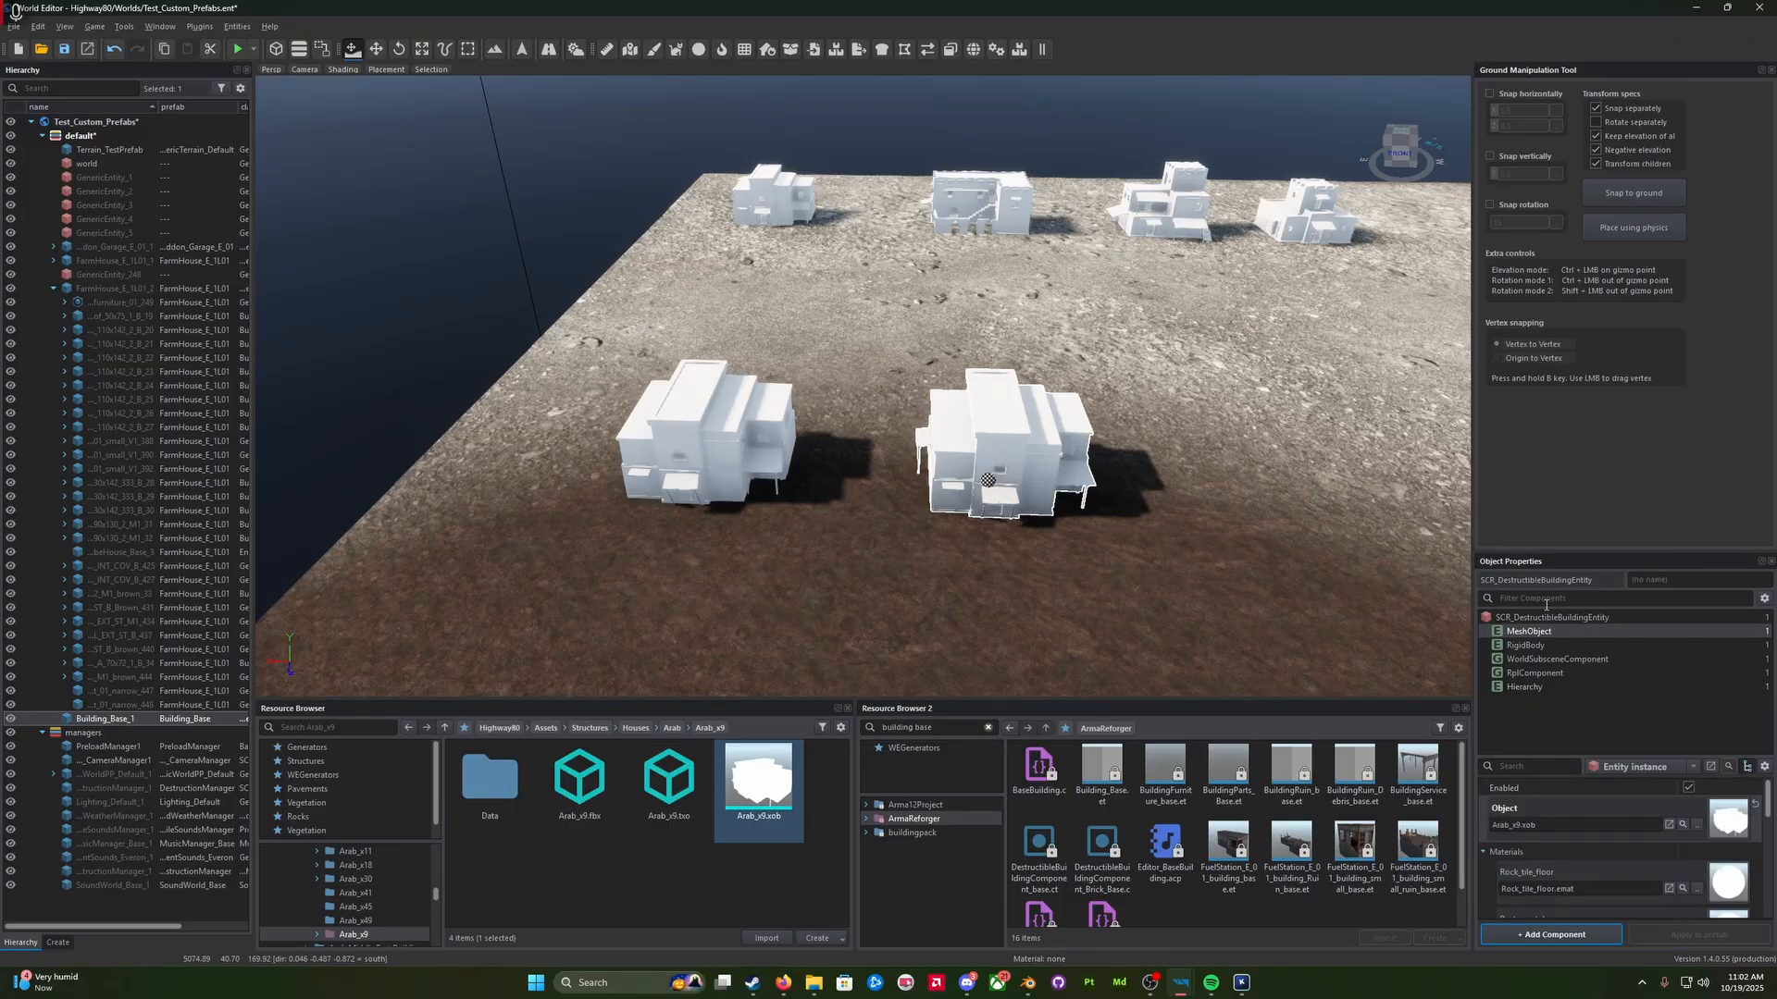
{"action": "left_click", "coordinate": [1536, 646]}
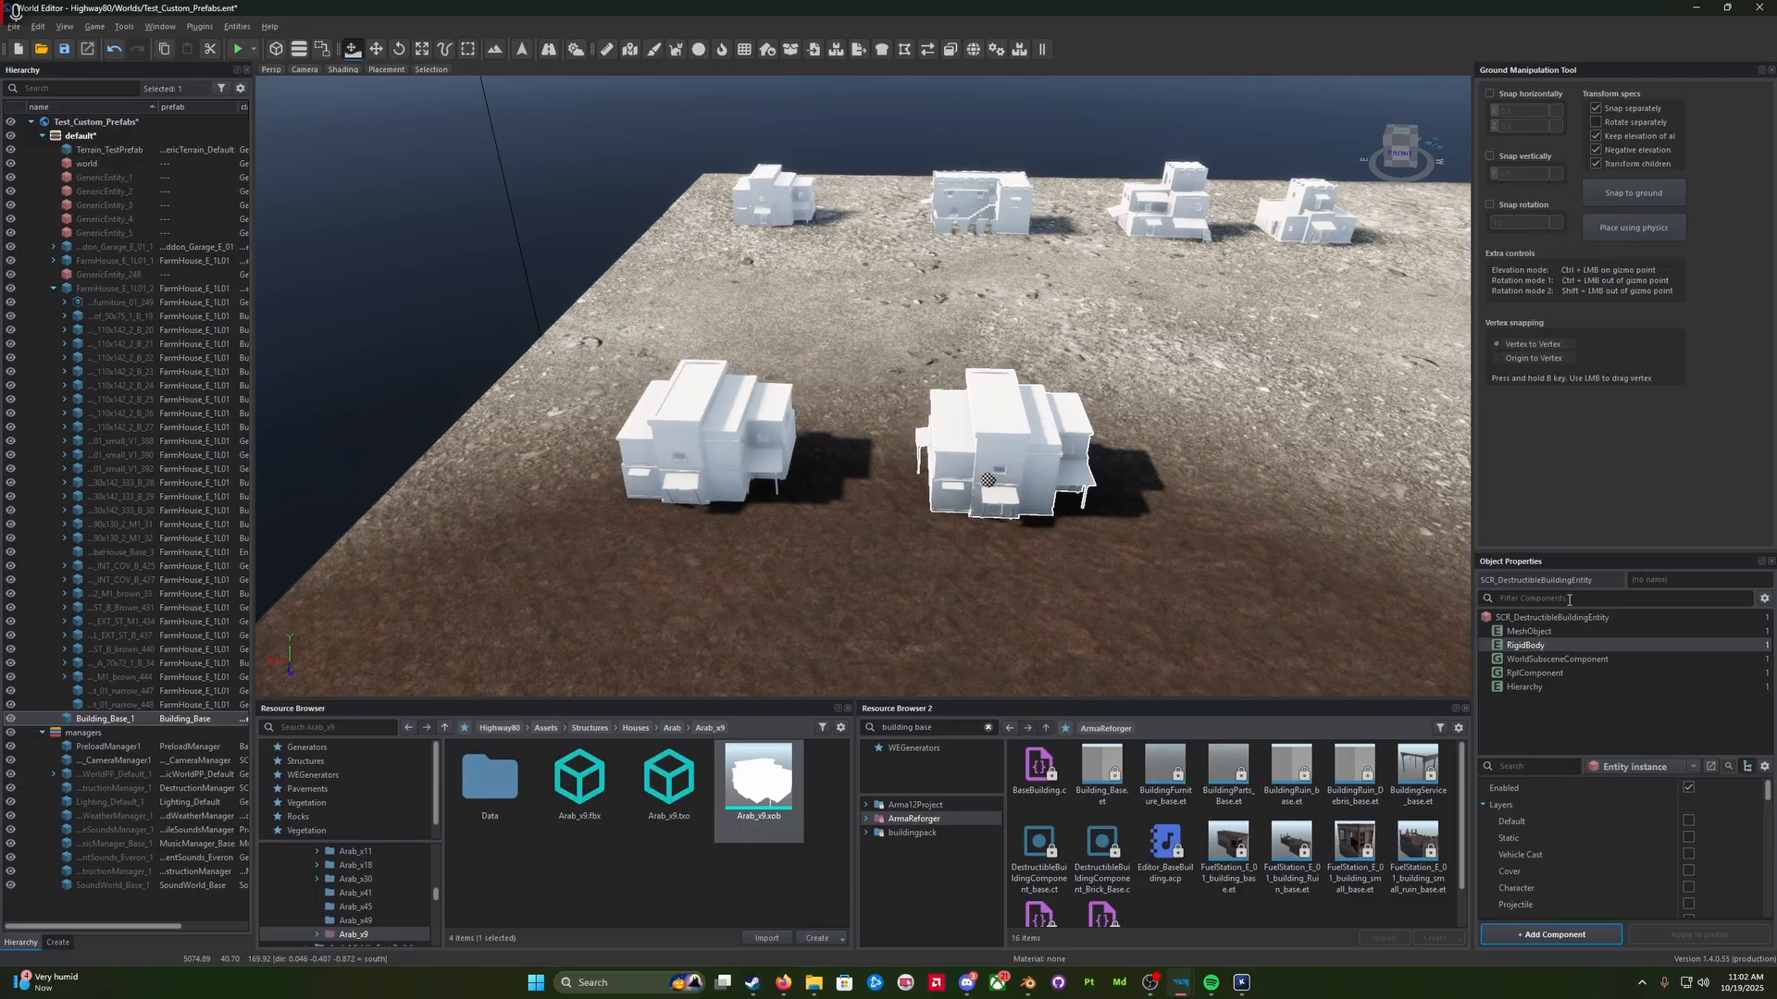
{"action": "scroll", "coordinate": [1631, 833], "scroll_direction": "down", "scroll_amount": 5}
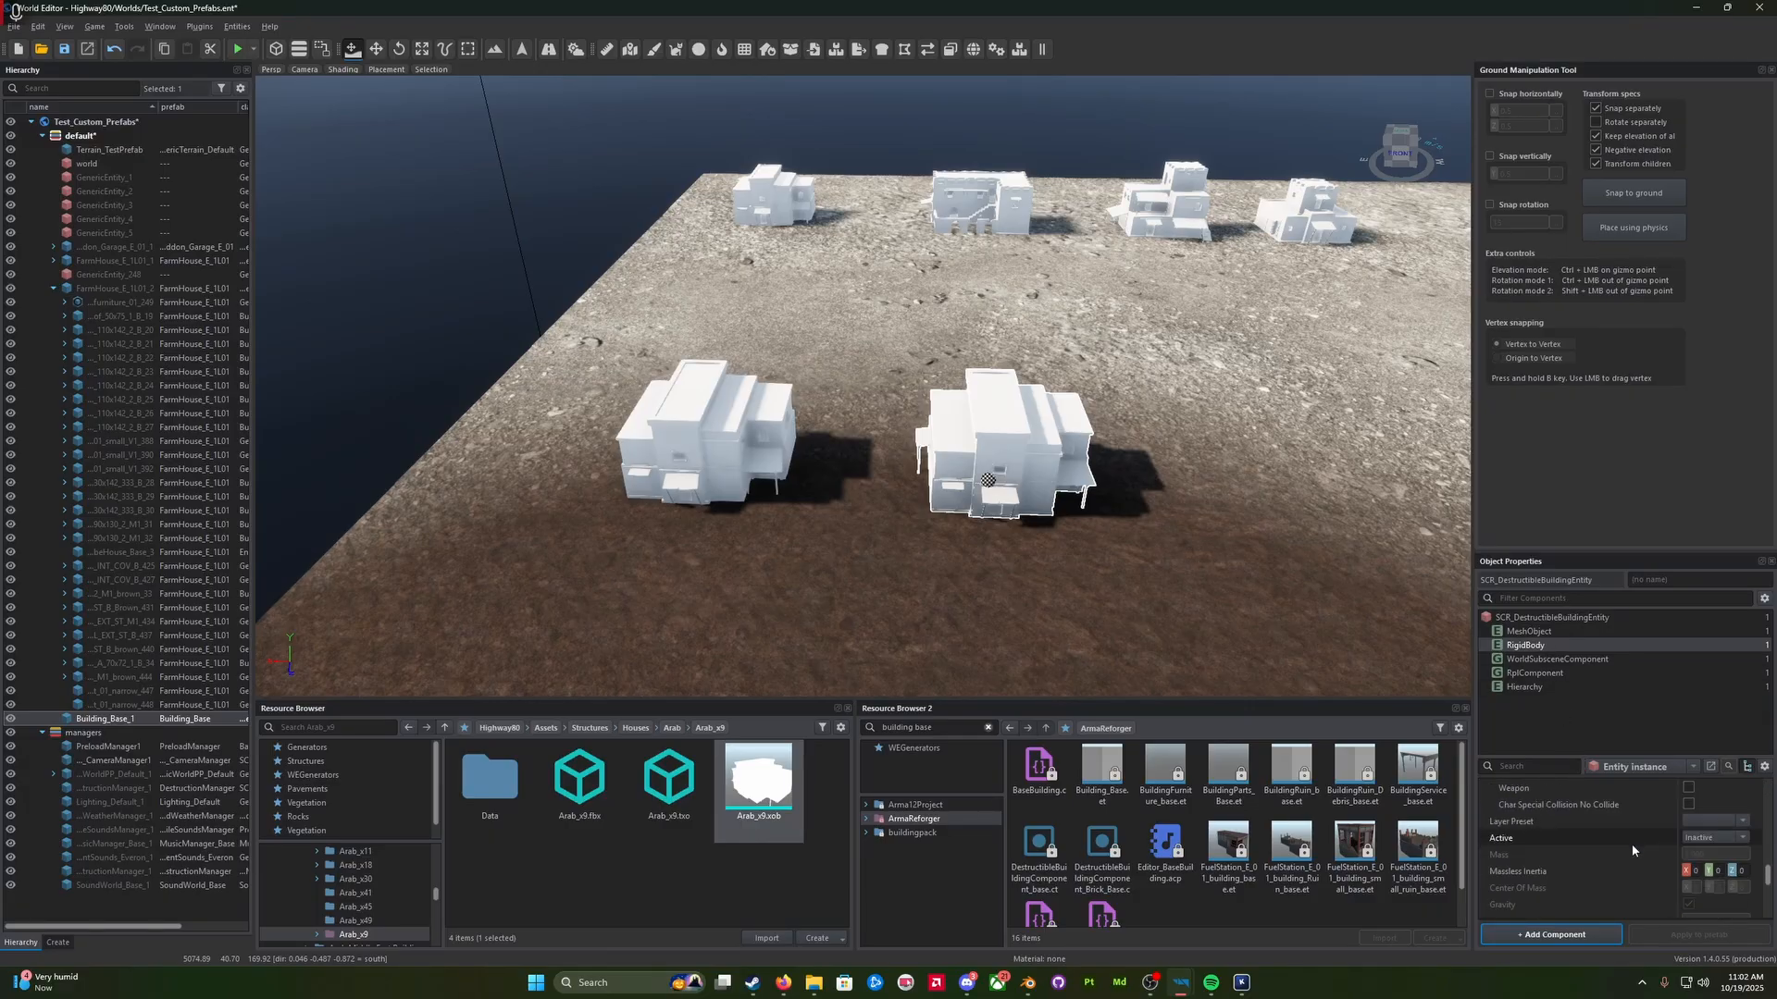
{"action": "scroll", "coordinate": [1641, 849], "scroll_direction": "down", "scroll_amount": 3}
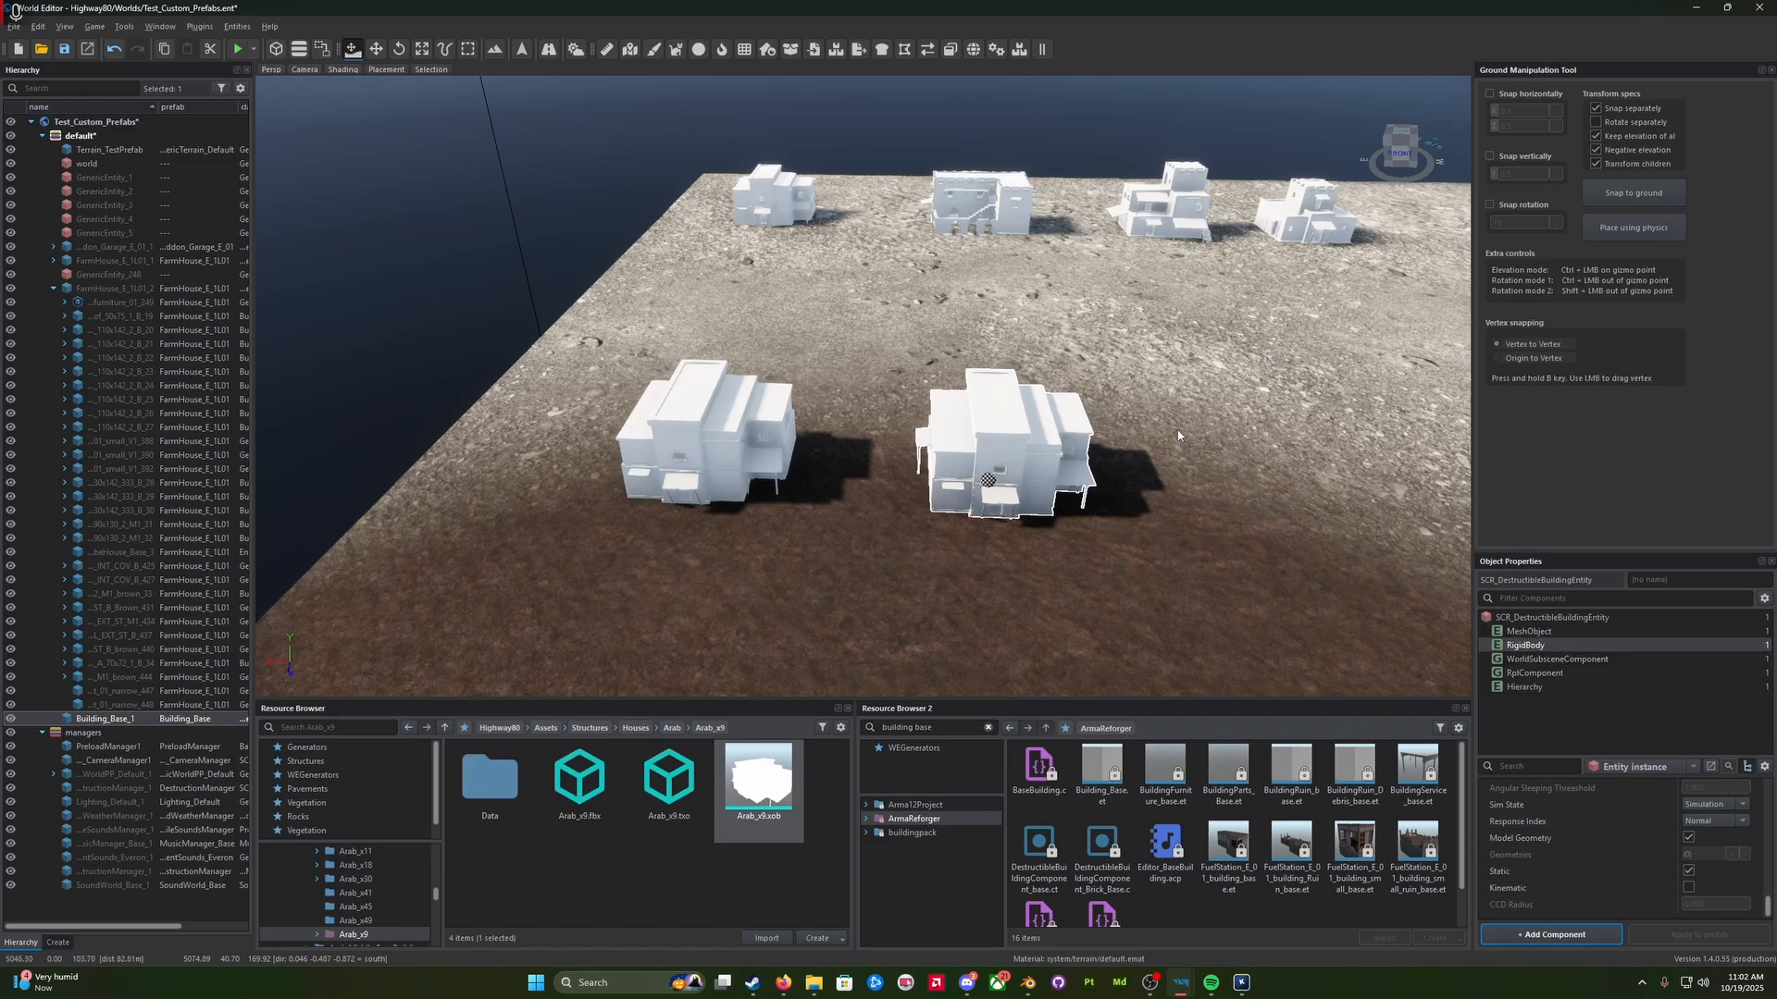
Step: Place a second Building_Base.et on the open ground beside the Building_Base entity that uses the Arab_x9 mesh
{"action": "left_click_drag", "start_coordinate": [1106, 768], "coordinate": [1216, 516]}
{"action": "key", "text": "d"}
{"action": "right_click_drag", "start_coordinate": [1286, 520], "coordinate": [1292, 520]}
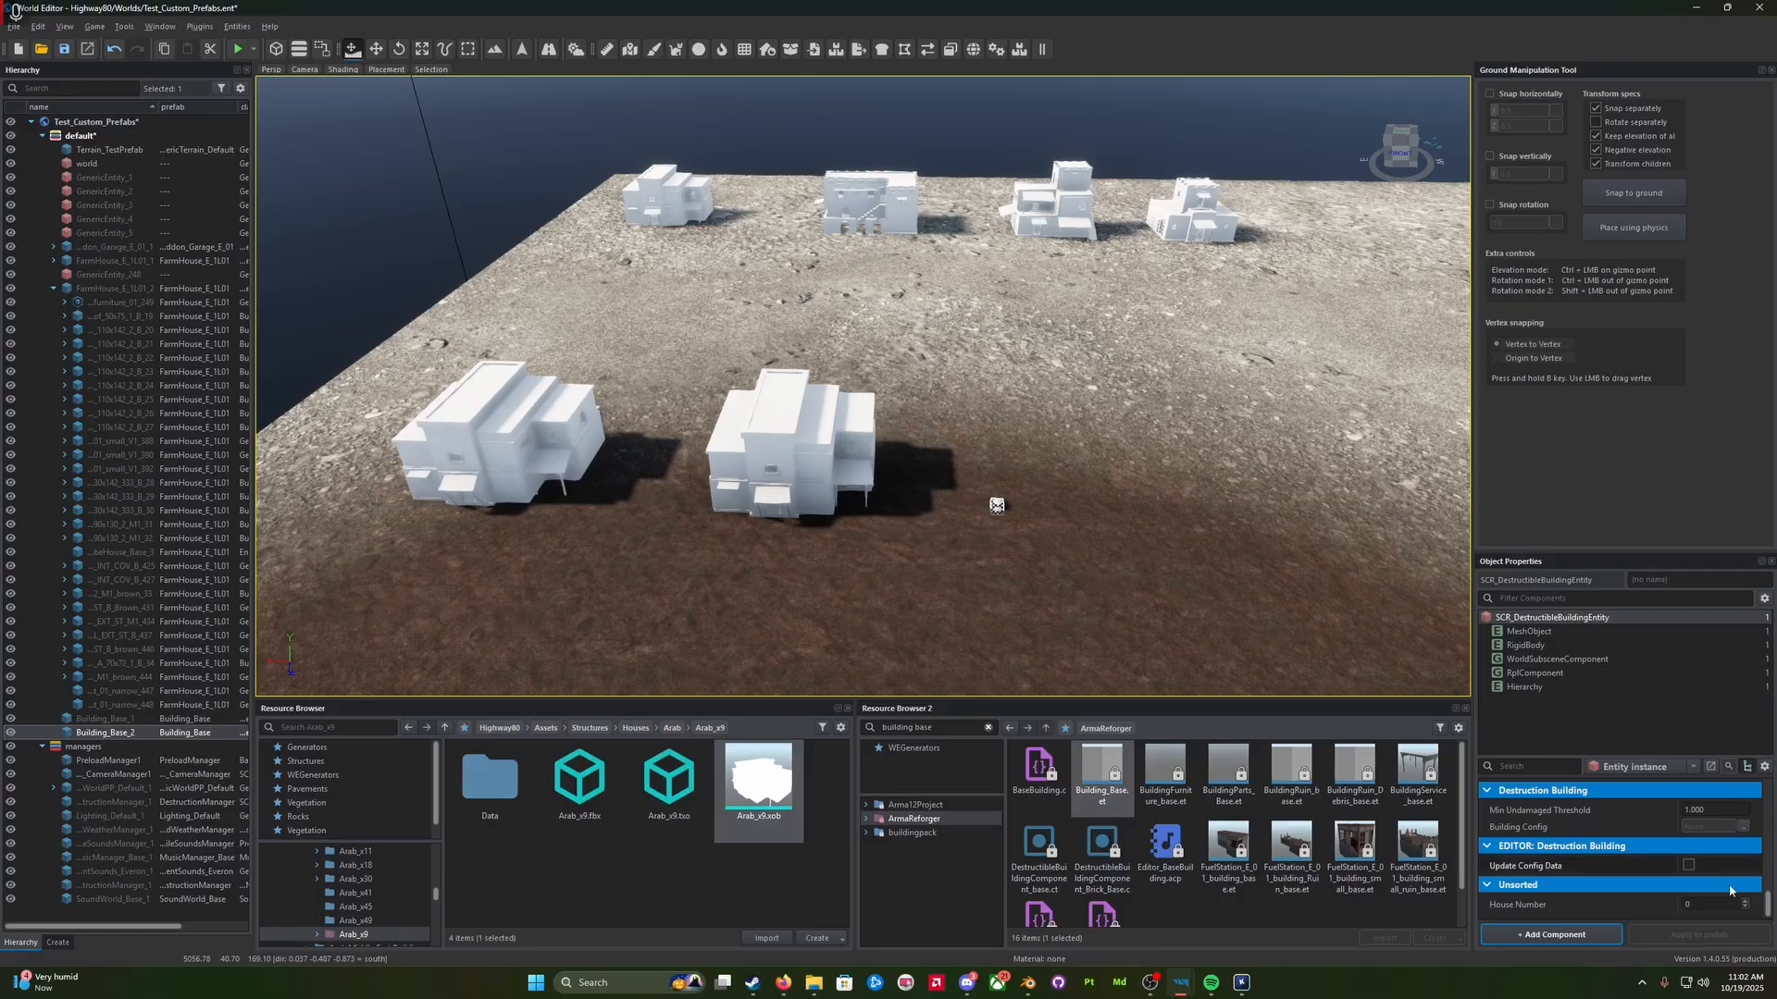
Step: Playtest the world in front of the Arab_x9 building, walk through its interior and around both copies, and return to editing
{"action": "right_click_drag", "start_coordinate": [1144, 534], "coordinate": [1125, 481]}
{"action": "key", "text": "w"}
{"action": "left_click", "coordinate": [236, 54]}
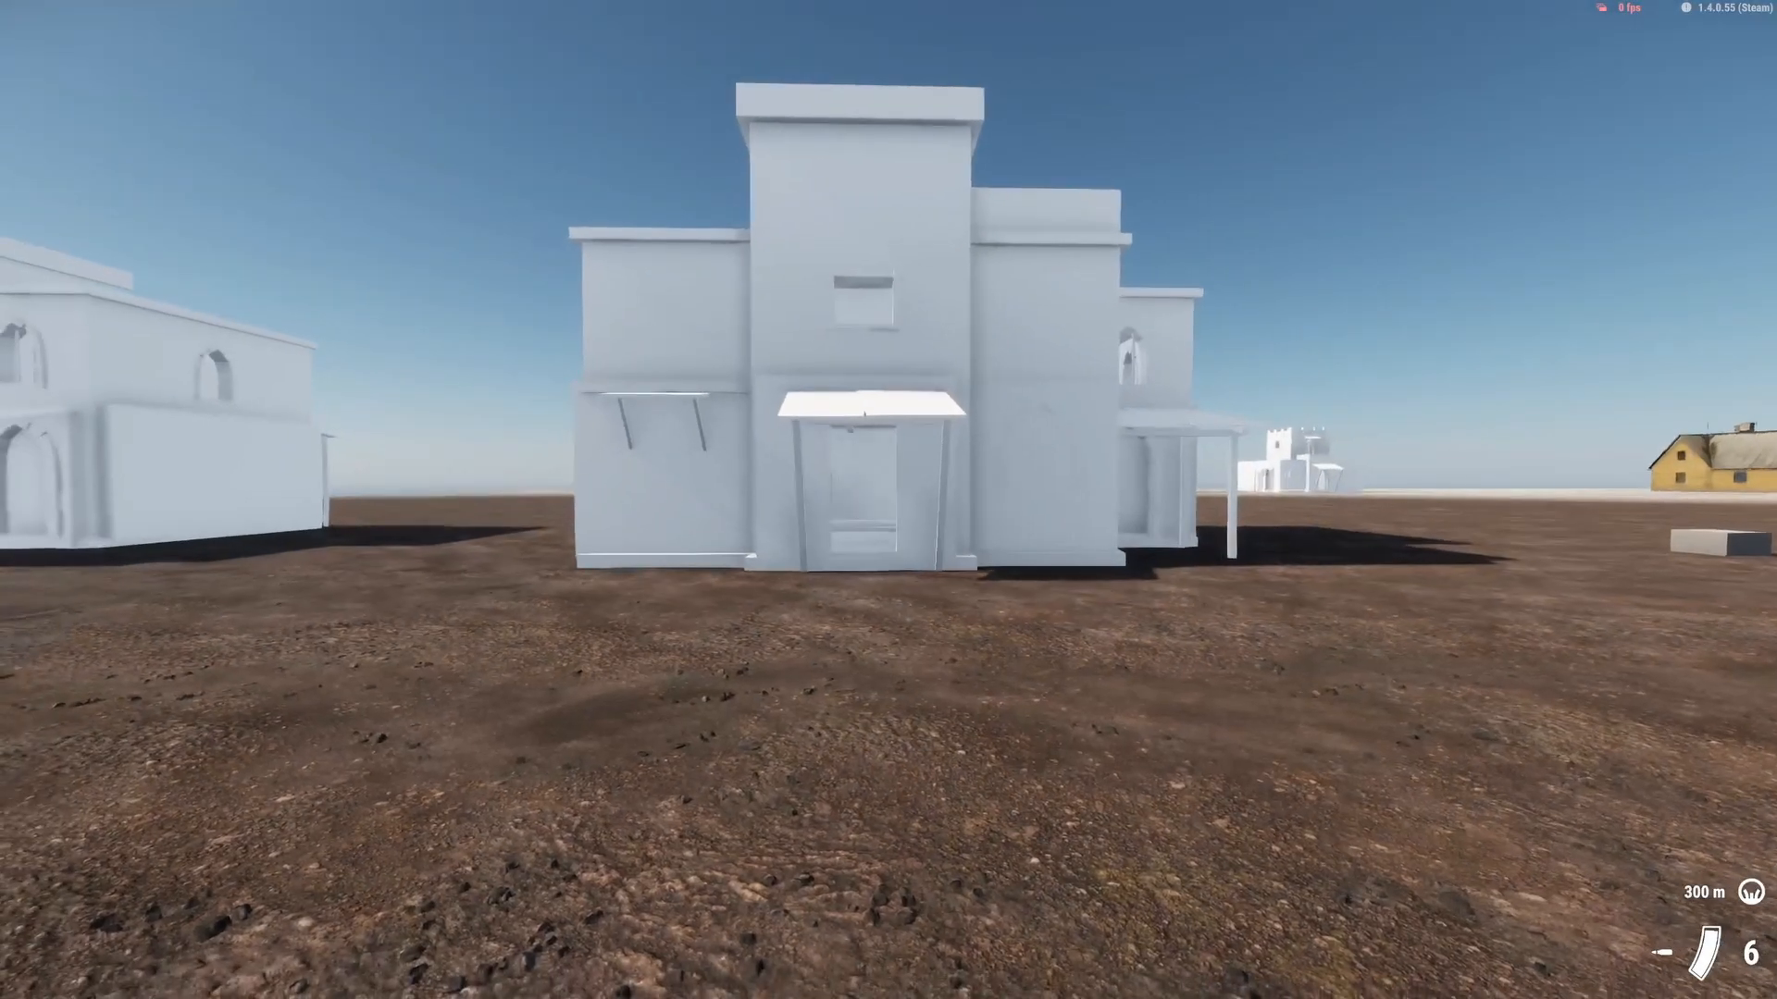
{"action": "key", "text": "w"}
{"action": "key", "text": "w"}
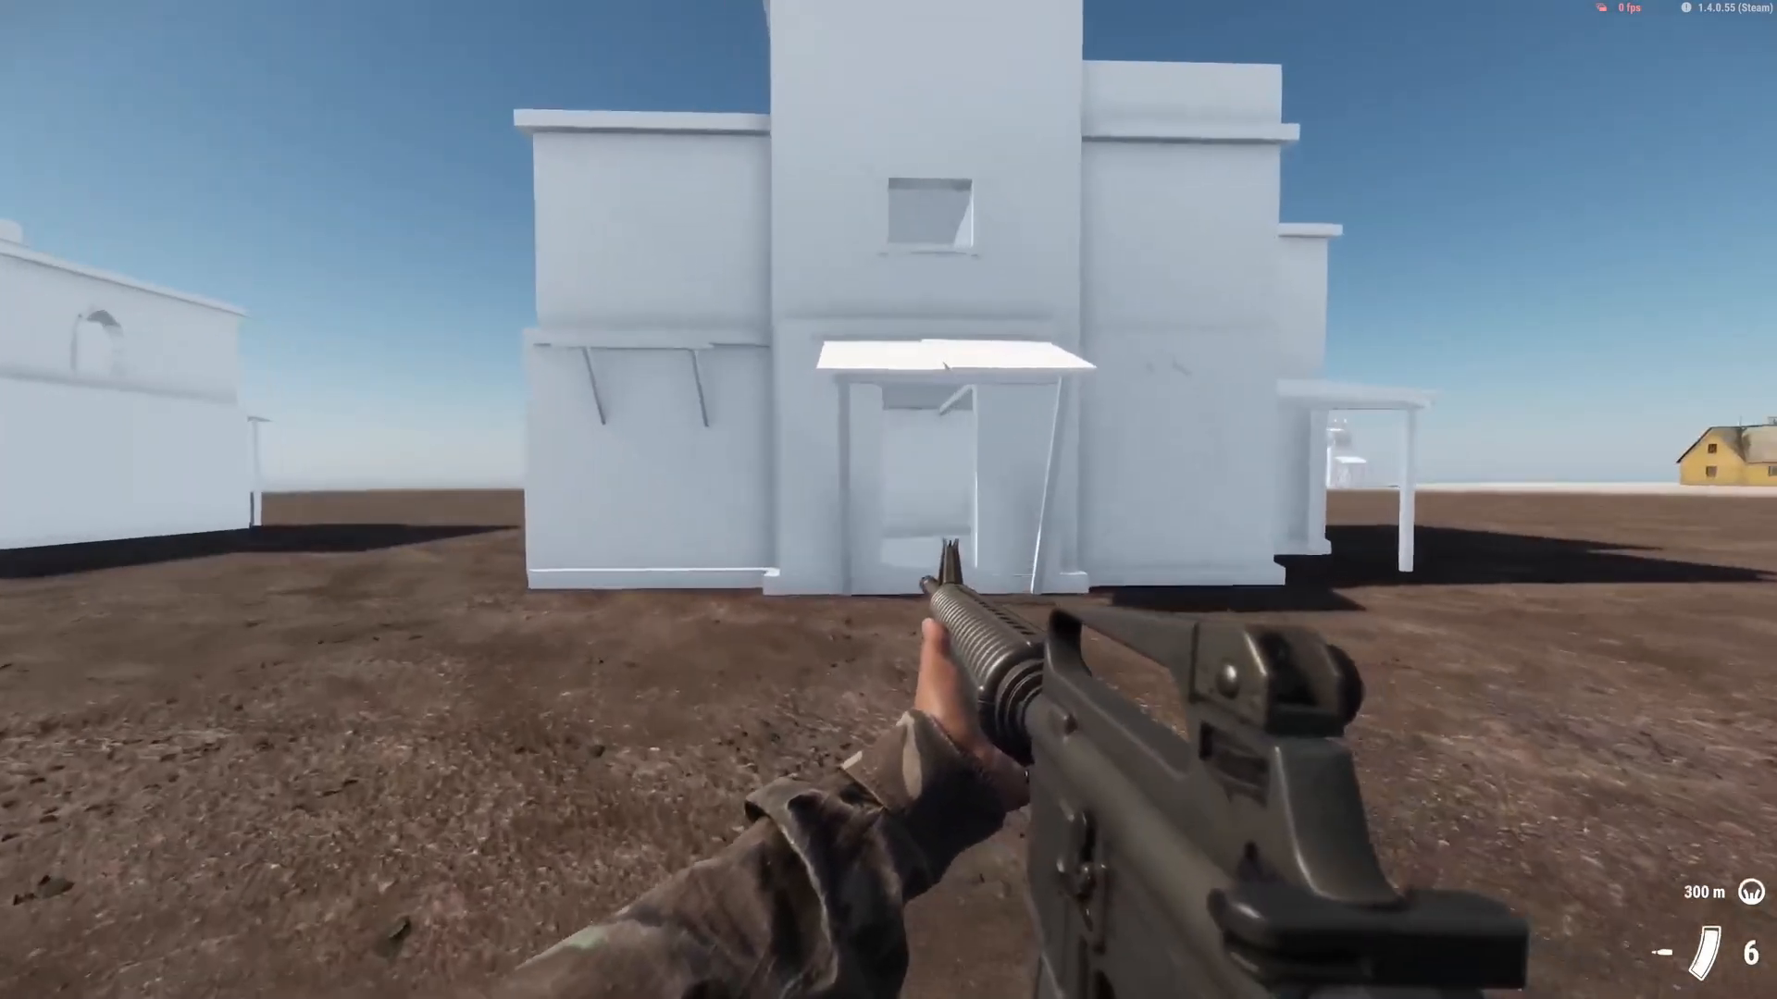
{"action": "key", "text": "w"}
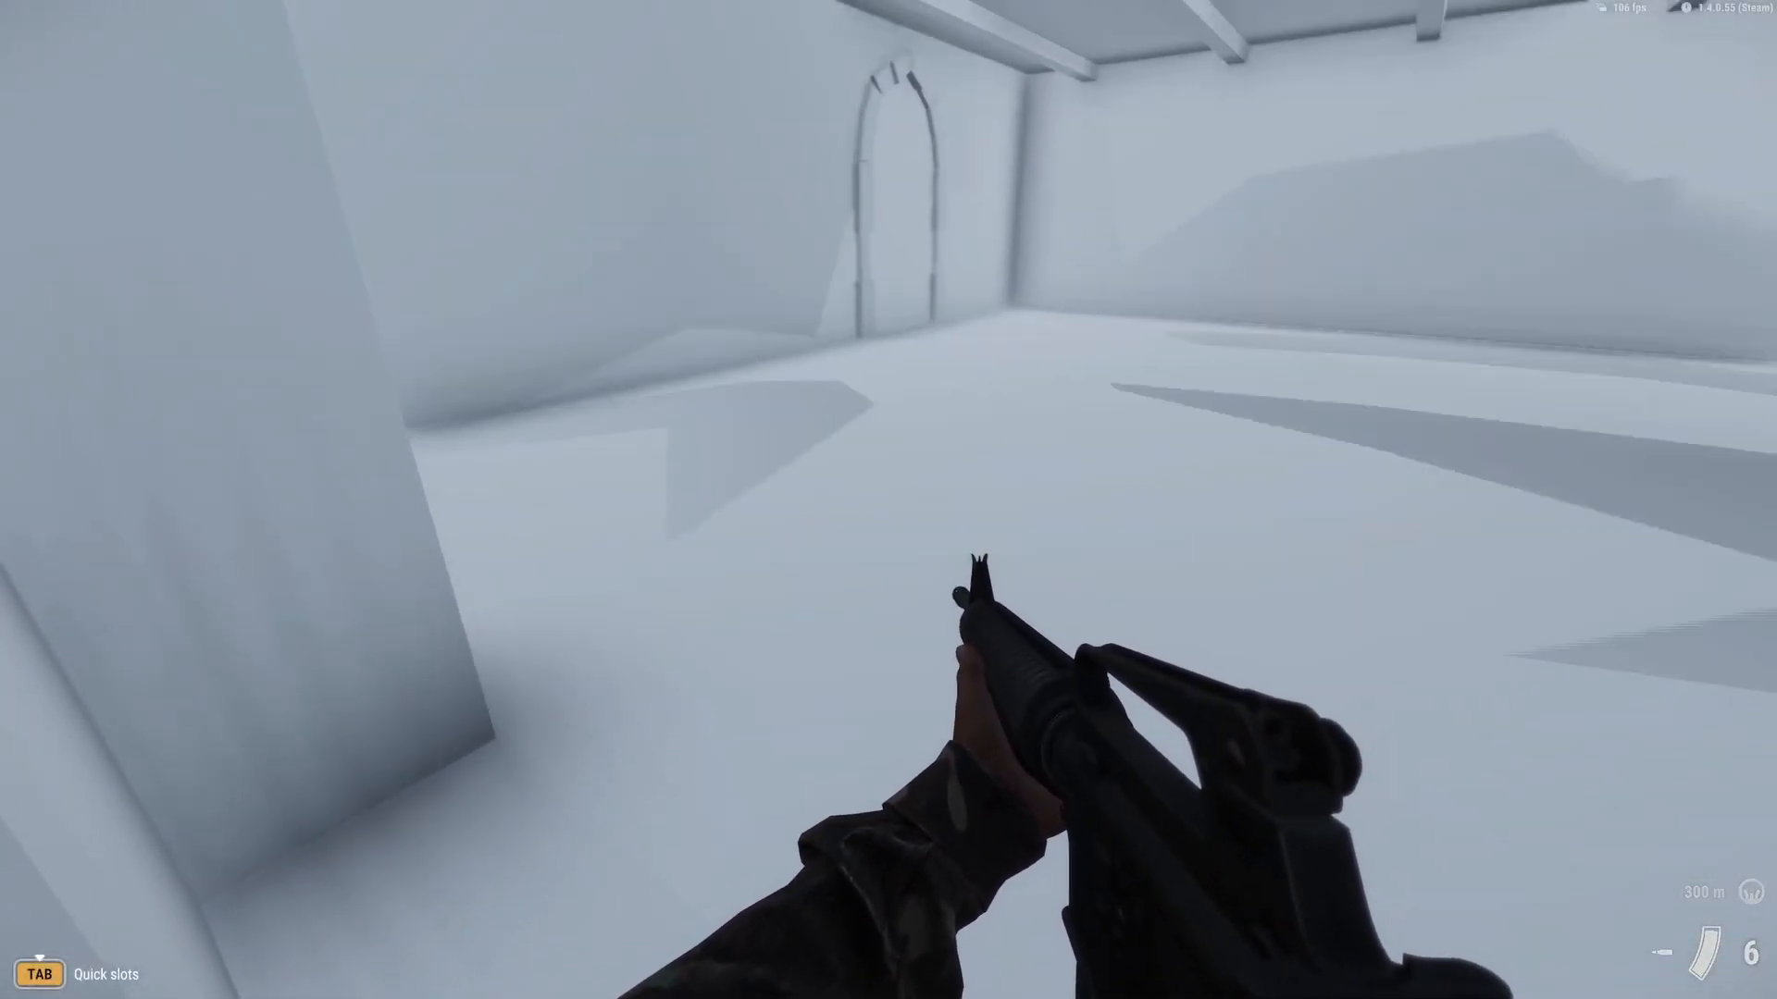
{"action": "key", "text": "w"}
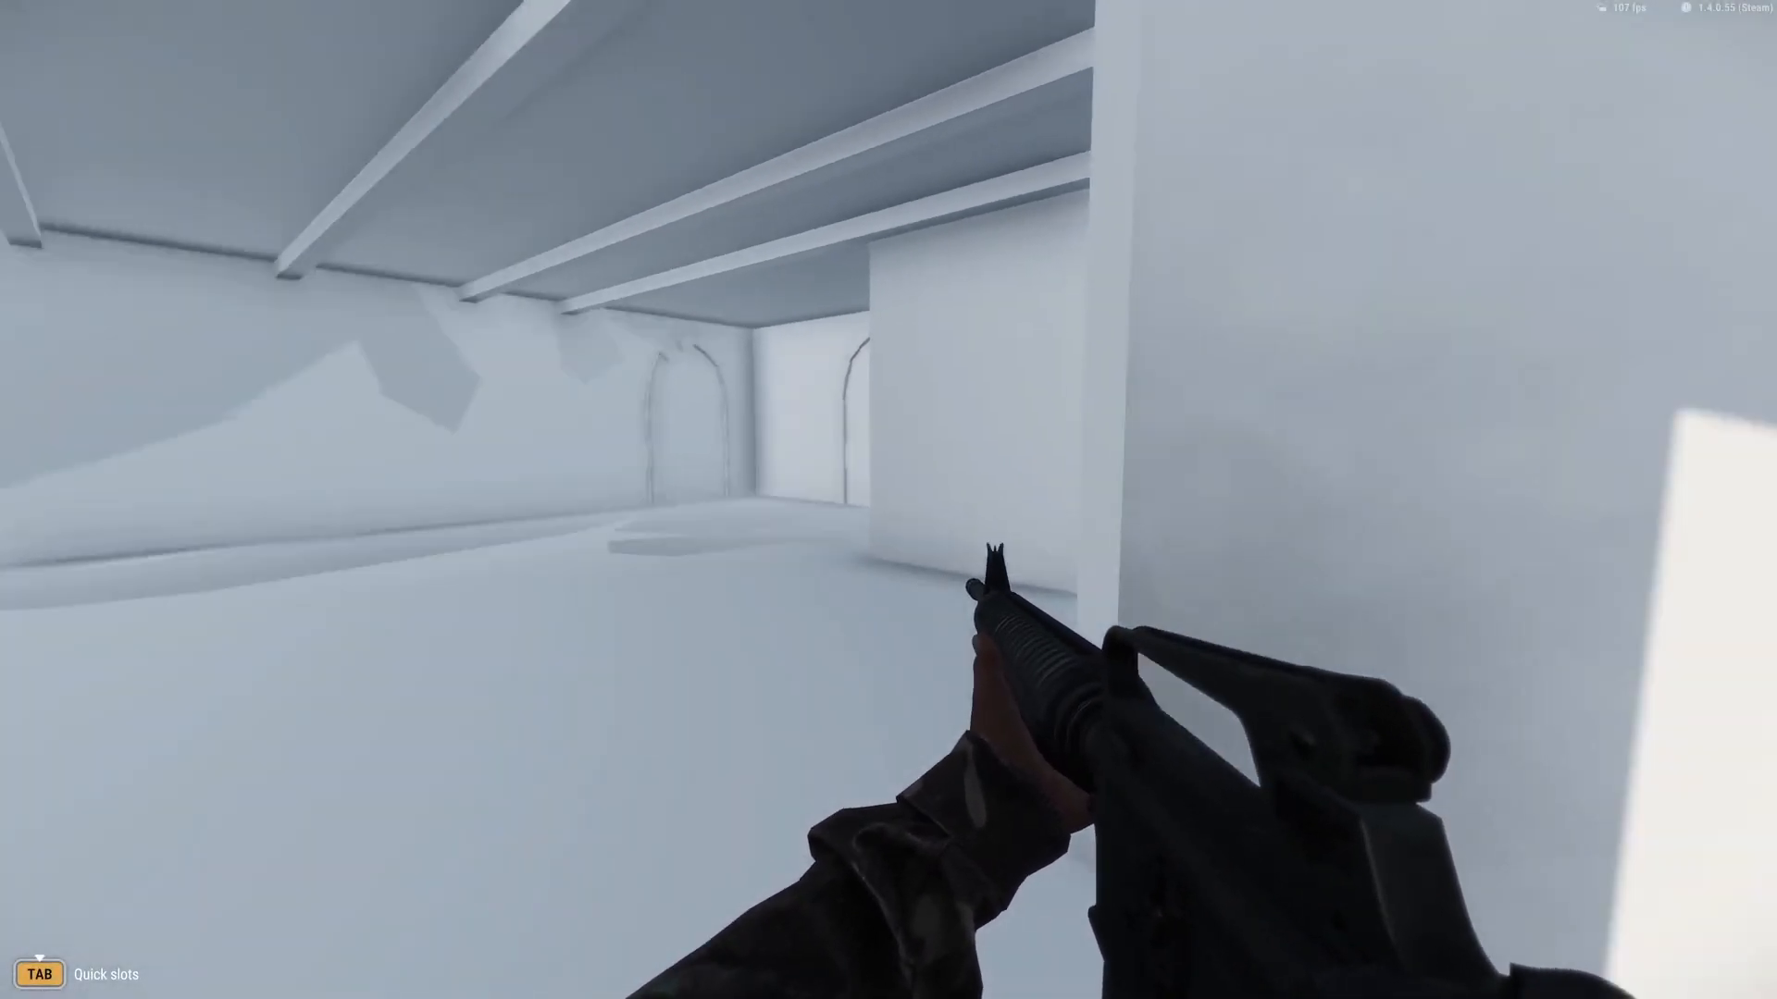
{"action": "key", "text": "w"}
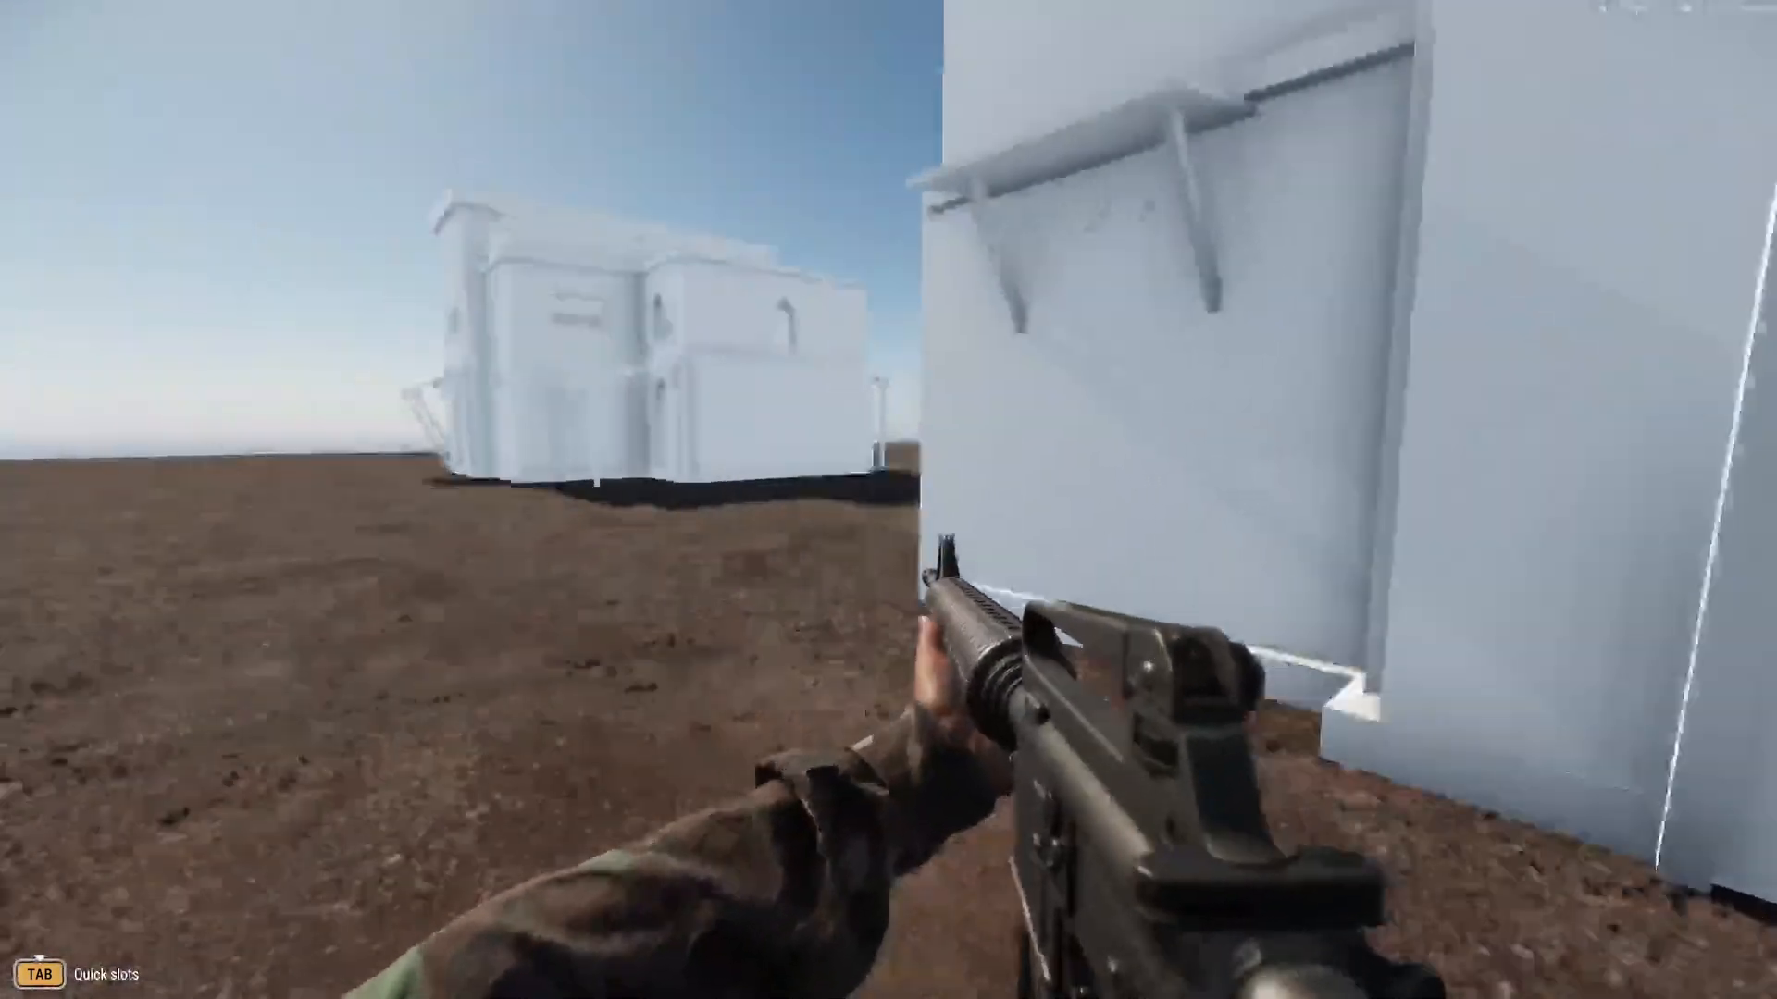
{"action": "key", "text": "w"}
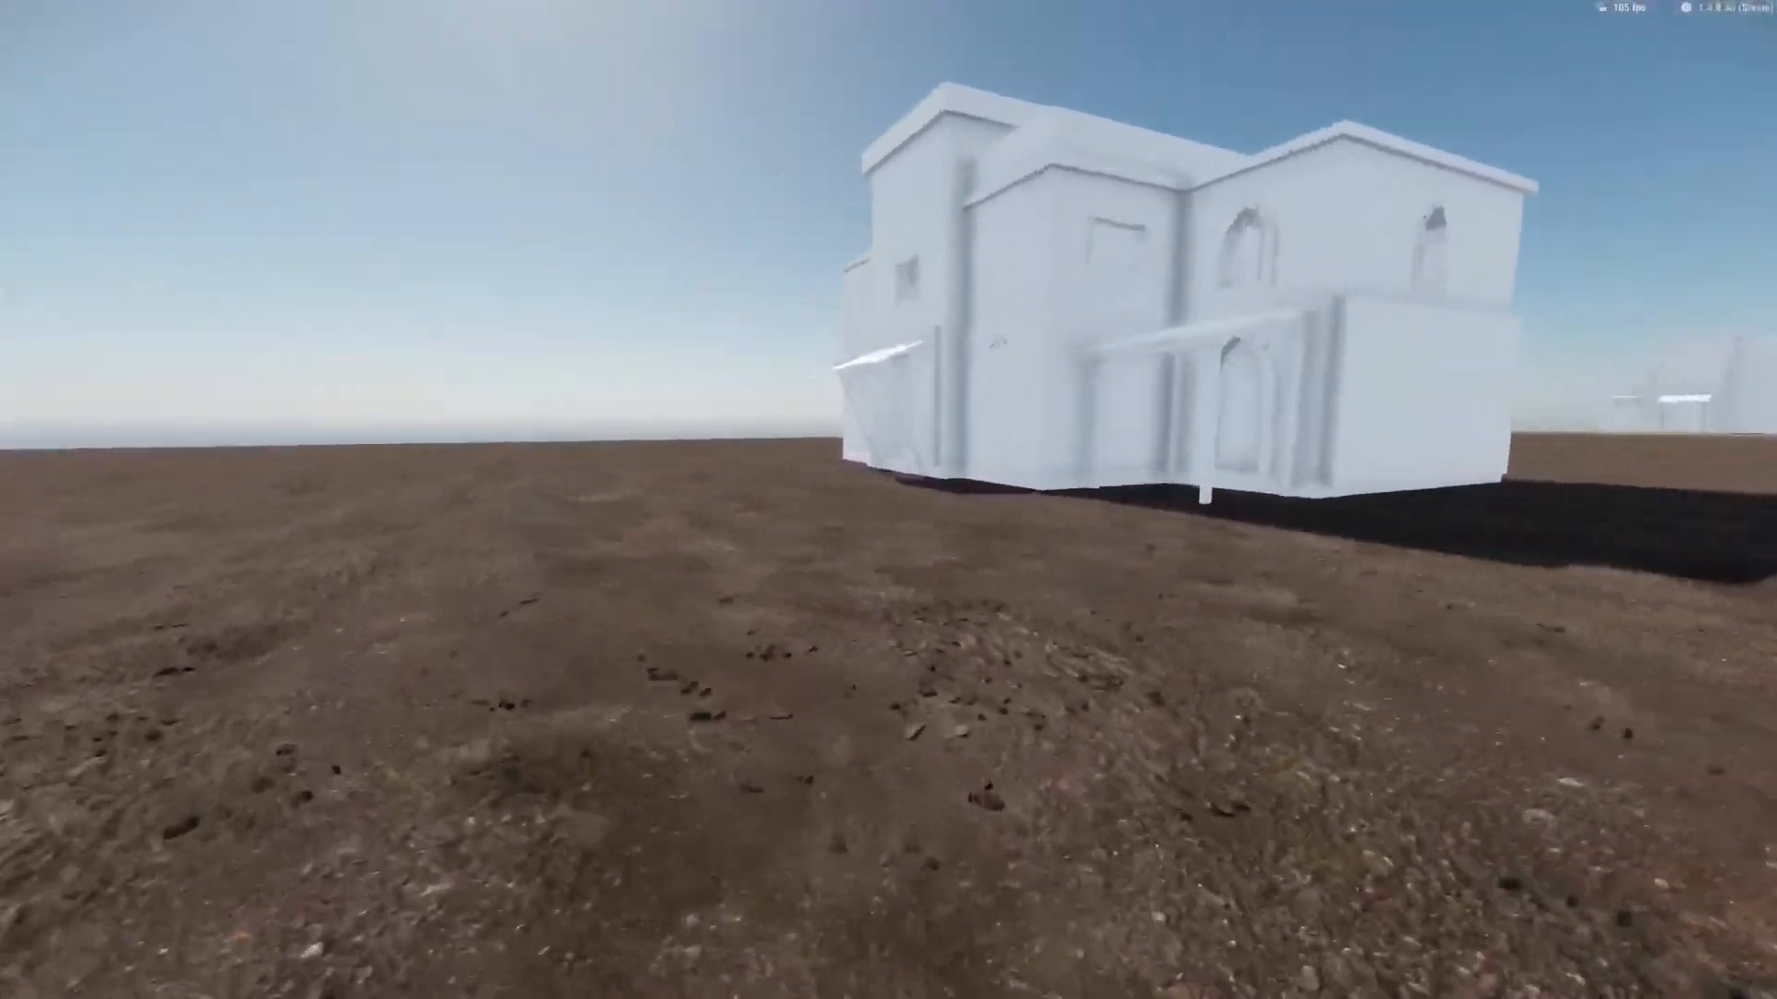
{"action": "key", "text": "w"}
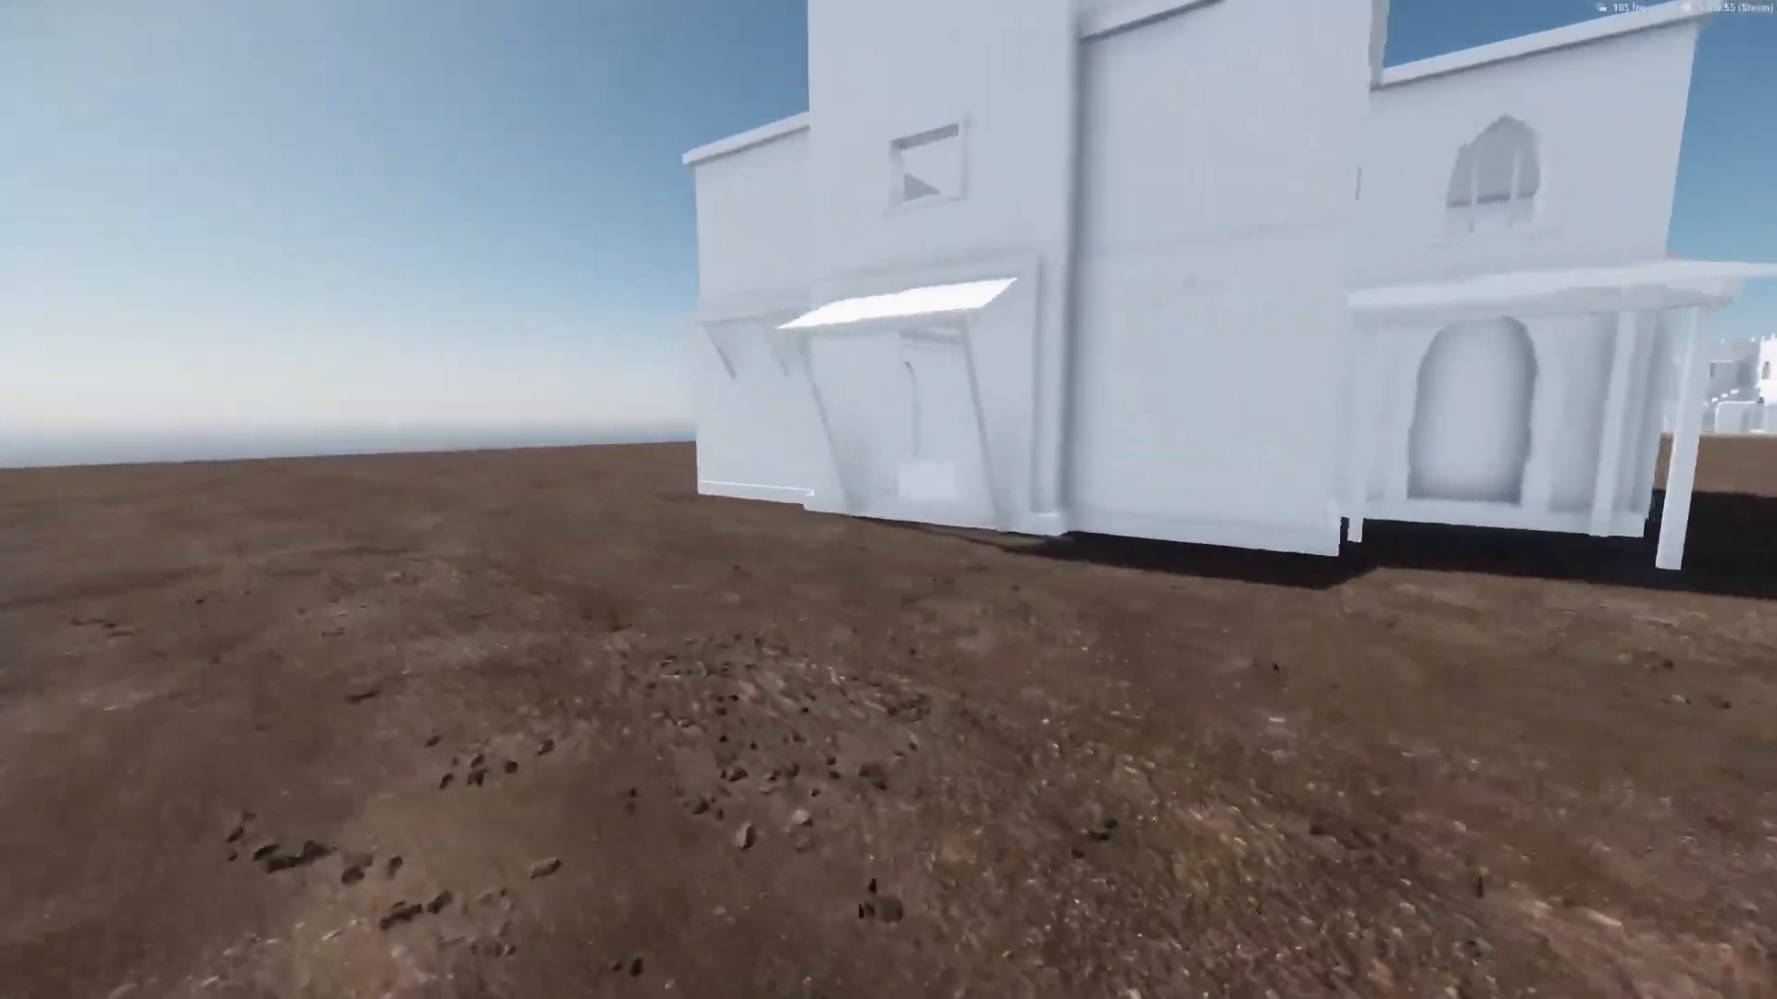
{"action": "key", "text": "w"}
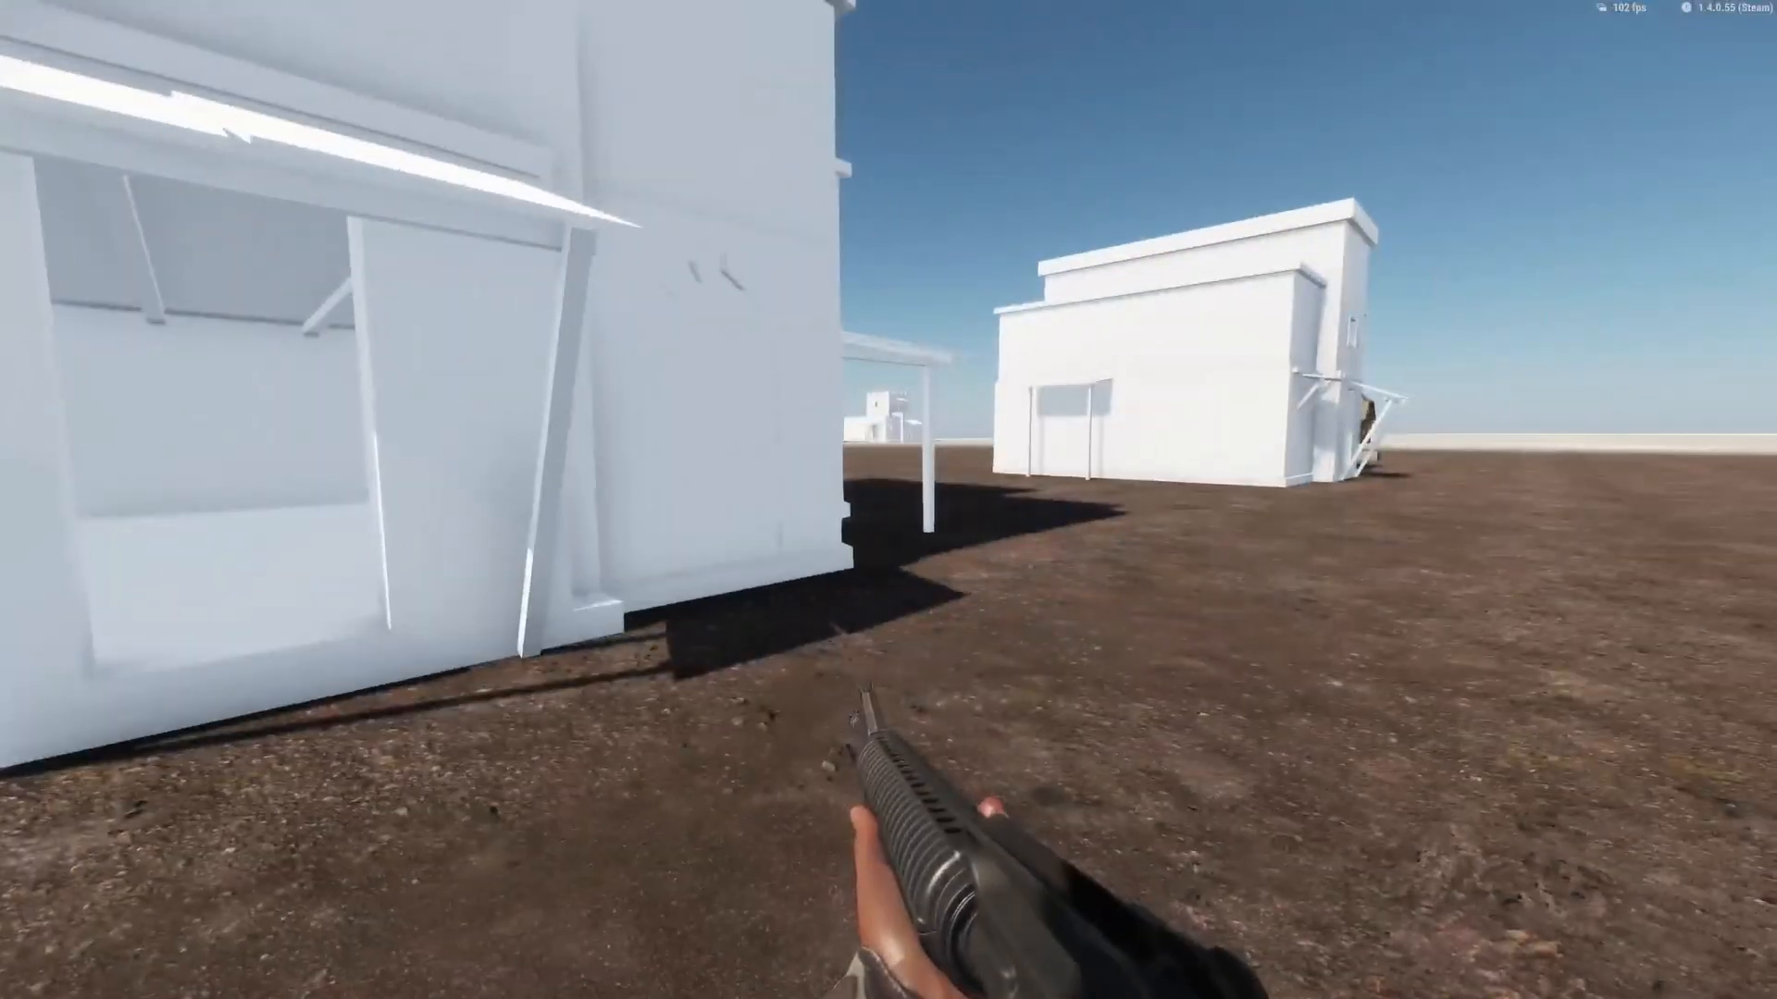
{"action": "key", "text": "w"}
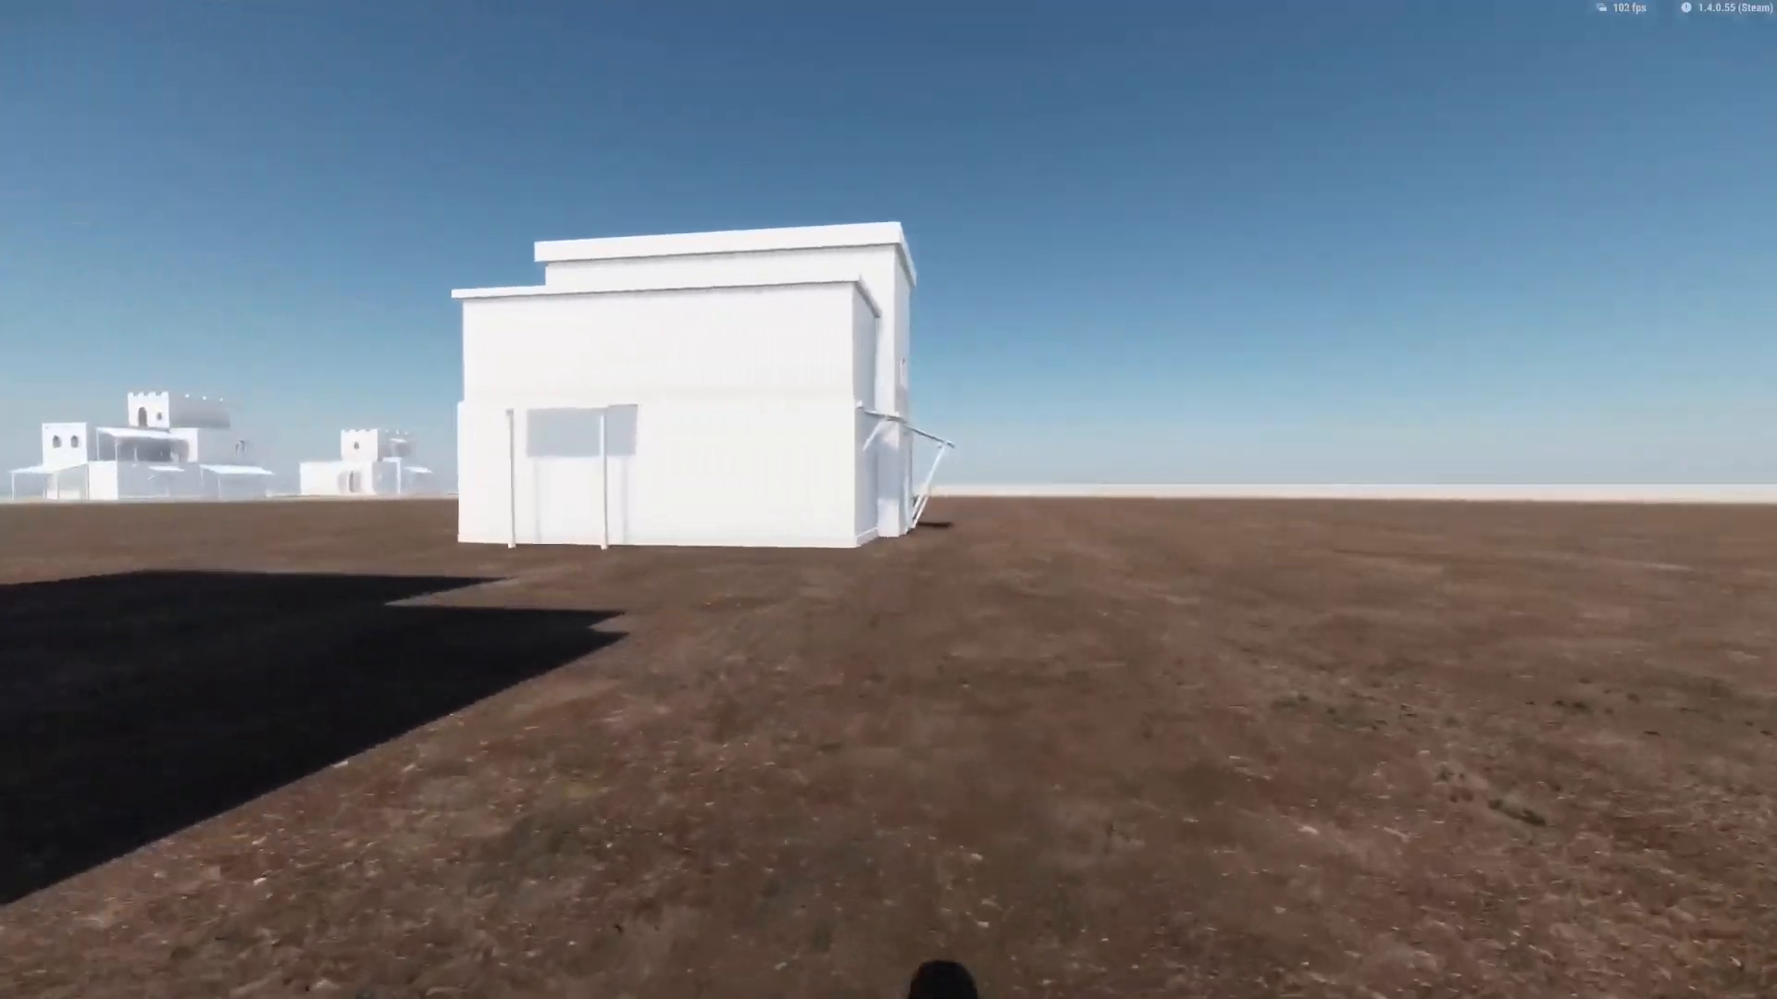
{"action": "key", "text": "w"}
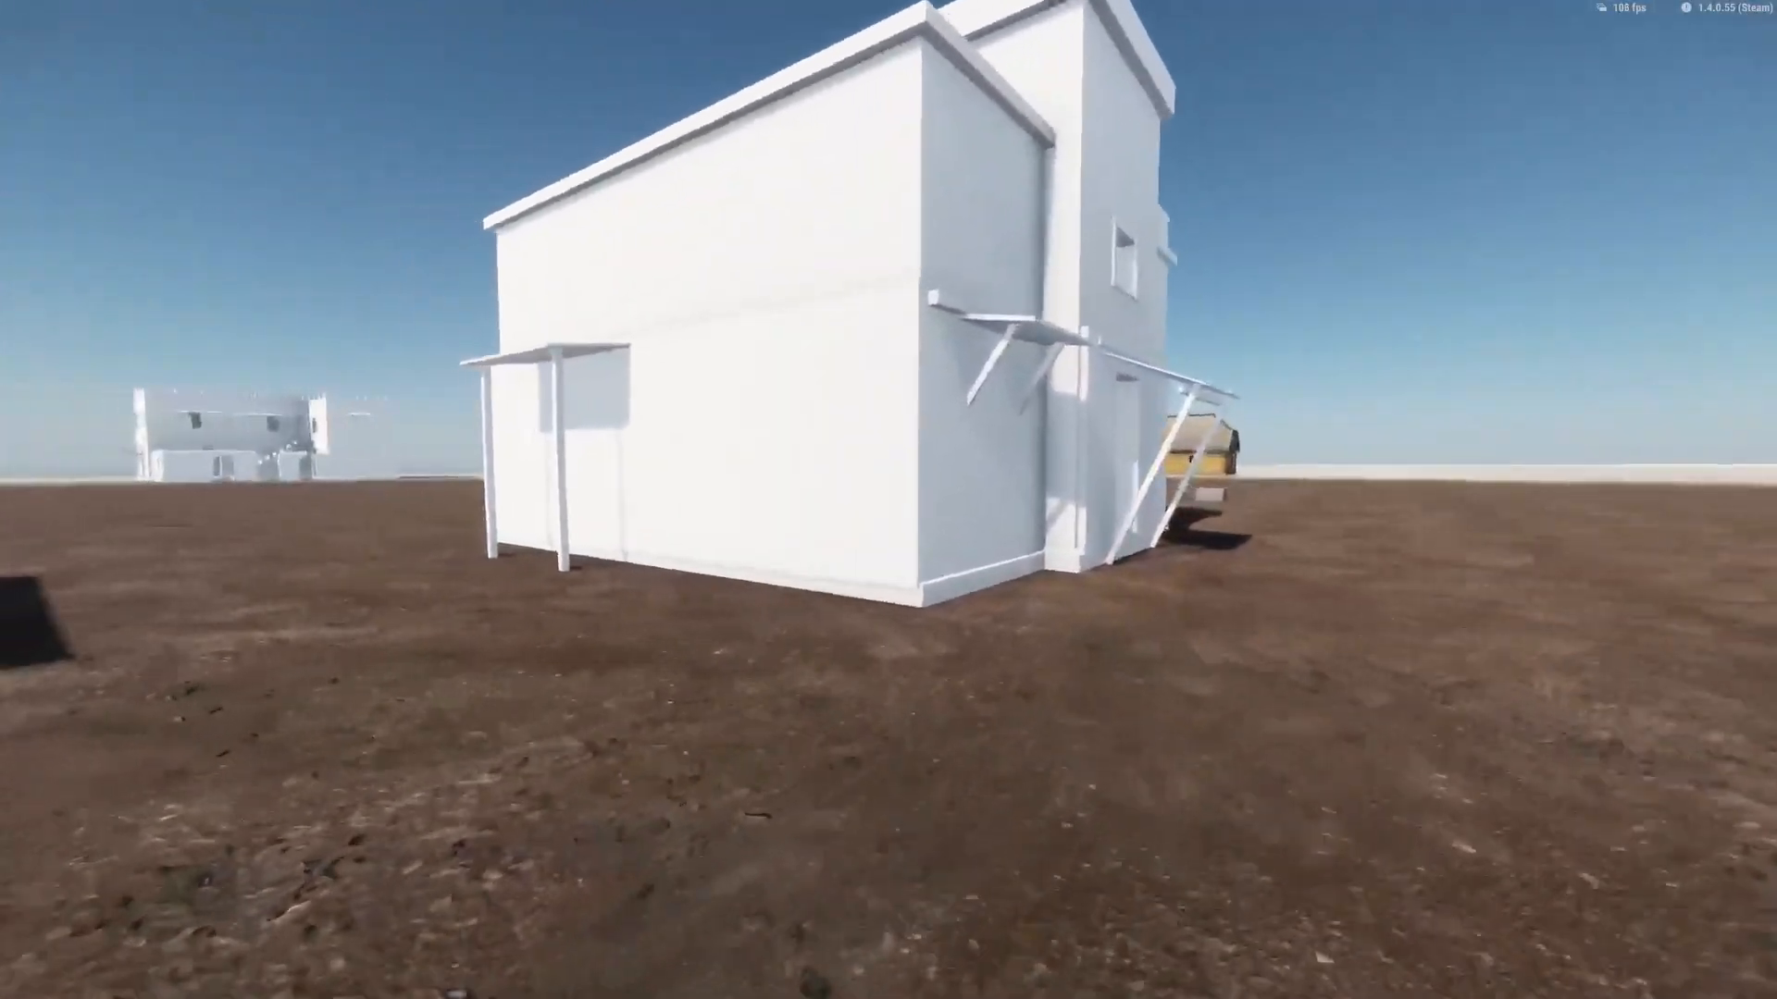
{"action": "key", "text": "w"}
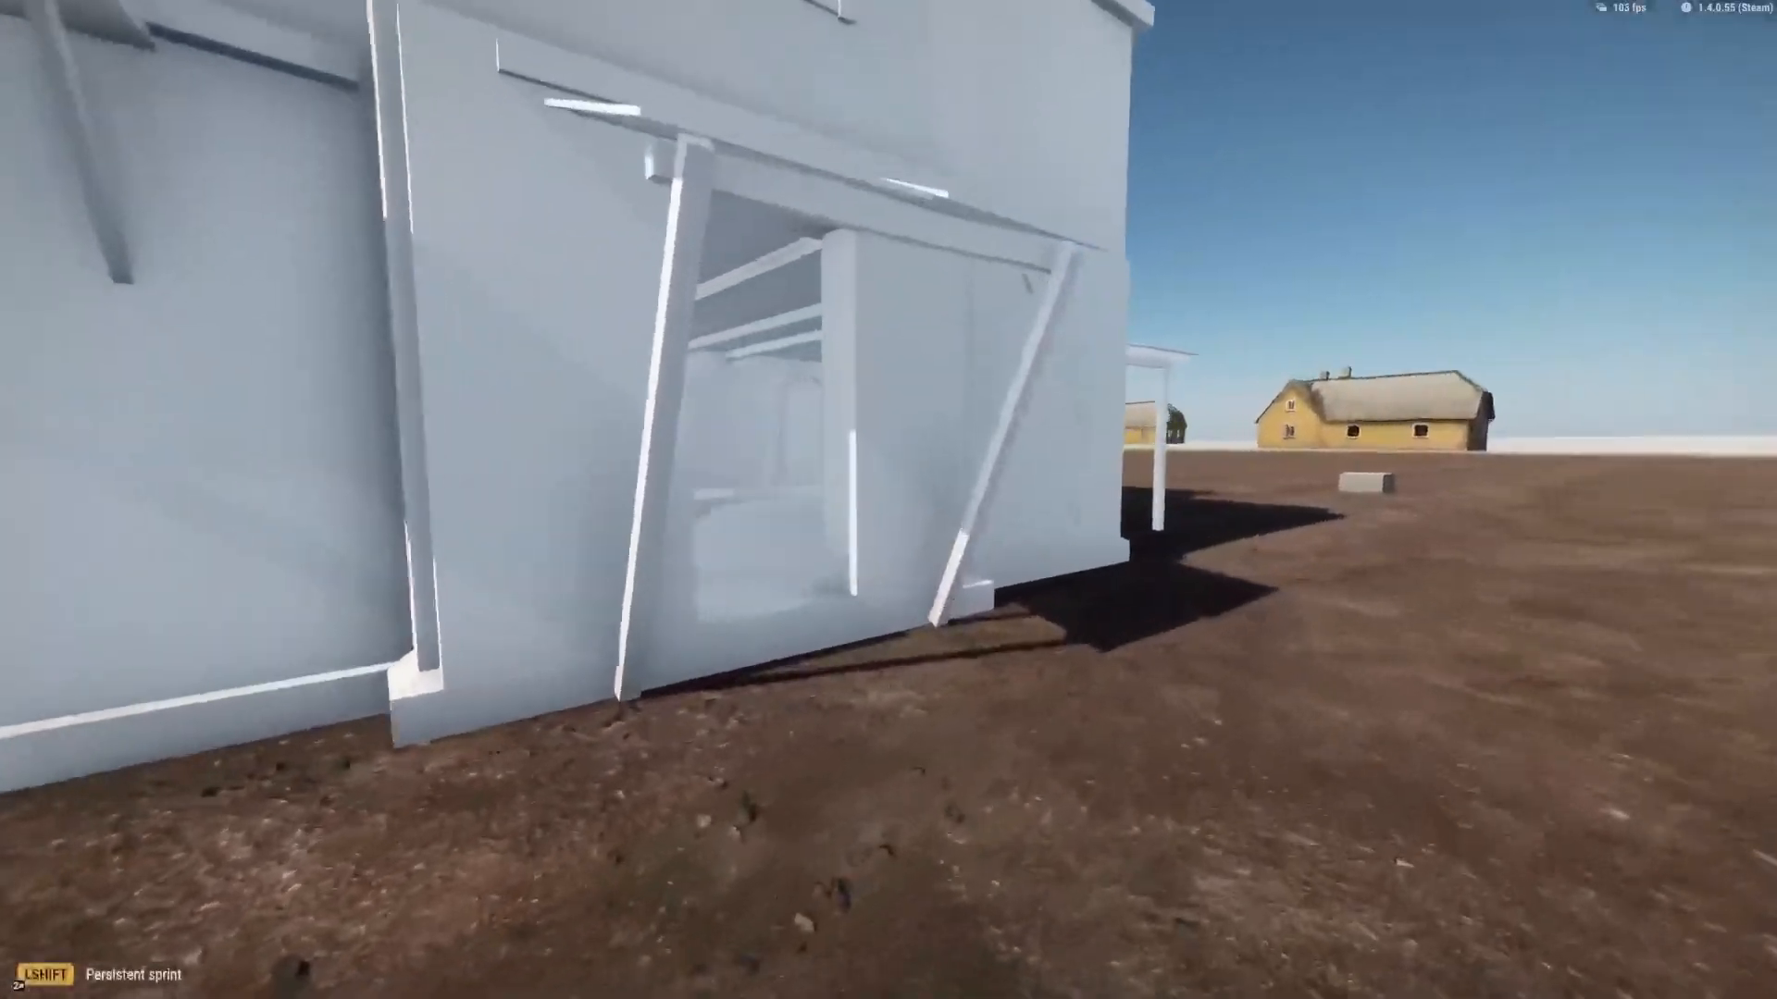
{"action": "key", "text": "Escape"}
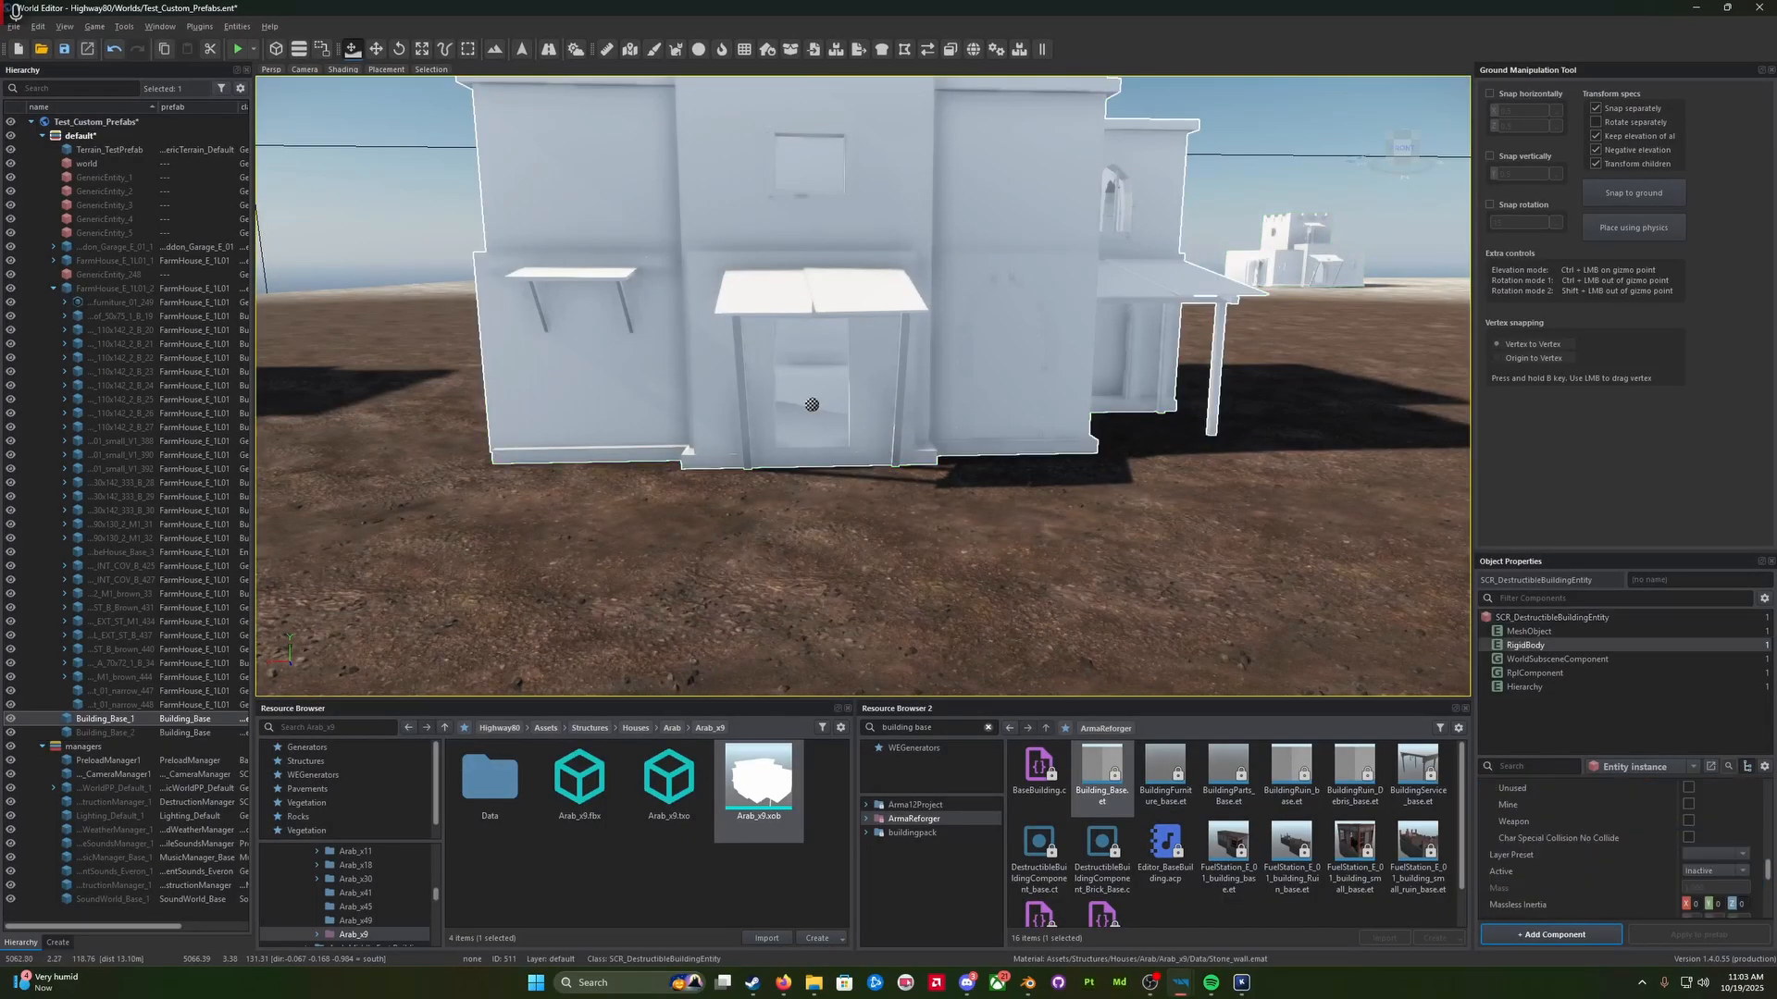
Step: Try raising the Arab_x9 Building_Base entity above the ground, and undo the move
{"action": "key", "text": "s"}
{"action": "right_click_drag", "start_coordinate": [1037, 305], "coordinate": [972, 338]}
{"action": "key", "text": "w"}
{"action": "mouse_move", "coordinate": [971, 338]}
{"action": "left_mouse_down"}
{"action": "mouse_move", "coordinate": [939, 339]}
{"action": "mouse_move", "coordinate": [974, 308]}
{"action": "left_mouse_up"}
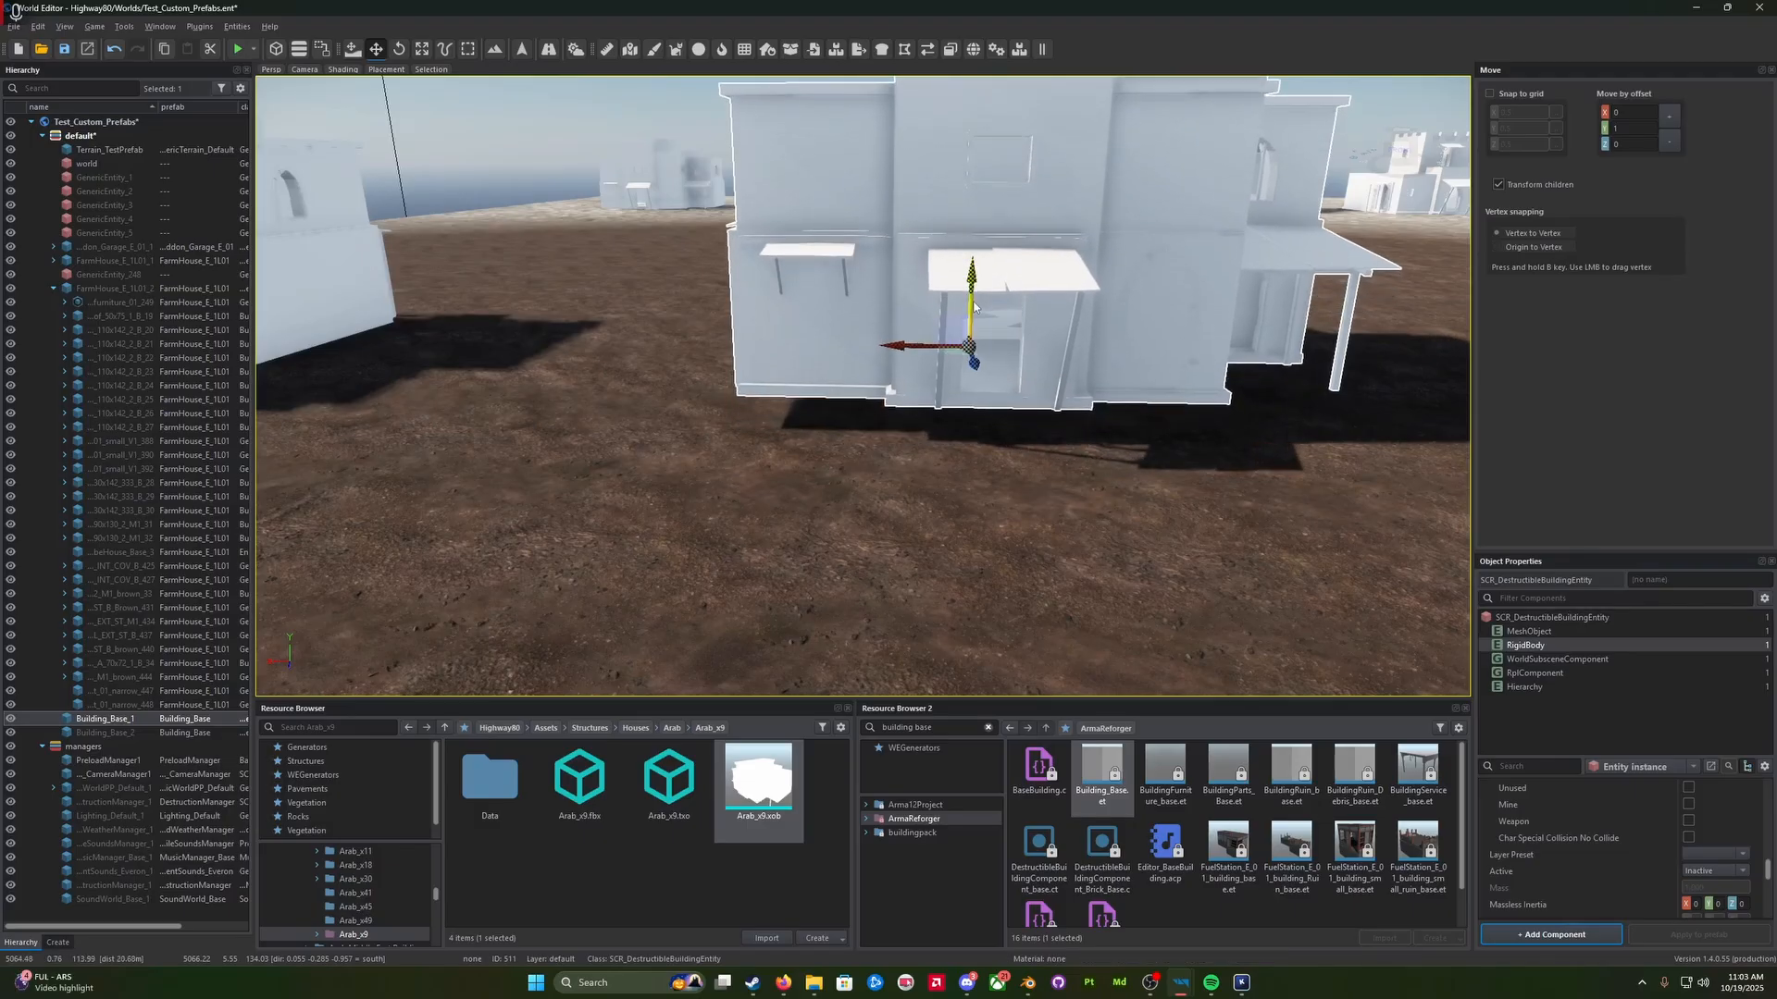
{"action": "key", "text": "ctrl+z"}
Step: Examine the Arab_x9 Building_Base entity from the front at several distances and heights
{"action": "key", "text": "w"}
{"action": "right_click_drag", "start_coordinate": [975, 308], "coordinate": [1021, 300]}
{"action": "key", "text": "s"}
{"action": "key", "text": "w"}
{"action": "left_click", "coordinate": [1007, 278]}
{"action": "key", "text": "s"}
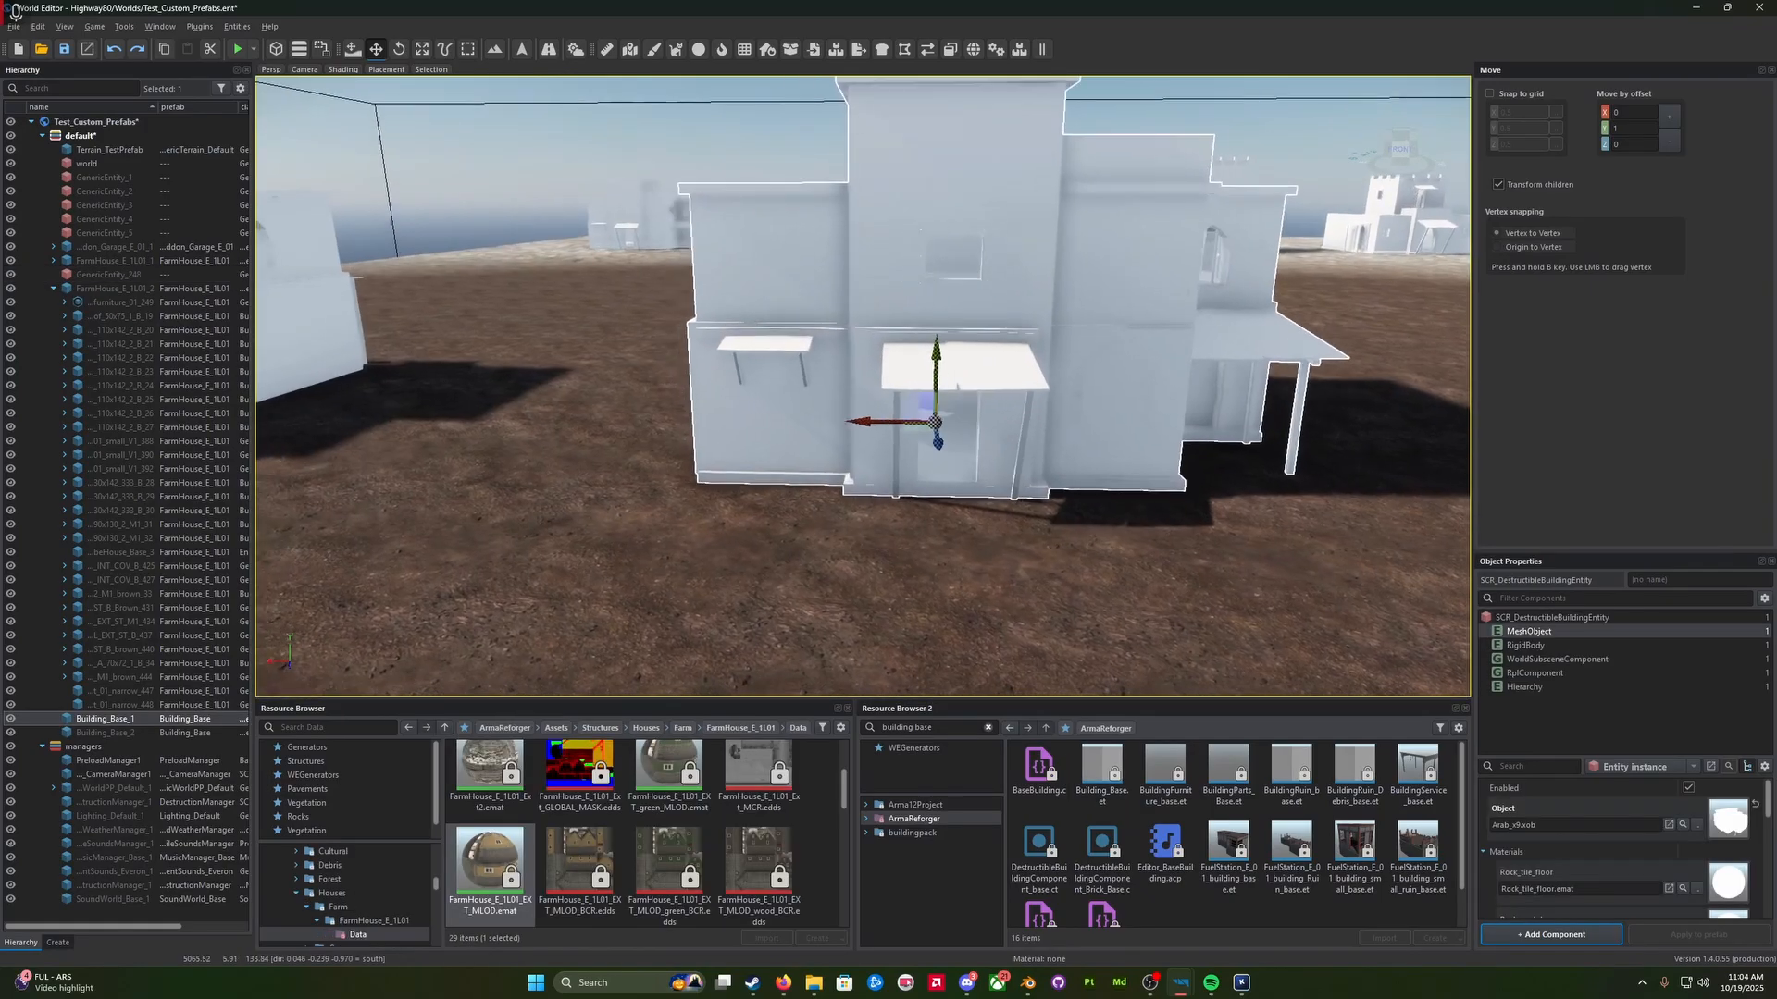
{"action": "key", "text": "s"}
{"action": "mouse_move", "coordinate": [863, 407]}
{"action": "right_mouse_down"}
{"action": "mouse_move", "coordinate": [907, 414]}
{"action": "mouse_move", "coordinate": [890, 418]}
{"action": "right_mouse_up"}
{"action": "key", "text": "s"}
{"action": "key", "text": "q"}
{"action": "key", "text": "d"}
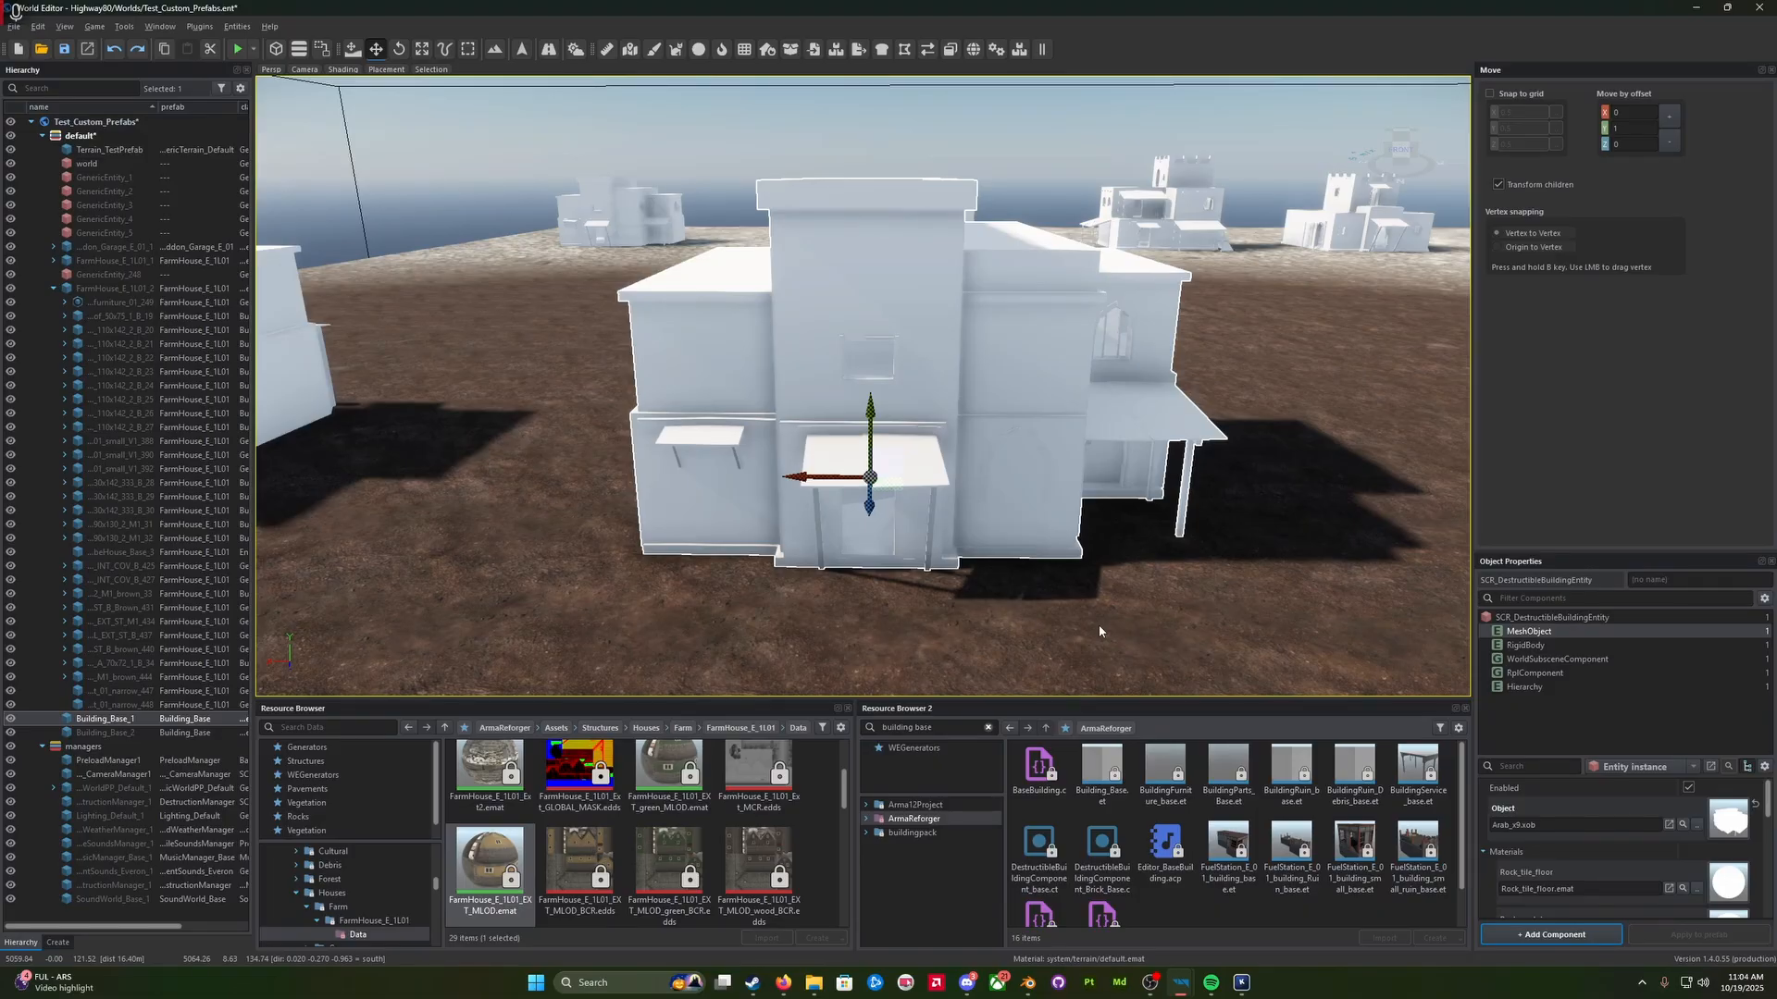
Step: Switch to Blender's Arab_x9 project and convert the 4BSP_Outside_Bool object to BSP Geometry with the EBT object tools
{"action": "key", "text": "alt+Tab"}
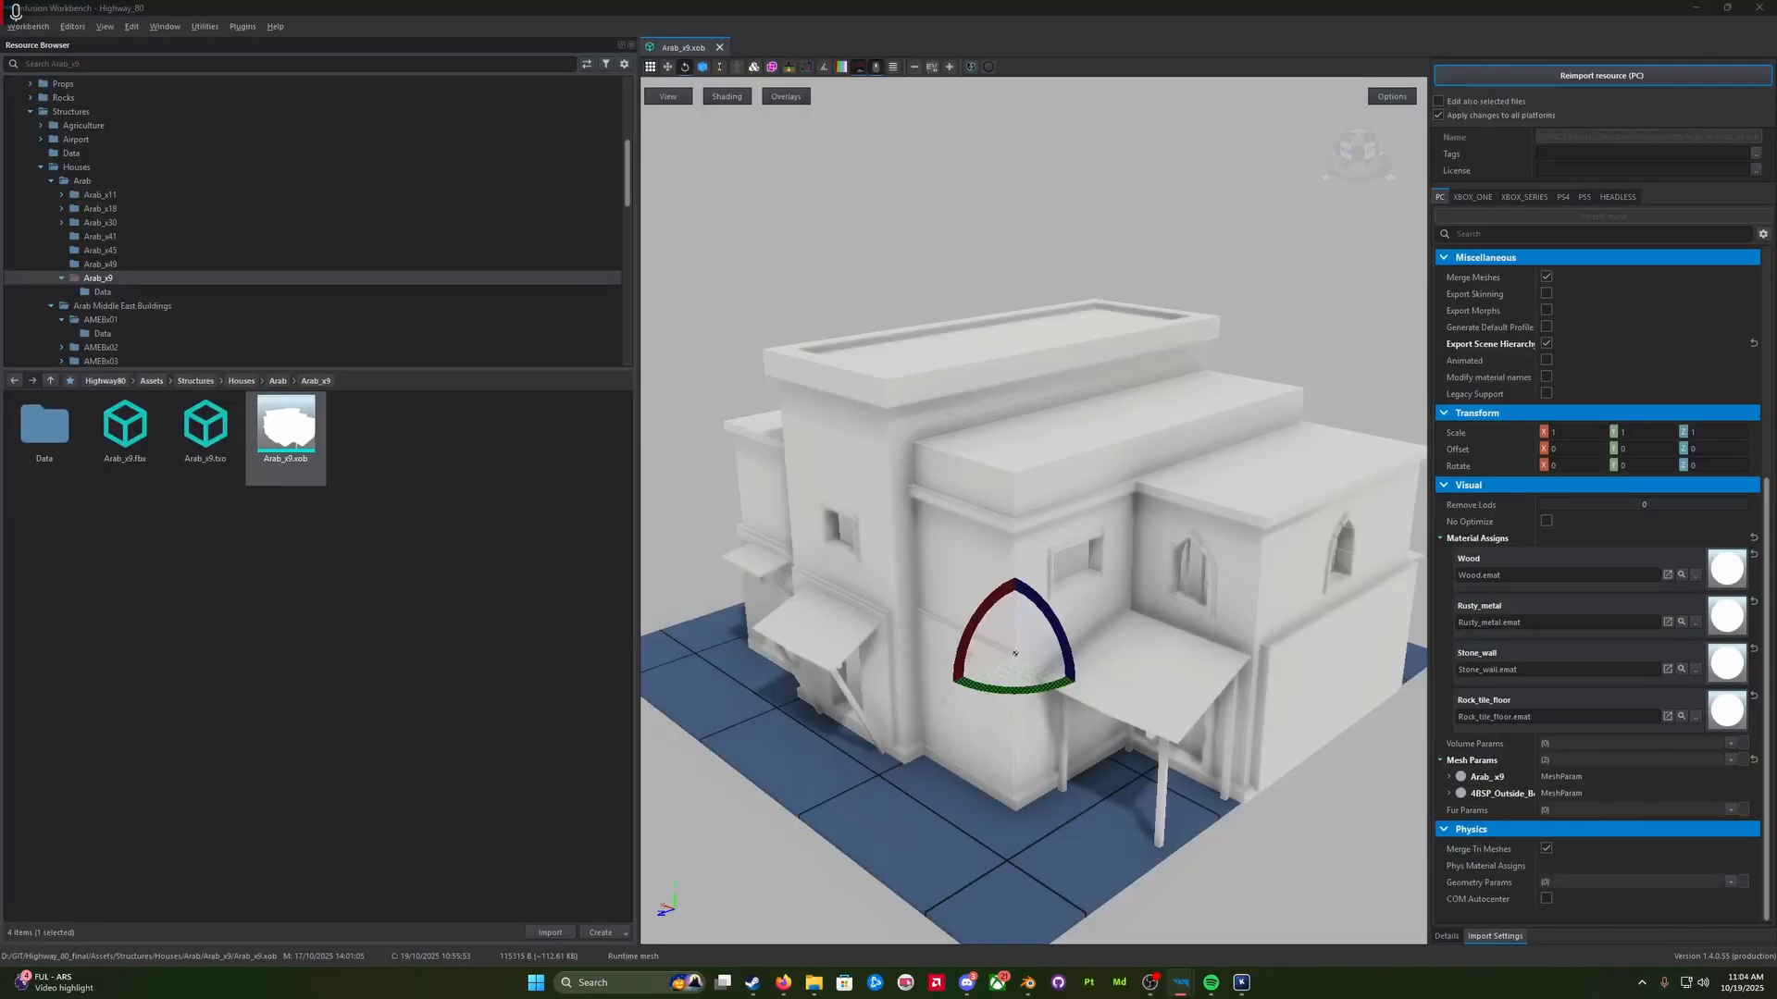
{"action": "key", "text": "alt+Tab"}
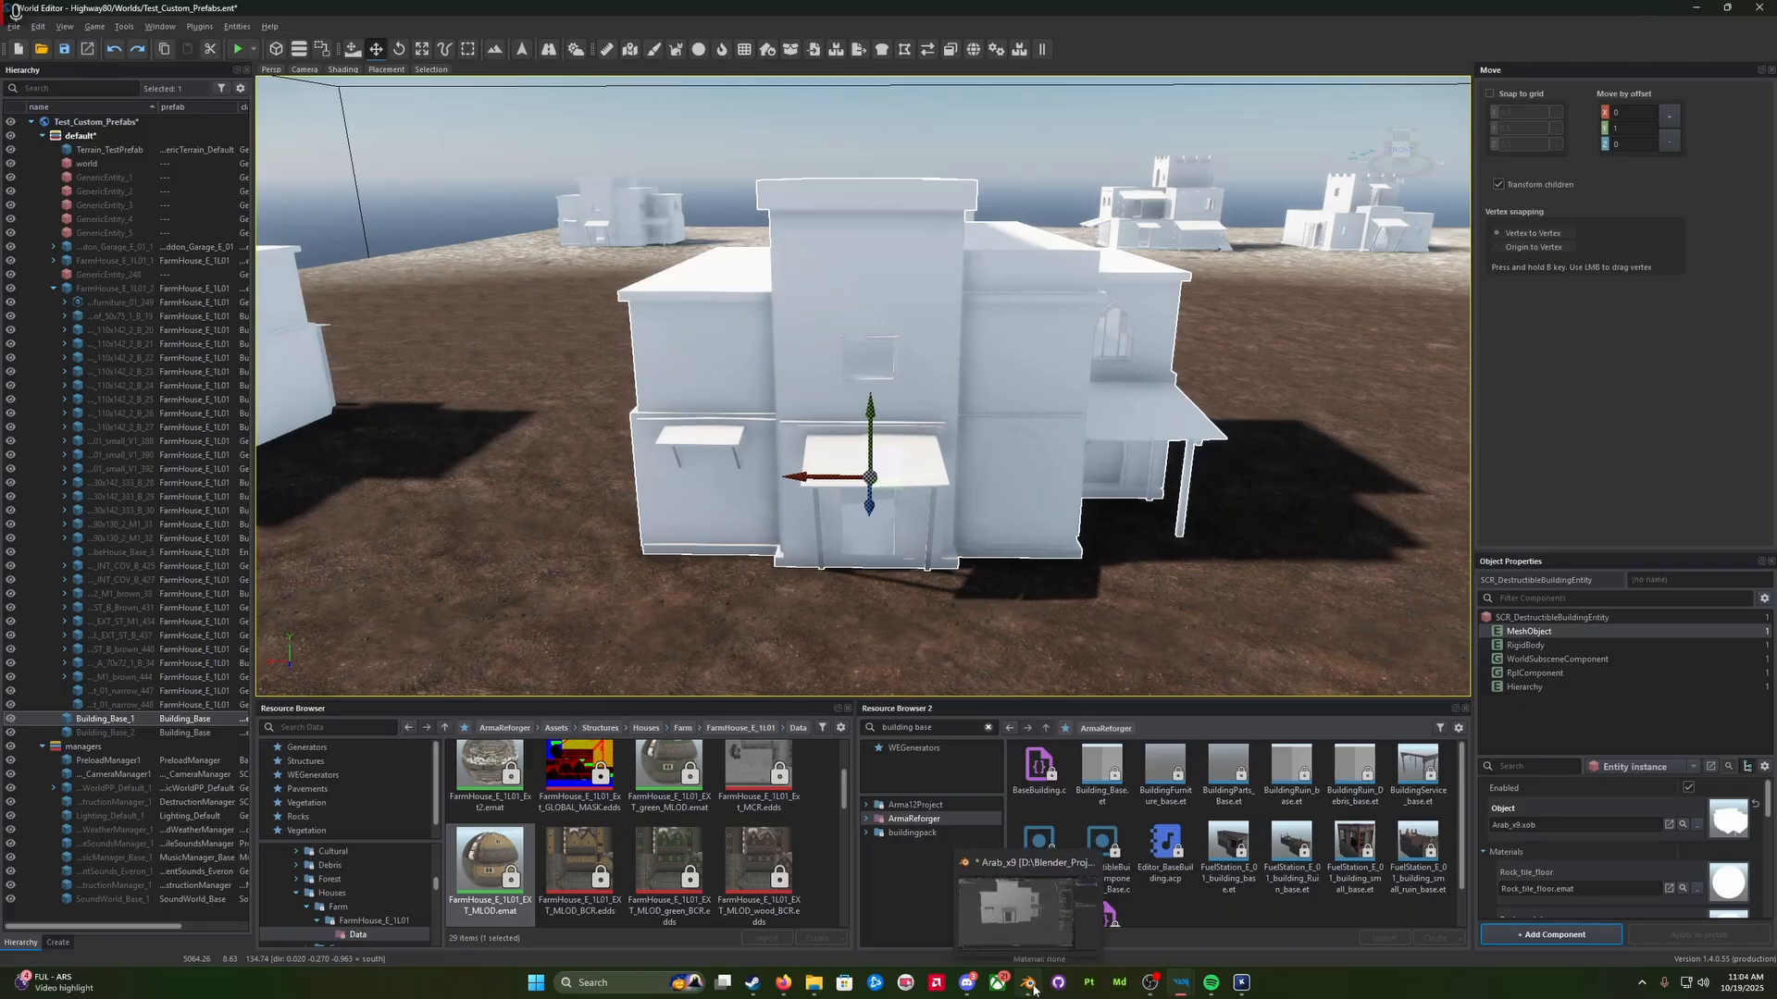
{"action": "left_click", "coordinate": [1034, 987]}
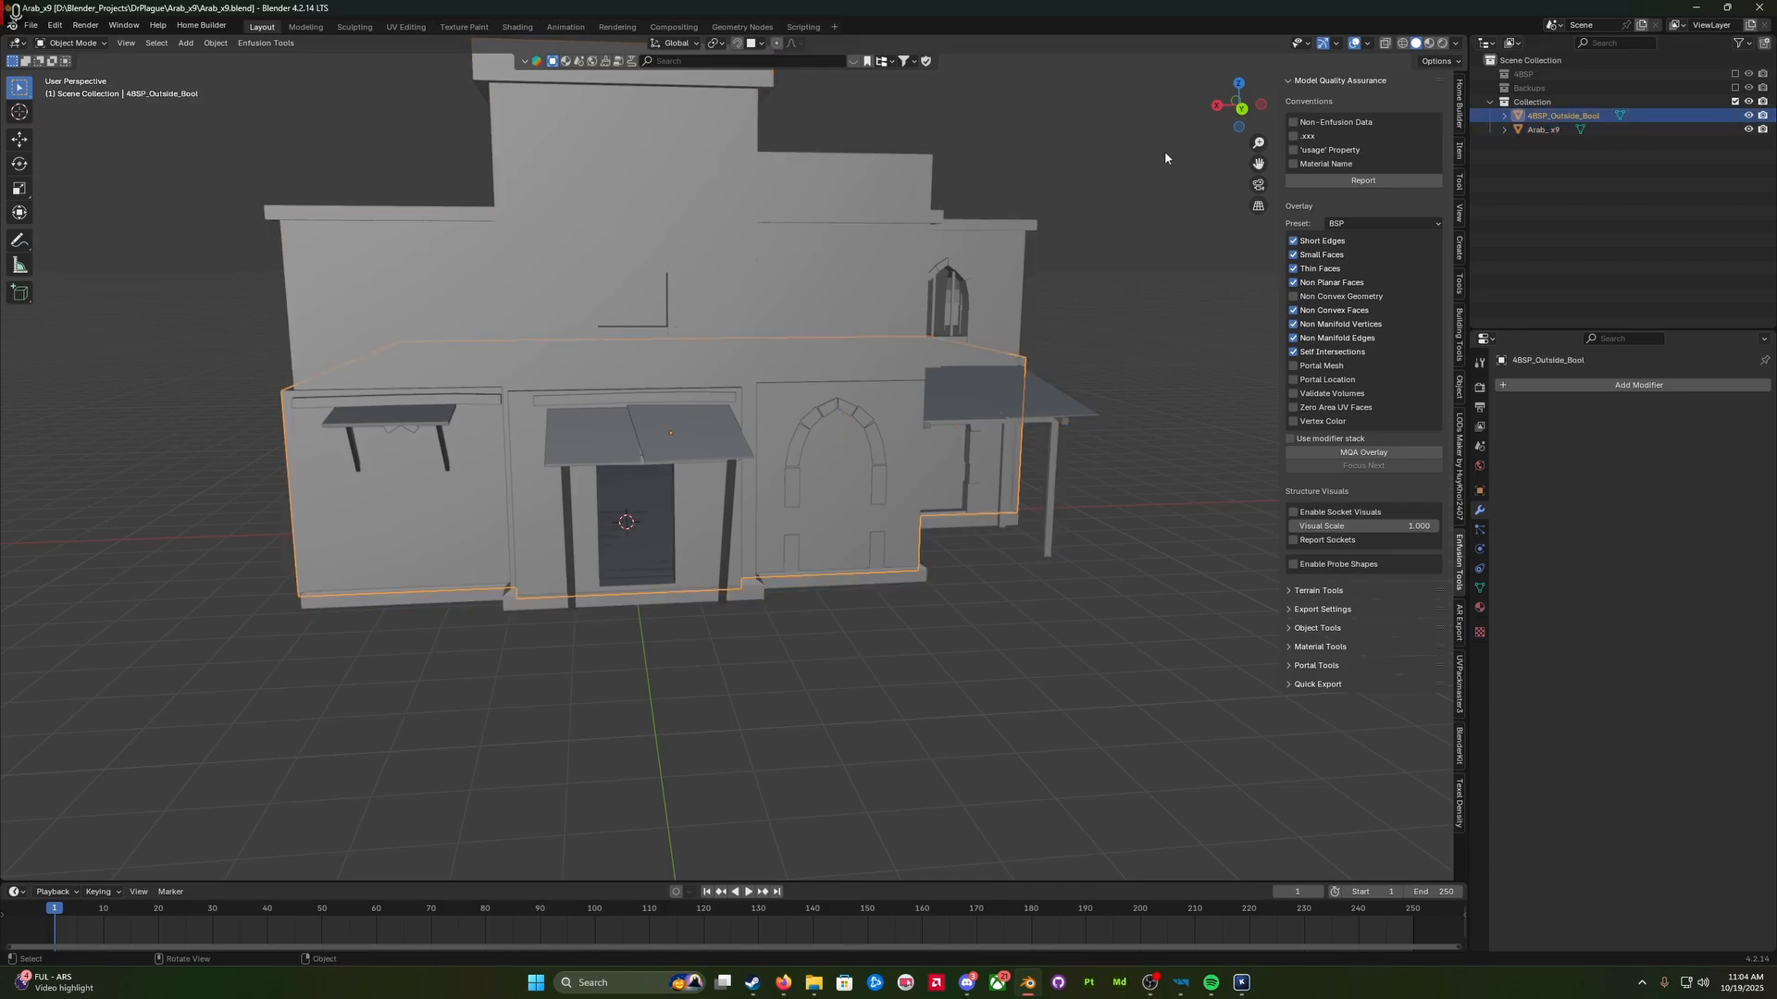
{"action": "right_click", "coordinate": [830, 662]}
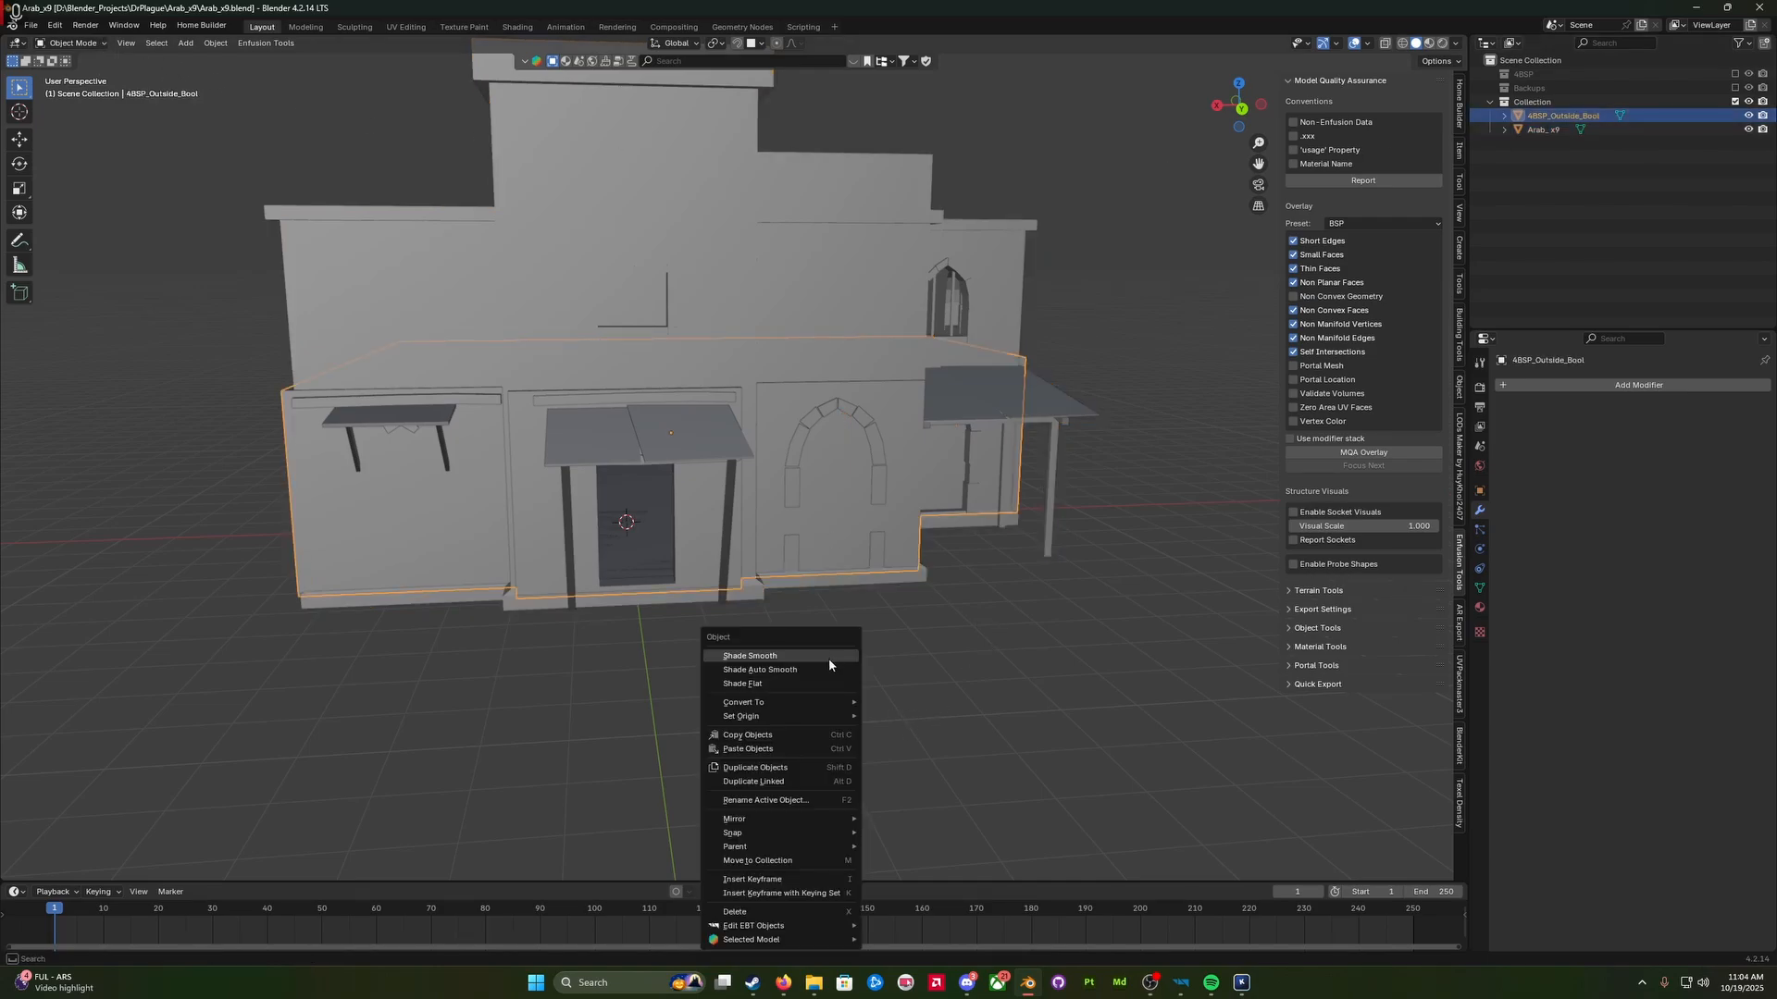
{"action": "mouse_move", "coordinate": [785, 932]}
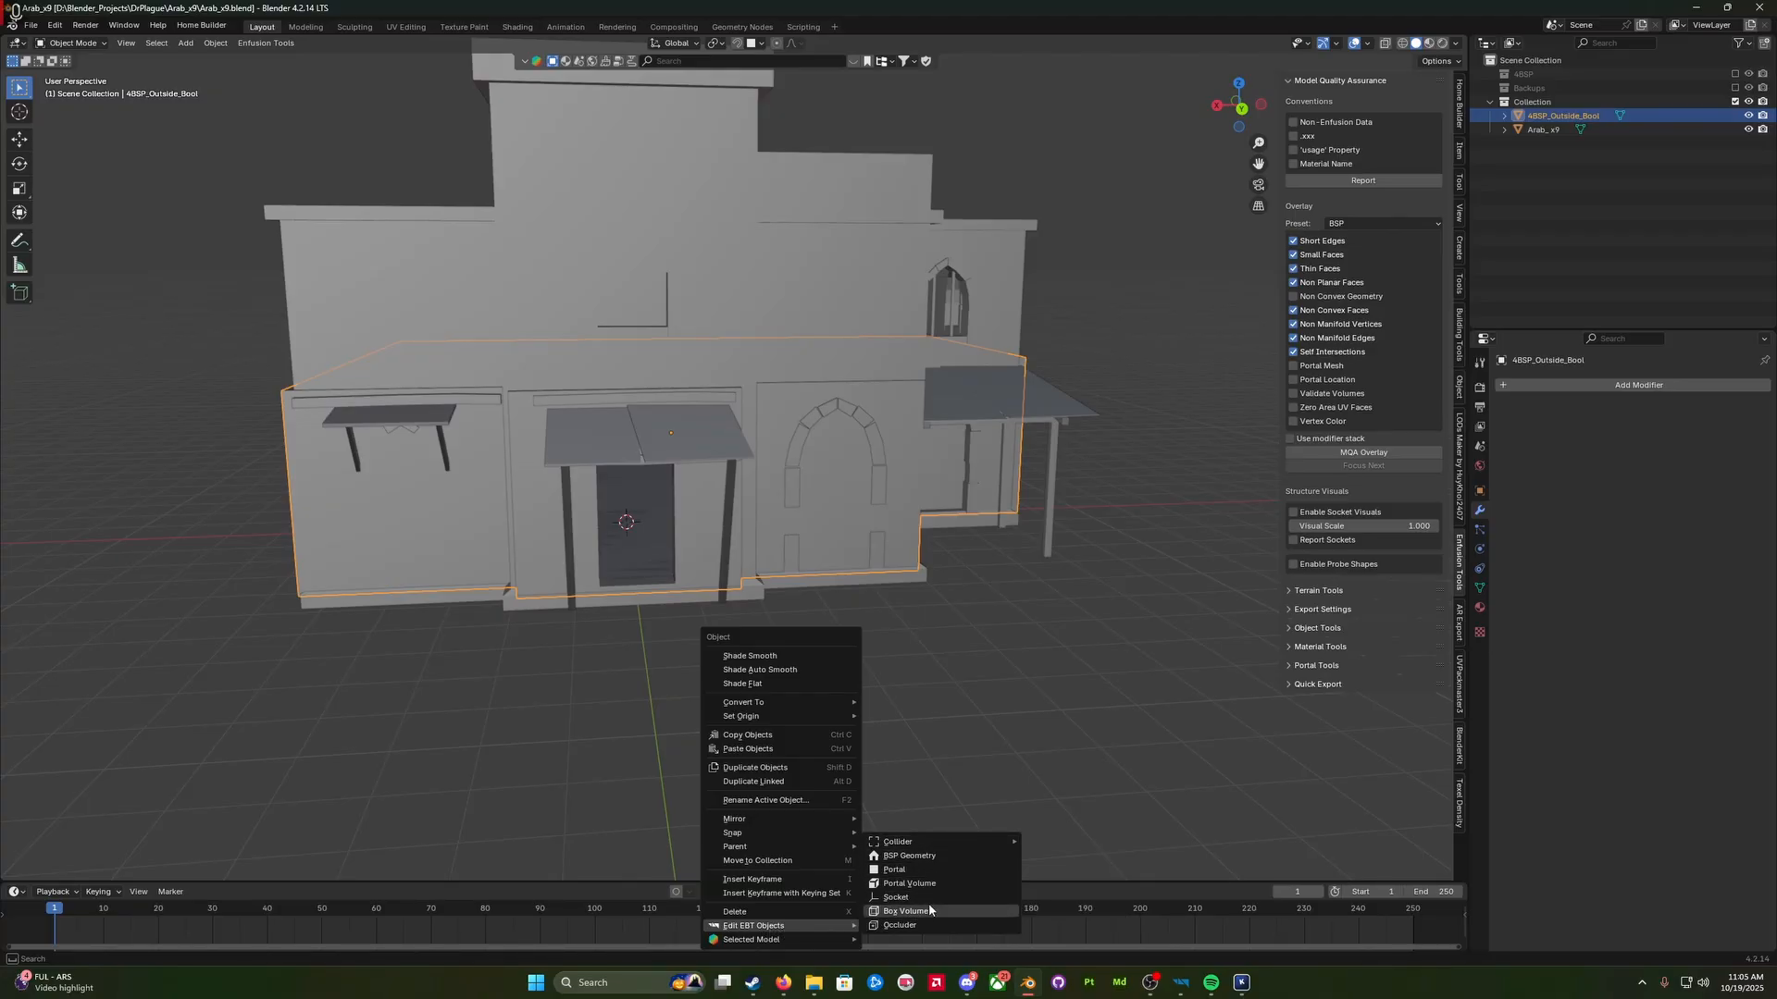
{"action": "left_click", "coordinate": [932, 856]}
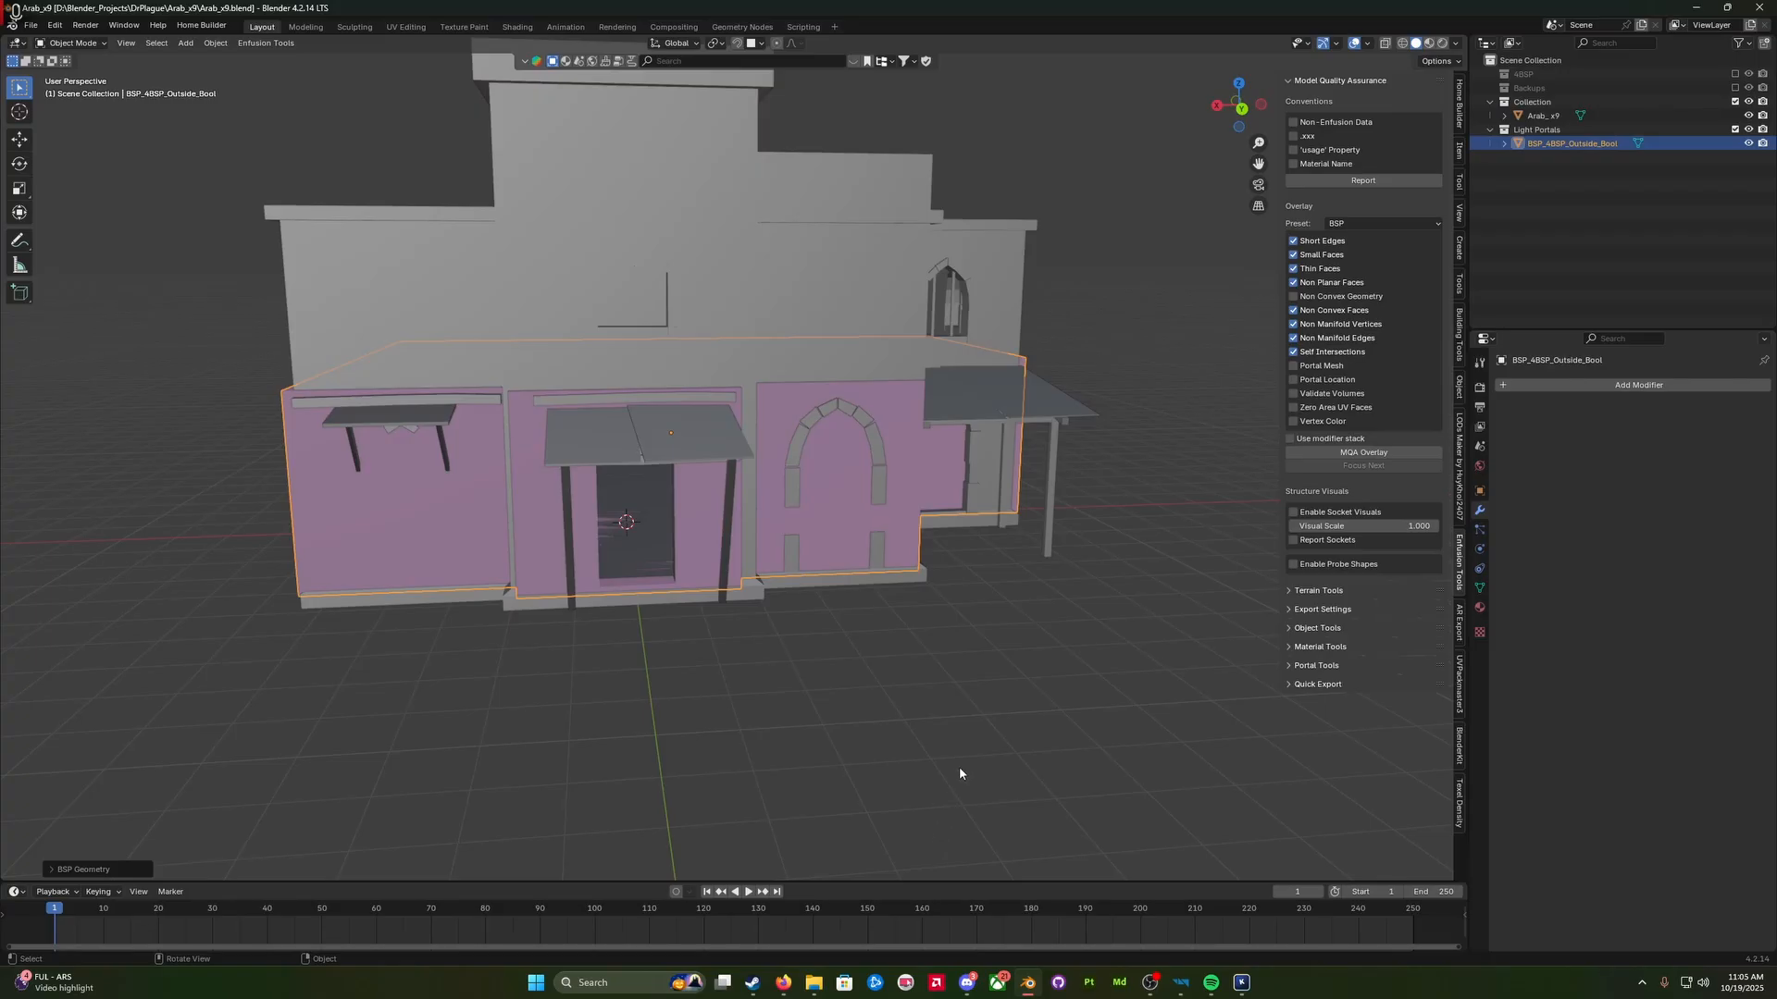
Step: Rename the BSP geometry object as BSP_Arab_x9 and save the Arab_x9.blend file
{"action": "double_click", "coordinate": [1552, 148]}
{"action": "left_click", "coordinate": [1563, 142]}
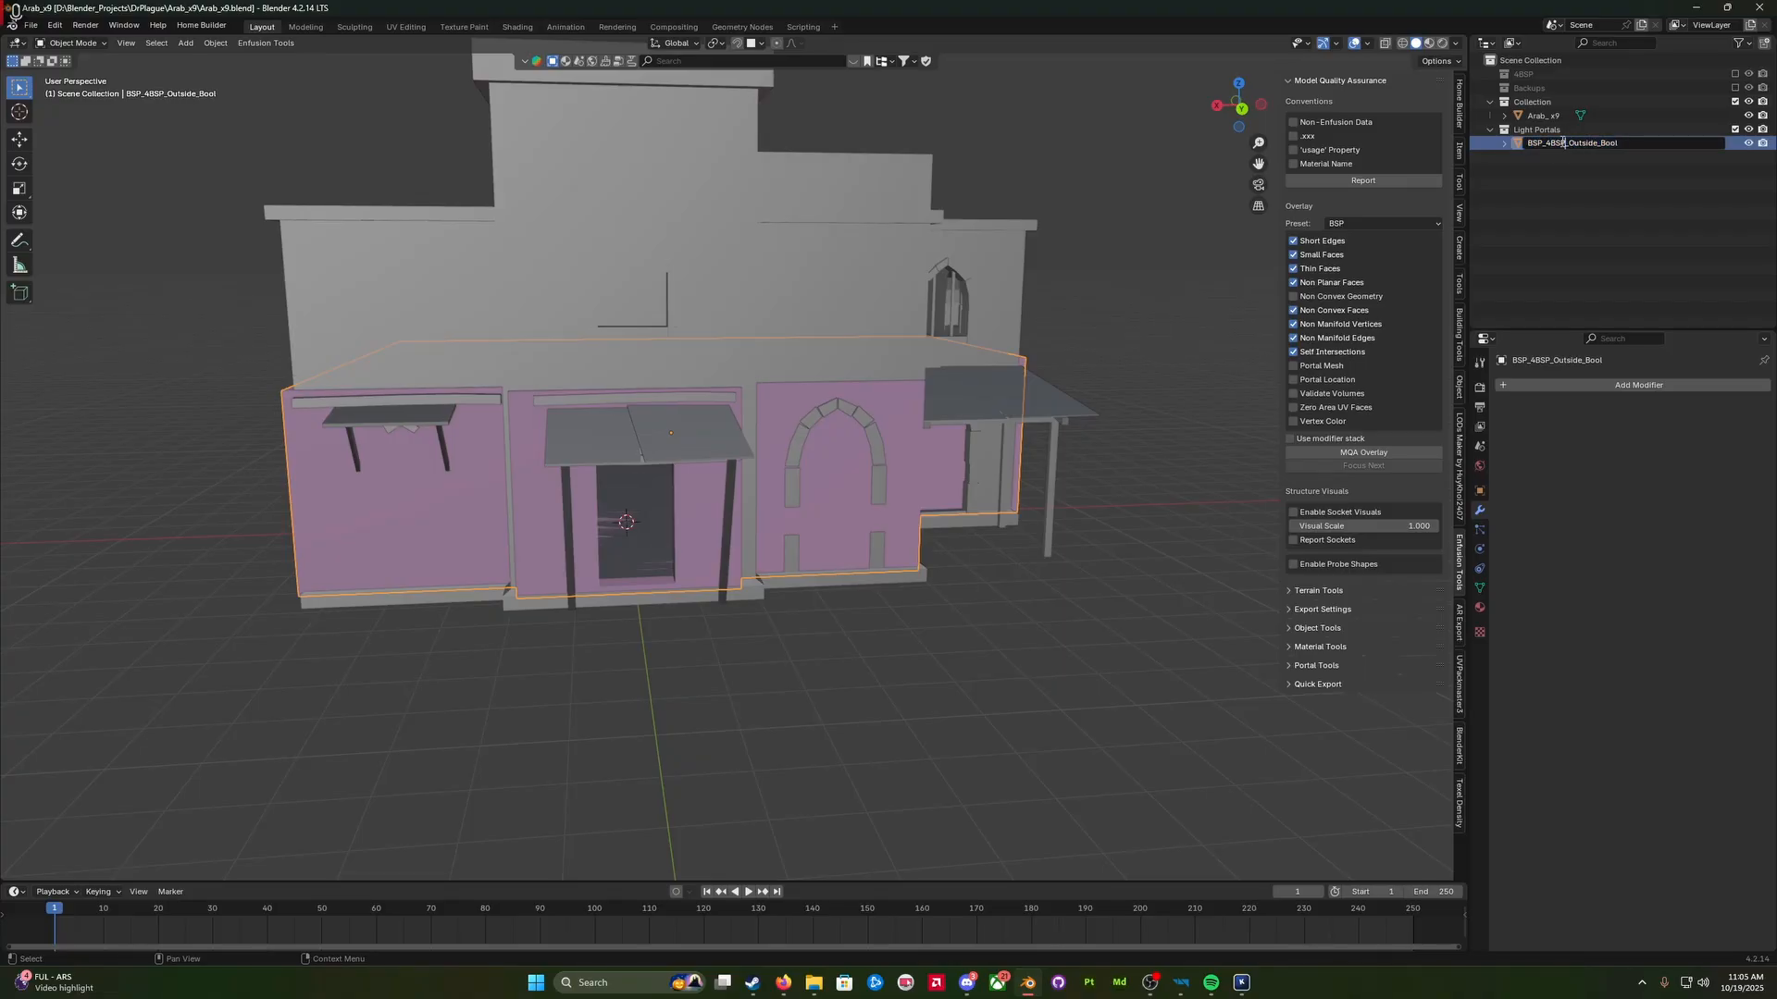
{"action": "left_click", "coordinate": [1599, 142]}
{"action": "left_click", "coordinate": [1641, 142]}
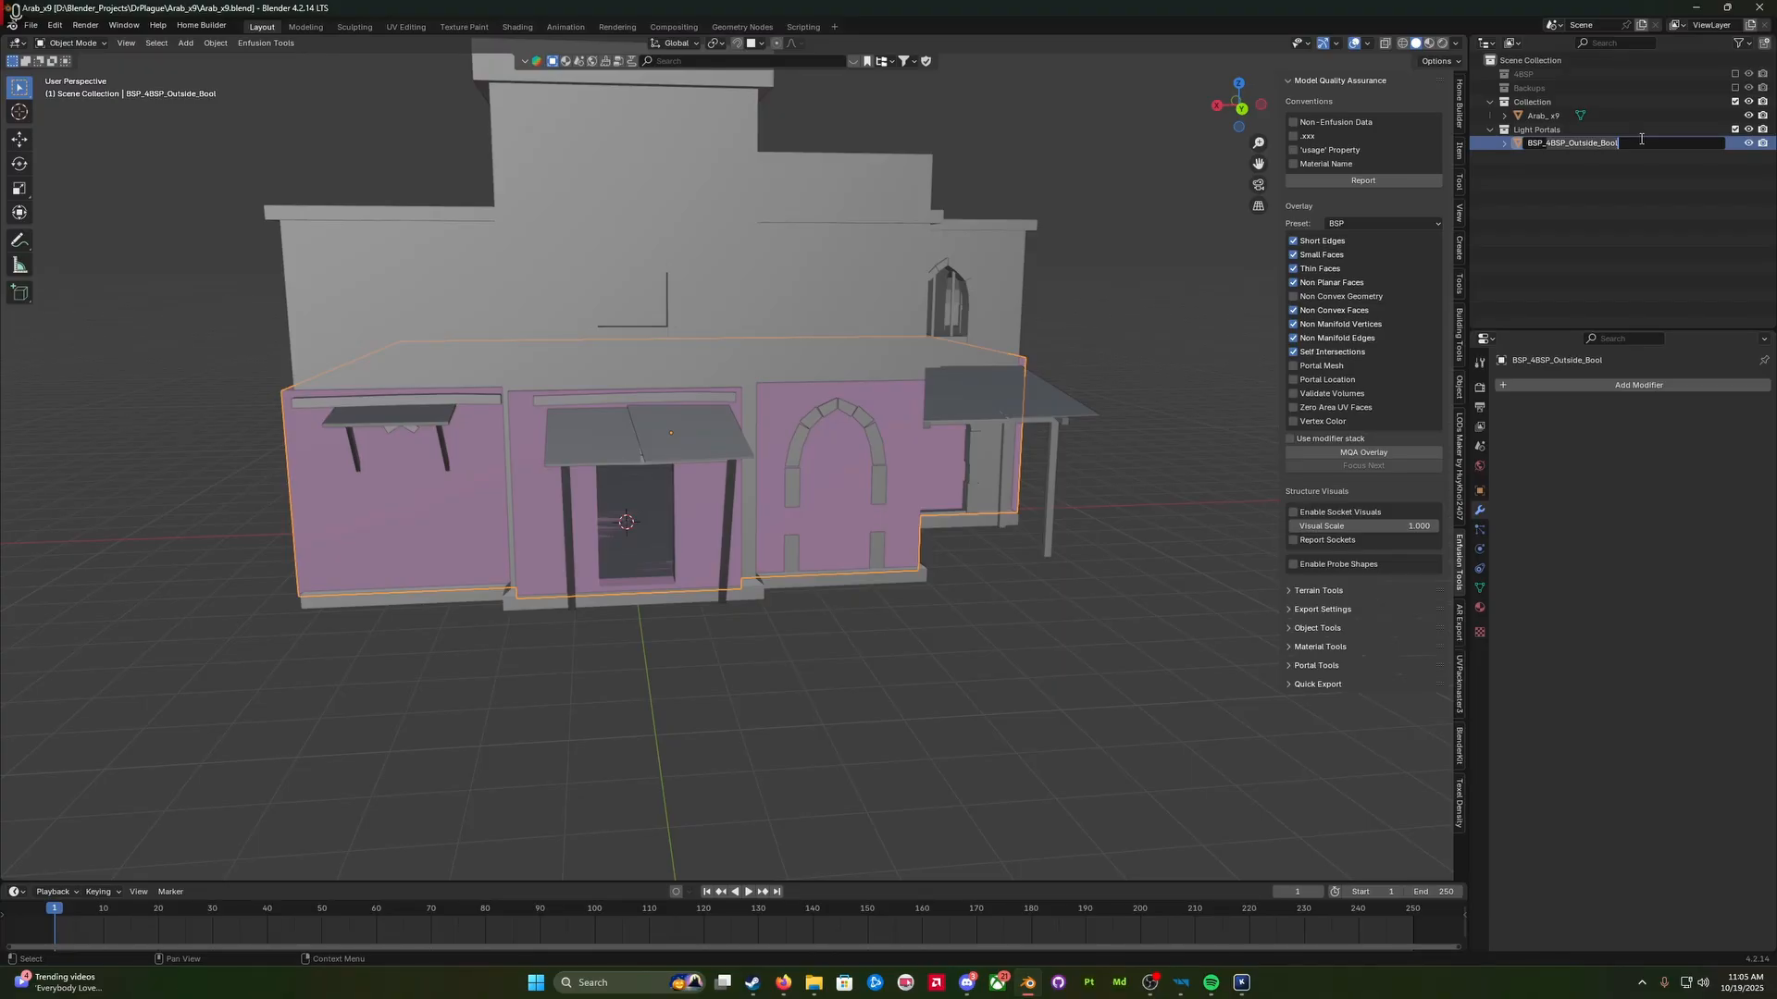
{"action": "key", "text": "ctrl+BackSpace"}
{"action": "key", "text": "ctrl+BackSpace"}
{"action": "key", "text": "ctrl+BackSpace"}
{"action": "type", "text": "Arab_x9"}
{"action": "key", "text": "Return"}
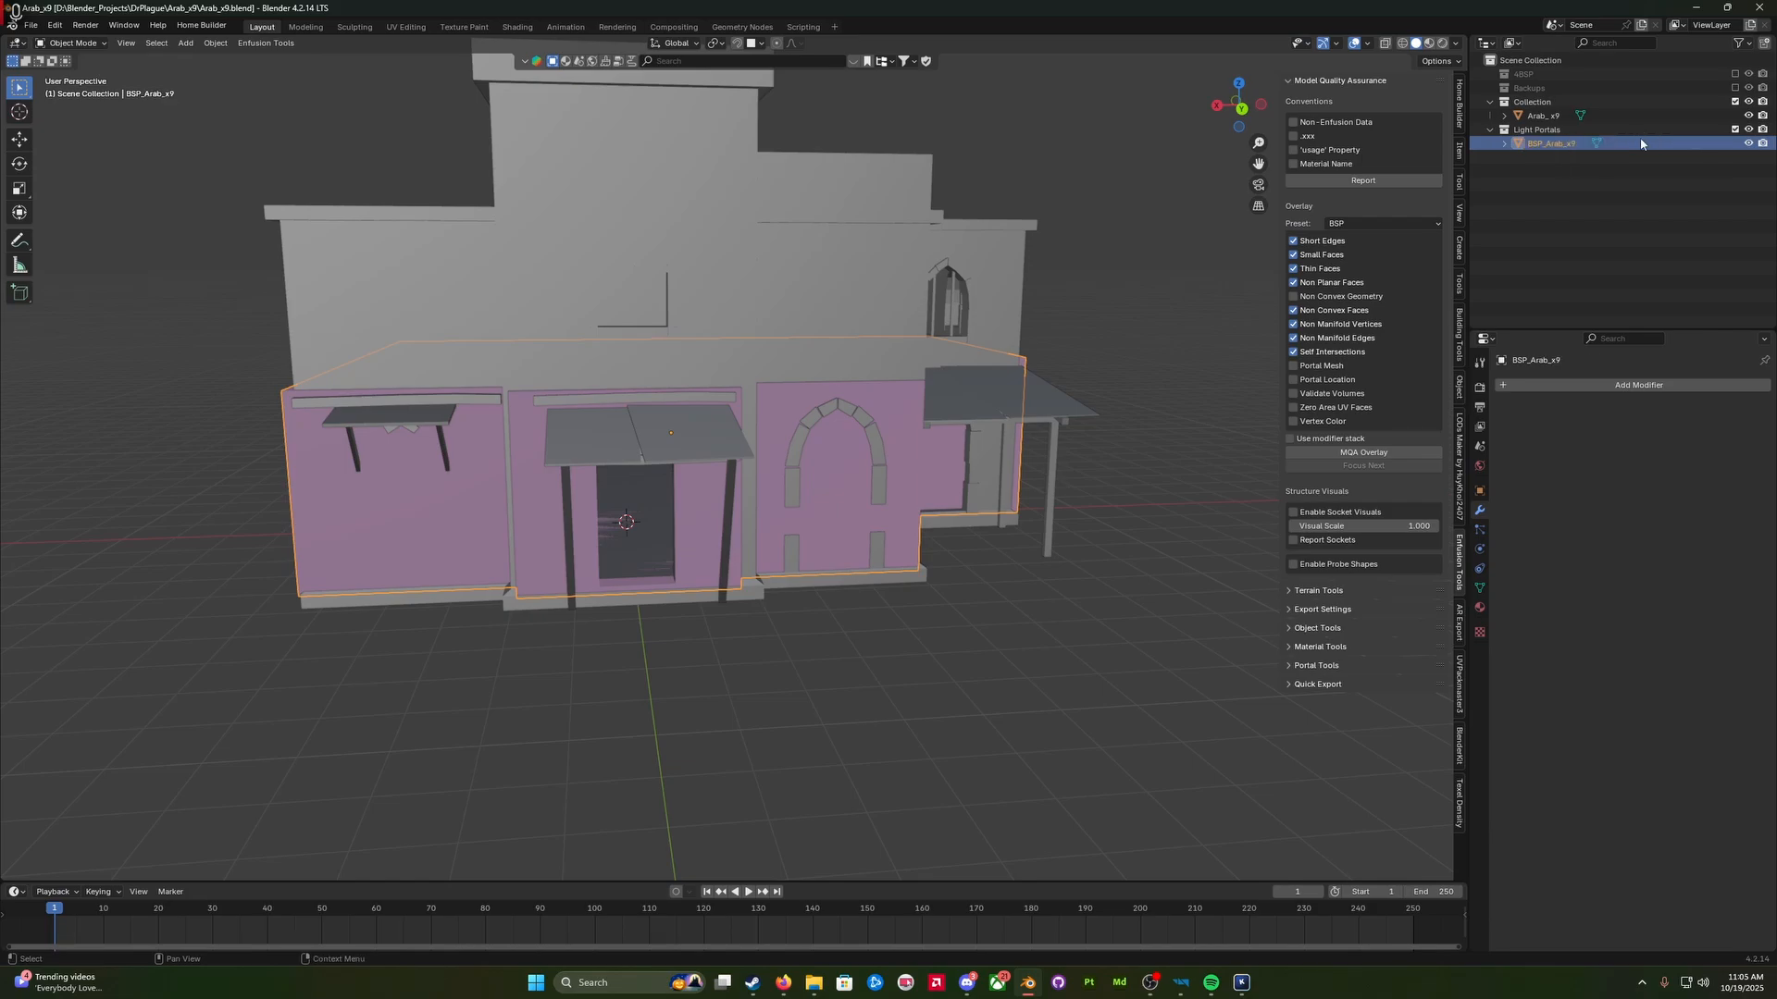
{"action": "key", "text": "ctrl+s"}
{"action": "left_click", "coordinate": [1043, 603]}
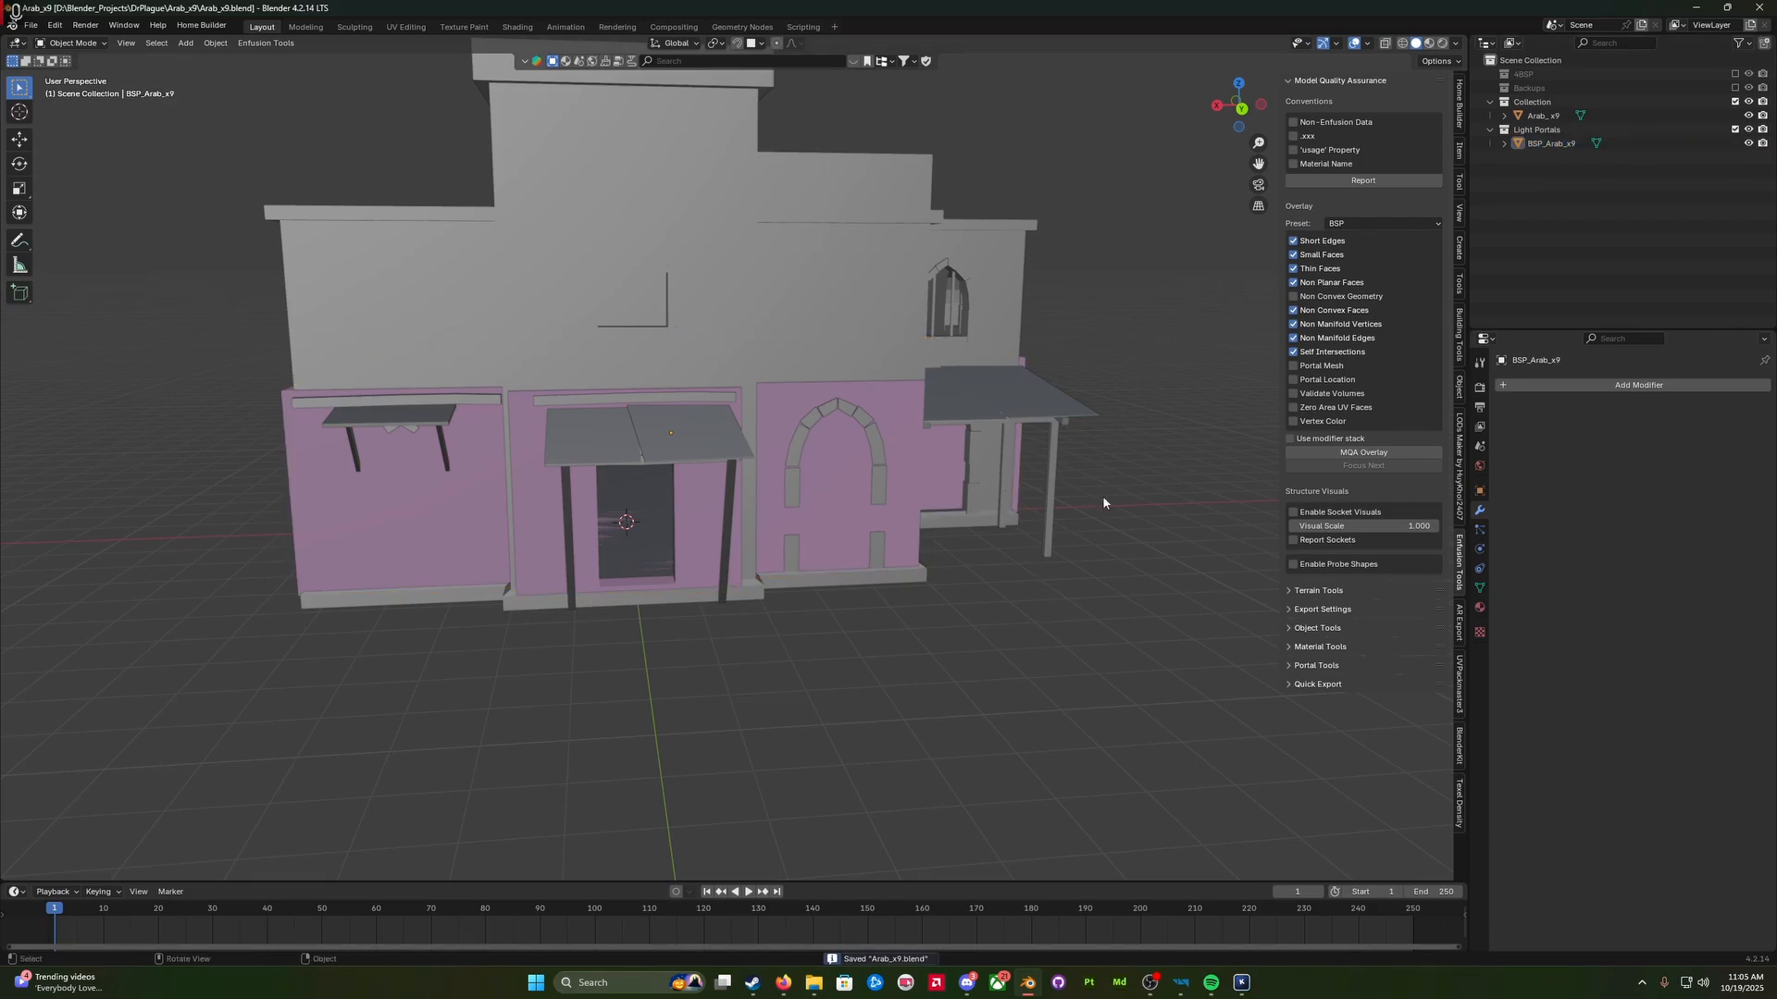
Step: Run the MQA Overlay check with the BSP preset on BSP_Arab_x9 and inspect the highlighted geometry
{"action": "left_click", "coordinate": [1543, 144]}
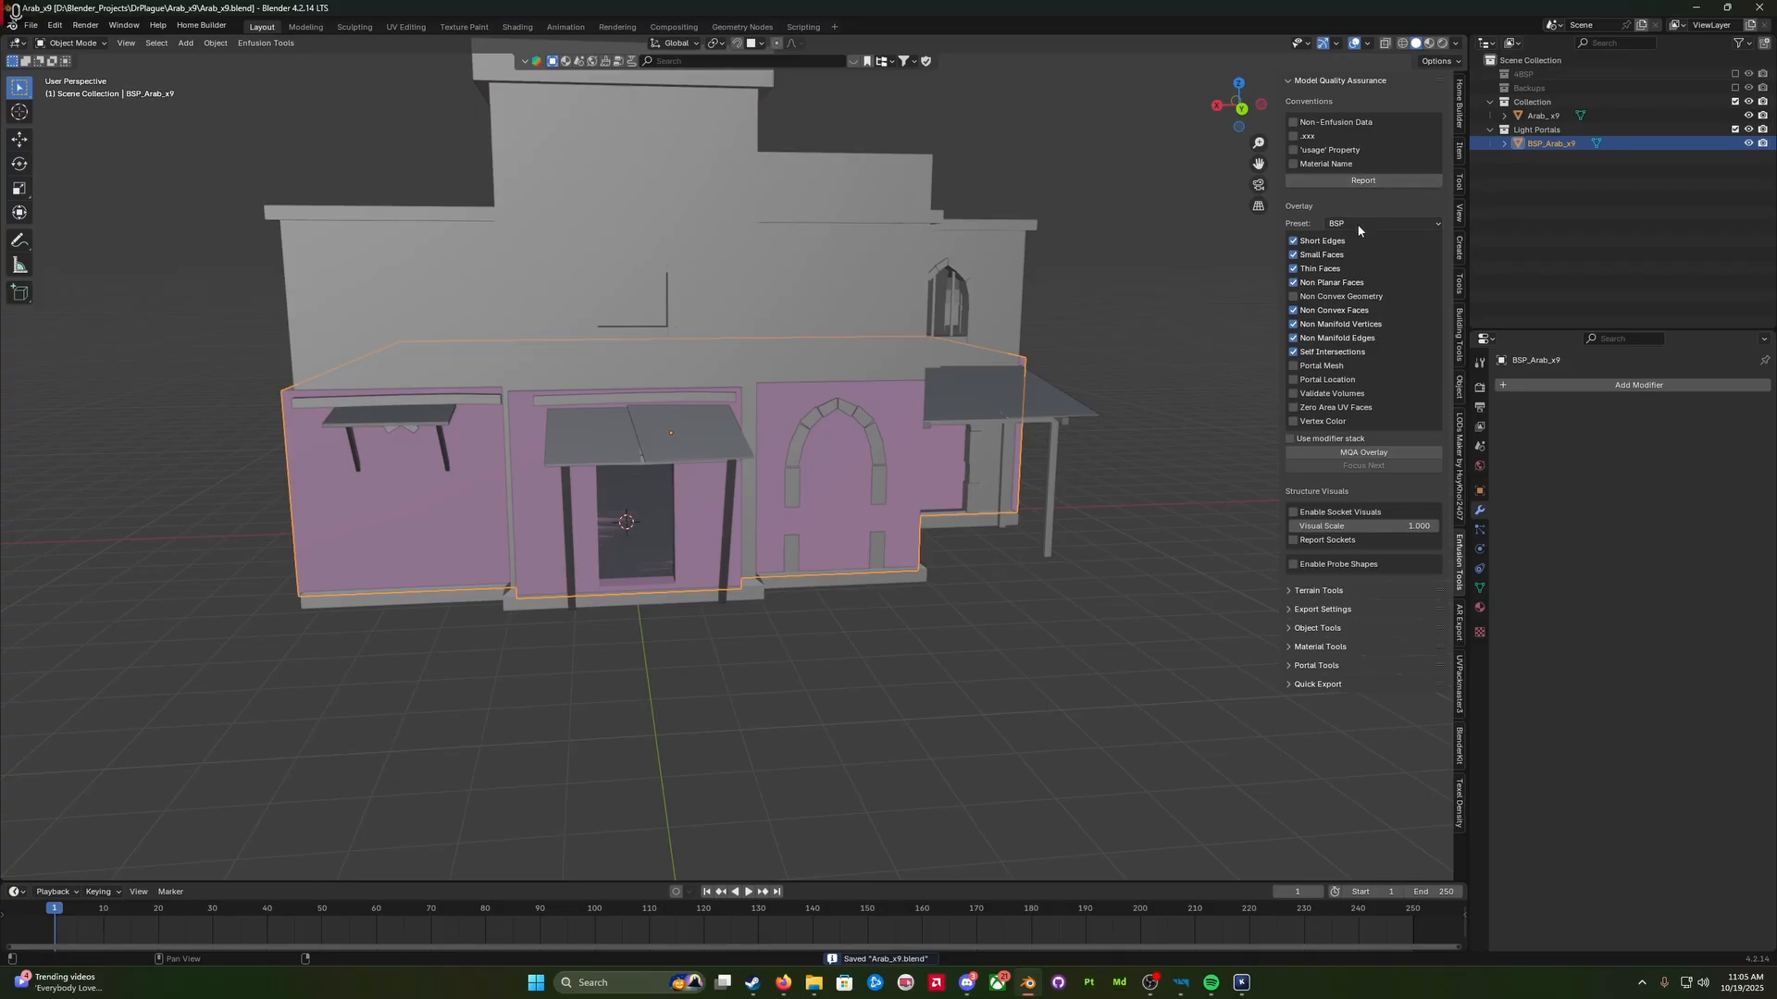
{"action": "left_click", "coordinate": [1408, 451]}
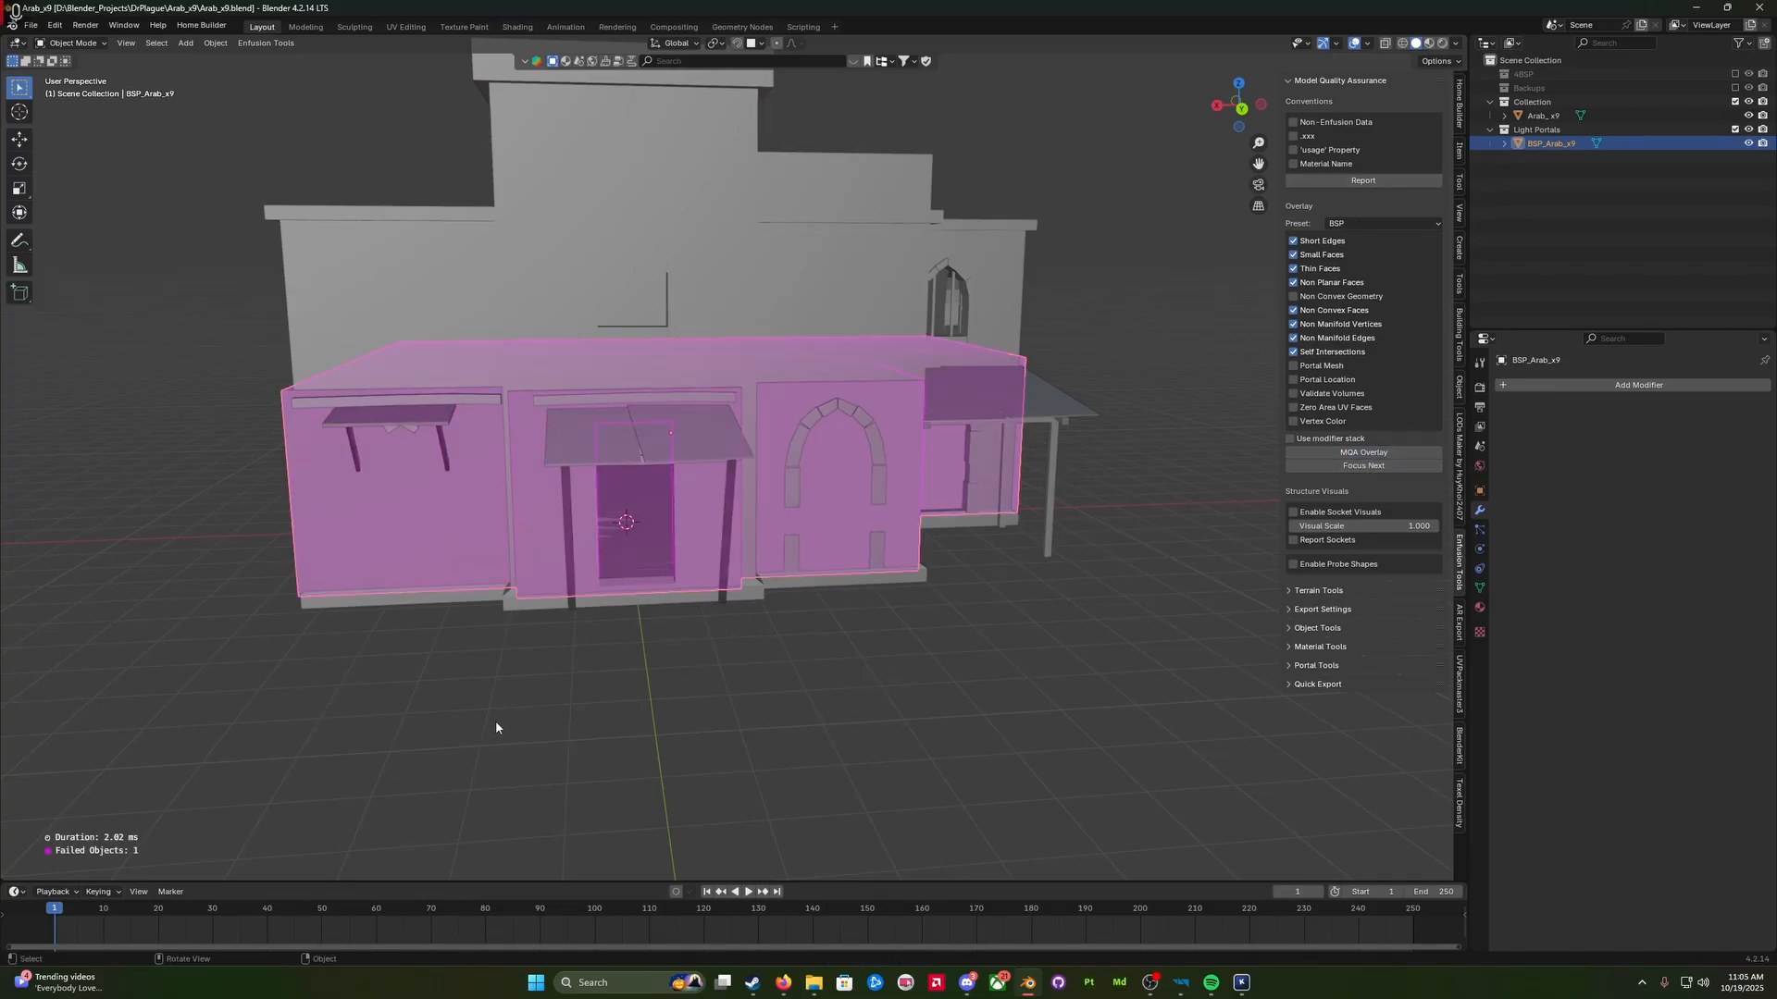
{"action": "middle_click_drag", "start_coordinate": [496, 728], "coordinate": [598, 669]}
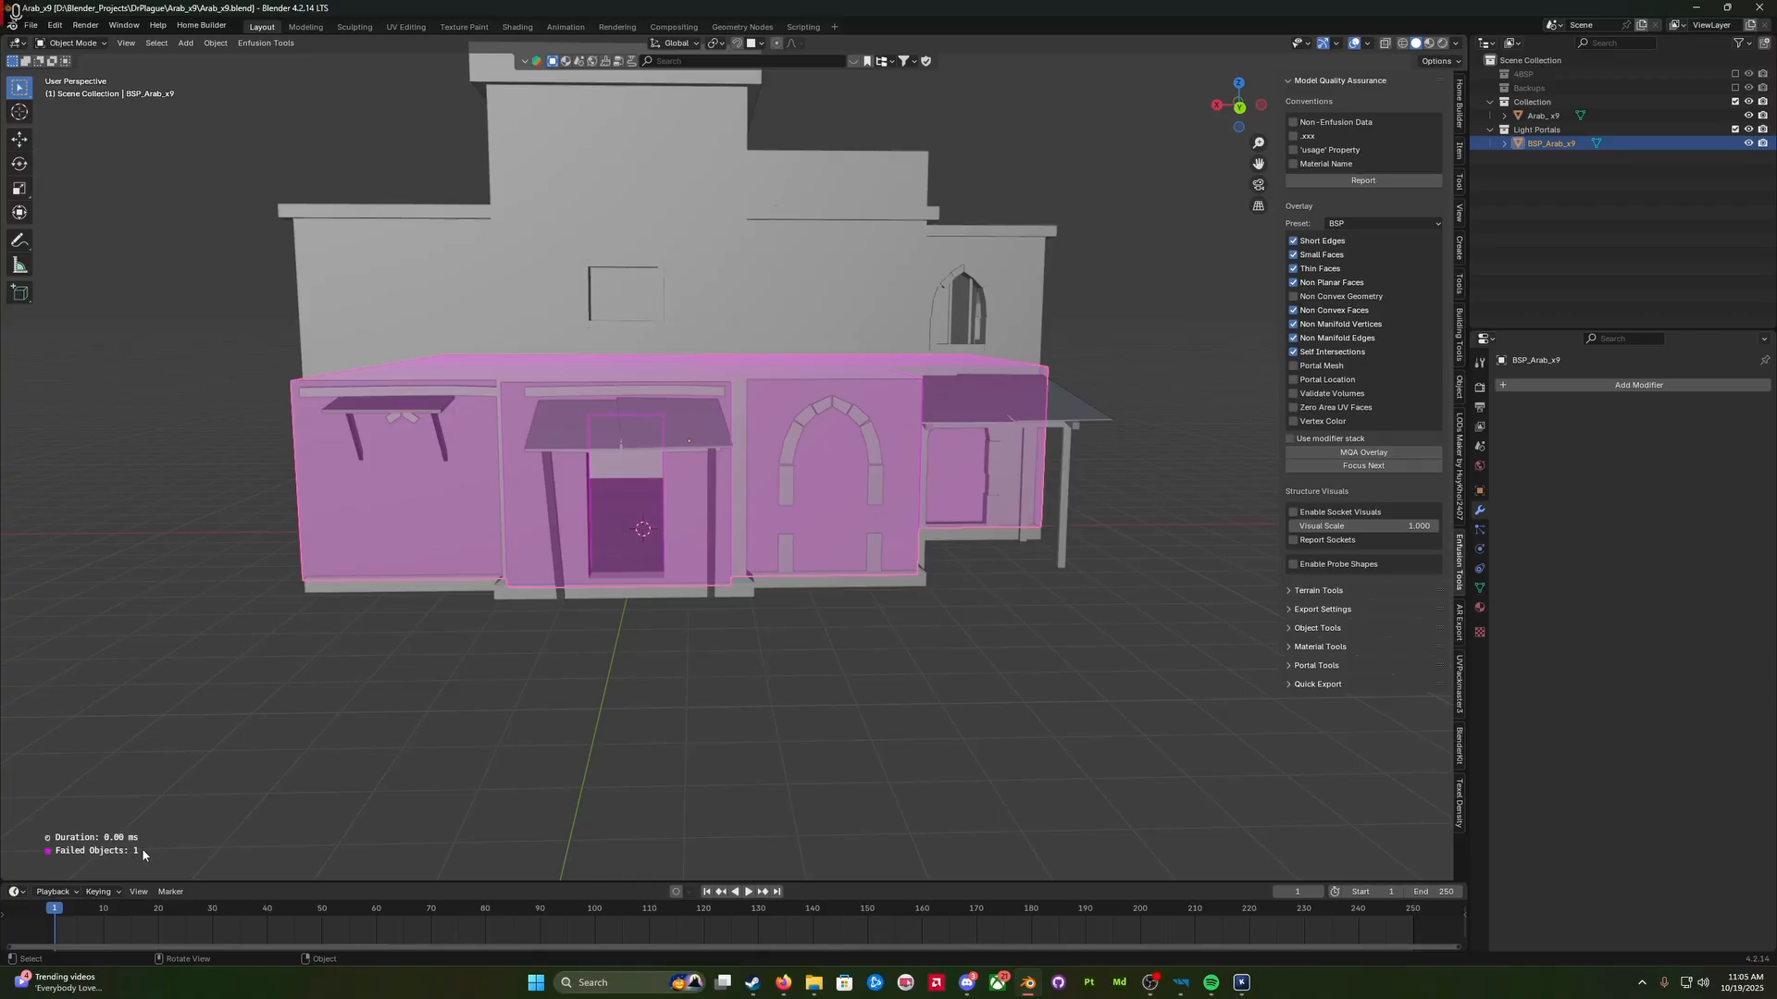
Step: Split the concave faces of the BSP_Arab_x9 mesh with the Split Concave Faces cleanup operation
{"action": "key", "text": "Tab"}
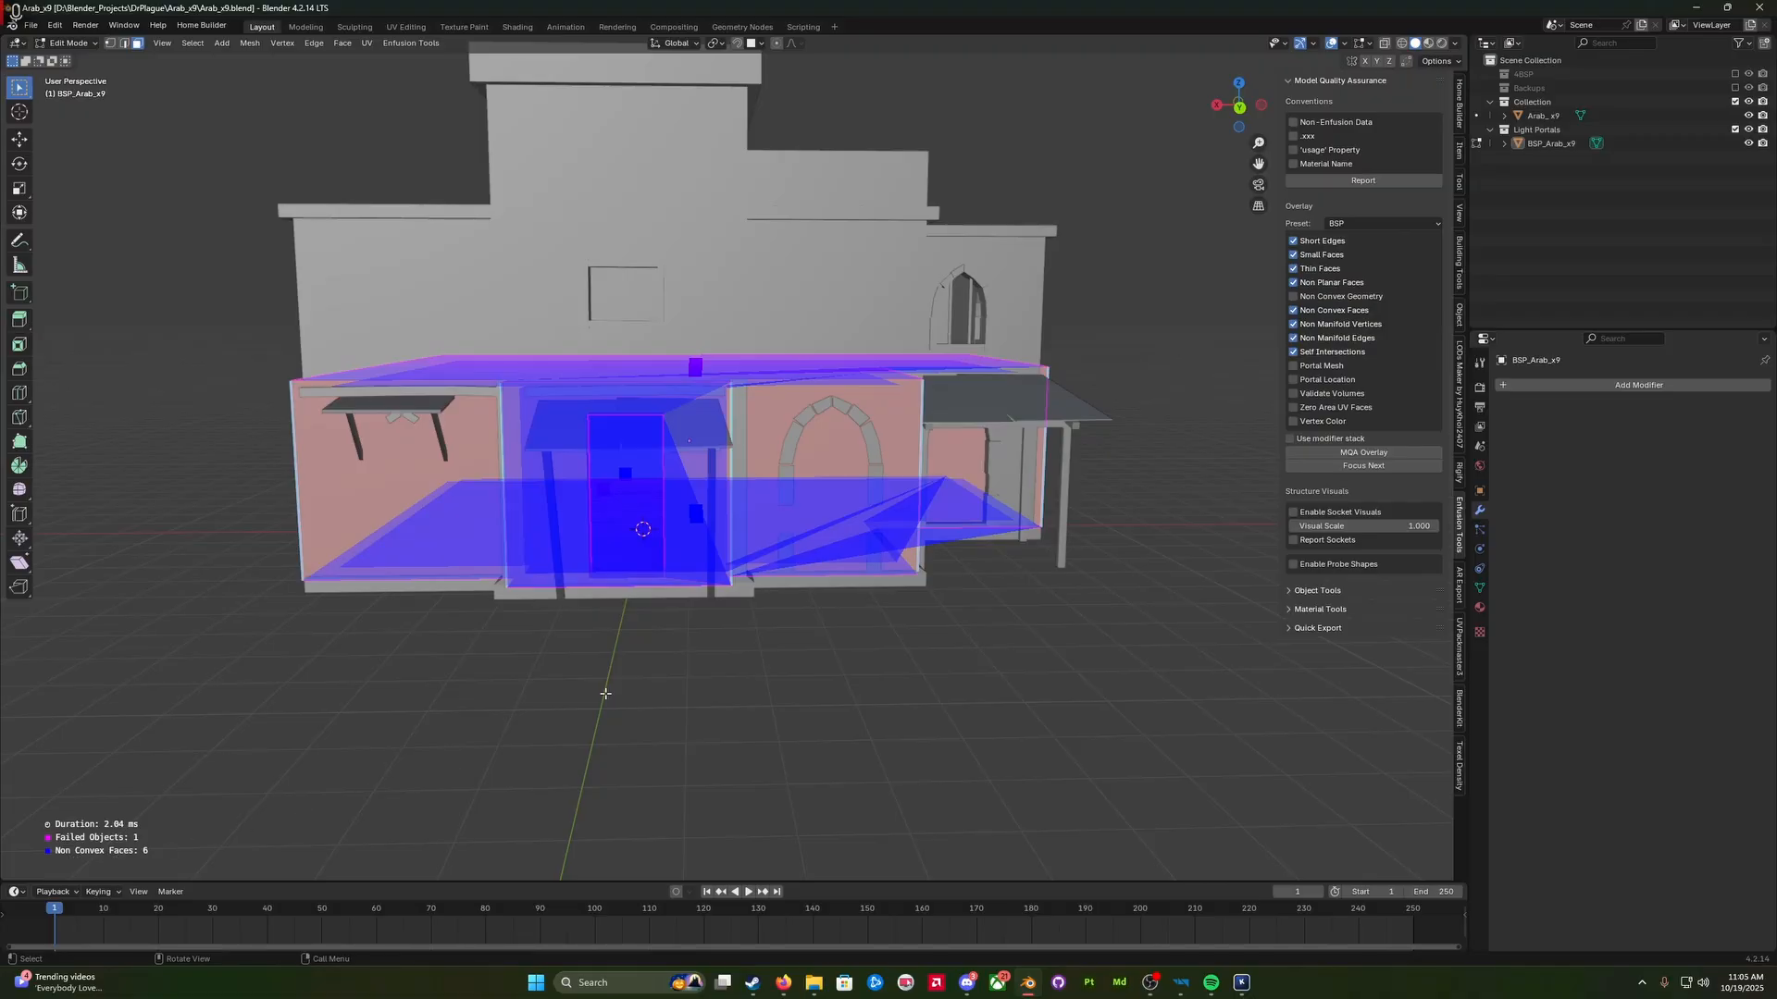
{"action": "left_click", "coordinate": [1550, 144]}
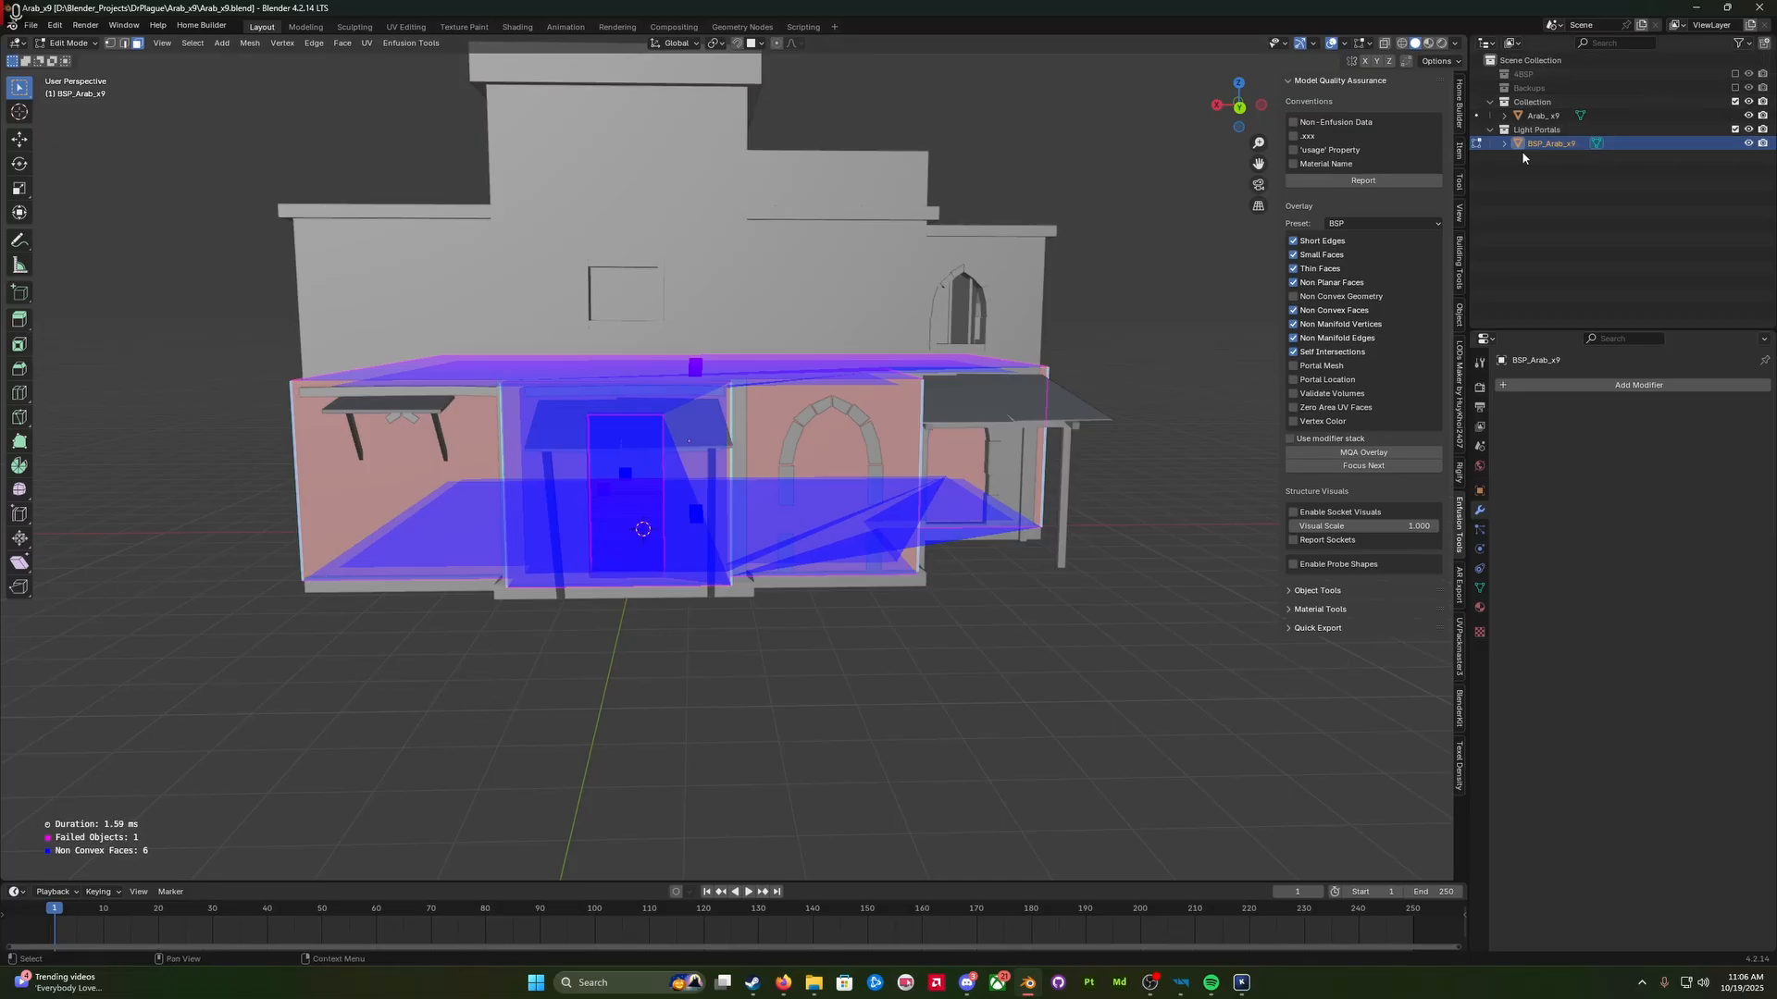
{"action": "left_click", "coordinate": [246, 43]}
{"action": "mouse_move", "coordinate": [359, 404]}
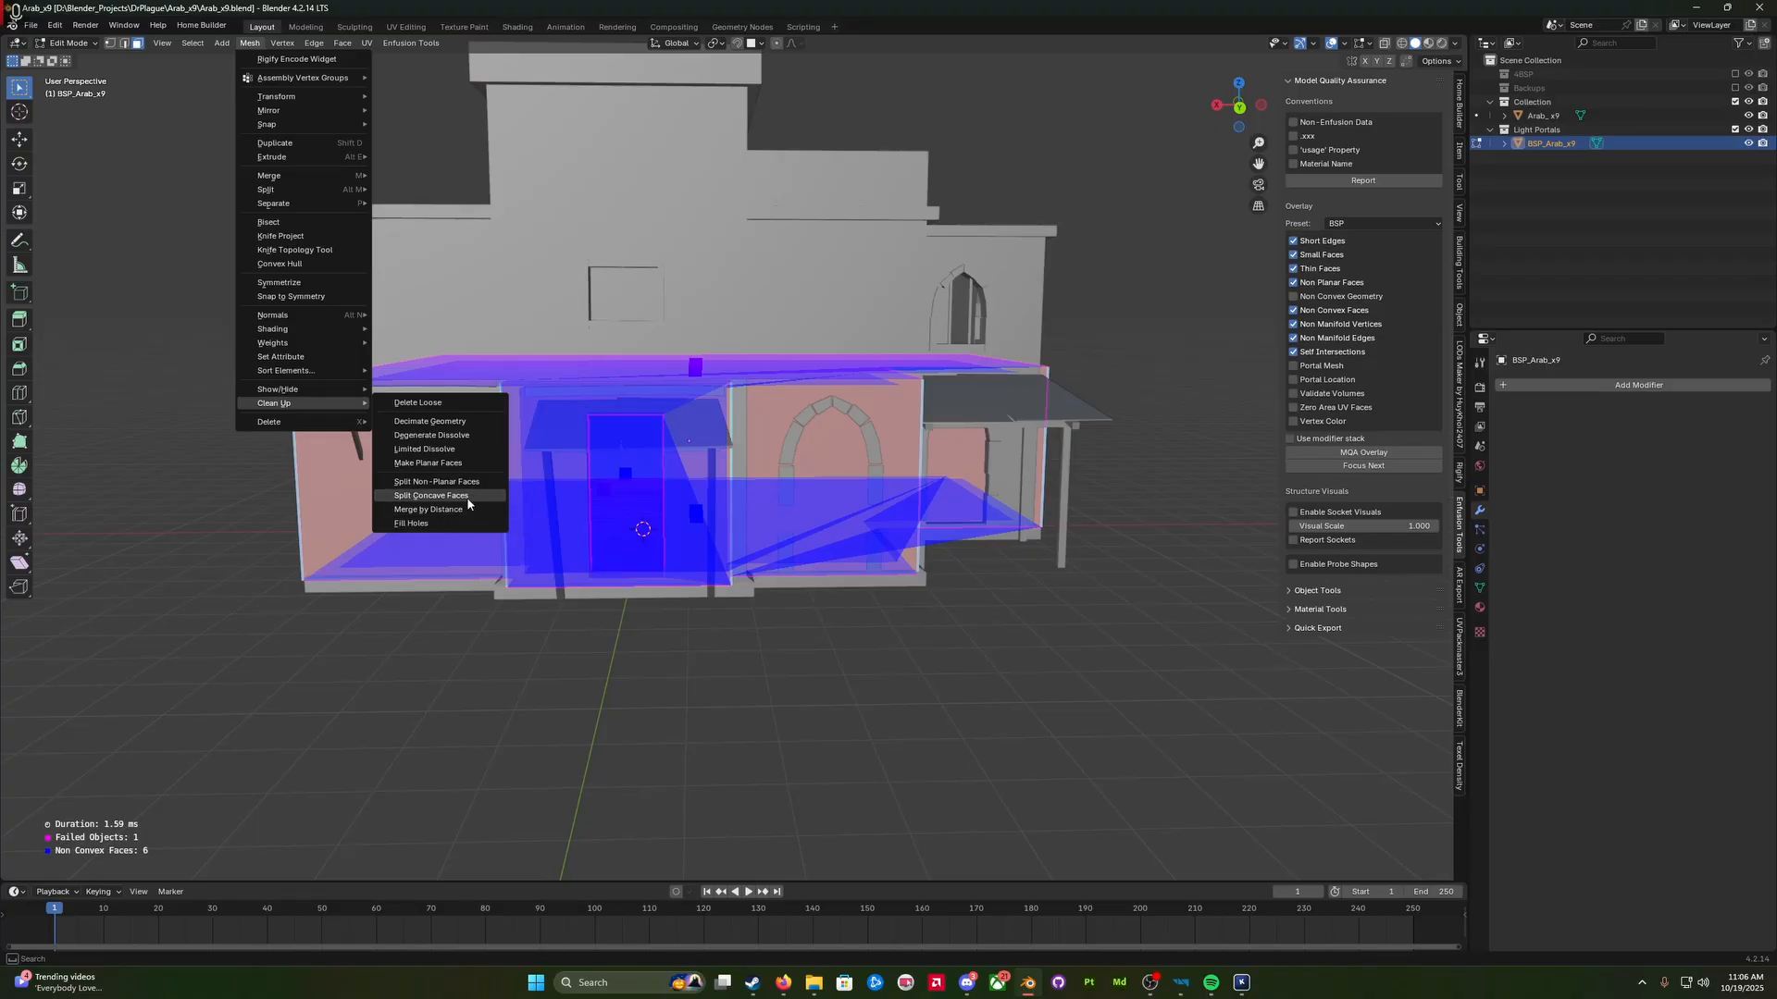
{"action": "left_click", "coordinate": [431, 496]}
{"action": "mouse_move", "coordinate": [762, 649]}
{"action": "middle_mouse_down"}
{"action": "mouse_move", "coordinate": [694, 647]}
{"action": "mouse_move", "coordinate": [824, 638]}
{"action": "mouse_move", "coordinate": [762, 631]}
{"action": "mouse_move", "coordinate": [766, 654]}
{"action": "middle_mouse_up"}
{"action": "key", "text": "Tab"}
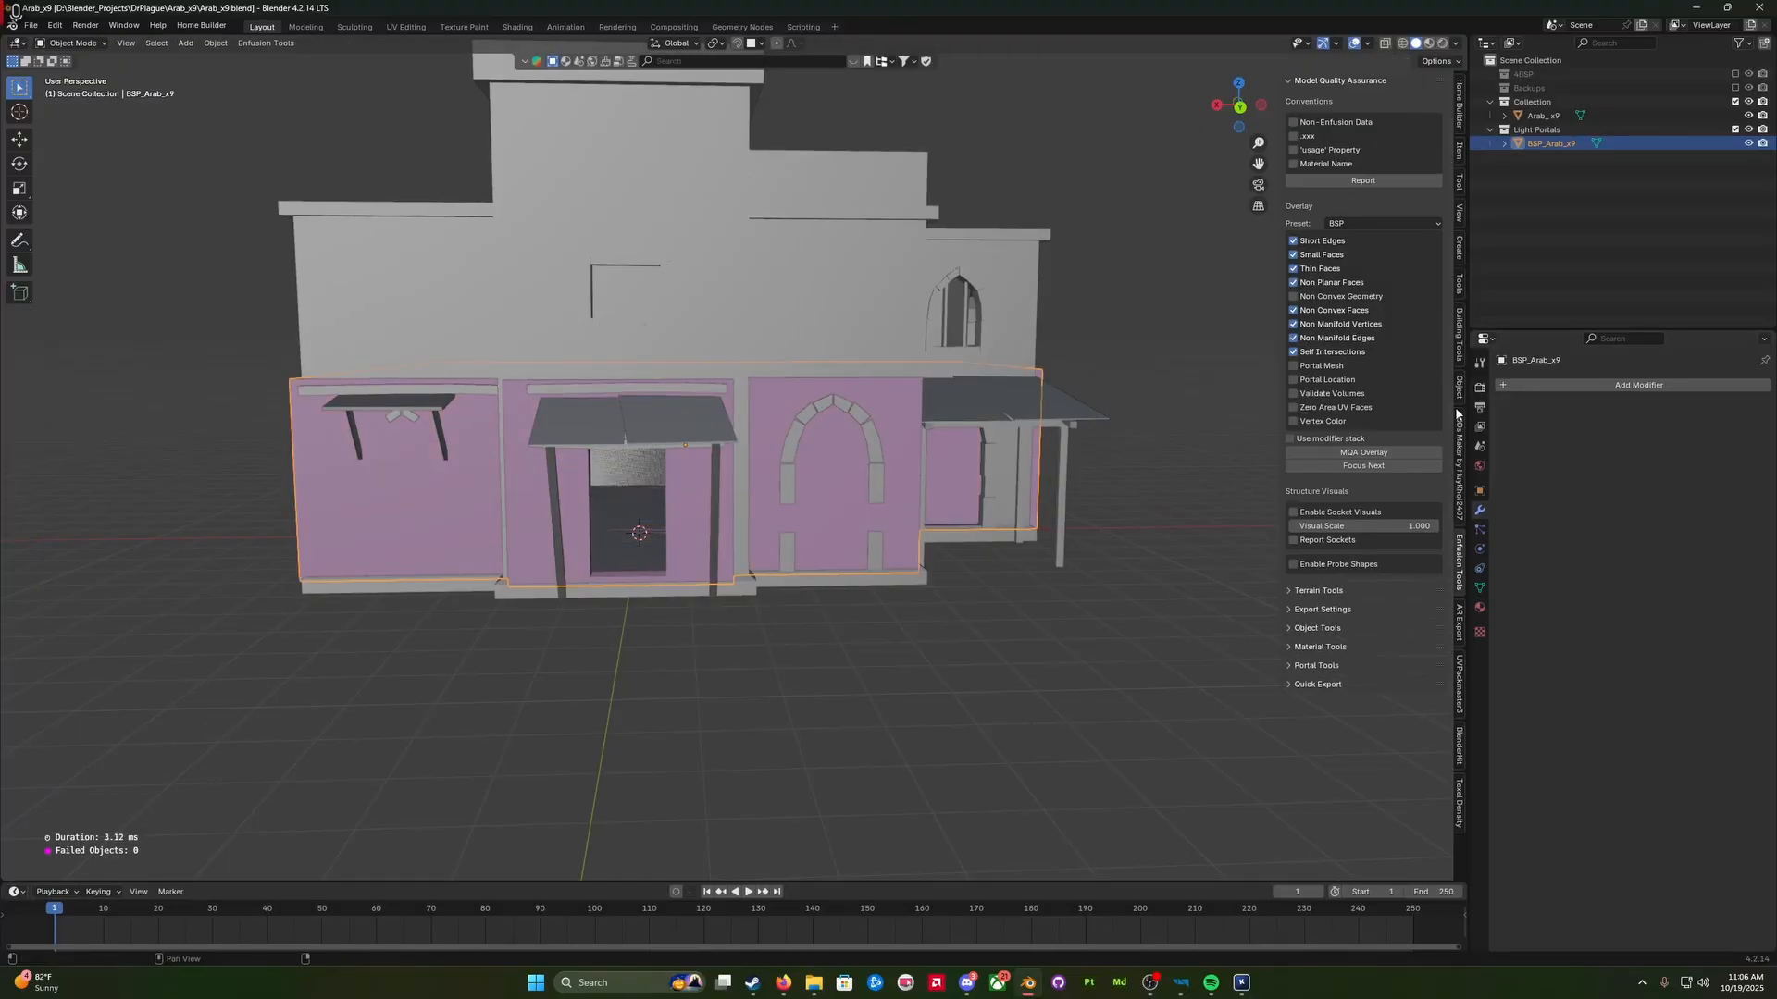
Step: Rerun the MQA Overlay check with the BSP preset on BSP_Arab_x9 and inspect its mesh in Edit Mode
{"action": "left_click", "coordinate": [1364, 453]}
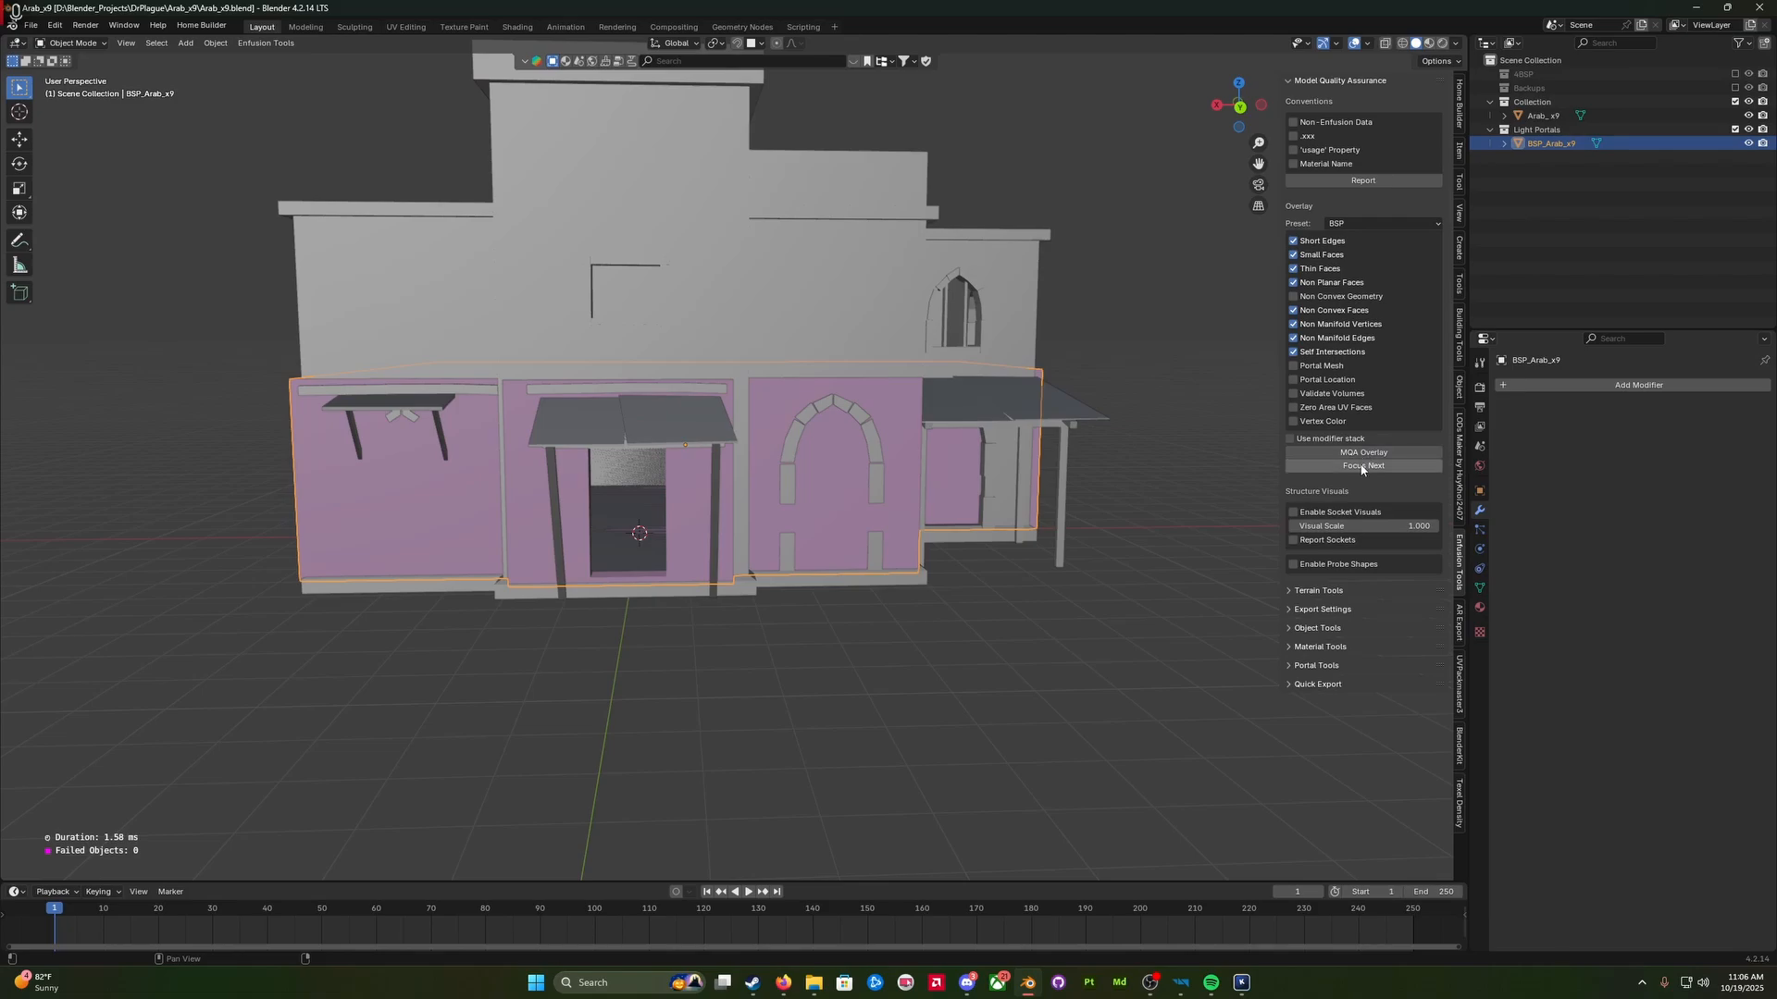
{"action": "left_click", "coordinate": [1364, 453]}
{"action": "left_click", "coordinate": [909, 763]}
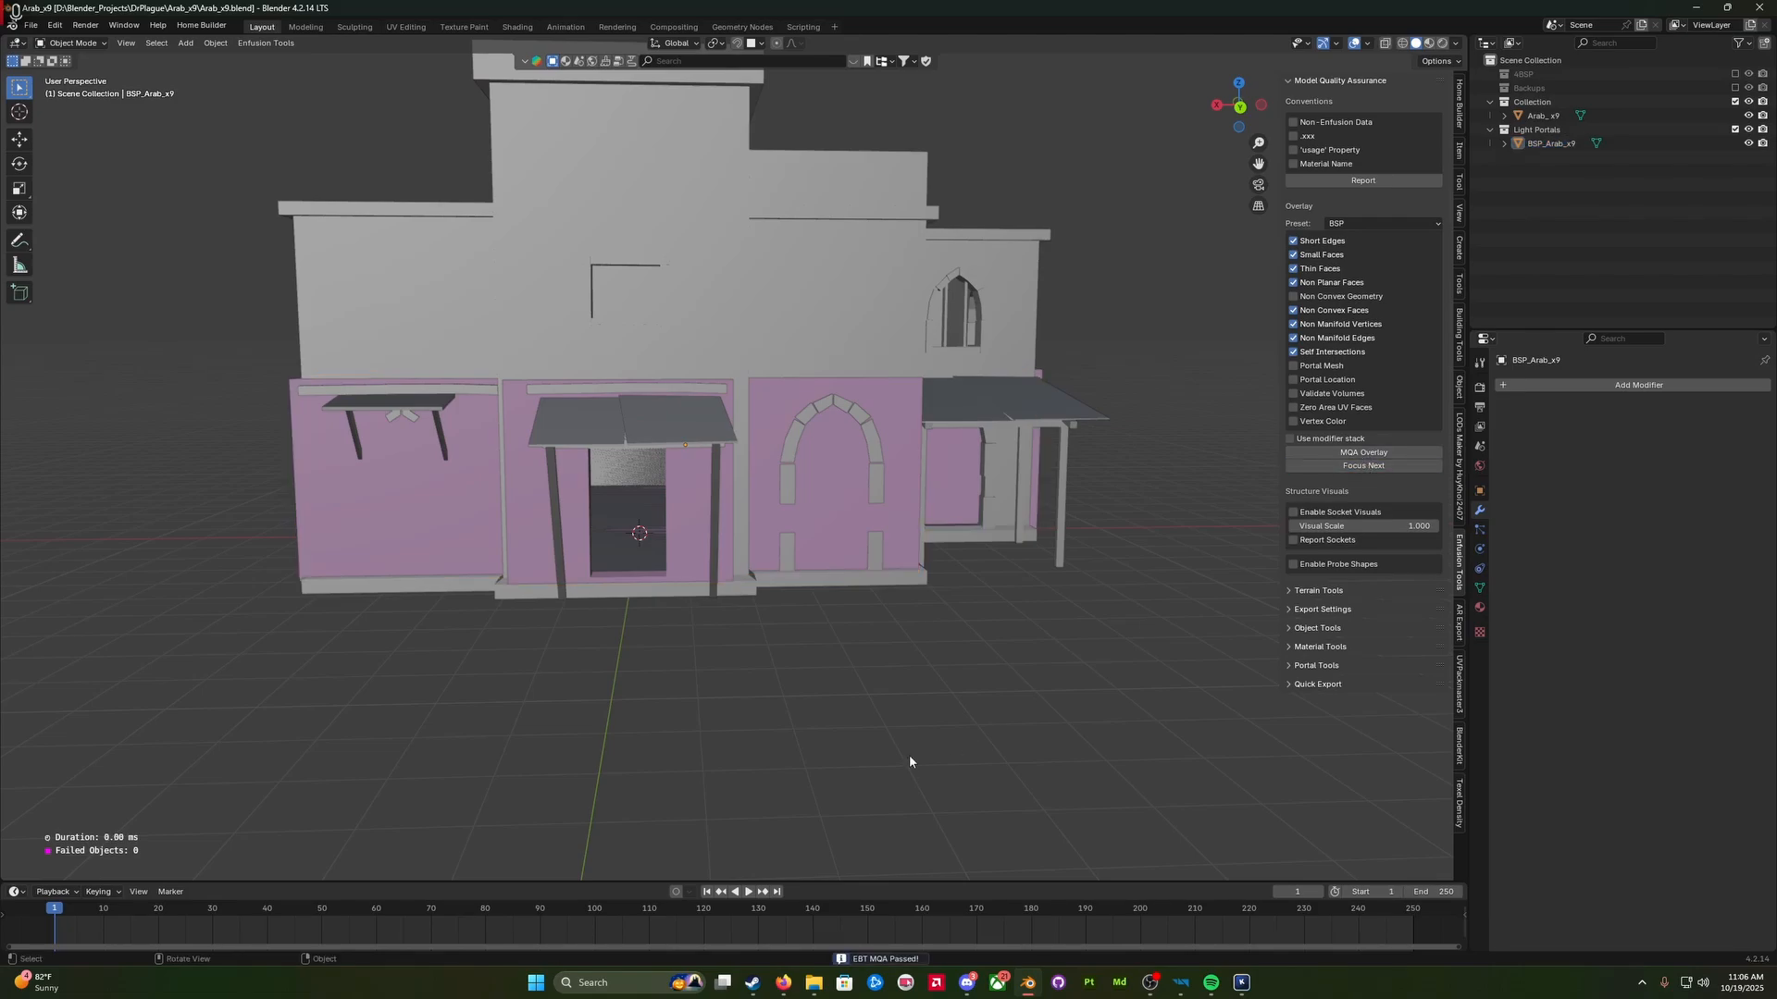
{"action": "key", "text": "Tab"}
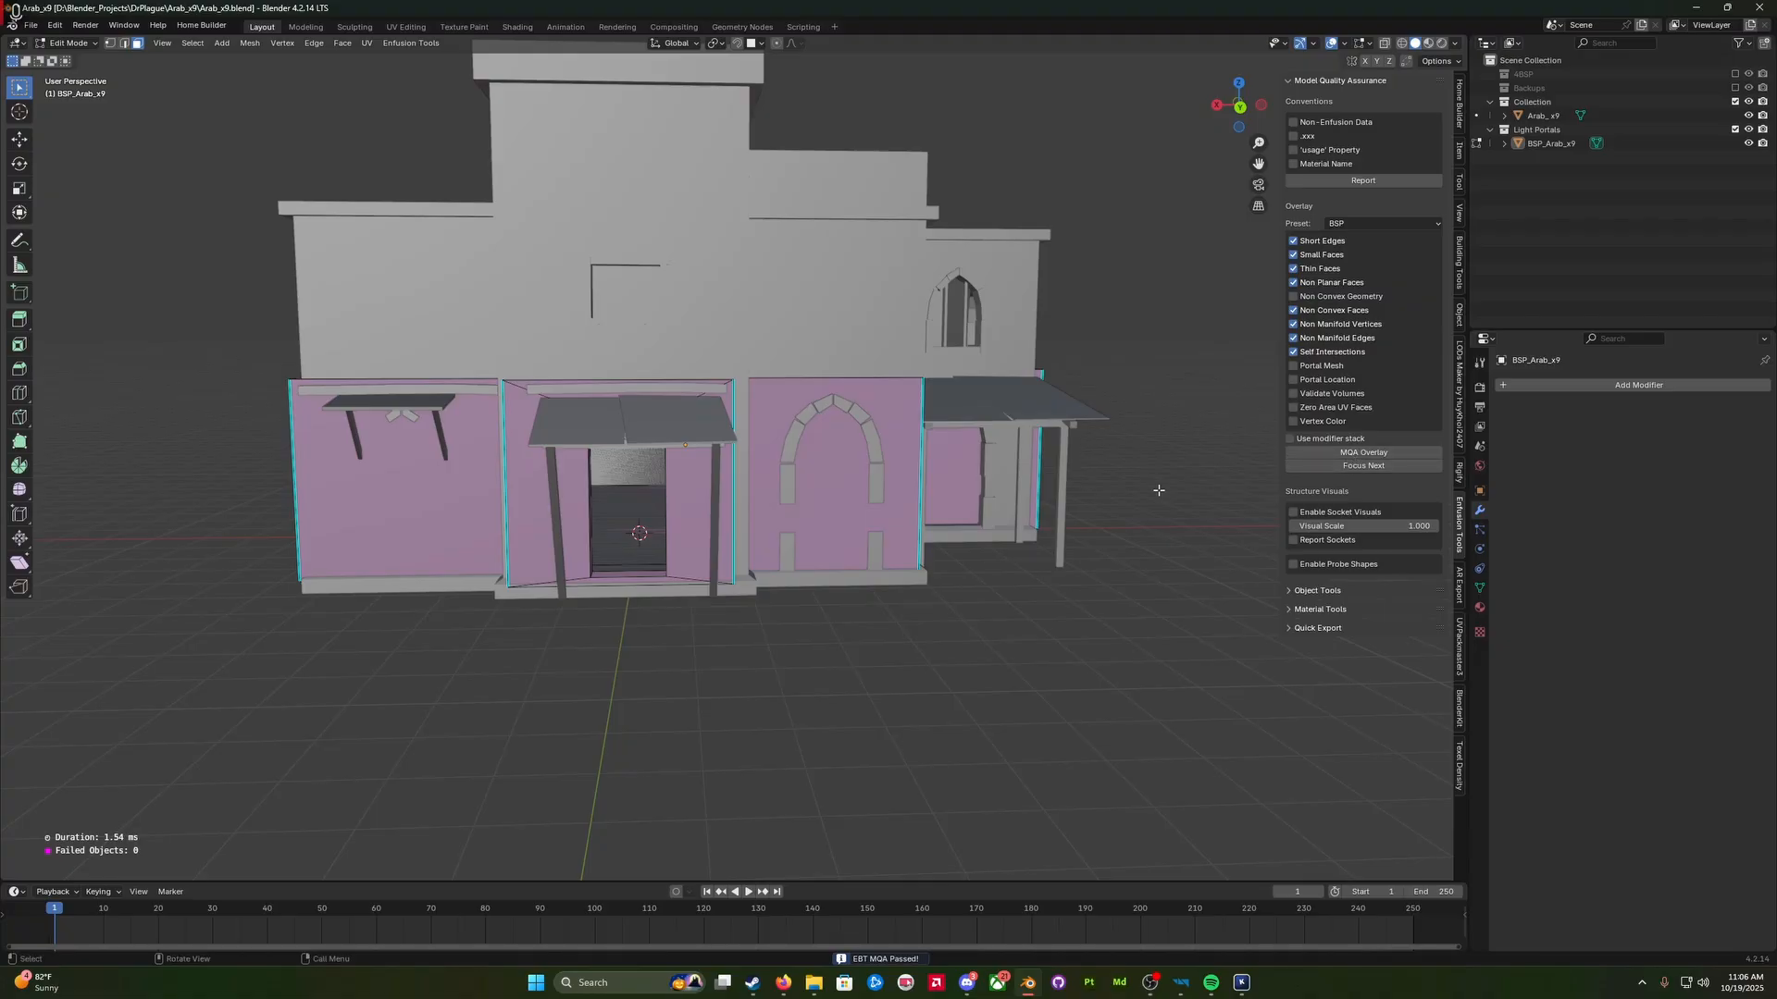
{"action": "mouse_move", "coordinate": [858, 640]}
{"action": "middle_mouse_down"}
{"action": "mouse_move", "coordinate": [1027, 637]}
{"action": "mouse_move", "coordinate": [837, 623]}
{"action": "mouse_move", "coordinate": [870, 651]}
{"action": "middle_mouse_up"}
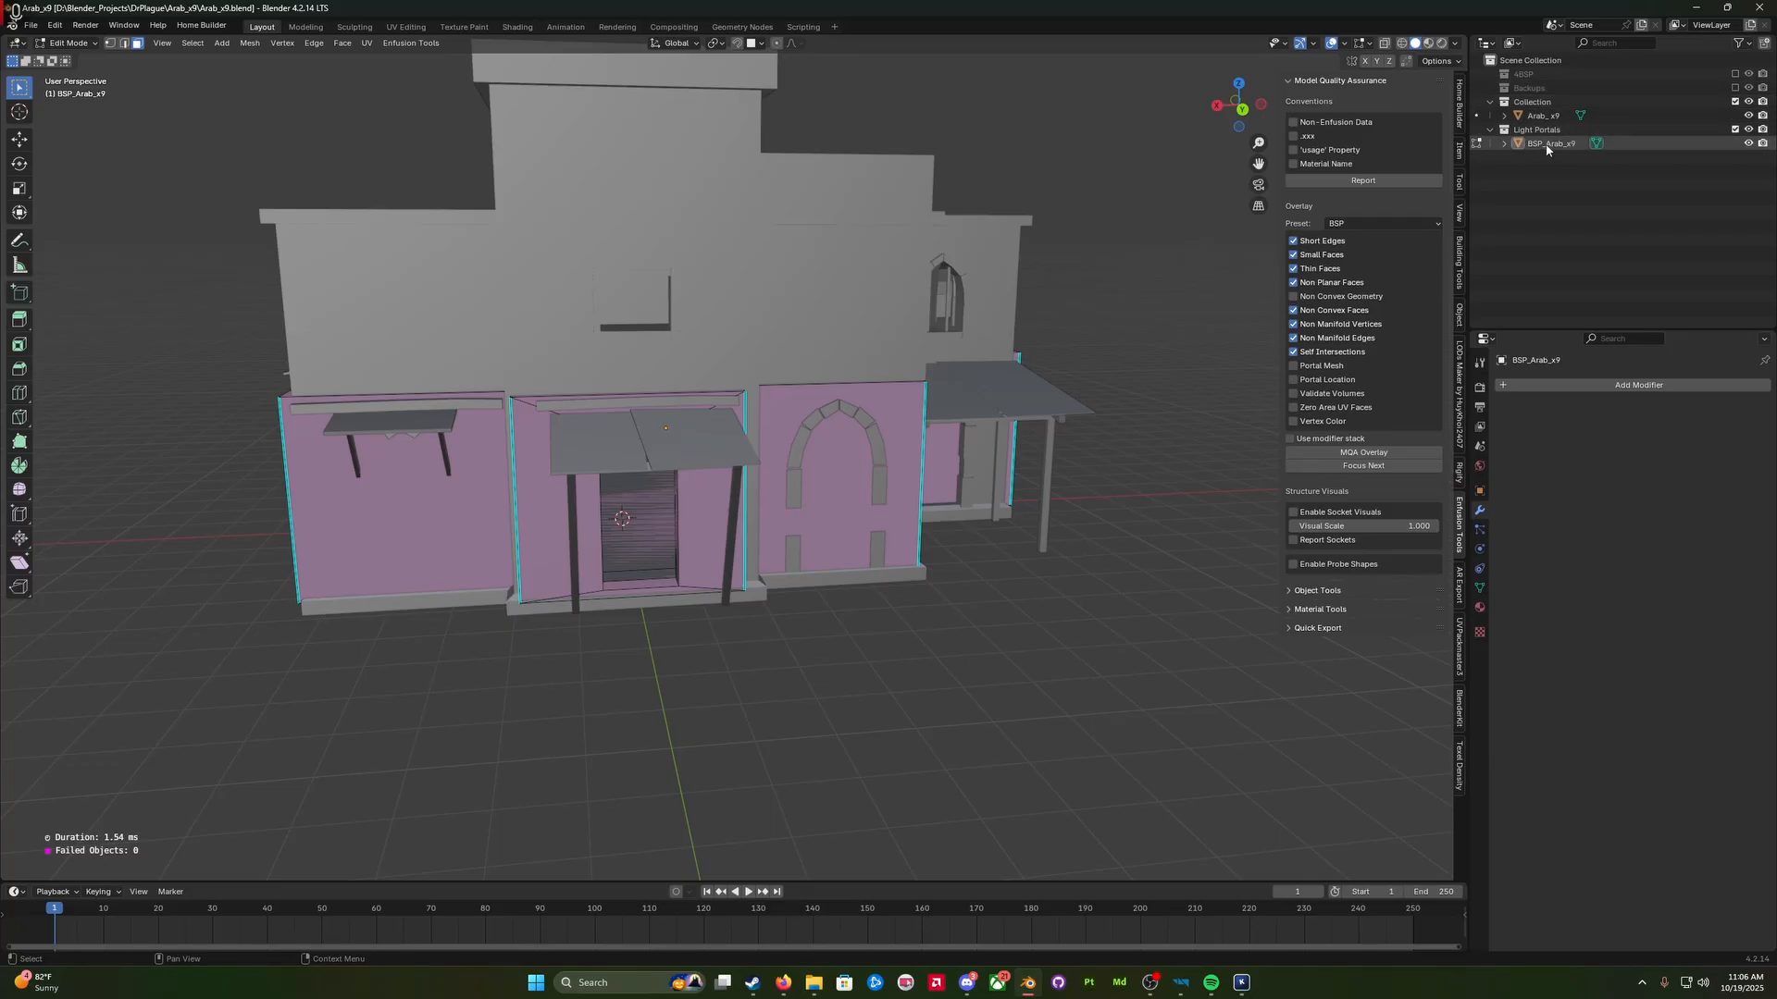
Step: Save Arab_x9.blend and apply all transforms to both Arab_x9 and BSP_Arab_x9 in Object Mode
{"action": "left_click", "coordinate": [1540, 116]}
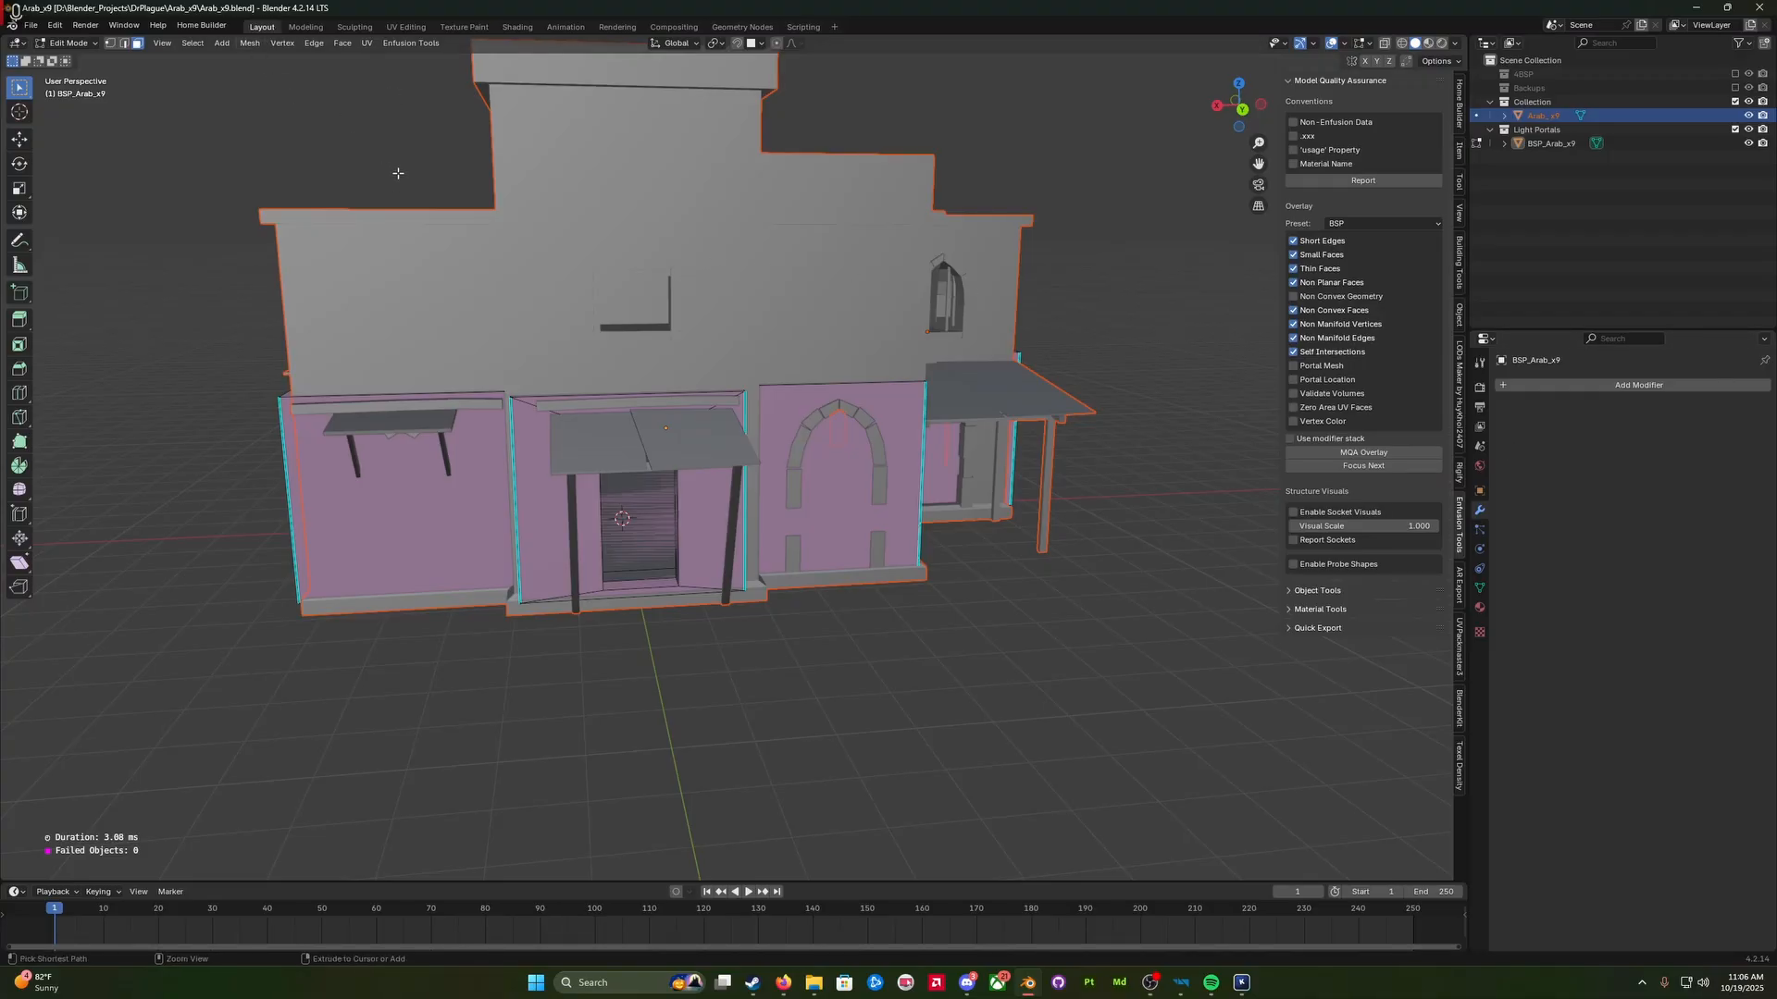
{"action": "key", "text": "ctrl+s"}
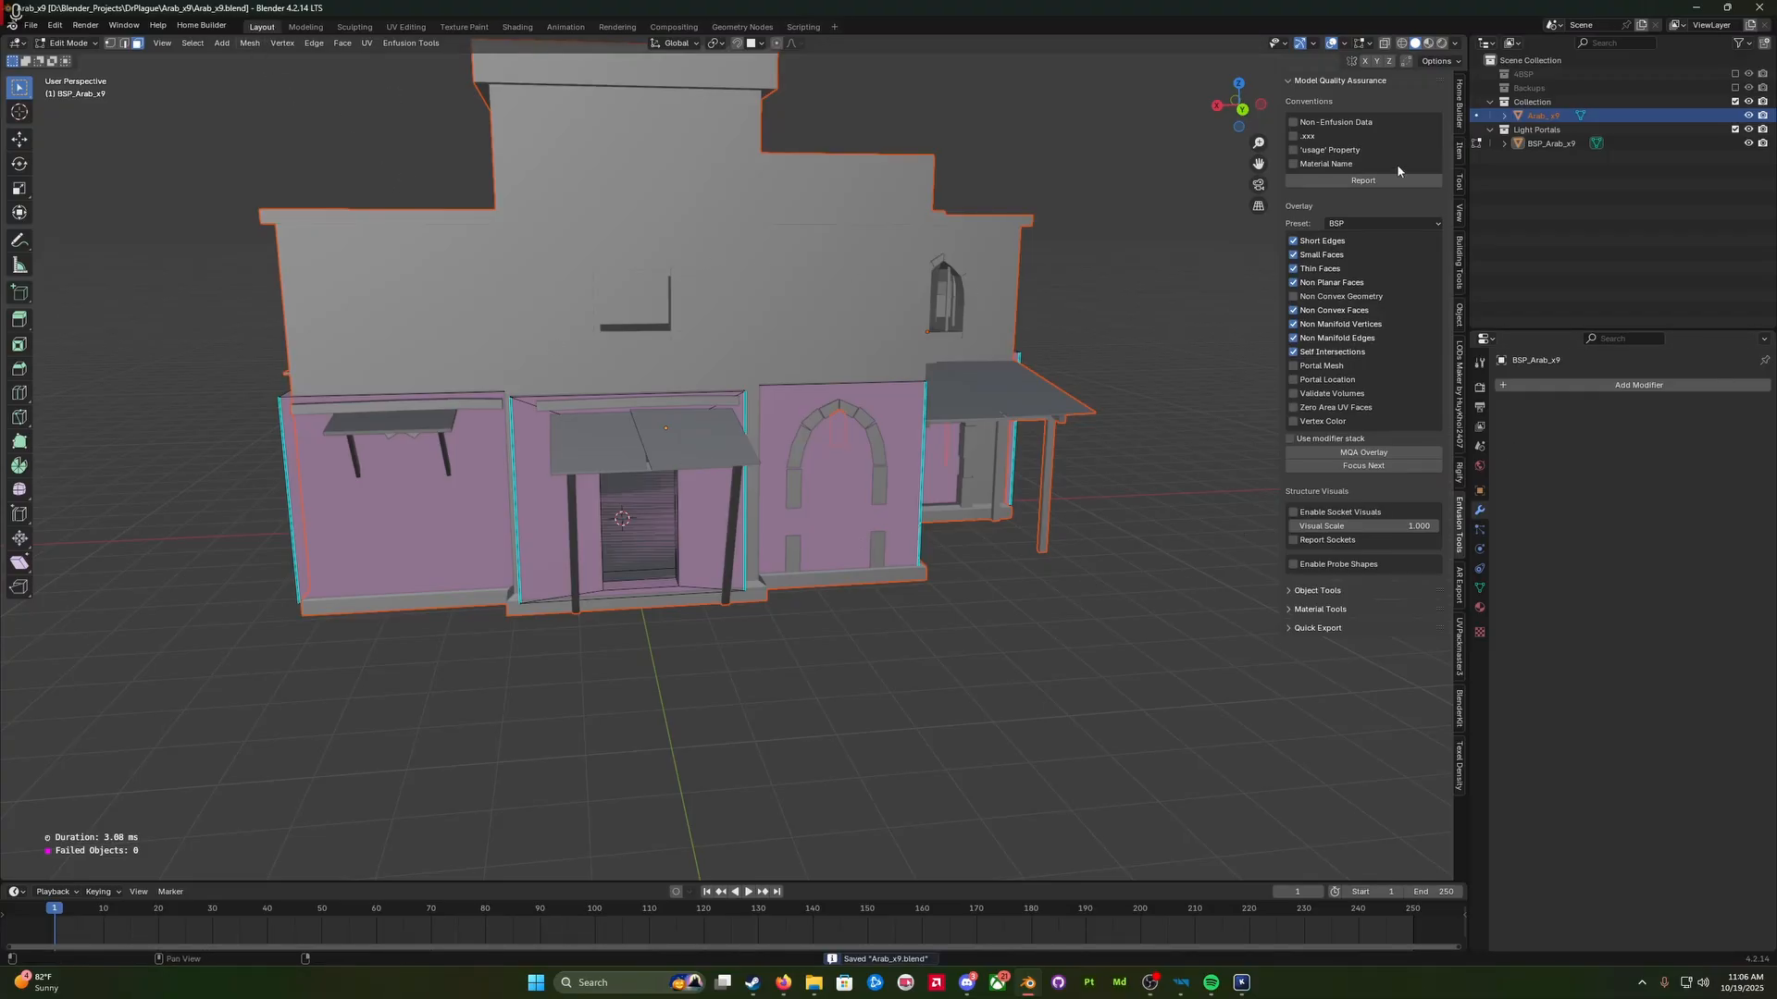
{"action": "left_click", "coordinate": [68, 42]}
{"action": "left_click", "coordinate": [70, 59]}
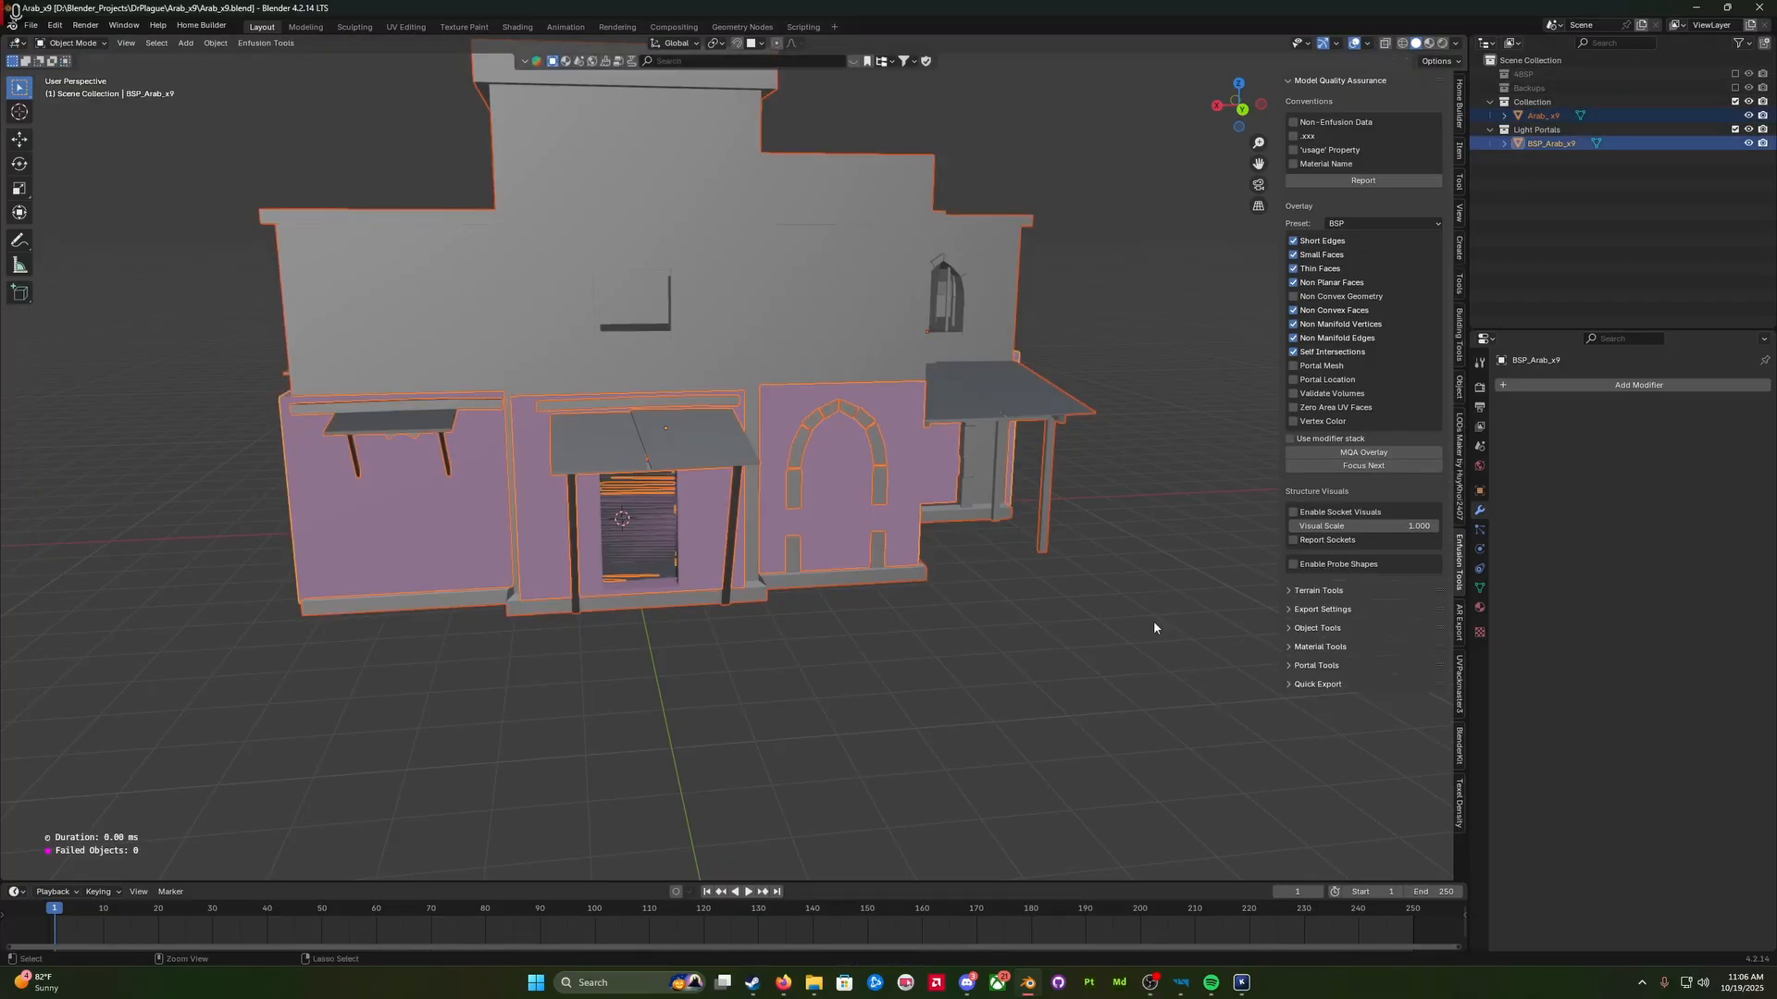
{"action": "key", "text": "ctrl+a"}
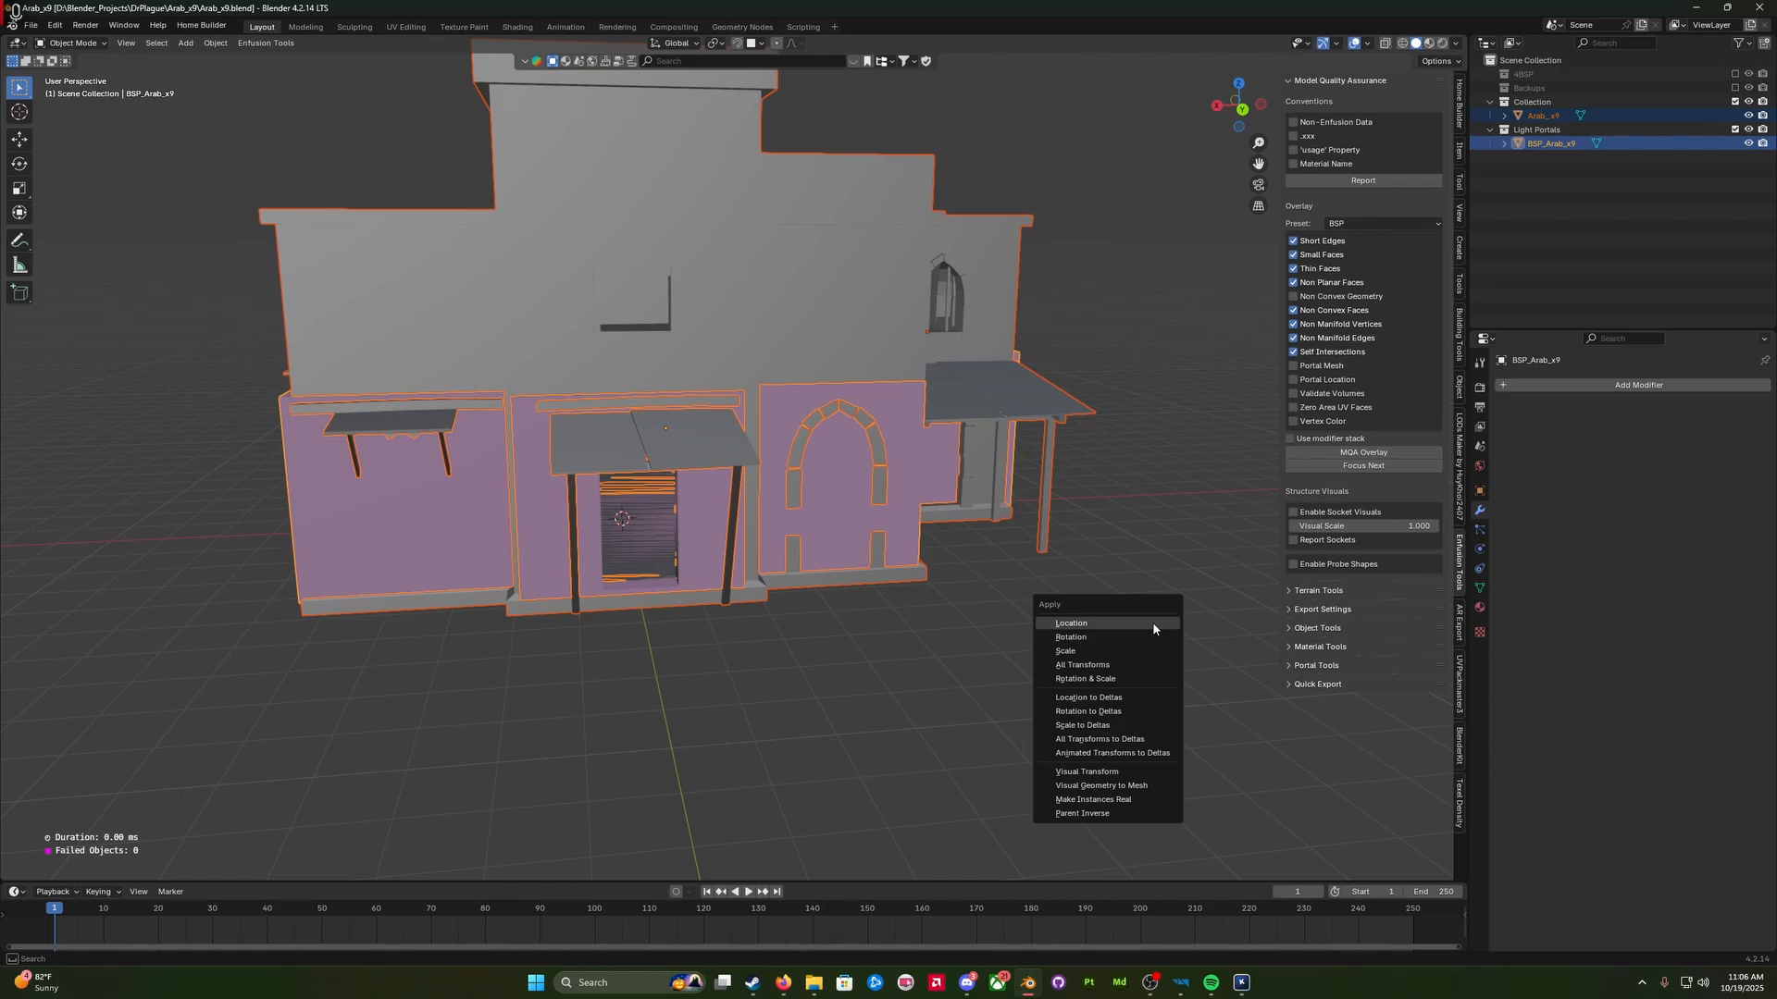
{"action": "left_click", "coordinate": [1109, 666]}
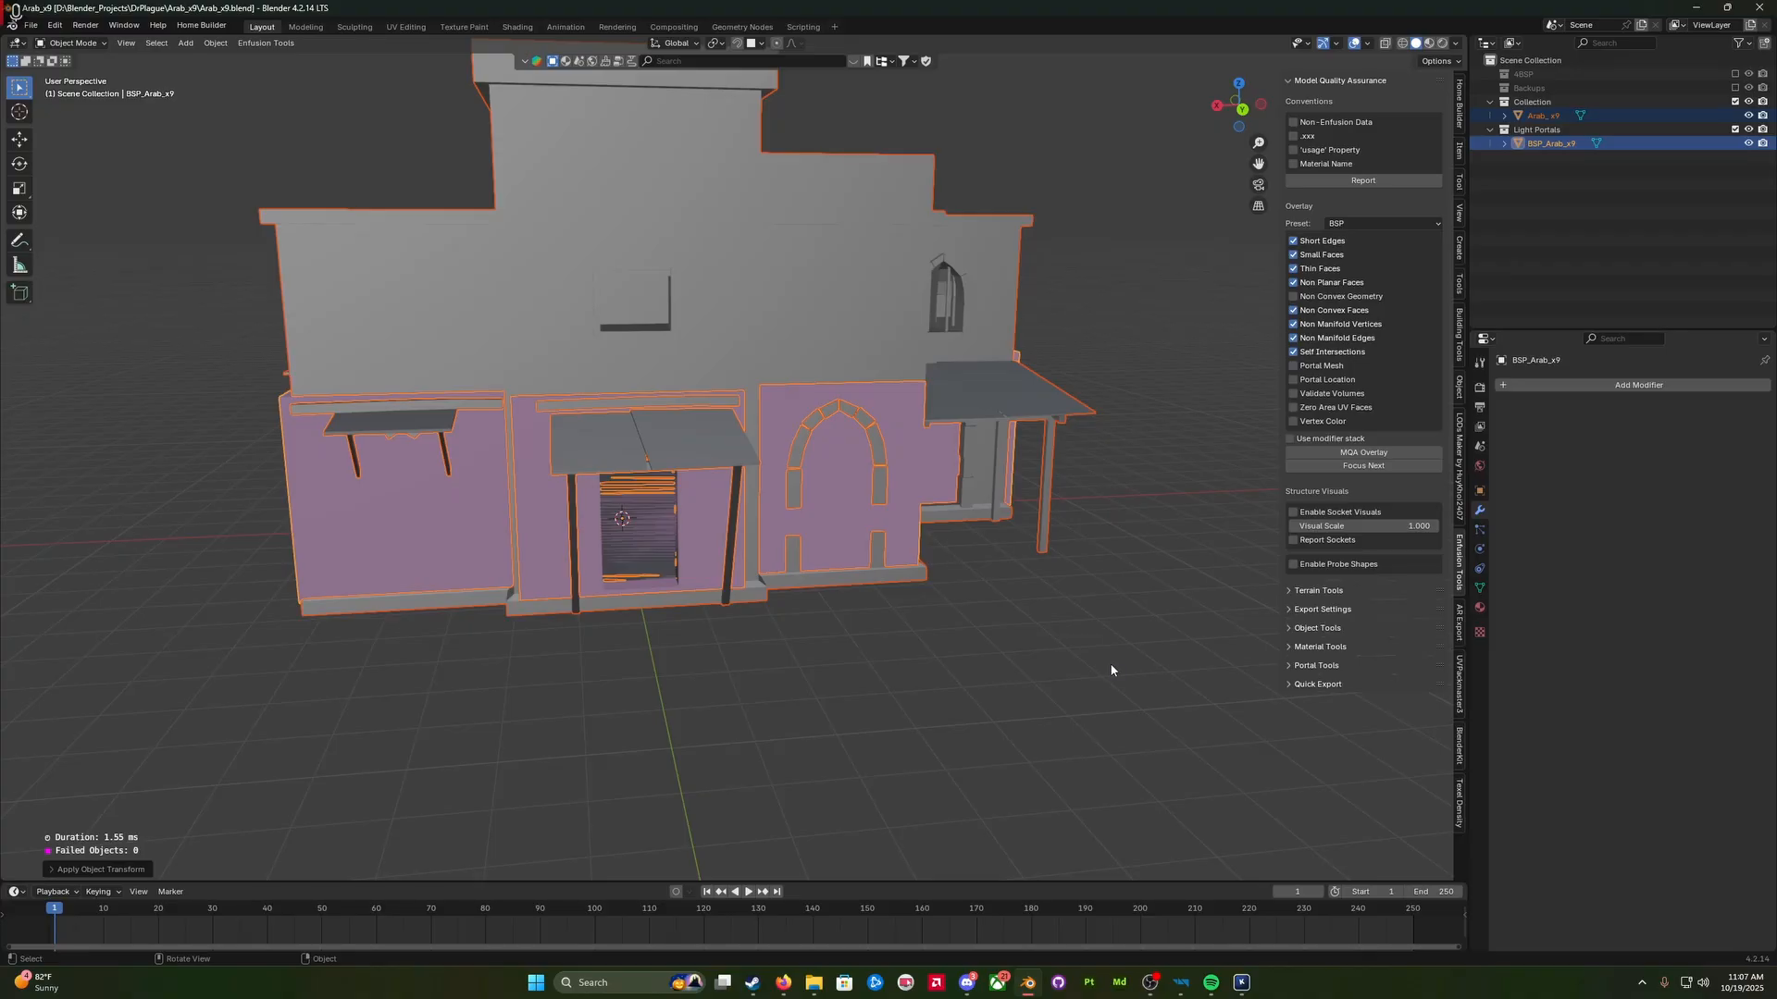
{"action": "left_click", "coordinate": [31, 25]}
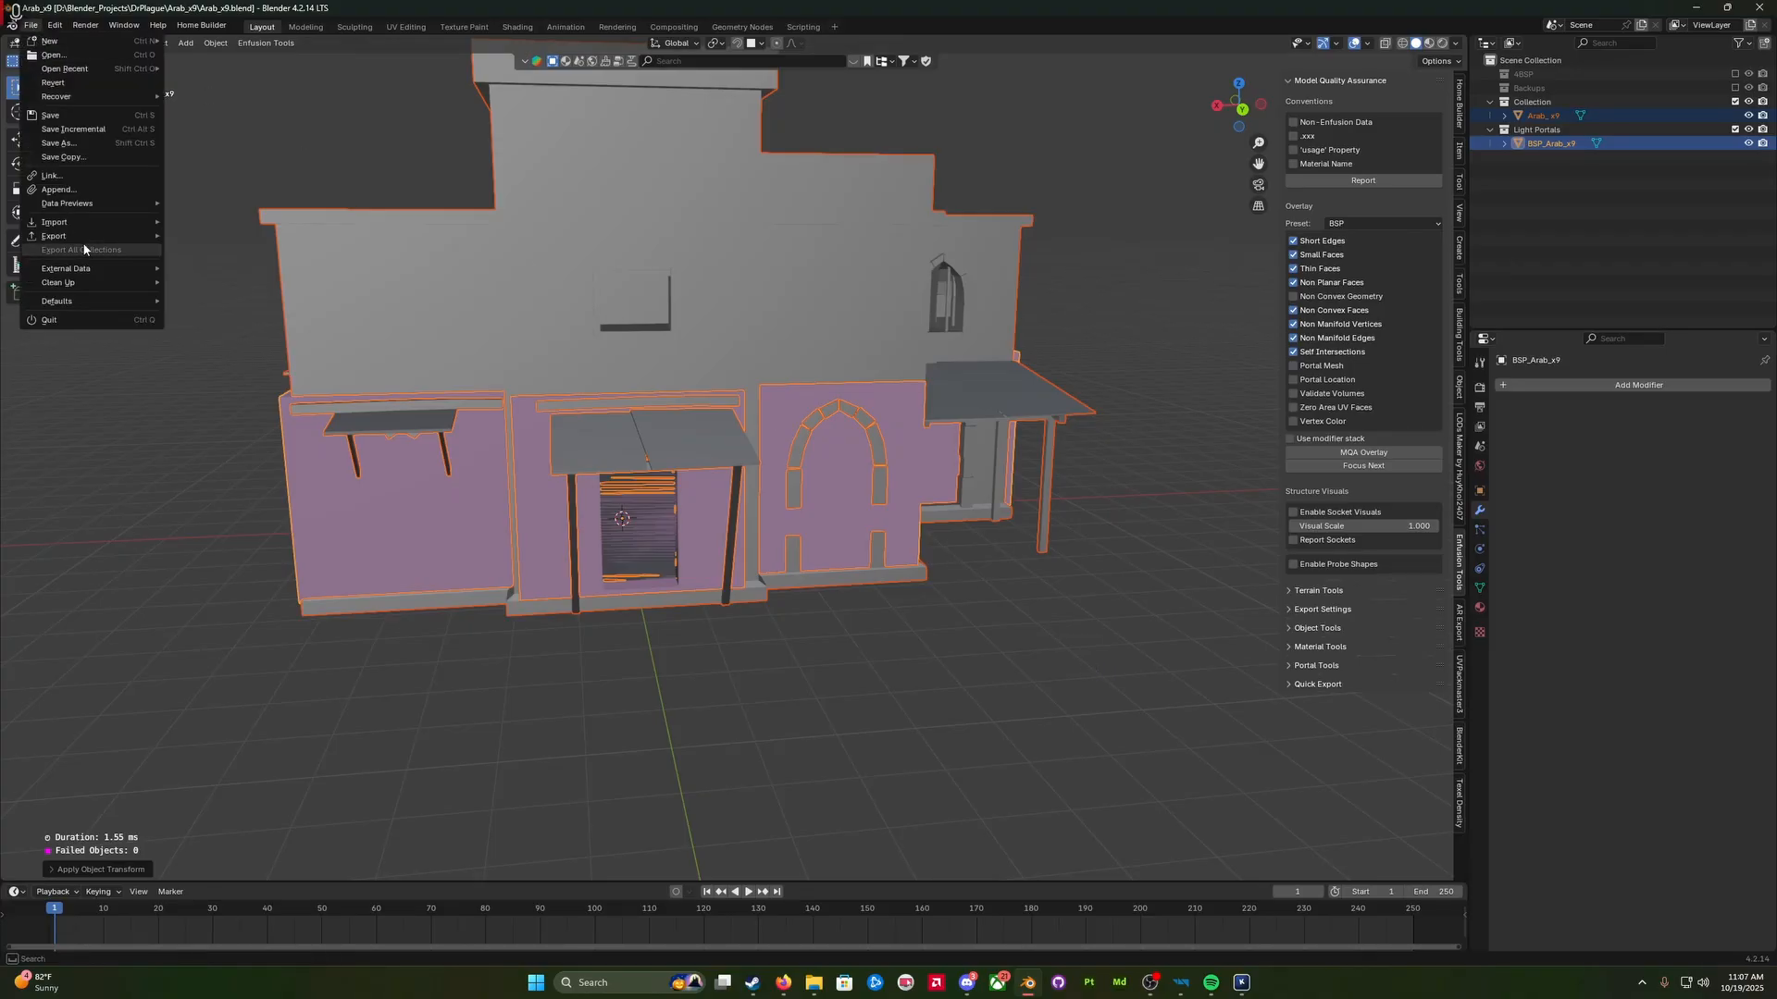
{"action": "mouse_move", "coordinate": [95, 235]}
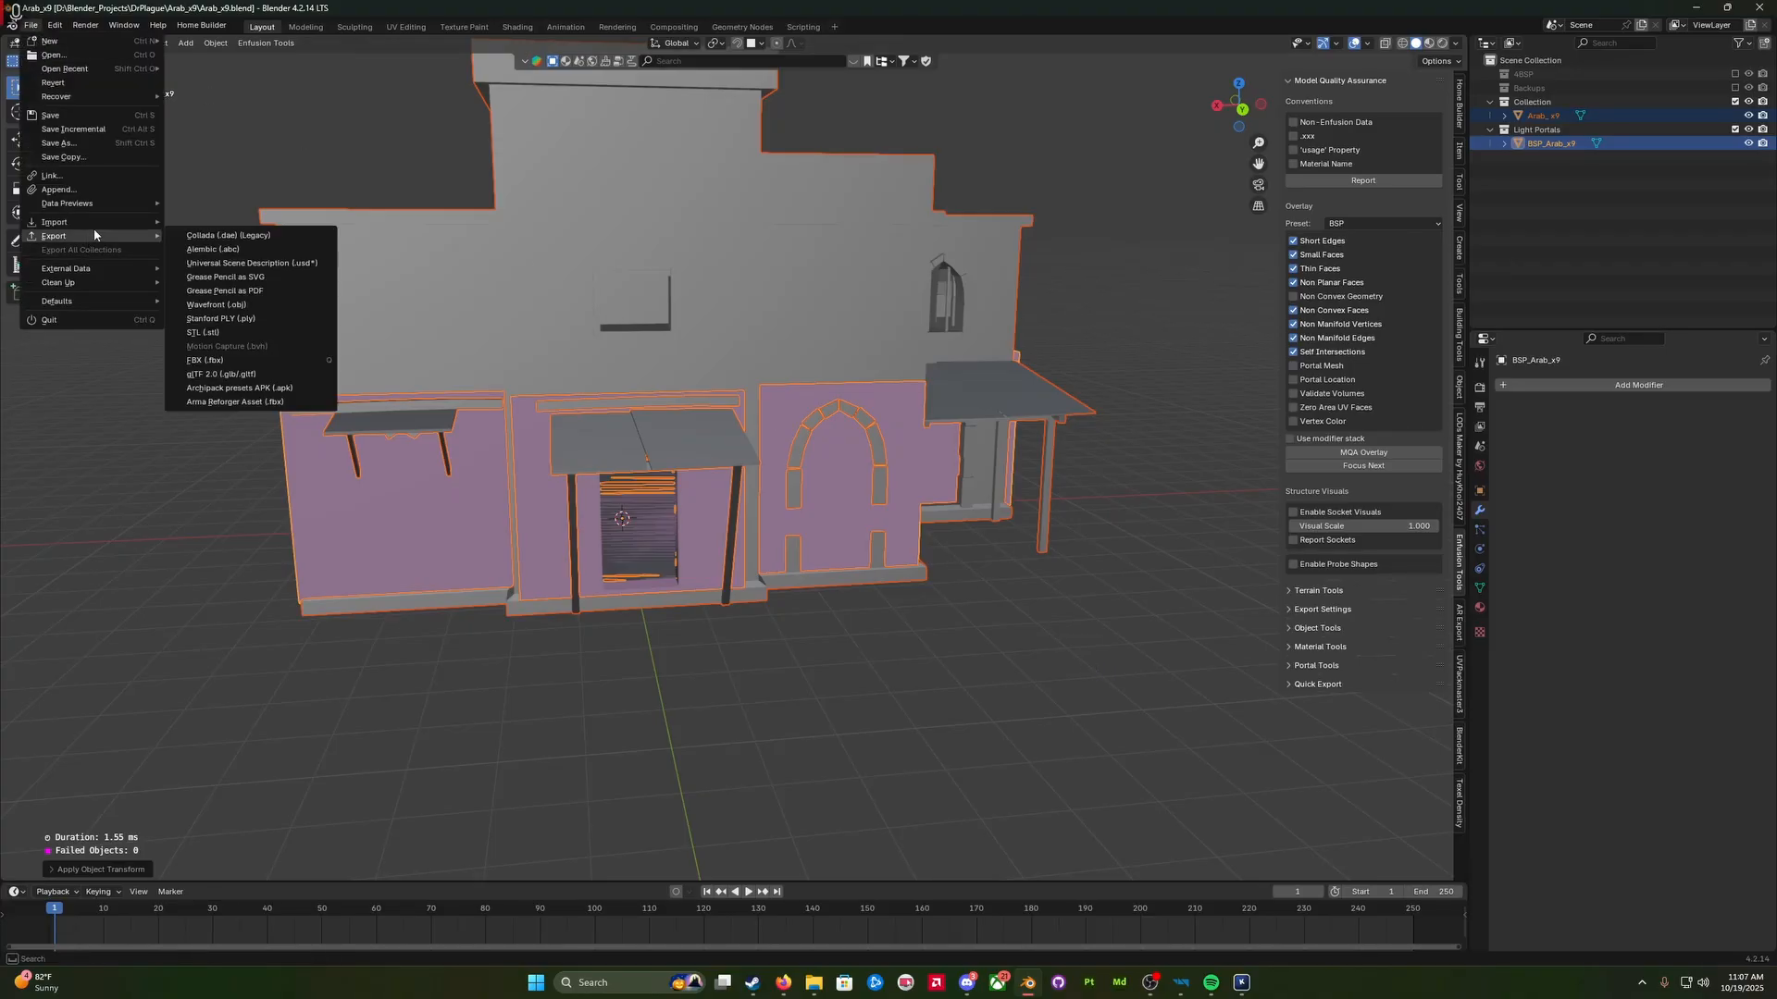
{"action": "right_click", "coordinate": [220, 365]}
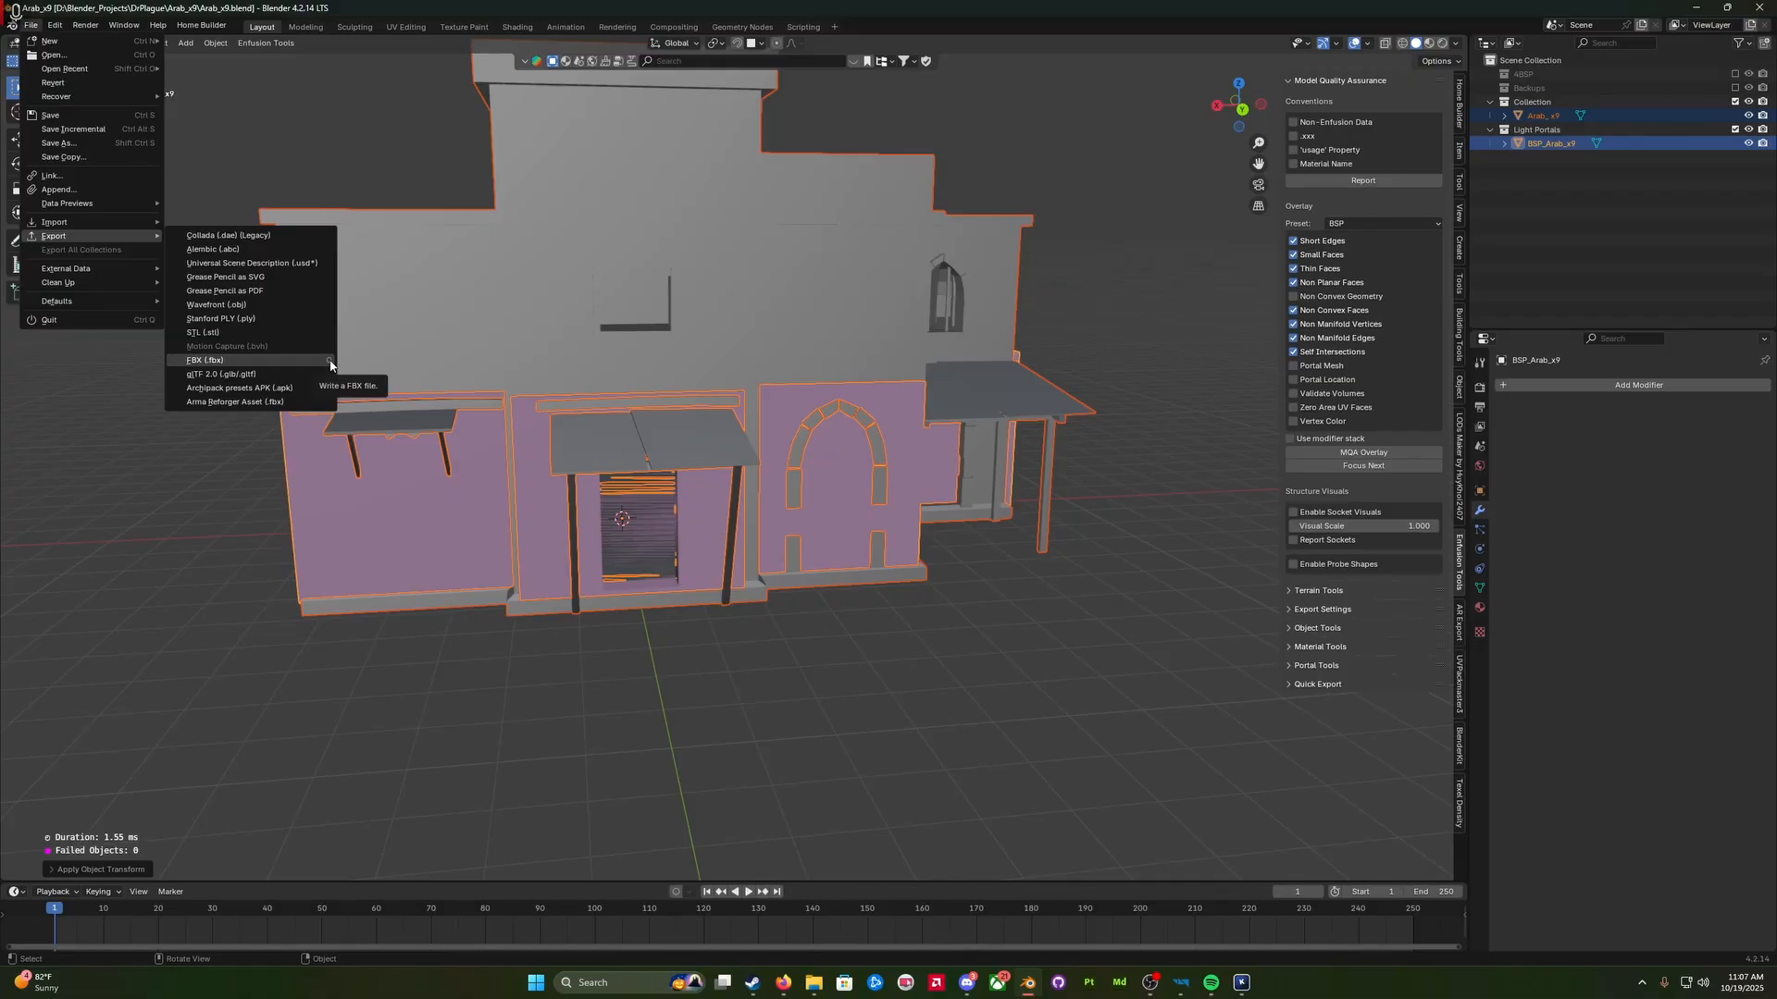
{"action": "left_click", "coordinate": [415, 680]}
{"action": "key", "text": "q"}
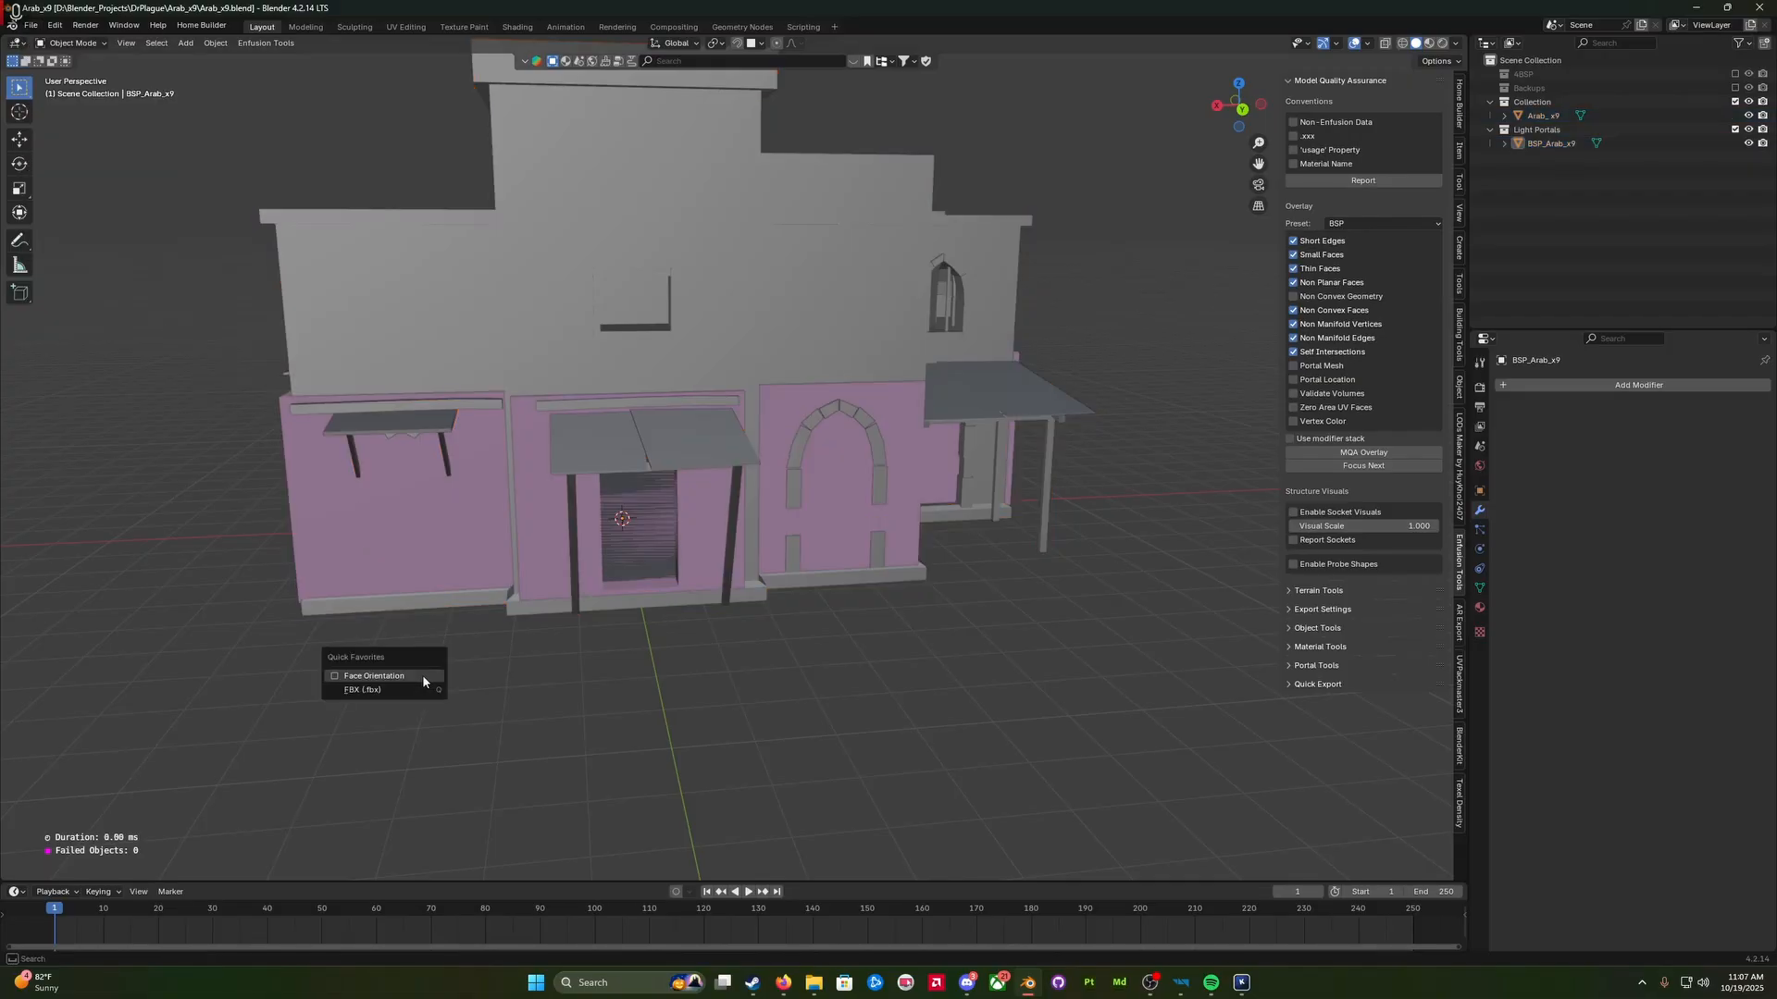
{"action": "key", "text": "Escape"}
Step: Export both Arab_x9 and BSP_Arab_x9 as FBX, limited to selected objects, overwriting Arab_x9.fbx in the Arab_x9 assets folder
{"action": "key", "text": "a"}
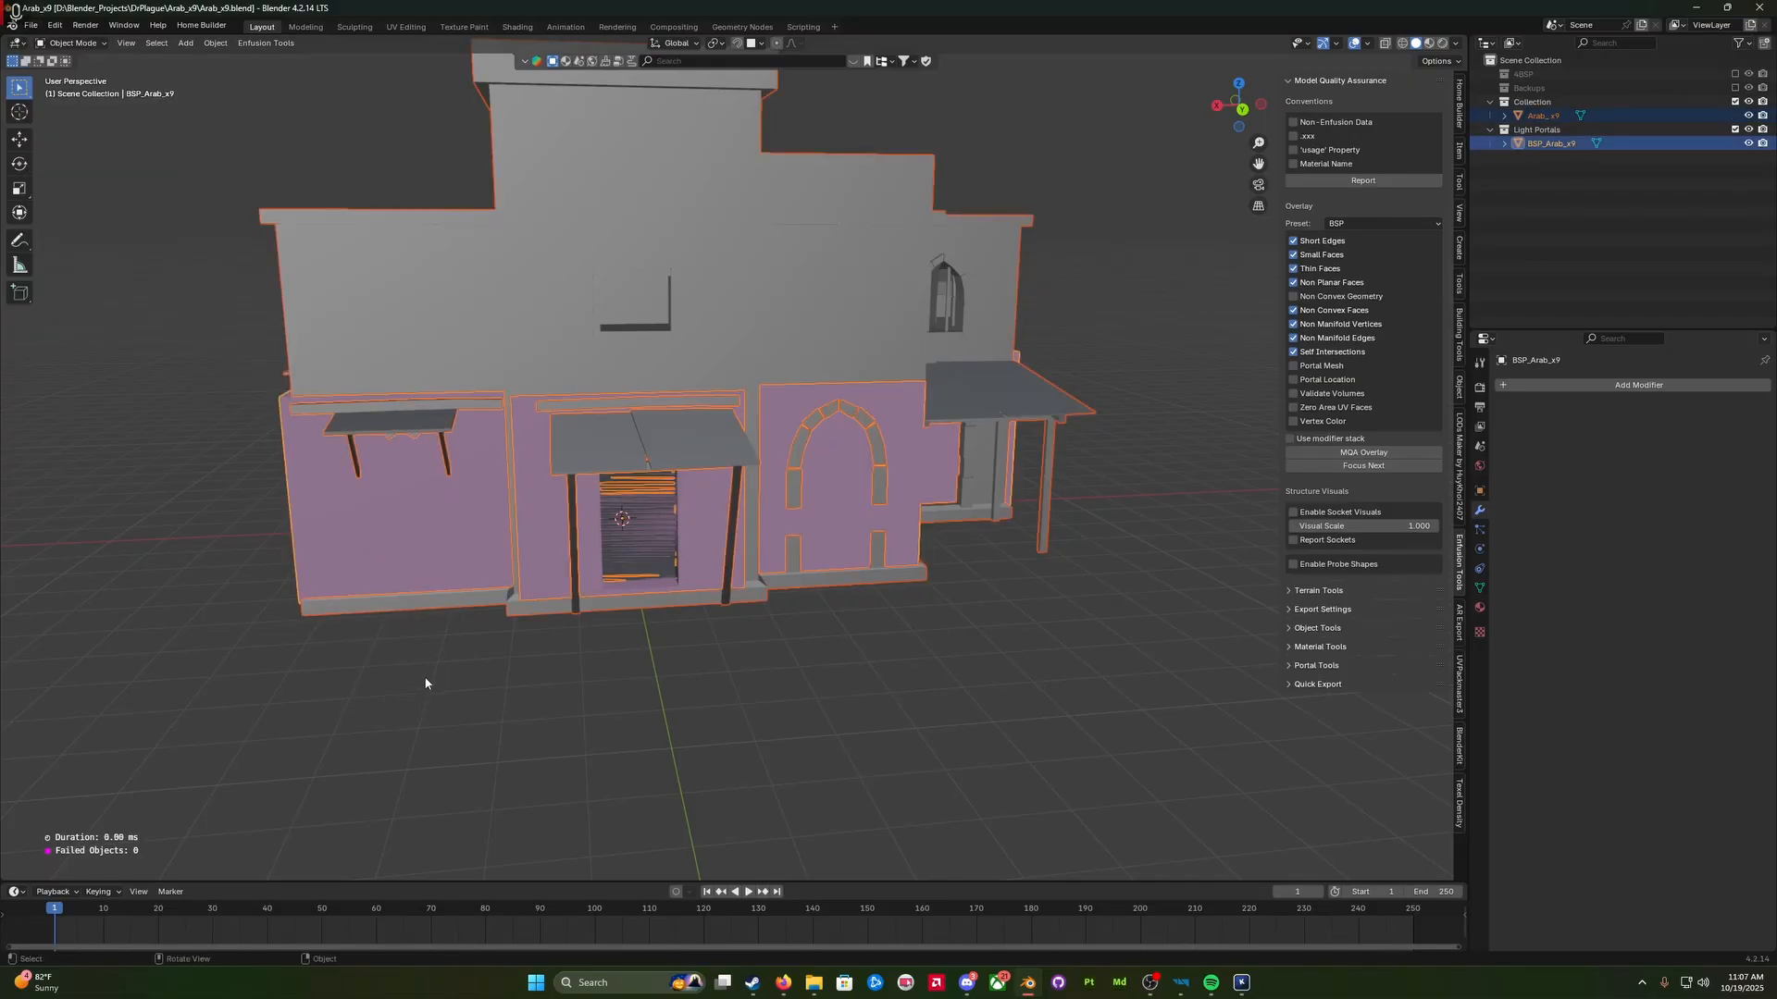
{"action": "key", "text": "q"}
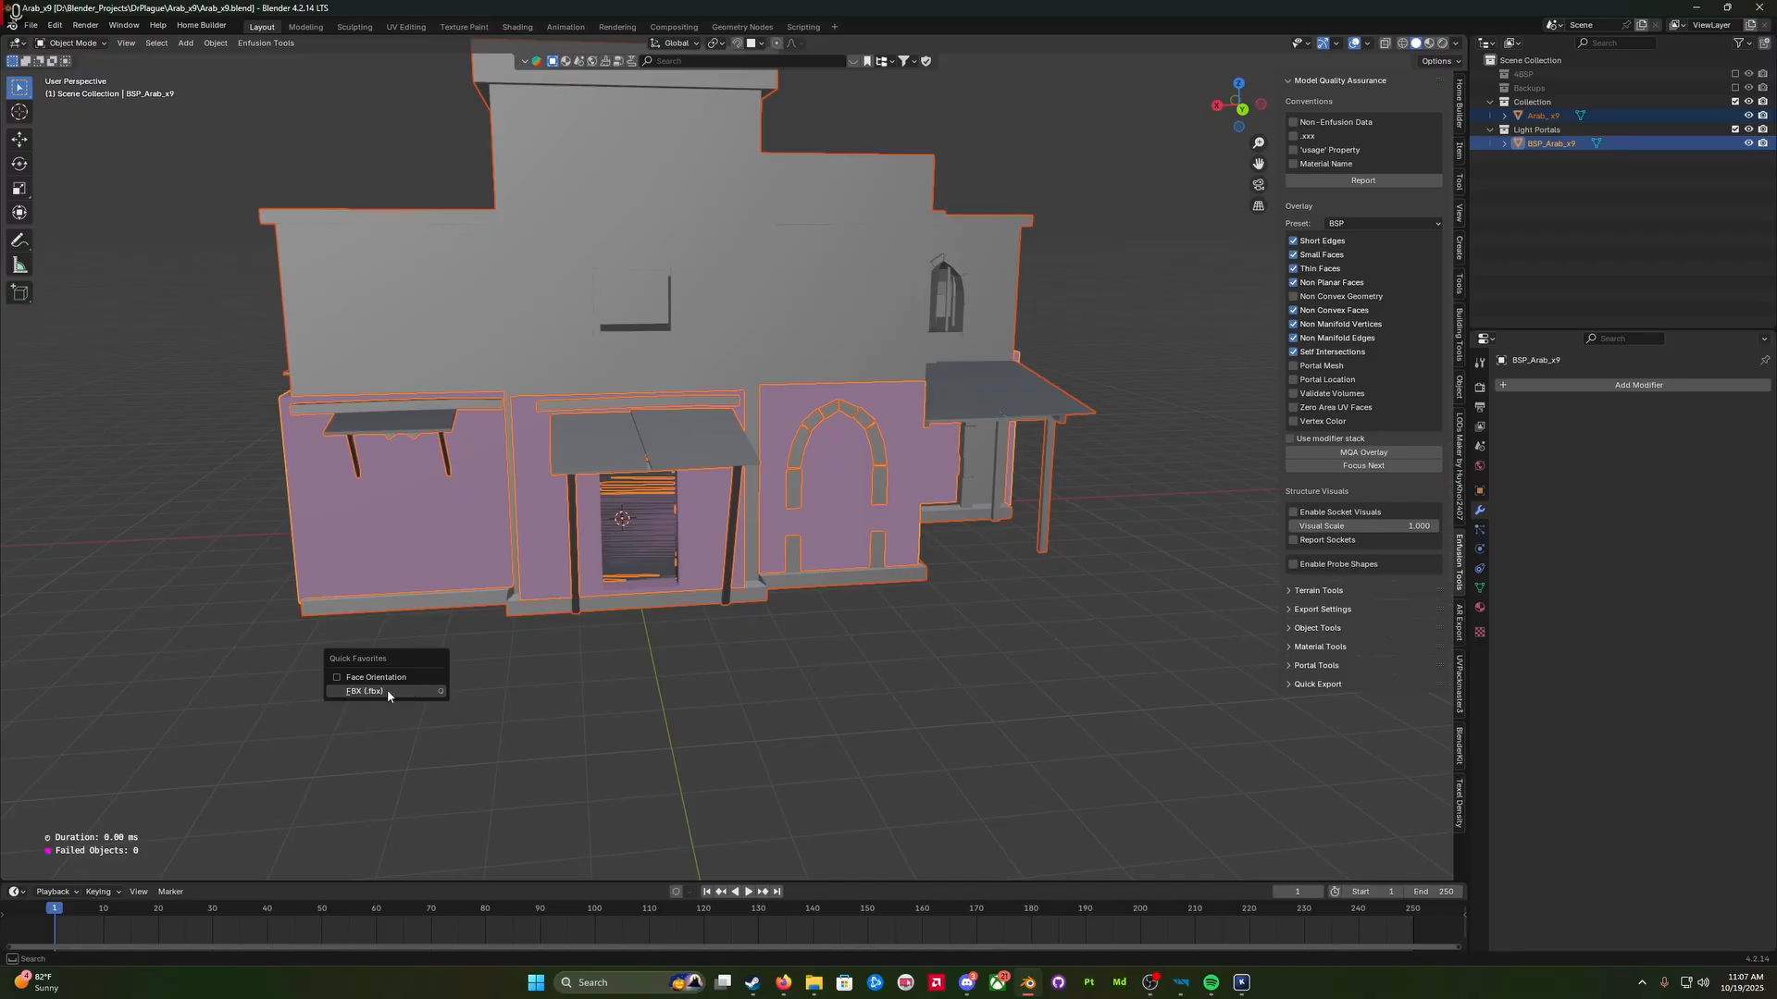
{"action": "left_click", "coordinate": [387, 690]}
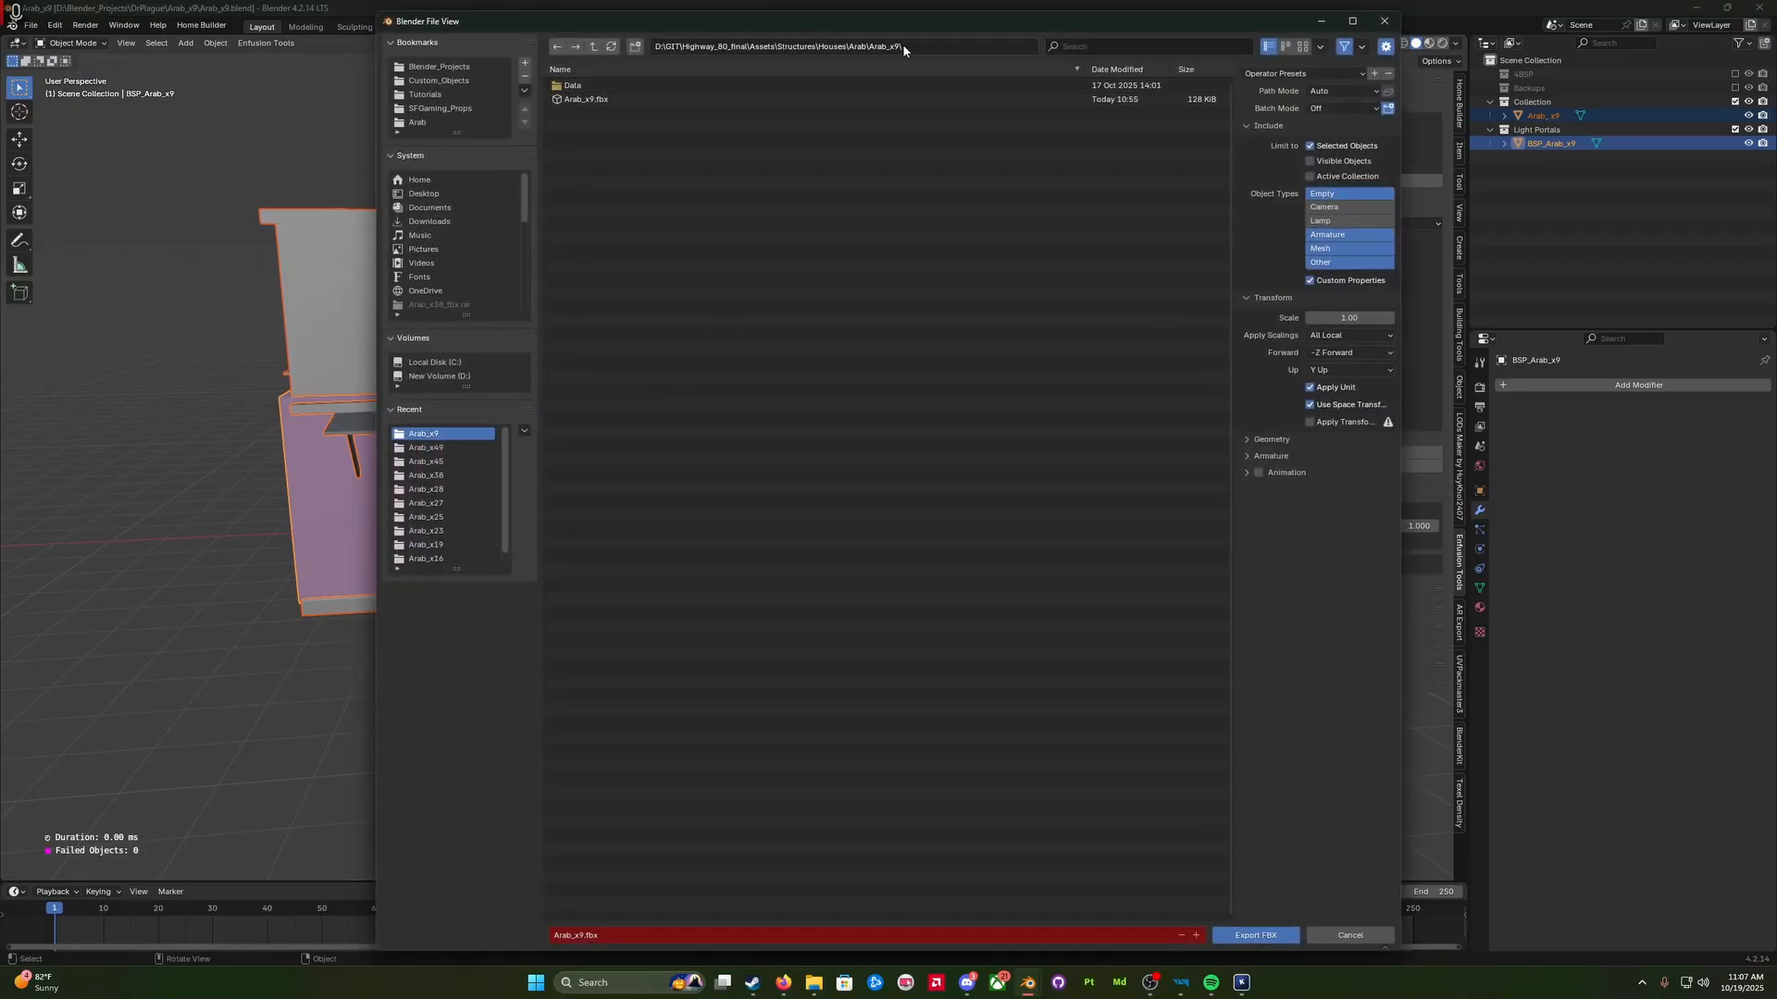
{"action": "left_click", "coordinate": [1296, 73]}
{"action": "left_click", "coordinate": [1292, 104]}
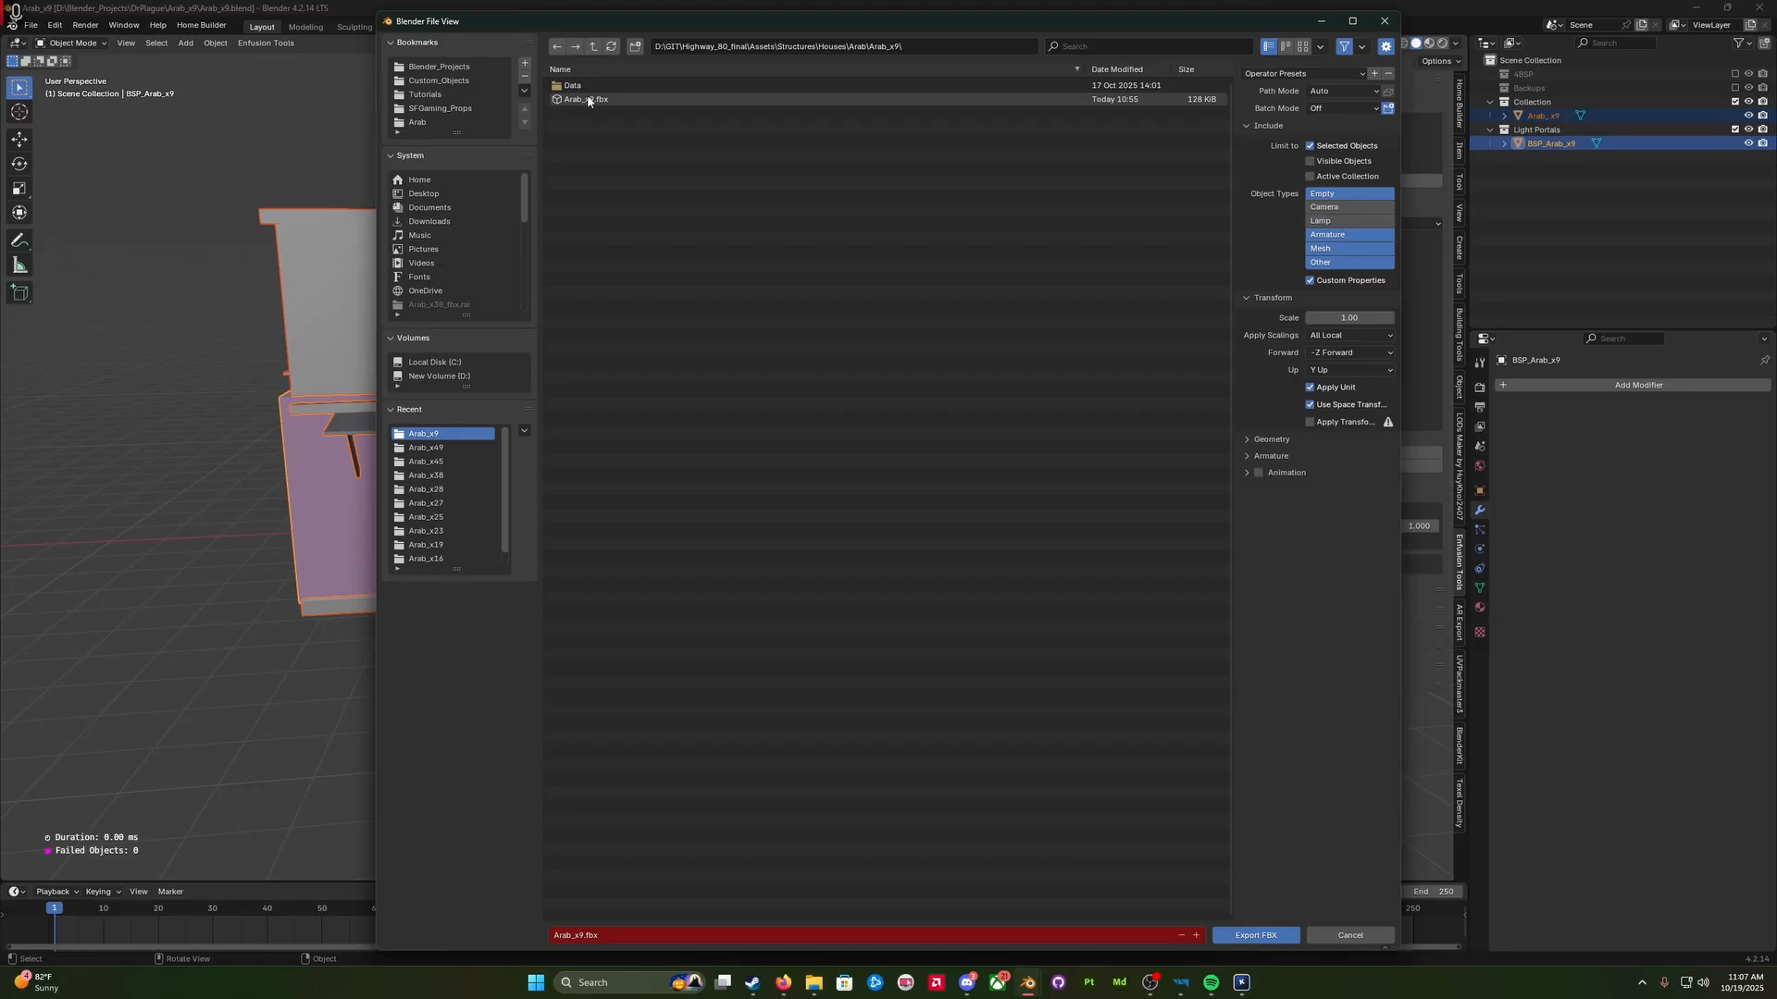
{"action": "left_click", "coordinate": [1261, 936]}
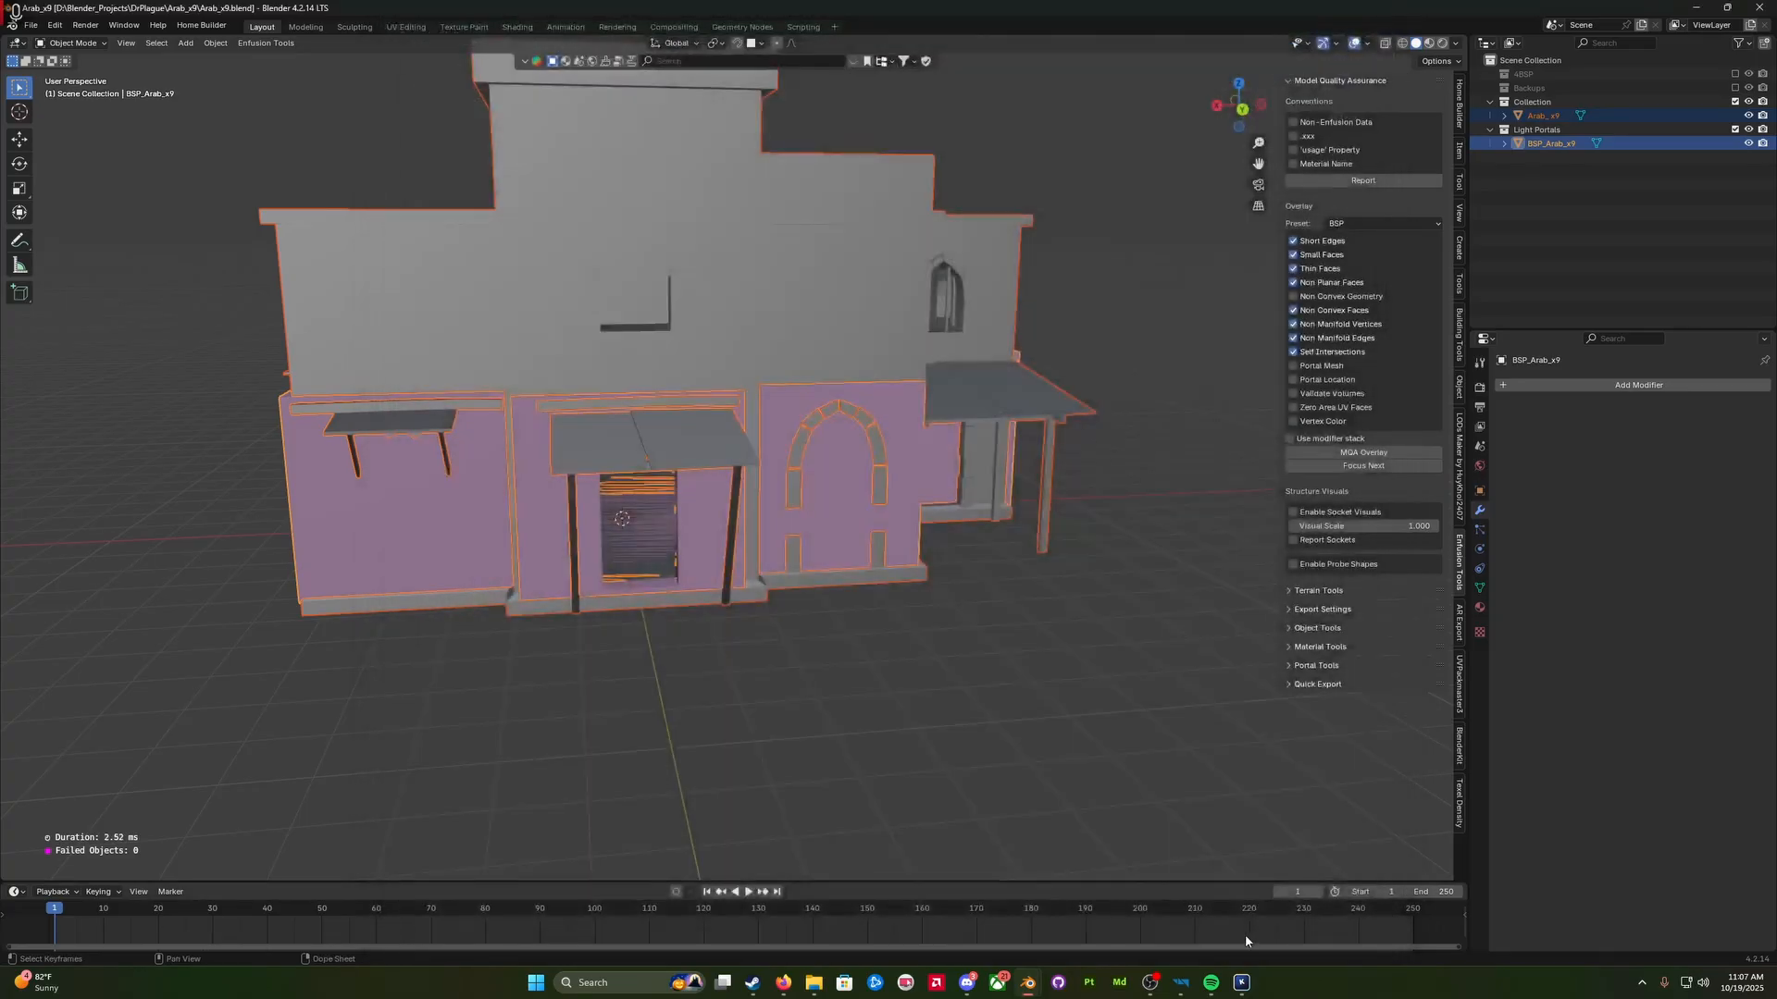
Step: Switch to Enfusion Workbench and bring the Log Console over the Arab_x9.xob model view
{"action": "left_click", "coordinate": [1181, 982]}
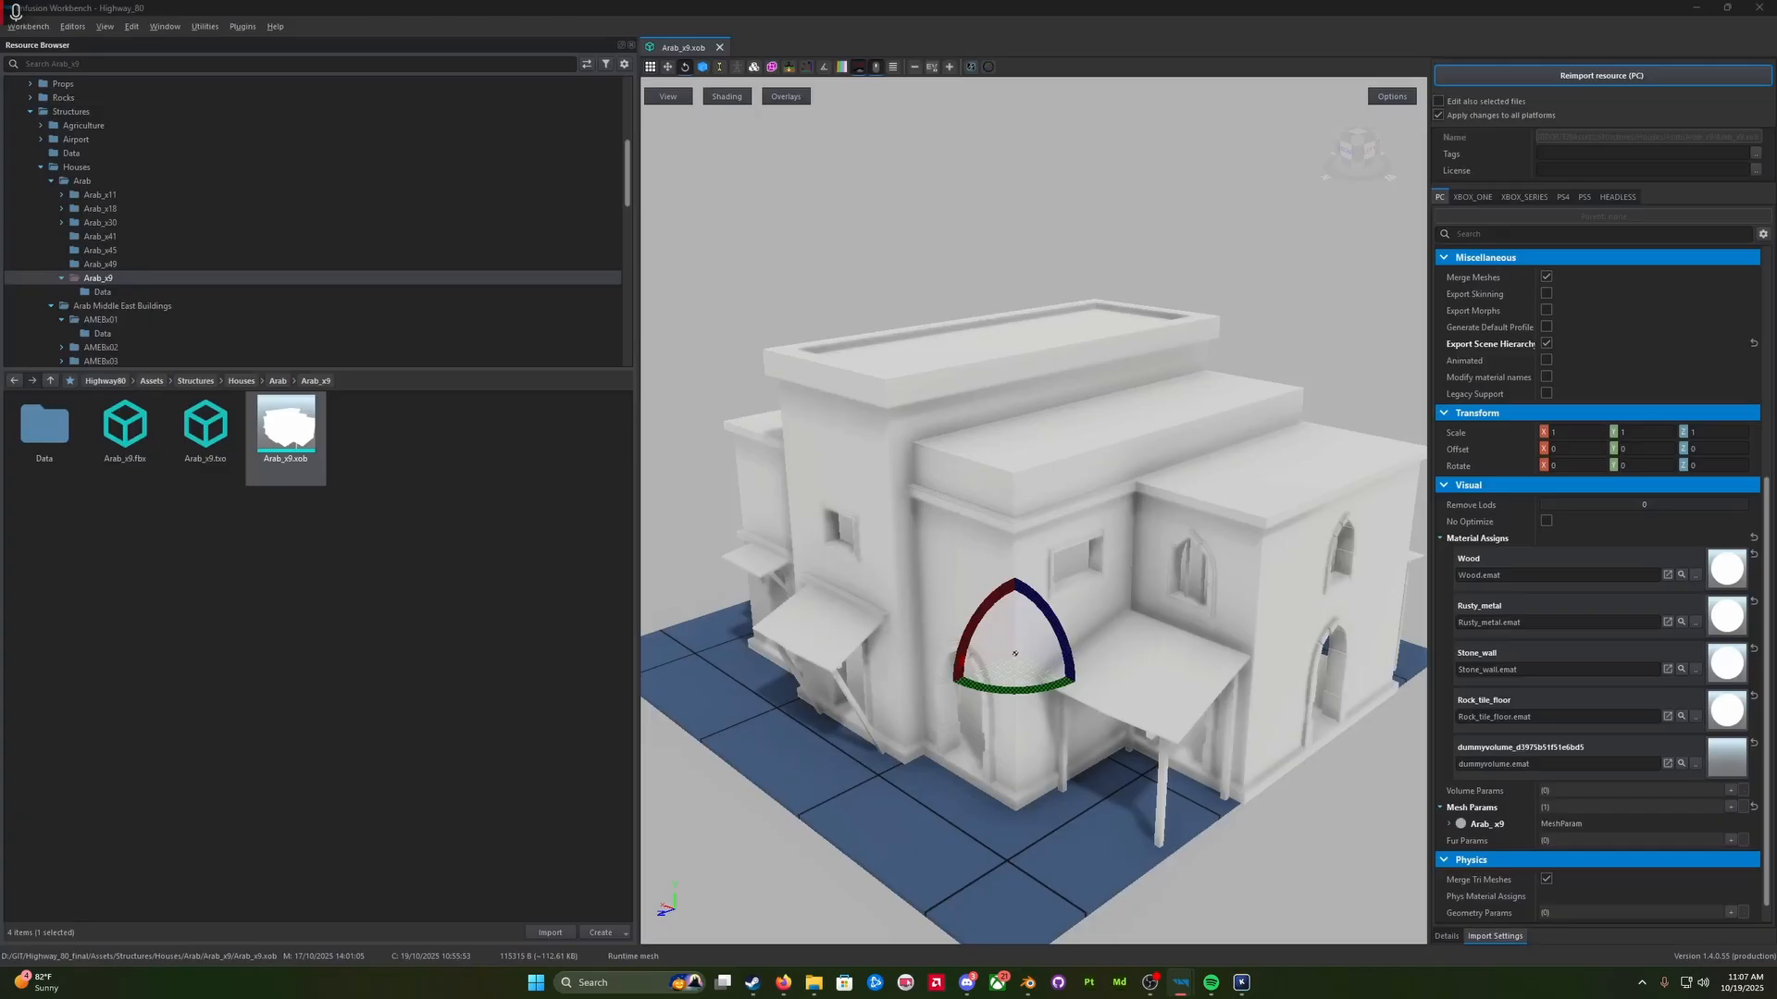
{"action": "left_click_drag", "start_coordinate": [1776, 530], "coordinate": [381, 369]}
{"action": "left_click", "coordinate": [659, 442]}
{"action": "left_click_drag", "start_coordinate": [174, 44], "coordinate": [660, 190]}
{"action": "left_click_drag", "start_coordinate": [828, 191], "coordinate": [852, 112]}
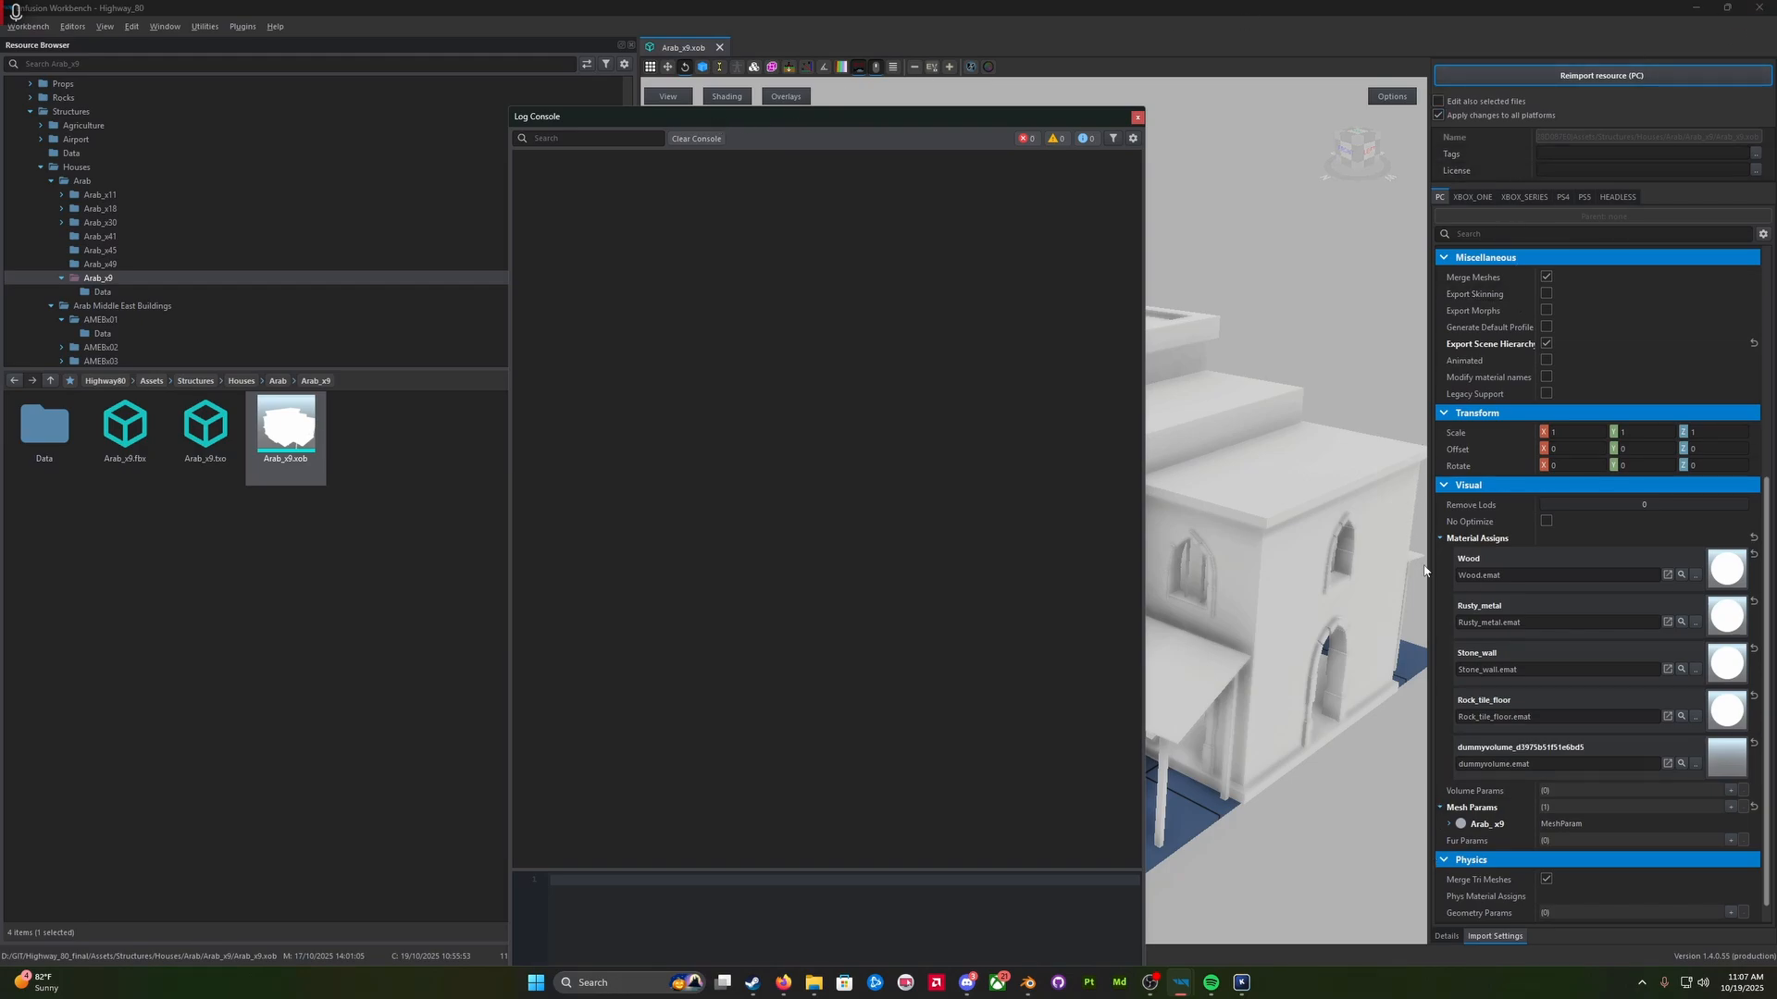
Step: Reimport the Arab_x9.xob resource for PC with Generate BSP enabled and read the rebuild messages in the Log Console
{"action": "scroll", "coordinate": [1544, 607], "scroll_direction": "up", "scroll_amount": 3}
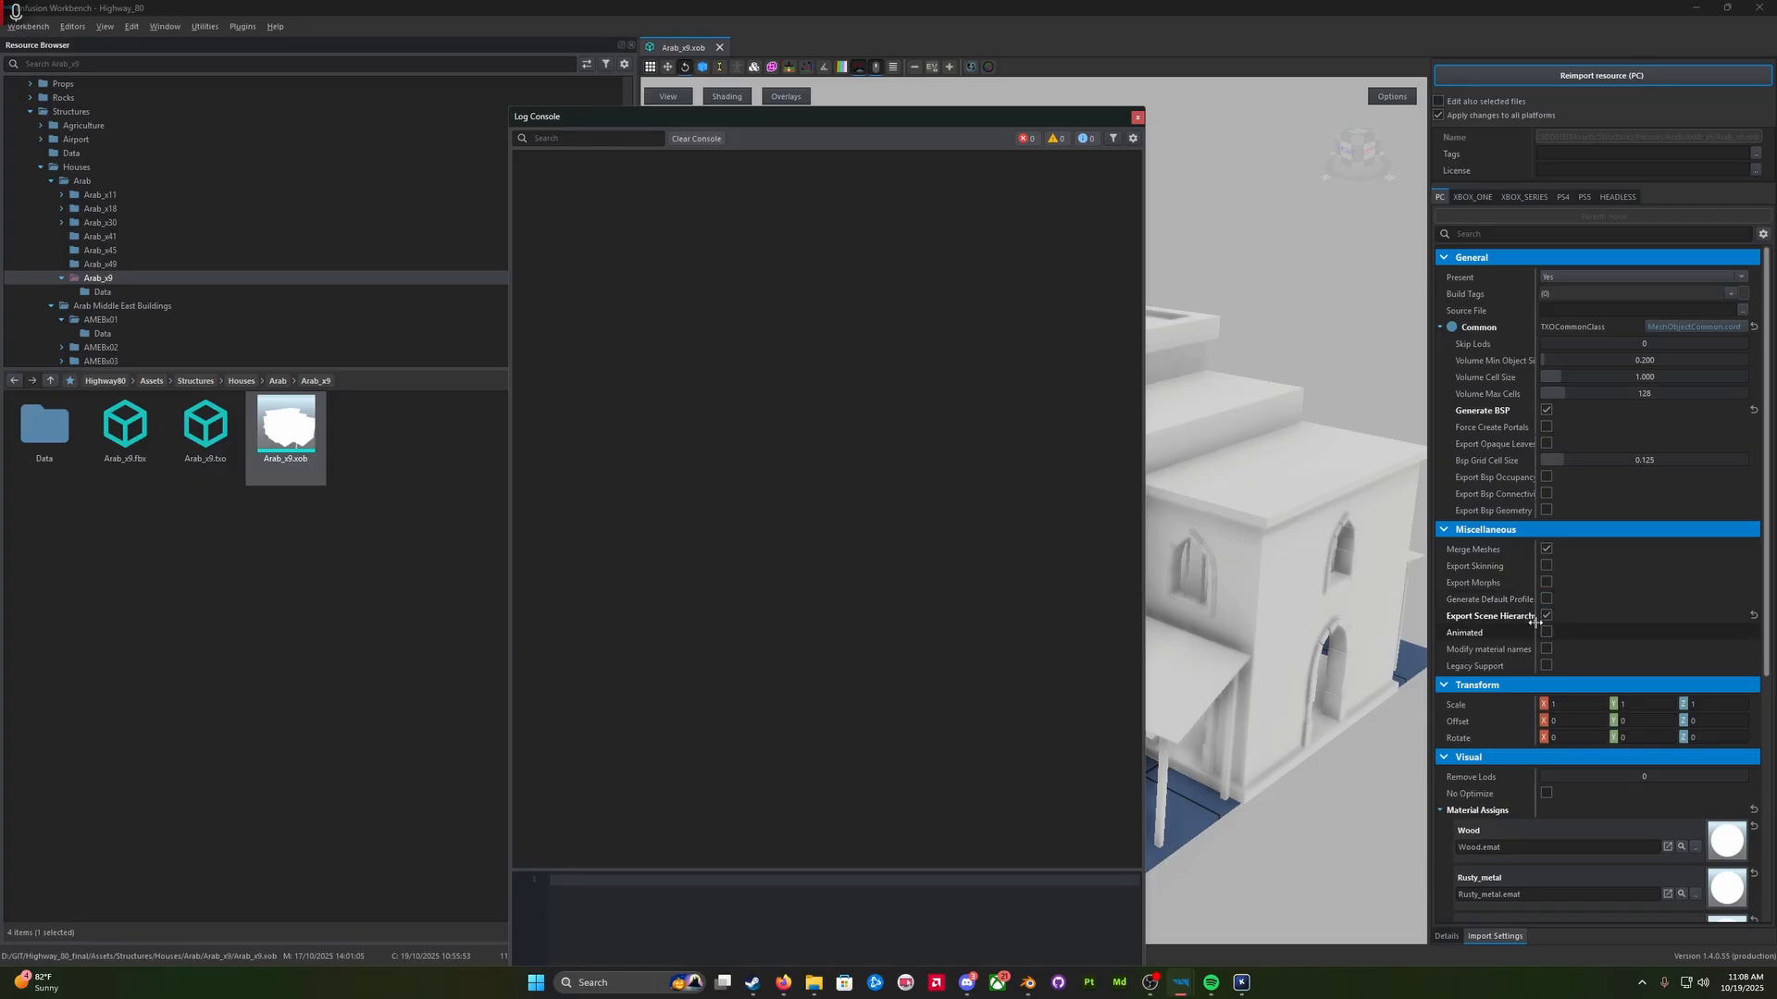
{"action": "left_click", "coordinate": [1573, 75]}
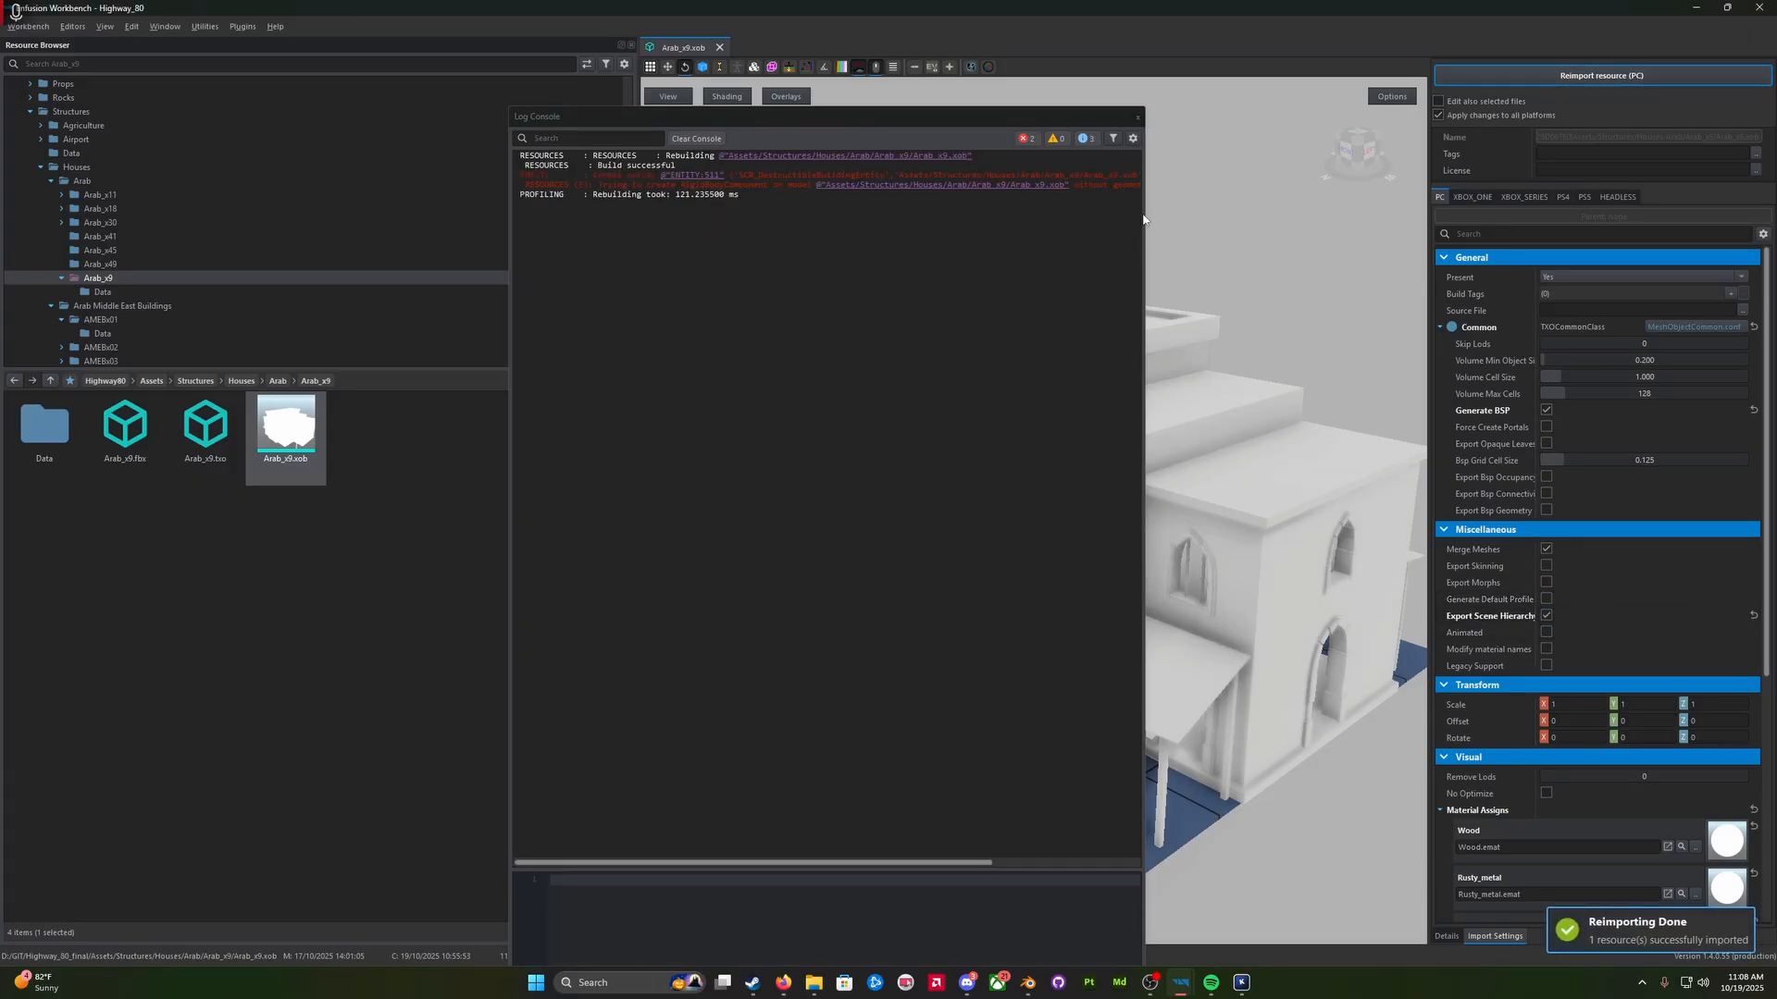
{"action": "left_click_drag", "start_coordinate": [1144, 213], "coordinate": [1362, 205]}
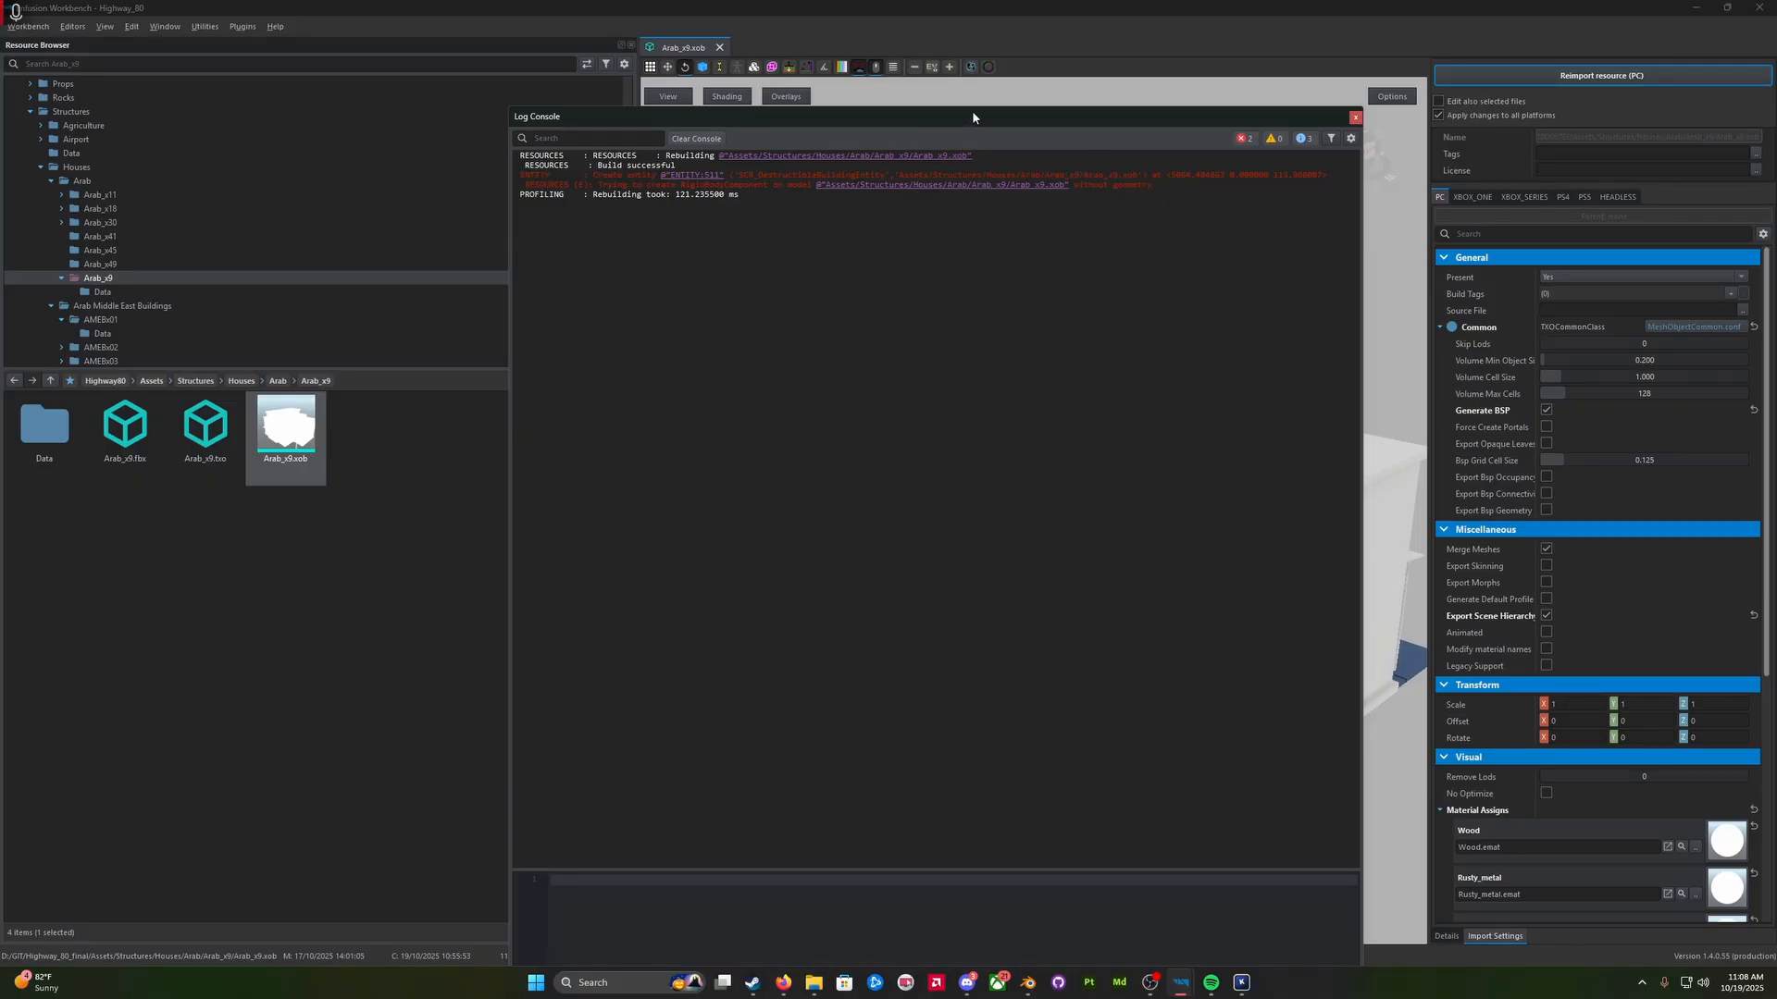
{"action": "left_click_drag", "start_coordinate": [972, 111], "coordinate": [1776, 176]}
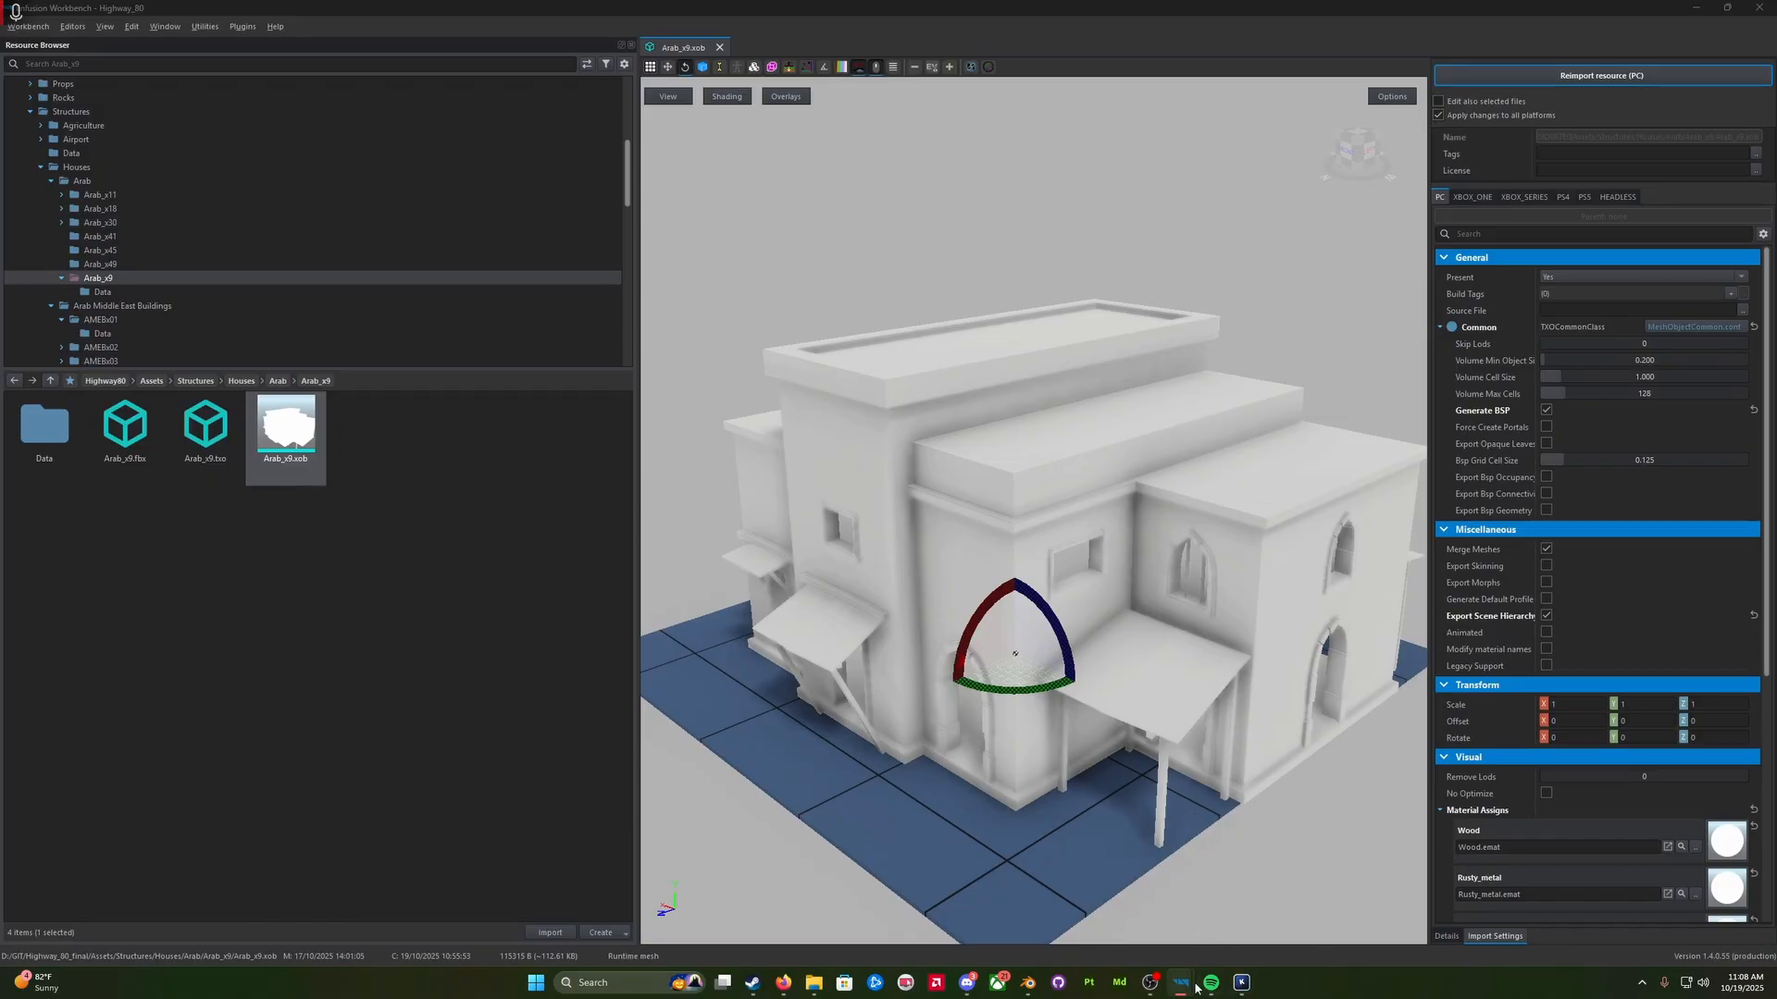
Step: Switch to the World Editor, examine the Arab_x9 building's front entrance, and start play mode in front of it
{"action": "mouse_move", "coordinate": [1189, 986]}
{"action": "left_click", "coordinate": [1202, 944]}
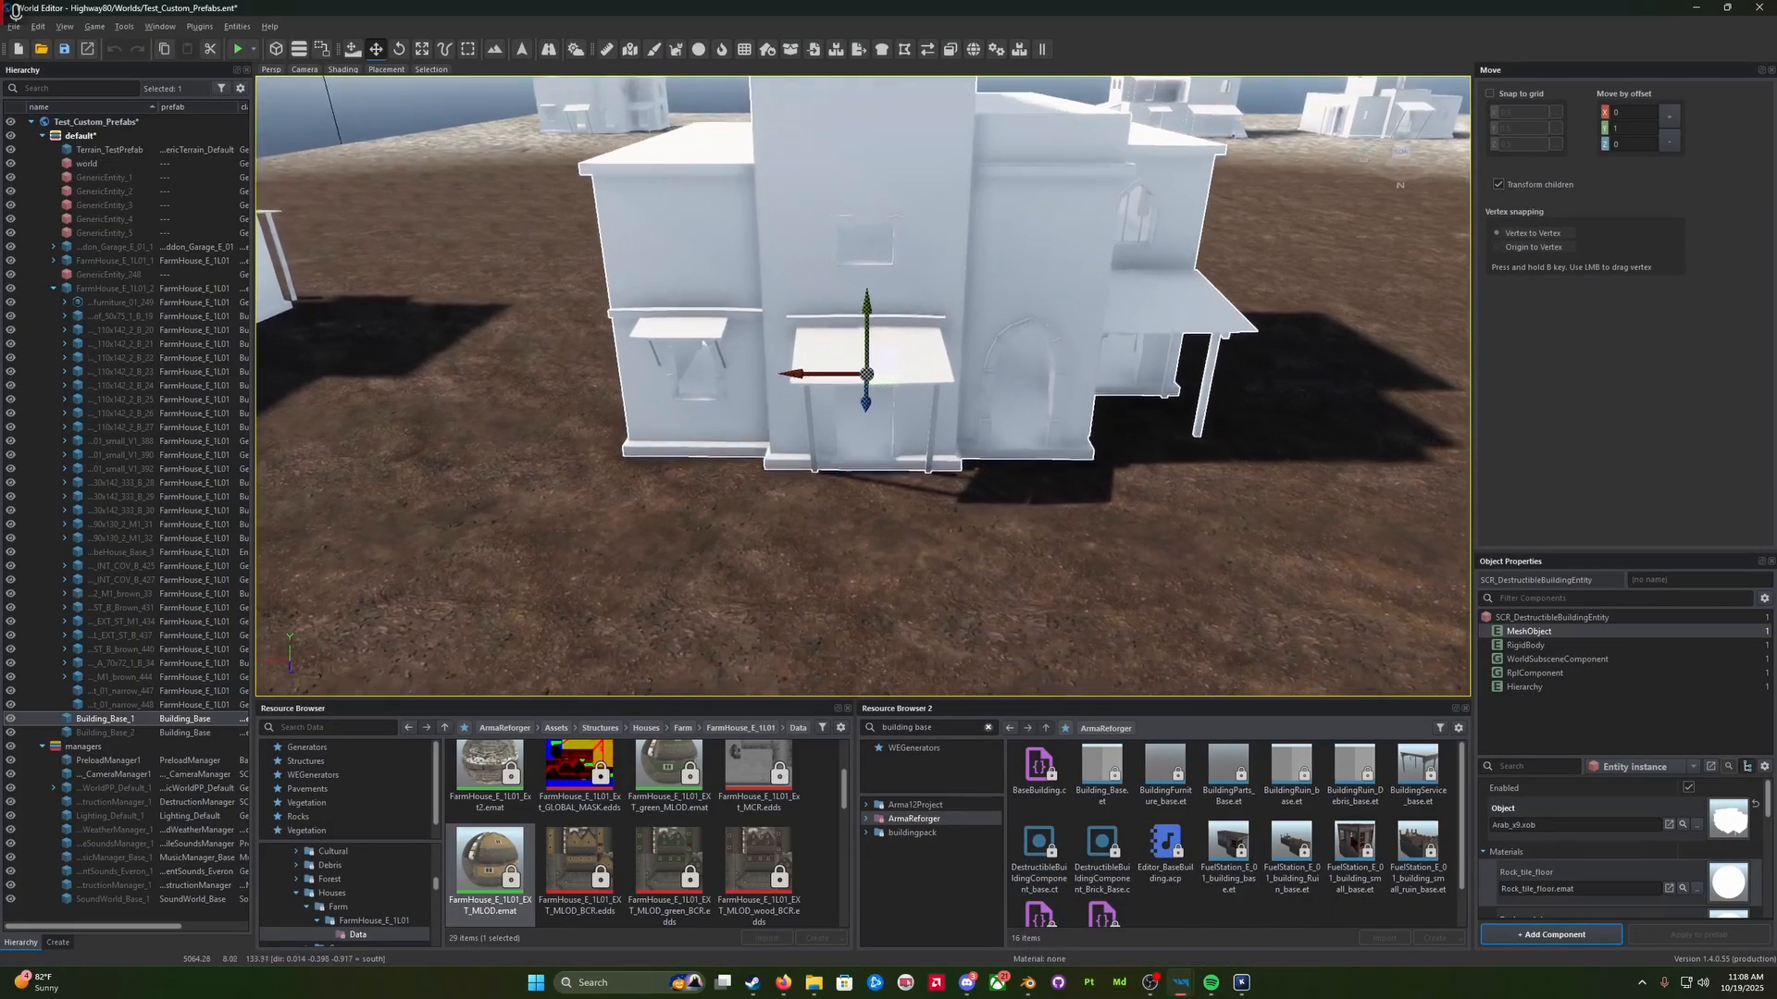
{"action": "key", "text": "w"}
{"action": "right_click_drag", "start_coordinate": [863, 386], "coordinate": [879, 315]}
{"action": "key", "text": "s"}
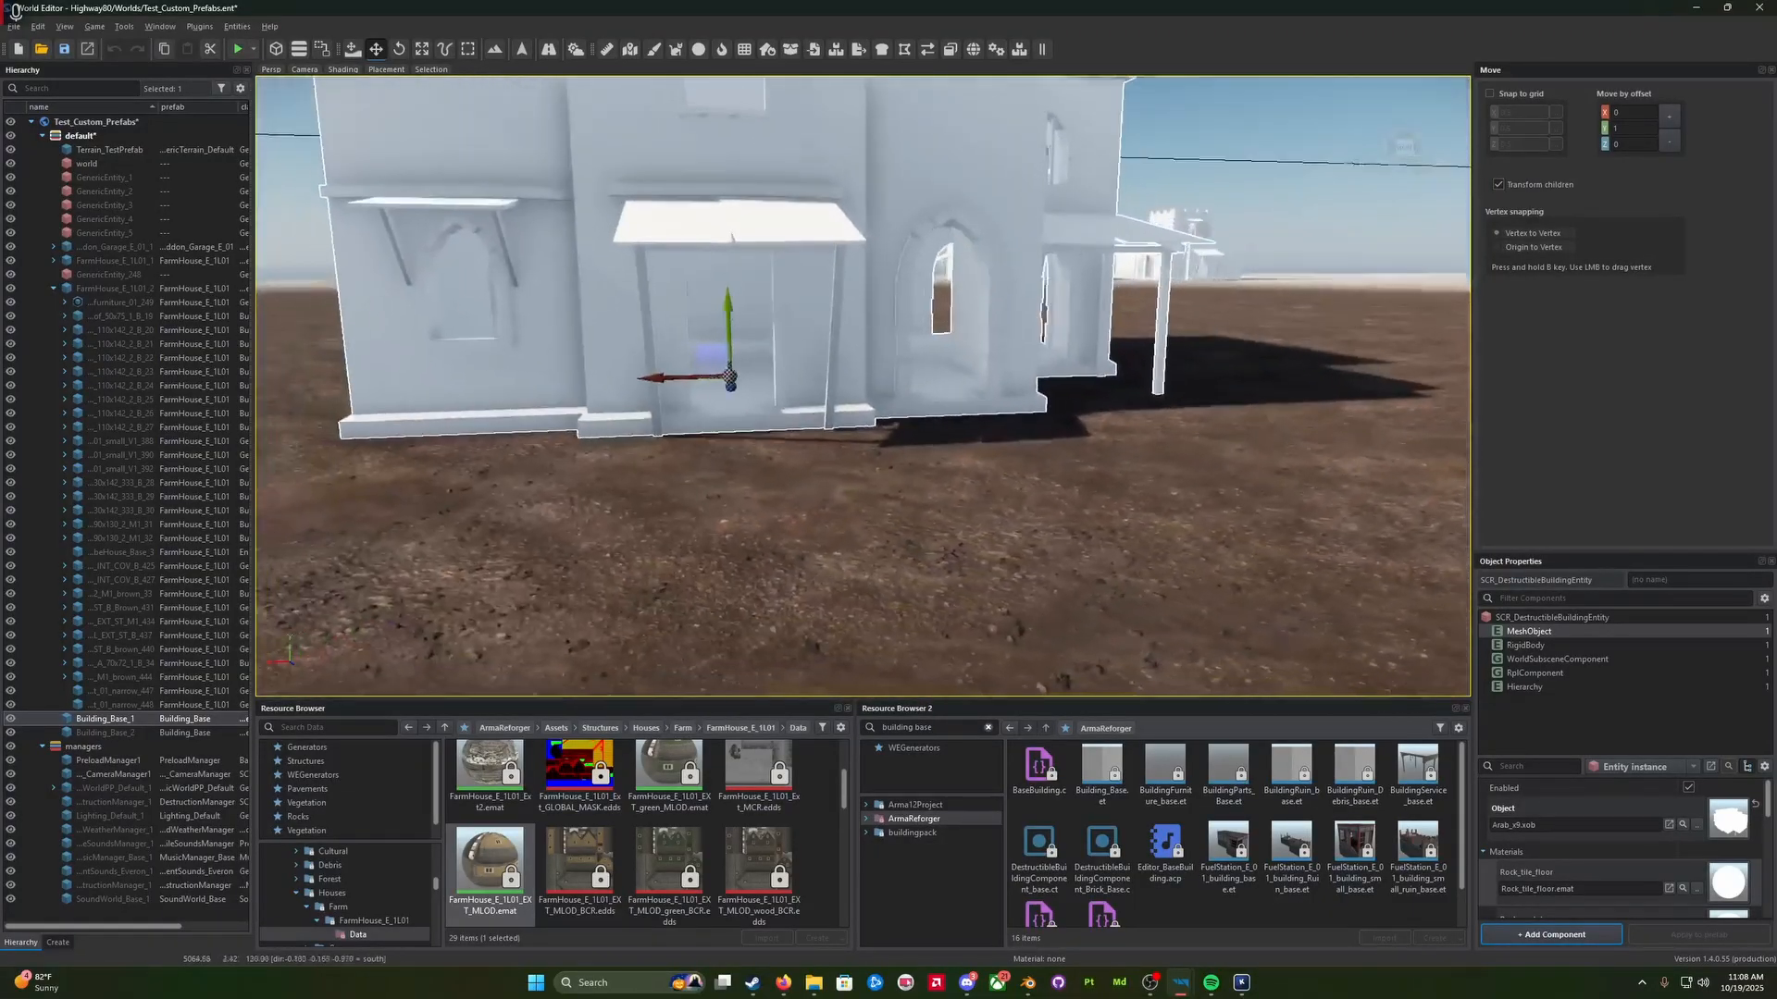
{"action": "right_click_drag", "start_coordinate": [1018, 546], "coordinate": [942, 557]}
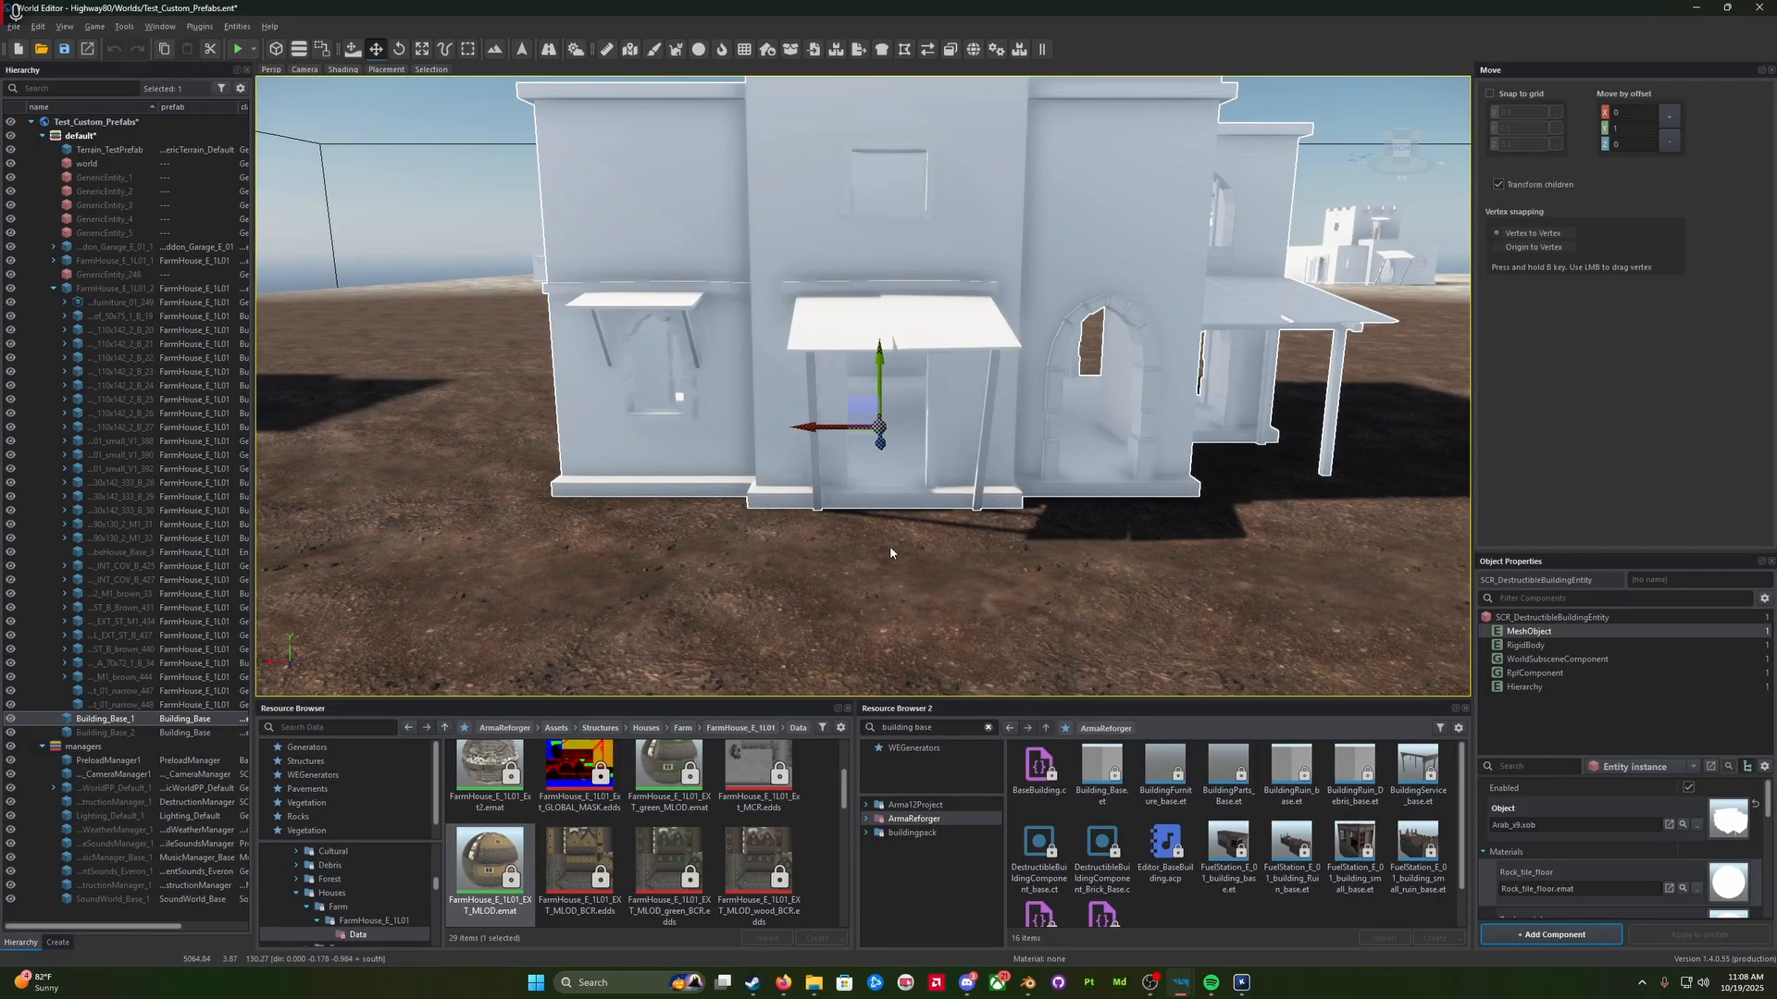
{"action": "scroll", "coordinate": [897, 559], "scroll_direction": "up", "scroll_amount": 4}
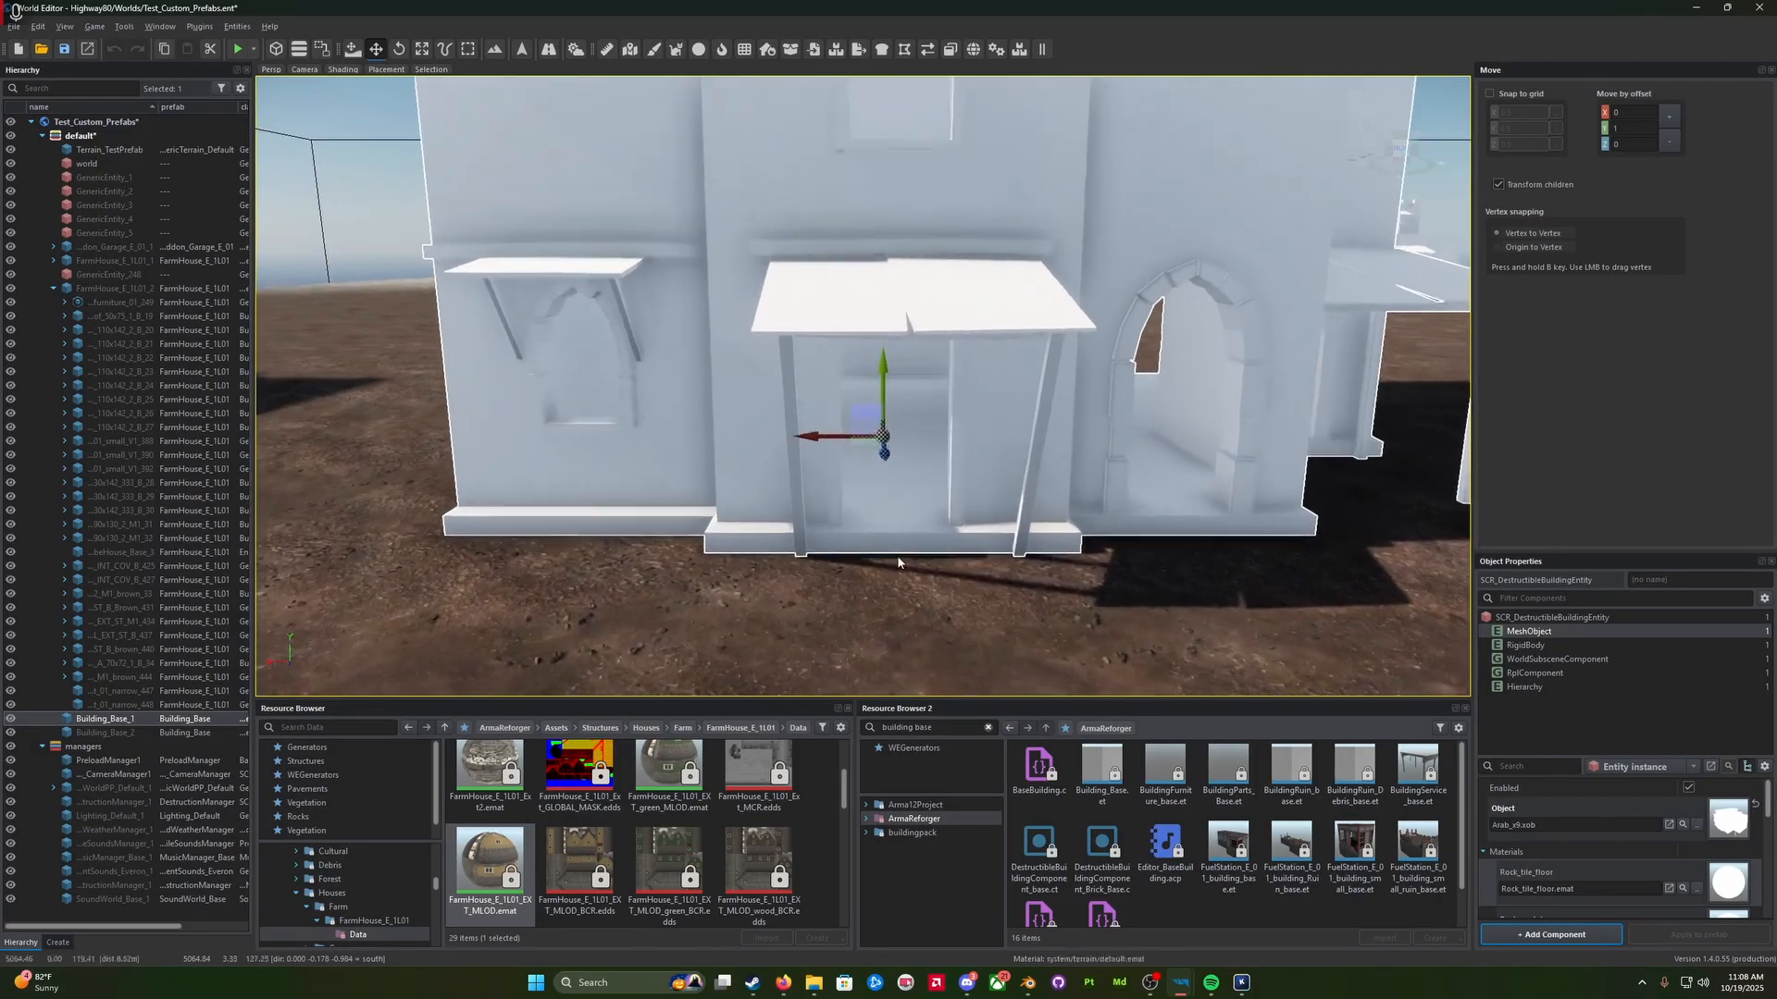
{"action": "key", "text": "w"}
{"action": "right_click_drag", "start_coordinate": [916, 460], "coordinate": [913, 475]}
{"action": "key", "text": "s"}
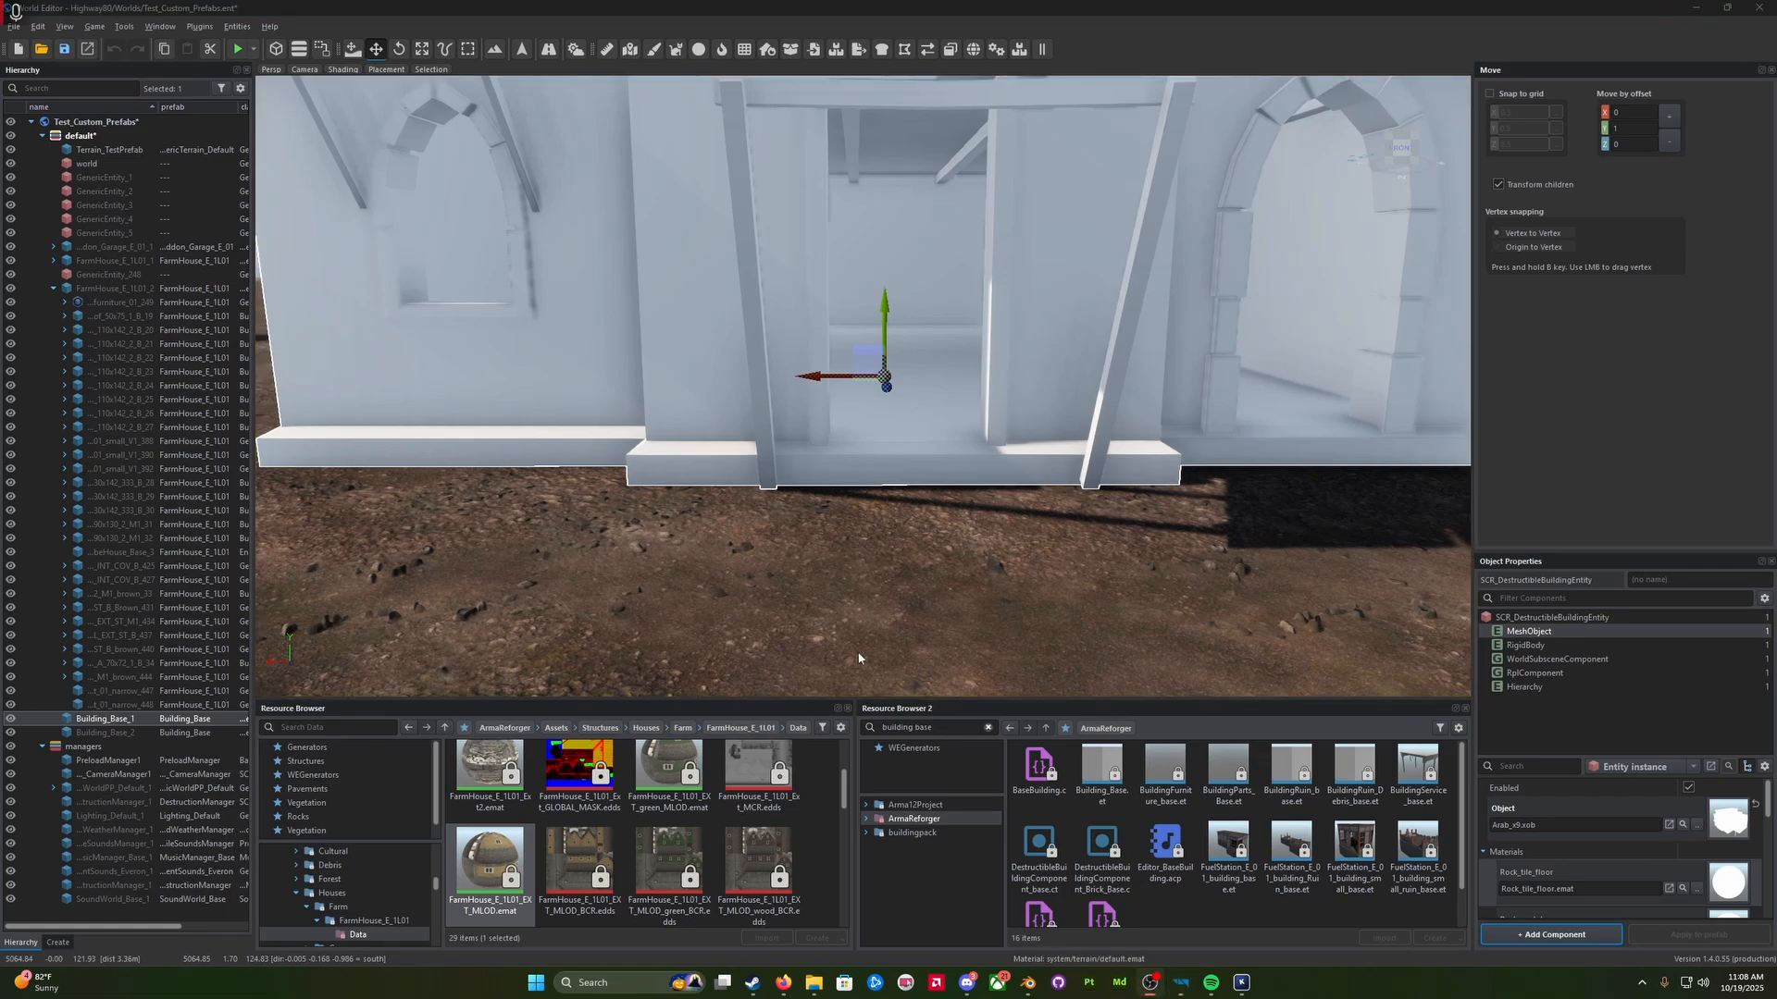
{"action": "right_click_drag", "start_coordinate": [860, 520], "coordinate": [853, 493]}
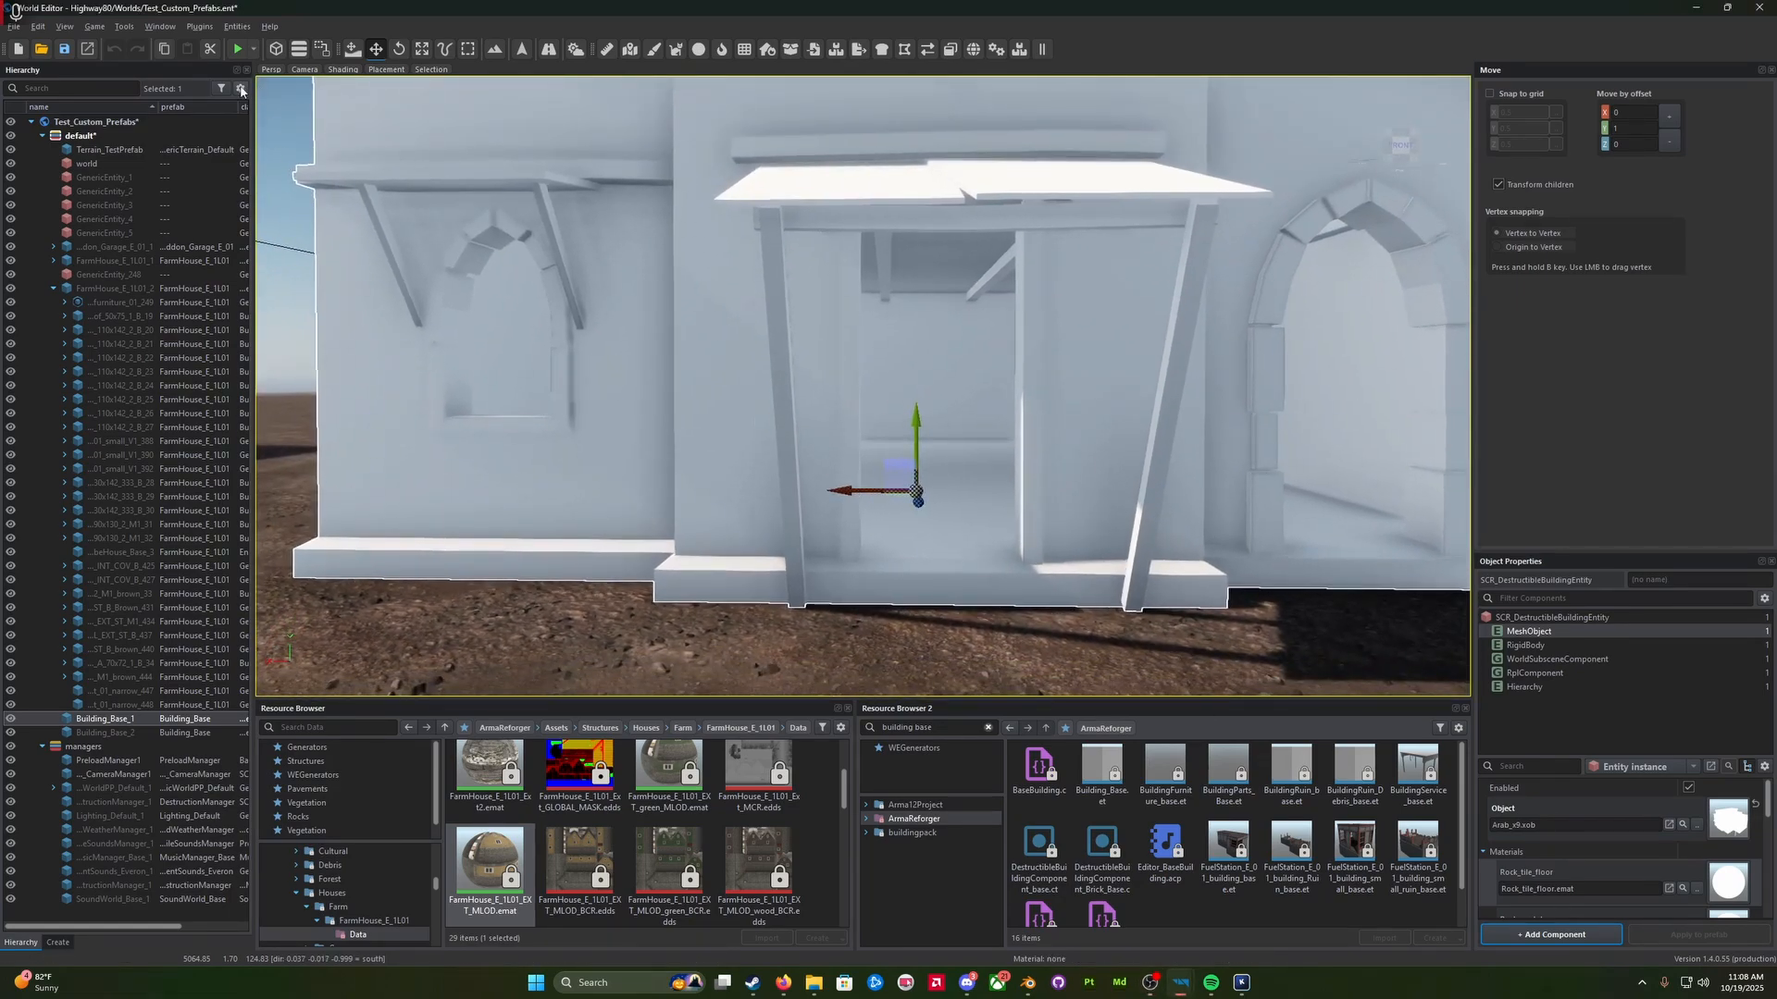
{"action": "left_click", "coordinate": [238, 49]}
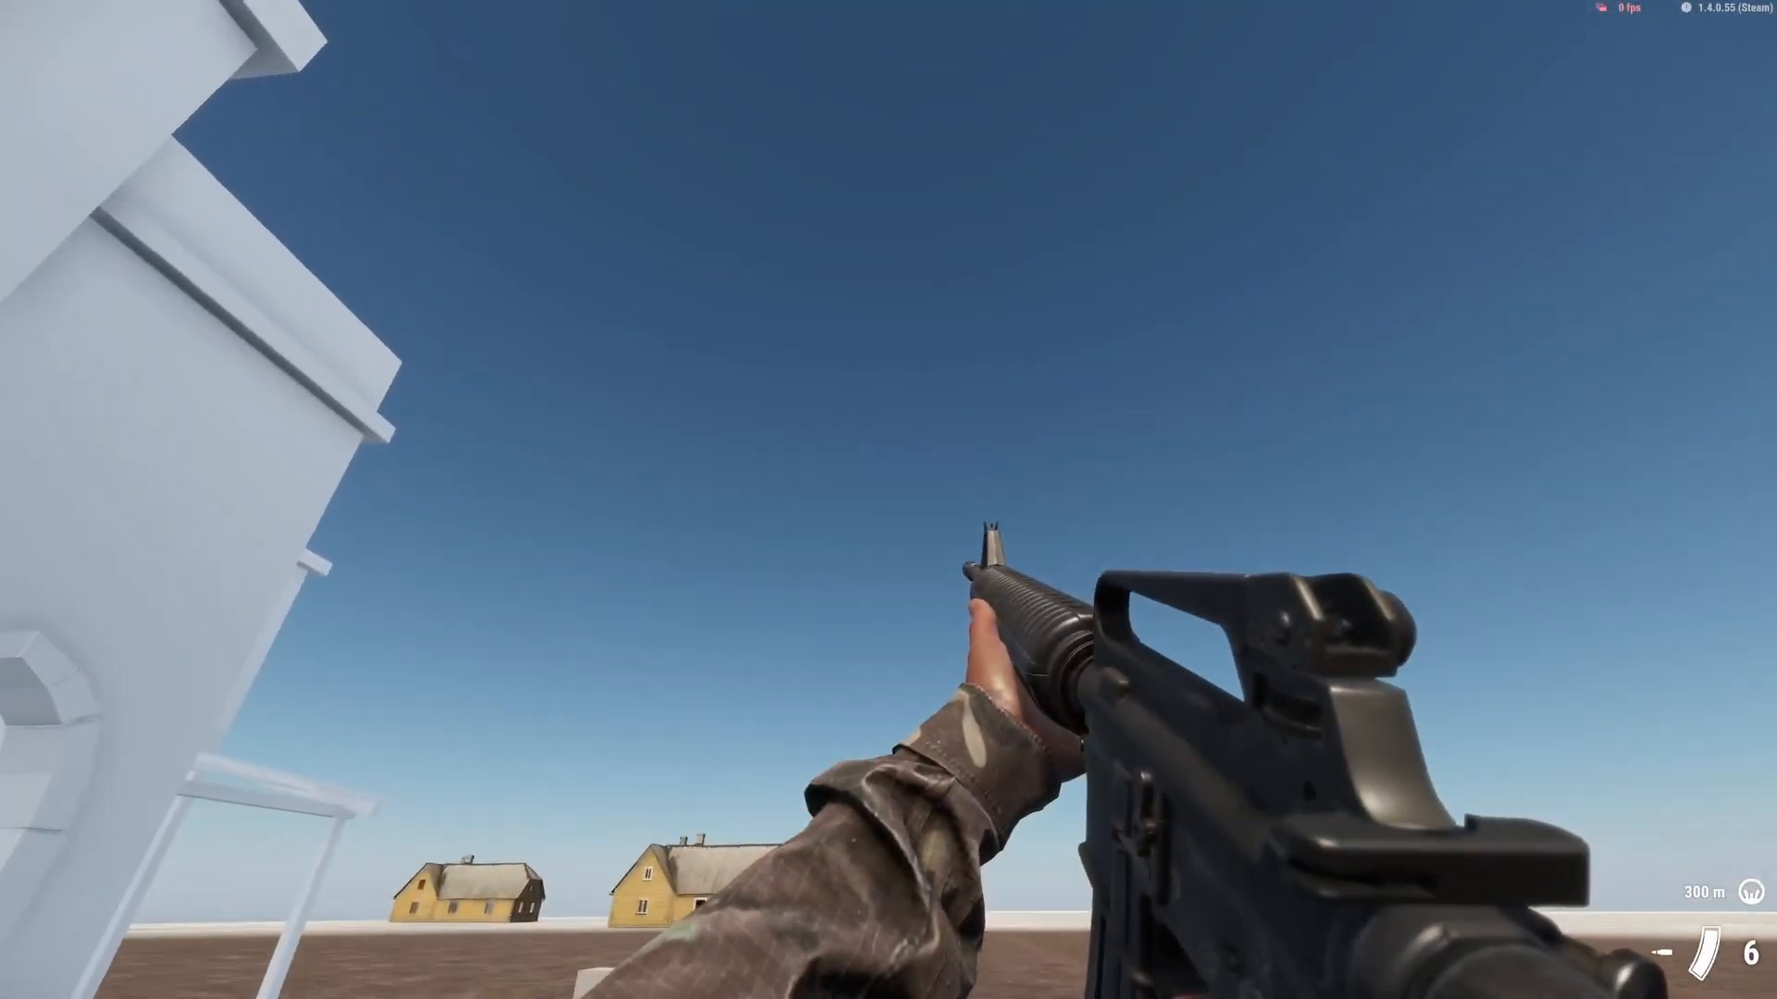
Step: Walk up to the Arab_x9 building in first person and go inside to inspect its ground-floor room
{"action": "left_click", "coordinate": [889, 500]}
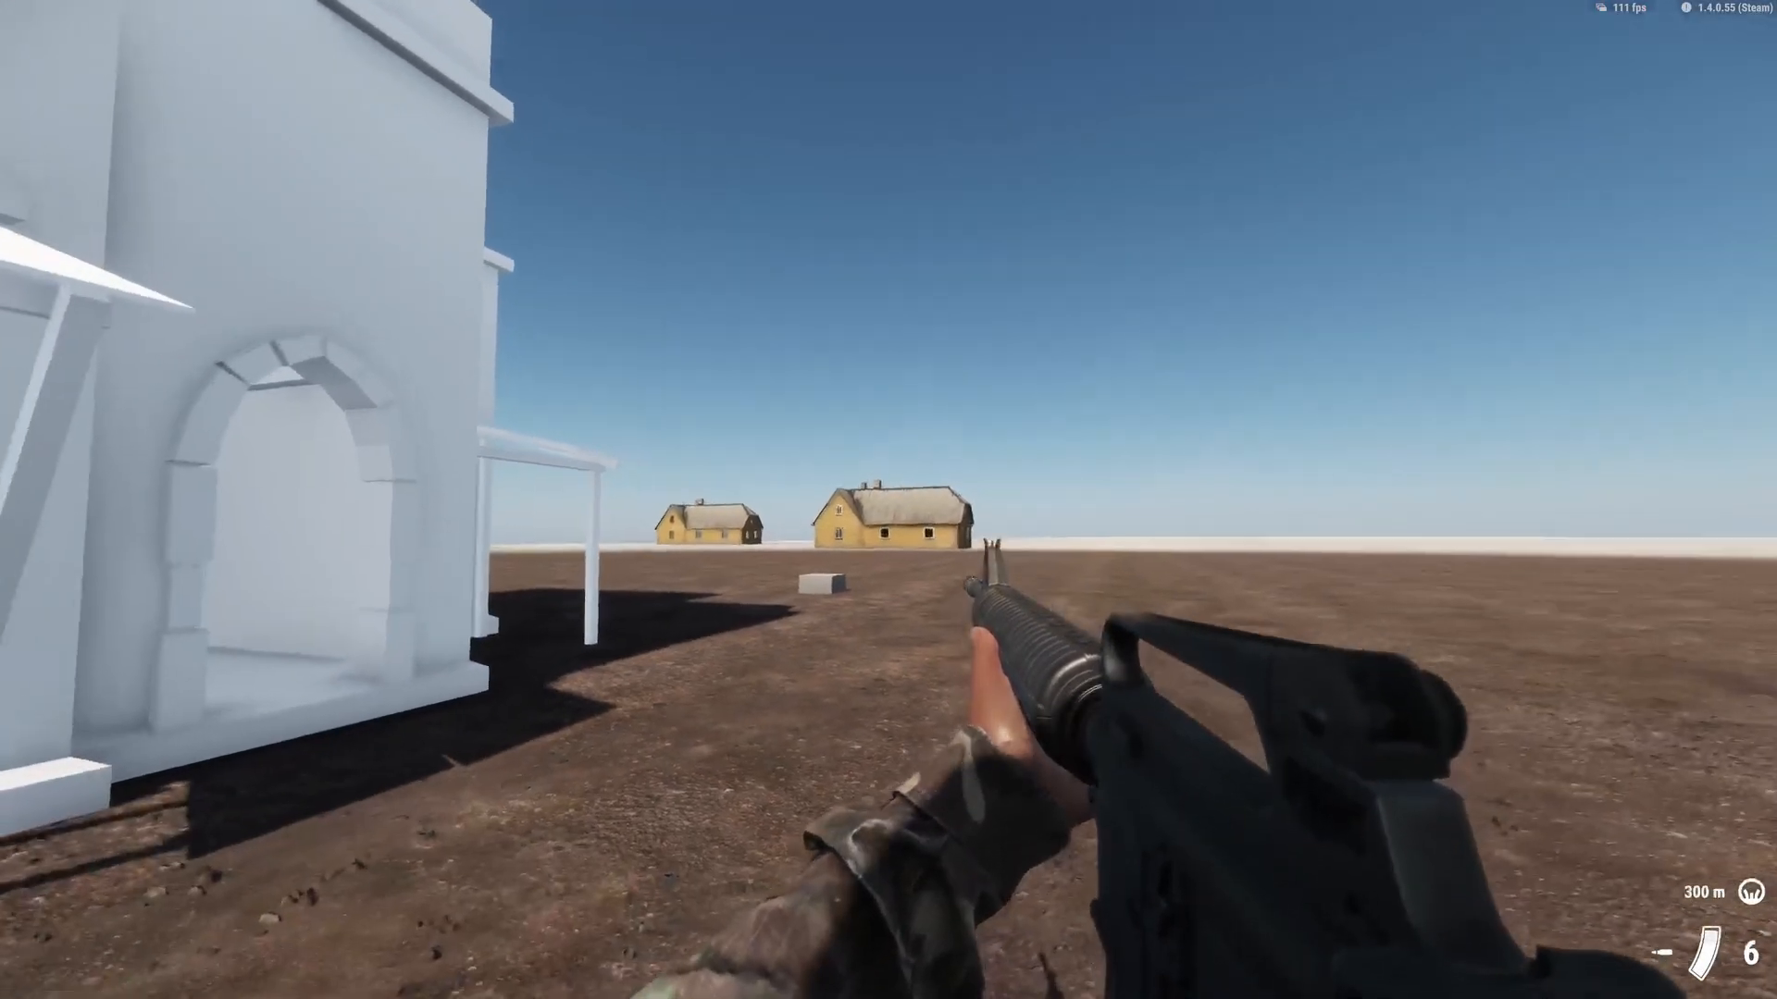
{"action": "key", "text": "d"}
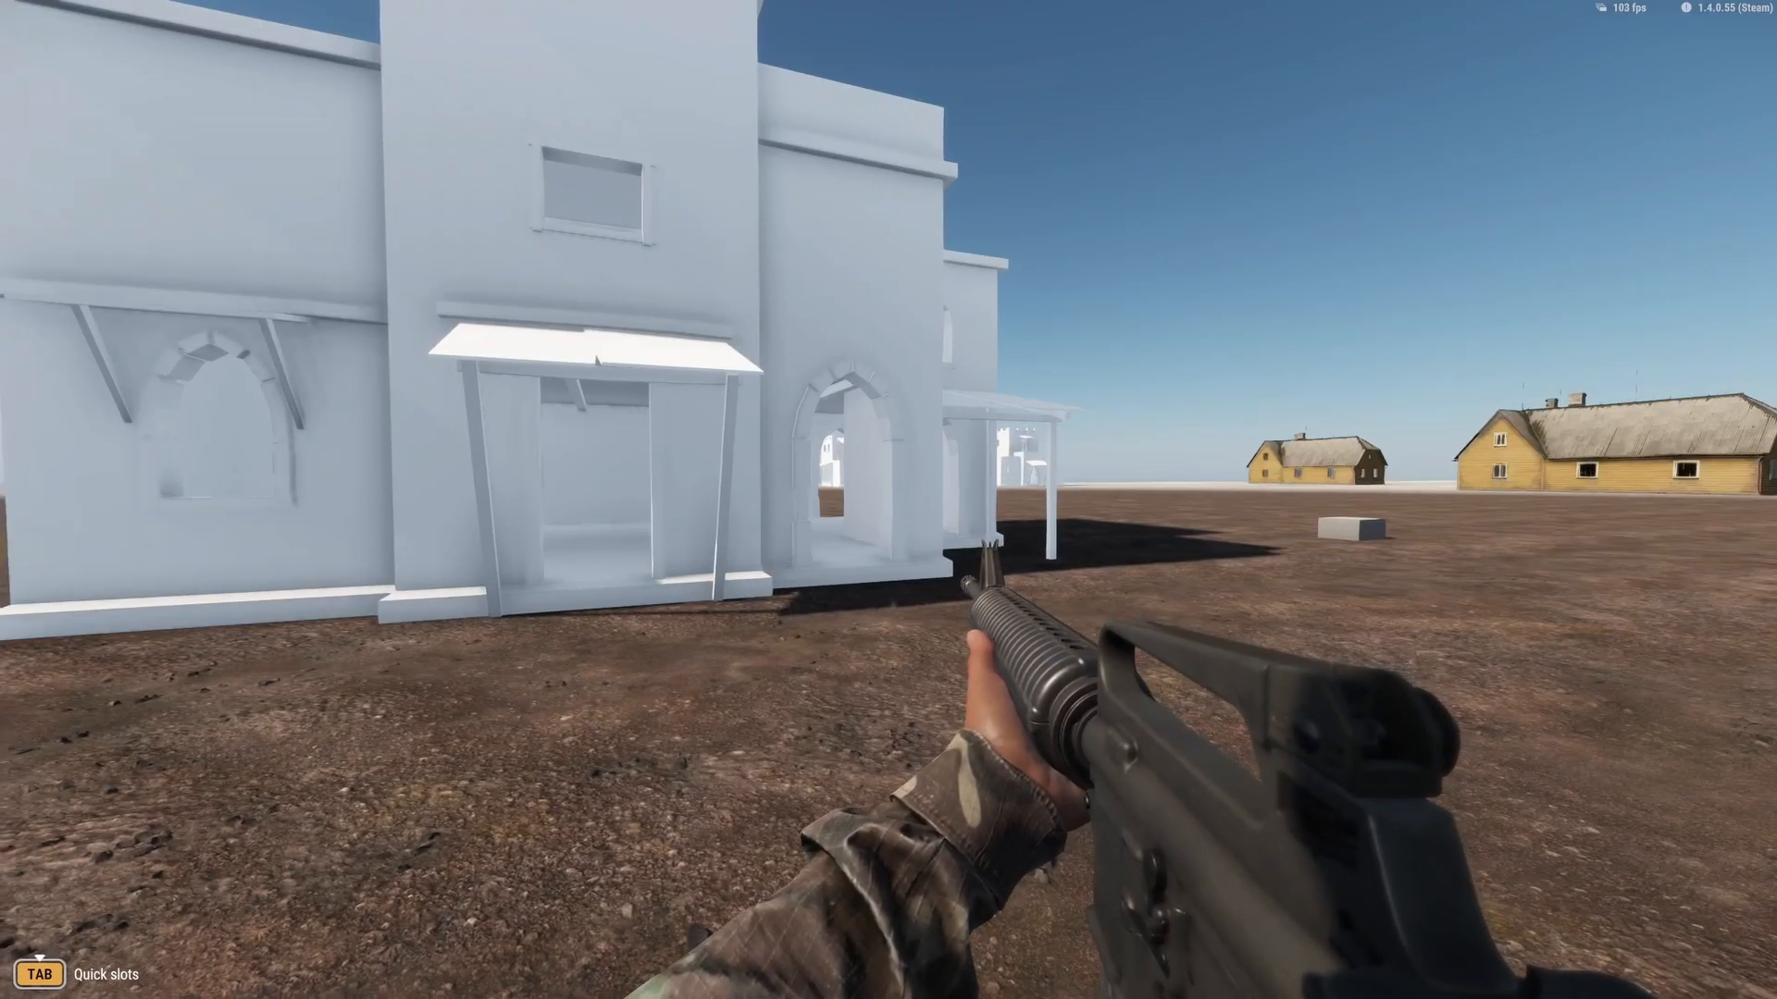
{"action": "key", "text": "w"}
{"action": "key", "text": "w"}
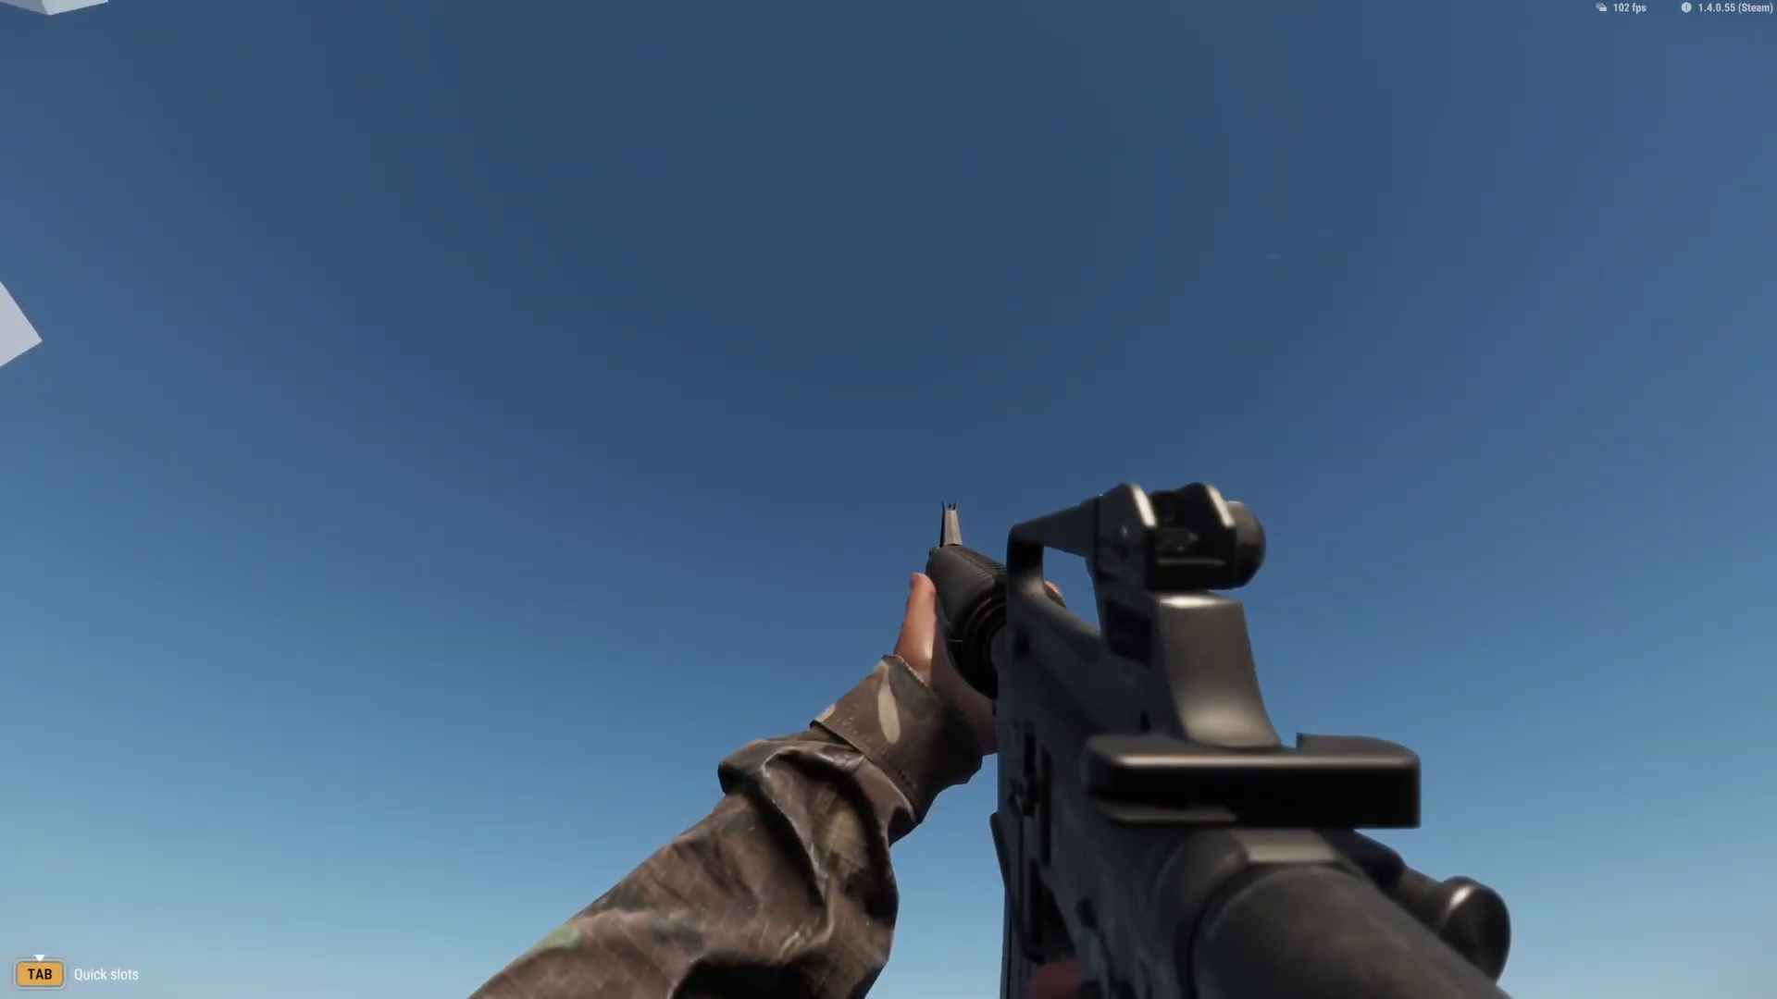
{"action": "left_click", "coordinate": [888, 500]}
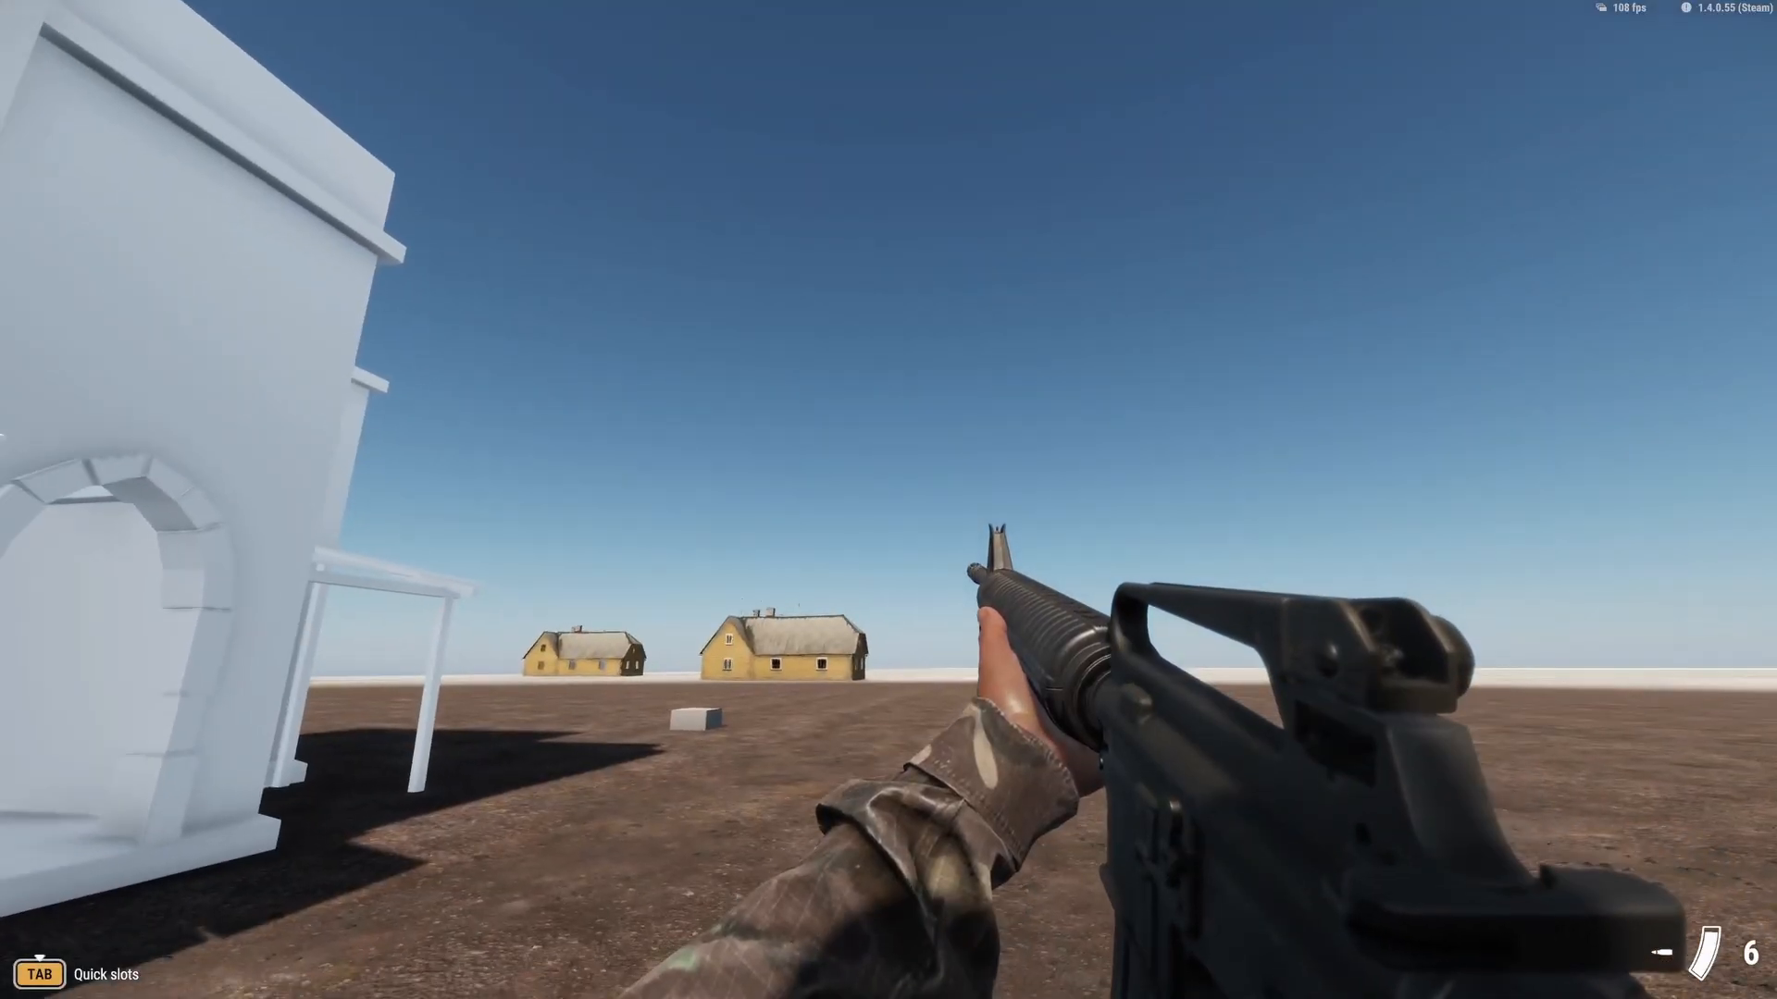
{"action": "key", "text": "w"}
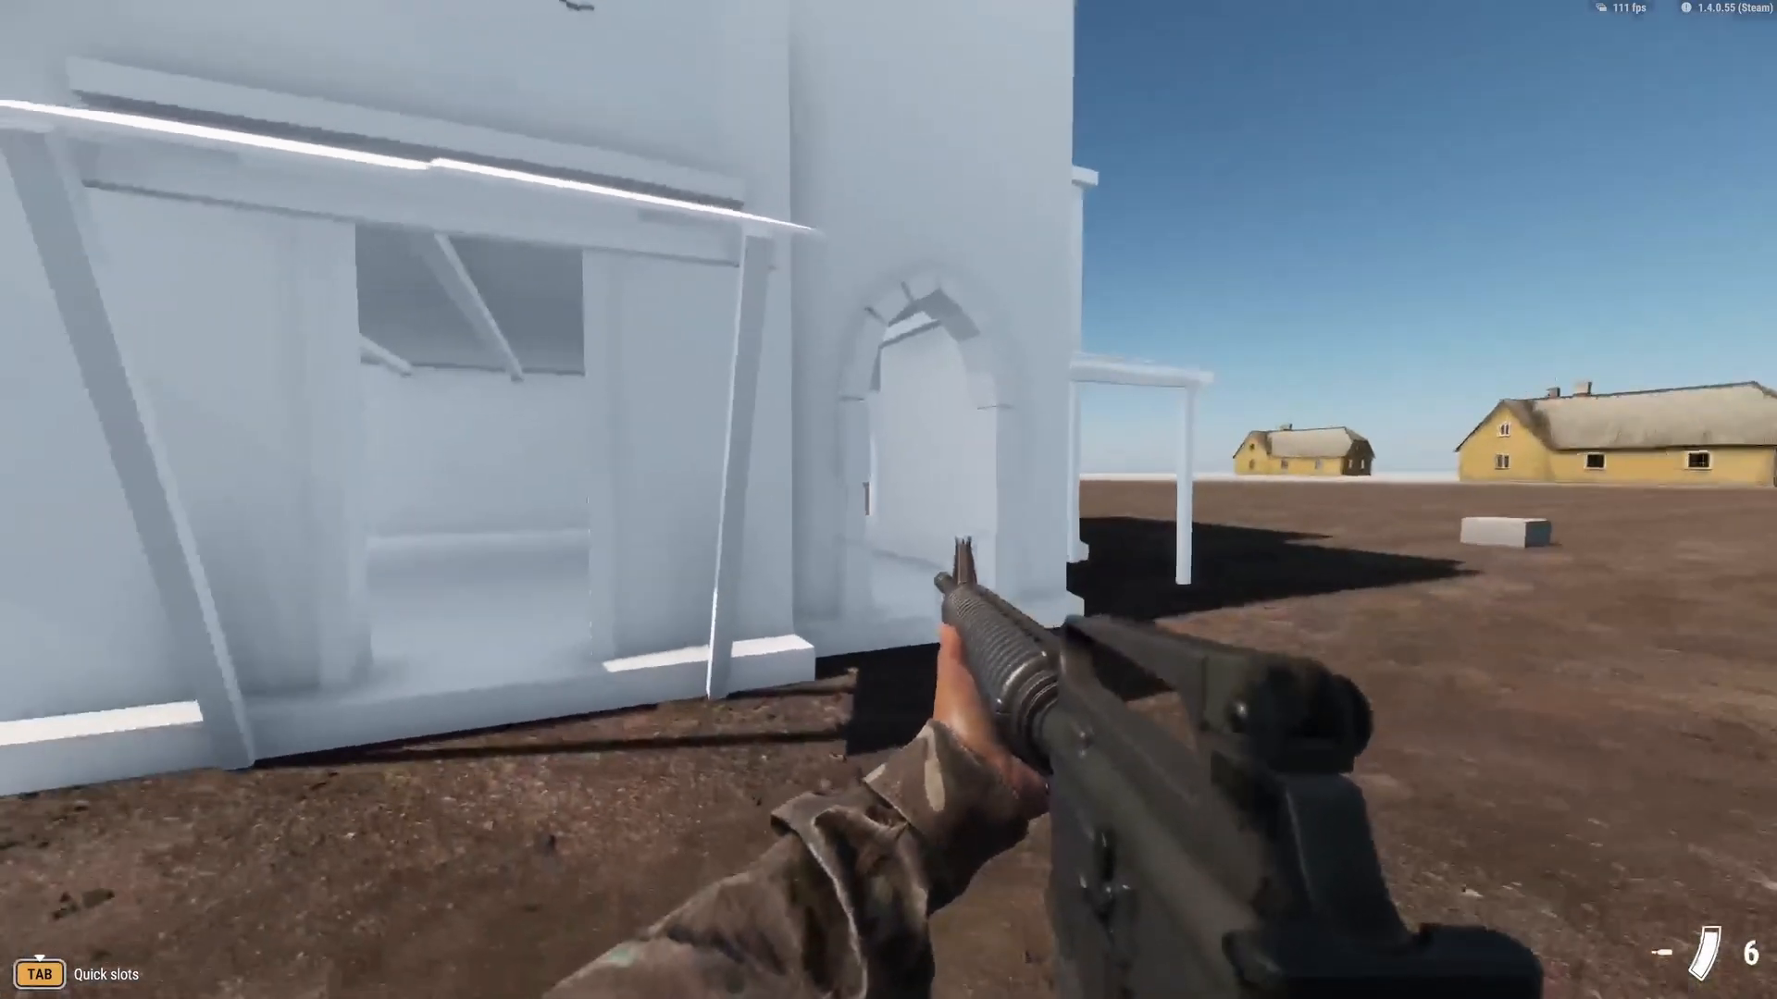
{"action": "key", "text": "w"}
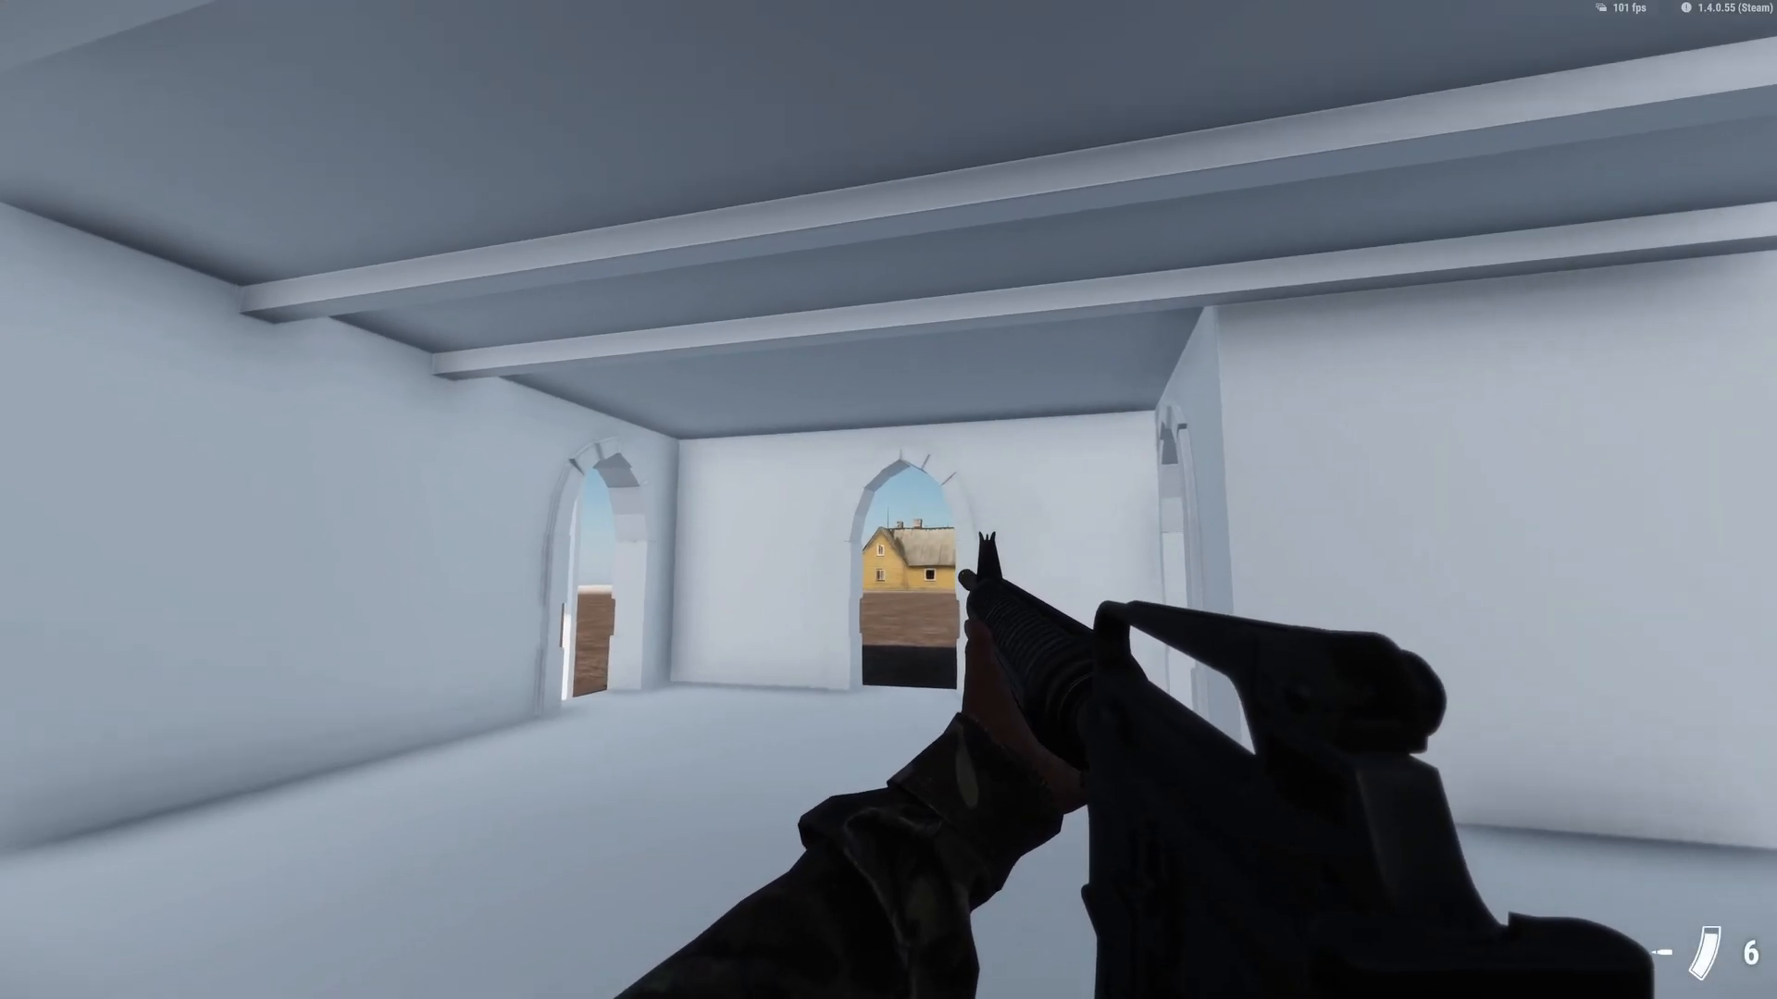
{"action": "key", "text": "w"}
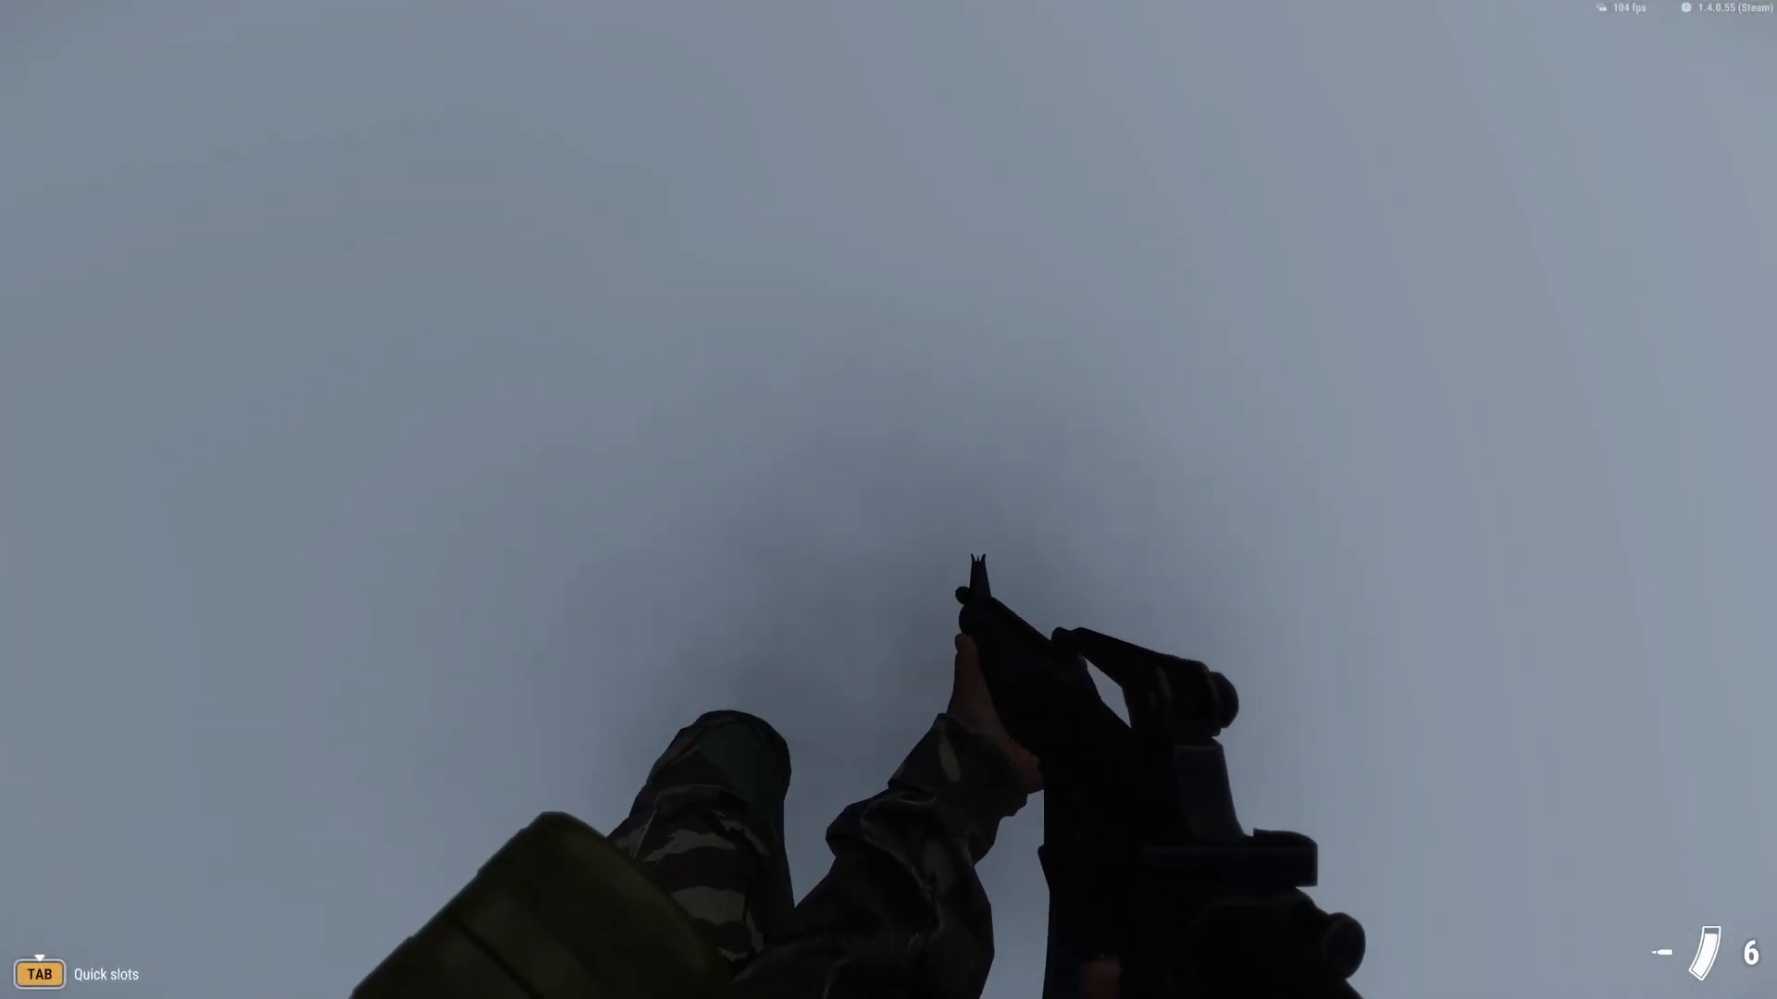
Step: Switch to third-person view, test the building's collision by walking through its walls and openings, and end play mode
{"action": "key", "text": "v"}
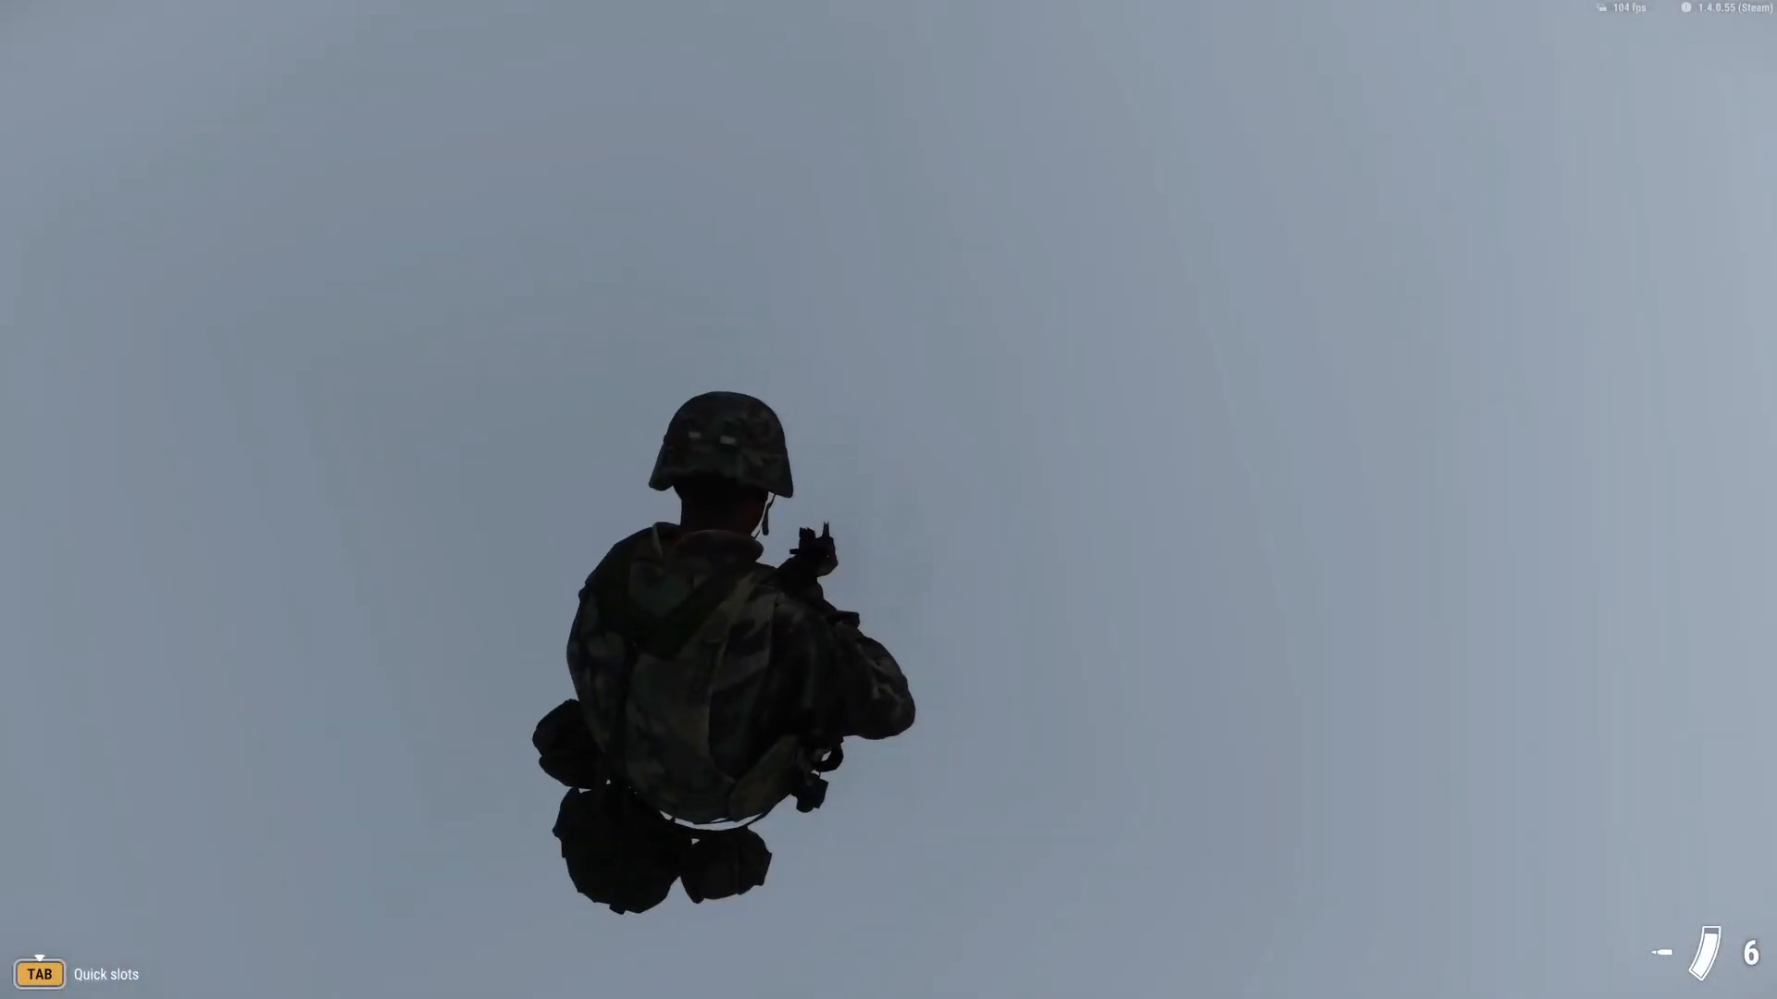
{"action": "key", "text": "w"}
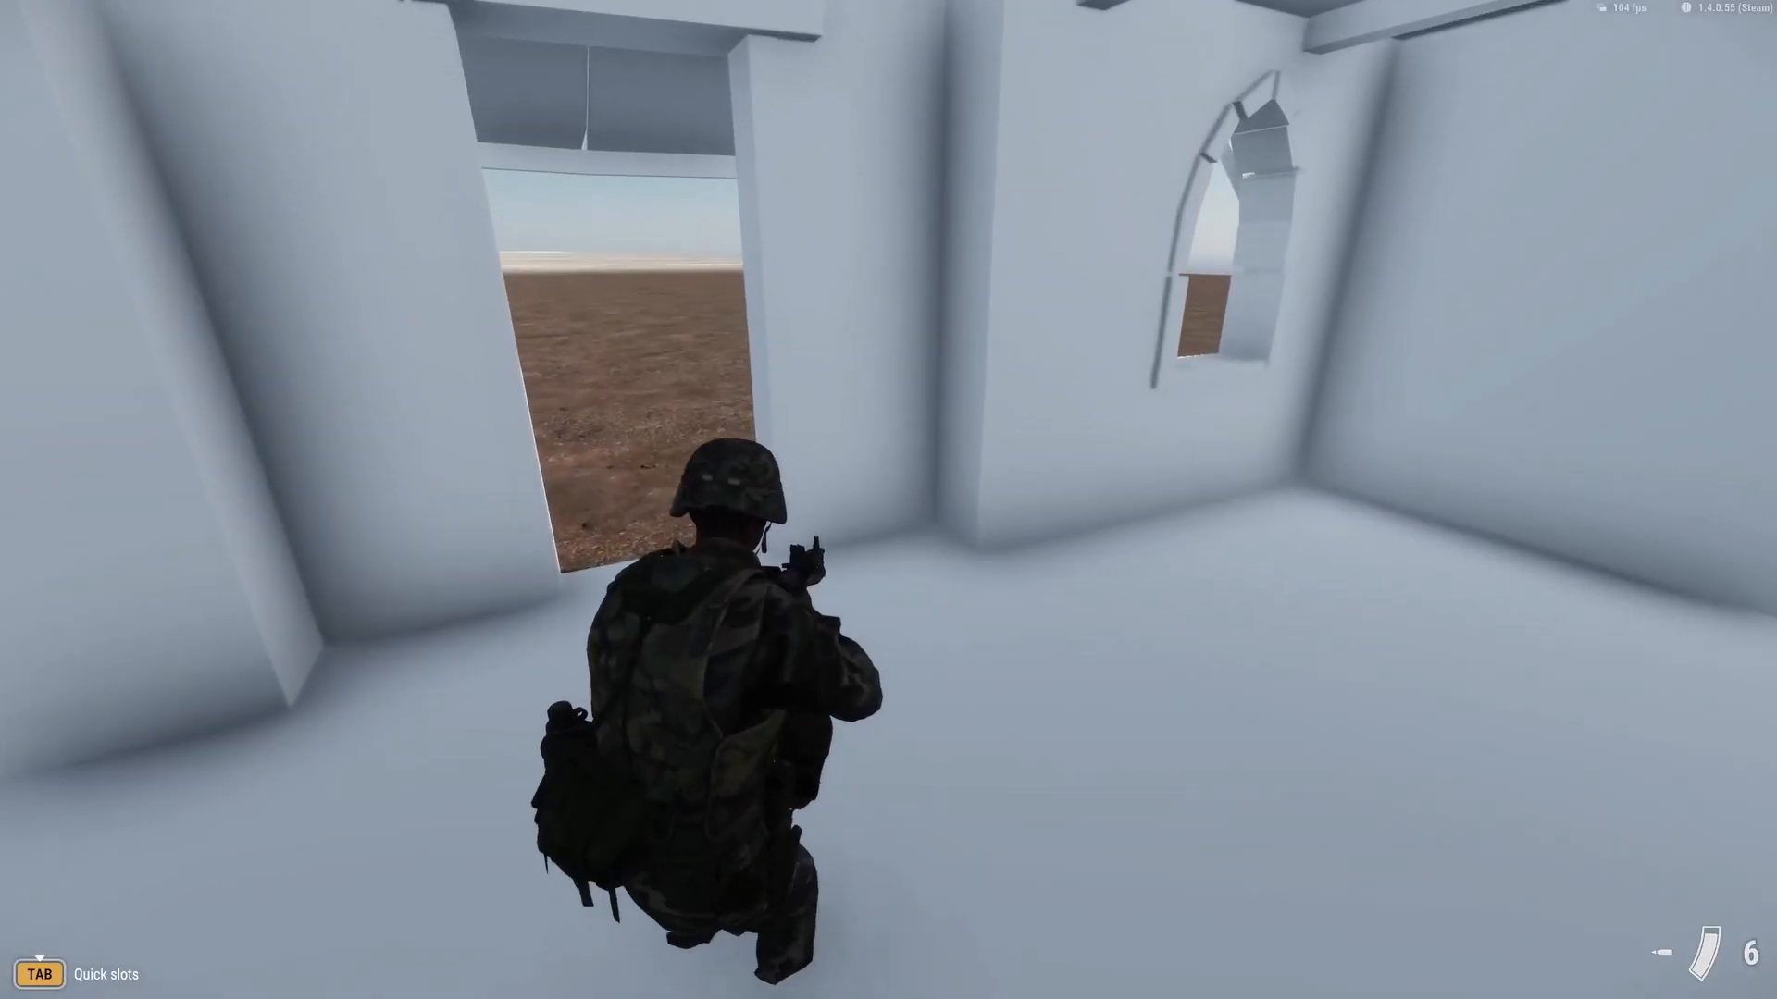
{"action": "key", "text": "w"}
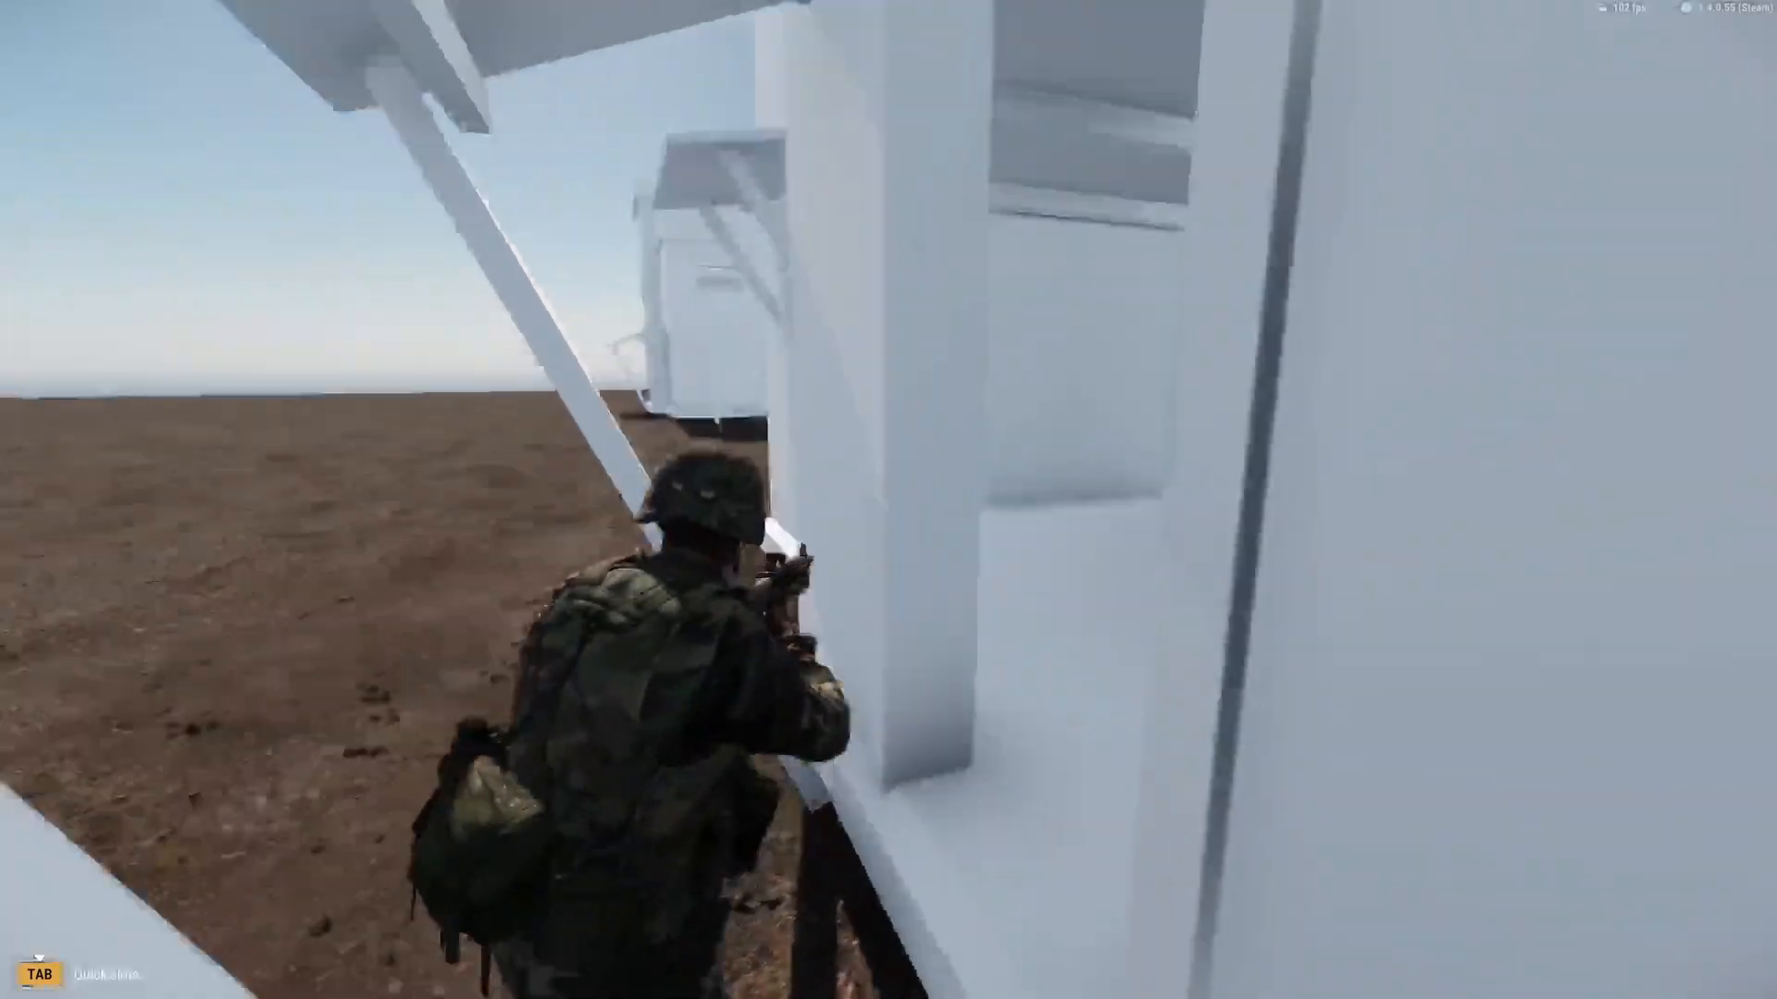
{"action": "key", "text": "s"}
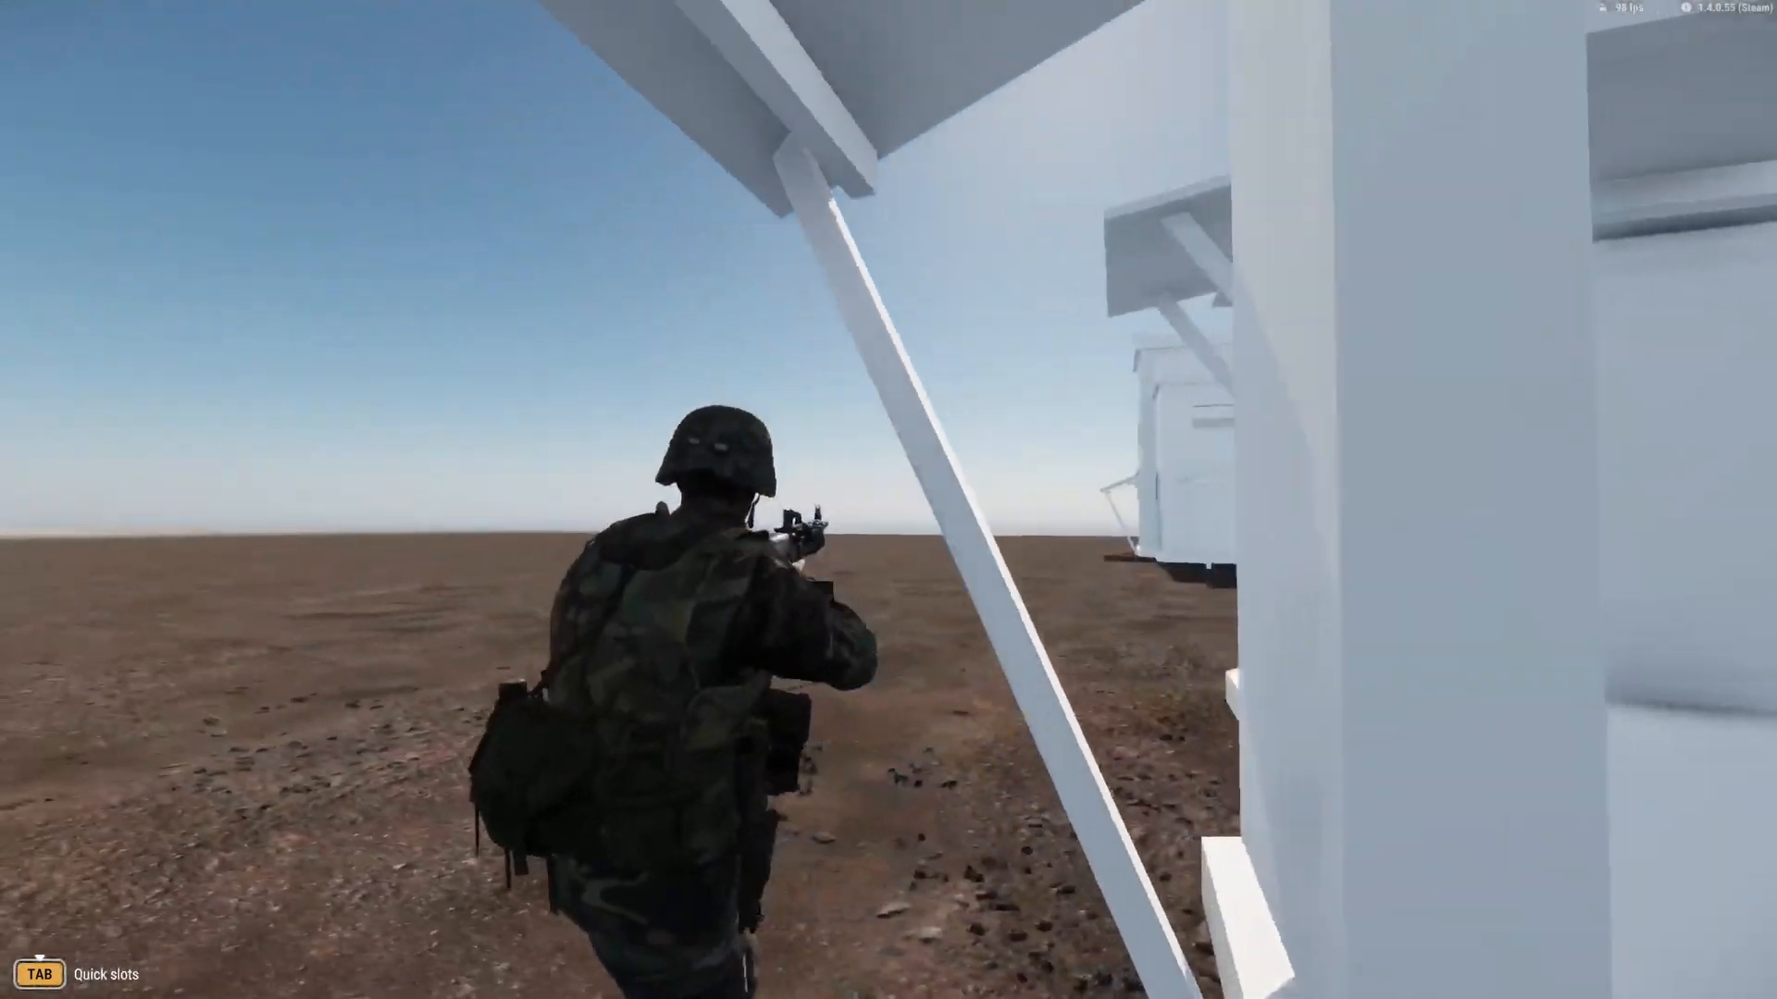
{"action": "left_click", "coordinate": [888, 499]}
{"action": "key", "text": "w"}
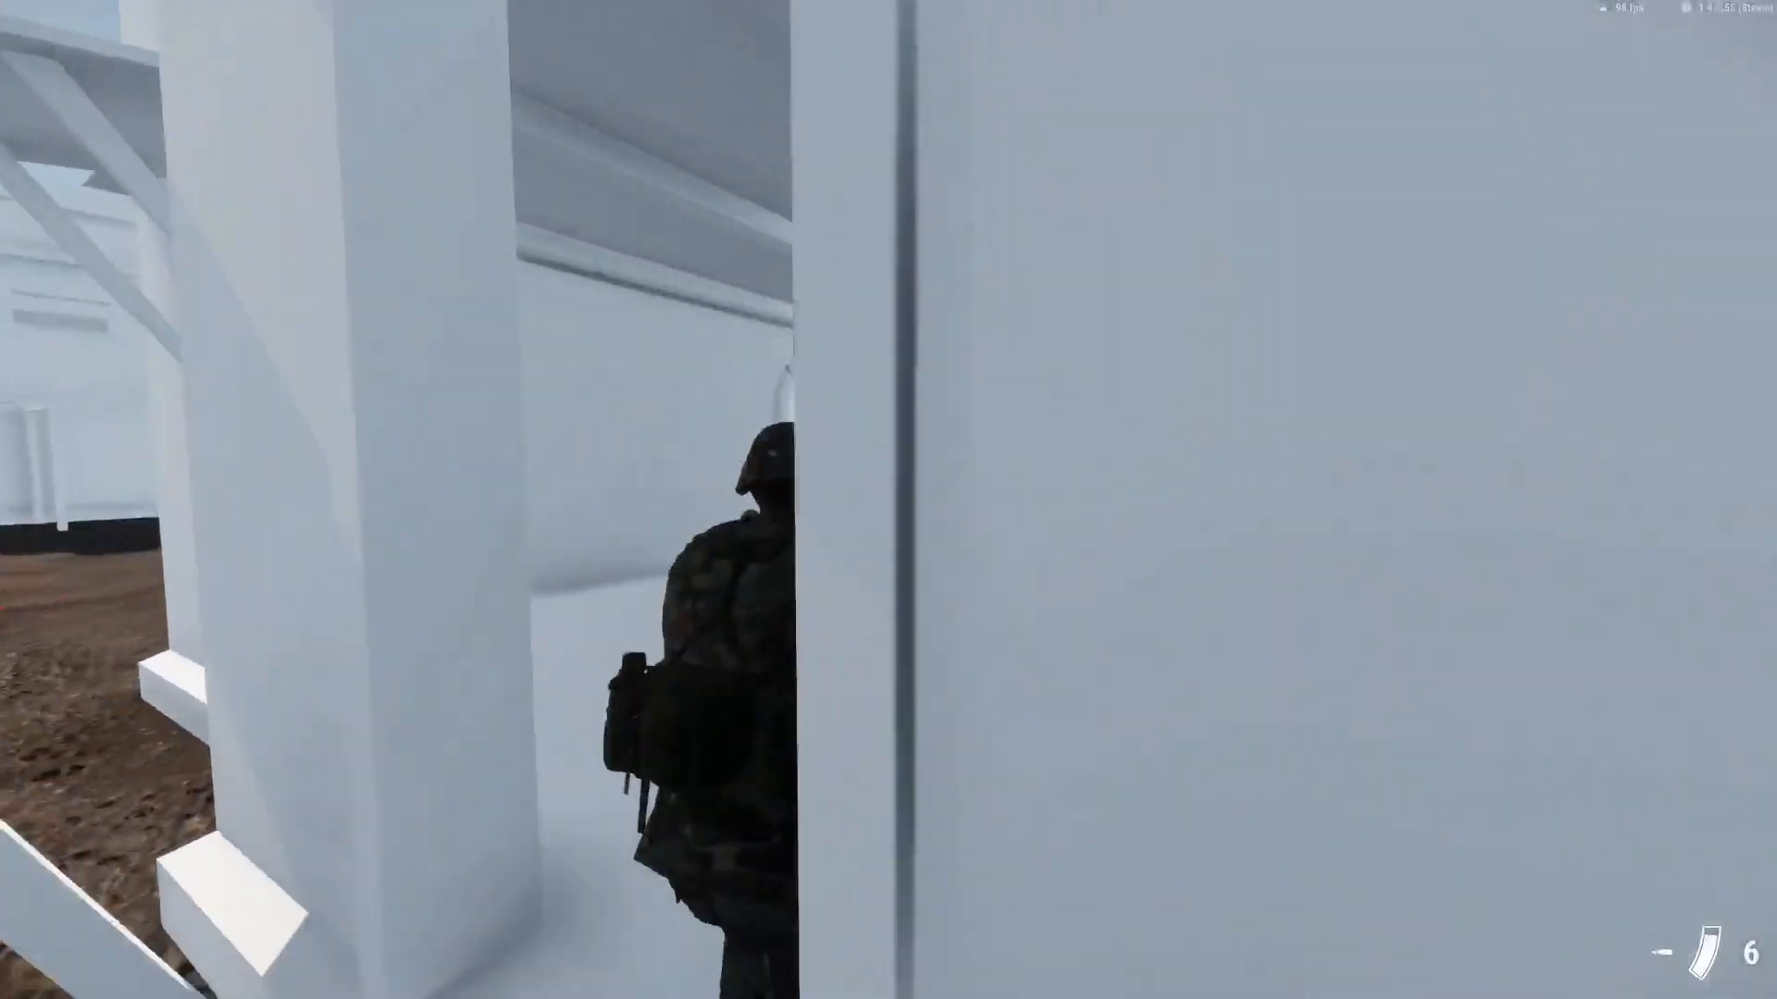
{"action": "key", "text": "w"}
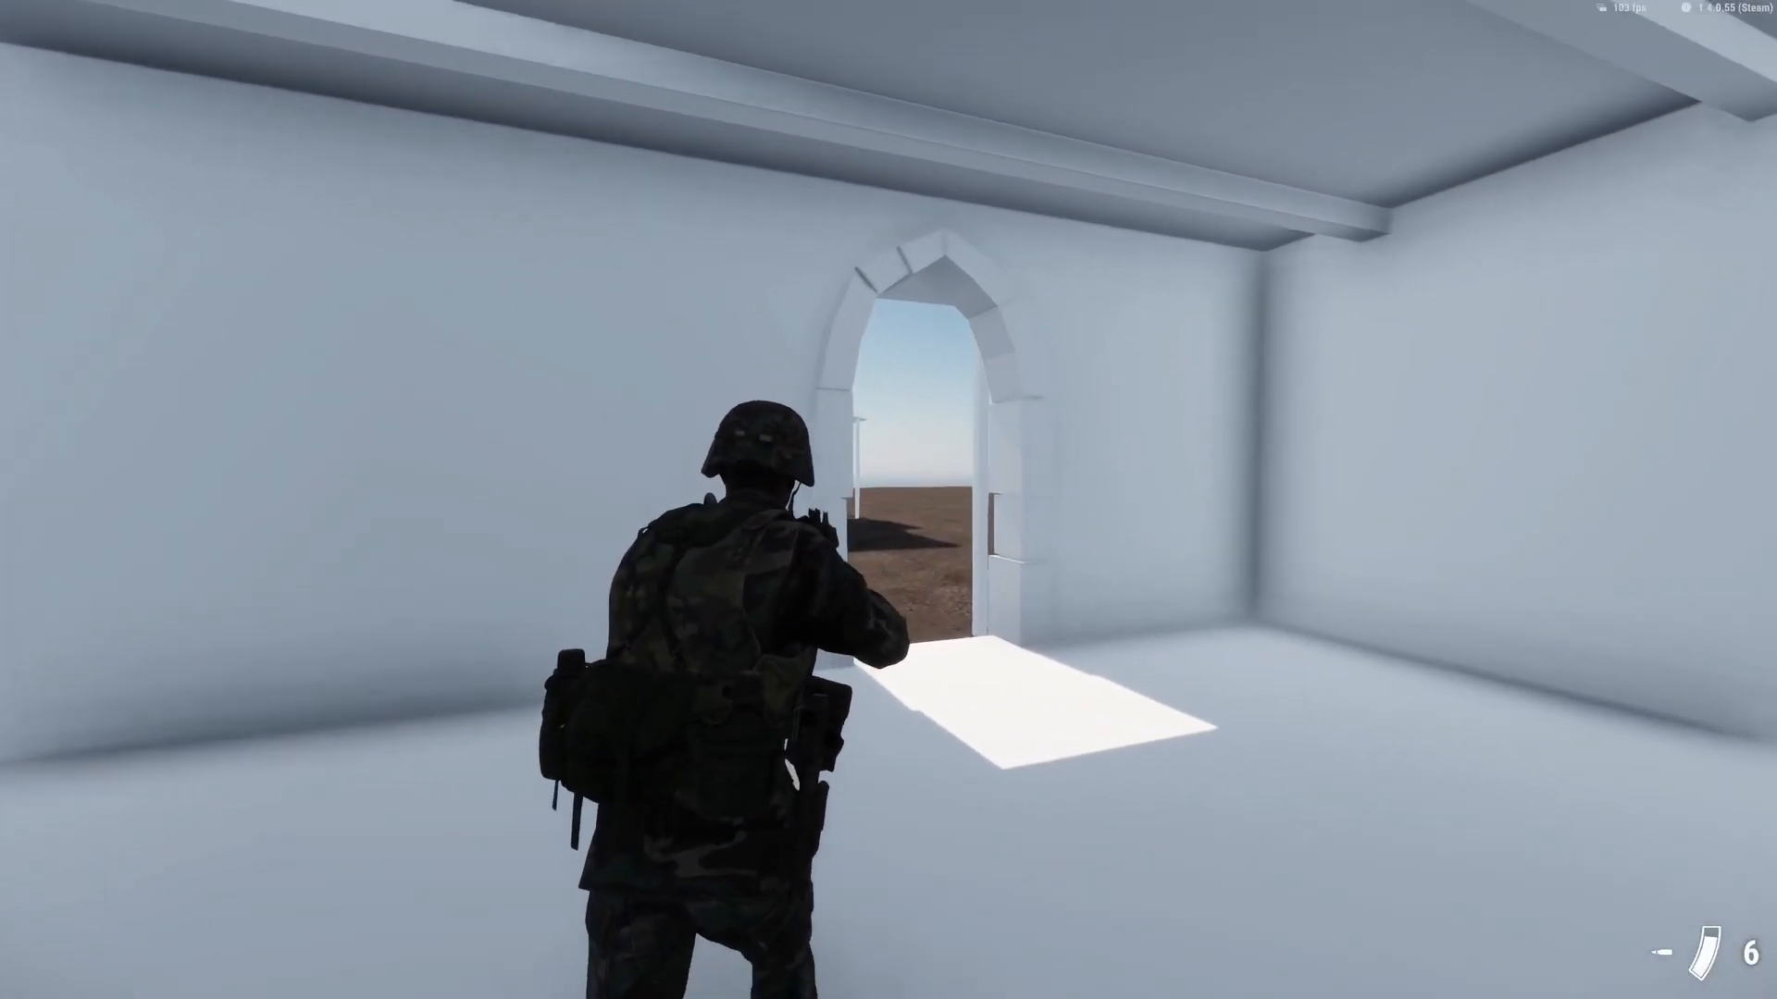
{"action": "key", "text": "w"}
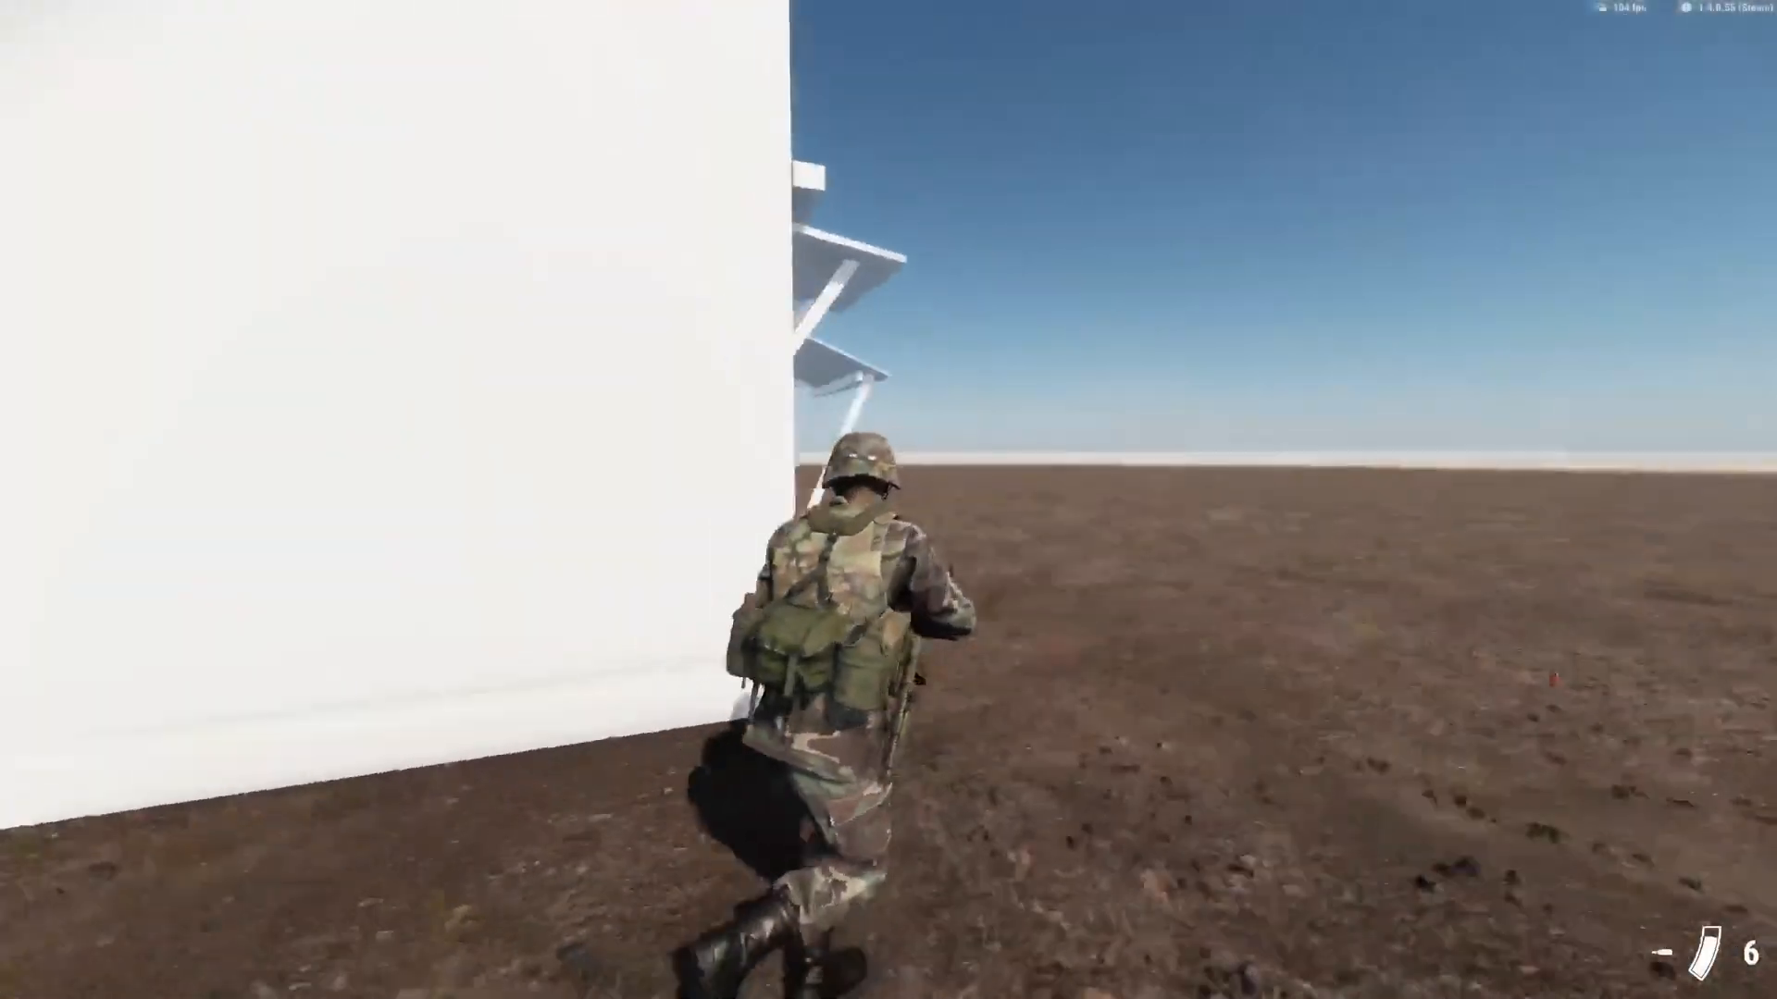
{"action": "key", "text": "w"}
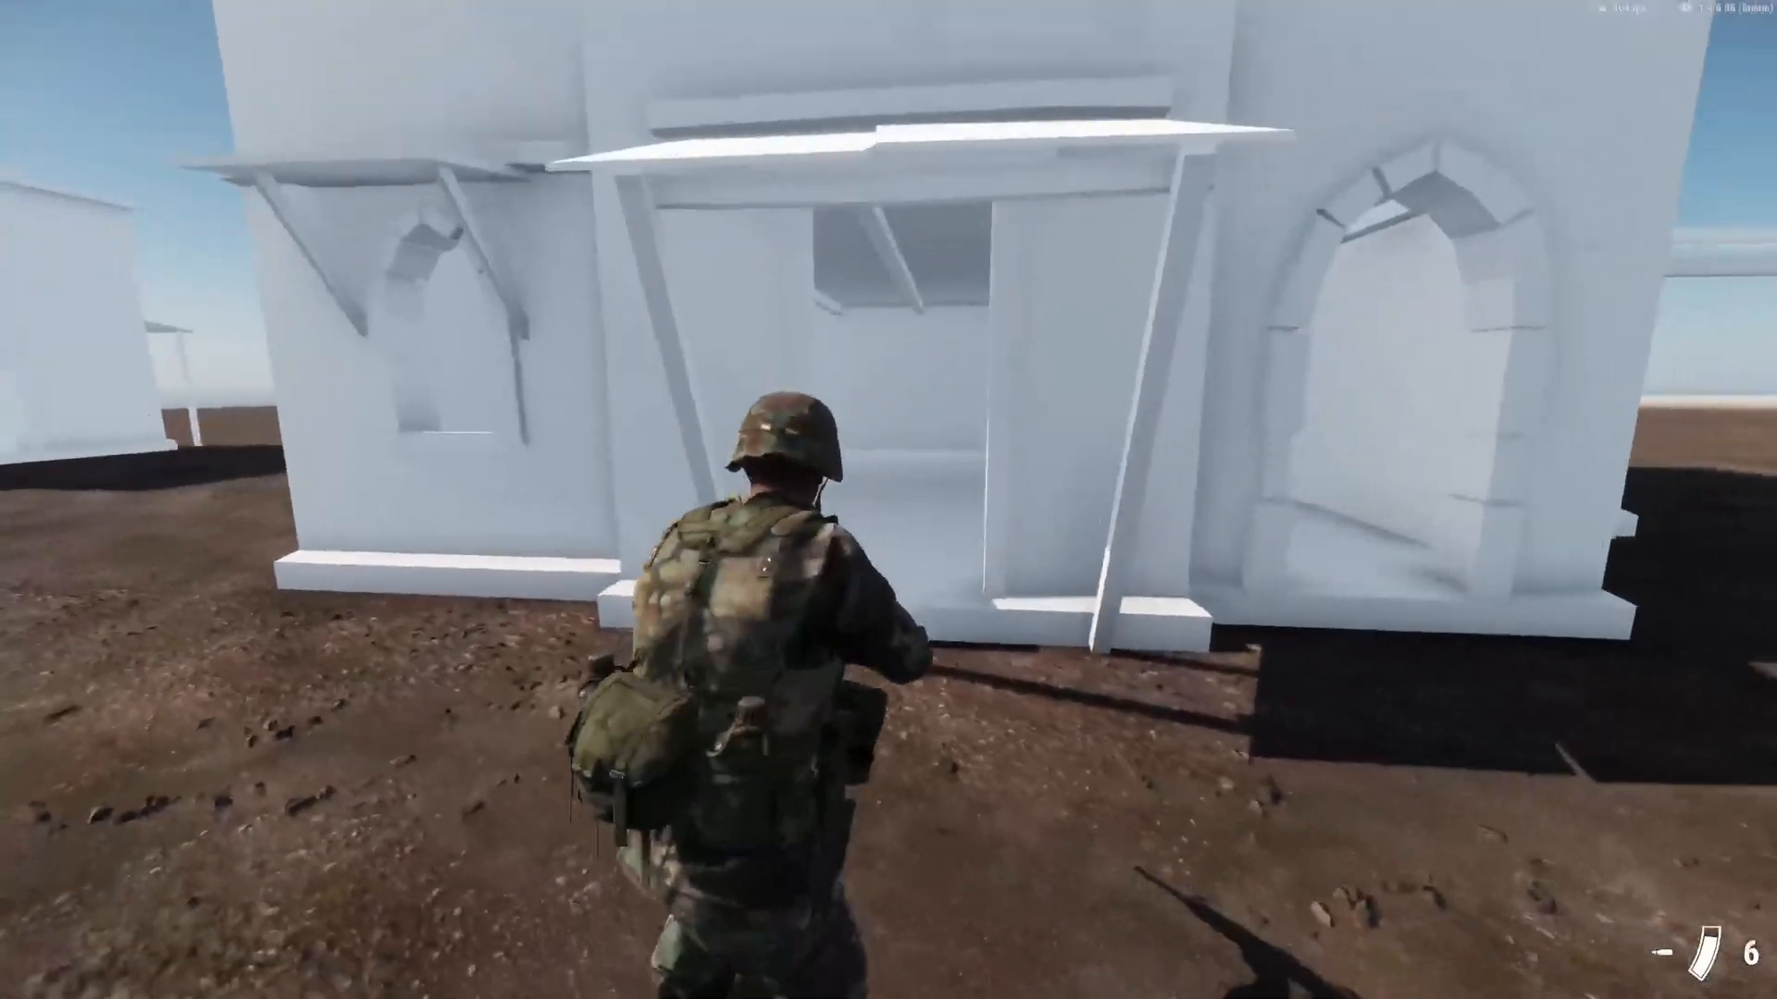
{"action": "key", "text": "Escape"}
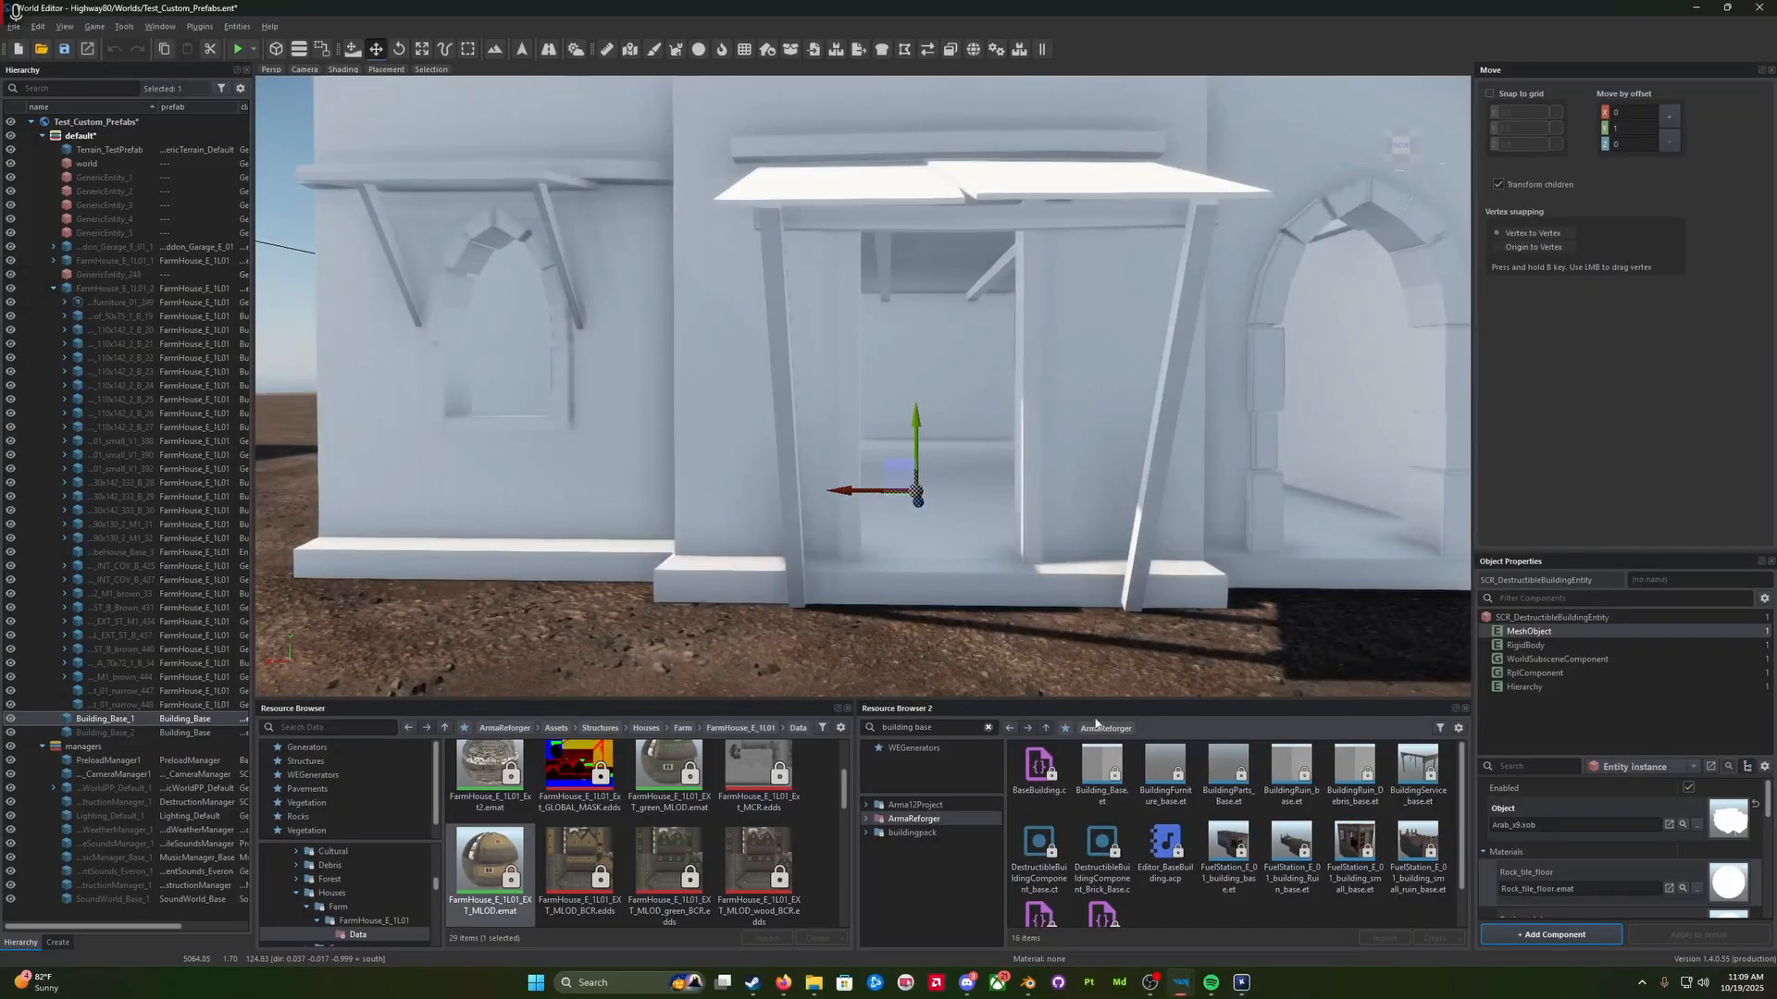
Step: Switch to Blender and duplicate the Arab_x9 object in place
{"action": "key", "text": "q"}
{"action": "right_click_drag", "start_coordinate": [1076, 602], "coordinate": [1075, 634]}
{"action": "key", "text": "s"}
{"action": "key", "text": "s"}
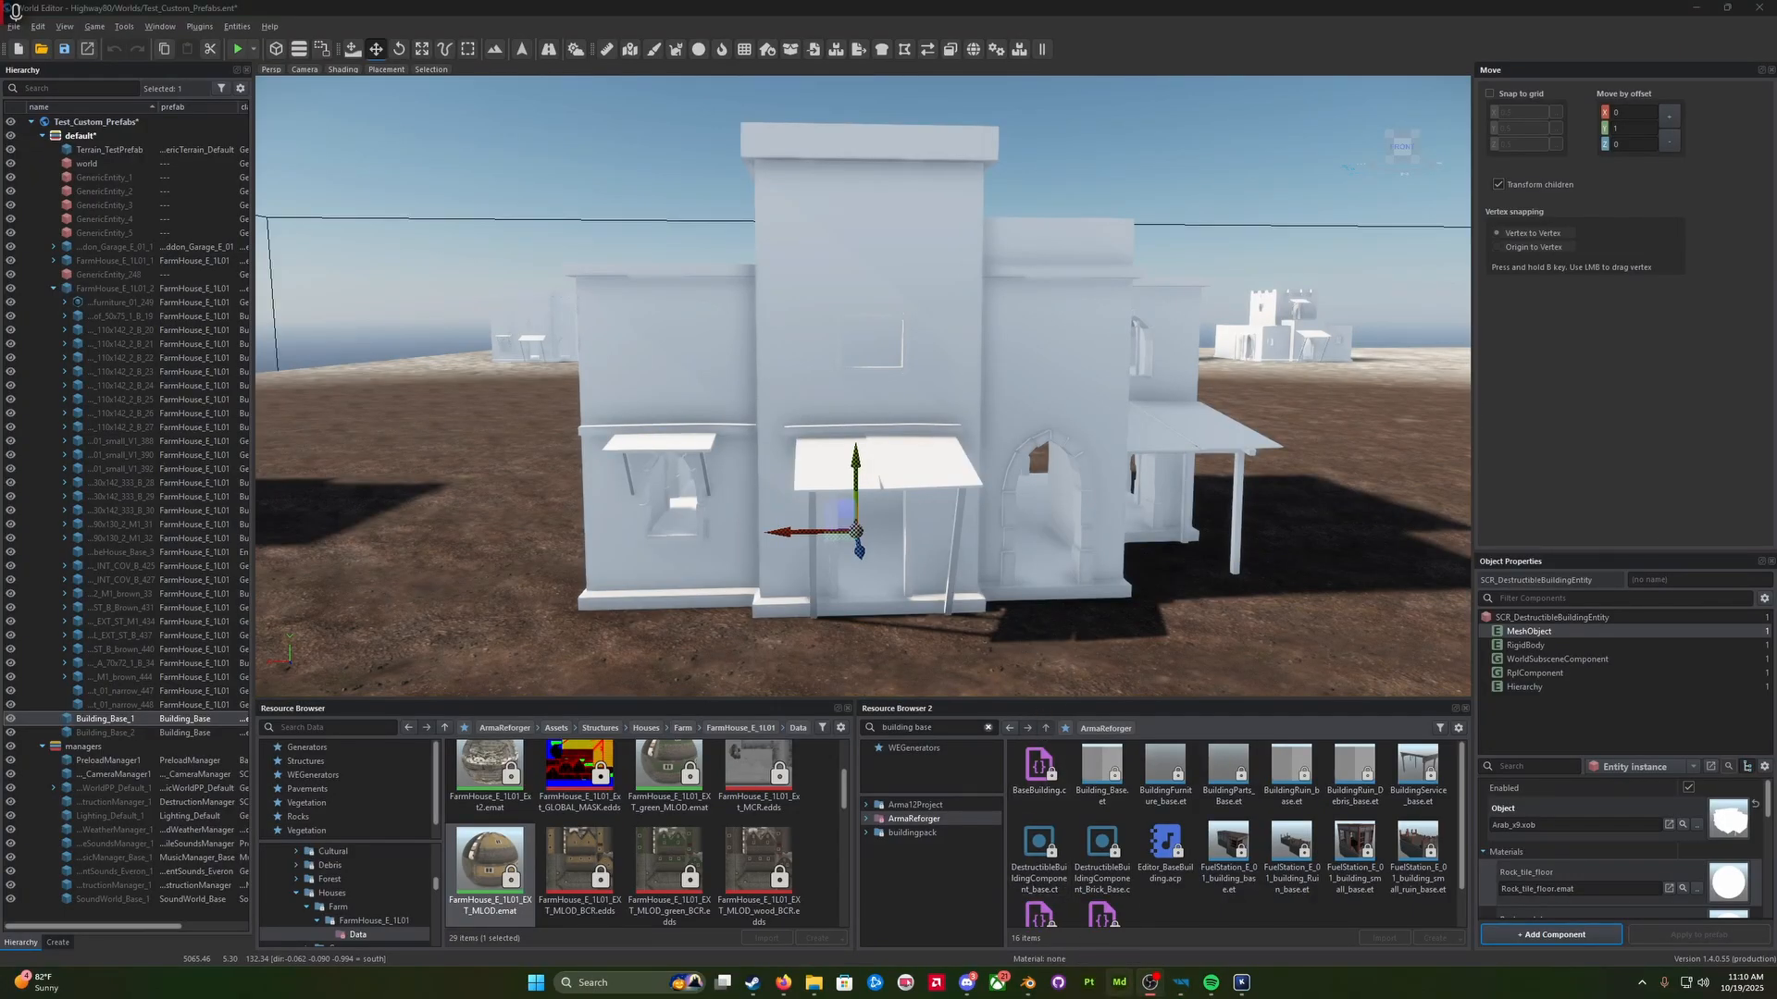
{"action": "left_click", "coordinate": [1027, 983]}
{"action": "left_click", "coordinate": [1012, 635]}
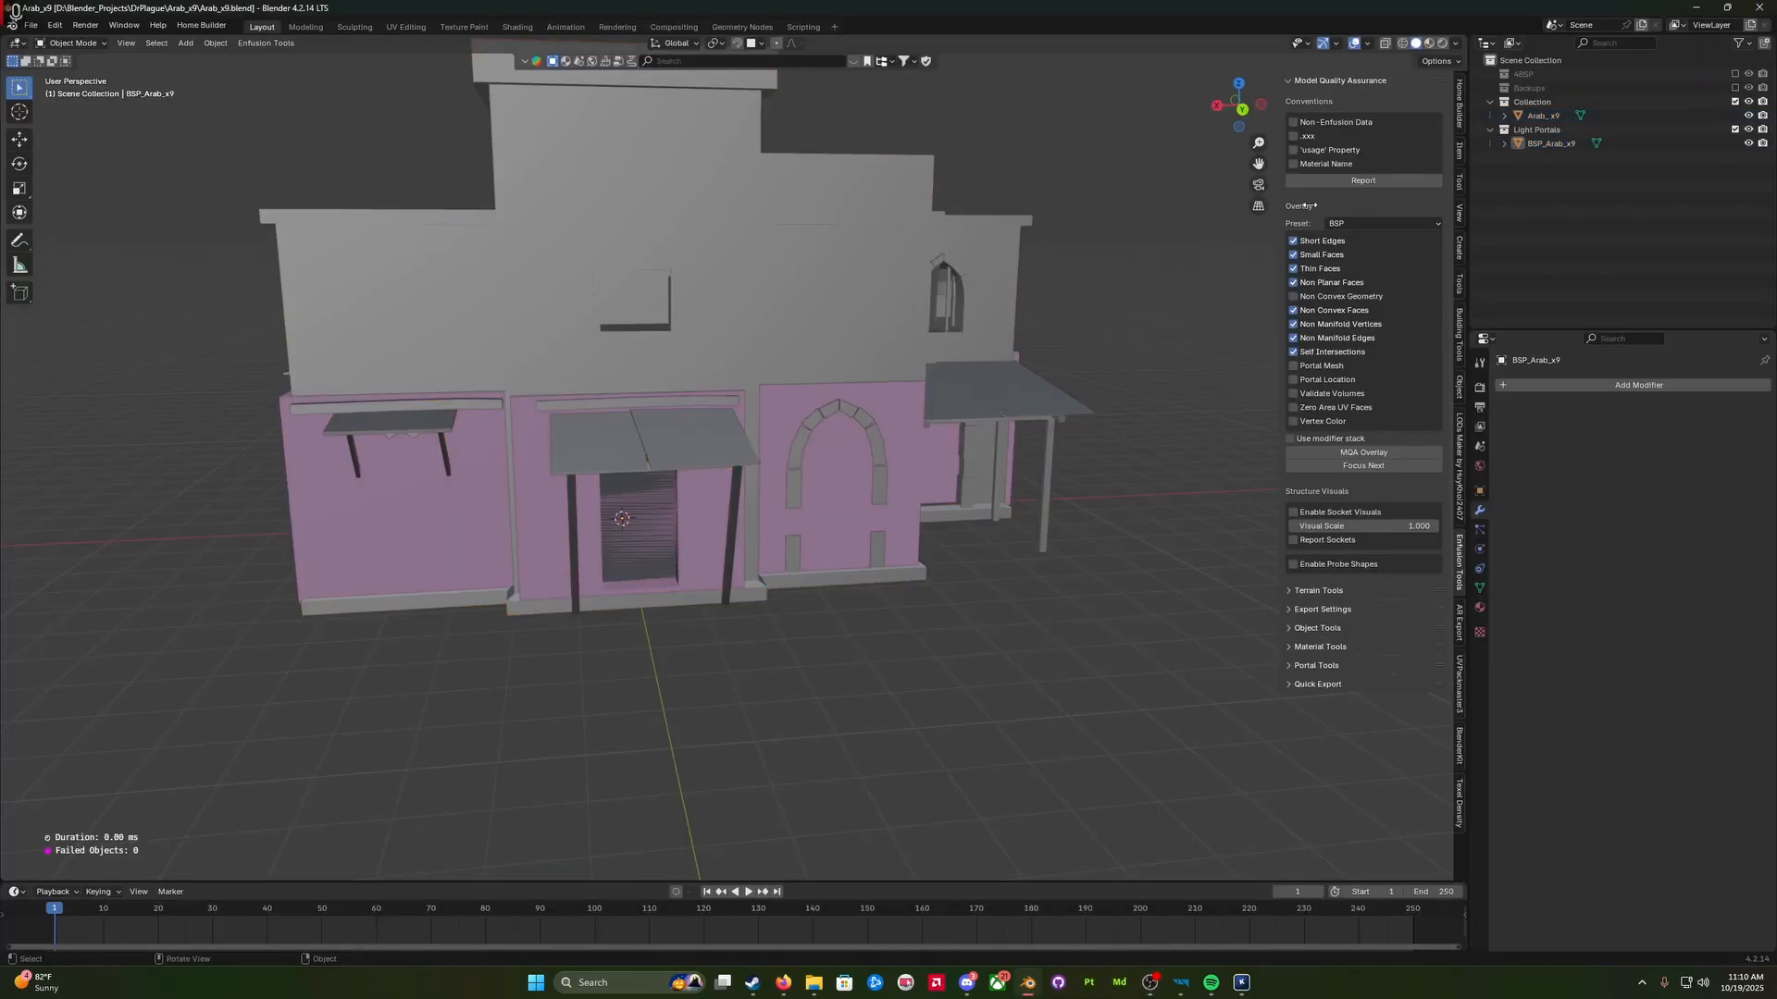
{"action": "left_click", "coordinate": [1565, 115]}
{"action": "middle_click_drag", "start_coordinate": [979, 522], "coordinate": [972, 581]}
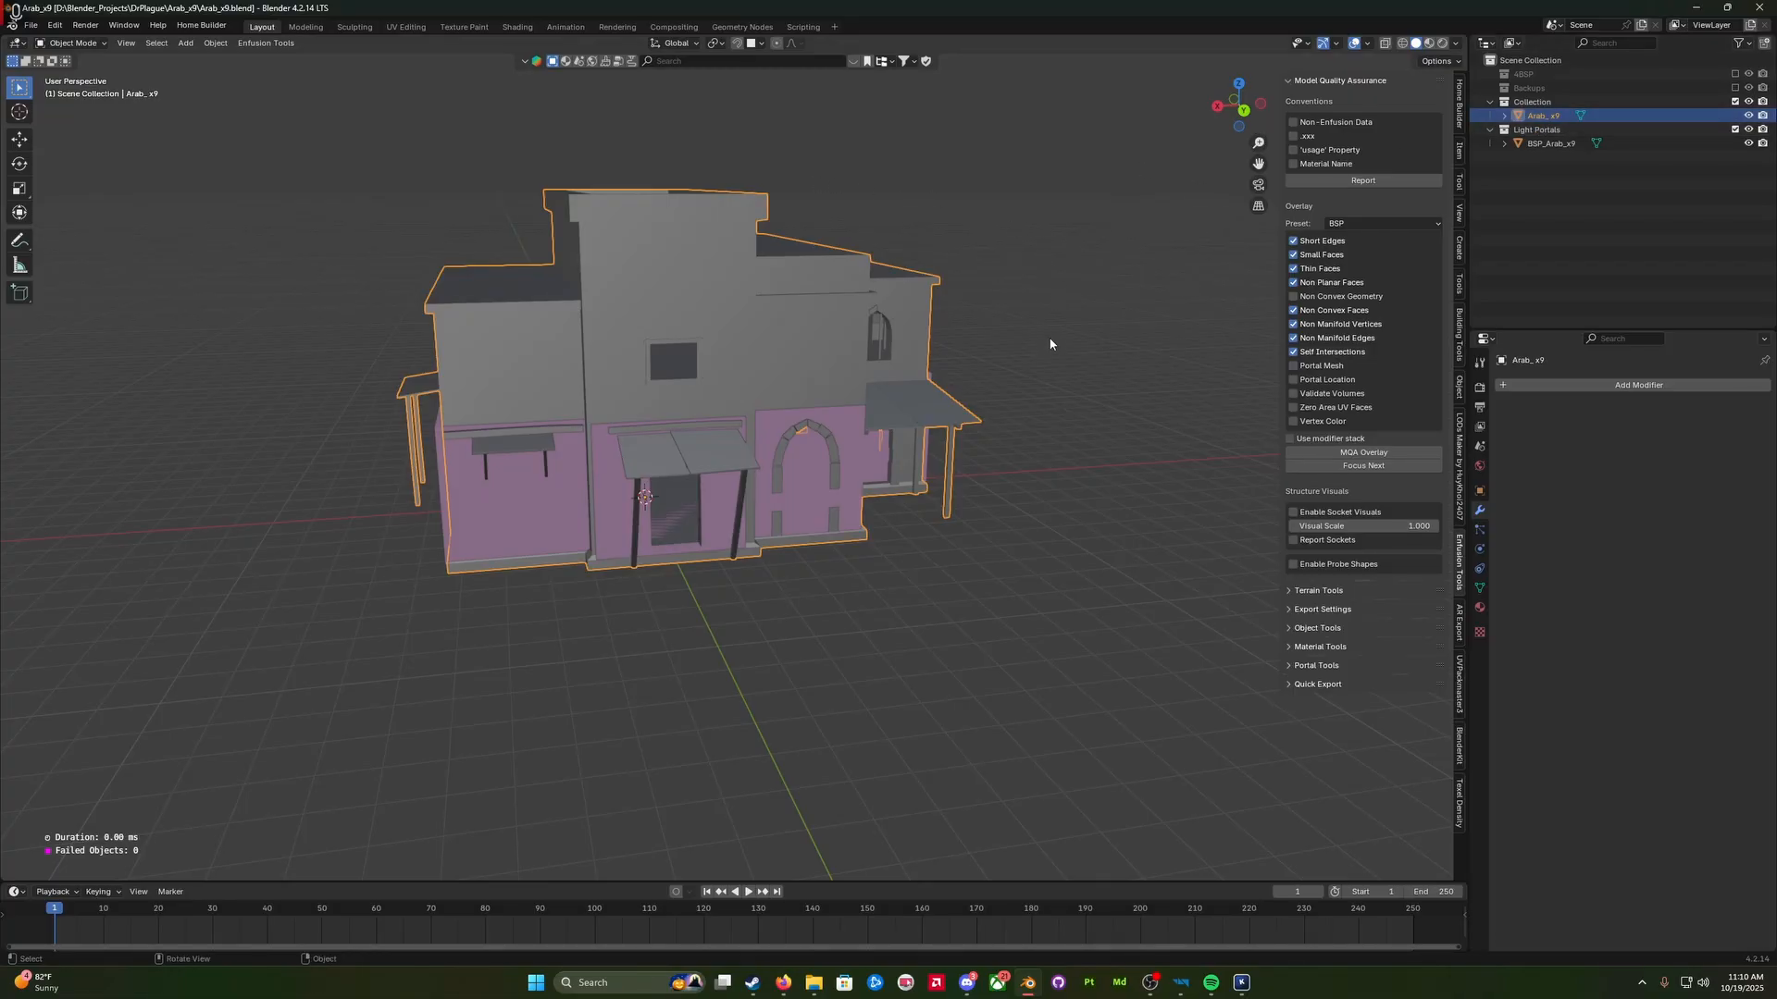
{"action": "key", "text": "shift+d"}
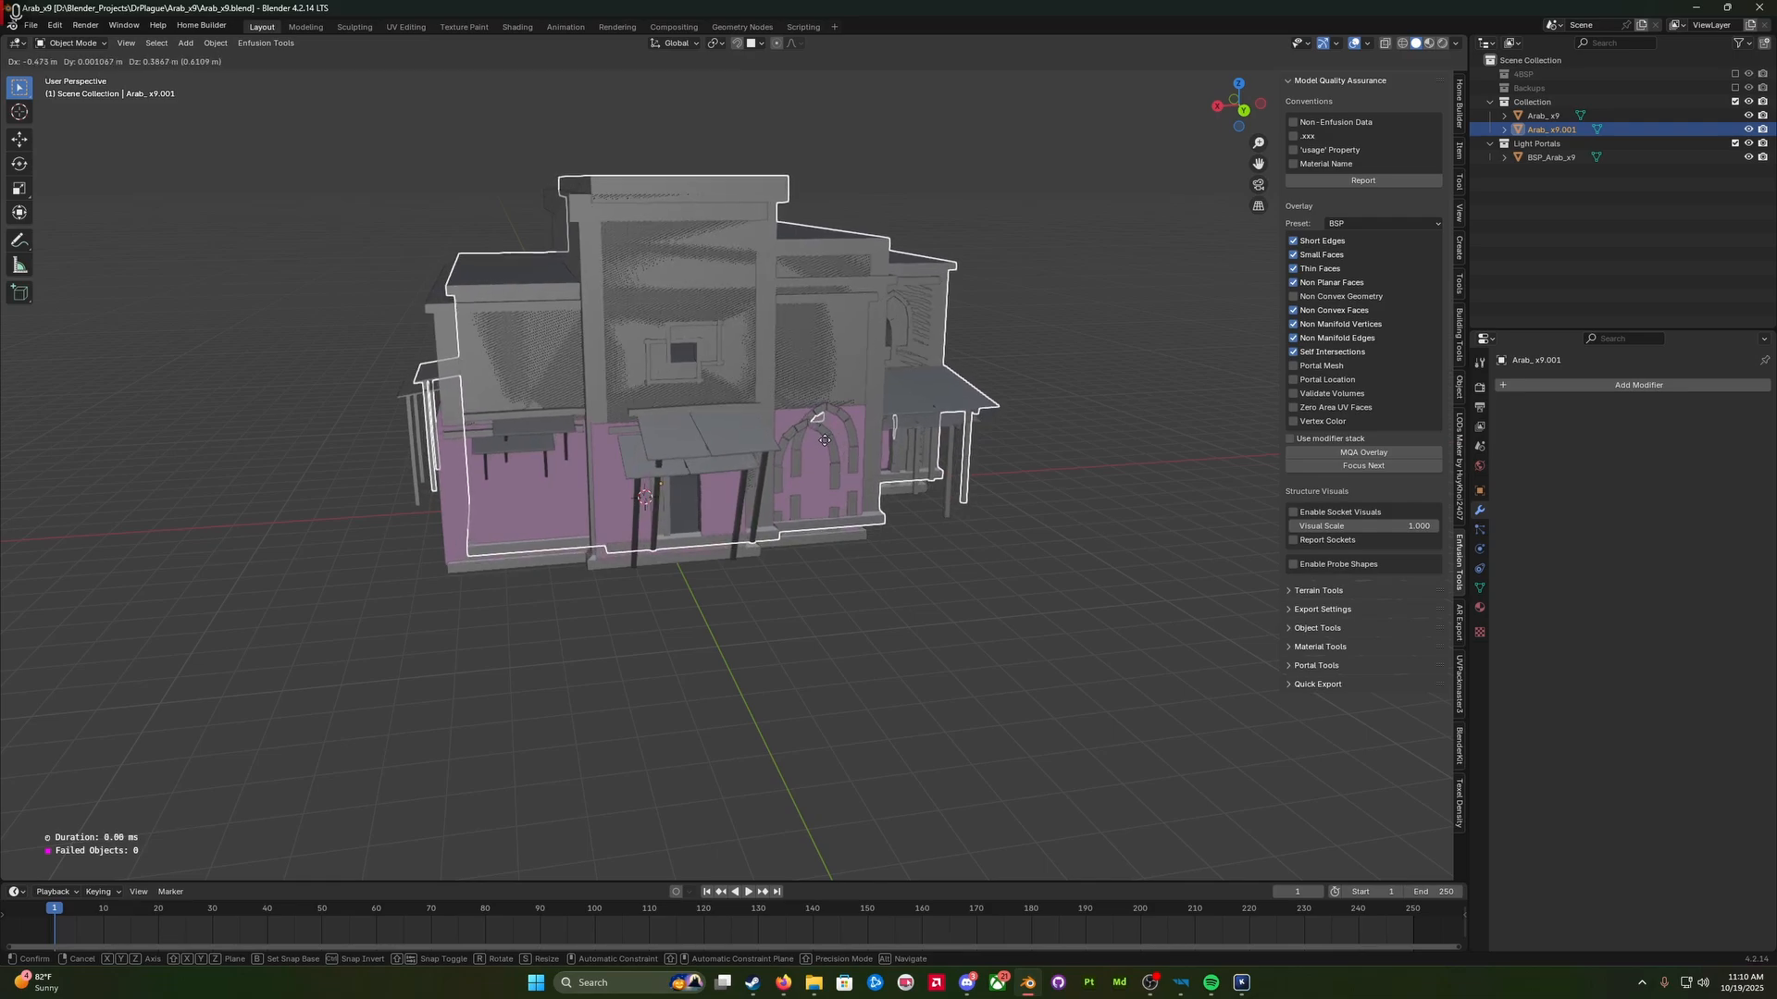
{"action": "right_click", "coordinate": [825, 443]}
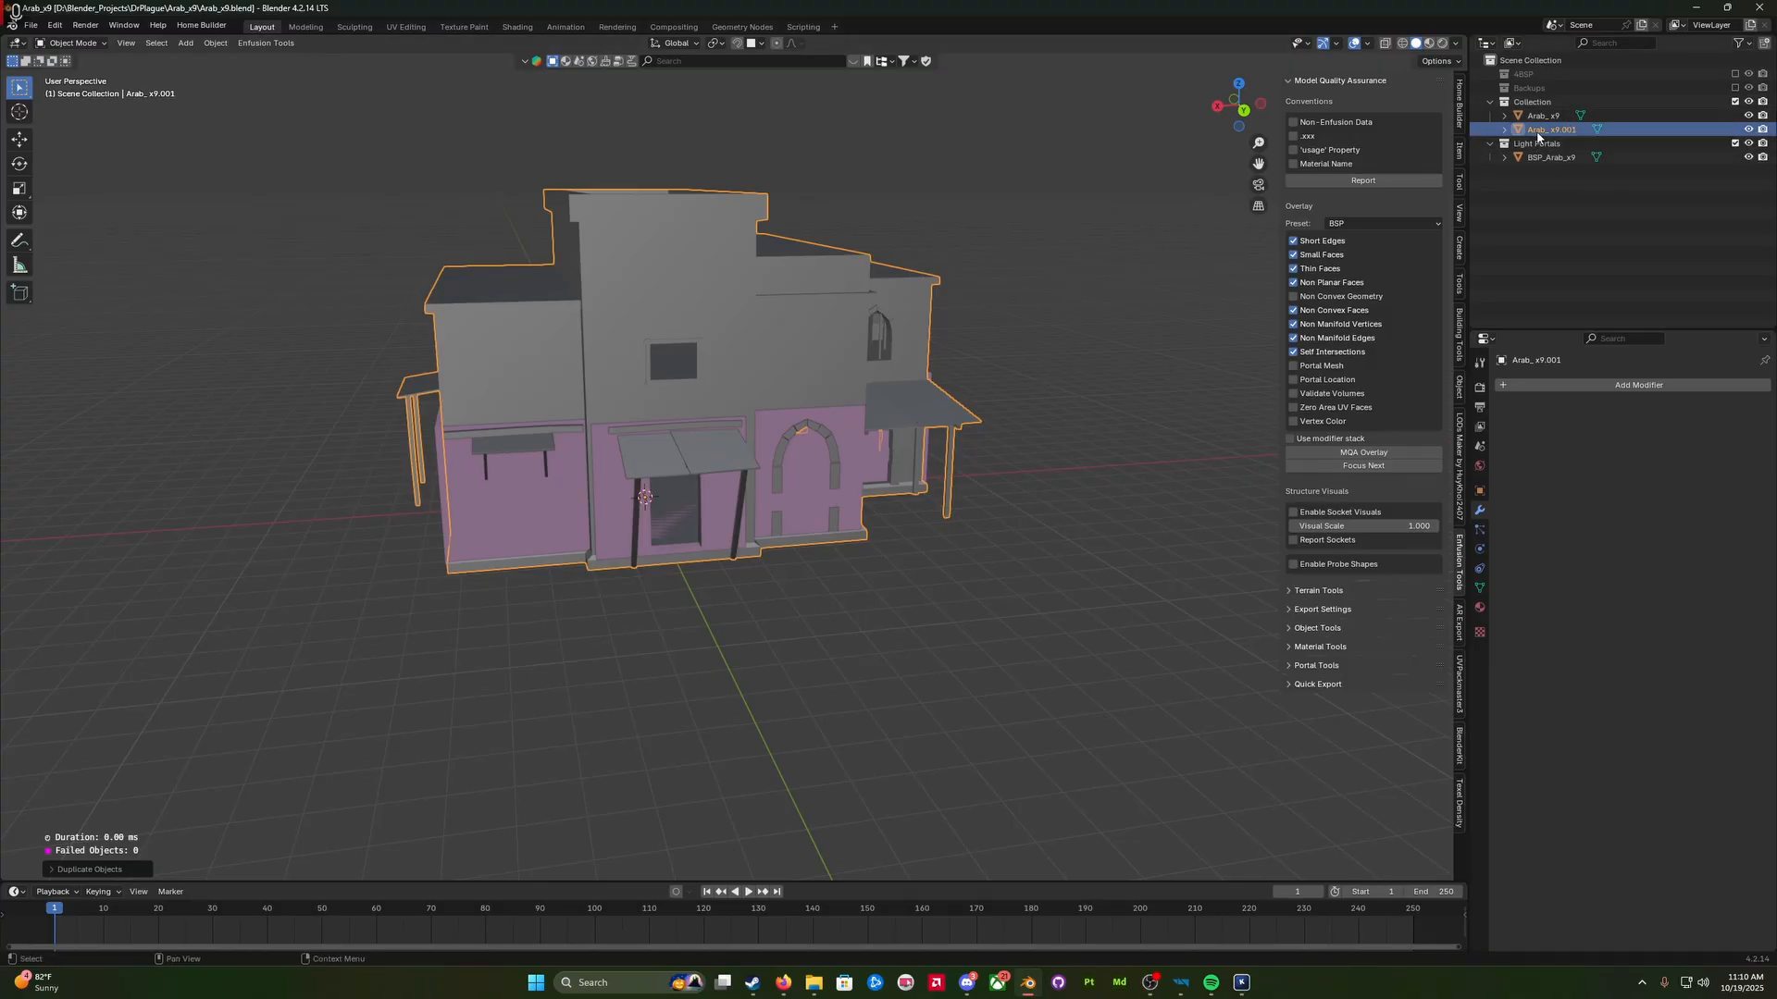
Step: Convert the duplicated building into a Triangle Mesh (UTM) collider and show the Enfusion material tools
{"action": "right_click", "coordinate": [830, 442]}
{"action": "mouse_move", "coordinate": [902, 606]}
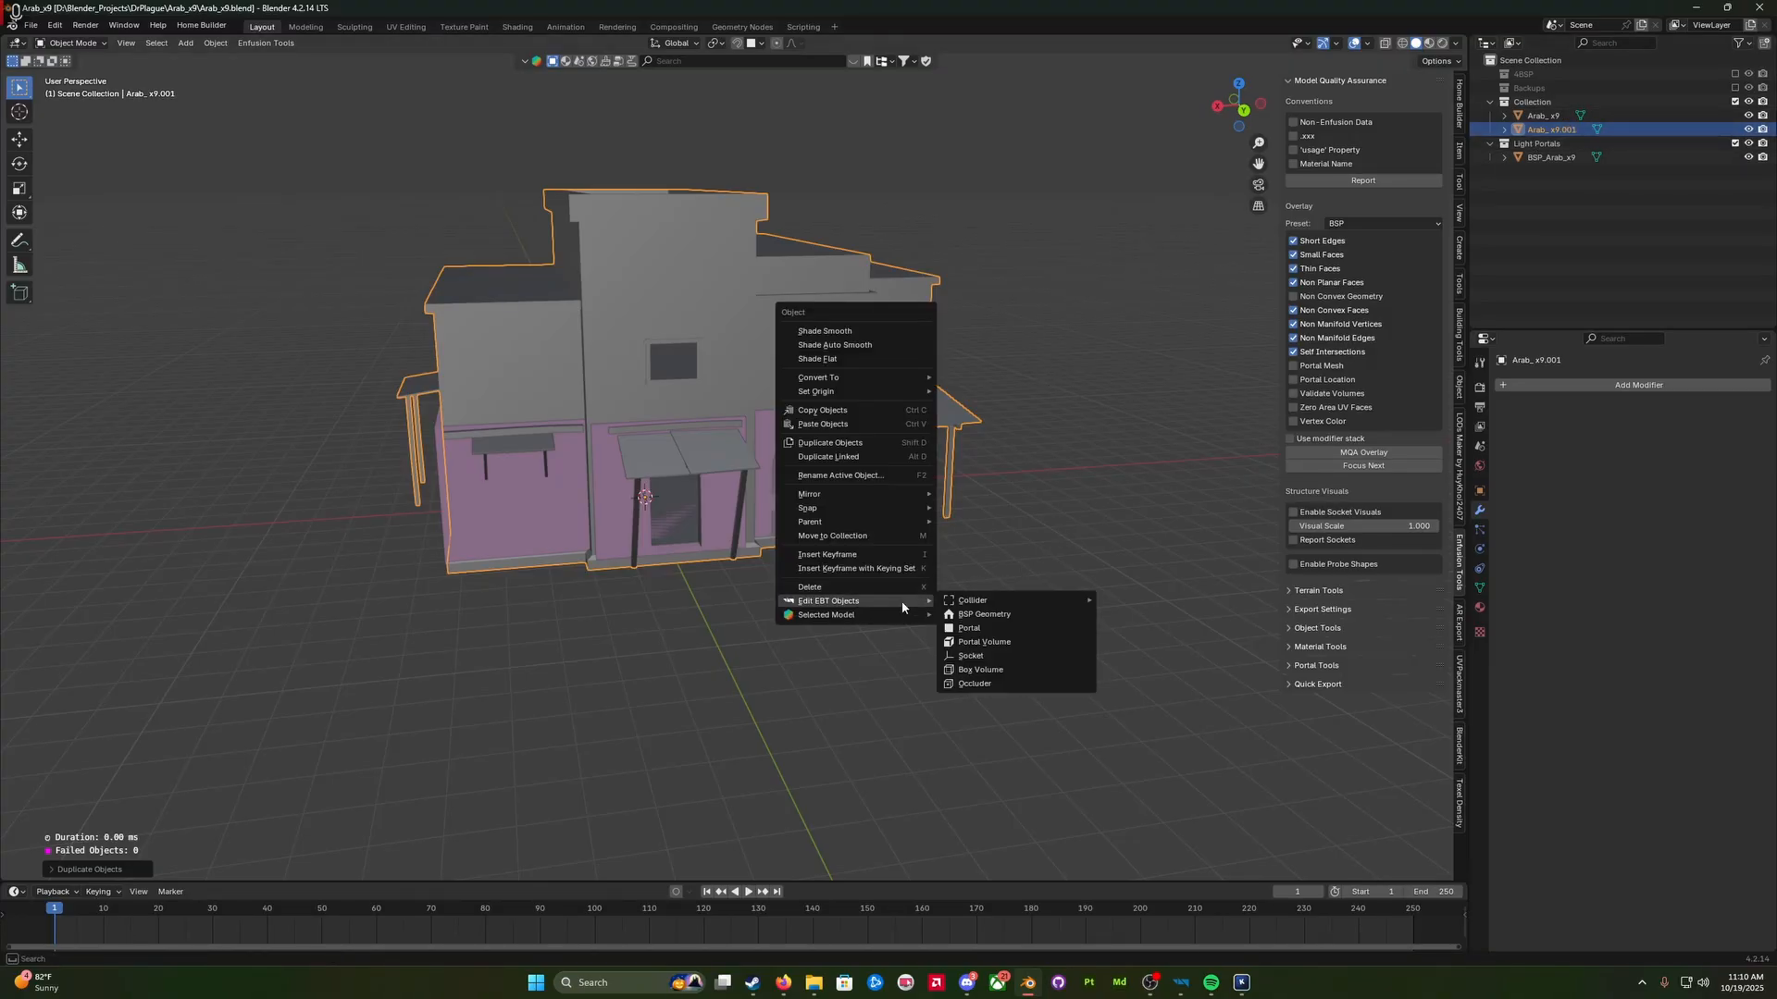
{"action": "mouse_move", "coordinate": [981, 601]}
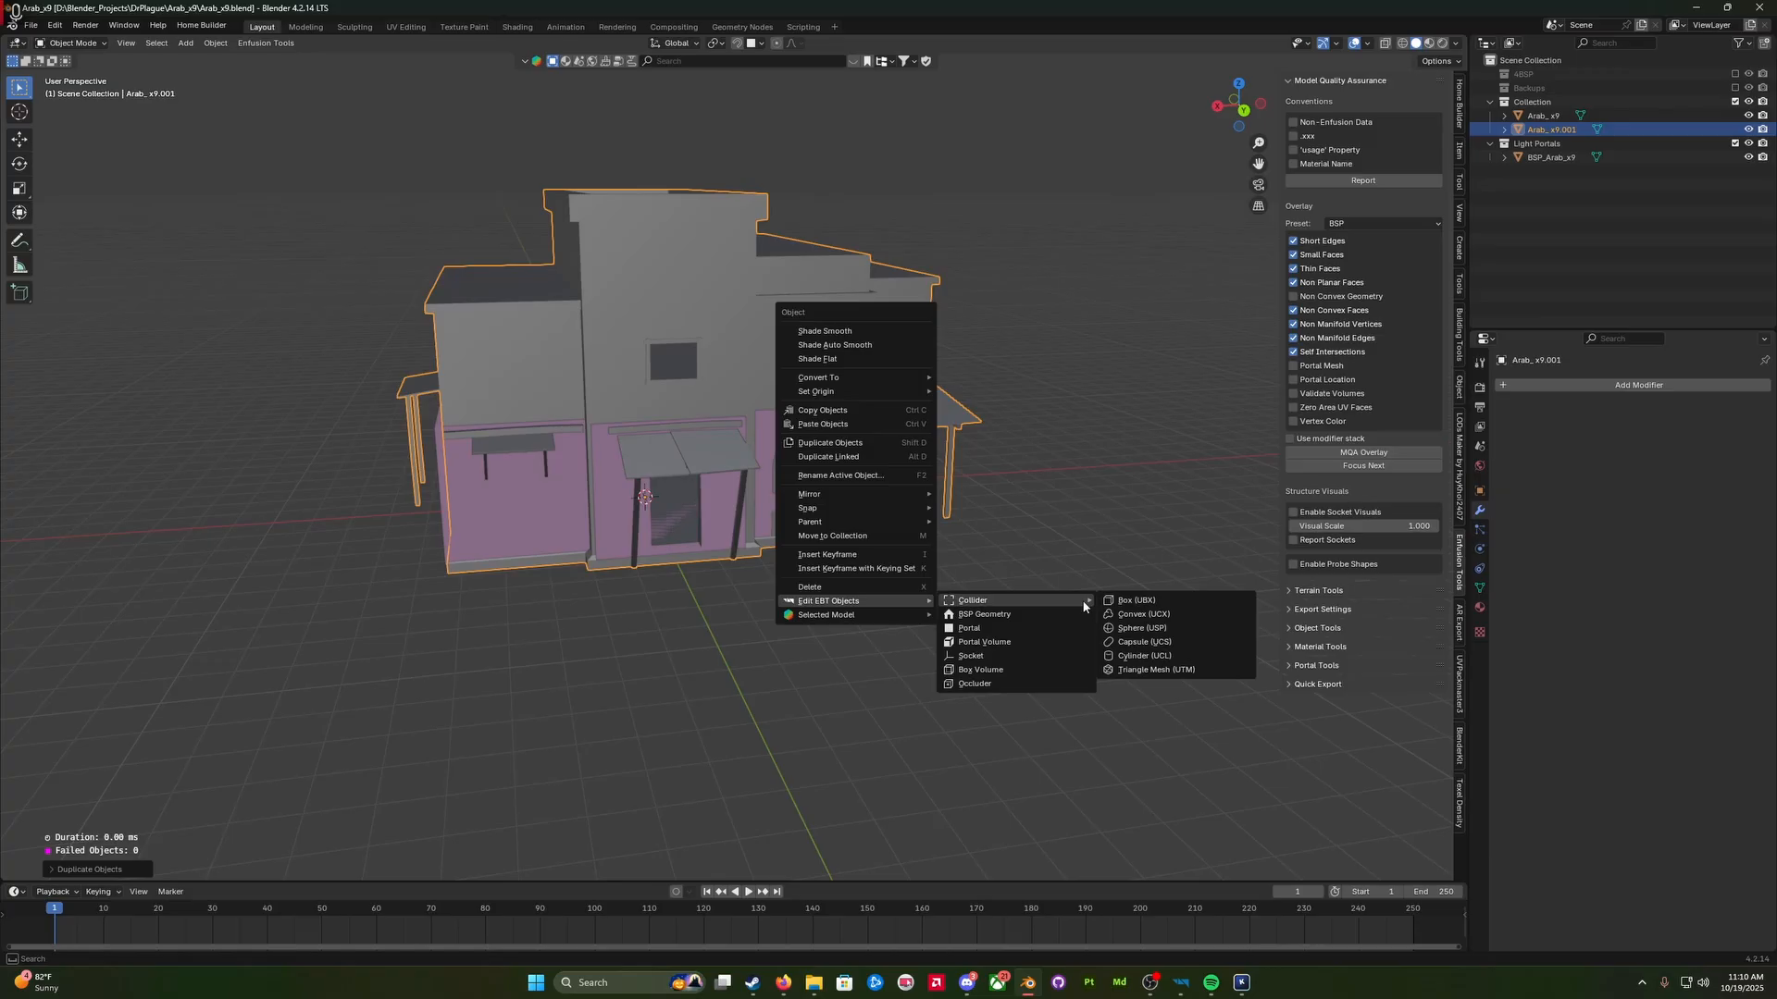
{"action": "left_click", "coordinate": [1189, 672]}
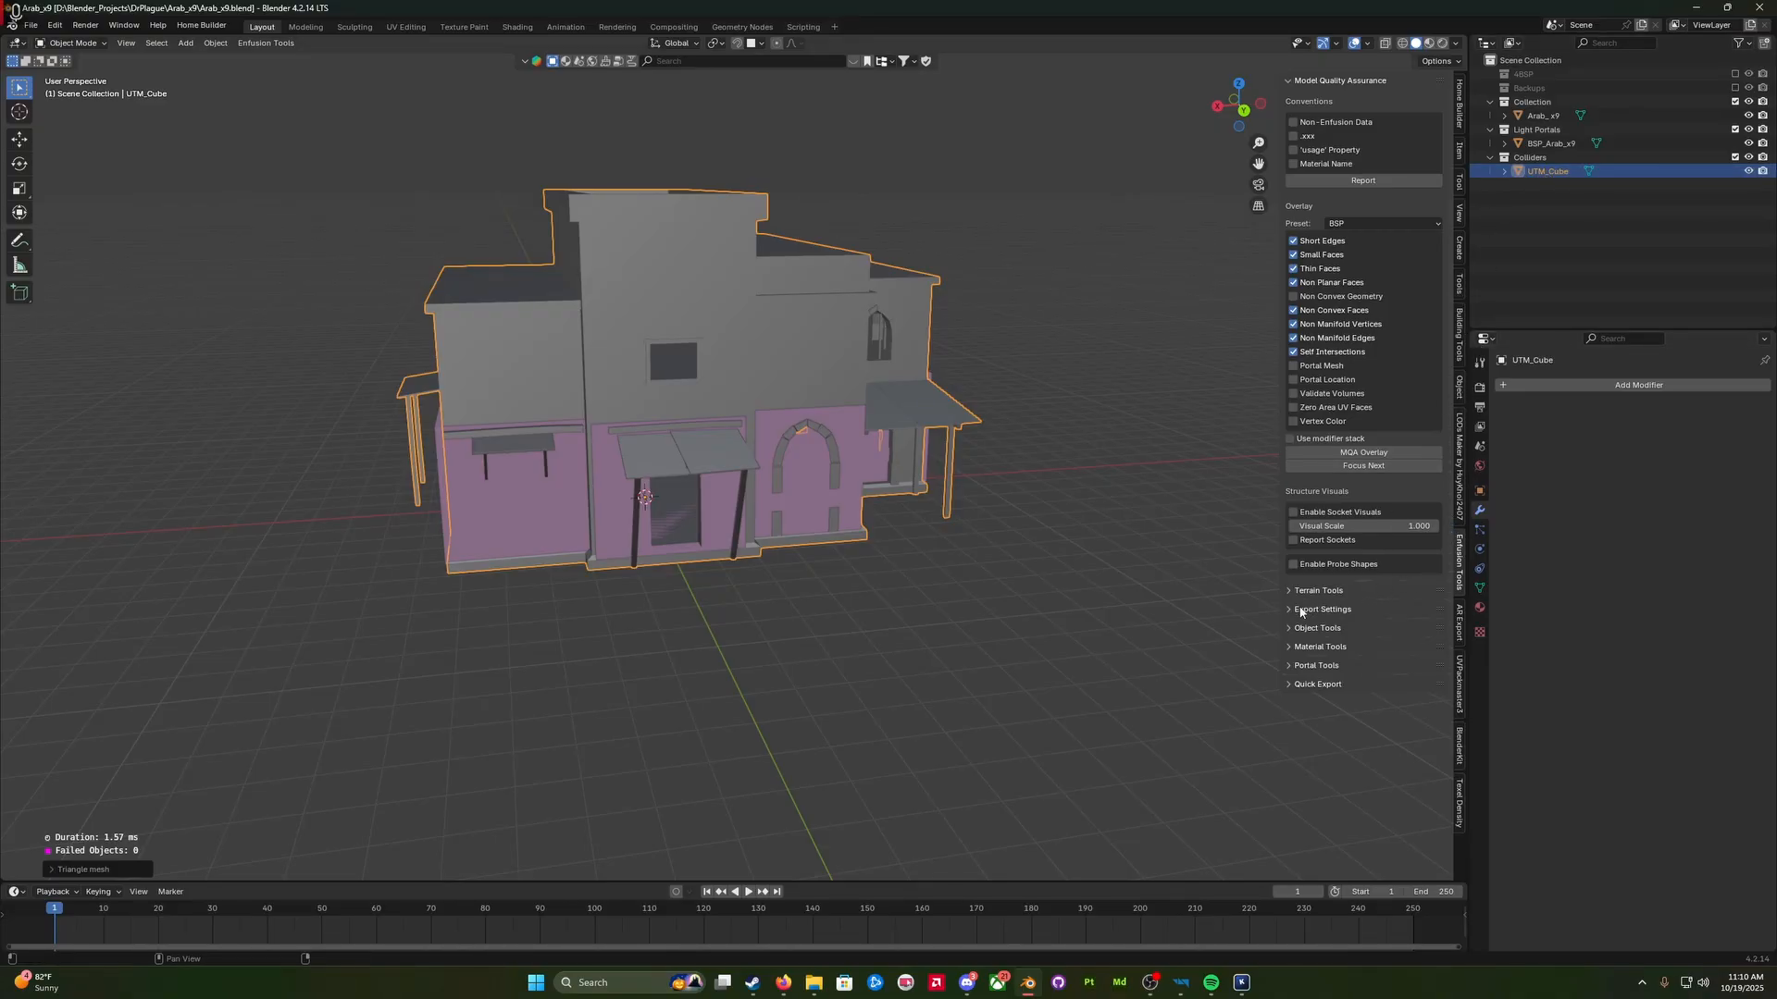
{"action": "left_click", "coordinate": [1290, 647]}
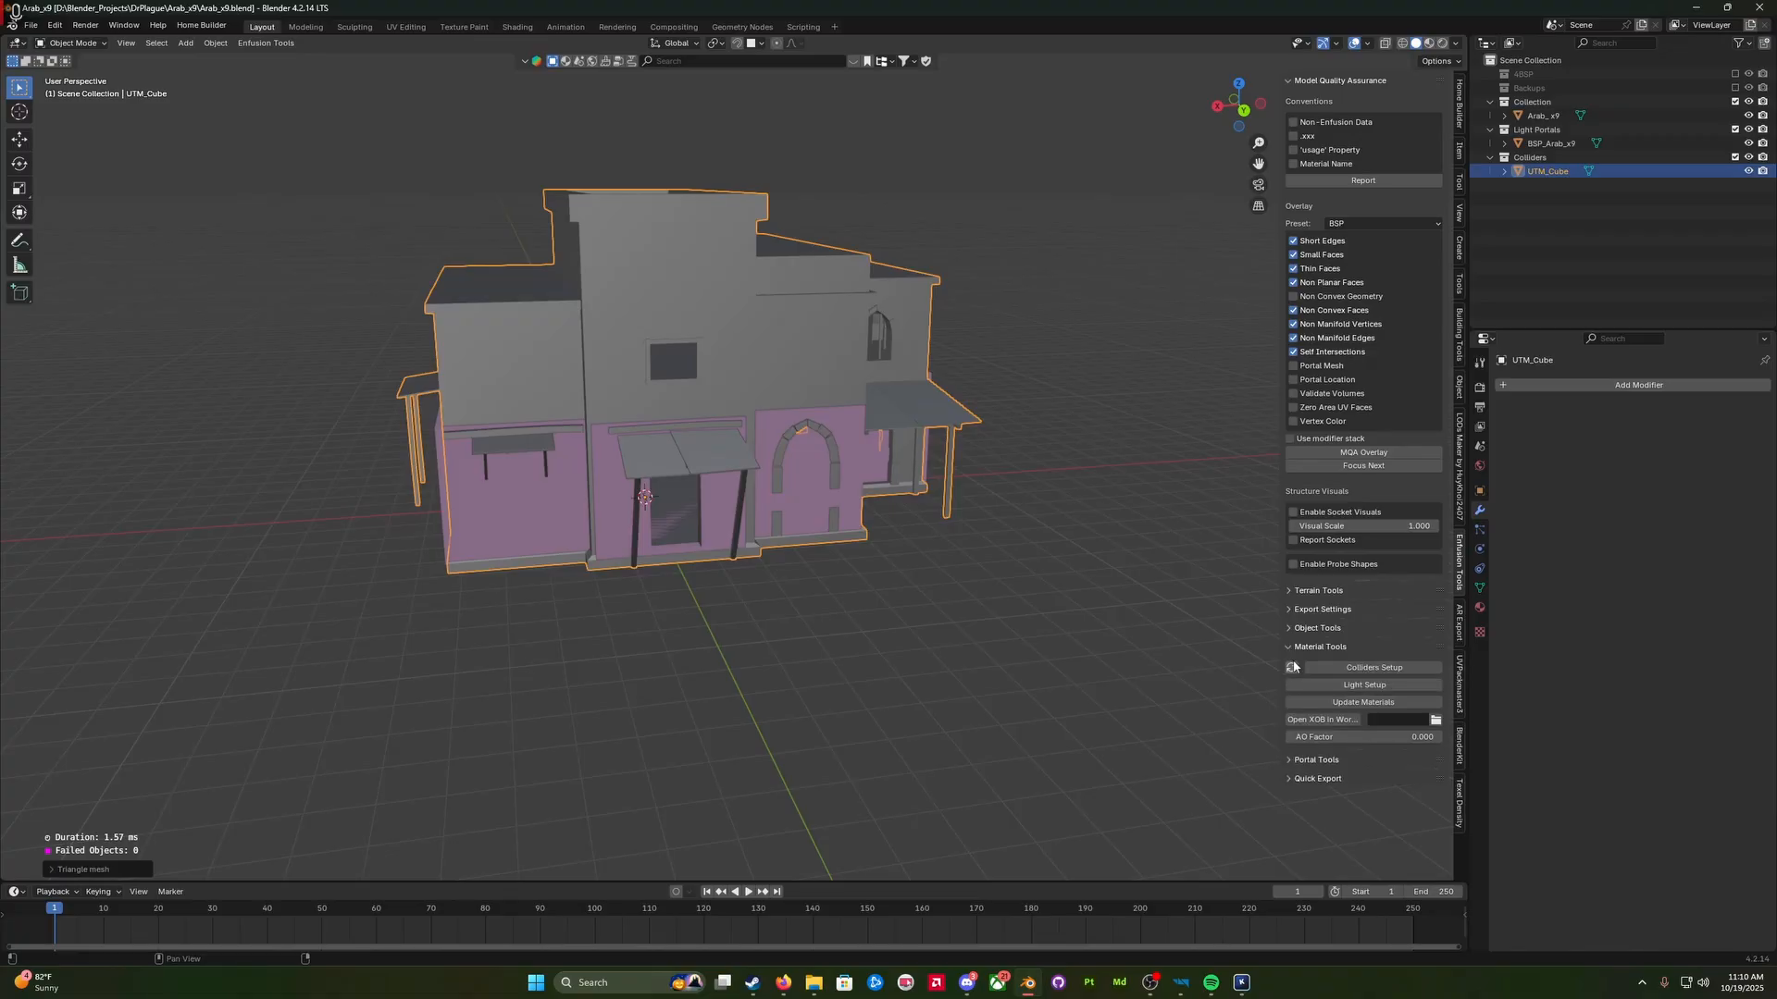
{"action": "left_click", "coordinate": [1349, 670]}
{"action": "left_click", "coordinate": [1371, 681]}
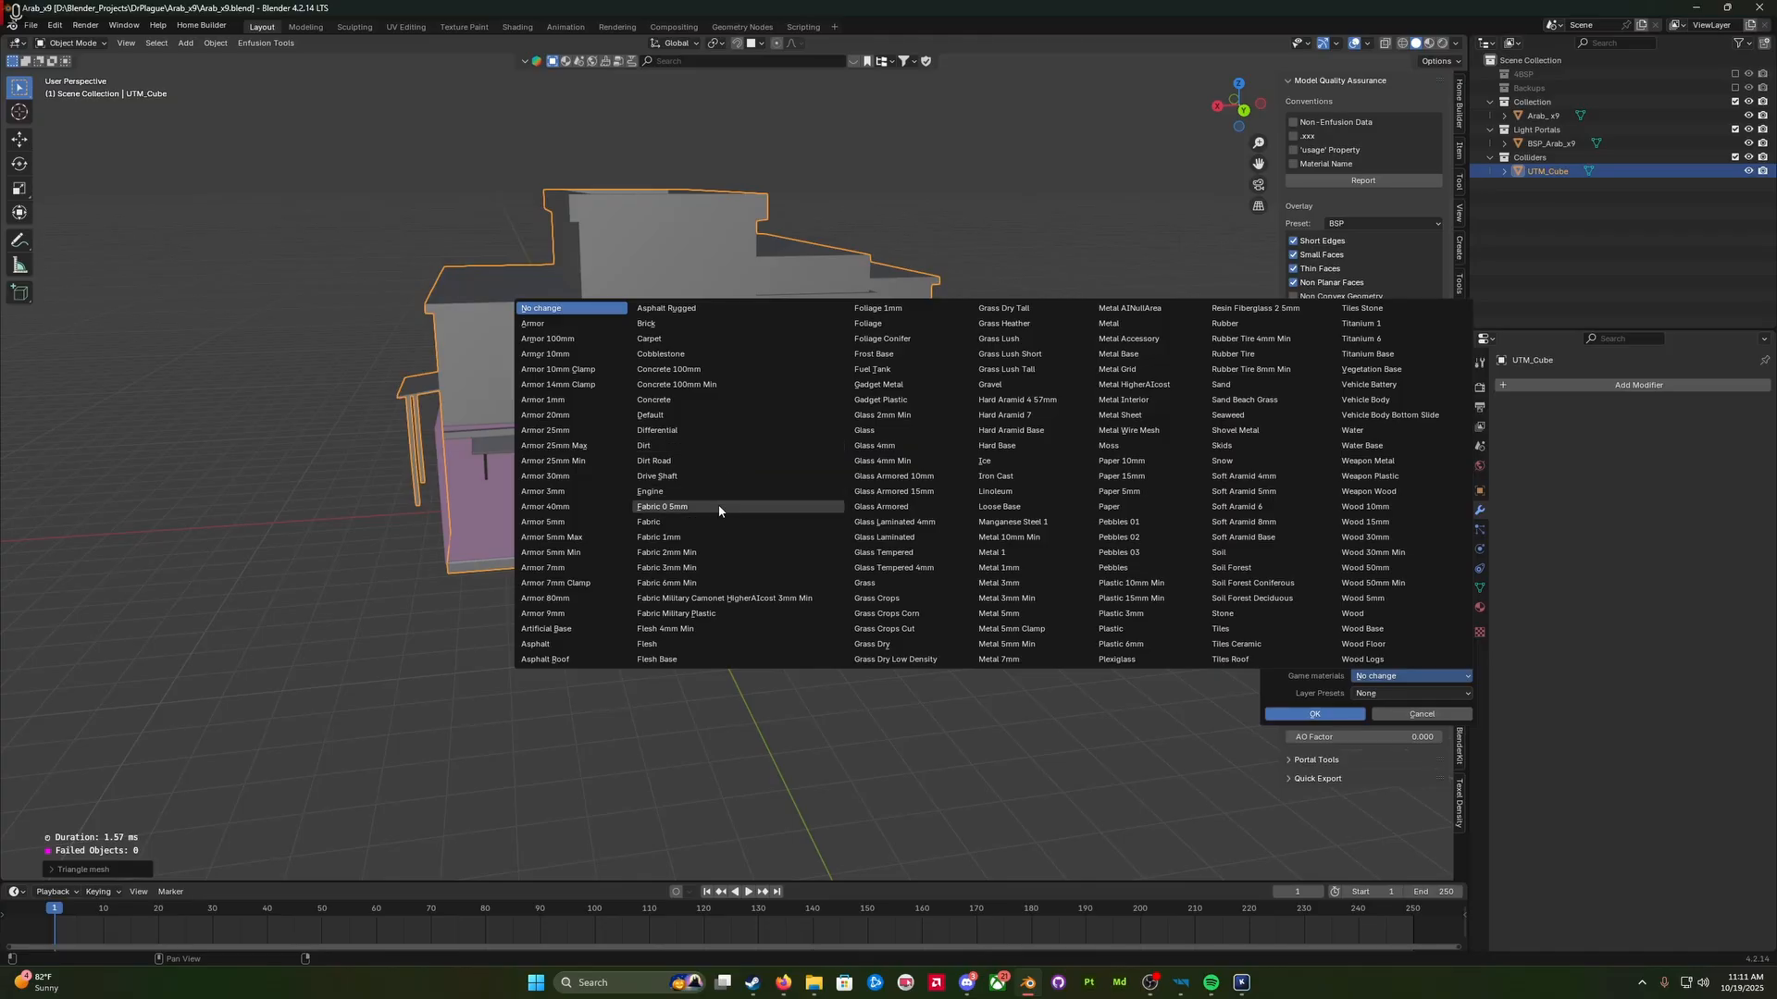
{"action": "left_click", "coordinate": [1379, 675]}
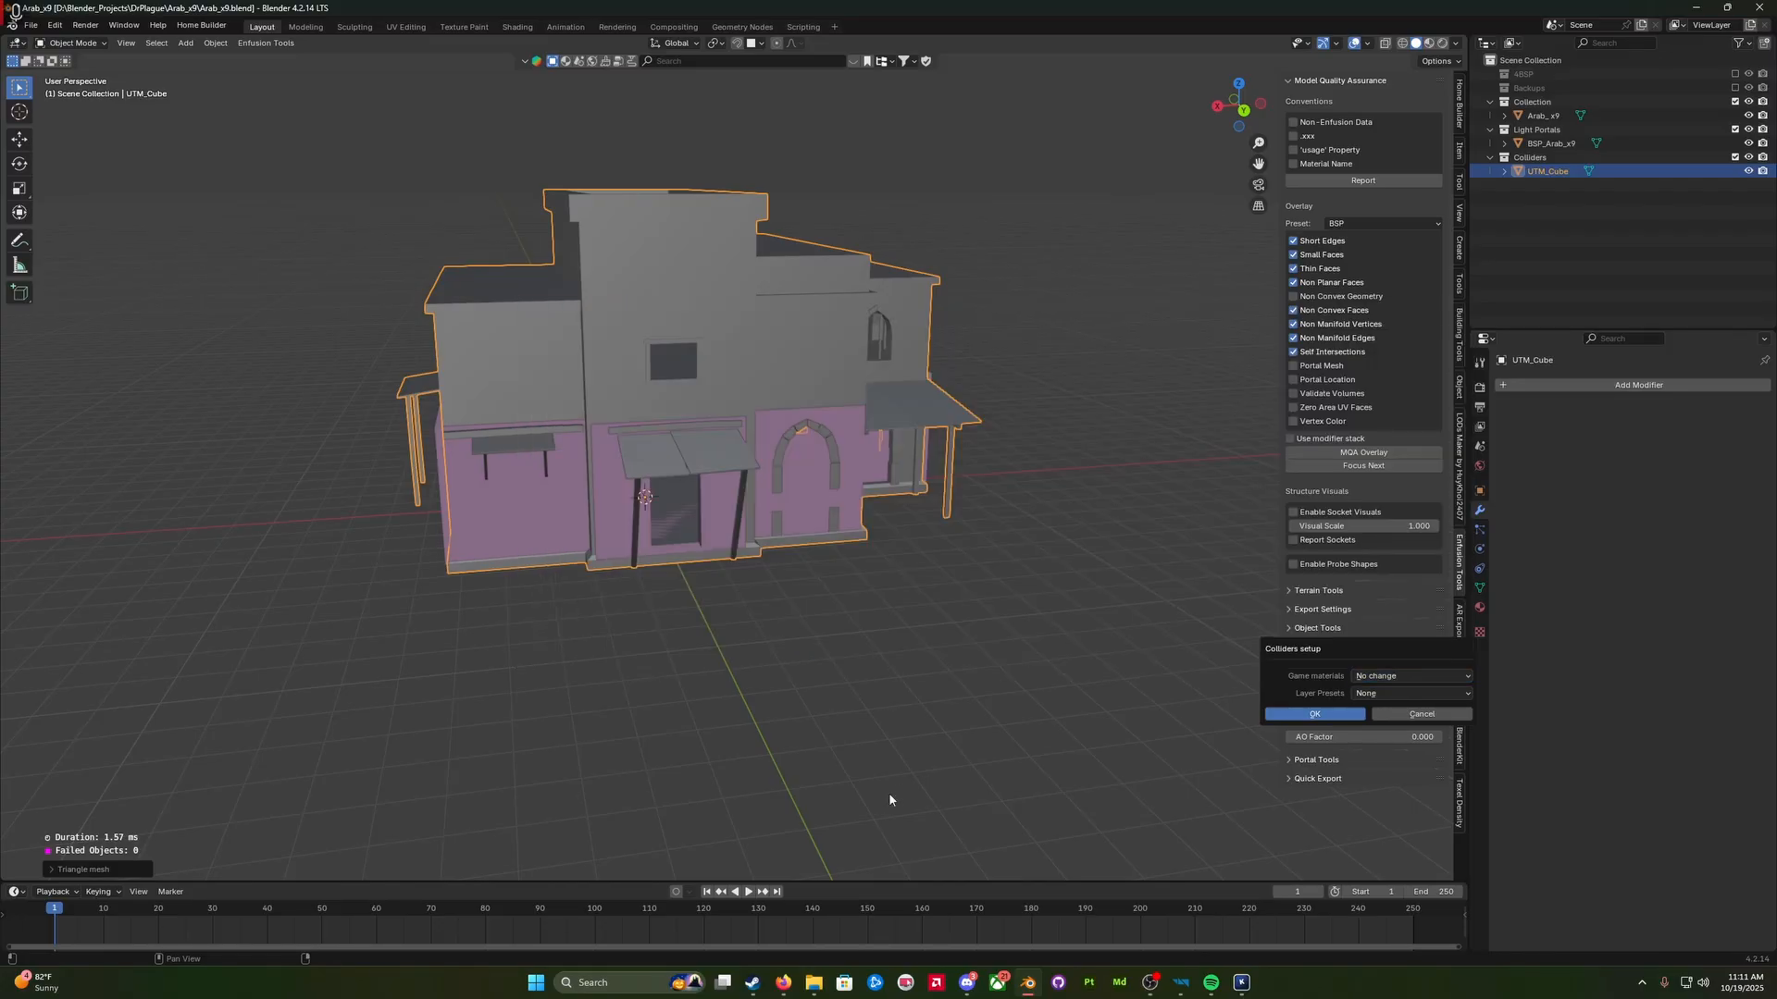
{"action": "middle_click_drag", "start_coordinate": [904, 718], "coordinate": [754, 596]}
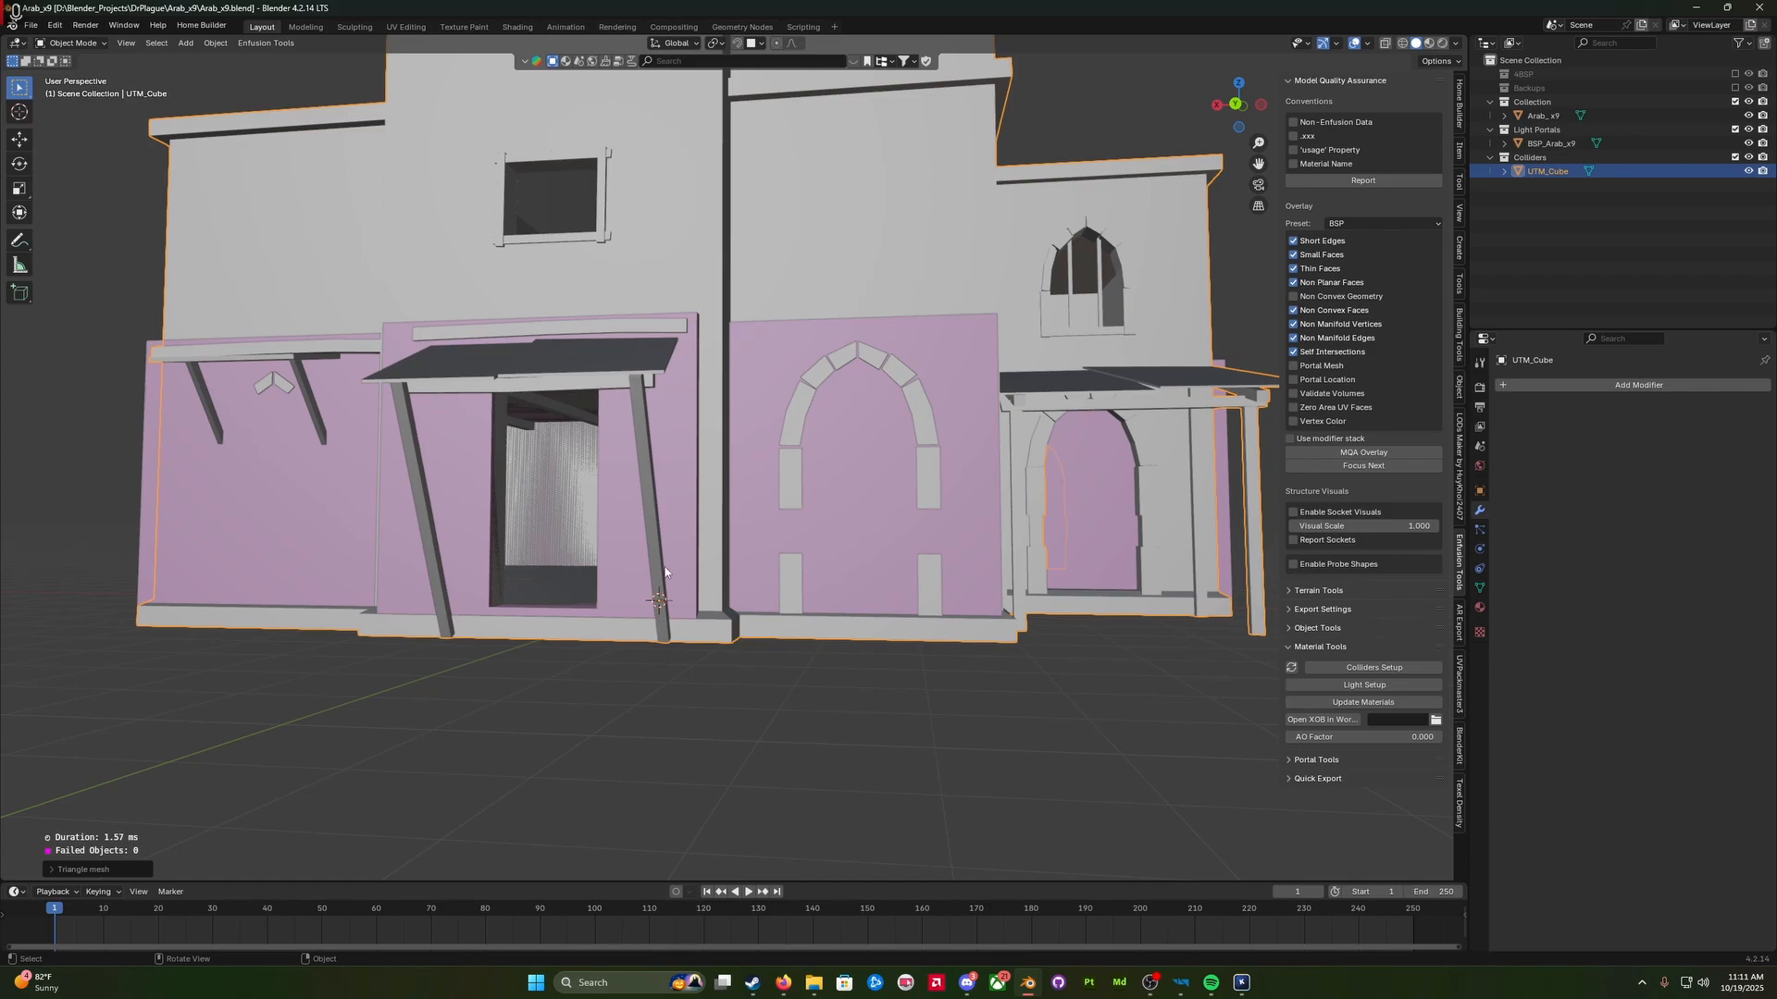
{"action": "middle_click_drag", "start_coordinate": [648, 611], "coordinate": [675, 559]}
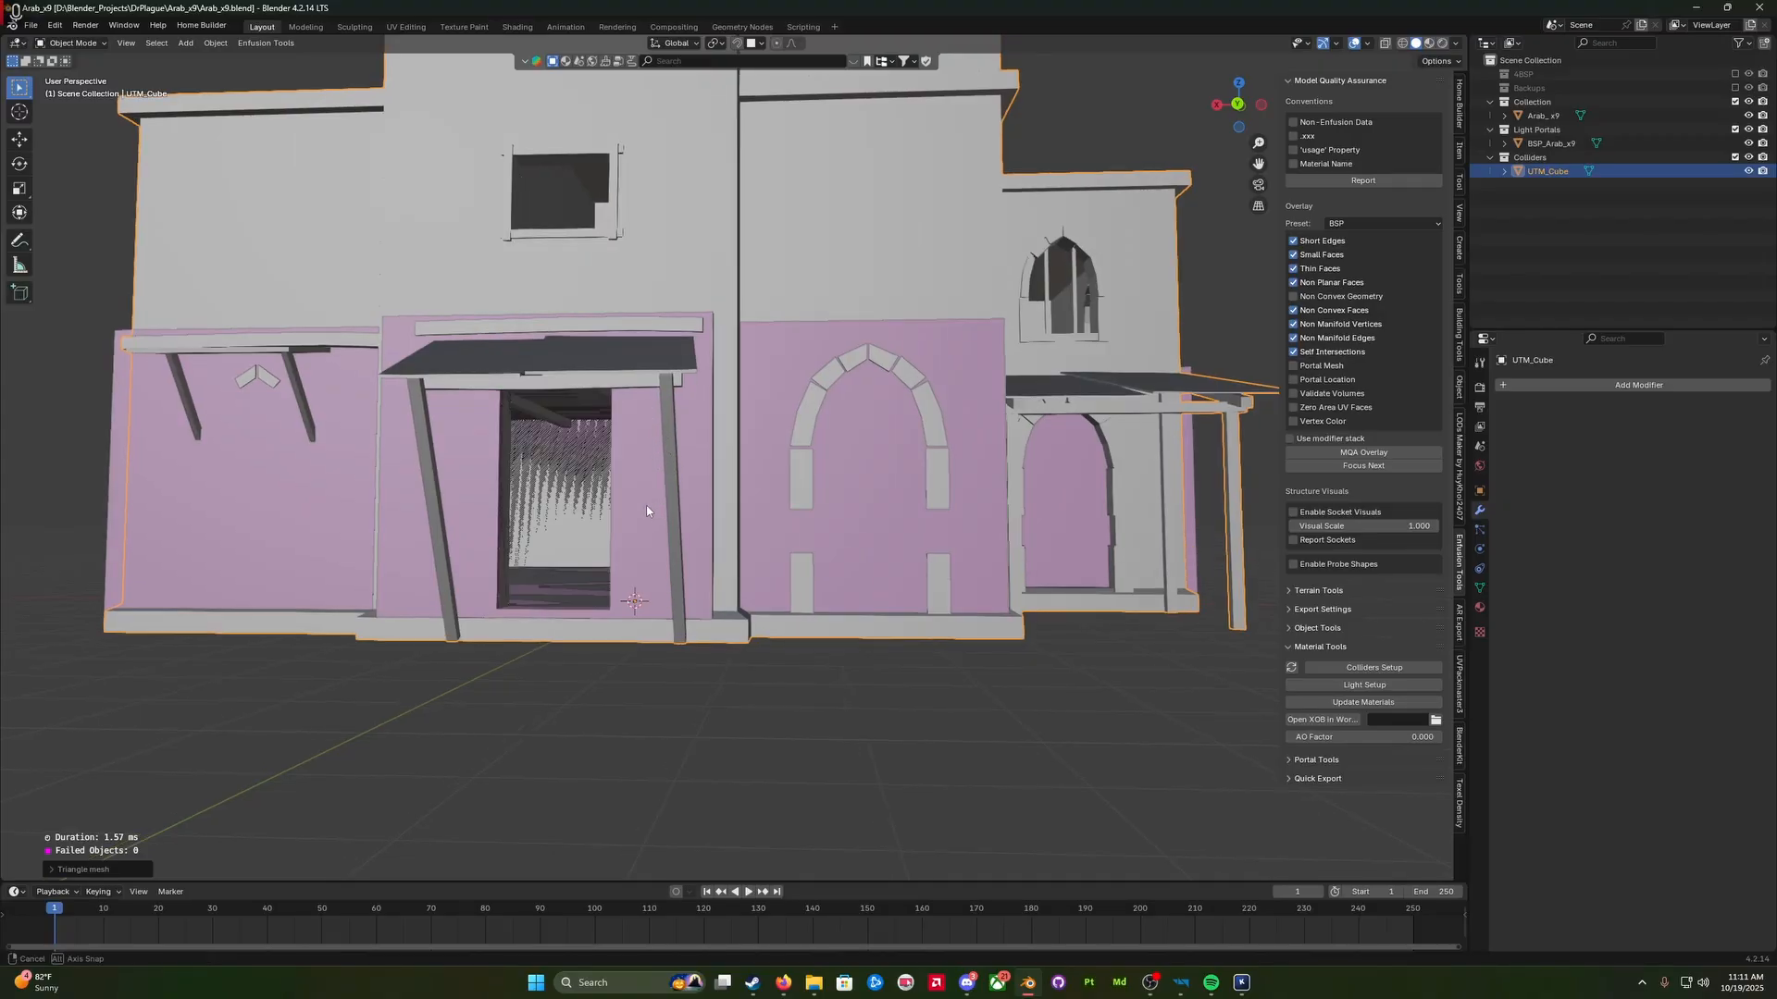
{"action": "middle_click_drag", "start_coordinate": [670, 478], "coordinate": [691, 515]}
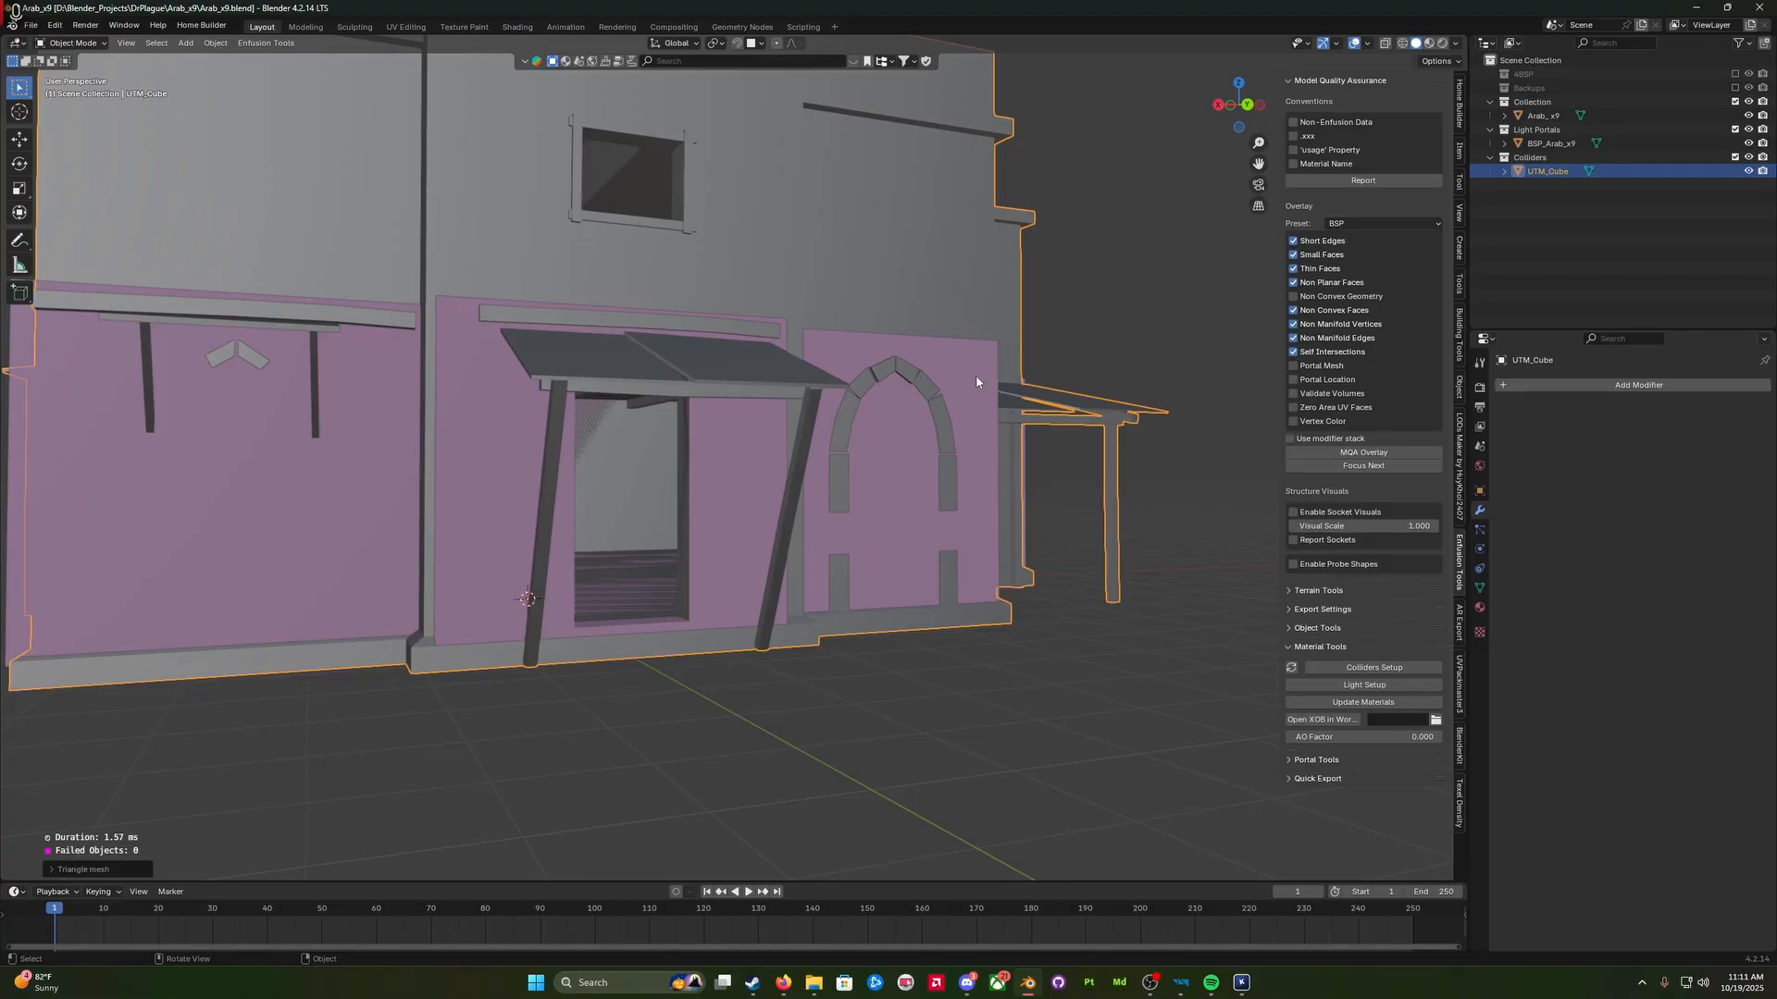
{"action": "mouse_move", "coordinate": [911, 450]}
{"action": "middle_mouse_down"}
{"action": "mouse_move", "coordinate": [899, 481]}
{"action": "mouse_move", "coordinate": [918, 453]}
{"action": "middle_mouse_up"}
{"action": "scroll", "coordinate": [900, 482], "scroll_direction": "down", "scroll_amount": 3}
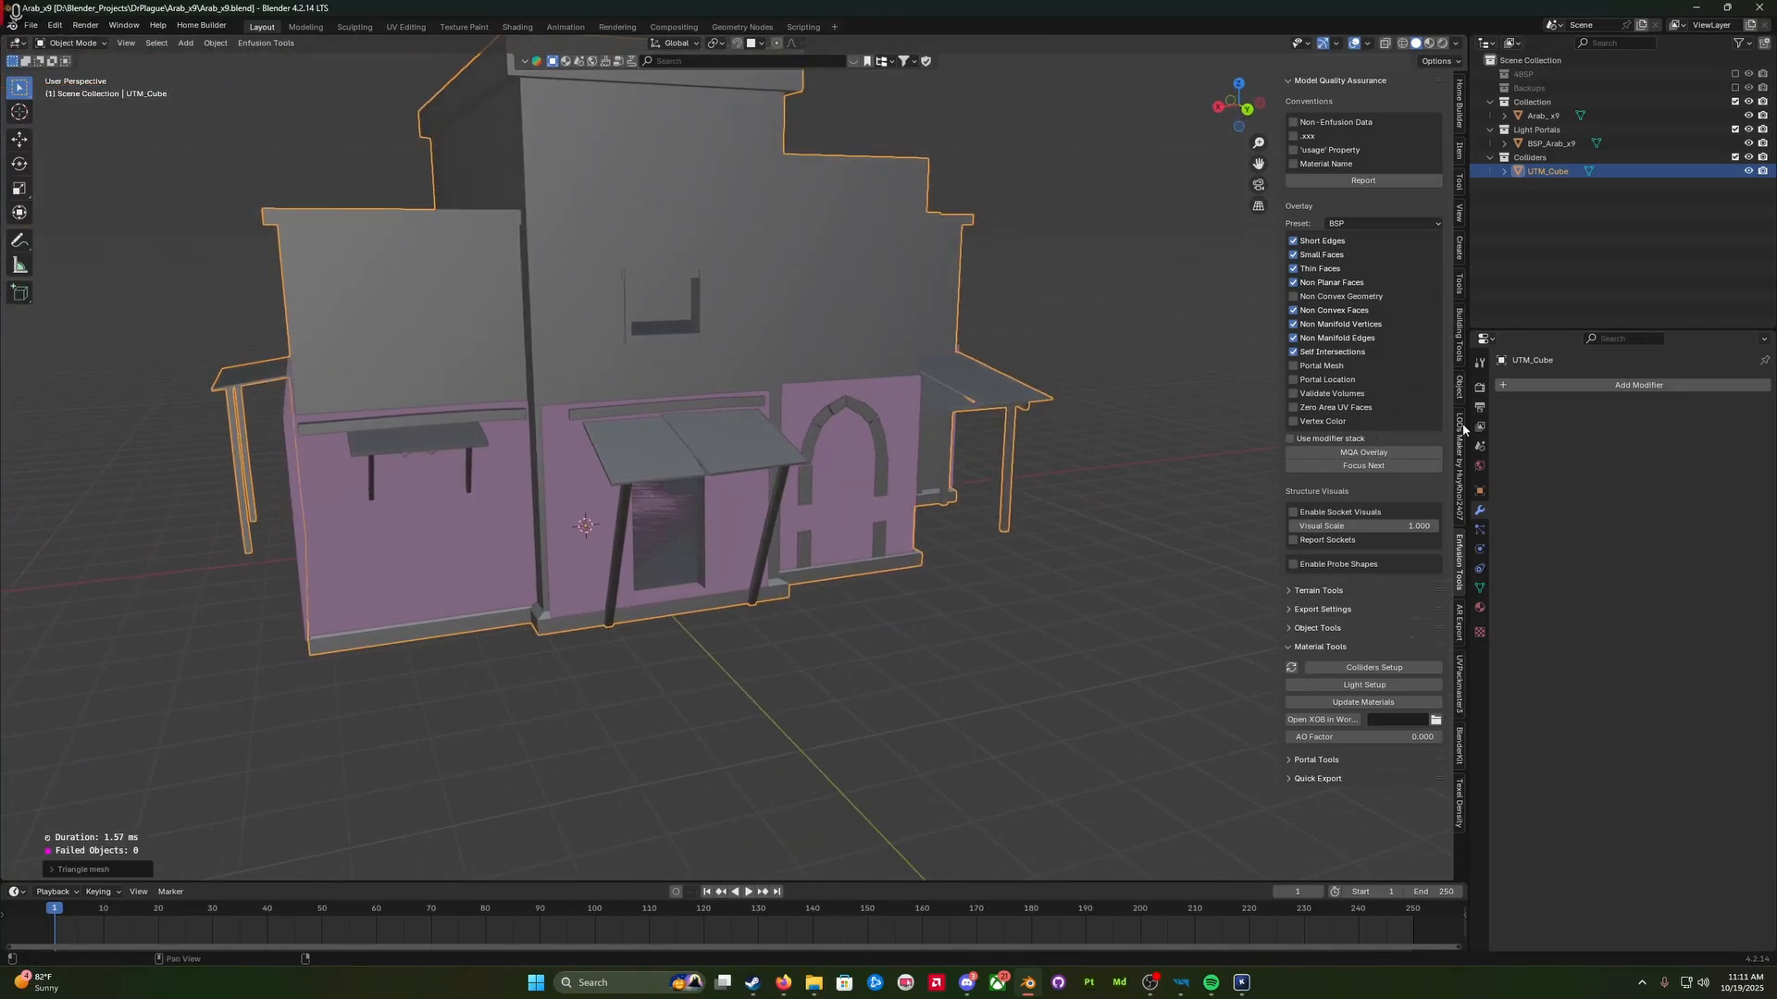
Step: Set up the UTM_Cube collider with the Concrete game material and the BuildingFireView layer preset
{"action": "left_click", "coordinate": [1373, 667]}
{"action": "left_click", "coordinate": [1402, 678]}
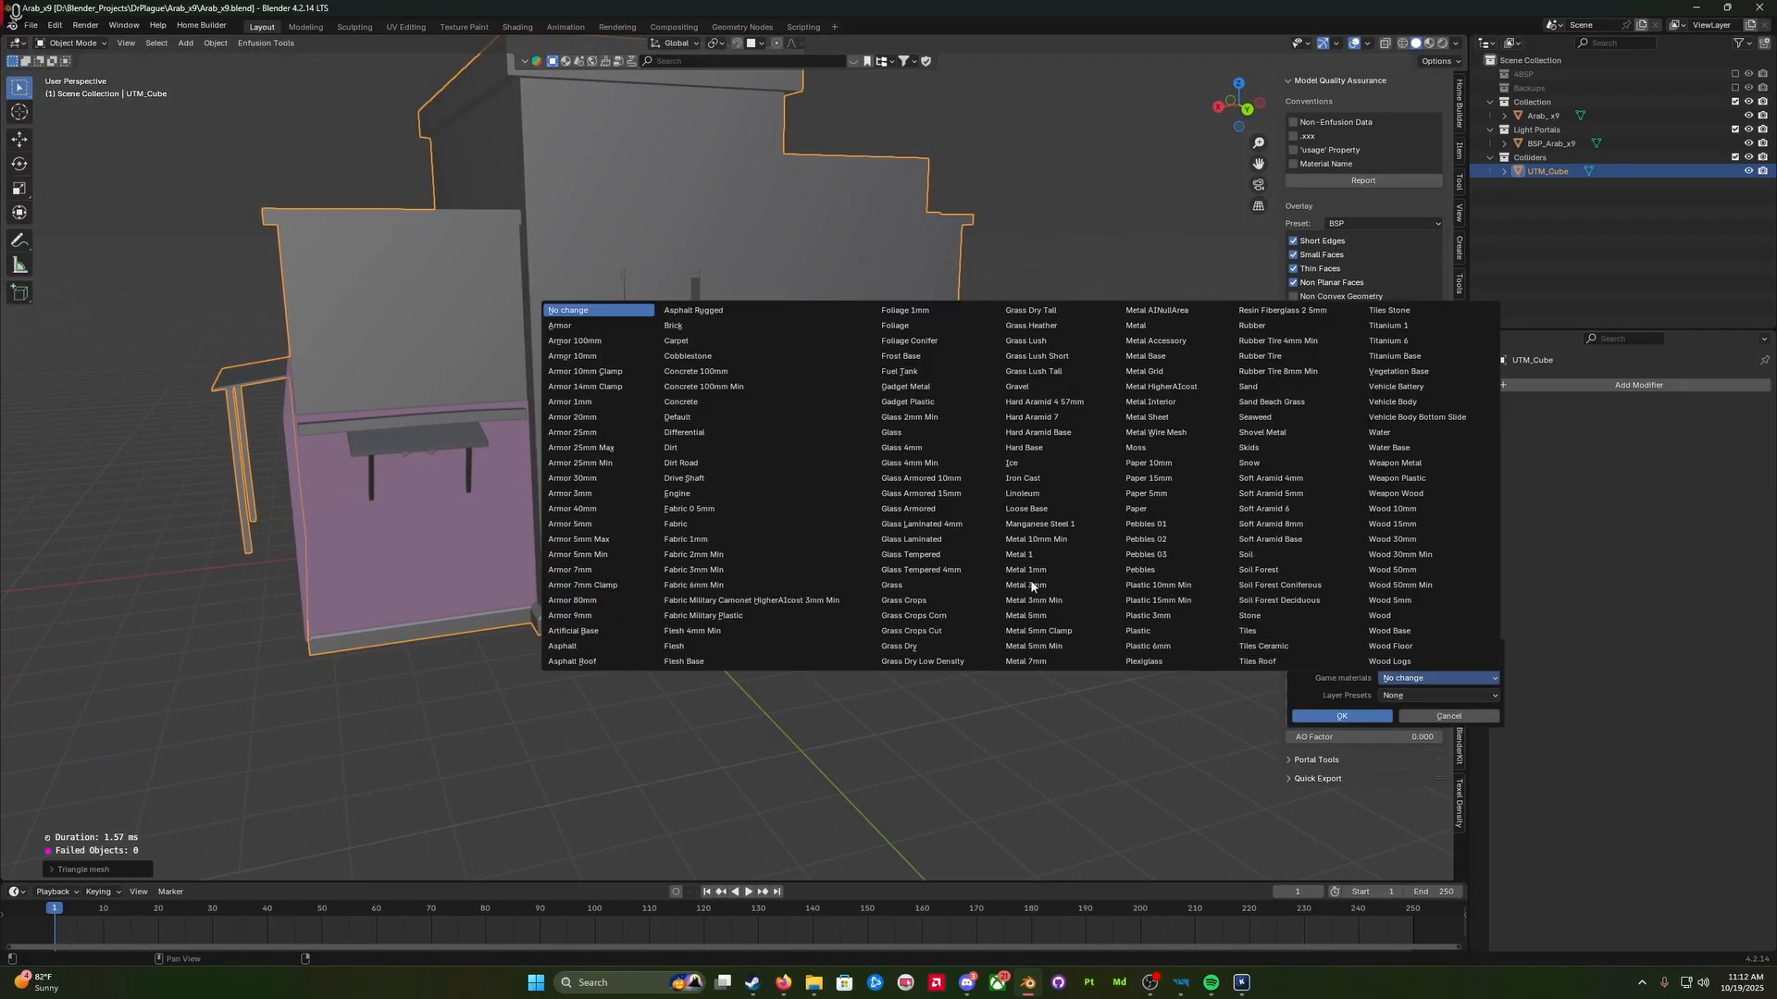
{"action": "left_click", "coordinate": [706, 404]}
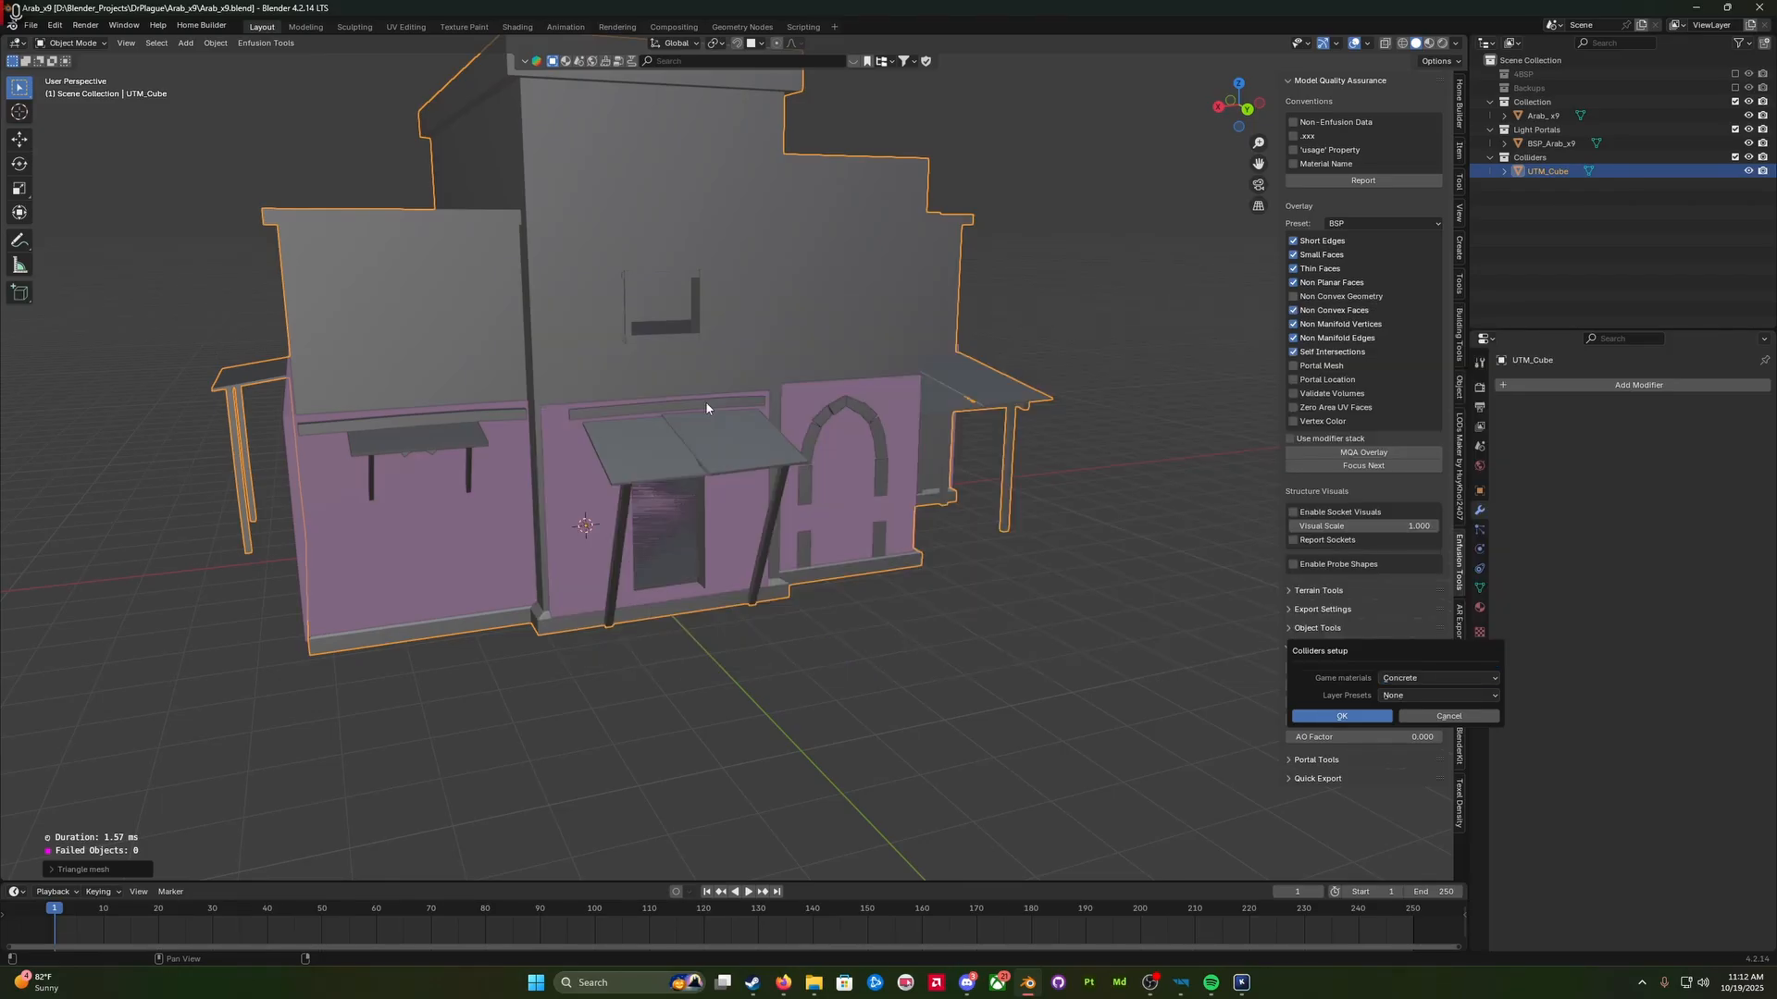
{"action": "left_click", "coordinate": [1378, 695]}
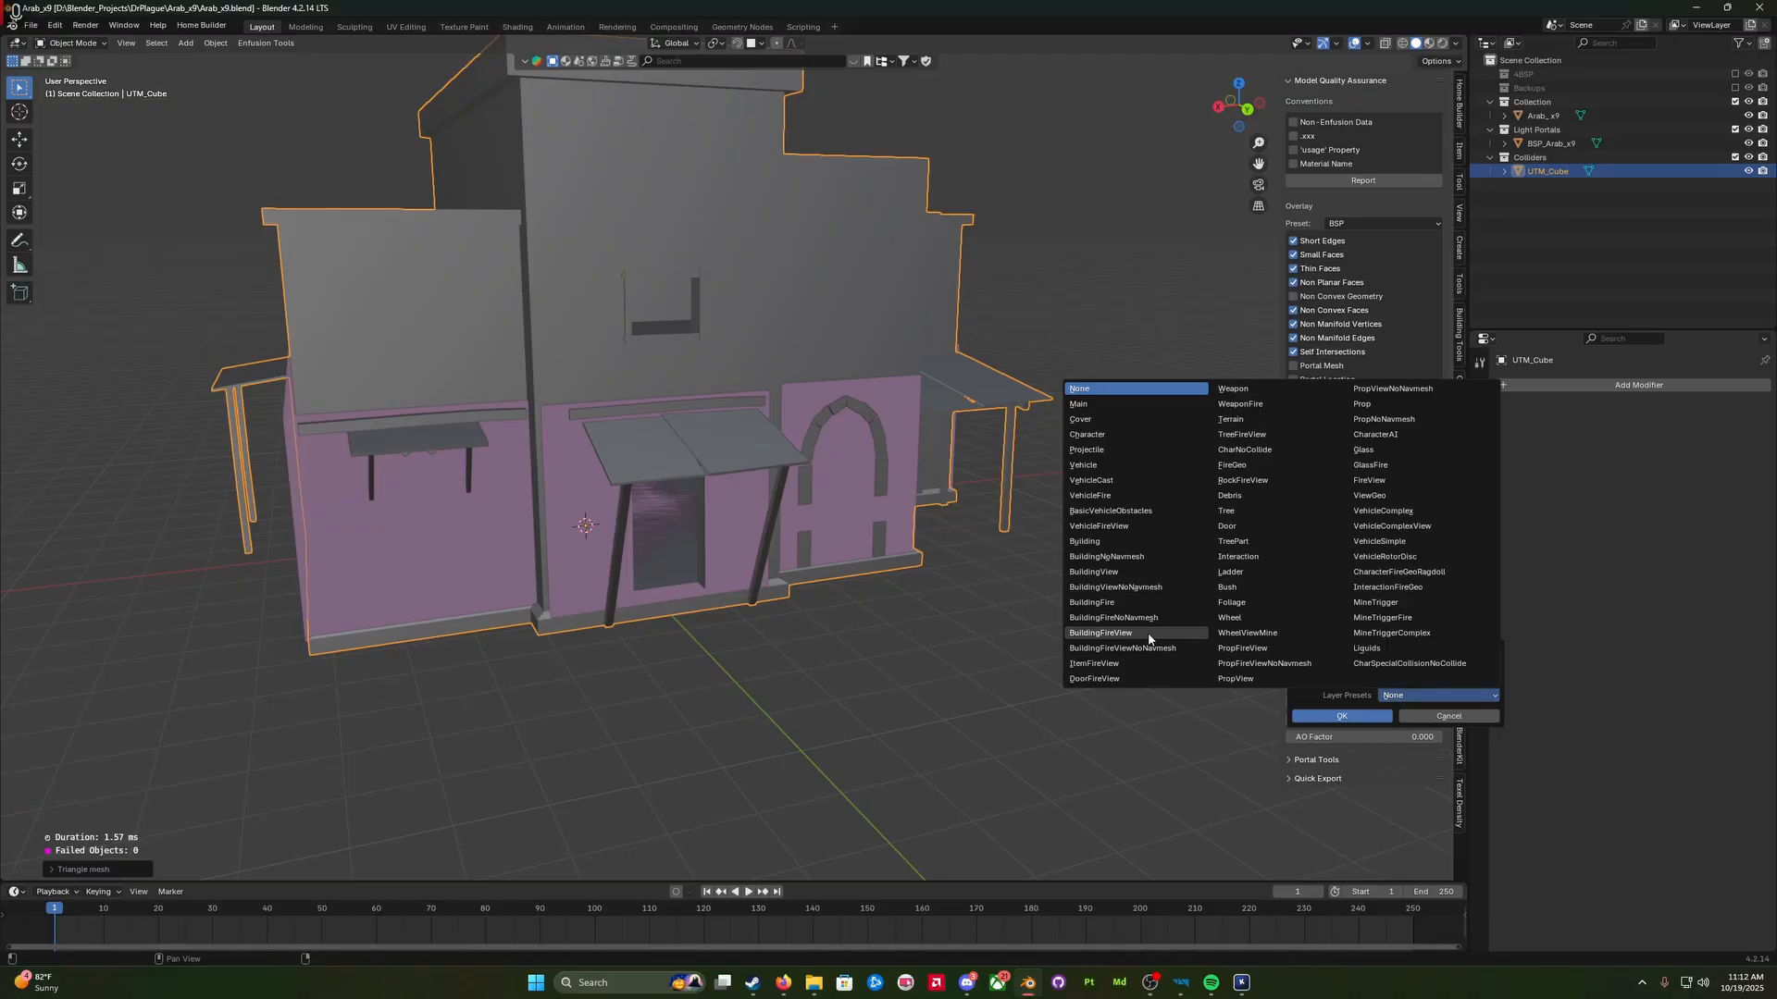
{"action": "left_click", "coordinate": [1097, 635]}
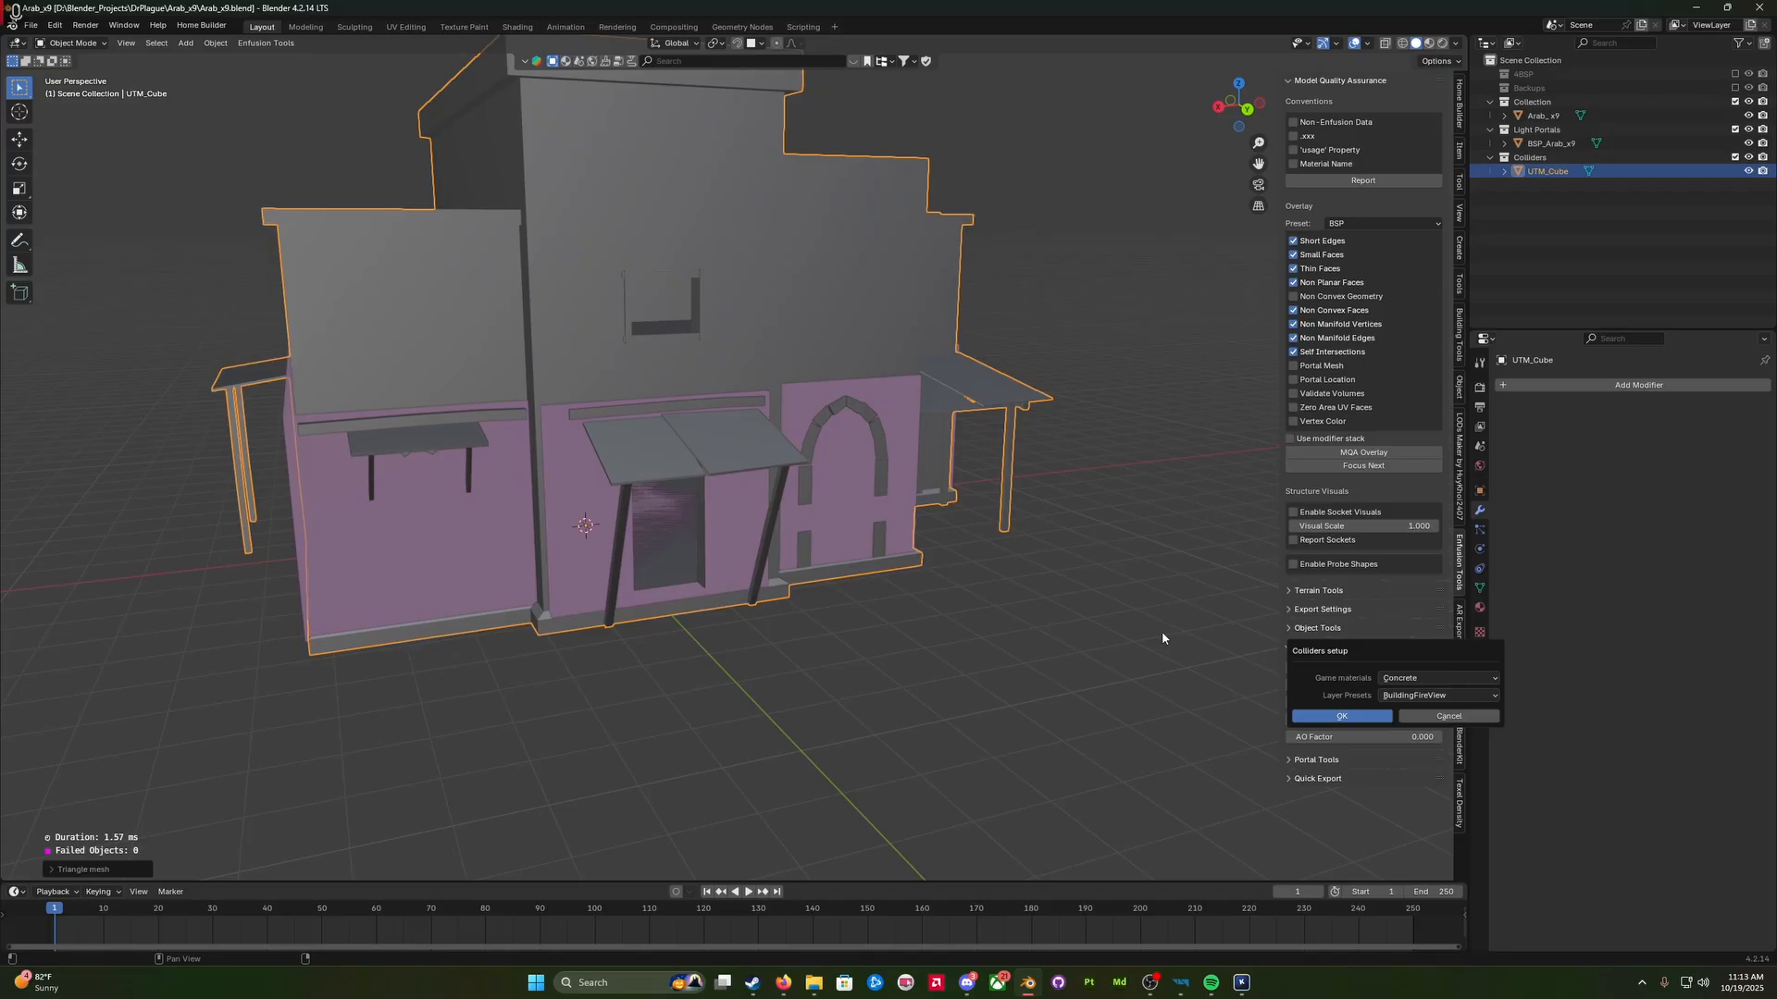
{"action": "left_click", "coordinate": [1340, 717]}
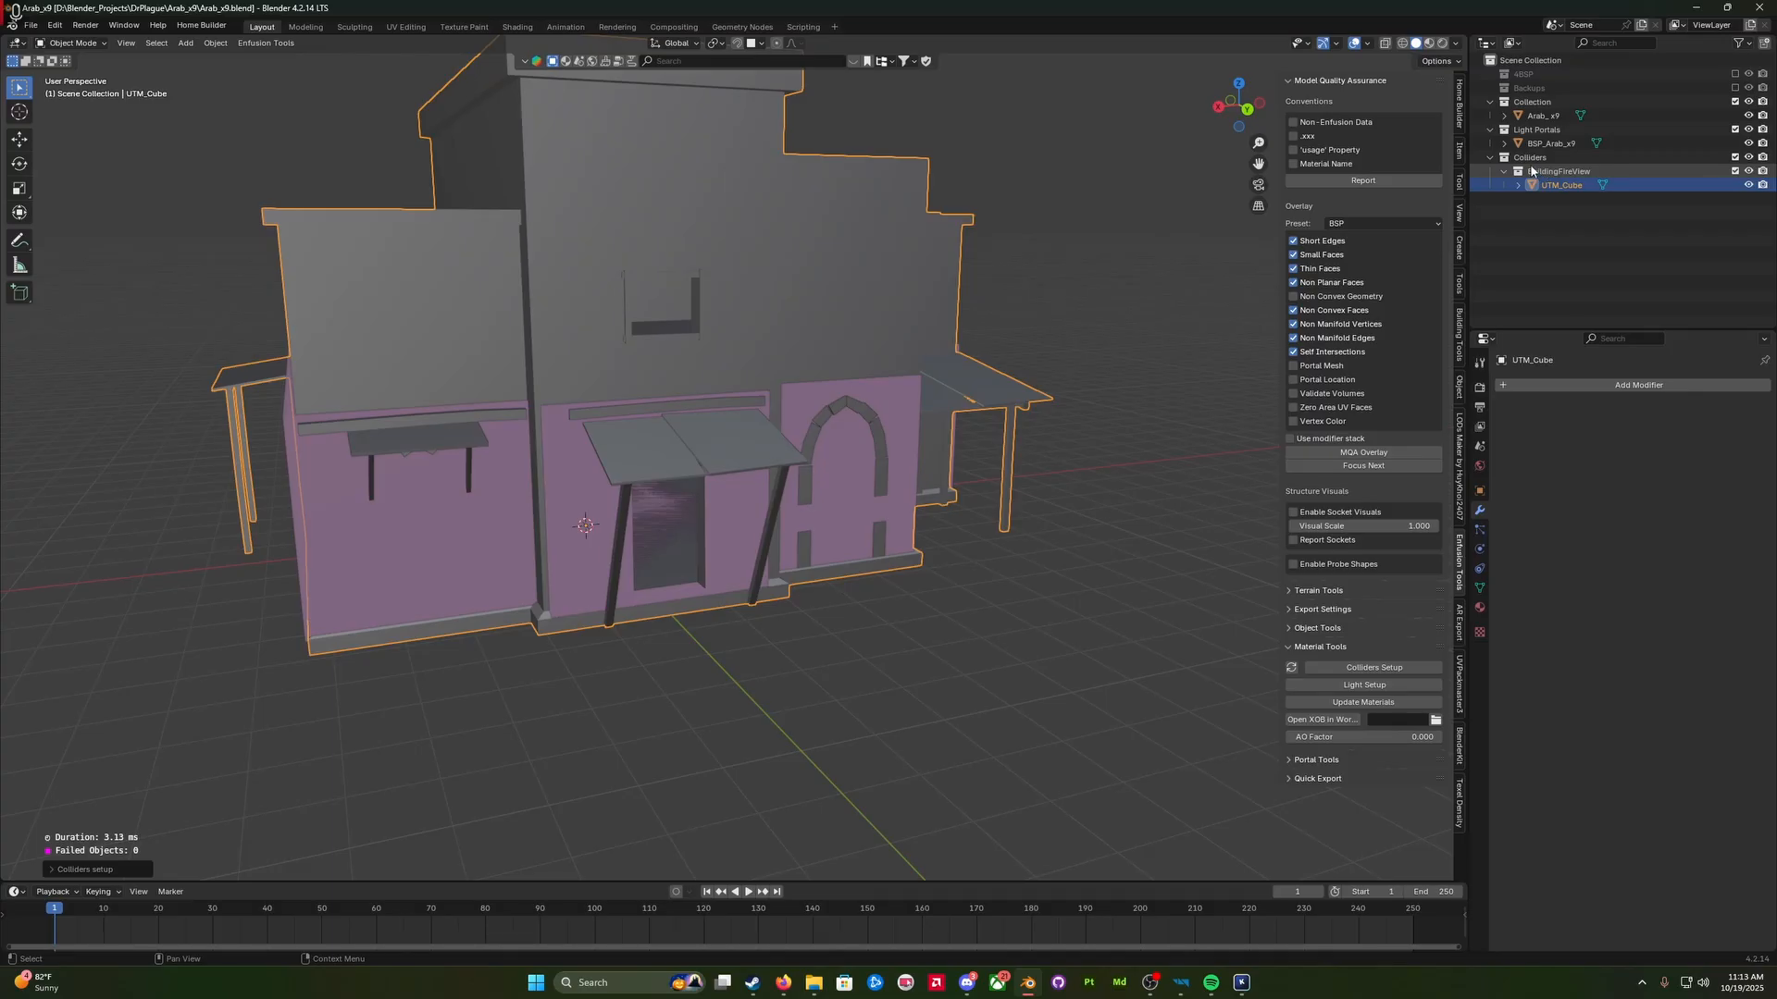
Step: Select all objects in the scene and apply all transforms to them
{"action": "left_click", "coordinate": [1052, 642]}
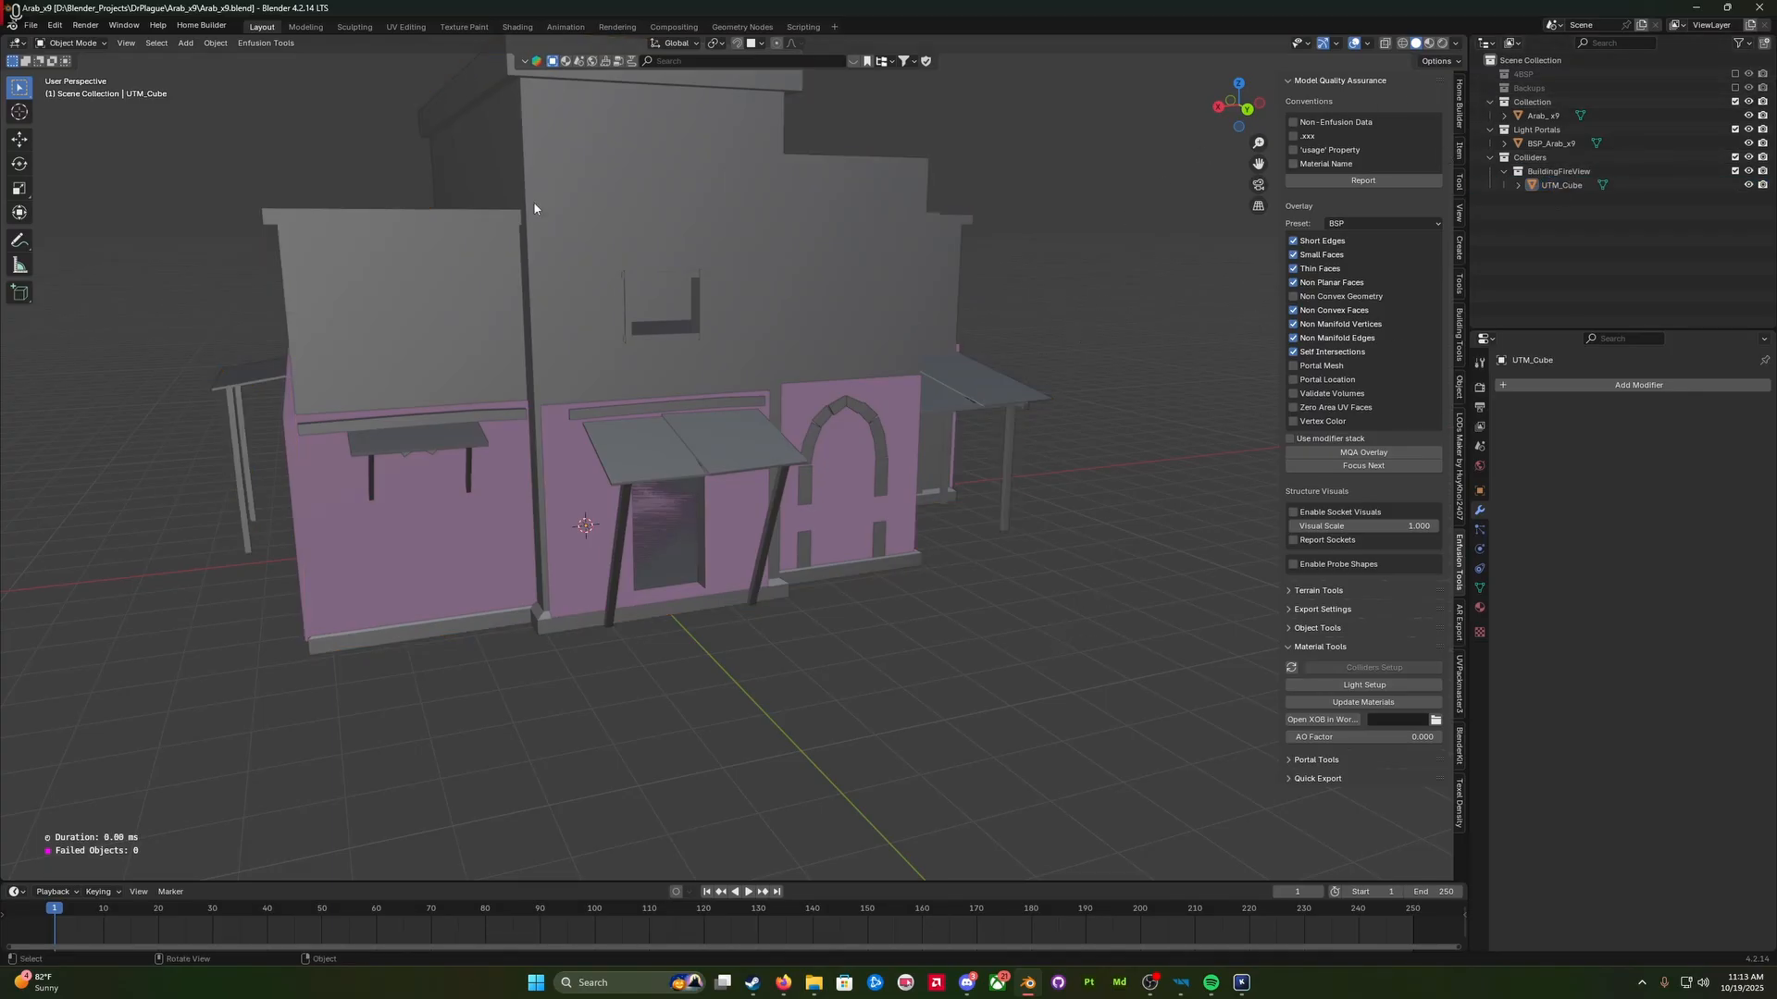
{"action": "key", "text": "a"}
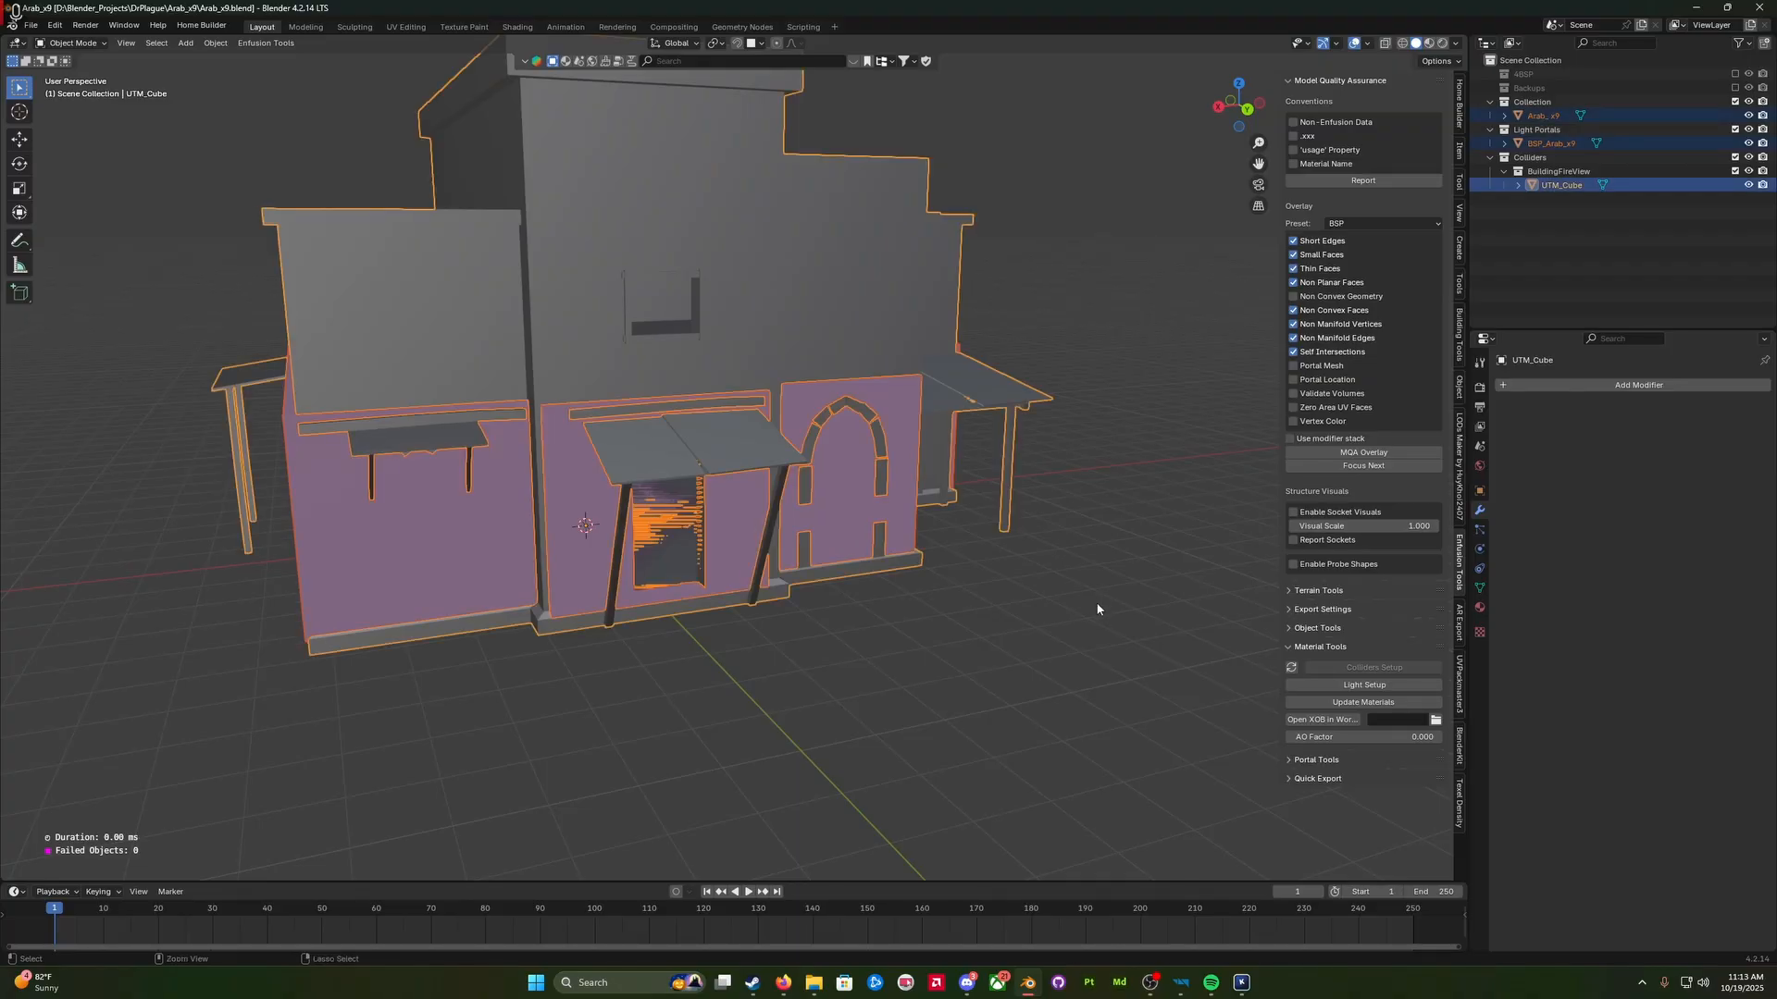
{"action": "key", "text": "ctrl+a"}
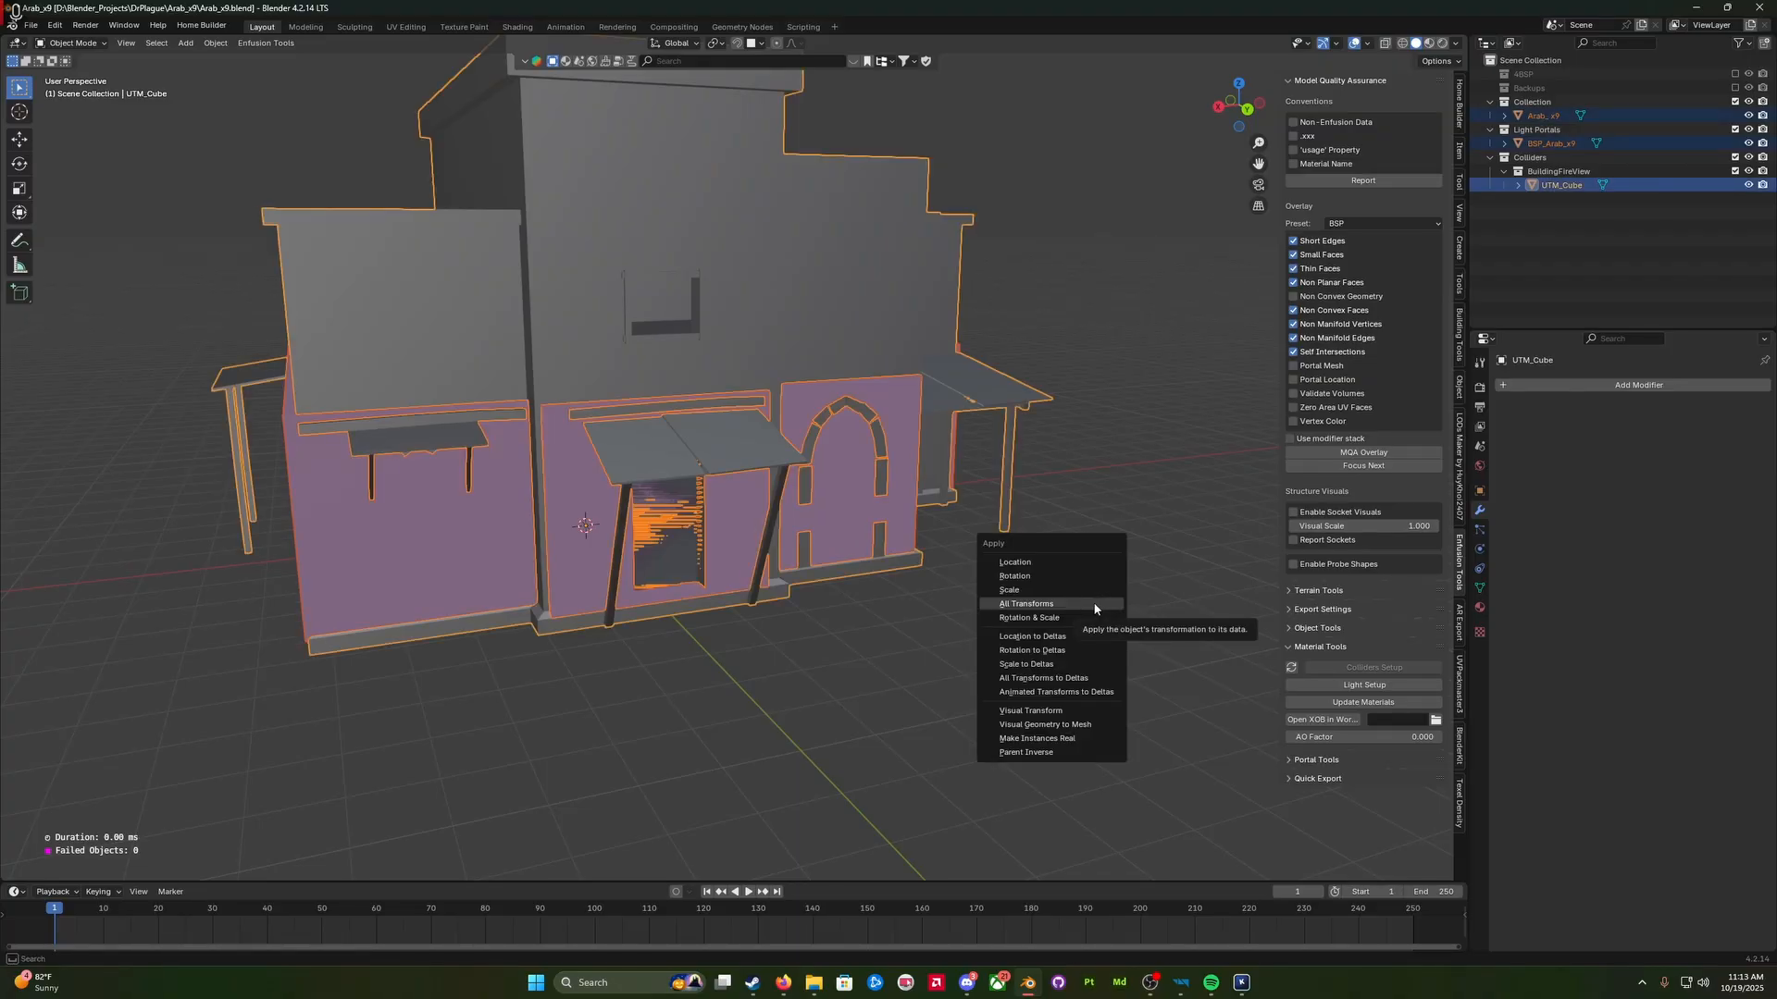
{"action": "left_click", "coordinate": [1025, 604]}
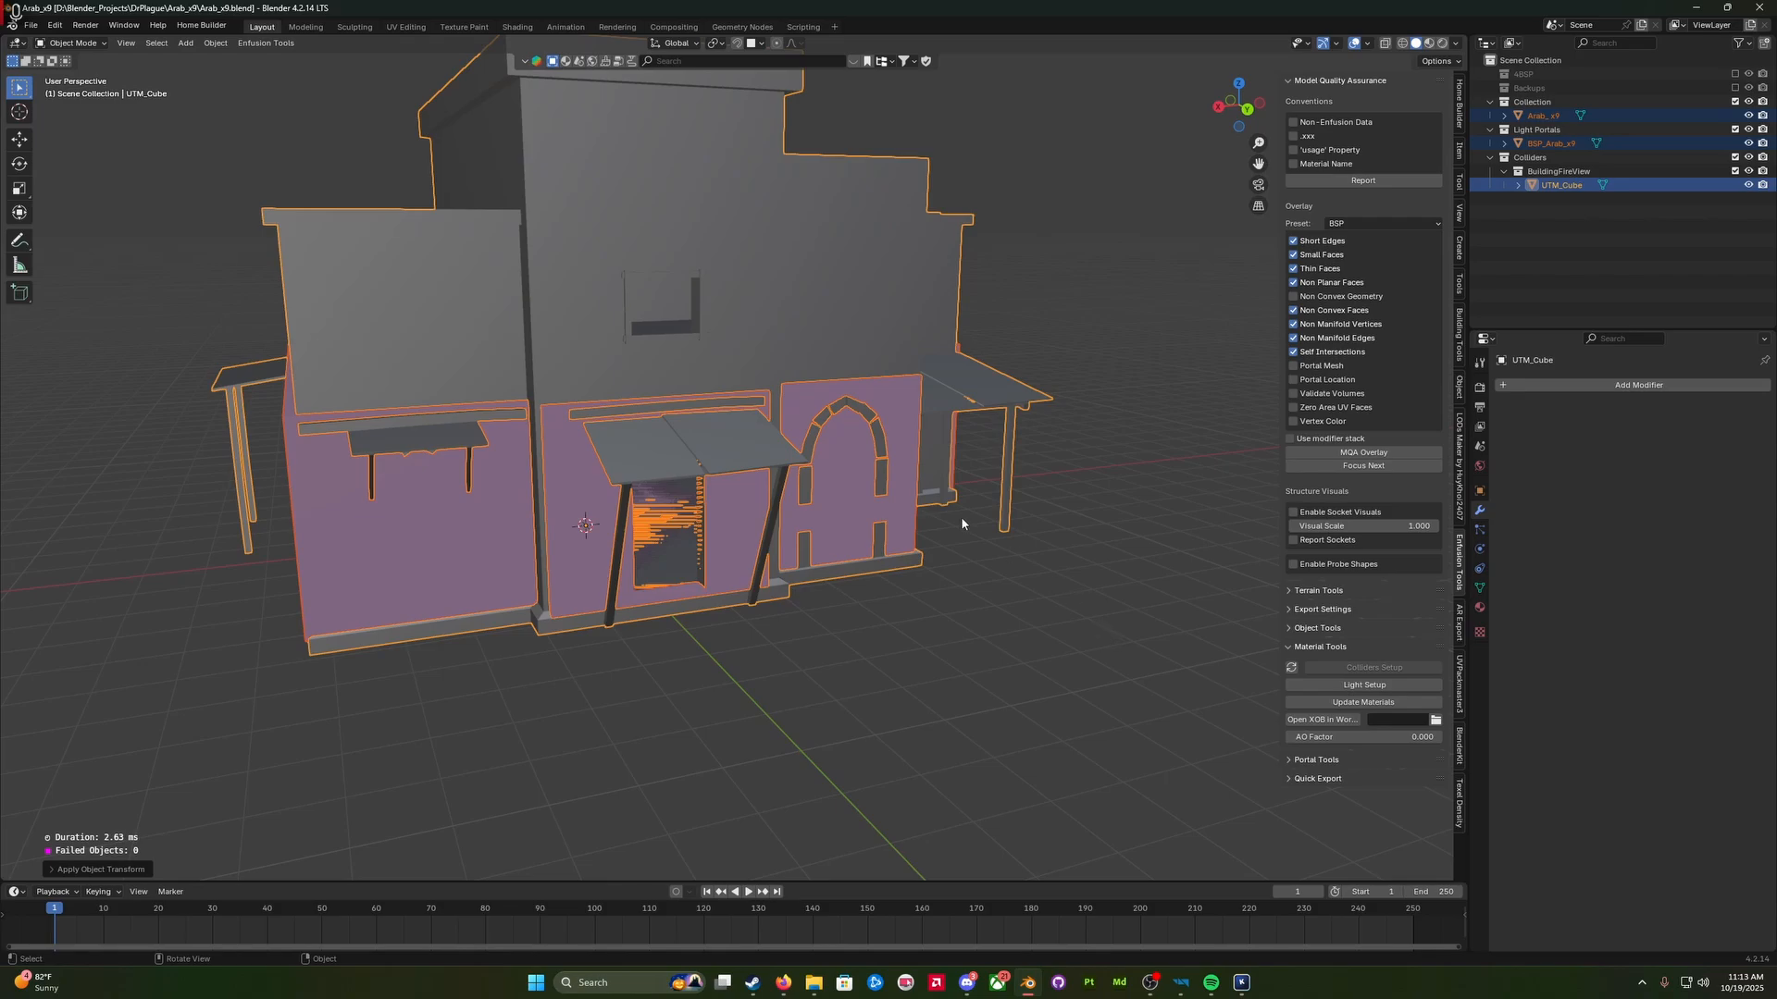
Step: Export the selected objects as FBX, overwriting Arab_x9.fbx in the Arab_x9 structures folder
{"action": "key", "text": "q"}
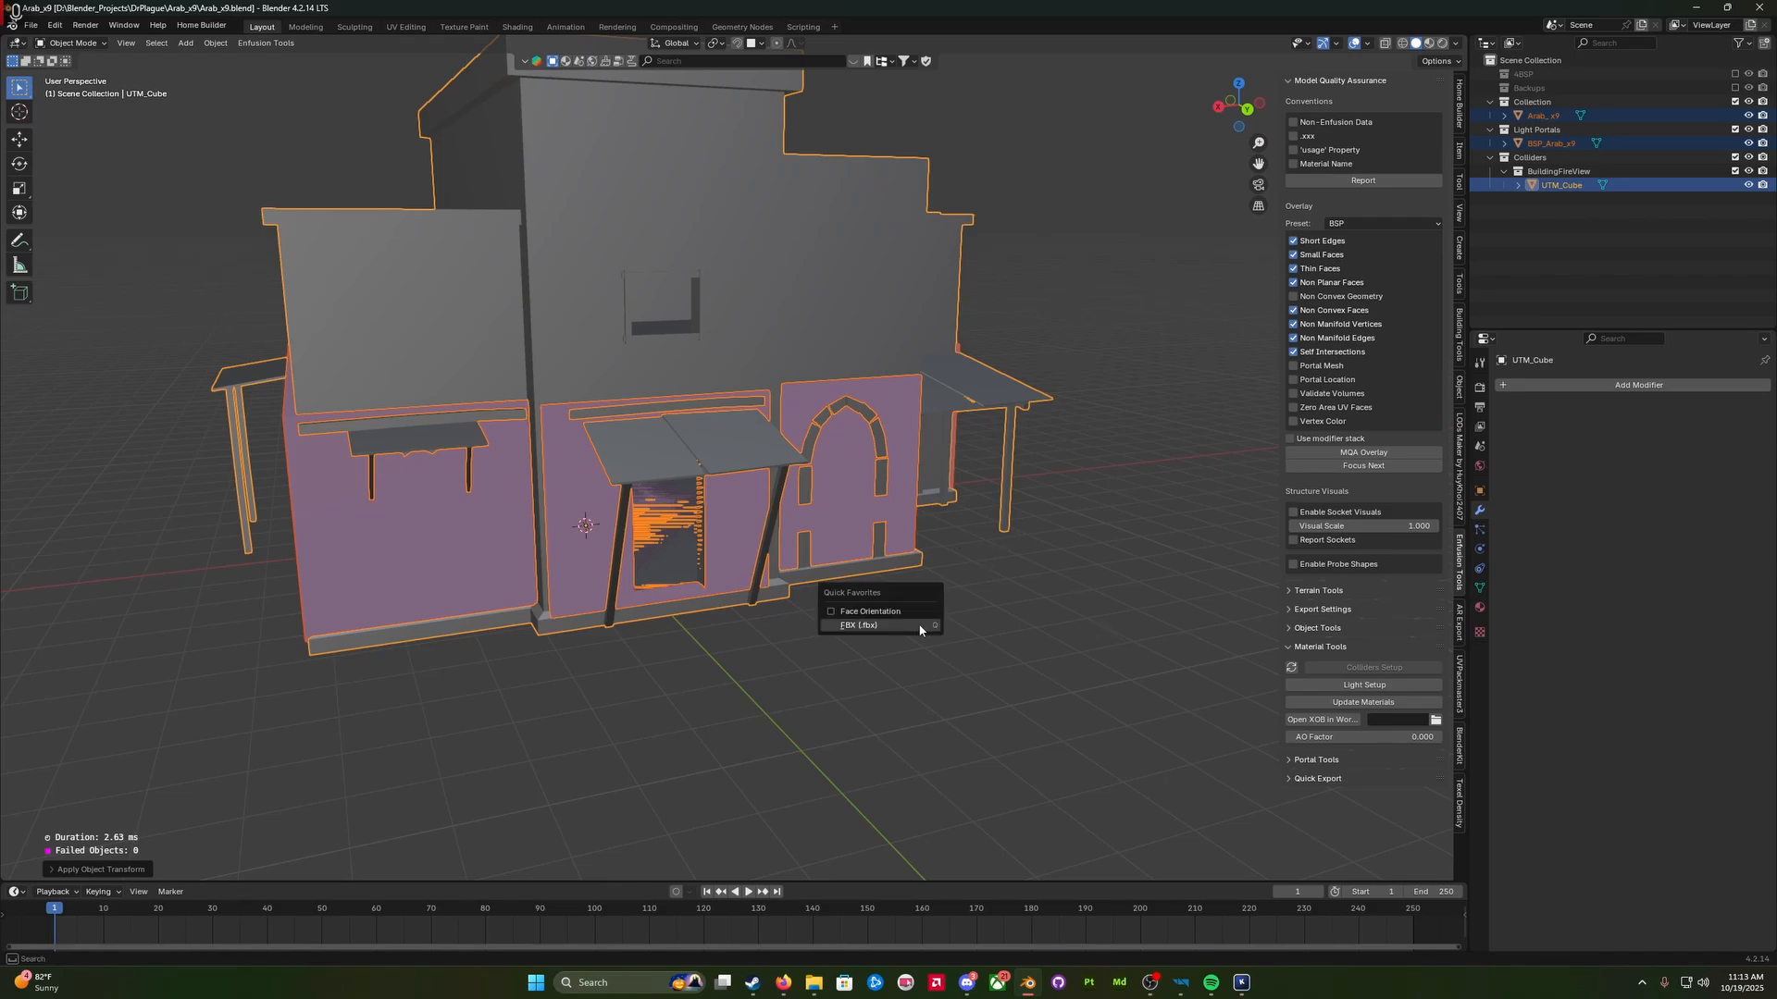
{"action": "left_click", "coordinate": [863, 629]}
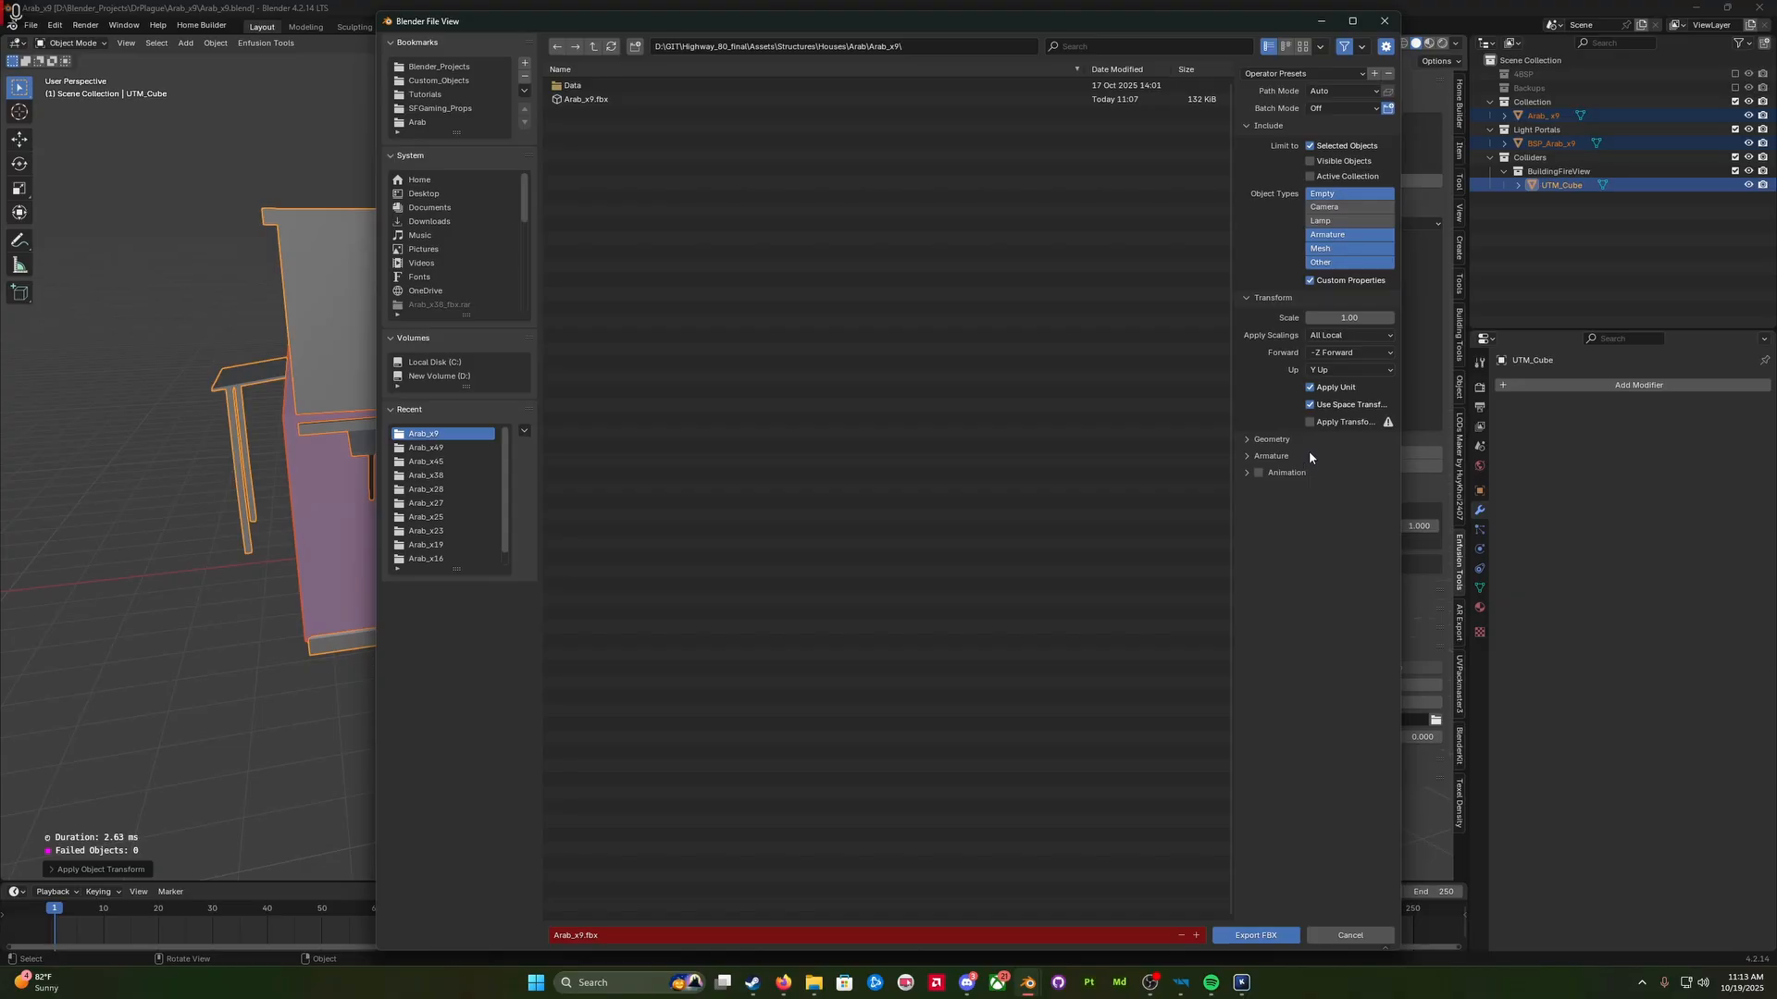
{"action": "left_click", "coordinate": [1264, 73]}
{"action": "left_click", "coordinate": [1263, 108]}
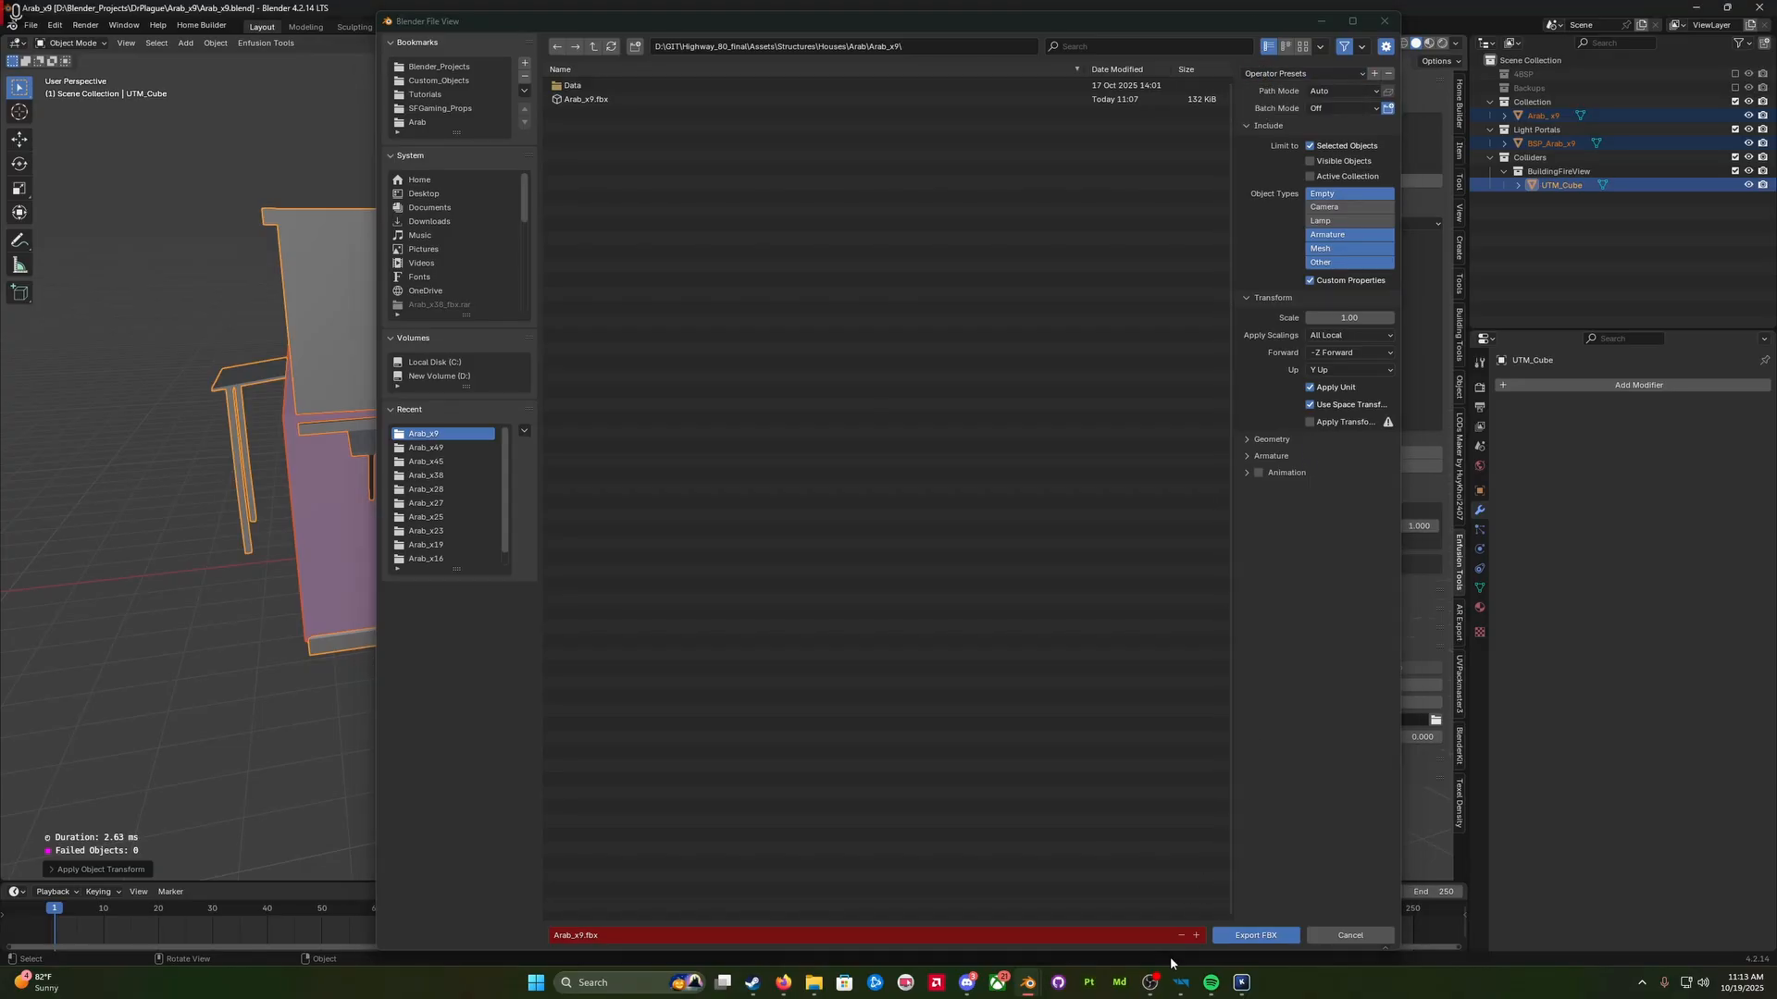
{"action": "left_click", "coordinate": [1256, 935]}
Step: Switch to the main Enfusion Workbench window, reimport the Arab_x9.xob resource for PC, and check the build in the detached log console
{"action": "mouse_move", "coordinate": [1180, 983]}
{"action": "left_click", "coordinate": [1259, 926]}
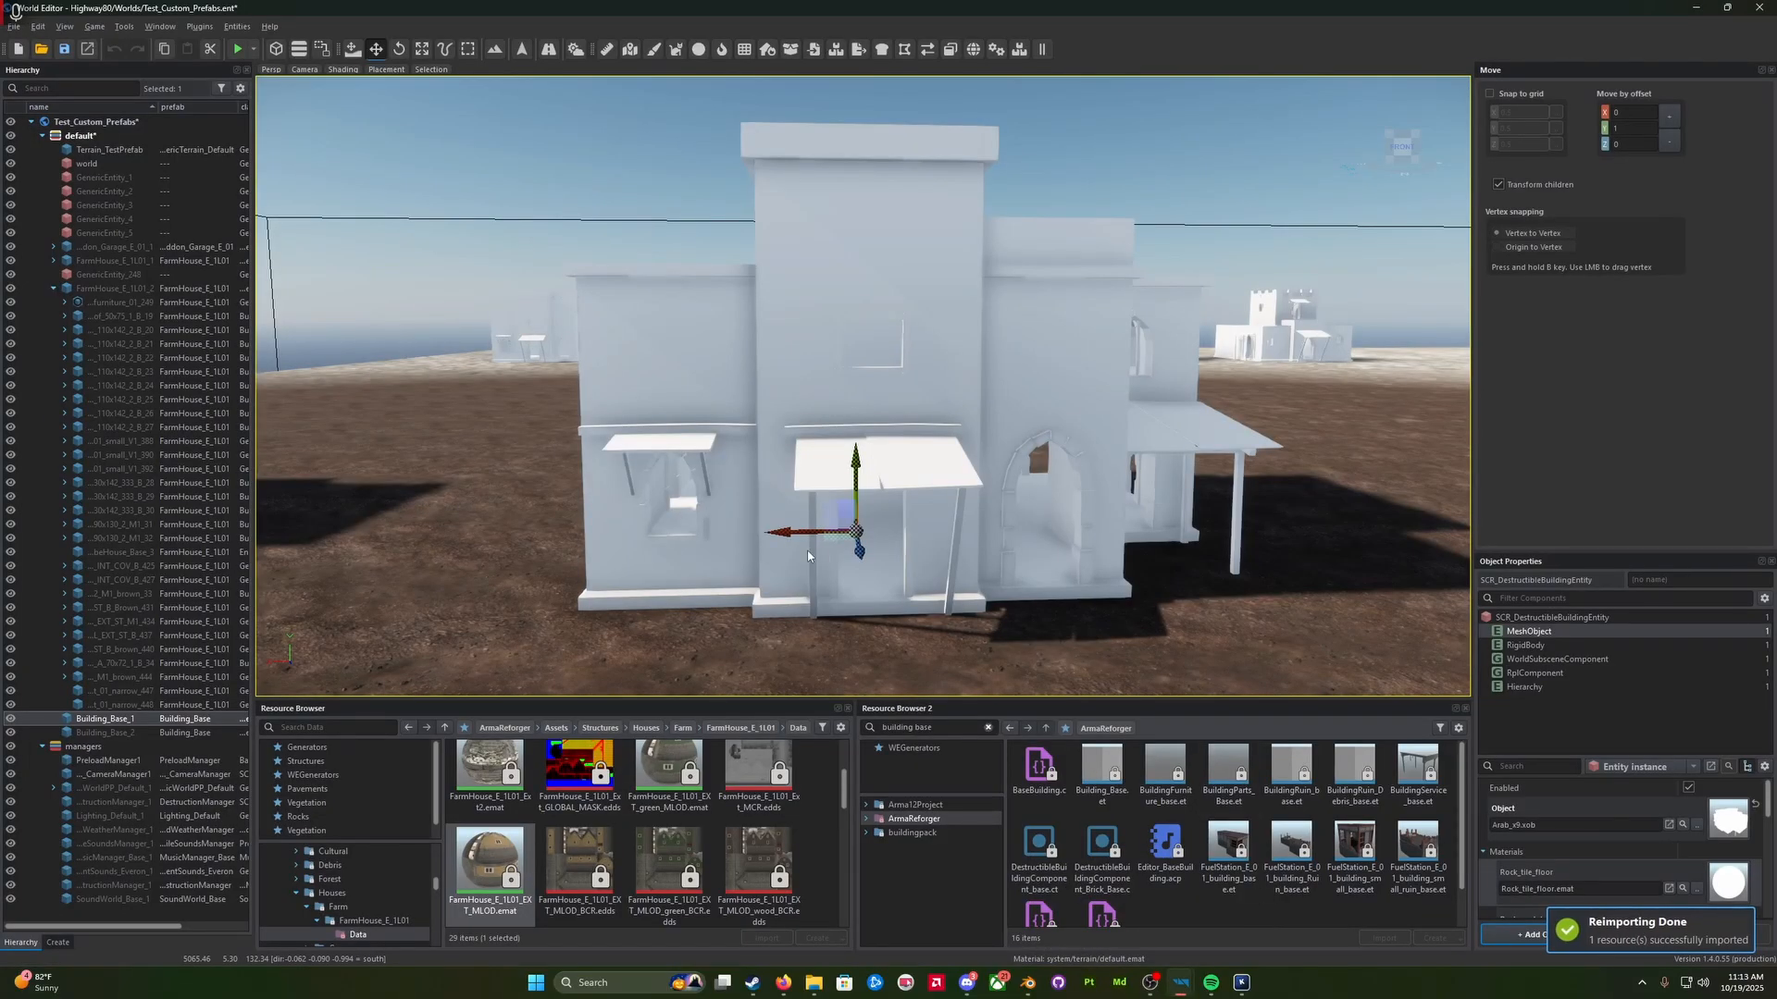
{"action": "mouse_move", "coordinate": [1181, 982]}
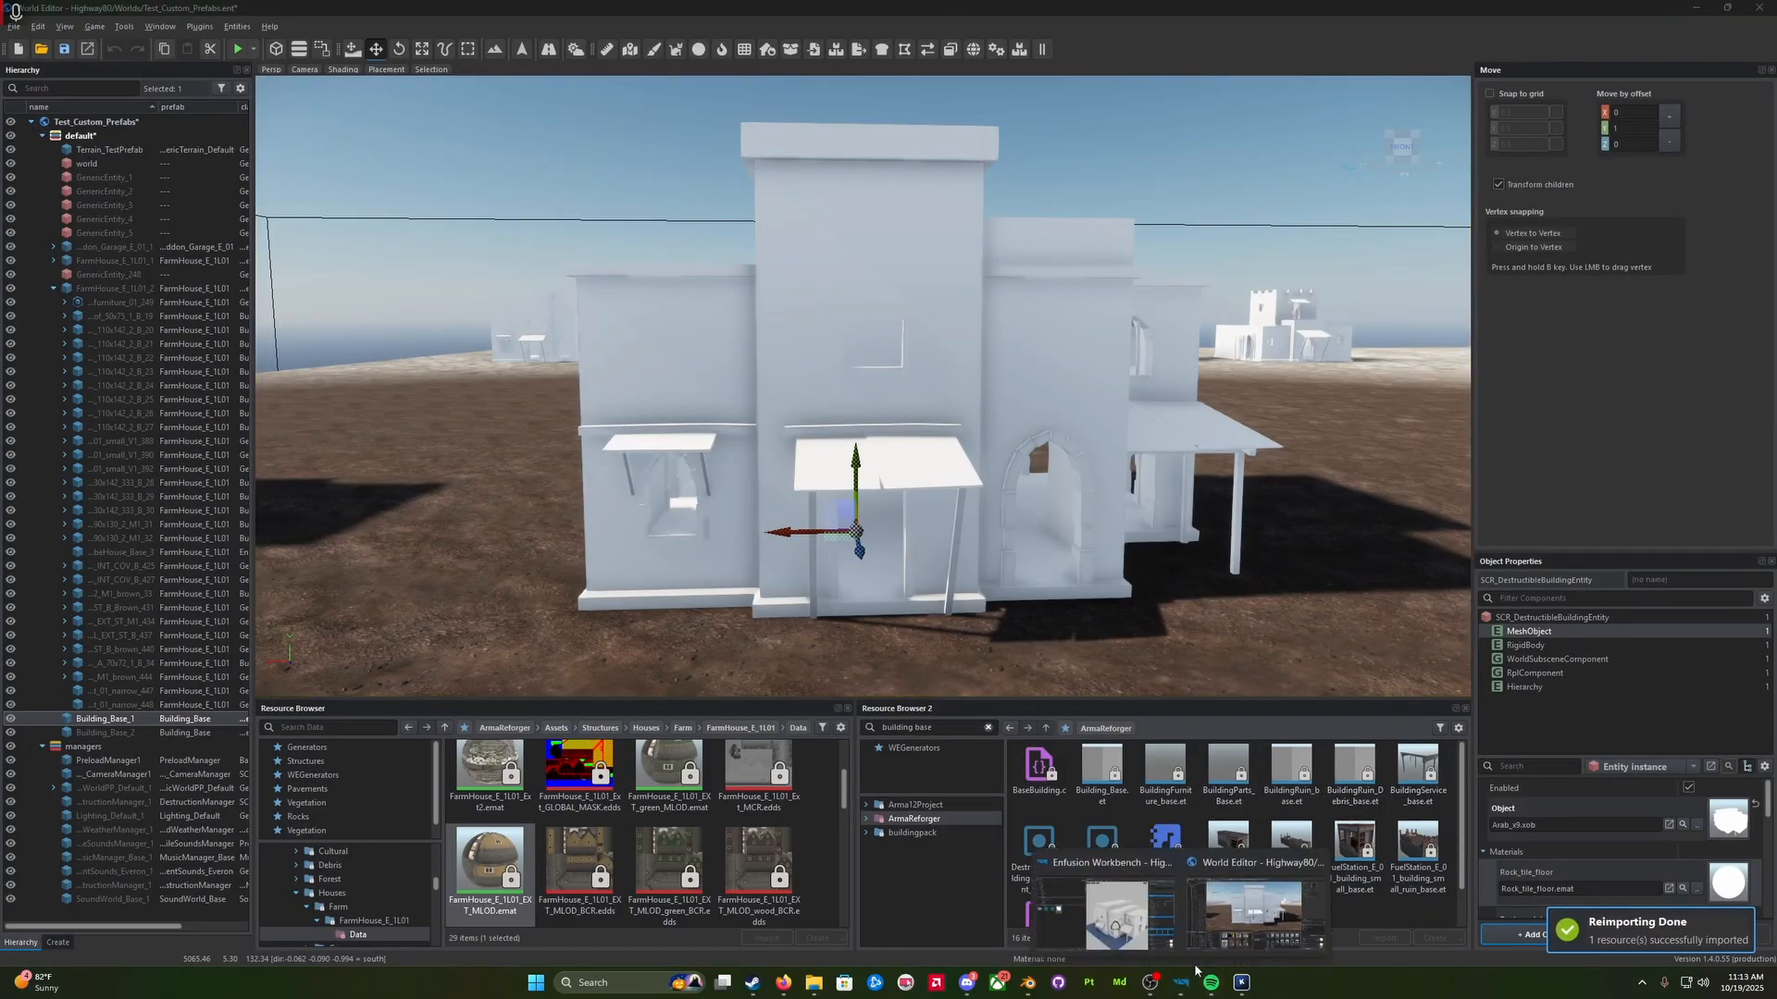
{"action": "left_click", "coordinate": [1118, 916]}
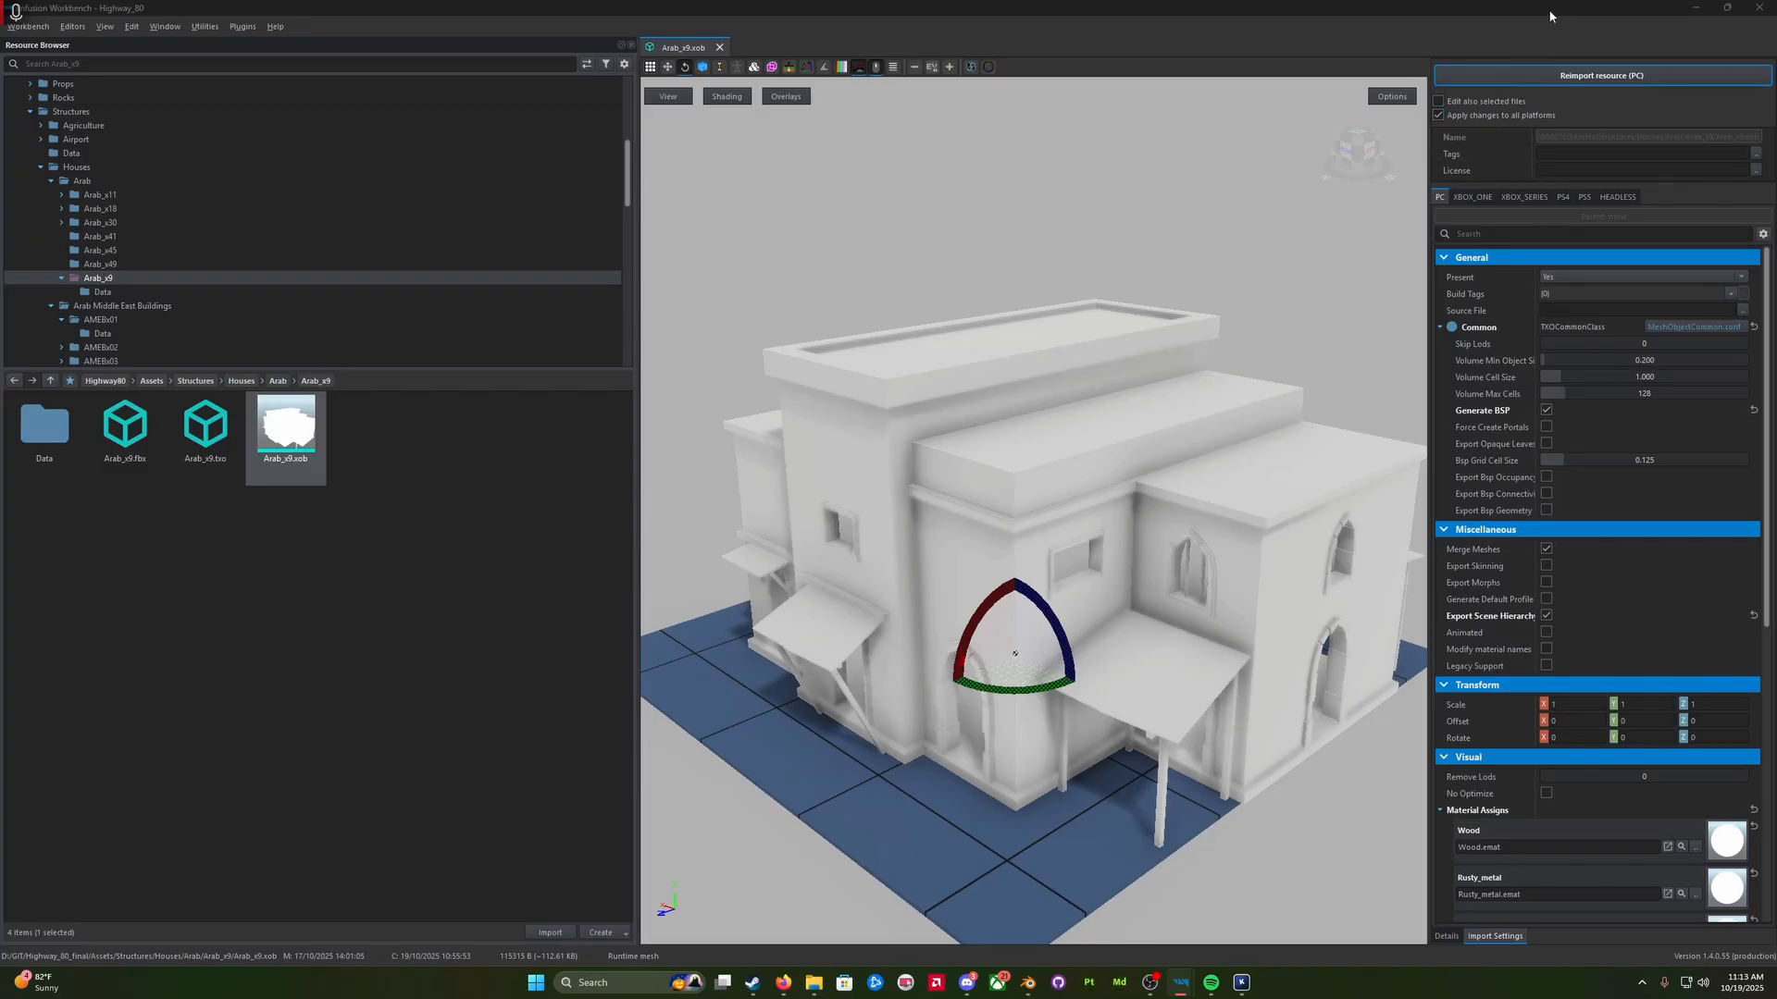
{"action": "left_click_drag", "start_coordinate": [1774, 363], "coordinate": [474, 216]}
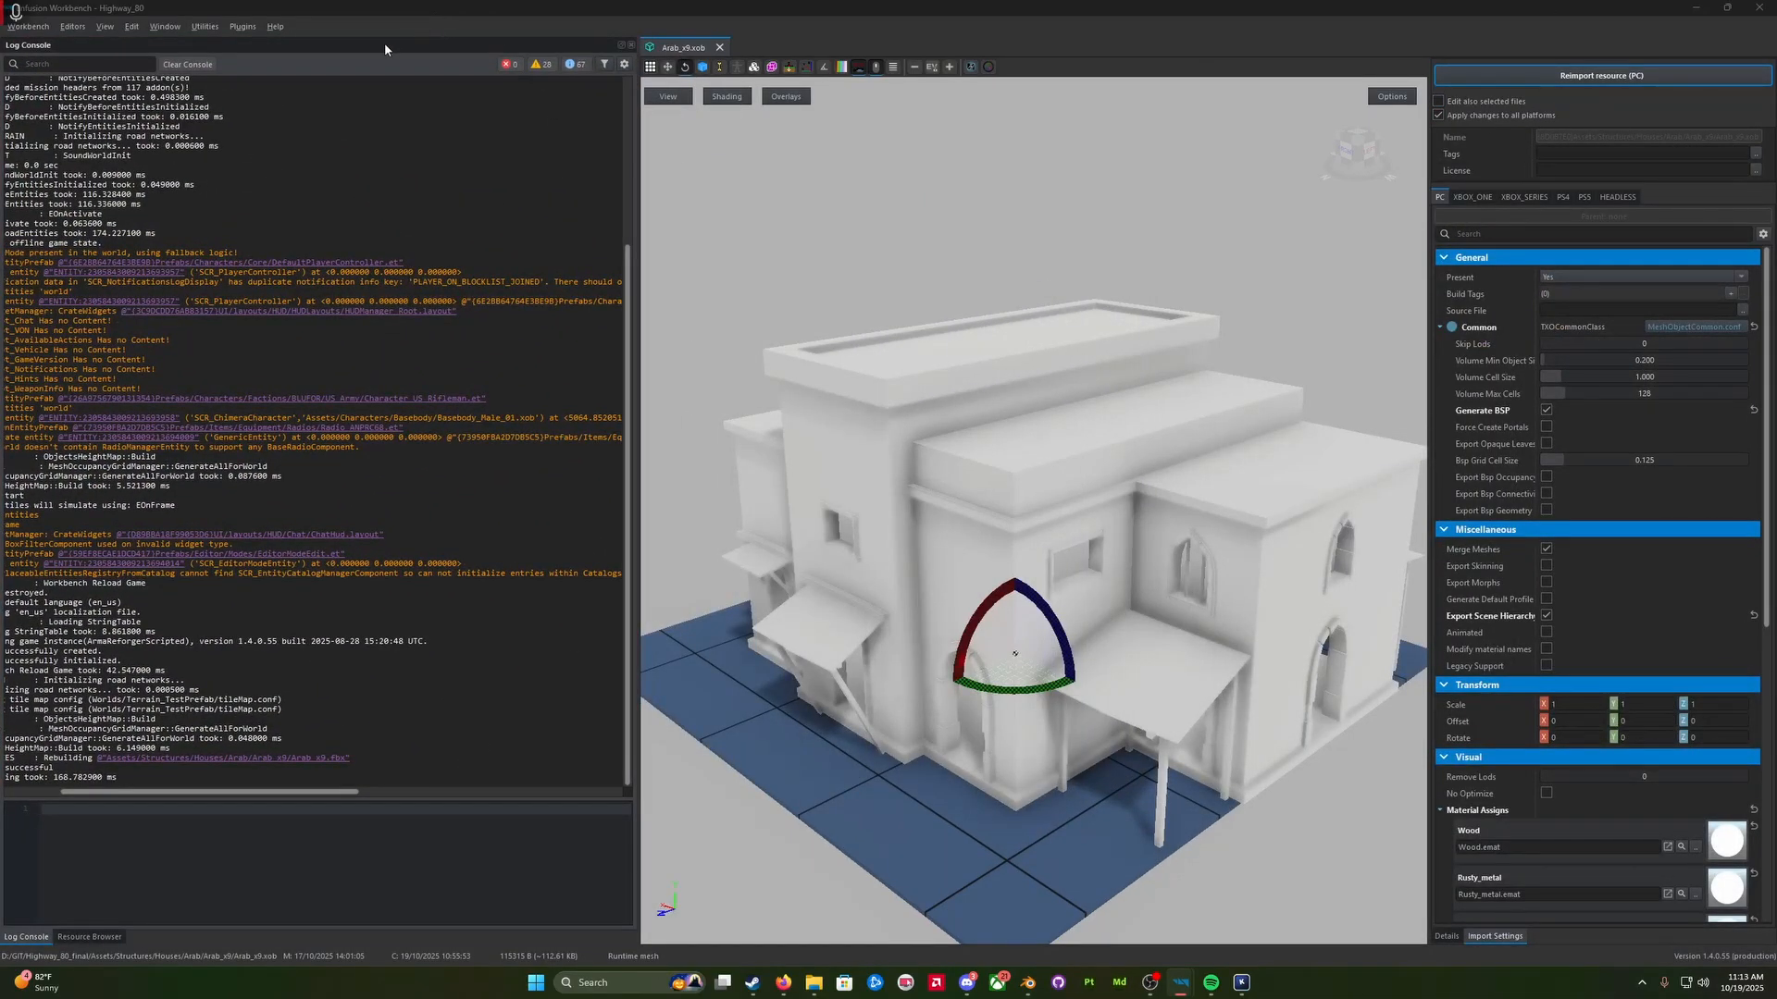
{"action": "left_click_drag", "start_coordinate": [385, 42], "coordinate": [836, 107]}
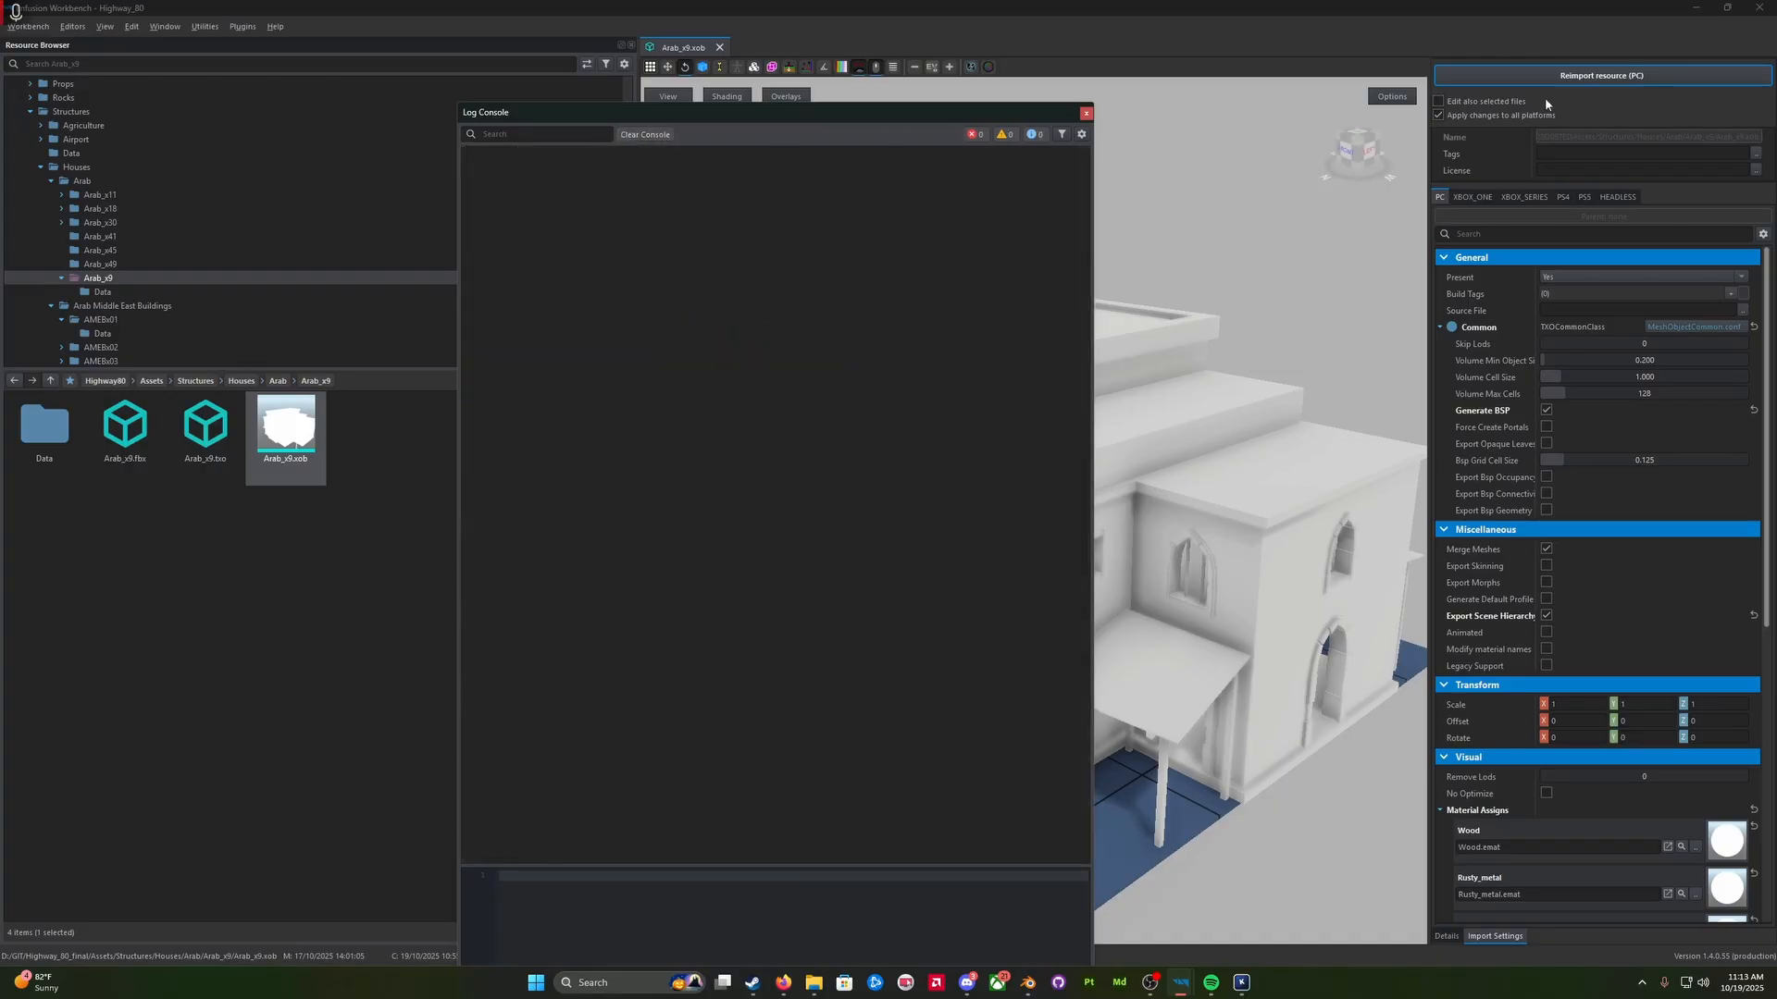
{"action": "left_click", "coordinate": [1554, 76]}
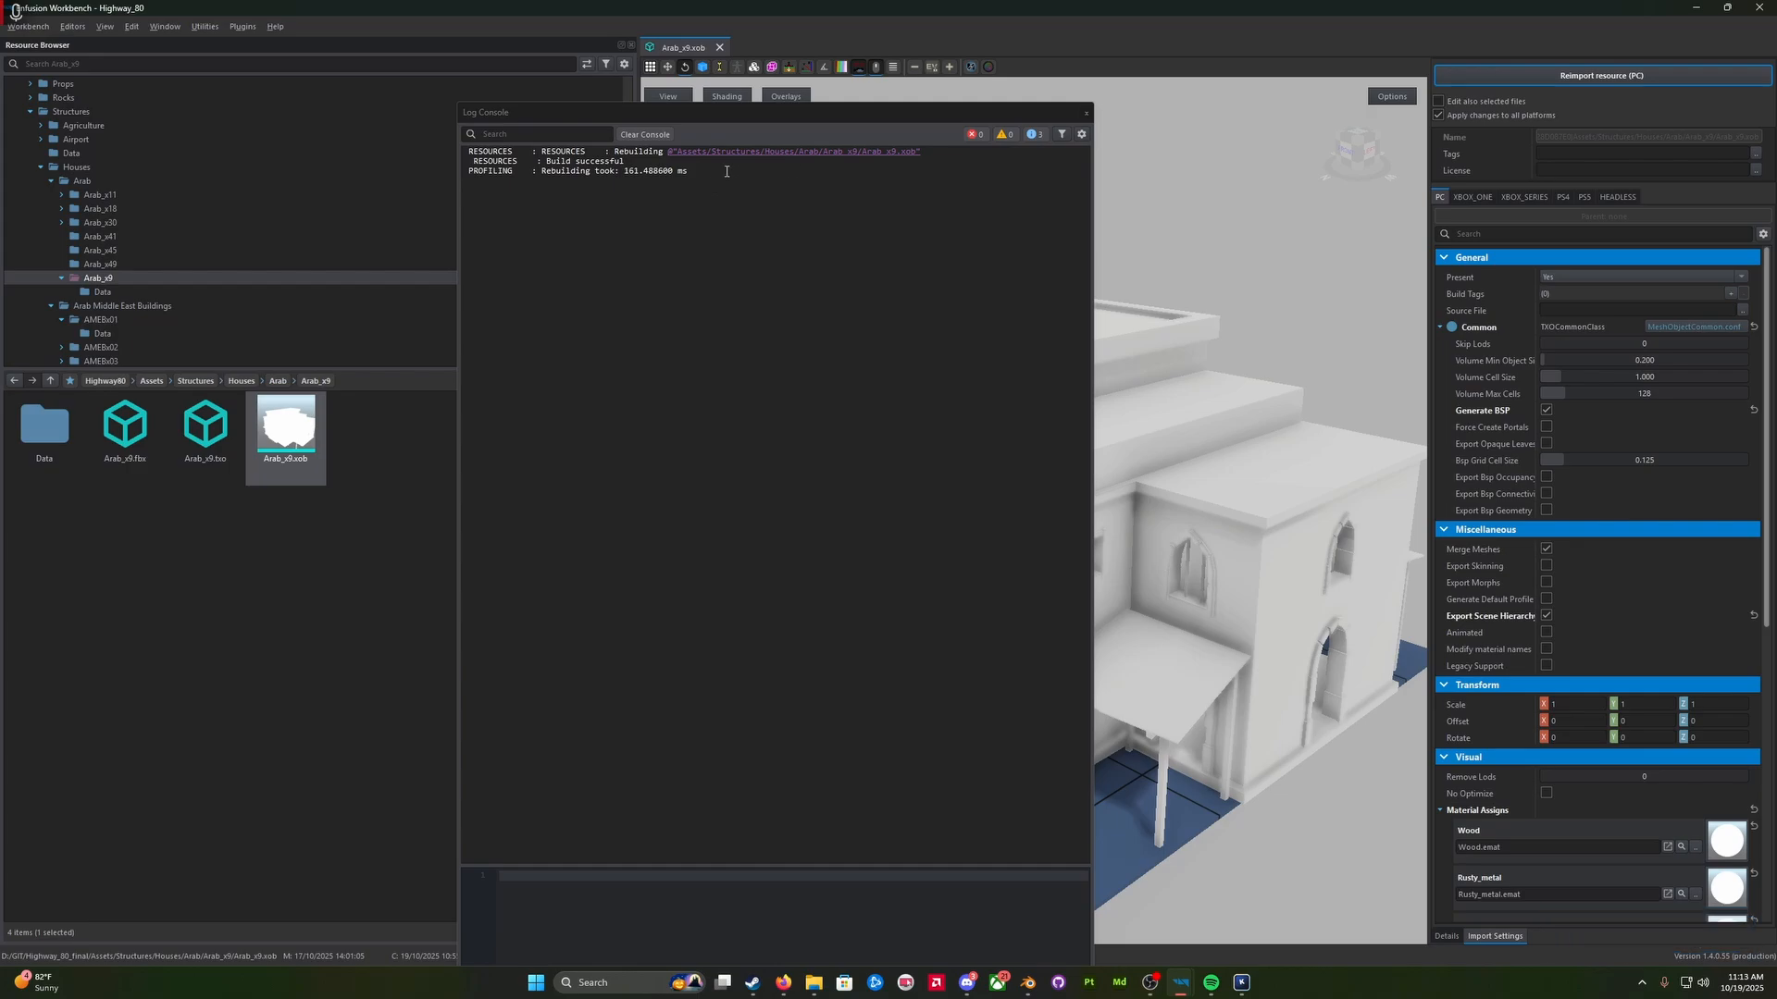
{"action": "left_click_drag", "start_coordinate": [731, 113], "coordinate": [1776, 115]}
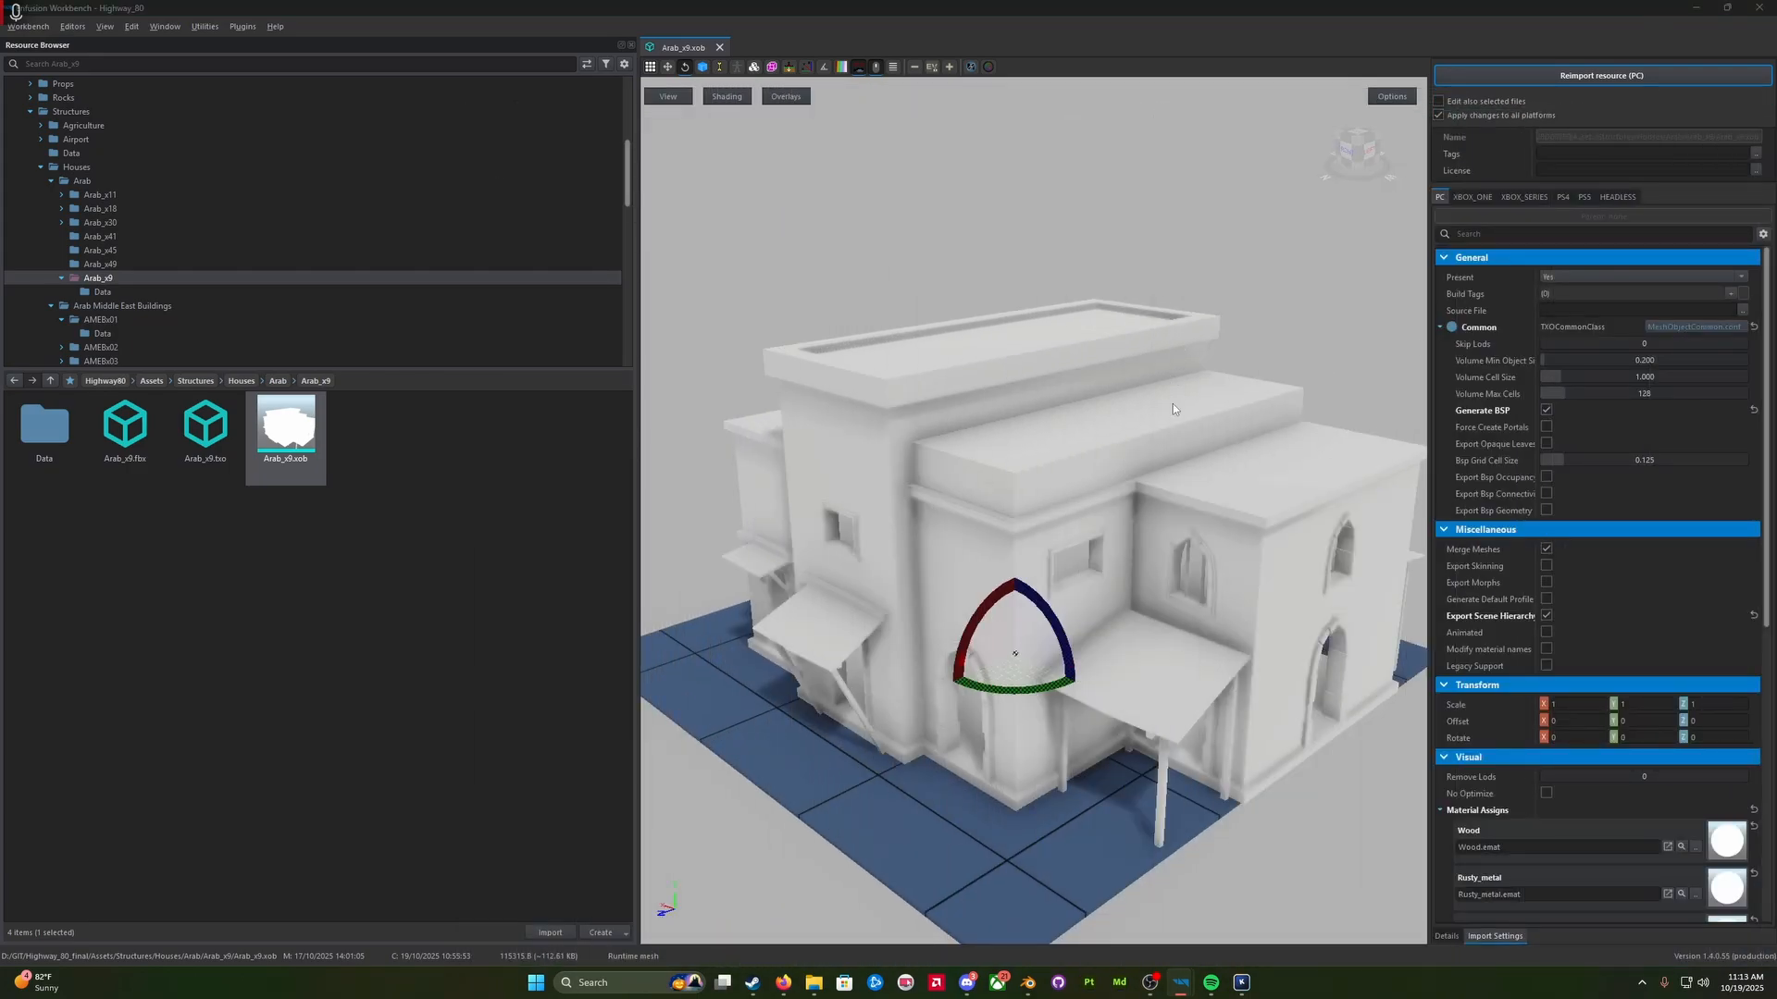
Step: Switch to the World Editor, move the camera in front of the Arab_x9 building, and start play mode
{"action": "mouse_move", "coordinate": [1192, 979]}
{"action": "left_click", "coordinate": [1256, 912]}
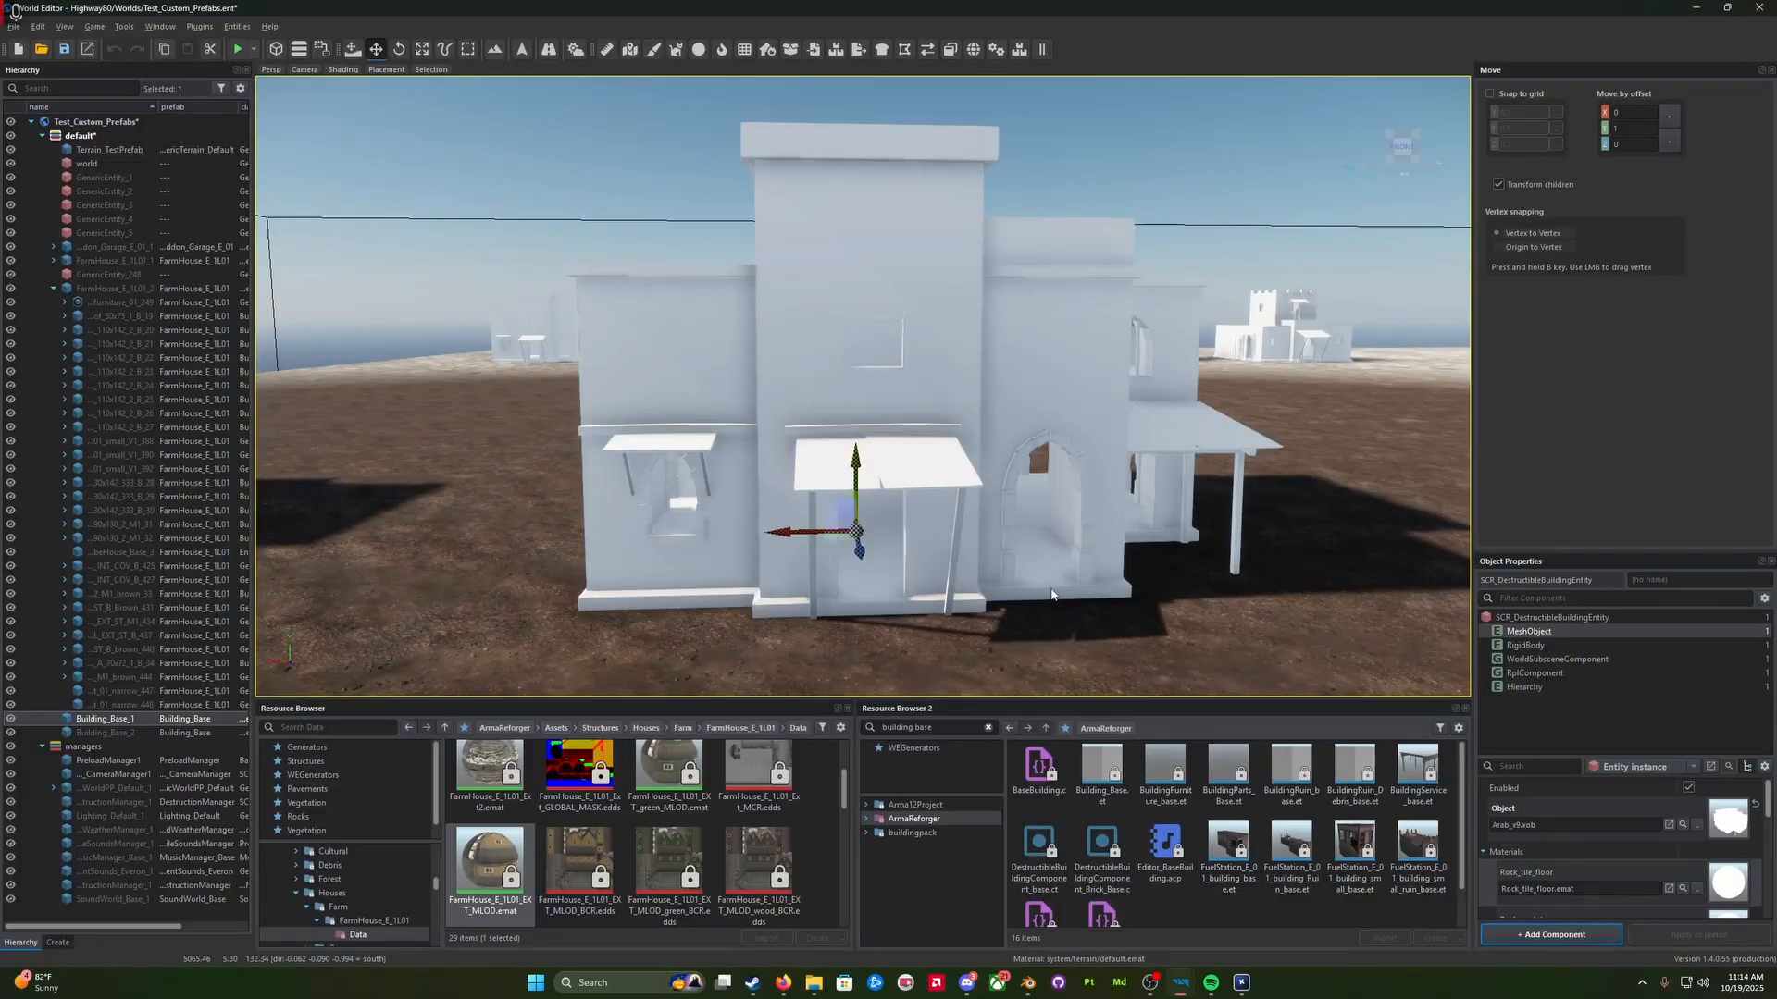
{"action": "key", "text": "w"}
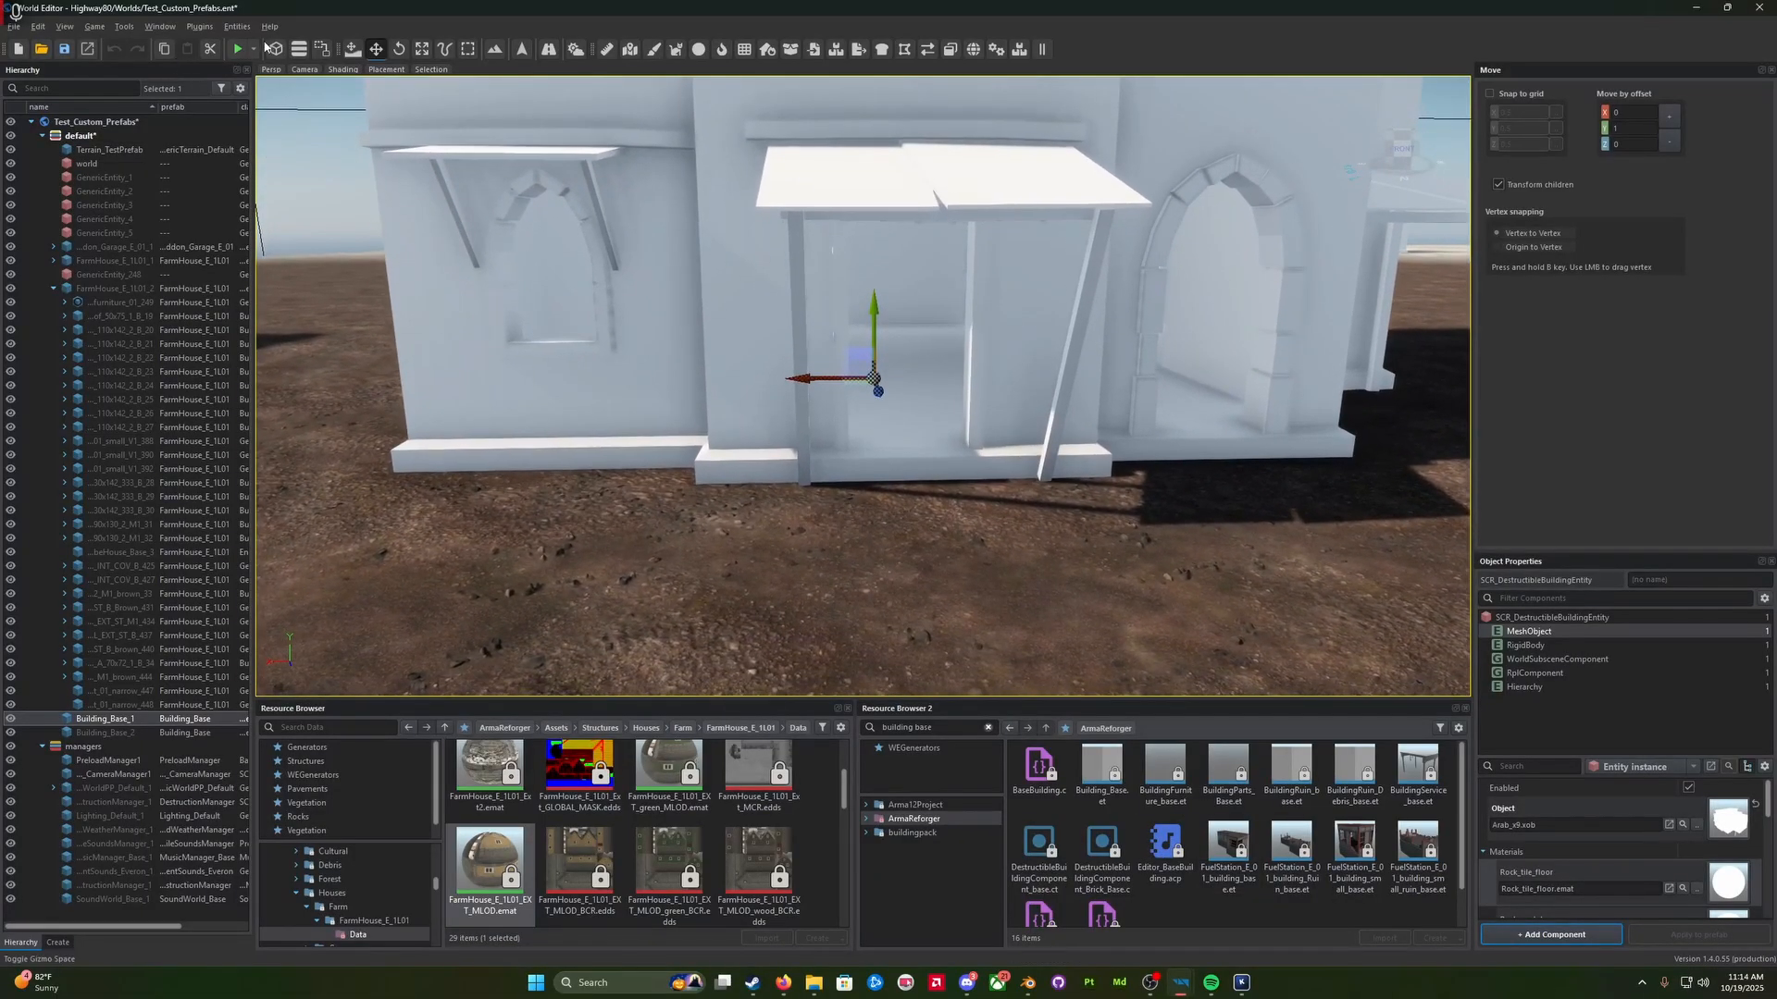
{"action": "left_click", "coordinate": [237, 52]}
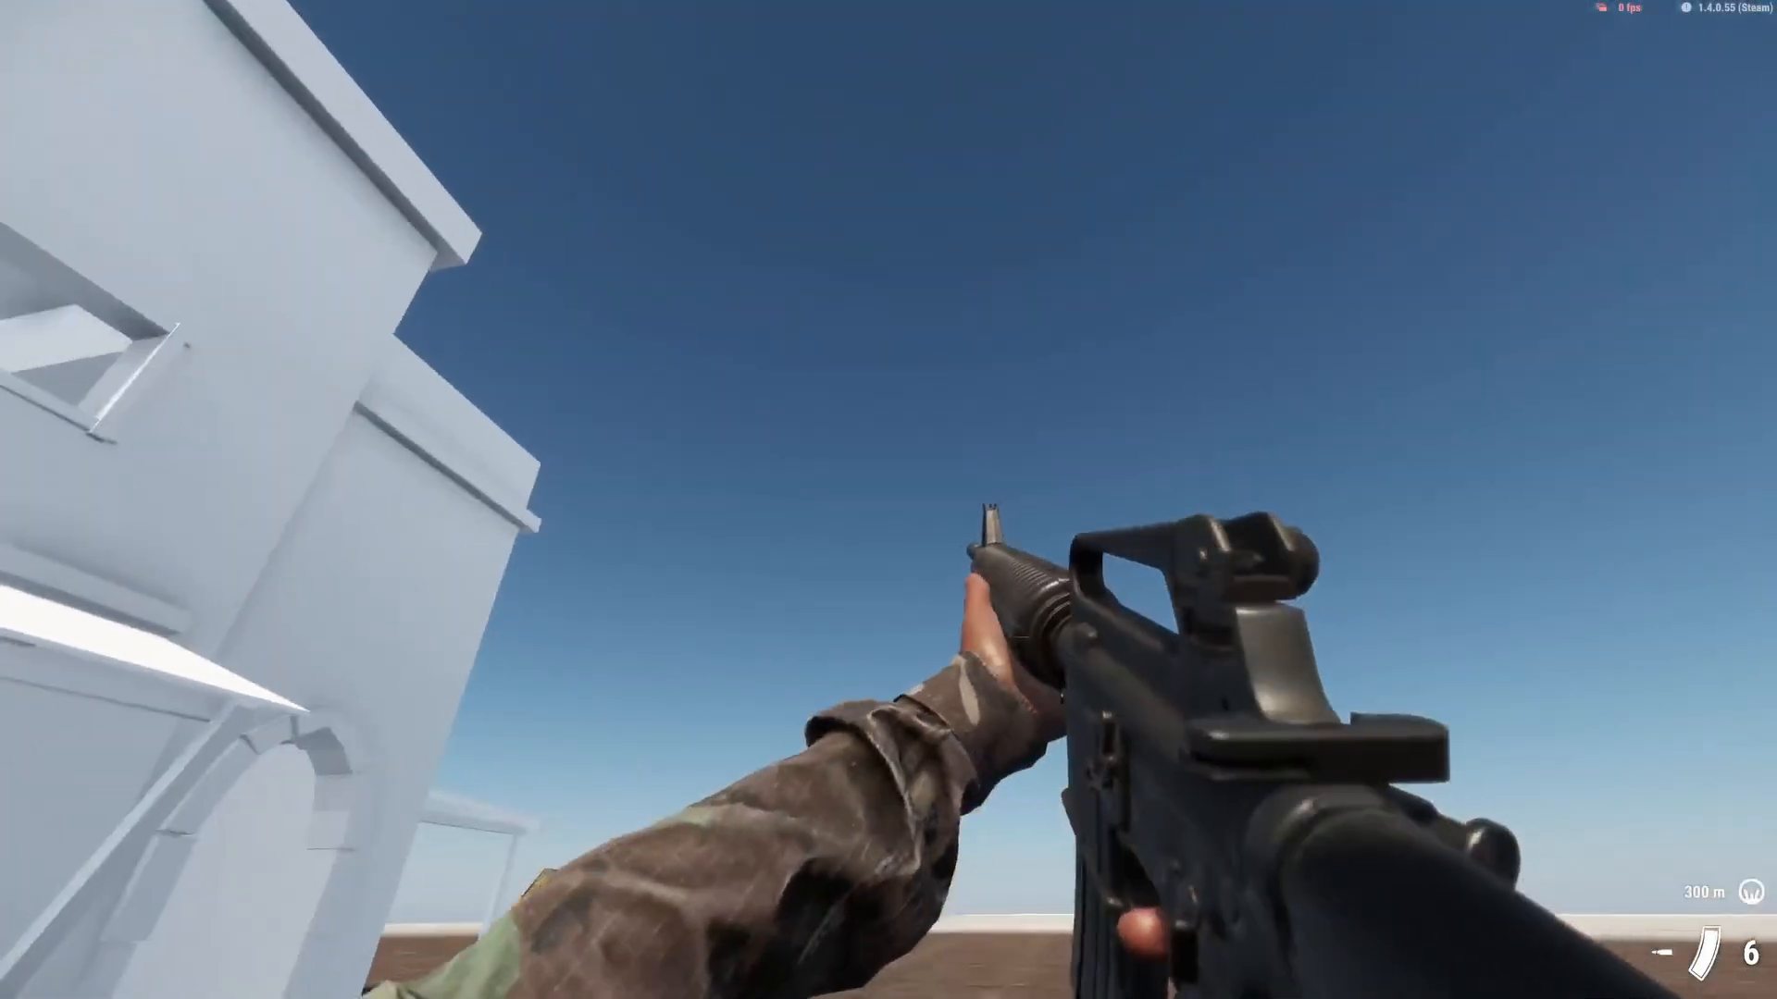
Step: Test the building's collision by walking inside, firing at the interior wall and ceiling, and leaving through the doorway; end play mode
{"action": "left_click", "coordinate": [888, 500]}
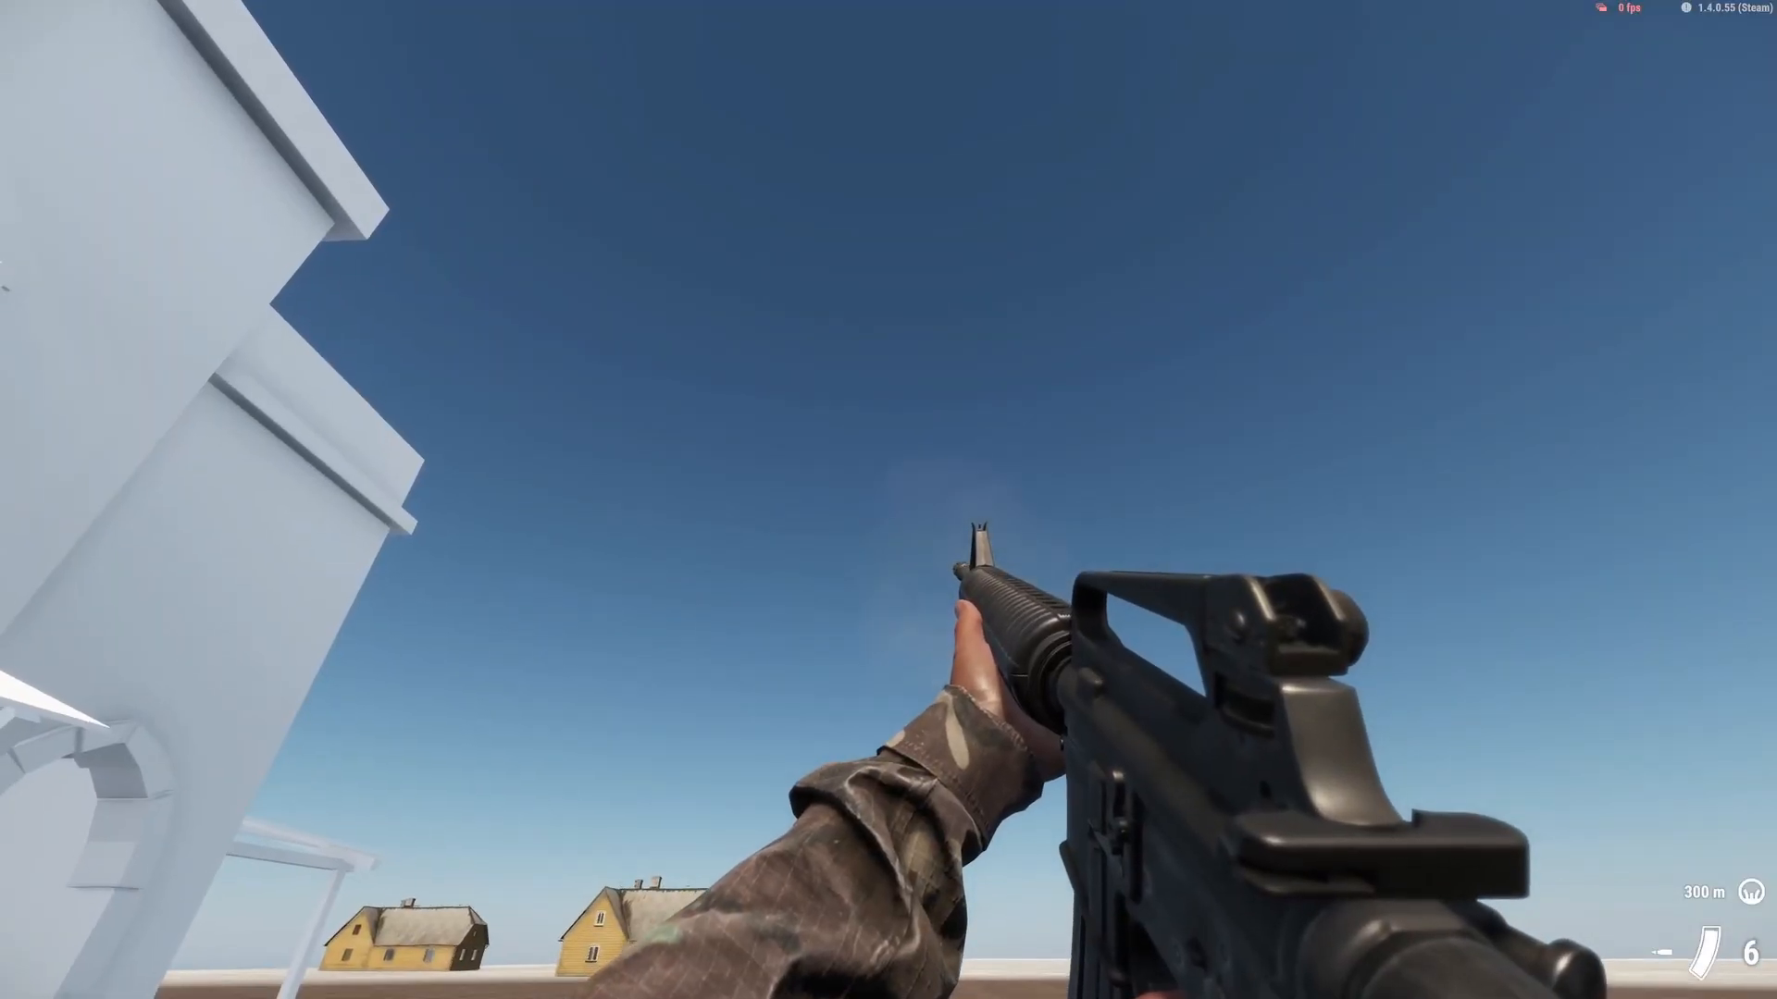
{"action": "key", "text": "w"}
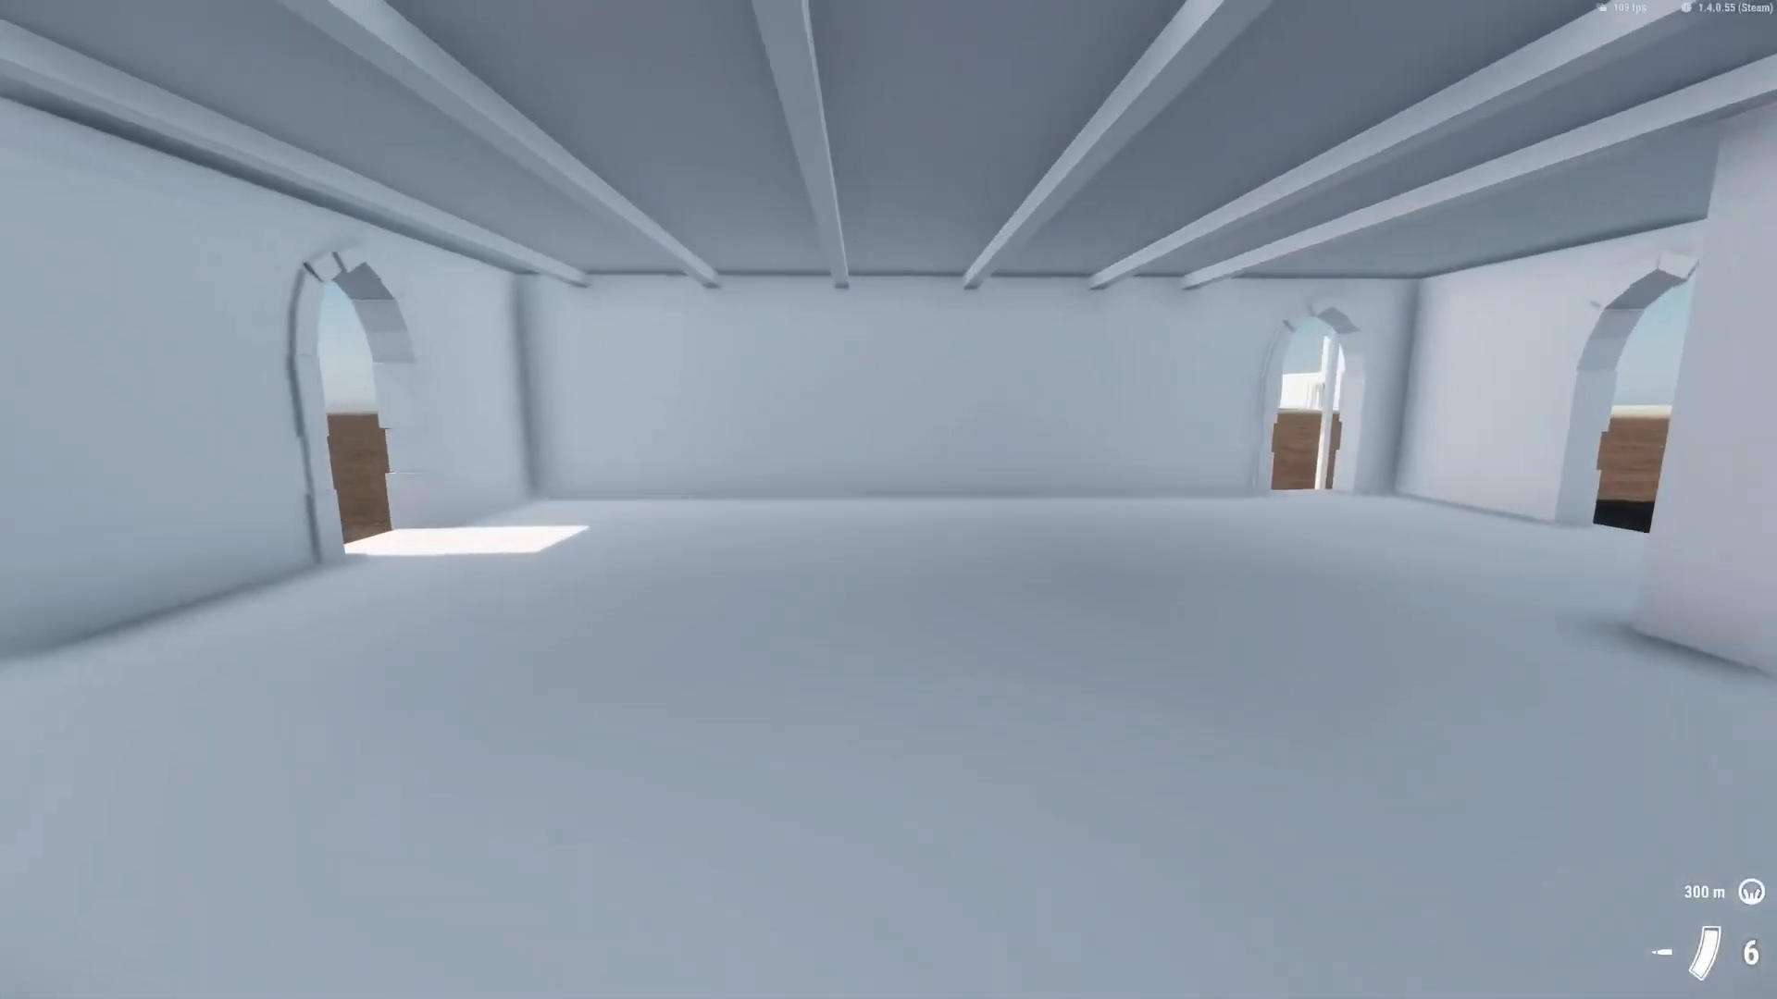
{"action": "key", "text": "w"}
{"action": "left_click", "coordinate": [888, 499]}
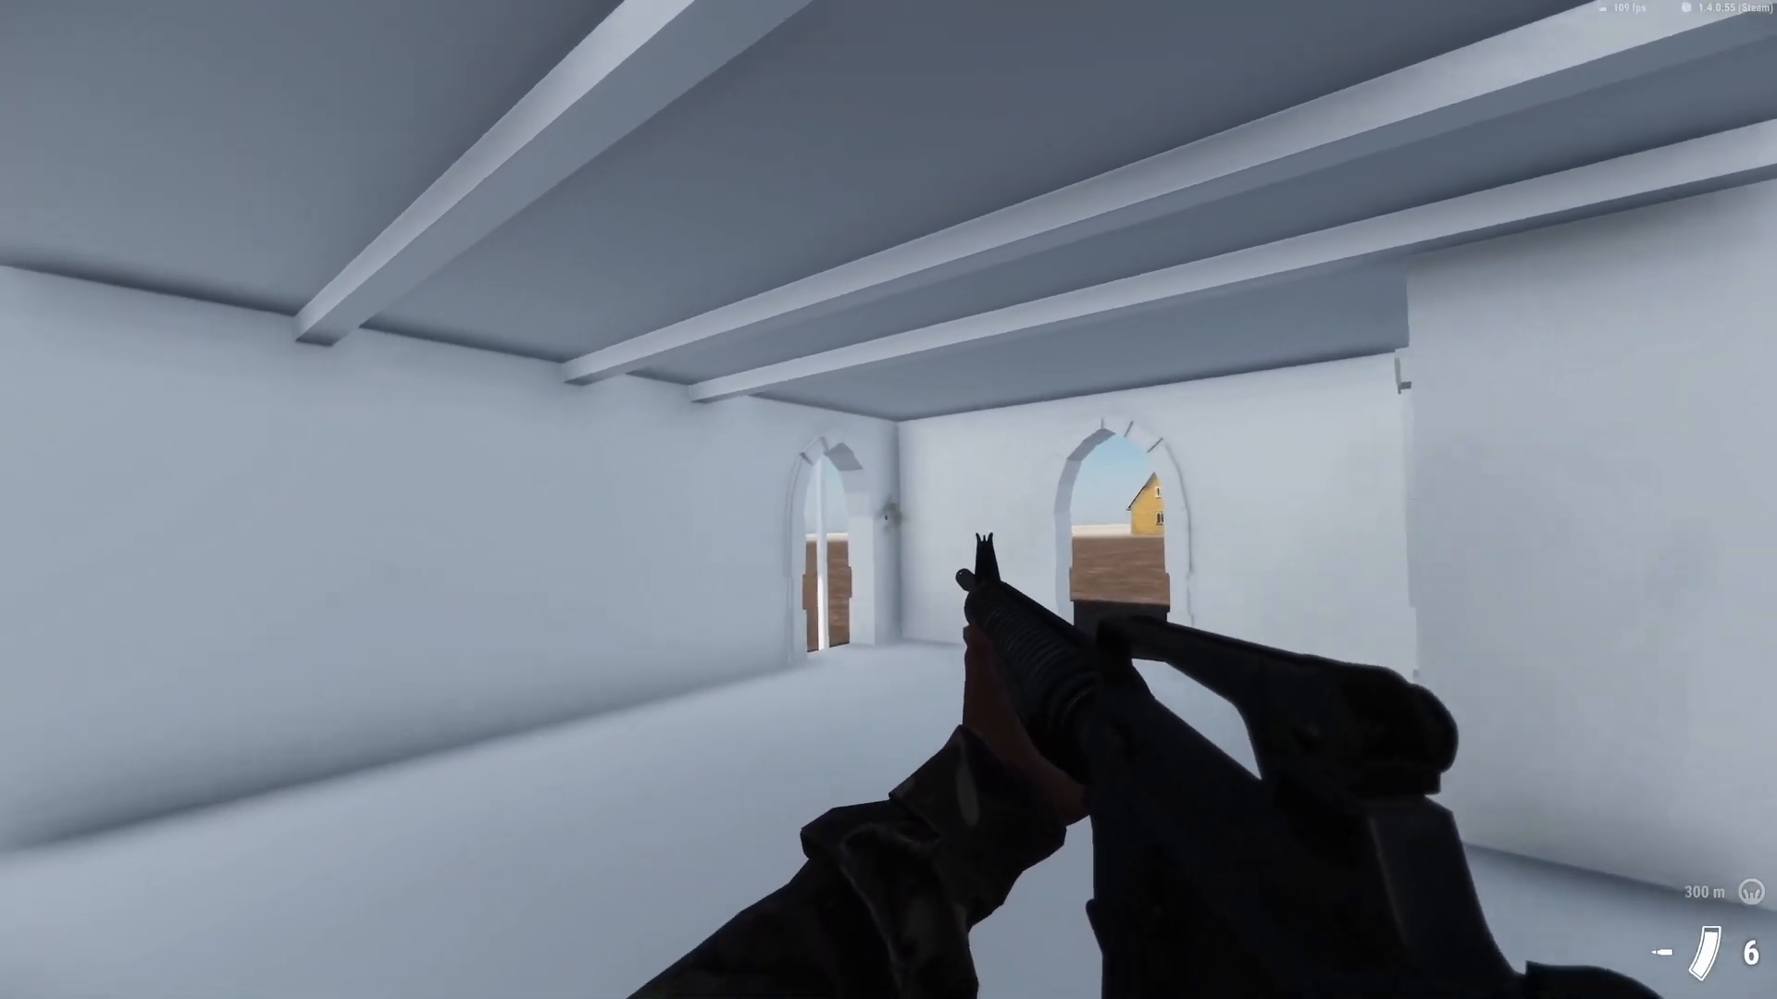
{"action": "key", "text": "w"}
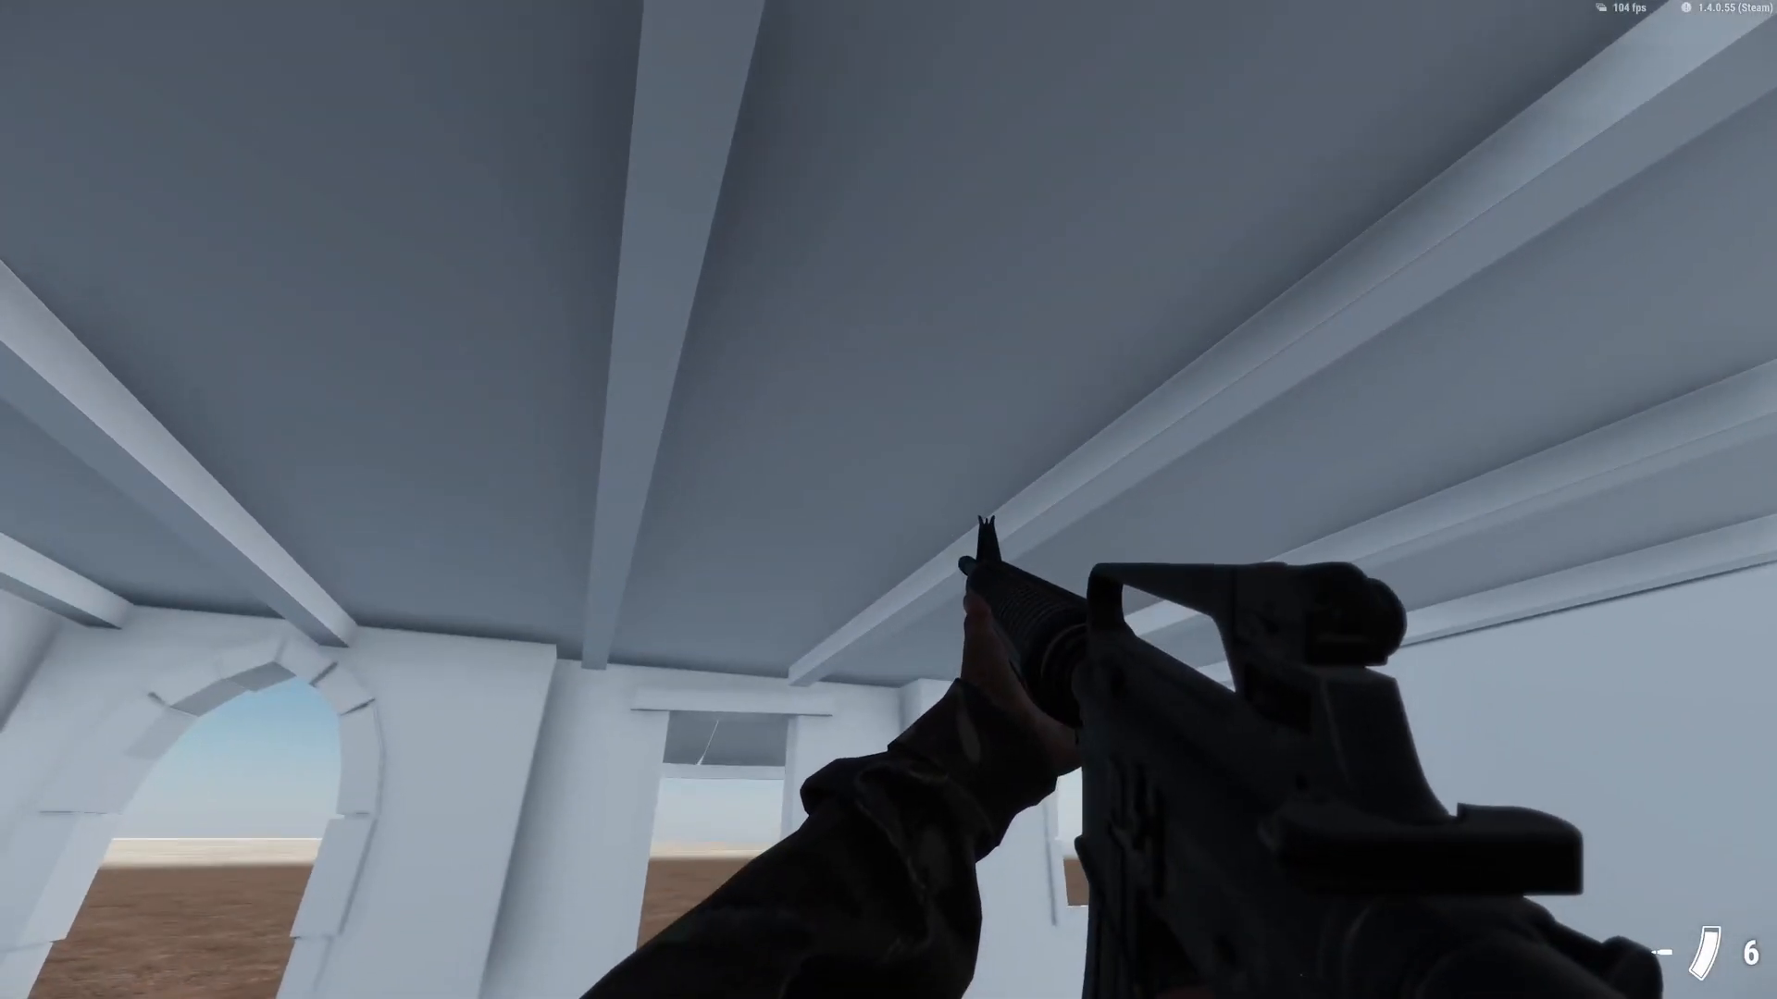
{"action": "left_click", "coordinate": [888, 499]}
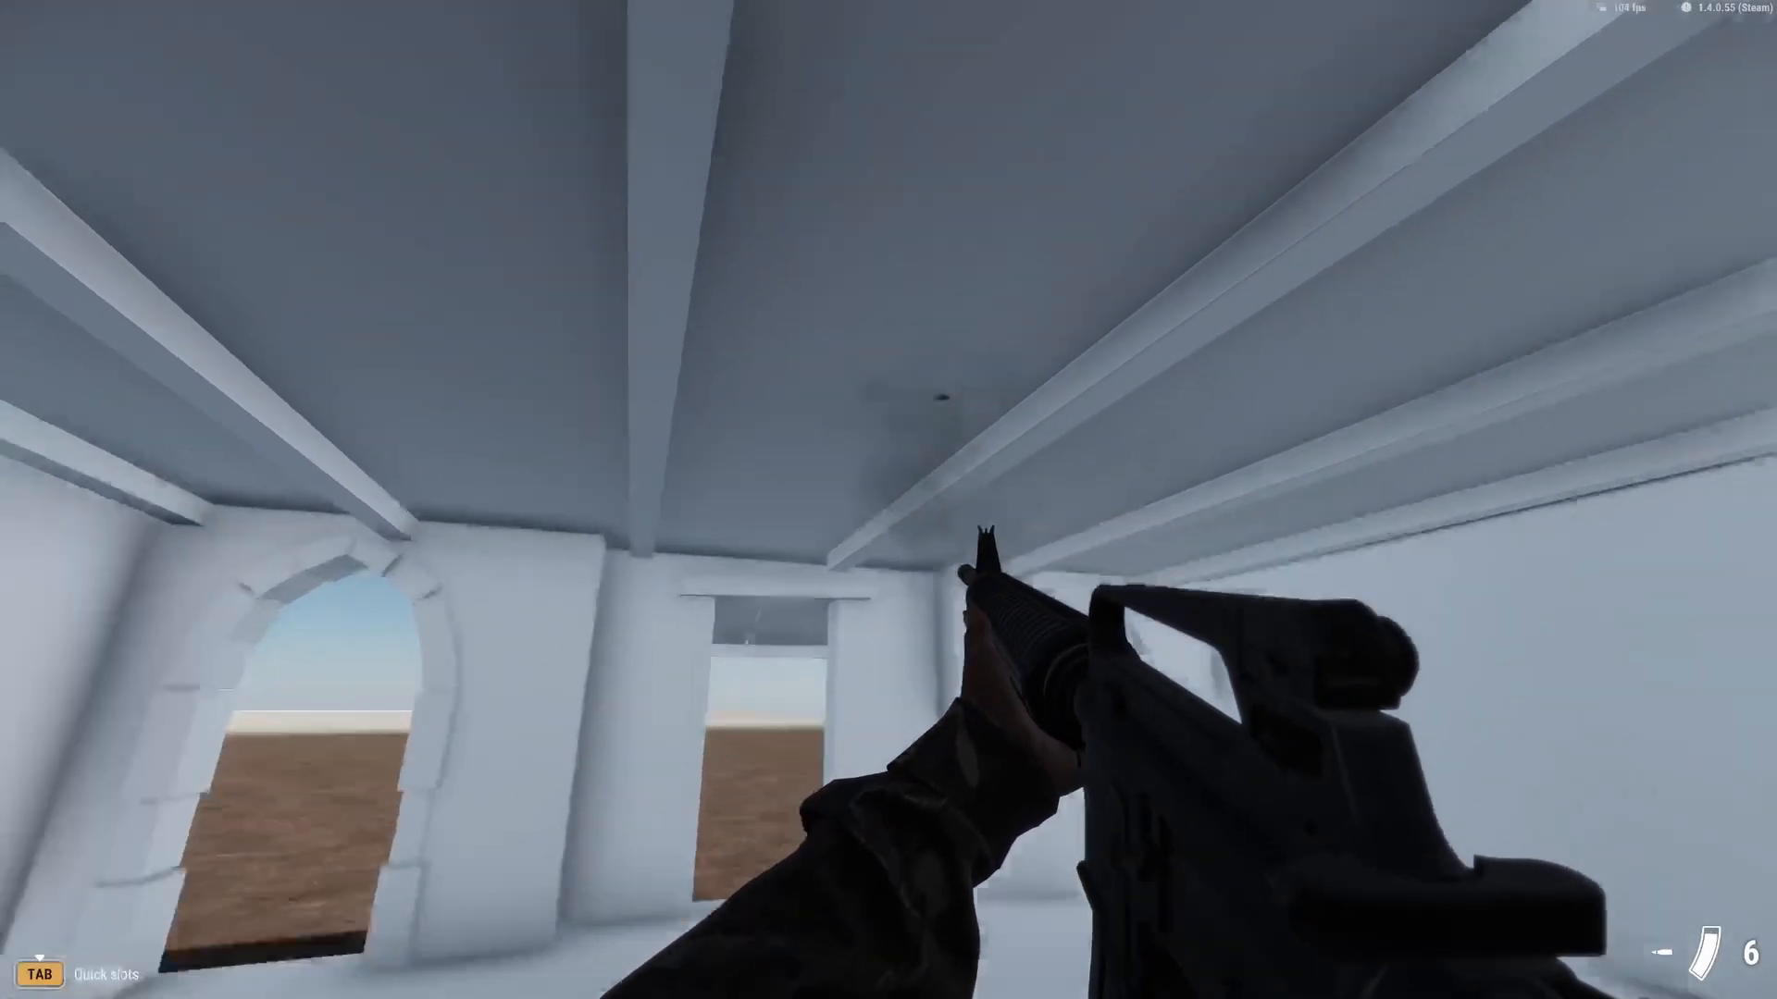
{"action": "key", "text": "w"}
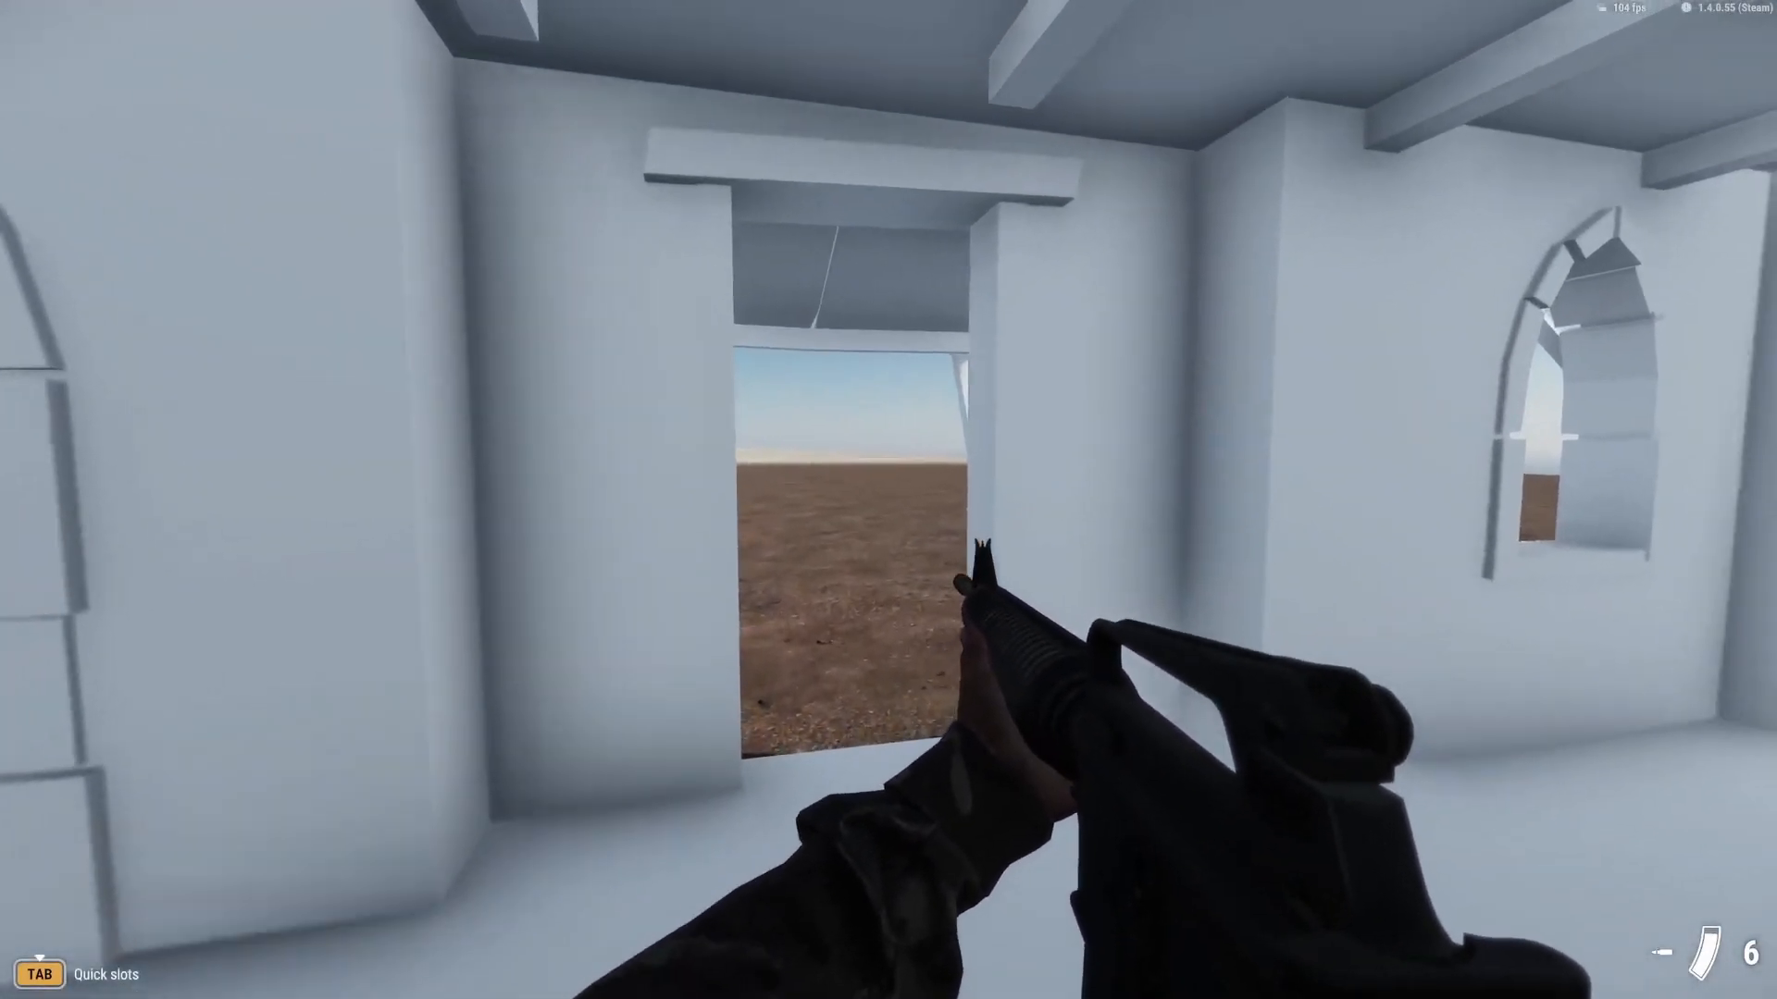
{"action": "key", "text": "w"}
{"action": "key", "text": "s"}
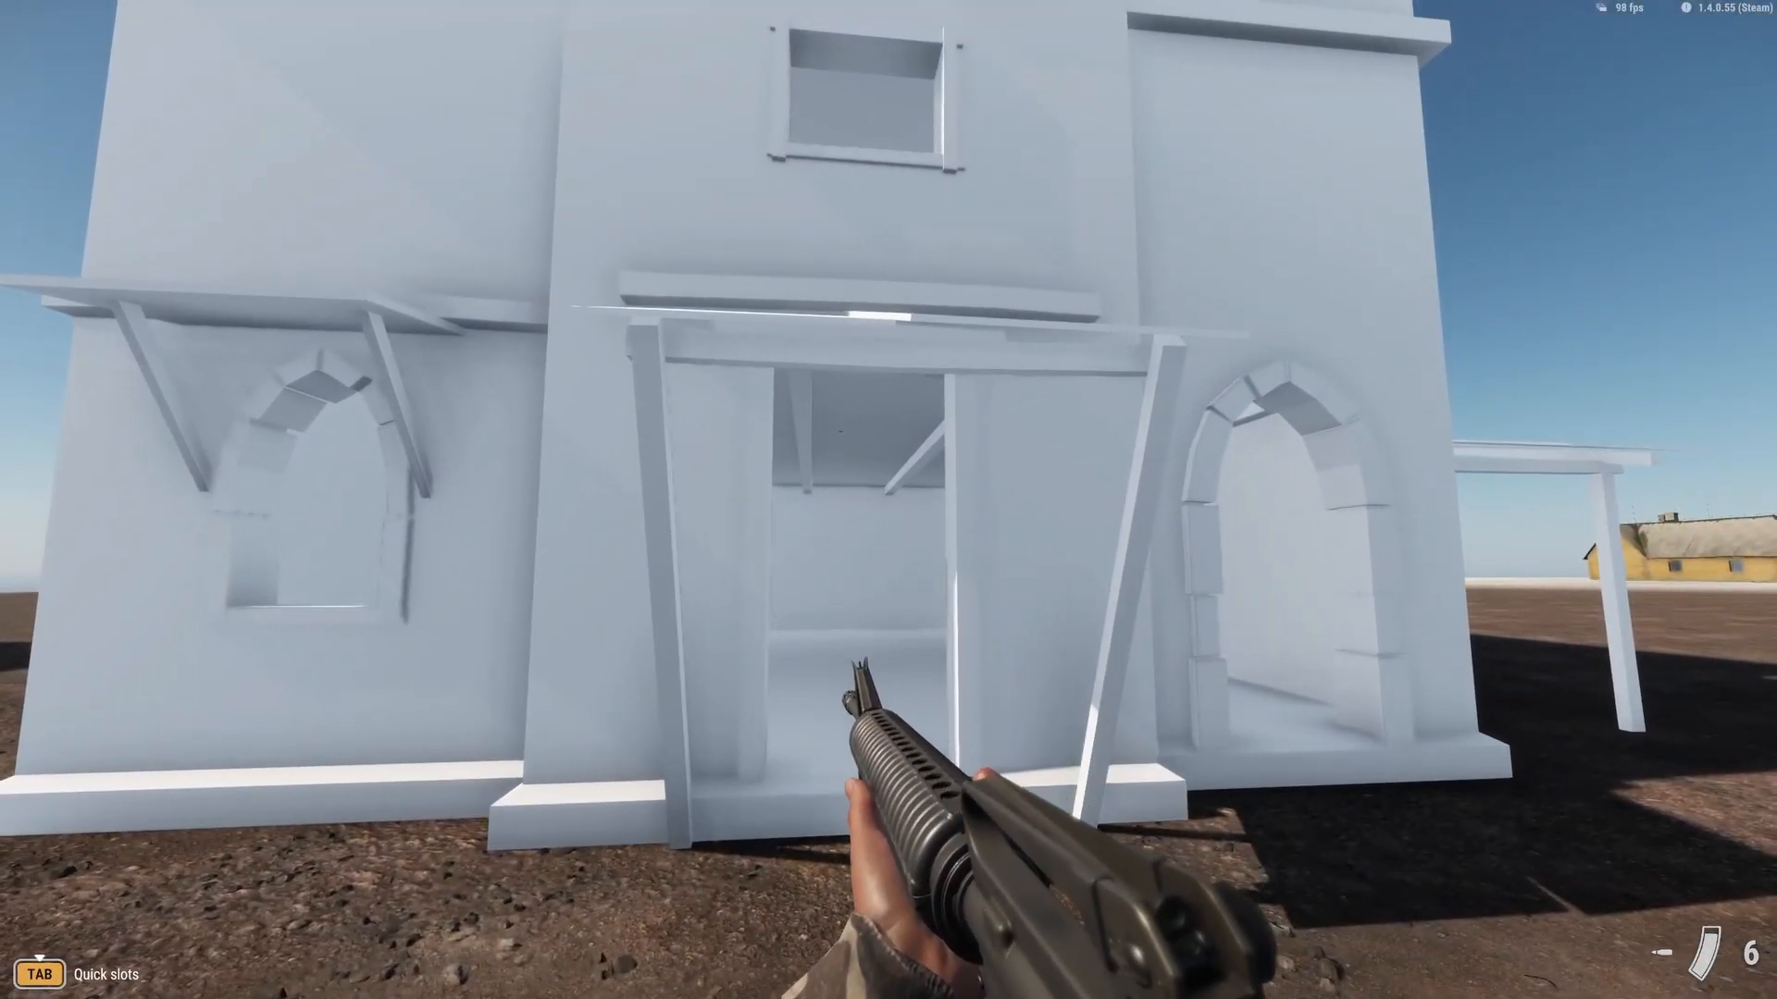
{"action": "key", "text": "Escape"}
Step: Show the root entity properties of Building_Base_1 and inspect the building's front facade from several distances
{"action": "right_click_drag", "start_coordinate": [1265, 528], "coordinate": [1319, 462]}
{"action": "key", "text": "s"}
{"action": "key", "text": "a"}
{"action": "key", "text": "w"}
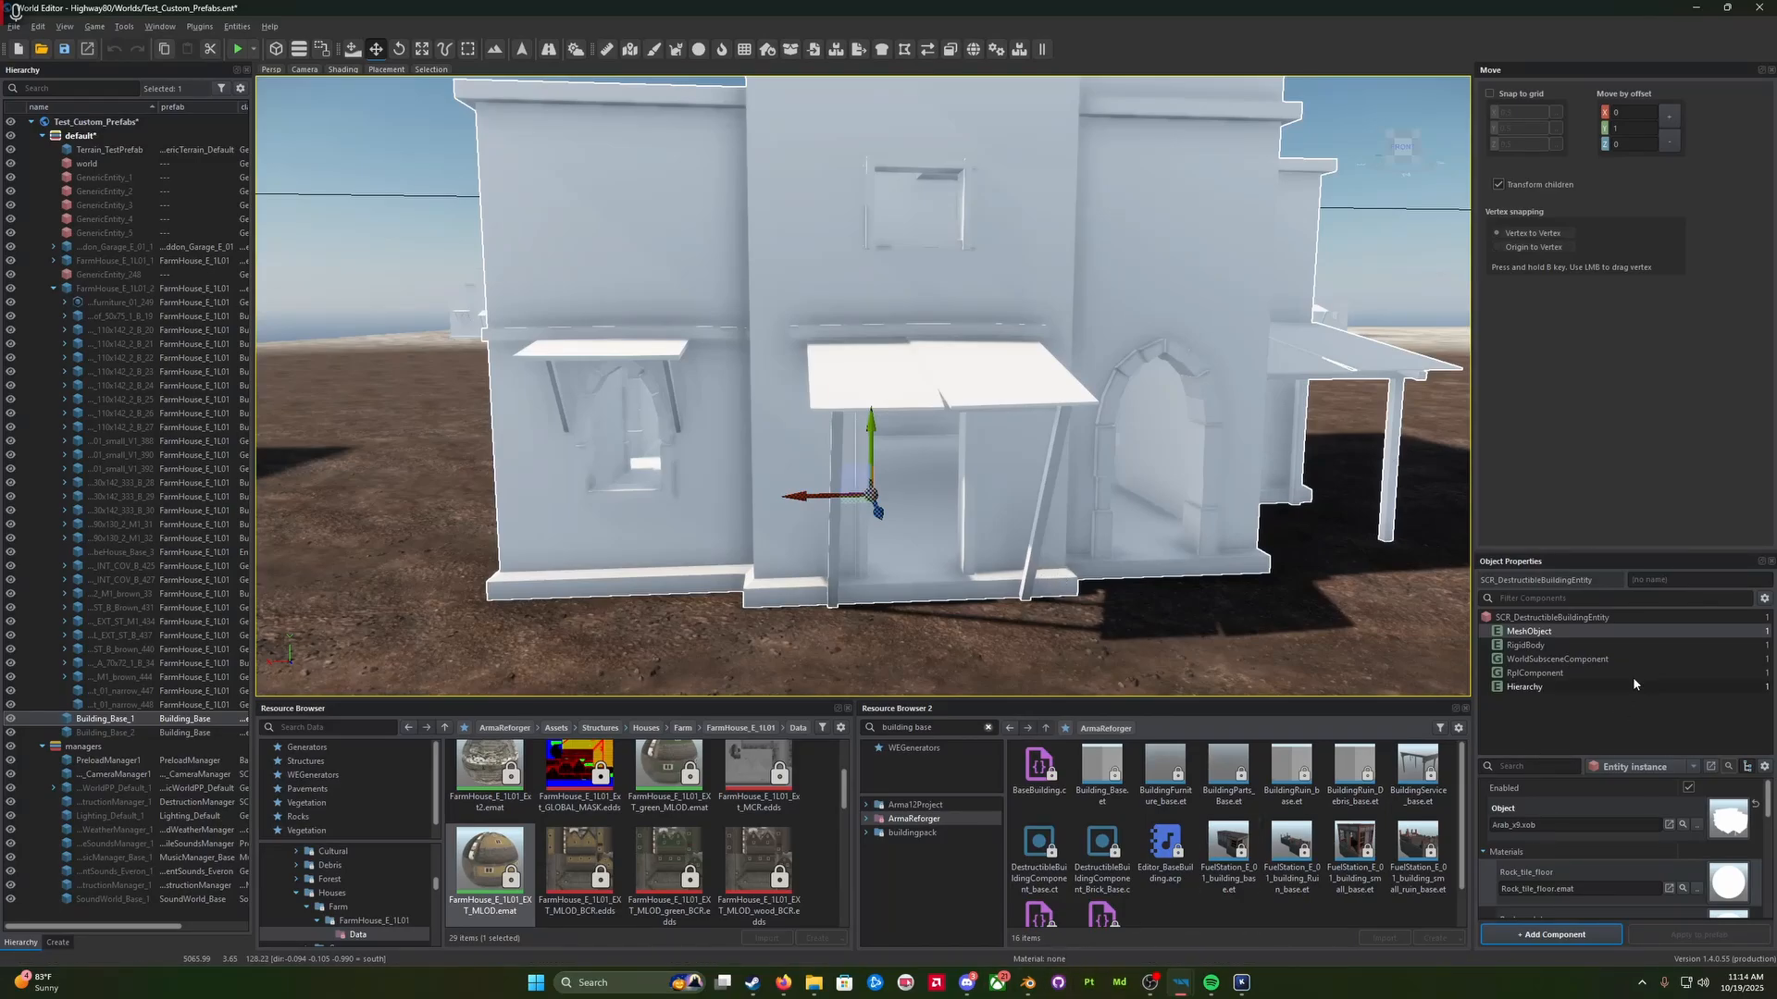
{"action": "left_click", "coordinate": [1566, 622]}
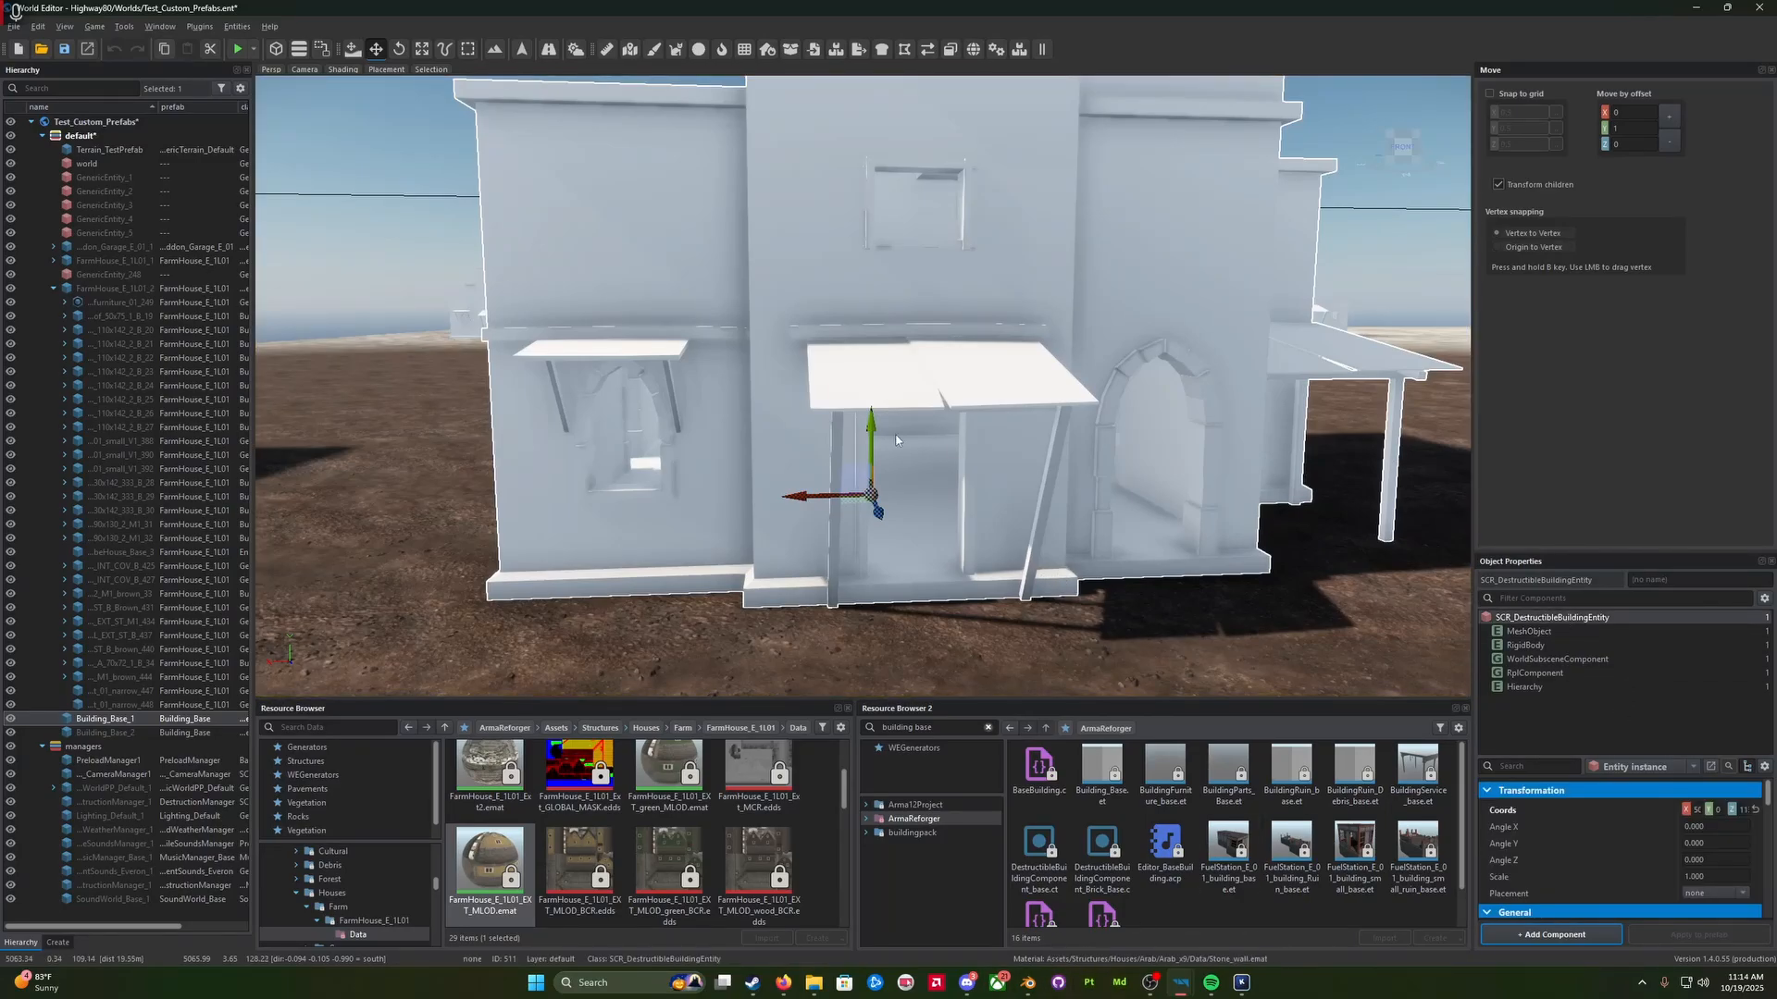
{"action": "key", "text": "s"}
{"action": "mouse_move", "coordinate": [874, 438]}
{"action": "right_mouse_down"}
{"action": "mouse_move", "coordinate": [666, 398]}
{"action": "mouse_move", "coordinate": [1054, 387]}
{"action": "mouse_move", "coordinate": [759, 417]}
{"action": "mouse_move", "coordinate": [890, 418]}
{"action": "mouse_move", "coordinate": [872, 451]}
{"action": "mouse_move", "coordinate": [869, 437]}
{"action": "right_mouse_up"}
{"action": "key", "text": "w"}
{"action": "key", "text": "w"}
{"action": "key", "text": "s"}
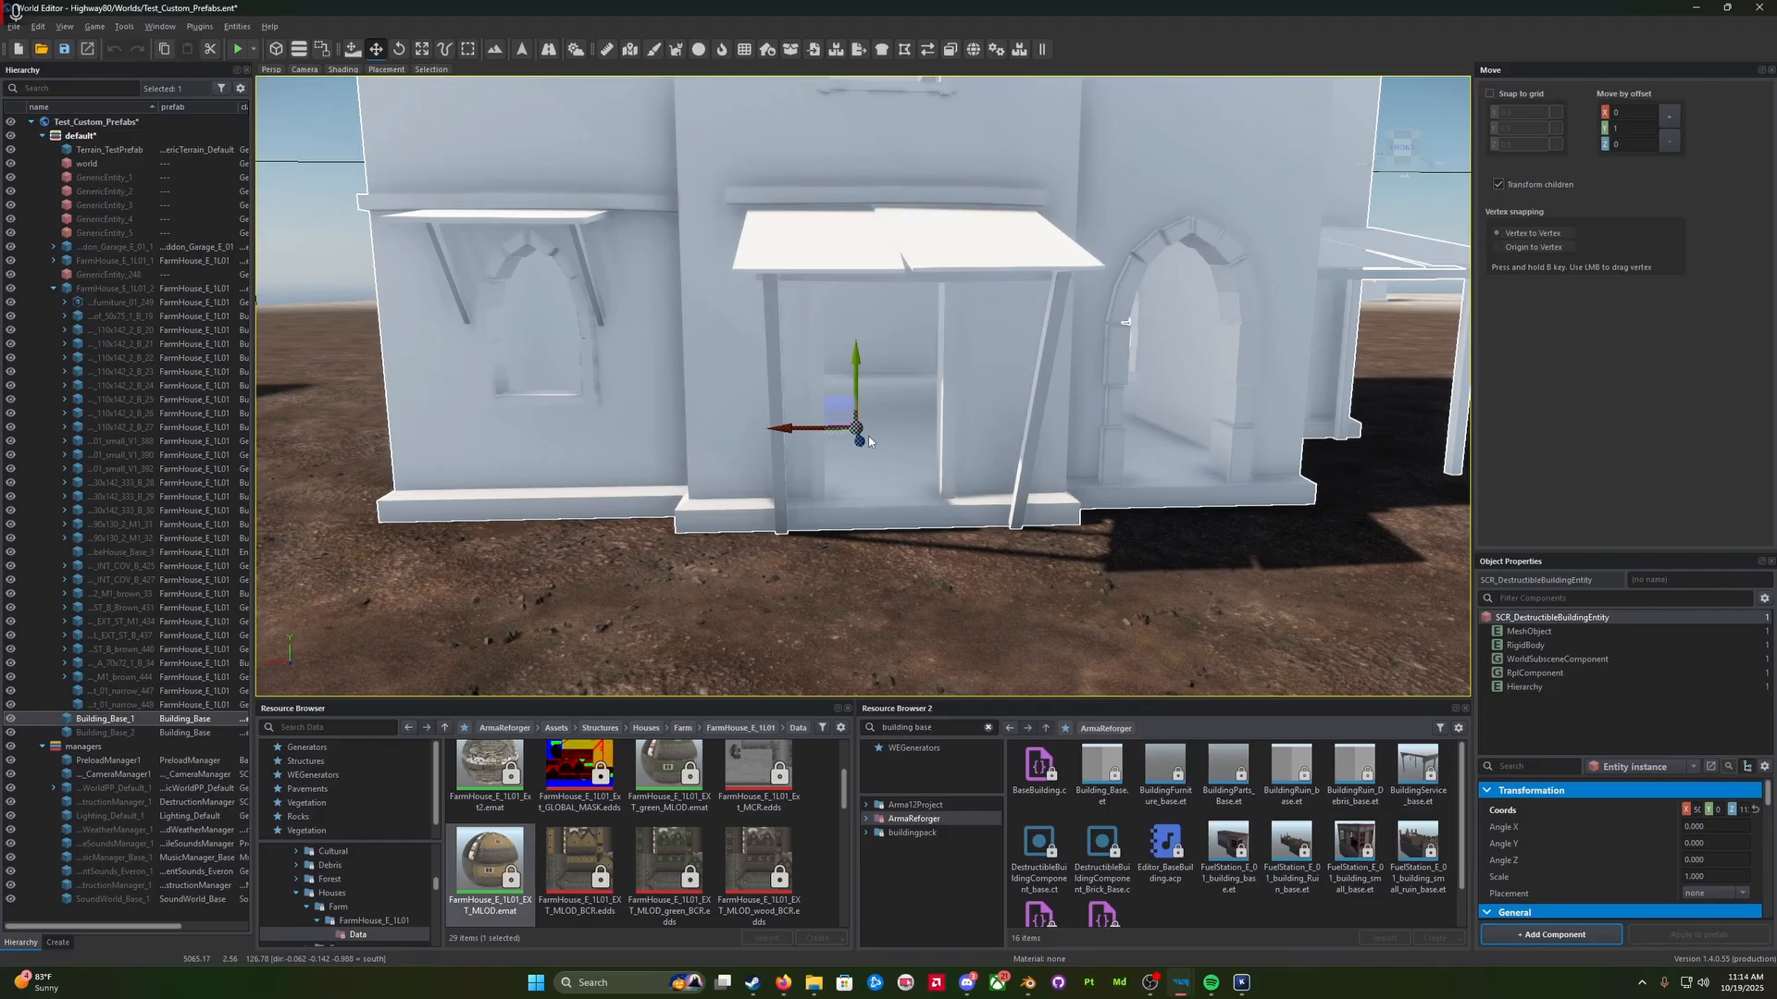
{"action": "right_click_drag", "start_coordinate": [907, 475], "coordinate": [925, 458]}
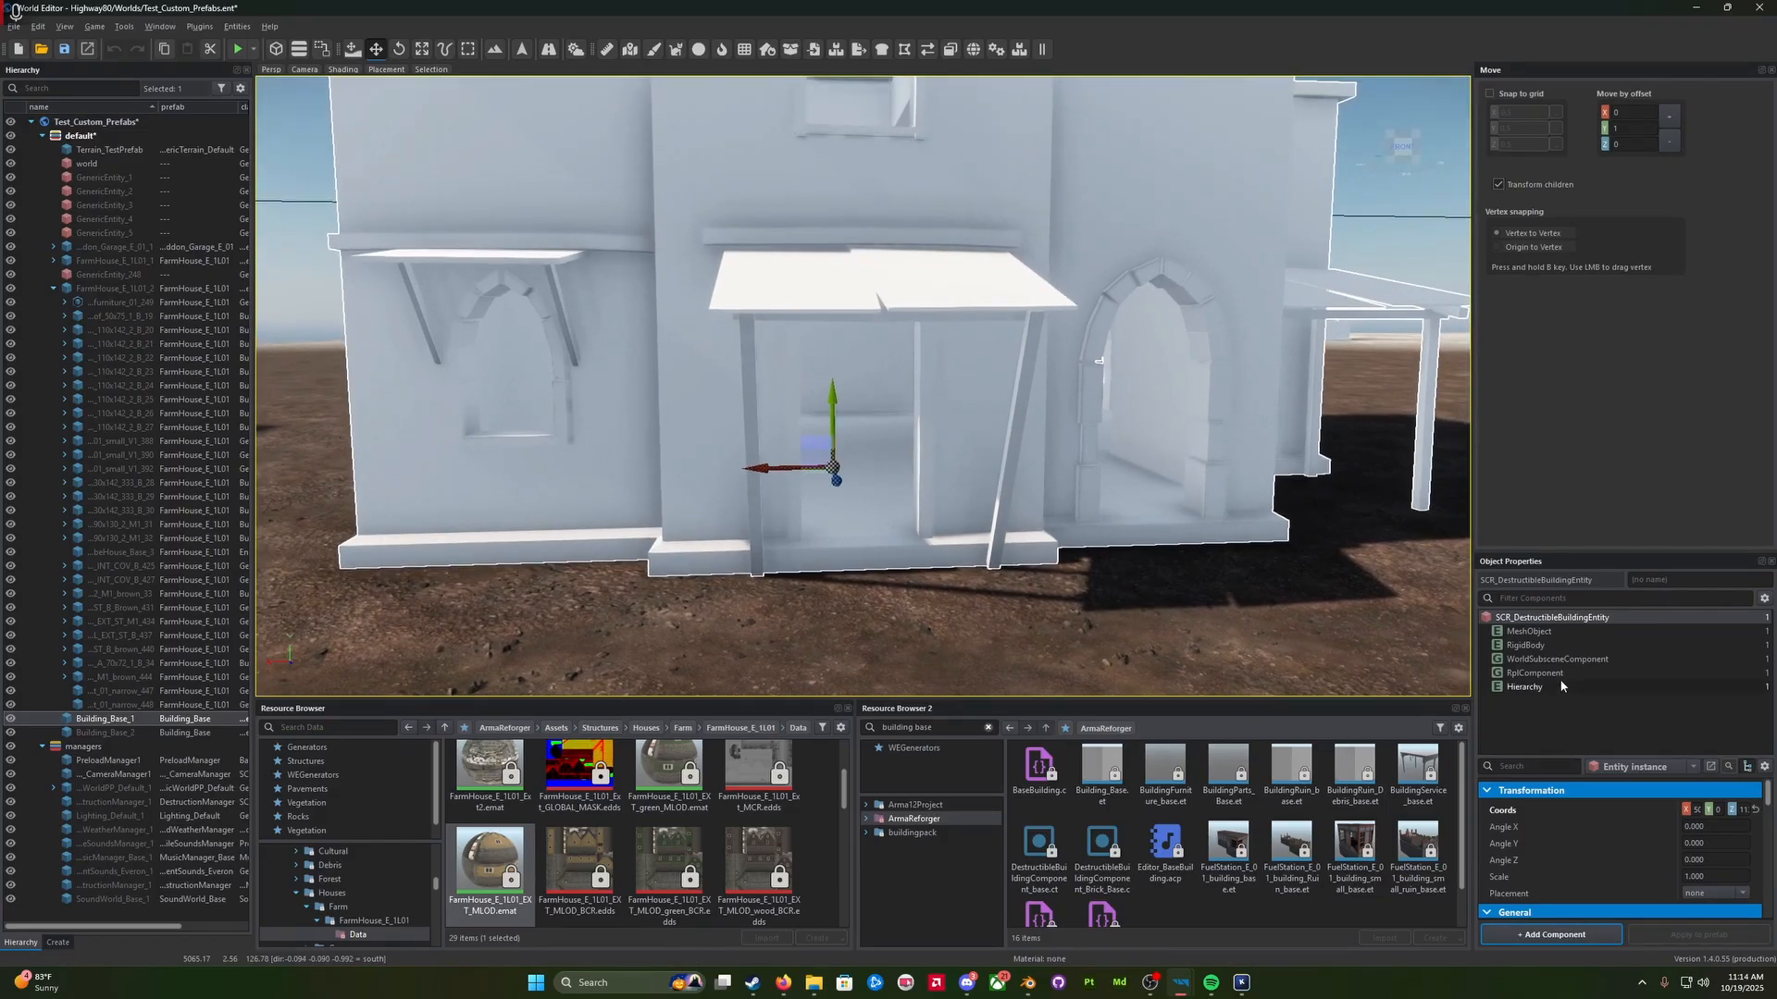
Step: Show the MeshObject component of Building_Base_1 and look through its settings down to the shadow options
{"action": "left_click", "coordinate": [1572, 631]}
{"action": "scroll", "coordinate": [1580, 820], "scroll_direction": "down", "scroll_amount": 3}
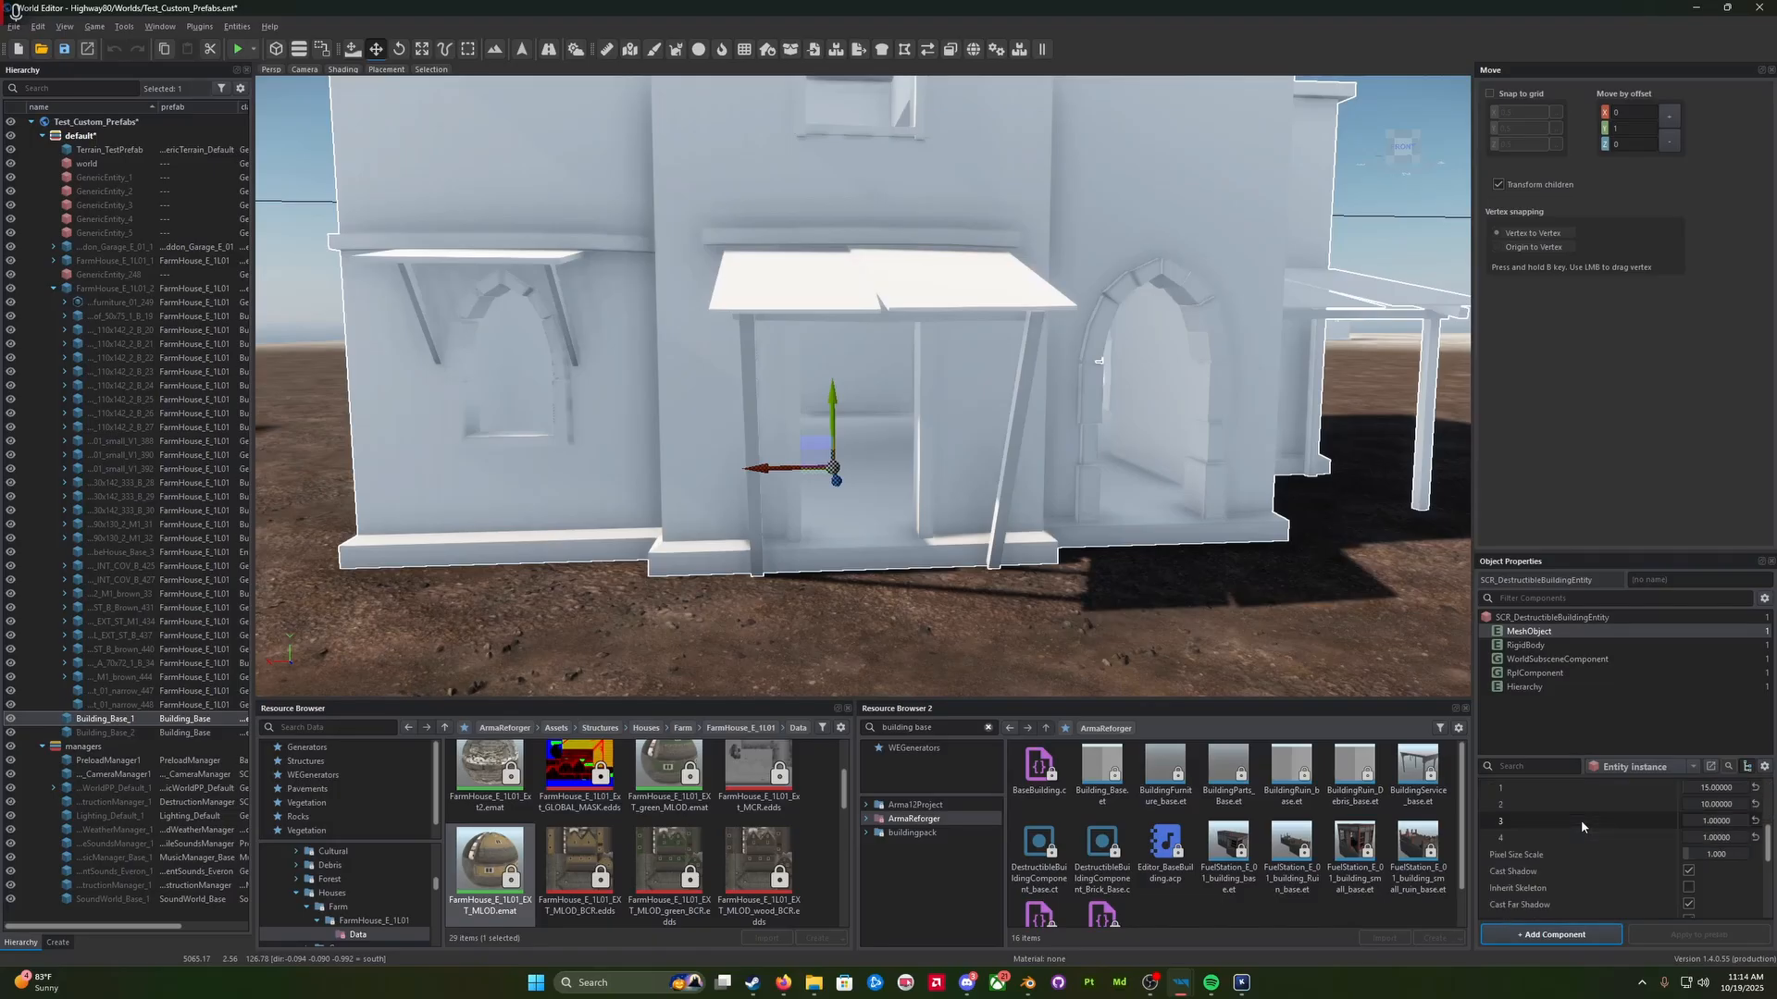
{"action": "scroll", "coordinate": [1581, 820], "scroll_direction": "up", "scroll_amount": 1}
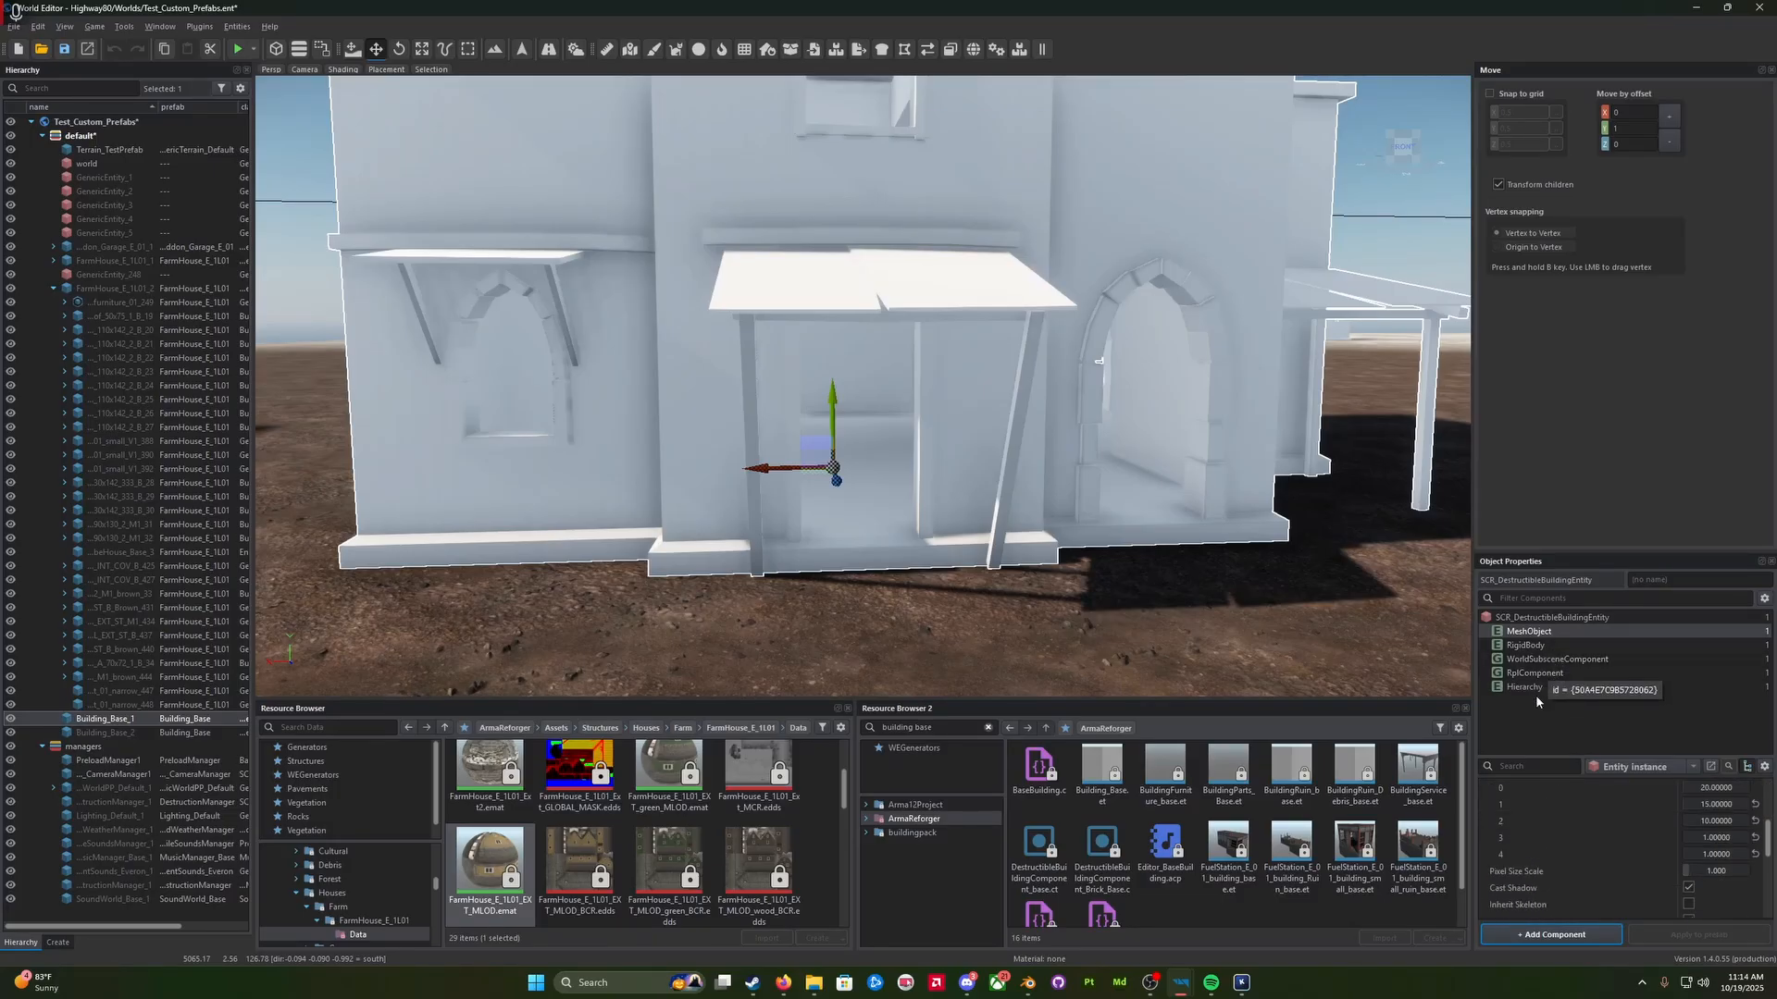
Step: Show the RigidBody component of Building_Base_1 and look through its simulation, model geometry and layer settings
{"action": "left_click", "coordinate": [1528, 645]}
{"action": "scroll", "coordinate": [1600, 863], "scroll_direction": "down", "scroll_amount": 5}
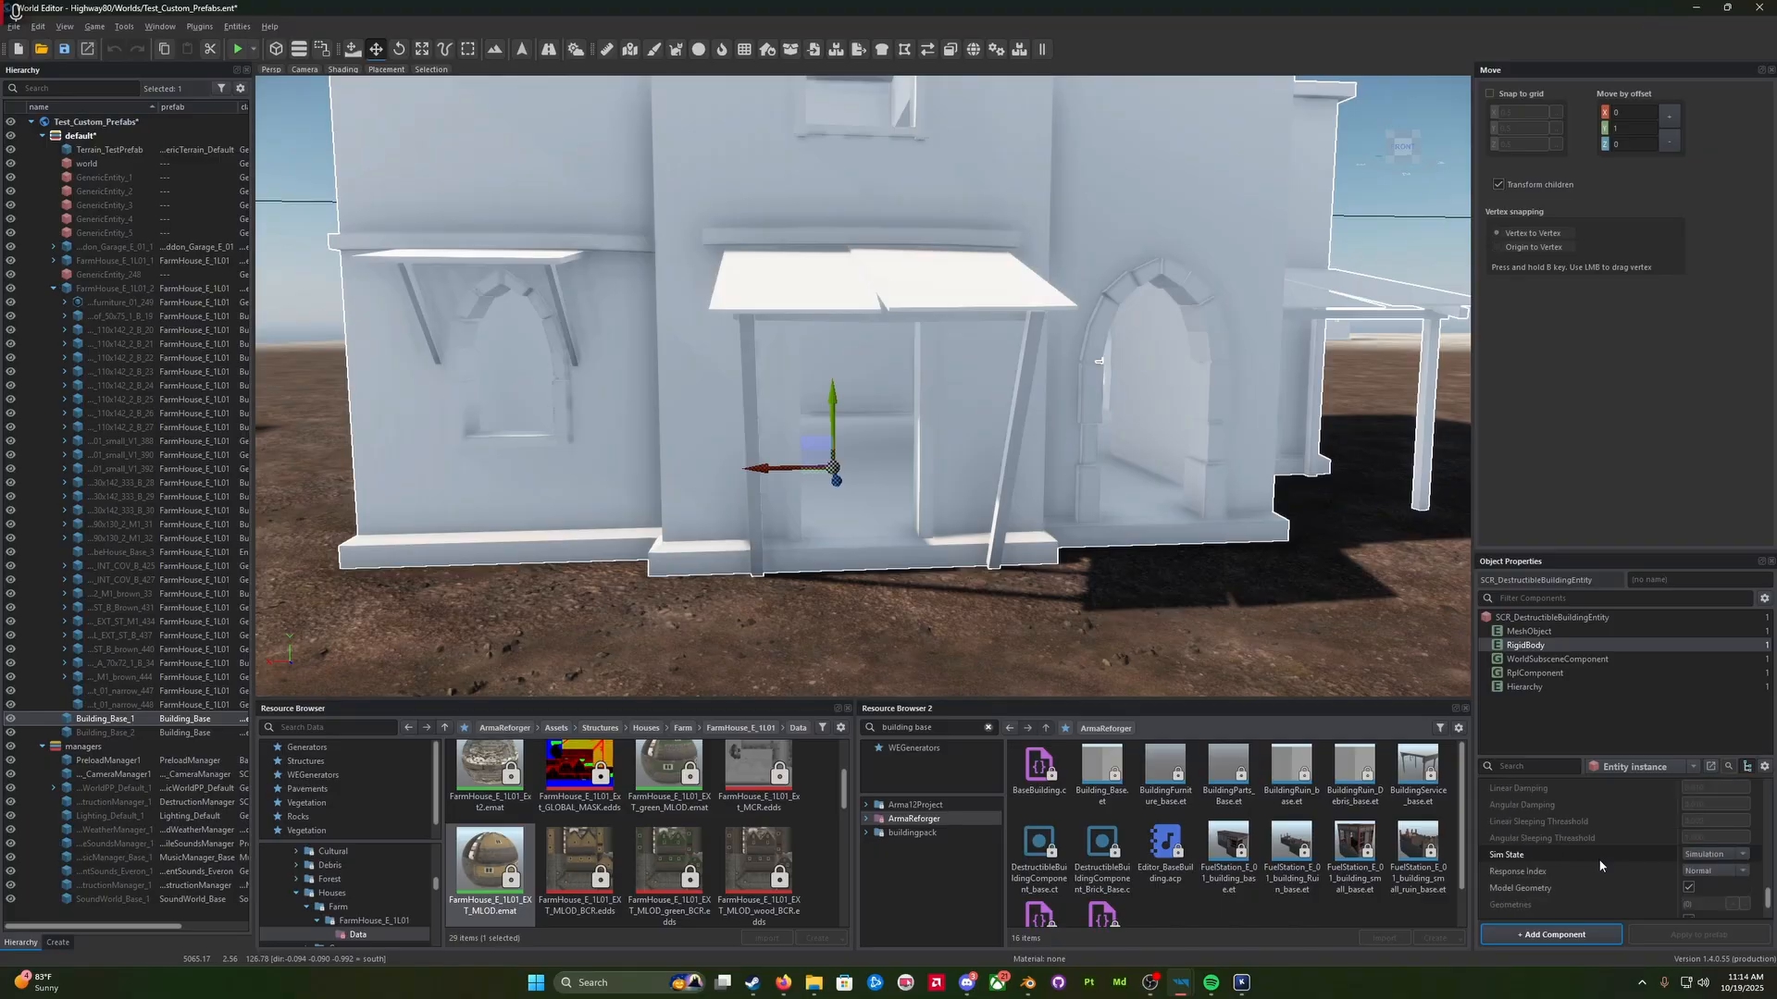
{"action": "scroll", "coordinate": [1600, 867], "scroll_direction": "up", "scroll_amount": 4}
Step: Examine the building's front facade, awnings and doorway in the world view, from close up and from farther away
{"action": "right_click_drag", "start_coordinate": [1157, 518], "coordinate": [1083, 533]}
{"action": "key", "text": "s"}
{"action": "key", "text": "s"}
{"action": "key", "text": "d"}
{"action": "key", "text": "a"}
{"action": "key", "text": "w"}
{"action": "right_click_drag", "start_coordinate": [1004, 585], "coordinate": [1048, 602]}
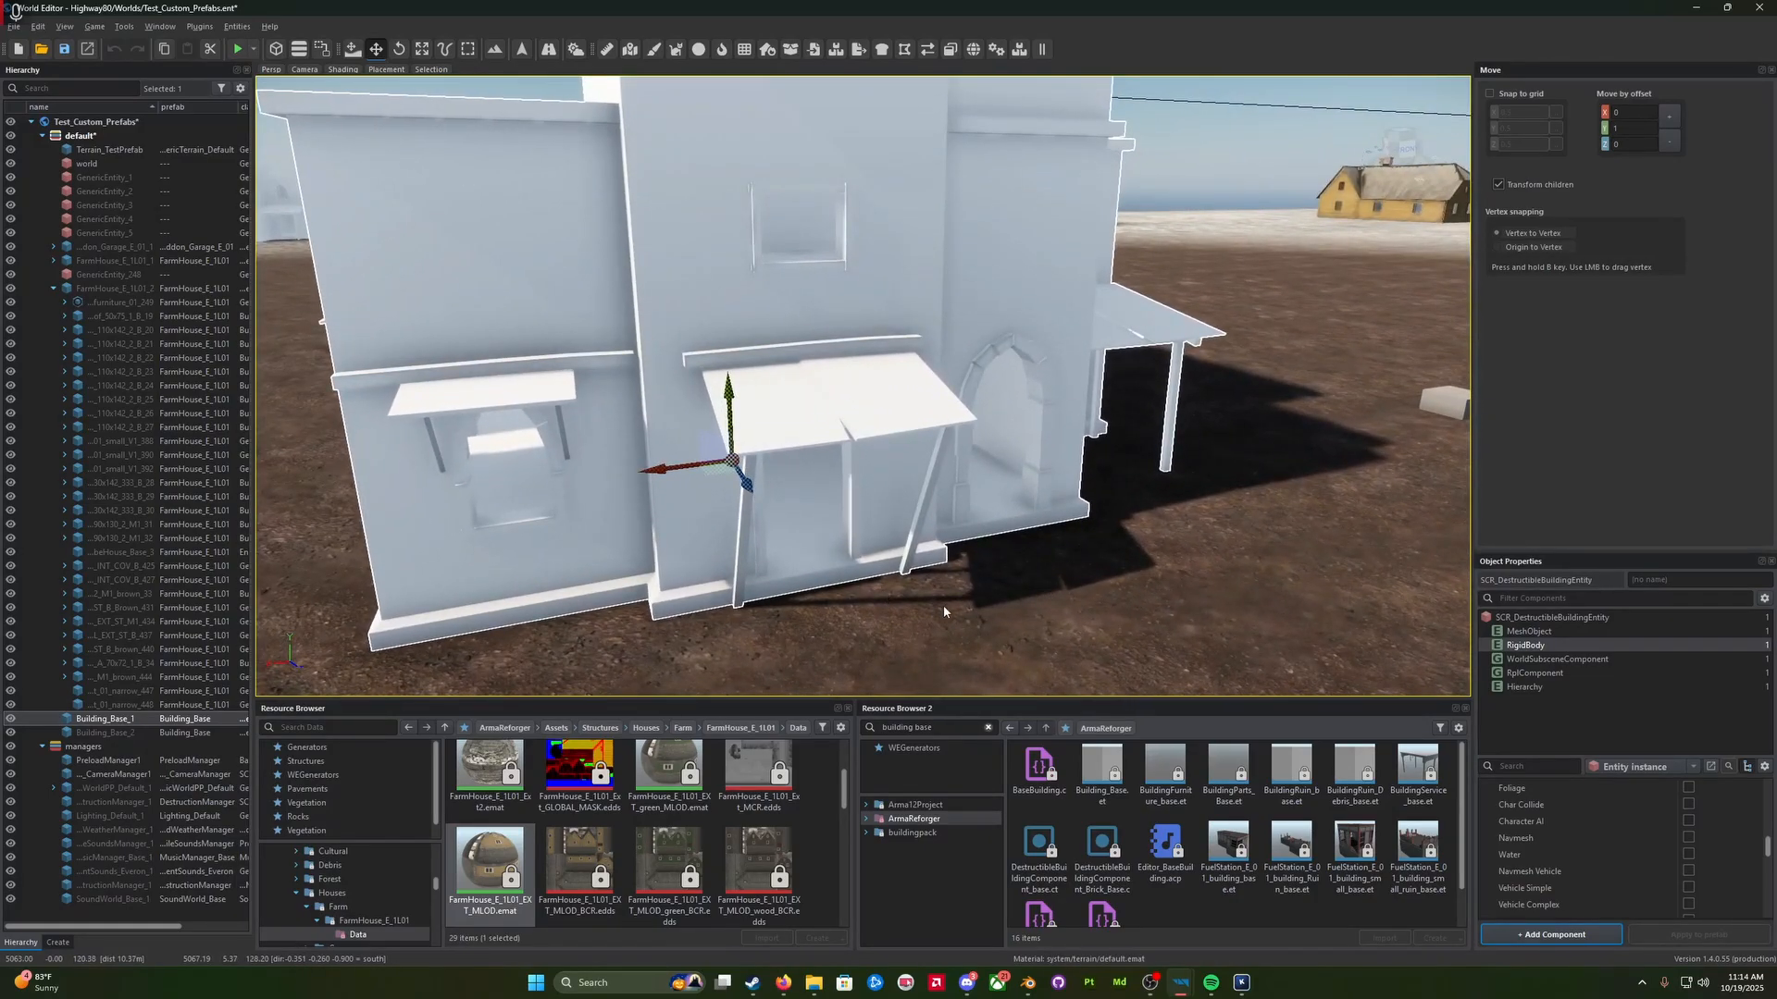
{"action": "right_click_drag", "start_coordinate": [1128, 552], "coordinate": [1062, 516]}
{"action": "key", "text": "s"}
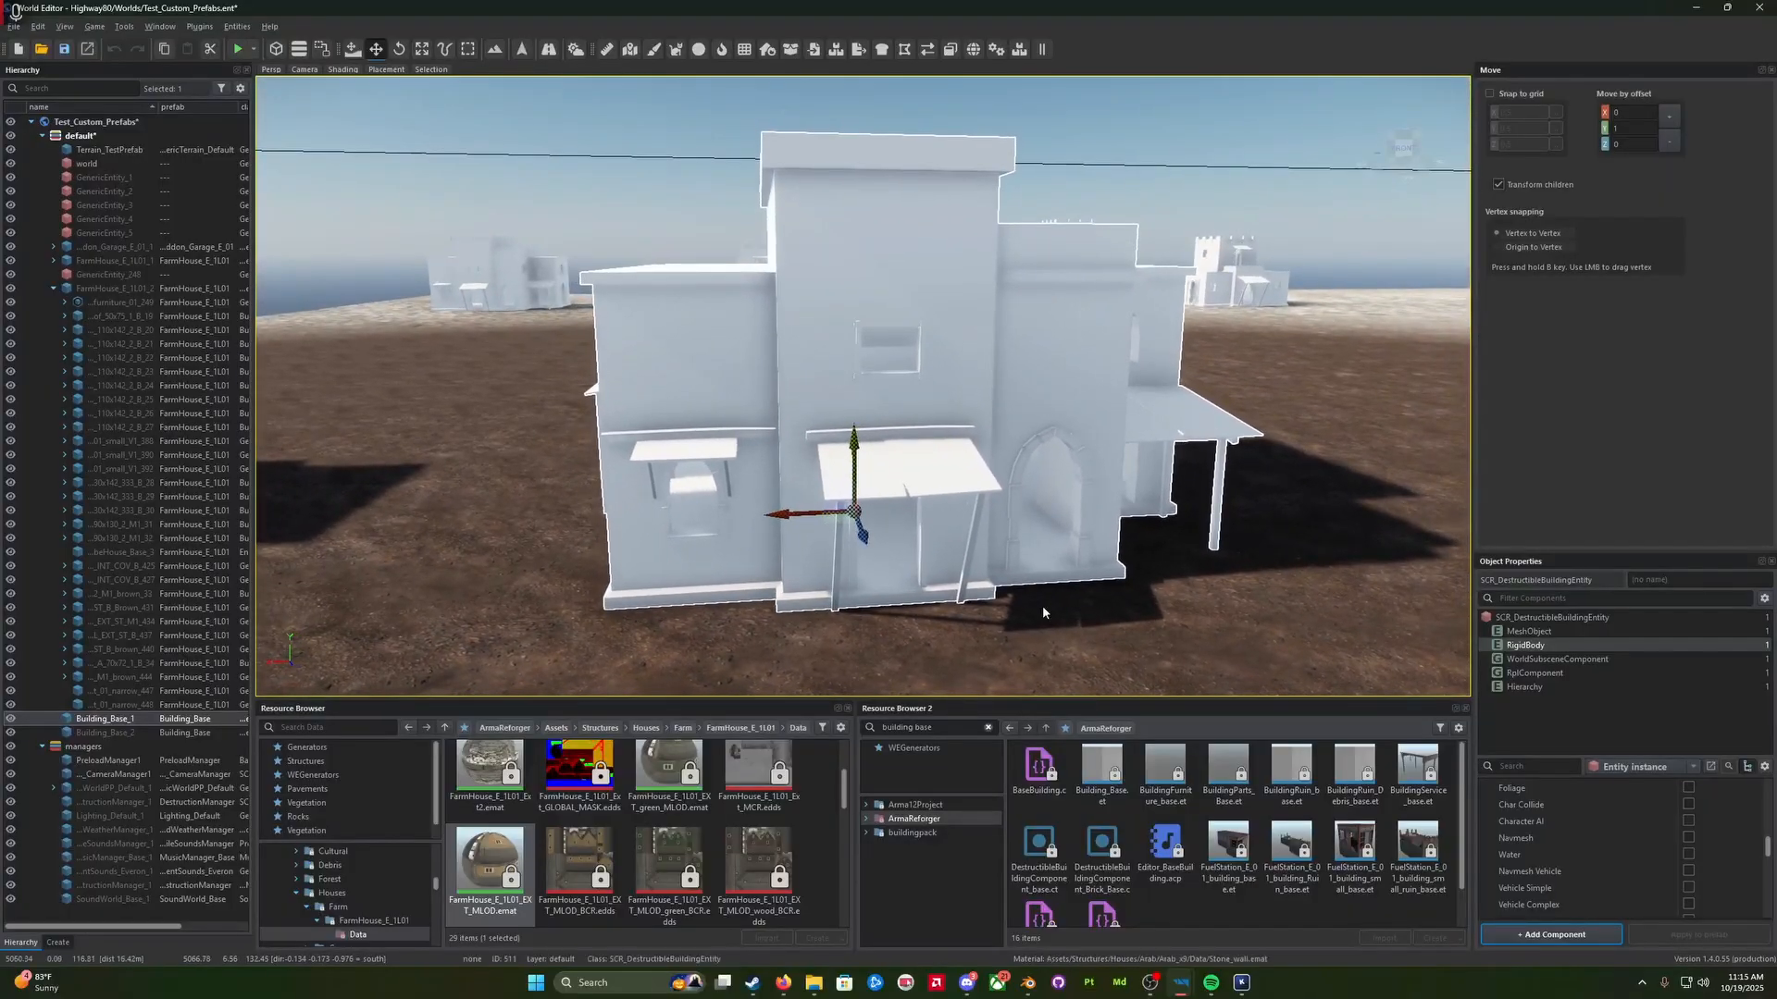
Step: Switch to Blender and run the MQA overlay check with the BSP preset on BSP_Arab_x9
{"action": "left_click", "coordinate": [1027, 987]}
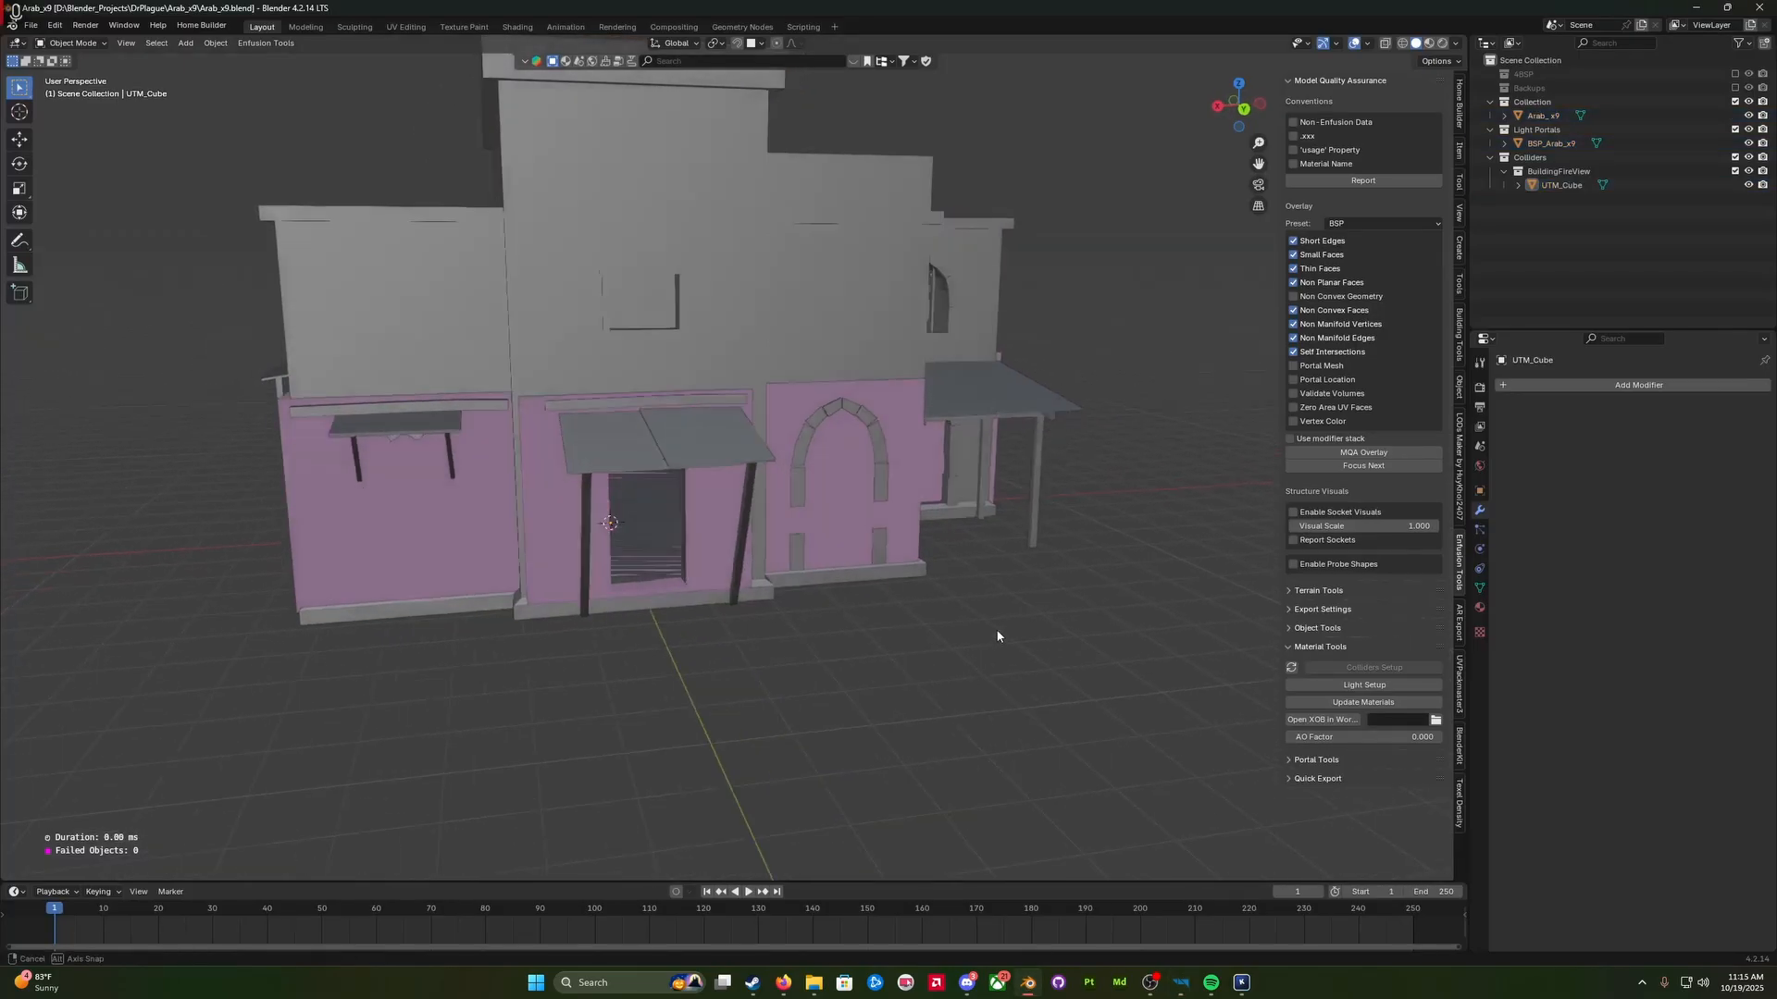
{"action": "middle_click_drag", "start_coordinate": [997, 637], "coordinate": [999, 556]}
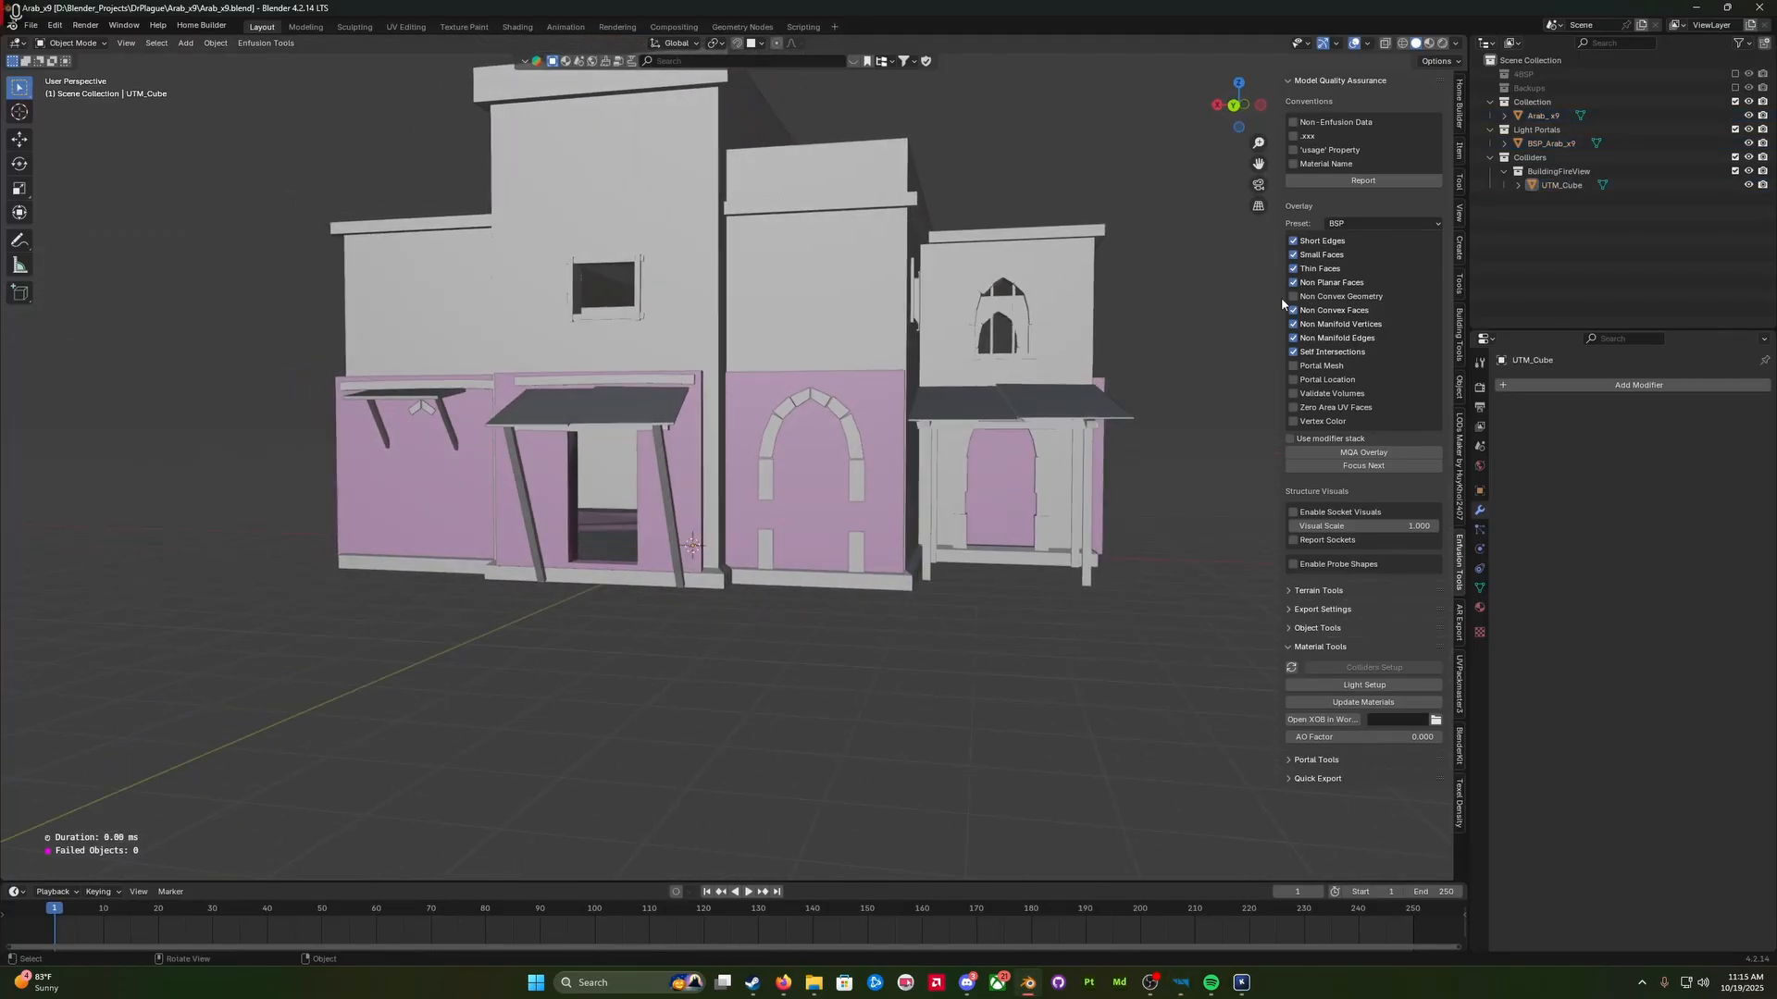
{"action": "left_click", "coordinate": [1569, 146]}
{"action": "key", "text": "KP_Decimal"}
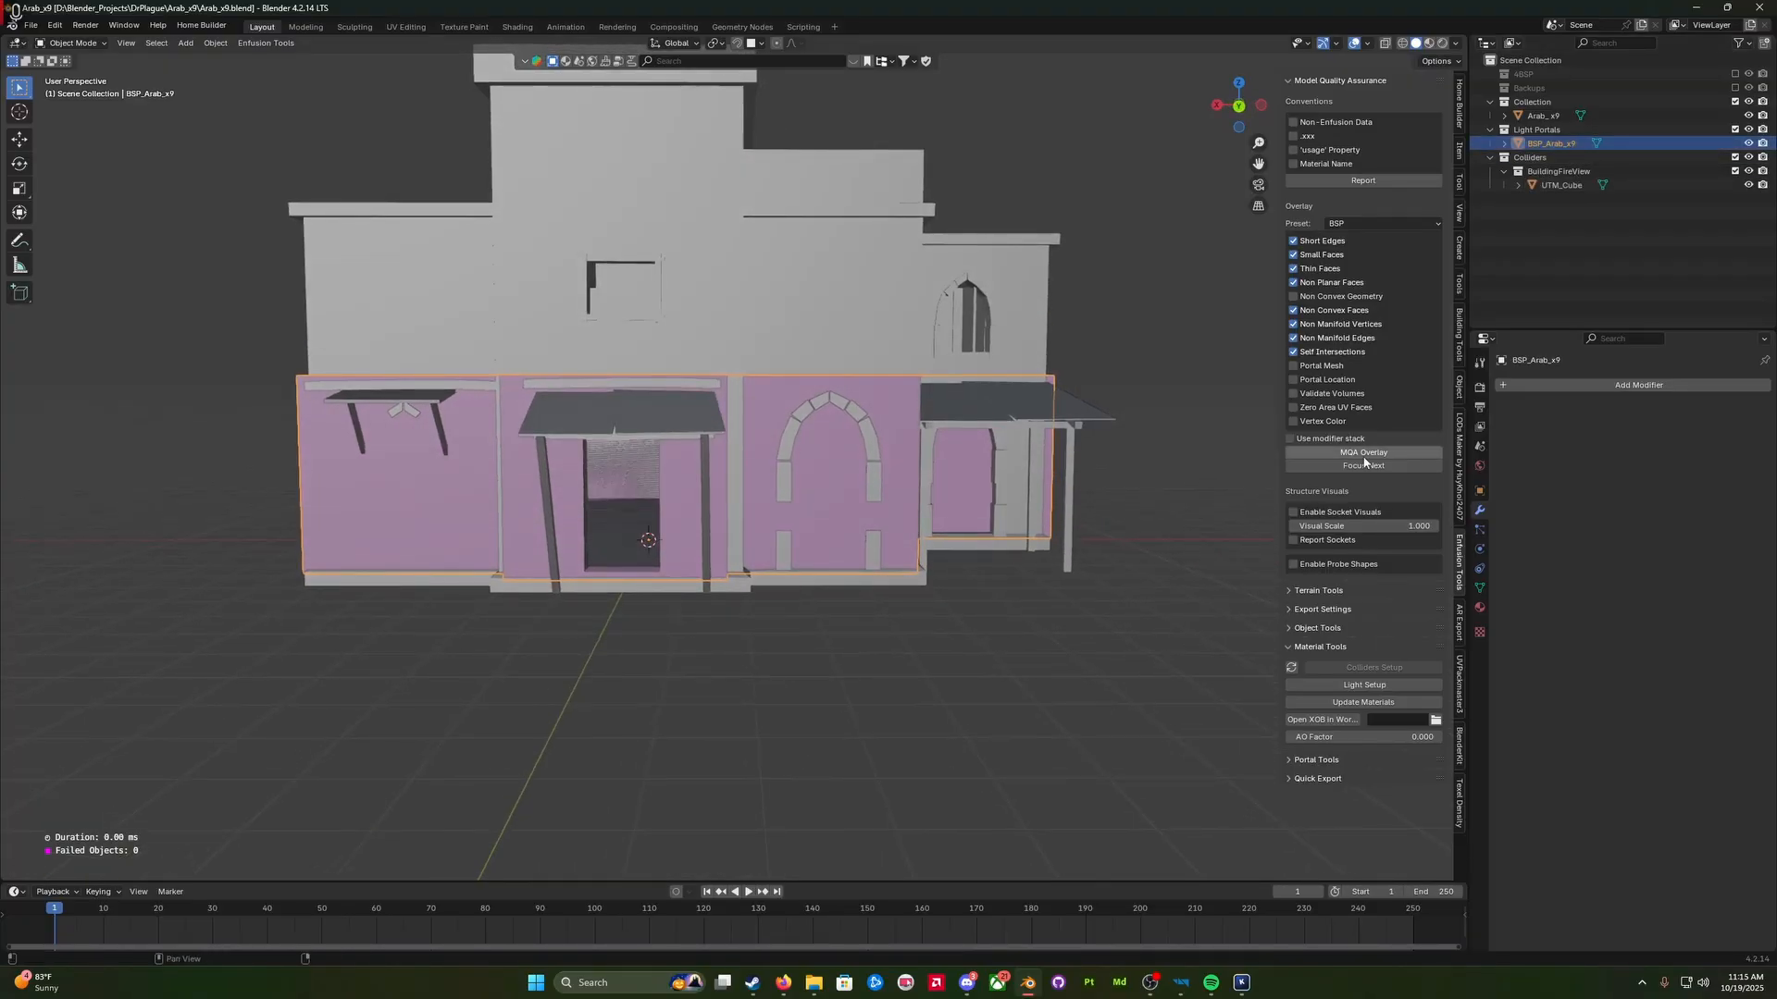
{"action": "left_click", "coordinate": [1364, 460]}
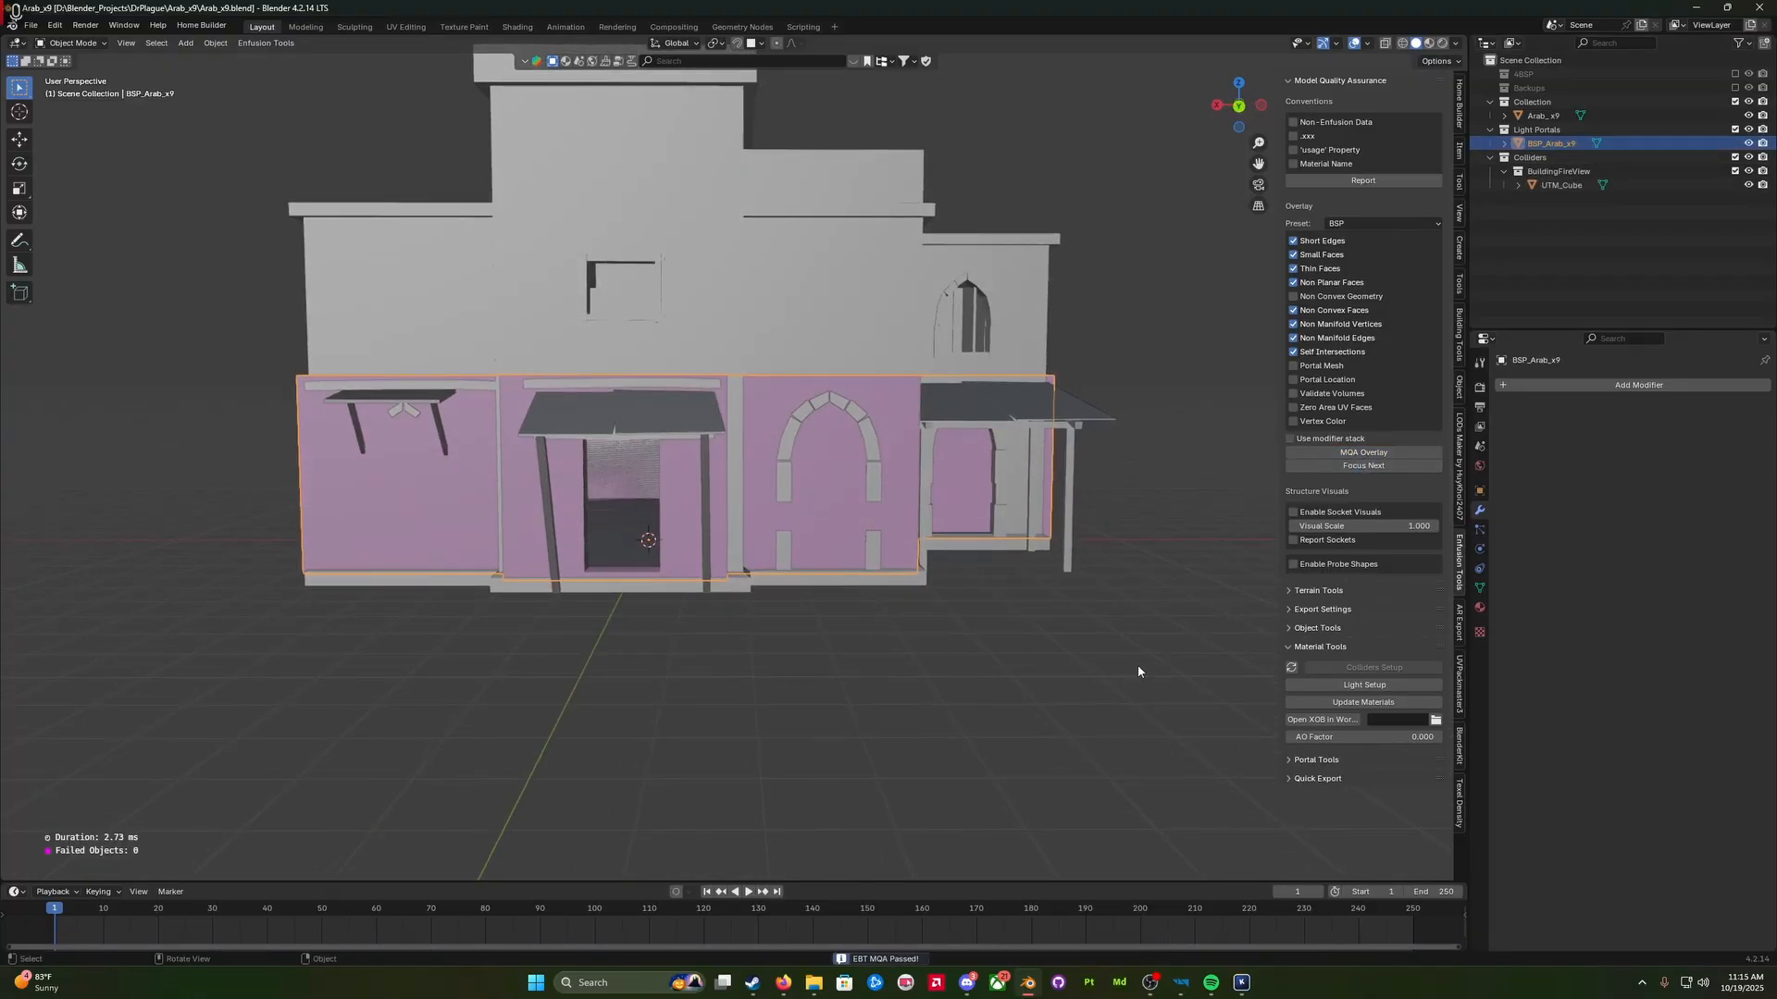
{"action": "key", "text": "Tab"}
{"action": "key", "text": "Tab"}
{"action": "middle_click_drag", "start_coordinate": [1098, 682], "coordinate": [1073, 733]}
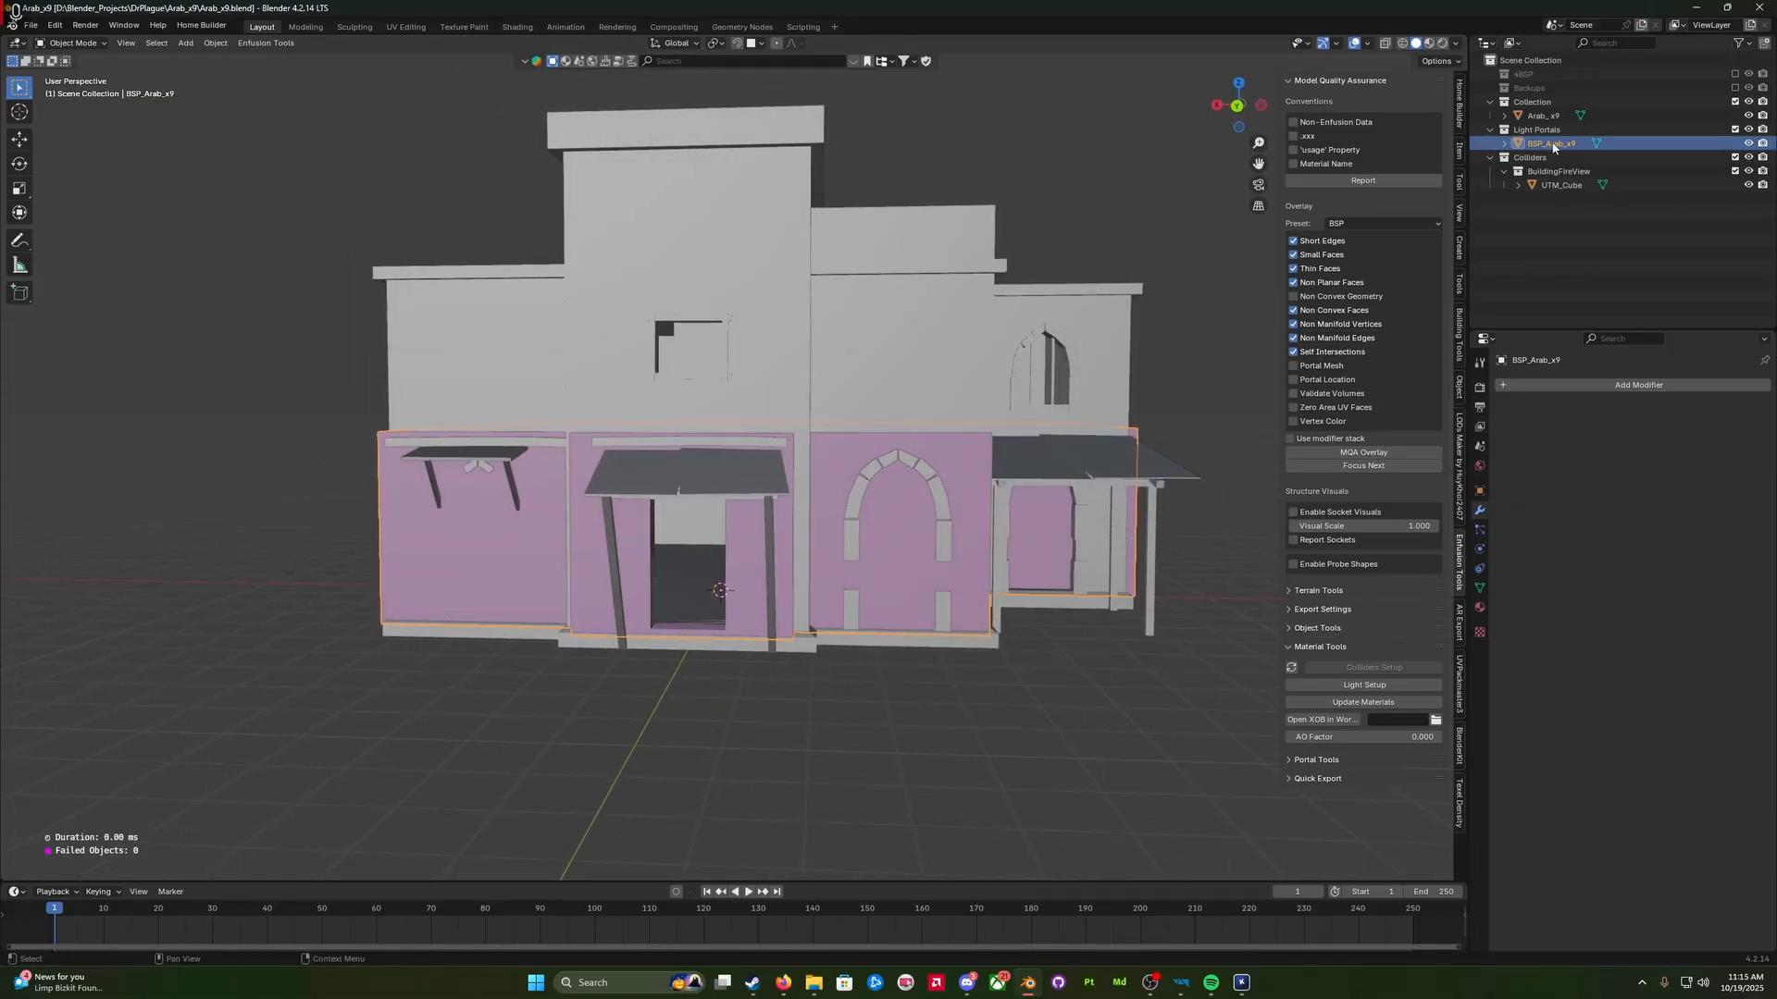
Step: Highlight the UTM_Cube collider under BuildingFireView and examine its coverage of the building's front and sides
{"action": "left_click", "coordinate": [1560, 185]}
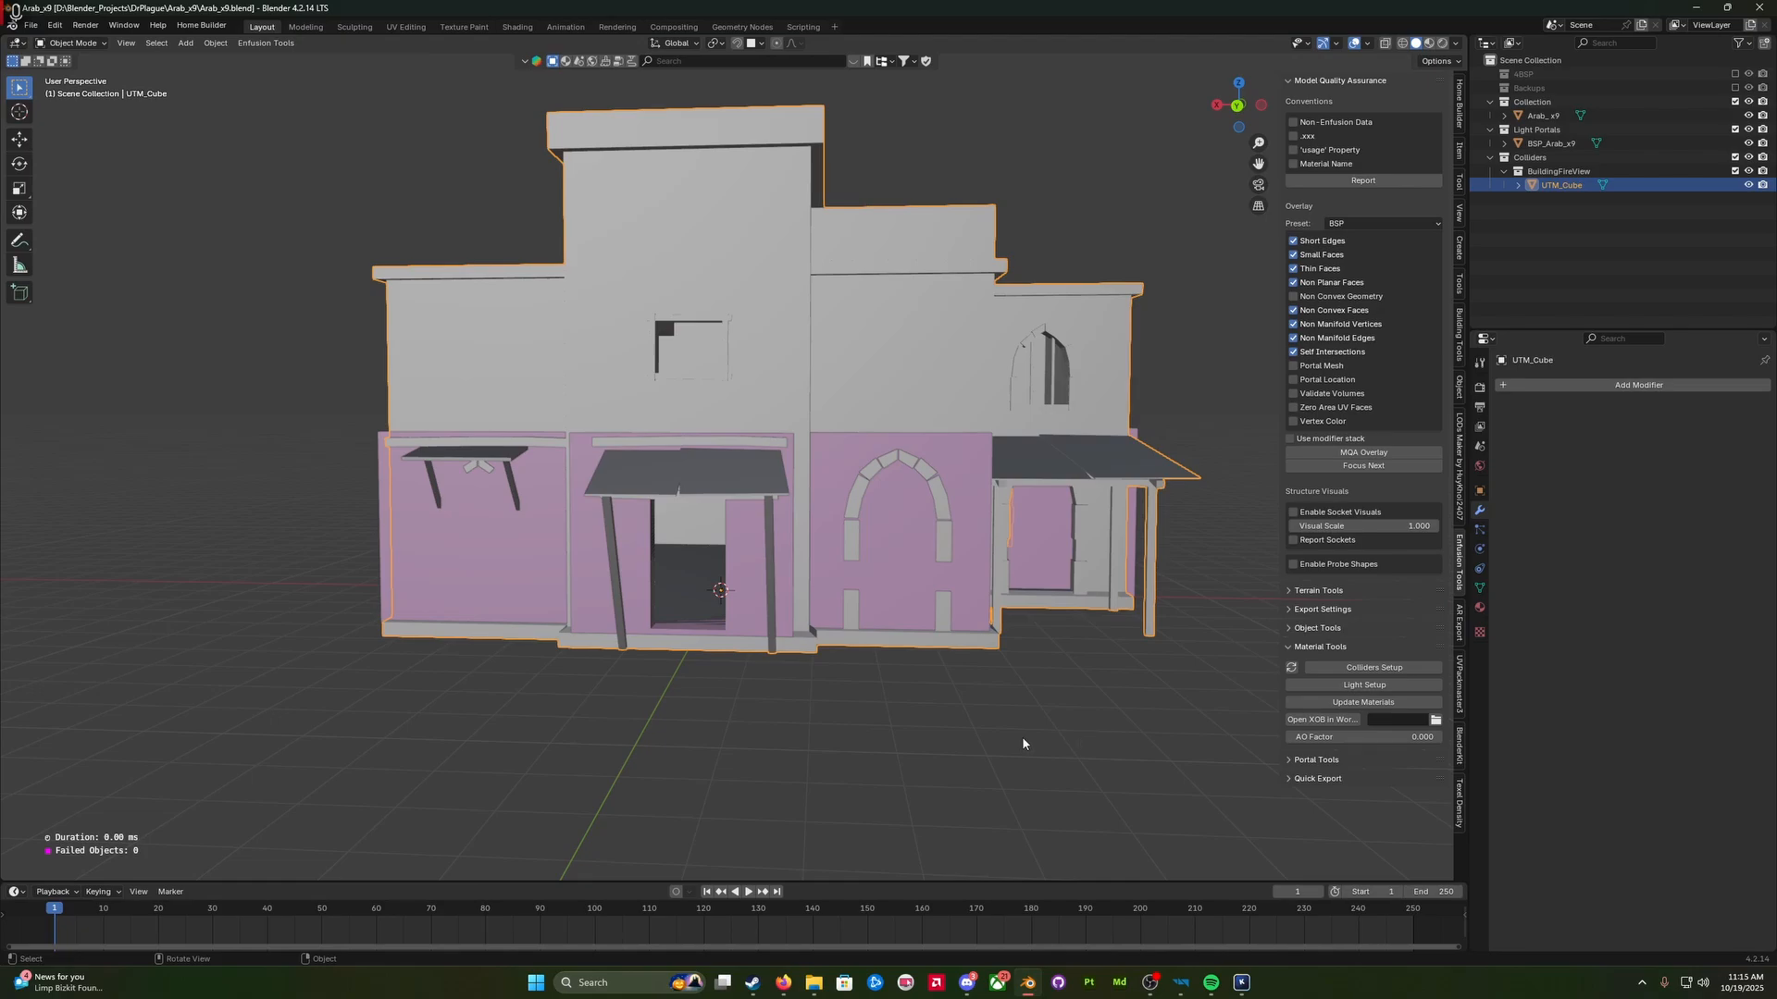
{"action": "middle_click_drag", "start_coordinate": [1023, 743], "coordinate": [819, 655]}
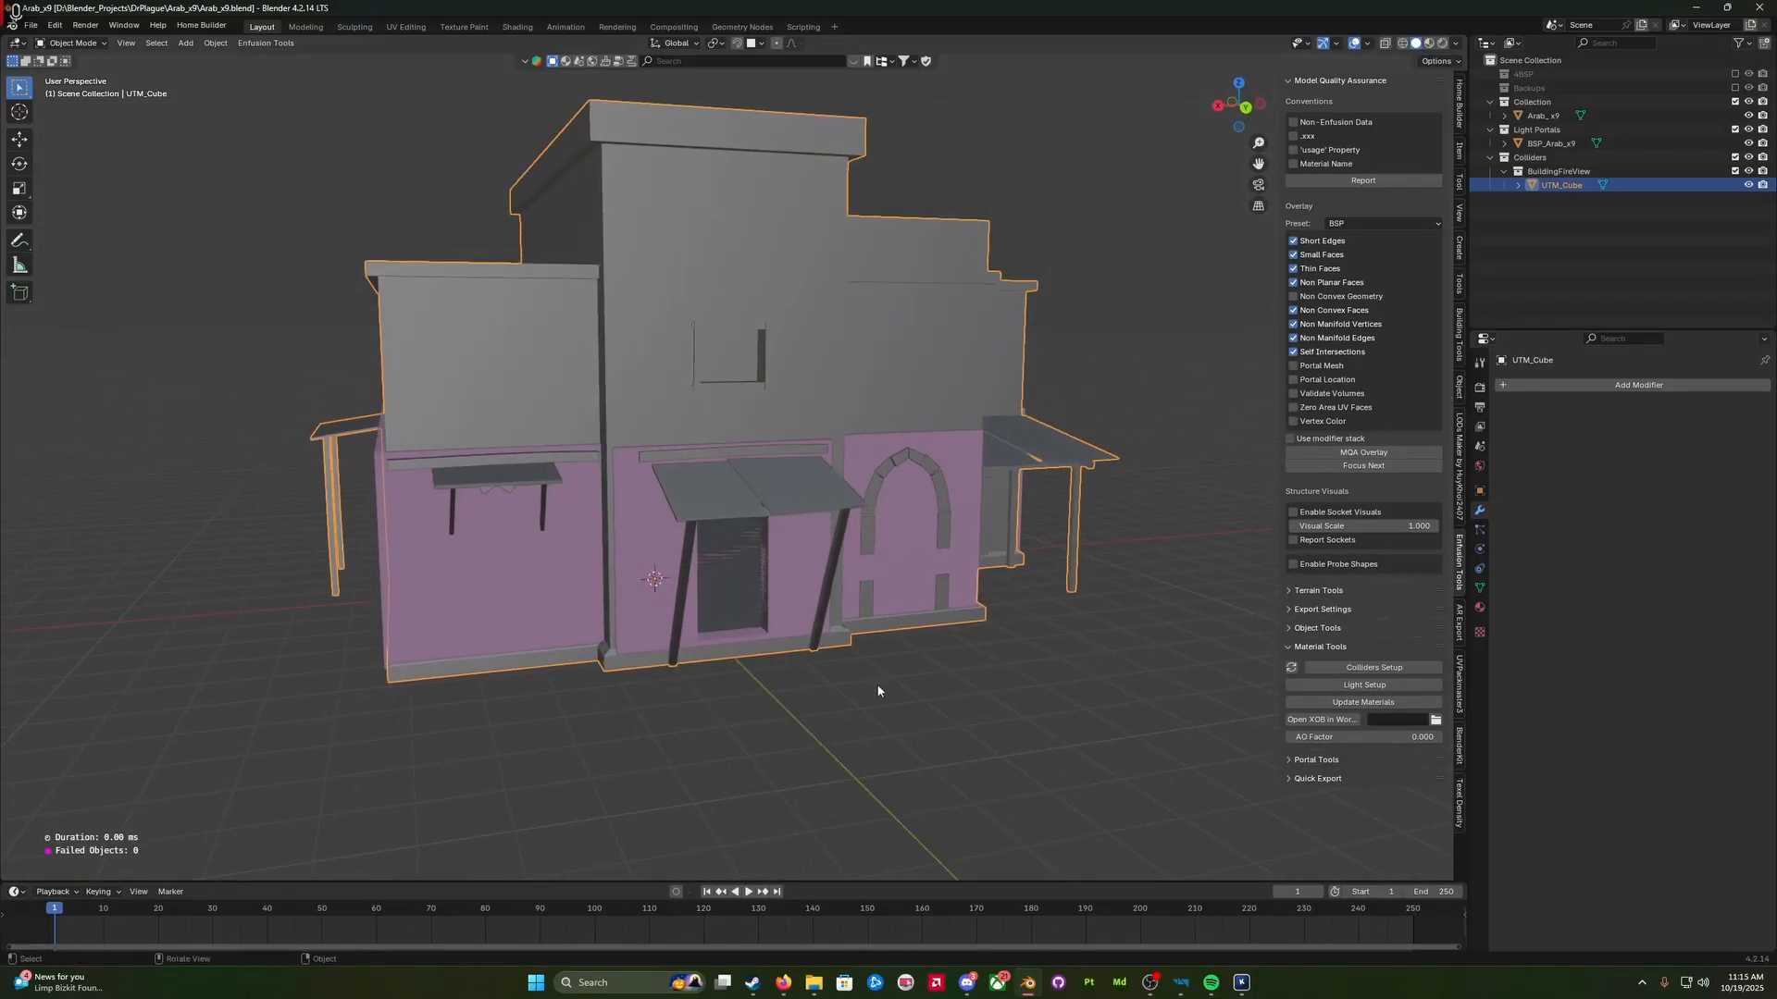
{"action": "middle_click_drag", "start_coordinate": [876, 693], "coordinate": [869, 692]}
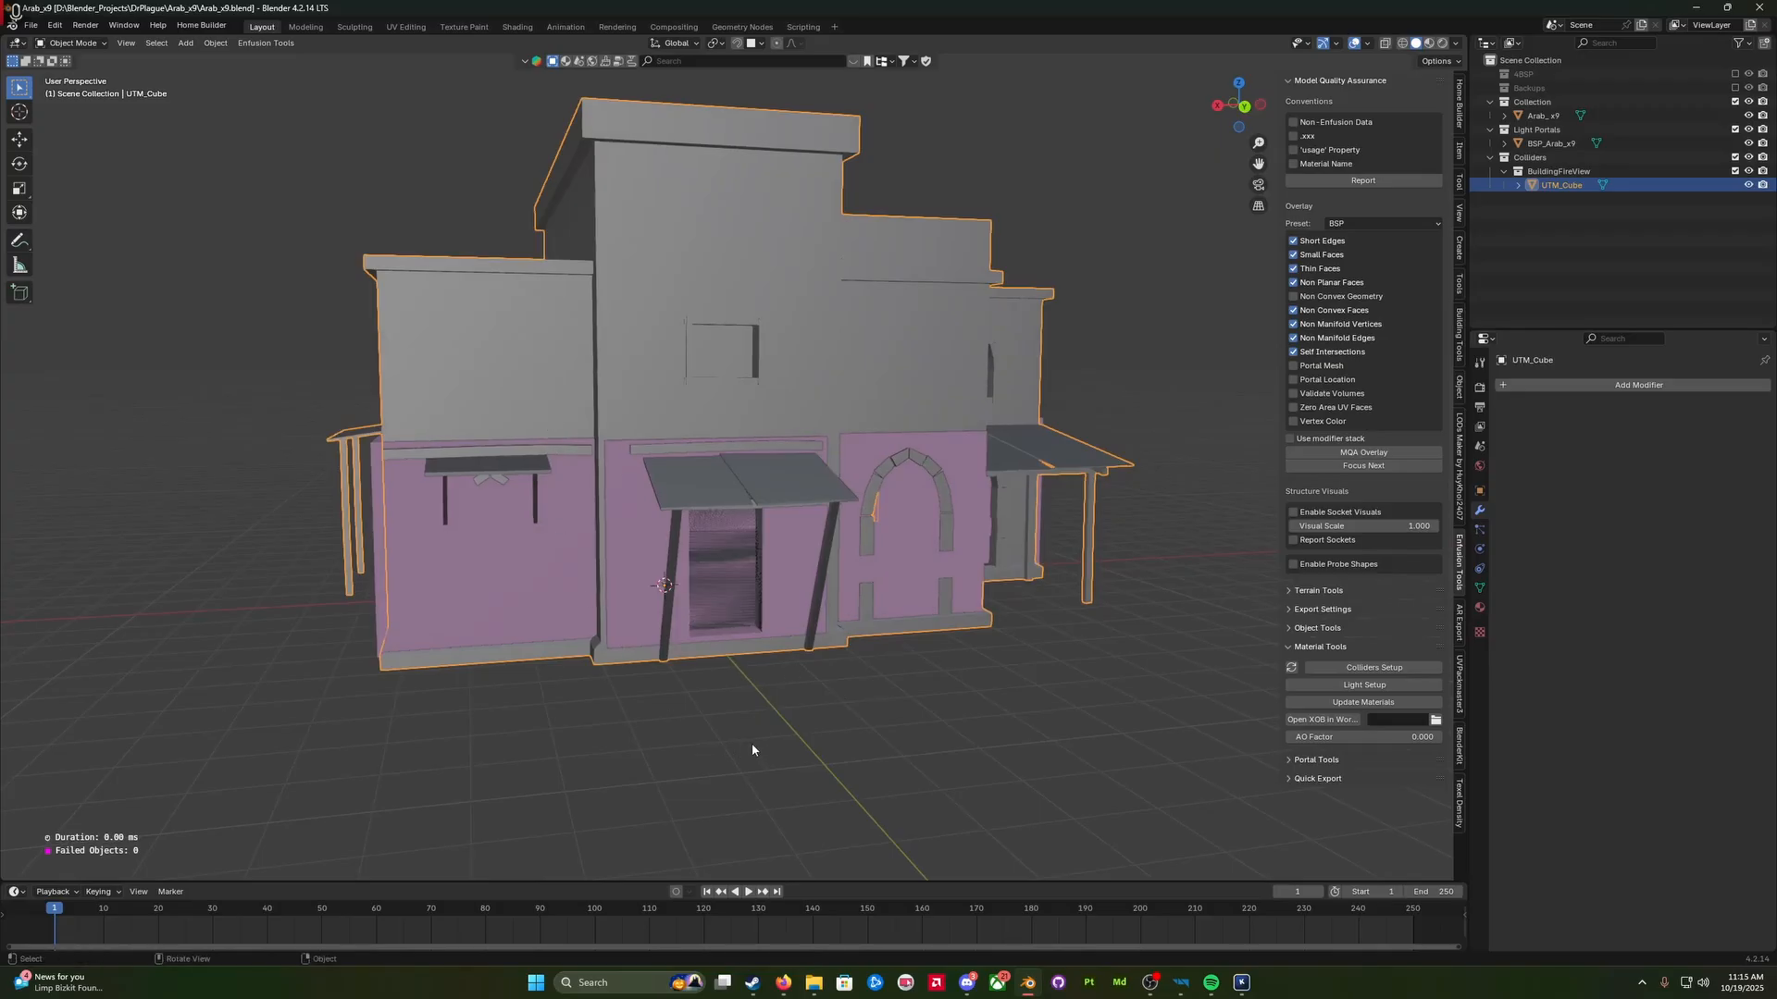
{"action": "left_click", "coordinate": [900, 815]}
{"action": "middle_click_drag", "start_coordinate": [900, 814], "coordinate": [879, 809]}
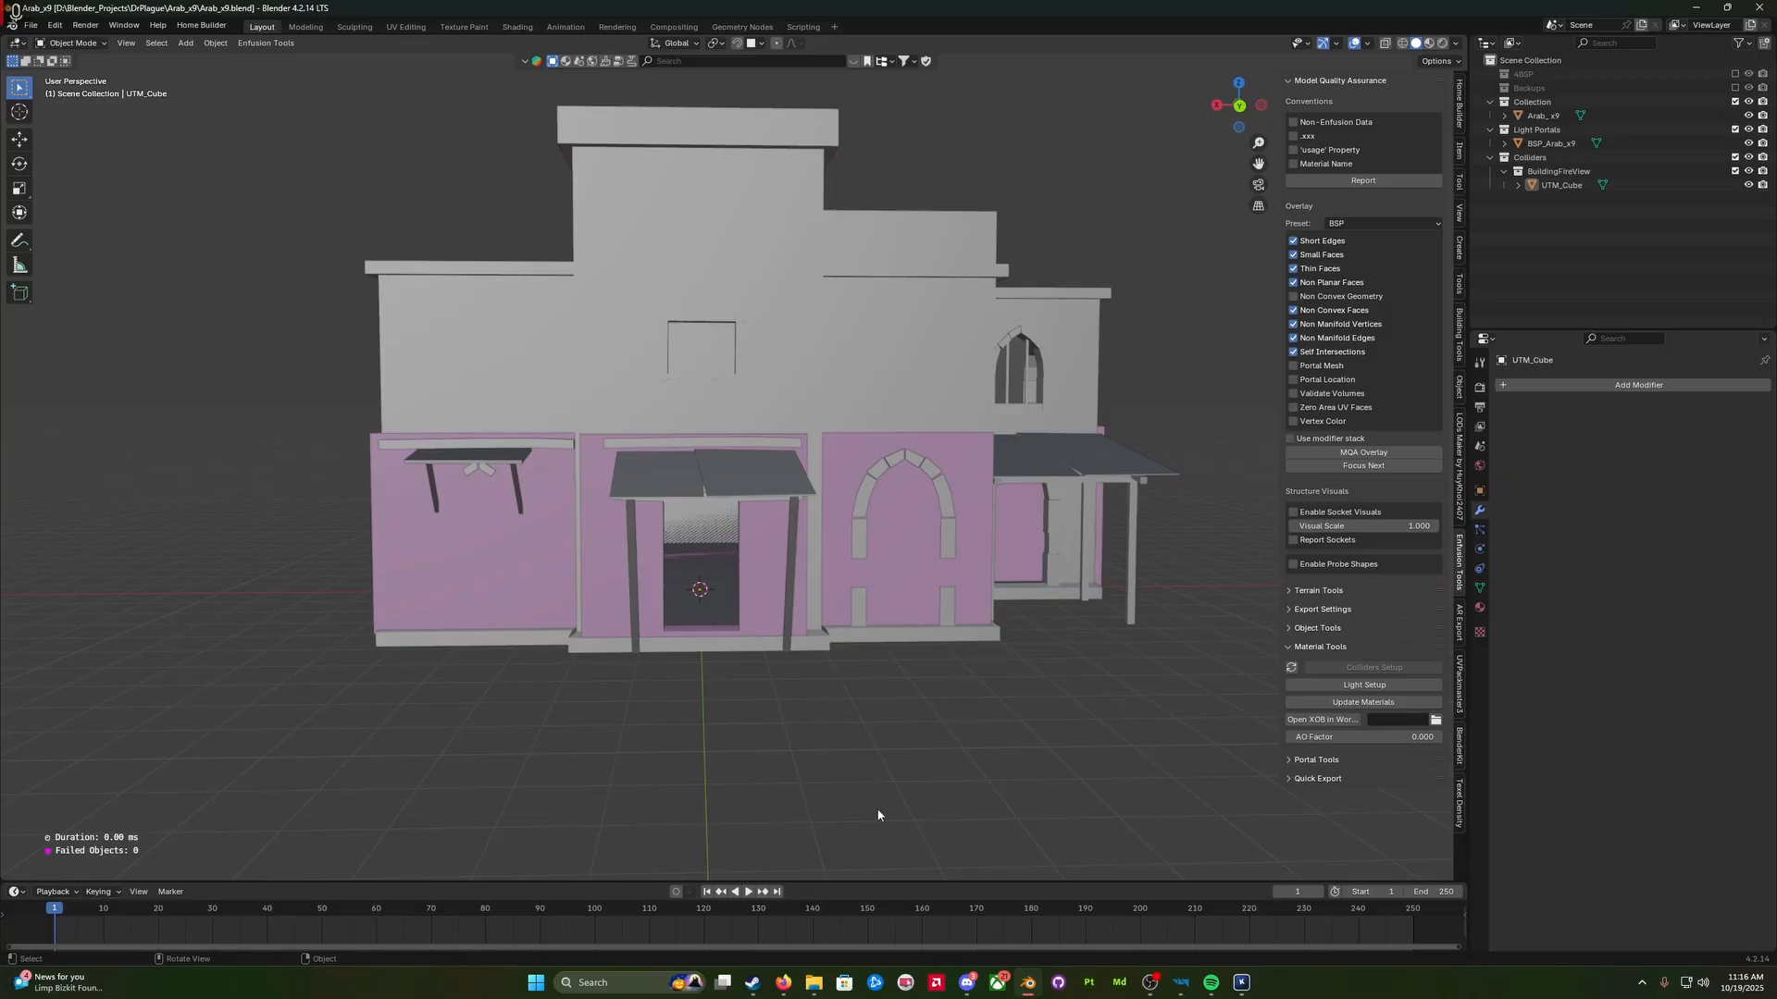
{"action": "middle_click_drag", "start_coordinate": [862, 799], "coordinate": [884, 763]}
{"action": "scroll", "coordinate": [859, 796], "scroll_direction": "up", "scroll_amount": 3}
{"action": "scroll", "coordinate": [829, 777], "scroll_direction": "down", "scroll_amount": 2}
{"action": "scroll", "coordinate": [906, 763], "scroll_direction": "up", "scroll_amount": 2}
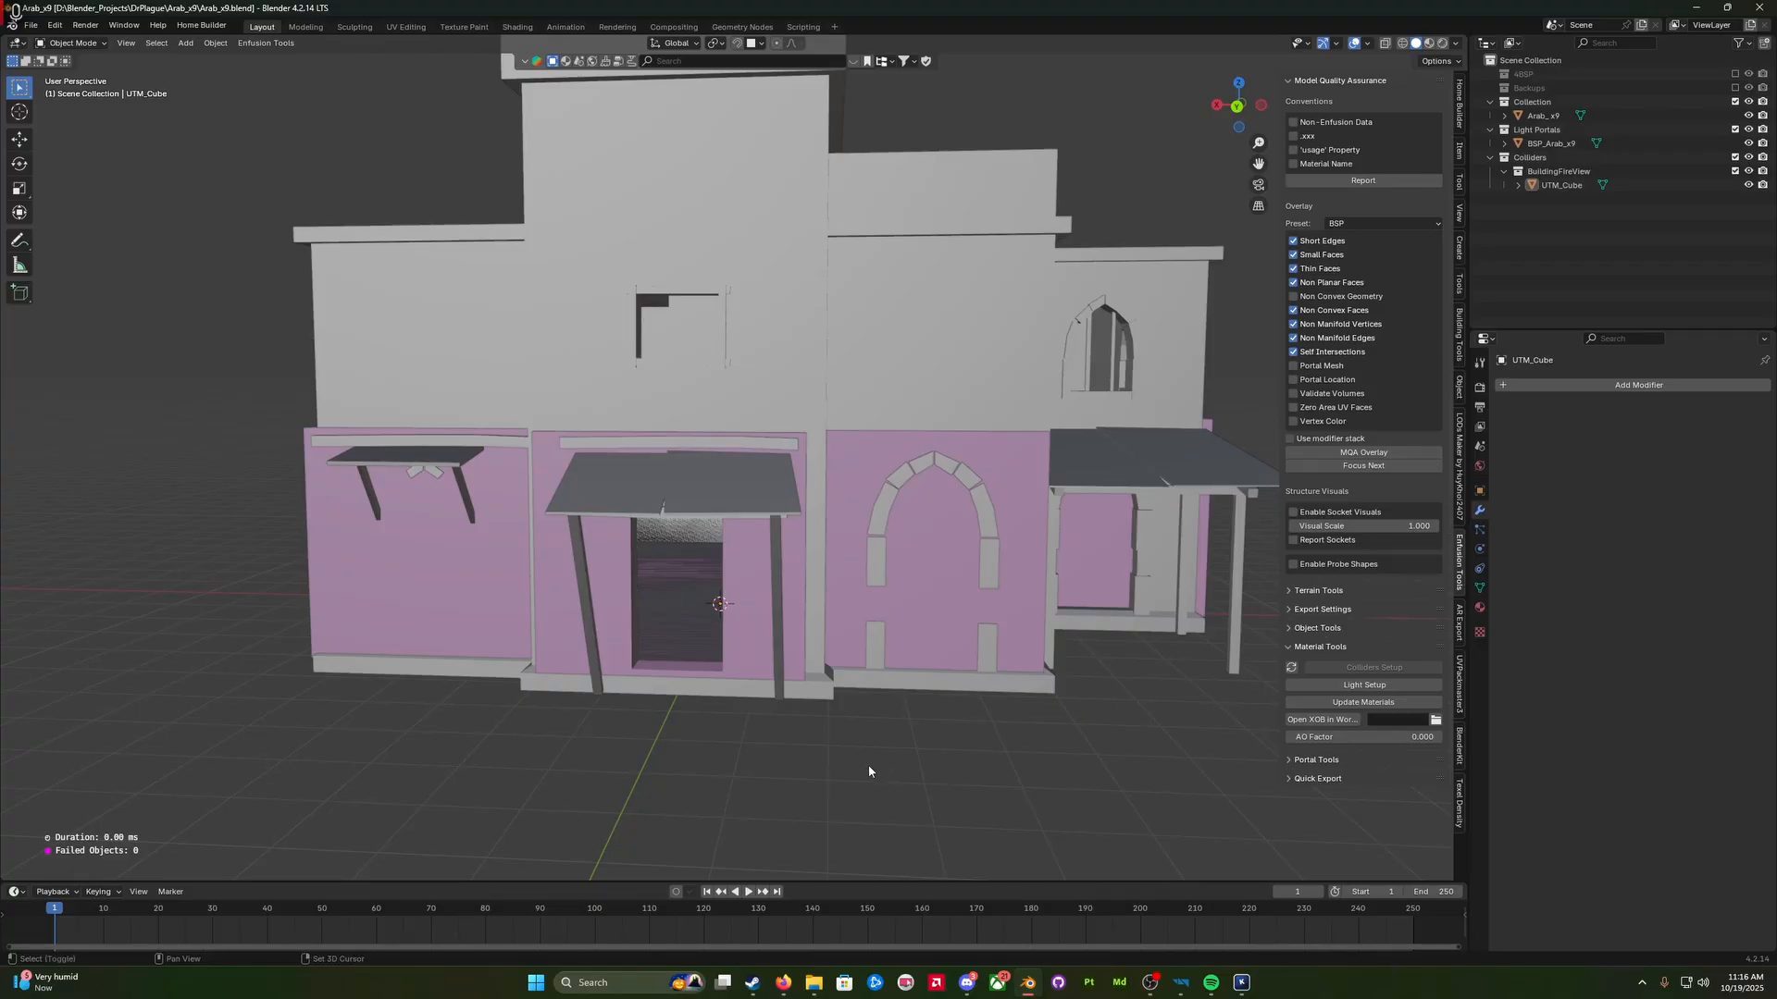
Step: Add a Plain Axes empty at the world origin inside the building
{"action": "key", "text": "shift+a"}
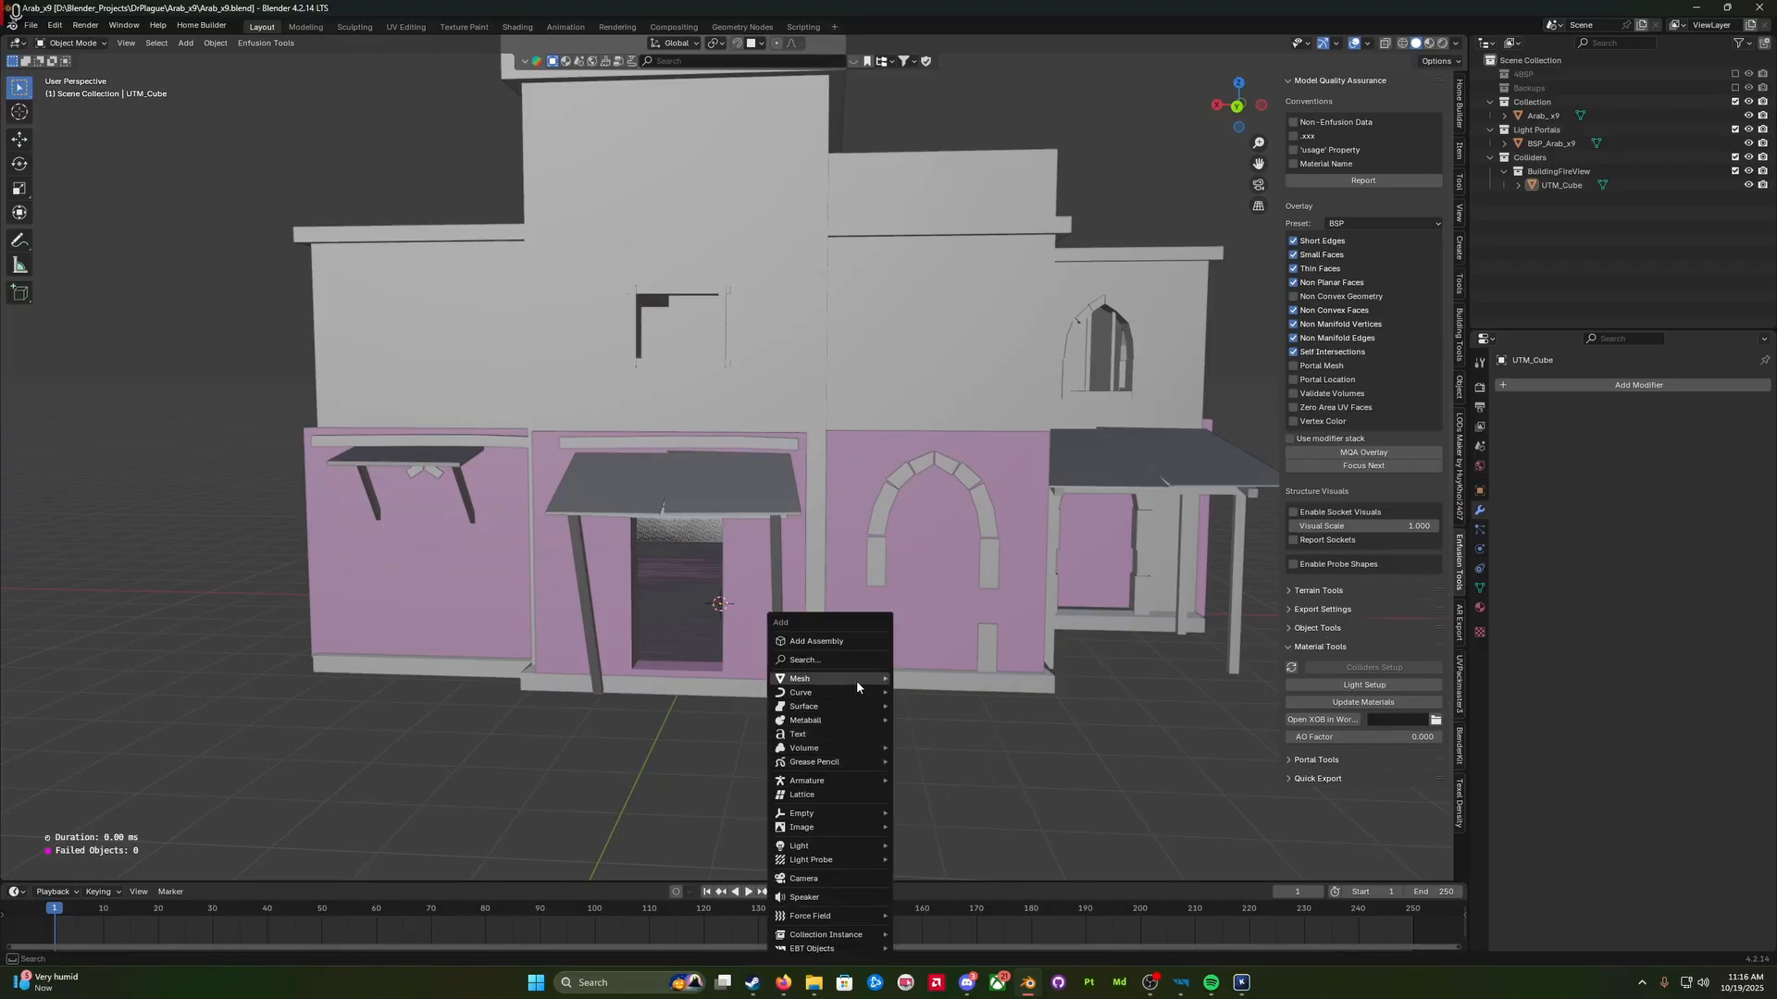
{"action": "mouse_move", "coordinate": [857, 686]}
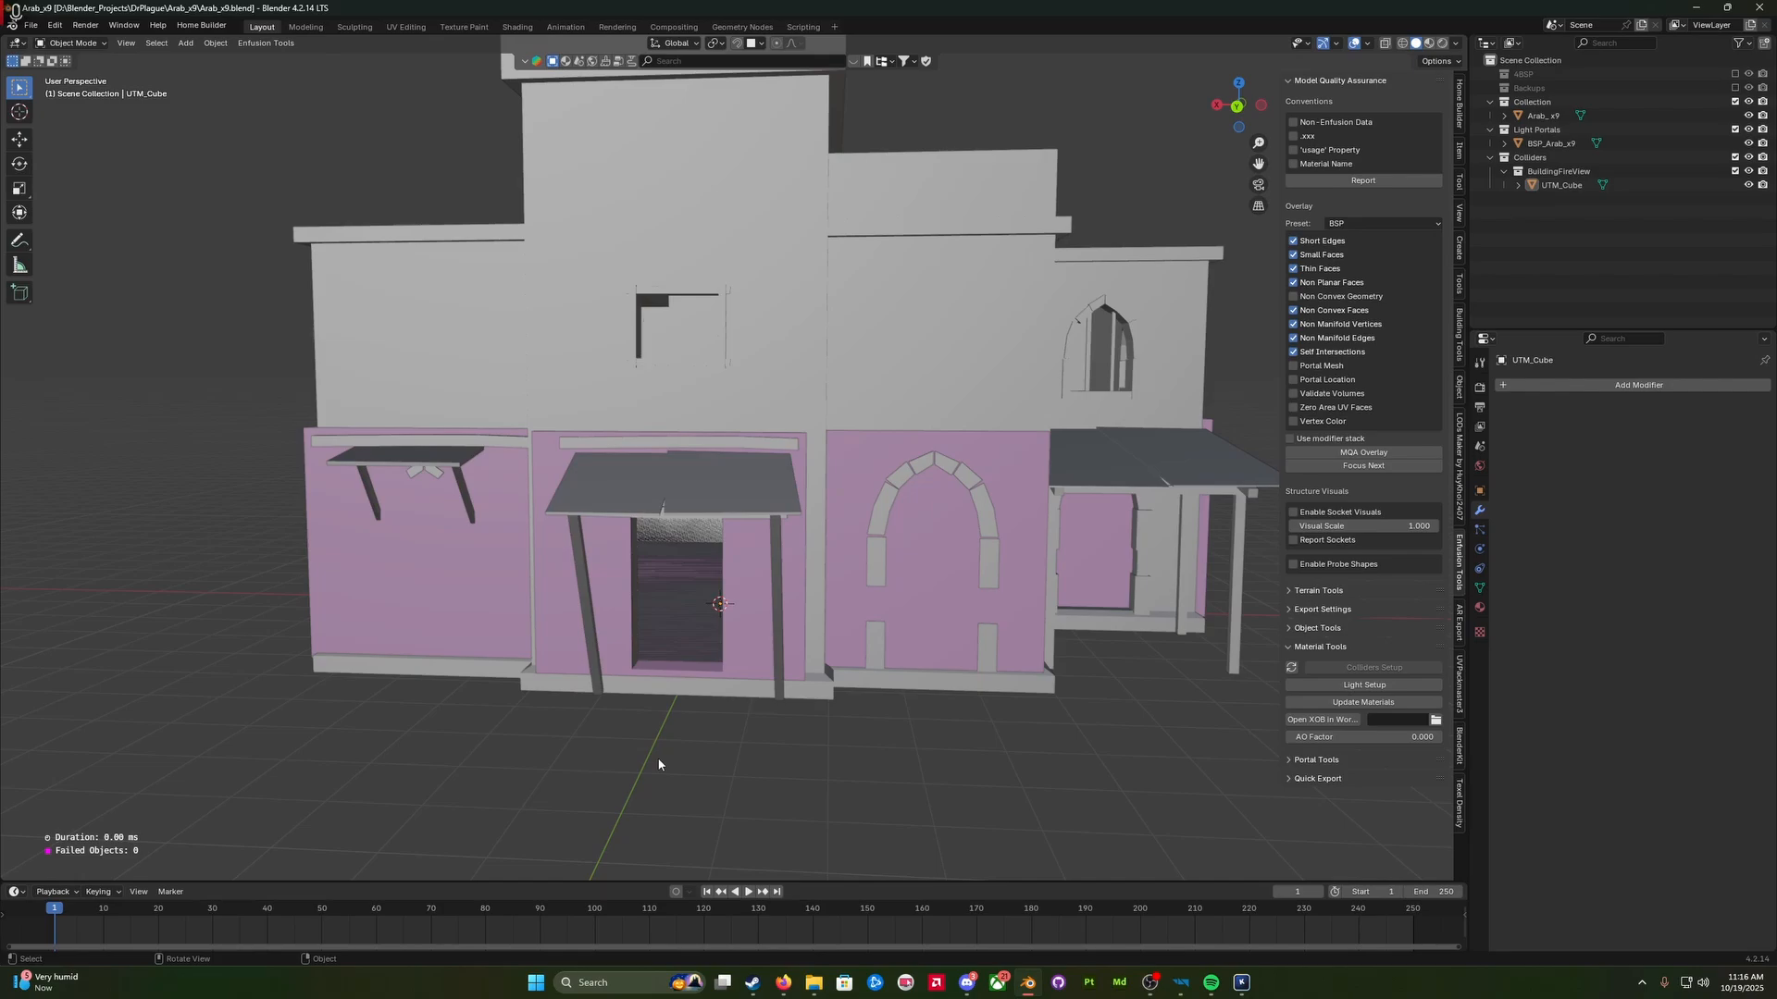
{"action": "middle_click_drag", "start_coordinate": [719, 783], "coordinate": [711, 780]}
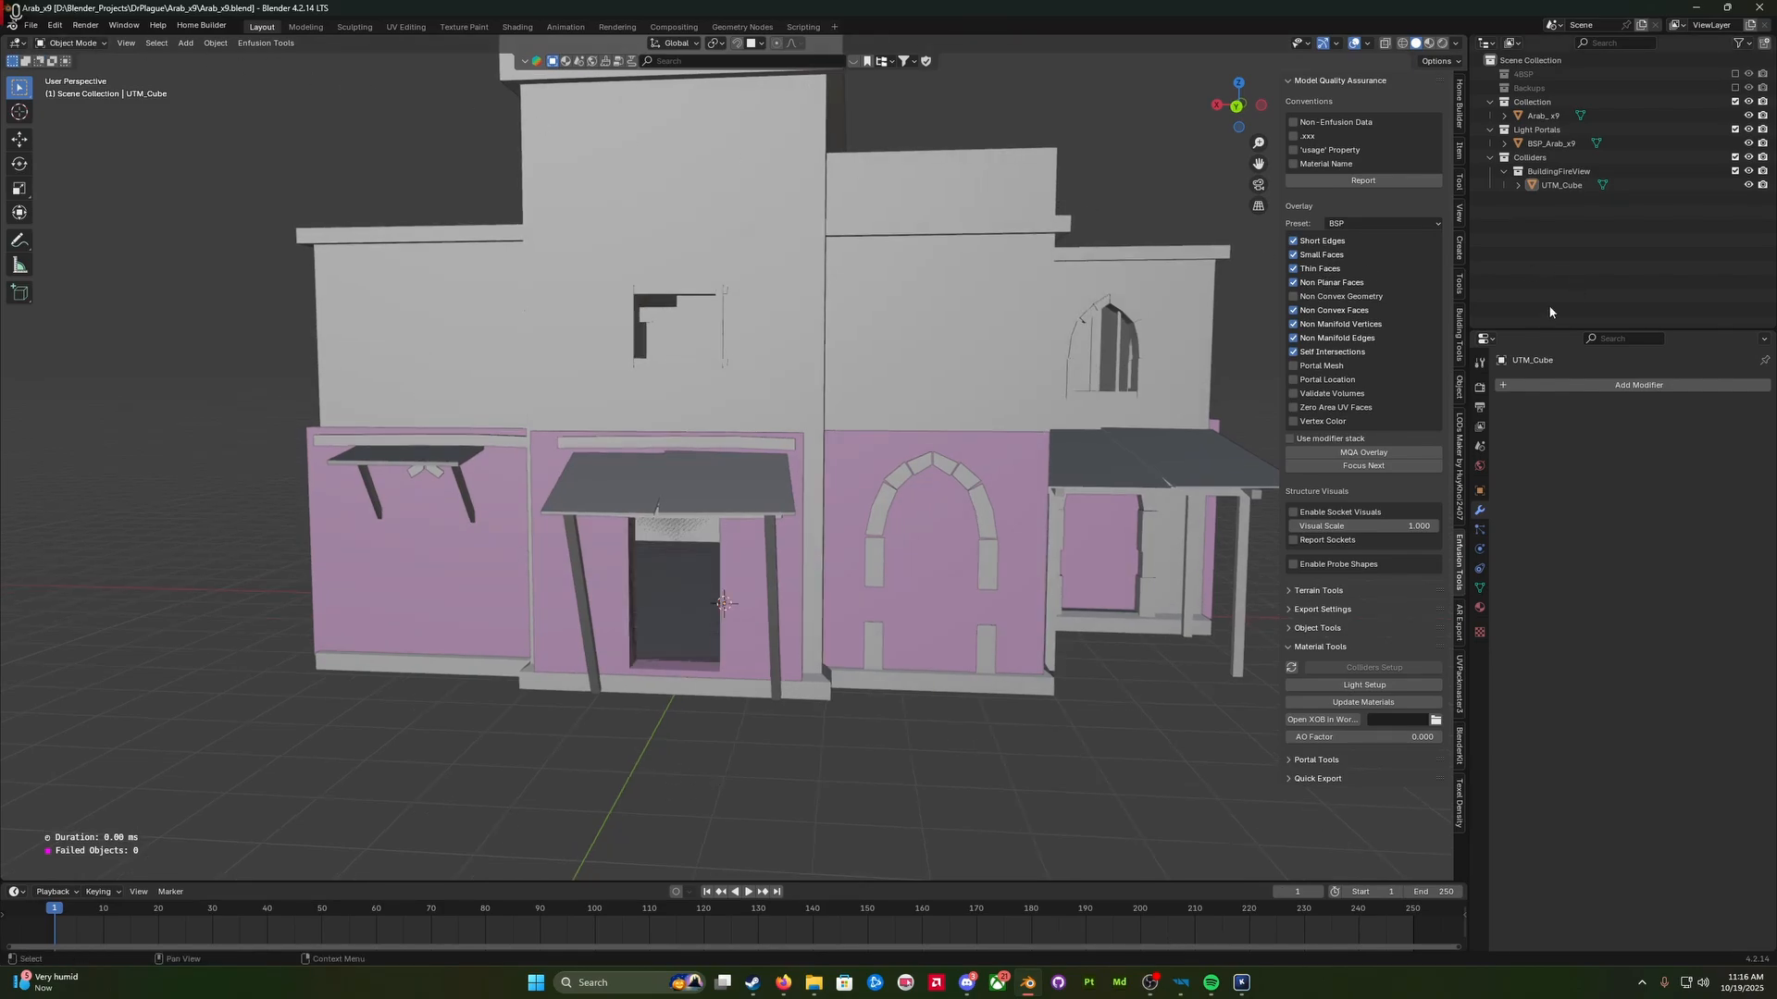
{"action": "key", "text": "shift+a"}
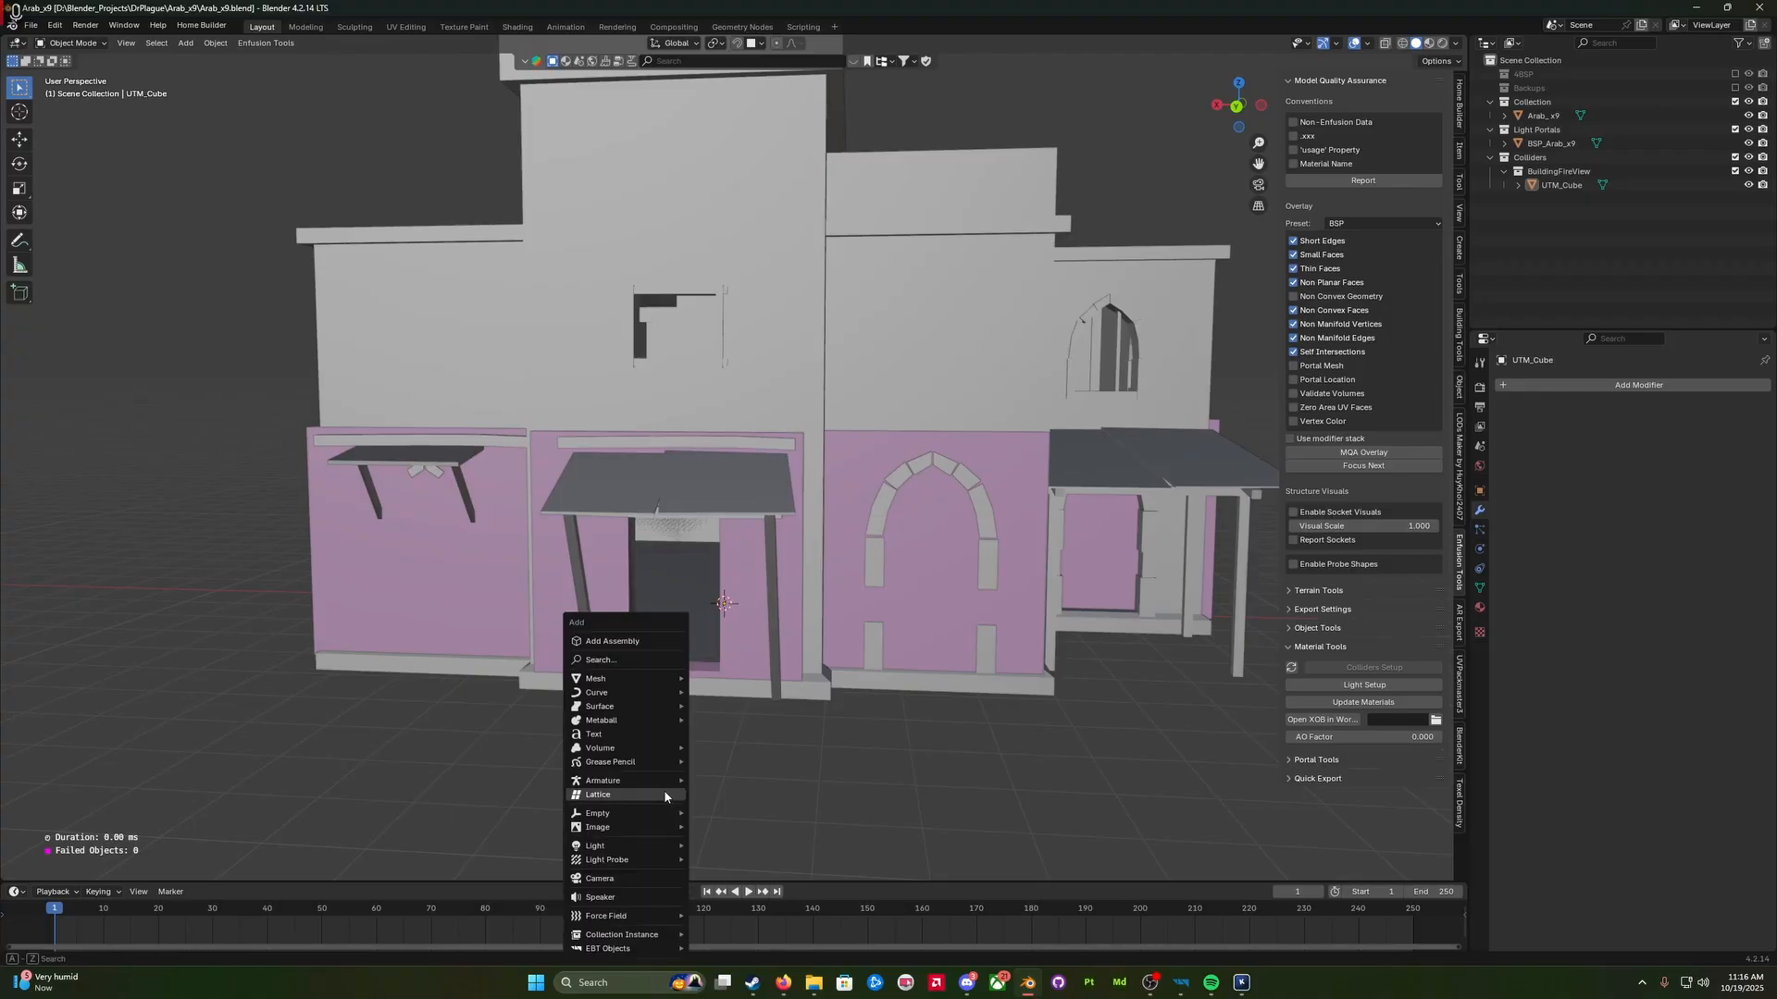
{"action": "mouse_move", "coordinate": [658, 687]}
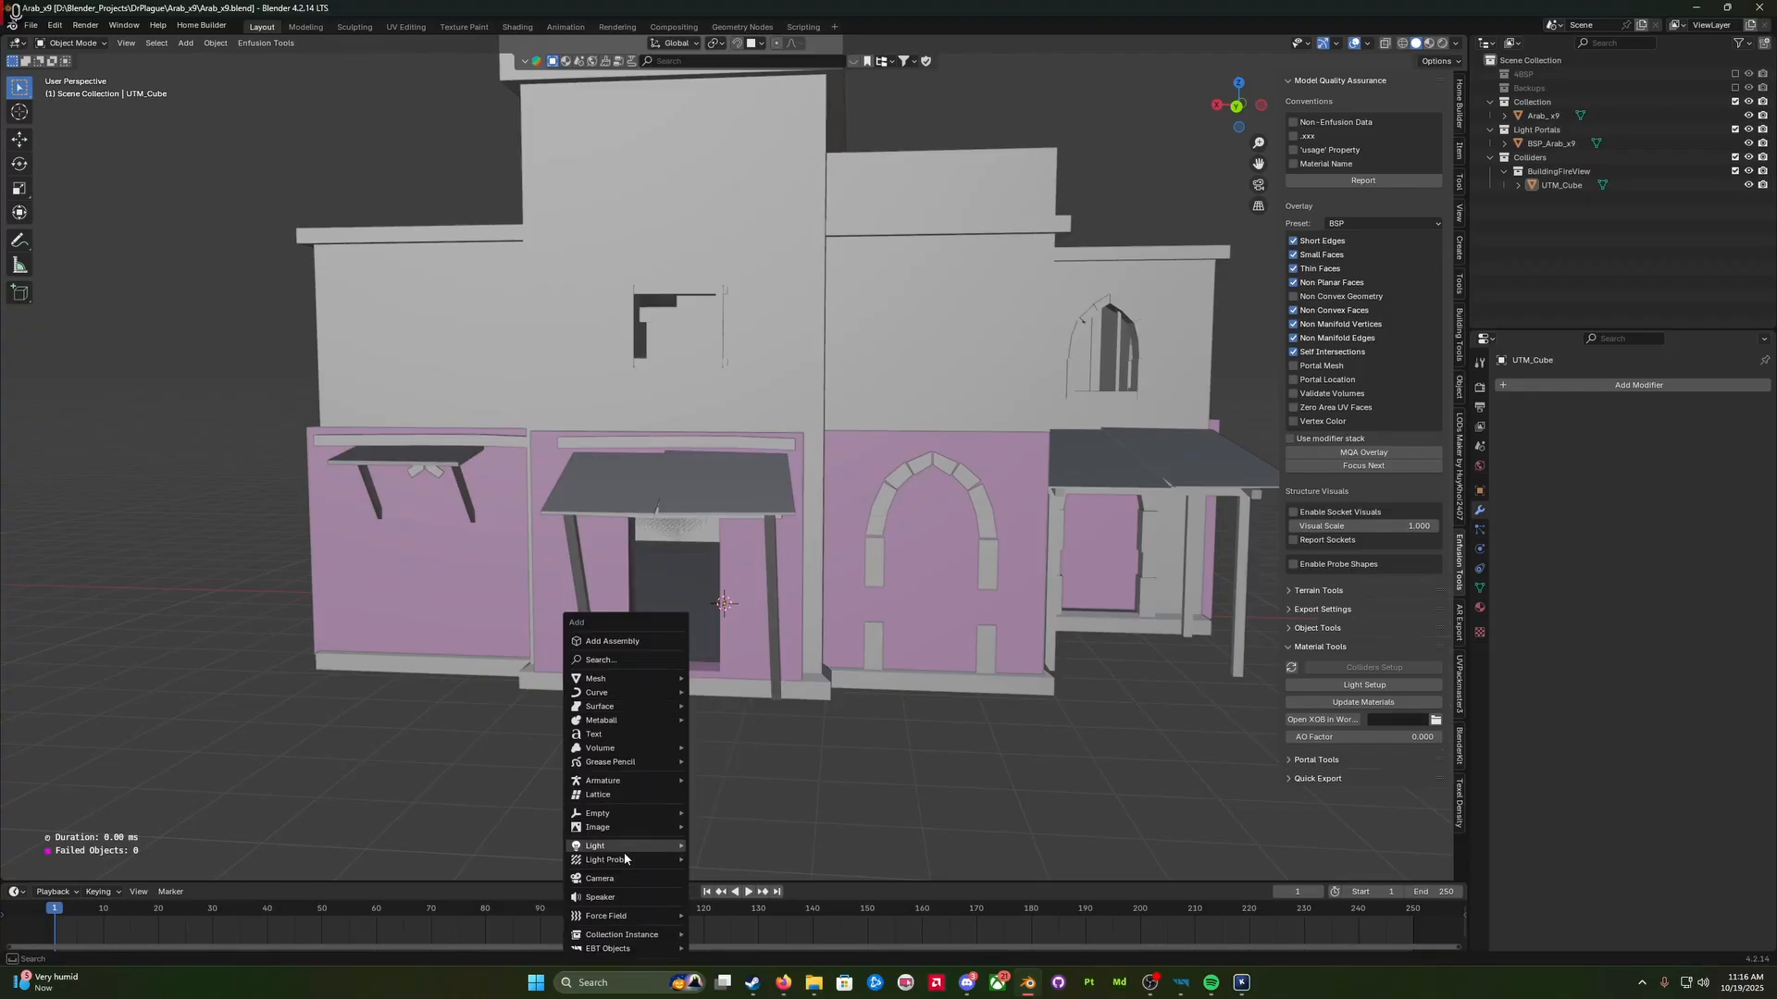
{"action": "mouse_move", "coordinate": [648, 813]}
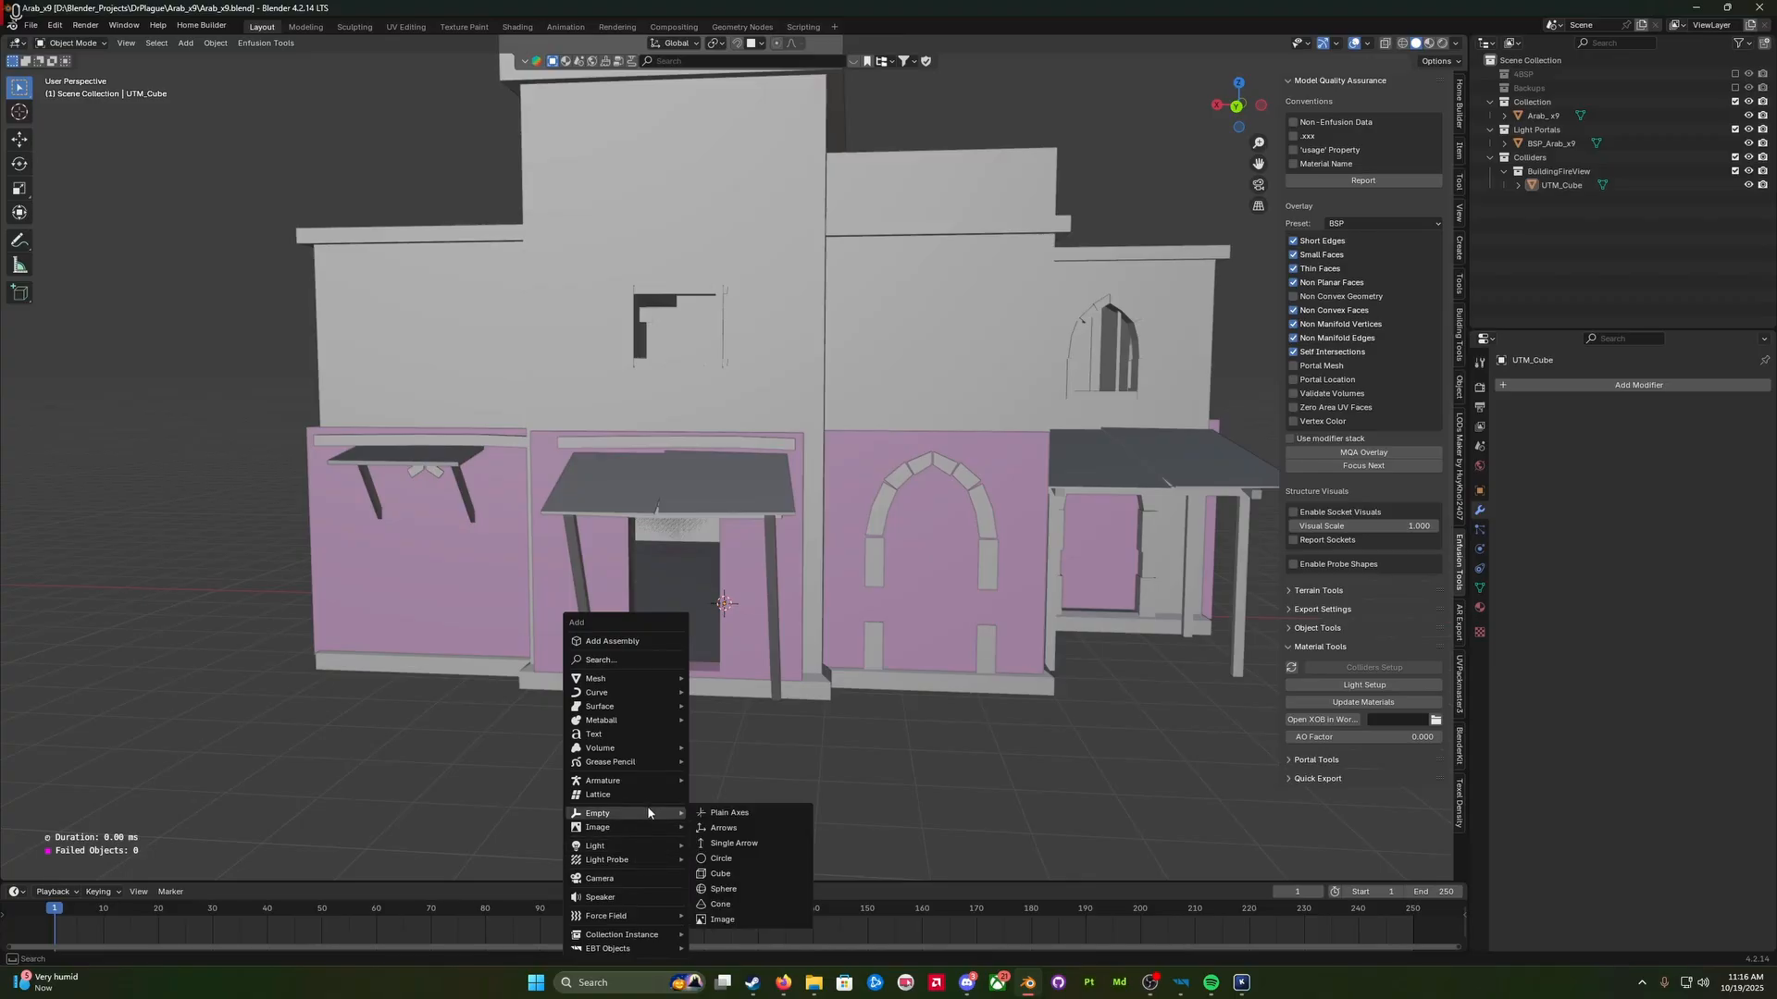
{"action": "left_click", "coordinate": [731, 814]}
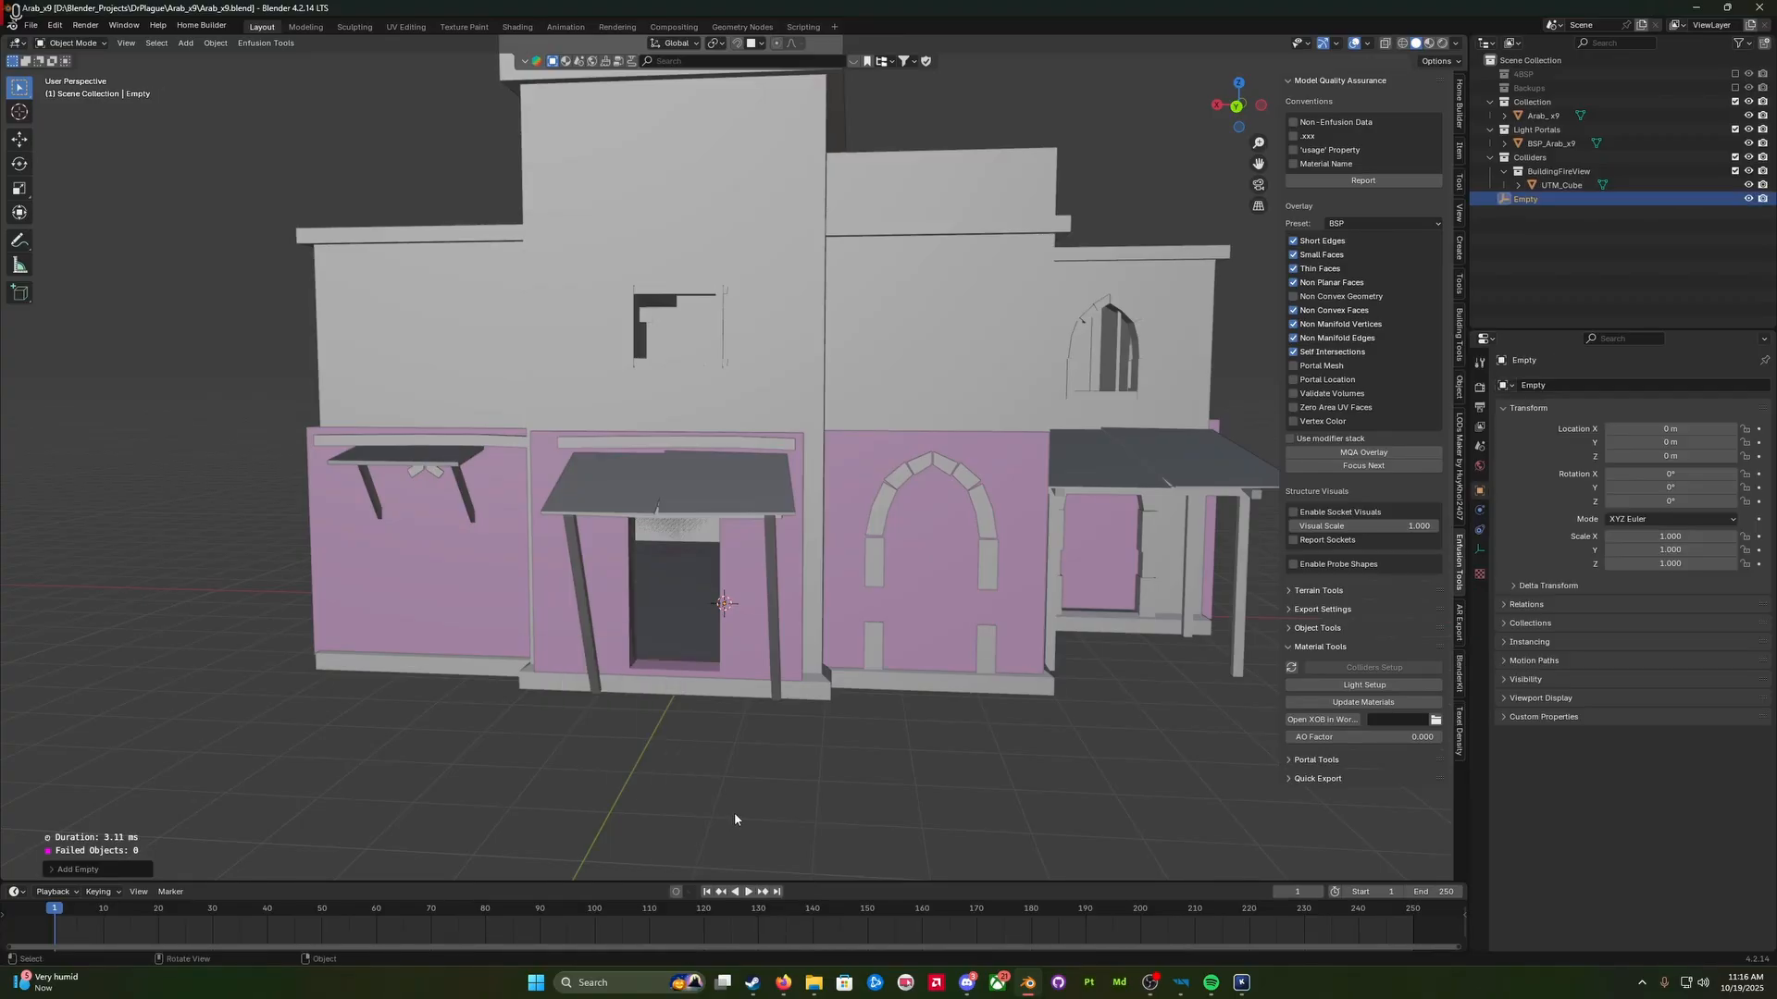
{"action": "middle_click_drag", "start_coordinate": [745, 801], "coordinate": [745, 761]}
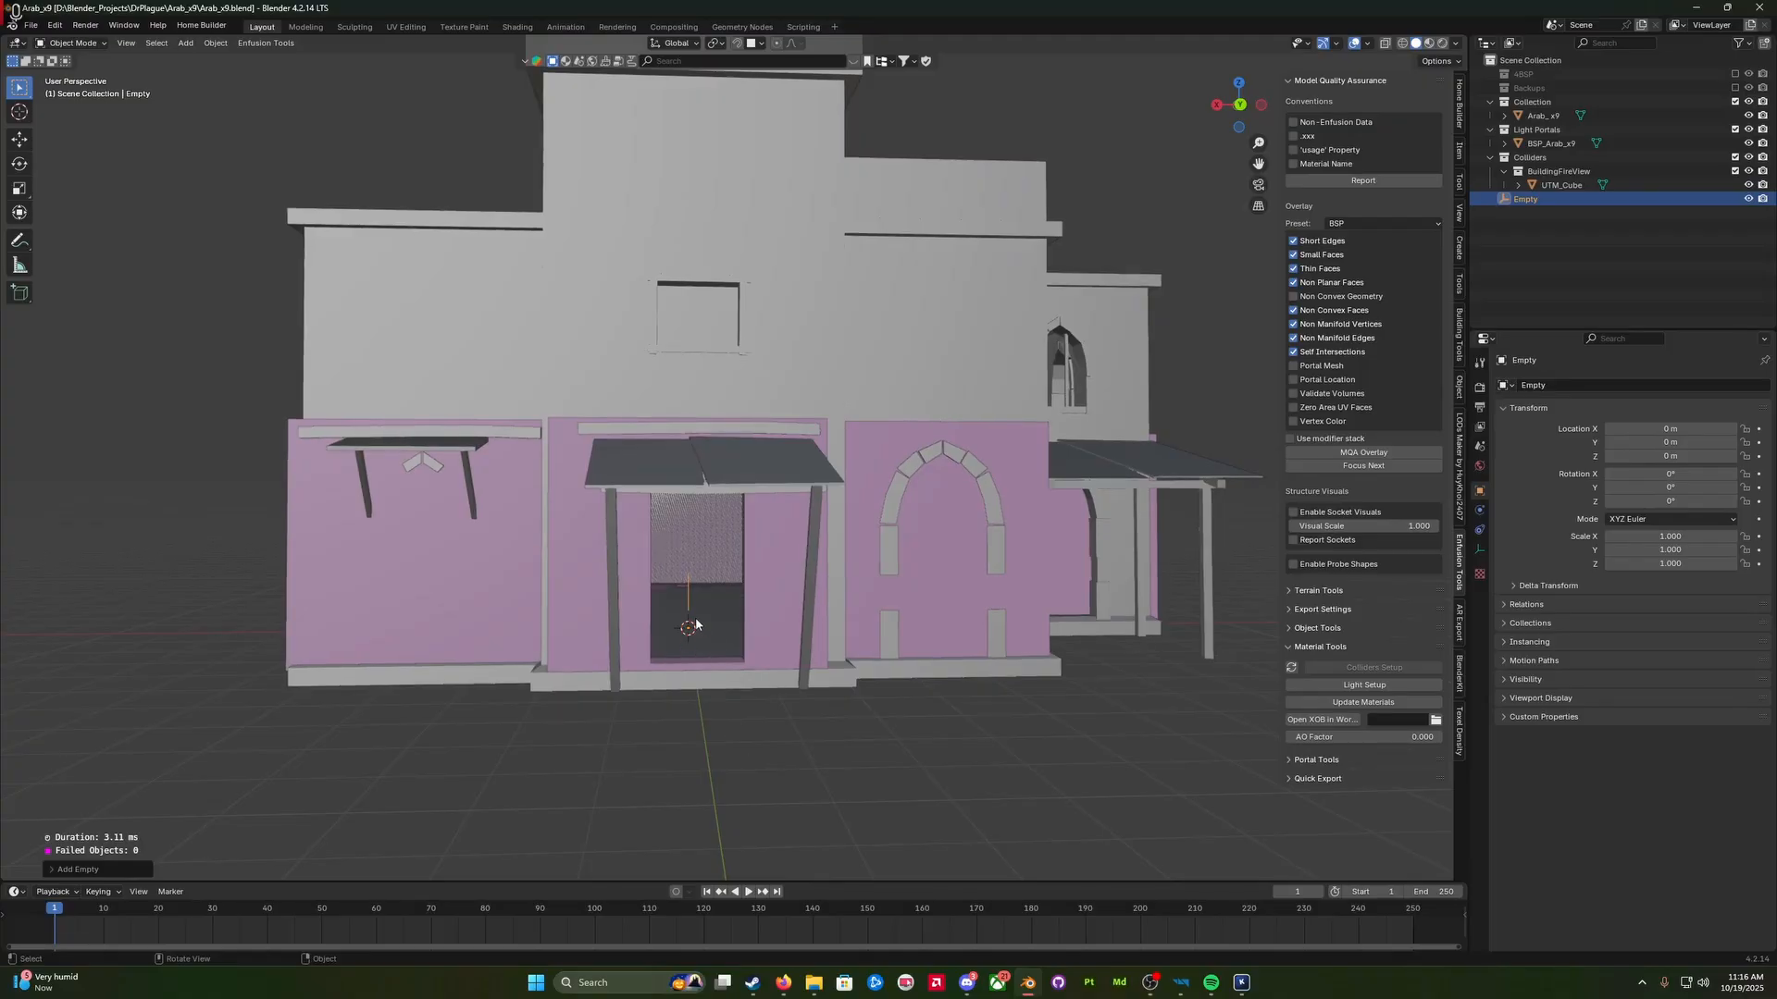
Step: Move the empty along the Y axis to about 6.71 m, in front of the entrance doorway
{"action": "middle_click_drag", "start_coordinate": [692, 637], "coordinate": [631, 666]}
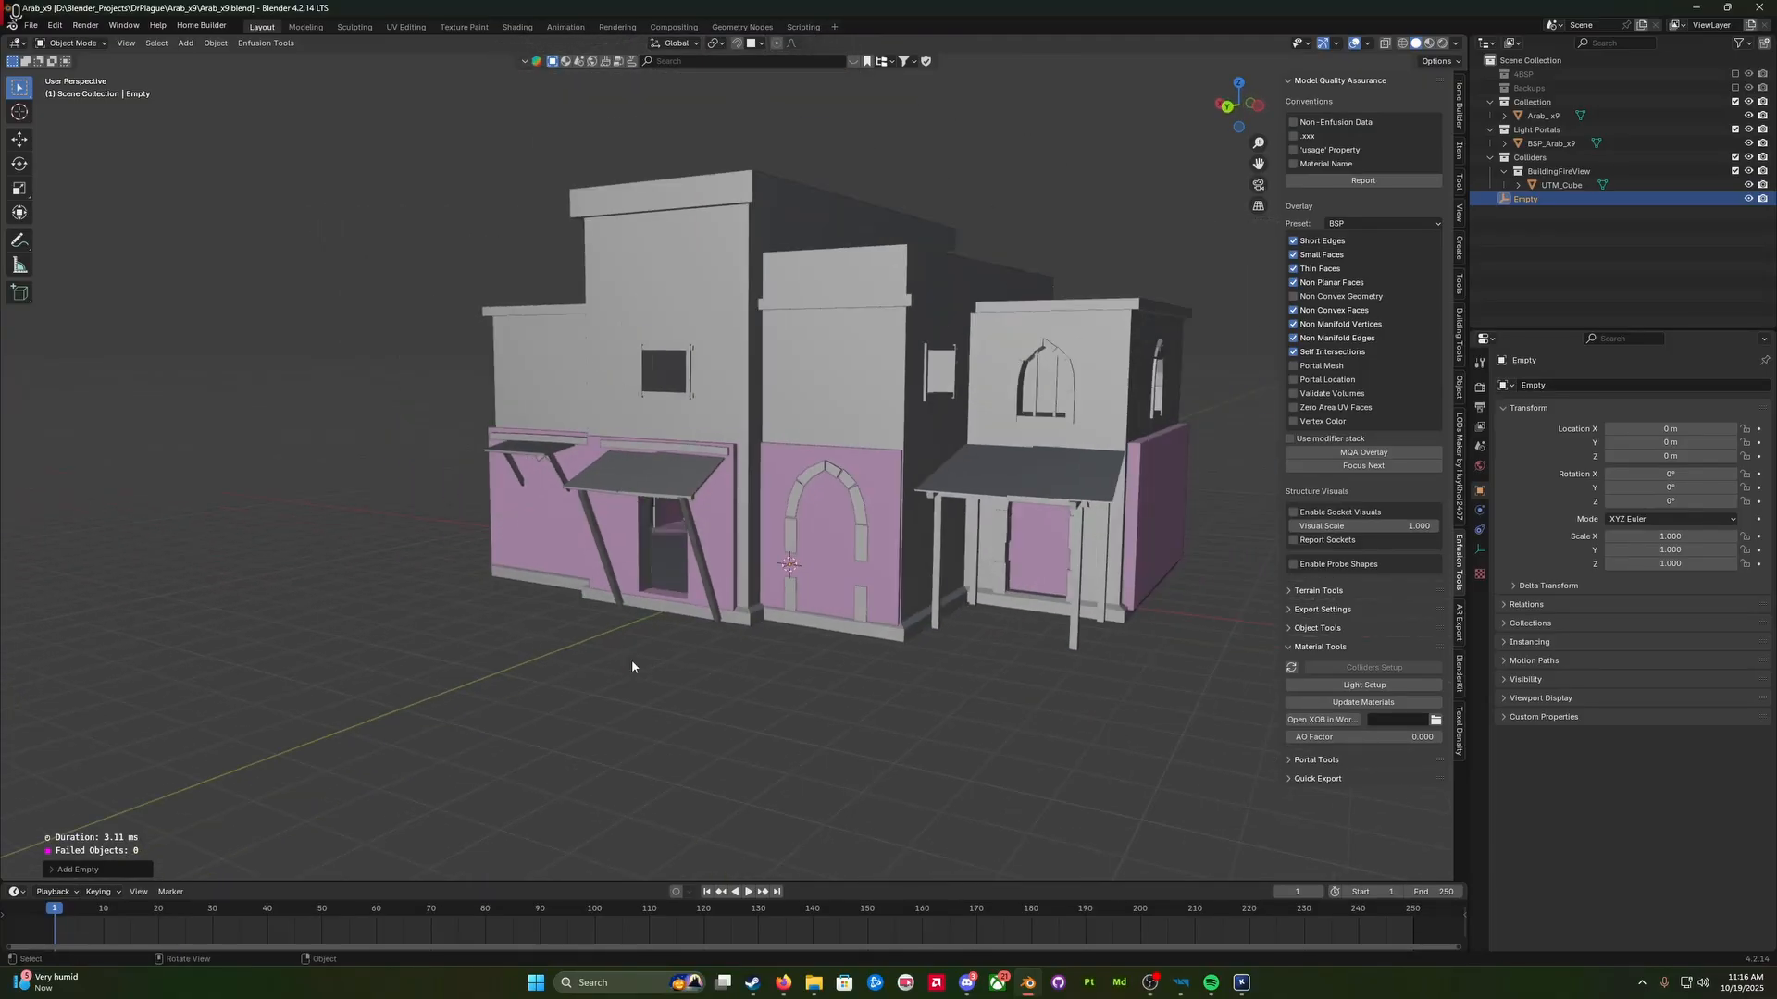
{"action": "key", "text": "g"}
{"action": "key", "text": "x"}
{"action": "key", "text": "y"}
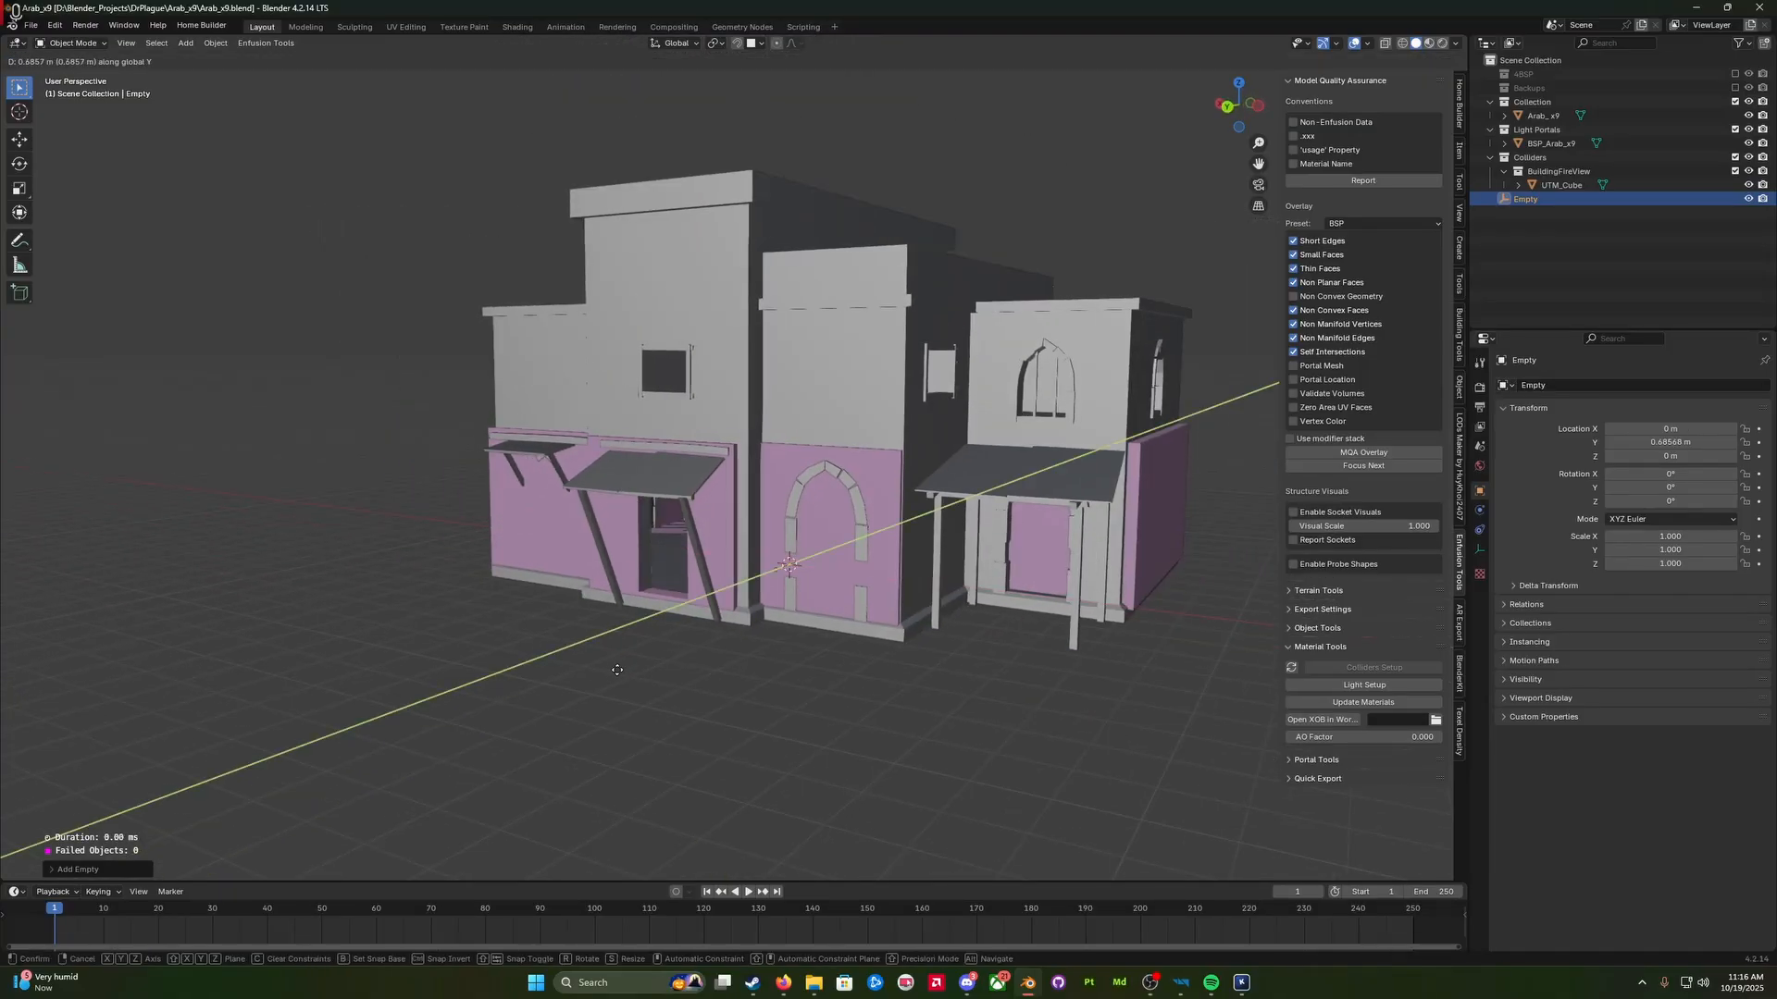
{"action": "left_click", "coordinate": [461, 726]}
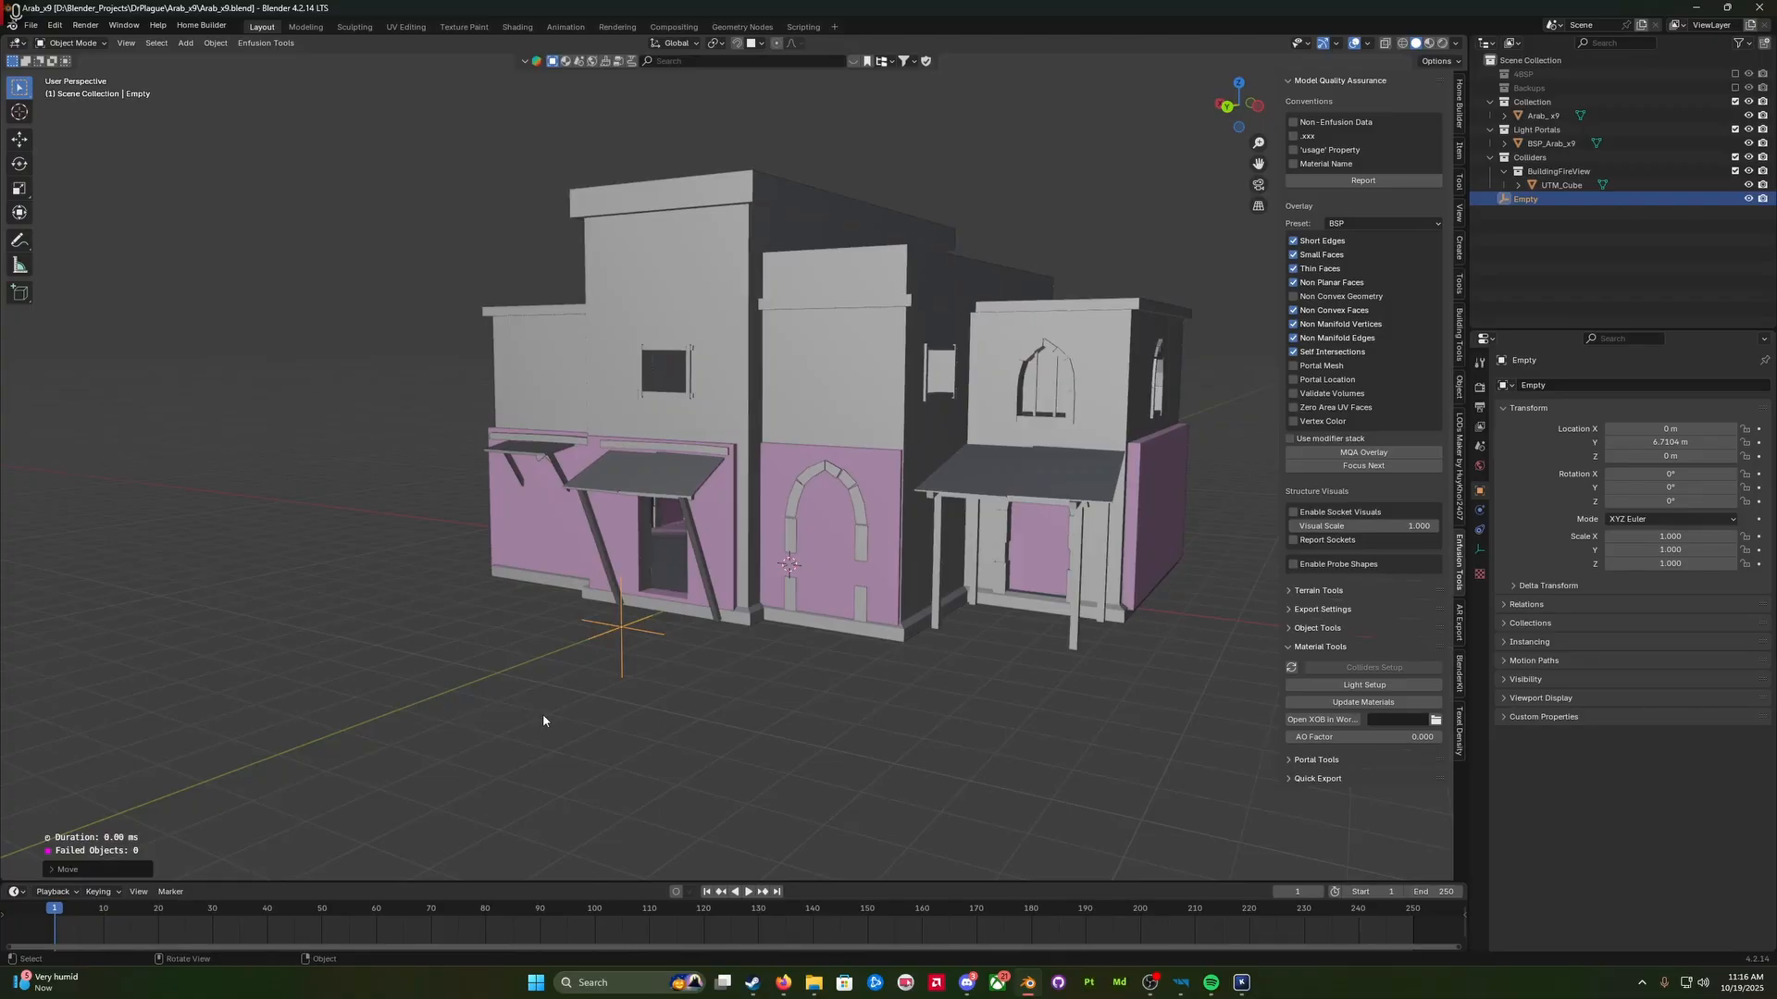
{"action": "middle_click_drag", "start_coordinate": [542, 720], "coordinate": [702, 733]}
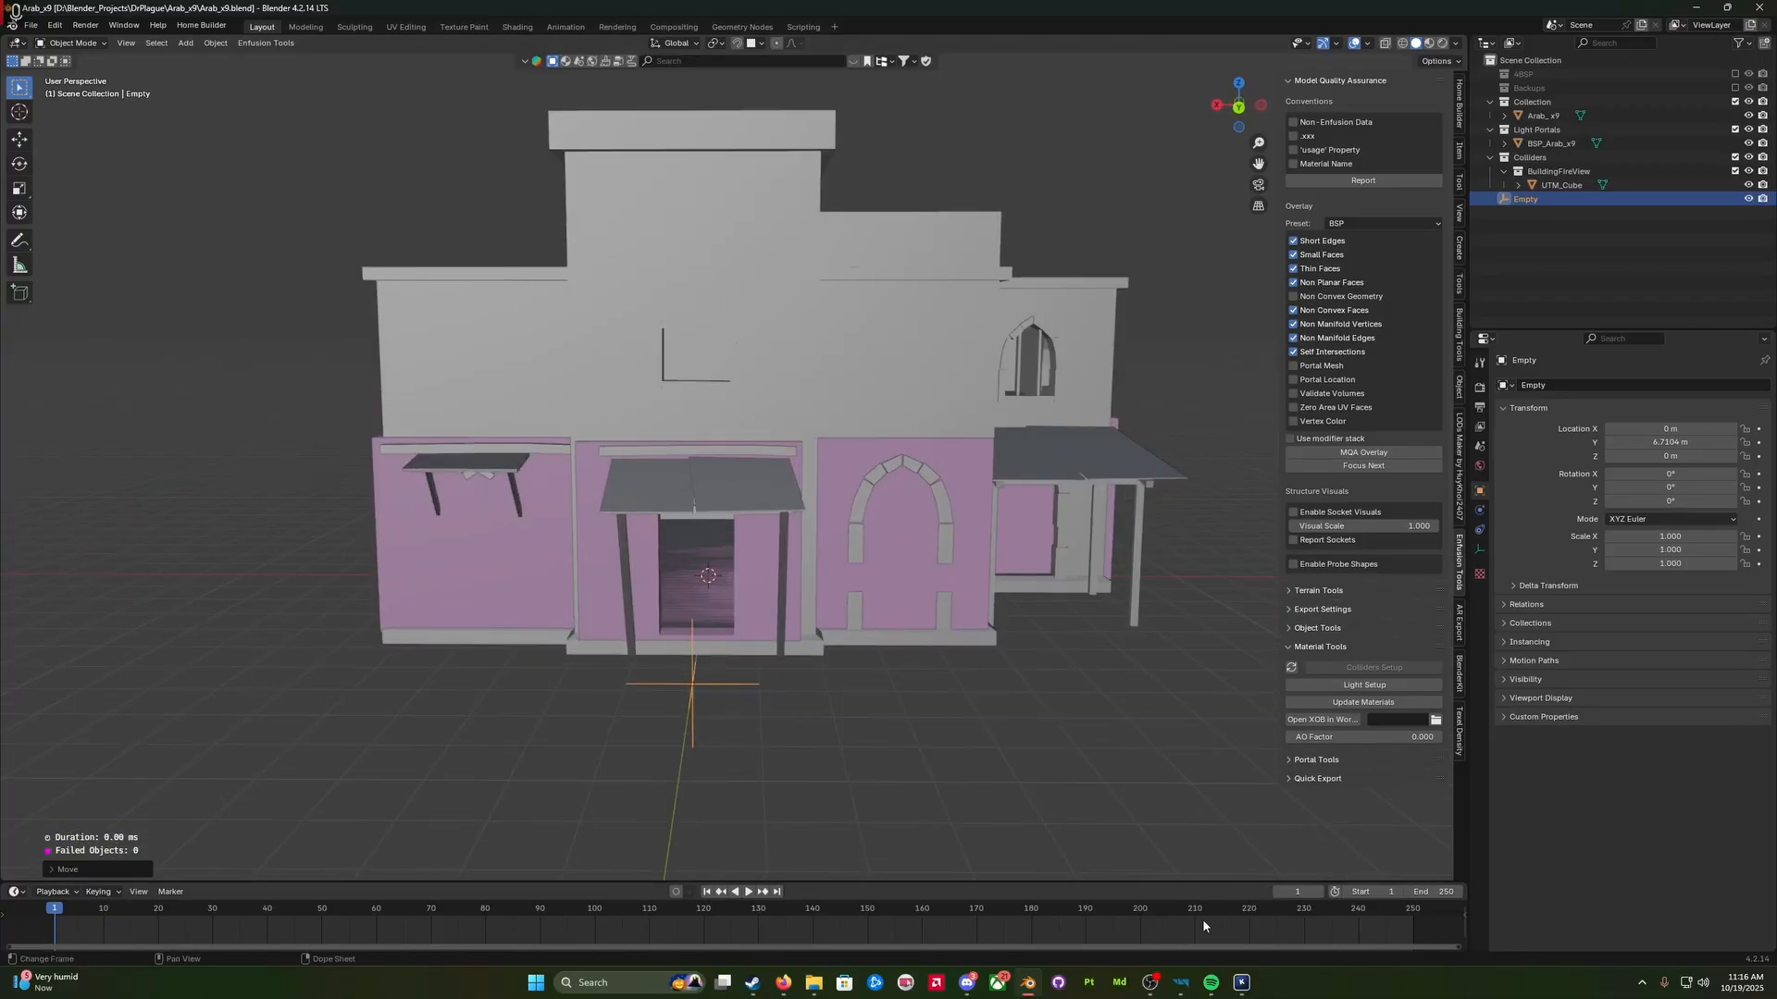
{"action": "left_click", "coordinate": [1241, 982]}
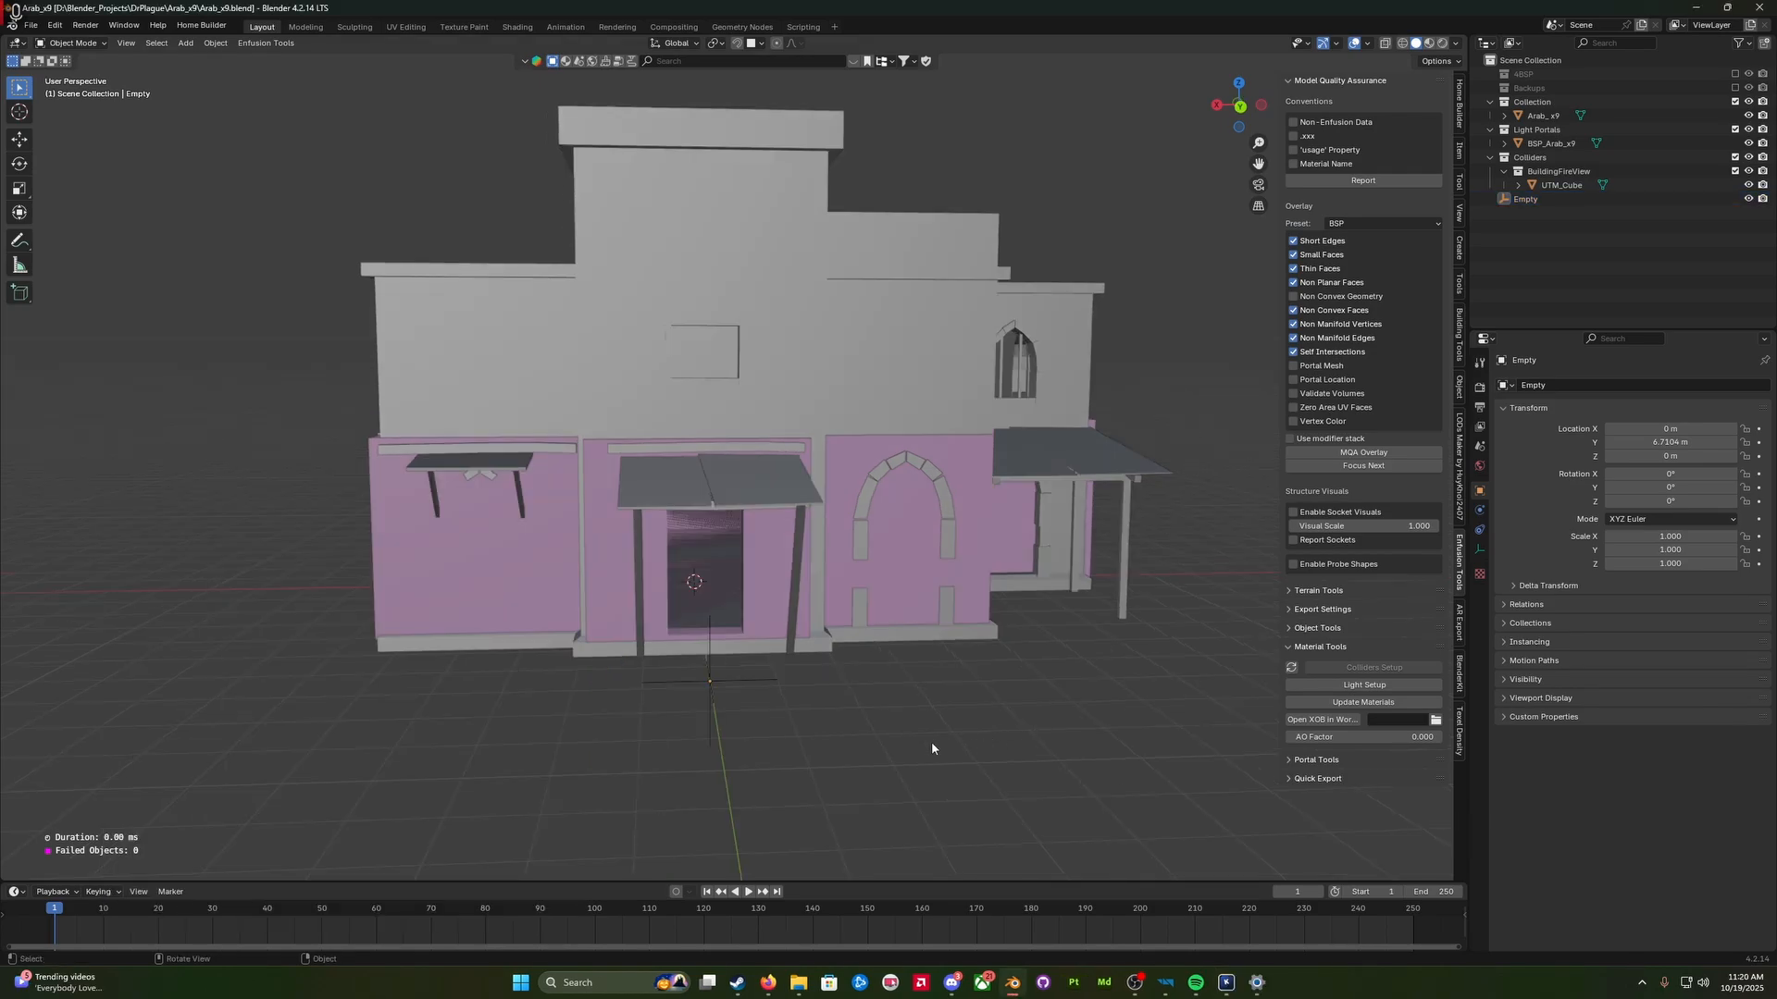
{"action": "middle_click_drag", "start_coordinate": [931, 748], "coordinate": [862, 764]}
{"action": "key", "text": "x"}
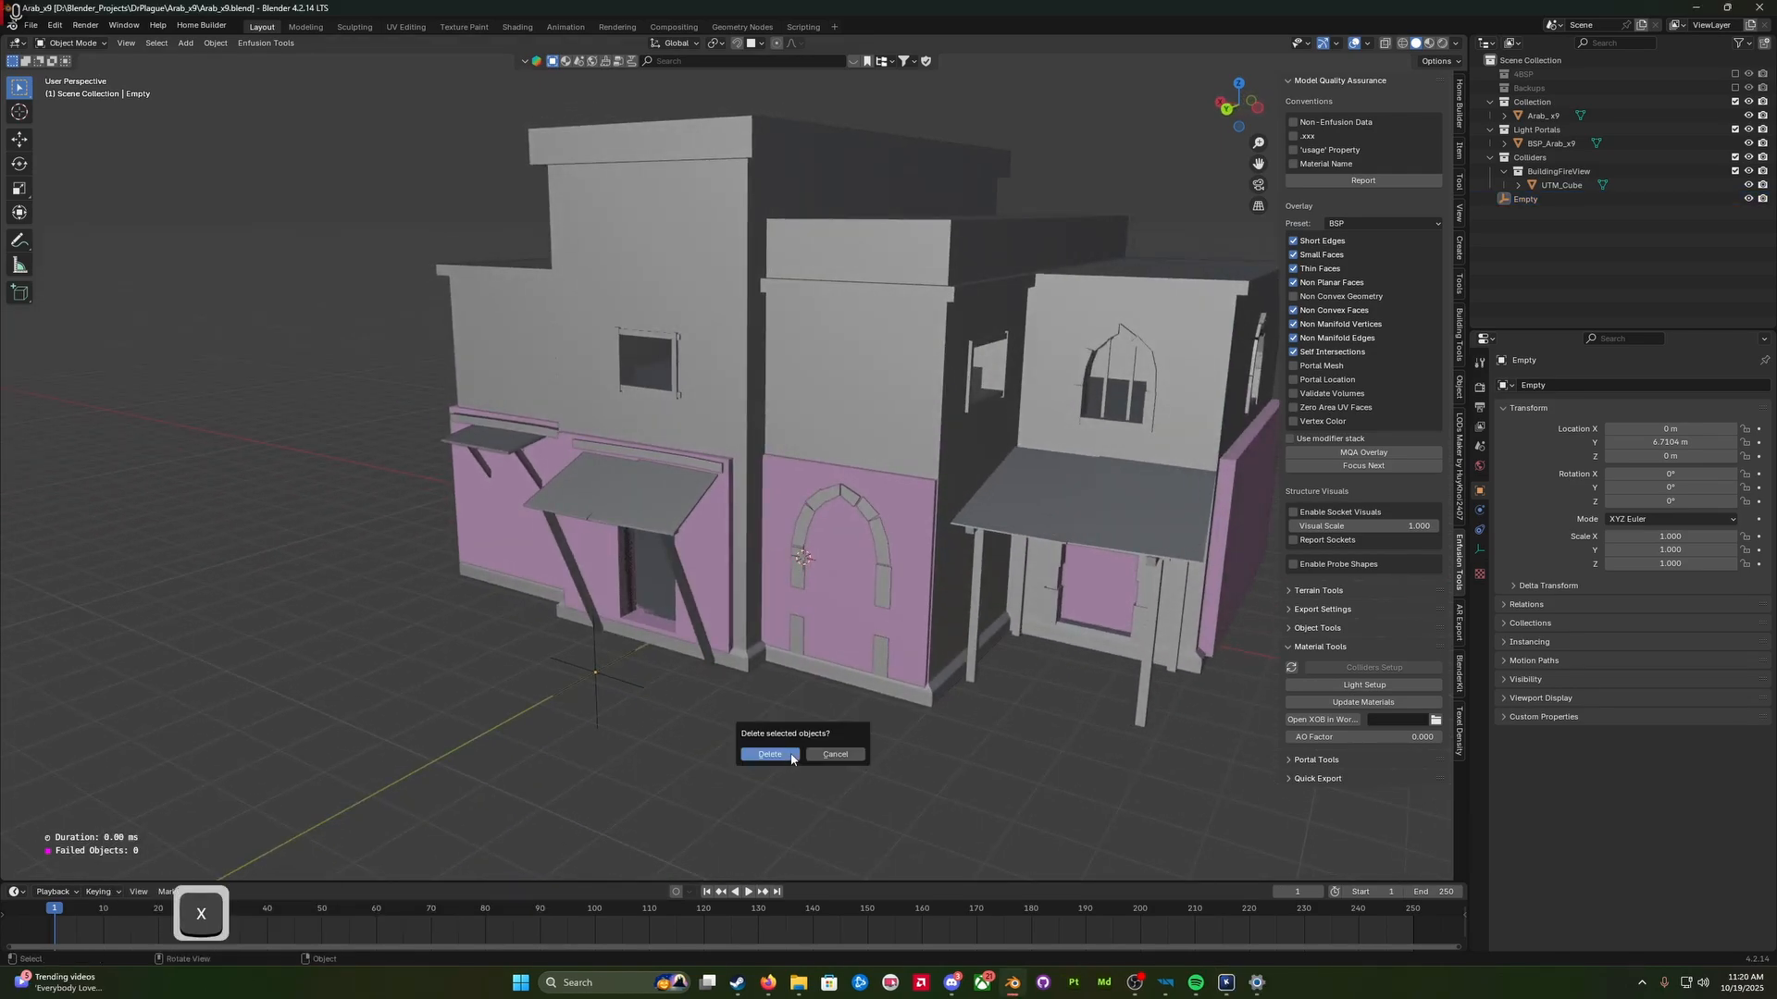
{"action": "key", "text": "Escape"}
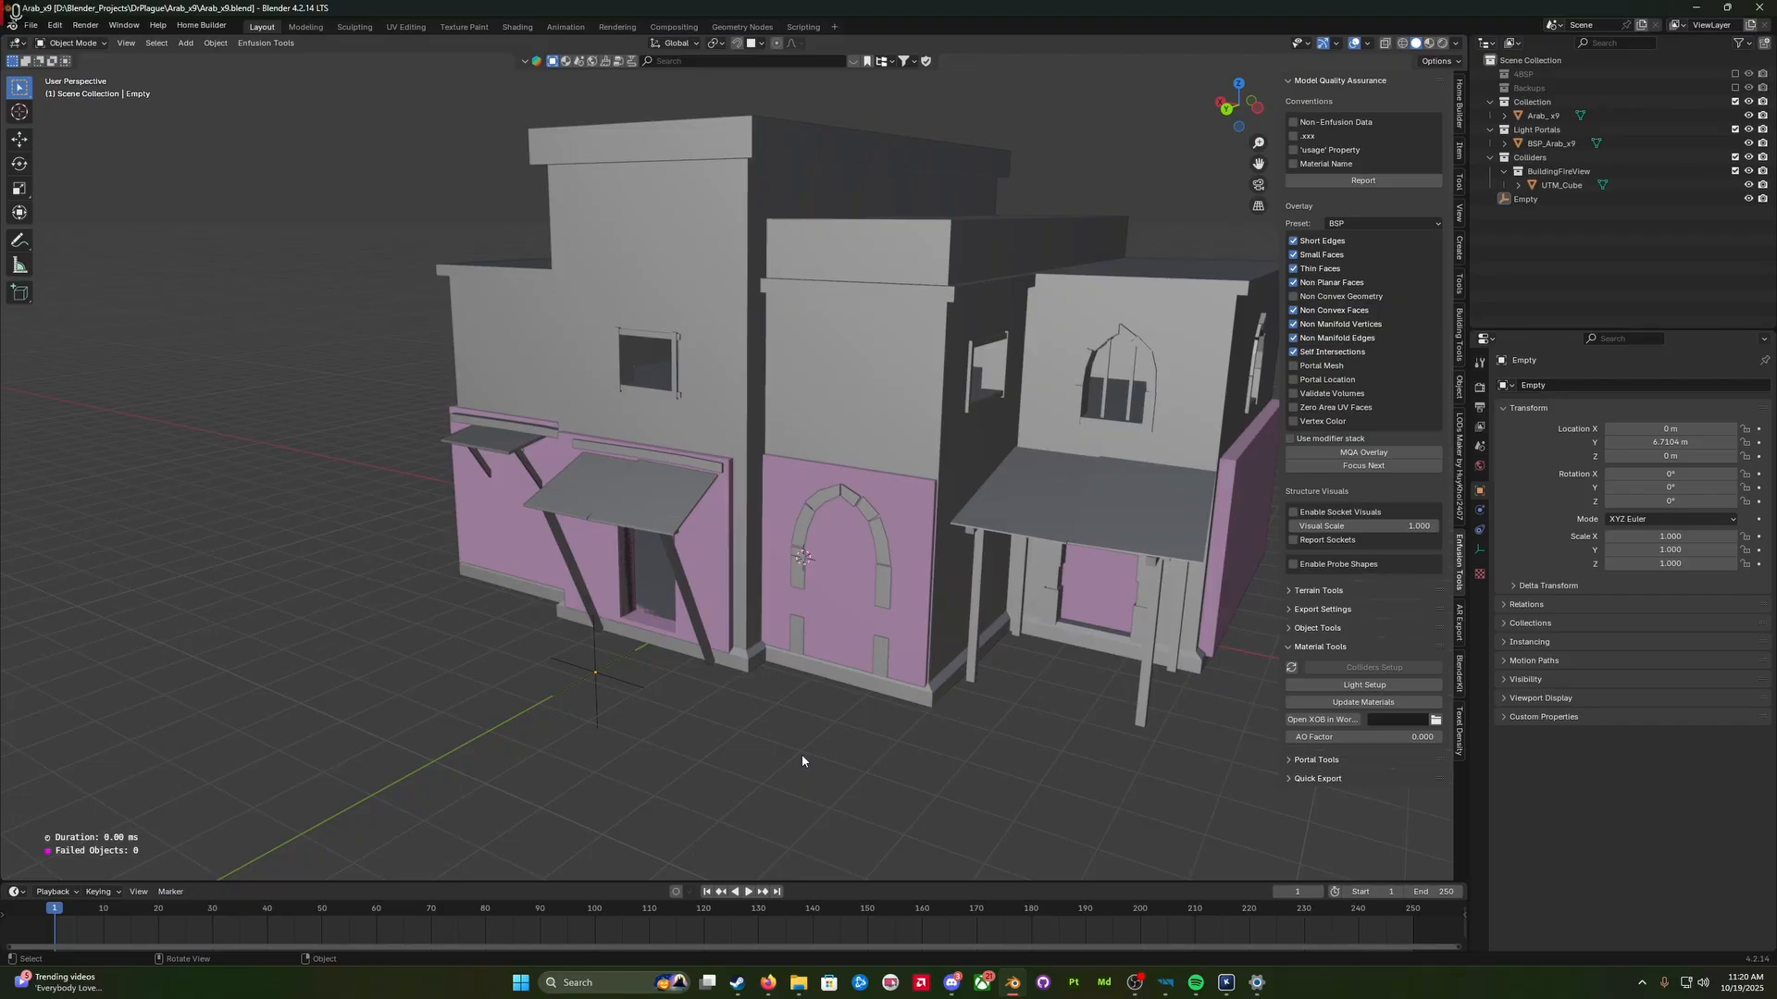
{"action": "key", "text": "x"}
{"action": "key", "text": "Escape"}
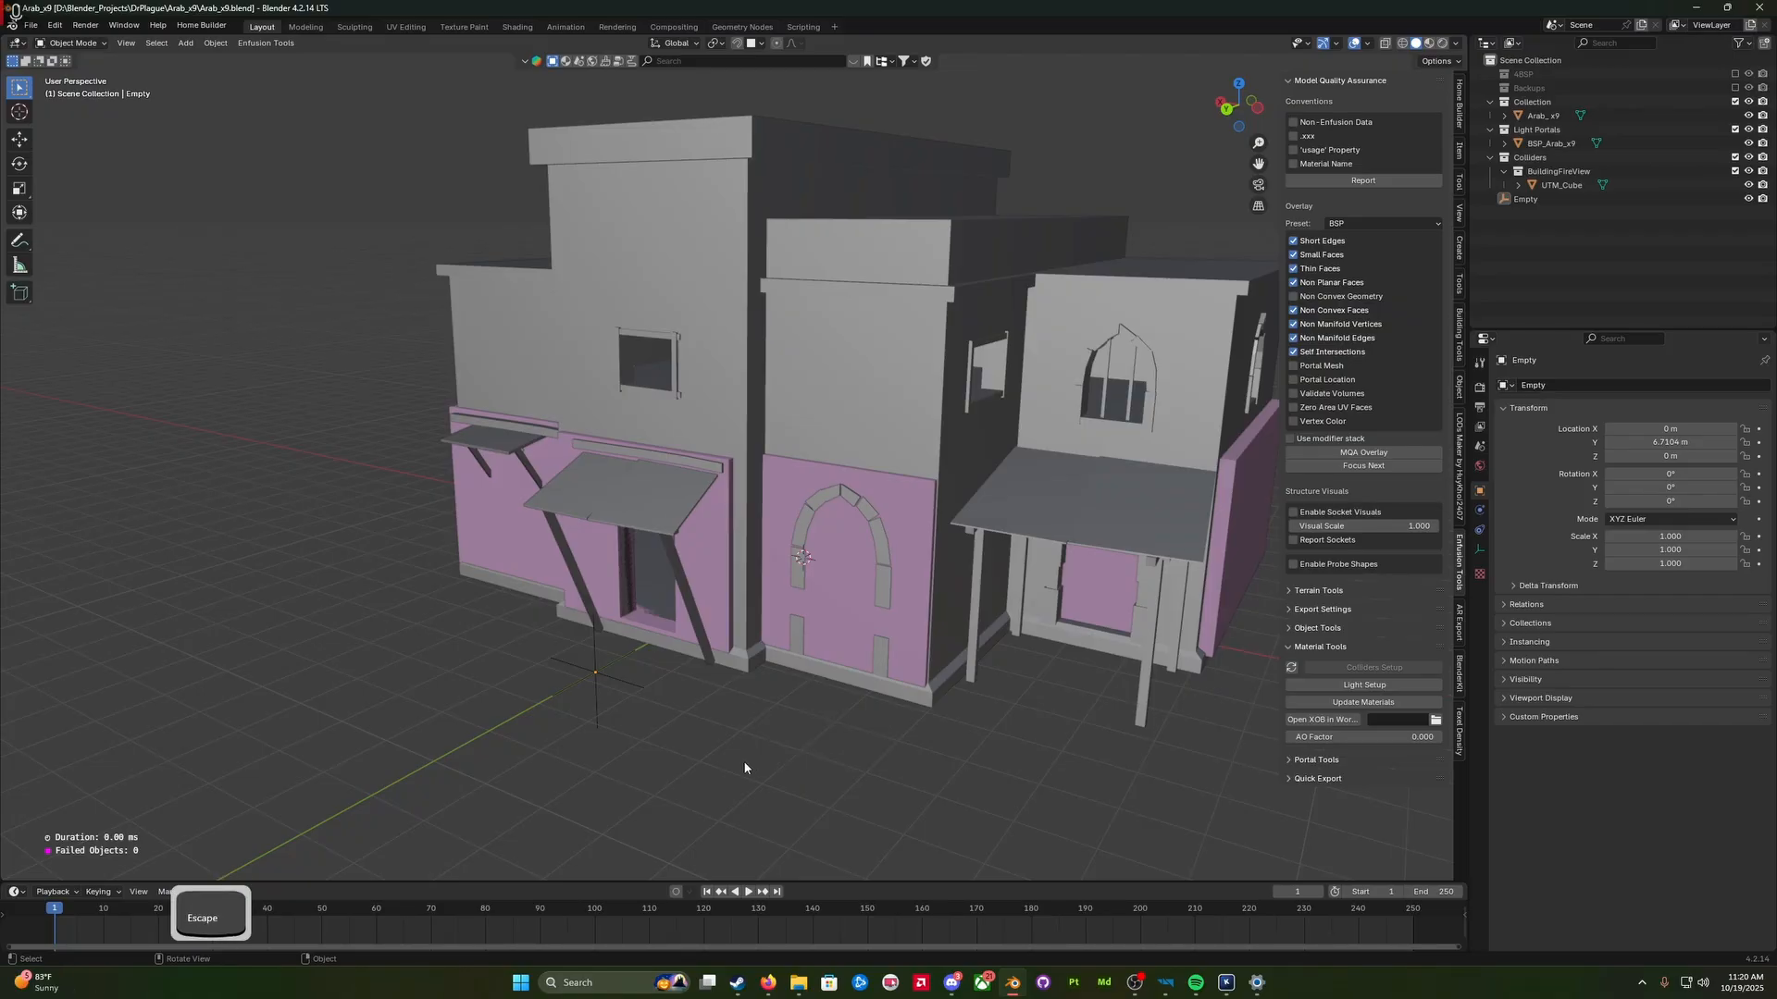
{"action": "middle_click_drag", "start_coordinate": [745, 768], "coordinate": [681, 738]}
Step: Move the empty along the Y axis to about 5.77 m, close to the base of the entrance doorway
{"action": "left_click", "coordinate": [1535, 200]}
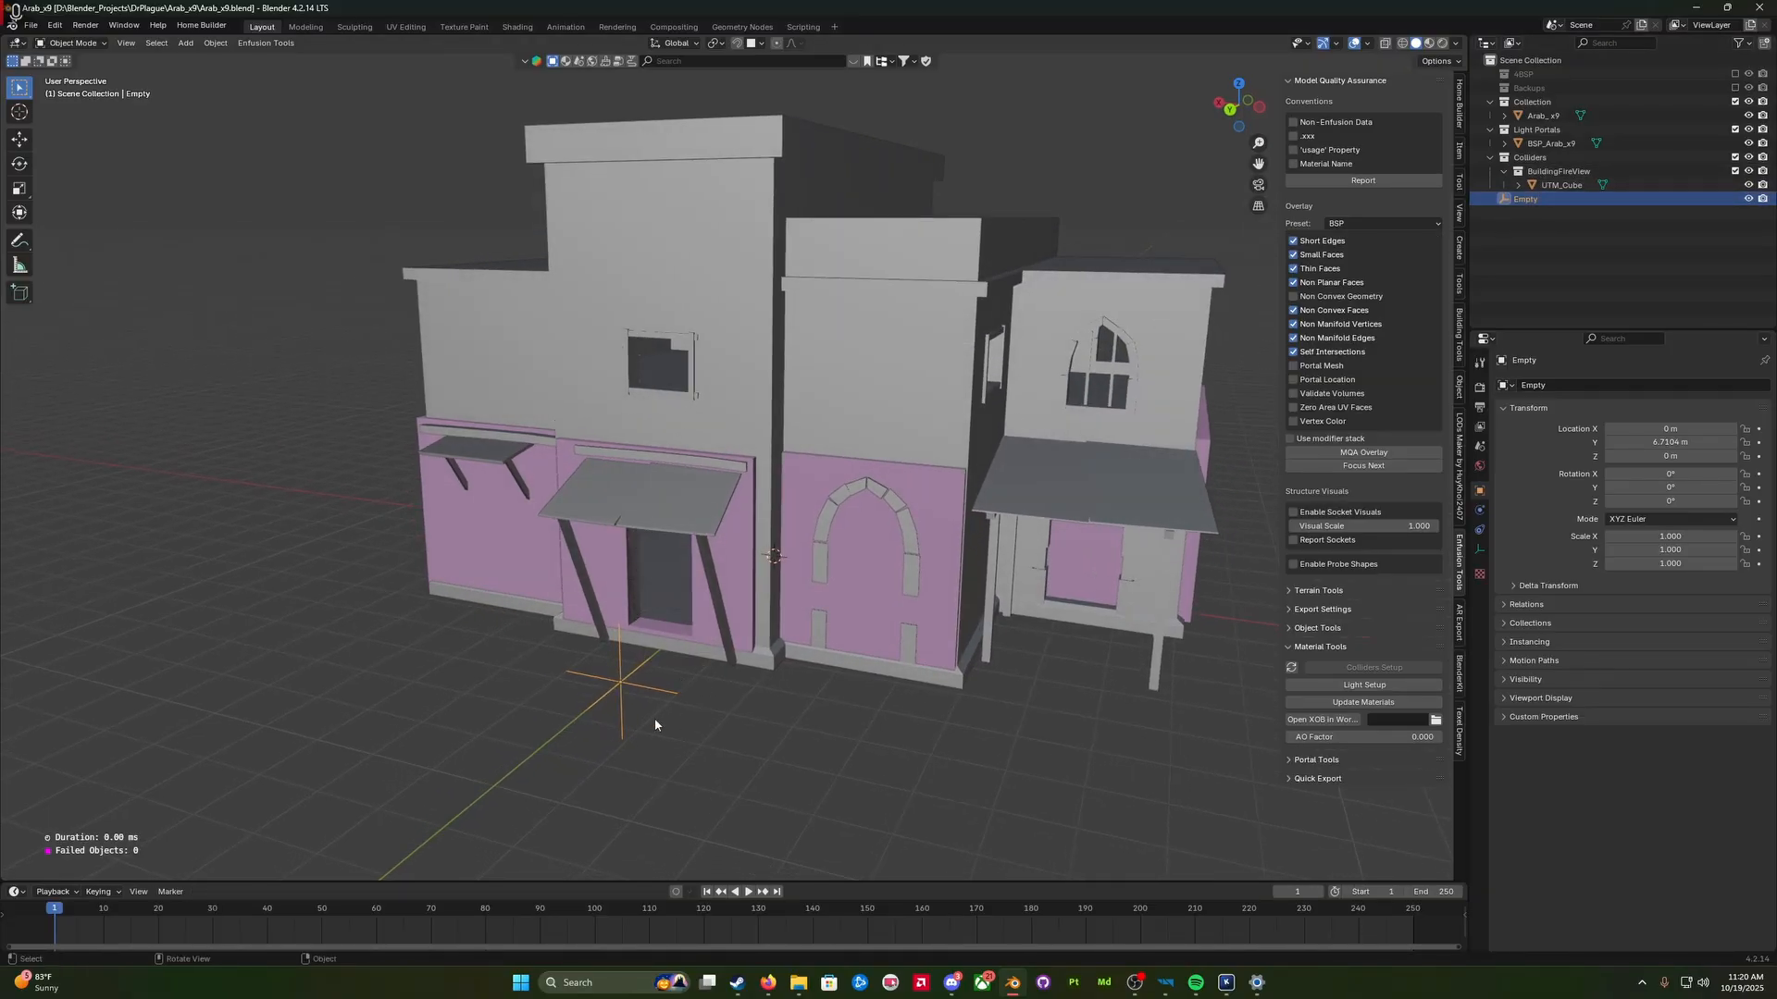
{"action": "middle_click_drag", "start_coordinate": [645, 748], "coordinate": [627, 738]}
{"action": "scroll", "coordinate": [630, 730], "scroll_direction": "up", "scroll_amount": 2}
{"action": "scroll", "coordinate": [615, 753], "scroll_direction": "up", "scroll_amount": 3}
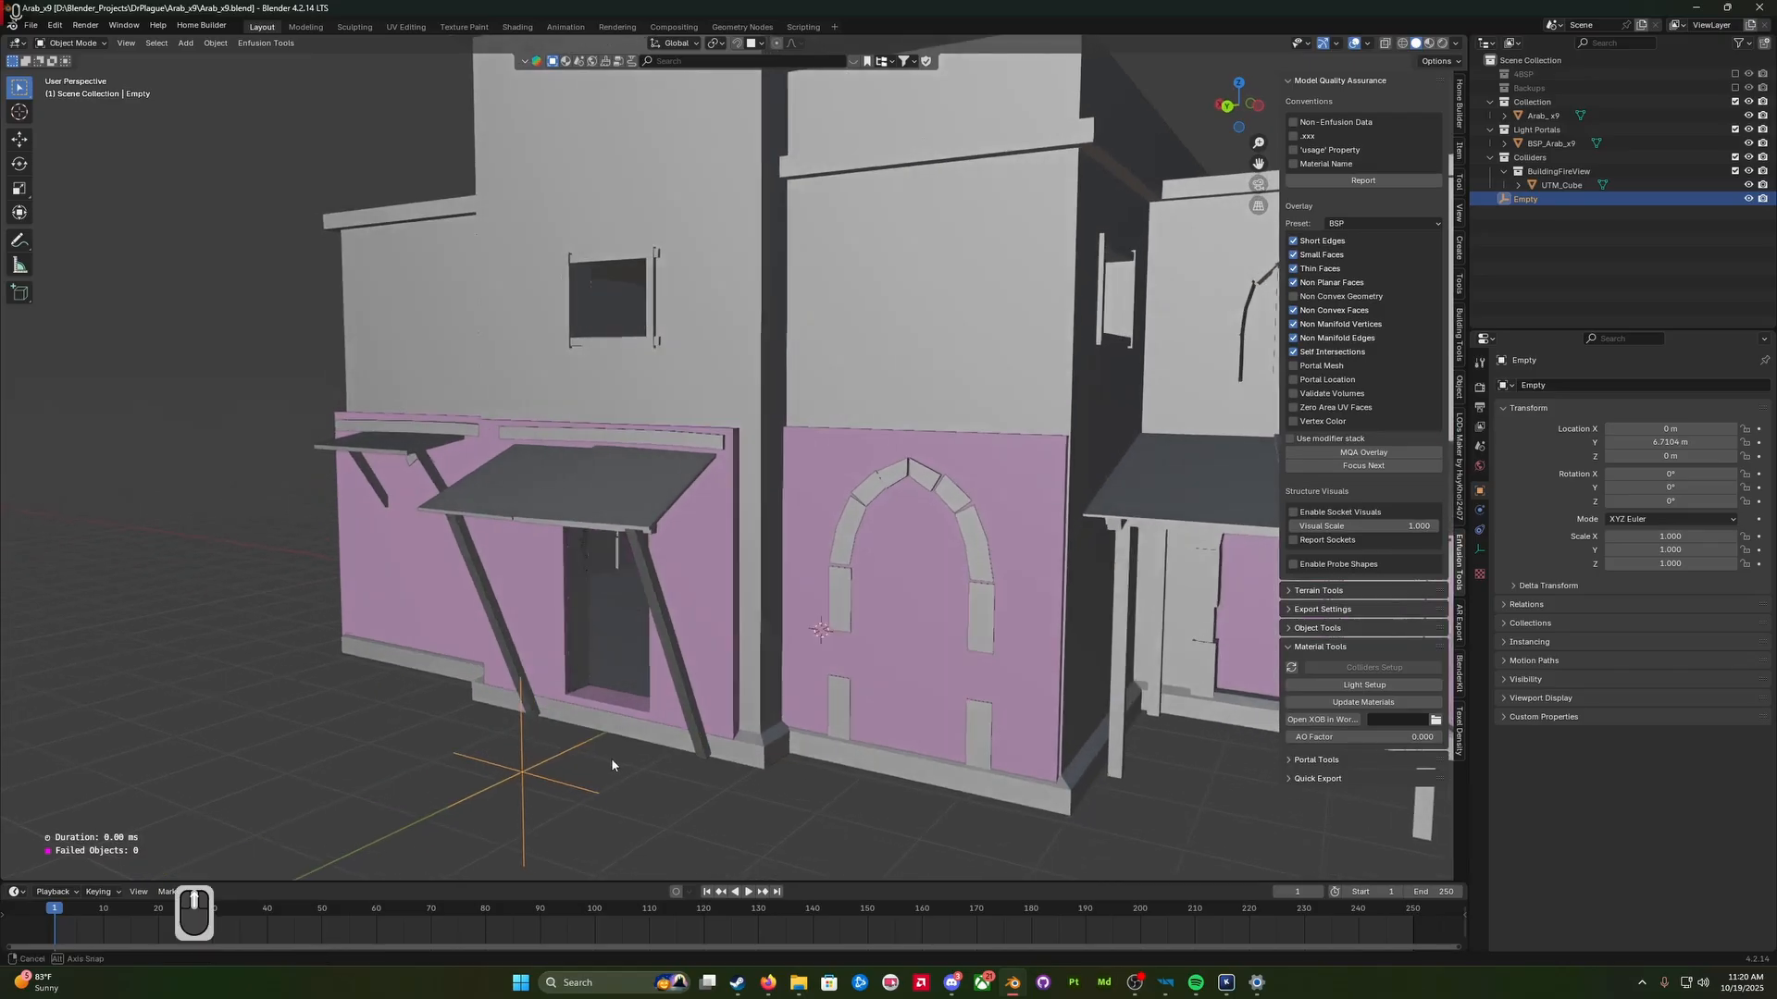
{"action": "key", "text": "g"}
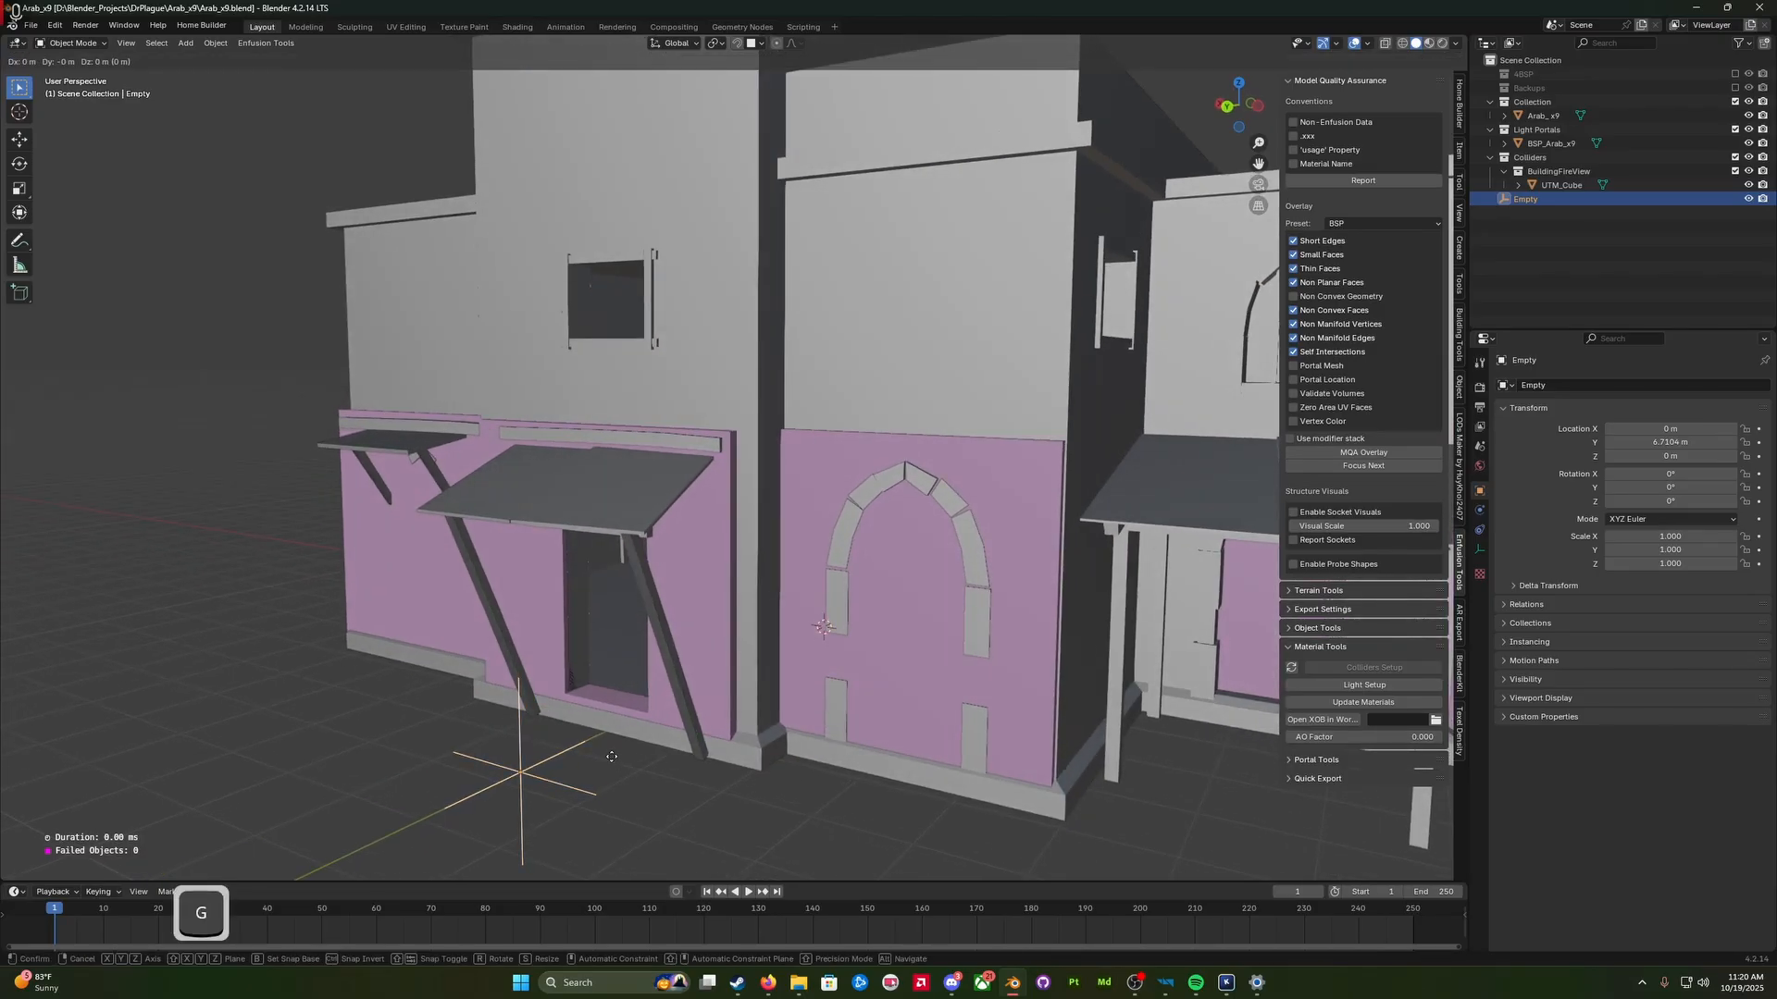
{"action": "key", "text": "y"}
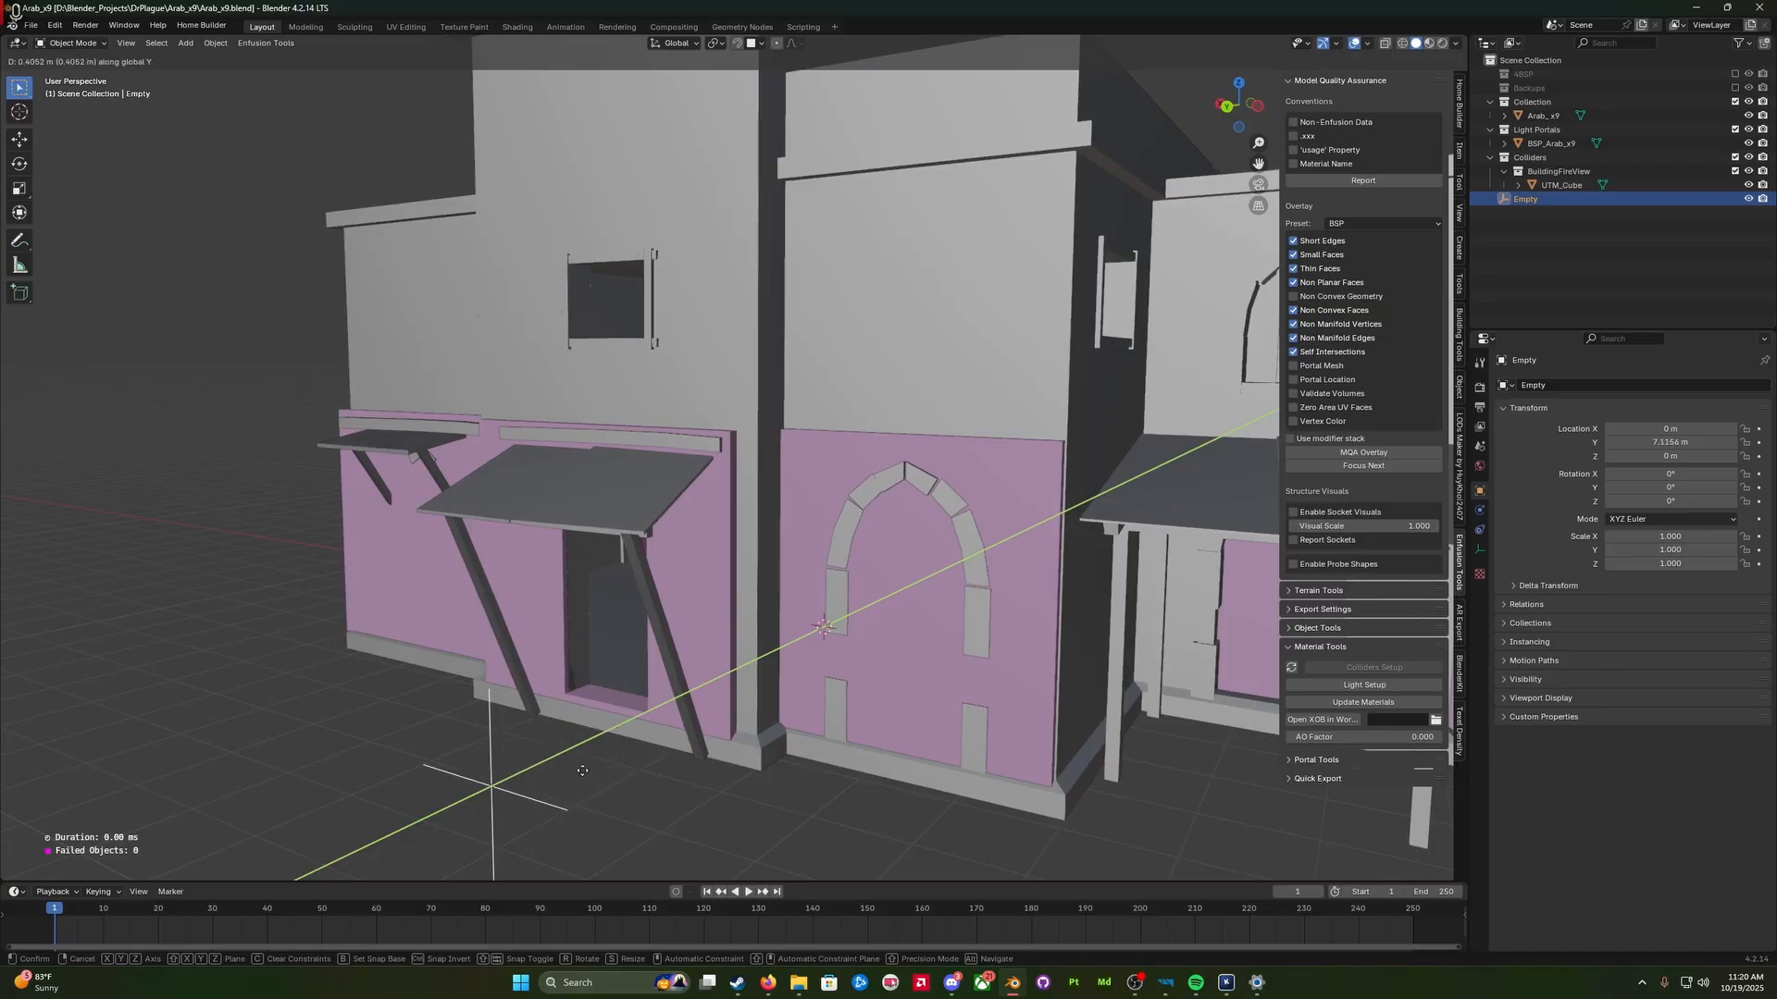
{"action": "left_click", "coordinate": [692, 735]}
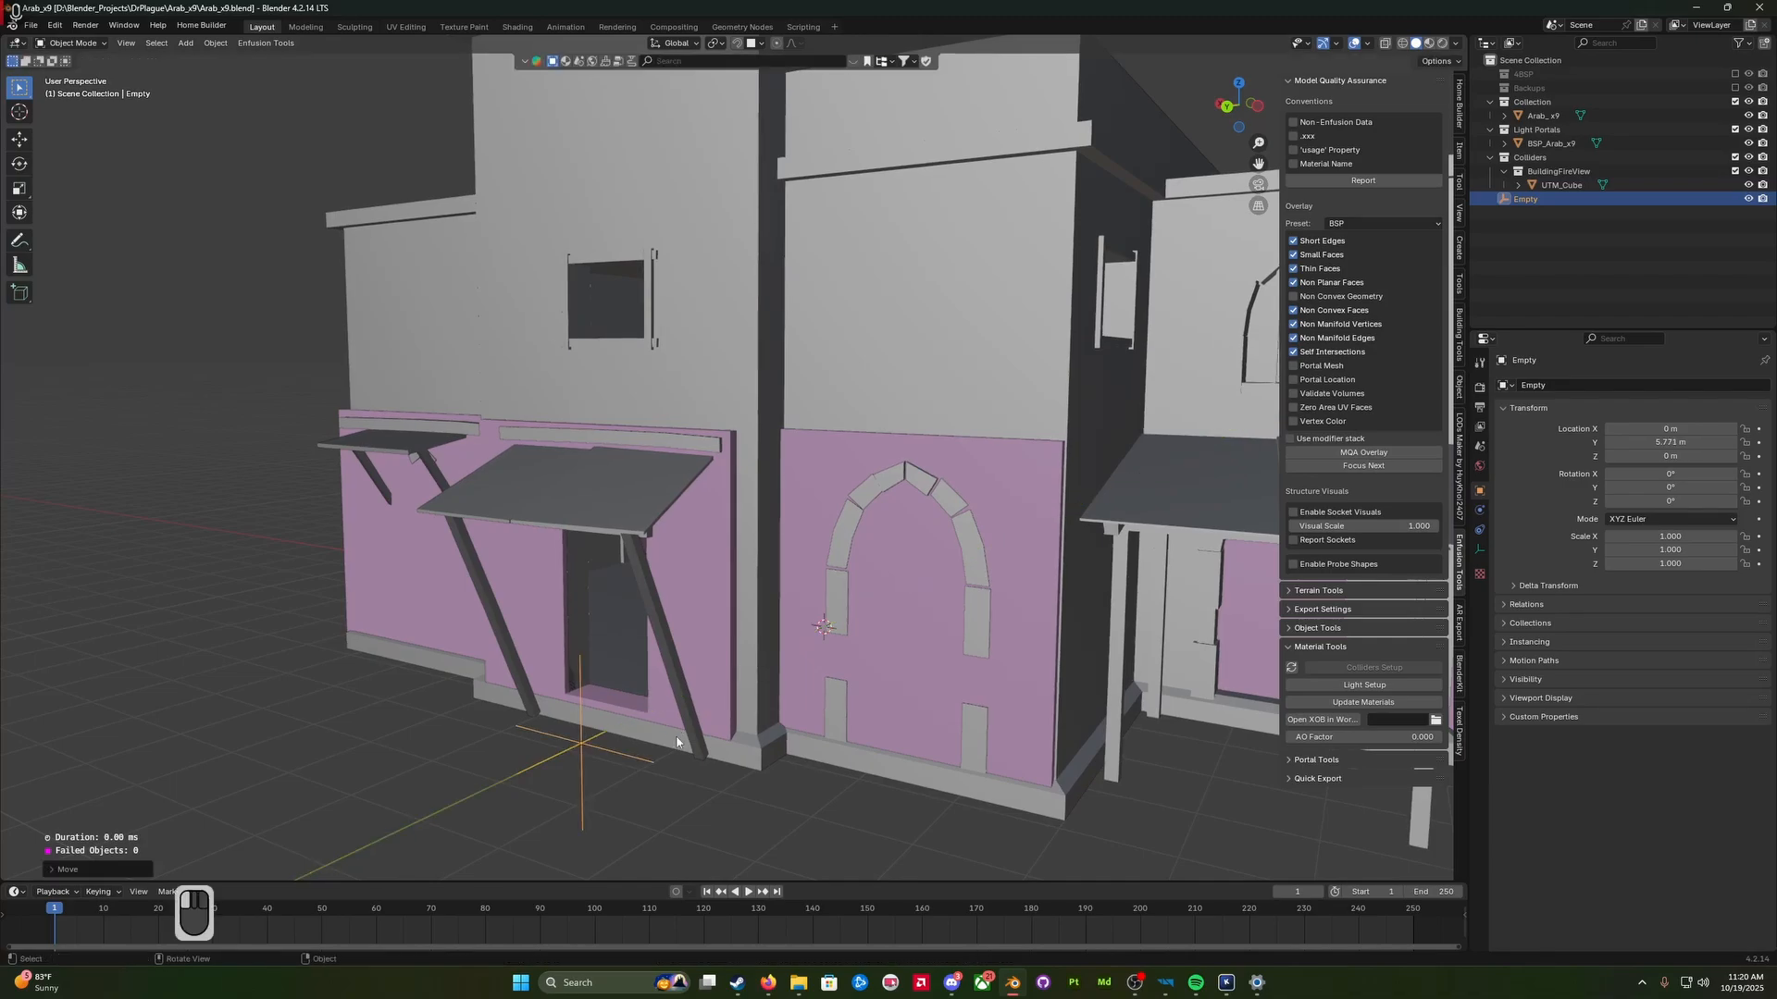
{"action": "scroll", "coordinate": [686, 747], "scroll_direction": "up", "scroll_amount": 3}
{"action": "scroll", "coordinate": [686, 747], "scroll_direction": "up", "scroll_amount": 2}
{"action": "middle_click_drag", "start_coordinate": [651, 797], "coordinate": [631, 622], "text": "shift"}
{"action": "middle_click_drag", "start_coordinate": [631, 622], "coordinate": [654, 761]}
{"action": "key", "text": "g"}
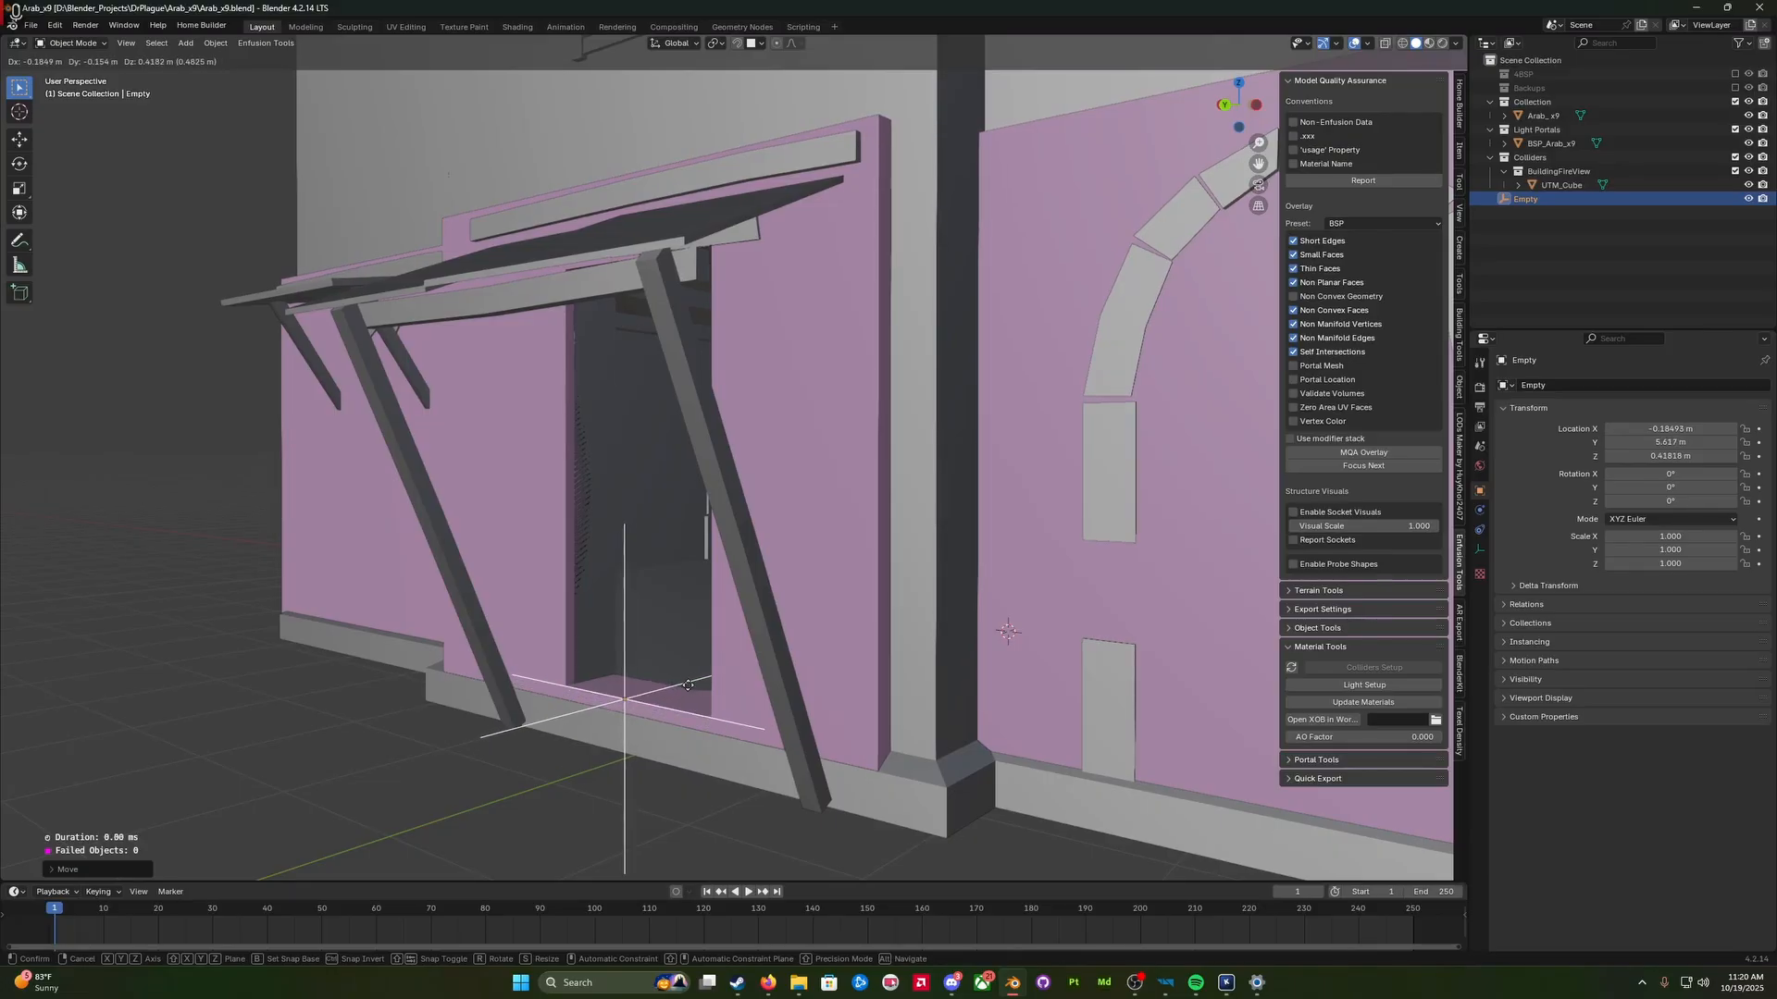
{"action": "key", "text": "Escape"}
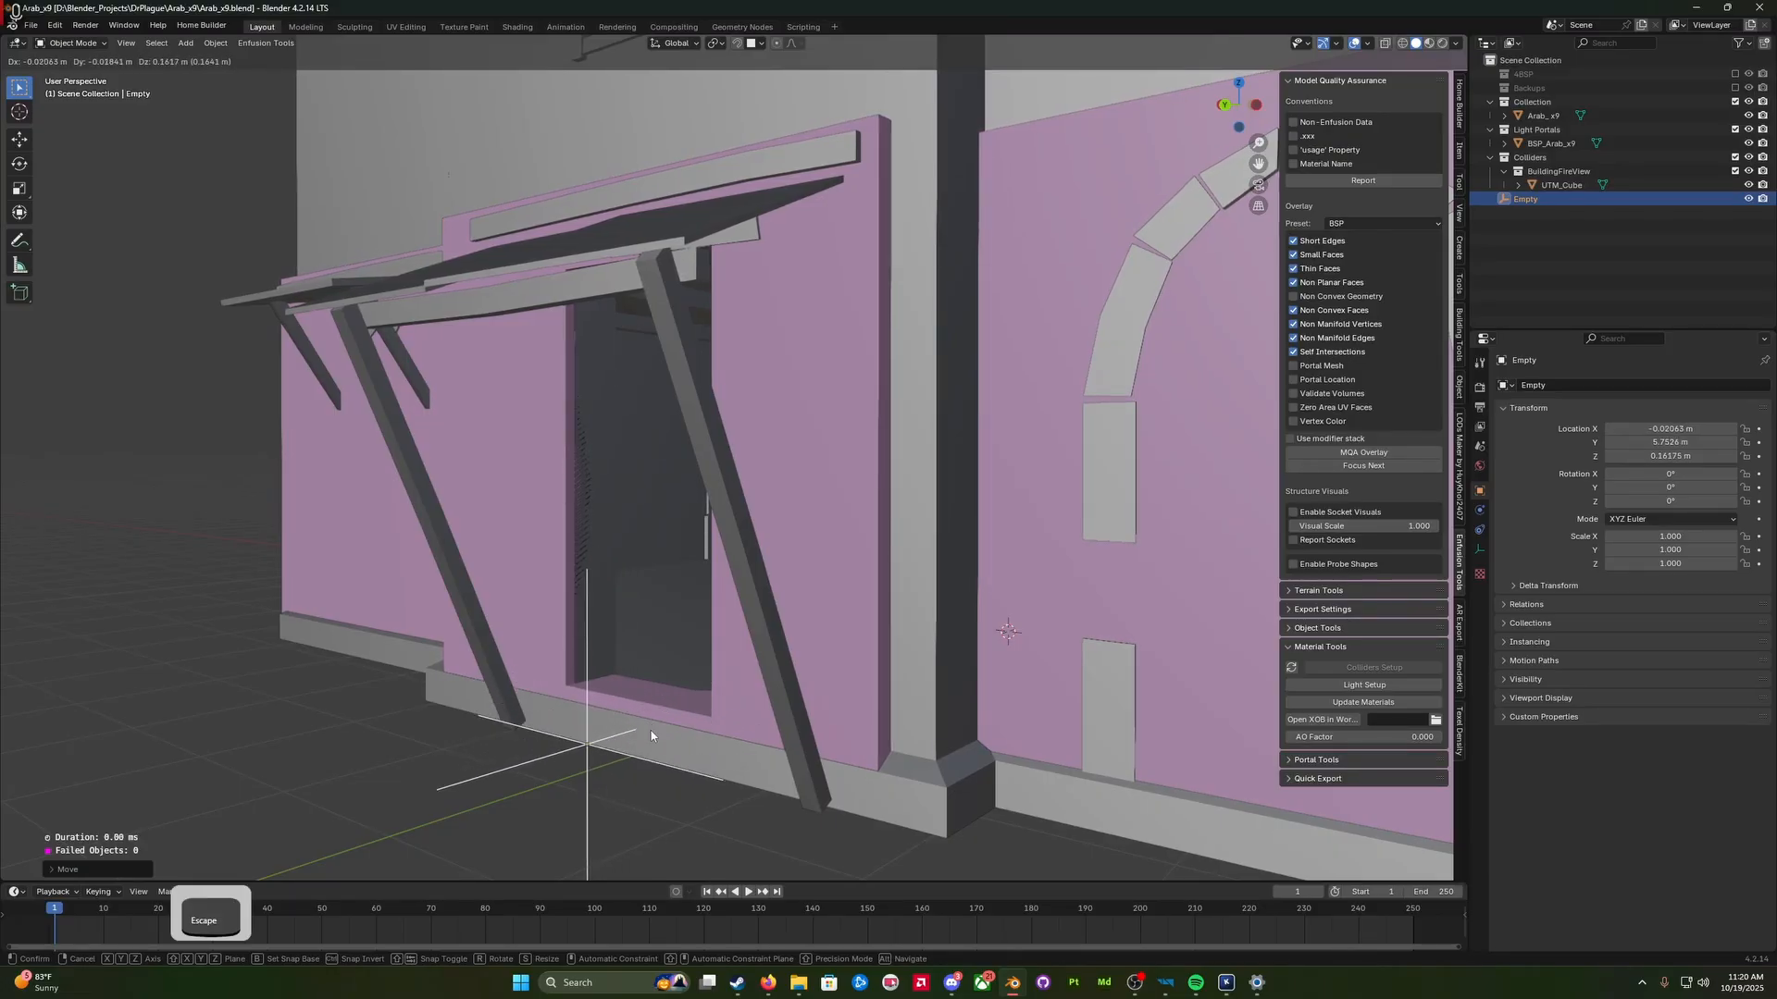
{"action": "middle_click_drag", "start_coordinate": [677, 730], "coordinate": [678, 779]}
{"action": "scroll", "coordinate": [701, 763], "scroll_direction": "up", "scroll_amount": 3}
{"action": "middle_click_drag", "start_coordinate": [677, 780], "coordinate": [557, 602], "text": "shift"}
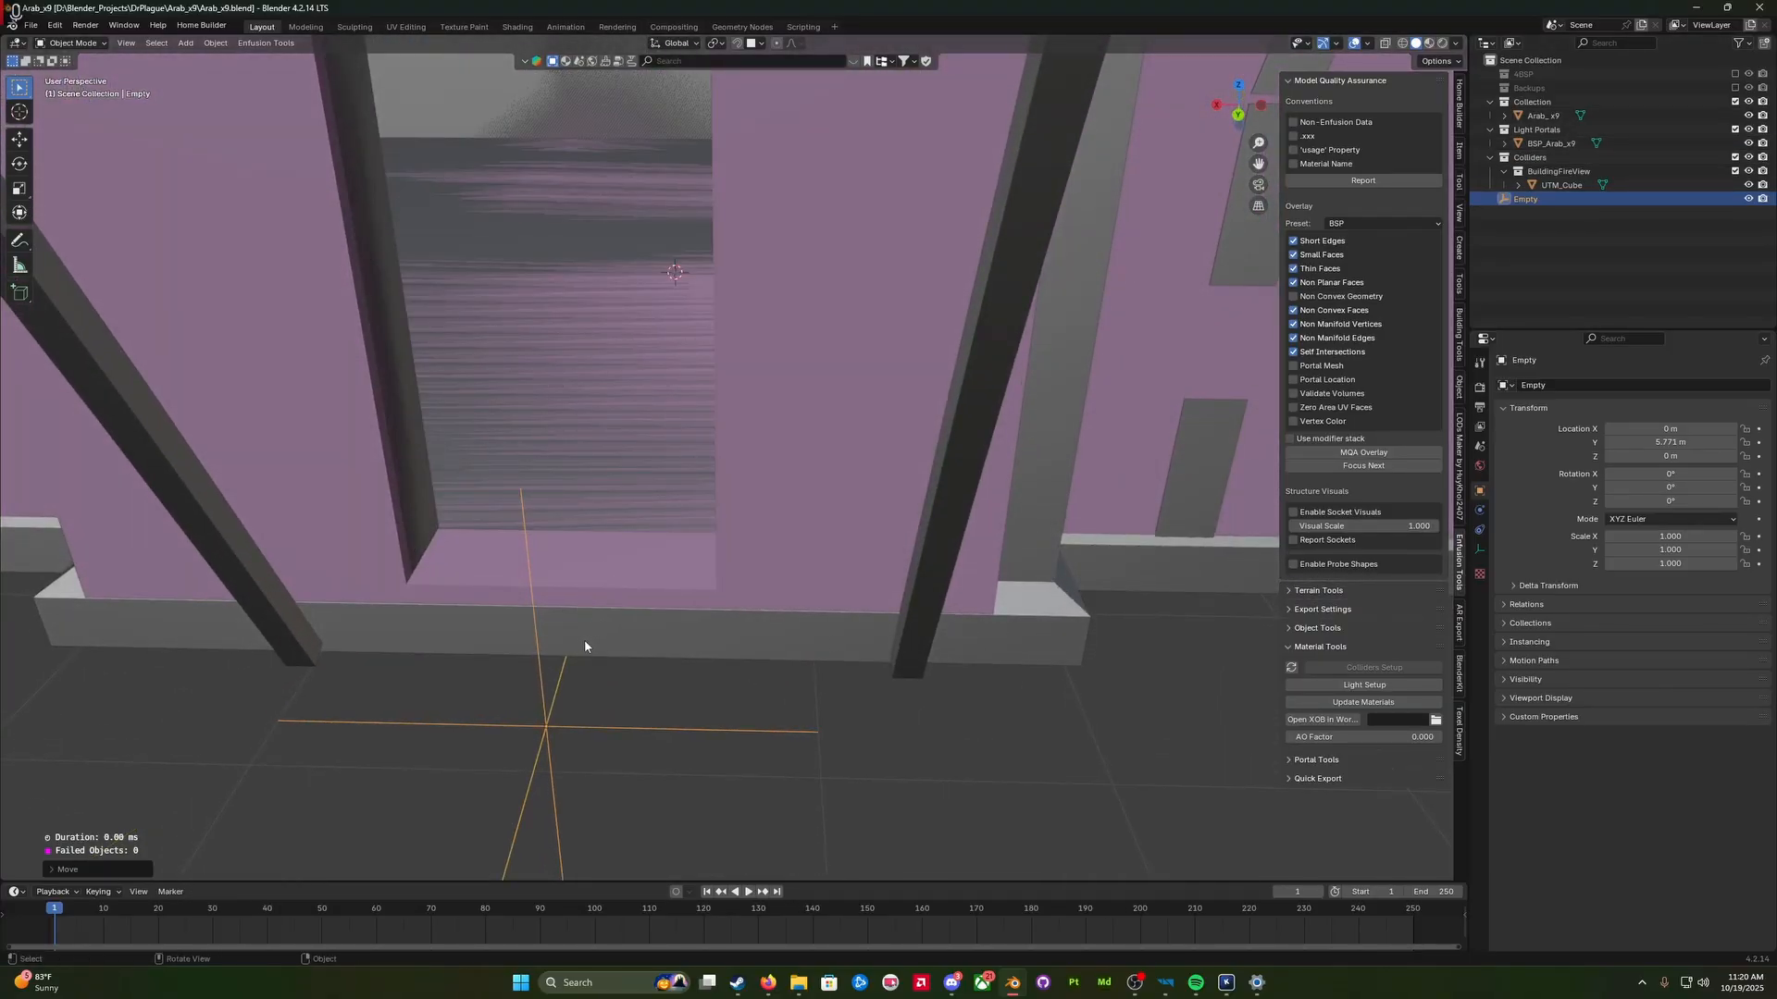
{"action": "left_click", "coordinate": [761, 45]}
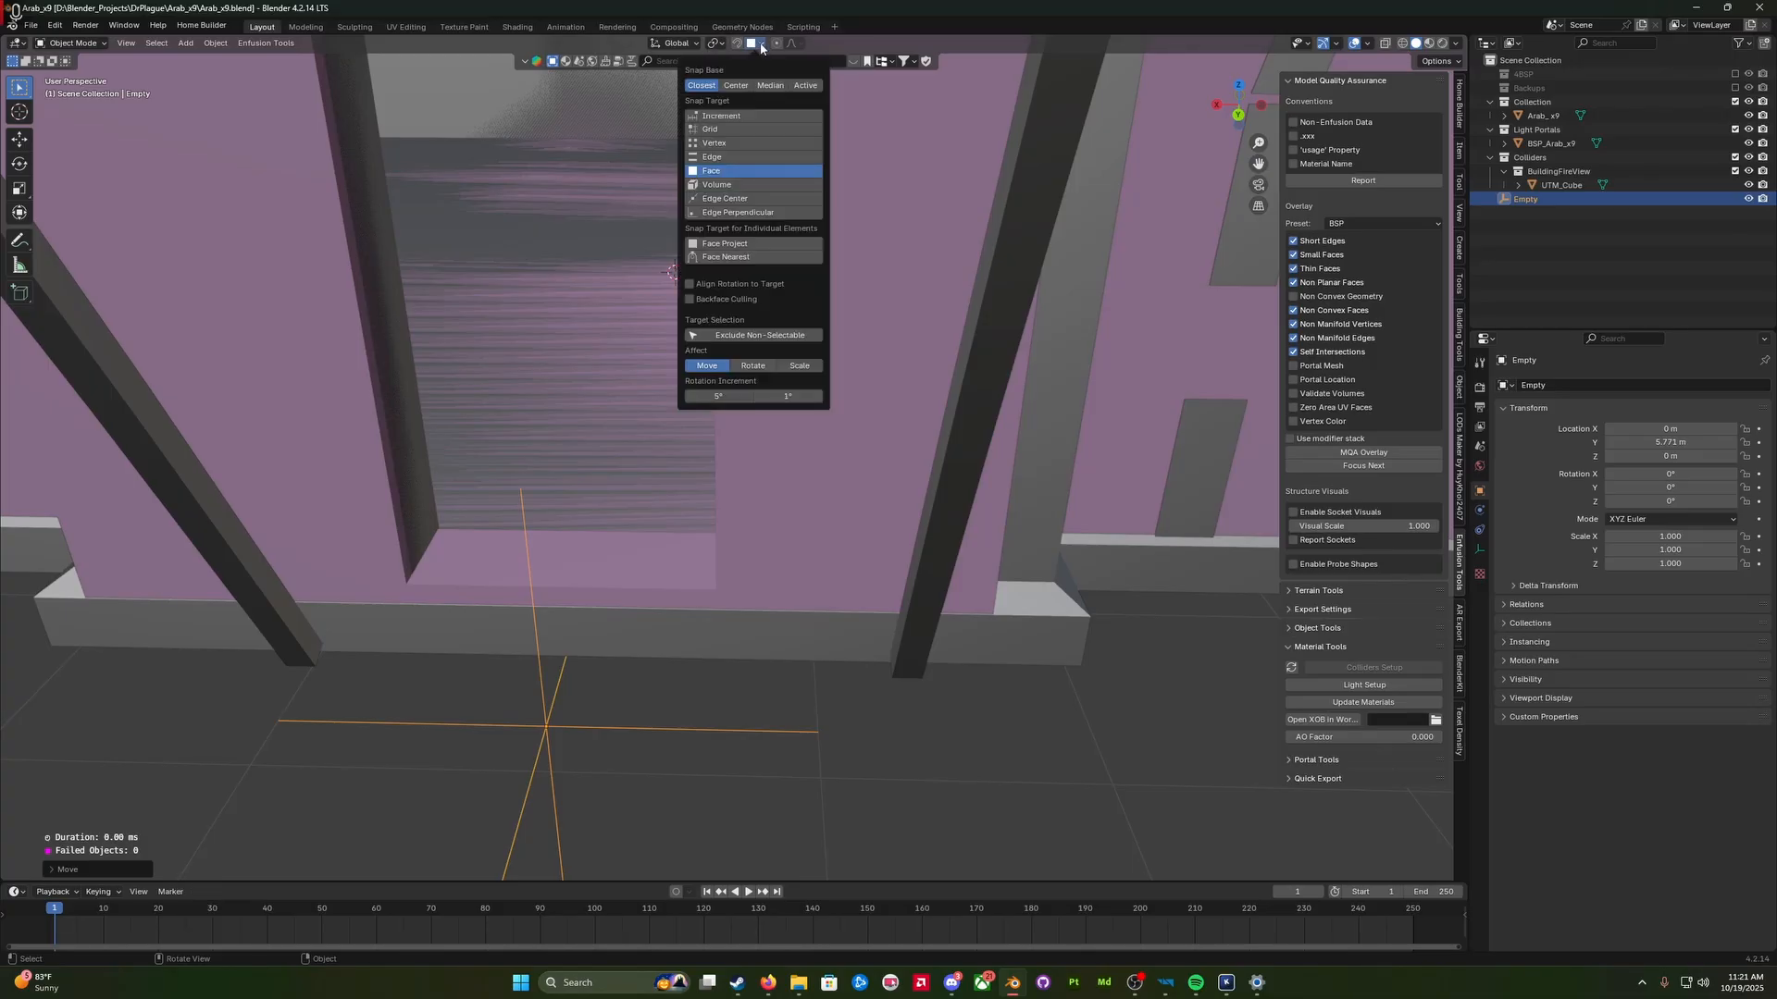
{"action": "left_click", "coordinate": [760, 46]}
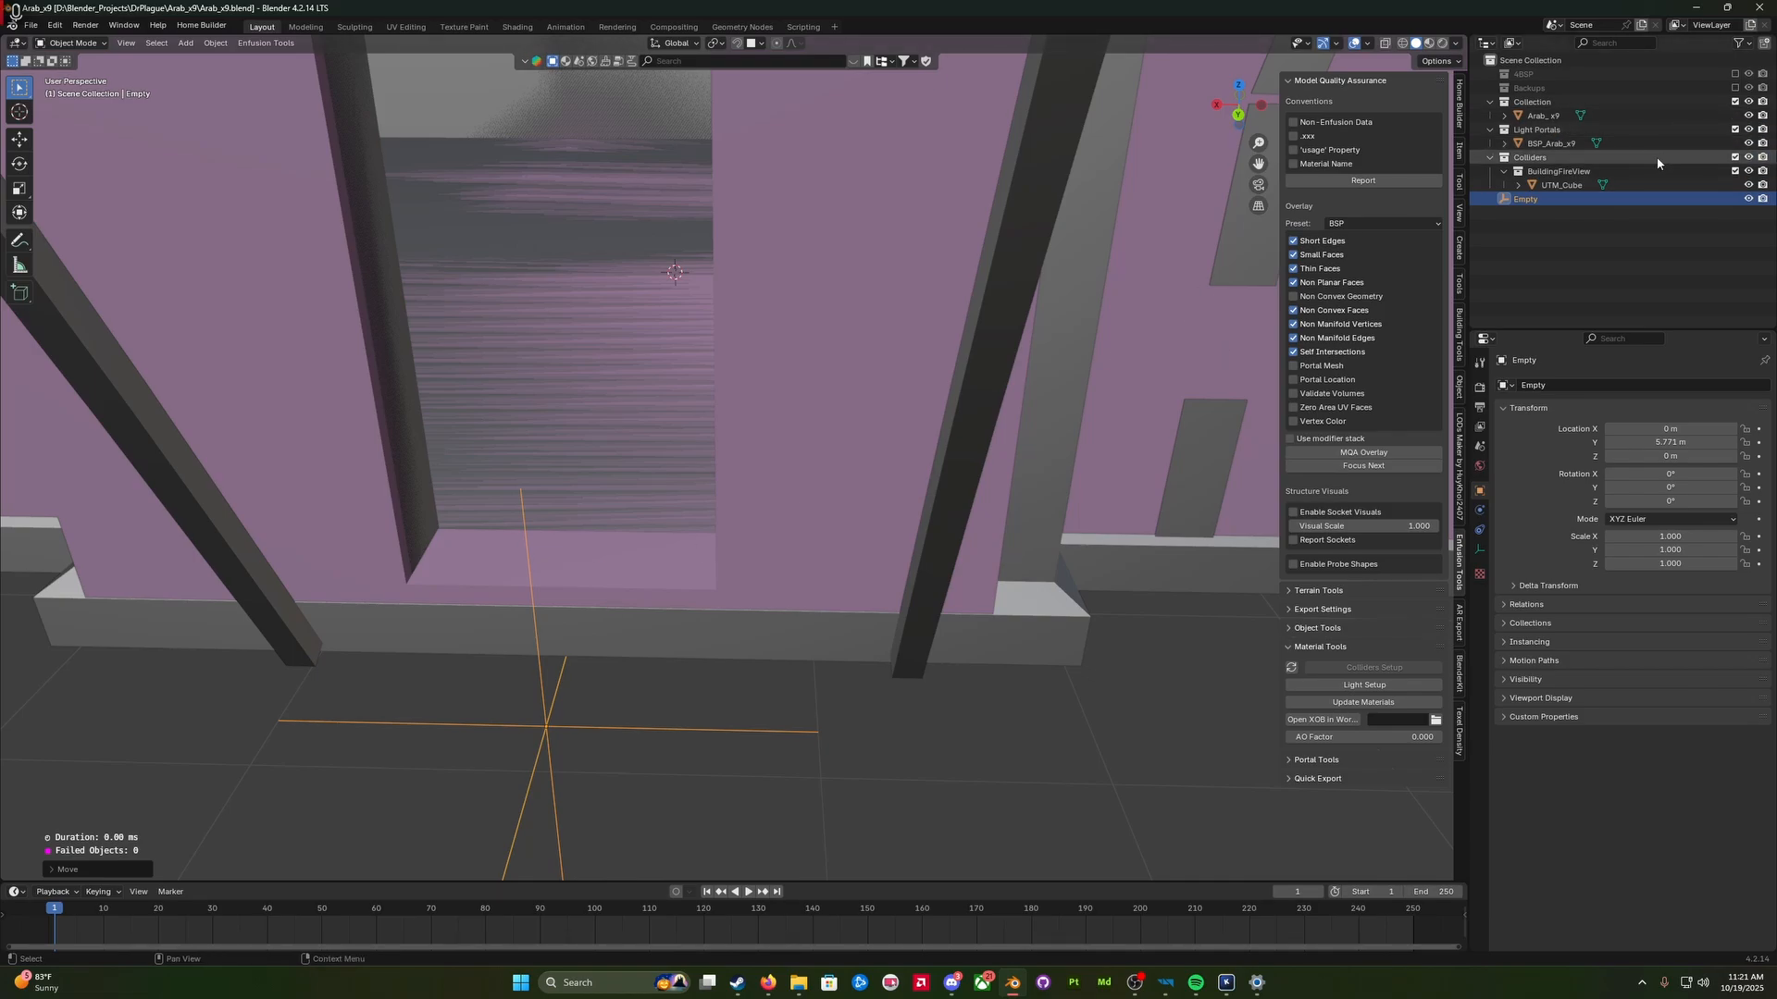
Step: Hide the BSP object under Light Portals and snap the empty upward along Z to about 0.316 m, level with the doorway floor
{"action": "left_click", "coordinate": [1749, 143]}
{"action": "mouse_move", "coordinate": [555, 578]}
{"action": "middle_mouse_down"}
{"action": "mouse_move", "coordinate": [578, 598]}
{"action": "mouse_move", "coordinate": [531, 590]}
{"action": "middle_mouse_up"}
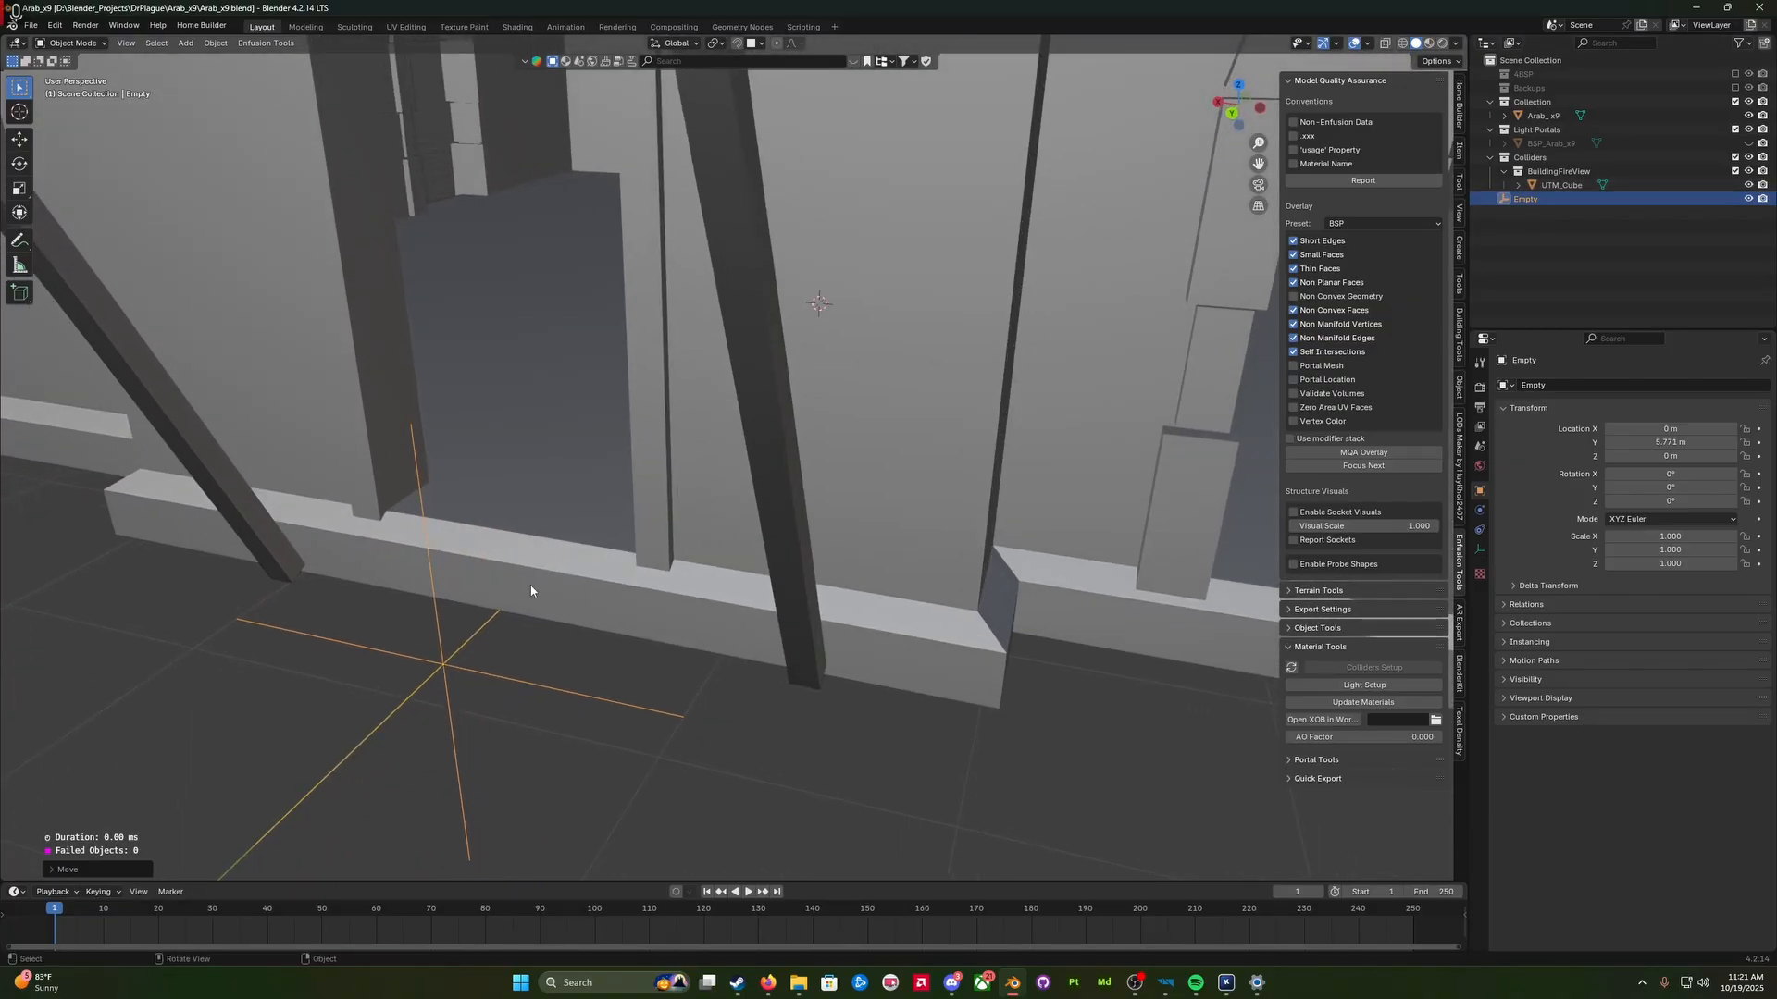
{"action": "key", "text": "g"}
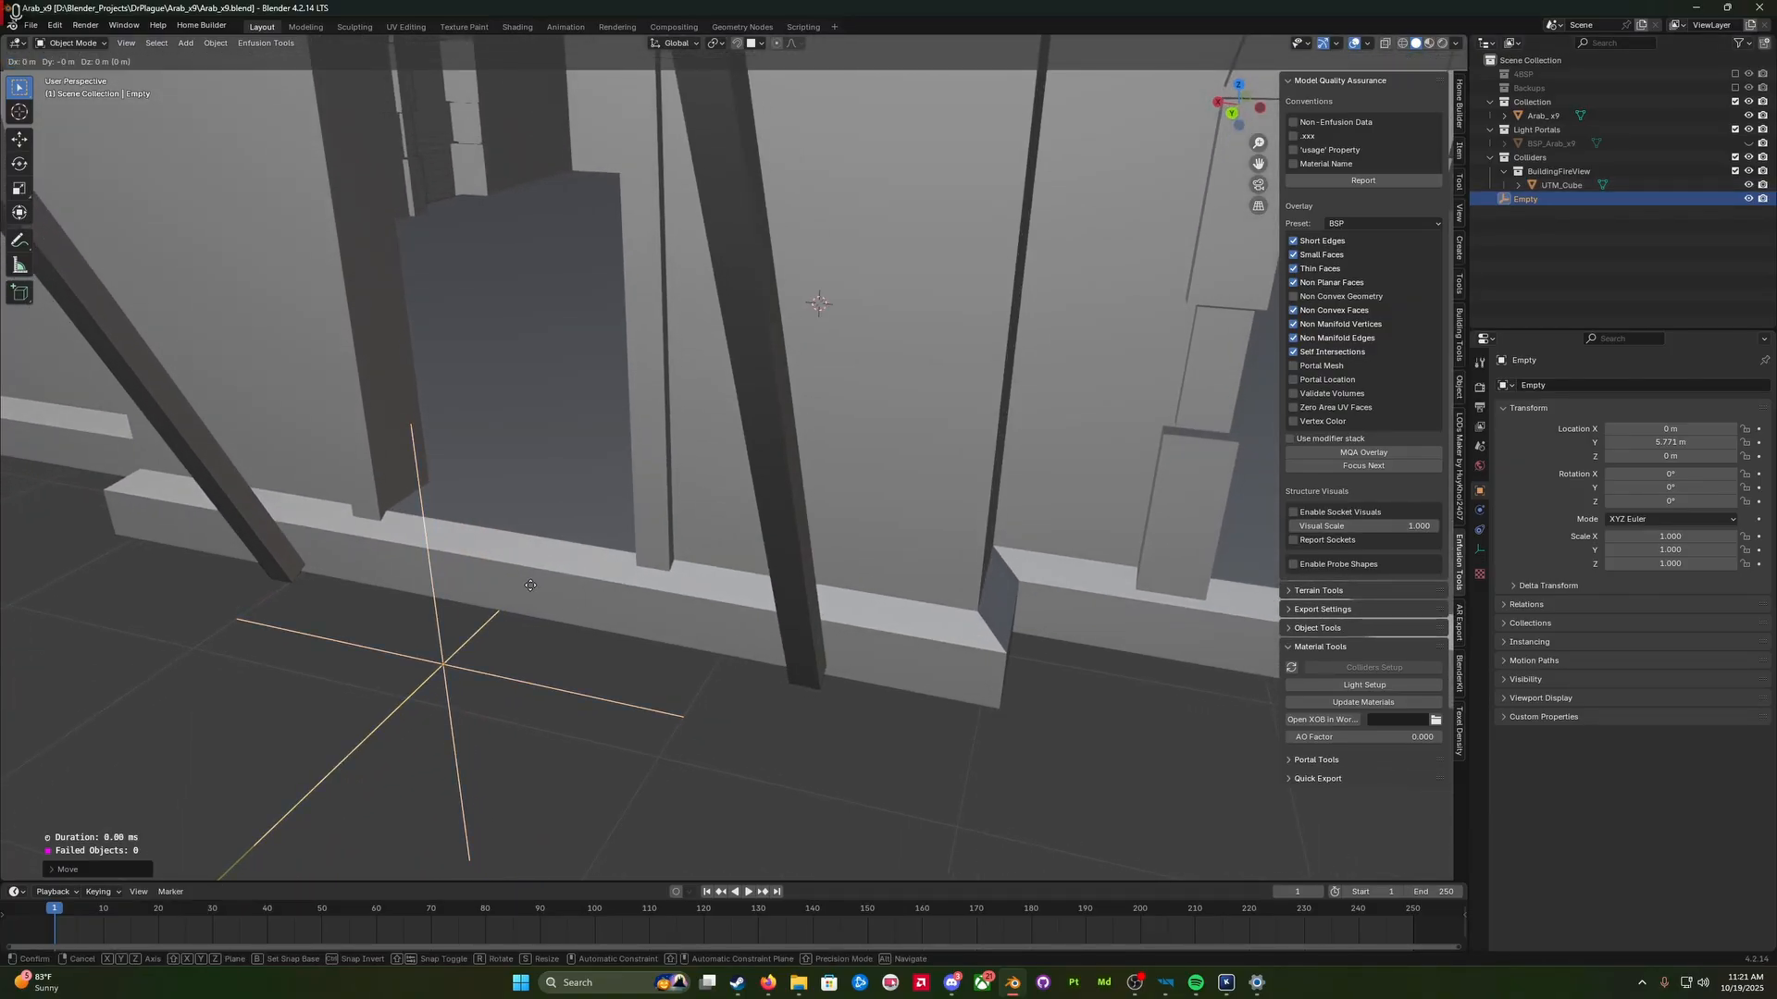
{"action": "key", "text": "z"}
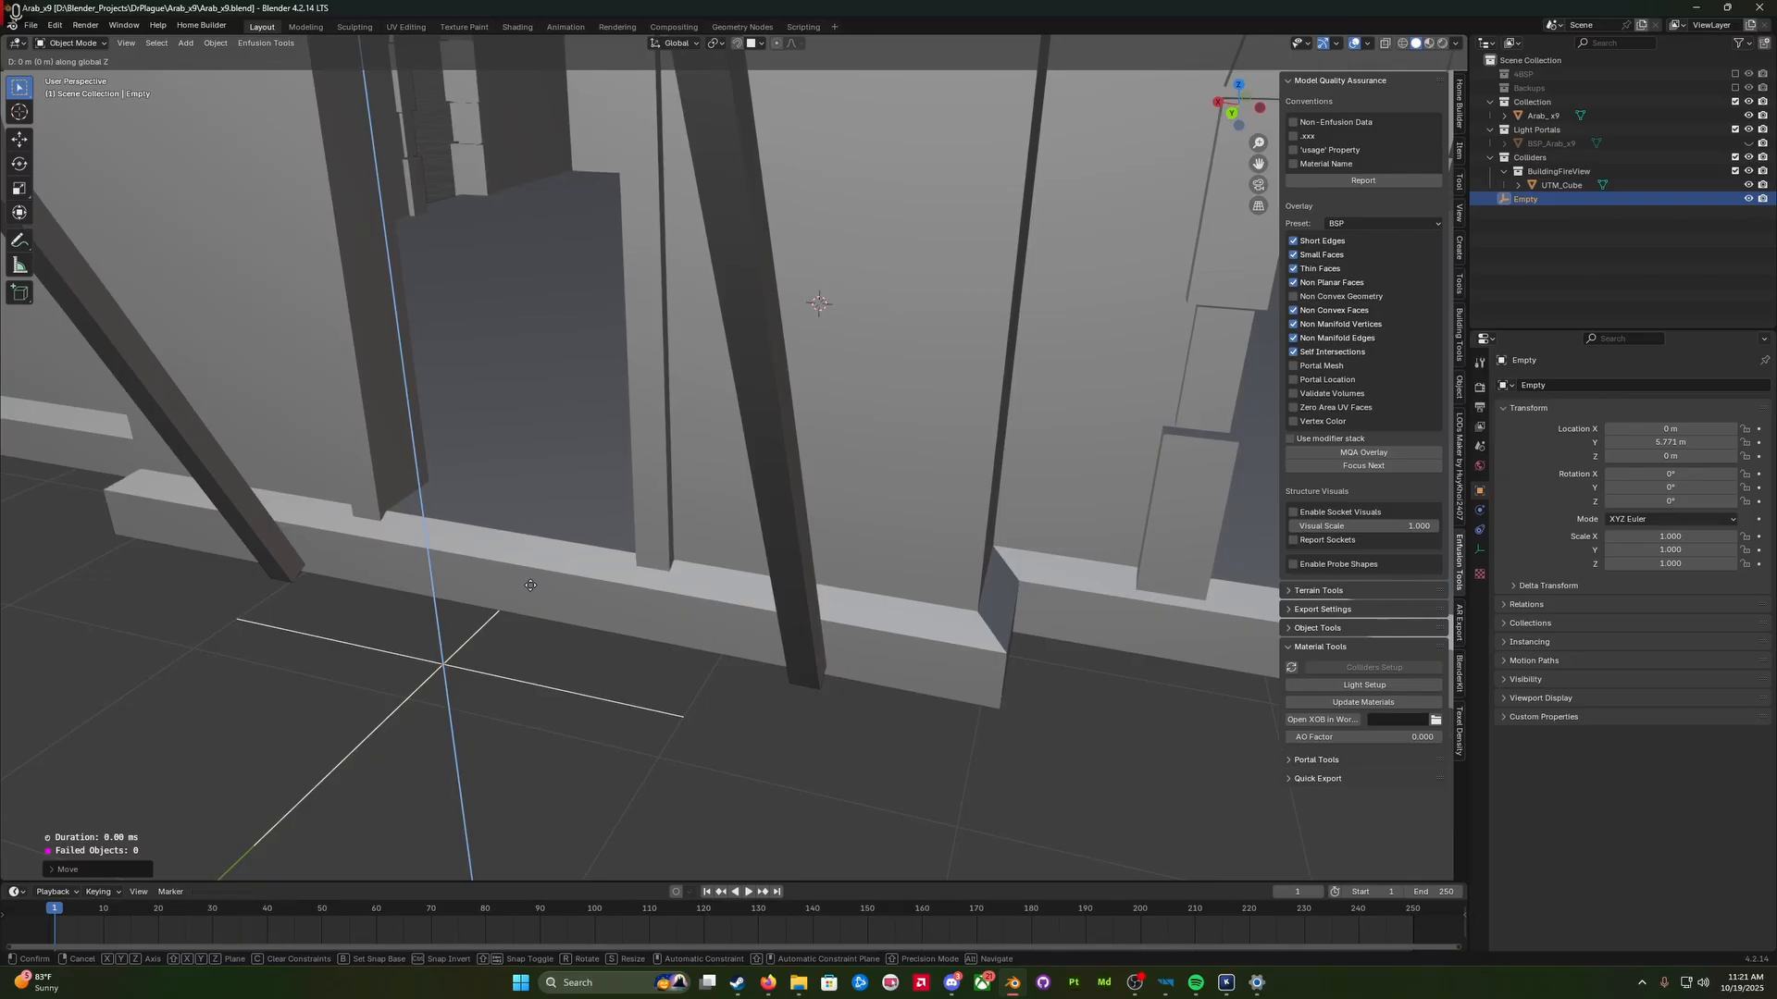
{"action": "key", "text": "shift"}
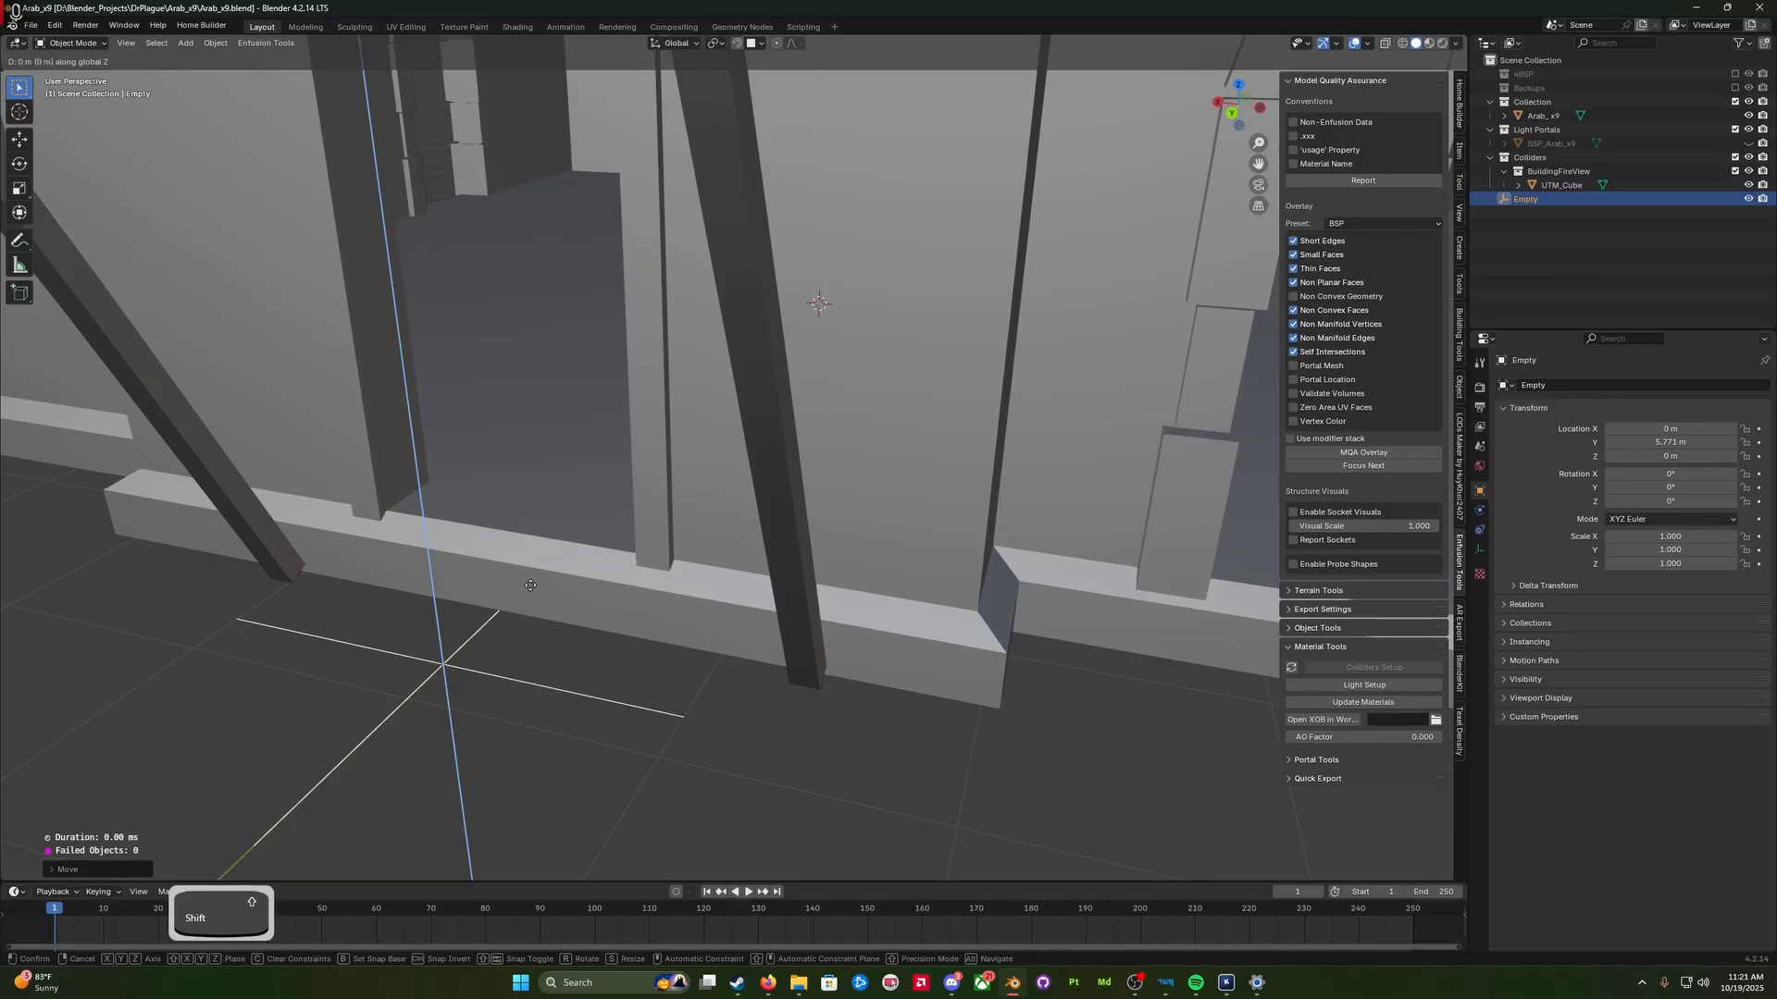
{"action": "key", "text": "shift+Tab"}
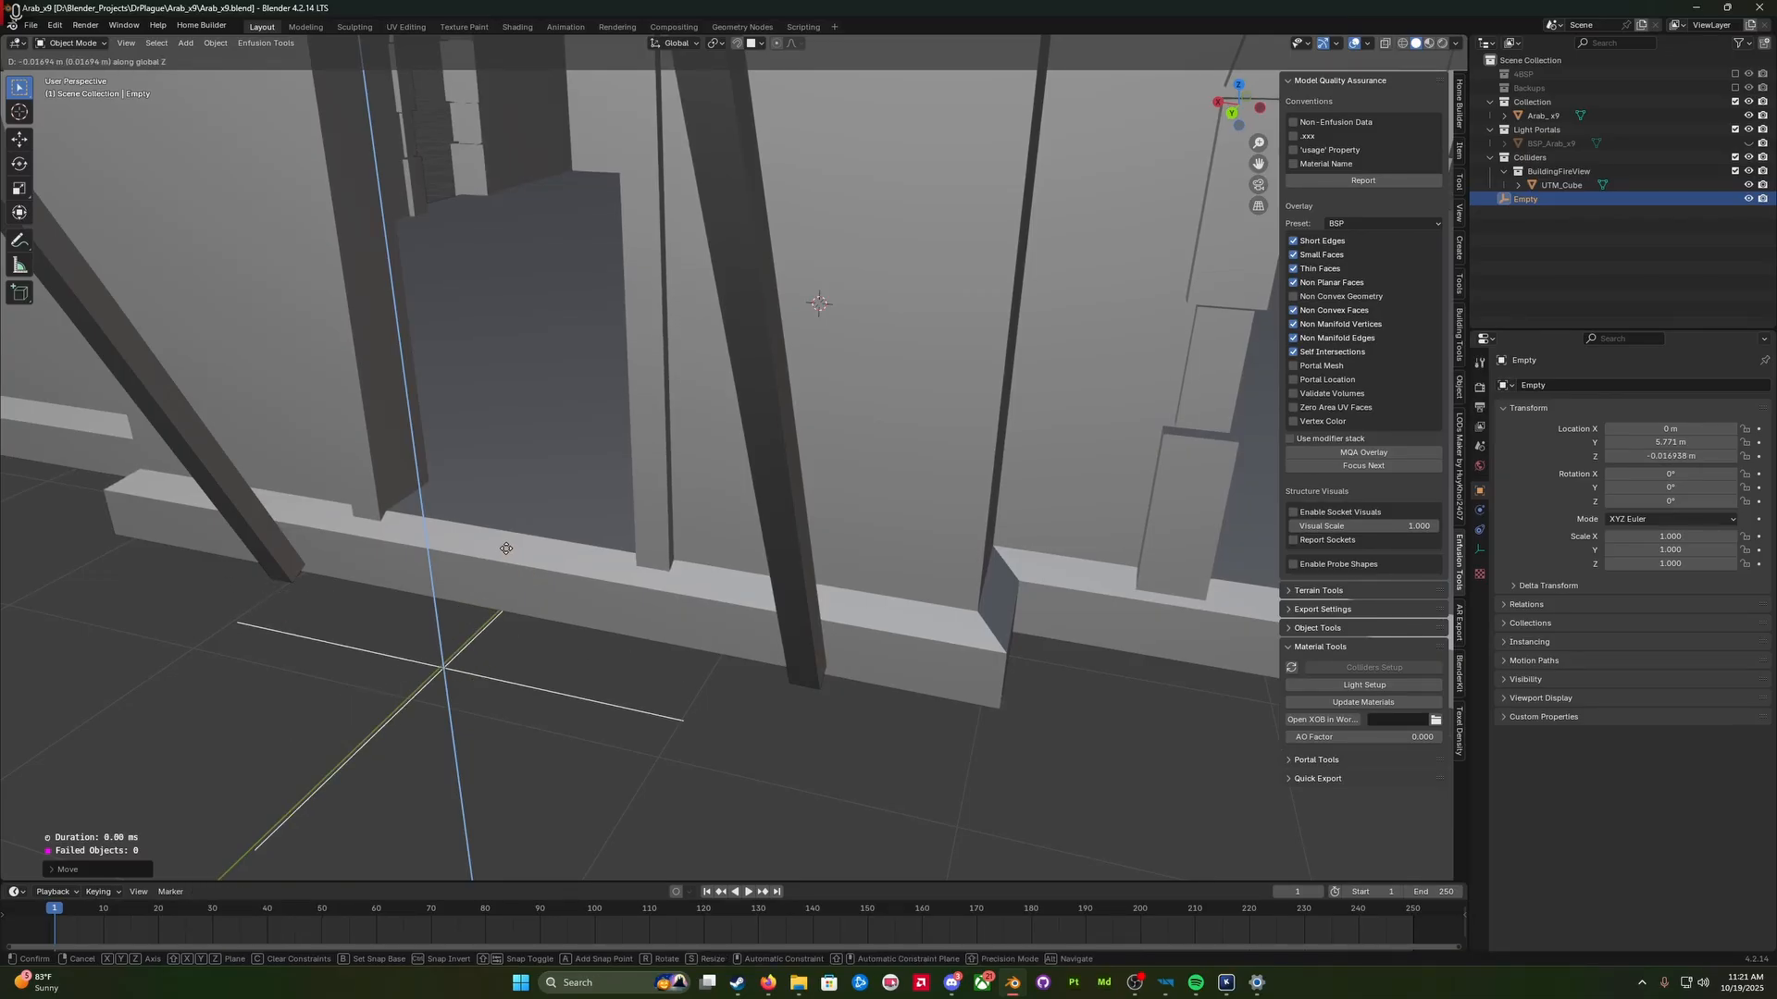
{"action": "left_click", "coordinate": [505, 549]}
{"action": "mouse_move", "coordinate": [505, 615]}
{"action": "middle_mouse_down"}
{"action": "mouse_move", "coordinate": [535, 568]}
{"action": "mouse_move", "coordinate": [546, 592]}
{"action": "mouse_move", "coordinate": [469, 575]}
{"action": "mouse_move", "coordinate": [481, 598]}
{"action": "middle_mouse_up"}
{"action": "key", "text": "g"}
{"action": "key", "text": "z"}
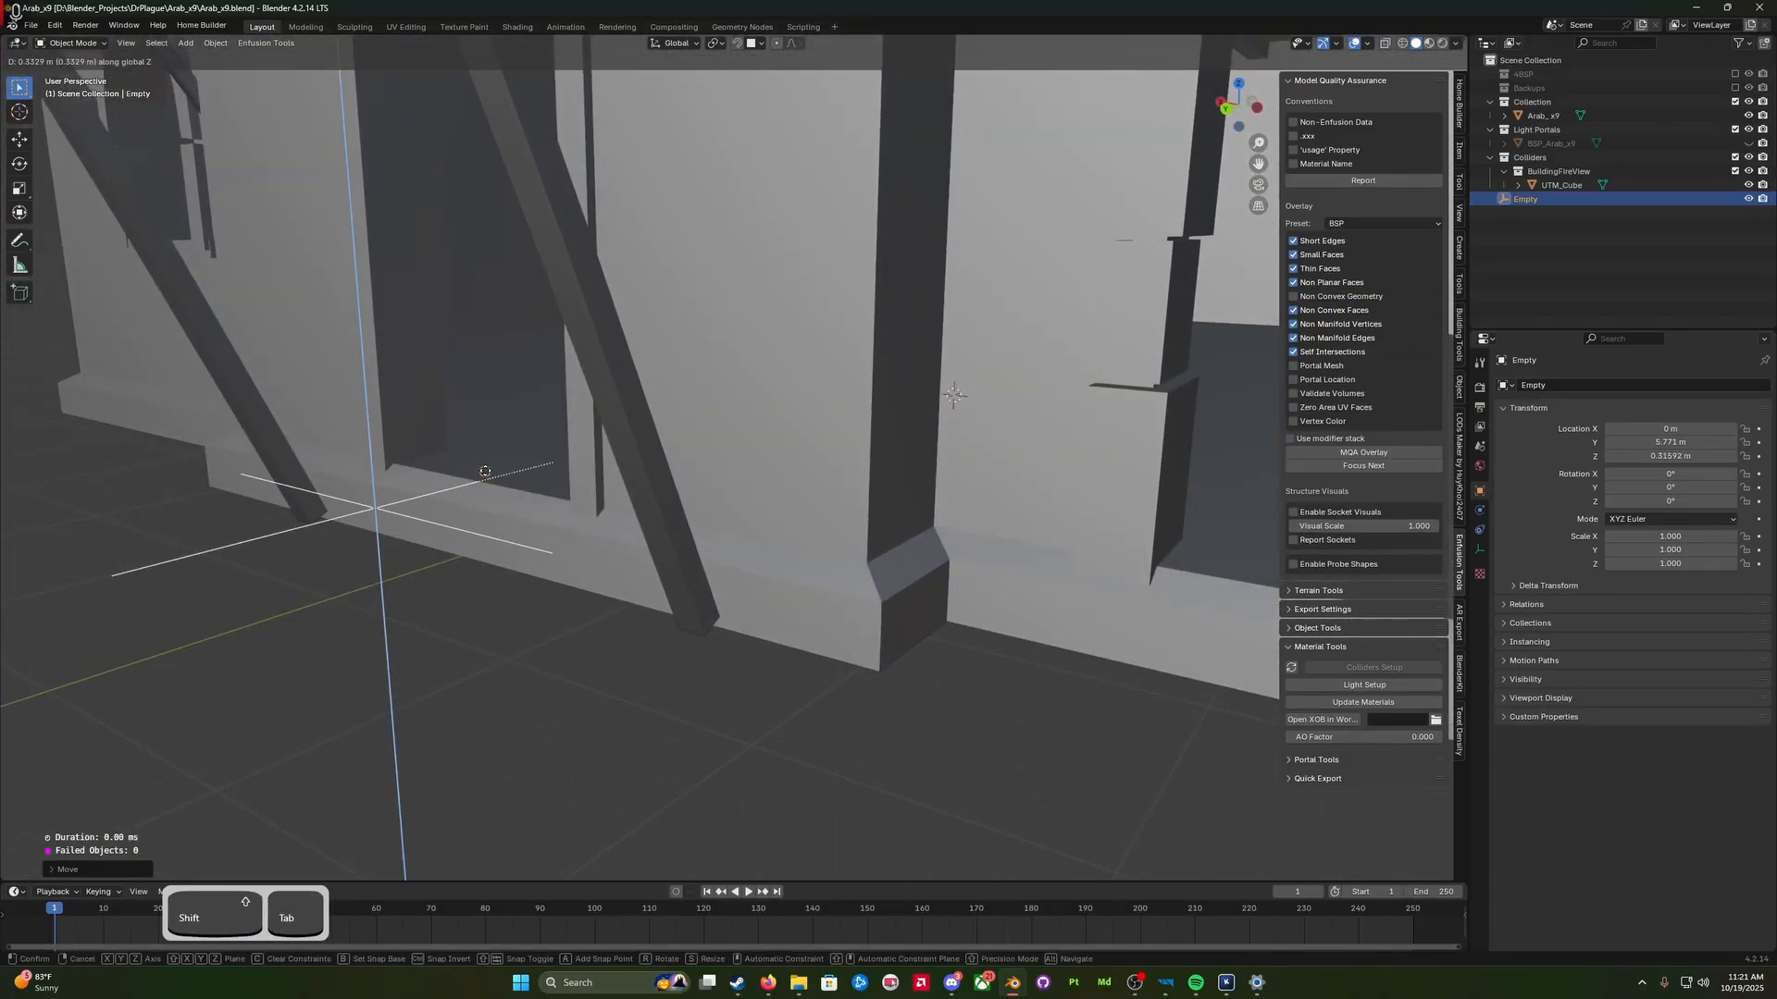
{"action": "left_click", "coordinate": [484, 477]}
Step: In Edit Mode on the Arab_x9 building mesh, split the entrance doorway's floor face with Poke Faces
{"action": "middle_click_drag", "start_coordinate": [485, 481], "coordinate": [404, 555]}
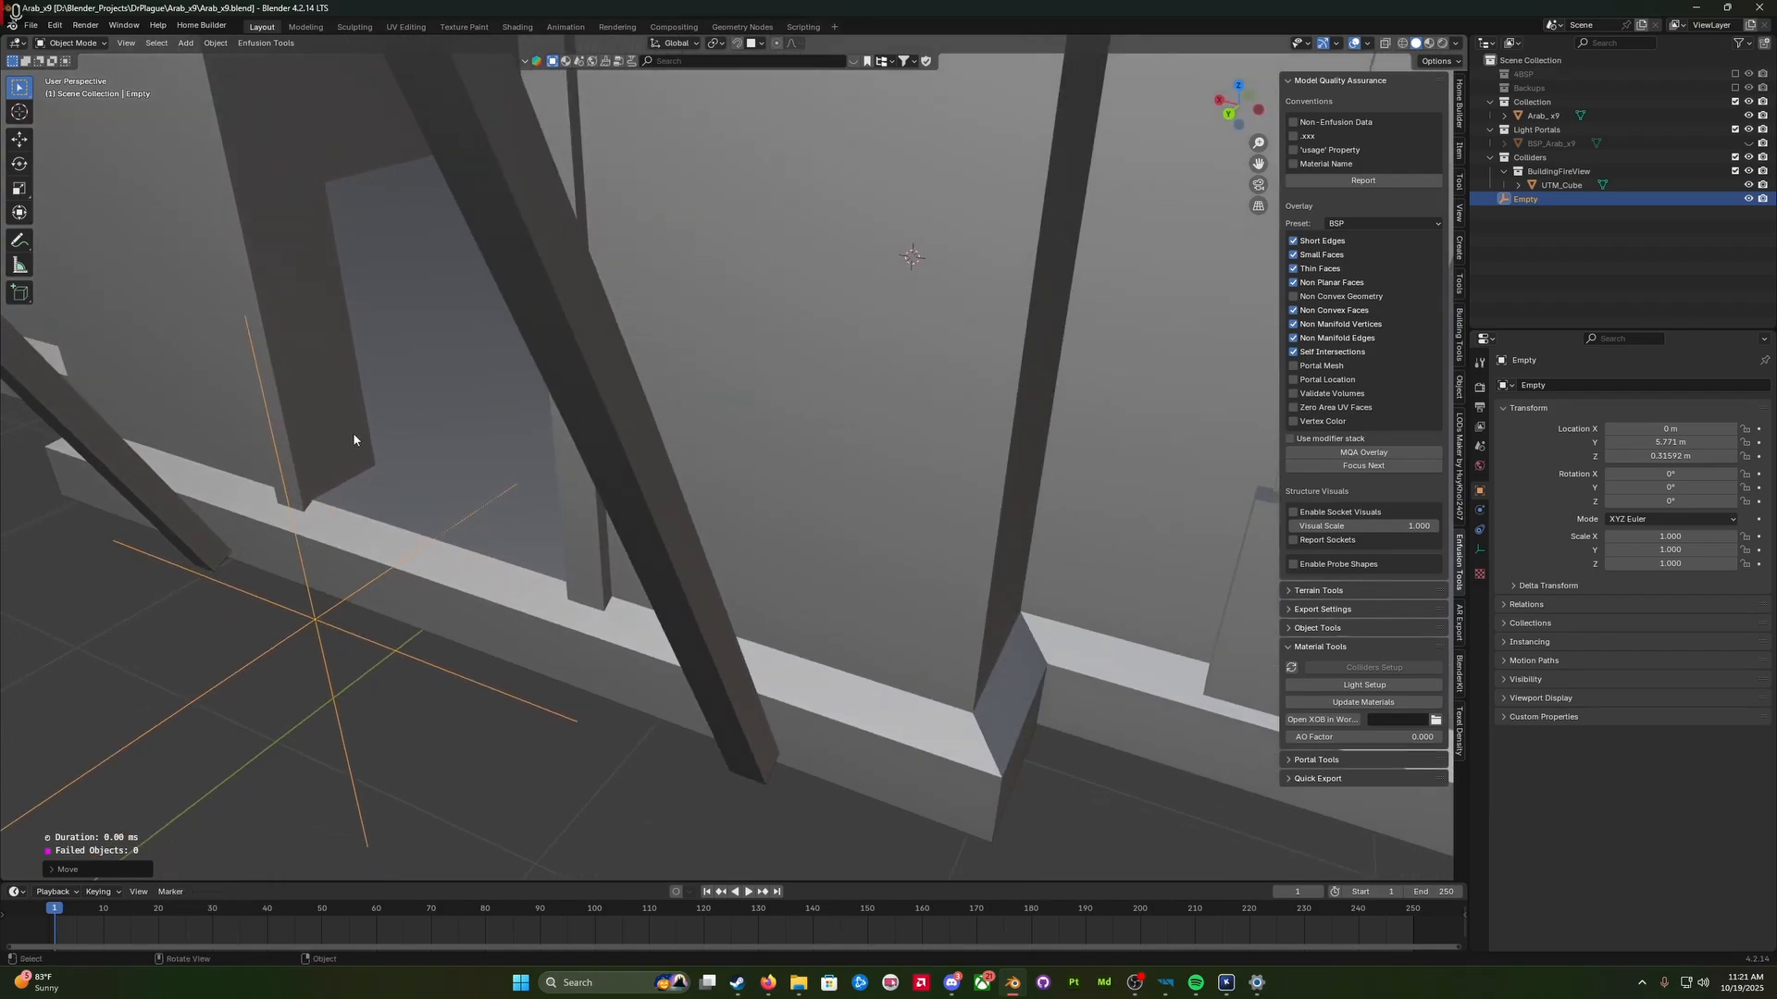
{"action": "left_click", "coordinate": [1554, 117]}
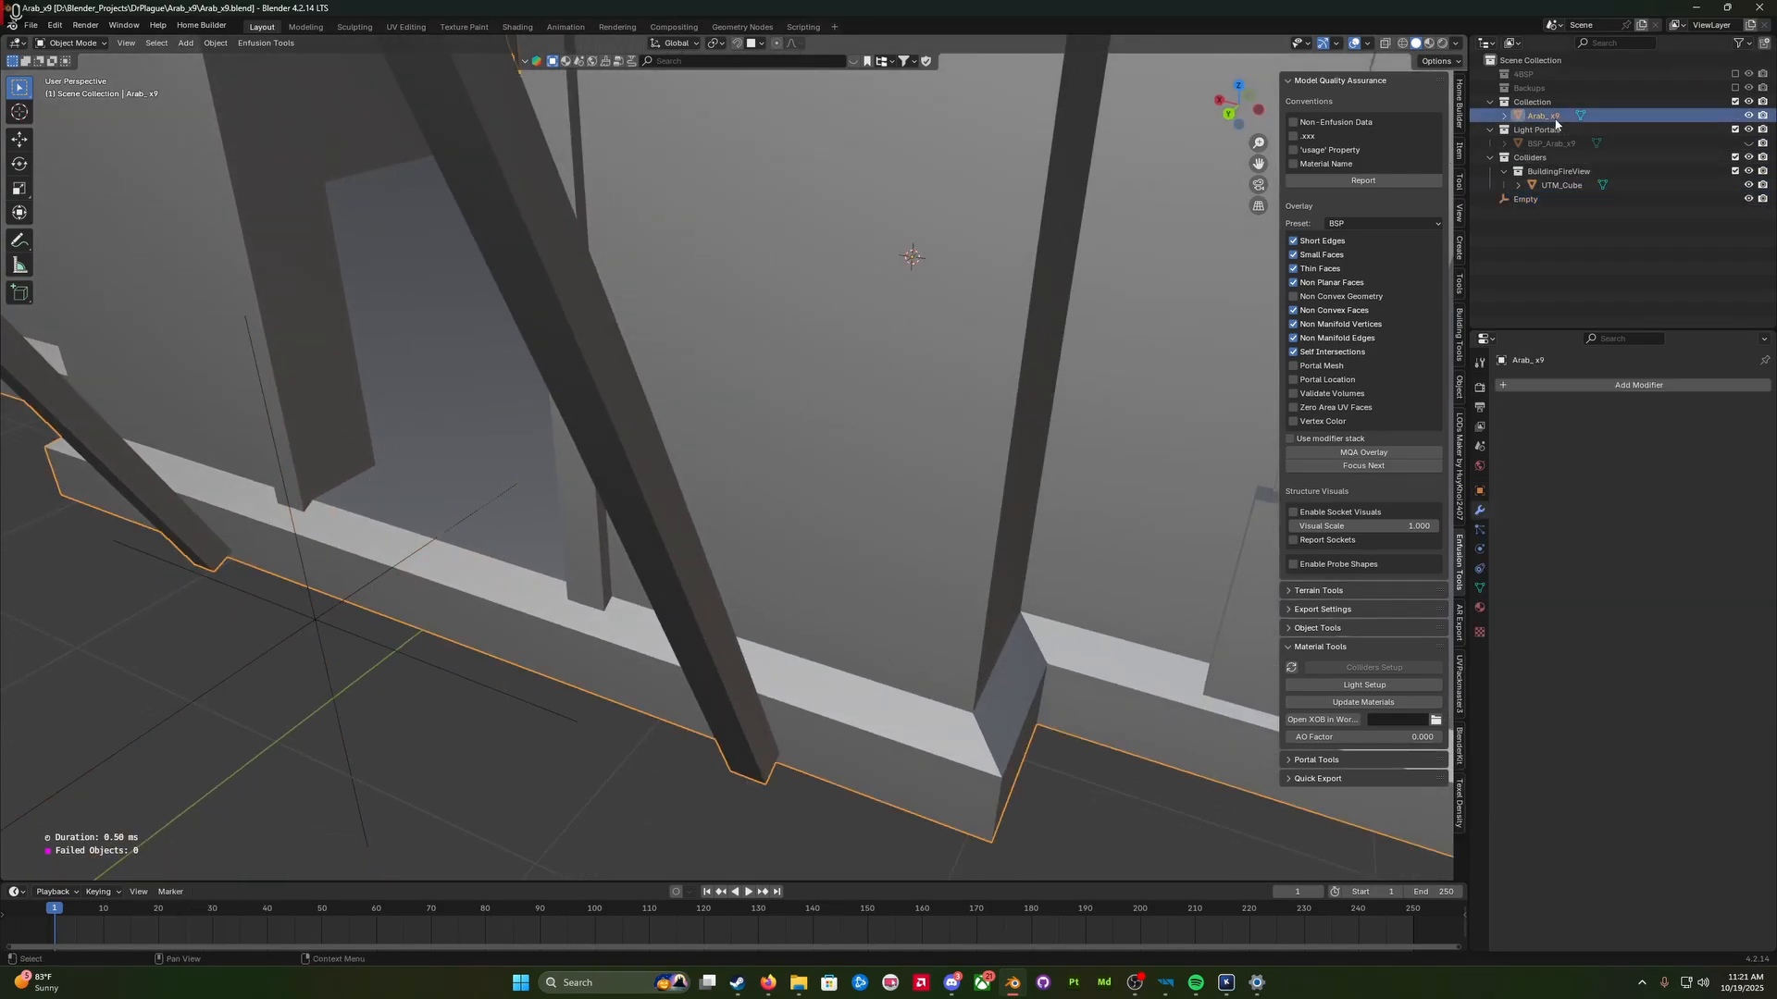
{"action": "key", "text": "Tab"}
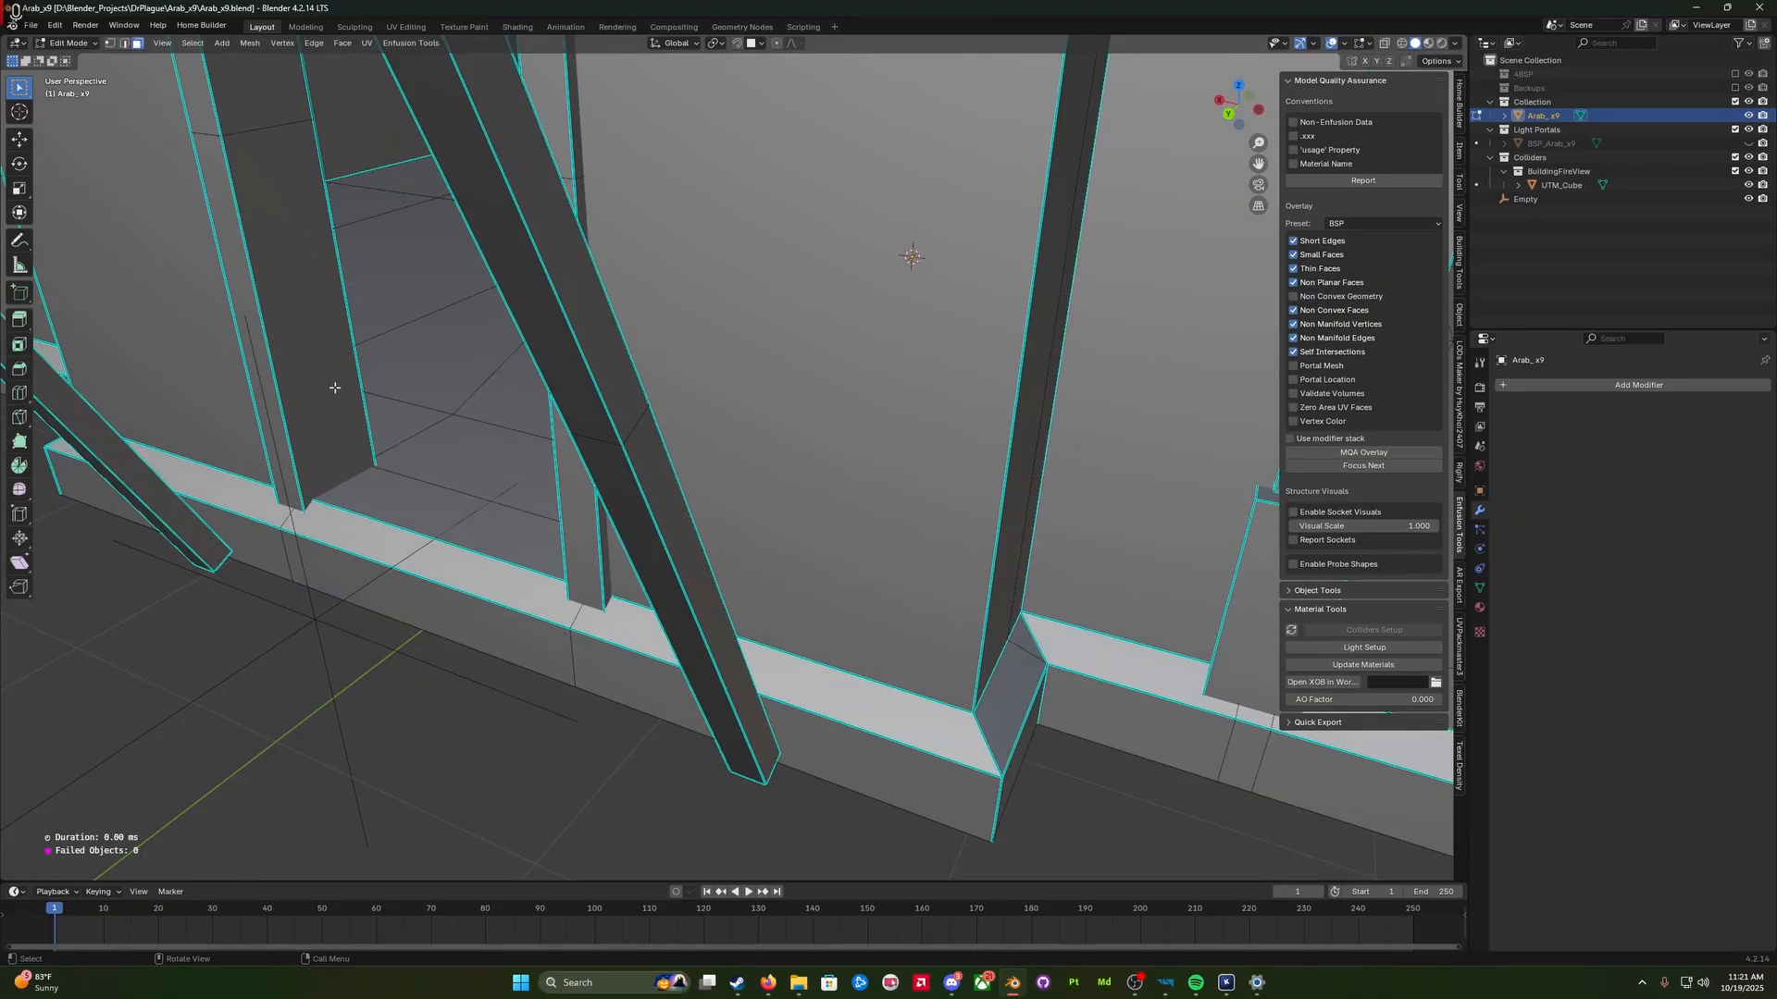
{"action": "mouse_move", "coordinate": [364, 448]}
{"action": "middle_mouse_down"}
{"action": "mouse_move", "coordinate": [407, 468]}
{"action": "mouse_move", "coordinate": [352, 471]}
{"action": "middle_mouse_up"}
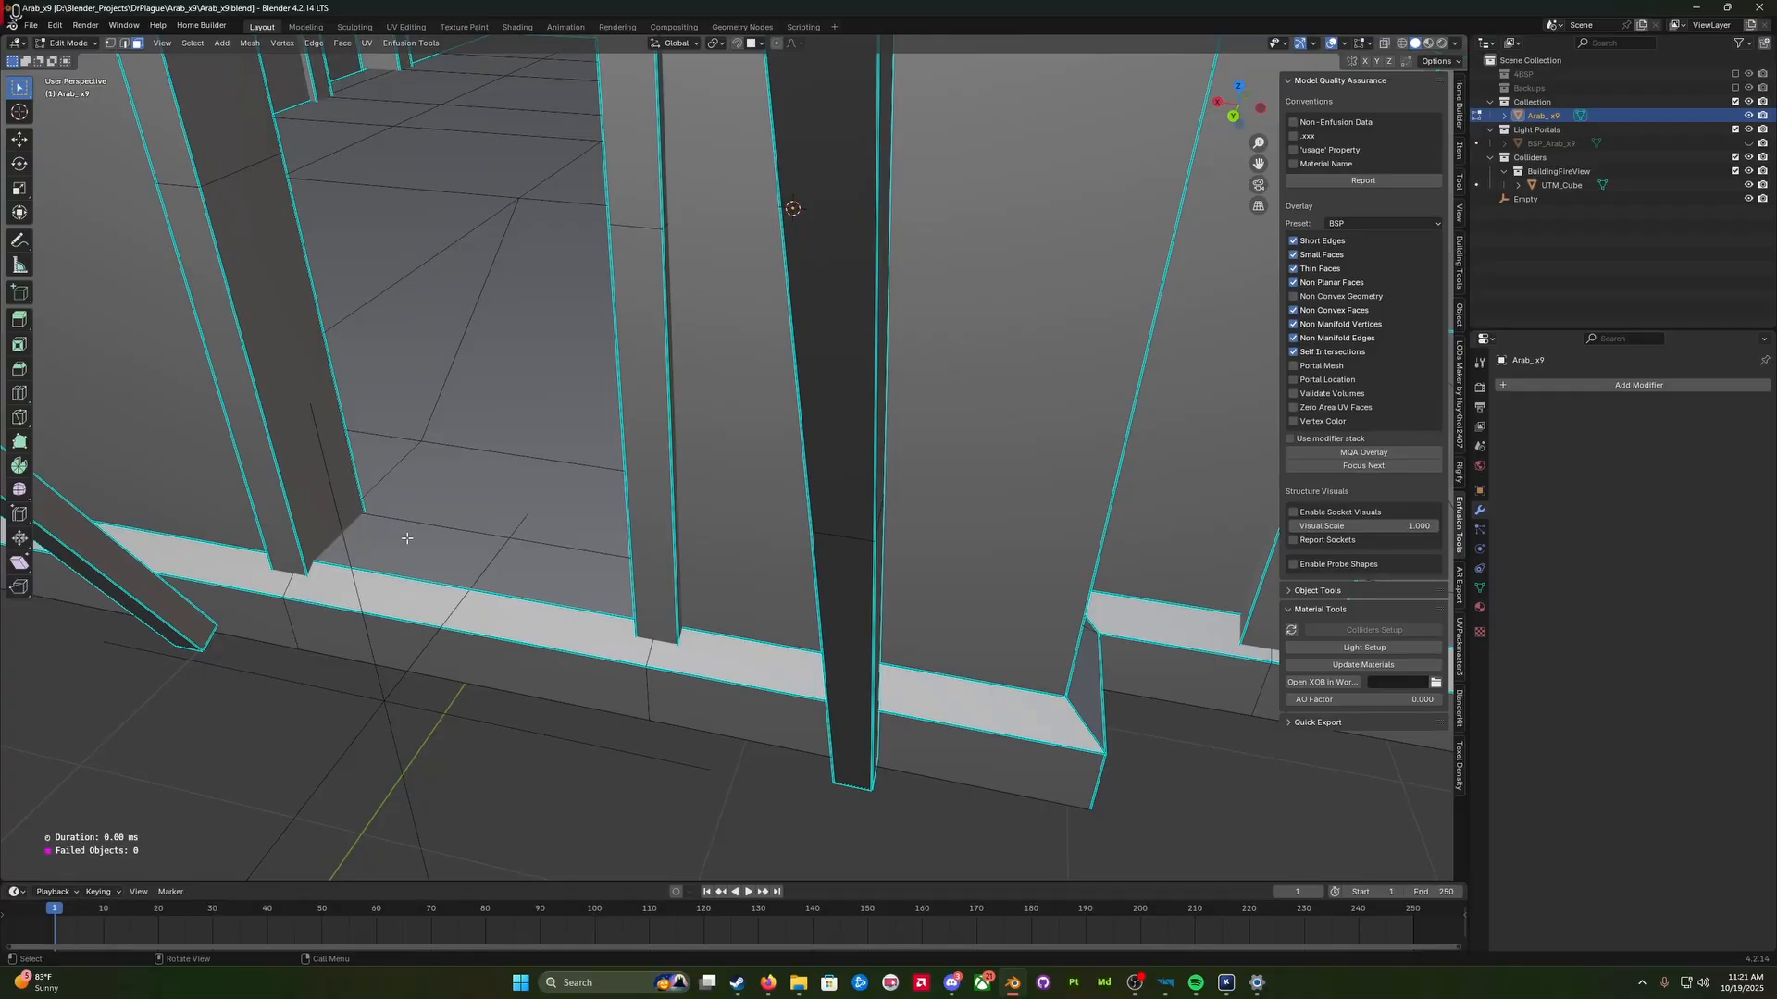
{"action": "left_click", "coordinate": [408, 537]}
{"action": "middle_click_drag", "start_coordinate": [407, 537], "coordinate": [476, 579]}
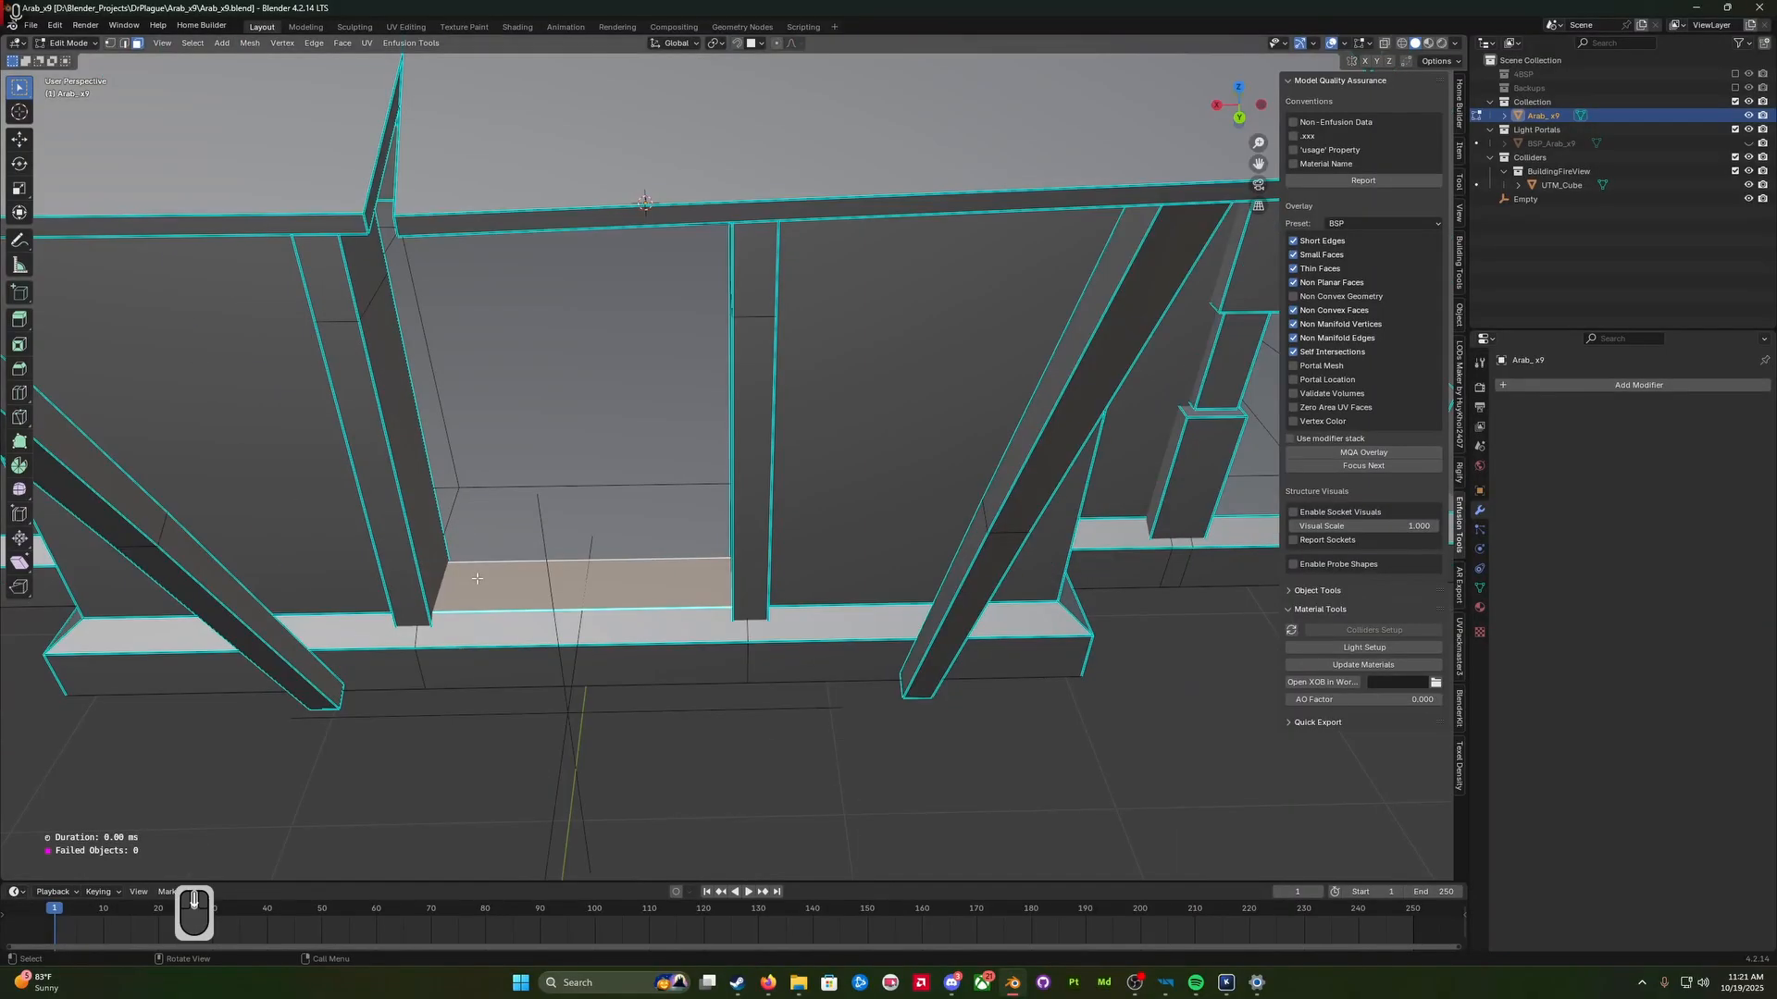
{"action": "scroll", "coordinate": [477, 578], "scroll_direction": "up", "scroll_amount": 2}
{"action": "scroll", "coordinate": [501, 642], "scroll_direction": "up", "scroll_amount": 3}
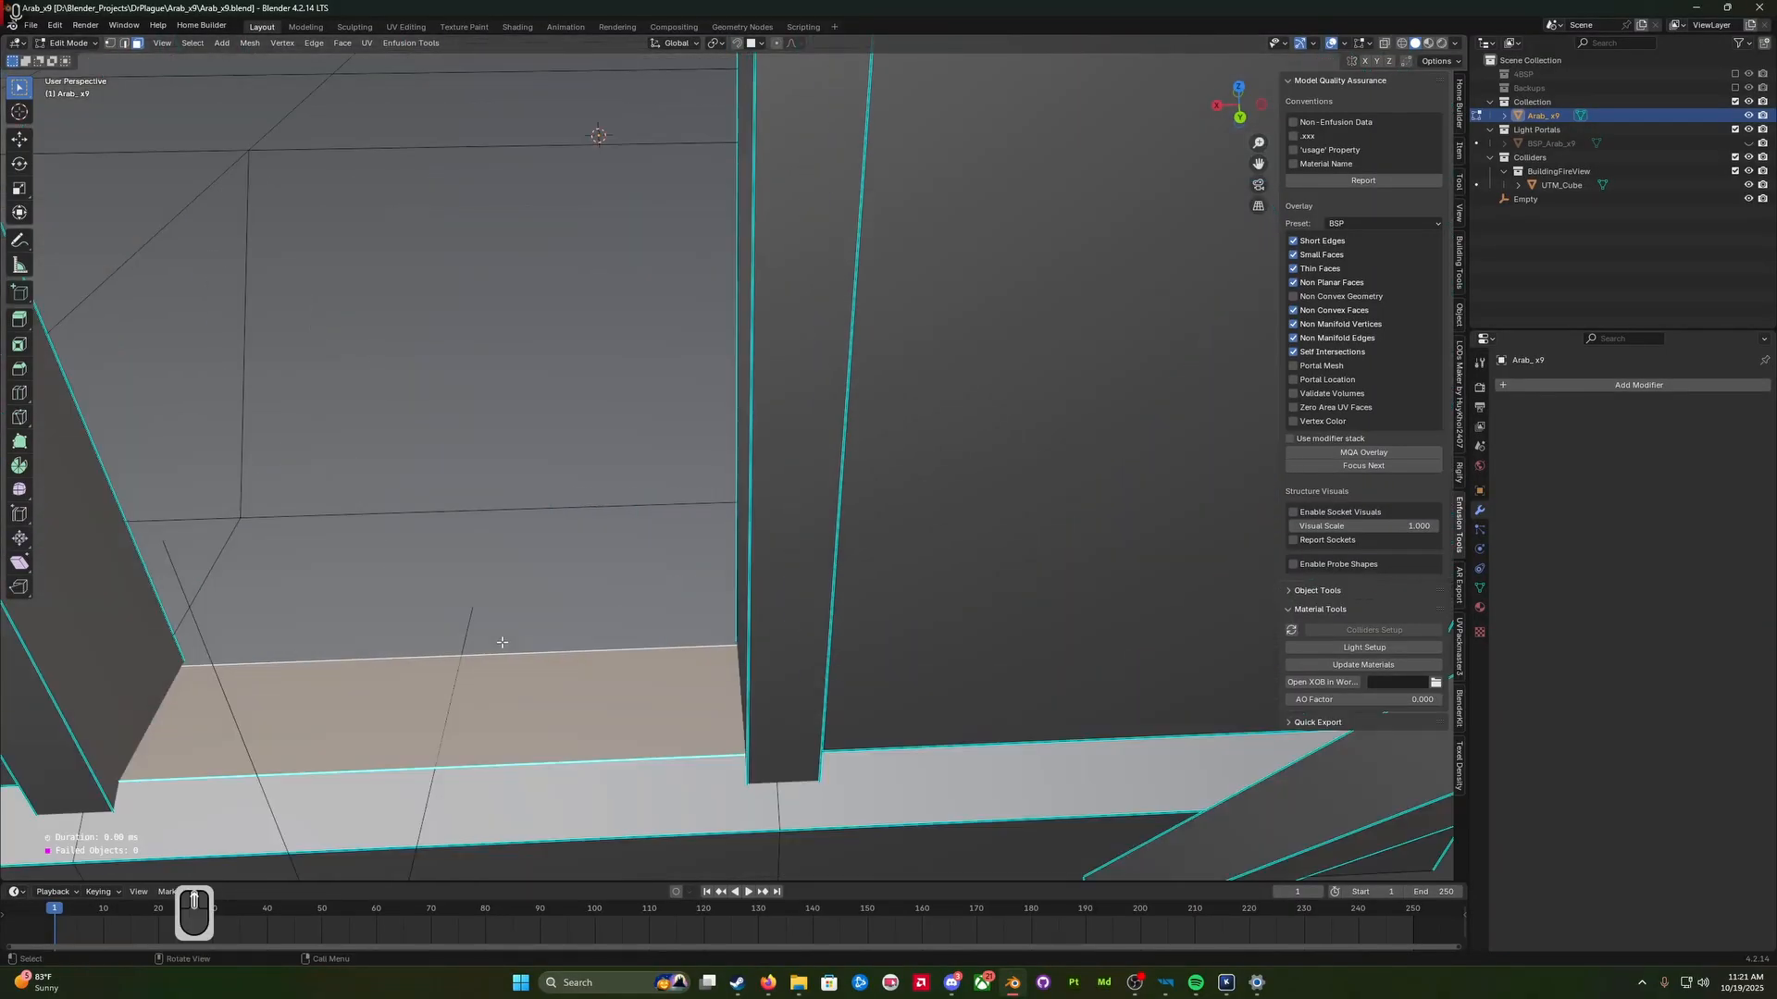
{"action": "scroll", "coordinate": [501, 642], "scroll_direction": "down", "scroll_amount": 2}
{"action": "key", "text": "F3"}
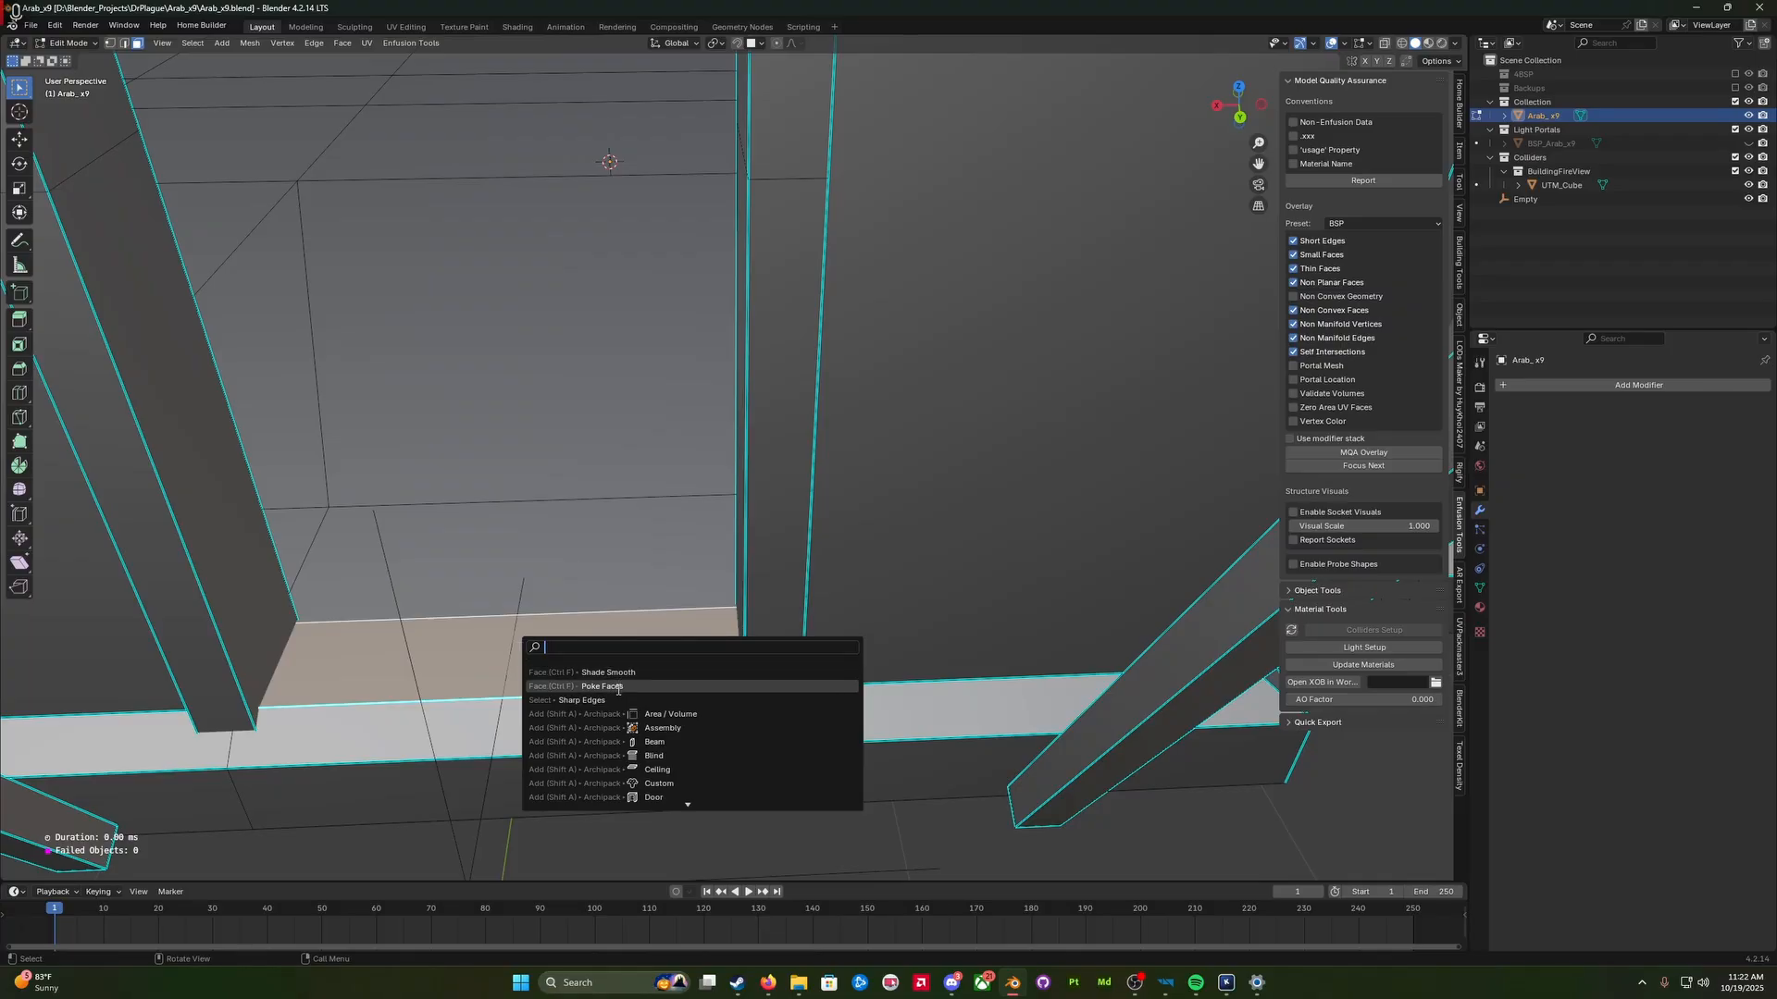
{"action": "type", "text": "poke"}
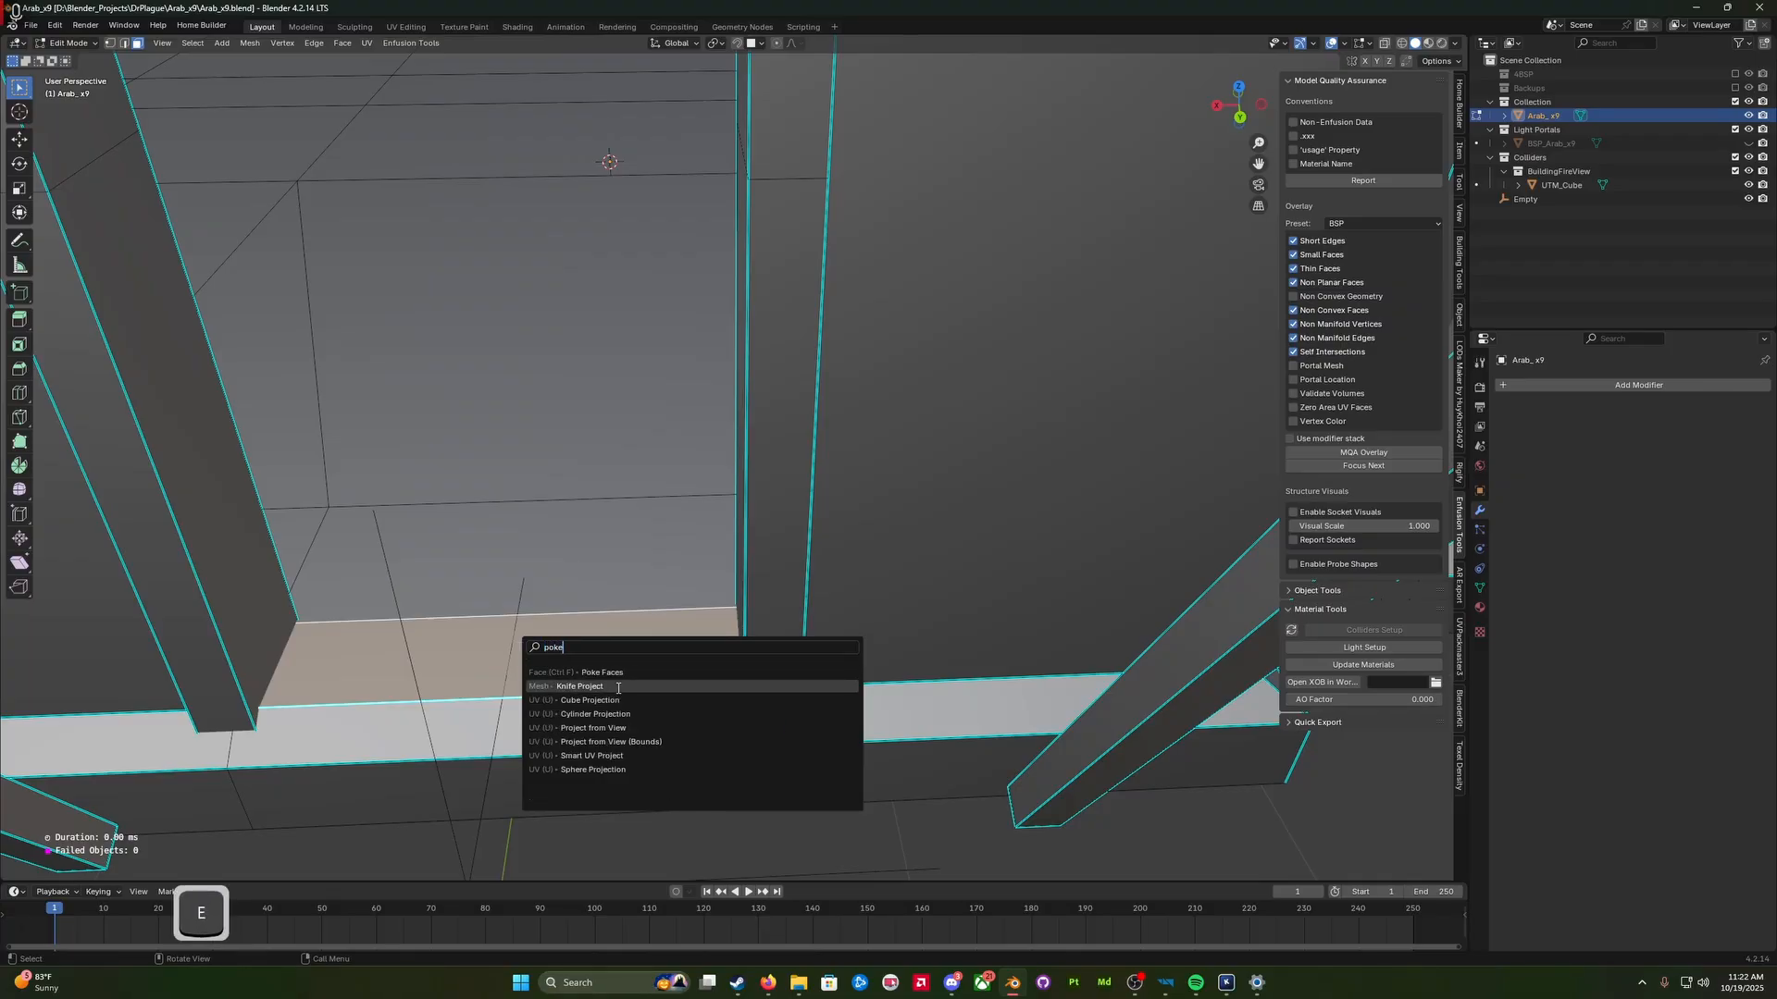
{"action": "left_click", "coordinate": [618, 673]}
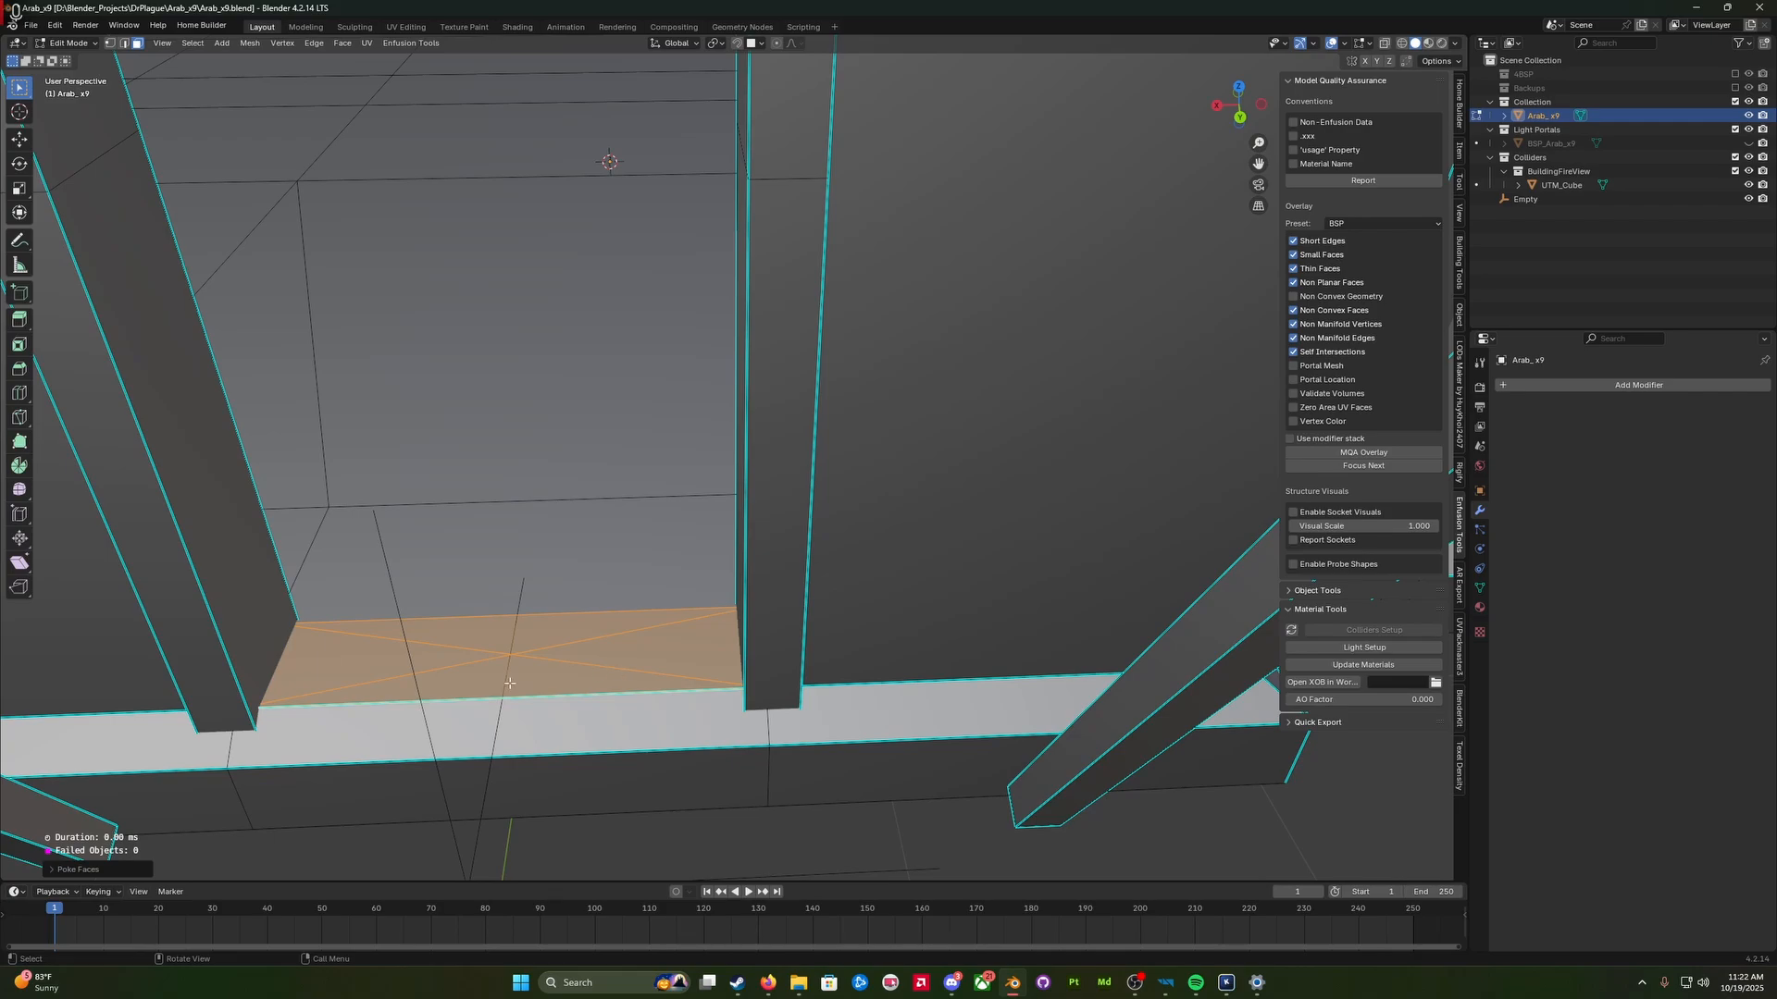
Step: Set the snap target to Vertex and, in Object Mode, snap the empty onto the center vertex of the poked doorway floor
{"action": "middle_click_drag", "start_coordinate": [510, 683], "coordinate": [508, 681]}
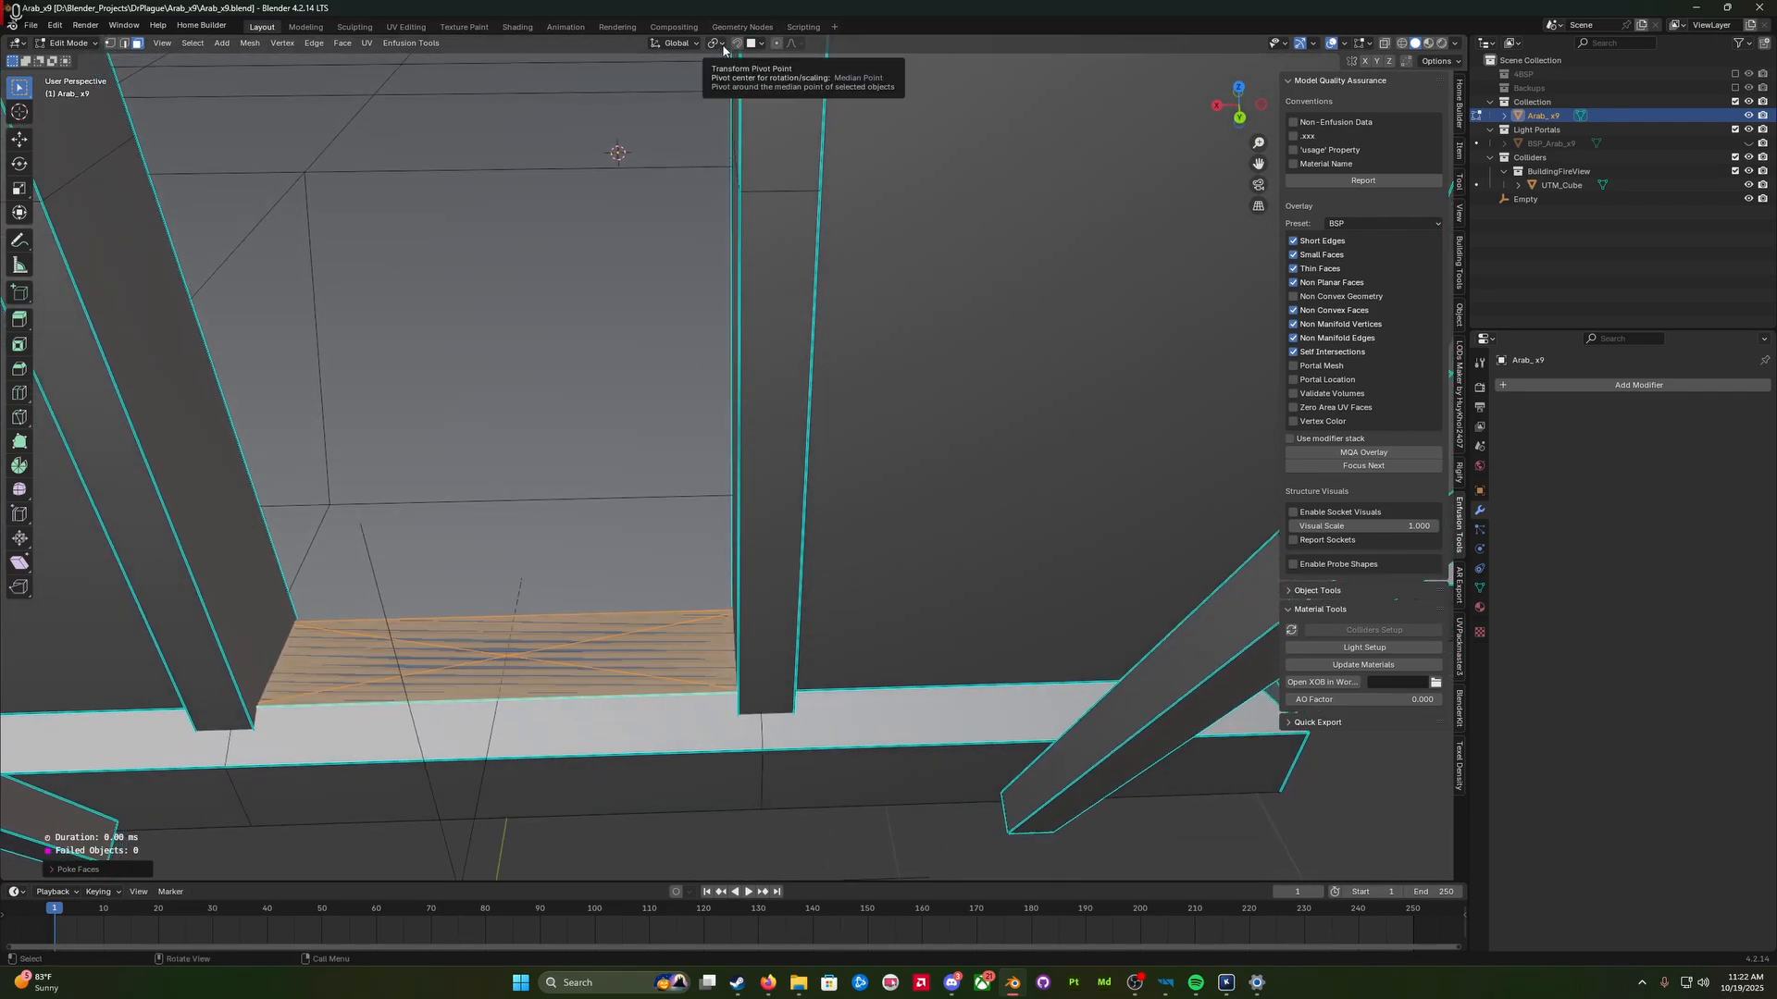
{"action": "left_click", "coordinate": [762, 44]}
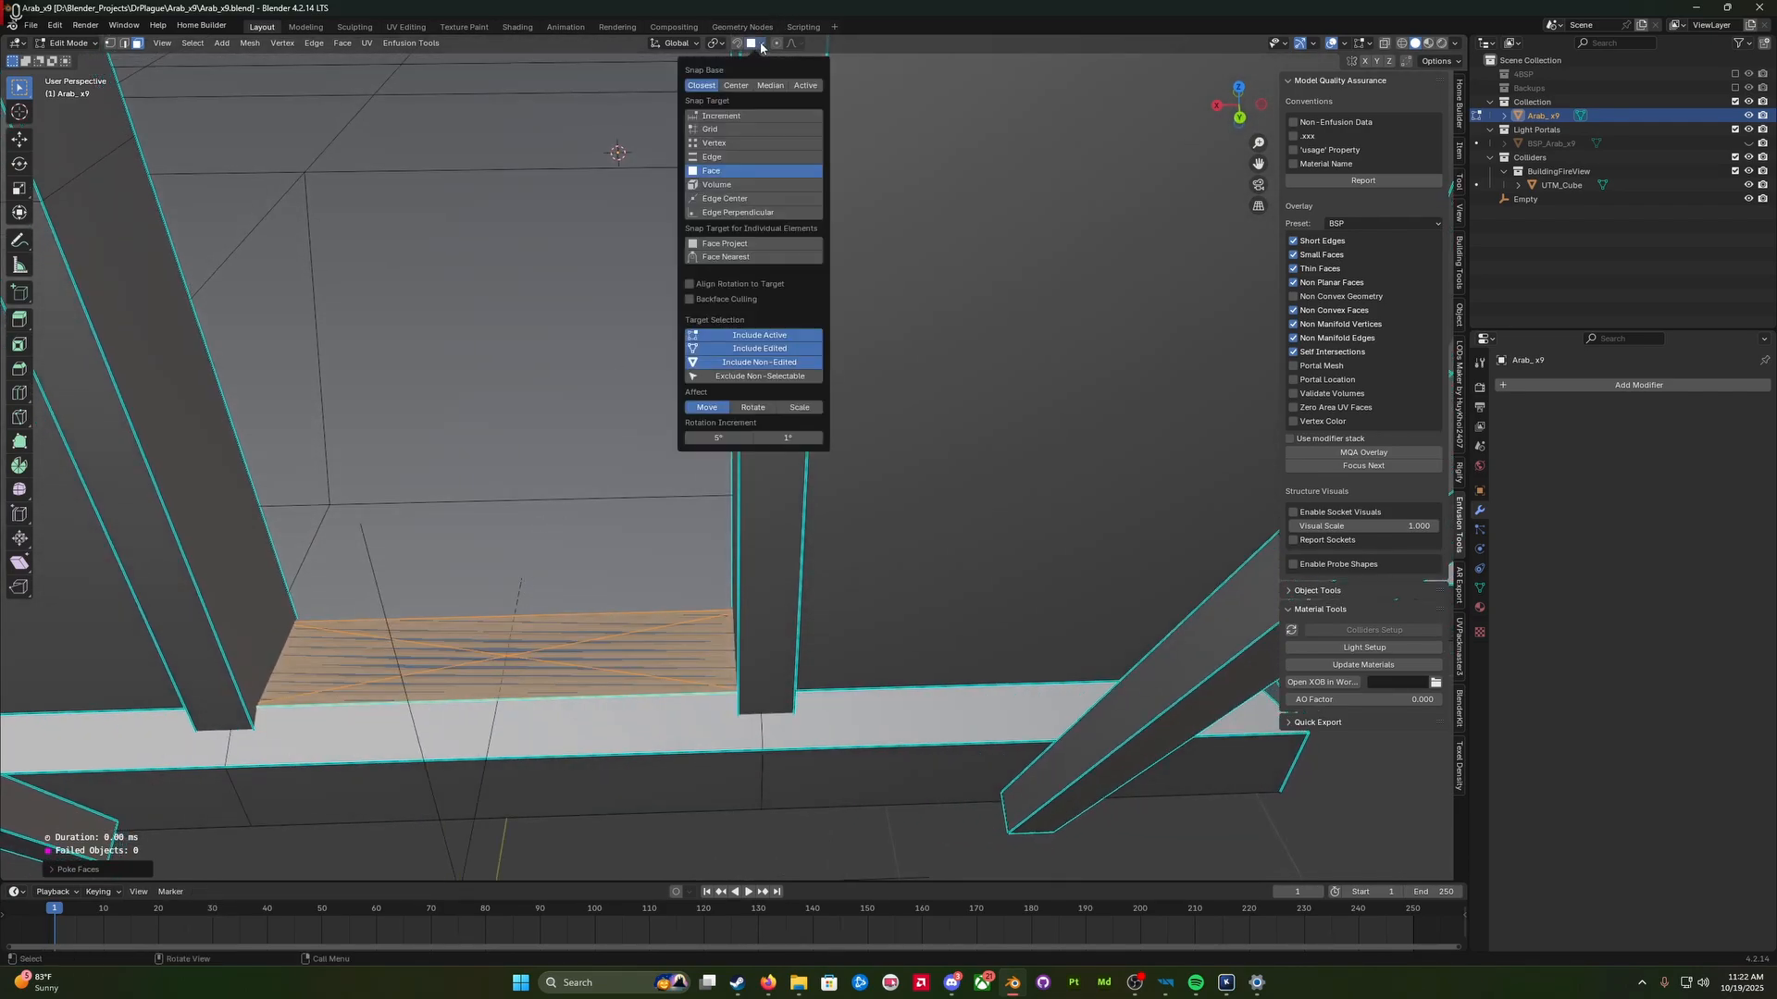
{"action": "left_click", "coordinate": [742, 145]}
{"action": "middle_click_drag", "start_coordinate": [504, 656], "coordinate": [423, 681]}
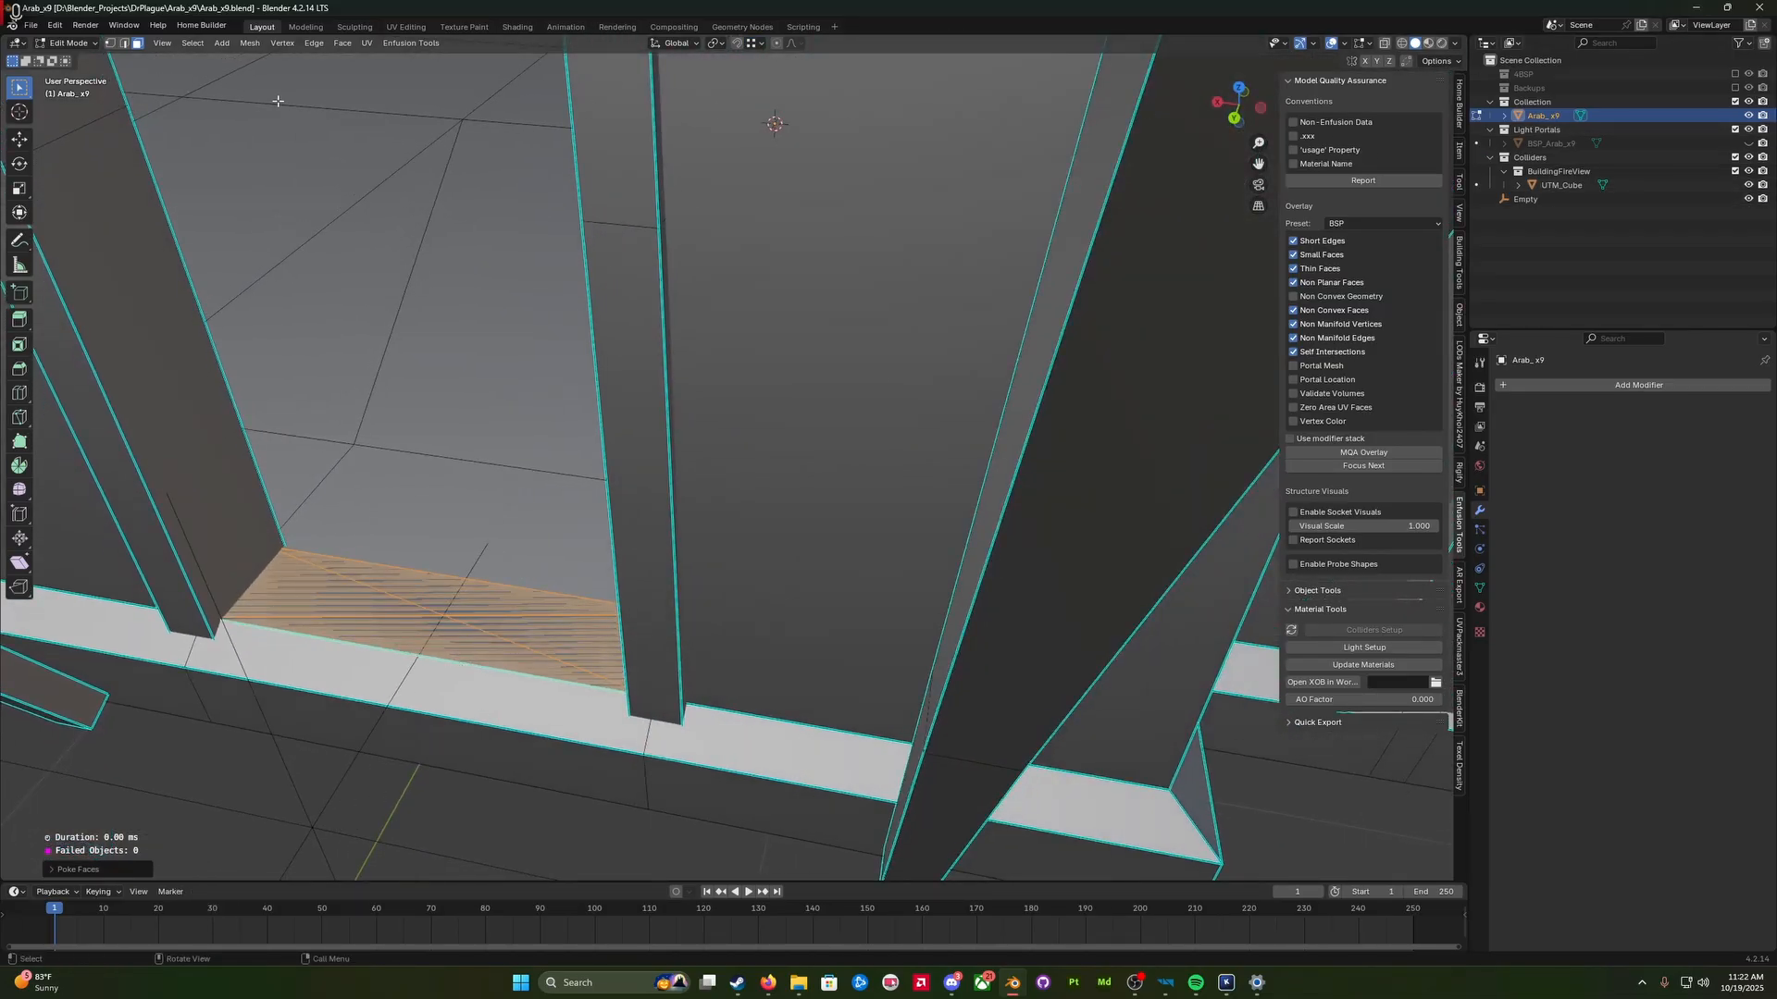
{"action": "key", "text": "Tab"}
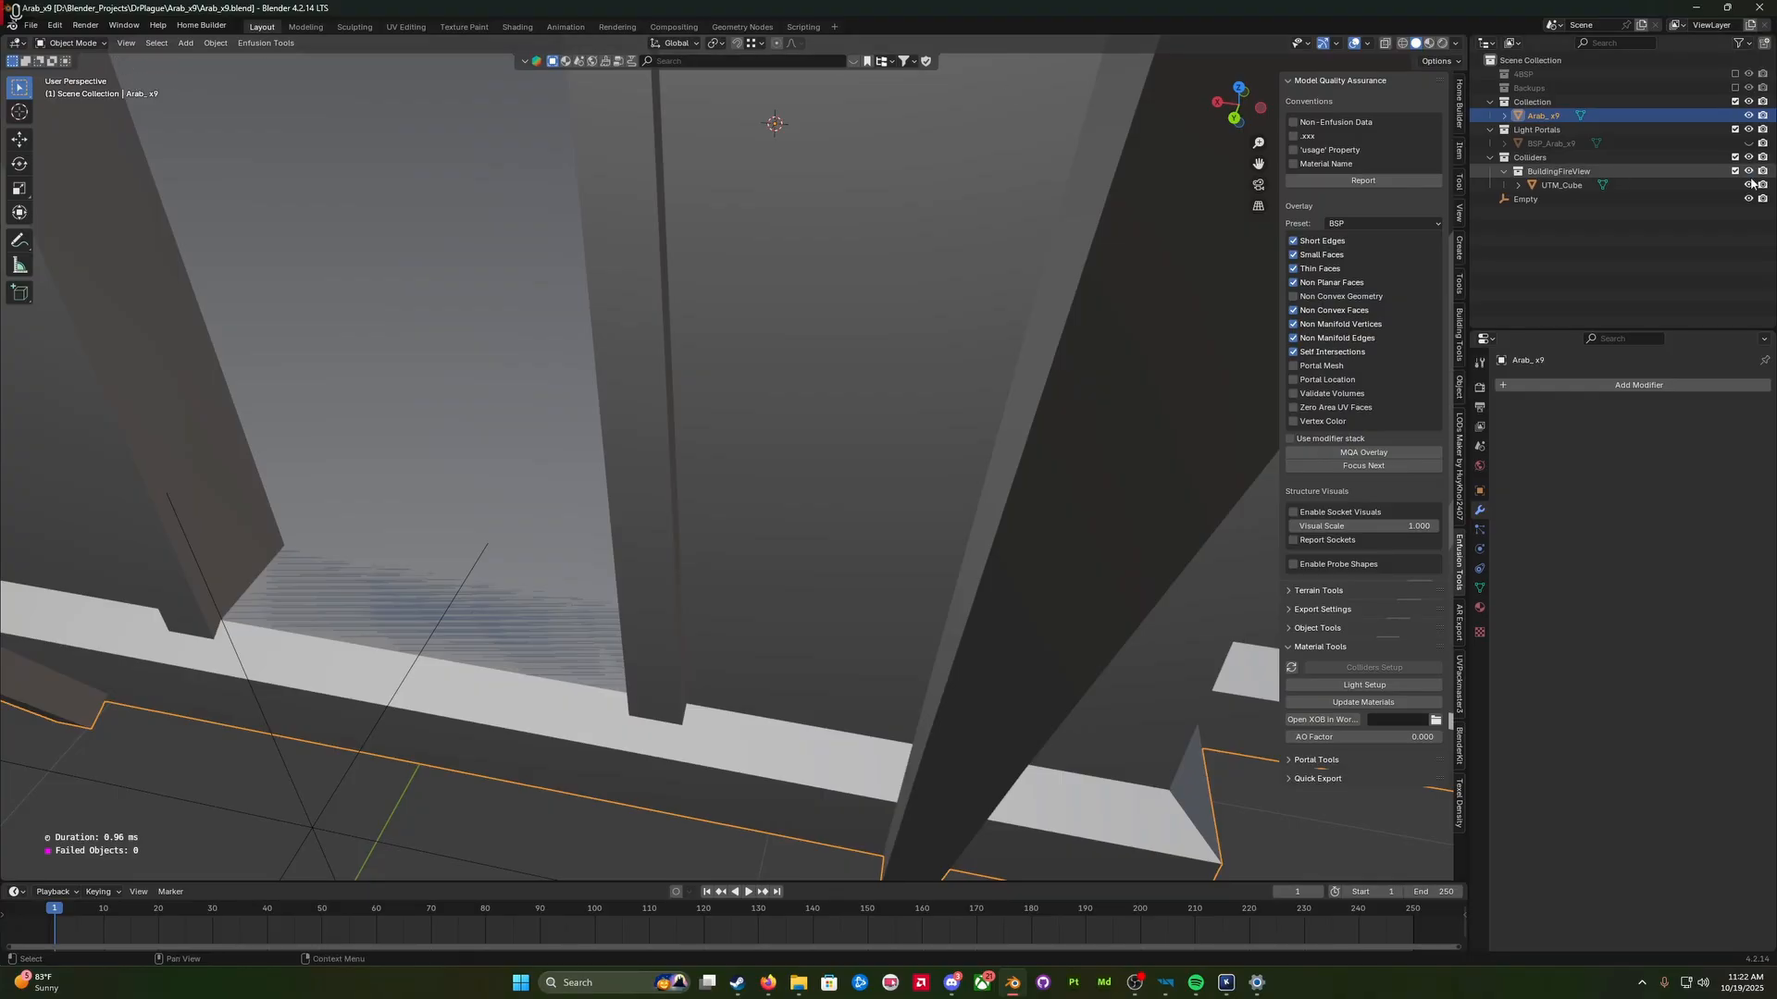
{"action": "left_click", "coordinate": [1592, 199]}
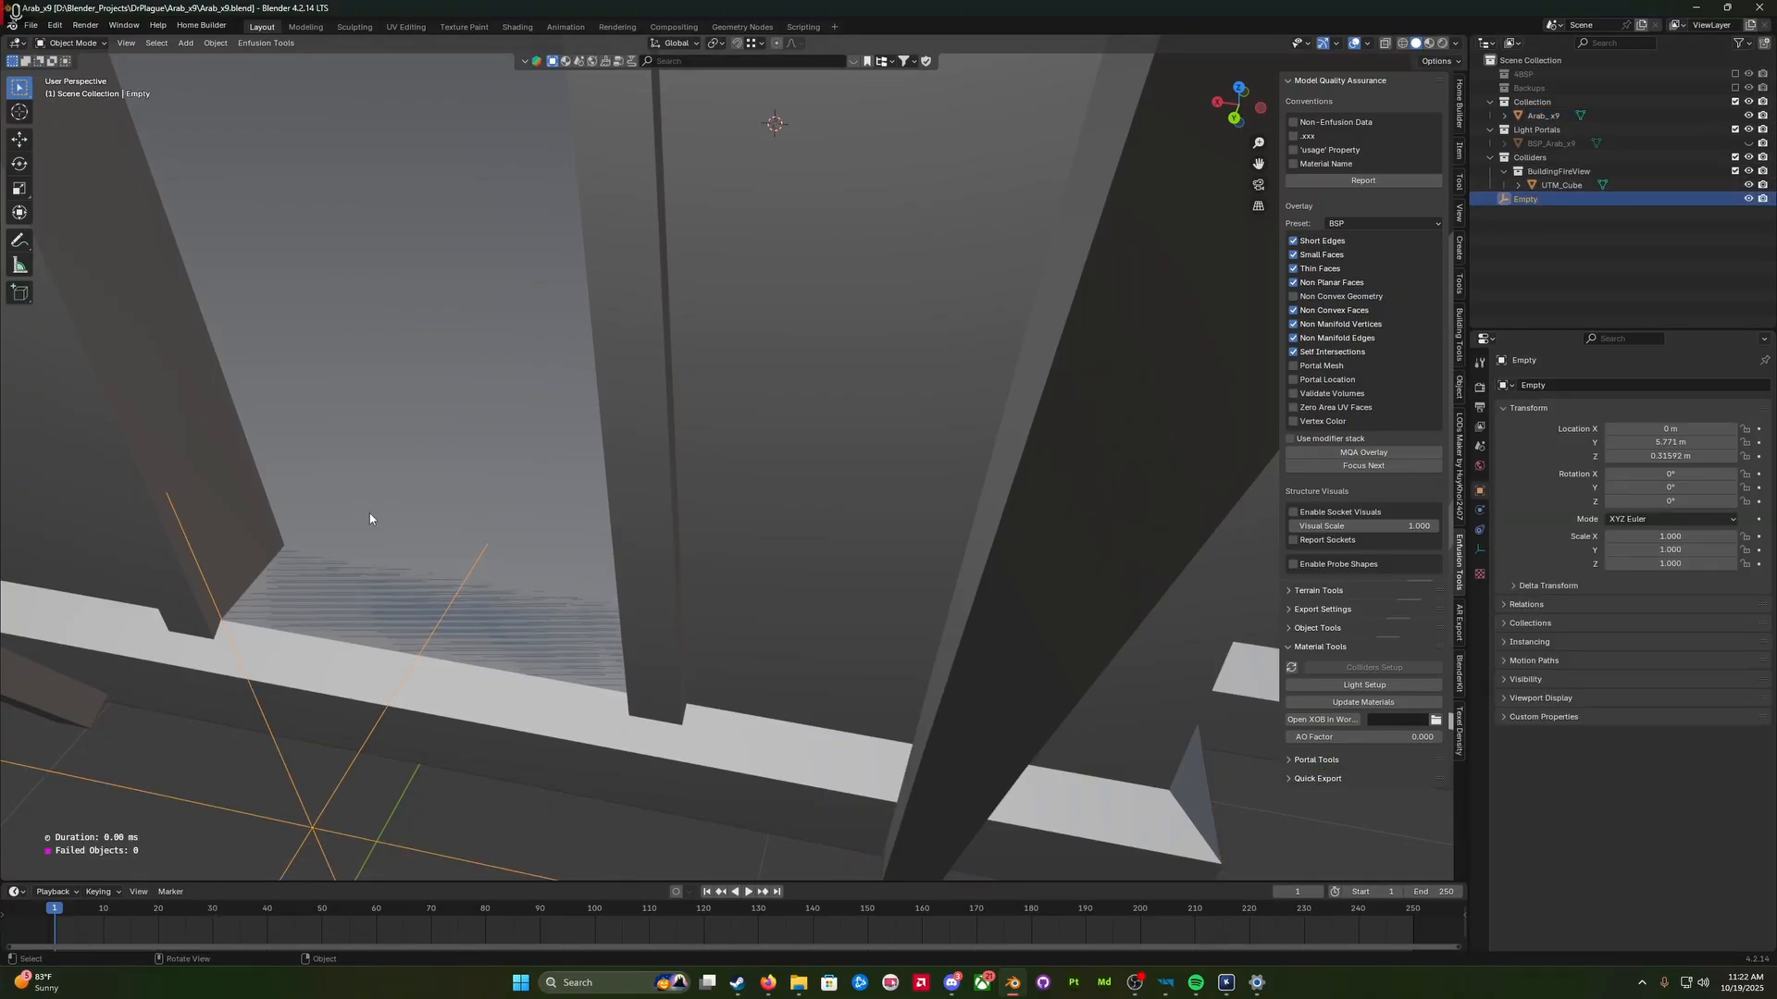
{"action": "key", "text": "g"}
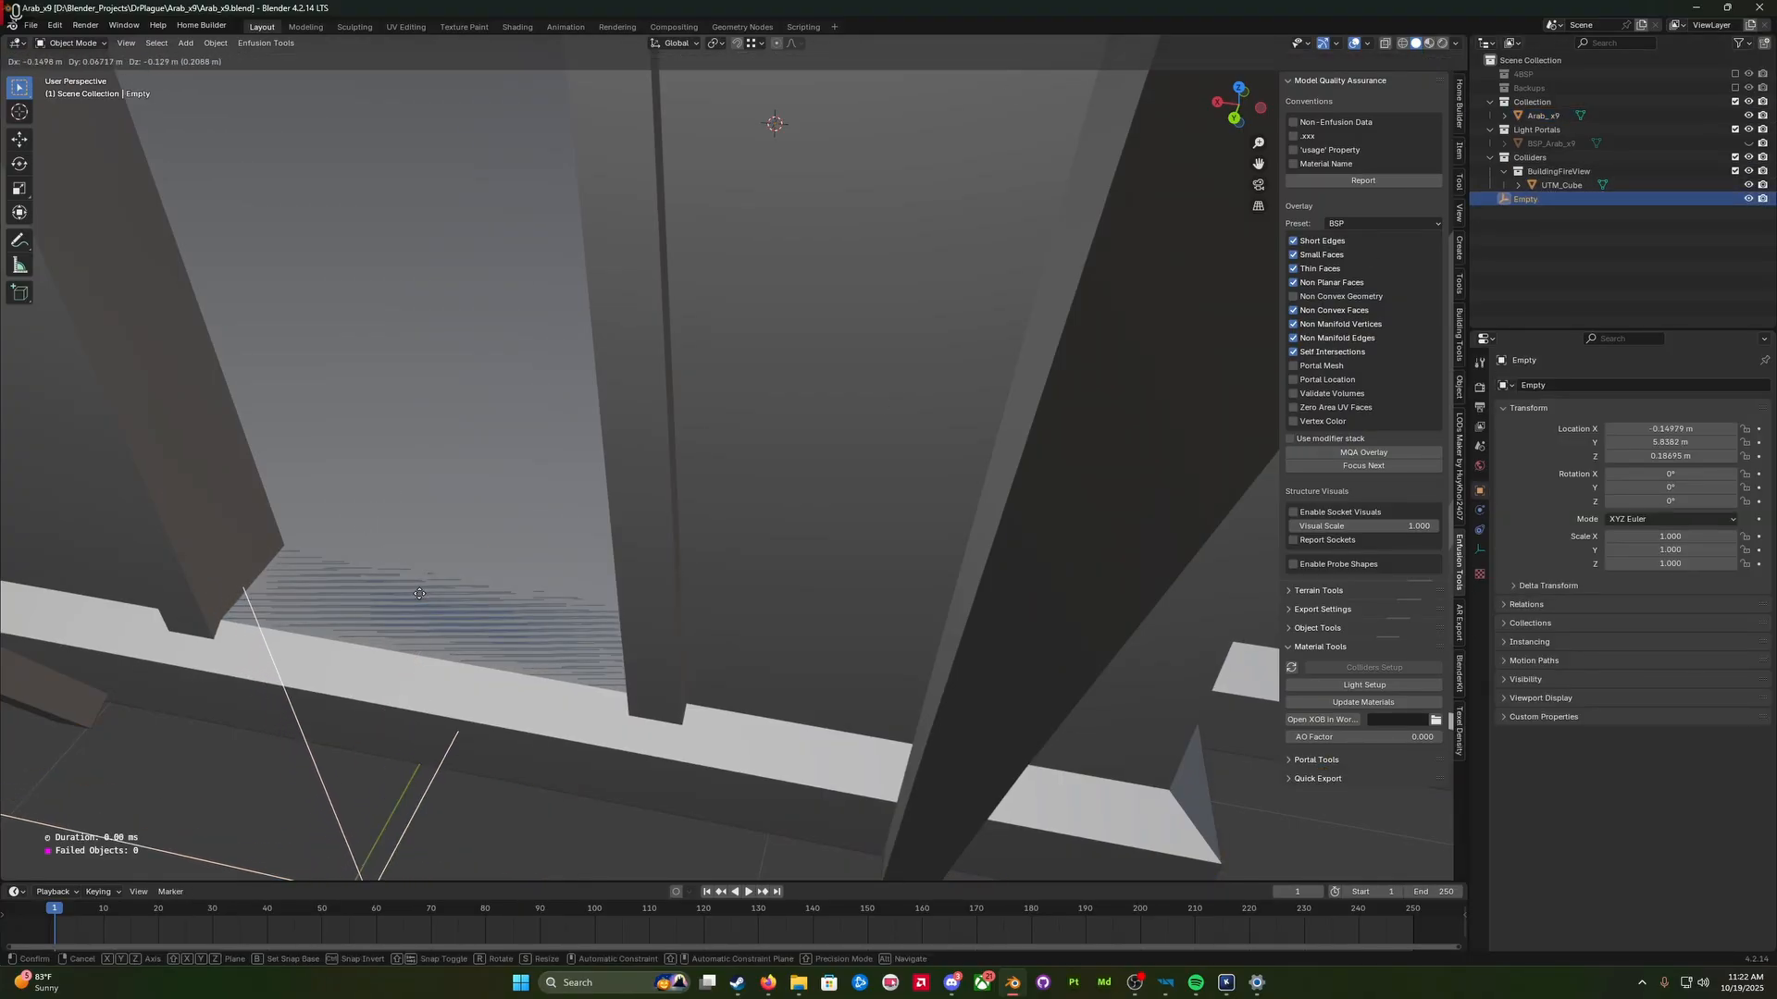
{"action": "key", "text": "shift+Tab"}
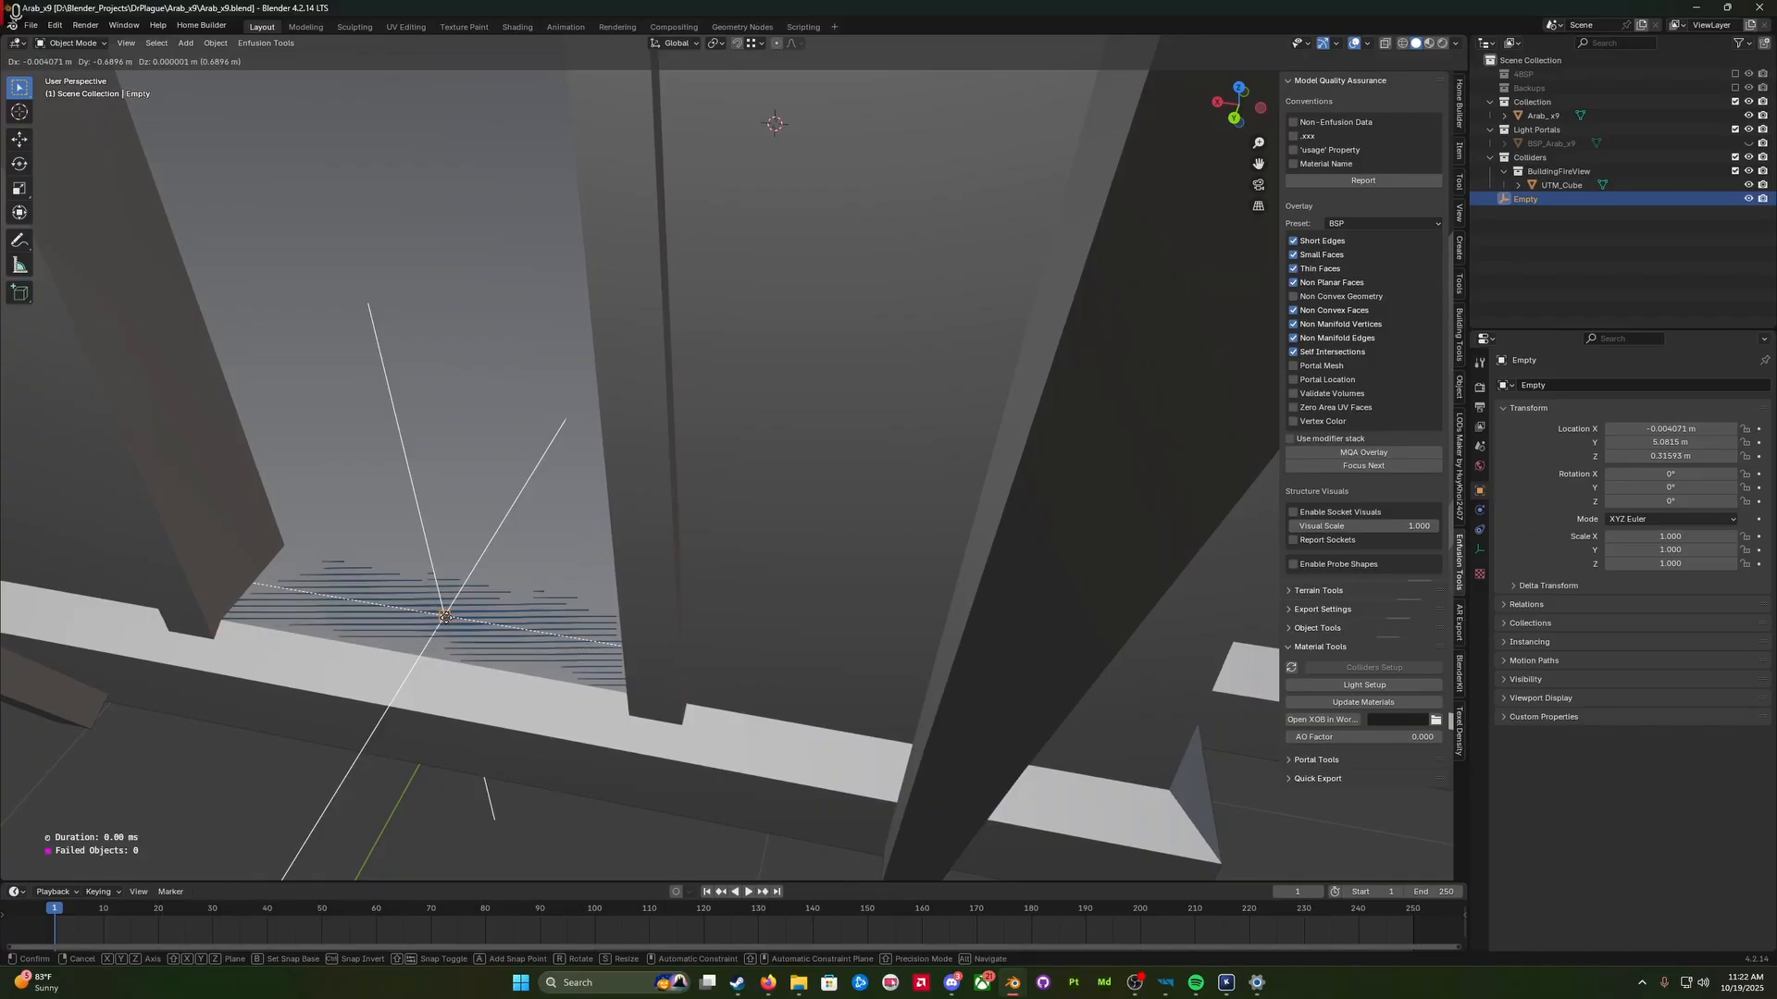
{"action": "left_click", "coordinate": [445, 616]}
Step: In Edit Mode on the Arab_x9 building mesh, dissolve the four poked triangles of the doorway floor into a single face
{"action": "mouse_move", "coordinate": [447, 618]}
{"action": "middle_mouse_down"}
{"action": "mouse_move", "coordinate": [453, 646]}
{"action": "mouse_move", "coordinate": [555, 595]}
{"action": "mouse_move", "coordinate": [546, 623]}
{"action": "mouse_move", "coordinate": [429, 607]}
{"action": "mouse_move", "coordinate": [496, 642]}
{"action": "middle_mouse_up"}
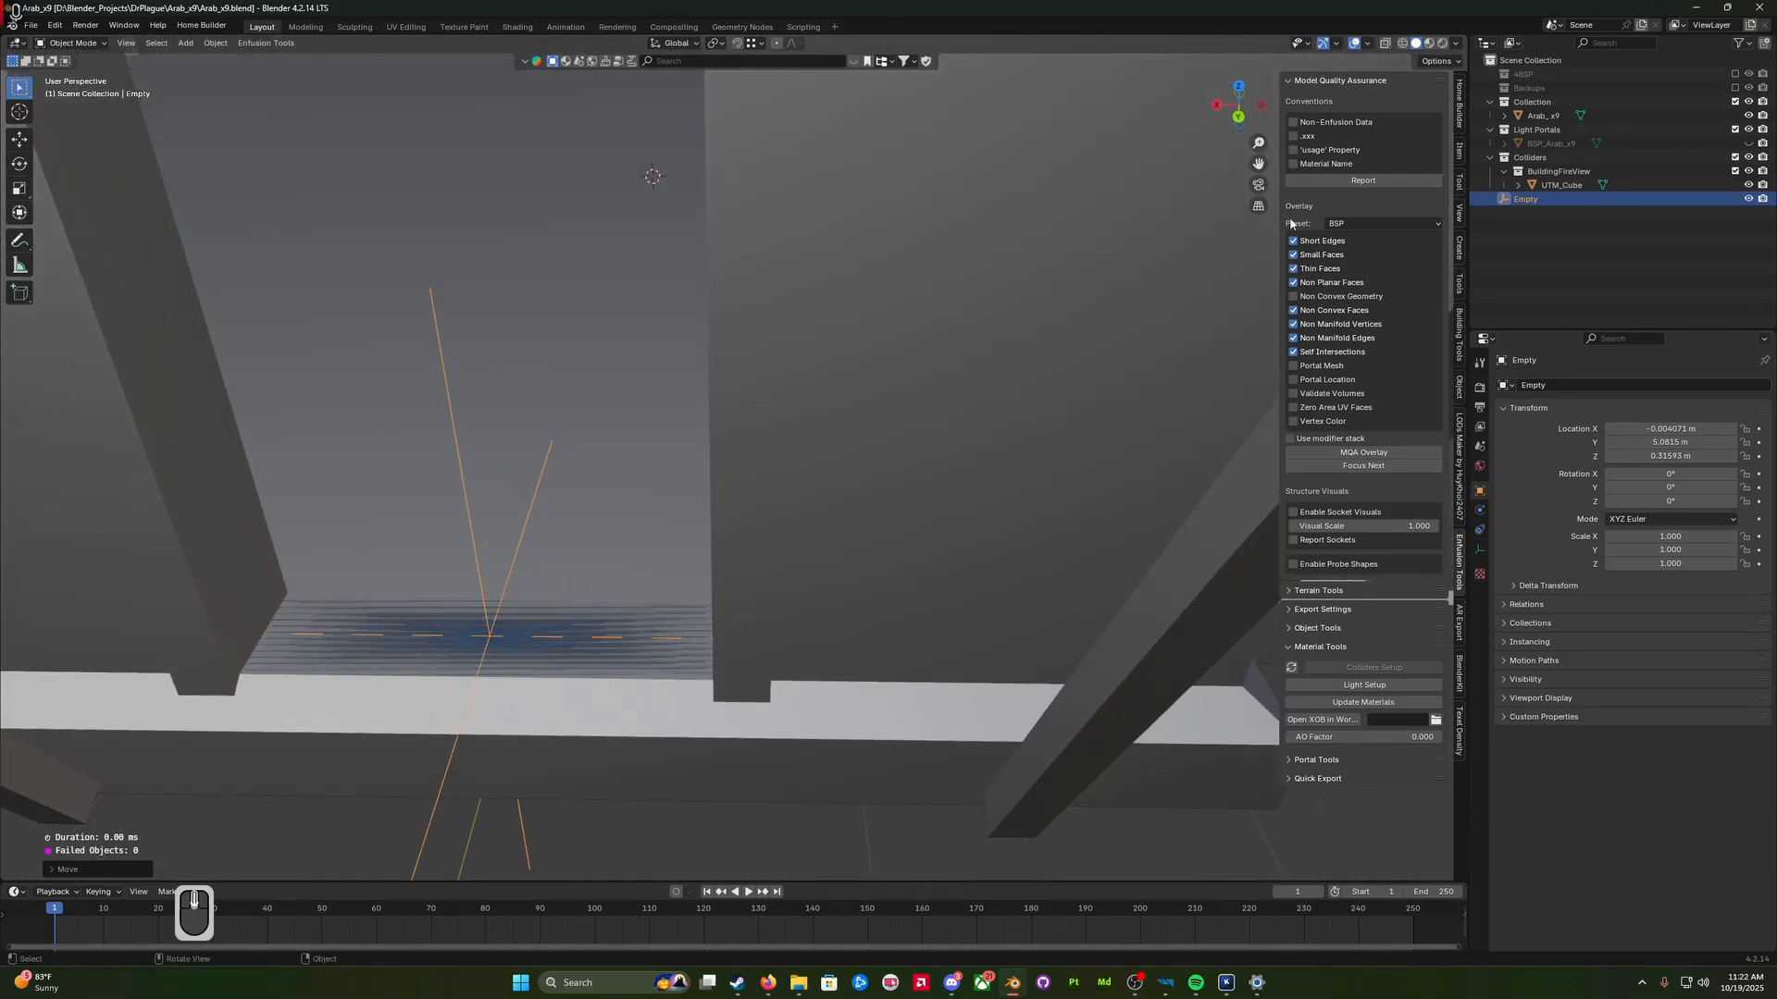
{"action": "left_click", "coordinate": [1555, 115]}
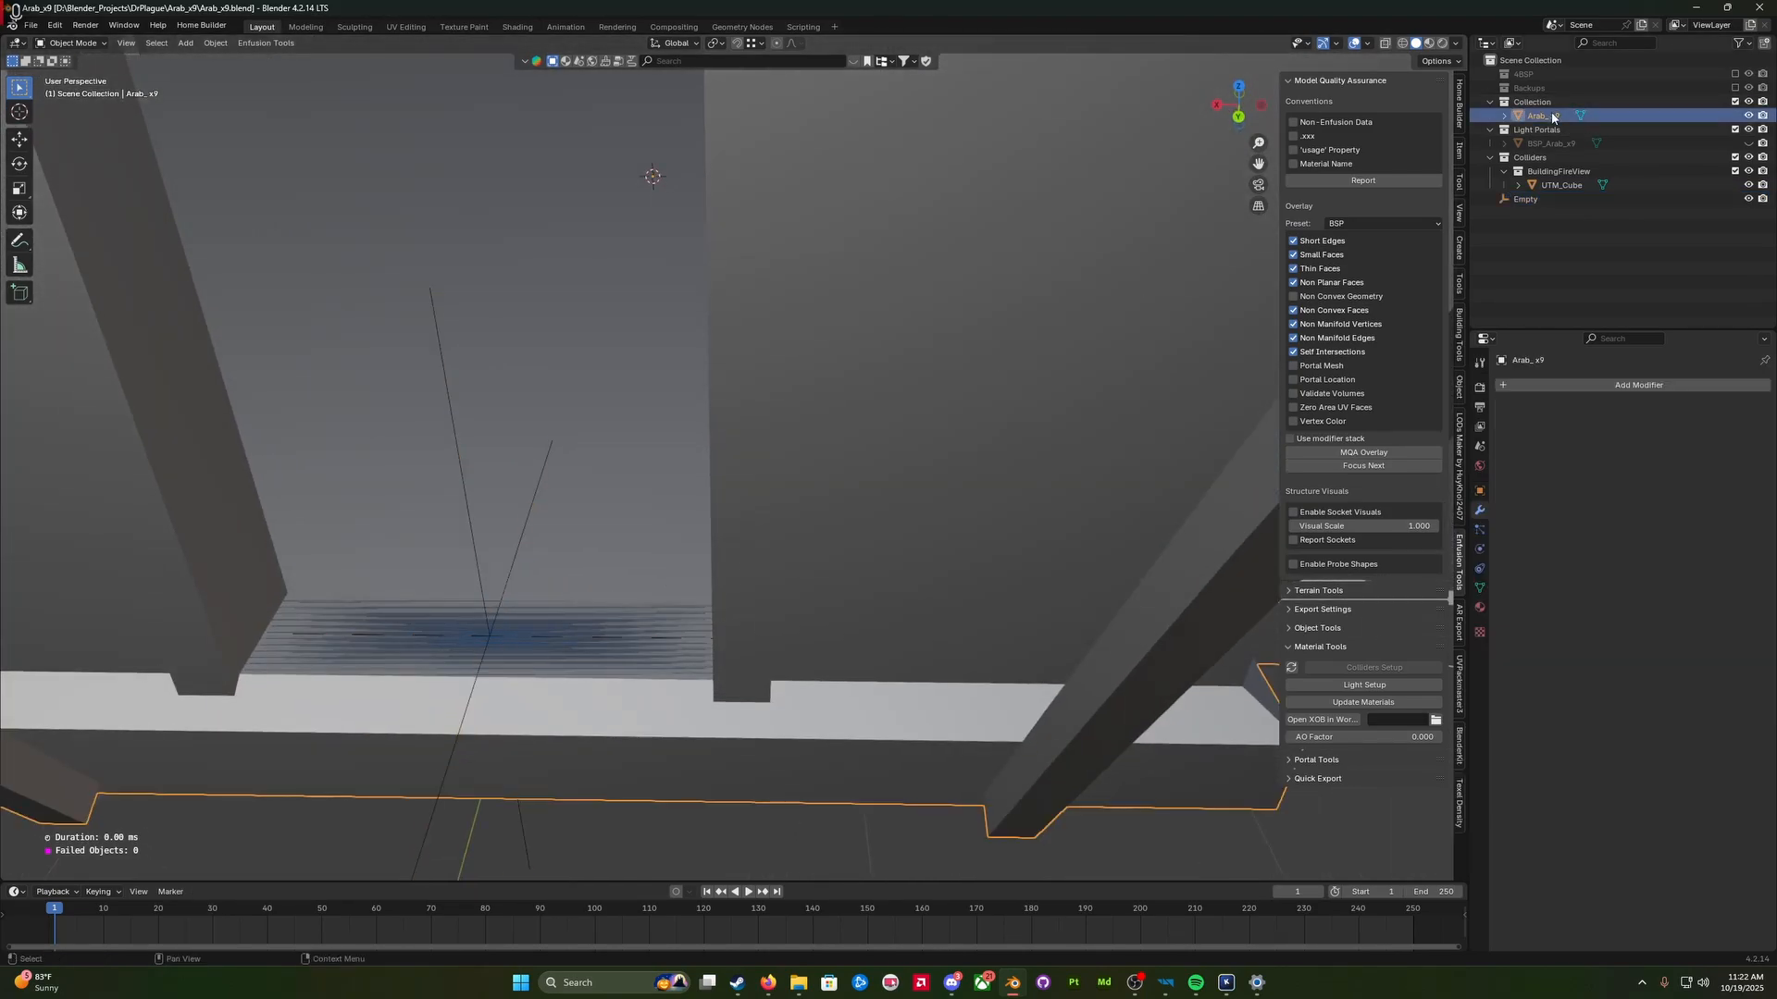
{"action": "left_click", "coordinate": [78, 43]}
{"action": "left_click", "coordinate": [79, 74]}
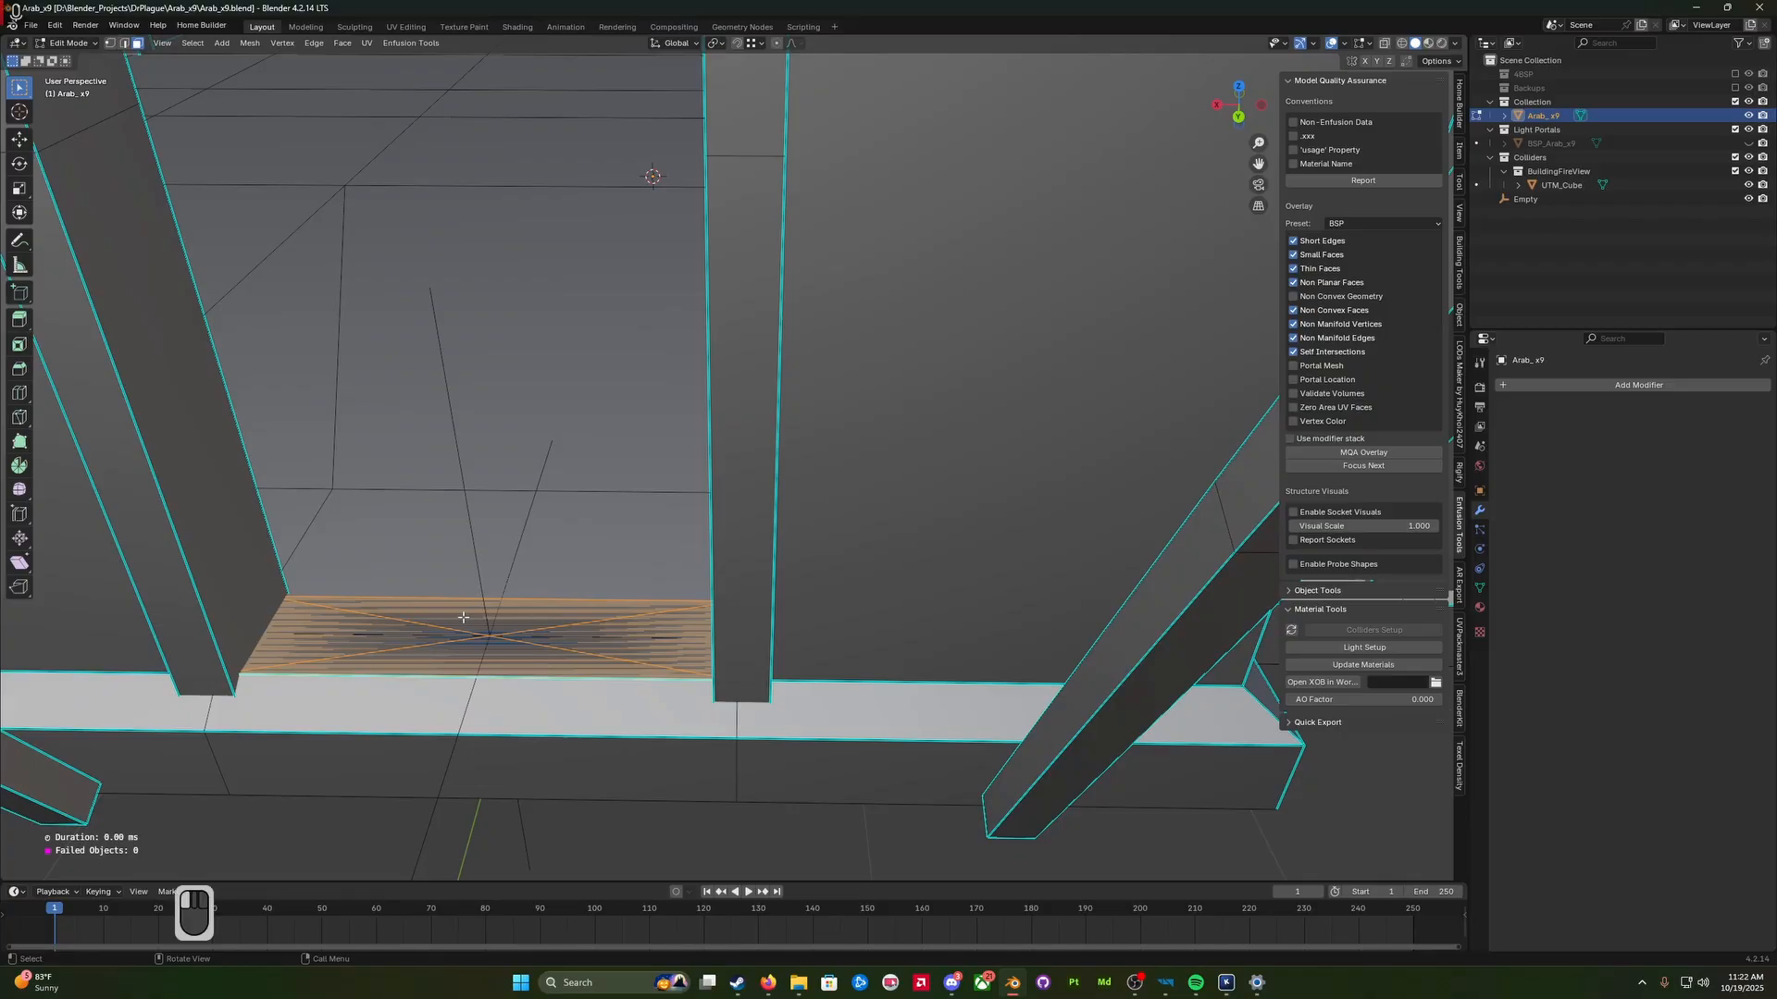
{"action": "left_click", "coordinate": [465, 617]}
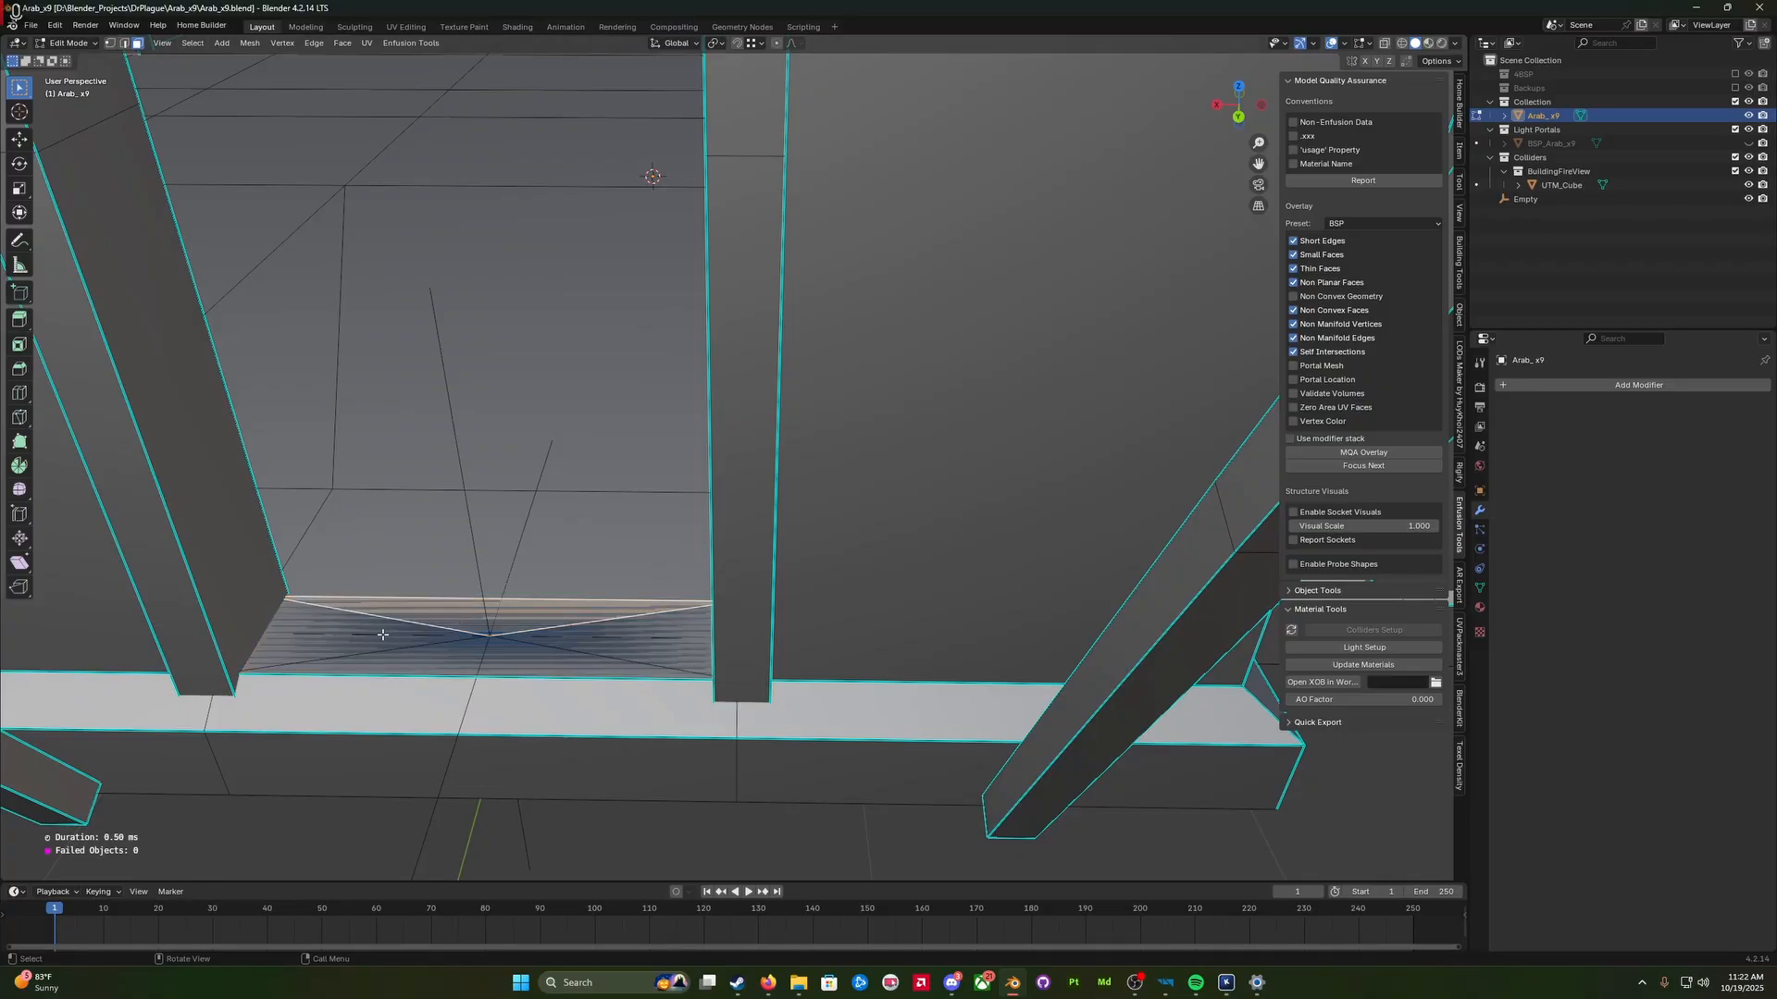
{"action": "left_click", "coordinate": [561, 650], "text": "shift"}
{"action": "left_click", "coordinate": [596, 645], "text": "shift"}
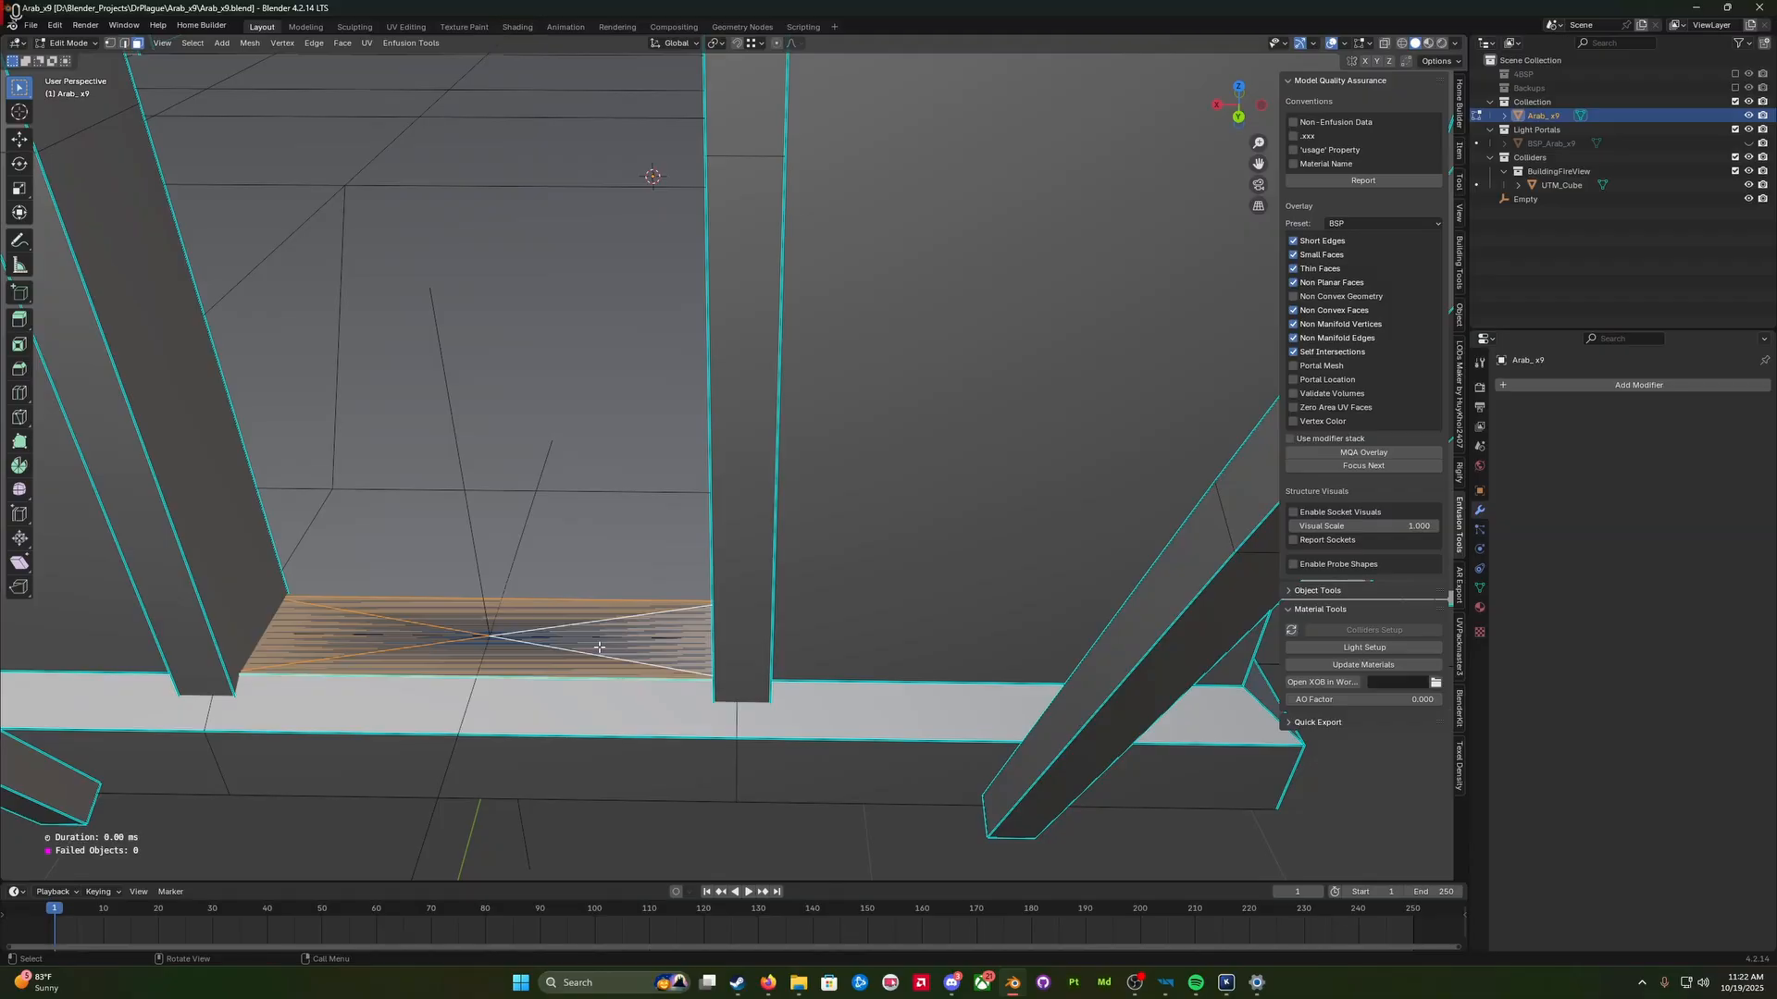
{"action": "key", "text": "x"}
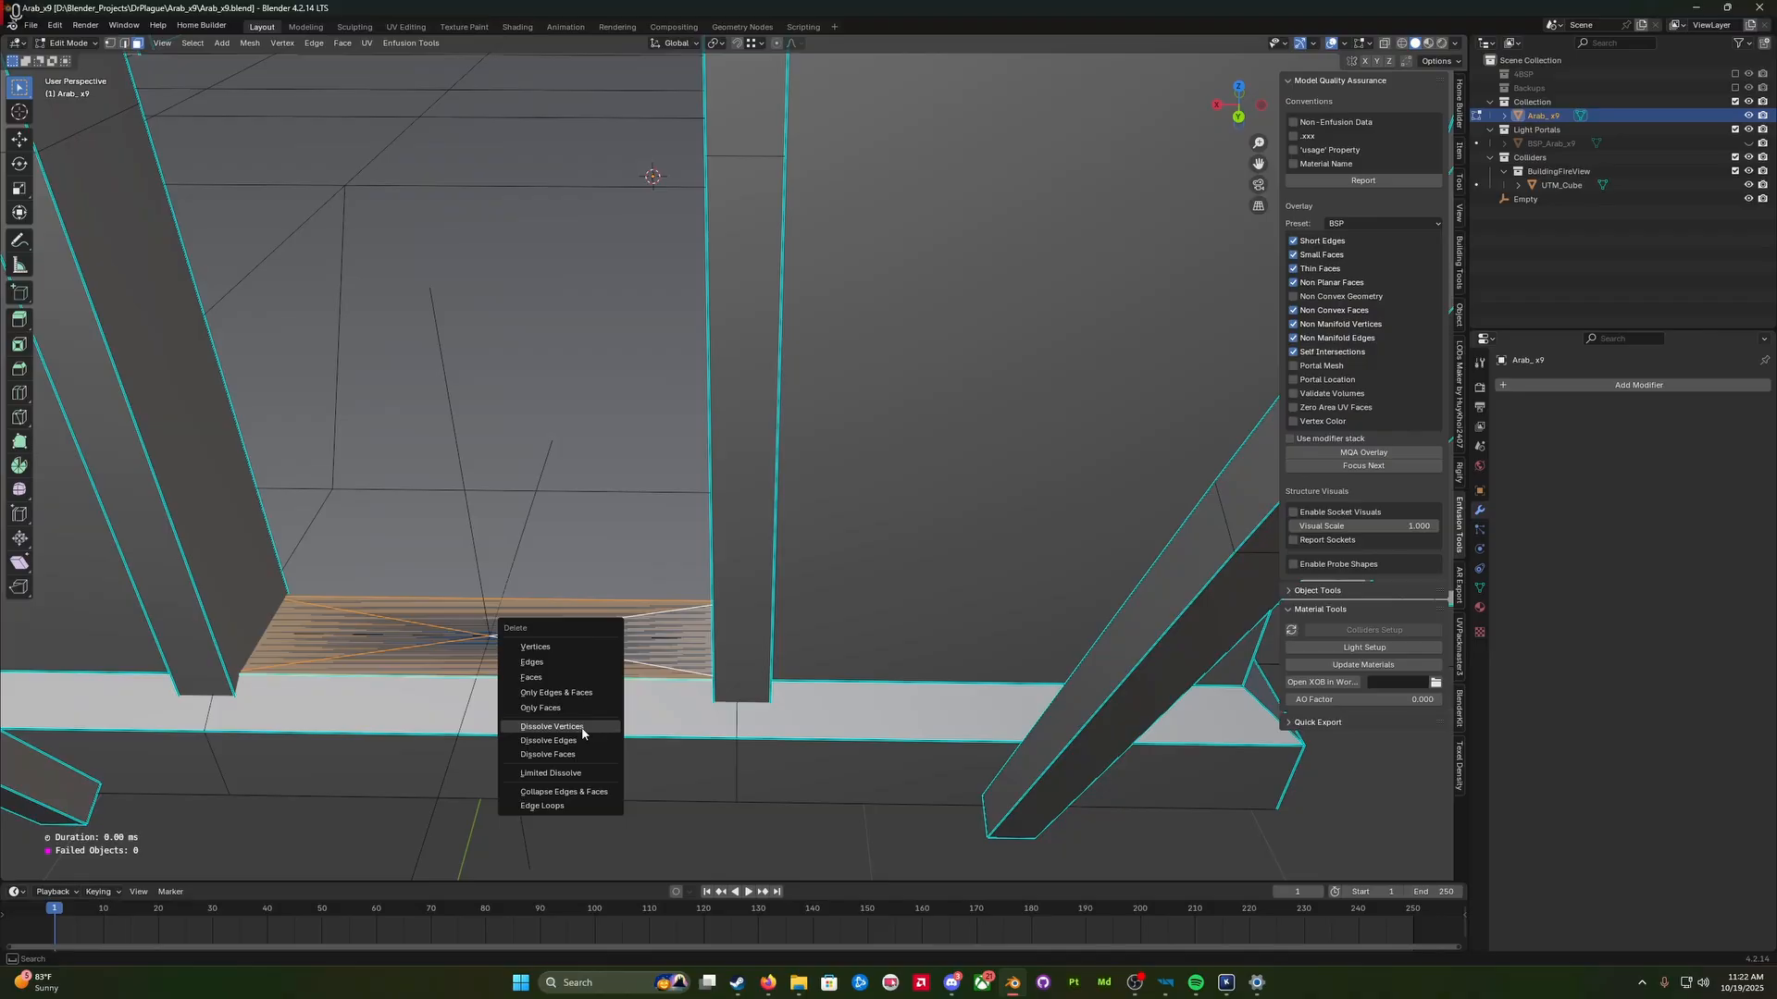
{"action": "left_click", "coordinate": [582, 752]}
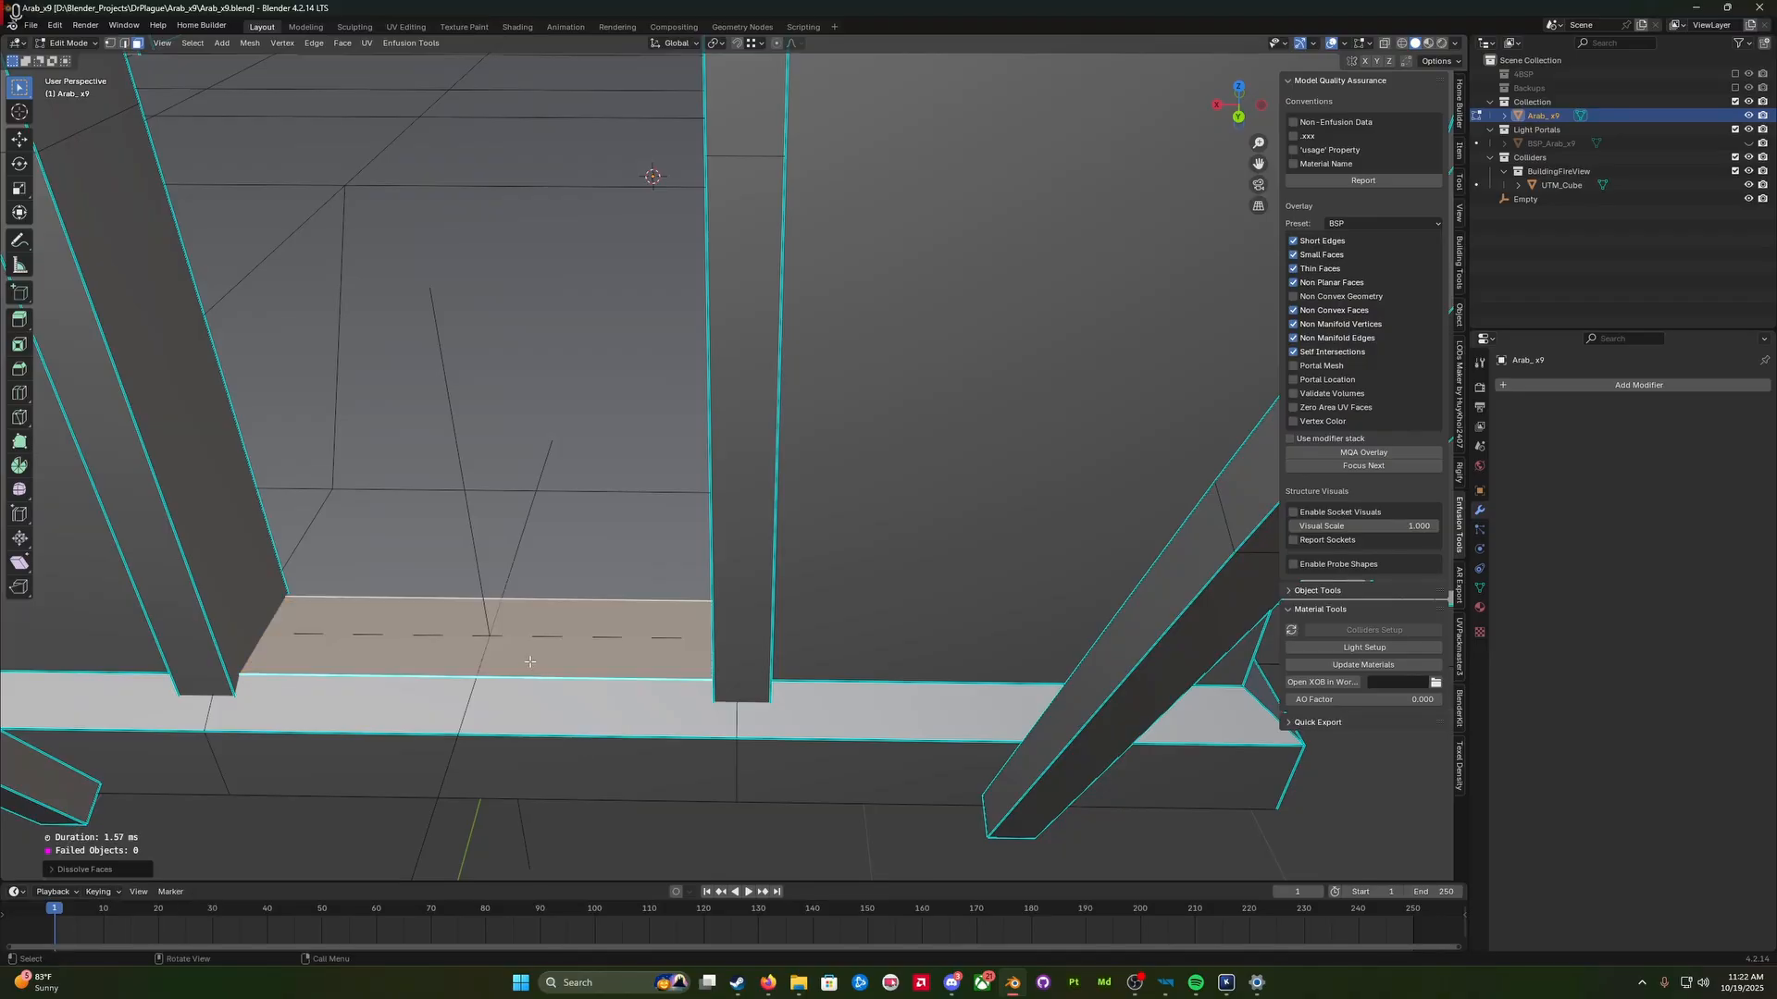
{"action": "middle_click_drag", "start_coordinate": [529, 661], "coordinate": [435, 631]}
{"action": "scroll", "coordinate": [444, 648], "scroll_direction": "down", "scroll_amount": 10}
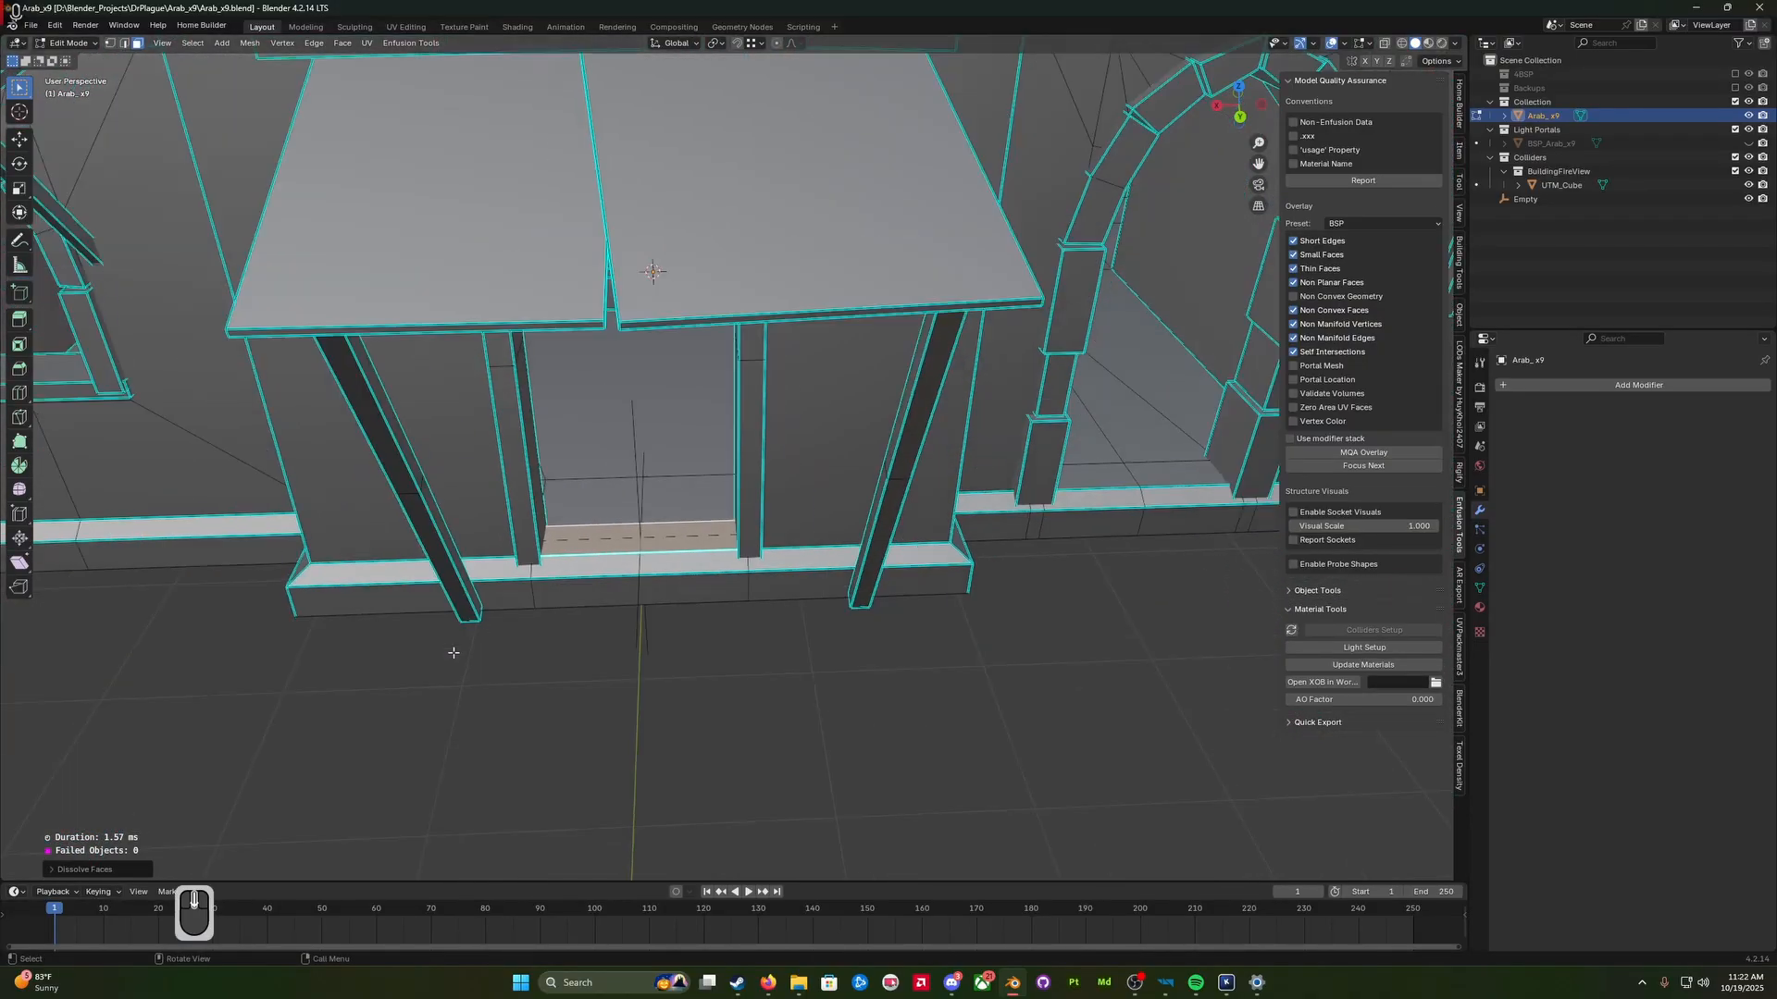
Step: Examine the building's framed window opening from several angles, highlighting its inner side face and sill face
{"action": "middle_click_drag", "start_coordinate": [472, 618], "coordinate": [409, 844]}
{"action": "scroll", "coordinate": [426, 379], "scroll_direction": "up", "scroll_amount": 6}
{"action": "middle_click_drag", "start_coordinate": [426, 379], "coordinate": [445, 546]}
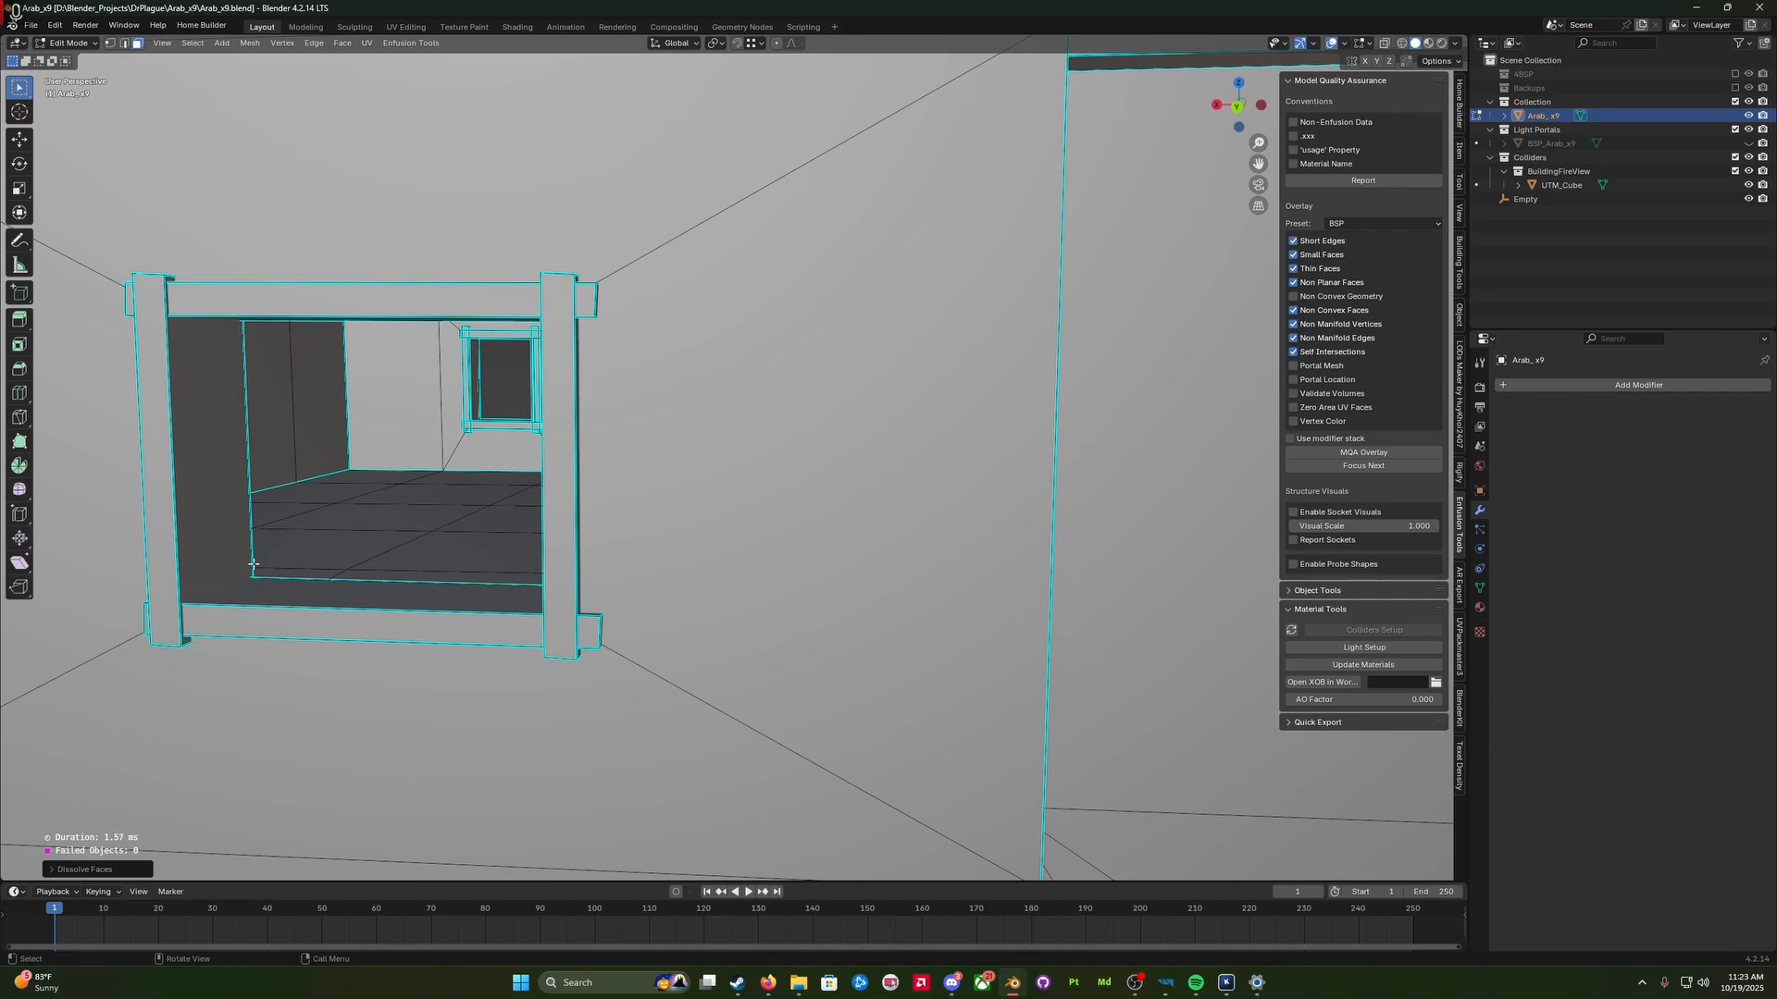
{"action": "middle_click_drag", "start_coordinate": [252, 564], "coordinate": [363, 592]}
{"action": "middle_click_drag", "start_coordinate": [362, 592], "coordinate": [464, 537]}
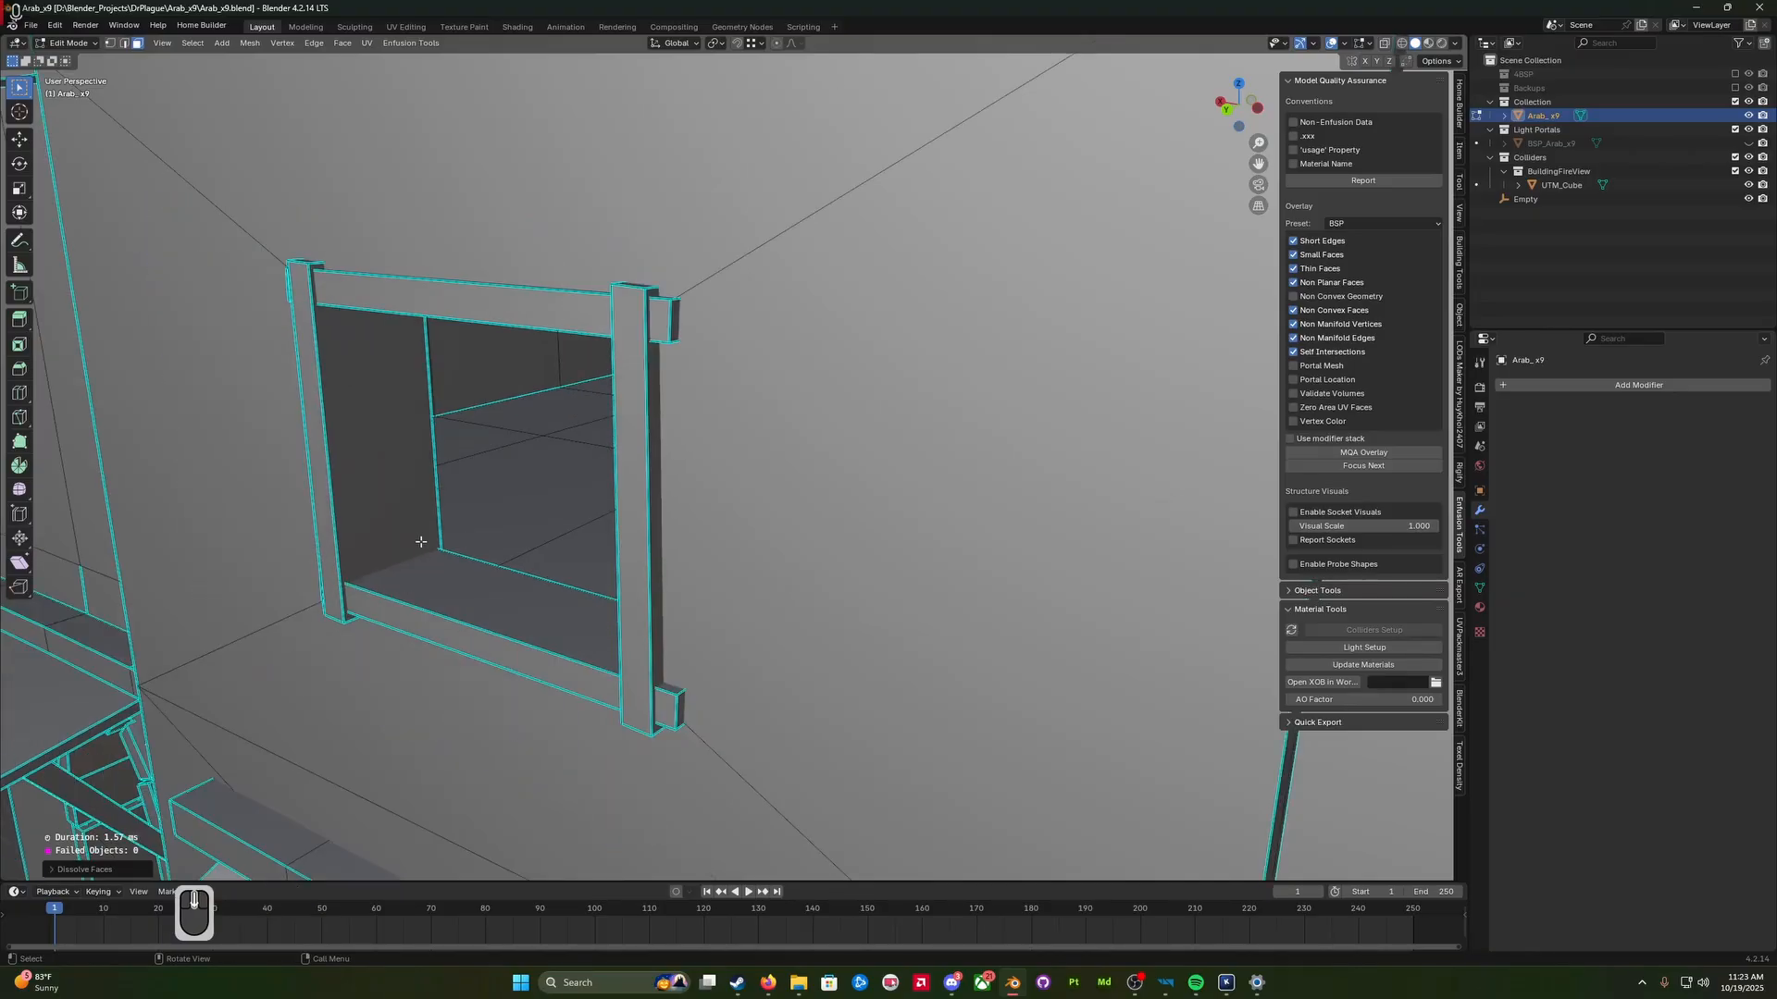
{"action": "left_click", "coordinate": [438, 499]}
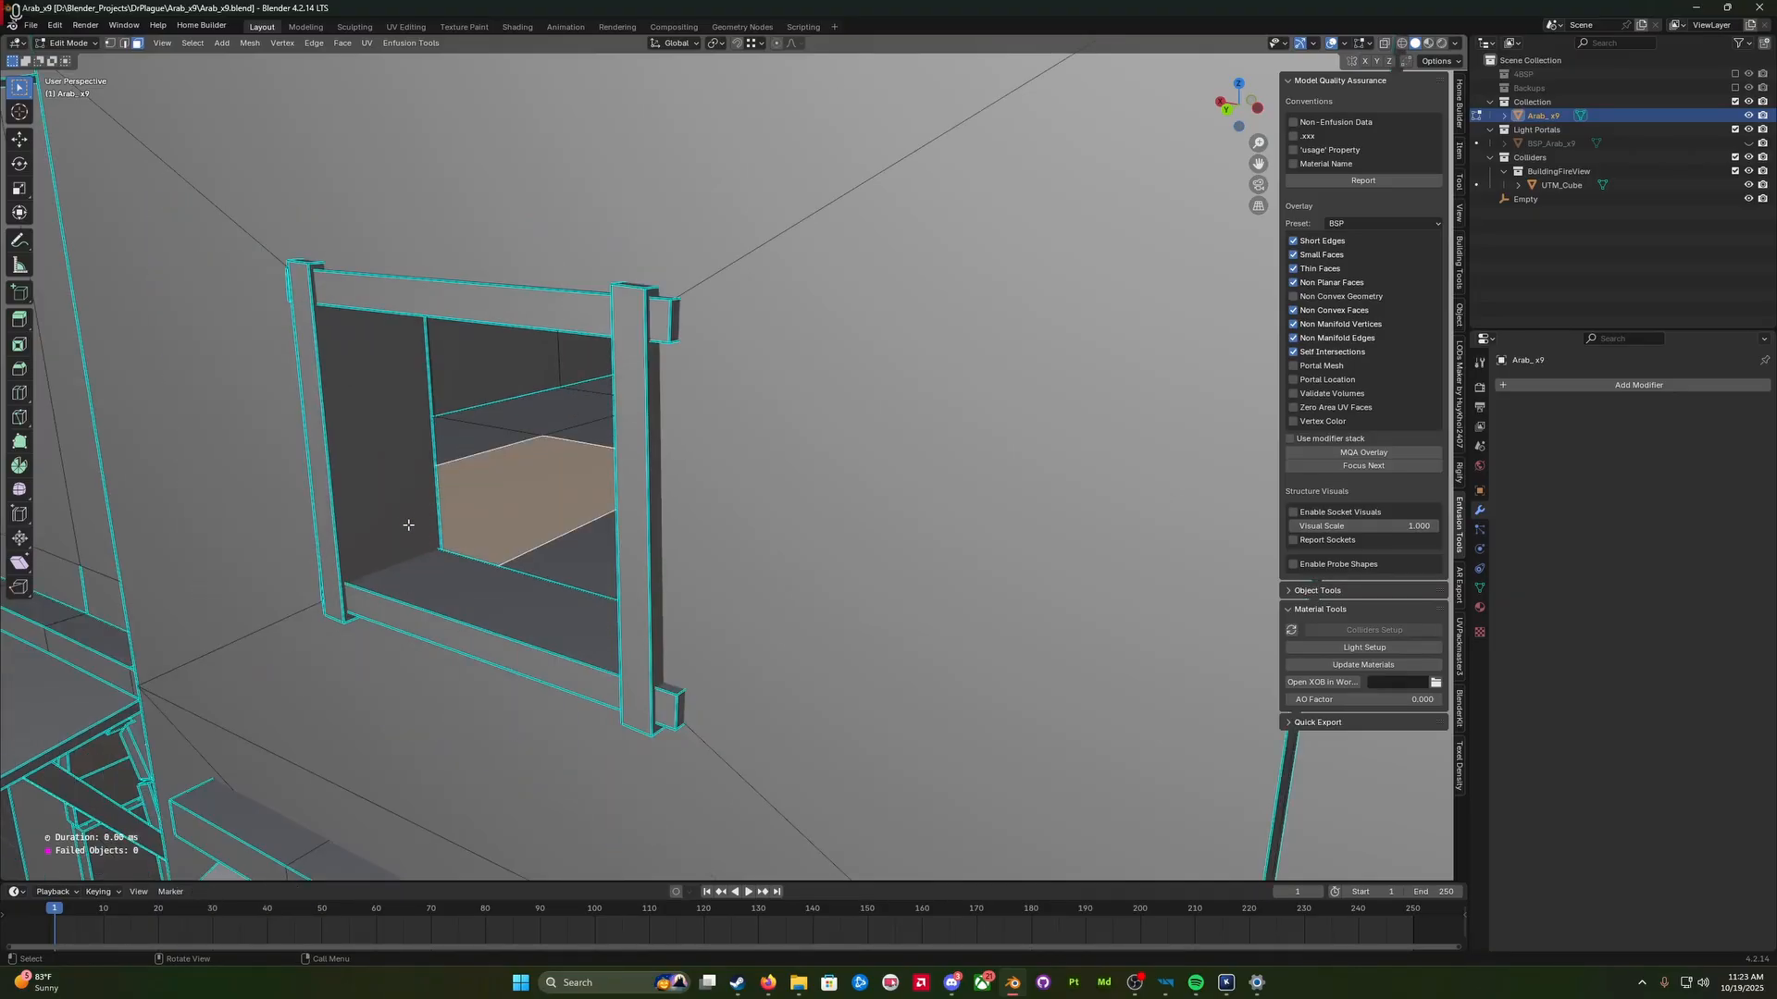
{"action": "left_click", "coordinate": [403, 518]}
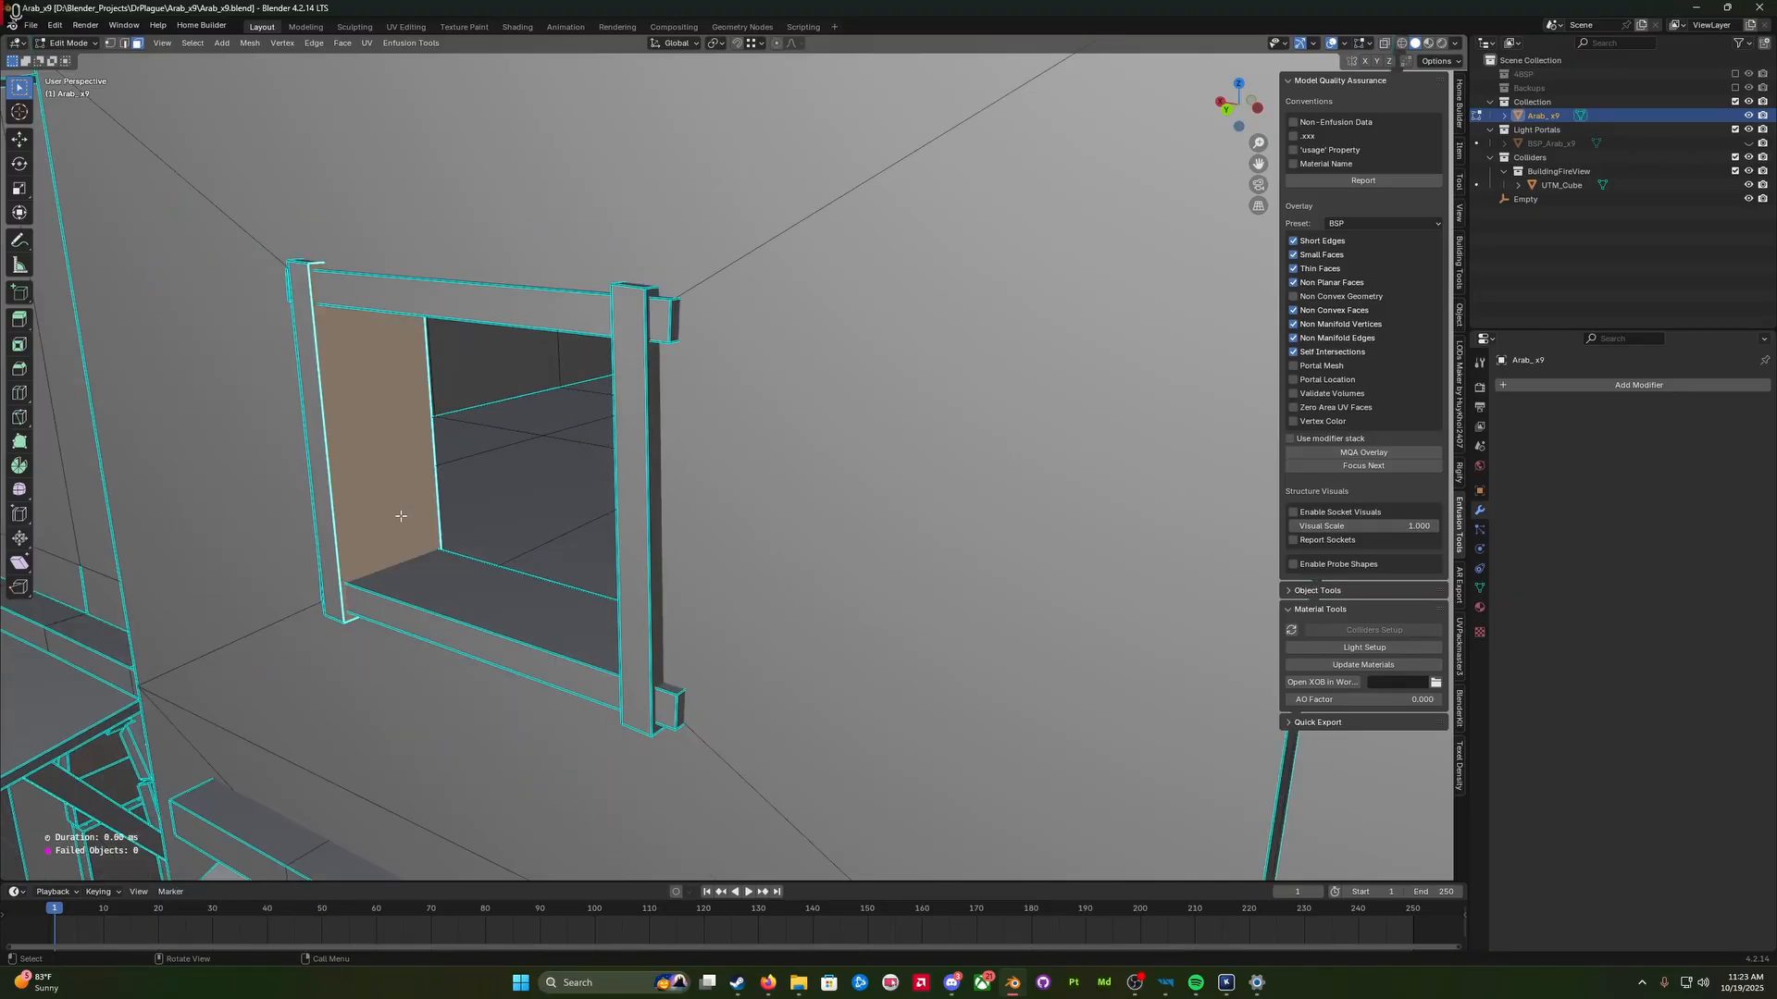
{"action": "middle_click_drag", "start_coordinate": [414, 579], "coordinate": [436, 568]}
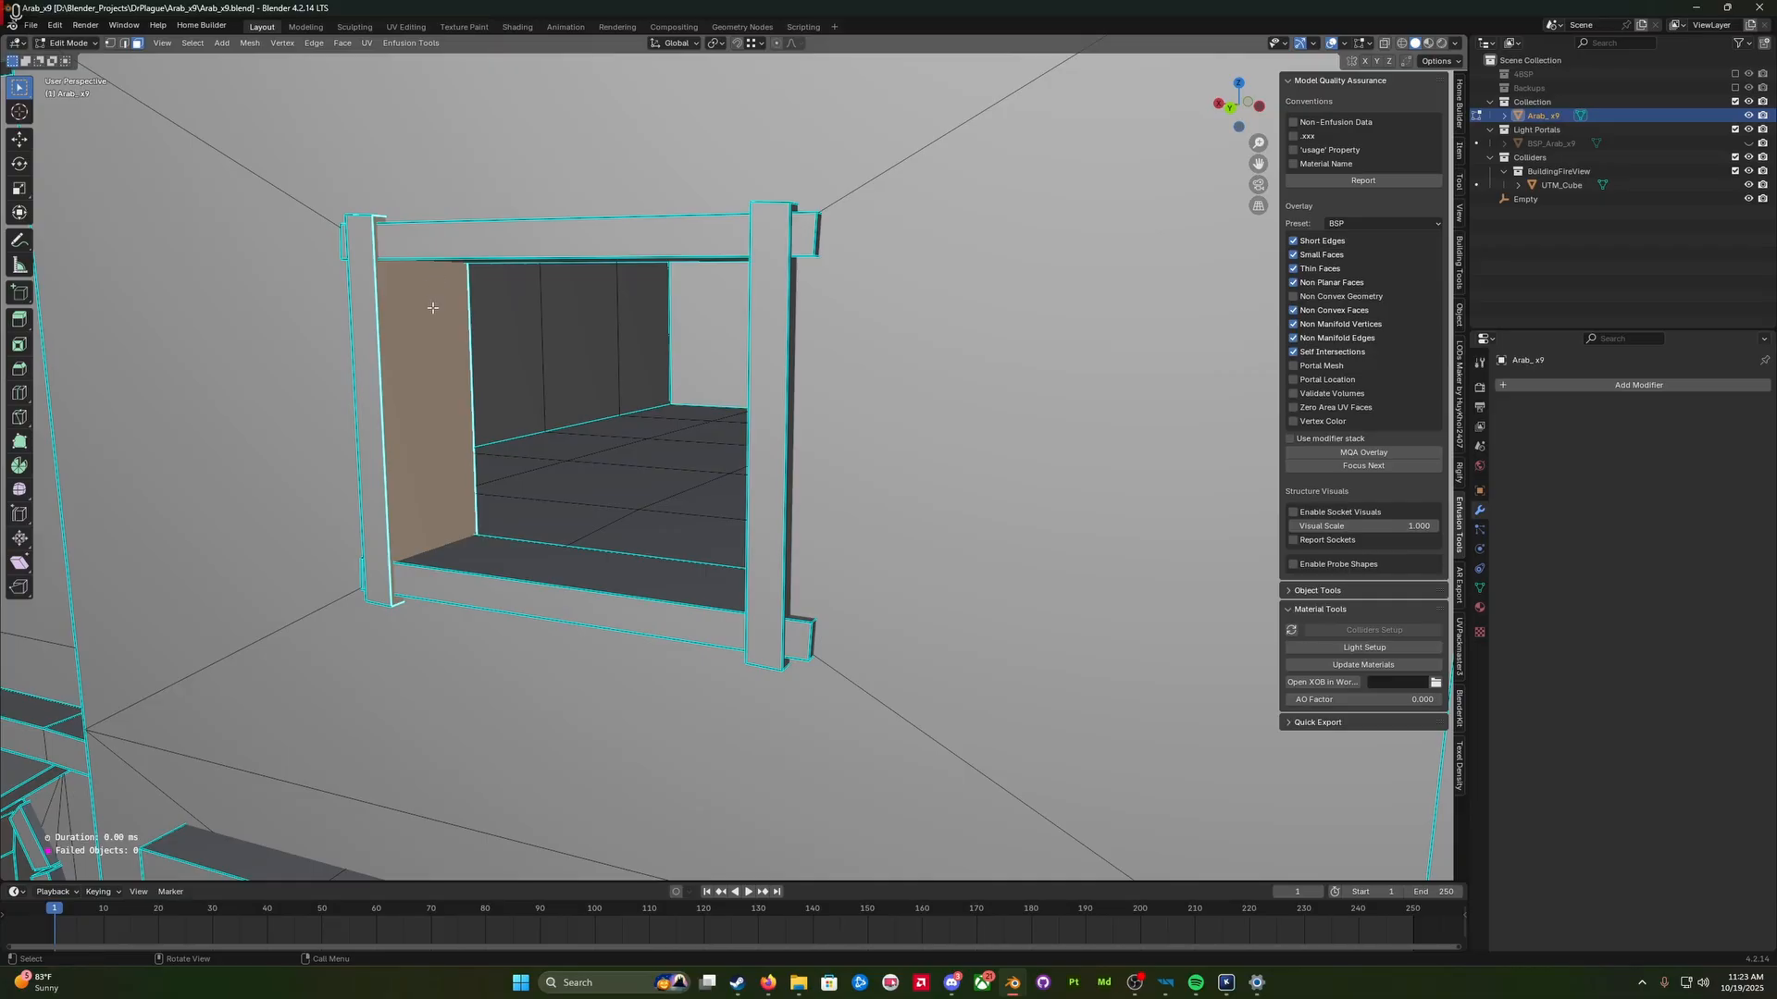
{"action": "left_click", "coordinate": [494, 536]}
{"action": "middle_click_drag", "start_coordinate": [515, 558], "coordinate": [483, 597]}
{"action": "left_click", "coordinate": [484, 595]}
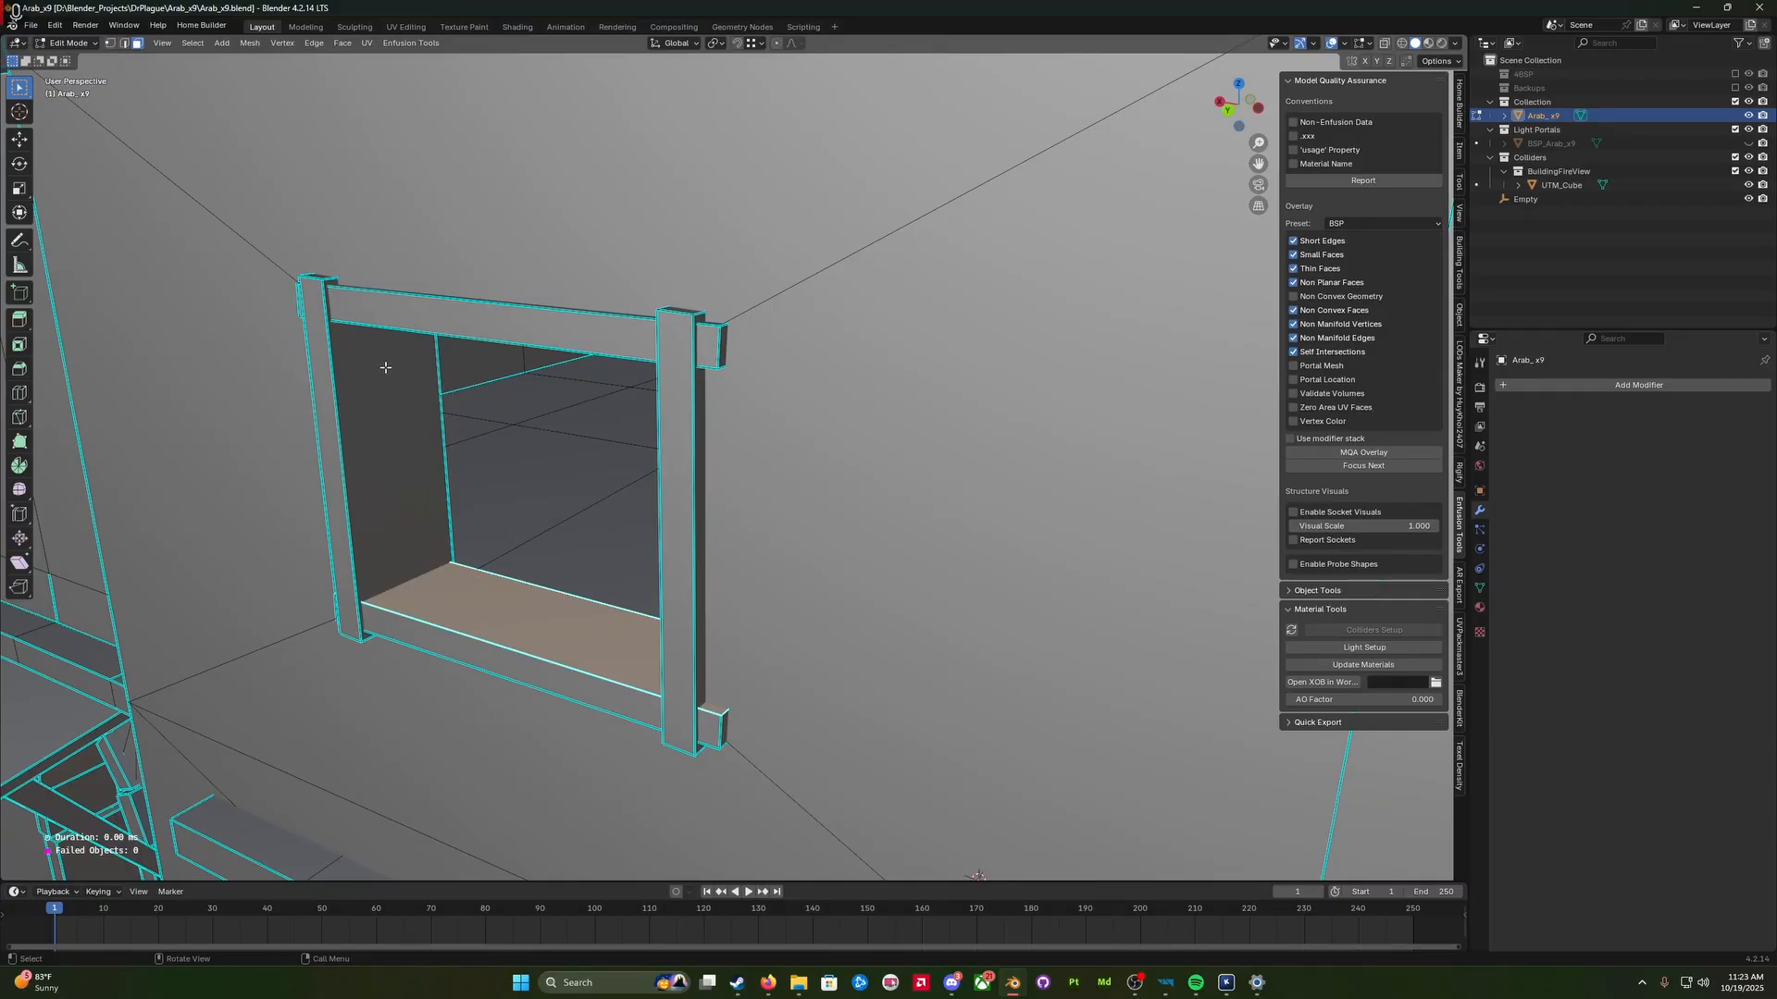
{"action": "middle_click_drag", "start_coordinate": [649, 585], "coordinate": [1121, 536]}
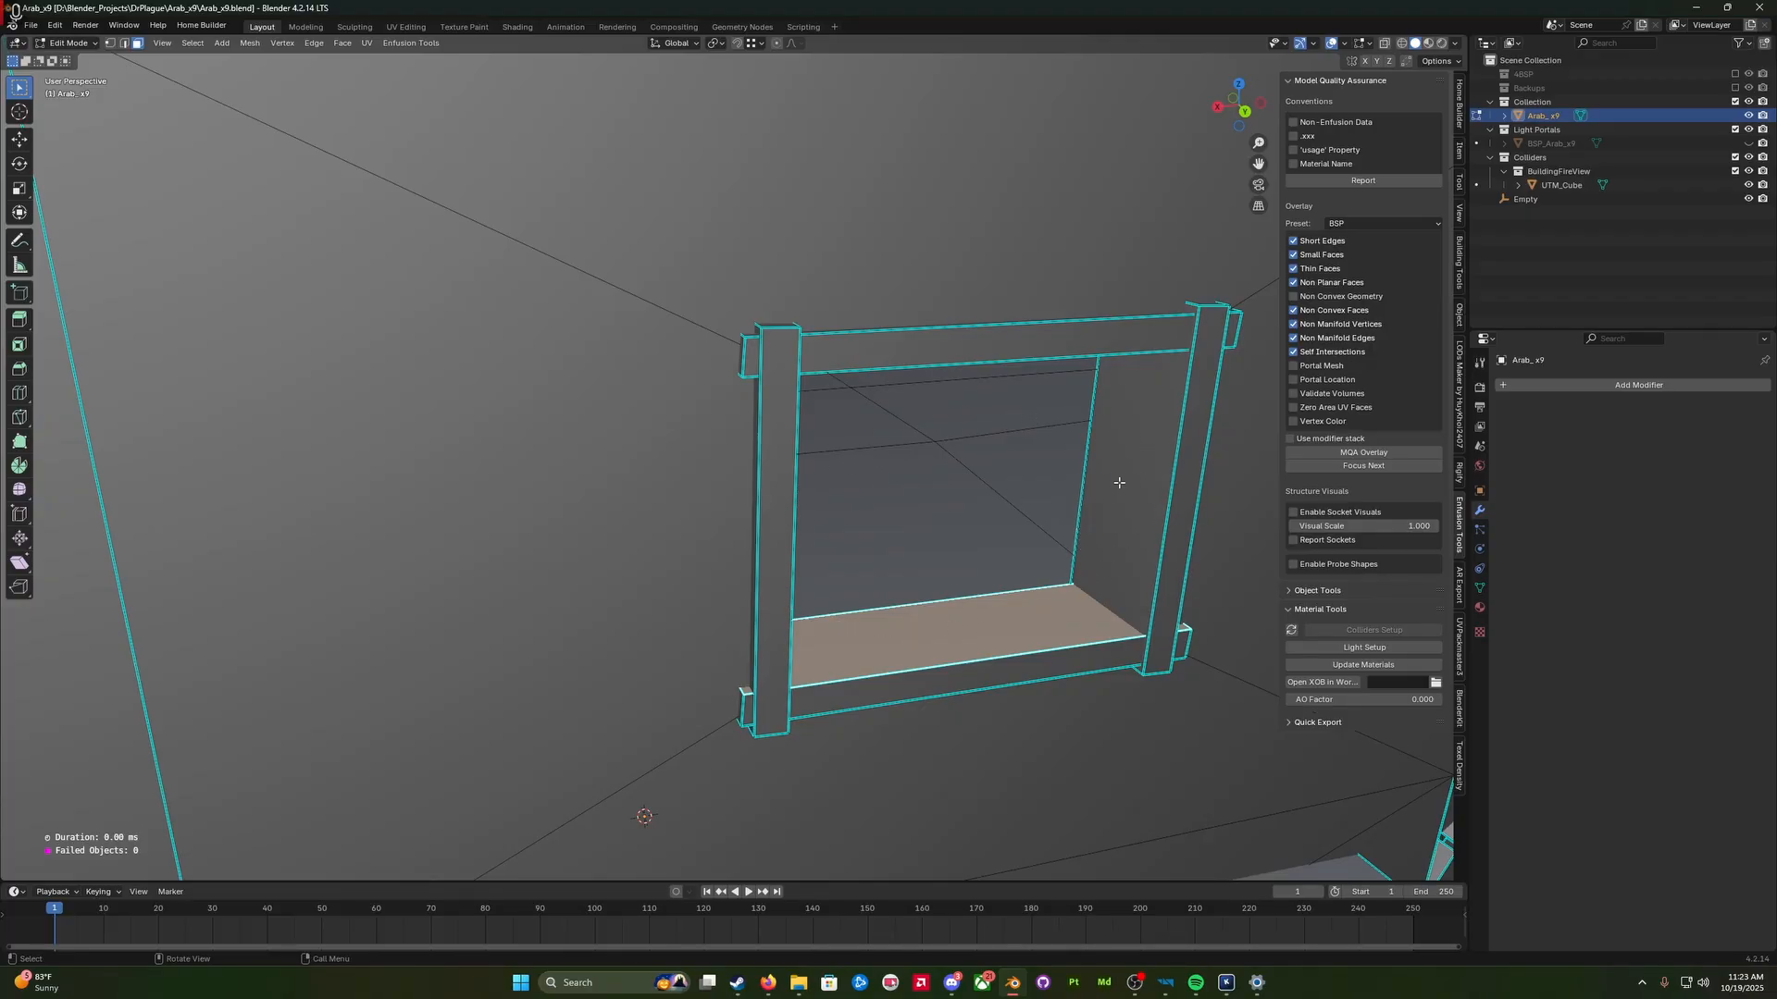
{"action": "middle_click_drag", "start_coordinate": [1119, 482], "coordinate": [418, 437]}
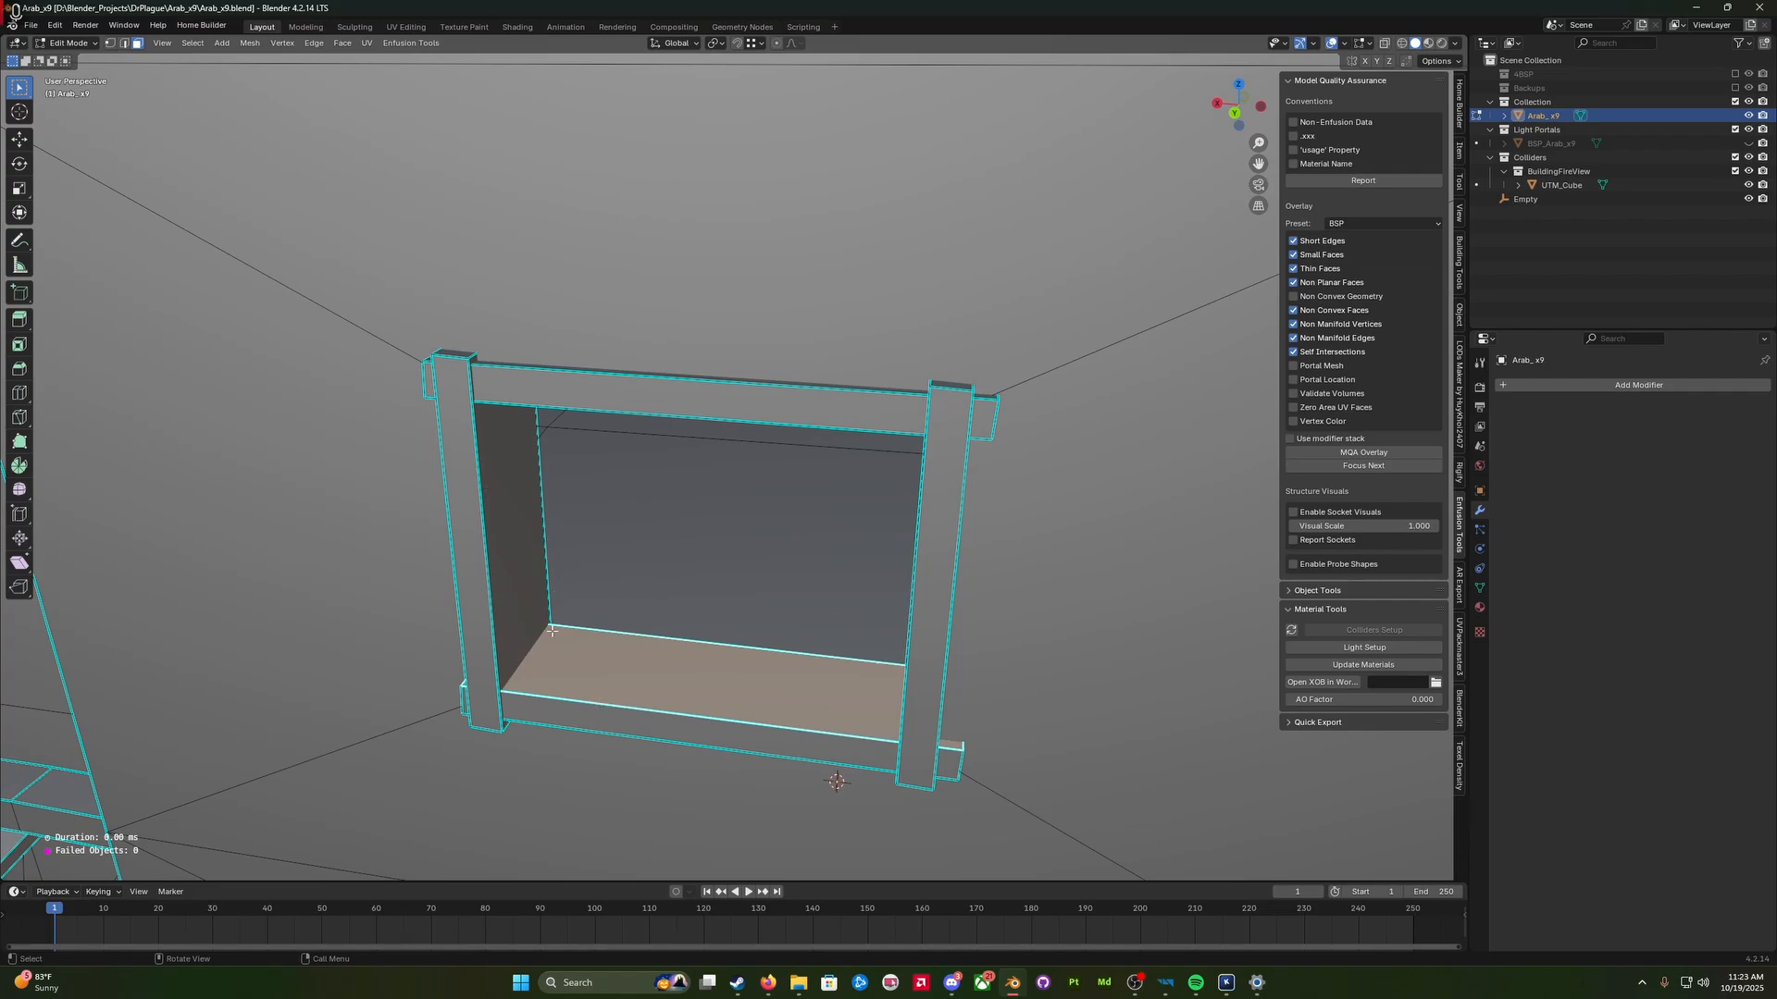
{"action": "scroll", "coordinate": [648, 661], "scroll_direction": "up", "scroll_amount": 2}
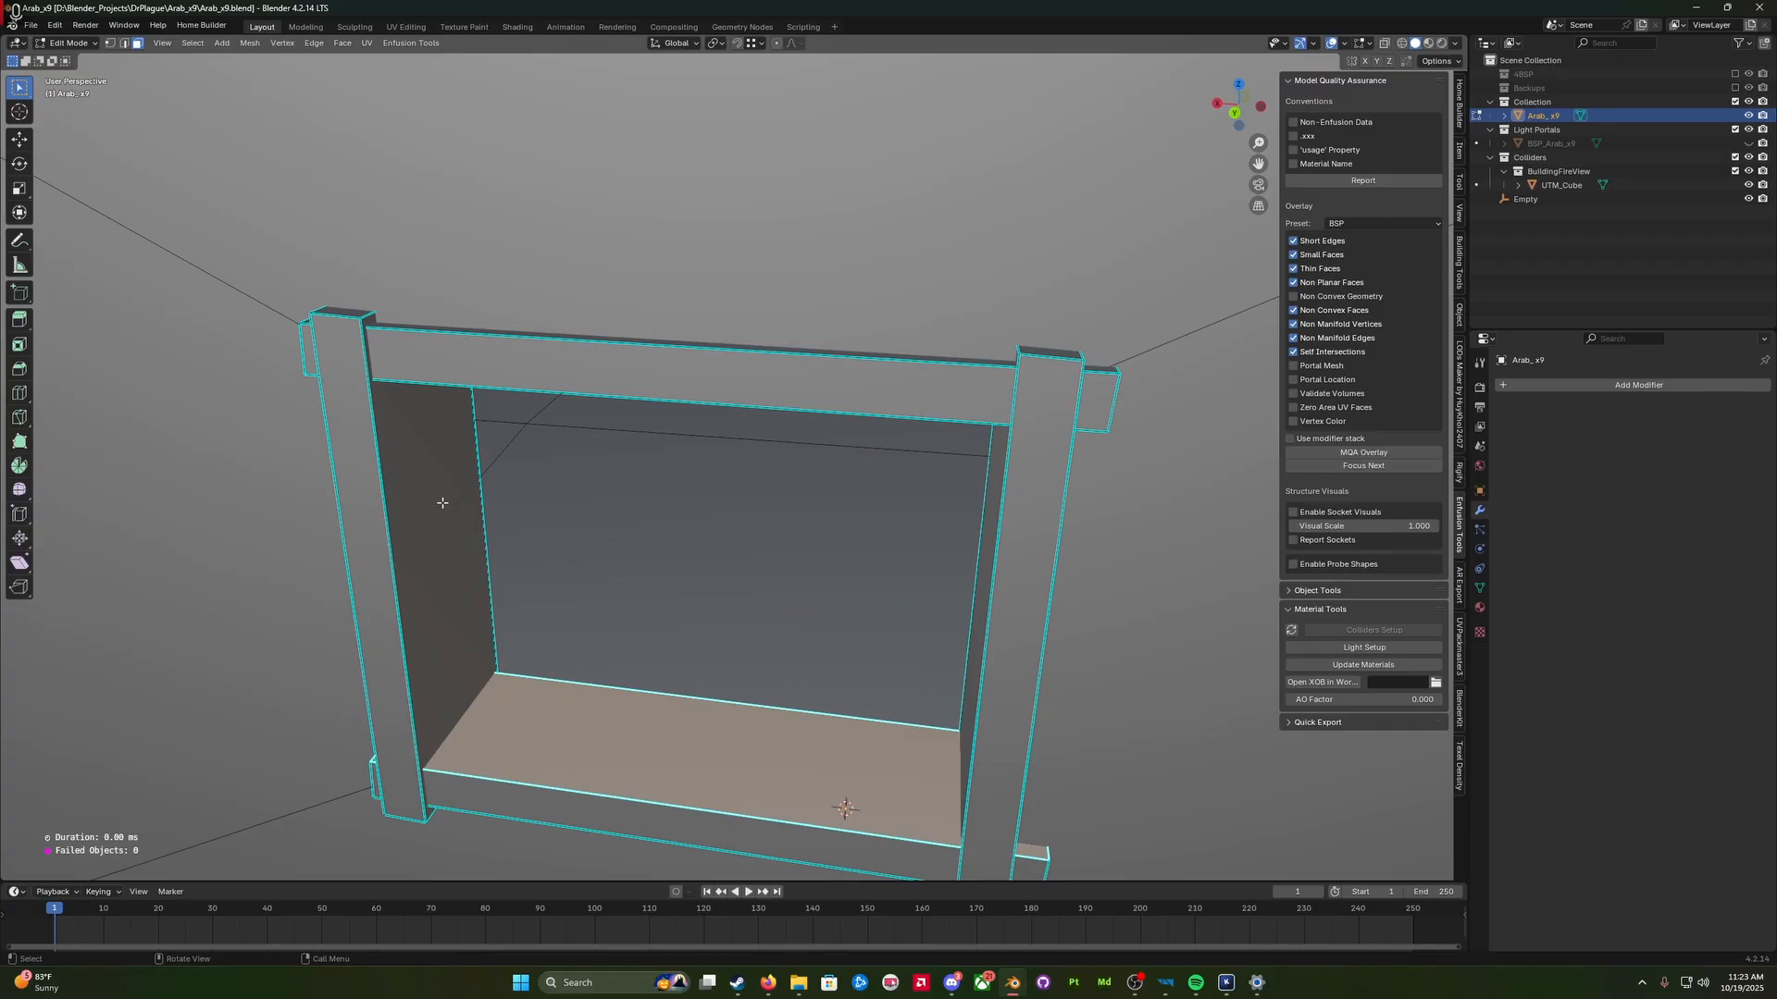
{"action": "scroll", "coordinate": [551, 671], "scroll_direction": "down", "scroll_amount": 10}
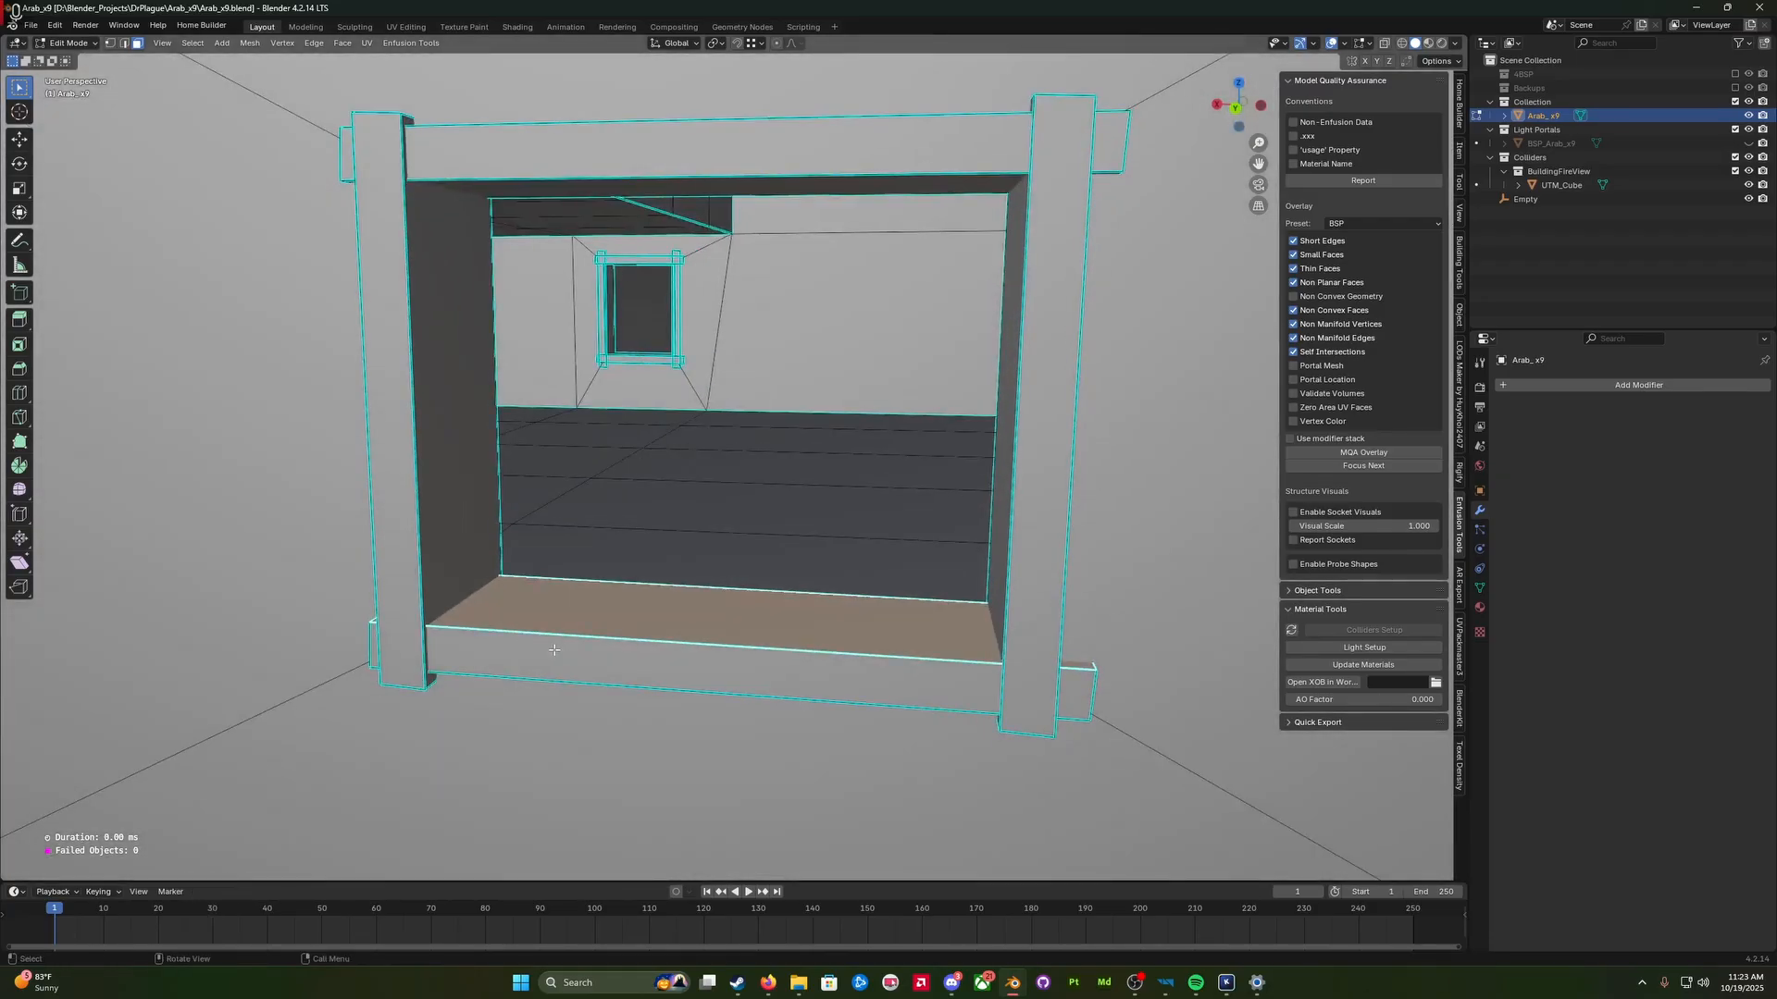
{"action": "scroll", "coordinate": [551, 651], "scroll_direction": "up", "scroll_amount": 8}
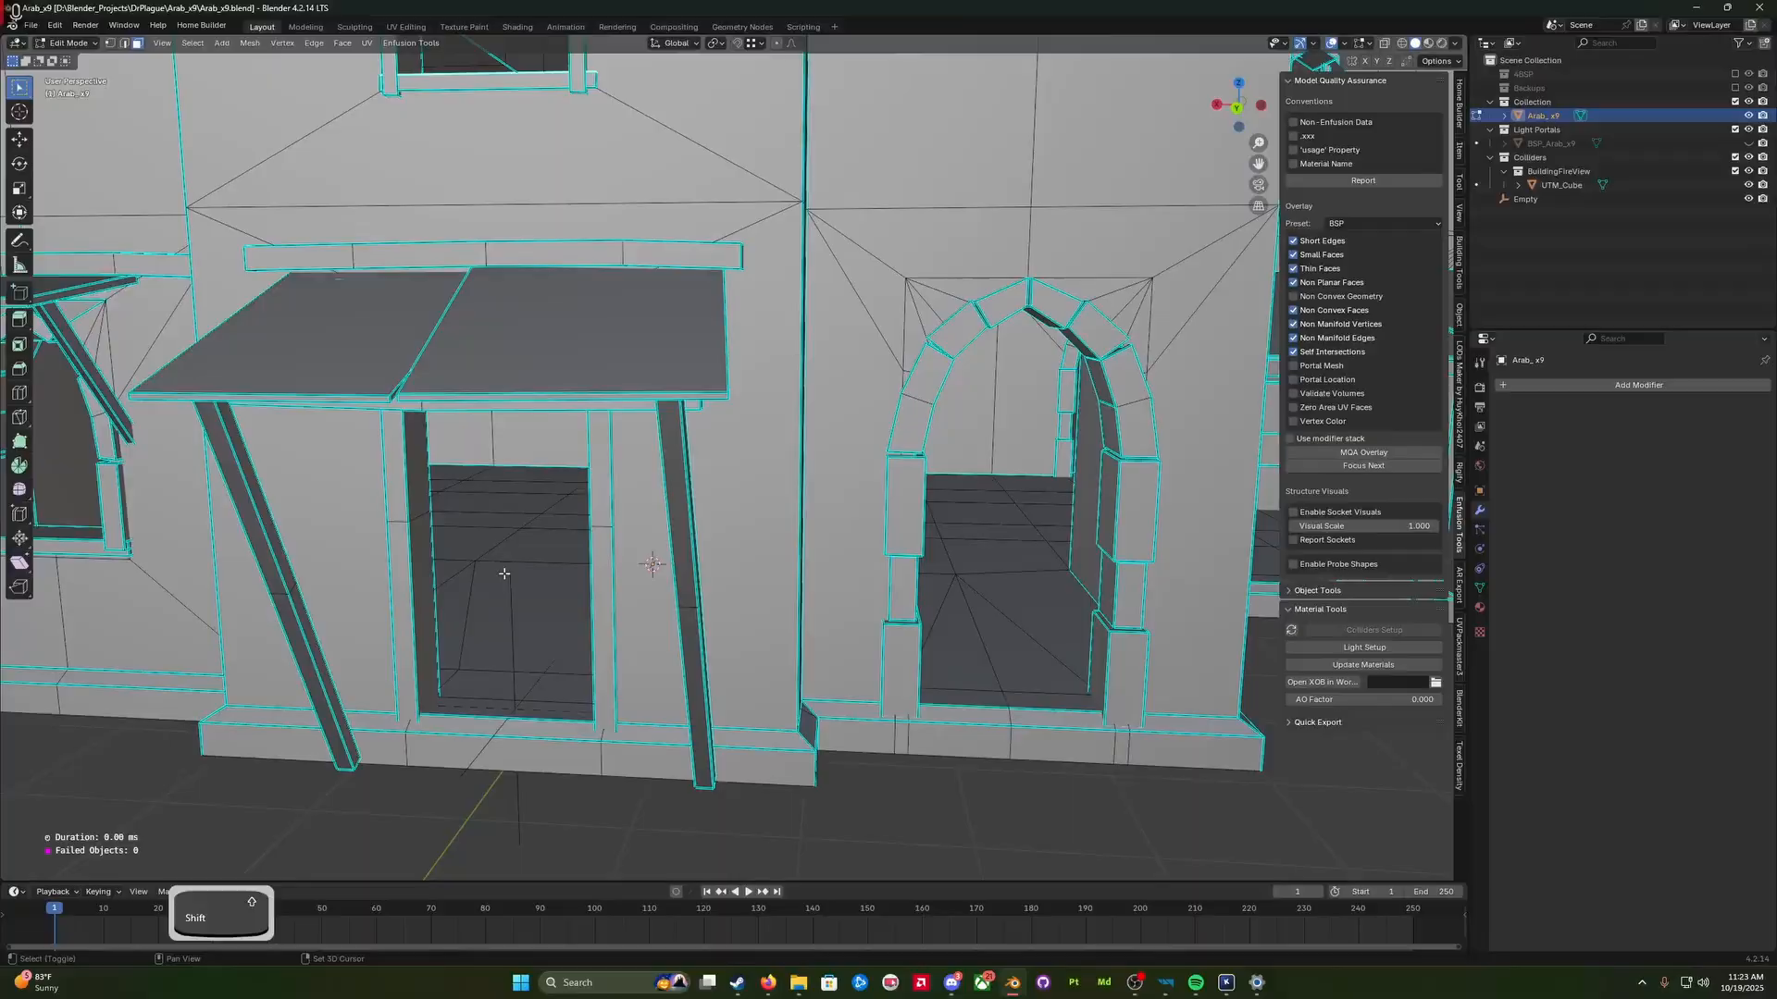
Step: Return to Object Mode and rename the empty on the entrance doorway floor as socket_door_exterior_01
{"action": "middle_click_drag", "start_coordinate": [505, 574], "coordinate": [607, 412], "text": "shift"}
{"action": "scroll", "coordinate": [607, 413], "scroll_direction": "down", "scroll_amount": 3}
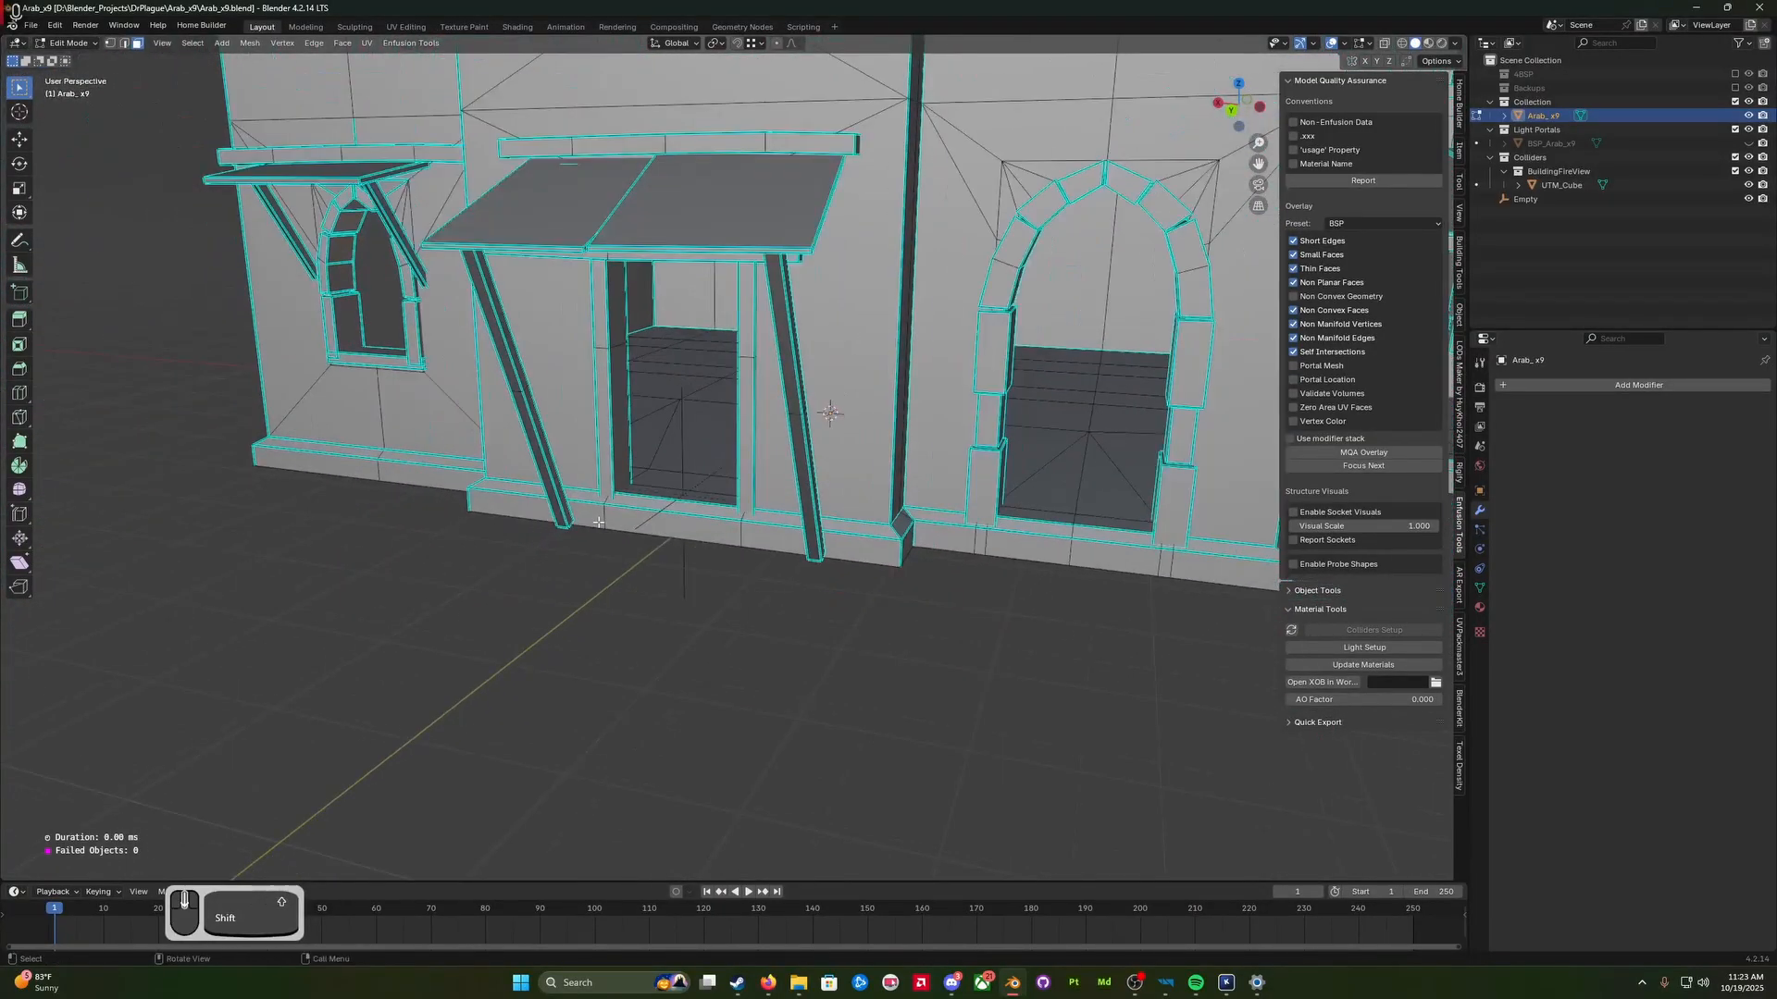
{"action": "scroll", "coordinate": [611, 463], "scroll_direction": "up", "scroll_amount": 5}
{"action": "middle_click_drag", "start_coordinate": [614, 489], "coordinate": [603, 504]}
{"action": "scroll", "coordinate": [599, 510], "scroll_direction": "down", "scroll_amount": 1}
{"action": "scroll", "coordinate": [599, 514], "scroll_direction": "up", "scroll_amount": 1}
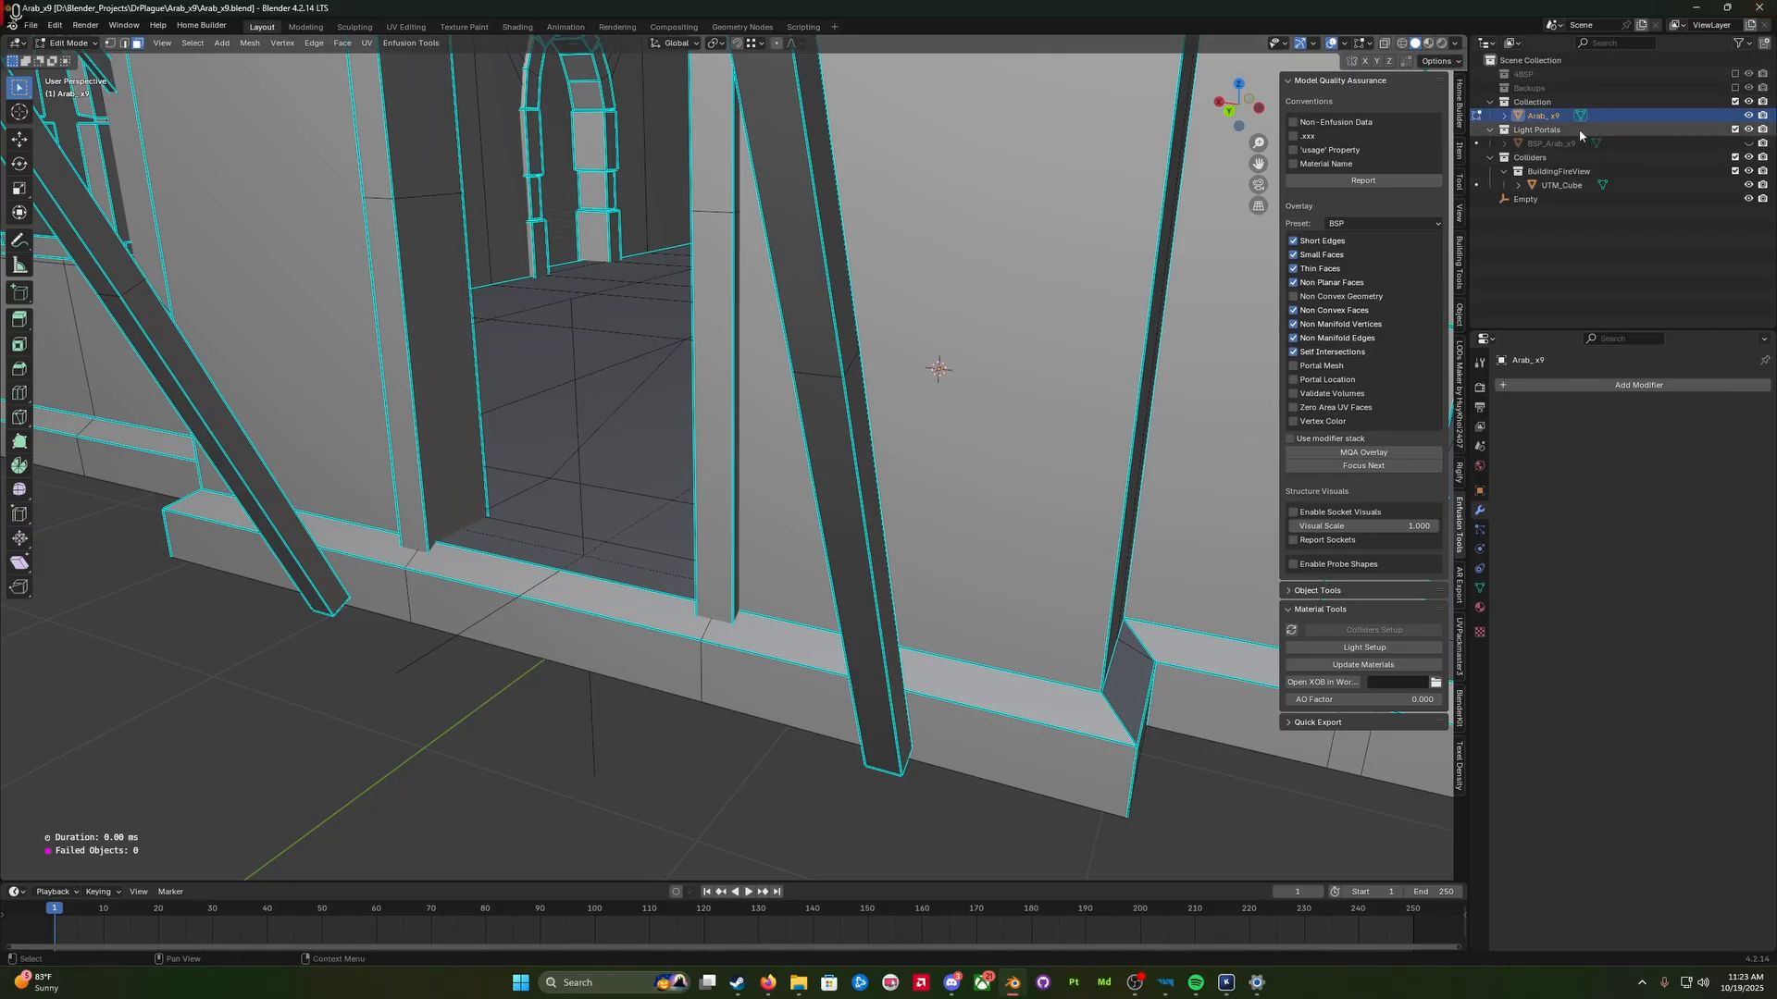
{"action": "left_click", "coordinate": [1542, 198]}
{"action": "key", "text": "Tab"}
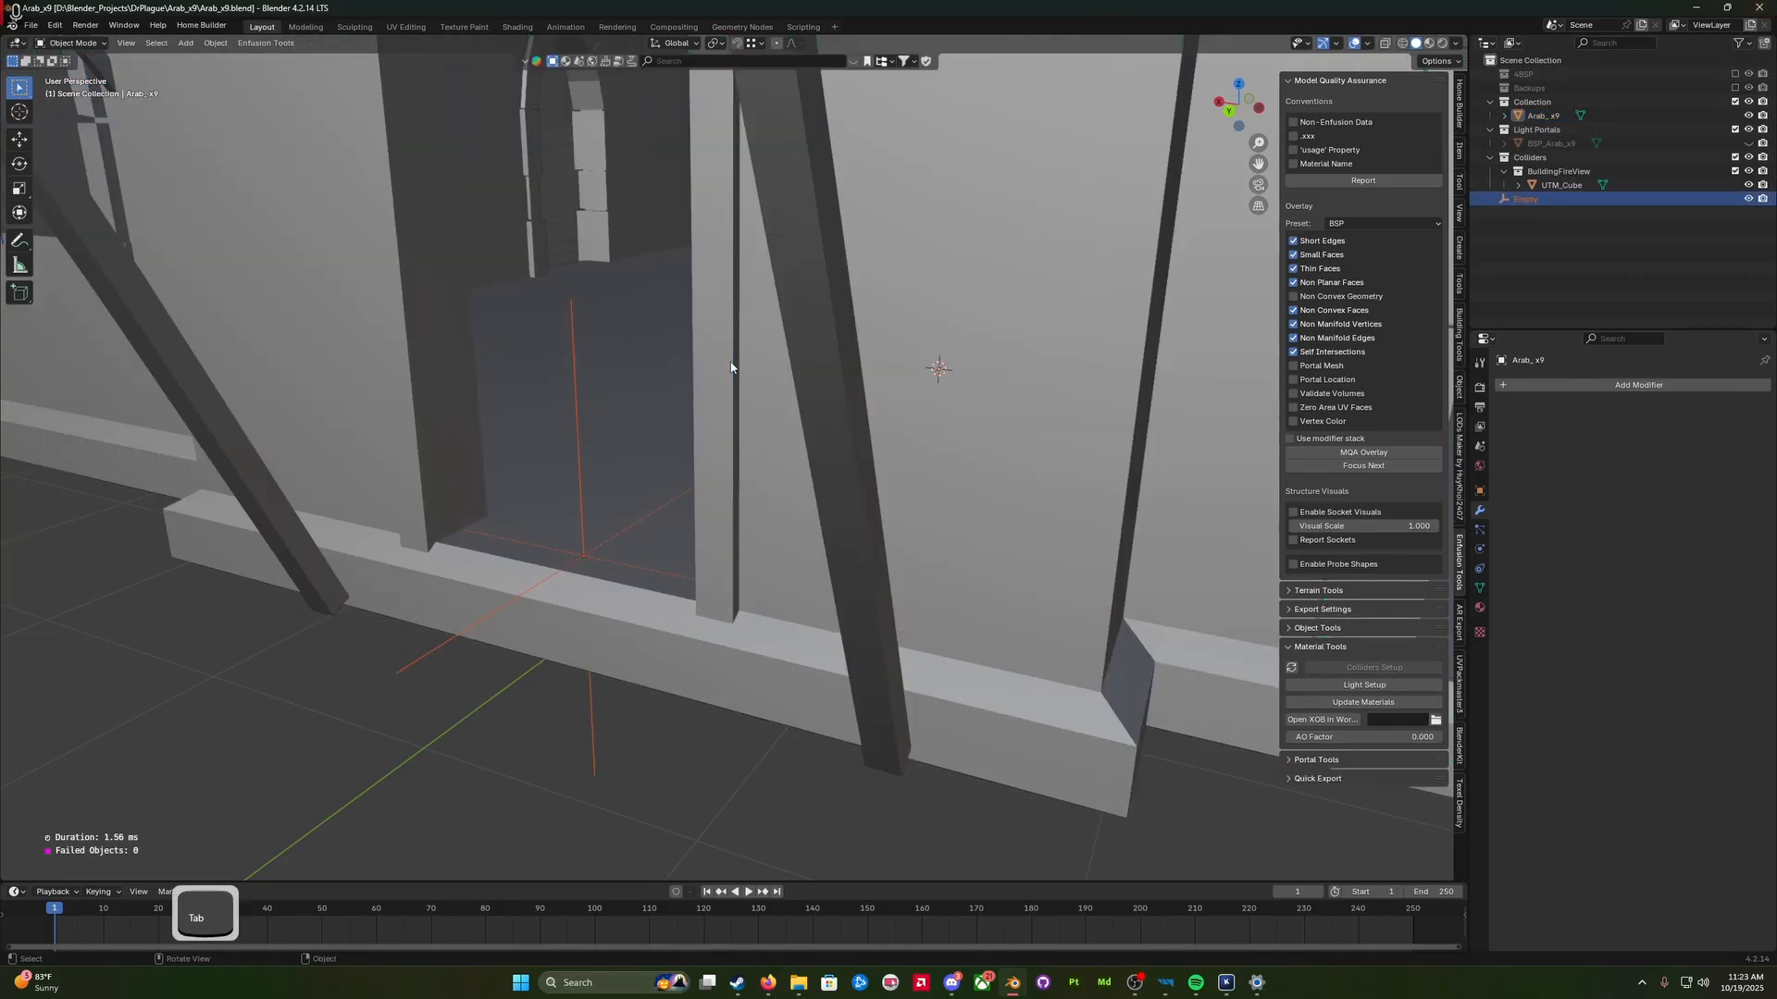
{"action": "left_click", "coordinate": [1551, 198]}
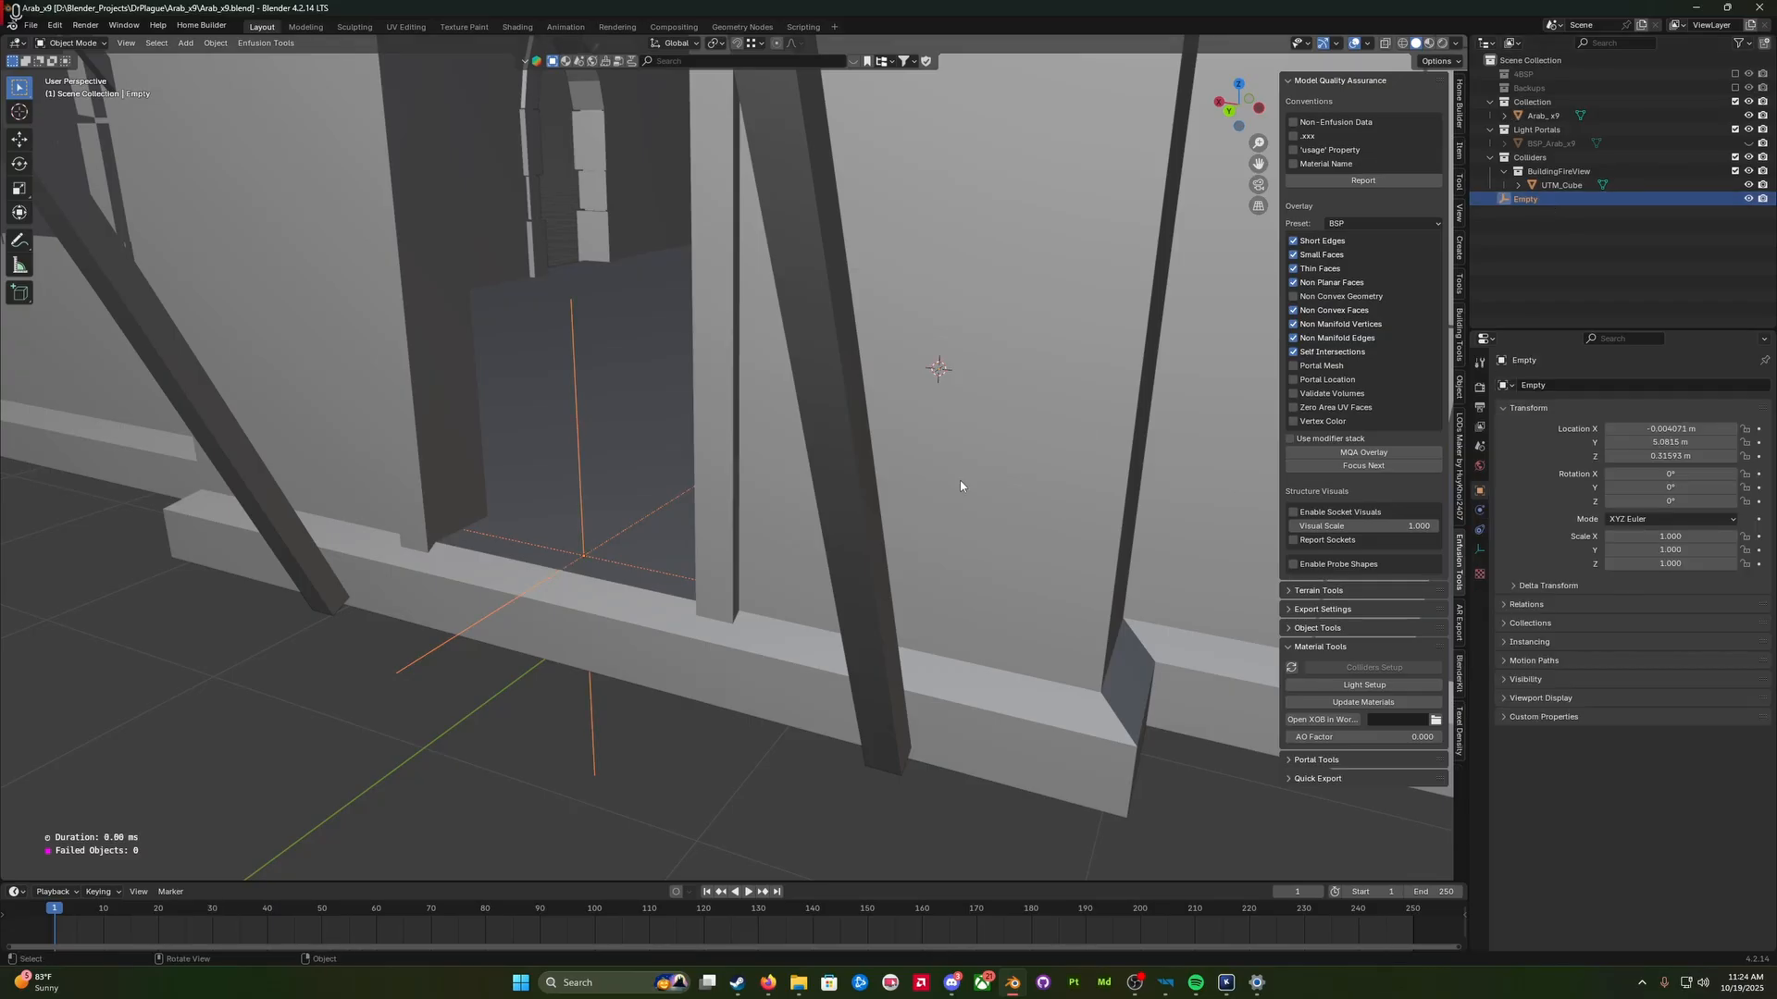
{"action": "middle_click_drag", "start_coordinate": [523, 630], "coordinate": [536, 635]}
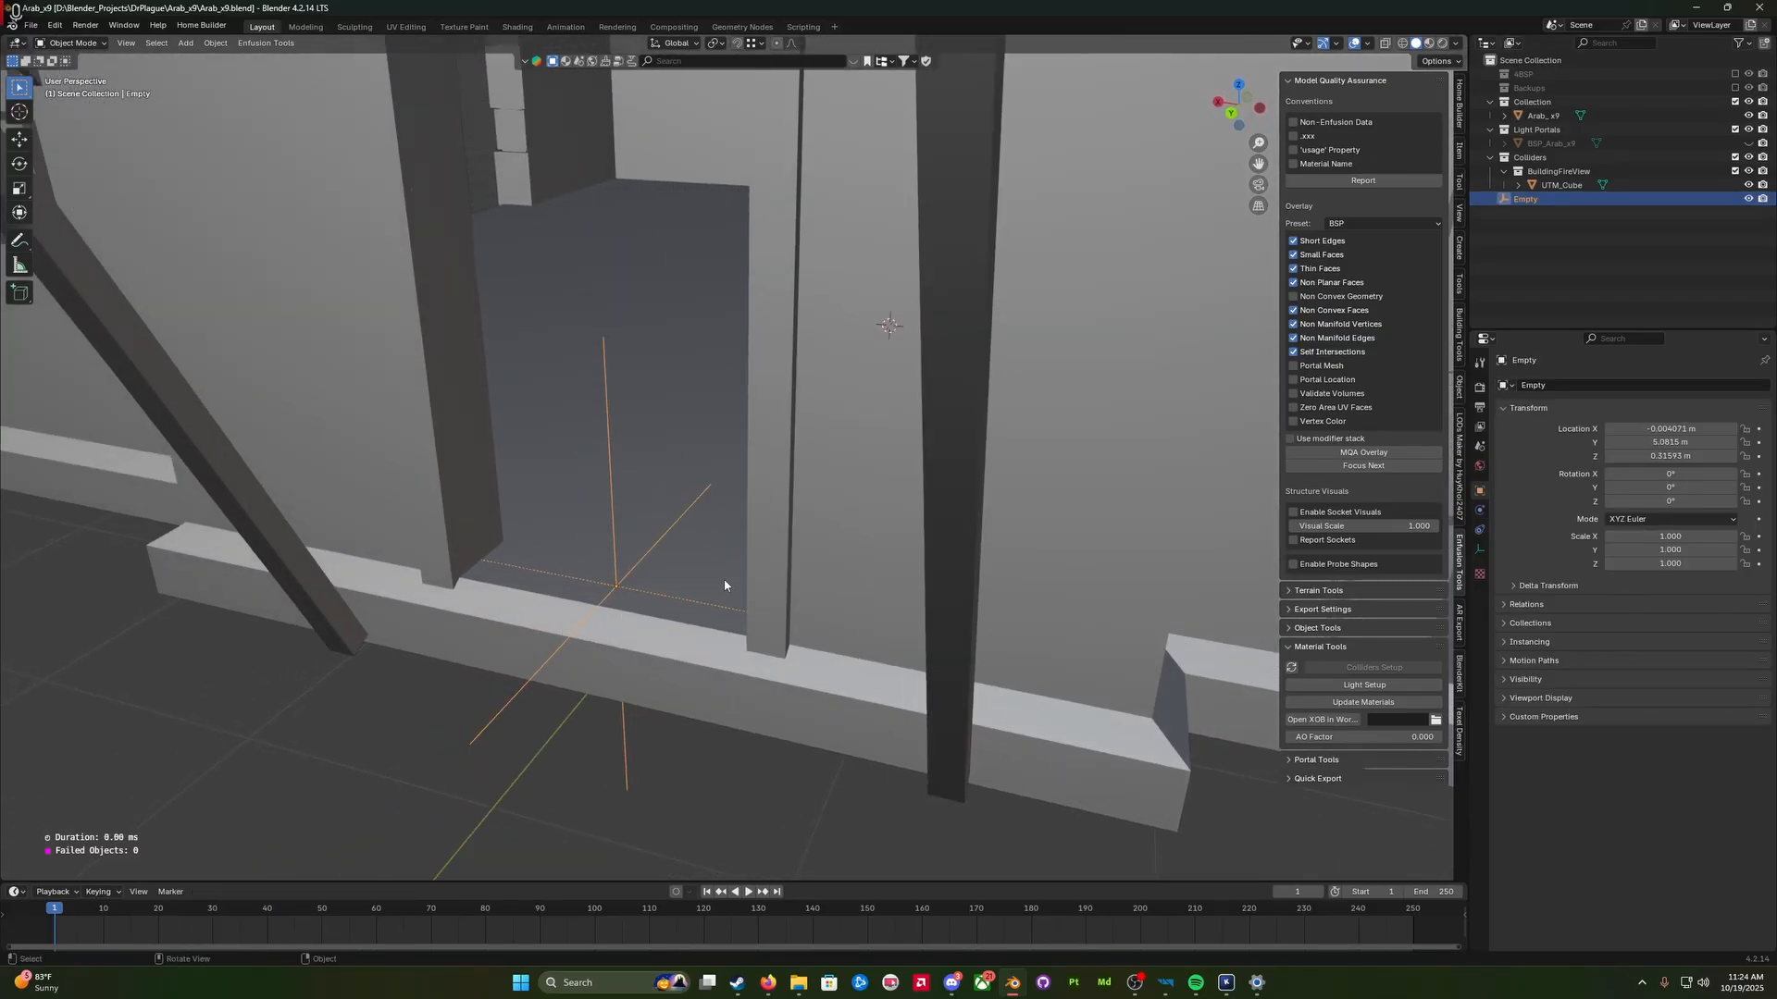
{"action": "middle_click_drag", "start_coordinate": [672, 641], "coordinate": [1178, 555]}
{"action": "key", "text": "F2"}
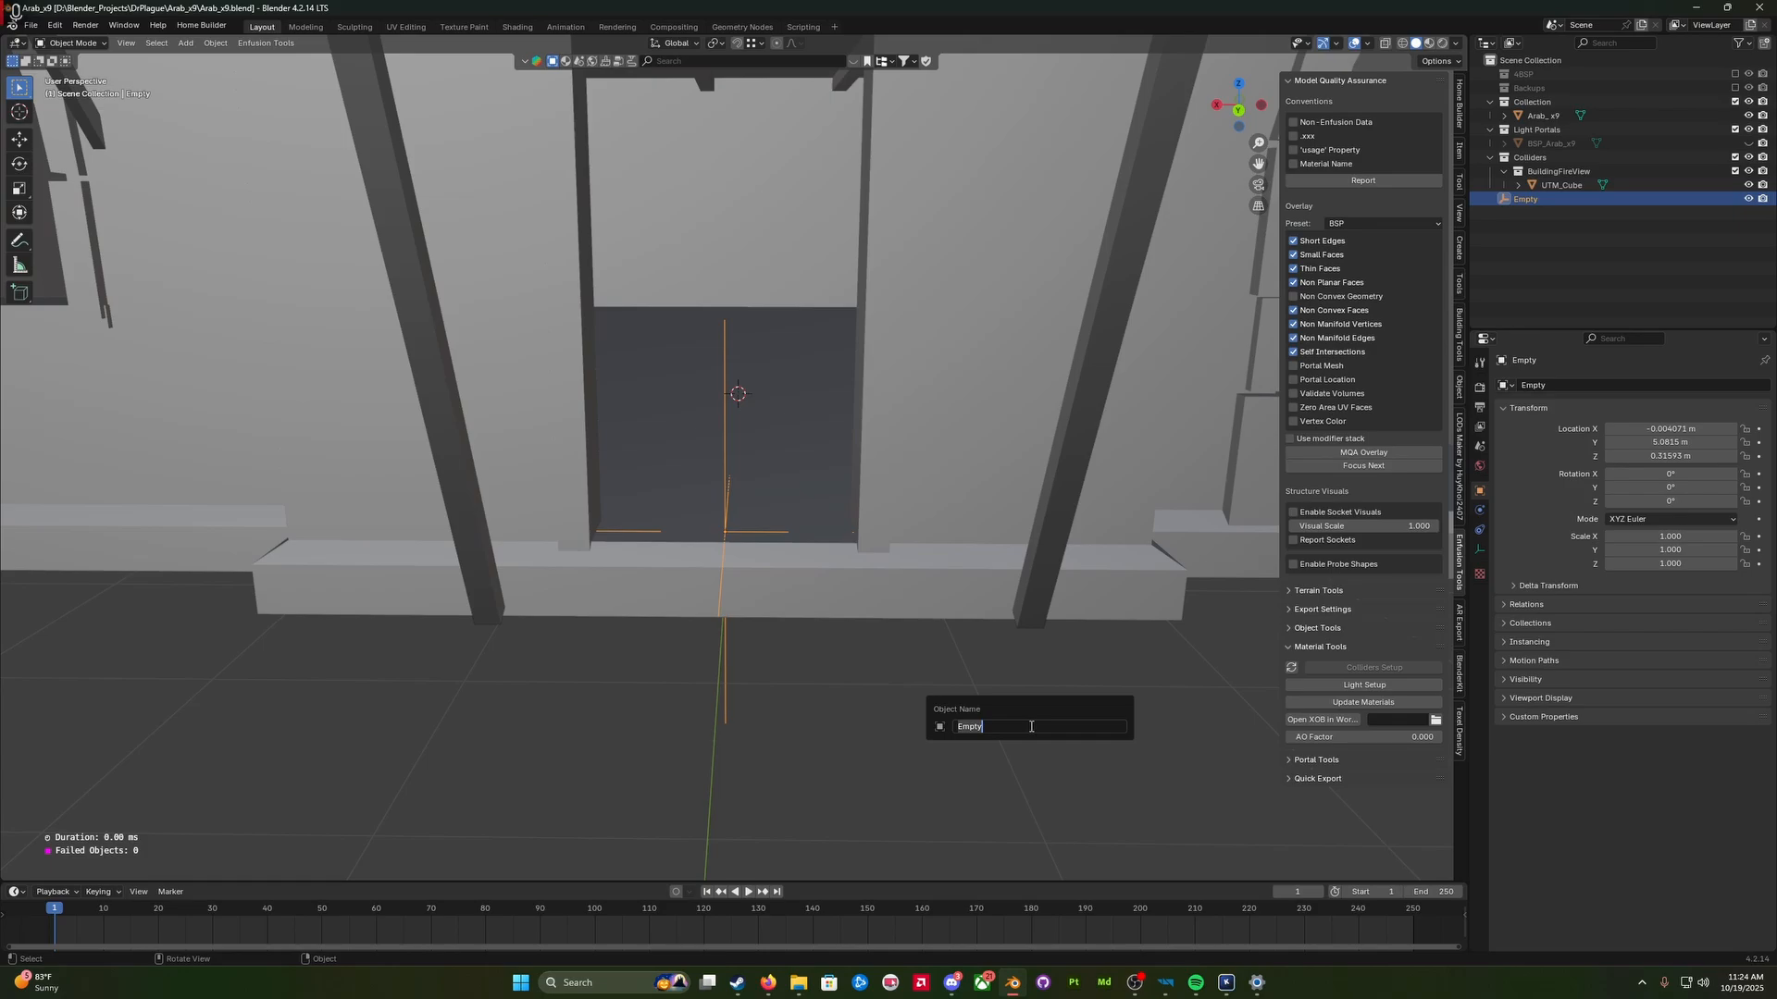
{"action": "type", "text": "socket_"}
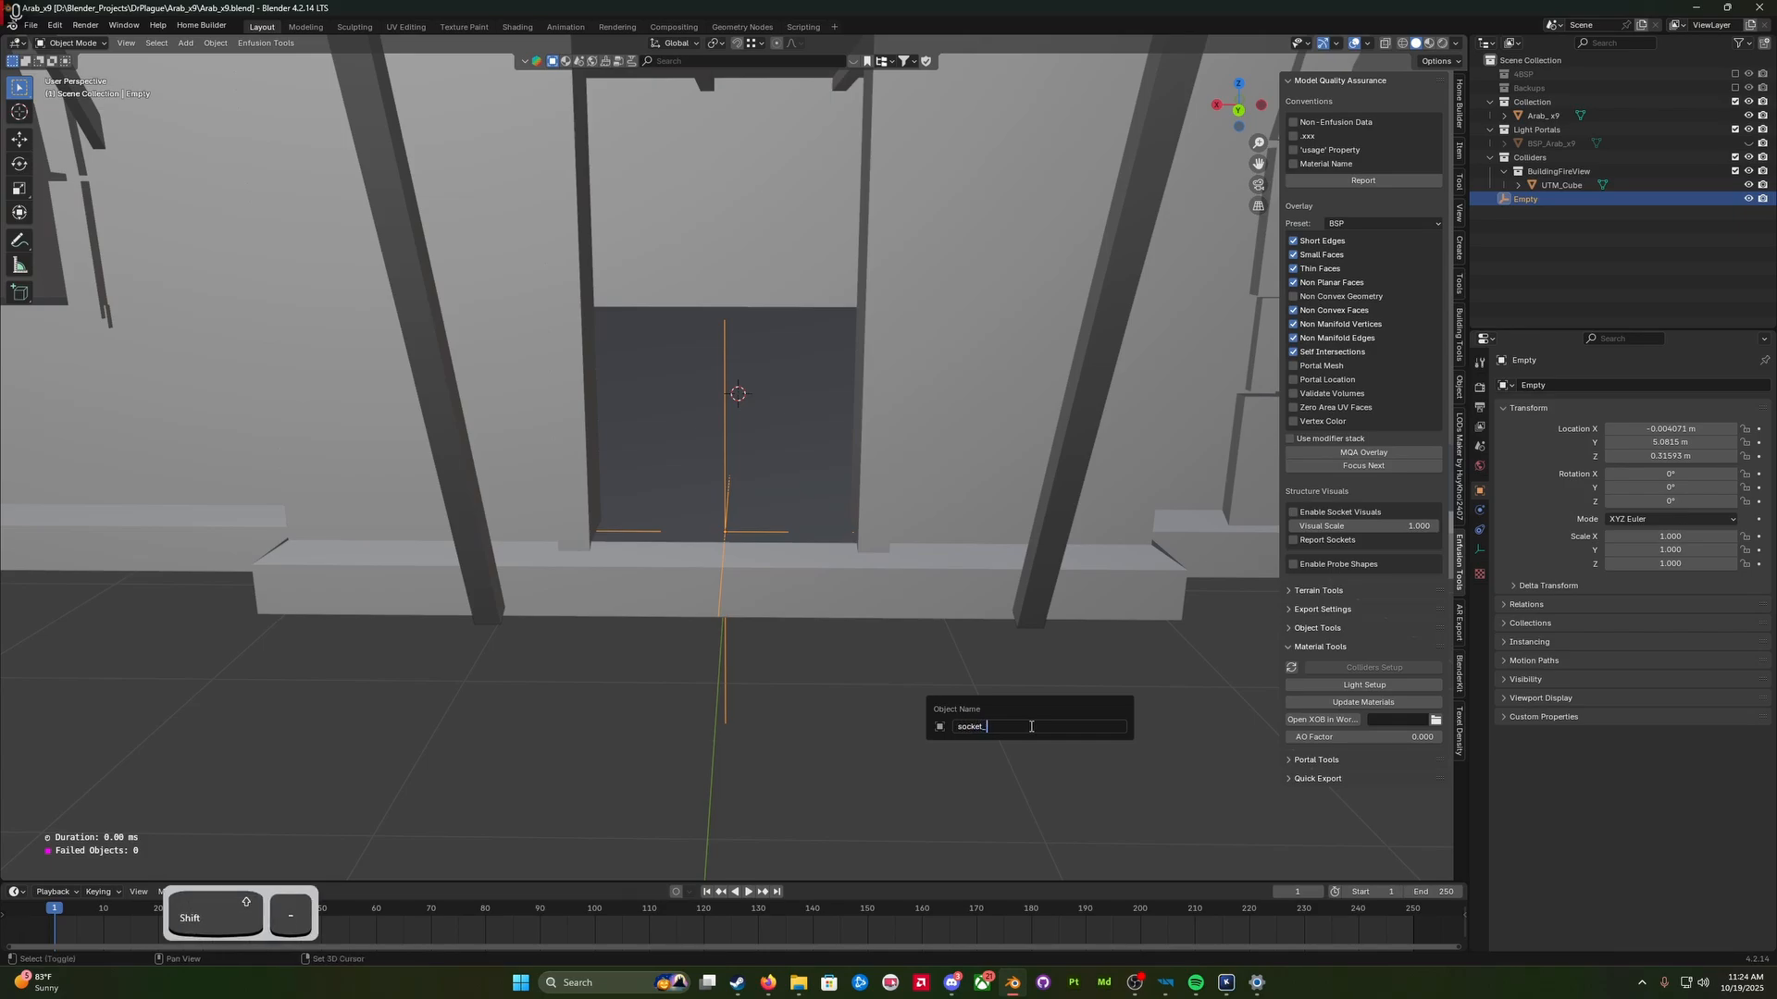
{"action": "type", "text": "door_exterior_01"}
{"action": "key", "text": "Return"}
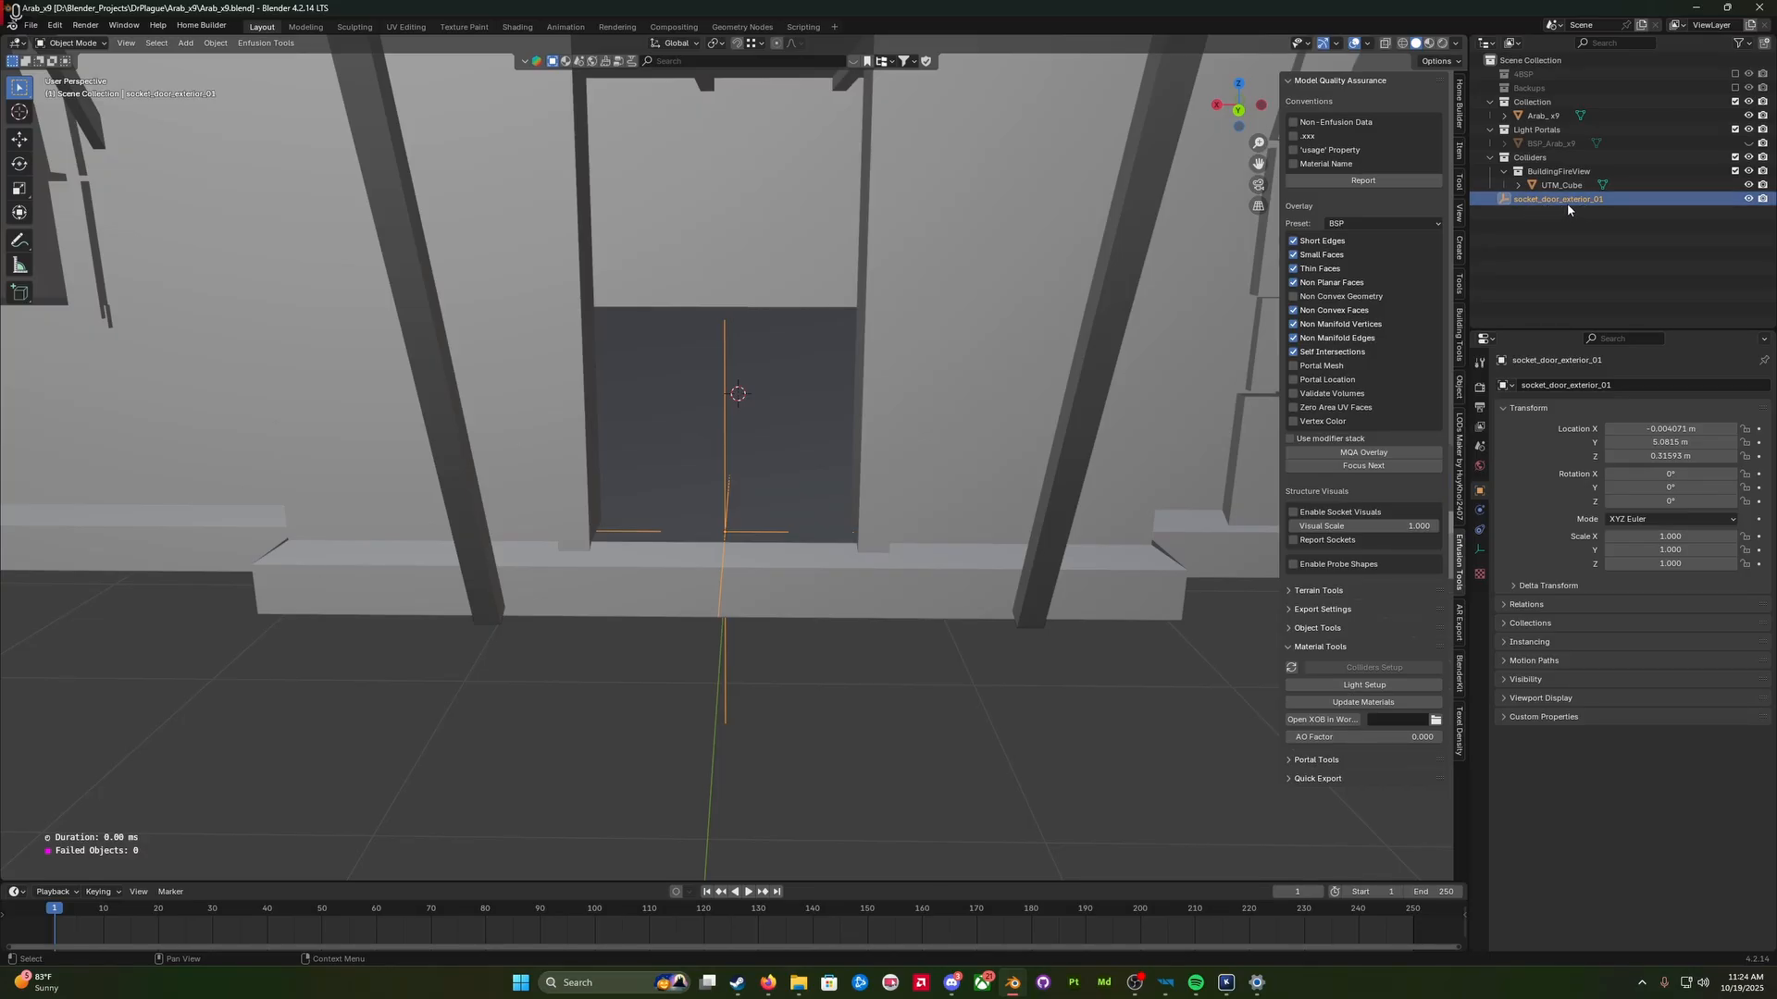
Step: Convert the socket_door_exterior_01 empty into an EBT Socket object
{"action": "scroll", "coordinate": [846, 573], "scroll_direction": "down", "scroll_amount": 3}
{"action": "middle_click_drag", "start_coordinate": [845, 580], "coordinate": [801, 615]}
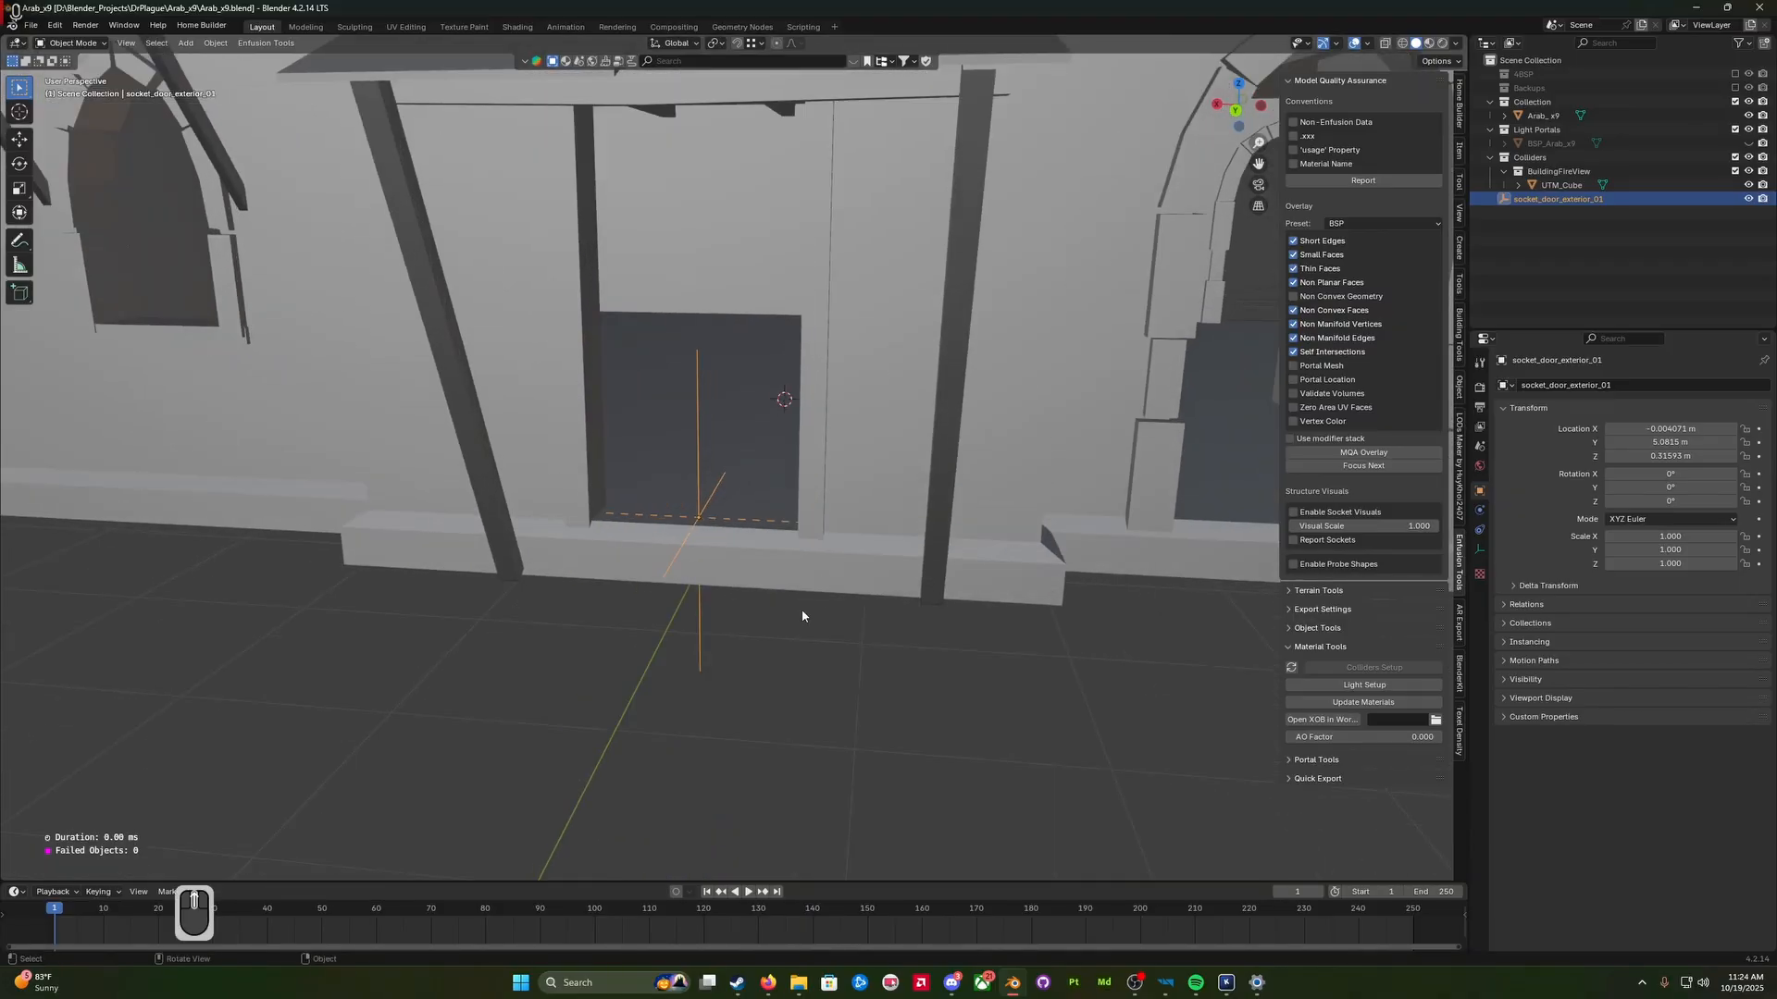
{"action": "right_click", "coordinate": [774, 655]}
{"action": "mouse_move", "coordinate": [772, 668]}
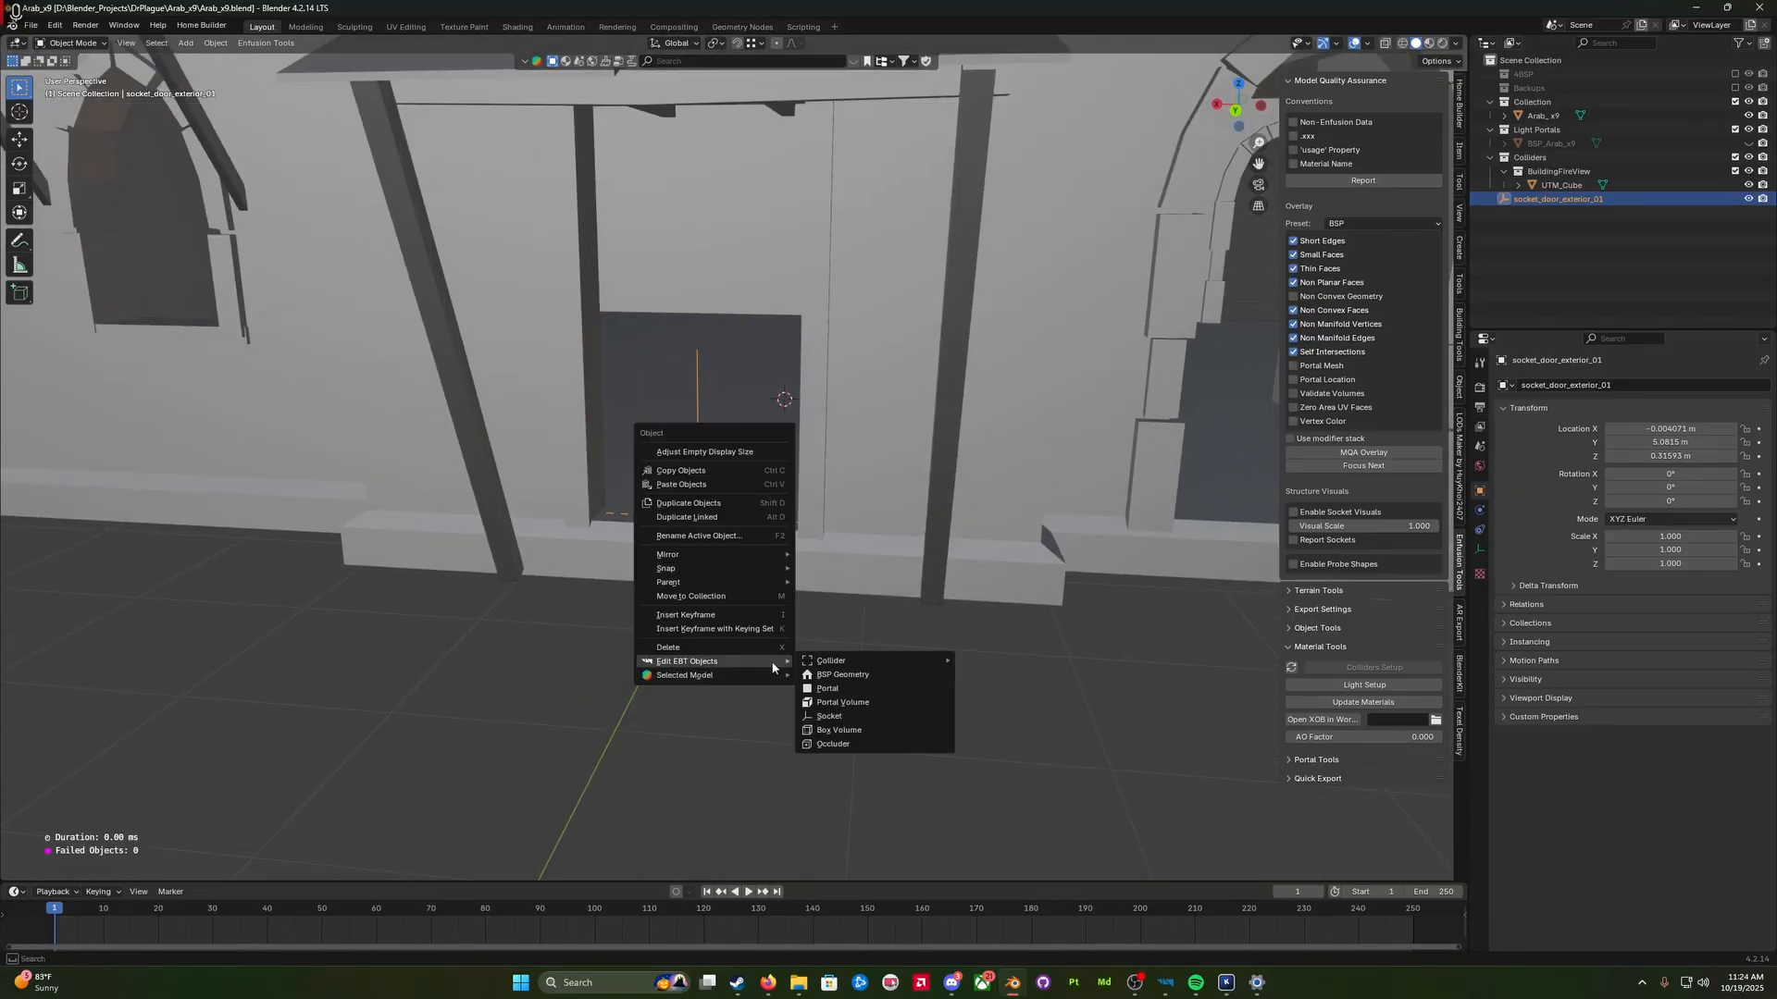
{"action": "left_click", "coordinate": [851, 717]}
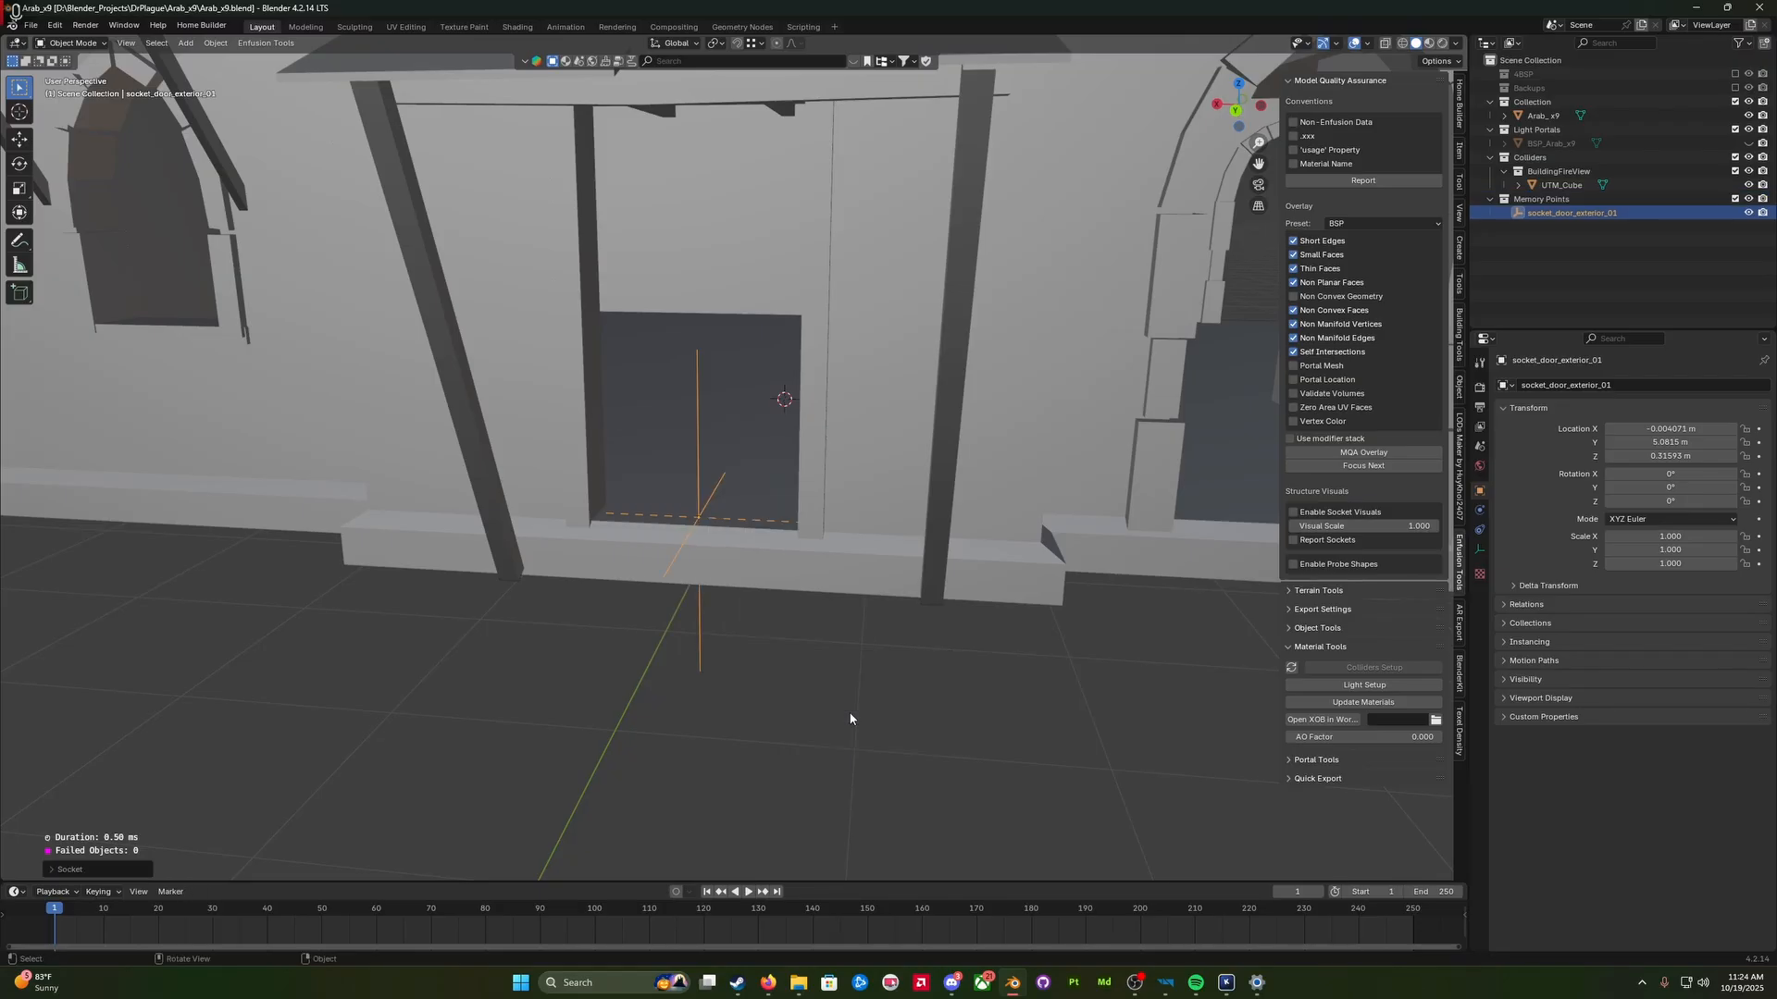
Step: Save the building file with the socket_door_exterior_01 memory point in place at the doorway
{"action": "left_click", "coordinate": [1547, 220]}
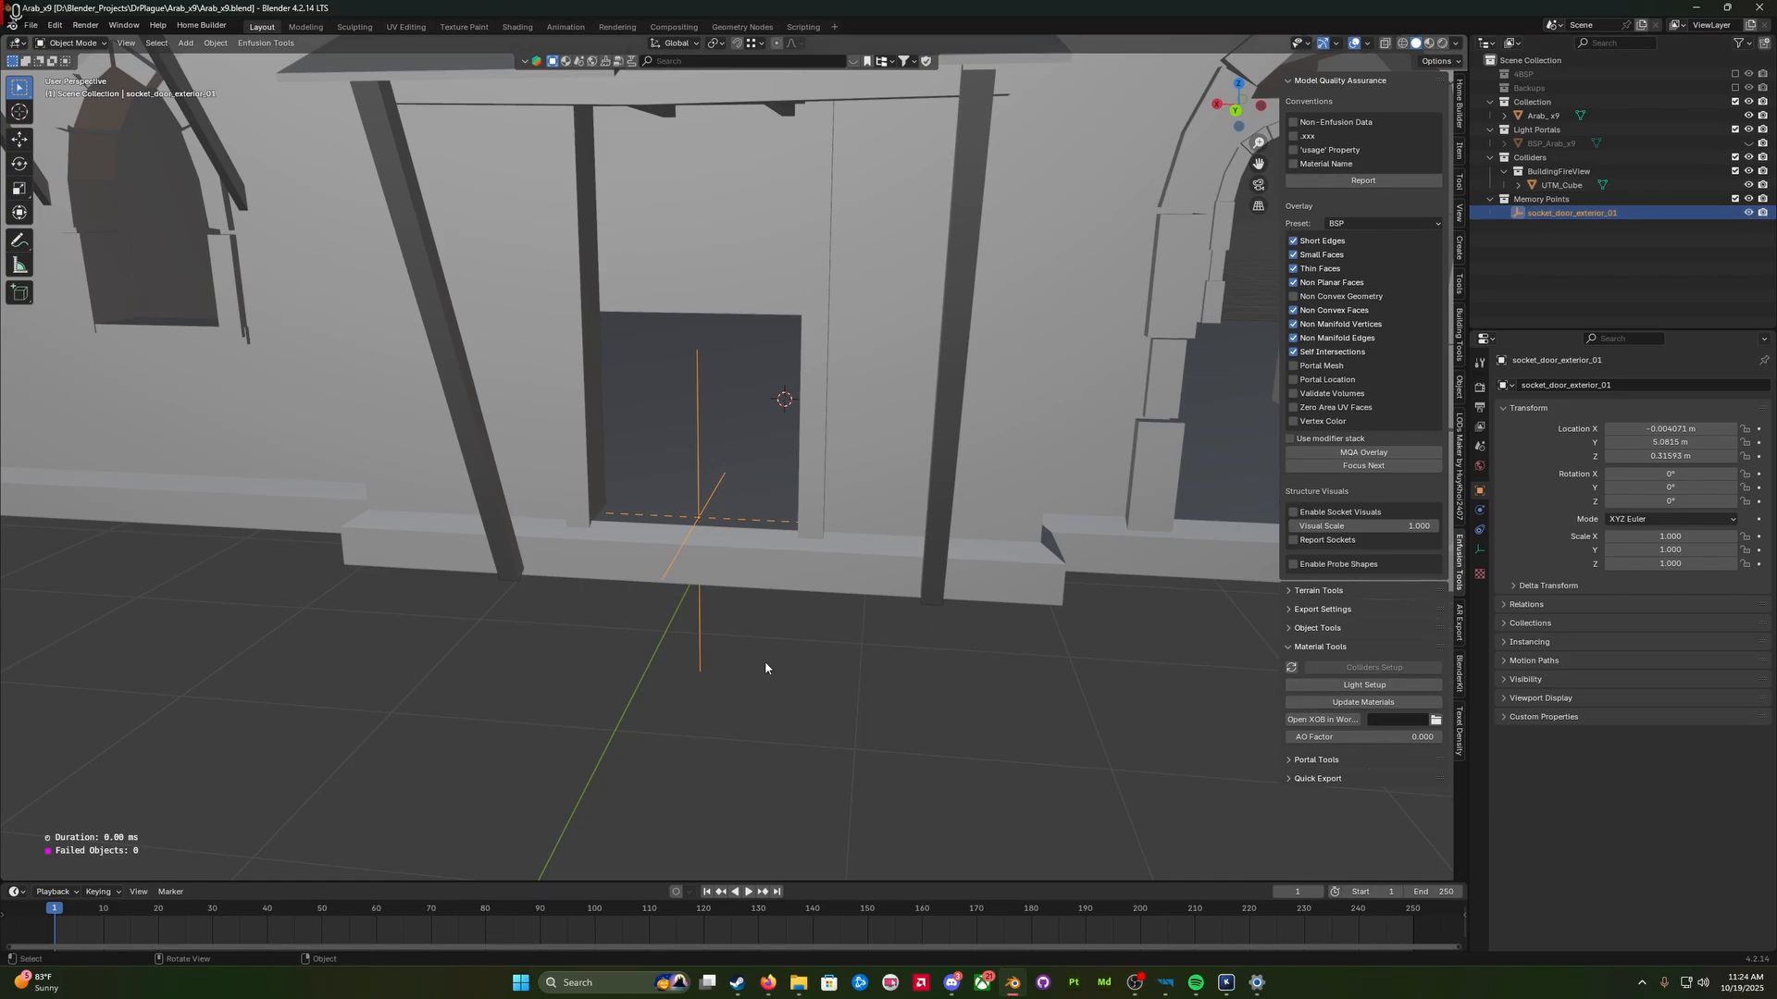
{"action": "key", "text": "ctrl+s"}
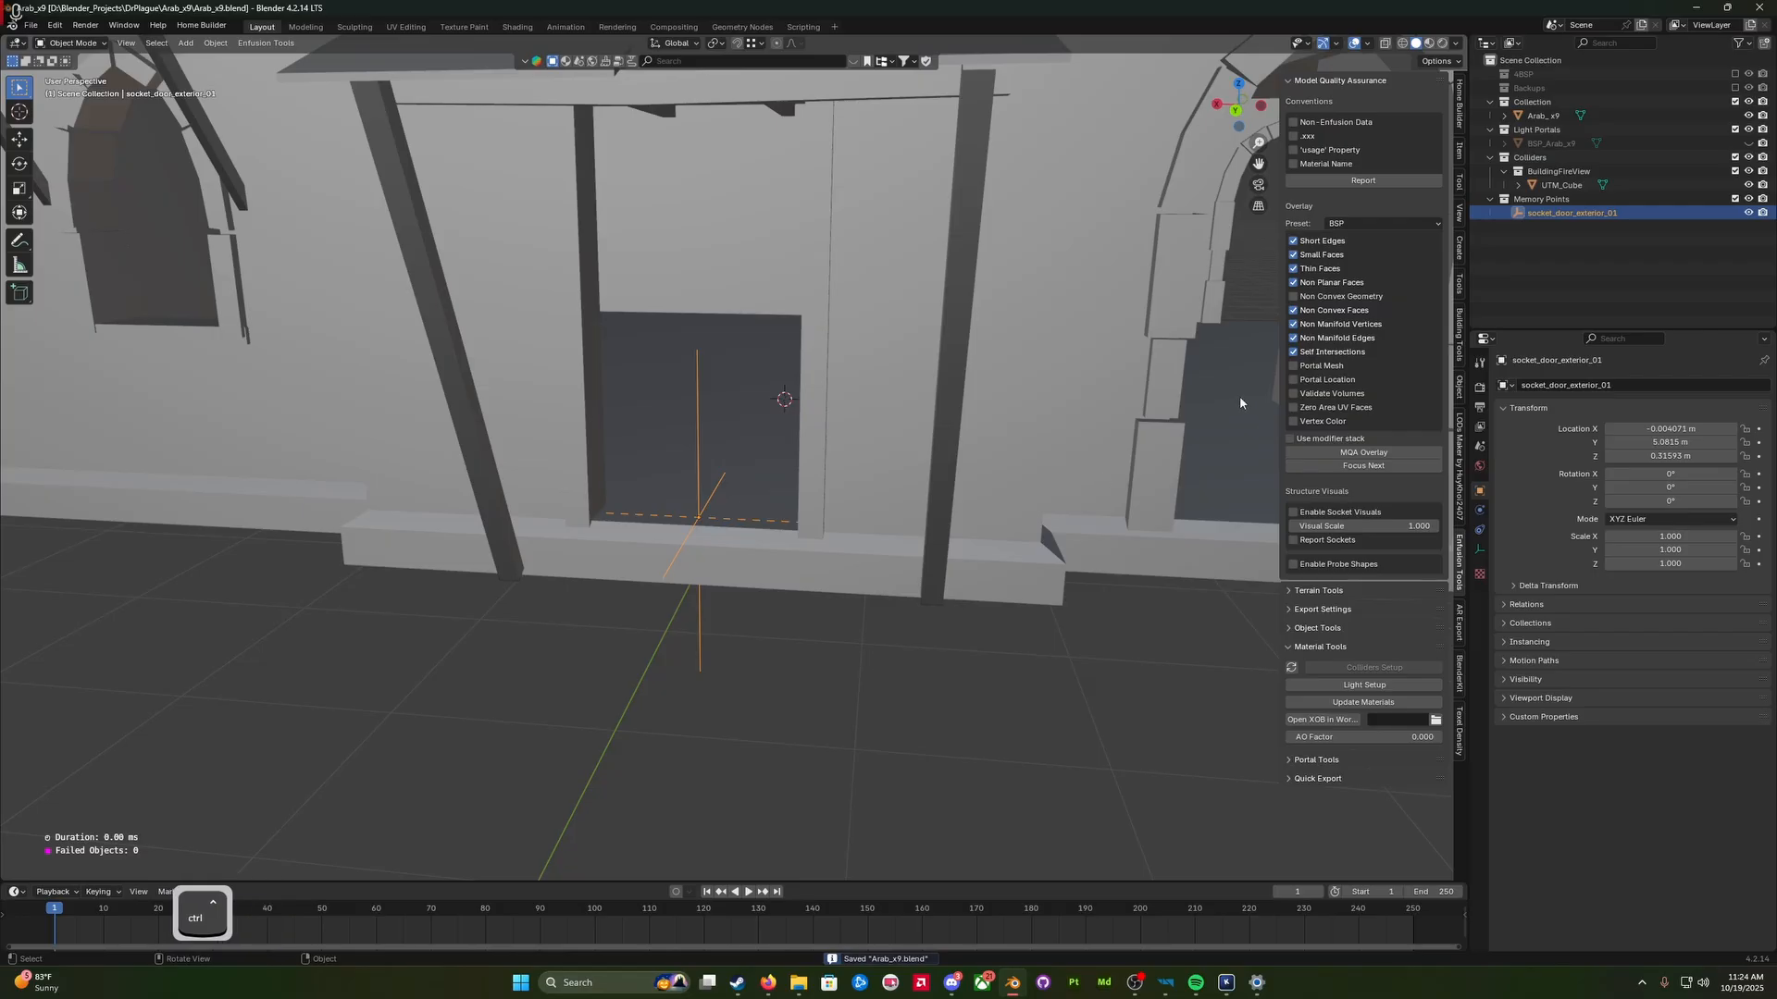
{"action": "middle_click_drag", "start_coordinate": [845, 593], "coordinate": [841, 600]}
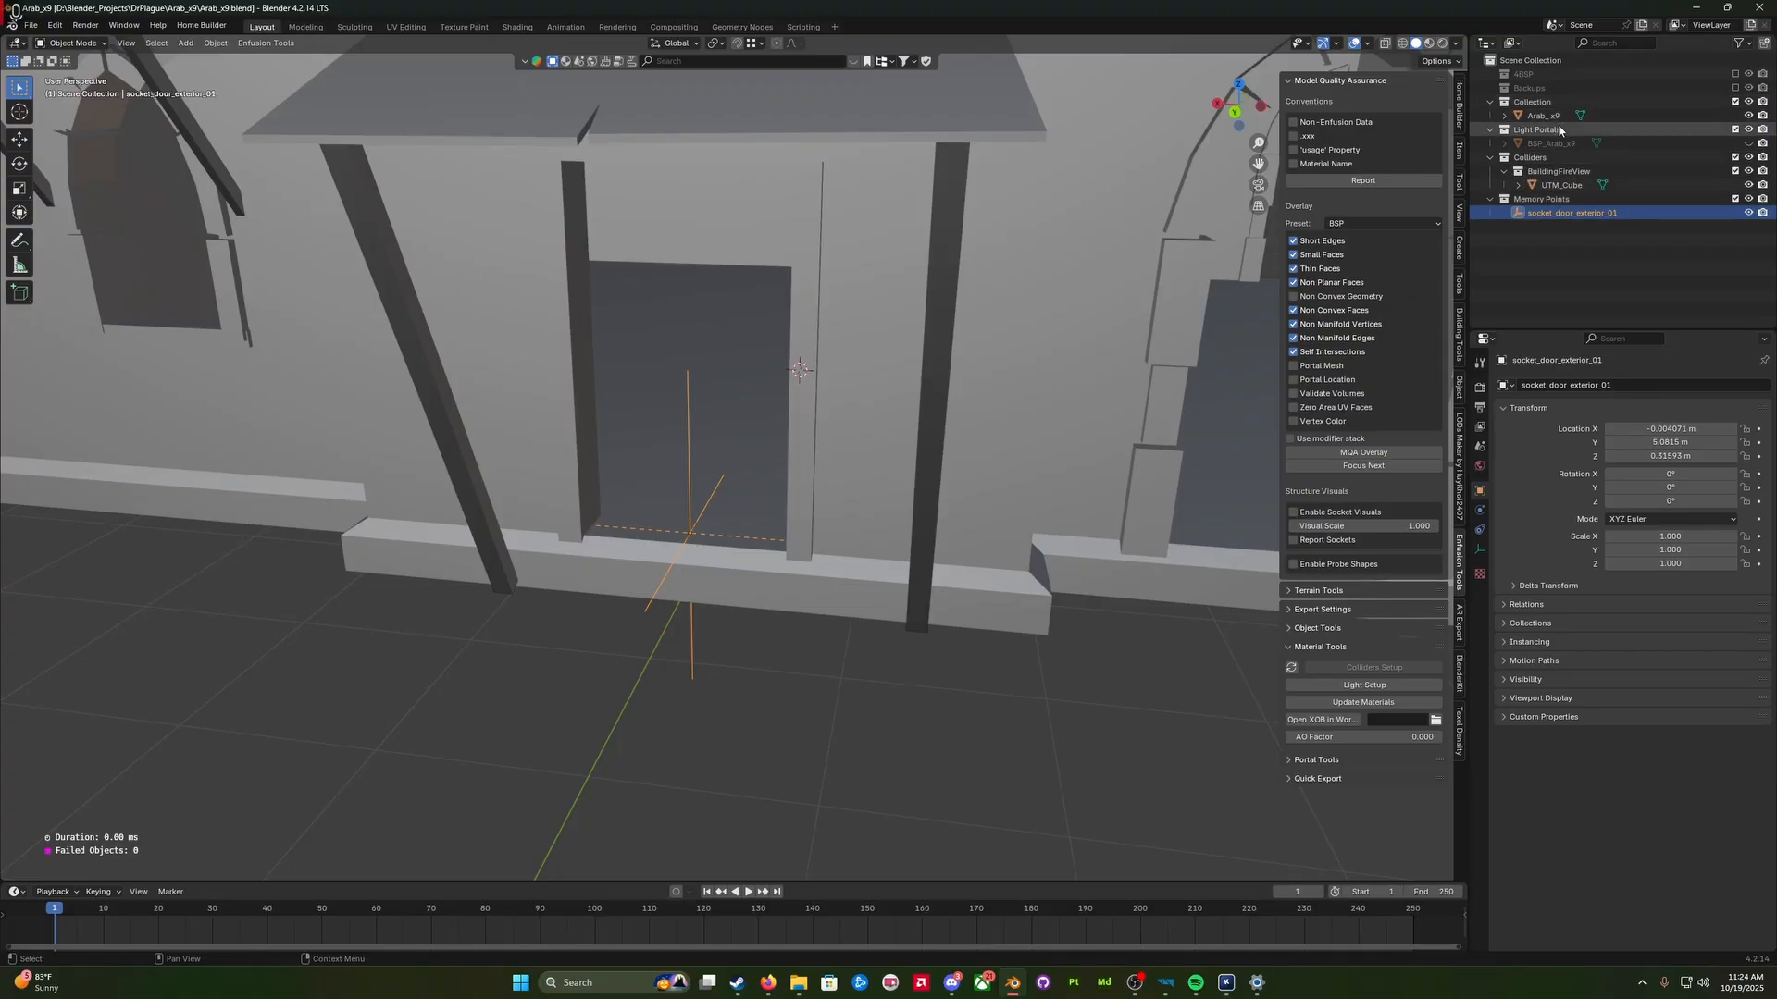
Step: Unhide the BSP_Arab_x9 mesh and try to generate light portals with the Enfusion portal tools
{"action": "left_click", "coordinate": [1748, 145]}
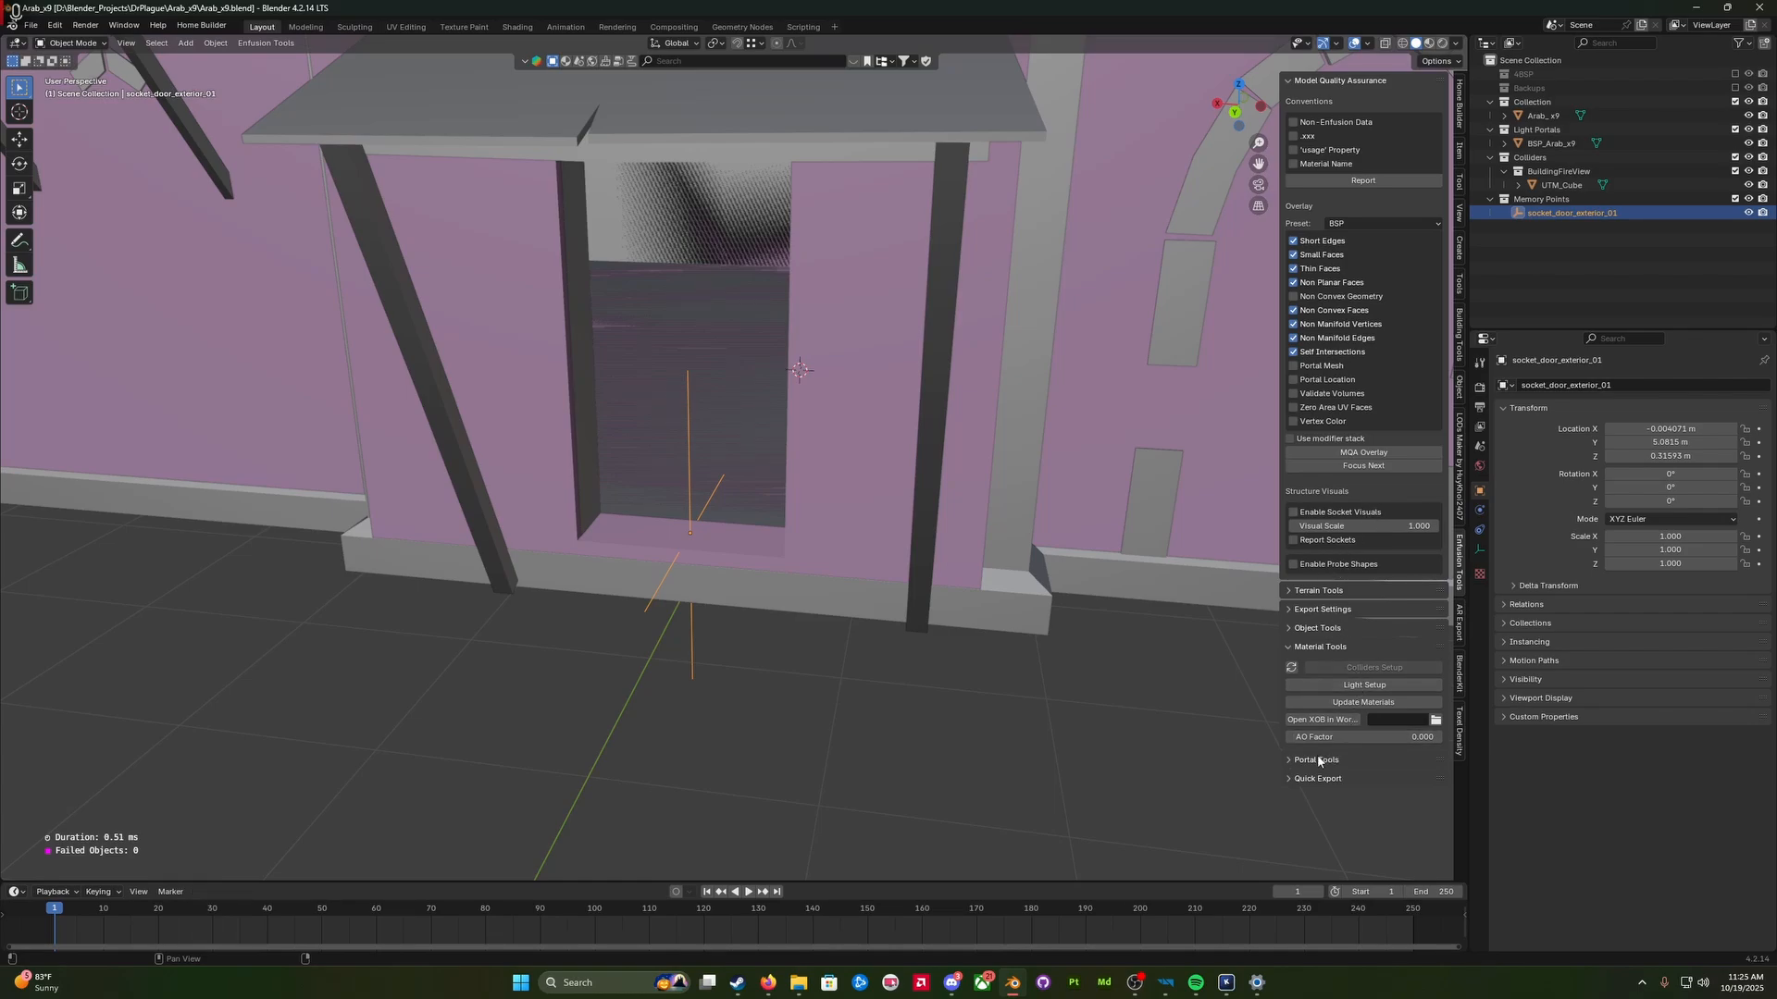
{"action": "left_click", "coordinate": [1289, 761]}
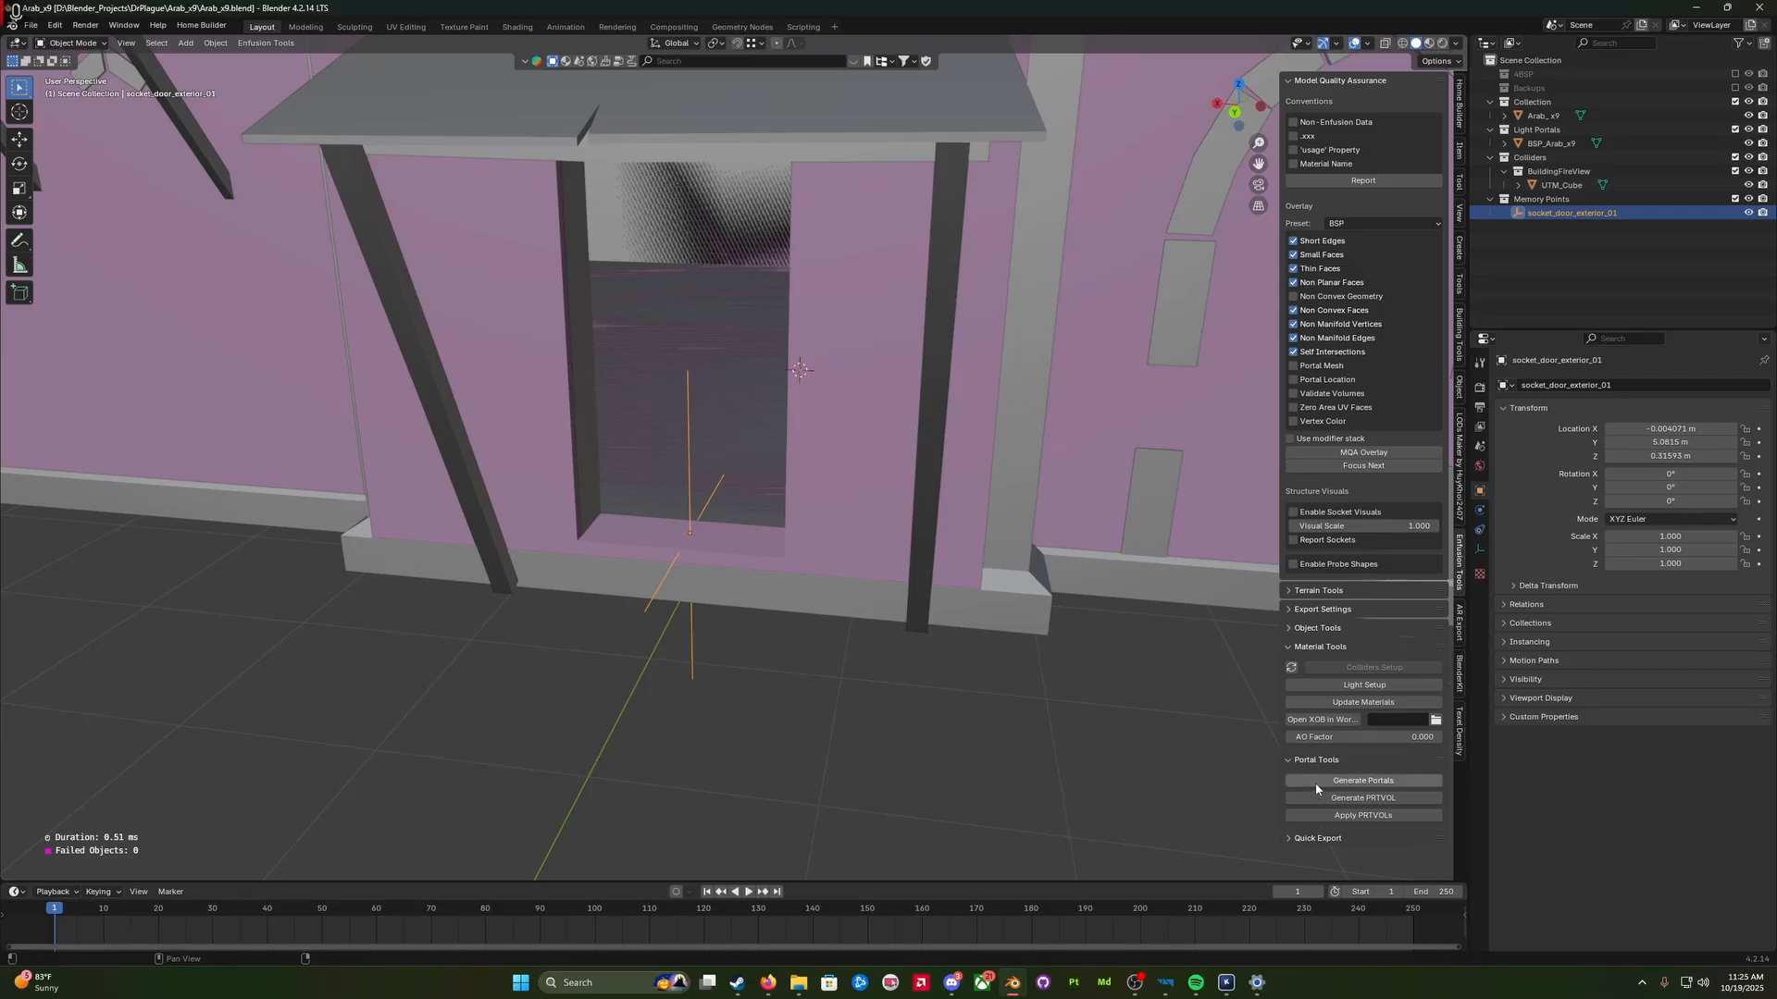
{"action": "left_click", "coordinate": [1315, 782]}
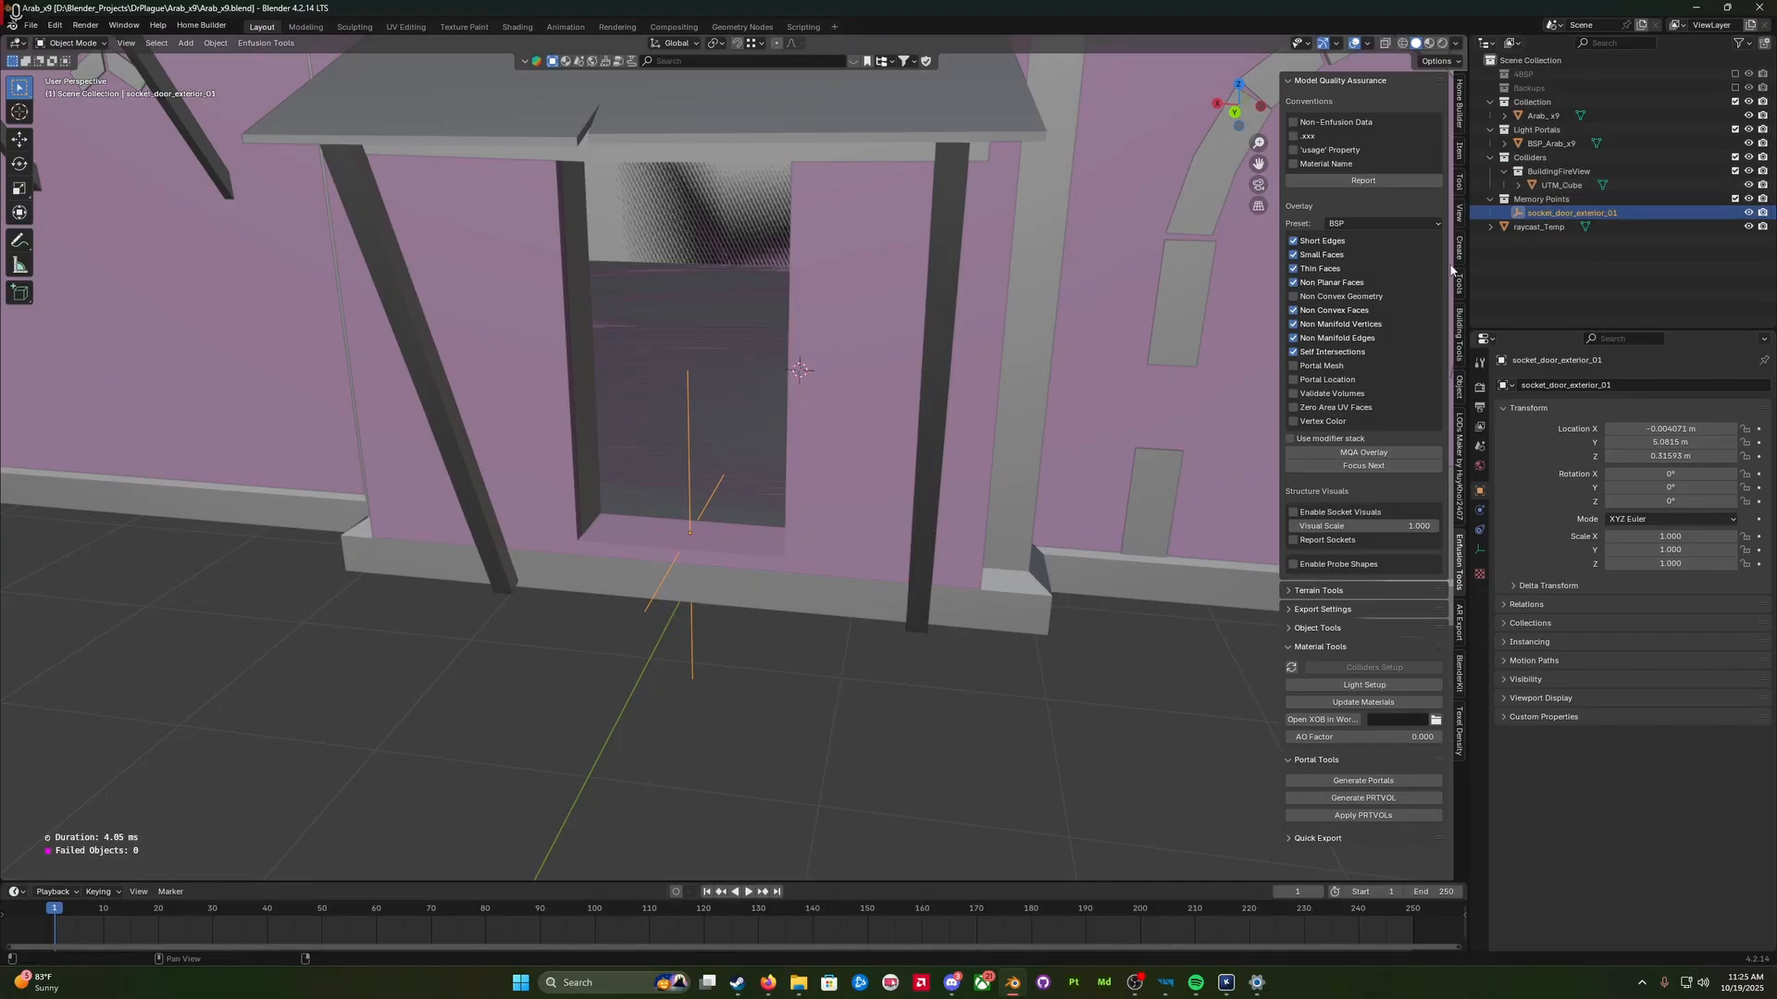
Step: Delete the leftover raycast_Temp object together with its hierarchy and save the file
{"action": "left_click", "coordinate": [1529, 231]}
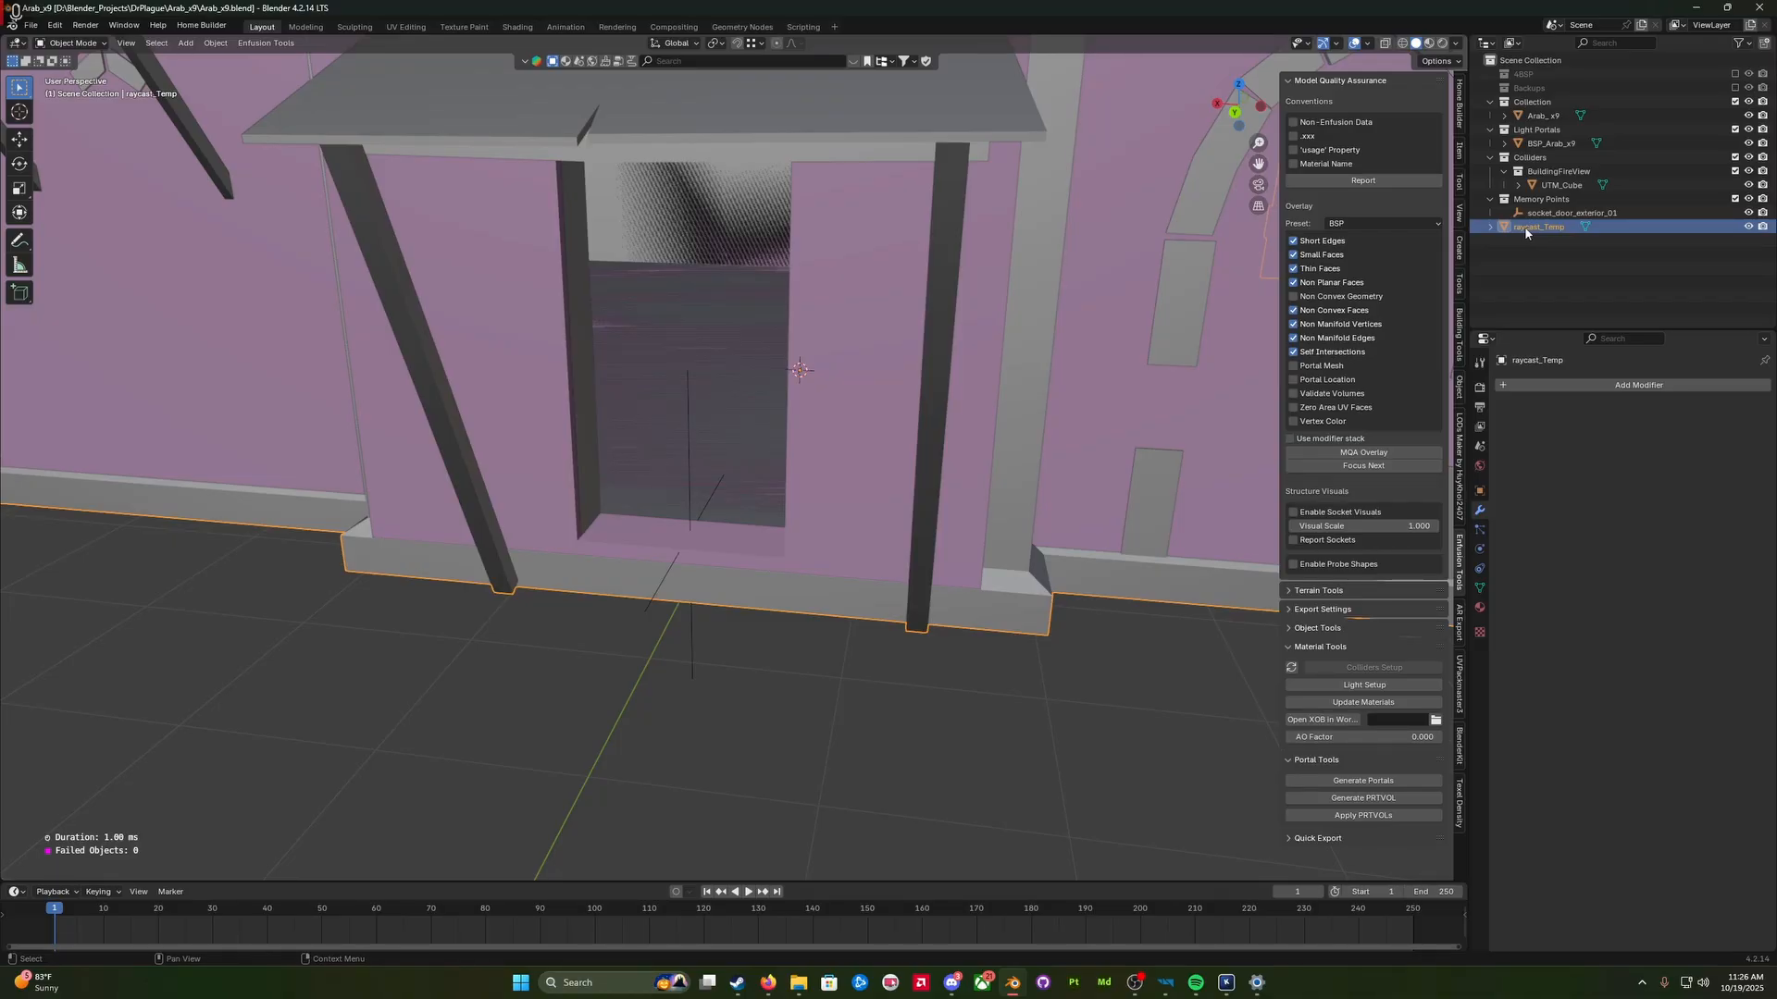
{"action": "right_click", "coordinate": [1525, 233]}
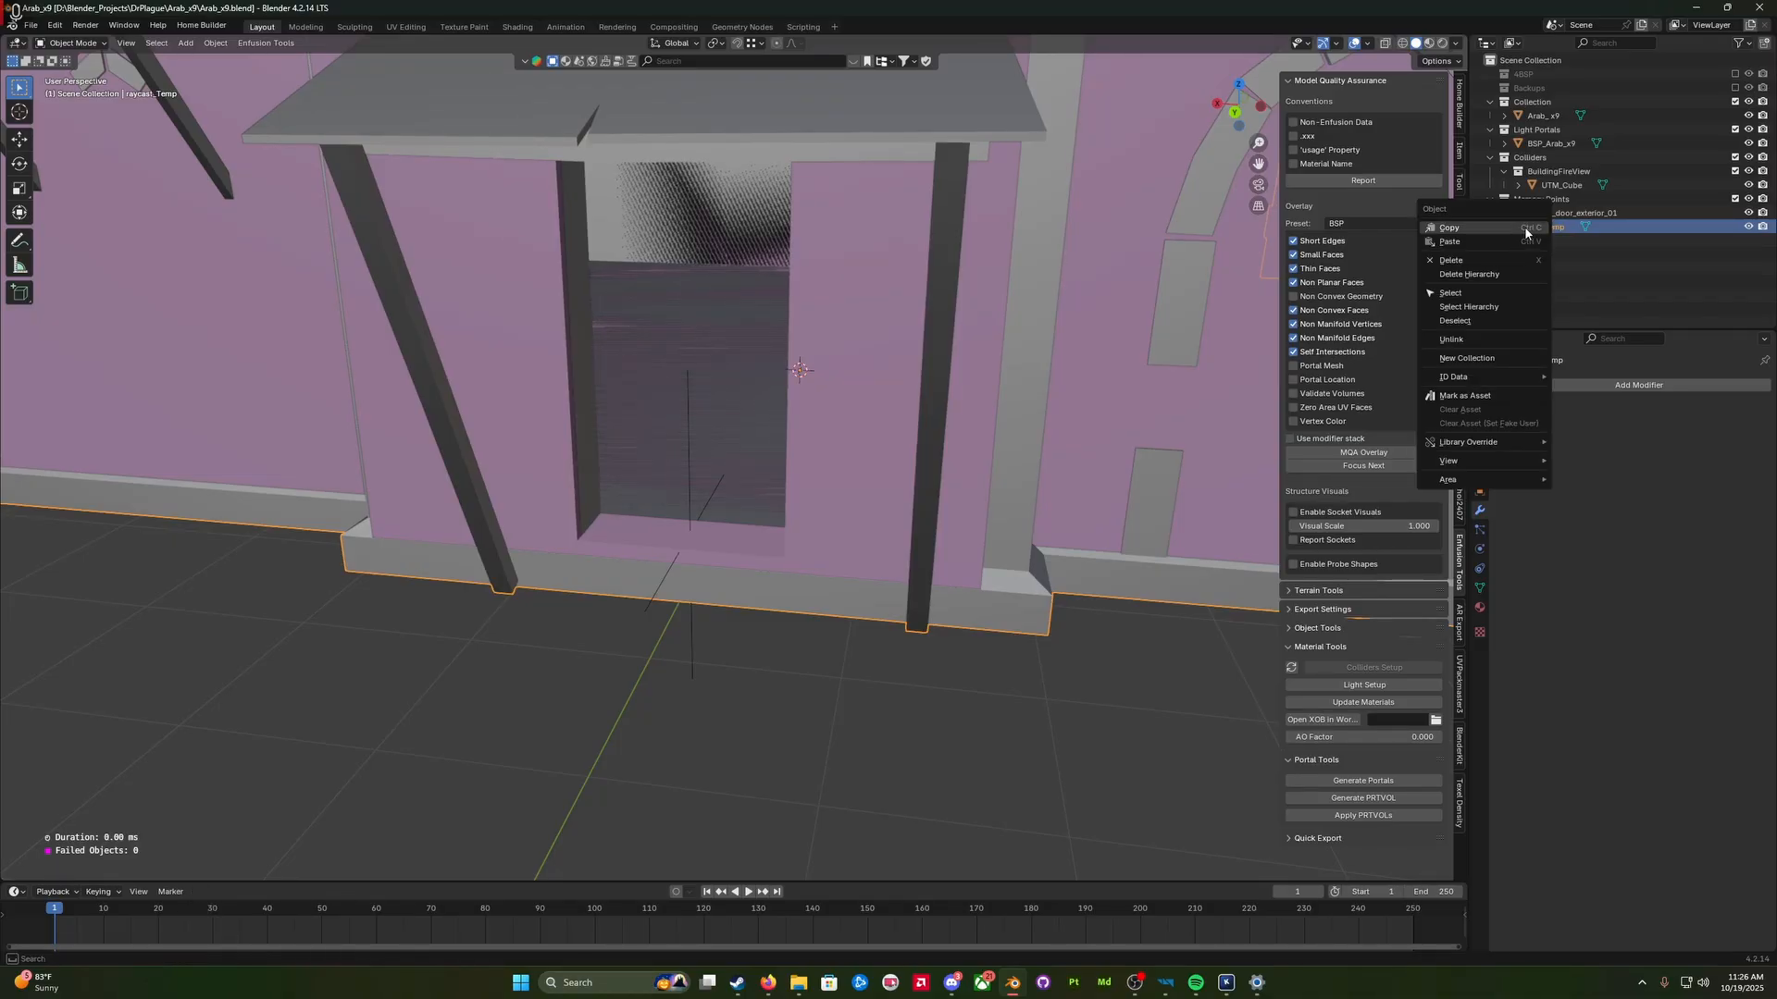
{"action": "left_click", "coordinate": [1478, 275]}
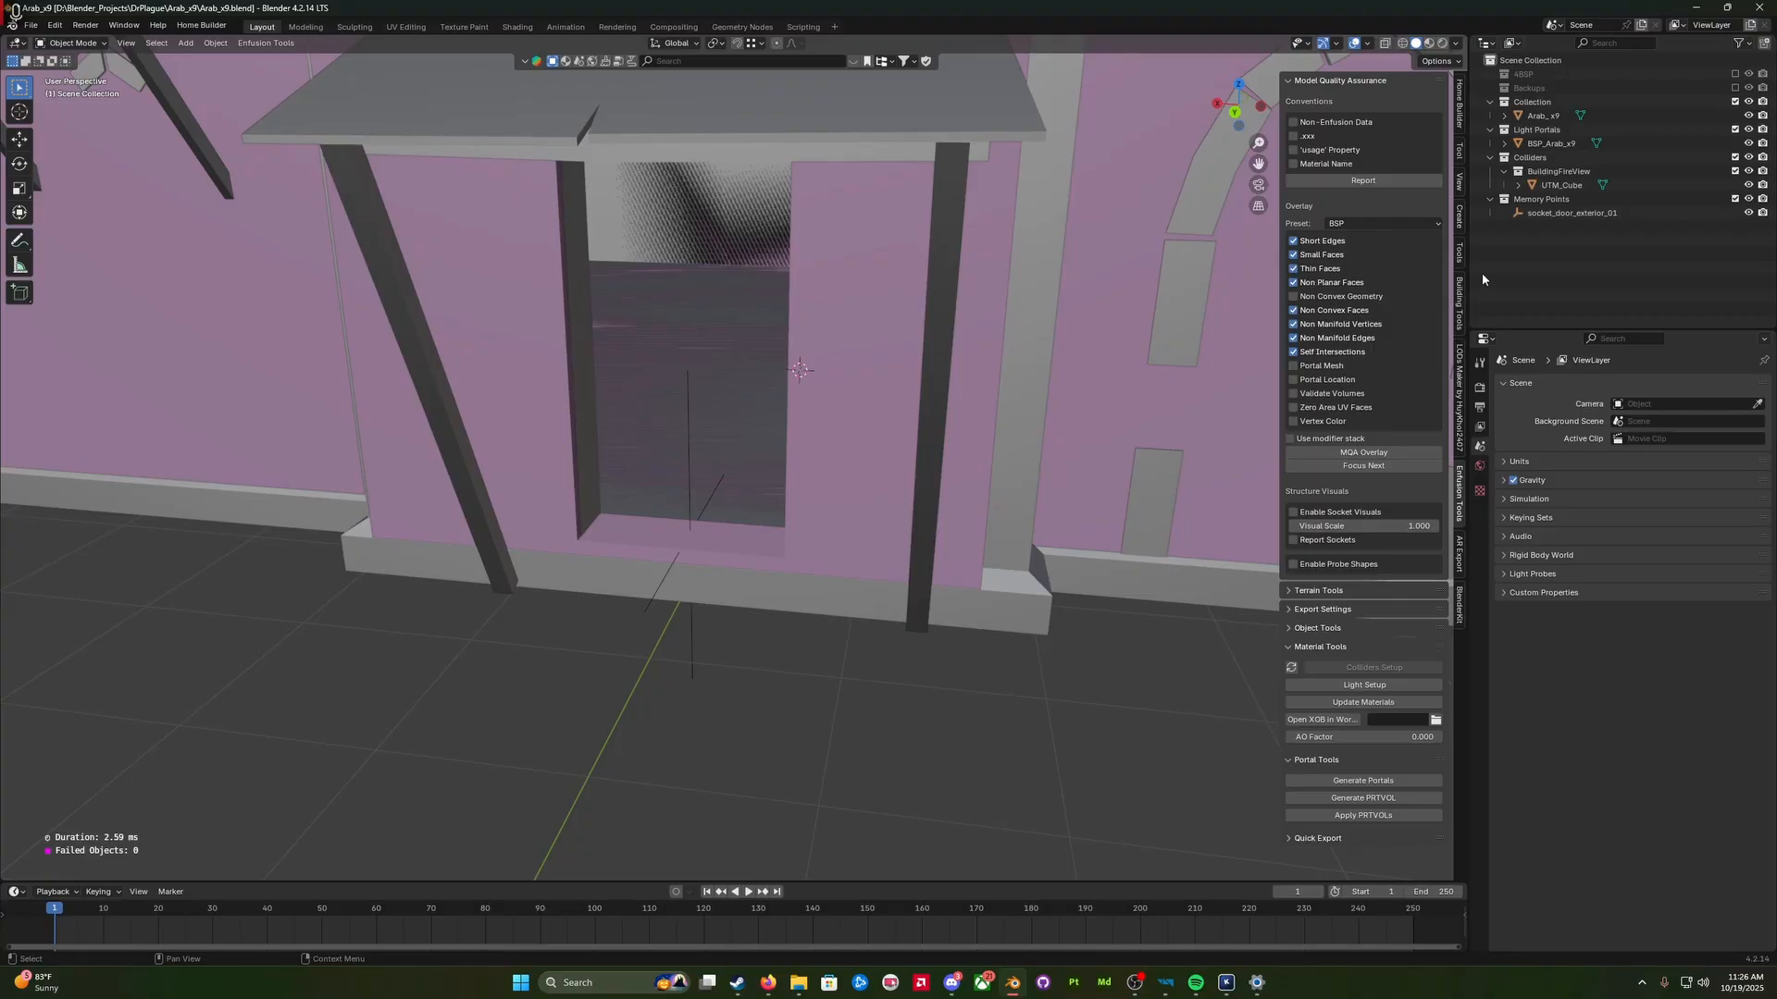
{"action": "key", "text": "ctrl+s"}
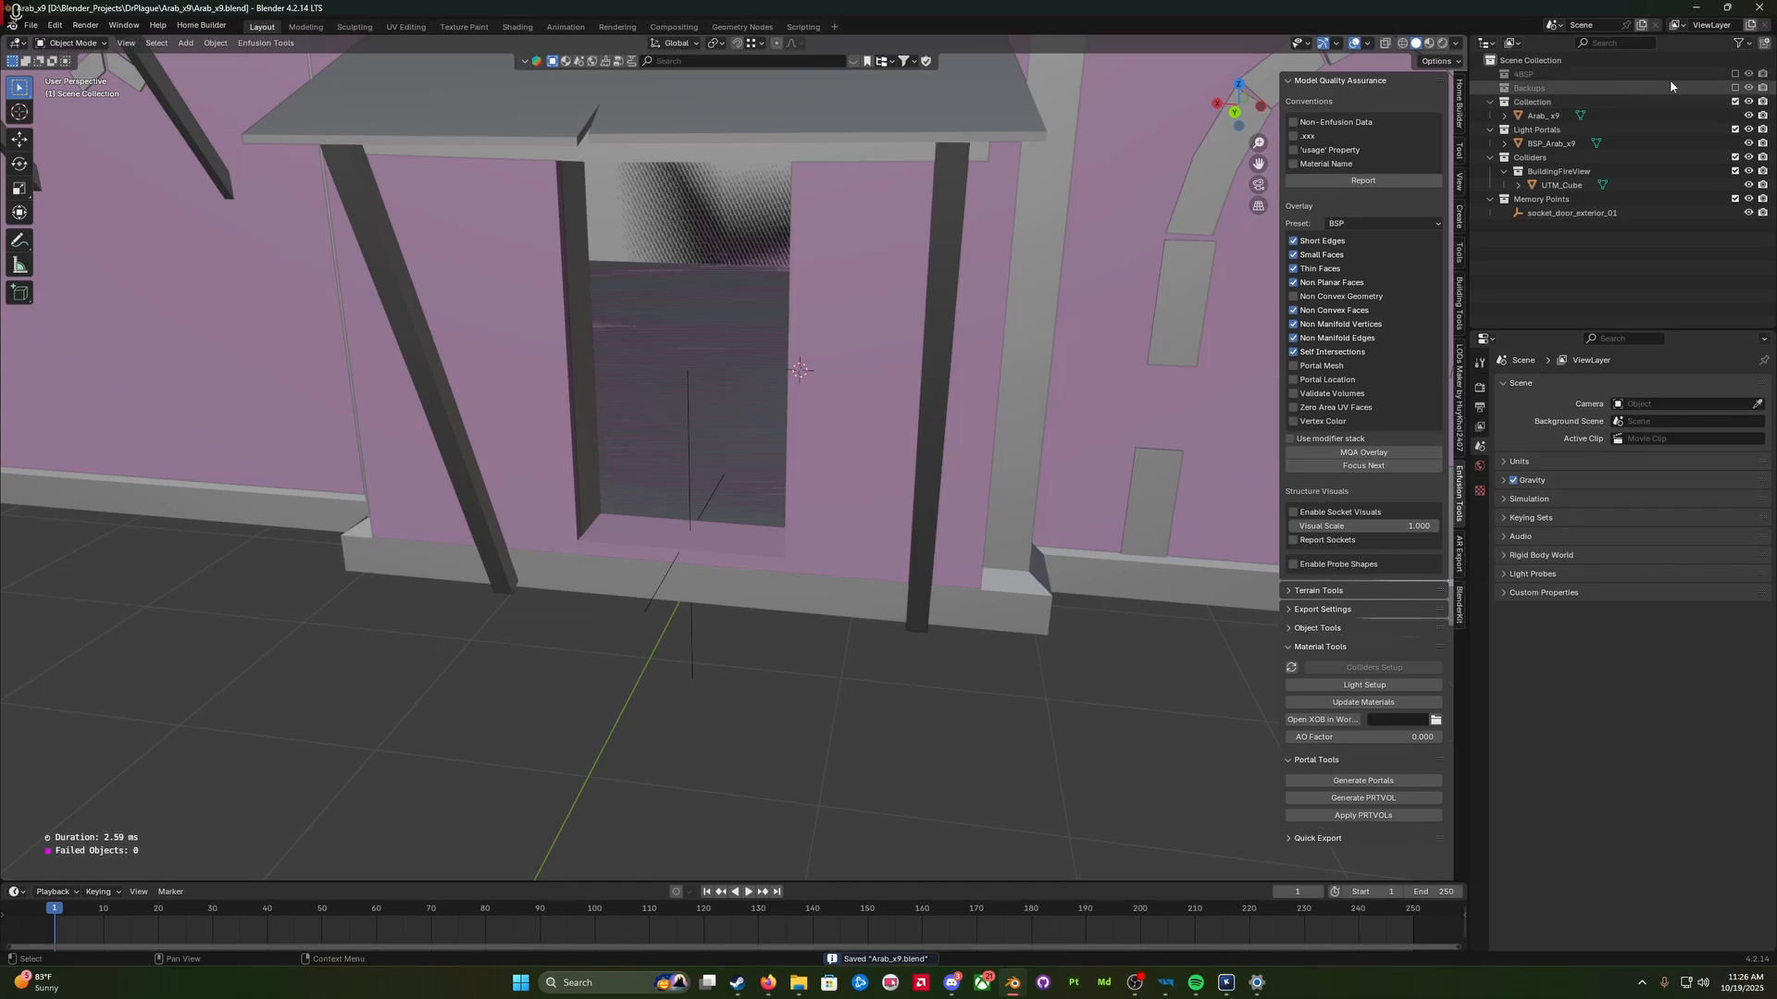
Step: Enable the 4BSP and Backups collections and generate the light portals
{"action": "left_click", "coordinate": [1735, 74]}
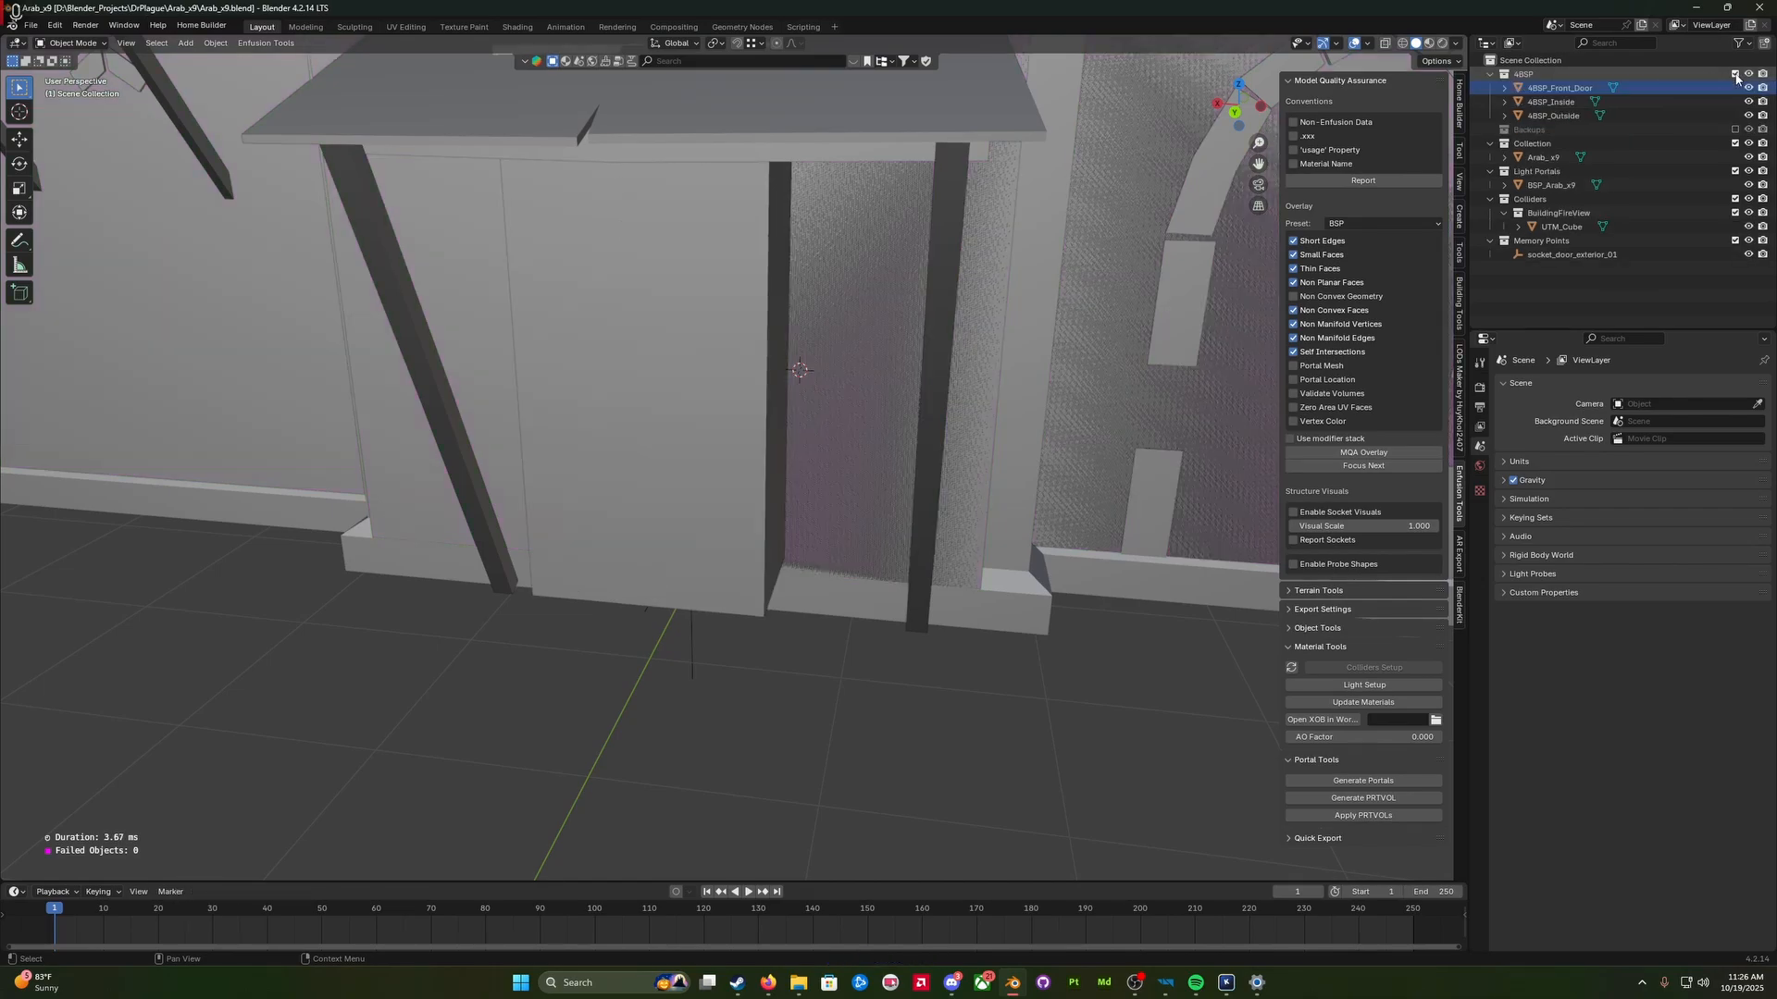
{"action": "left_click", "coordinate": [1735, 129]}
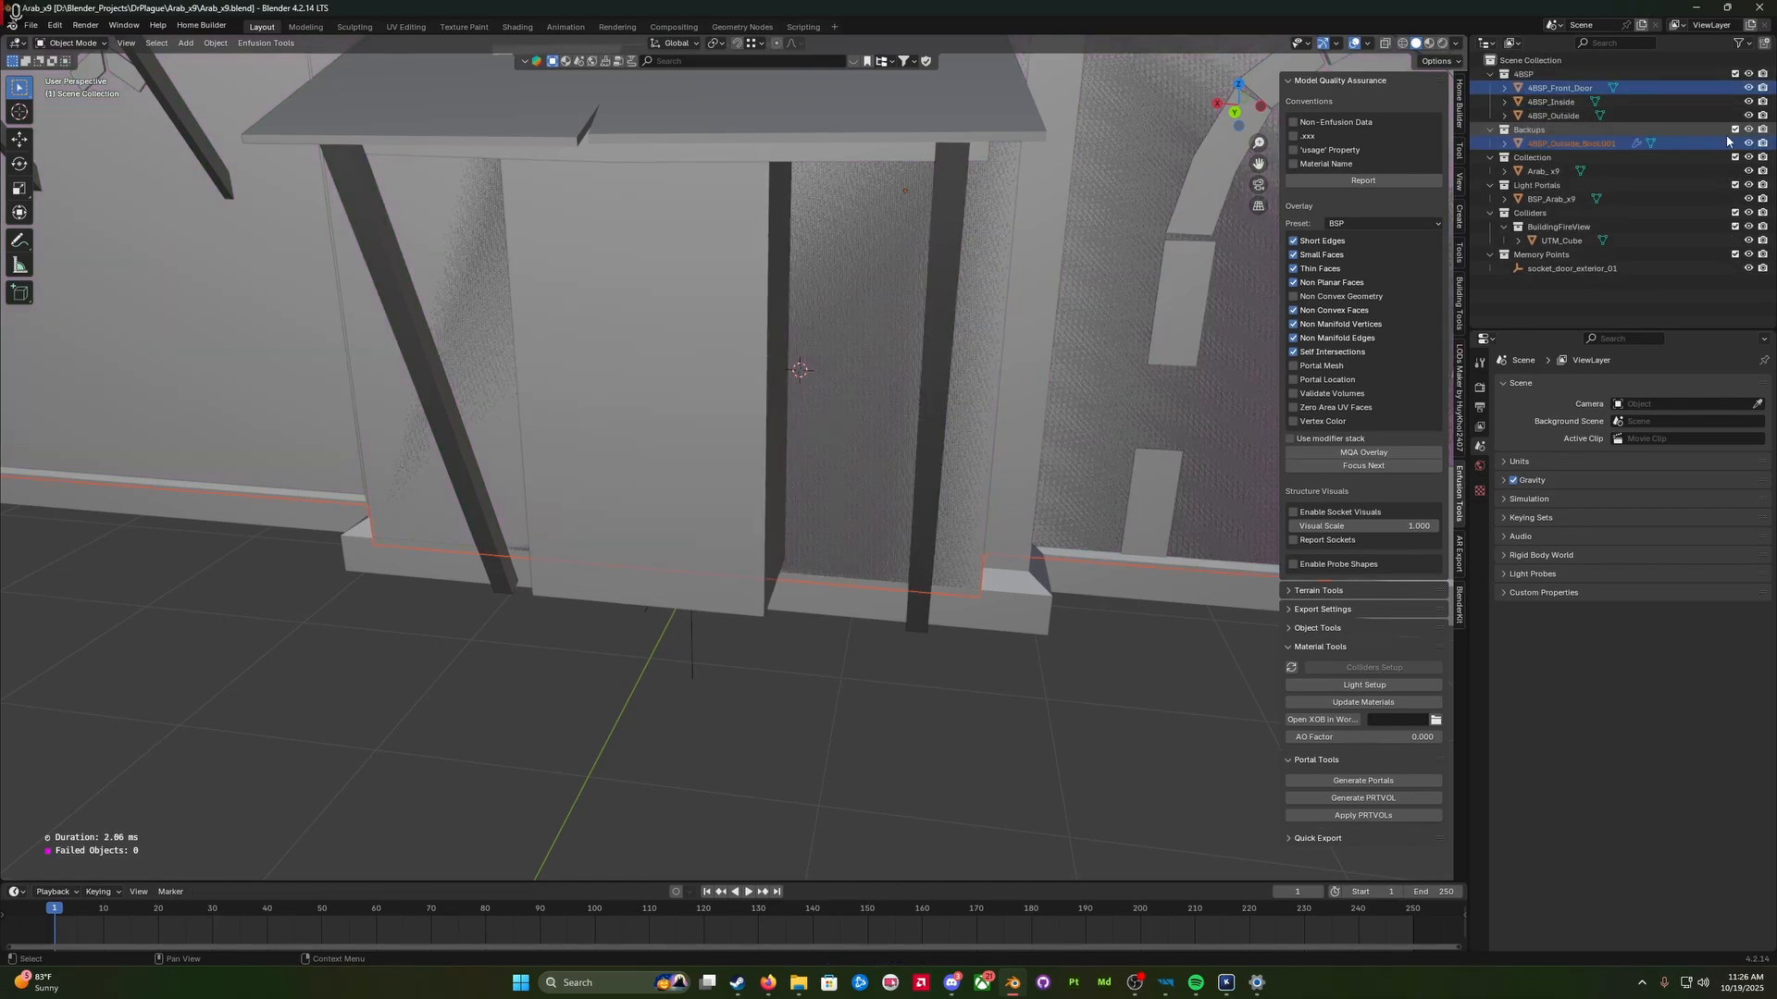
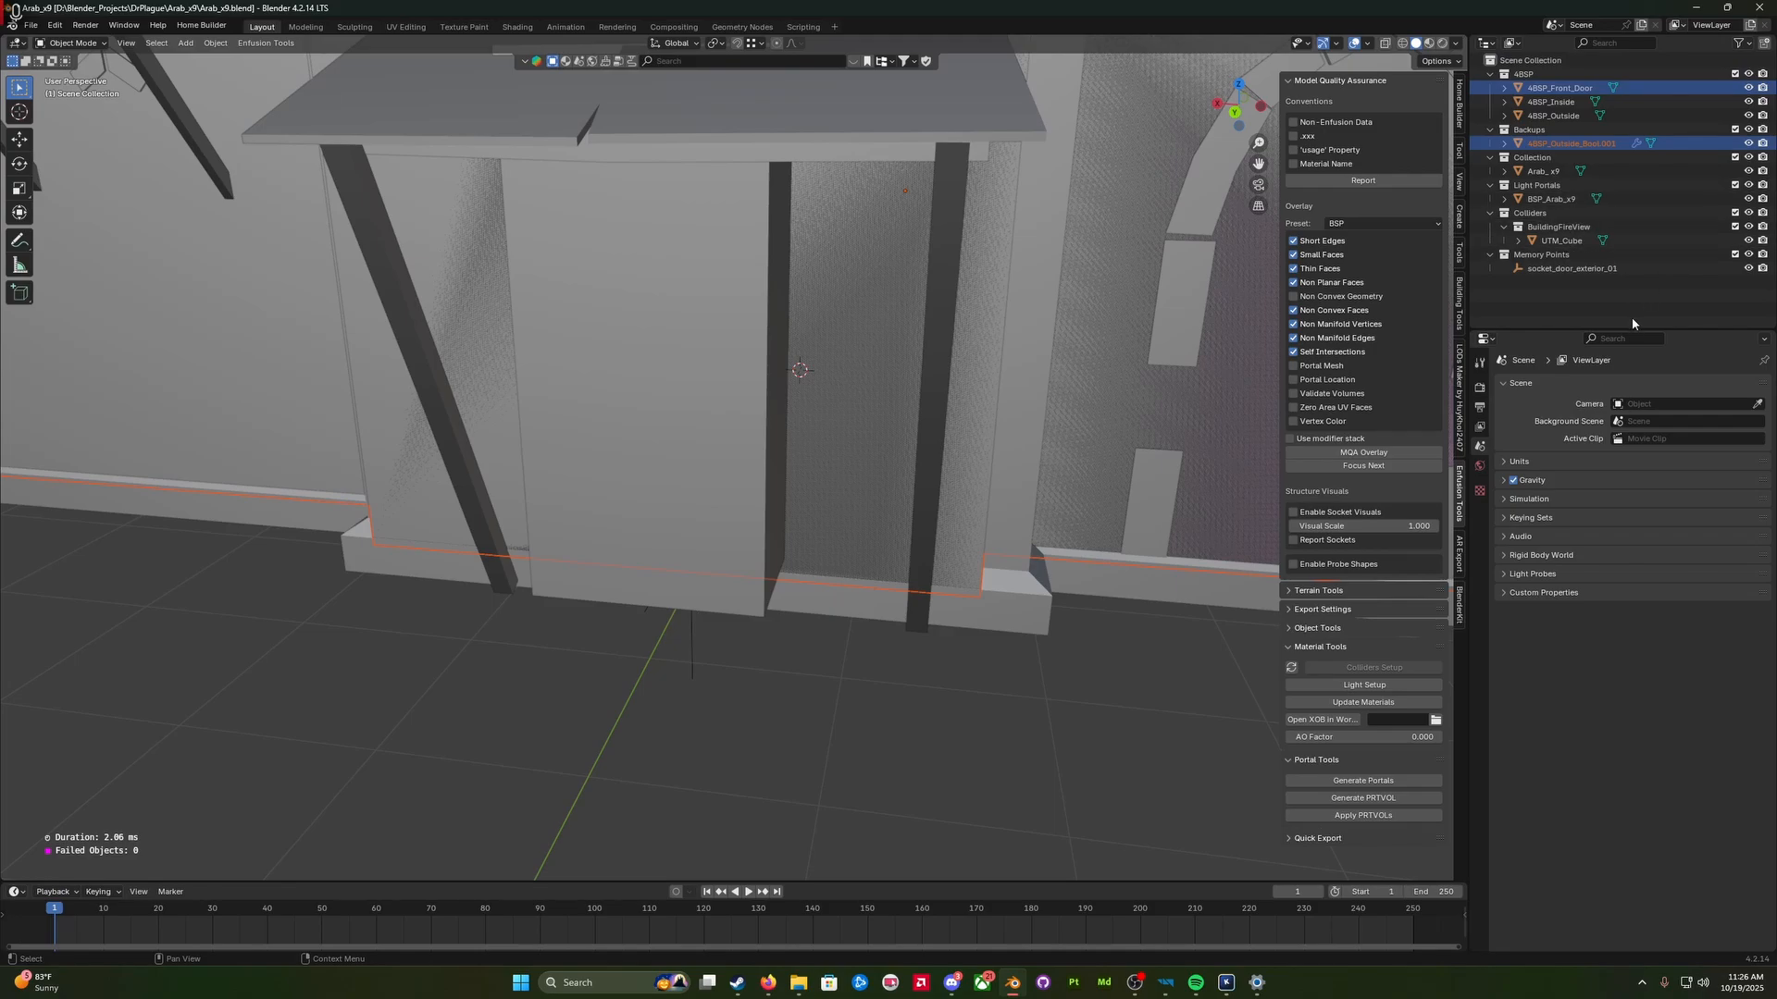
{"action": "left_click", "coordinate": [1392, 787]}
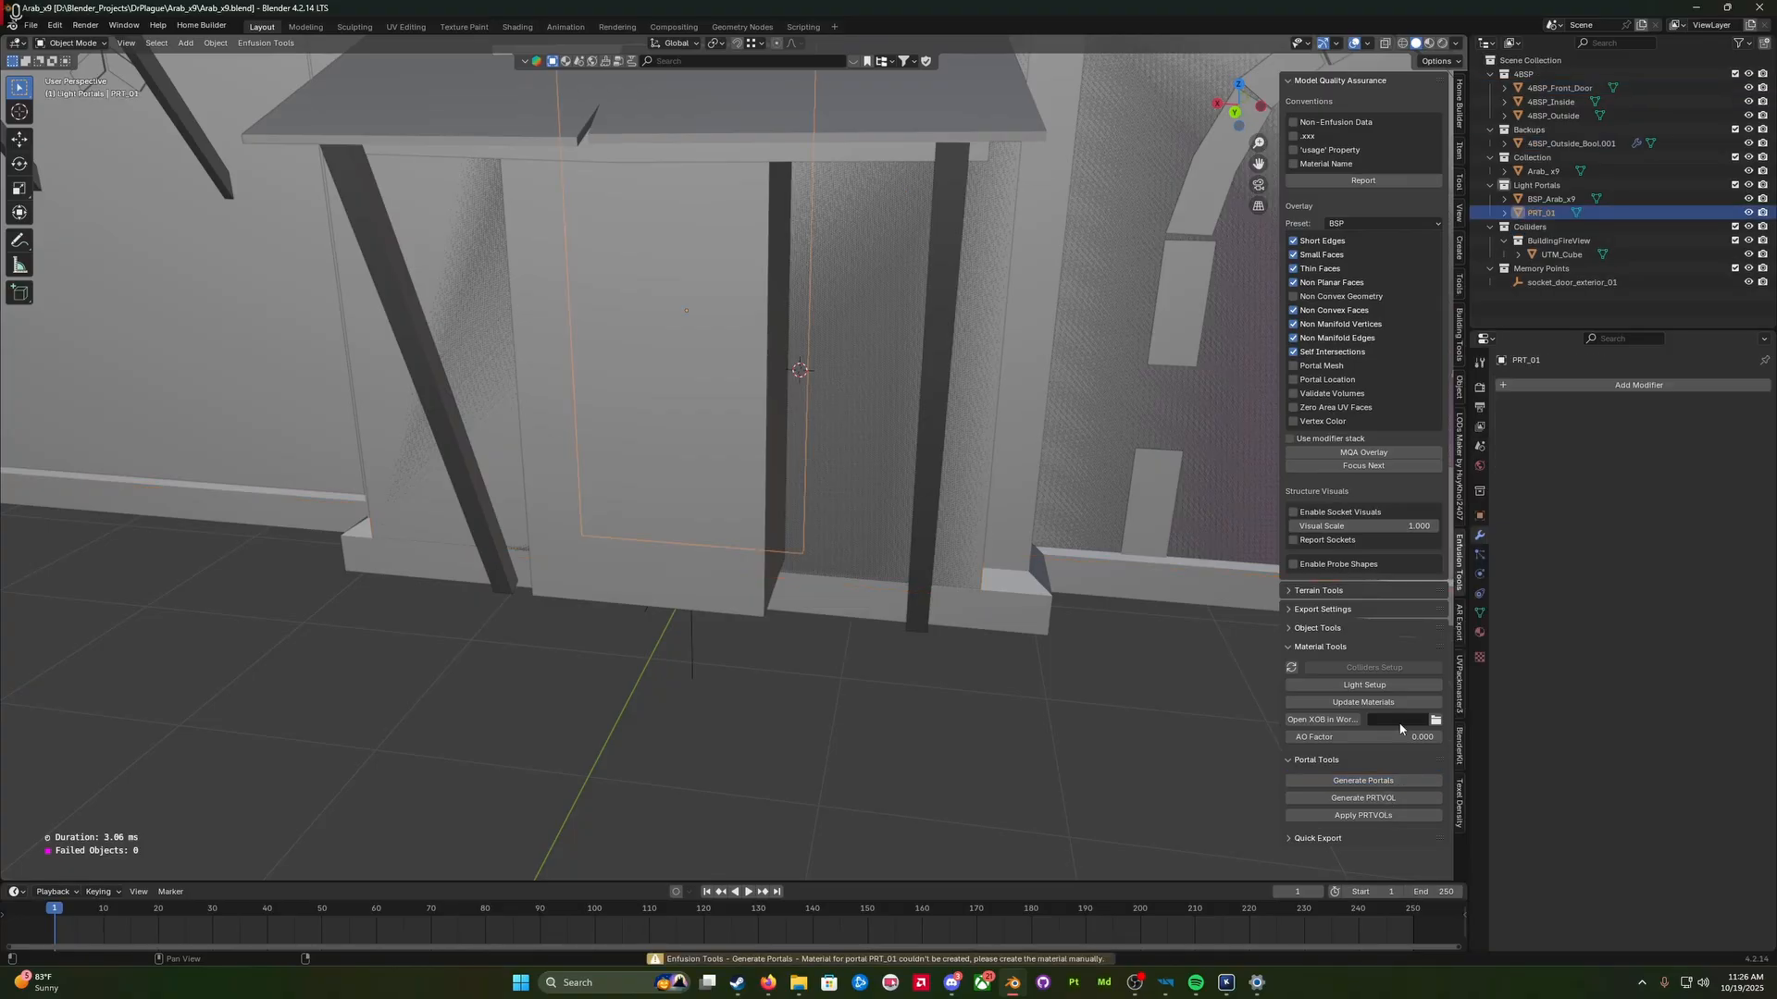
Step: Generate the portals a second time, and delete the duplicate portal PRT_01.001
{"action": "left_click", "coordinate": [1056, 709]}
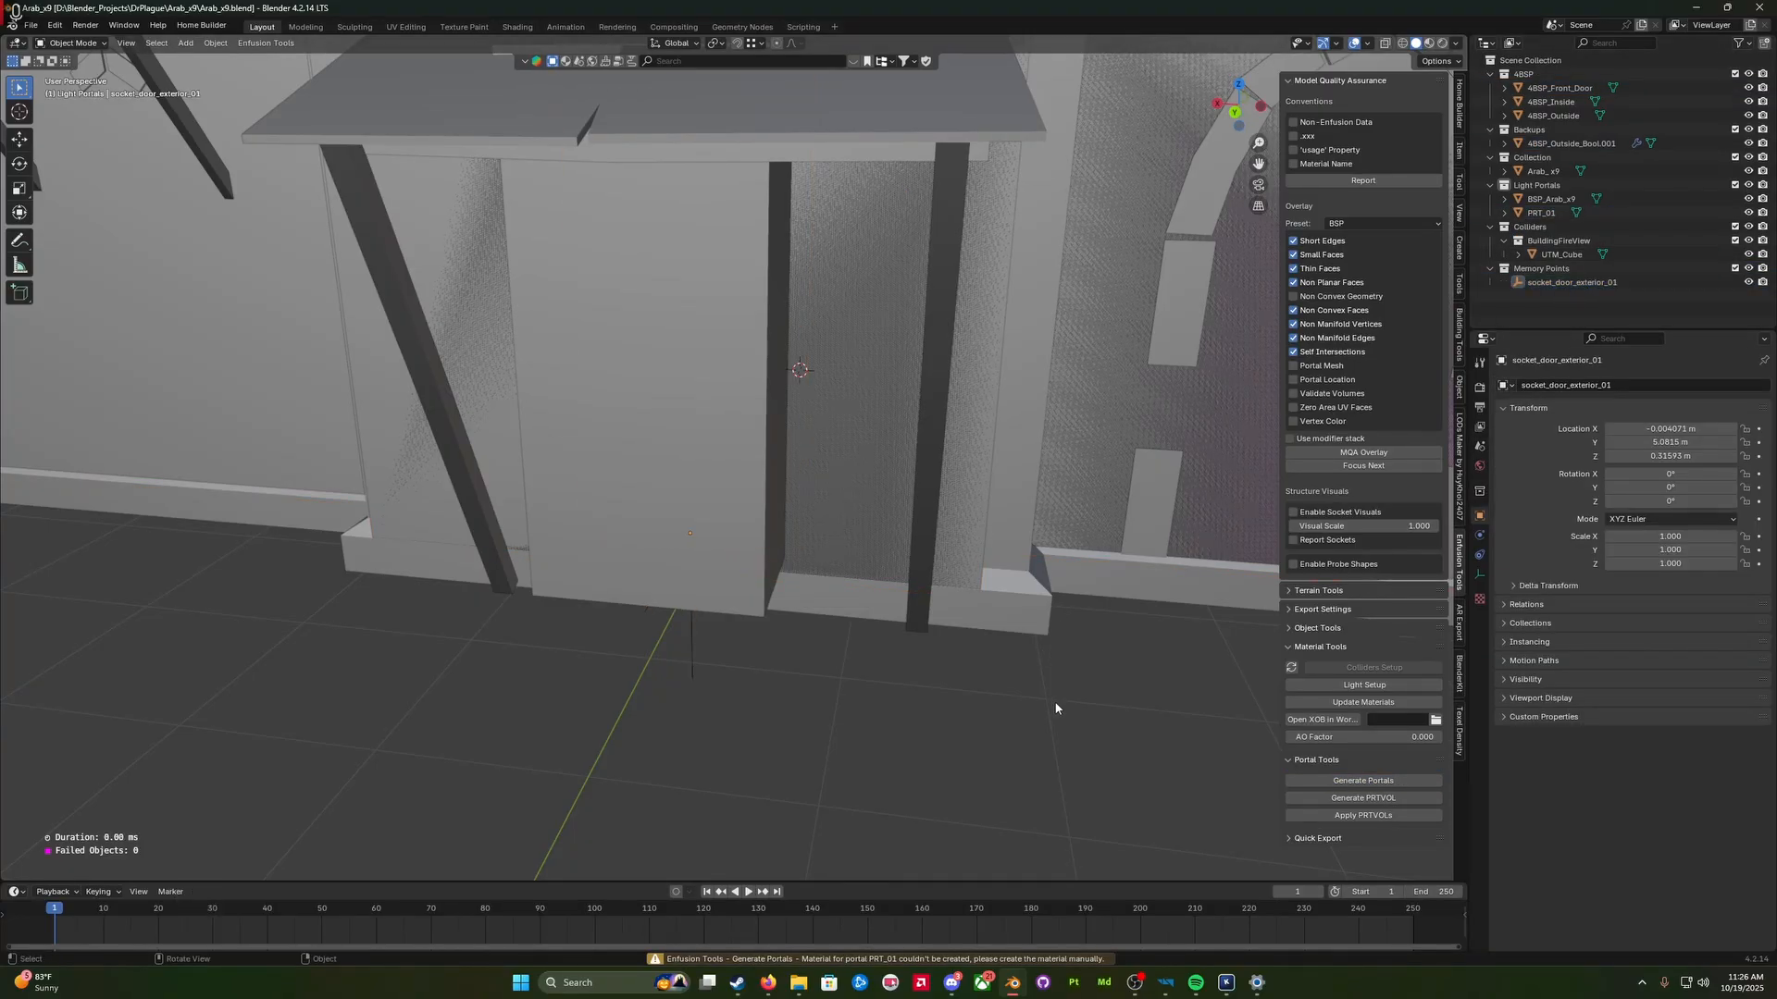
{"action": "left_click", "coordinate": [1360, 781]}
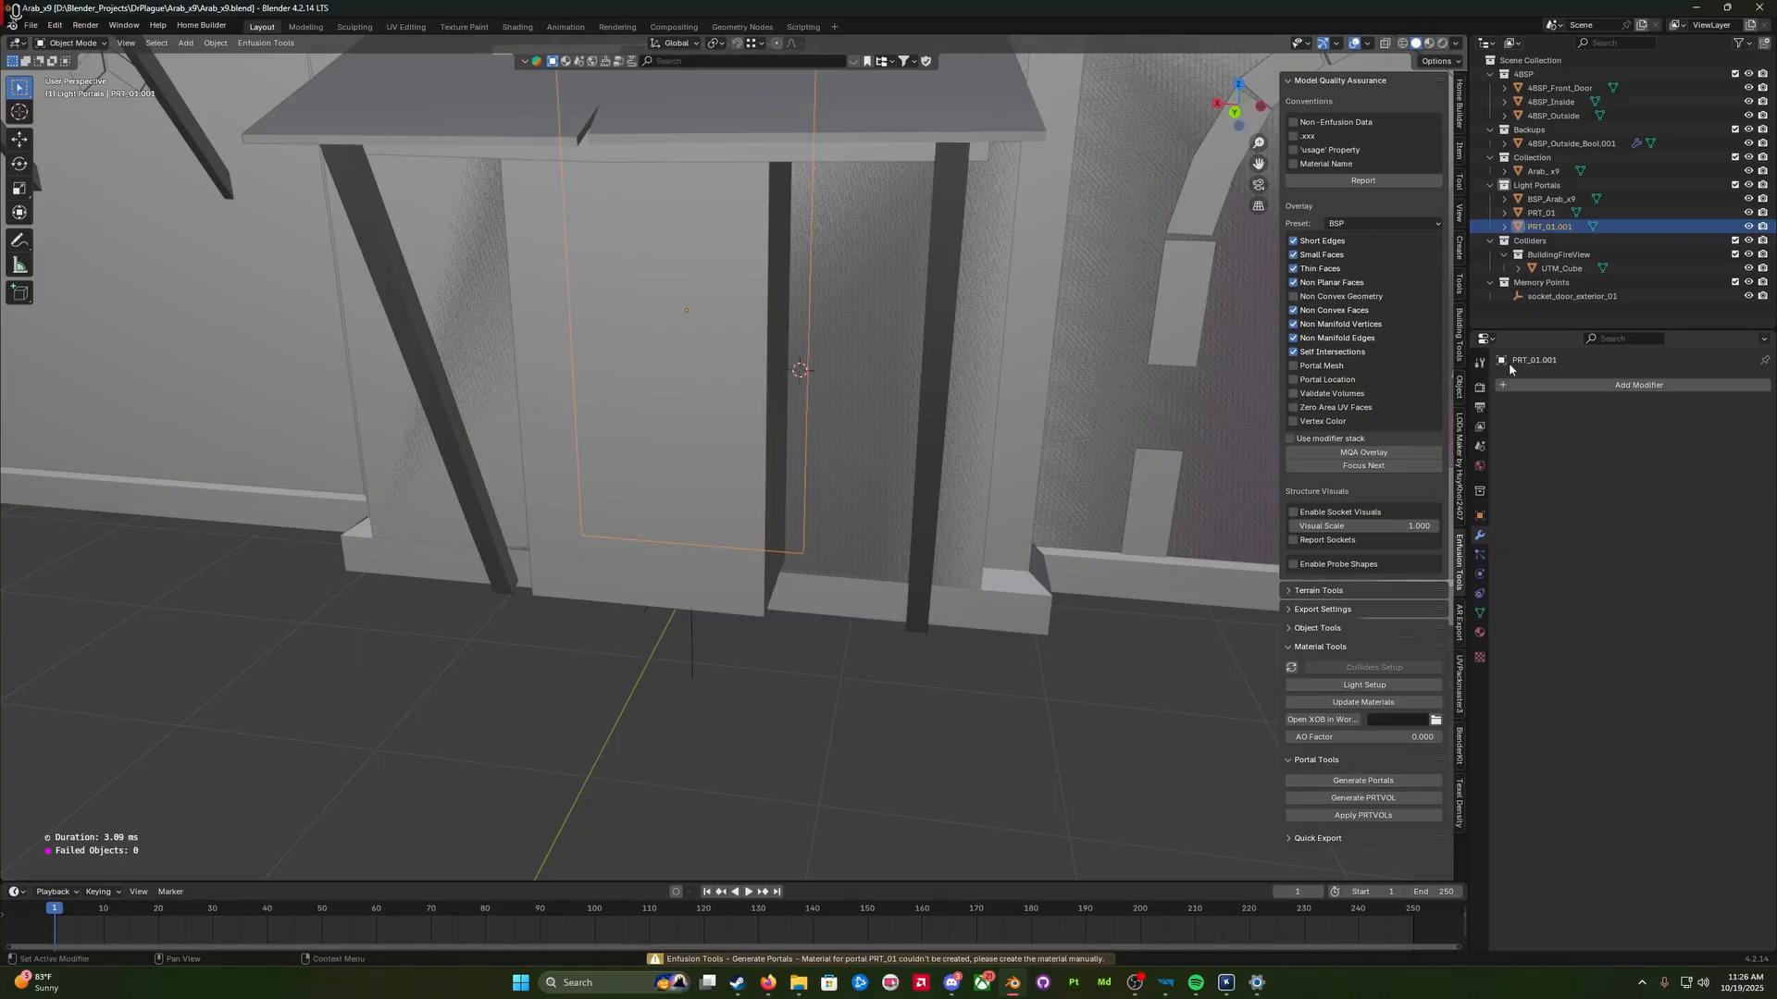
{"action": "right_click", "coordinate": [1557, 225]}
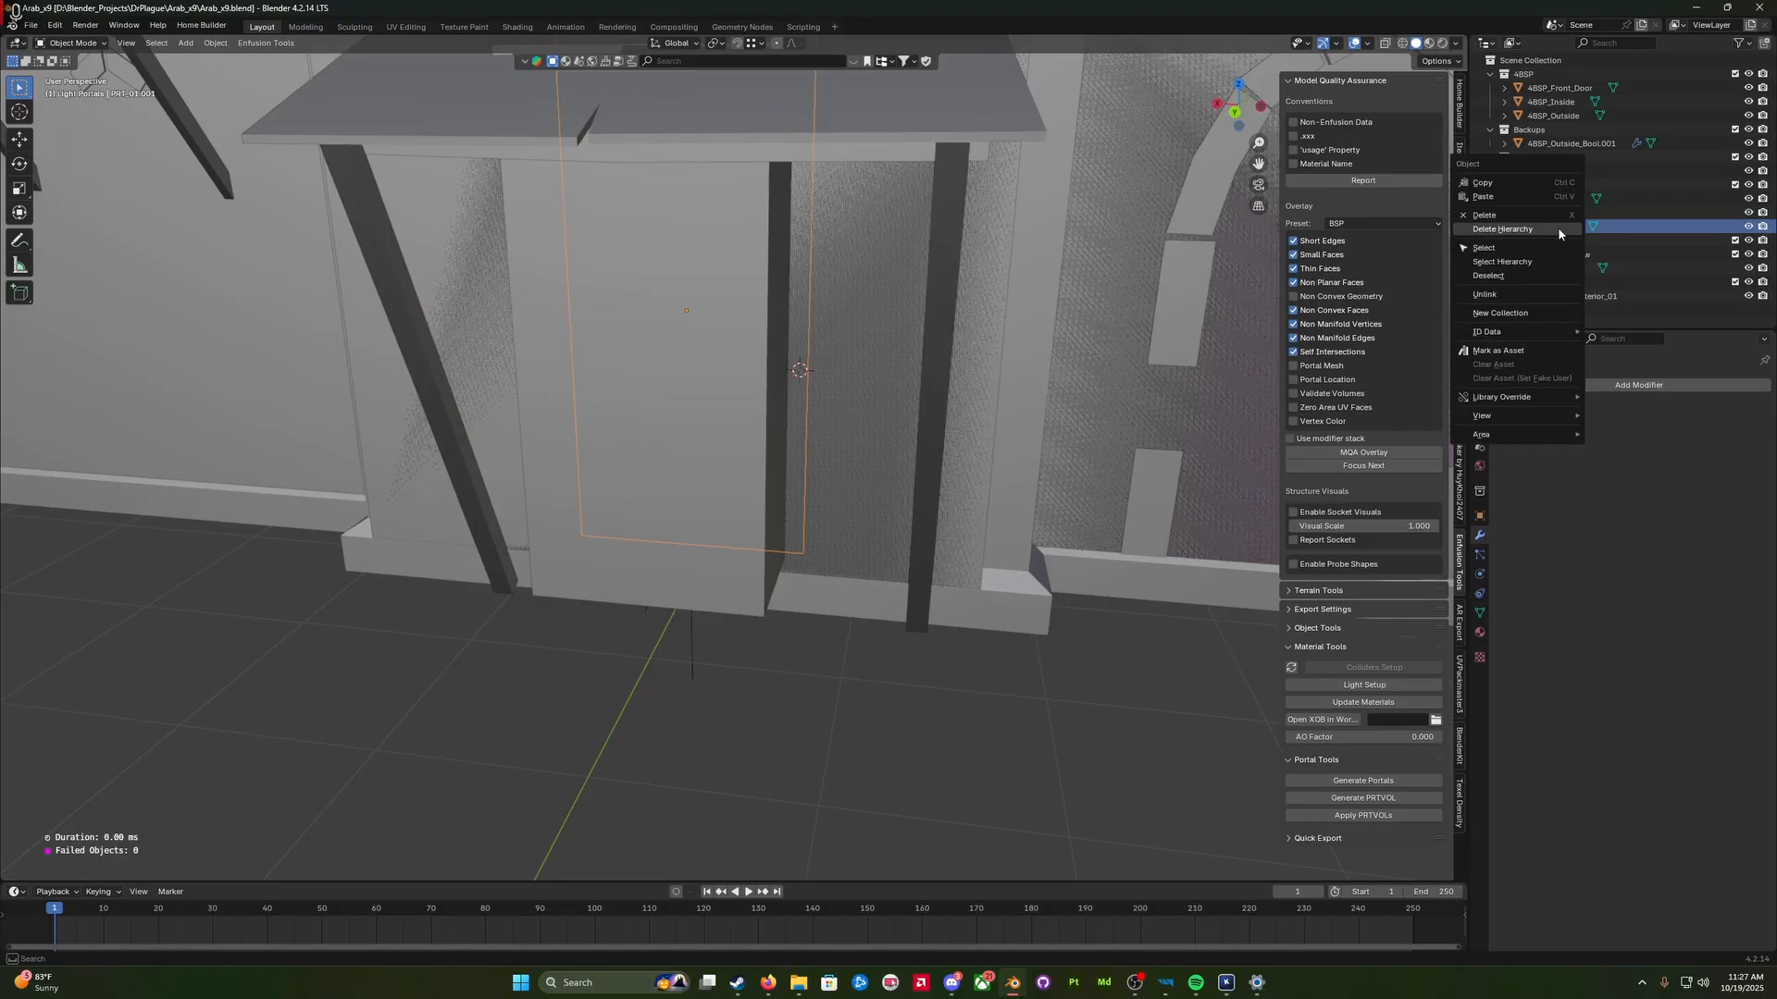
{"action": "left_click", "coordinate": [1557, 226]}
{"action": "left_click", "coordinate": [1558, 213]}
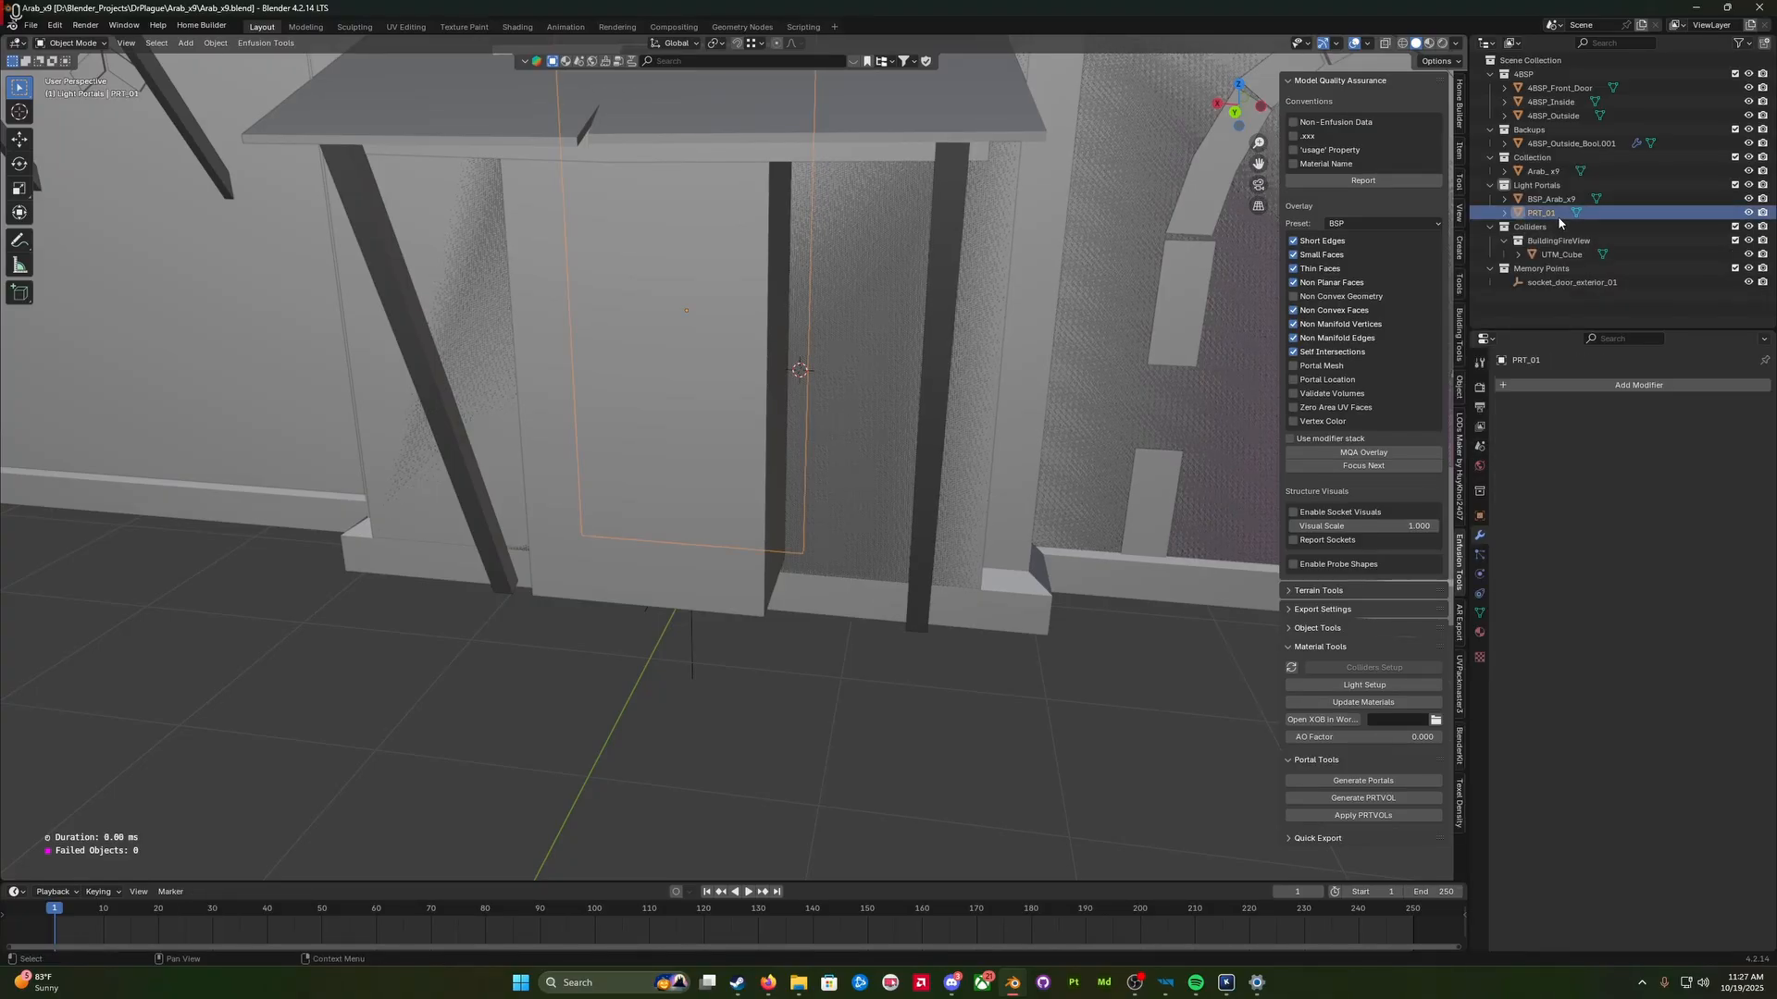
Step: Exclude the 4BSP and Backups collections from the view layer and hide the BSP_Arab_x9 mesh
{"action": "middle_click_drag", "start_coordinate": [1046, 579], "coordinate": [990, 587]}
{"action": "scroll", "coordinate": [994, 589], "scroll_direction": "down", "scroll_amount": 3}
{"action": "scroll", "coordinate": [980, 608], "scroll_direction": "up", "scroll_amount": 2}
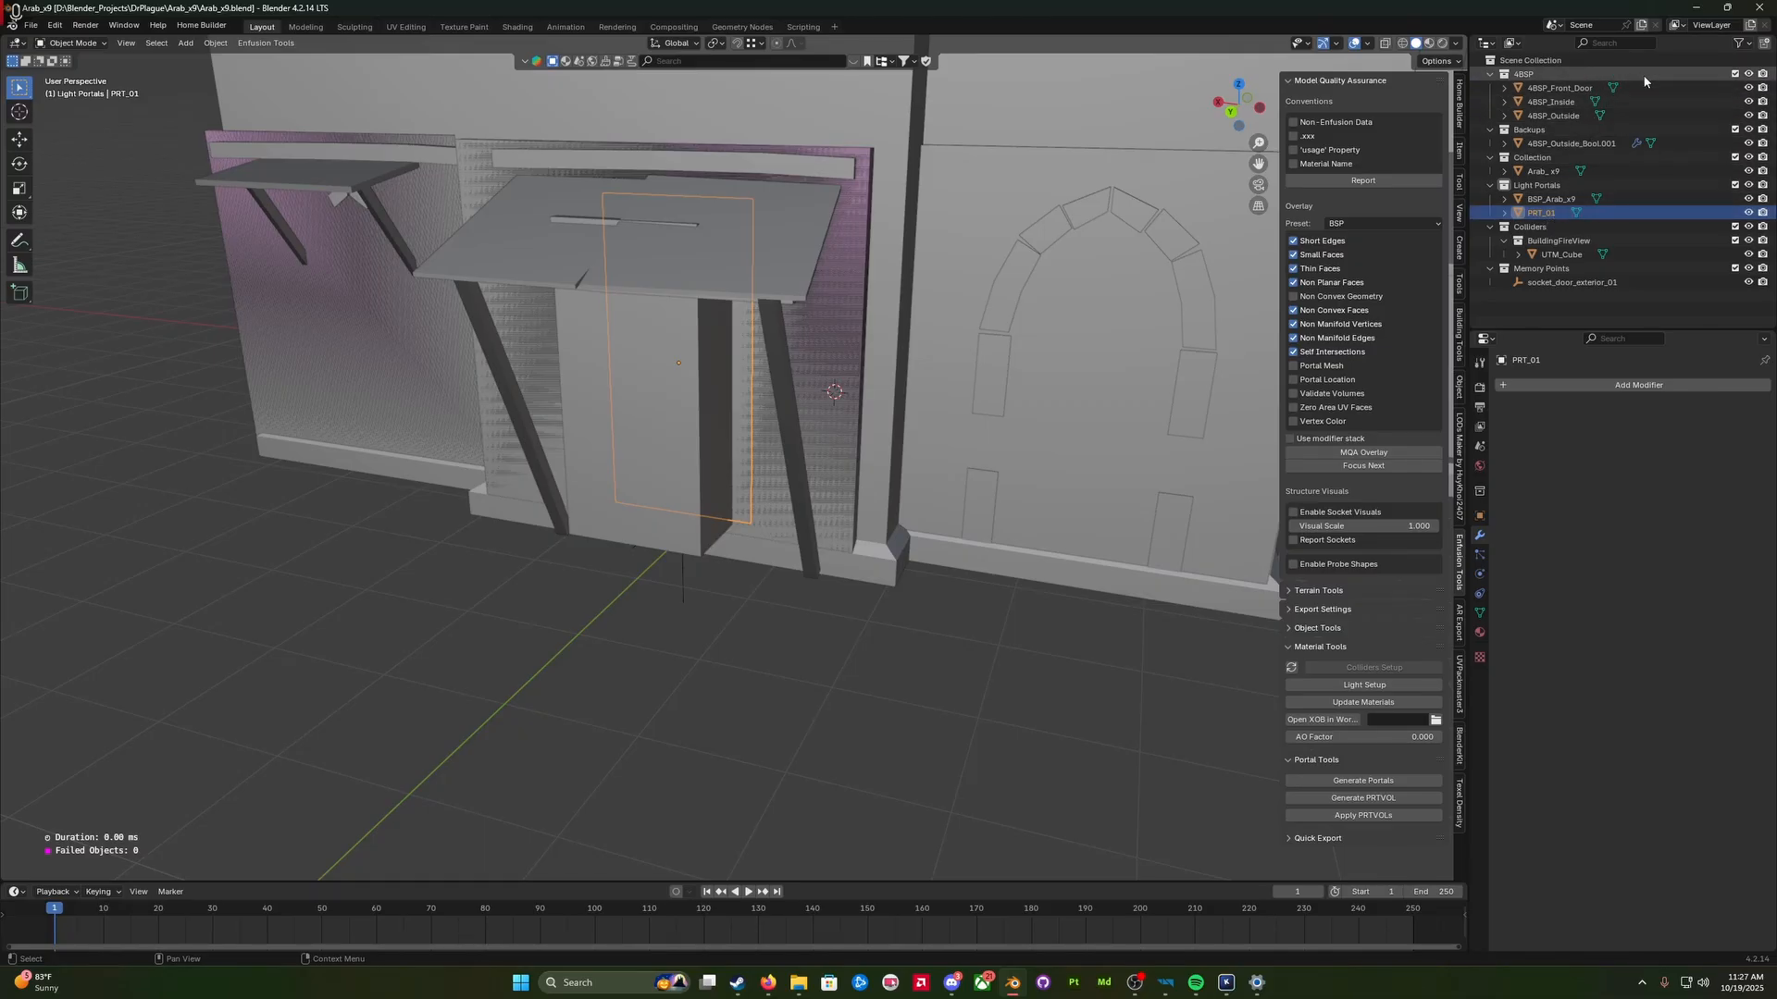
{"action": "left_click", "coordinate": [1735, 74]}
{"action": "left_click", "coordinate": [1735, 88]}
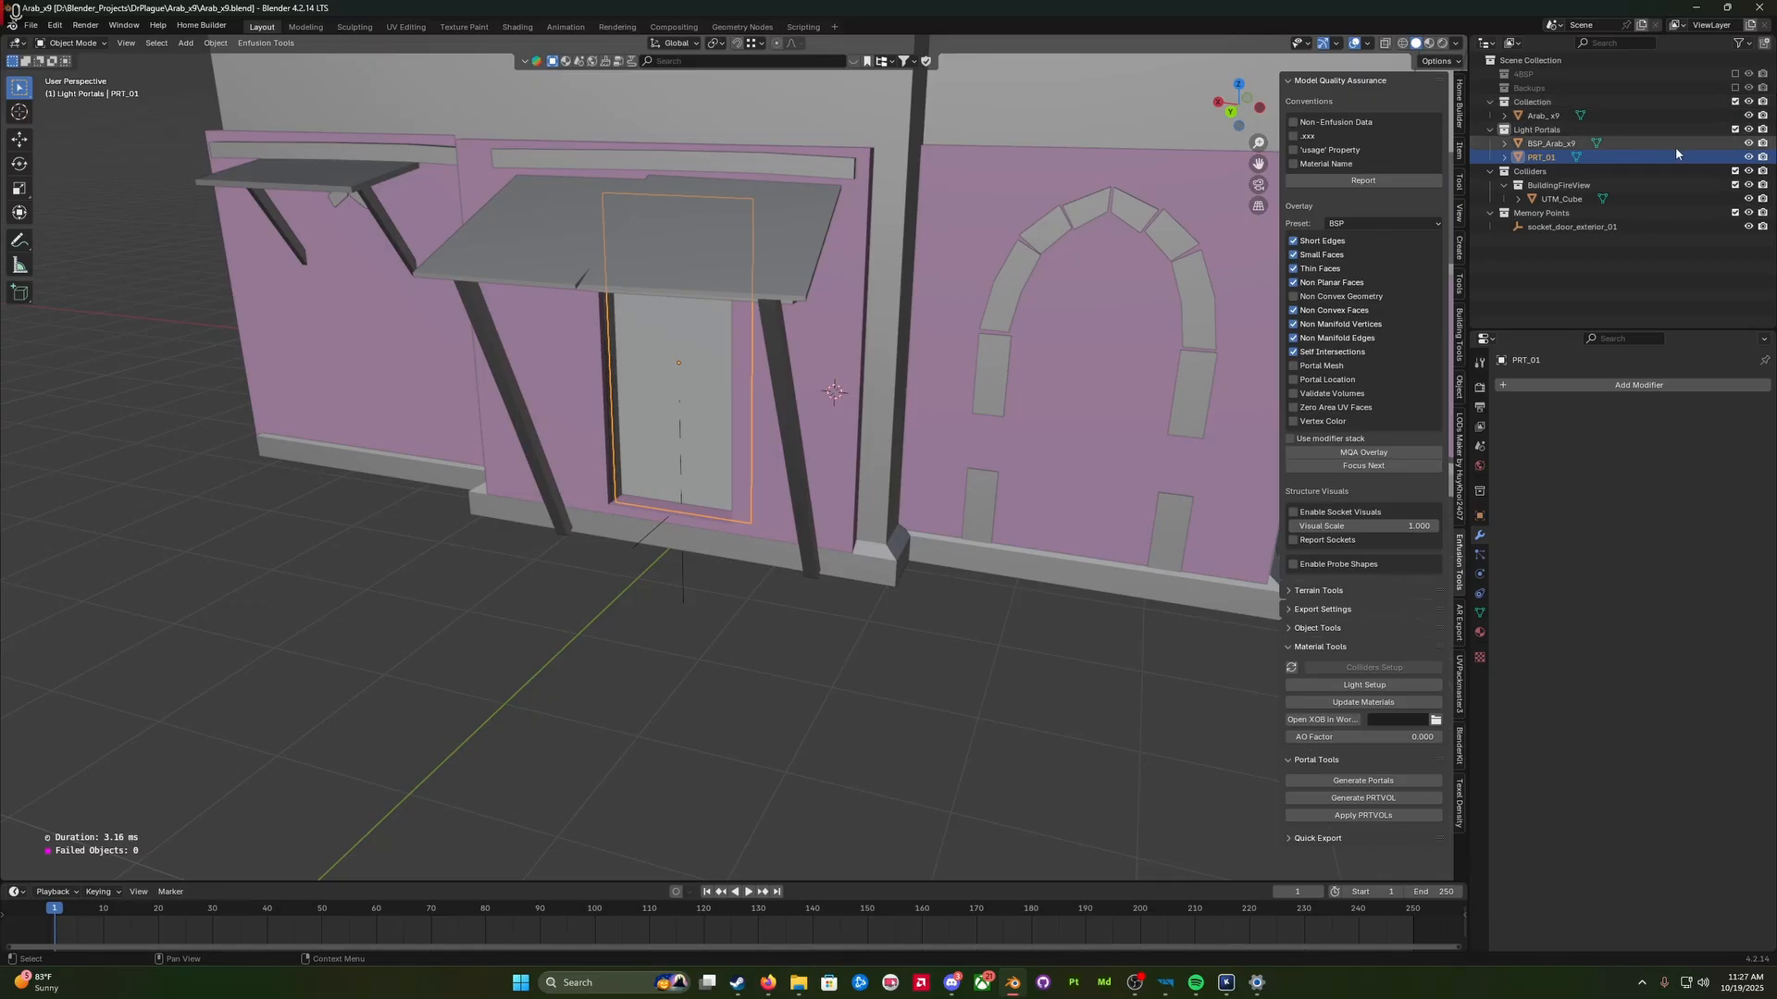
{"action": "left_click", "coordinate": [1749, 144]}
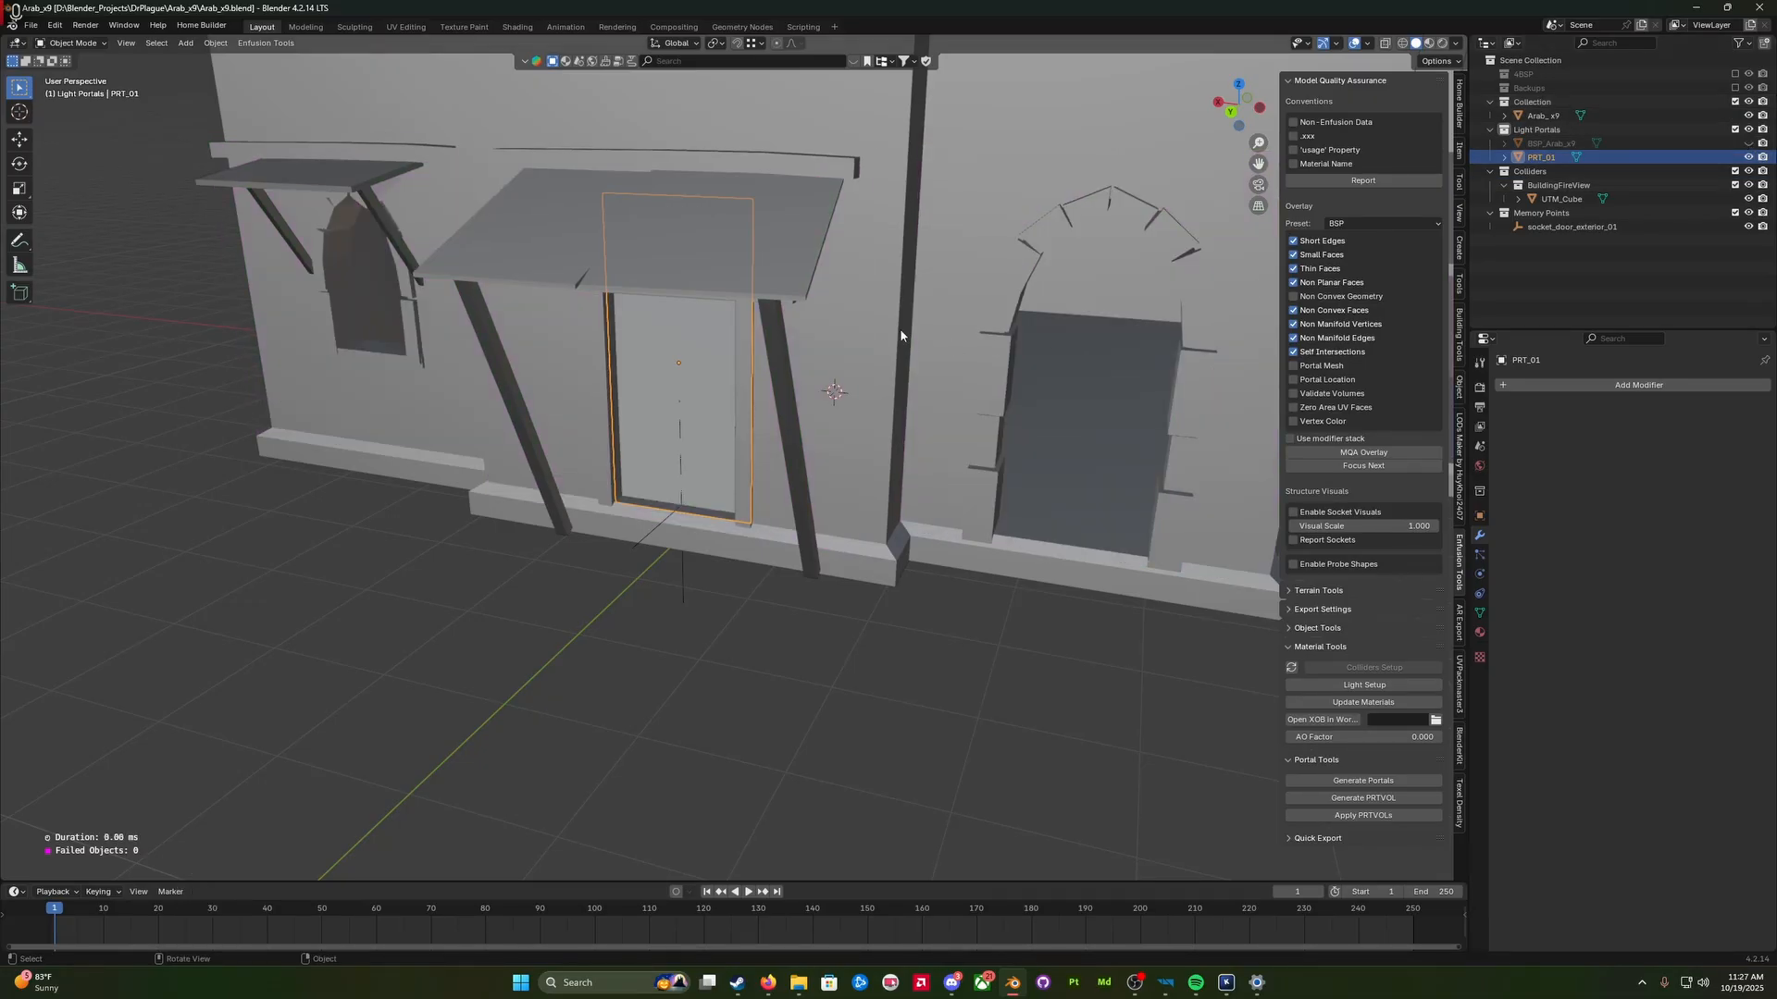
Step: Select the exterior door socket and turn on the Face Orientation overlay in the viewport
{"action": "mouse_move", "coordinate": [900, 329]}
{"action": "middle_mouse_down"}
{"action": "mouse_move", "coordinate": [901, 315]}
{"action": "mouse_move", "coordinate": [837, 305]}
{"action": "mouse_move", "coordinate": [930, 312]}
{"action": "middle_mouse_up"}
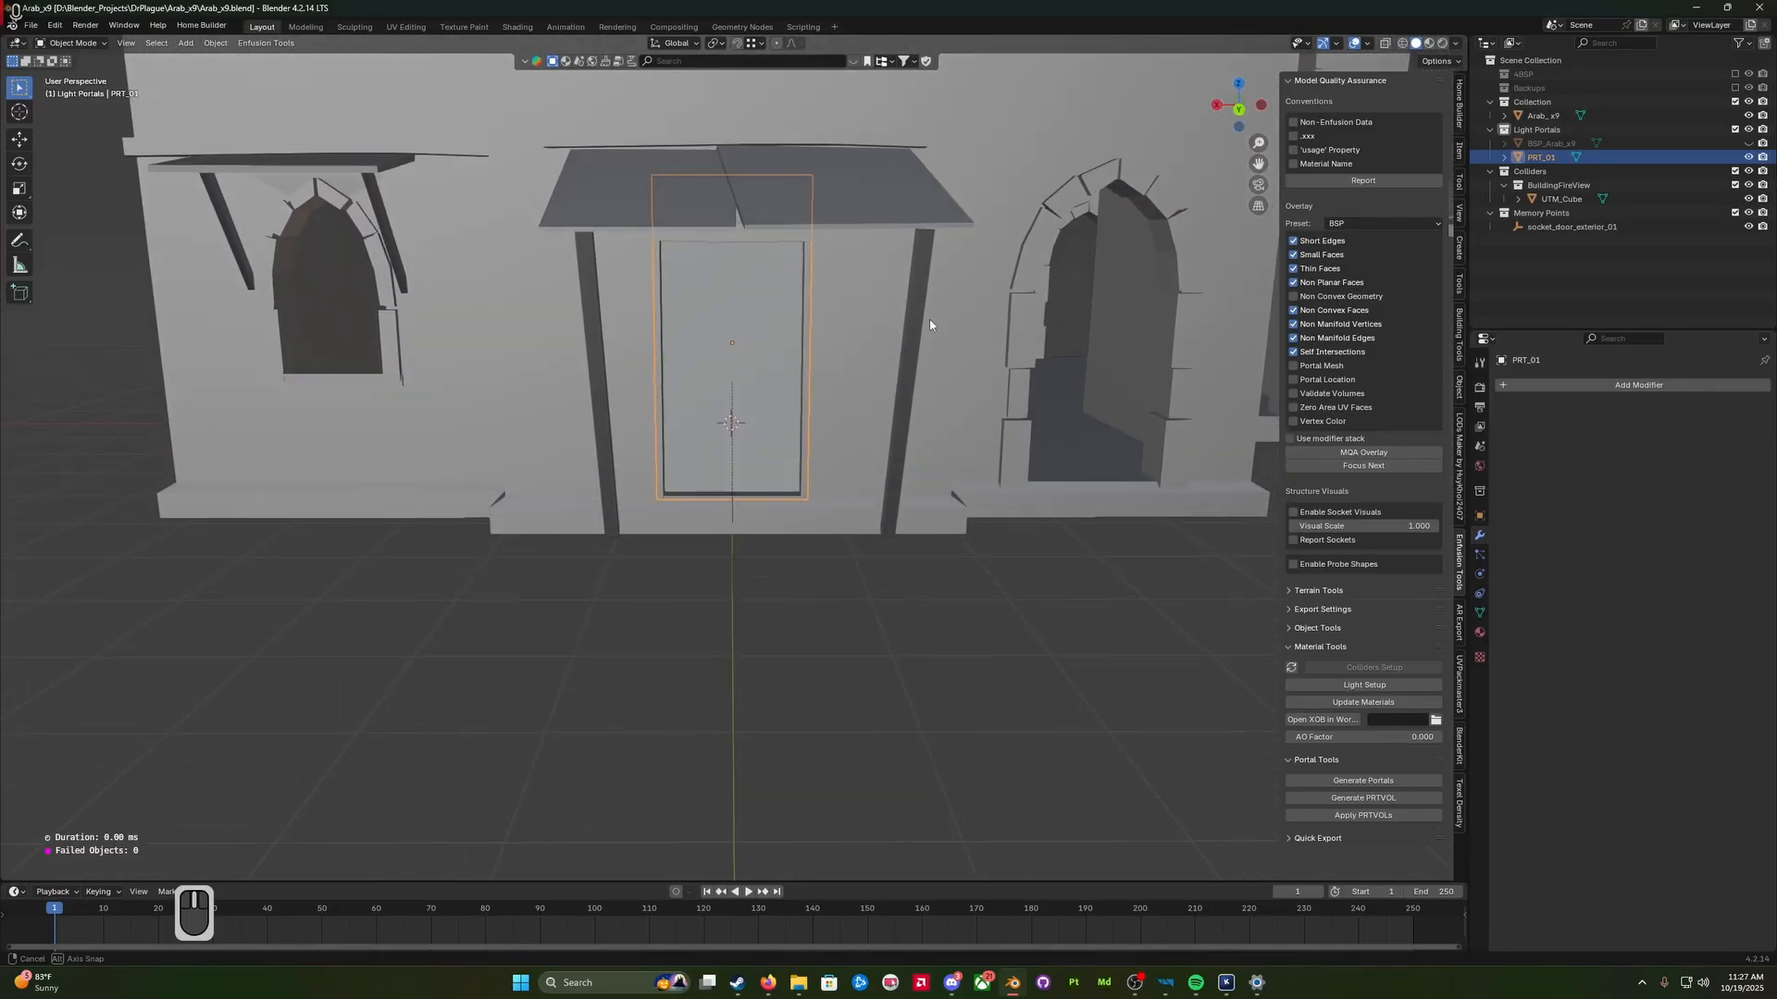
{"action": "left_click", "coordinate": [1553, 225]}
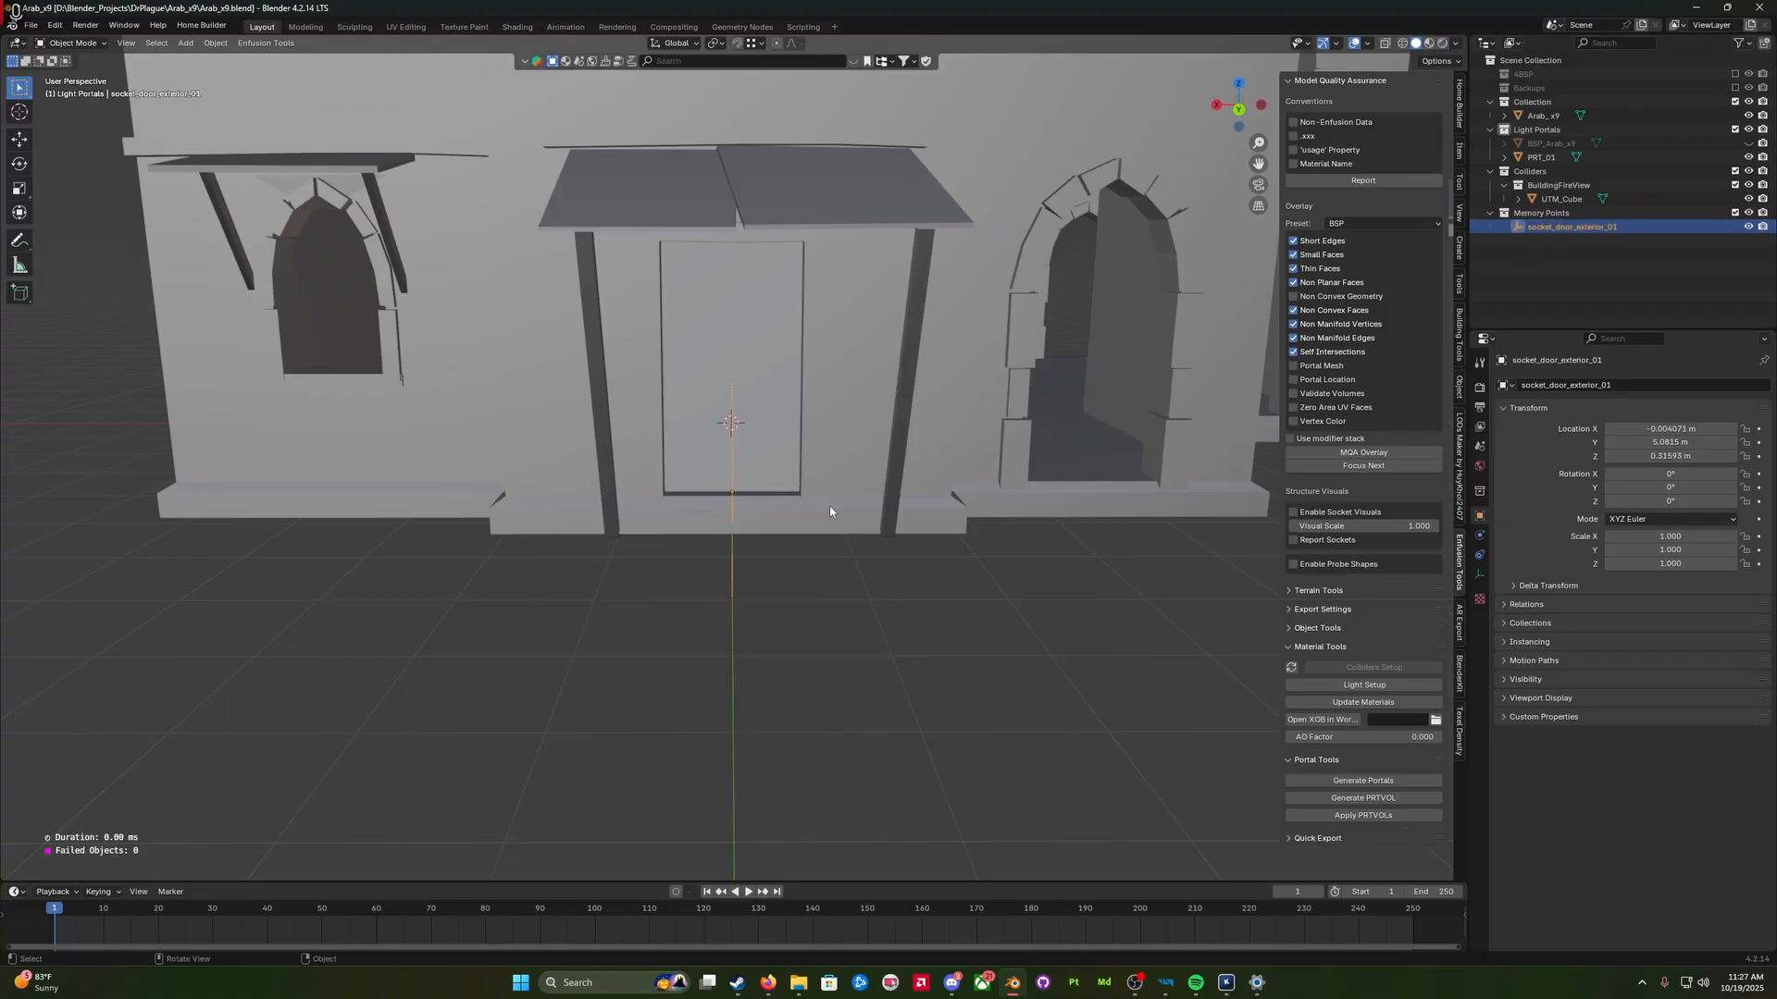
{"action": "mouse_move", "coordinate": [829, 508]}
{"action": "middle_mouse_down"}
{"action": "mouse_move", "coordinate": [793, 527]}
{"action": "mouse_move", "coordinate": [809, 563]}
{"action": "mouse_move", "coordinate": [801, 530]}
{"action": "middle_mouse_up"}
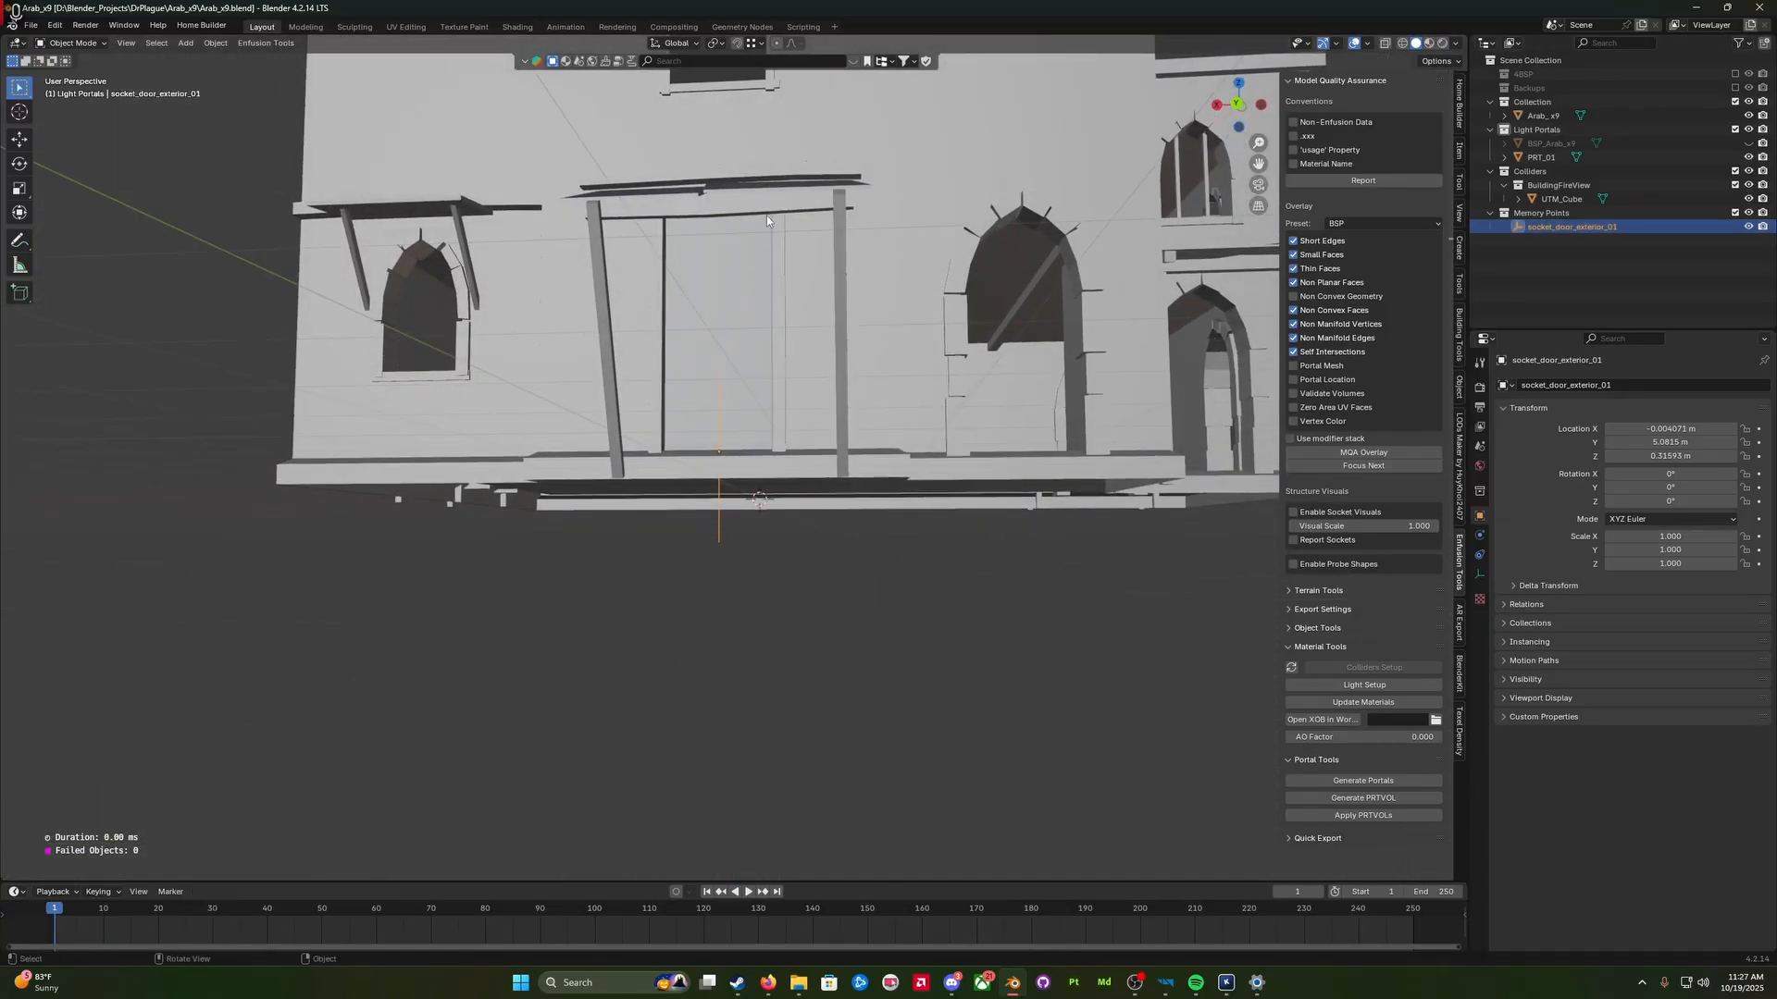
{"action": "scroll", "coordinate": [722, 229], "scroll_direction": "up", "scroll_amount": 3}
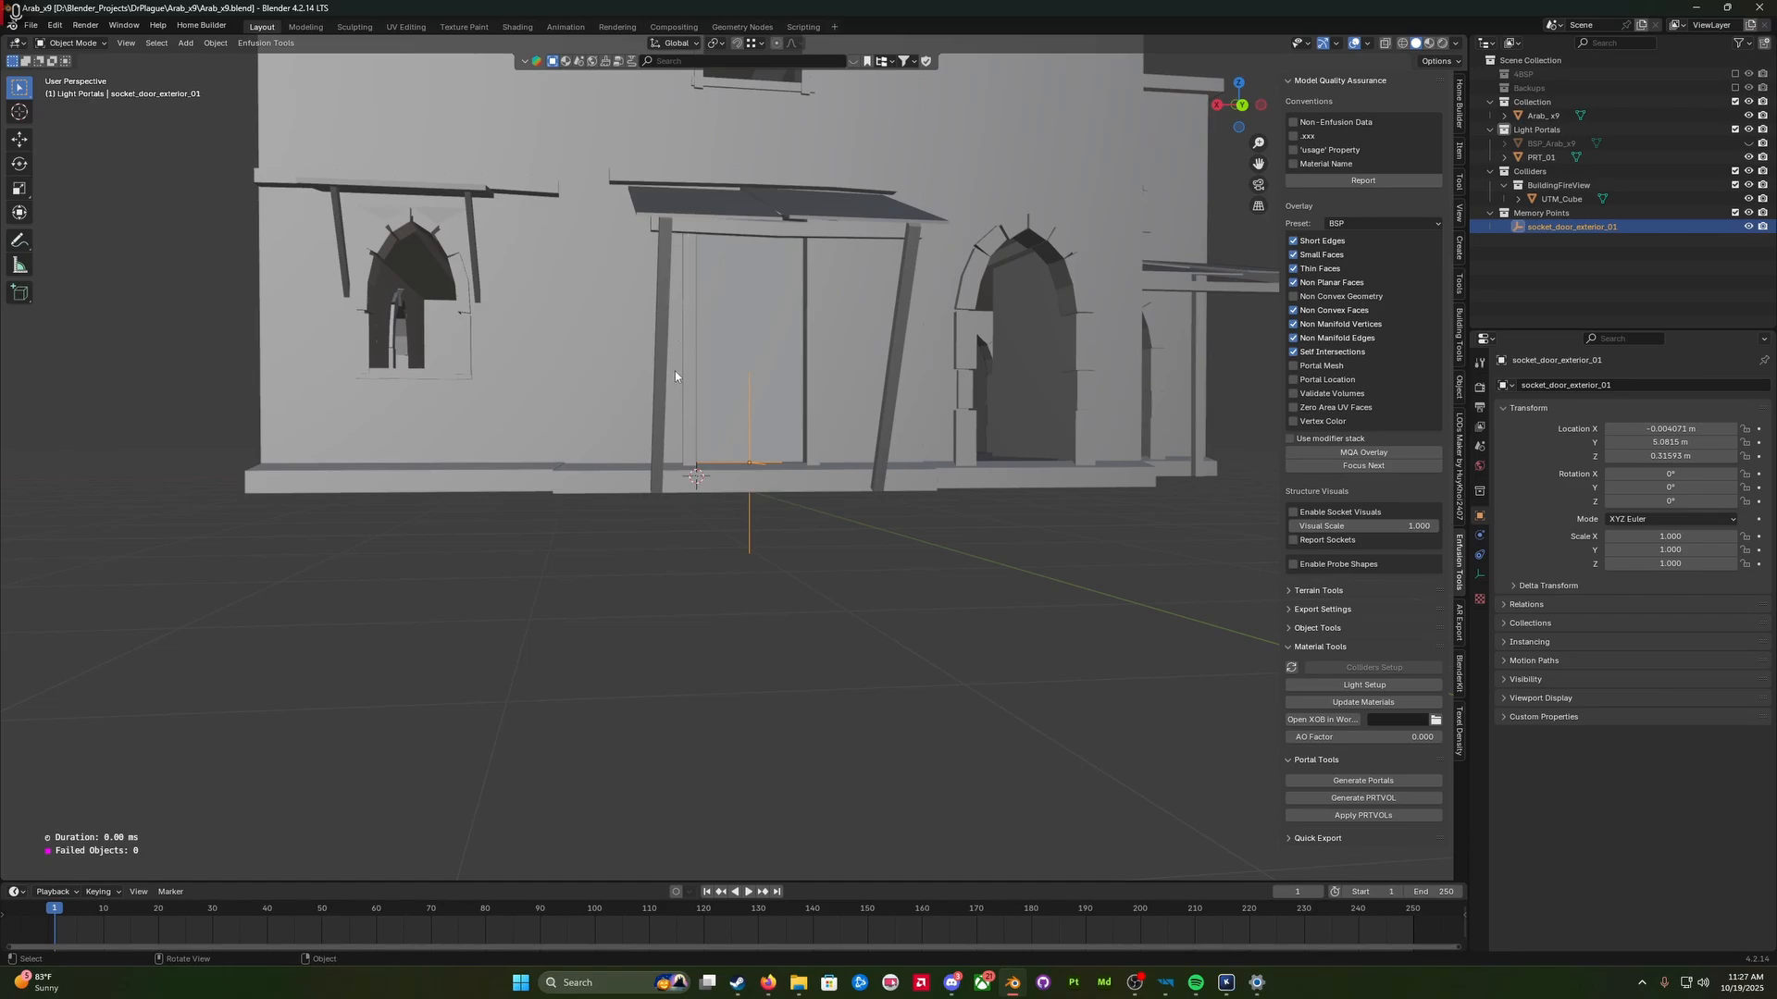
{"action": "middle_click_drag", "start_coordinate": [698, 459], "coordinate": [724, 390]}
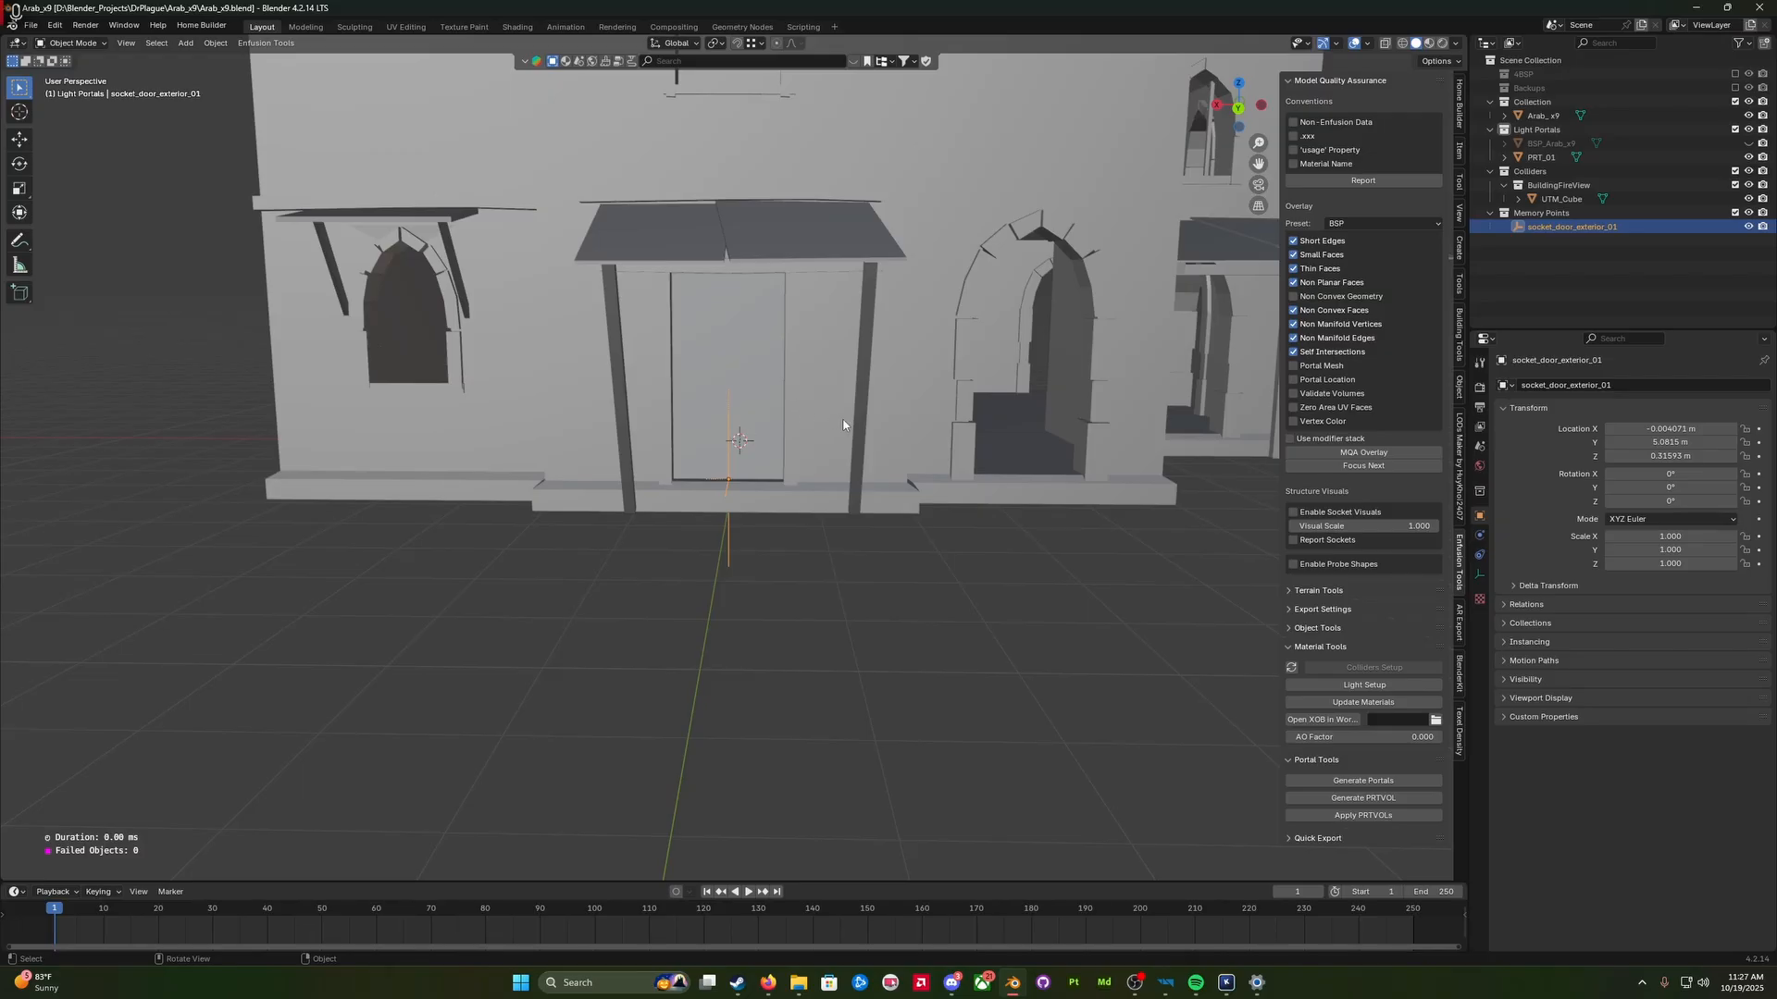
{"action": "middle_click_drag", "start_coordinate": [843, 425], "coordinate": [838, 439]}
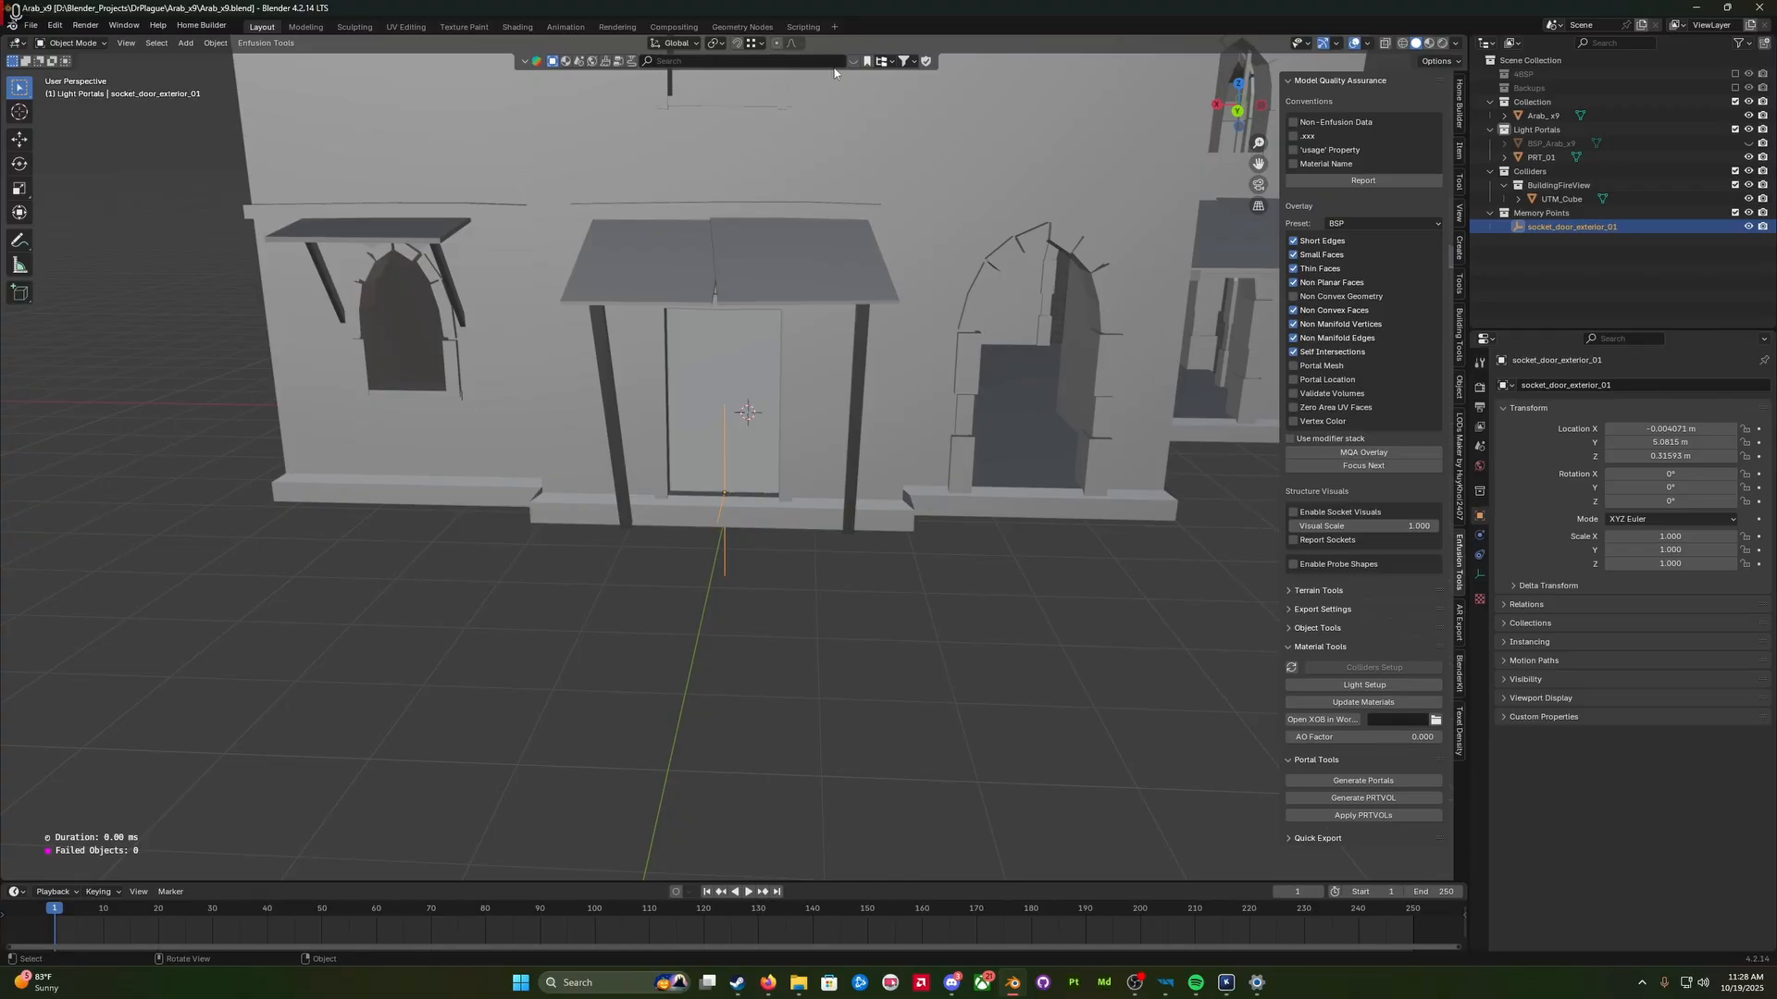
{"action": "left_click", "coordinate": [1336, 44]}
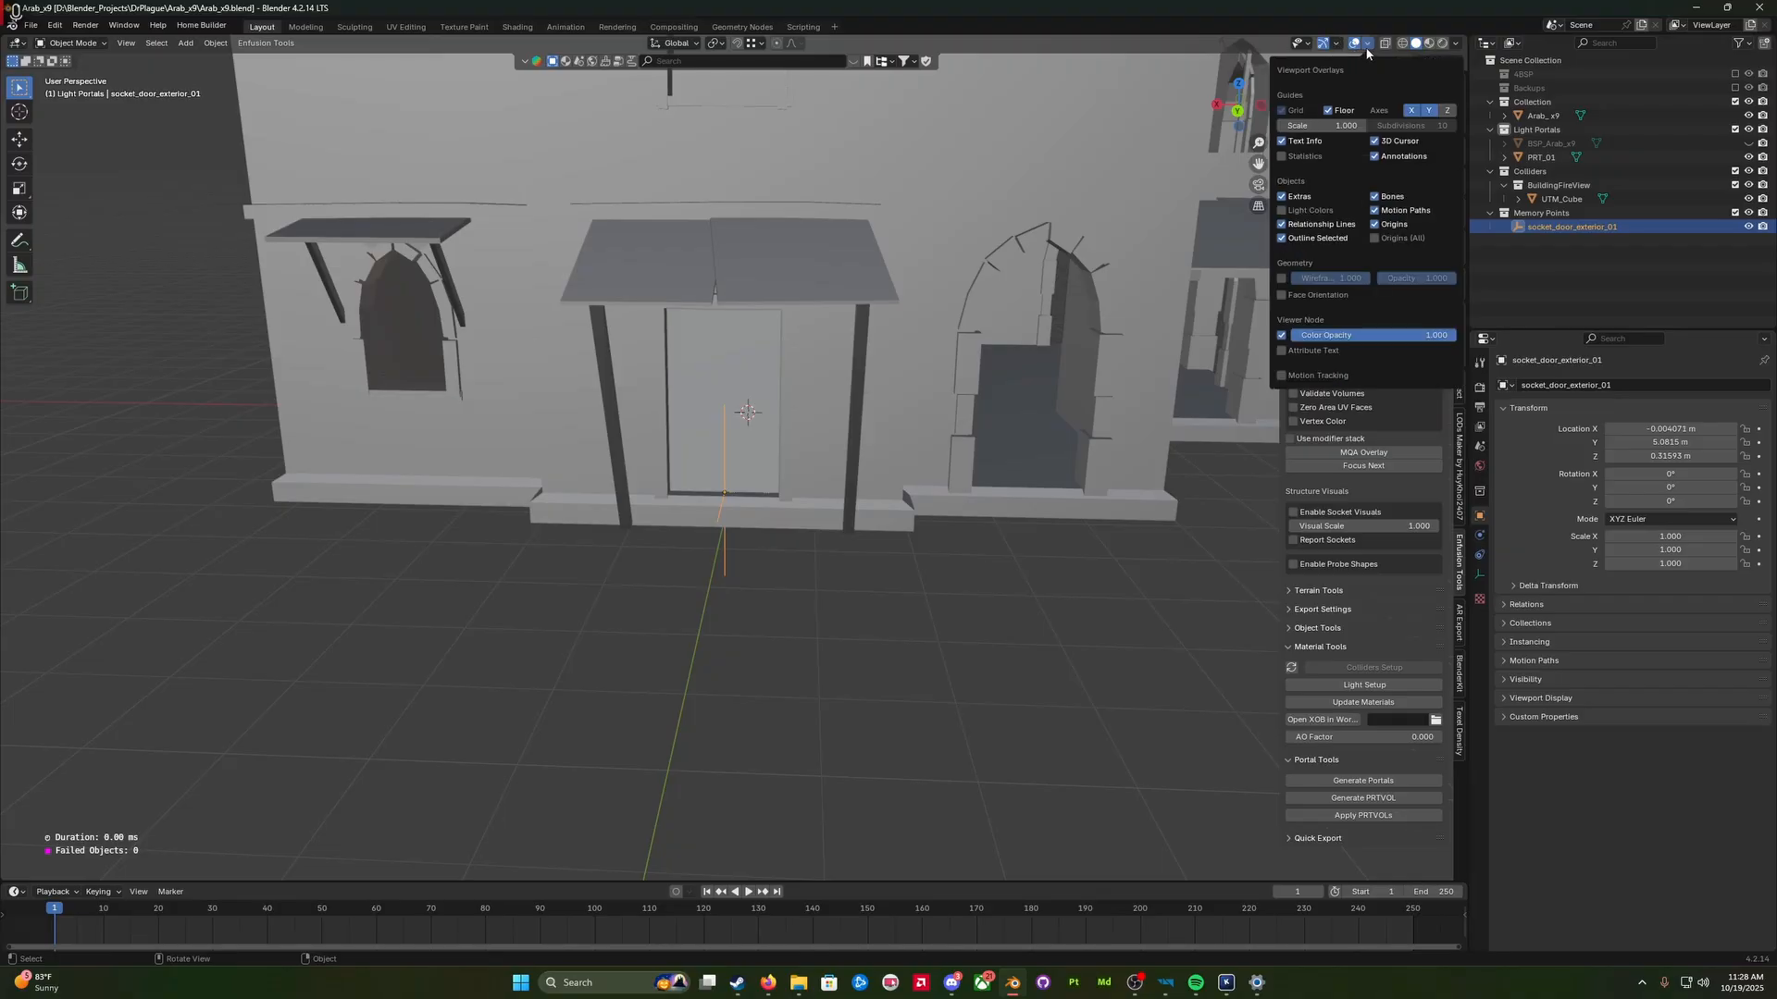
{"action": "left_click", "coordinate": [1369, 44]}
{"action": "left_click", "coordinate": [1300, 295]}
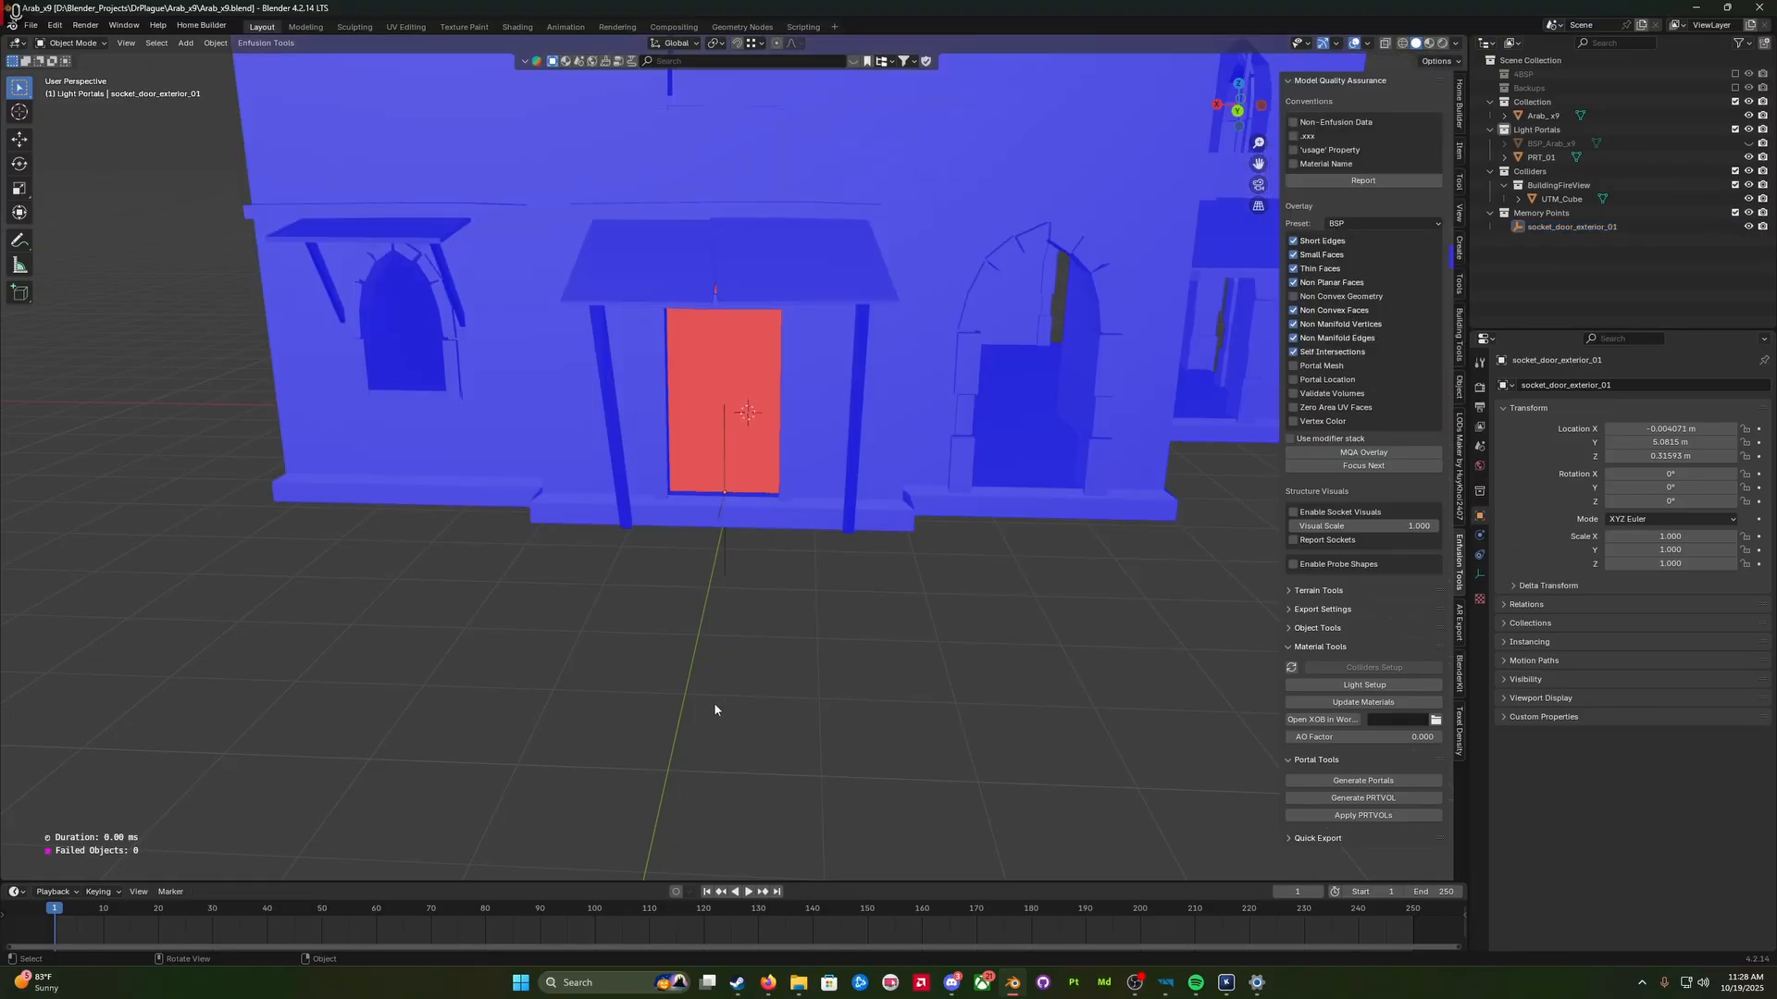
{"action": "key", "text": "q"}
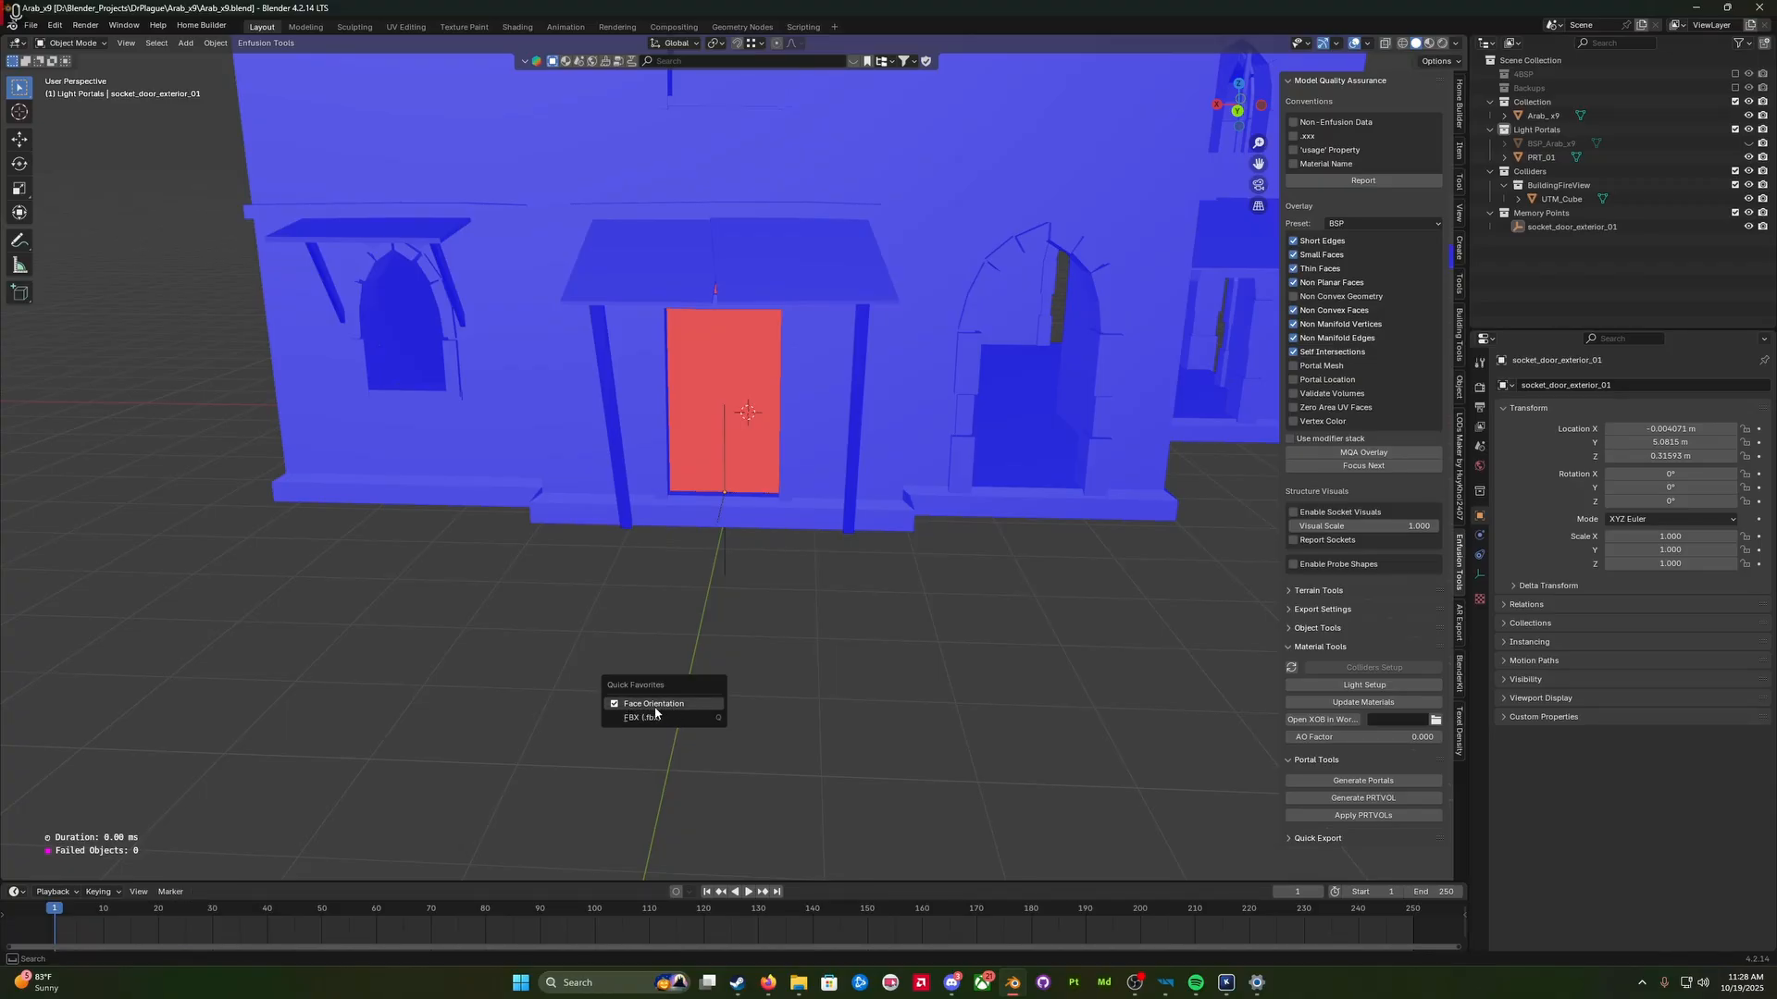
Step: Examine the face orientation of the door portal against the building walls from several angles
{"action": "middle_click_drag", "start_coordinate": [897, 680], "coordinate": [851, 680]}
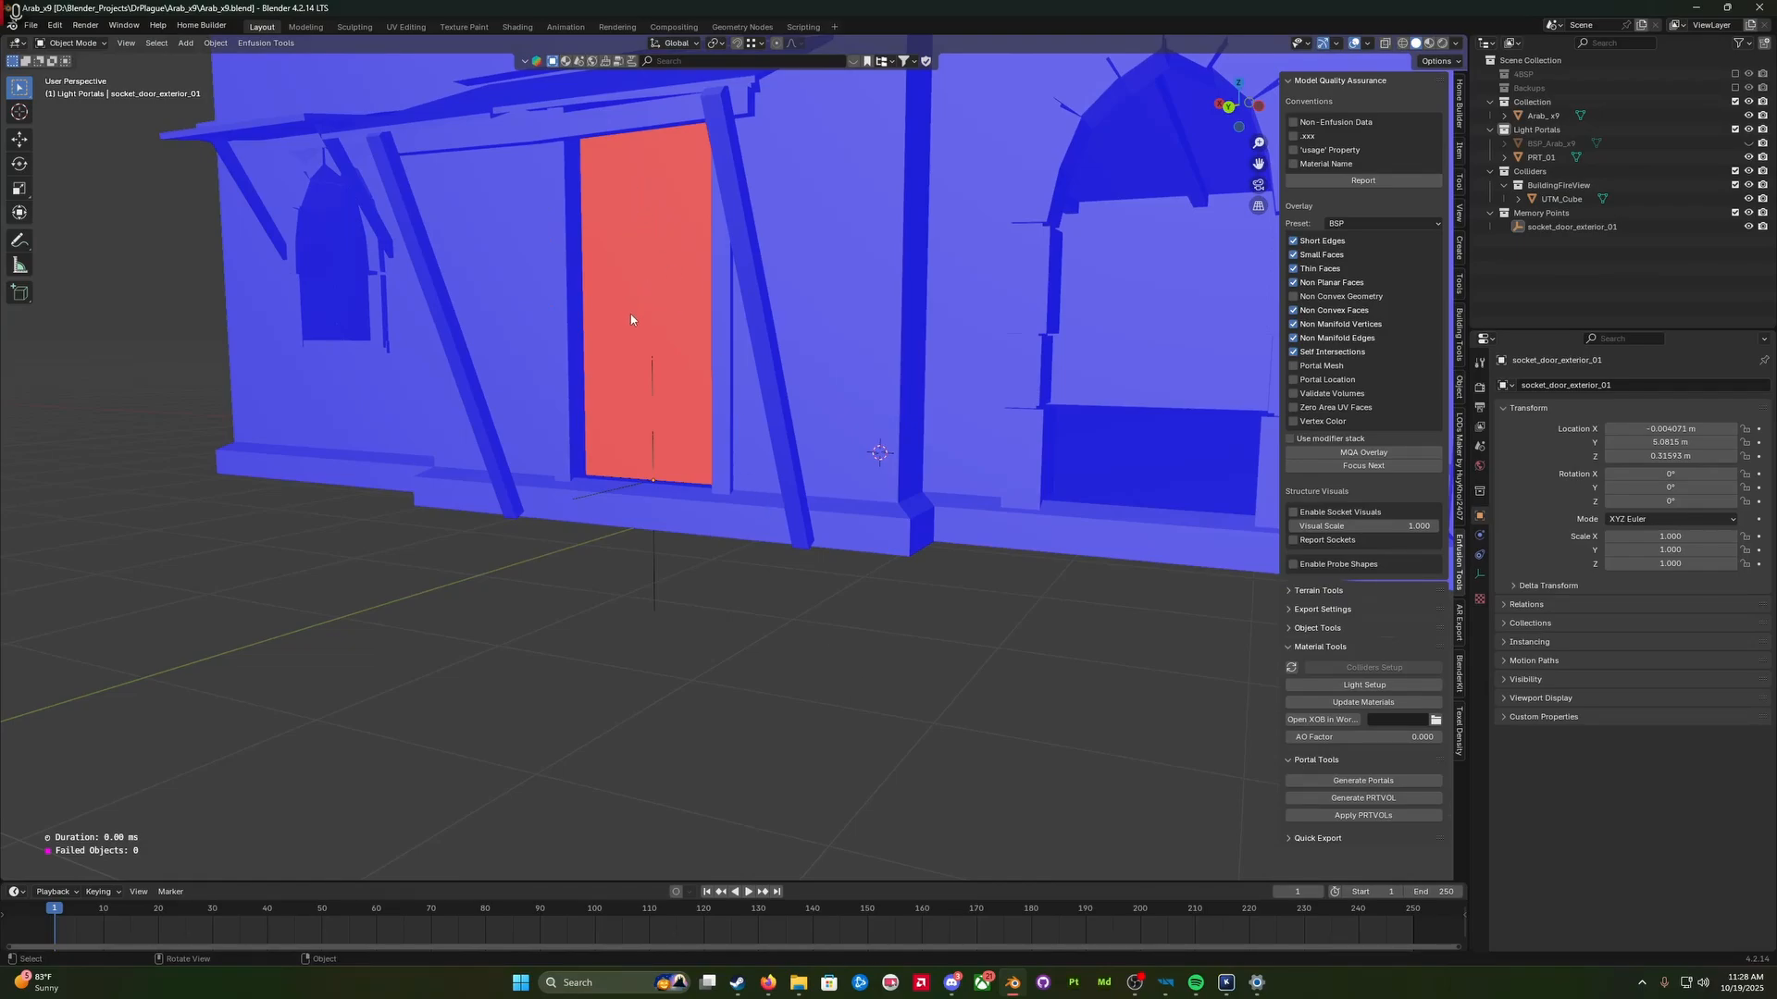
{"action": "scroll", "coordinate": [621, 343], "scroll_direction": "down", "scroll_amount": 6}
{"action": "middle_click_drag", "start_coordinate": [630, 319], "coordinate": [621, 393]}
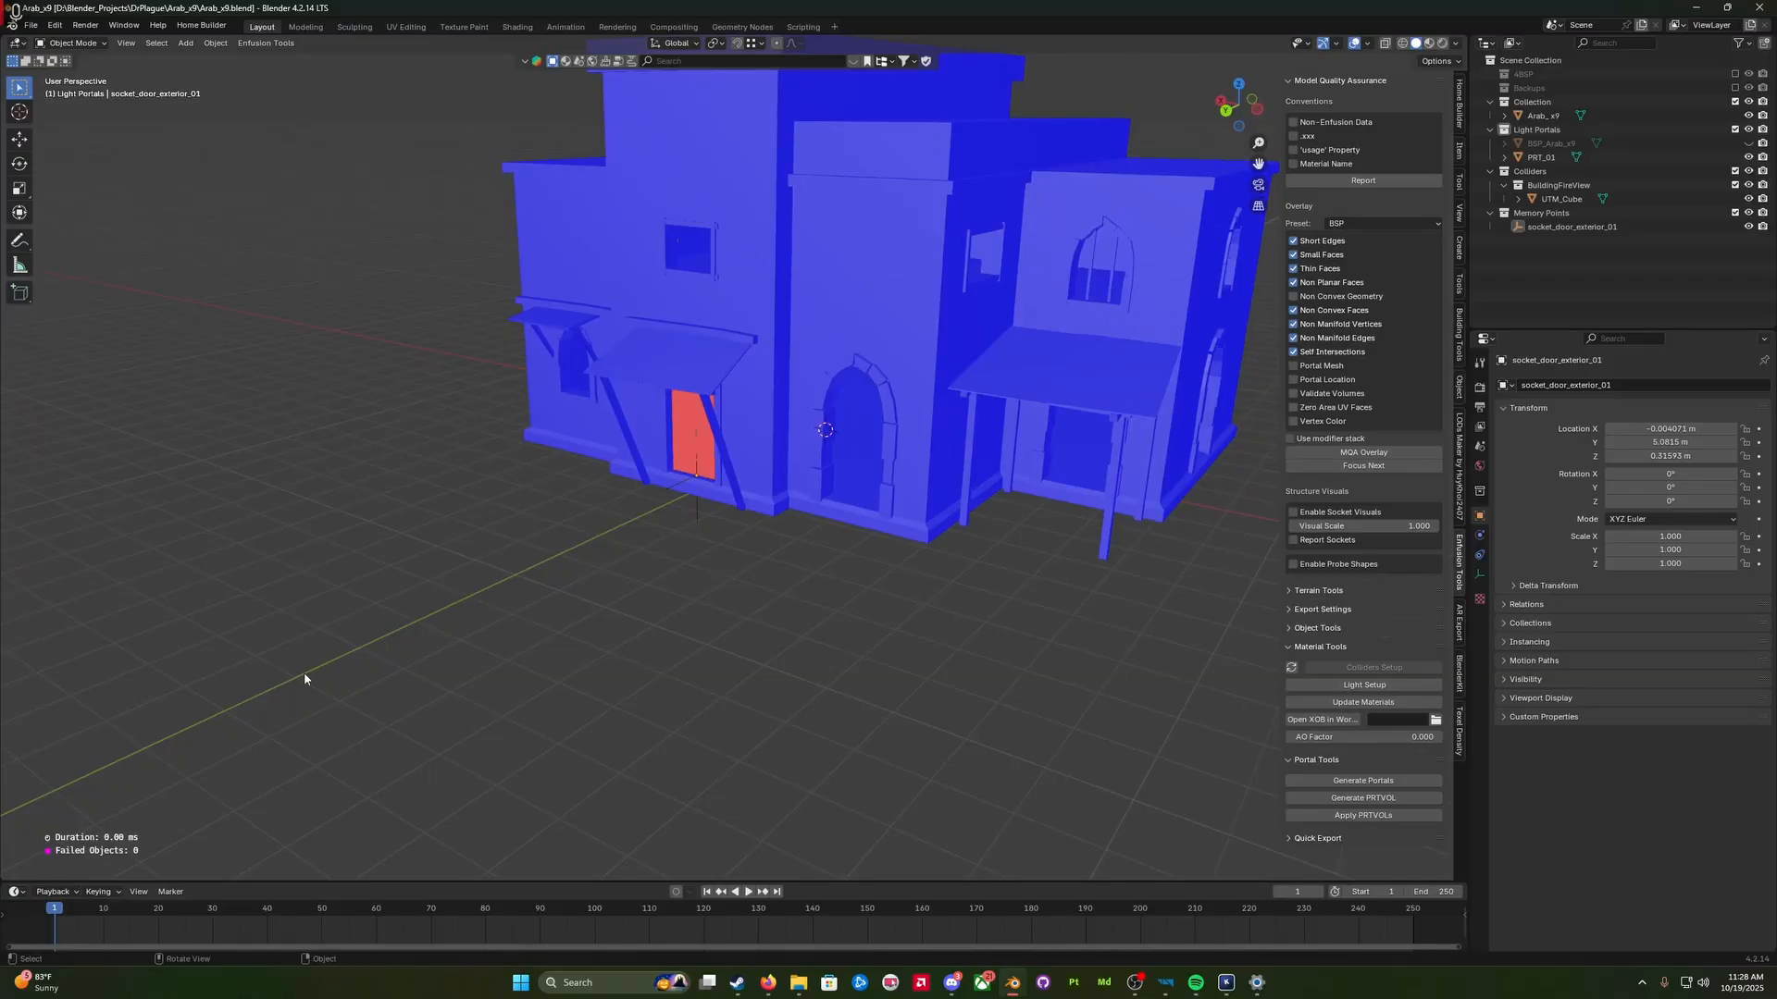
{"action": "middle_click_drag", "start_coordinate": [688, 565], "coordinate": [651, 477]}
{"action": "scroll", "coordinate": [793, 488], "scroll_direction": "up", "scroll_amount": 3}
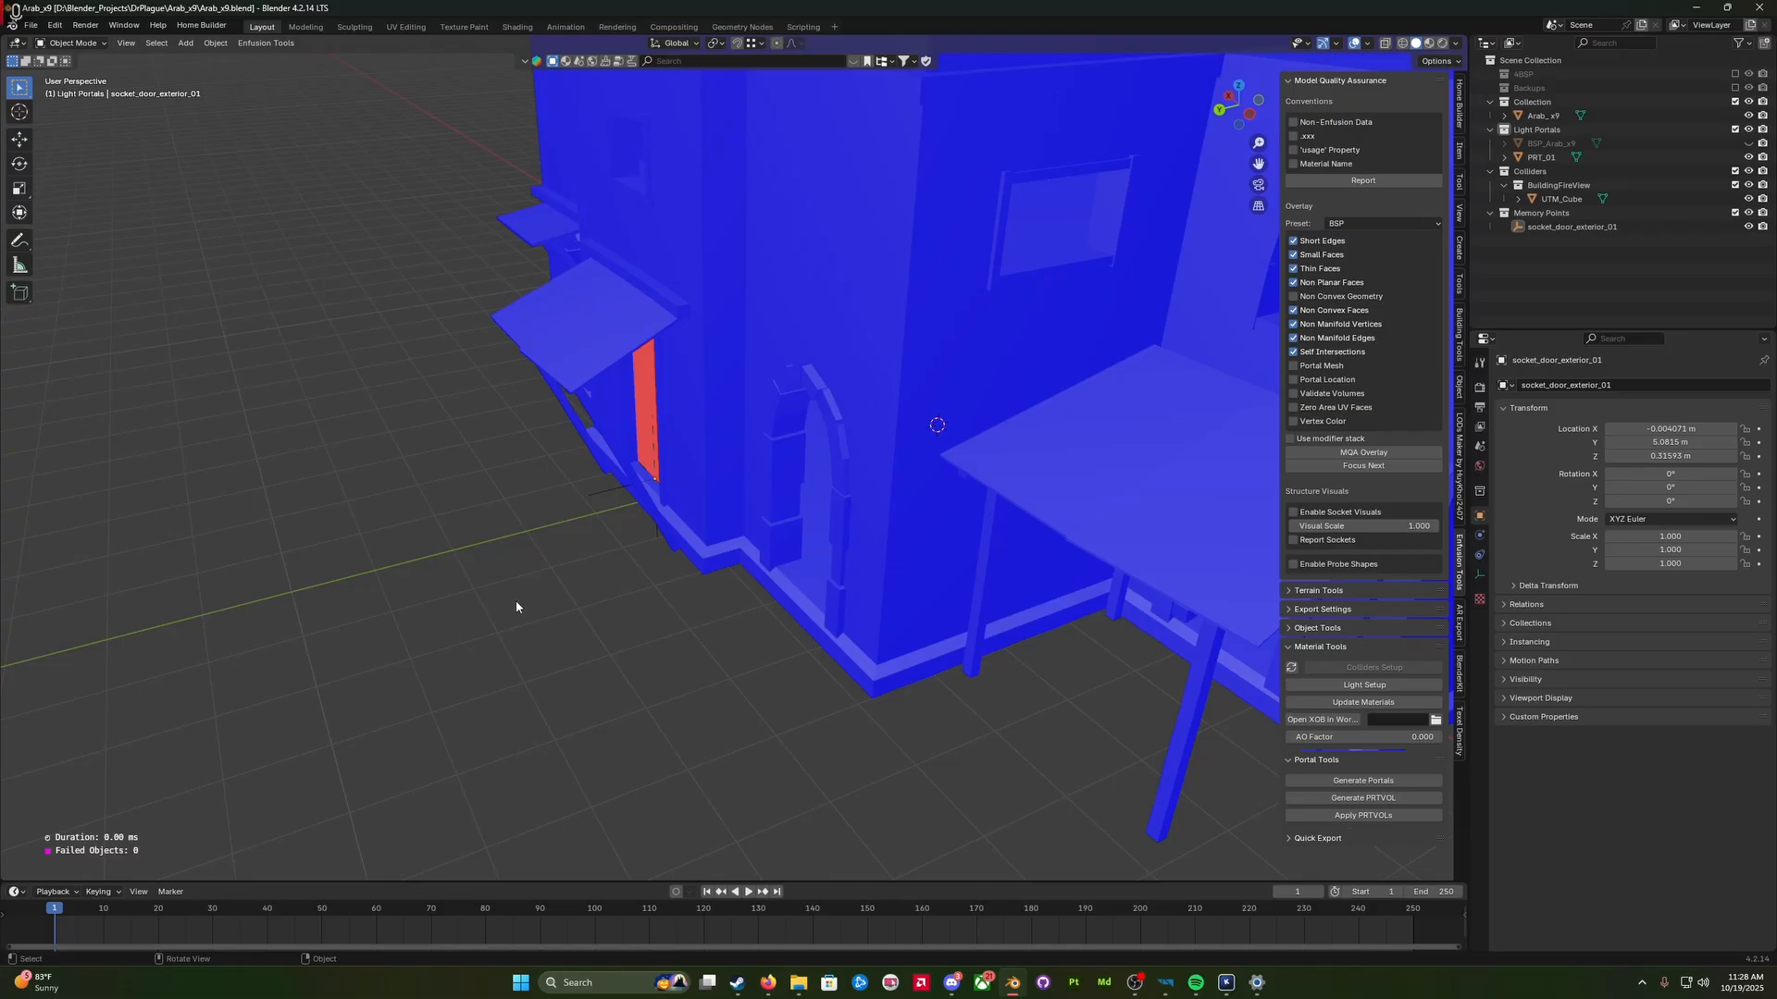
{"action": "middle_click_drag", "start_coordinate": [516, 607], "coordinate": [611, 587]}
{"action": "scroll", "coordinate": [594, 587], "scroll_direction": "up", "scroll_amount": 3}
{"action": "scroll", "coordinate": [609, 579], "scroll_direction": "up", "scroll_amount": 2}
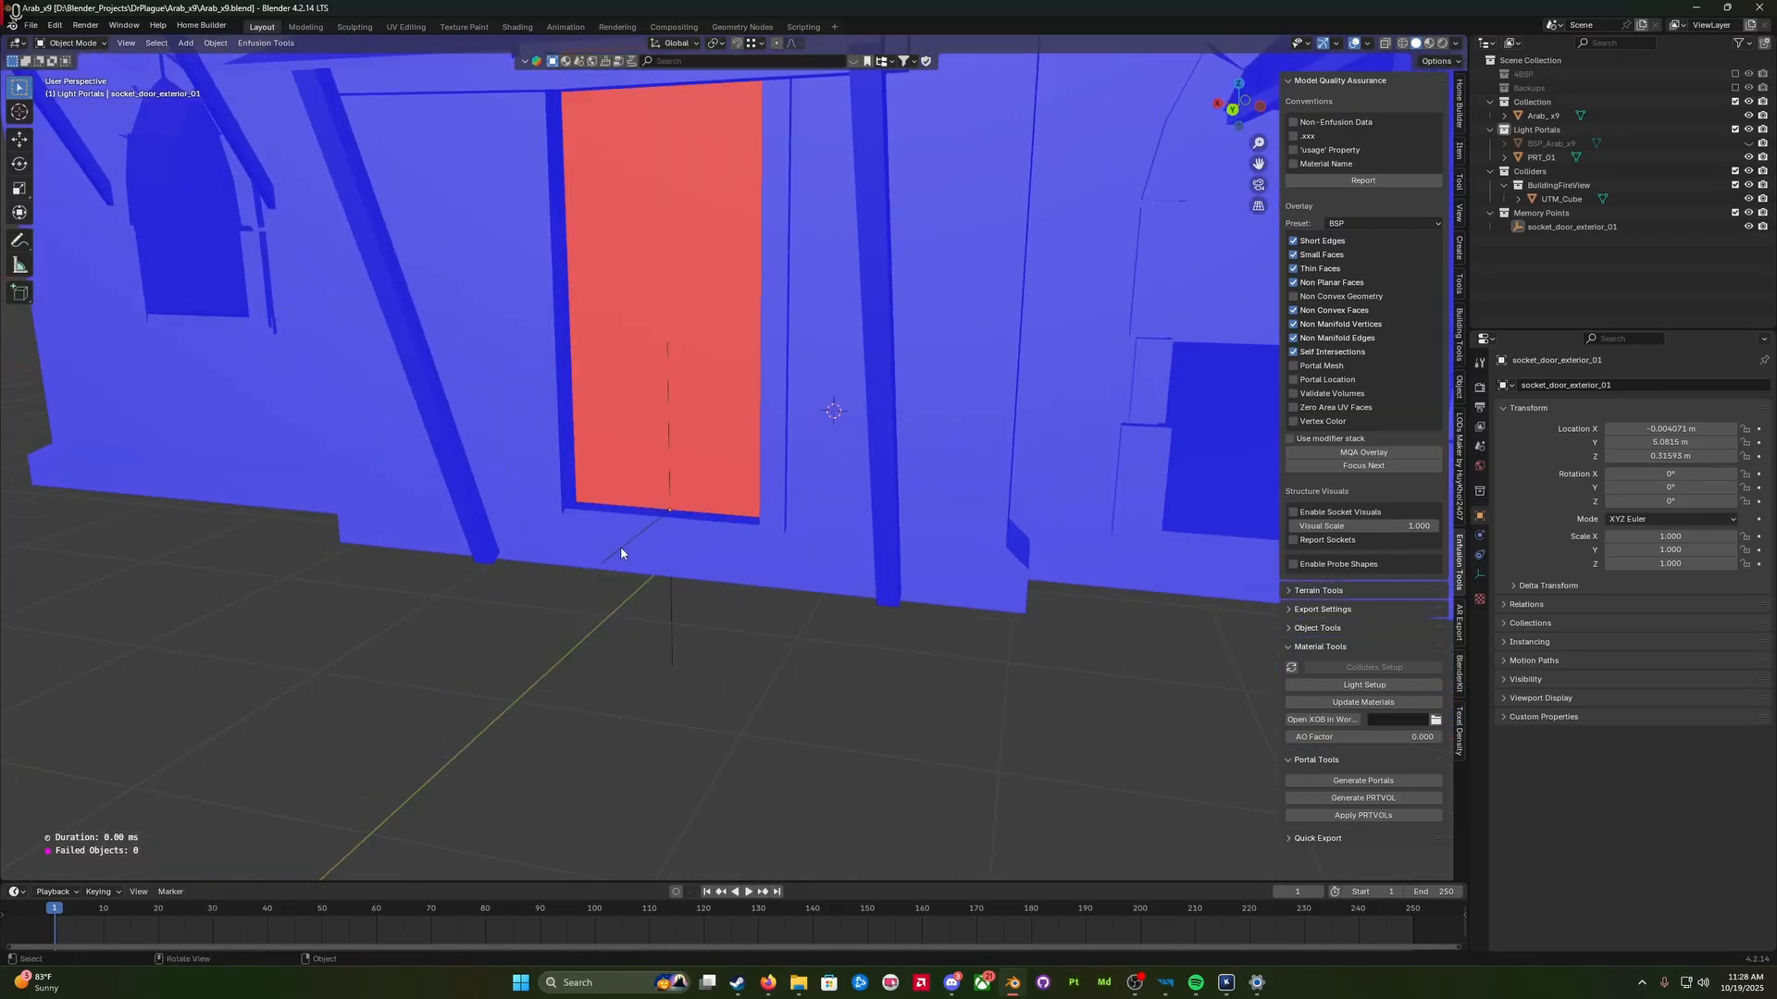
{"action": "scroll", "coordinate": [662, 508], "scroll_direction": "down", "scroll_amount": 2}
{"action": "middle_click_drag", "start_coordinate": [662, 508], "coordinate": [629, 524]}
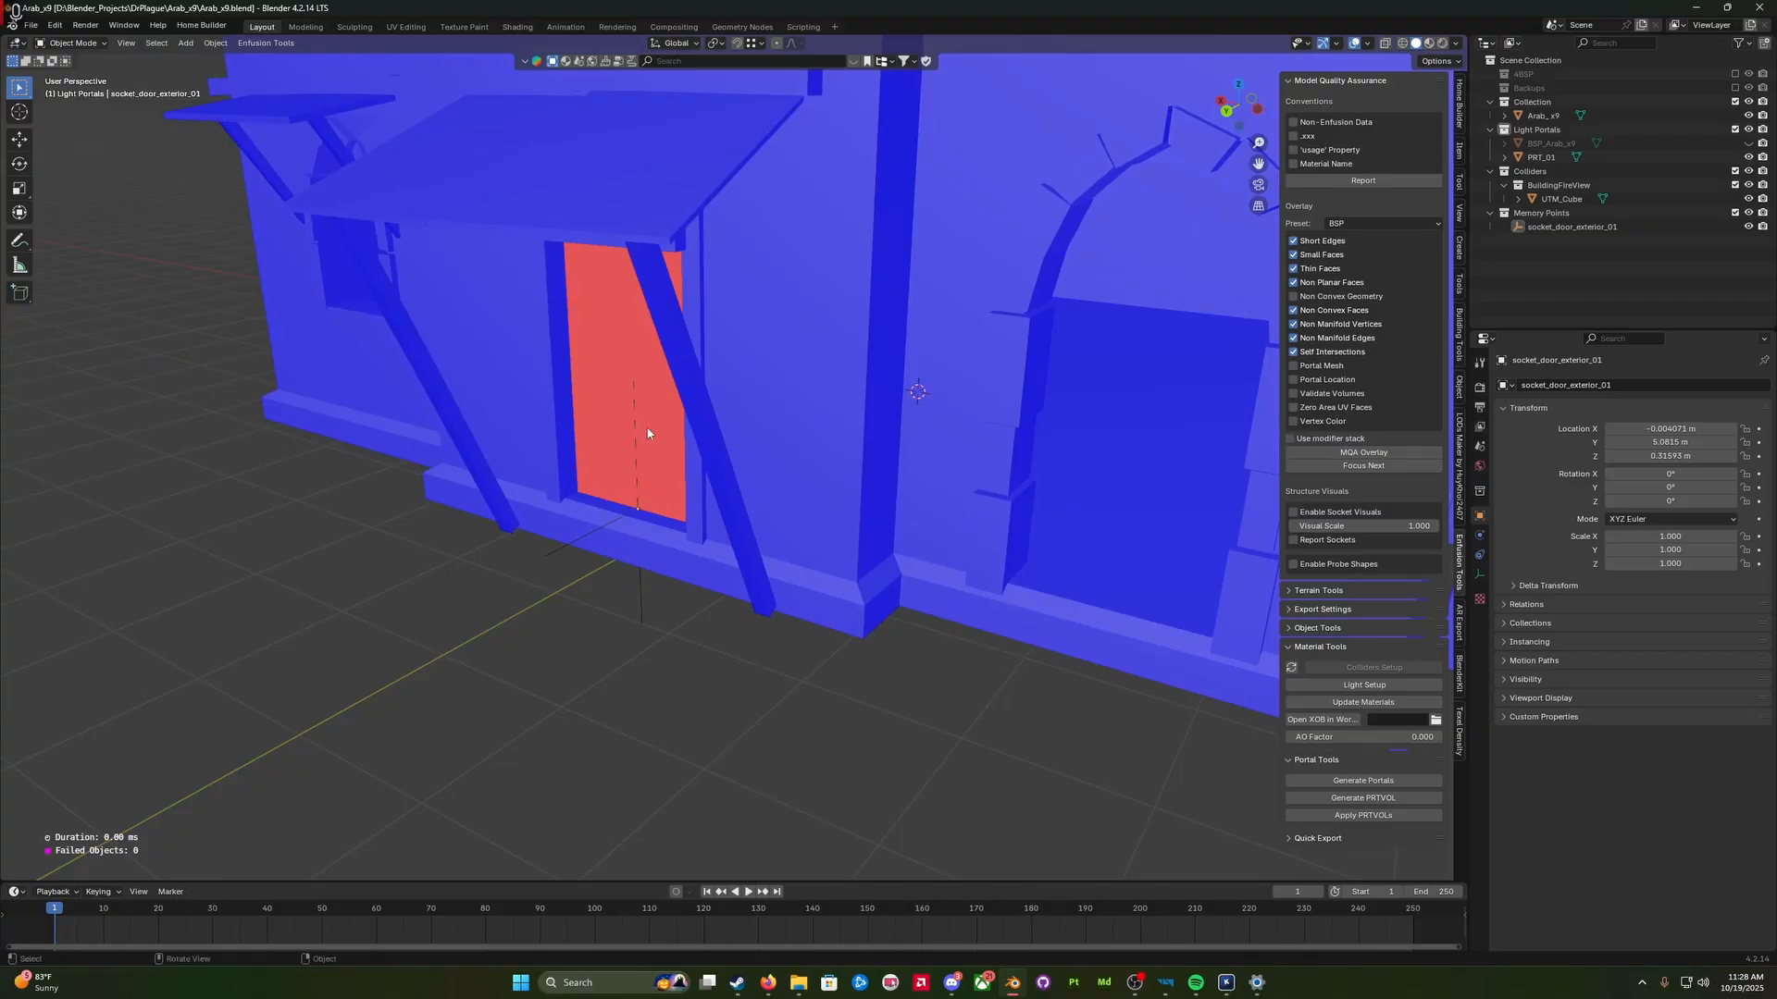
Step: Select the PRT_01 door portal and try rotating it 90 degrees about the global Z axis
{"action": "middle_click_drag", "start_coordinate": [643, 447], "coordinate": [629, 455]}
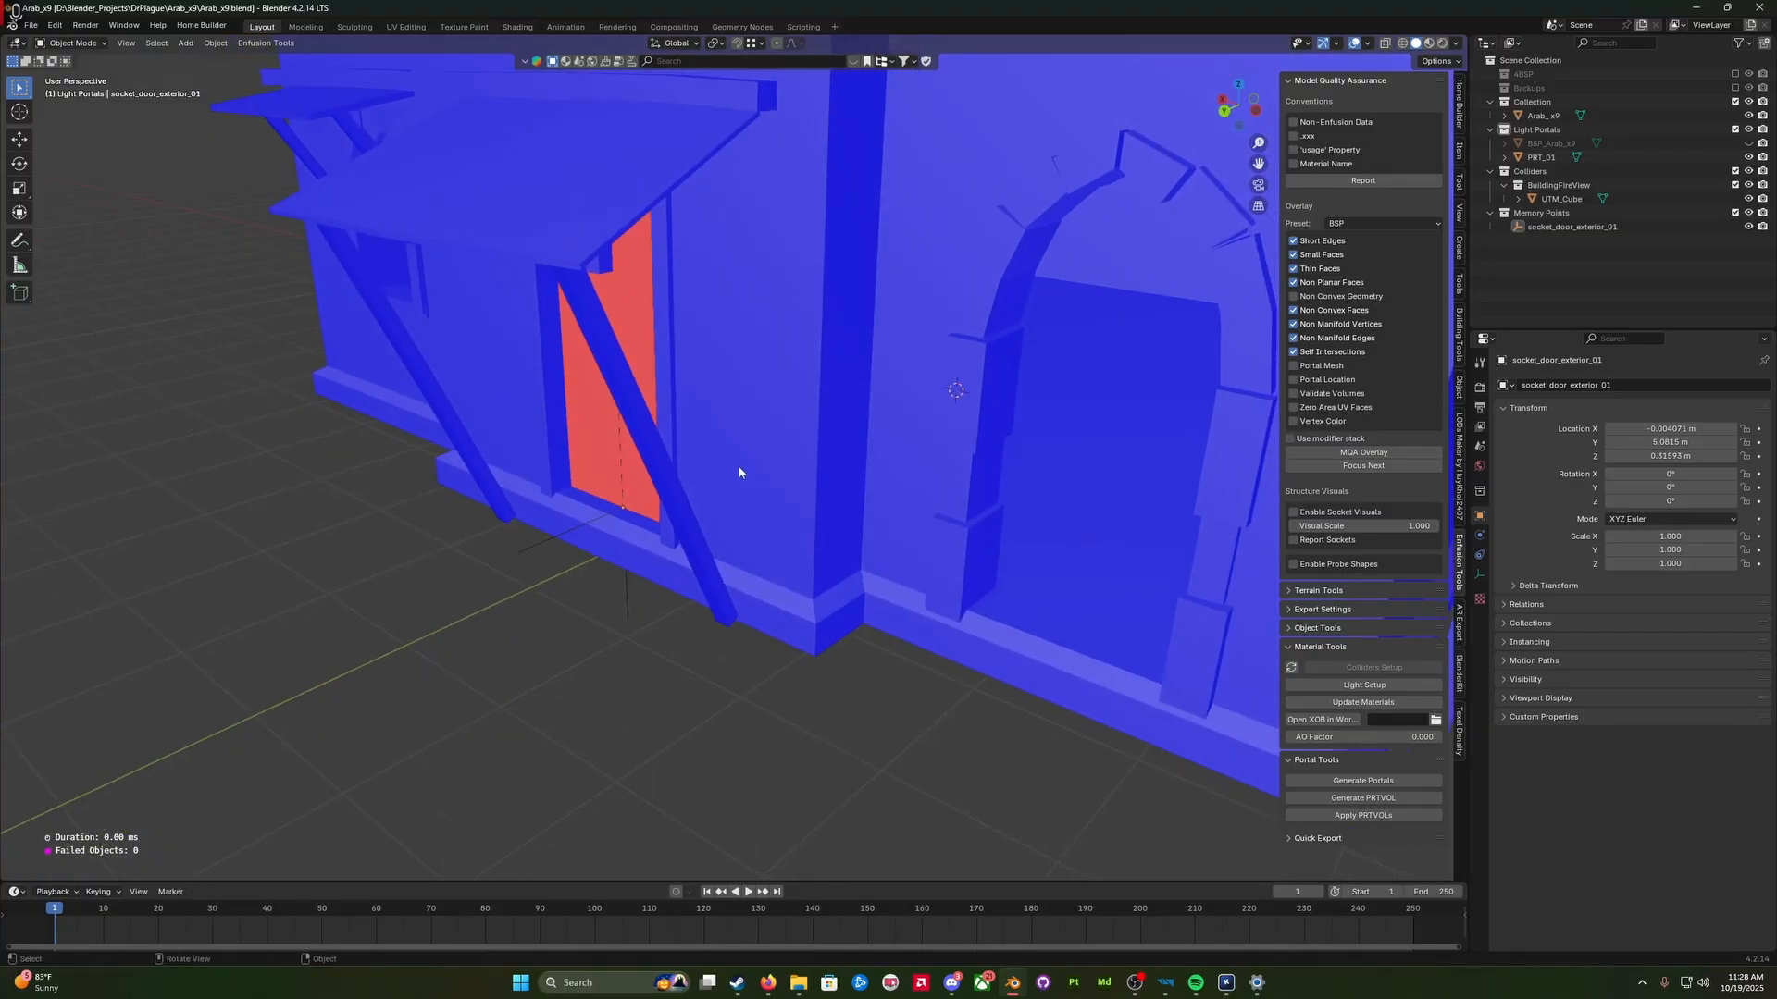
{"action": "middle_click_drag", "start_coordinate": [740, 473], "coordinate": [759, 449]}
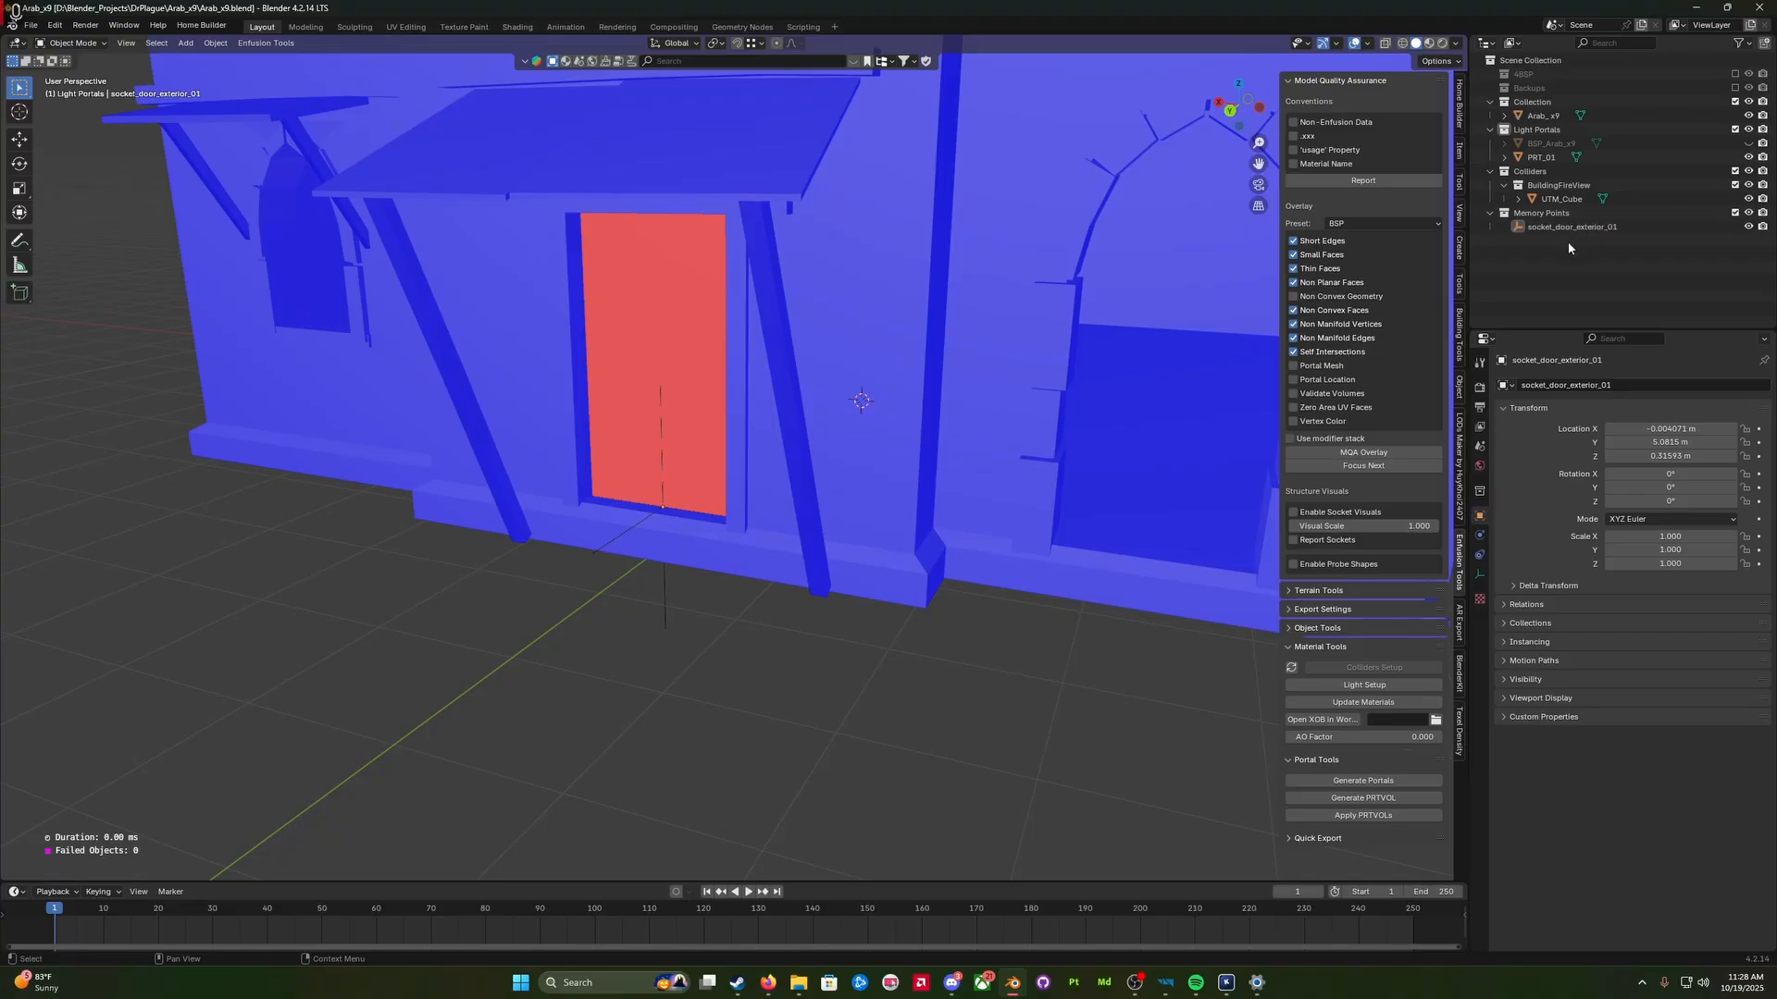
{"action": "left_click", "coordinate": [1540, 157]}
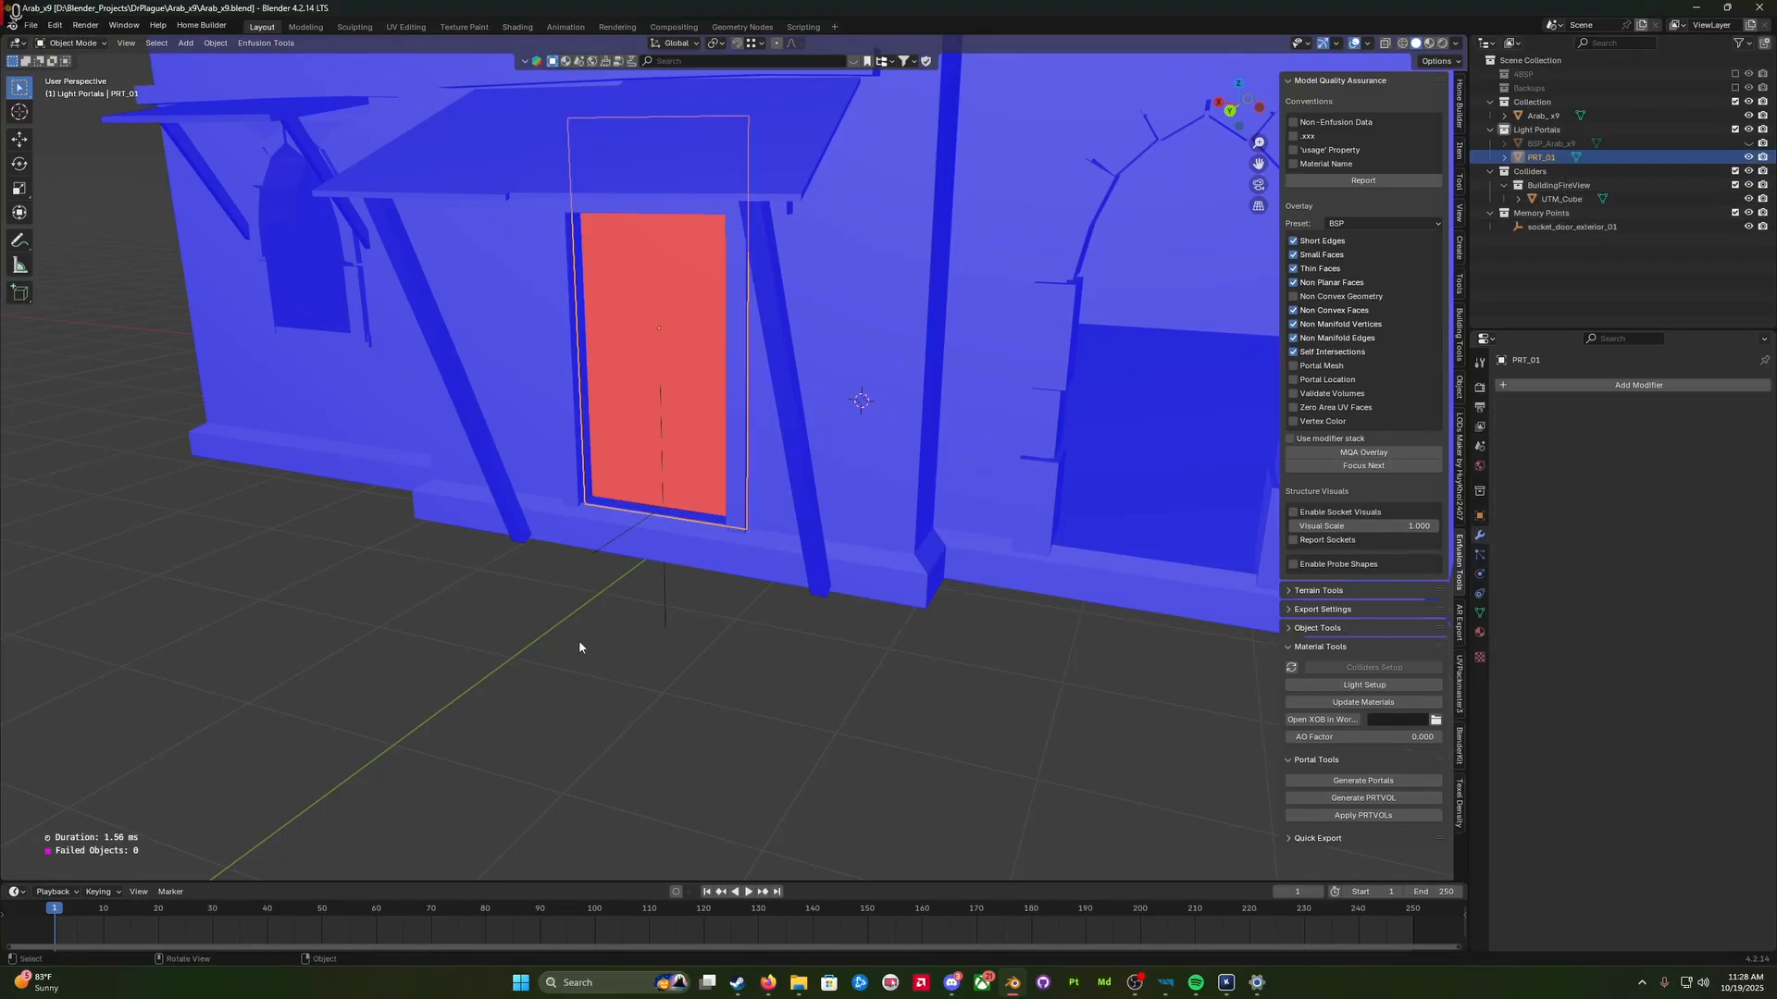
{"action": "middle_click_drag", "start_coordinate": [579, 640], "coordinate": [558, 661]}
{"action": "key", "text": "r"}
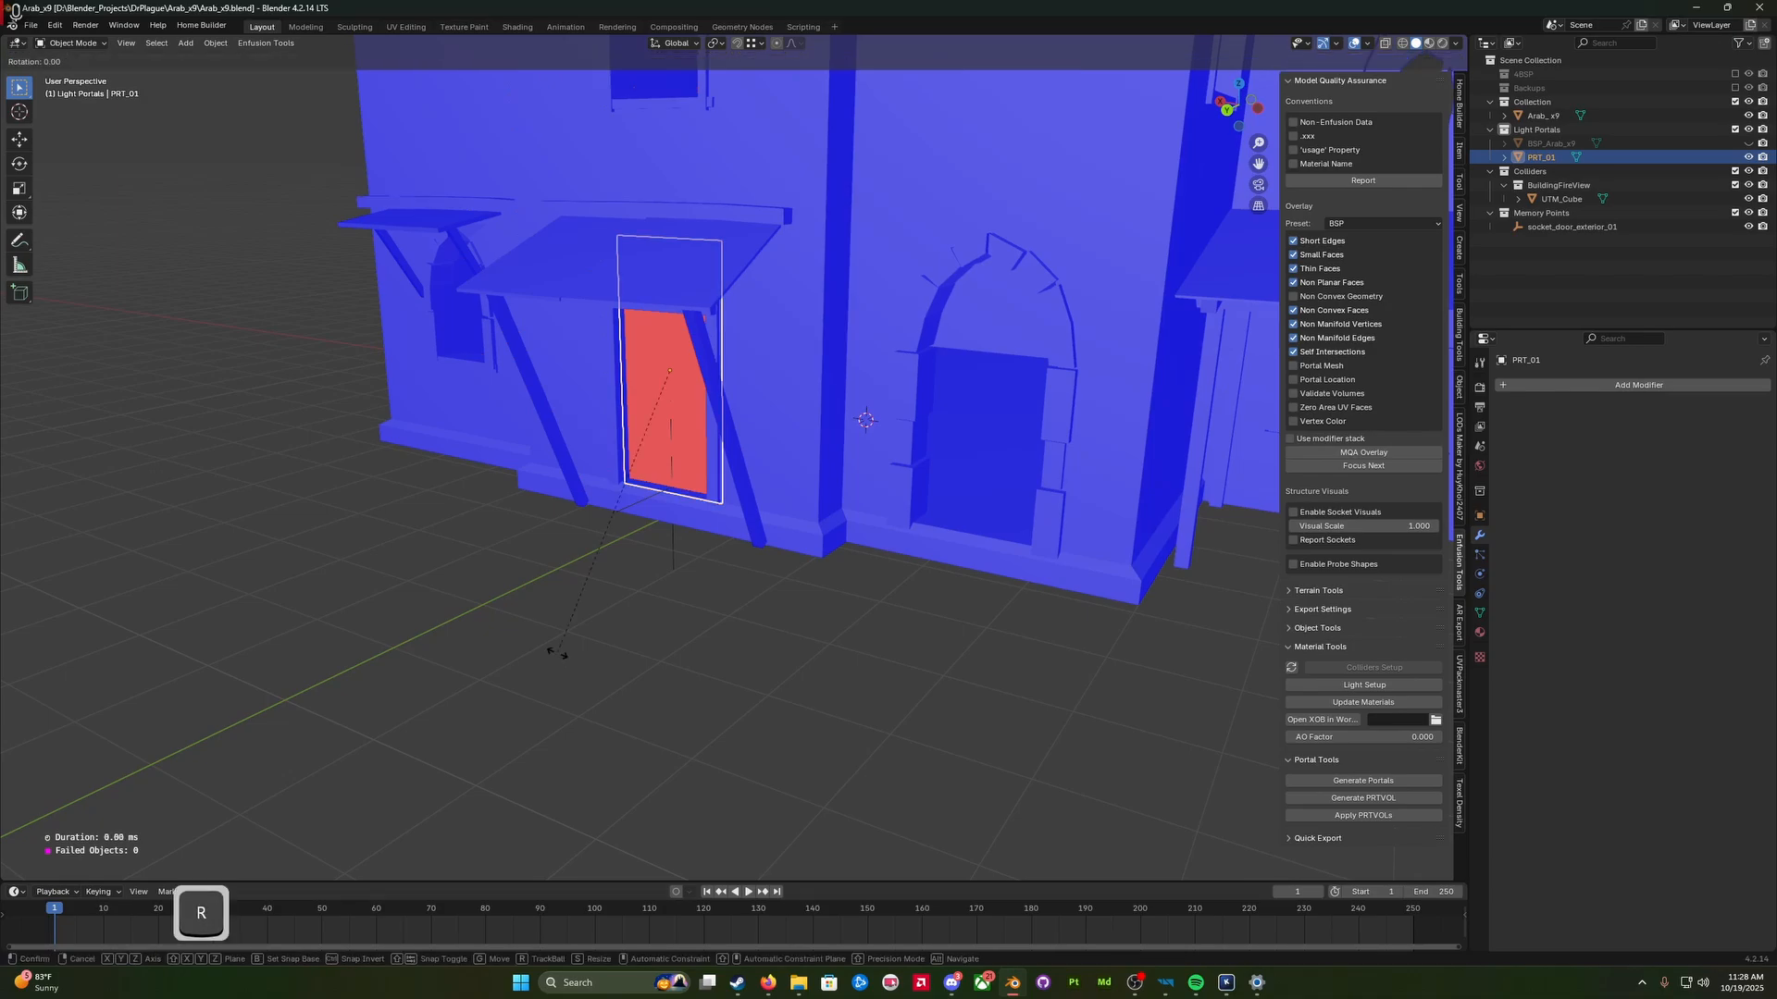
{"action": "key", "text": "z"}
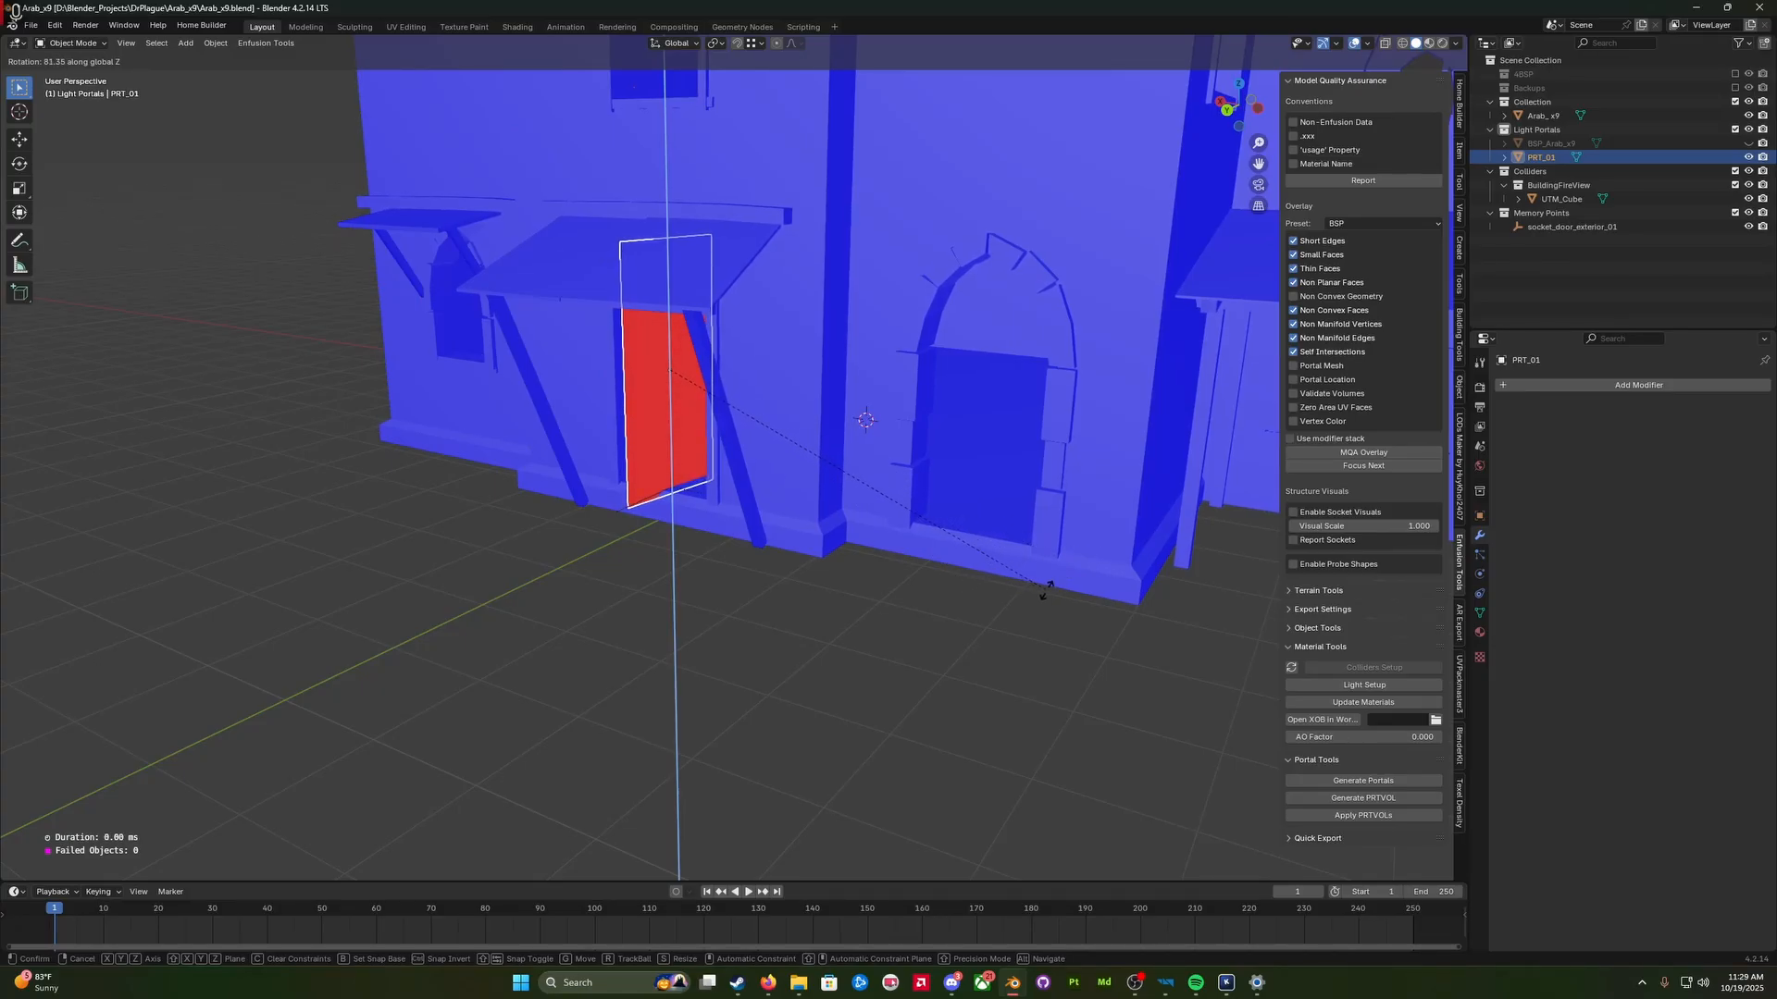
{"action": "key", "text": "KP_9"}
{"action": "key", "text": "KP_0"}
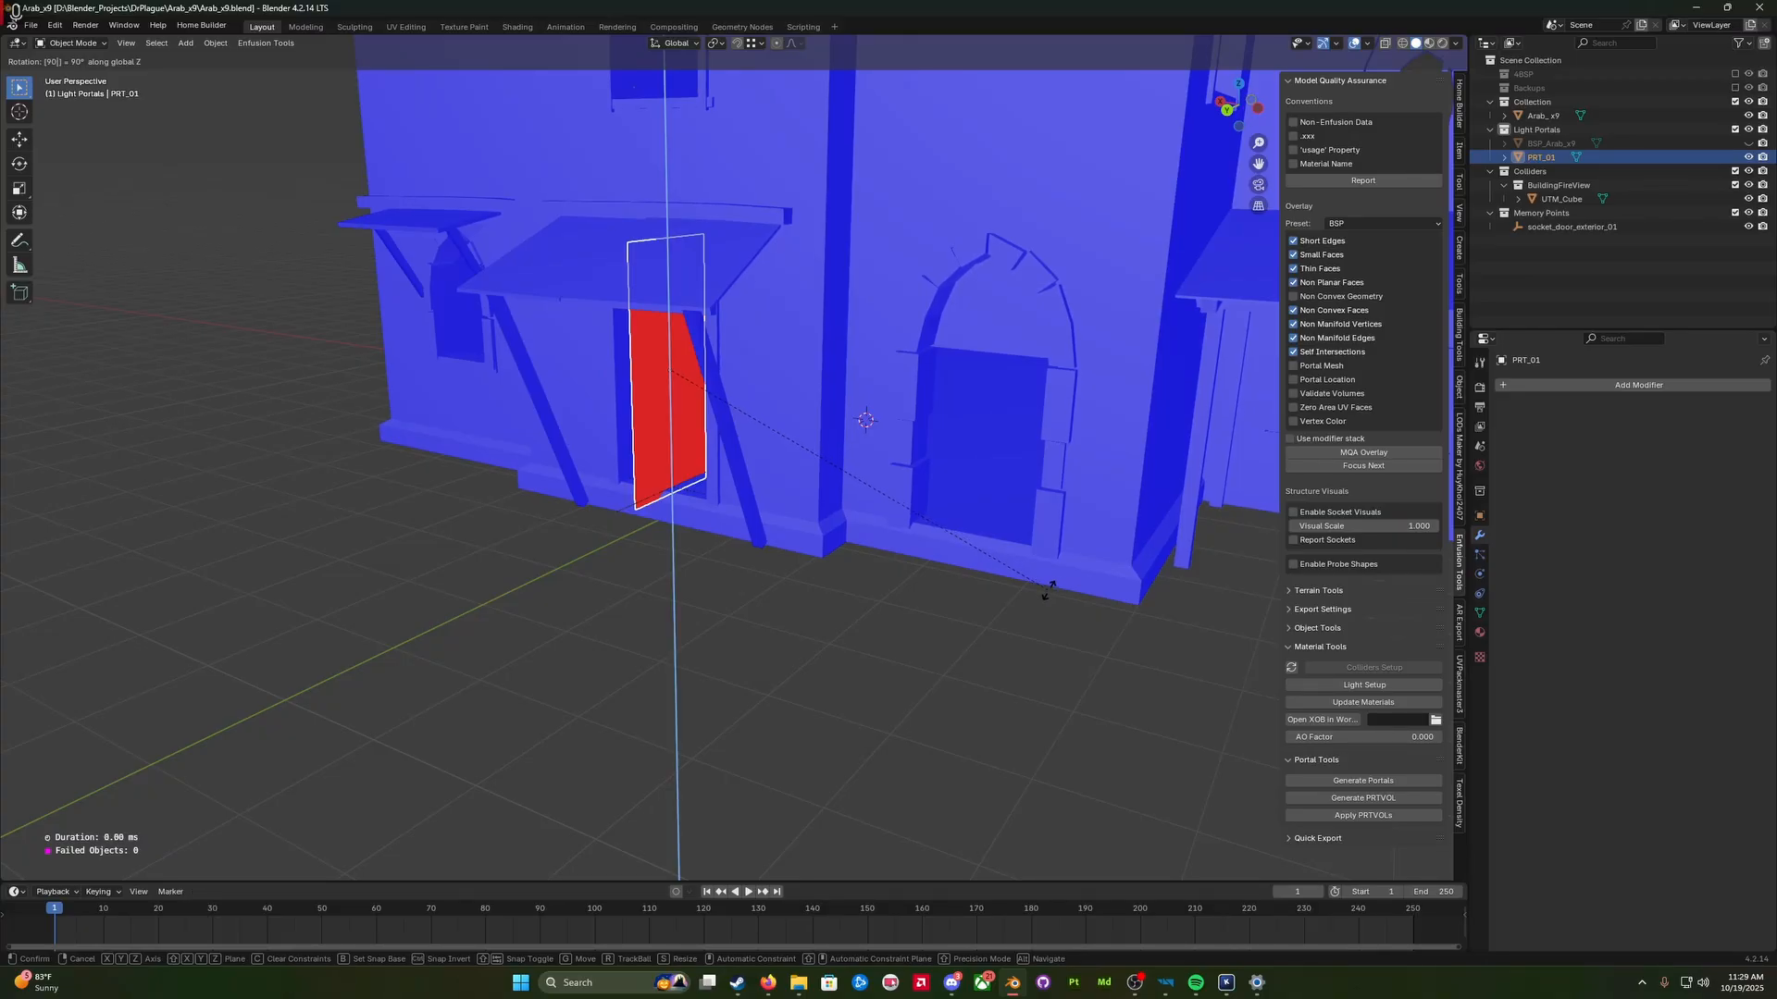
{"action": "key", "text": "BackSpace"}
{"action": "key", "text": "BackSpace"}
{"action": "key", "text": "BackSpace"}
Step: Try rotating the door portal 180 degrees and -90 degrees about the global Z axis
{"action": "key", "text": "KP_1"}
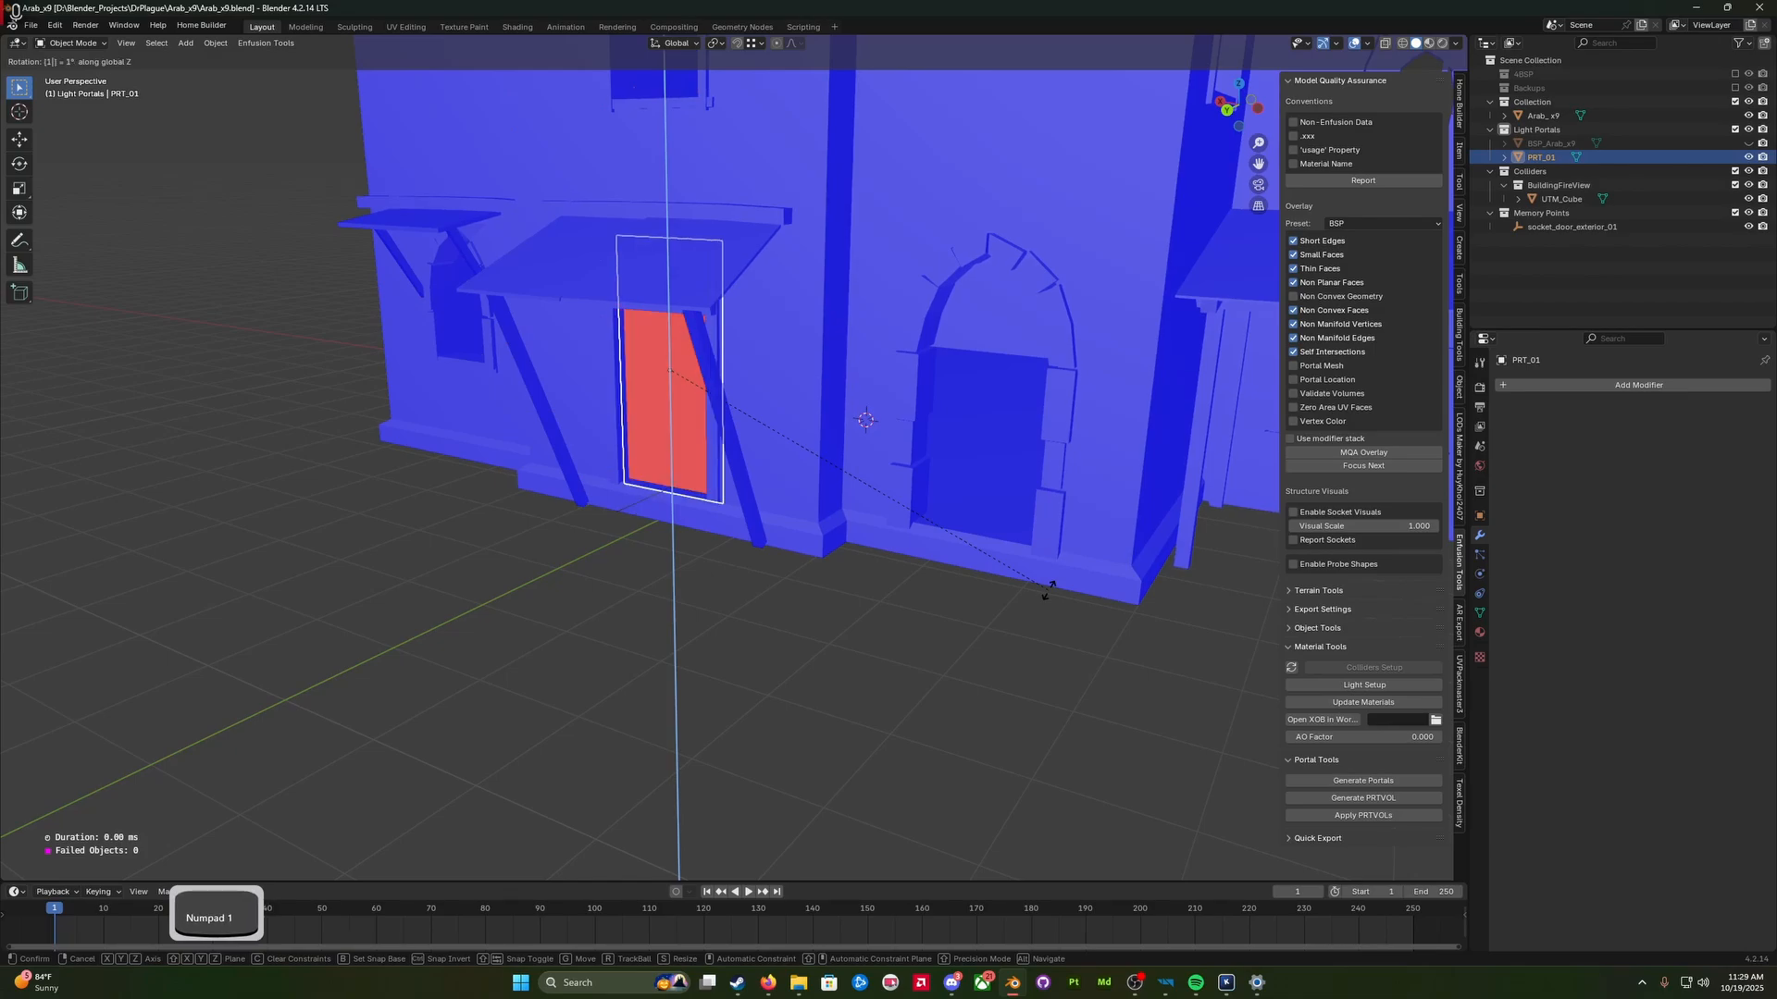
{"action": "key", "text": "KP_8"}
{"action": "key", "text": "KP_0"}
{"action": "key", "text": "BackSpace"}
{"action": "key", "text": "BackSpace"}
{"action": "key", "text": "BackSpace"}
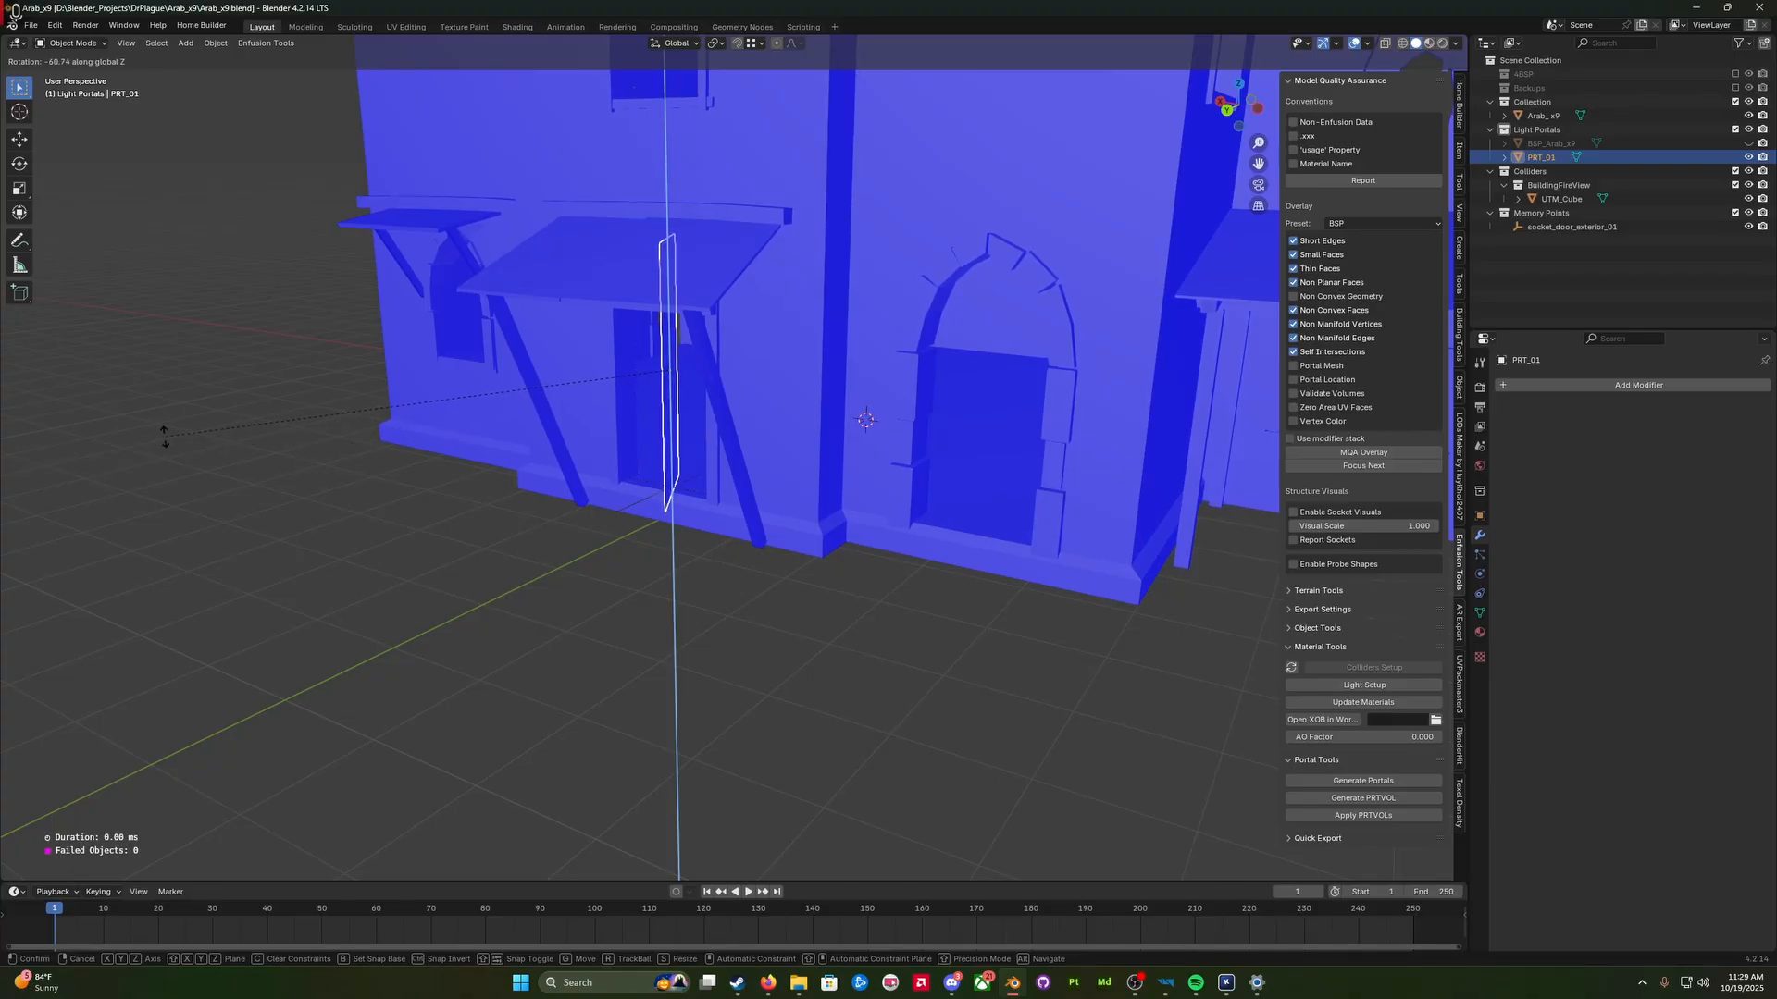
{"action": "type", "text": "-90"}
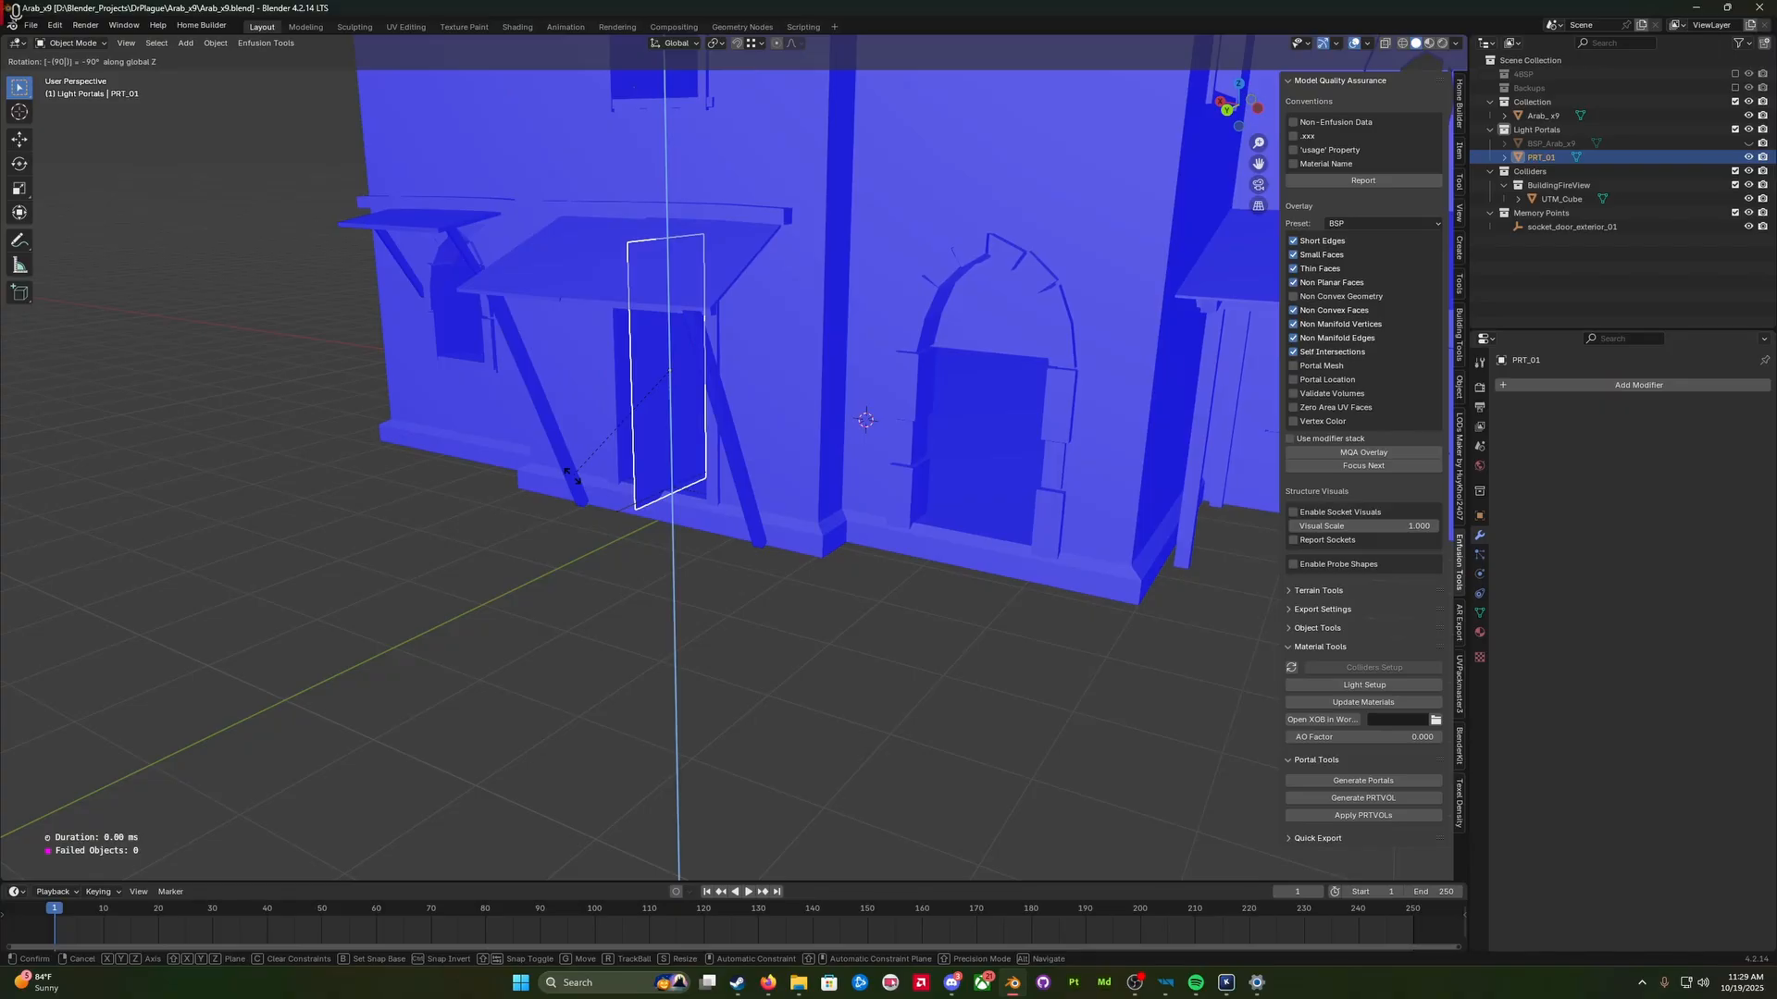
{"action": "key", "text": "Return"}
Step: Check the door portal from the building's front and add a new material to PRT_01
{"action": "middle_click_drag", "start_coordinate": [579, 485], "coordinate": [703, 379]}
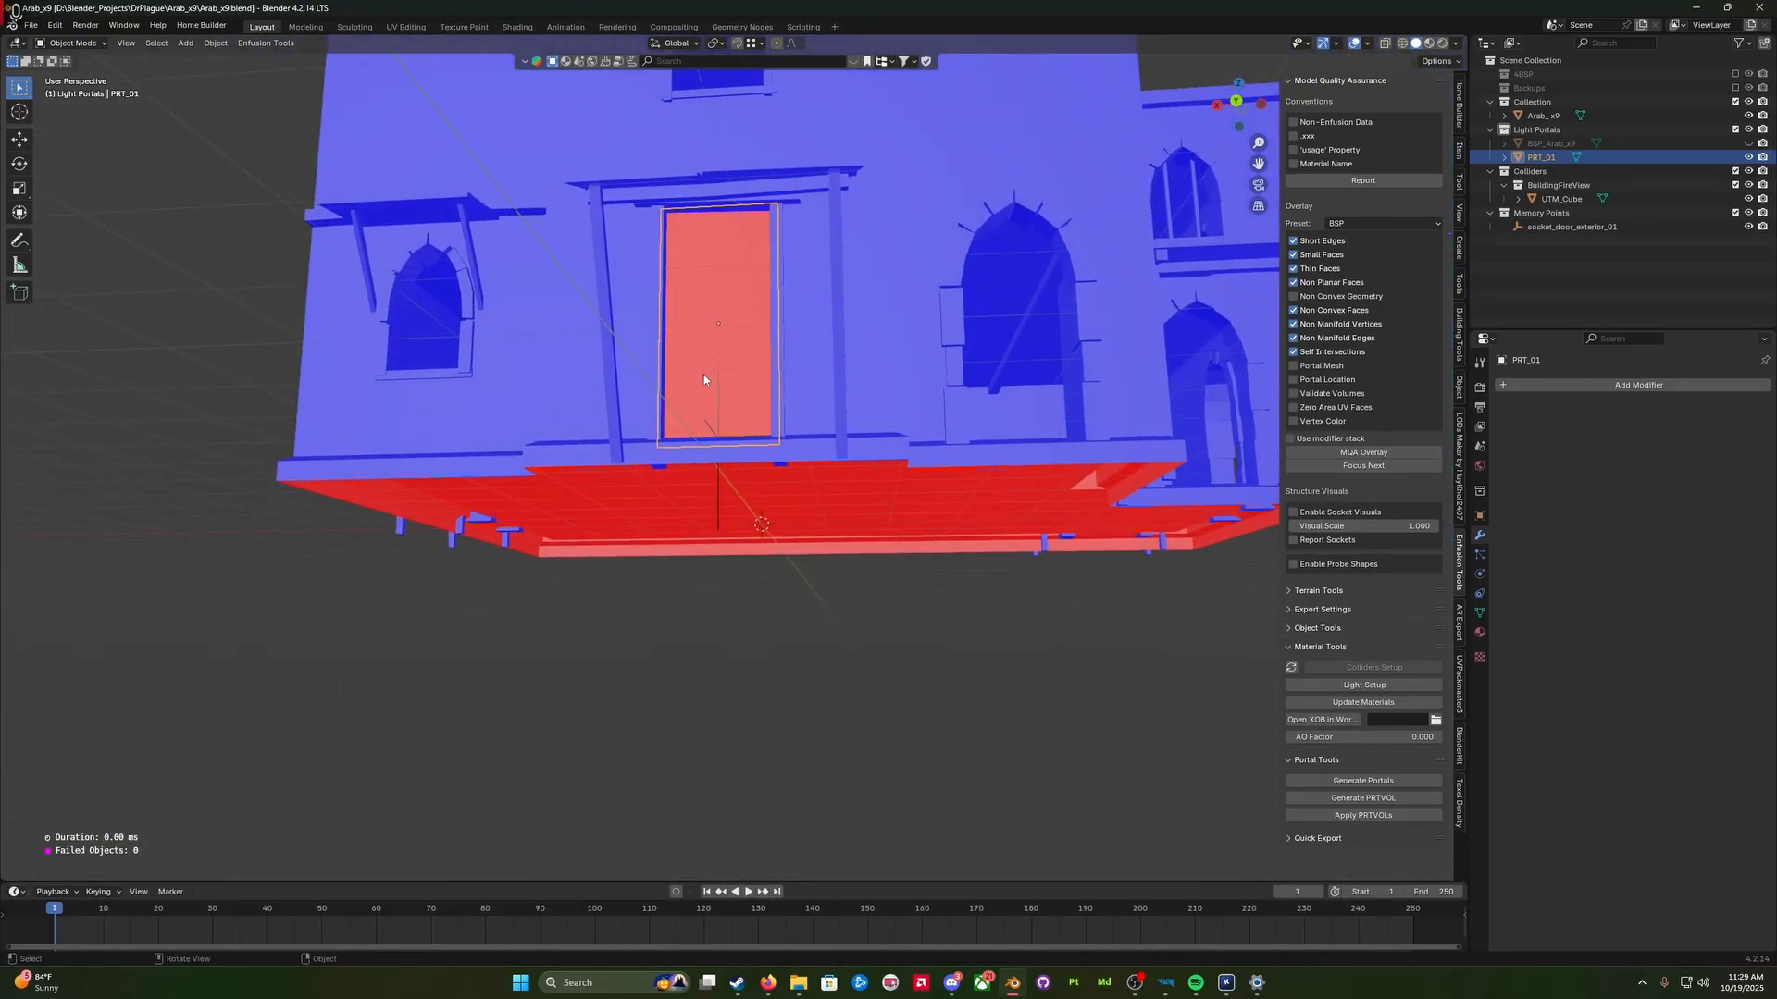
{"action": "middle_click_drag", "start_coordinate": [733, 320], "coordinate": [743, 594]}
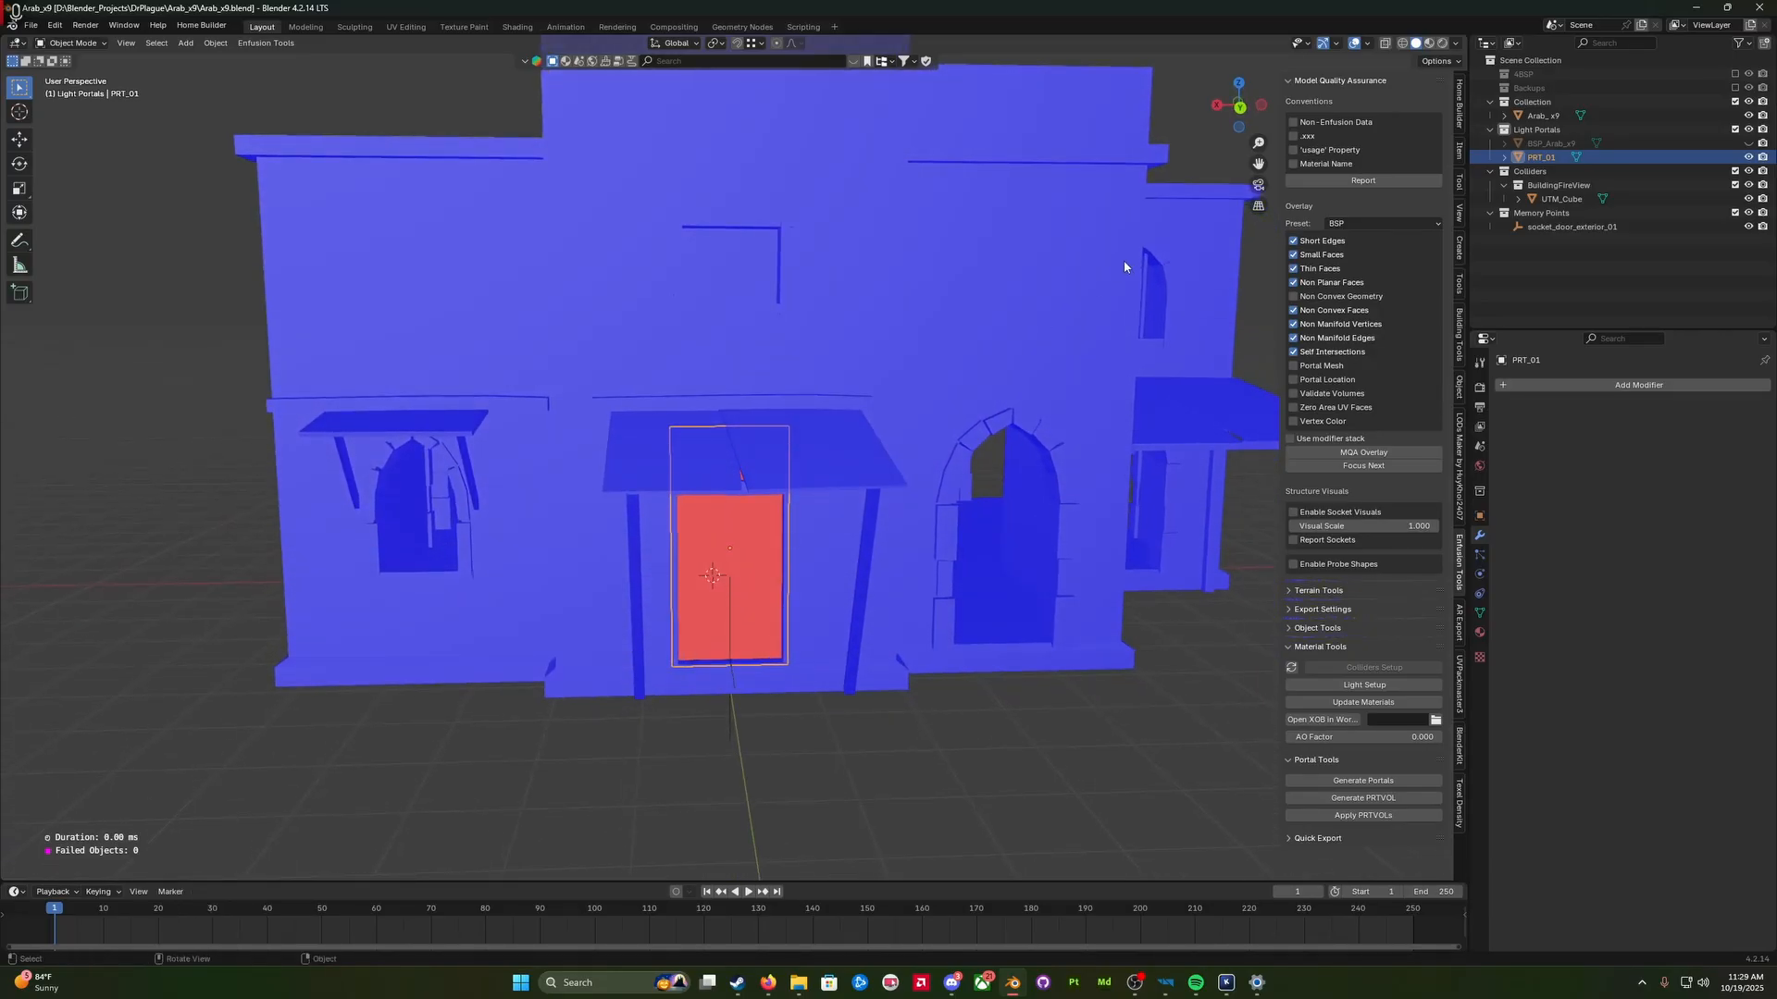
{"action": "middle_click_drag", "start_coordinate": [914, 411], "coordinate": [1158, 253]}
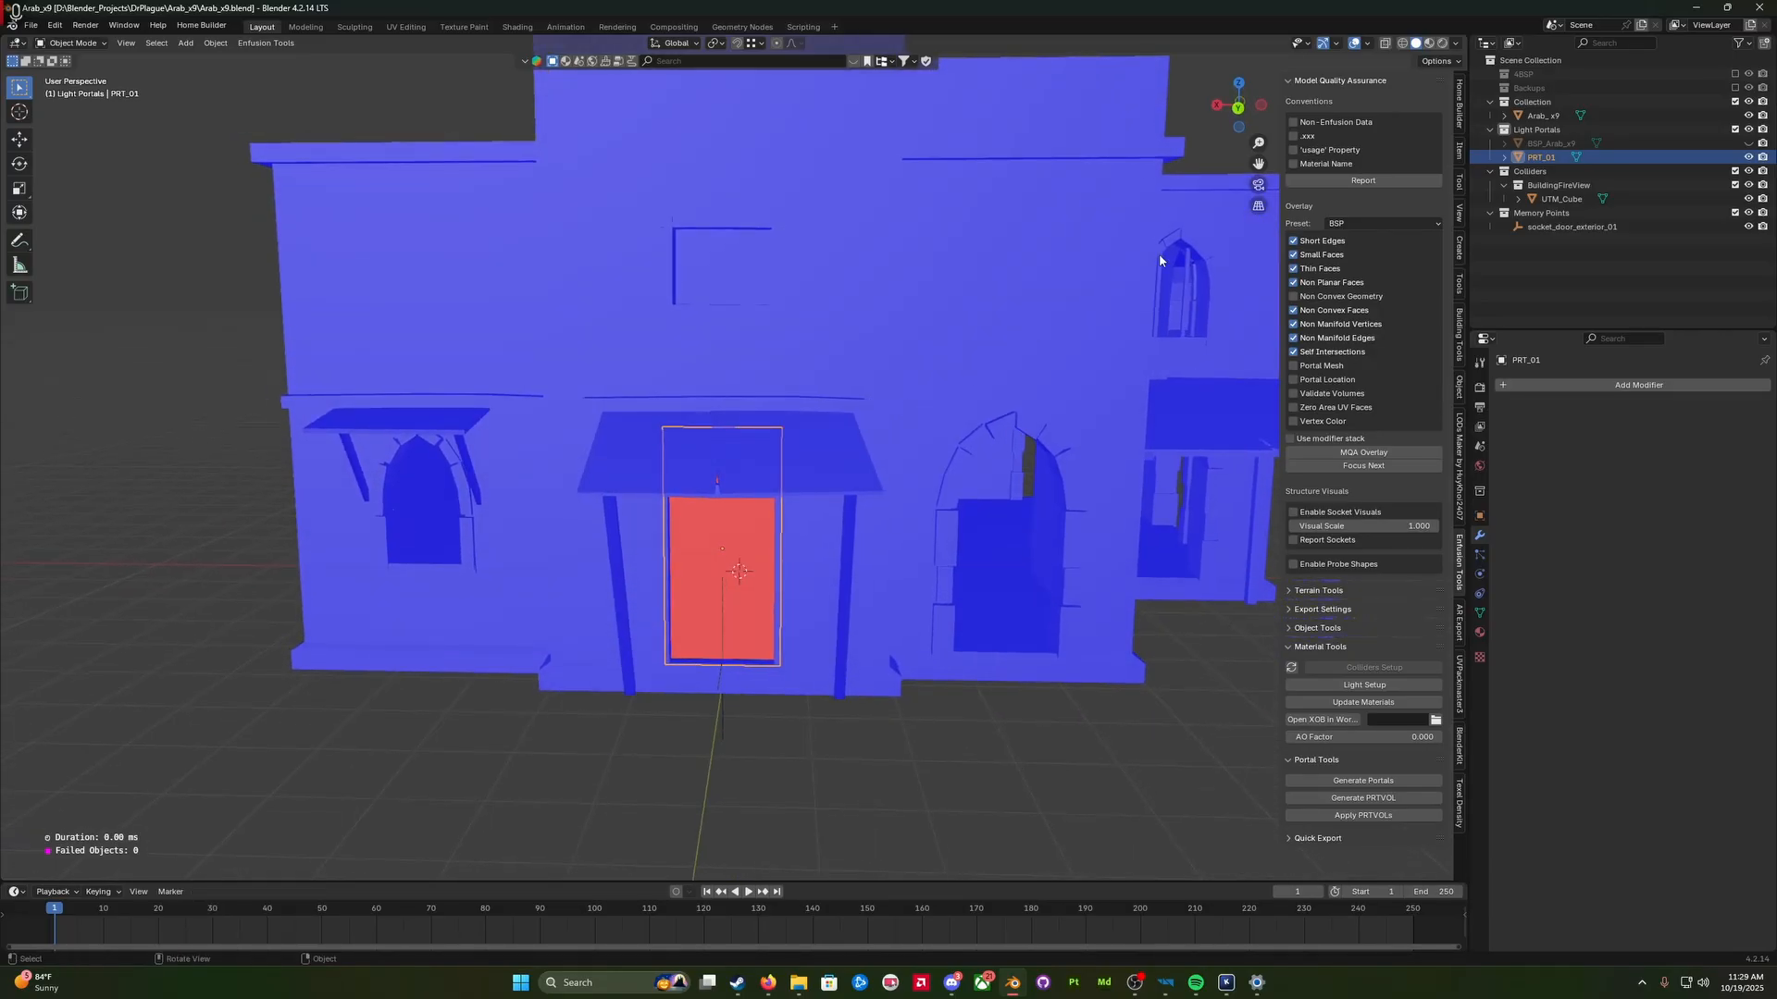
{"action": "left_click", "coordinate": [1504, 159]}
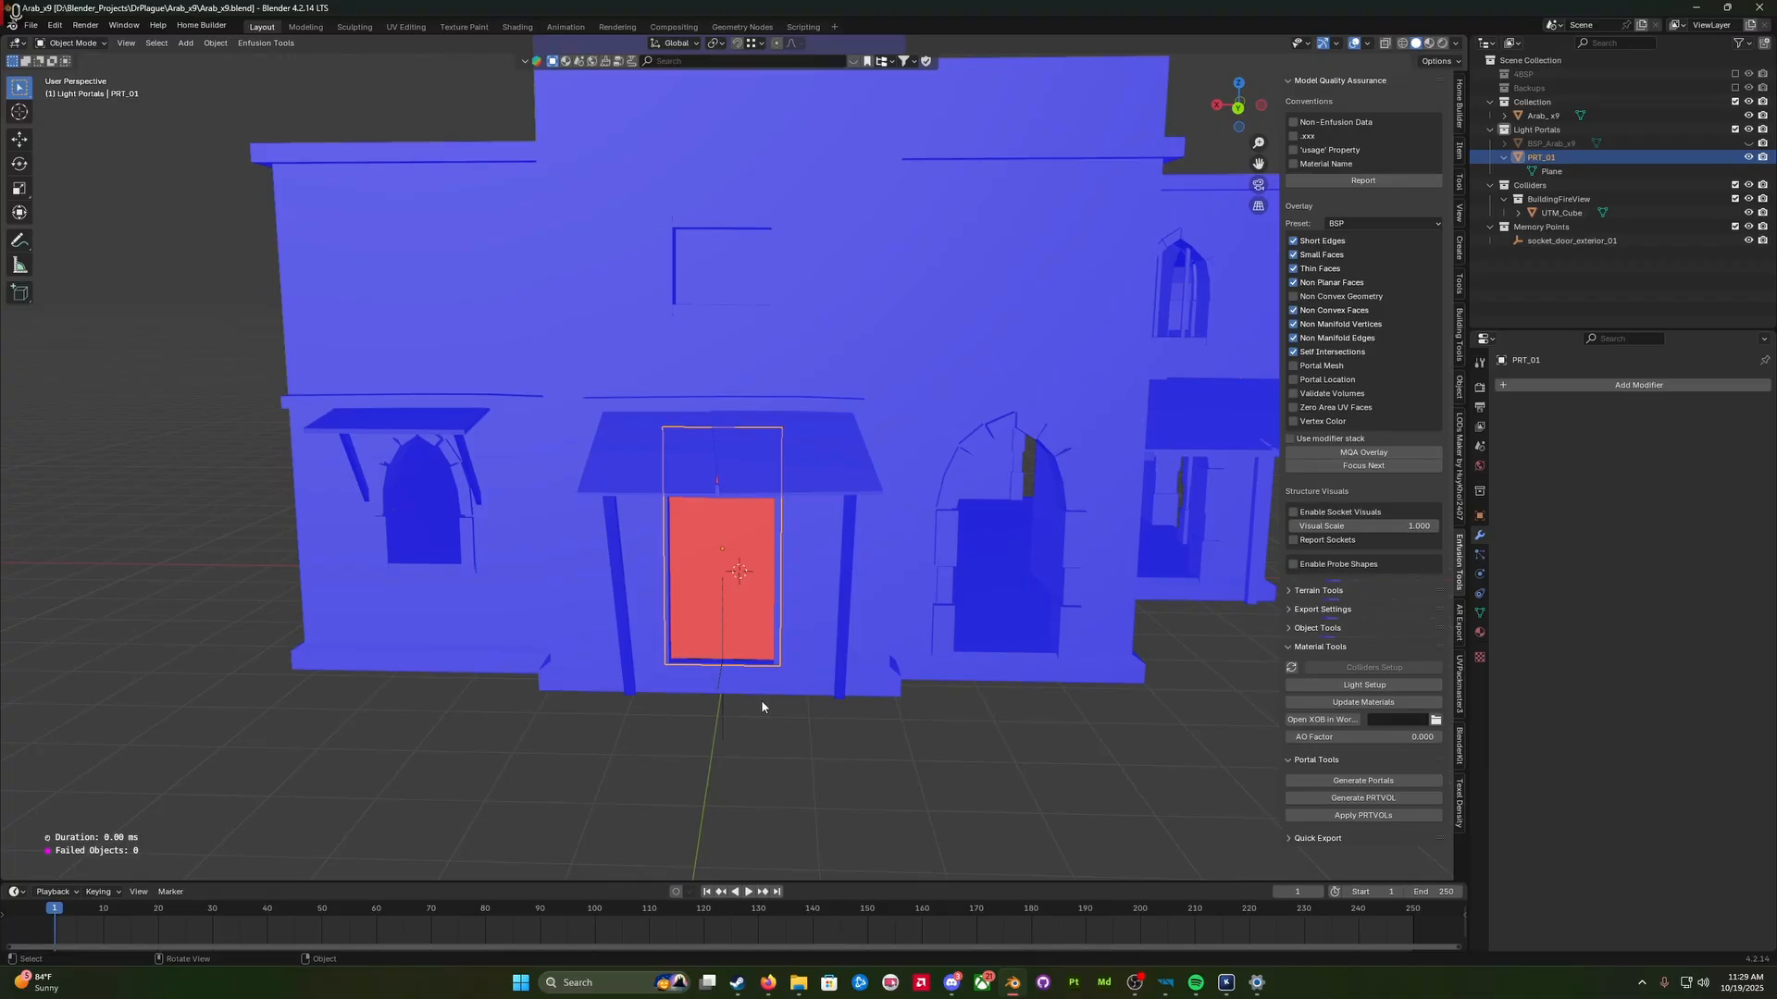
{"action": "left_click", "coordinate": [1544, 161]}
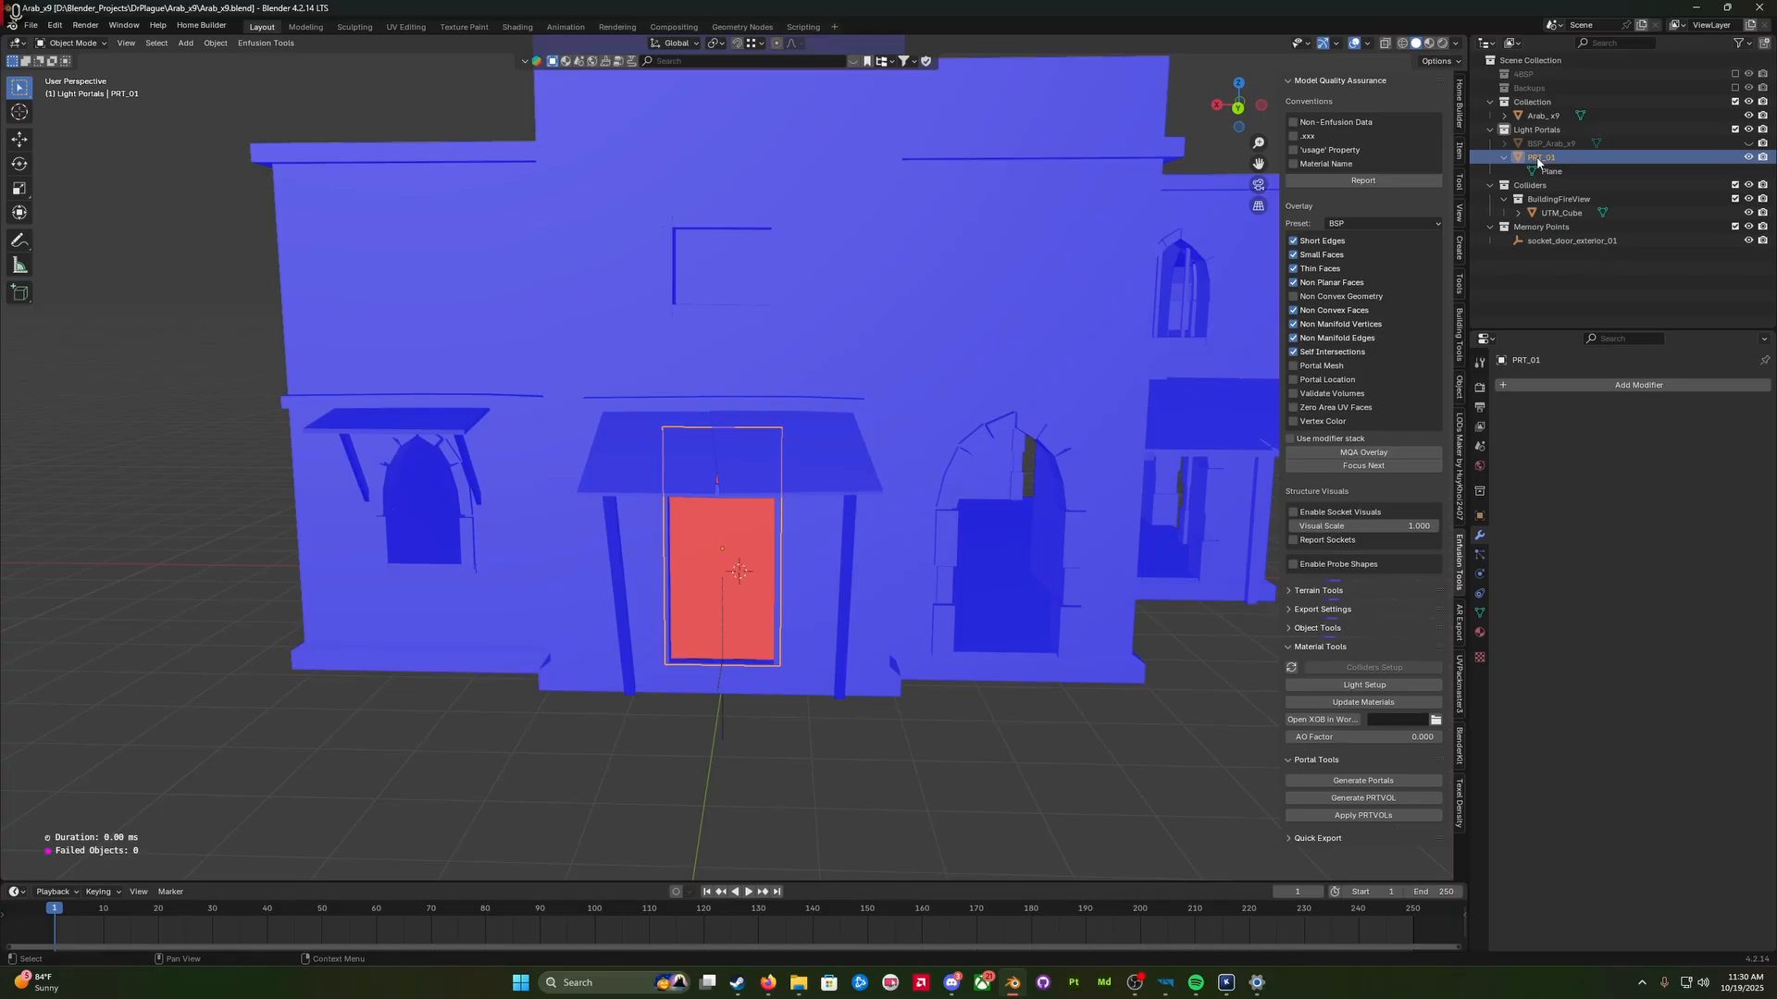
{"action": "left_click", "coordinate": [1480, 633]}
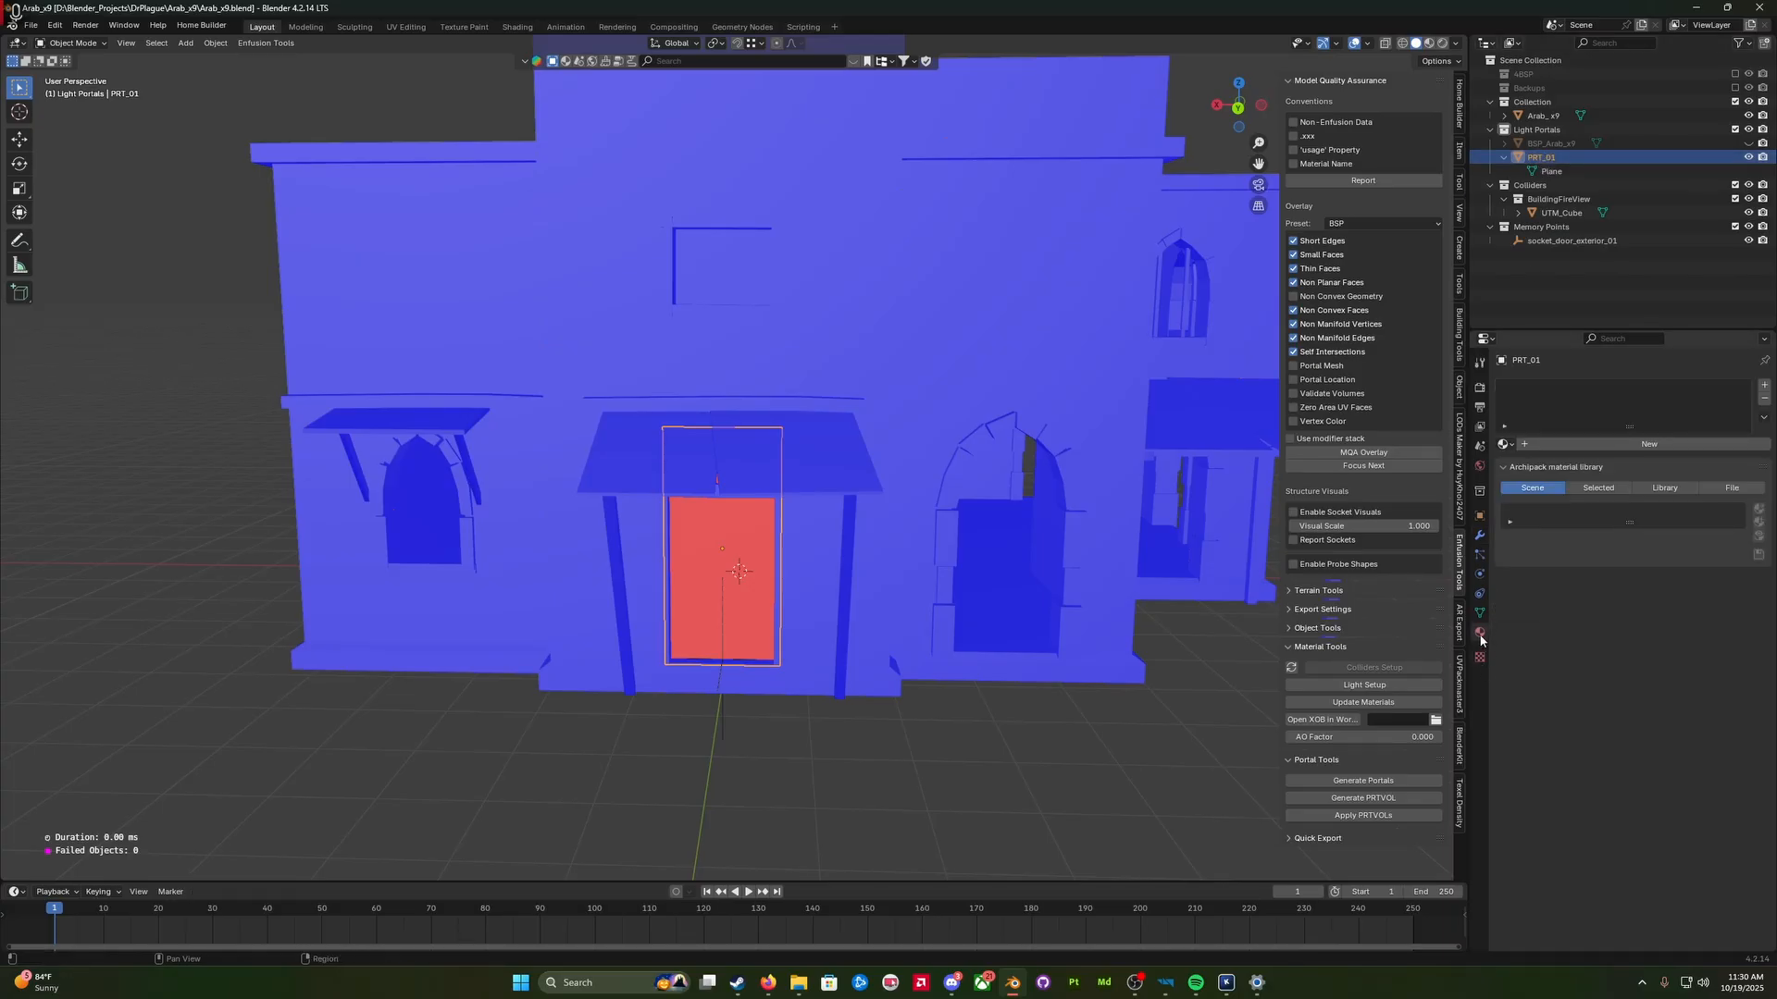
{"action": "left_click", "coordinate": [1512, 445]}
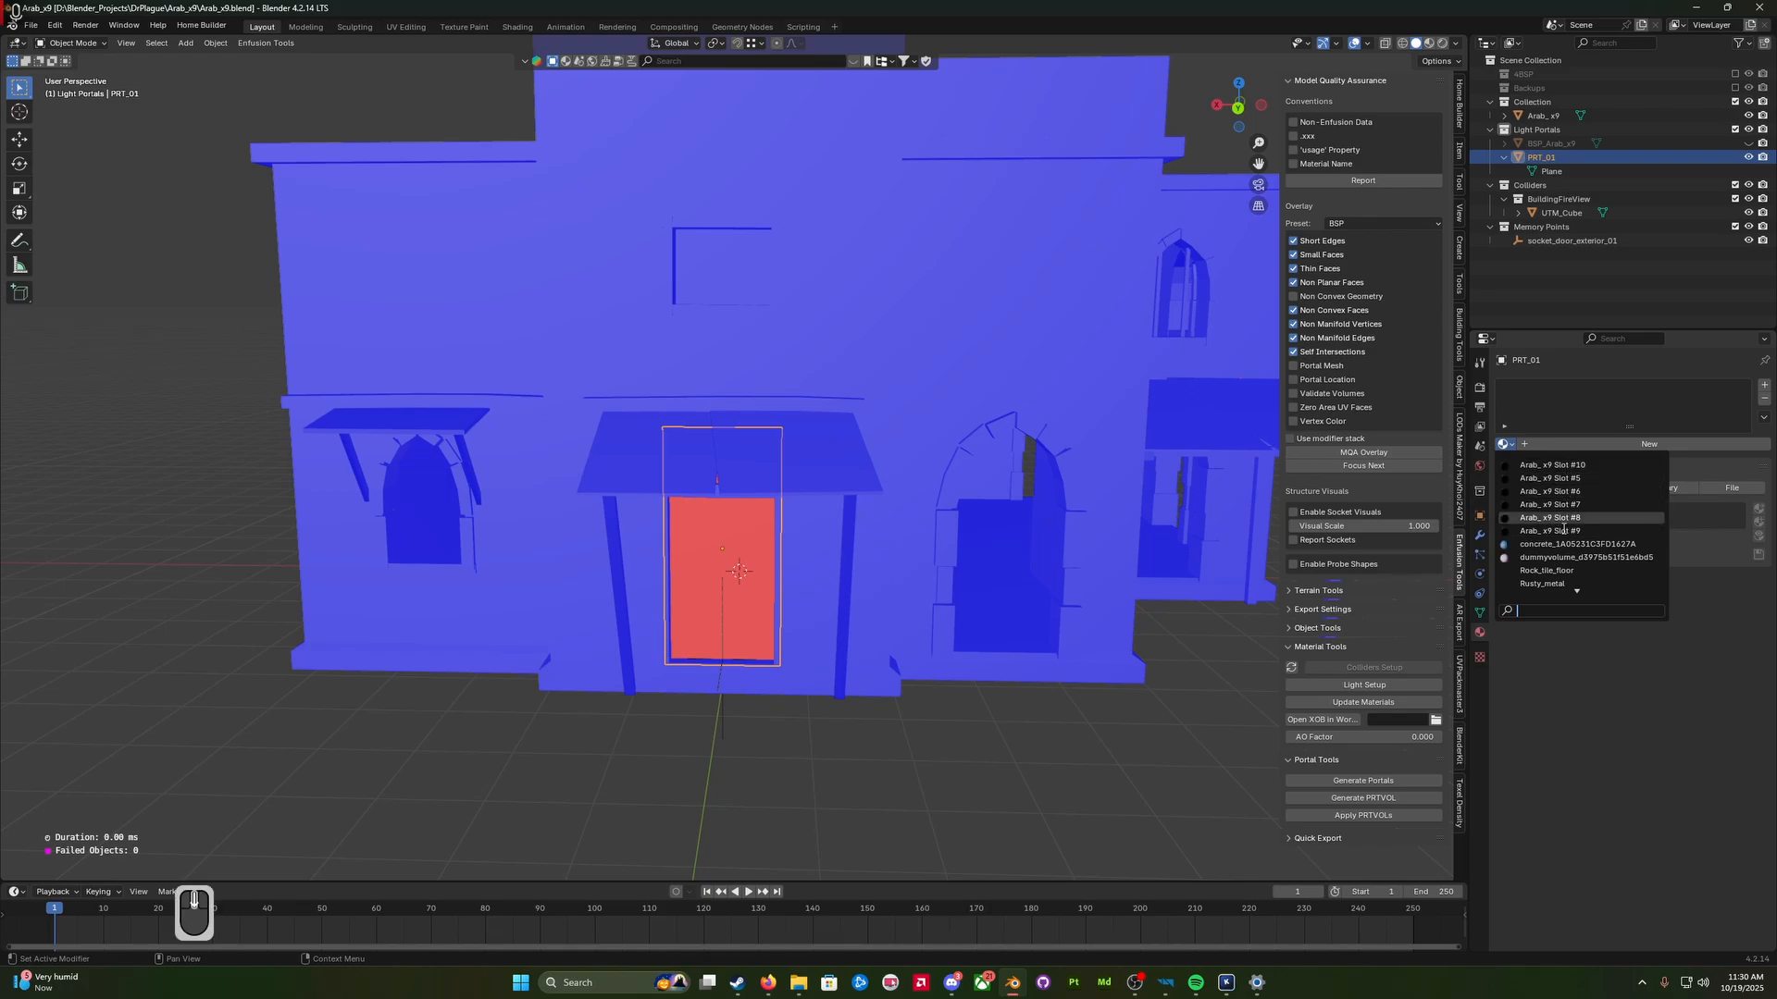
{"action": "scroll", "coordinate": [1550, 583], "scroll_direction": "down", "scroll_amount": 2}
{"action": "scroll", "coordinate": [1550, 581], "scroll_direction": "up", "scroll_amount": 2}
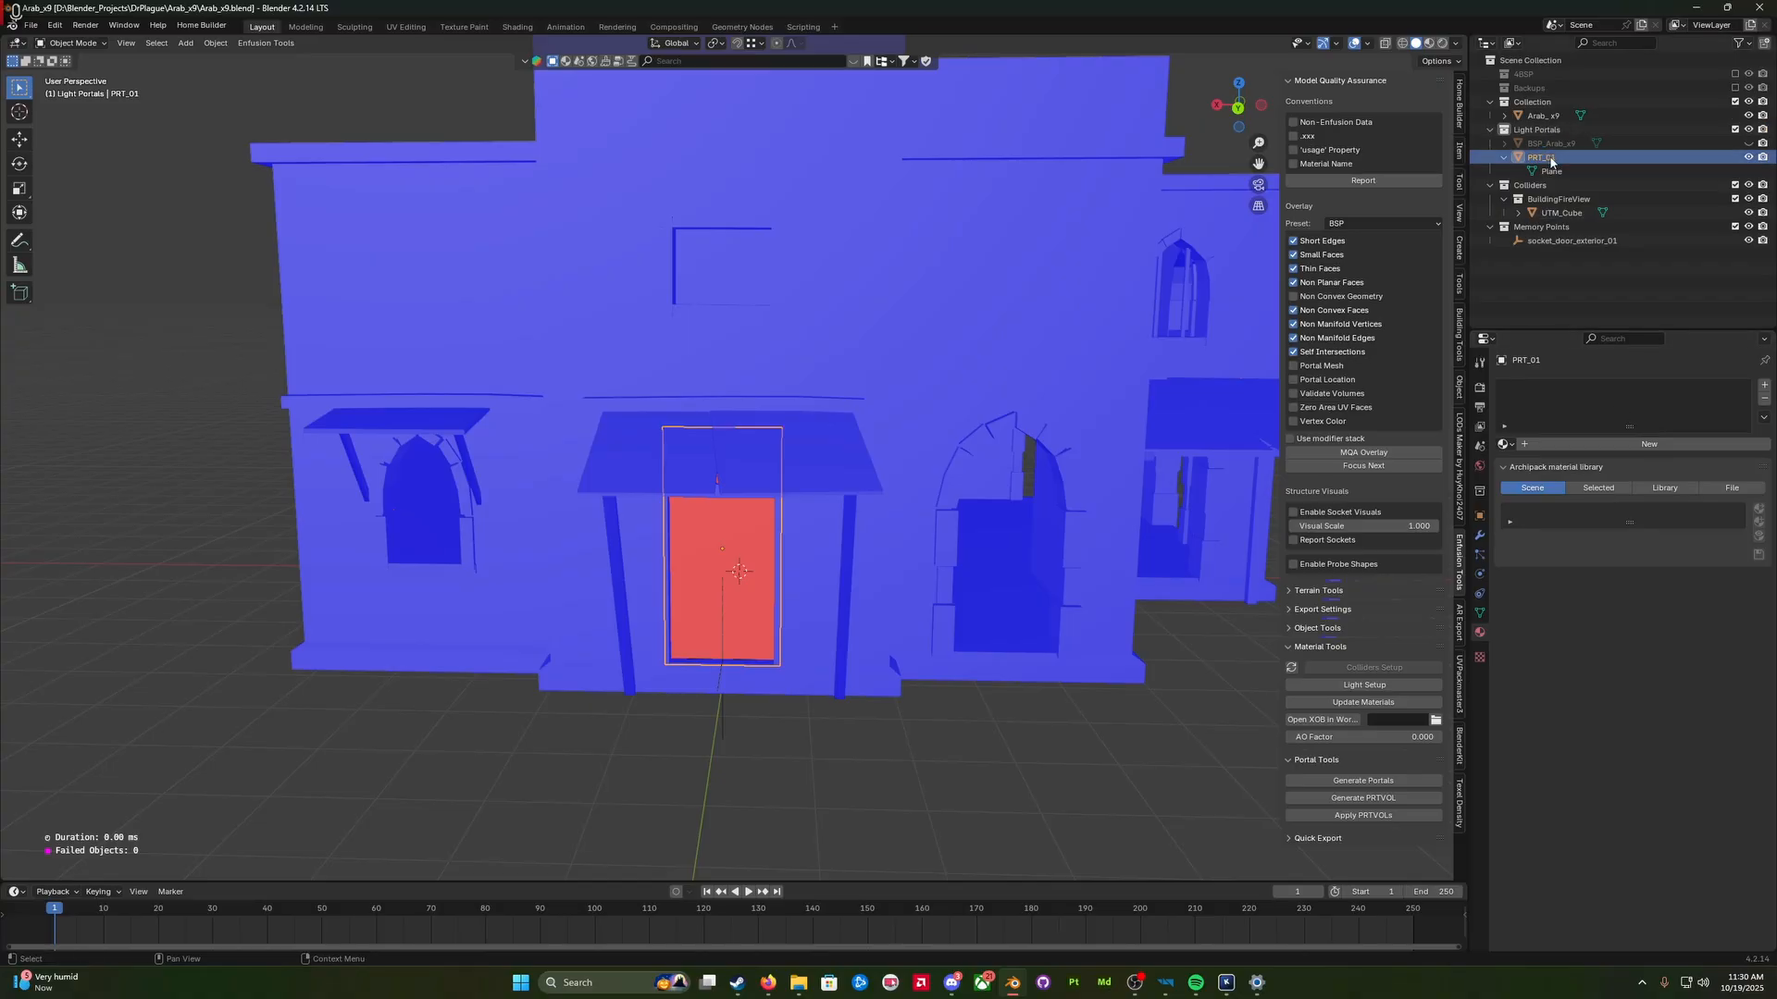
{"action": "left_click", "coordinate": [1605, 445]}
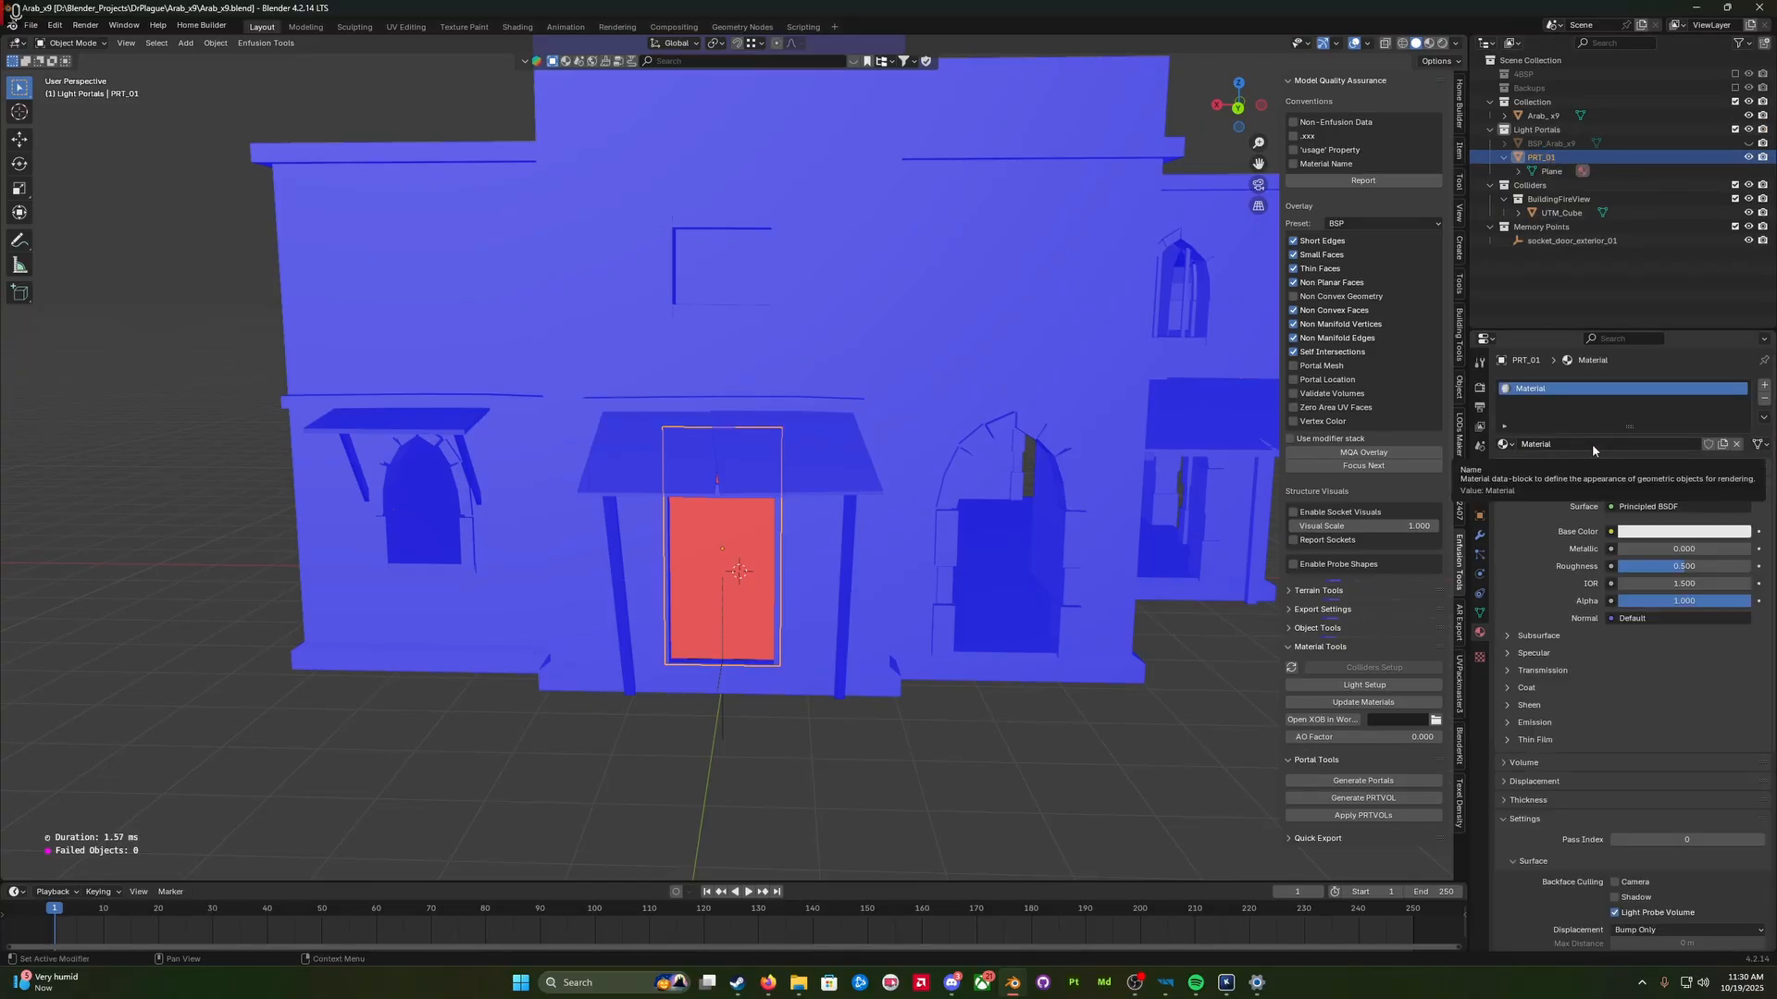
Step: Rename the portal's new material PRTMAT_FrontDoor
{"action": "left_click", "coordinate": [1610, 446]}
{"action": "type", "text": "PRTM"}
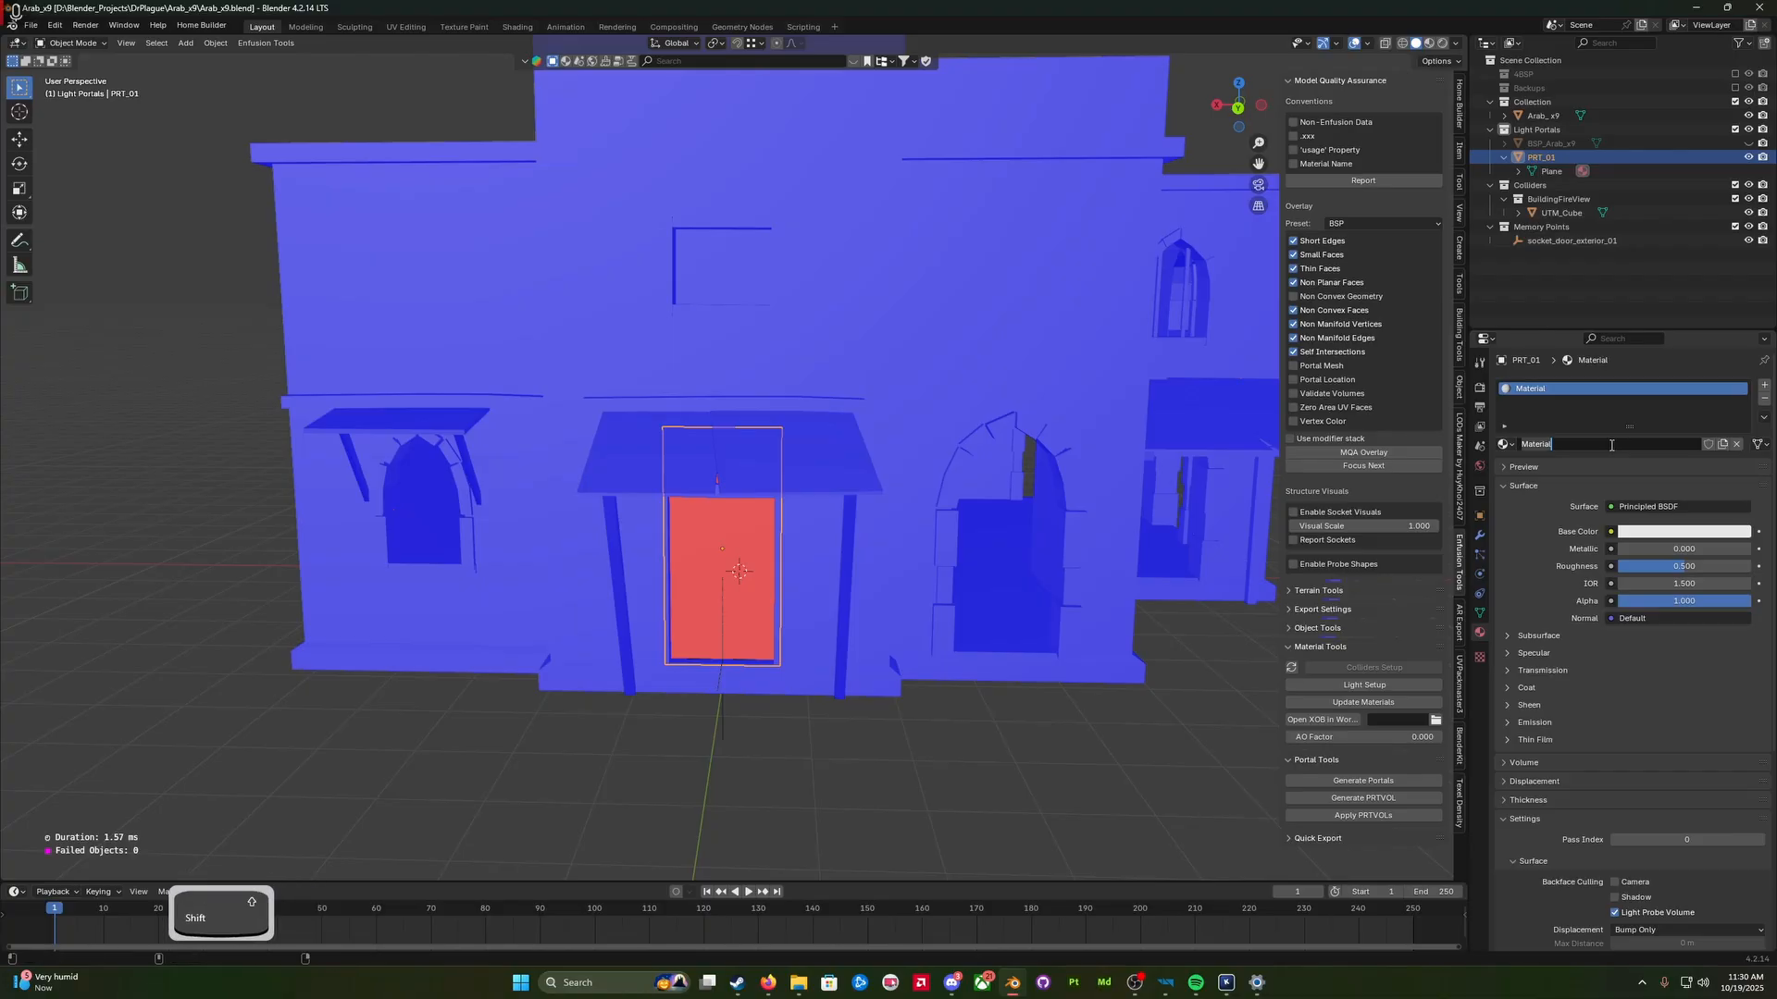
{"action": "type", "text": "AT"}
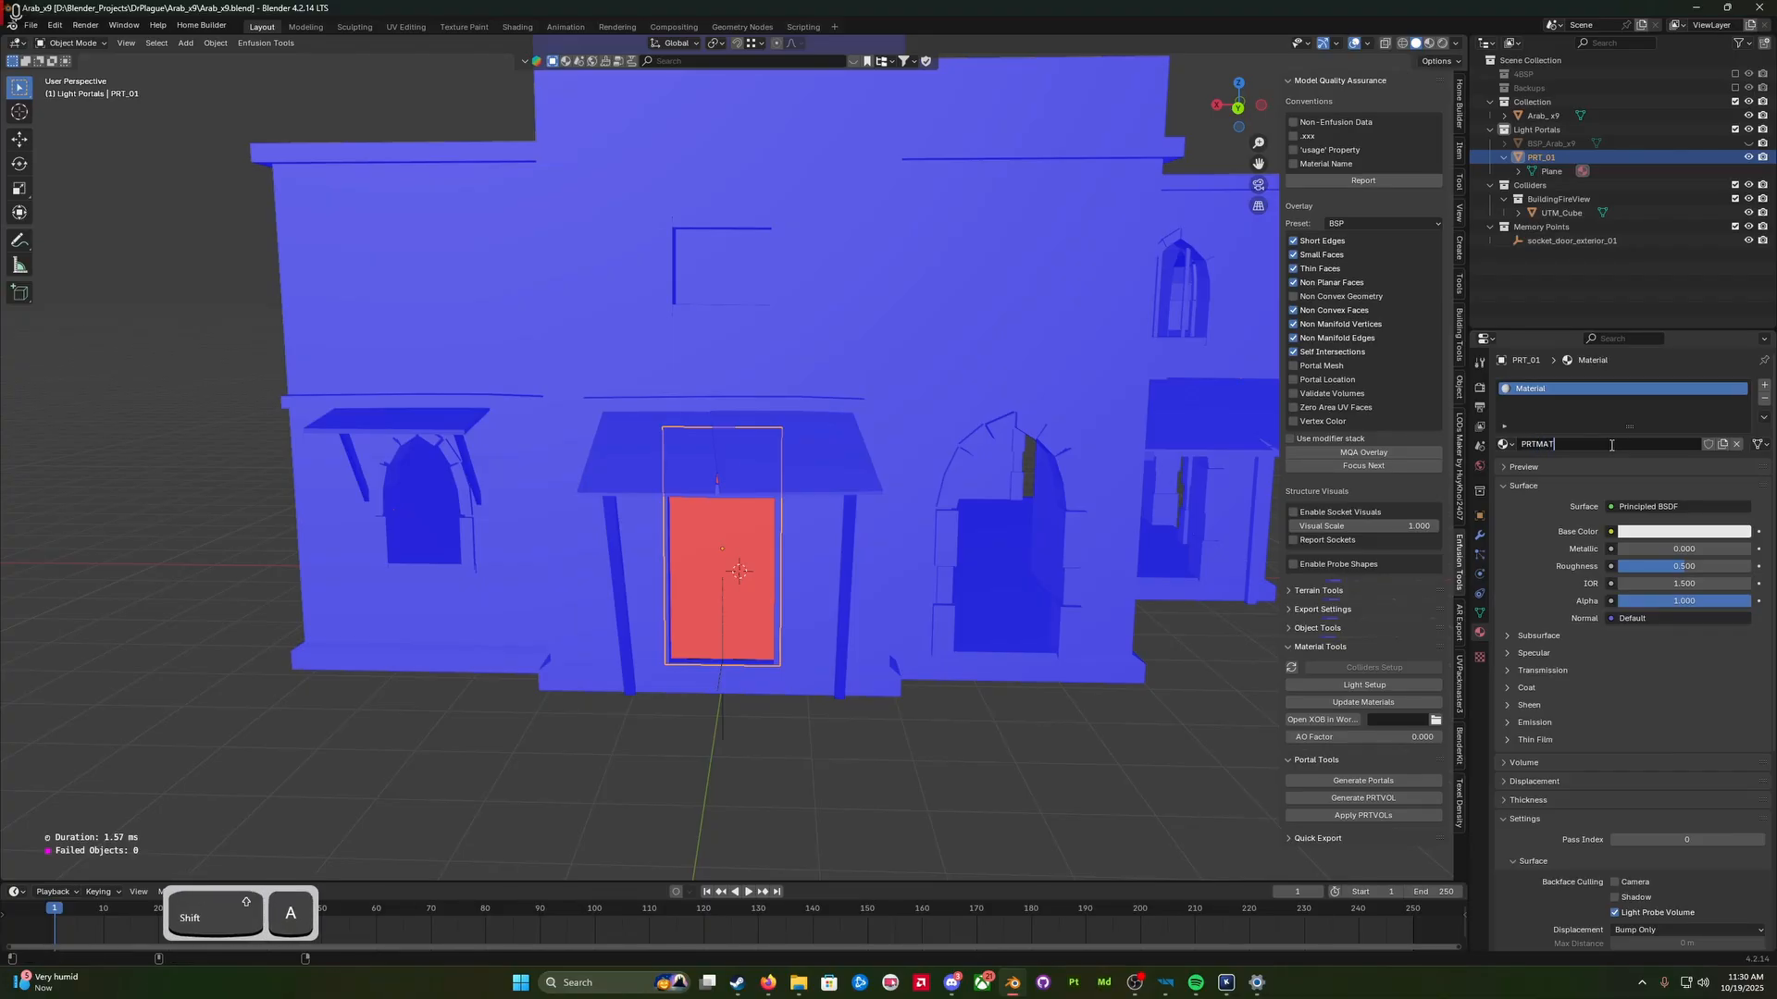
{"action": "type", "text": "_FrontDoor"}
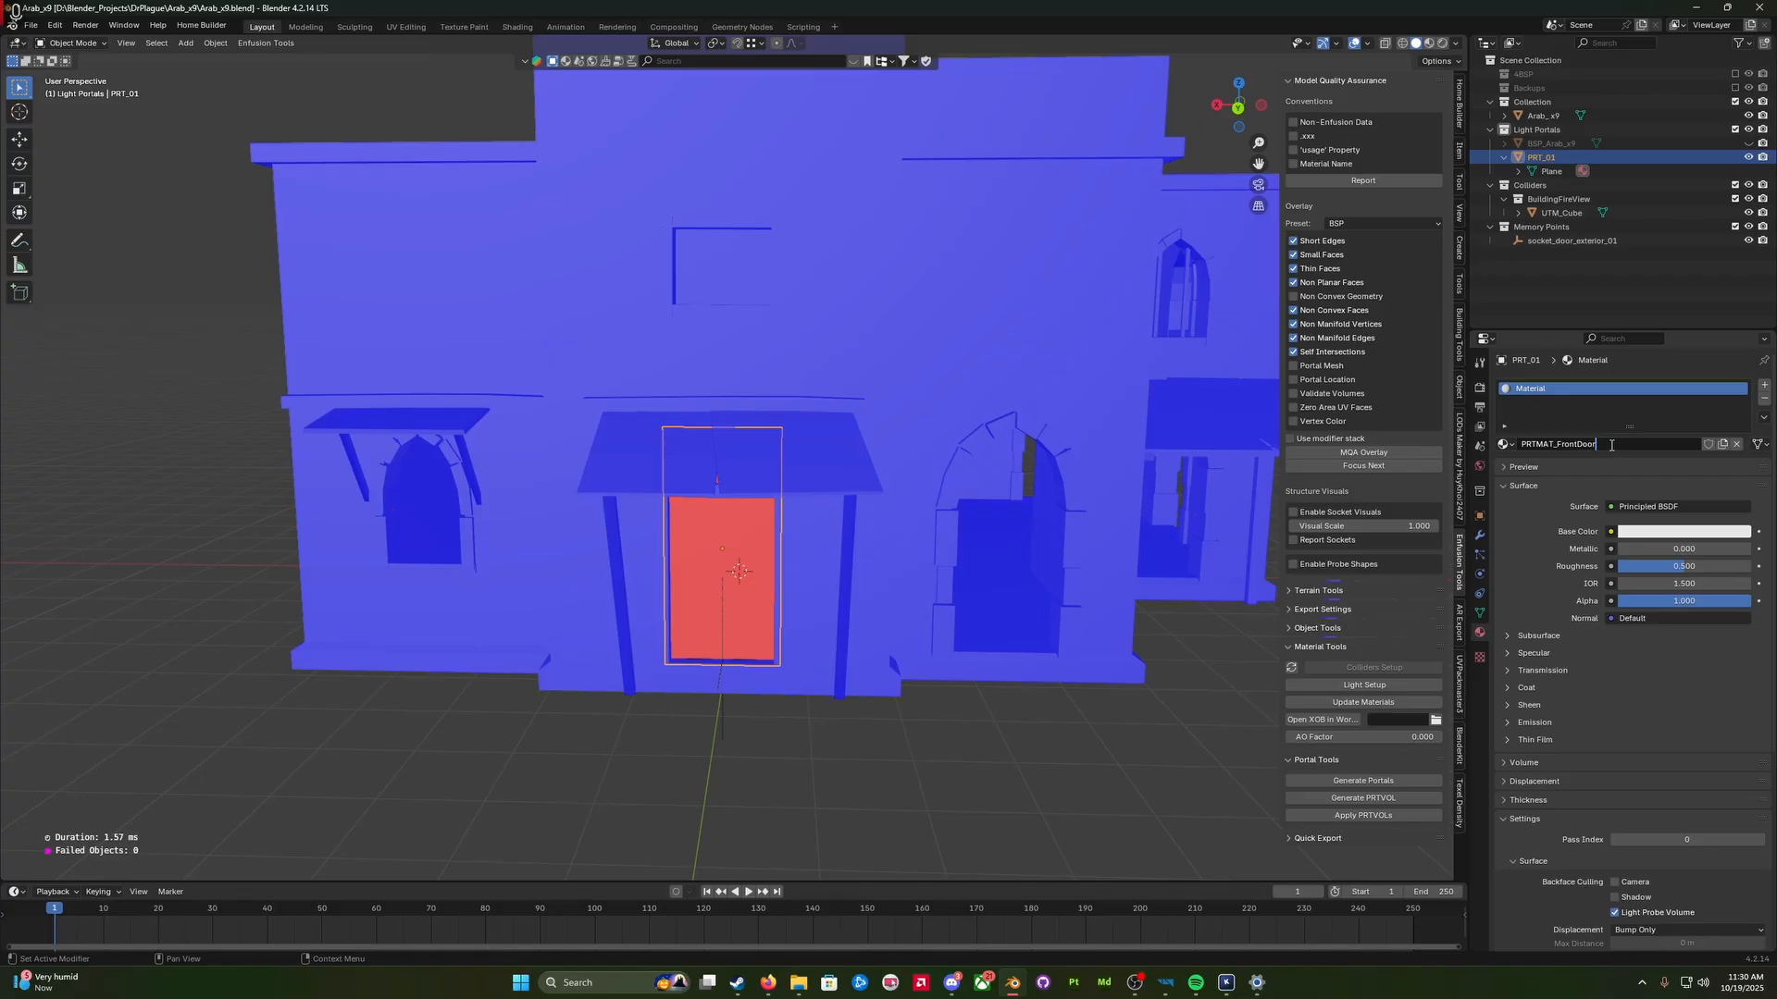
{"action": "key", "text": "Return"}
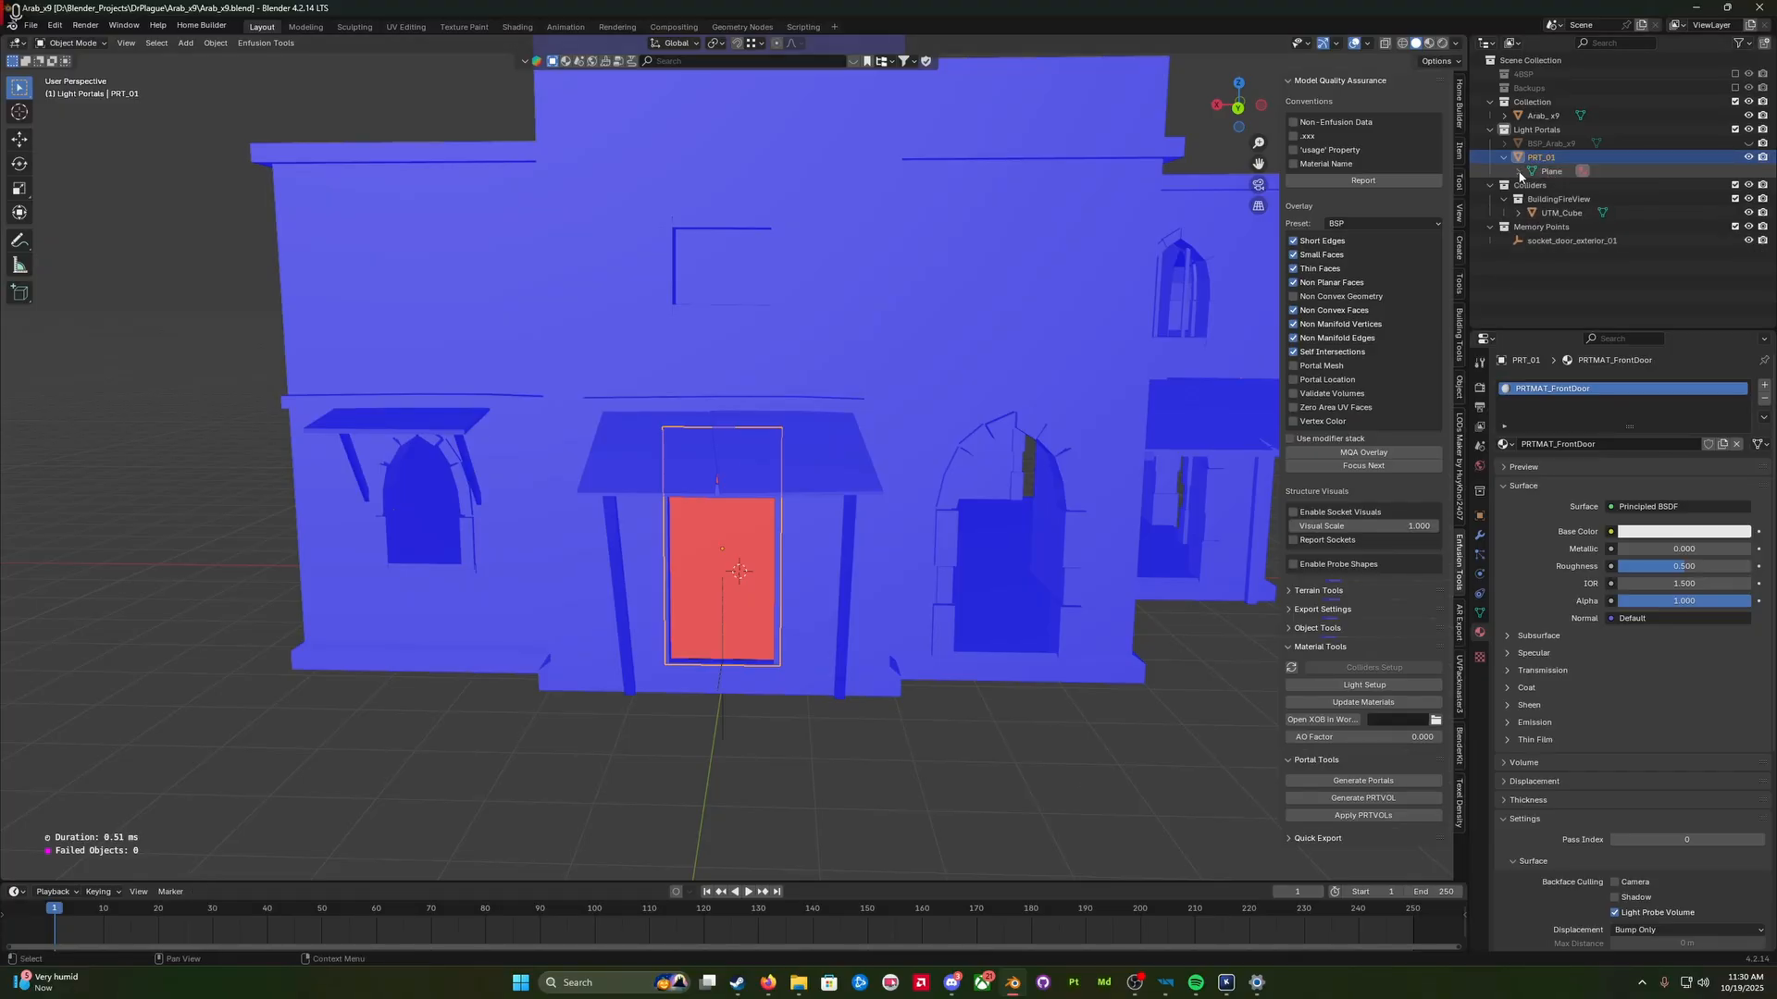
Step: Unhide the BSP_Arab_x9 mesh and apply all transforms to every visible object
{"action": "left_click", "coordinate": [1188, 708]}
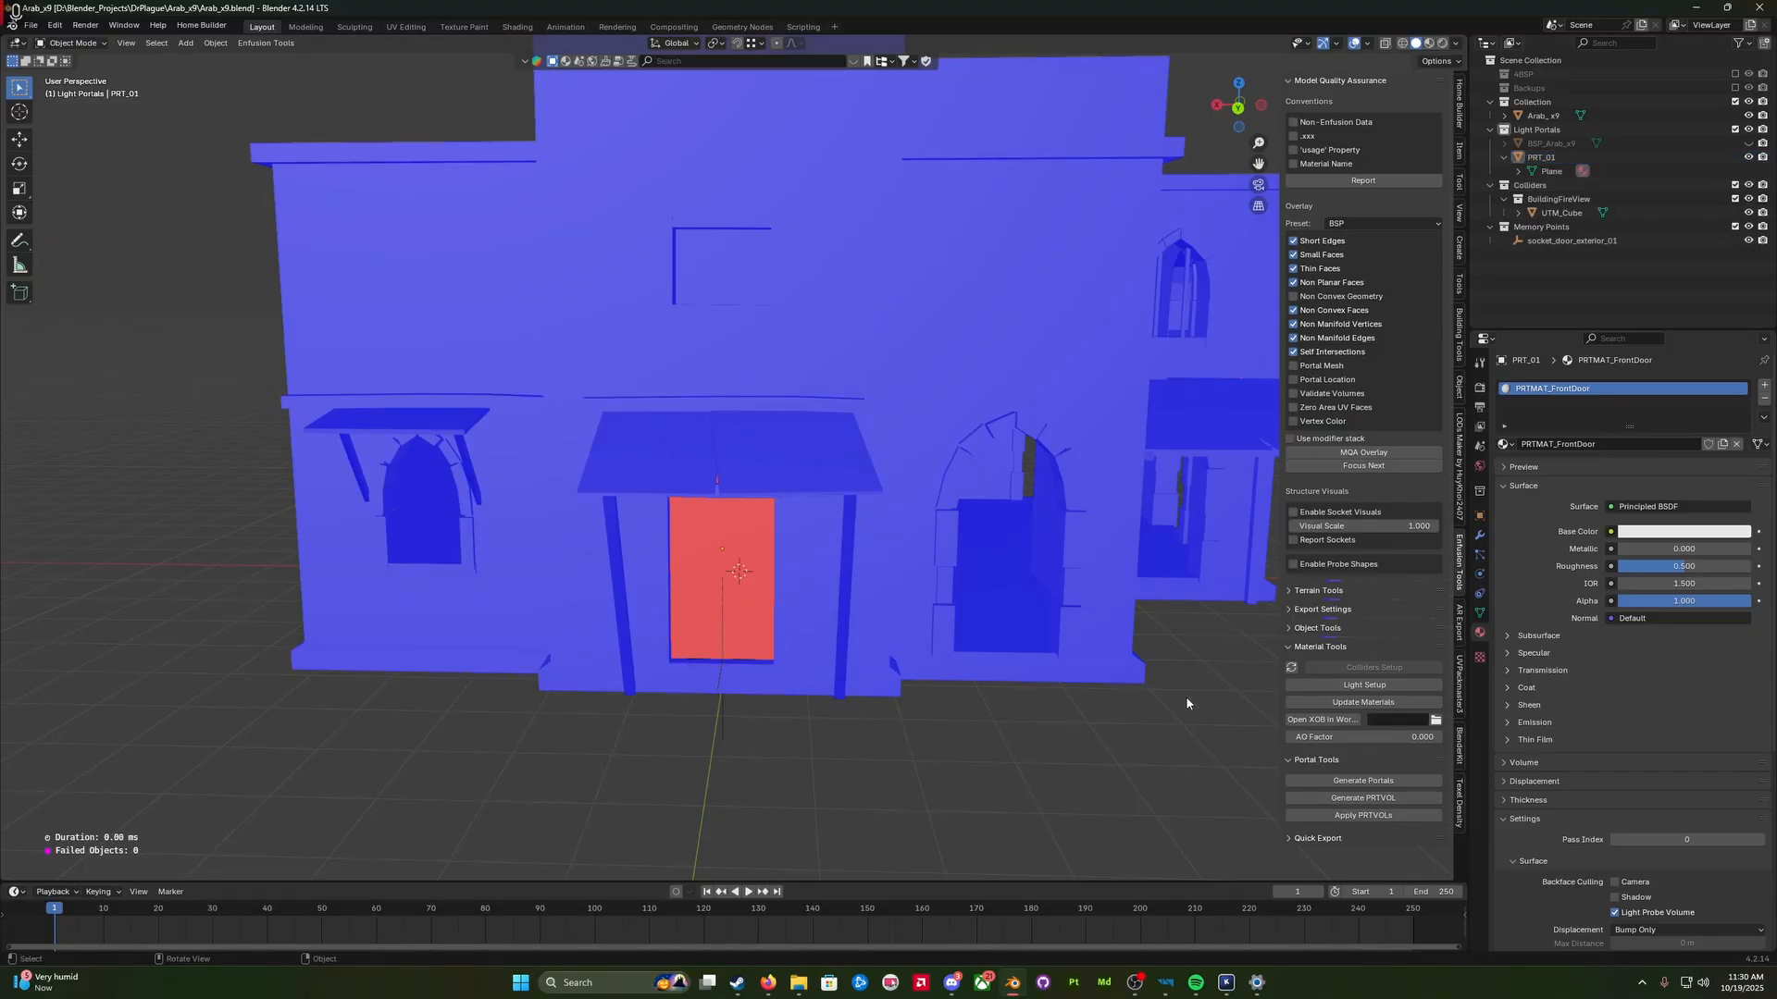
{"action": "left_click", "coordinate": [1748, 143]}
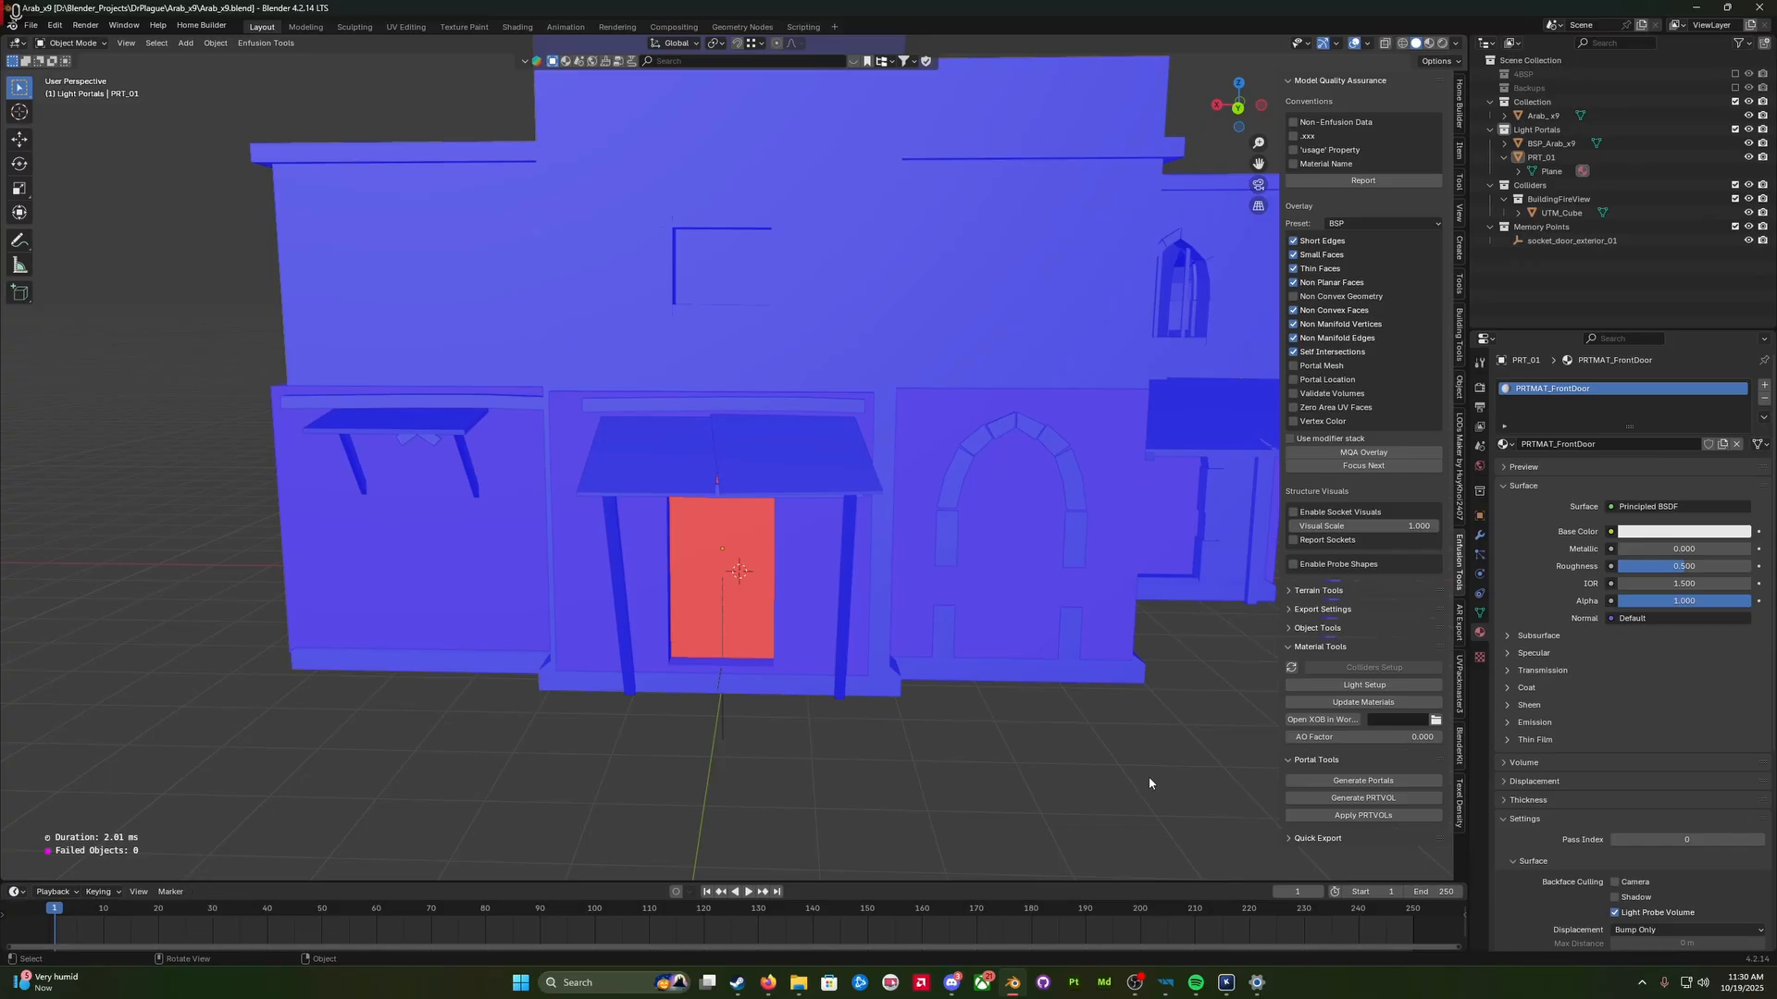
{"action": "key", "text": "a"}
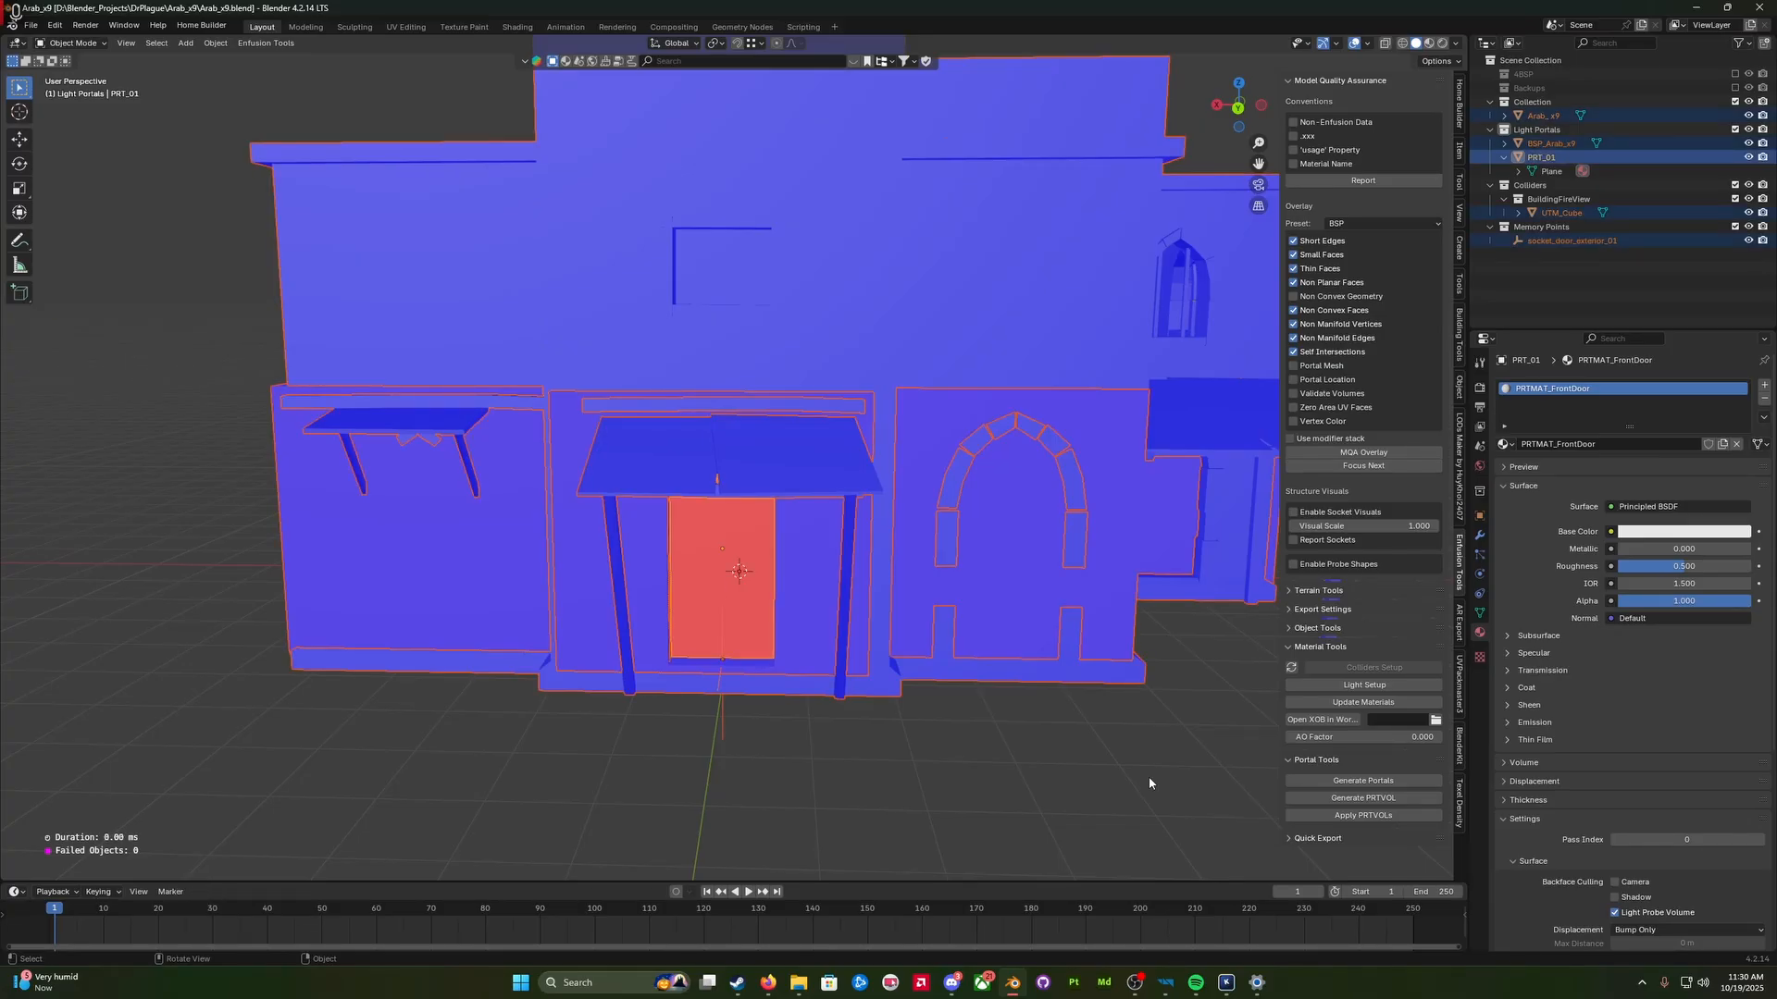
{"action": "key", "text": "ctrl+a"}
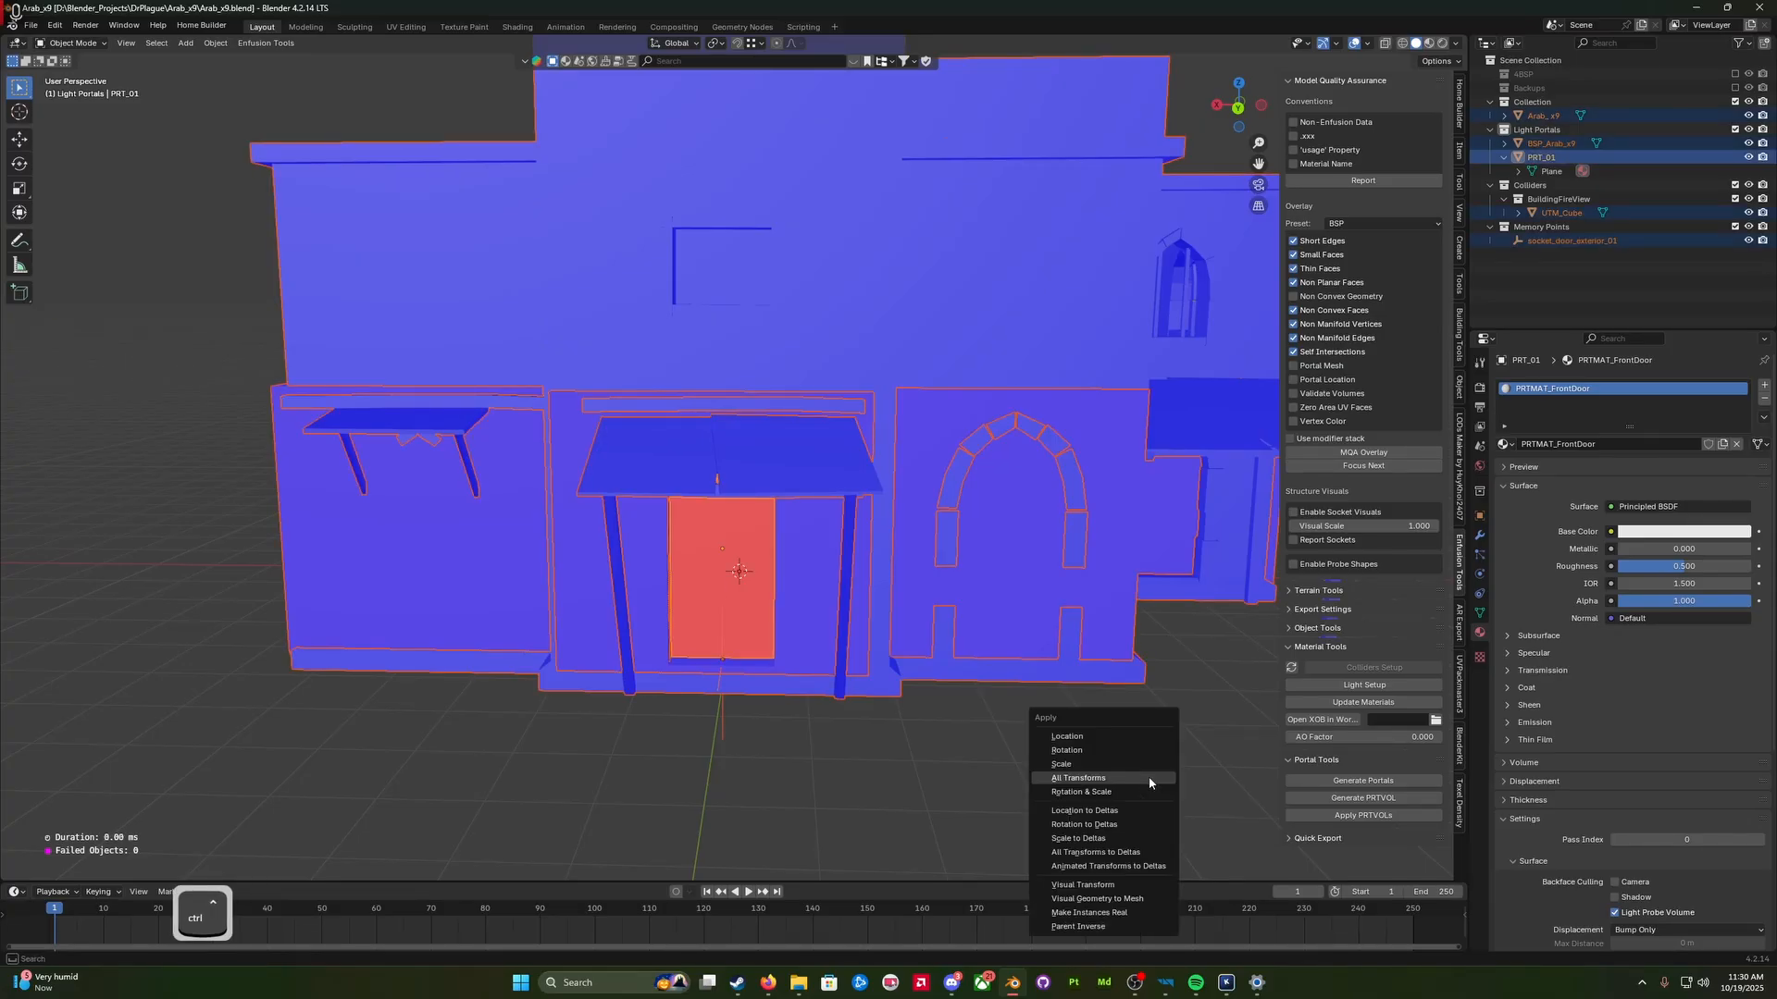
{"action": "left_click", "coordinate": [1150, 781]}
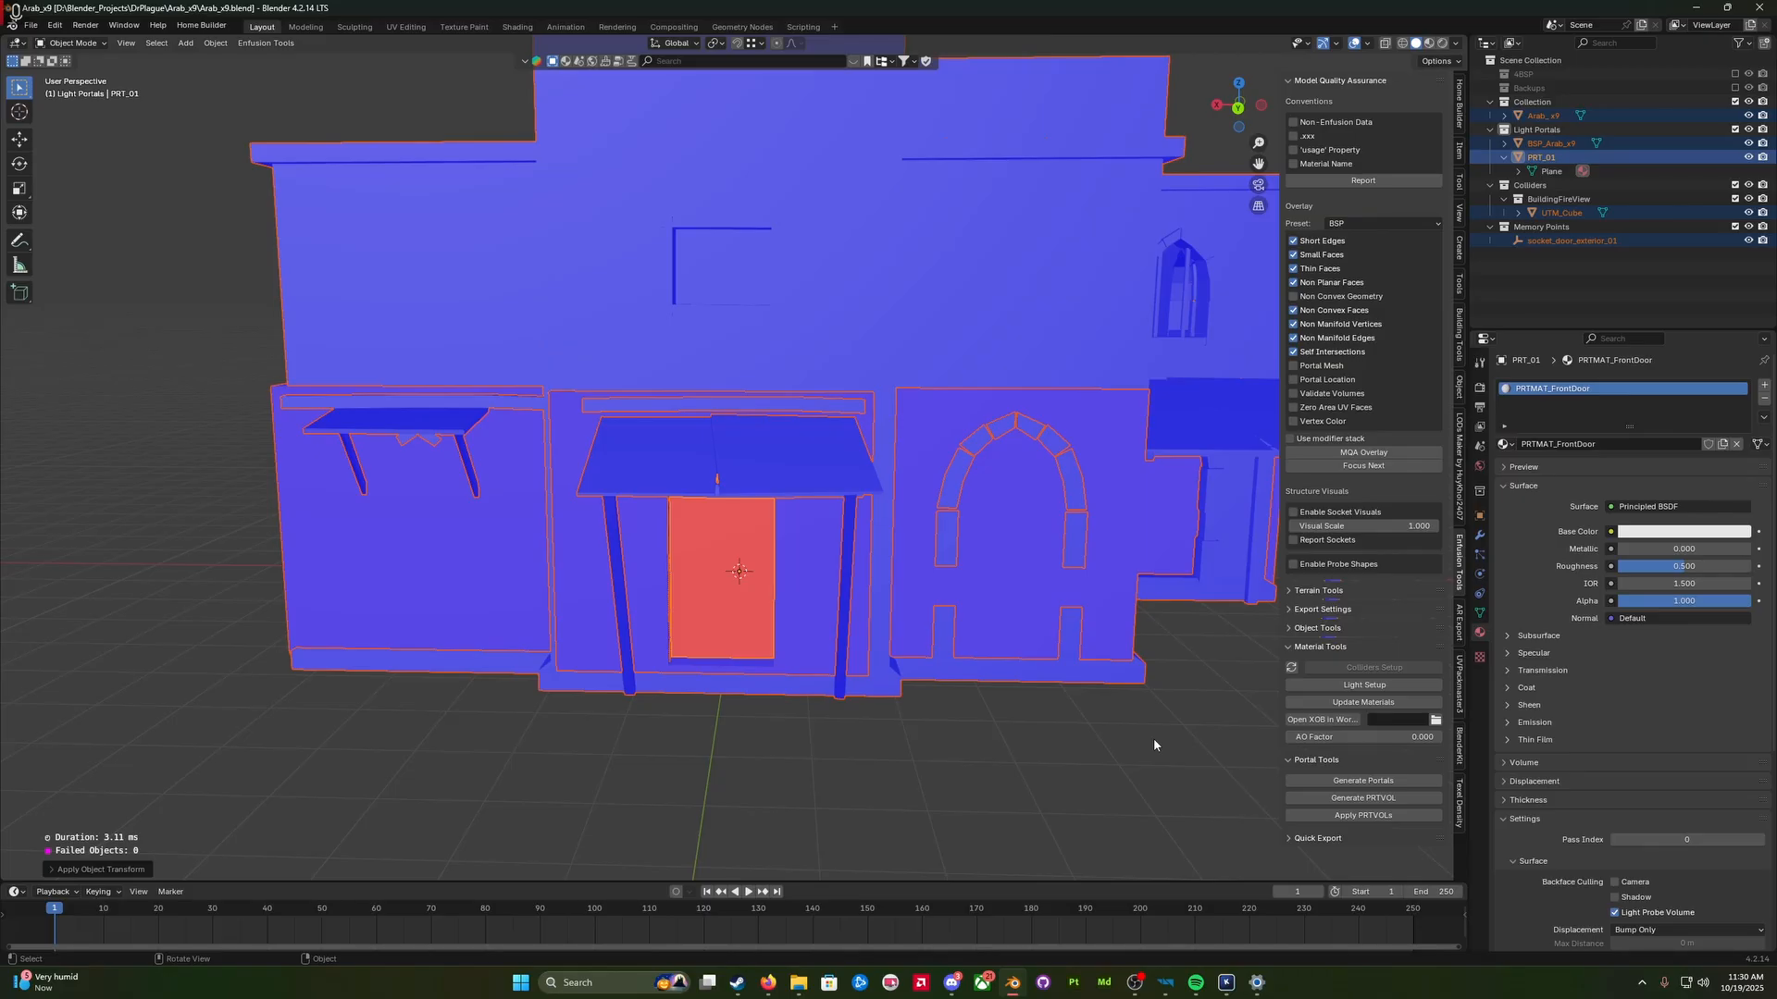
Step: Export the selected objects as FBX, overwriting Arab_x9.fbx in the Arab_x9 asset folder
{"action": "key", "text": "q"}
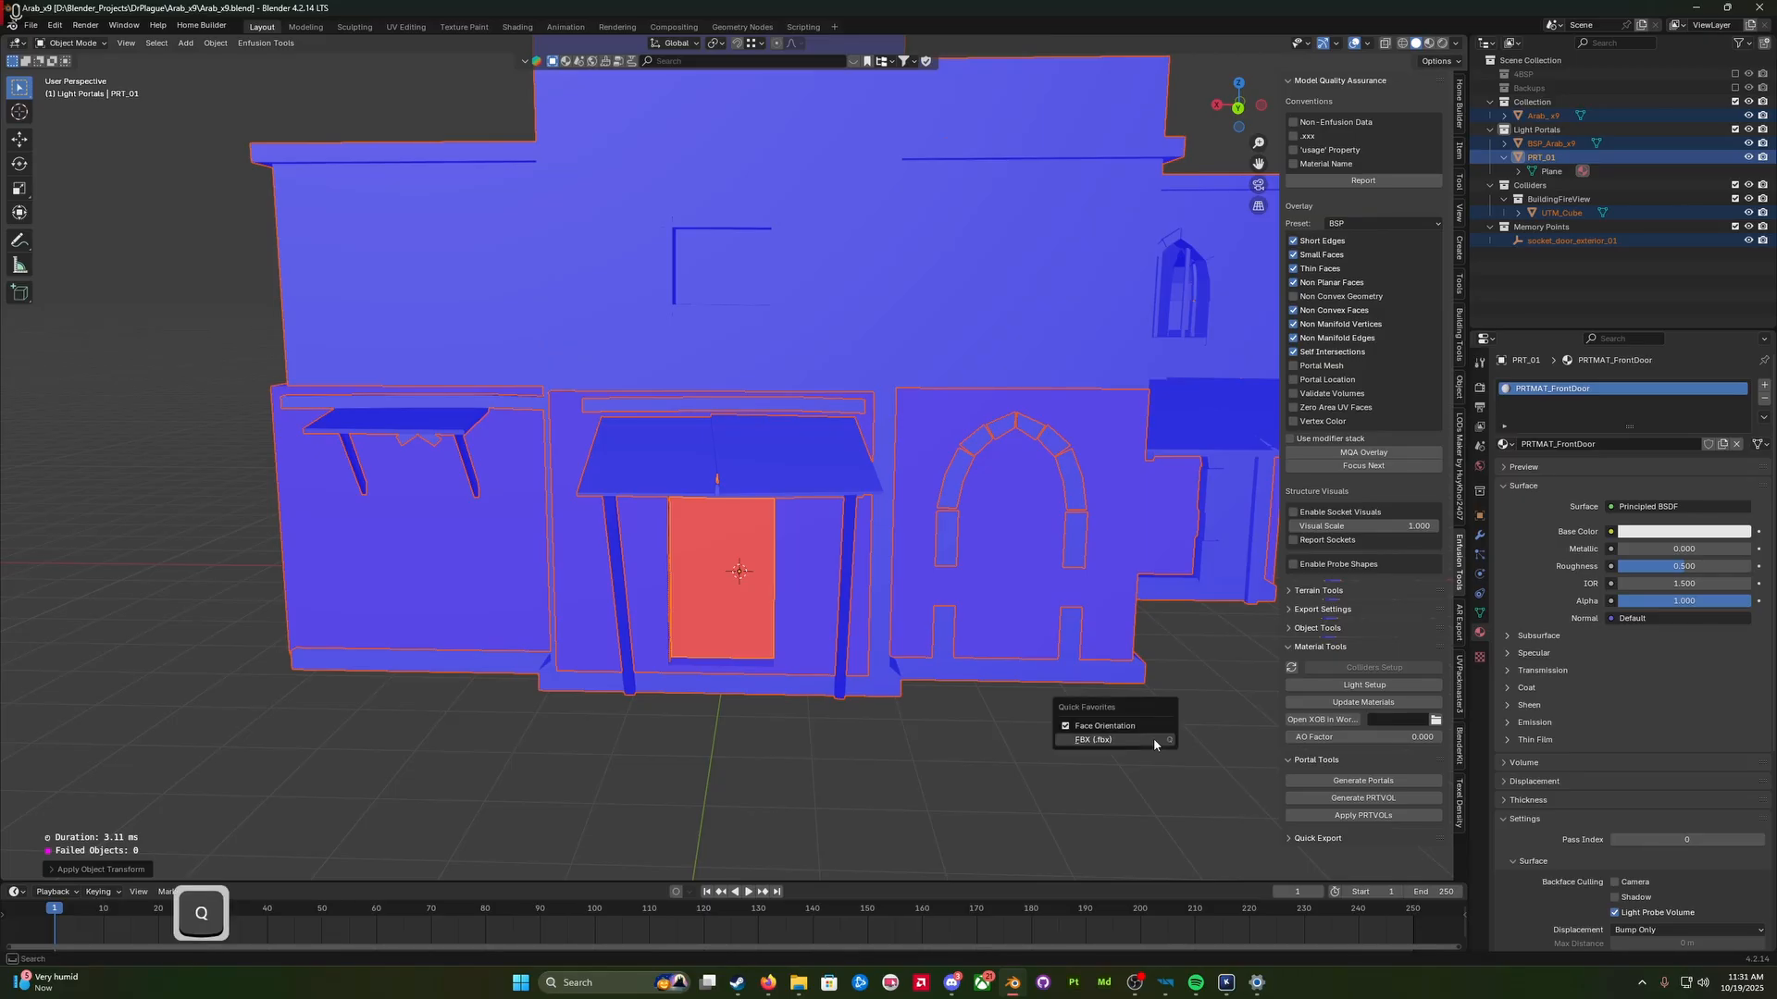
{"action": "left_click", "coordinate": [1153, 738]}
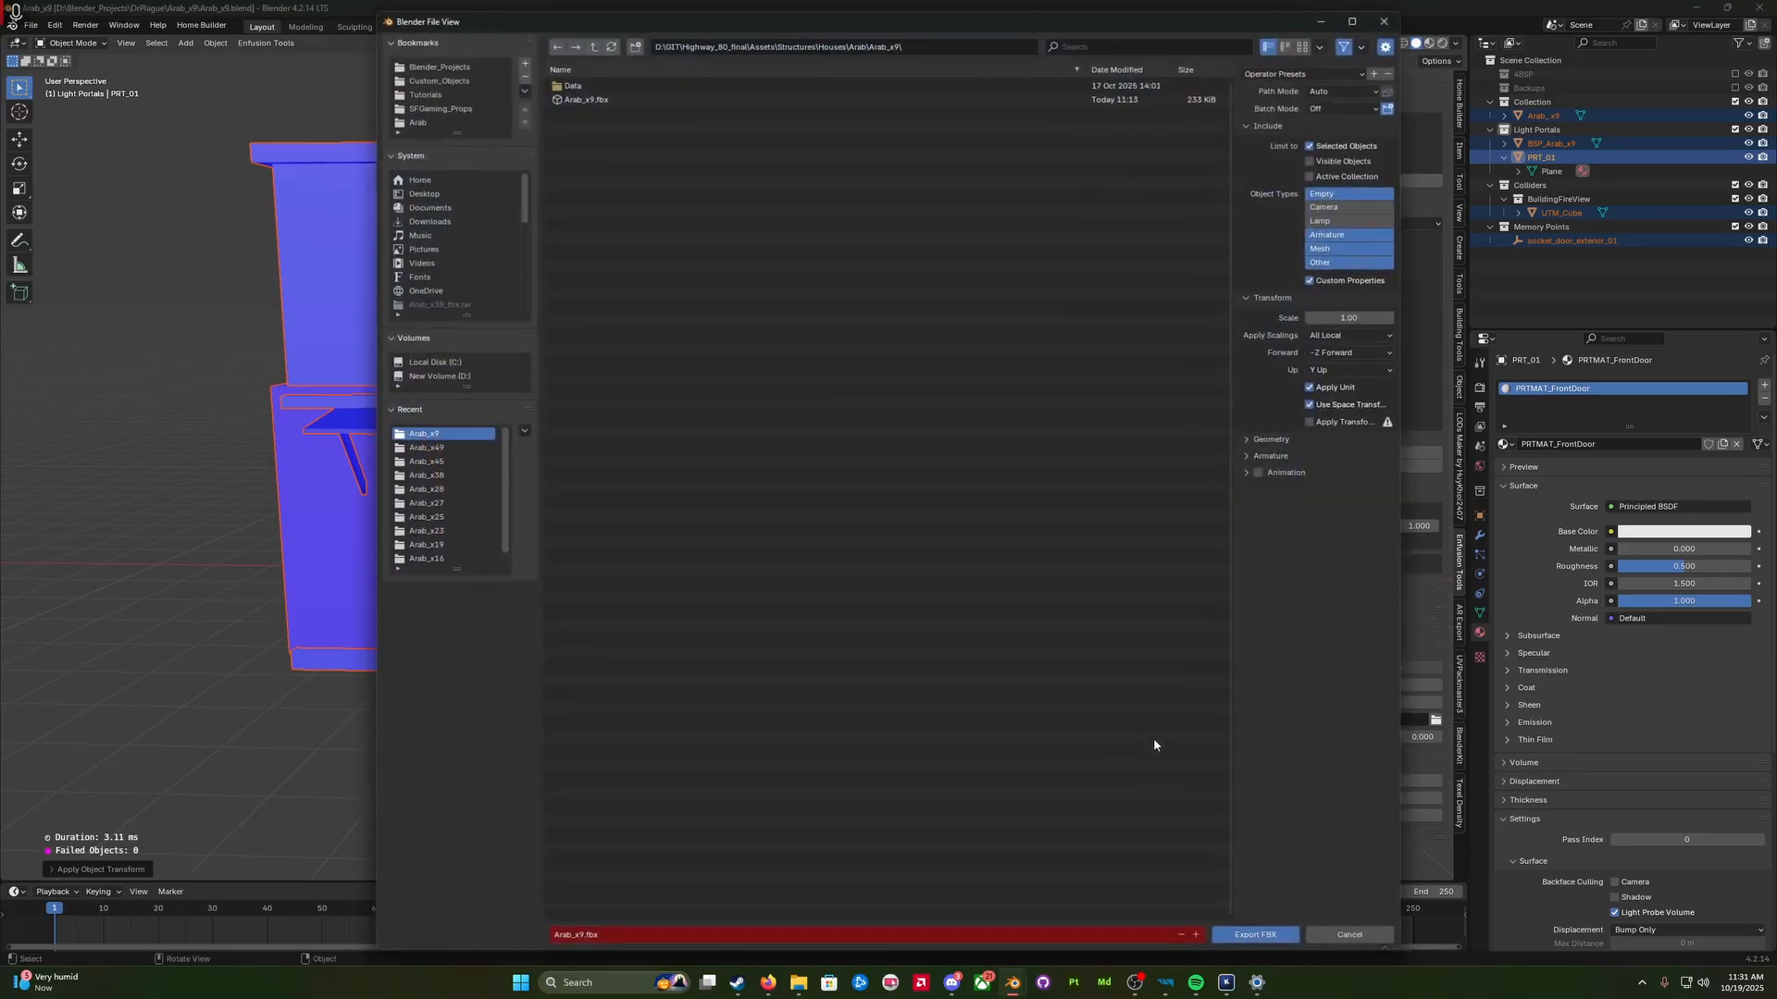
{"action": "left_click", "coordinate": [1251, 934]}
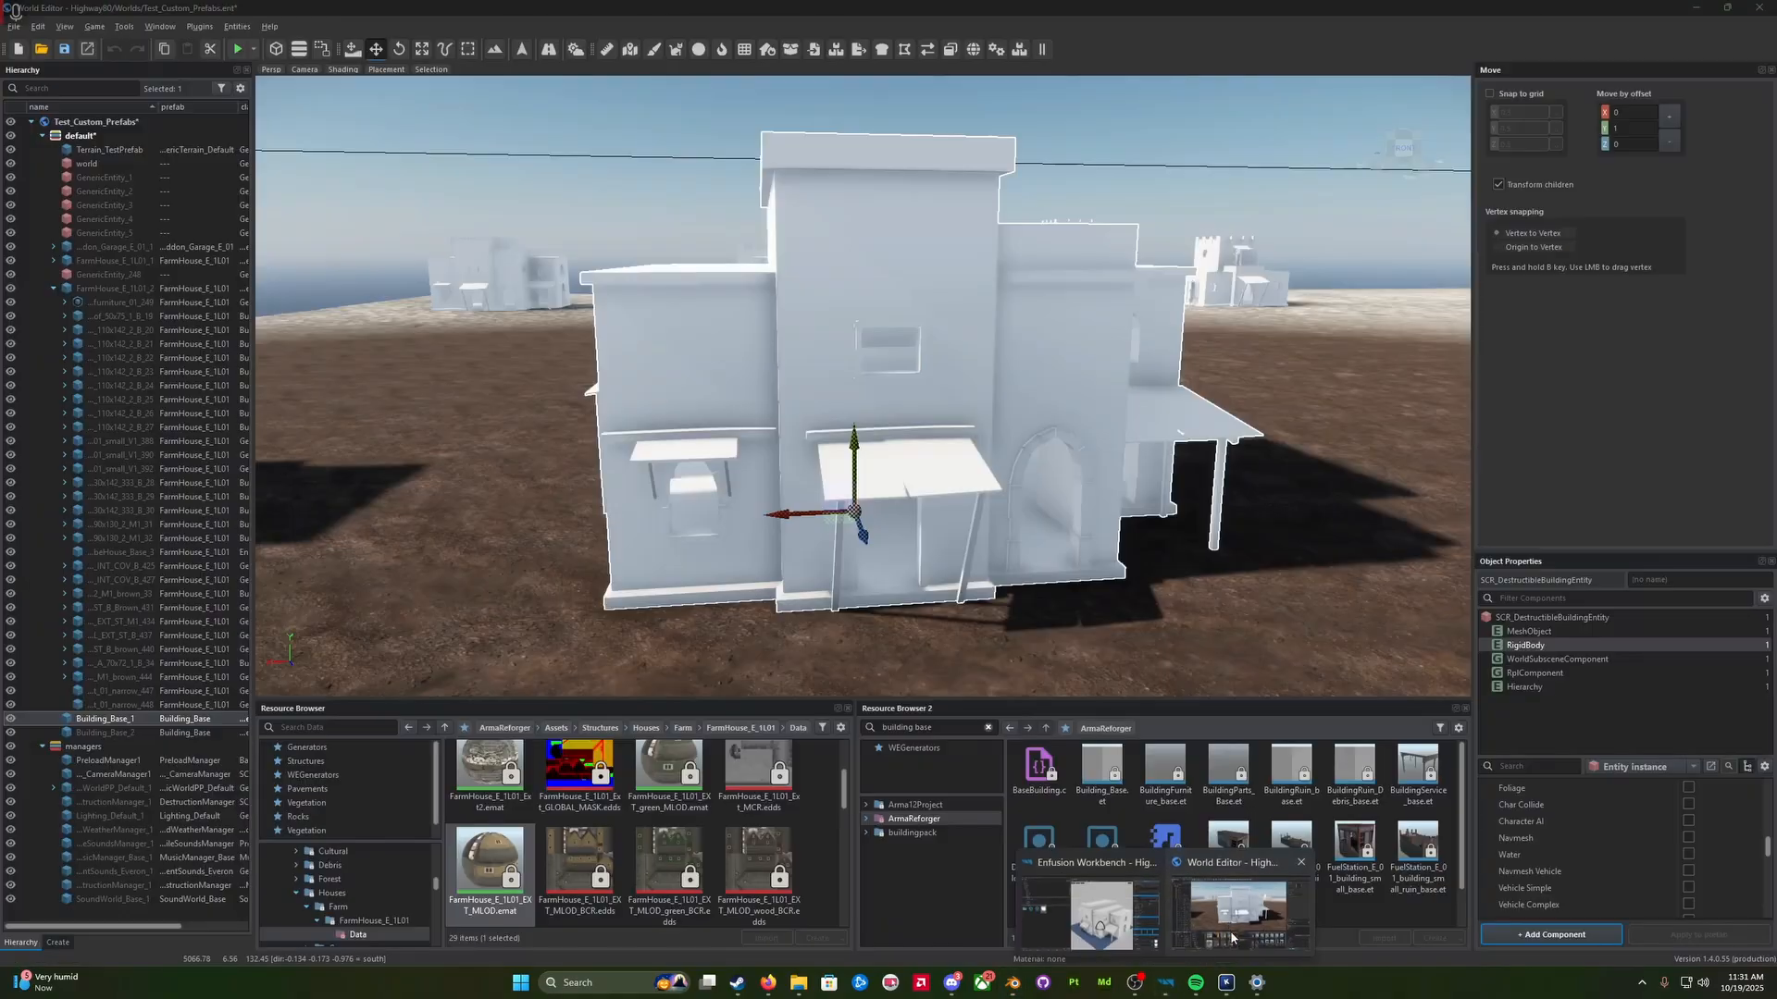
Step: Switch to the World Editor, start play mode and walk through the front doorway into the building
{"action": "left_click", "coordinate": [1231, 938]}
{"action": "key", "text": "w"}
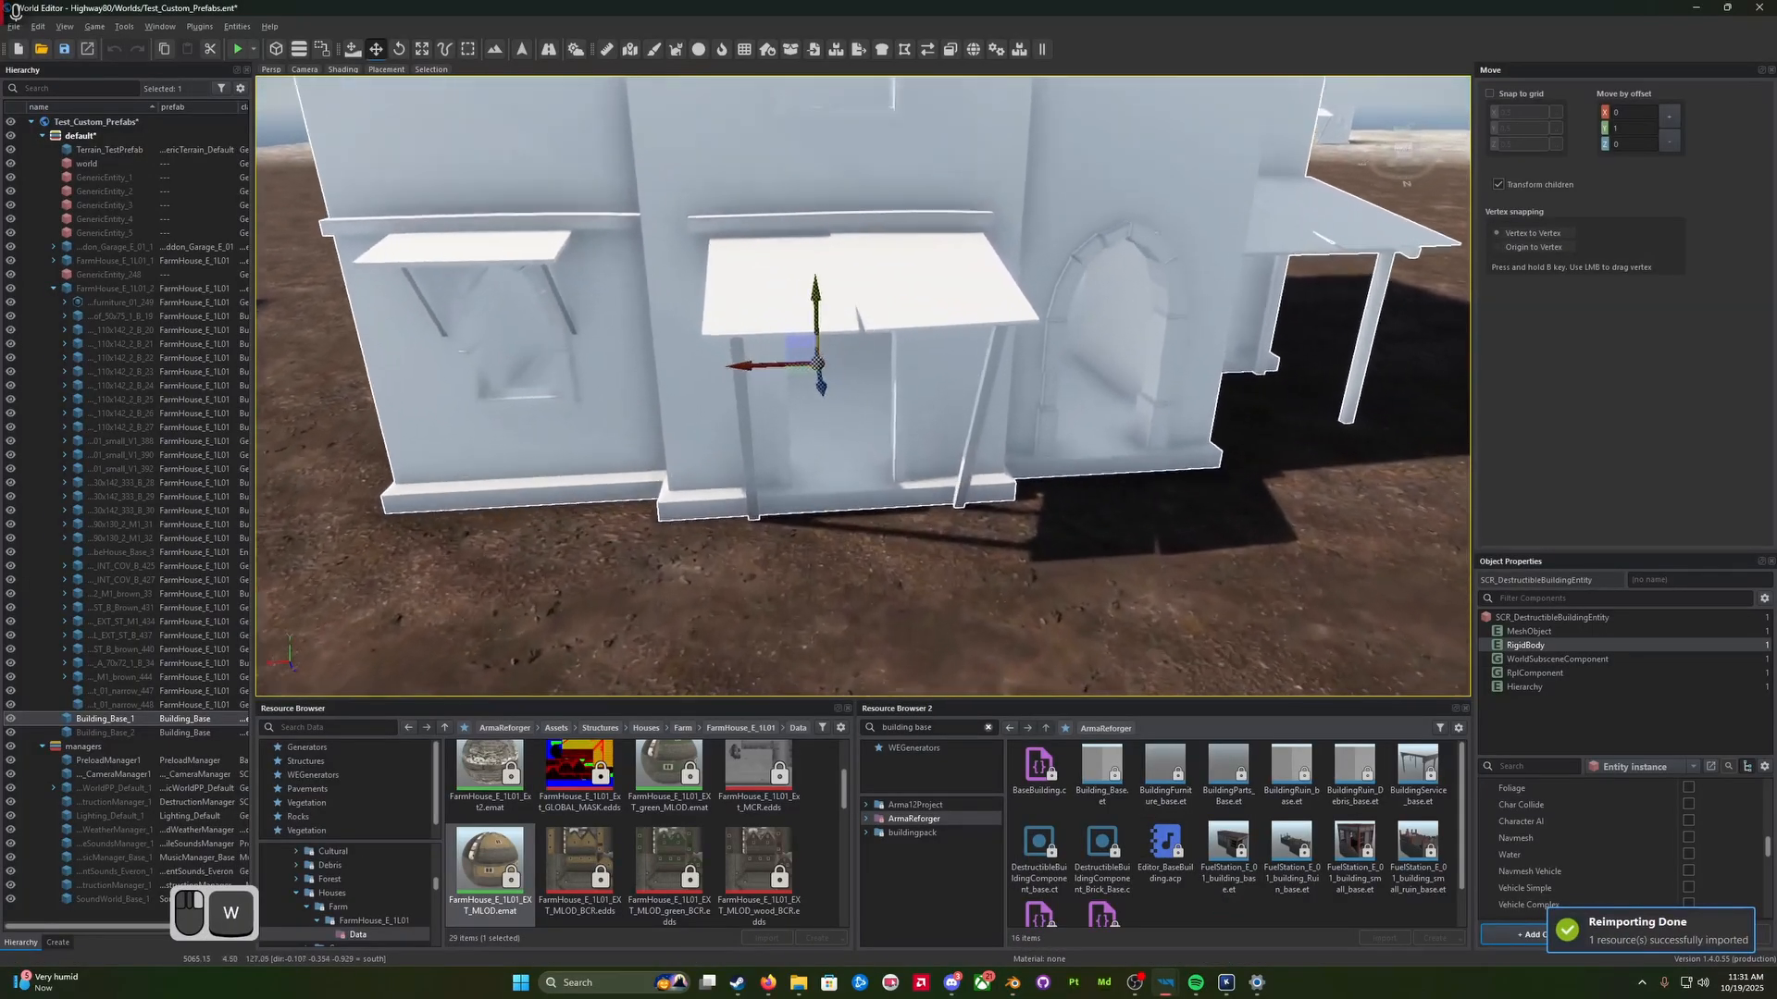
{"action": "key", "text": "z"}
{"action": "right_click_drag", "start_coordinate": [863, 386], "coordinate": [860, 310]}
{"action": "key", "text": "w"}
{"action": "key", "text": "q"}
{"action": "key", "text": "s"}
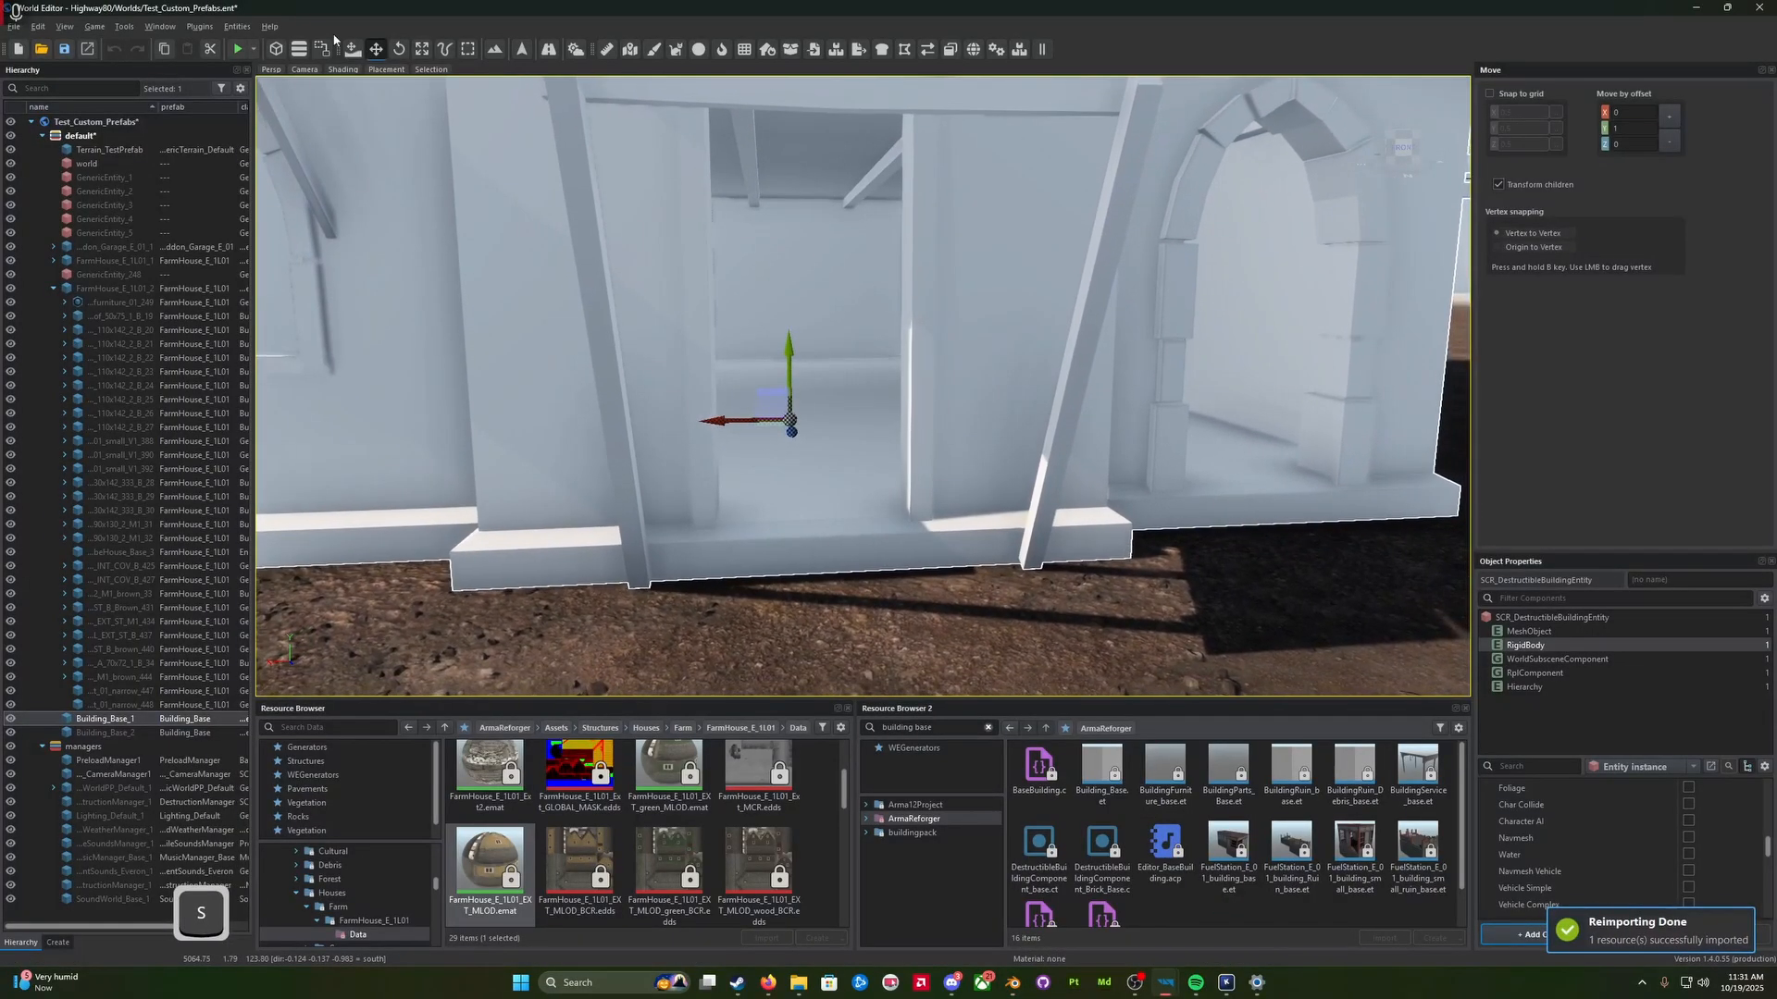
{"action": "left_click", "coordinate": [237, 49]}
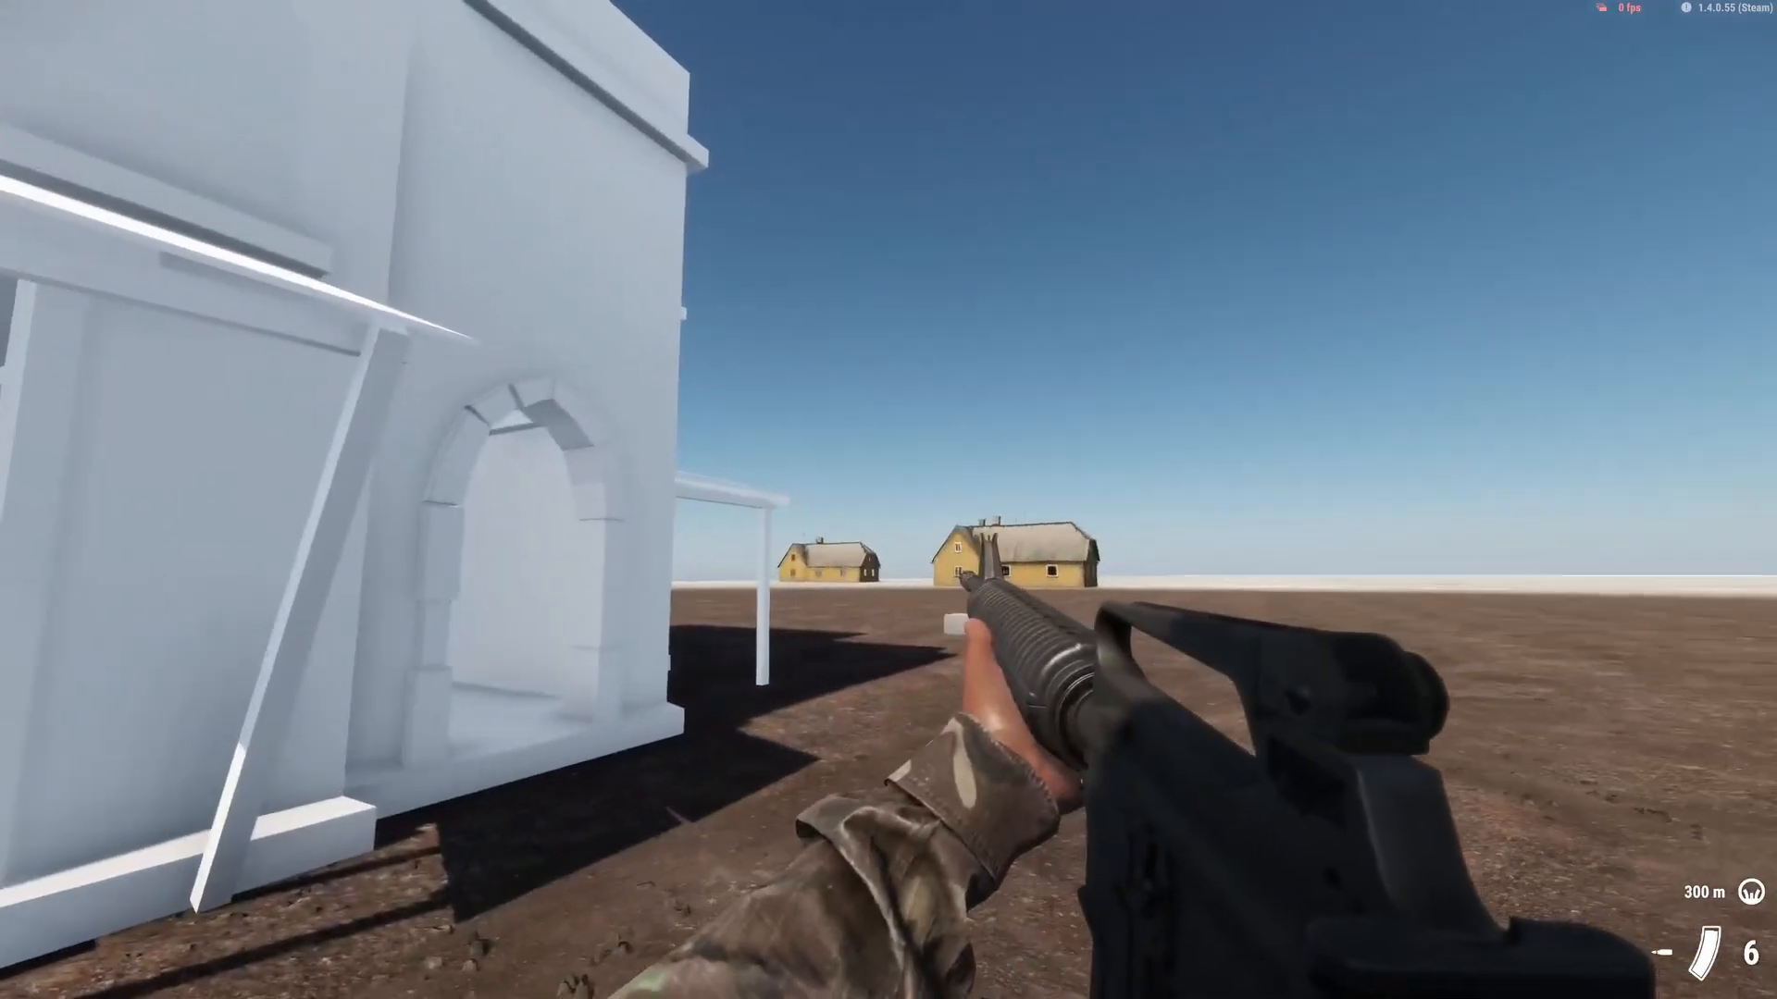
{"action": "key", "text": "w"}
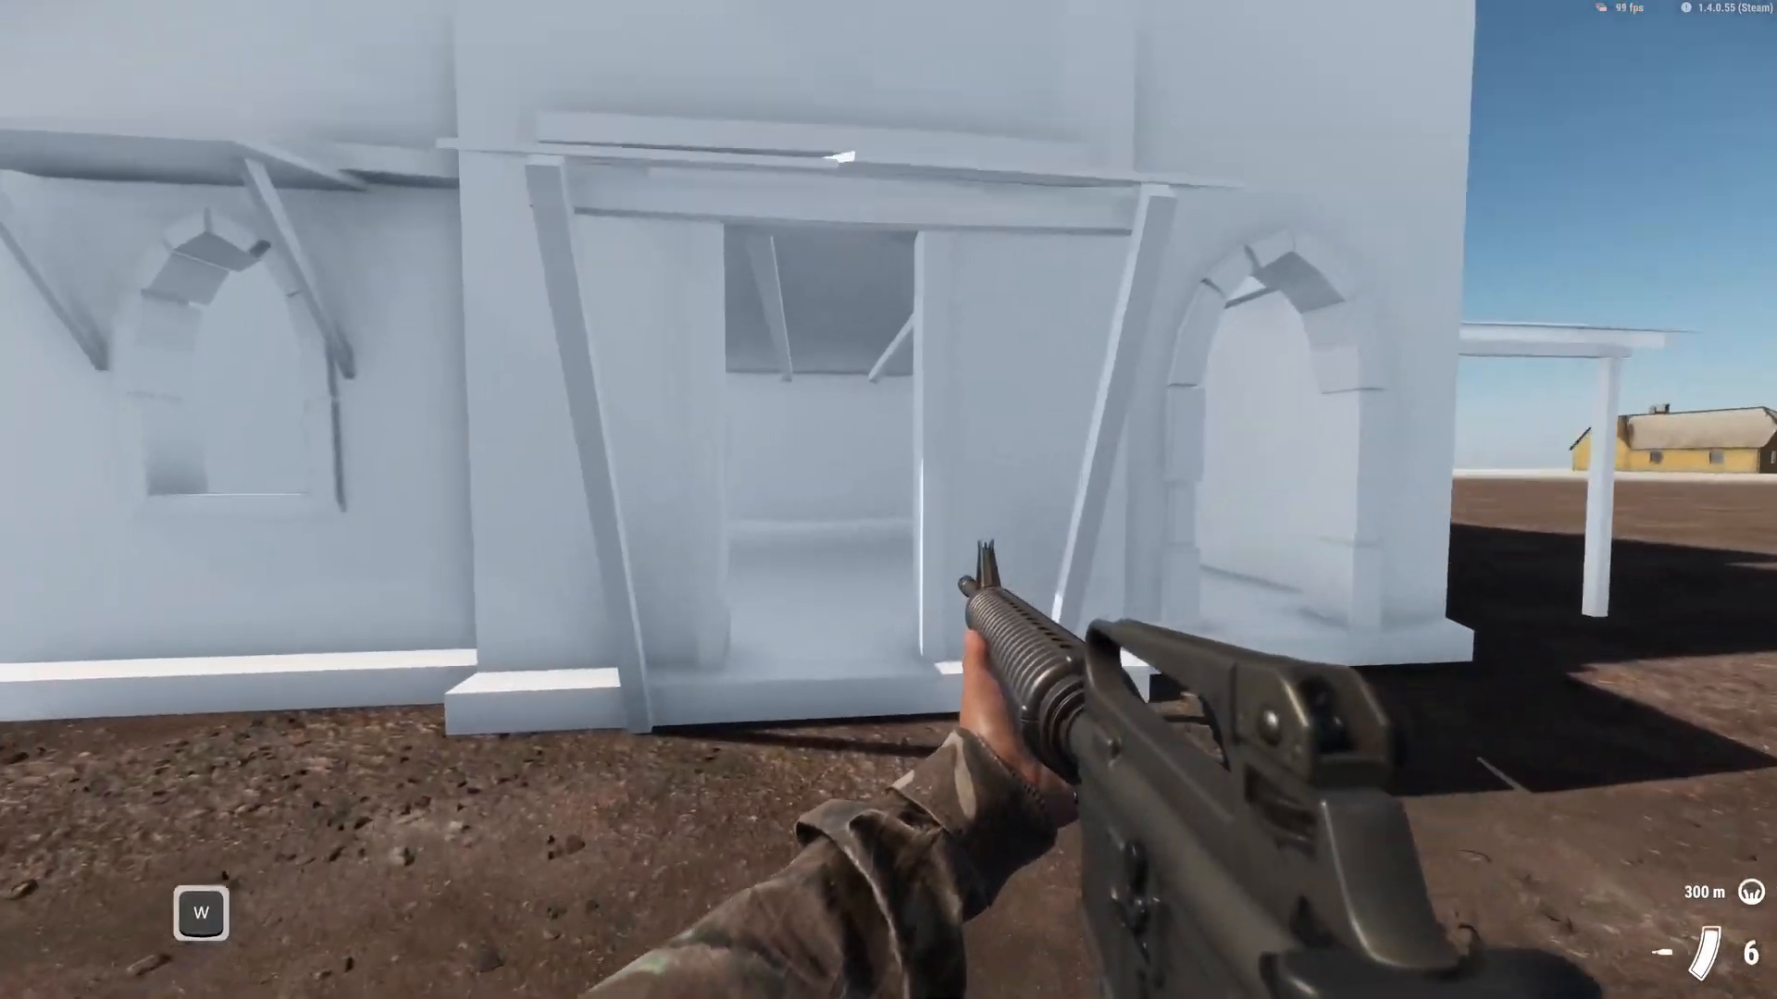
{"action": "key", "text": "w"}
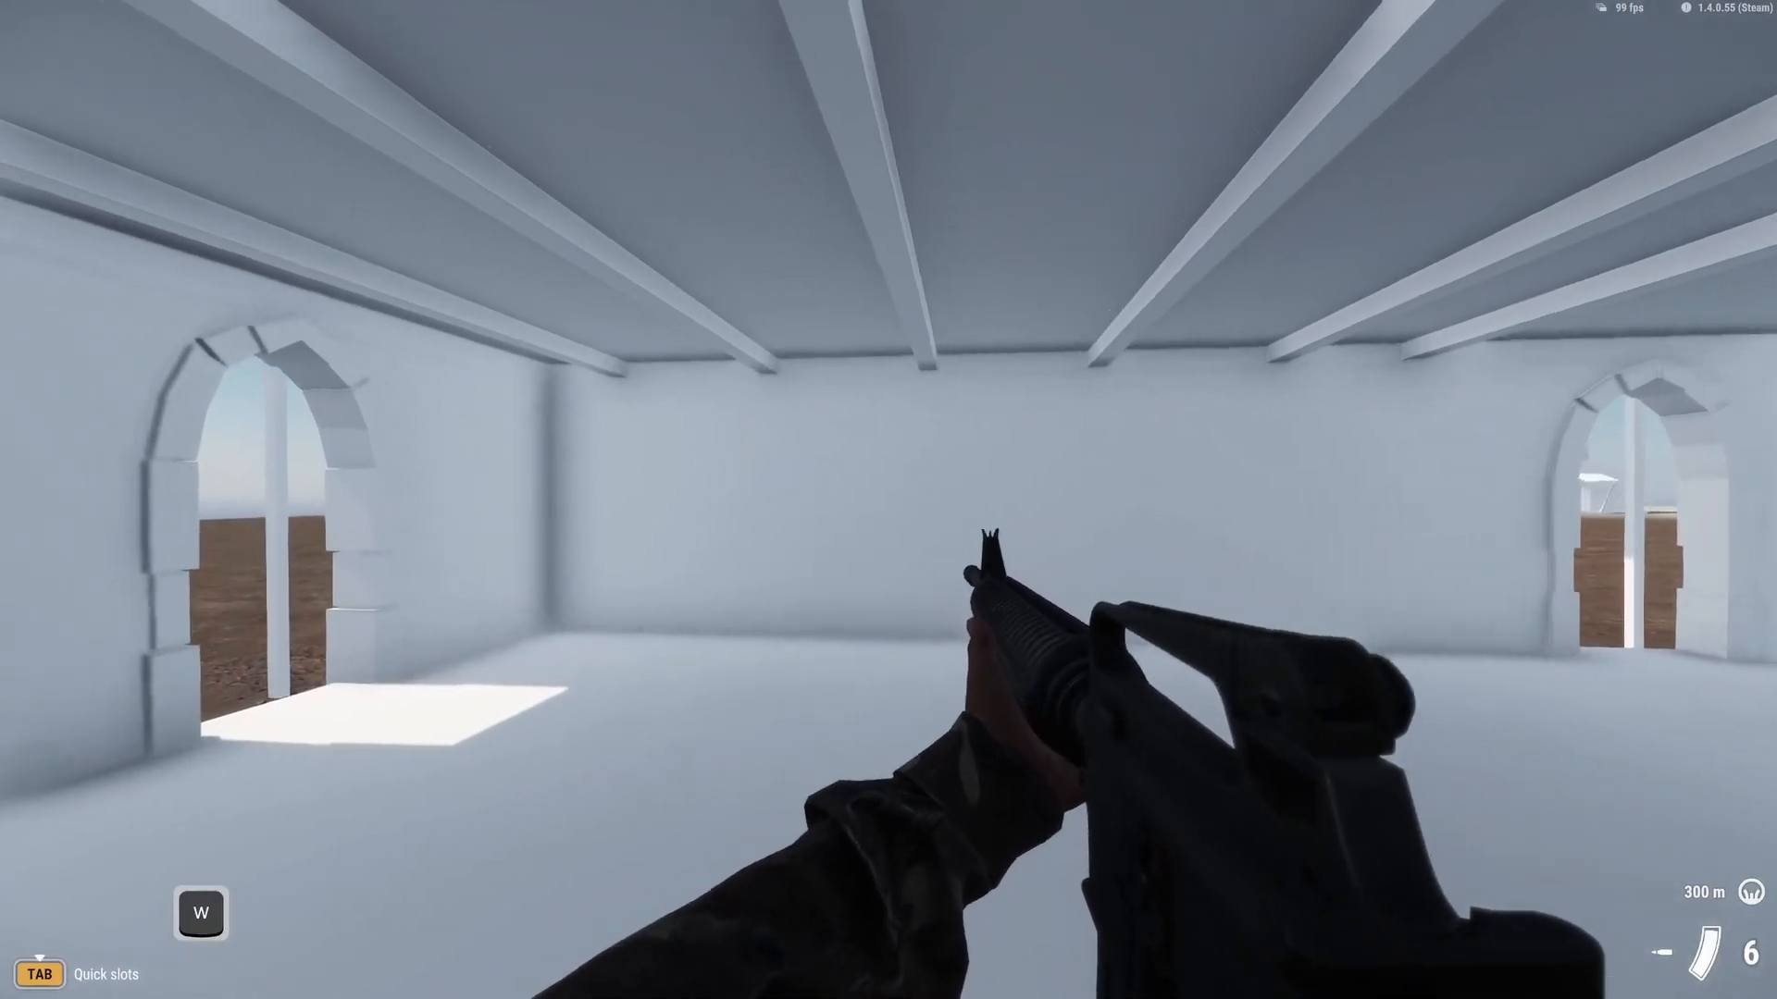
Step: Look around the building's interior in play mode and fire test shots inside the room
{"action": "key", "text": "a"}
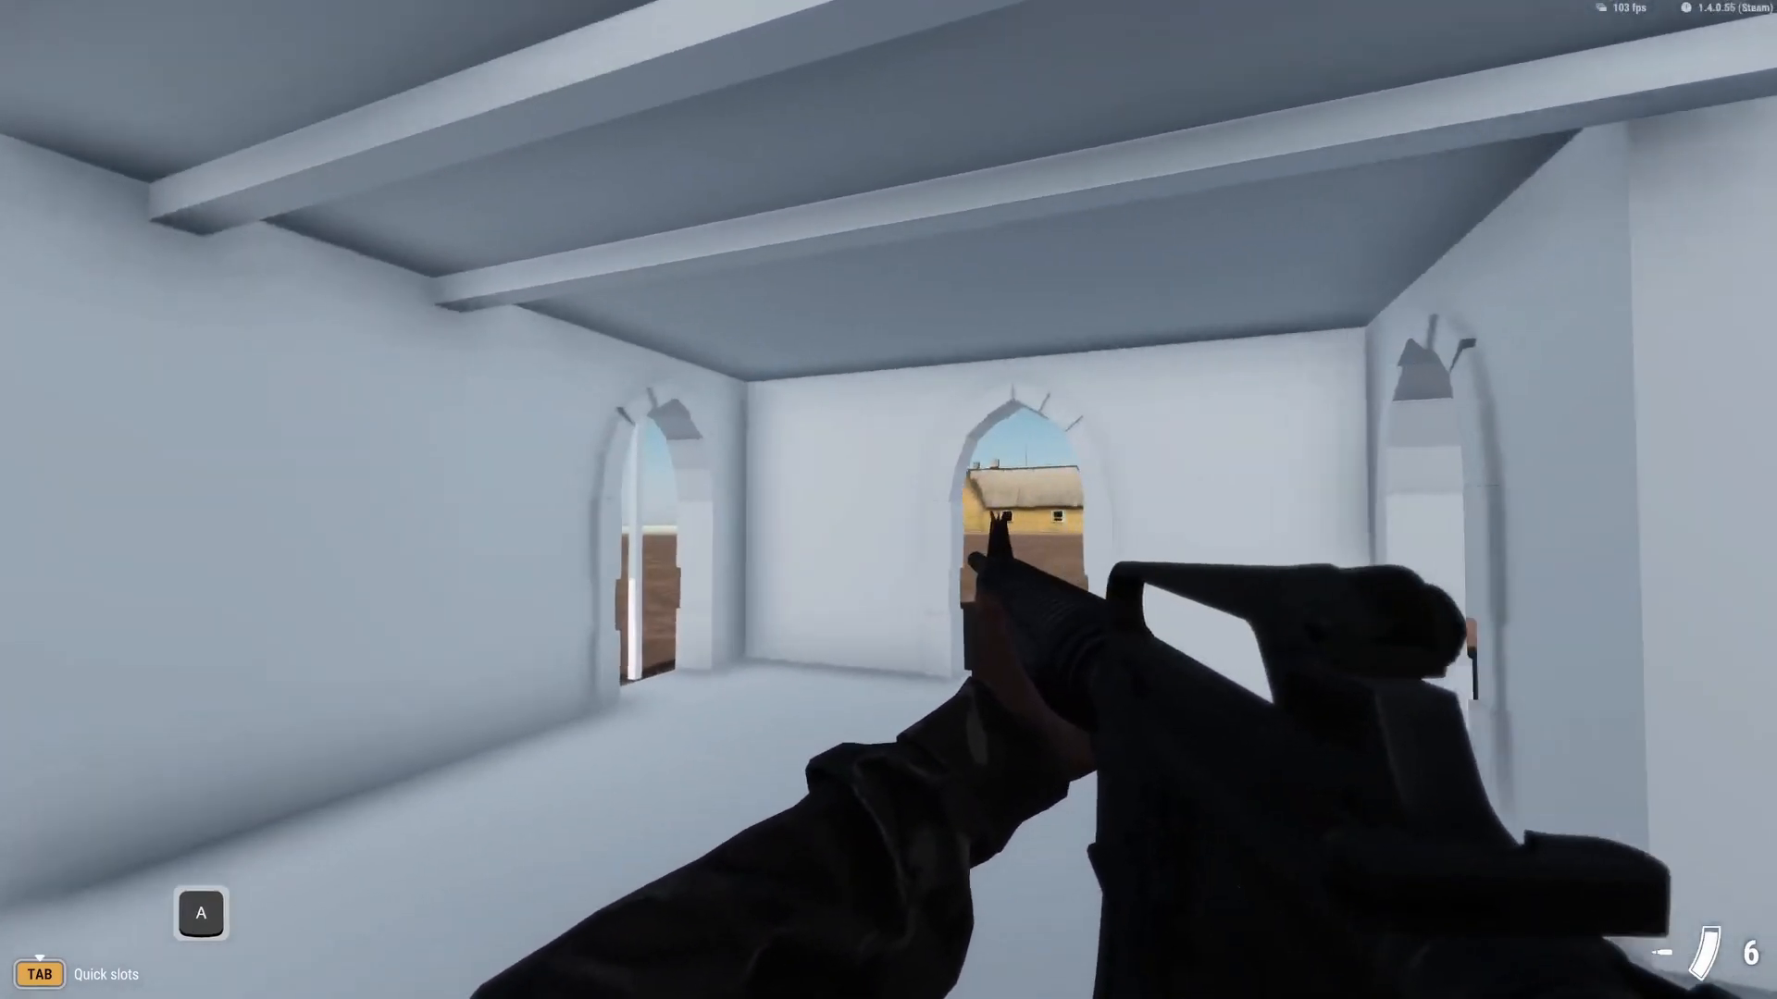
{"action": "left_click", "coordinate": [888, 499]}
{"action": "key", "text": "w"}
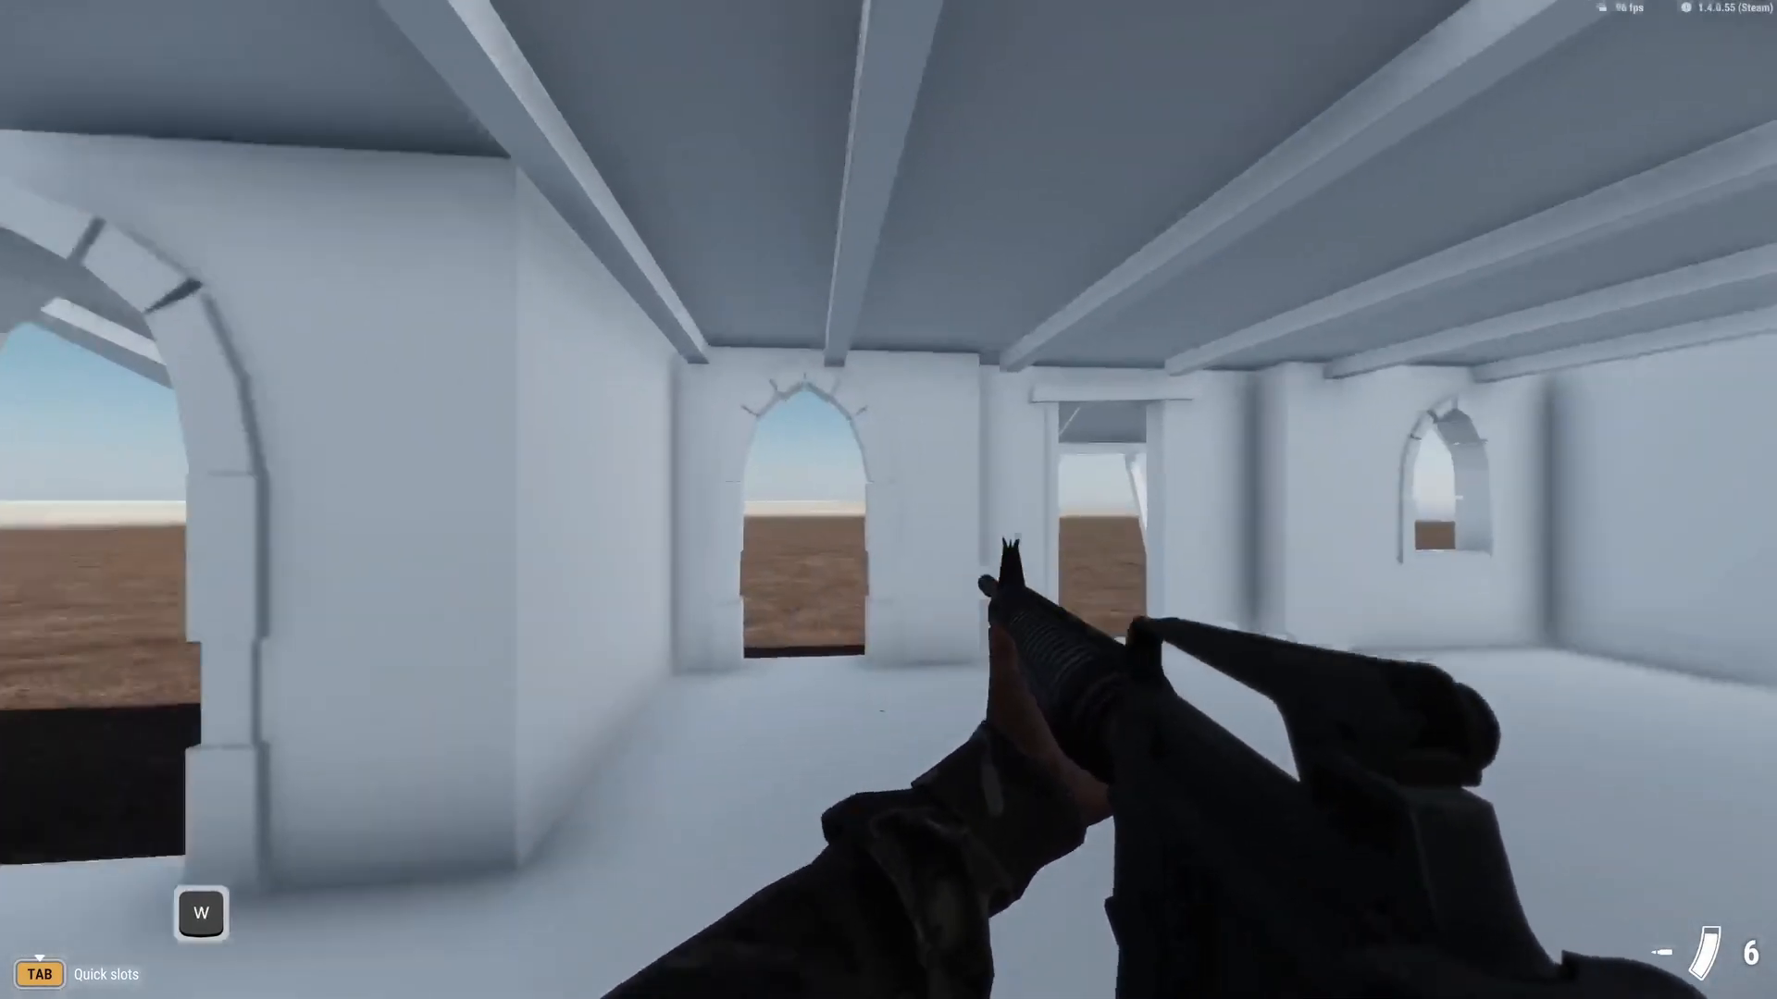
{"action": "key", "text": "d"}
{"action": "left_click", "coordinate": [888, 500]}
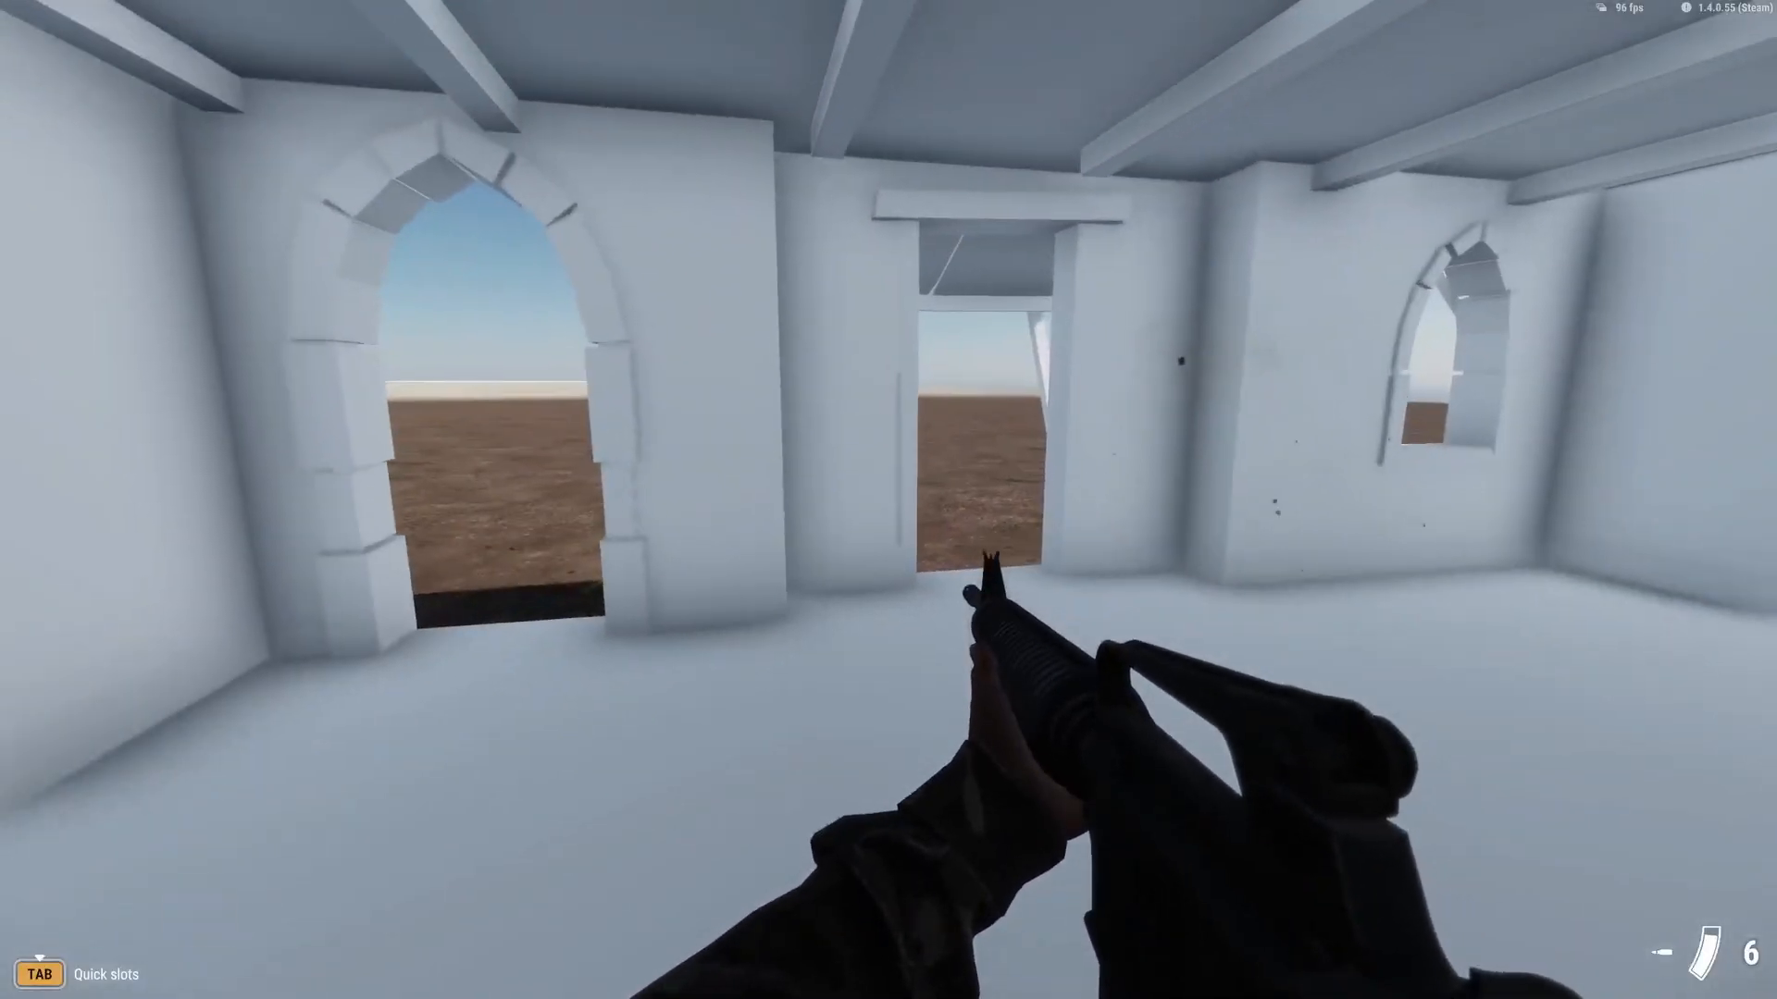
Step: Walk out of the building, inspect the front facade and doorway from outside, and exit play mode
{"action": "key", "text": "w"}
{"action": "key", "text": "a"}
{"action": "key", "text": "shift+s"}
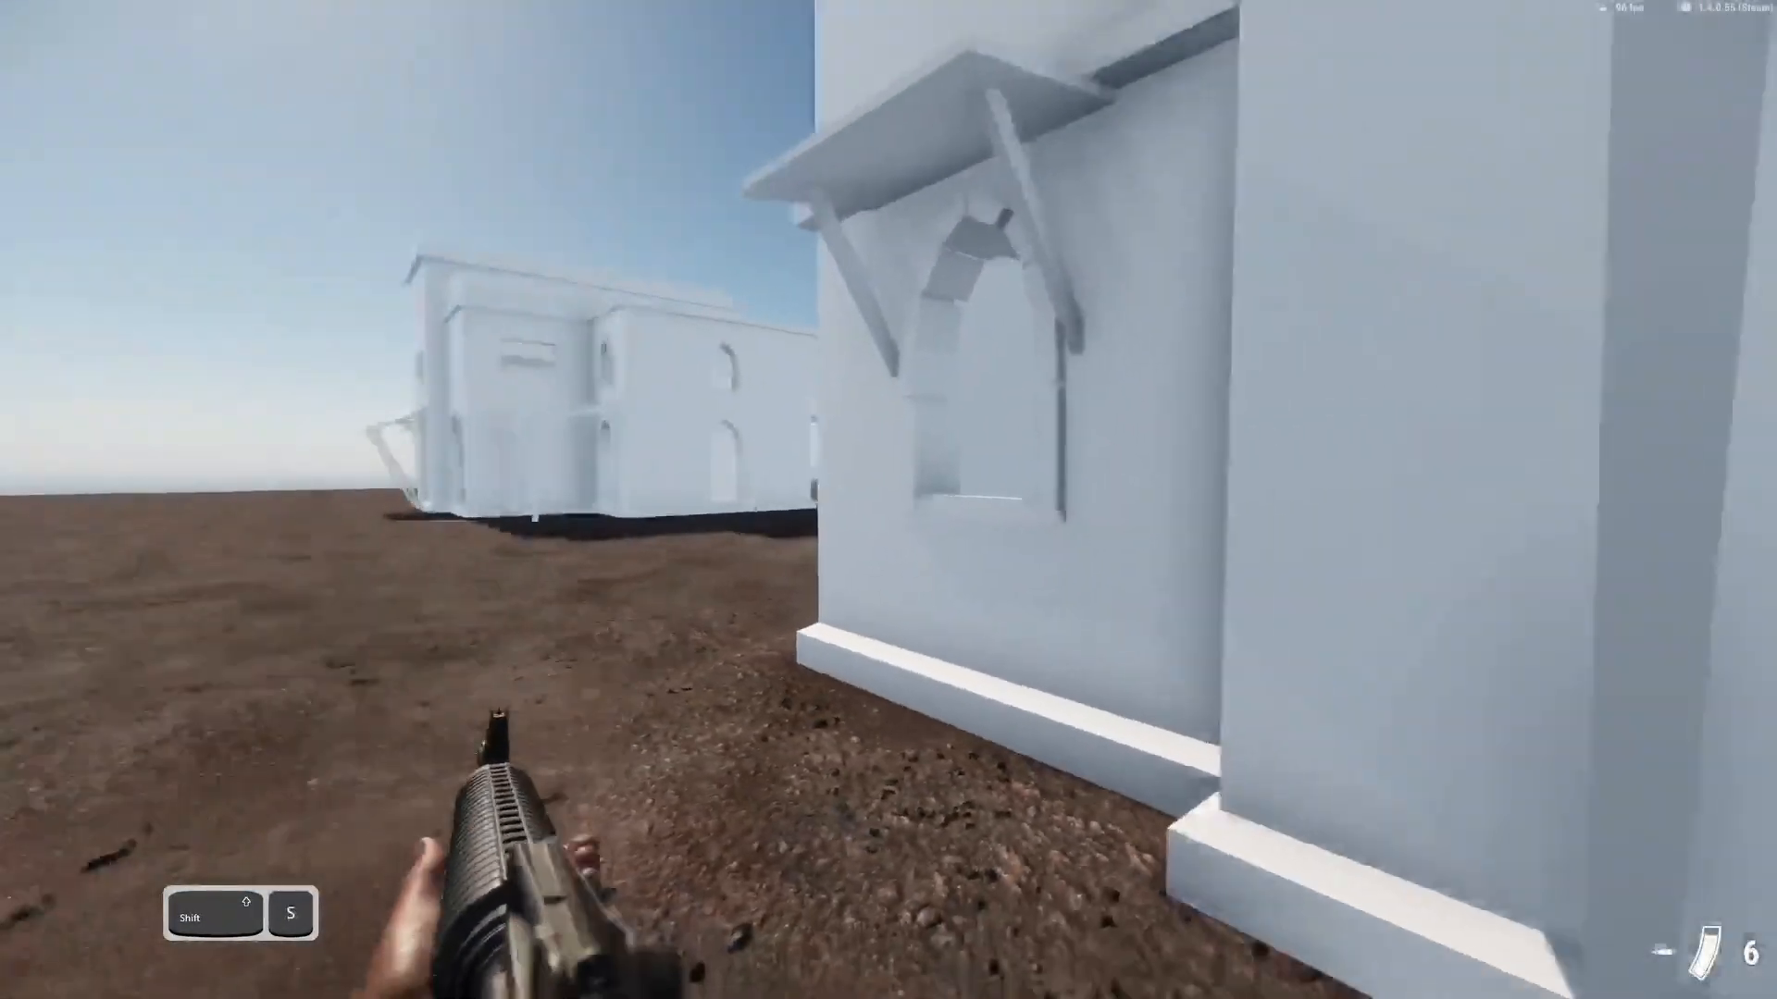
{"action": "key", "text": "d"}
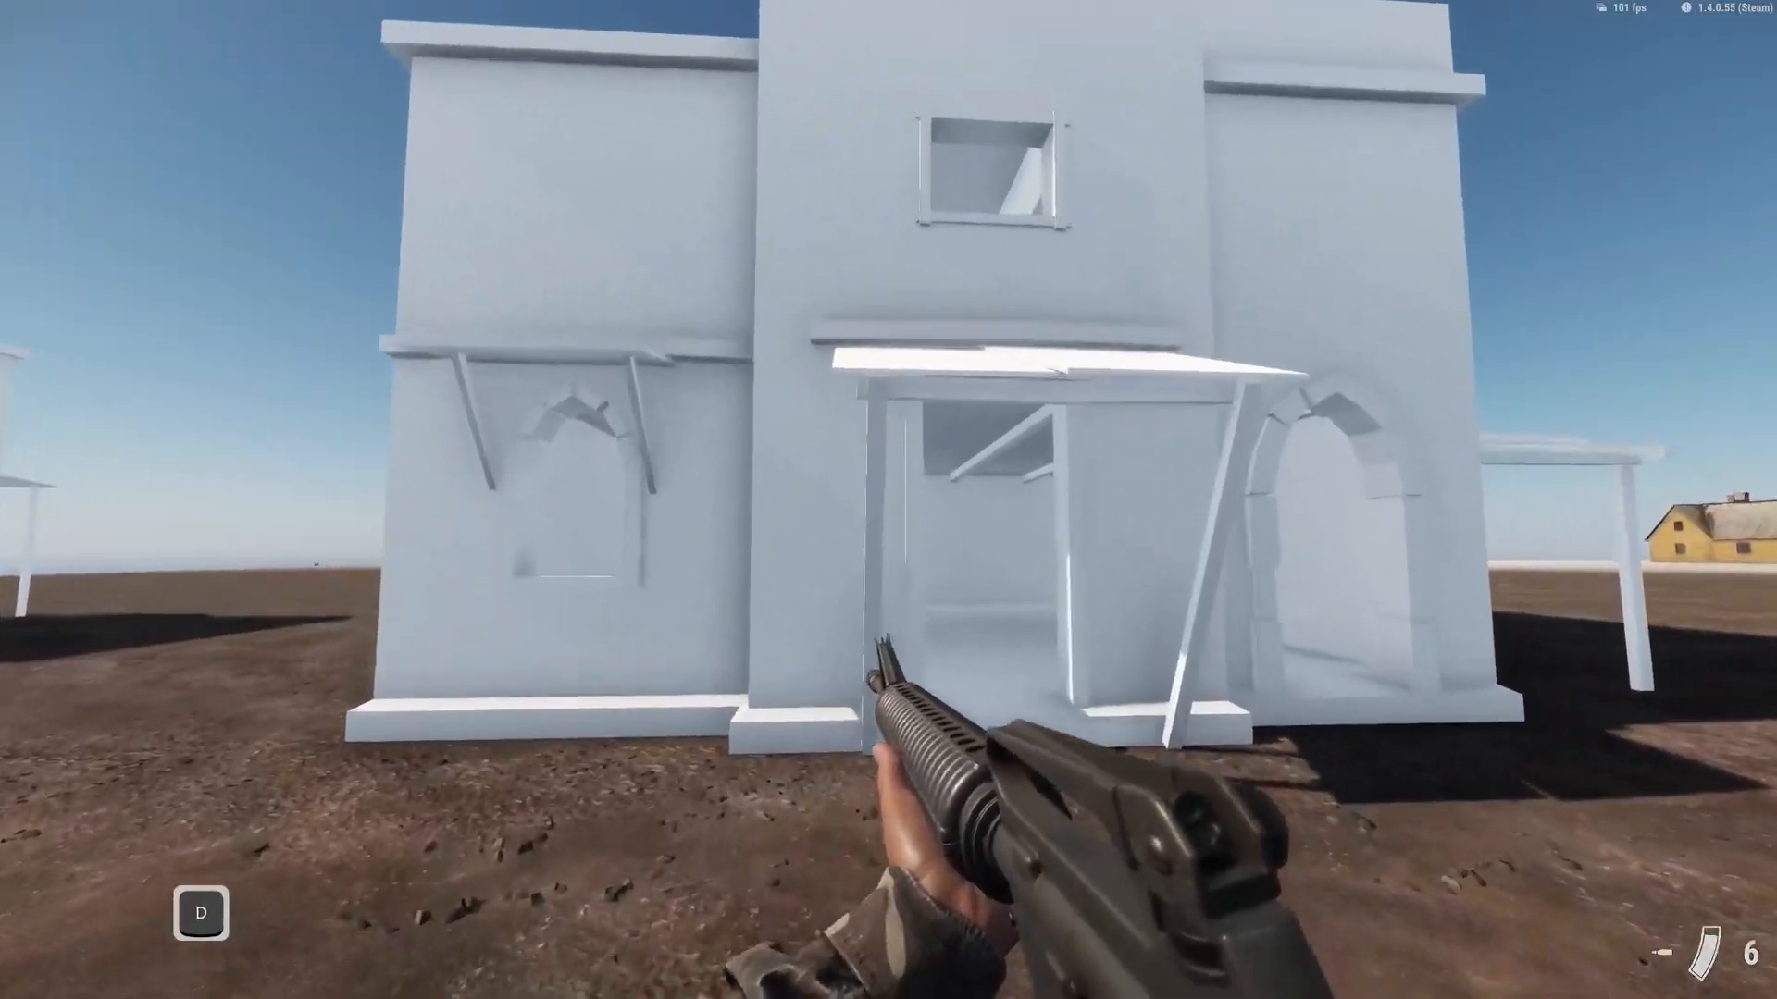
{"action": "key", "text": "shift+w"}
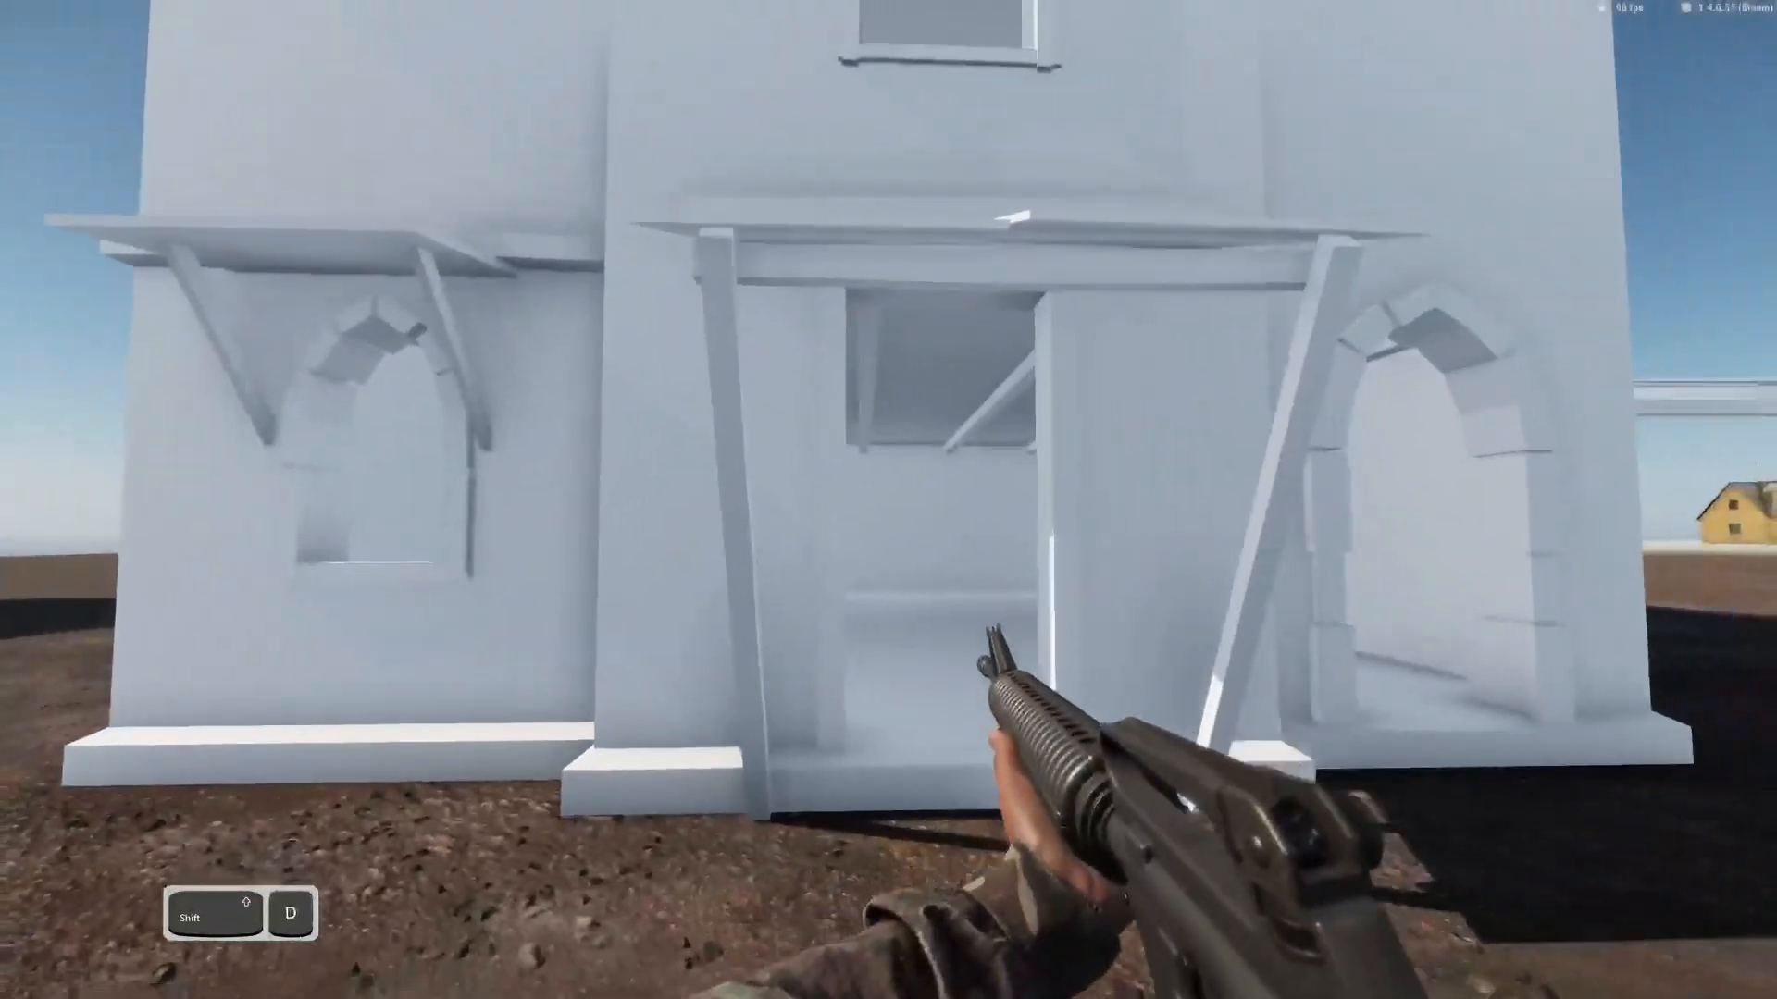
{"action": "key", "text": "d"}
{"action": "key", "text": "ctrl+shift+Delete"}
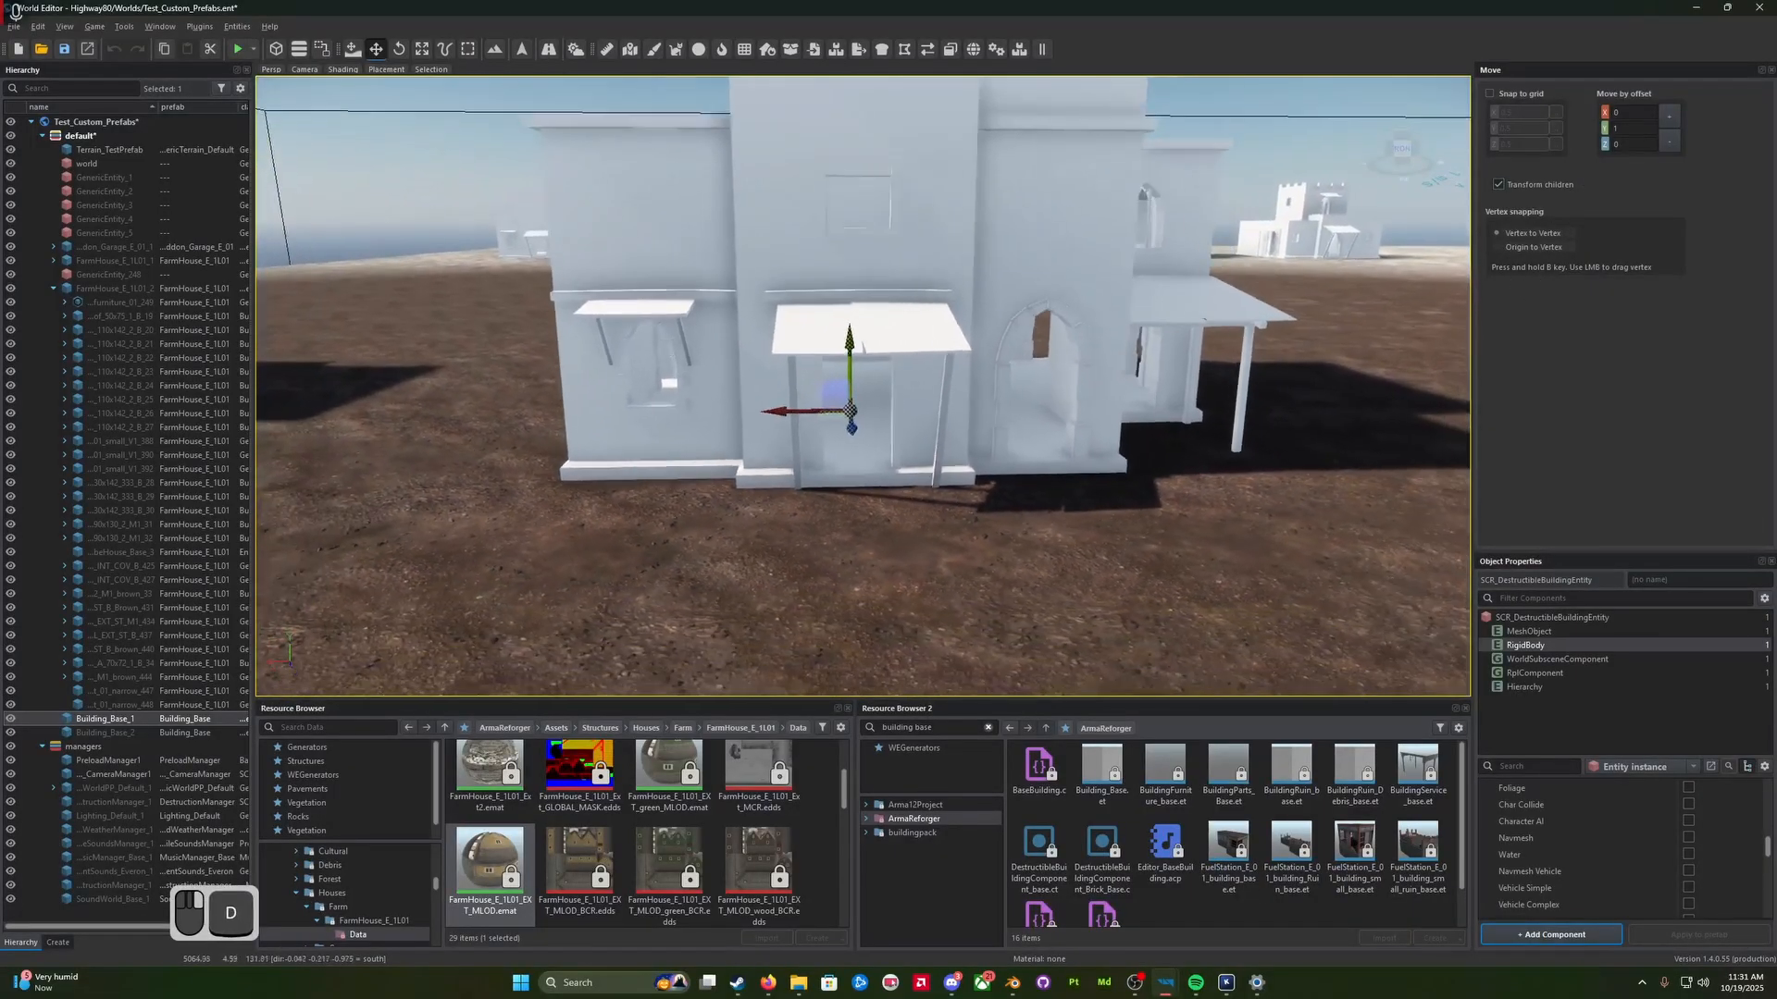
Step: Switch to the Enfusion Workbench, reimport Arab_x9.xob and read its light portal messages in the Log Console
{"action": "left_click", "coordinate": [1014, 984]}
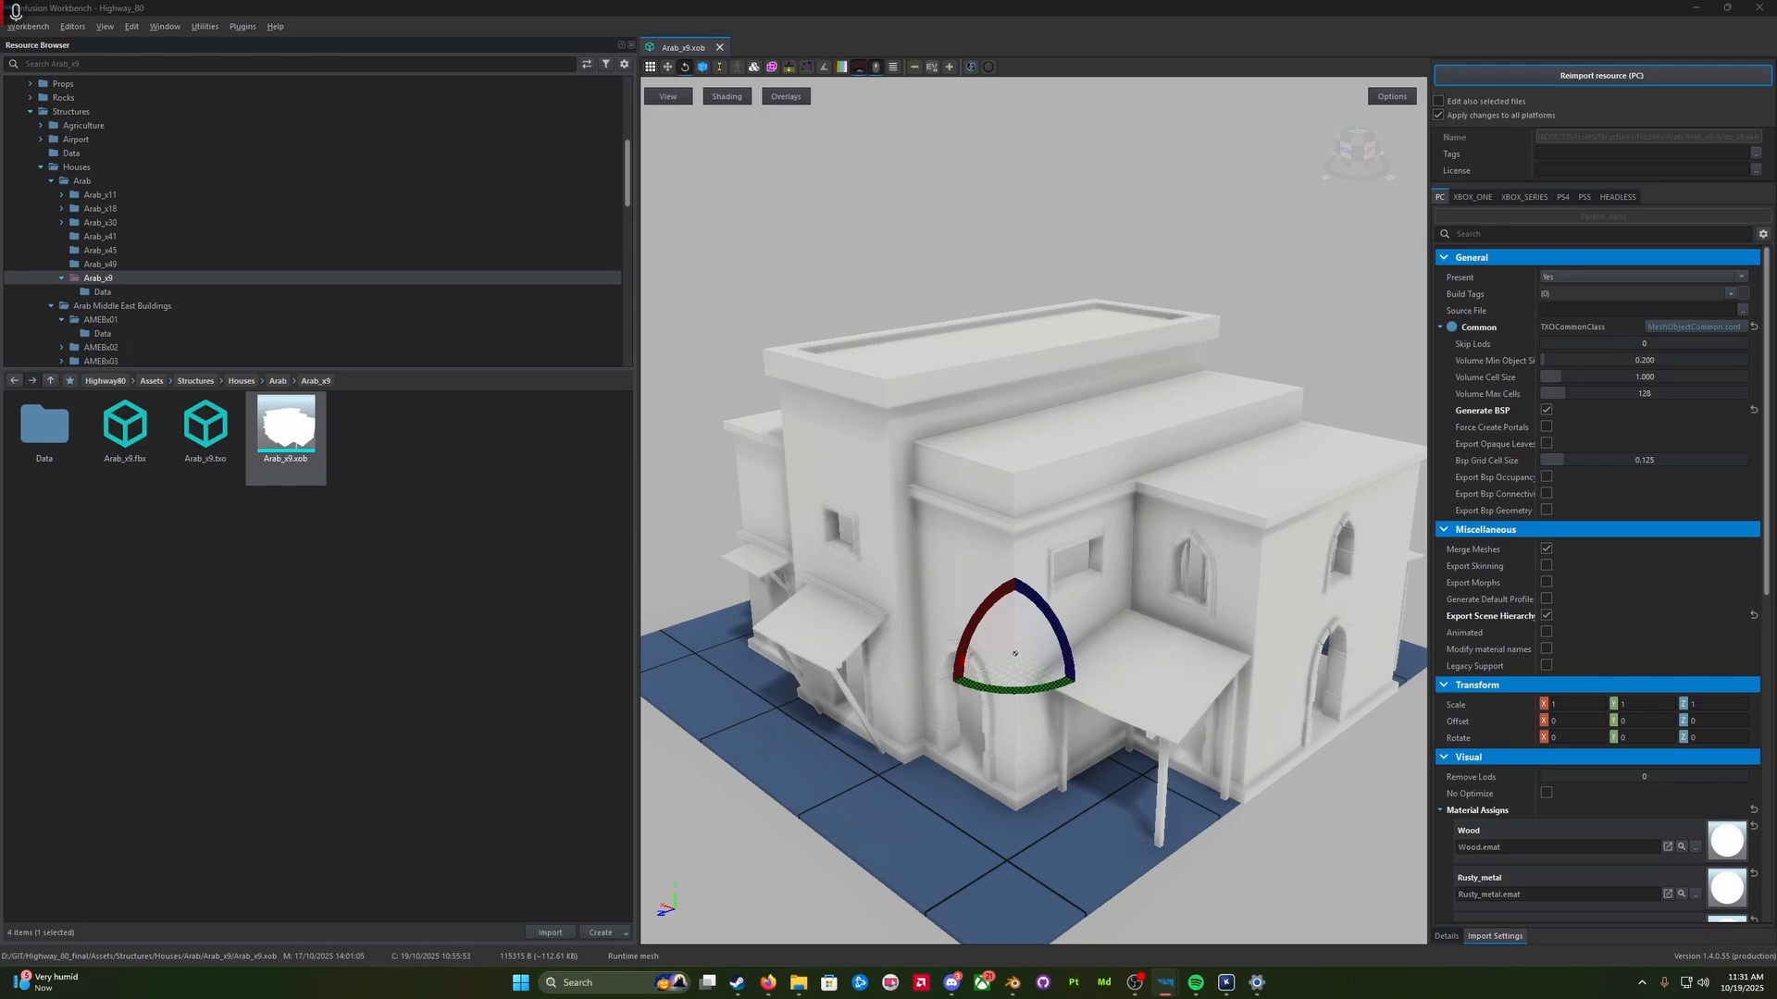
{"action": "left_click_drag", "start_coordinate": [1776, 113], "coordinate": [659, 154]}
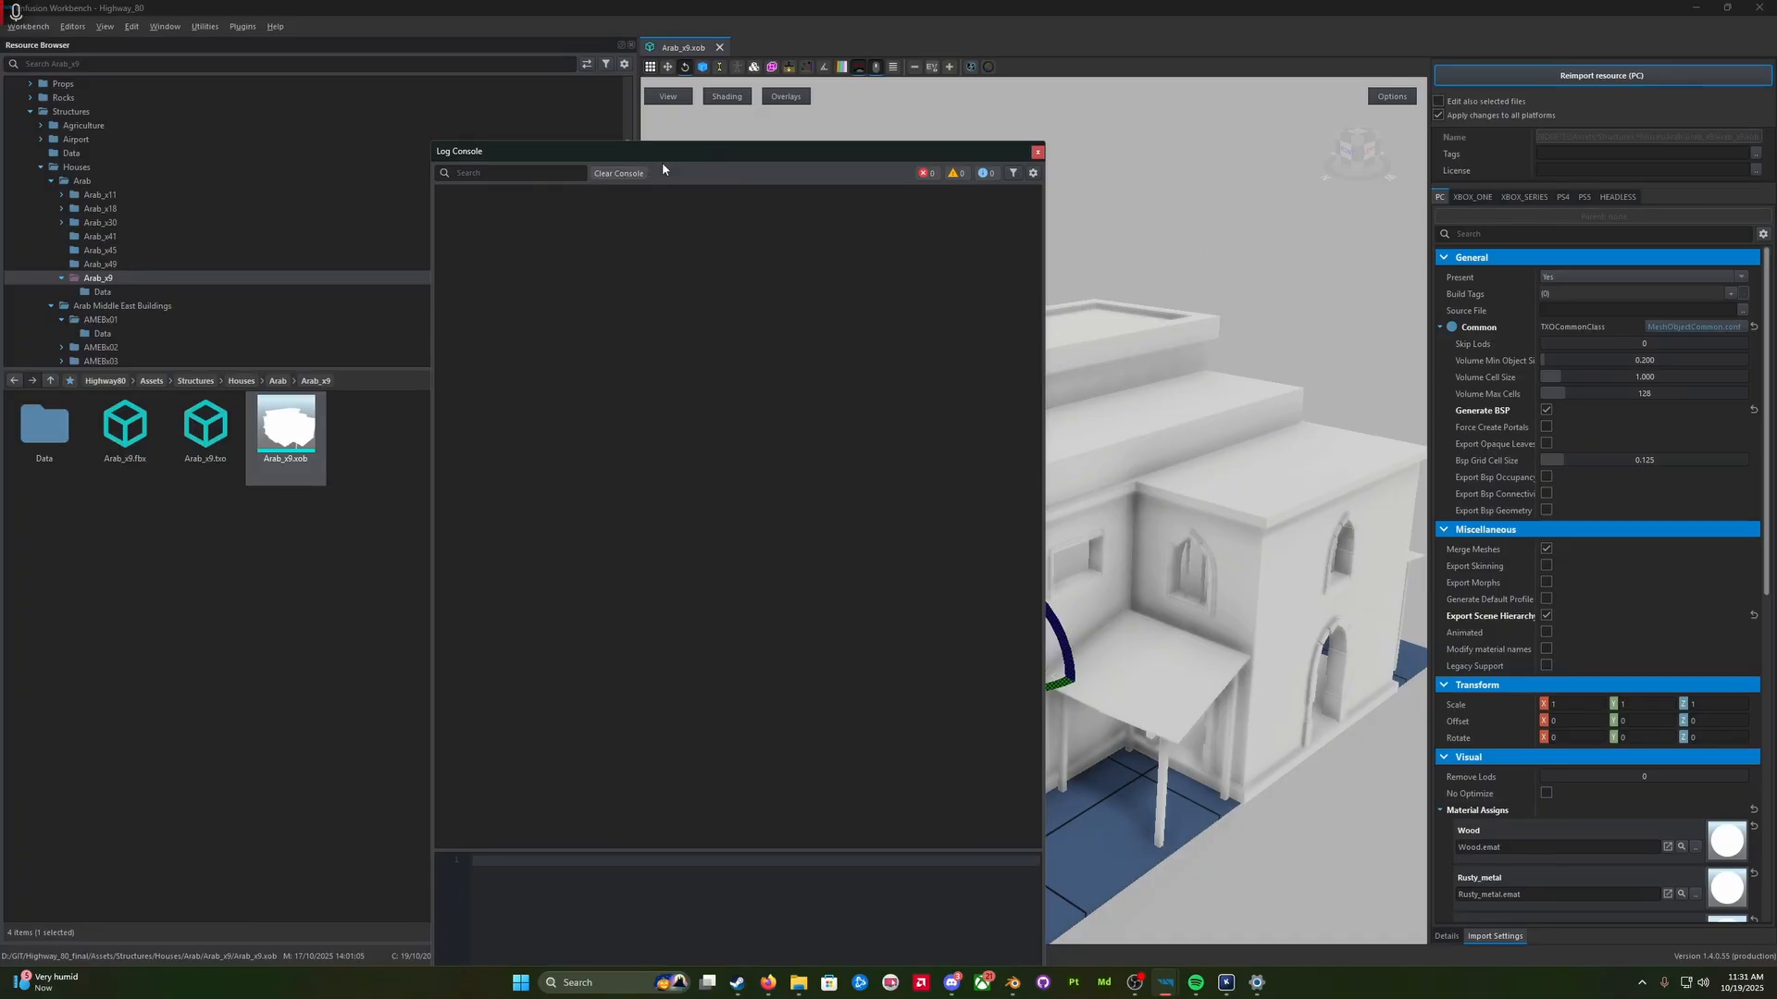
{"action": "left_click", "coordinate": [1619, 76]}
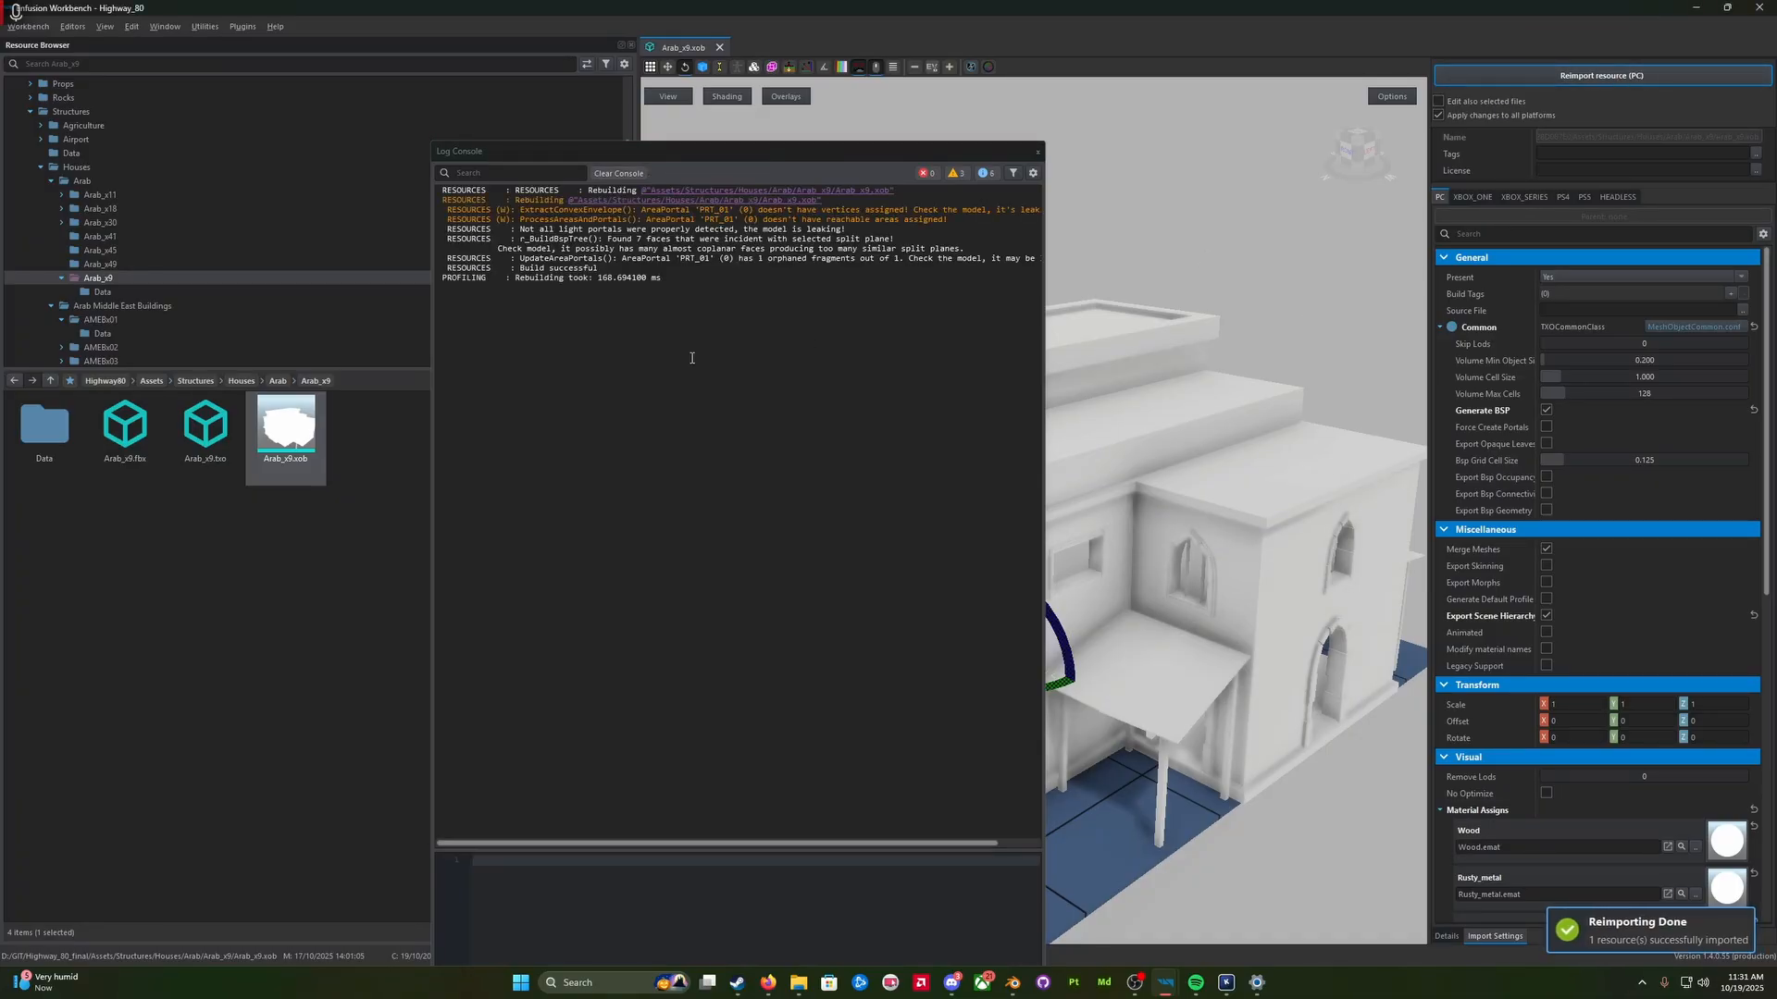
{"action": "left_click_drag", "start_coordinate": [1046, 245], "coordinate": [1231, 232]}
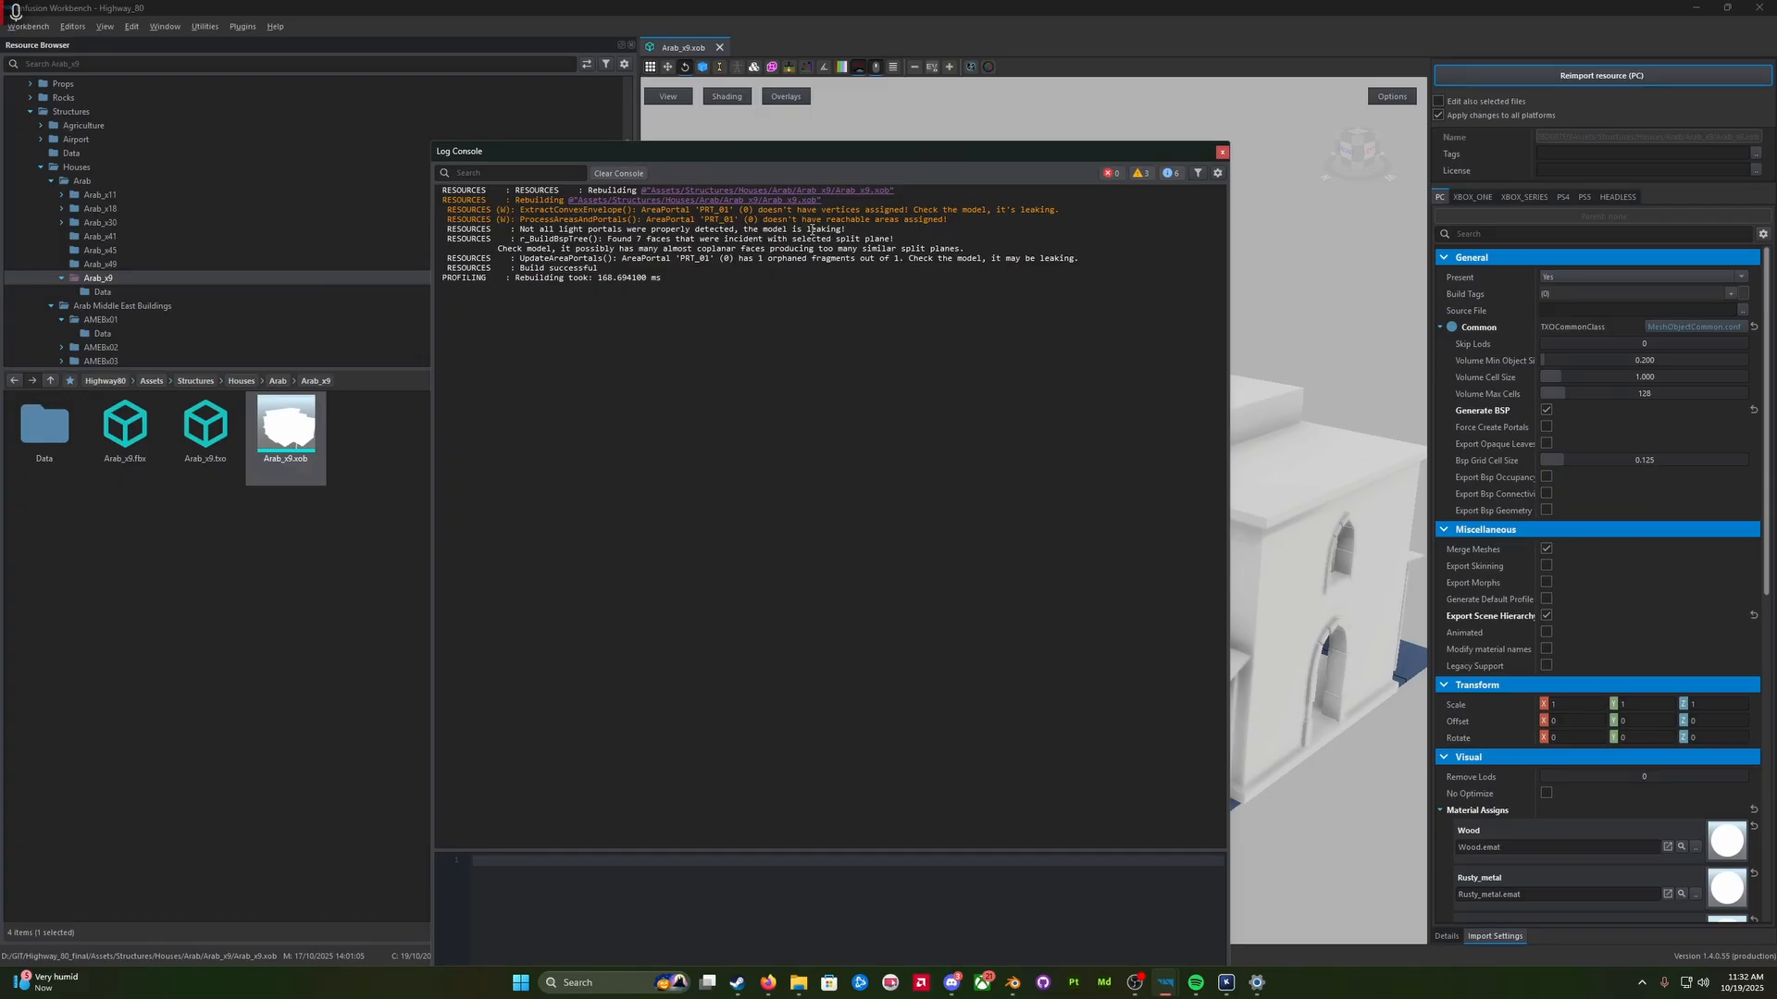
{"action": "left_click_drag", "start_coordinate": [805, 159], "coordinate": [1775, 137]}
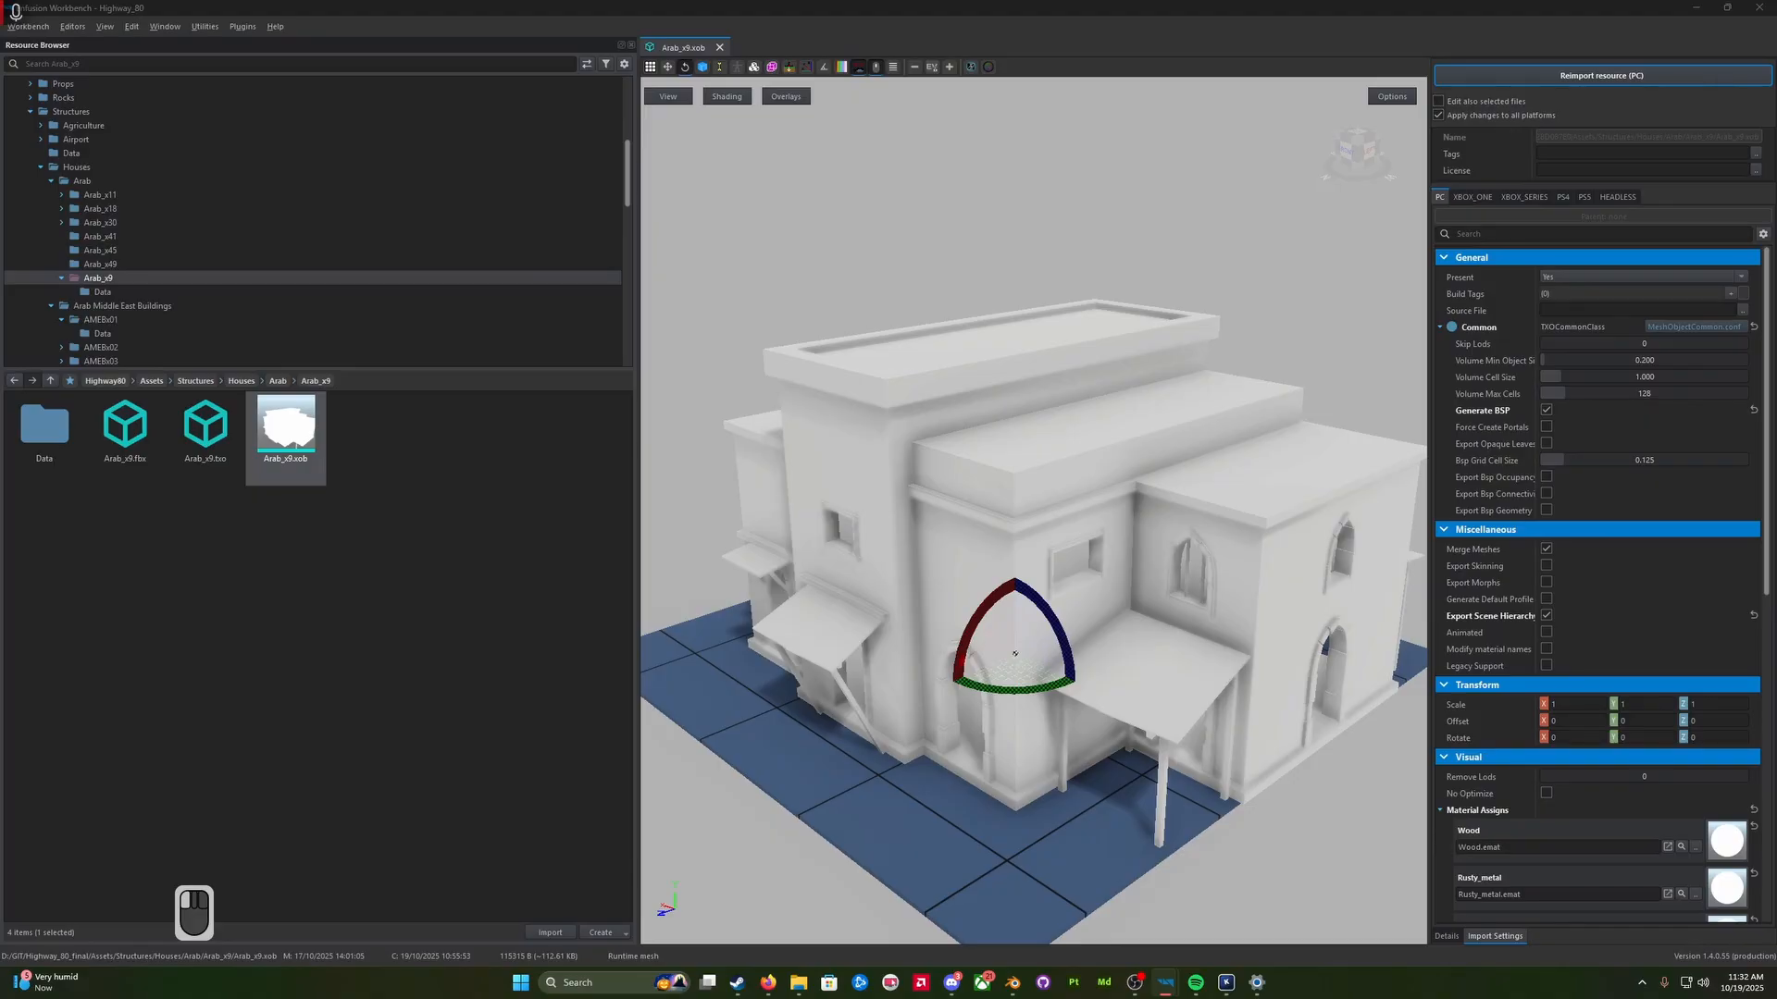
Step: Open the PRTMAT_FrontDoor material from the model's material assigns, change its class to MatLightPortal and save it
{"action": "scroll", "coordinate": [1706, 618], "scroll_direction": "down", "scroll_amount": 5}
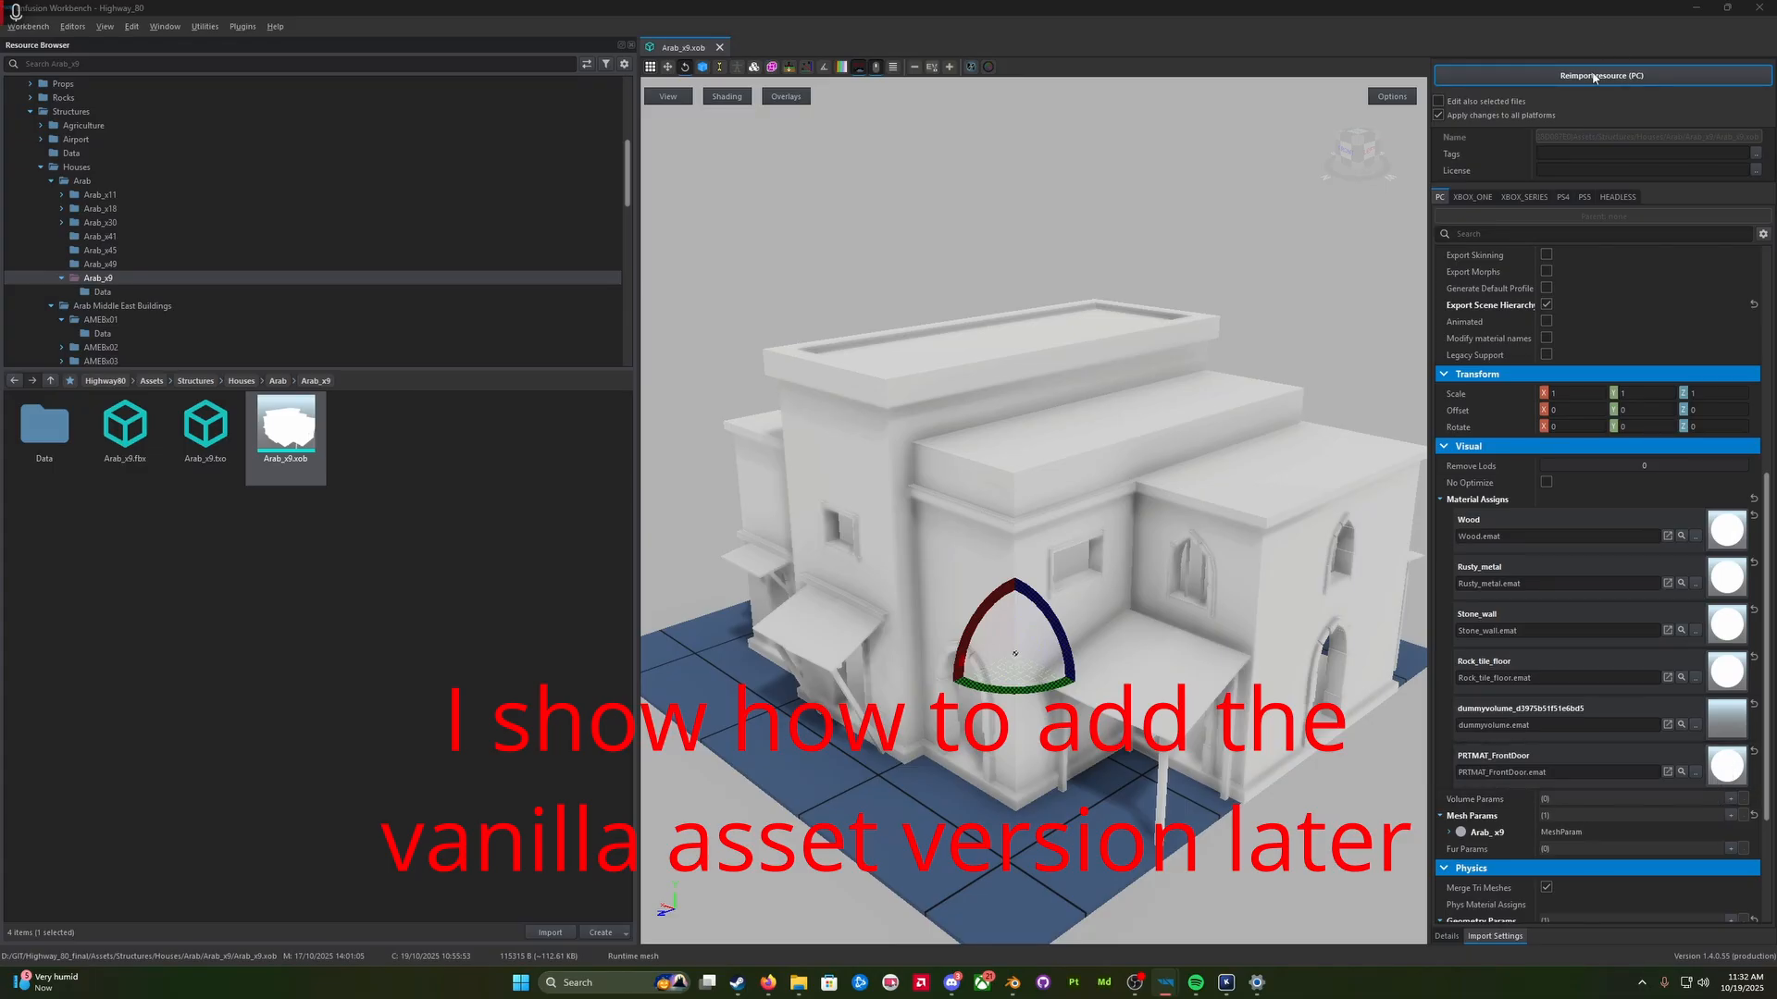
{"action": "double_click", "coordinate": [1723, 770]}
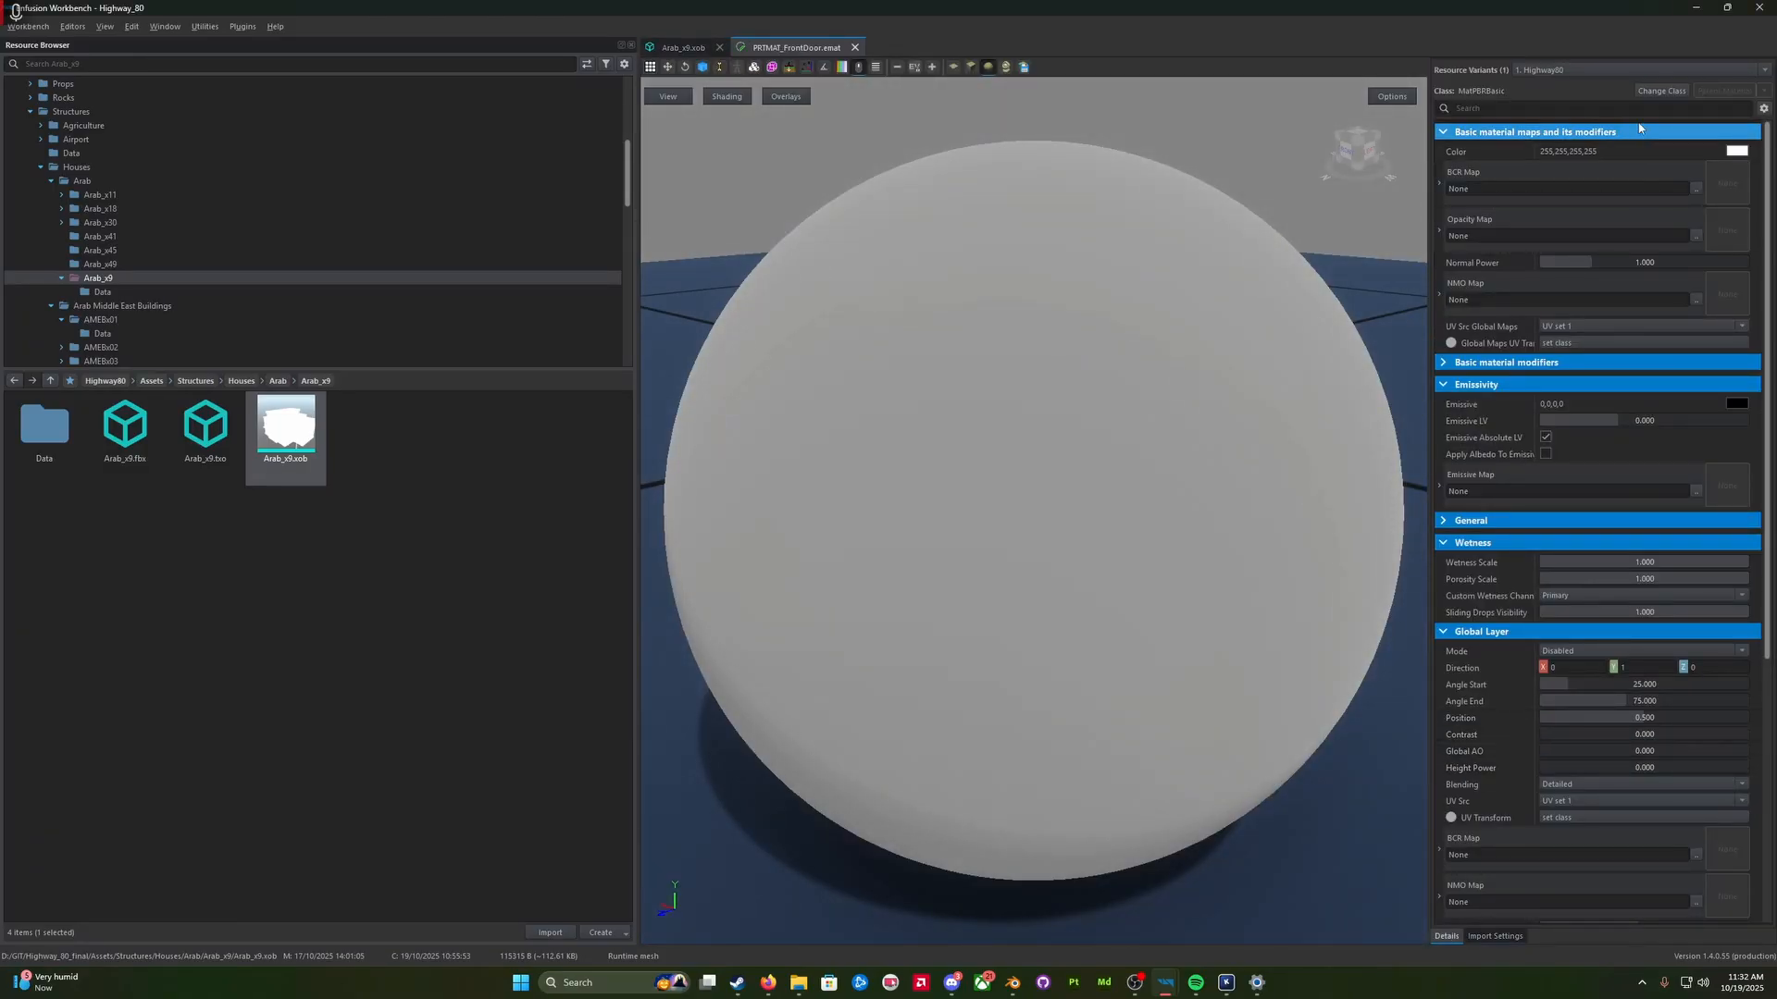
{"action": "left_click", "coordinate": [1656, 92]}
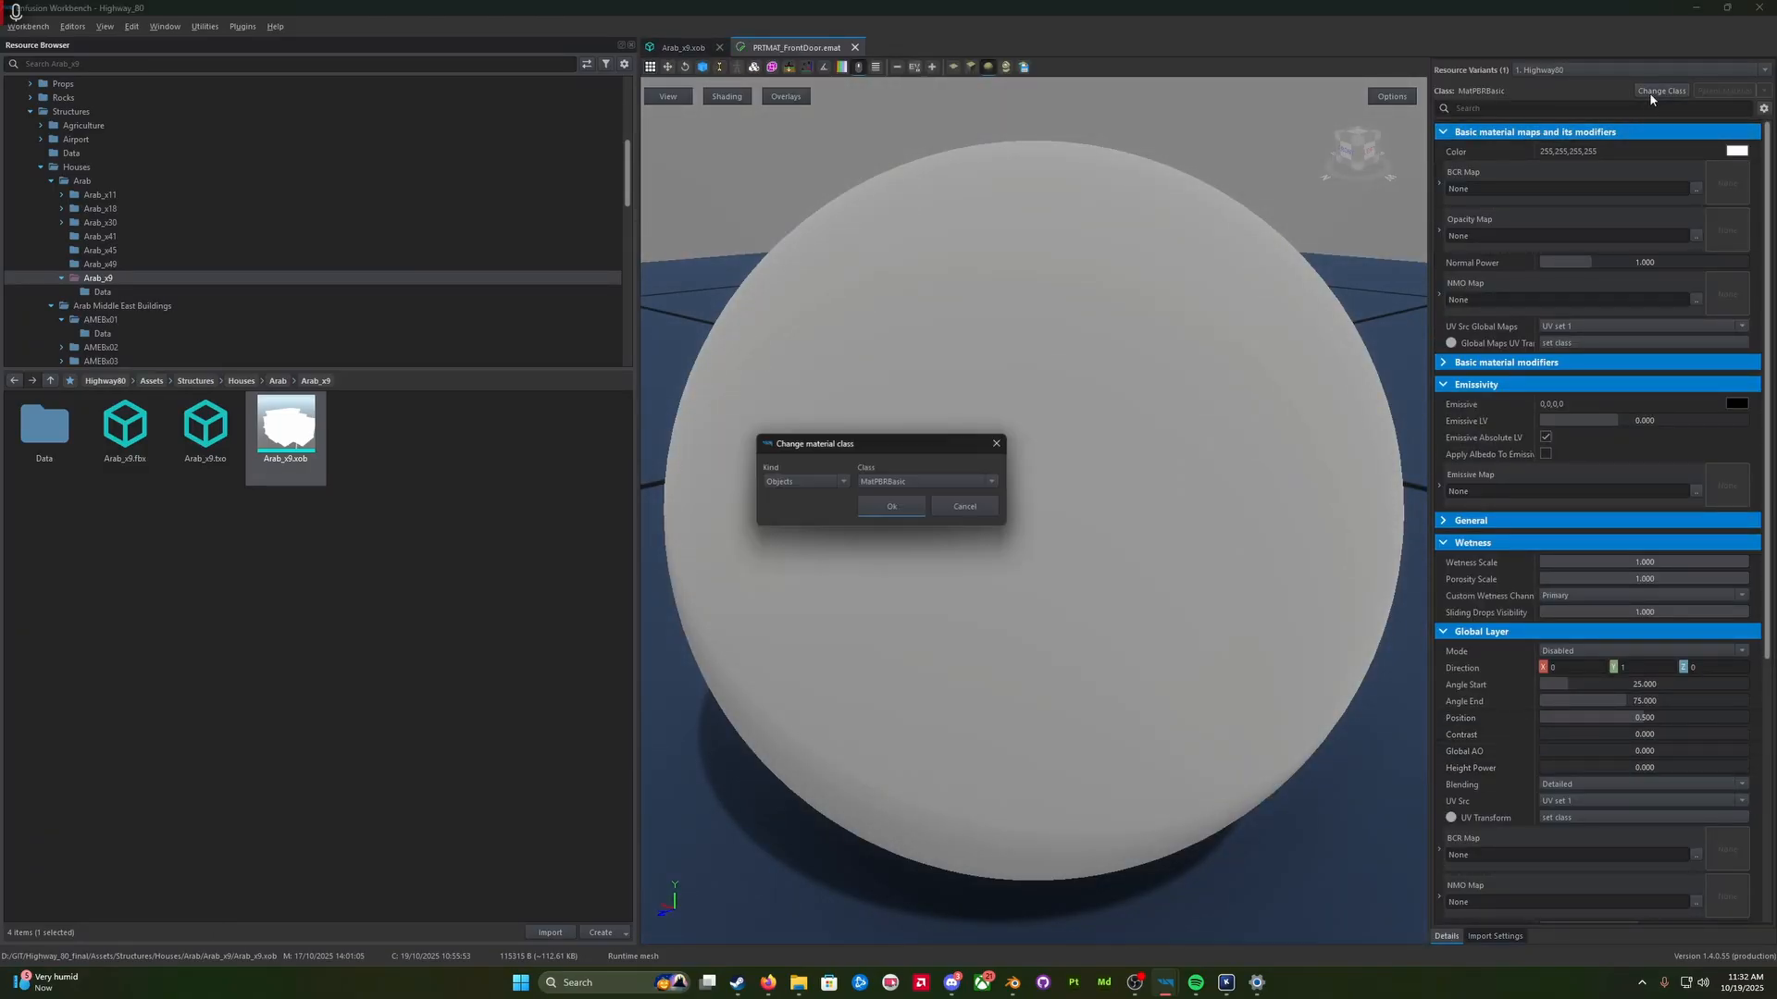
{"action": "left_click", "coordinate": [909, 485]}
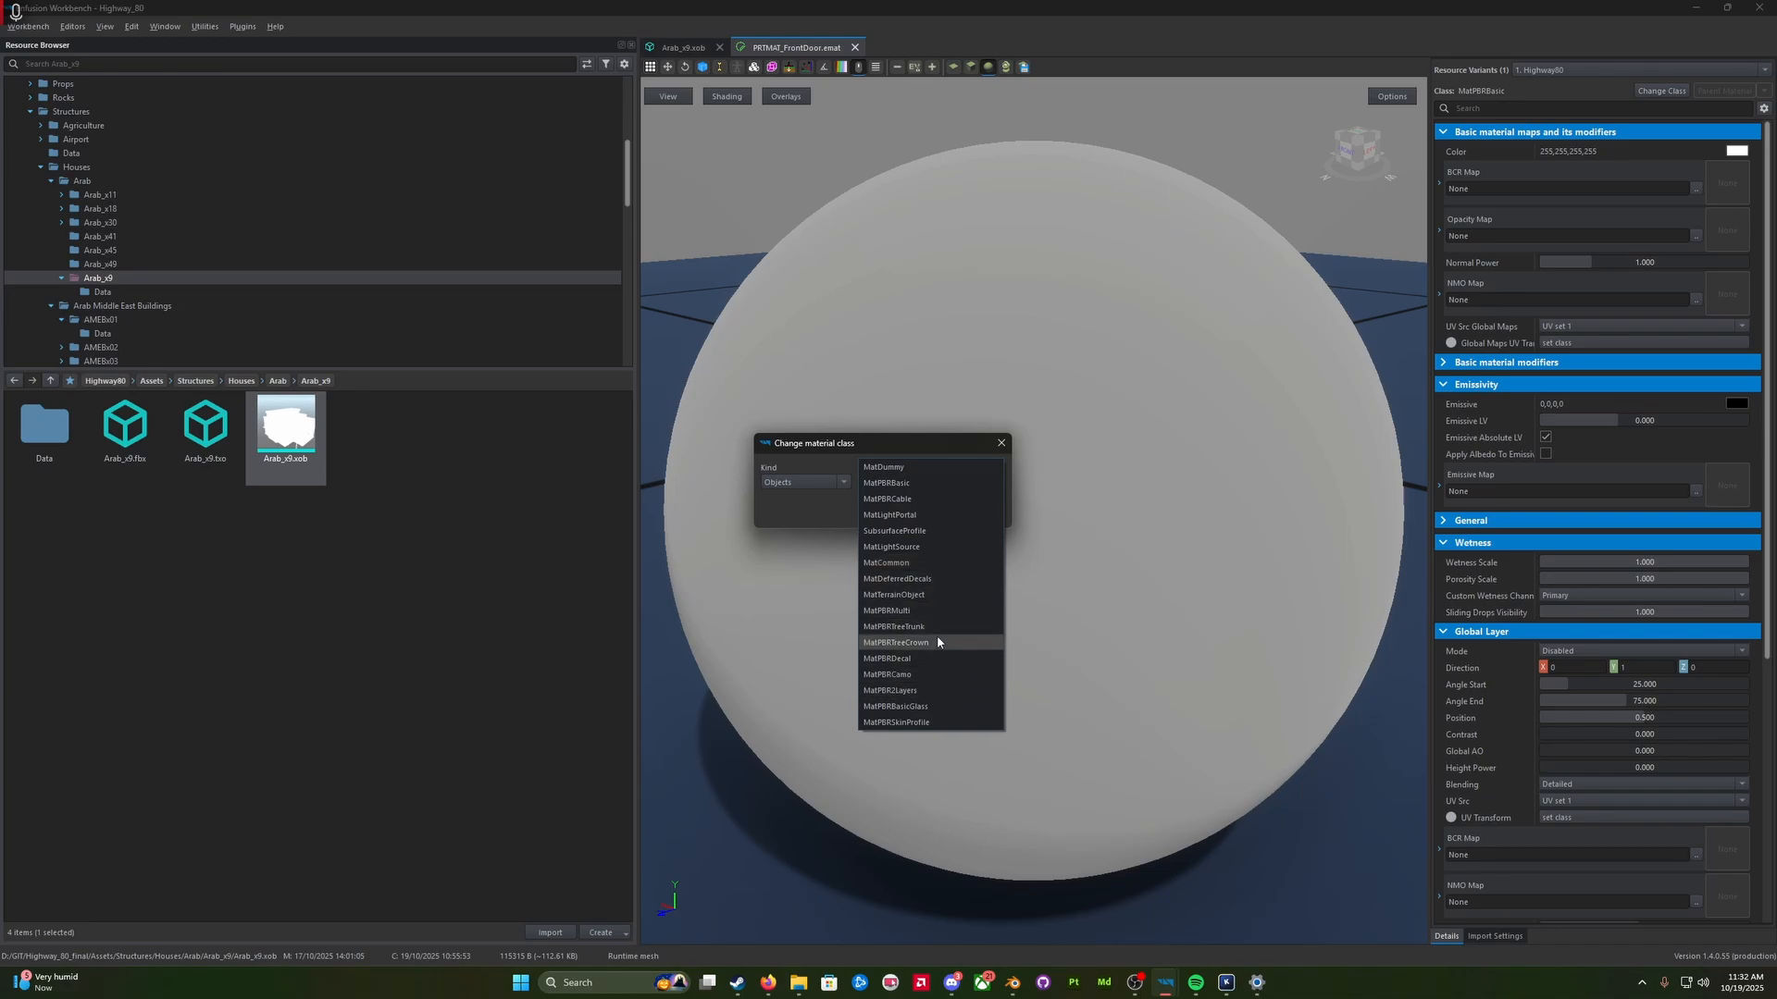
{"action": "left_click", "coordinate": [924, 515]}
{"action": "left_click", "coordinate": [910, 513]}
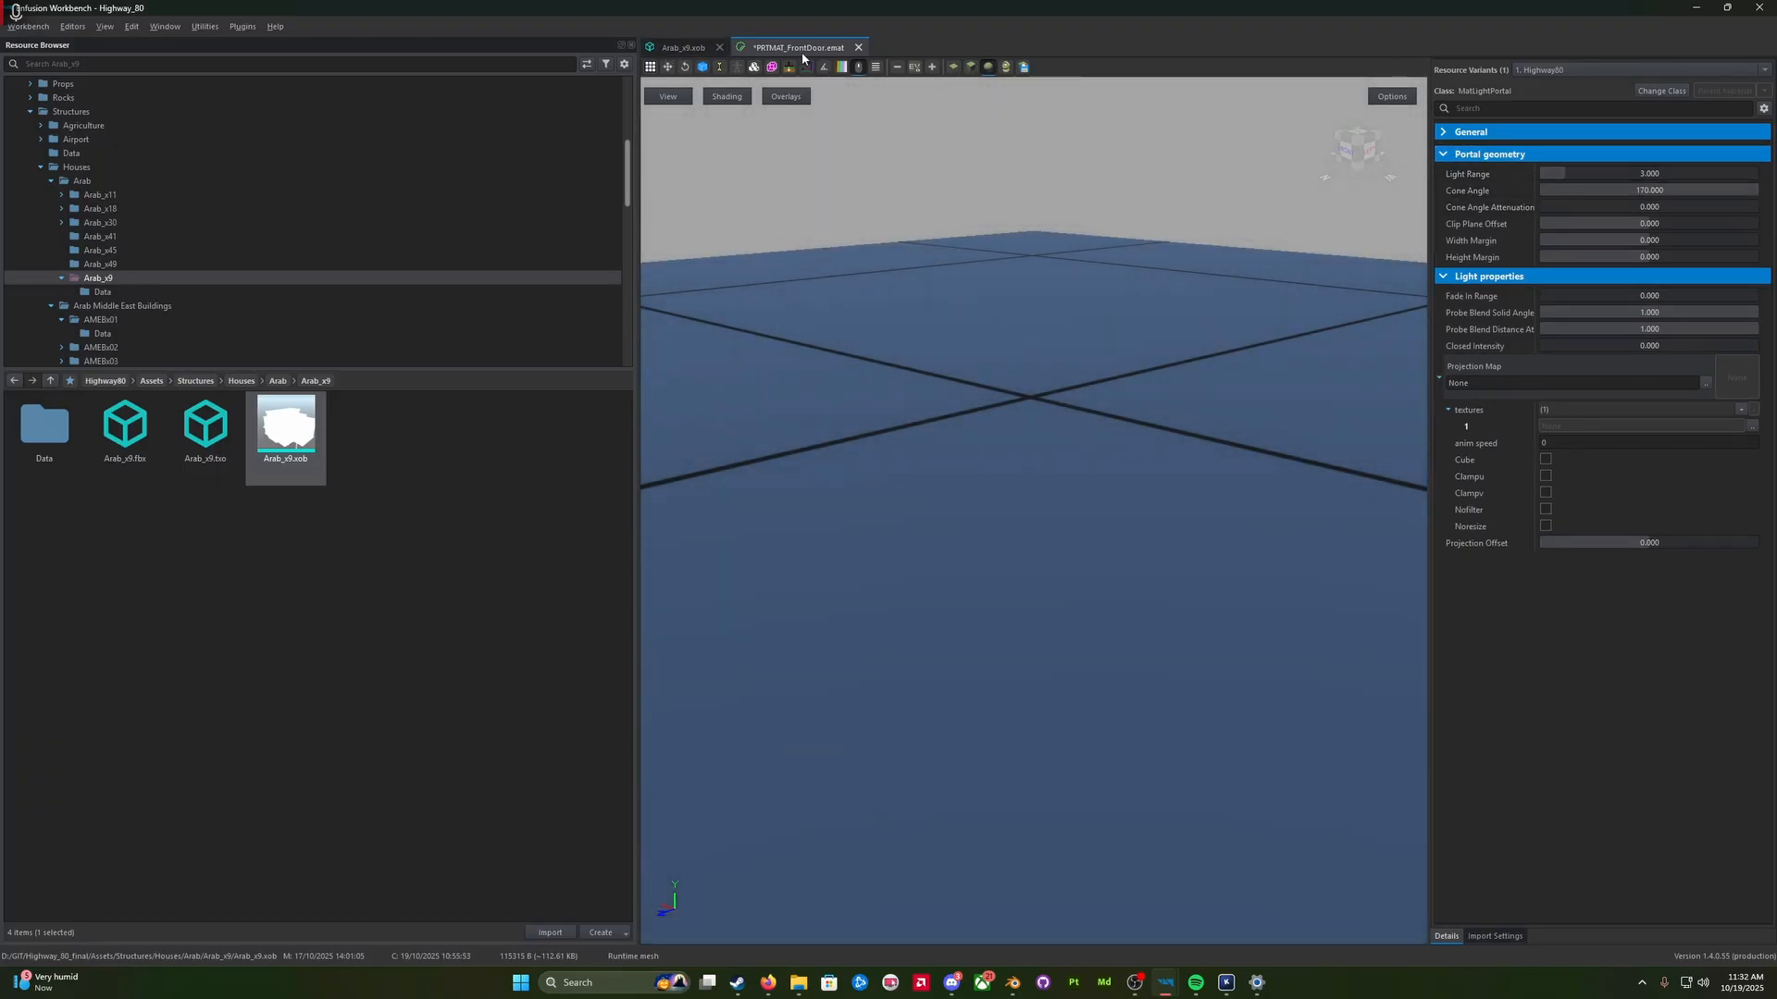
{"action": "key", "text": "ctrl+s"}
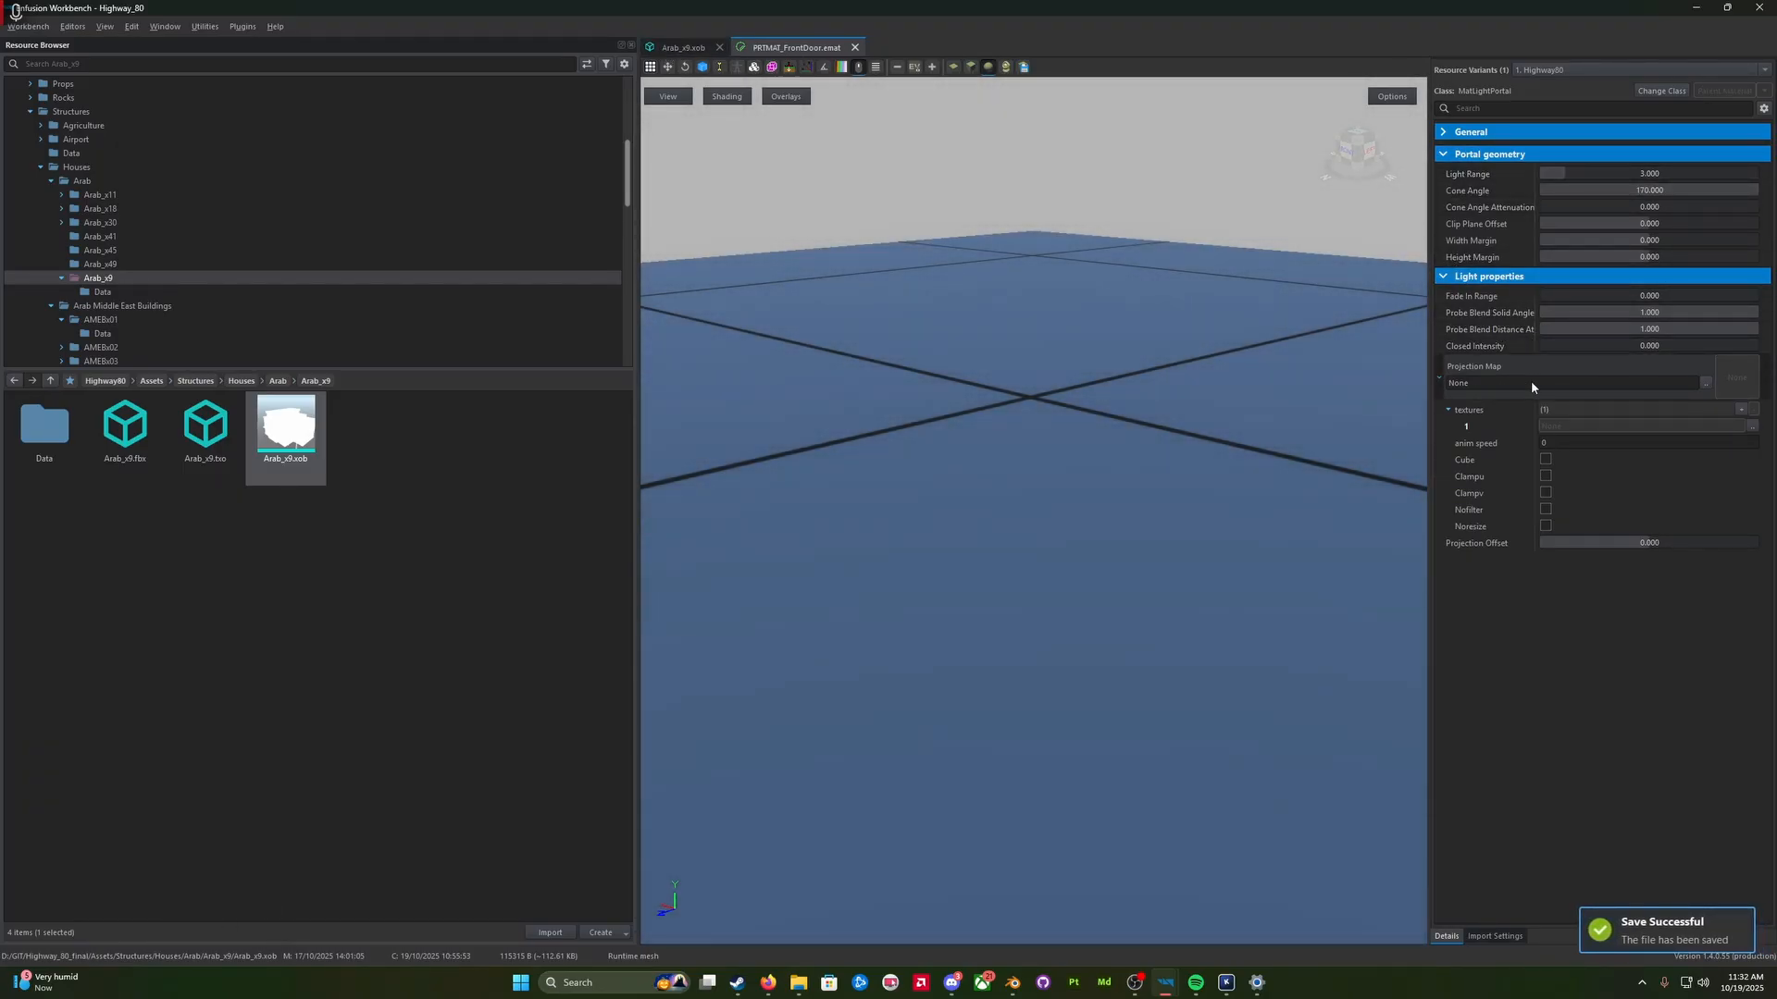
Step: Search the textures for "door", assign ArmaReforger's DOOR_A_EM.edds as the light portal's Projection Map and save the material
{"action": "left_click", "coordinate": [1705, 383]}
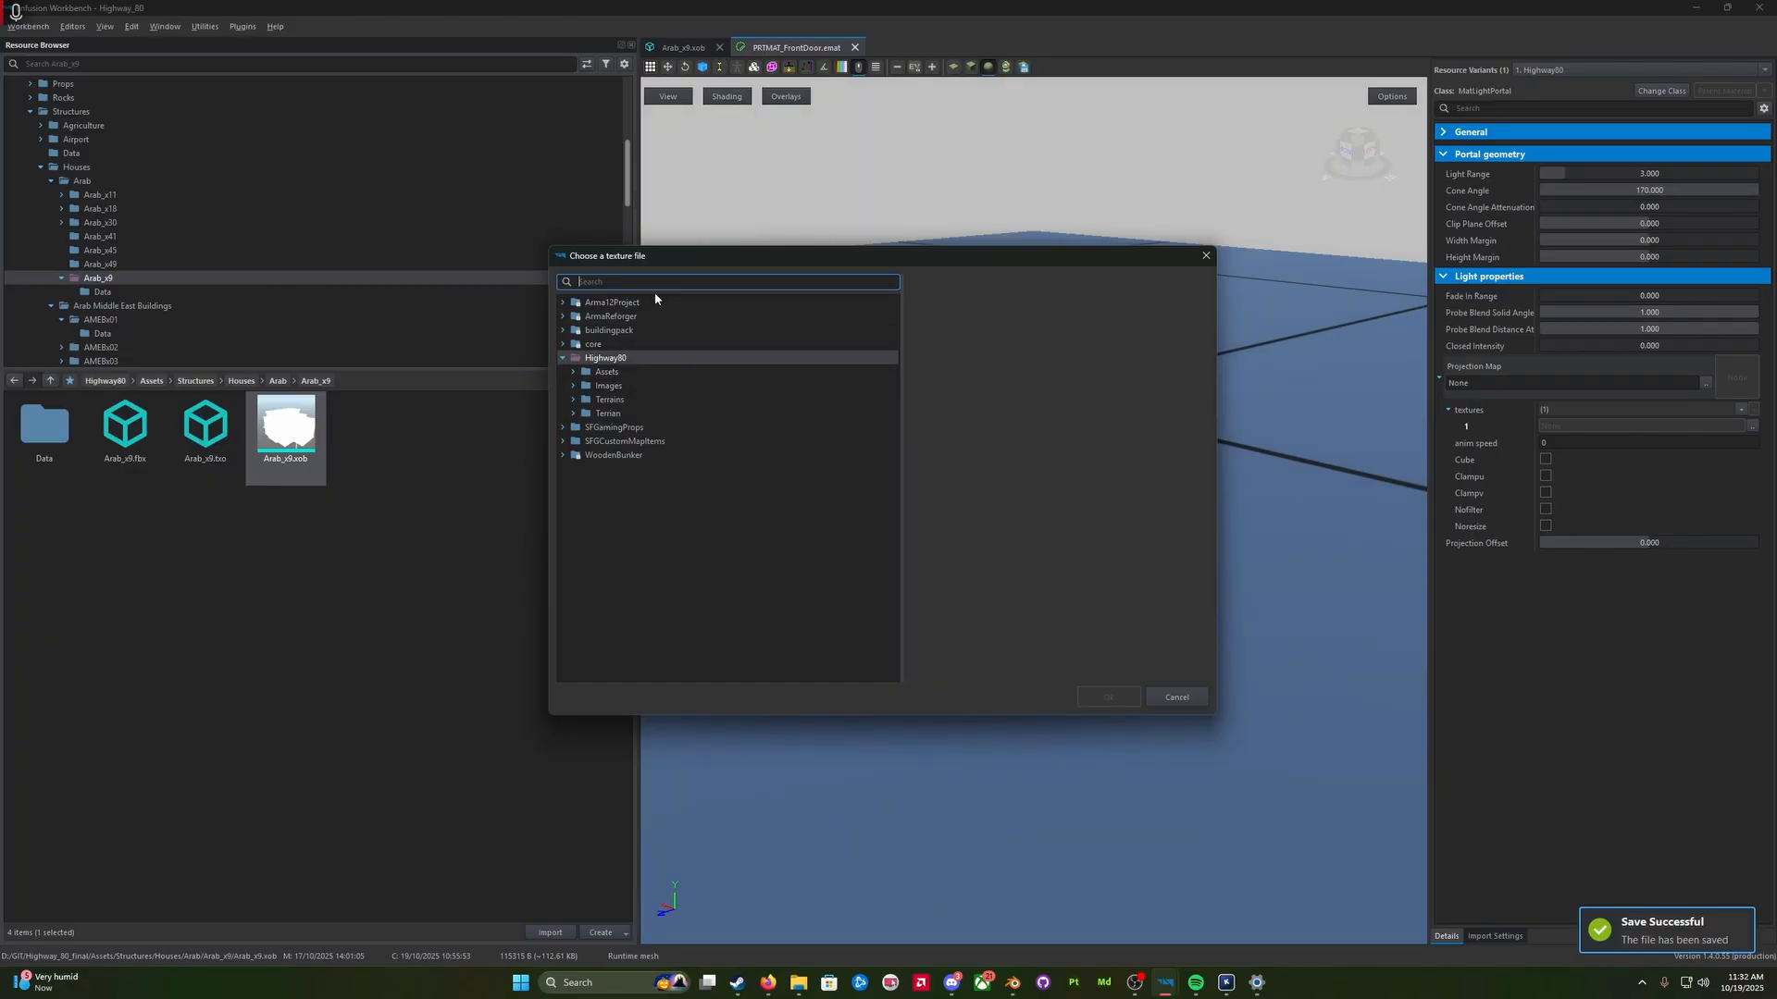
{"action": "type", "text": "doo"}
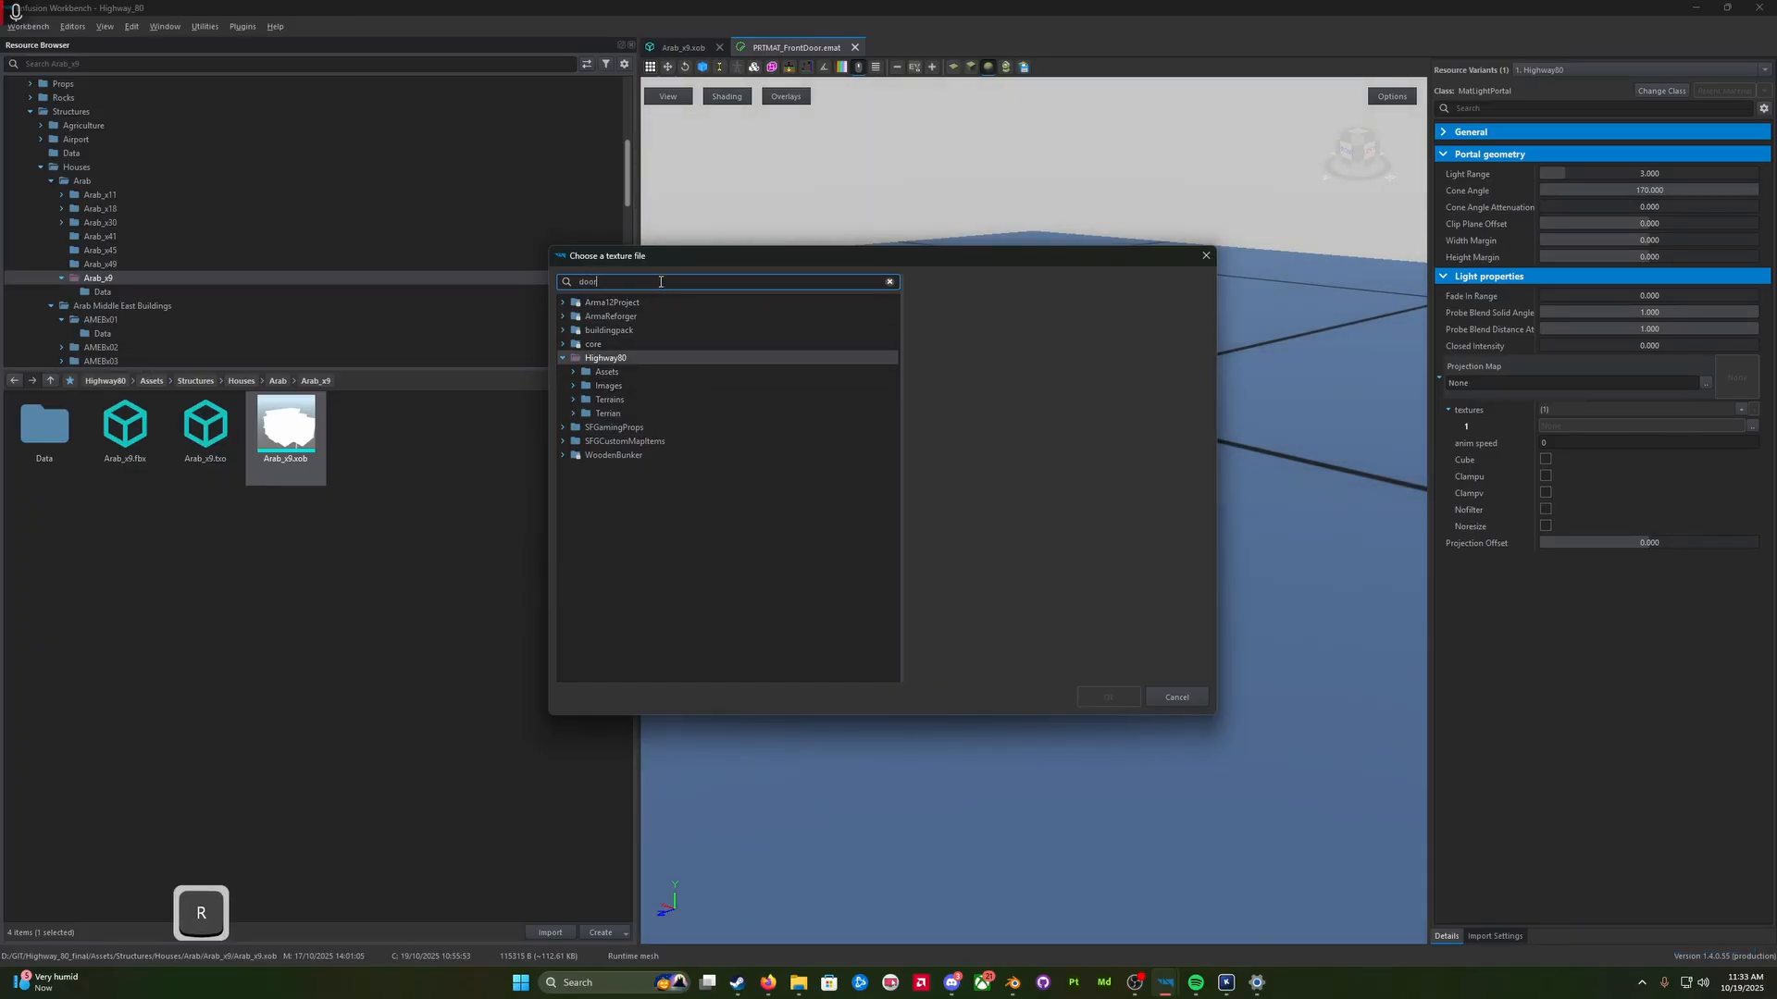
{"action": "type", "text": "r"}
{"action": "scroll", "coordinate": [828, 573], "scroll_direction": "down", "scroll_amount": 3}
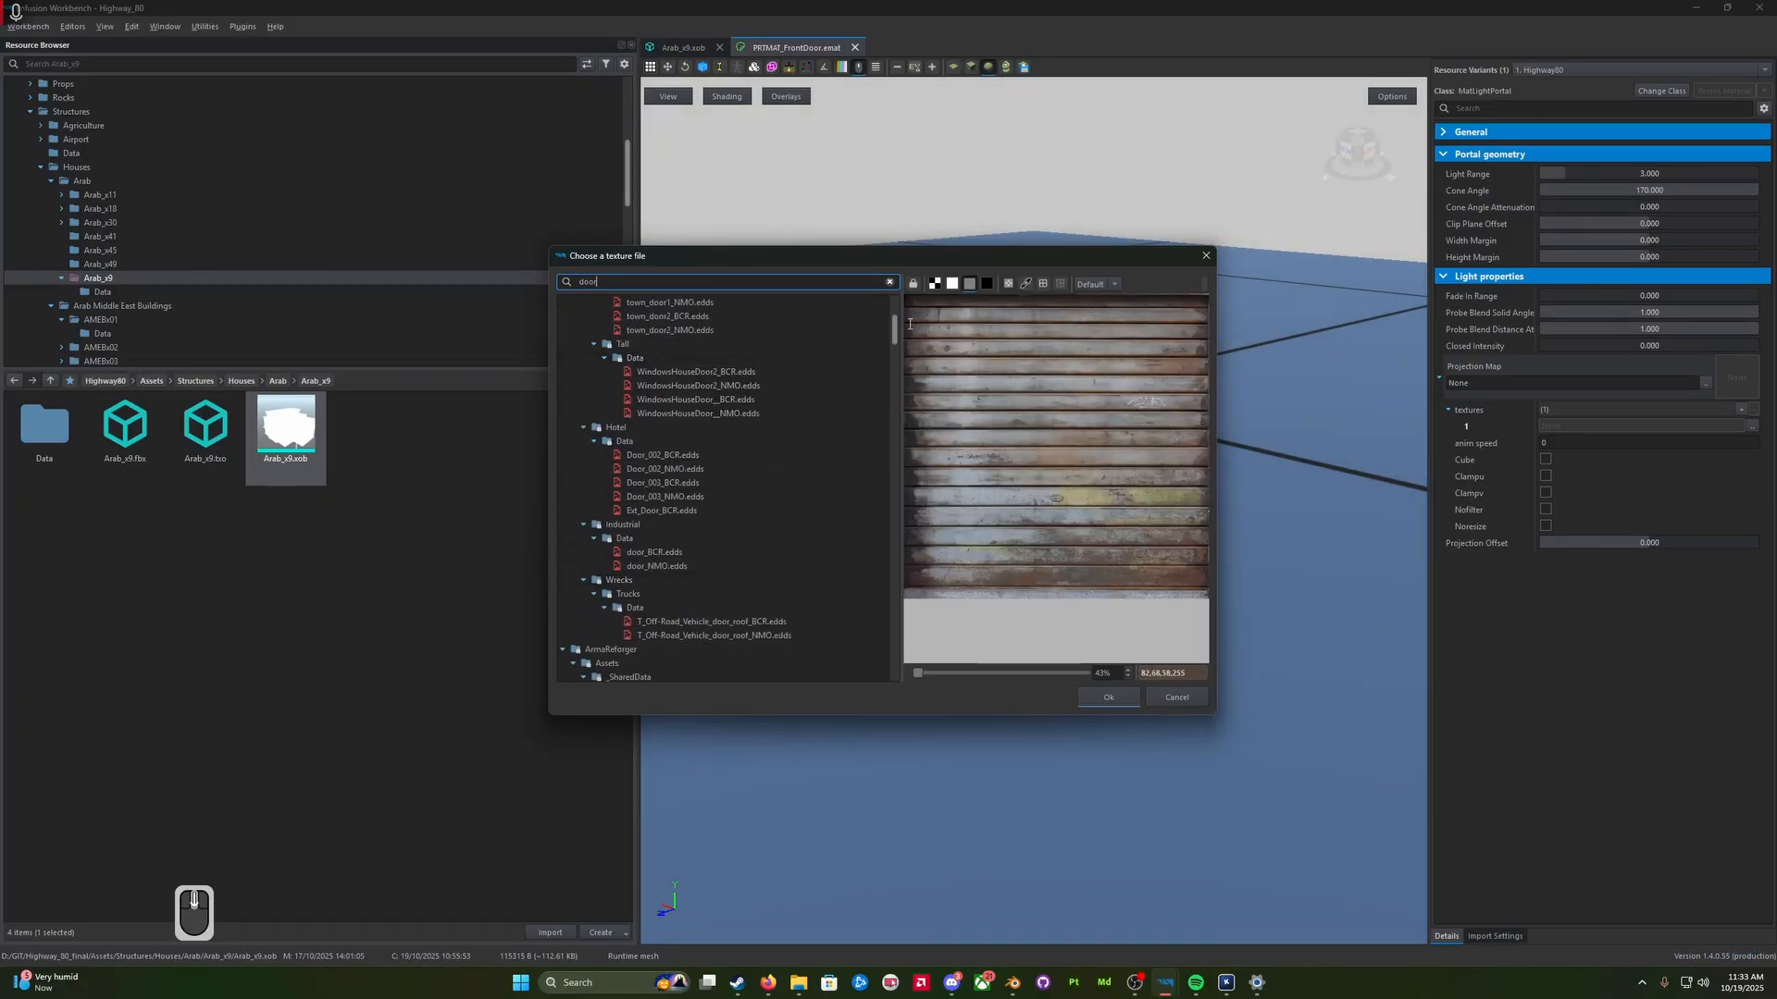
{"action": "scroll", "coordinate": [727, 490], "scroll_direction": "down", "scroll_amount": 5}
{"action": "scroll", "coordinate": [726, 490], "scroll_direction": "down", "scroll_amount": 8}
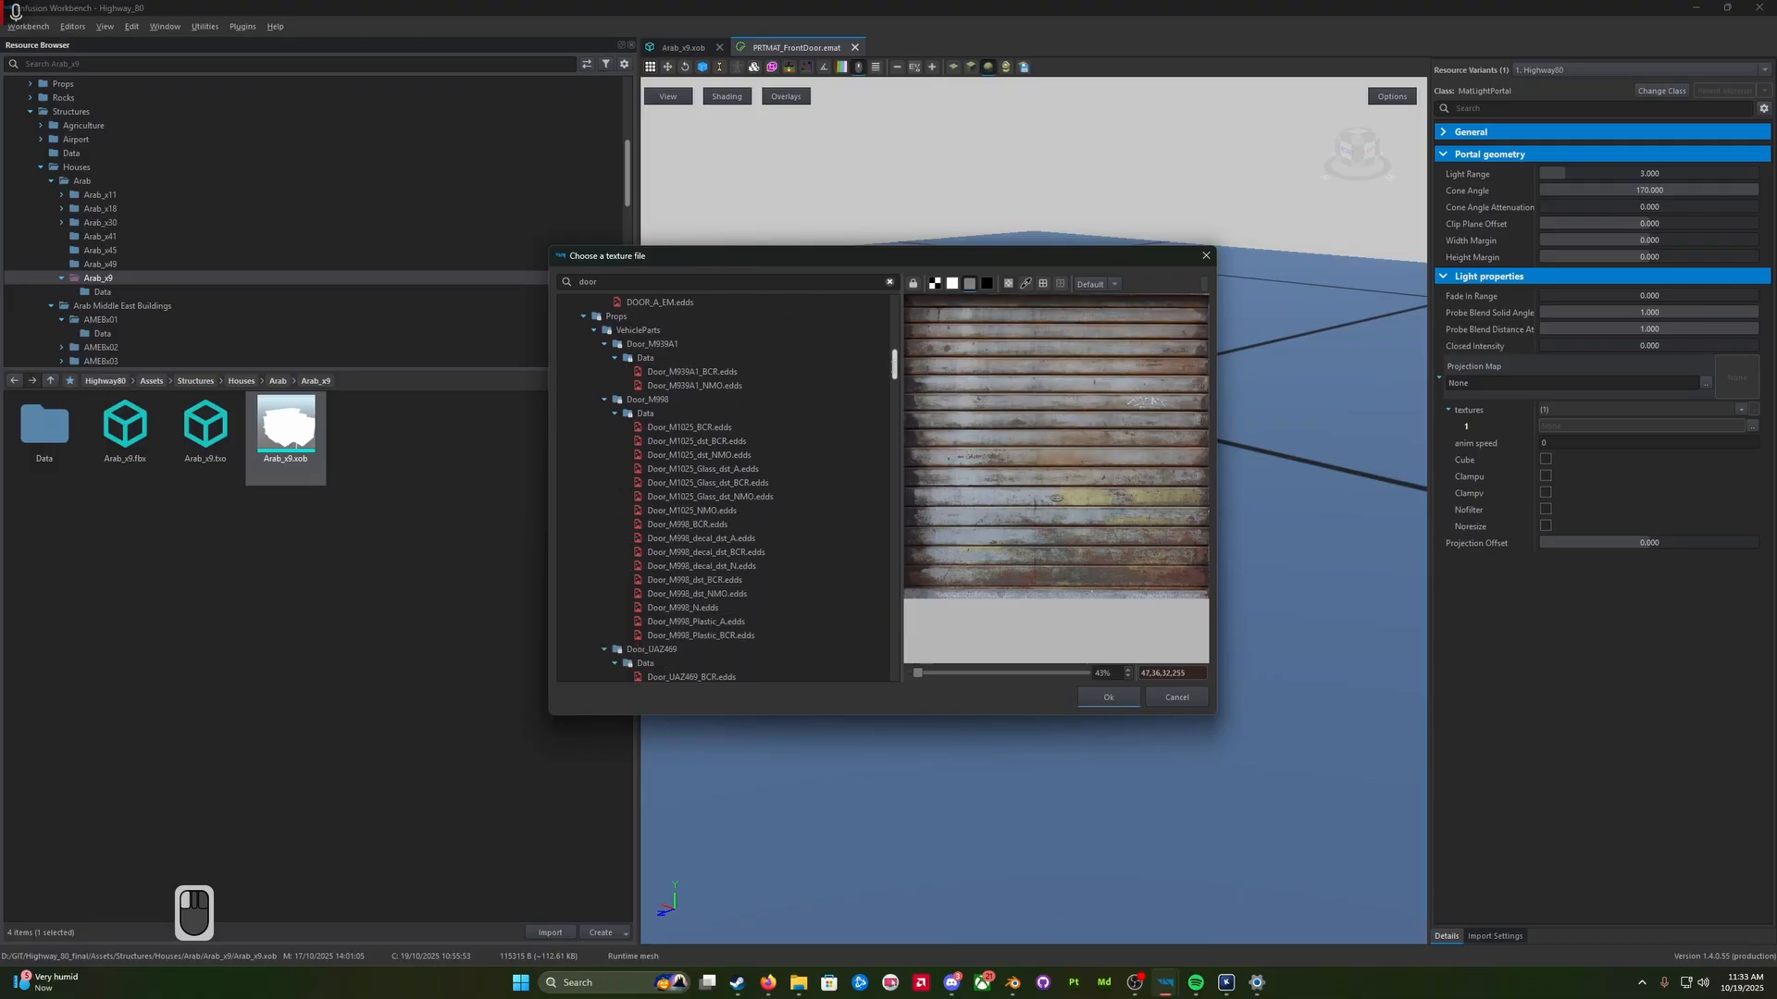
{"action": "scroll", "coordinate": [727, 490], "scroll_direction": "down", "scroll_amount": 15}
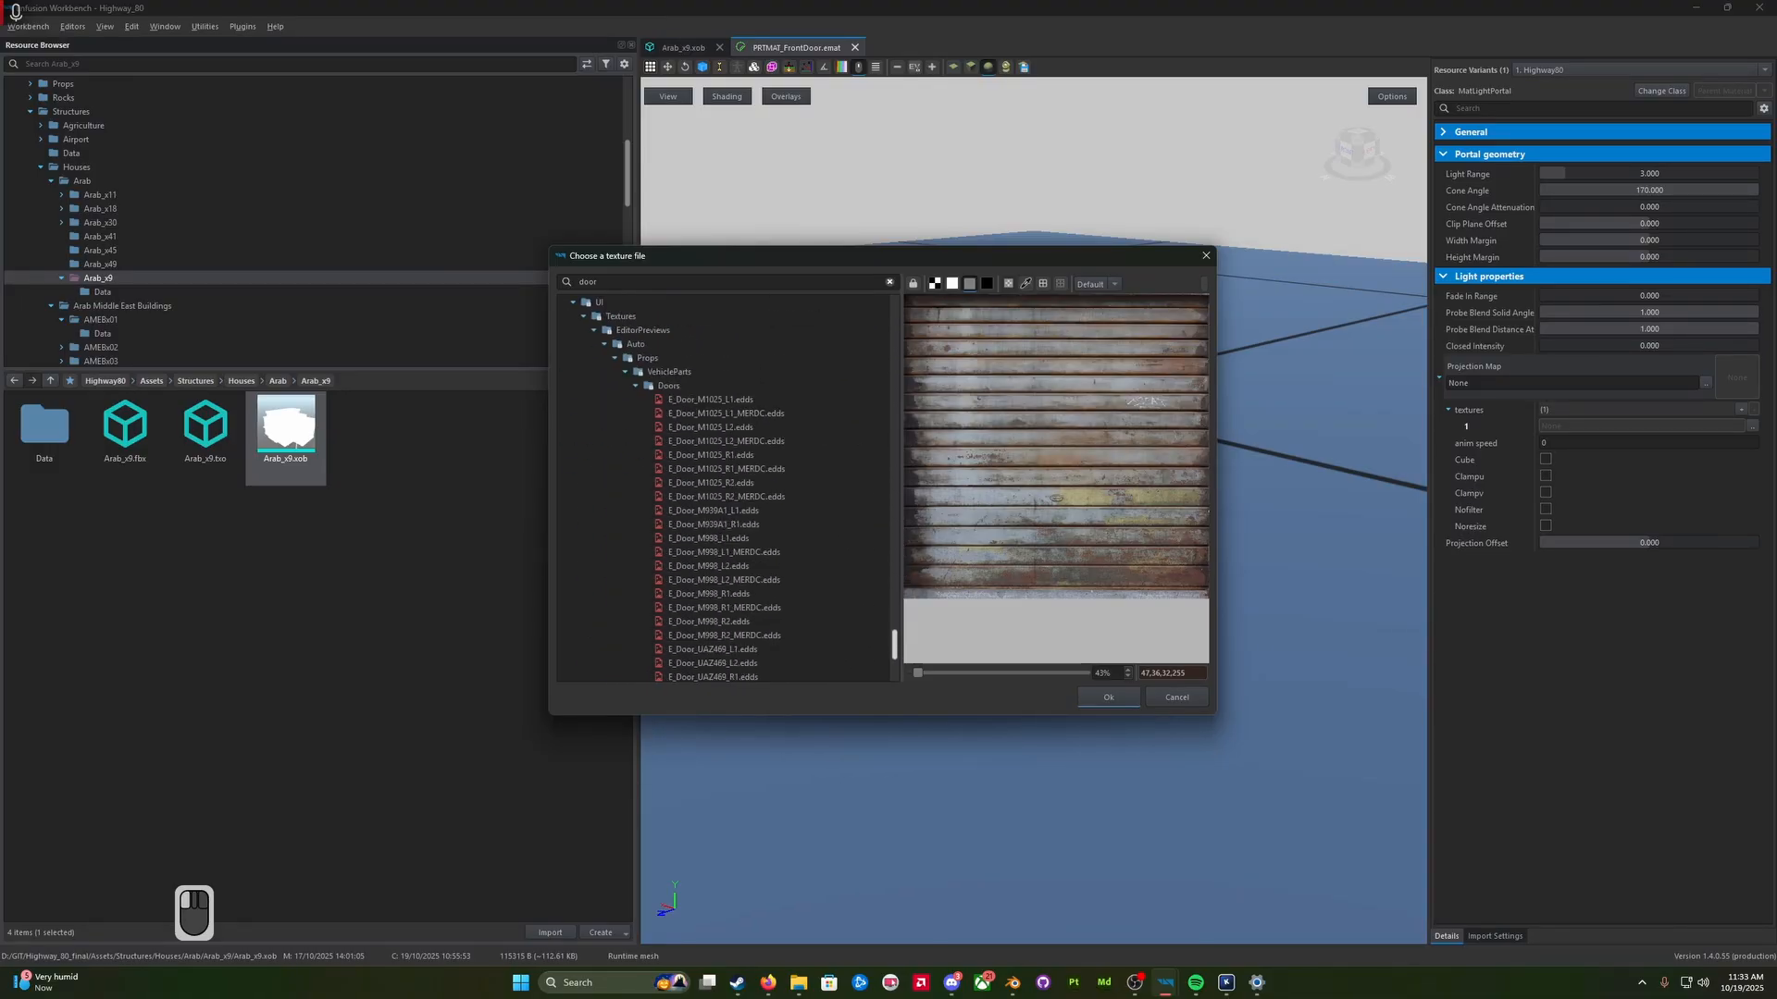
{"action": "scroll", "coordinate": [726, 491], "scroll_direction": "down", "scroll_amount": 6}
{"action": "left_click_drag", "start_coordinate": [915, 672], "coordinate": [913, 668]}
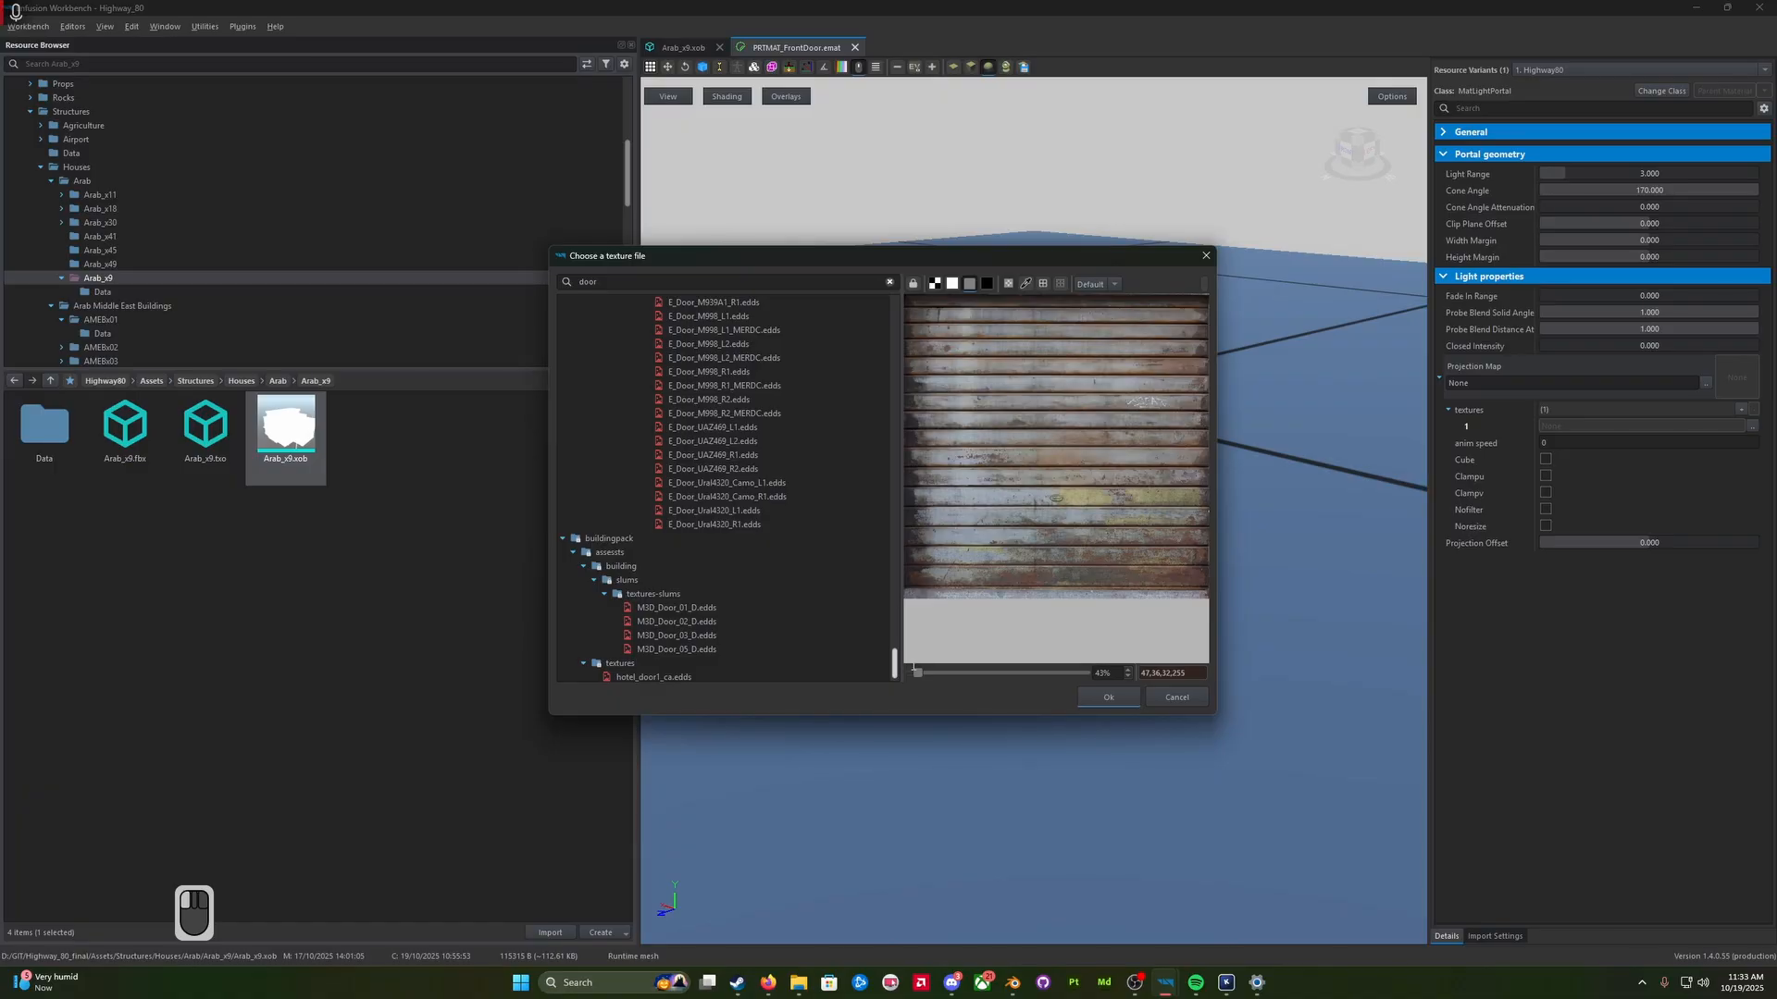
{"action": "scroll", "coordinate": [606, 314], "scroll_direction": "up", "scroll_amount": 20}
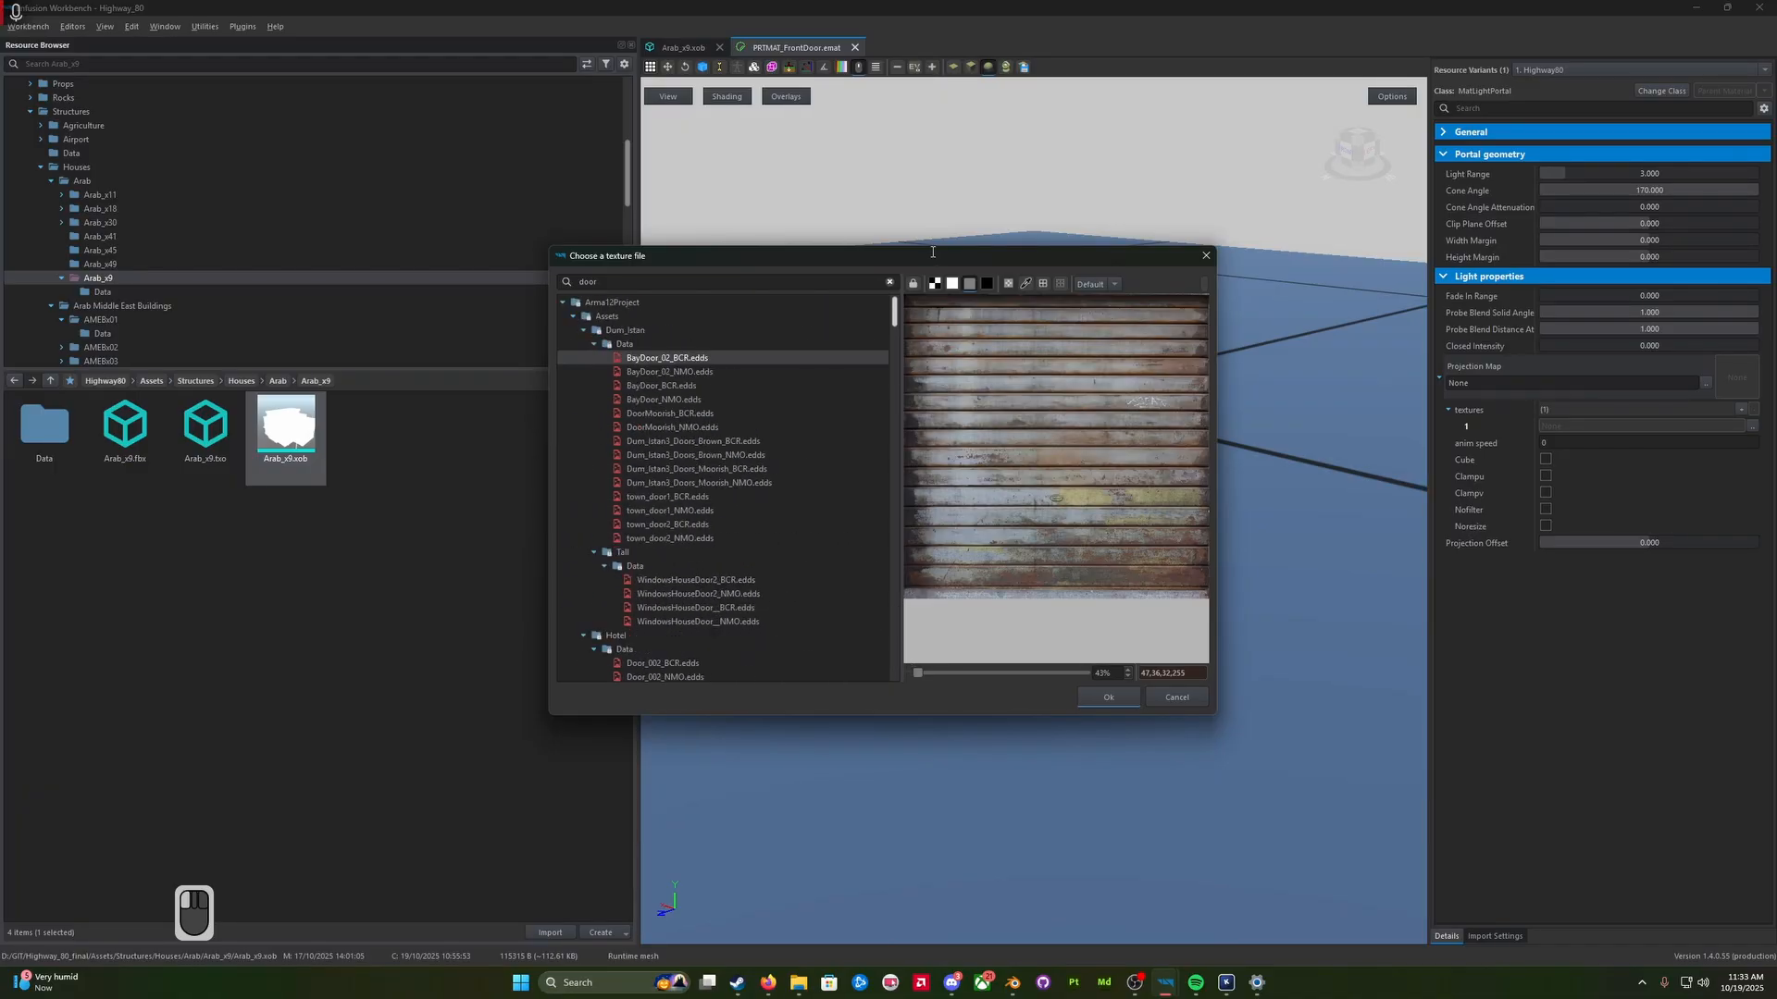
{"action": "left_click", "coordinate": [562, 302]}
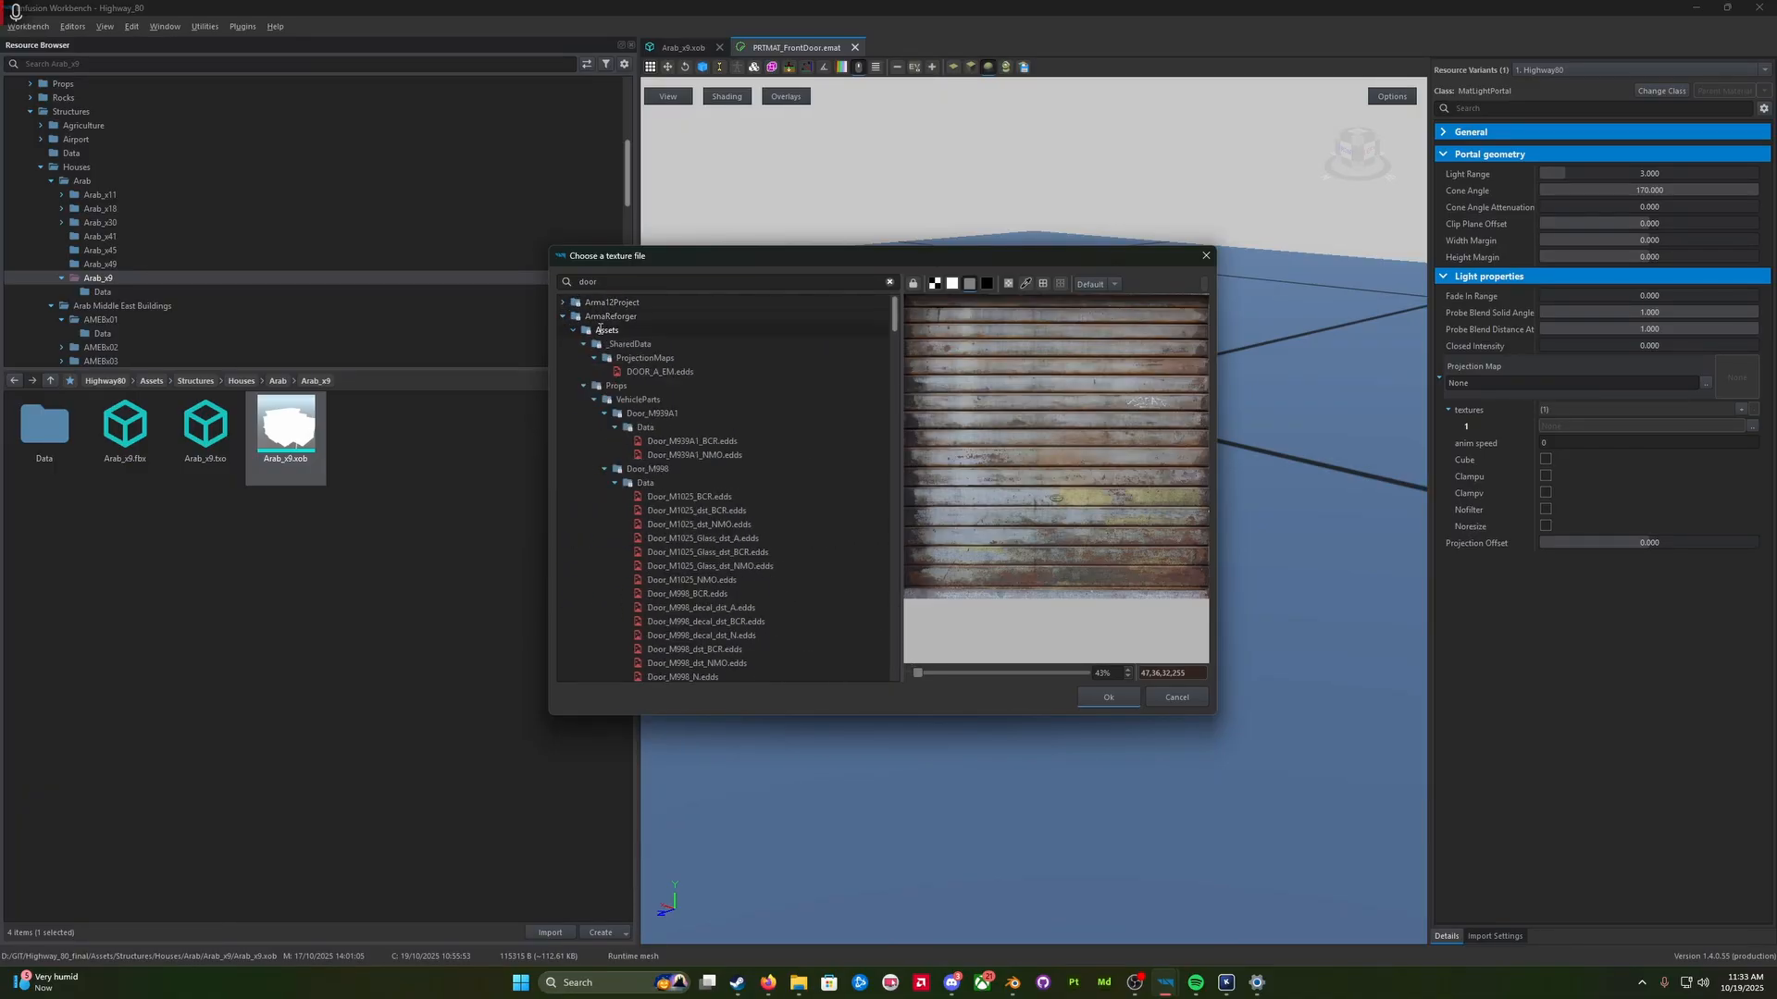
{"action": "left_click", "coordinate": [701, 372]}
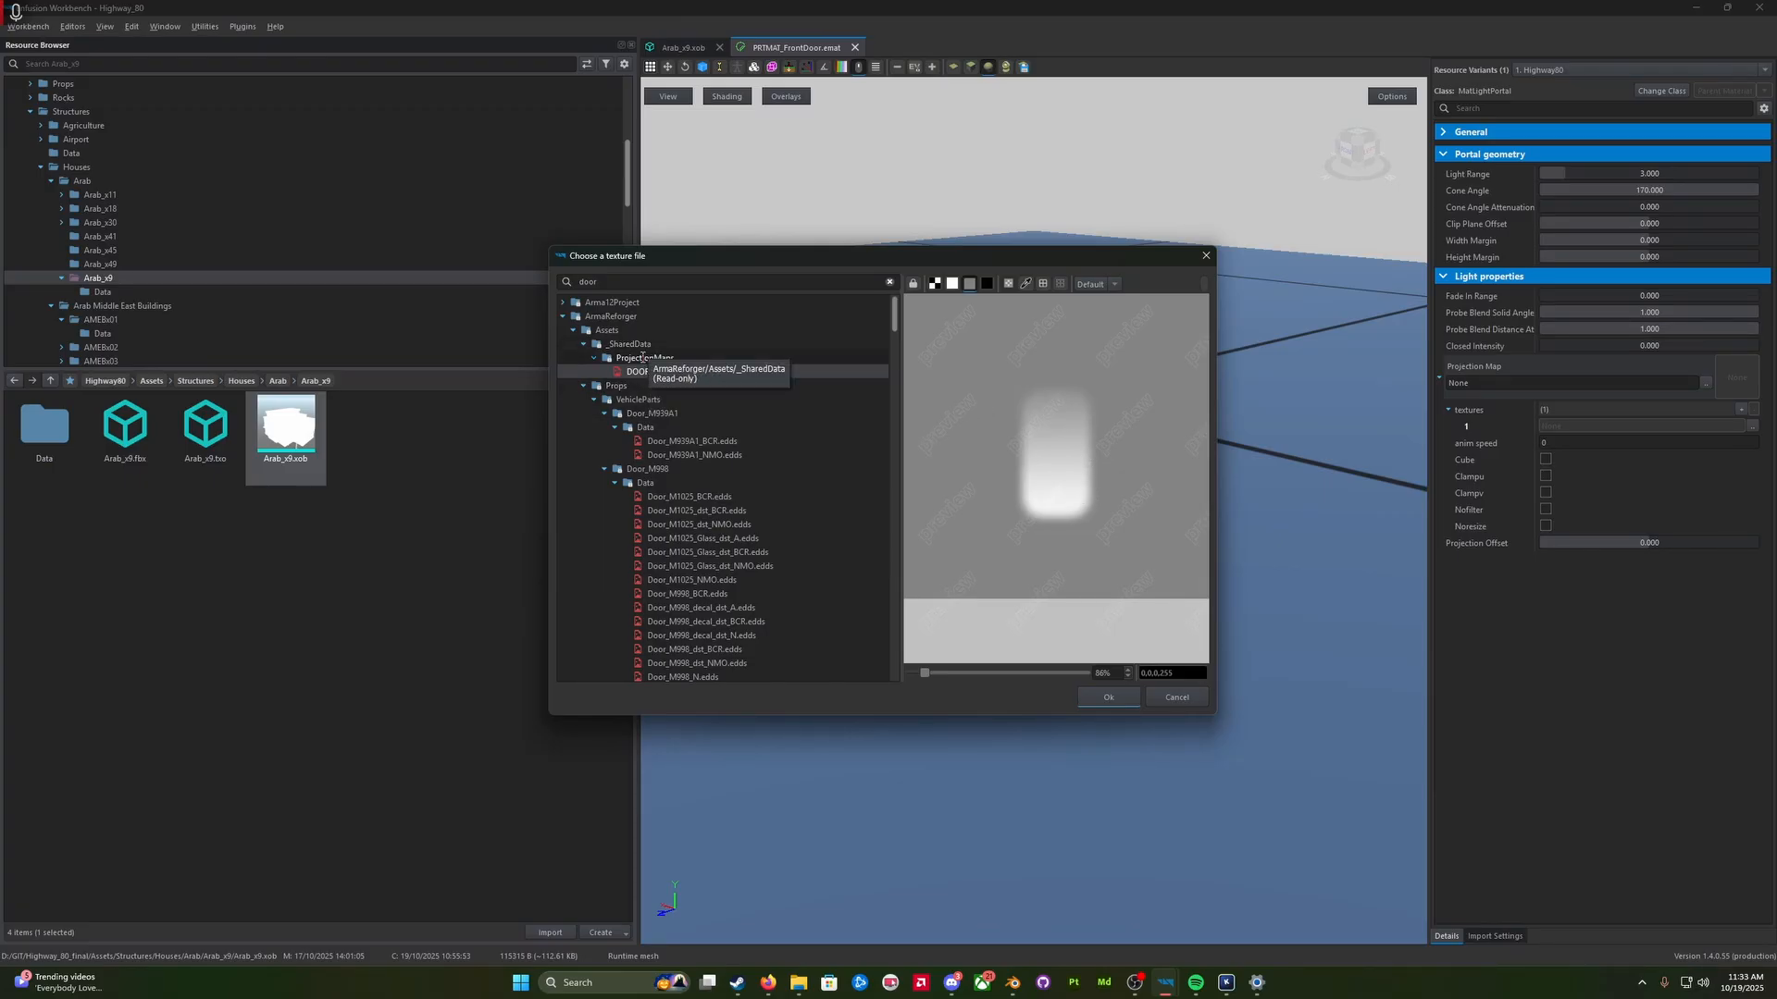
{"action": "left_click", "coordinate": [1110, 696]}
{"action": "key", "text": "ctrl+s"}
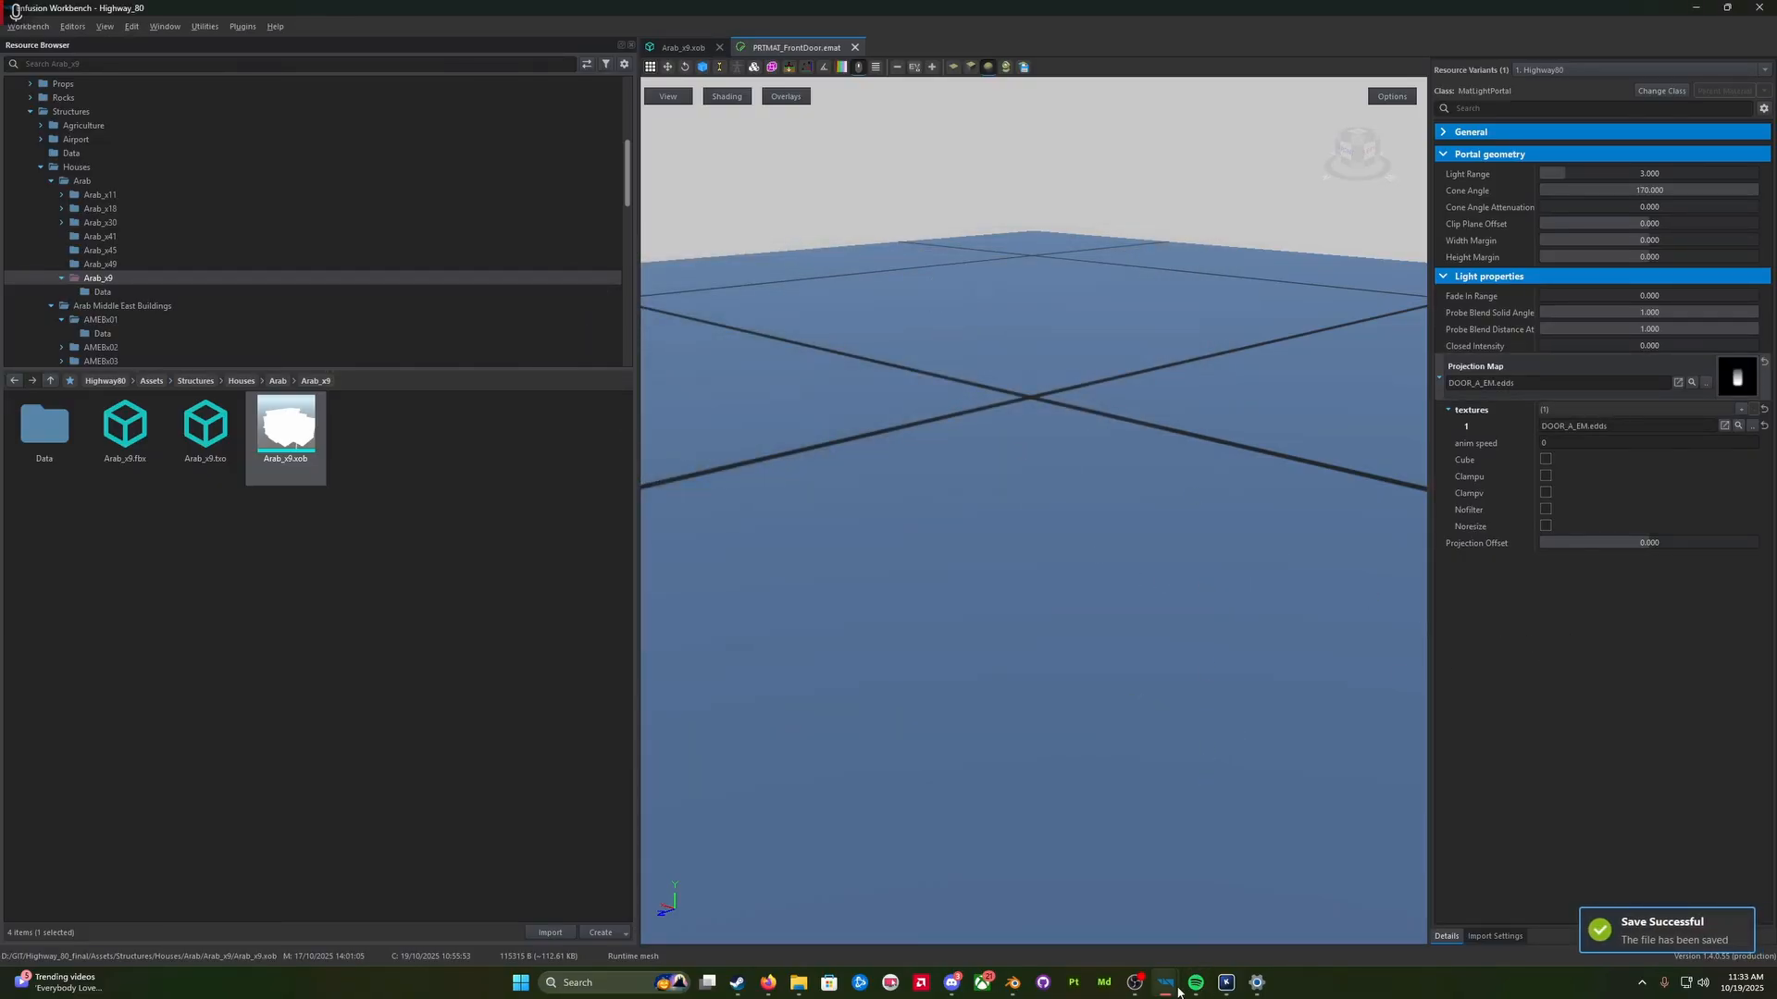
Step: Switch to the World Editor, save the world and reload Test_Custom_Prefabs
{"action": "mouse_move", "coordinate": [1198, 988]}
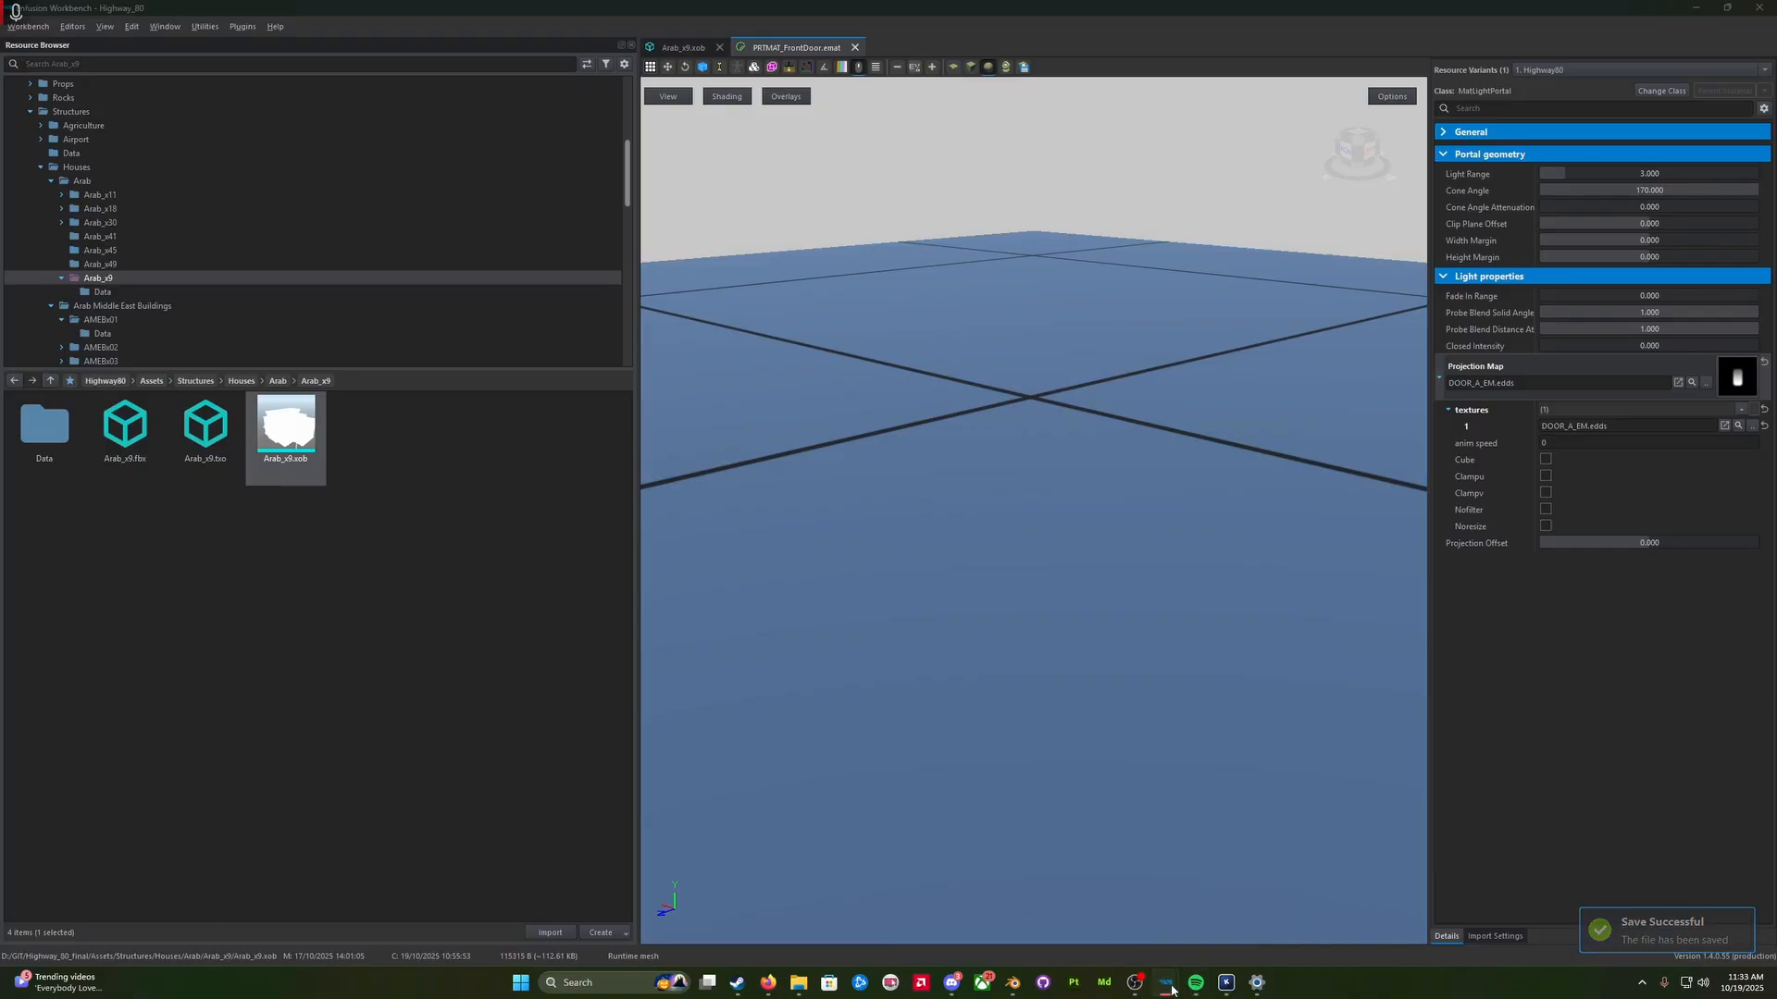
{"action": "left_click", "coordinate": [1236, 908]}
{"action": "key", "text": "ctrl+s"}
{"action": "key", "text": "w"}
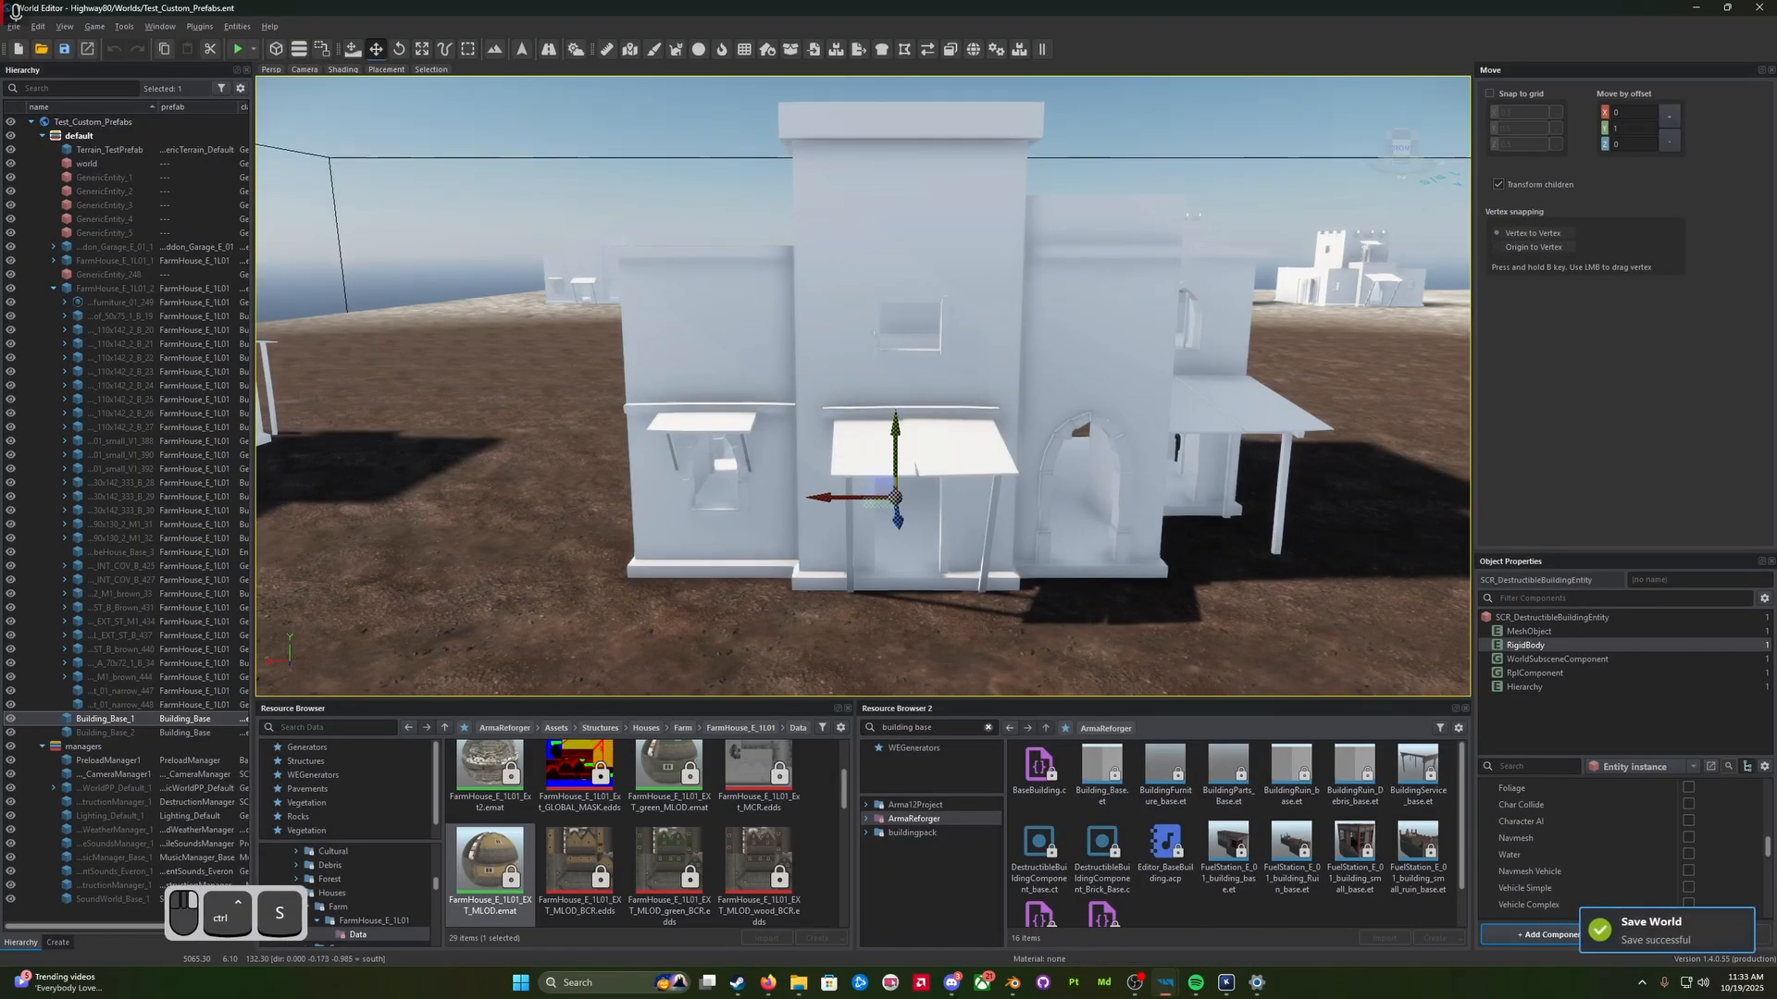
{"action": "left_click", "coordinate": [41, 49]}
{"action": "left_click", "coordinate": [961, 696]}
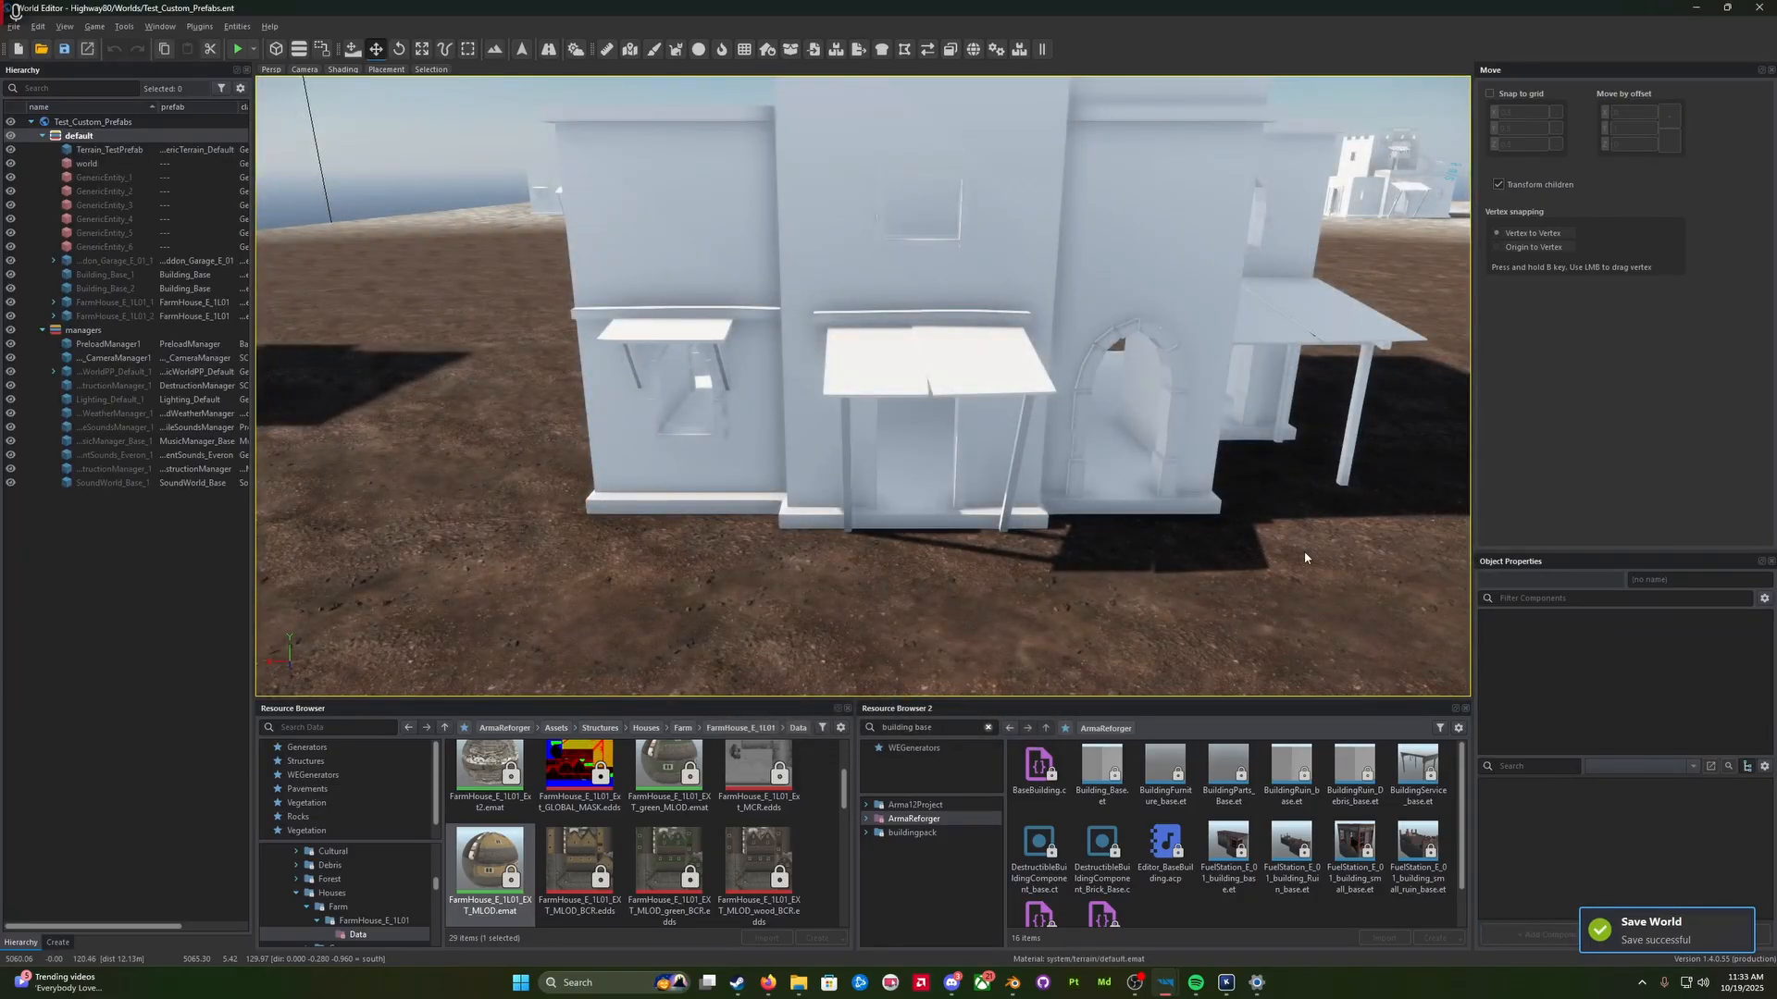
Step: Start play mode in front of the building's front door, walk inside and fire a test shot
{"action": "key", "text": "alt+Tab"}
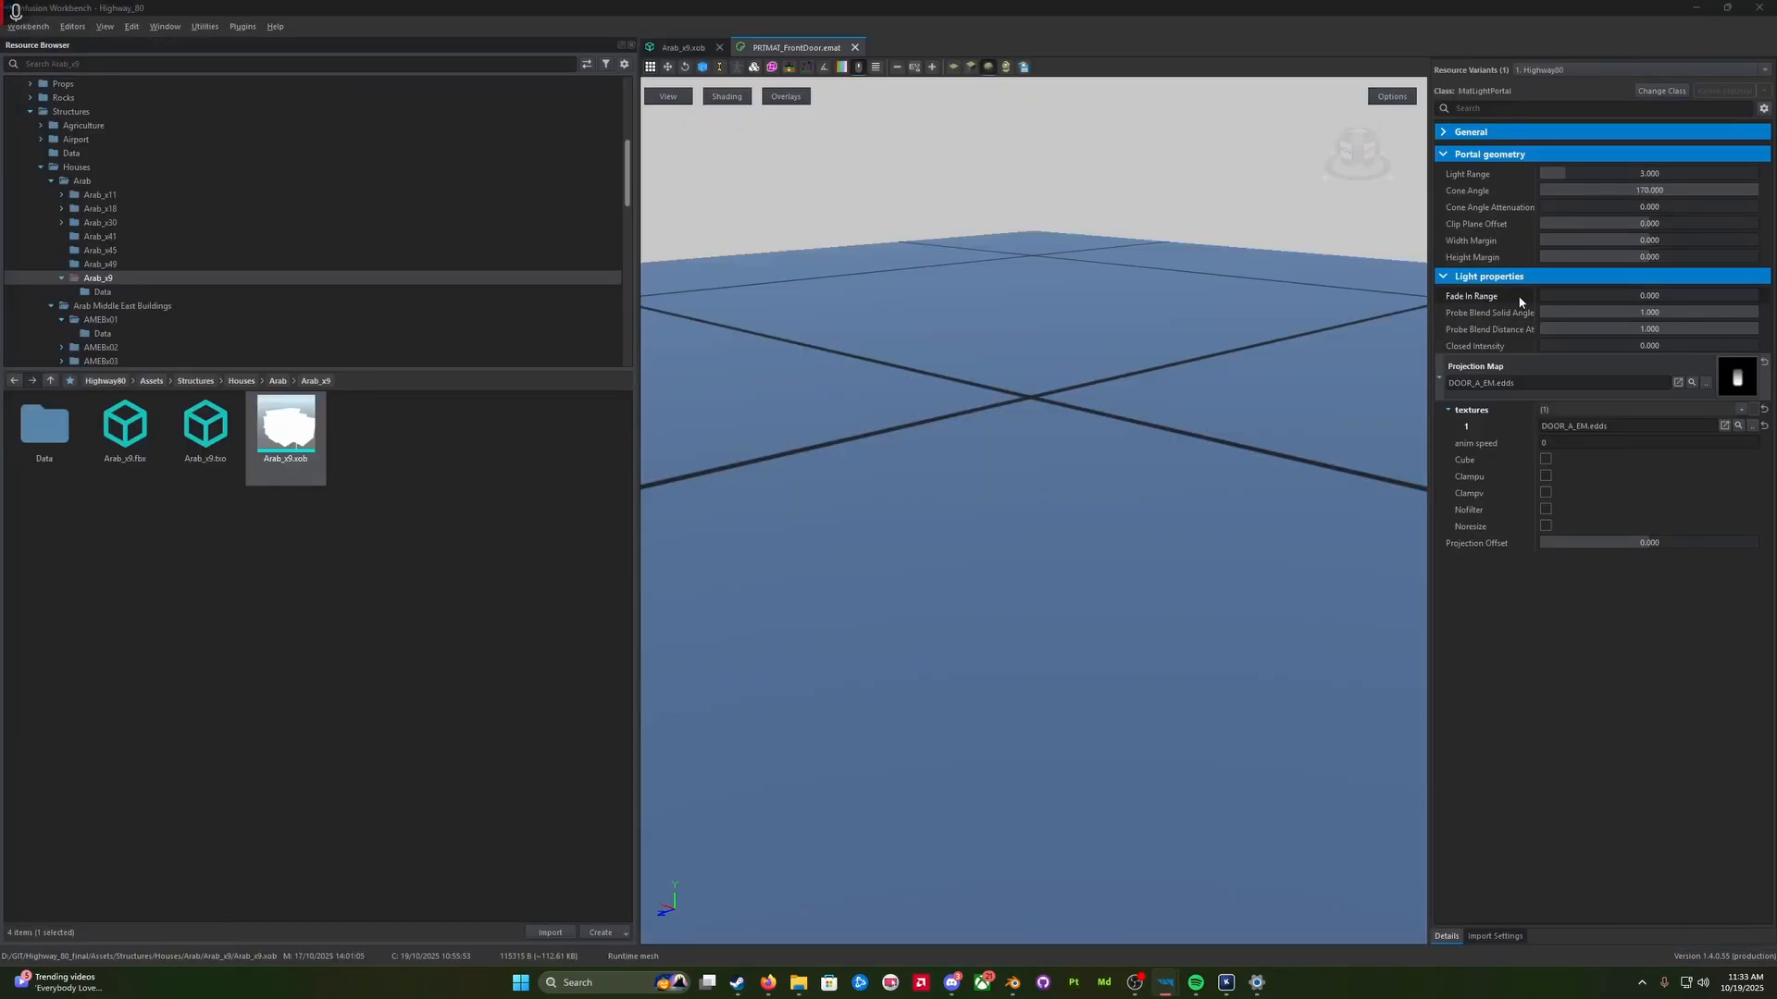
{"action": "key", "text": "alt+Tab"}
{"action": "key", "text": "z"}
{"action": "right_click_drag", "start_coordinate": [985, 355], "coordinate": [1039, 313]}
{"action": "key", "text": "w"}
{"action": "left_click", "coordinate": [235, 49]}
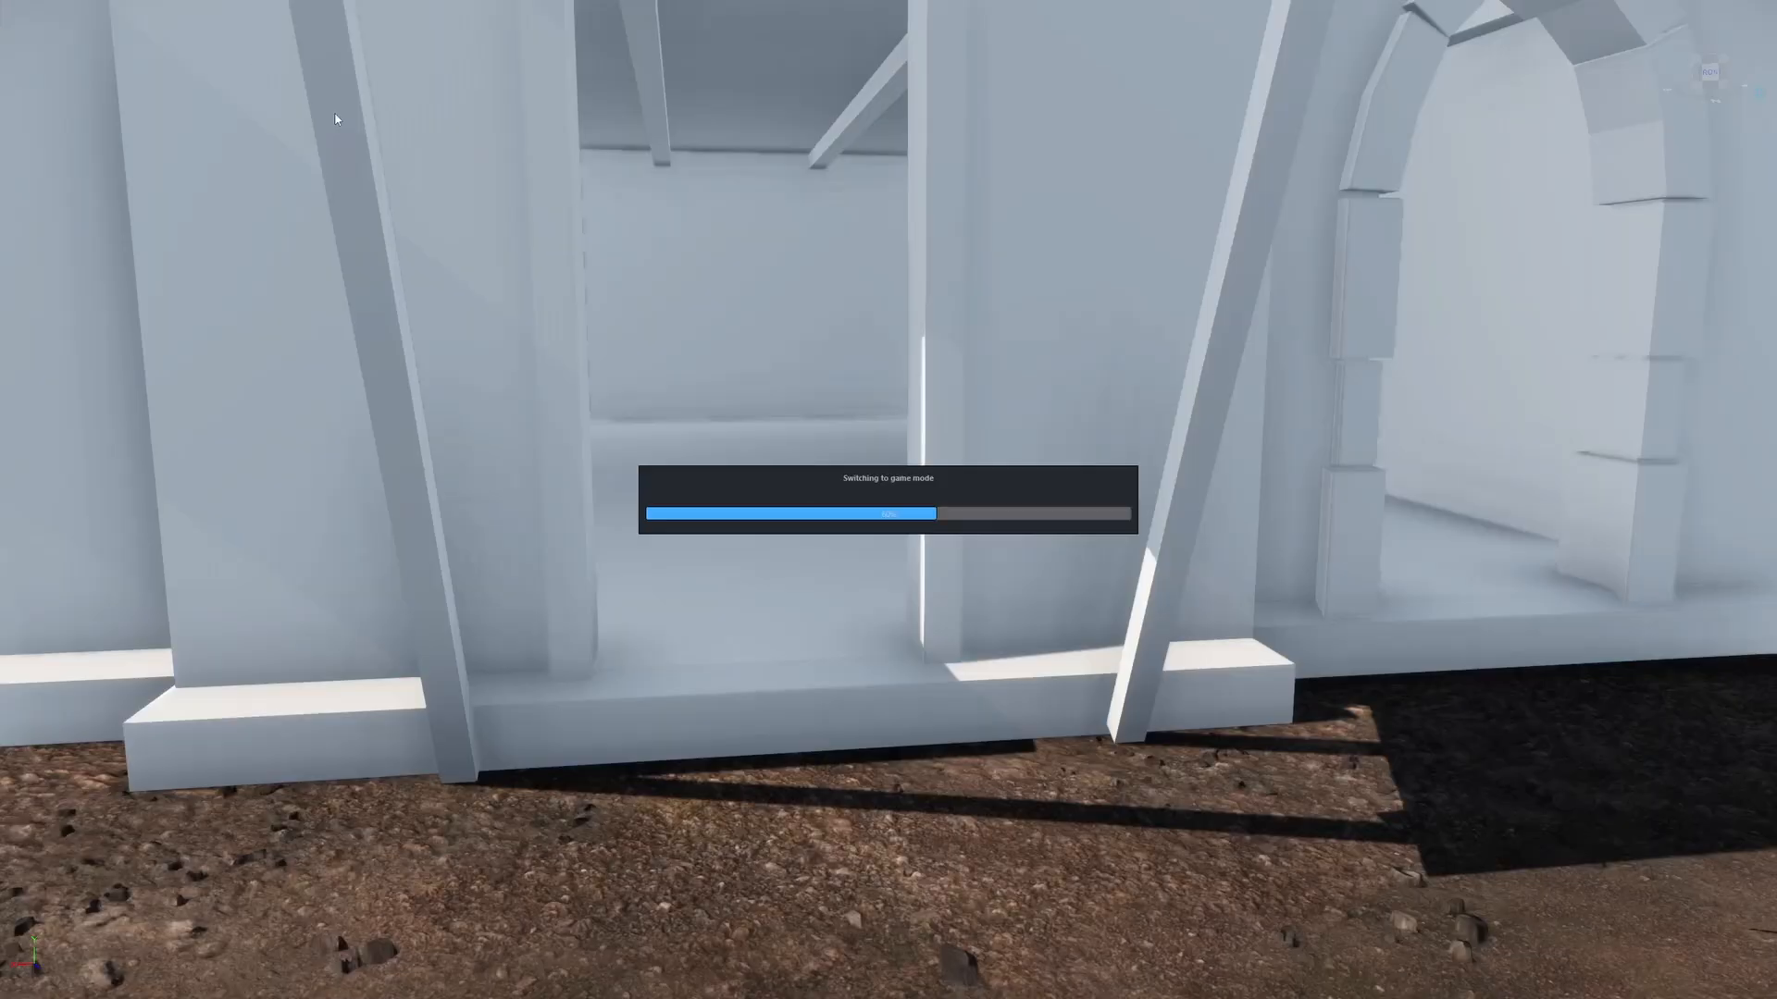
{"action": "key", "text": "w"}
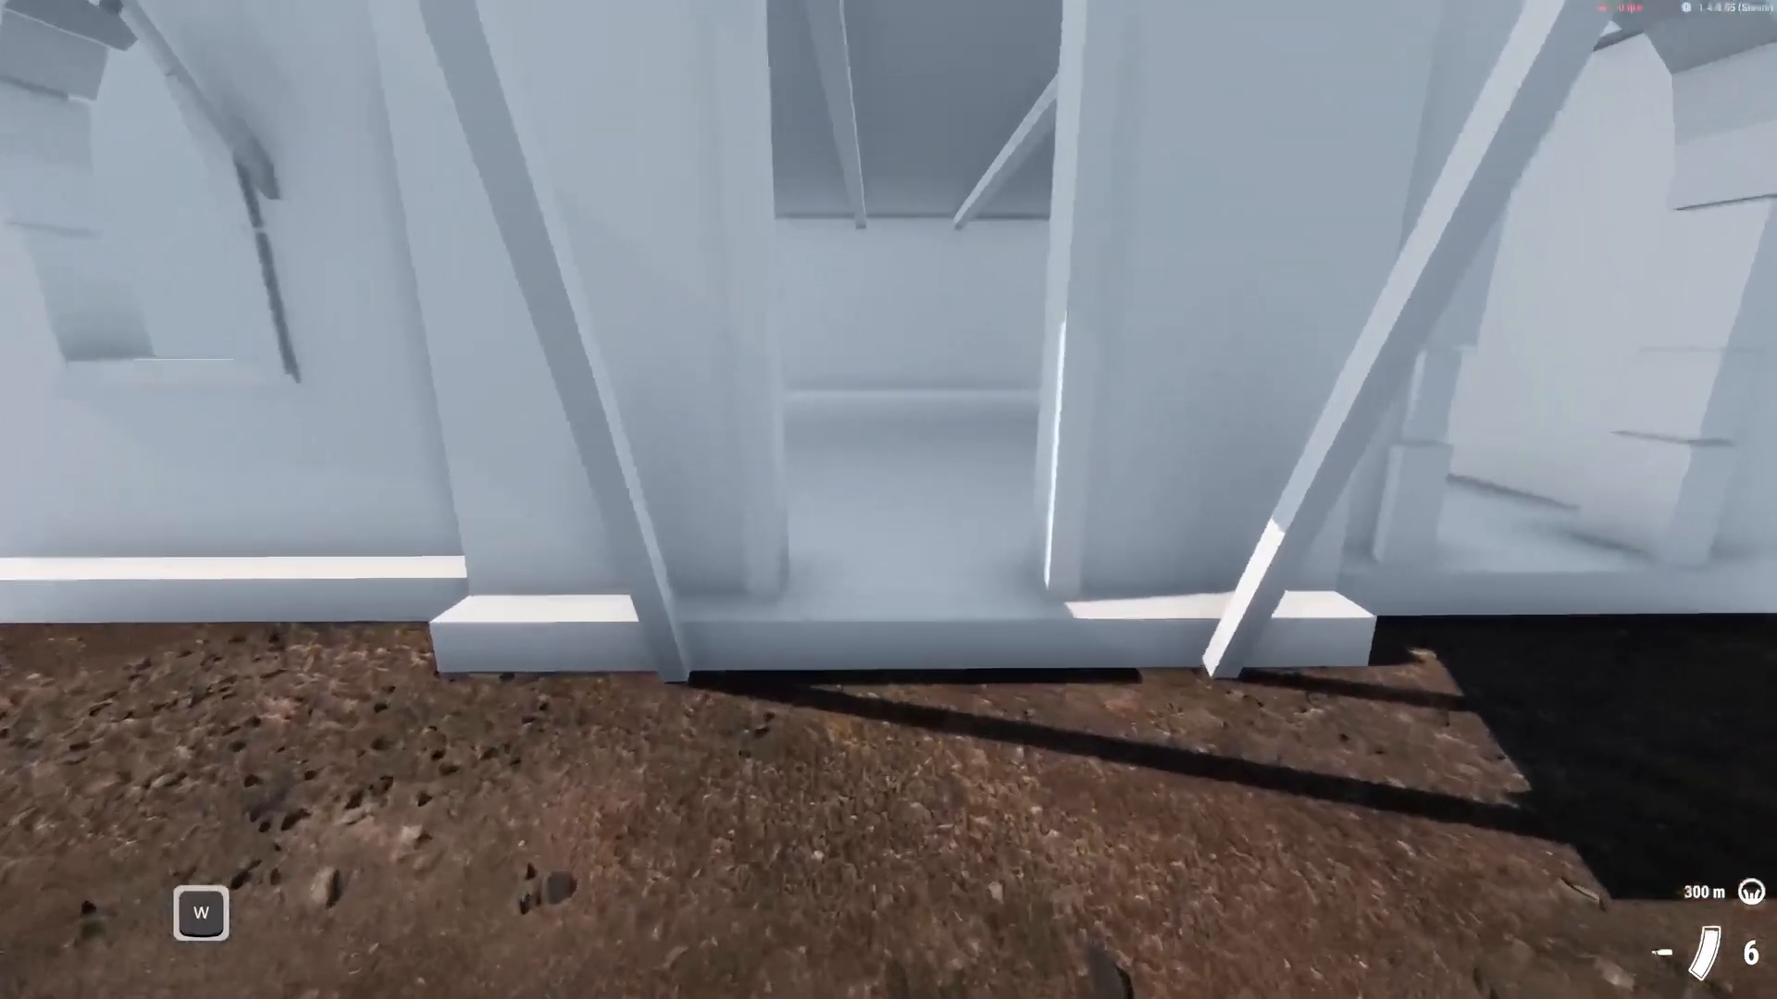
{"action": "key", "text": "d"}
{"action": "key", "text": "w"}
{"action": "key", "text": "d"}
{"action": "left_click", "coordinate": [888, 500]}
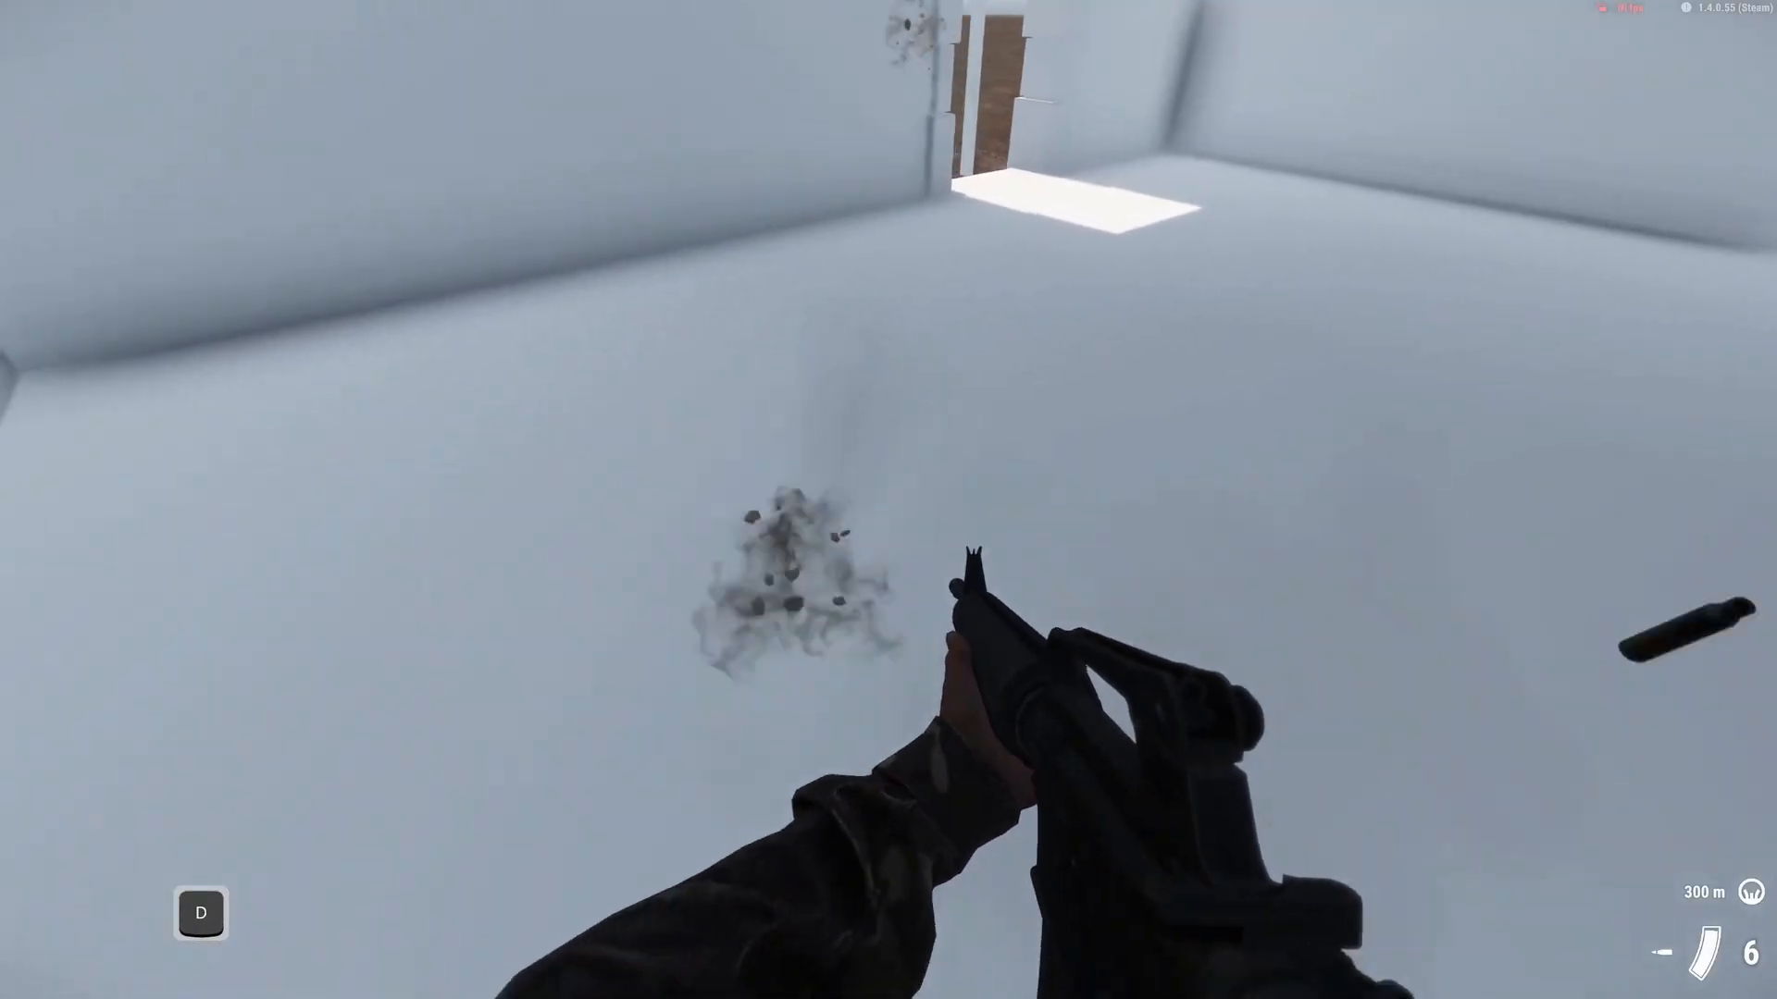
Step: Fire another test shot inside the building, inspect the interior walls, doorways and ceiling from several positions, and leave play mode
{"action": "left_click", "coordinate": [888, 500]}
{"action": "key", "text": "s"}
{"action": "key", "text": "a"}
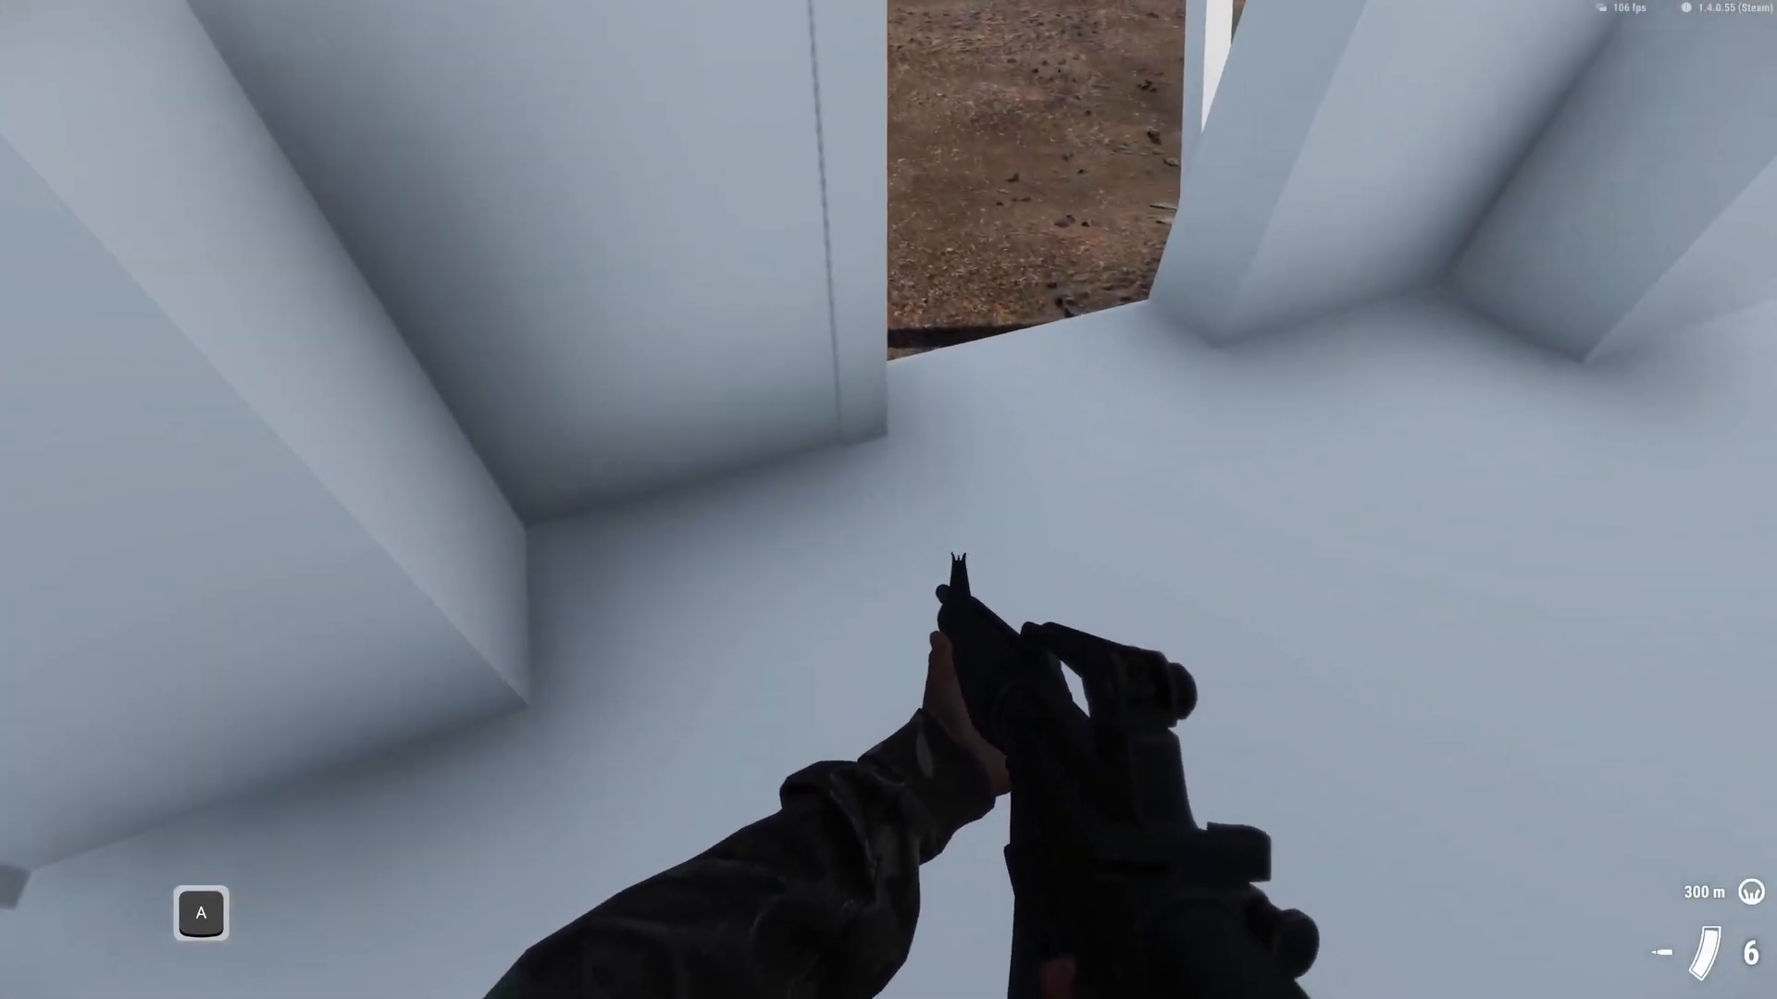
{"action": "key", "text": "s"}
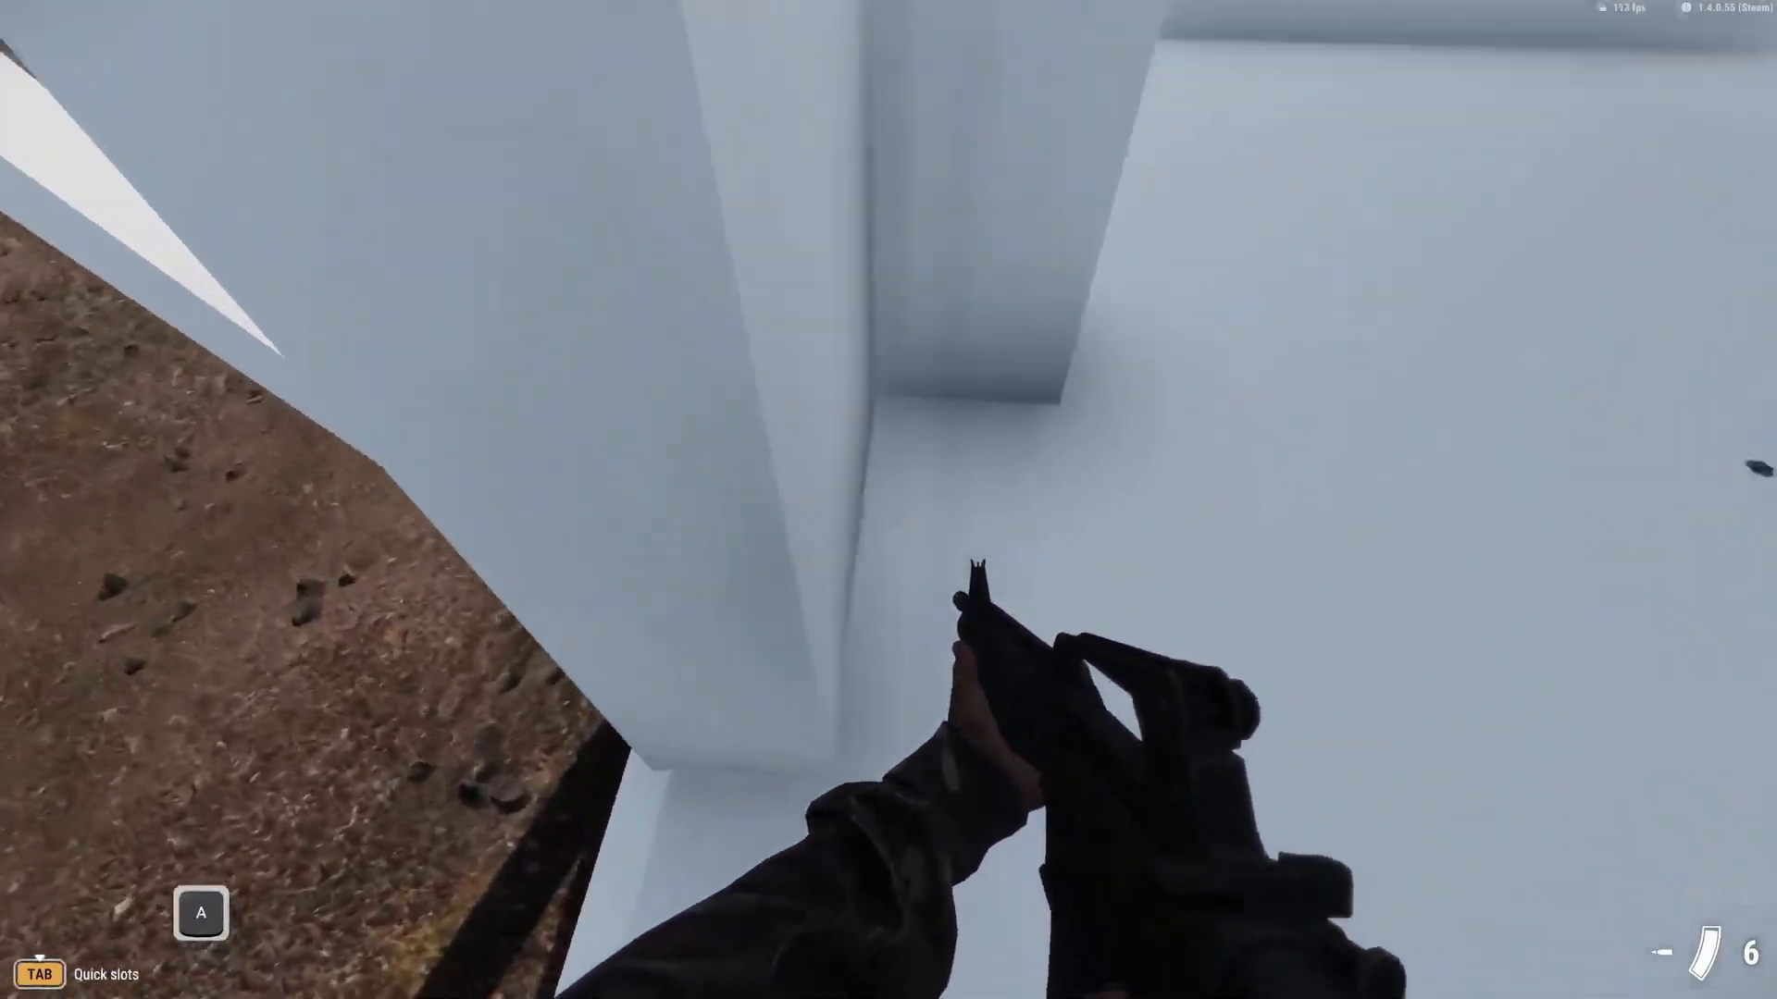
{"action": "key", "text": "w"}
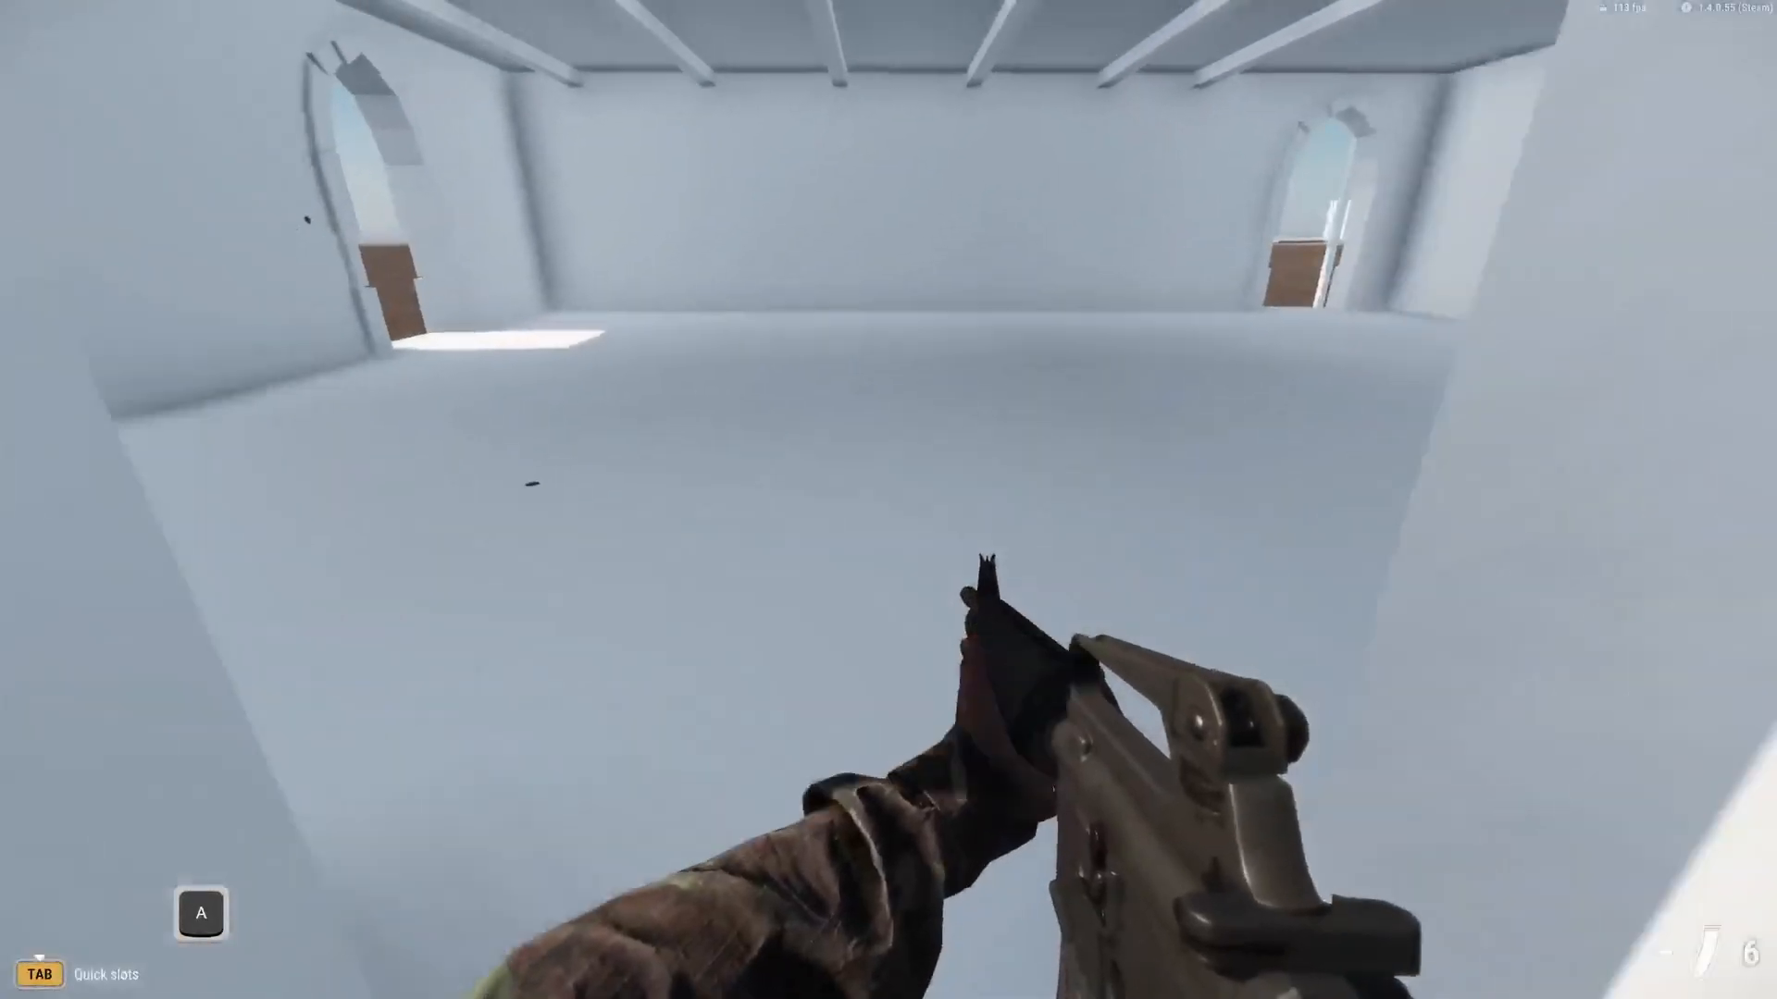
{"action": "key", "text": "a"}
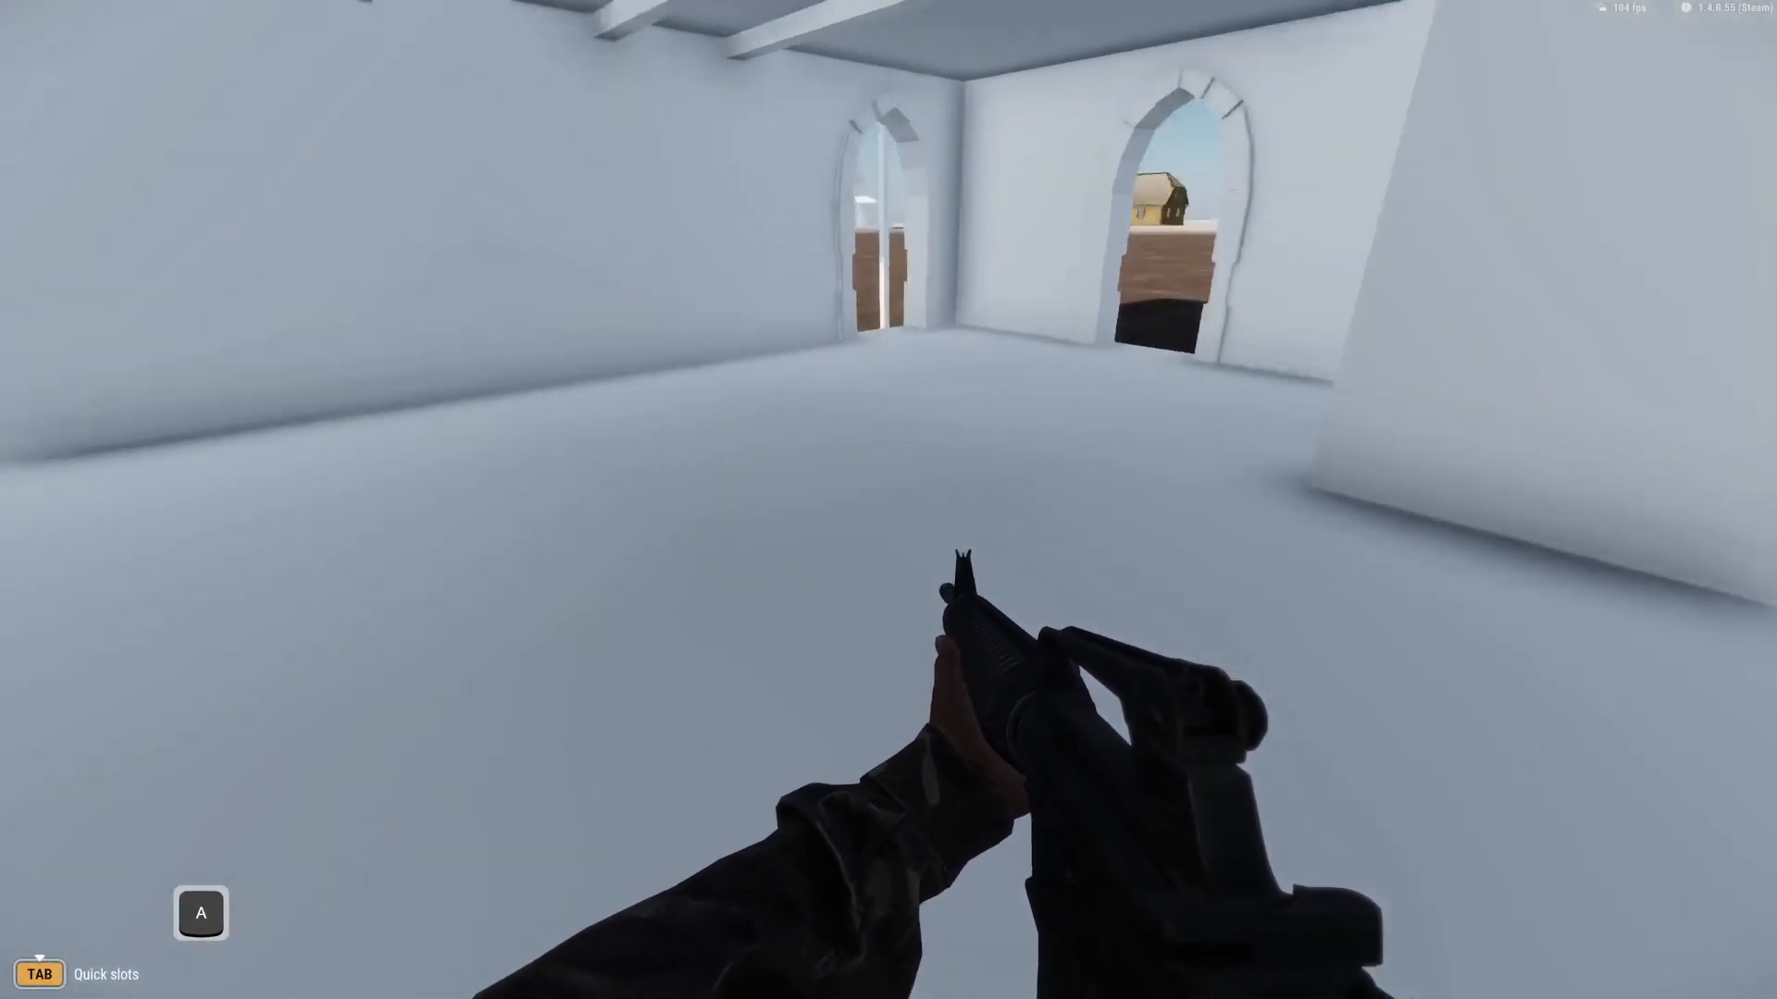
{"action": "key", "text": "w"}
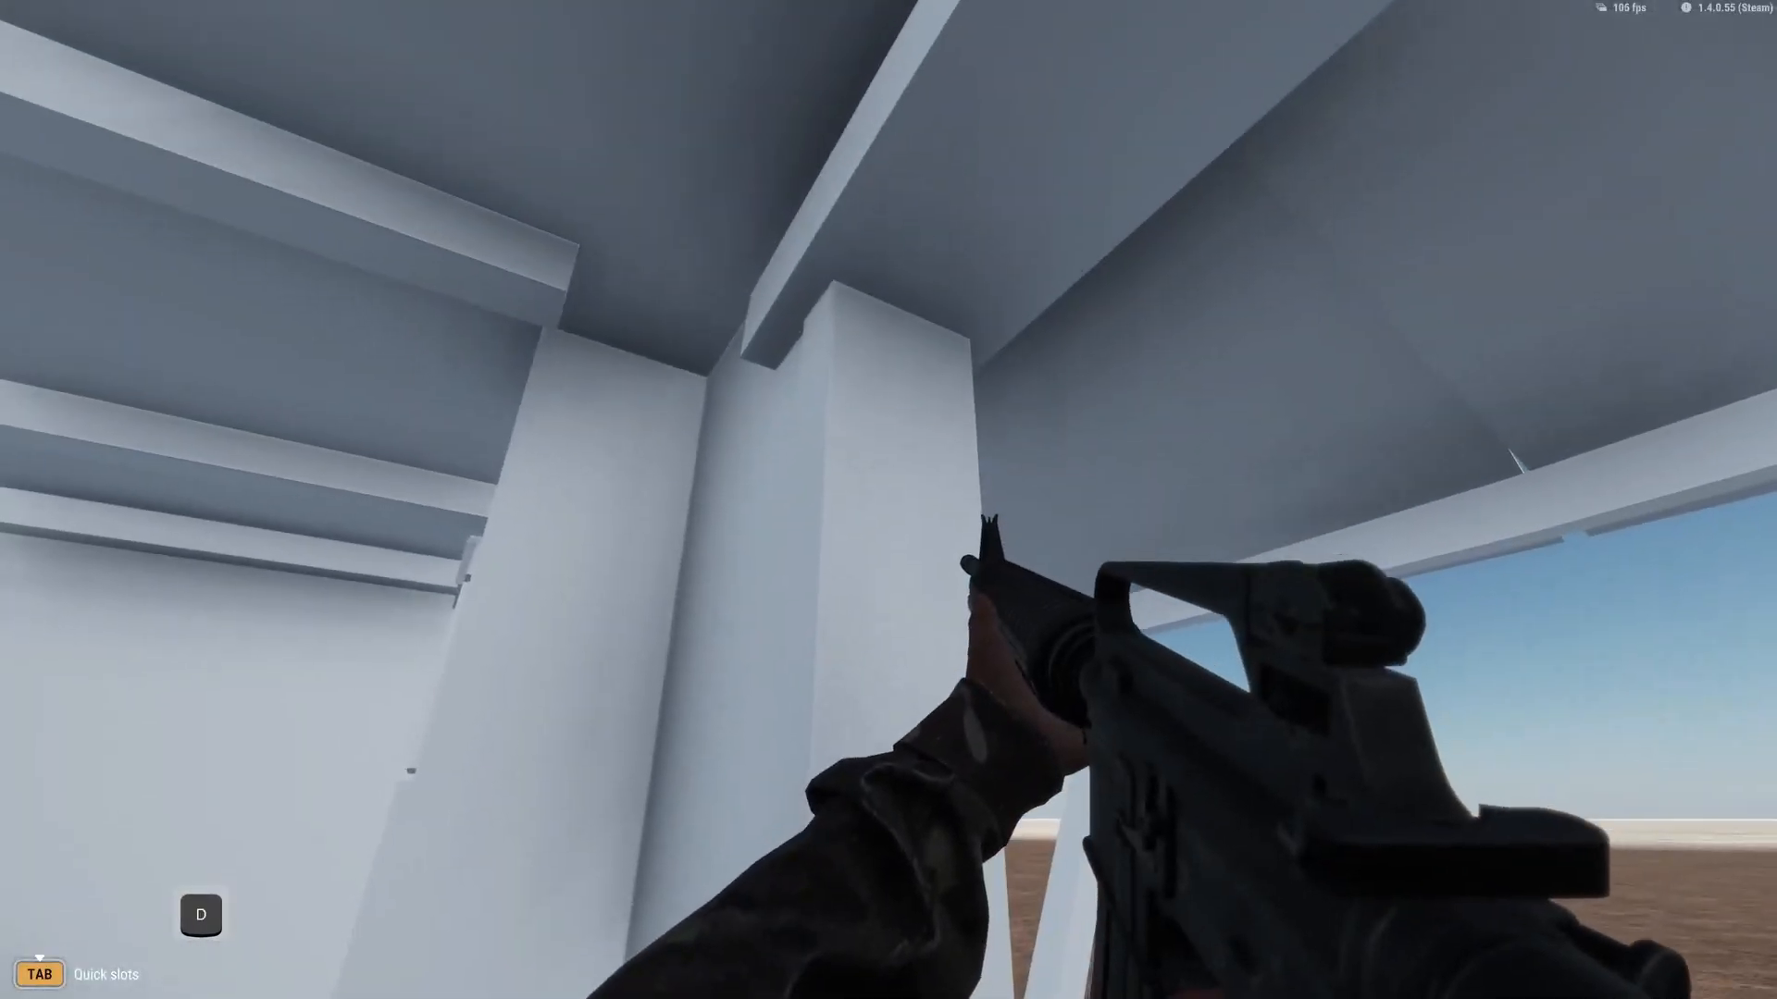
{"action": "key", "text": "shift"}
{"action": "key", "text": "ctrl+BackSpace"}
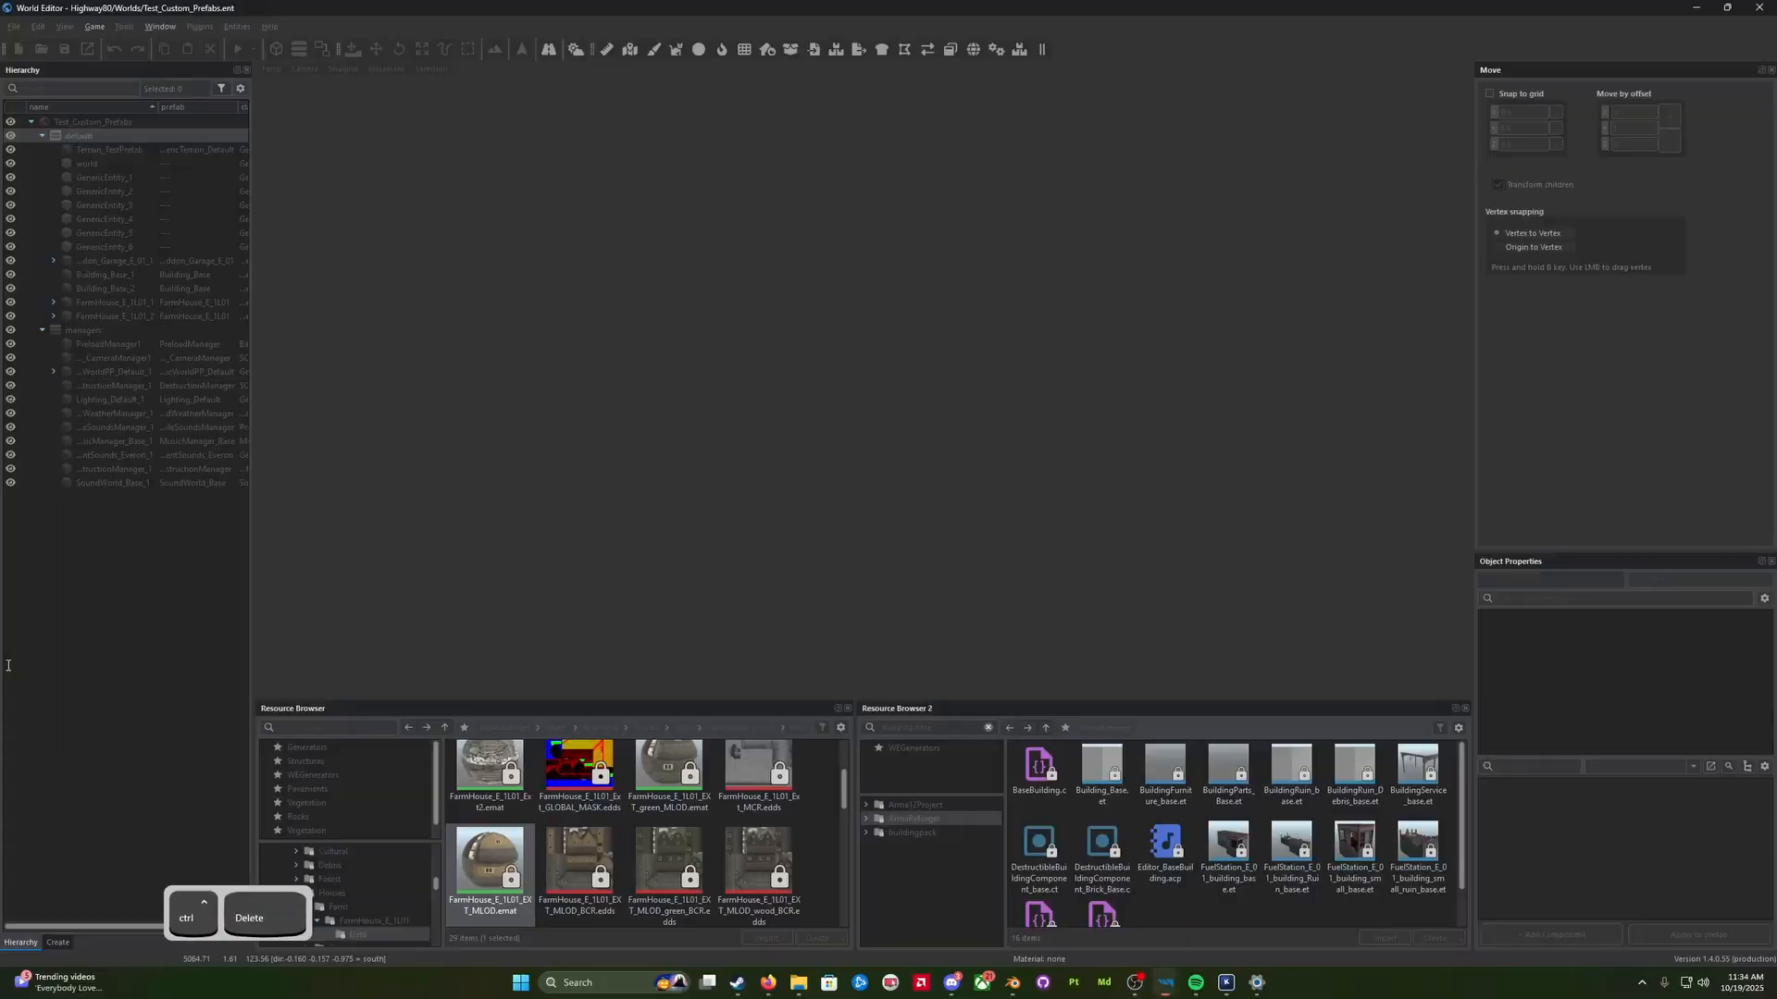
Step: Switch to the Enfusion Workbench, return to the Arab_x9.xob model and reimport the resource for PC
{"action": "key", "text": "alt+Tab"}
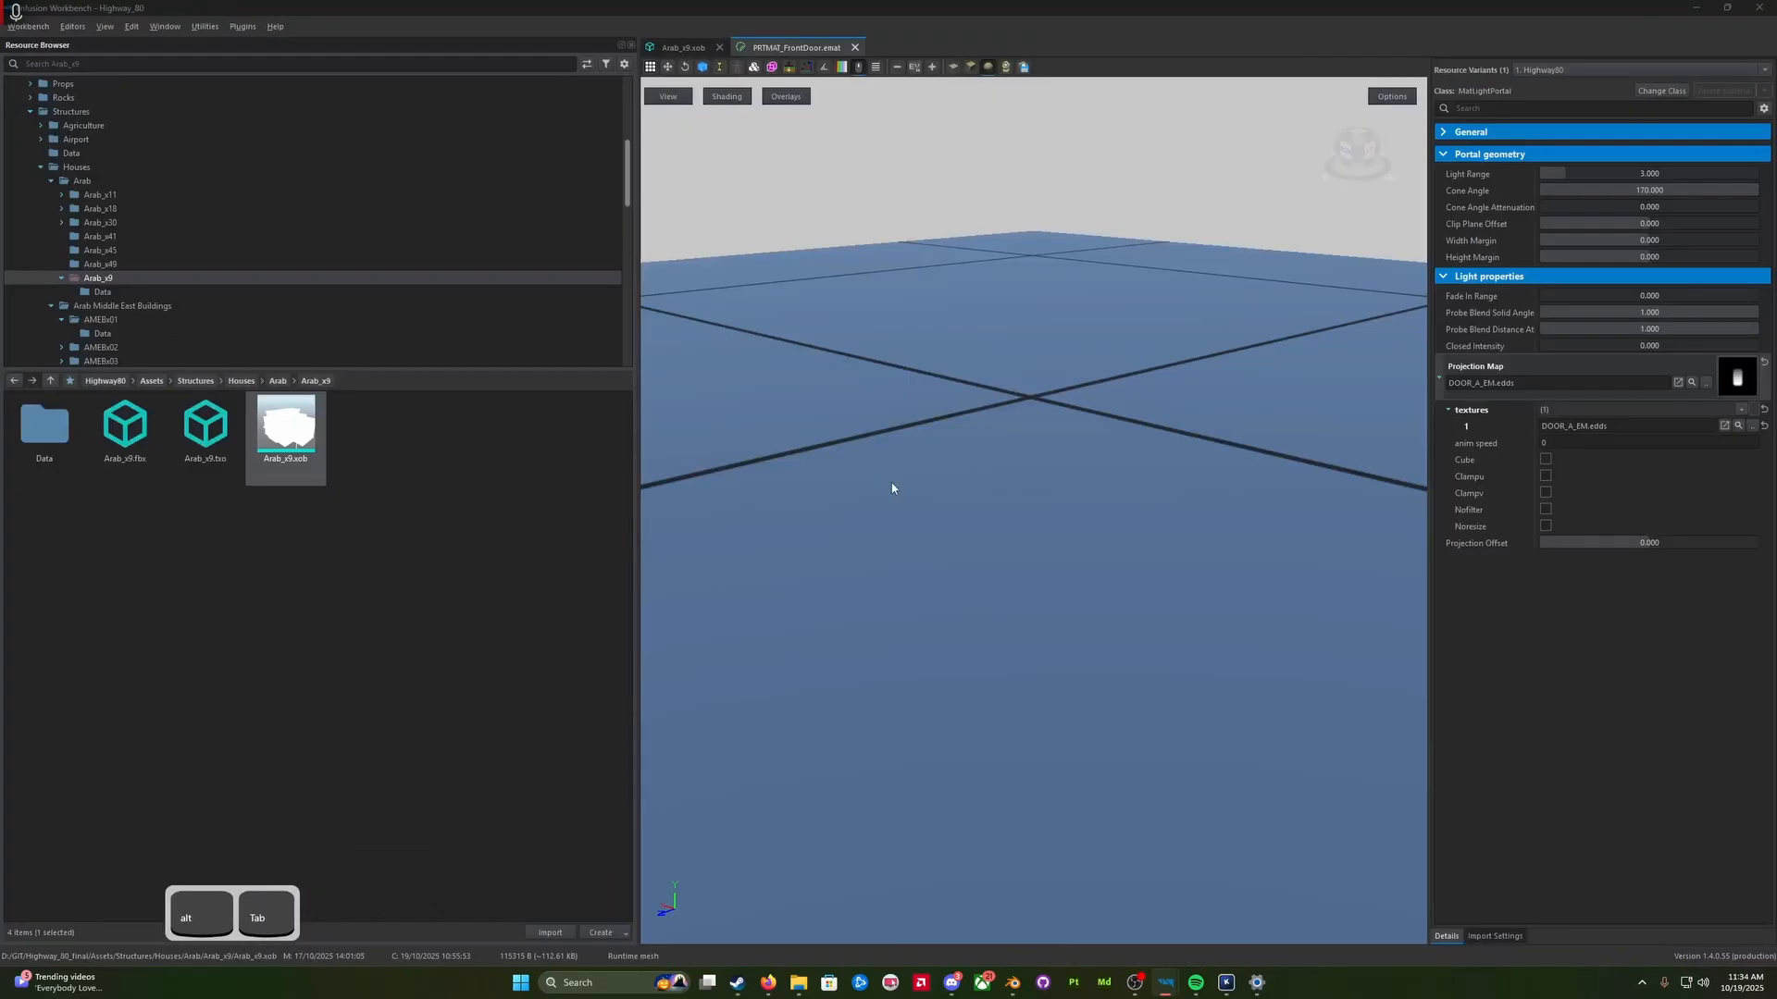
{"action": "key", "text": "alt+Tab"}
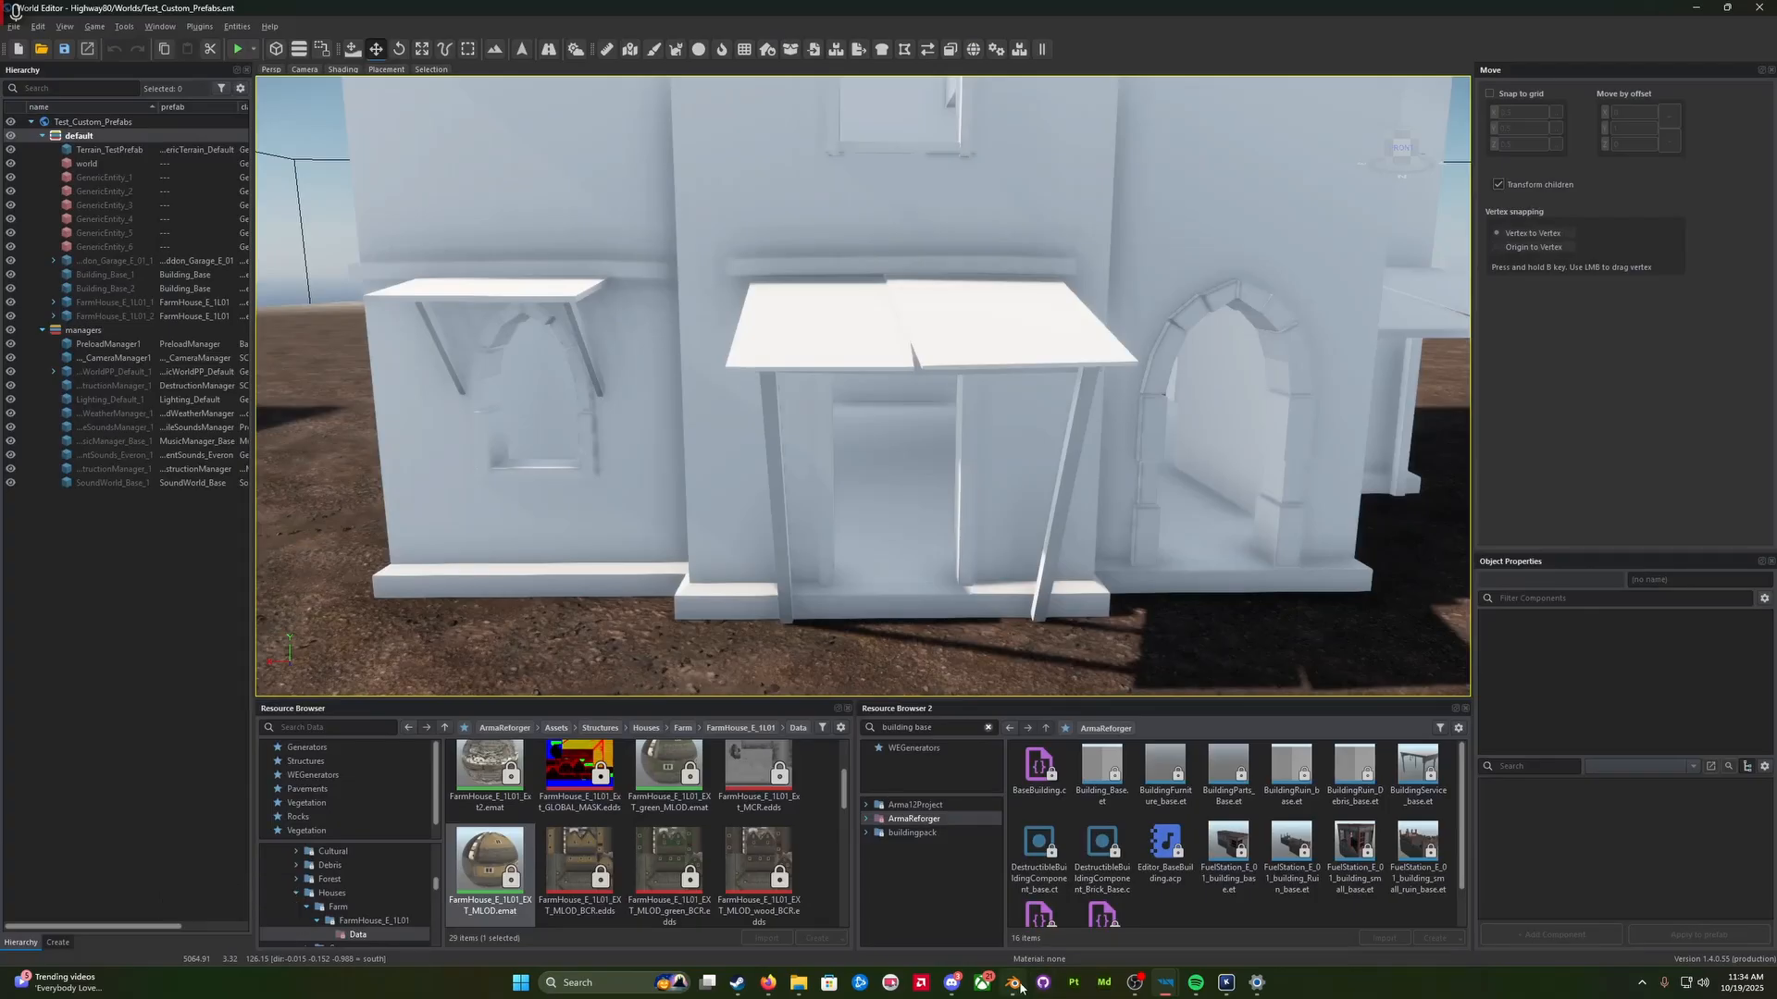
{"action": "mouse_move", "coordinate": [1026, 980]}
{"action": "key", "text": "alt+Tab"}
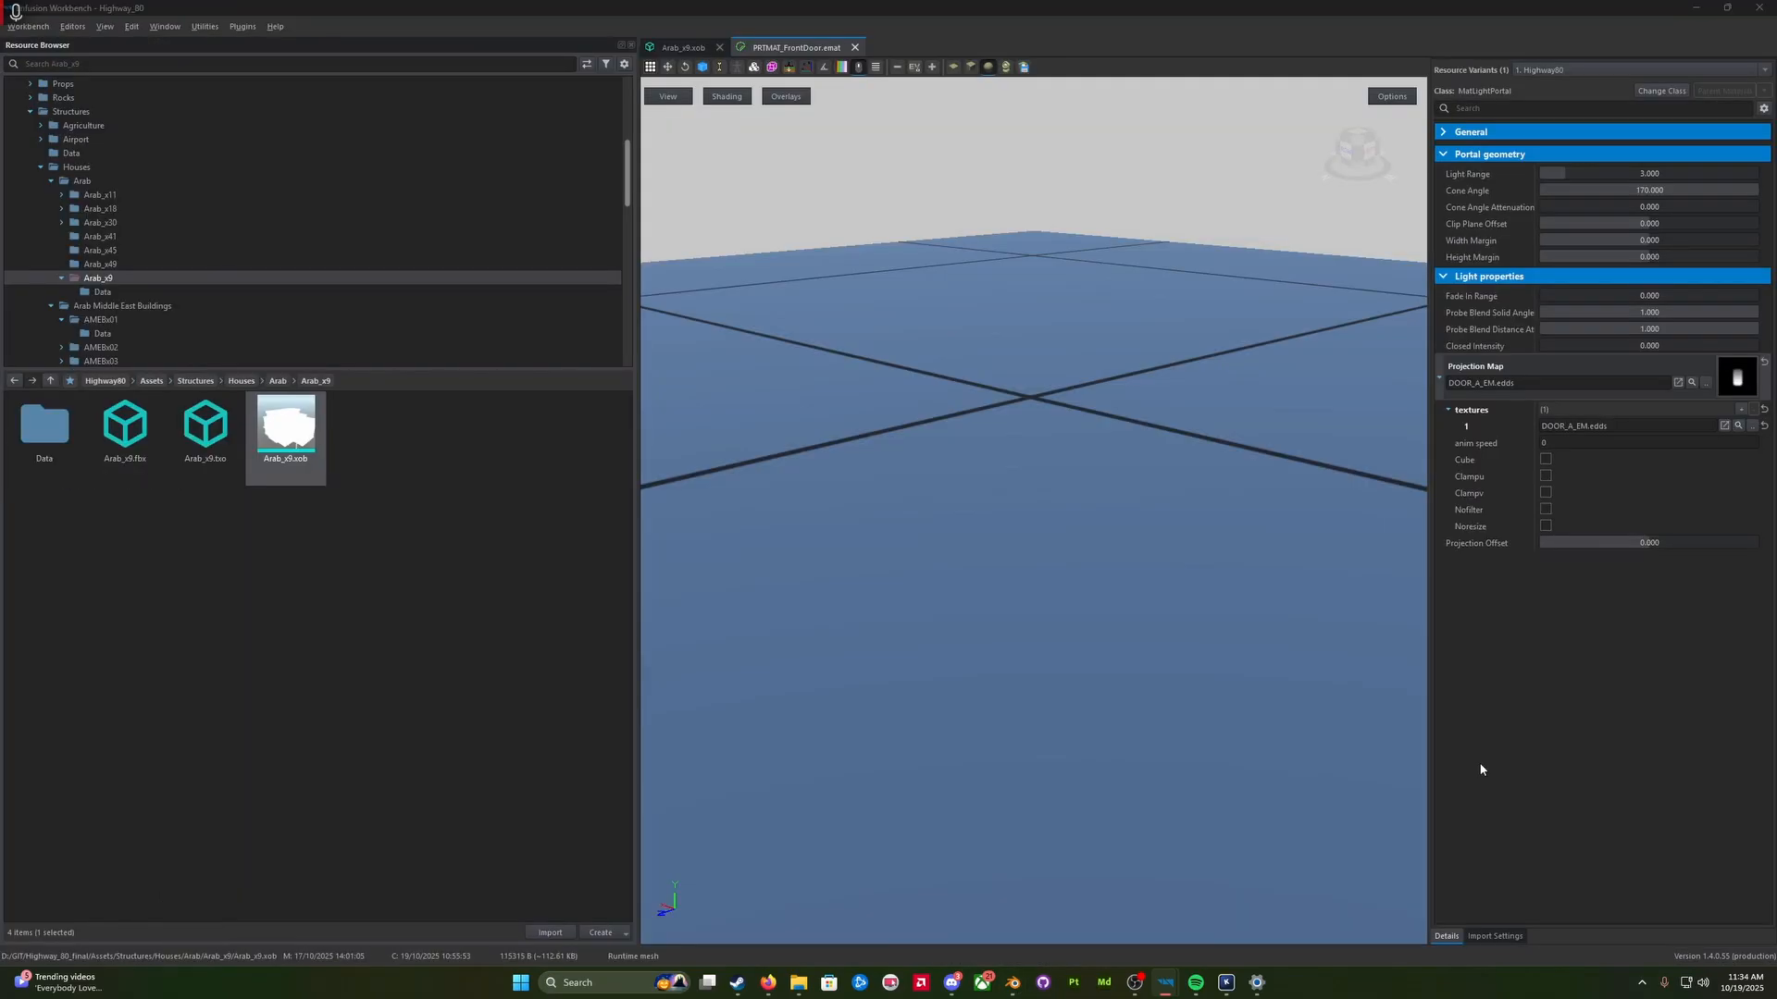
{"action": "left_click", "coordinate": [1170, 985]}
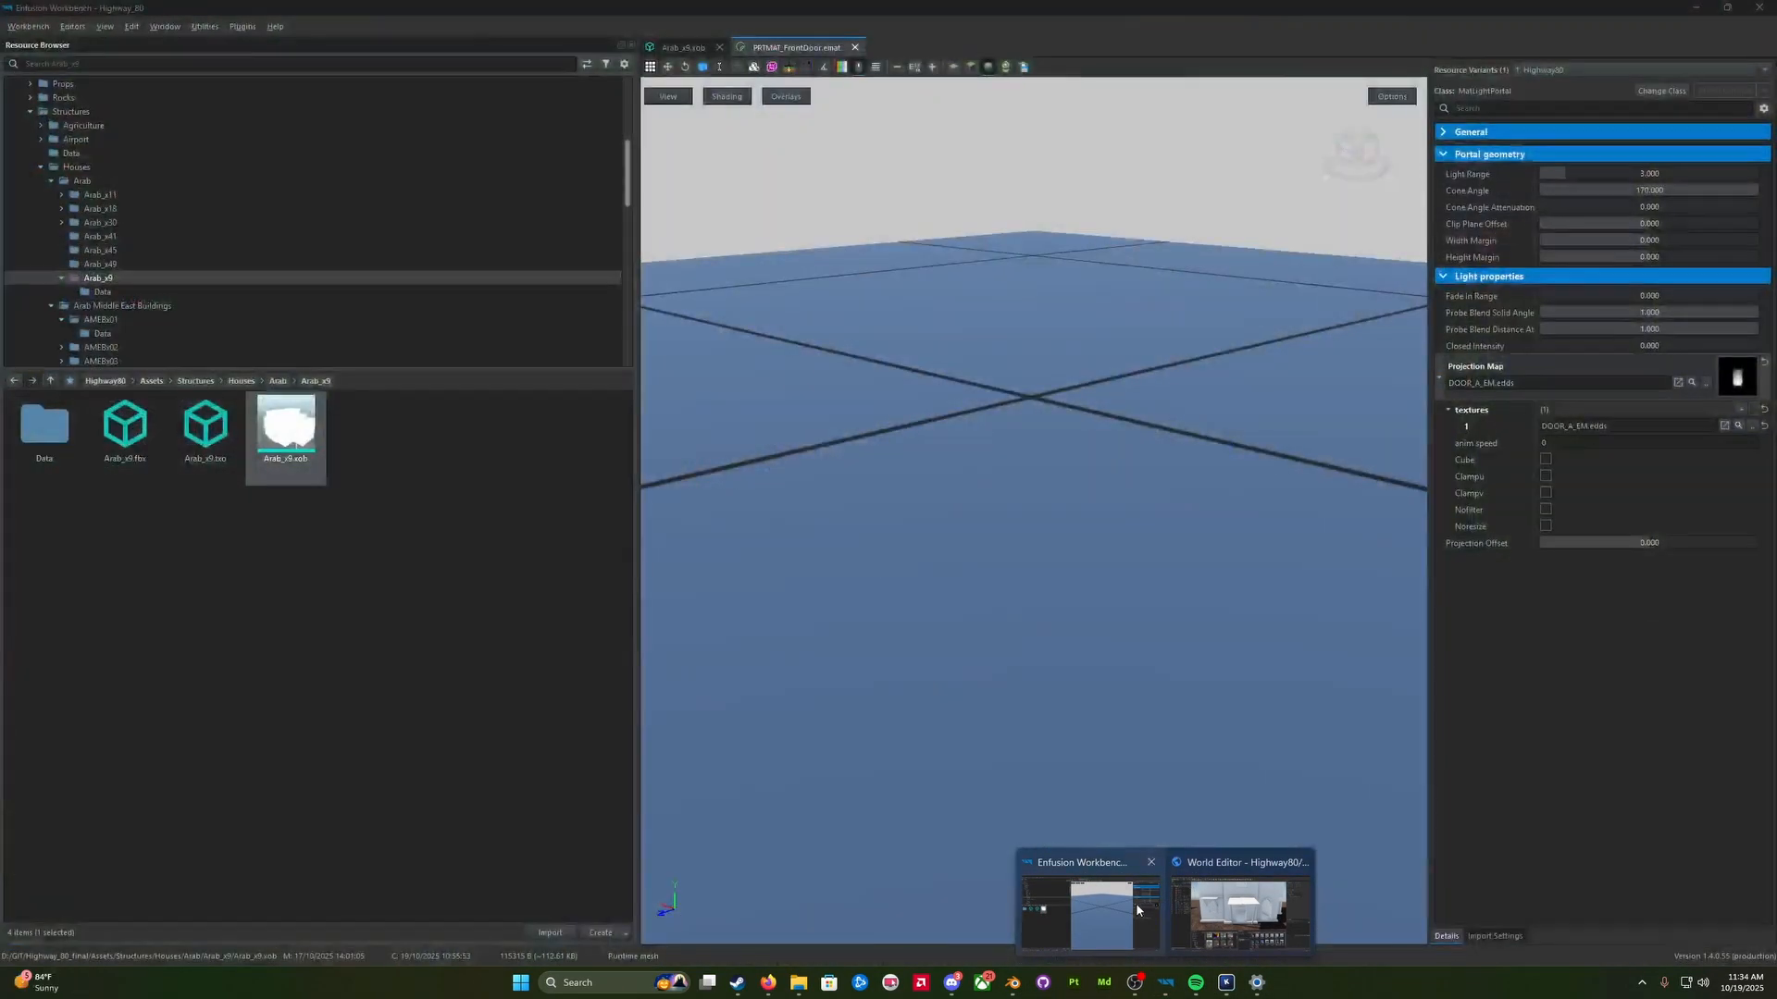
{"action": "left_click", "coordinate": [1136, 902]}
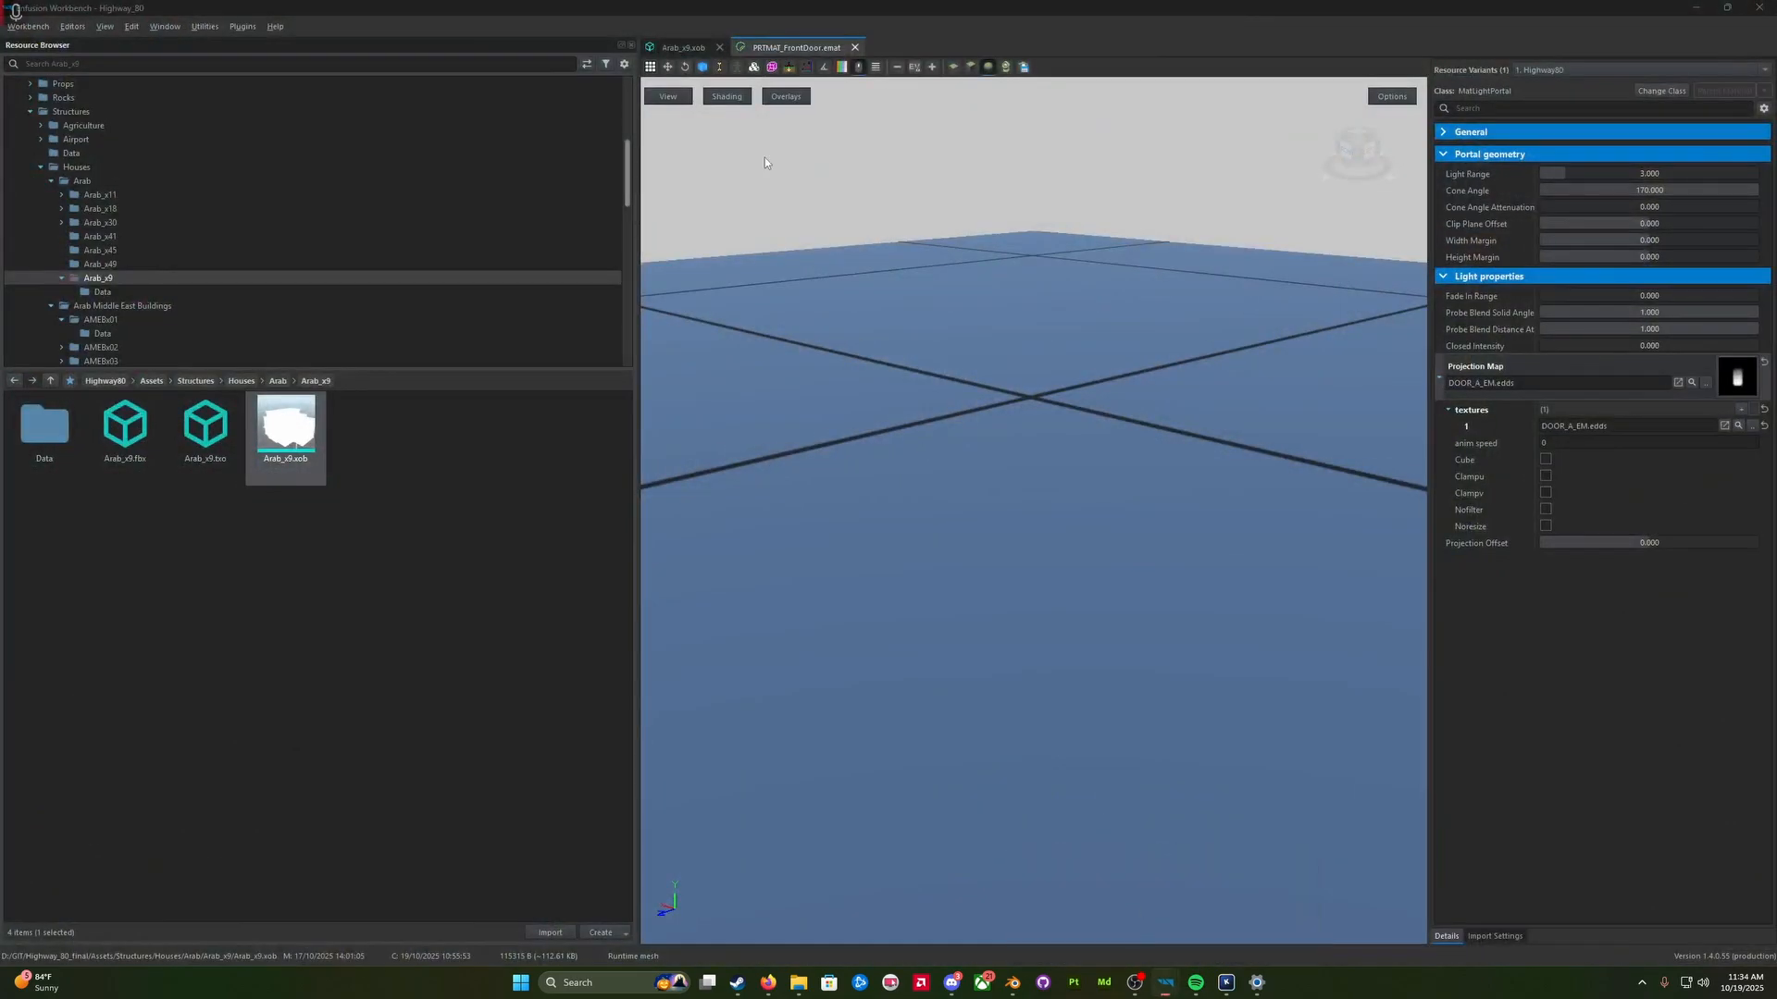
{"action": "left_click", "coordinate": [684, 48]}
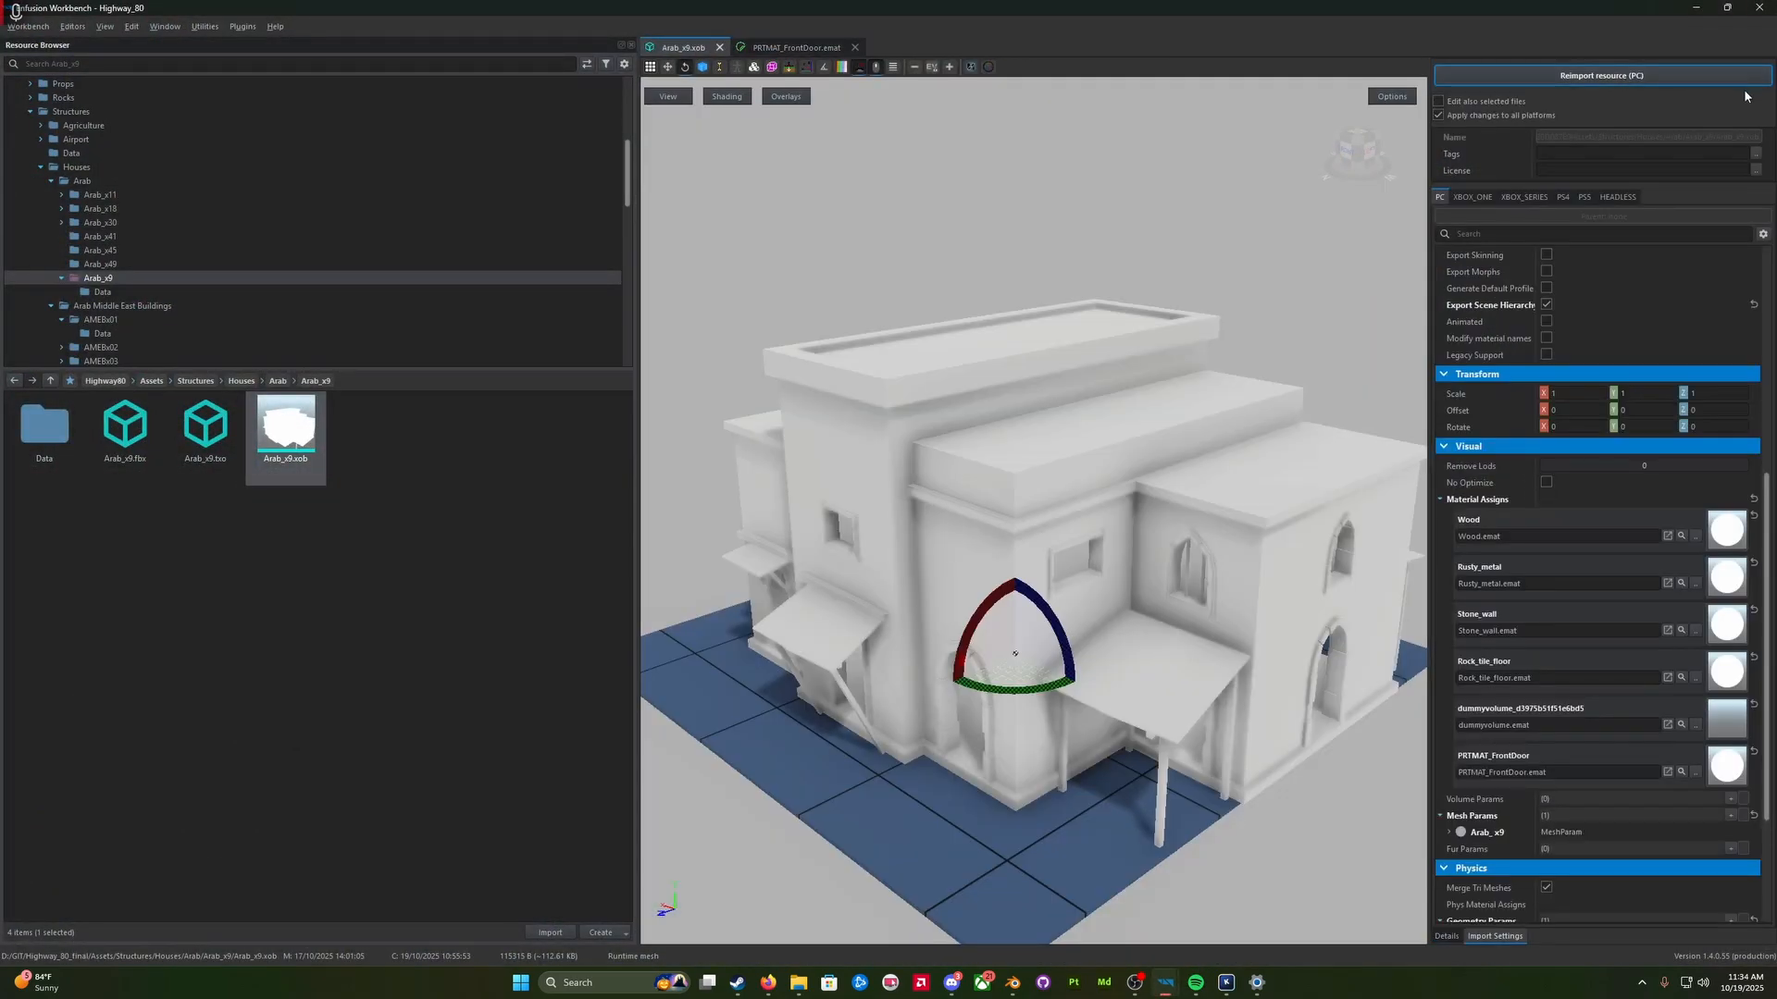
{"action": "left_click", "coordinate": [1680, 76]}
Step: Switch to Blender, select only the PRT_01 portal and make the building see-through with X-ray at the front door
{"action": "left_click", "coordinate": [1013, 987]}
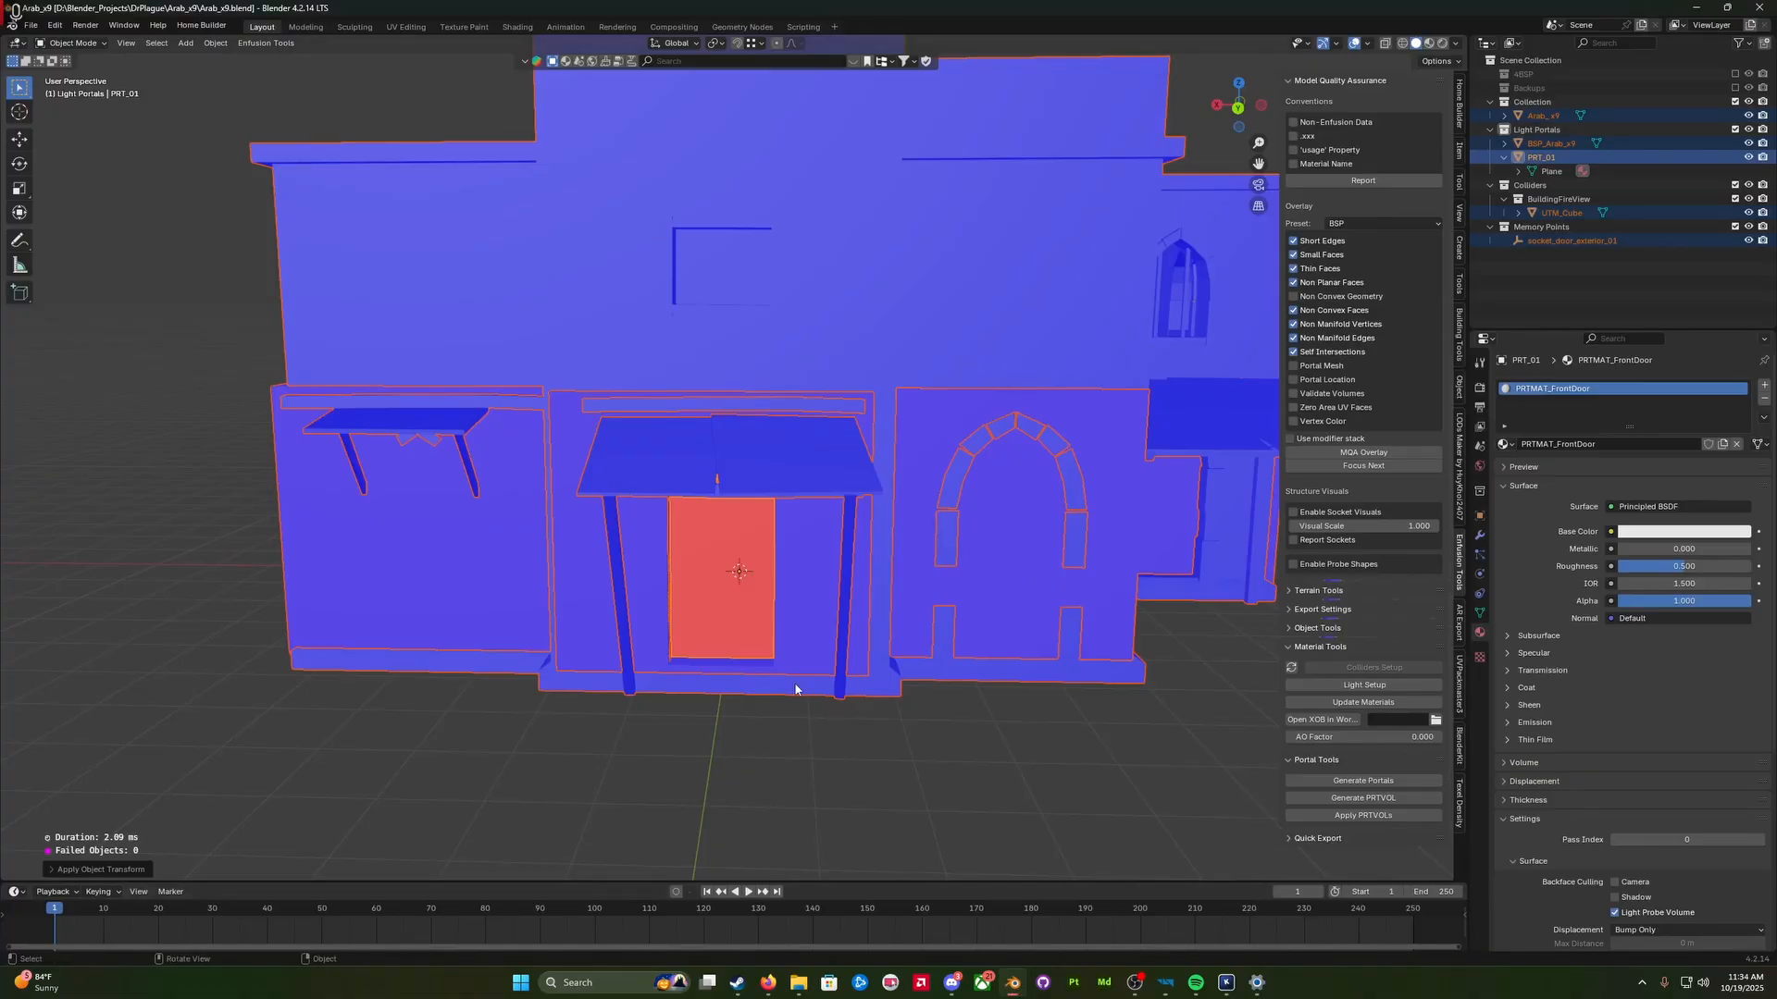
{"action": "scroll", "coordinate": [796, 689], "scroll_direction": "up", "scroll_amount": 4}
{"action": "scroll", "coordinate": [804, 689], "scroll_direction": "down", "scroll_amount": 2}
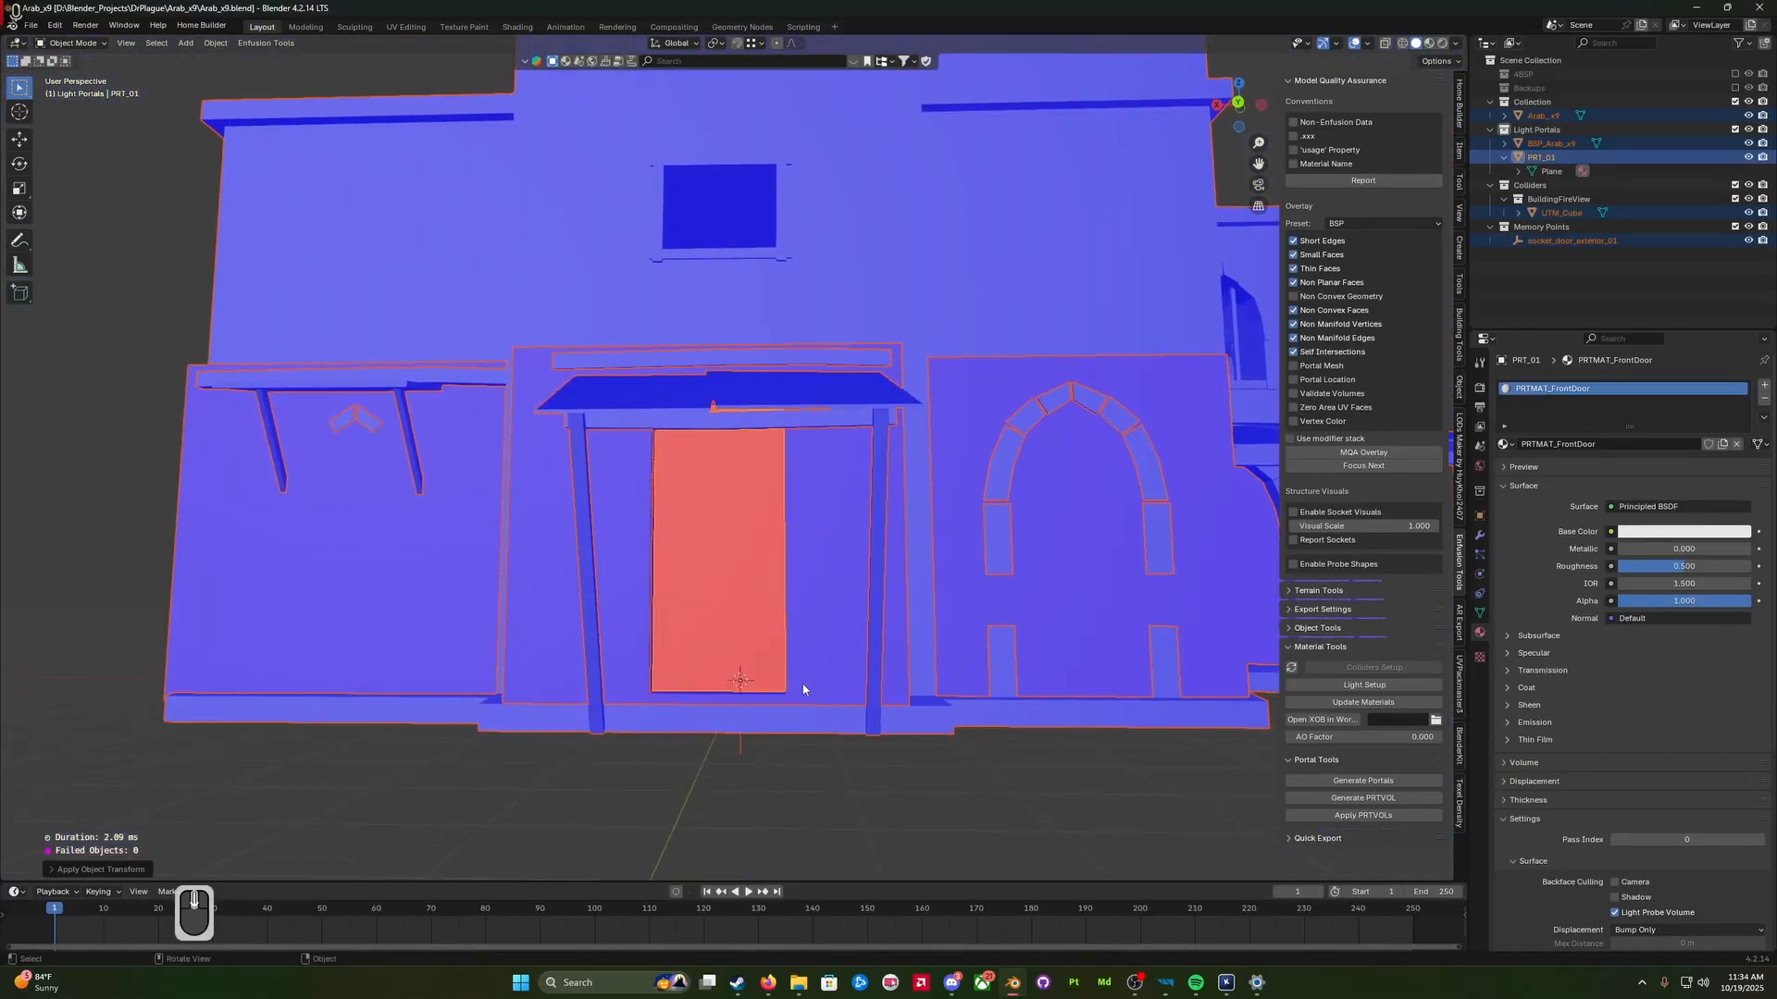
{"action": "key", "text": "alt+a"}
{"action": "left_click", "coordinate": [1541, 158]}
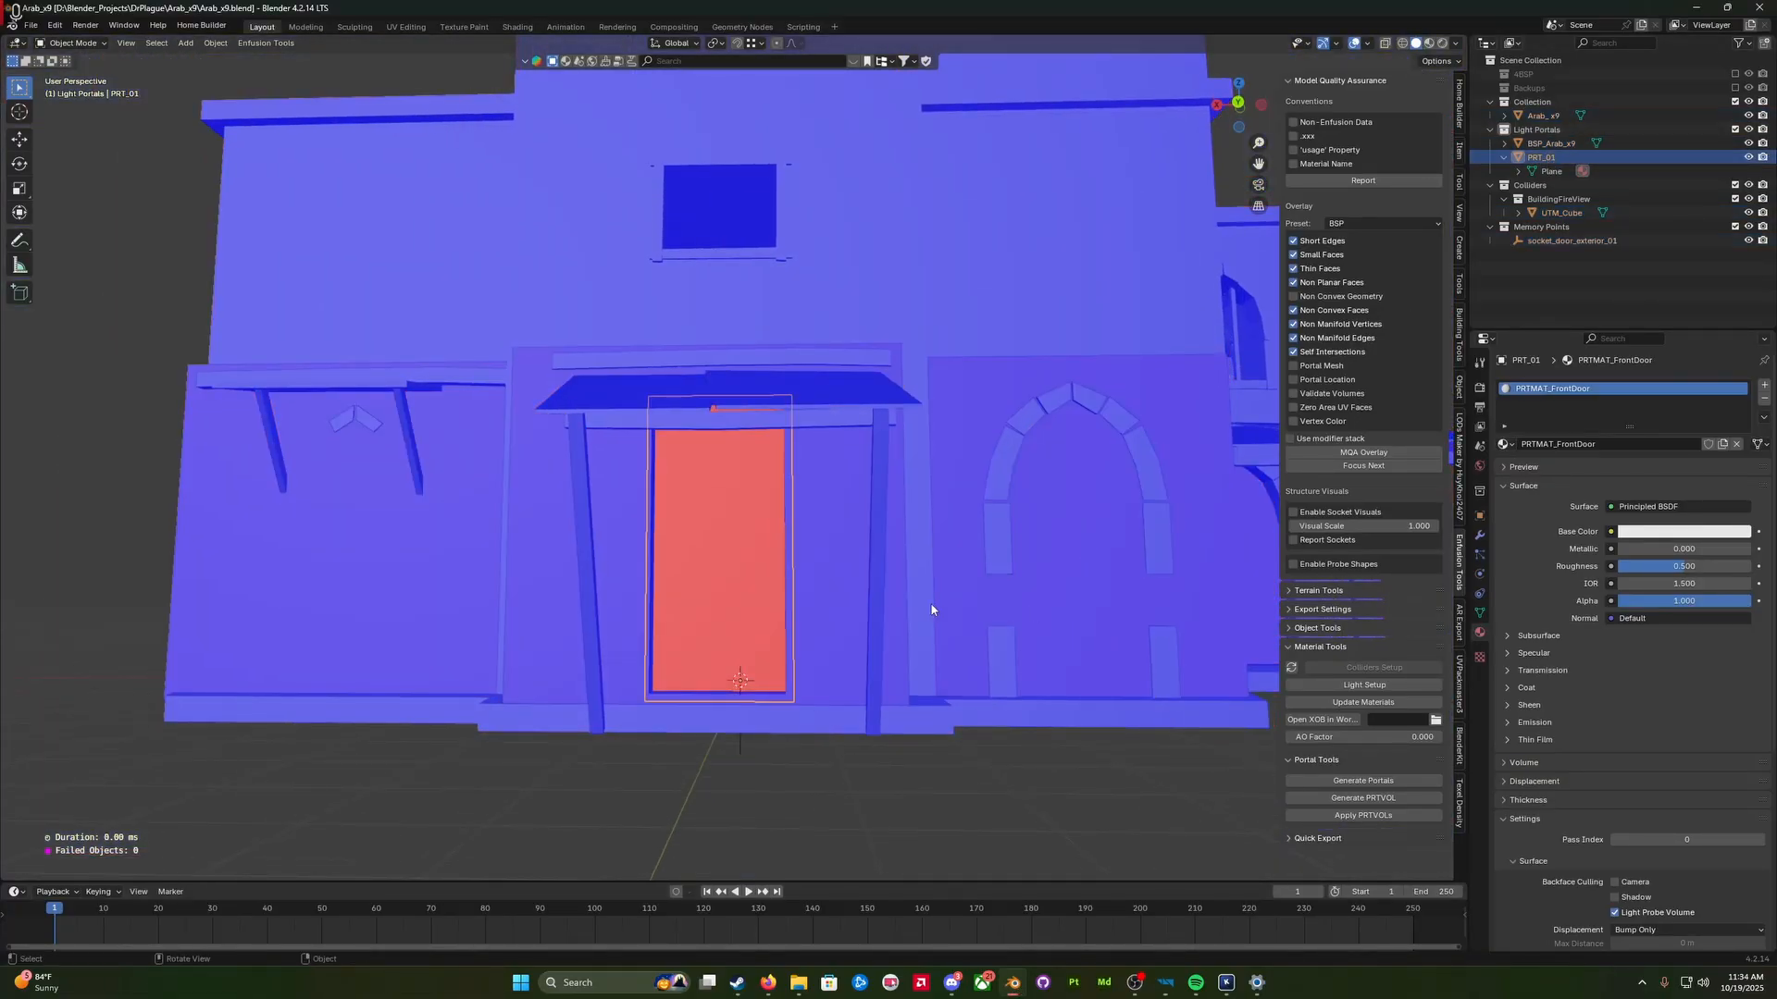
{"action": "middle_click_drag", "start_coordinate": [929, 603], "coordinate": [880, 614]}
{"action": "scroll", "coordinate": [797, 718], "scroll_direction": "up", "scroll_amount": 5}
{"action": "mouse_move", "coordinate": [796, 668]}
{"action": "middle_mouse_down"}
{"action": "mouse_move", "coordinate": [793, 719]}
{"action": "mouse_move", "coordinate": [814, 678]}
{"action": "middle_mouse_up"}
{"action": "key", "text": "w"}
{"action": "scroll", "coordinate": [793, 713], "scroll_direction": "down", "scroll_amount": 1}
{"action": "scroll", "coordinate": [809, 680], "scroll_direction": "down", "scroll_amount": 2}
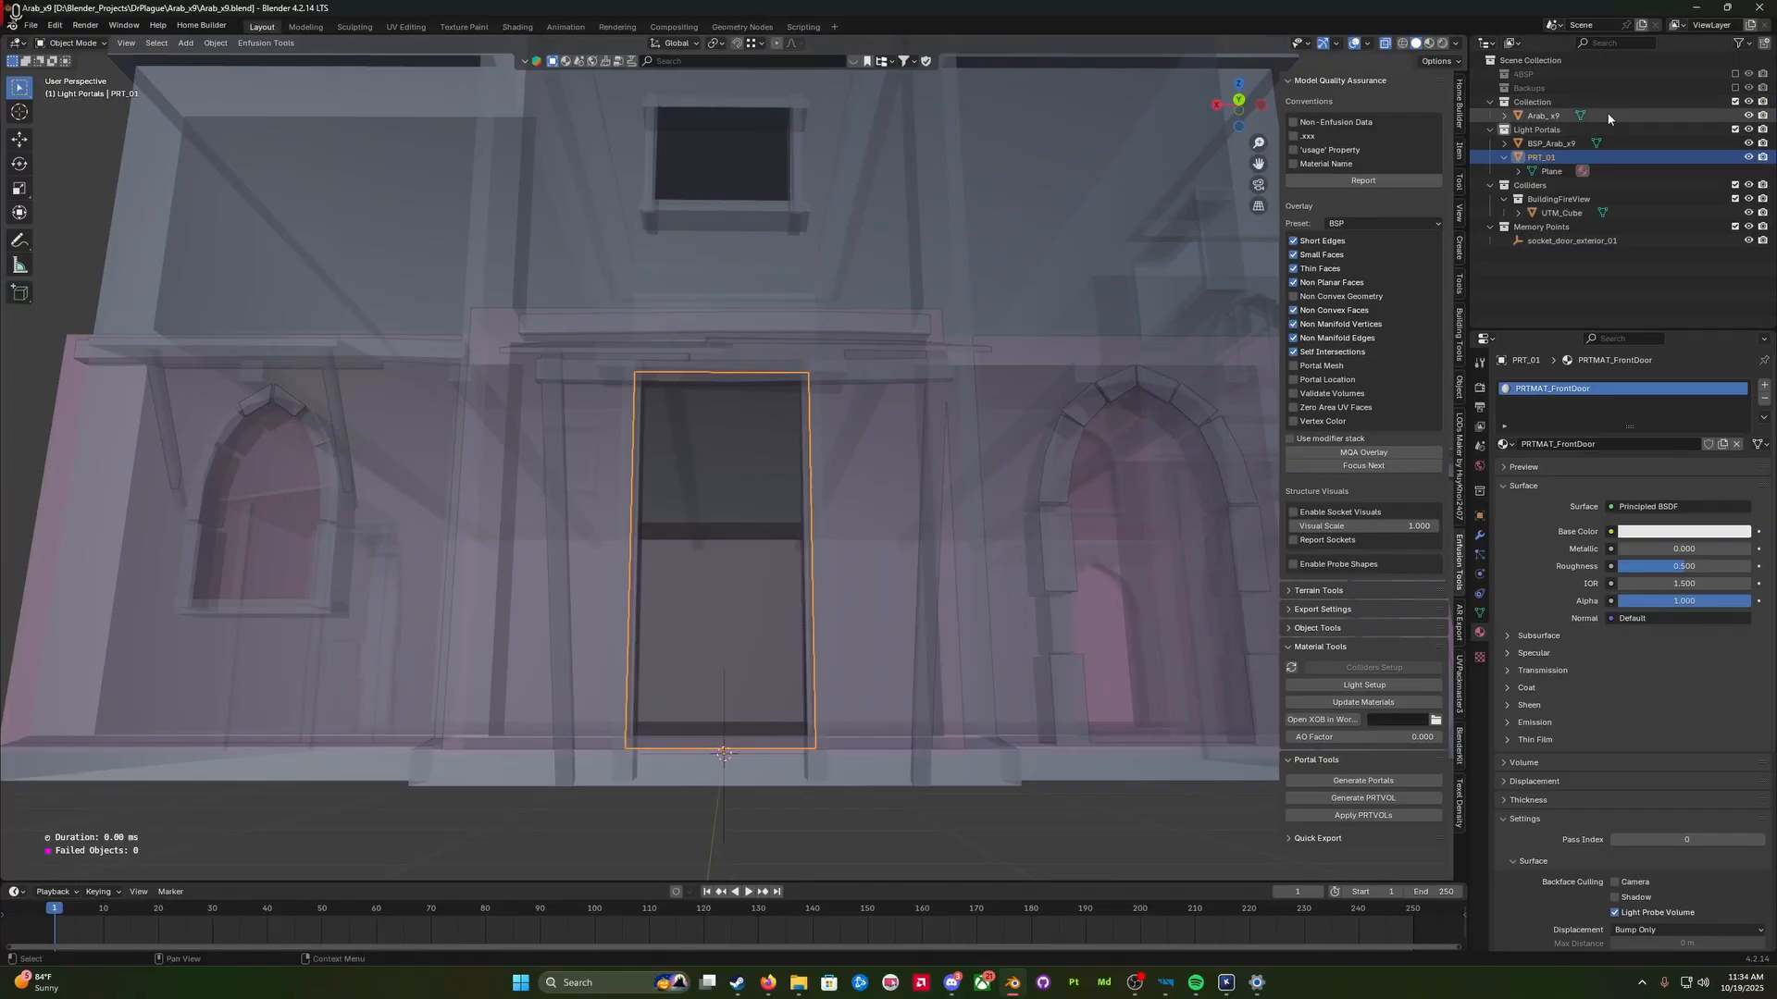
Step: Hide Arab_x9, UTM_Cube and socket_door_exterior_01, and inspect the portal against the BSP door opening
{"action": "left_click", "coordinate": [1619, 116]}
{"action": "key", "text": "h"}
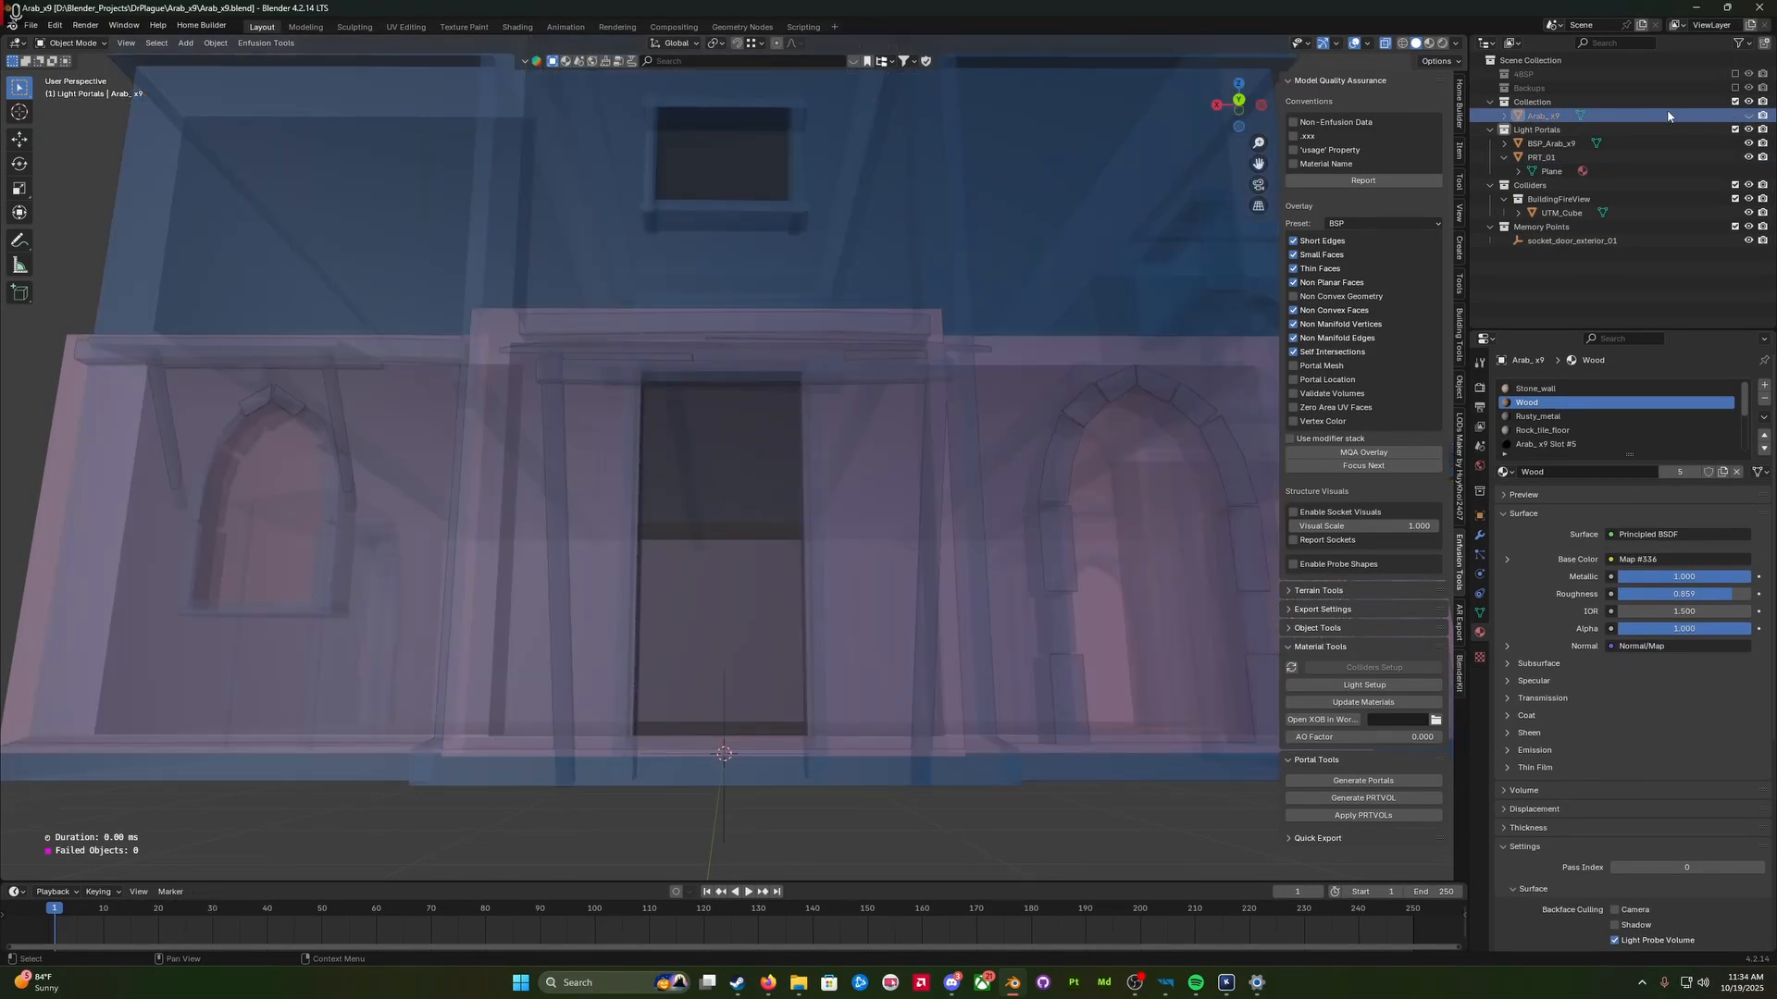
{"action": "left_click", "coordinate": [1749, 212]}
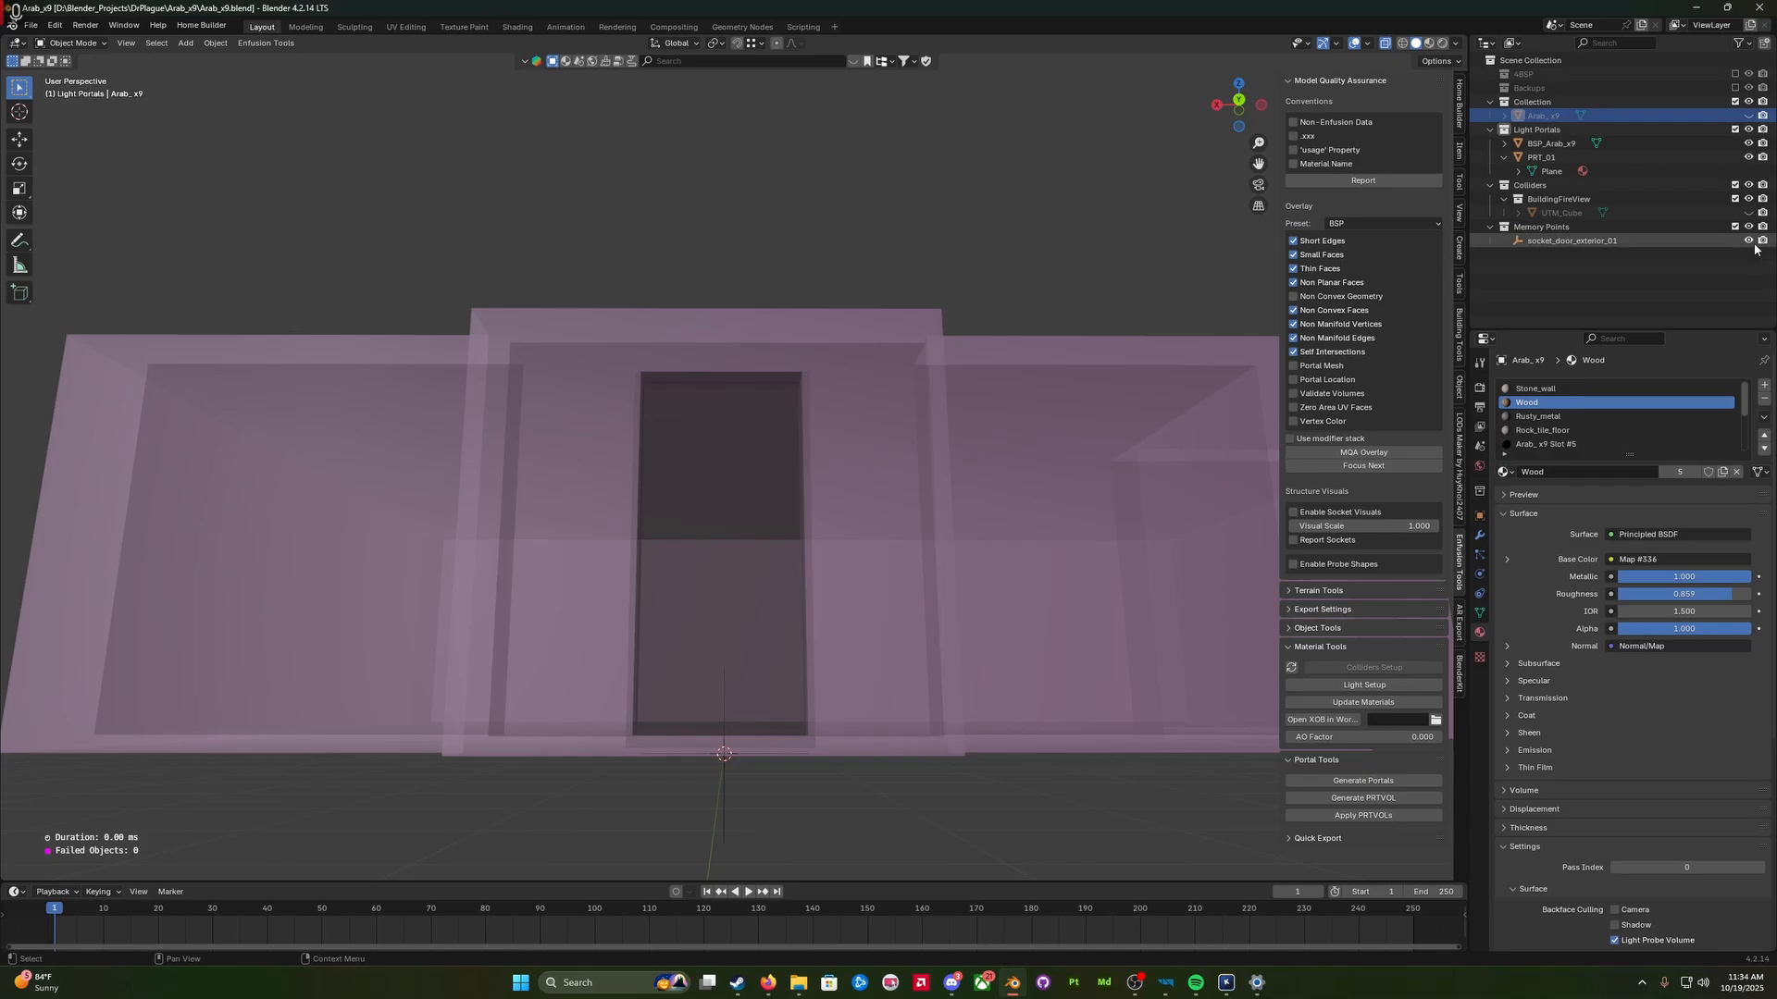
{"action": "middle_click_drag", "start_coordinate": [1018, 500], "coordinate": [839, 505]}
{"action": "middle_click_drag", "start_coordinate": [851, 510], "coordinate": [699, 585]}
{"action": "scroll", "coordinate": [654, 567], "scroll_direction": "up", "scroll_amount": 6}
{"action": "scroll", "coordinate": [720, 575], "scroll_direction": "down", "scroll_amount": 6}
{"action": "scroll", "coordinate": [690, 565], "scroll_direction": "up", "scroll_amount": 4}
{"action": "scroll", "coordinate": [658, 579], "scroll_direction": "down", "scroll_amount": 2}
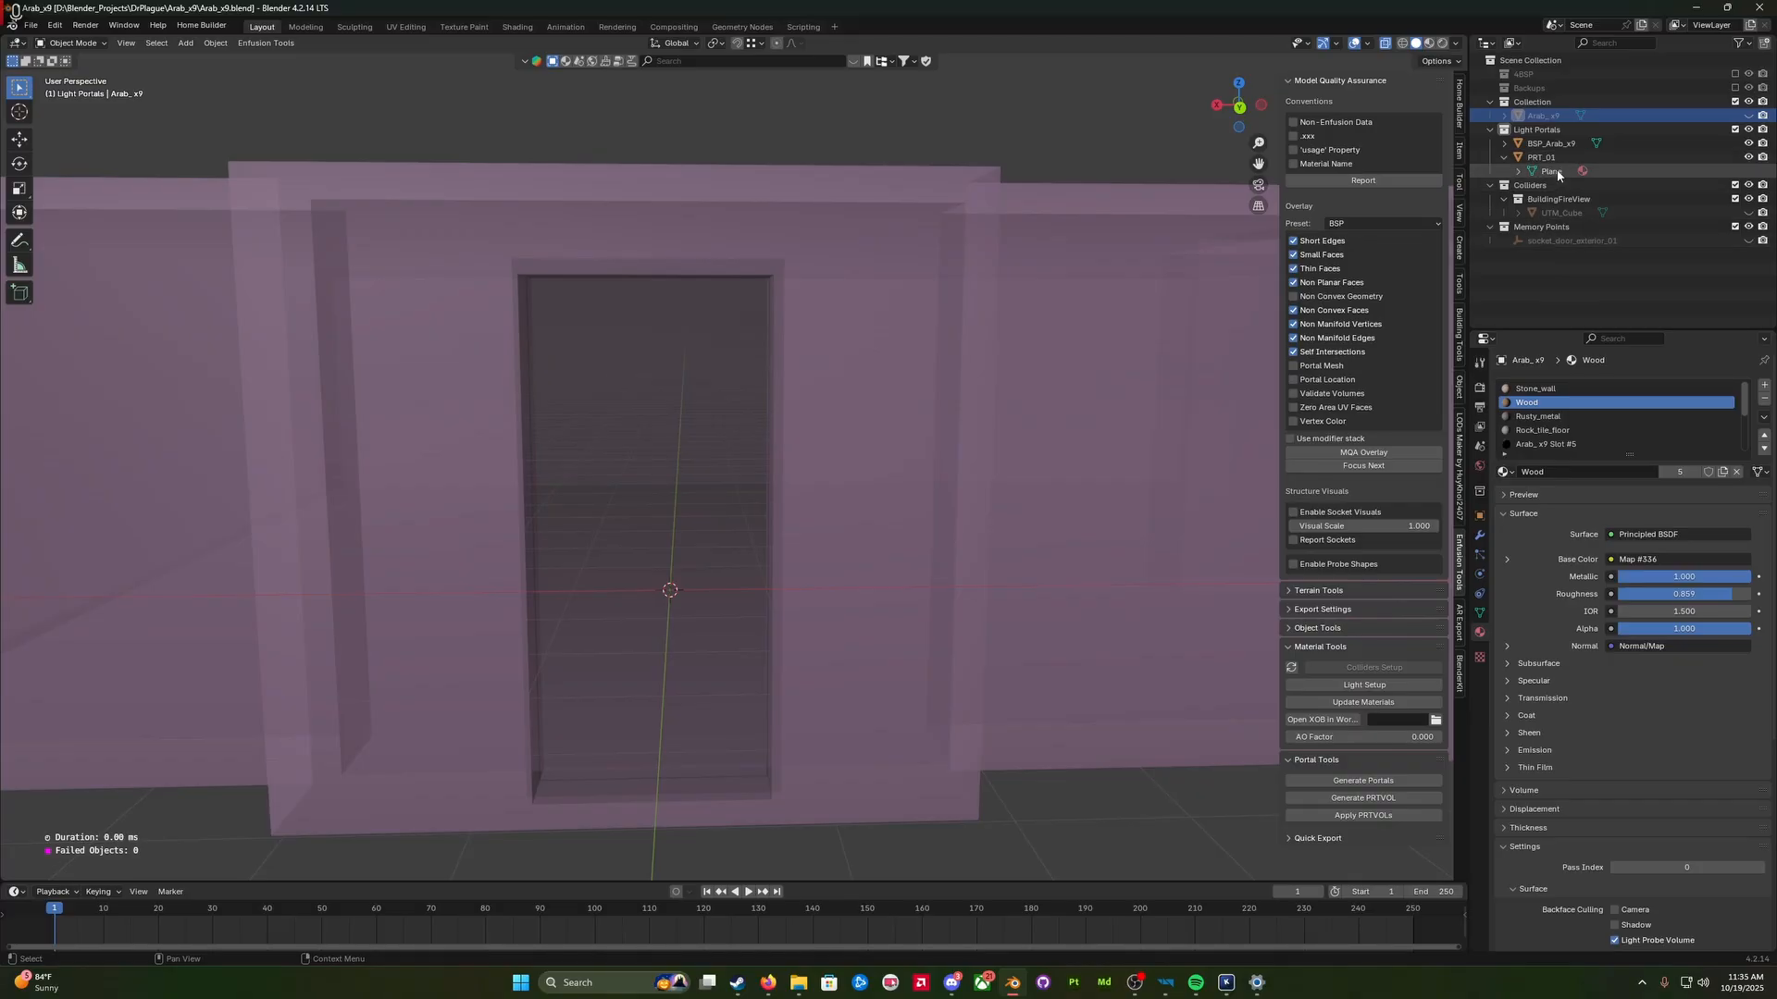
Step: Edit the PRT_01 portal mesh and move its left vertical edge outward along X by about 0.057 m
{"action": "left_click", "coordinate": [1503, 157]}
{"action": "left_click", "coordinate": [1504, 163]}
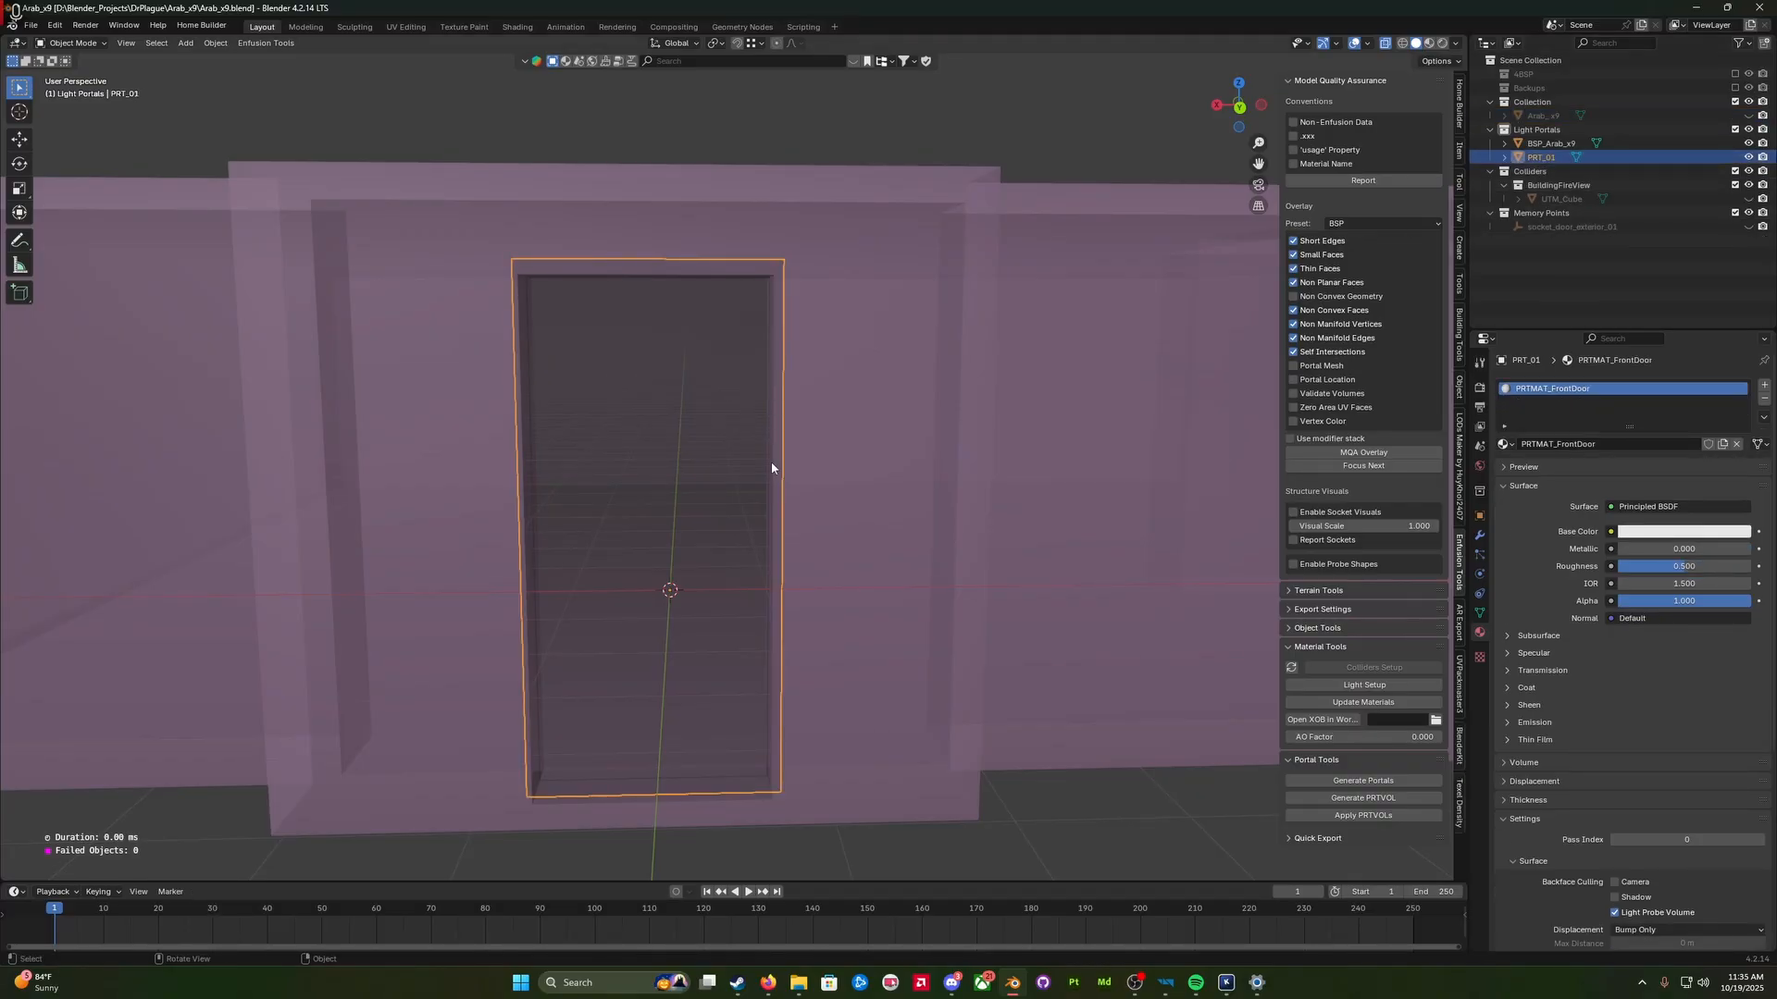
{"action": "mouse_move", "coordinate": [774, 469]}
{"action": "middle_mouse_down"}
{"action": "mouse_move", "coordinate": [800, 467]}
{"action": "mouse_move", "coordinate": [805, 432]}
{"action": "mouse_move", "coordinate": [765, 480]}
{"action": "mouse_move", "coordinate": [808, 468]}
{"action": "middle_mouse_up"}
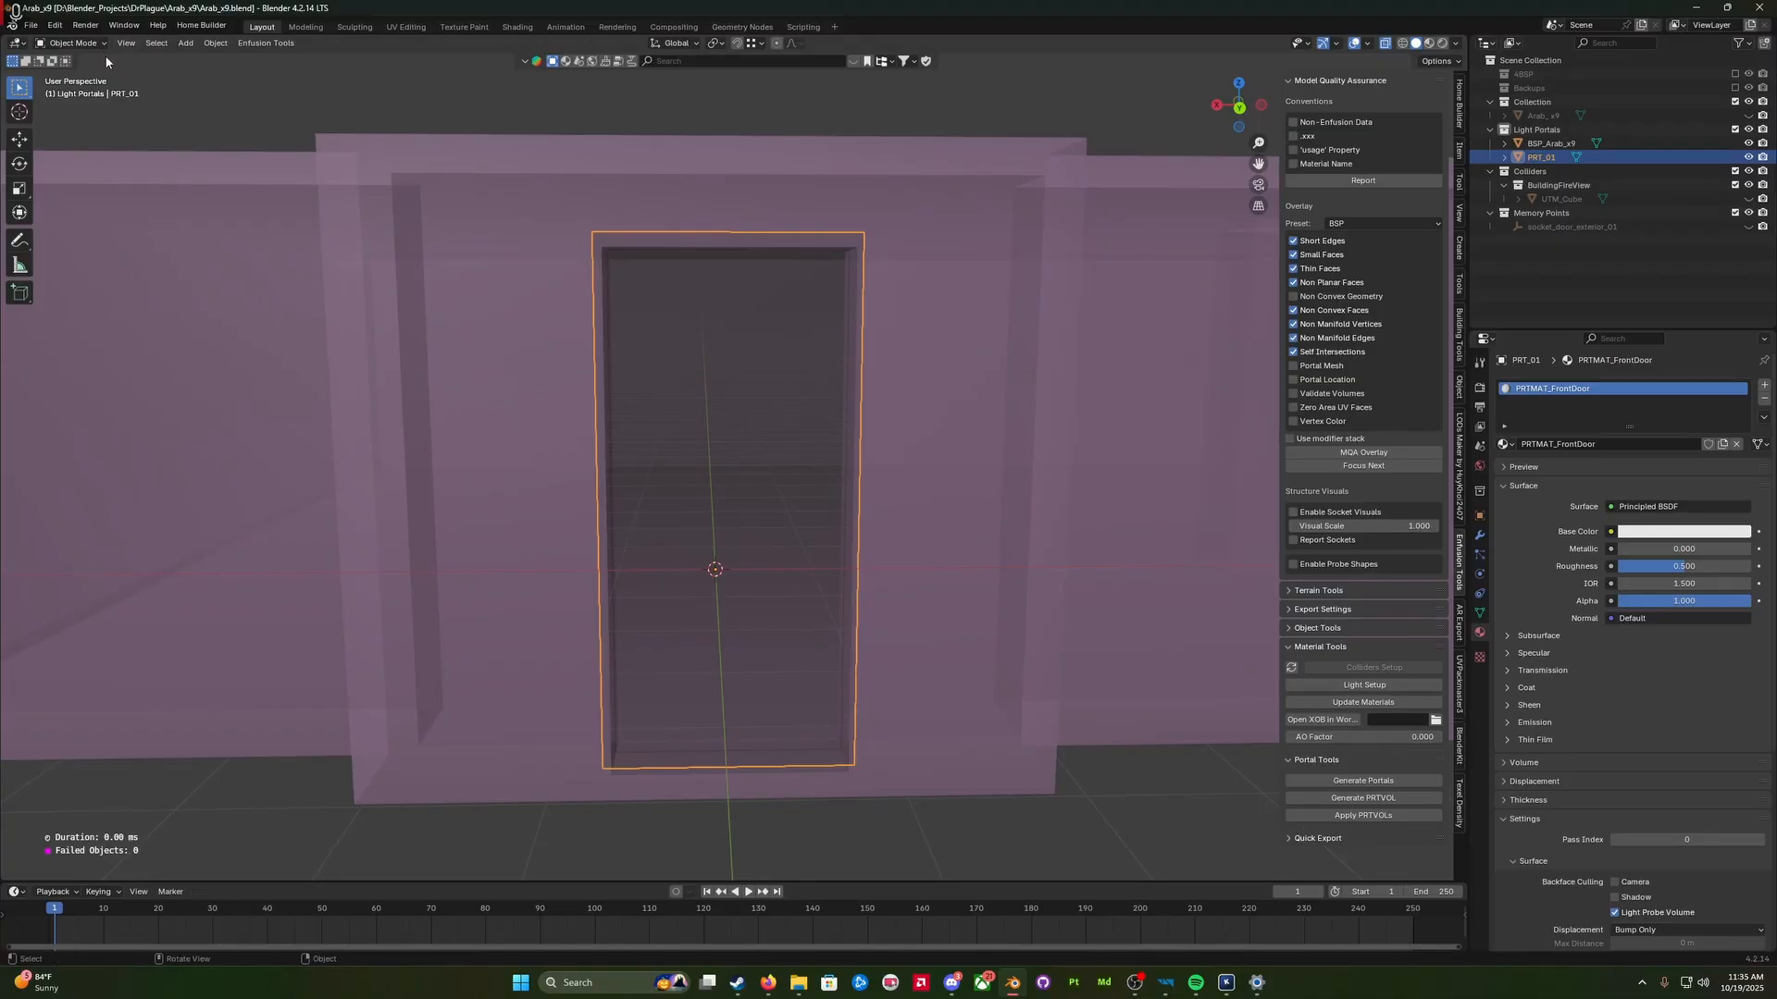
{"action": "left_click", "coordinate": [74, 43]}
{"action": "left_click", "coordinate": [74, 74]}
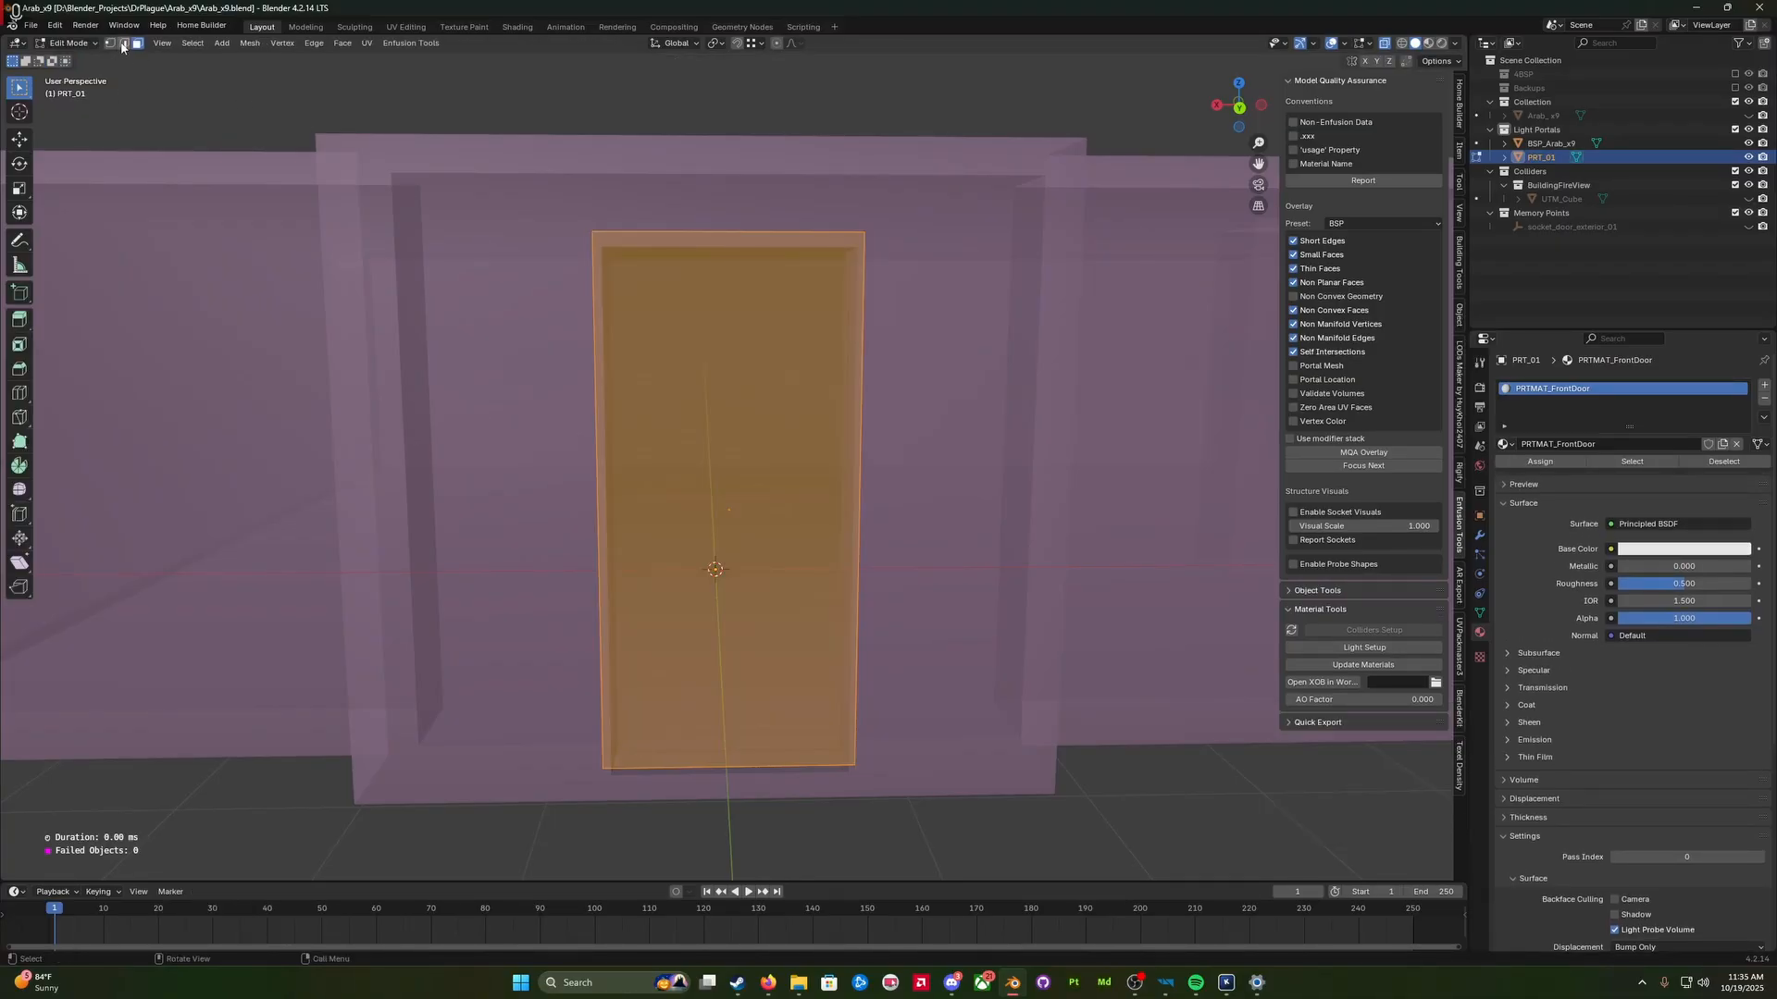
{"action": "left_click", "coordinate": [123, 43]}
{"action": "left_click", "coordinate": [596, 391]}
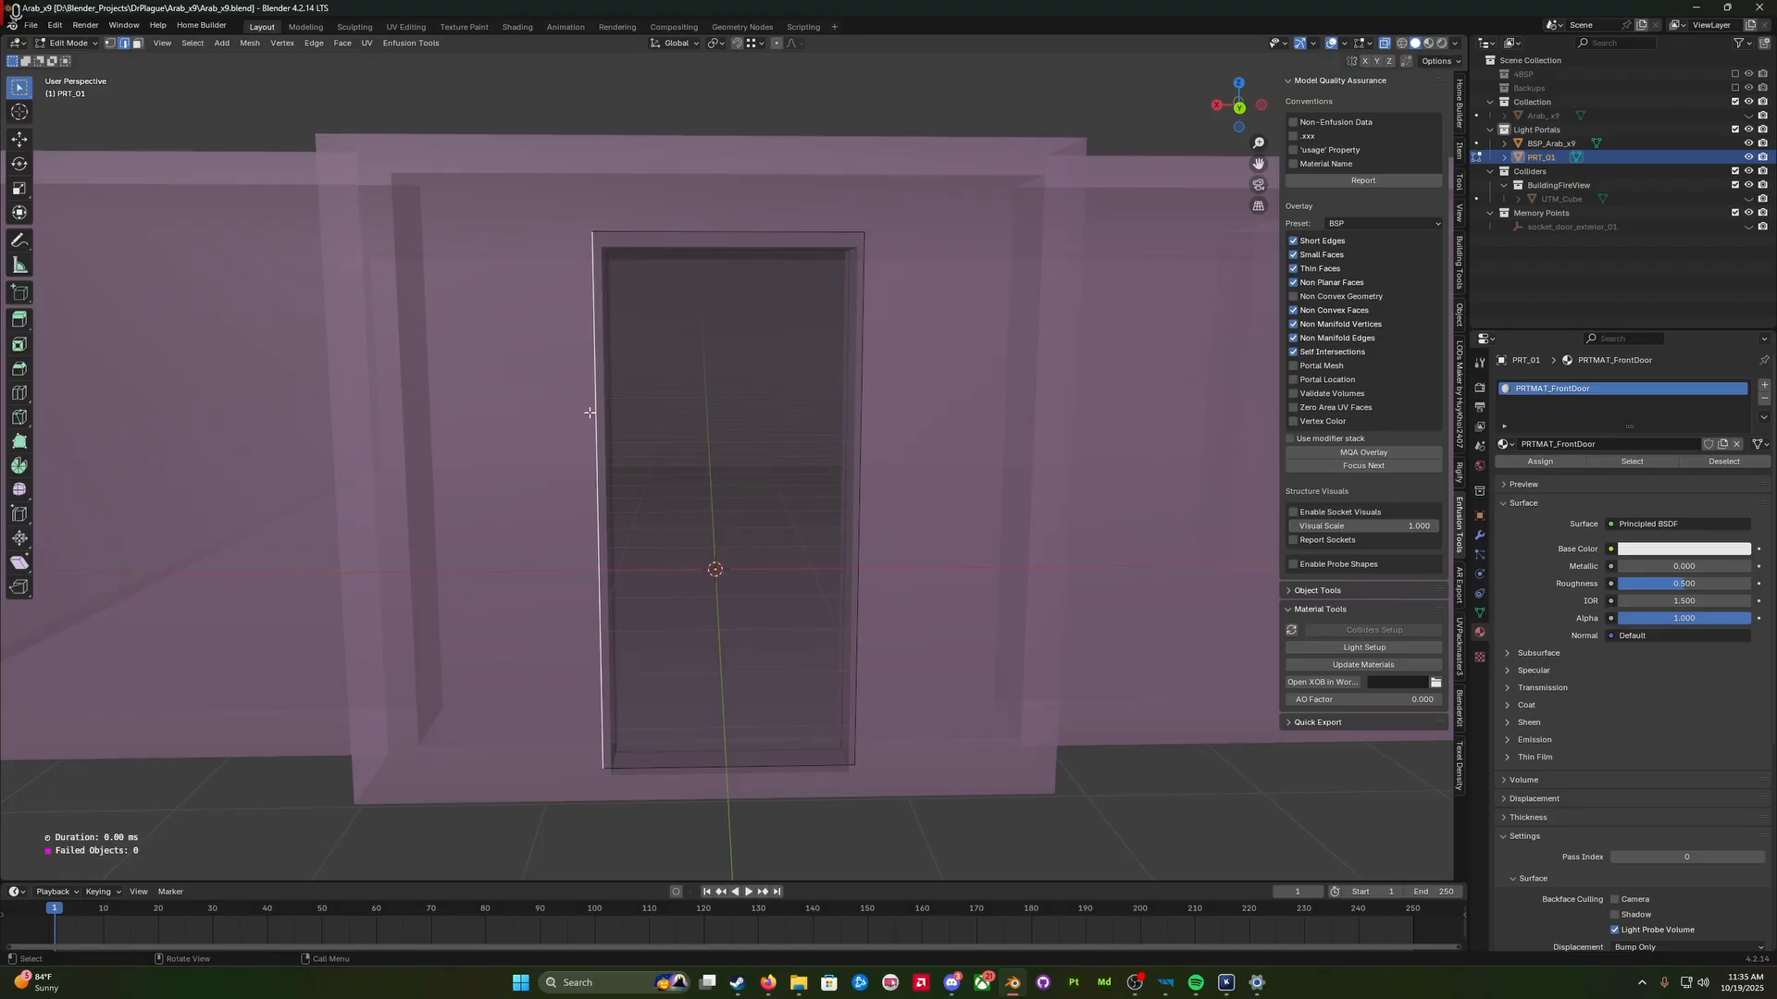
{"action": "key", "text": "g"}
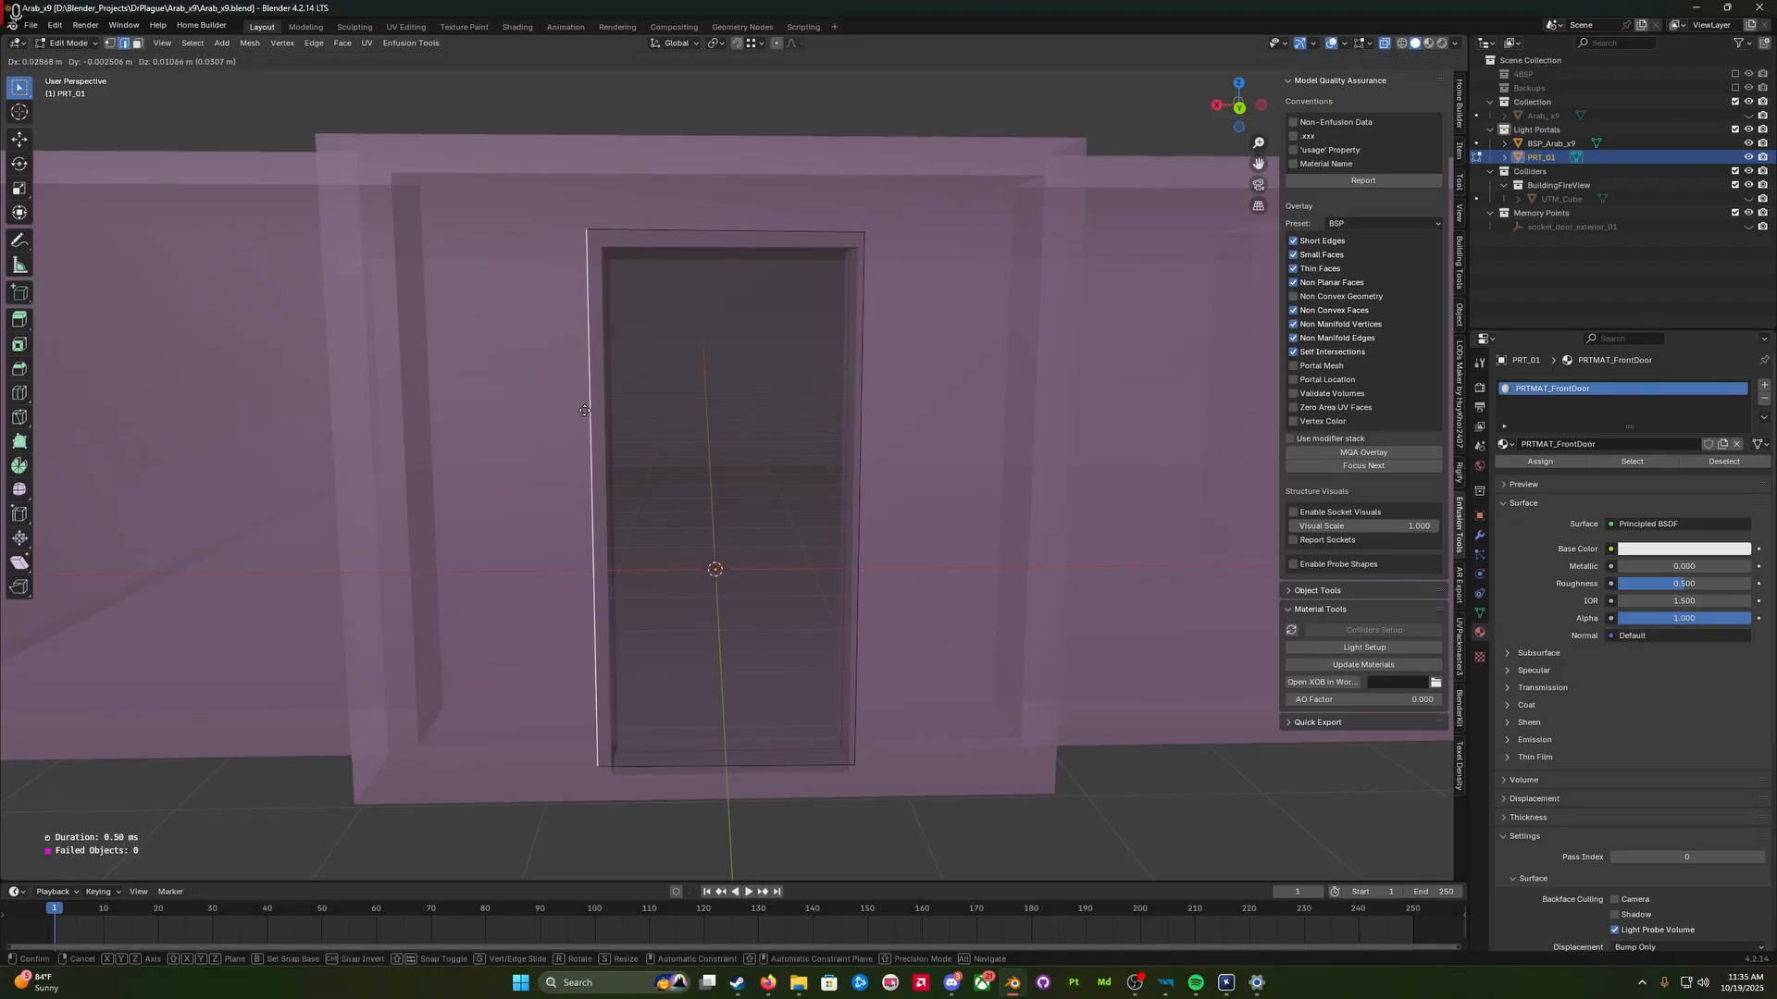
{"action": "key", "text": "x"}
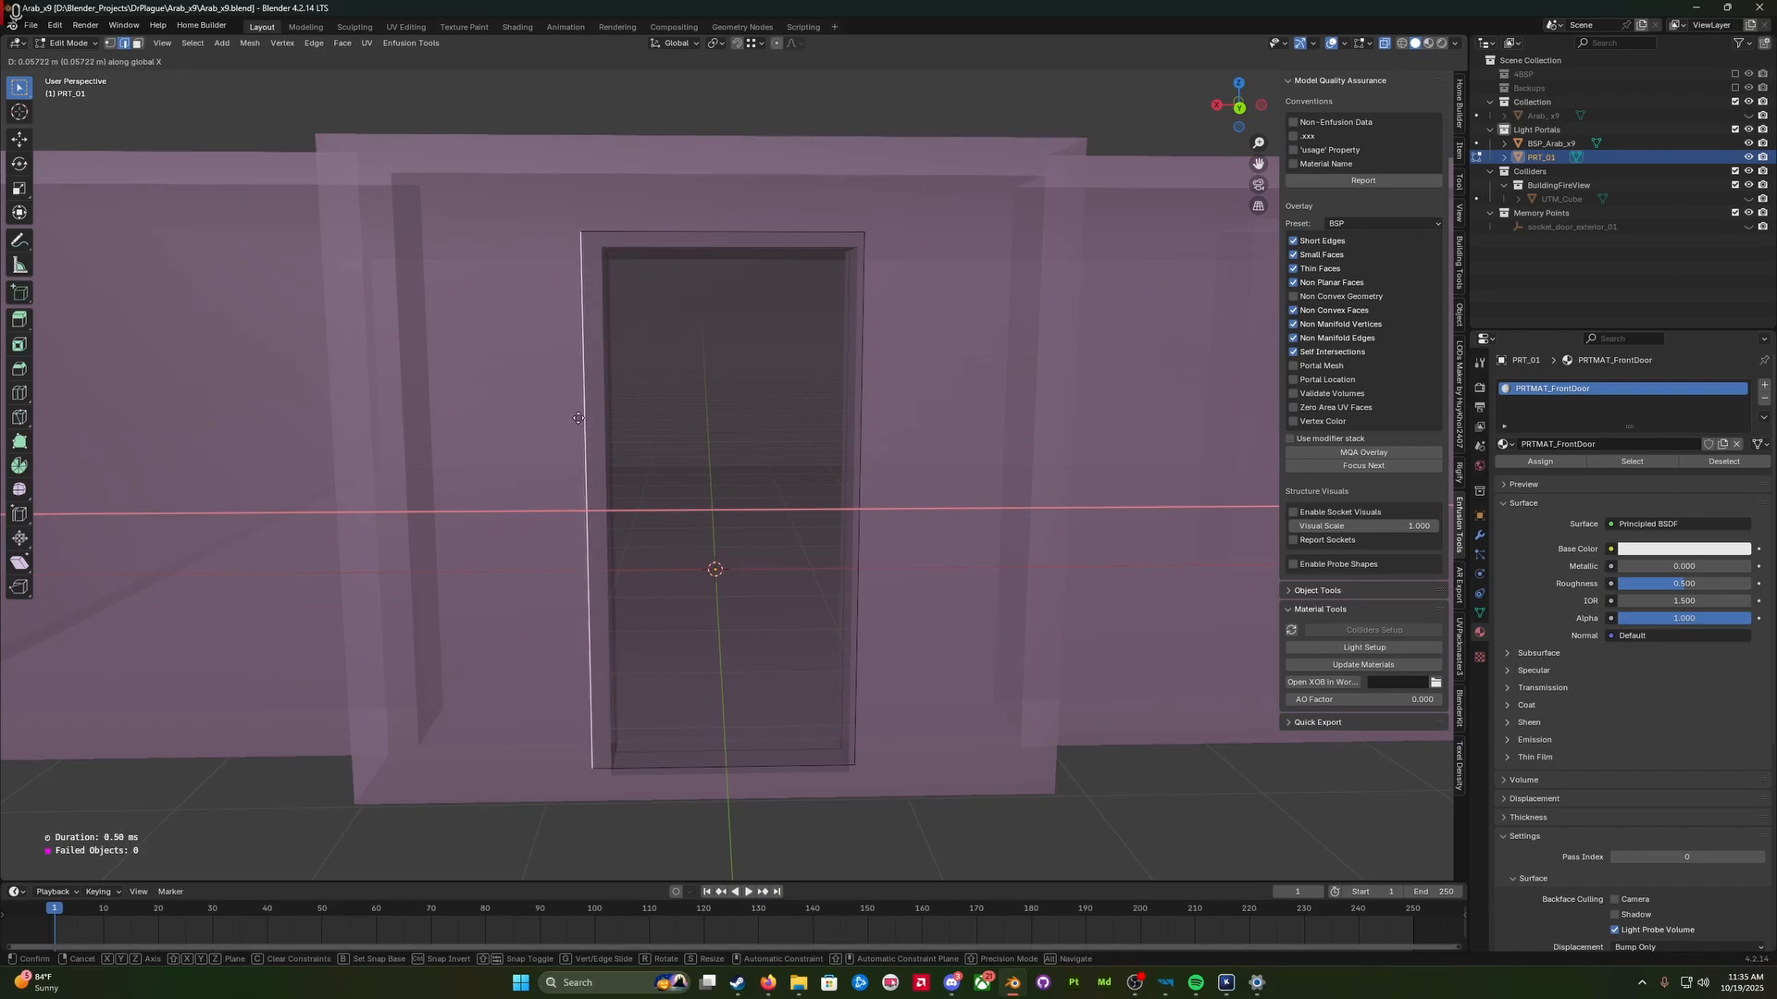
{"action": "left_click", "coordinate": [579, 418]}
Step: Move the portal's right vertical edge slightly outward along X, further beyond the door opening
{"action": "left_click", "coordinate": [857, 351]}
{"action": "key", "text": "g"}
{"action": "key", "text": "x"}
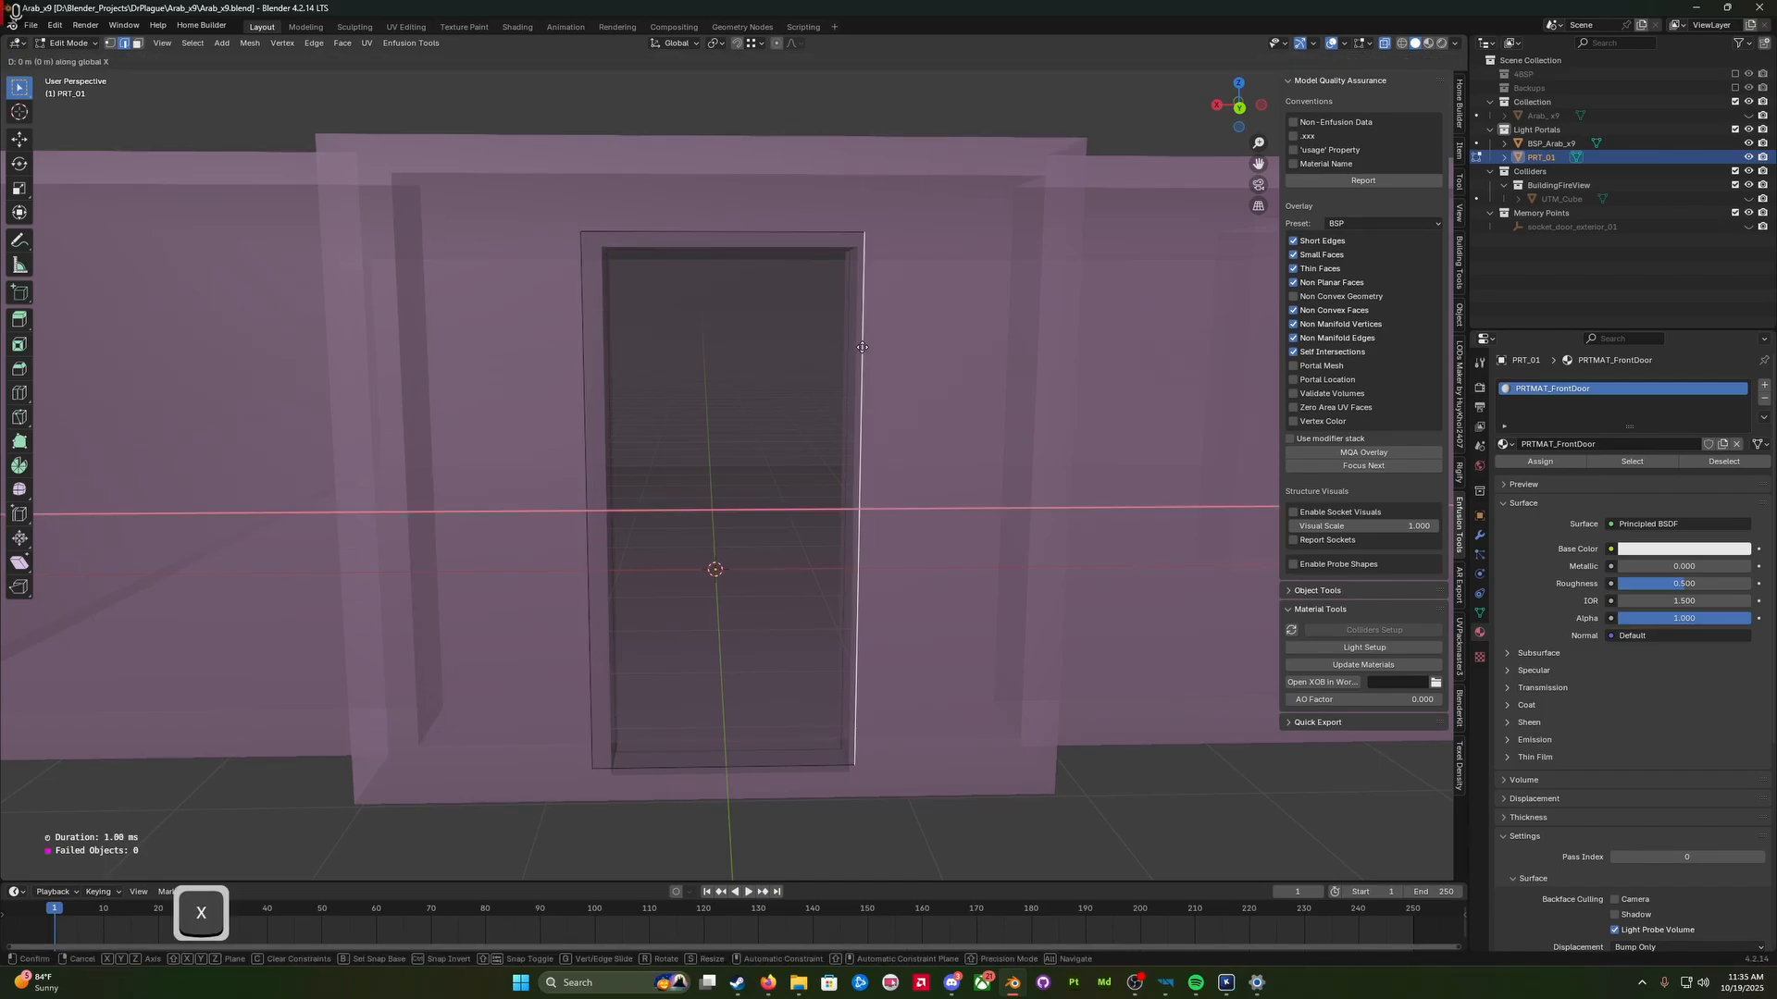
{"action": "left_click", "coordinate": [870, 347]}
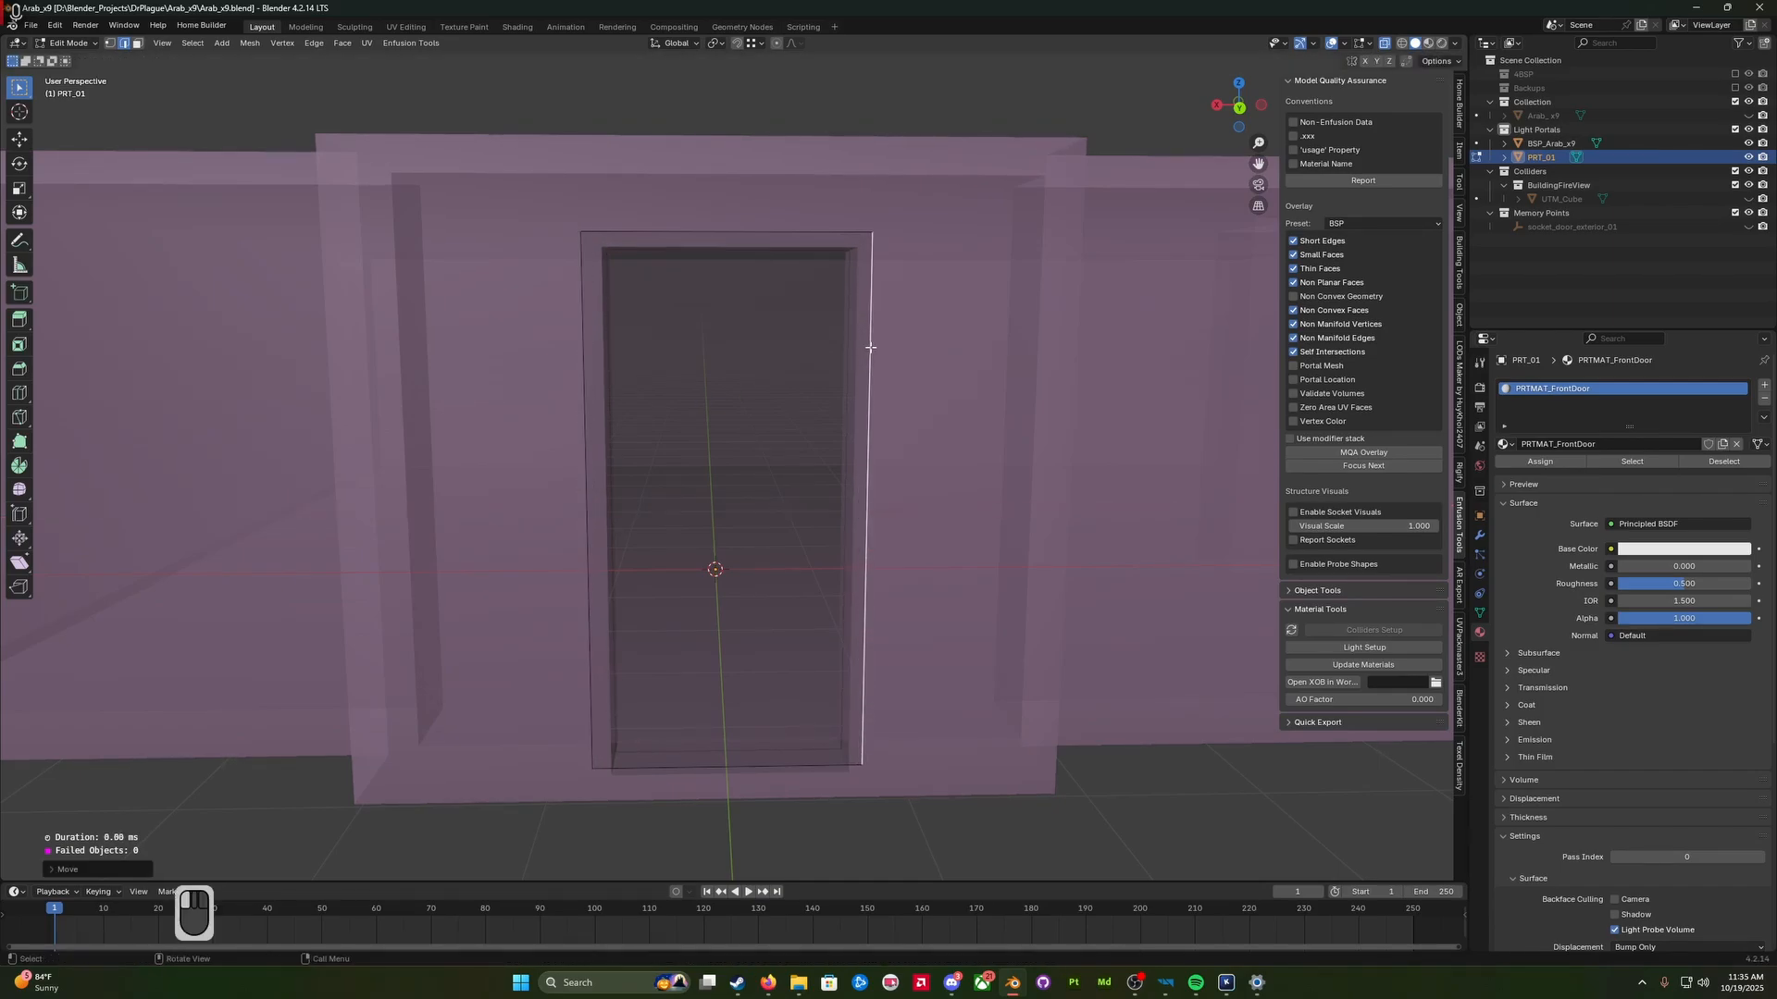
Step: Move the portal's top edge slightly up and its bottom edge slightly down along Z, beyond the door opening
{"action": "left_click", "coordinate": [786, 233]}
{"action": "key", "text": "g"}
{"action": "key", "text": "z"}
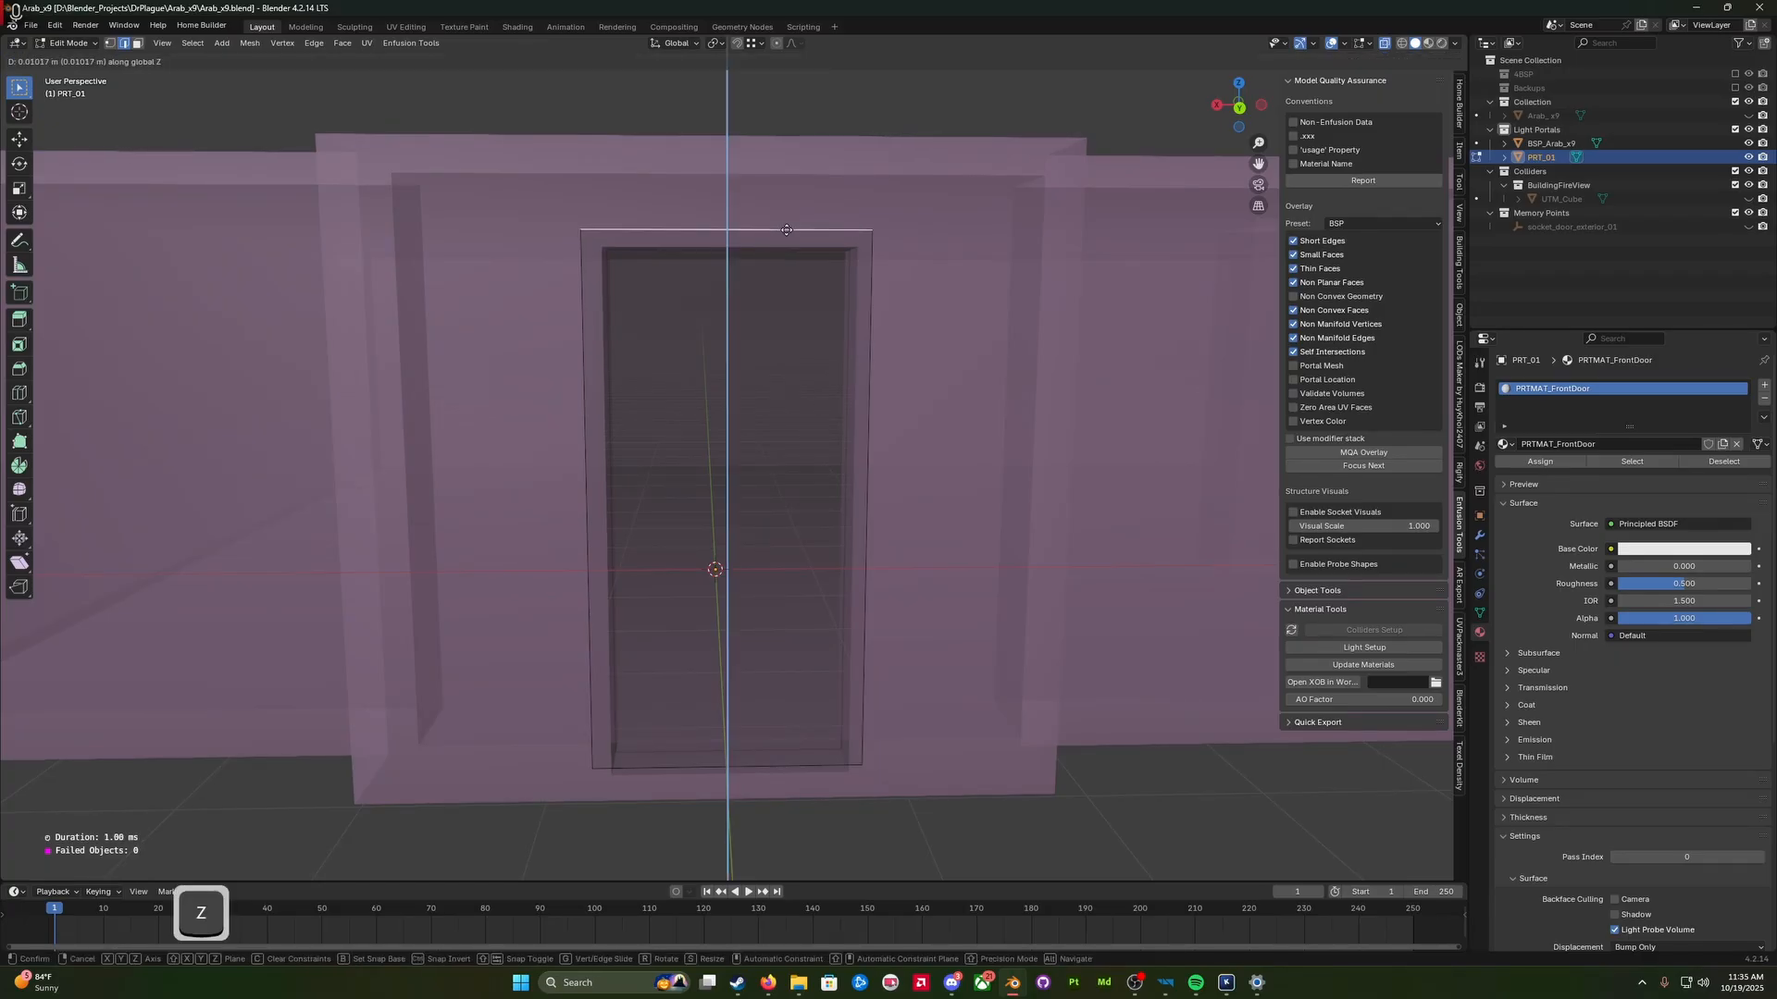
{"action": "left_click", "coordinate": [787, 228]}
{"action": "middle_click_drag", "start_coordinate": [715, 711], "coordinate": [700, 666]}
{"action": "left_click", "coordinate": [697, 663]}
{"action": "key", "text": "g"}
{"action": "key", "text": "z"}
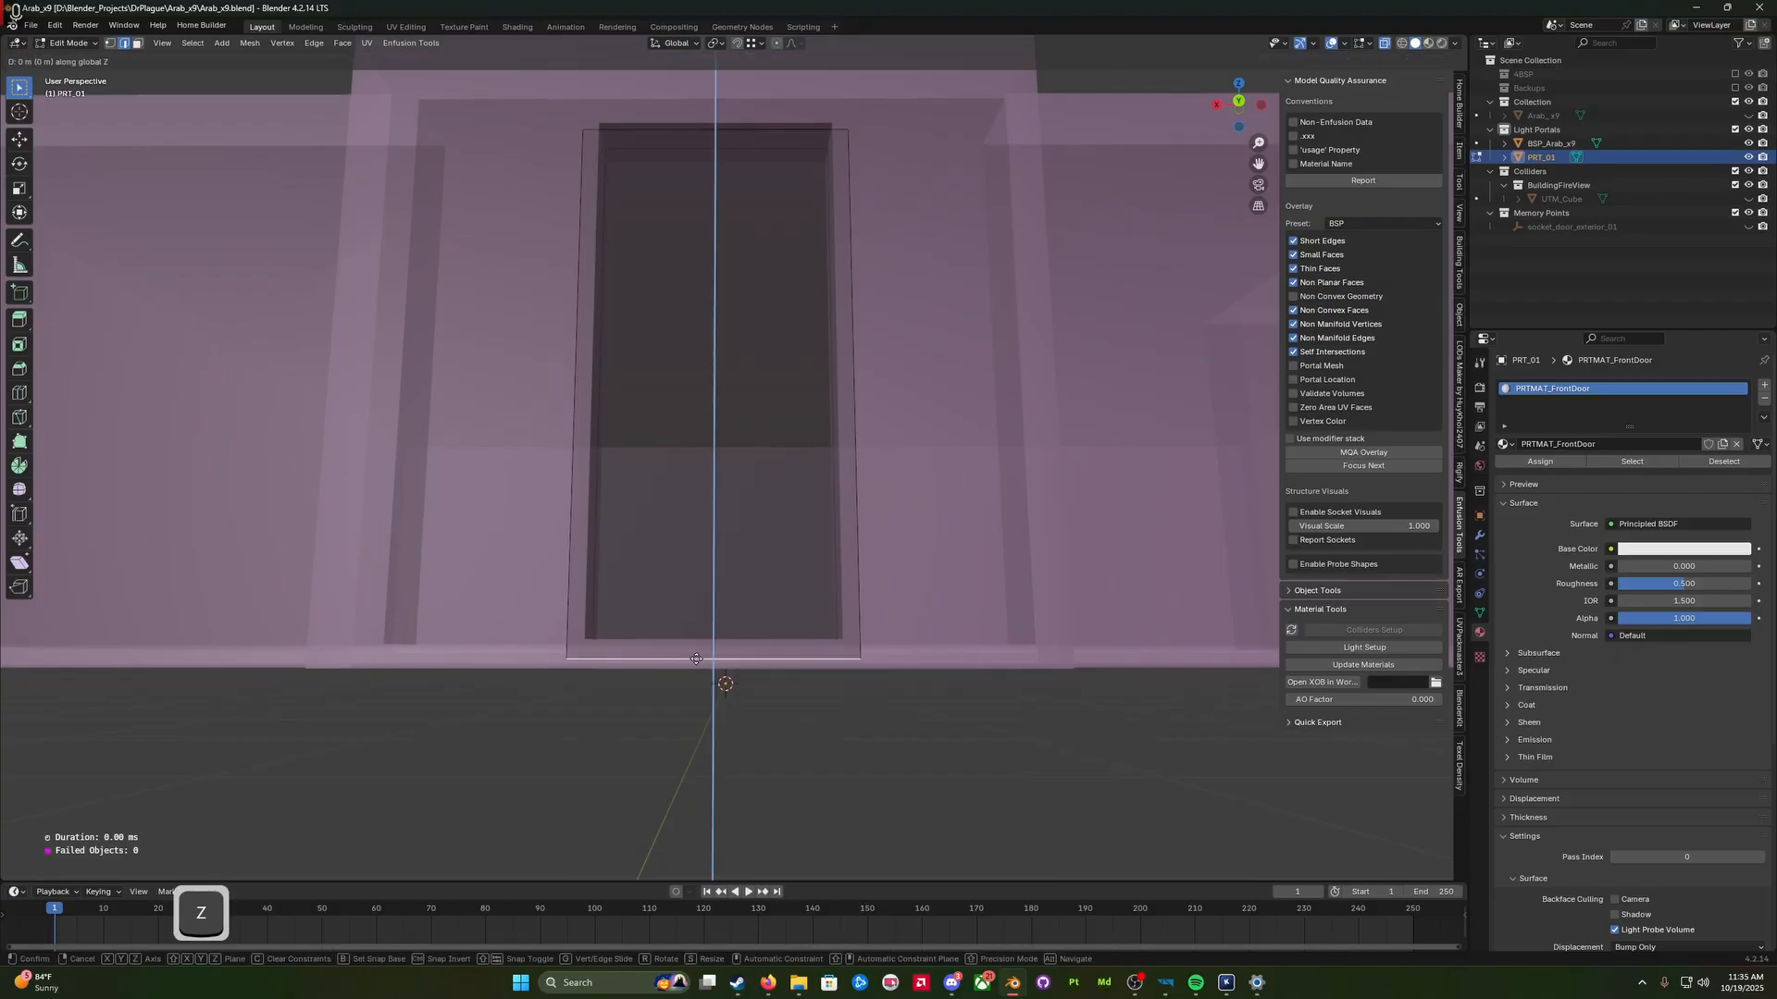
{"action": "left_click", "coordinate": [696, 663]}
Step: Save the Blender file, unhide Arab_x9, UTM_Cube and socket_door_exterior_01, and restore the solid, non-X-ray view
{"action": "mouse_move", "coordinate": [698, 665]}
{"action": "middle_mouse_down"}
{"action": "mouse_move", "coordinate": [708, 692]}
{"action": "mouse_move", "coordinate": [682, 705]}
{"action": "mouse_move", "coordinate": [745, 654]}
{"action": "mouse_move", "coordinate": [741, 682]}
{"action": "mouse_move", "coordinate": [696, 695]}
{"action": "mouse_move", "coordinate": [710, 666]}
{"action": "middle_mouse_up"}
{"action": "key", "text": "ctrl+s"}
{"action": "key", "text": "Tab"}
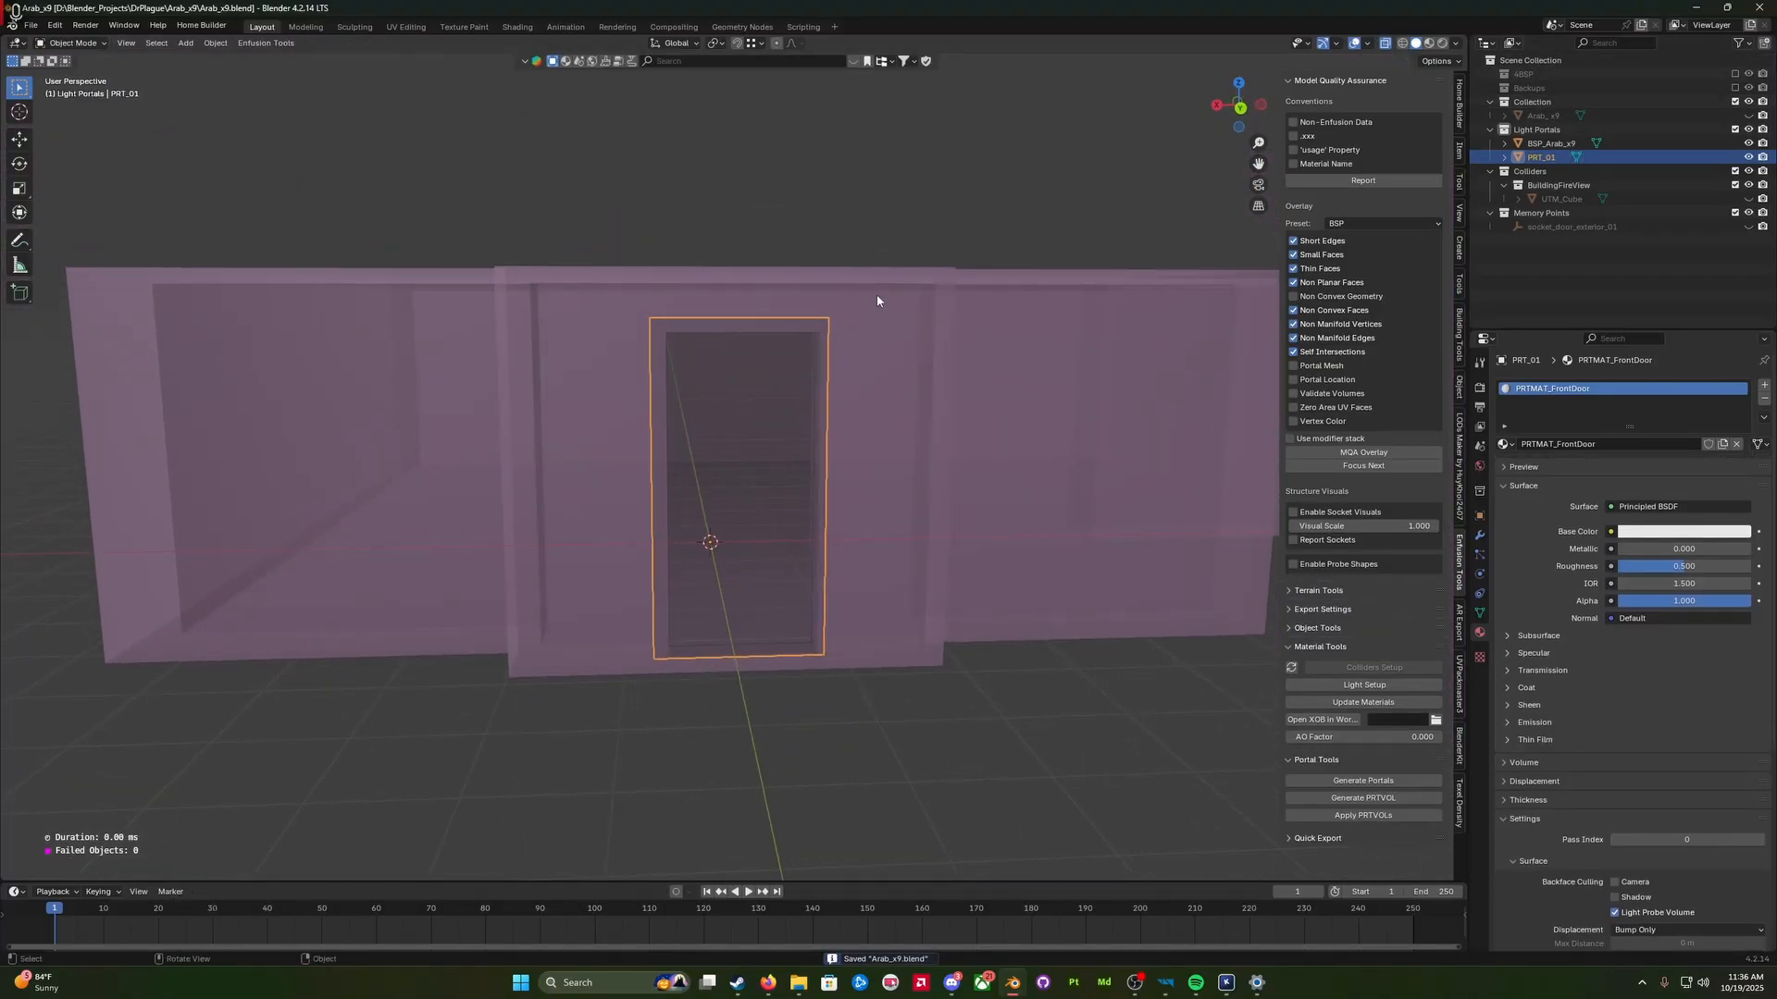
{"action": "left_click", "coordinate": [1748, 116]}
{"action": "left_click", "coordinate": [1748, 199]}
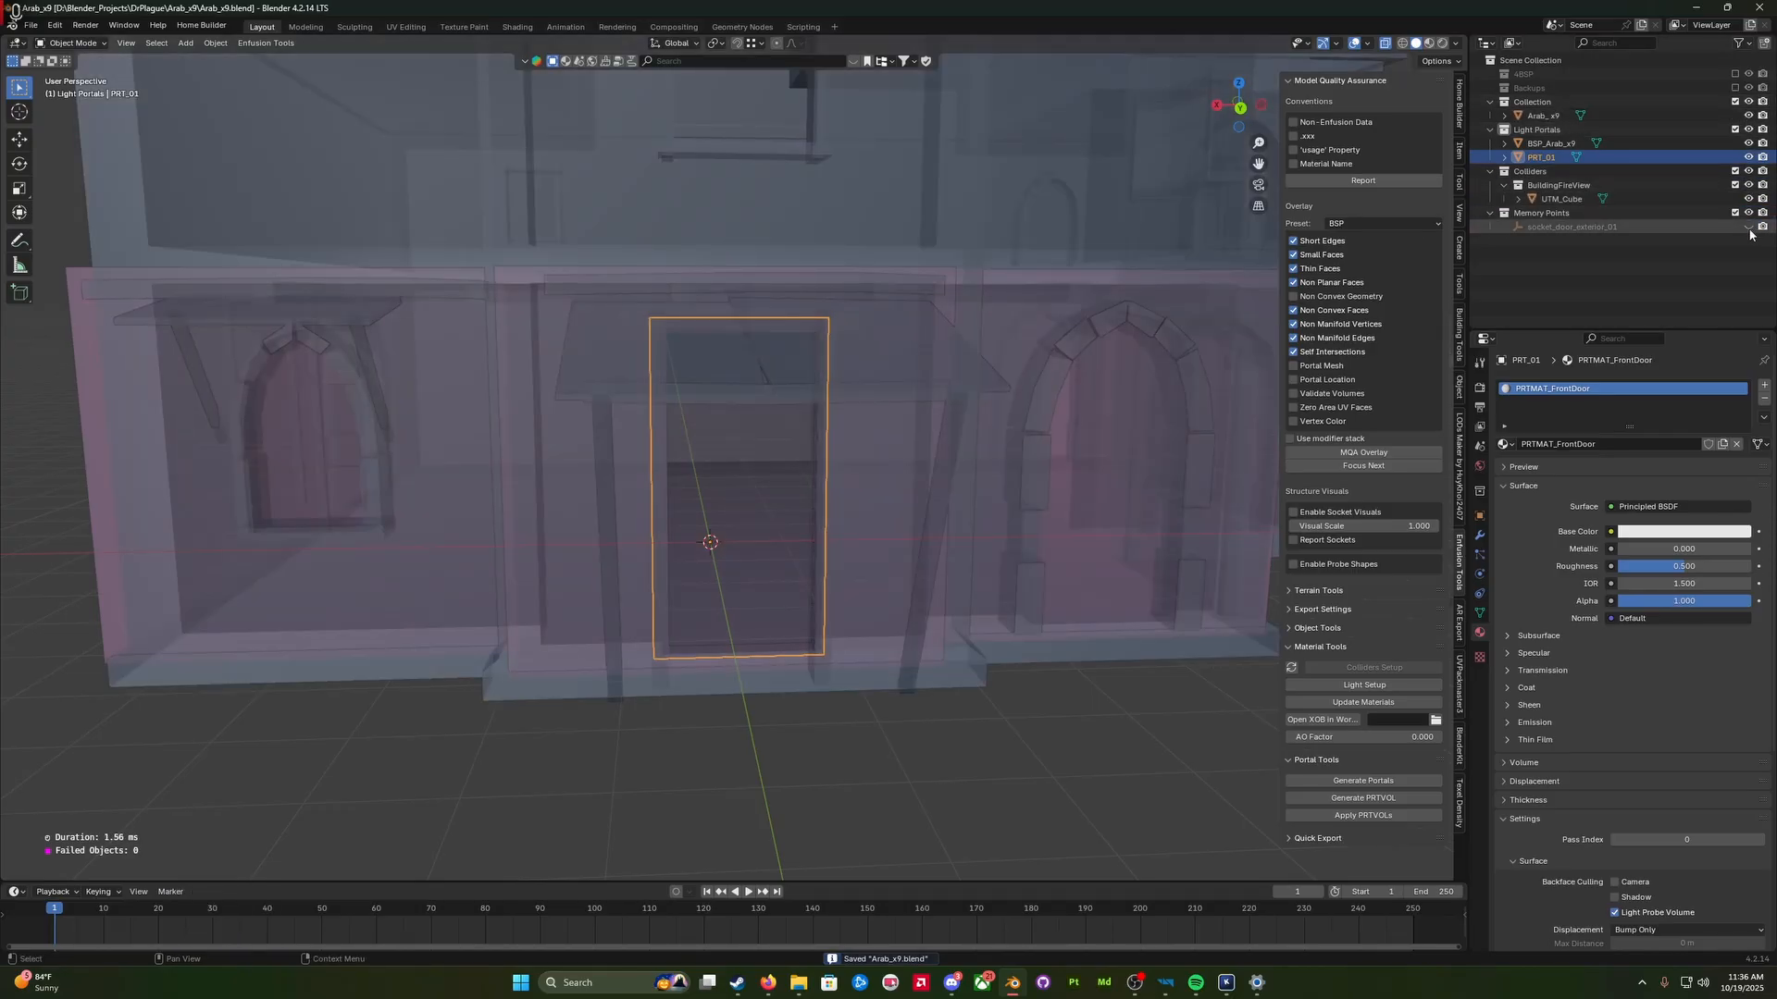
{"action": "left_click", "coordinate": [1747, 227]}
{"action": "key", "text": "Tab"}
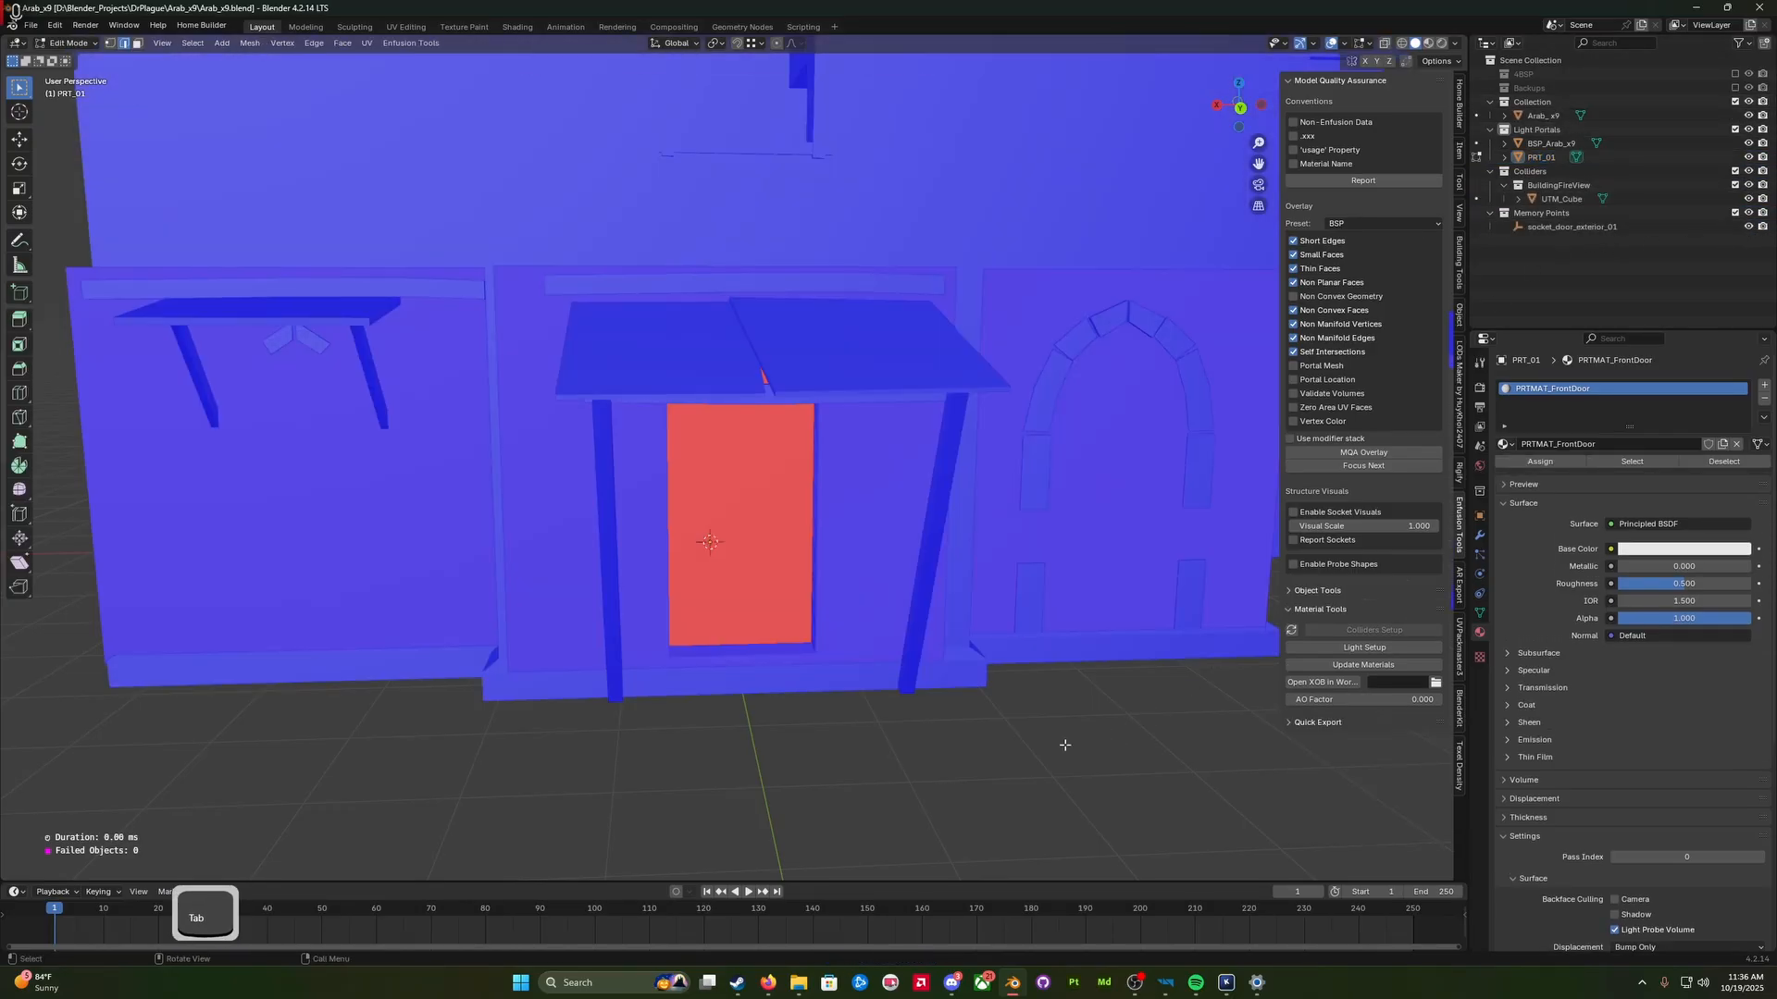
{"action": "mouse_move", "coordinate": [1058, 746]}
{"action": "middle_mouse_down"}
{"action": "mouse_move", "coordinate": [1042, 719]}
{"action": "mouse_move", "coordinate": [1282, 722]}
{"action": "mouse_move", "coordinate": [1029, 740]}
{"action": "middle_mouse_up"}
{"action": "scroll", "coordinate": [1038, 723], "scroll_direction": "down", "scroll_amount": 4}
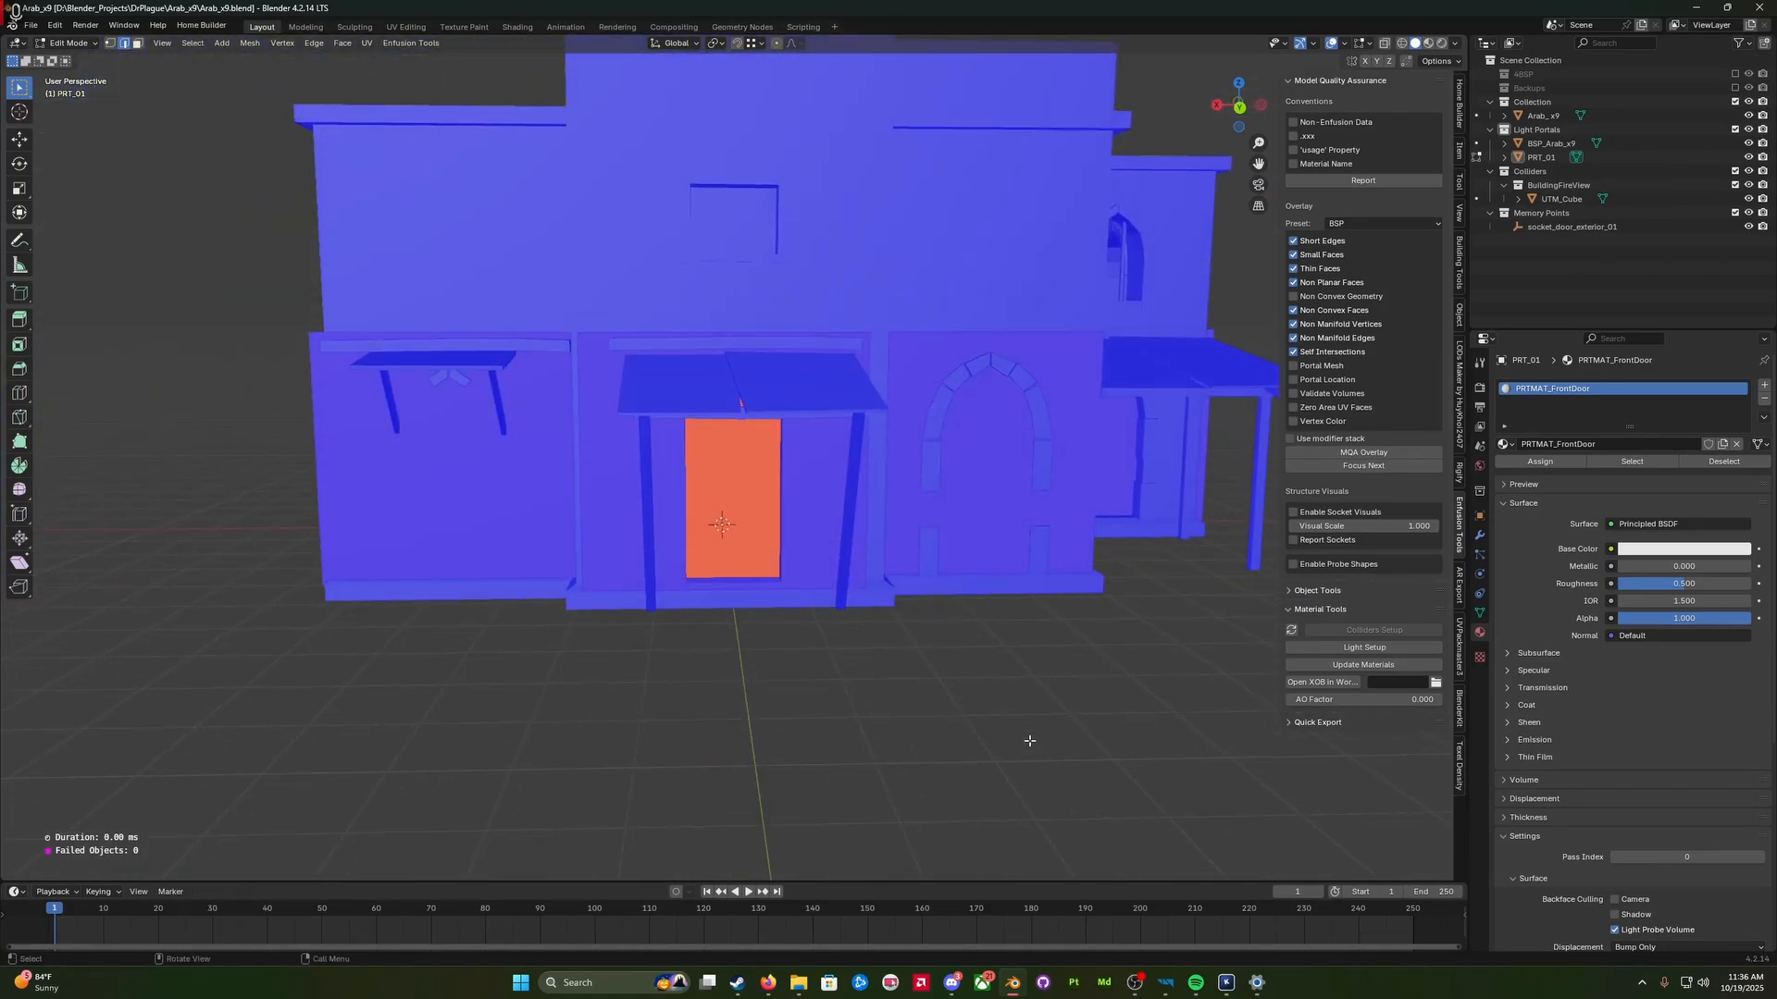
Step: Apply all transforms to every object in the scene and export them as FBX, overwriting Arab_x9.fbx
{"action": "key", "text": "Tab"}
{"action": "key", "text": "a"}
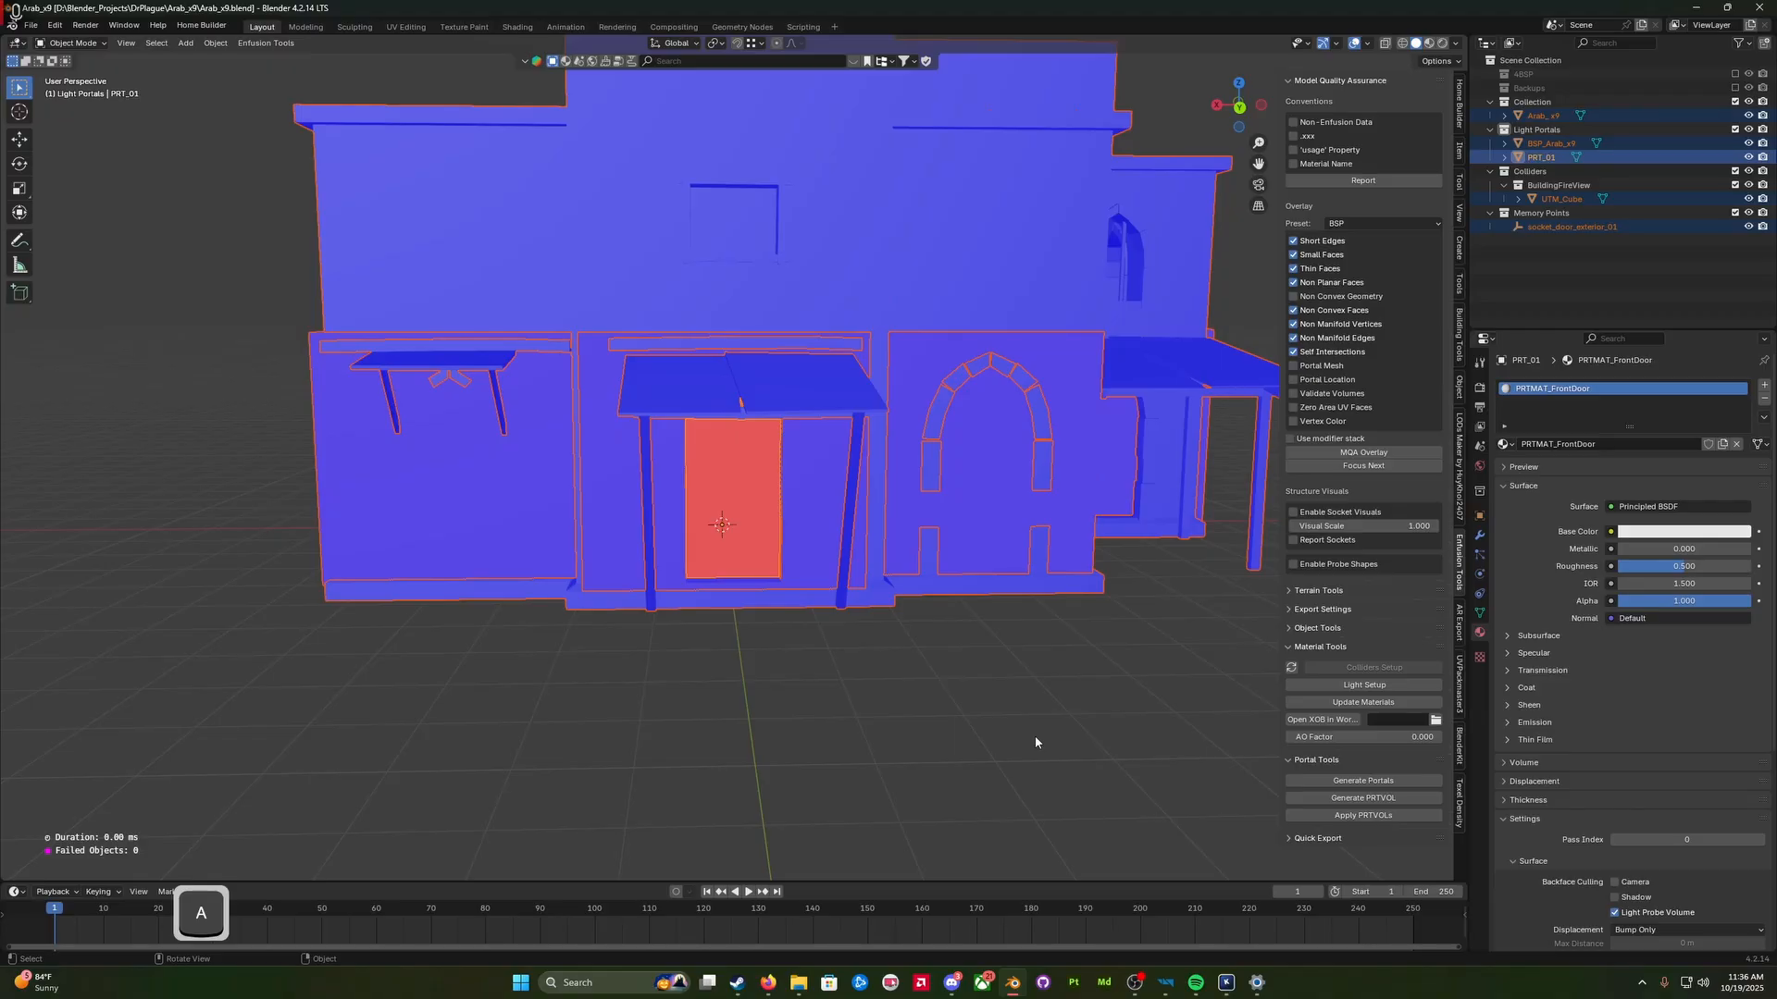
{"action": "key", "text": "ctrl+a"}
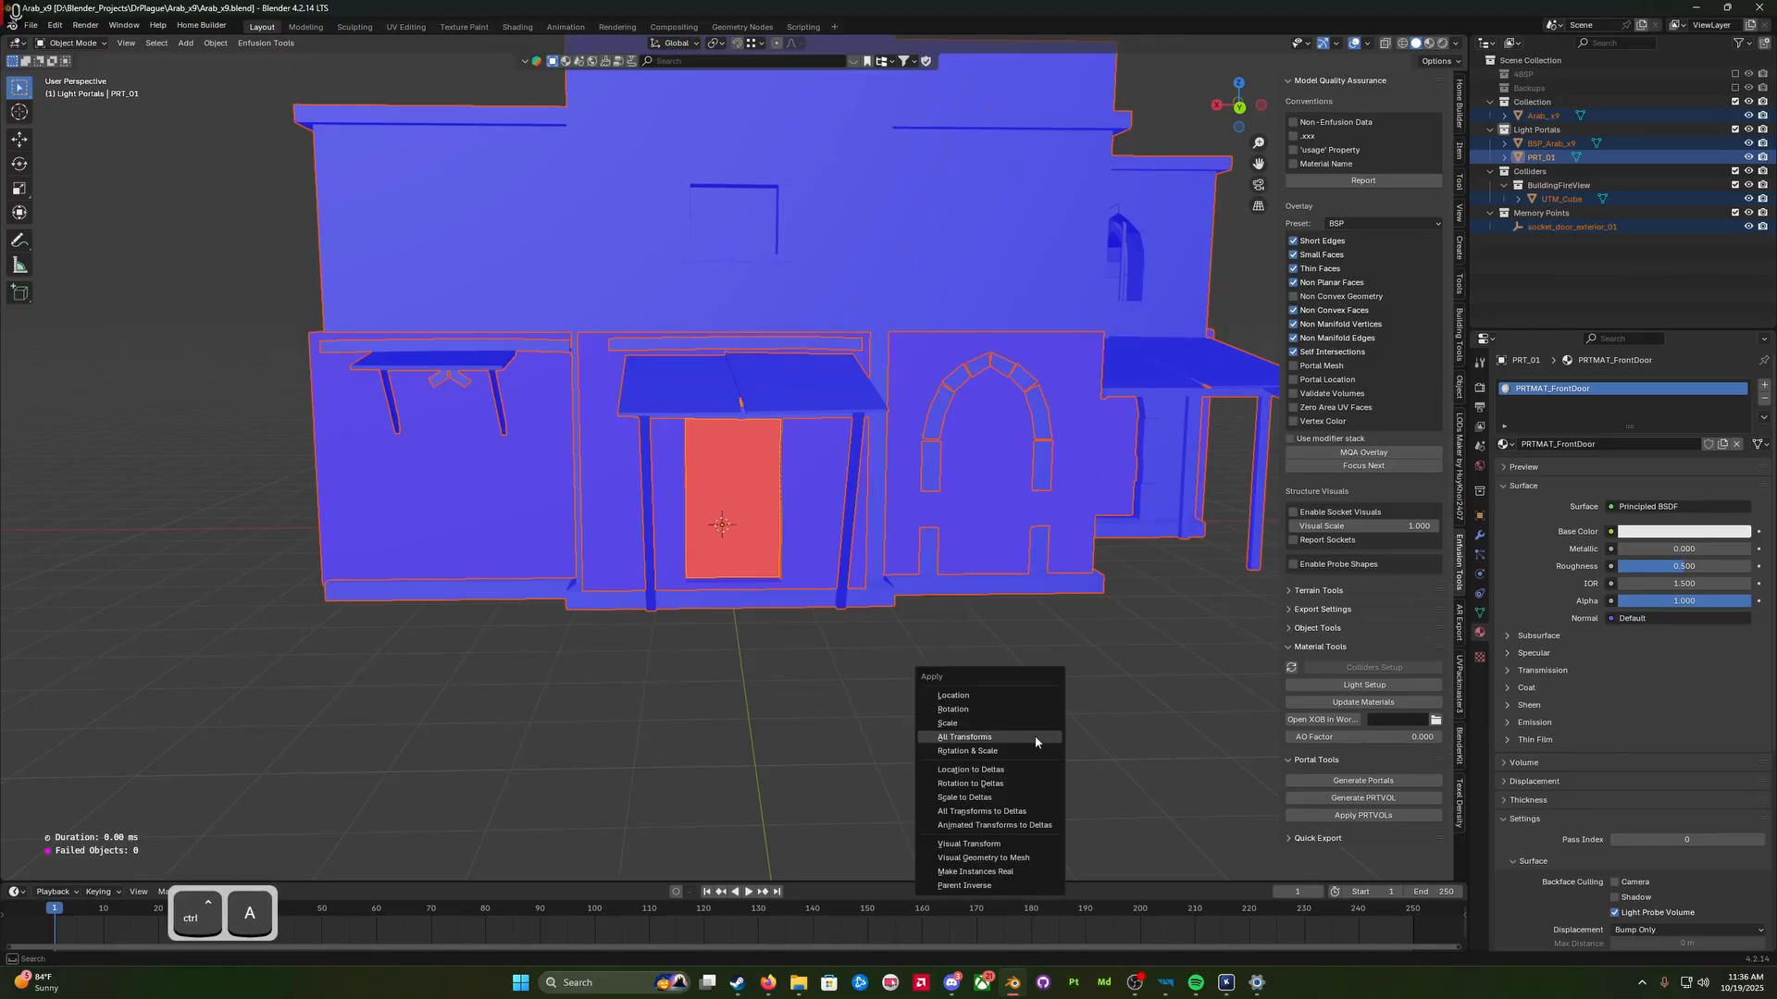
{"action": "left_click", "coordinate": [964, 737]}
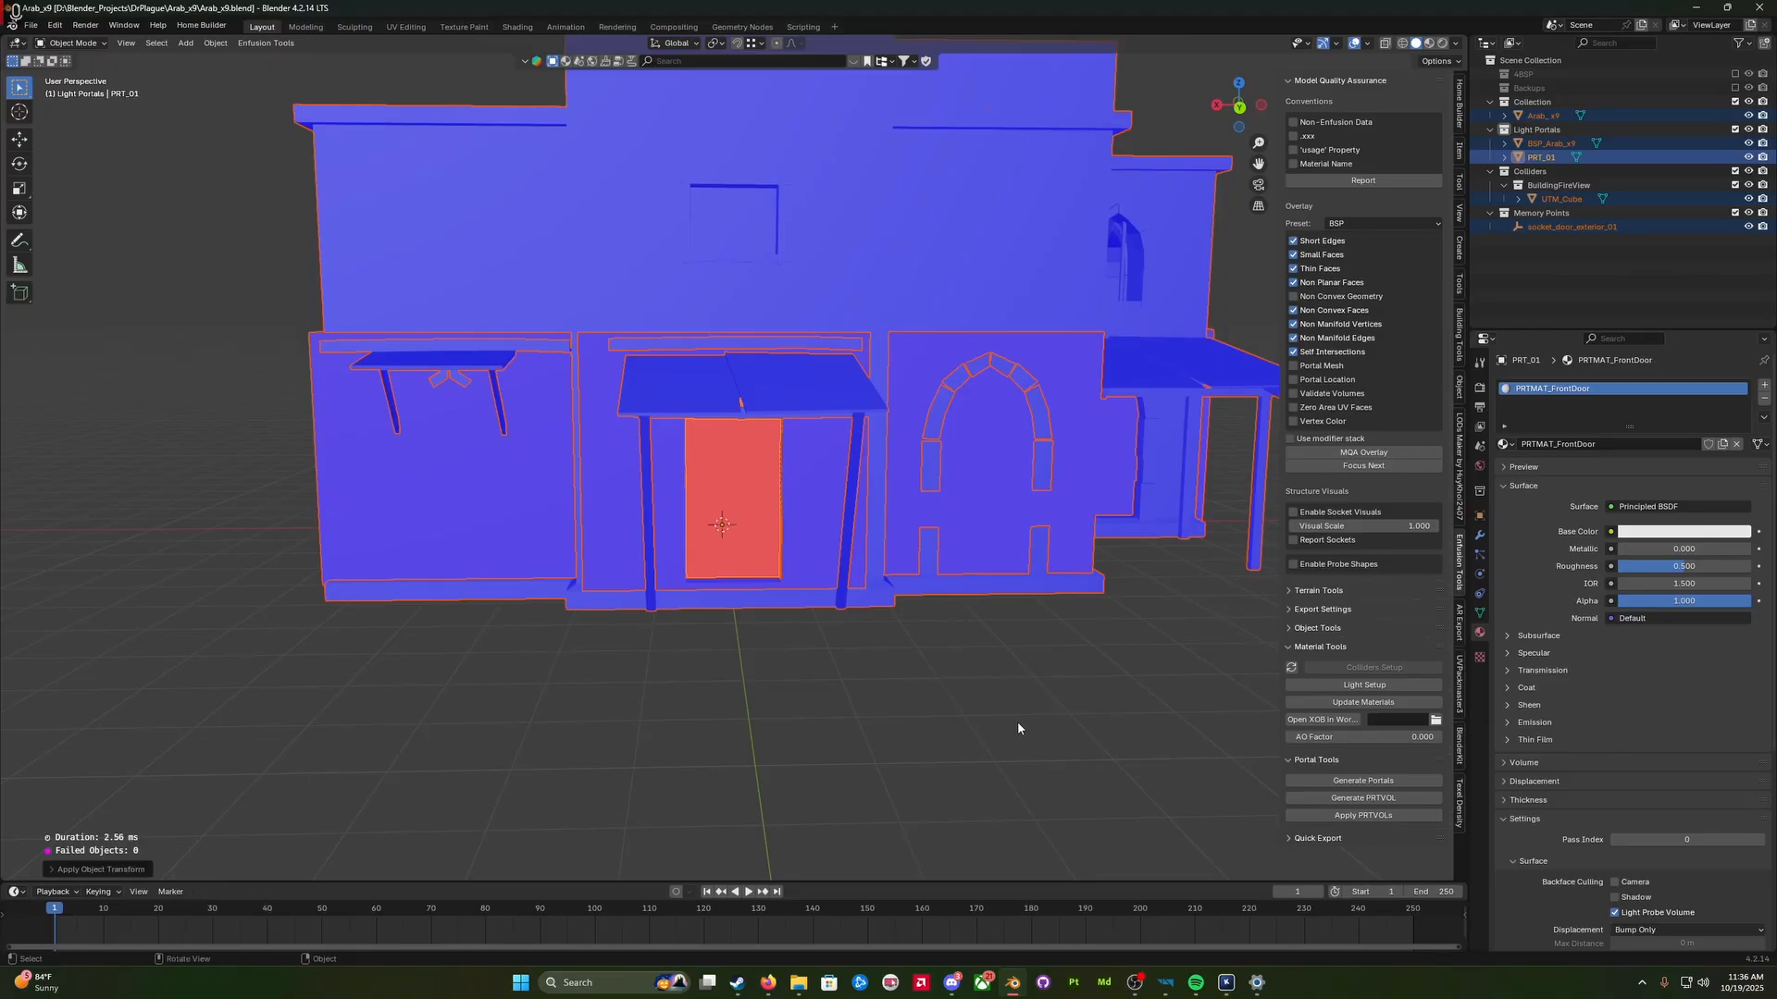
{"action": "key", "text": "q"}
{"action": "left_click", "coordinate": [1018, 724]}
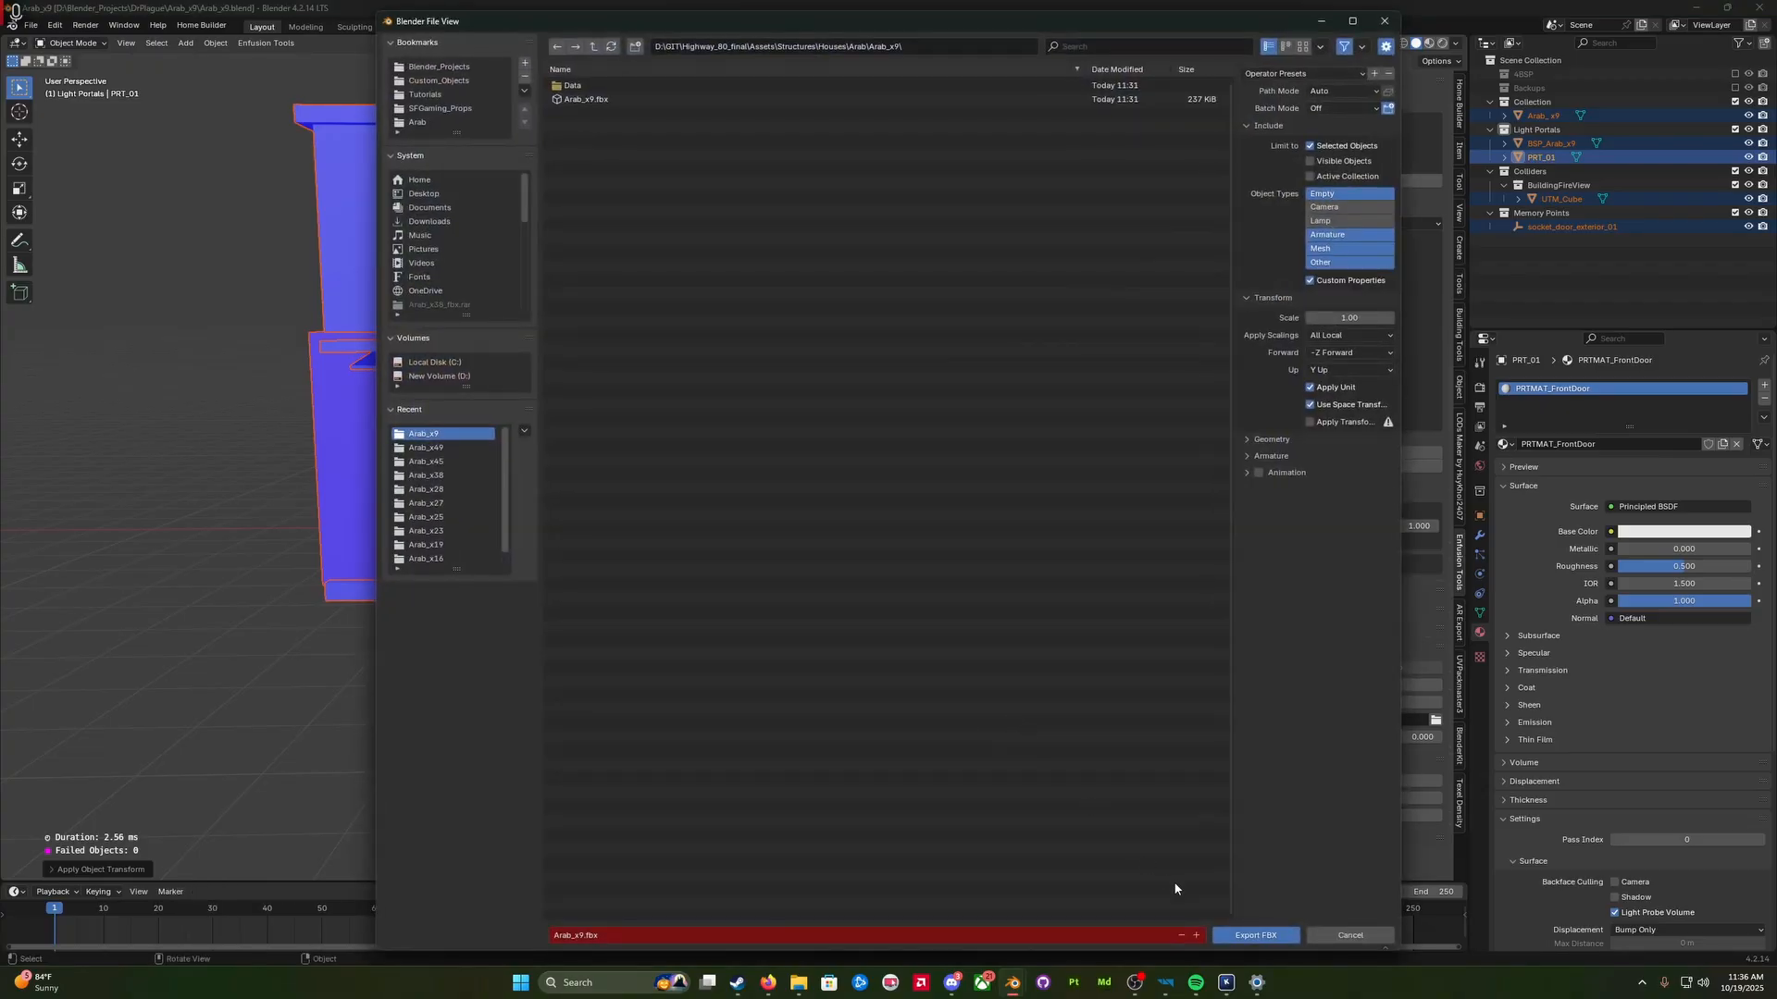
{"action": "left_click", "coordinate": [1256, 935]}
Step: Switch to Enfusion Workbench, clear the log console and reimport Arab_x9.xob, reading the rebuild log
{"action": "mouse_move", "coordinate": [1165, 983]}
{"action": "left_click", "coordinate": [1226, 939]}
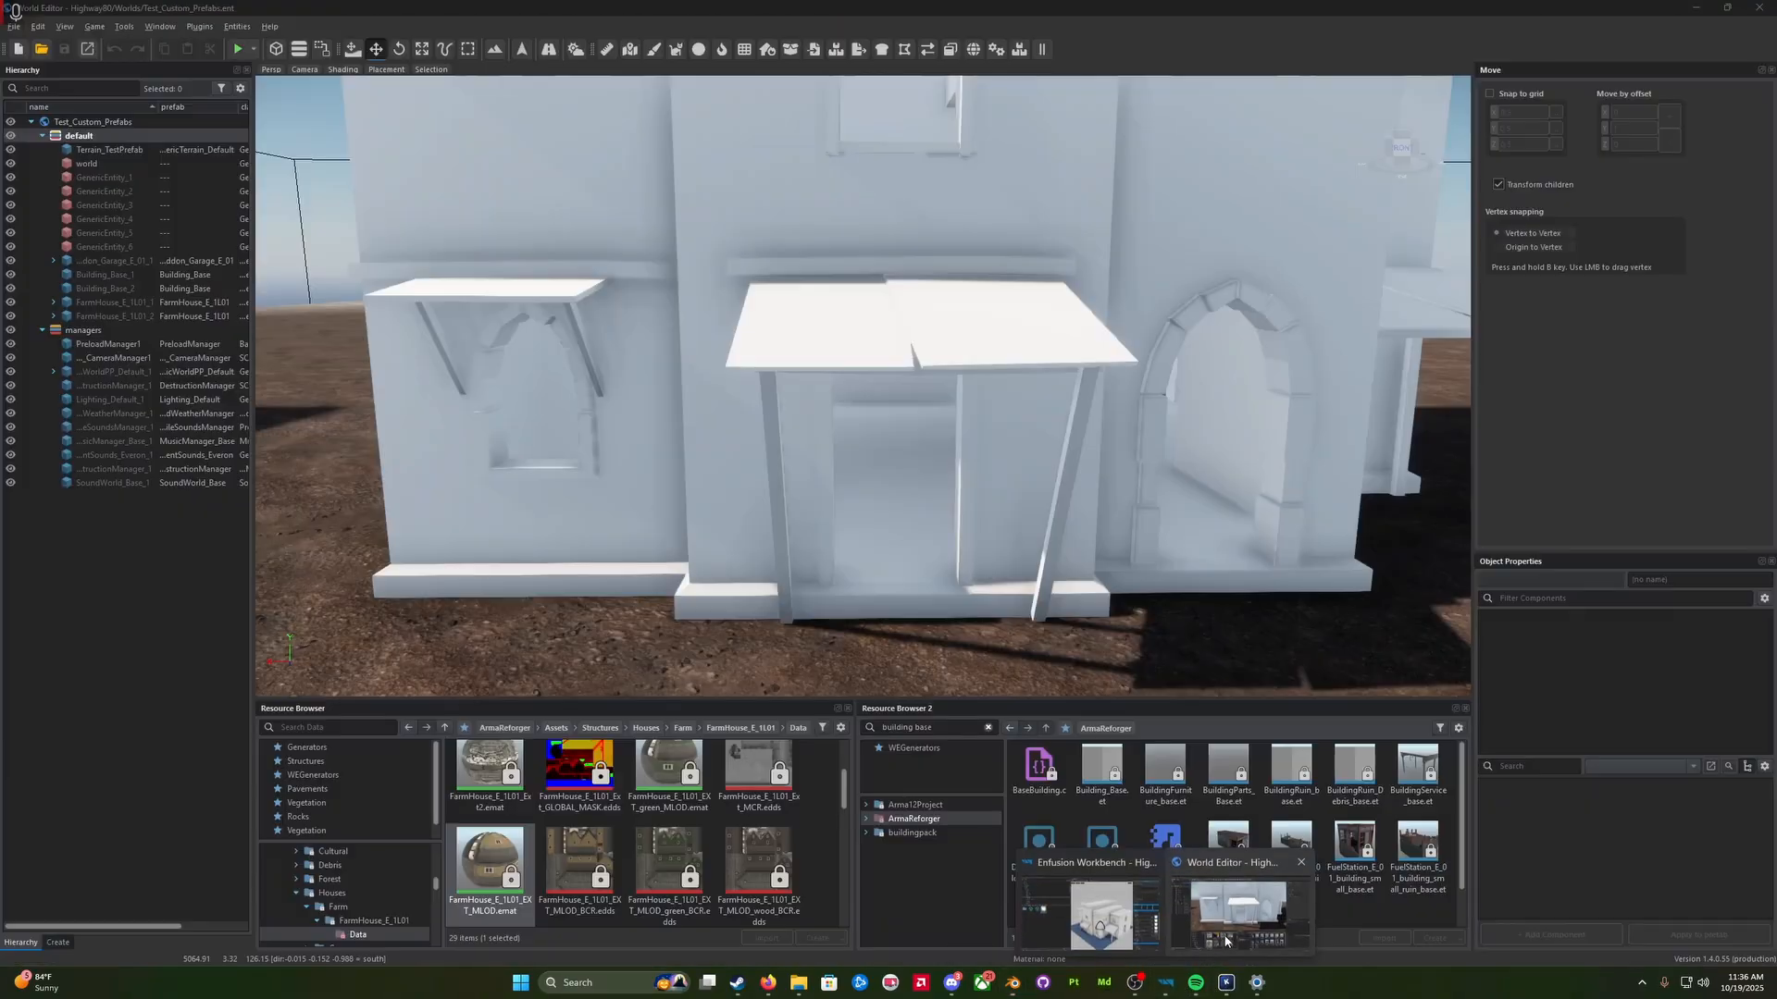
{"action": "left_click", "coordinate": [1226, 941]}
{"action": "right_click_drag", "start_coordinate": [973, 520], "coordinate": [1047, 539]}
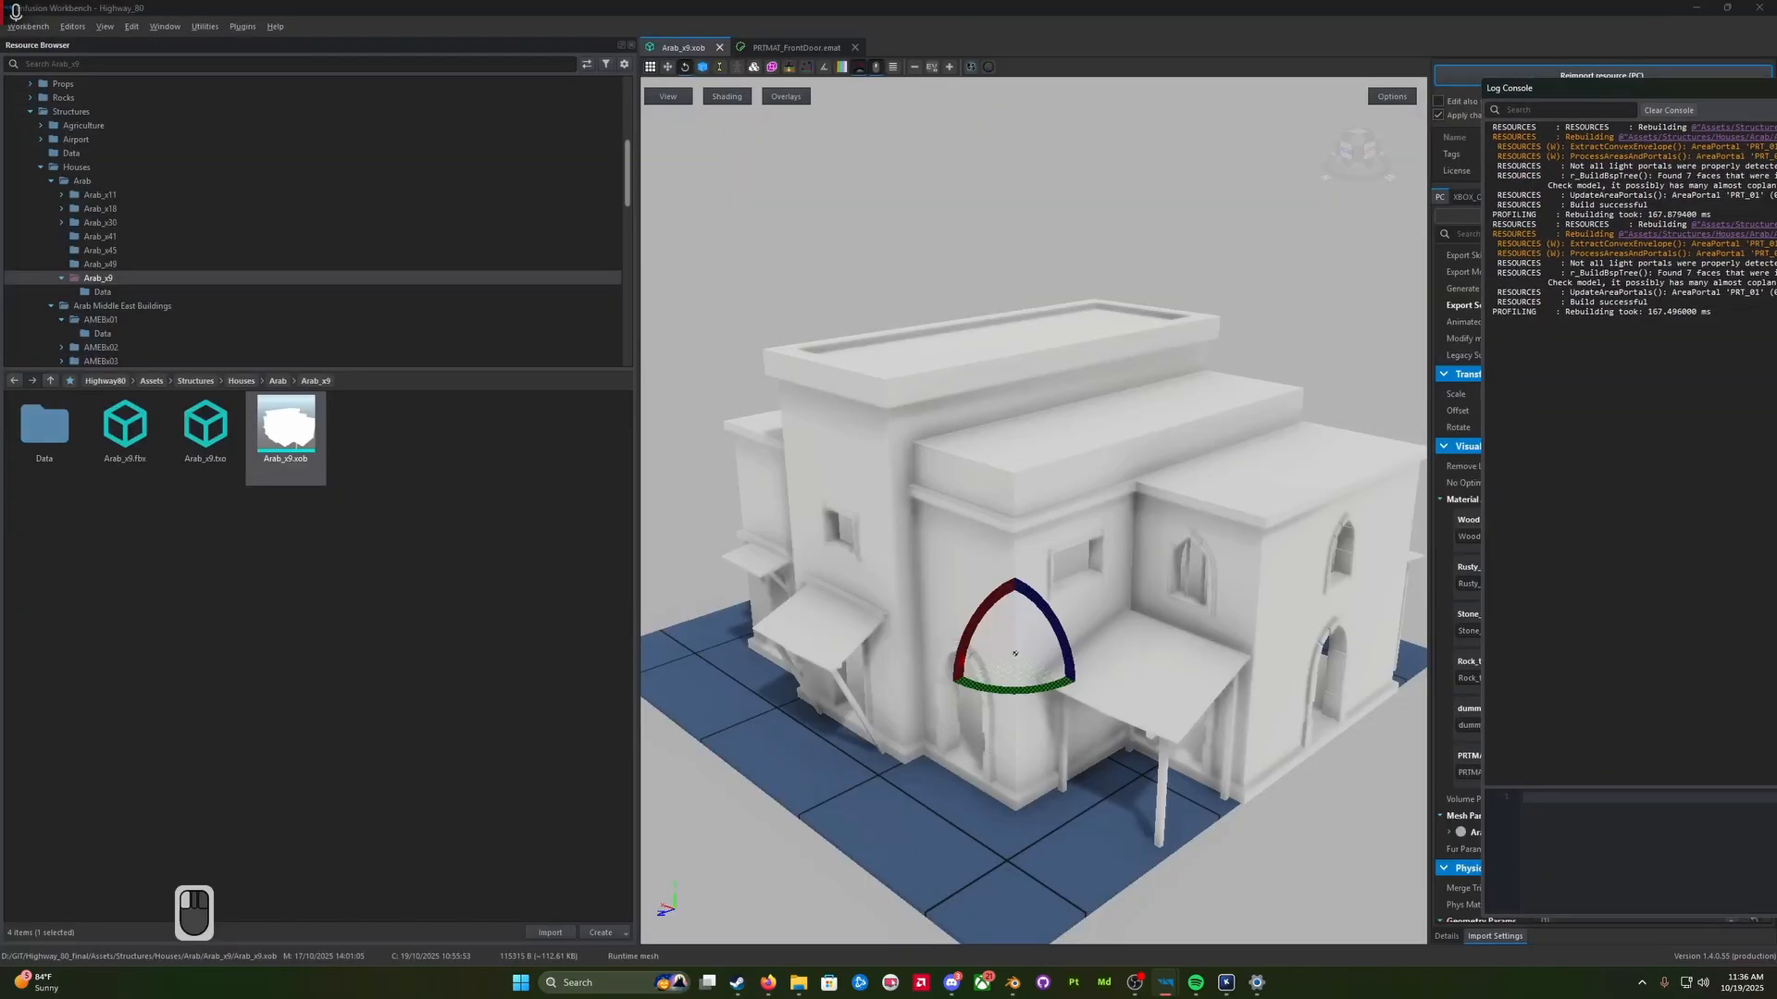
{"action": "left_click_drag", "start_coordinate": [1035, 231], "coordinate": [747, 231]}
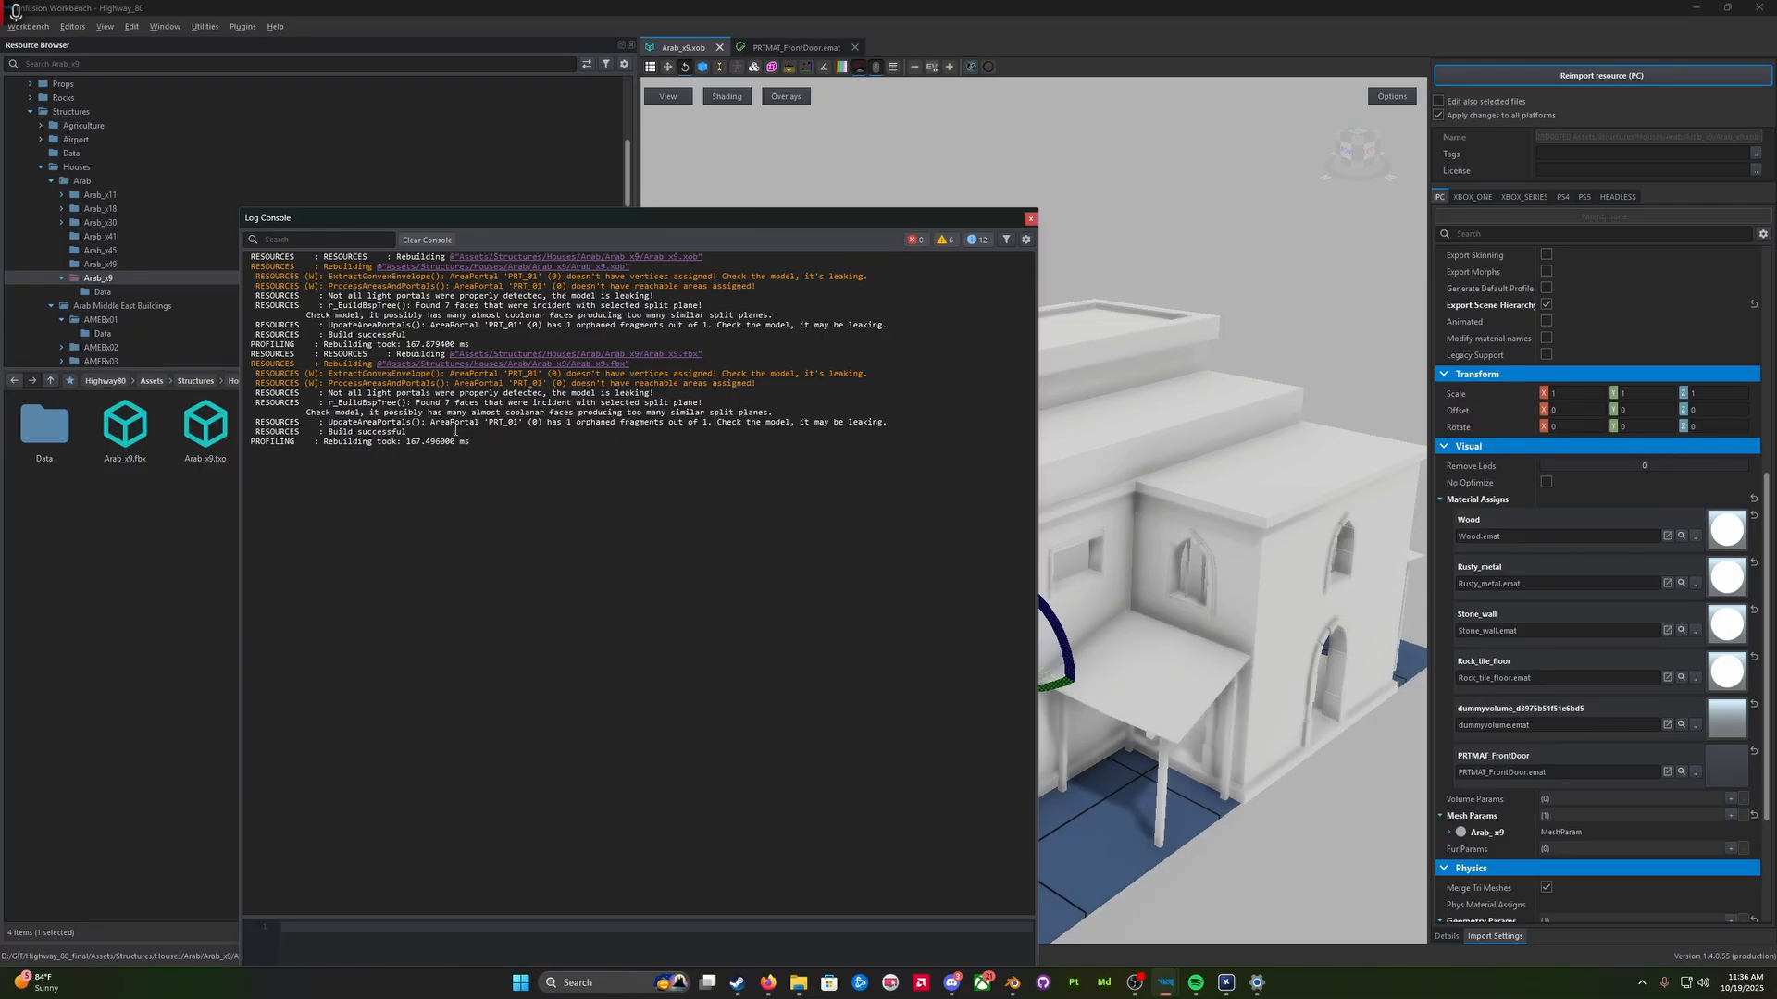
{"action": "left_click", "coordinate": [442, 242]}
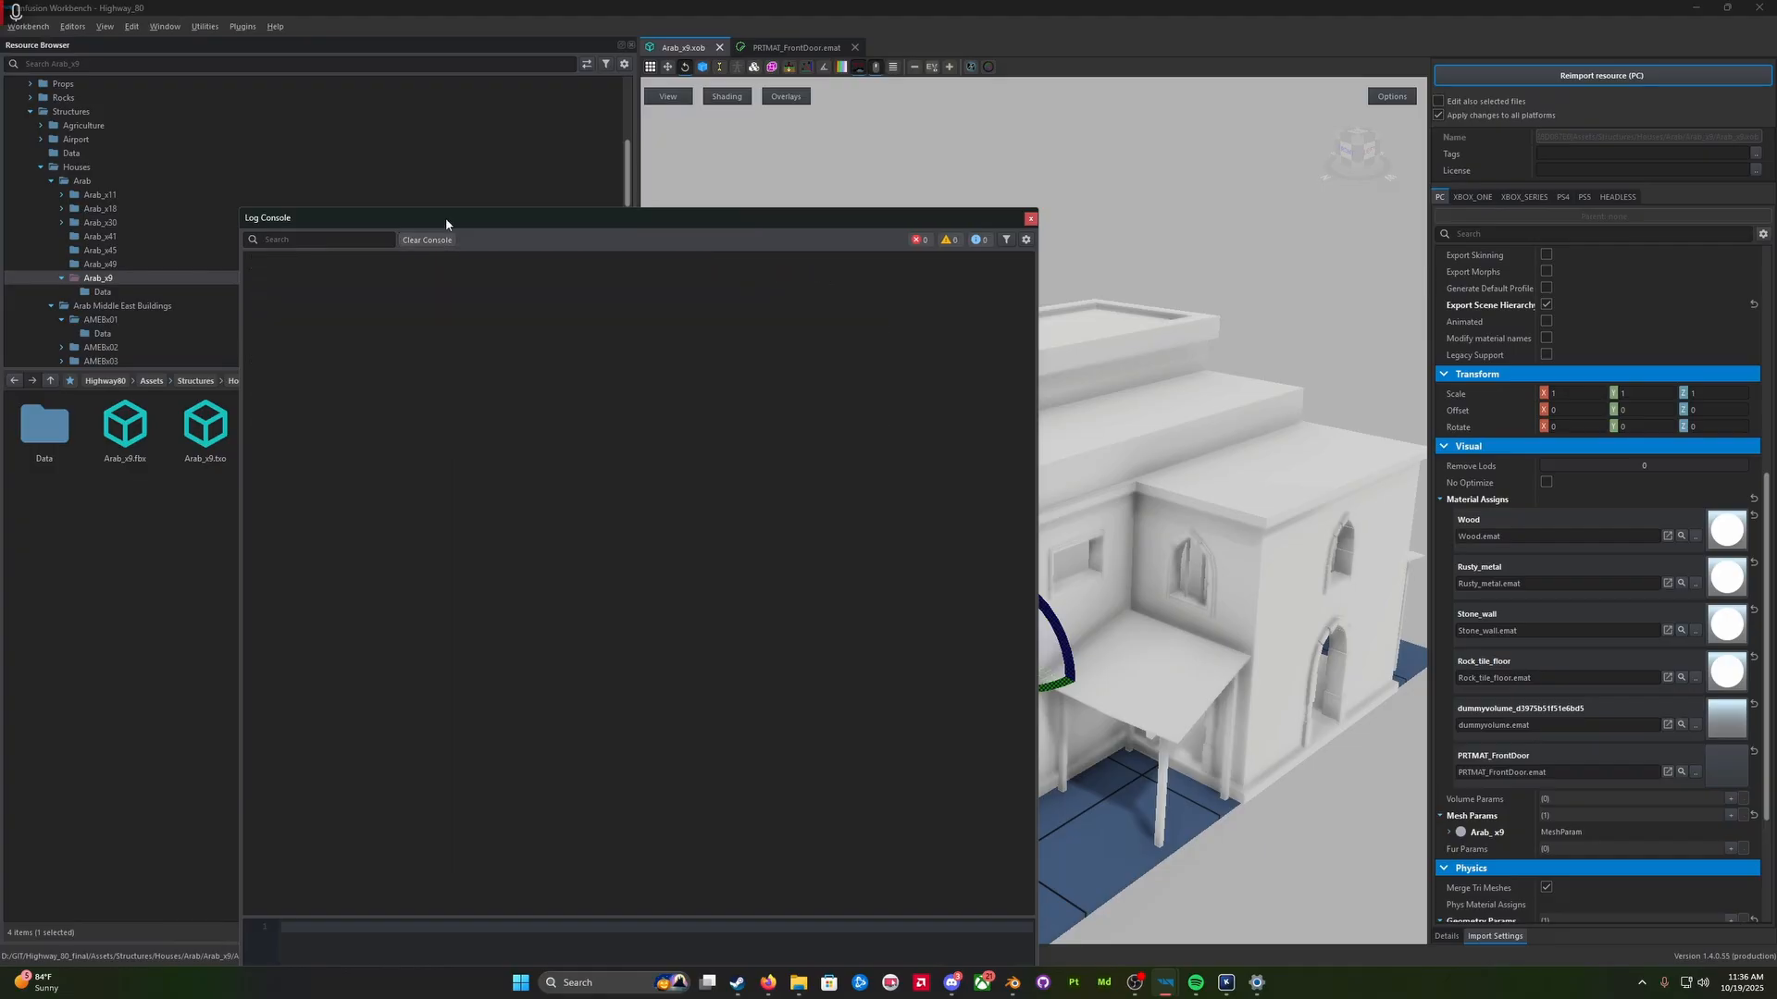
{"action": "left_click", "coordinate": [1564, 75]}
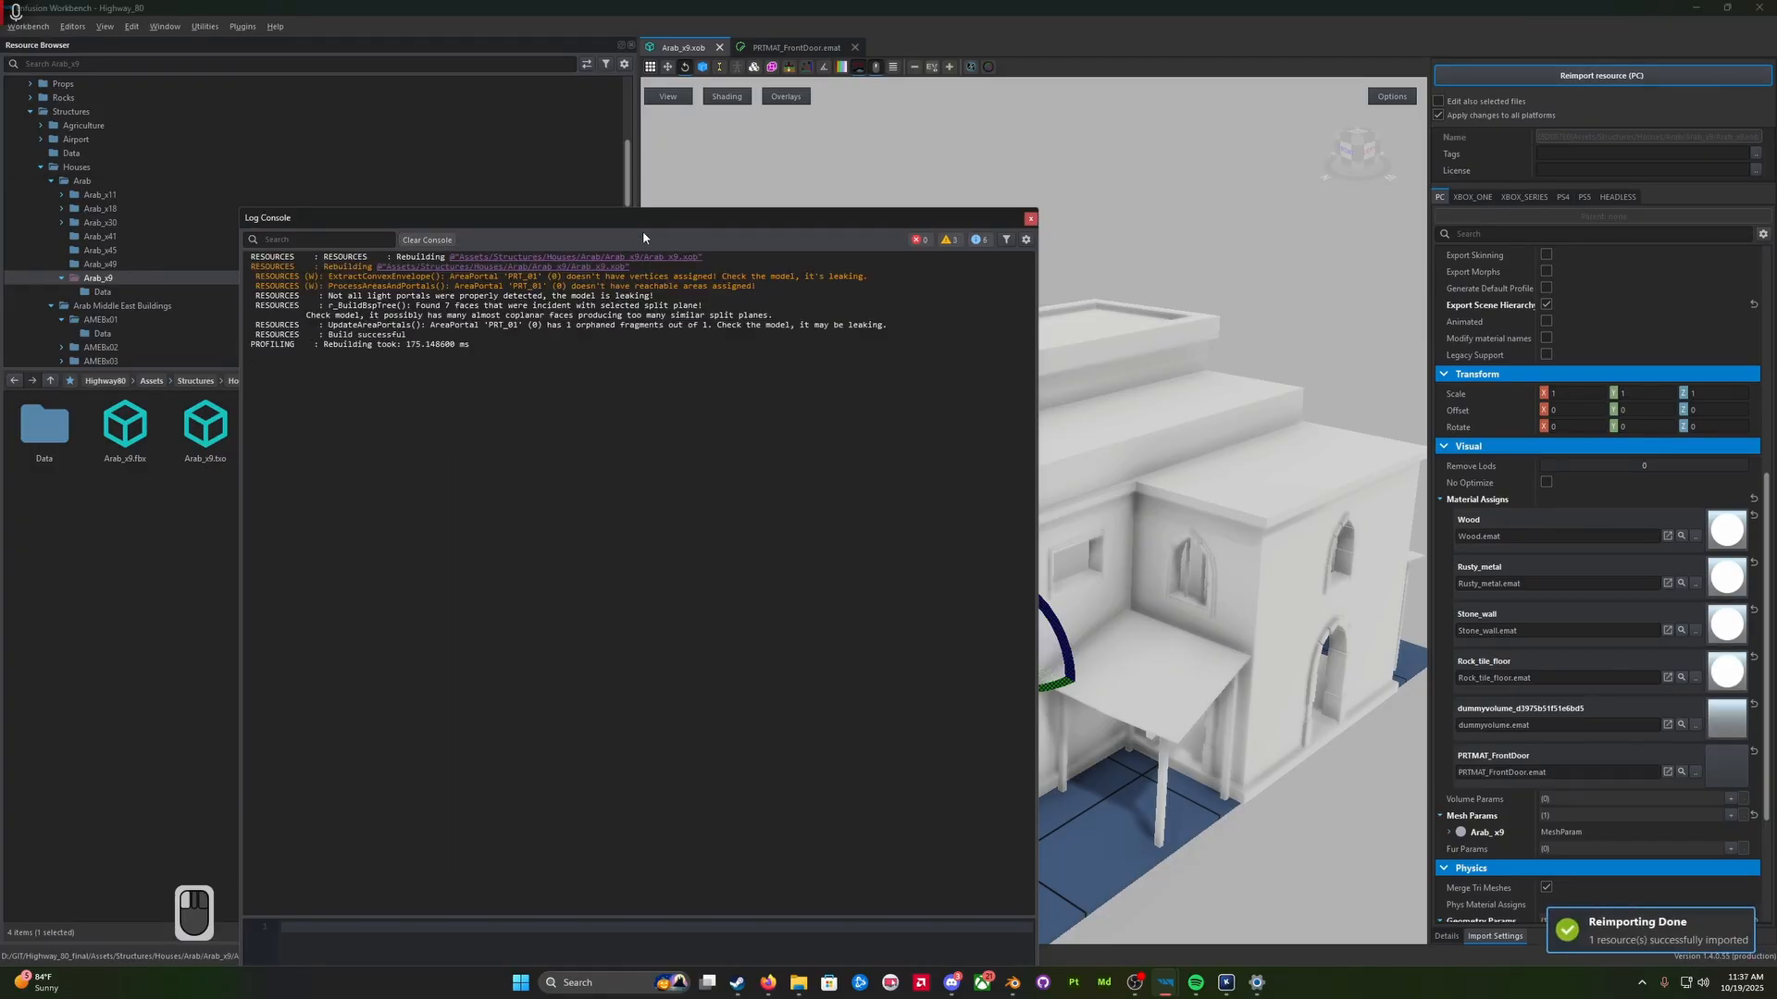
{"action": "left_click_drag", "start_coordinate": [661, 220], "coordinate": [725, 177]}
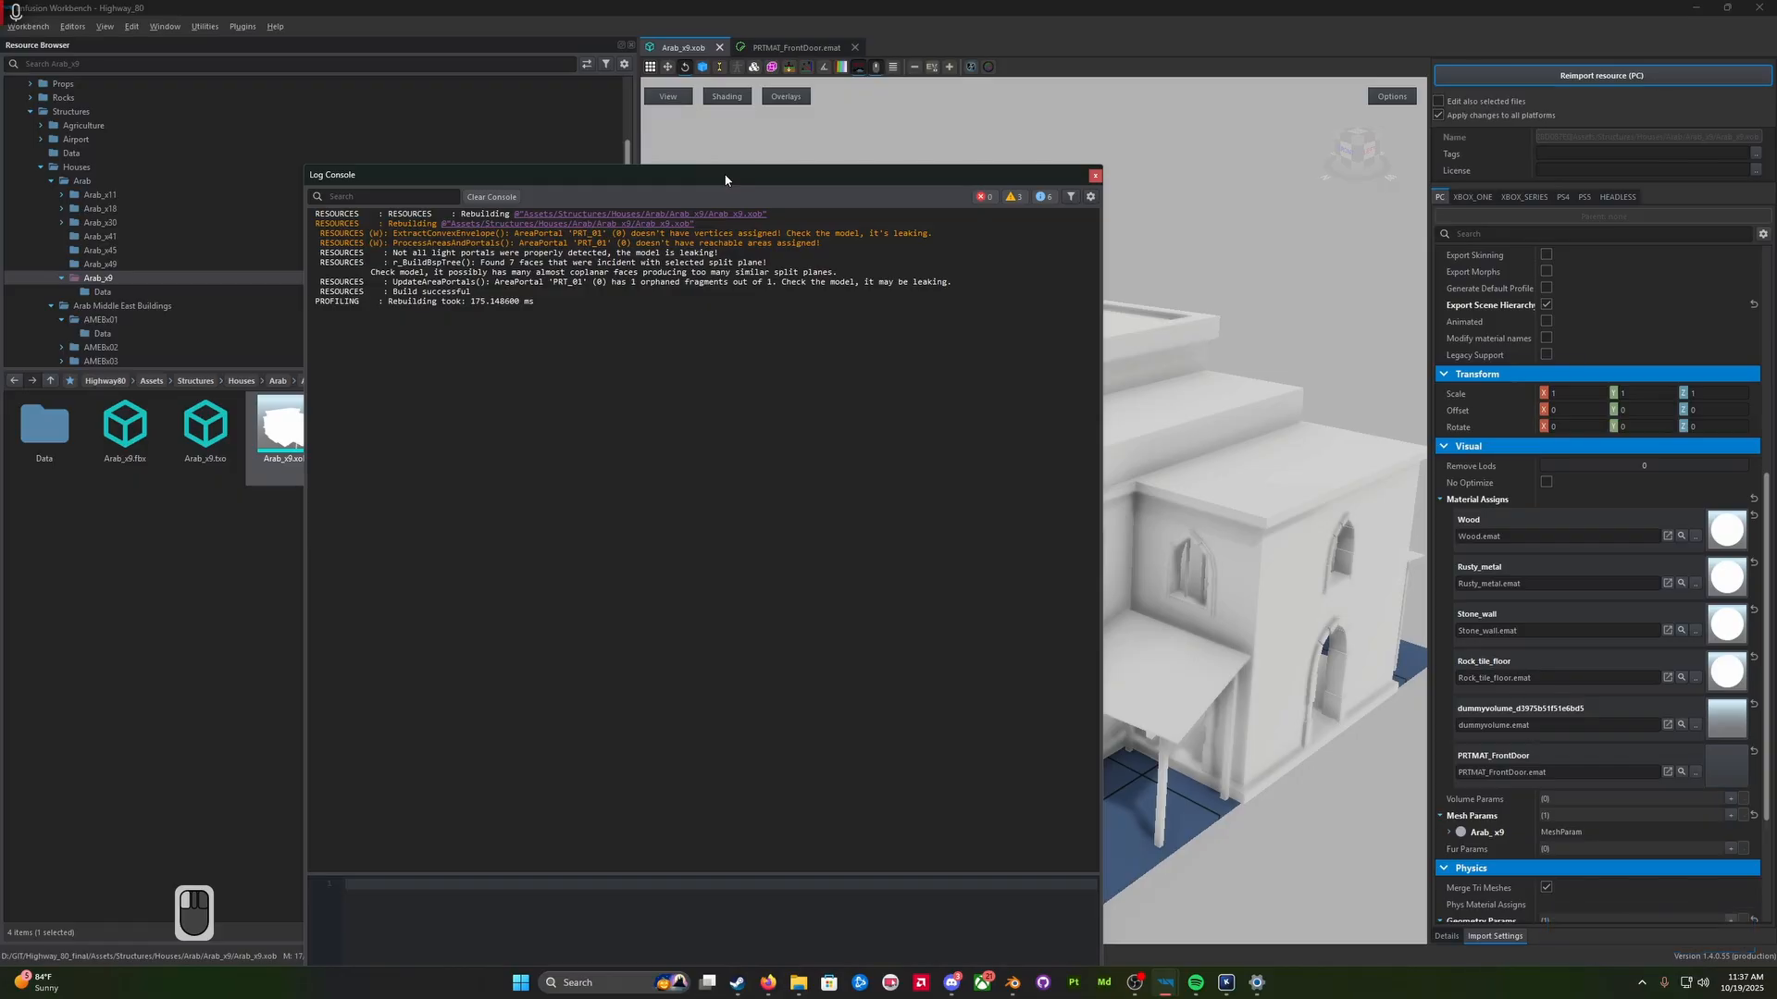
{"action": "left_click_drag", "start_coordinate": [726, 177], "coordinate": [743, 172]}
{"action": "left_click", "coordinate": [1112, 172]}
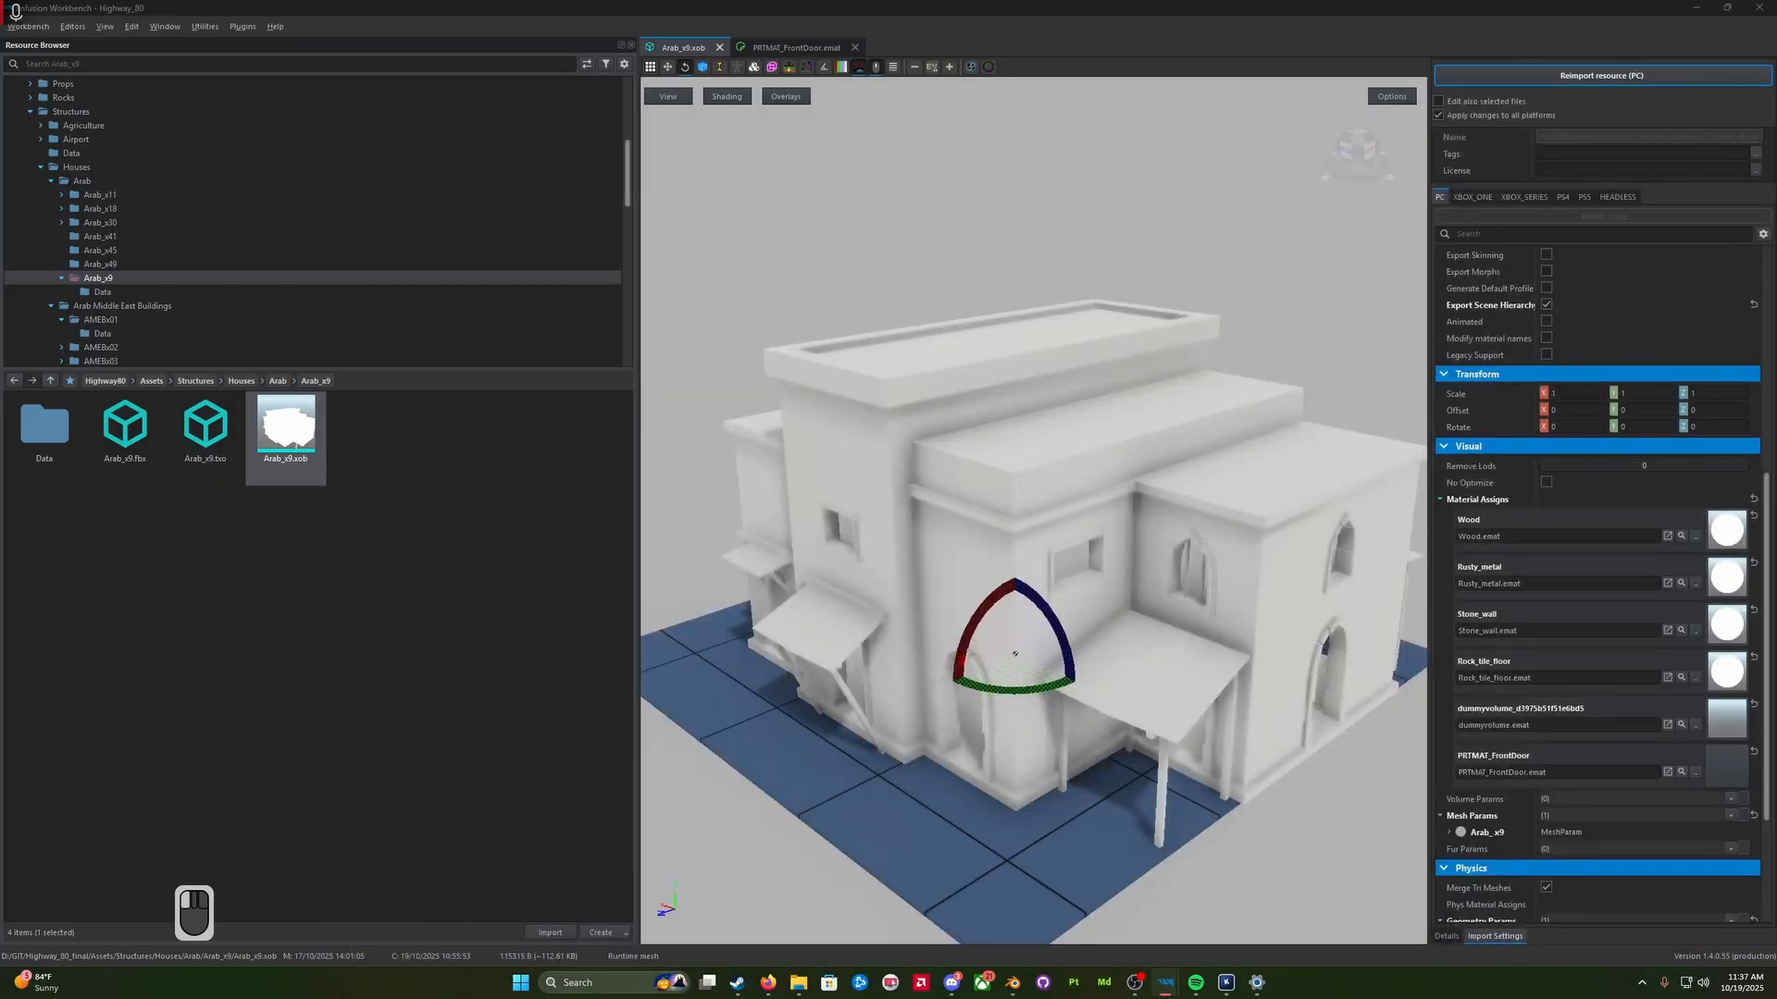
Step: Return to Blender and check the BSP_Arab_x9 mesh in Edit Mode with the MQA overlay on the BSP preset
{"action": "left_click", "coordinate": [1014, 984]}
{"action": "left_click", "coordinate": [1555, 145]}
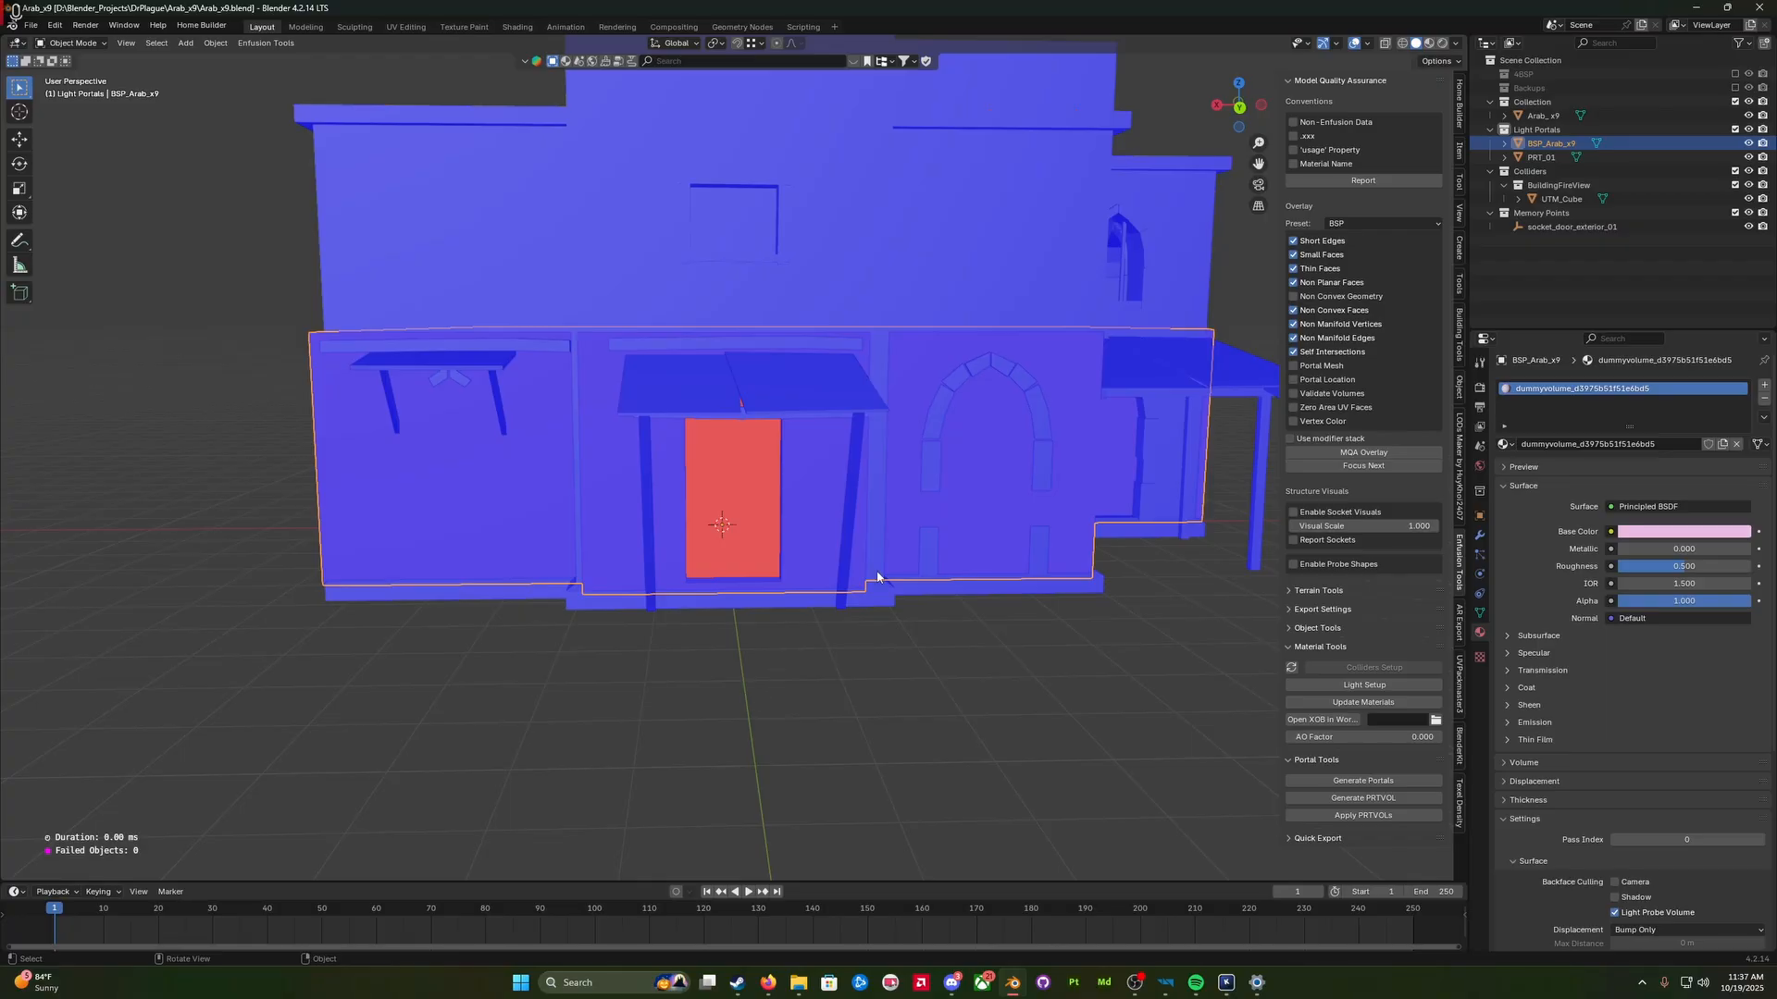
{"action": "left_click", "coordinate": [1371, 225]}
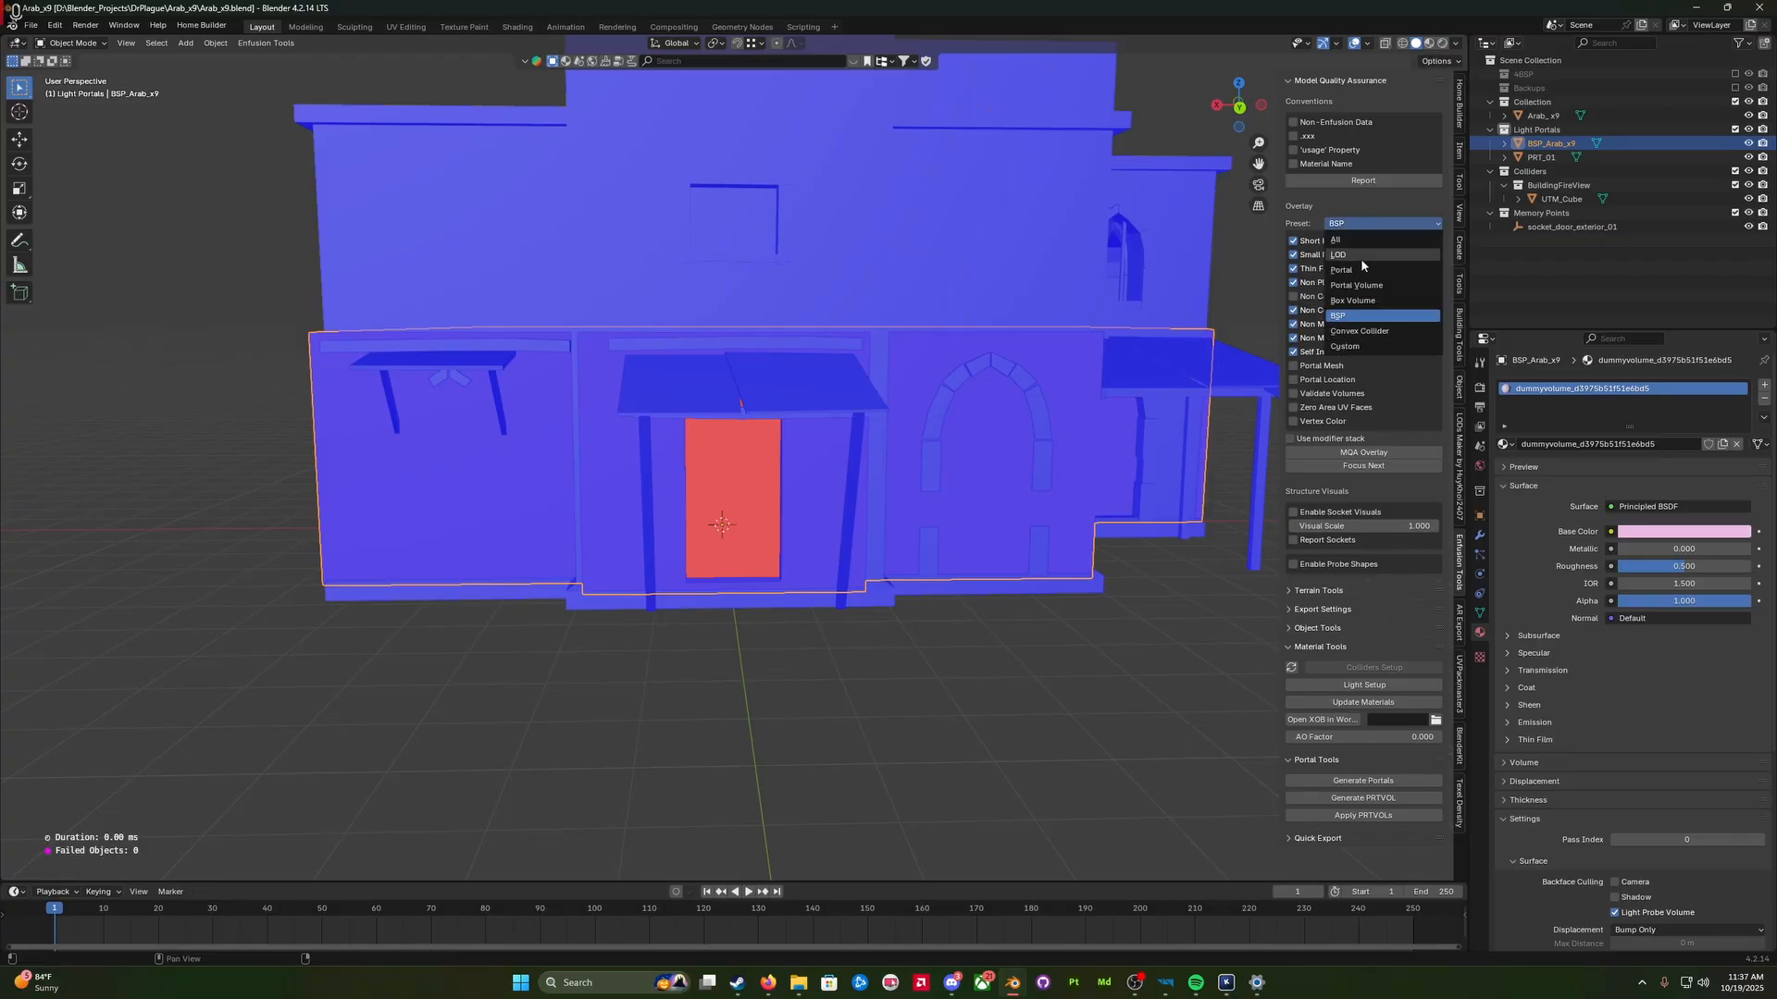
{"action": "left_click", "coordinate": [1361, 256]}
{"action": "left_click", "coordinate": [1371, 227]}
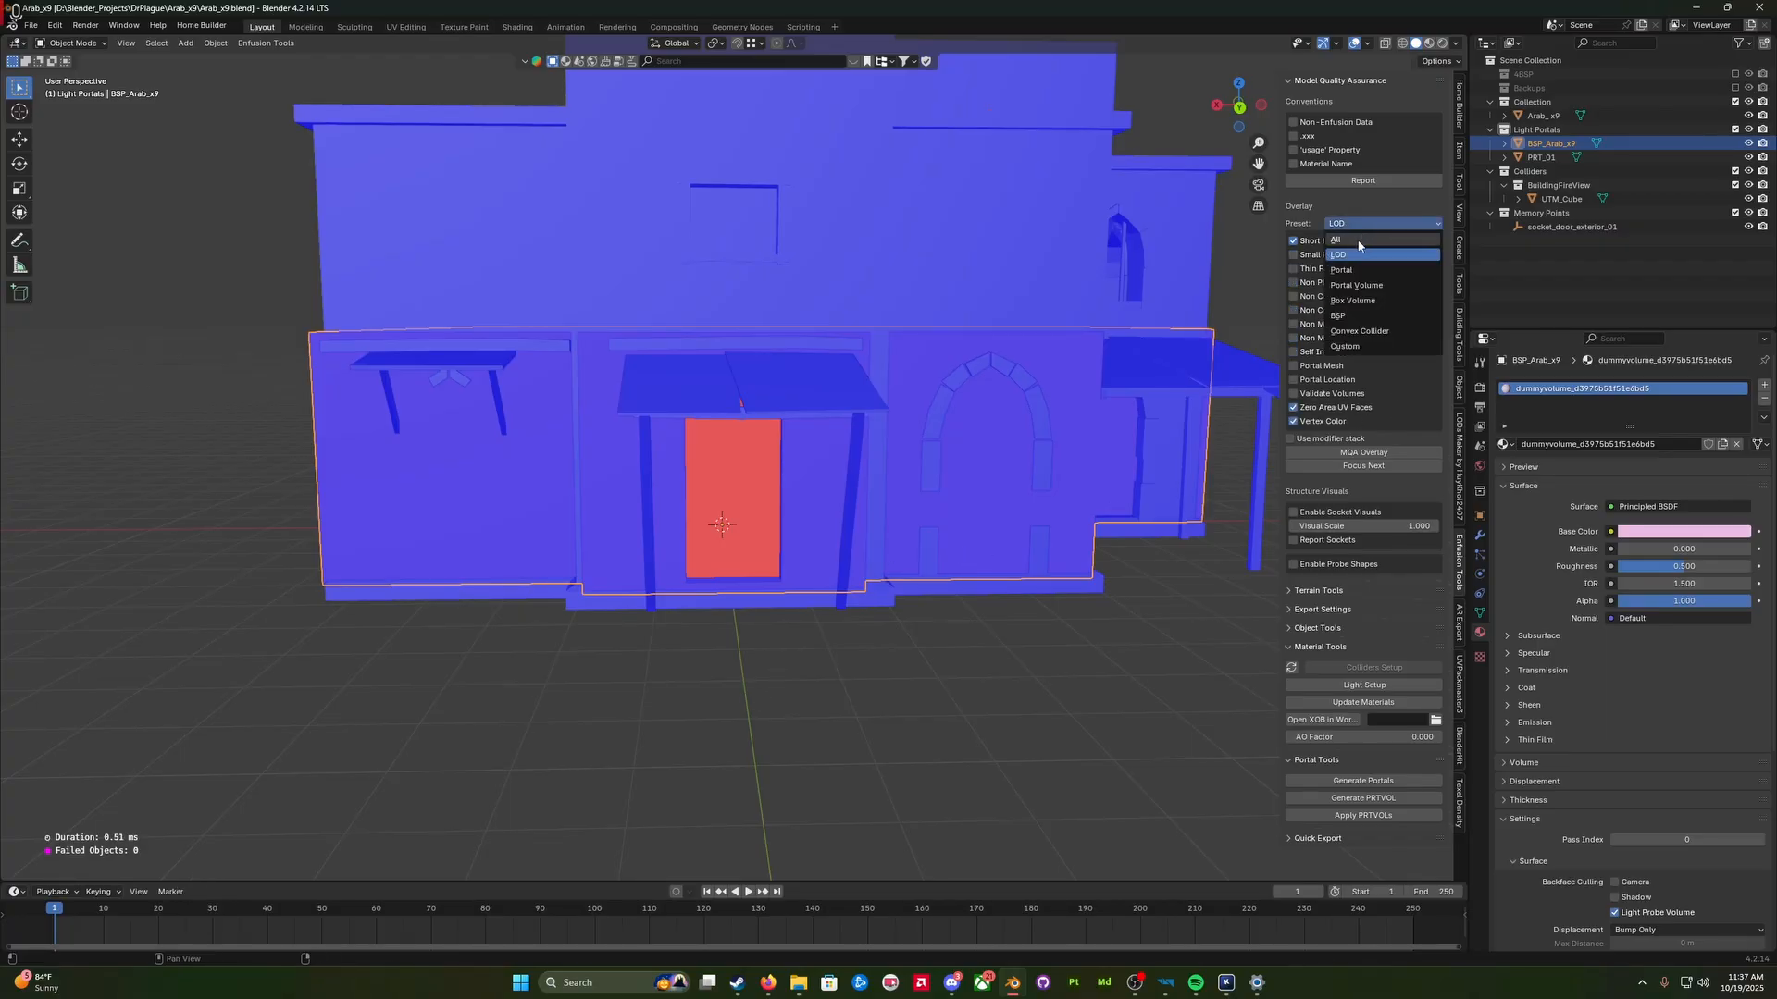
{"action": "left_click", "coordinate": [1360, 316]}
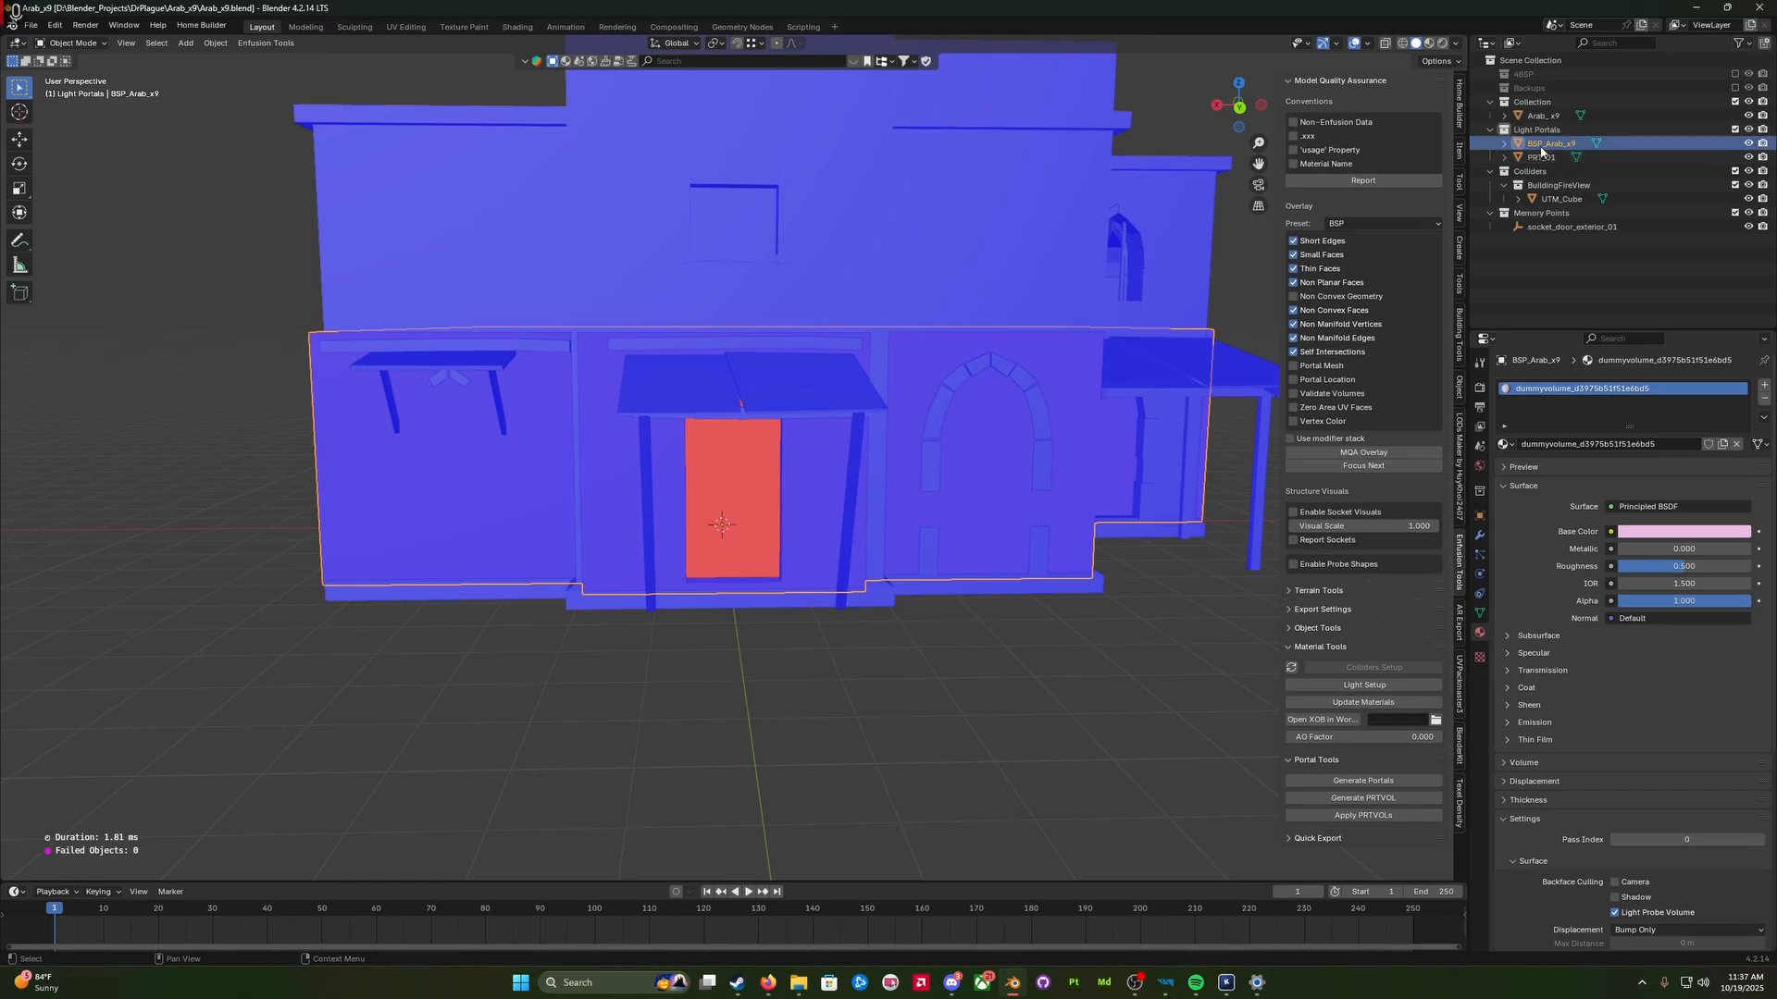
{"action": "key", "text": "Tab"}
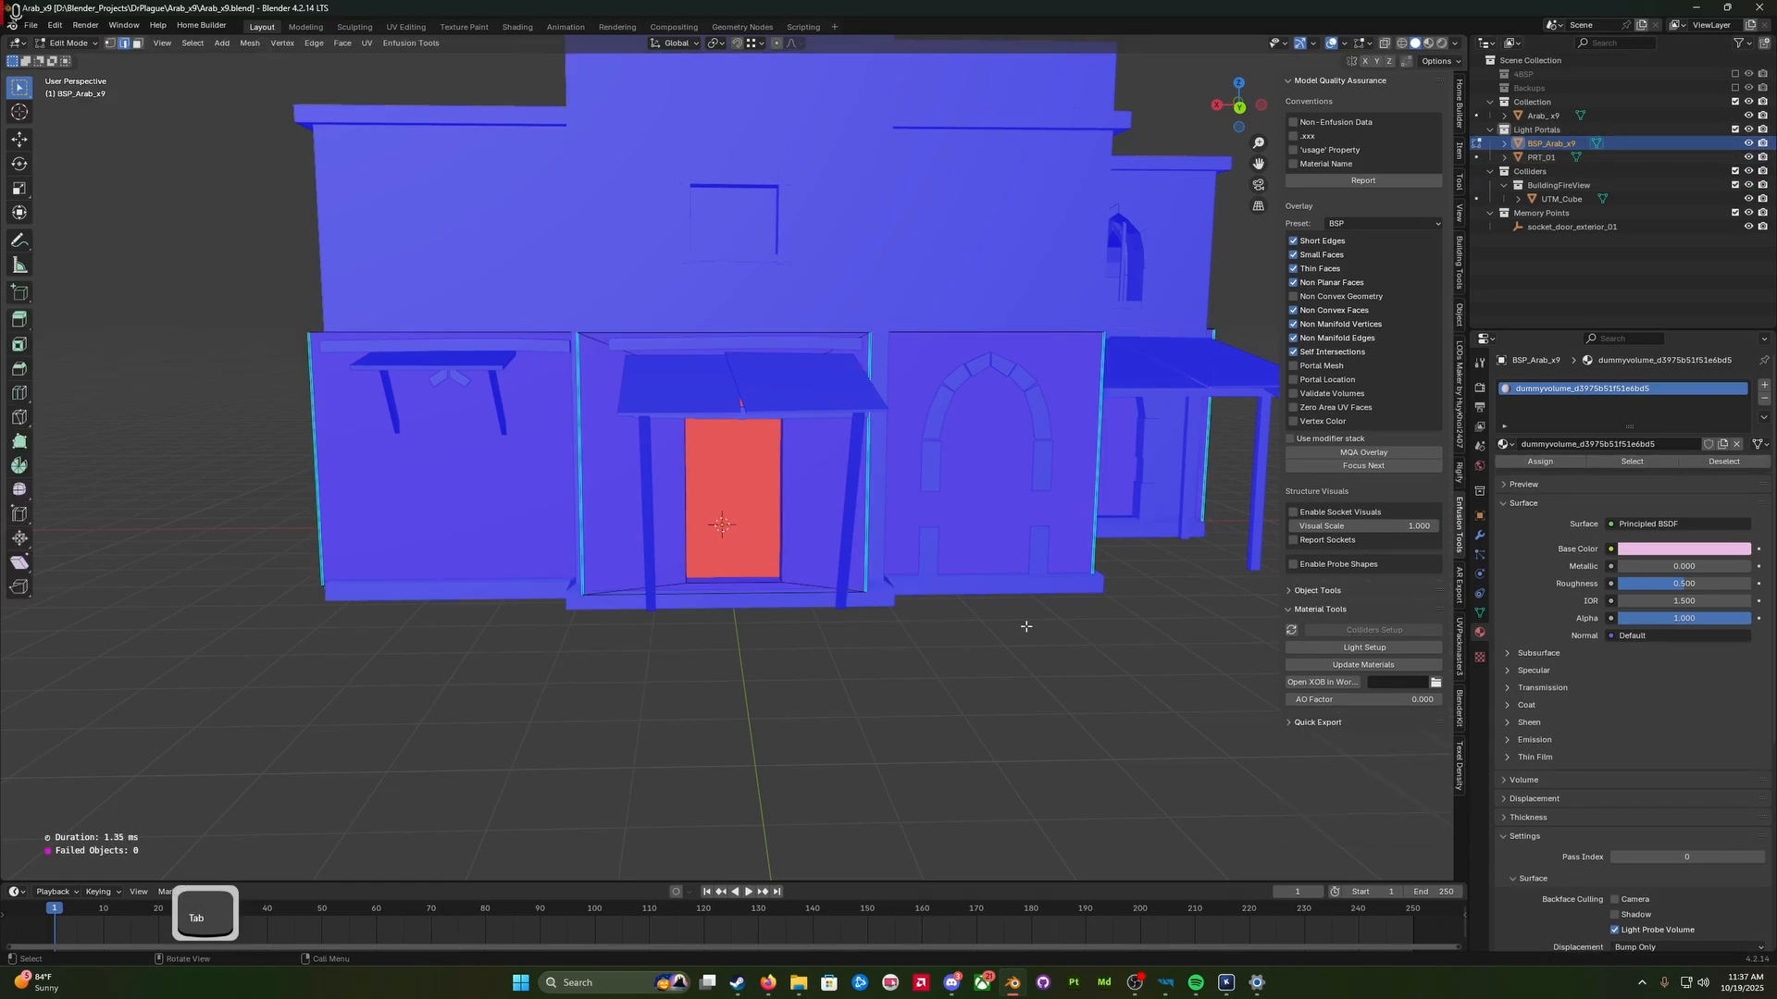
{"action": "left_click", "coordinate": [1371, 454]}
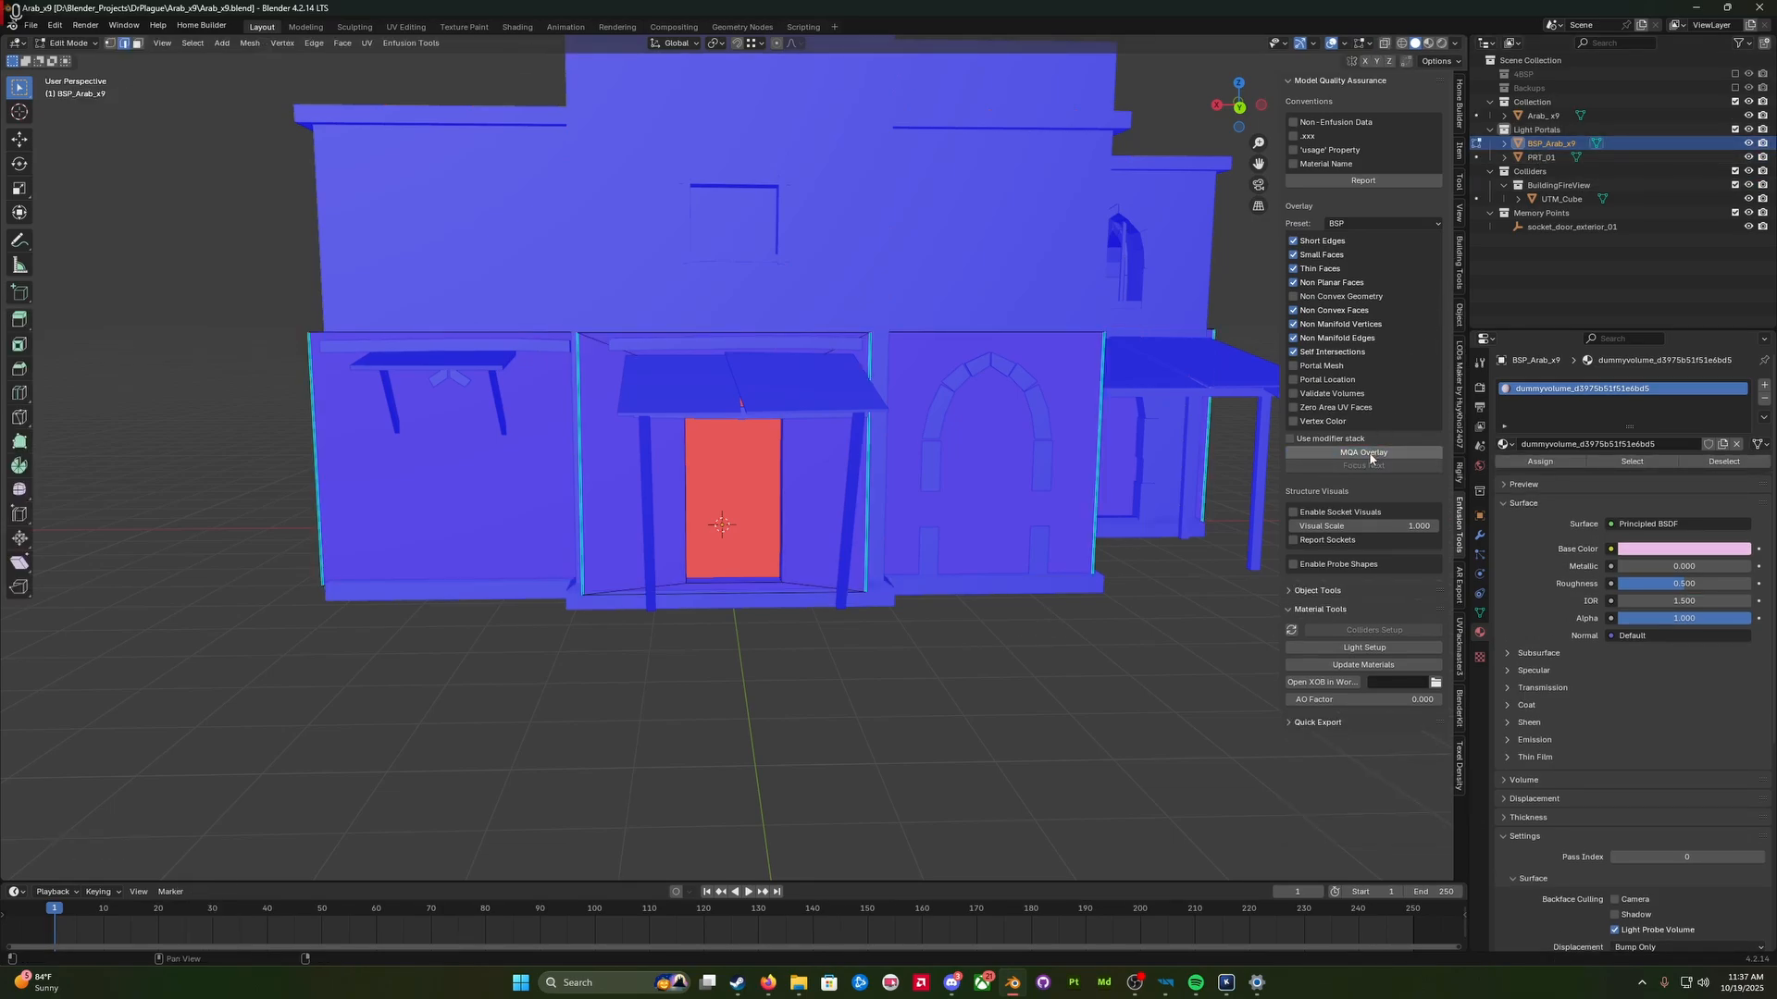
{"action": "left_click", "coordinate": [1371, 454]}
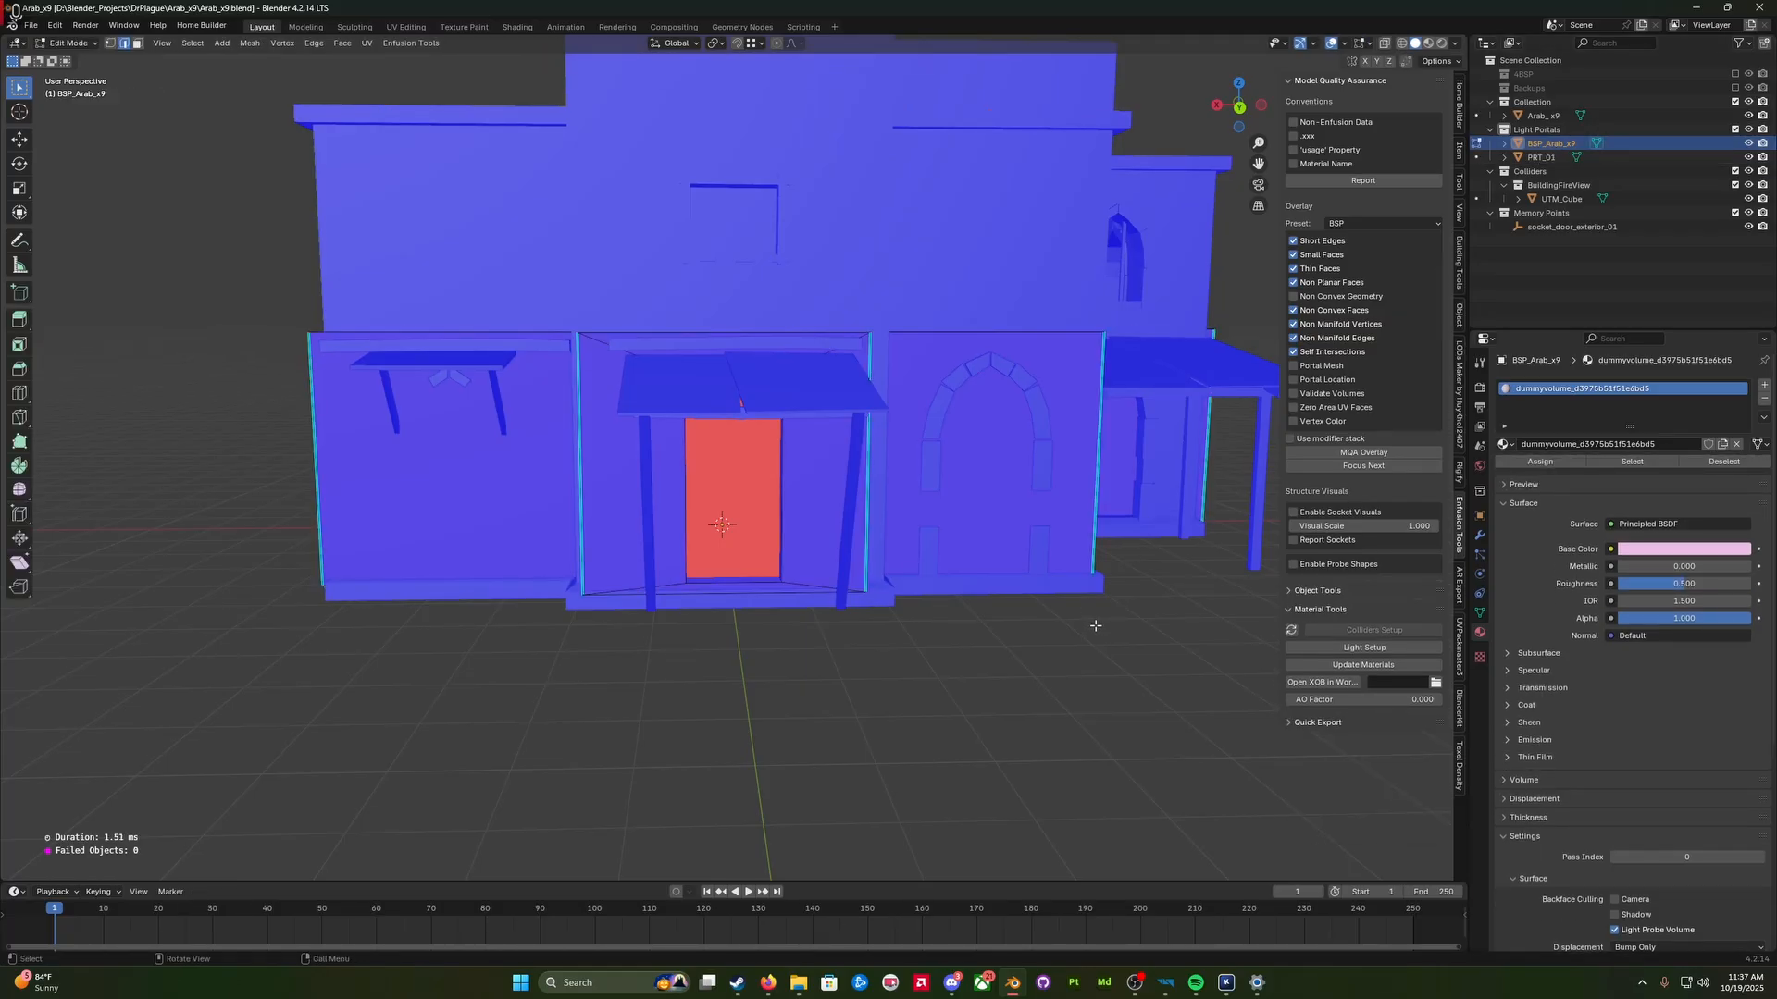
Step: Run Split Non-Planar Faces on the entire BSP_Arab_x9 mesh and save the Blender file
{"action": "key", "text": "a"}
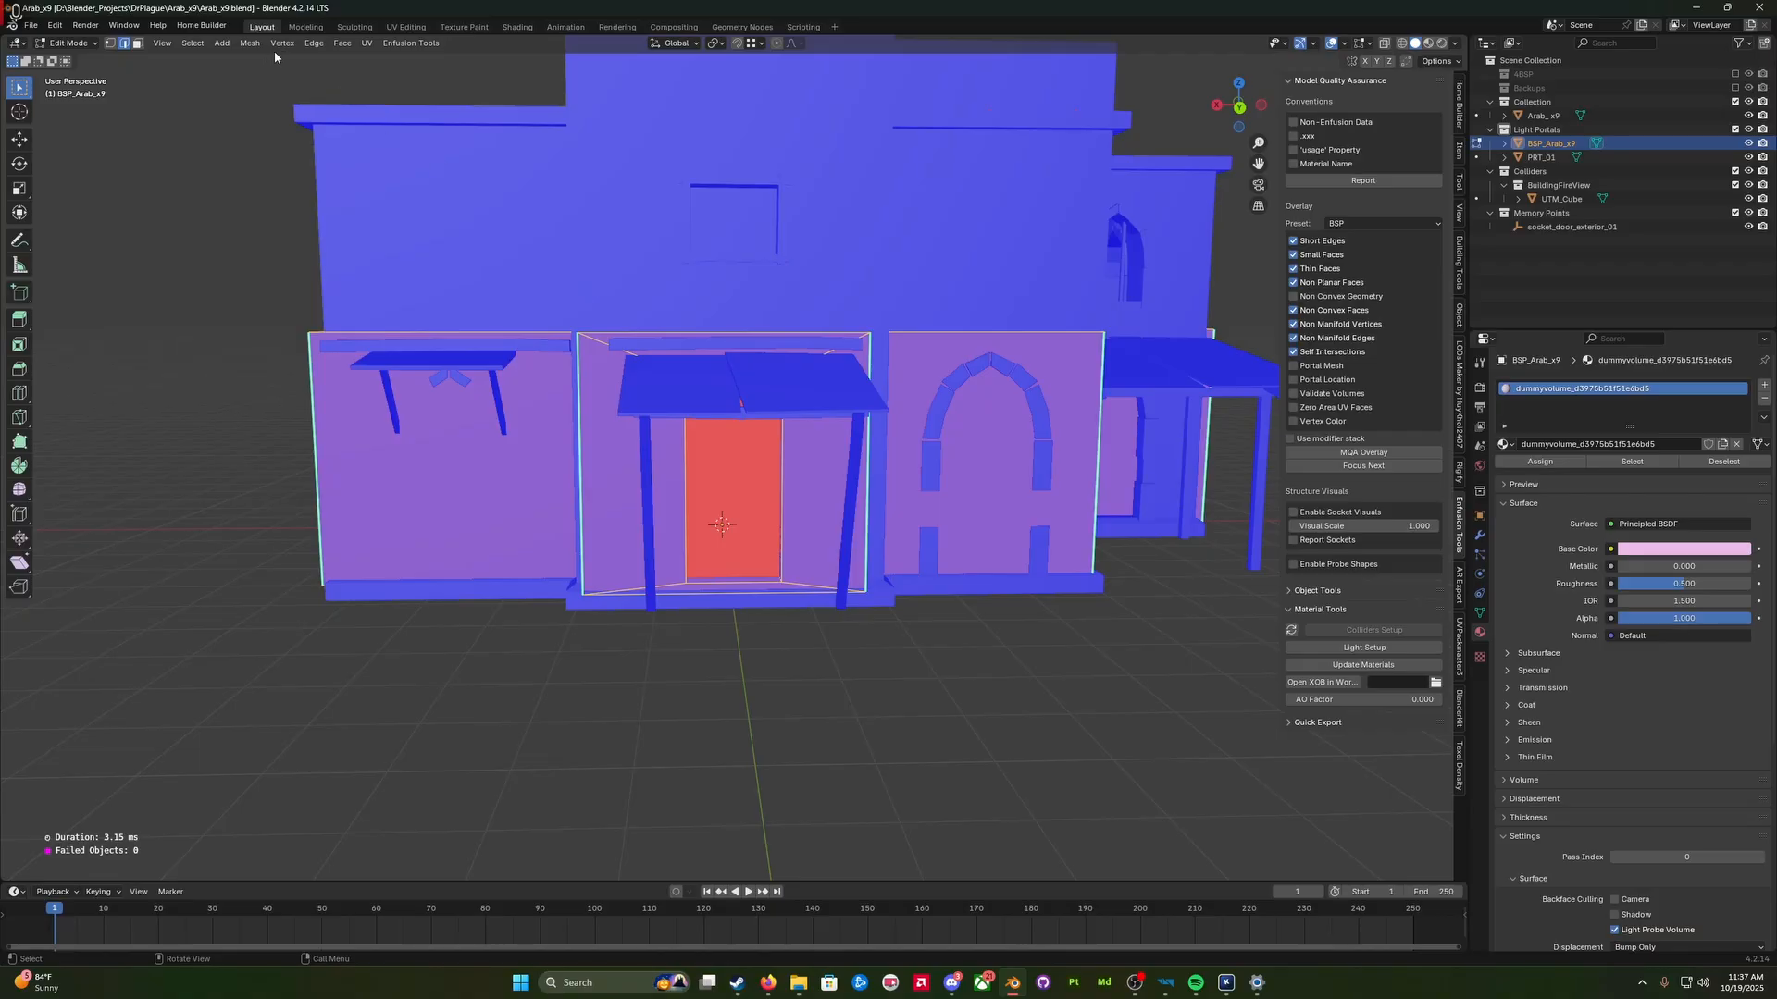
{"action": "left_click", "coordinate": [250, 43]}
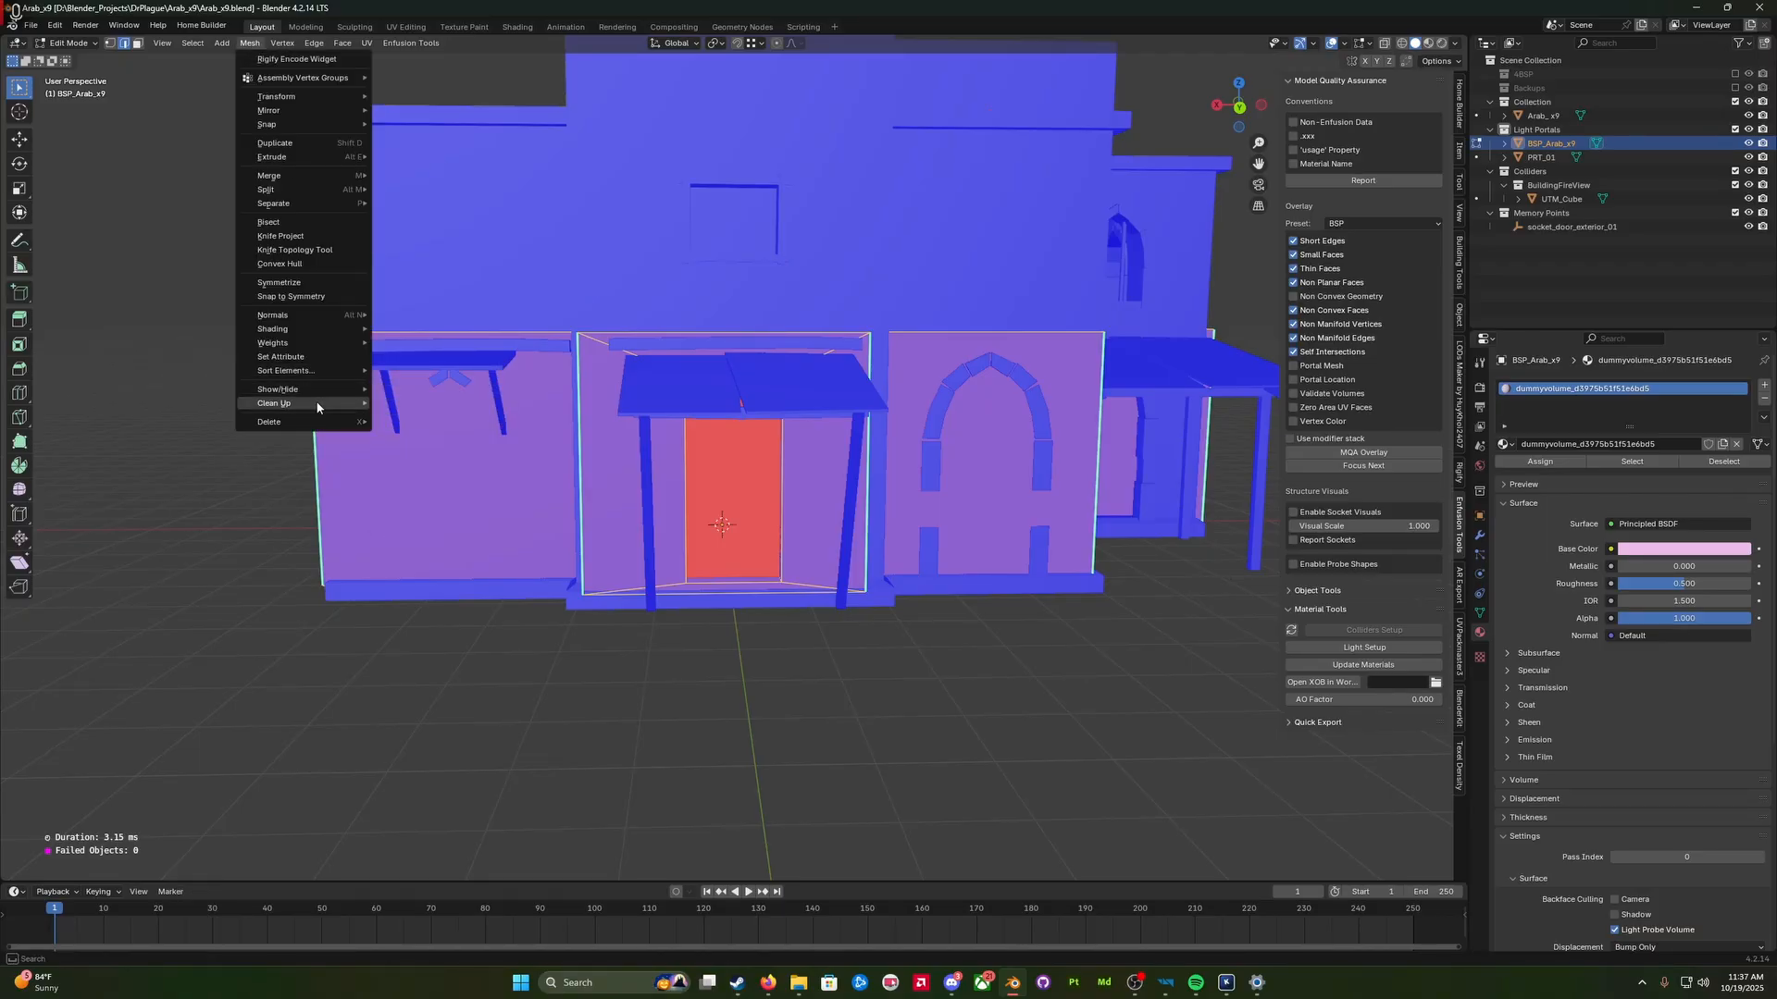
{"action": "mouse_move", "coordinate": [317, 405]}
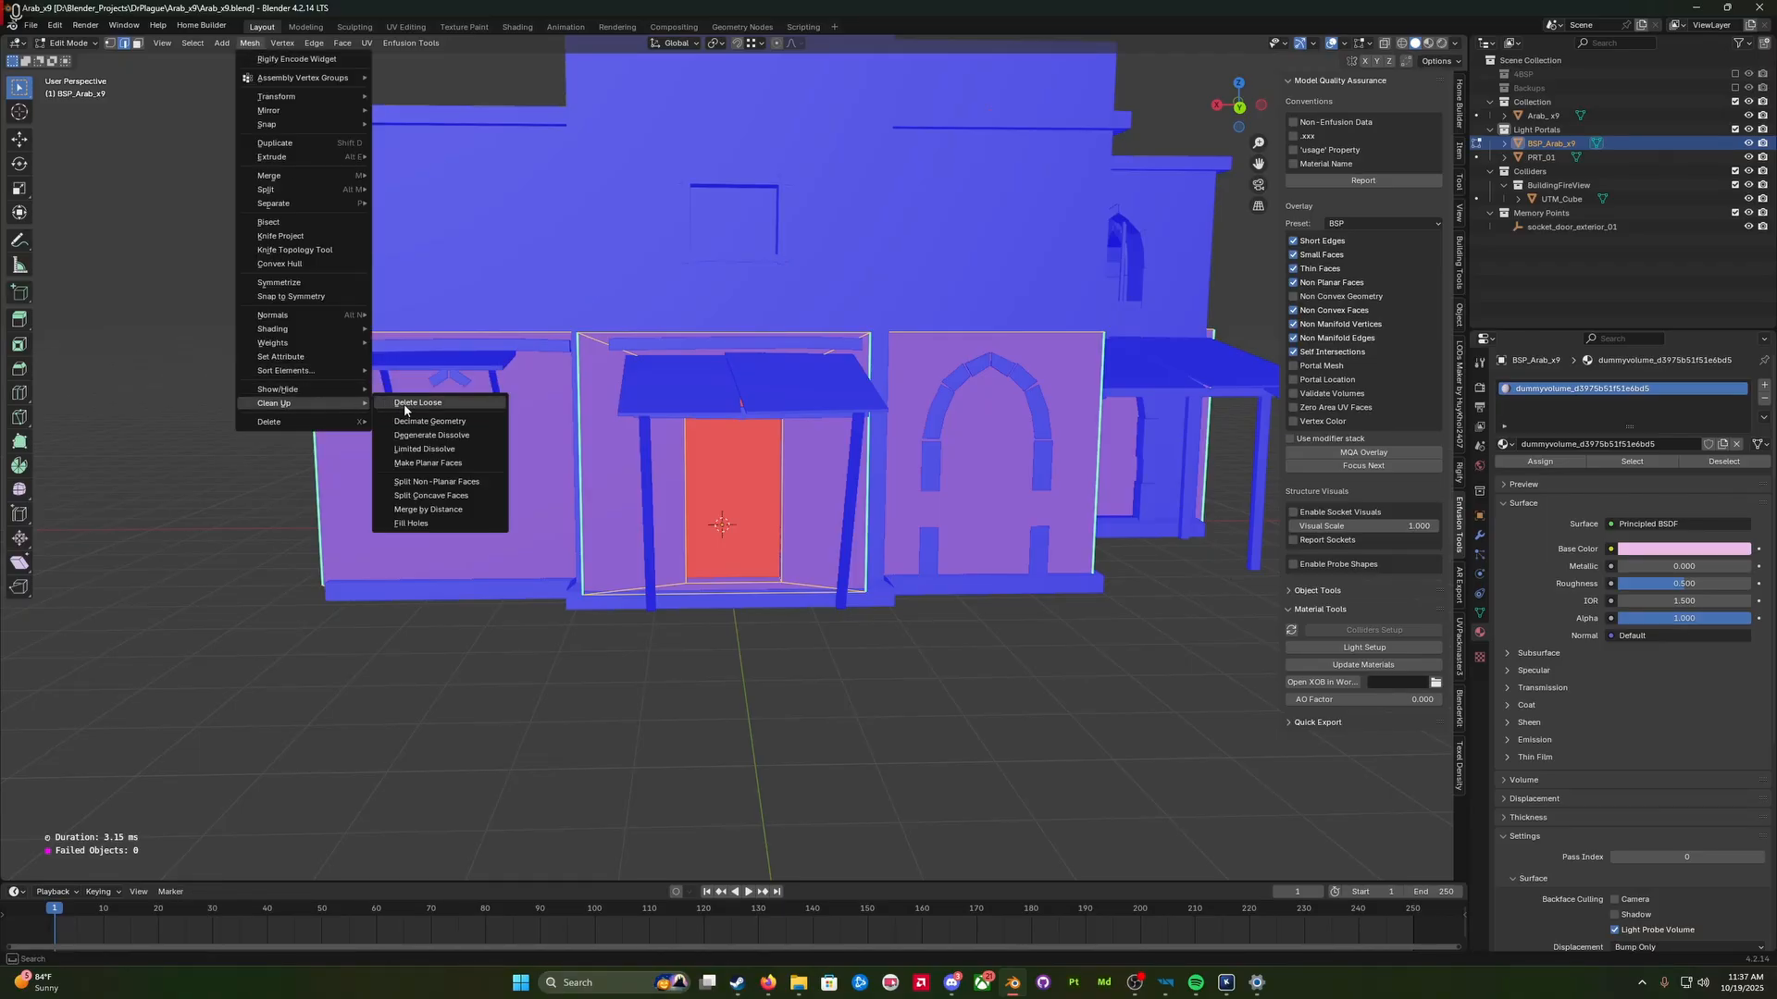
{"action": "left_click", "coordinate": [477, 484]}
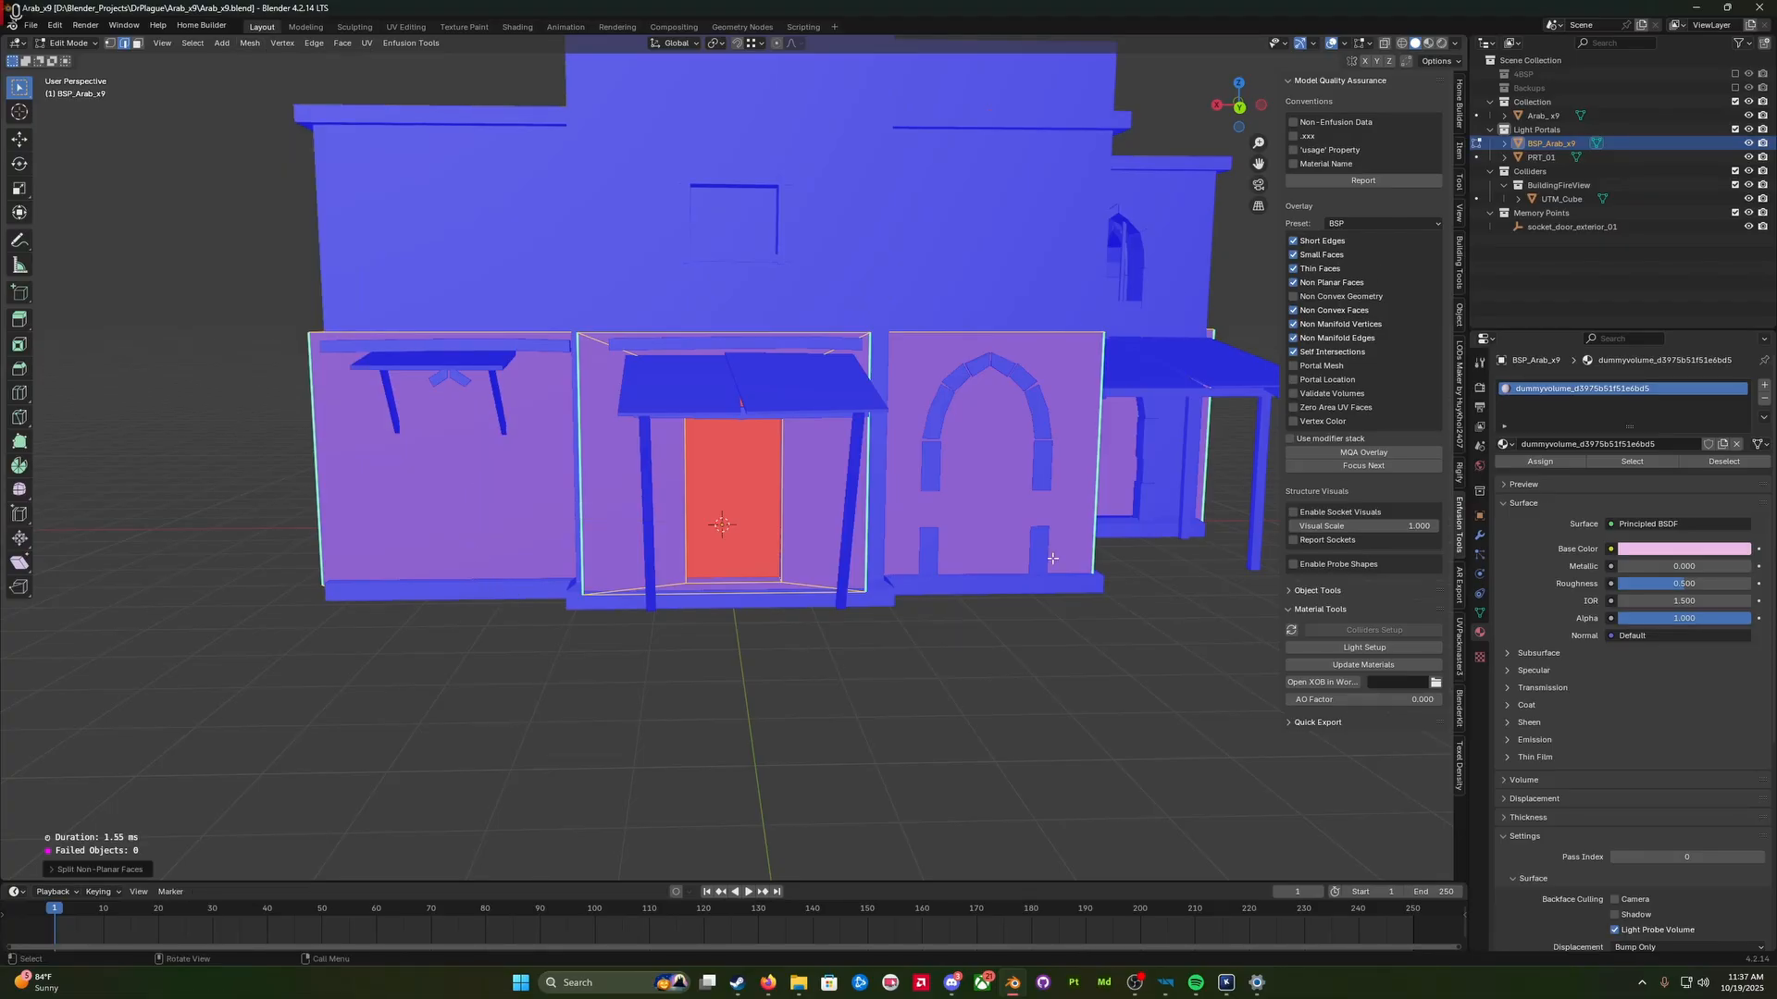
{"action": "key", "text": "ctrl+s"}
{"action": "key", "text": "Tab"}
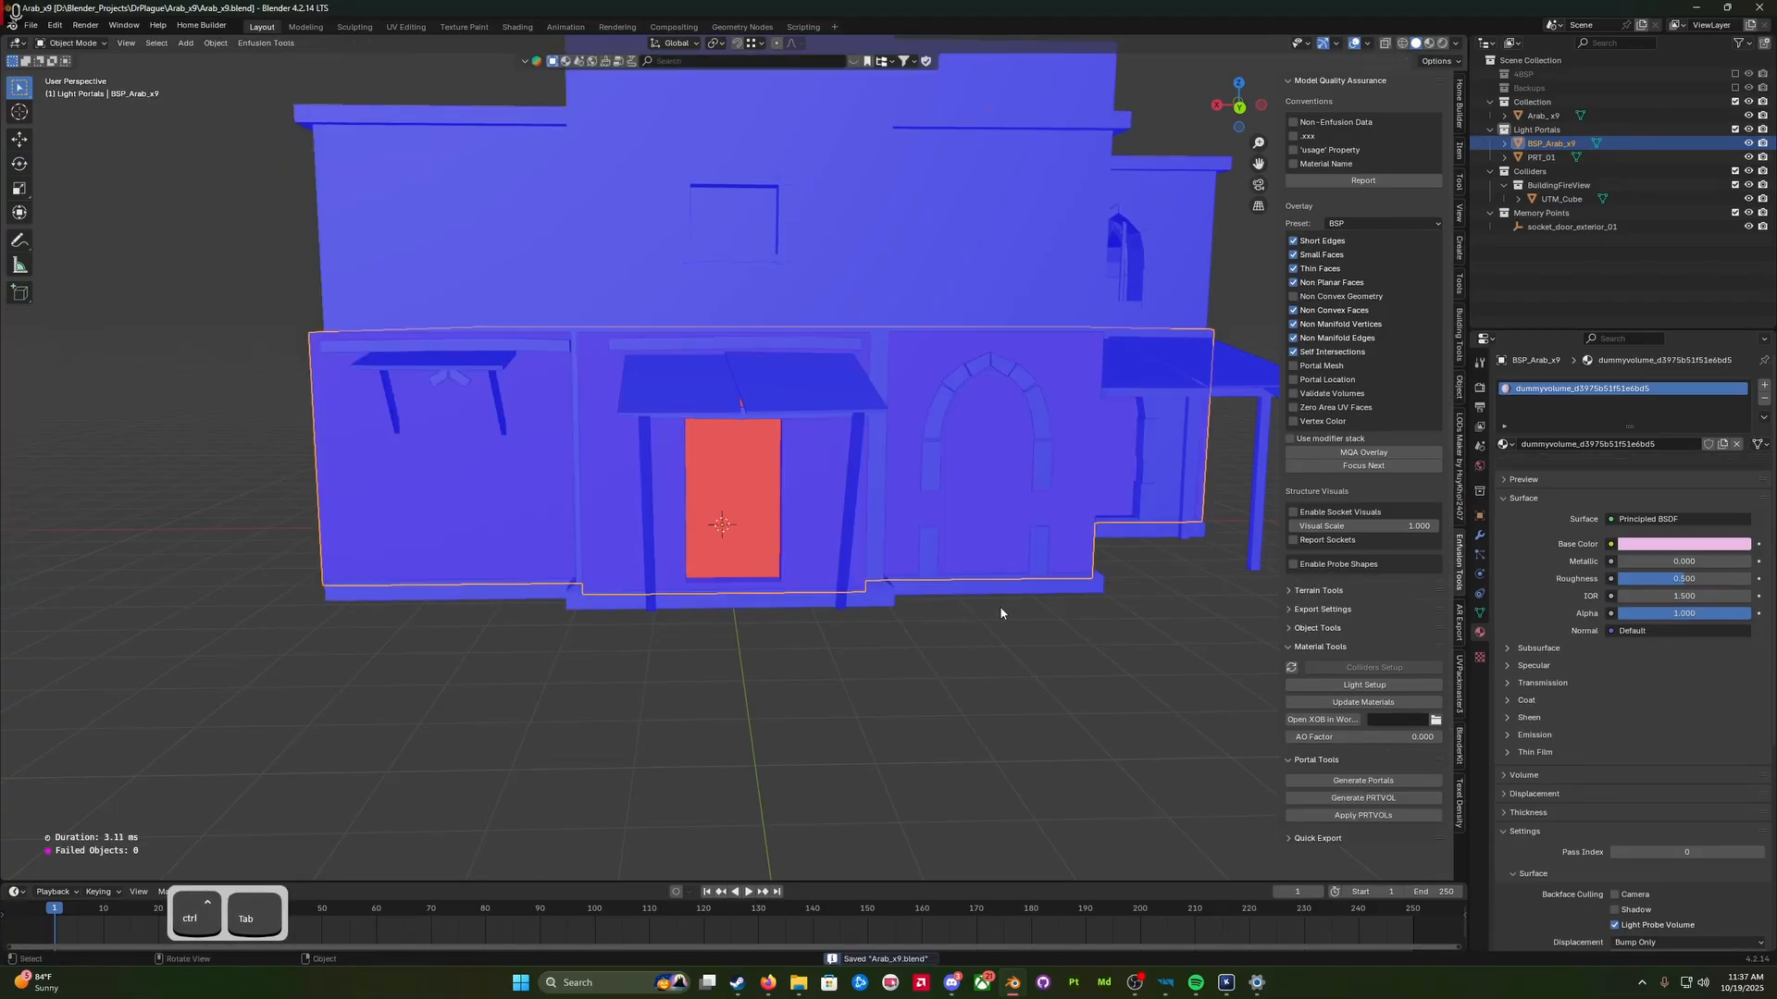
Step: Apply all transforms to all objects again and re-export the selection to Arab_x9.fbx
{"action": "key", "text": "a"}
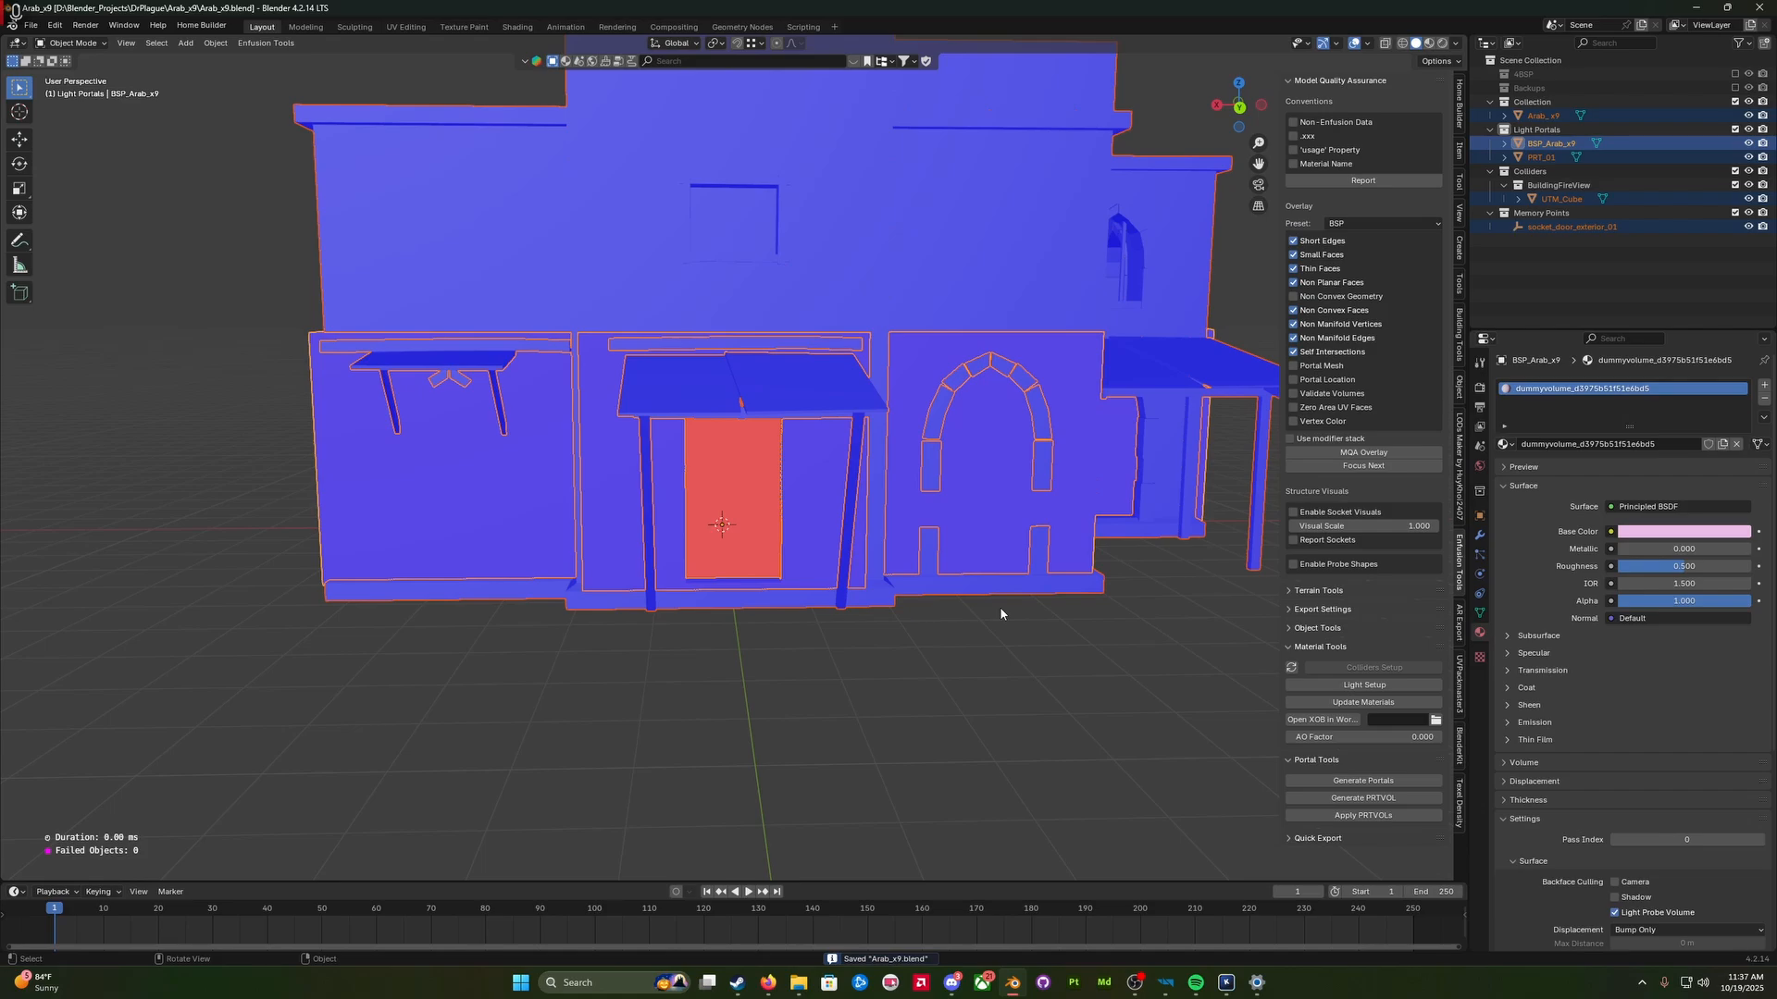
{"action": "key", "text": "ctrl+a"}
{"action": "left_click", "coordinate": [999, 607]}
{"action": "middle_click_drag", "start_coordinate": [999, 607], "coordinate": [990, 644]}
{"action": "key", "text": "q"}
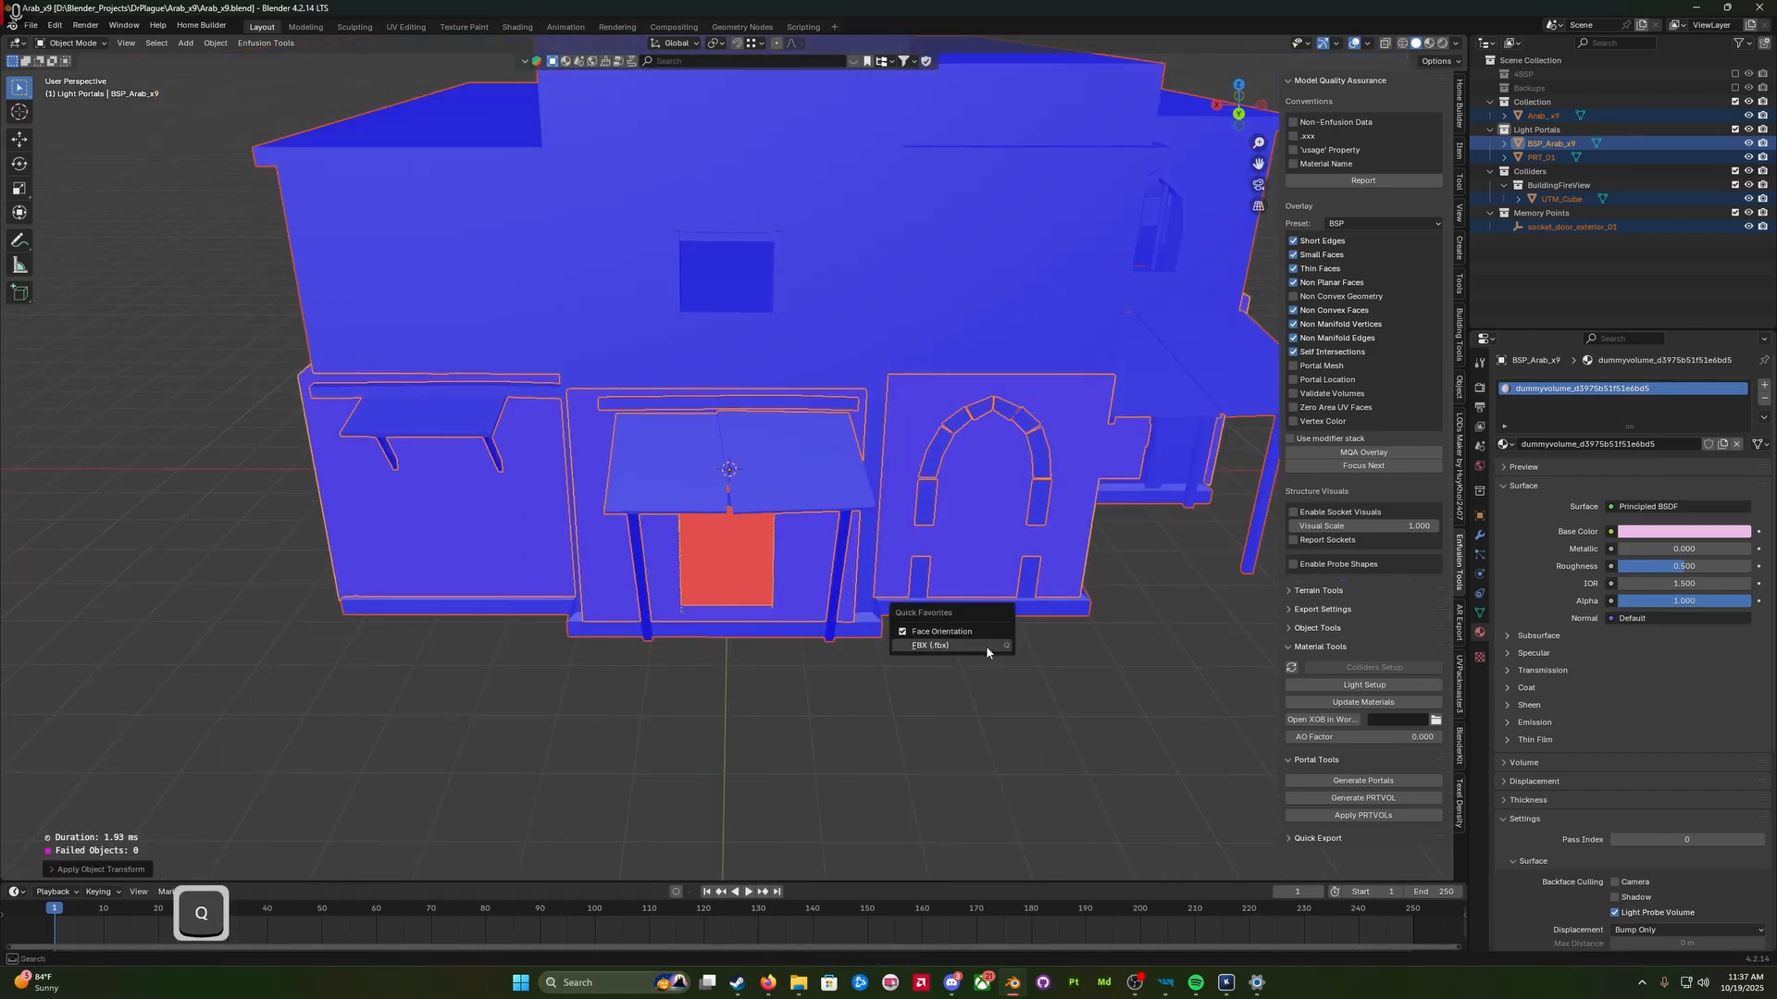
{"action": "left_click", "coordinate": [985, 645]}
{"action": "left_click", "coordinate": [1238, 929]}
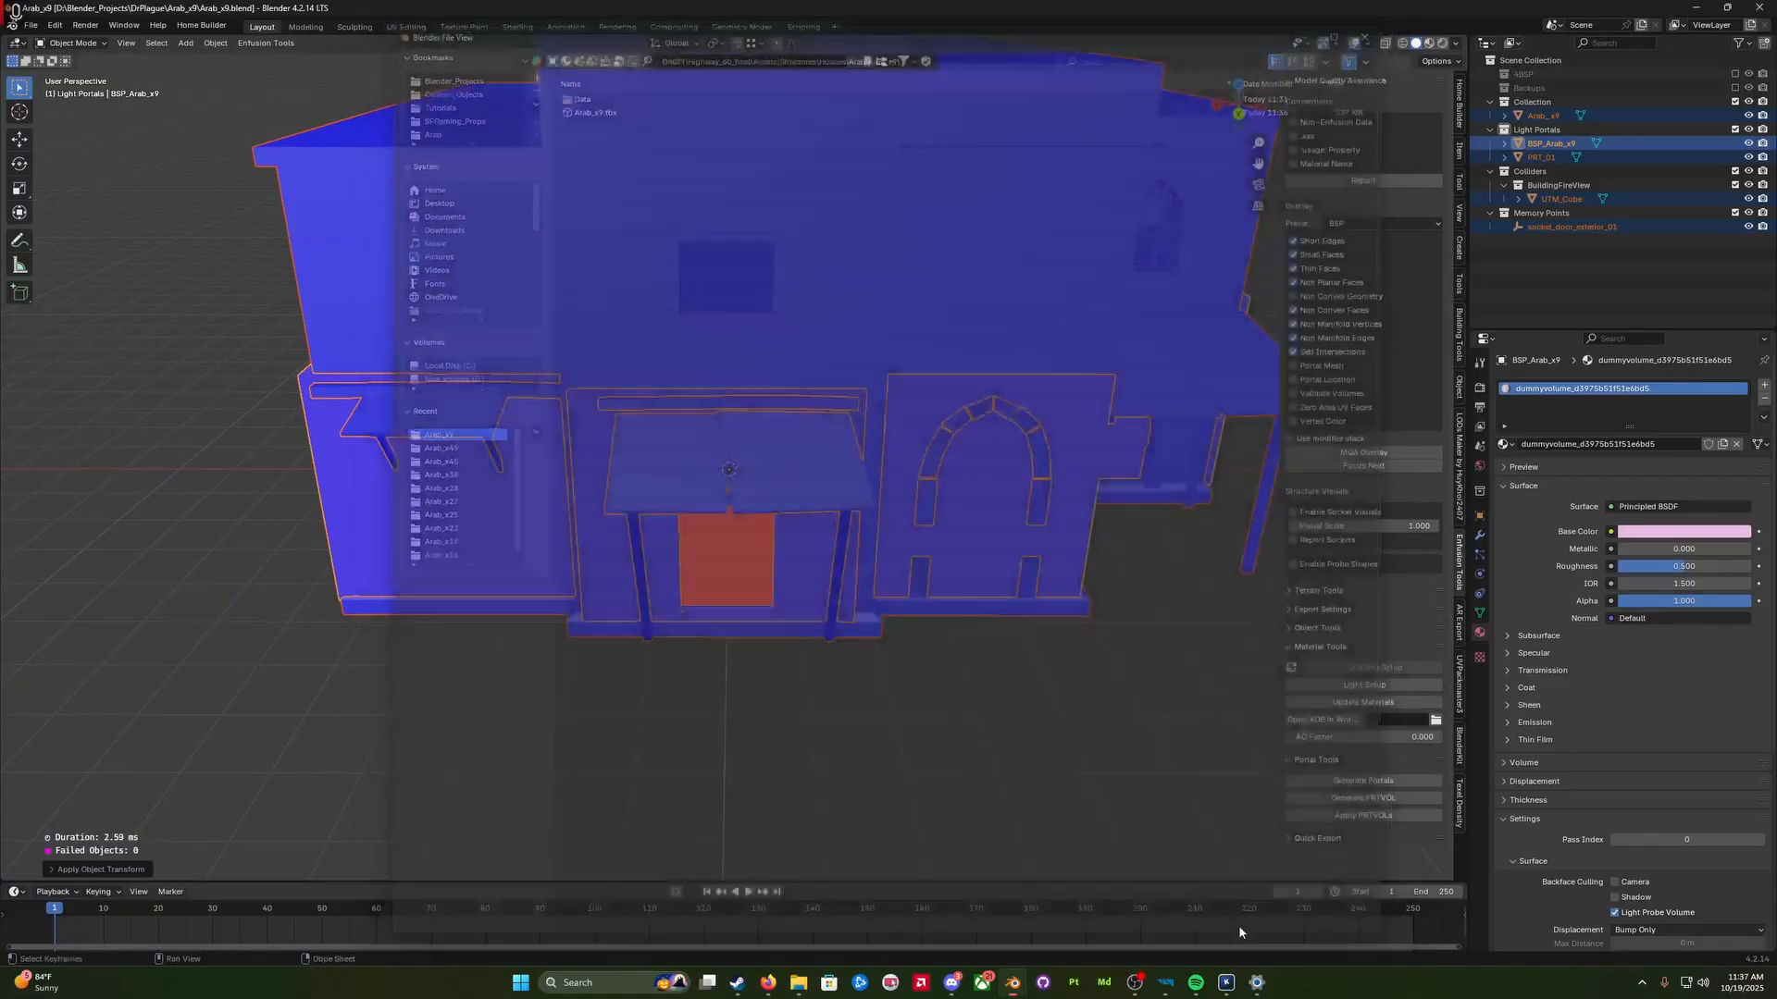
Step: Look over the building's front entrance in the World Editor and return to Blender
{"action": "left_click", "coordinate": [1166, 982]}
{"action": "left_click", "coordinate": [1221, 933]}
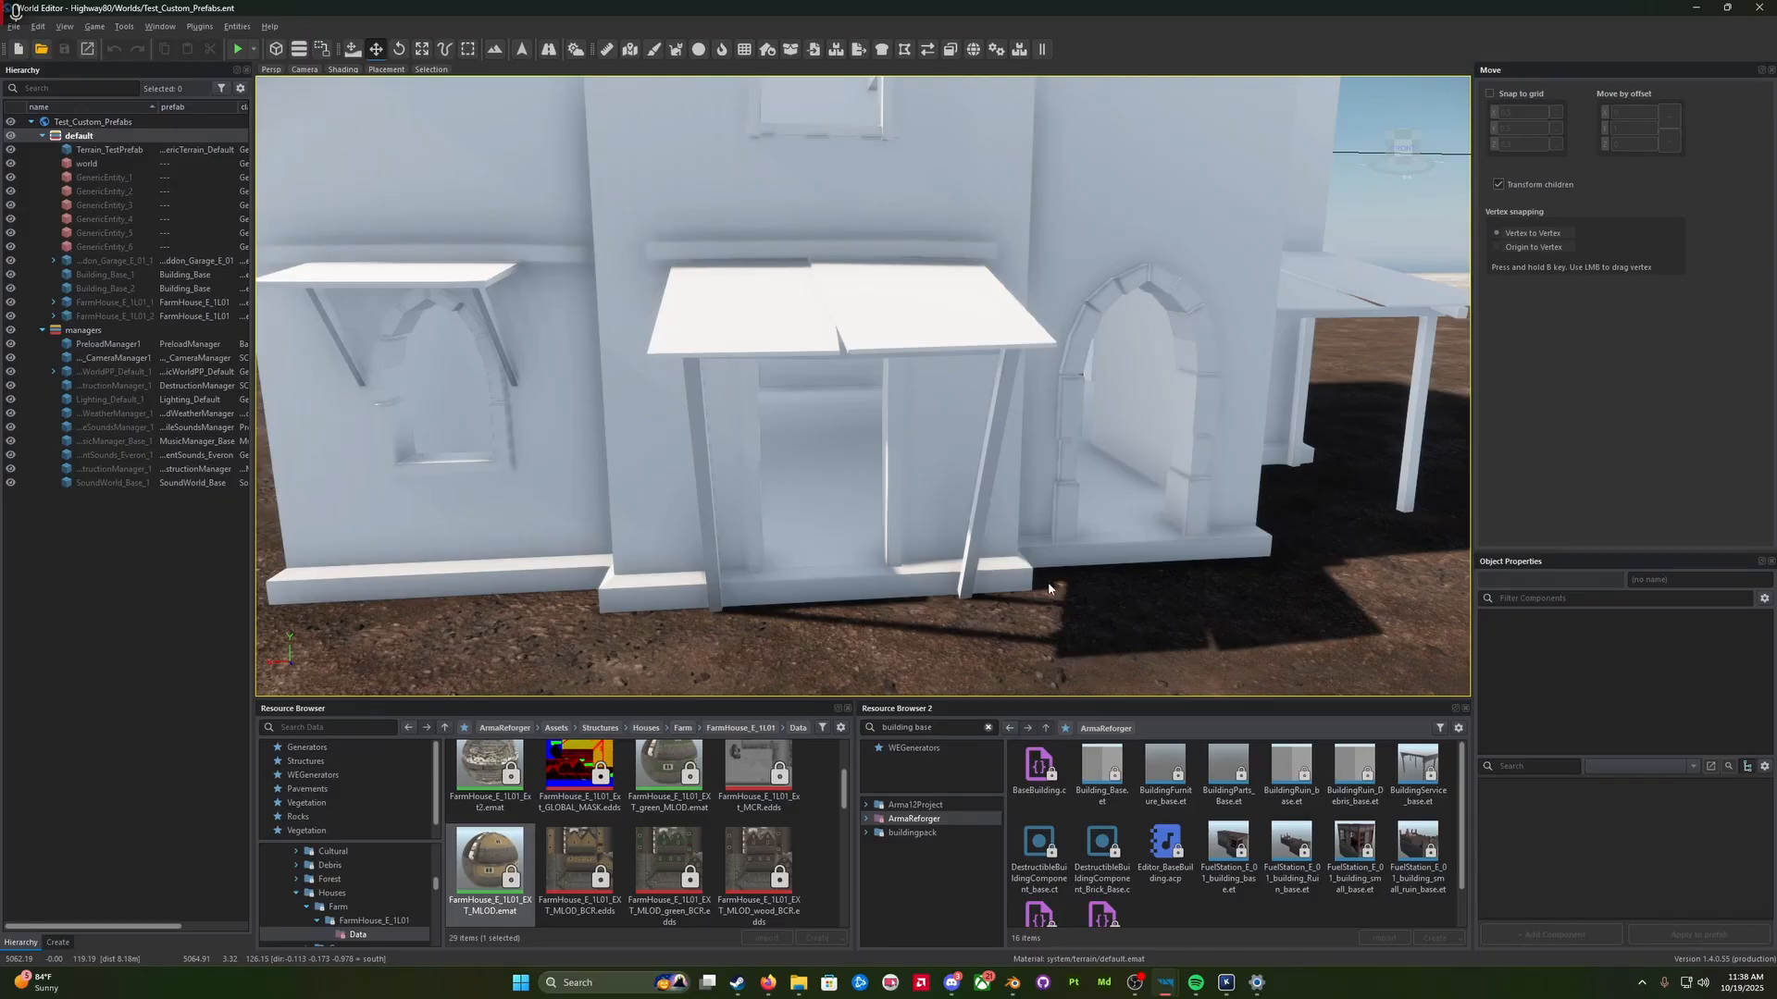
{"action": "key", "text": "alt+Tab"}
Step: Select BSP_Arab_x9 and run Split Concave Faces on its whole mesh in Edit Mode
{"action": "left_click", "coordinate": [949, 693]}
{"action": "left_click", "coordinate": [1549, 145]}
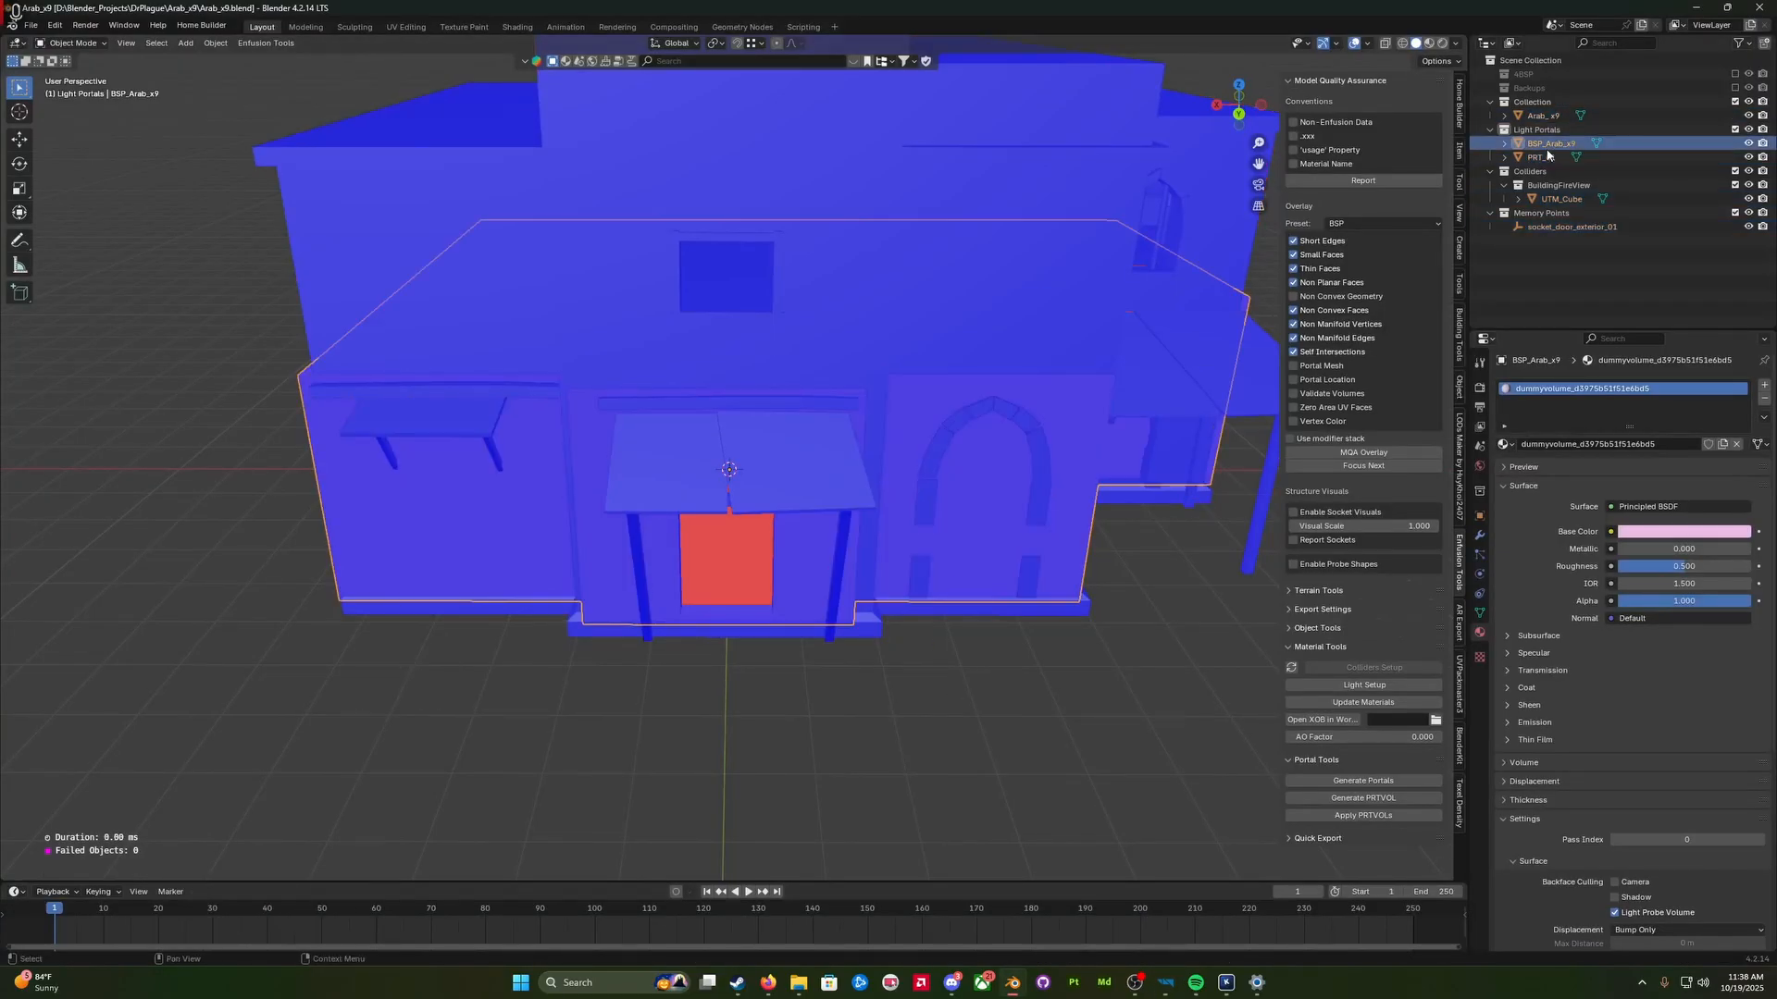
{"action": "key", "text": "Tab"}
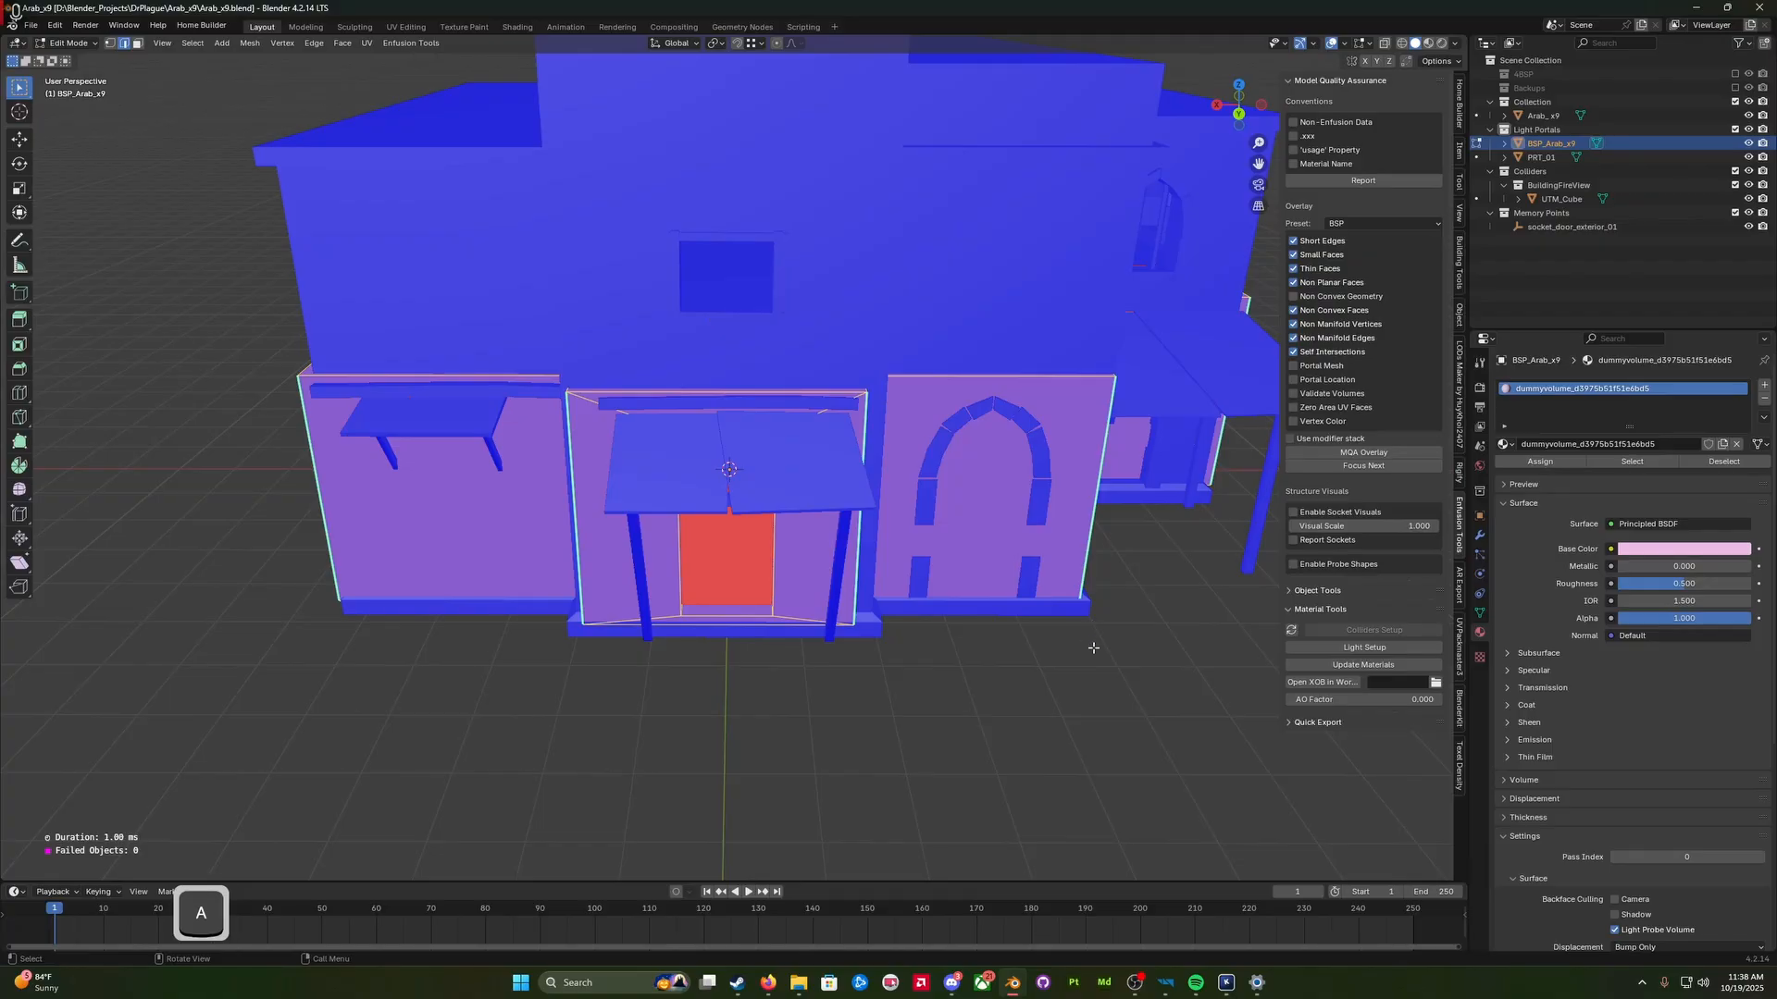
{"action": "key", "text": "Escape"}
{"action": "left_click", "coordinate": [250, 43]}
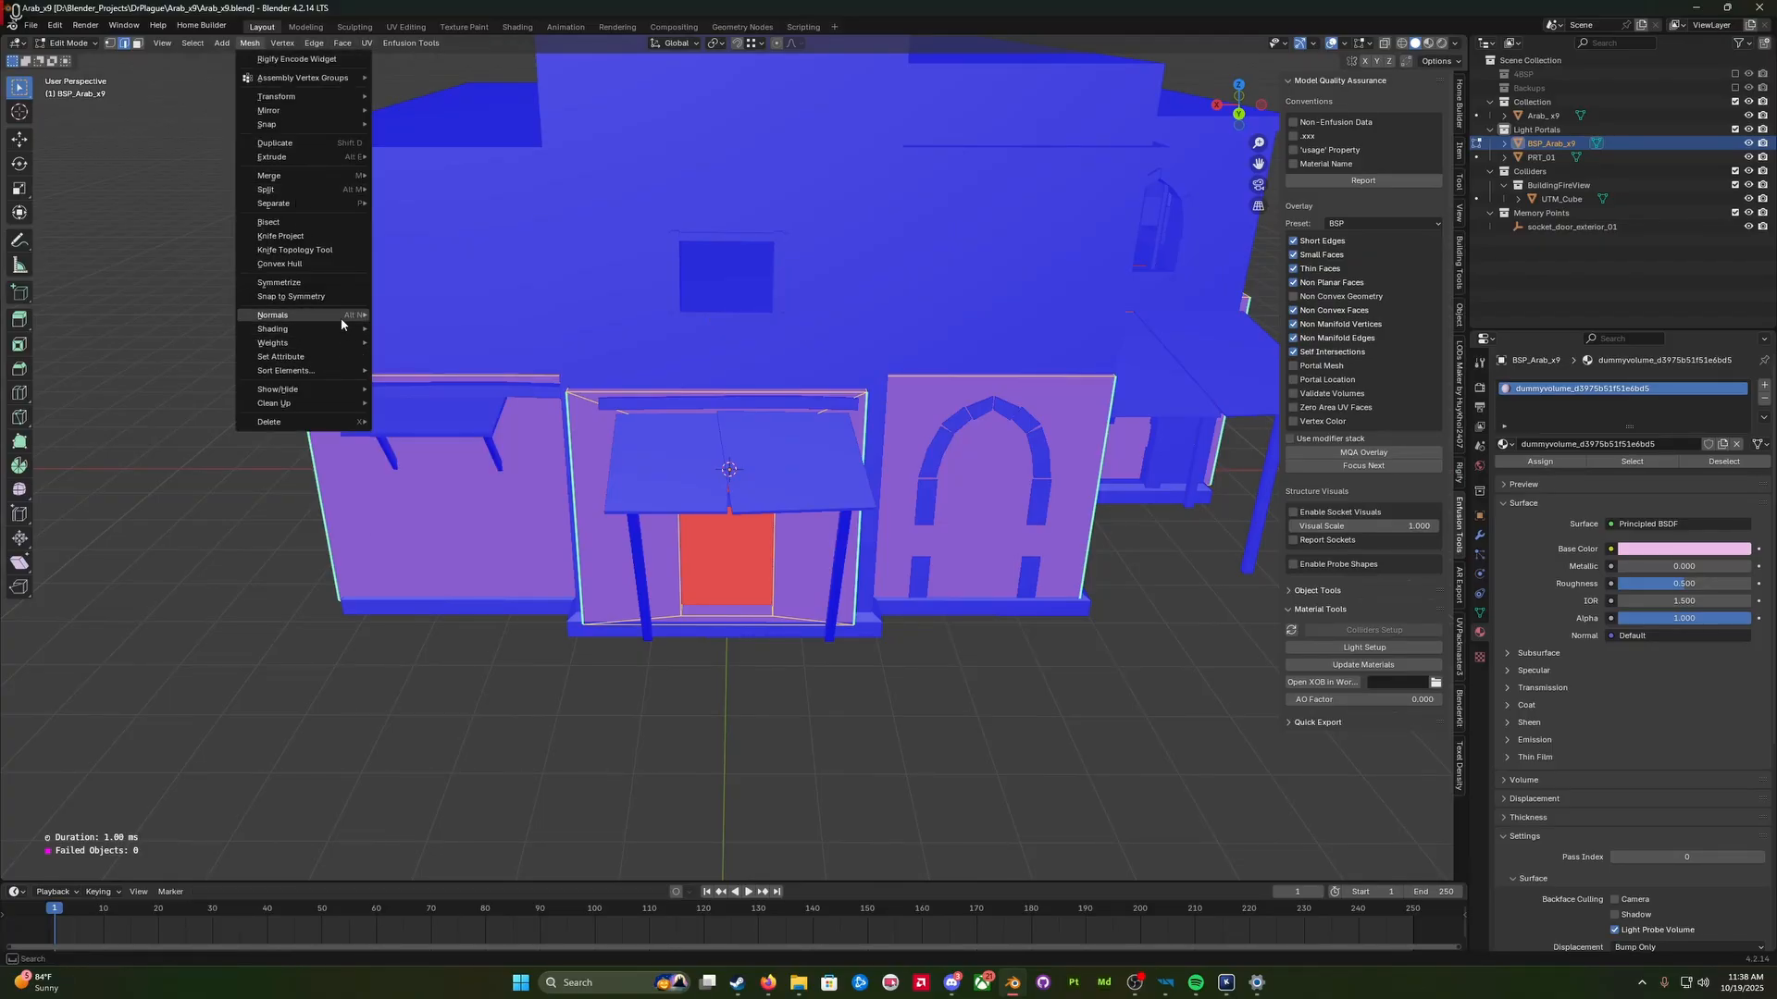
{"action": "mouse_move", "coordinate": [340, 404]}
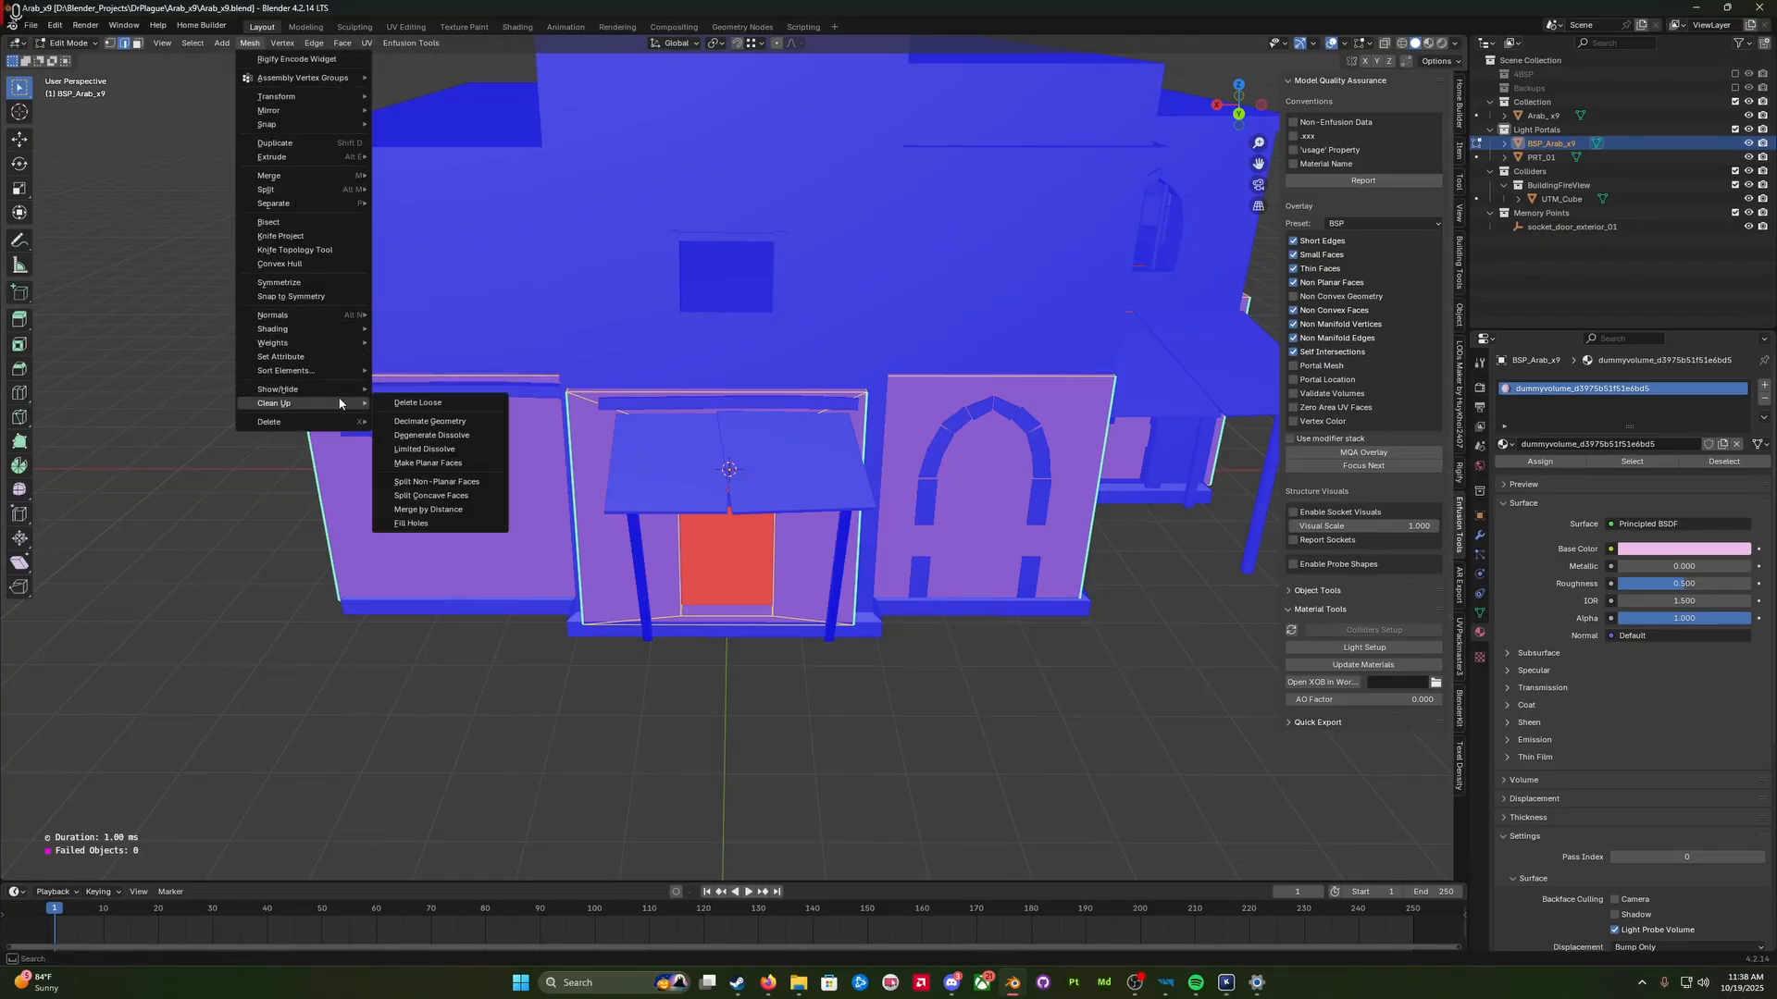
{"action": "left_click", "coordinate": [467, 496]}
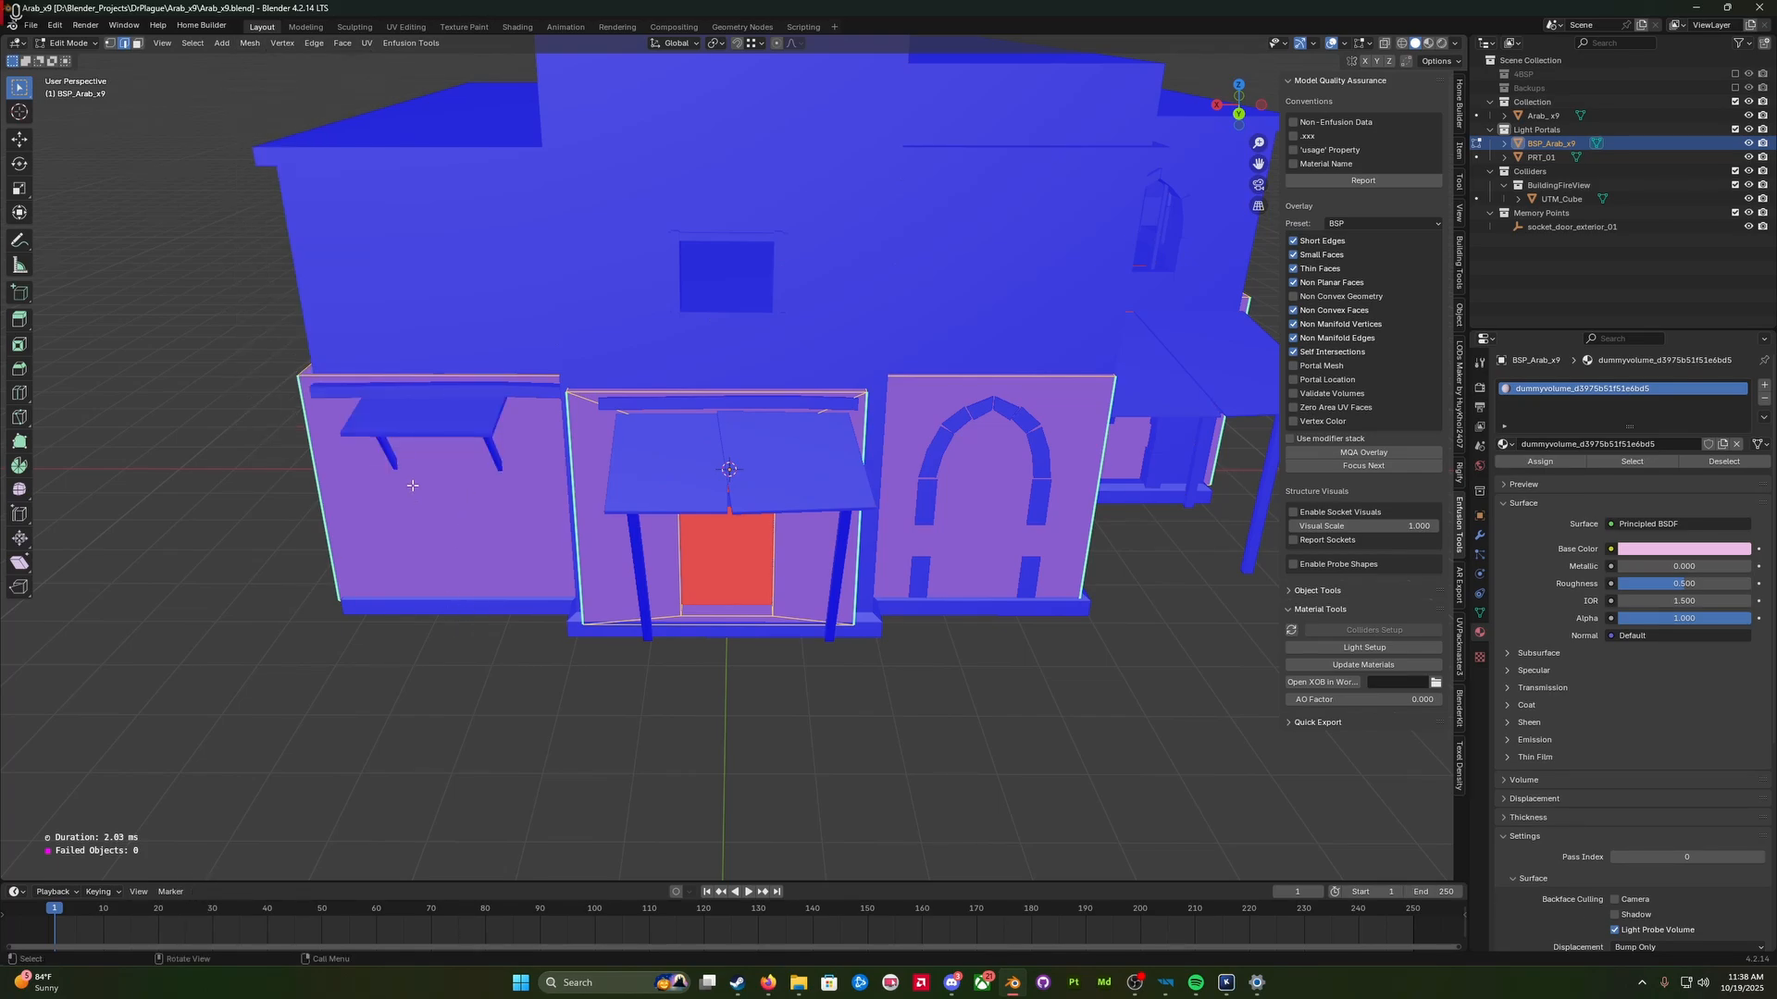
Step: Isolate BSP_Arab_x9 in local view and examine the three split faces of its roof
{"action": "middle_click_drag", "start_coordinate": [413, 486], "coordinate": [361, 488]}
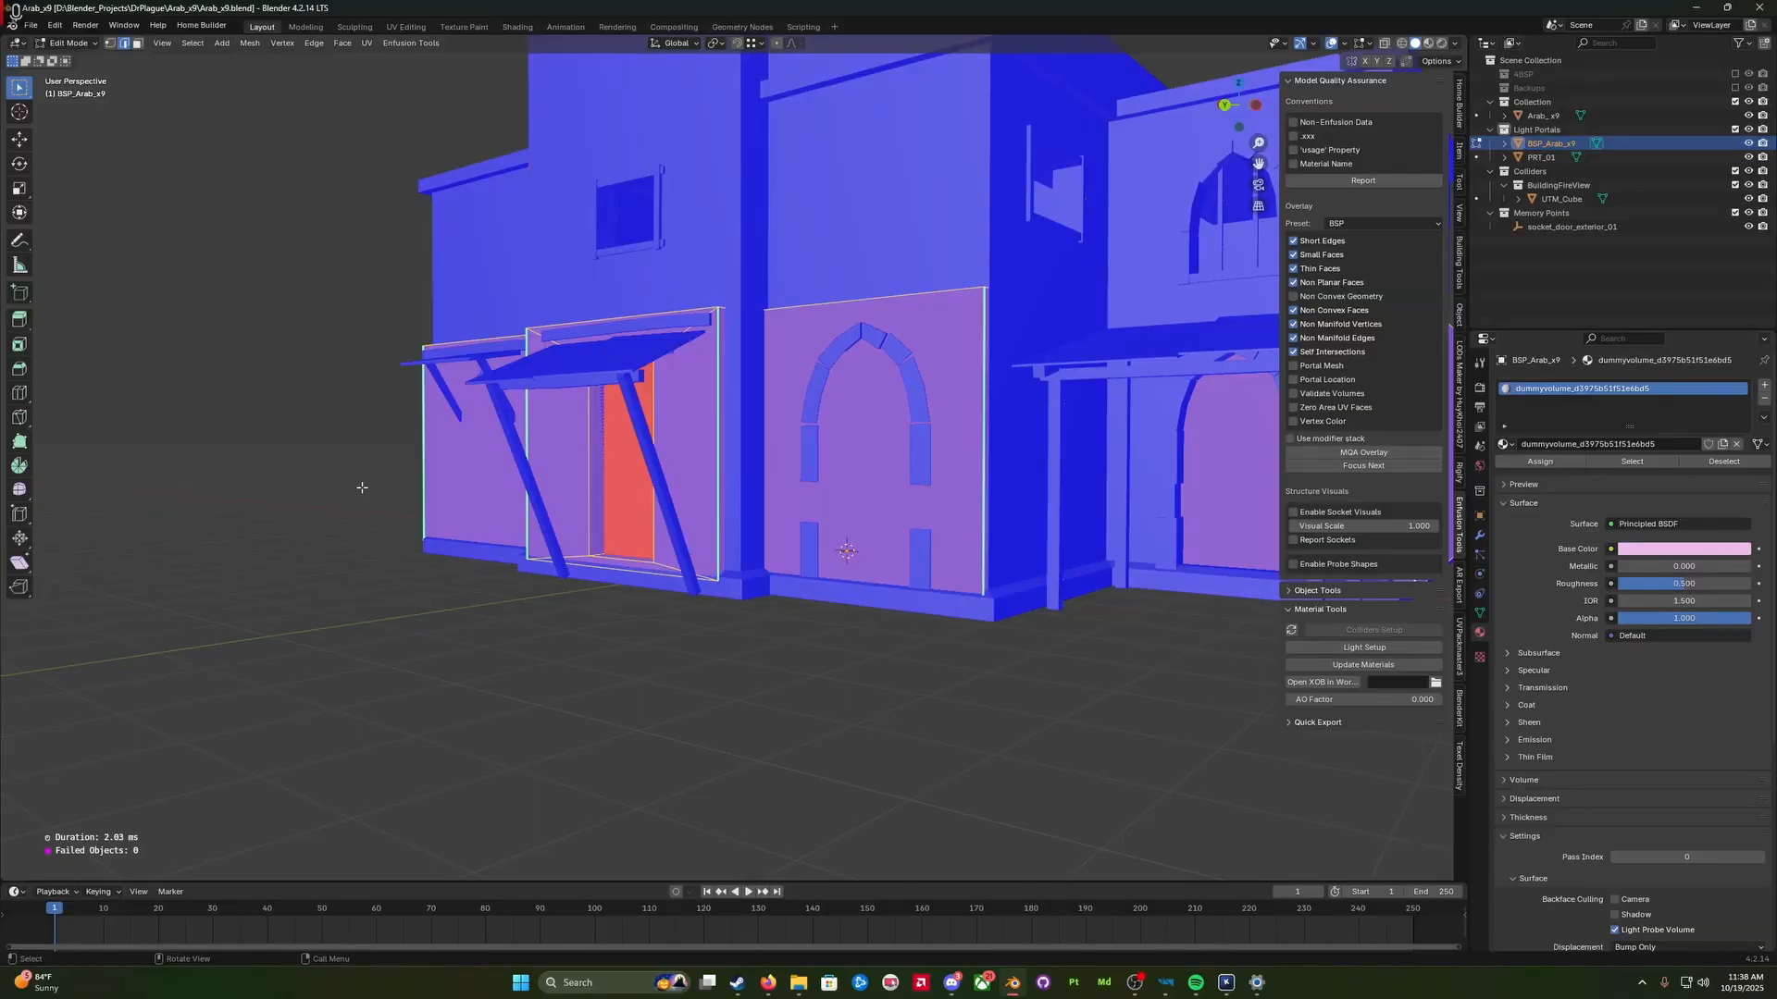
{"action": "key", "text": "KP_Divide"}
{"action": "middle_click_drag", "start_coordinate": [479, 508], "coordinate": [873, 520]}
{"action": "scroll", "coordinate": [485, 520], "scroll_direction": "up", "scroll_amount": 5}
{"action": "scroll", "coordinate": [861, 510], "scroll_direction": "down", "scroll_amount": 3}
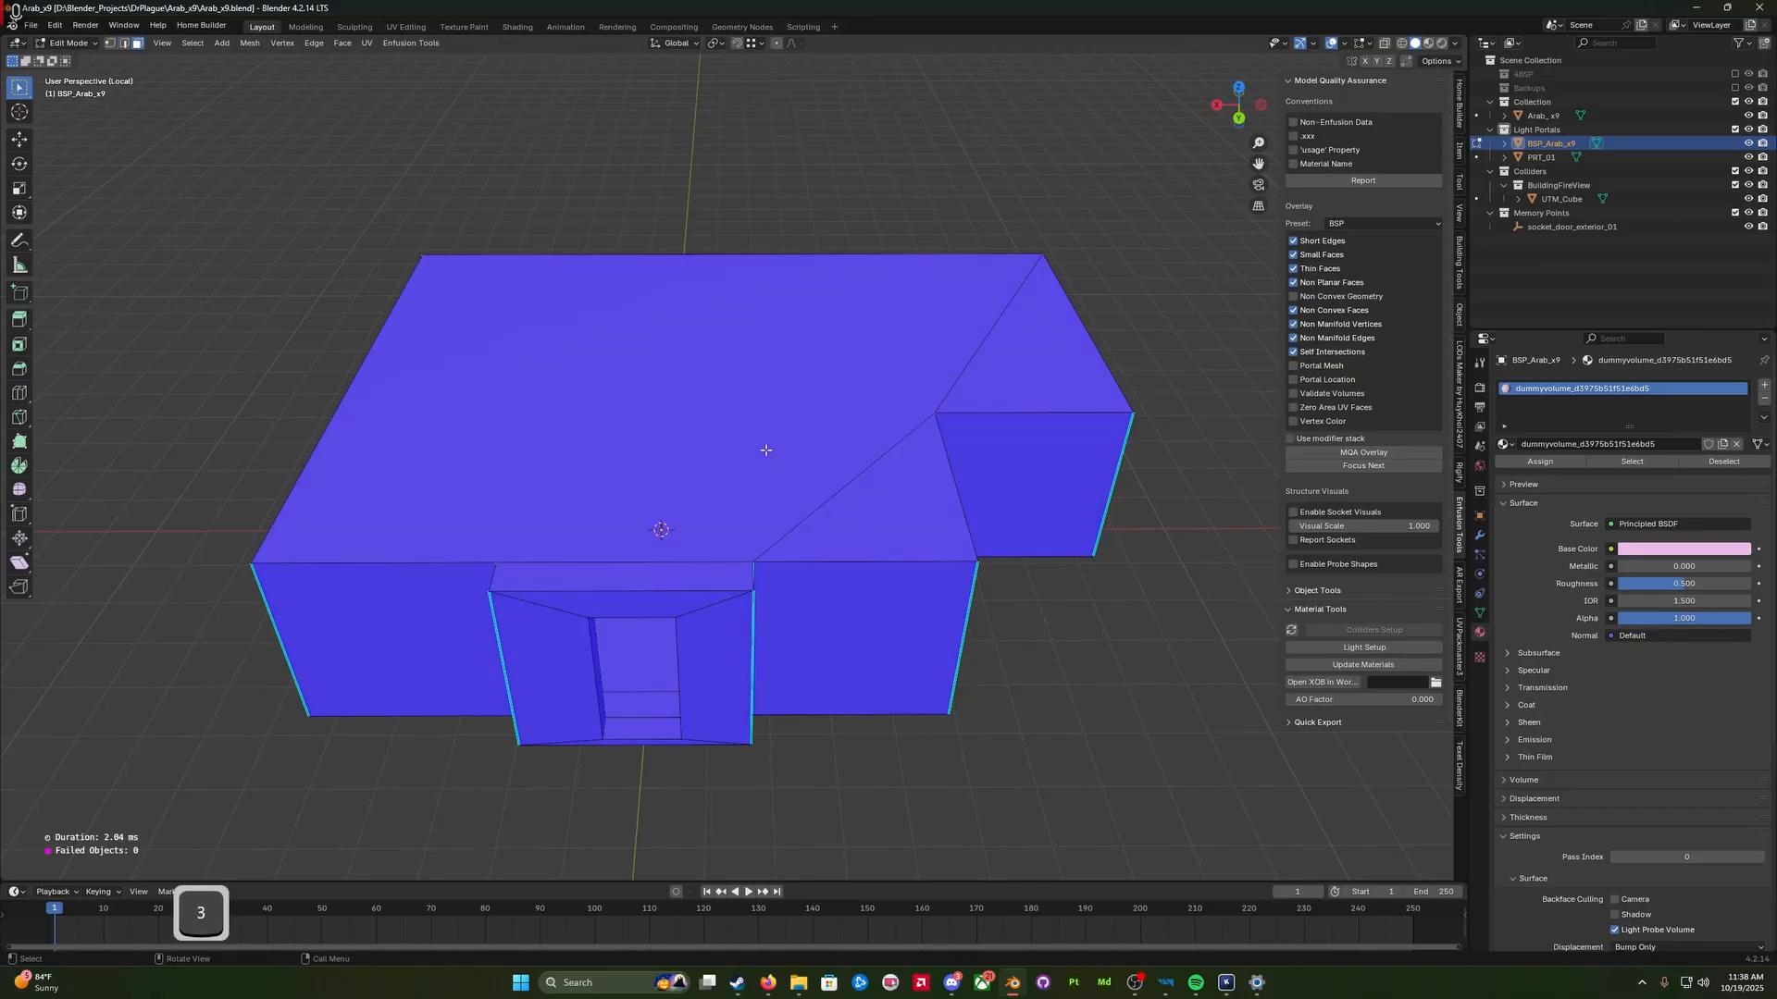
{"action": "left_click", "coordinate": [776, 459]}
{"action": "left_click", "coordinate": [845, 503], "text": "shift"}
{"action": "left_click", "coordinate": [993, 377], "text": "shift"}
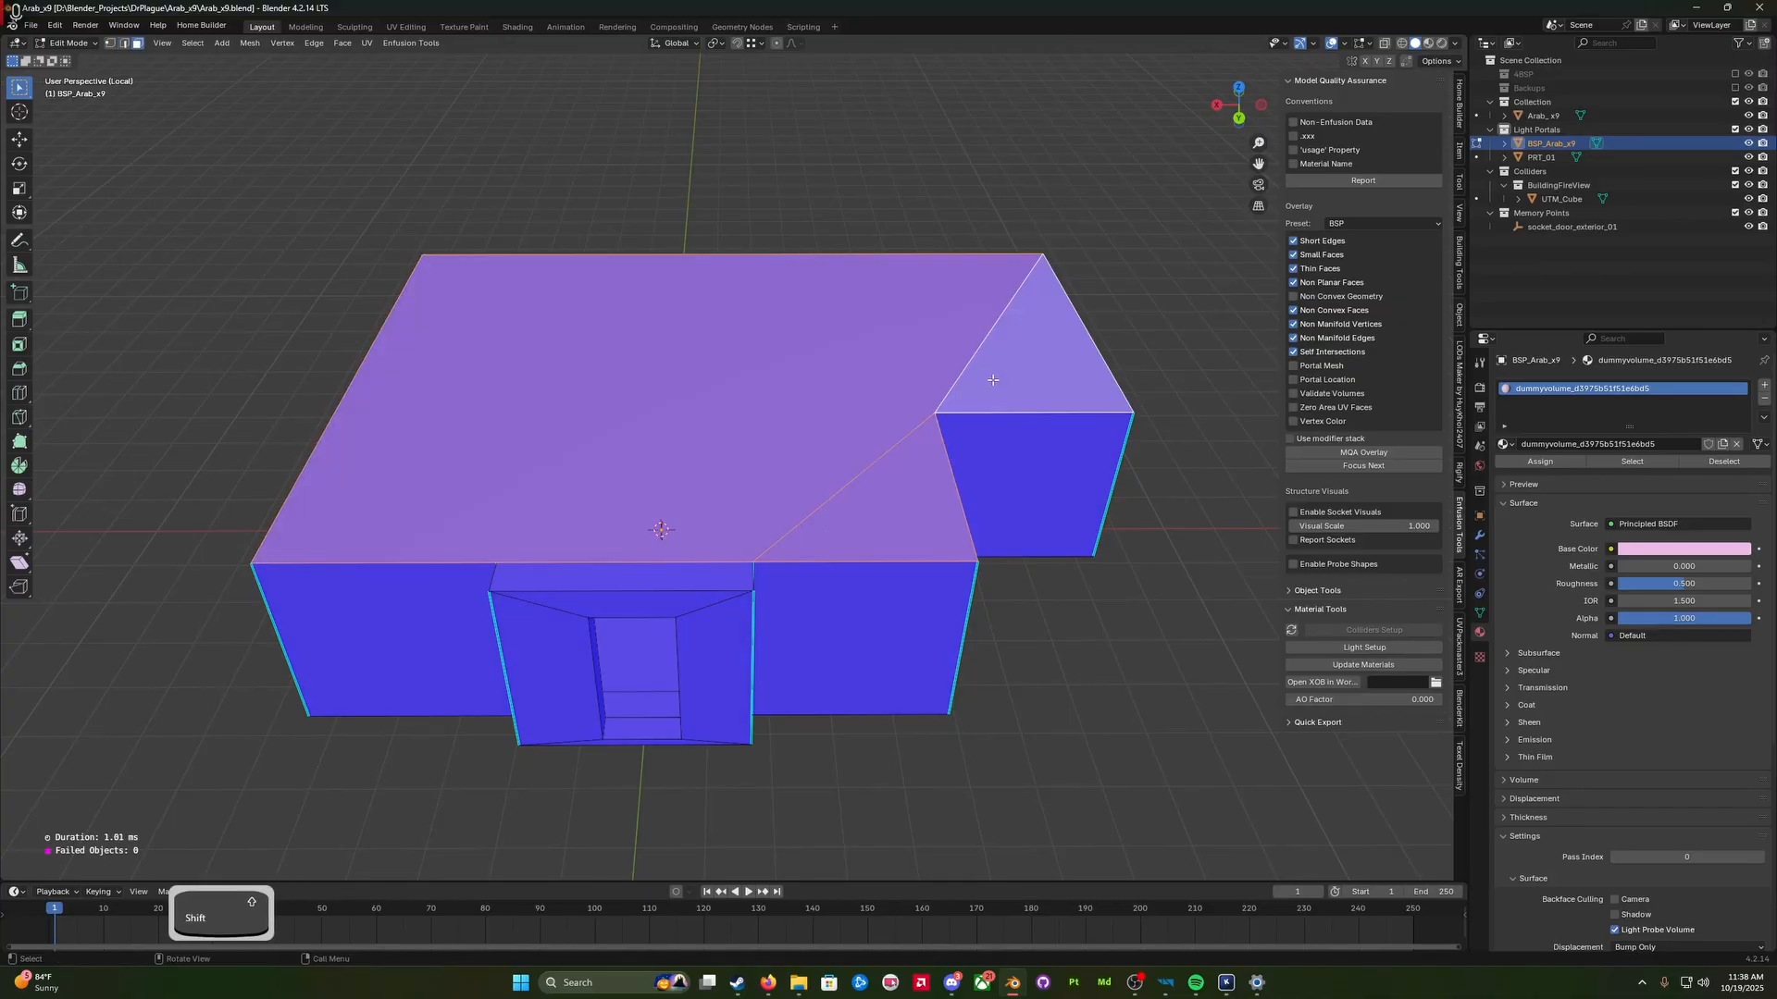
{"action": "middle_click_drag", "start_coordinate": [993, 376], "coordinate": [663, 563]}
{"action": "scroll", "coordinate": [663, 563], "scroll_direction": "down", "scroll_amount": 6}
{"action": "middle_click_drag", "start_coordinate": [866, 550], "coordinate": [769, 583]}
{"action": "scroll", "coordinate": [767, 569], "scroll_direction": "up", "scroll_amount": 5}
{"action": "scroll", "coordinate": [771, 582], "scroll_direction": "down", "scroll_amount": 6}
Step: Try dissolving the three roof faces of the BSP mesh into one face, and undo it
{"action": "left_click", "coordinate": [767, 540]}
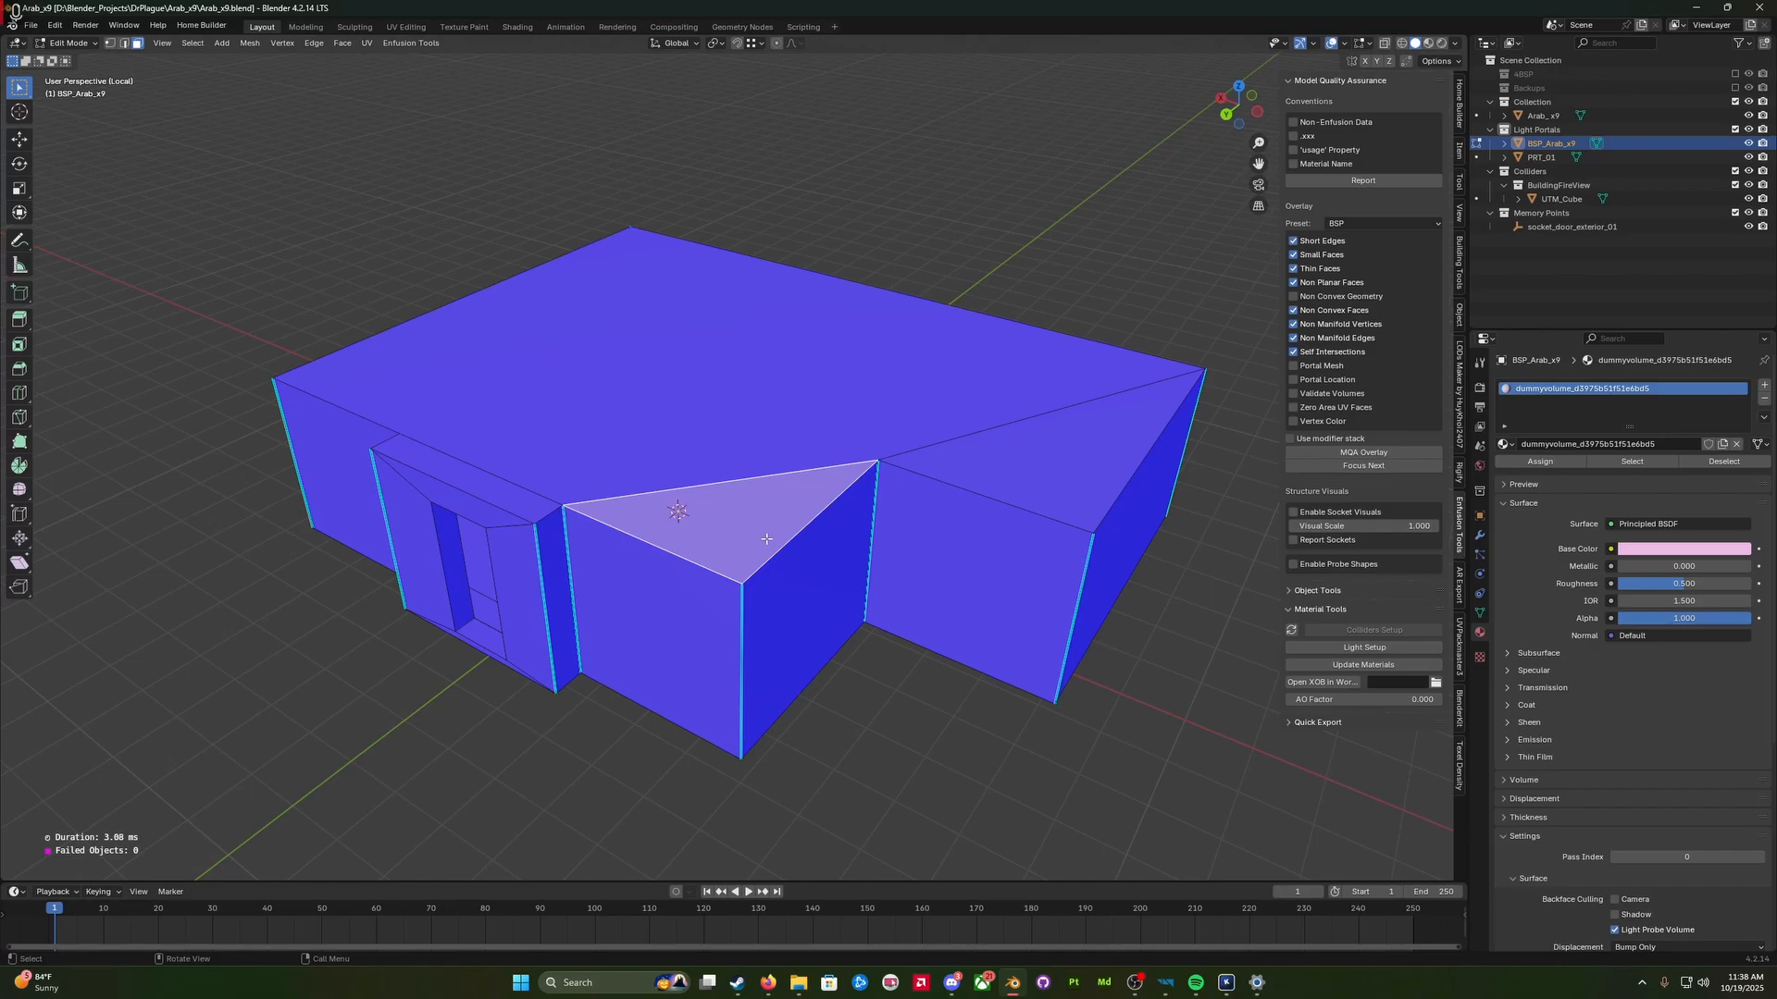
{"action": "left_click", "coordinate": [1051, 457], "text": "shift"}
{"action": "left_click", "coordinate": [825, 414], "text": "shift"}
{"action": "key", "text": "x"}
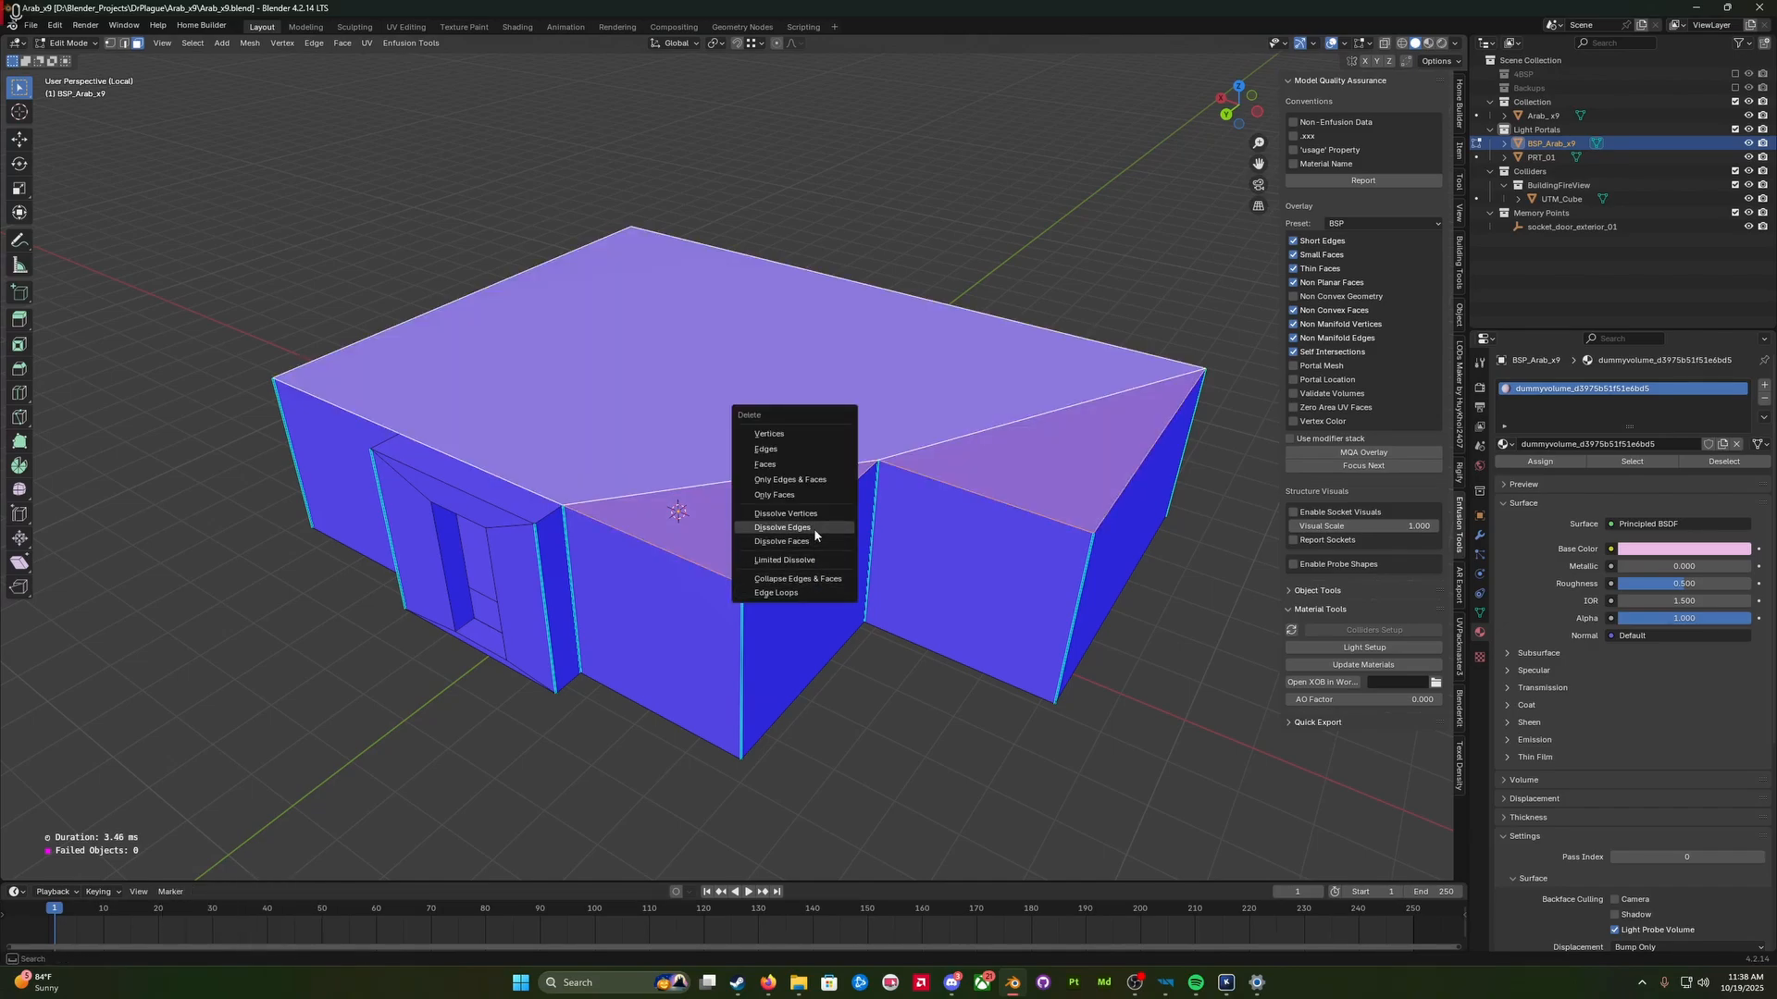
{"action": "left_click", "coordinate": [818, 539]}
{"action": "middle_click_drag", "start_coordinate": [818, 539], "coordinate": [918, 474]}
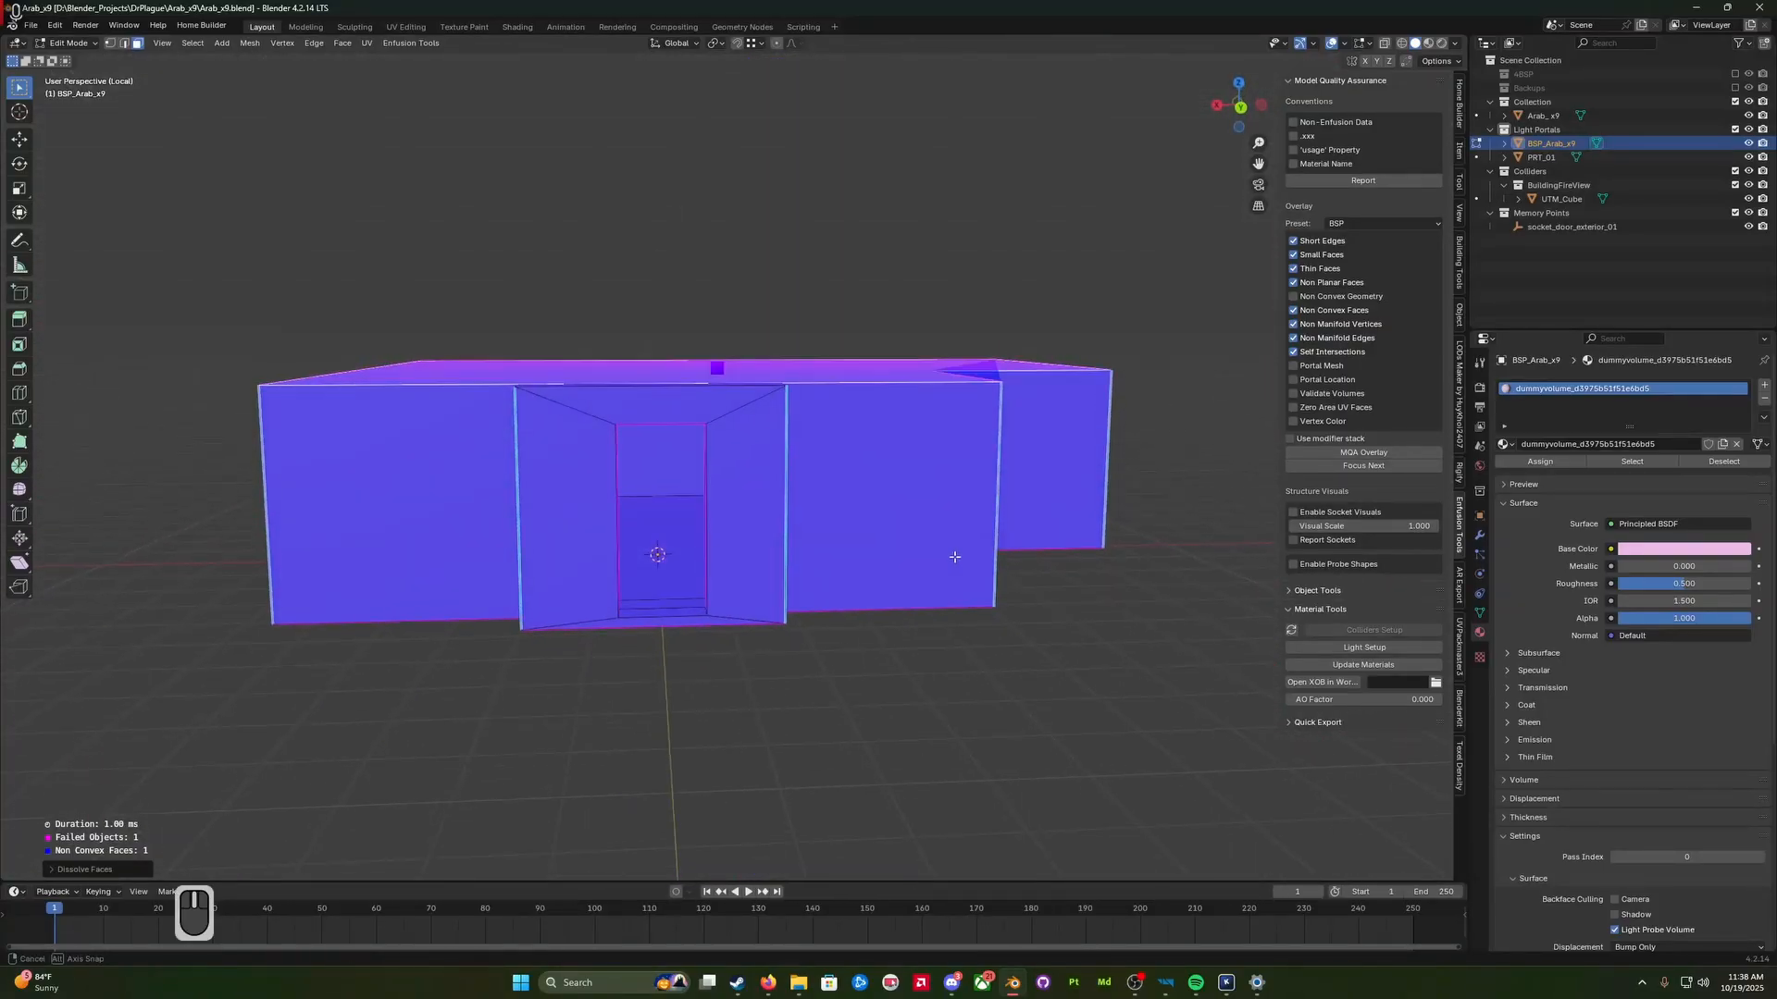
{"action": "scroll", "coordinate": [974, 538], "scroll_direction": "up", "scroll_amount": 5}
{"action": "key", "text": "ctrl+z"}
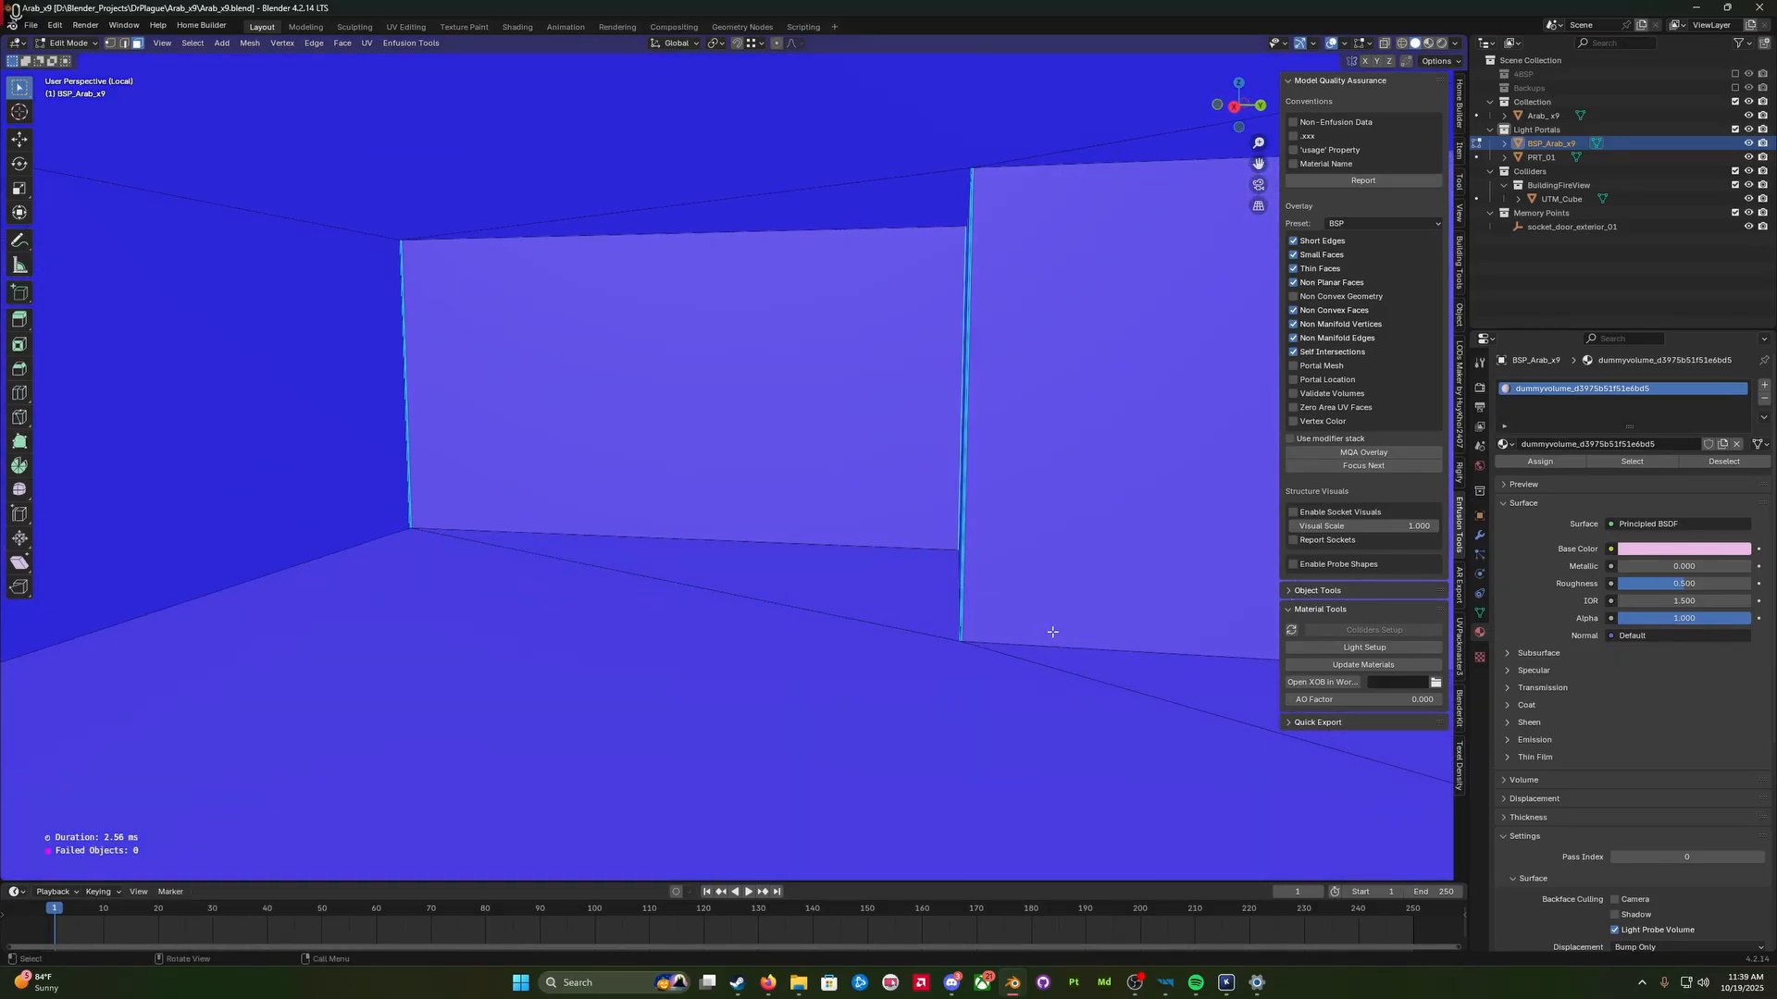
Step: Merge the BSP mesh's roof faces with Dissolve Faces, first the two rear ones and the front triangle after them
{"action": "scroll", "coordinate": [968, 602], "scroll_direction": "down", "scroll_amount": 6}
{"action": "scroll", "coordinate": [842, 600], "scroll_direction": "up", "scroll_amount": 3}
{"action": "key", "text": "w"}
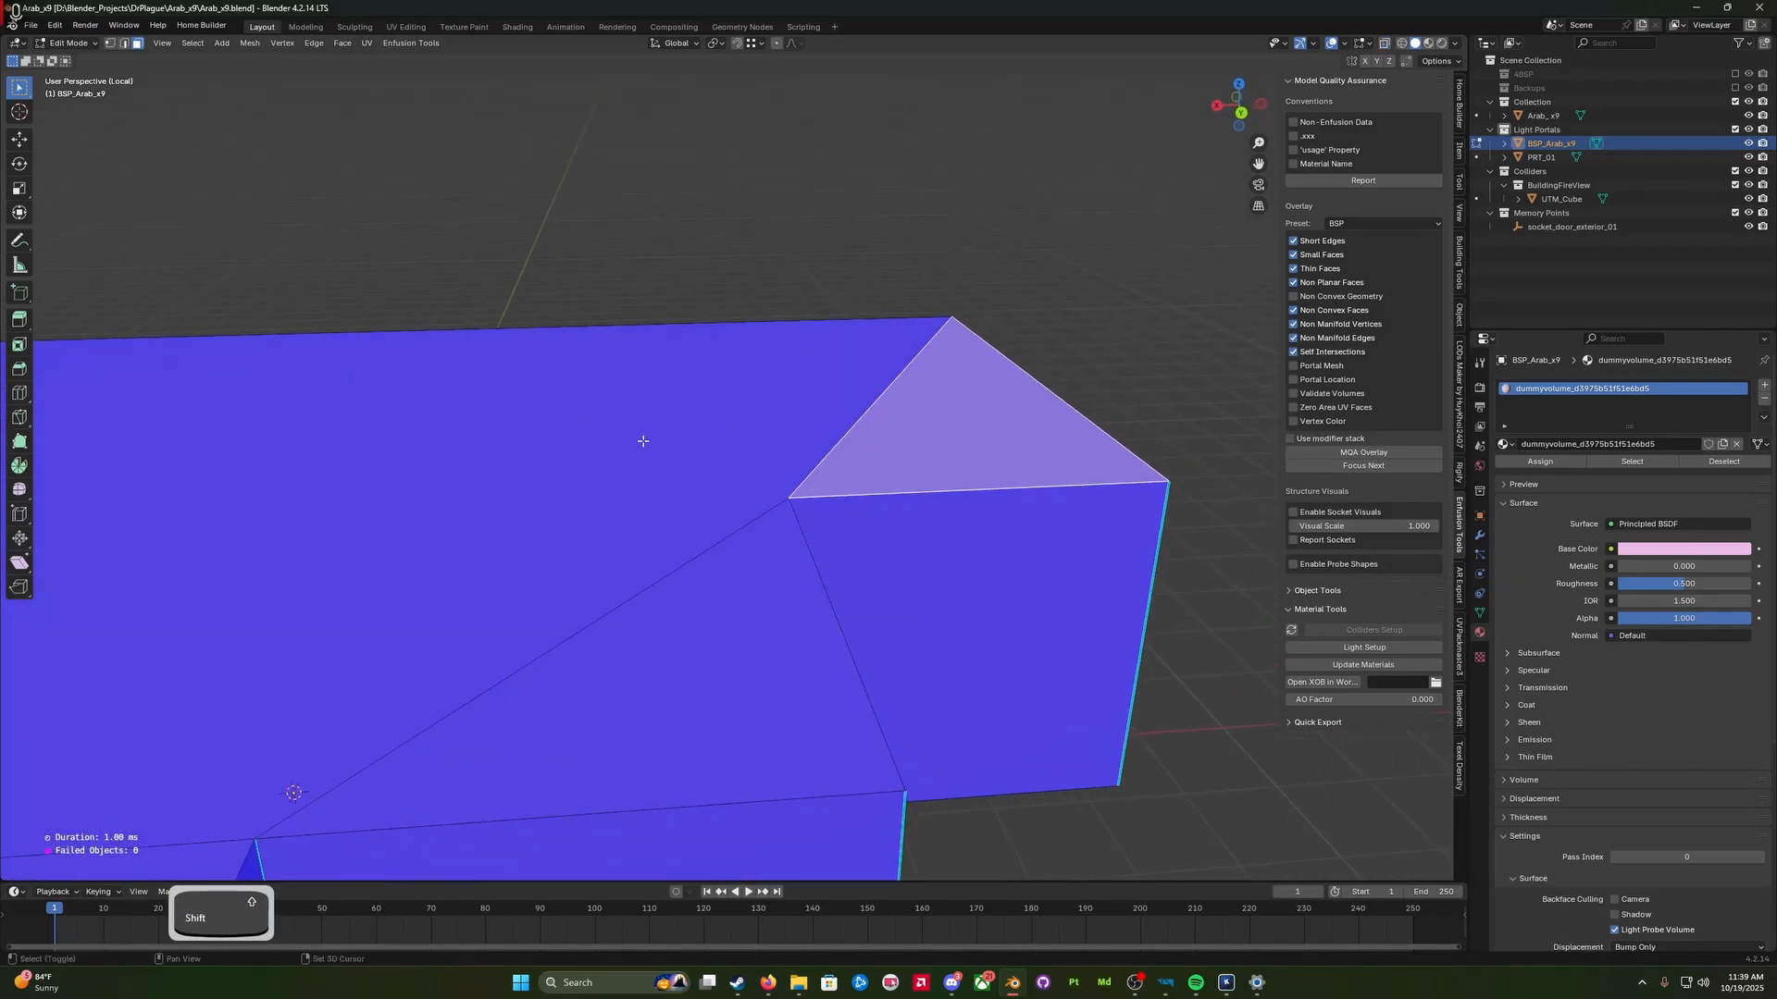
{"action": "left_click", "coordinate": [637, 444], "text": "shift"}
{"action": "scroll", "coordinate": [588, 461], "scroll_direction": "down", "scroll_amount": 6}
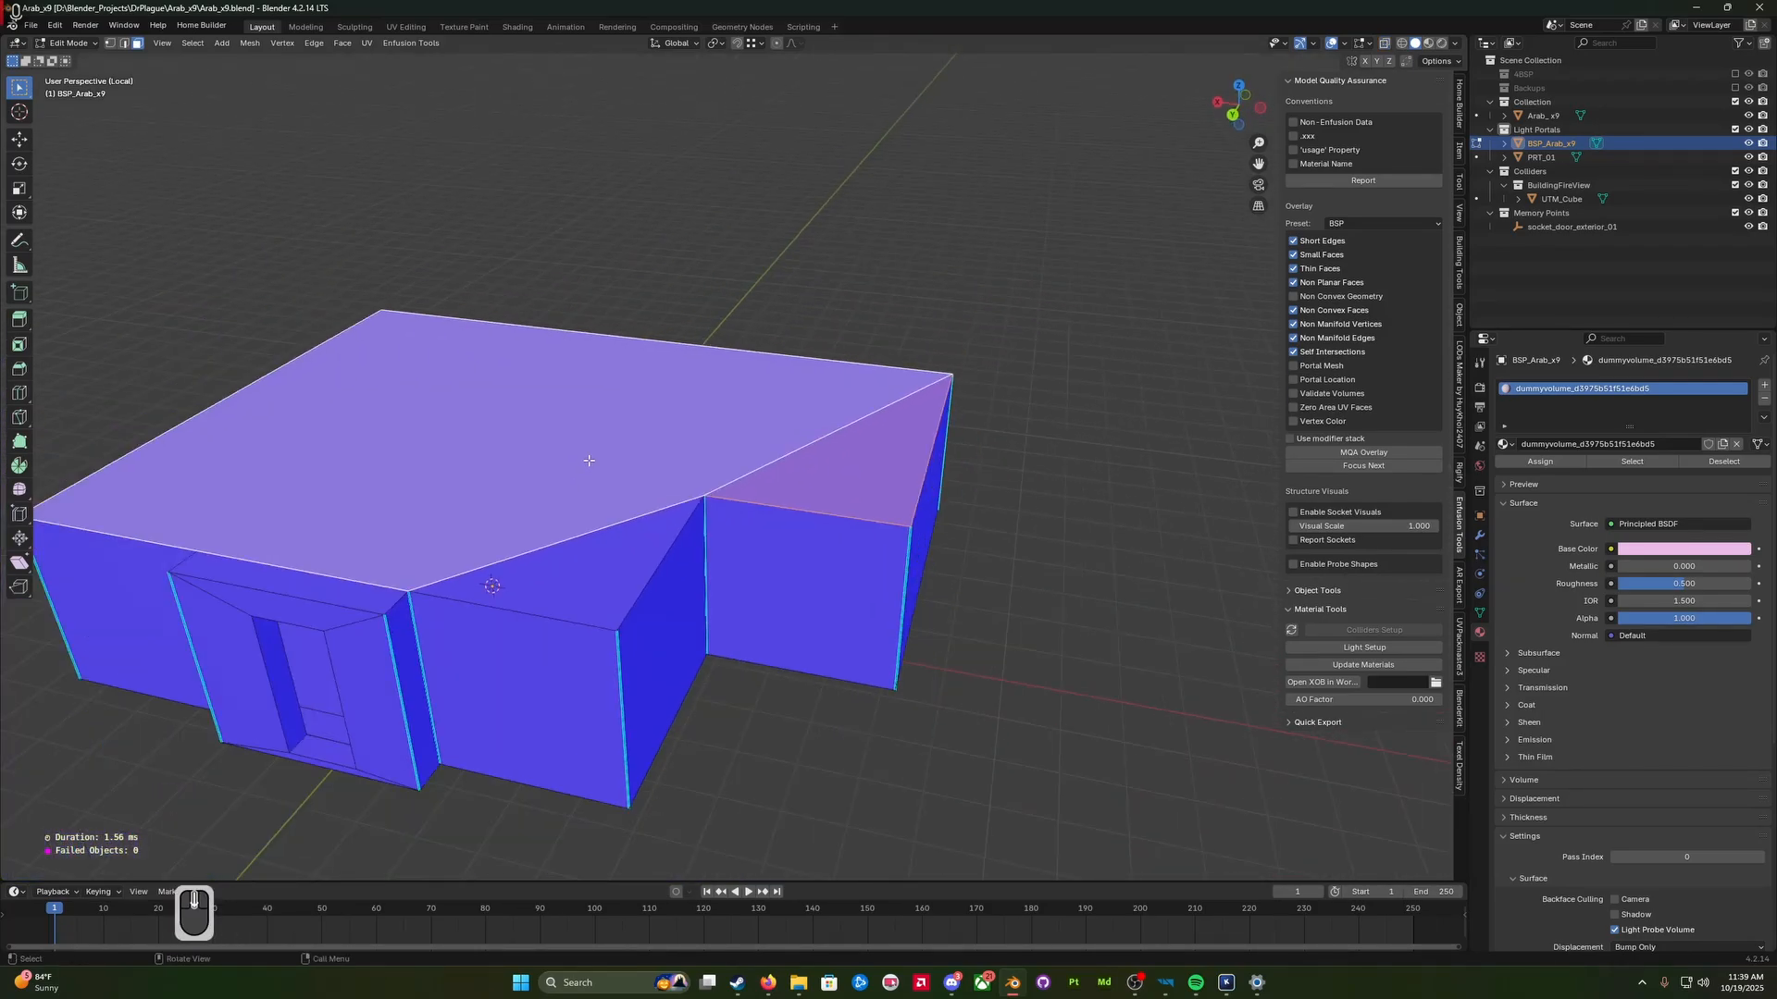
{"action": "key", "text": "x"}
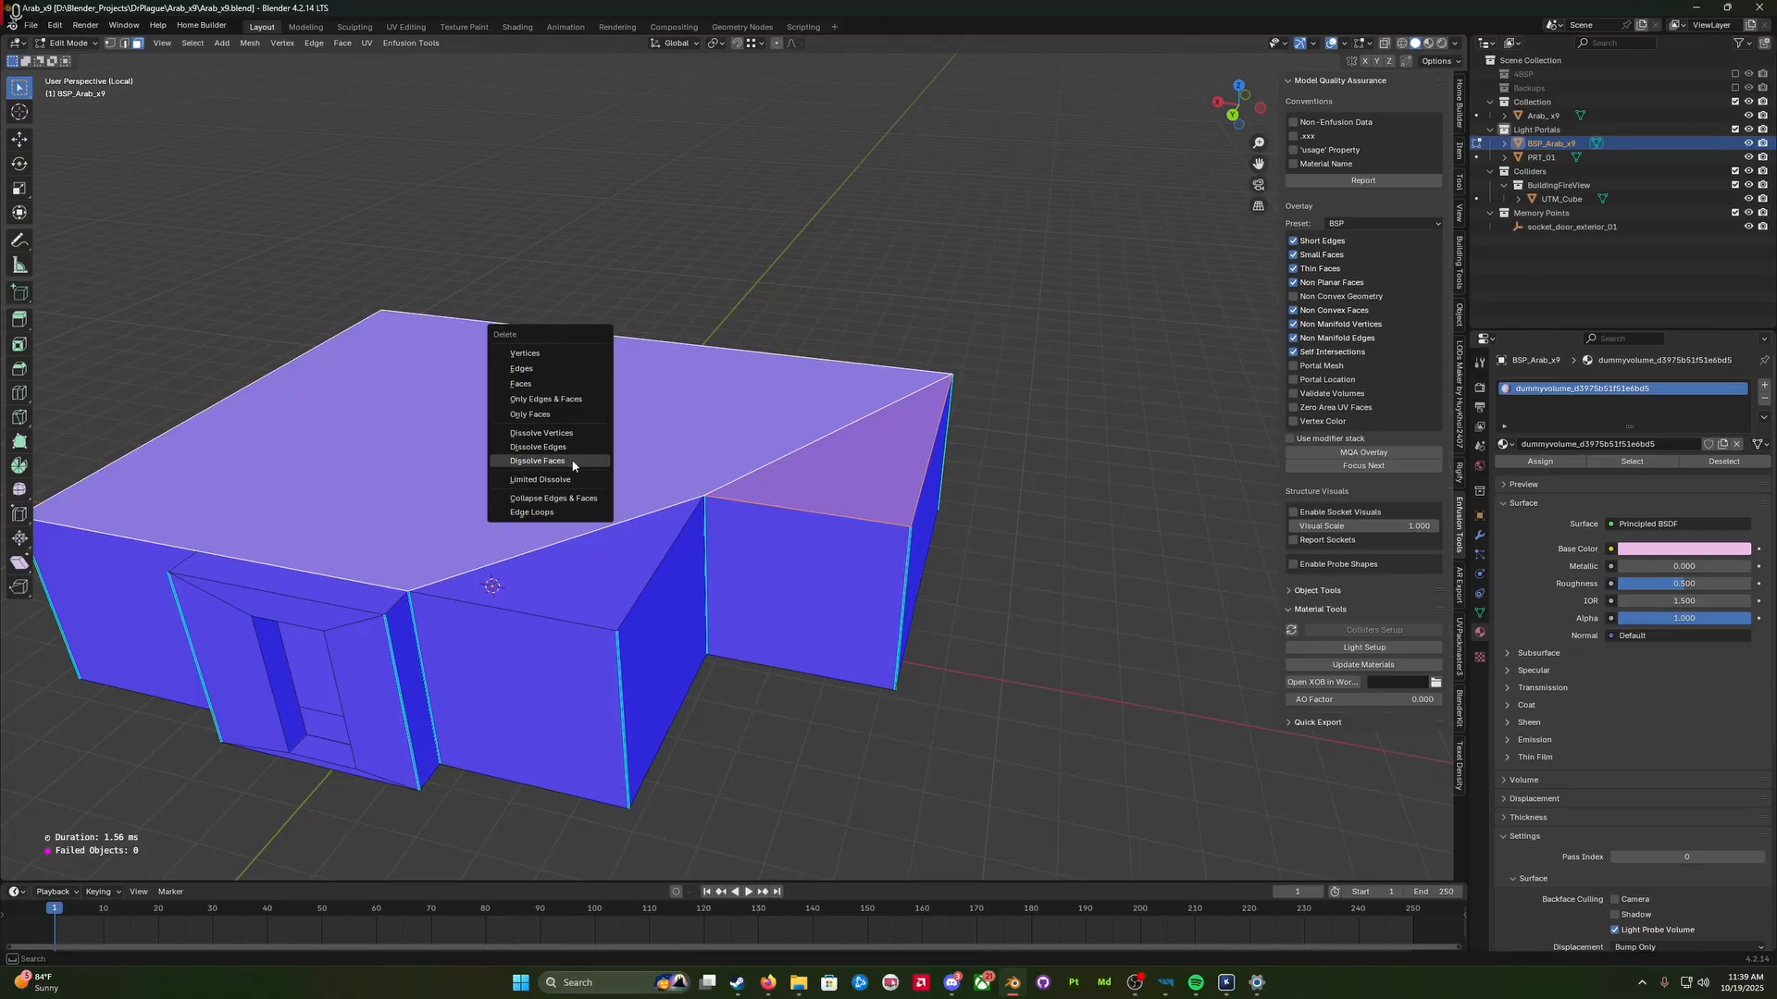
{"action": "left_click", "coordinate": [574, 462]}
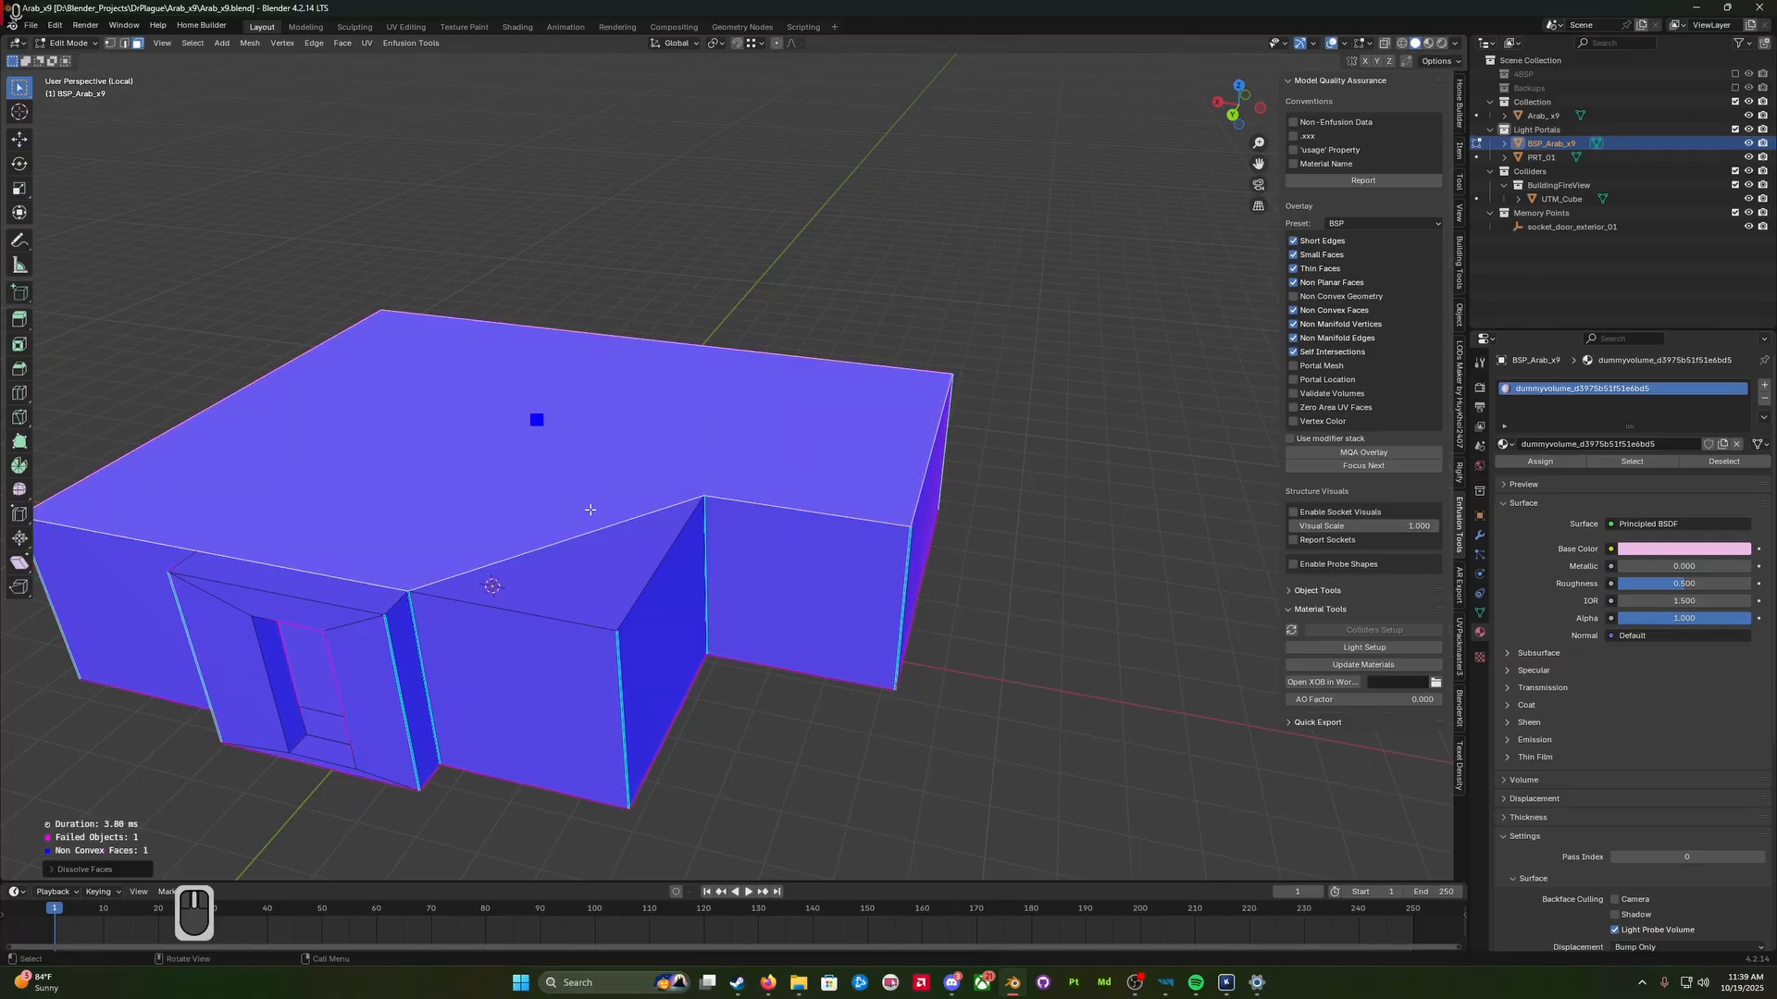
{"action": "mouse_move", "coordinate": [590, 510]}
{"action": "middle_mouse_down"}
{"action": "mouse_move", "coordinate": [627, 520]}
{"action": "mouse_move", "coordinate": [539, 437]}
{"action": "mouse_move", "coordinate": [551, 401]}
{"action": "mouse_move", "coordinate": [639, 583]}
{"action": "mouse_move", "coordinate": [591, 525]}
{"action": "middle_mouse_up"}
{"action": "left_click", "coordinate": [591, 525], "text": "shift"}
{"action": "key", "text": "x"}
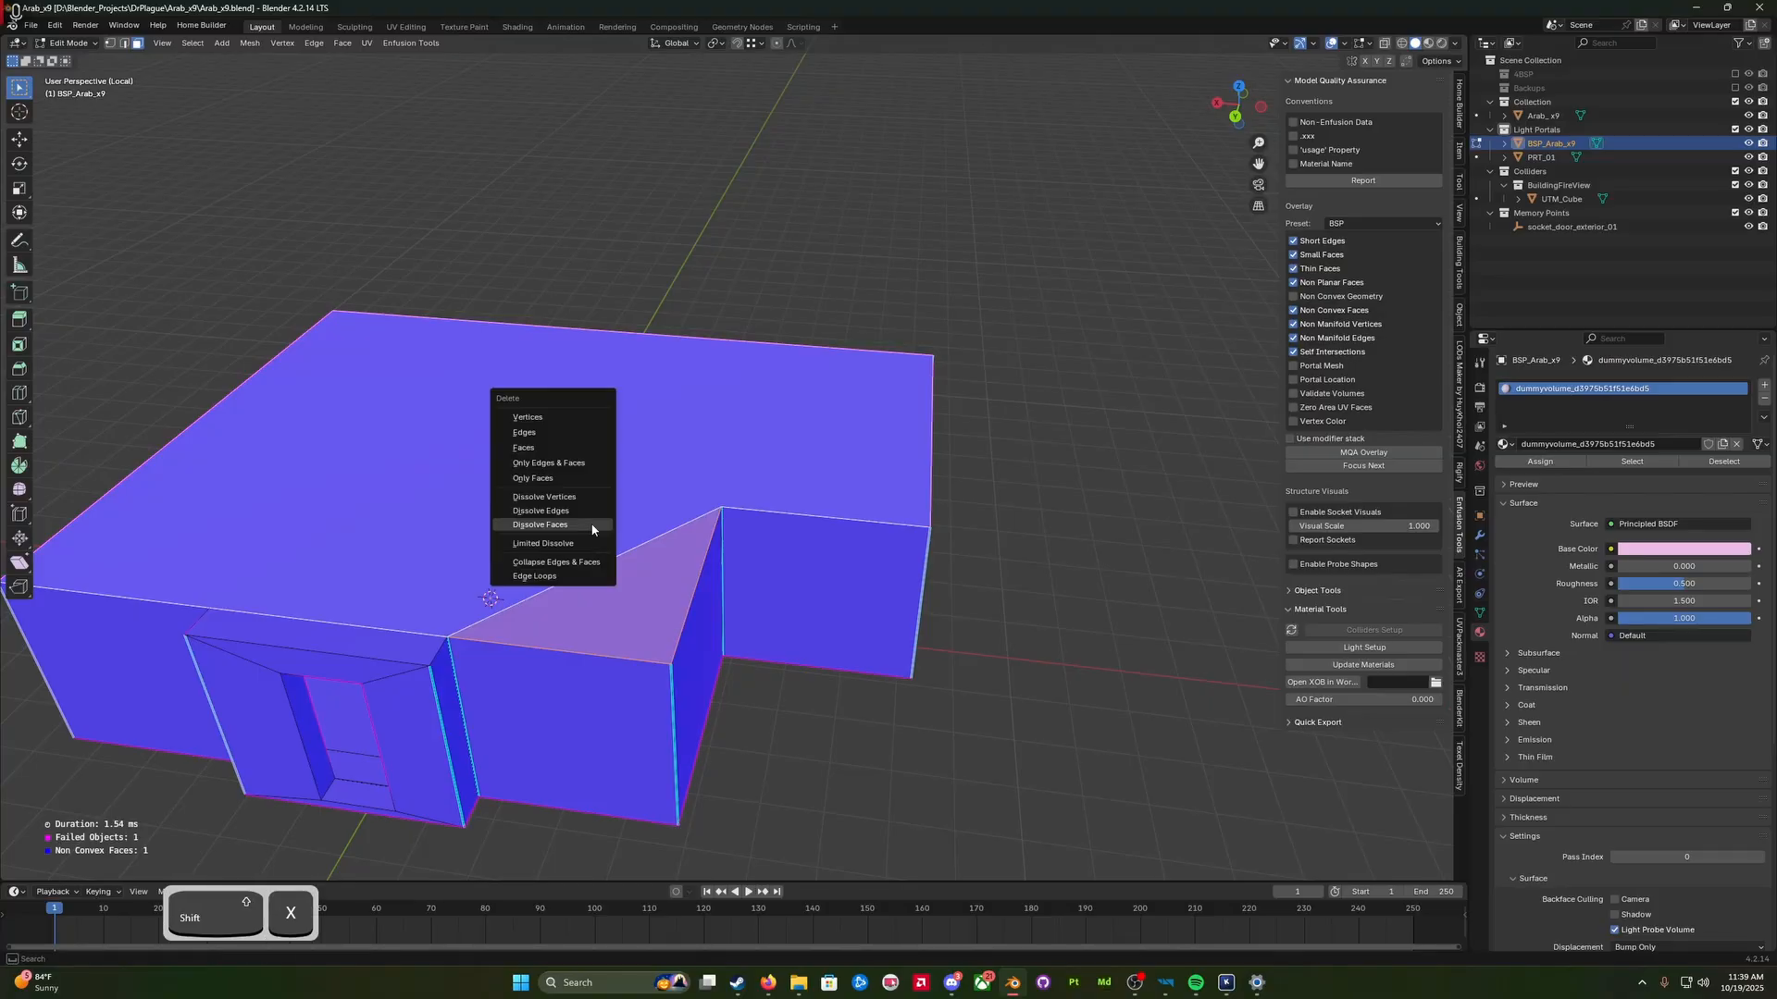
{"action": "left_click", "coordinate": [588, 526]}
{"action": "mouse_move", "coordinate": [588, 527]}
{"action": "middle_mouse_down"}
{"action": "mouse_move", "coordinate": [635, 516]}
{"action": "mouse_move", "coordinate": [619, 476]}
{"action": "mouse_move", "coordinate": [593, 574]}
{"action": "mouse_move", "coordinate": [618, 544]}
{"action": "middle_mouse_up"}
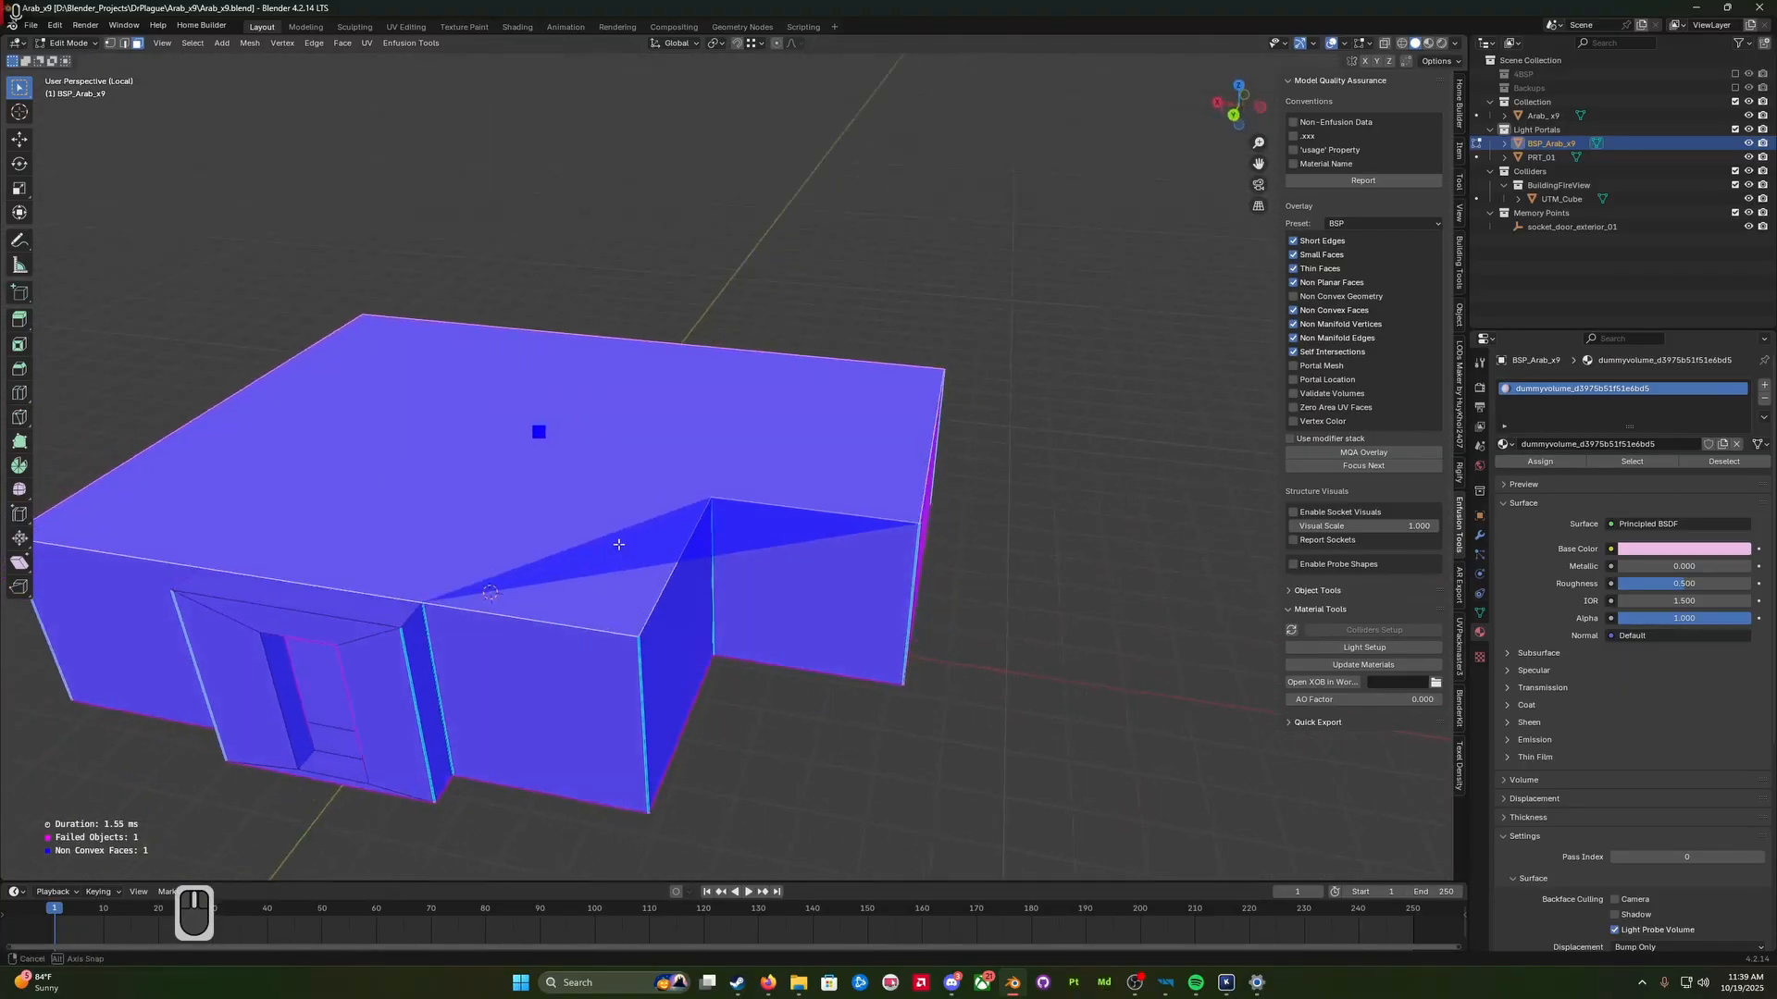
Step: Select the split floor faces on the underside of the BSP mesh and merge them with Dissolve Faces
{"action": "left_click", "coordinate": [746, 543]}
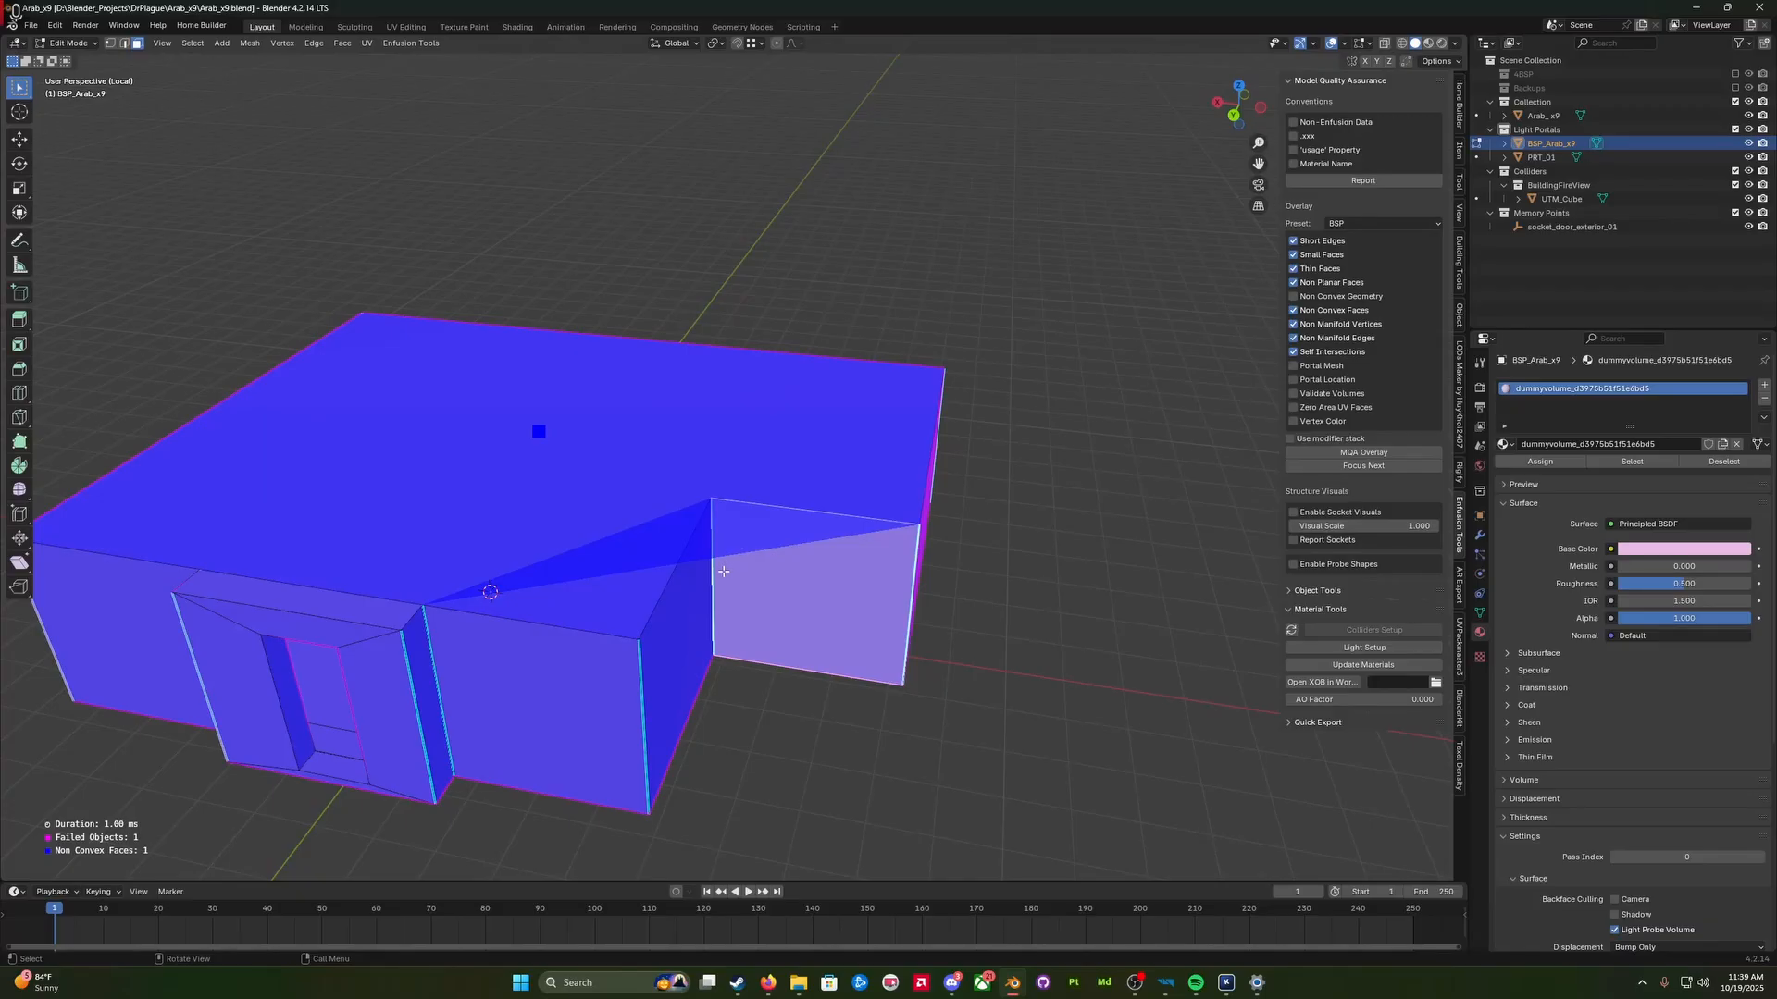
{"action": "middle_click_drag", "start_coordinate": [723, 572], "coordinate": [641, 624]}
{"action": "left_click", "coordinate": [640, 624]}
{"action": "left_click", "coordinate": [787, 520]}
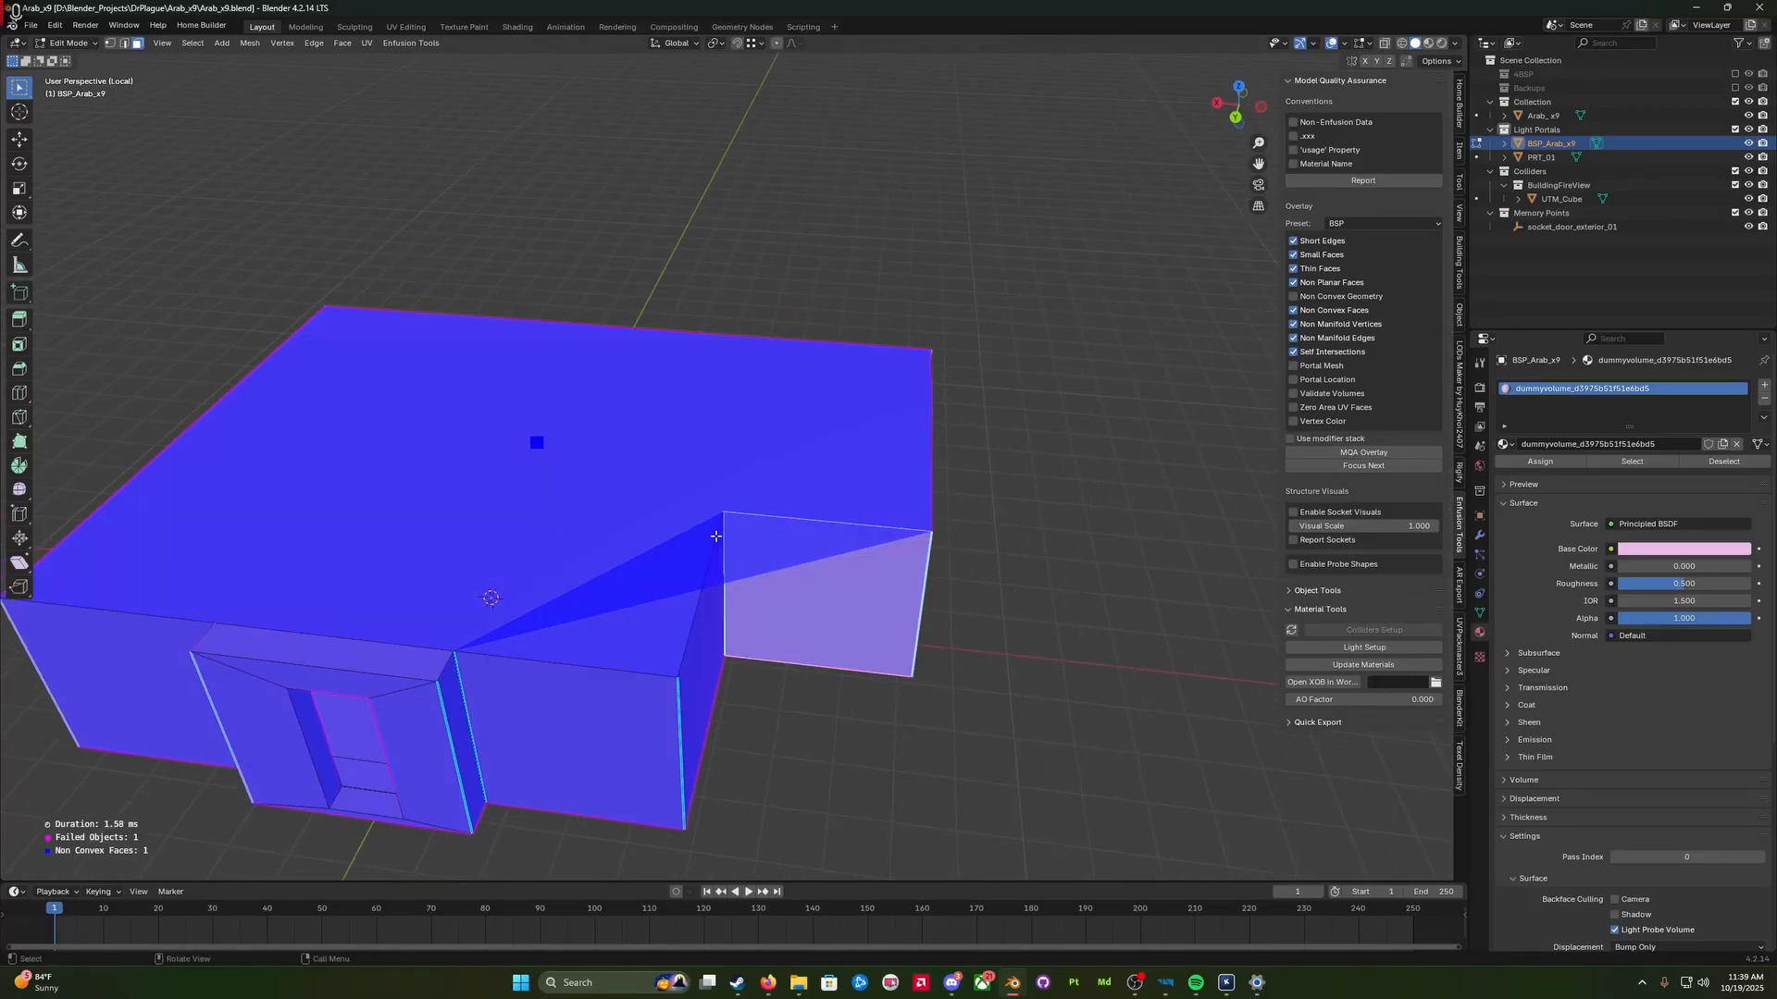
{"action": "middle_click_drag", "start_coordinate": [716, 537], "coordinate": [638, 366]}
{"action": "left_click", "coordinate": [548, 387]}
{"action": "left_click", "coordinate": [744, 439], "text": "shift"}
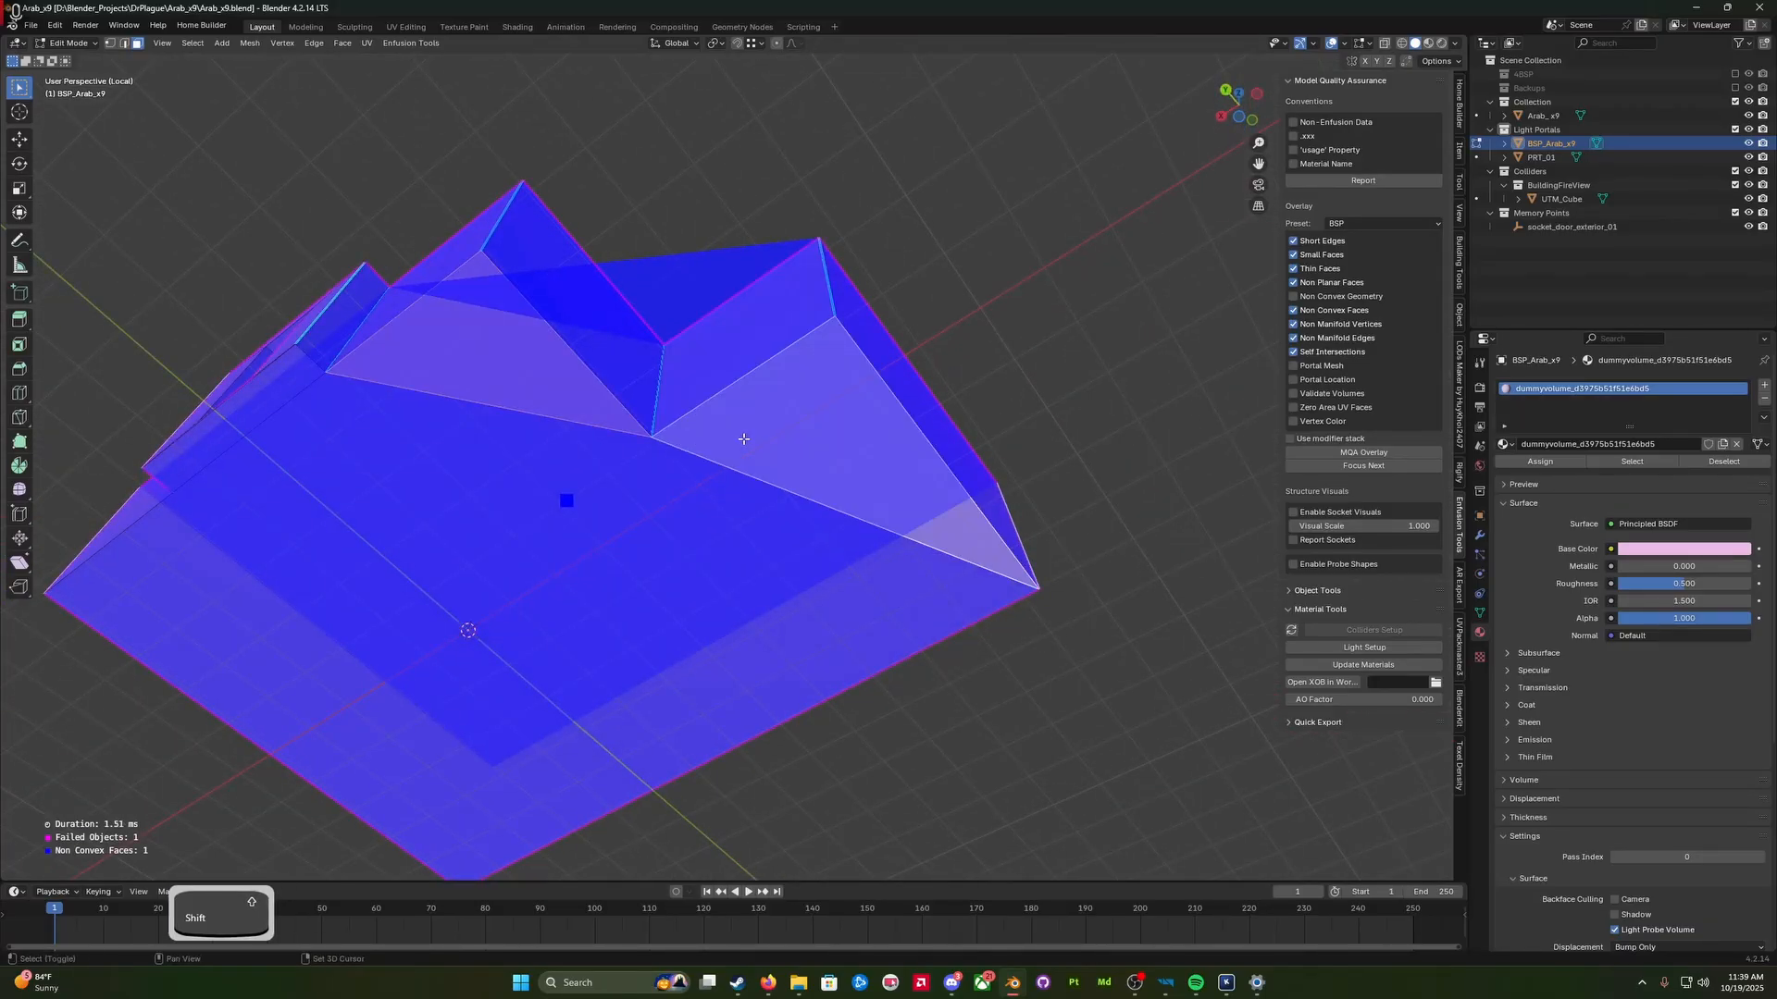
{"action": "key", "text": "x"}
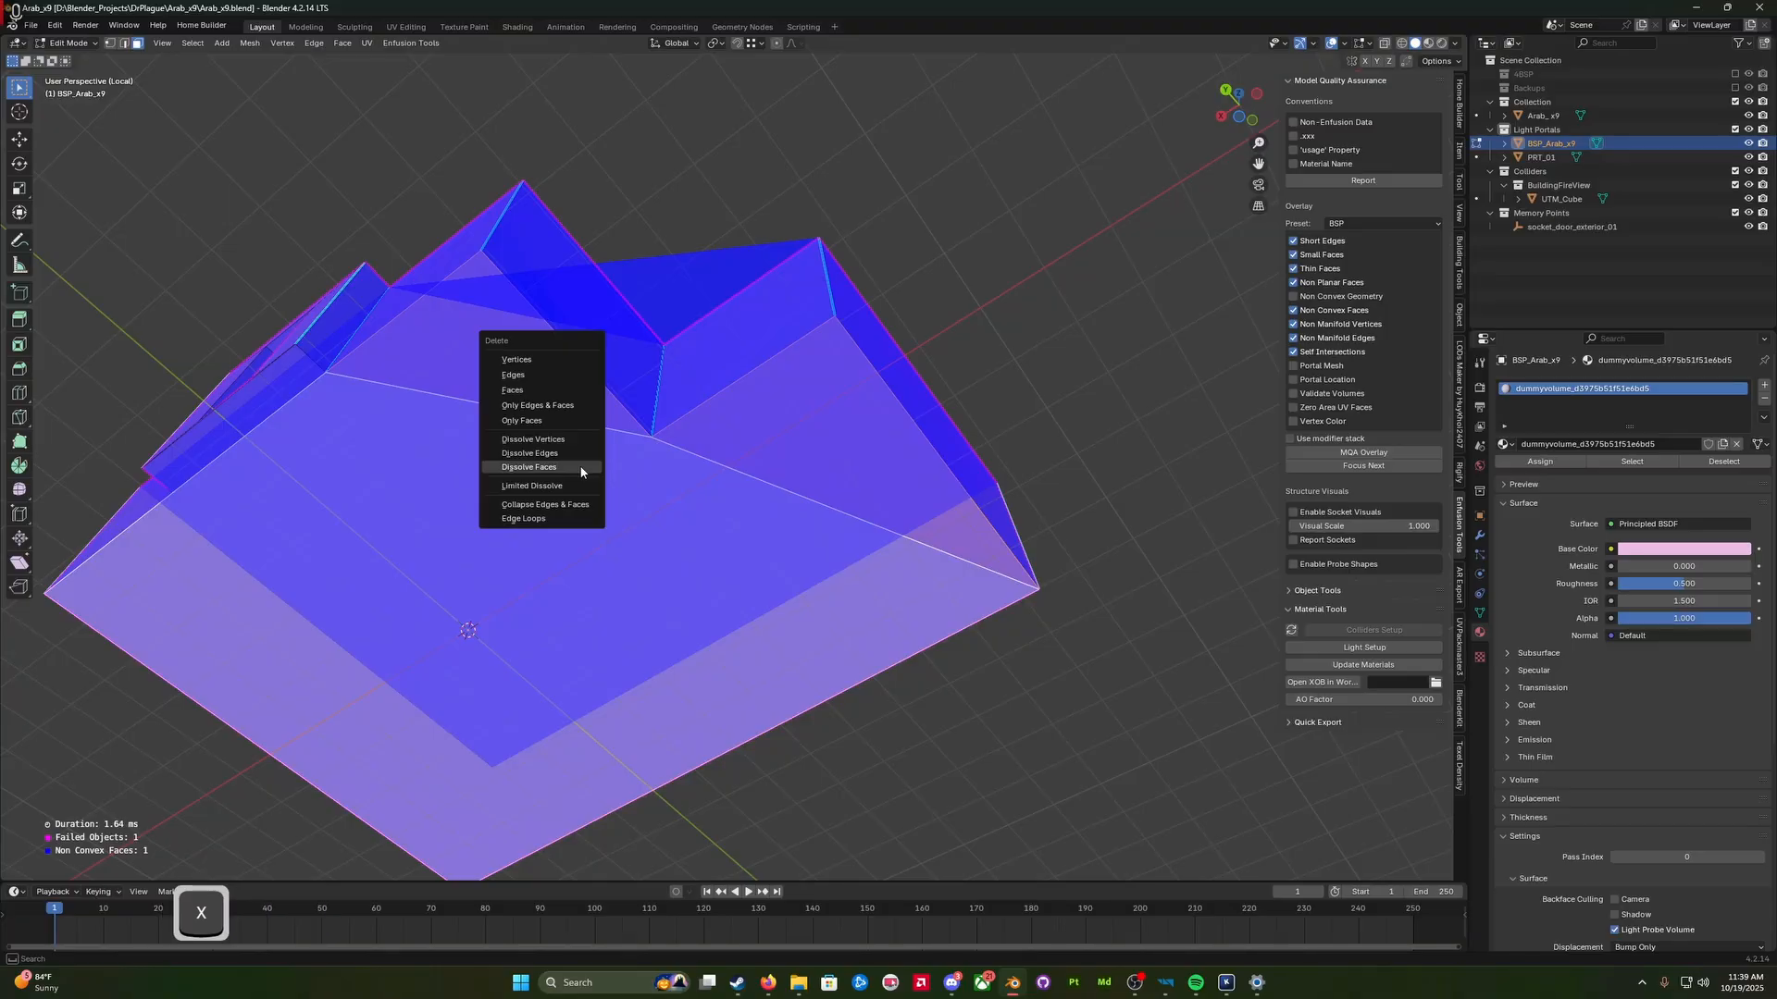
{"action": "left_click", "coordinate": [583, 473]}
{"action": "middle_click_drag", "start_coordinate": [583, 487], "coordinate": [683, 641]}
Step: Leave local view and Edit Mode, apply transforms to all objects, and re-export the selection as FBX
{"action": "key", "text": "KP_Divide"}
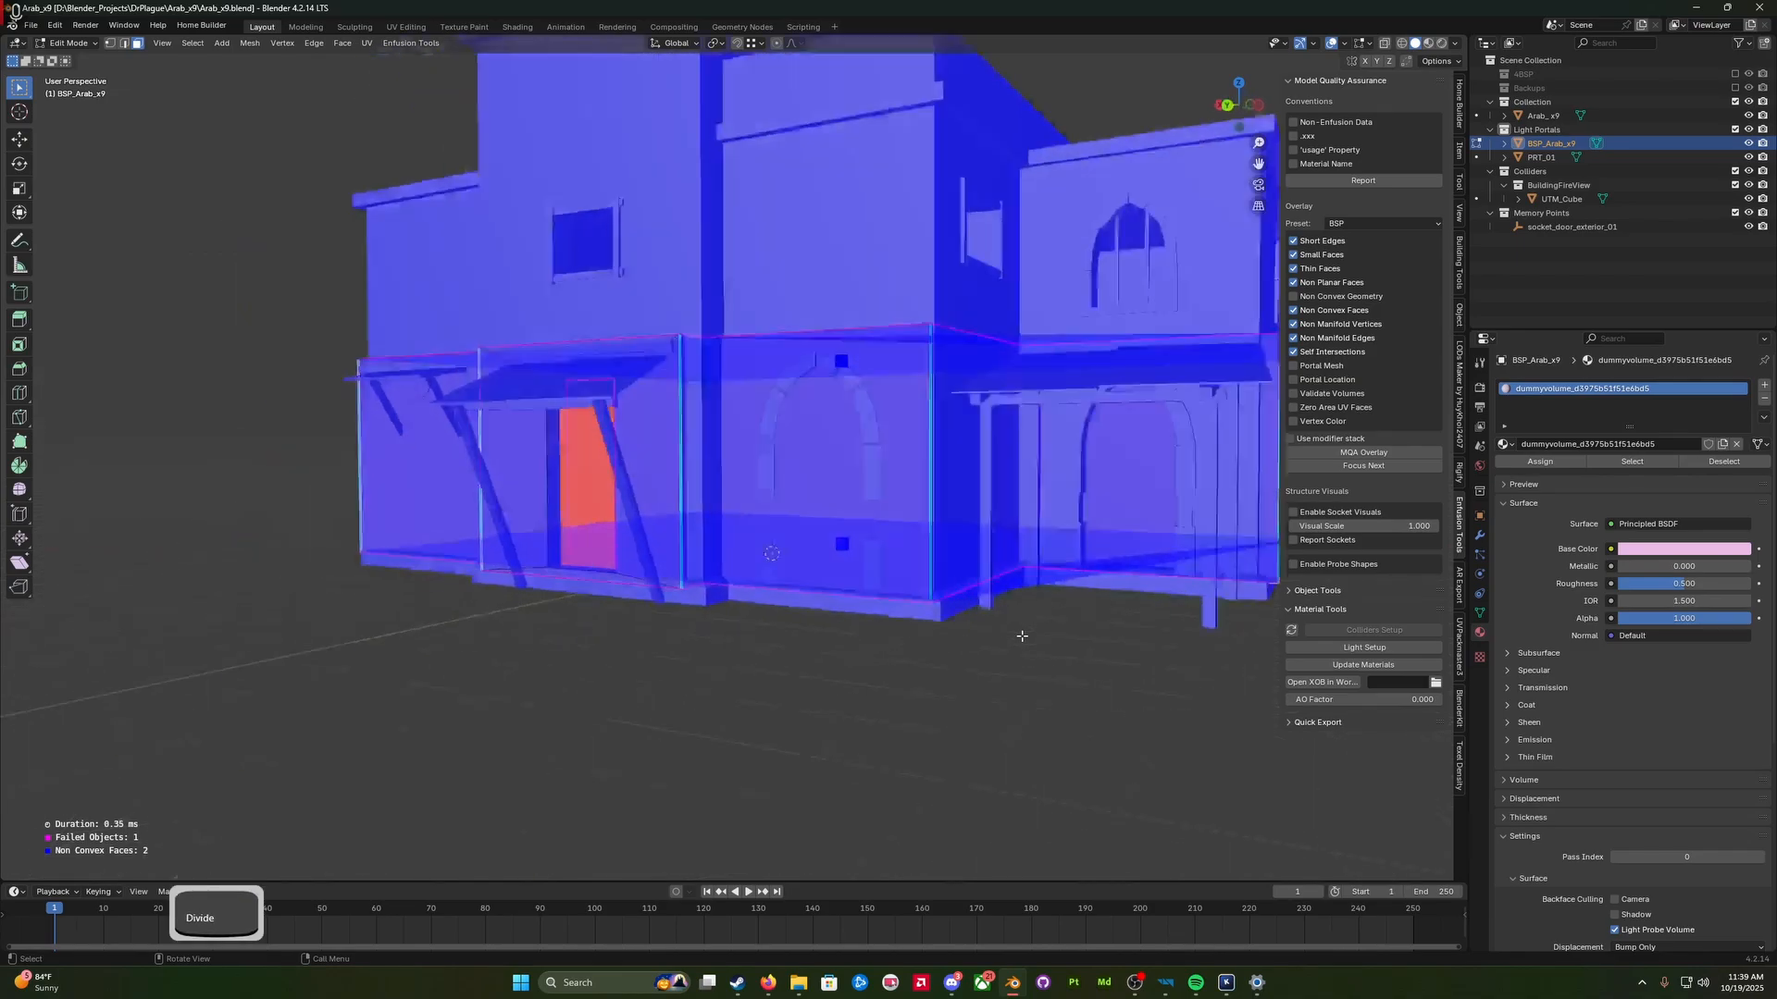
{"action": "mouse_move", "coordinate": [1012, 704]}
{"action": "middle_mouse_down"}
{"action": "mouse_move", "coordinate": [965, 717]}
{"action": "mouse_move", "coordinate": [1020, 729]}
{"action": "middle_mouse_up"}
{"action": "key", "text": "Tab"}
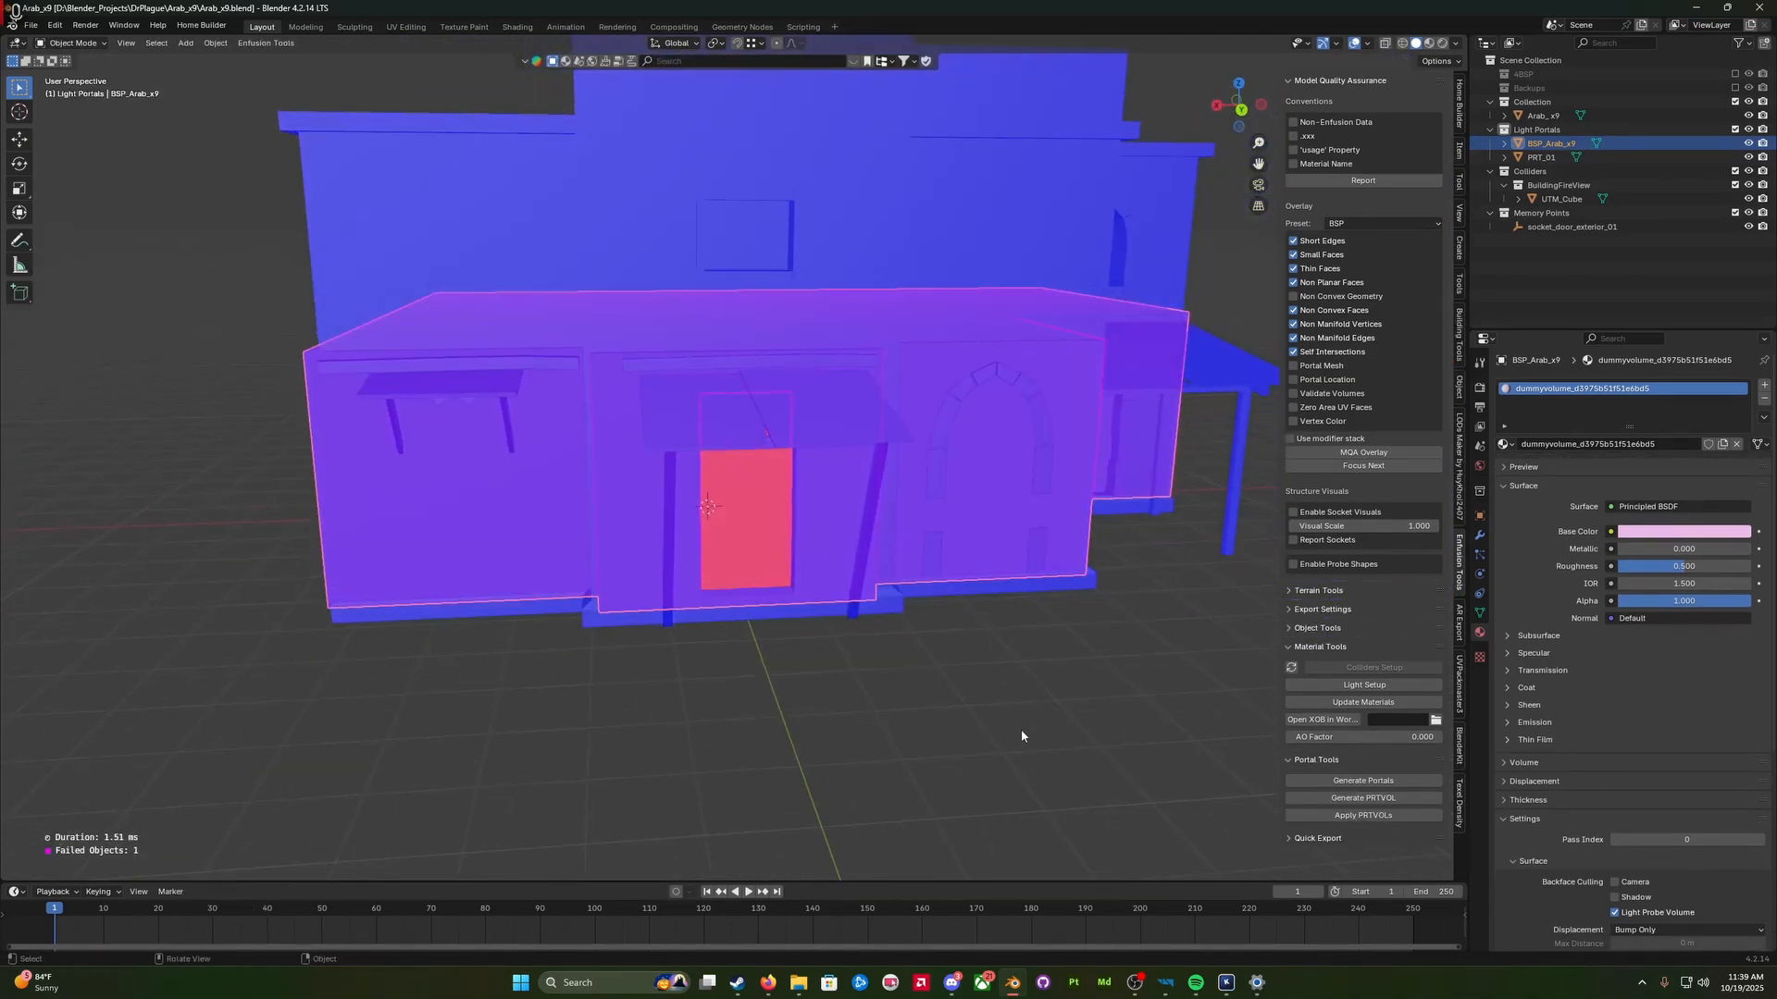
{"action": "key", "text": "a"}
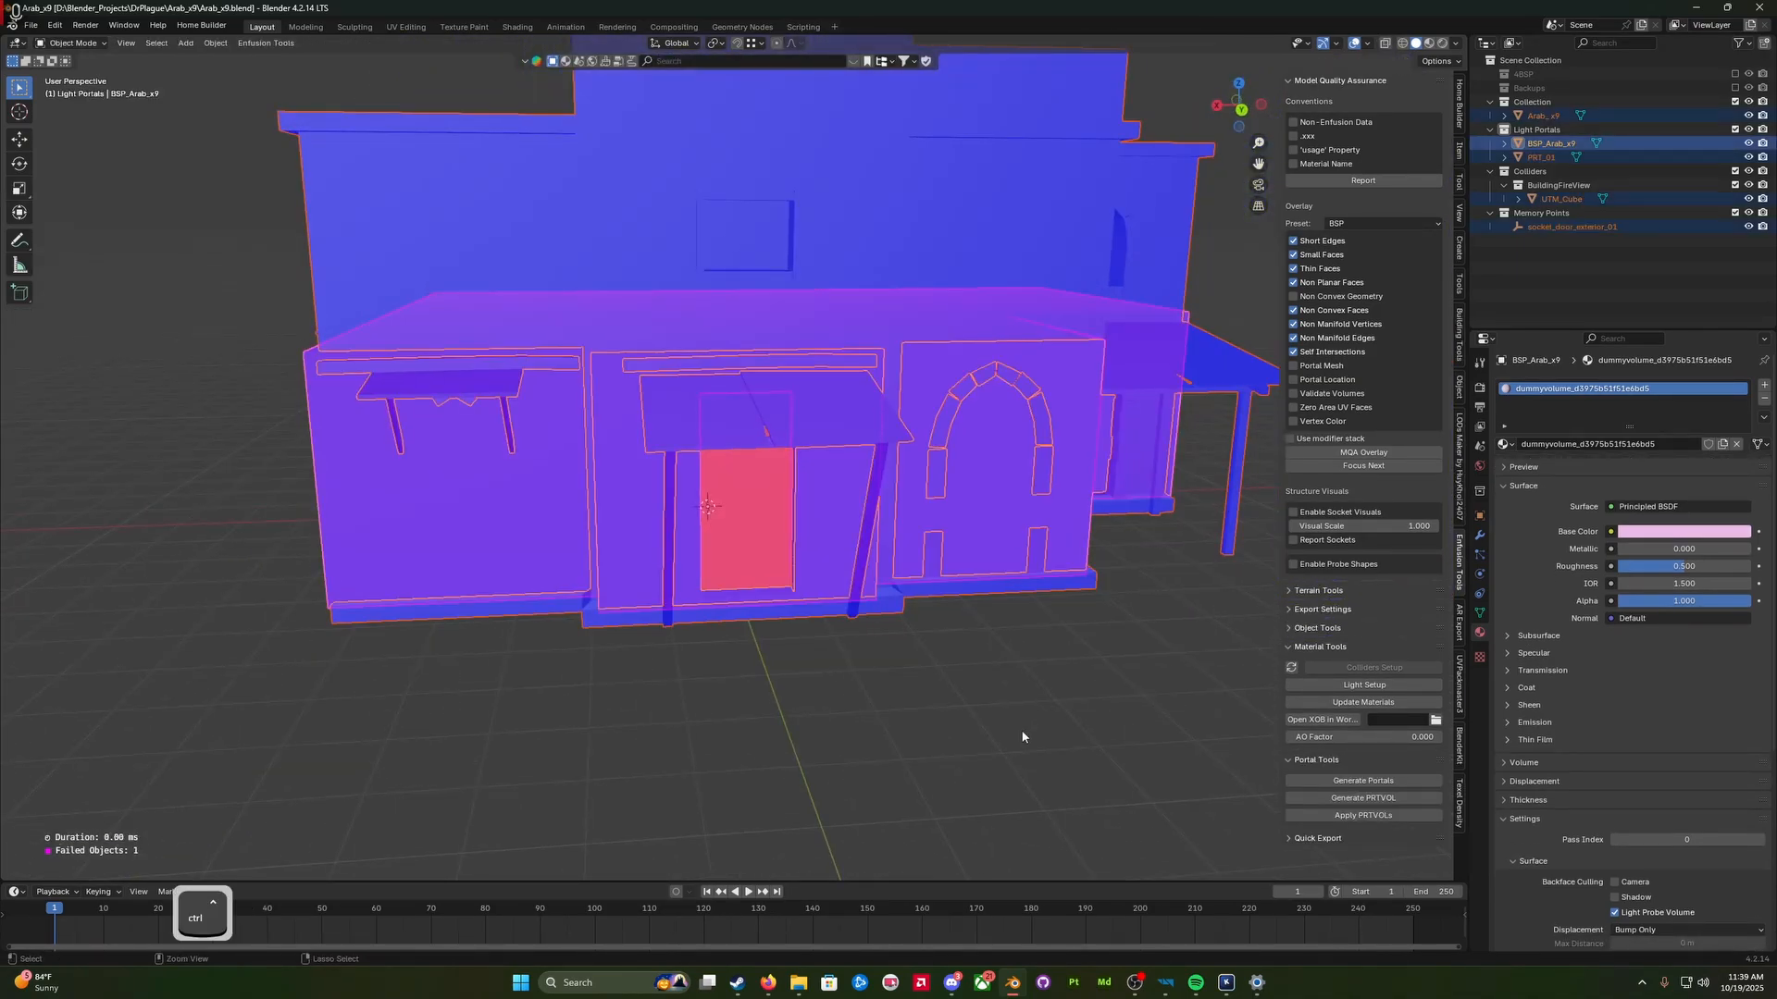
{"action": "key", "text": "ctrl+a"}
{"action": "left_click", "coordinate": [1017, 731]}
{"action": "key", "text": "q"}
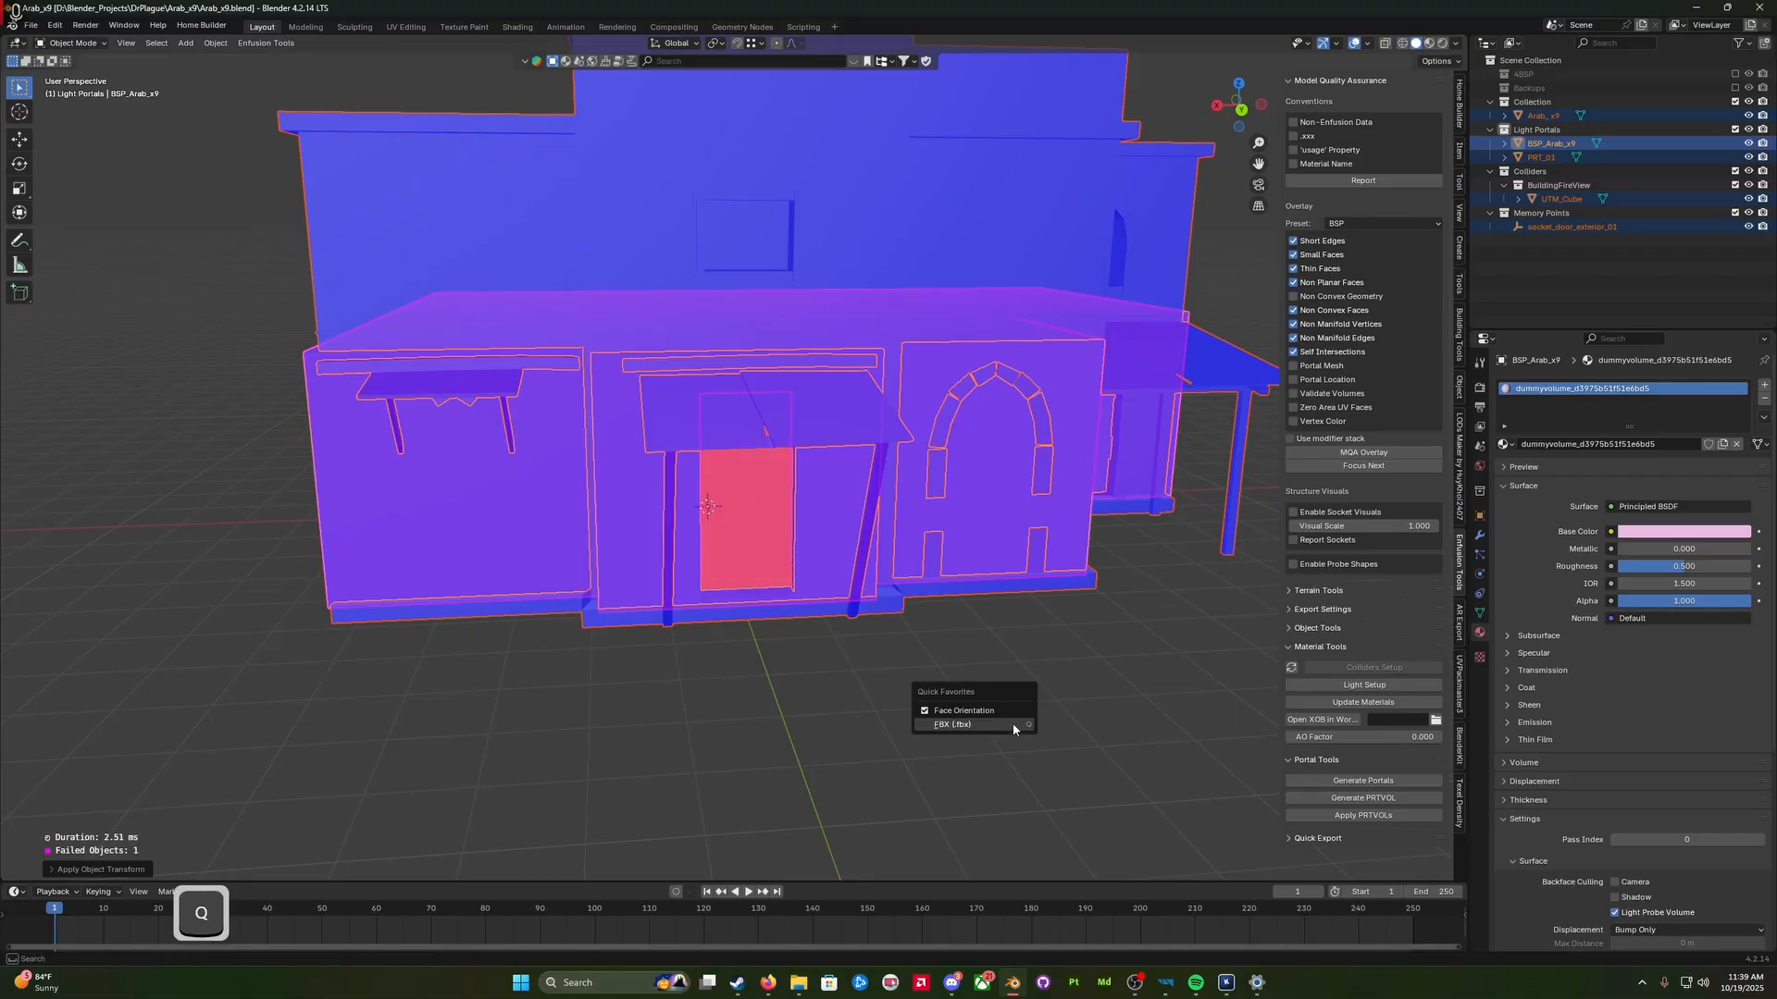
{"action": "left_click", "coordinate": [1014, 725]}
{"action": "left_click", "coordinate": [1275, 936]}
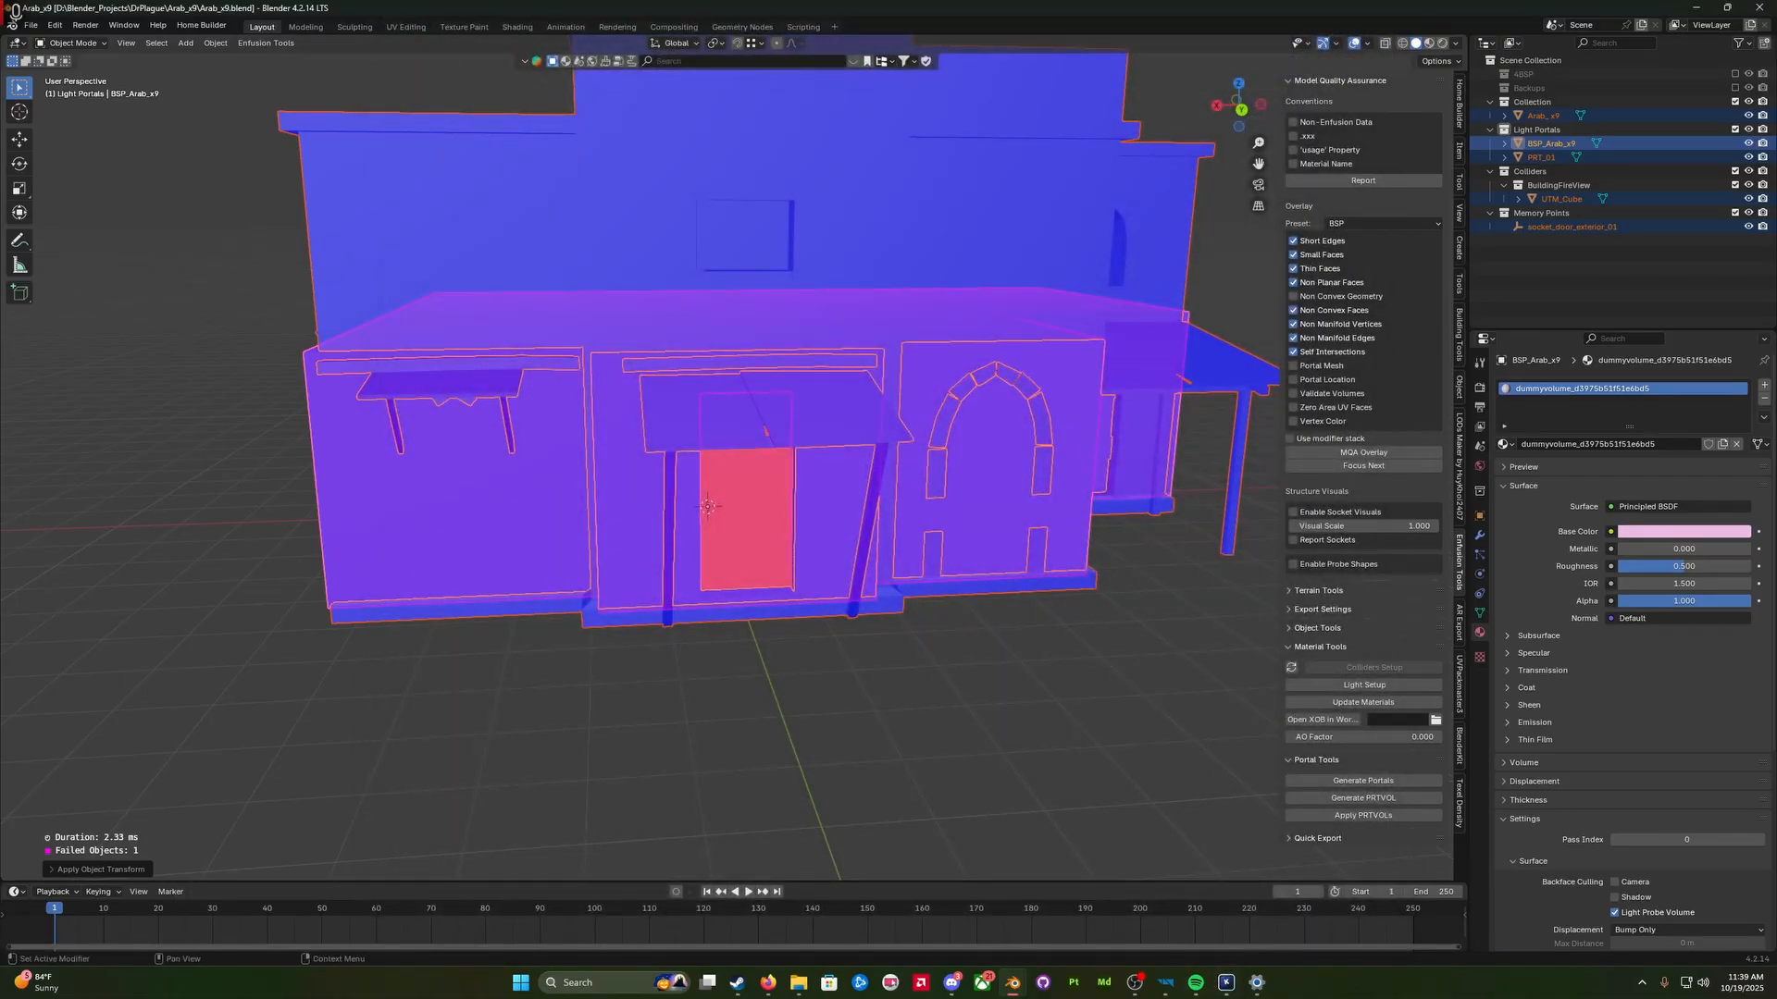
Step: Look at Arab_x9.xob in the Enfusion Workbench and return to Blender
{"action": "key", "text": "alt+Tab"}
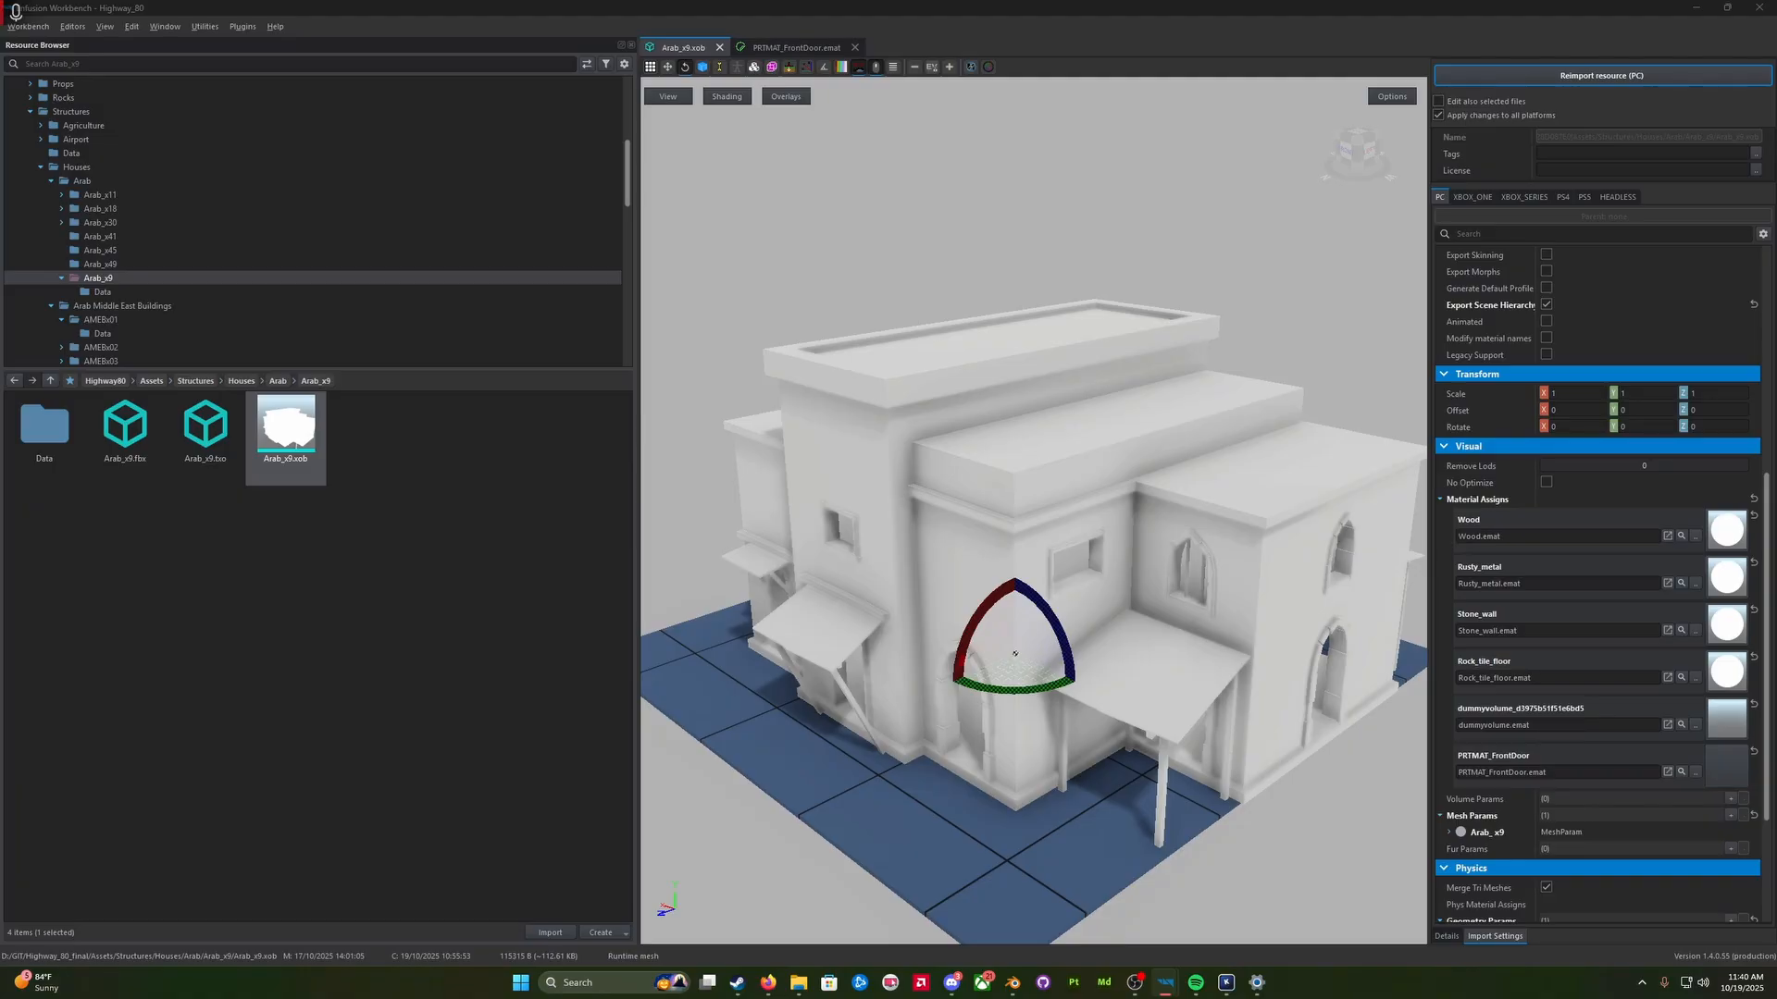
{"action": "mouse_move", "coordinate": [1165, 989]}
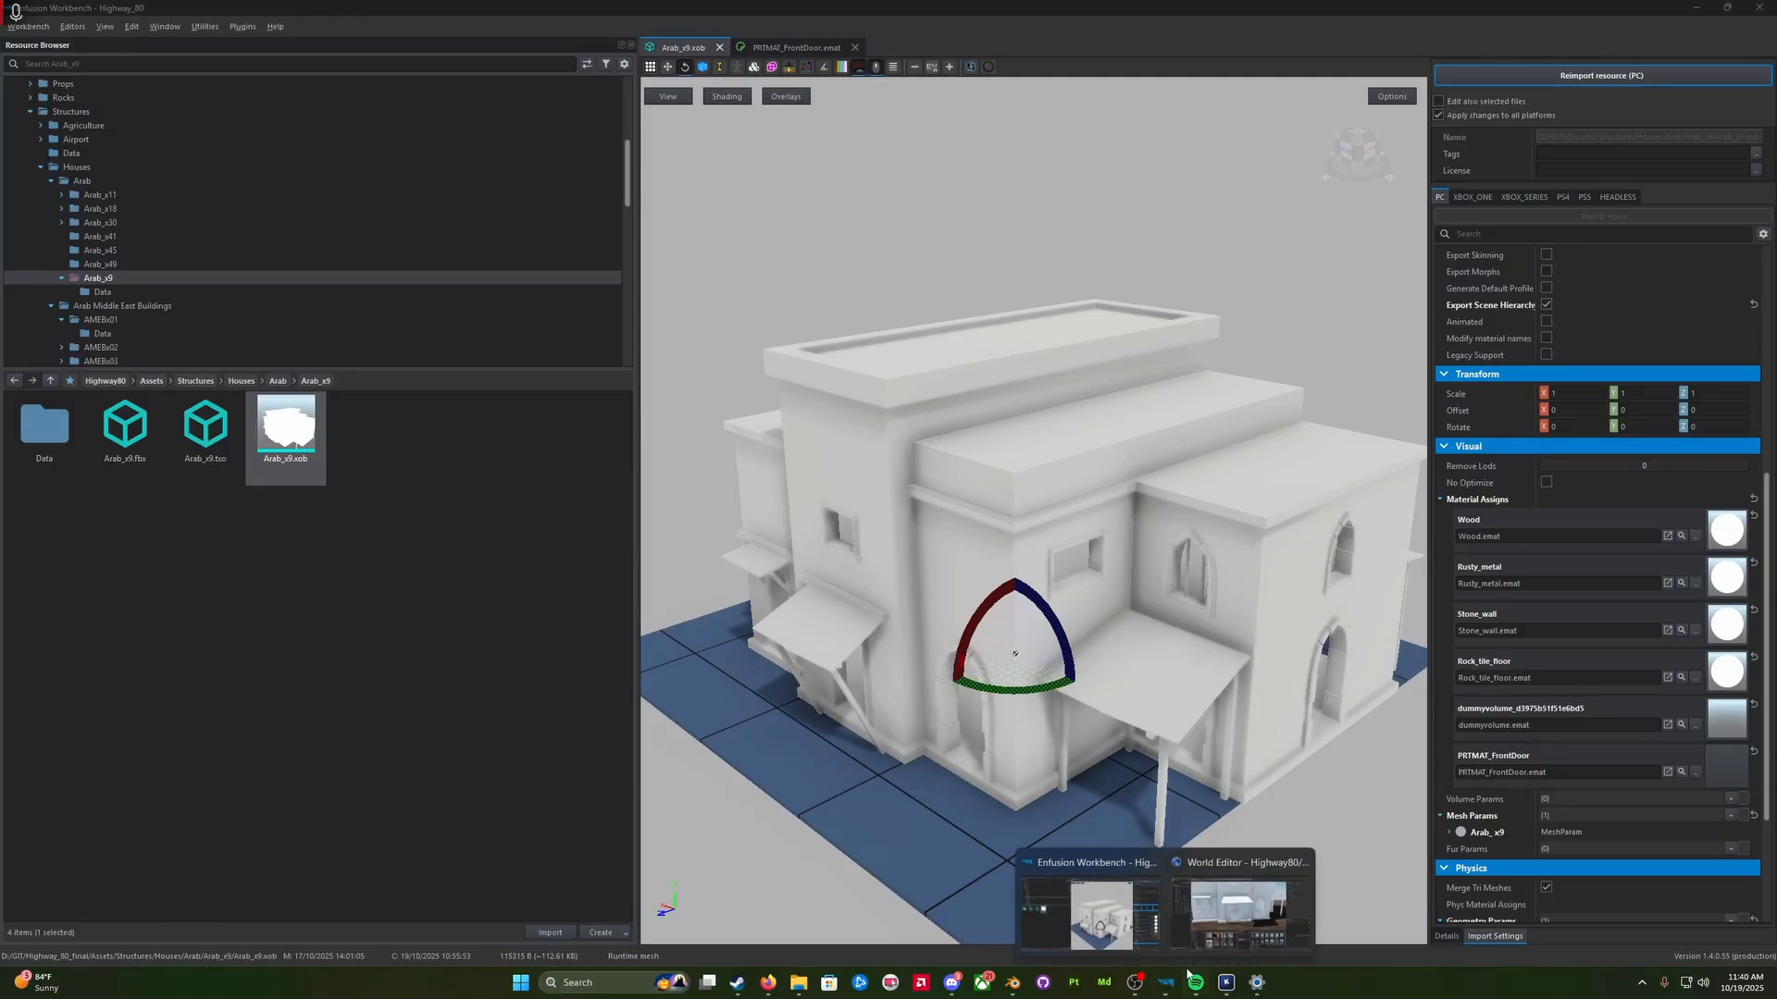
{"action": "left_click", "coordinate": [1012, 982]}
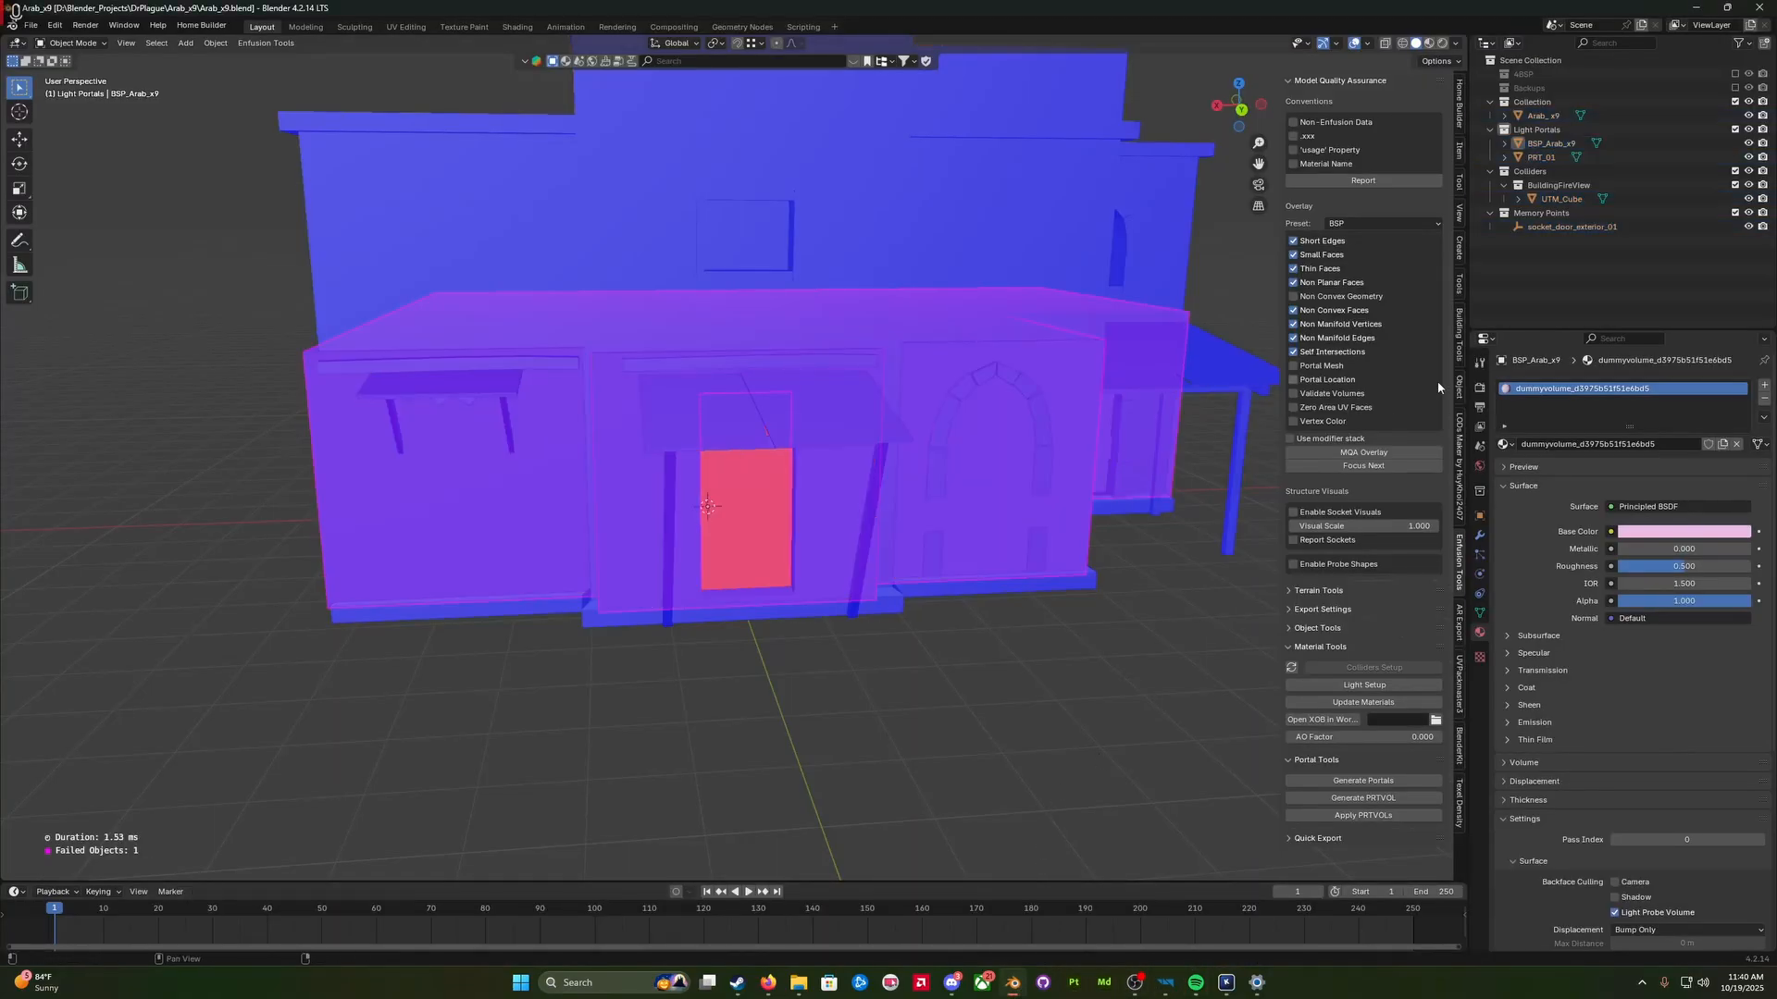
Step: Isolate BSP_Arab_x9 in Edit Mode and run Split Concave Faces on its entire mesh
{"action": "left_click", "coordinate": [1553, 144]}
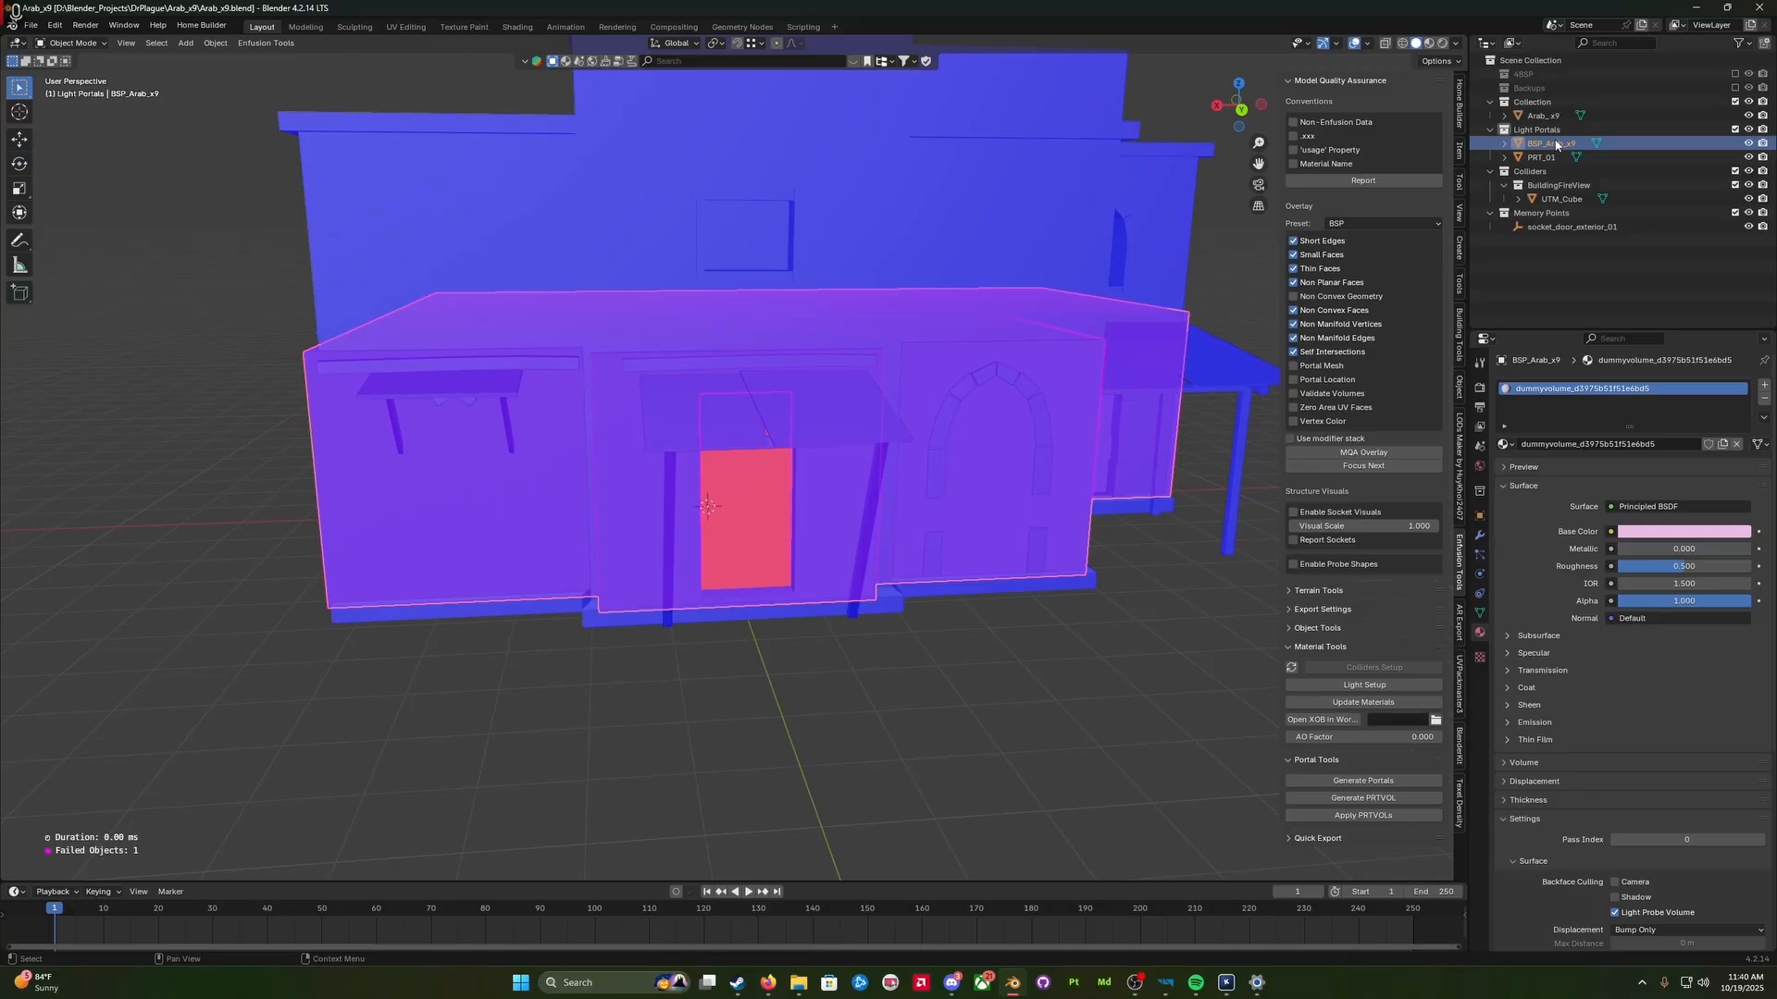
{"action": "left_click", "coordinate": [1016, 805]}
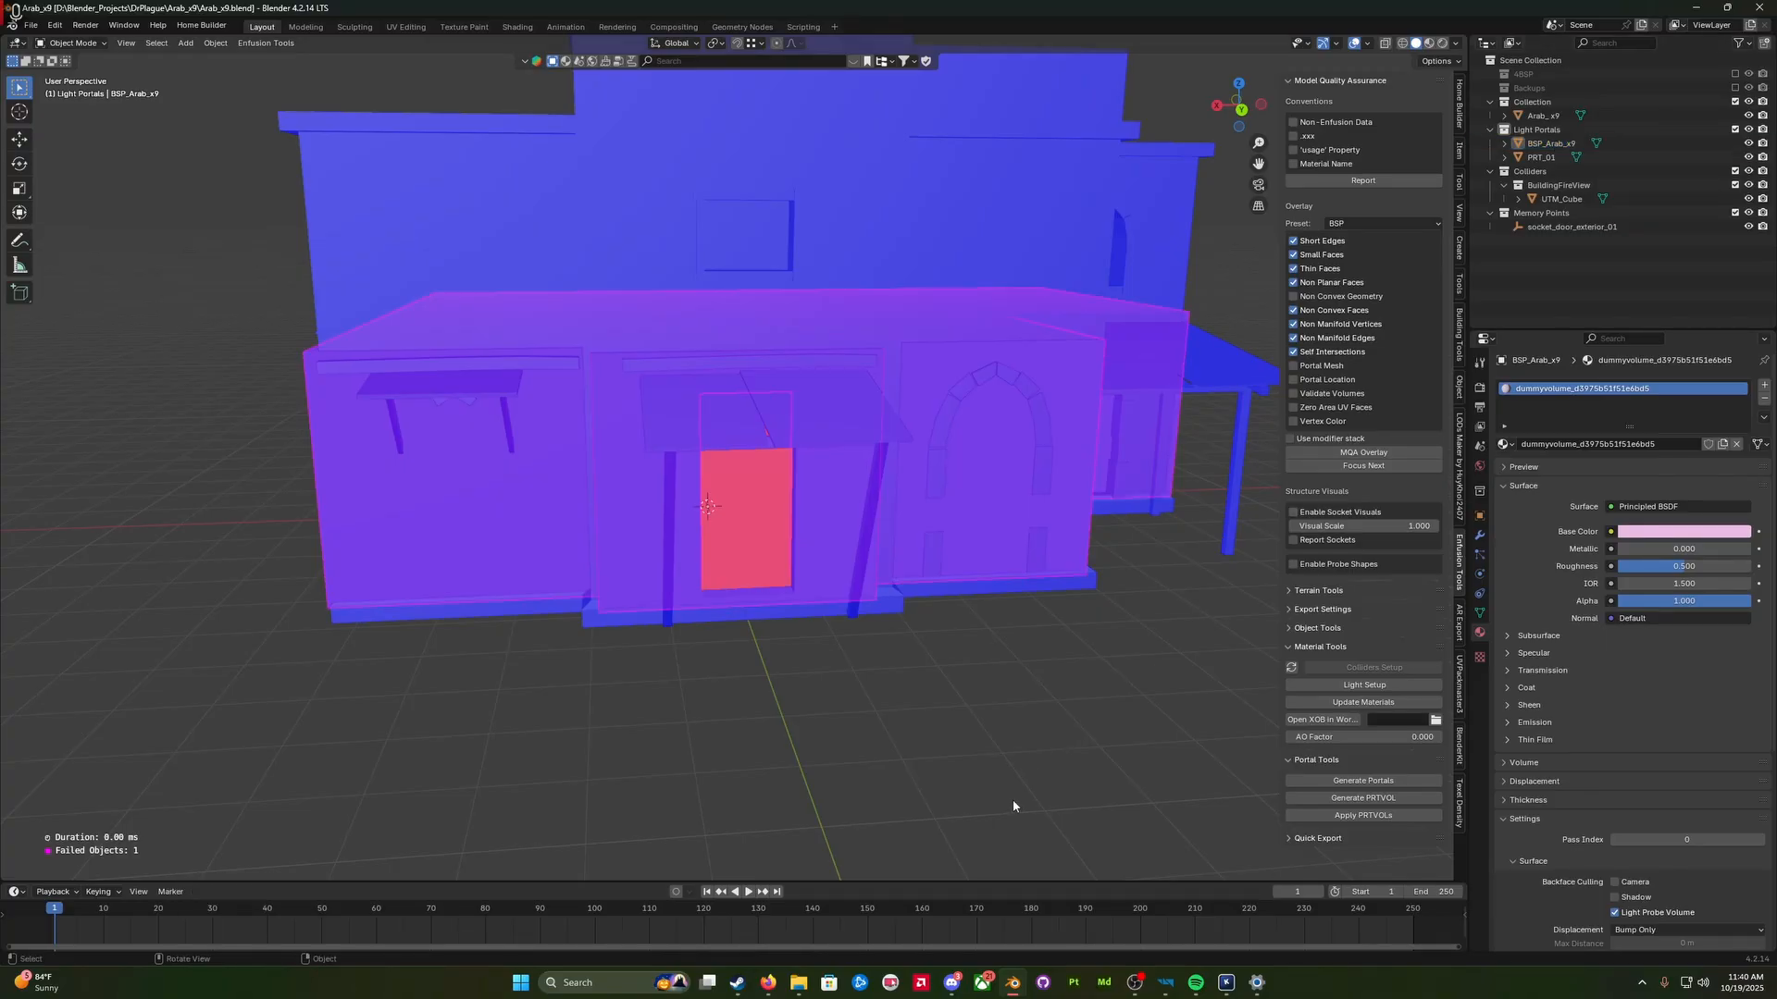
{"action": "key", "text": "Tab"}
{"action": "key", "text": "KP_Divide"}
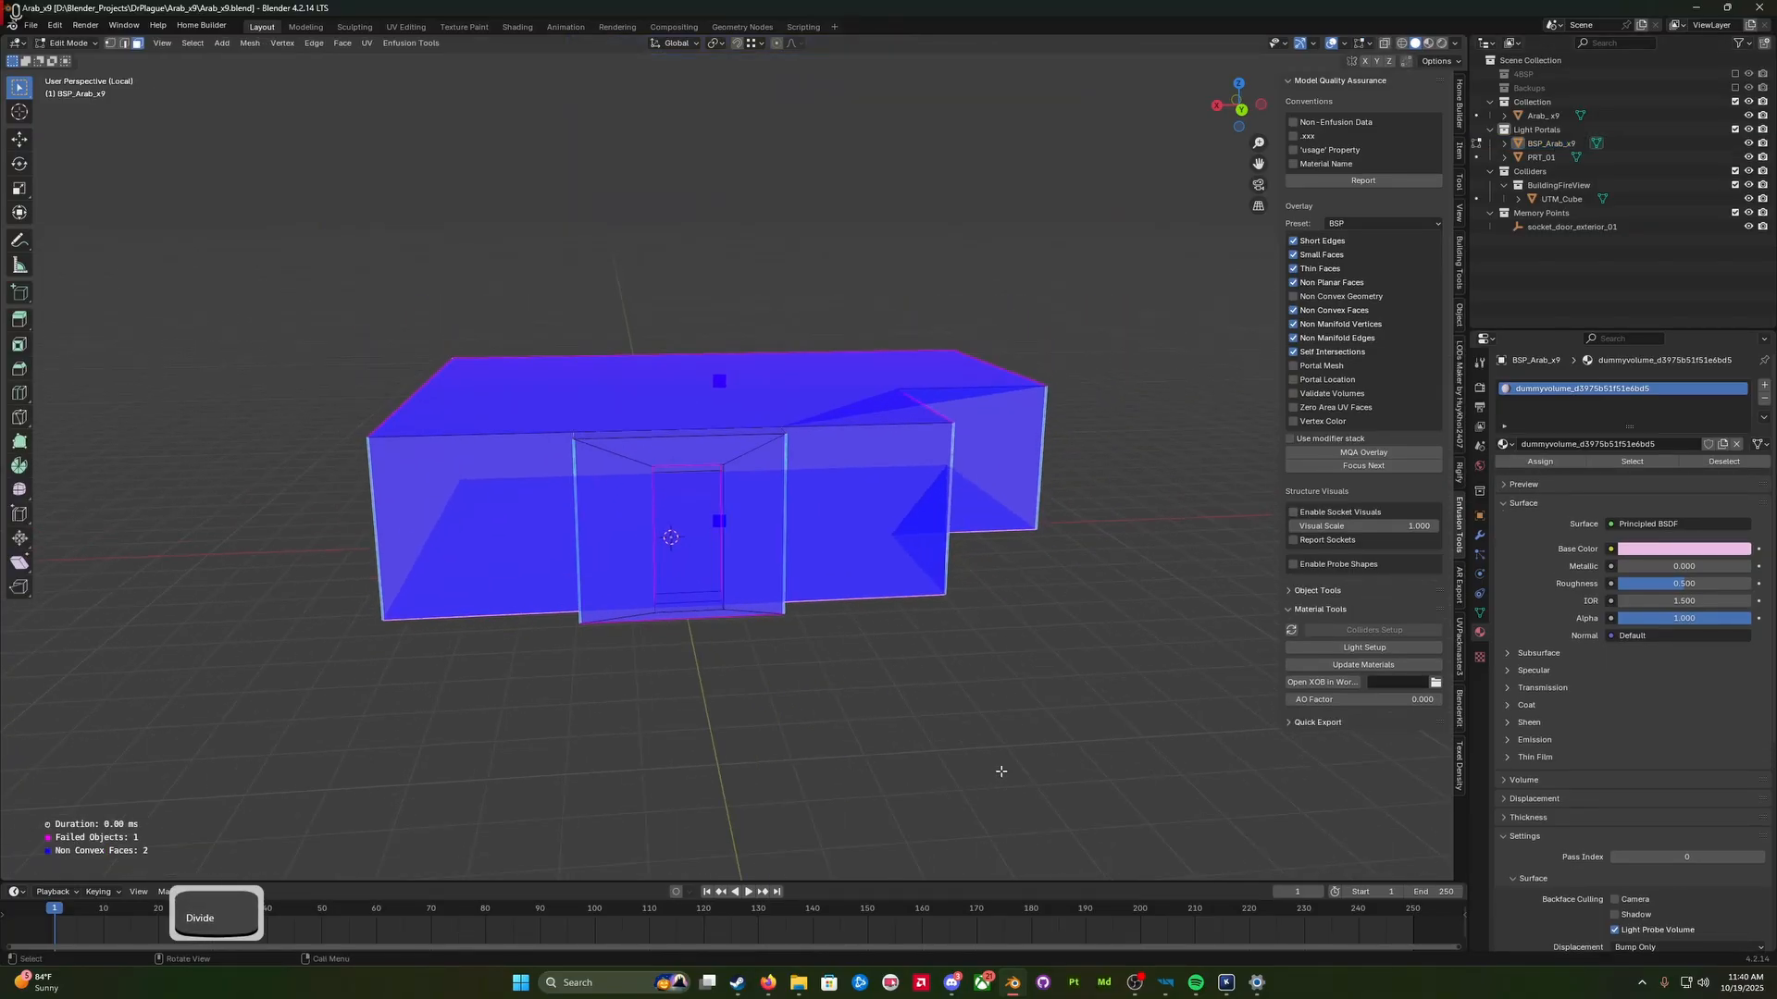
{"action": "mouse_move", "coordinate": [1001, 771]}
{"action": "middle_mouse_down"}
{"action": "mouse_move", "coordinate": [972, 737]}
{"action": "mouse_move", "coordinate": [977, 782]}
{"action": "middle_mouse_up"}
{"action": "key", "text": "a"}
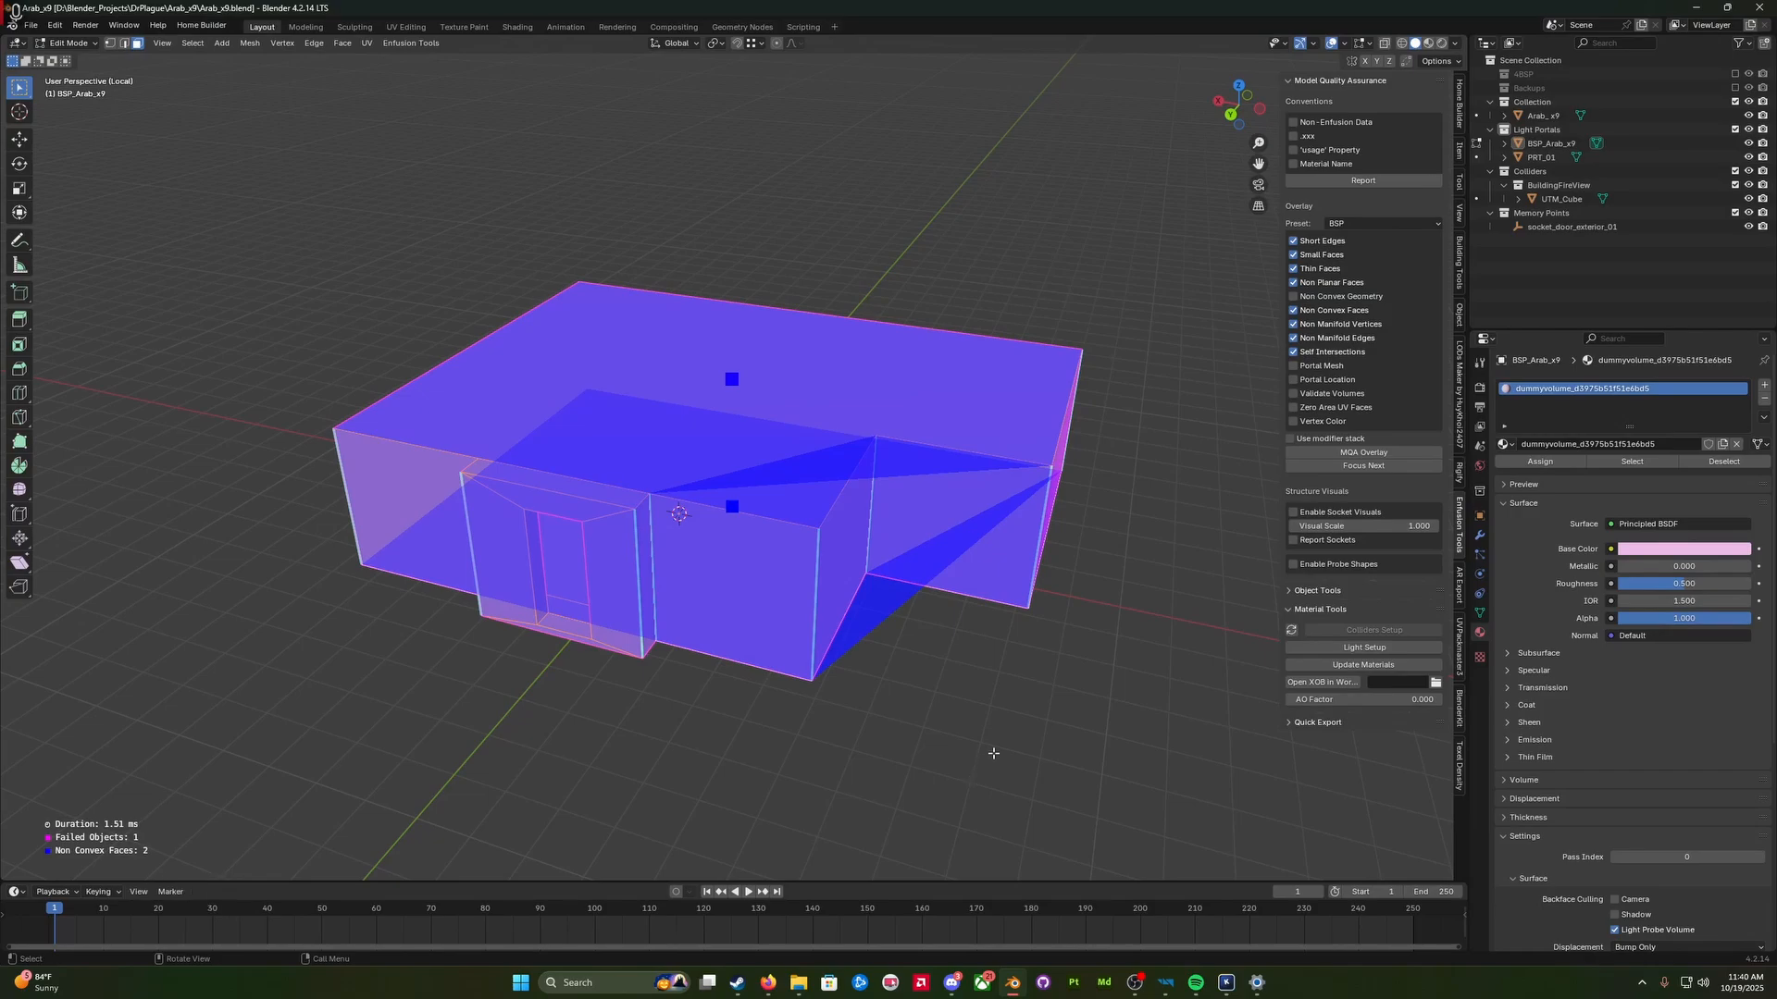
{"action": "key", "text": "q"}
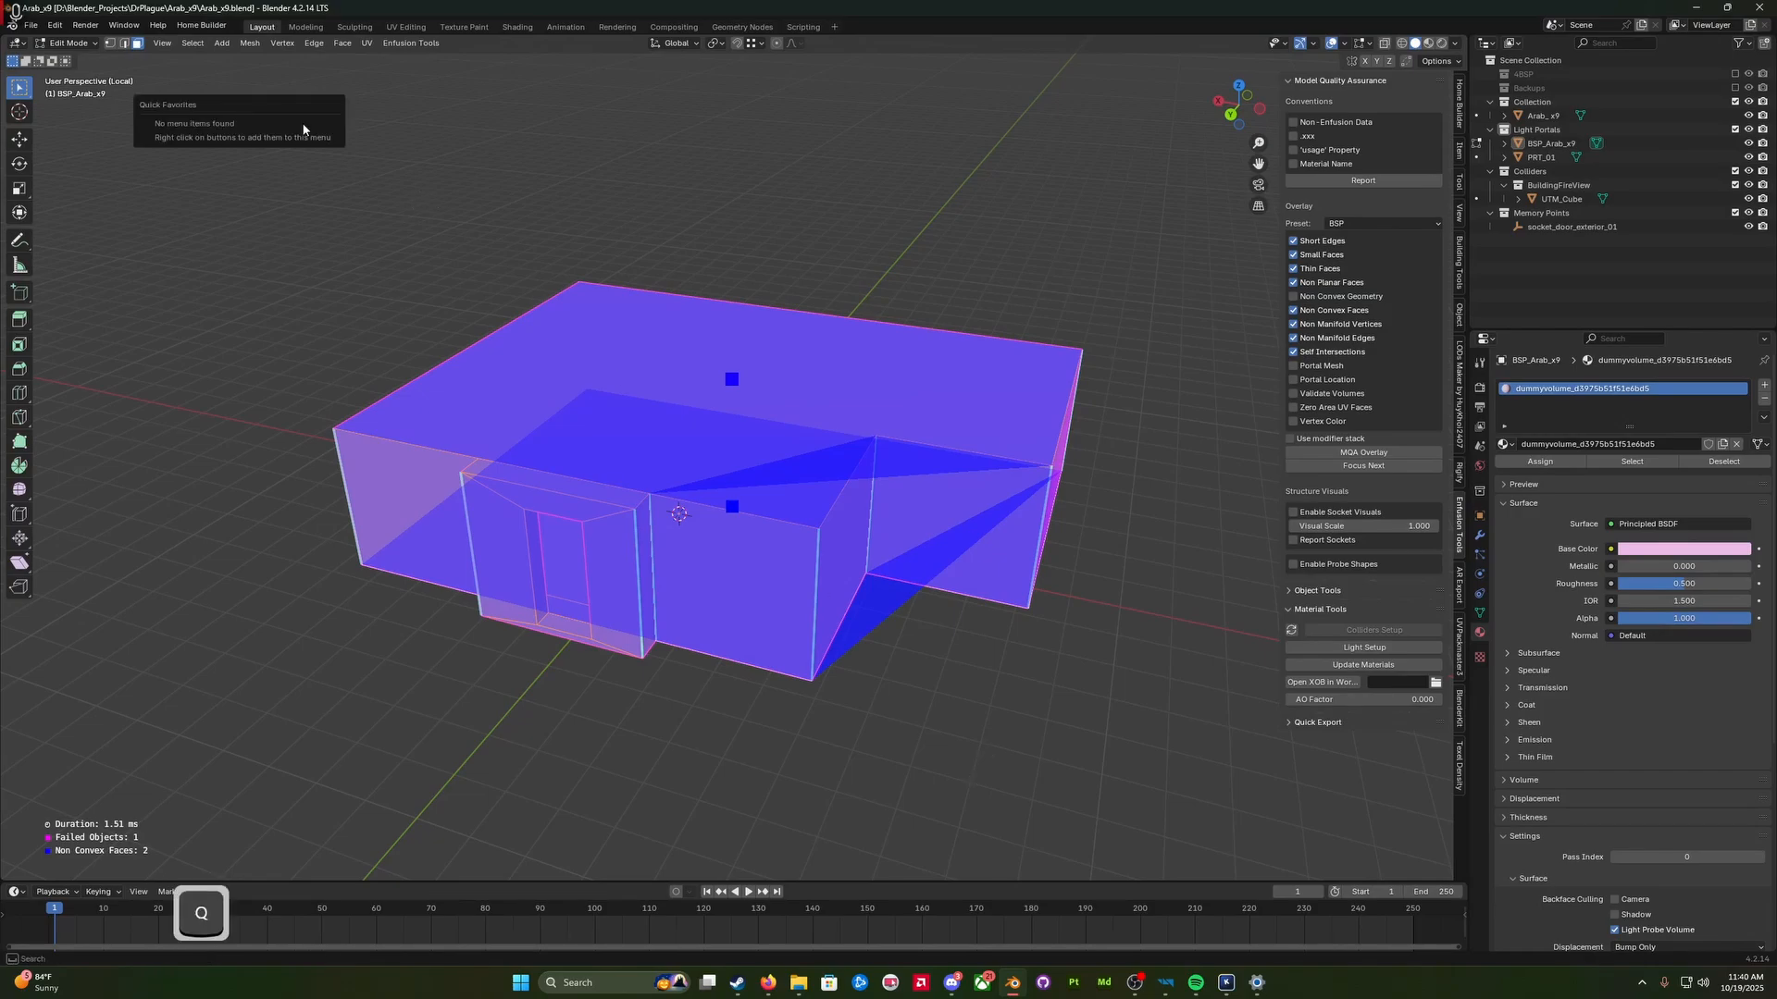
{"action": "left_click", "coordinate": [249, 43]}
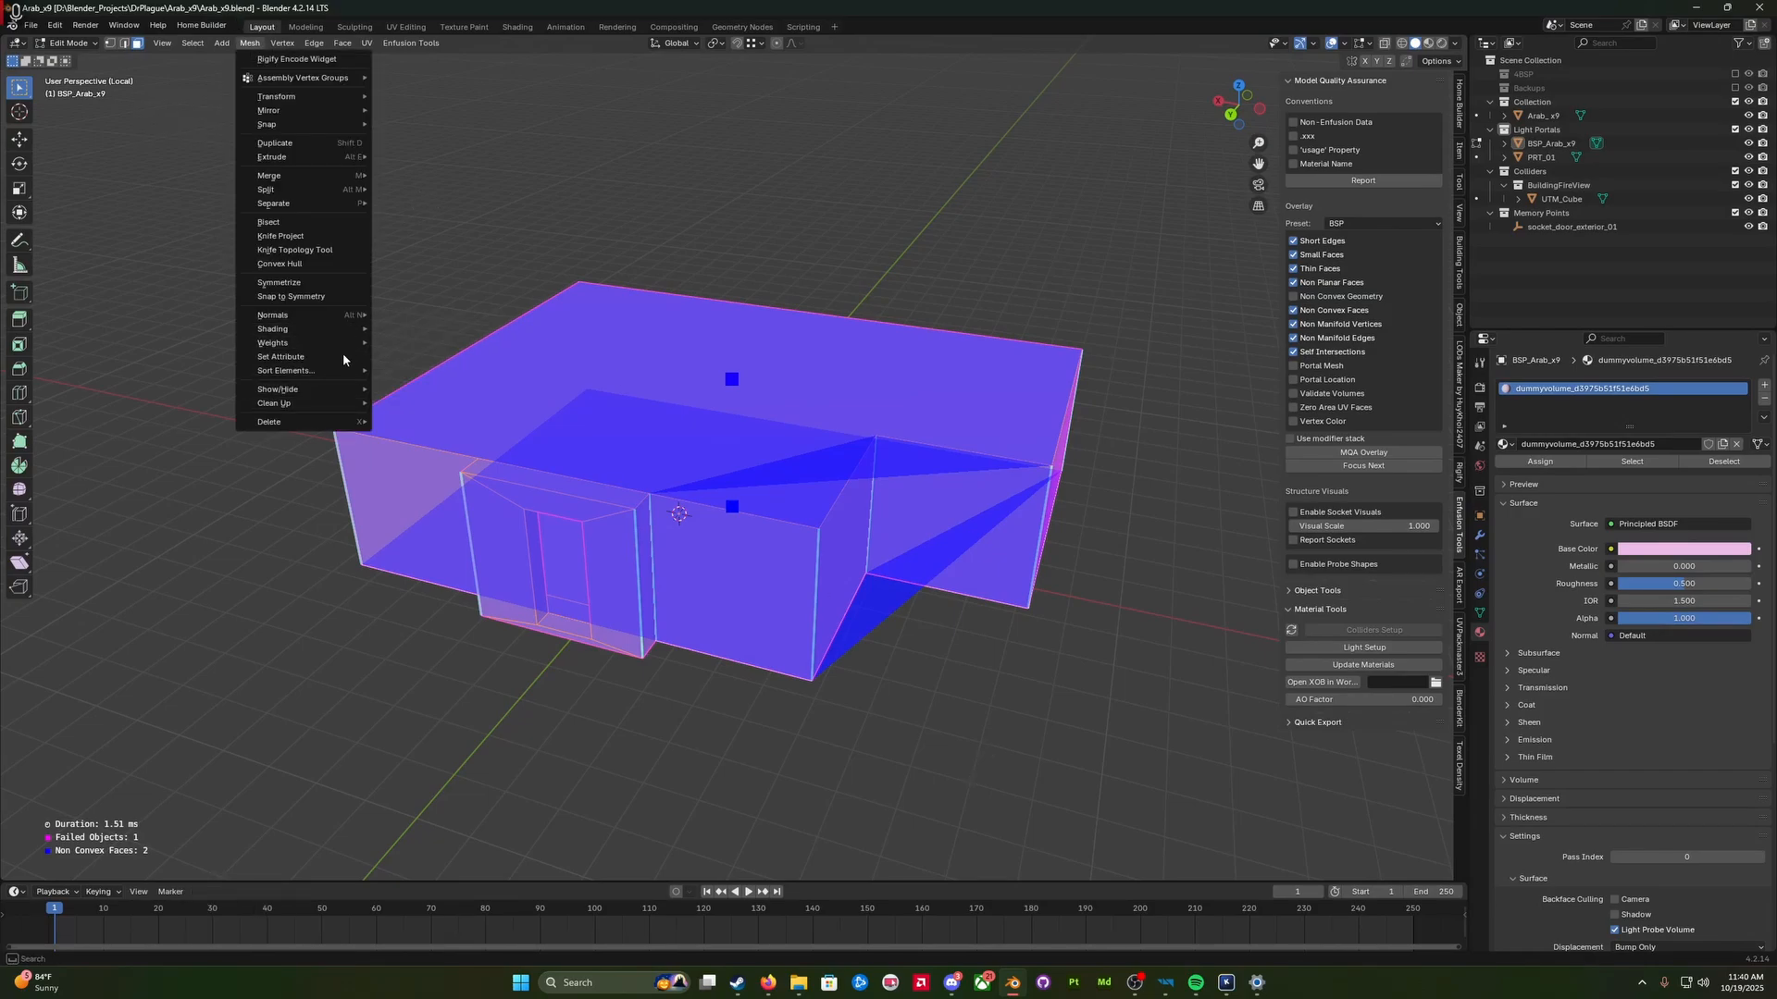
{"action": "mouse_move", "coordinate": [342, 403]}
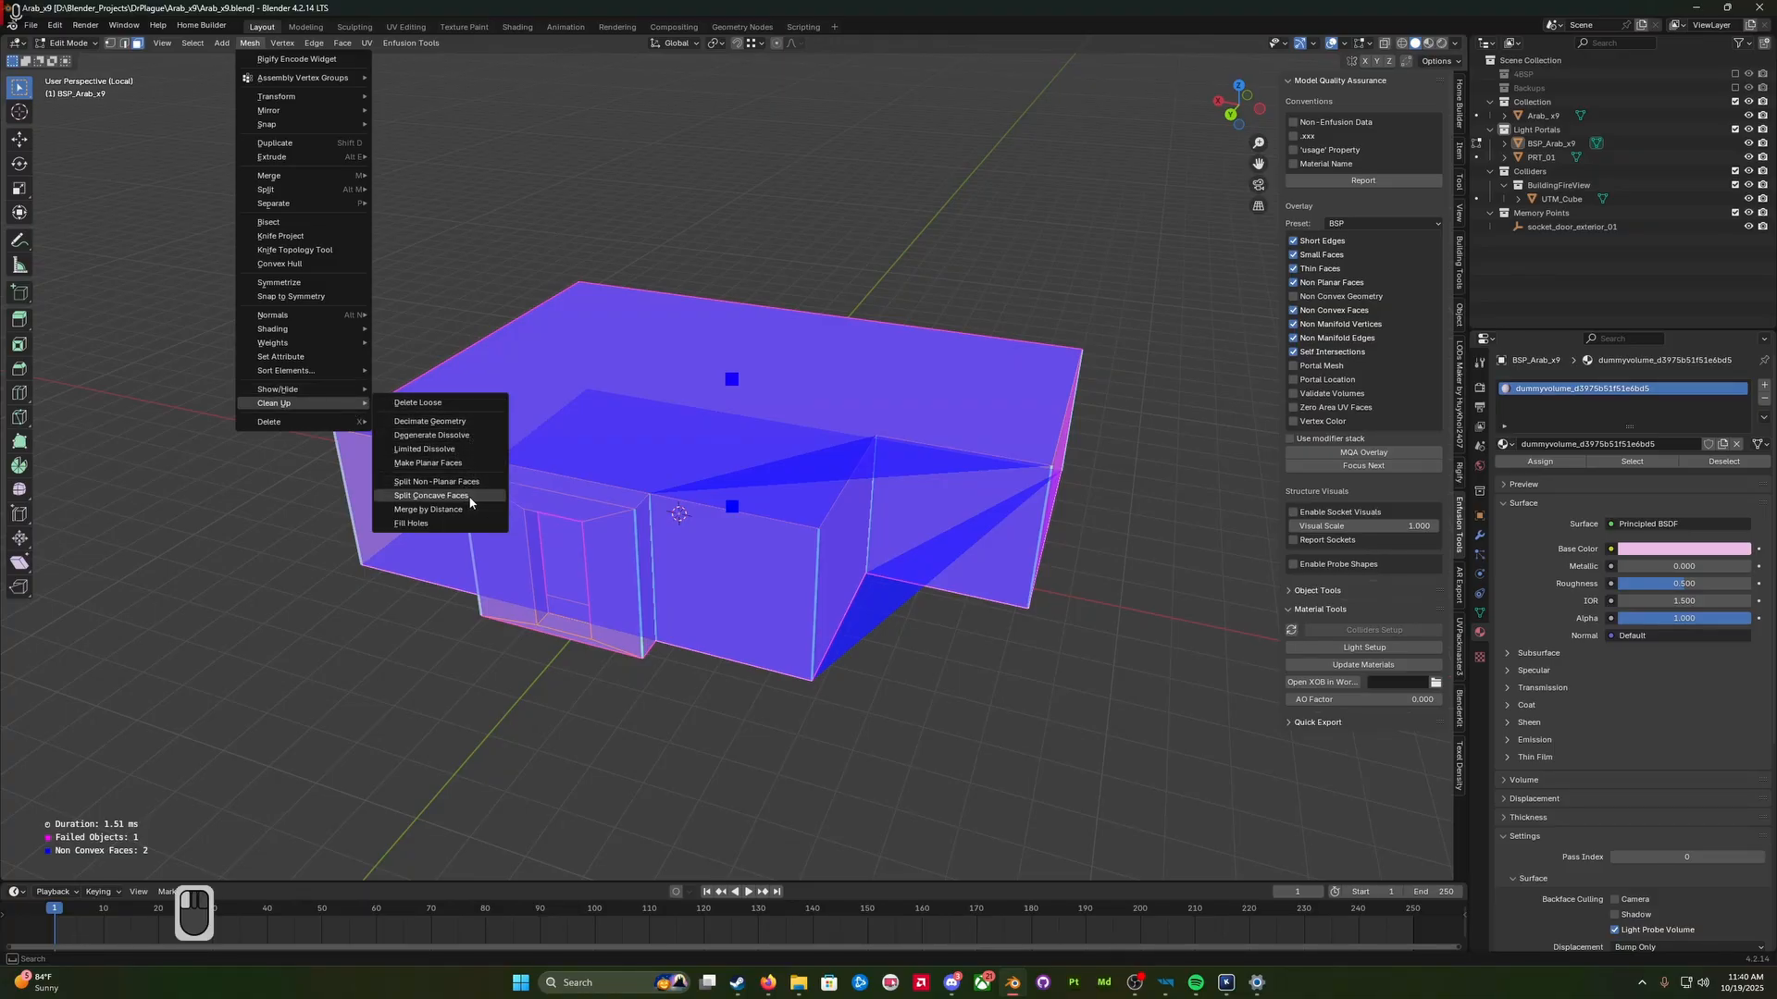
{"action": "left_click", "coordinate": [470, 495]}
Step: Examine the roof, walls and doorway of the isolated BSP mesh for how its faces are split
{"action": "middle_click_drag", "start_coordinate": [555, 518], "coordinate": [661, 670]}
{"action": "left_click", "coordinate": [708, 329]}
{"action": "scroll", "coordinate": [732, 619], "scroll_direction": "up", "scroll_amount": 6}
{"action": "left_click", "coordinate": [706, 603]}
{"action": "scroll", "coordinate": [662, 639], "scroll_direction": "down", "scroll_amount": 5}
{"action": "scroll", "coordinate": [660, 671], "scroll_direction": "up", "scroll_amount": 4}
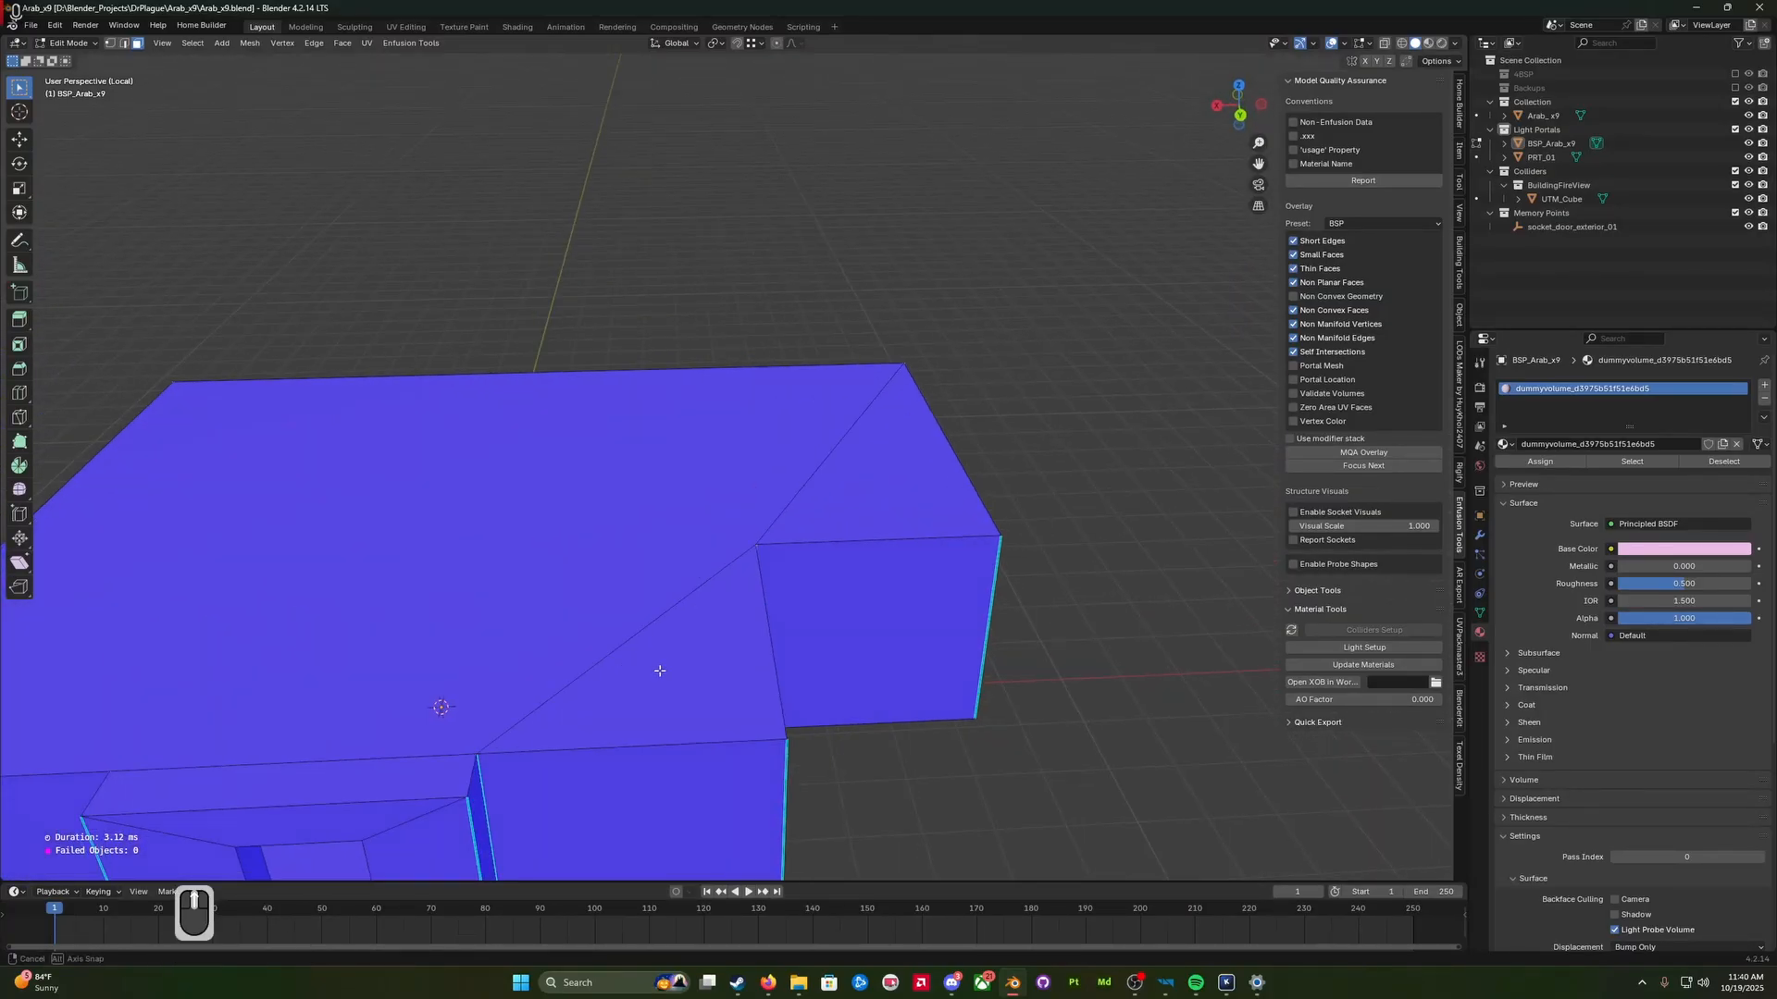
{"action": "scroll", "coordinate": [660, 670], "scroll_direction": "down", "scroll_amount": 7}
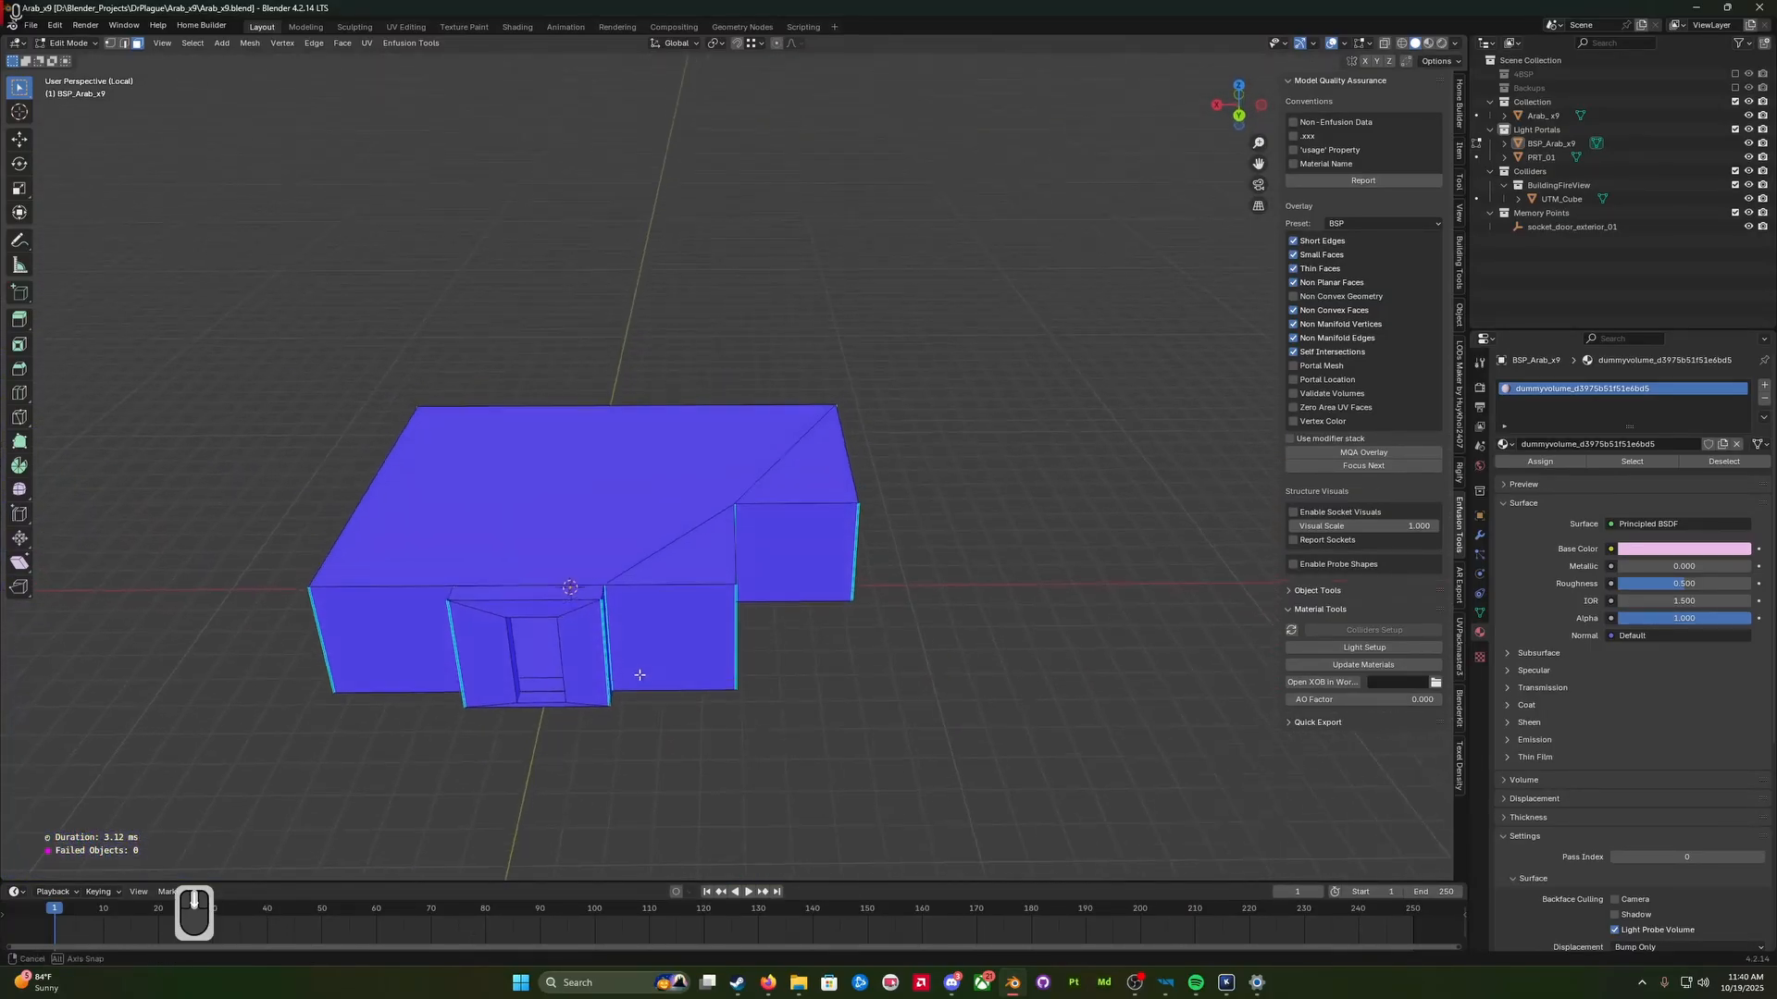
{"action": "middle_click_drag", "start_coordinate": [639, 674], "coordinate": [651, 583]}
{"action": "scroll", "coordinate": [637, 622], "scroll_direction": "up", "scroll_amount": 5}
{"action": "scroll", "coordinate": [652, 584], "scroll_direction": "down", "scroll_amount": 5}
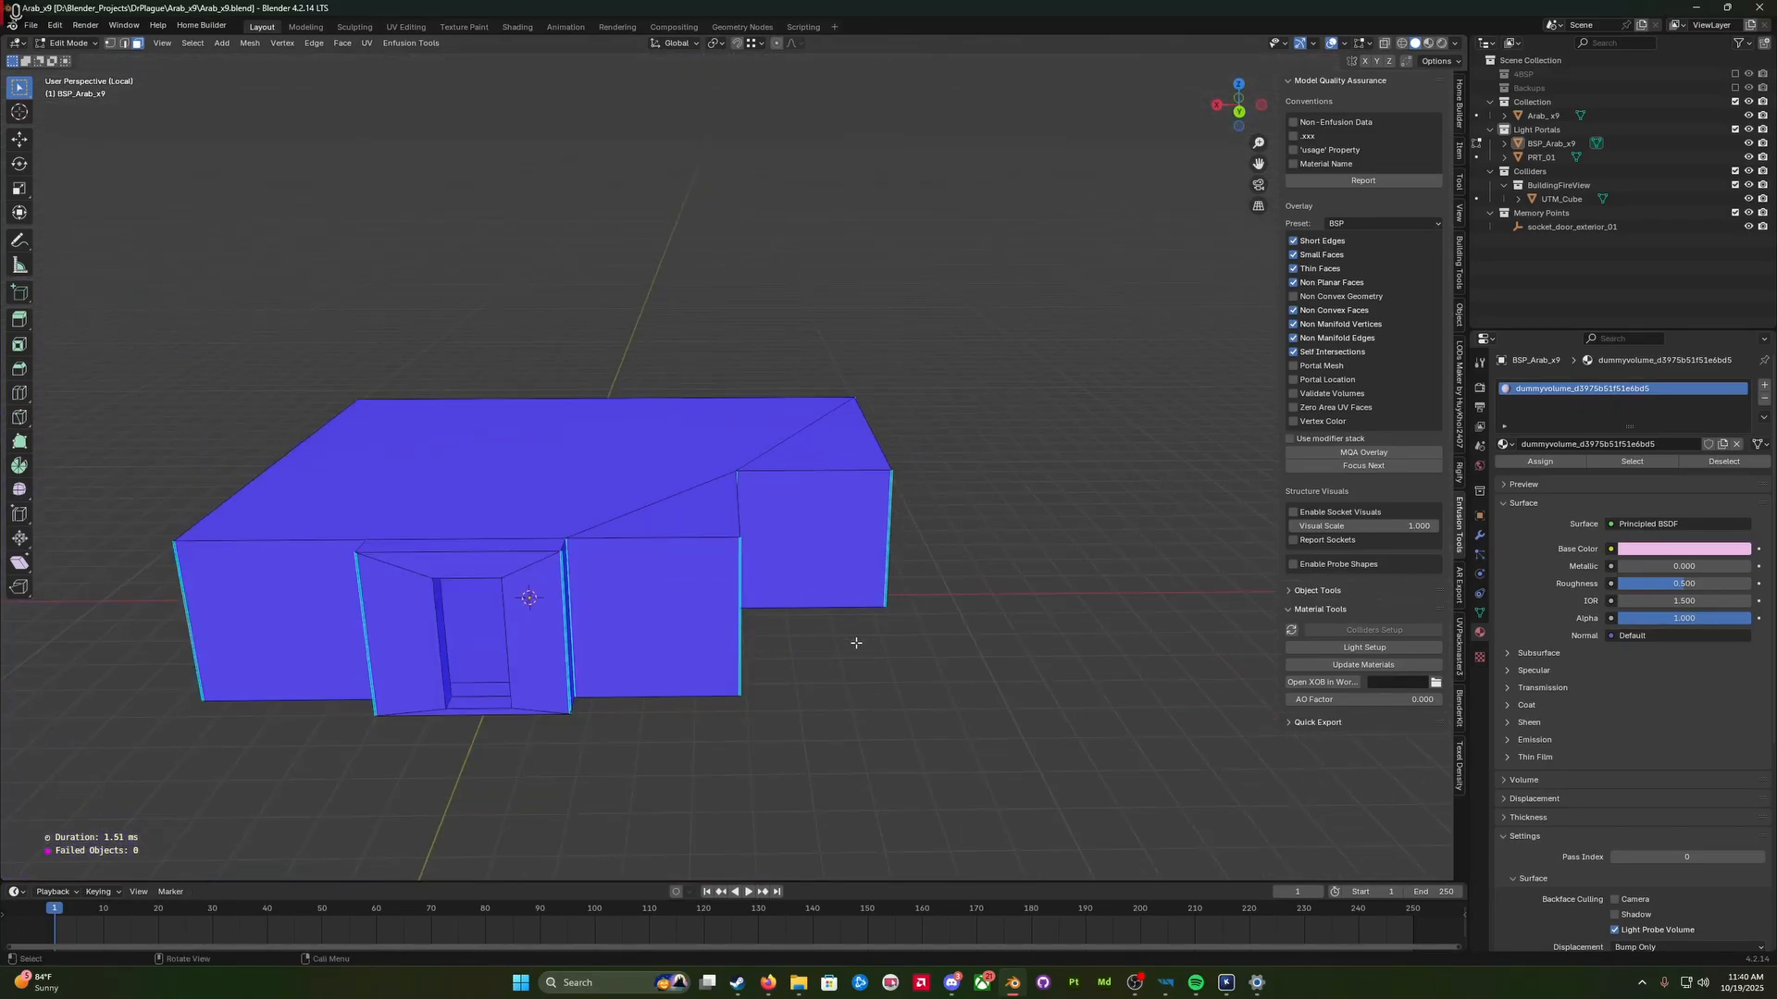
Step: Leave Edit Mode and local view, select all objects, and export the selection over Arab_x9.fbx
{"action": "key", "text": "Tab"}
{"action": "key", "text": "a"}
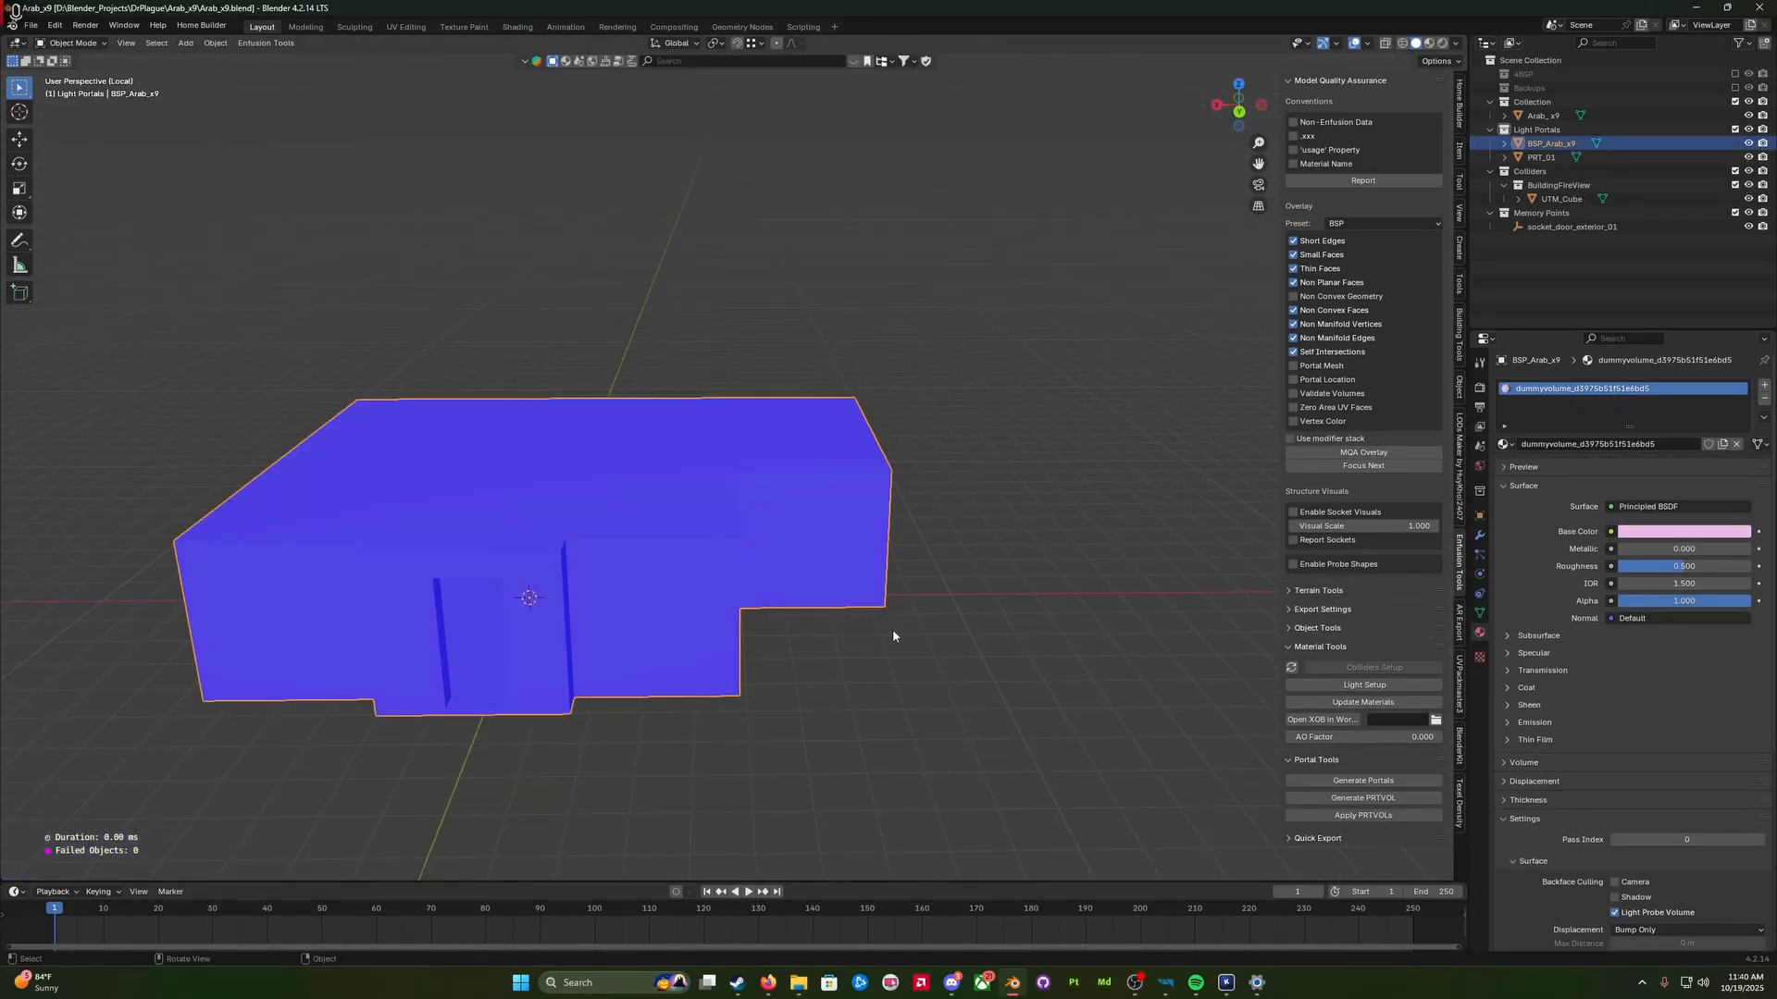
{"action": "key", "text": "KP_Divide"}
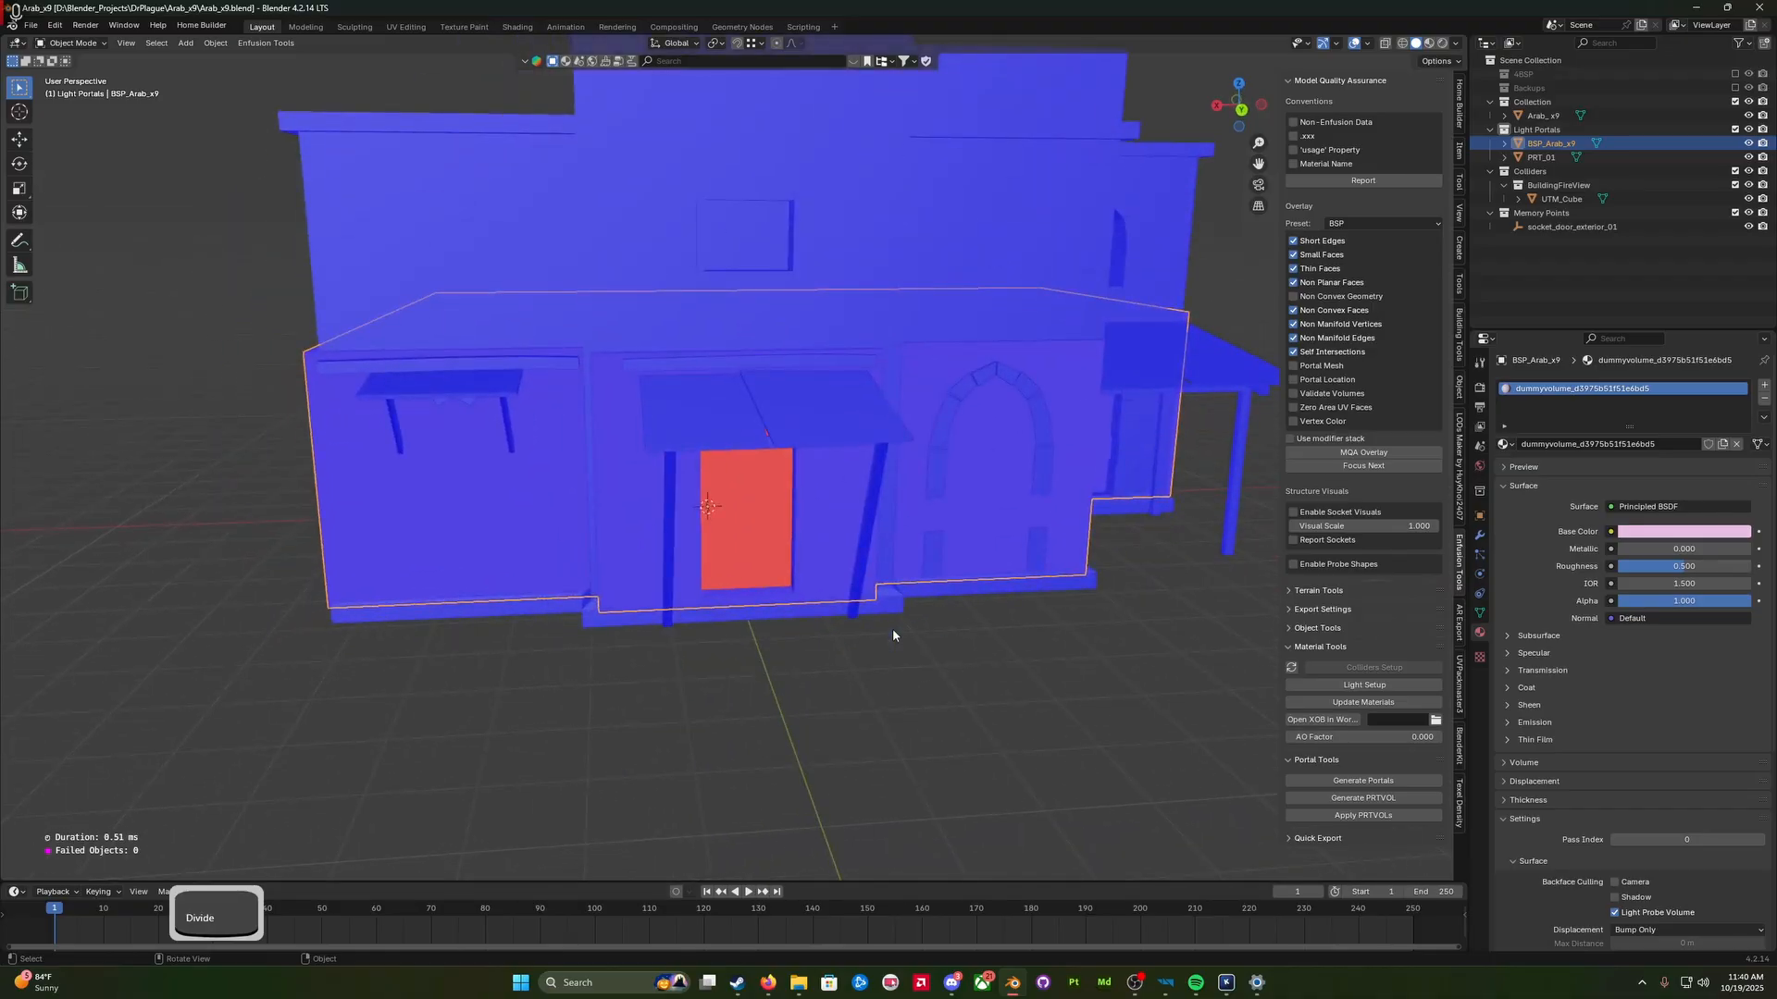
{"action": "key", "text": "a"}
{"action": "key", "text": "q"}
{"action": "left_click", "coordinate": [905, 656]}
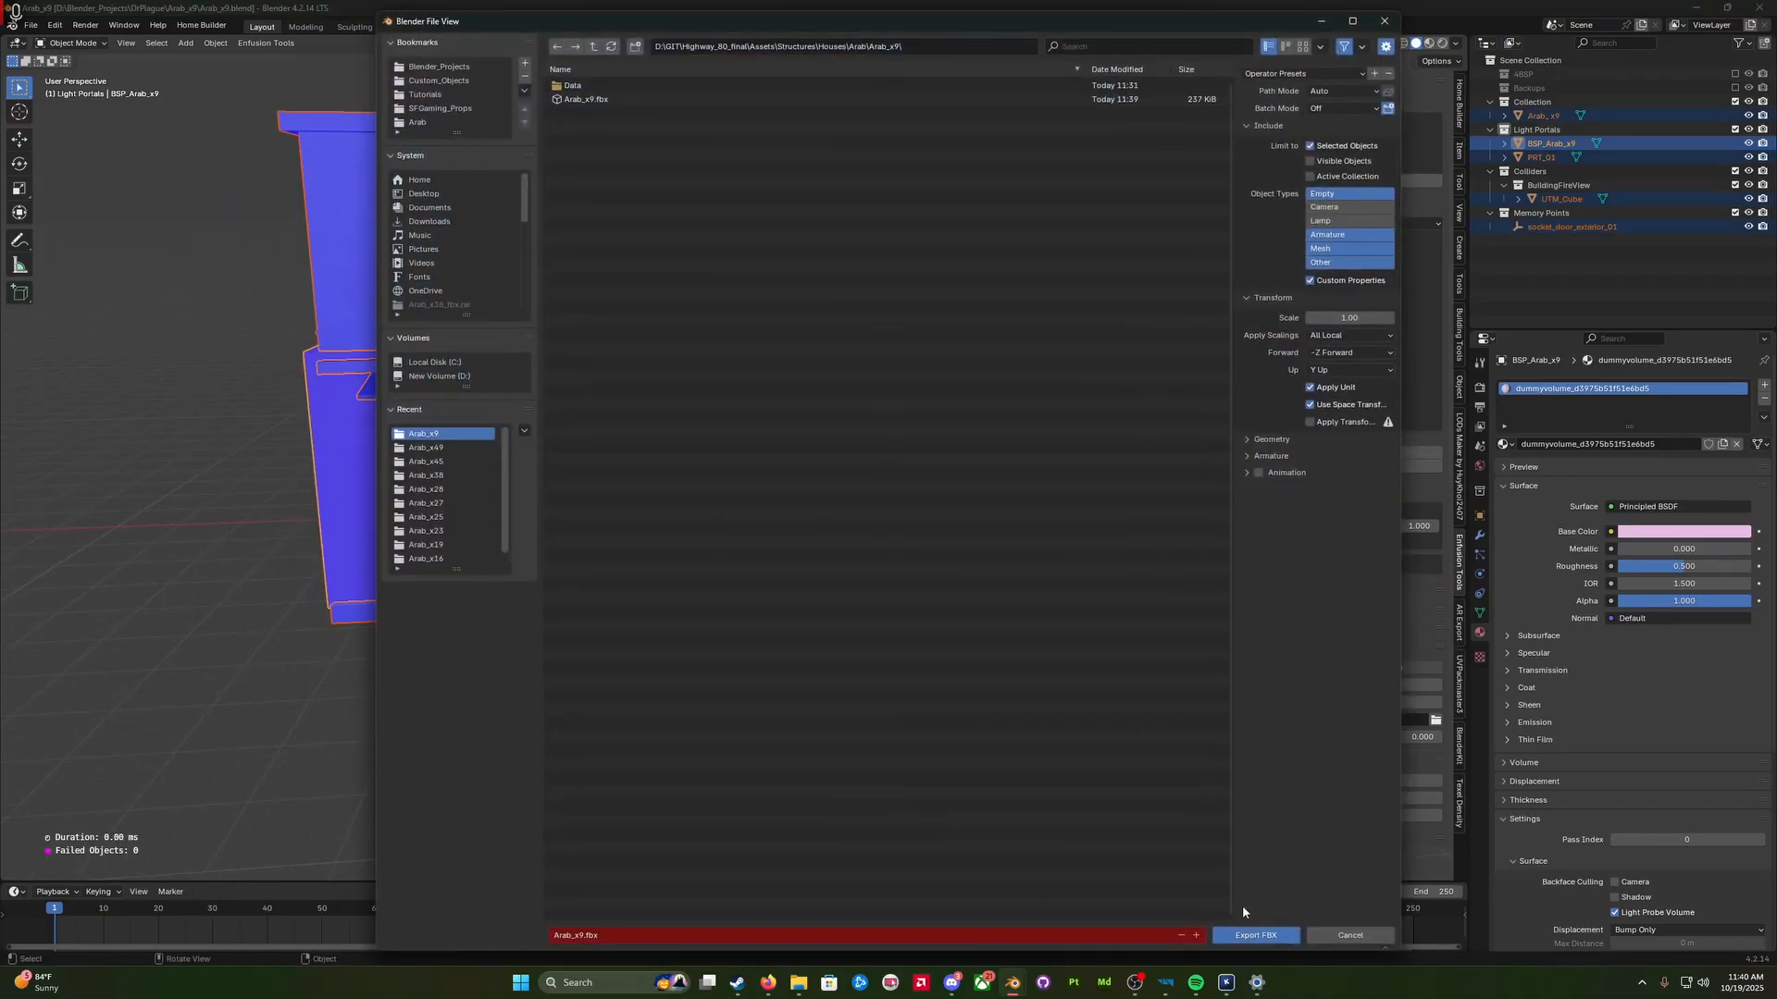
{"action": "left_click", "coordinate": [1246, 933]}
Step: Switch to the World Editor and fly through the building's front door to examine the lighting of its interior rooms
{"action": "key", "text": "alt+Tab"}
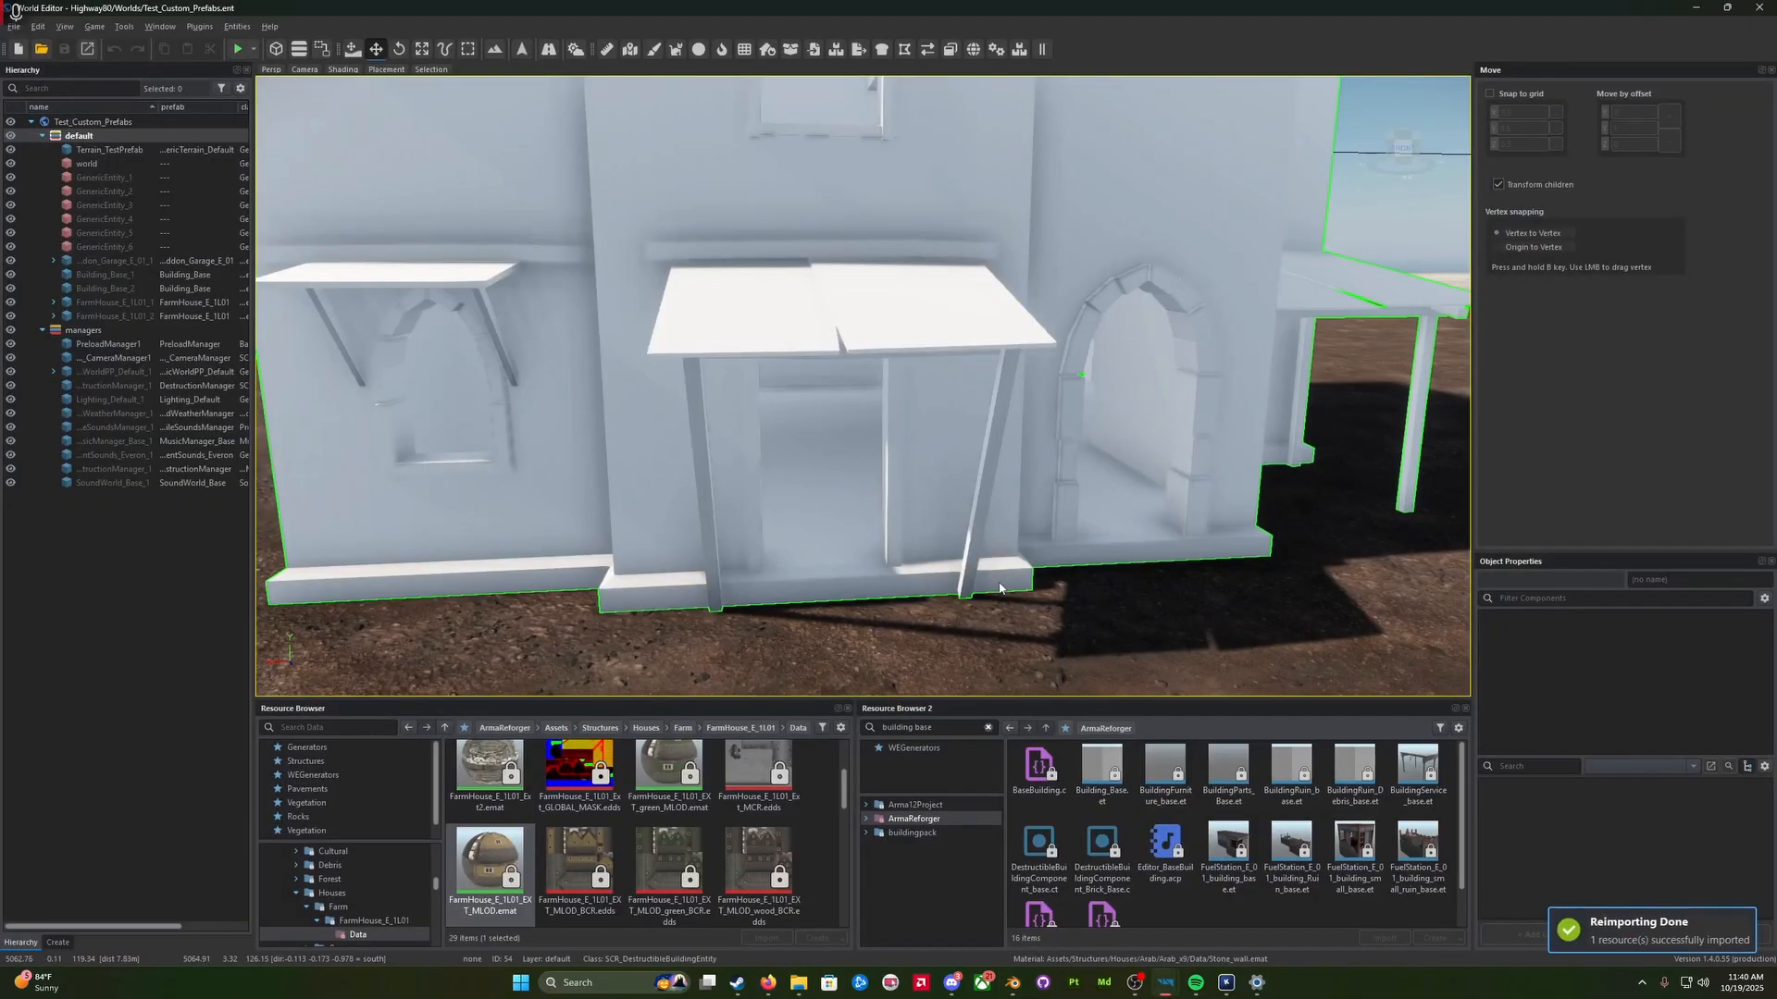
{"action": "key", "text": "d"}
{"action": "key", "text": "w"}
{"action": "key", "text": "z"}
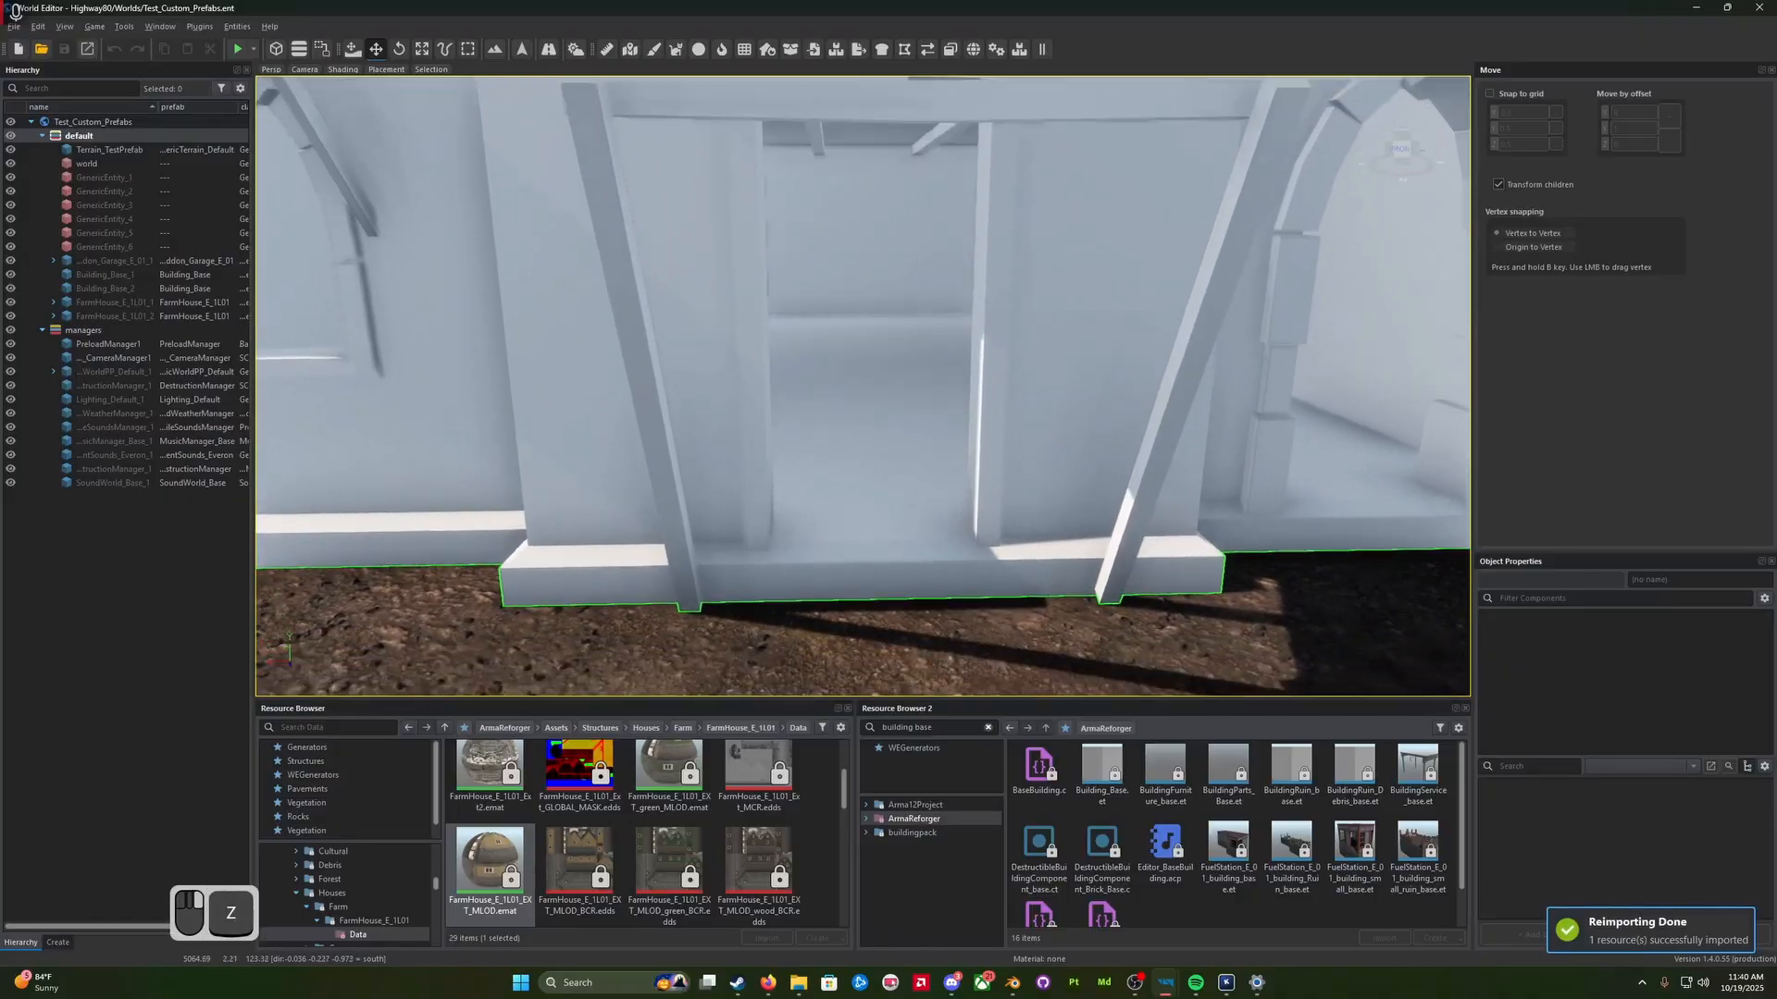
{"action": "key", "text": "a"}
{"action": "key", "text": "w"}
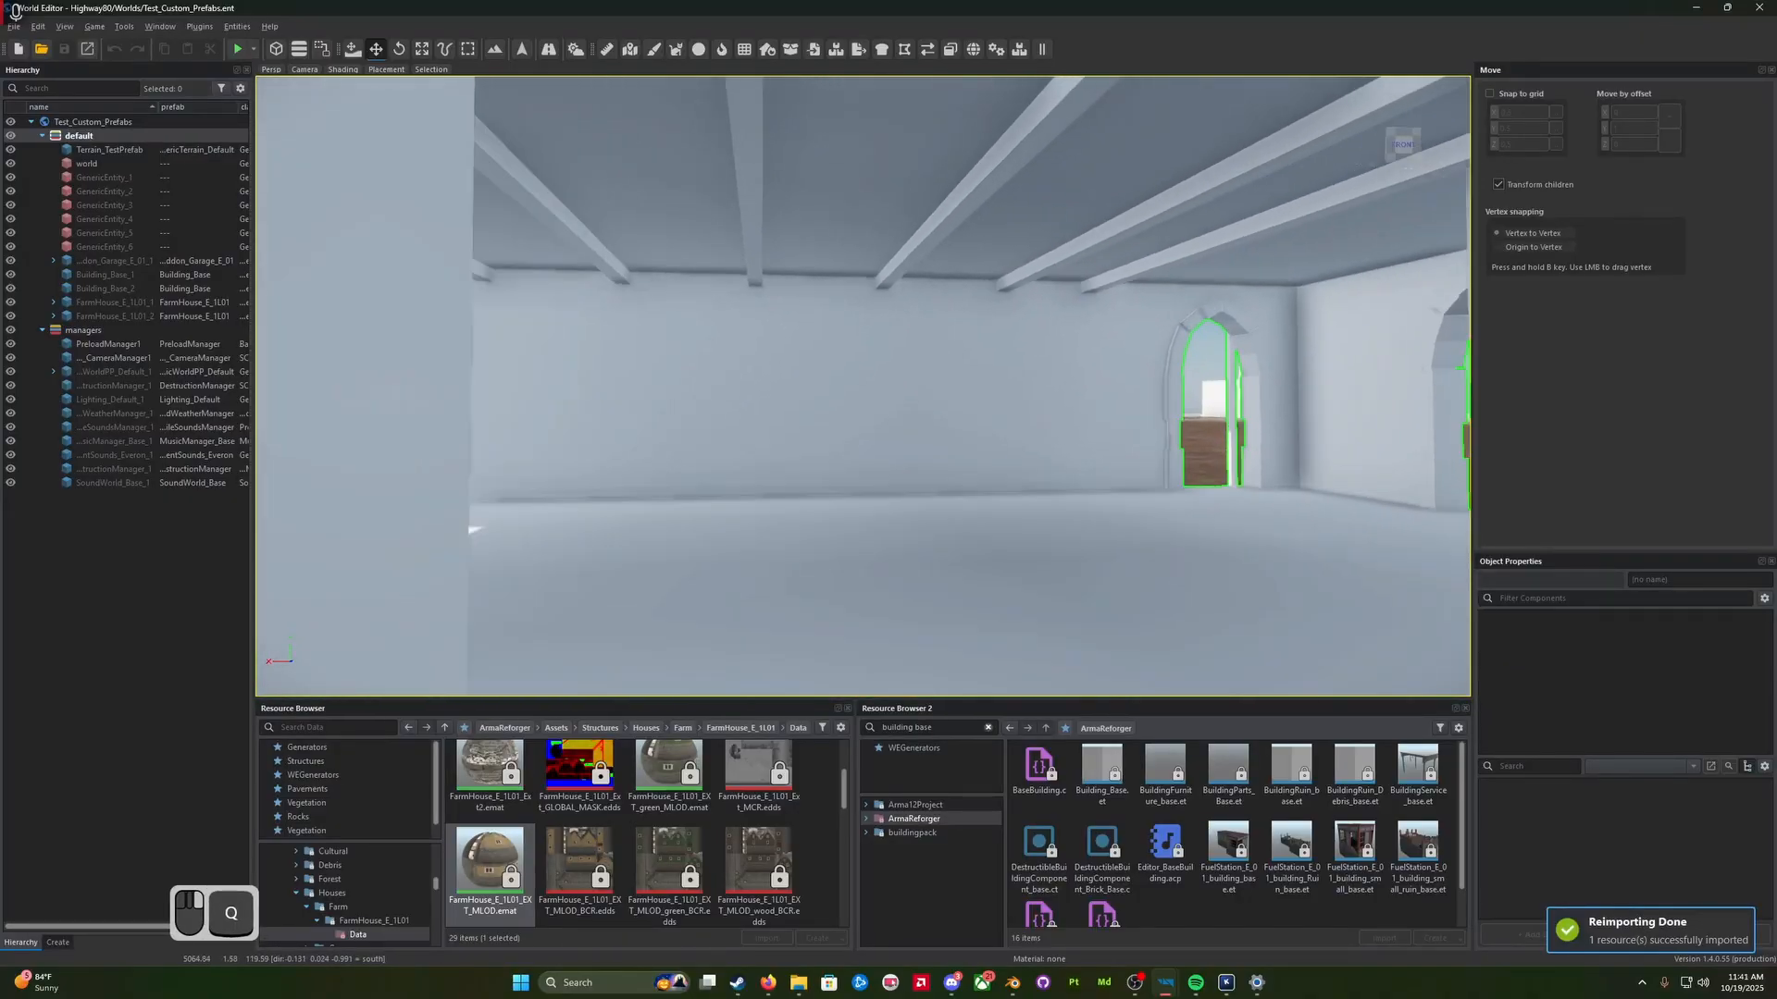
{"action": "key", "text": "d"}
{"action": "key", "text": "q"}
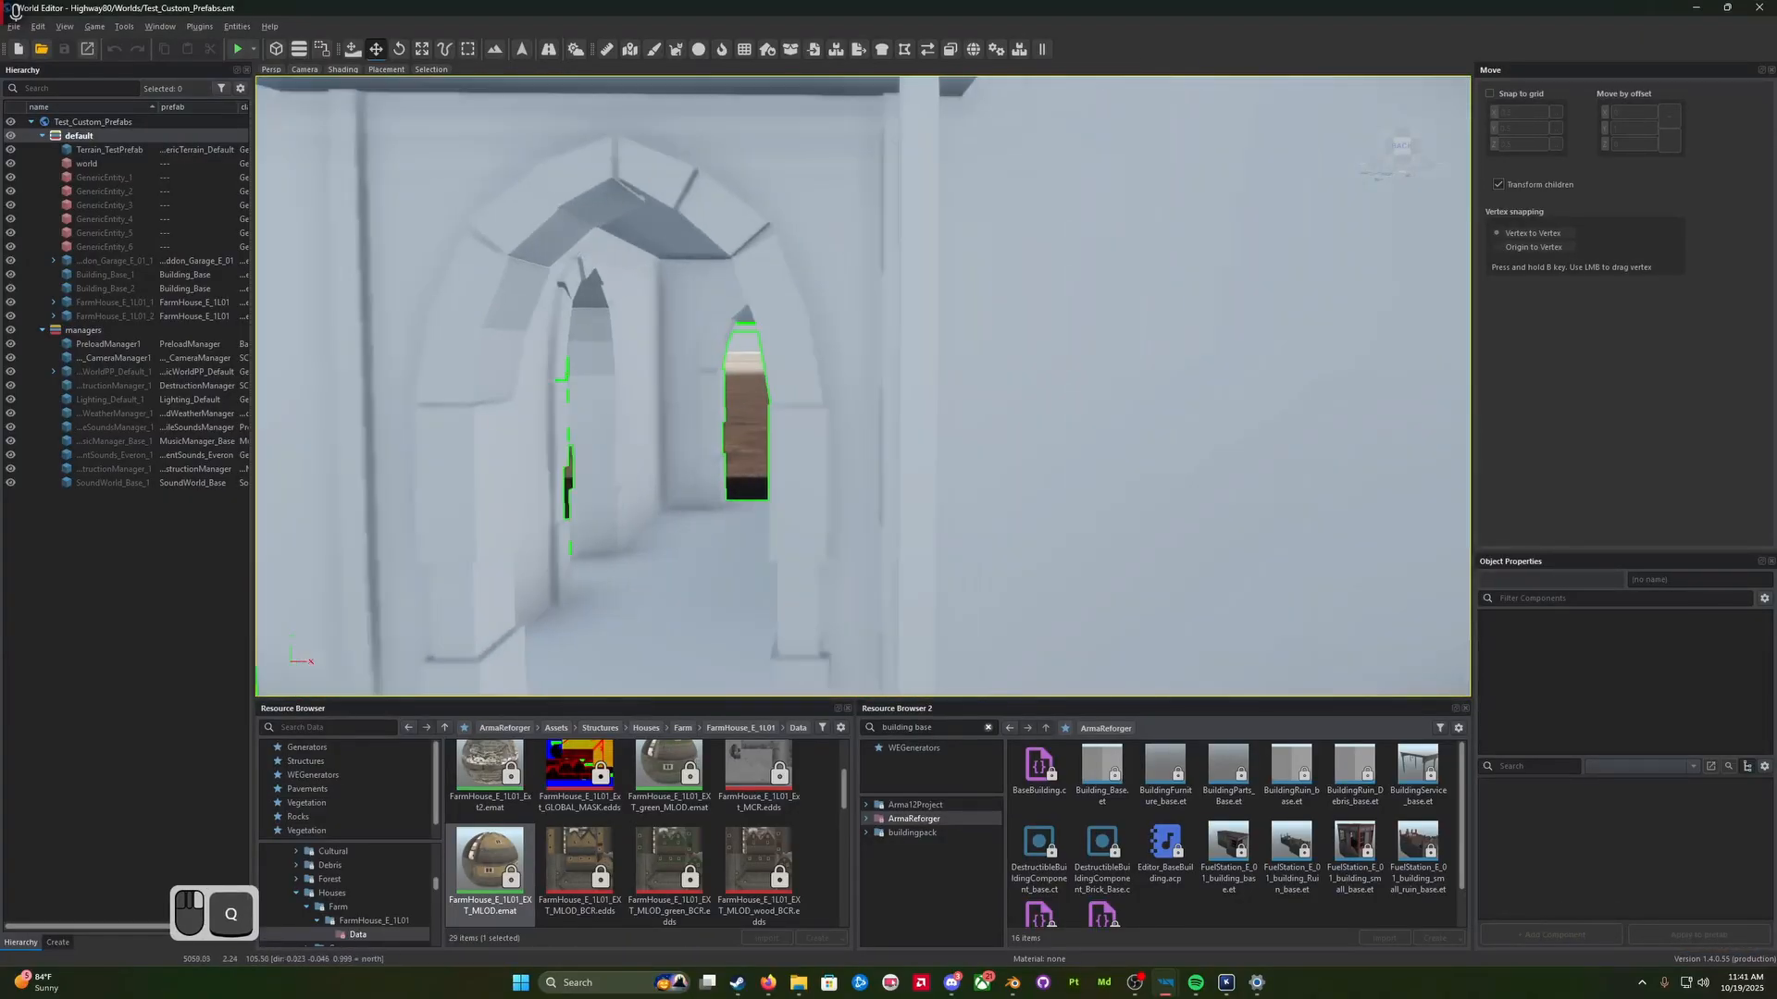
{"action": "key", "text": "a"}
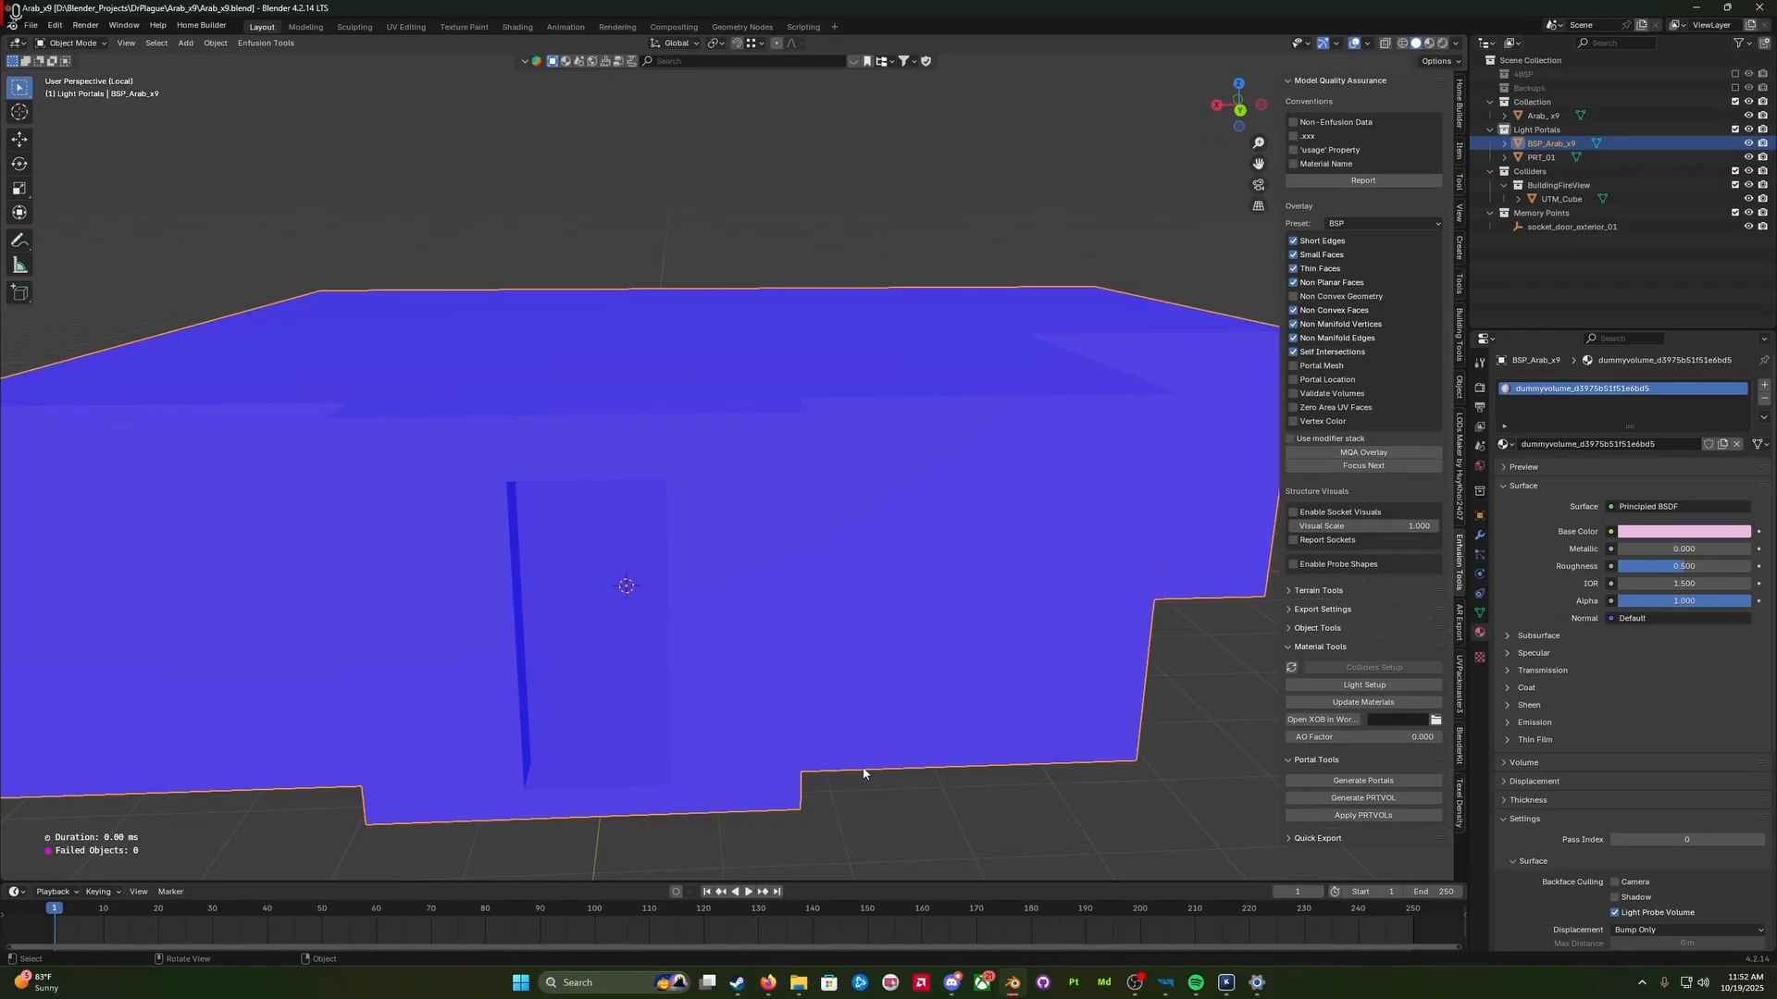
Step: Exit local view in Blender so the whole building shows around BSP_Arab_x9
{"action": "scroll", "coordinate": [942, 722], "scroll_direction": "down", "scroll_amount": 5}
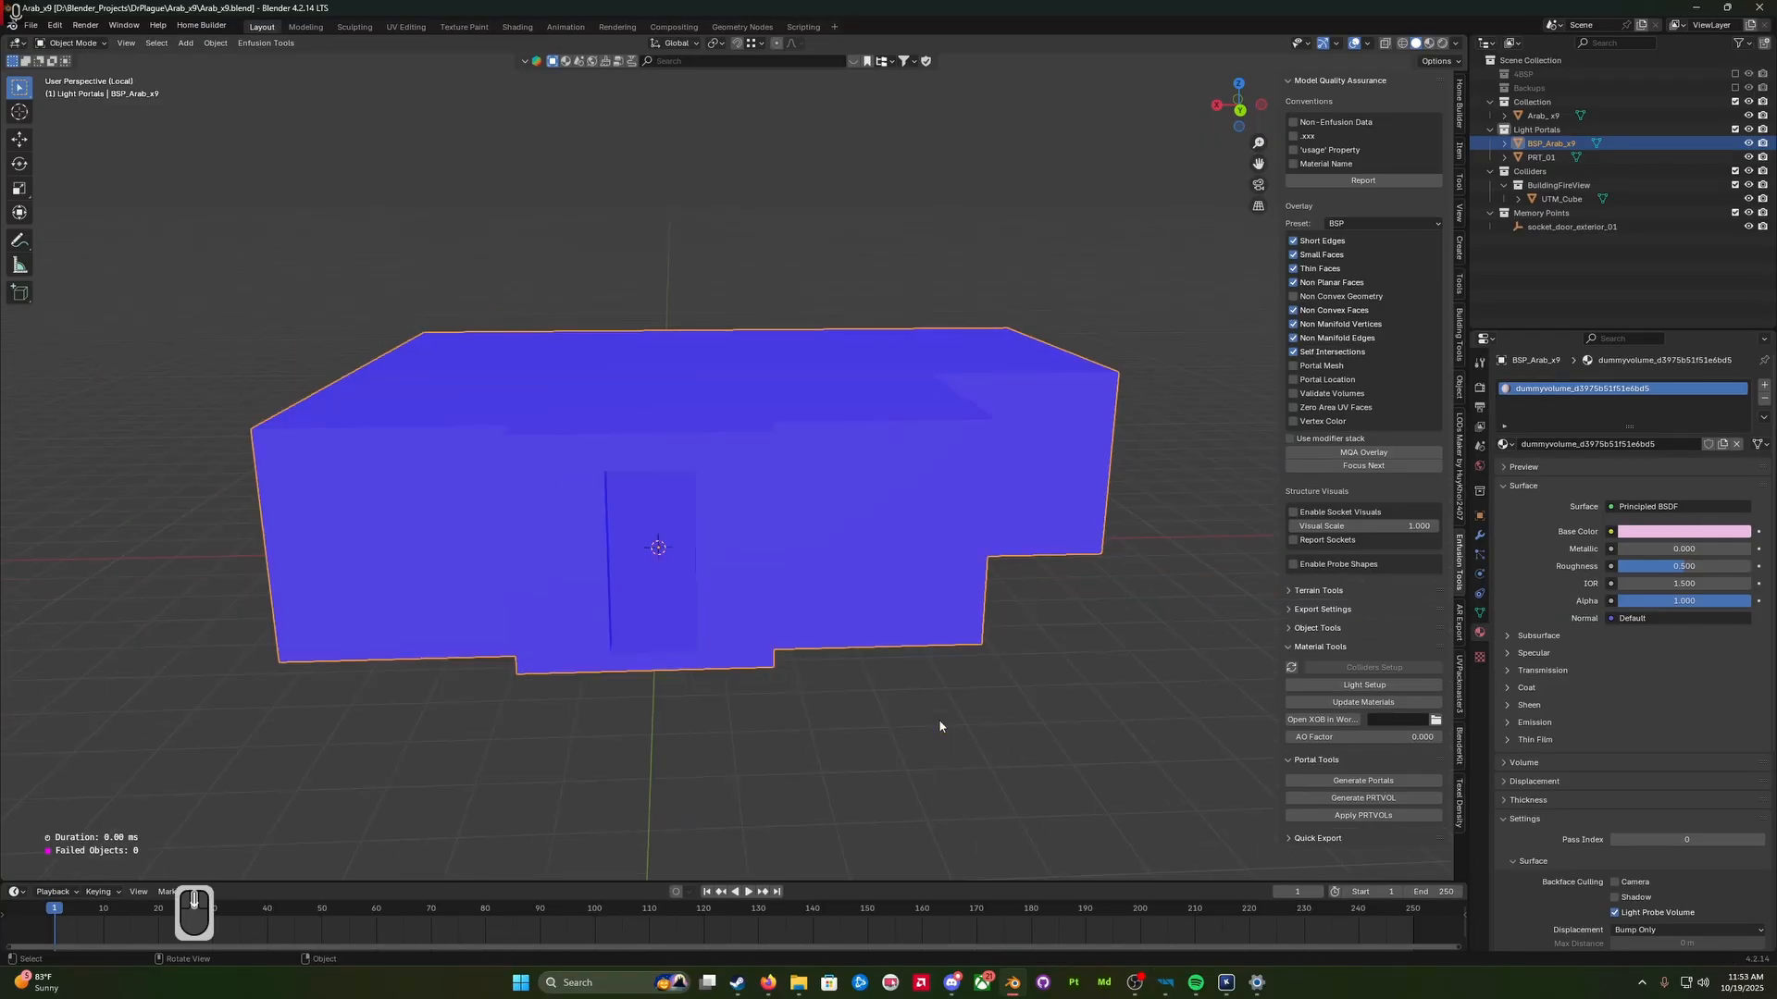
{"action": "key", "text": "KP_Divide"}
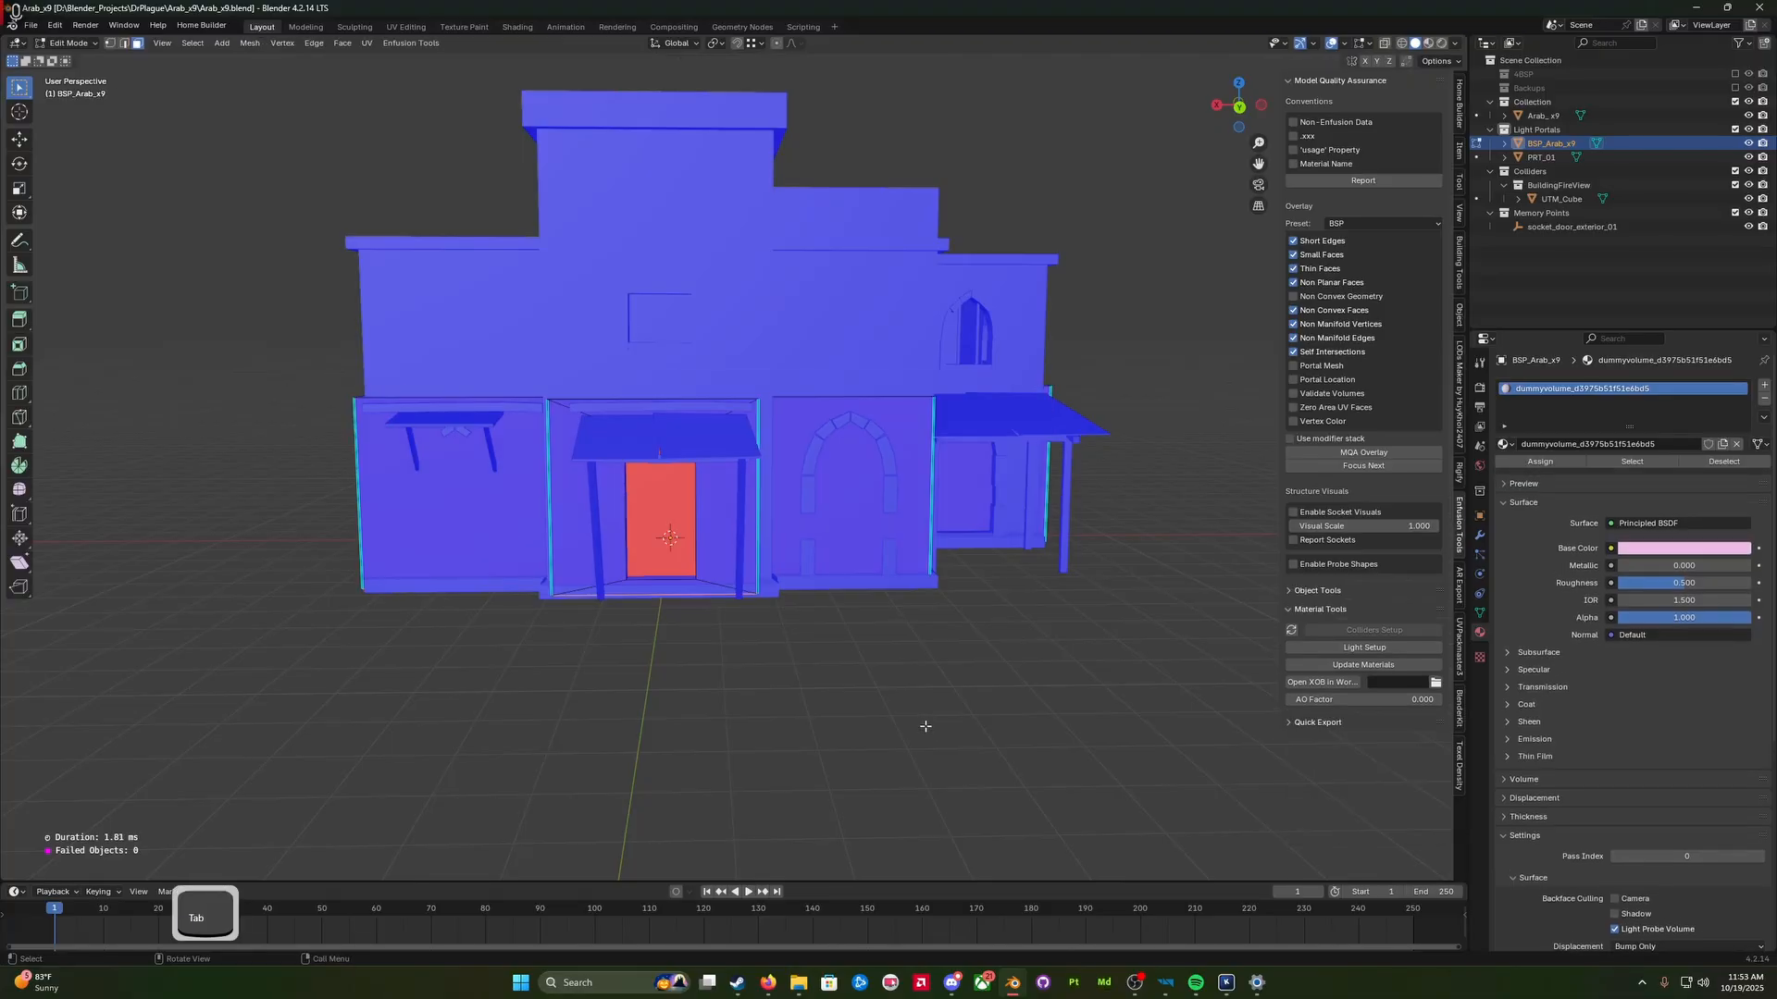
{"action": "middle_click_drag", "start_coordinate": [924, 724], "coordinate": [922, 743]}
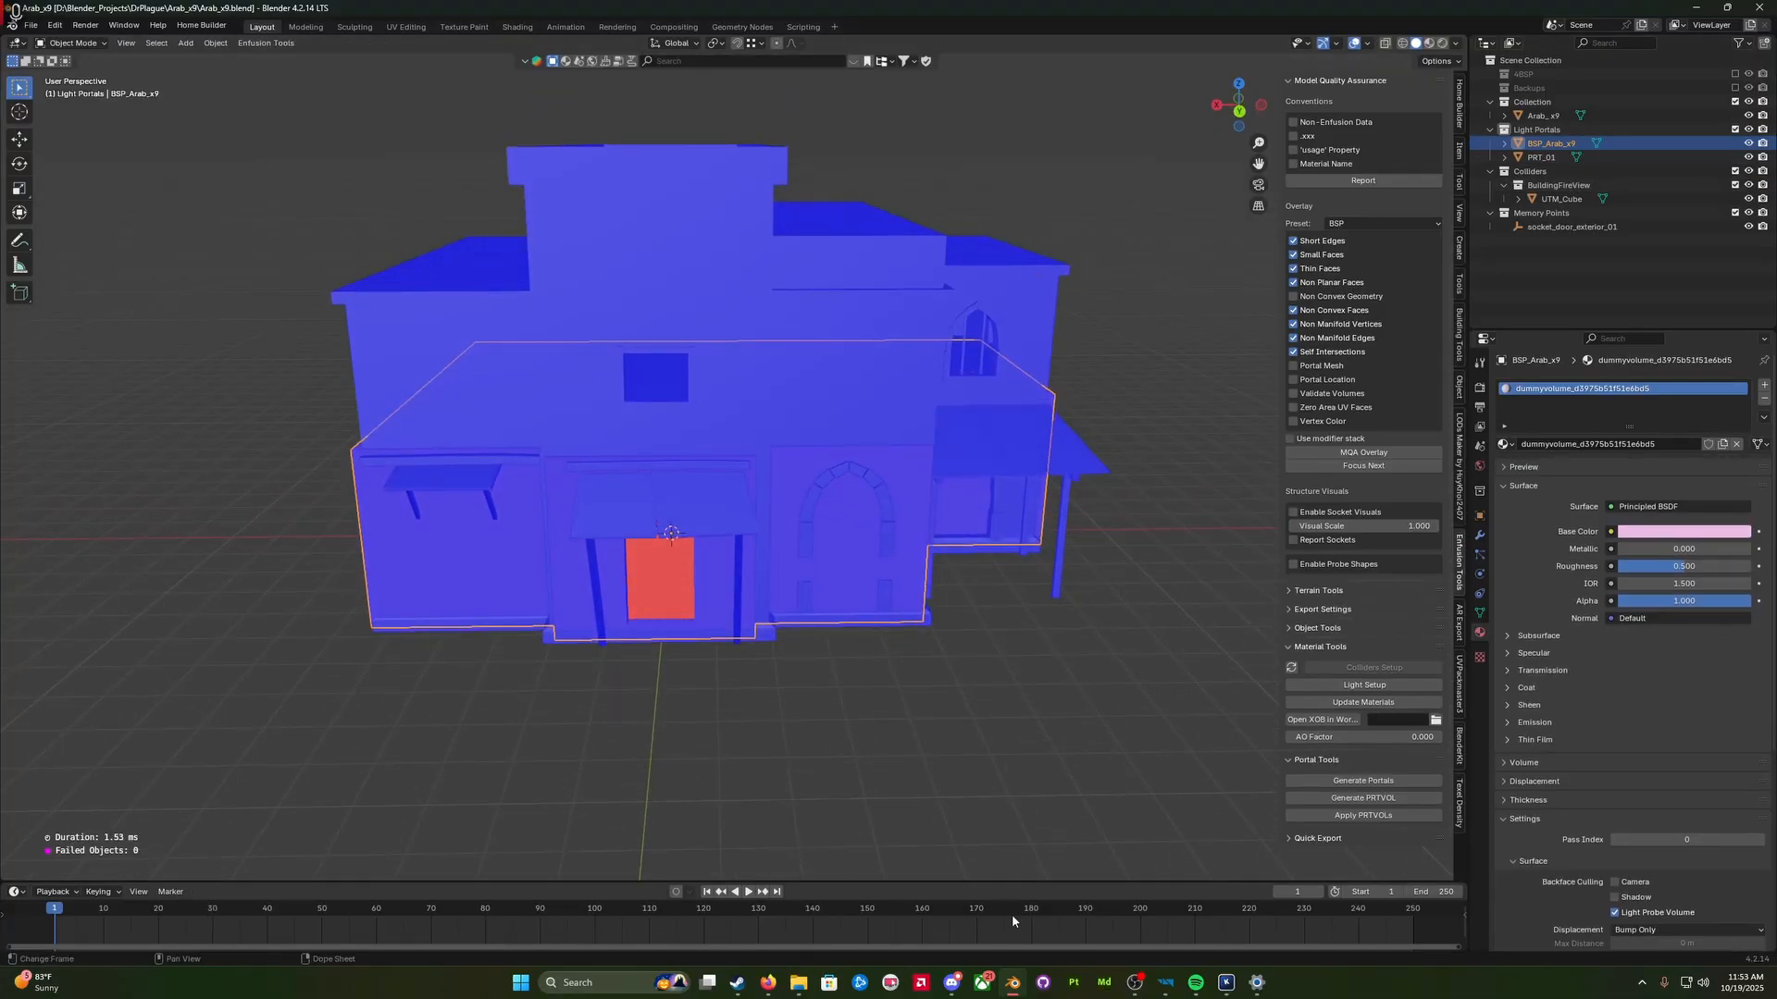
Step: Switch to the World Editor and examine the placed building's facade and front doorway from far and near
{"action": "left_click", "coordinate": [1163, 987]}
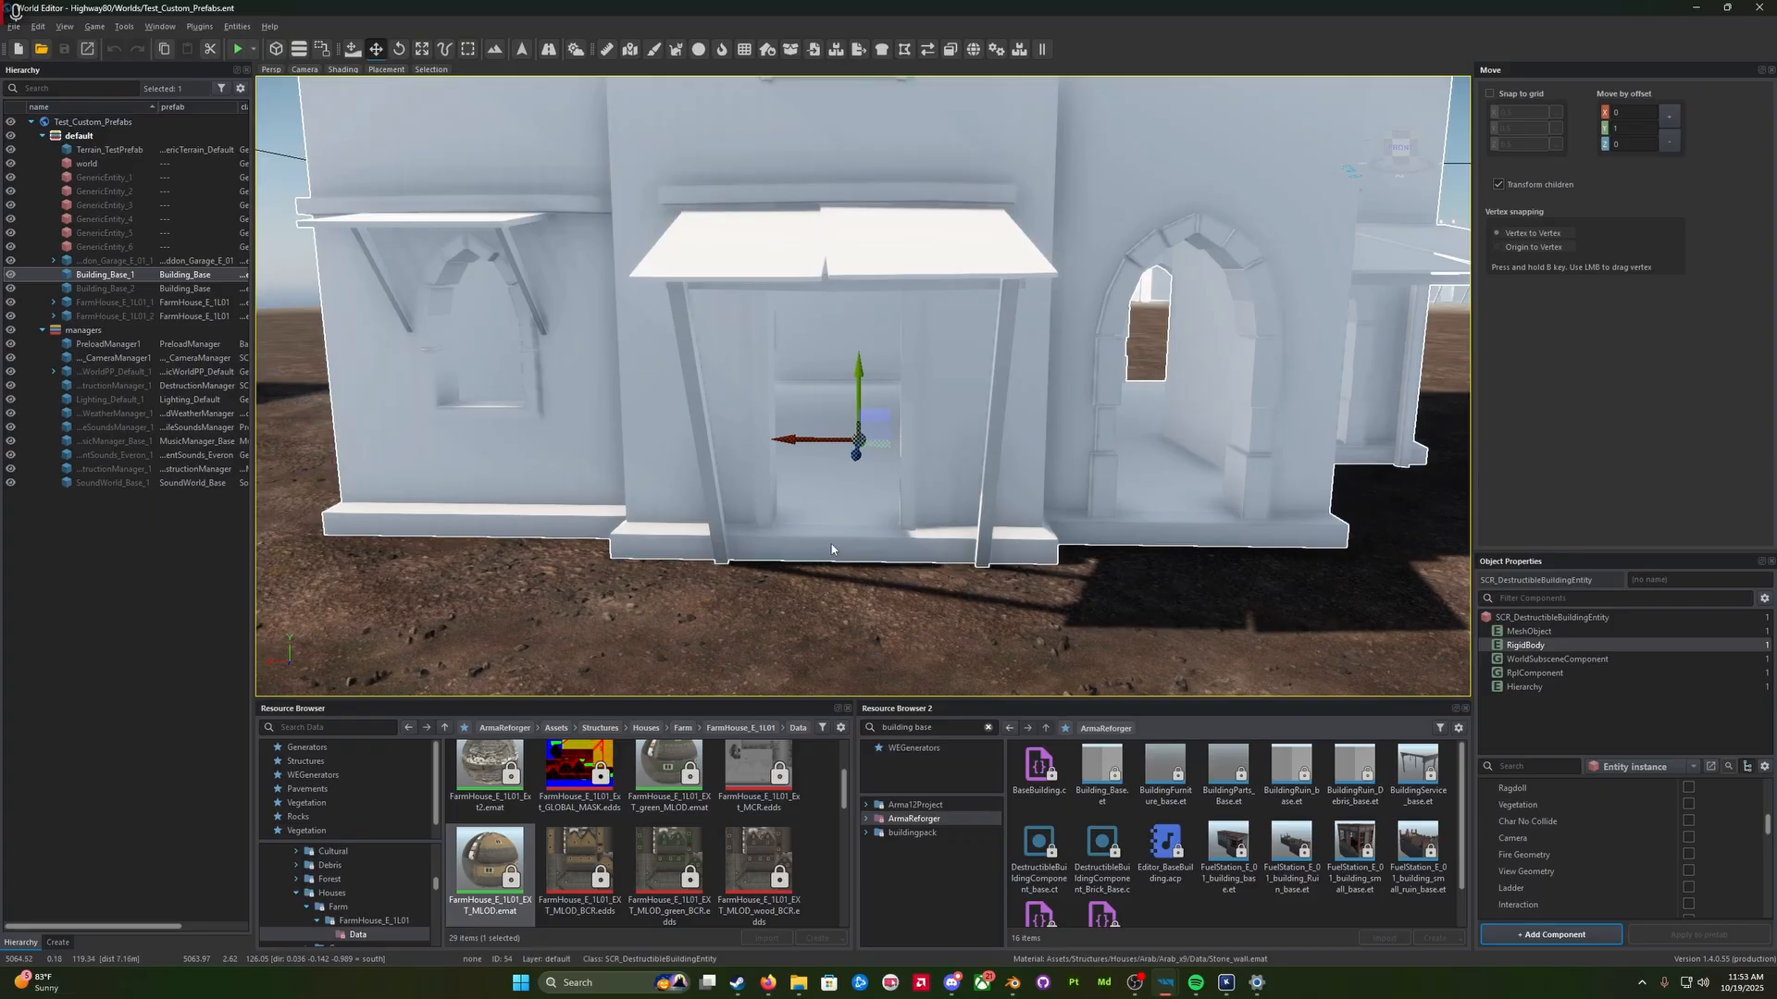
{"action": "middle_click_drag", "start_coordinate": [838, 597], "coordinate": [851, 607]}
{"action": "middle_click_drag", "start_coordinate": [842, 546], "coordinate": [856, 560]}
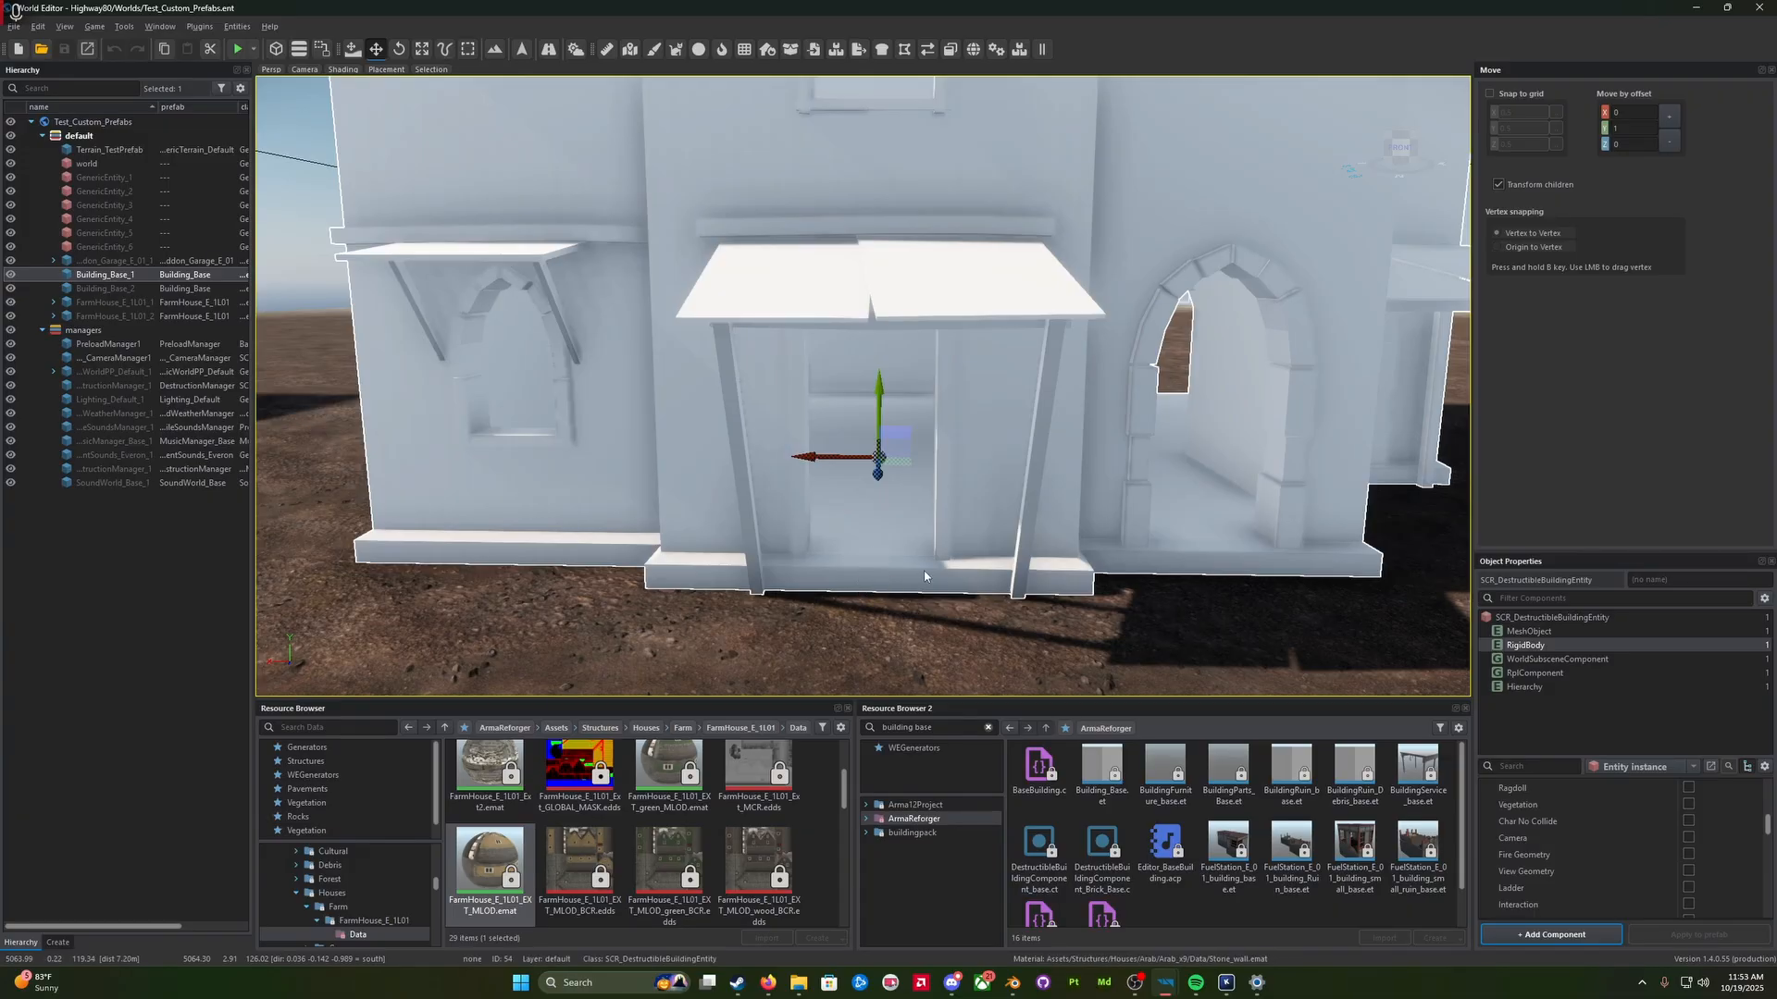
{"action": "scroll", "coordinate": [929, 585], "scroll_direction": "down", "scroll_amount": 6}
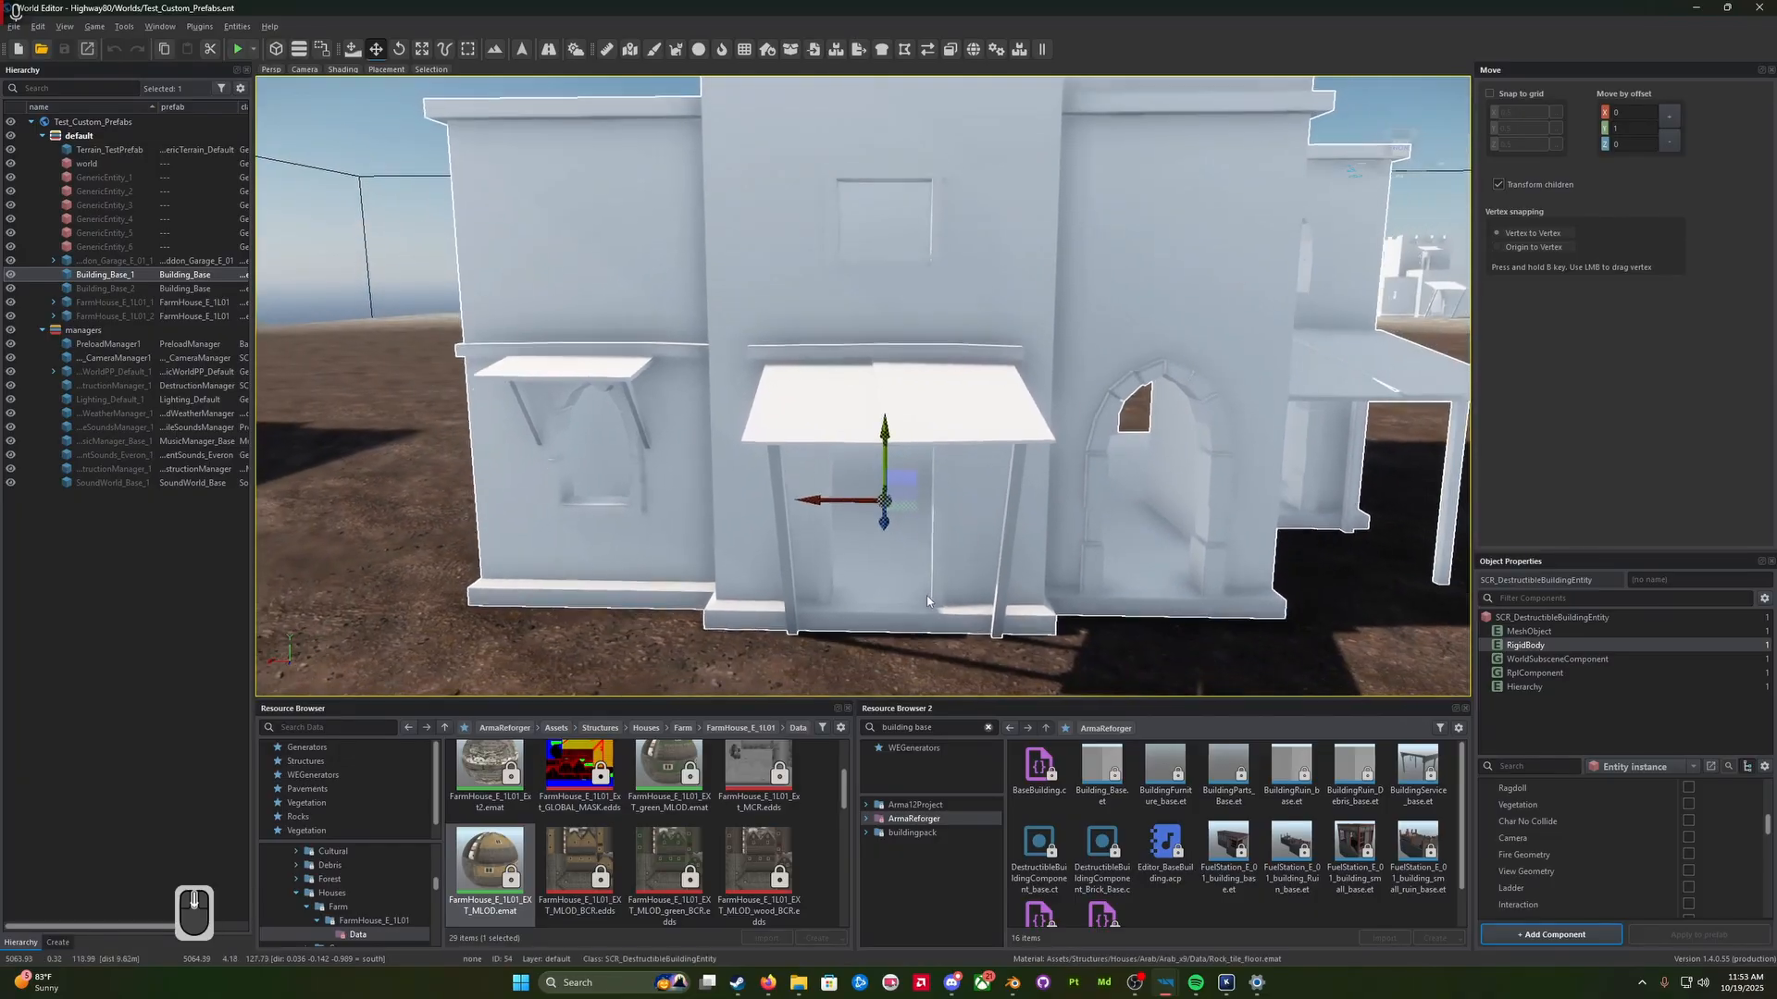
{"action": "middle_click_drag", "start_coordinate": [942, 585], "coordinate": [947, 519]}
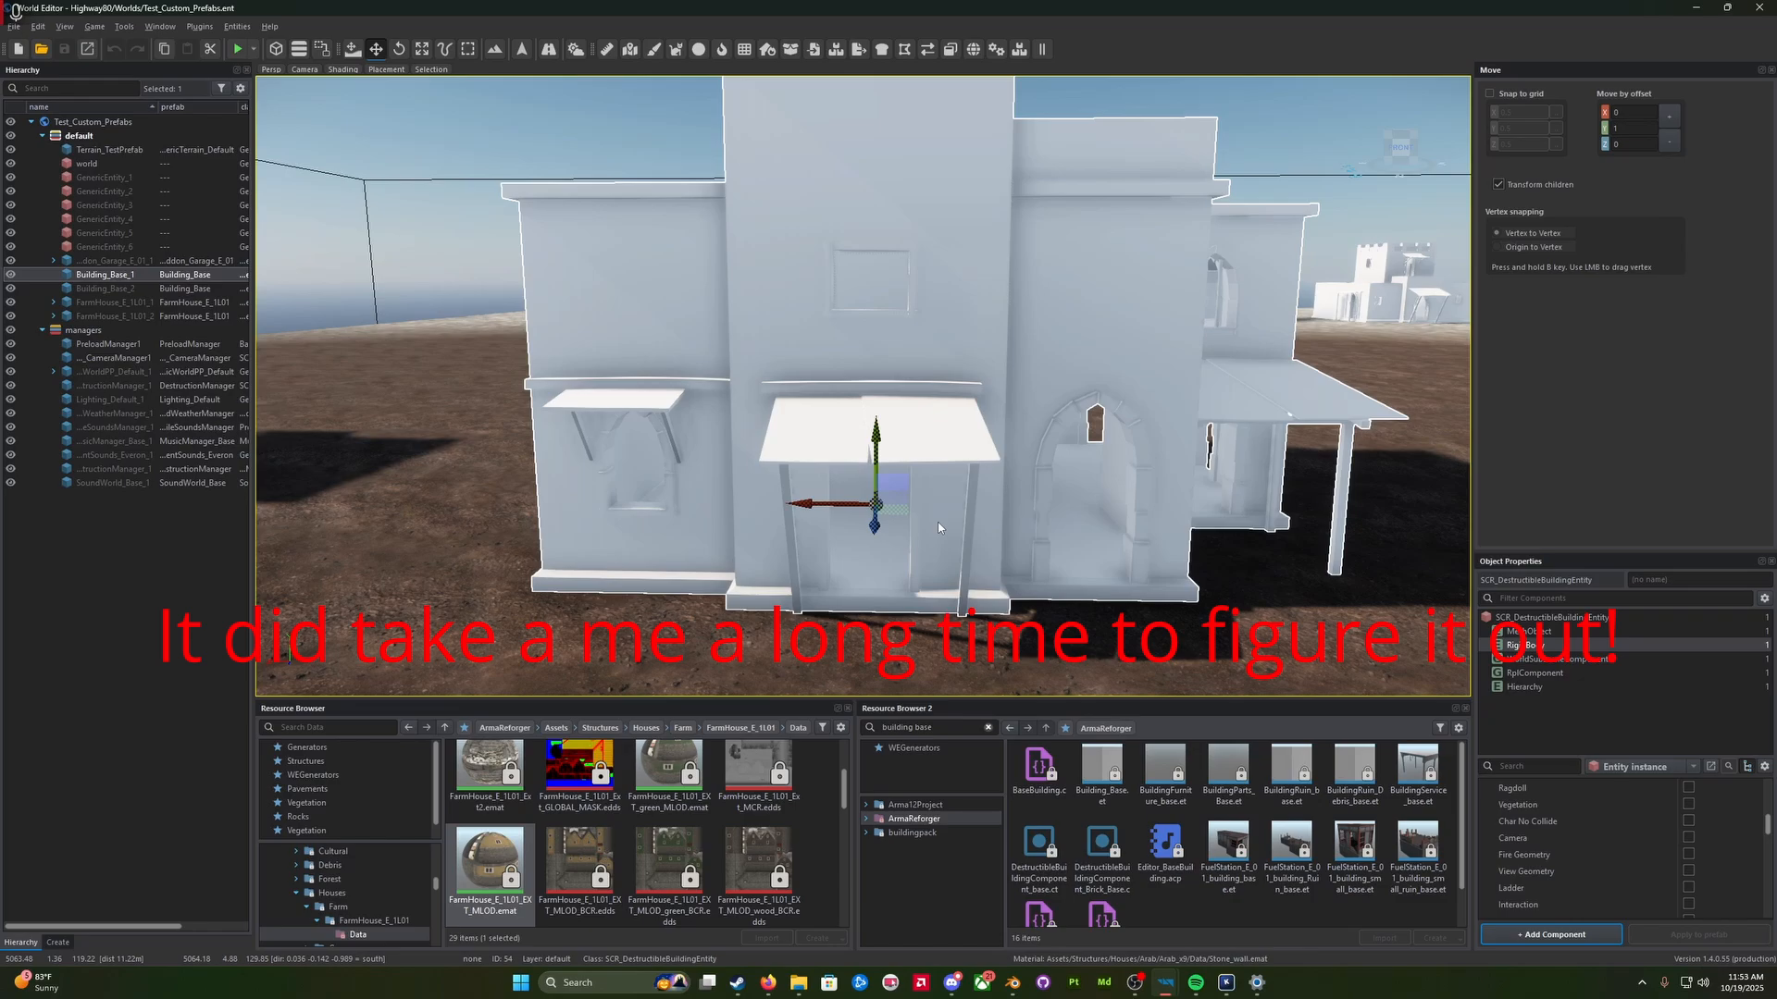
{"action": "key", "text": "a"}
{"action": "right_click_drag", "start_coordinate": [887, 539], "coordinate": [944, 576]}
{"action": "key", "text": "w"}
{"action": "key", "text": "z"}
{"action": "key", "text": "q"}
{"action": "key", "text": "d"}
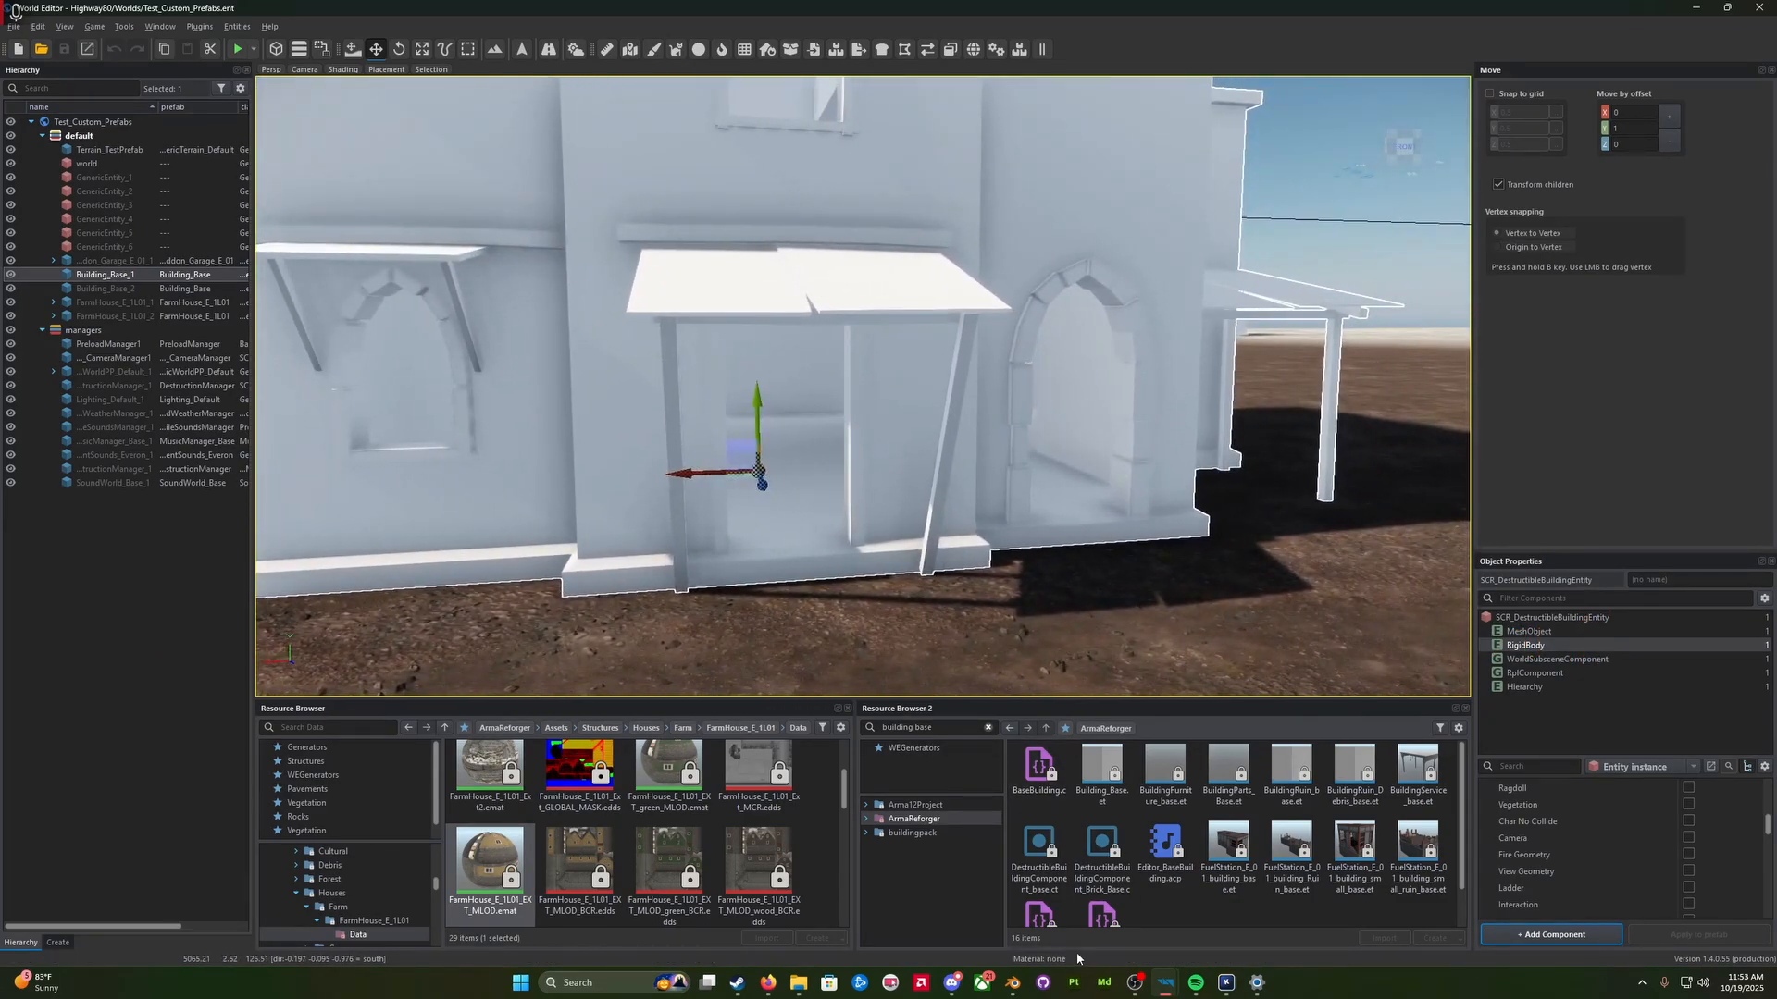
Step: Return to Blender and review Arab_x9, BSP_Arab_x9, PRT_01, UTM_Cube and socket_door_exterior_01 by selecting each in turn
{"action": "left_click", "coordinate": [1013, 983]}
{"action": "left_click", "coordinate": [1124, 721]}
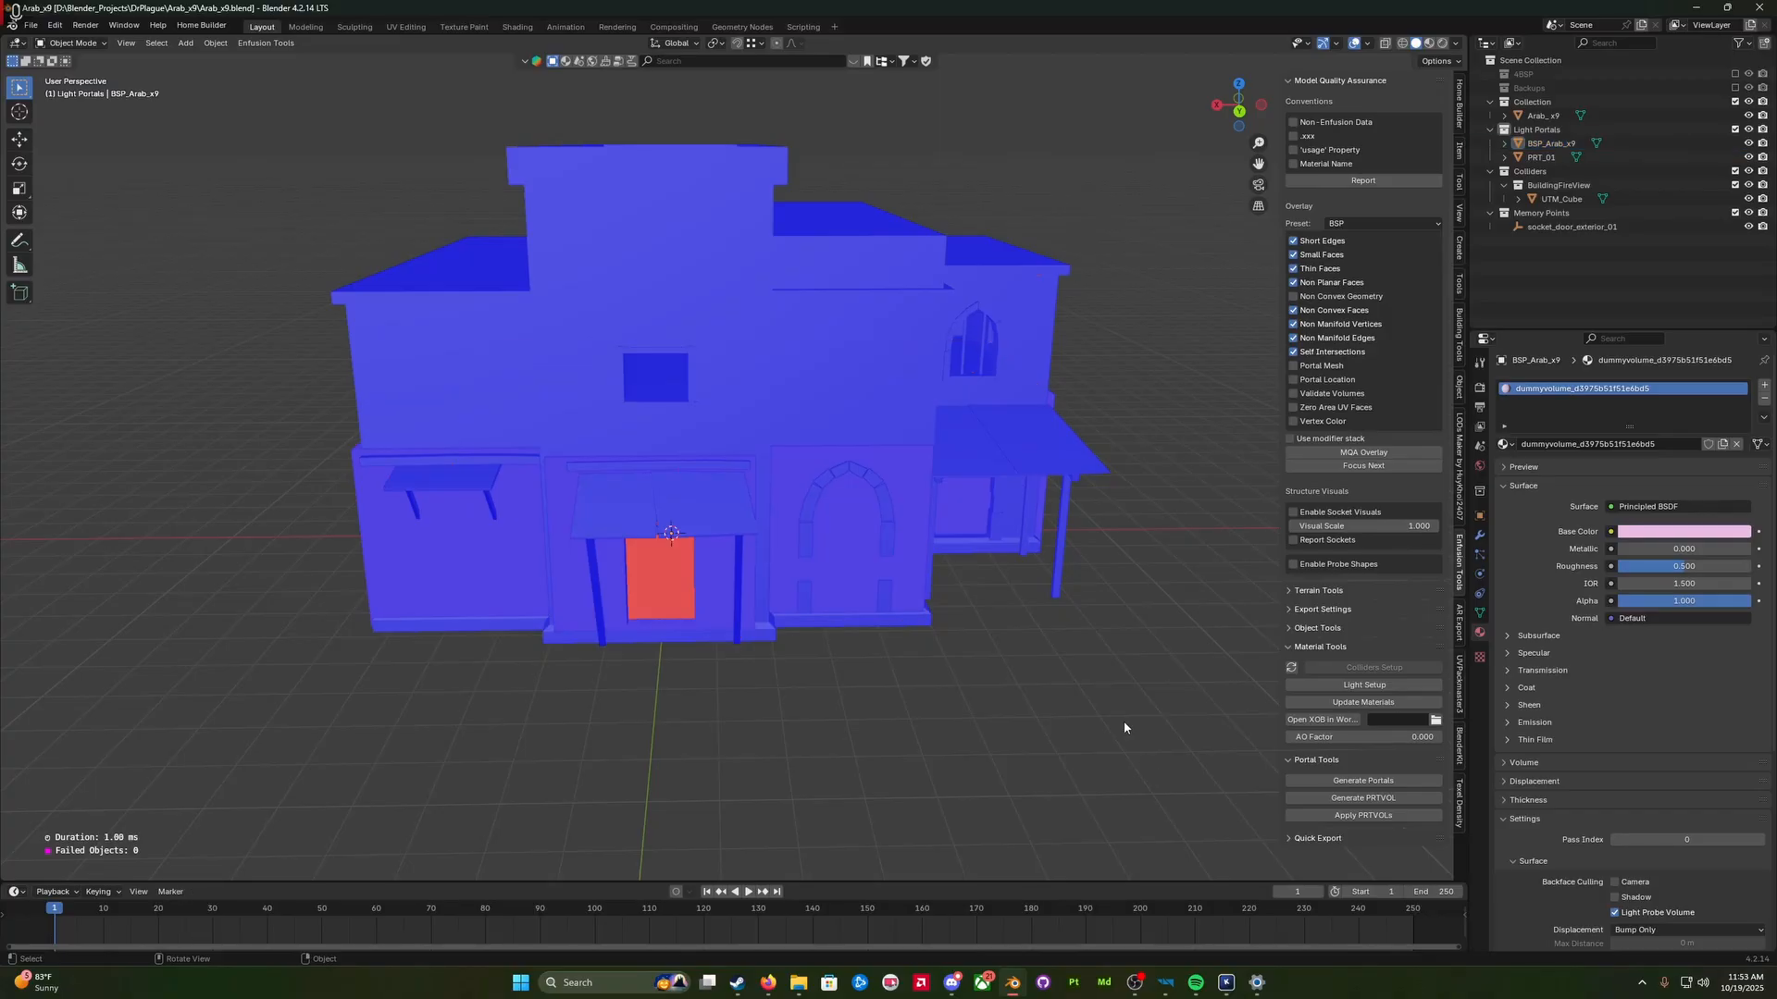
{"action": "left_click", "coordinate": [1541, 115]}
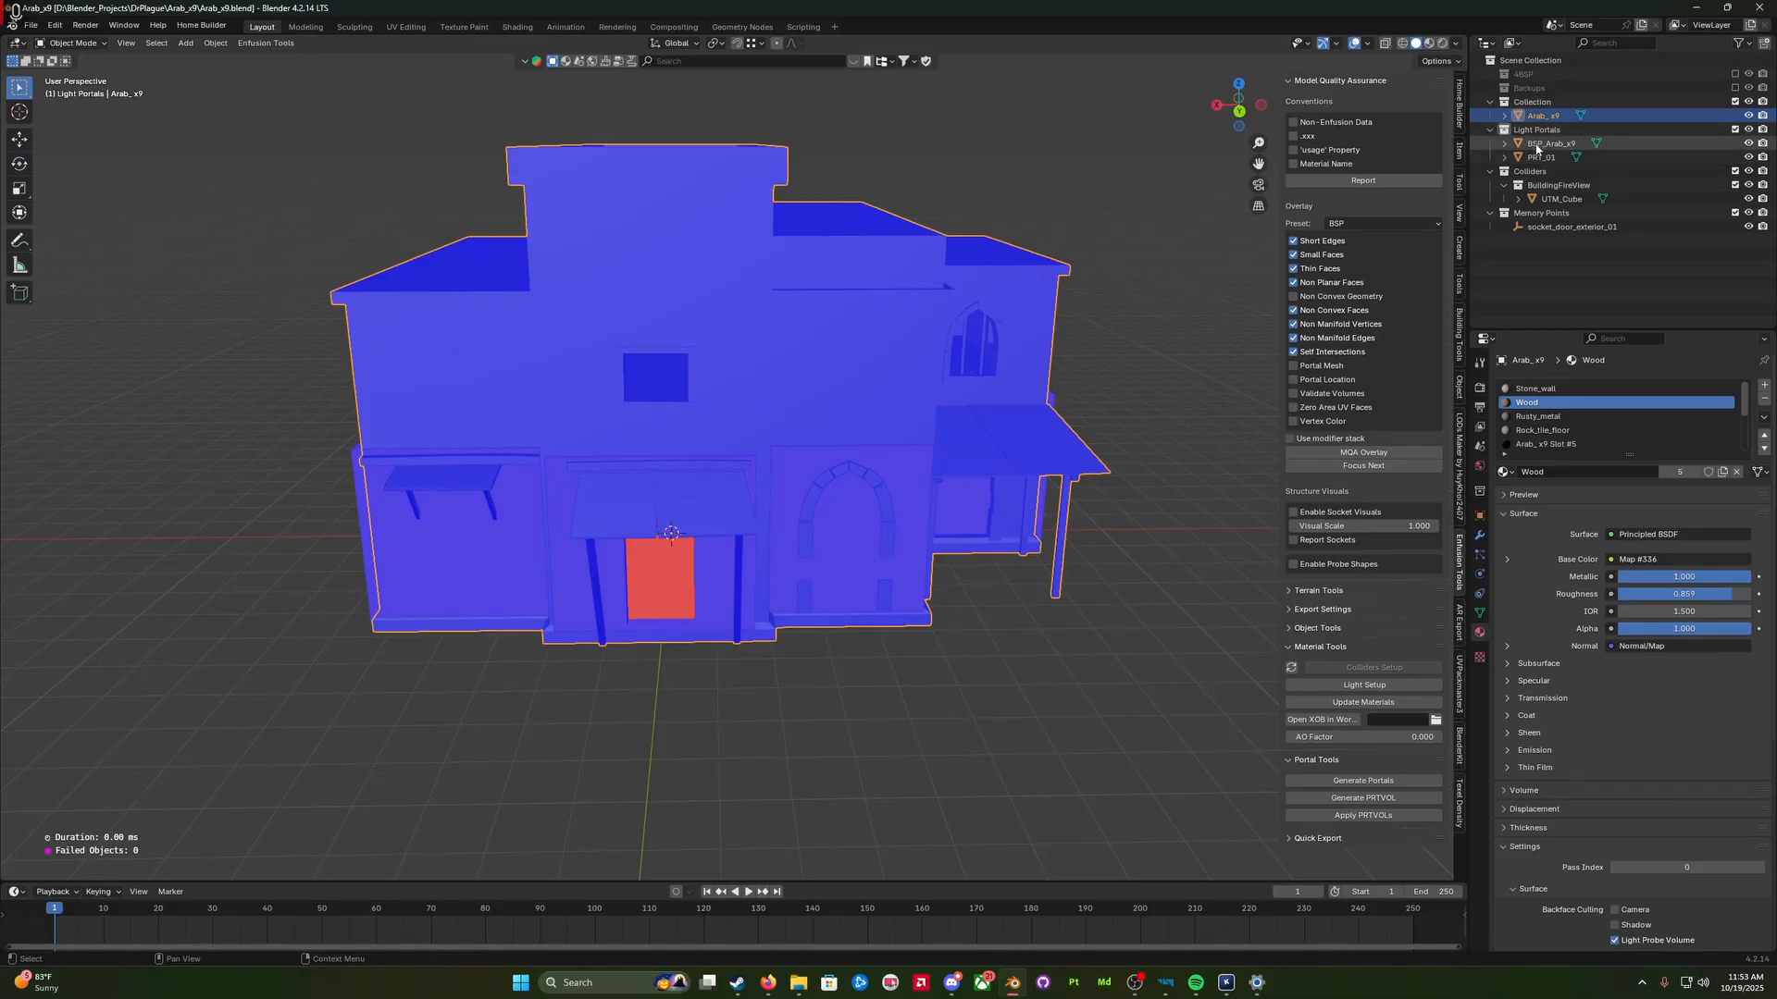
{"action": "left_click", "coordinate": [1537, 145]}
{"action": "left_click", "coordinate": [1540, 158]}
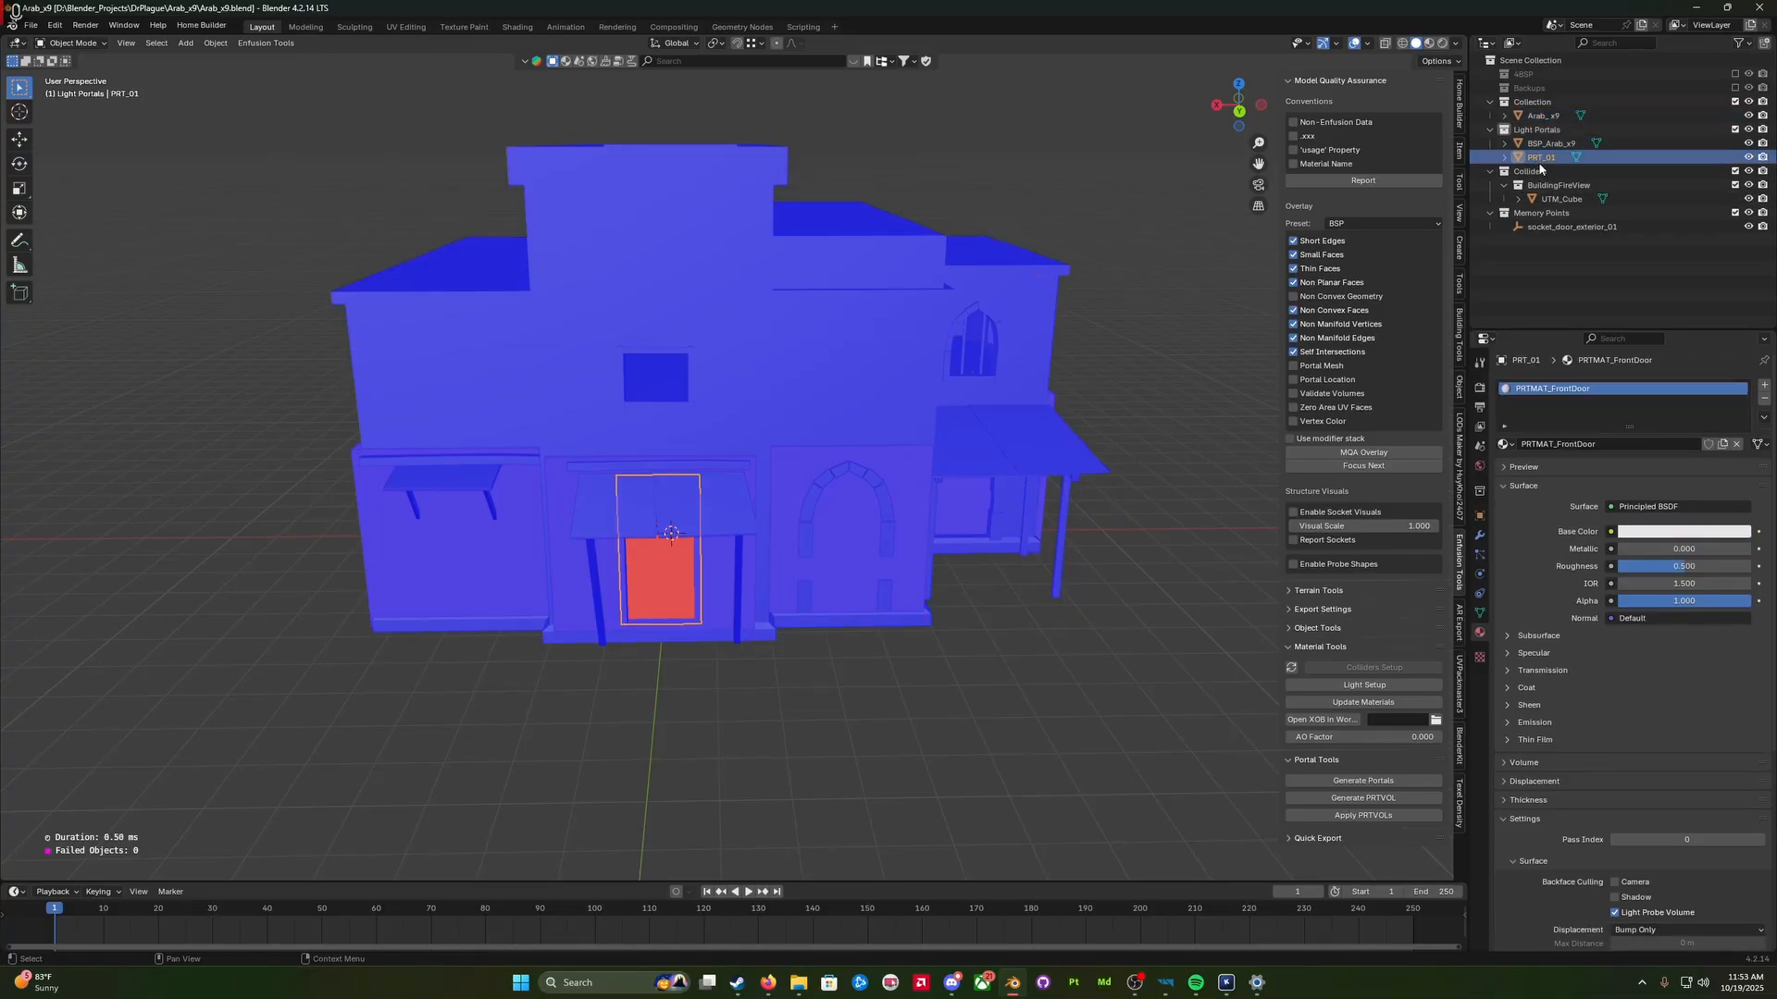
{"action": "left_click", "coordinate": [1552, 199]}
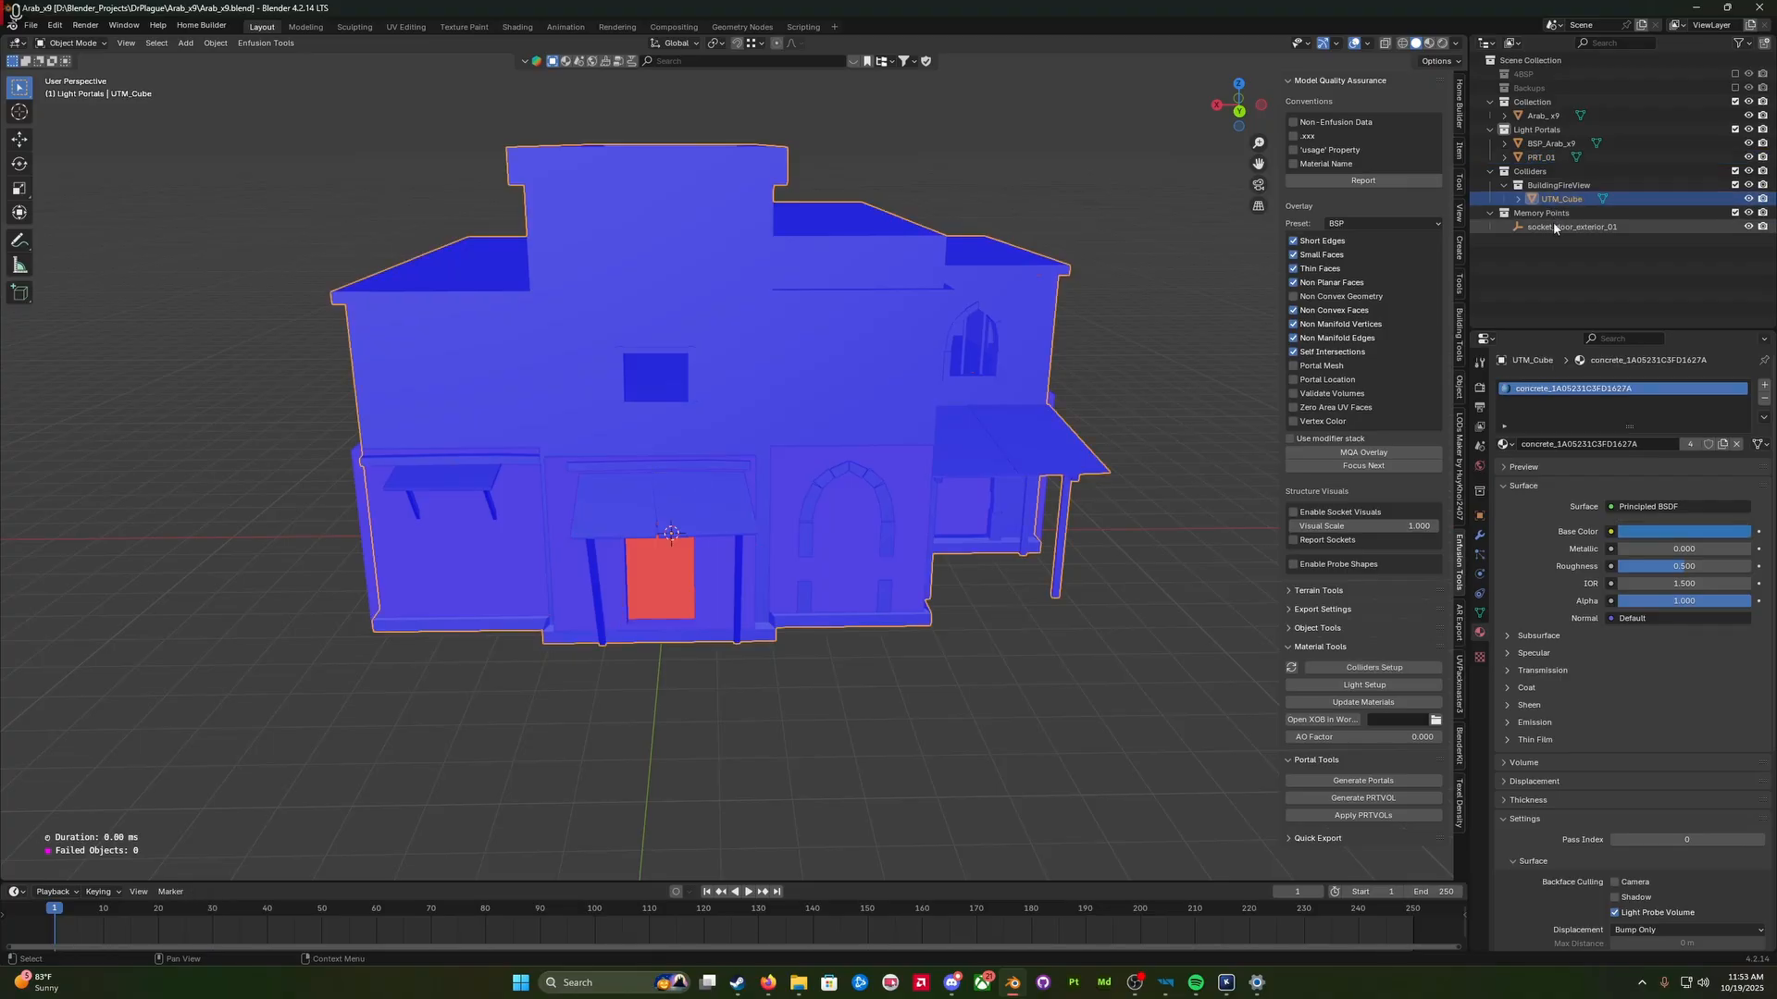
{"action": "left_click", "coordinate": [1564, 226]}
{"action": "middle_click_drag", "start_coordinate": [968, 618], "coordinate": [880, 671]}
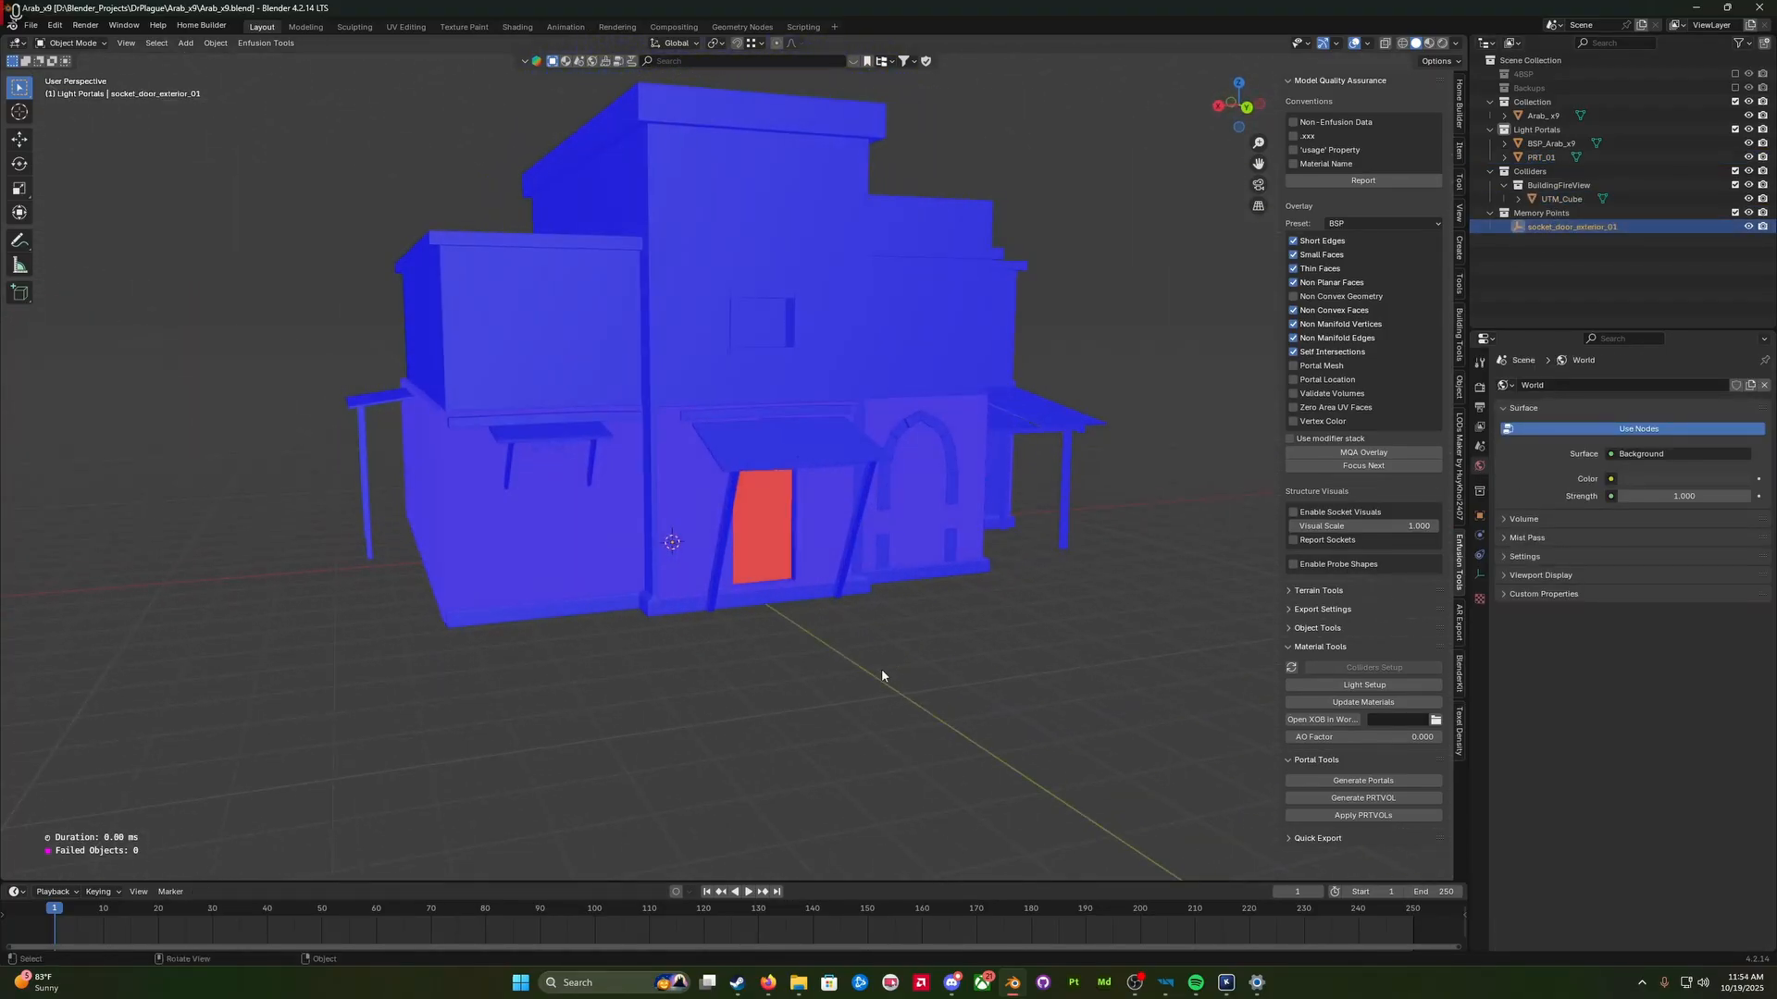
{"action": "scroll", "coordinate": [870, 722], "scroll_direction": "up", "scroll_amount": 6}
{"action": "scroll", "coordinate": [861, 749], "scroll_direction": "up", "scroll_amount": 3}
{"action": "mouse_move", "coordinate": [860, 749]}
{"action": "middle_mouse_down"}
{"action": "mouse_move", "coordinate": [995, 753]}
{"action": "mouse_move", "coordinate": [895, 711]}
{"action": "mouse_move", "coordinate": [790, 749]}
{"action": "mouse_move", "coordinate": [867, 746]}
{"action": "middle_mouse_up"}
{"action": "scroll", "coordinate": [837, 751], "scroll_direction": "down", "scroll_amount": 4}
{"action": "scroll", "coordinate": [837, 743], "scroll_direction": "up", "scroll_amount": 2}
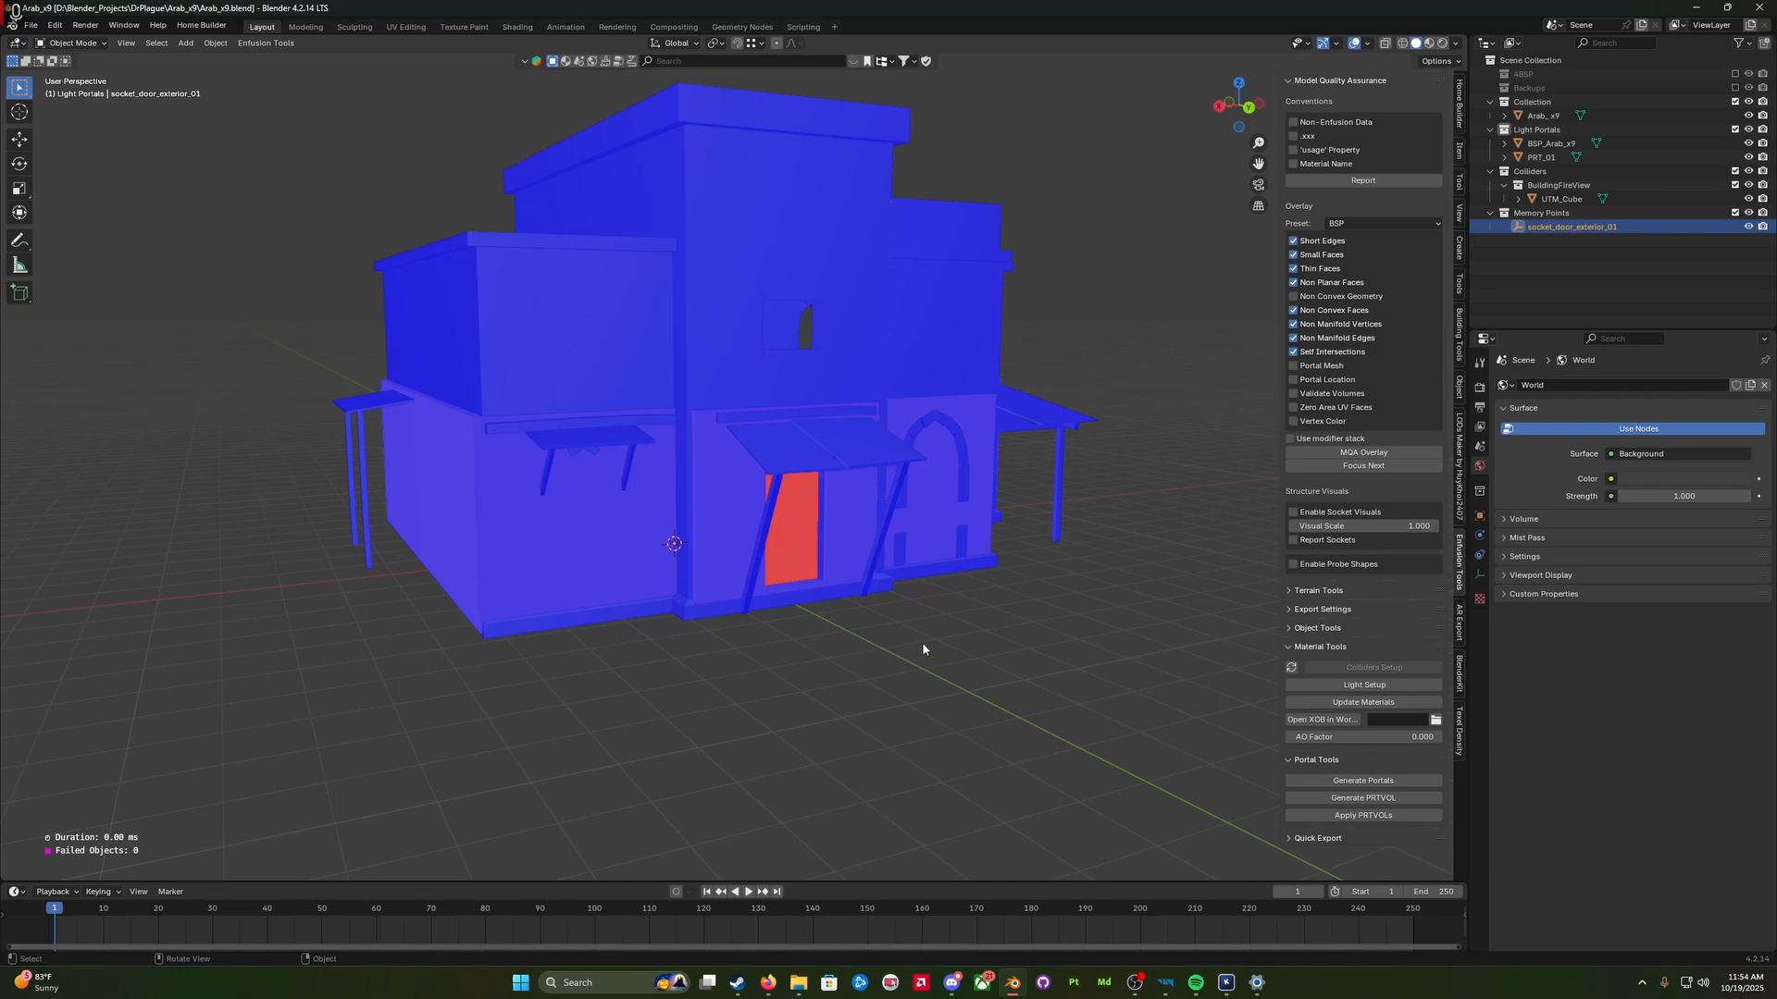
{"action": "mouse_move", "coordinate": [922, 649]}
{"action": "middle_mouse_down"}
{"action": "mouse_move", "coordinate": [908, 663]}
{"action": "mouse_move", "coordinate": [880, 642]}
{"action": "mouse_move", "coordinate": [907, 646]}
{"action": "middle_mouse_up"}
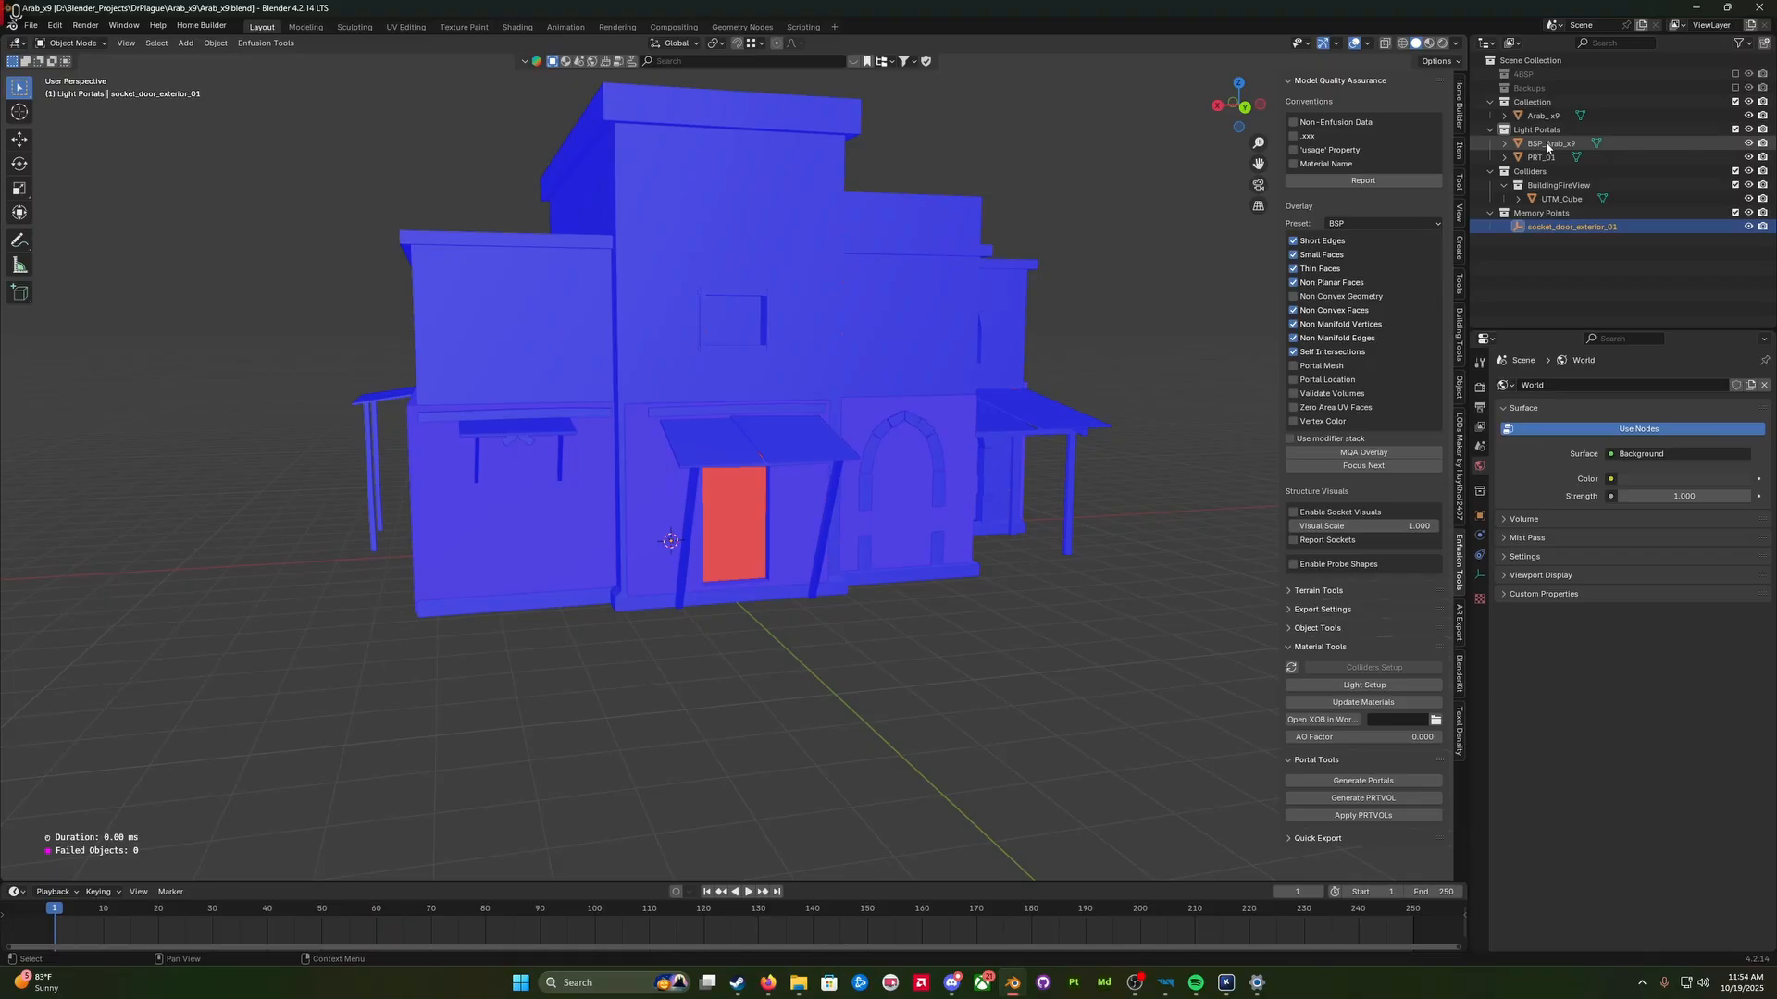
Step: Select BSP_Arab_x9 and the excluded collection listed above Backups to review them
{"action": "left_click", "coordinate": [1547, 144]}
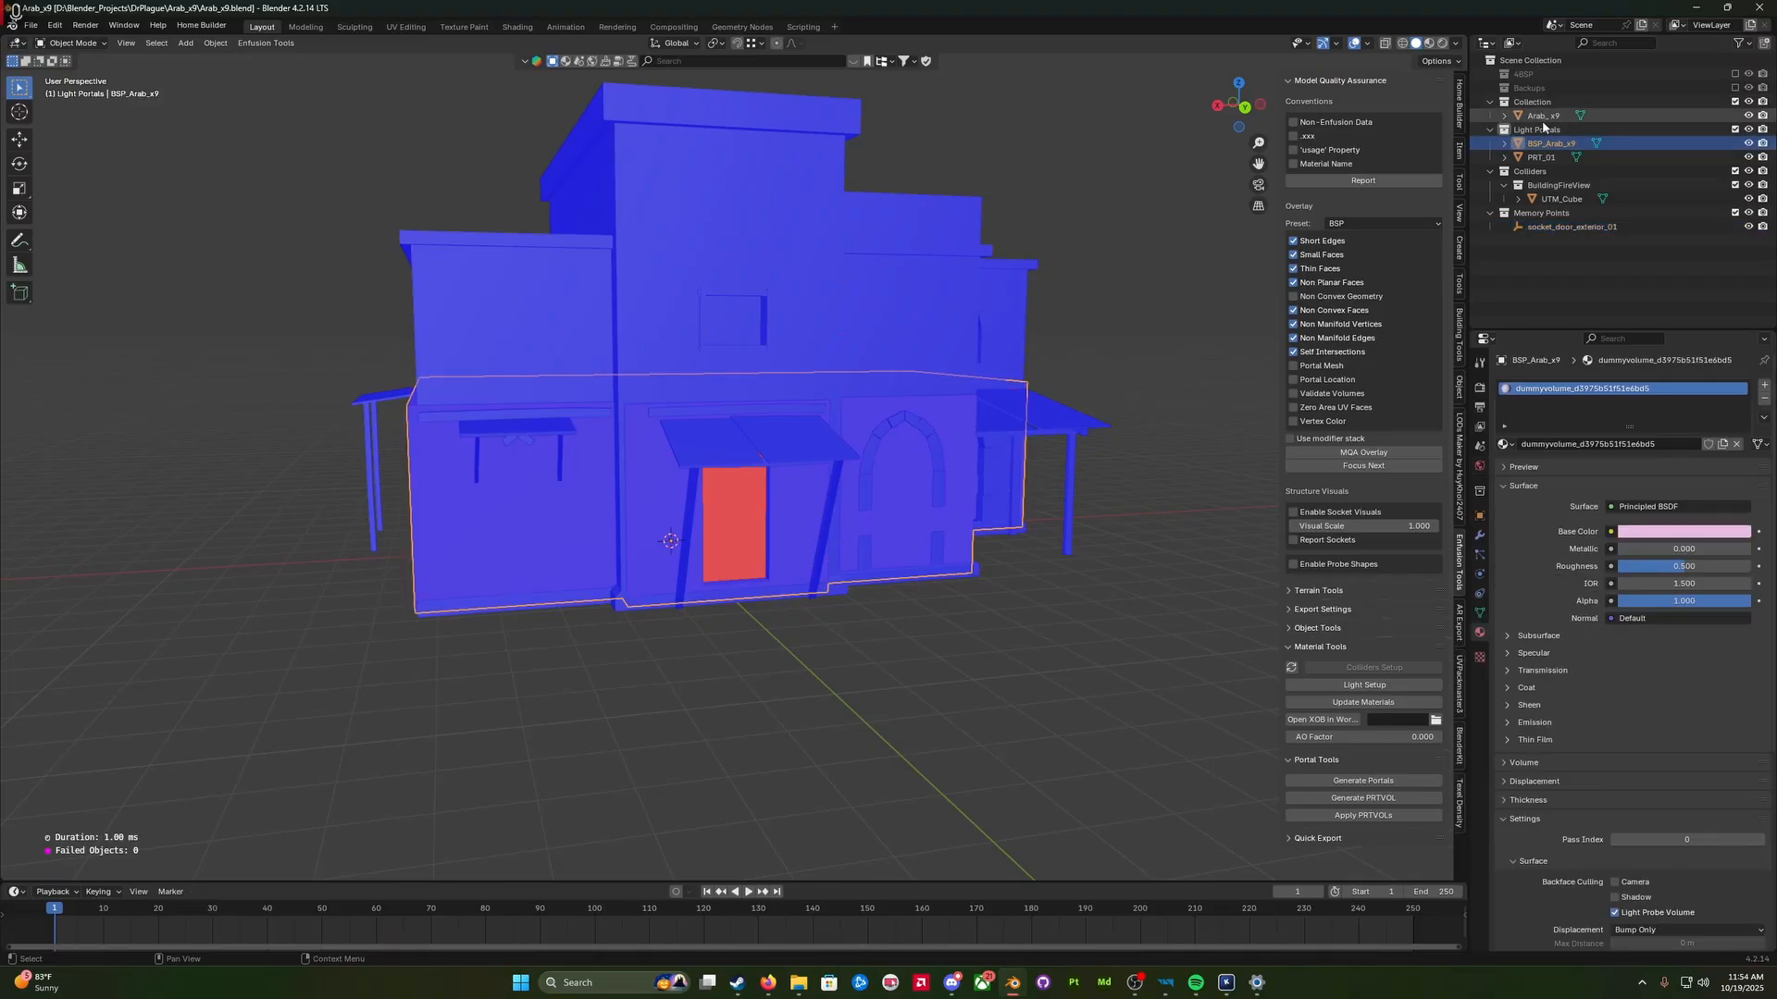
{"action": "left_click", "coordinate": [1552, 75]}
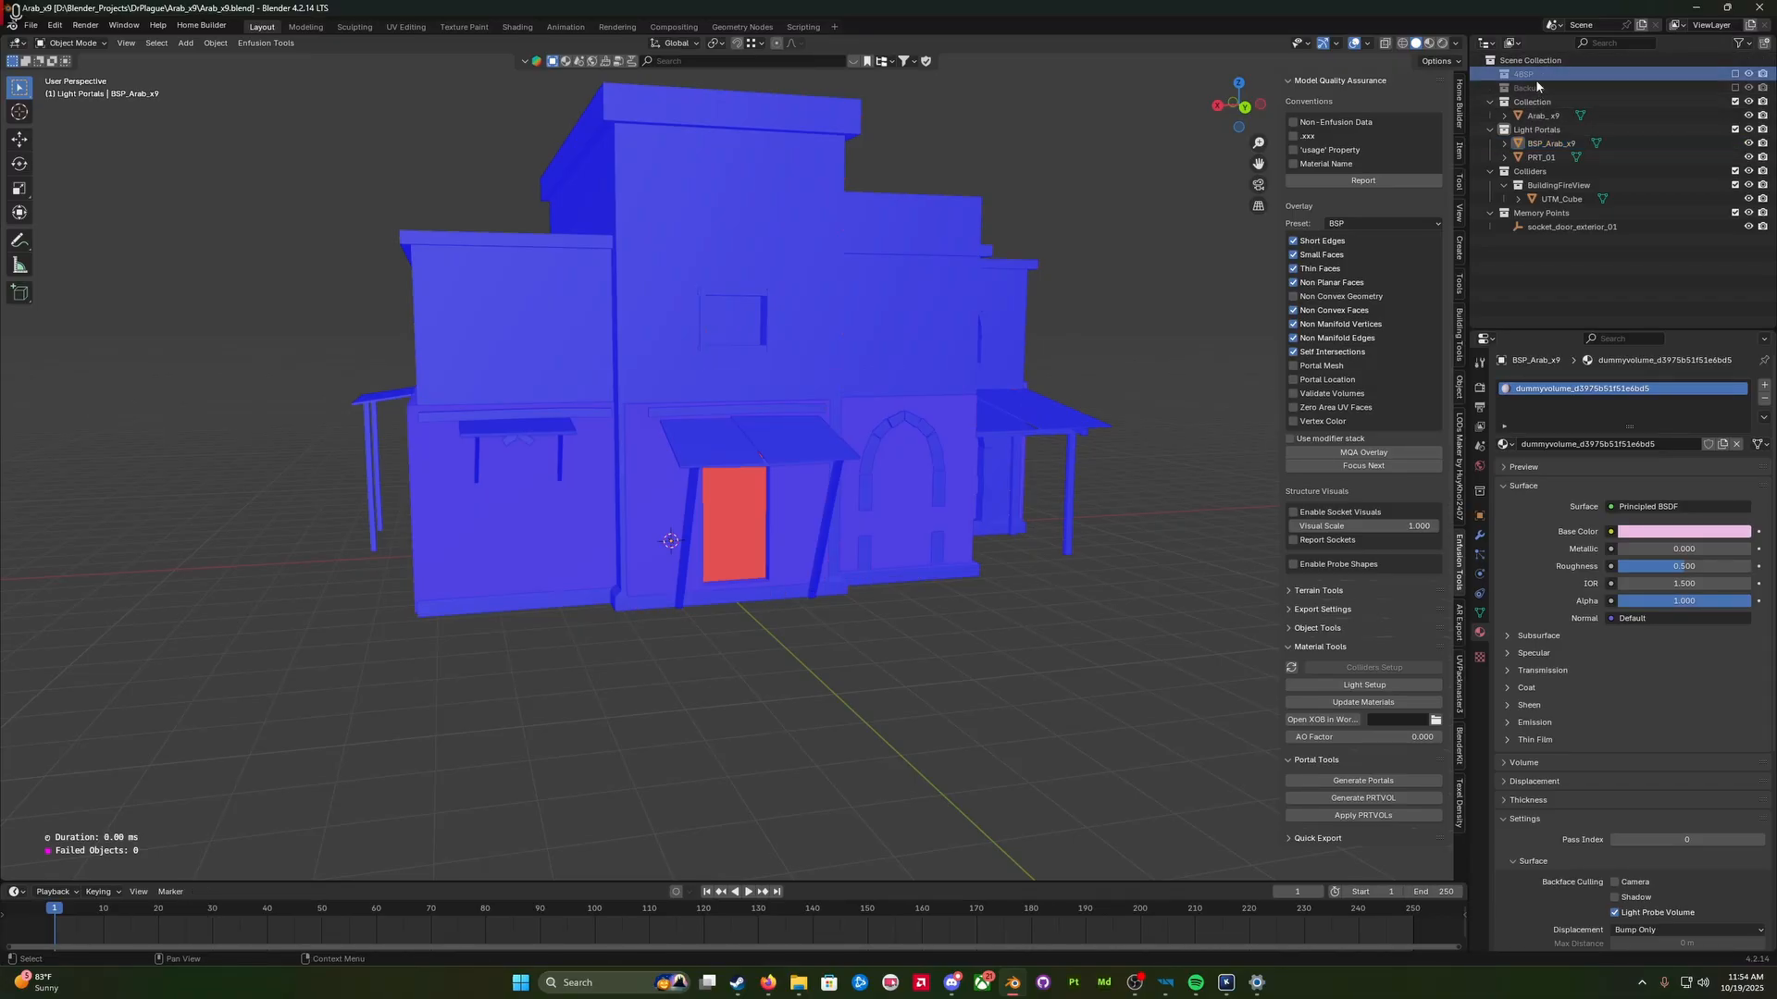
Step: Turn on X-ray and examine from several sides how BSP_Arab_x9 fits the building's ground-floor walls, corners and openings
{"action": "middle_click_drag", "start_coordinate": [987, 657], "coordinate": [952, 666]}
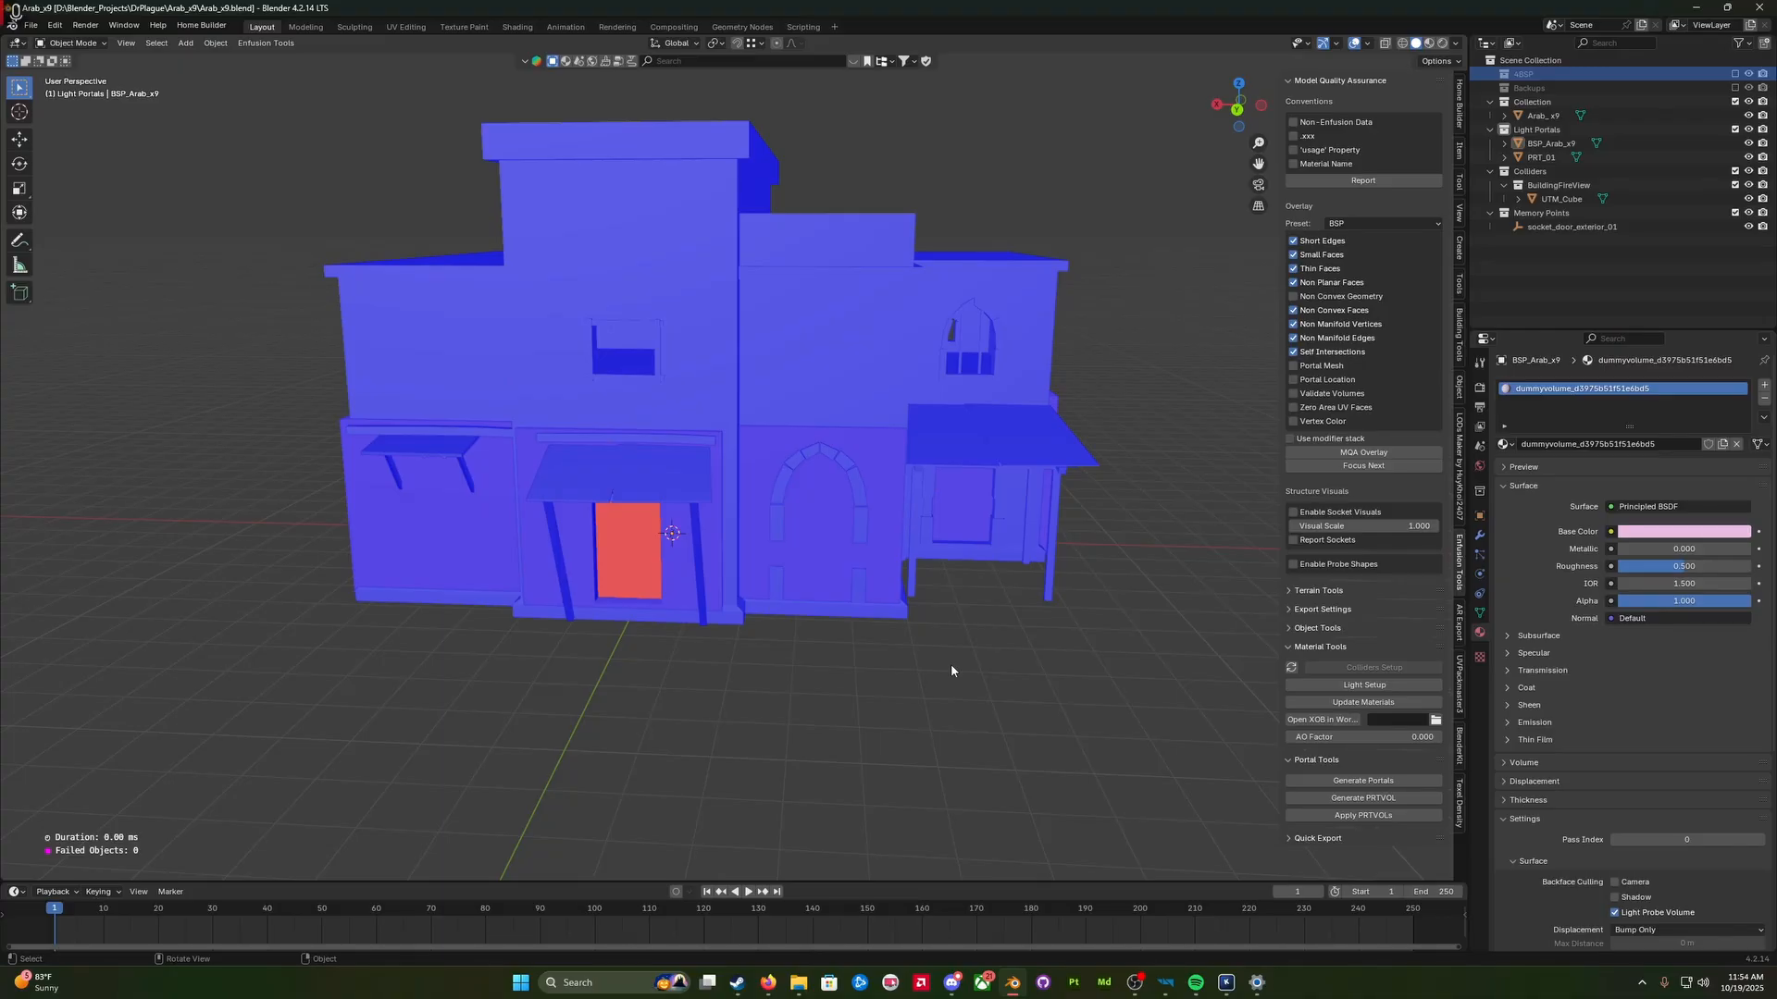
{"action": "key", "text": "alt+z"}
{"action": "middle_click_drag", "start_coordinate": [959, 663], "coordinate": [866, 372]}
{"action": "scroll", "coordinate": [814, 689], "scroll_direction": "up", "scroll_amount": 3}
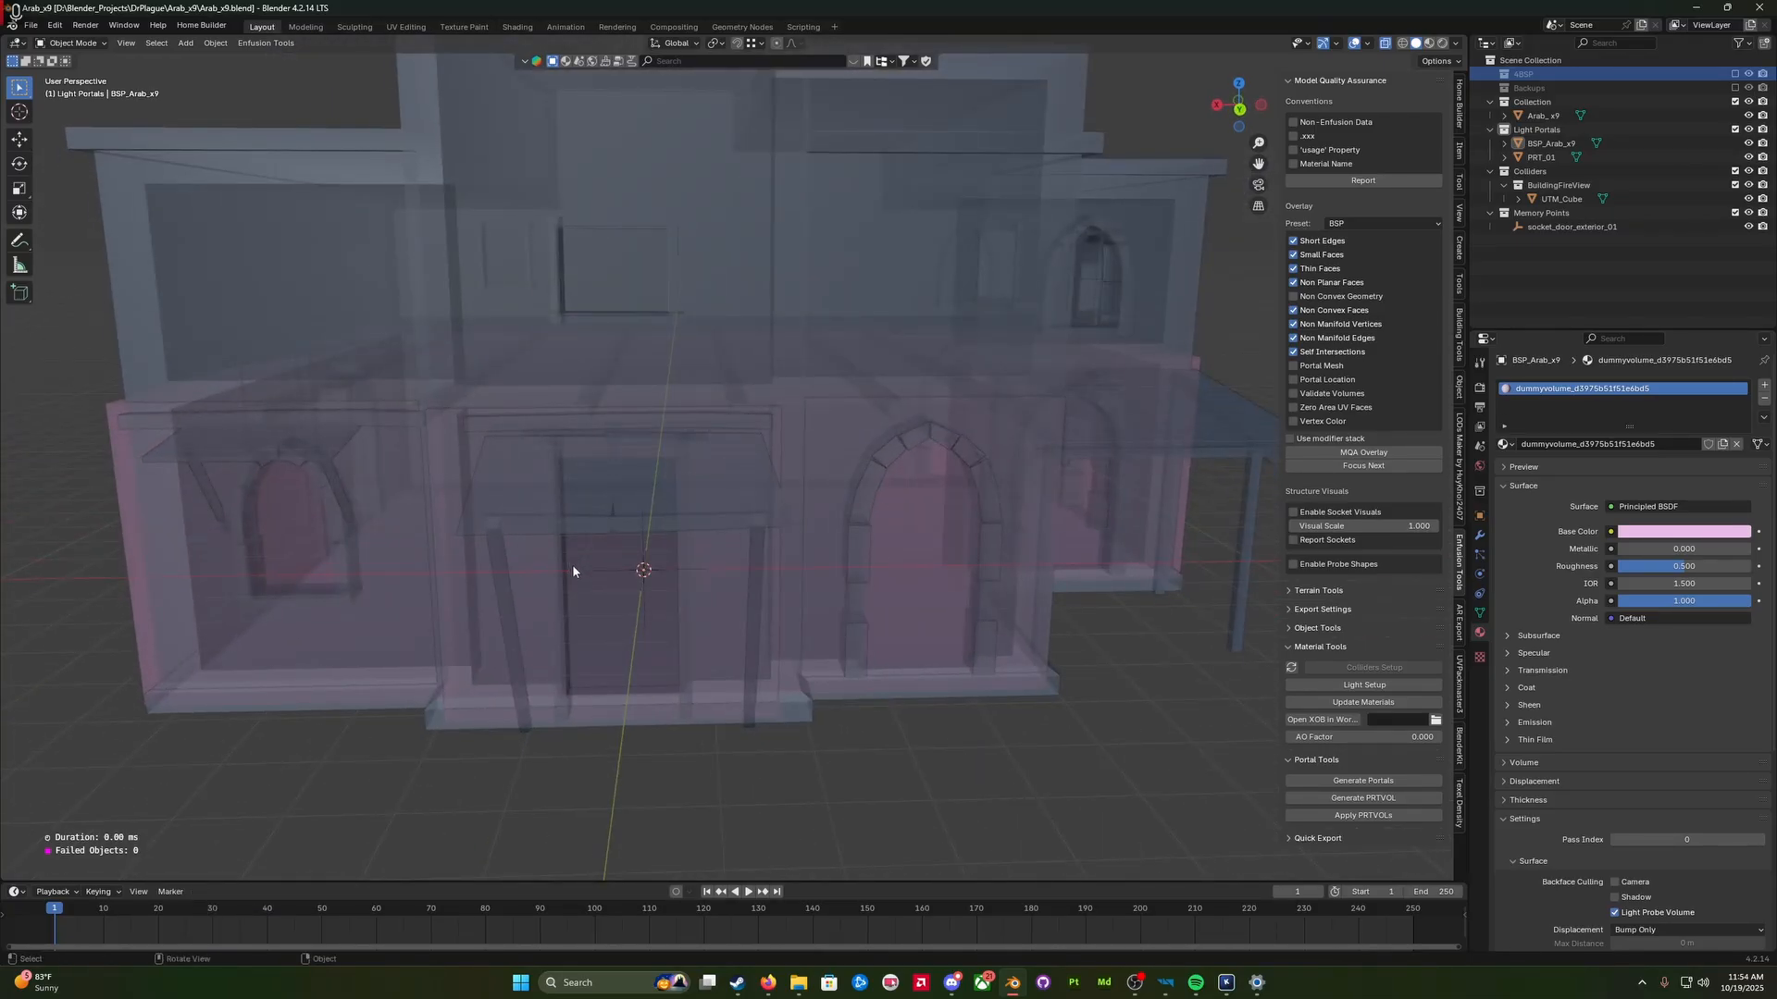
{"action": "middle_click_drag", "start_coordinate": [571, 564], "coordinate": [574, 600]}
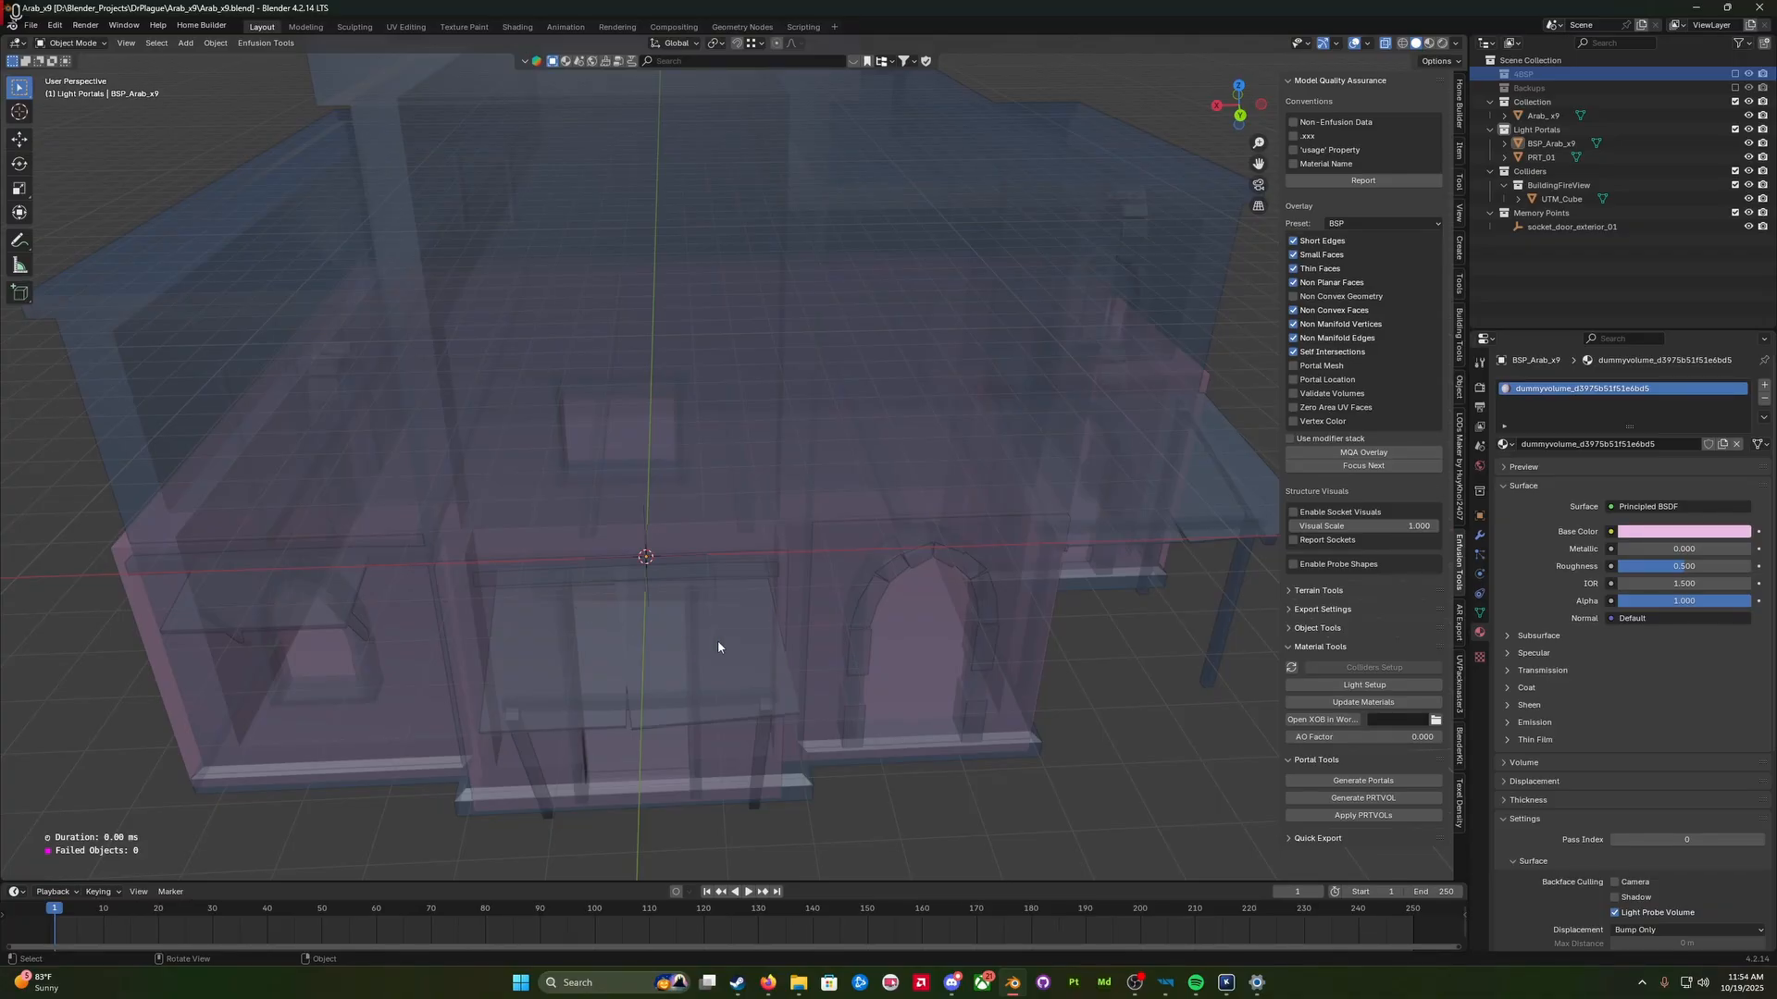
{"action": "middle_click_drag", "start_coordinate": [718, 646], "coordinate": [452, 517]}
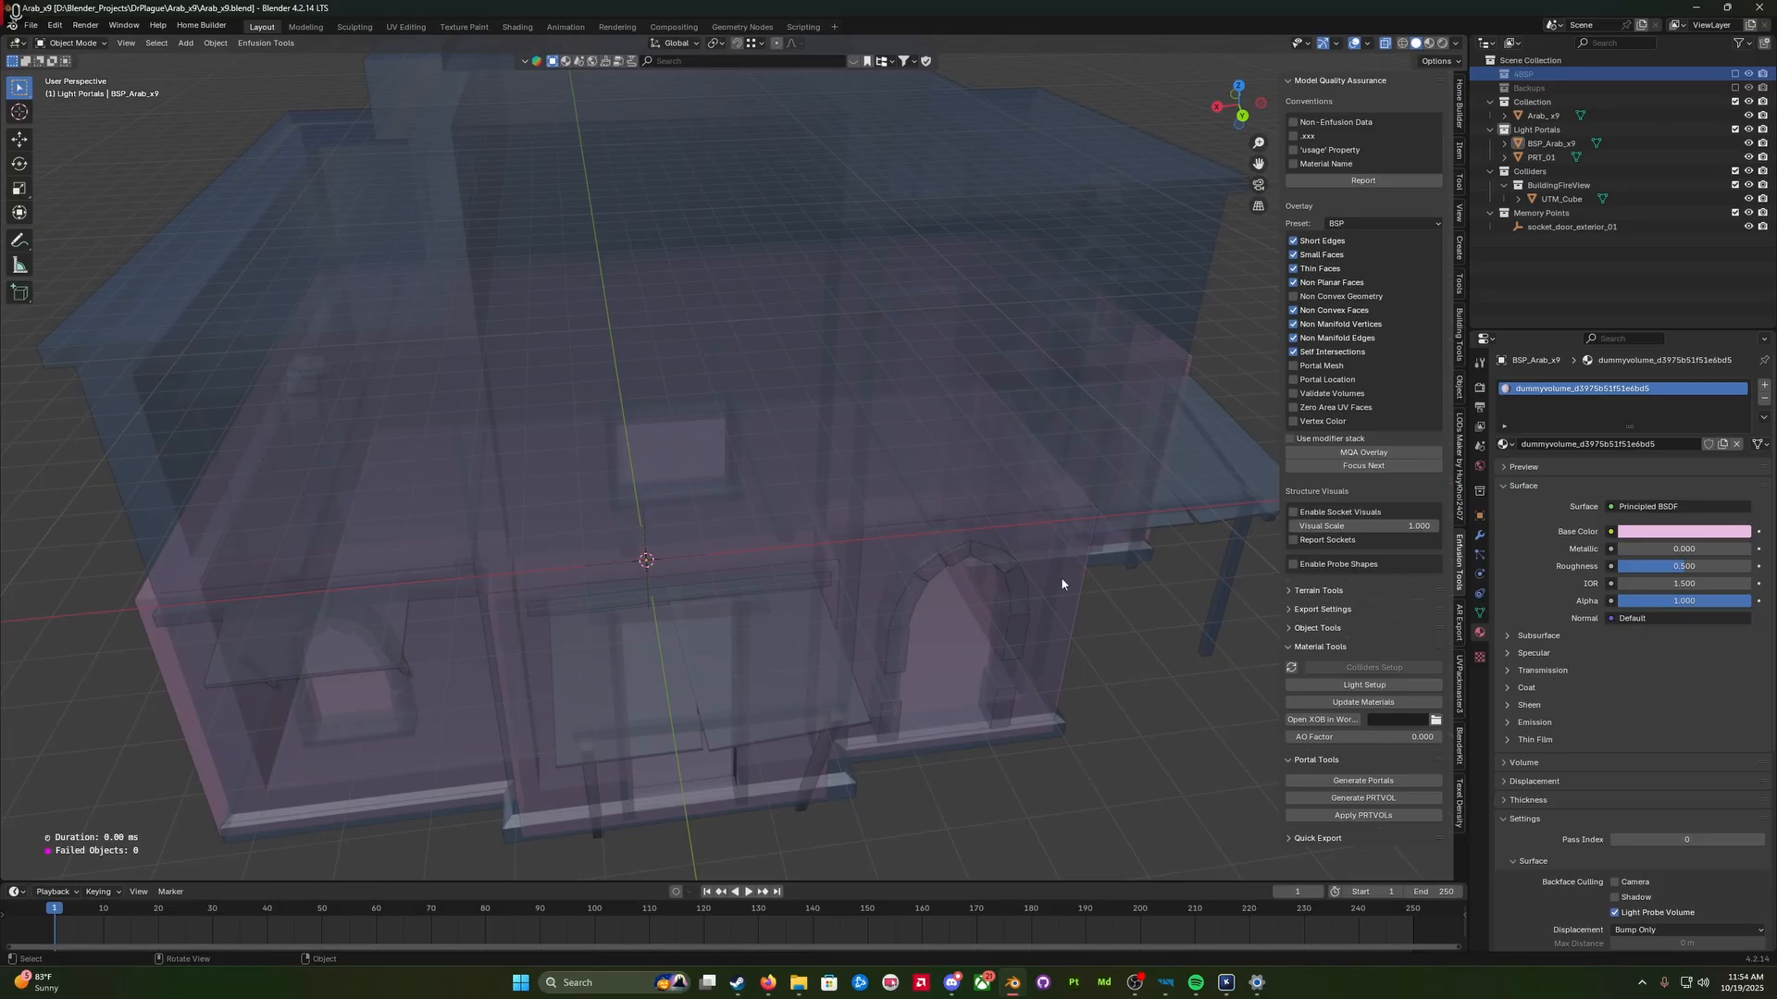
{"action": "middle_click_drag", "start_coordinate": [1062, 584], "coordinate": [1010, 544]}
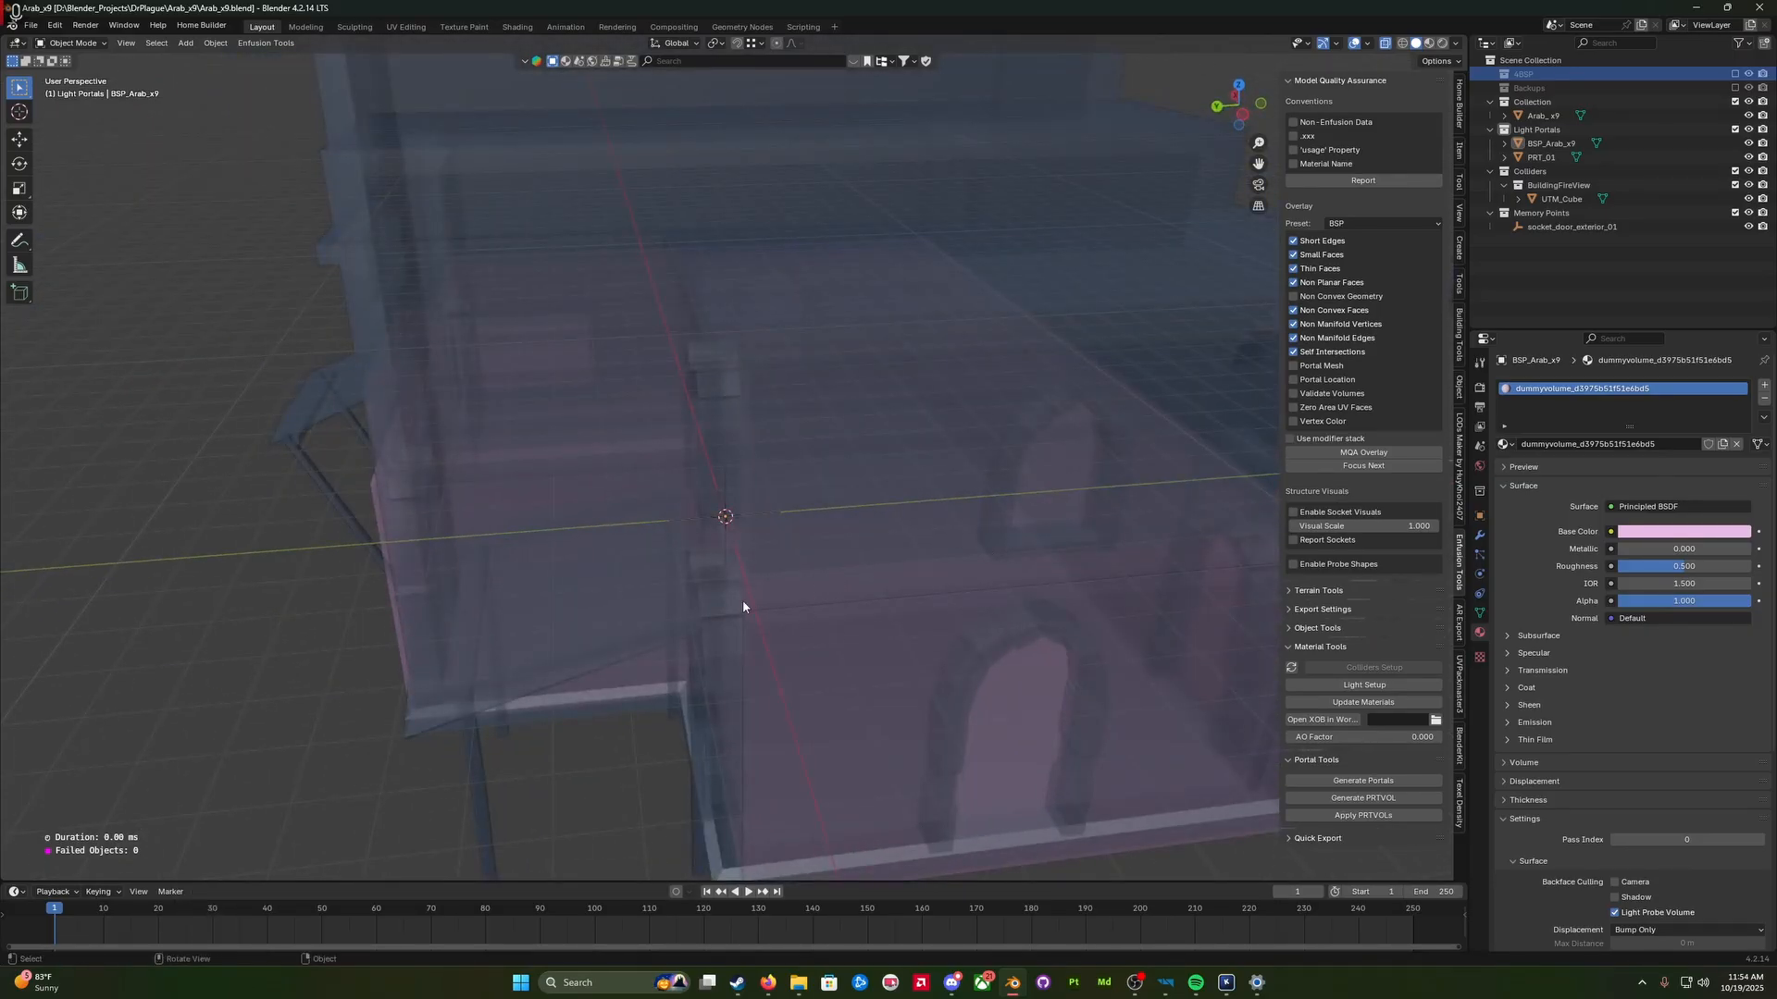
{"action": "middle_click_drag", "start_coordinate": [742, 606], "coordinate": [974, 366]}
{"action": "middle_click_drag", "start_coordinate": [689, 495], "coordinate": [794, 536]}
{"action": "scroll", "coordinate": [700, 465], "scroll_direction": "down", "scroll_amount": 4}
{"action": "scroll", "coordinate": [762, 564], "scroll_direction": "up", "scroll_amount": 3}
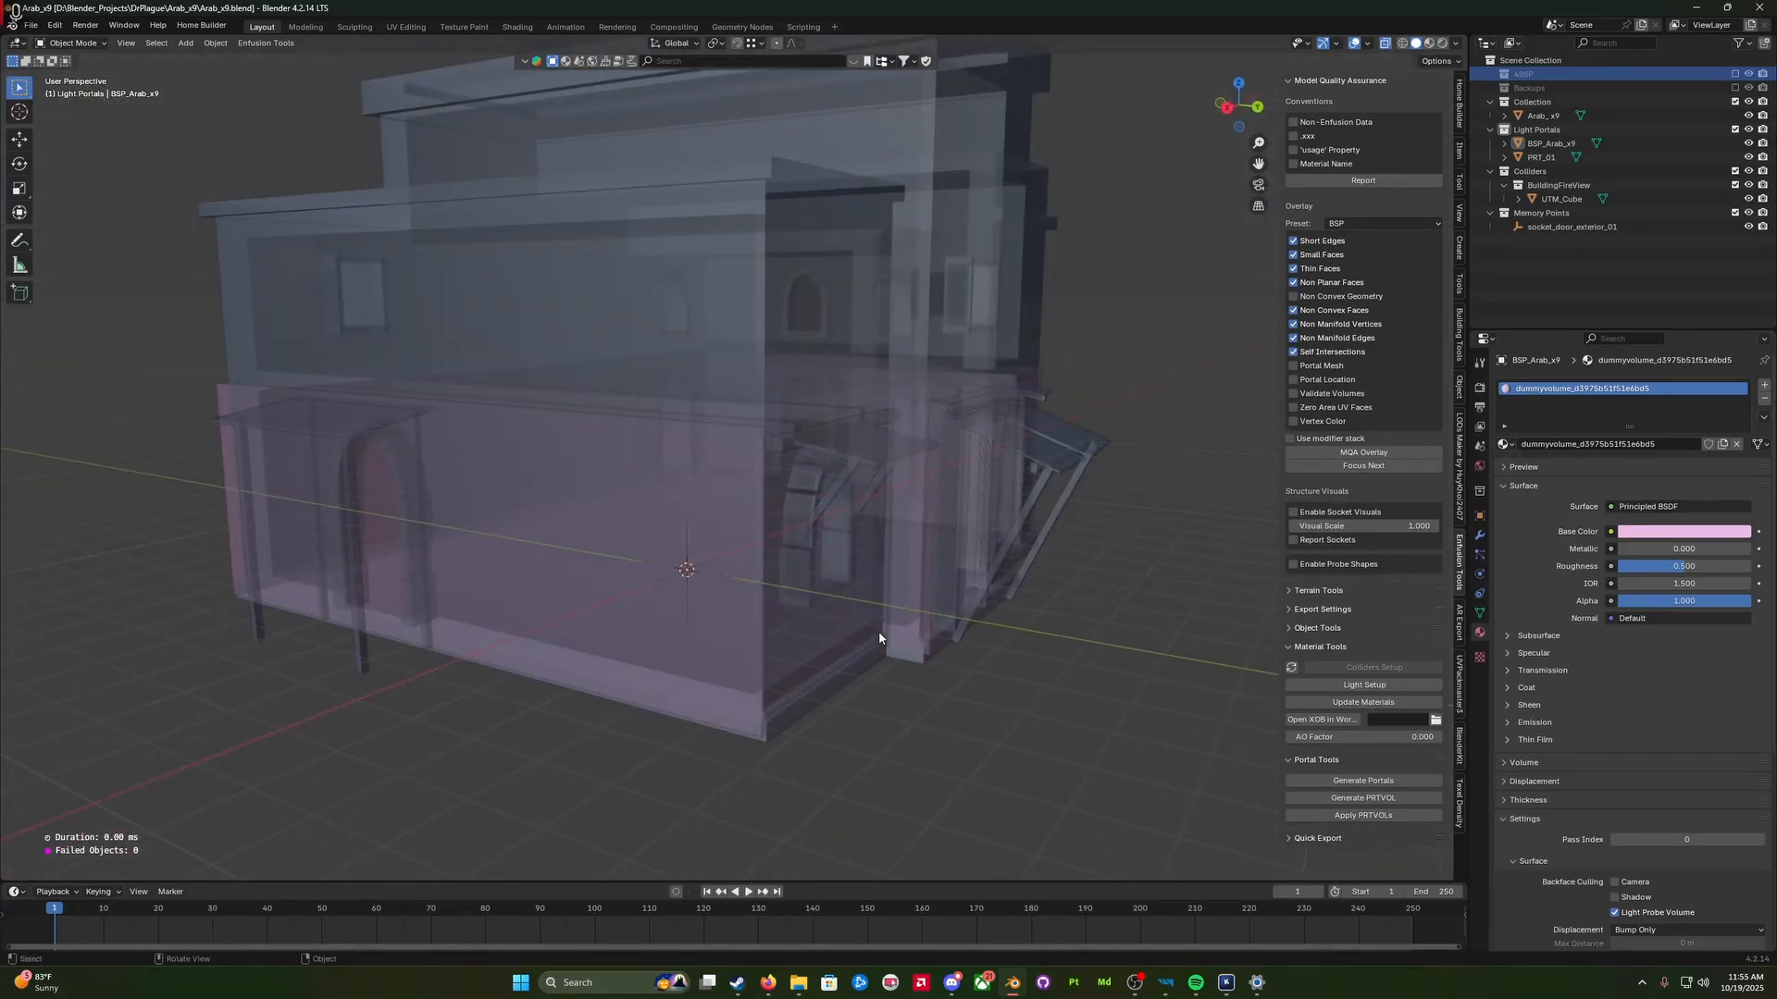
{"action": "middle_click_drag", "start_coordinate": [920, 627], "coordinate": [942, 625]}
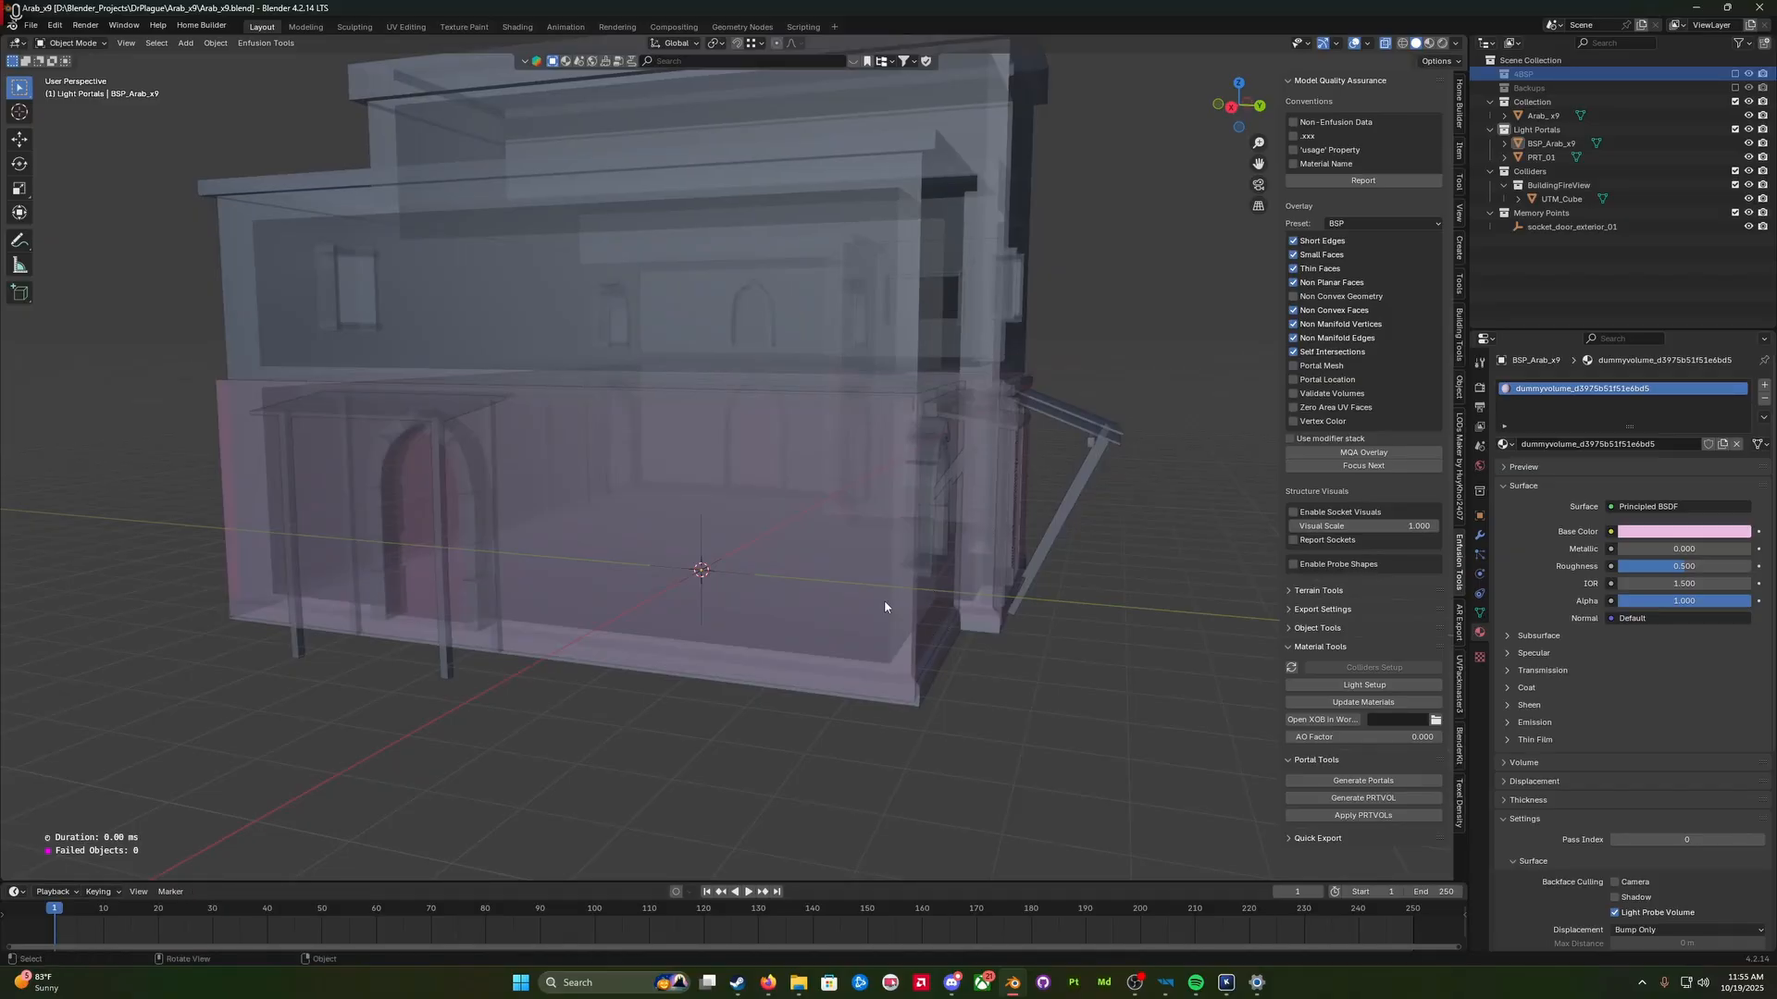
{"action": "middle_click_drag", "start_coordinate": [602, 572], "coordinate": [496, 644]}
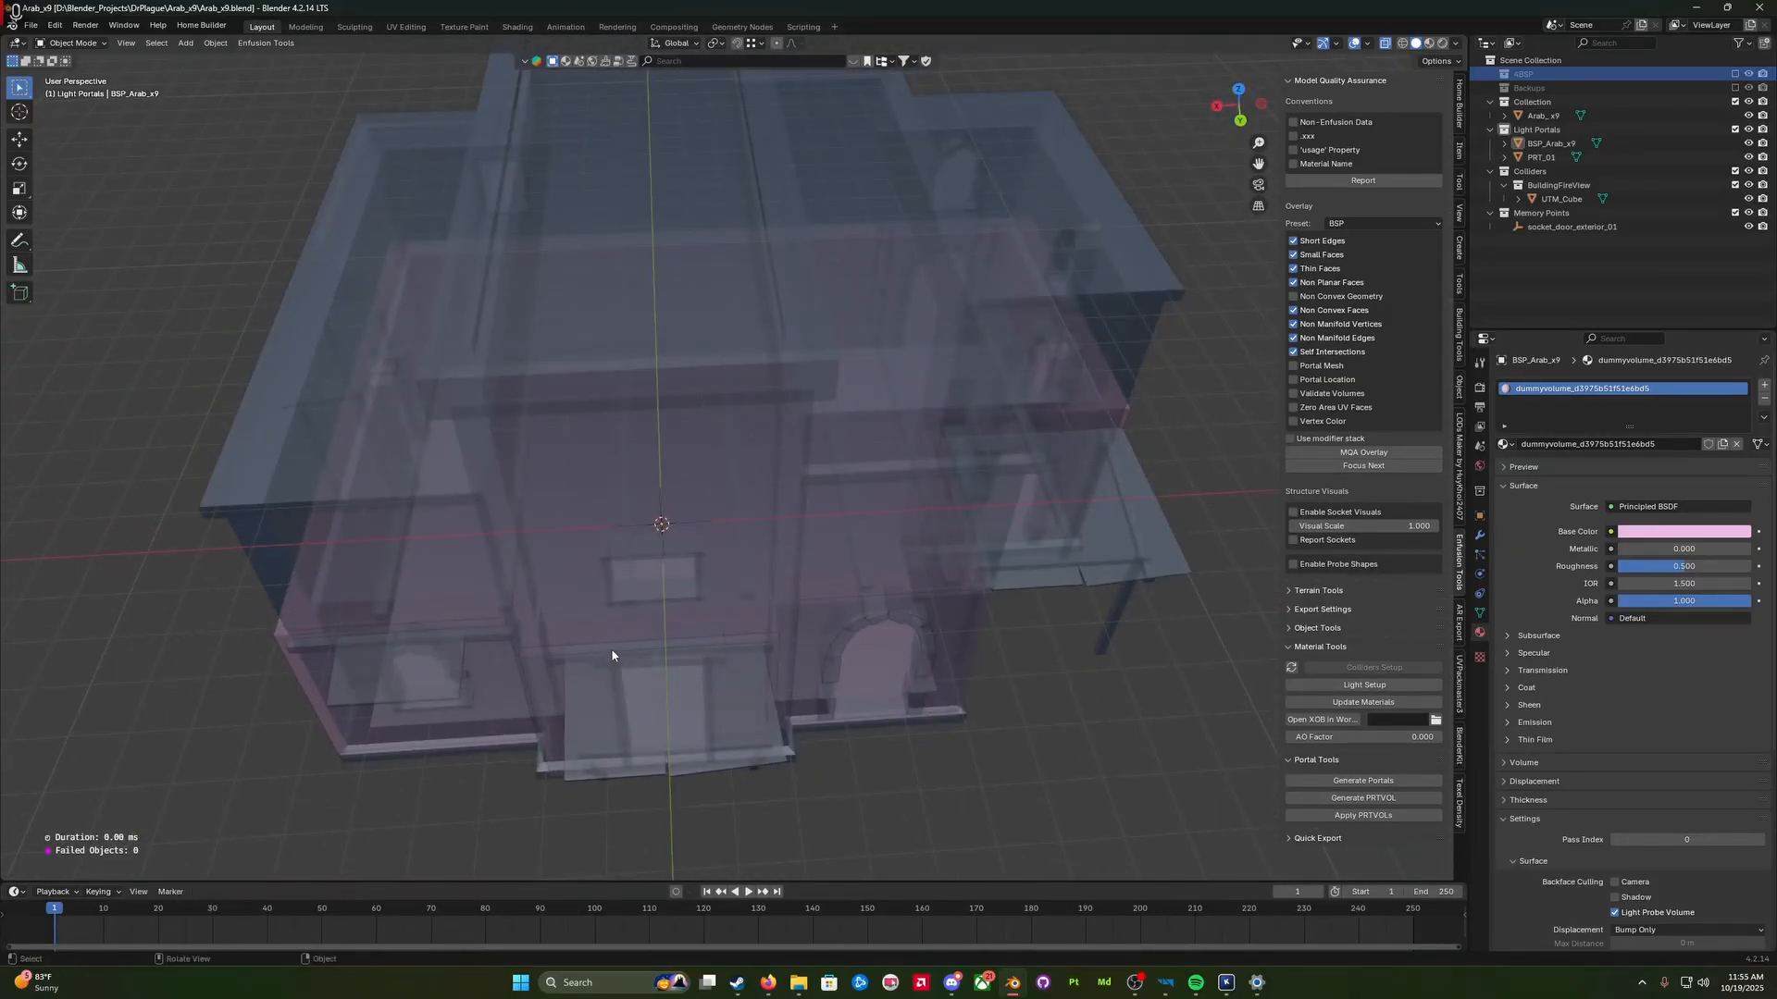
{"action": "middle_click_drag", "start_coordinate": [862, 619], "coordinate": [797, 606]}
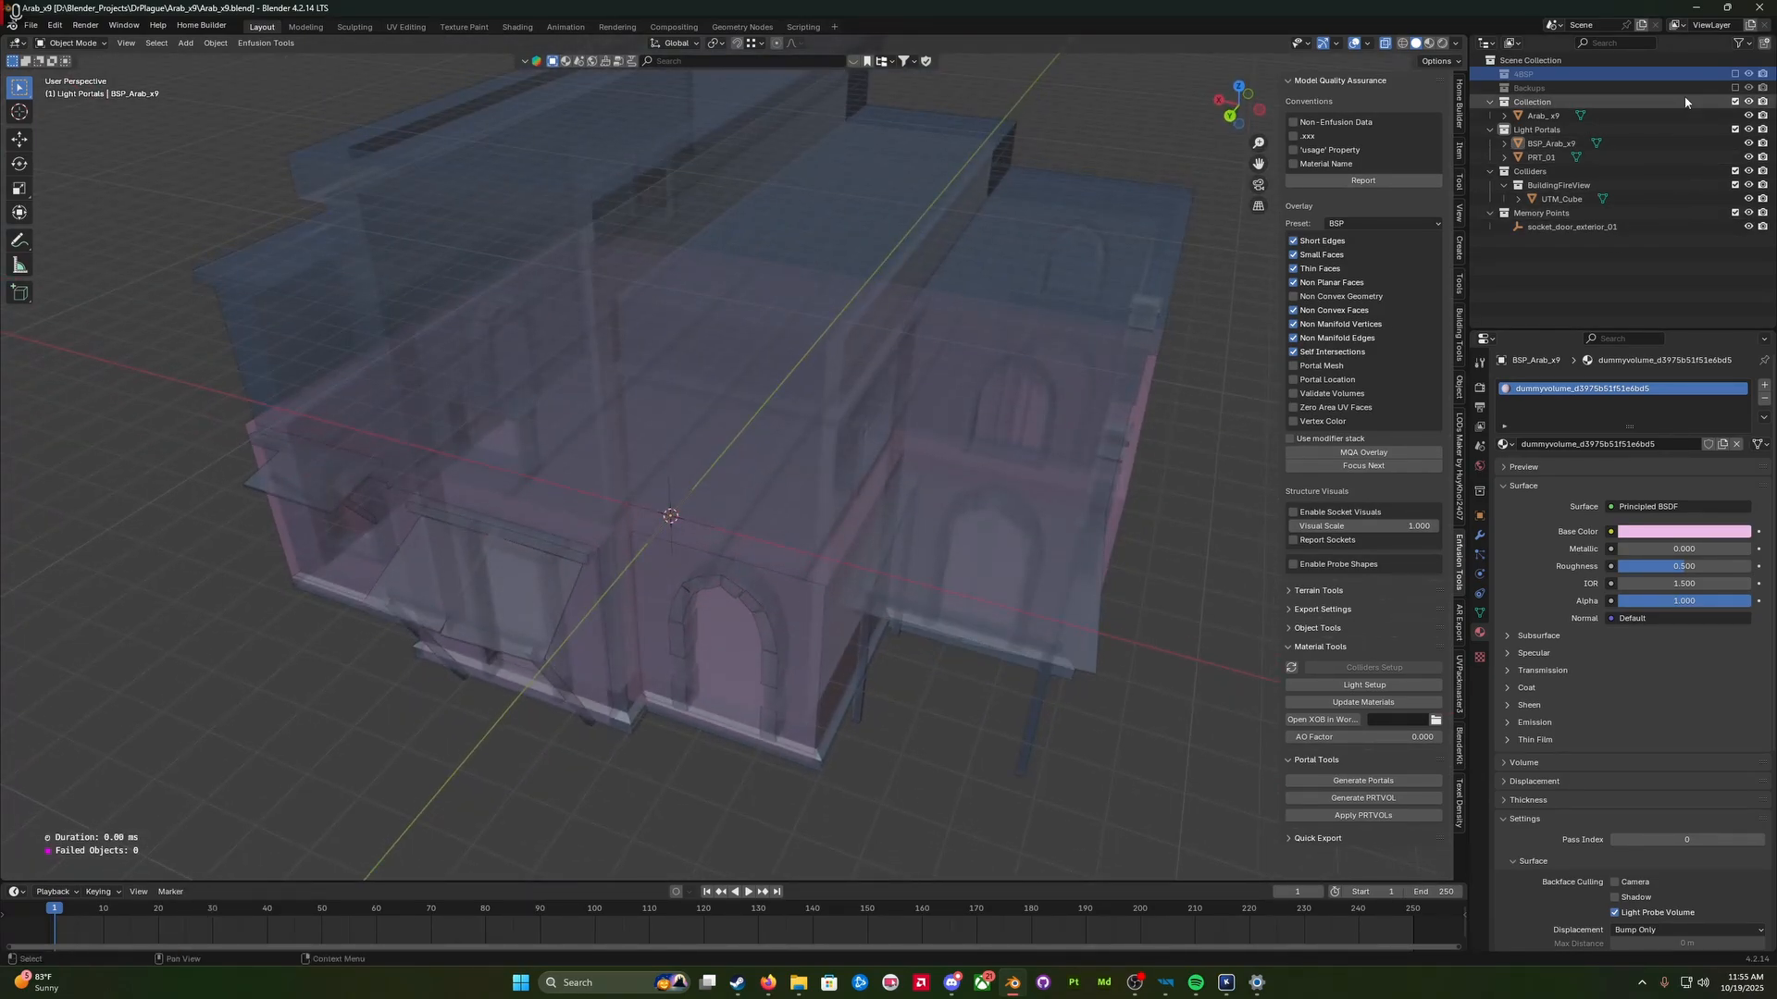
Step: Hide BSP_Arab_x9 in the viewport
{"action": "left_click", "coordinate": [1747, 143]}
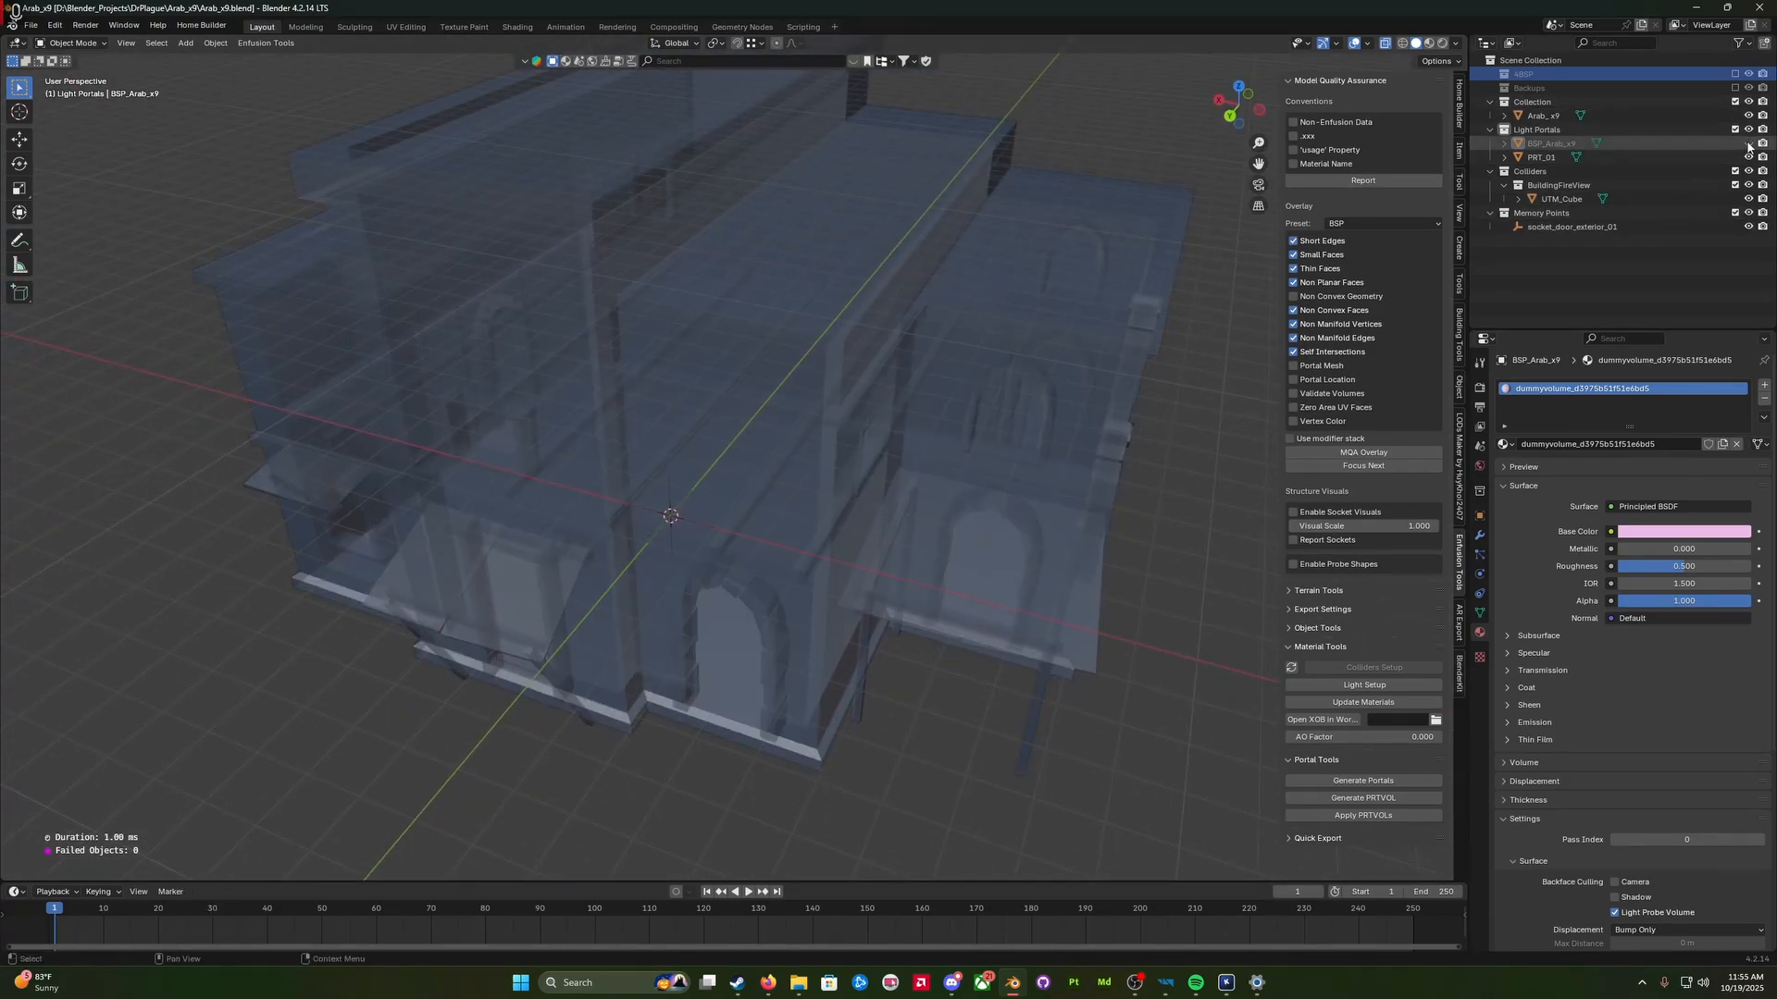
Step: Hide UTM_Cube in the viewport and examine the building's facade, doorways and ground-floor interior from several sides
{"action": "left_click", "coordinate": [1748, 198]}
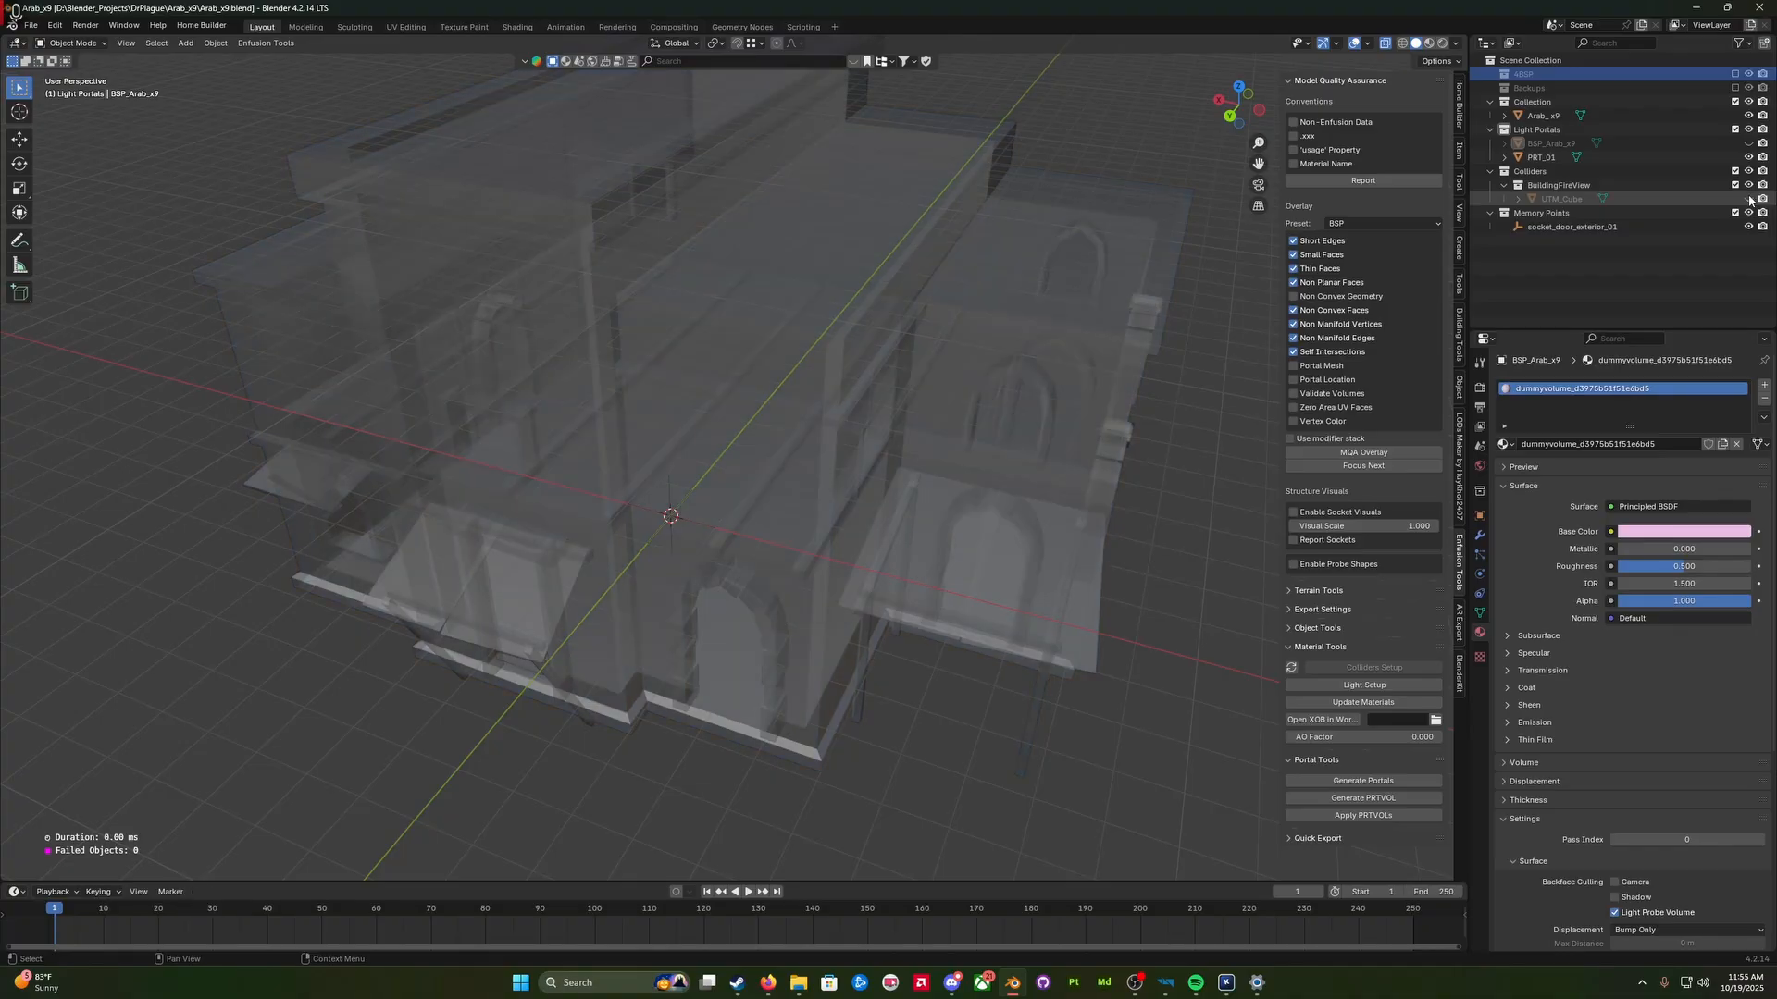
{"action": "mouse_move", "coordinate": [926, 476]}
{"action": "middle_mouse_down"}
{"action": "mouse_move", "coordinate": [908, 459]}
{"action": "mouse_move", "coordinate": [984, 447]}
{"action": "mouse_move", "coordinate": [957, 372]}
{"action": "mouse_move", "coordinate": [914, 363]}
{"action": "mouse_move", "coordinate": [909, 450]}
{"action": "middle_mouse_up"}
{"action": "middle_click_drag", "start_coordinate": [575, 578], "coordinate": [545, 633]}
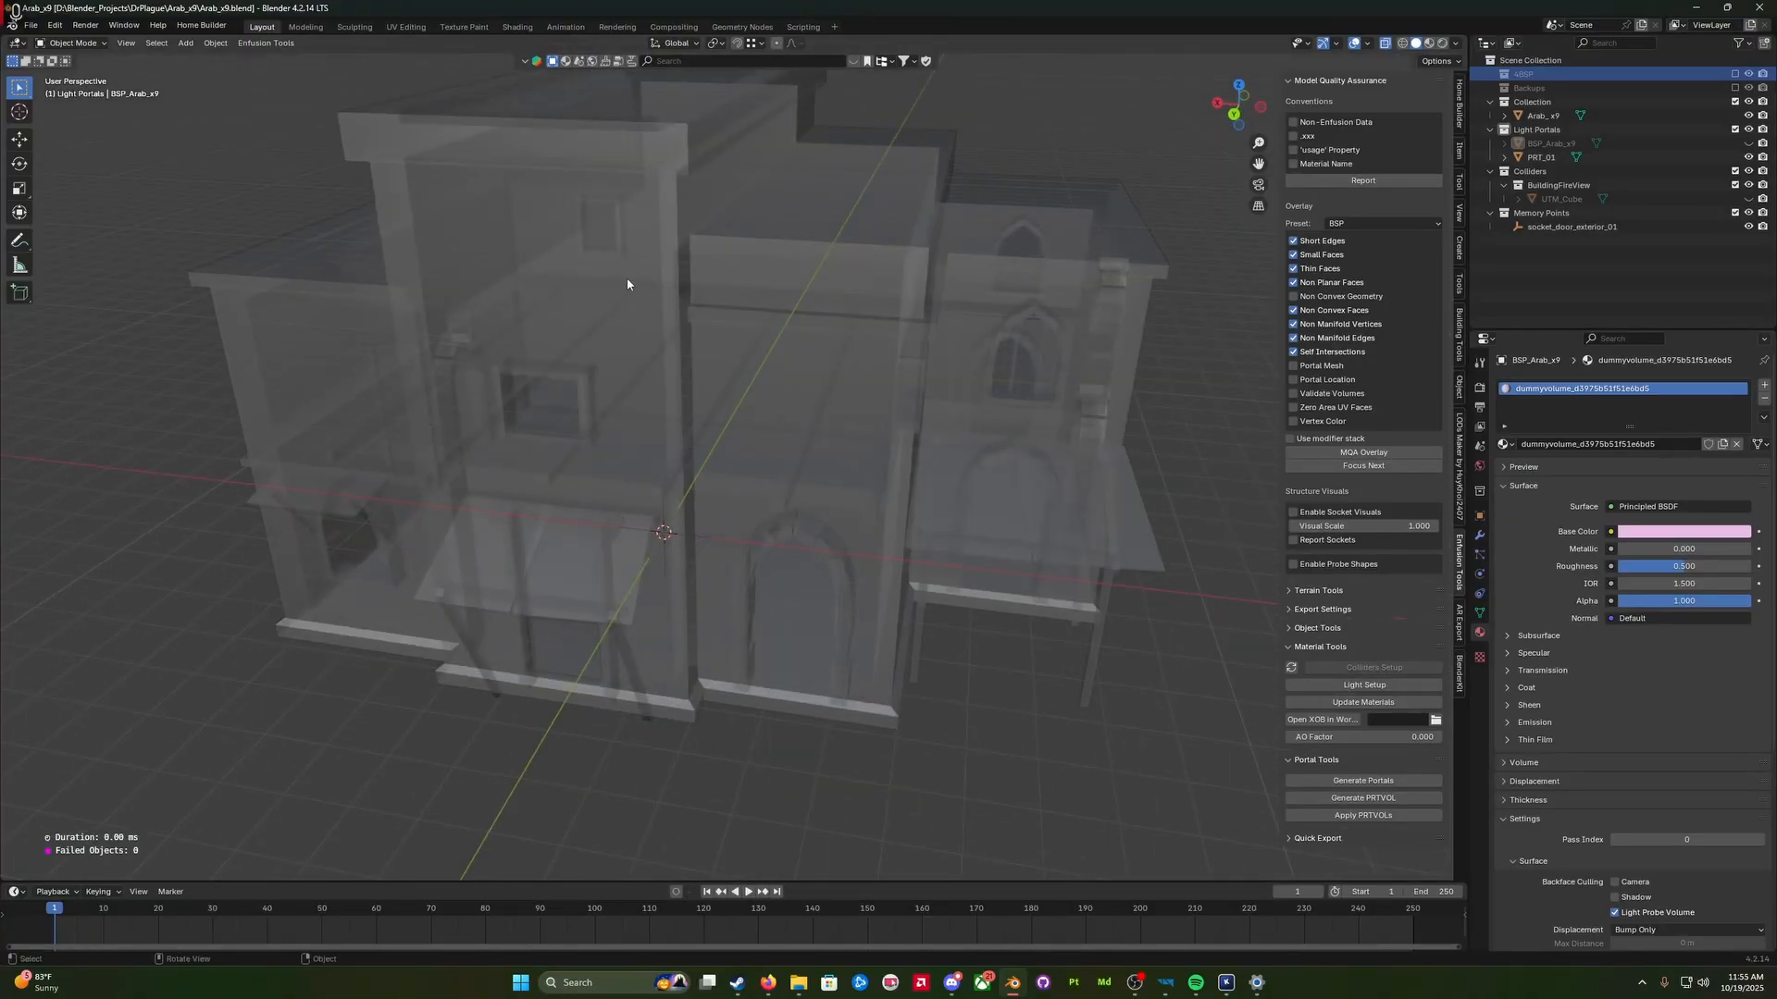
{"action": "middle_click_drag", "start_coordinate": [837, 655], "coordinate": [875, 405]}
{"action": "middle_click_drag", "start_coordinate": [795, 543], "coordinate": [1101, 590]}
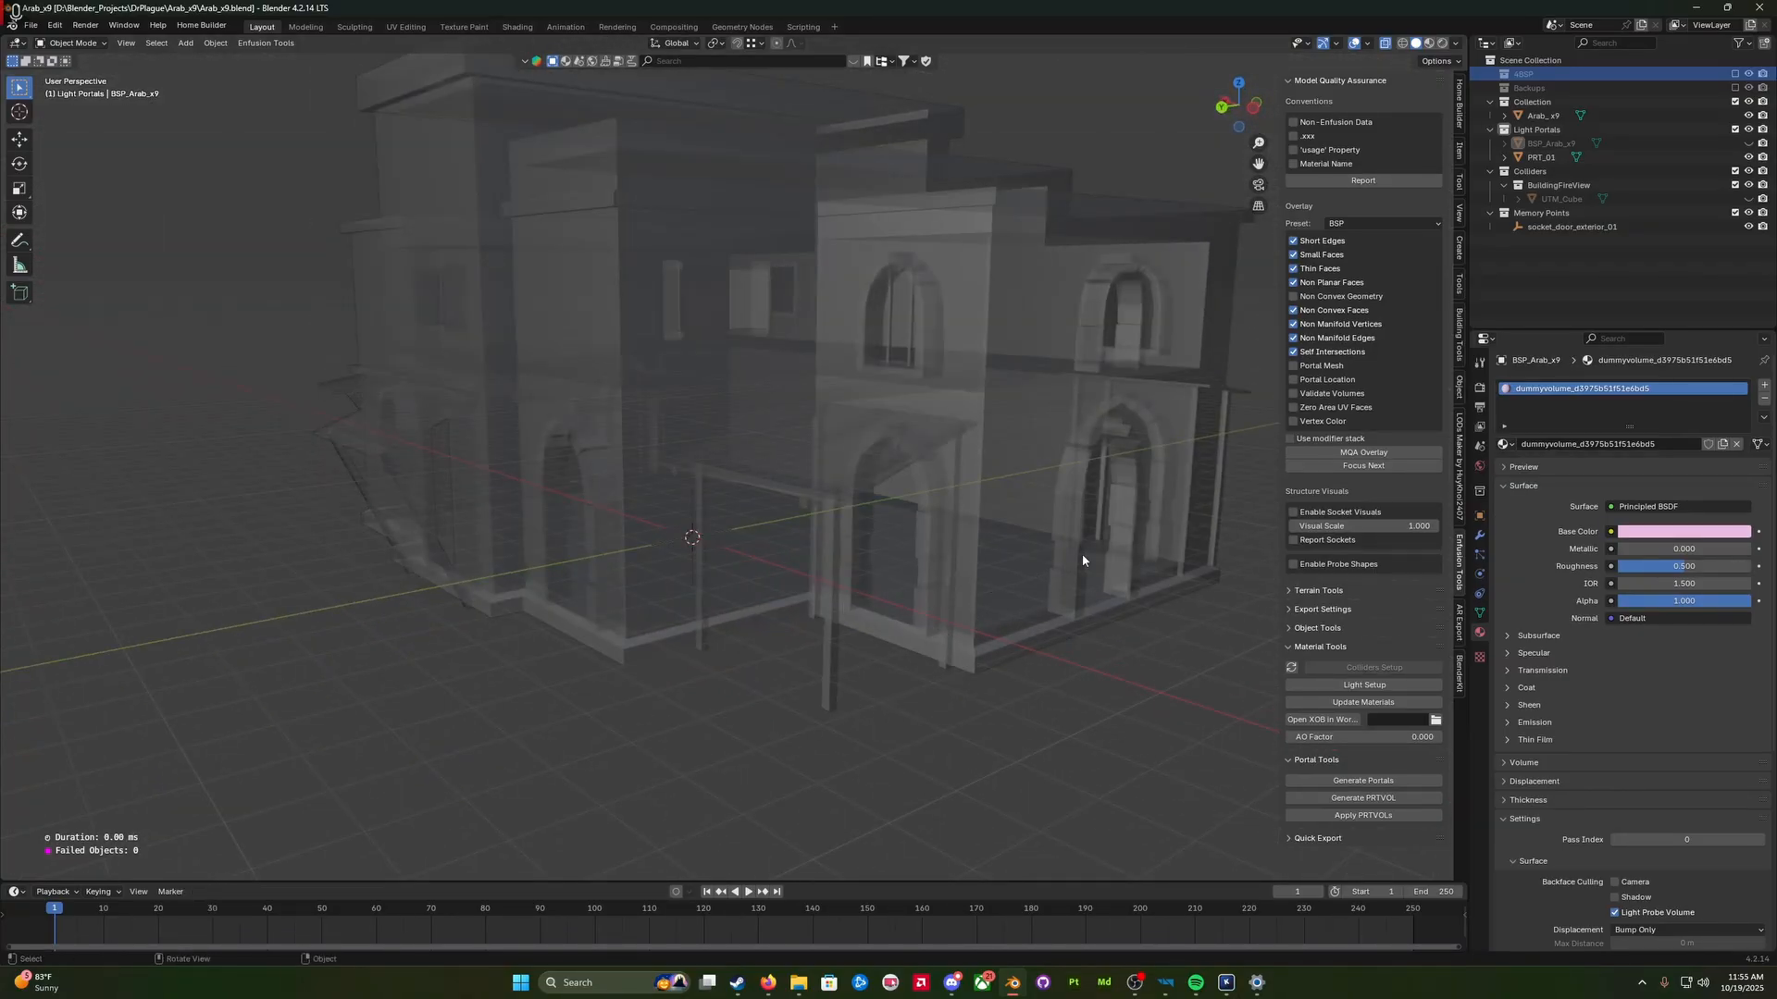
{"action": "middle_click_drag", "start_coordinate": [824, 636], "coordinate": [942, 648]}
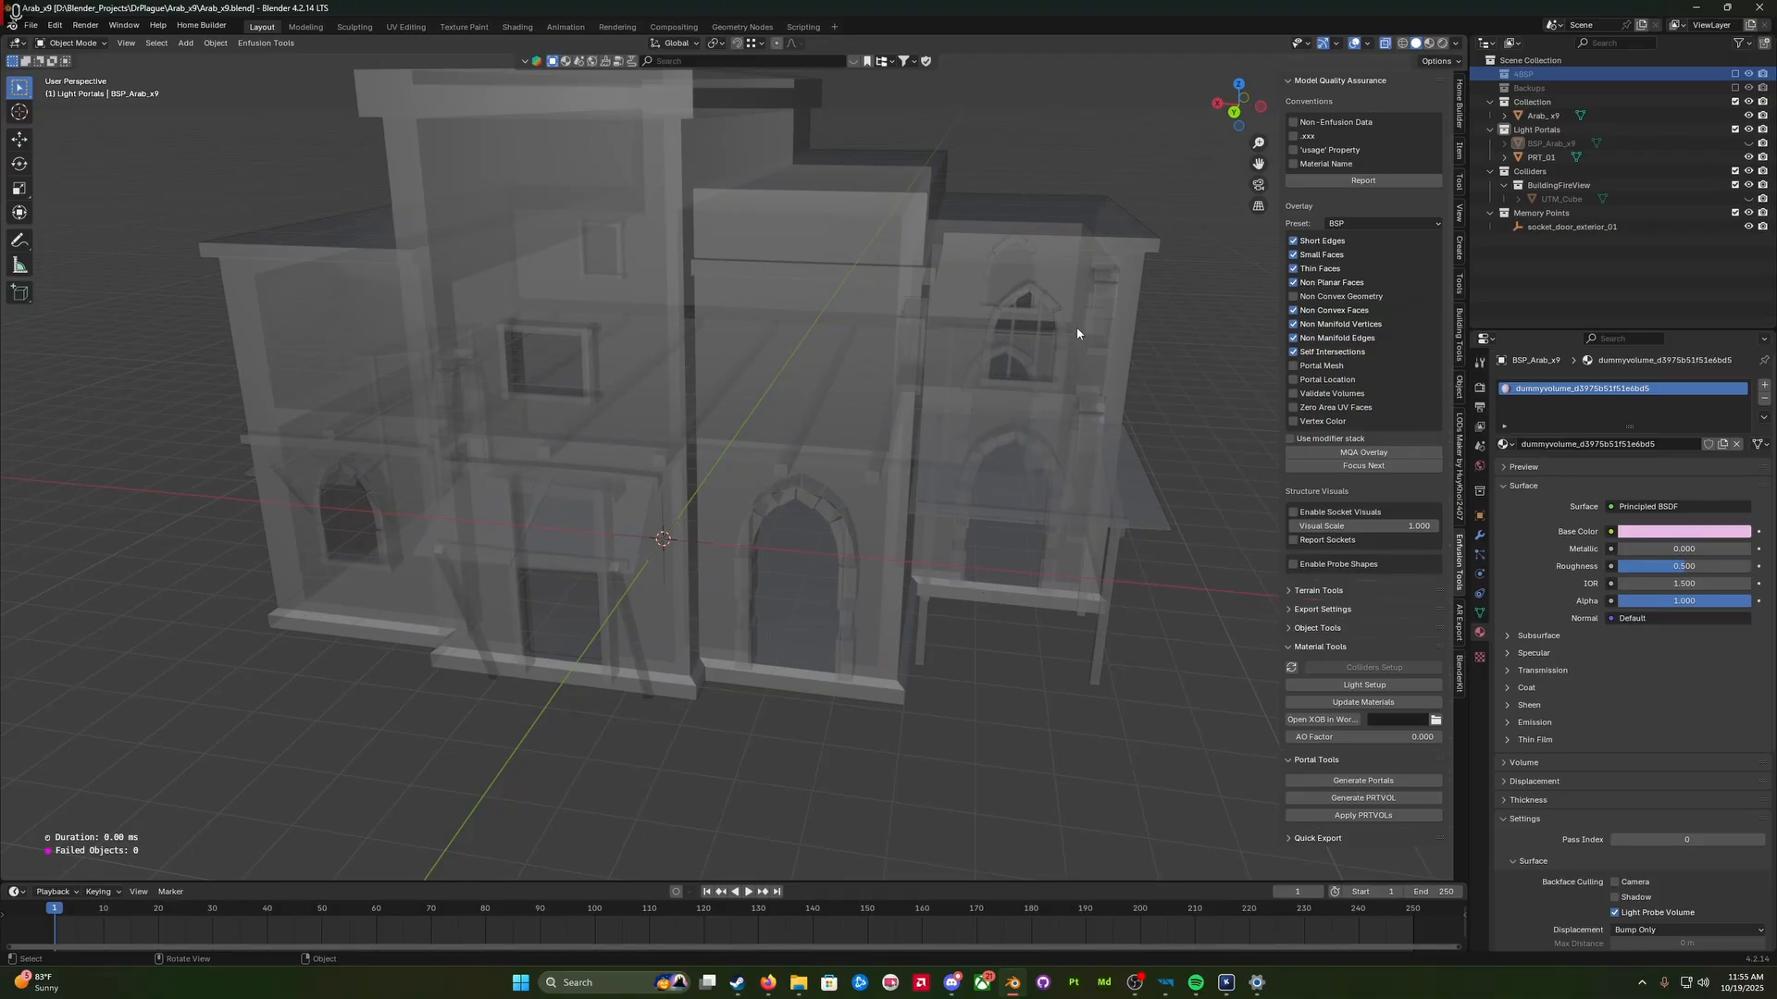
{"action": "middle_click_drag", "start_coordinate": [1077, 333], "coordinate": [957, 474]}
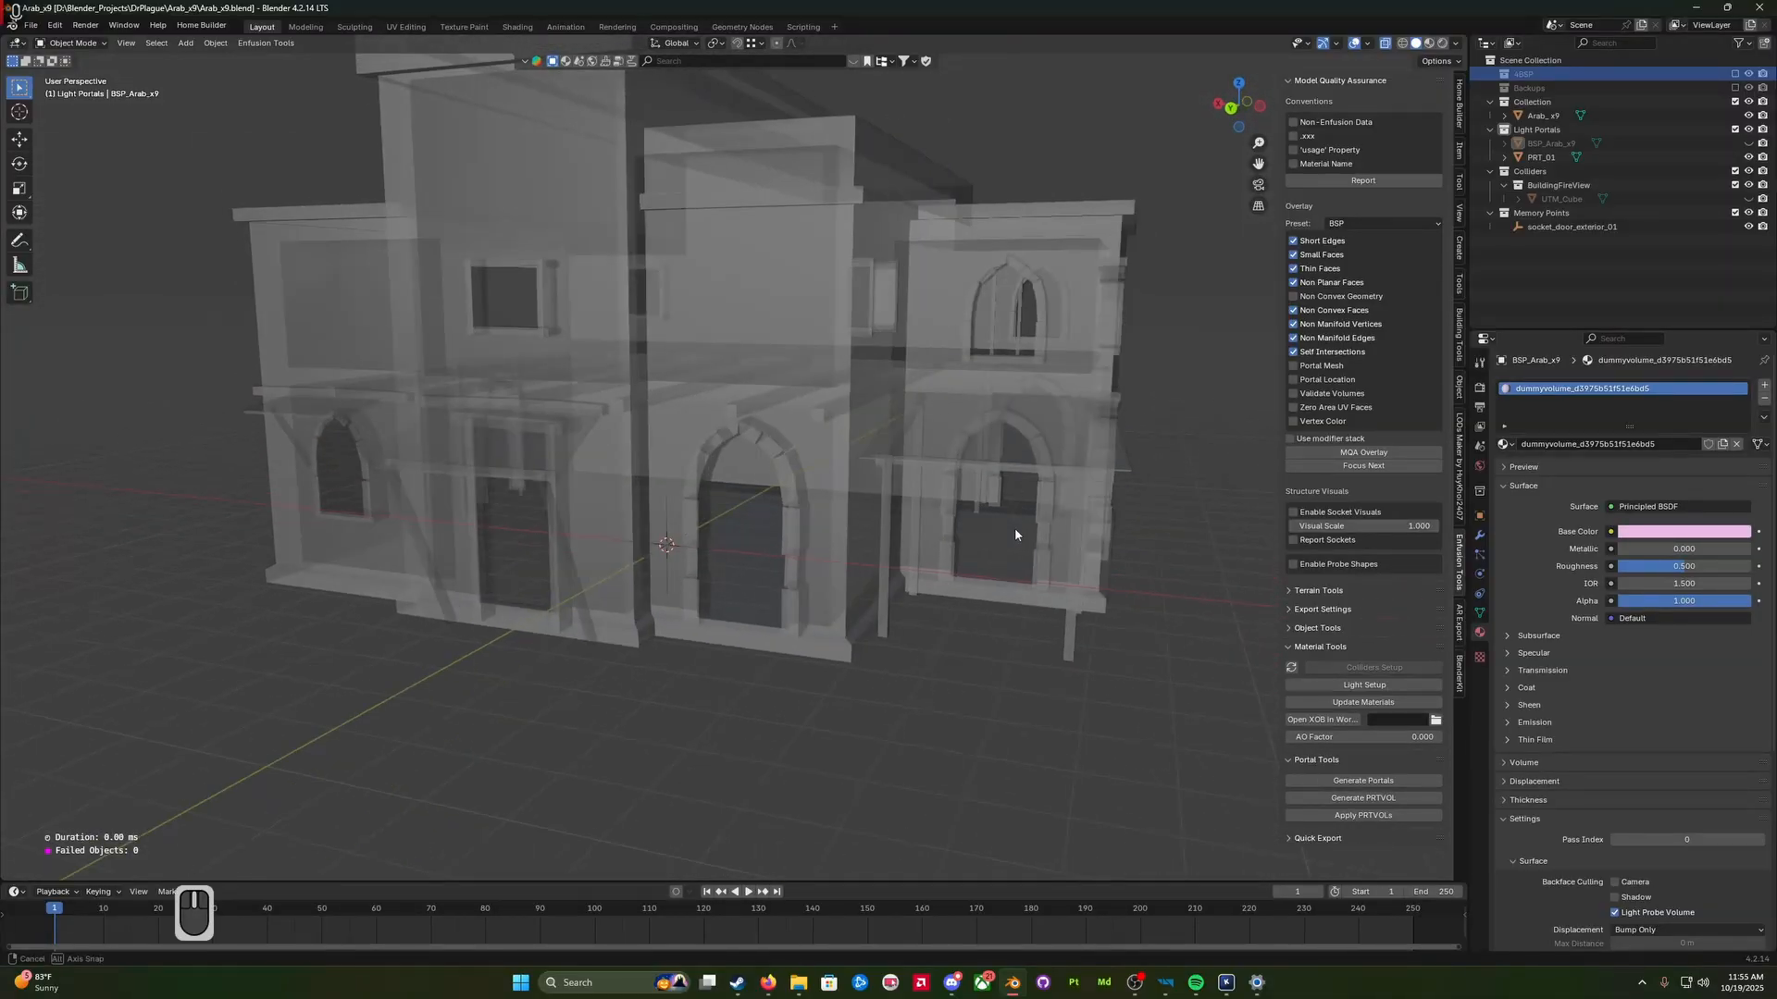
{"action": "middle_click_drag", "start_coordinate": [1014, 528], "coordinate": [886, 579]}
{"action": "middle_click_drag", "start_coordinate": [1140, 616], "coordinate": [723, 666]}
{"action": "scroll", "coordinate": [903, 634], "scroll_direction": "up", "scroll_amount": 3}
{"action": "scroll", "coordinate": [722, 661], "scroll_direction": "down", "scroll_amount": 3}
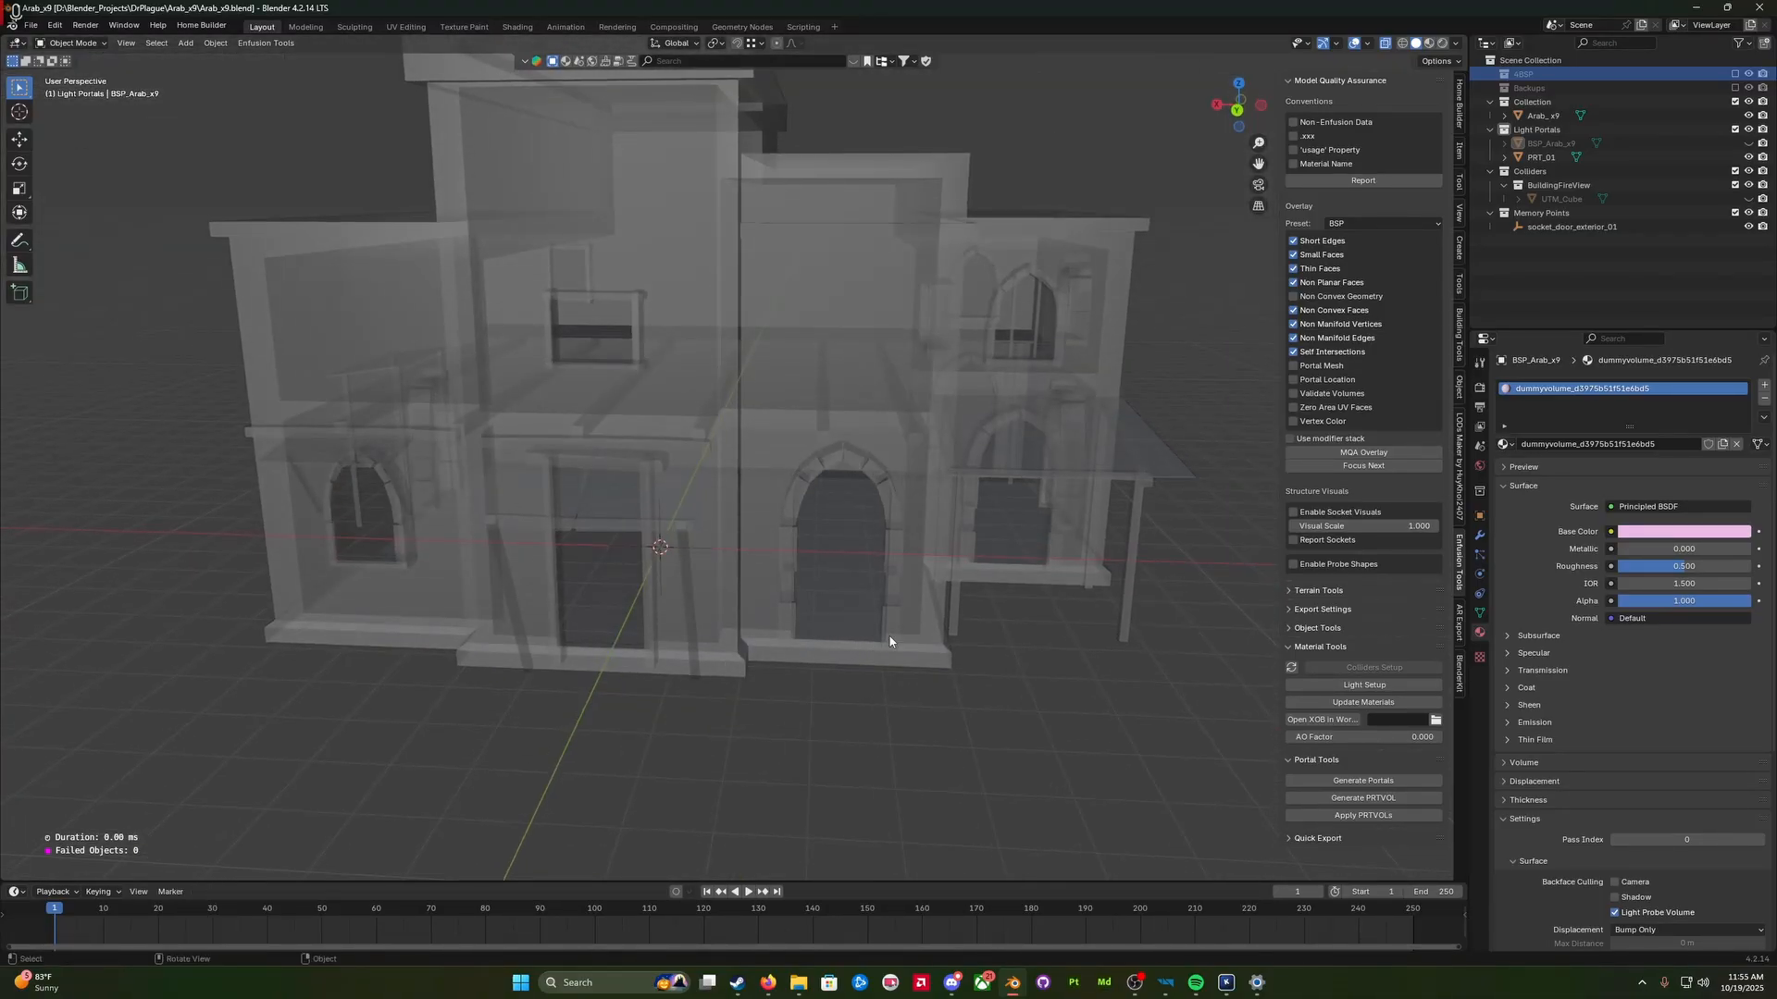
{"action": "middle_click_drag", "start_coordinate": [889, 641], "coordinate": [720, 536]}
{"action": "scroll", "coordinate": [721, 529], "scroll_direction": "down", "scroll_amount": 4}
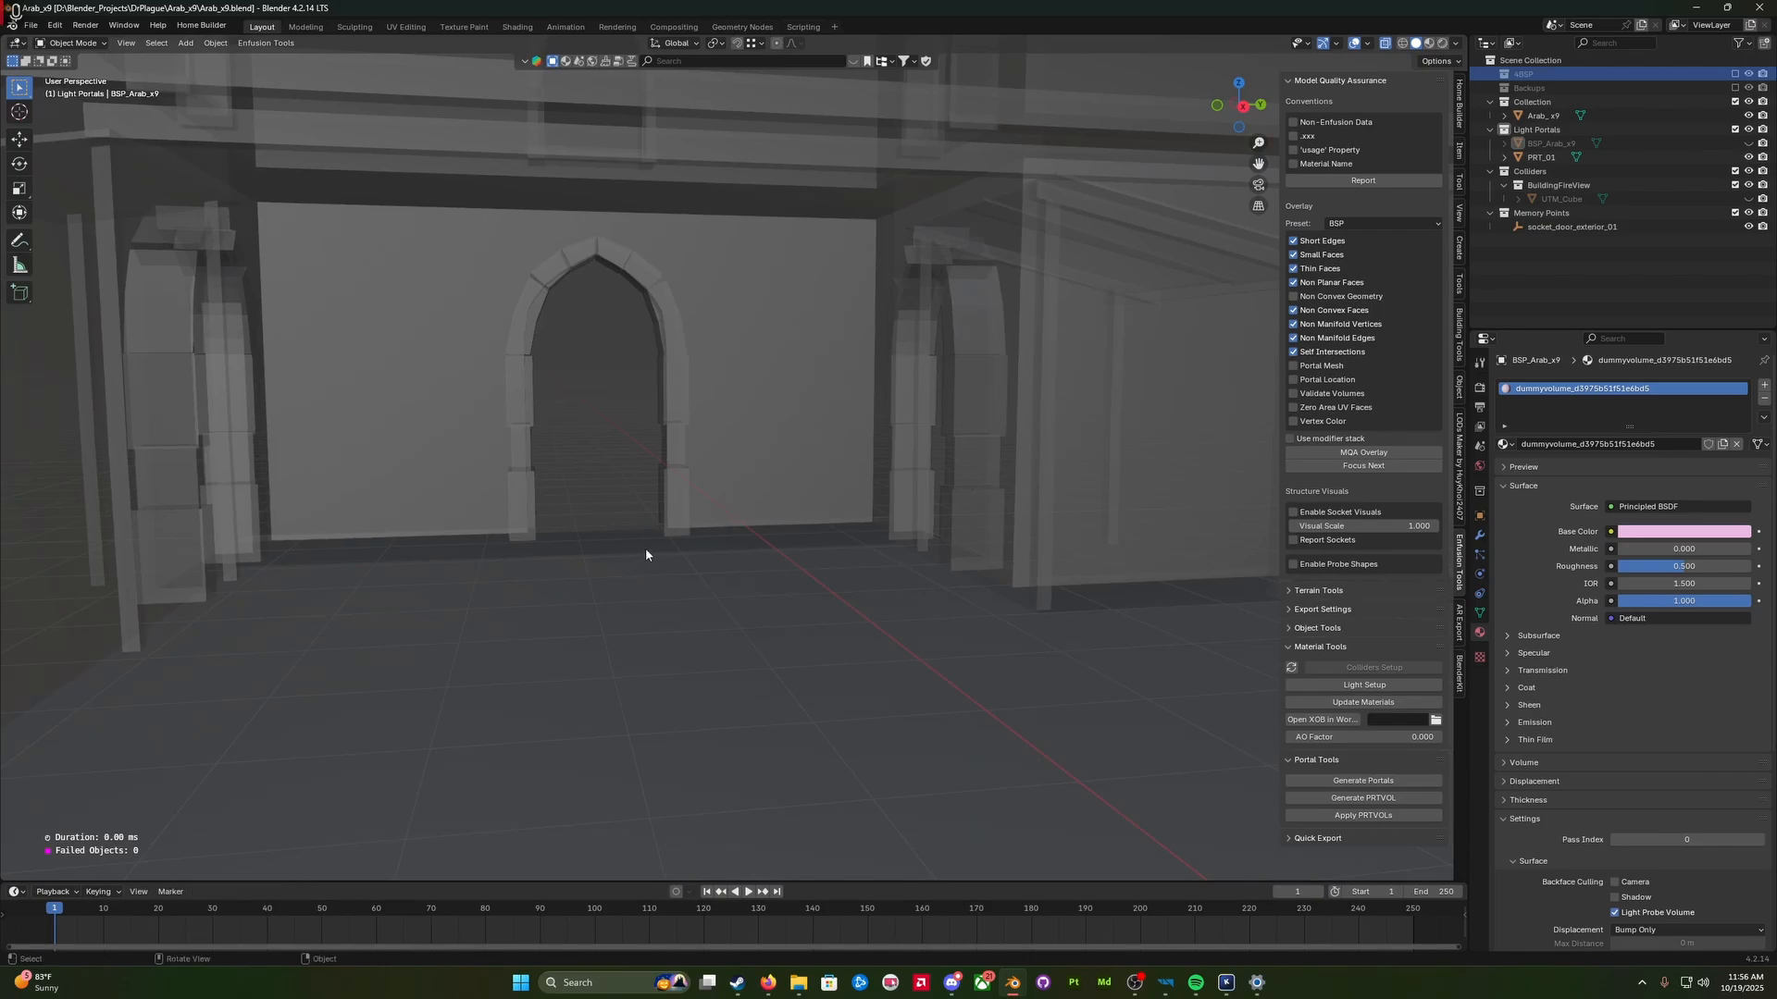
{"action": "middle_click_drag", "start_coordinate": [600, 544], "coordinate": [542, 548]}
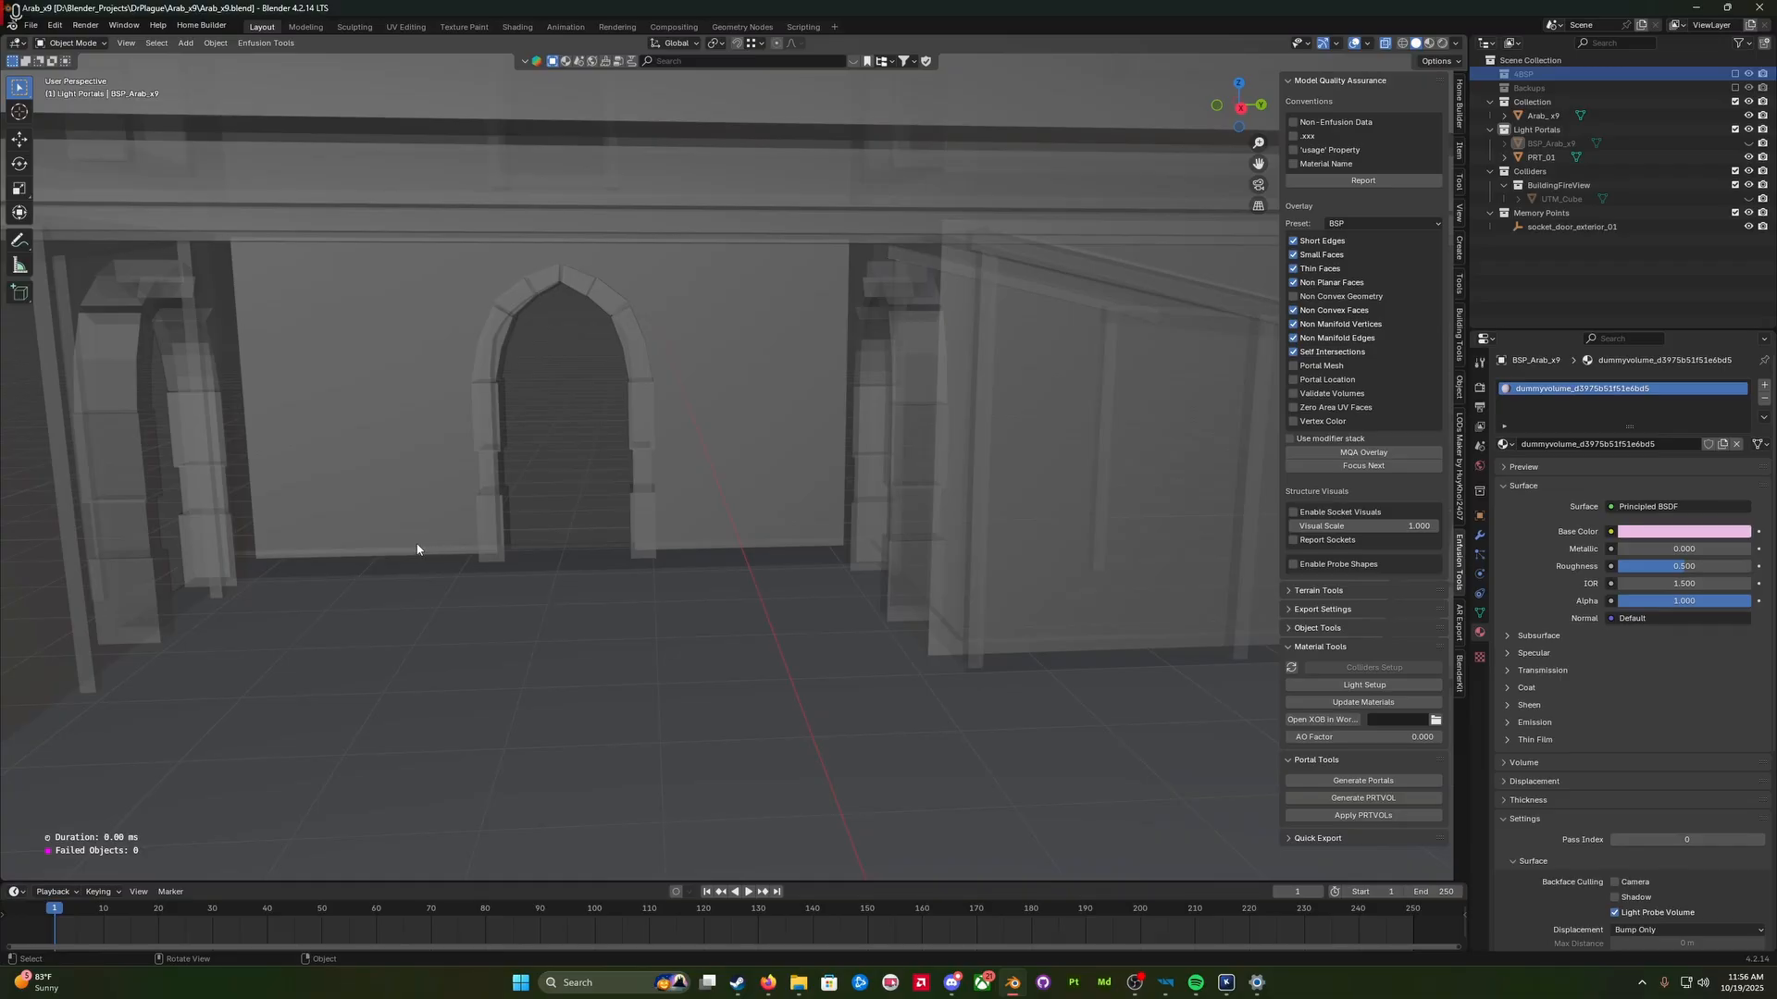
{"action": "middle_click_drag", "start_coordinate": [464, 562], "coordinate": [481, 528]}
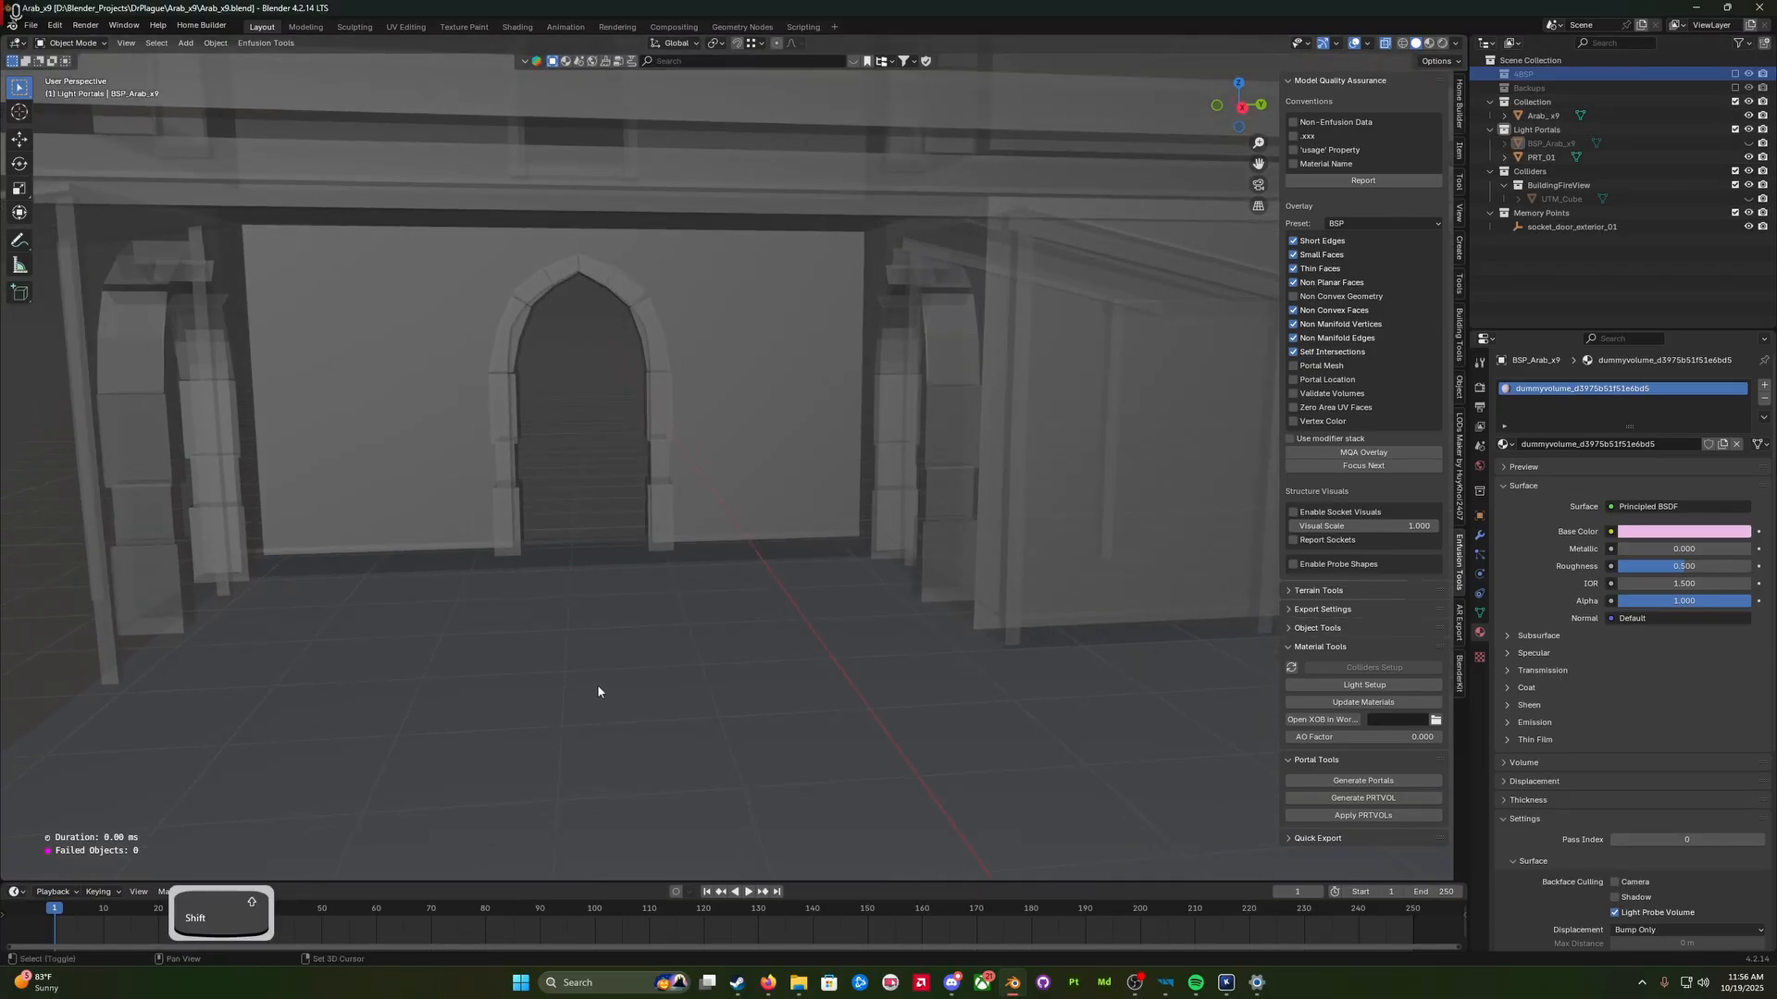
{"action": "key", "text": "shift+a"}
{"action": "mouse_move", "coordinate": [588, 555]}
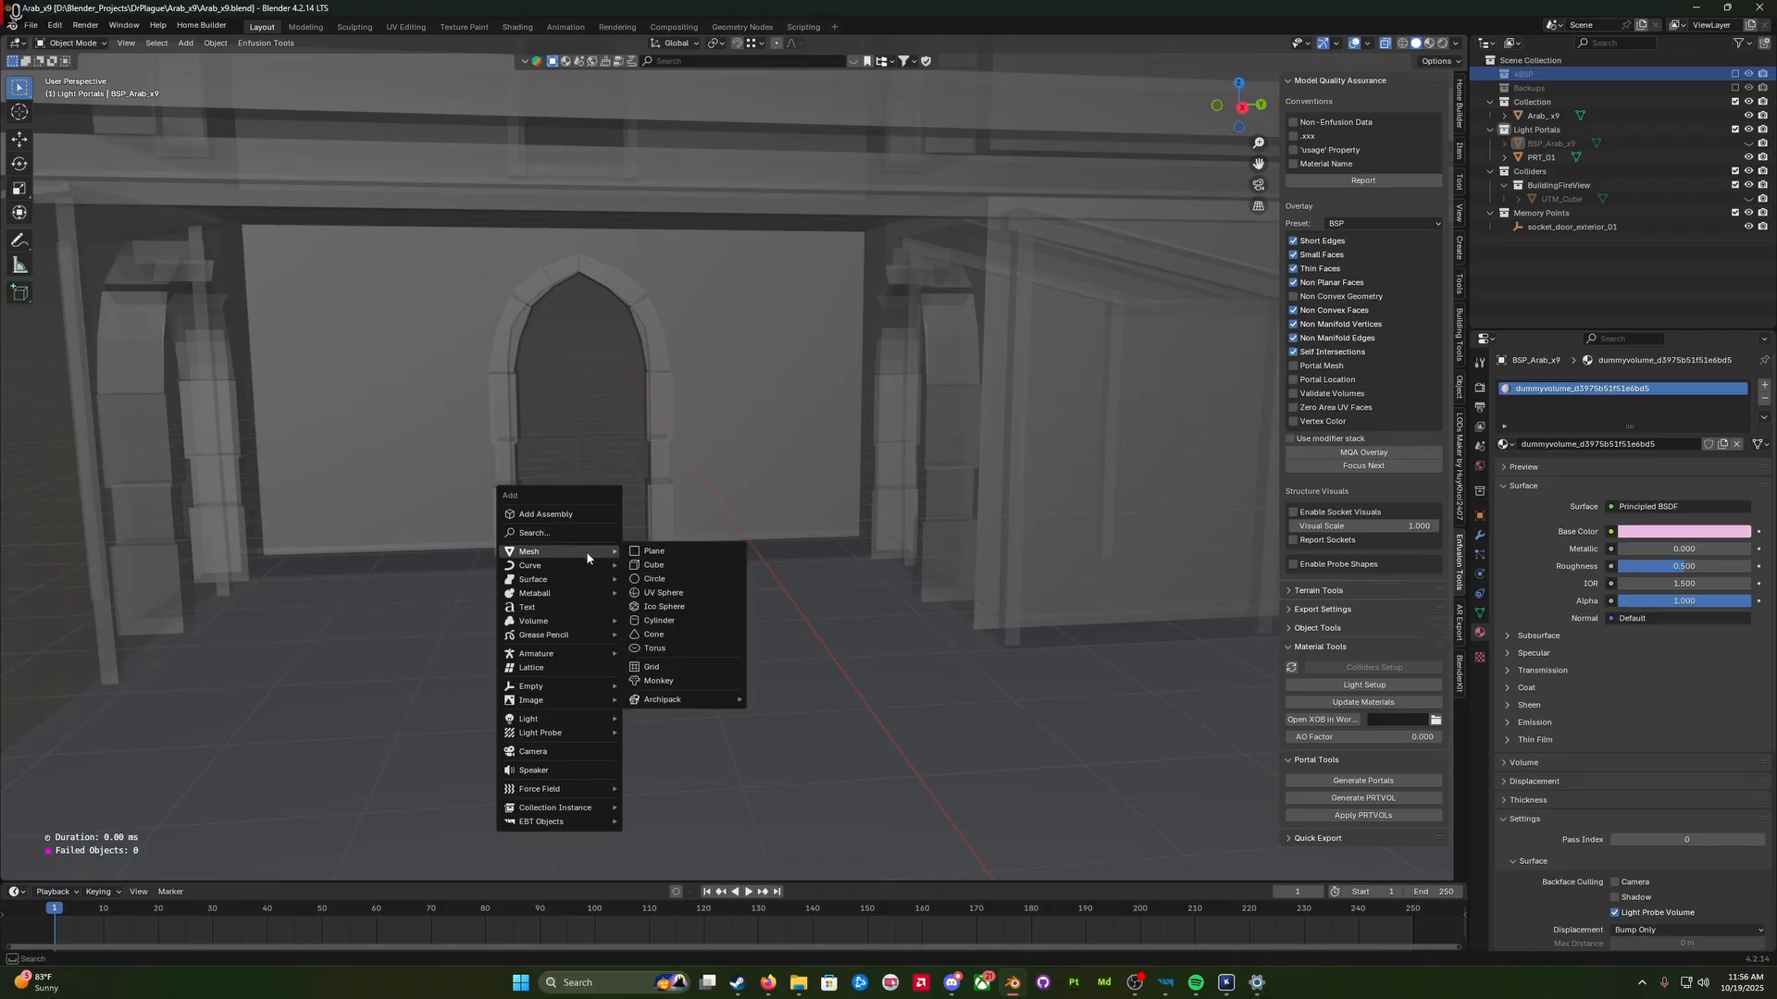
{"action": "left_click", "coordinate": [672, 556]}
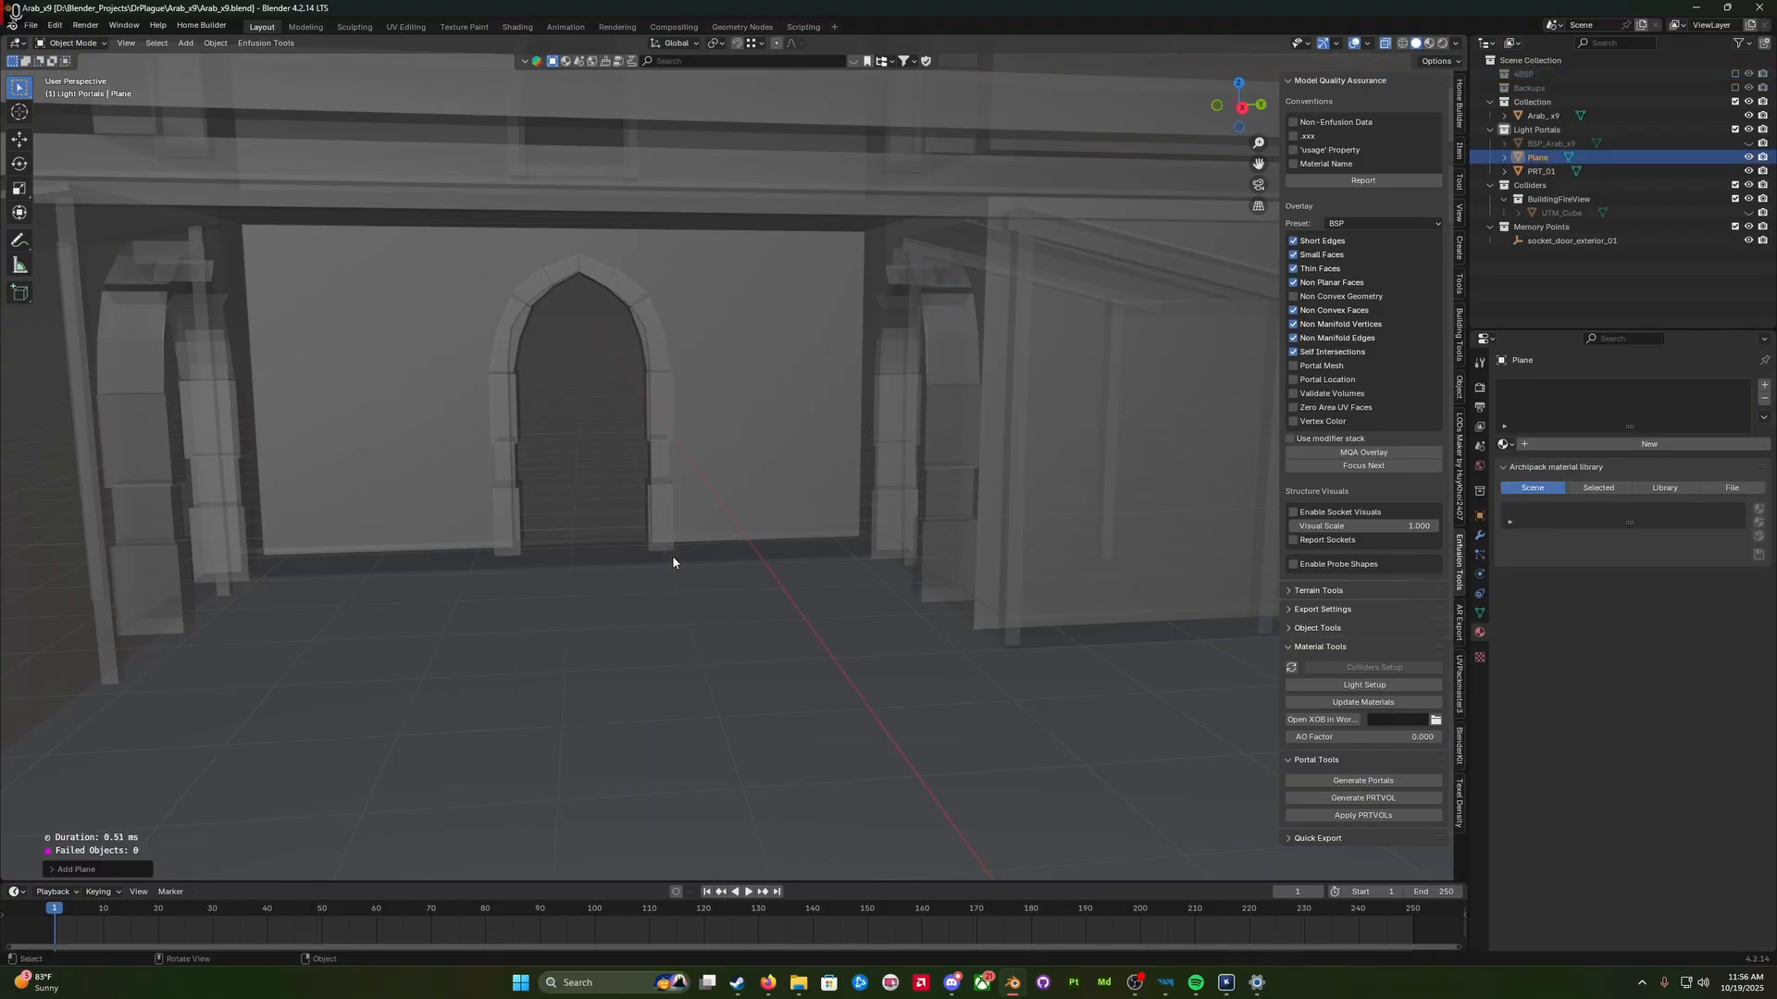
{"action": "key", "text": "ctrl+z"}
Step: Add a mesh cube at the 3D cursor inside the building's ground floor
{"action": "key", "text": "shift+a"}
{"action": "mouse_move", "coordinate": [673, 556]}
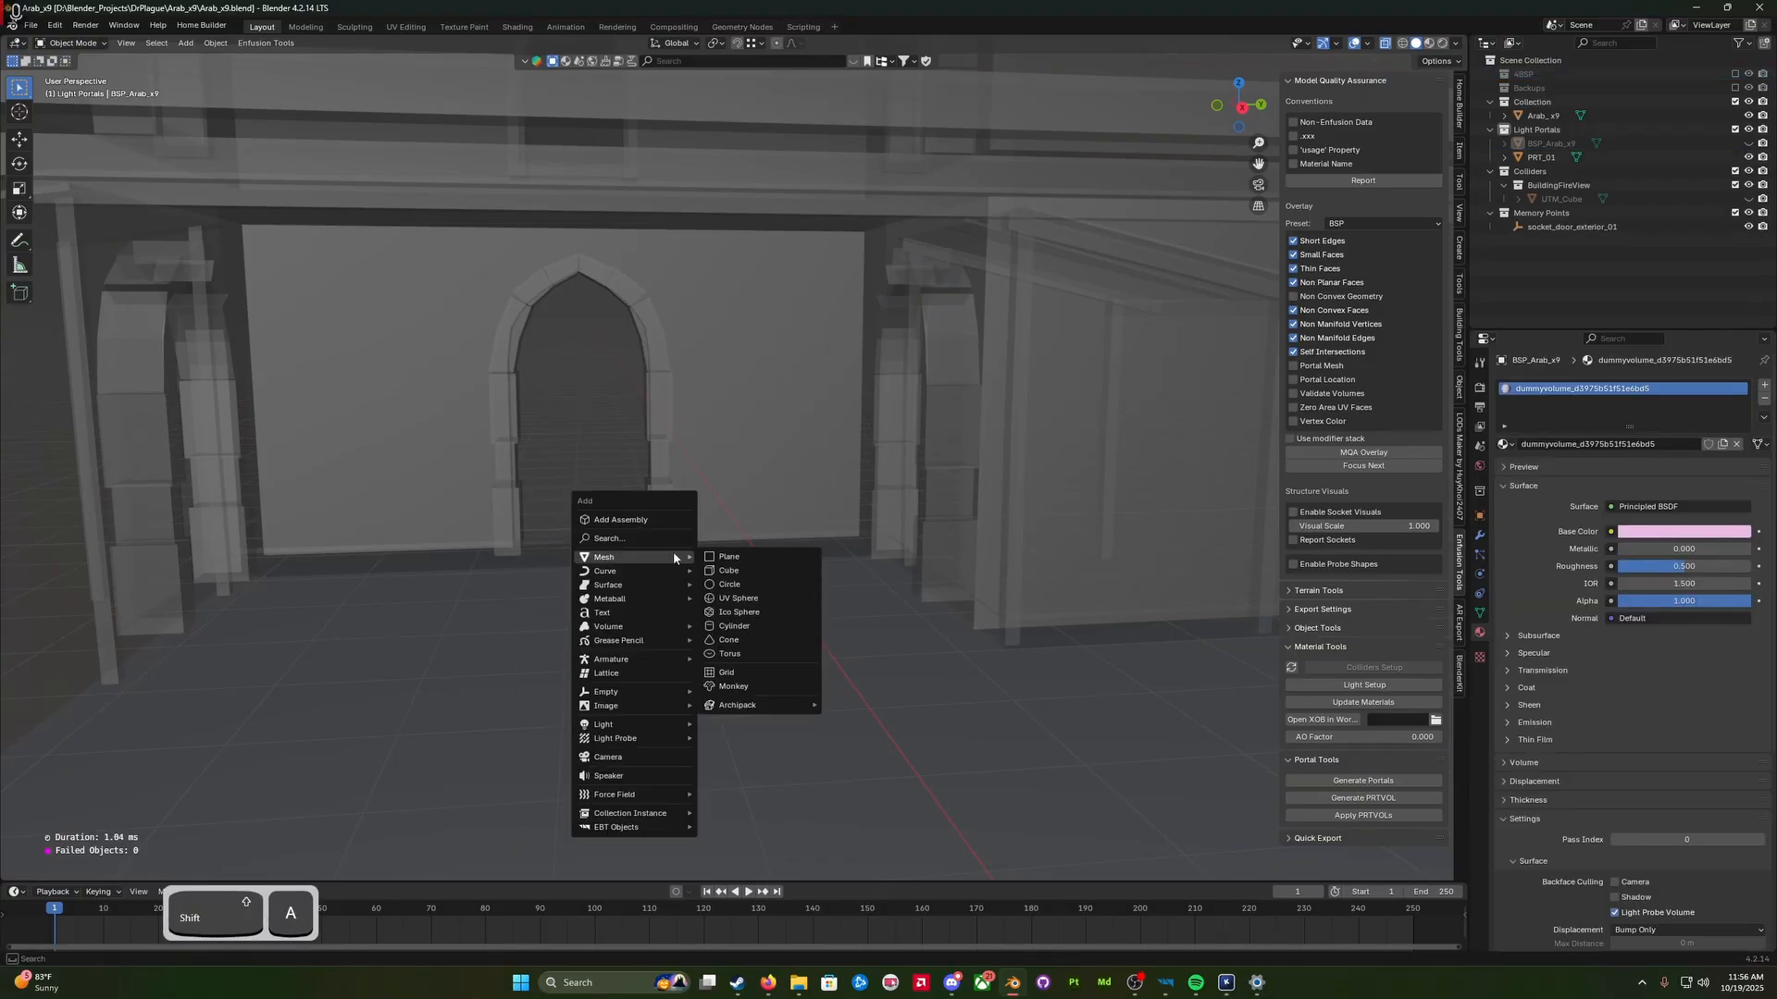
{"action": "left_click", "coordinate": [753, 568]}
{"action": "scroll", "coordinate": [860, 625], "scroll_direction": "down", "scroll_amount": 8}
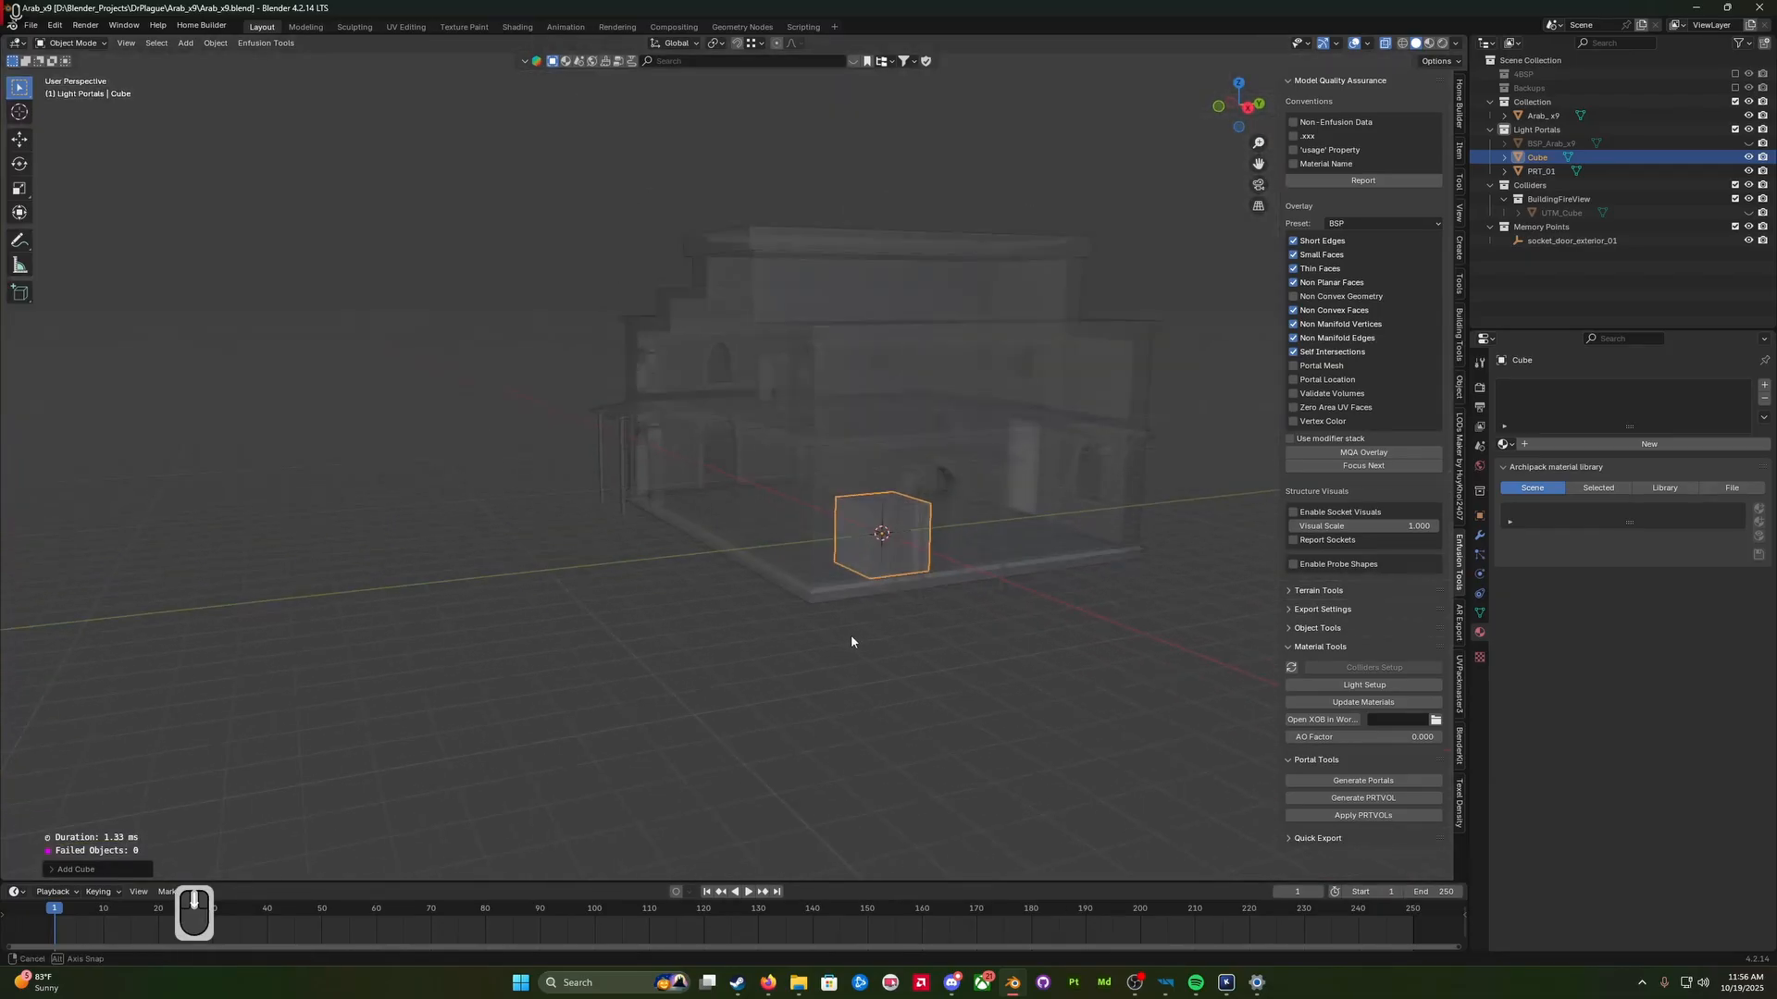
{"action": "middle_click_drag", "start_coordinate": [852, 635], "coordinate": [565, 674]}
{"action": "scroll", "coordinate": [930, 579], "scroll_direction": "up", "scroll_amount": 8}
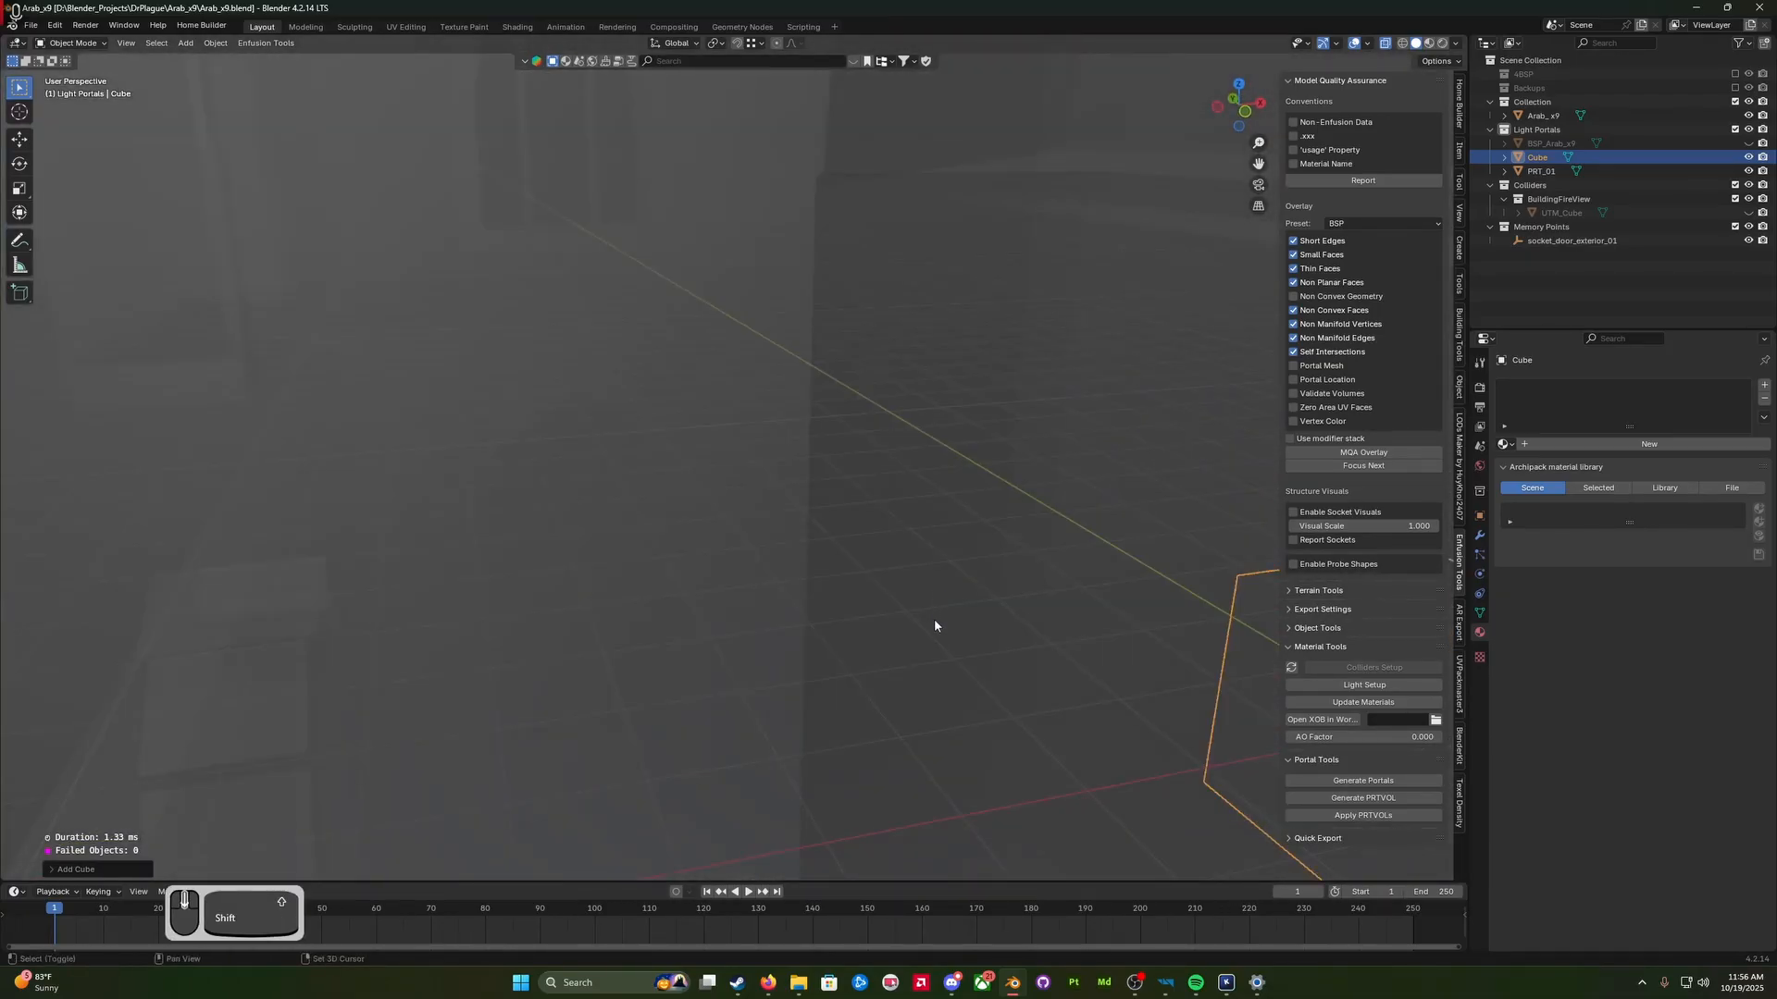
{"action": "scroll", "coordinate": [934, 618], "scroll_direction": "down", "scroll_amount": 5}
{"action": "middle_click_drag", "start_coordinate": [934, 618], "coordinate": [752, 612]}
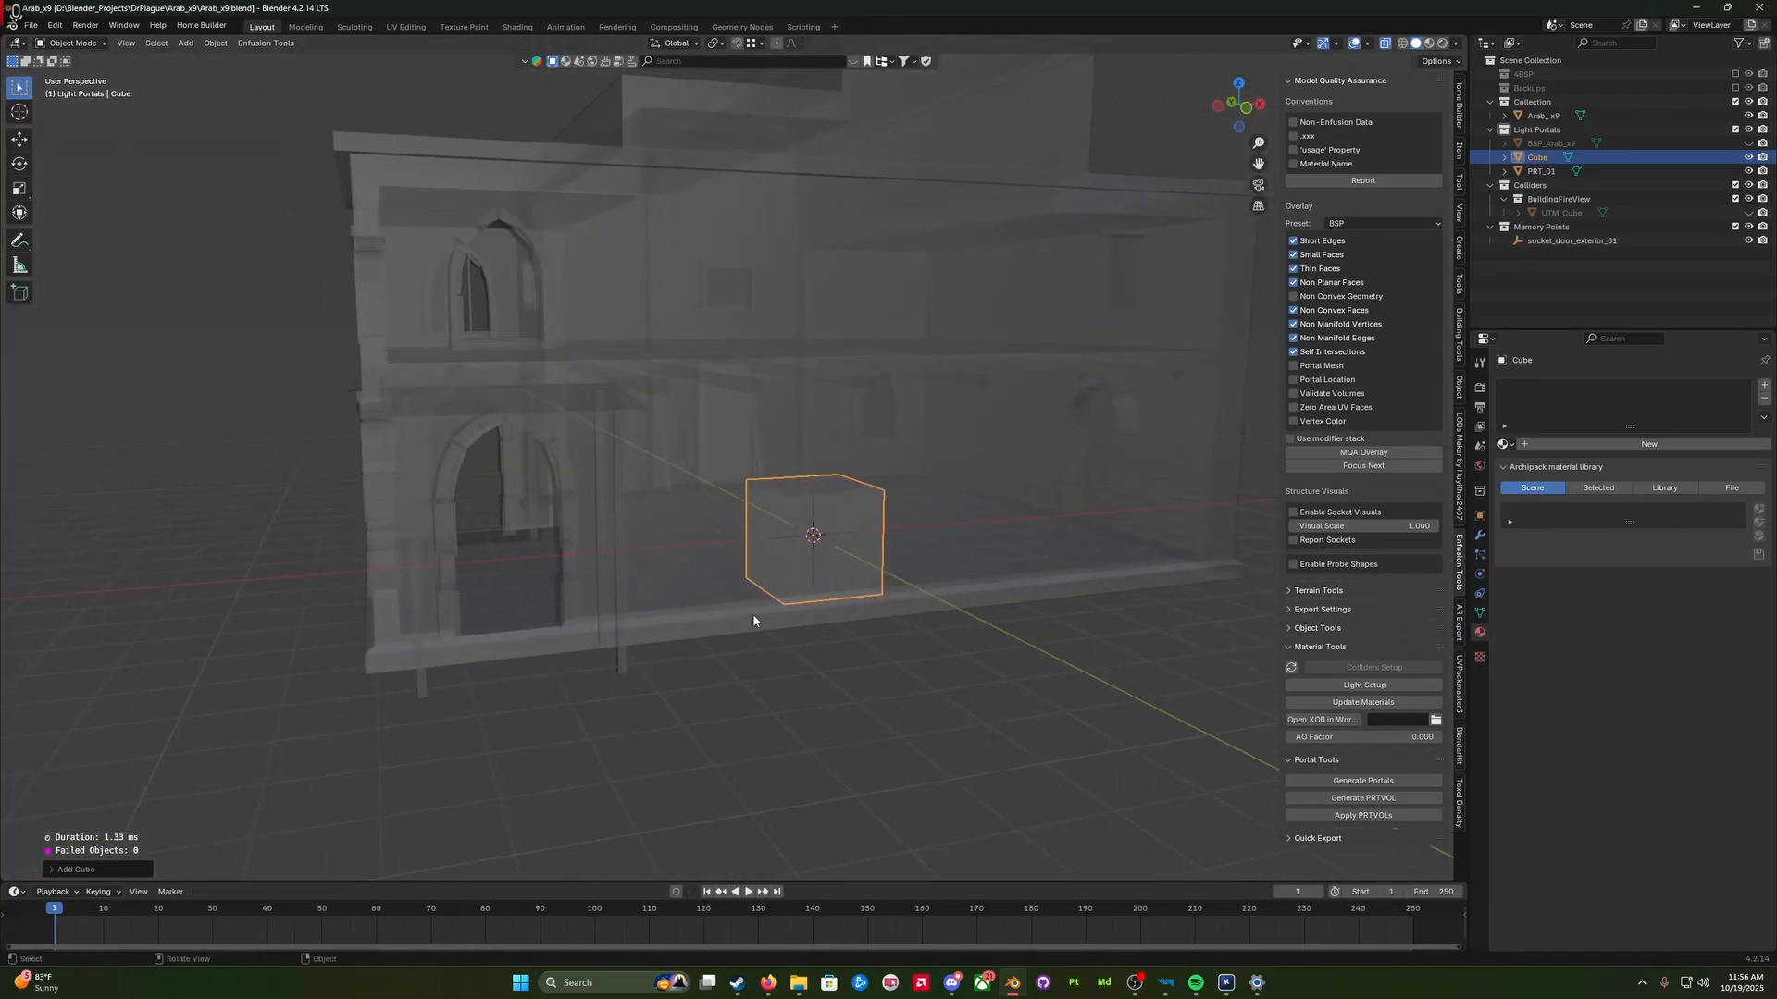
Step: Set the snap target to Face and raise the new cube along Z above the ground floor
{"action": "key", "text": "w"}
{"action": "mouse_move", "coordinate": [972, 505]}
{"action": "middle_mouse_down"}
{"action": "mouse_move", "coordinate": [923, 552]}
{"action": "mouse_move", "coordinate": [875, 542]}
{"action": "middle_mouse_up"}
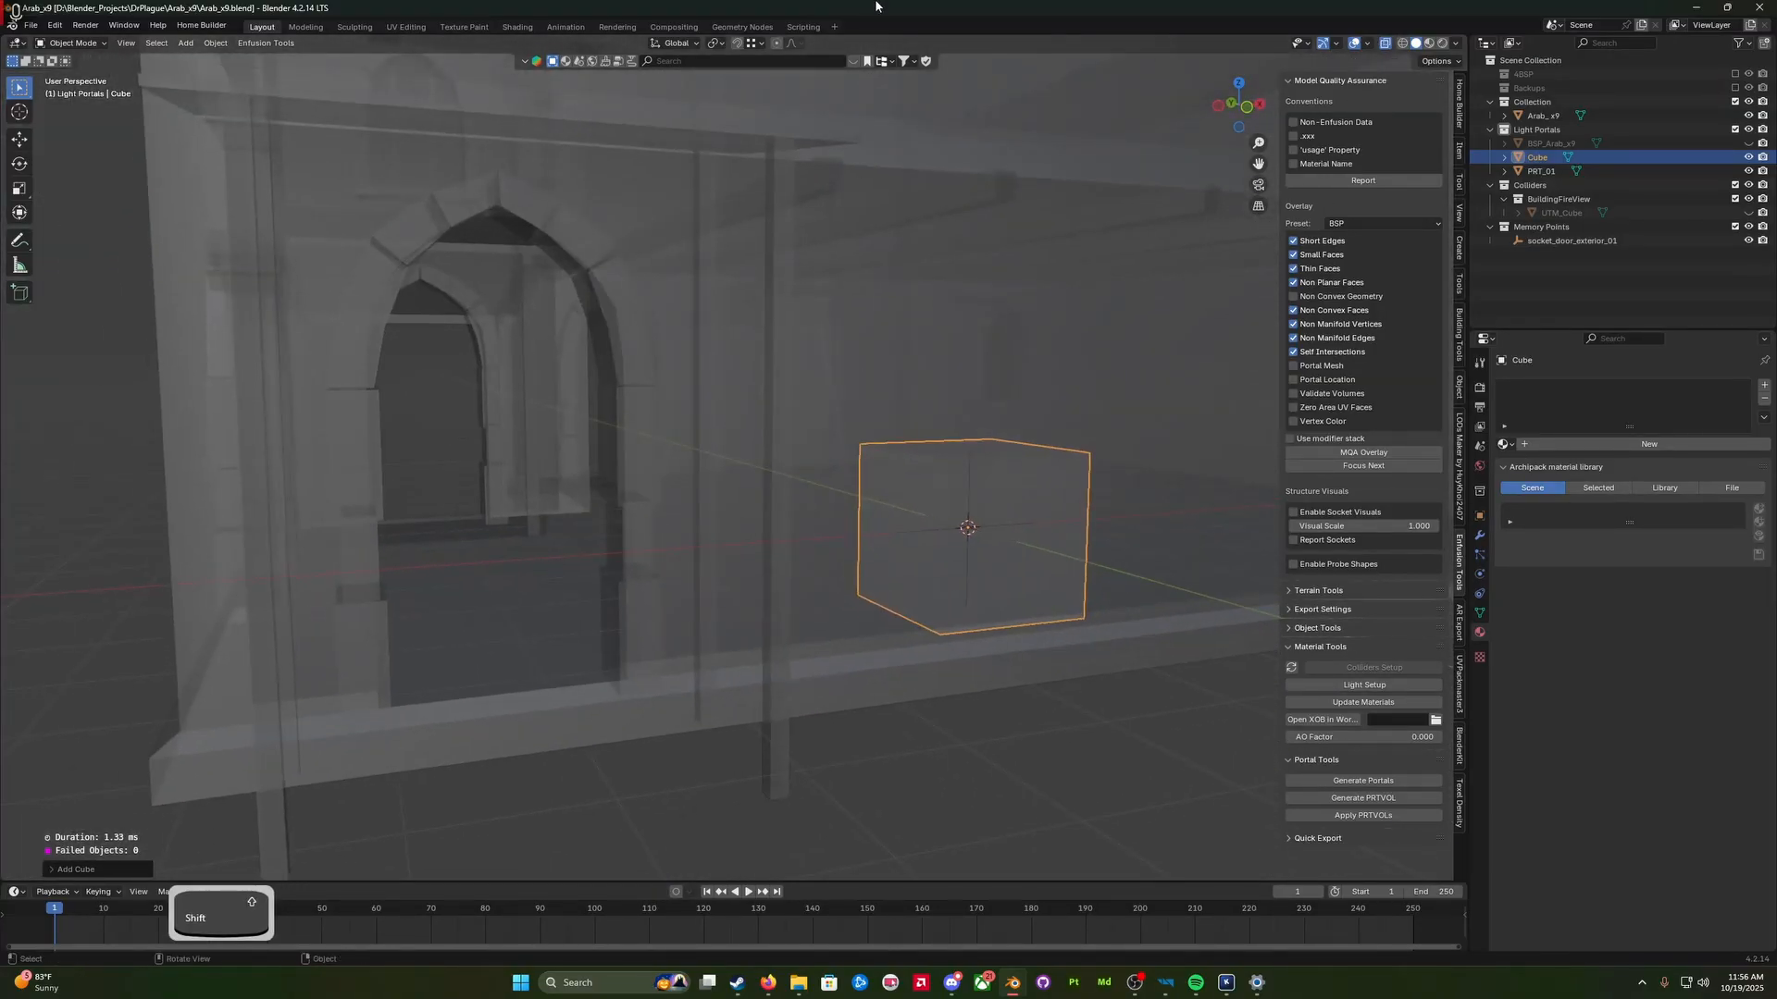
{"action": "left_click", "coordinate": [763, 44]}
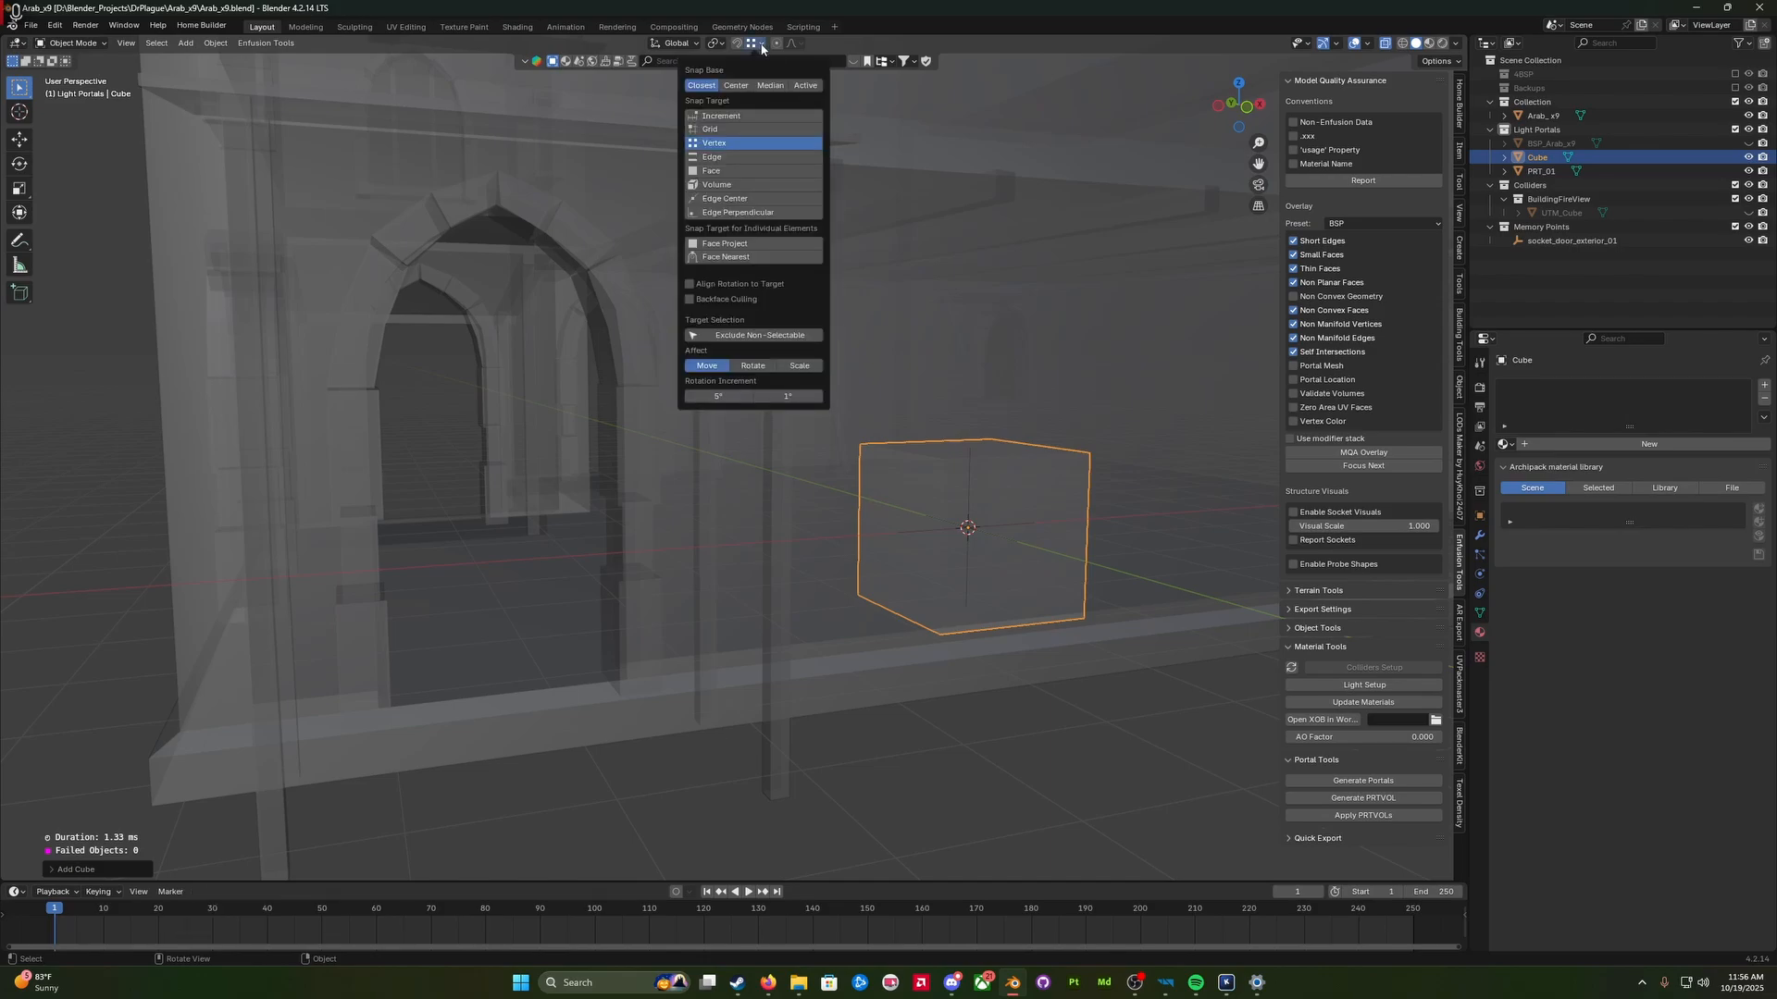
{"action": "left_click", "coordinate": [726, 170]}
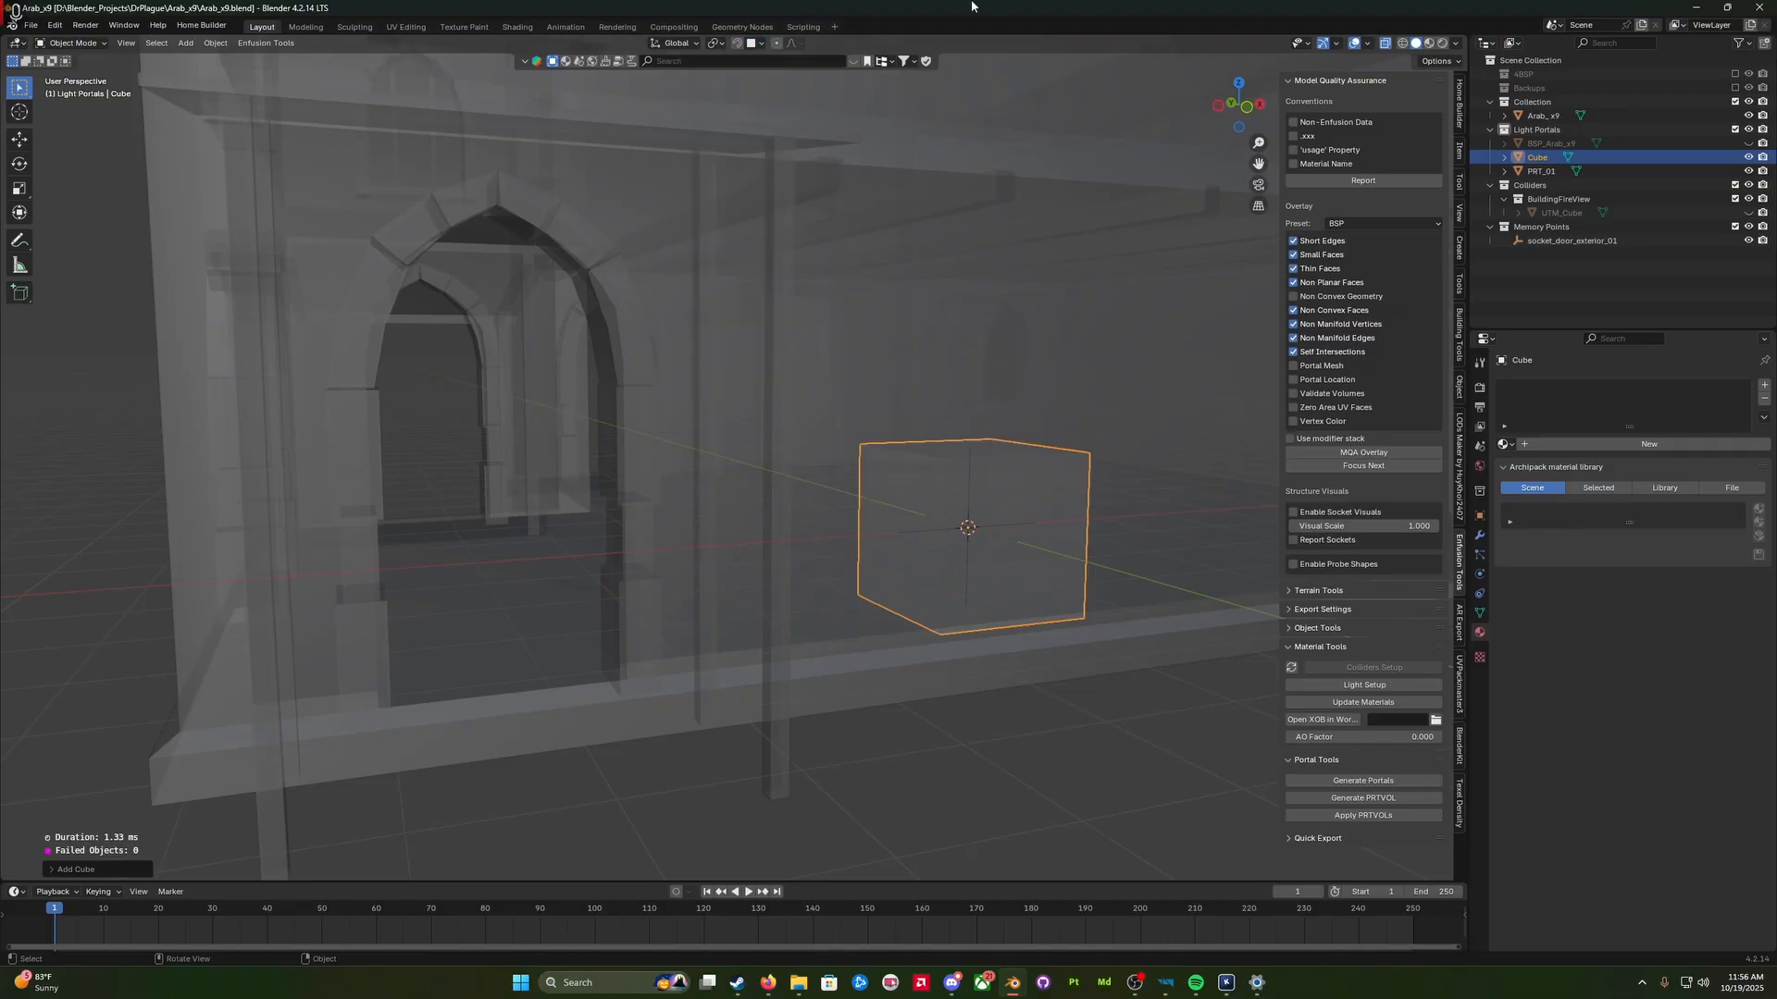
{"action": "middle_click_drag", "start_coordinate": [746, 507], "coordinate": [817, 555]}
{"action": "key", "text": "g"}
{"action": "key", "text": "z"}
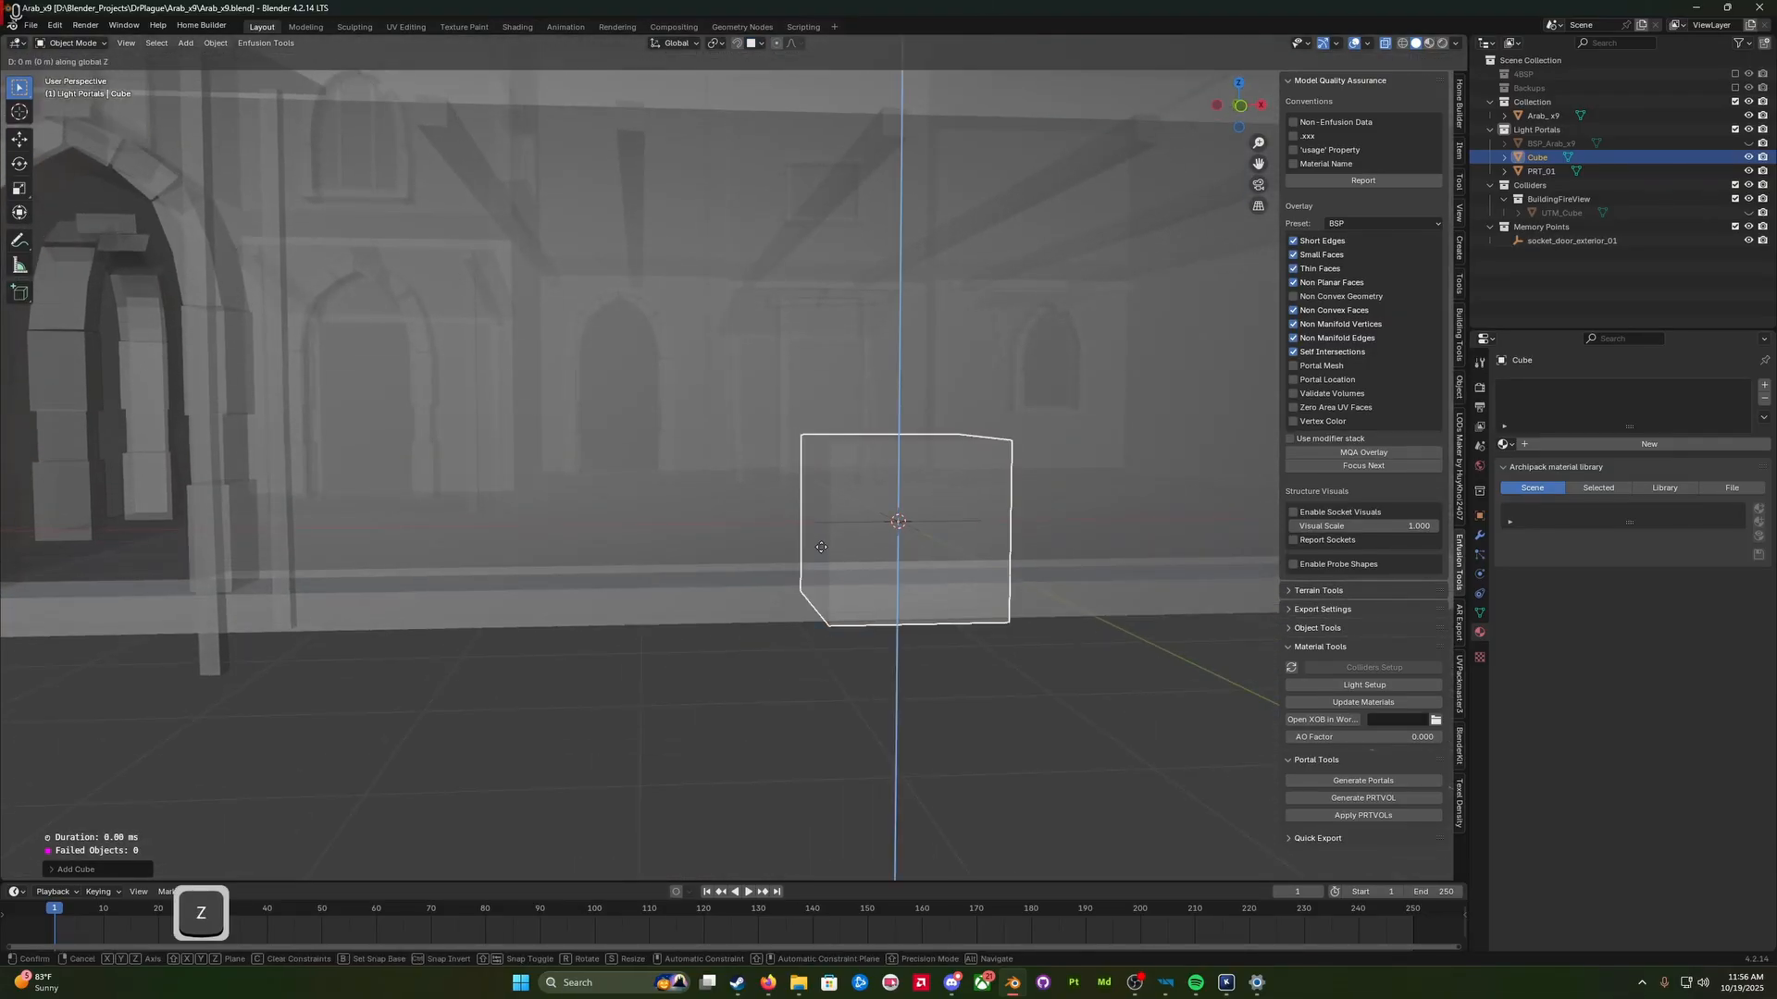
{"action": "mouse_move", "coordinate": [781, 485]}
{"action": "middle_mouse_down"}
{"action": "mouse_move", "coordinate": [804, 503]}
{"action": "mouse_move", "coordinate": [745, 520]}
{"action": "mouse_move", "coordinate": [791, 513]}
{"action": "middle_mouse_up"}
{"action": "key", "text": "w"}
Step: In Edit Mode, move the cube's side face nearest the arched side doorway about 6.7 m along X toward the end wall
{"action": "key", "text": "Tab"}
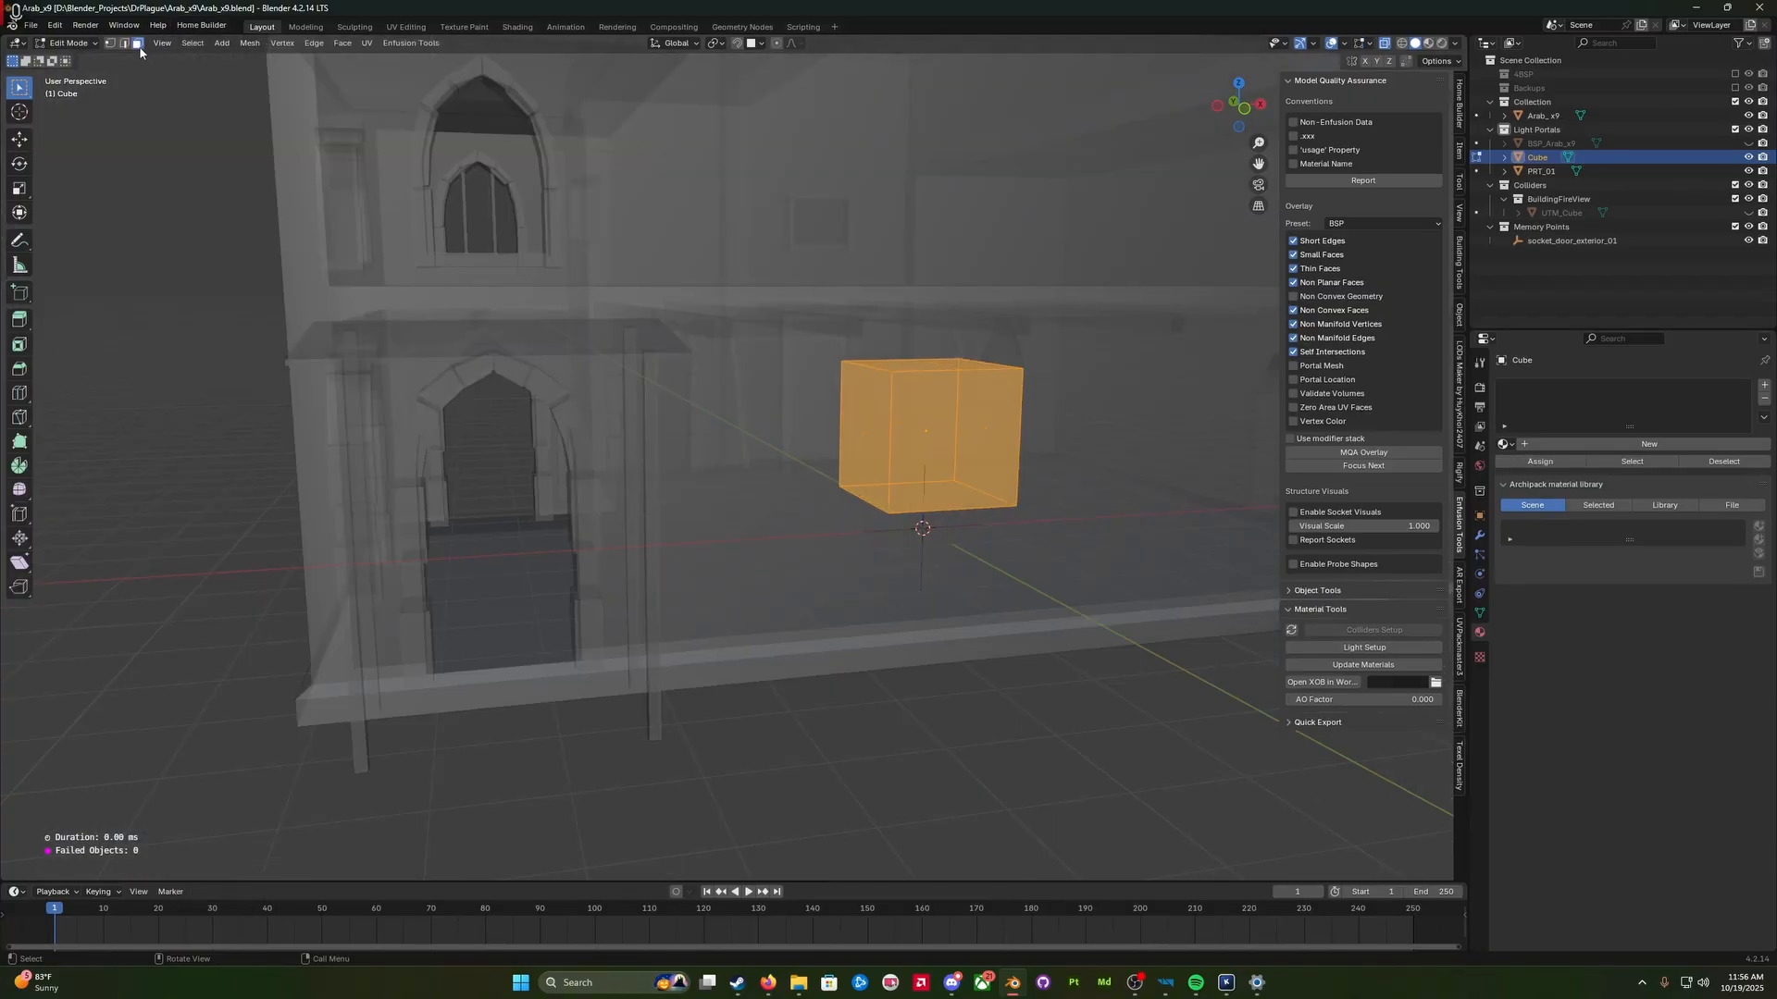
{"action": "left_click", "coordinate": [859, 415]}
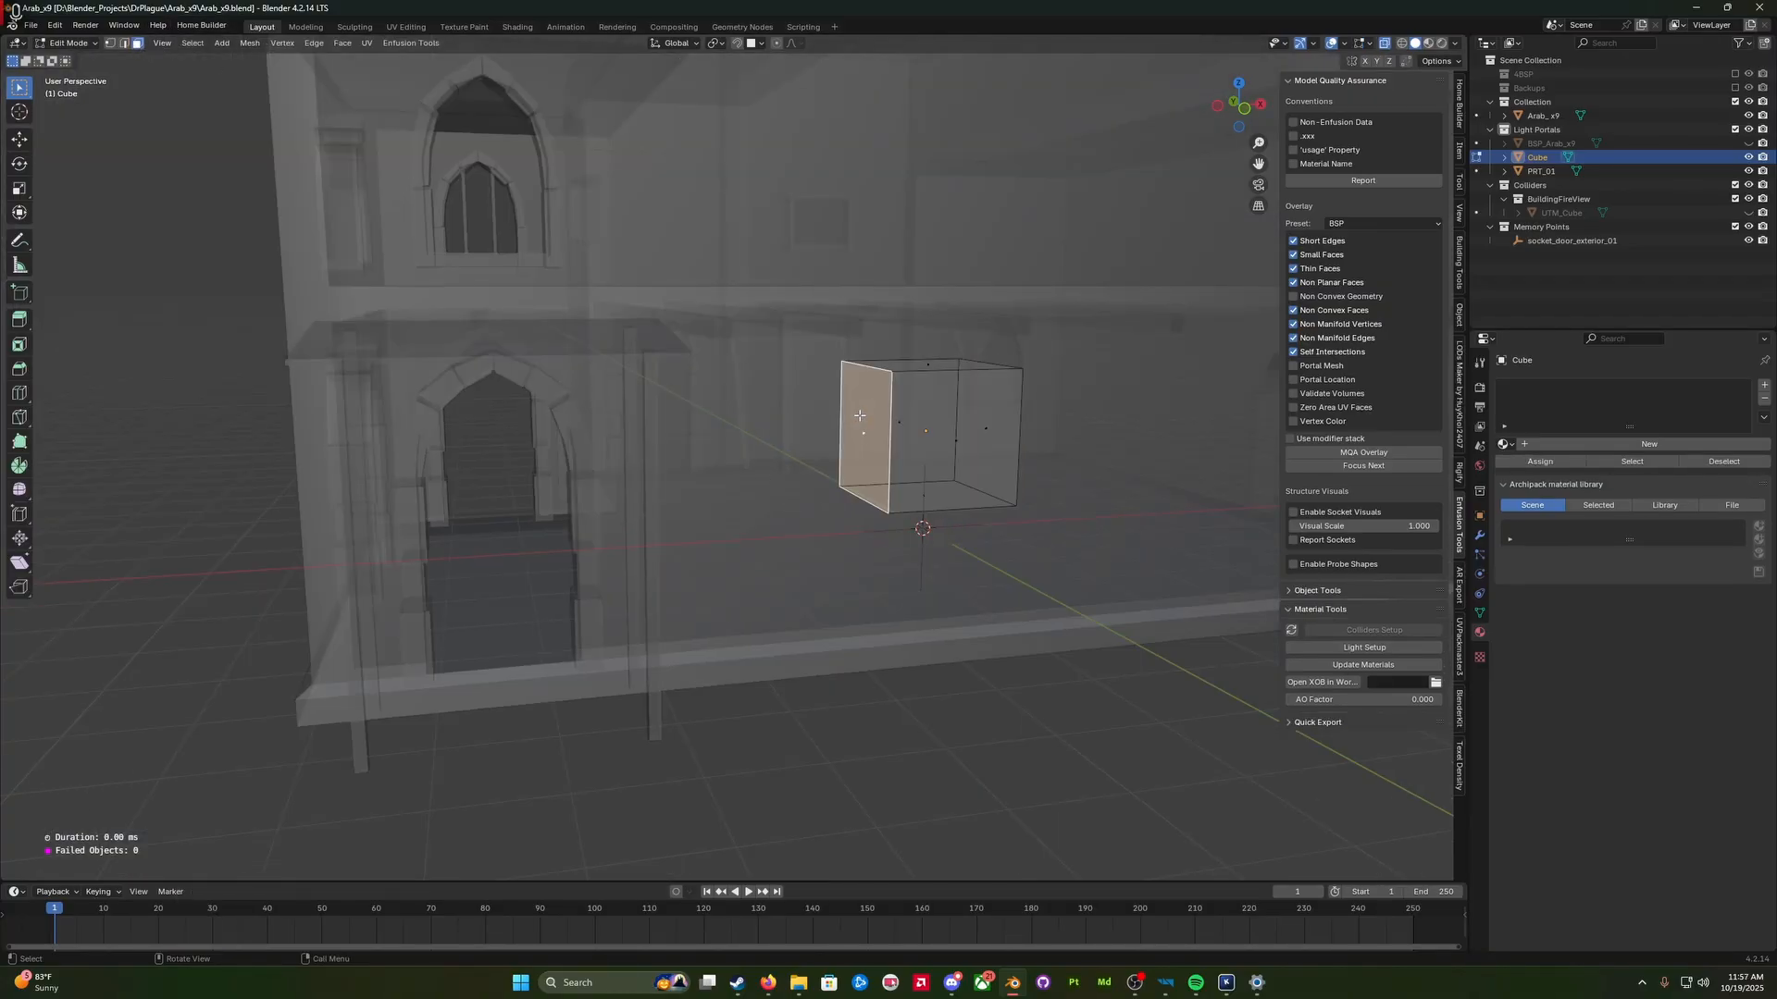
{"action": "mouse_move", "coordinate": [865, 457]}
{"action": "middle_mouse_down"}
{"action": "mouse_move", "coordinate": [902, 414]}
{"action": "mouse_move", "coordinate": [848, 428]}
{"action": "mouse_move", "coordinate": [846, 447]}
{"action": "mouse_move", "coordinate": [871, 430]}
{"action": "middle_mouse_up"}
{"action": "left_click", "coordinate": [924, 357]}
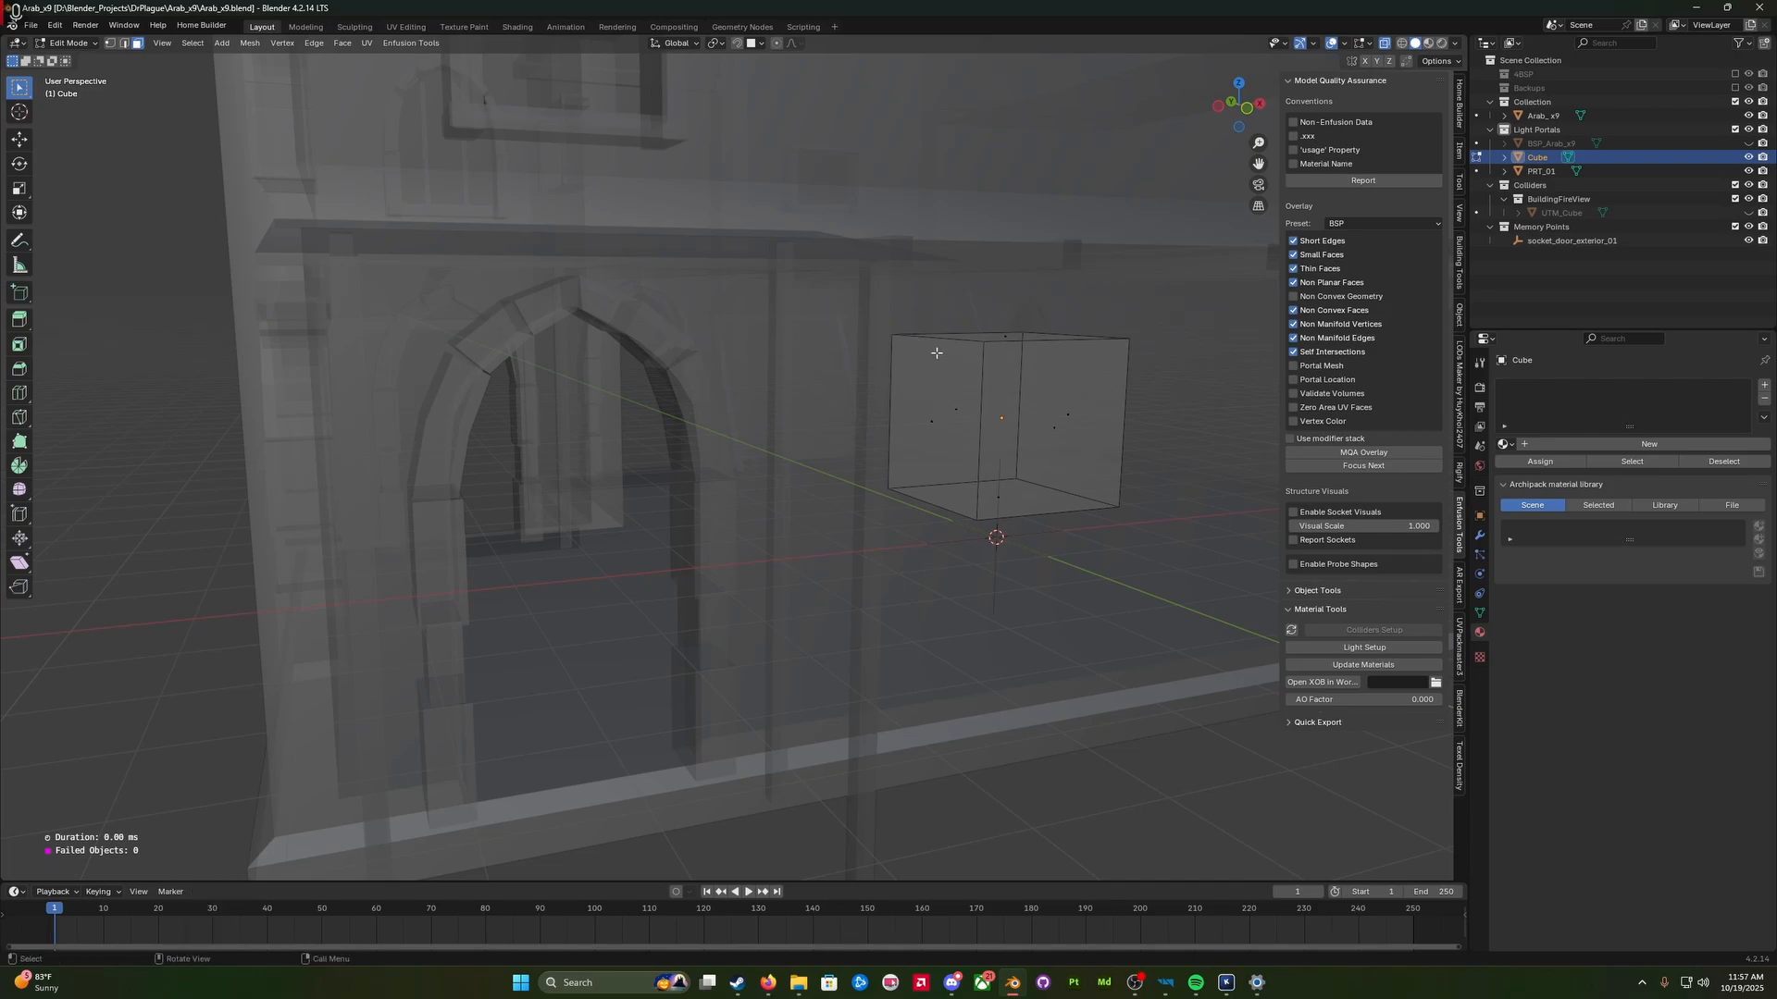
{"action": "left_click", "coordinate": [931, 422]}
{"action": "mouse_move", "coordinate": [931, 425]}
{"action": "middle_mouse_down"}
{"action": "mouse_move", "coordinate": [849, 456]}
{"action": "mouse_move", "coordinate": [953, 429]}
{"action": "middle_mouse_up"}
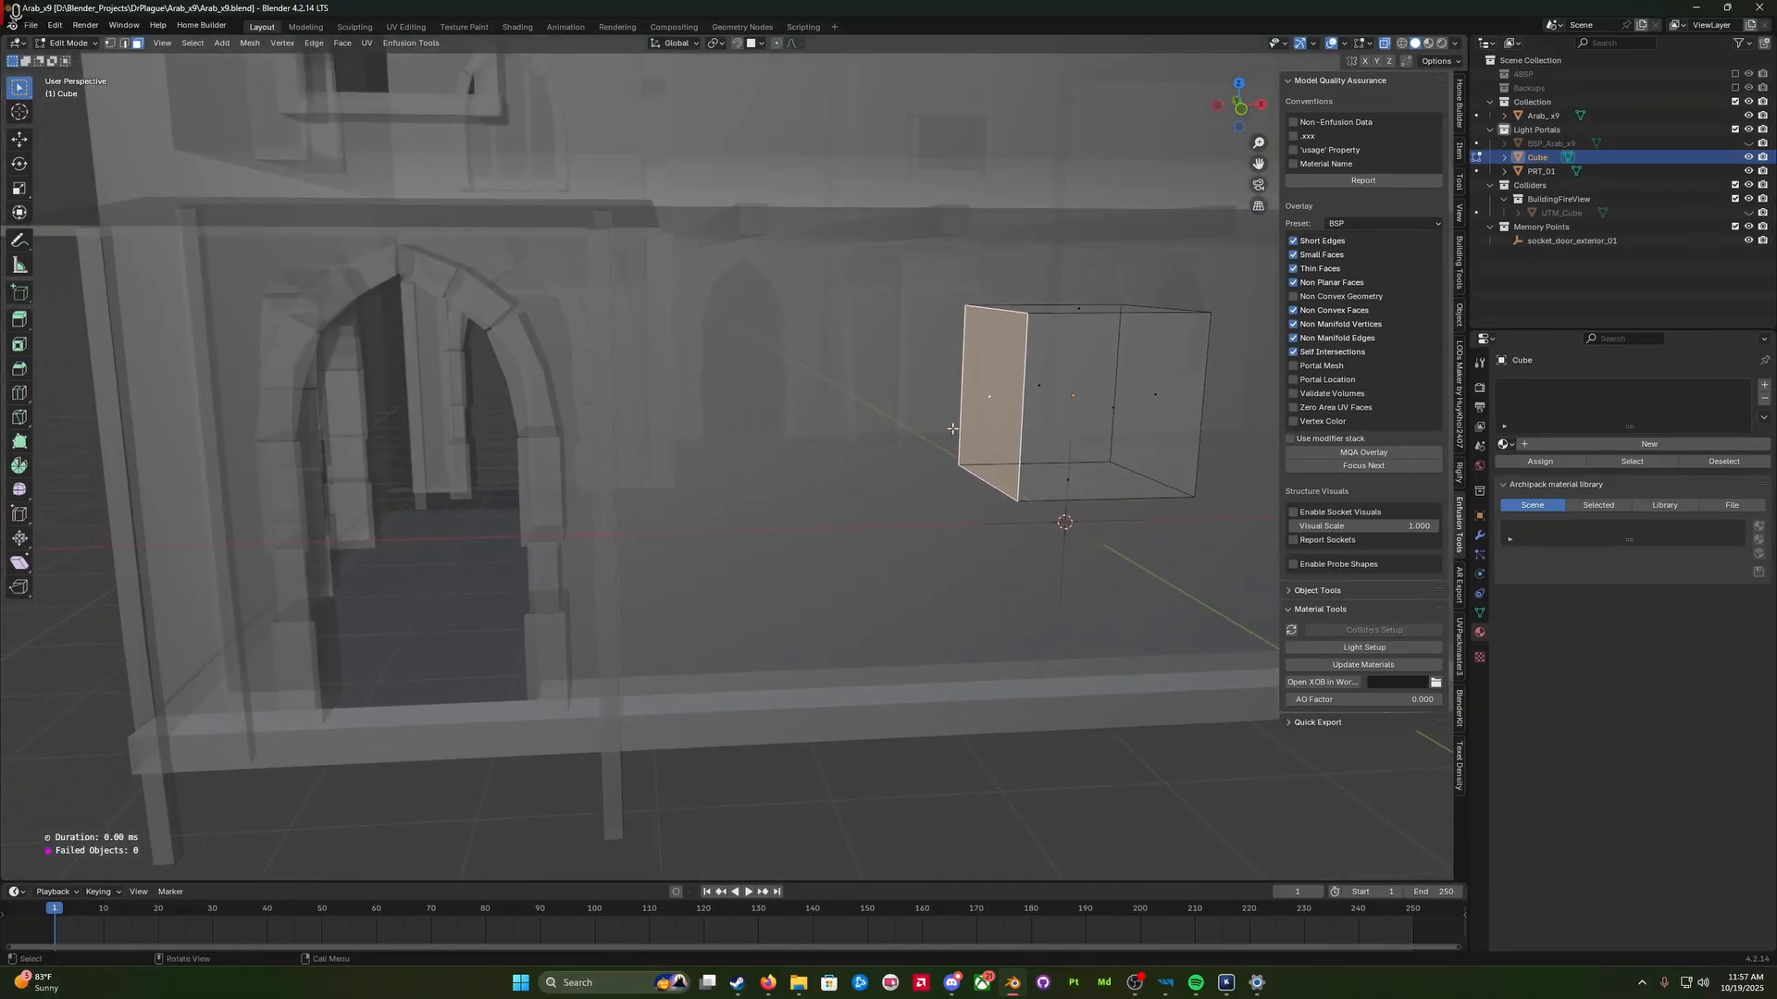
{"action": "key", "text": "g"}
{"action": "key", "text": "x"}
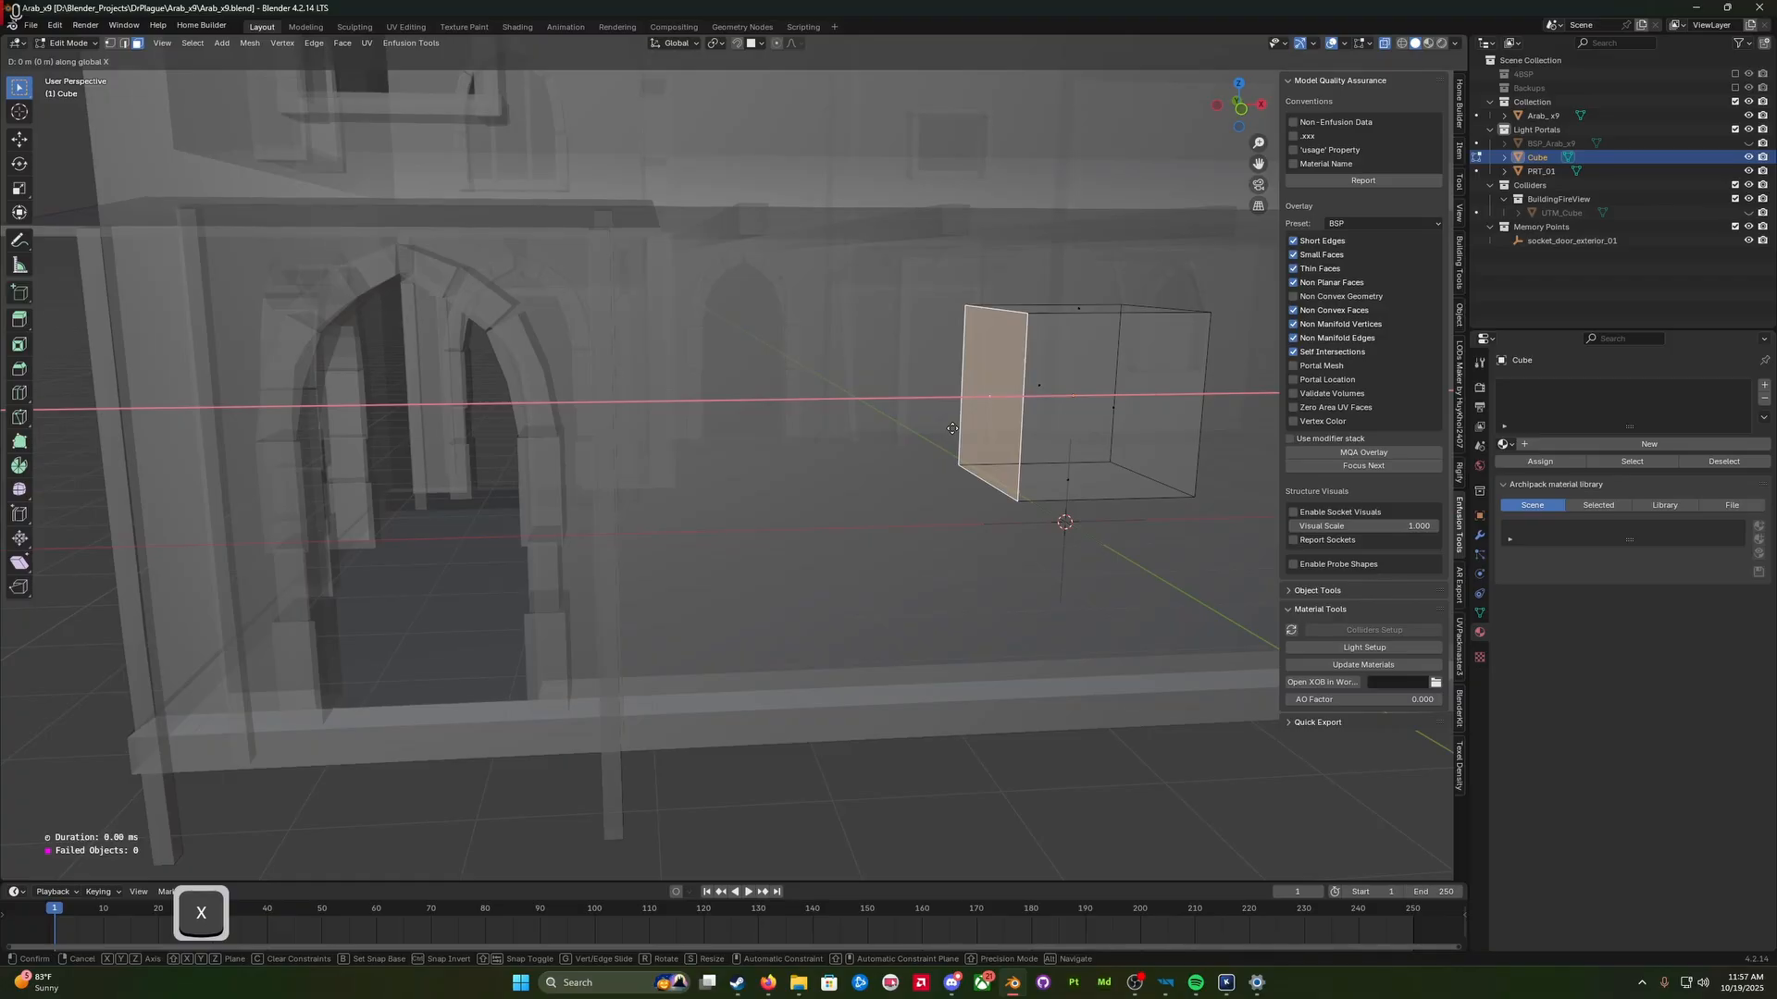
{"action": "key", "text": "shift+Tab"}
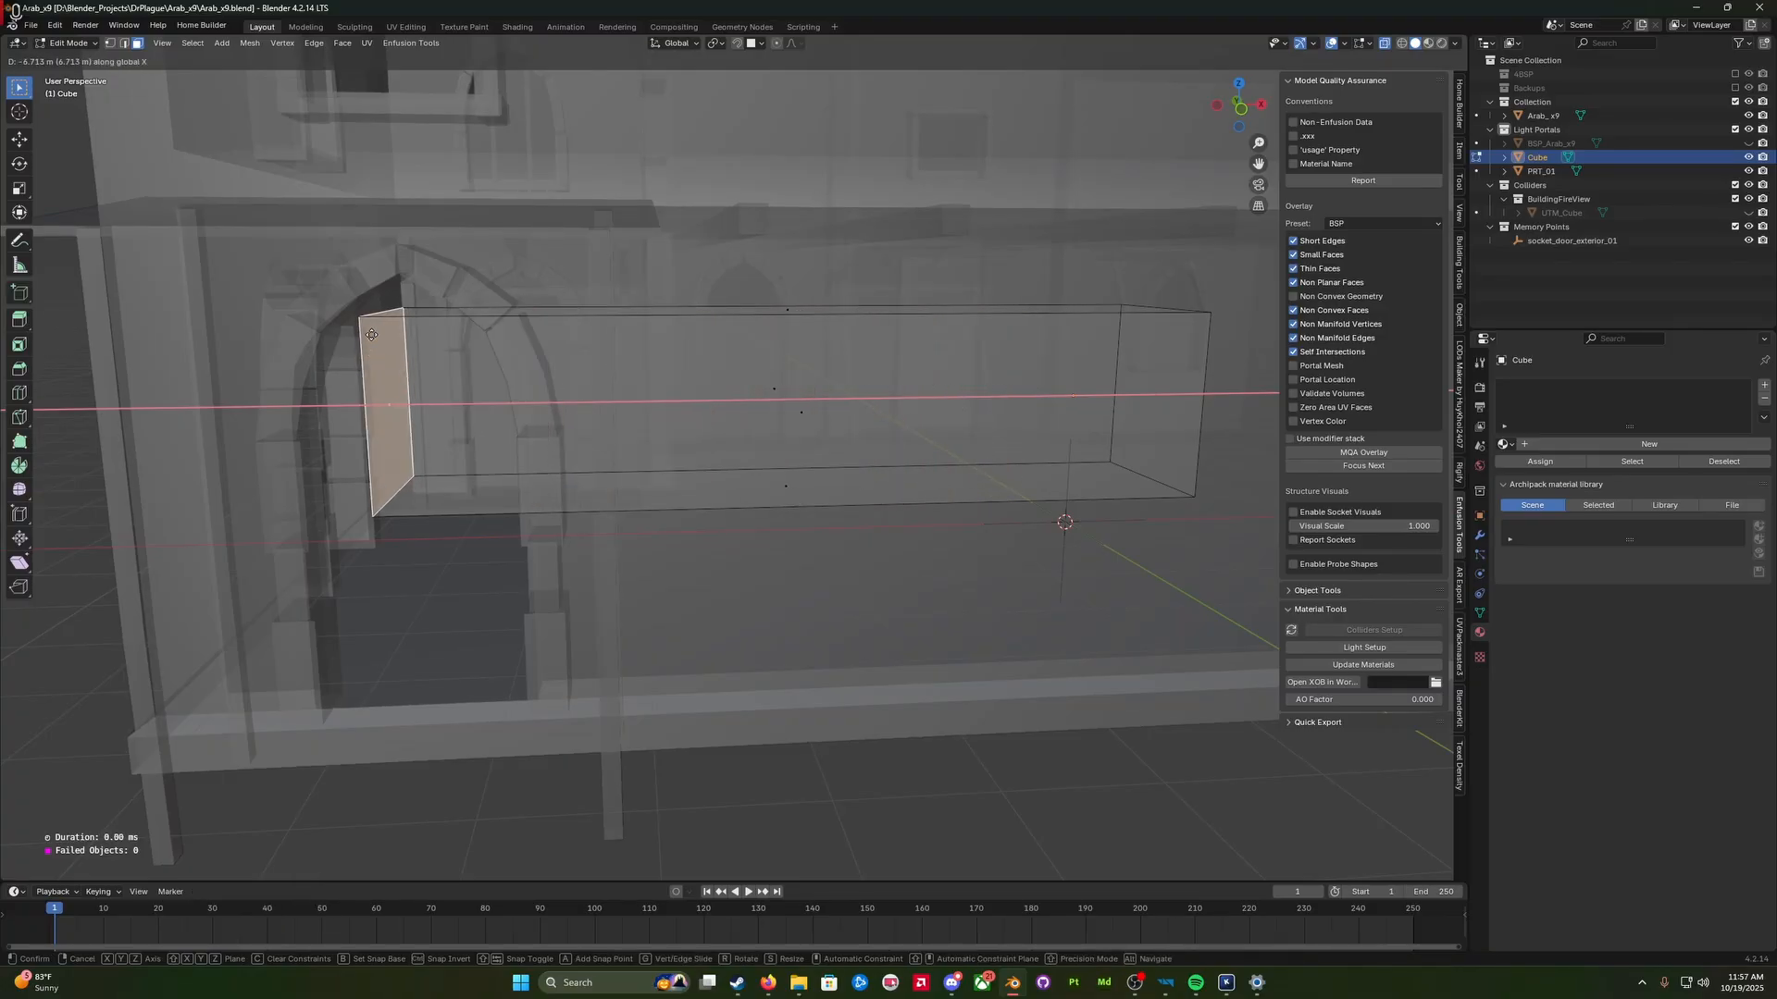
{"action": "left_click", "coordinate": [372, 335]}
Step: Move the stretched box's end face a little further along X toward the end wall's outer surface
{"action": "middle_click_drag", "start_coordinate": [372, 335], "coordinate": [842, 501]}
{"action": "scroll", "coordinate": [904, 469], "scroll_direction": "up", "scroll_amount": 4}
{"action": "scroll", "coordinate": [936, 485], "scroll_direction": "up", "scroll_amount": 3}
{"action": "scroll", "coordinate": [937, 485], "scroll_direction": "down", "scroll_amount": 4}
{"action": "scroll", "coordinate": [842, 502], "scroll_direction": "up", "scroll_amount": 2}
{"action": "scroll", "coordinate": [842, 502], "scroll_direction": "up", "scroll_amount": 4}
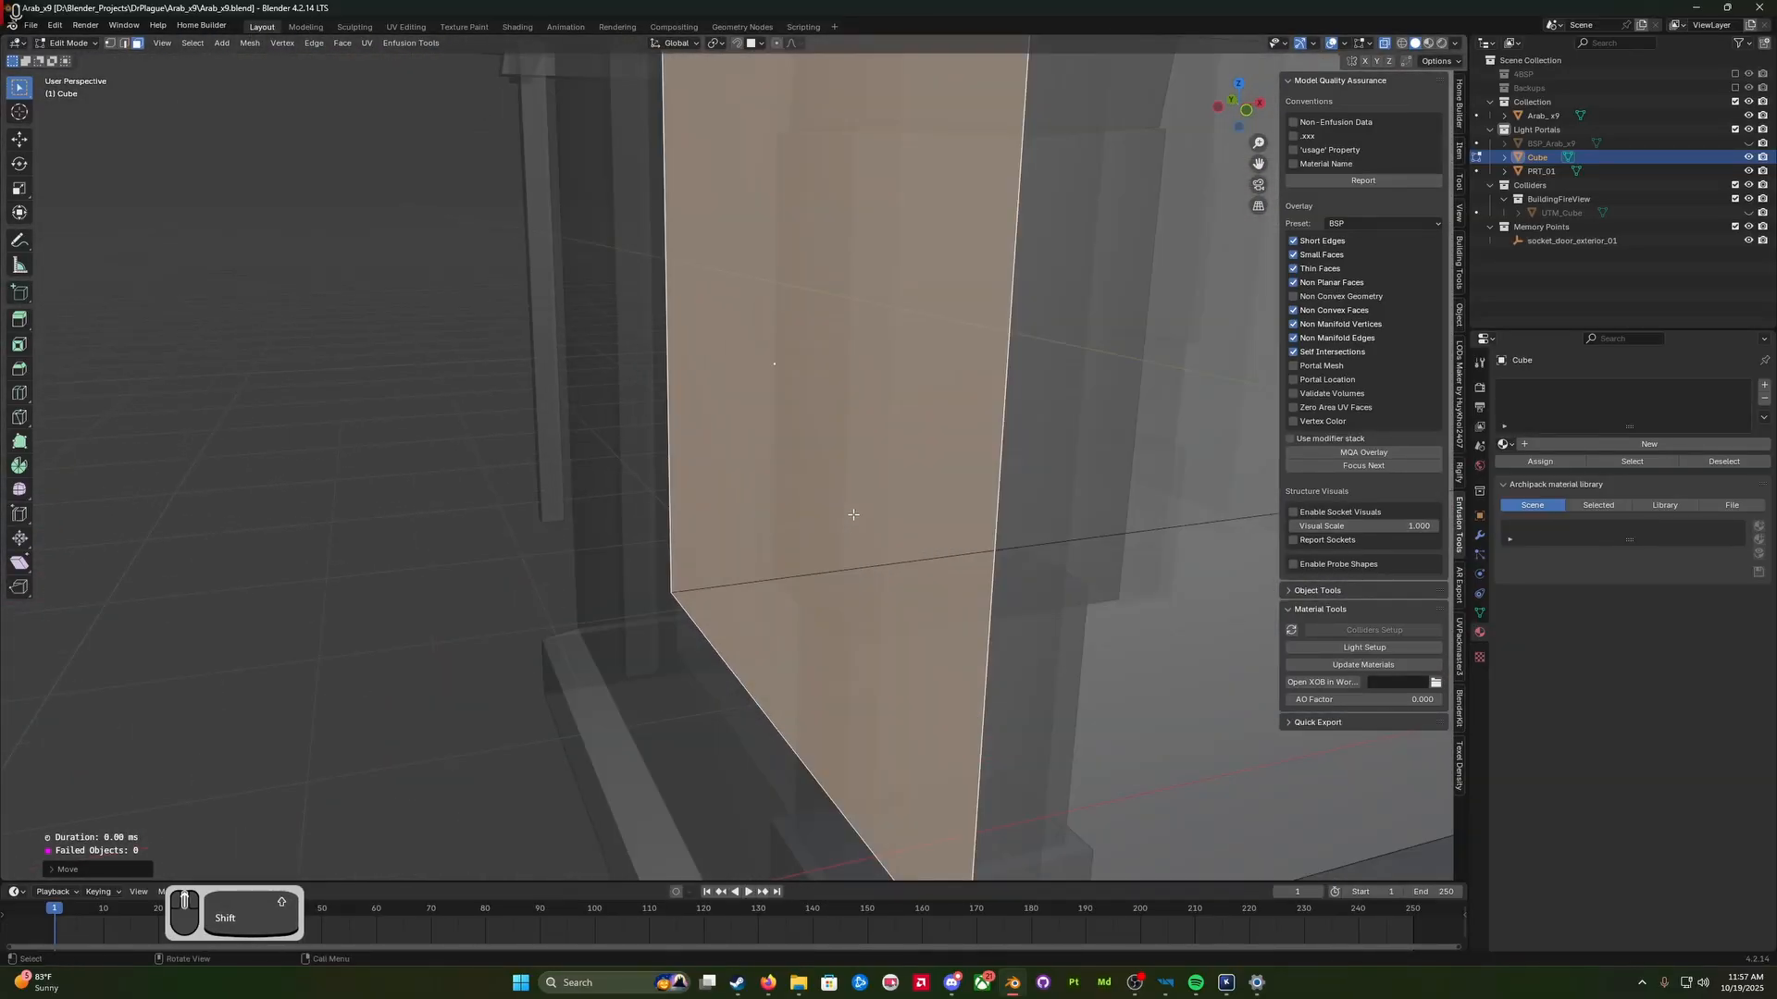
{"action": "scroll", "coordinate": [852, 513], "scroll_direction": "down", "scroll_amount": 2}
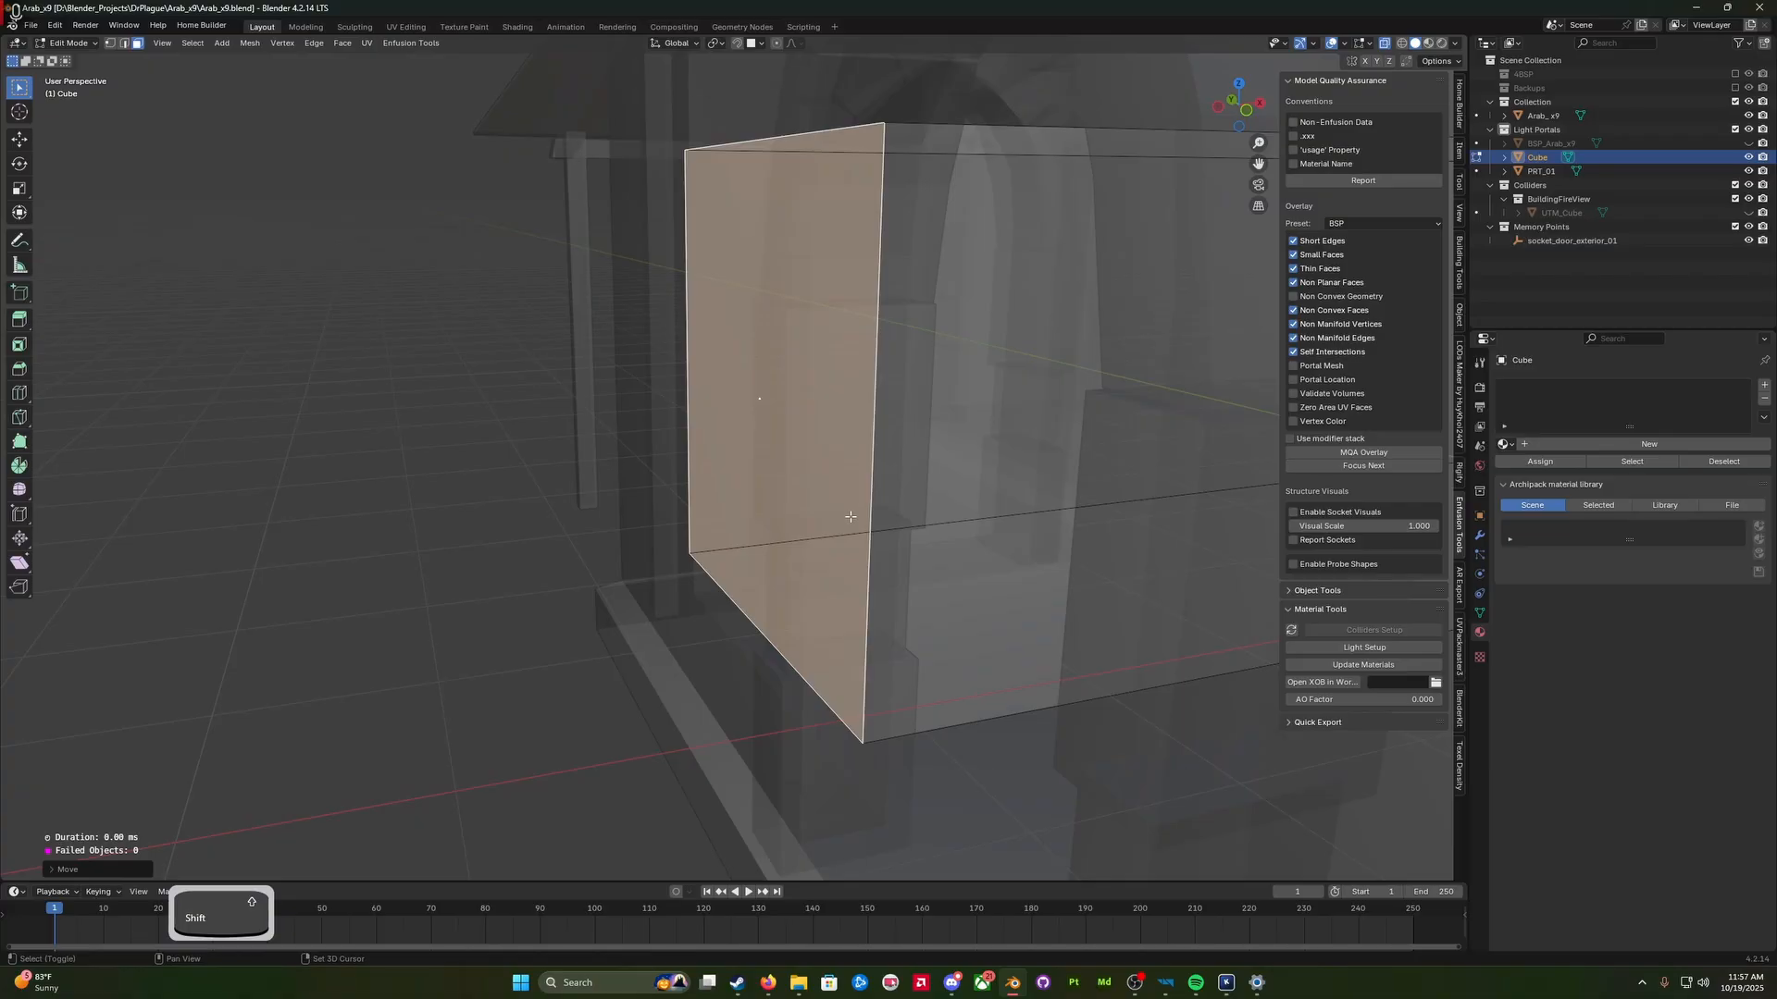
{"action": "key", "text": "g"}
{"action": "key", "text": "x"}
{"action": "left_click", "coordinate": [830, 520]}
Step: Turn off X-ray and fine-tune the end face along X so it lines up with the end wall's outer surface
{"action": "middle_click_drag", "start_coordinate": [829, 520], "coordinate": [734, 525]}
{"action": "scroll", "coordinate": [716, 508], "scroll_direction": "up", "scroll_amount": 3}
{"action": "key", "text": "g"}
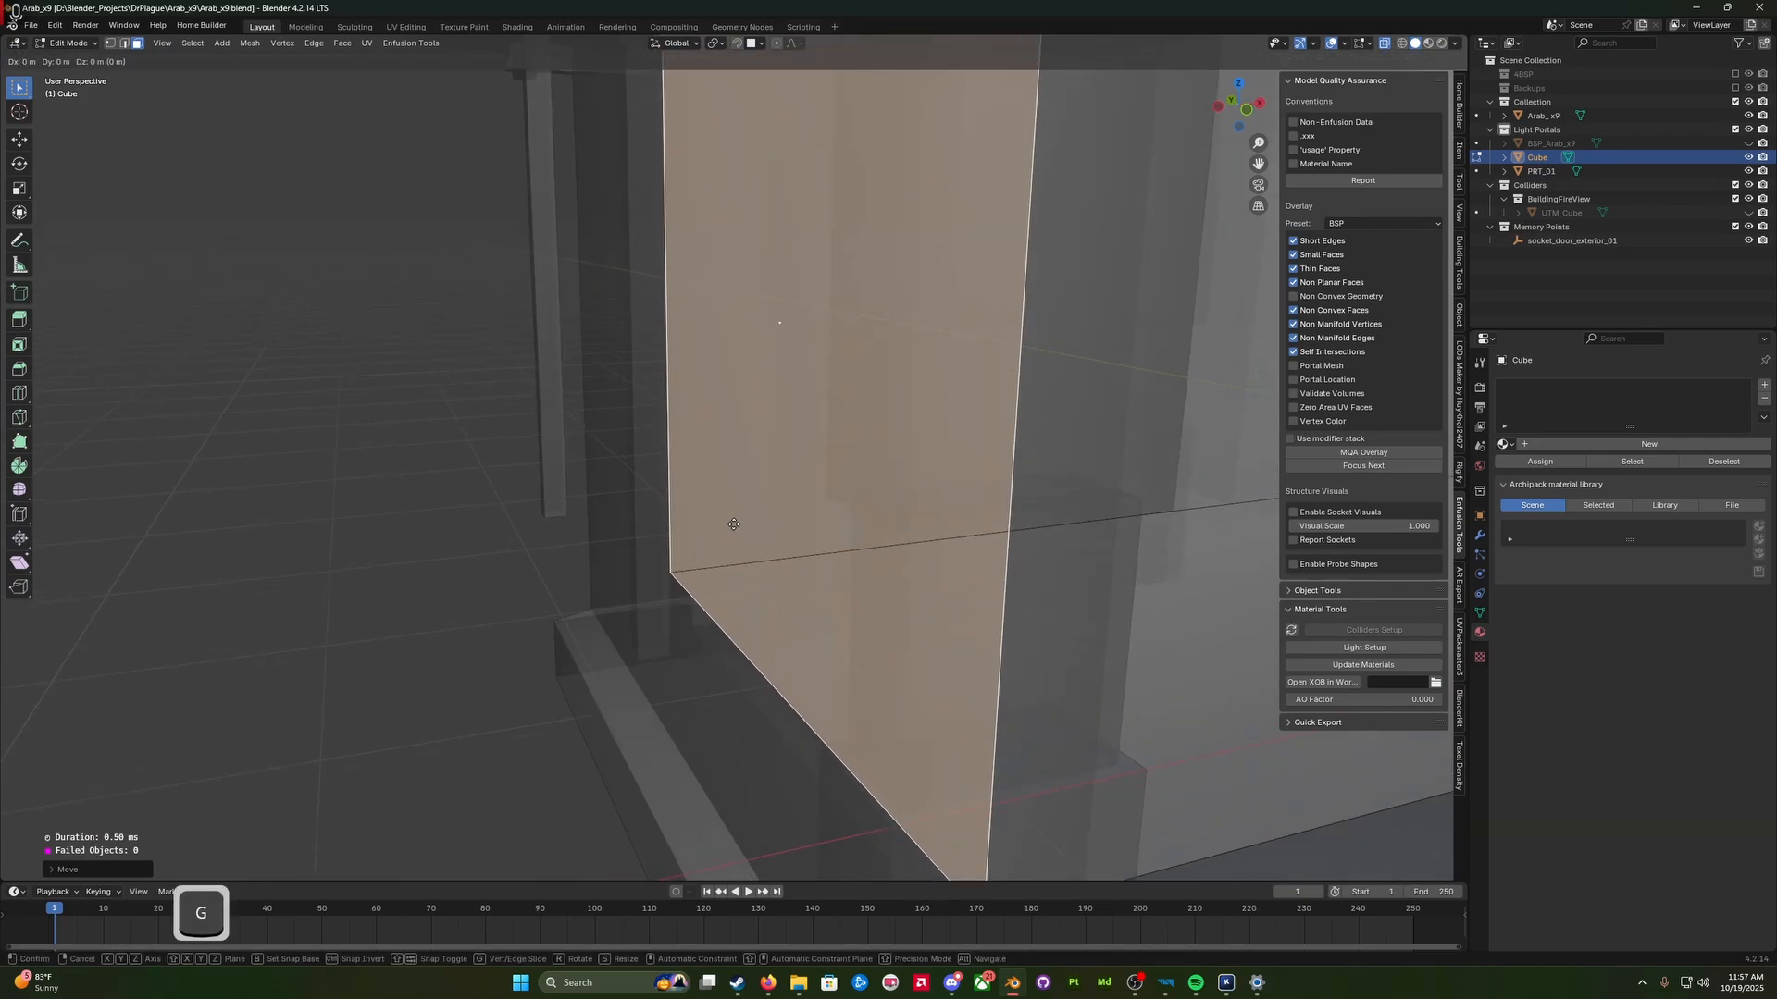
{"action": "key", "text": "x"}
{"action": "left_click", "coordinate": [666, 525]}
{"action": "scroll", "coordinate": [666, 527], "scroll_direction": "down", "scroll_amount": 4}
{"action": "key", "text": "w"}
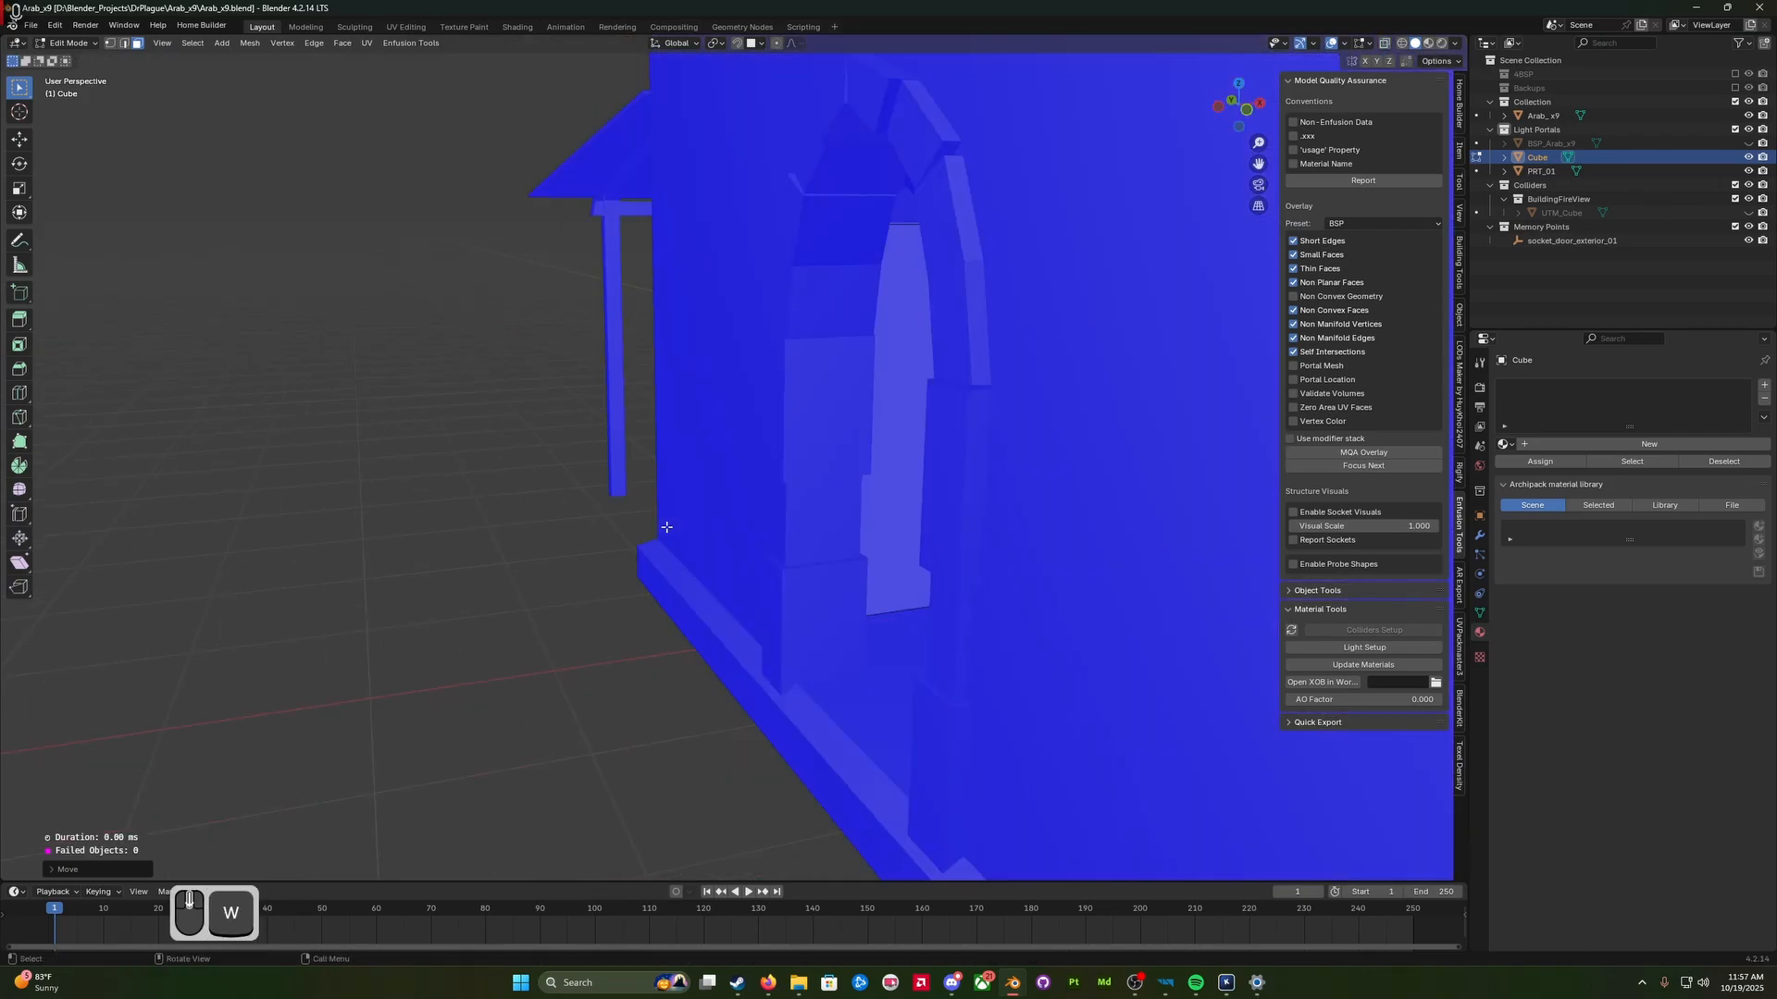
{"action": "key", "text": "g"}
{"action": "key", "text": "x"}
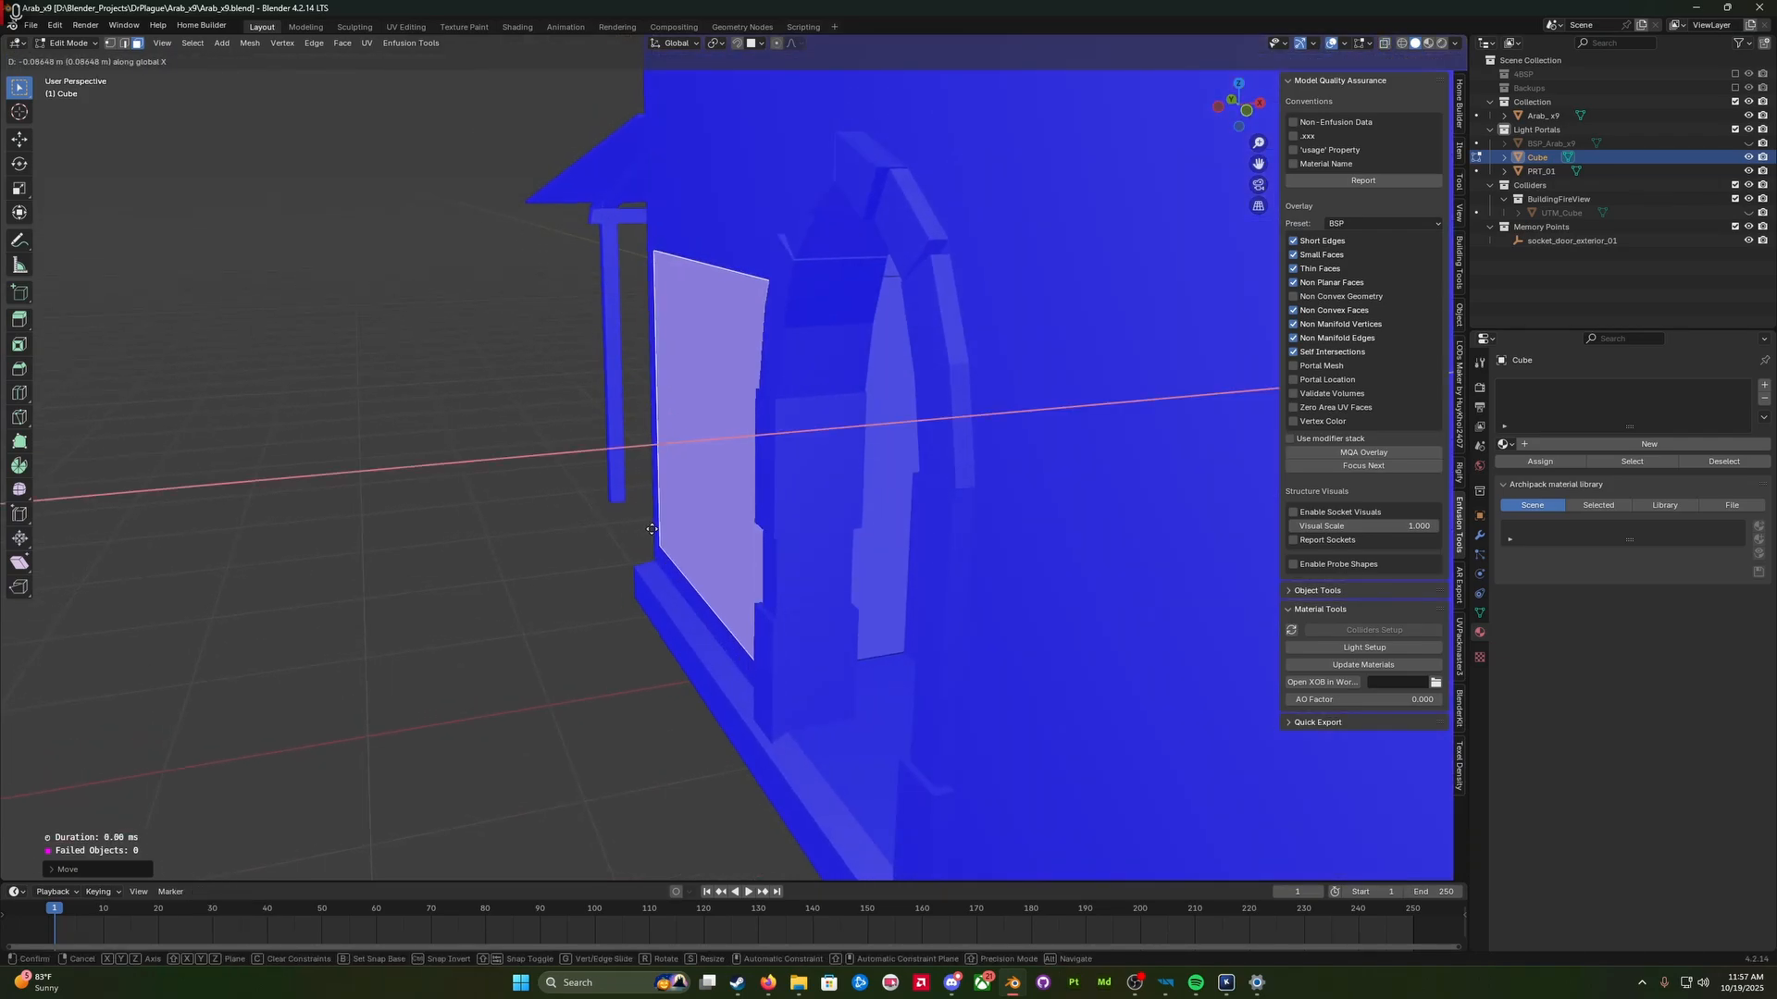
{"action": "left_click", "coordinate": [666, 528]}
Step: Turn X-ray back on and move one of the box's long side faces along Y to the adjacent outer wall
{"action": "middle_click_drag", "start_coordinate": [667, 527], "coordinate": [734, 506]}
{"action": "key", "text": "shift+w"}
{"action": "left_click", "coordinate": [813, 327]}
{"action": "middle_click_drag", "start_coordinate": [821, 329], "coordinate": [685, 309]}
{"action": "key", "text": "g"}
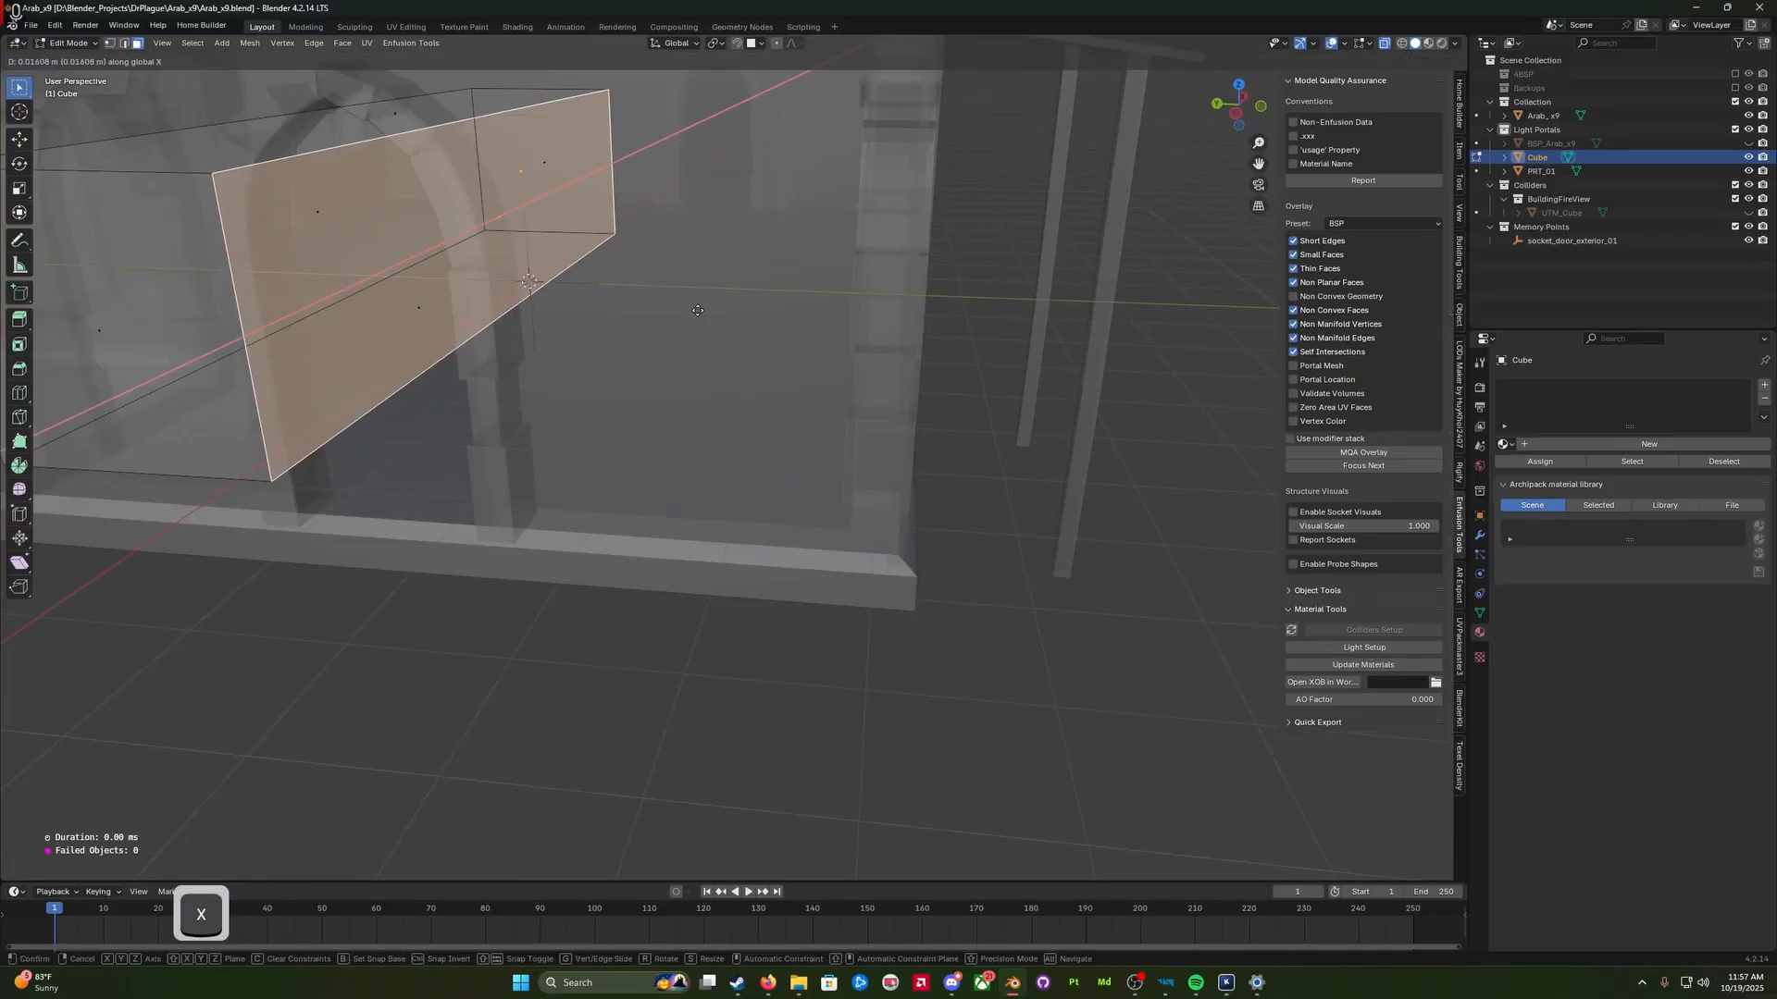
{"action": "key", "text": "y"}
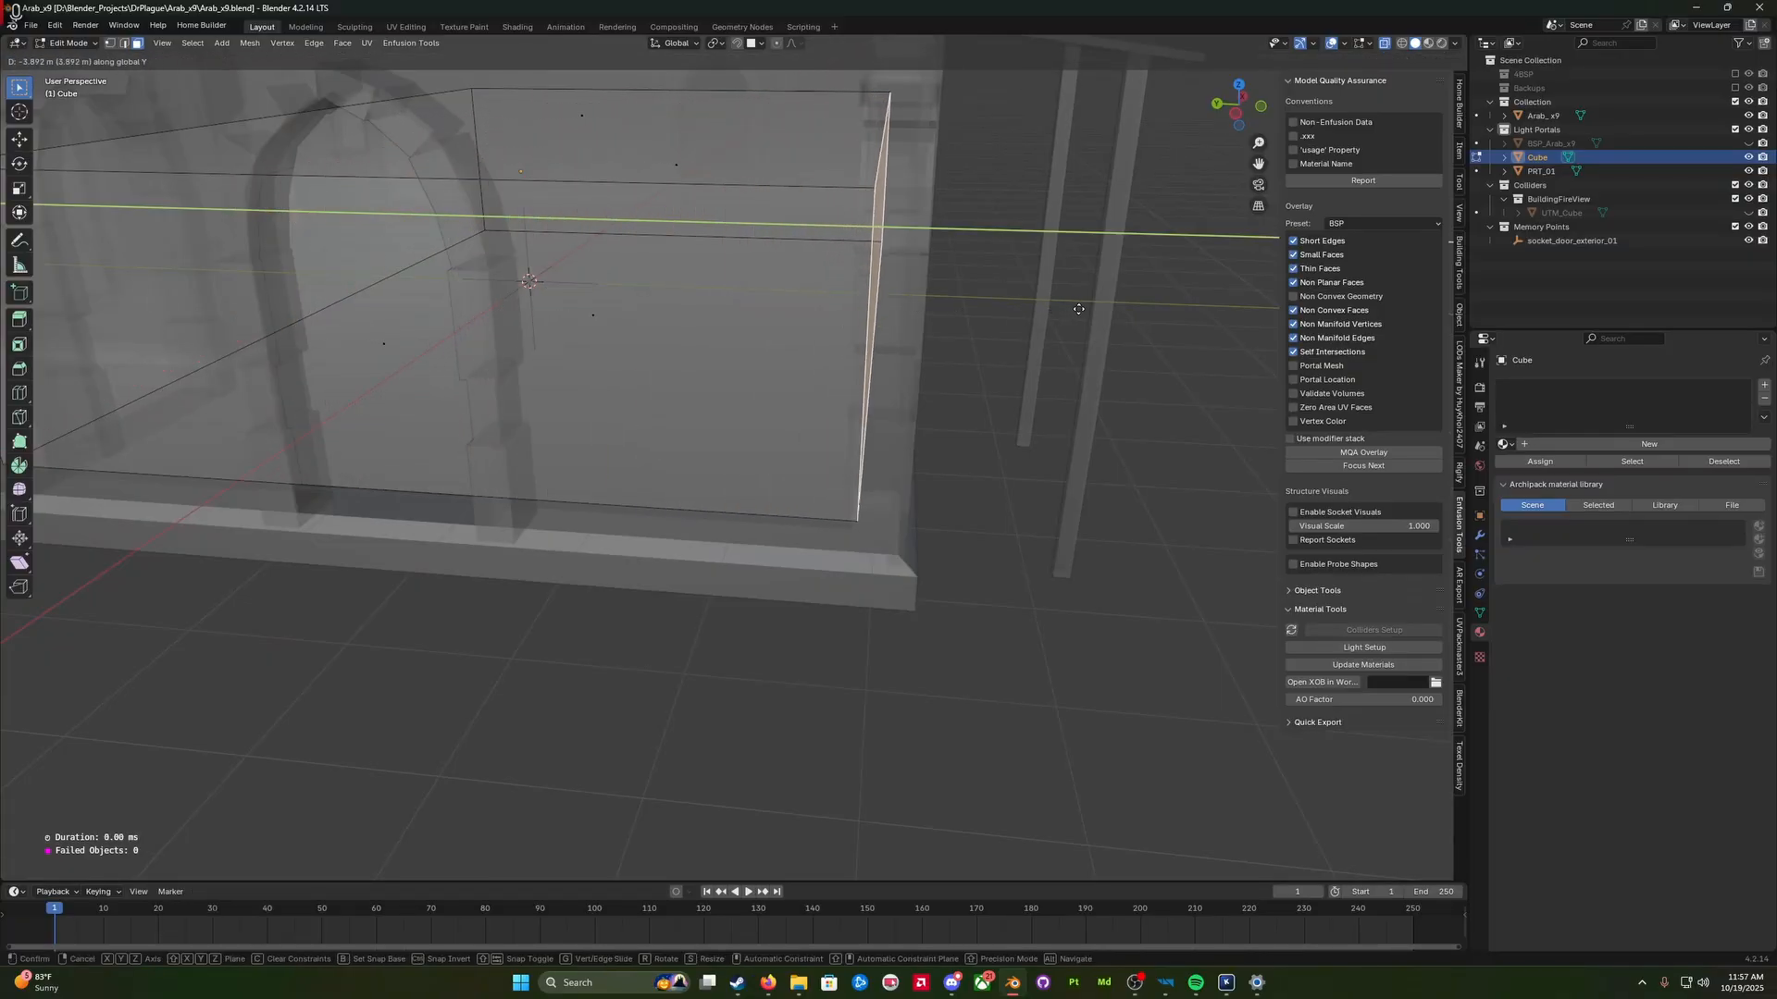
{"action": "left_click", "coordinate": [1126, 303]}
Step: Turn off X-ray and fine-tune the long side face along Y to line up with the adjacent wall's surface
{"action": "key", "text": "w"}
{"action": "middle_click_drag", "start_coordinate": [1158, 329], "coordinate": [1157, 334]}
{"action": "key", "text": "g"}
{"action": "key", "text": "x"}
{"action": "key", "text": "y"}
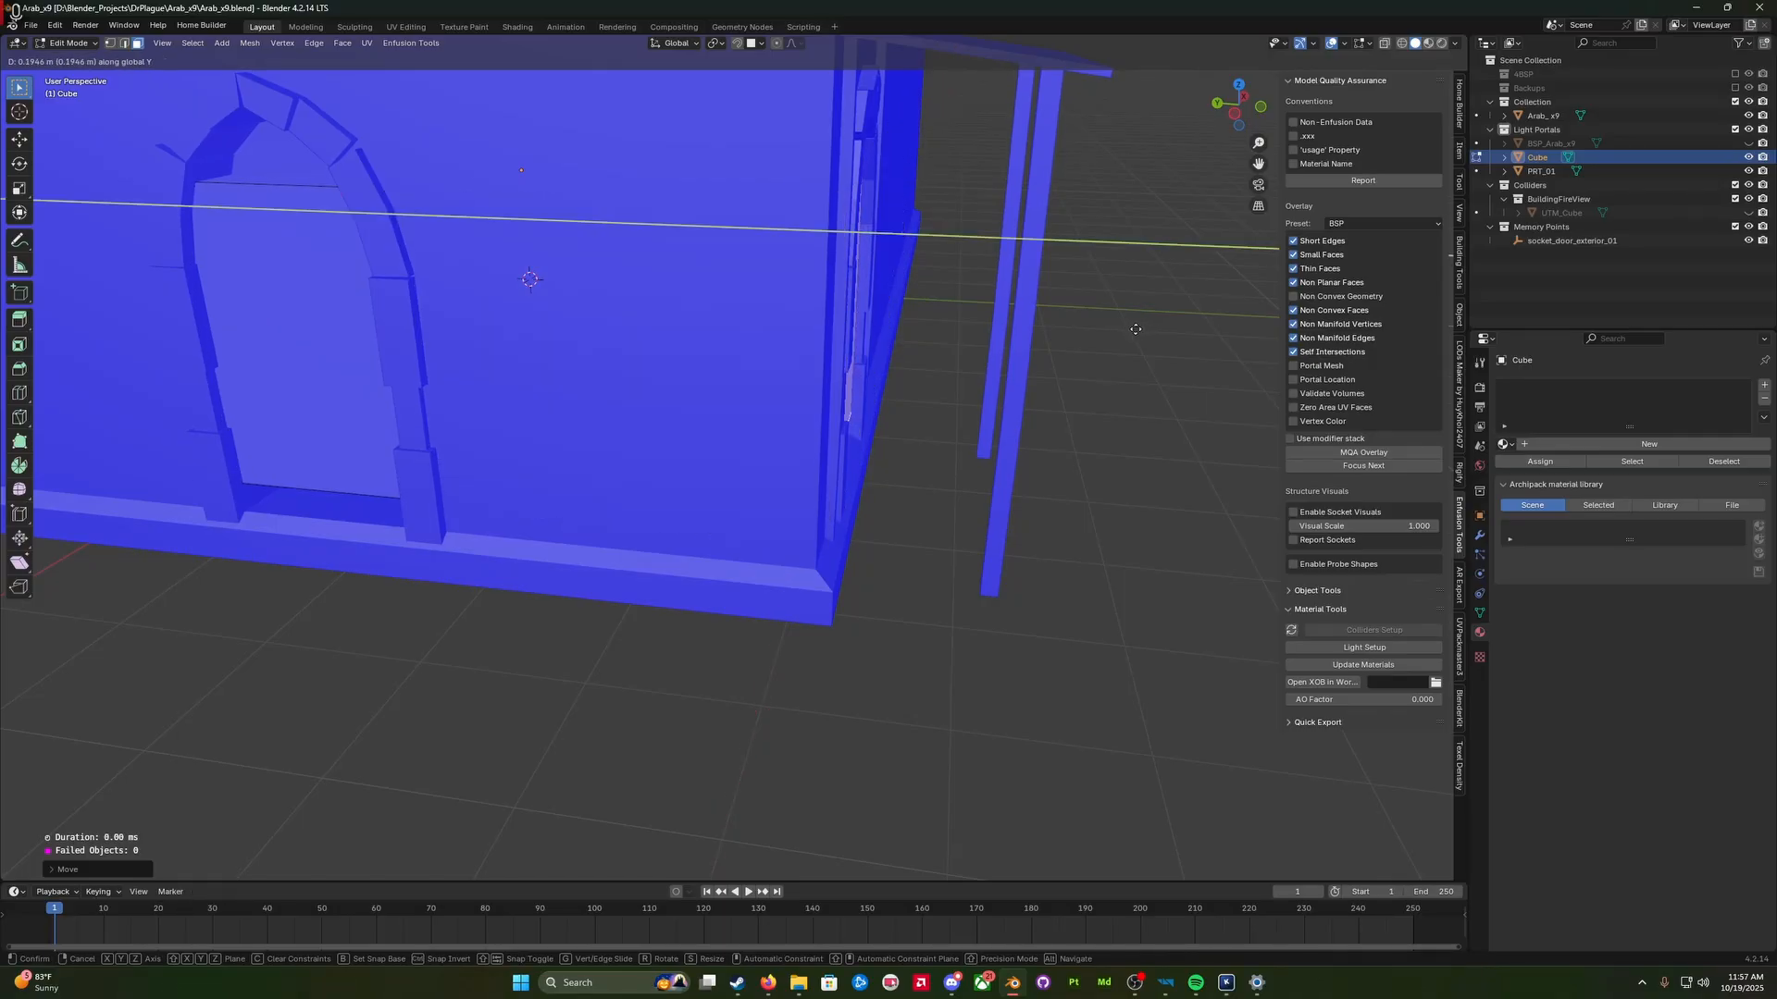
{"action": "left_click", "coordinate": [1132, 330]}
Step: Turn X-ray on and move the box's opposite long side face outward along Y toward the outer wall on that side
{"action": "middle_click_drag", "start_coordinate": [1132, 330], "coordinate": [1071, 354]}
{"action": "middle_click_drag", "start_coordinate": [468, 399], "coordinate": [631, 393]}
{"action": "middle_click_drag", "start_coordinate": [631, 393], "coordinate": [662, 342], "text": "shift"}
{"action": "key", "text": "w"}
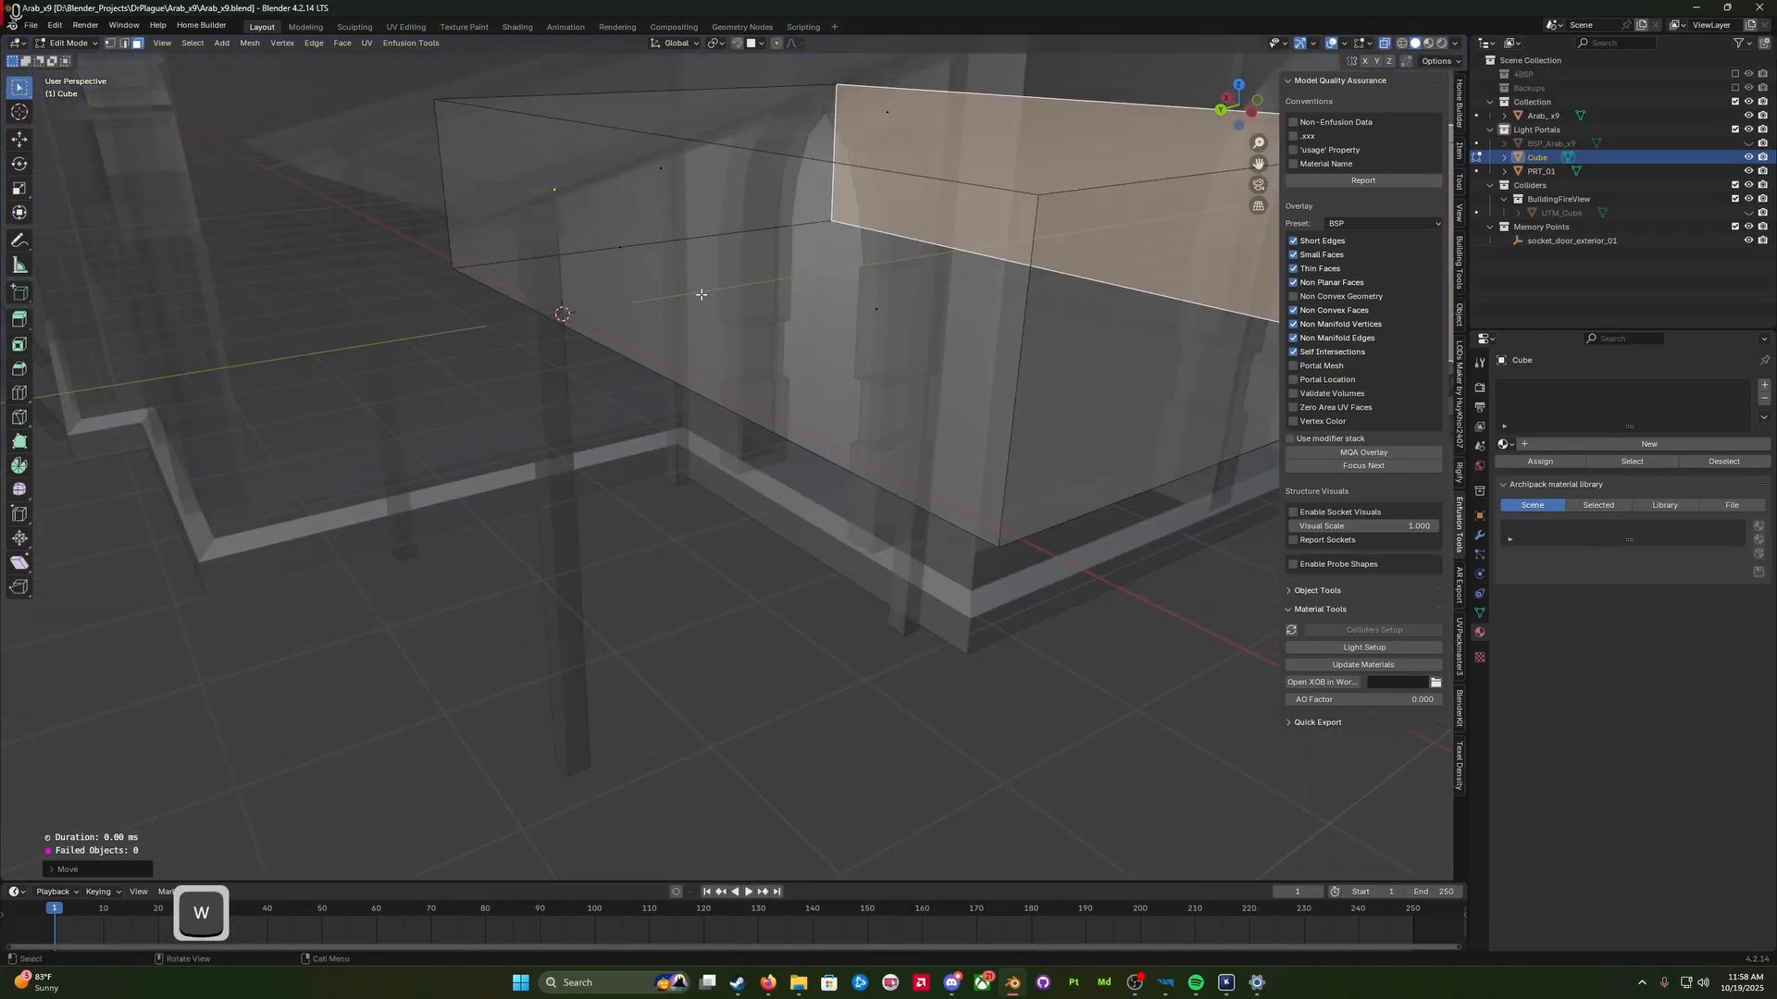
{"action": "middle_click_drag", "start_coordinate": [771, 305], "coordinate": [556, 297]}
{"action": "left_click", "coordinate": [555, 297]}
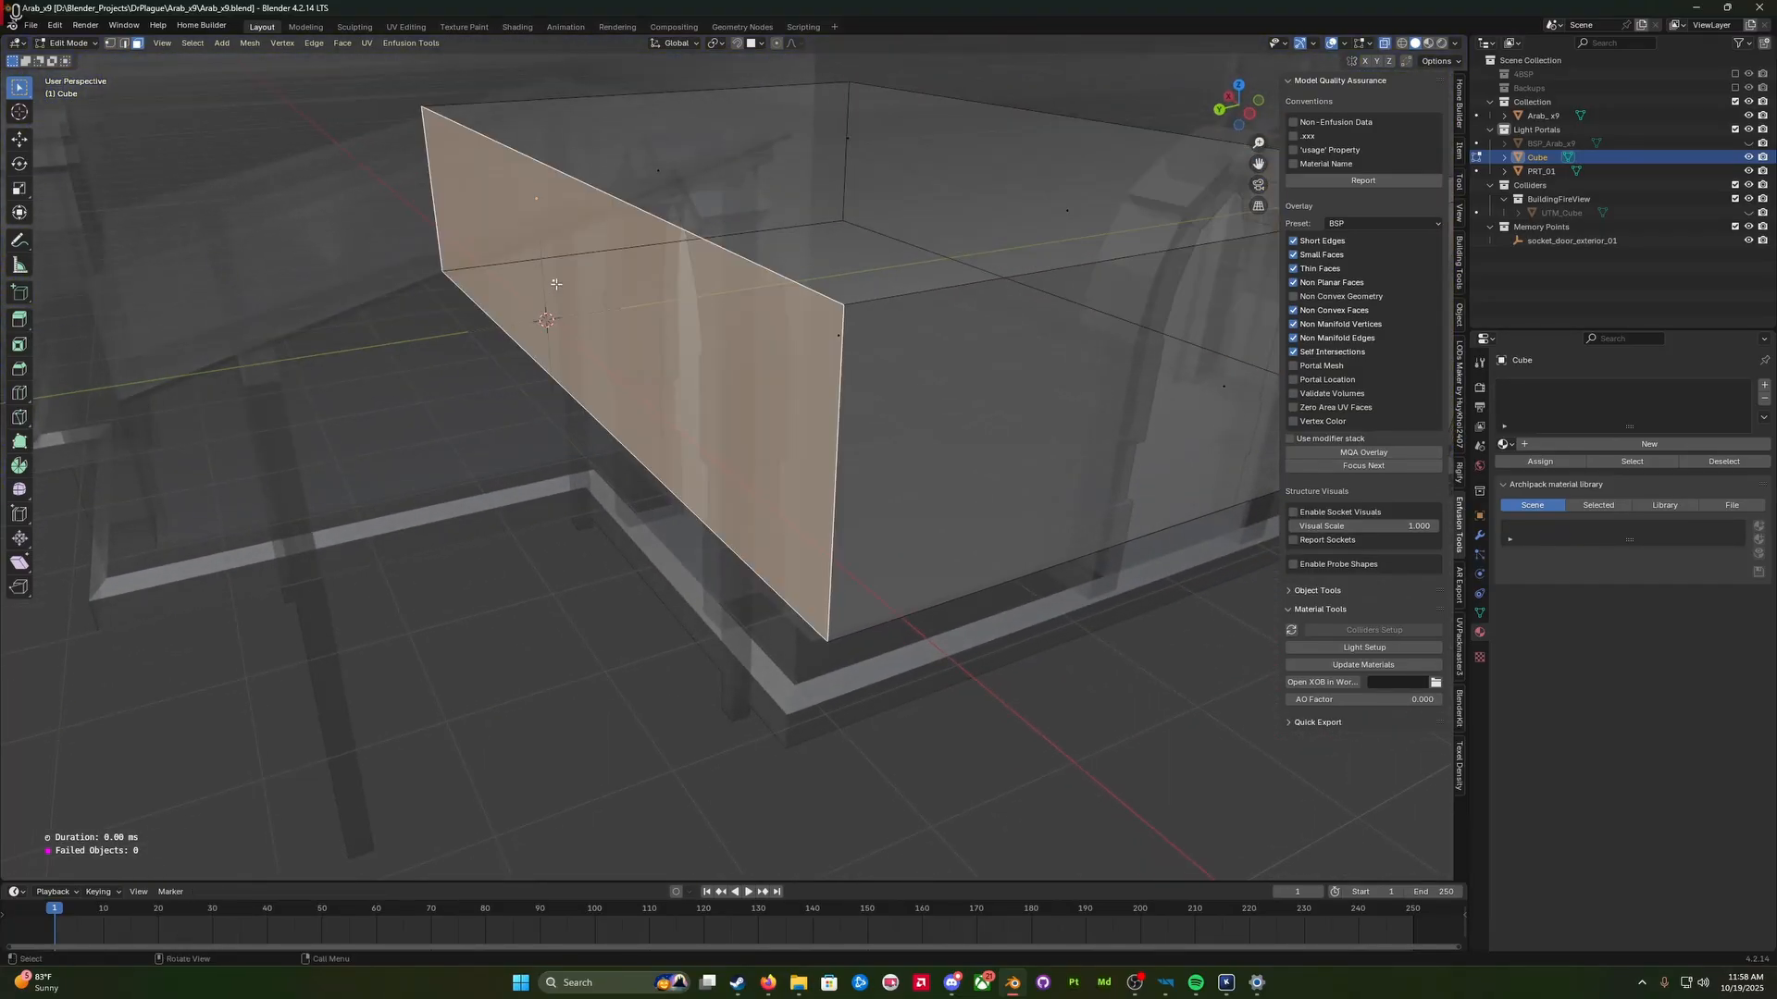
{"action": "key", "text": "g"}
{"action": "key", "text": "x"}
{"action": "key", "text": "y"}
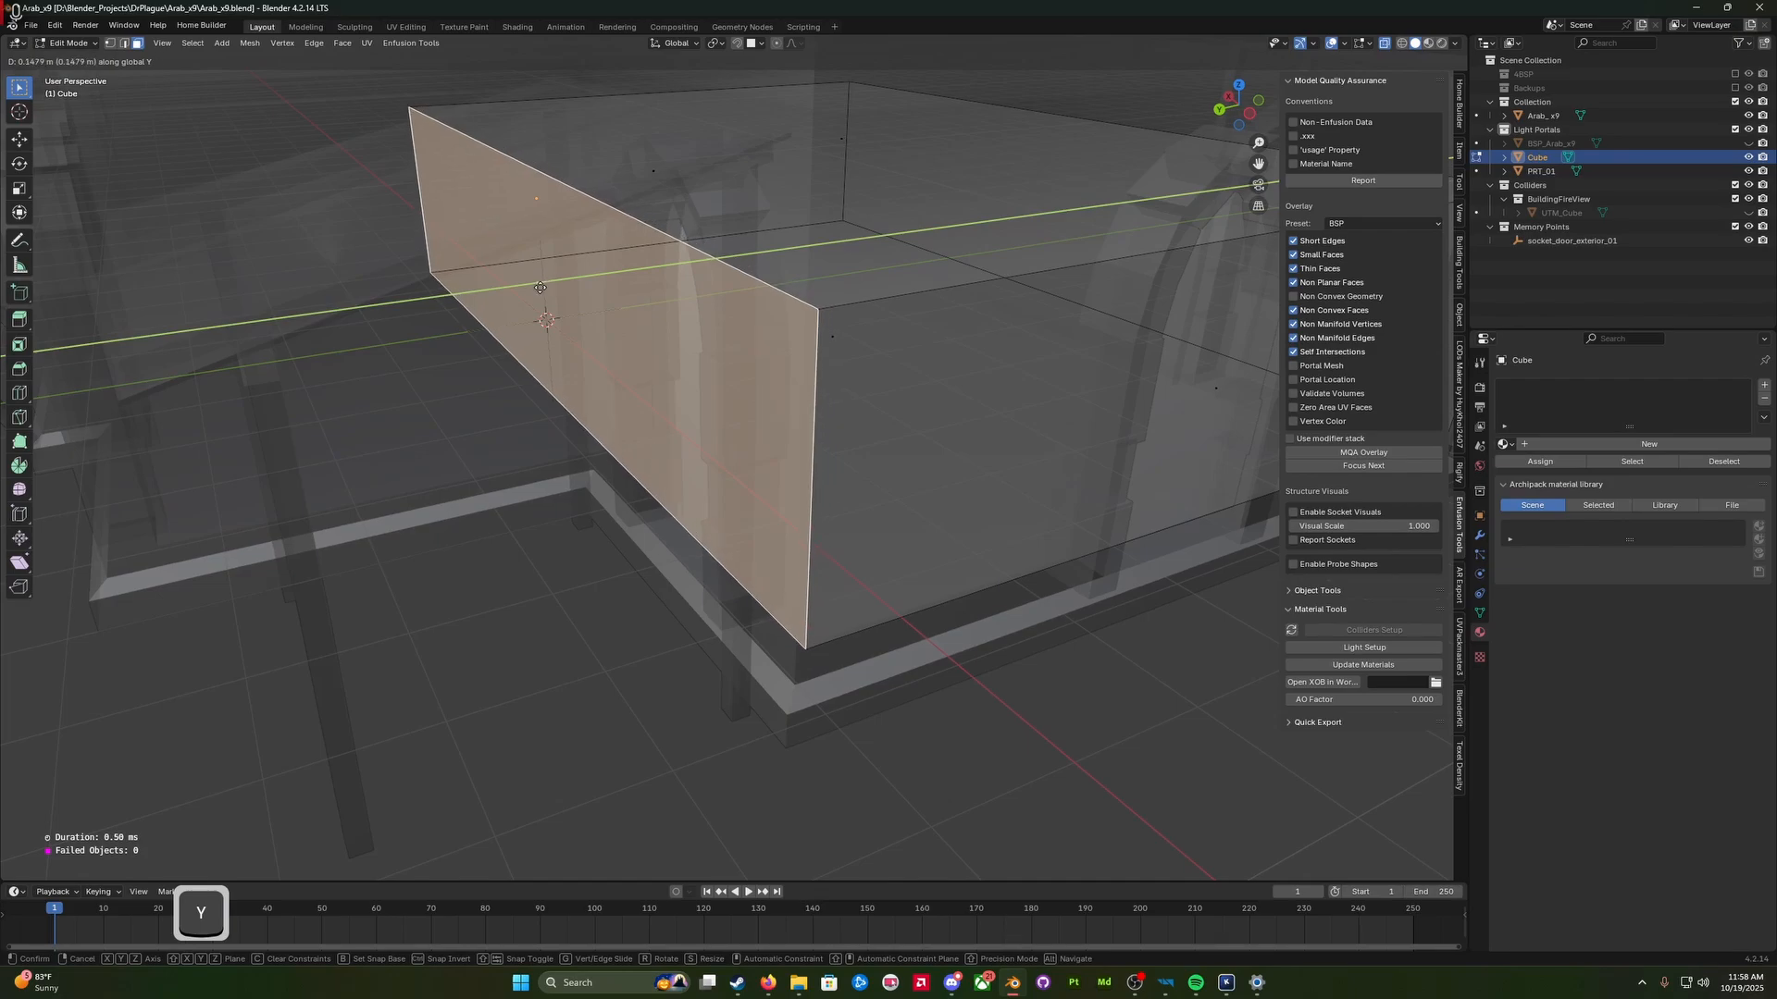
{"action": "left_click", "coordinate": [529, 308]}
{"action": "middle_click_drag", "start_coordinate": [530, 308], "coordinate": [563, 330]}
Step: Turn off X-ray and shift the whole box slightly along Y in Object Mode to align it with the outer walls
{"action": "key", "text": "Tab"}
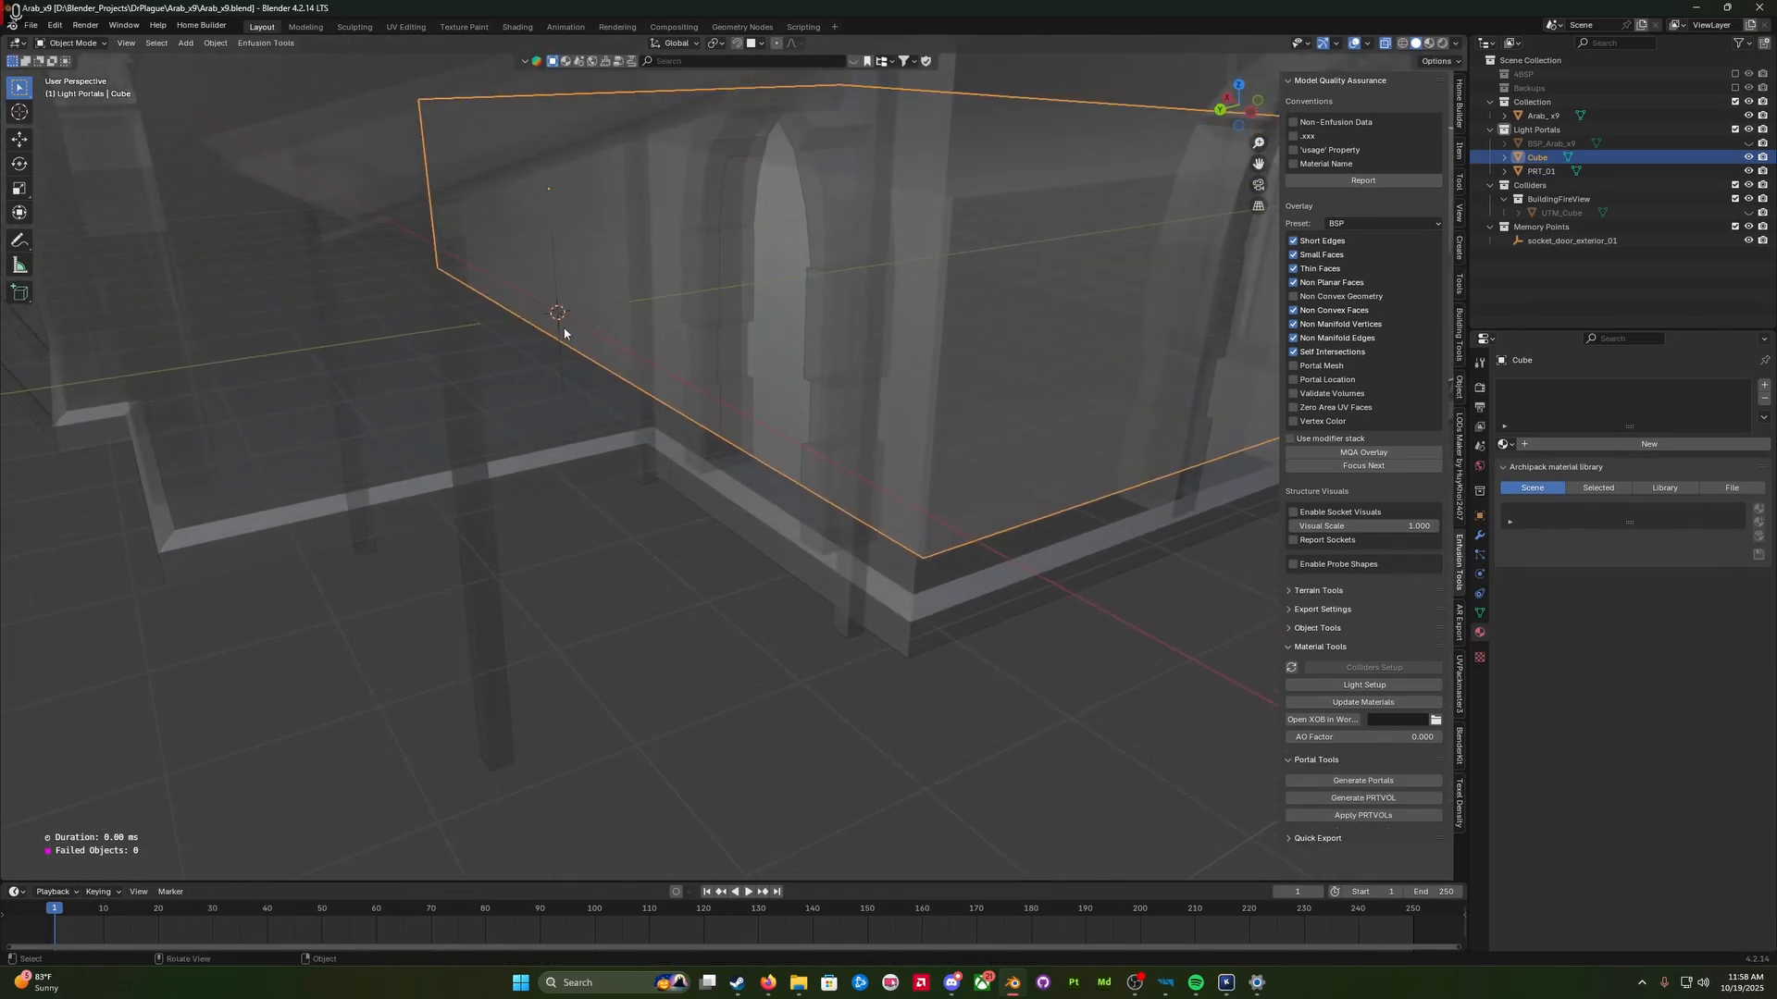
{"action": "key", "text": "w"}
{"action": "key", "text": "g"}
{"action": "key", "text": "x"}
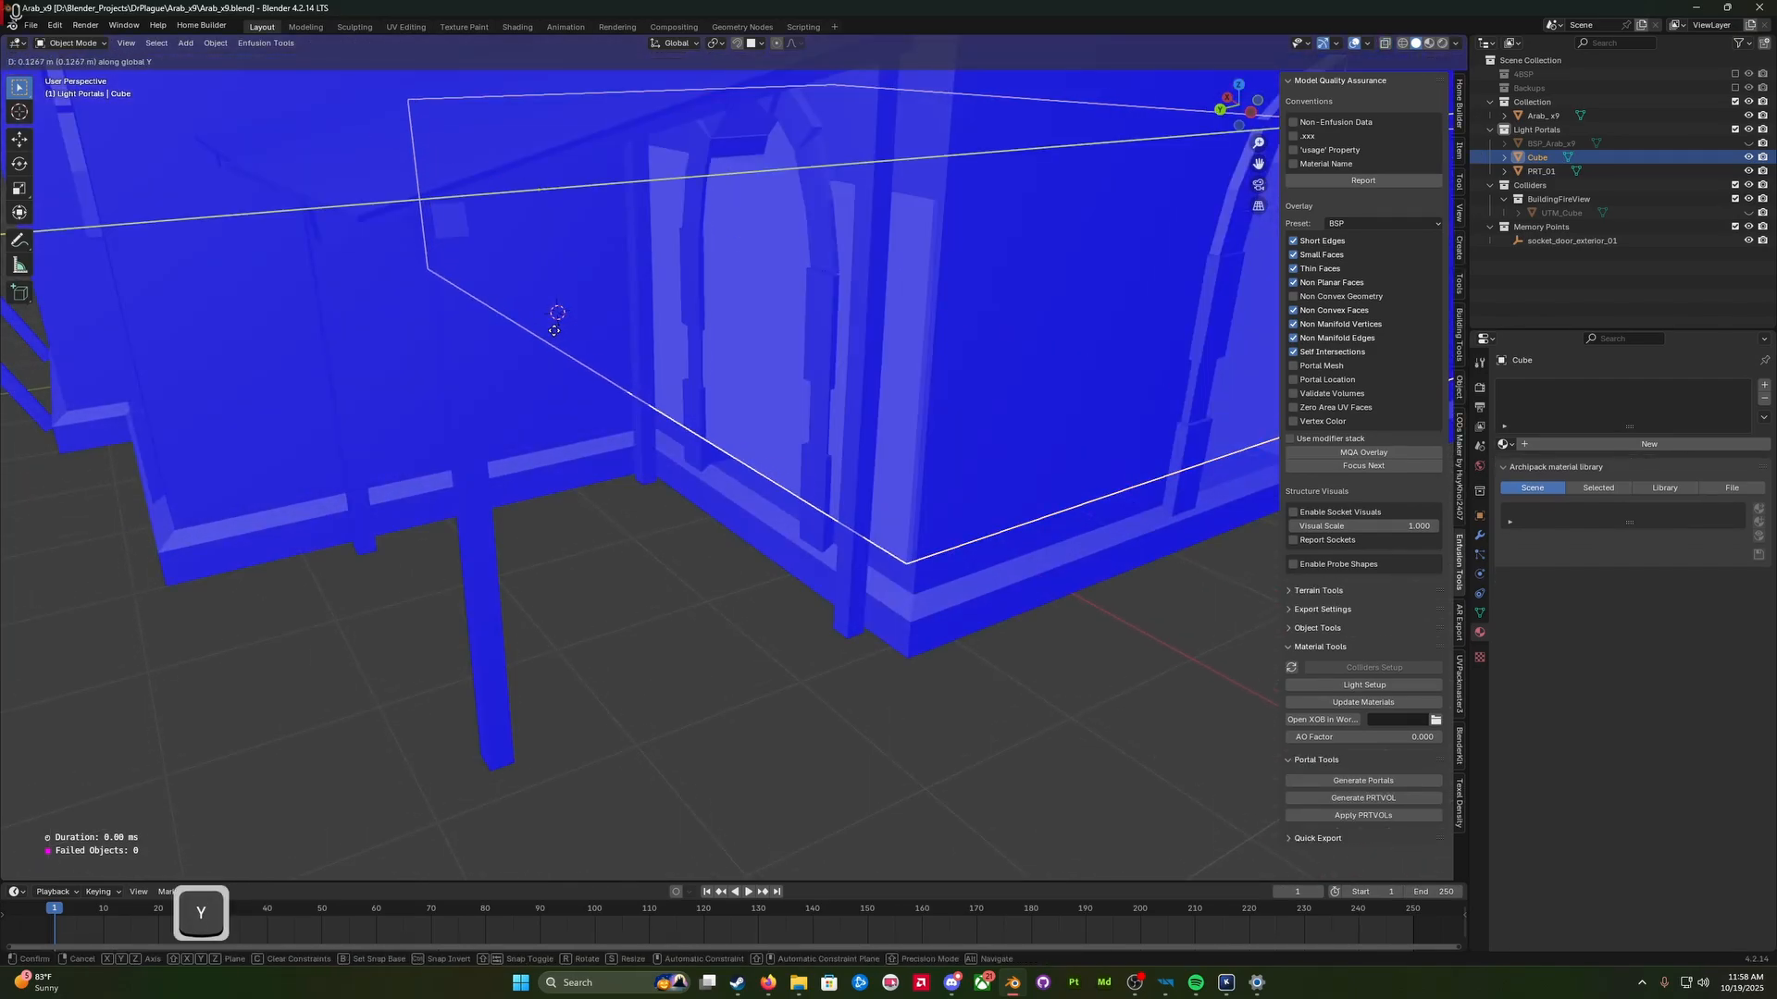
{"action": "key", "text": "y"}
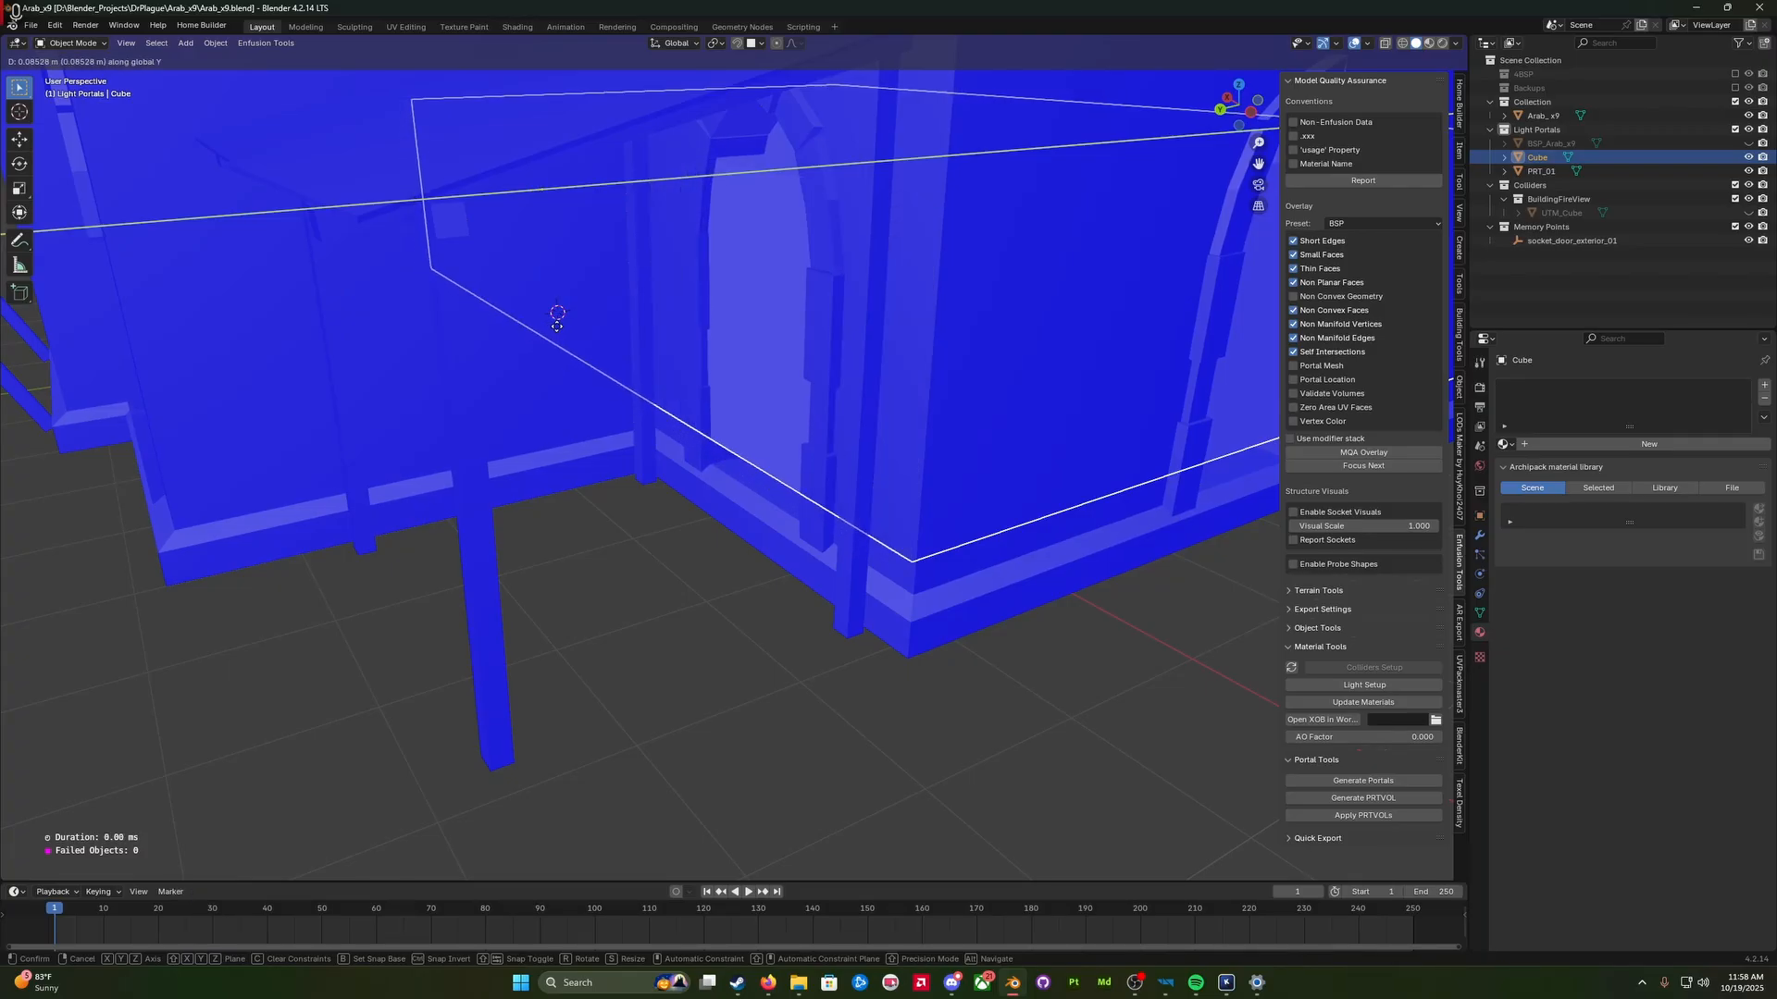
{"action": "left_click", "coordinate": [556, 327]}
{"action": "scroll", "coordinate": [557, 334], "scroll_direction": "down", "scroll_amount": 5}
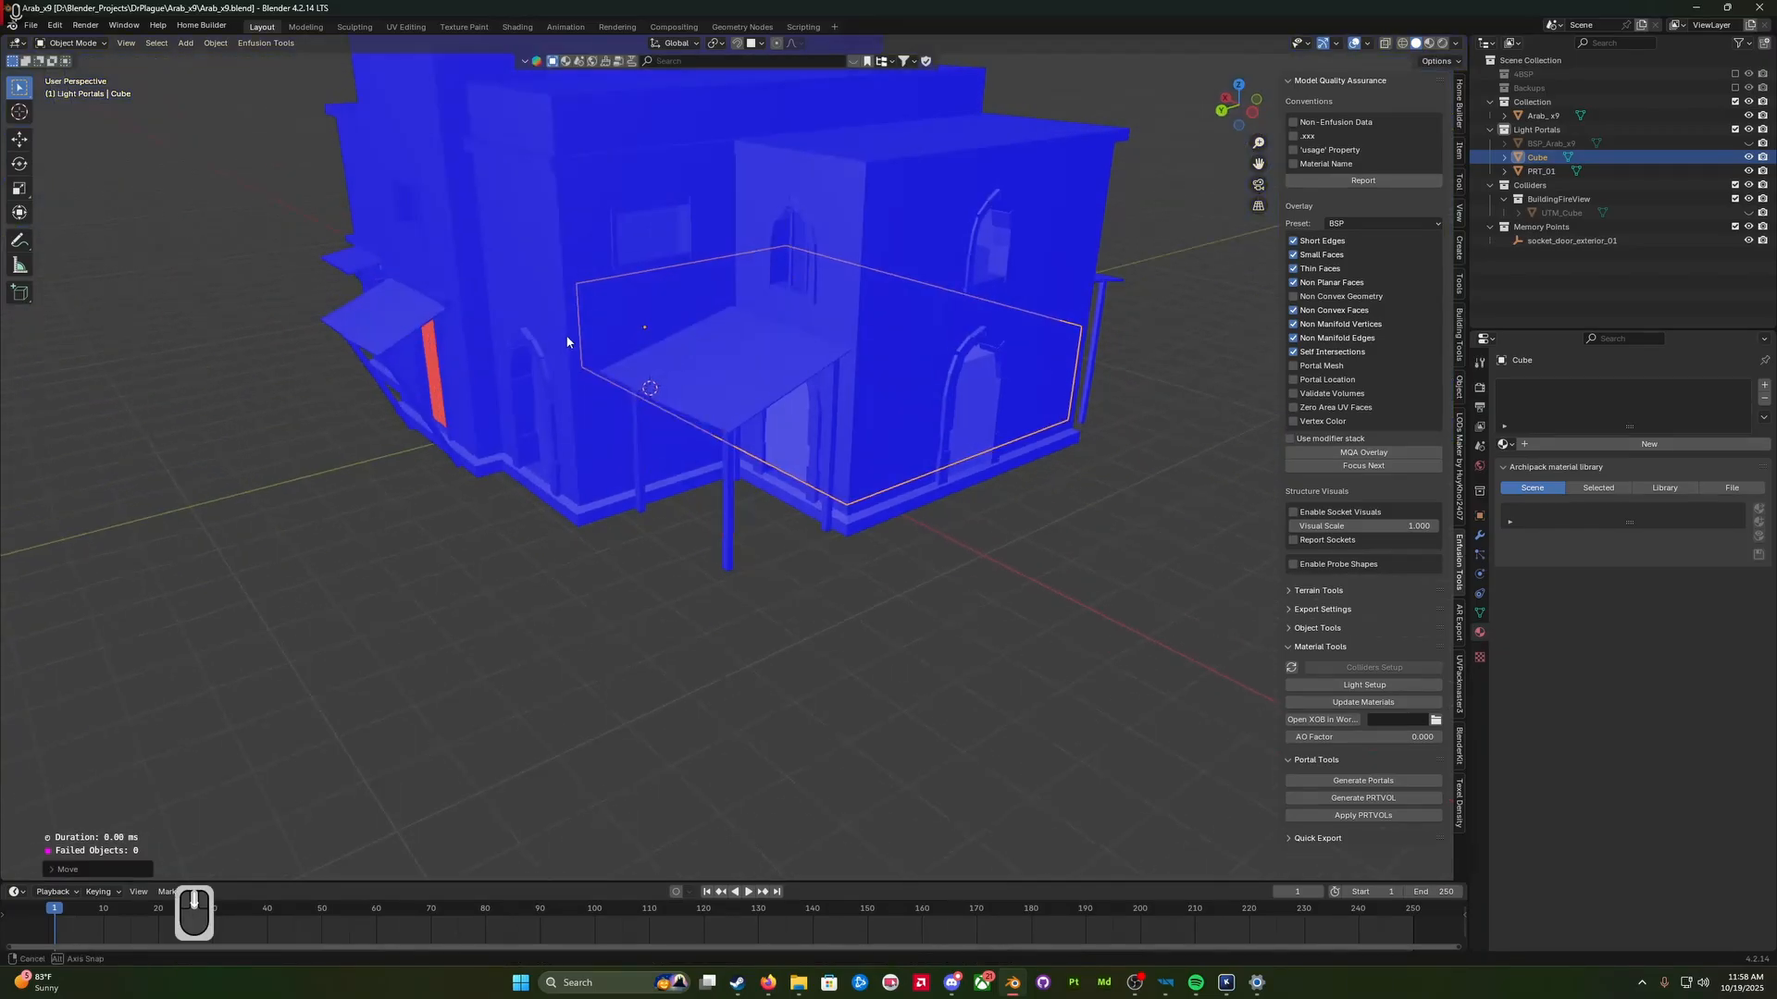
{"action": "middle_click_drag", "start_coordinate": [564, 335], "coordinate": [668, 260]}
Step: Turn X-ray on and, in Edit Mode, move the box's bottom face down along Z toward the building's floor
{"action": "key", "text": "alt+z"}
{"action": "scroll", "coordinate": [625, 317], "scroll_direction": "up", "scroll_amount": 5}
{"action": "scroll", "coordinate": [655, 350], "scroll_direction": "down", "scroll_amount": 2}
{"action": "scroll", "coordinate": [655, 350], "scroll_direction": "up", "scroll_amount": 3}
{"action": "scroll", "coordinate": [635, 319], "scroll_direction": "down", "scroll_amount": 5}
{"action": "key", "text": "w"}
{"action": "key", "text": "w"}
{"action": "key", "text": "Tab"}
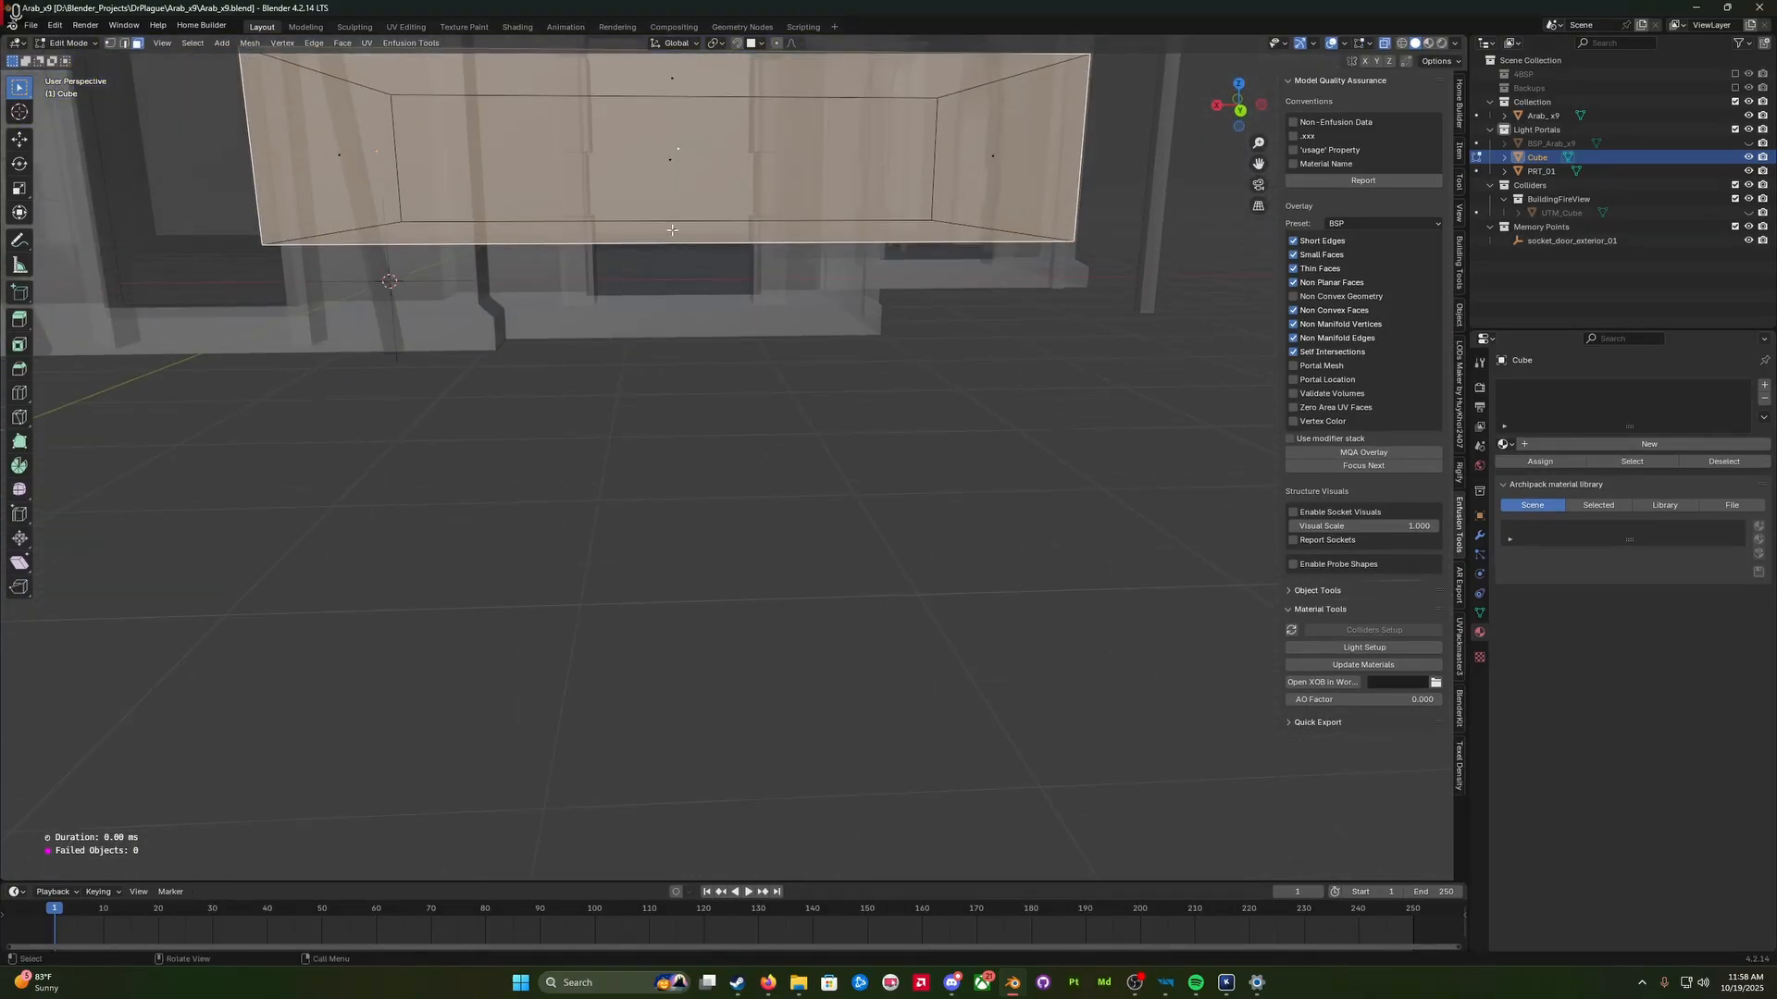
{"action": "left_click", "coordinate": [671, 229]}
{"action": "key", "text": "g"}
{"action": "key", "text": "z"}
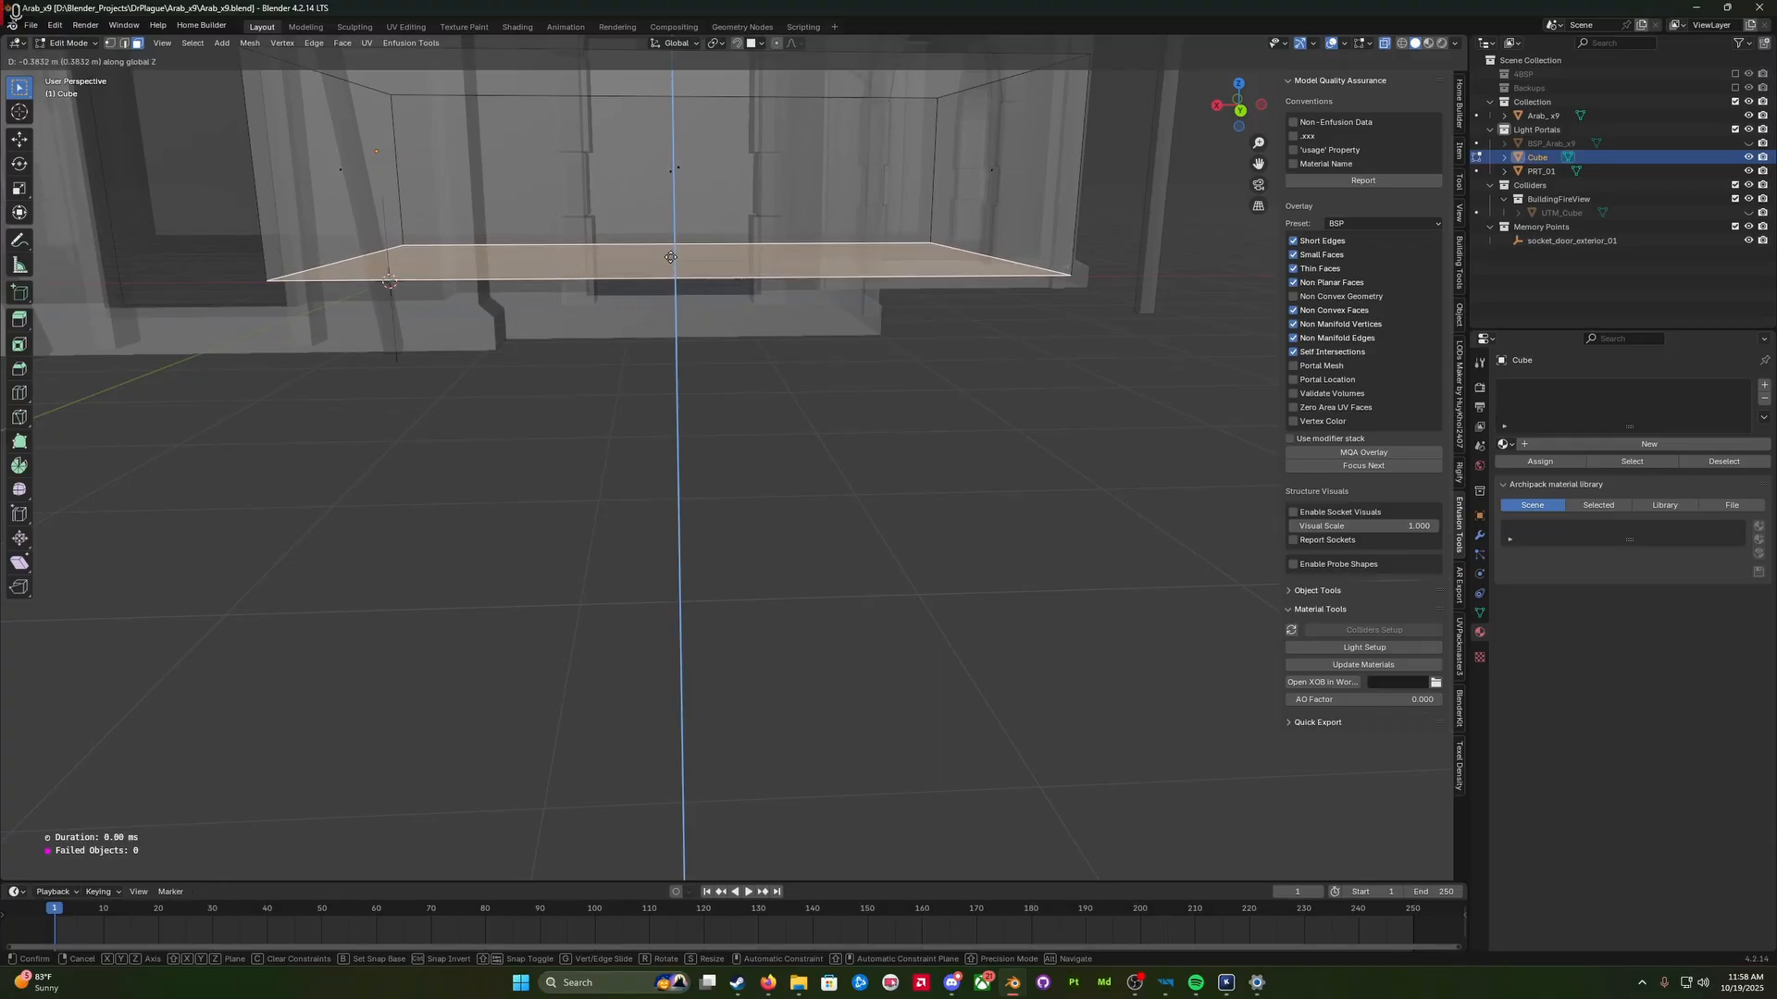
{"action": "left_click", "coordinate": [672, 292]}
Step: Fine-tune the box's bottom face along Z to the interior floor level, turning off X-ray to check the alignment
{"action": "middle_click_drag", "start_coordinate": [672, 315], "coordinate": [677, 508]}
{"action": "mouse_move", "coordinate": [678, 509]}
{"action": "middle_mouse_down"}
{"action": "mouse_move", "coordinate": [677, 478]}
{"action": "mouse_move", "coordinate": [676, 493]}
{"action": "middle_mouse_up"}
{"action": "scroll", "coordinate": [674, 479], "scroll_direction": "up", "scroll_amount": 3}
{"action": "key", "text": "g"}
{"action": "key", "text": "z"}
{"action": "left_click", "coordinate": [677, 467]}
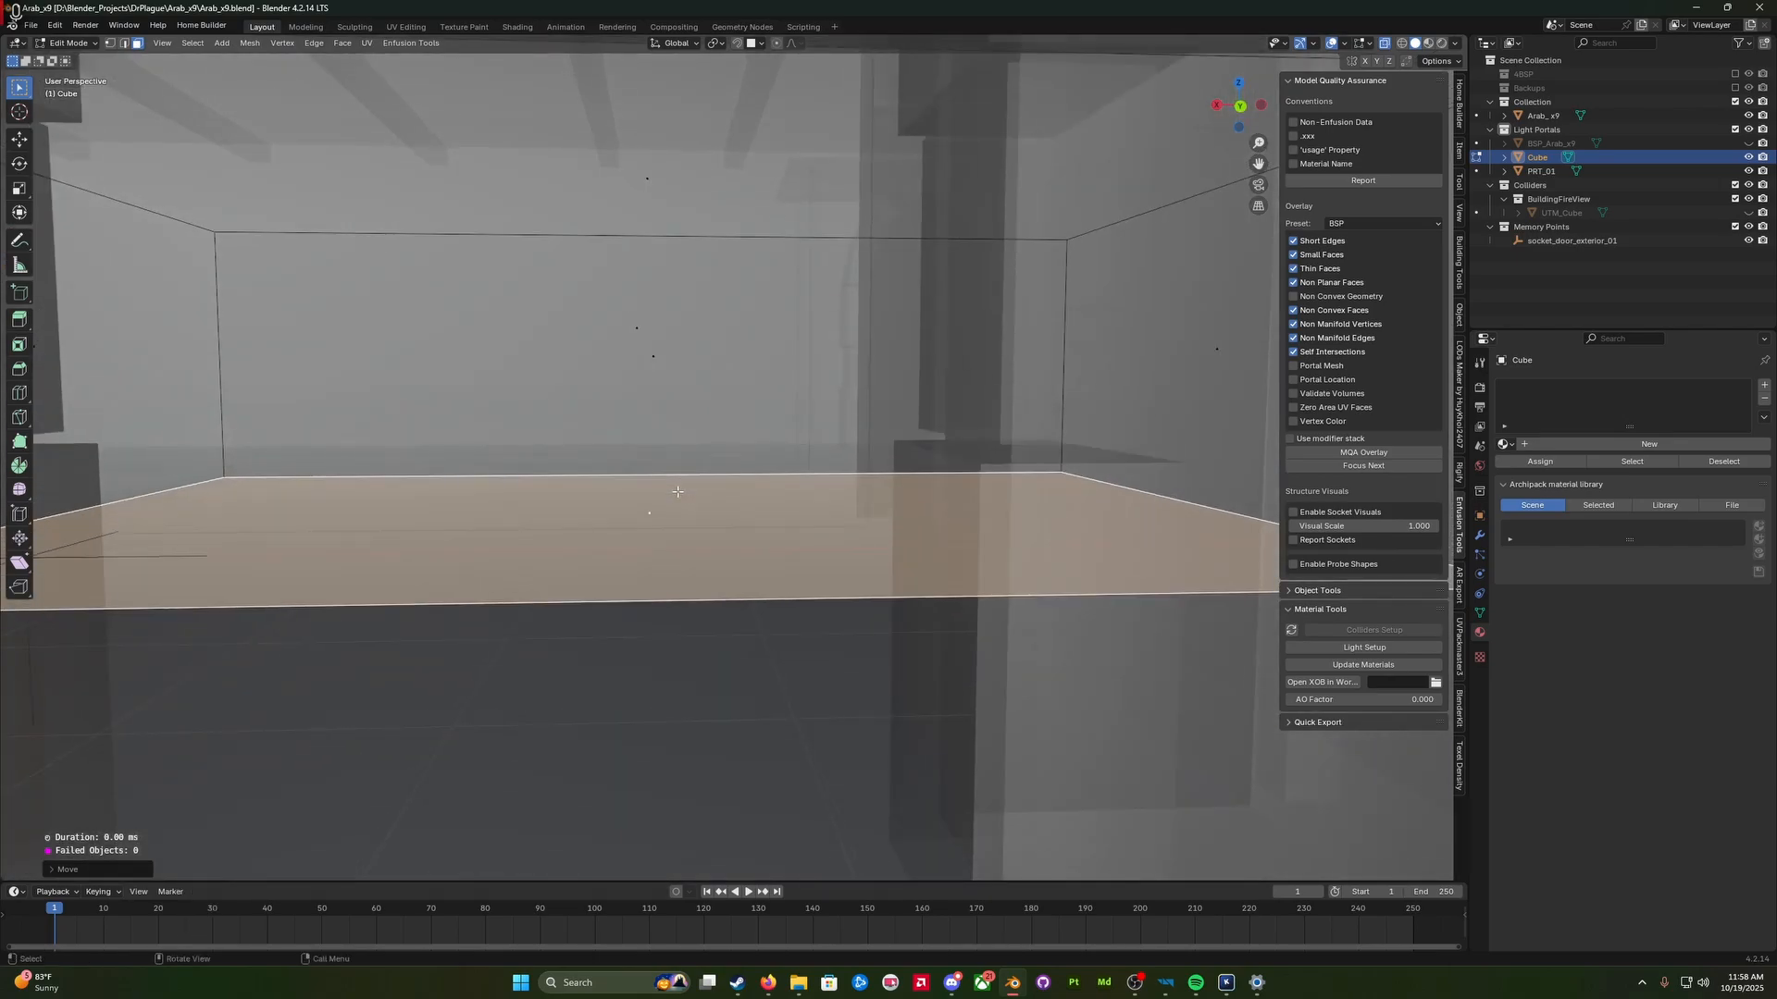
{"action": "key", "text": "alt+z"}
{"action": "key", "text": "g"}
{"action": "key", "text": "z"}
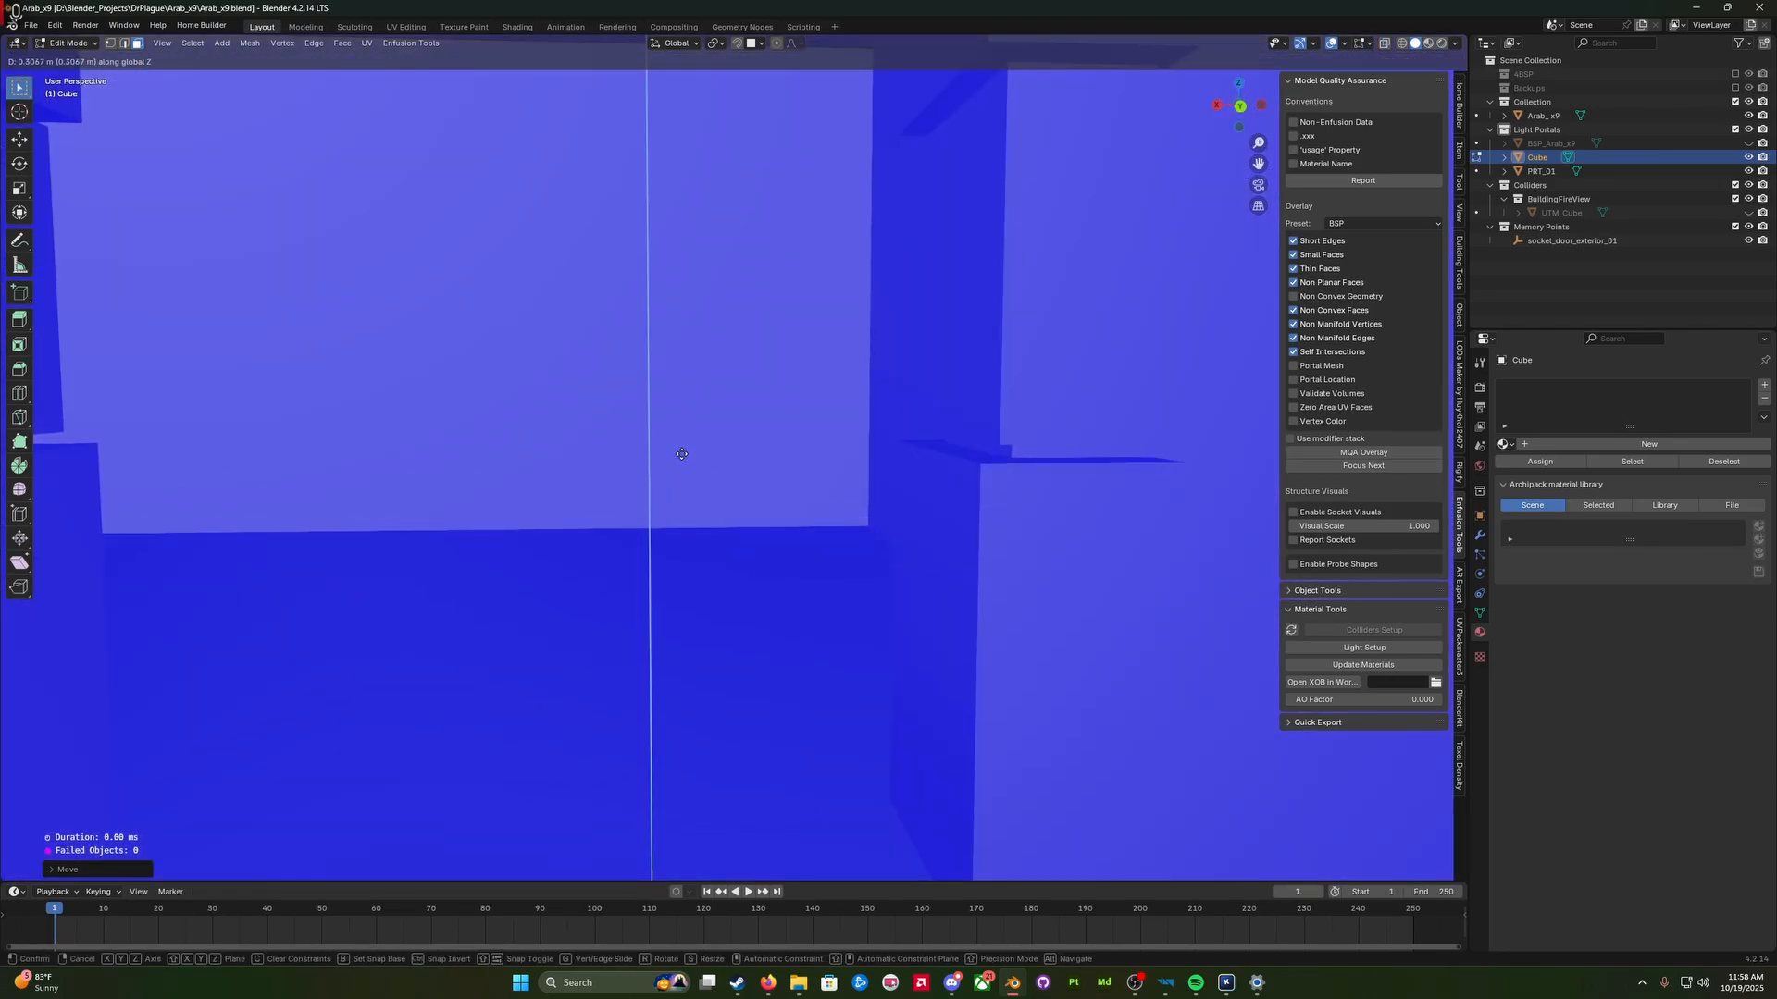
{"action": "left_click", "coordinate": [681, 457]}
{"action": "scroll", "coordinate": [678, 465], "scroll_direction": "down", "scroll_amount": 6}
Step: Turn X-ray on and raise the box's top face along Z above the arched doorway toward the ground-floor ceiling
{"action": "key", "text": "w"}
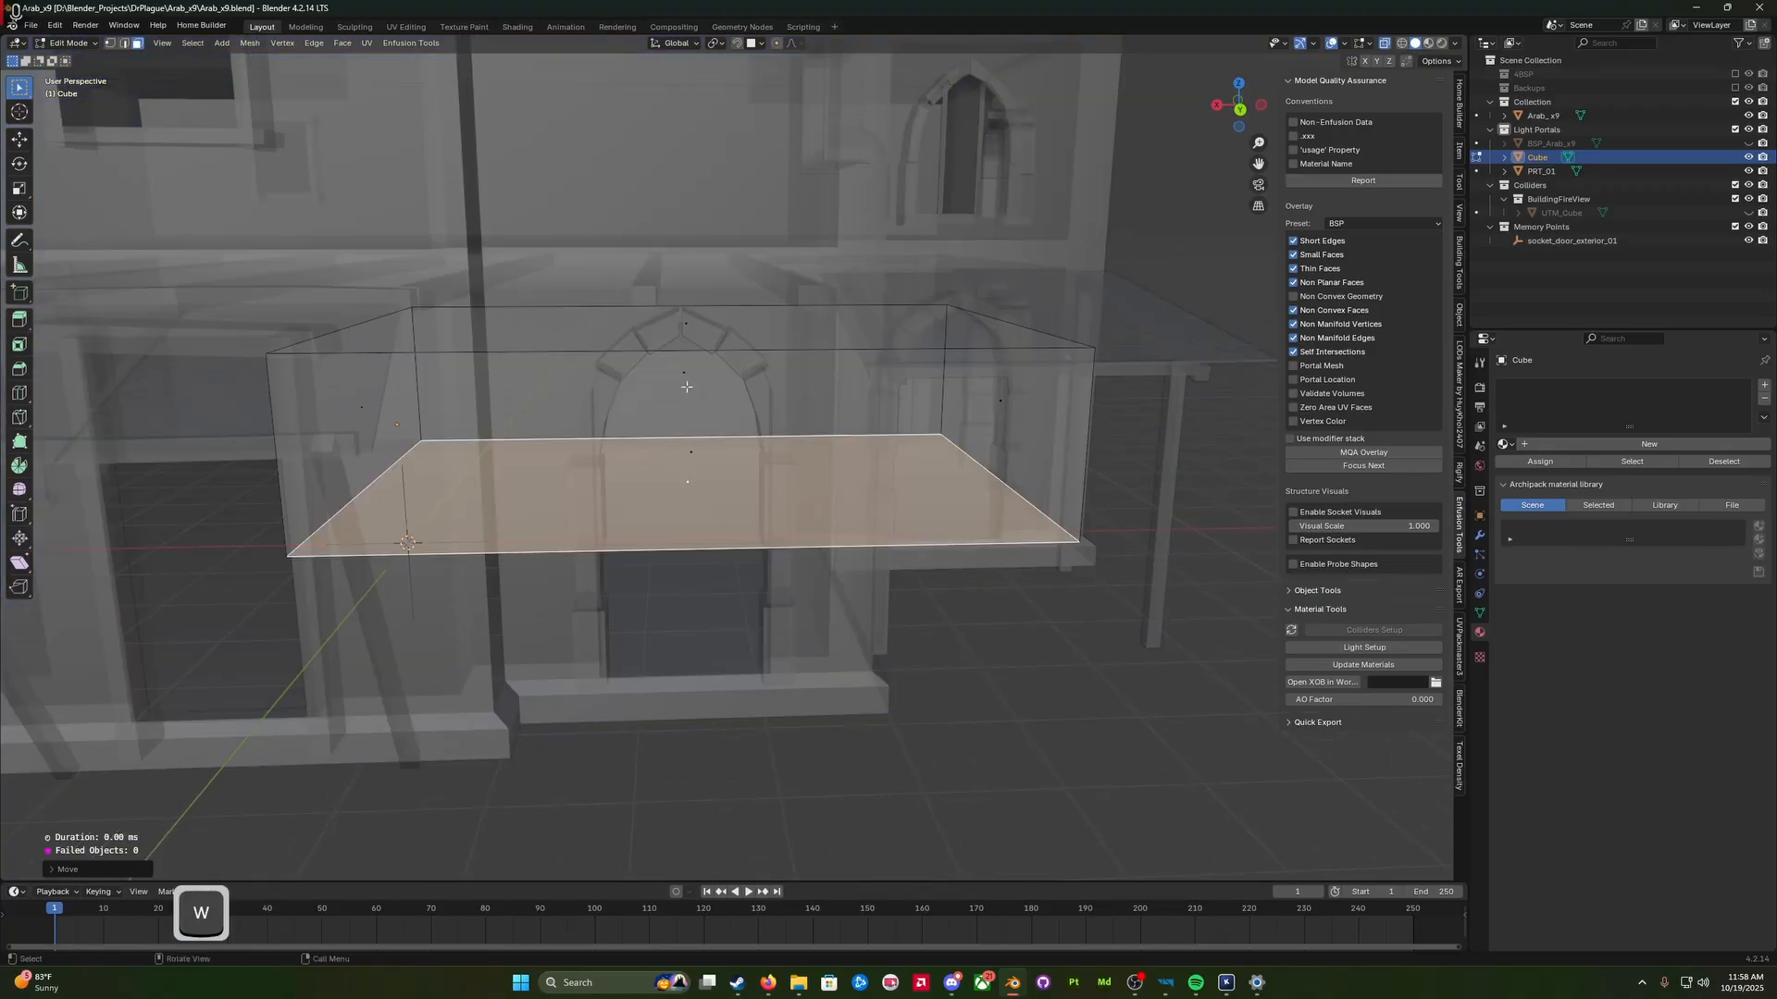
{"action": "middle_click_drag", "start_coordinate": [687, 362], "coordinate": [749, 367]}
{"action": "scroll", "coordinate": [738, 317], "scroll_direction": "up", "scroll_amount": 3}
{"action": "scroll", "coordinate": [770, 357], "scroll_direction": "down", "scroll_amount": 8}
{"action": "key", "text": "g"}
{"action": "key", "text": "z"}
{"action": "left_click", "coordinate": [708, 290]}
{"action": "key", "text": "g"}
{"action": "key", "text": "z"}
{"action": "left_click", "coordinate": [682, 298]}
Step: Move the box's end face inward along X past the arched doorway, toward the side wall next to the porch
{"action": "scroll", "coordinate": [420, 396], "scroll_direction": "up", "scroll_amount": 2}
{"action": "left_click", "coordinate": [420, 396]}
{"action": "key", "text": "g"}
{"action": "left_click", "coordinate": [629, 394]}
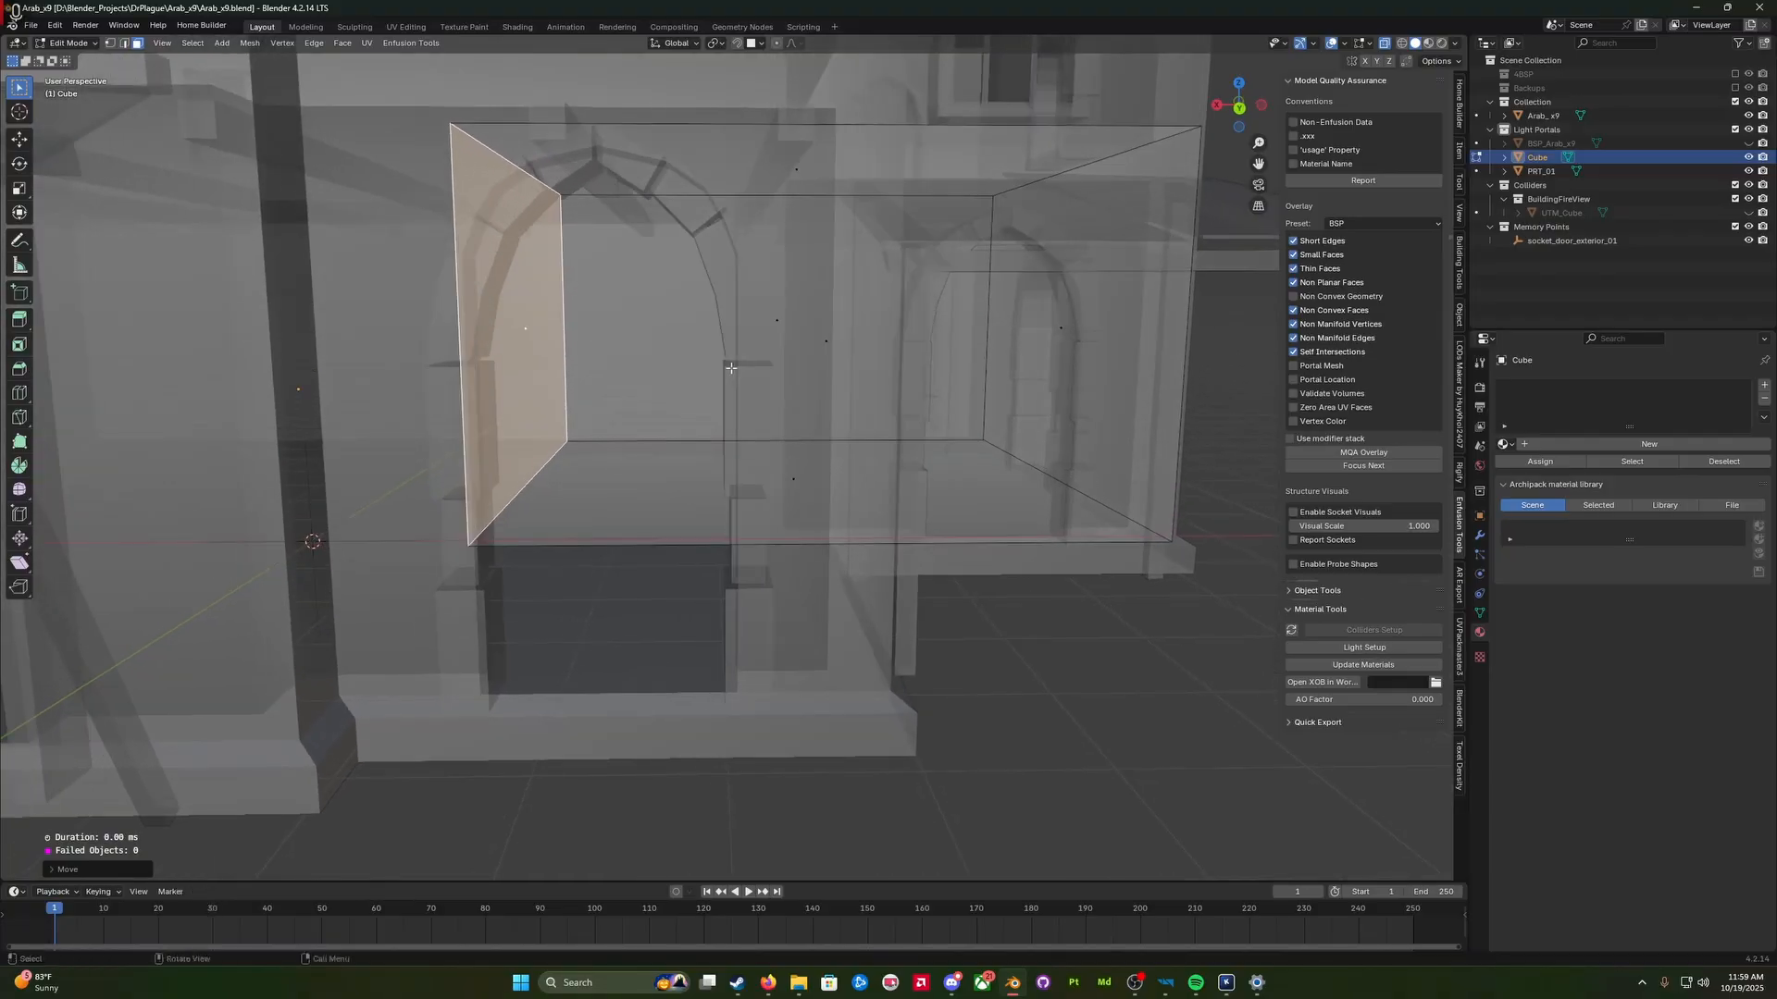
{"action": "key", "text": "g"}
{"action": "key", "text": "x"}
{"action": "left_click", "coordinate": [989, 366]}
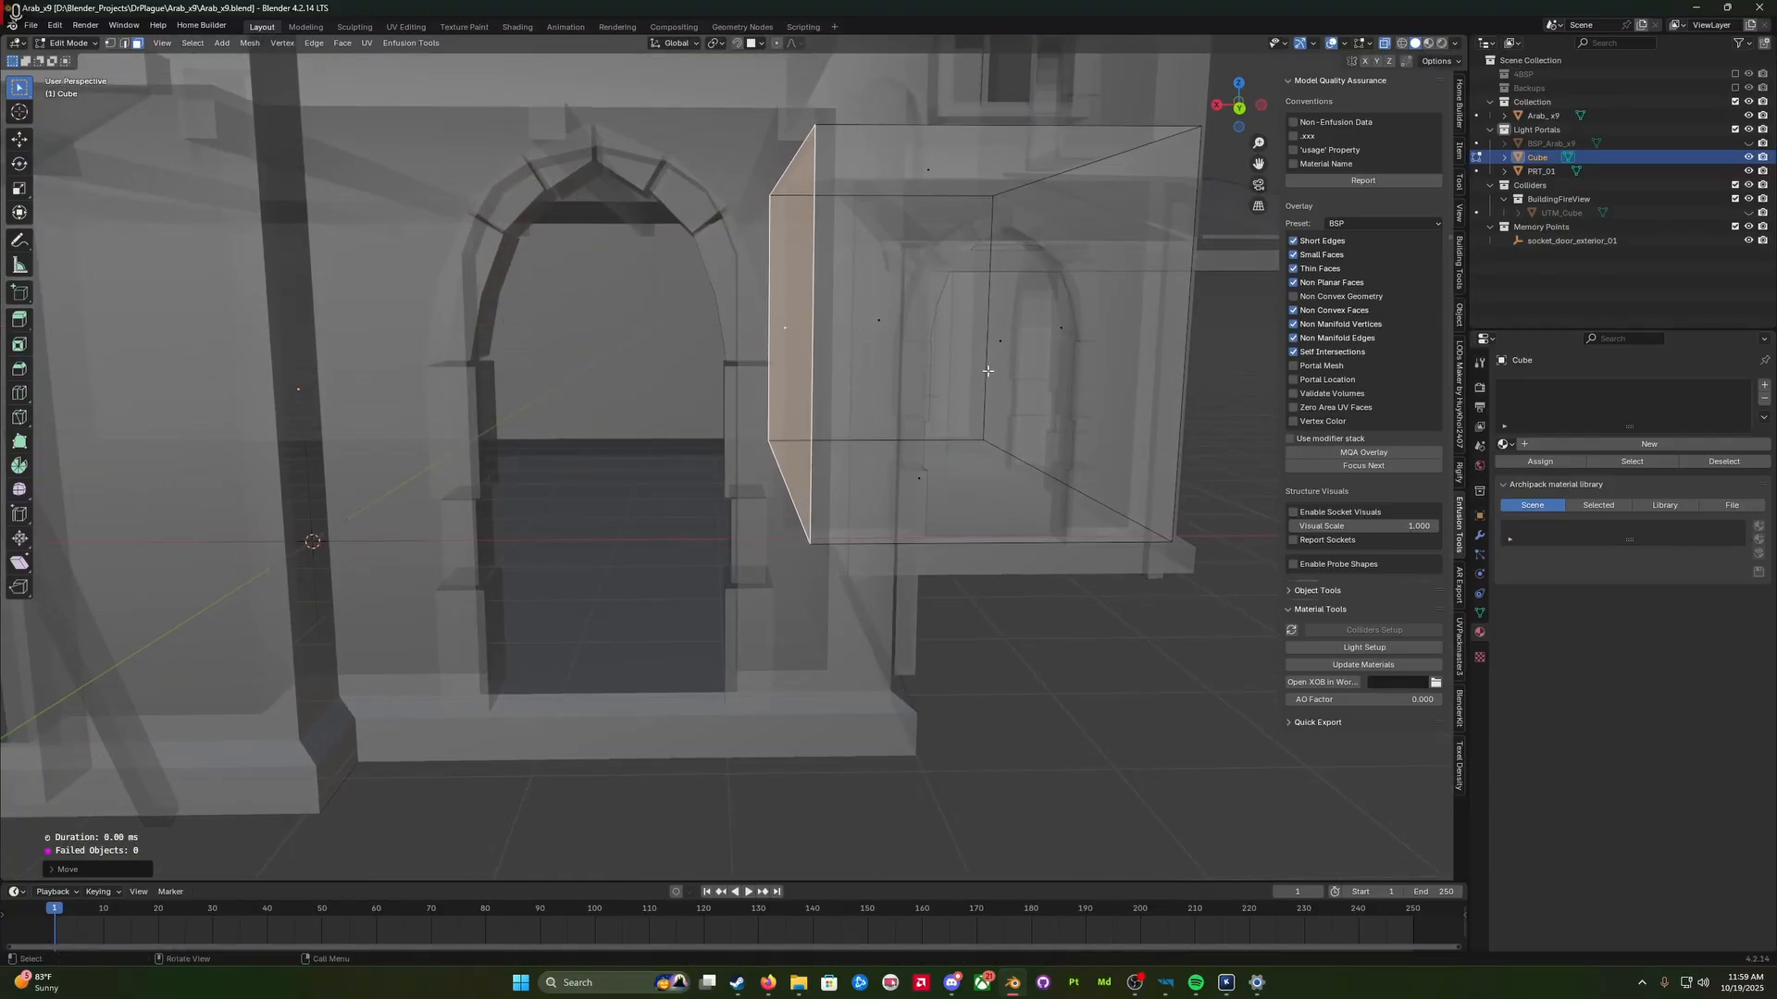
Step: Fine-tune the same end face along X so it lines up with the side wall beside the porch
{"action": "middle_click_drag", "start_coordinate": [989, 366], "coordinate": [937, 451]}
{"action": "key", "text": "g"}
{"action": "key", "text": "x"}
{"action": "left_click", "coordinate": [977, 367]}
{"action": "scroll", "coordinate": [986, 399], "scroll_direction": "up", "scroll_amount": 4}
{"action": "scroll", "coordinate": [987, 401], "scroll_direction": "down", "scroll_amount": 2}
{"action": "scroll", "coordinate": [935, 381], "scroll_direction": "down", "scroll_amount": 5}
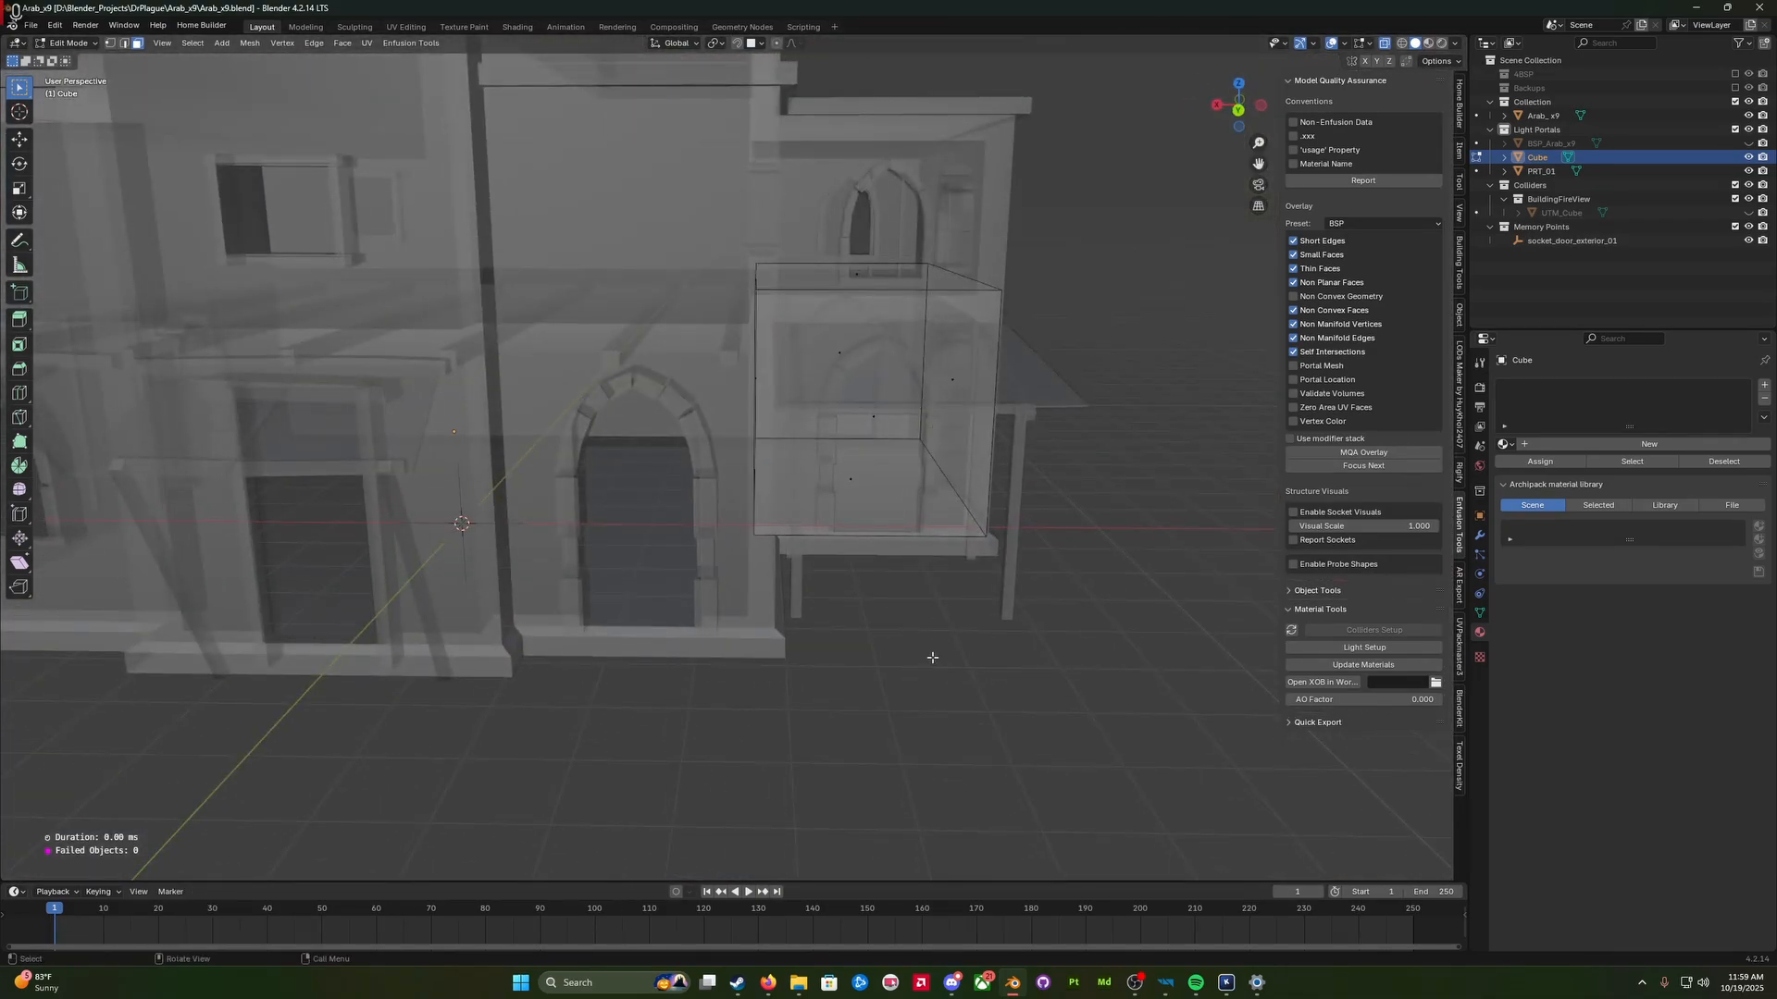
Step: Turn off X-ray, convert the fitted box into an EBT Box Volume in Object Mode, and save the file
{"action": "key", "text": "Tab"}
{"action": "key", "text": "Tab"}
{"action": "key", "text": "alt+z"}
{"action": "scroll", "coordinate": [932, 655], "scroll_direction": "down", "scroll_amount": 4}
{"action": "scroll", "coordinate": [932, 655], "scroll_direction": "up", "scroll_amount": 2}
{"action": "mouse_move", "coordinate": [932, 655]}
{"action": "middle_mouse_down"}
{"action": "mouse_move", "coordinate": [924, 626]}
{"action": "mouse_move", "coordinate": [861, 635]}
{"action": "mouse_move", "coordinate": [934, 637]}
{"action": "middle_mouse_up"}
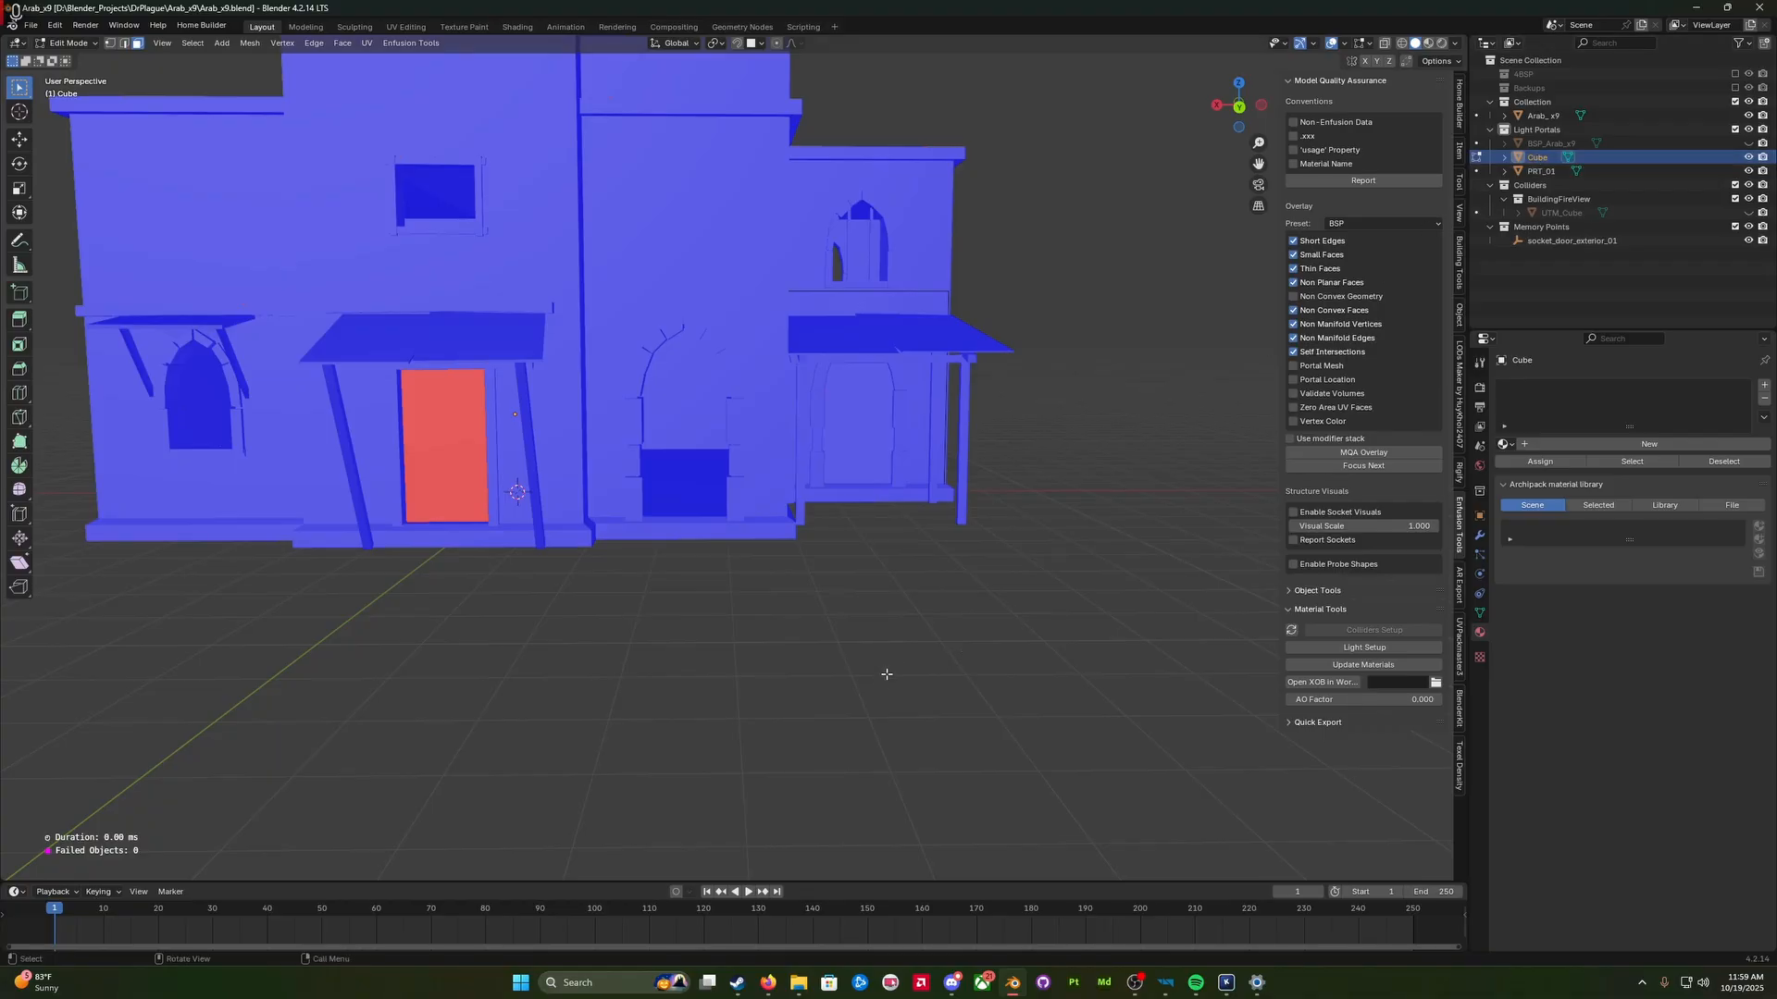
{"action": "key", "text": "Tab"}
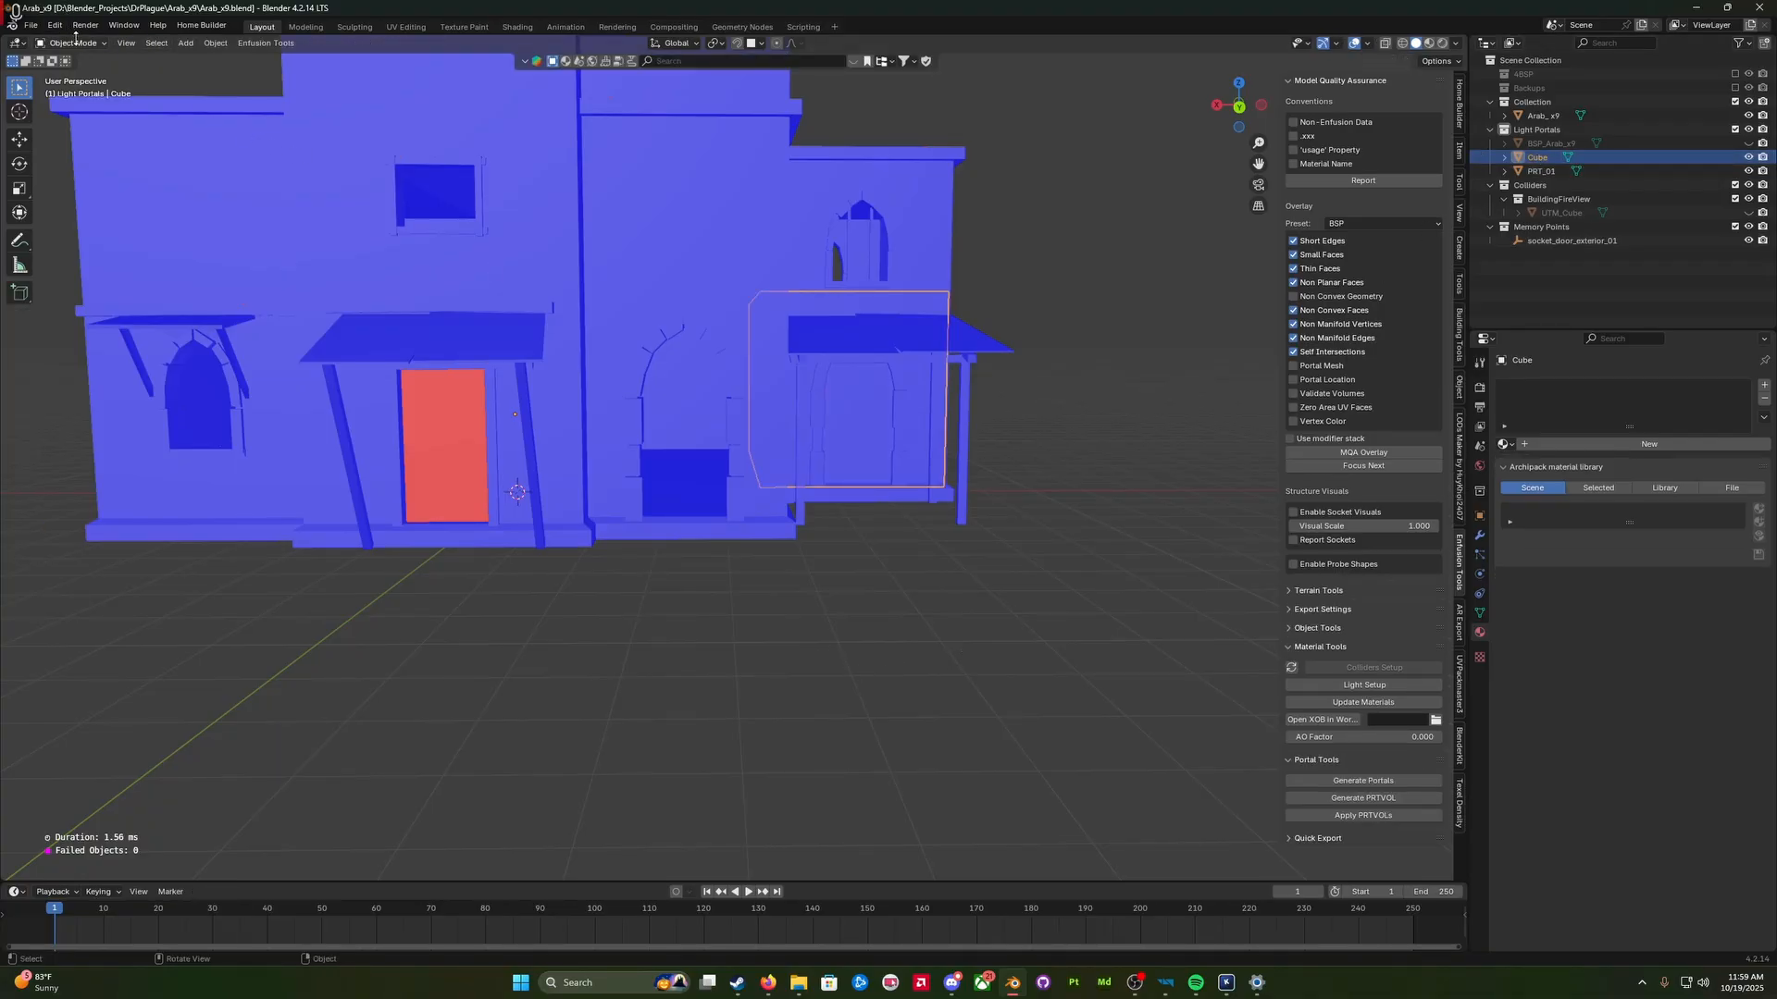
{"action": "right_click", "coordinate": [722, 620]}
{"action": "mouse_move", "coordinate": [697, 886]}
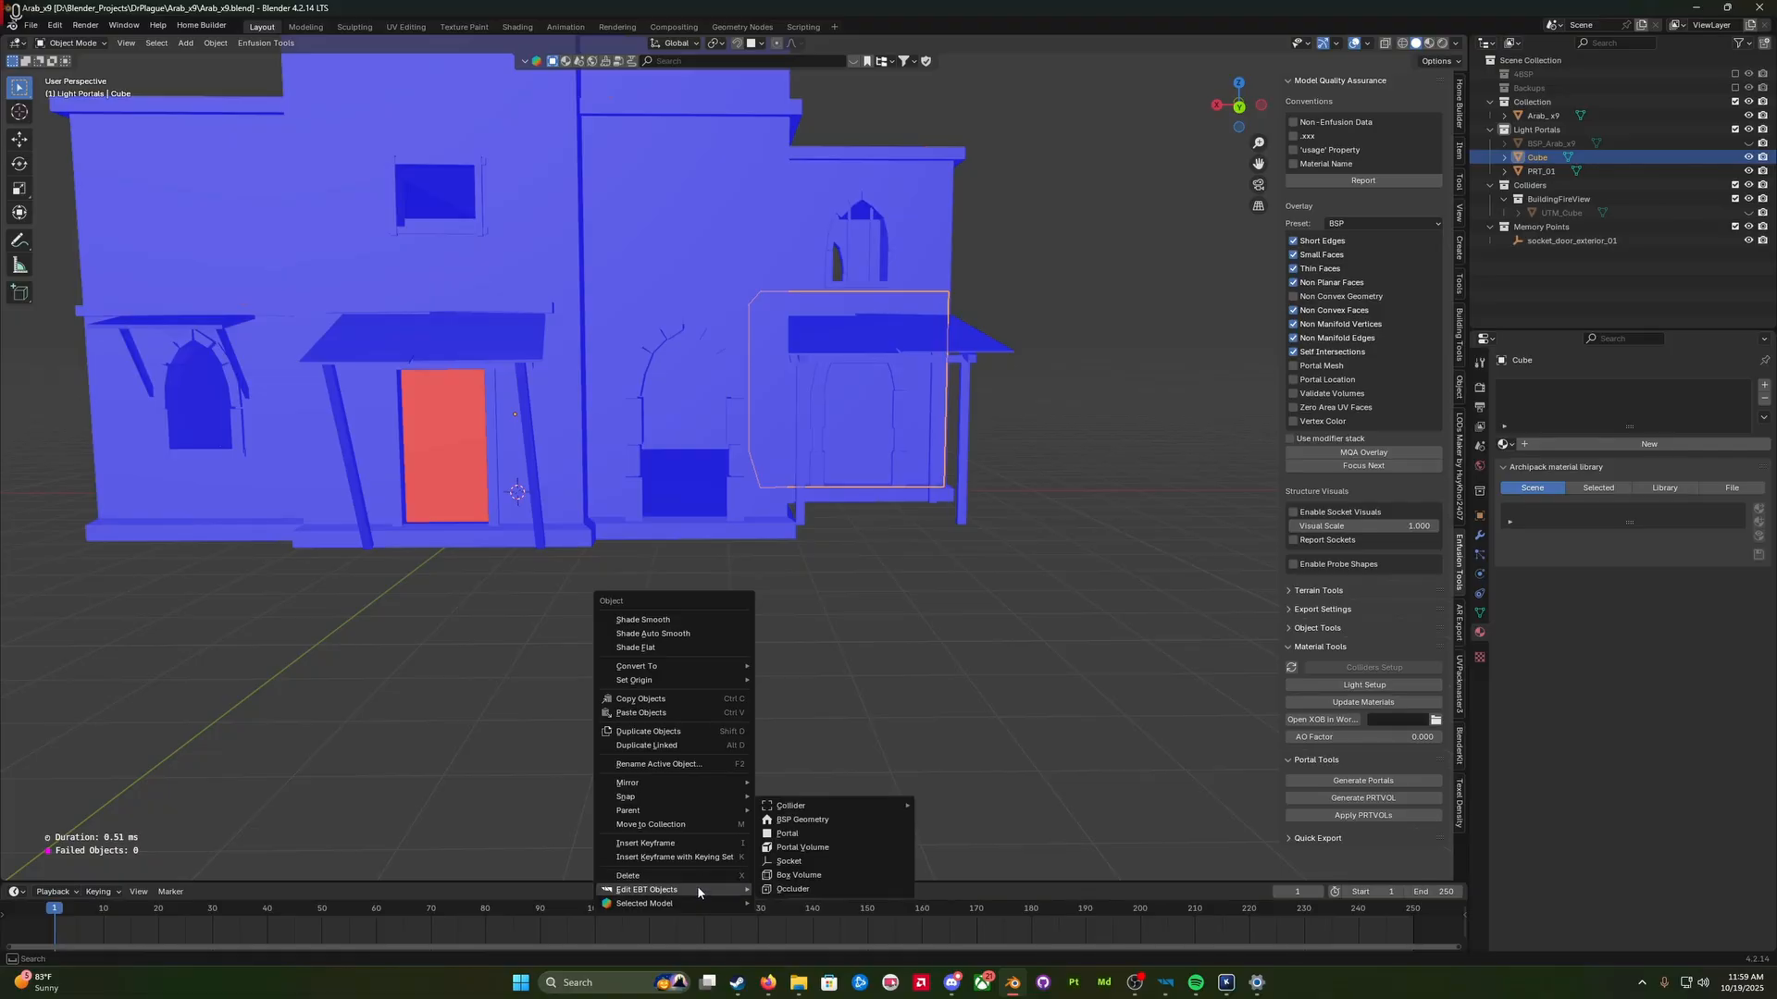
{"action": "left_click", "coordinate": [832, 877]}
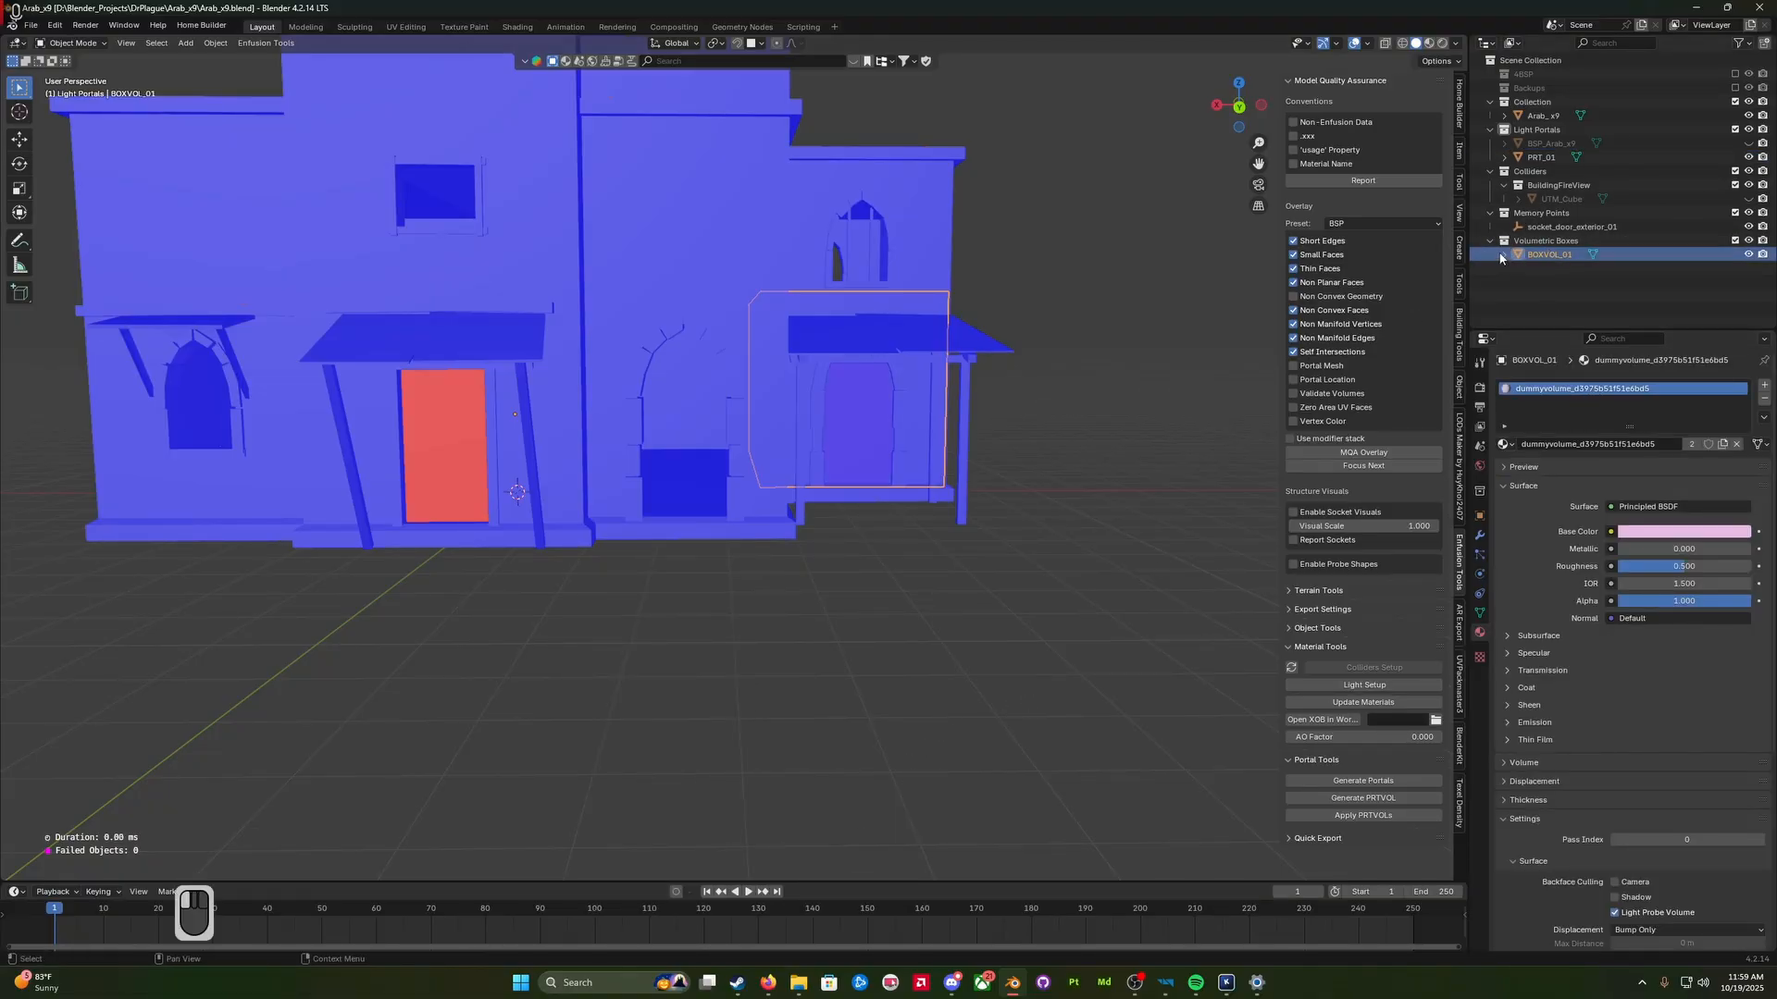
{"action": "middle_click_drag", "start_coordinate": [944, 608], "coordinate": [947, 635]}
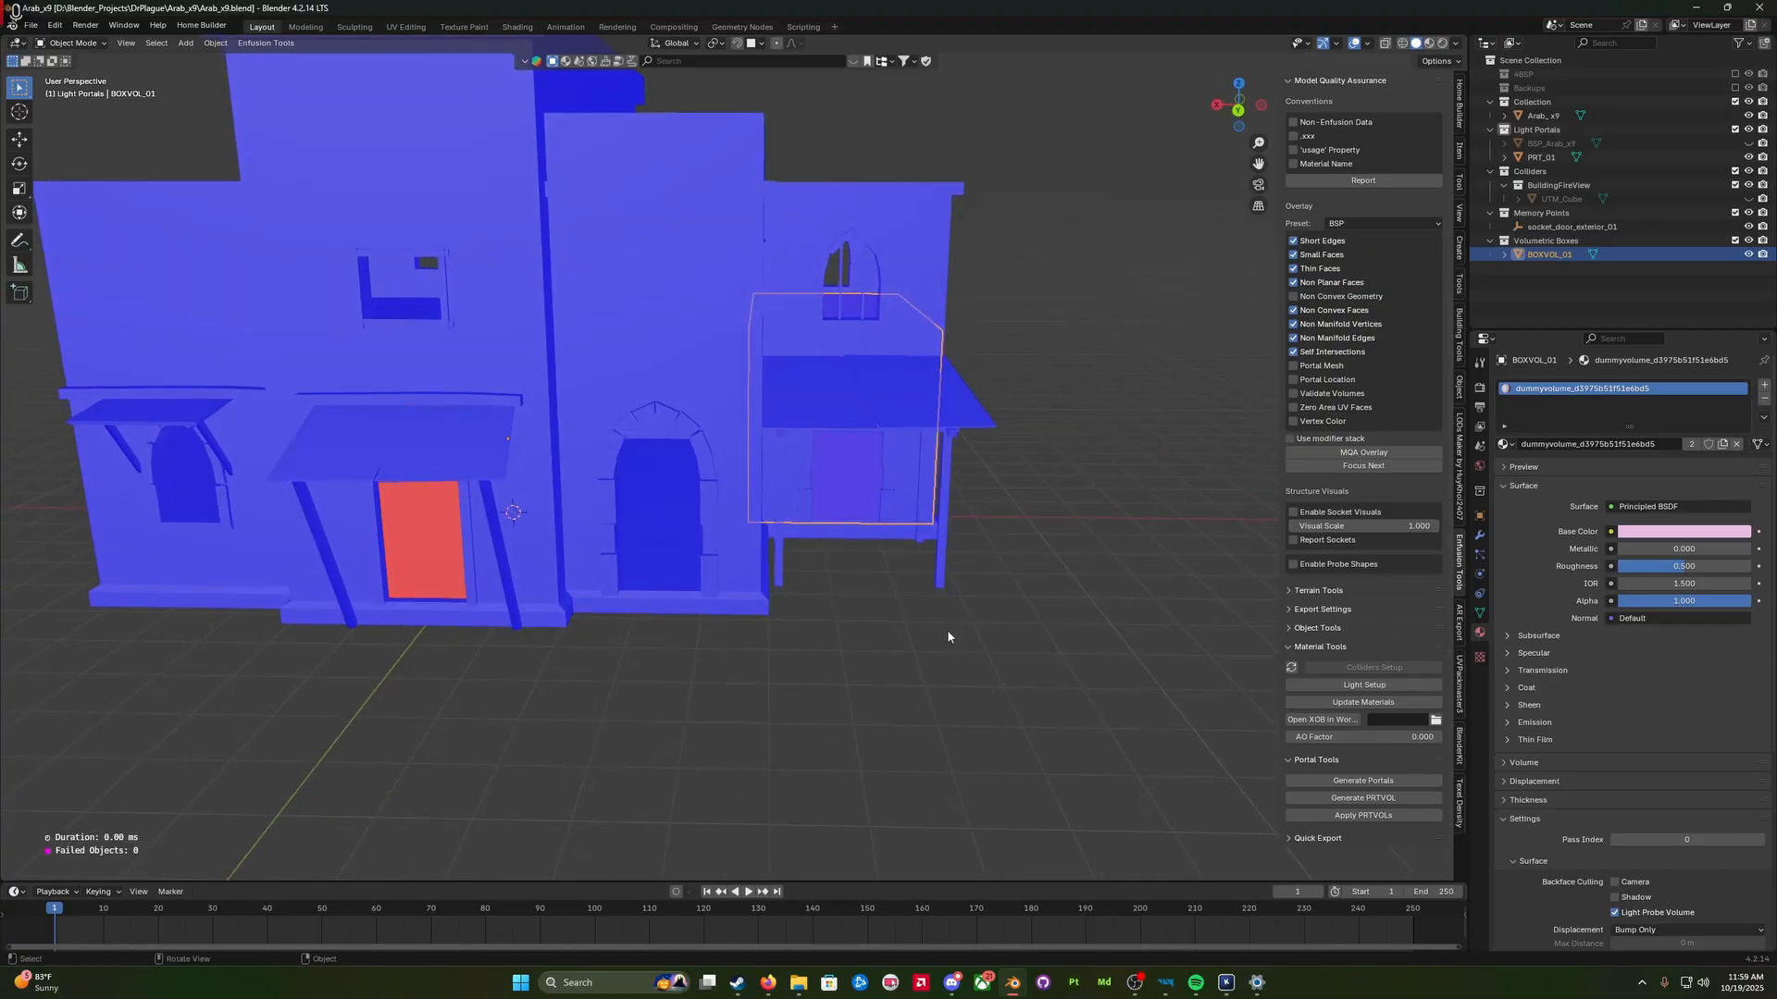
{"action": "key", "text": "ctrl+s"}
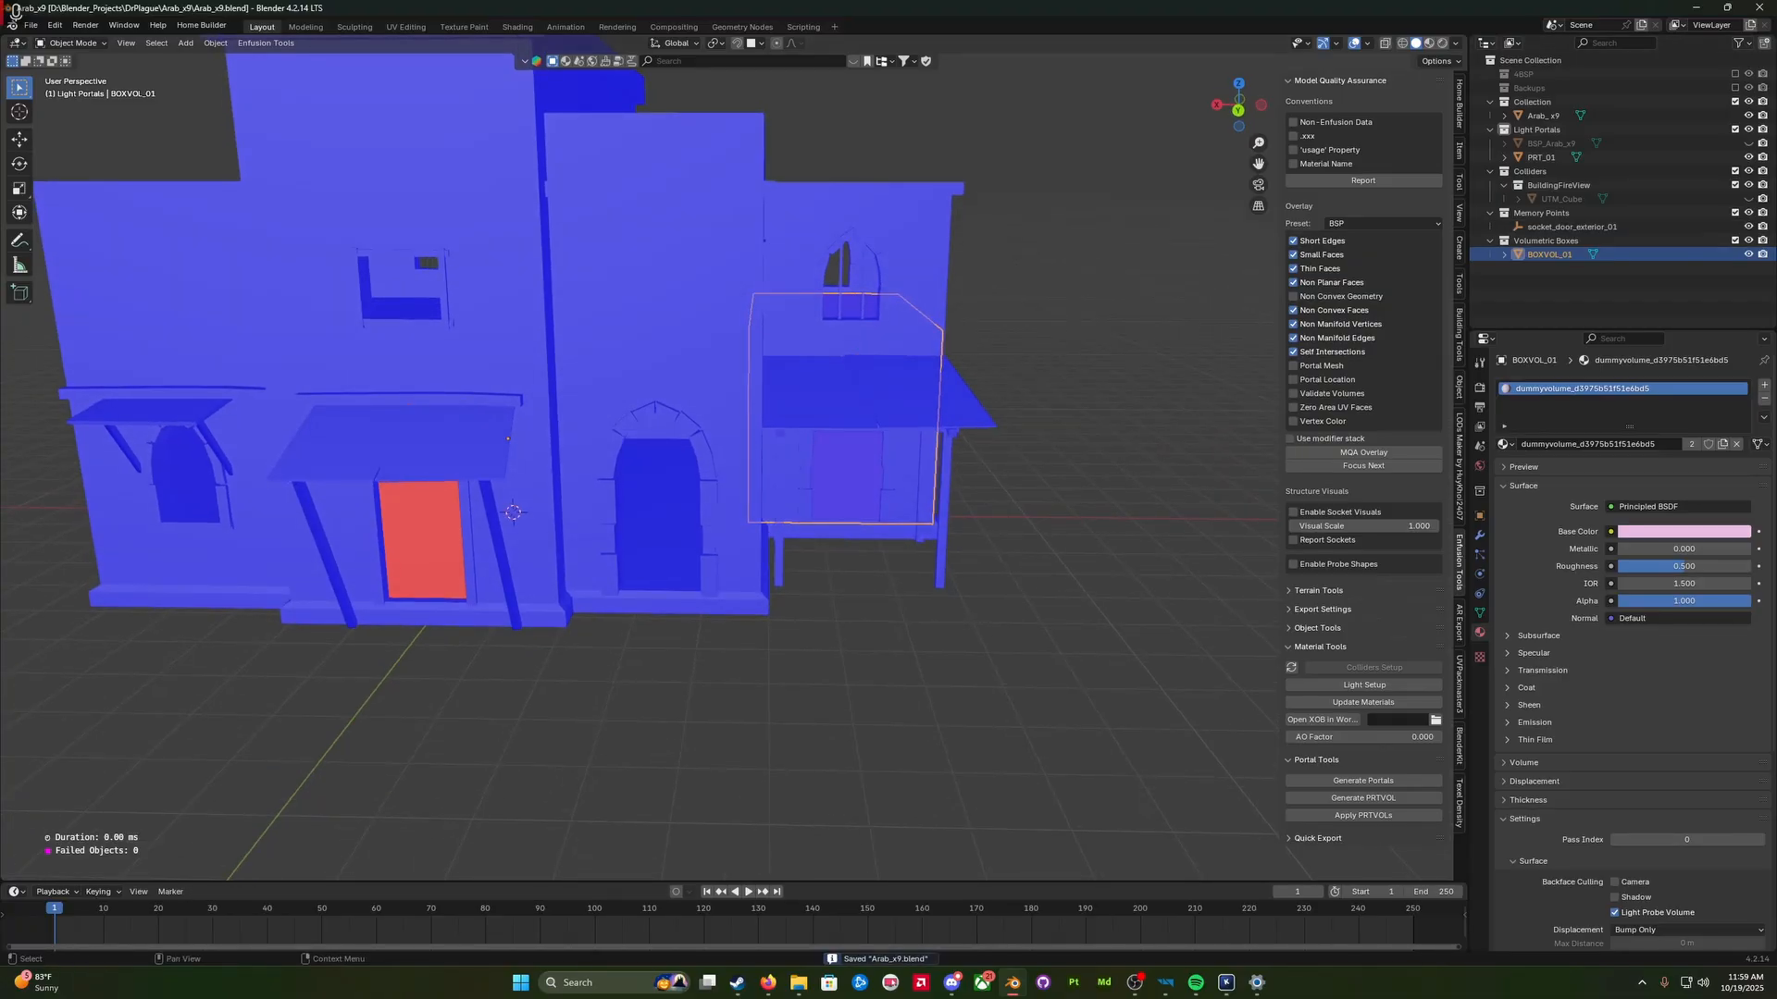
Step: Unhide BSP_Arab_x9 and UTM_Cube, select all objects, and apply all transforms
{"action": "left_click", "coordinate": [1748, 143]}
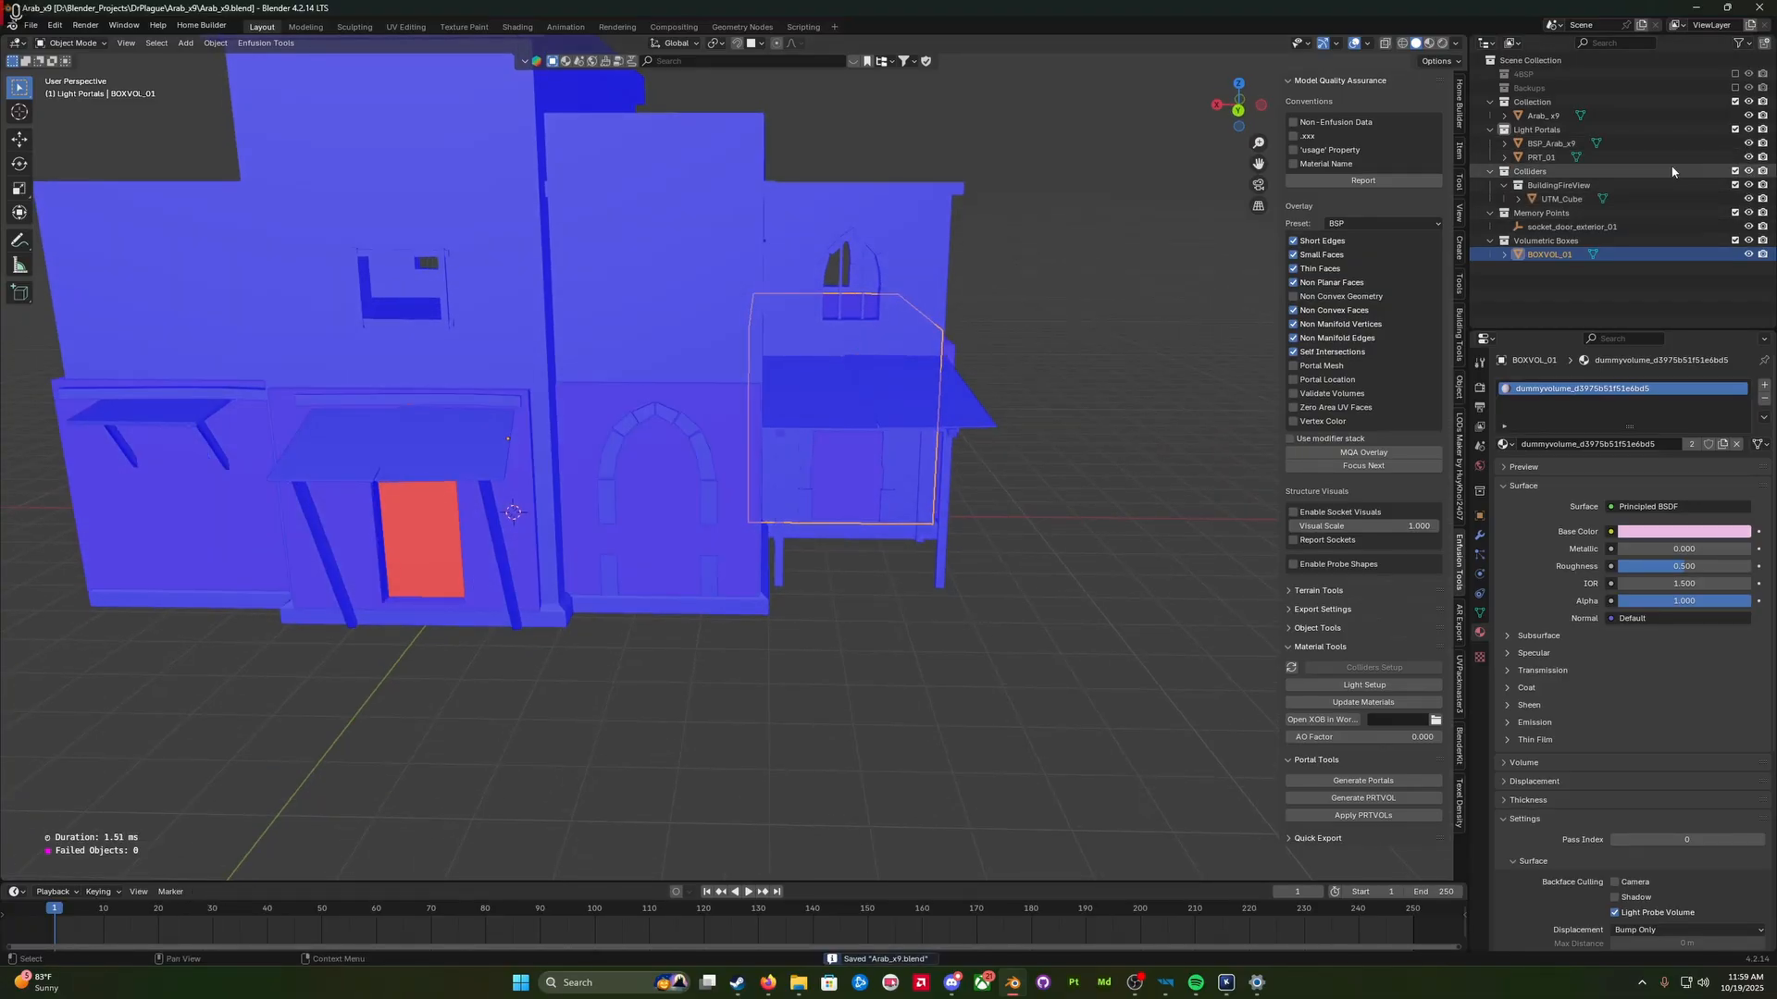
{"action": "key", "text": "a"}
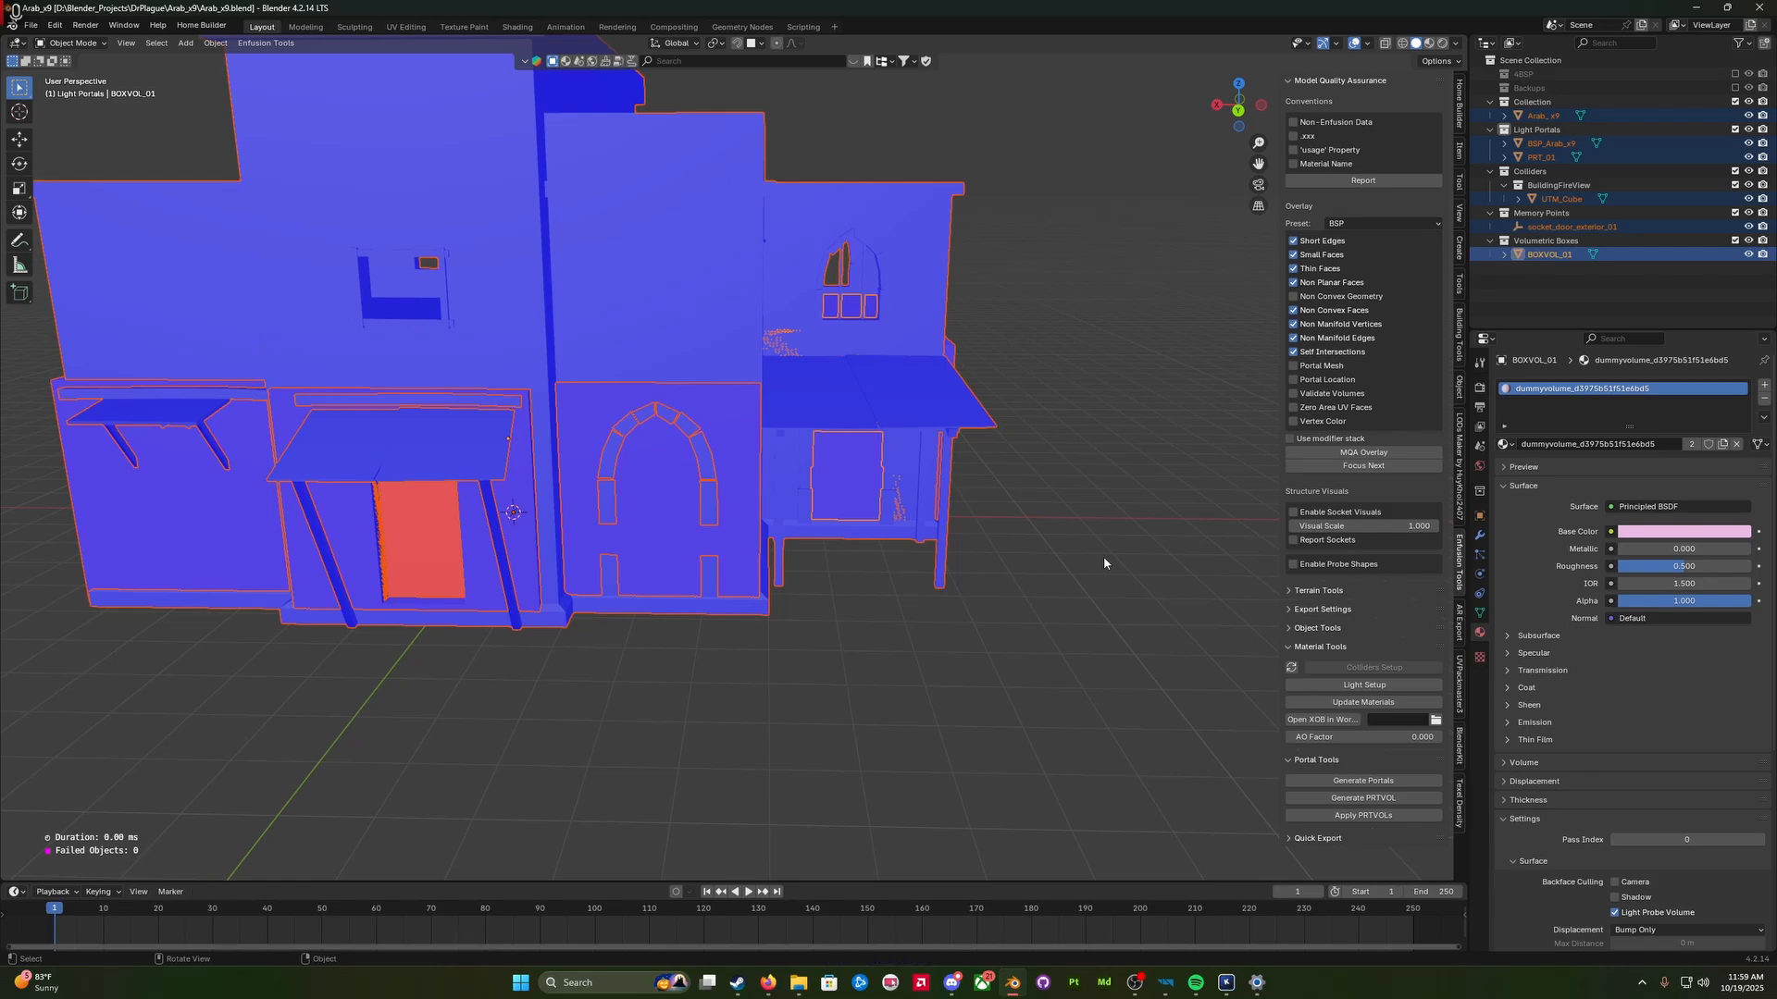
{"action": "key", "text": "ctrl+a"}
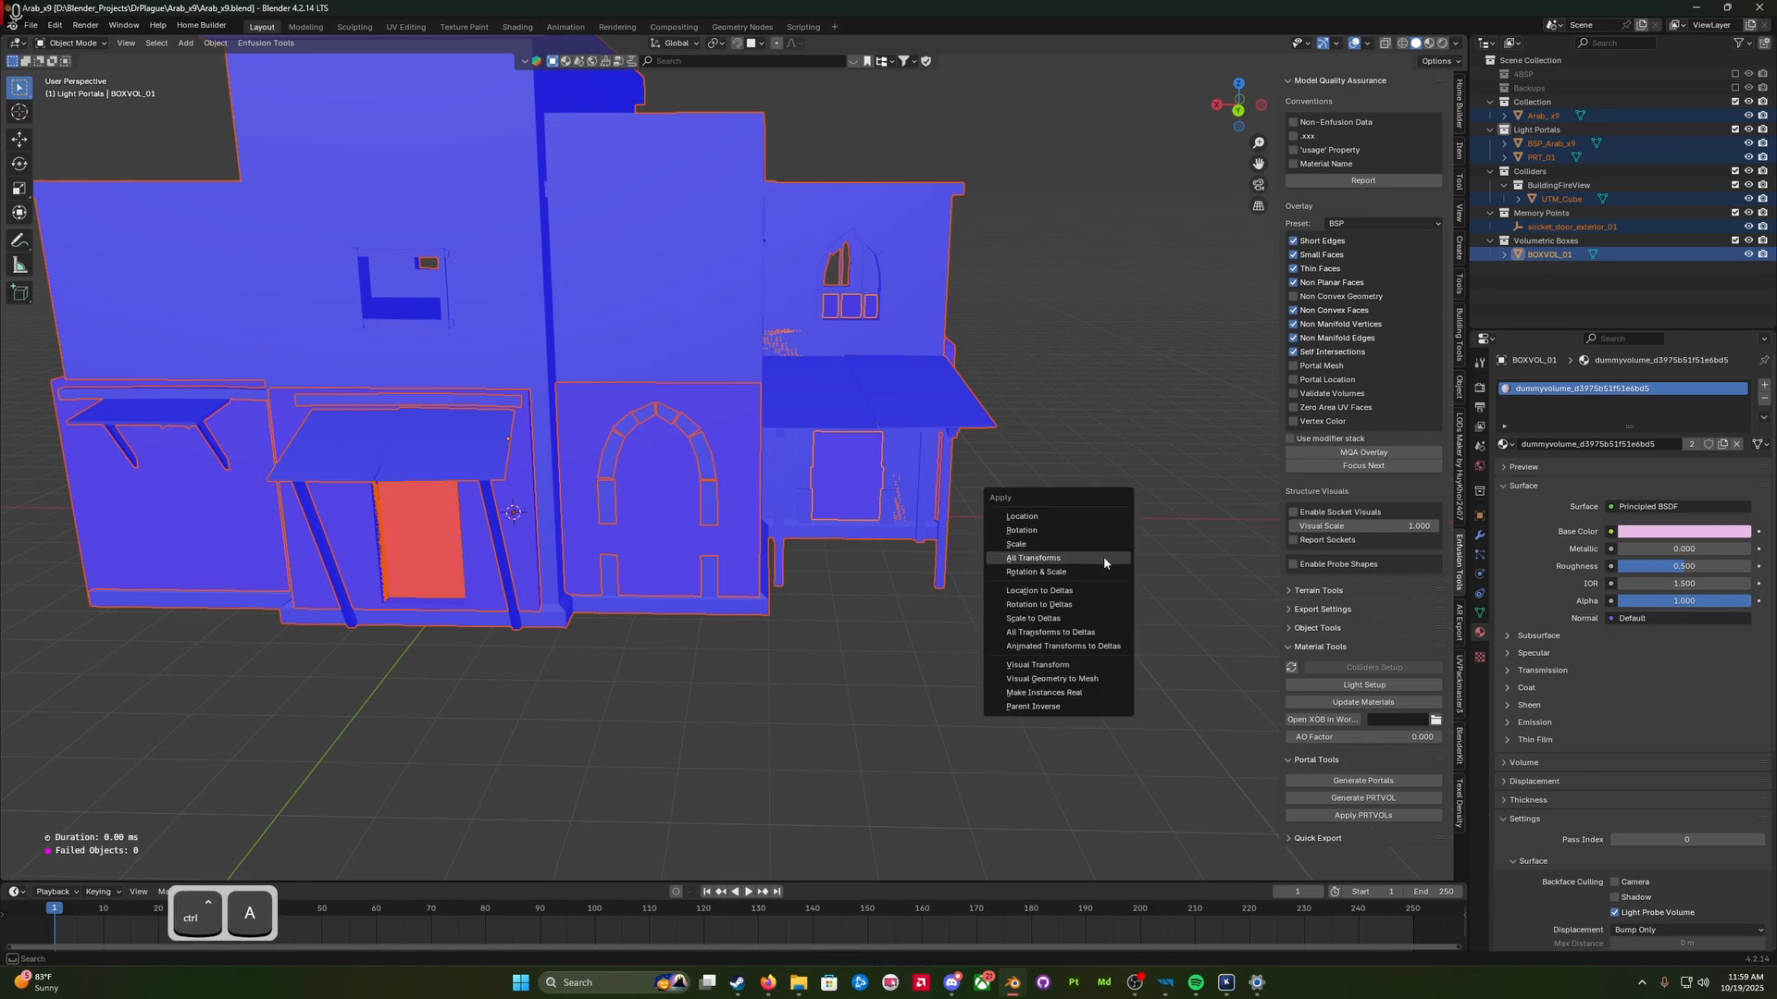
{"action": "left_click", "coordinate": [1103, 560]}
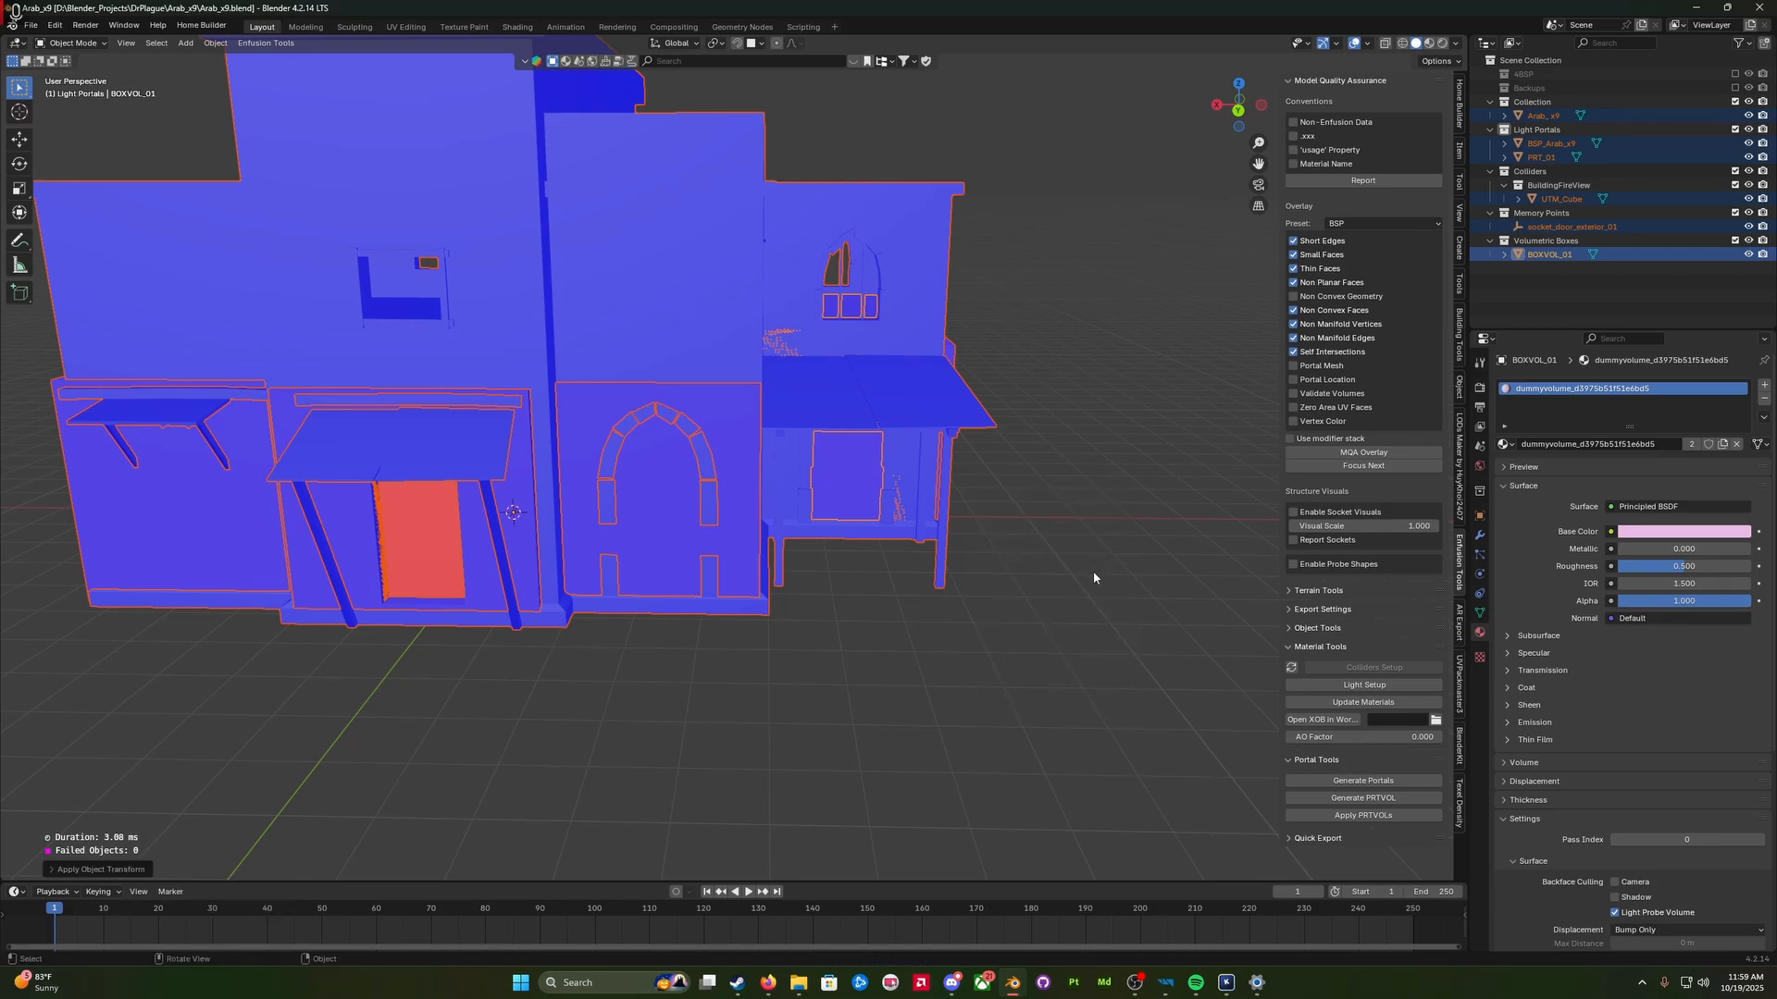
Step: Export the selected objects as FBX, overwriting Arab_x9.fbx in the Arab_x9 asset folder
{"action": "key", "text": "q"}
{"action": "left_click", "coordinate": [1094, 574]}
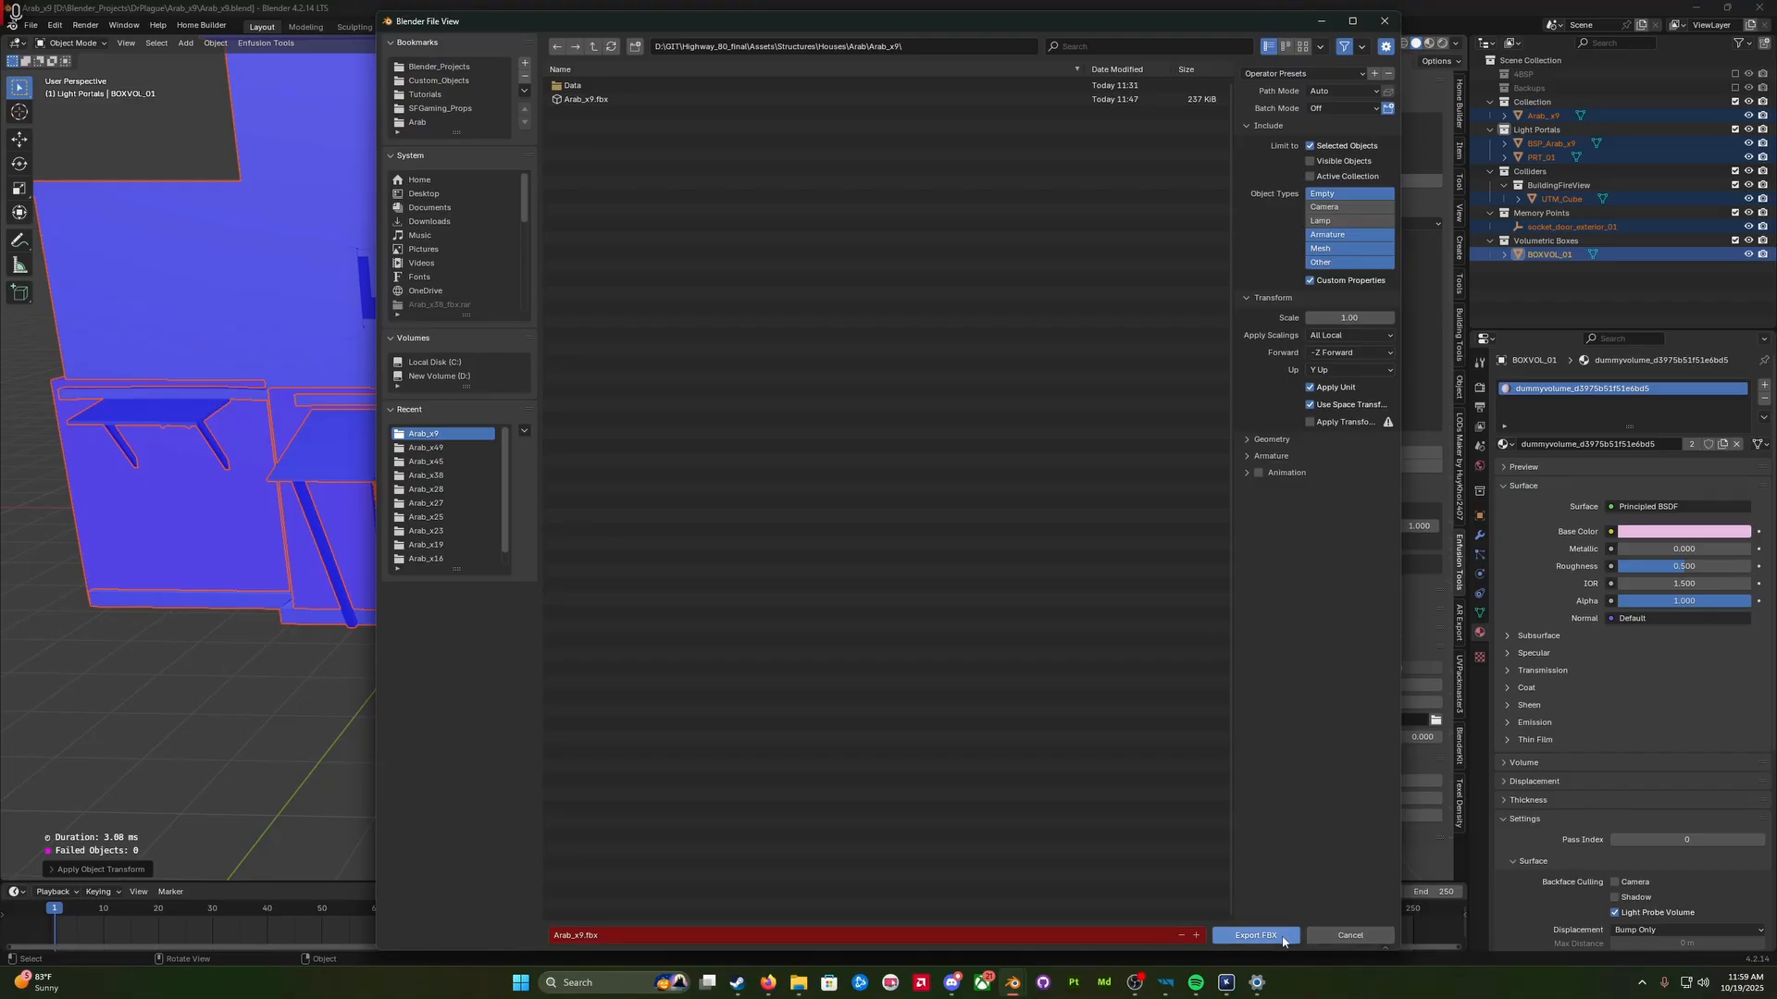
{"action": "left_click", "coordinate": [1256, 936]}
Step: Switch to the Enfusion World Editor to check the reimported building, and bring up the Workbench main window
{"action": "left_click", "coordinate": [1165, 983]}
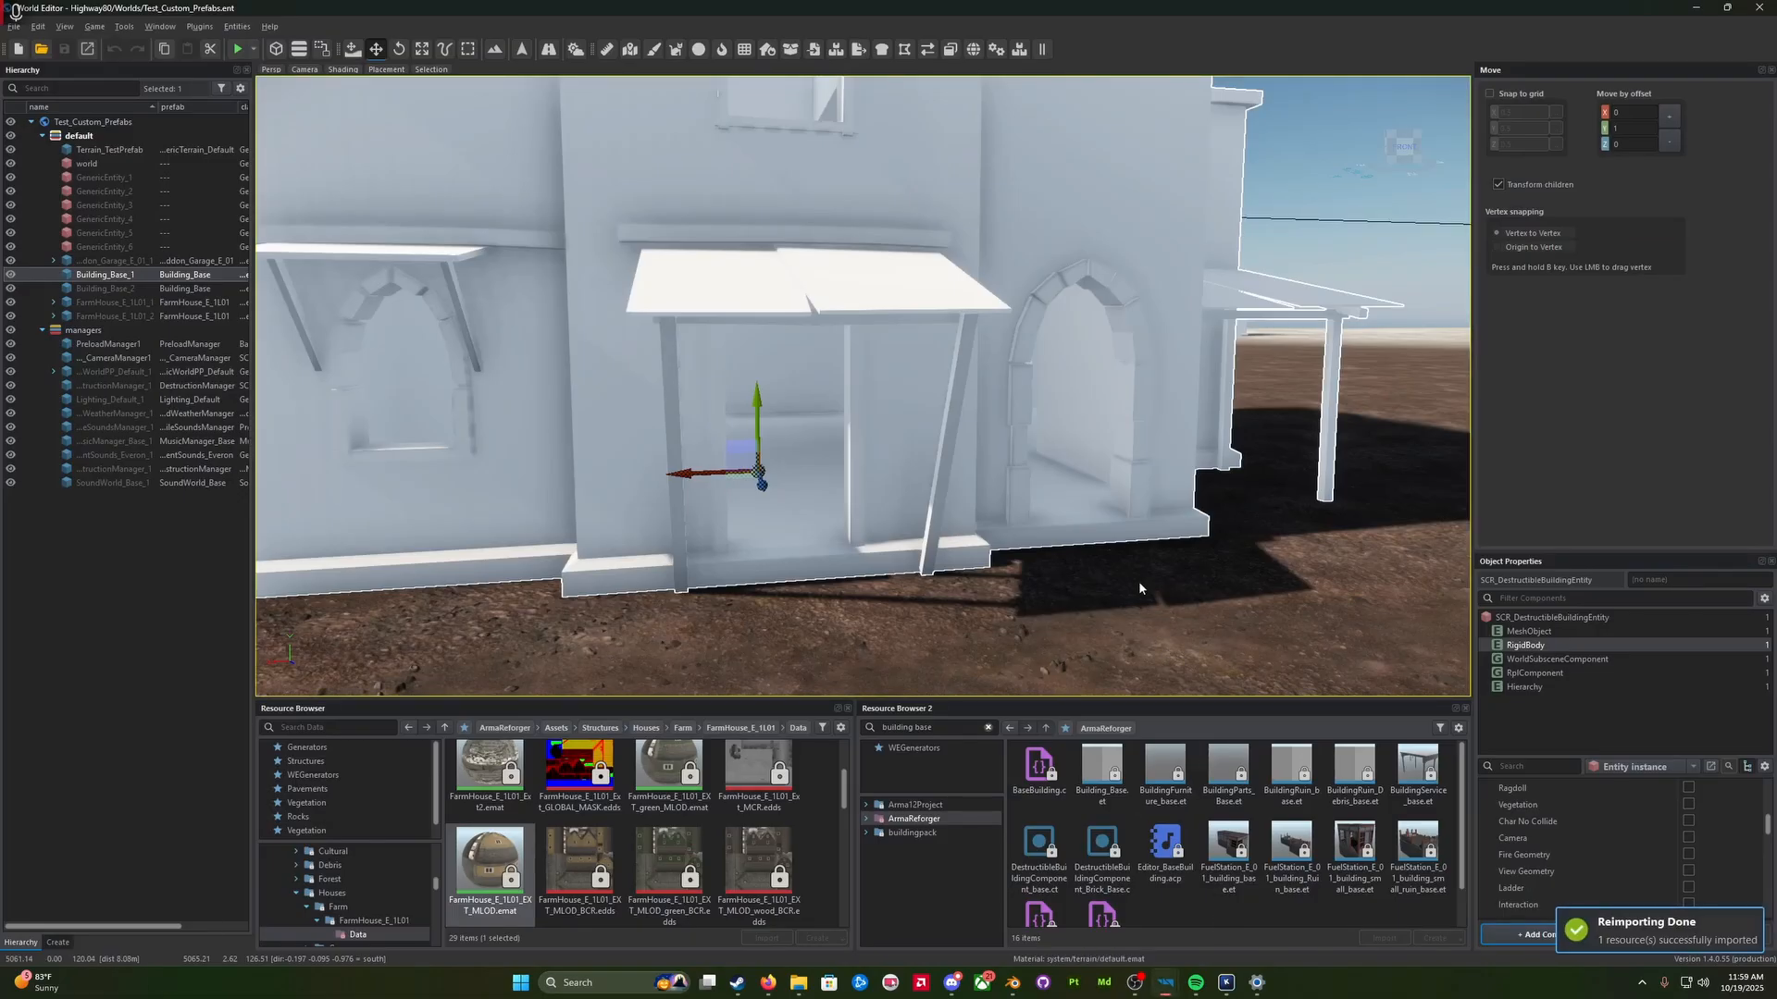
{"action": "key", "text": "a"}
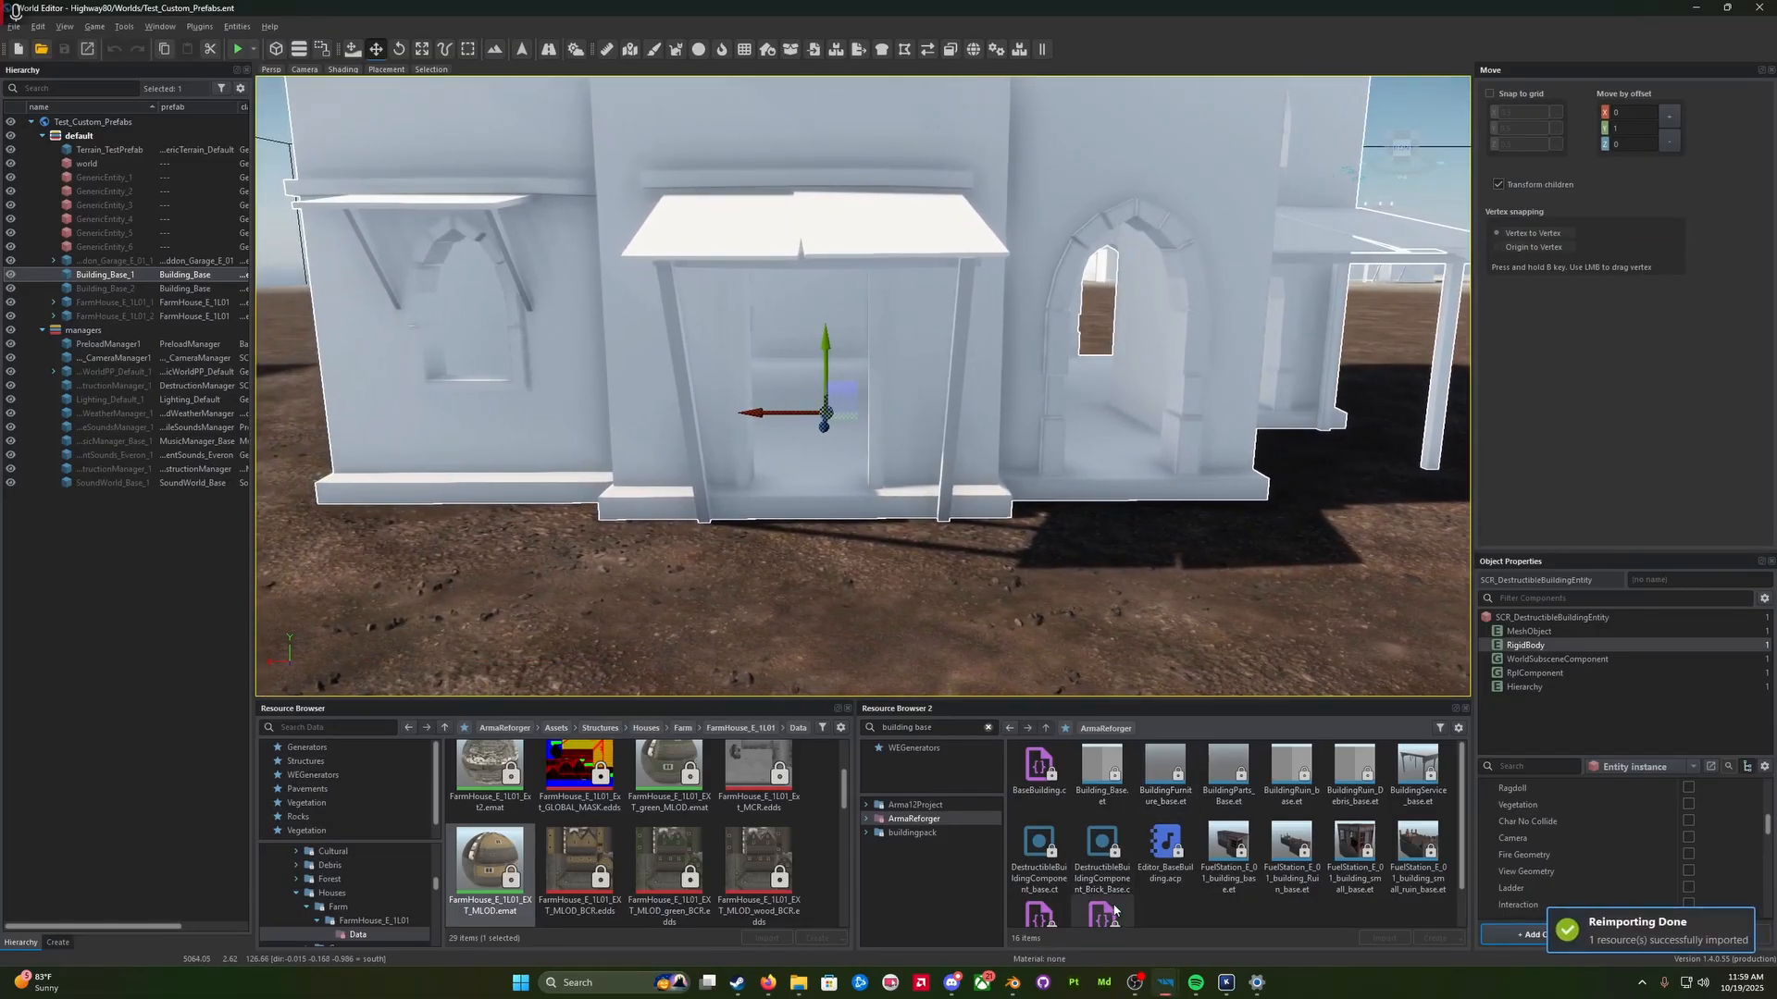
{"action": "mouse_move", "coordinate": [1168, 984]}
{"action": "left_click", "coordinate": [1129, 942]}
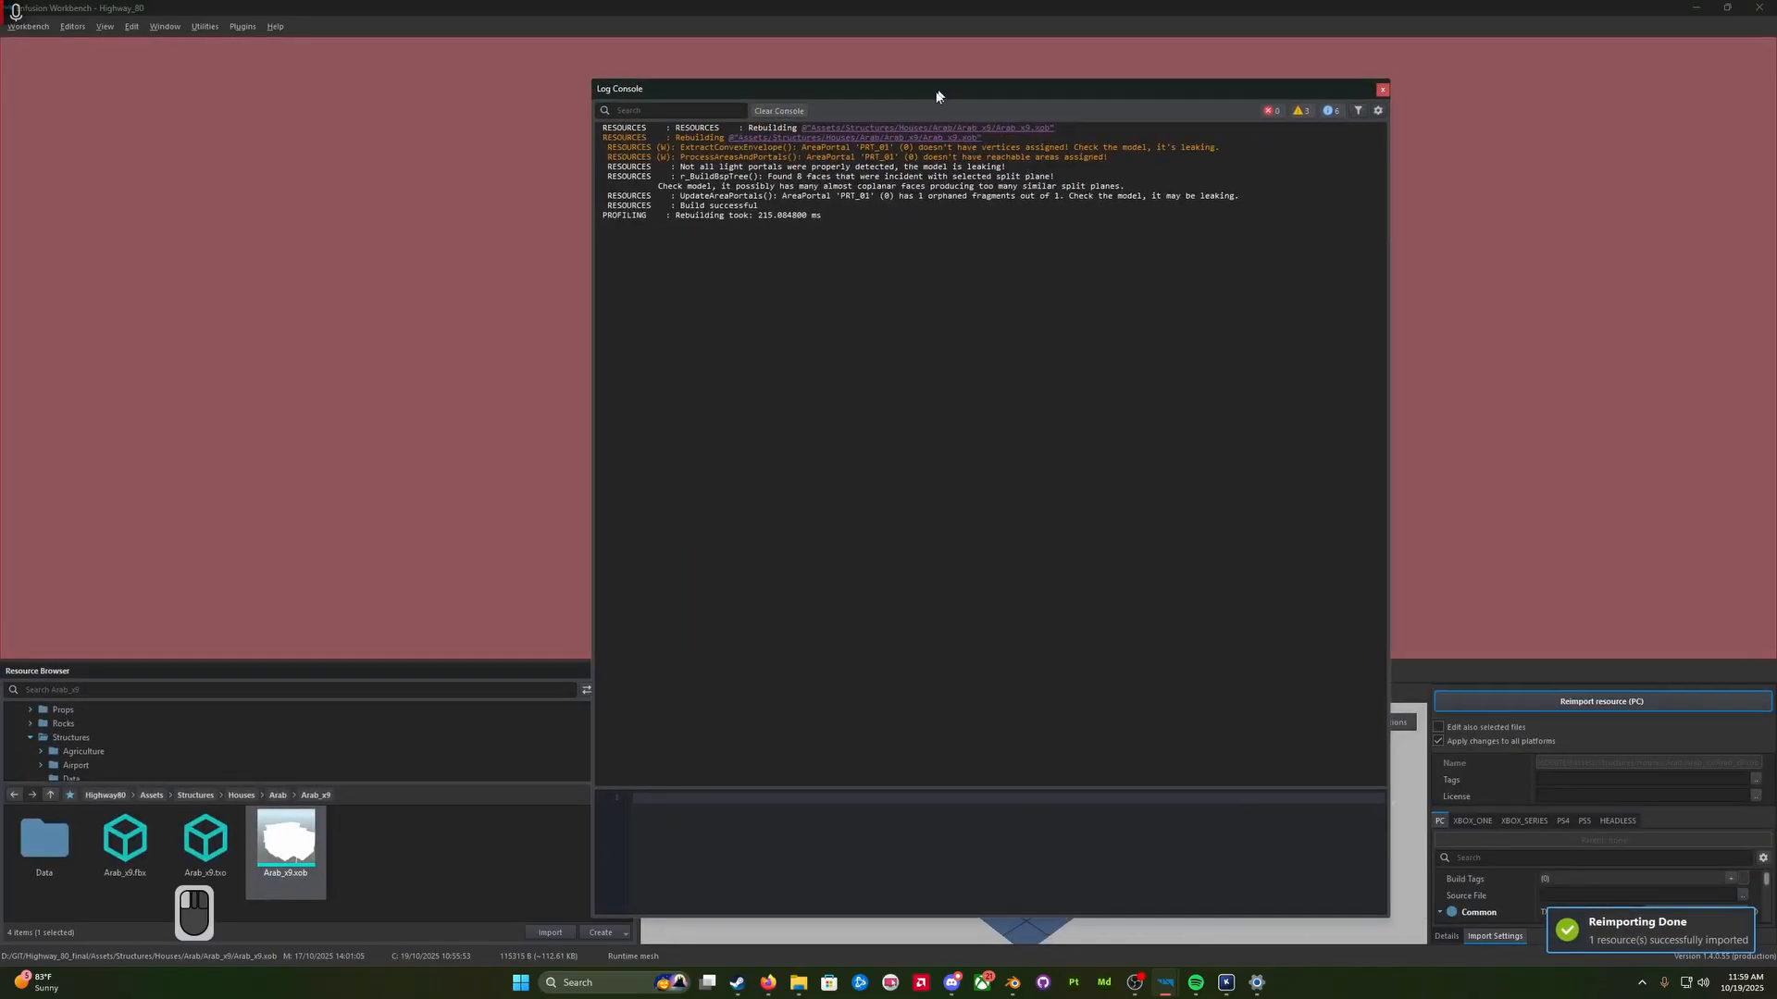
Step: Read the Log Console's rebuild messages about Arab_x9's BSP and portal PRT_01, and move the console off the model preview
{"action": "left_click_drag", "start_coordinate": [940, 87], "coordinate": [875, 148]}
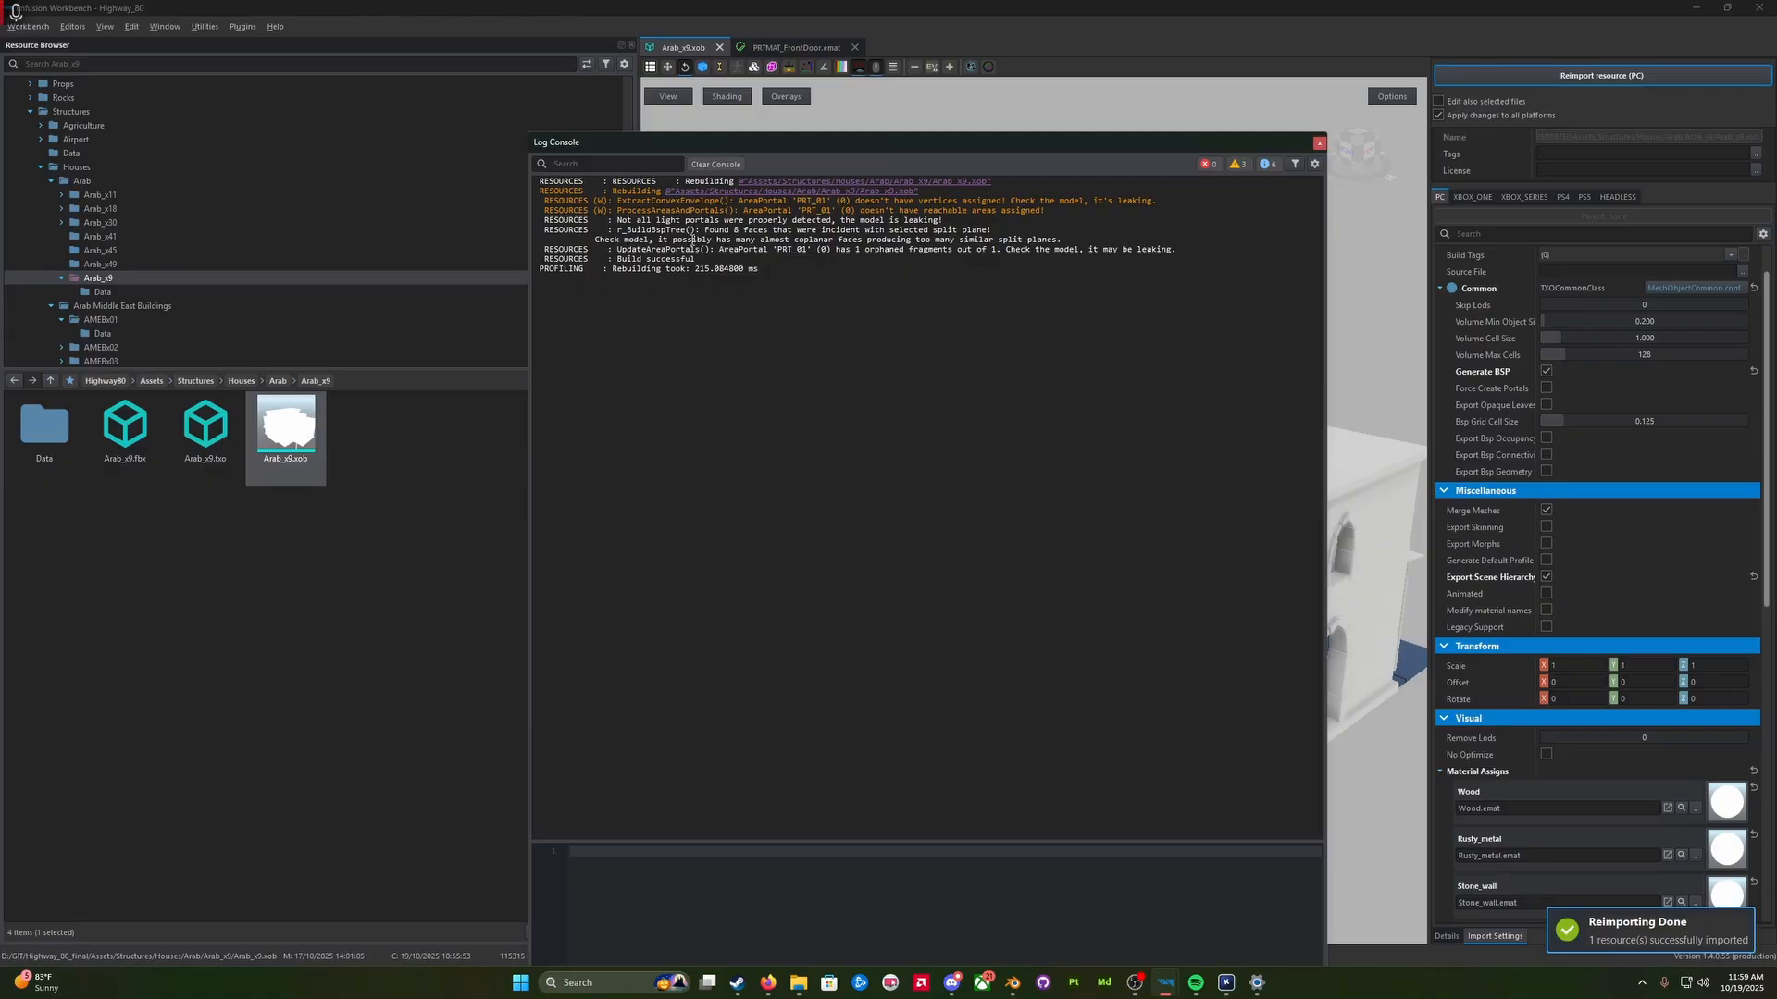
{"action": "left_click_drag", "start_coordinate": [647, 232], "coordinate": [778, 232]}
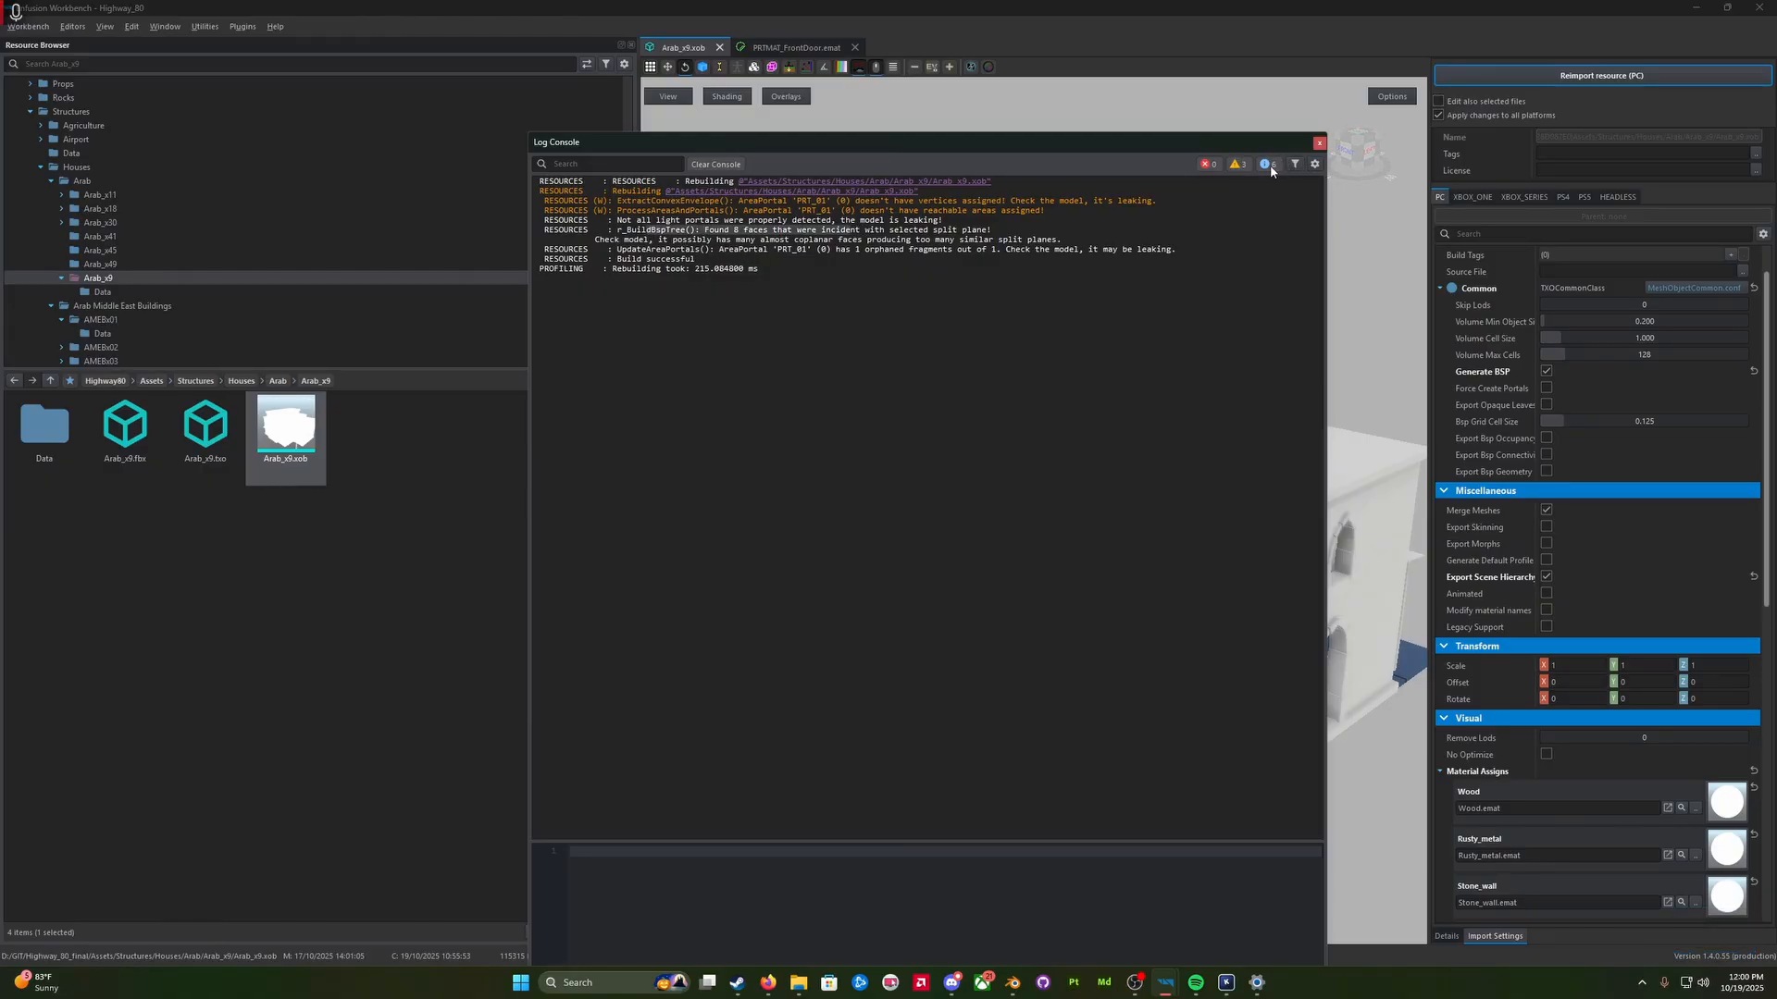
{"action": "left_click_drag", "start_coordinate": [913, 273], "coordinate": [544, 225]}
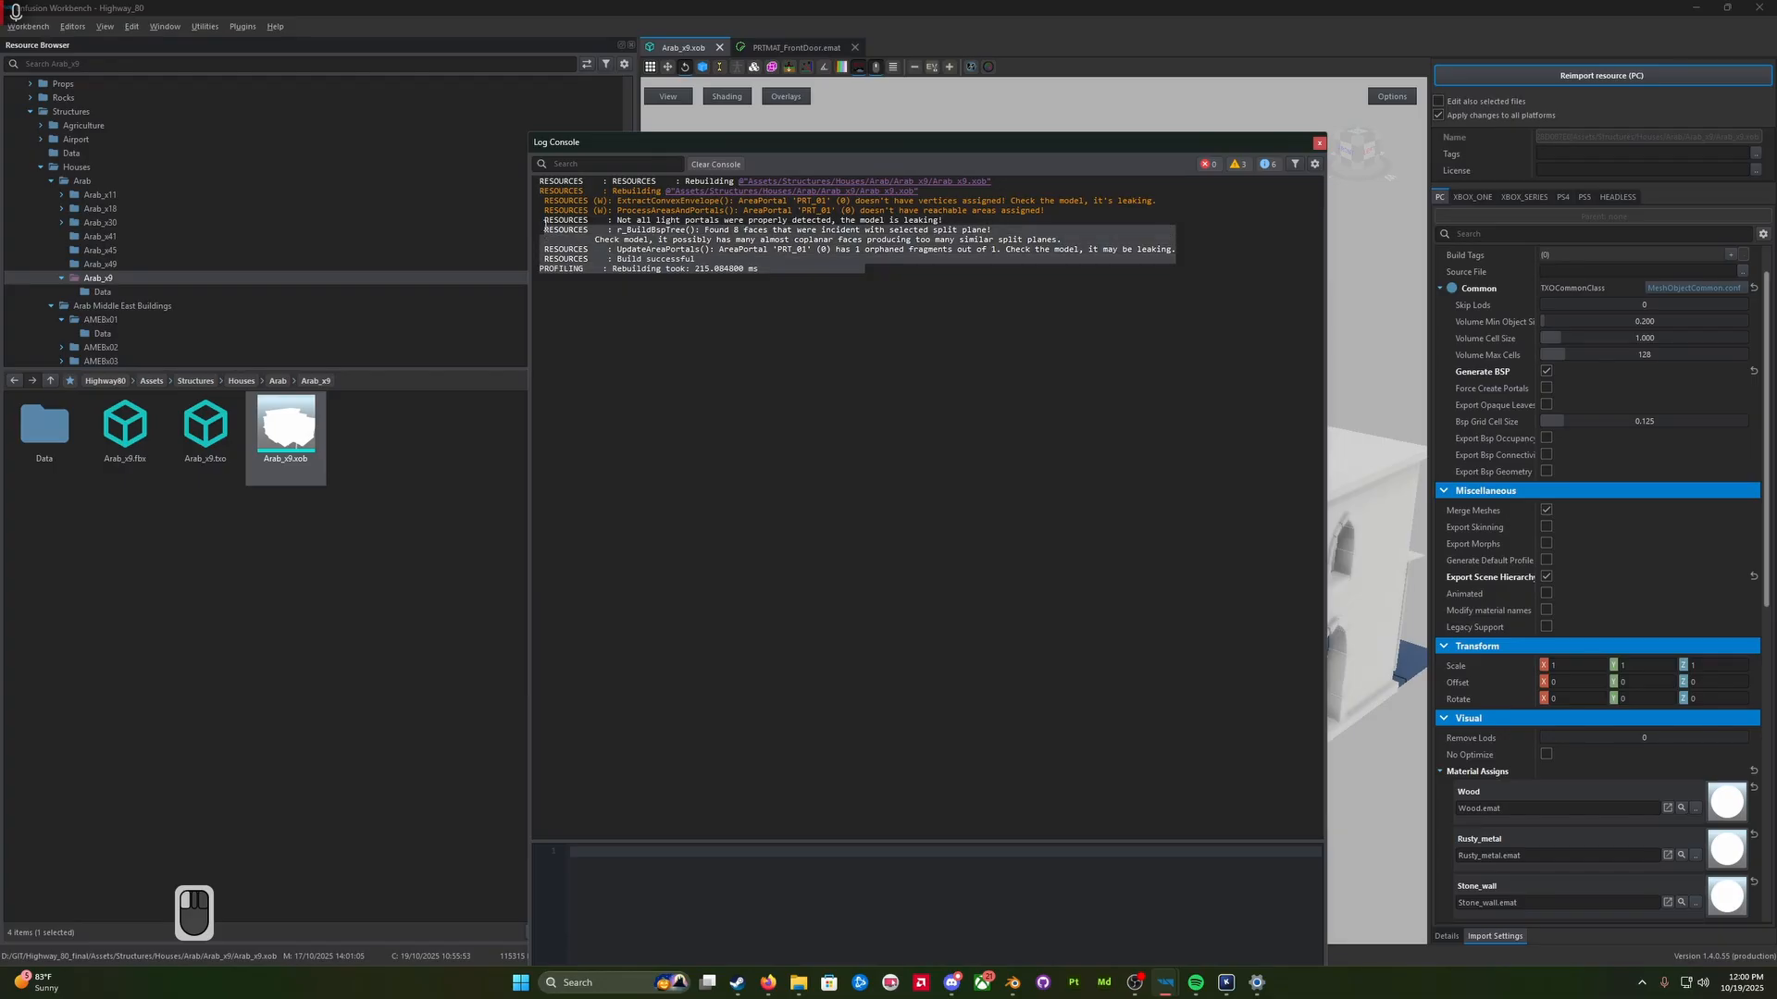
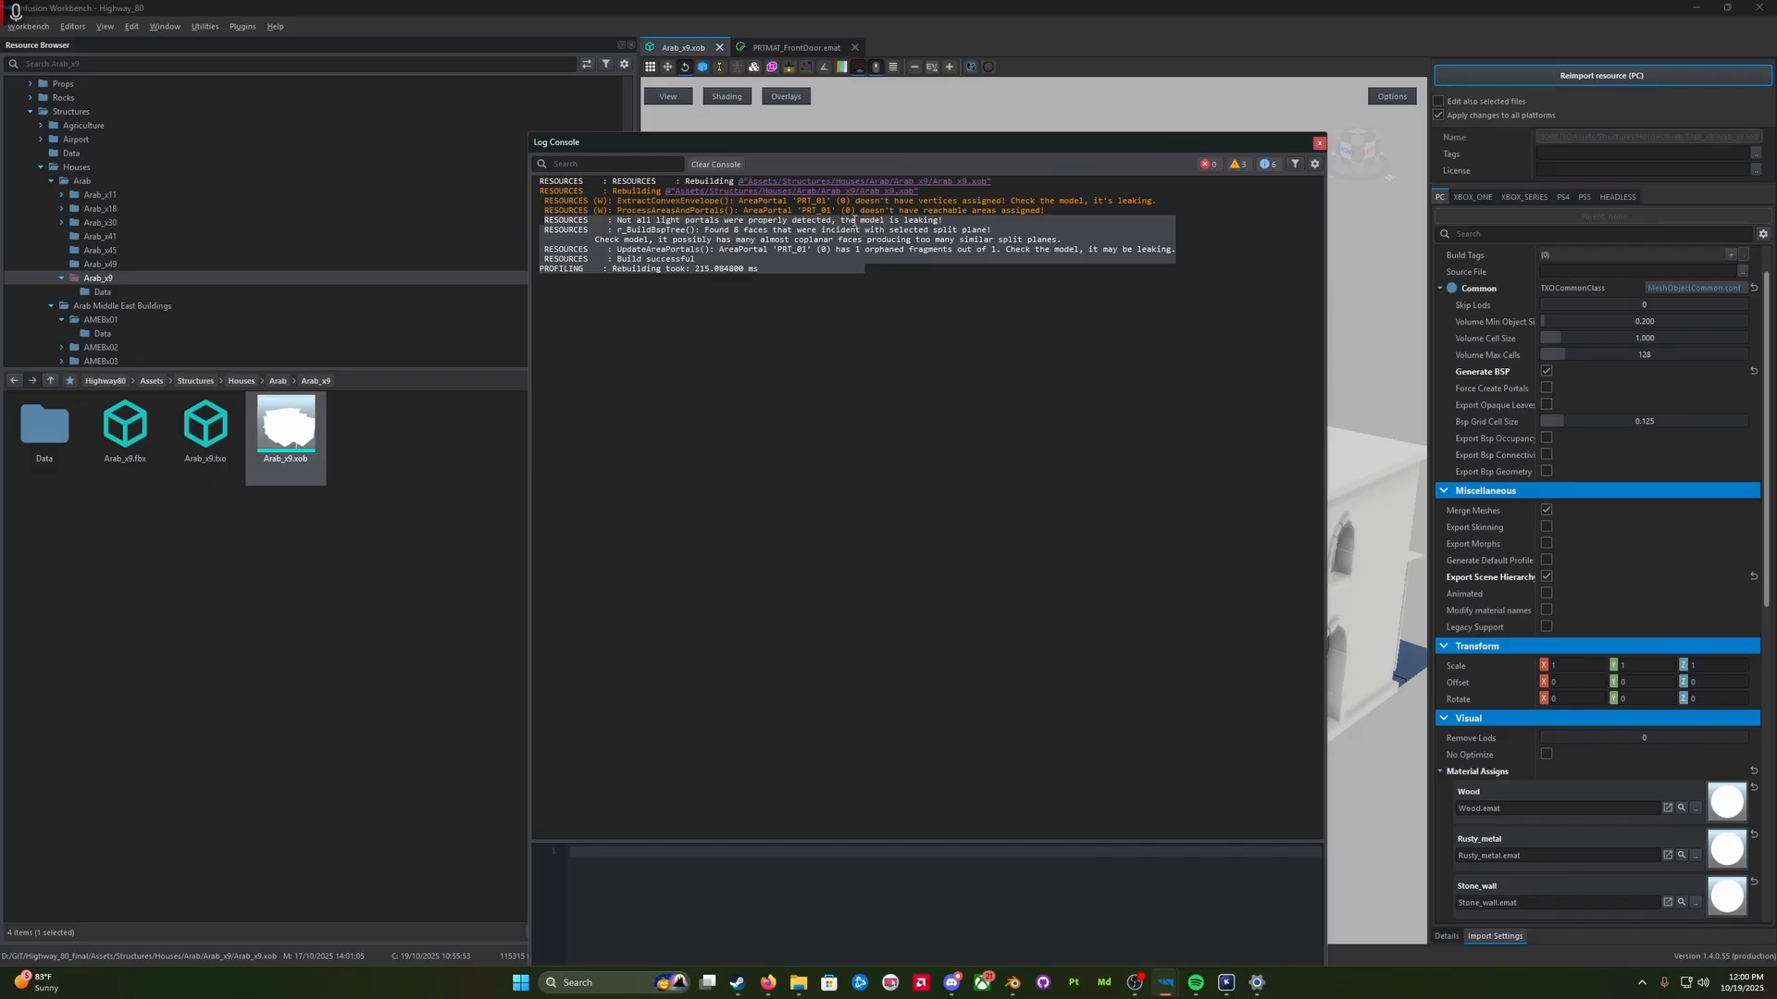
{"action": "left_click_drag", "start_coordinate": [1068, 207], "coordinate": [537, 205]}
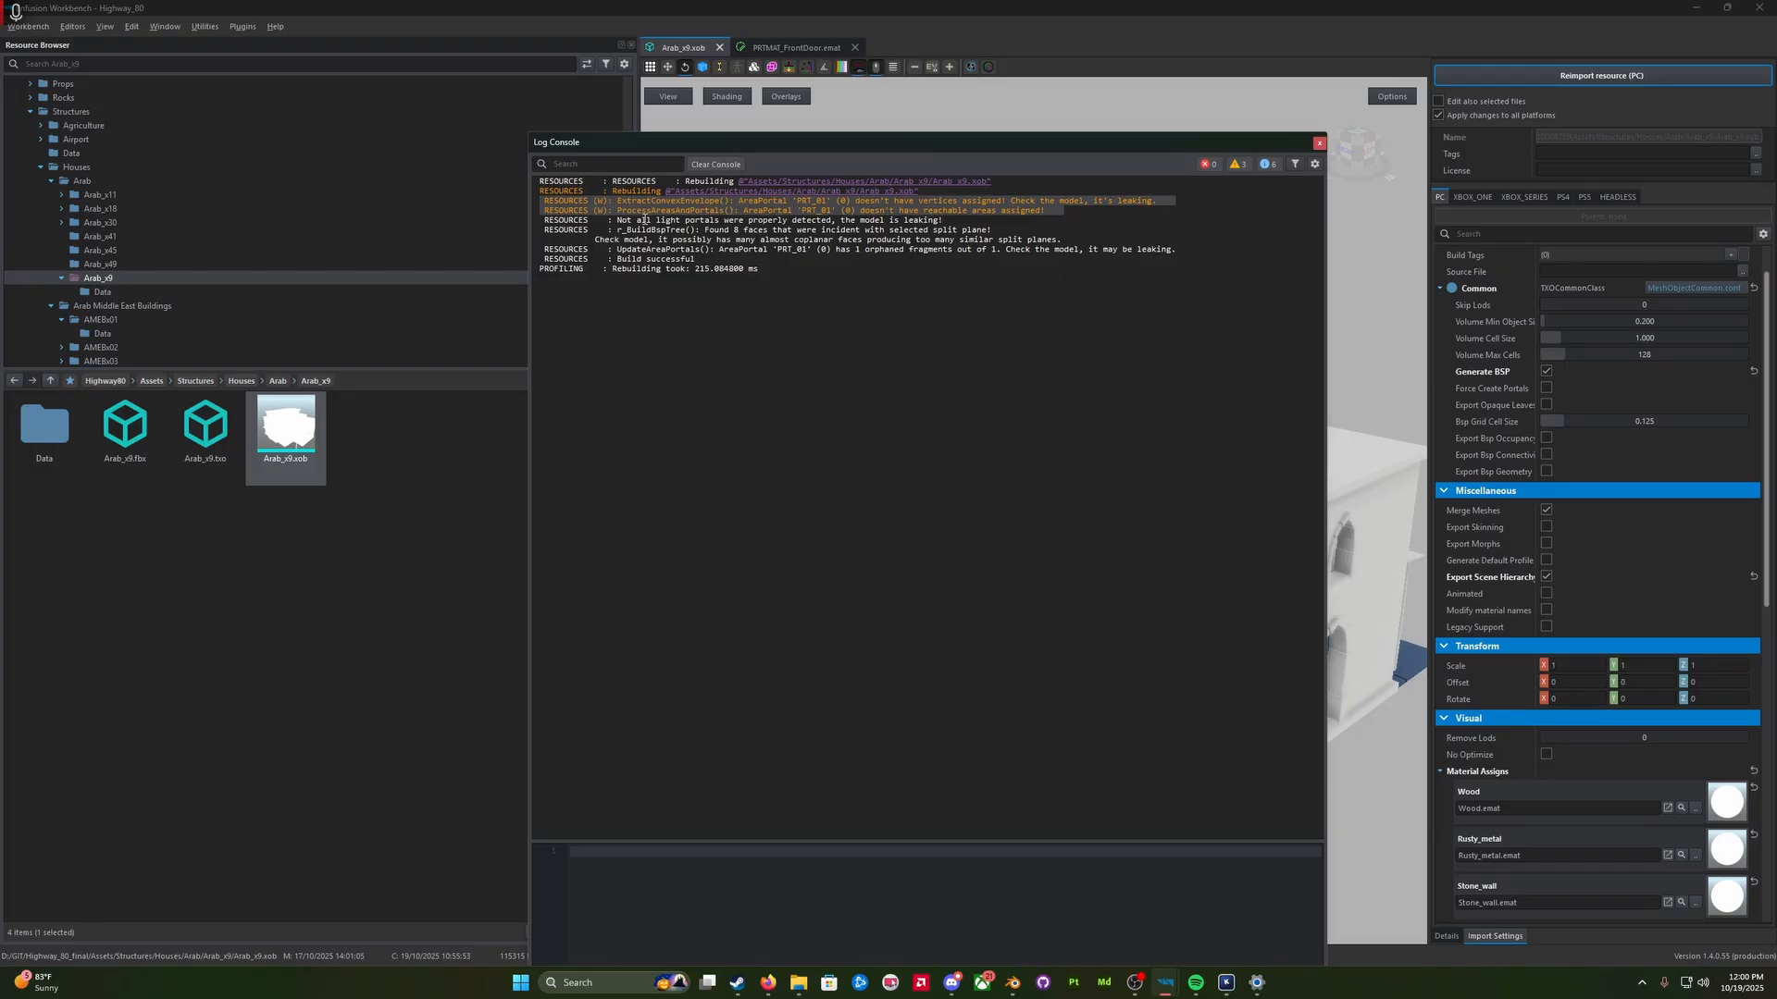
{"action": "left_click_drag", "start_coordinate": [760, 141], "coordinate": [1776, 107]}
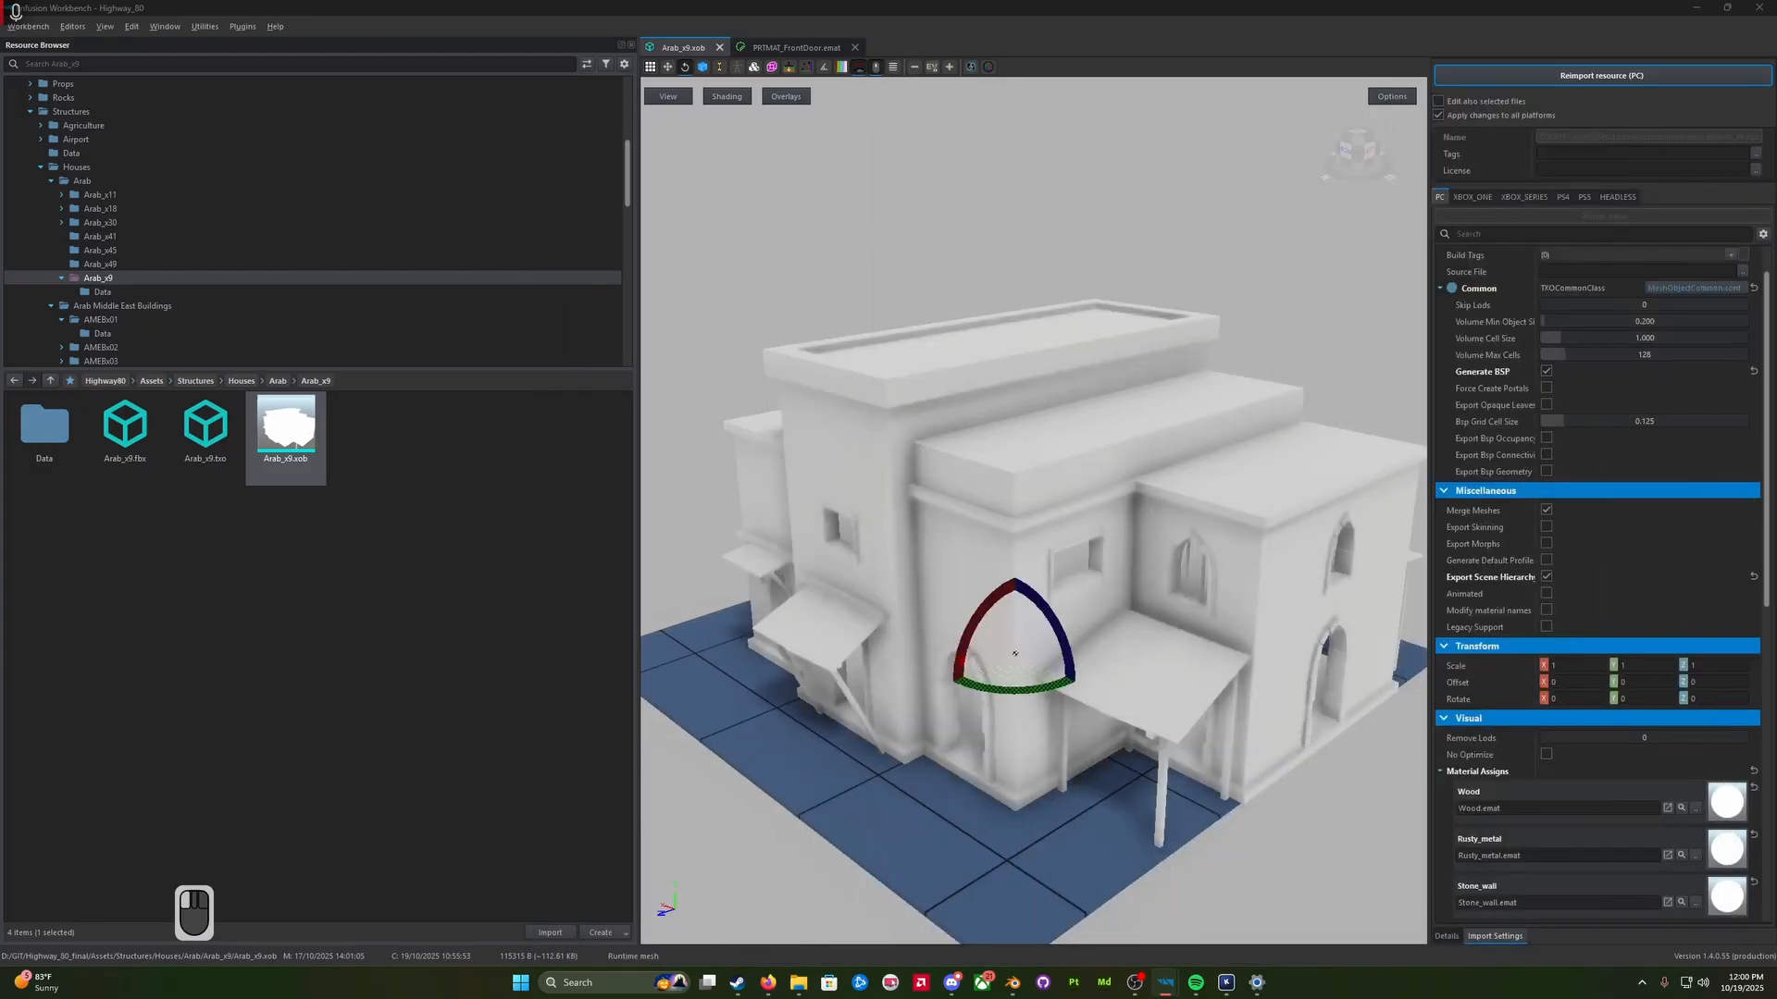
Step: Switch to the World Editor and examine the reimported Arab_x9 building's front and side openings from several angles
{"action": "left_click", "coordinate": [1163, 985]}
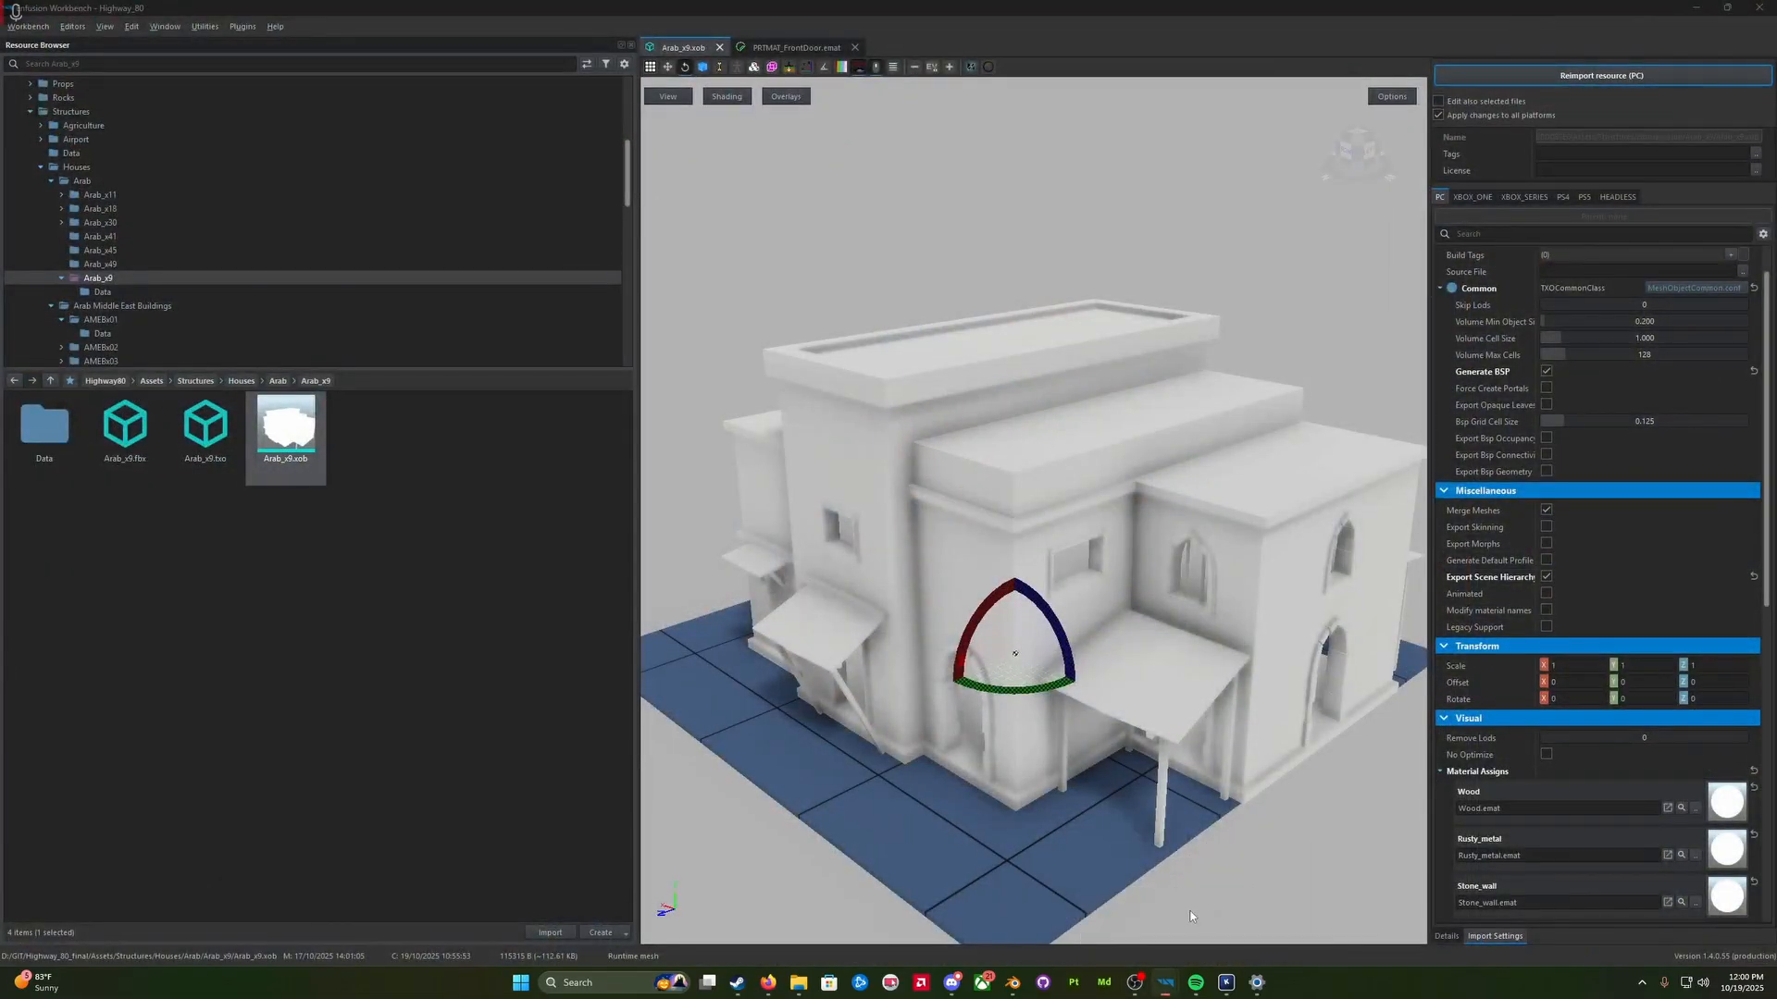
{"action": "left_click", "coordinate": [1163, 983]}
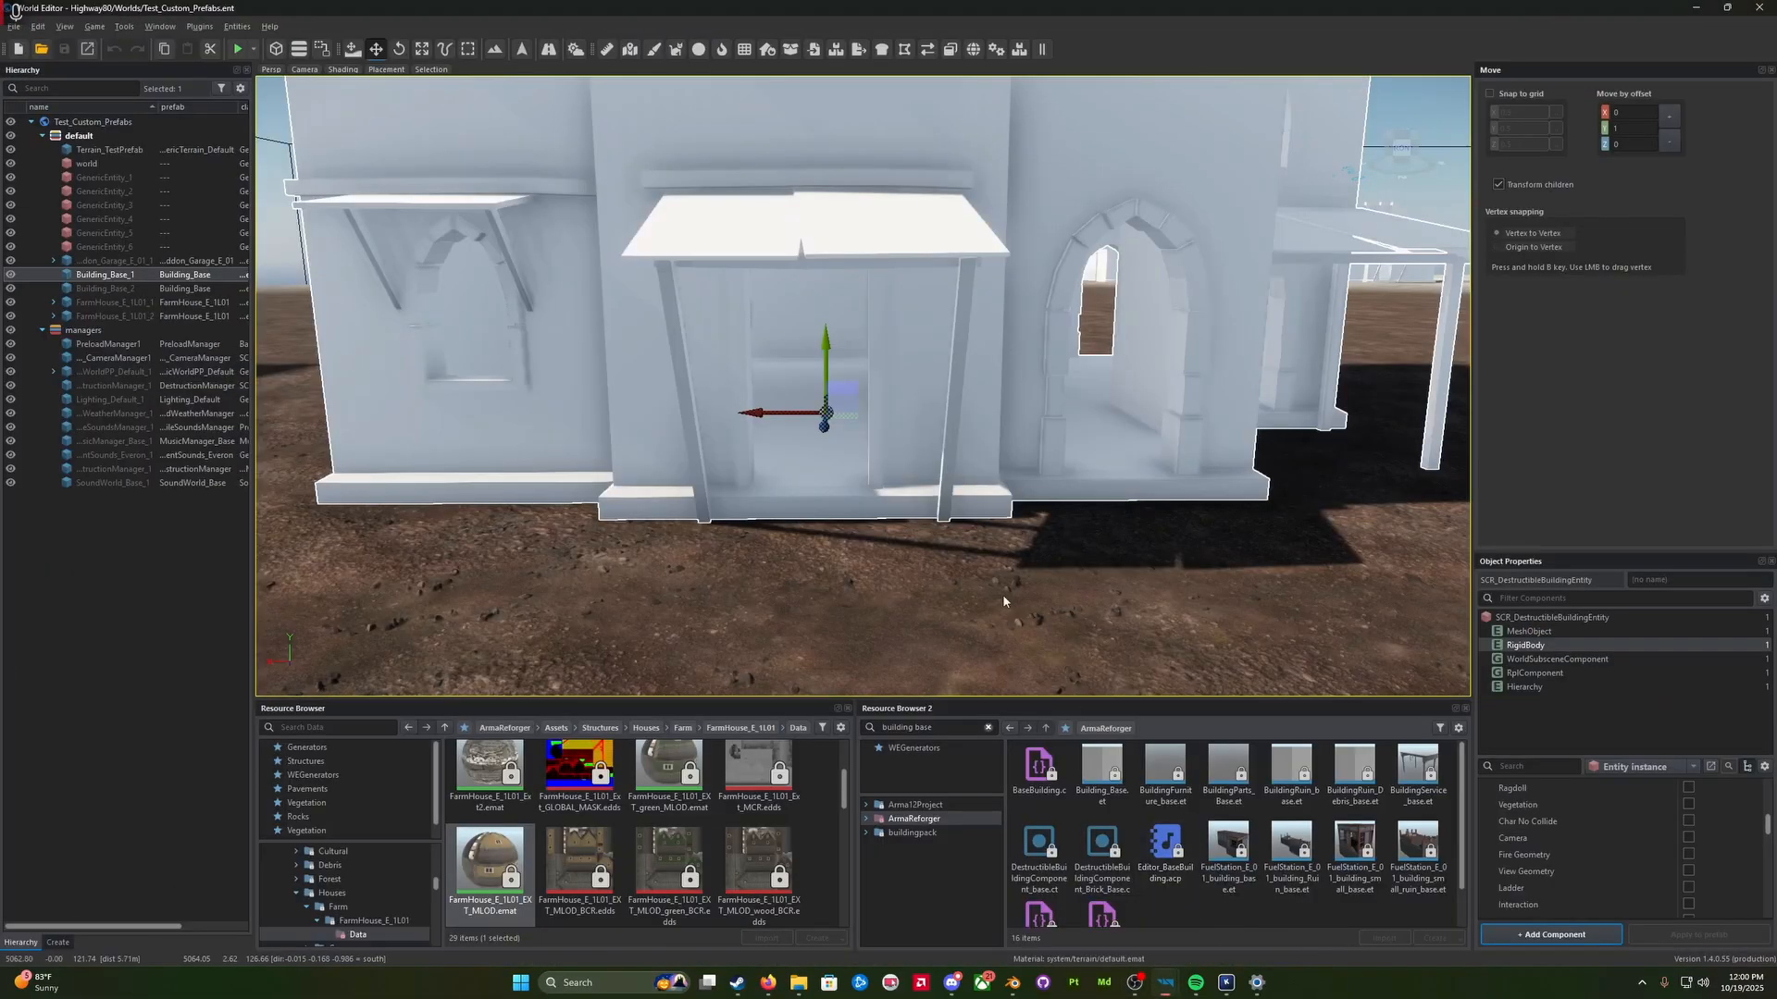
{"action": "right_click_drag", "start_coordinate": [1002, 594], "coordinate": [916, 509]}
{"action": "key", "text": "q"}
{"action": "key", "text": "s"}
{"action": "key", "text": "d"}
{"action": "key", "text": "s"}
{"action": "key", "text": "w"}
{"action": "key", "text": "a"}
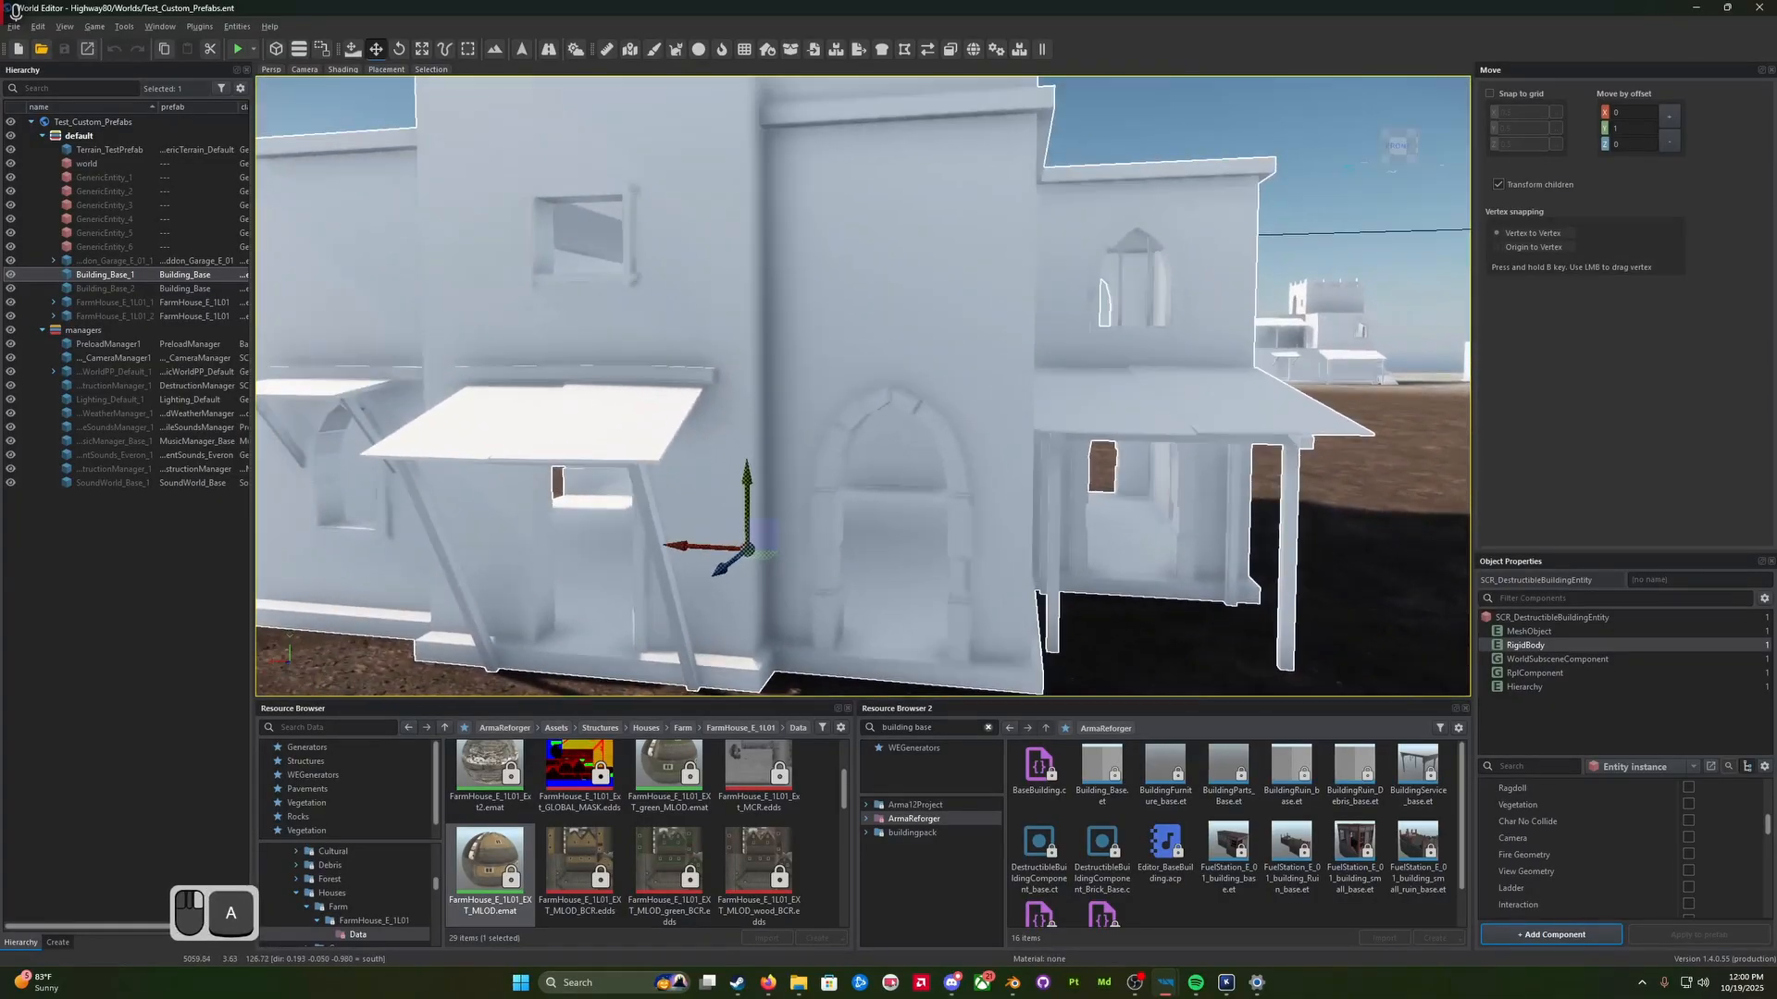
{"action": "key", "text": "s"}
{"action": "right_click_drag", "start_coordinate": [879, 388], "coordinate": [873, 441]}
{"action": "key", "text": "d"}
{"action": "key", "text": "q"}
{"action": "key", "text": "w"}
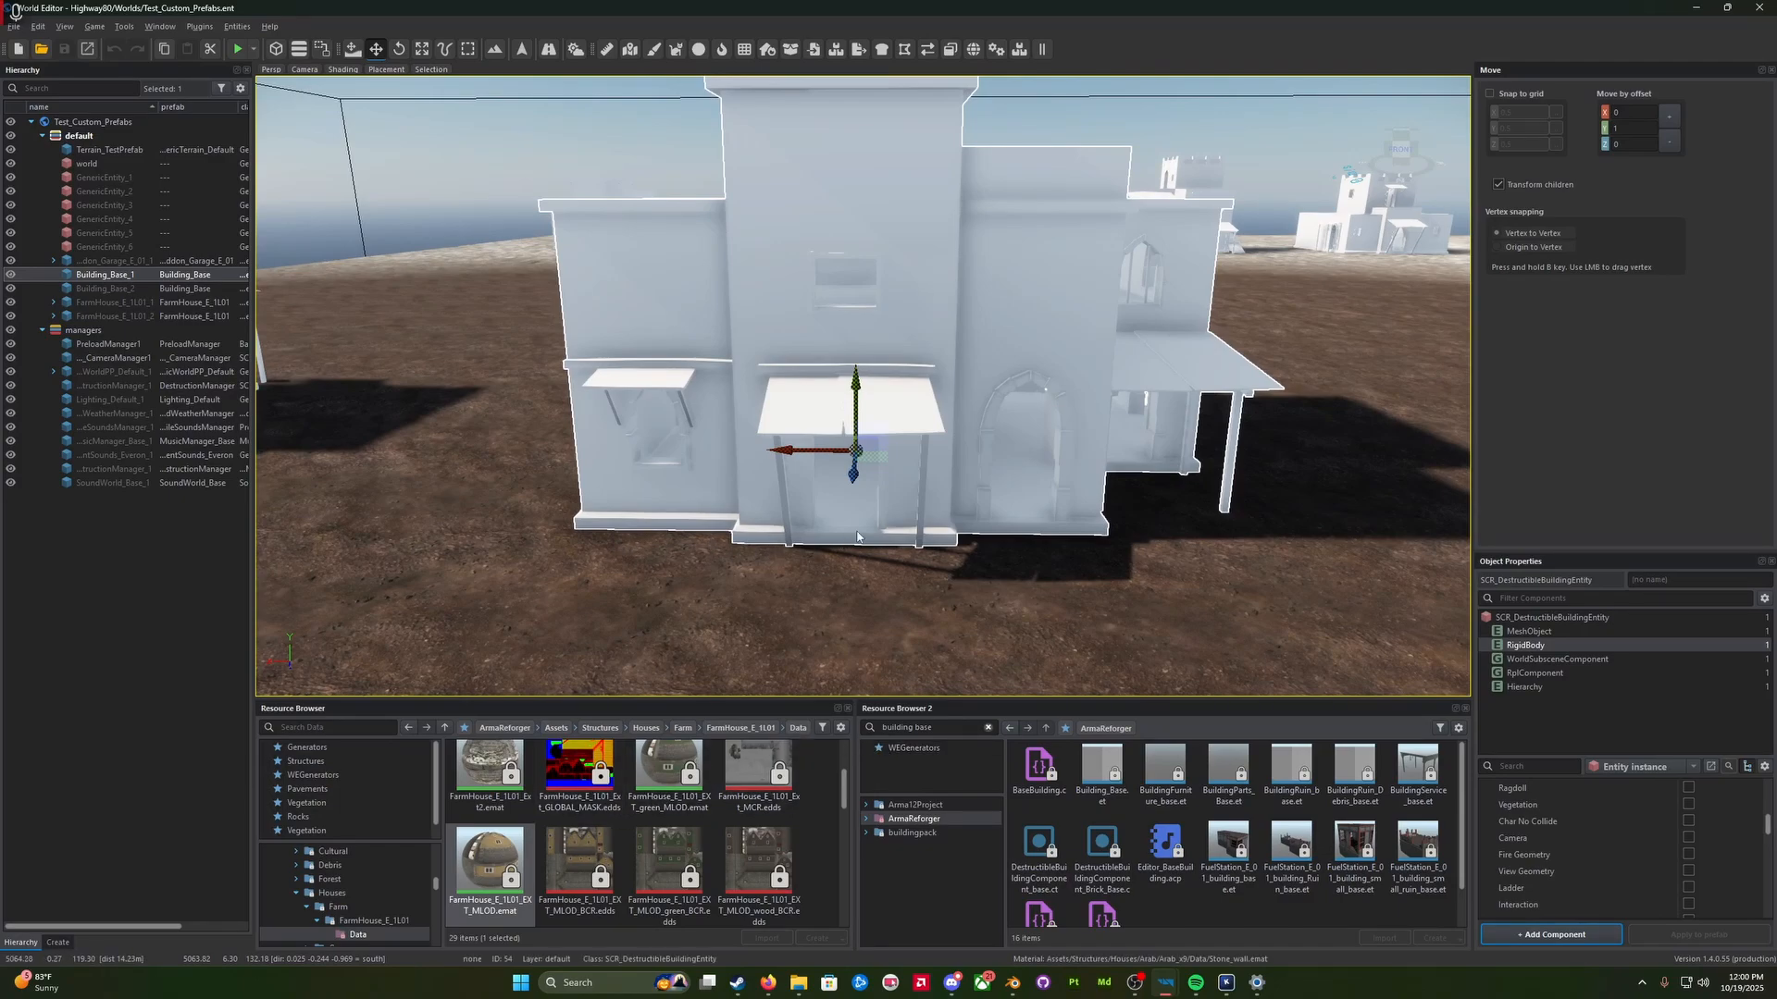
Step: Collapse the ArmaReforger tree in the Resource Browser and open Highway80's Assets folder
{"action": "scroll", "coordinate": [856, 537], "scroll_direction": "down", "scroll_amount": 3}
{"action": "scroll", "coordinate": [342, 836], "scroll_direction": "up", "scroll_amount": 10}
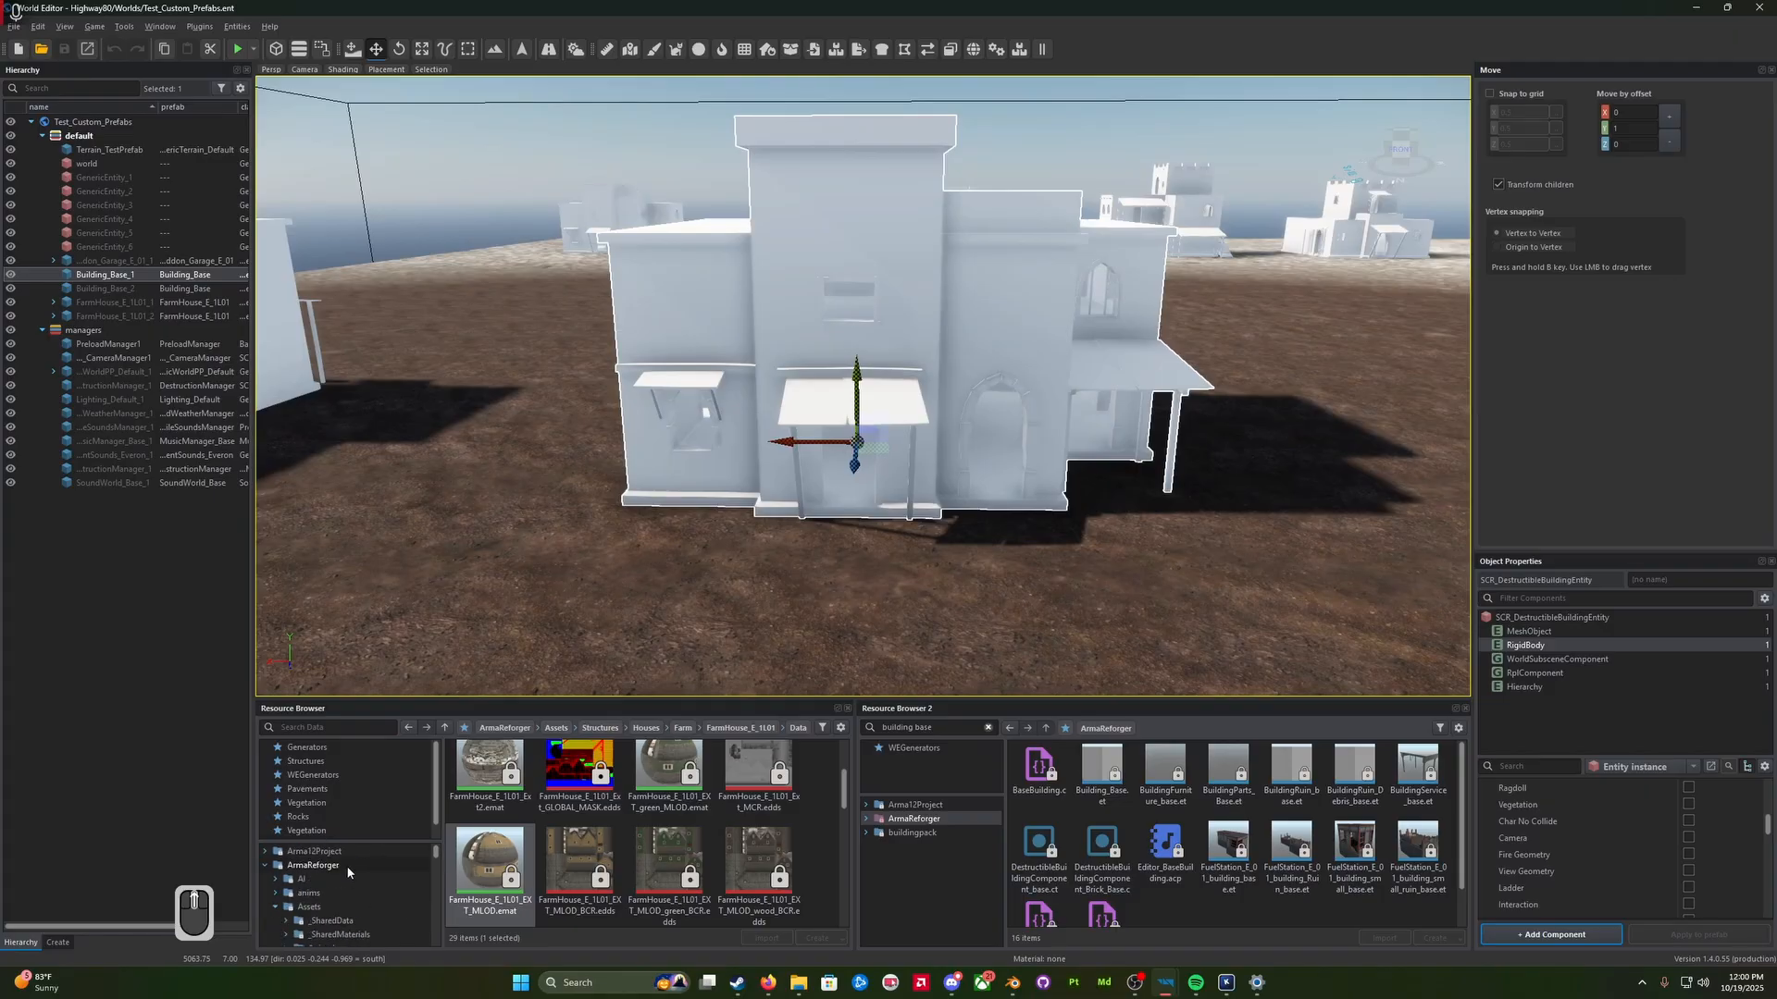
{"action": "left_click", "coordinate": [263, 865]}
{"action": "scroll", "coordinate": [294, 877], "scroll_direction": "down", "scroll_amount": 2}
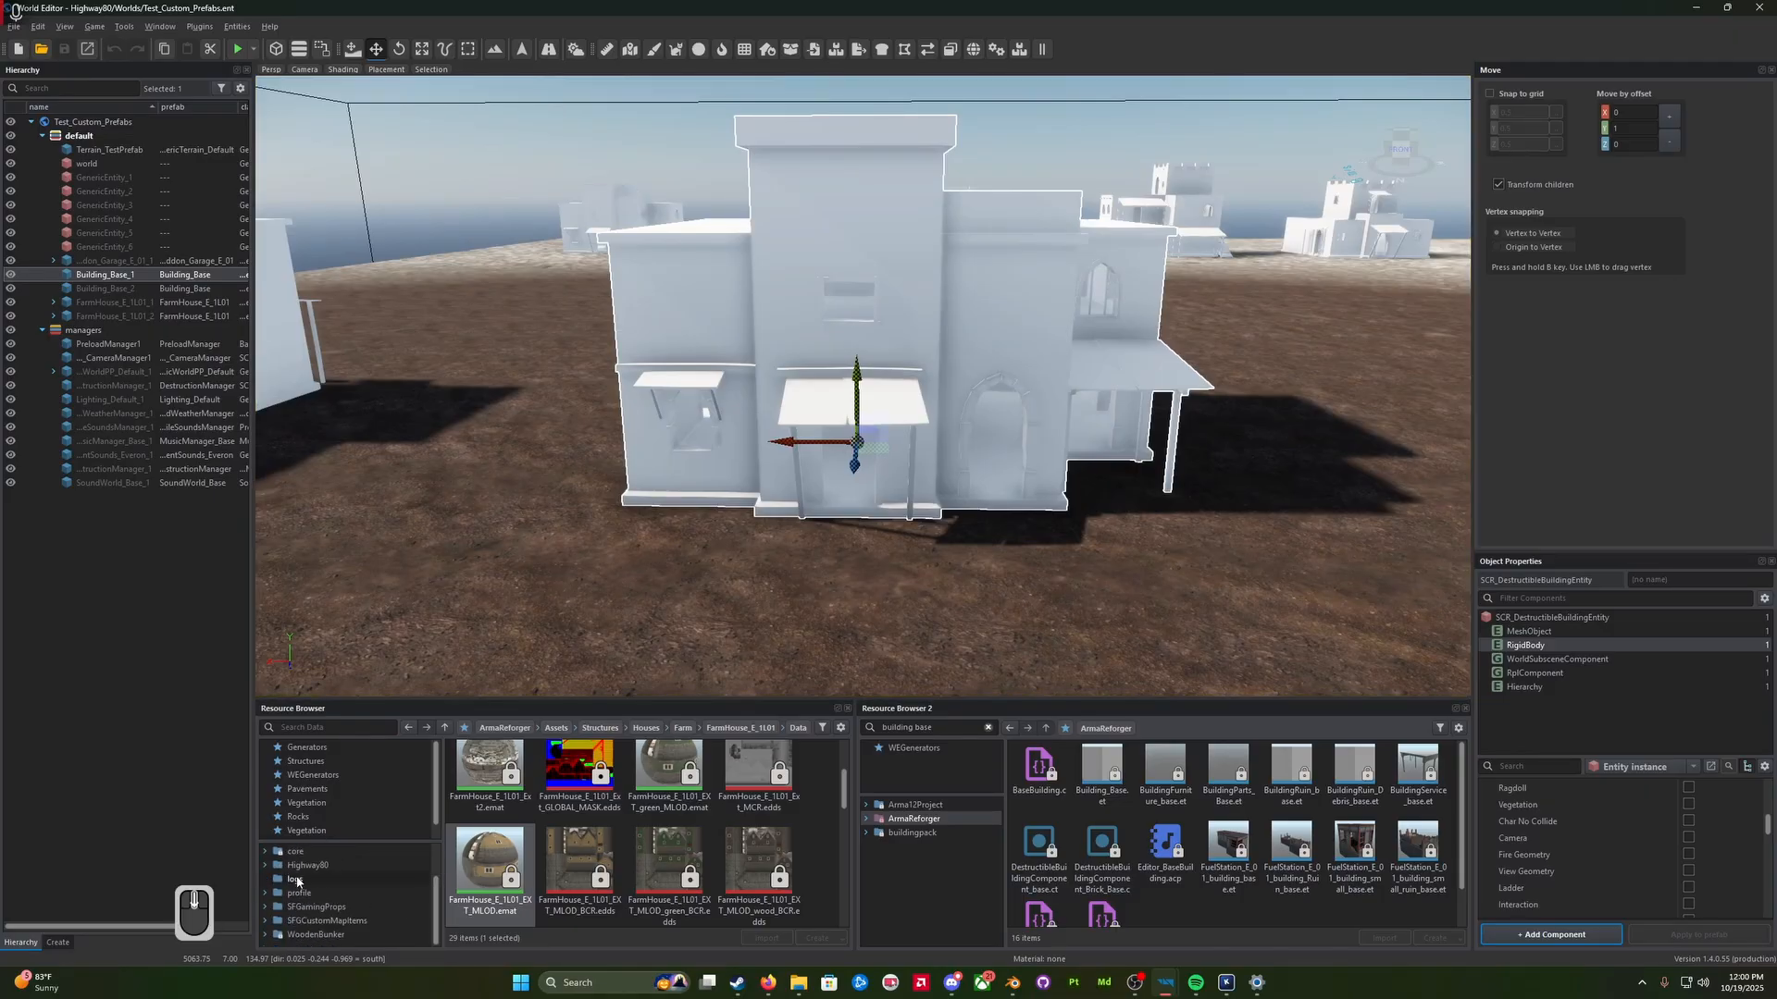
{"action": "left_click", "coordinate": [330, 867]}
{"action": "double_click", "coordinate": [331, 865]}
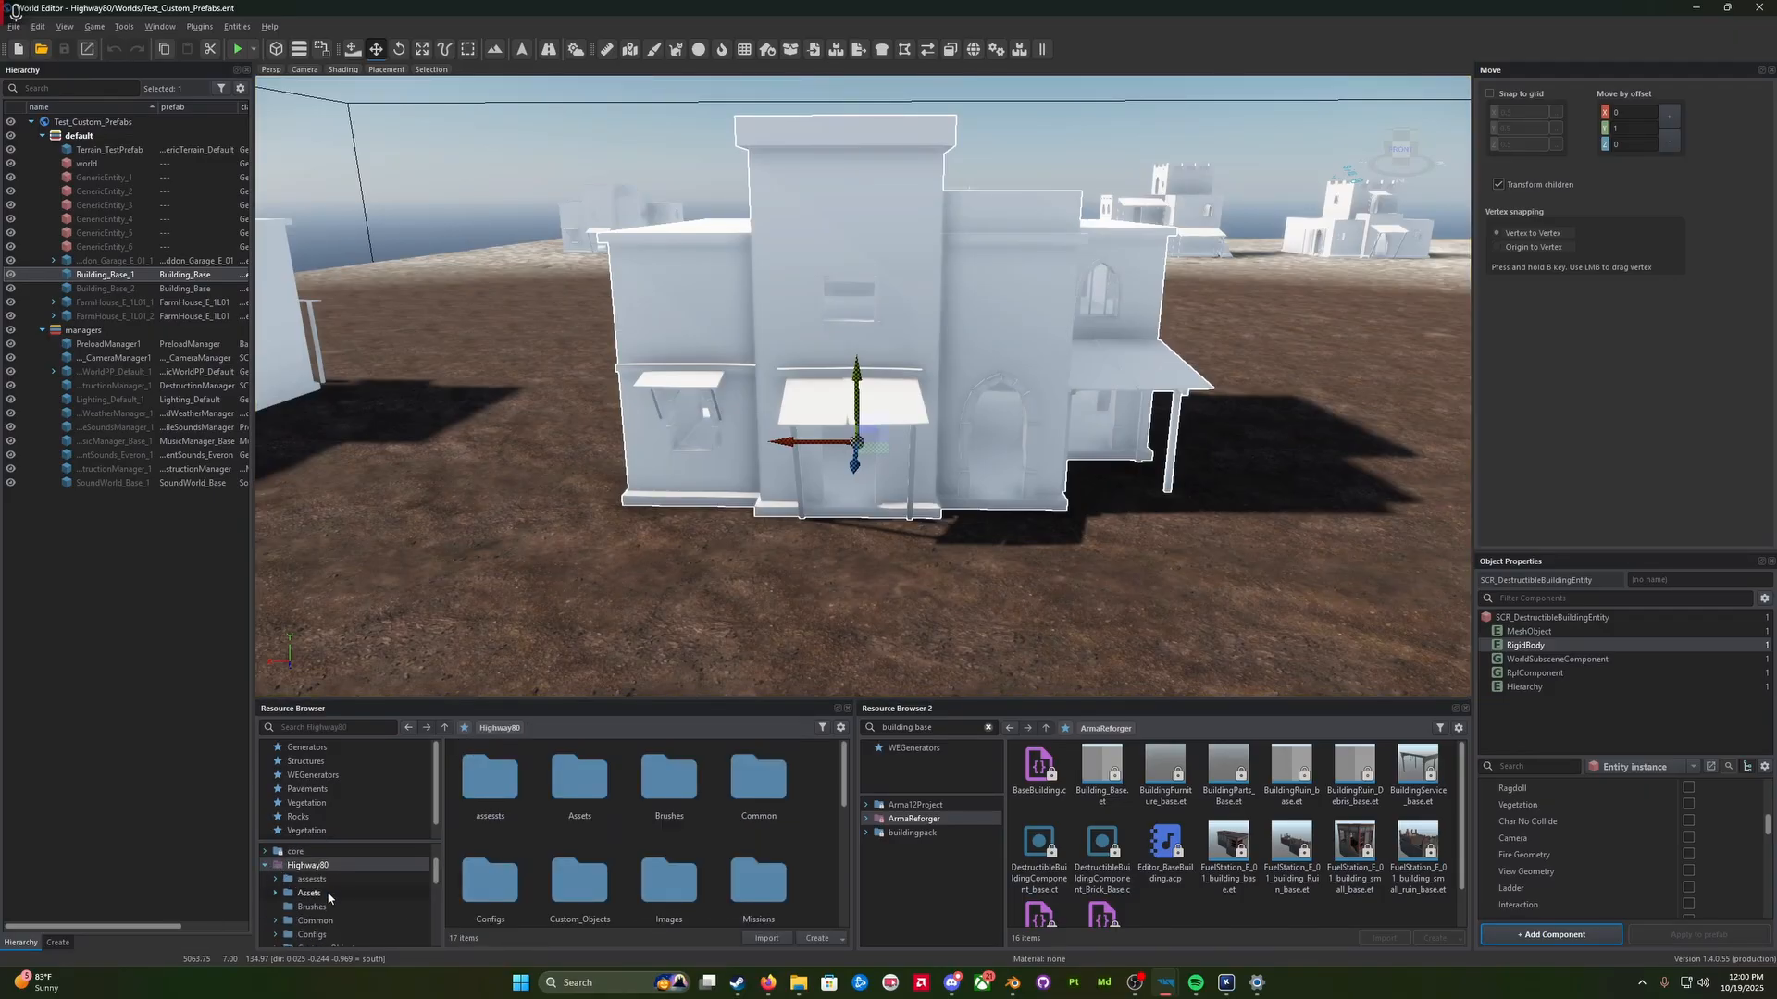
{"action": "left_click", "coordinate": [324, 894]}
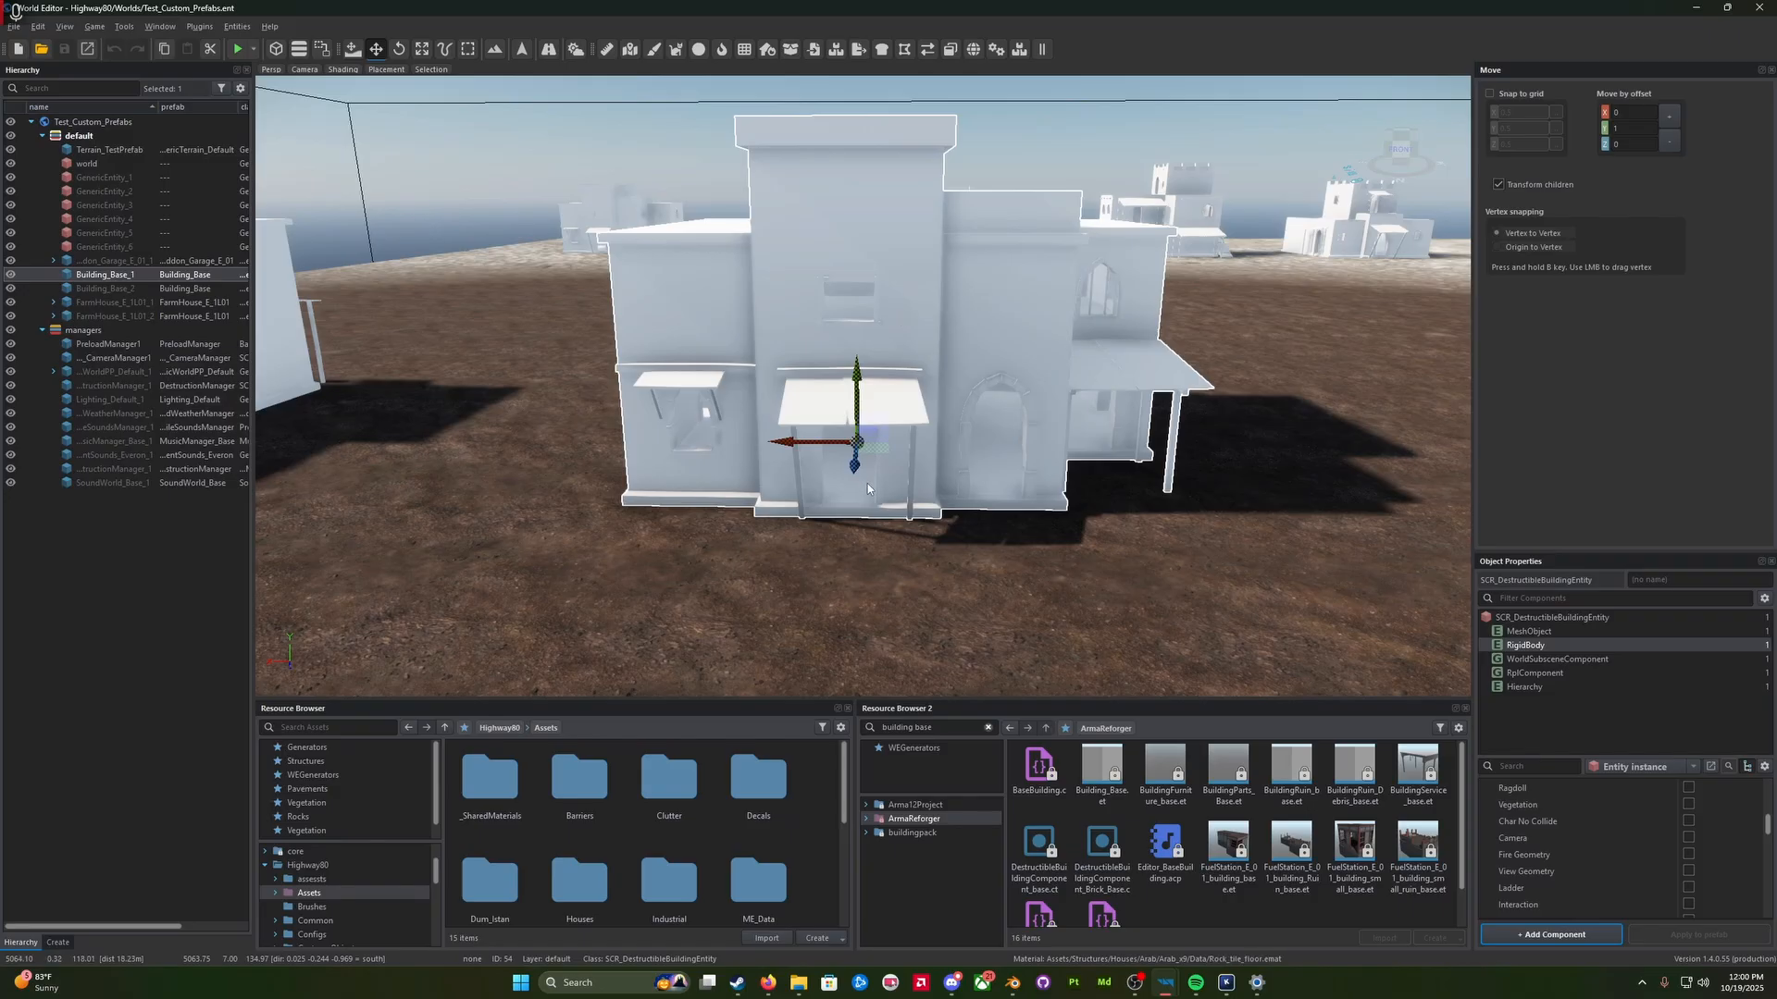
Step: Survey the test buildings from farther away and select the nearer yellow farmhouse, FarmHouse_E_1L01_2
{"action": "key", "text": "s"}
{"action": "right_click_drag", "start_coordinate": [868, 490], "coordinate": [972, 530]}
{"action": "key", "text": "q"}
{"action": "key", "text": "s"}
{"action": "key", "text": "q"}
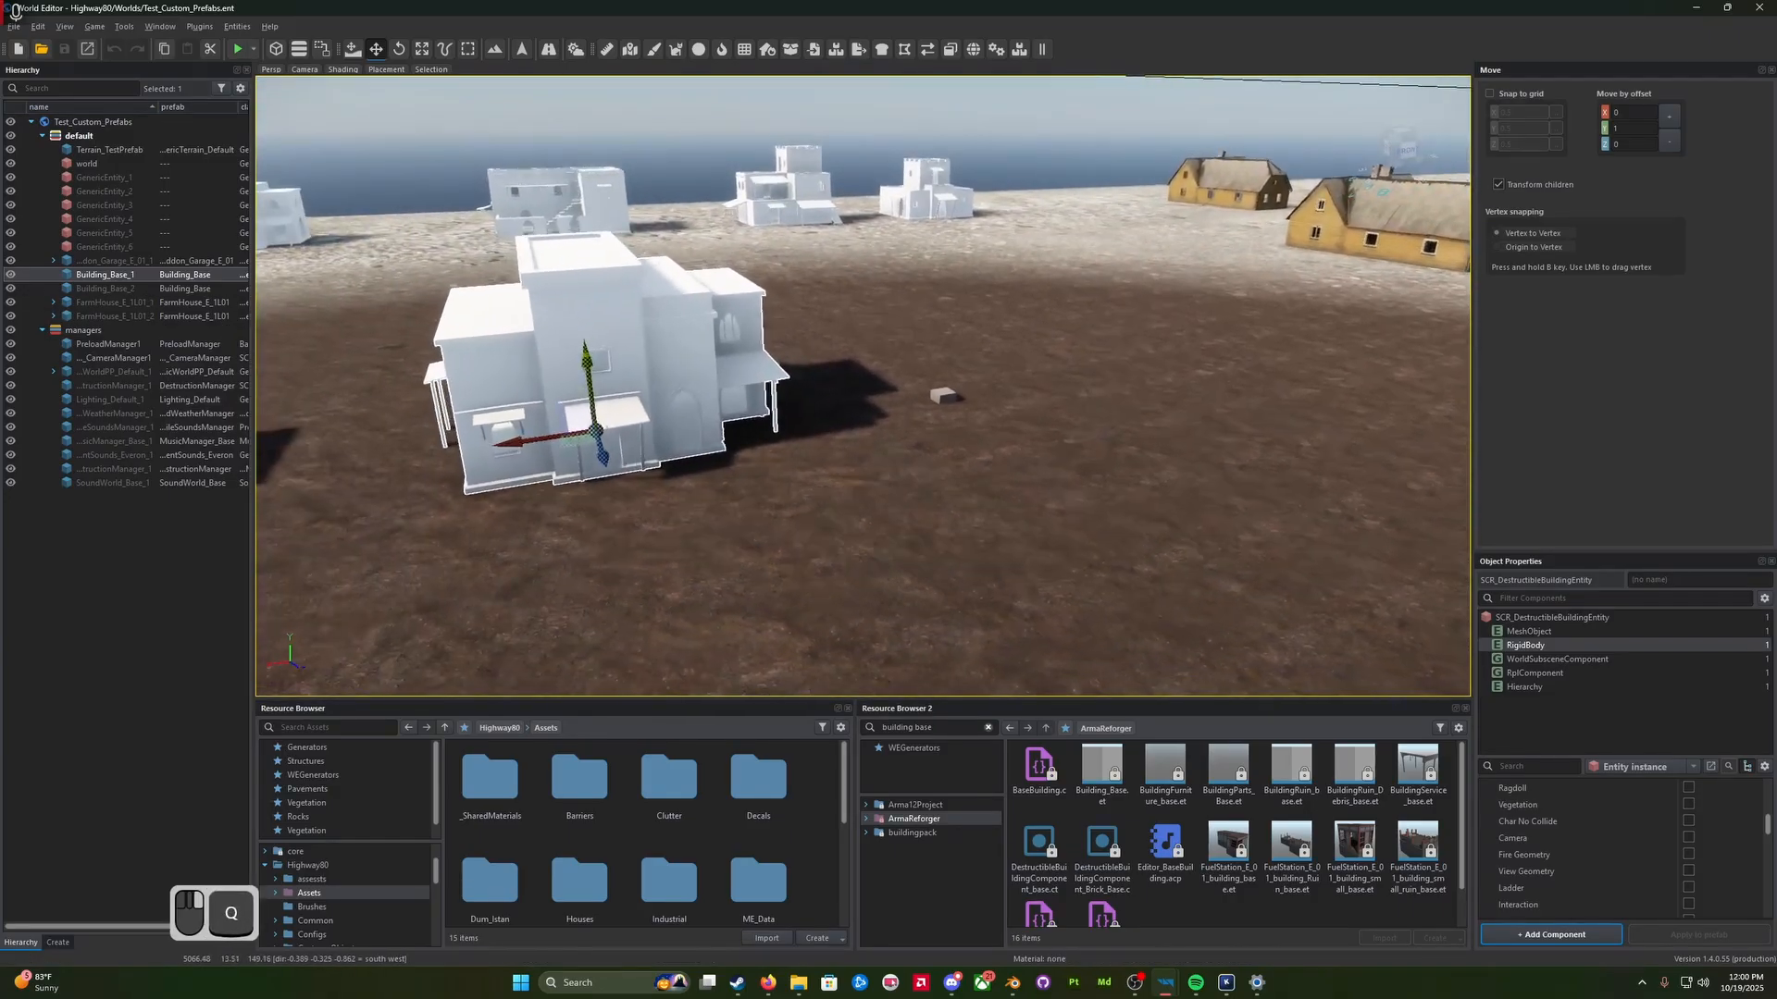
{"action": "left_click", "coordinate": [1355, 222]}
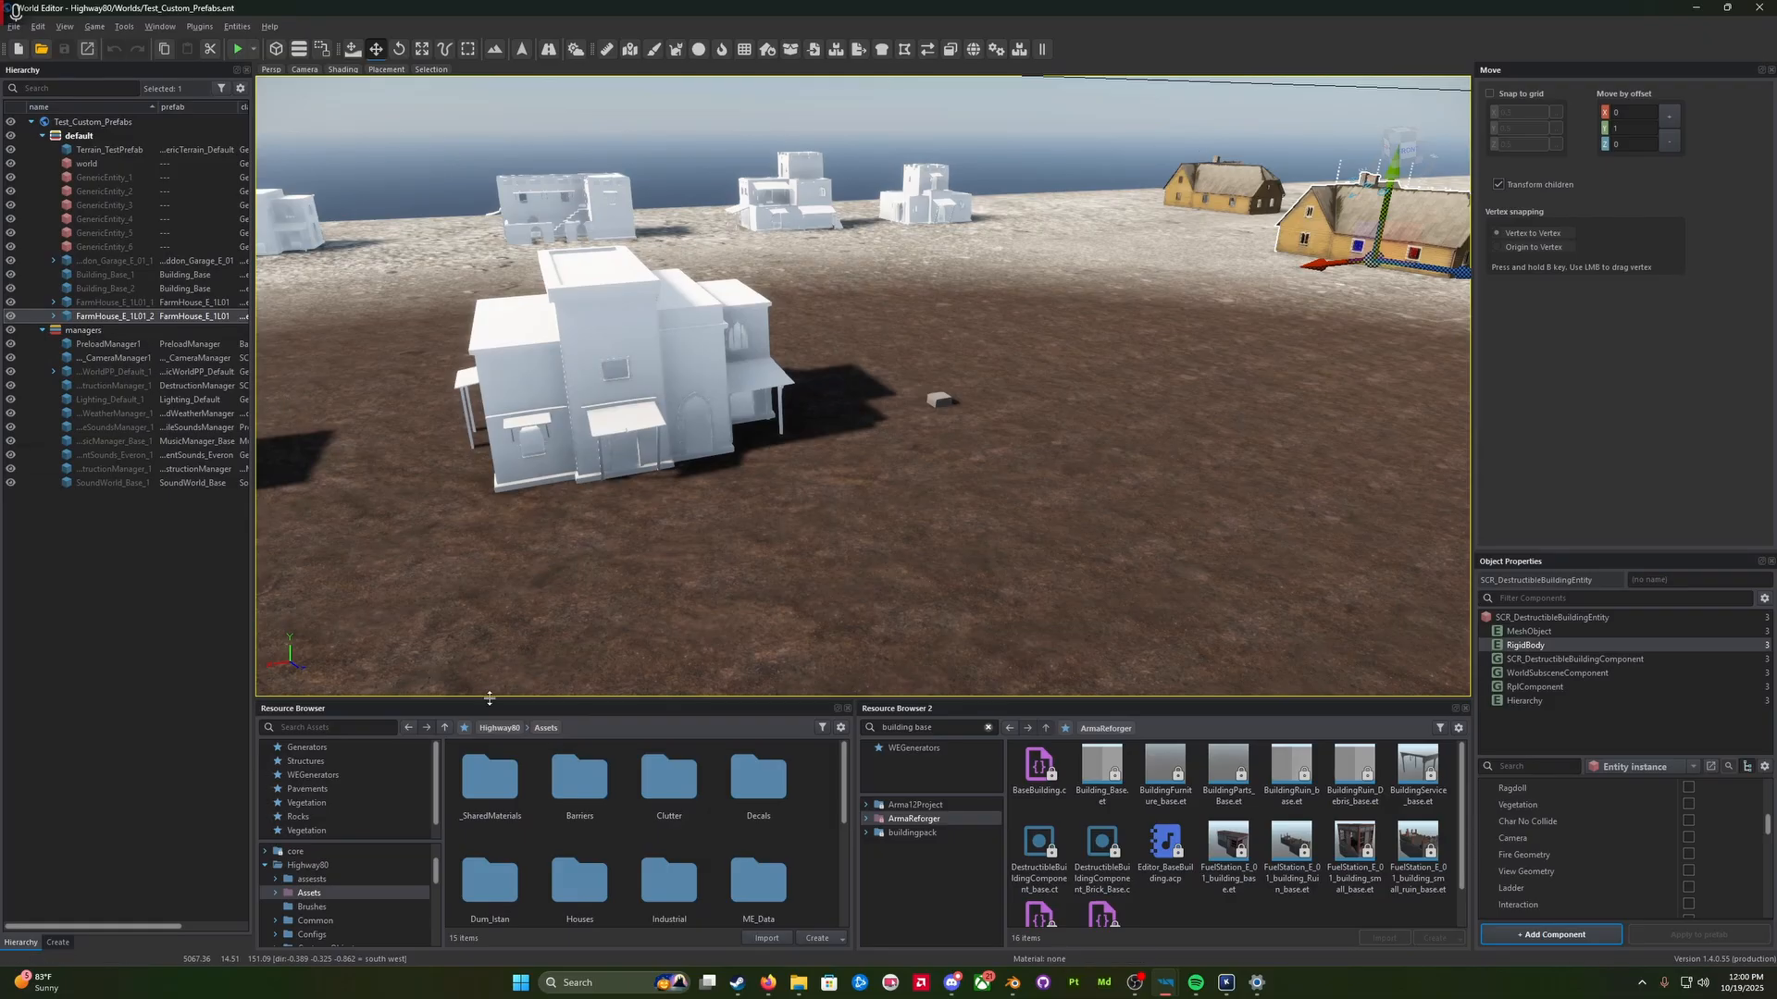
Step: Look through ArmaReforger's Prefabs folder in the Resource Browser and collapse the ArmaReforger tree again
{"action": "scroll", "coordinate": [361, 886], "scroll_direction": "down", "scroll_amount": 3}
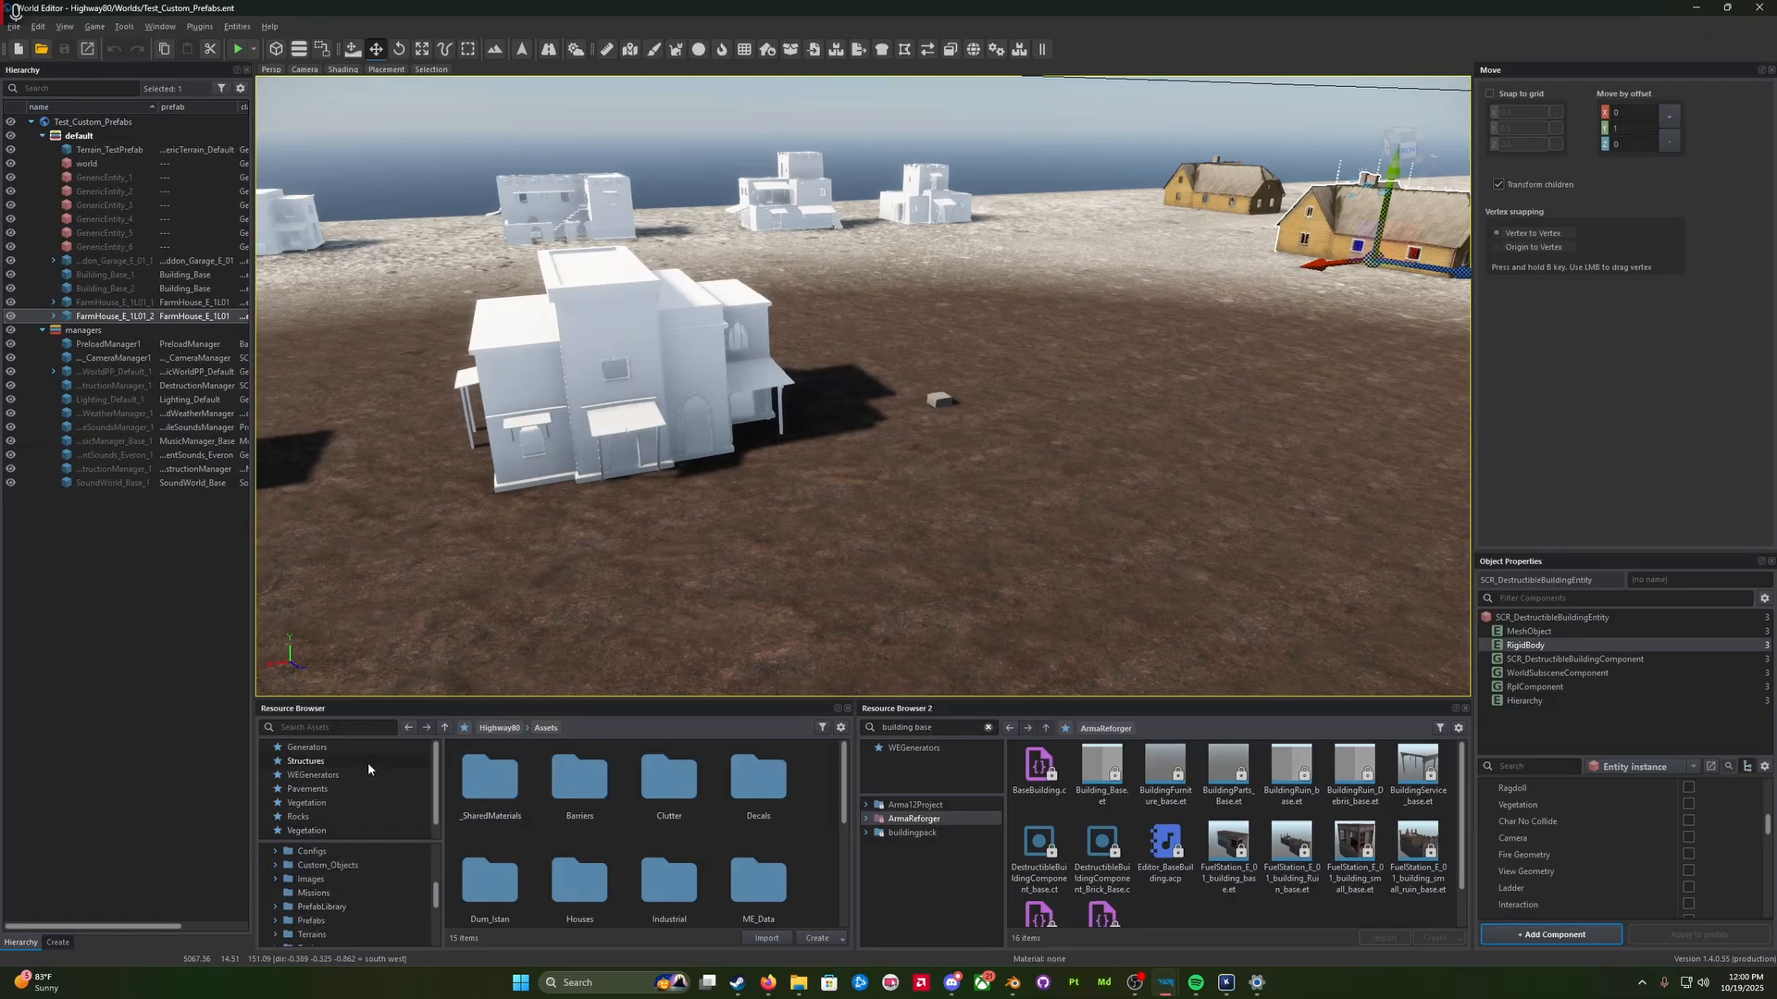
{"action": "scroll", "coordinate": [311, 893], "scroll_direction": "up", "scroll_amount": 3}
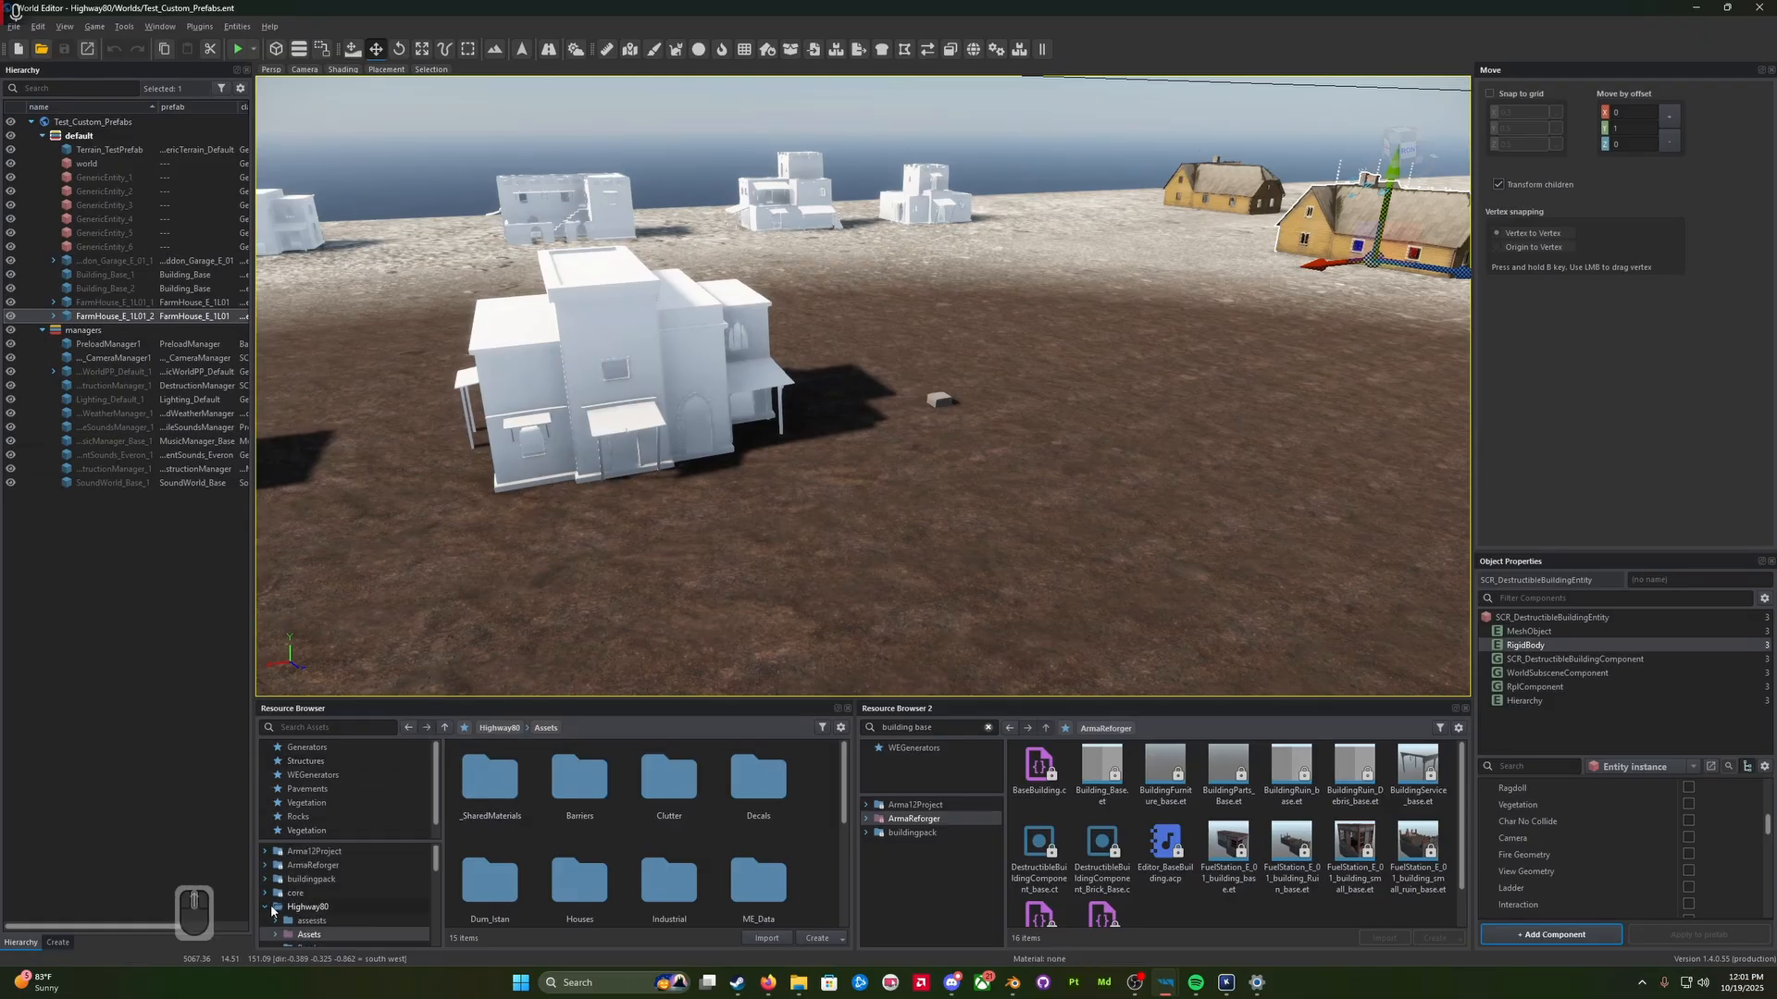
{"action": "left_click", "coordinate": [271, 909]}
{"action": "left_click", "coordinate": [272, 866]}
{"action": "left_click", "coordinate": [265, 865]}
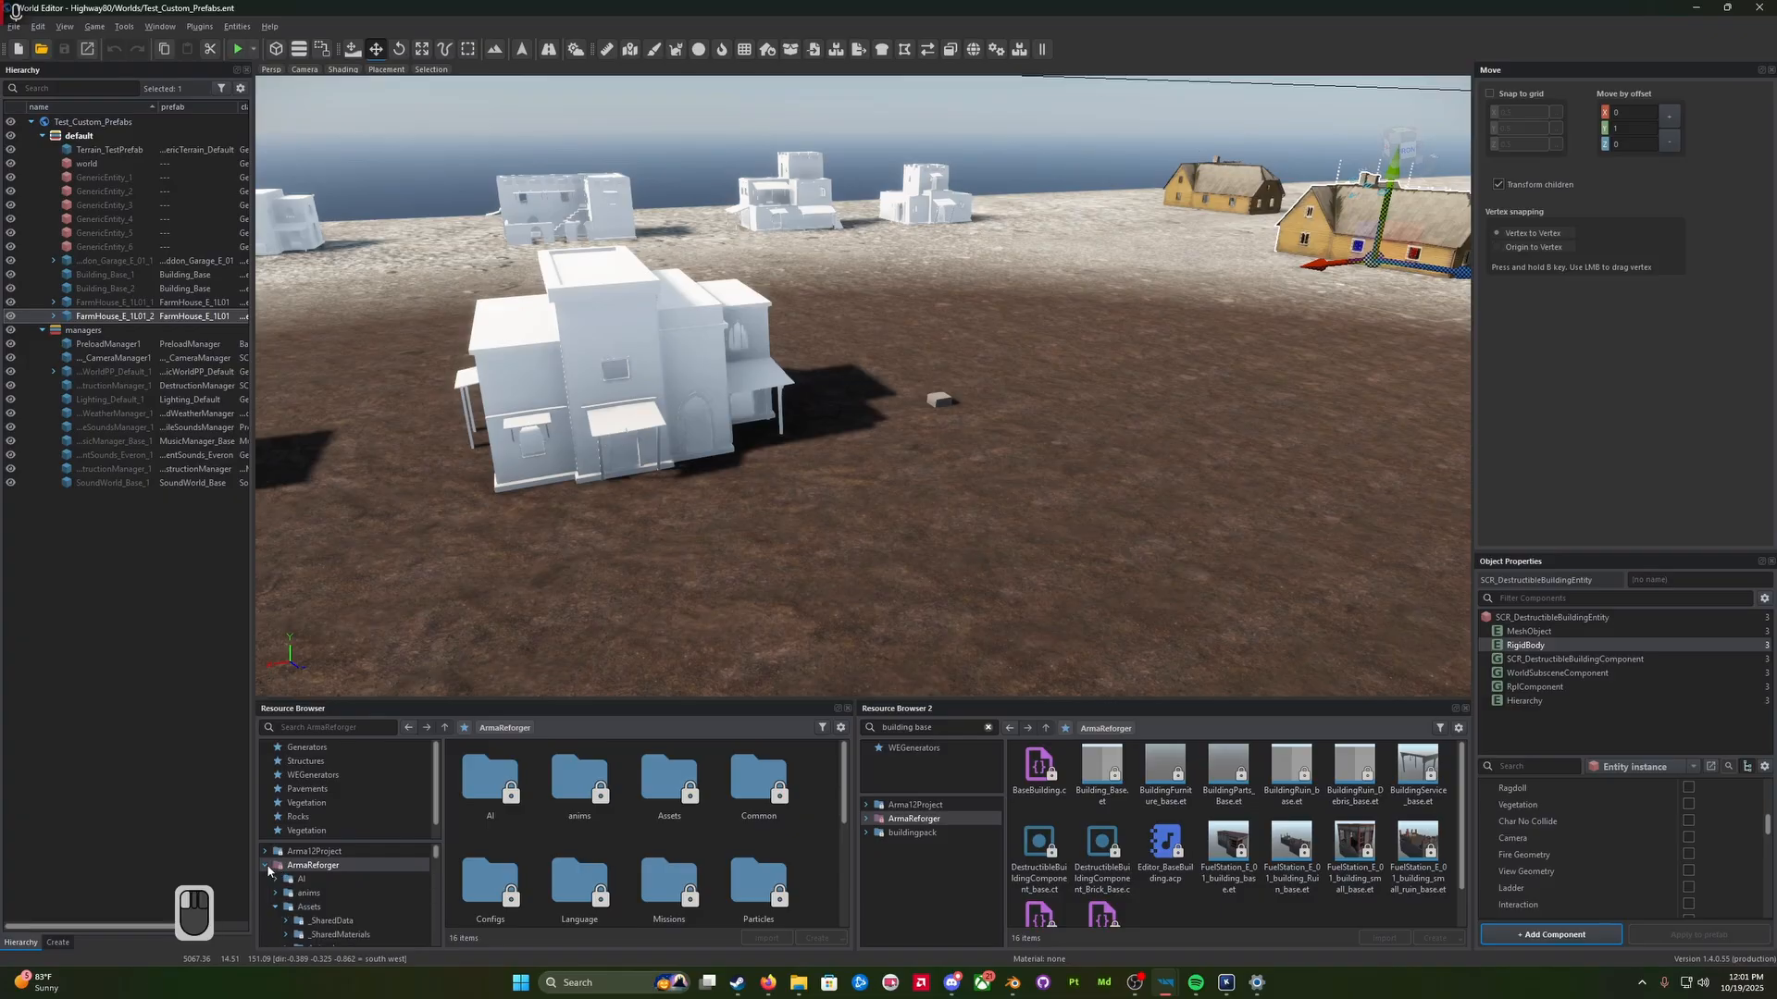
{"action": "scroll", "coordinate": [310, 896], "scroll_direction": "down", "scroll_amount": 3}
{"action": "scroll", "coordinate": [333, 903], "scroll_direction": "up", "scroll_amount": 3}
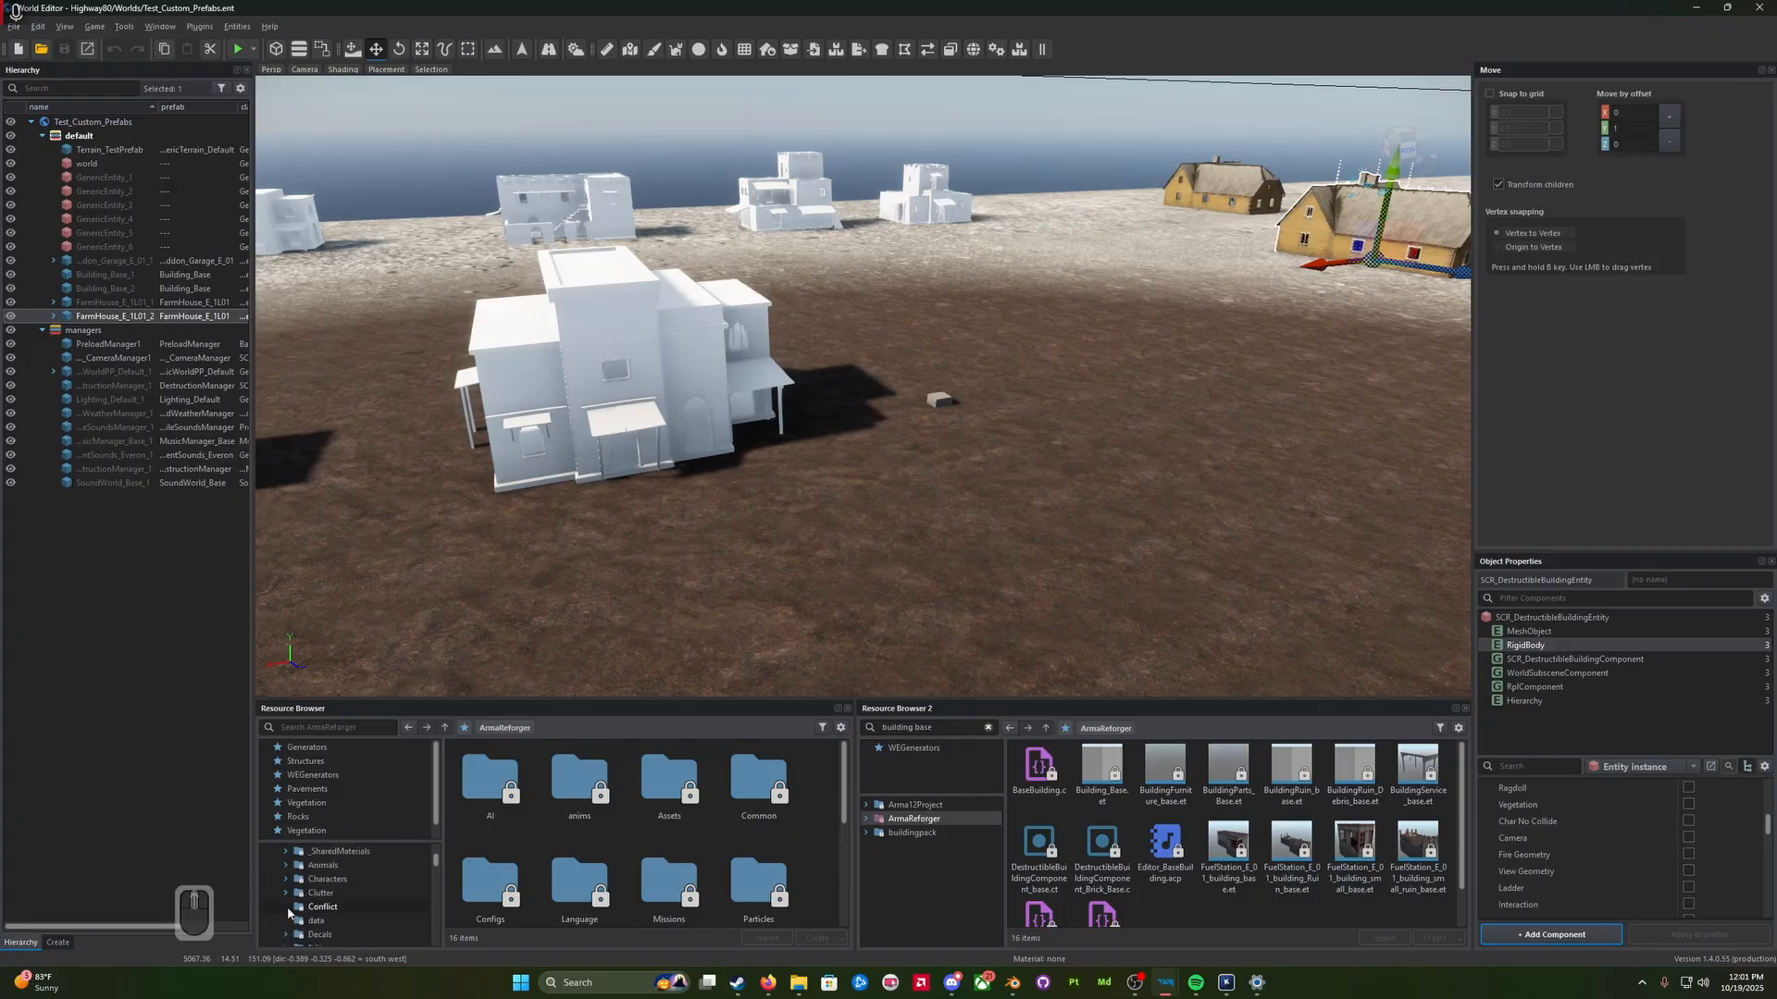
{"action": "left_click", "coordinate": [278, 867]}
{"action": "scroll", "coordinate": [348, 903], "scroll_direction": "down", "scroll_amount": 2}
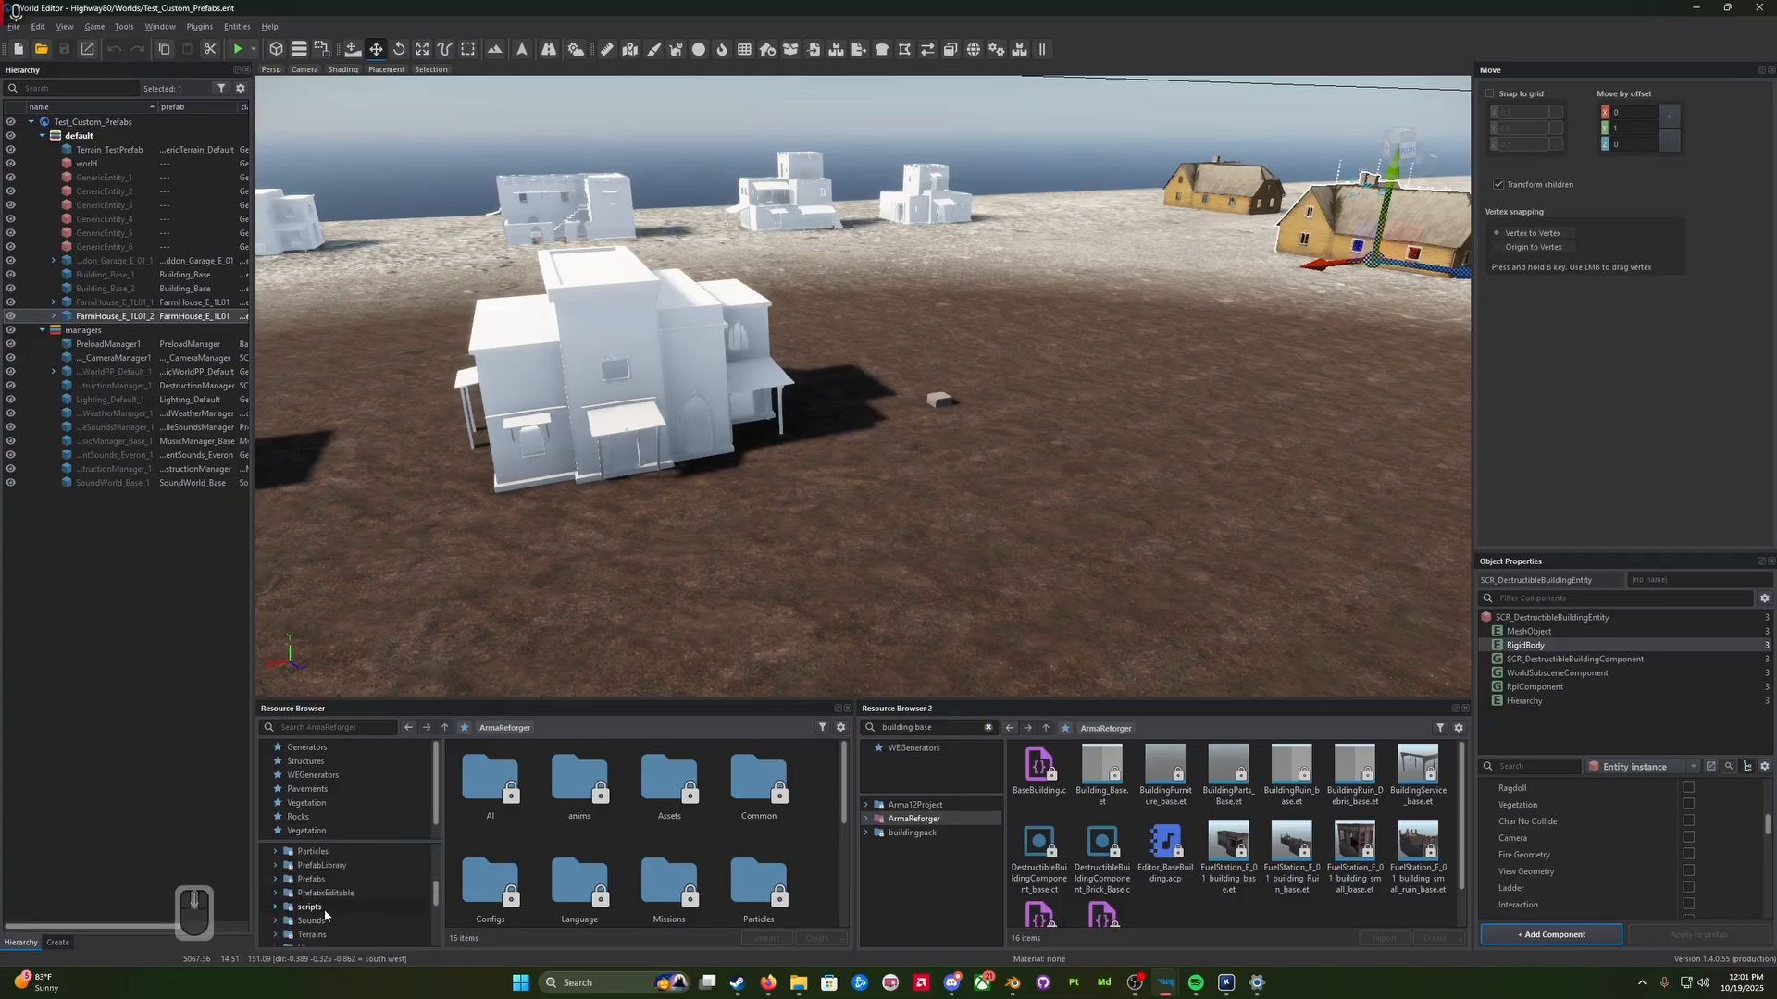
{"action": "double_click", "coordinate": [352, 880]}
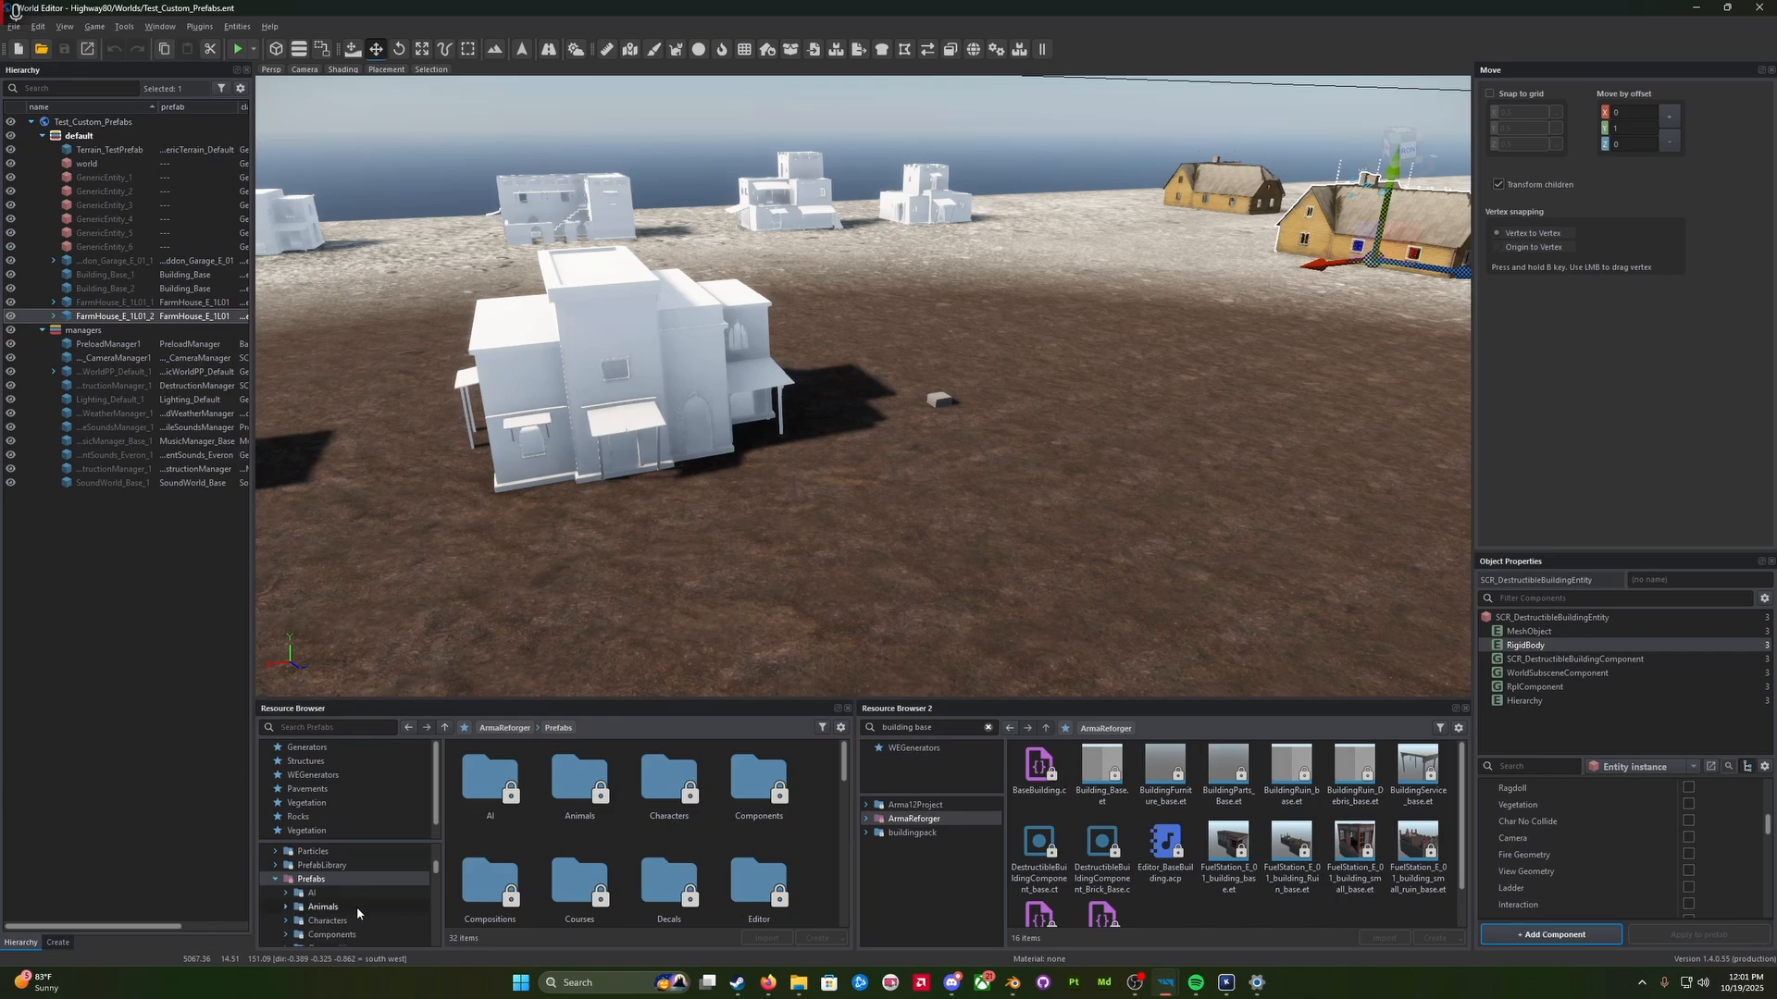
{"action": "scroll", "coordinate": [361, 919], "scroll_direction": "down", "scroll_amount": 1}
{"action": "scroll", "coordinate": [361, 914], "scroll_direction": "up", "scroll_amount": 5}
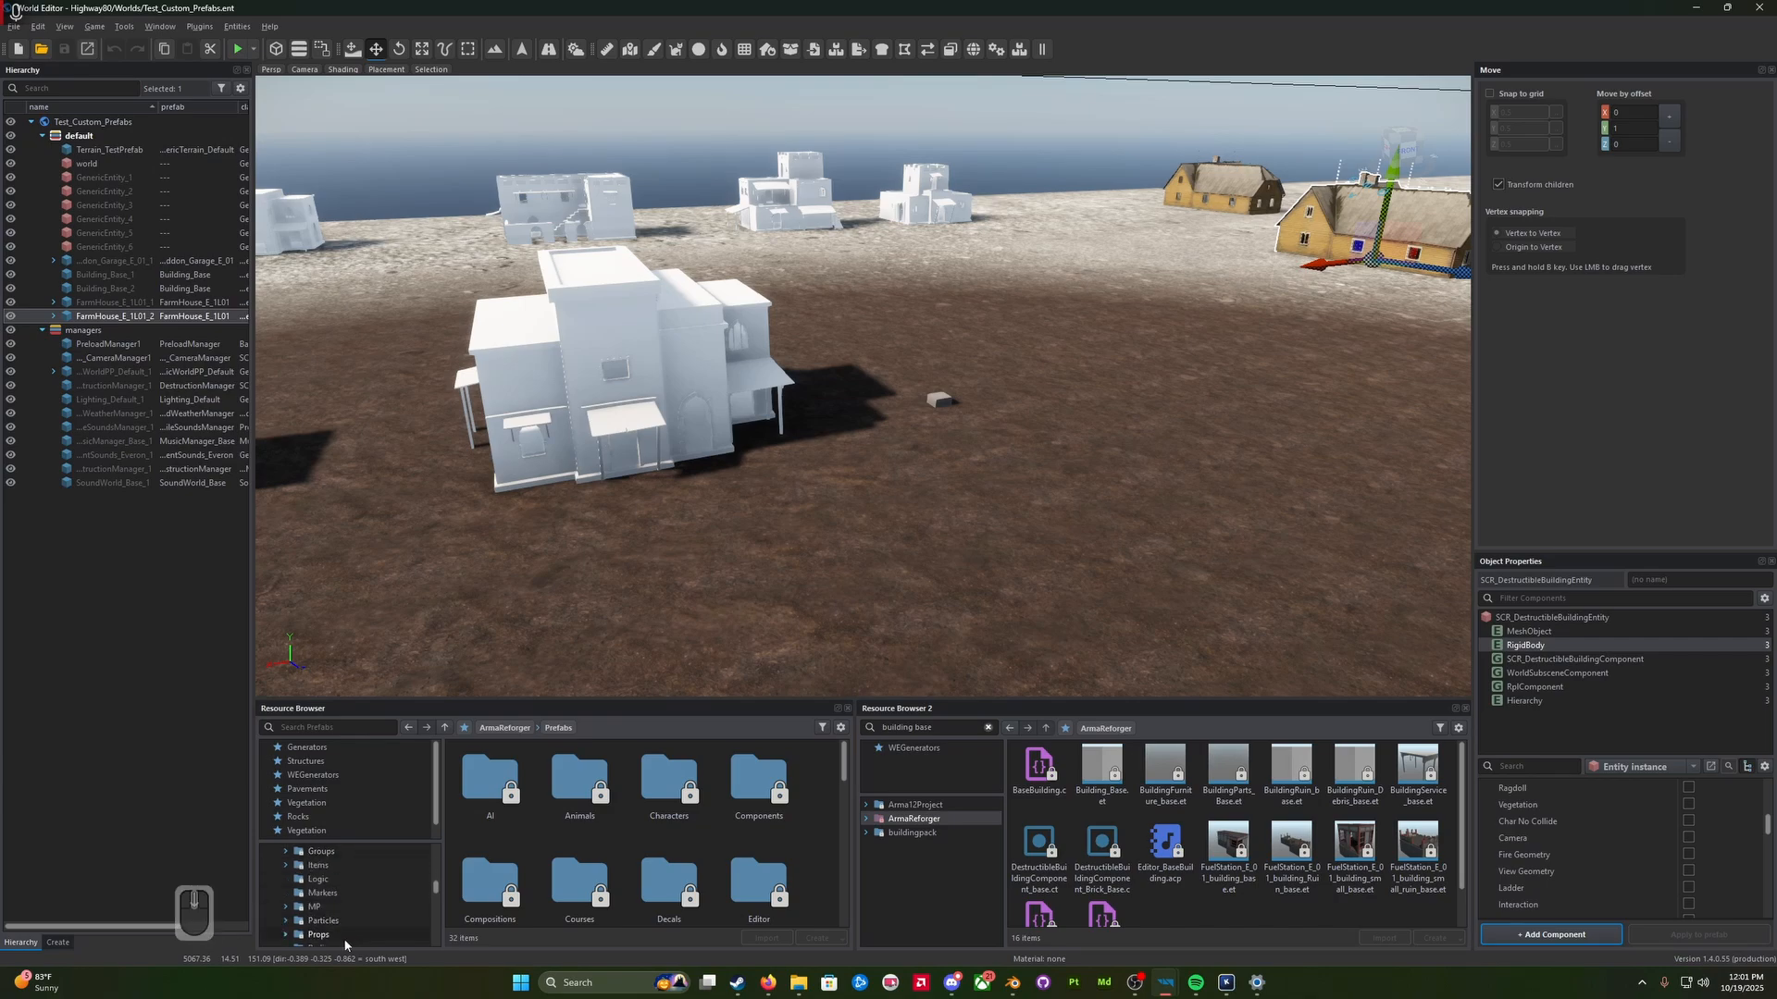
{"action": "left_click", "coordinate": [266, 865]}
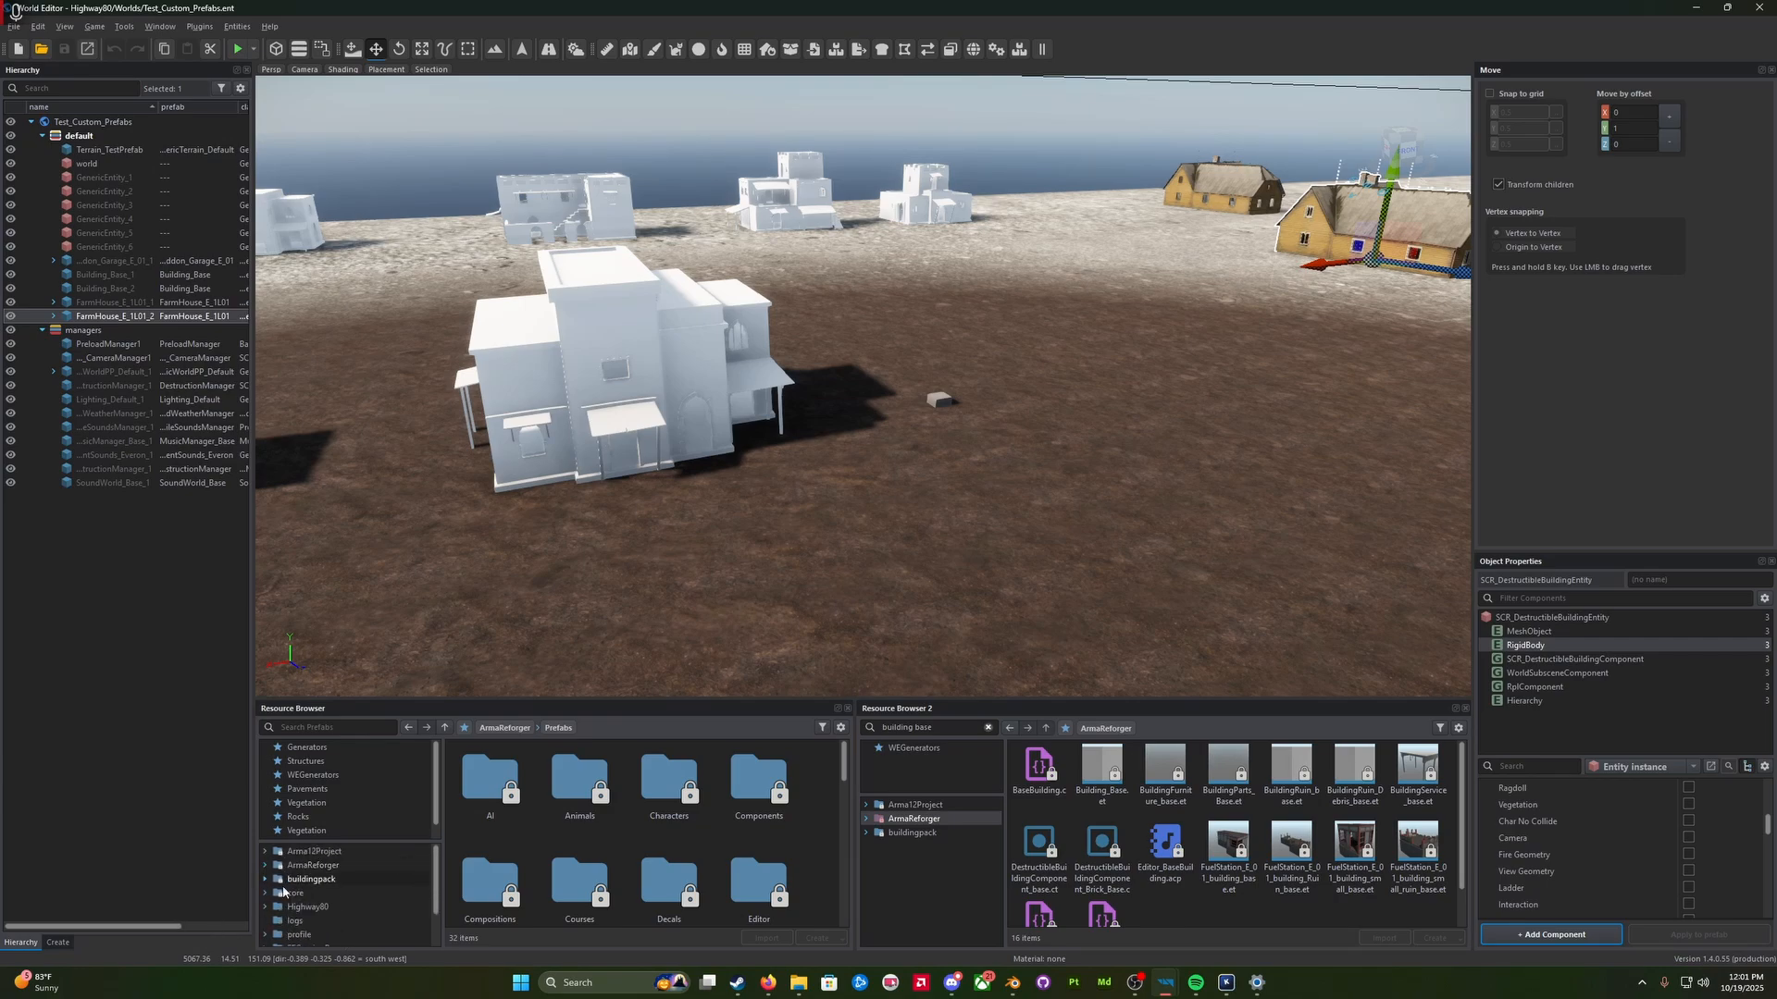
Step: Open the Arab folder under Highway80's Prefabs, Structures, Houses
{"action": "left_click", "coordinate": [331, 907]}
{"action": "scroll", "coordinate": [708, 856], "scroll_direction": "down", "scroll_amount": 2}
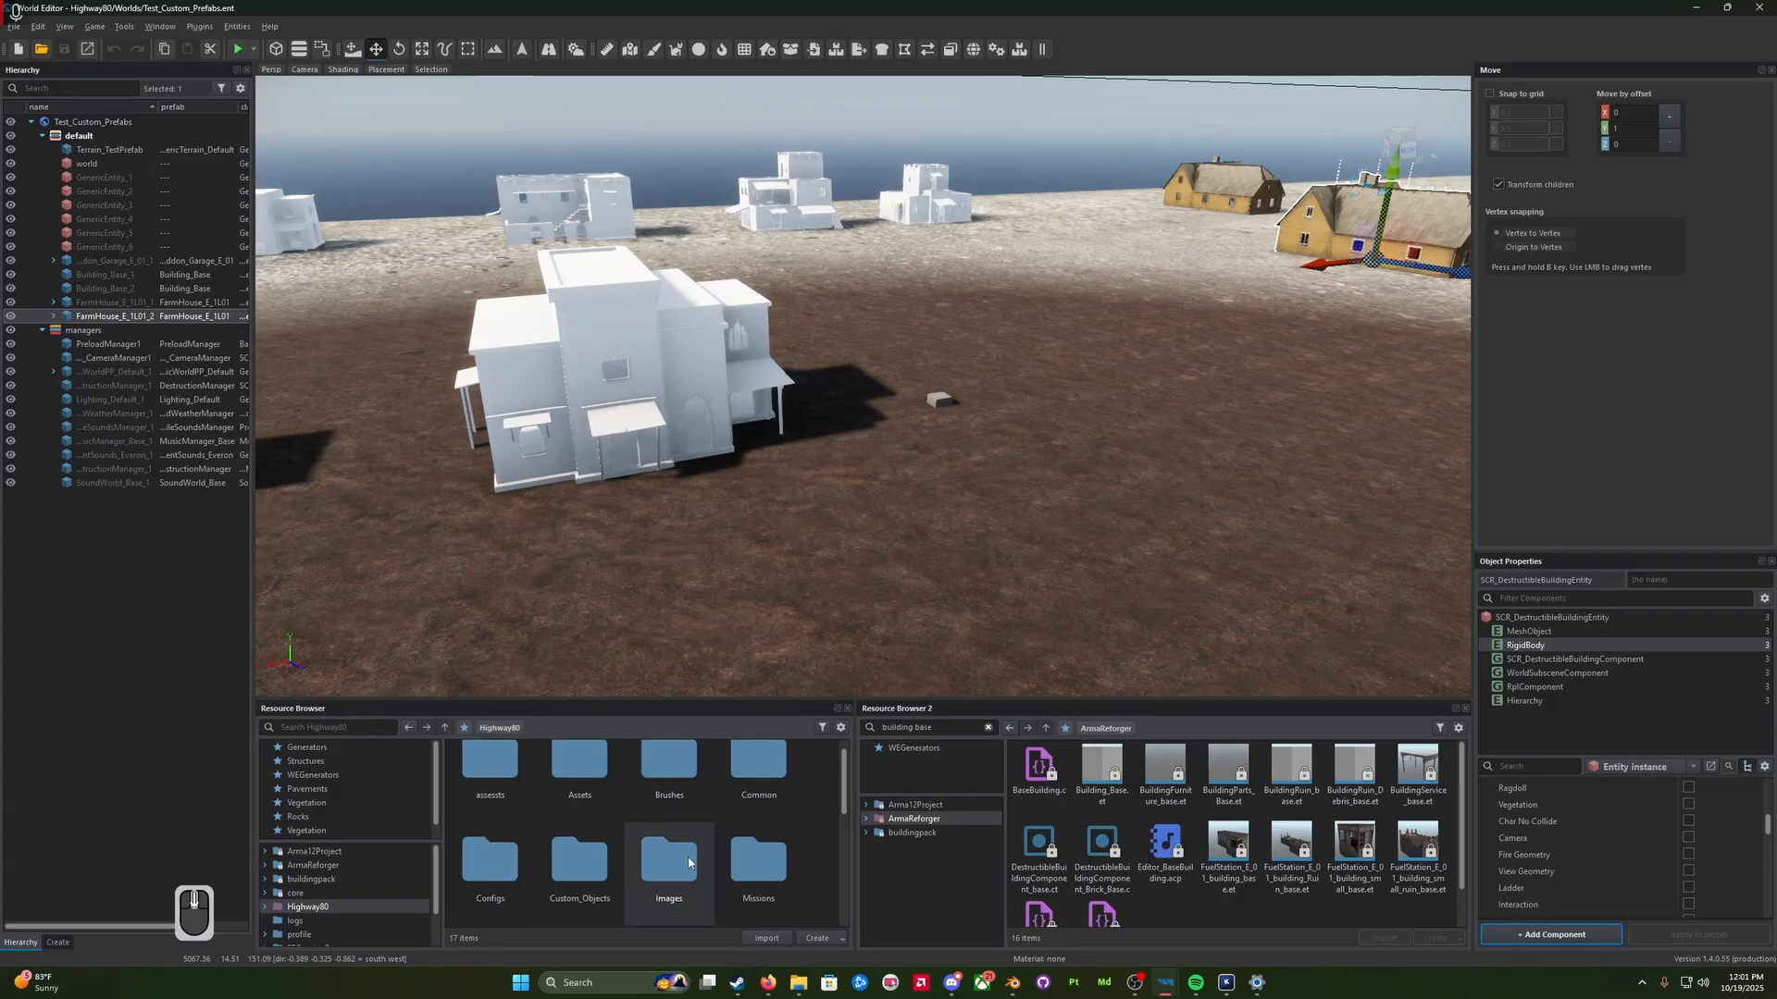
{"action": "left_click", "coordinate": [661, 841]}
{"action": "key", "text": "f"}
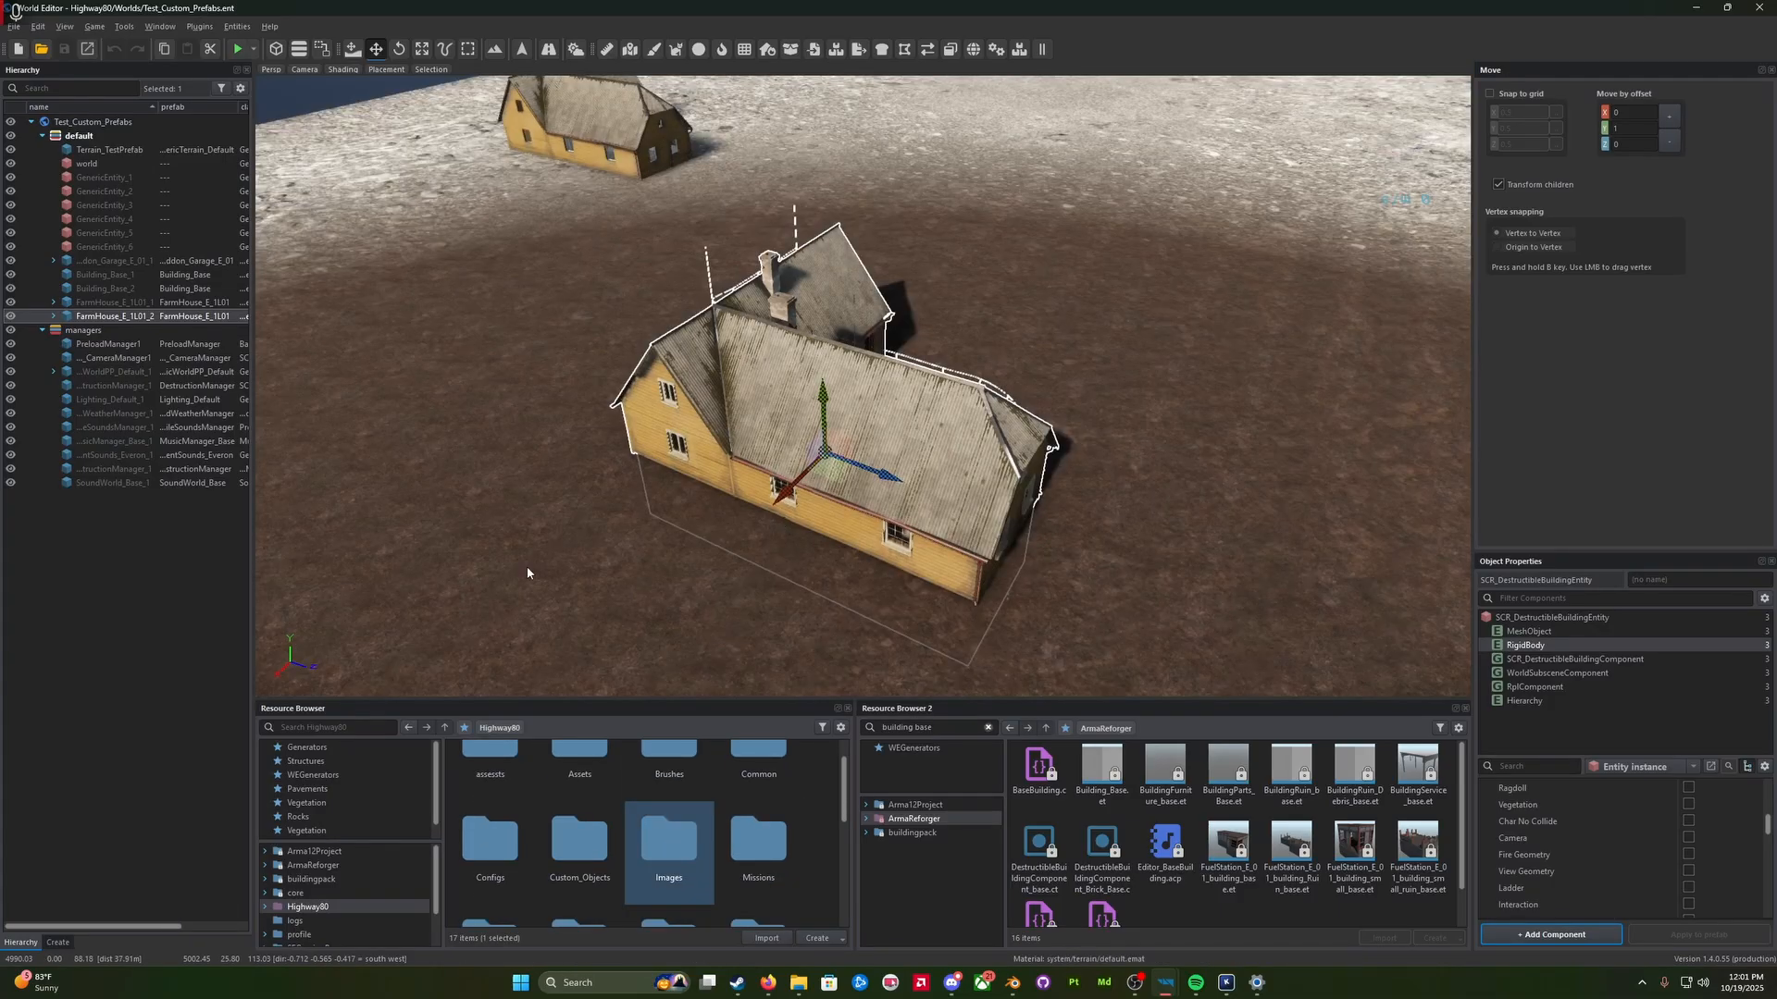
{"action": "scroll", "coordinate": [638, 897], "scroll_direction": "down", "scroll_amount": 1}
{"action": "scroll", "coordinate": [638, 897], "scroll_direction": "down", "scroll_amount": 1}
{"action": "double_click", "coordinate": [579, 815]}
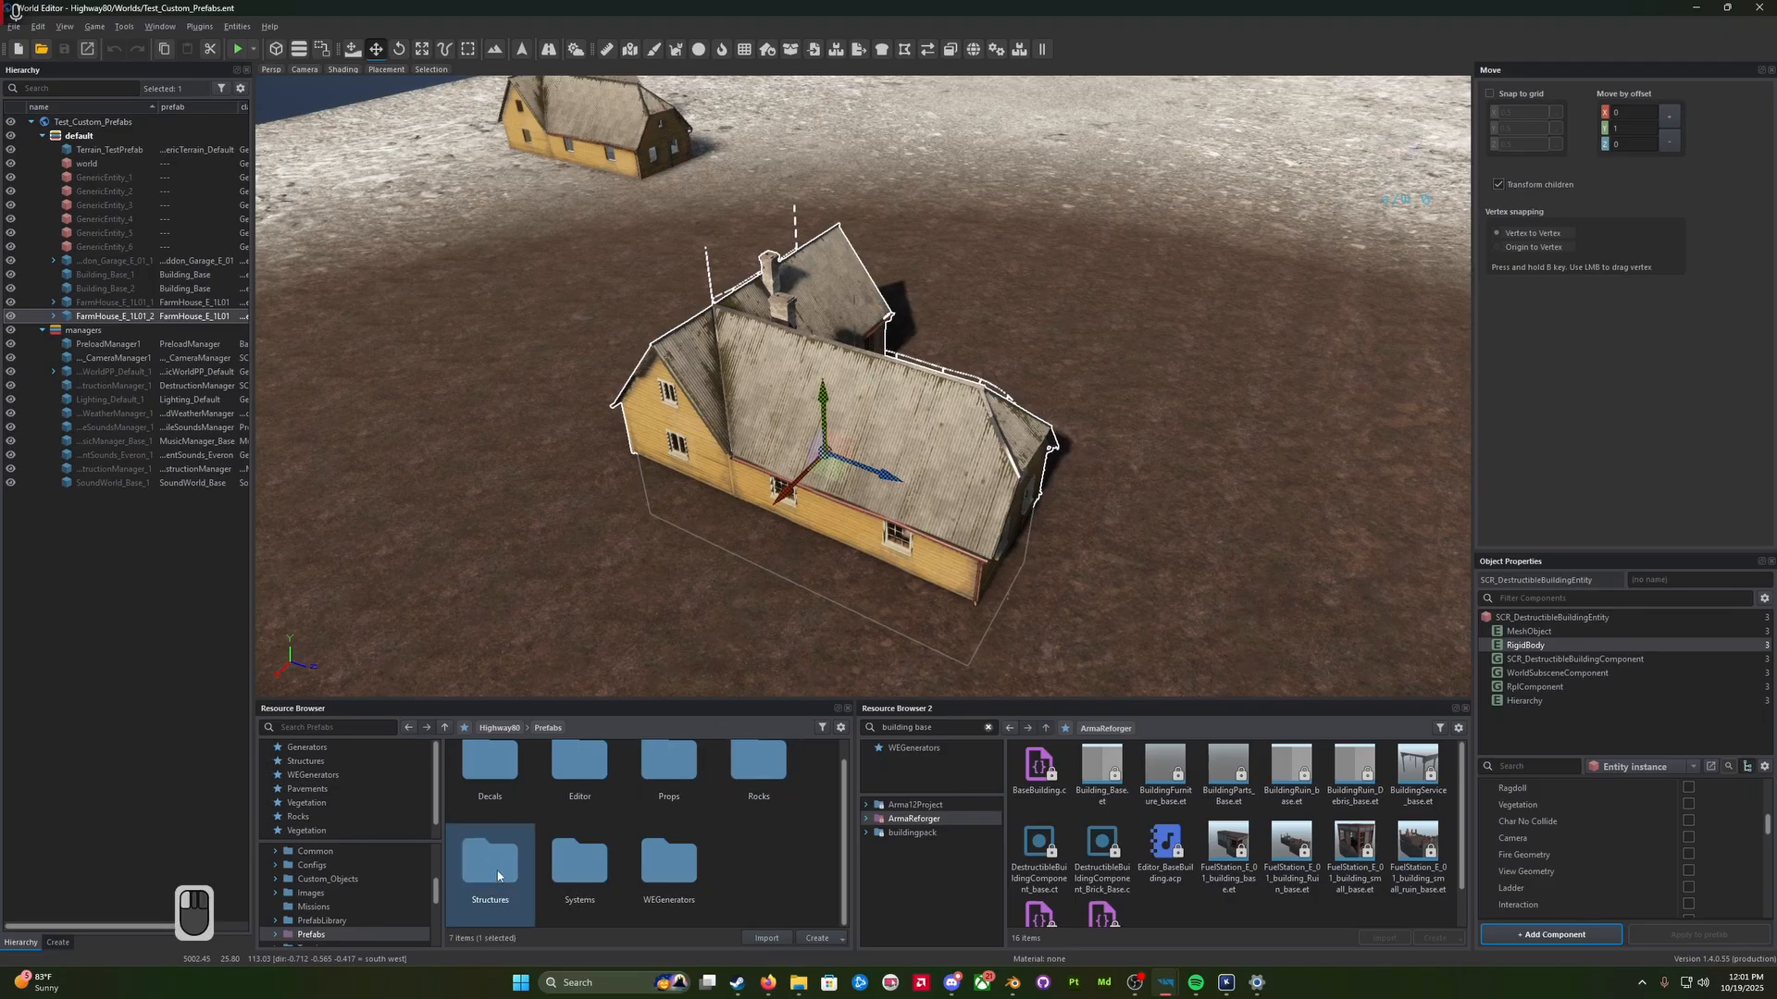
{"action": "double_click", "coordinate": [489, 870]}
{"action": "scroll", "coordinate": [706, 860], "scroll_direction": "down", "scroll_amount": 1}
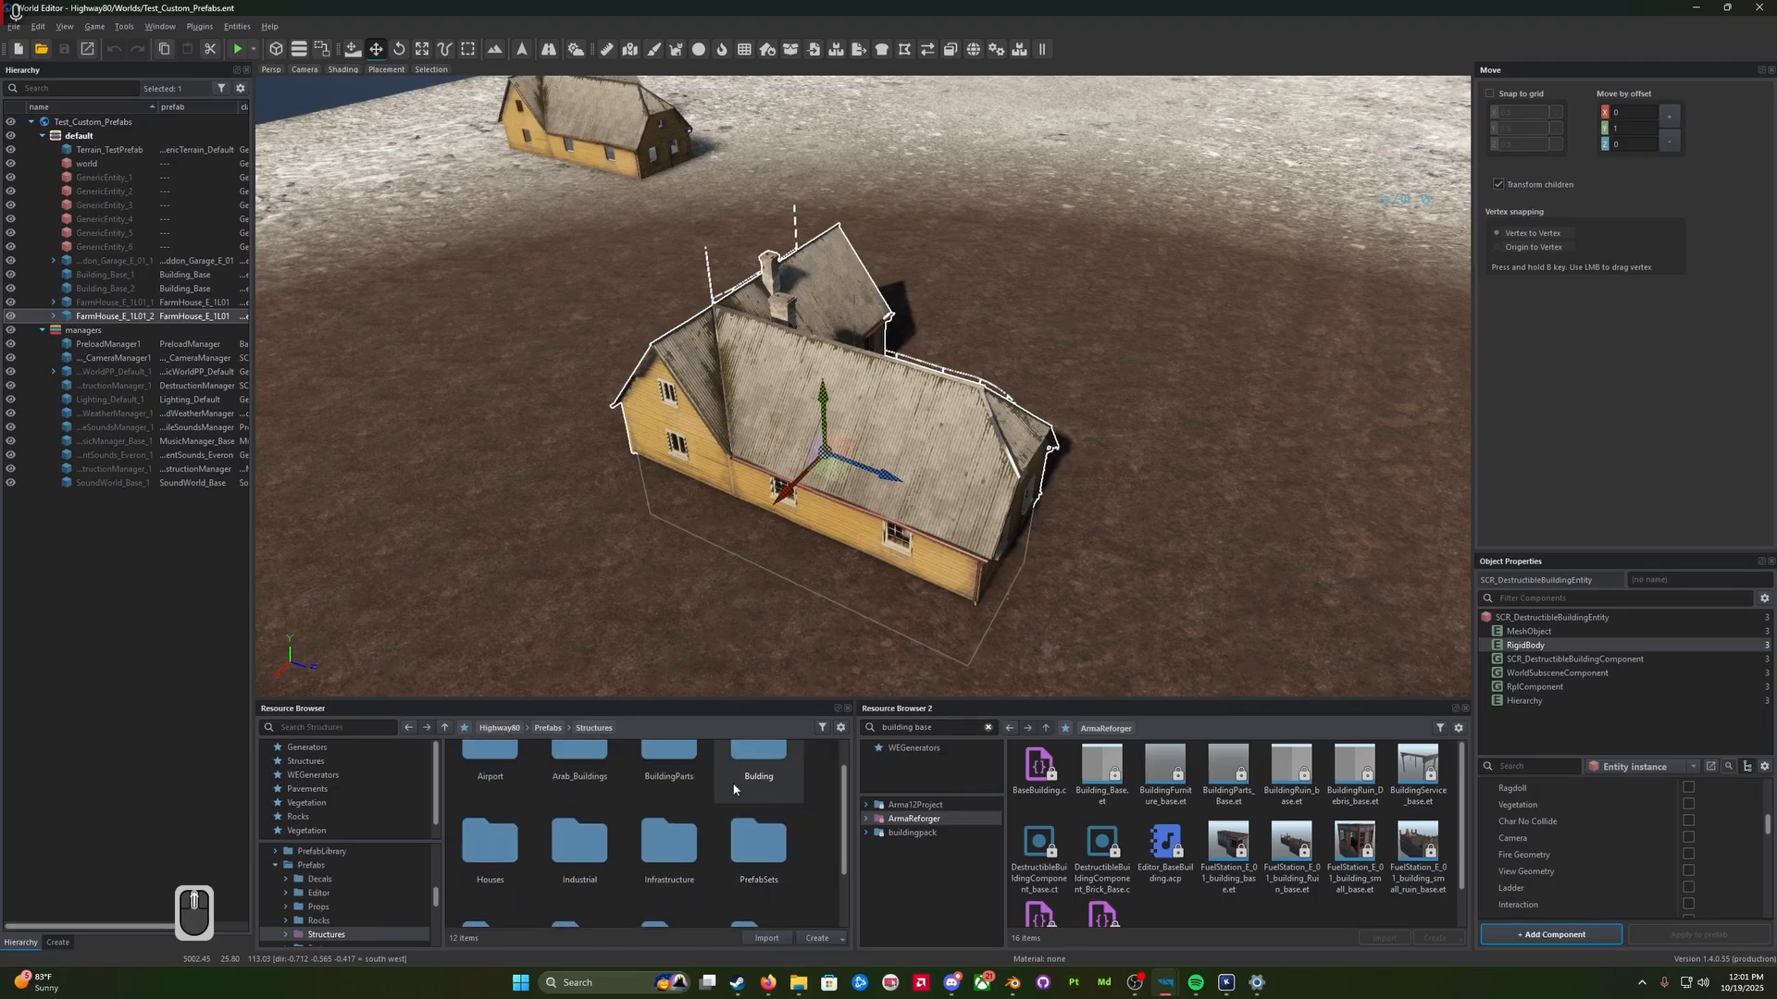
{"action": "double_click", "coordinate": [513, 843]}
{"action": "double_click", "coordinate": [507, 780]}
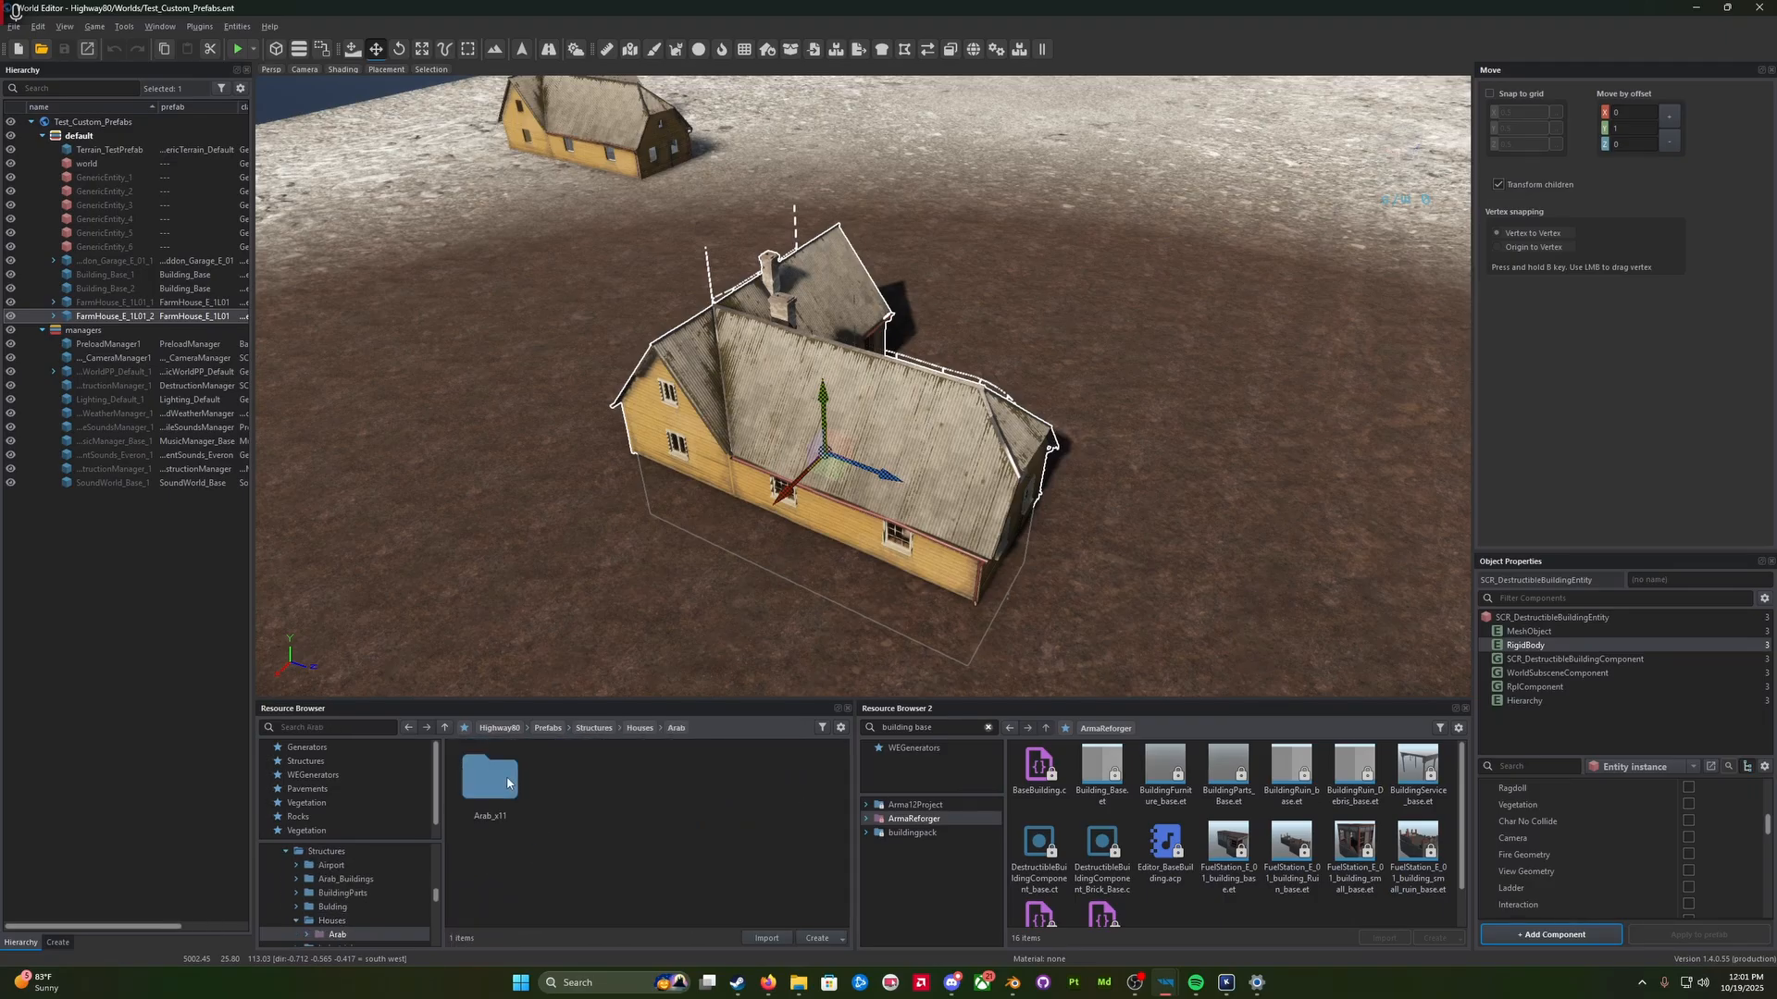
Step: Return the view to the Arab buildings and copy the existing Arab_x11 folder's name without renaming it
{"action": "key", "text": "a"}
{"action": "right_click_drag", "start_coordinate": [623, 587], "coordinate": [912, 560]}
{"action": "scroll", "coordinate": [623, 587], "scroll_direction": "up", "scroll_amount": 2}
{"action": "key", "text": "w"}
{"action": "key", "text": "d"}
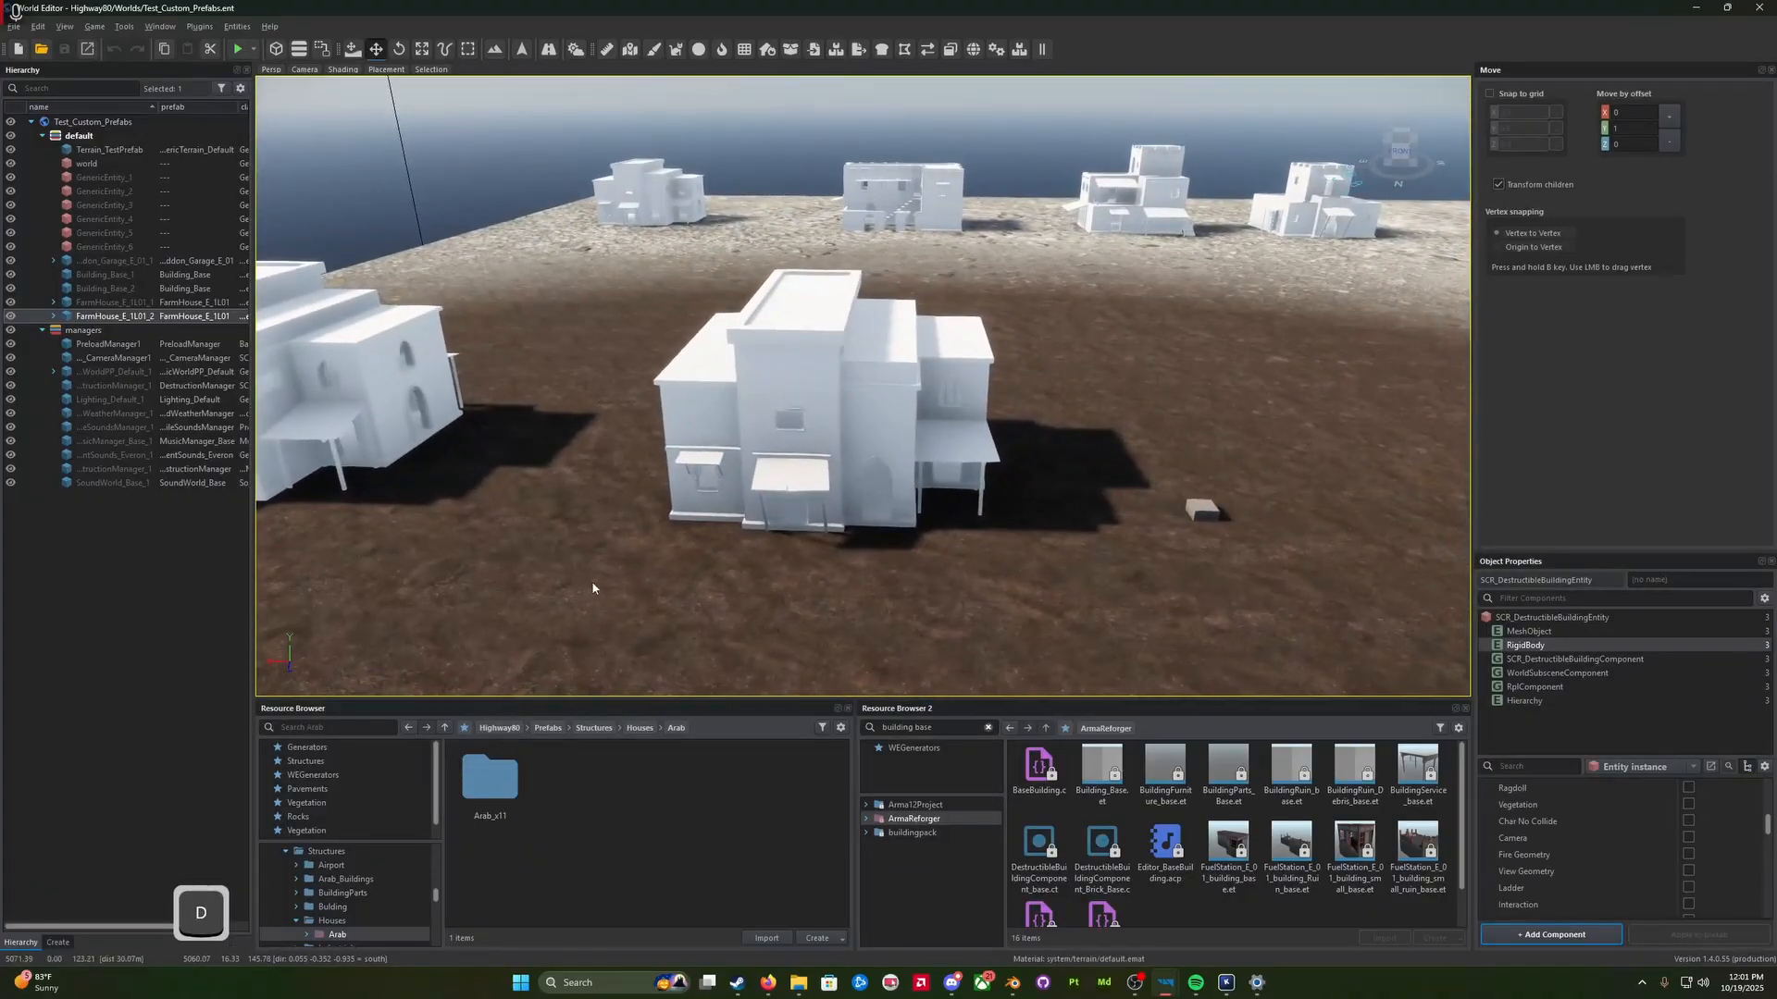
{"action": "left_click", "coordinate": [505, 803]}
{"action": "key", "text": "F2"}
{"action": "key", "text": "ctrl+c"}
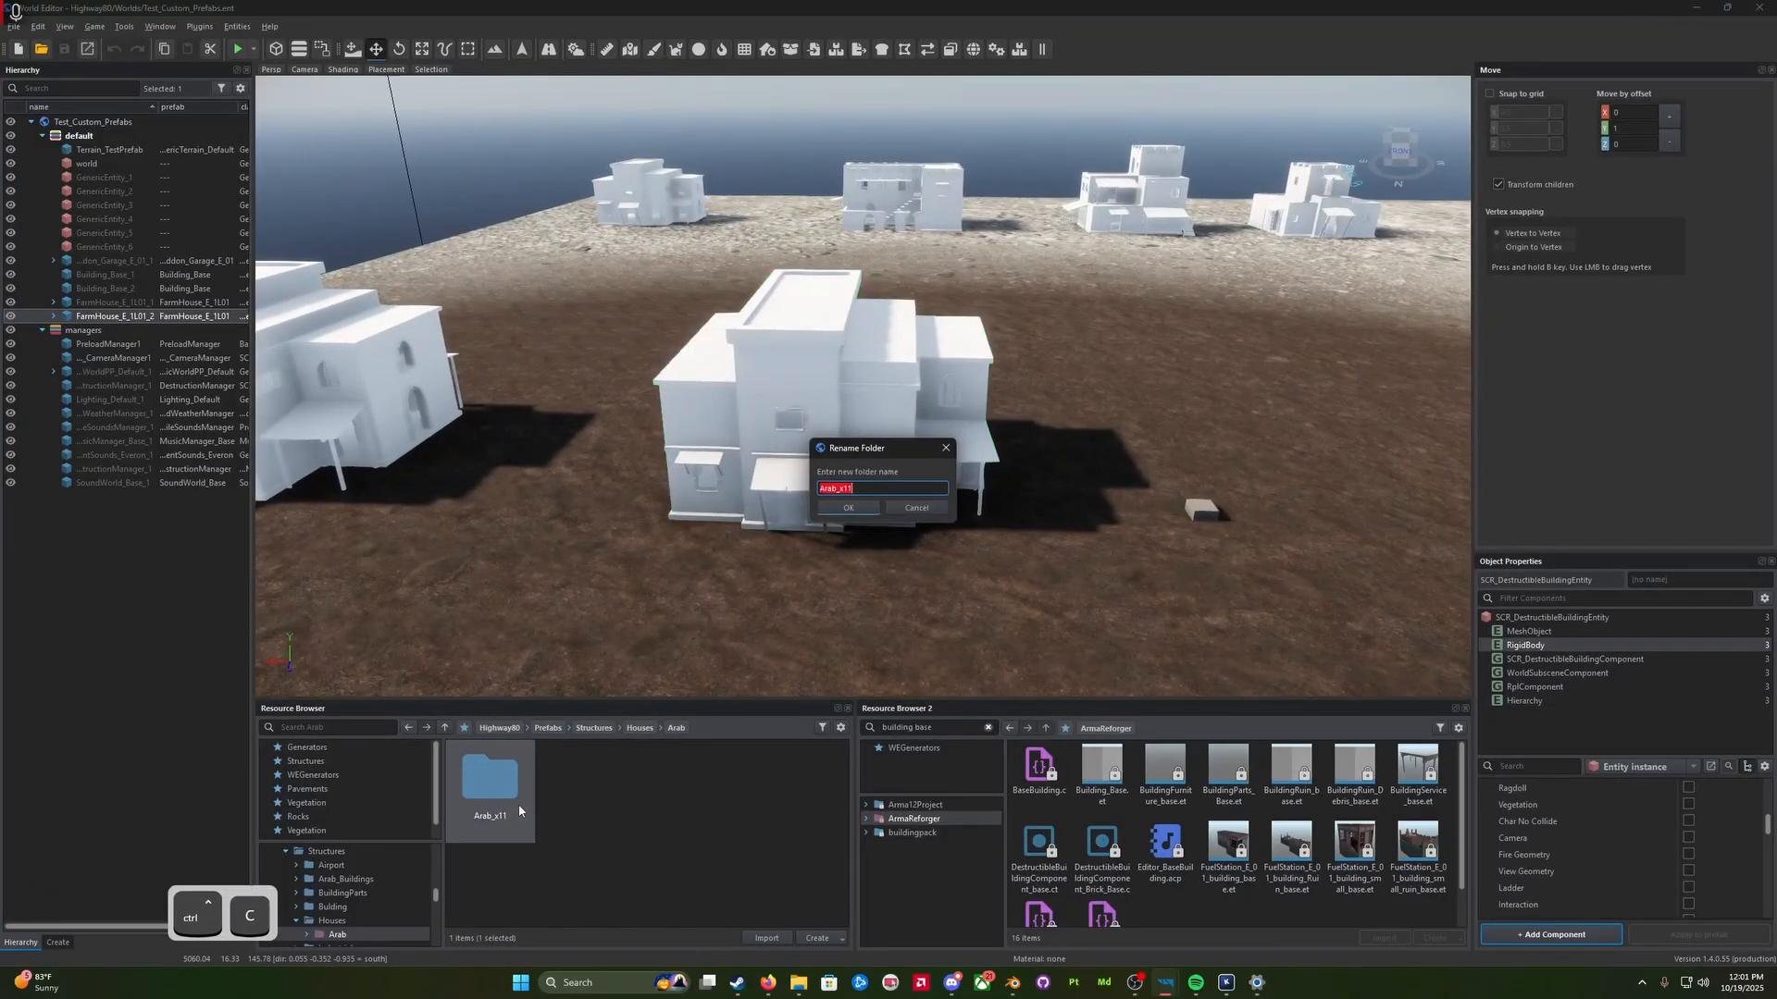
{"action": "key", "text": "Escape"}
Step: Create a folder named Arab_x9 in the Arab prefab folder and open it
{"action": "left_click", "coordinate": [574, 793]}
{"action": "right_click", "coordinate": [574, 786]}
{"action": "left_click", "coordinate": [645, 580]}
{"action": "key", "text": "ctrl+v"}
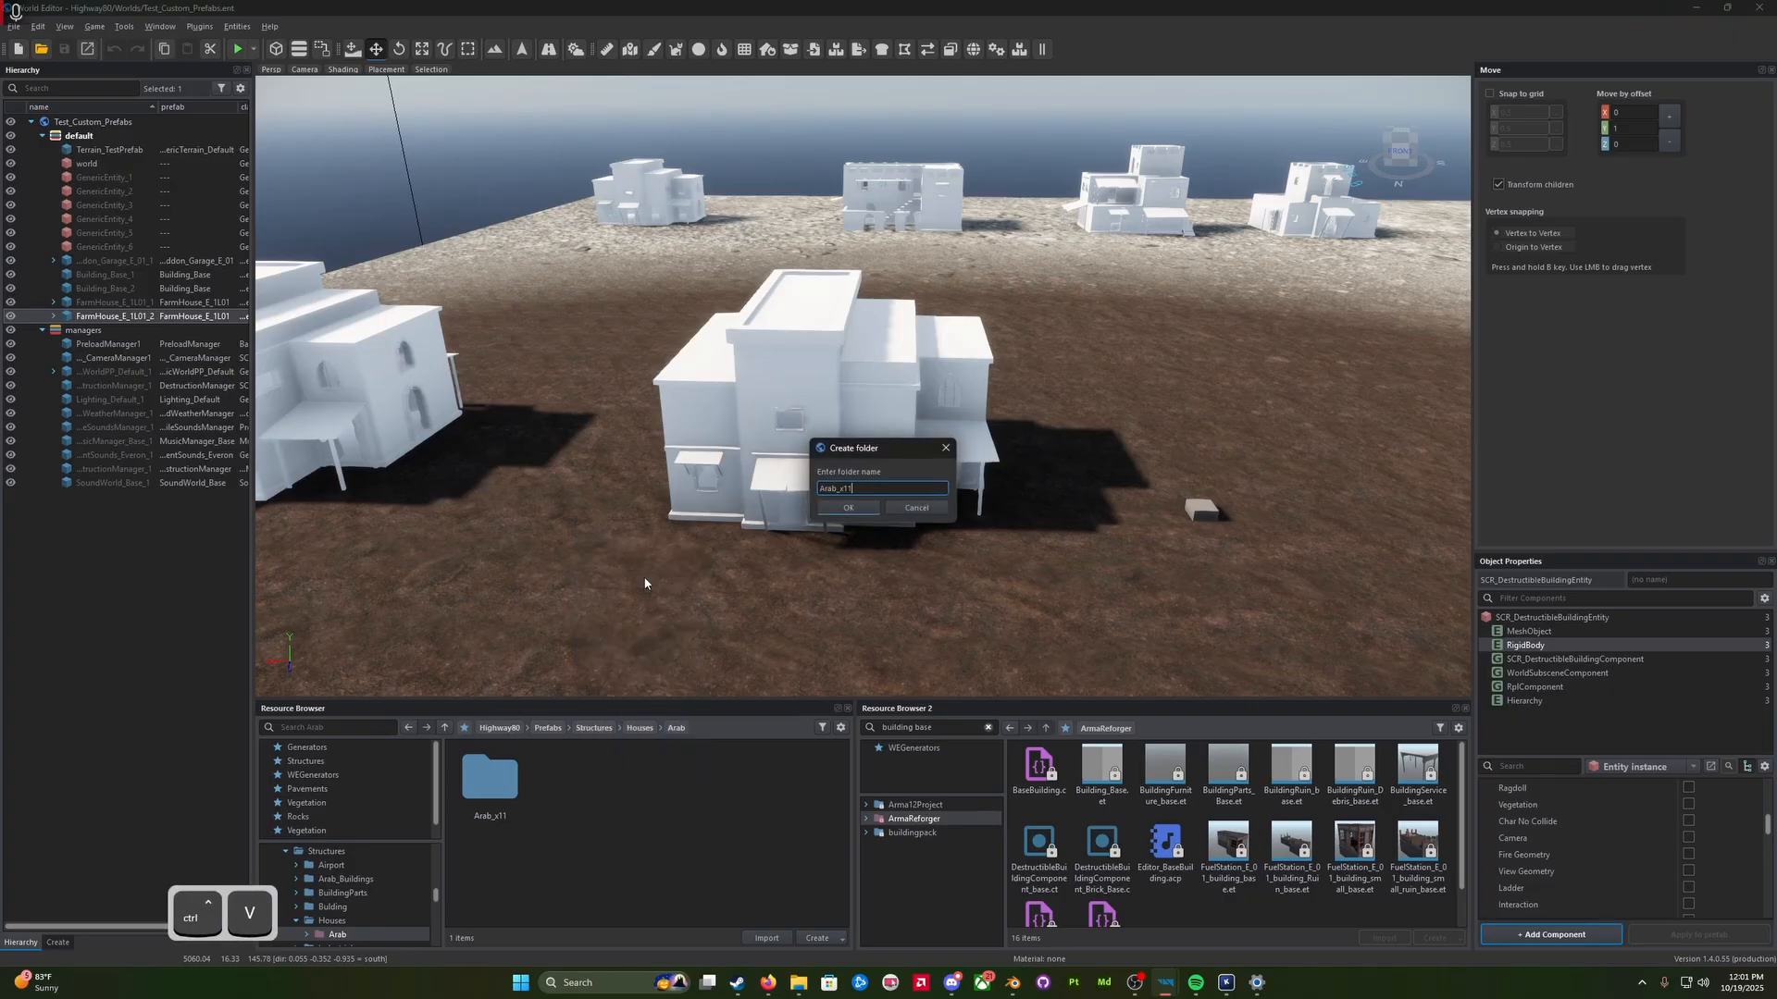
{"action": "key", "text": "BackSpace"}
{"action": "key", "text": "BackSpace"}
{"action": "type", "text": "9"}
{"action": "key", "text": "Return"}
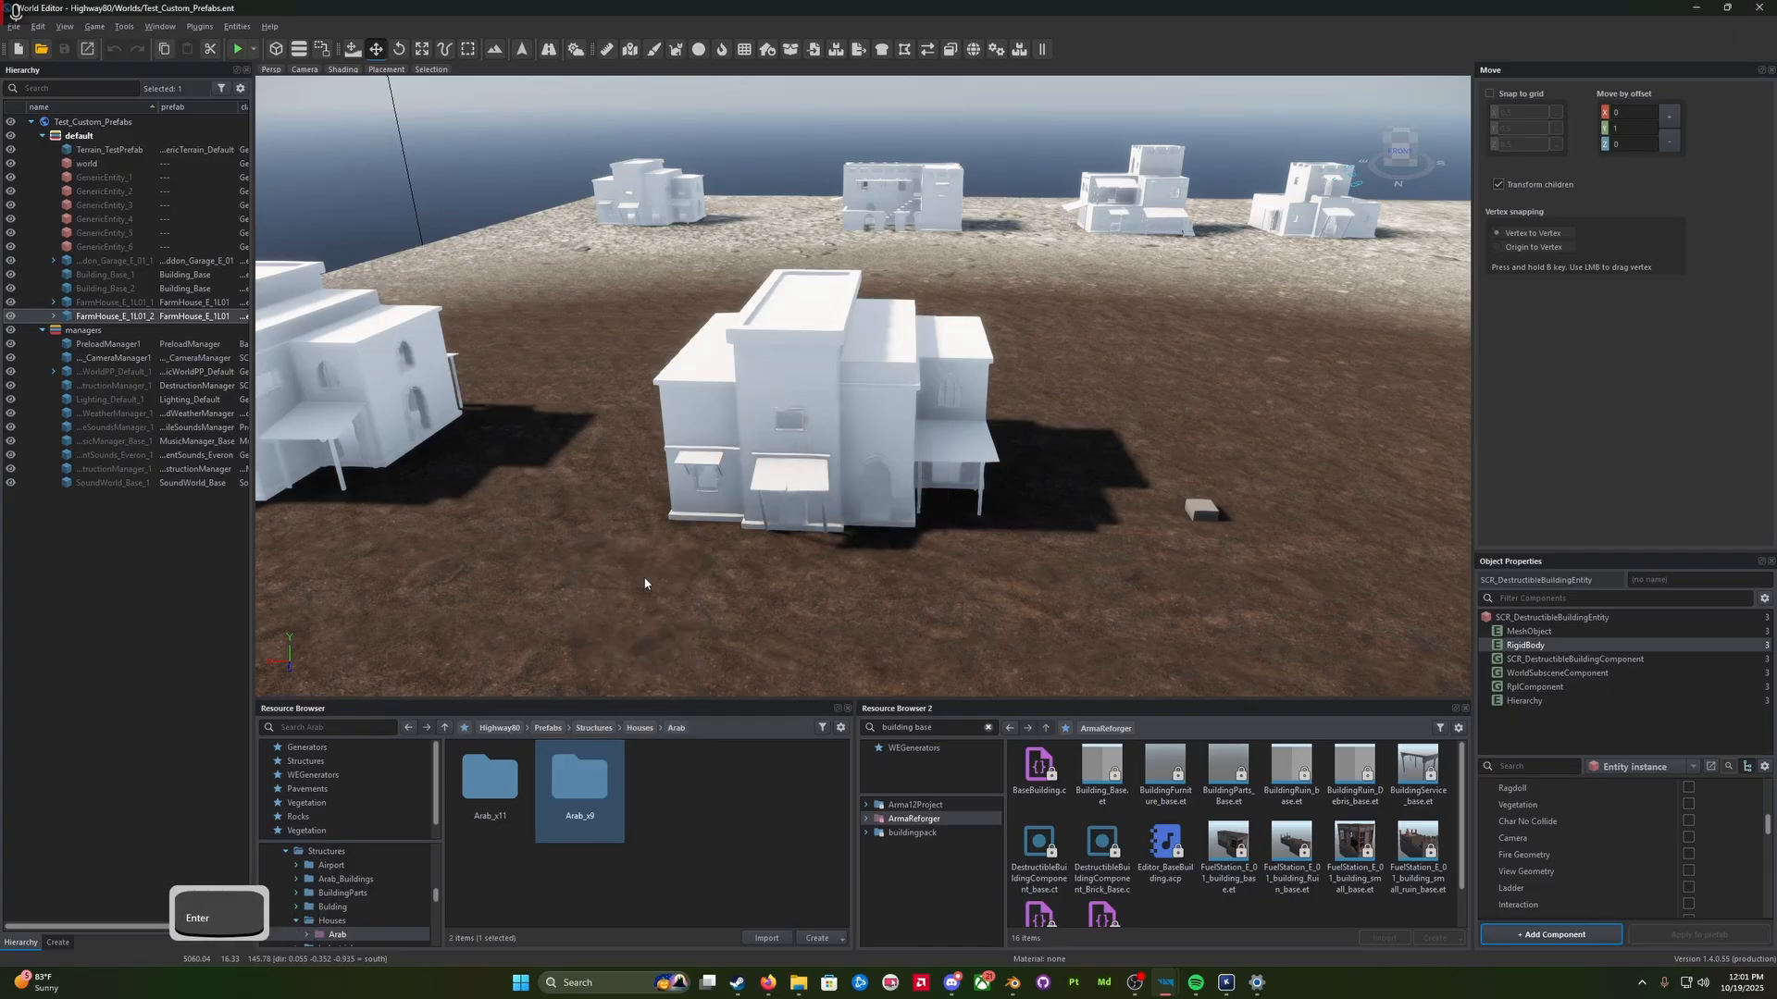
{"action": "double_click", "coordinate": [574, 793]}
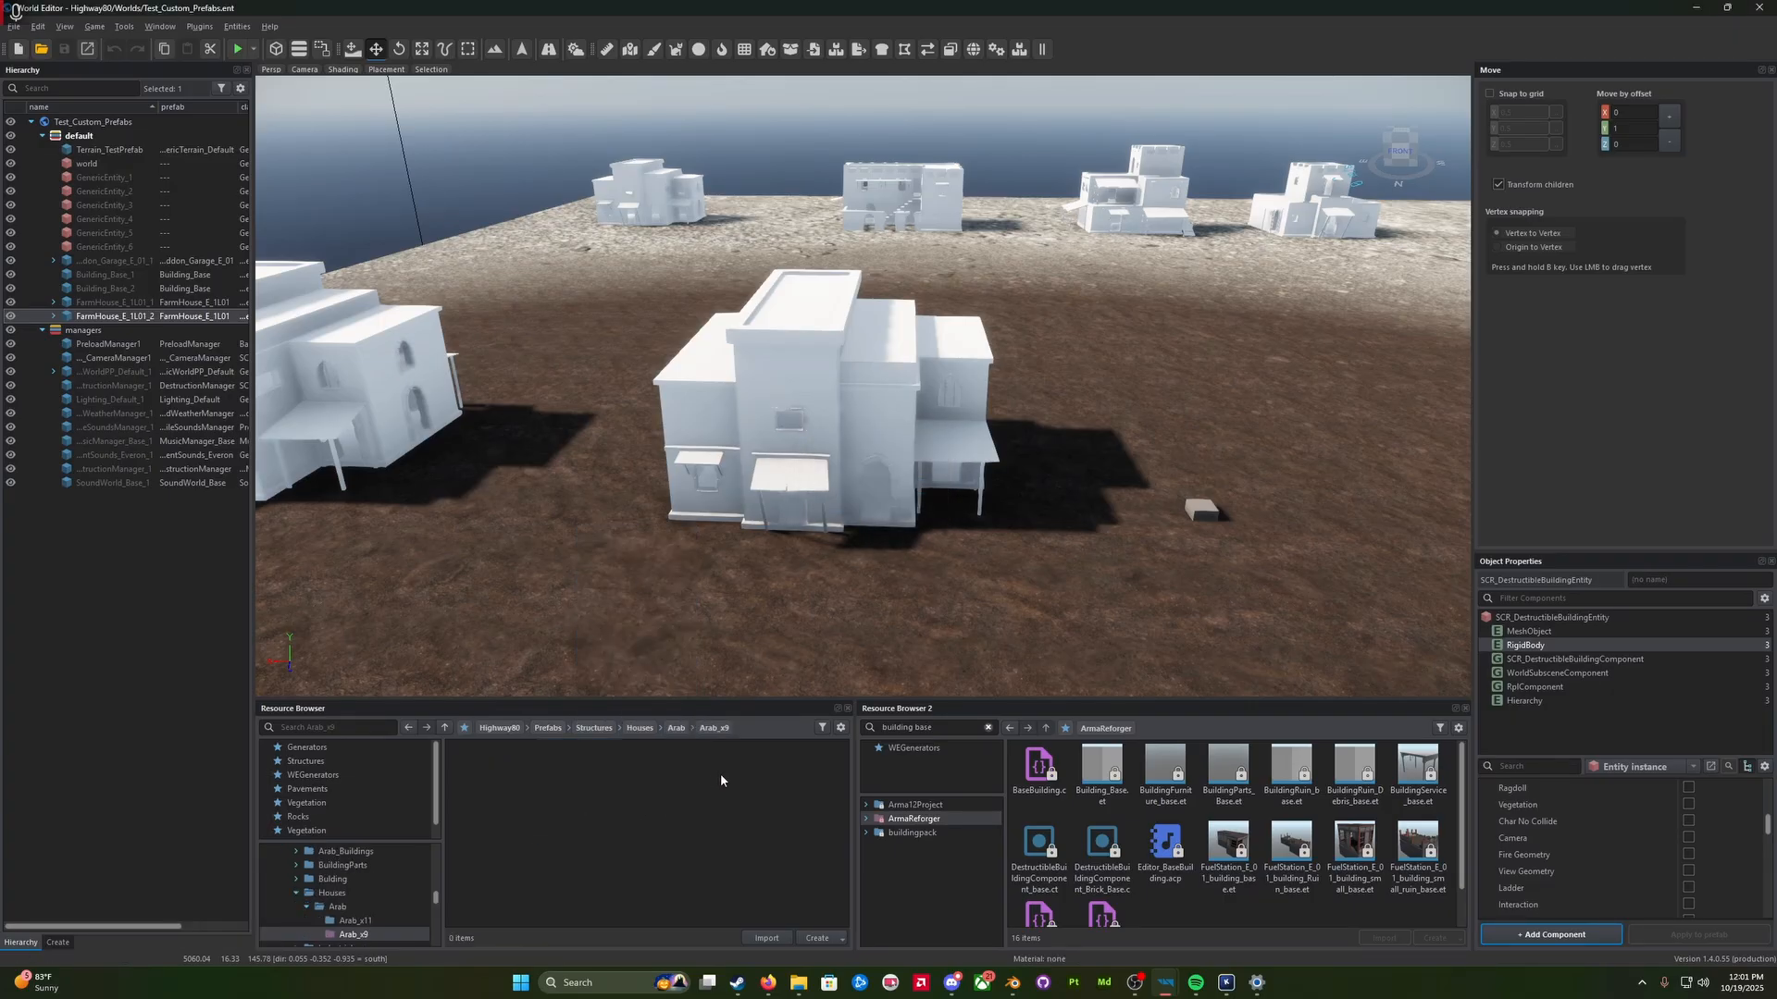
Step: Create a new entity prefab named Arab_x9 from the placed Building_Base_1 building in the Arab_x9 prefab folder
{"action": "right_click_drag", "start_coordinate": [928, 445], "coordinate": [931, 444]}
{"action": "key", "text": "a"}
{"action": "left_click", "coordinate": [1152, 389]}
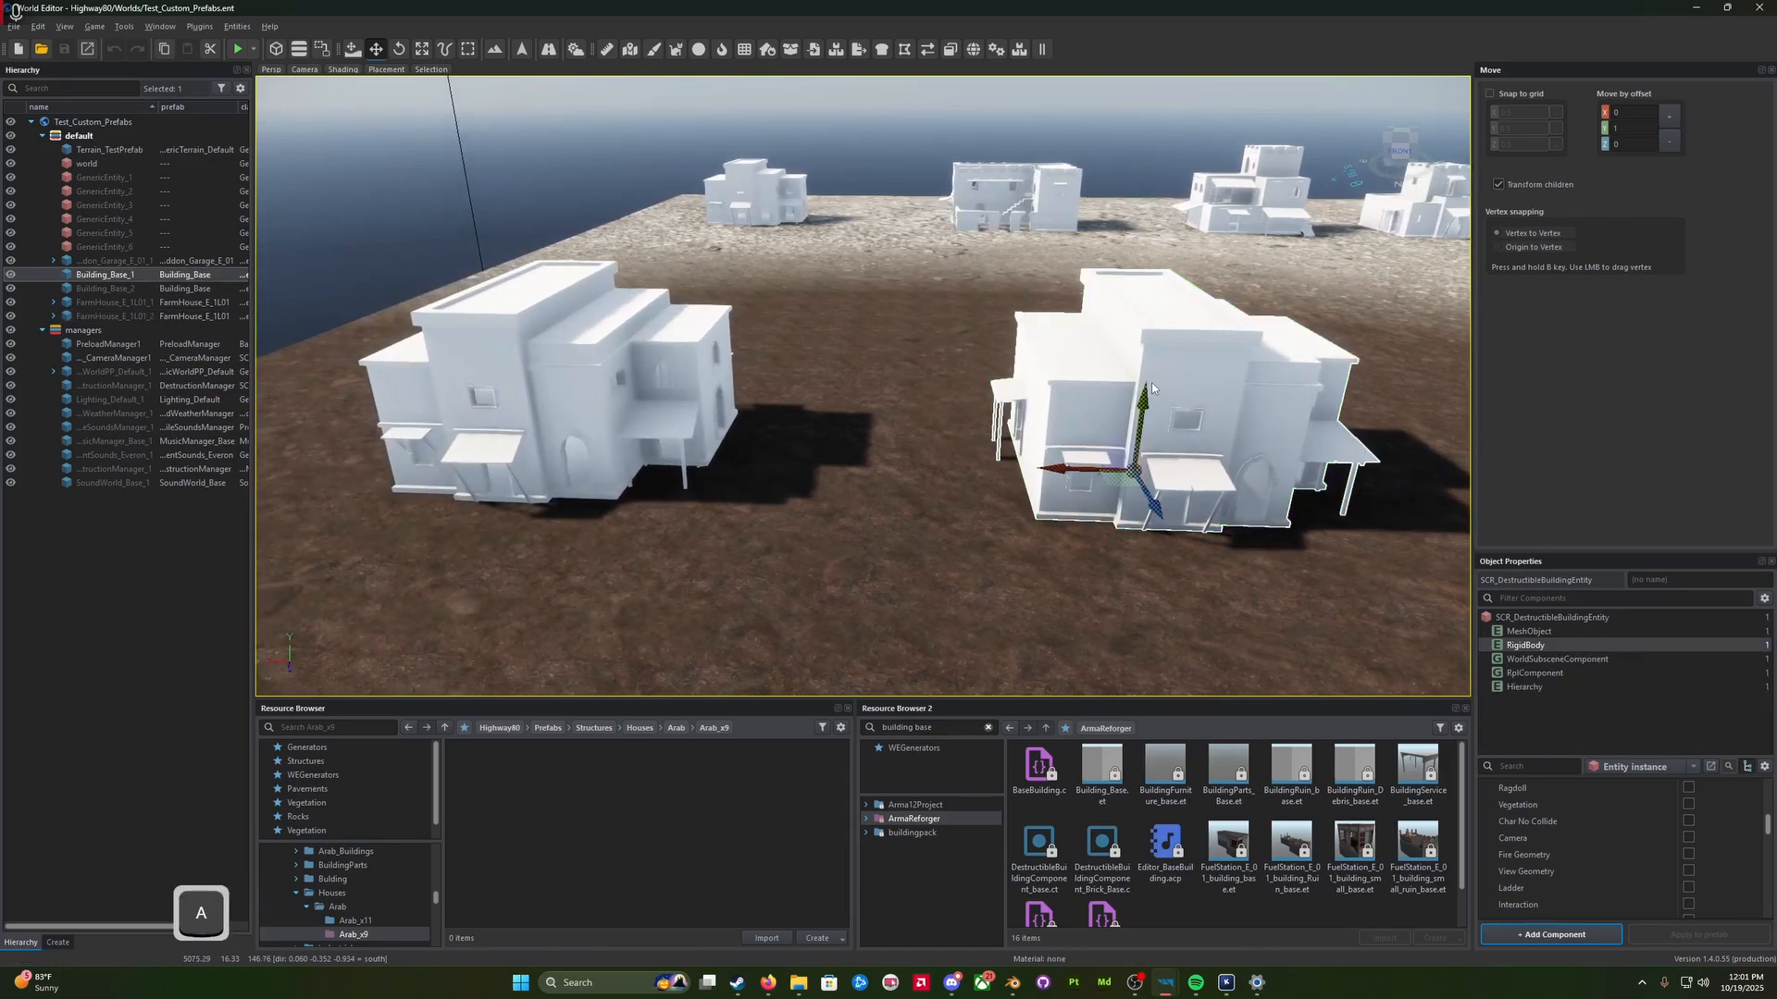
{"action": "key", "text": "d"}
{"action": "right_click_drag", "start_coordinate": [1152, 389], "coordinate": [1177, 390]}
{"action": "key", "text": "w"}
{"action": "key", "text": "s"}
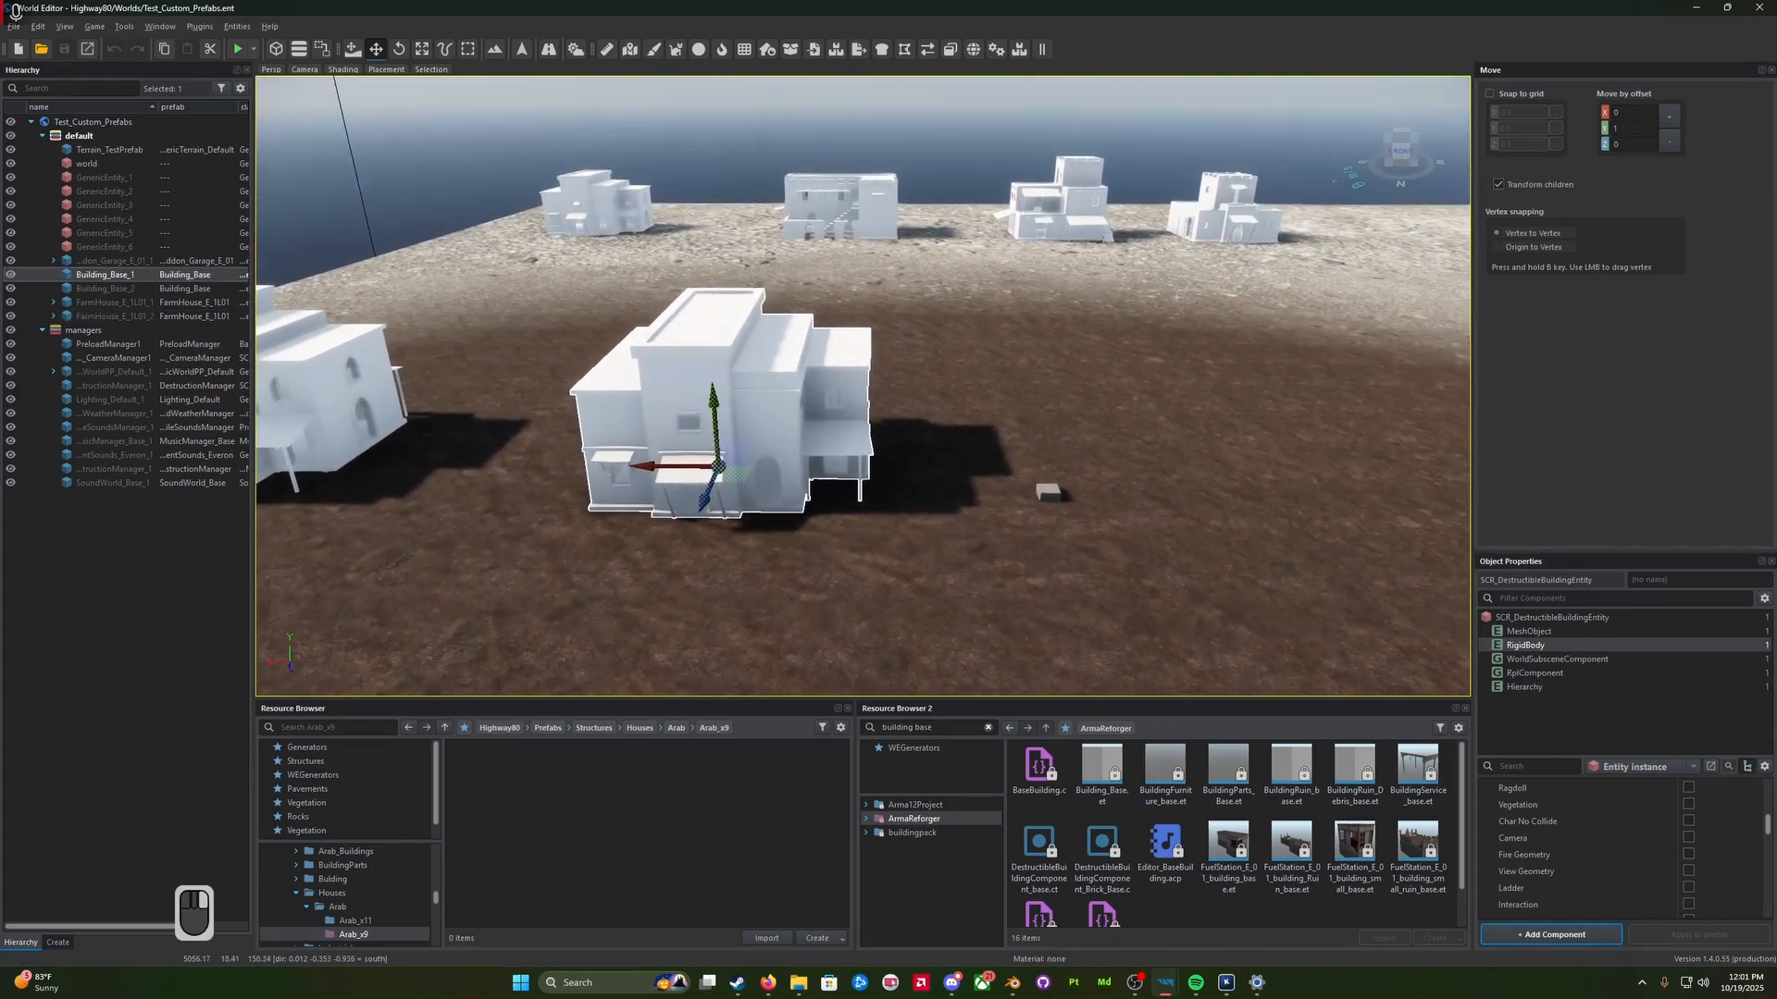
{"action": "key", "text": "w"}
{"action": "right_click_drag", "start_coordinate": [731, 393], "coordinate": [733, 415]}
{"action": "key", "text": "a"}
{"action": "key", "text": "w"}
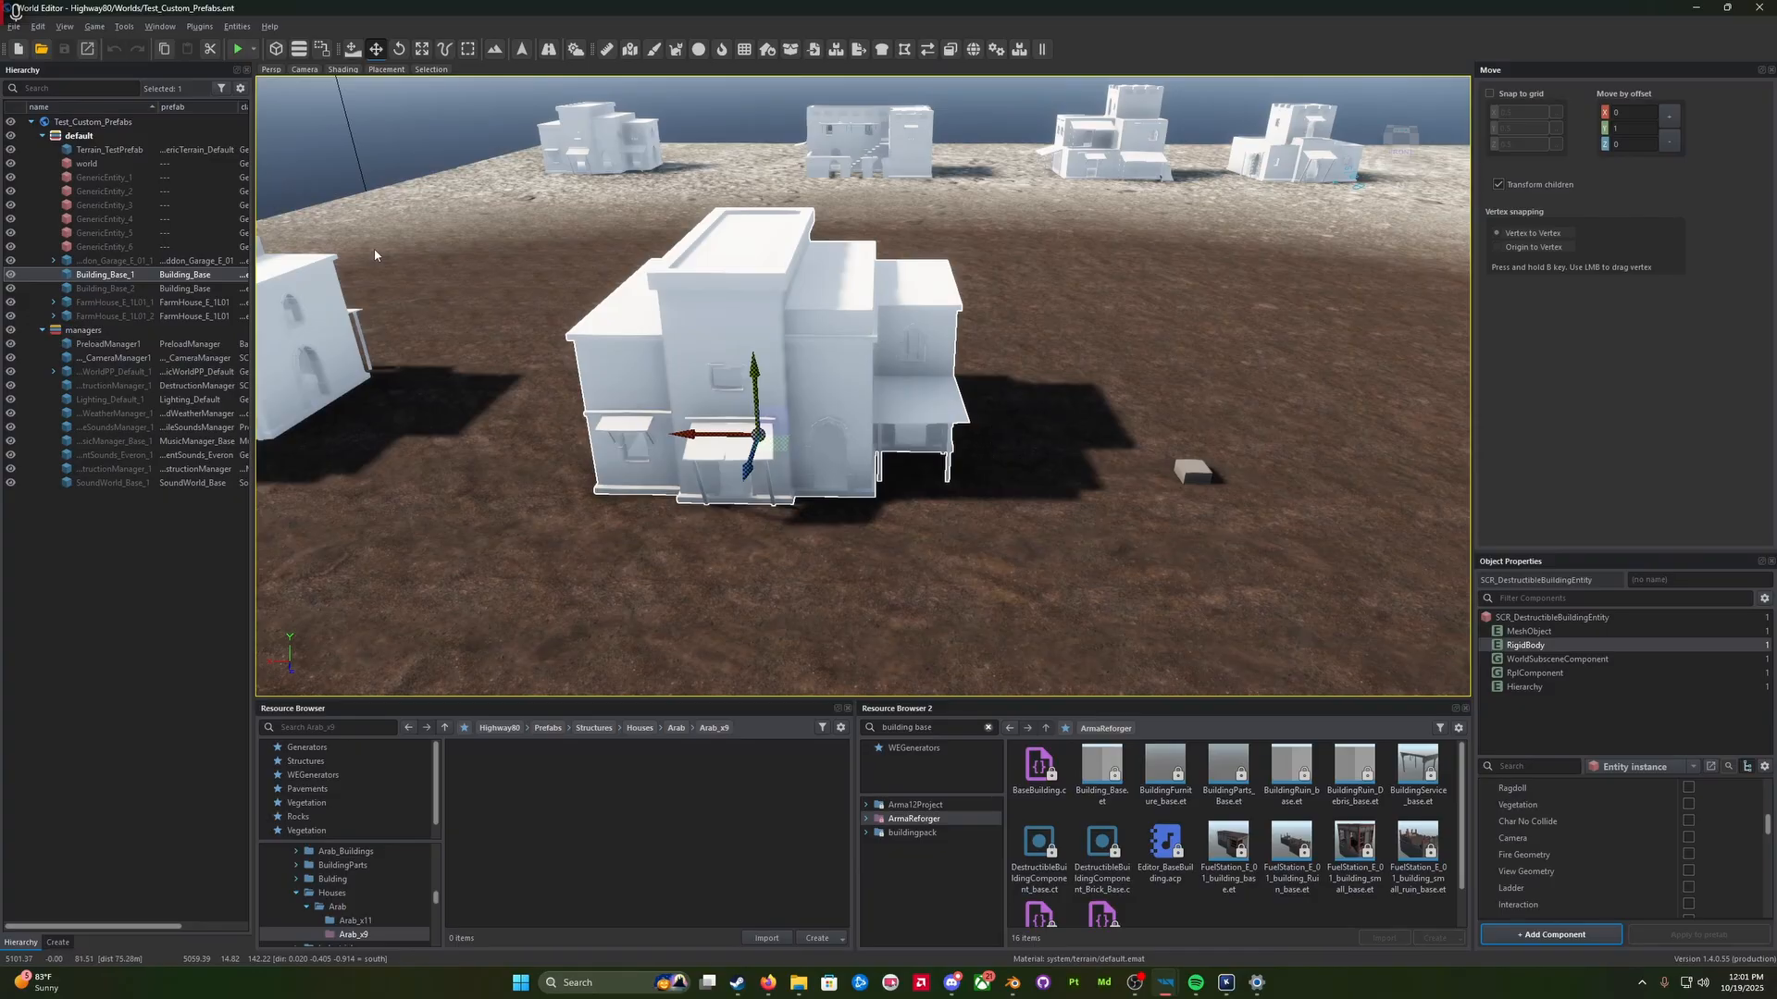
{"action": "left_click_drag", "start_coordinate": [117, 278], "coordinate": [368, 456]}
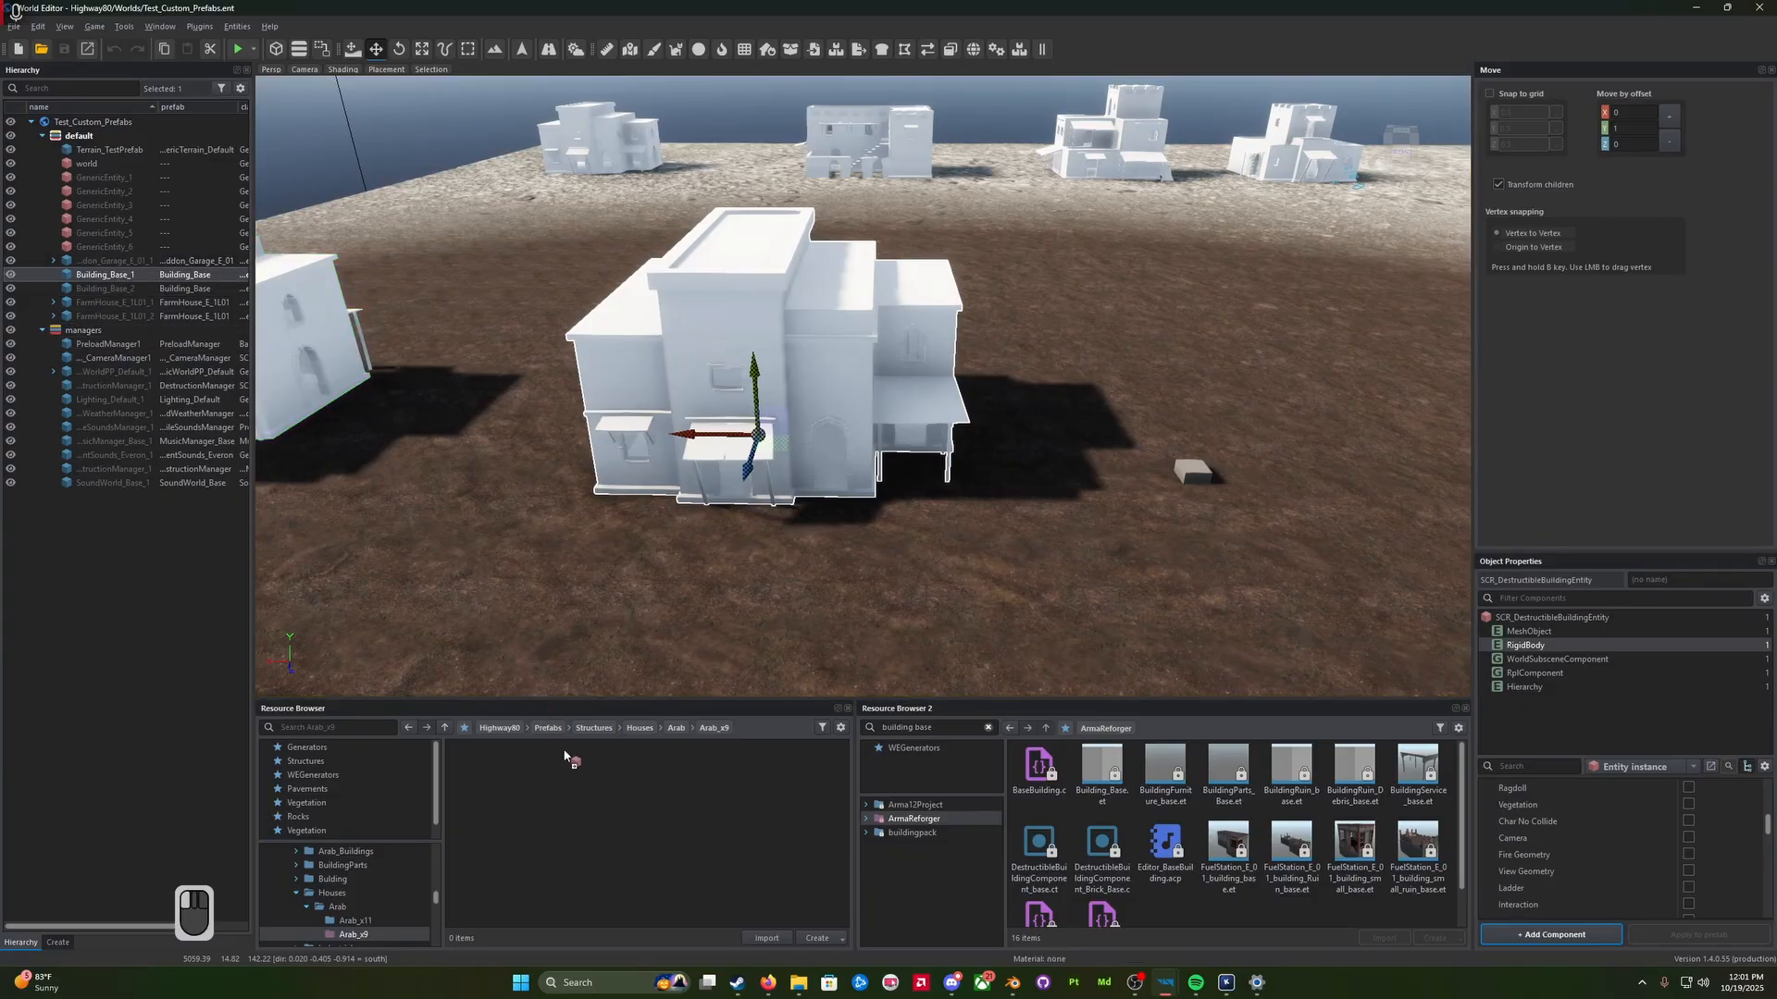
{"action": "left_click_drag", "start_coordinate": [597, 818], "coordinate": [604, 822]}
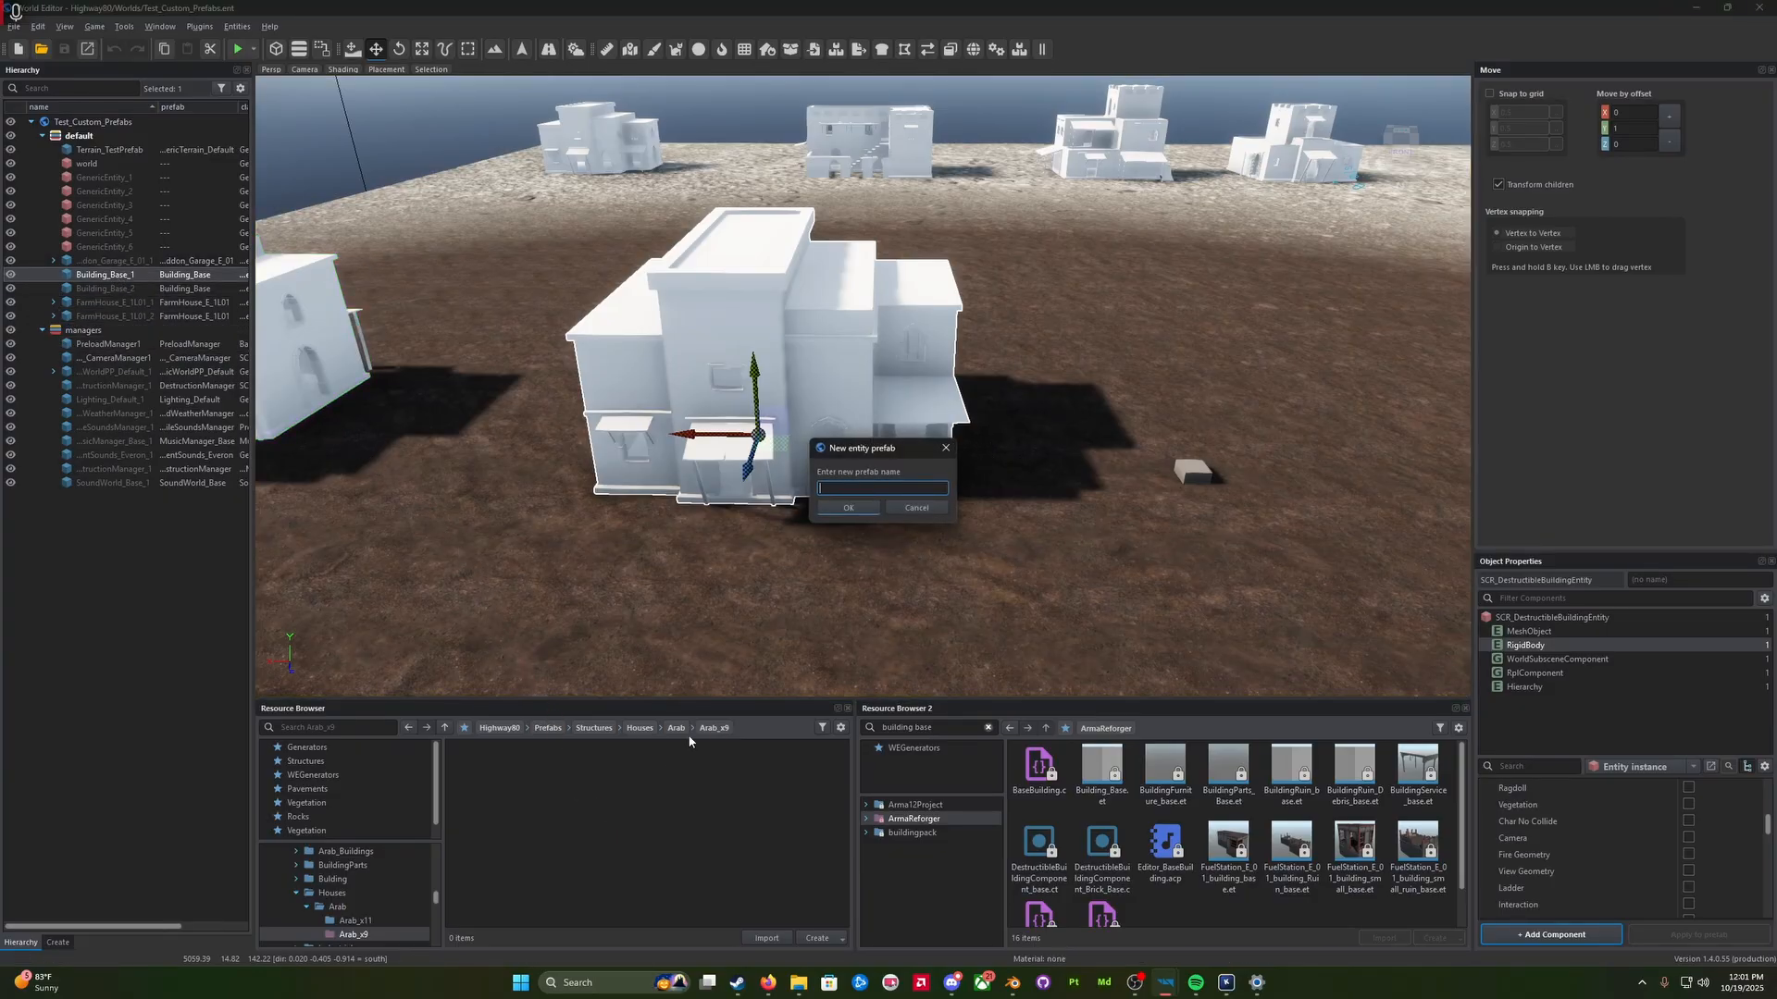
{"action": "type", "text": "A"}
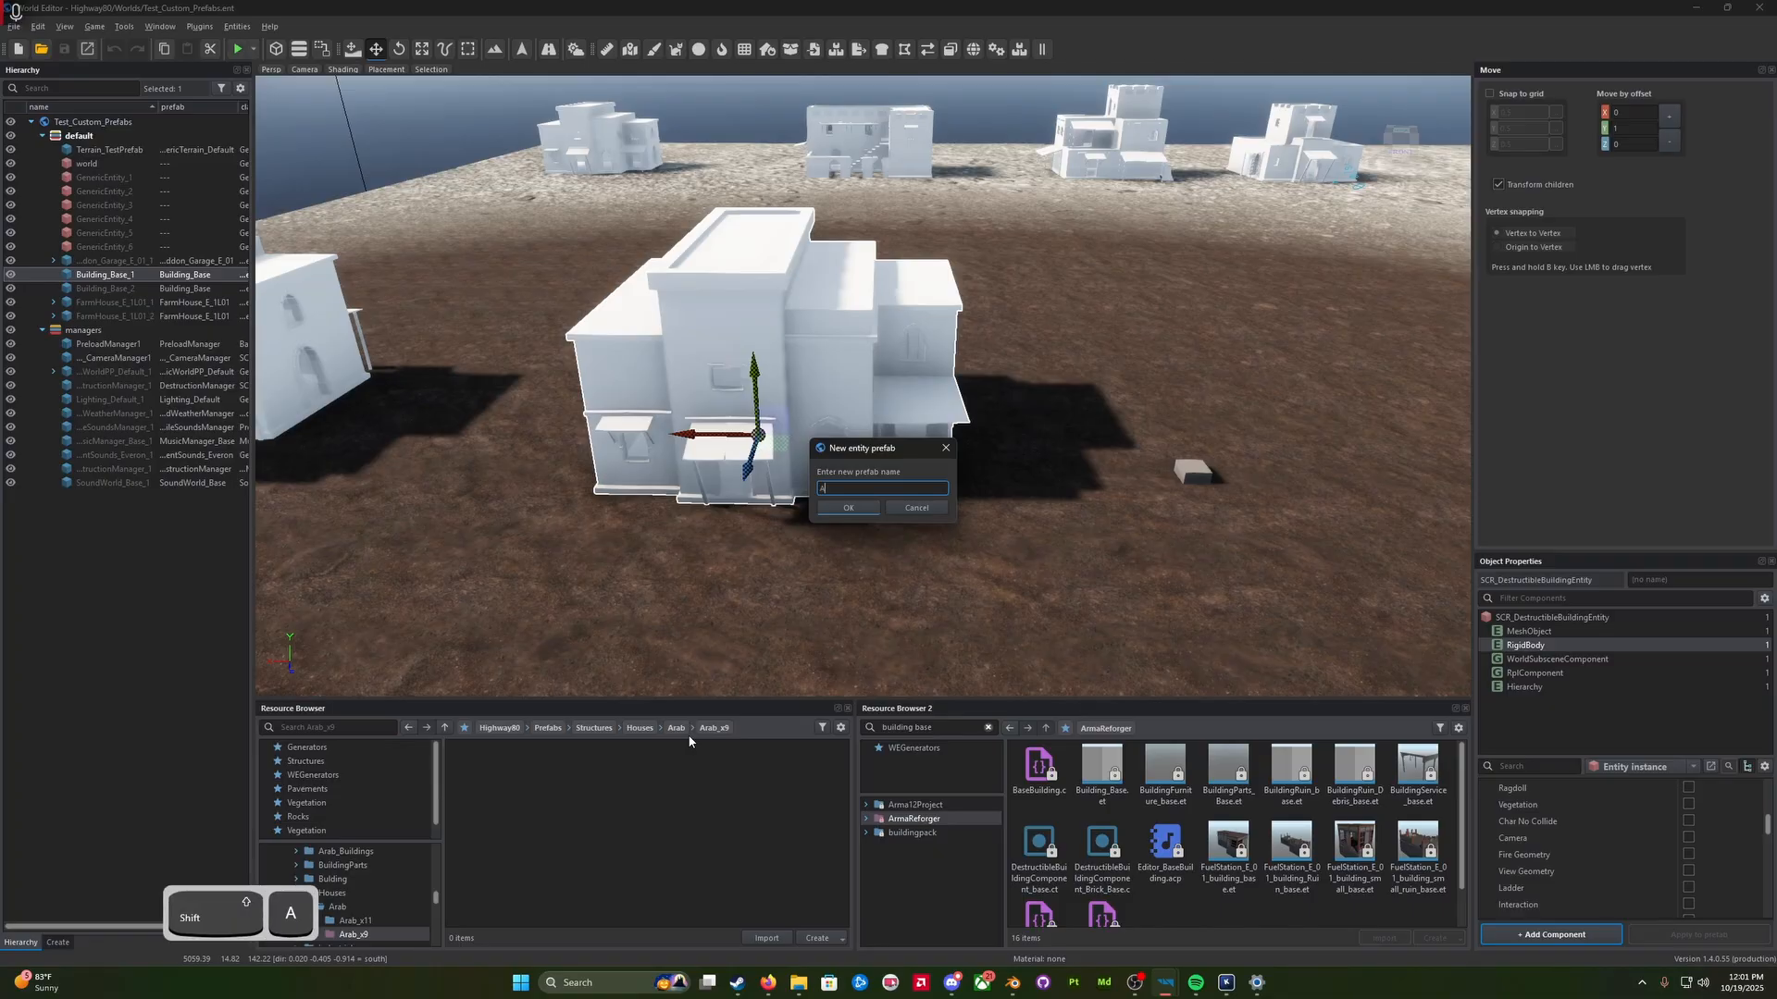
{"action": "type", "text": "rab_x9"}
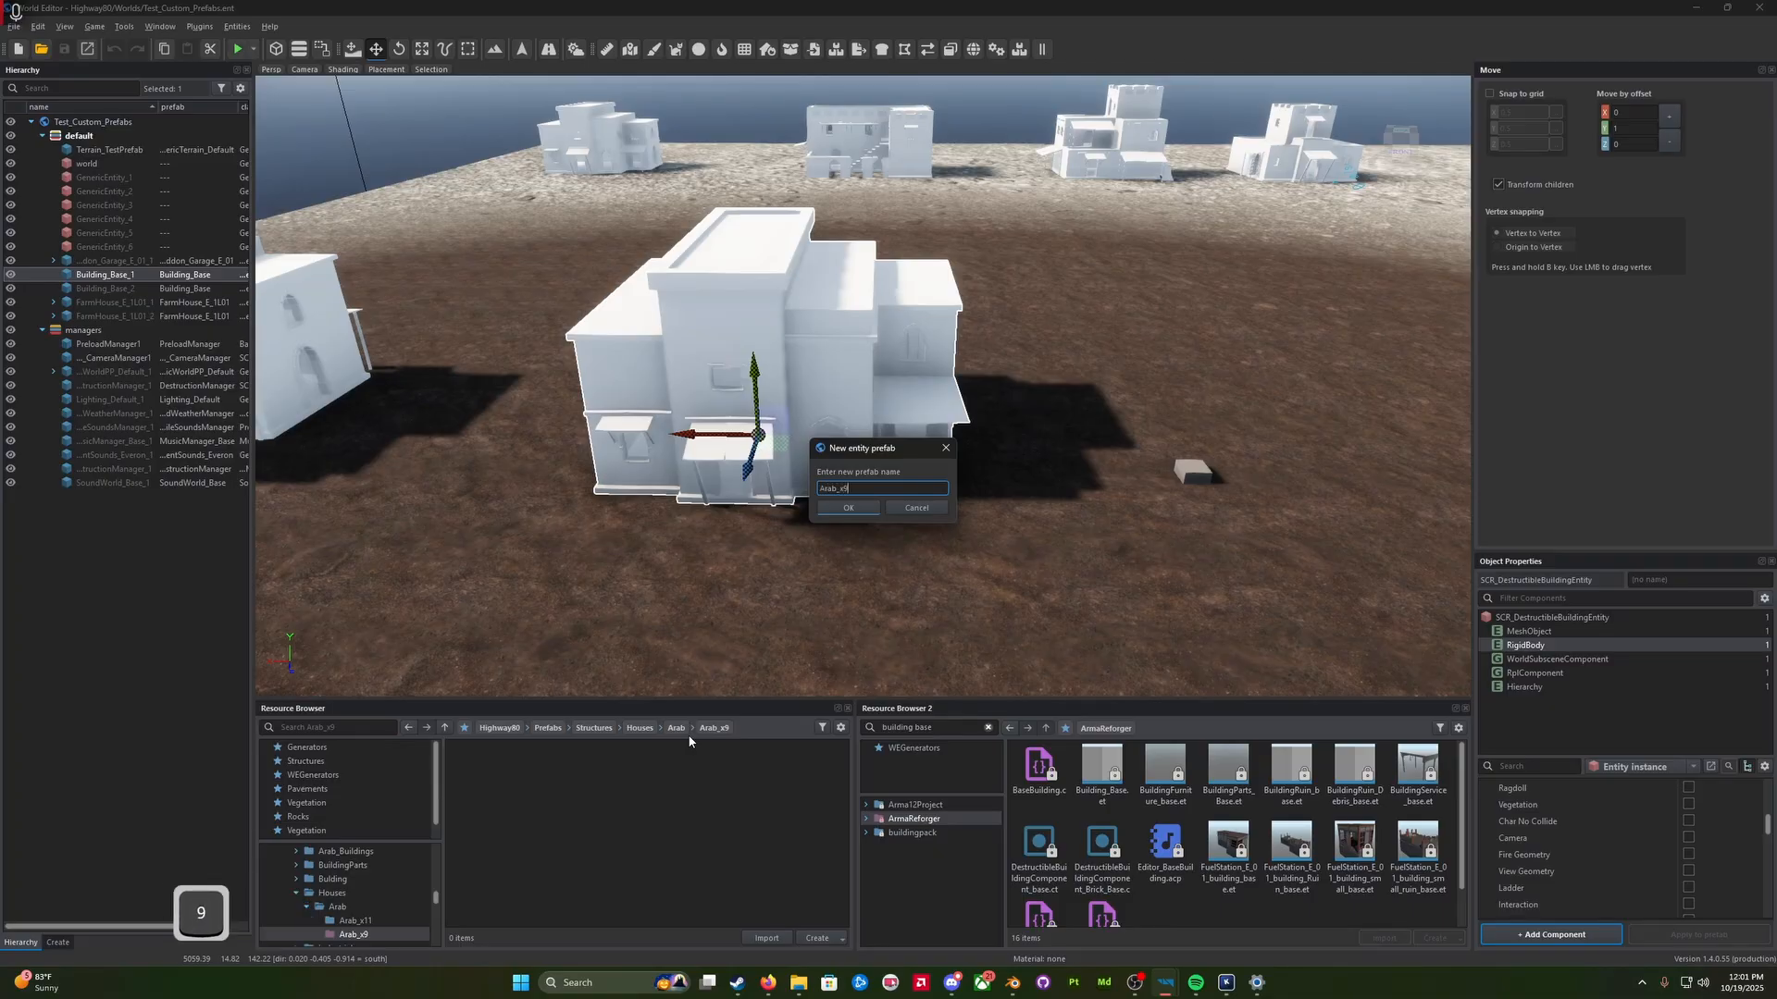
{"action": "key", "text": "Return"}
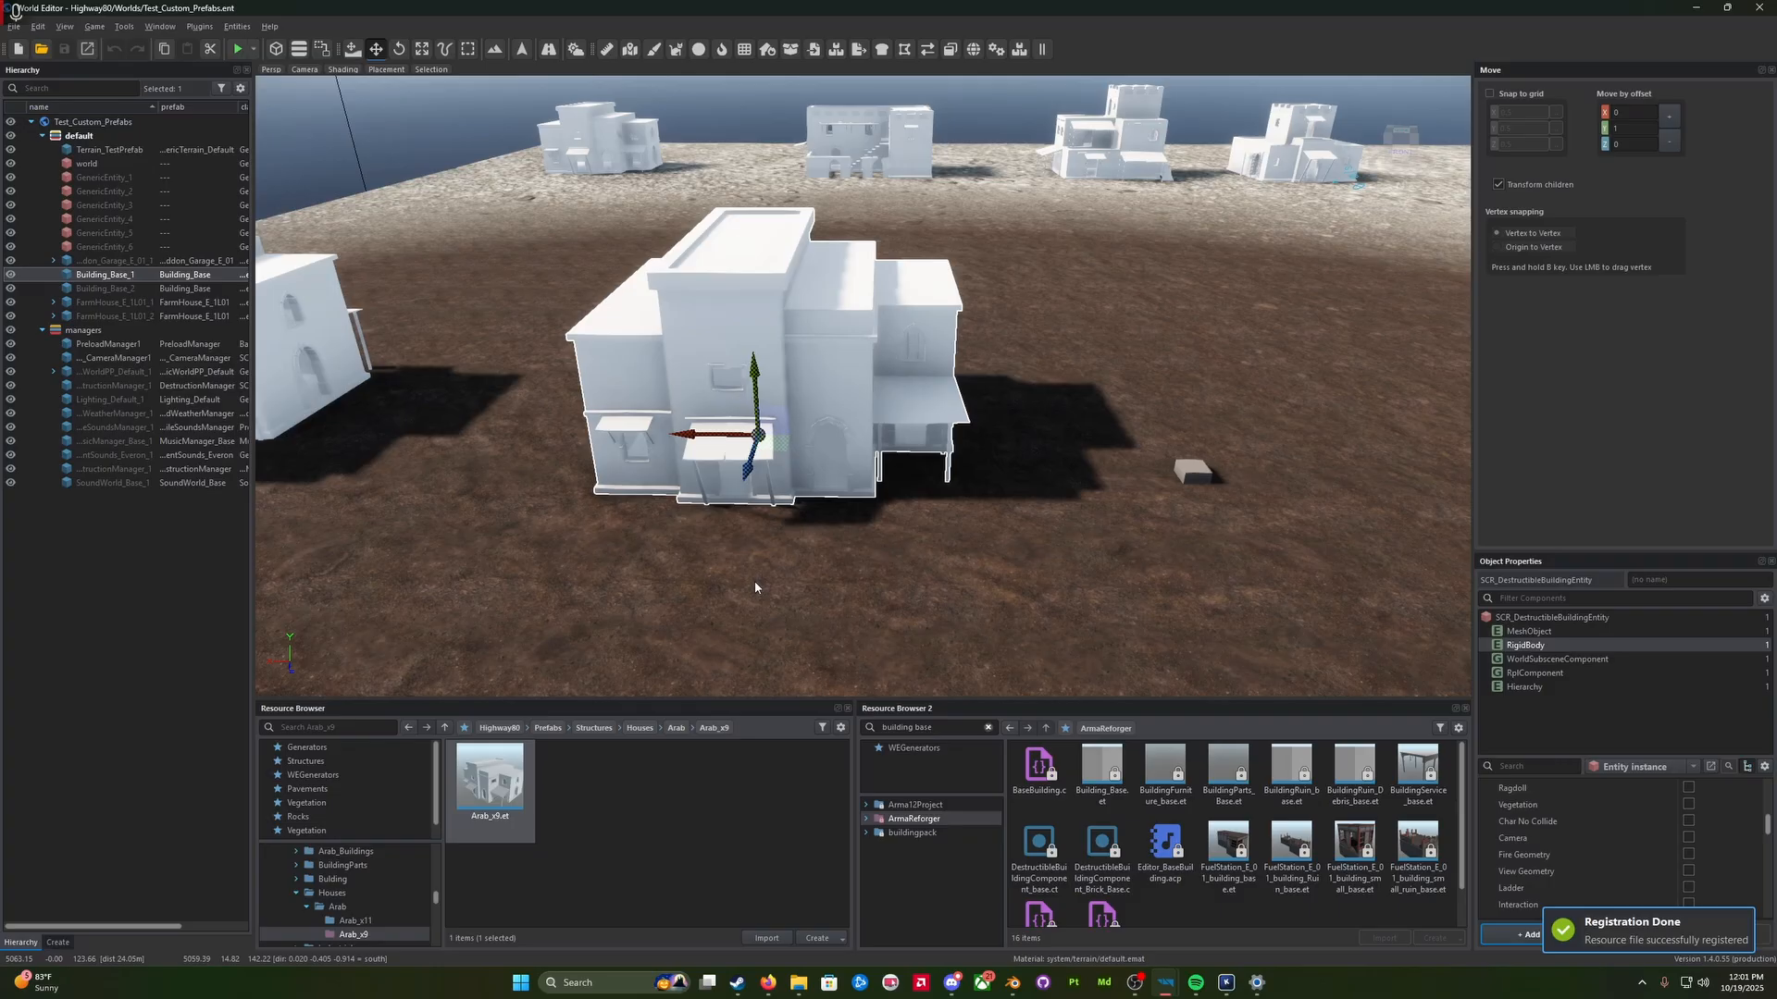
Step: Delete the small Building_Base_2 box standing on the ground beside the building
{"action": "key", "text": "w"}
{"action": "right_click_drag", "start_coordinate": [594, 613], "coordinate": [566, 615]}
{"action": "key", "text": "s"}
{"action": "left_click", "coordinate": [944, 446]}
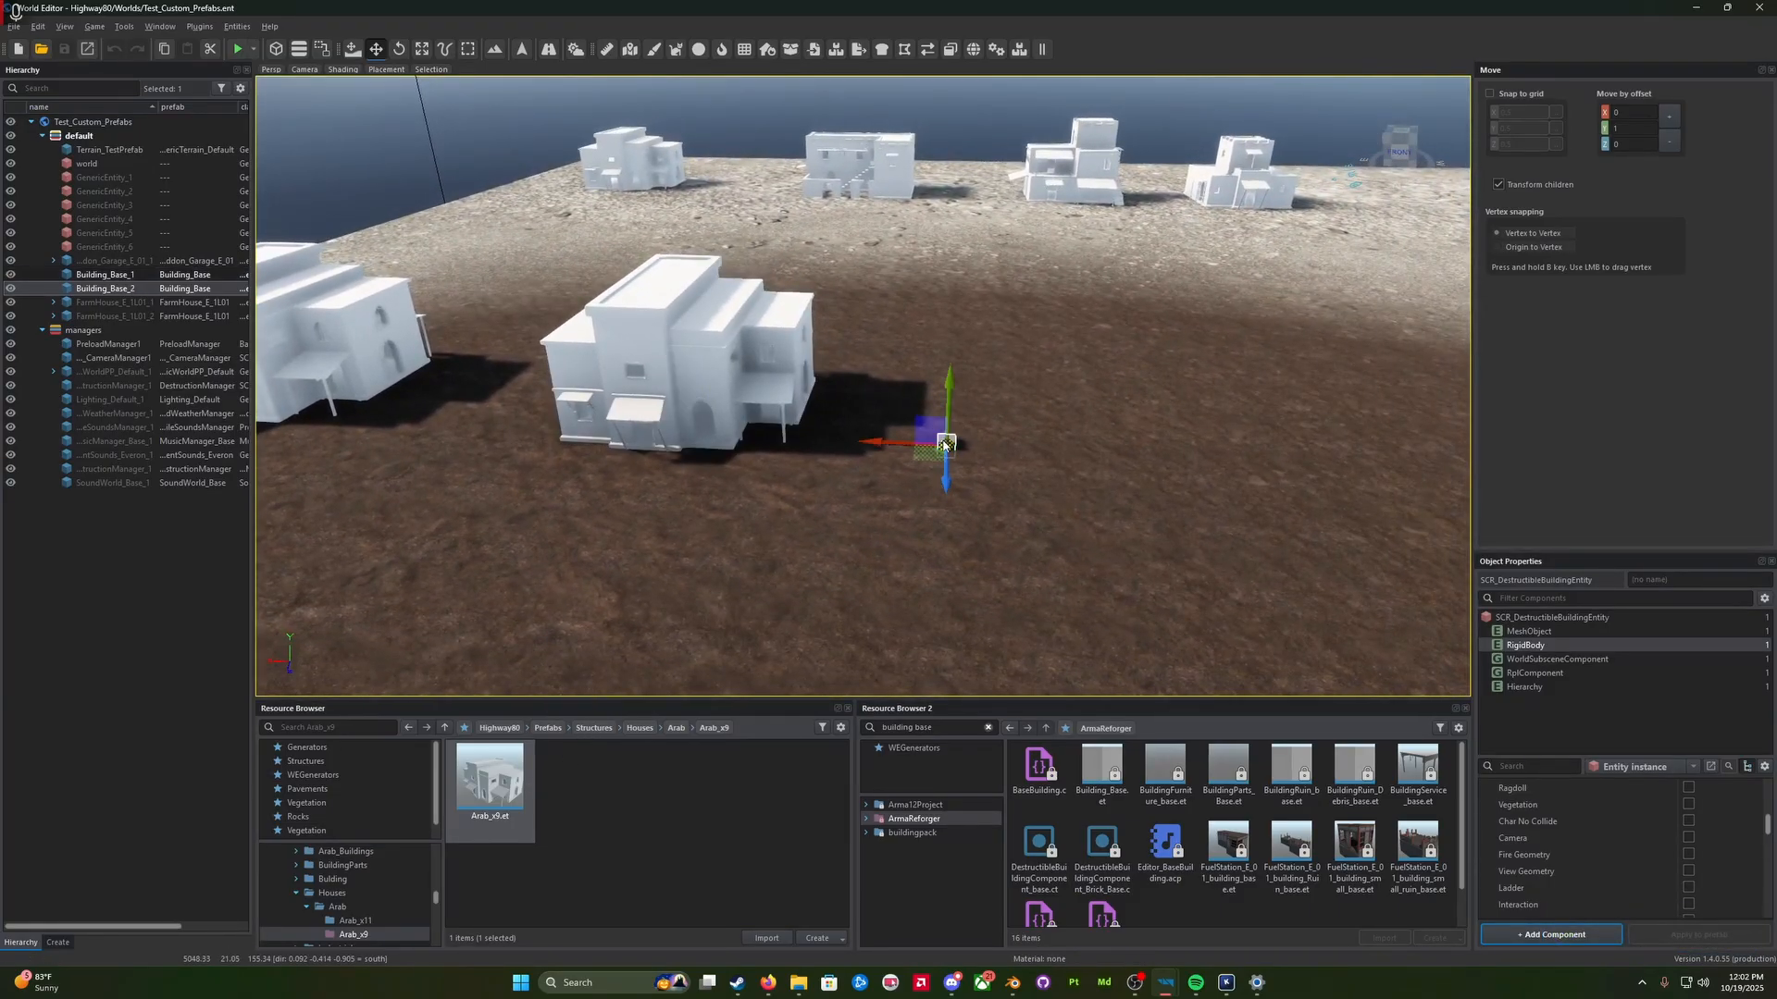
{"action": "key", "text": "Delete"}
Step: Place the Arab_x9 prefab on the terrain beside the existing buildings and save the world
{"action": "left_click", "coordinate": [680, 389]}
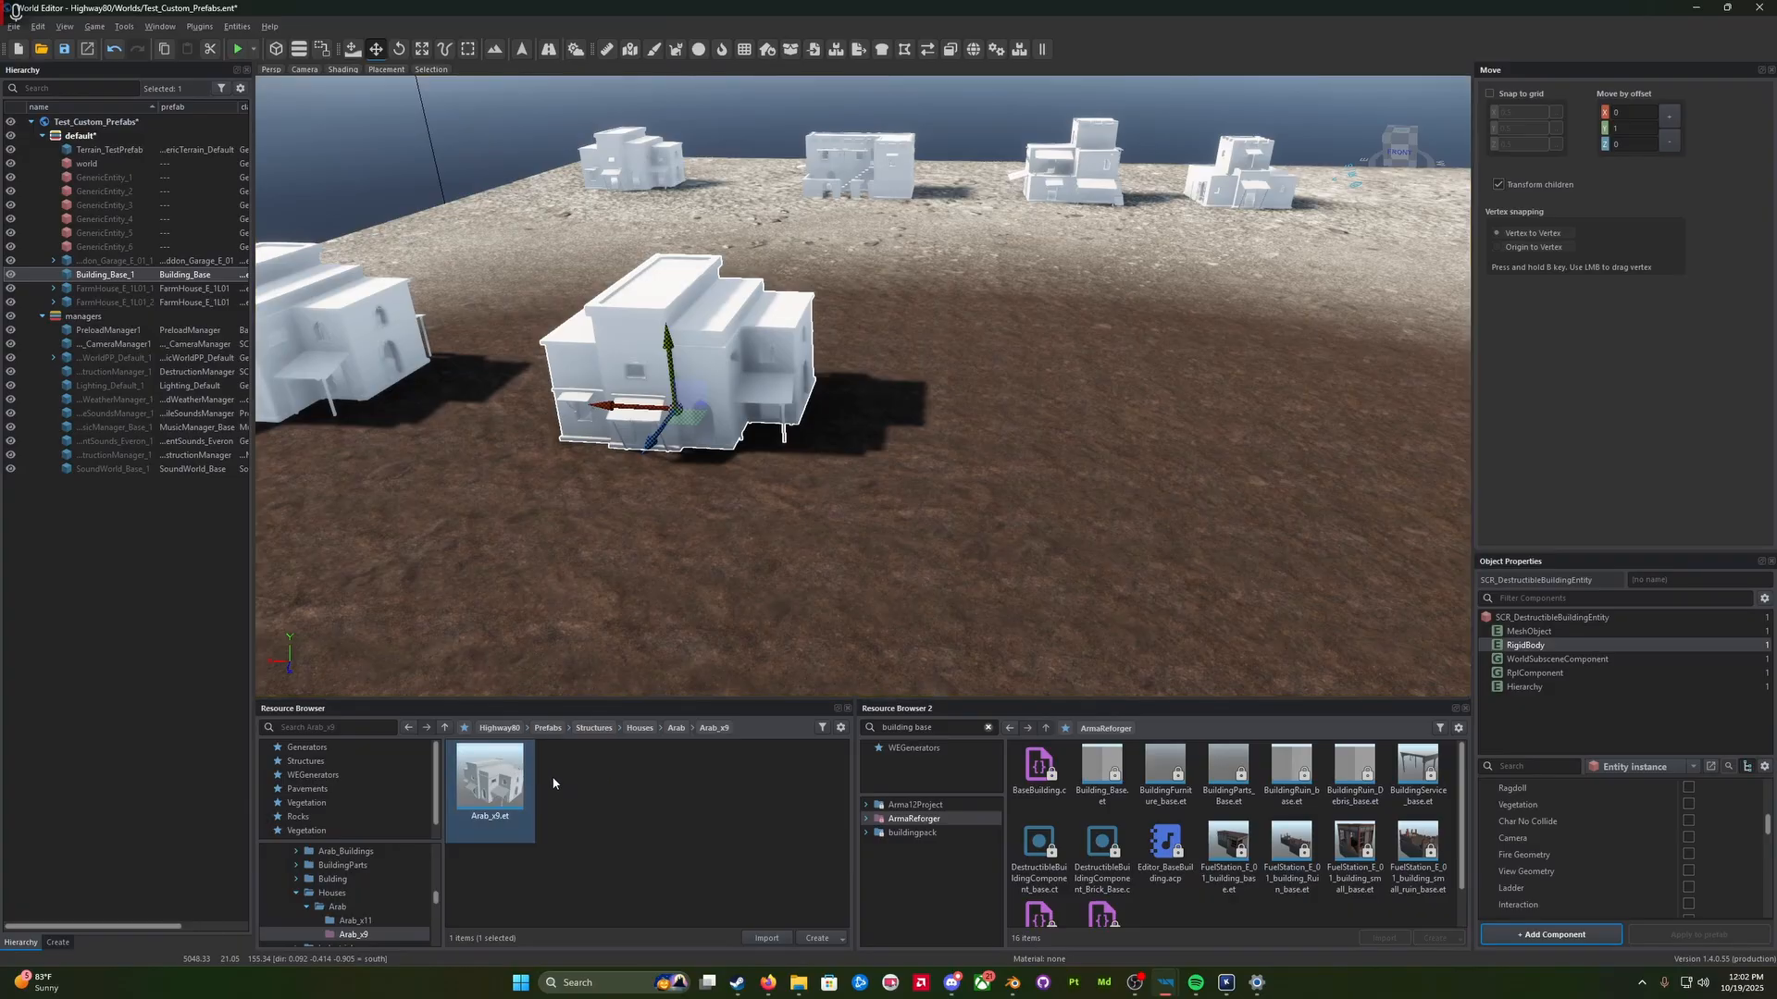
{"action": "left_click_drag", "start_coordinate": [489, 777], "coordinate": [1062, 545]}
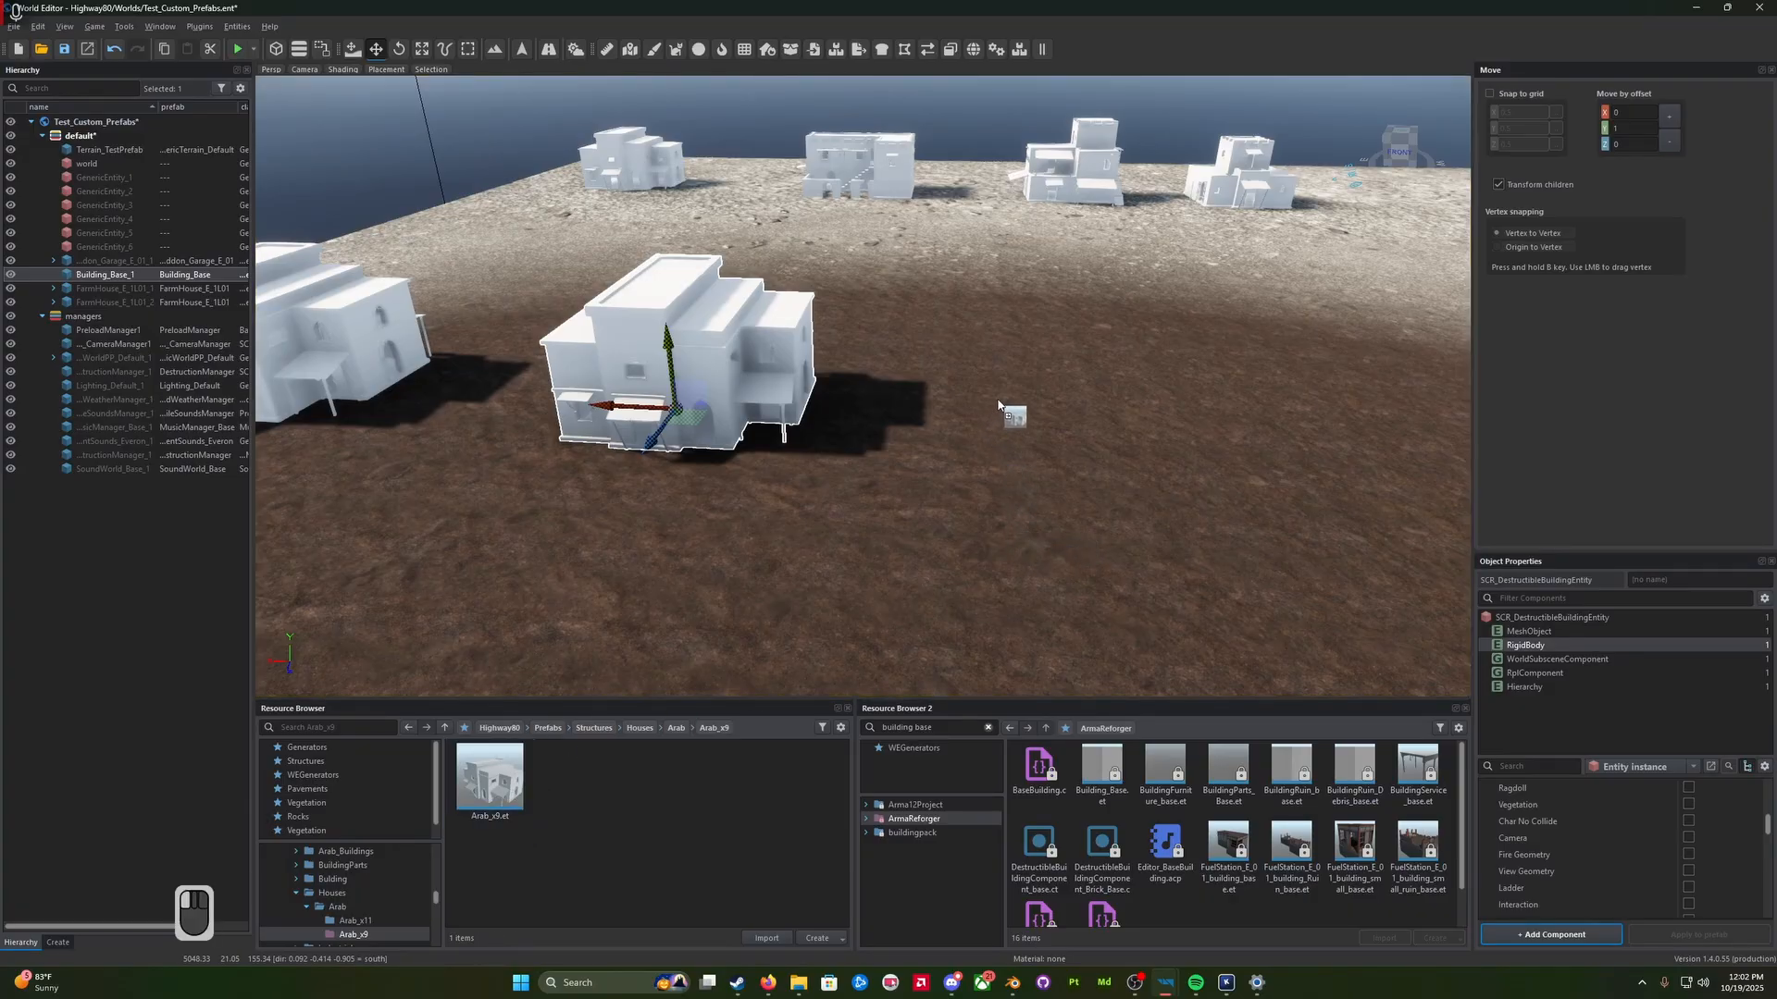
{"action": "left_click_drag", "start_coordinate": [999, 405], "coordinate": [1004, 412]}
{"action": "right_click_drag", "start_coordinate": [1004, 412], "coordinate": [941, 506]}
{"action": "key", "text": "w"}
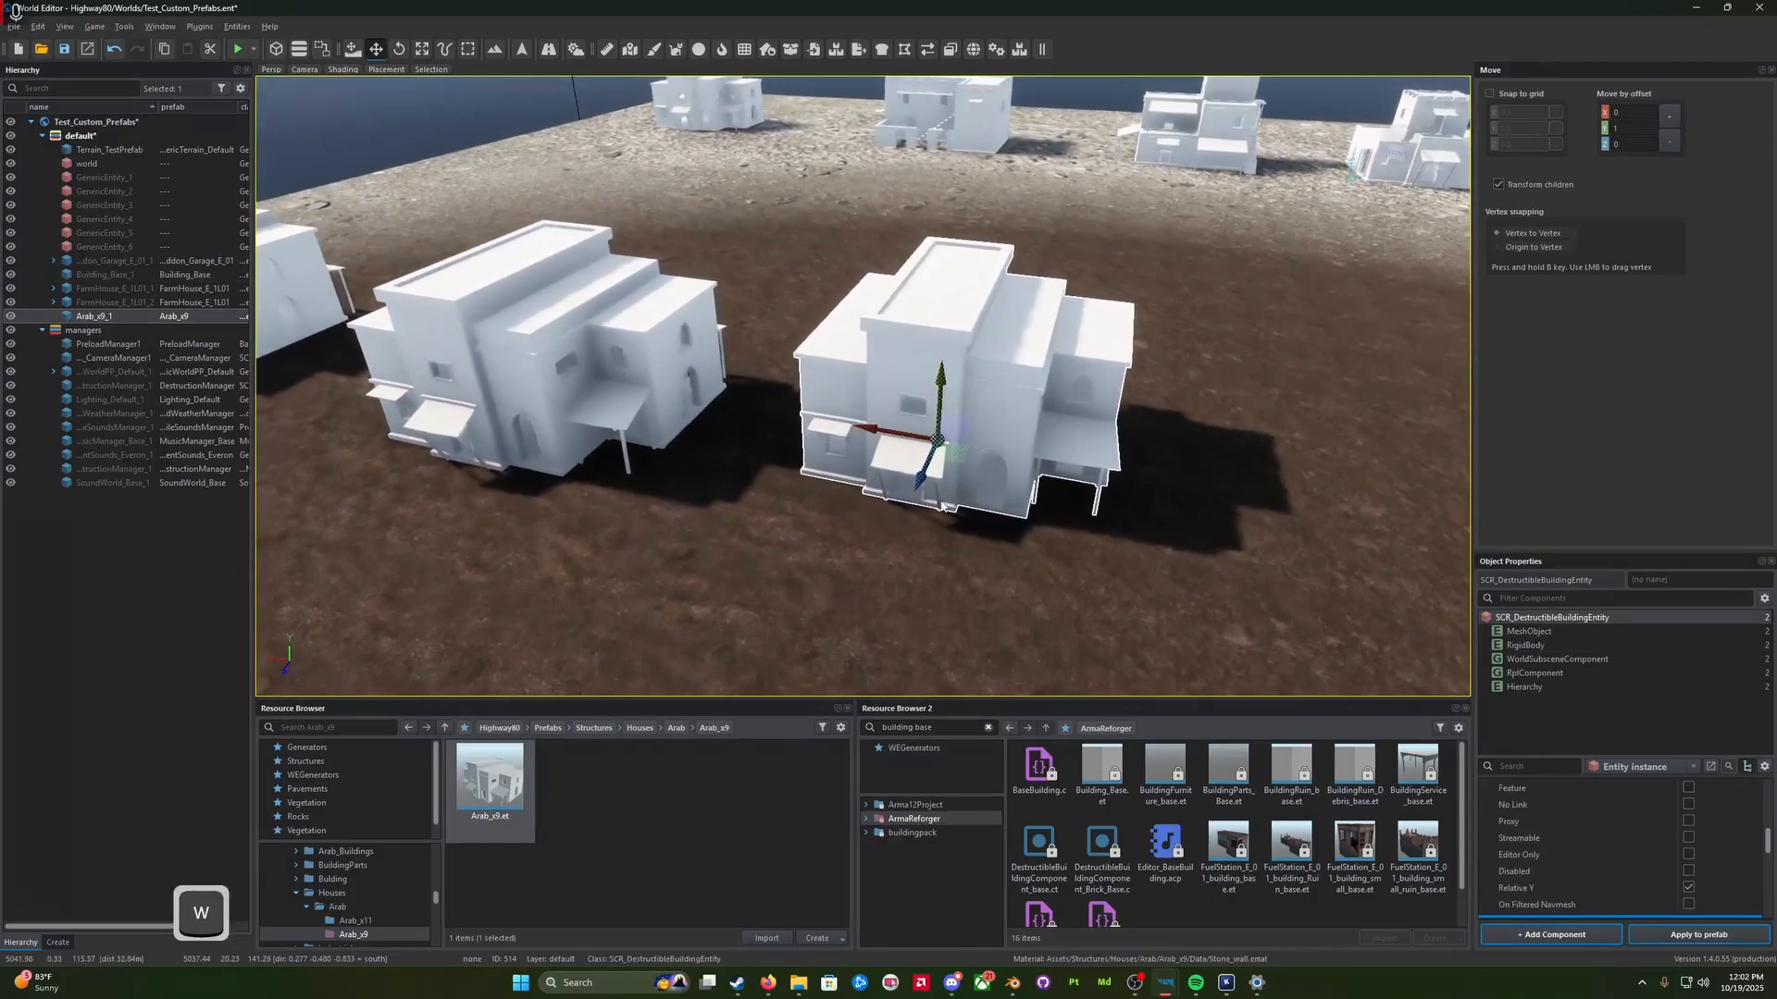
{"action": "left_click_drag", "start_coordinate": [916, 487], "coordinate": [903, 515]}
{"action": "right_click_drag", "start_coordinate": [905, 517], "coordinate": [947, 529]}
{"action": "key", "text": "a"}
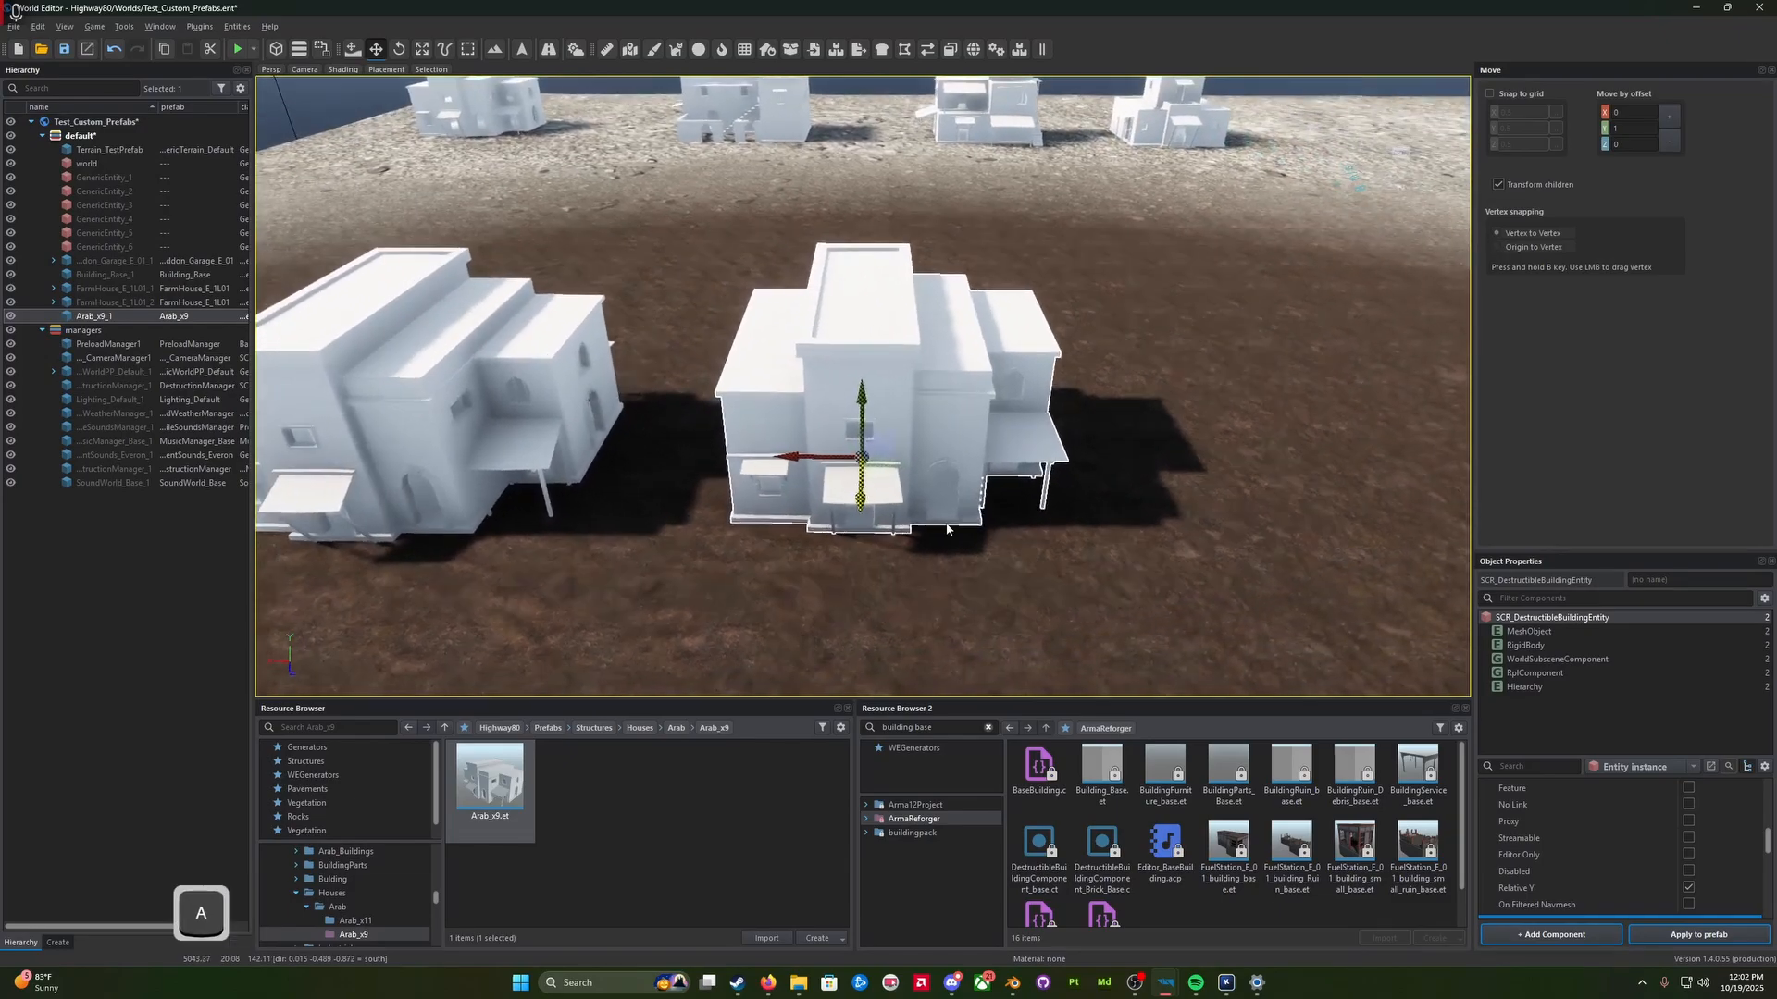
{"action": "key", "text": "ctrl+s"}
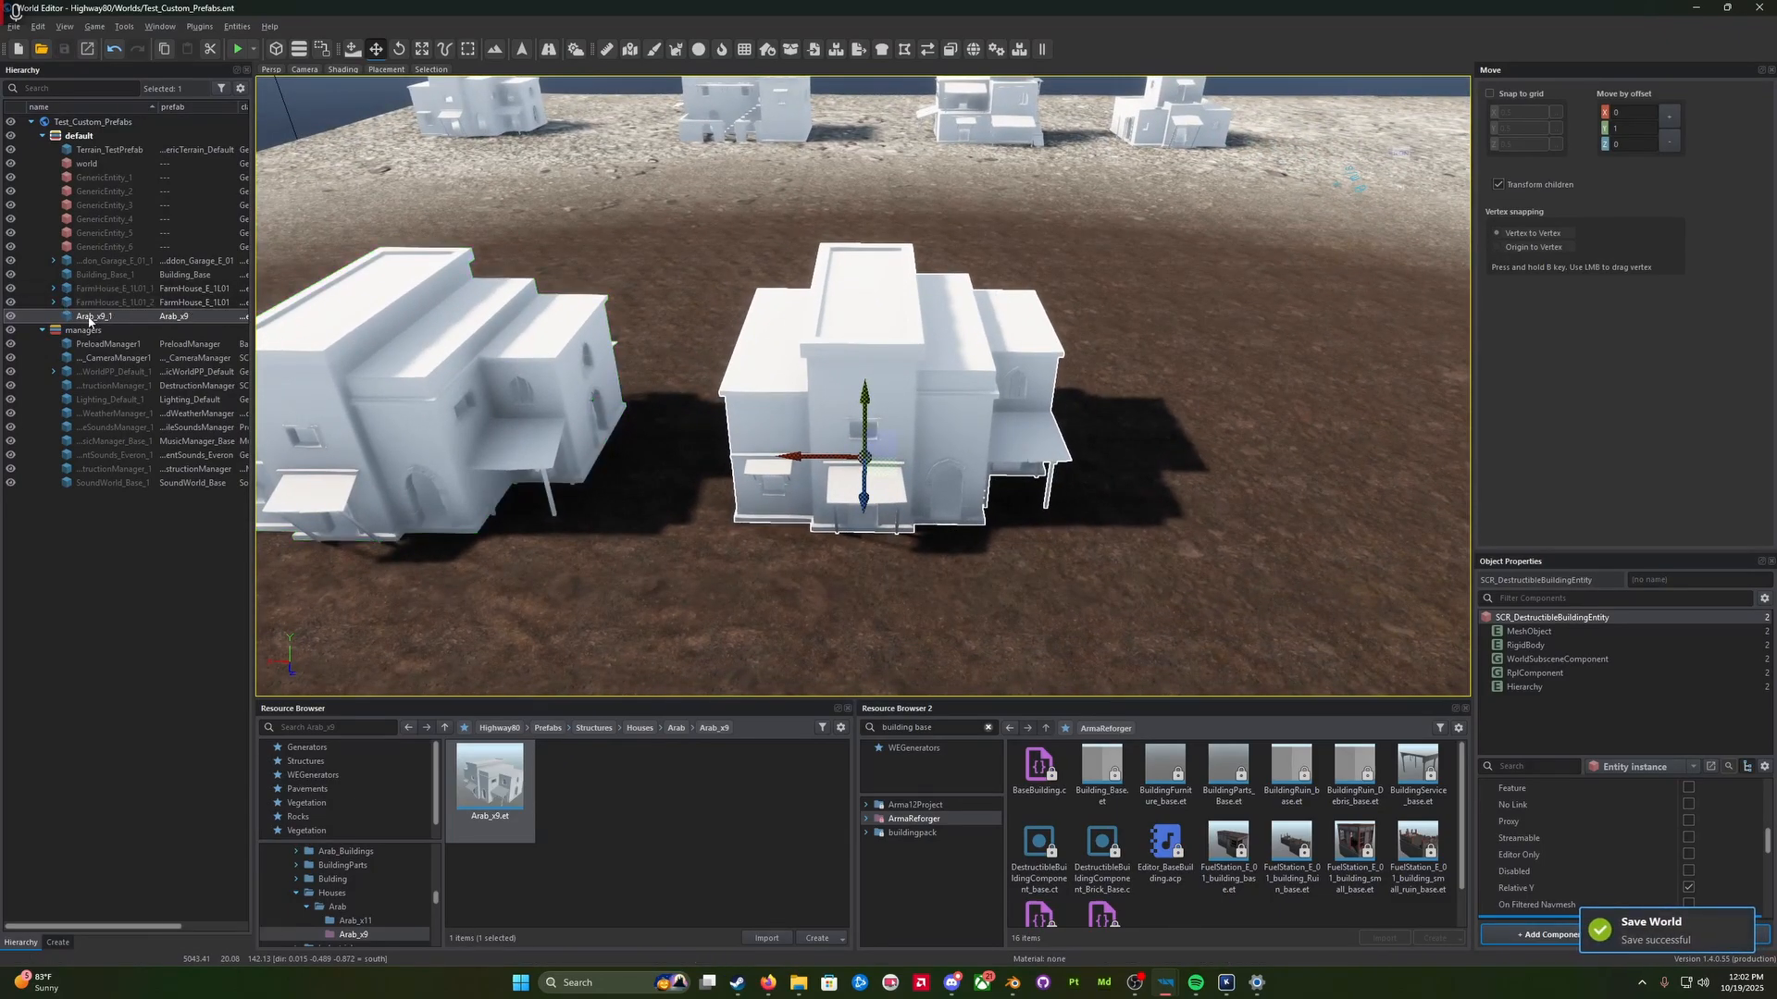
Step: Open the Arab_x9 prefab in prefab edit mode, and close the World Editor again
{"action": "right_click_drag", "start_coordinate": [866, 407], "coordinate": [837, 492]}
{"action": "key", "text": "w"}
{"action": "key", "text": "s"}
{"action": "key", "text": "q"}
{"action": "key", "text": "s"}
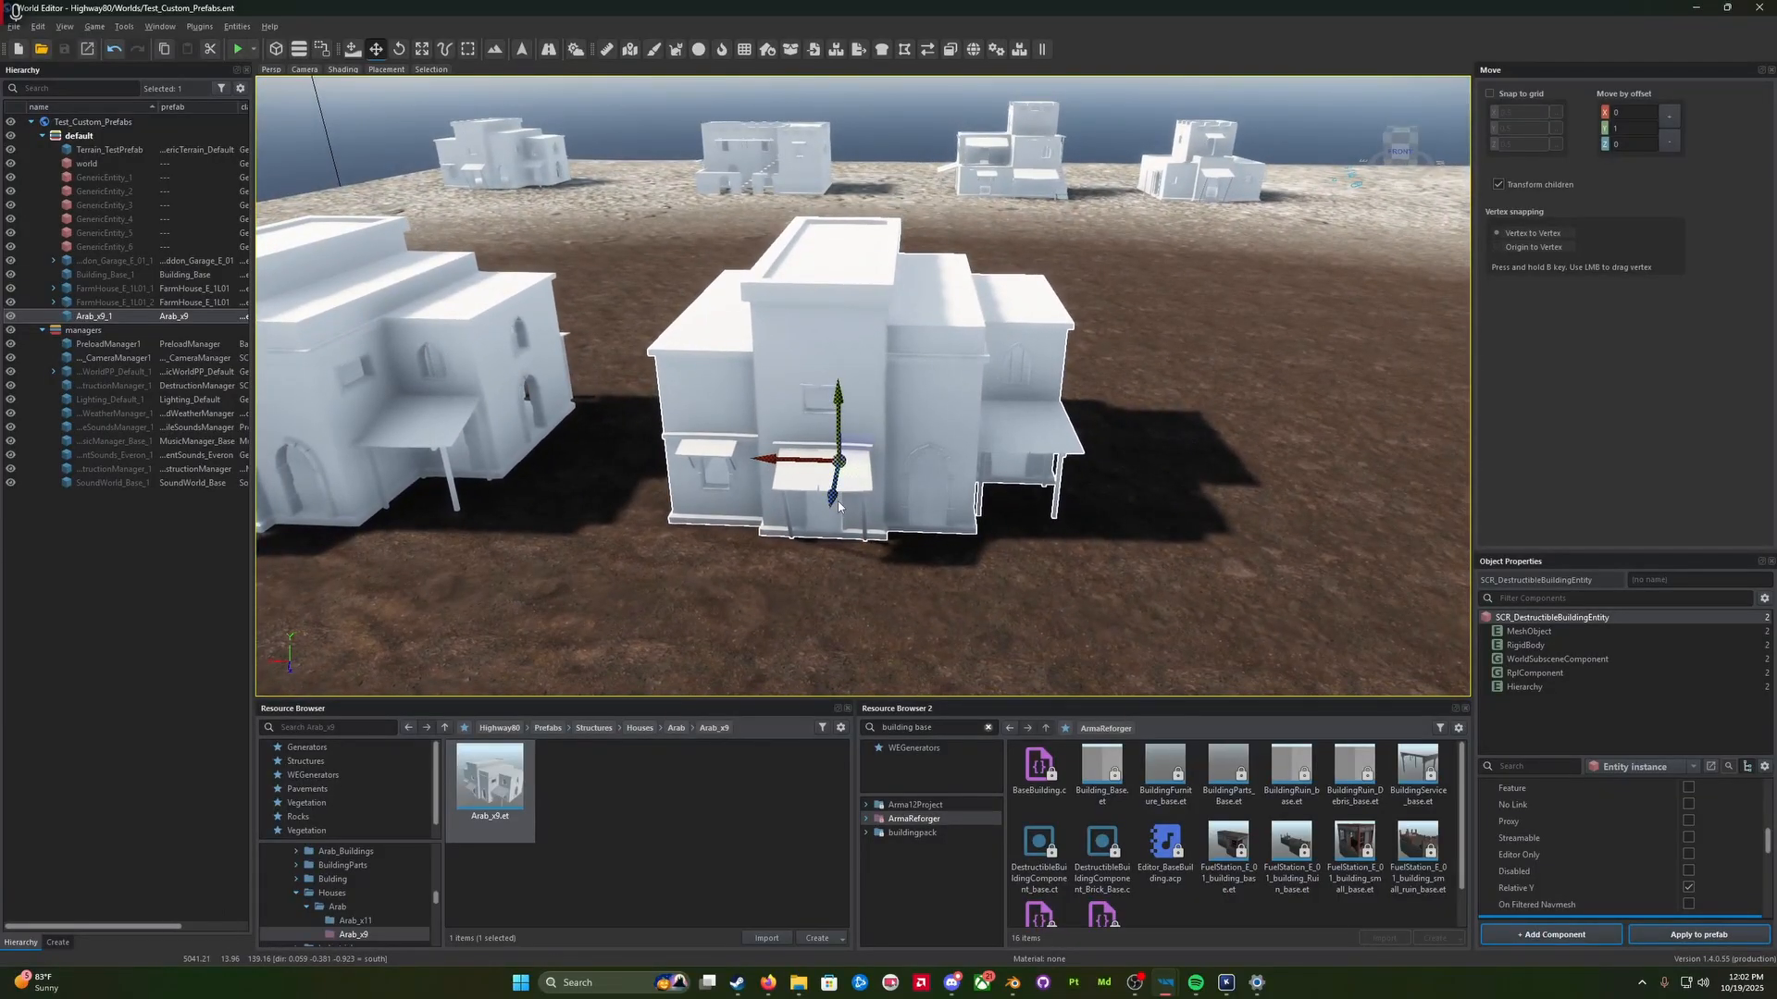
{"action": "double_click", "coordinate": [505, 783]}
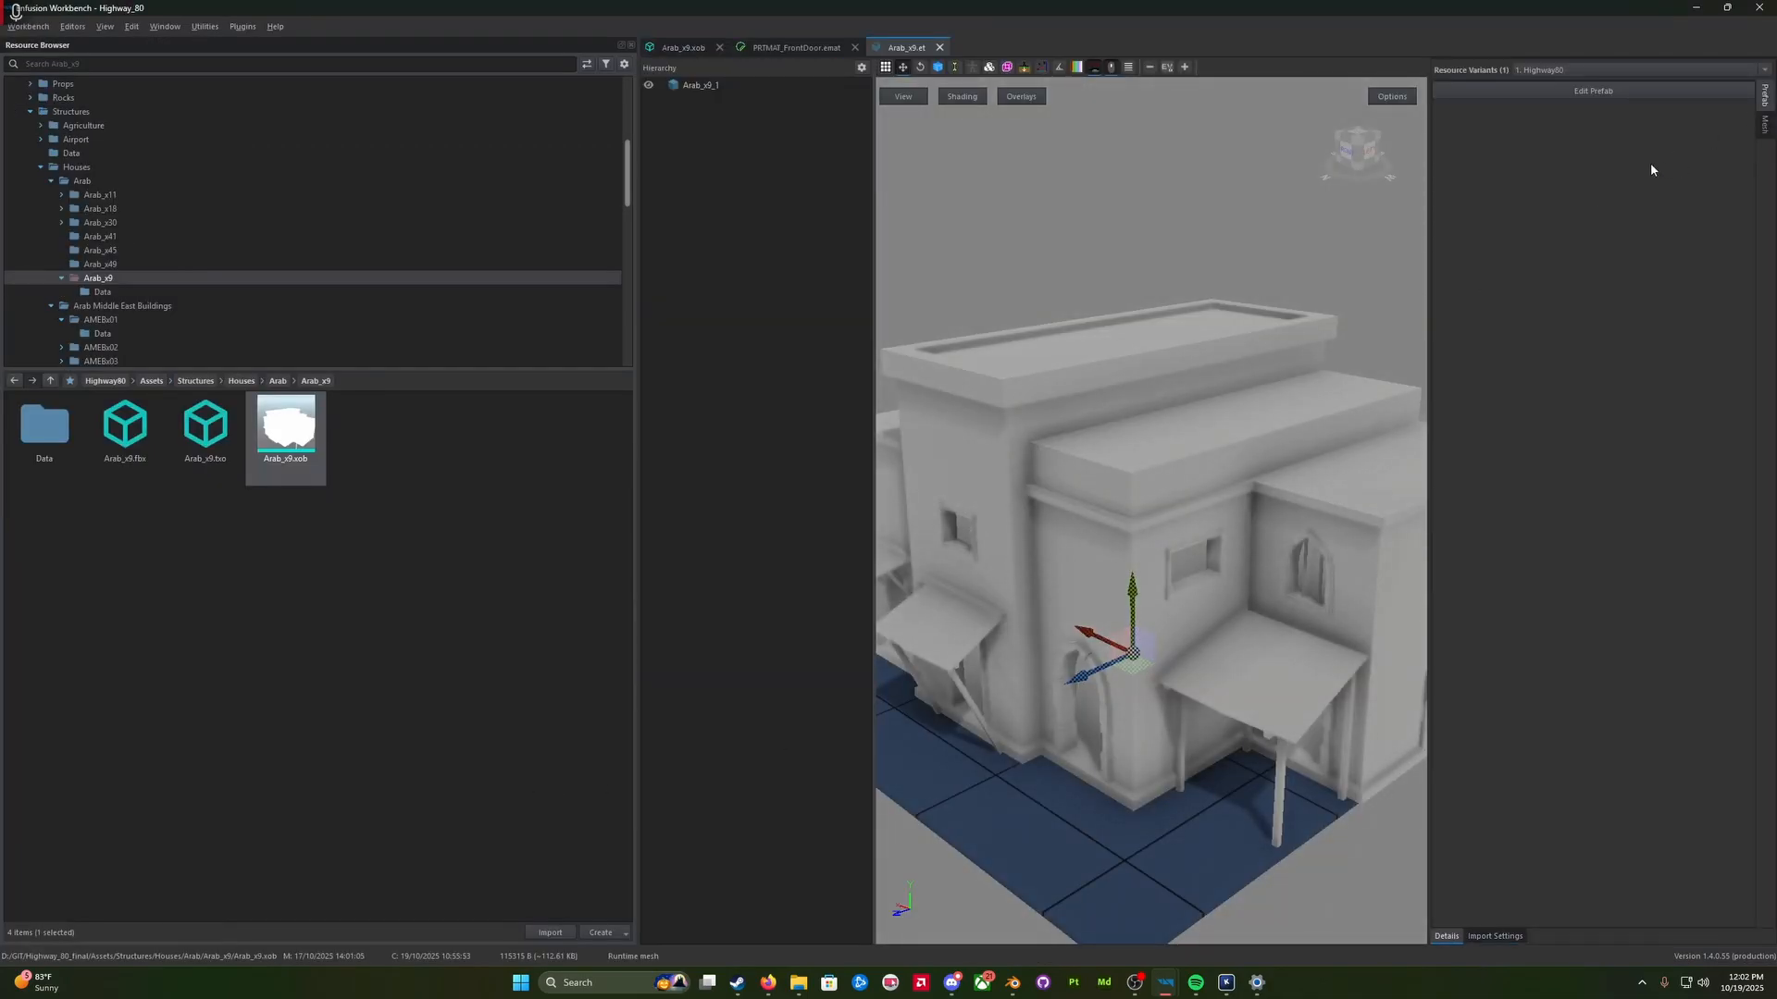
{"action": "left_click", "coordinate": [1564, 89]}
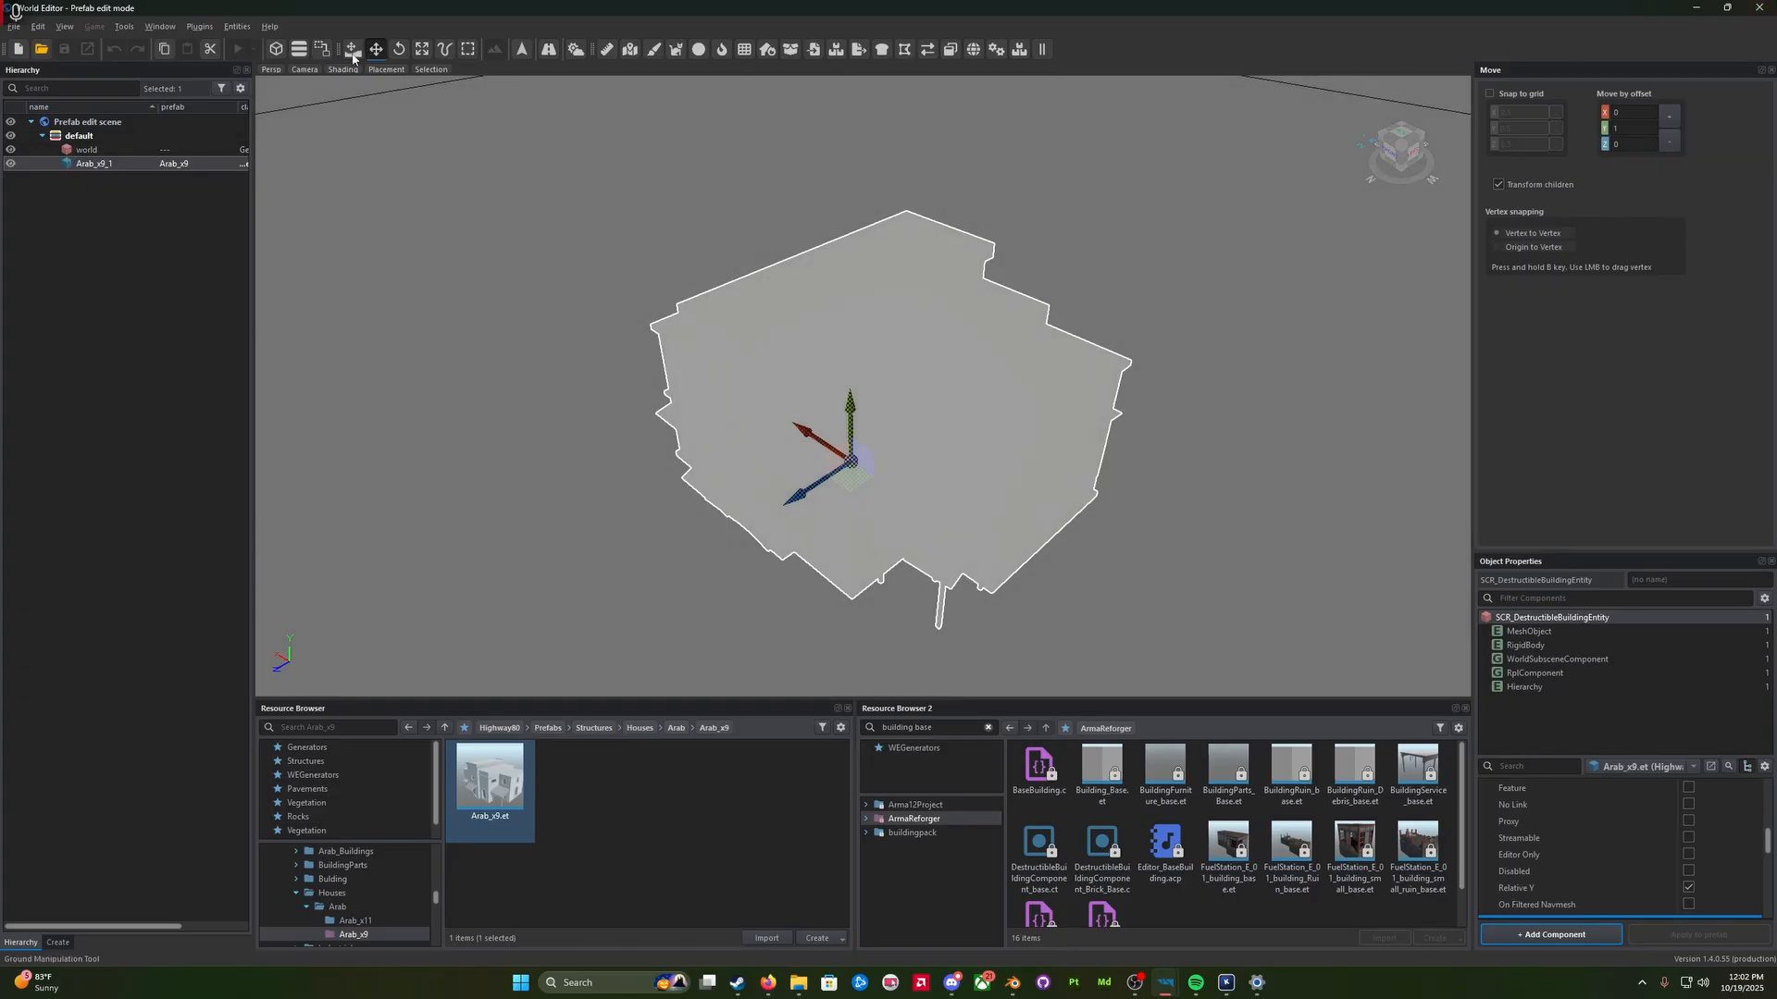
{"action": "left_click", "coordinate": [1759, 7]}
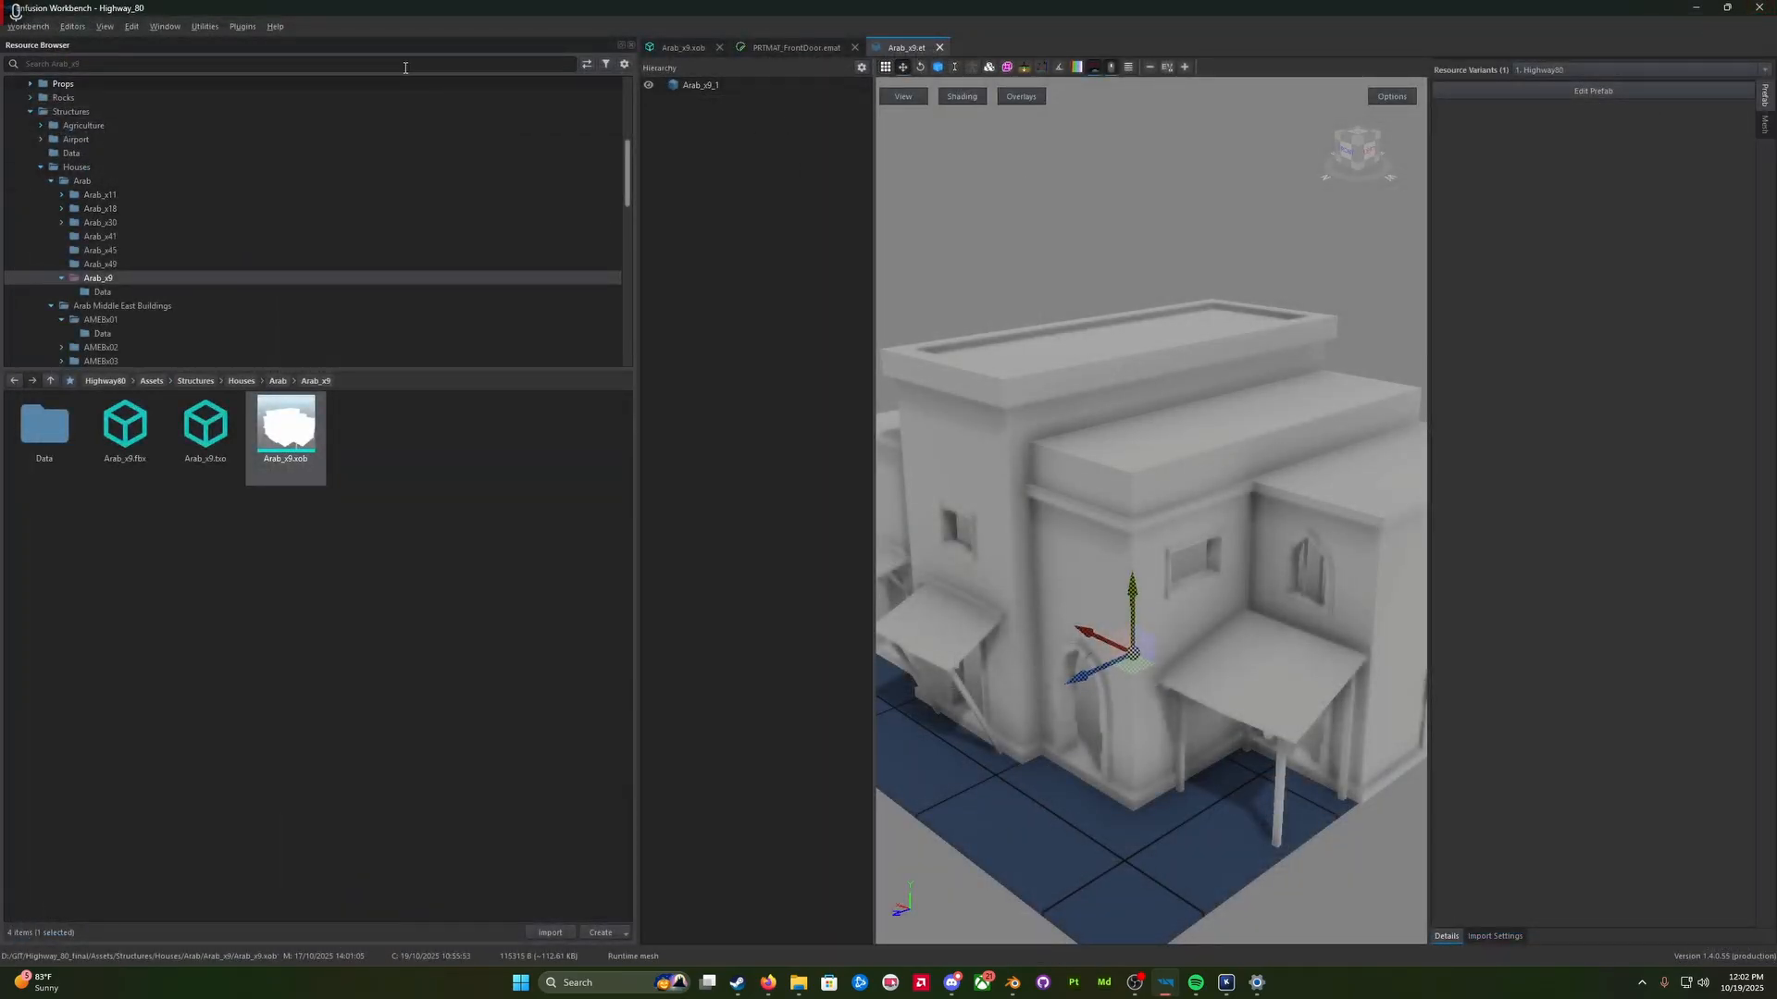
Step: Save all unsaved changes in the Workbench and close the Arab_x9.et, front door material and Arab_x9.xob documents
{"action": "left_click", "coordinate": [39, 26]}
{"action": "left_click", "coordinate": [39, 56]}
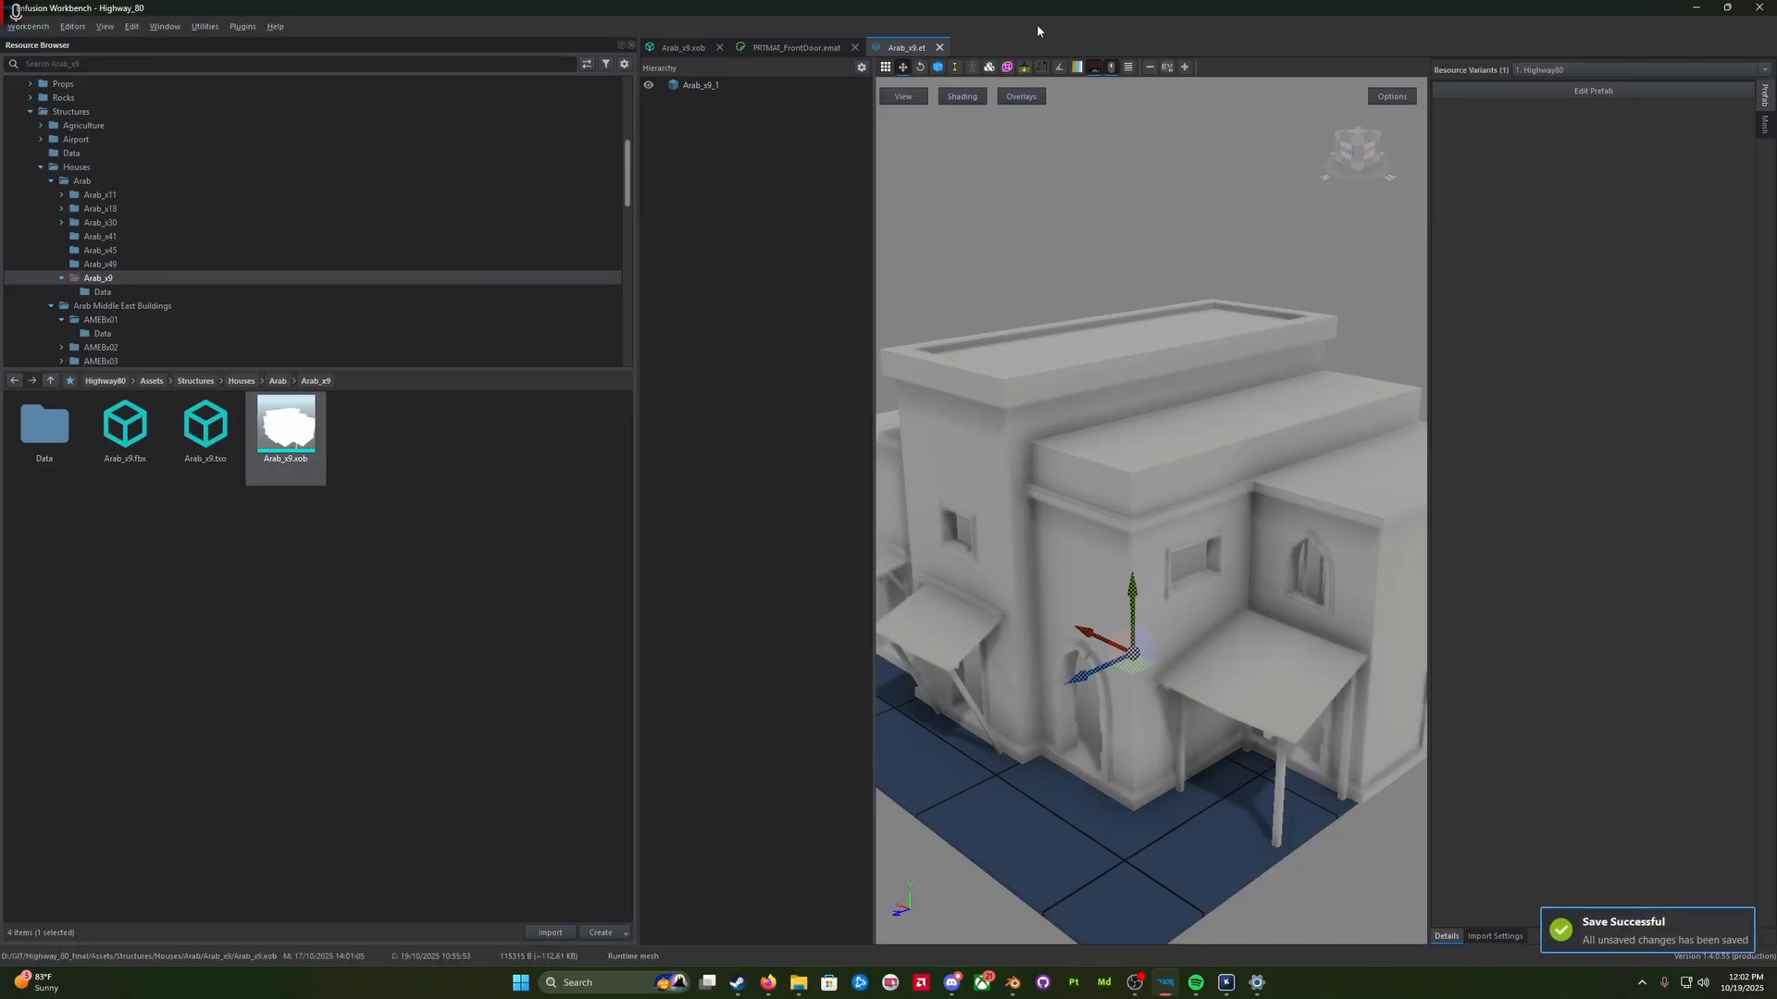
{"action": "left_click", "coordinate": [940, 47]}
{"action": "left_click", "coordinate": [854, 47]}
{"action": "left_click", "coordinate": [719, 47]}
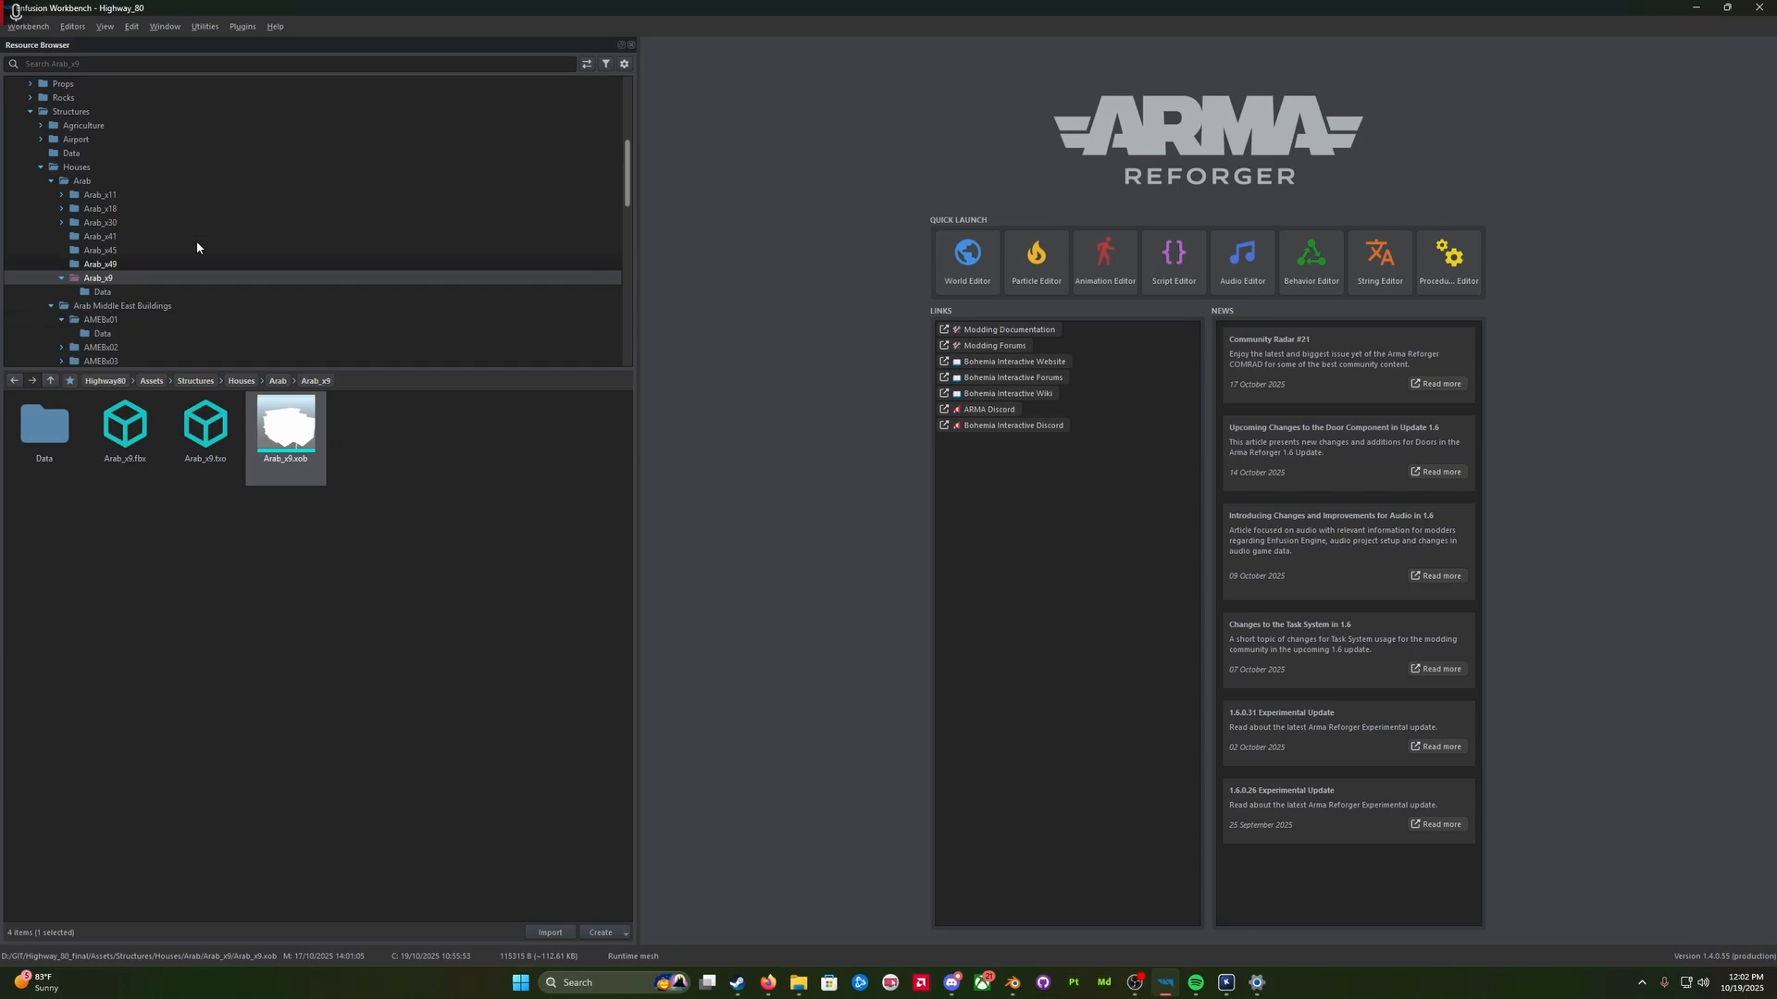
Step: Collapse the Highway80 project tree in the Resource Browser and show the project's root folder
{"action": "left_click", "coordinate": [30, 113]}
{"action": "scroll", "coordinate": [173, 208], "scroll_direction": "up", "scroll_amount": 6}
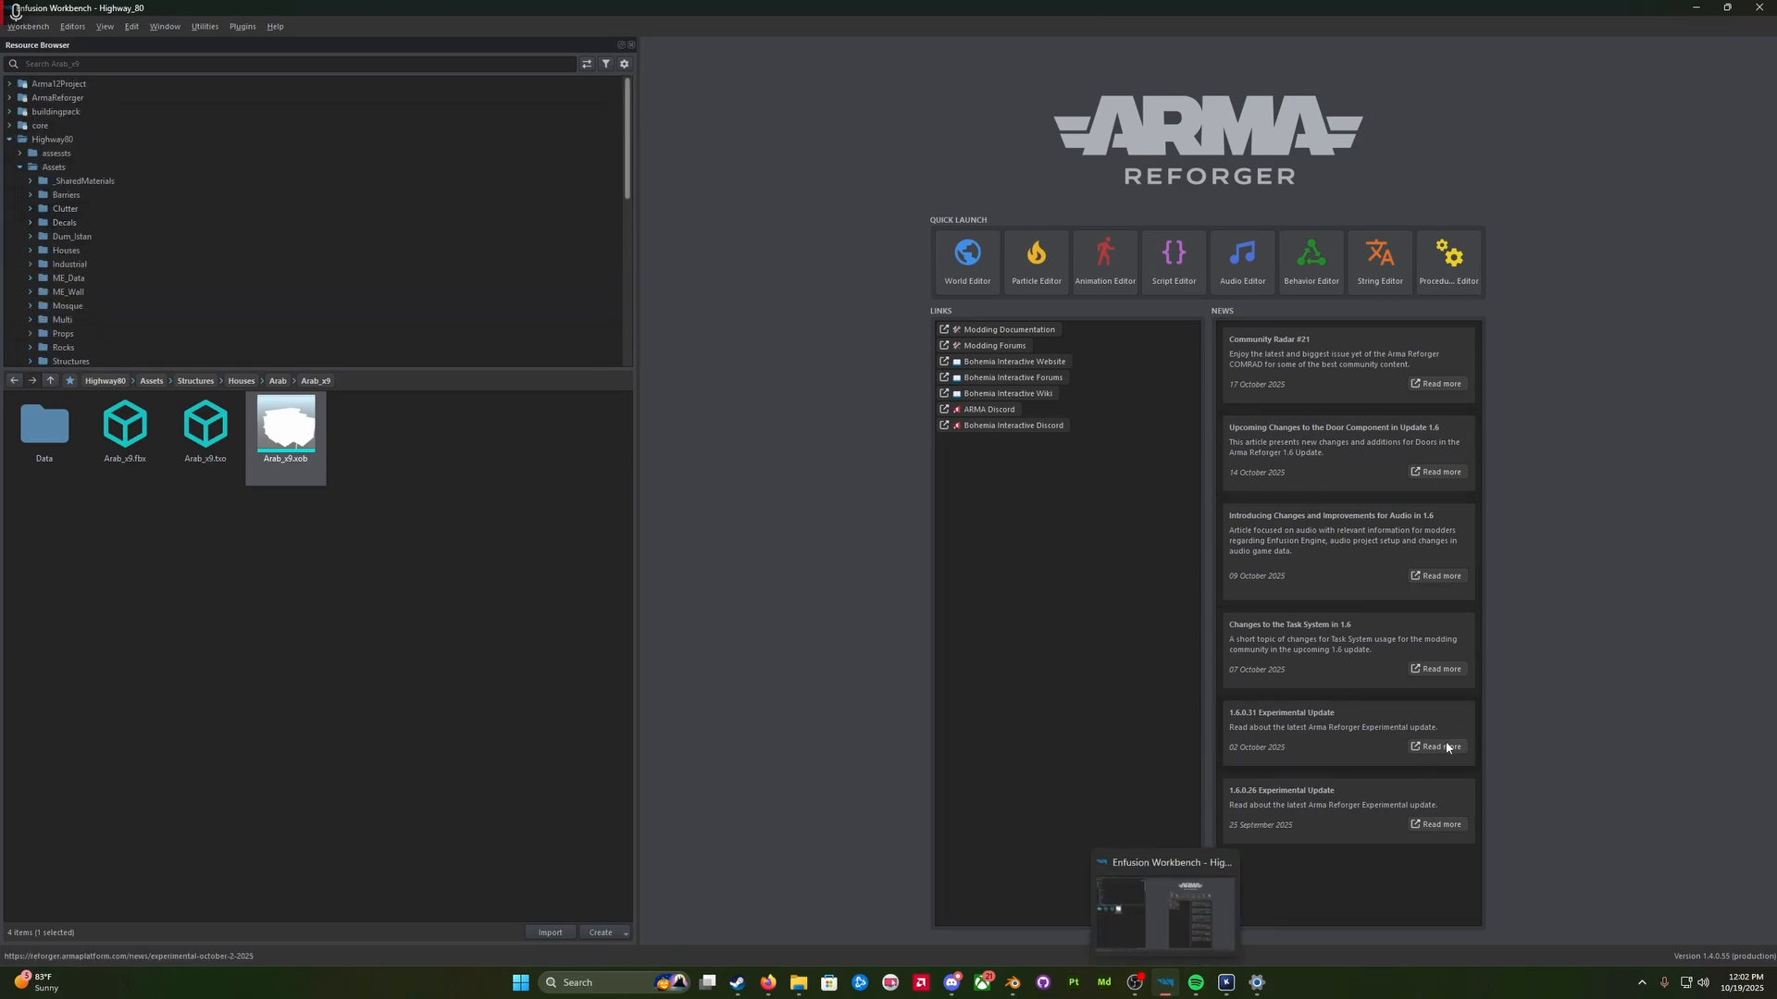
{"action": "left_click", "coordinate": [9, 139]}
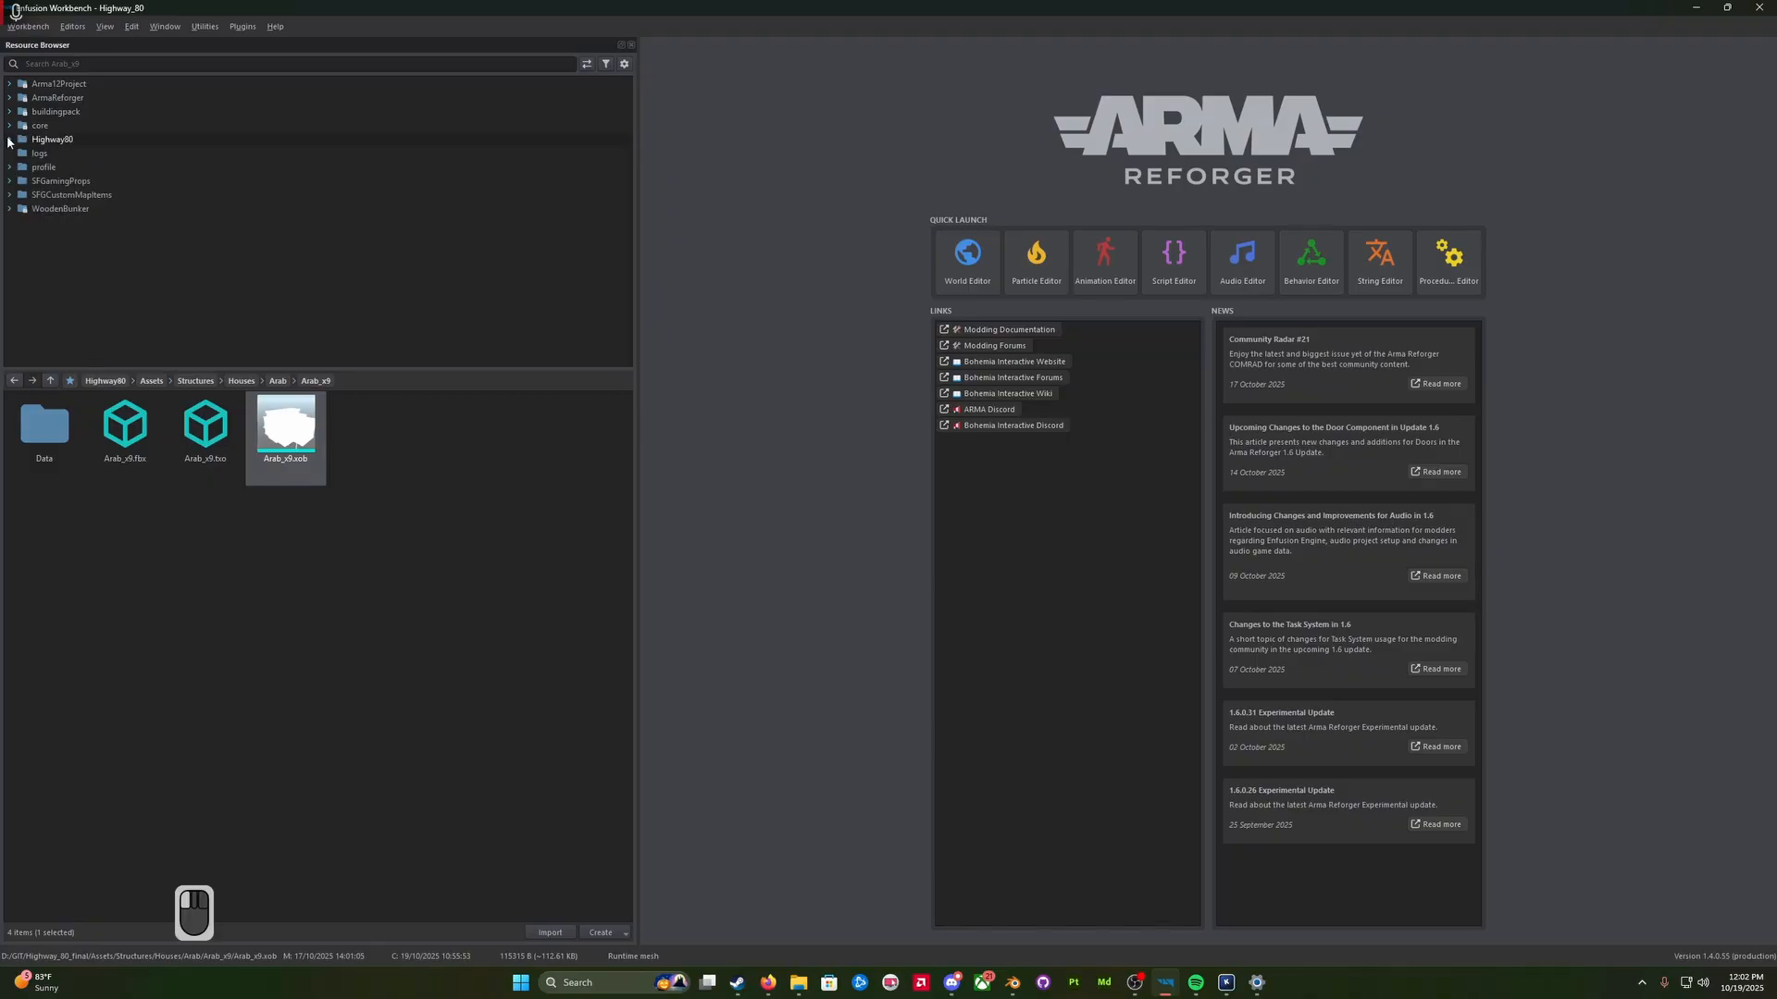
{"action": "left_click", "coordinate": [70, 142]}
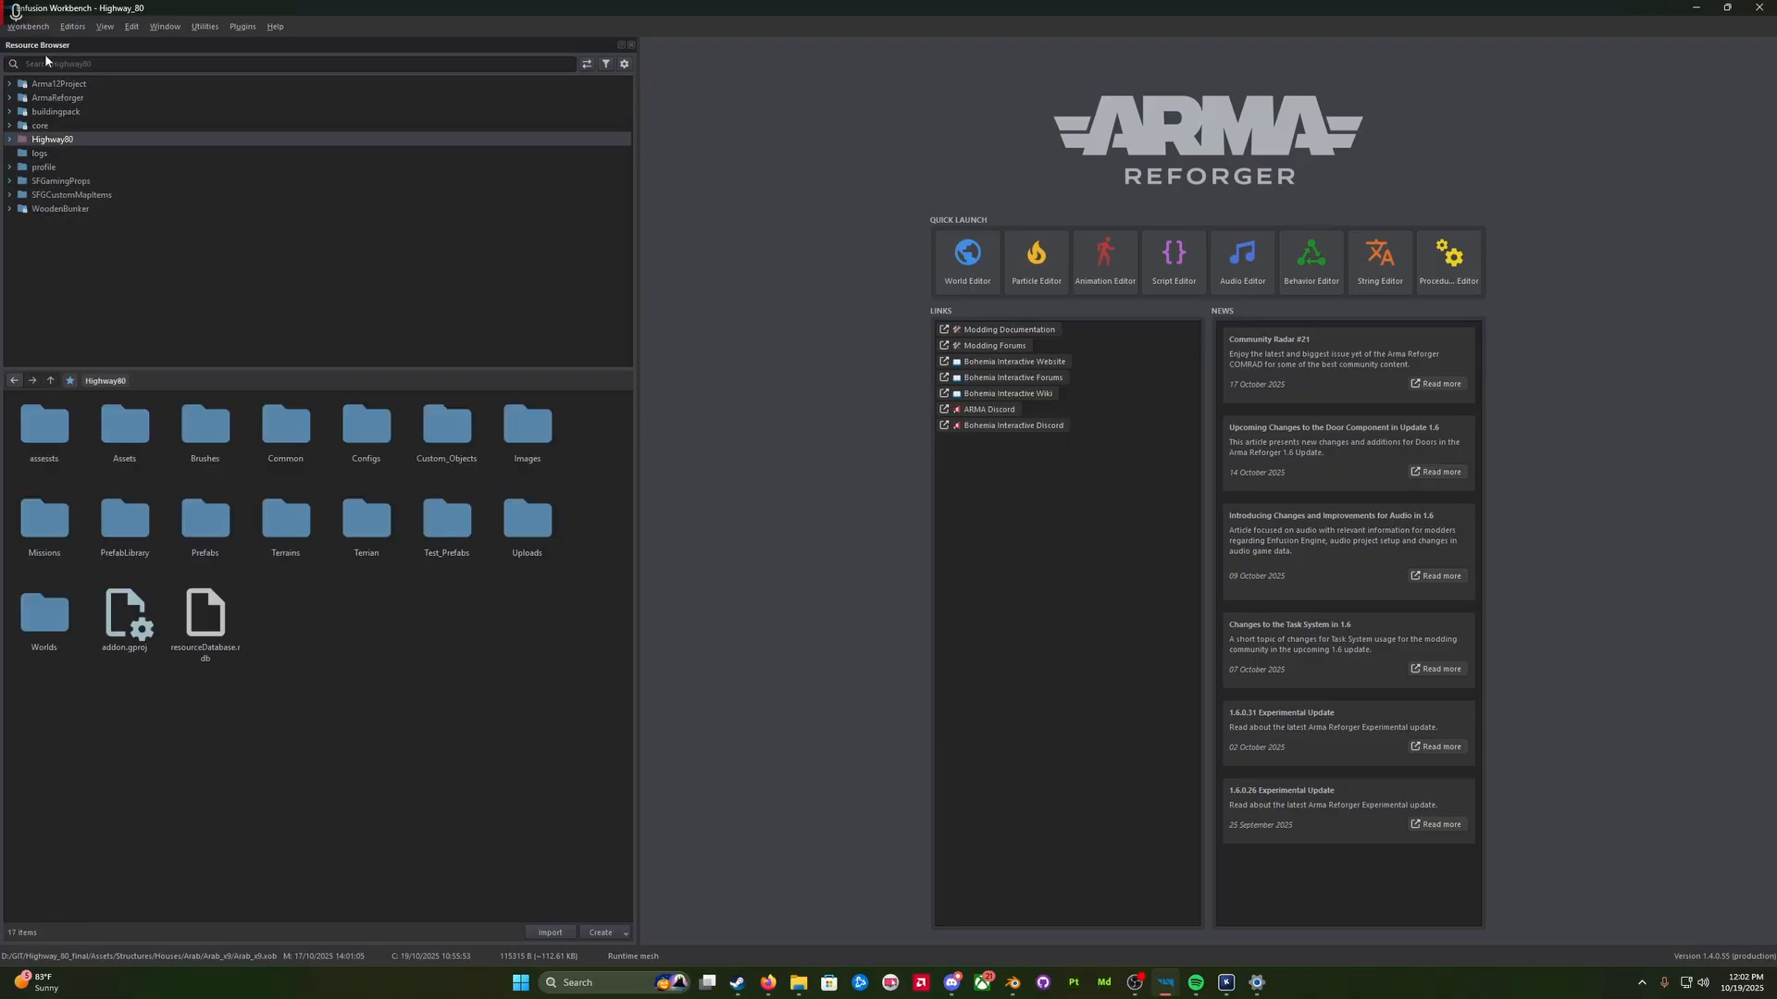
Step: Reopen the Test_Custom_Prefabs world in the World Editor and select the nearer farmhouse
{"action": "left_click", "coordinate": [966, 259]}
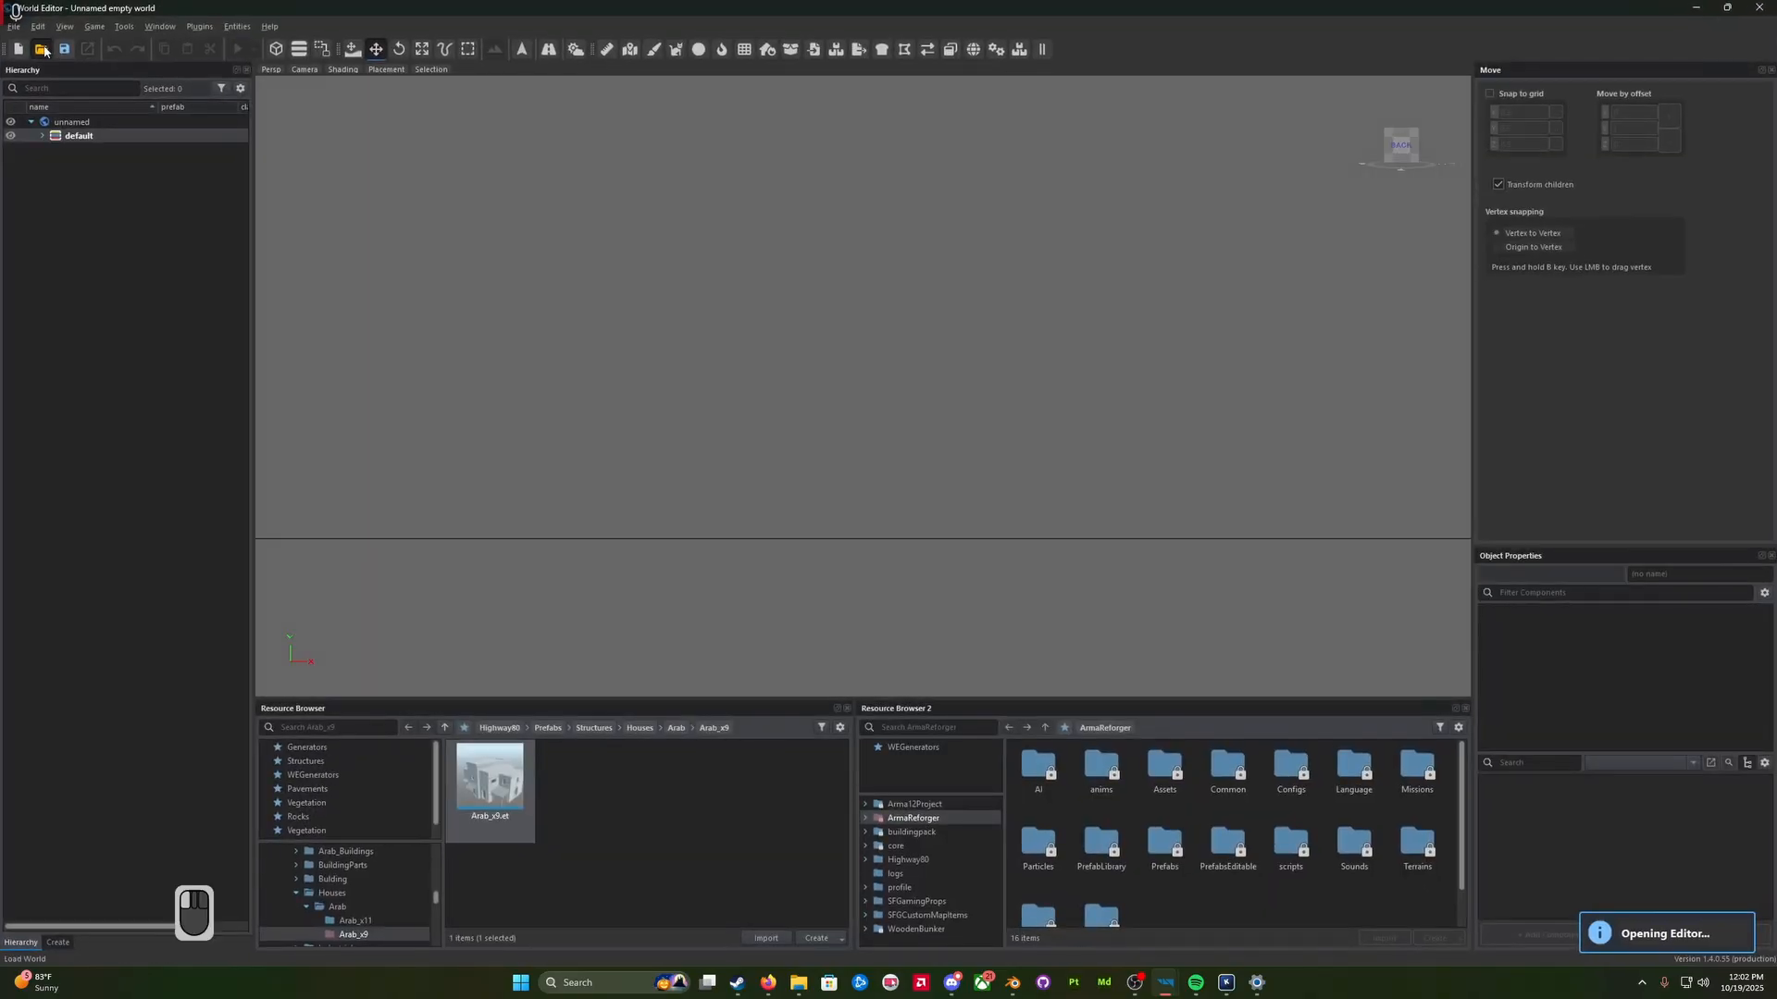
{"action": "left_click", "coordinate": [944, 696]}
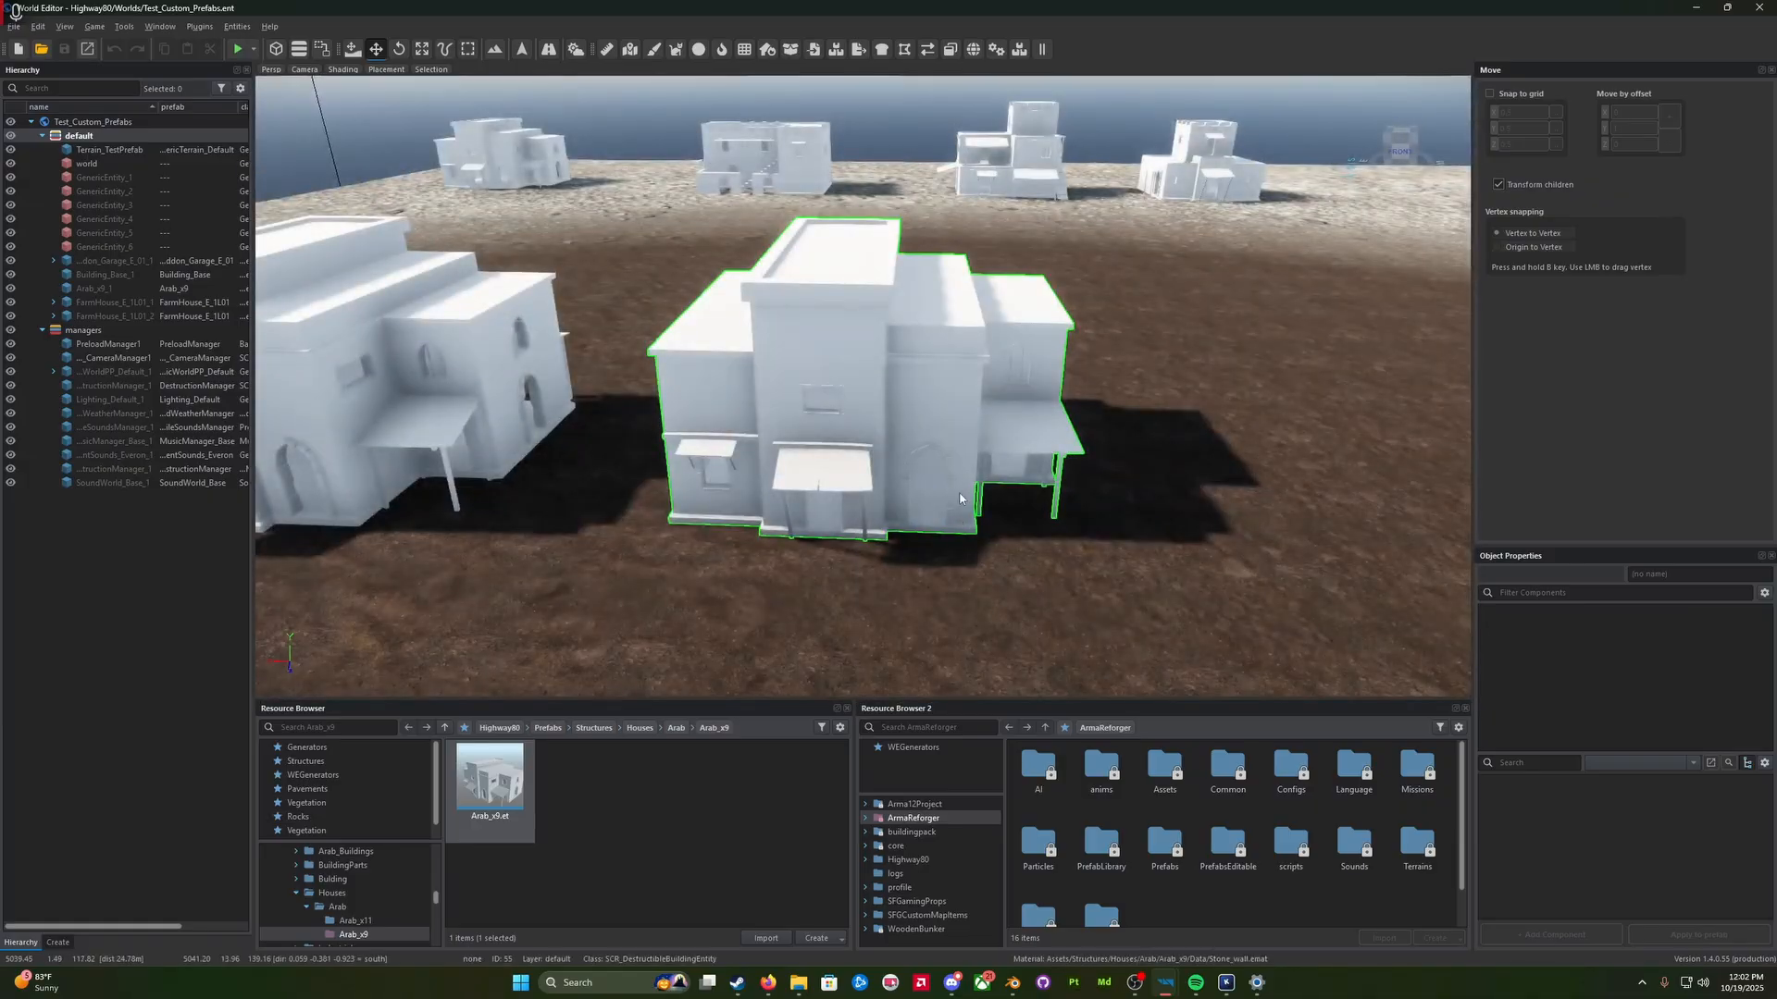
{"action": "key", "text": "d"}
{"action": "right_click_drag", "start_coordinate": [925, 481], "coordinate": [1025, 482]}
{"action": "key", "text": "q"}
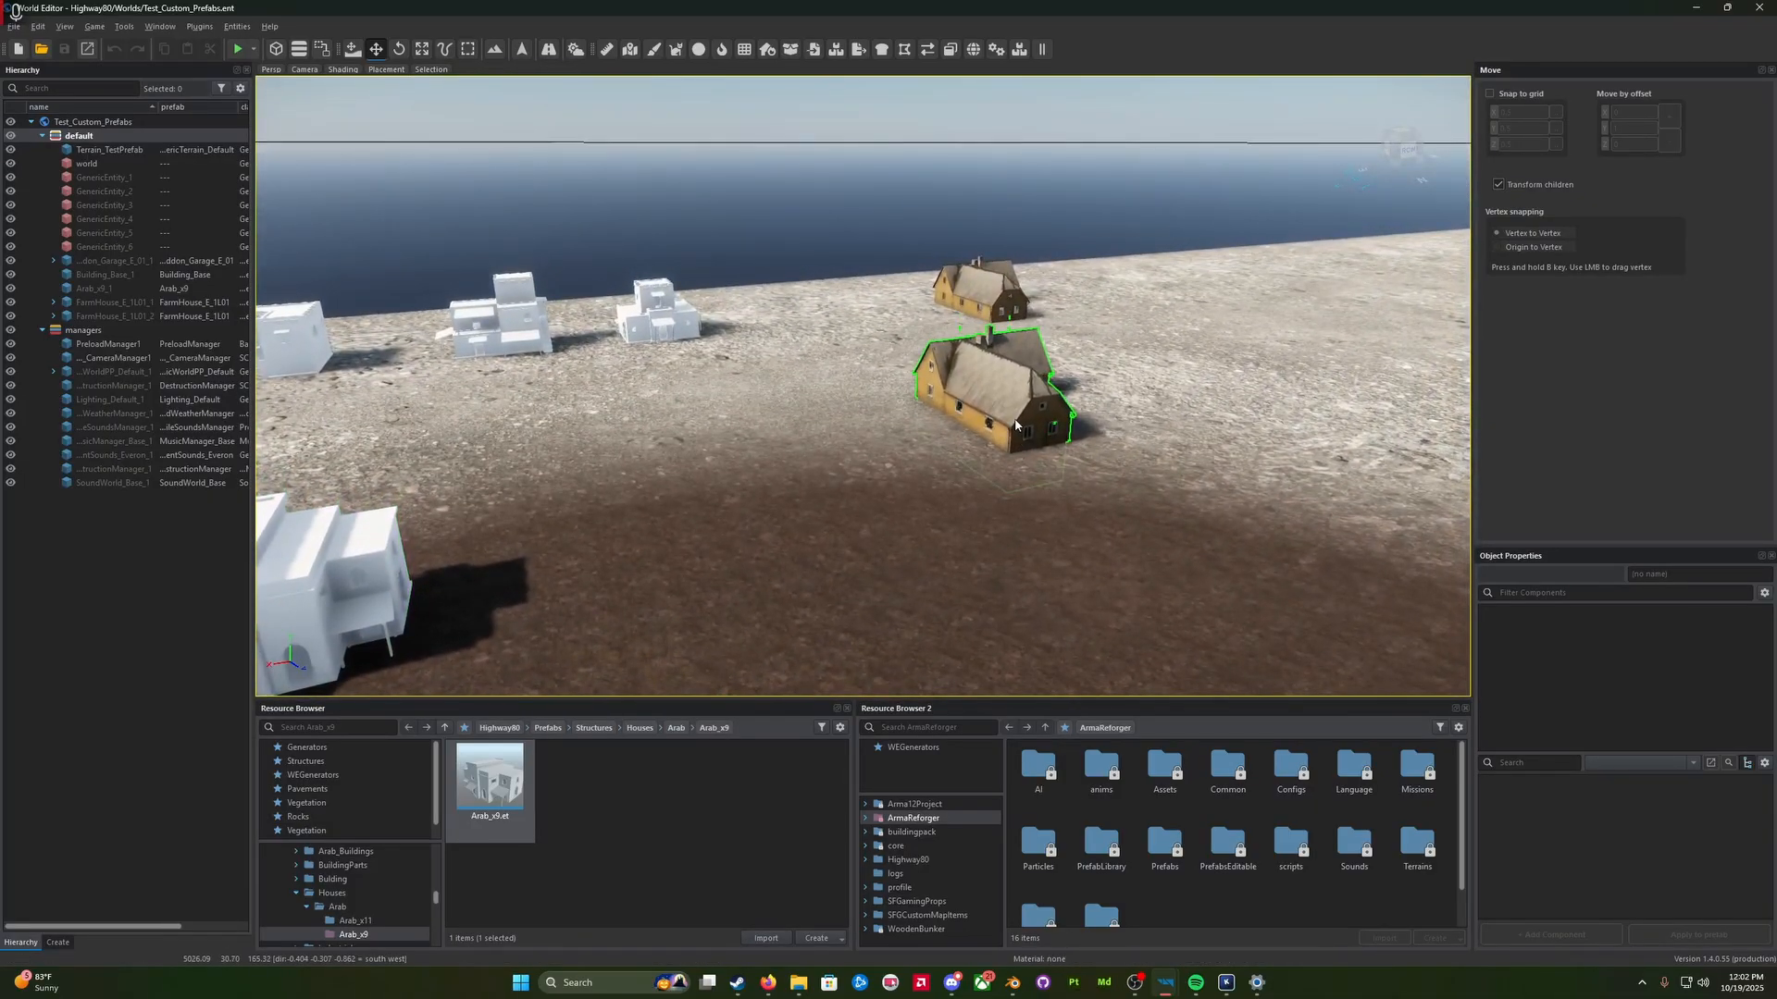
{"action": "left_click", "coordinate": [998, 380]}
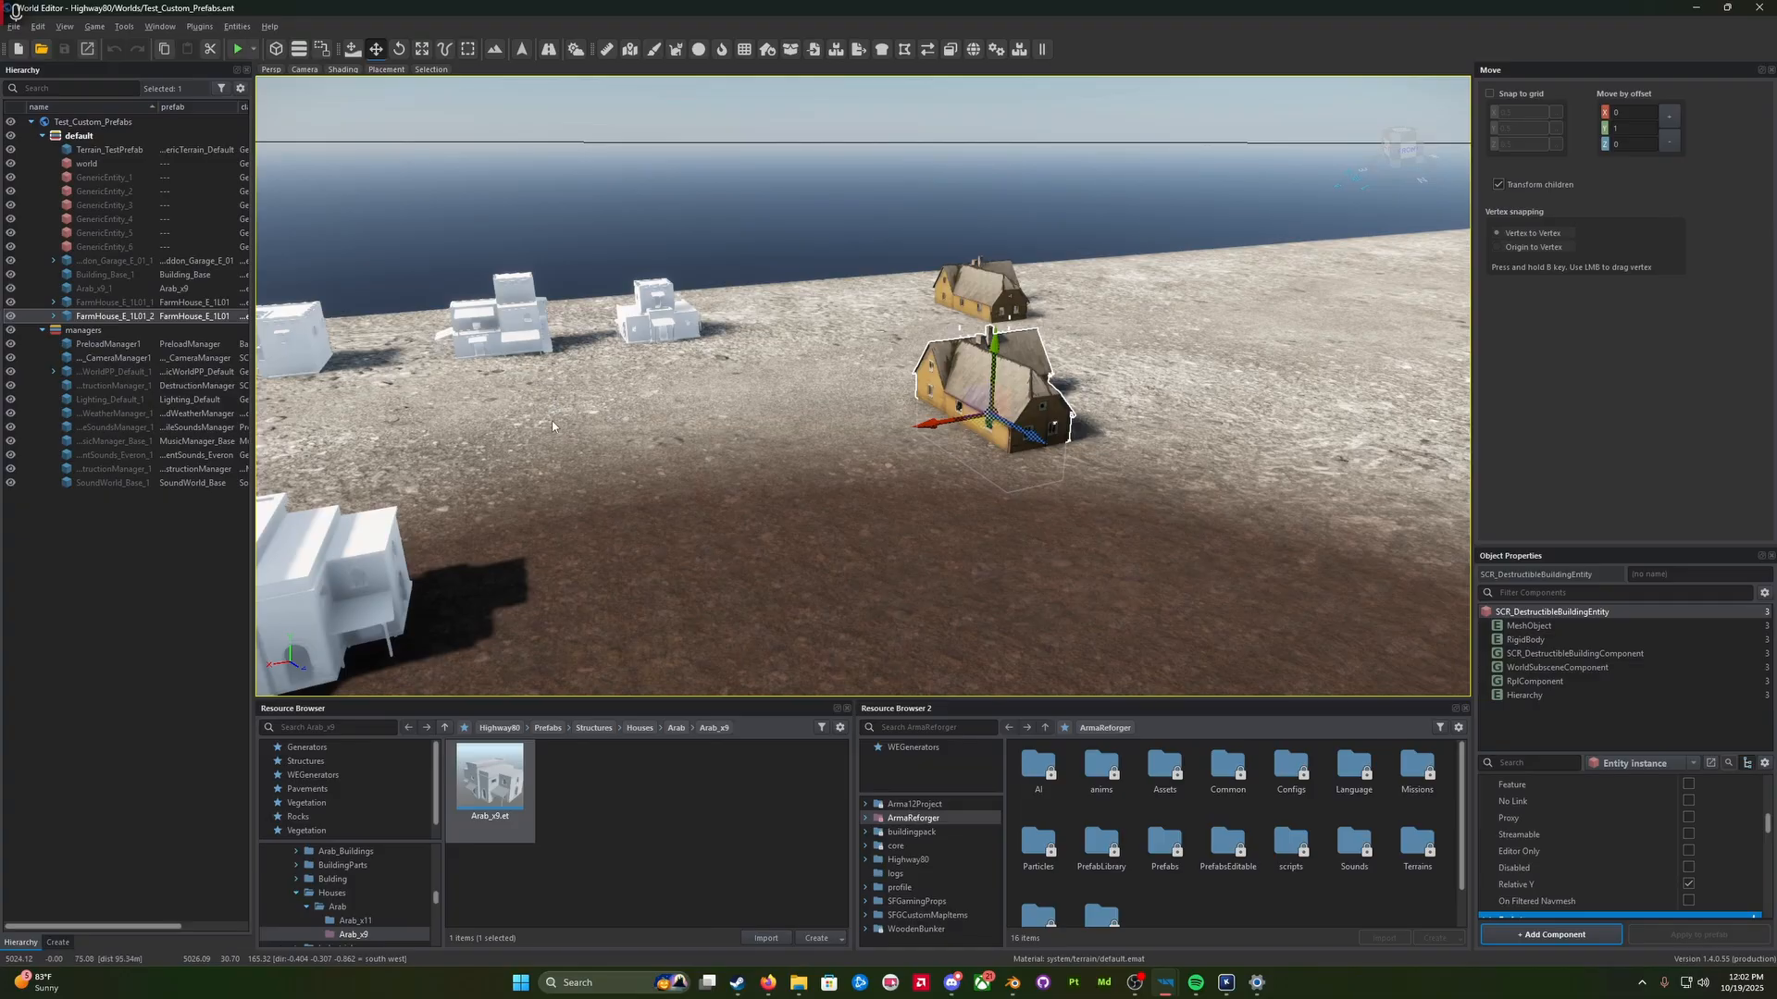
Step: Leave the World Editor and open the Prefabs/Structures/Houses folder of the Highway80 project in the main Workbench window
{"action": "right_click_drag", "start_coordinate": [549, 435], "coordinate": [426, 448]}
{"action": "key", "text": "a"}
{"action": "key", "text": "w"}
{"action": "left_click", "coordinate": [1757, 9]}
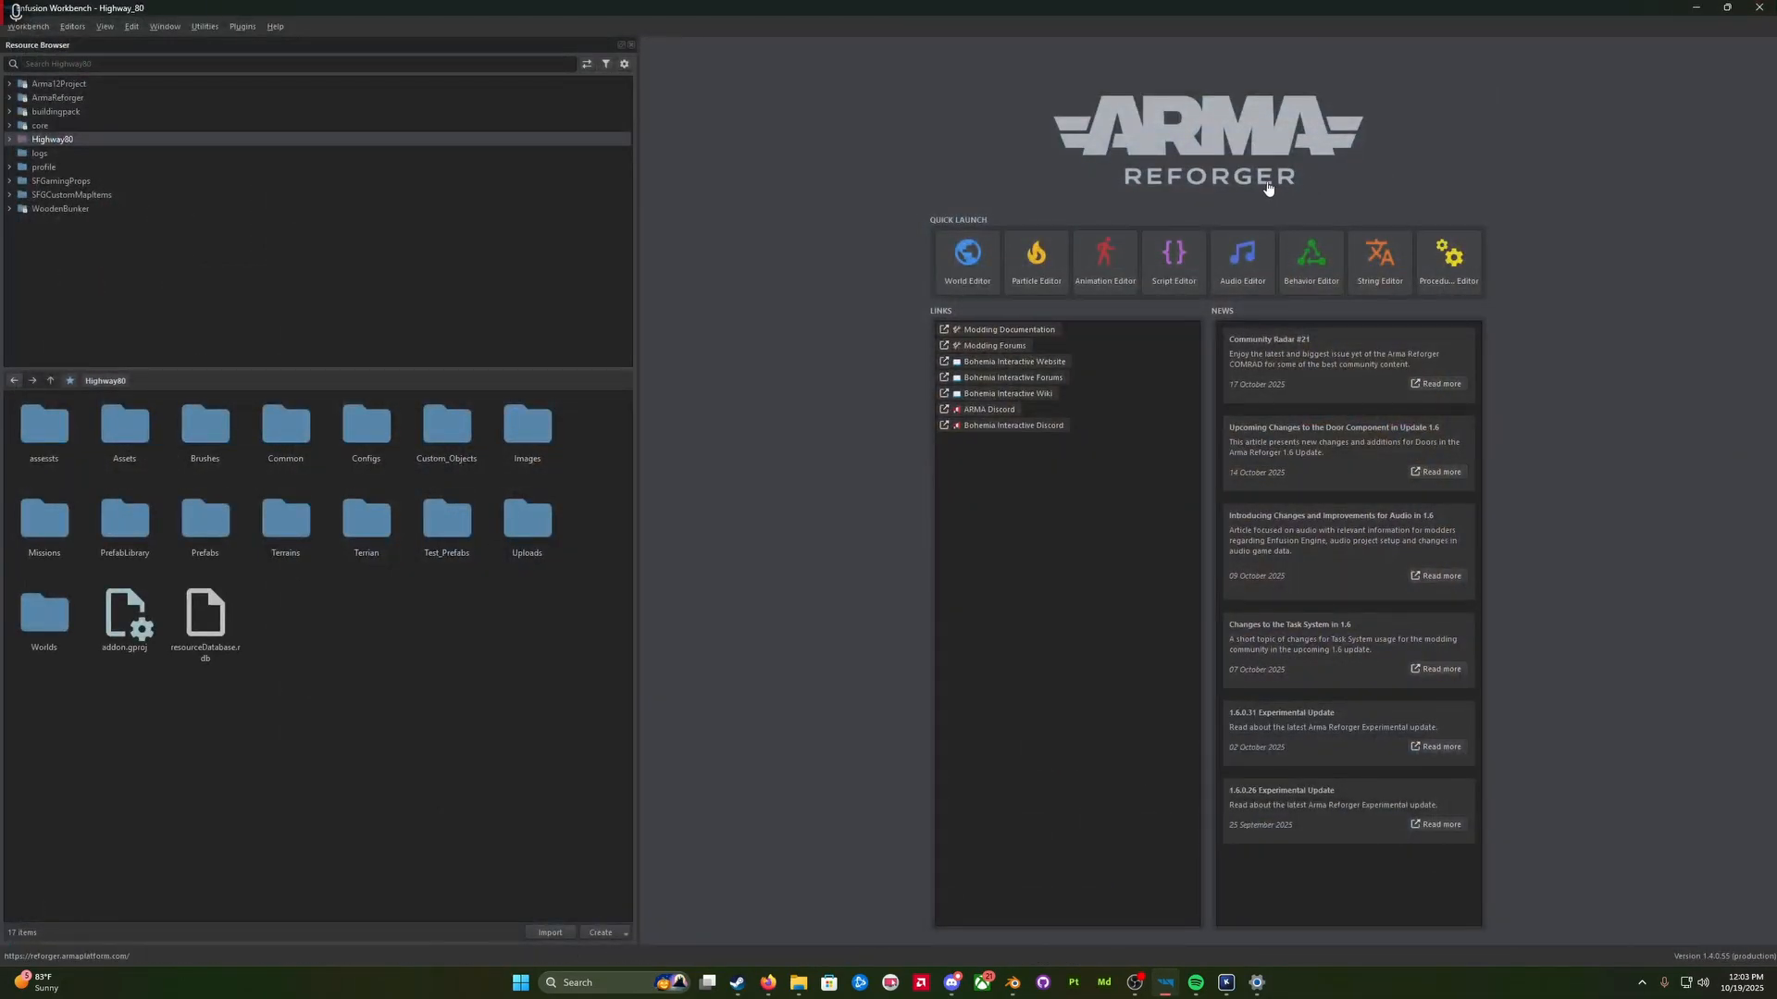
{"action": "double_click", "coordinate": [102, 137]}
{"action": "scroll", "coordinate": [141, 266], "scroll_direction": "down", "scroll_amount": 1}
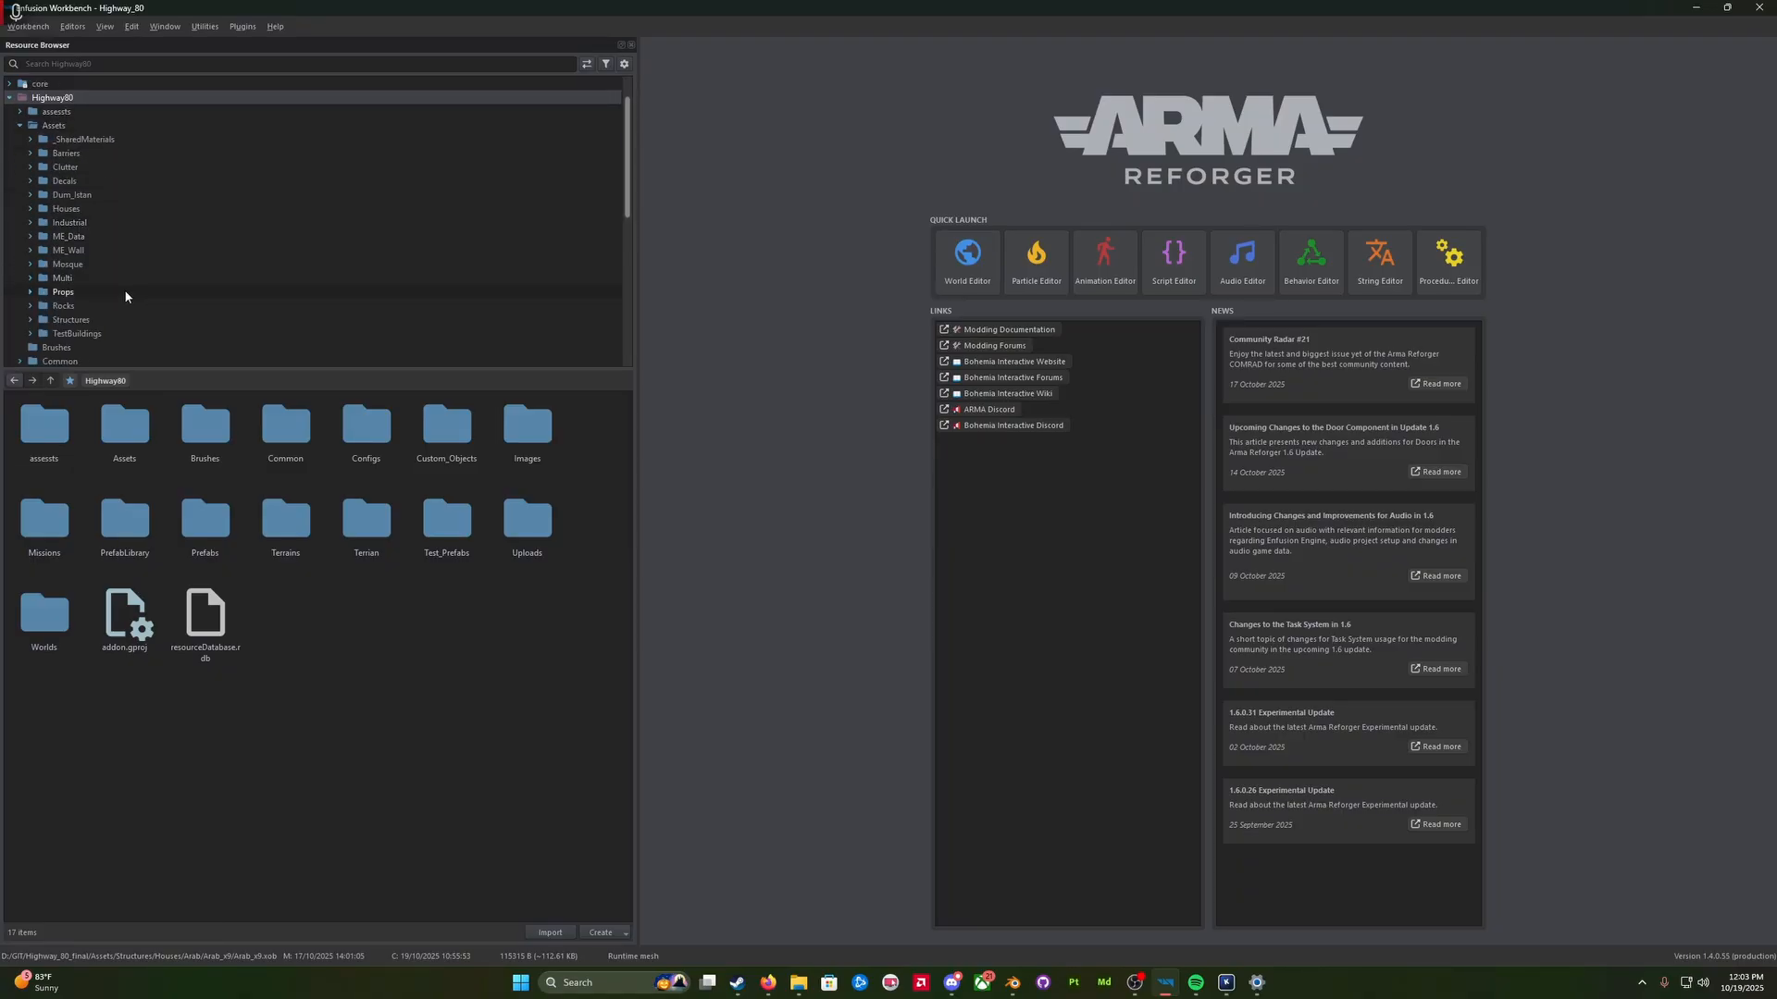
{"action": "left_click", "coordinate": [24, 127]}
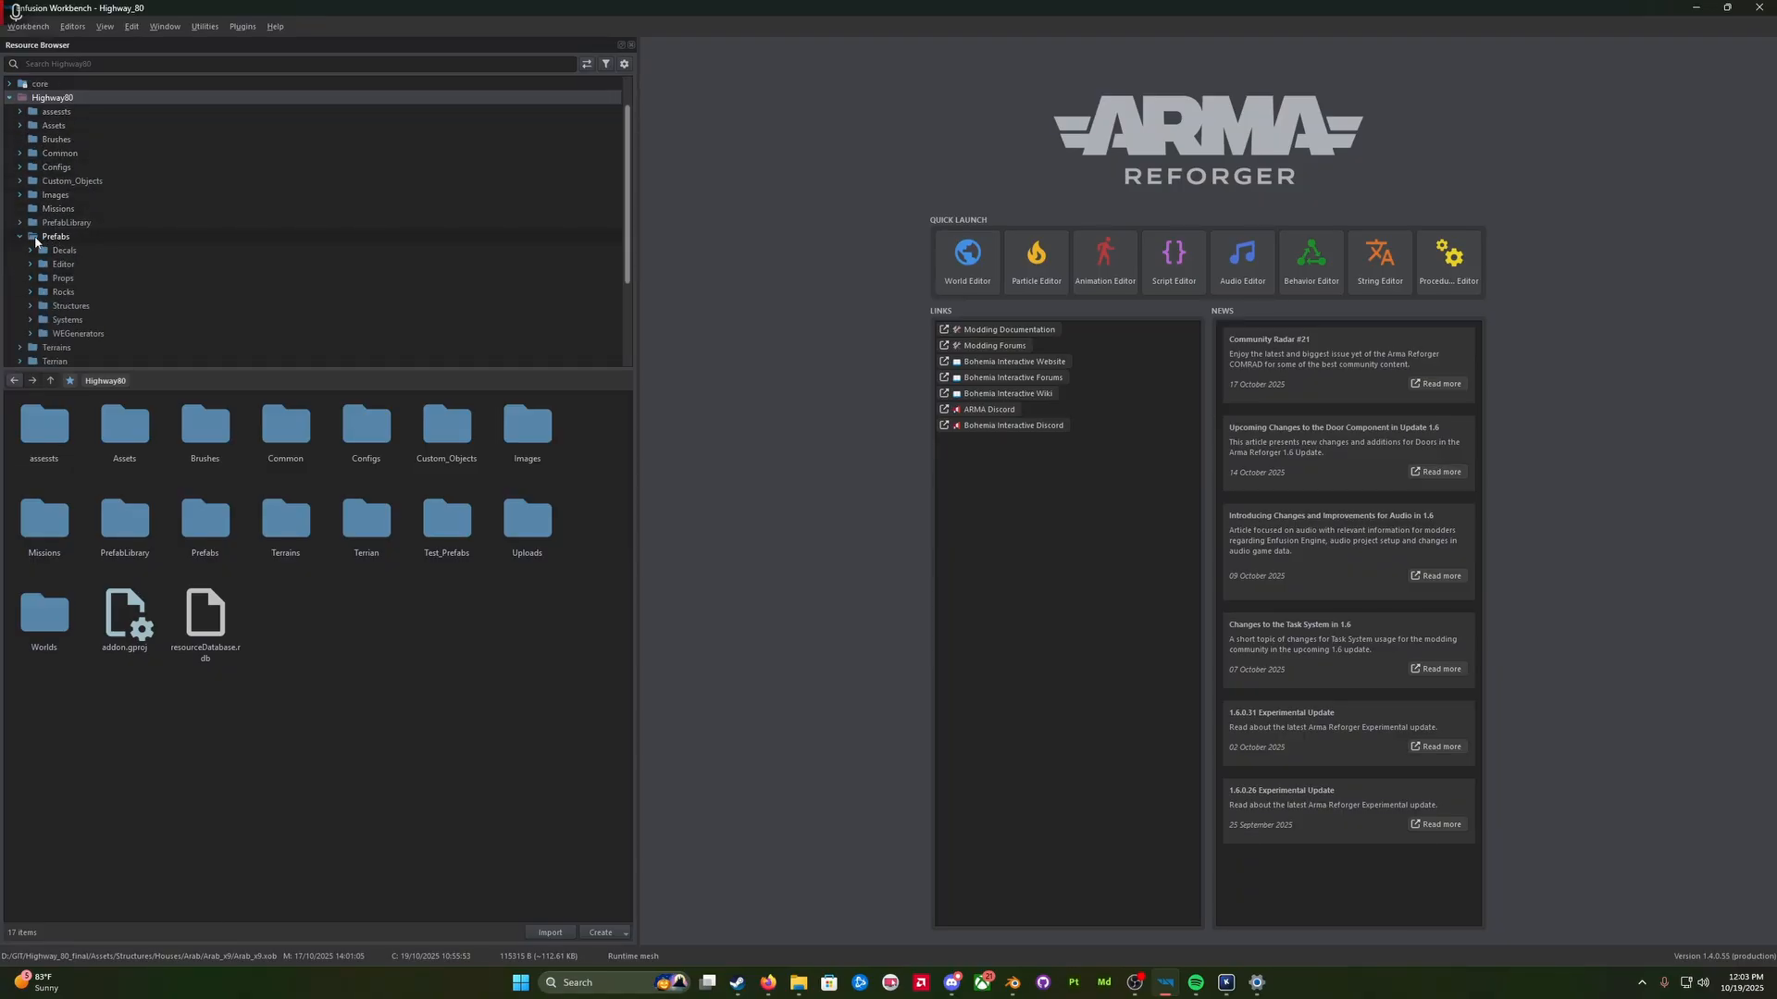
{"action": "left_click", "coordinate": [82, 240]}
{"action": "double_click", "coordinate": [86, 314]}
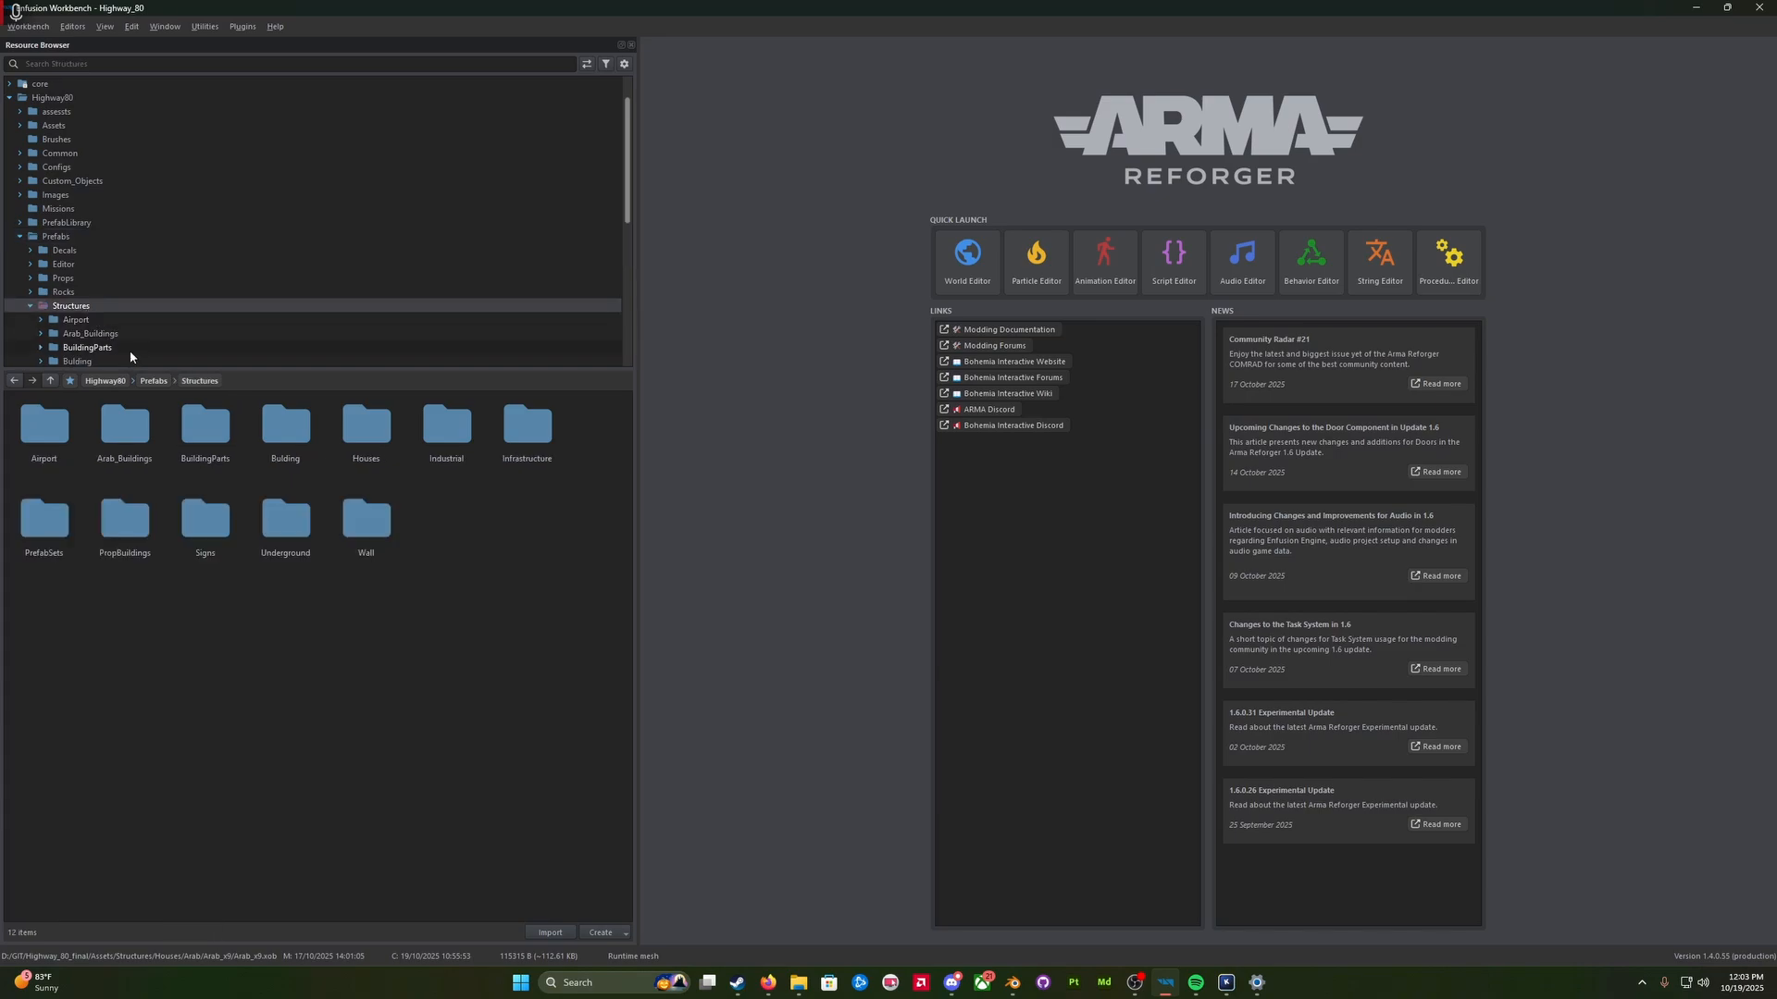
{"action": "double_click", "coordinate": [77, 333]}
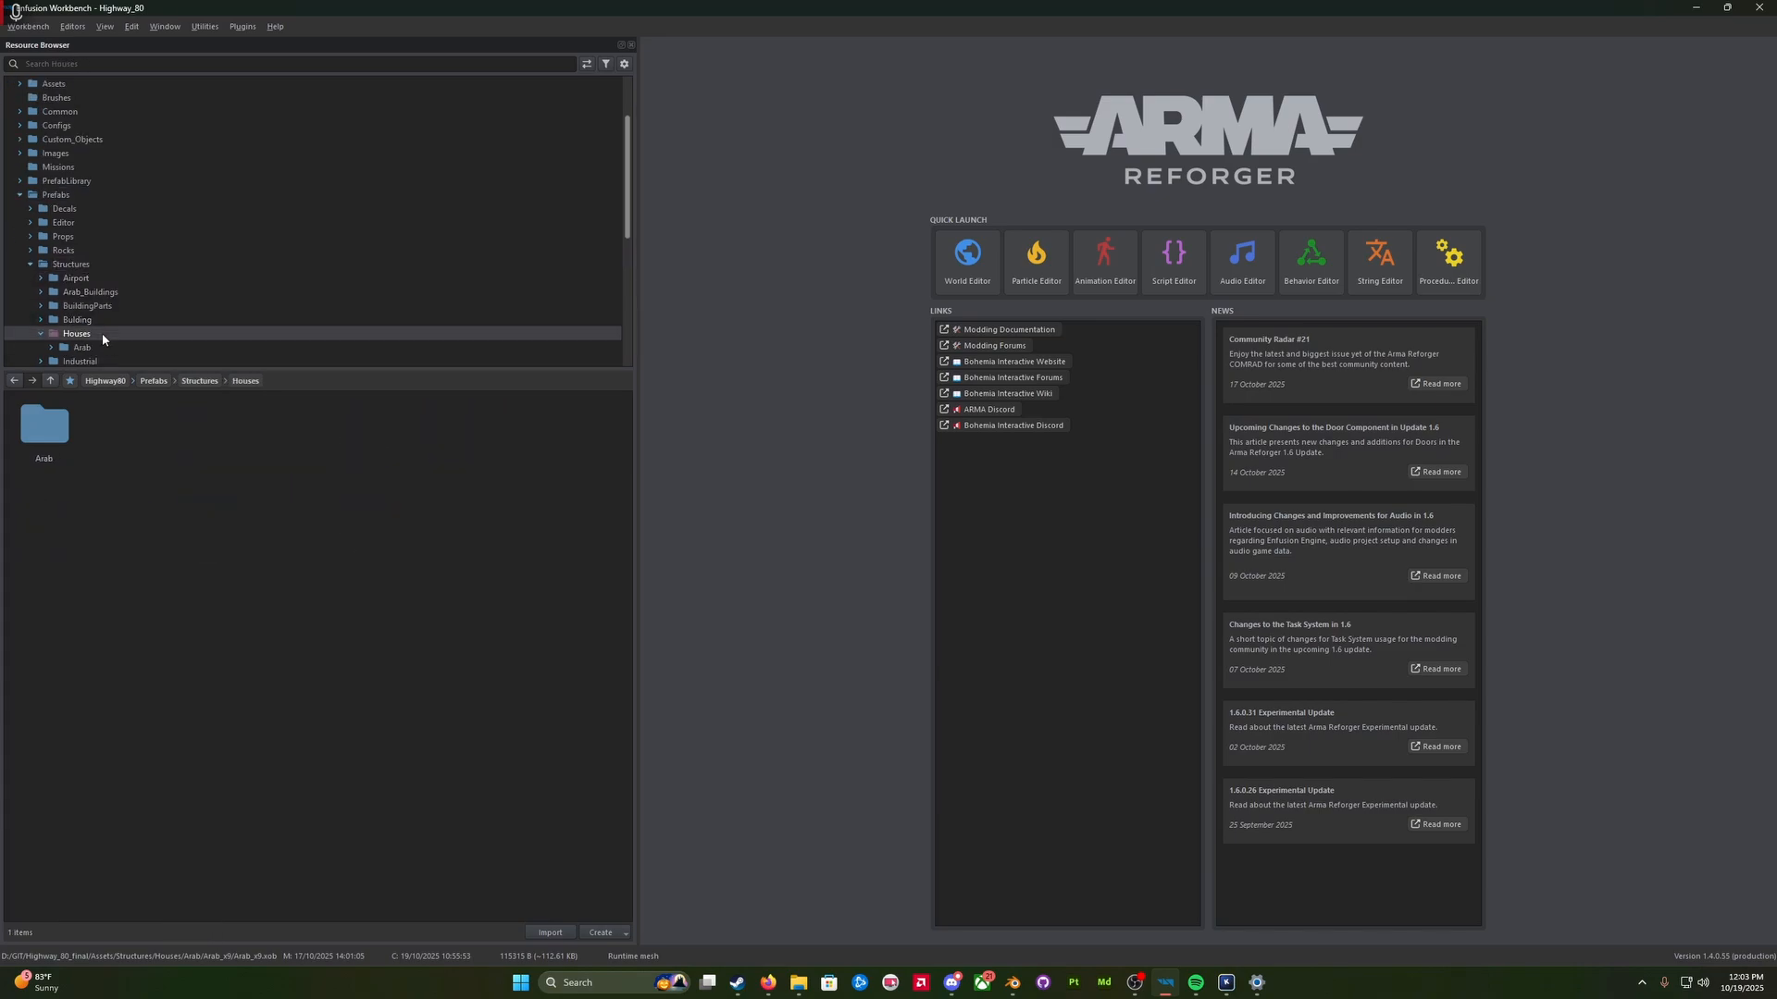
Step: Open Arab_x9.et from the Arab/Arab_x9 folder and start editing it as a prefab
{"action": "left_click", "coordinate": [82, 347]}
{"action": "double_click", "coordinate": [128, 421]}
{"action": "double_click", "coordinate": [44, 424]}
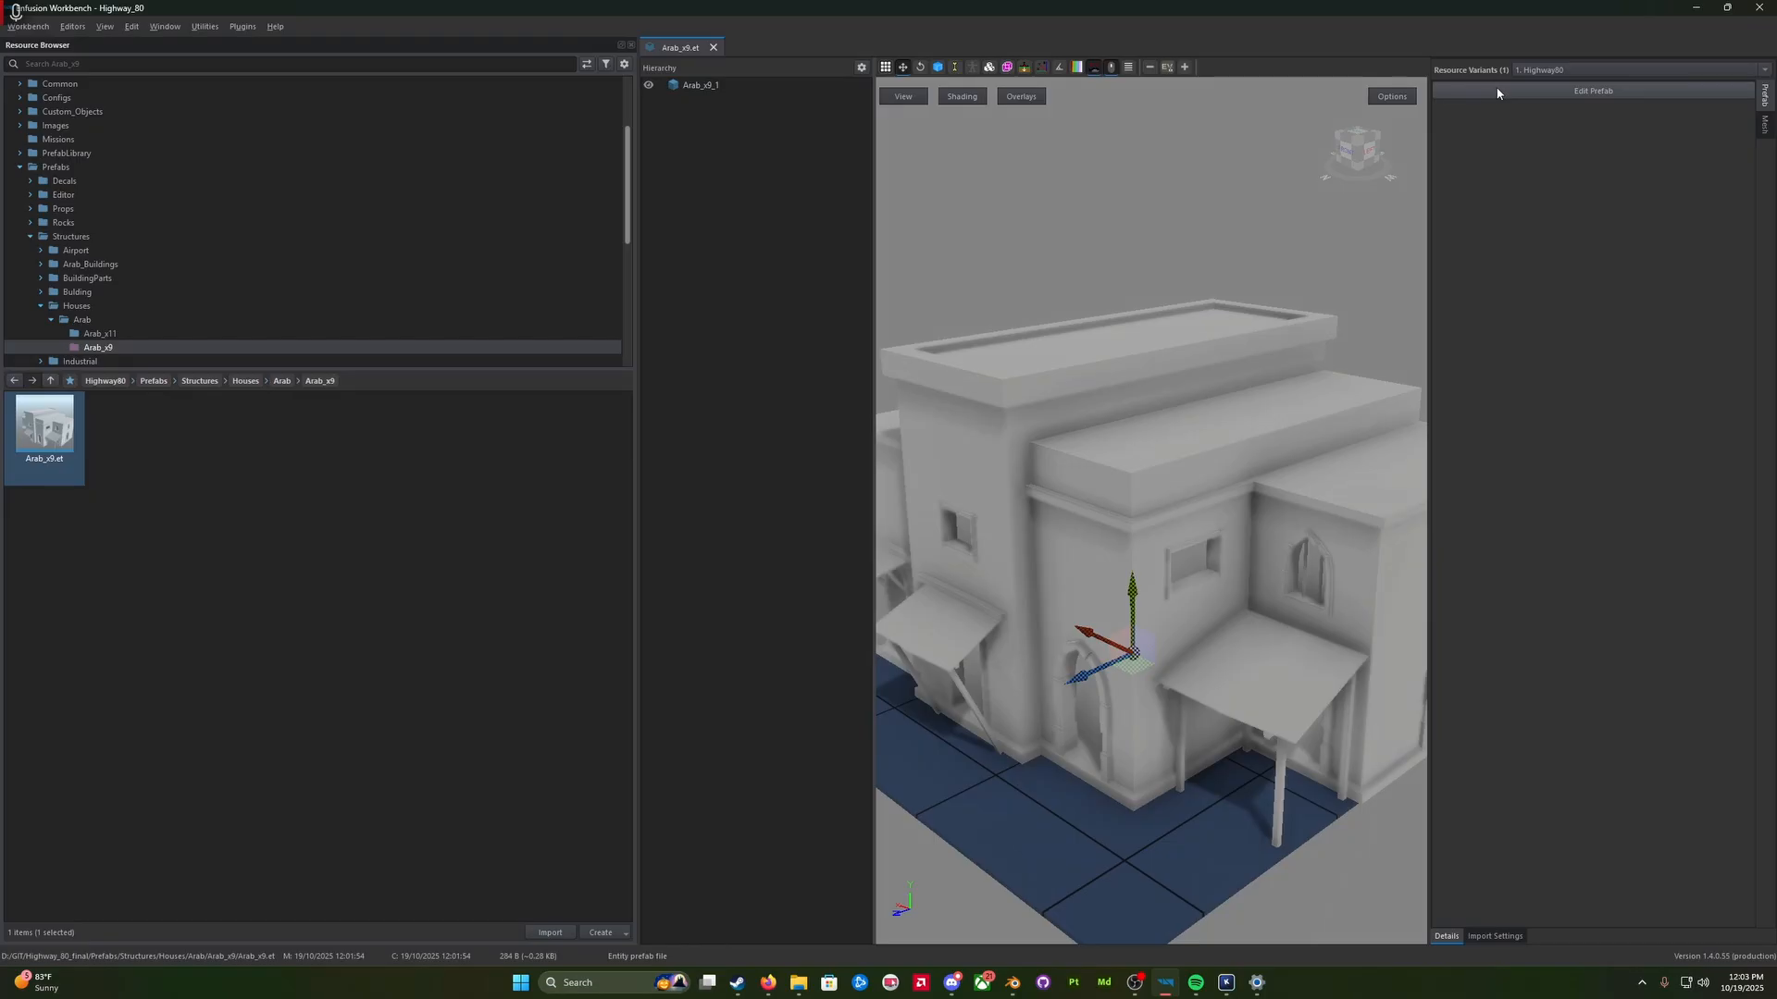
{"action": "left_click", "coordinate": [1497, 91]}
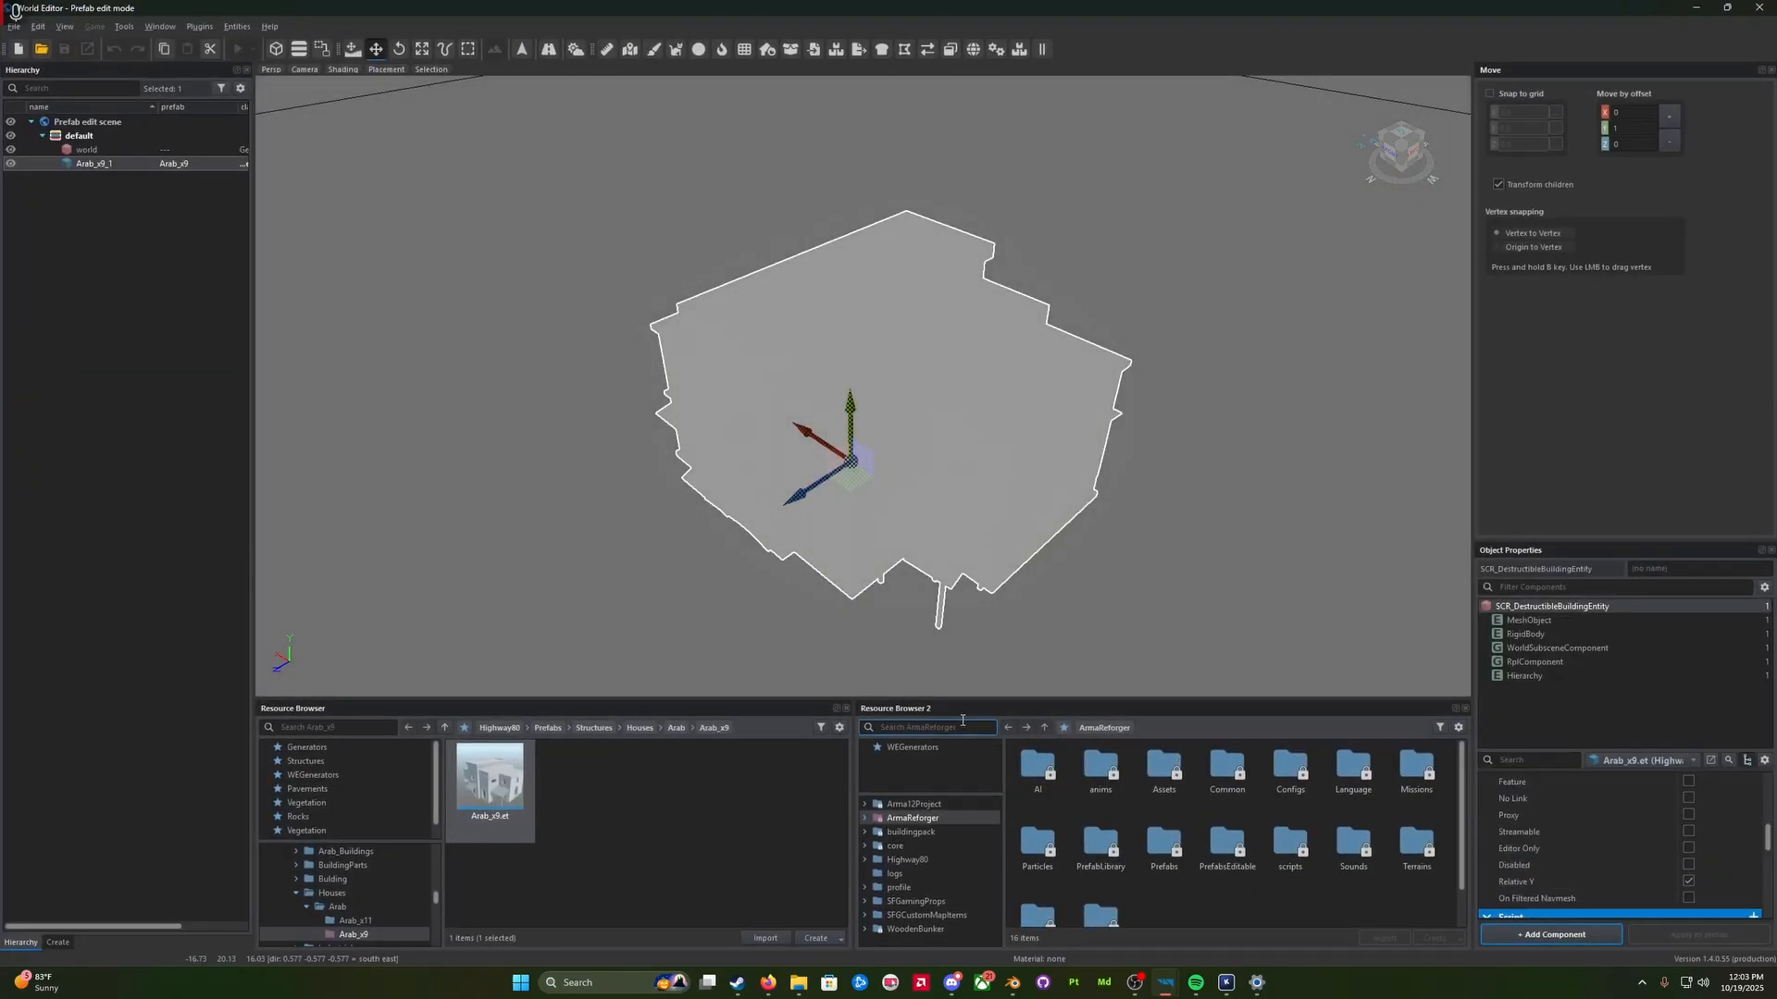
Step: Search the ArmaReforger resources for "house probe base" and add ProbeHouse_Base.et as a child of the Arab_x9 entity
{"action": "type", "text": "house pro"}
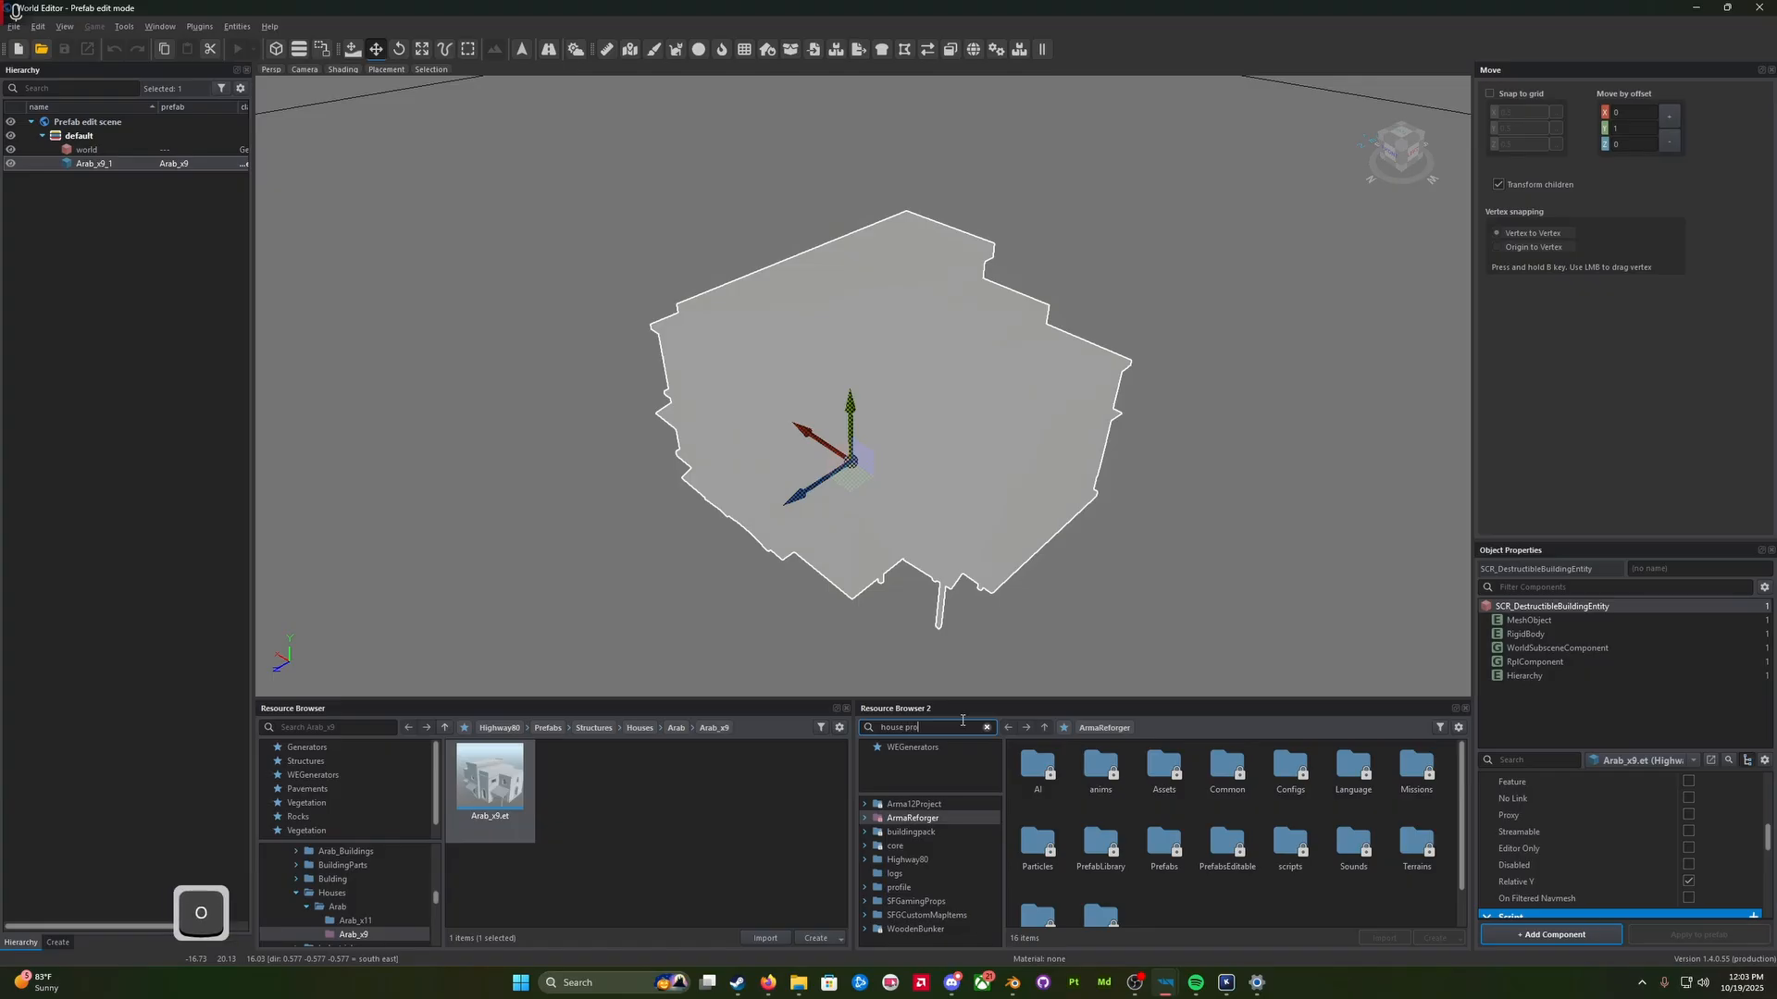
{"action": "type", "text": "be base"}
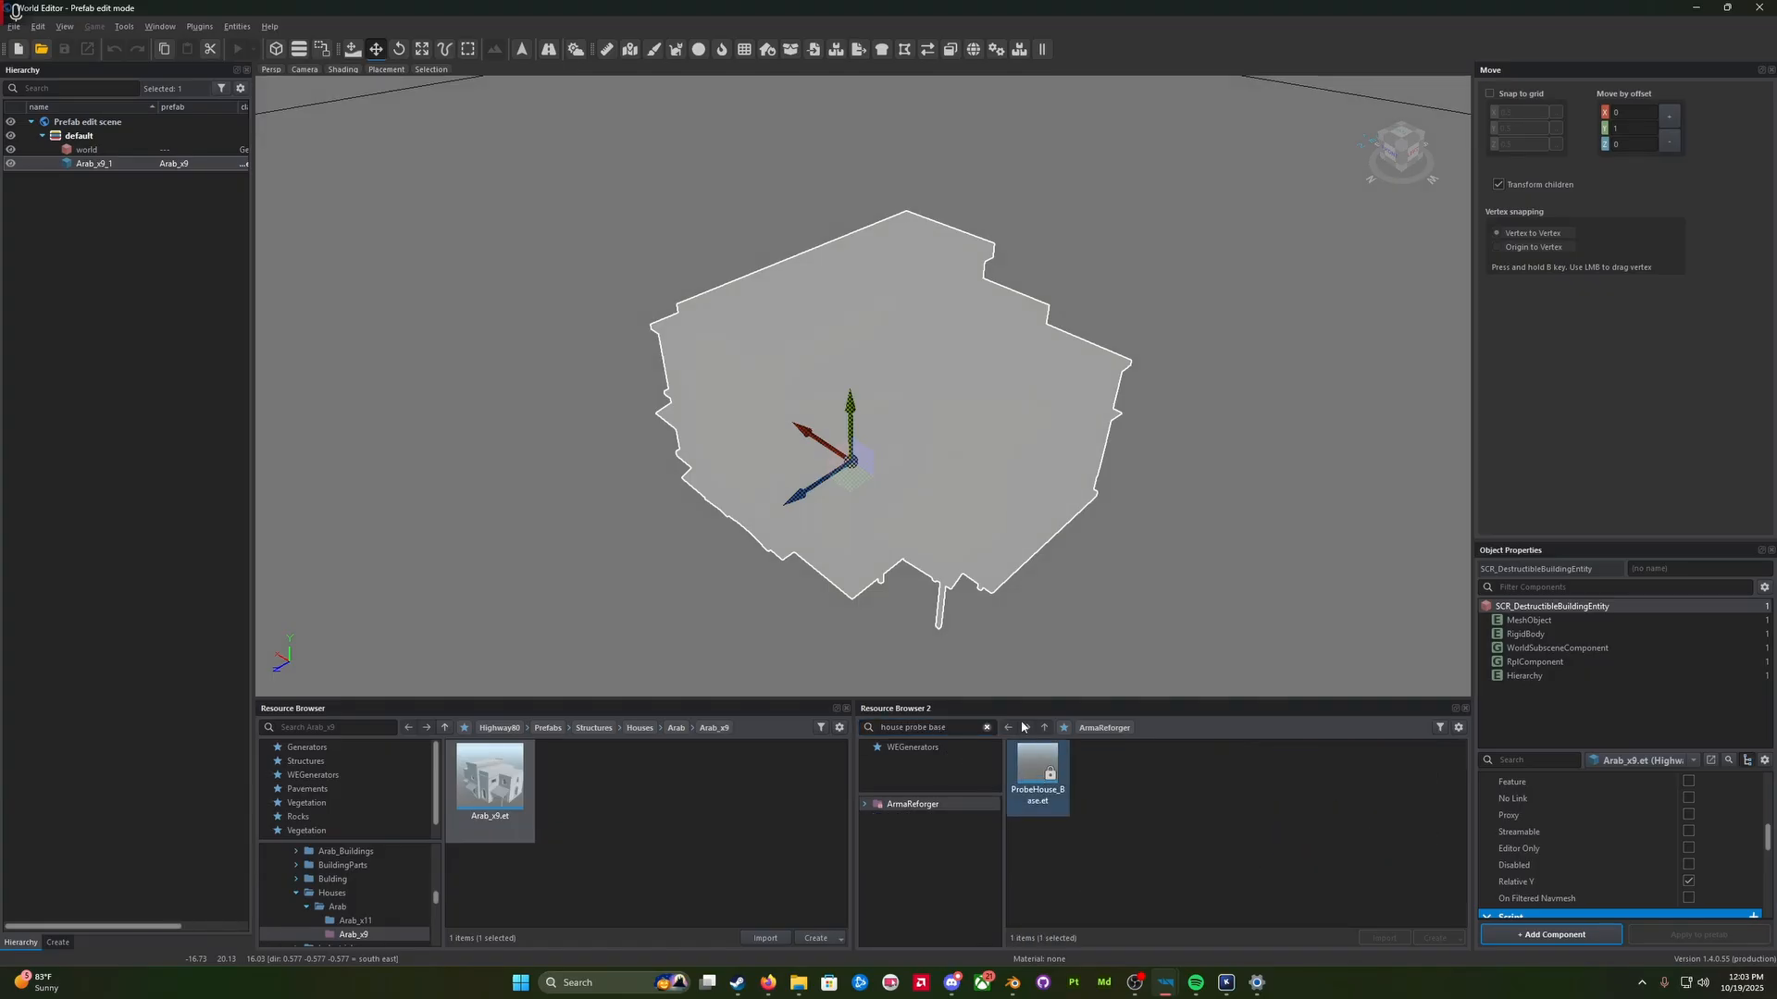
{"action": "left_click", "coordinate": [1037, 769]}
{"action": "left_click_drag", "start_coordinate": [1038, 774], "coordinate": [102, 165]}
Step: Examine the environment probe's bounding box and its placement relative to the house
{"action": "middle_click_drag", "start_coordinate": [912, 468], "coordinate": [741, 398]}
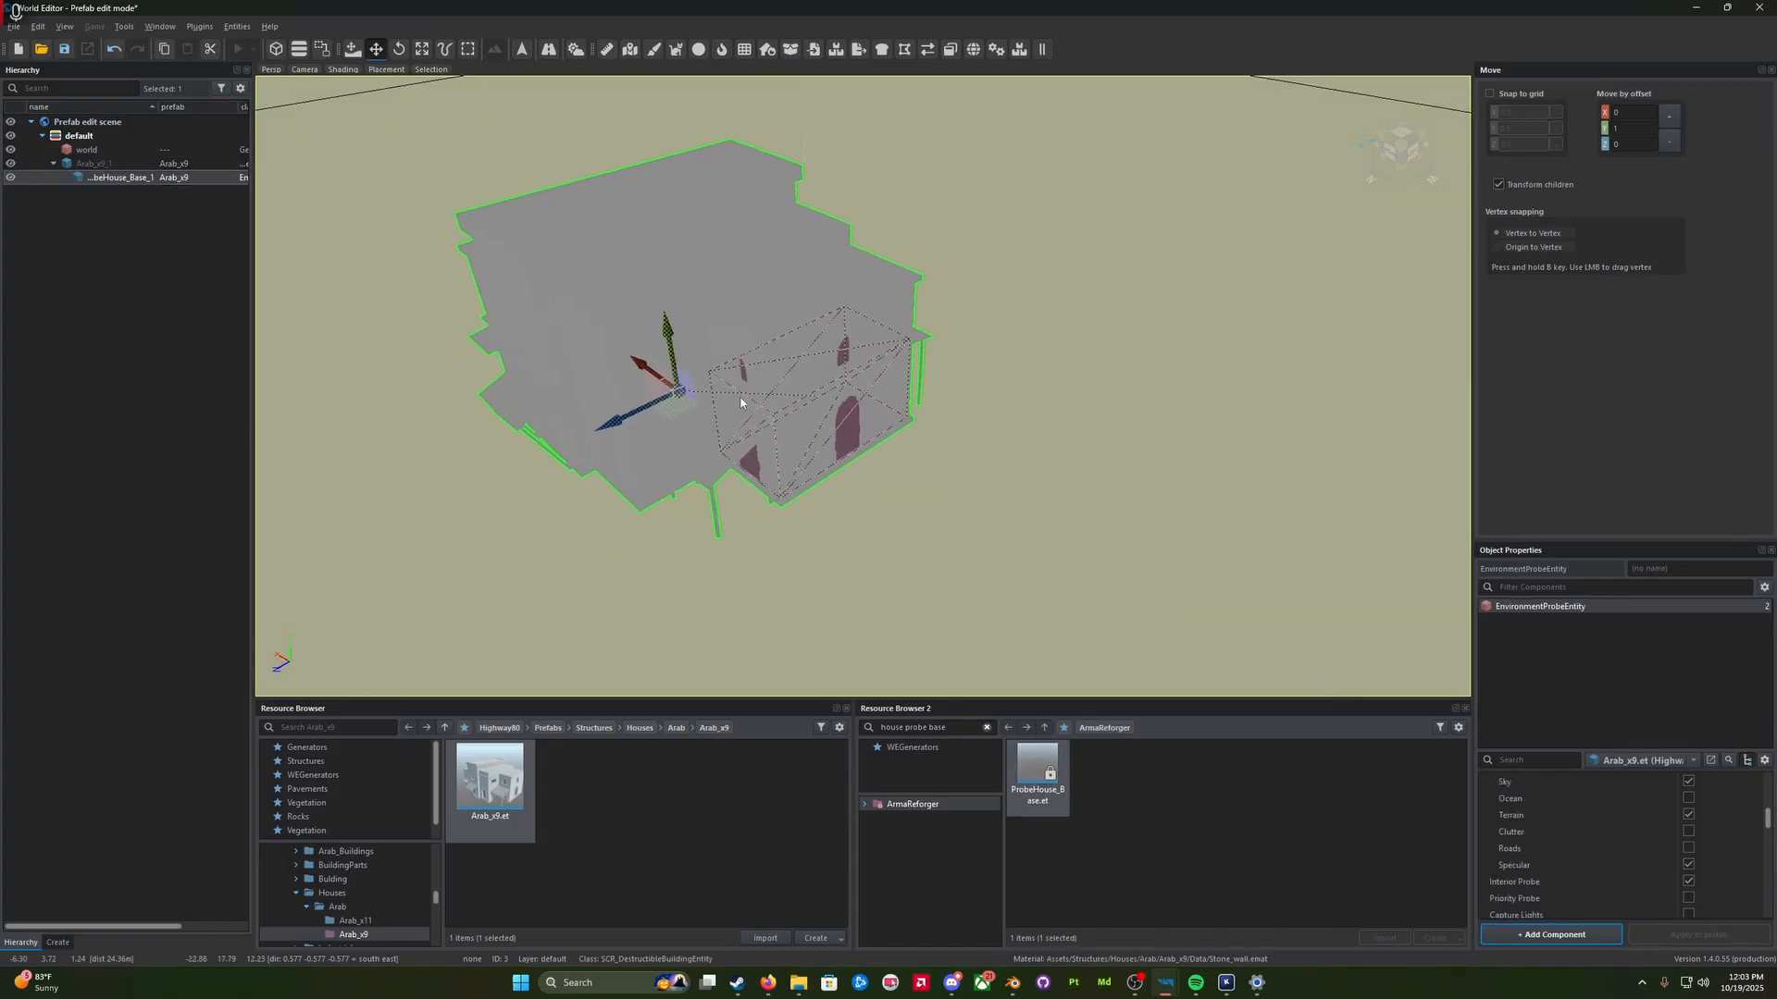
{"action": "key", "text": "a"}
{"action": "right_click_drag", "start_coordinate": [739, 393], "coordinate": [648, 397]}
{"action": "key", "text": "w"}
{"action": "key", "text": "z"}
{"action": "right_click_drag", "start_coordinate": [863, 386], "coordinate": [828, 333]}
{"action": "key", "text": "q"}
{"action": "key", "text": "w"}
{"action": "key", "text": "s"}
{"action": "key", "text": "q"}
{"action": "right_click_drag", "start_coordinate": [958, 324], "coordinate": [902, 296]}
{"action": "key", "text": "w"}
{"action": "key", "text": "a"}
{"action": "right_click_drag", "start_coordinate": [786, 481], "coordinate": [795, 480]}
{"action": "key", "text": "w"}
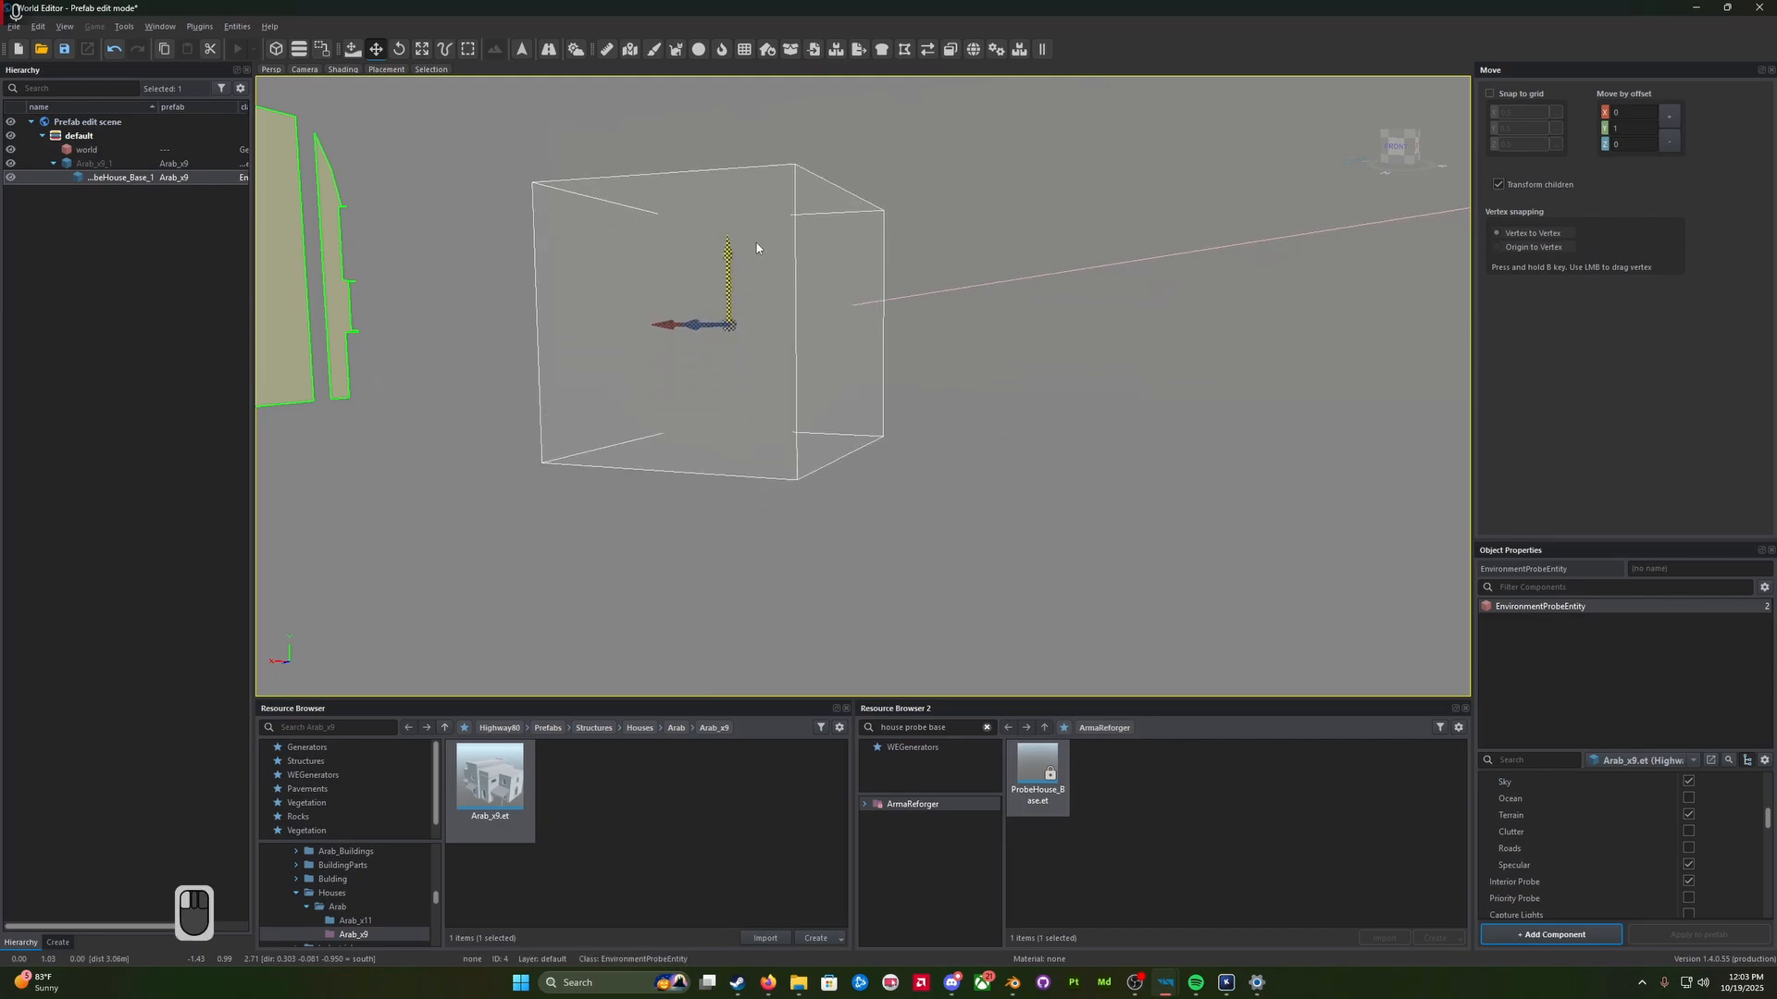
Step: Save the Arab_x9 prefab with the house probe added
{"action": "right_click_drag", "start_coordinate": [773, 100], "coordinate": [347, 407]}
{"action": "key", "text": "d"}
{"action": "key", "text": "w"}
{"action": "key", "text": "d"}
{"action": "key", "text": "a"}
{"action": "key", "text": "q"}
{"action": "key", "text": "w"}
{"action": "key", "text": "a"}
{"action": "key", "text": "q"}
{"action": "scroll", "coordinate": [277, 384], "scroll_direction": "up", "scroll_amount": 1}
{"action": "key", "text": "s"}
{"action": "key", "text": "ctrl+s"}
Step: Deselect the probe and inspect the lighting inside the house around its arched openings
{"action": "key", "text": "w"}
{"action": "right_click_drag", "start_coordinate": [935, 482], "coordinate": [278, 425]}
{"action": "key", "text": "Escape"}
{"action": "key", "text": "w"}
{"action": "key", "text": "w"}
{"action": "key", "text": "q"}
{"action": "key", "text": "w"}
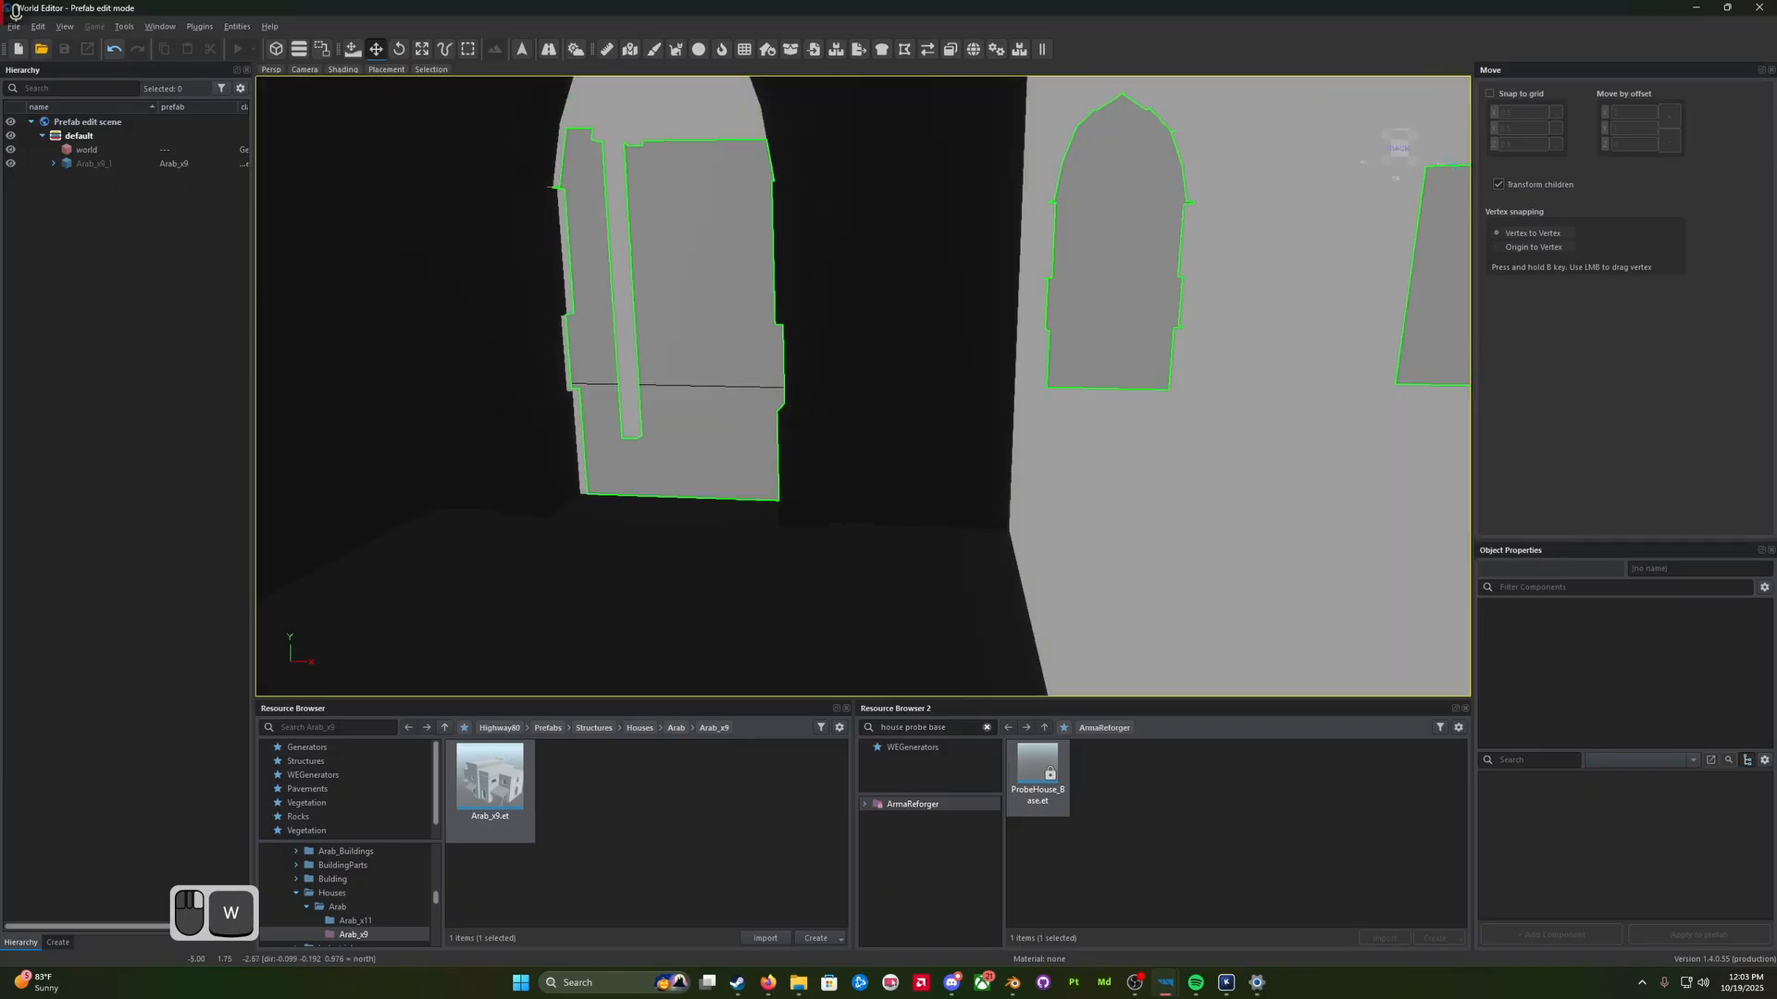
{"action": "key", "text": "a"}
{"action": "right_click_drag", "start_coordinate": [555, 398], "coordinate": [869, 386]}
{"action": "key", "text": "s"}
Step: Load the Test_Custom_Prefabs.ent world from the Highway80 Worlds folder
{"action": "key", "text": "ctrl+a"}
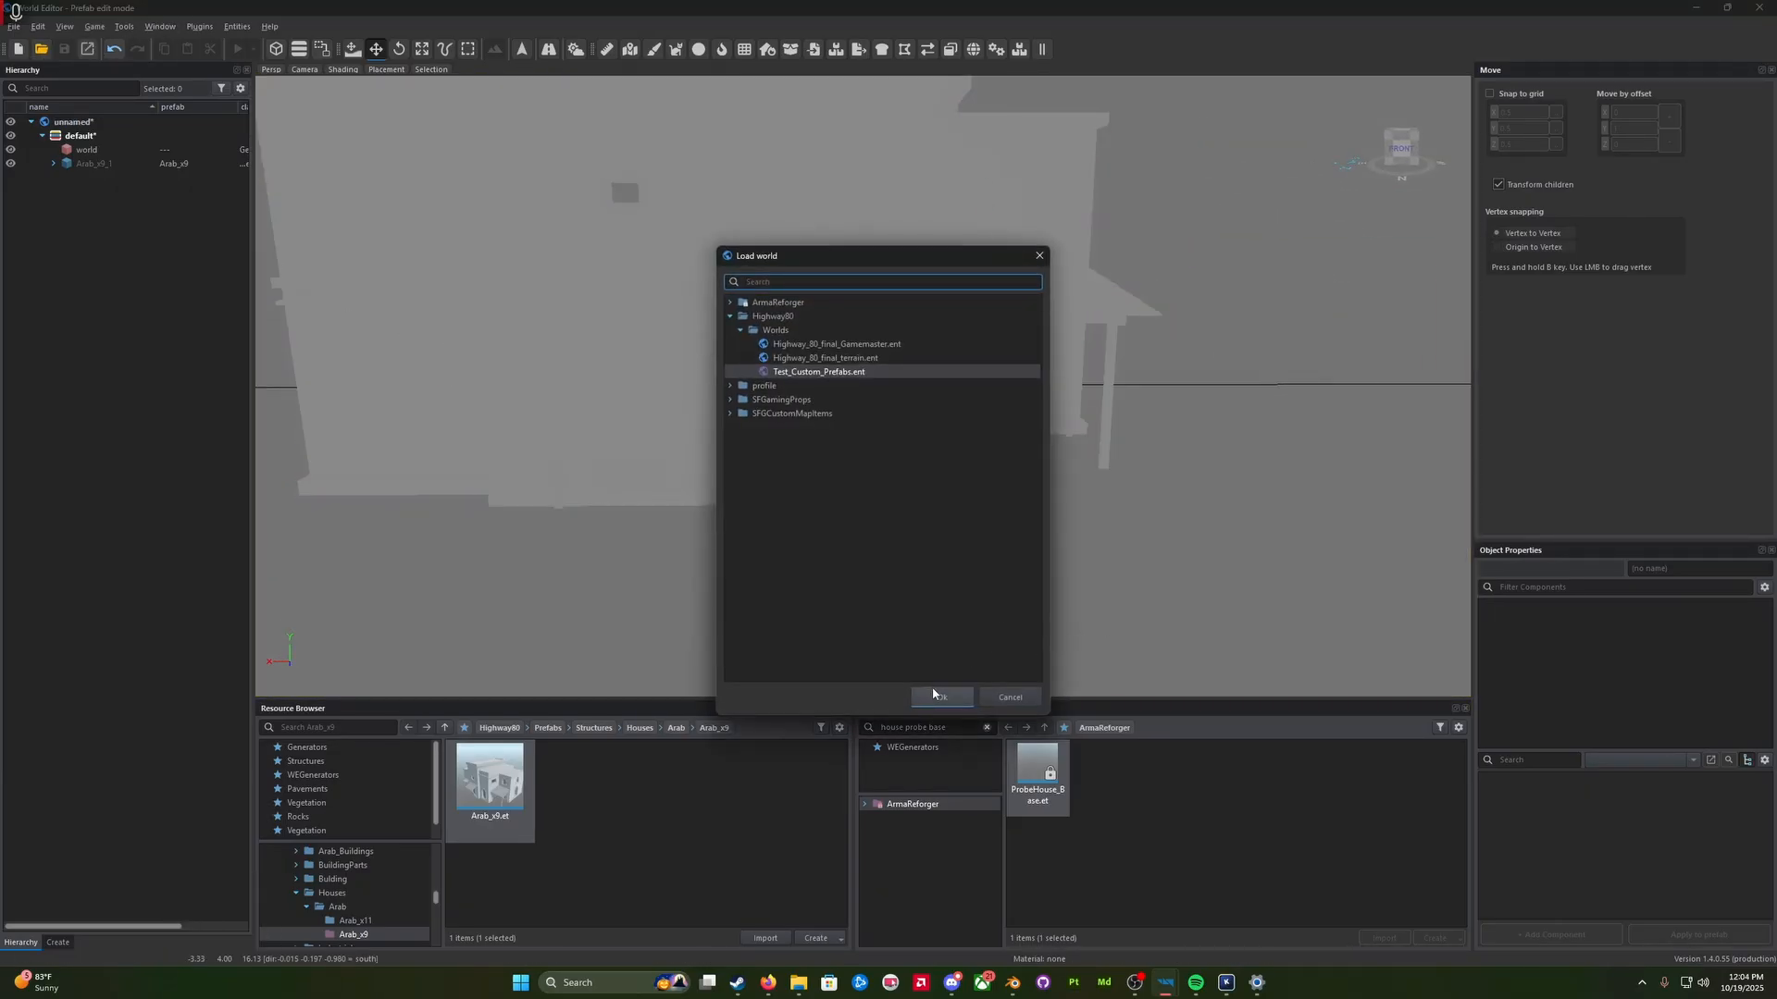
{"action": "left_click", "coordinate": [934, 694]}
Step: Search the ArmaReforger prefabs for "sofa" and place Sofa_01.et on the floor inside the Arab_x9 house
{"action": "right_click_drag", "start_coordinate": [934, 531], "coordinate": [871, 494]}
{"action": "key", "text": "w"}
{"action": "key", "text": "d"}
{"action": "key", "text": "z"}
{"action": "key", "text": "w"}
{"action": "key", "text": "w"}
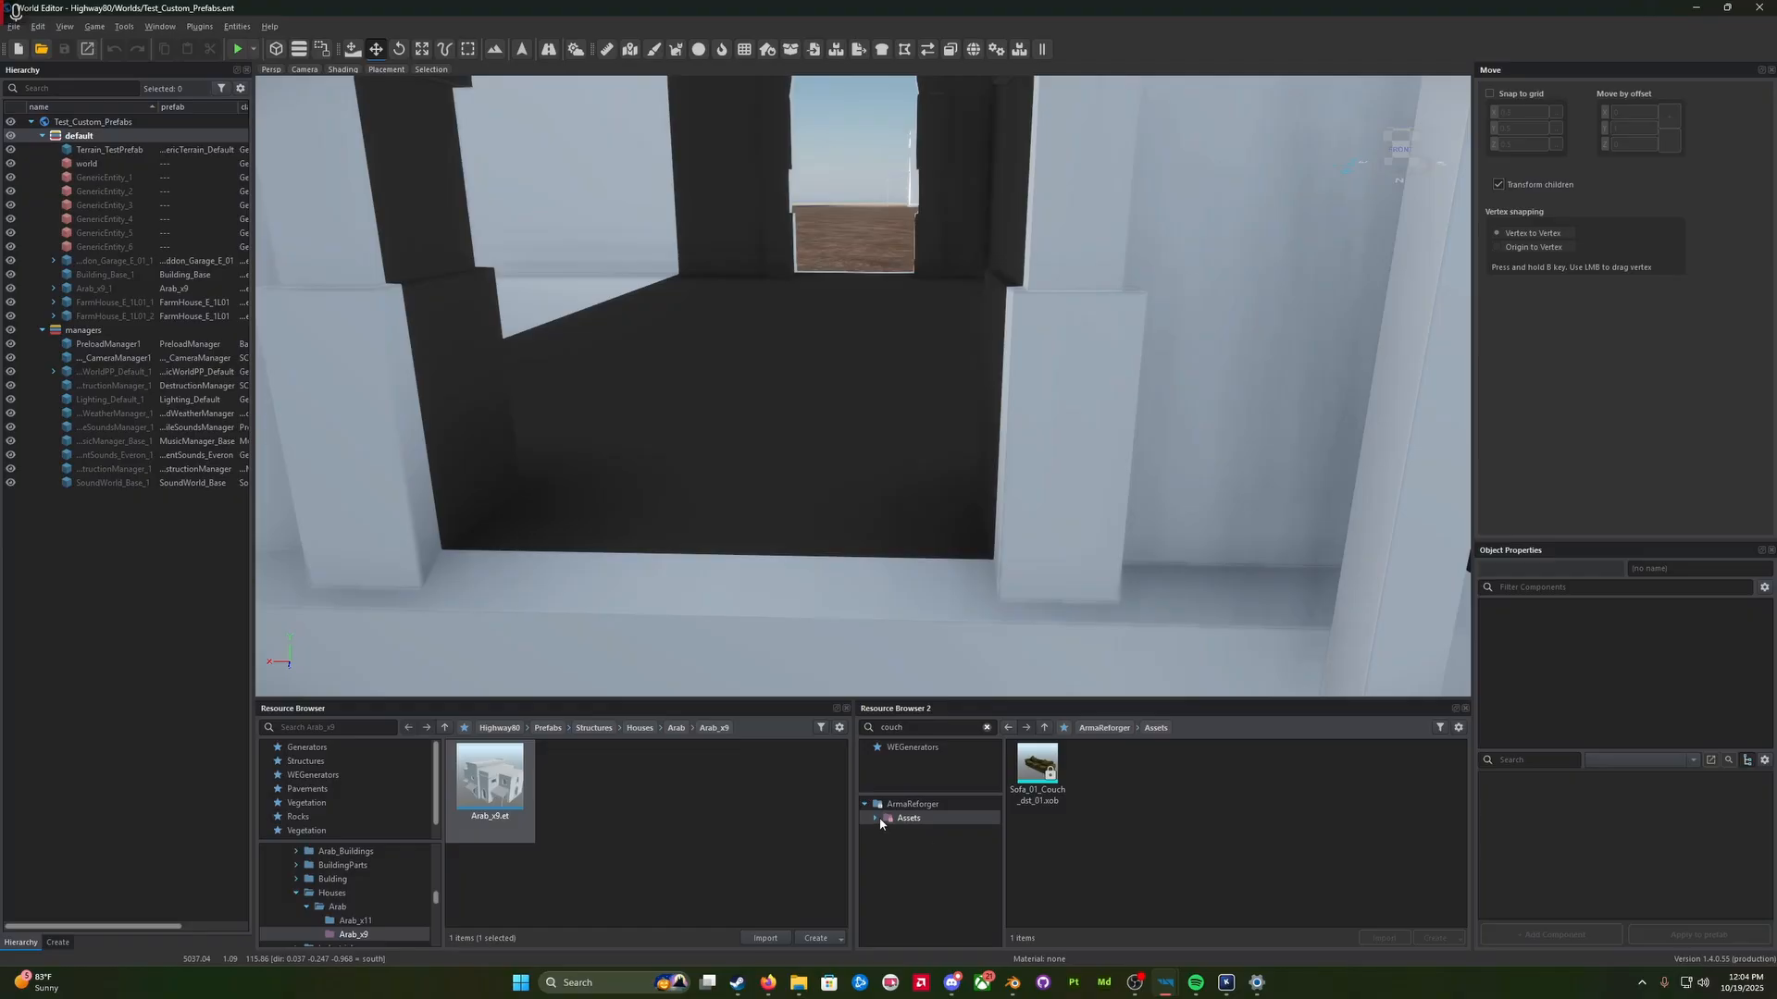
{"action": "type", "text": "ofa"}
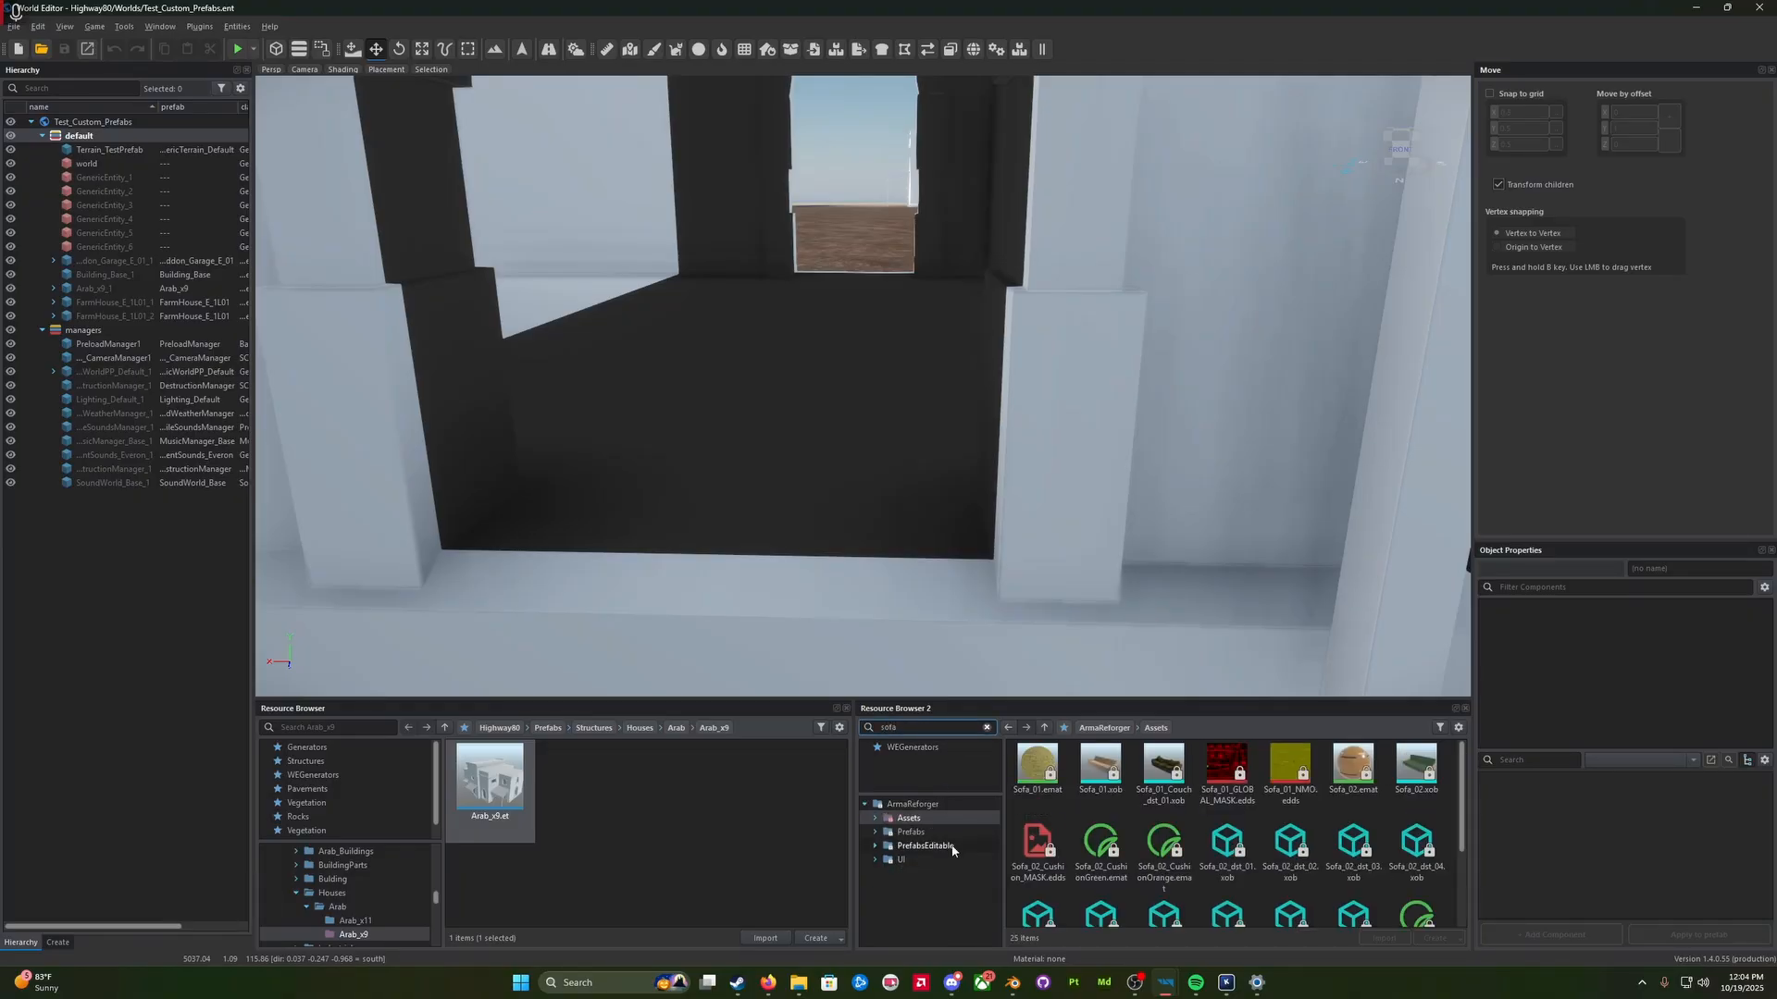
{"action": "left_click", "coordinate": [947, 835]}
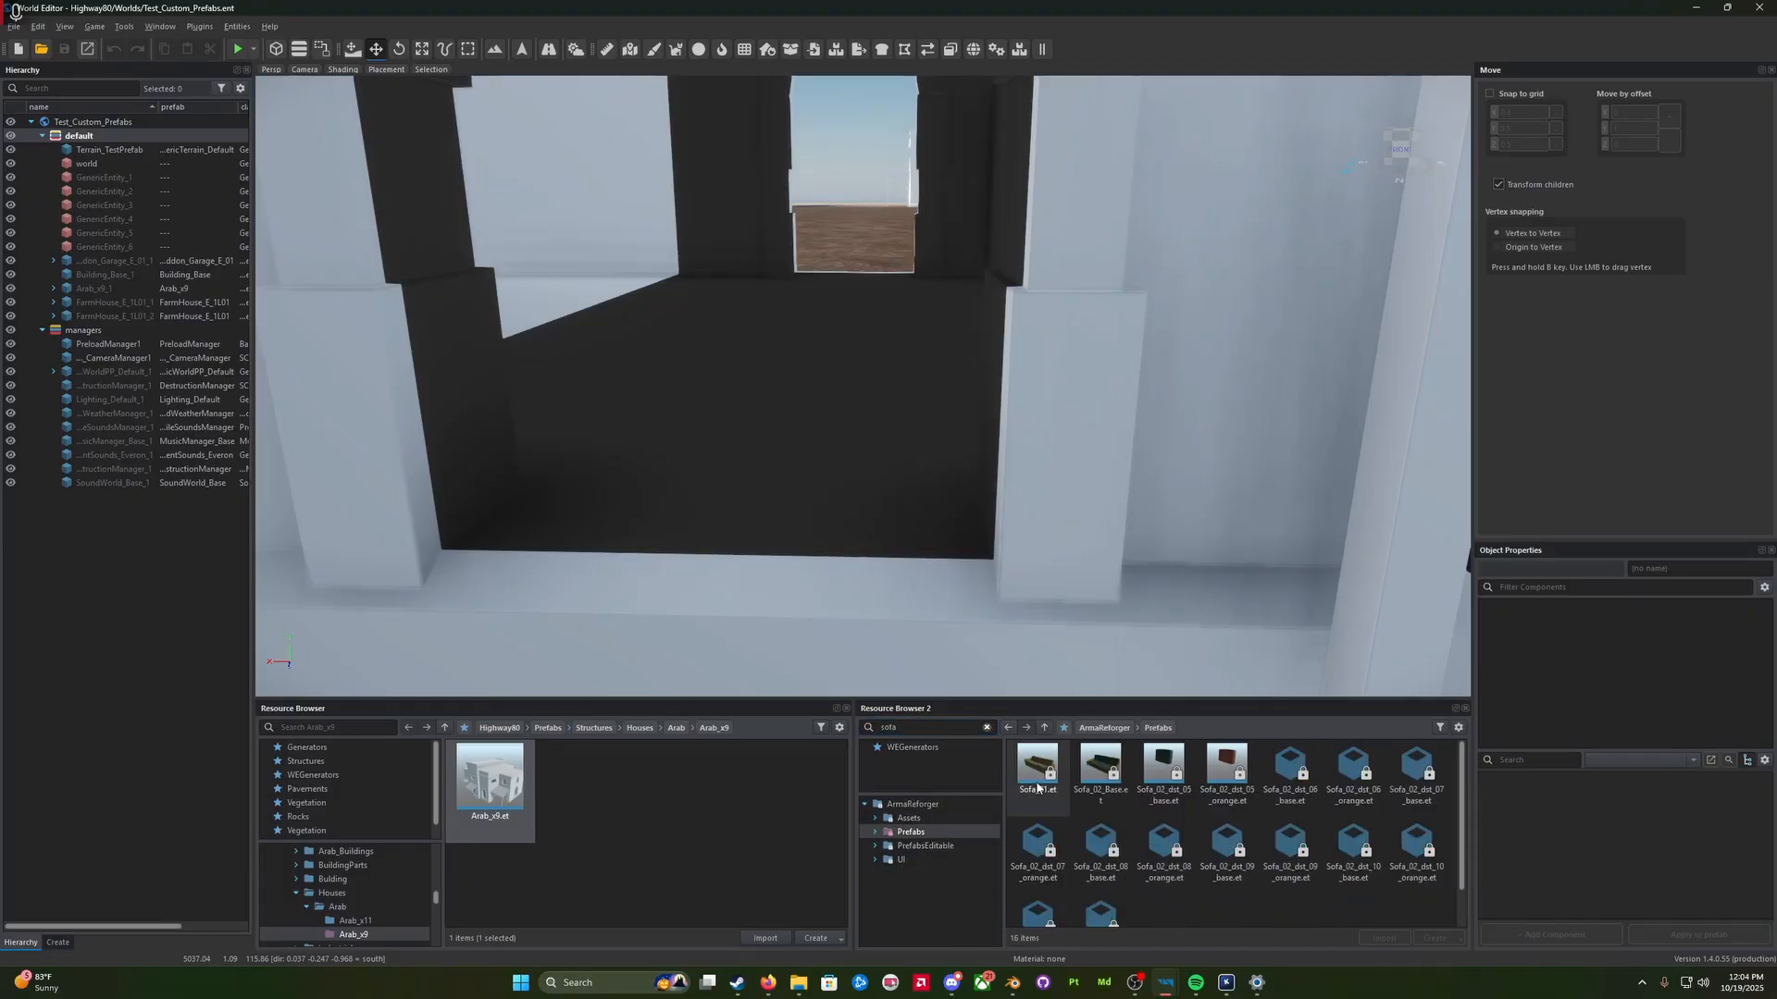
{"action": "left_click_drag", "start_coordinate": [812, 318], "coordinate": [812, 324]}
{"action": "key", "text": "w"}
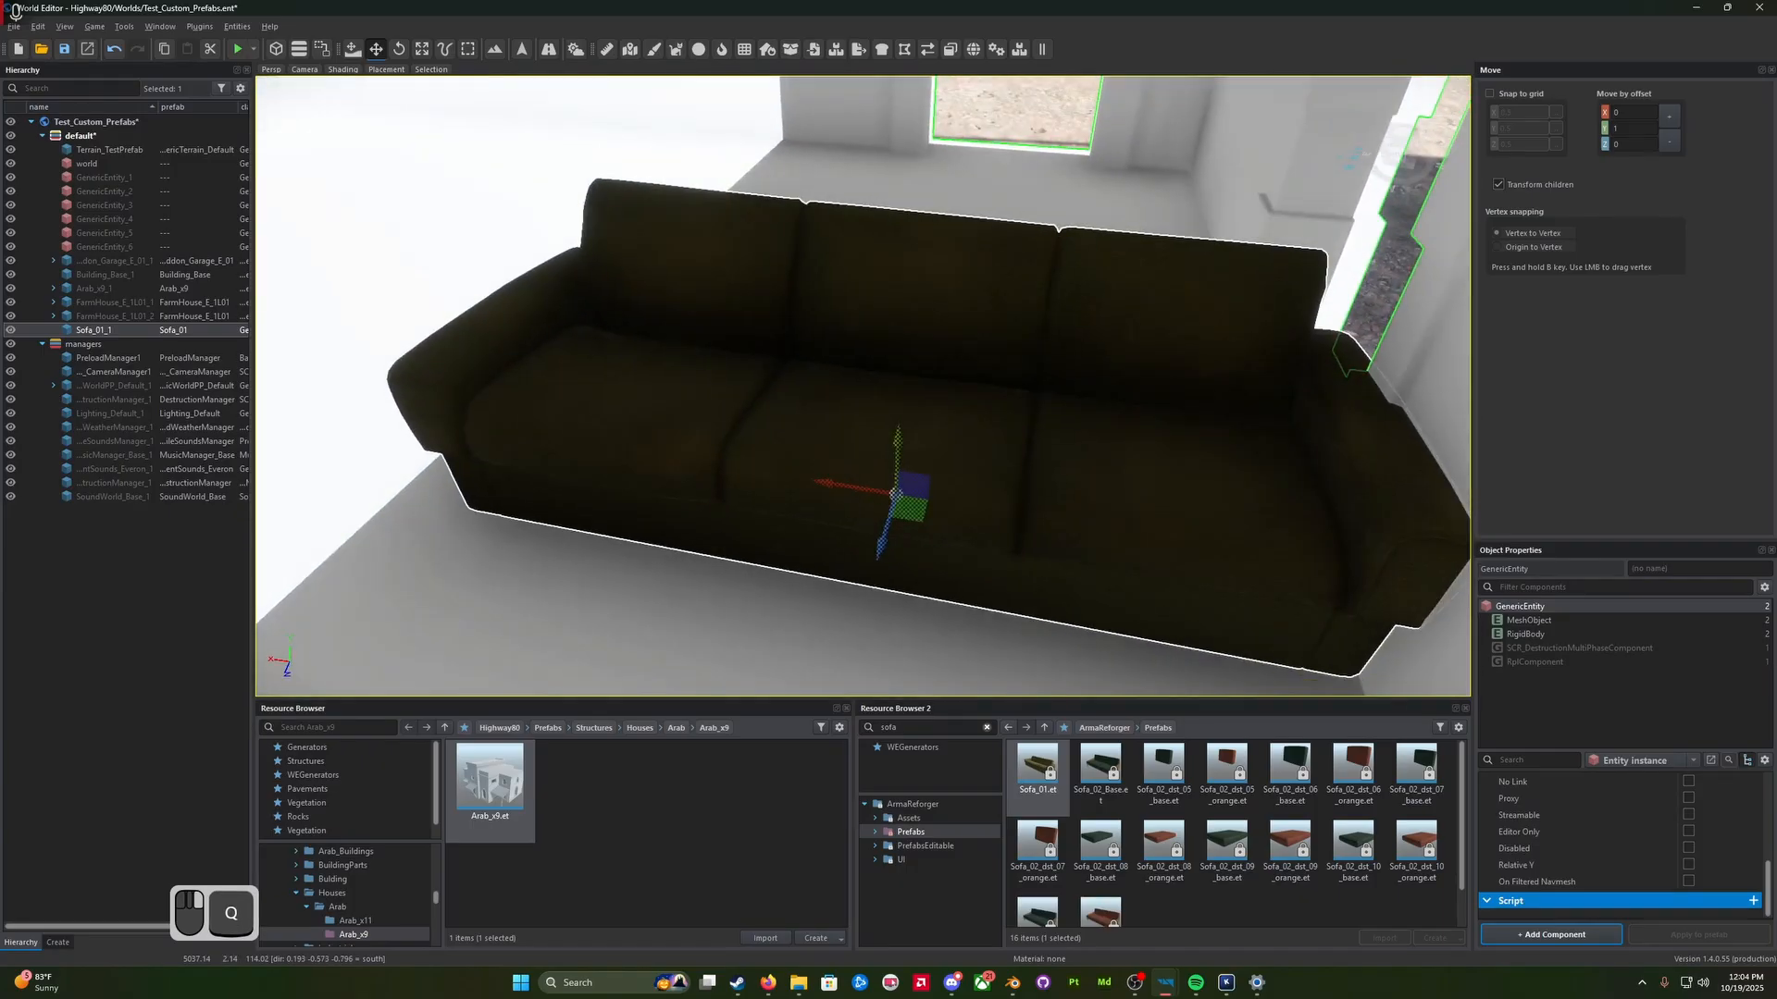
Step: Check the sofa's shading from inside and outside the doorway, and save the Test_Custom_Prefabs world
{"action": "key", "text": "s"}
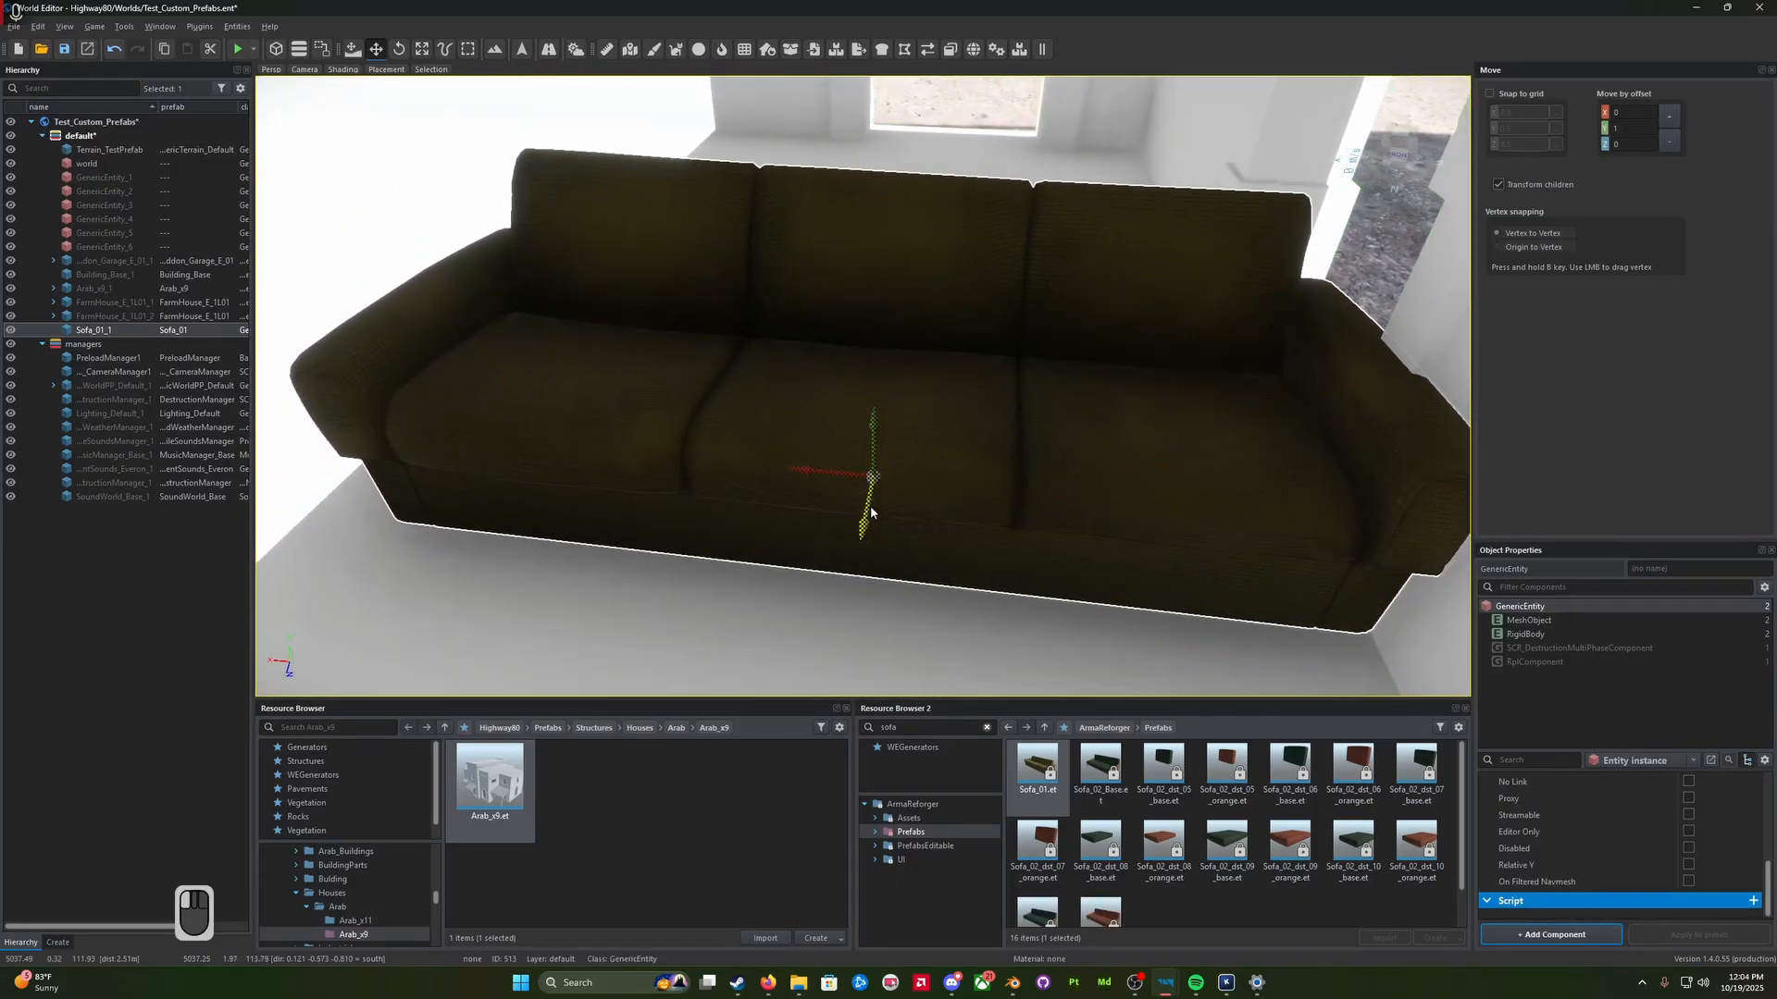
{"action": "key", "text": "s"}
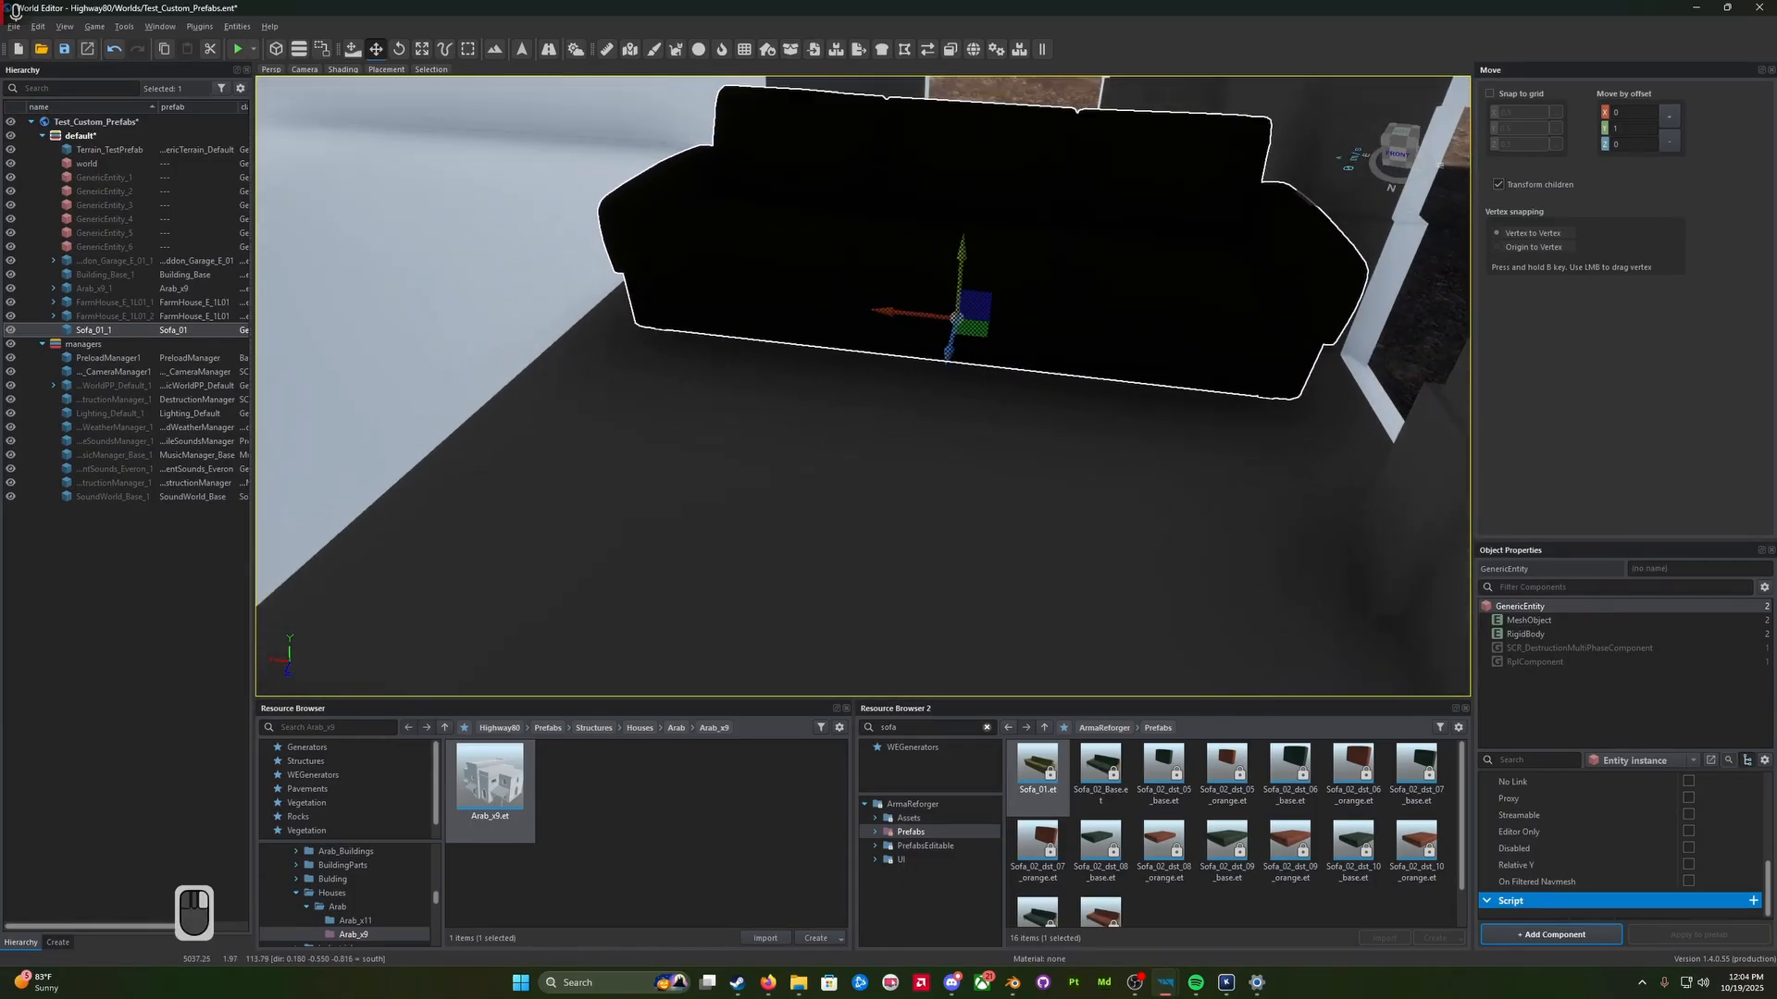
{"action": "key", "text": "s"}
{"action": "key", "text": "ctrl+s"}
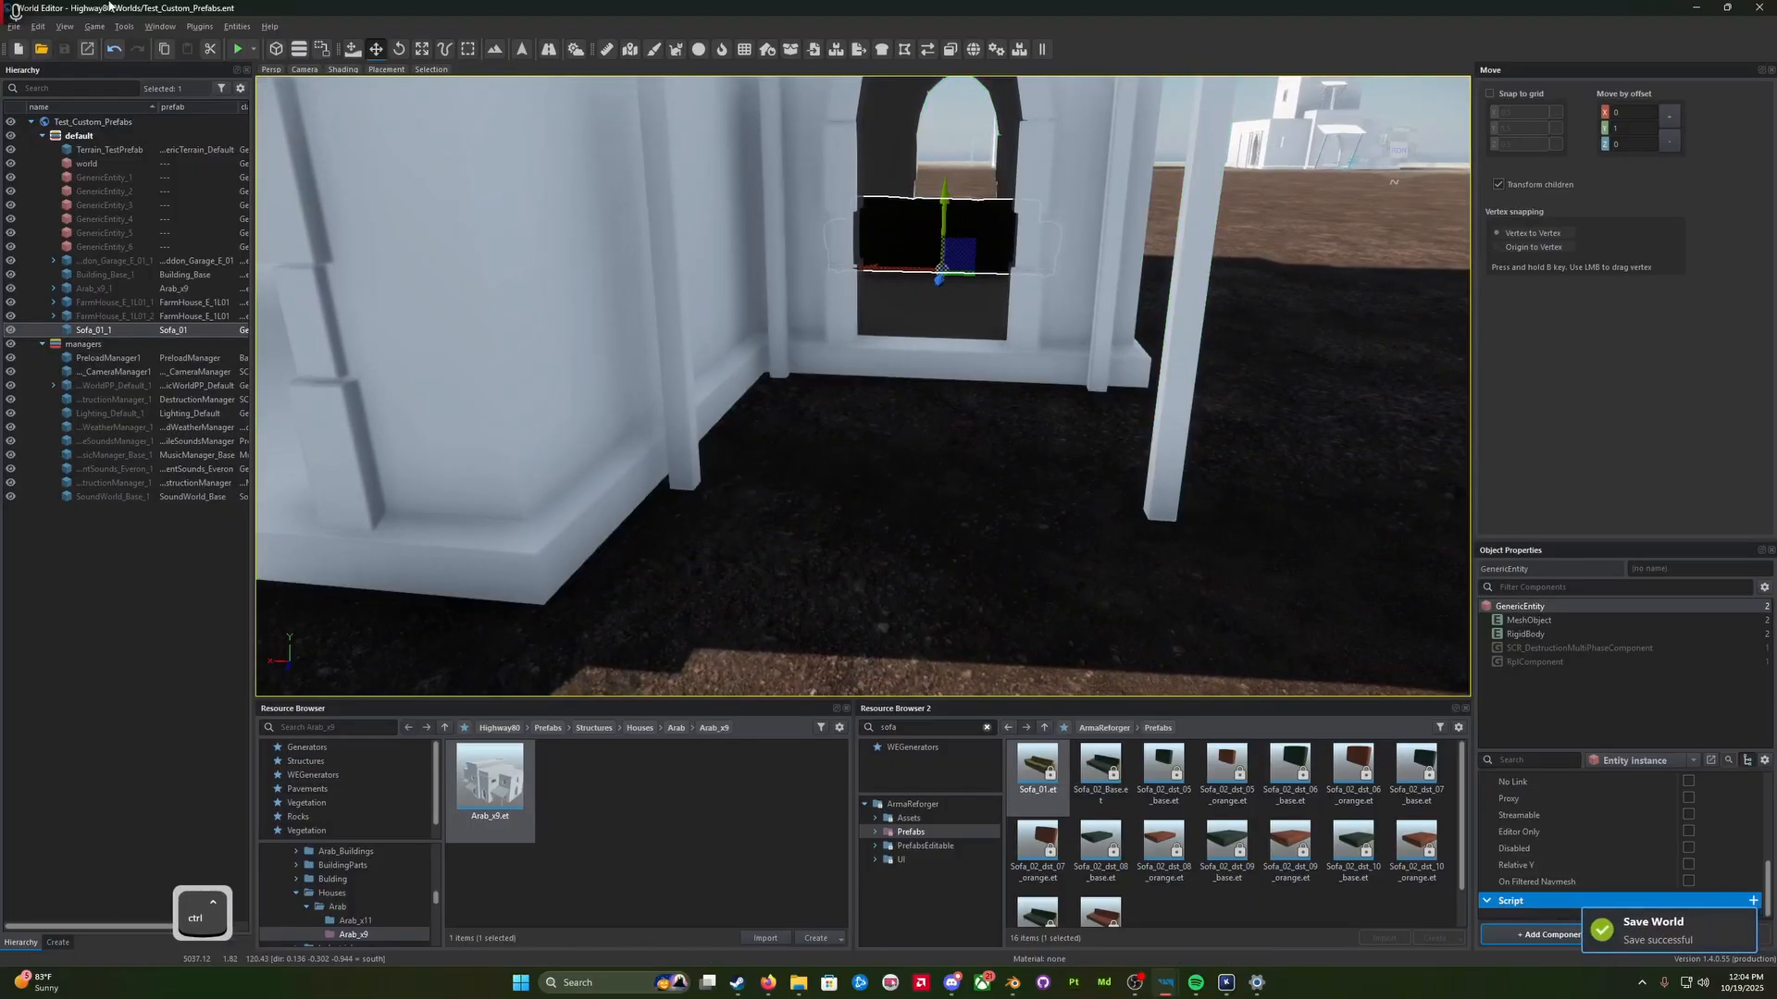
Step: Run the world in game mode and walk in and out of the house to examine the sofa's lighting
{"action": "left_click", "coordinate": [238, 49]}
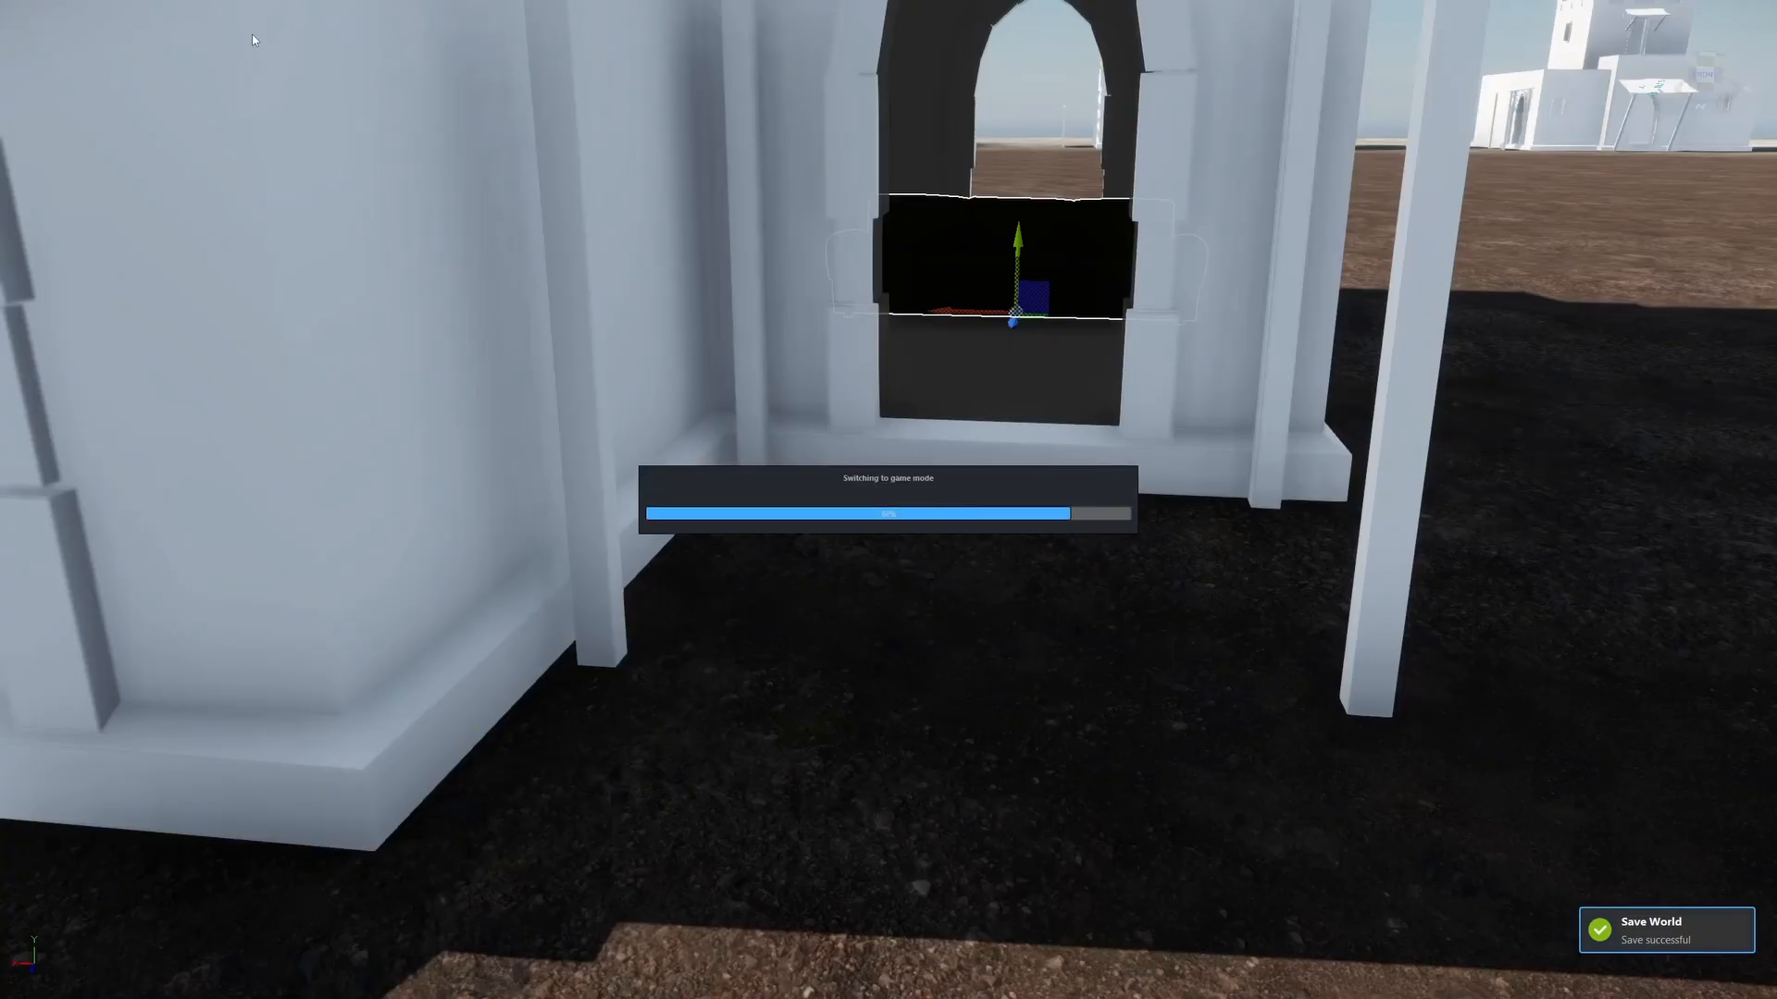
{"action": "key", "text": "w"}
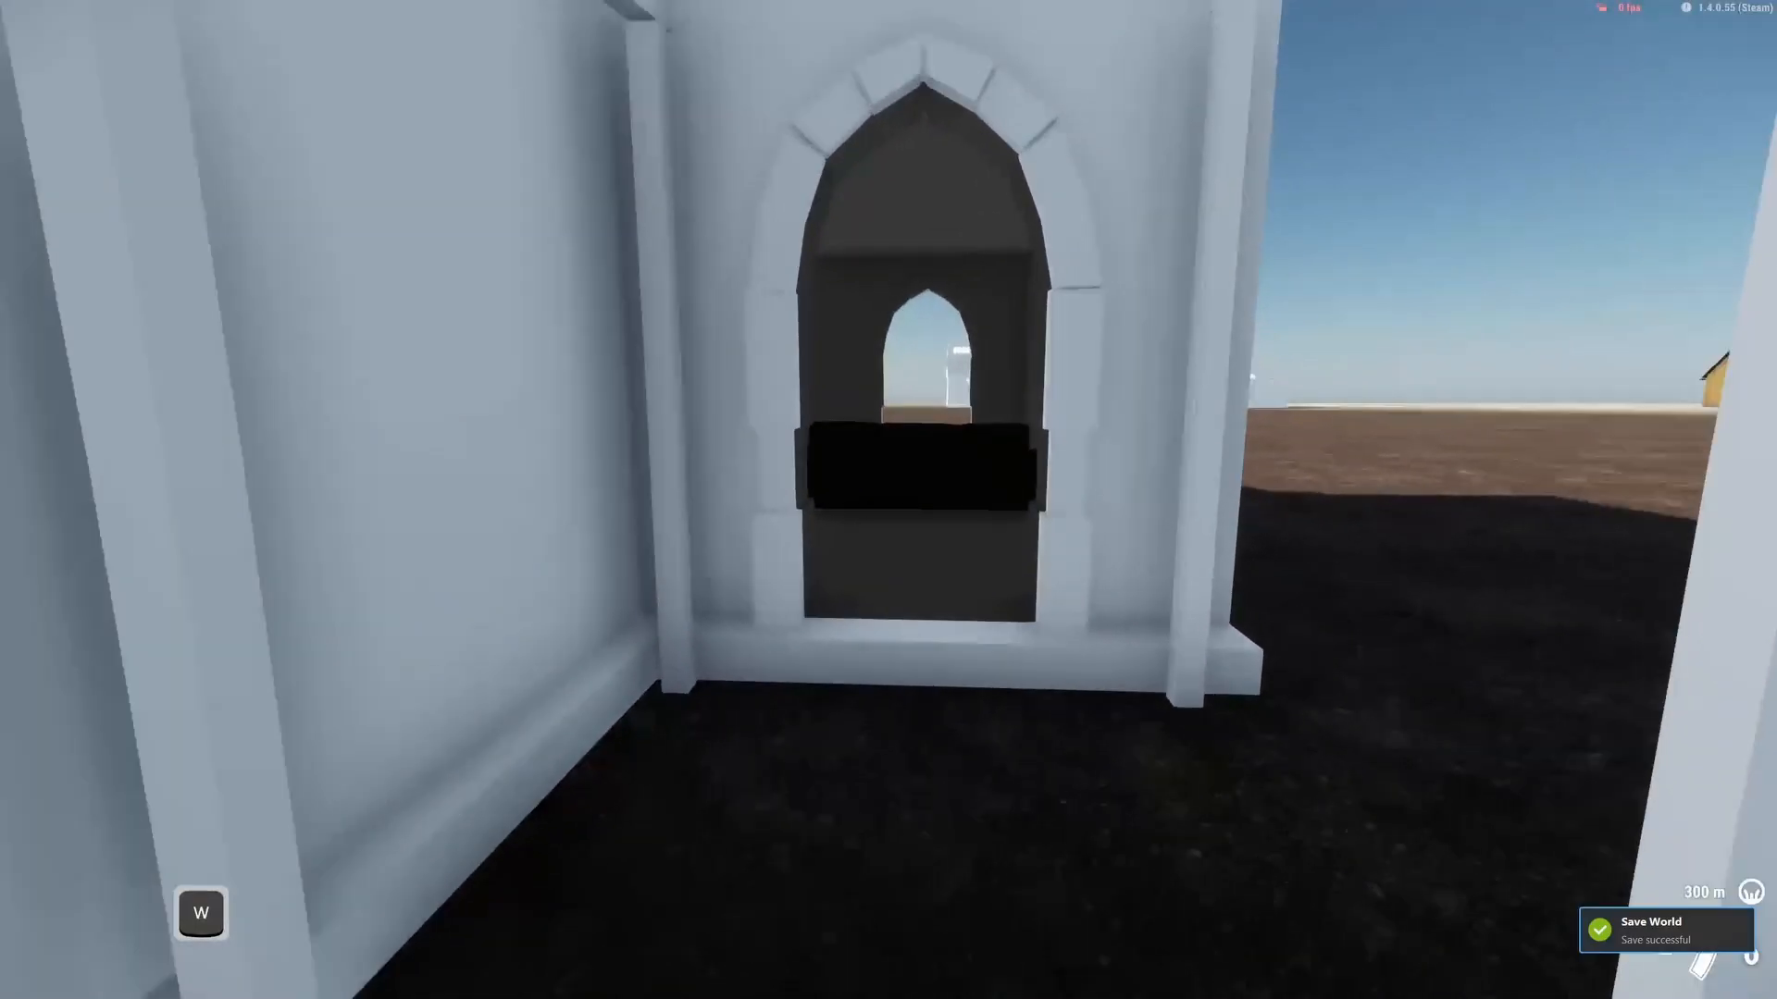
{"action": "key", "text": "w"}
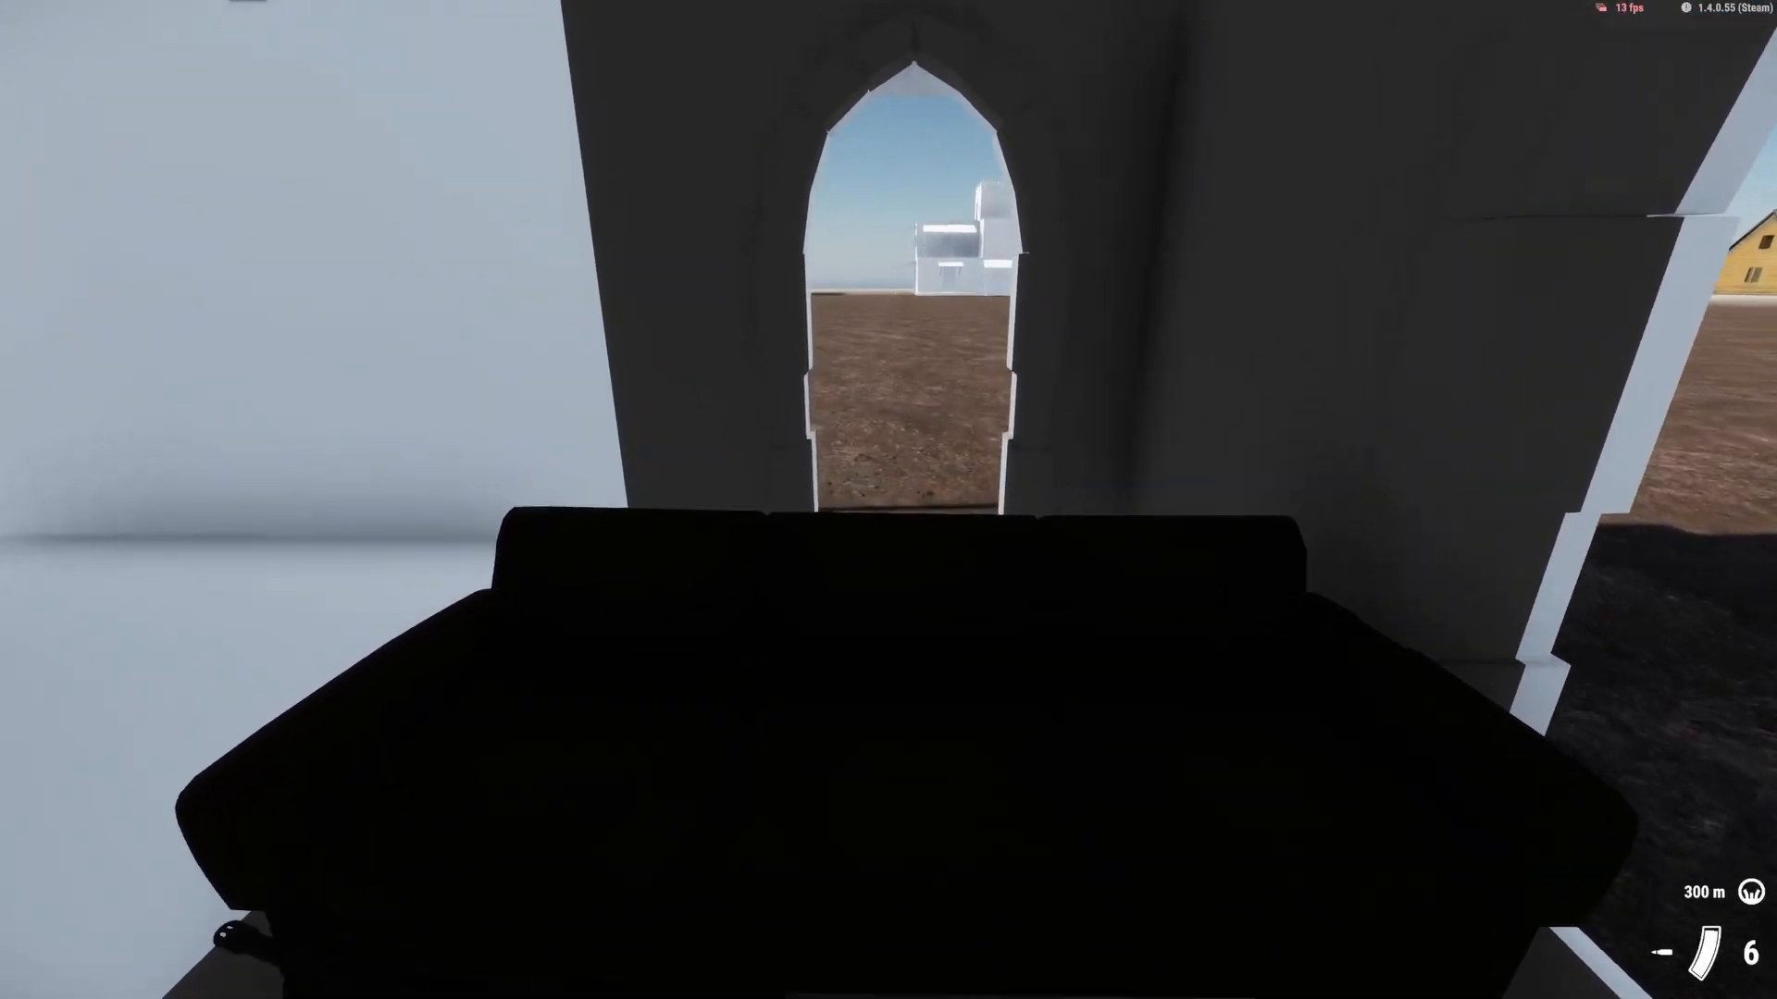
{"action": "key", "text": "w"}
{"action": "key", "text": "s"}
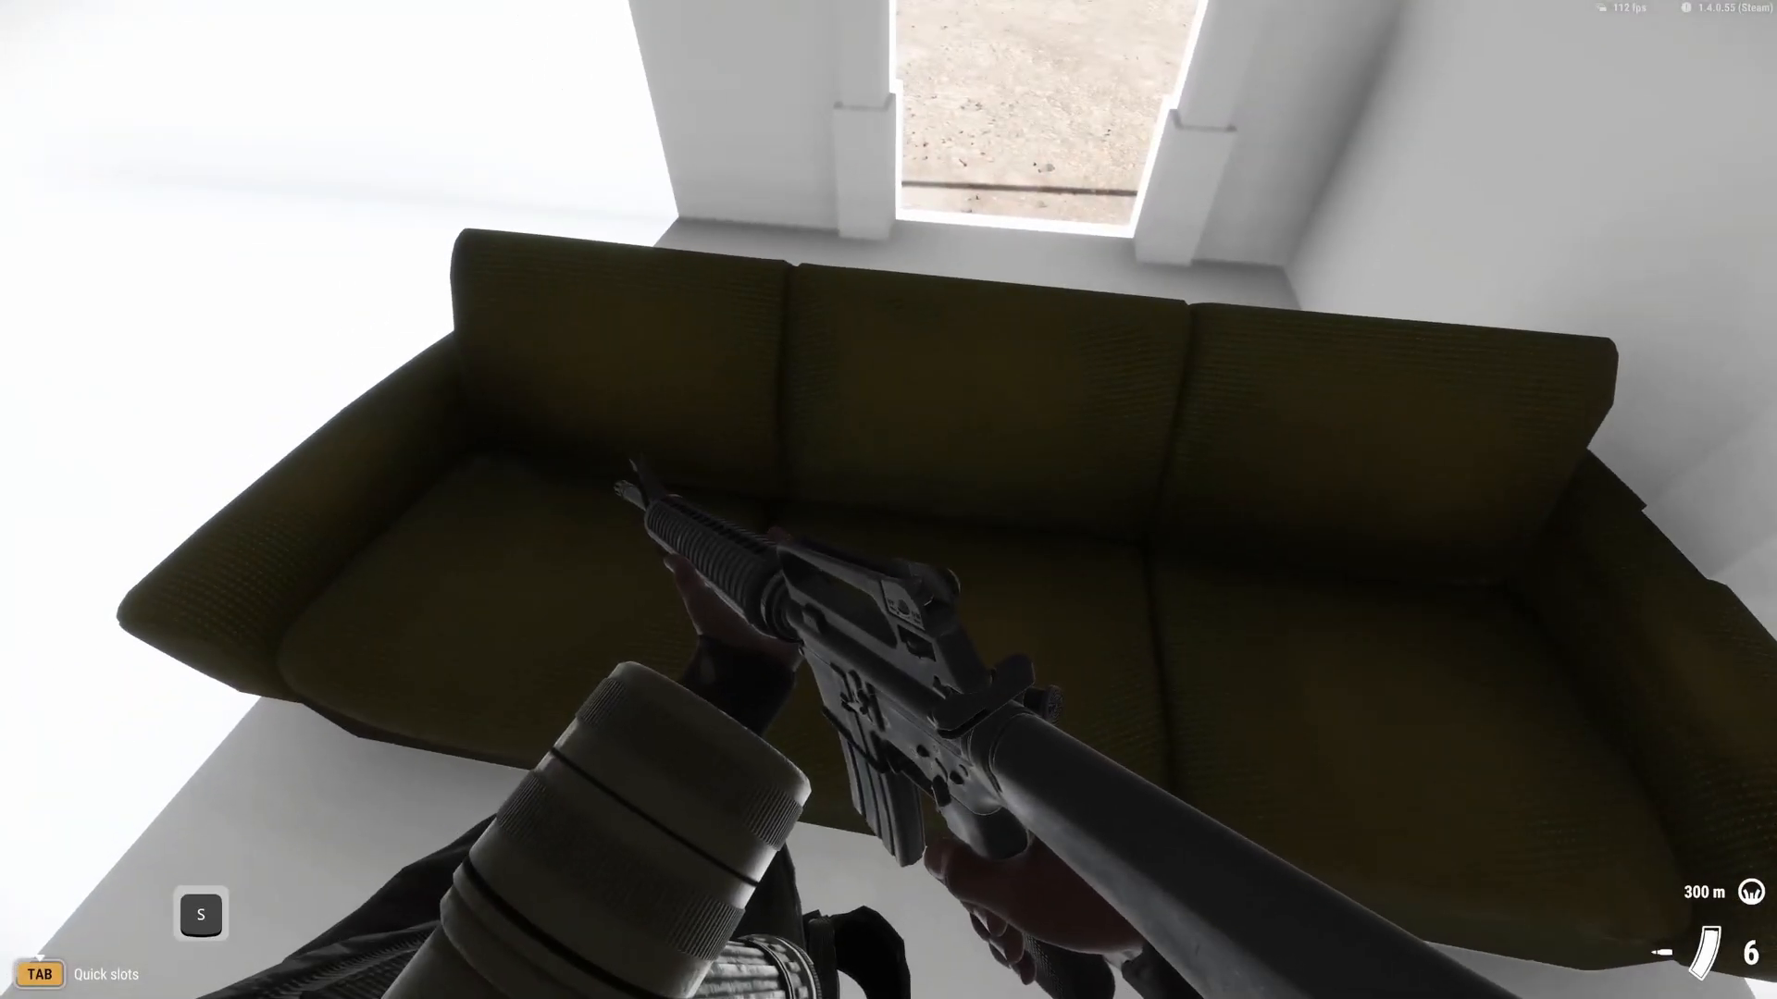
{"action": "key", "text": "w"}
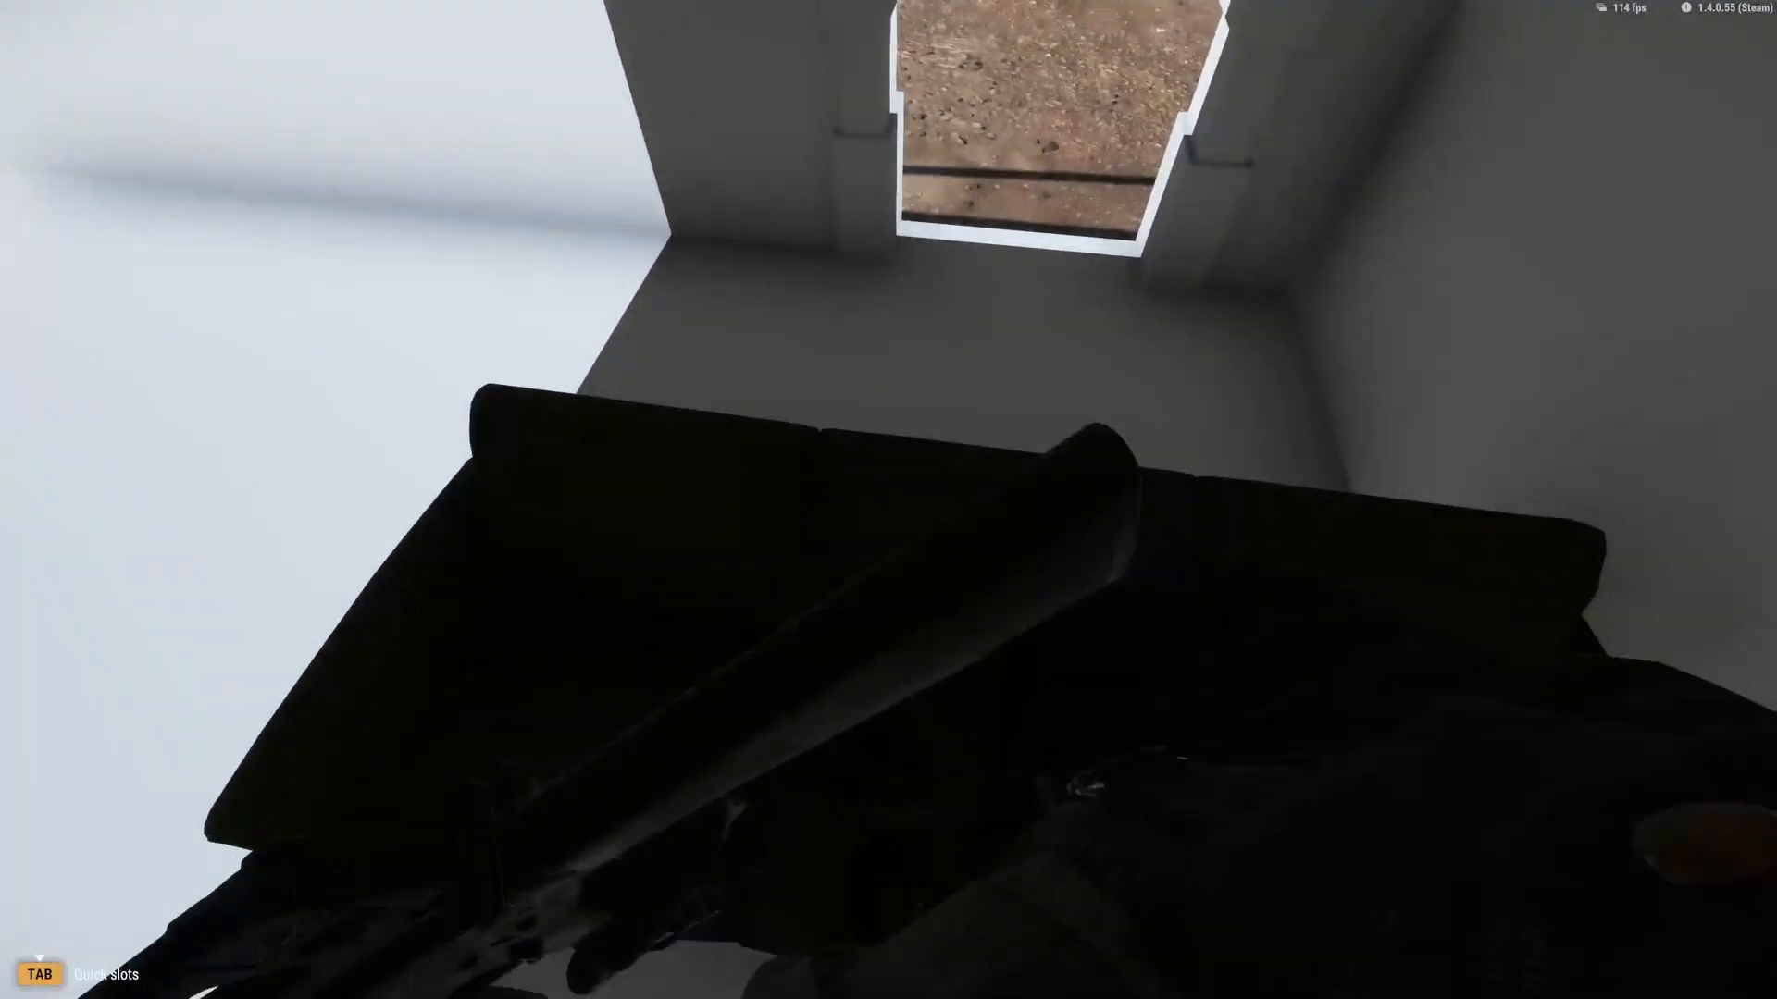
{"action": "key", "text": "w"}
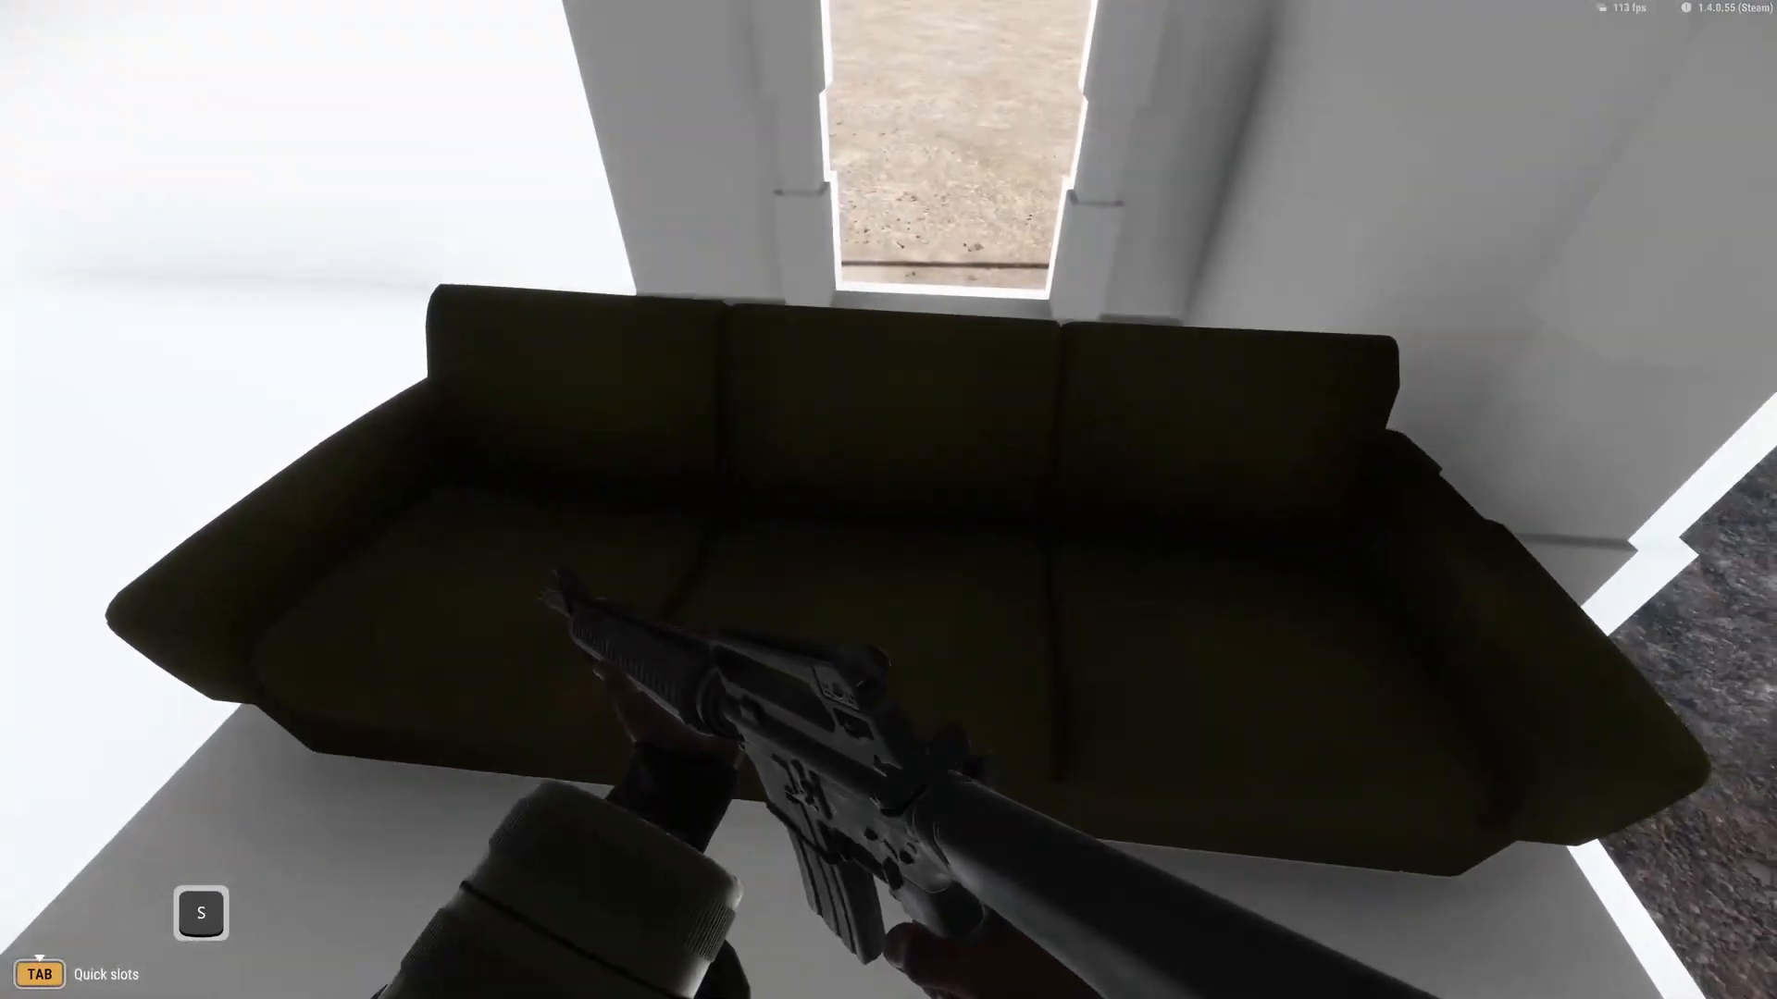
{"action": "key", "text": "s"}
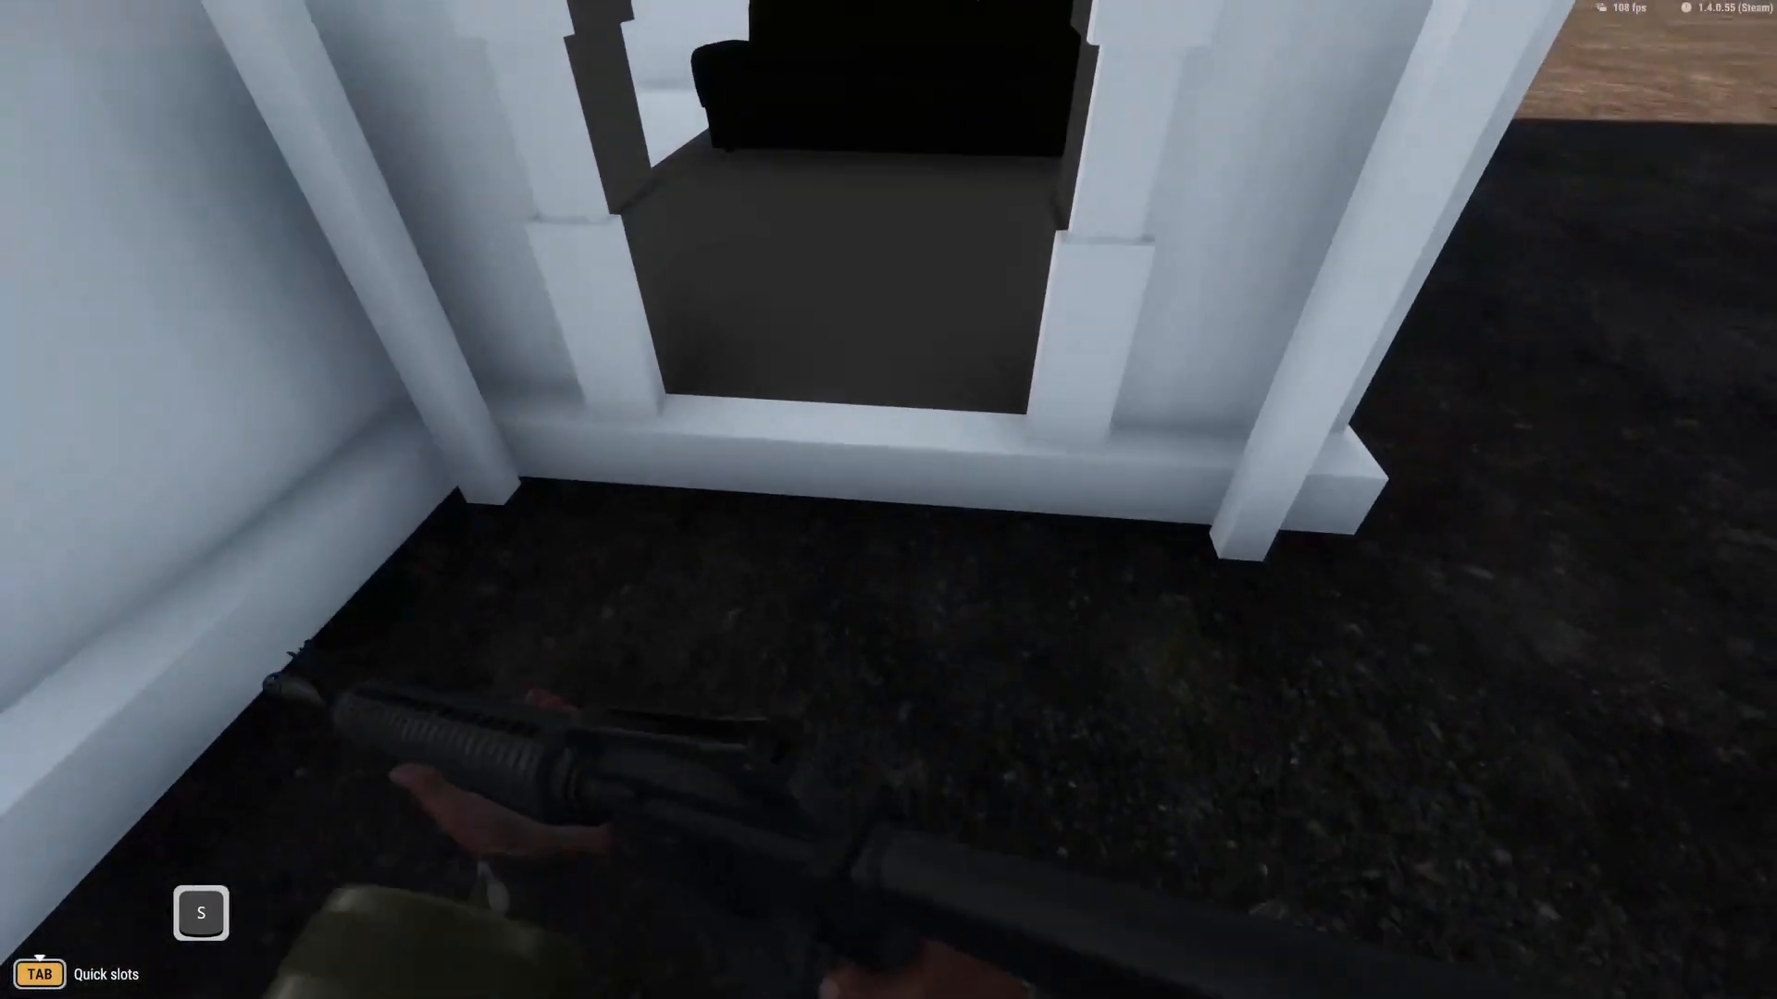
{"action": "key", "text": "s"}
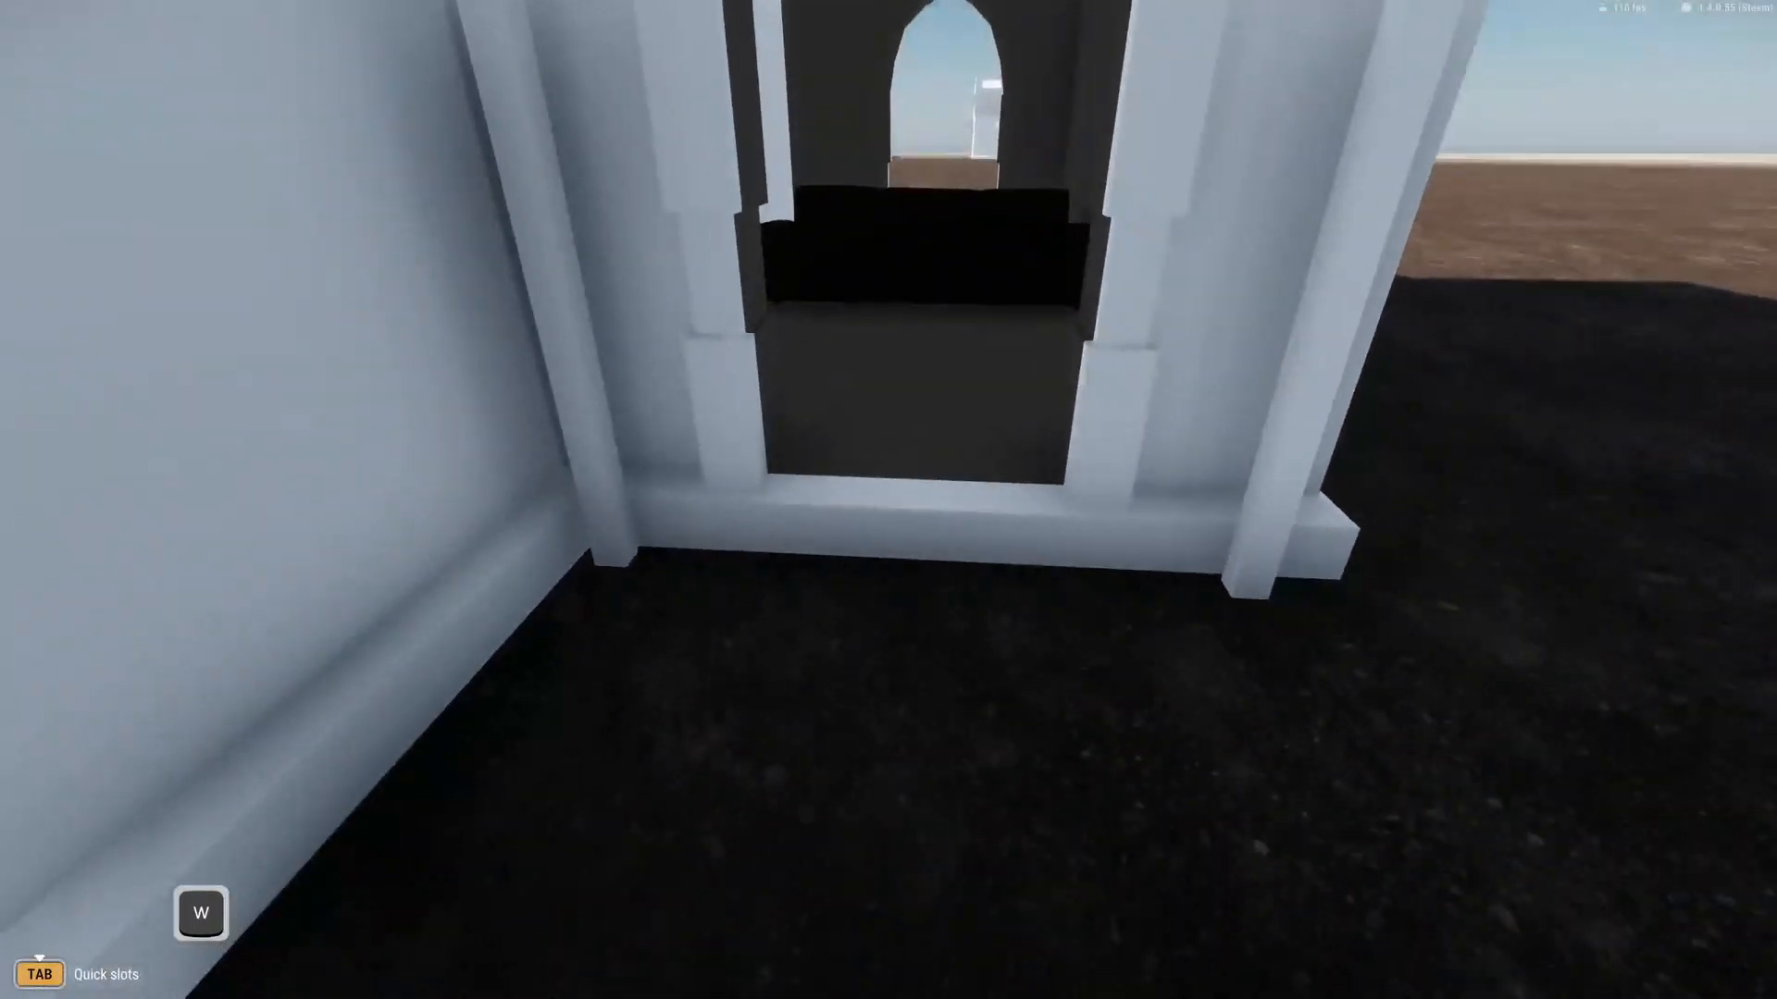
Step: Switch to third-person view and examine how the interior lighting affects the character across the room
{"action": "key", "text": "v"}
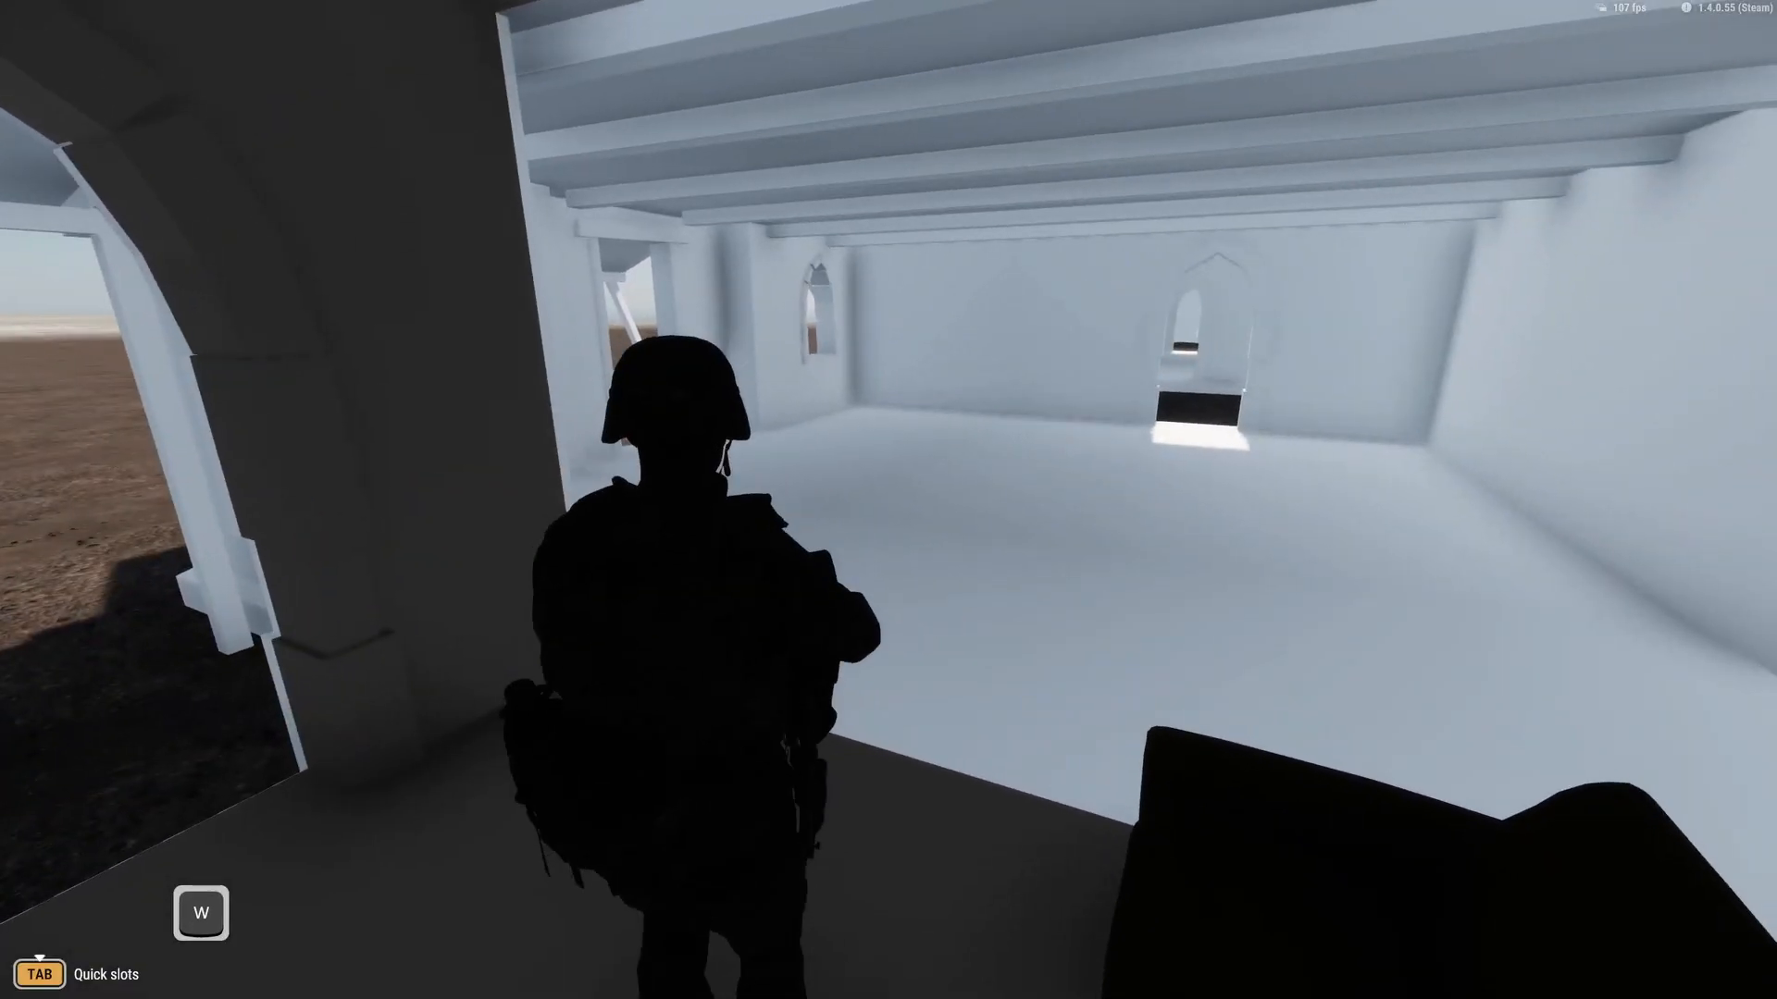
{"action": "key", "text": "a"}
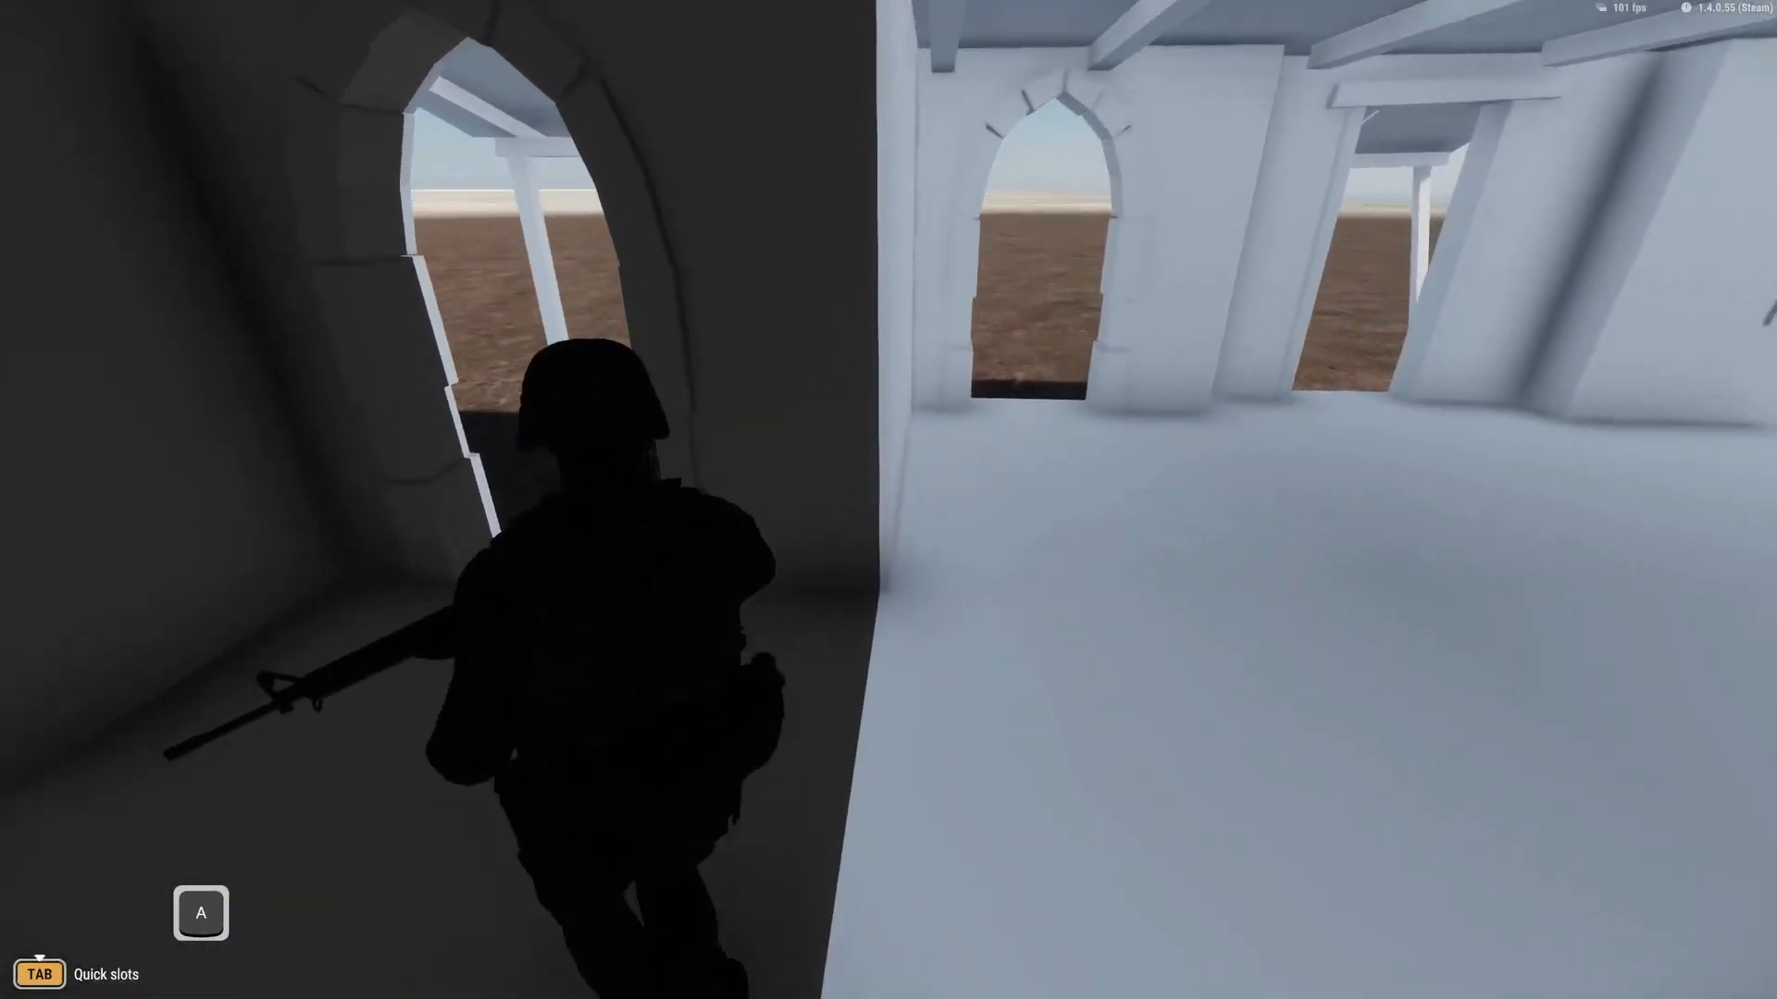
{"action": "key", "text": "w"}
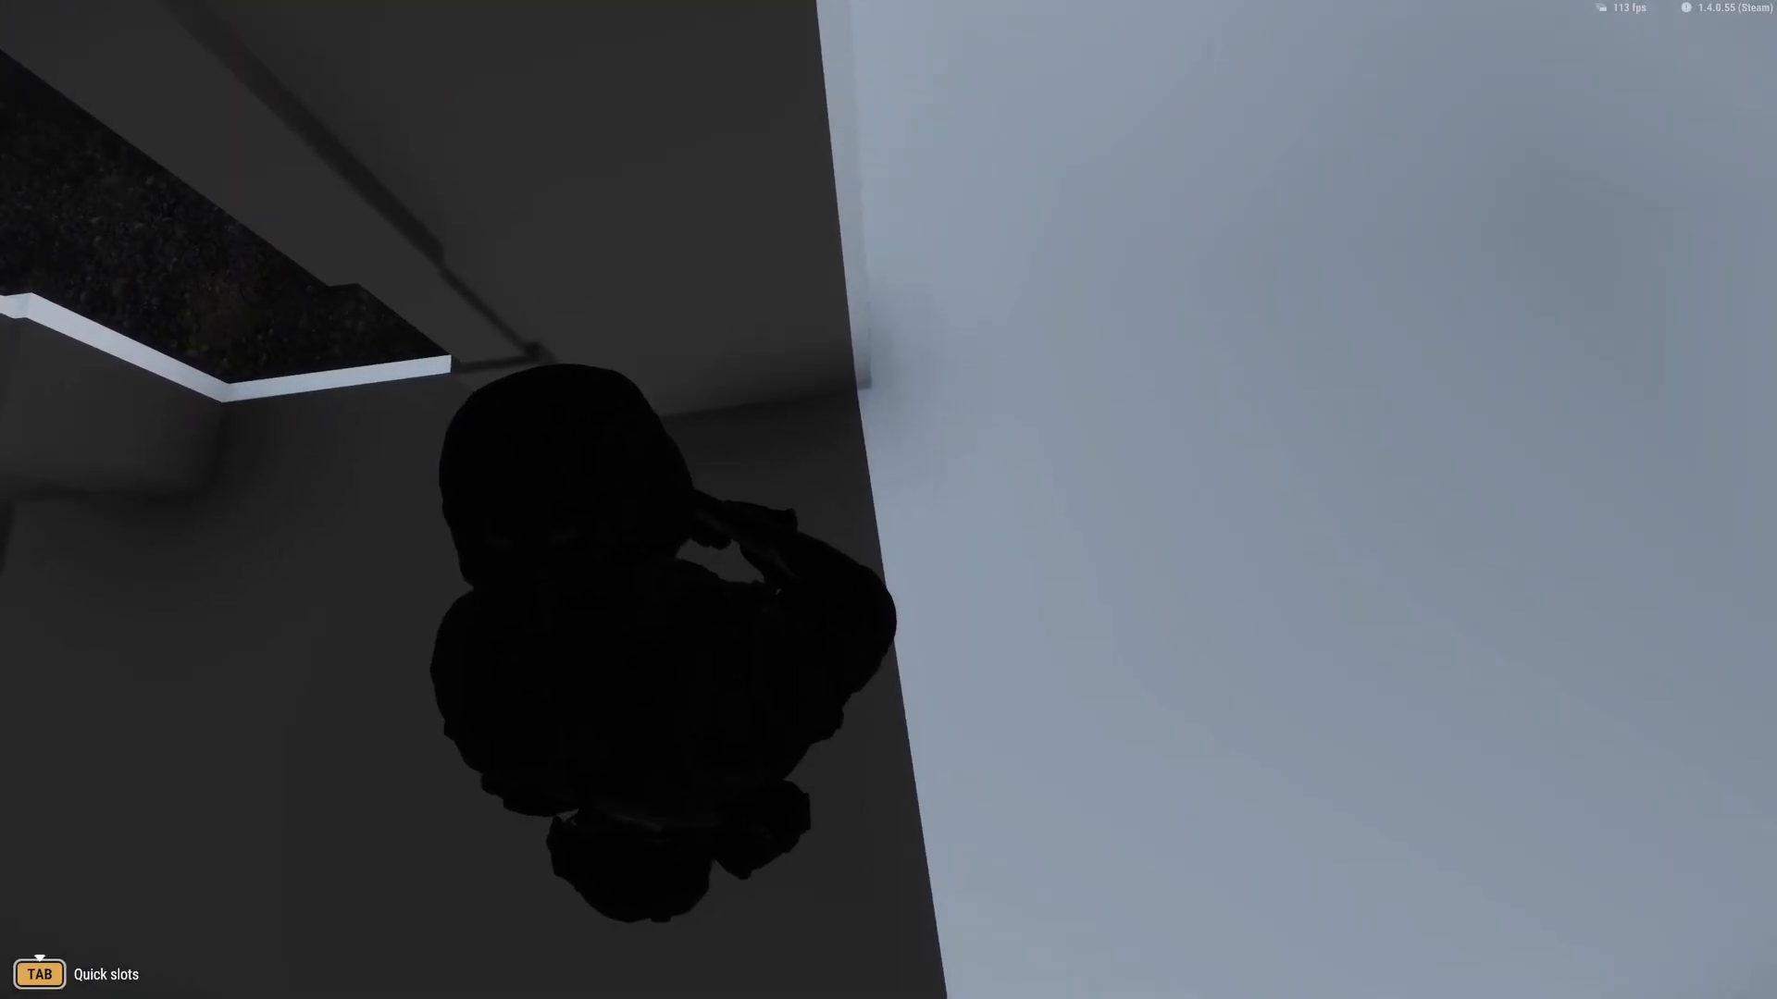
{"action": "key", "text": "d"}
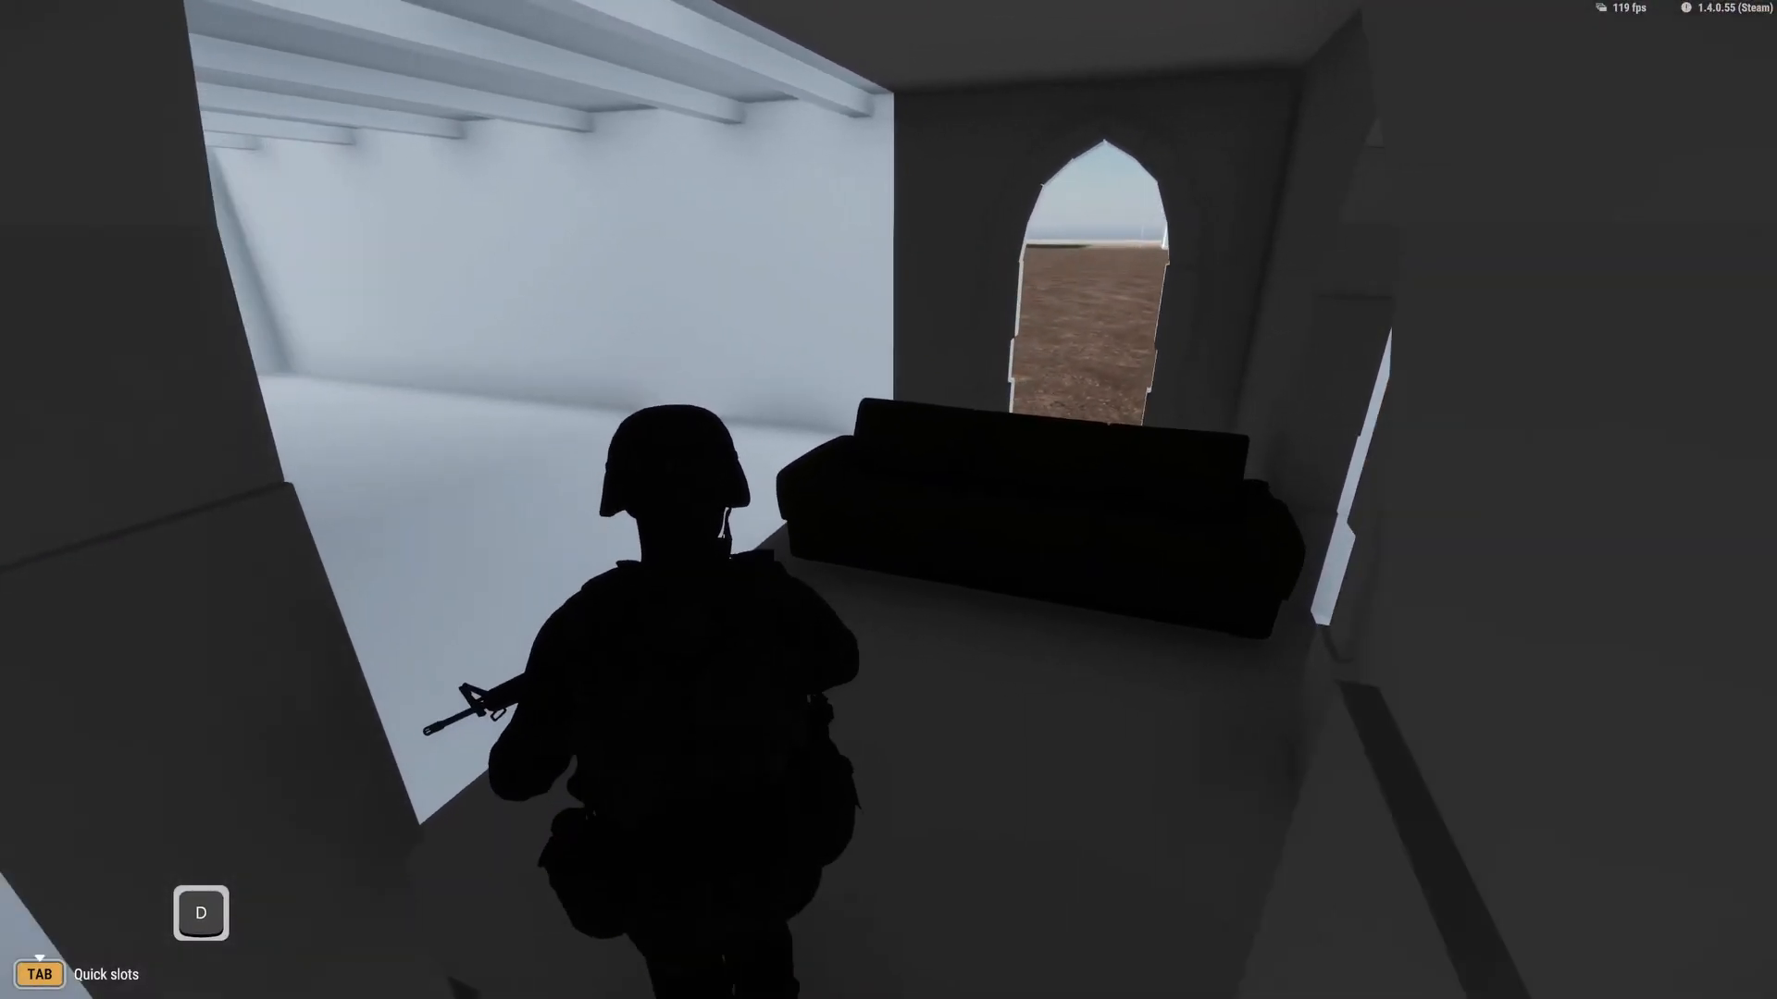
{"action": "key", "text": "a"}
{"action": "key", "text": "s"}
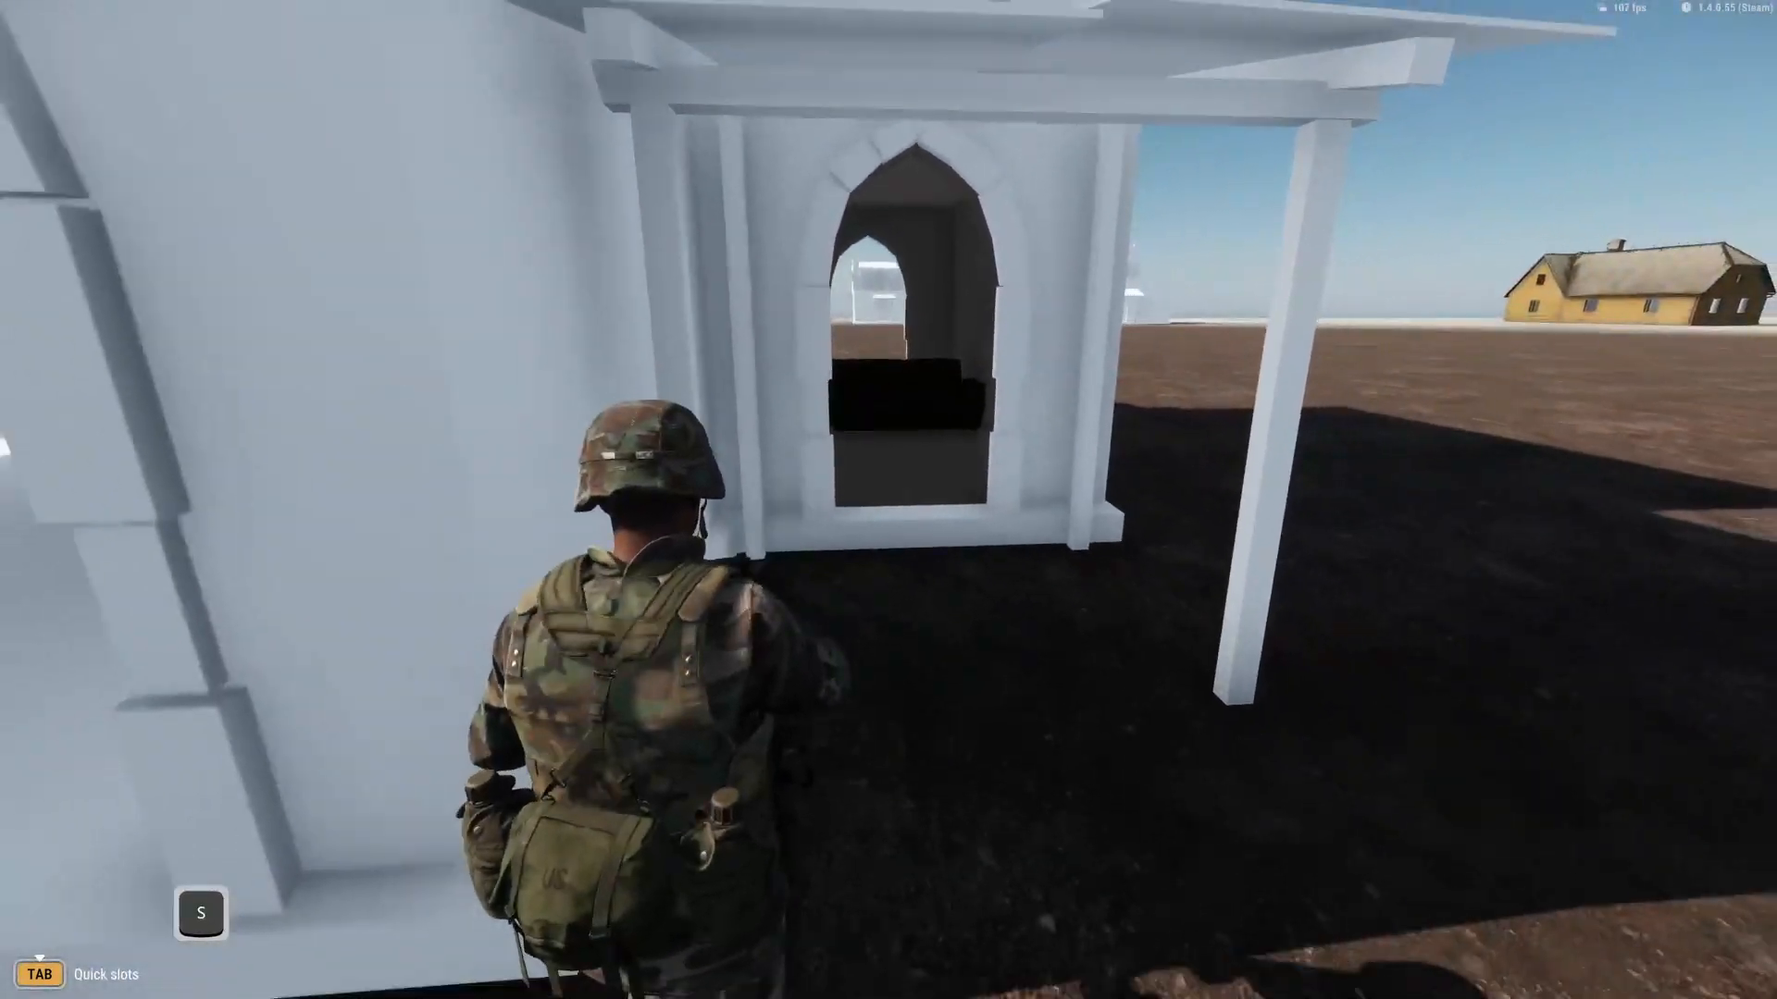
Step: Leave game mode and switch to the Arab_x9 model file in Blender
{"action": "key", "text": "ctrl+shift+Delete"}
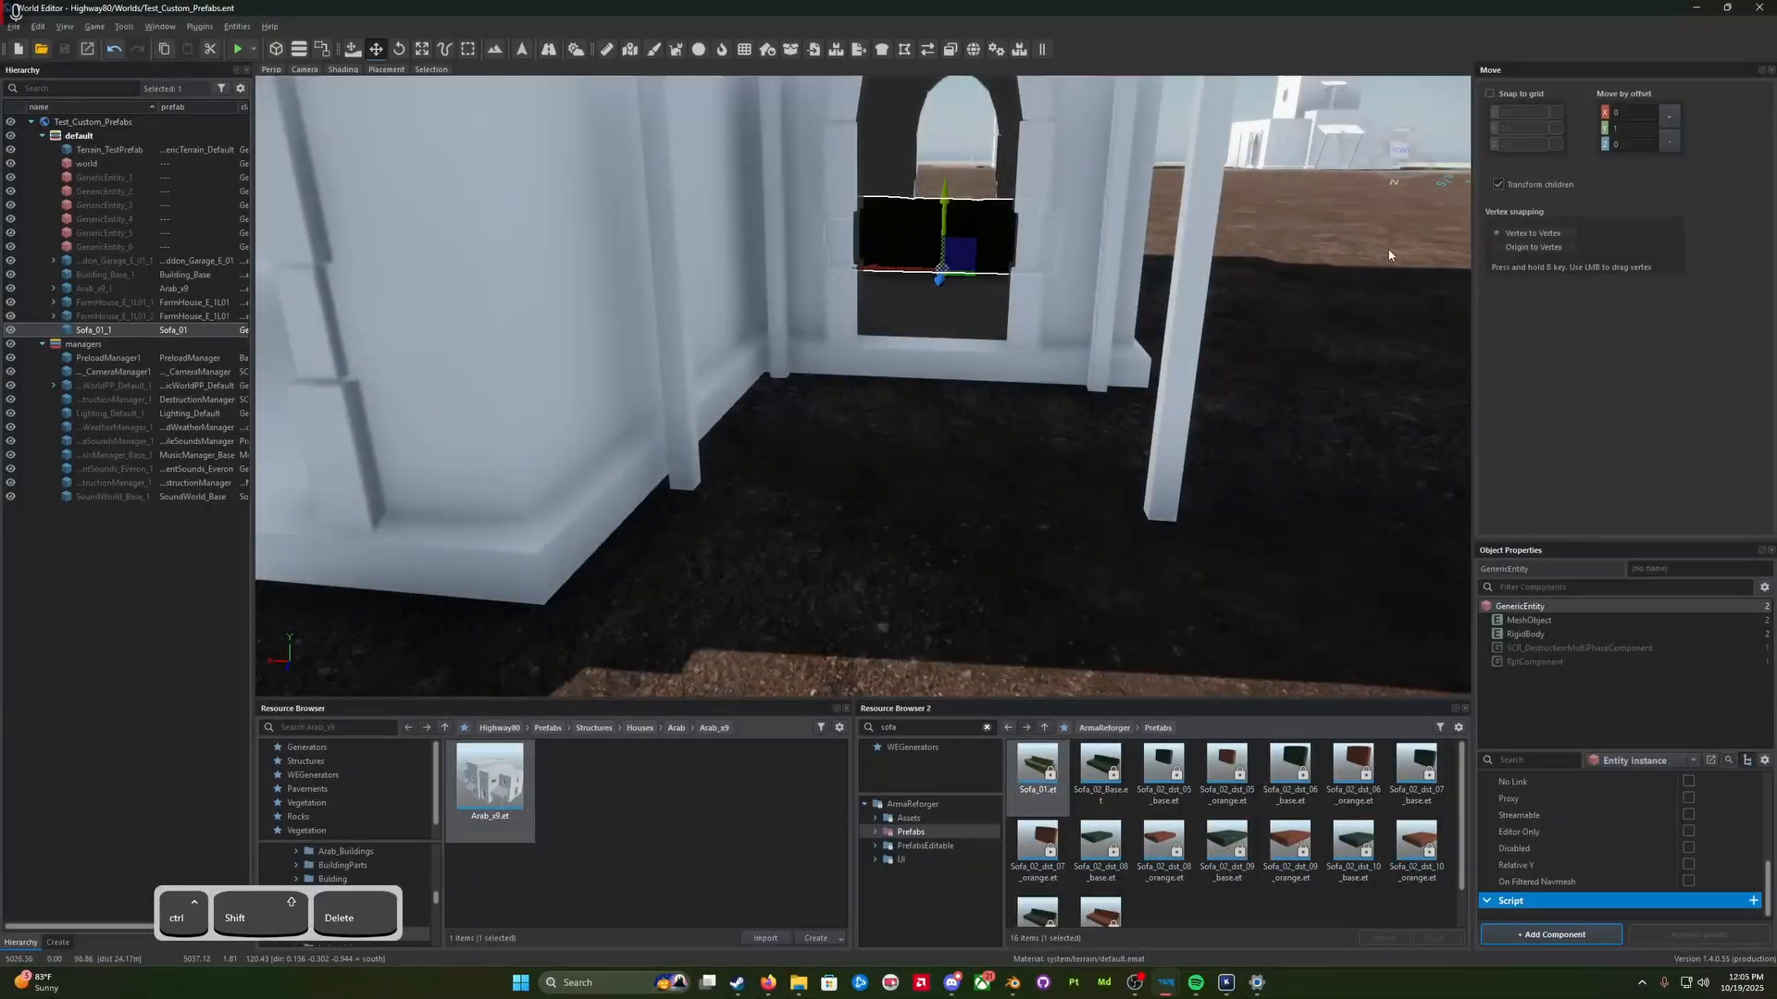
{"action": "left_click", "coordinate": [1017, 991]}
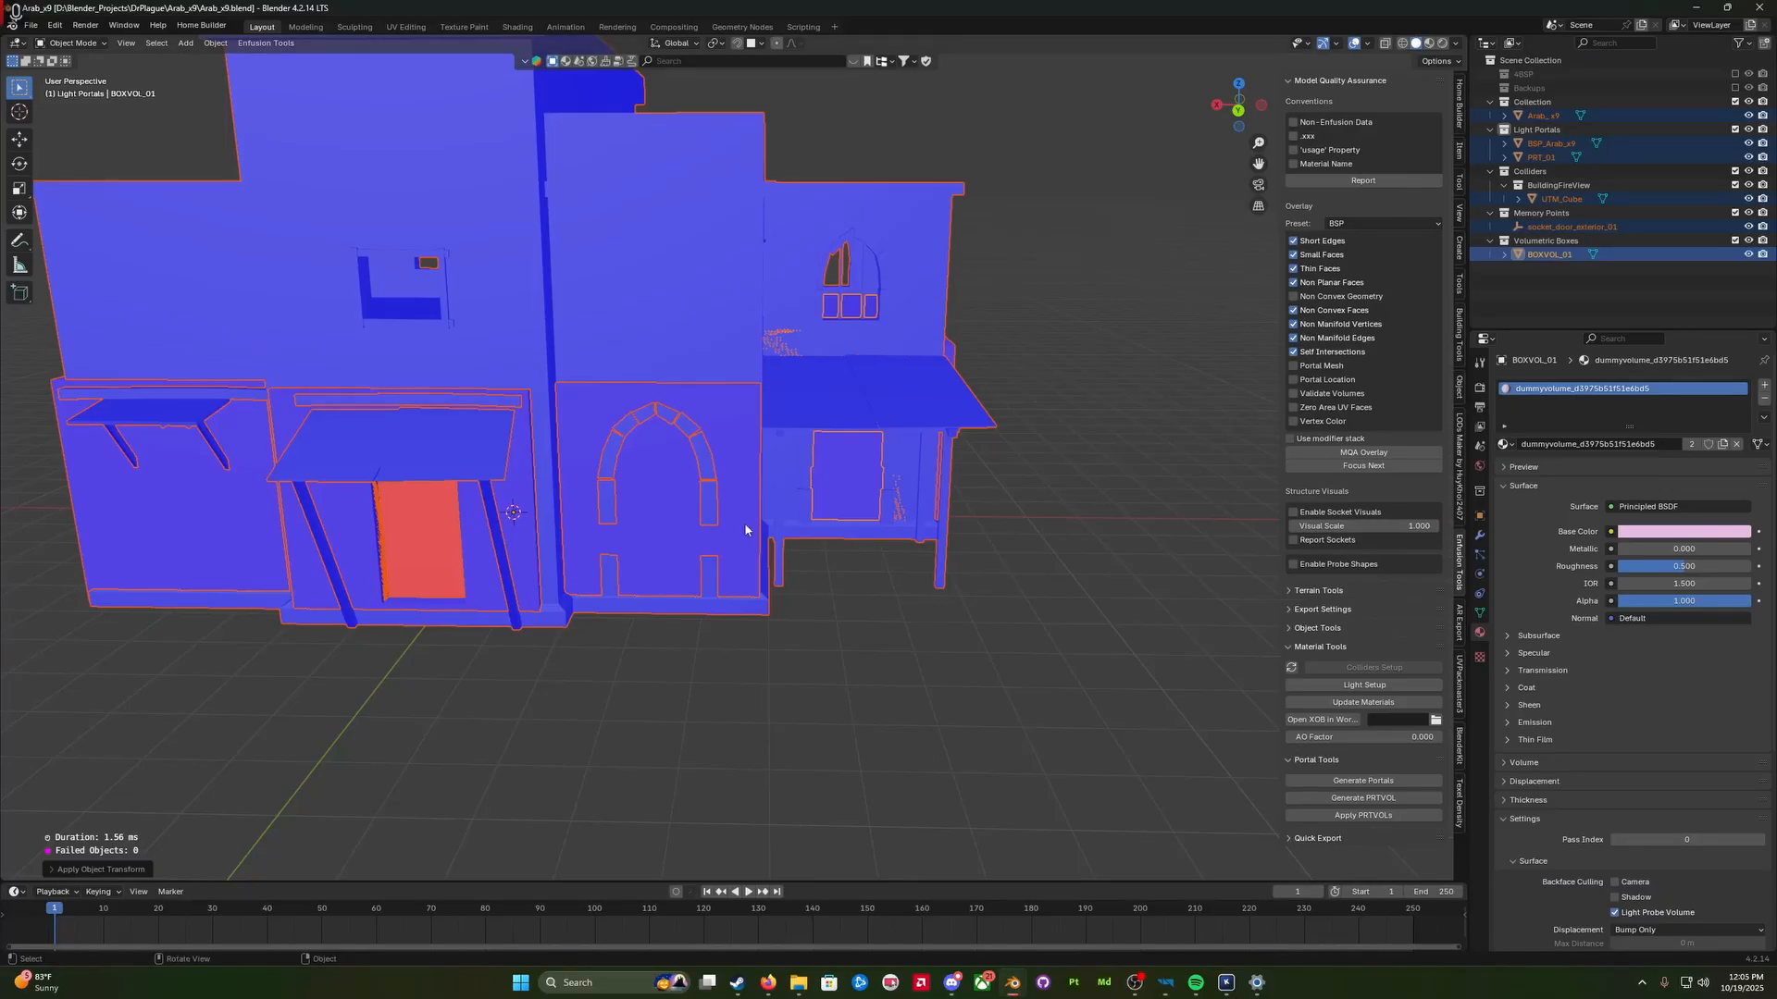
Step: Duplicate the BOXVOL_01 volume and move the copy along X to the area behind the neighbouring arched doorway
{"action": "left_click", "coordinate": [912, 589]}
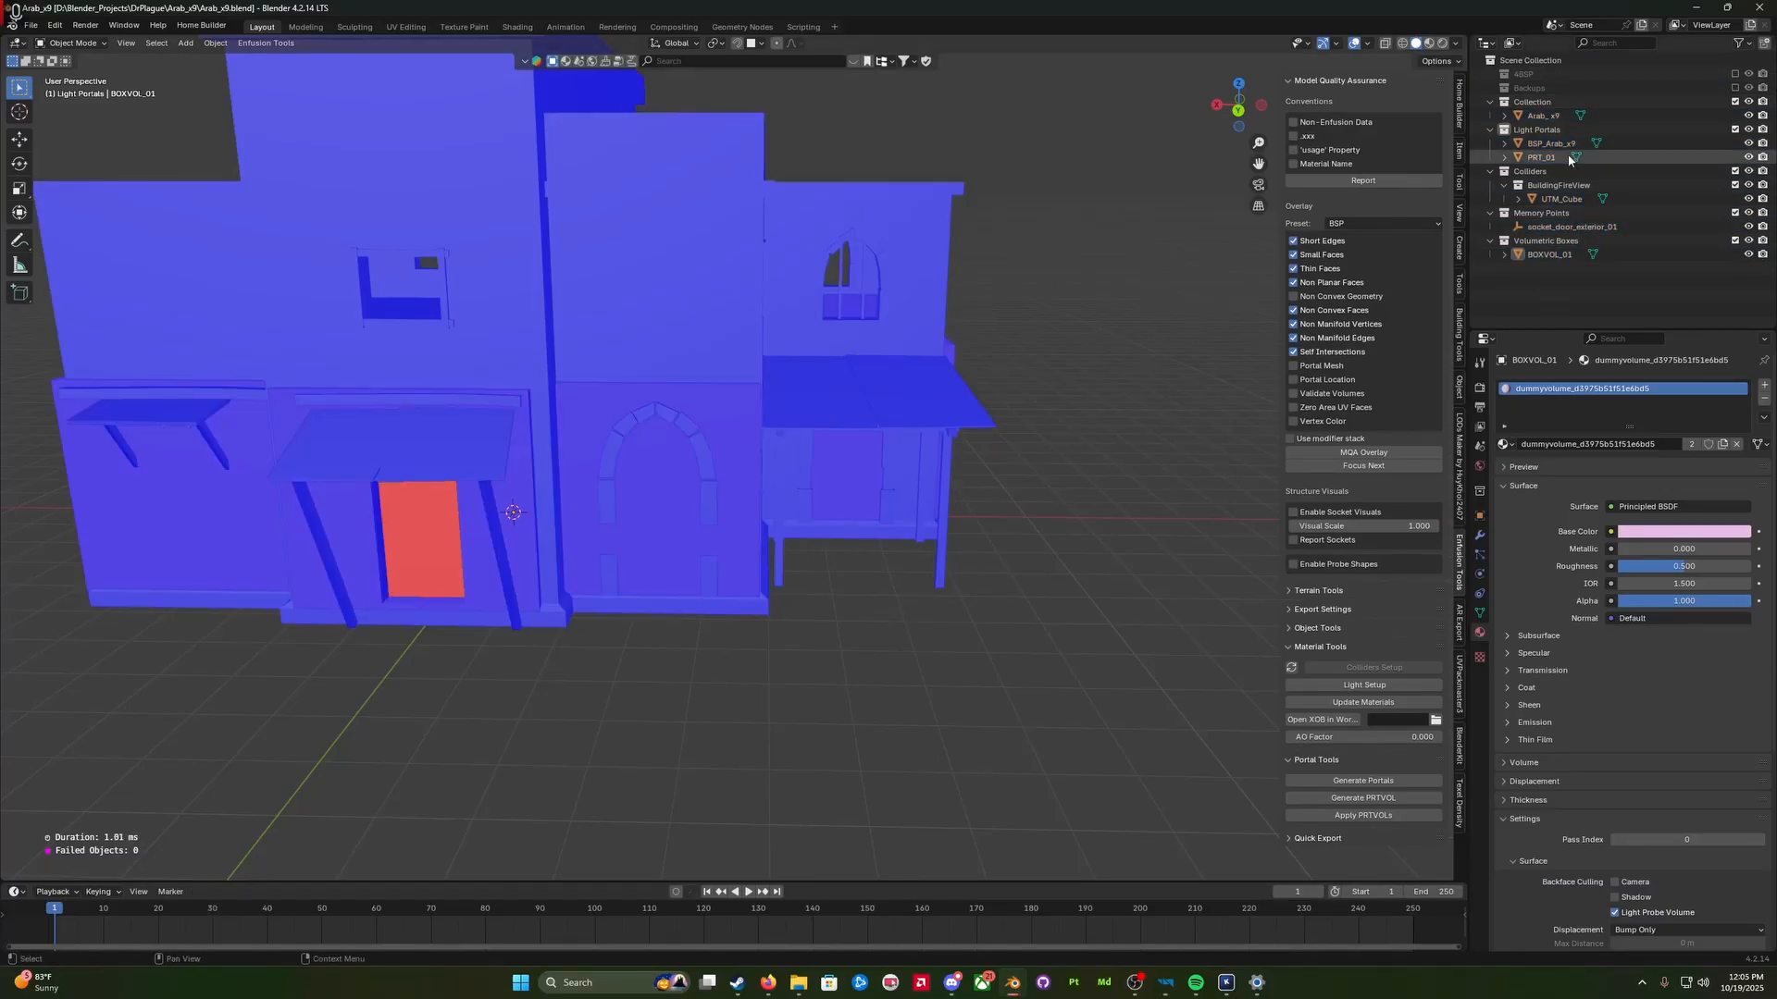
{"action": "left_click", "coordinate": [1549, 259]}
{"action": "middle_click_drag", "start_coordinate": [808, 516], "coordinate": [868, 533]}
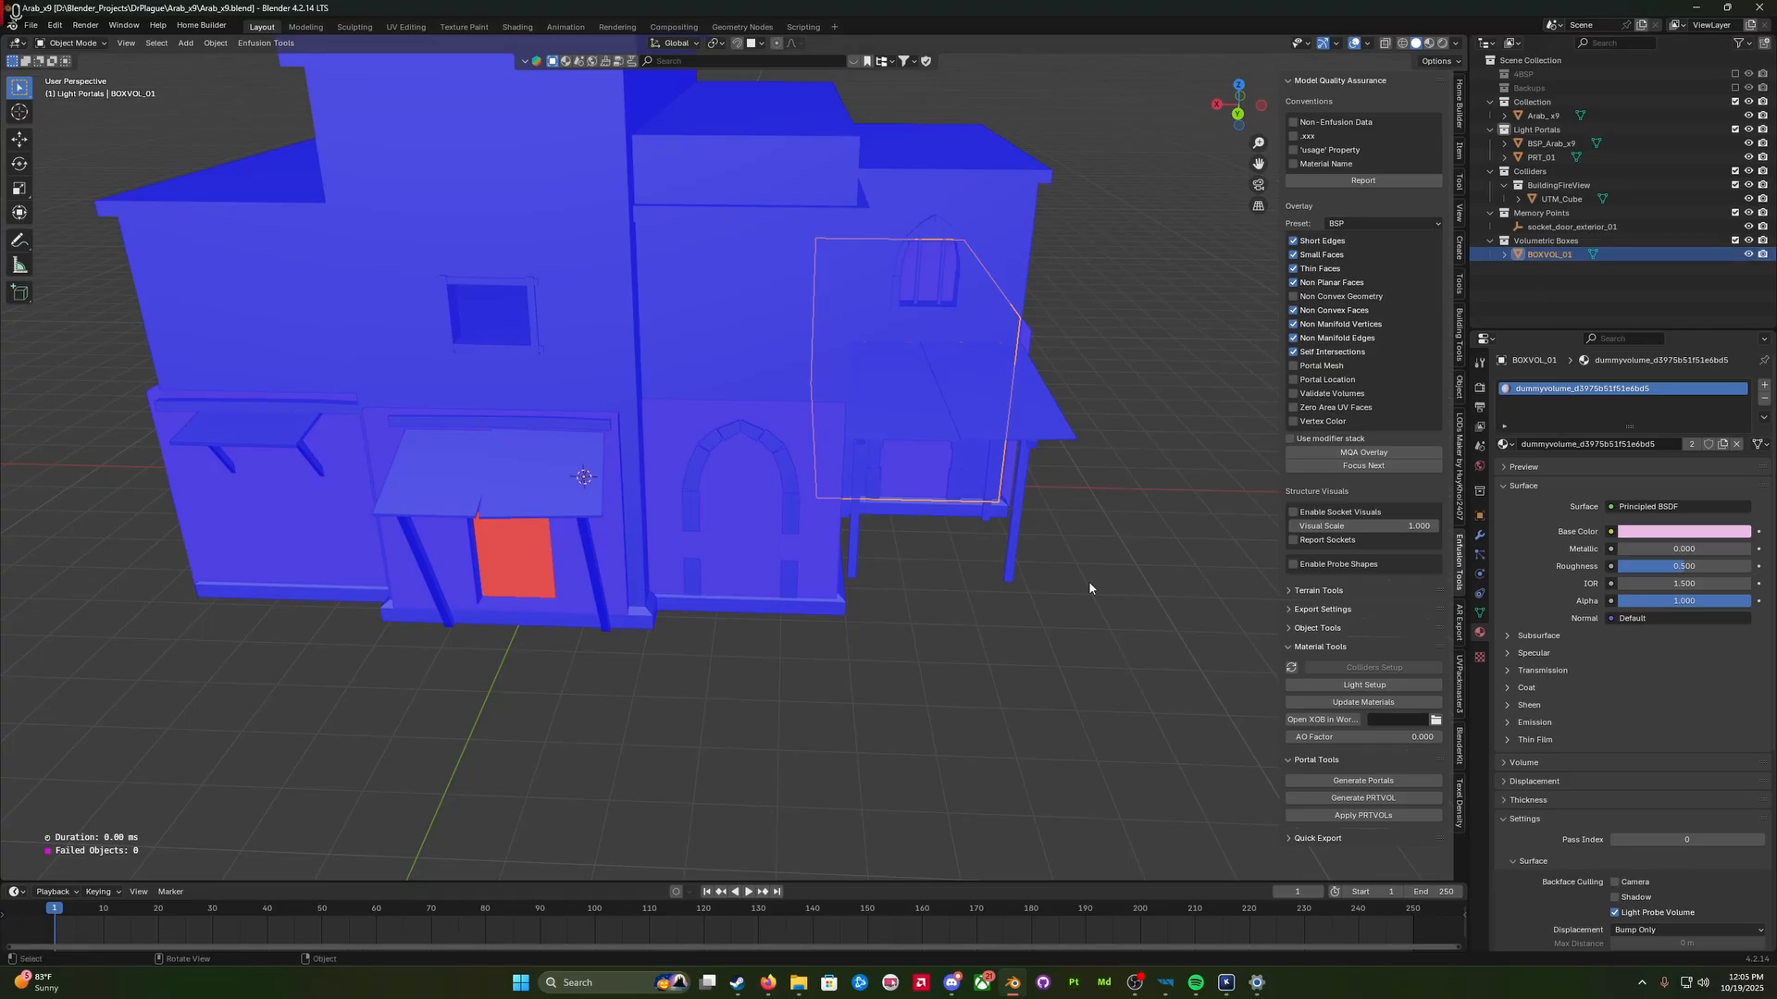
{"action": "key", "text": "shift+d"}
{"action": "left_click", "coordinate": [920, 667]}
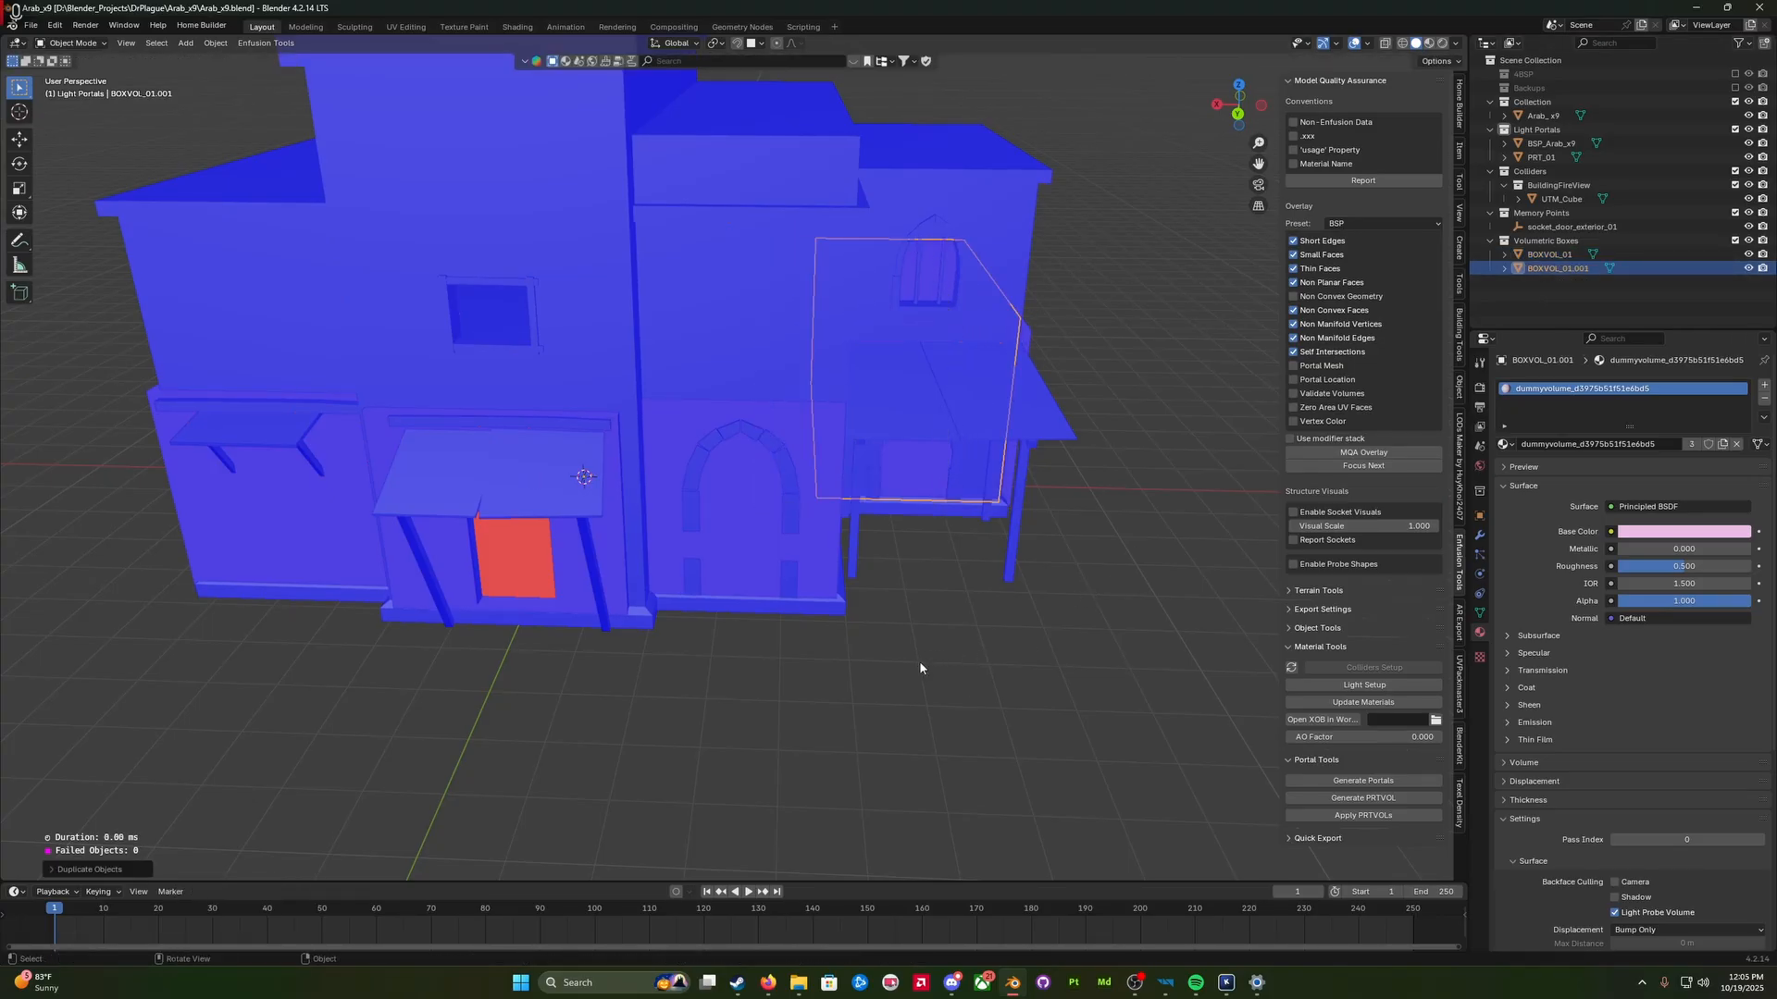
{"action": "key", "text": "g"}
{"action": "key", "text": "x"}
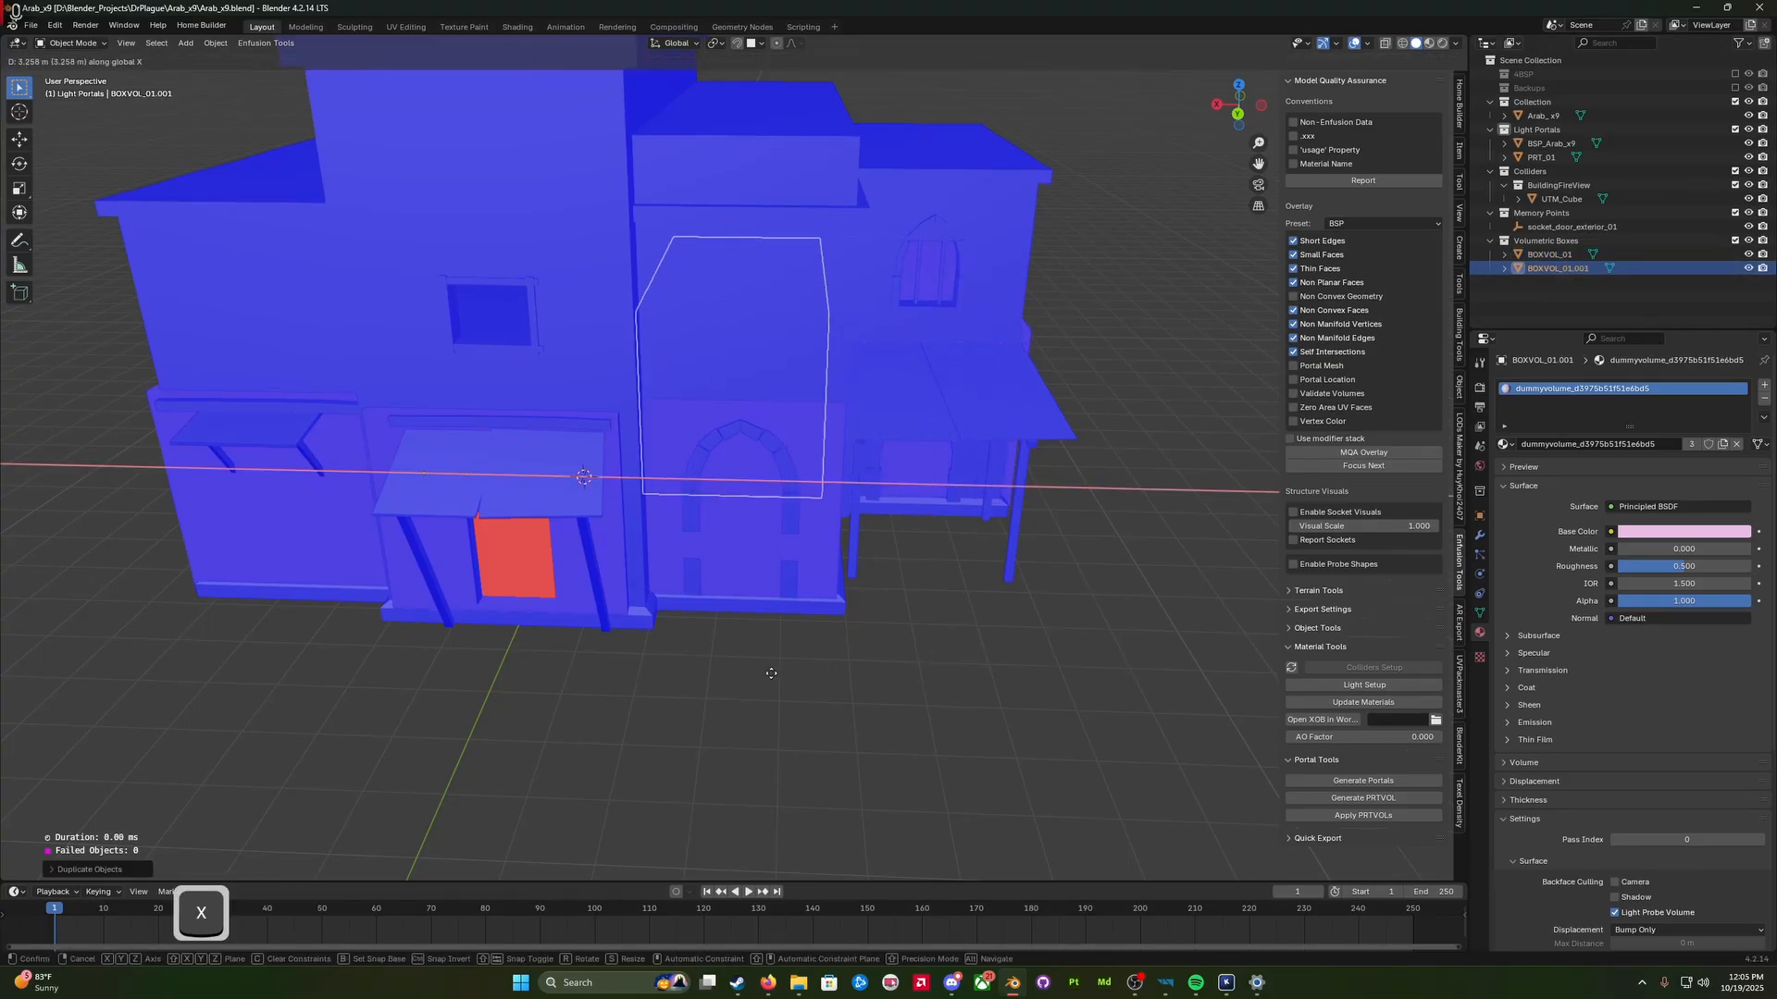
{"action": "left_click", "coordinate": [721, 673]}
Step: Turn on X-ray display and set up the duplicated box as its own EBT Box Volume
{"action": "key", "text": "alt+z"}
{"action": "middle_click_drag", "start_coordinate": [813, 674], "coordinate": [570, 562]}
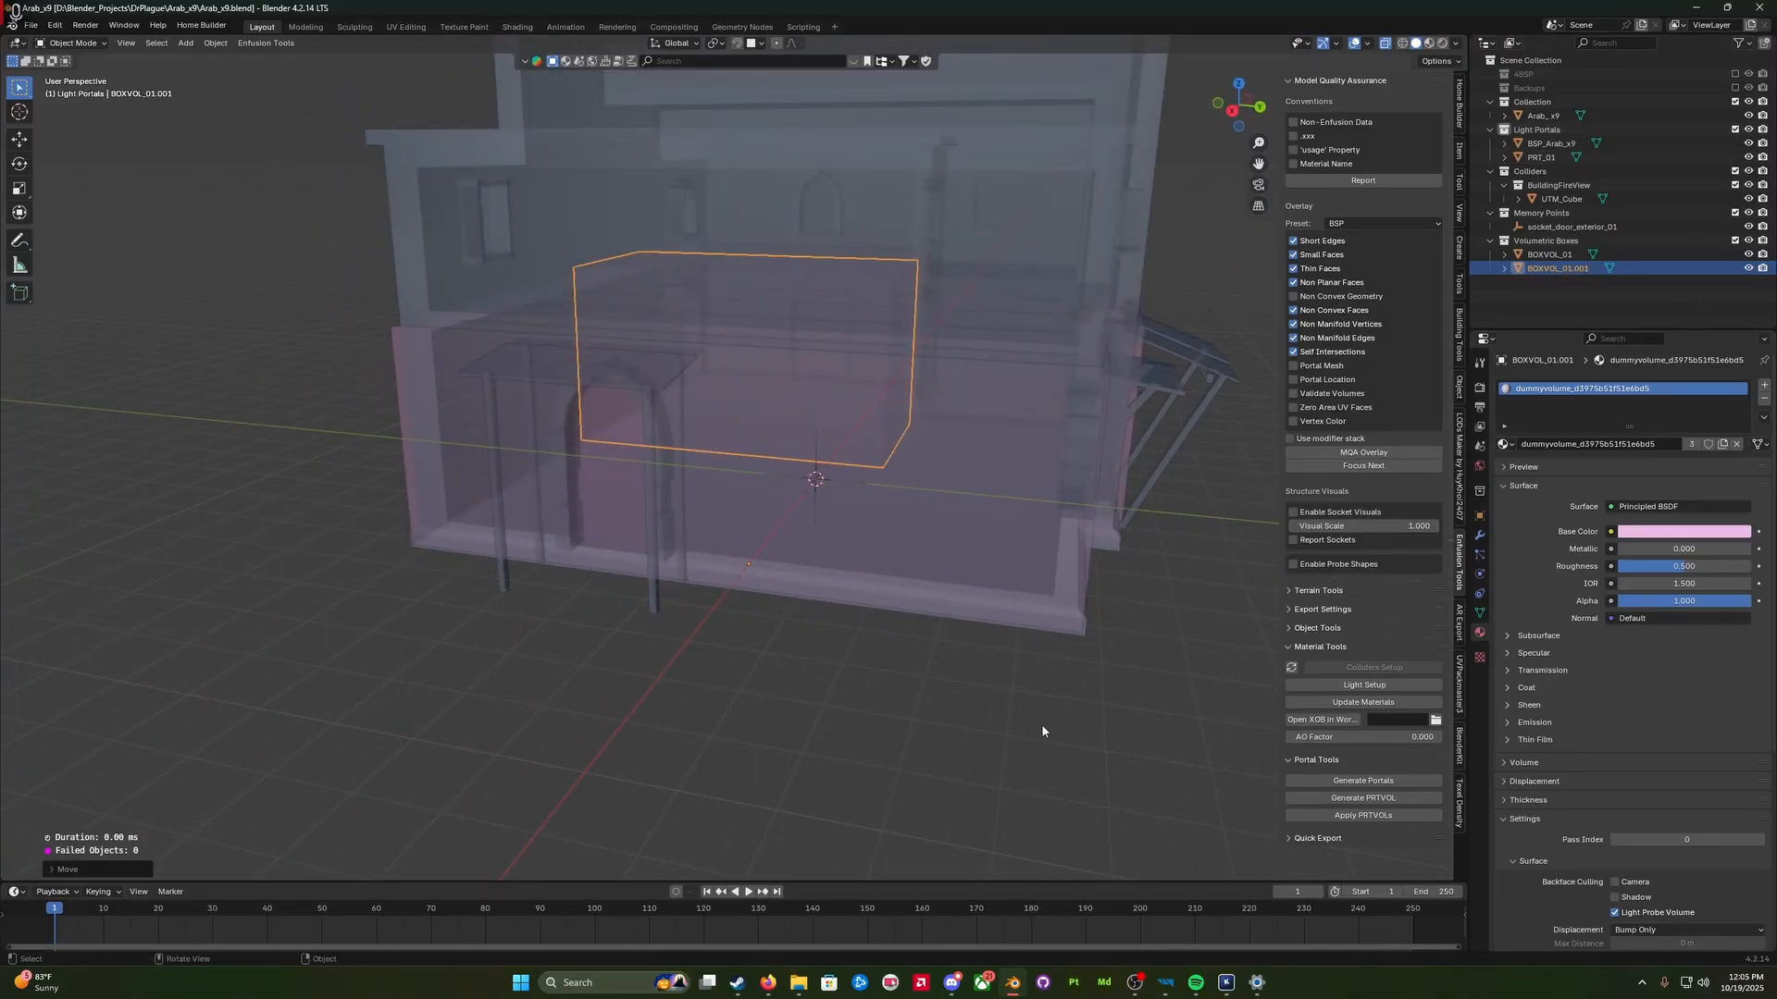
{"action": "right_click", "coordinate": [669, 776]}
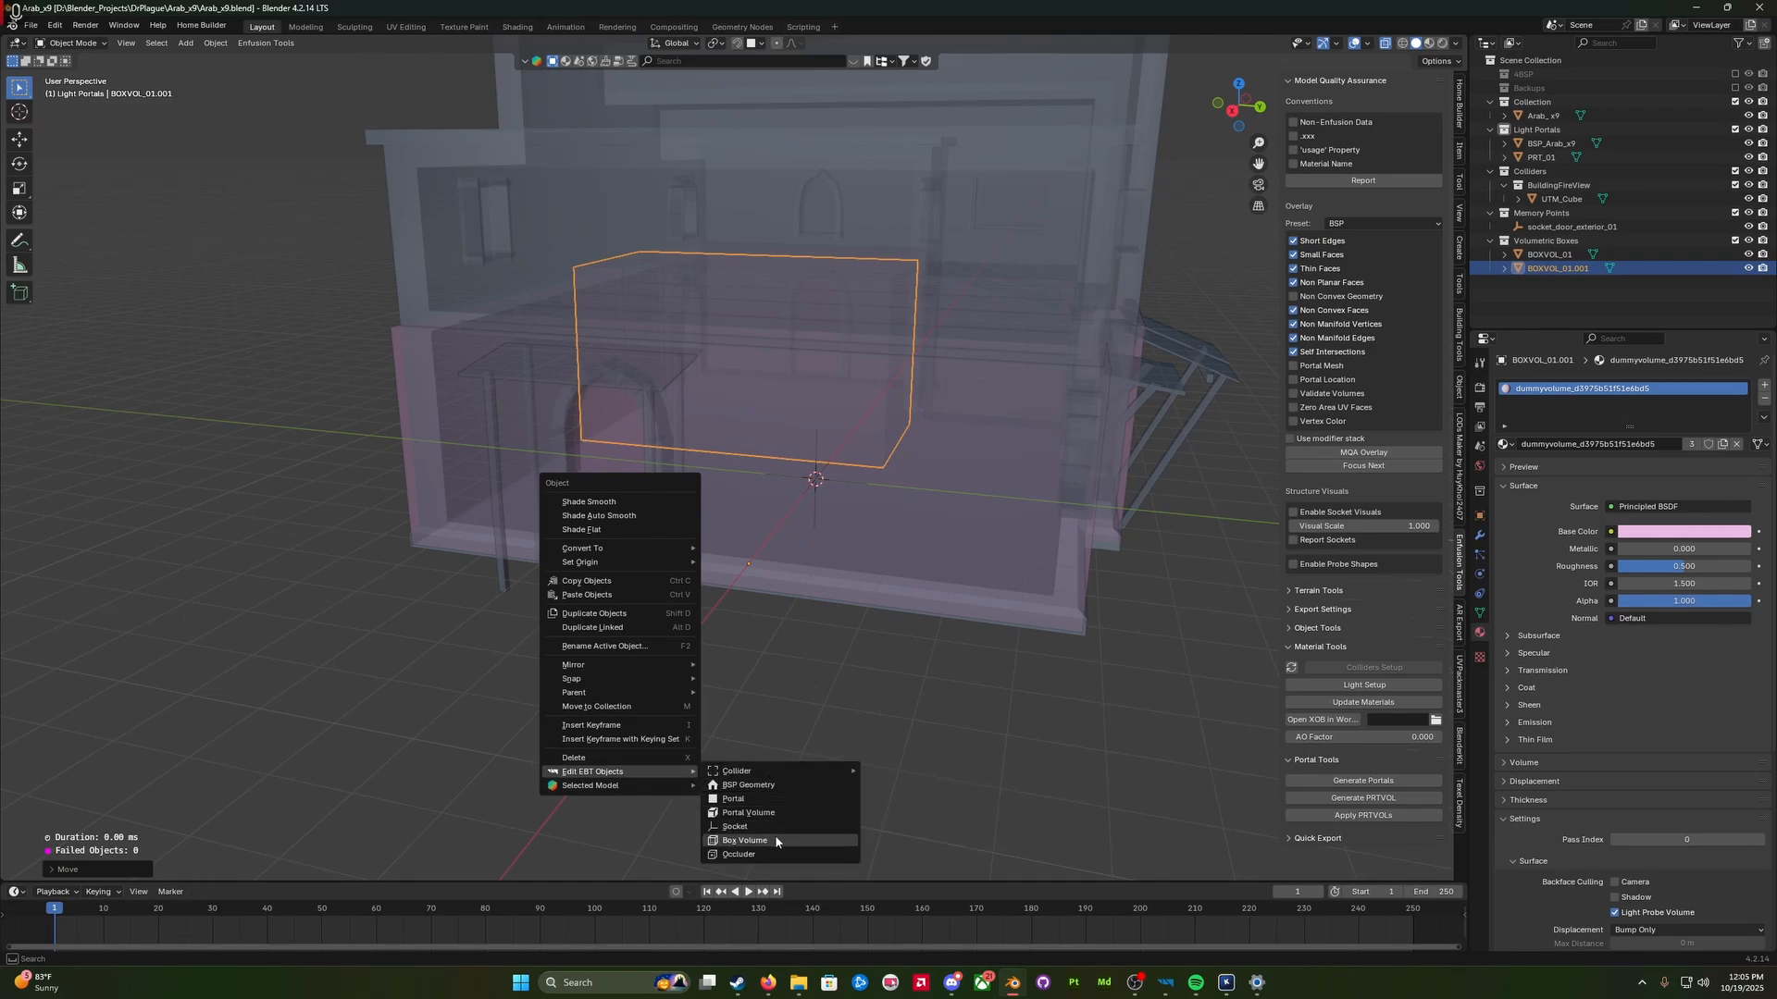
{"action": "left_click", "coordinate": [775, 840]}
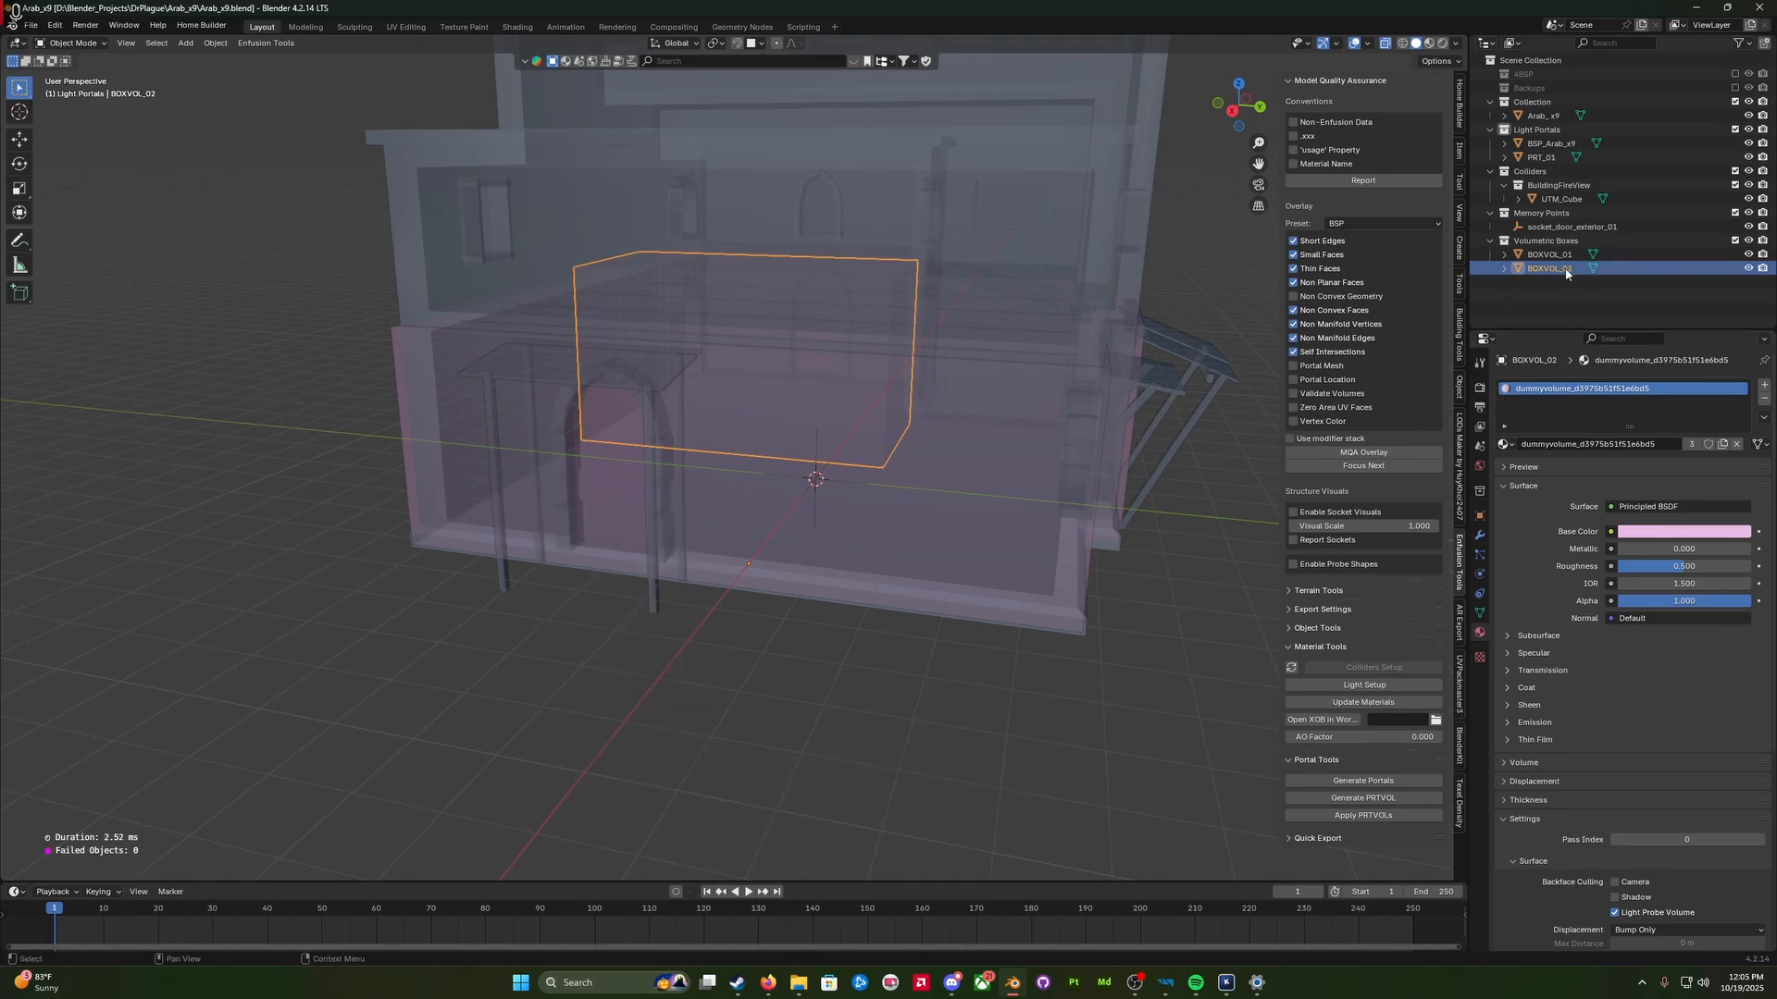
{"action": "middle_click_drag", "start_coordinate": [699, 504], "coordinate": [690, 520]}
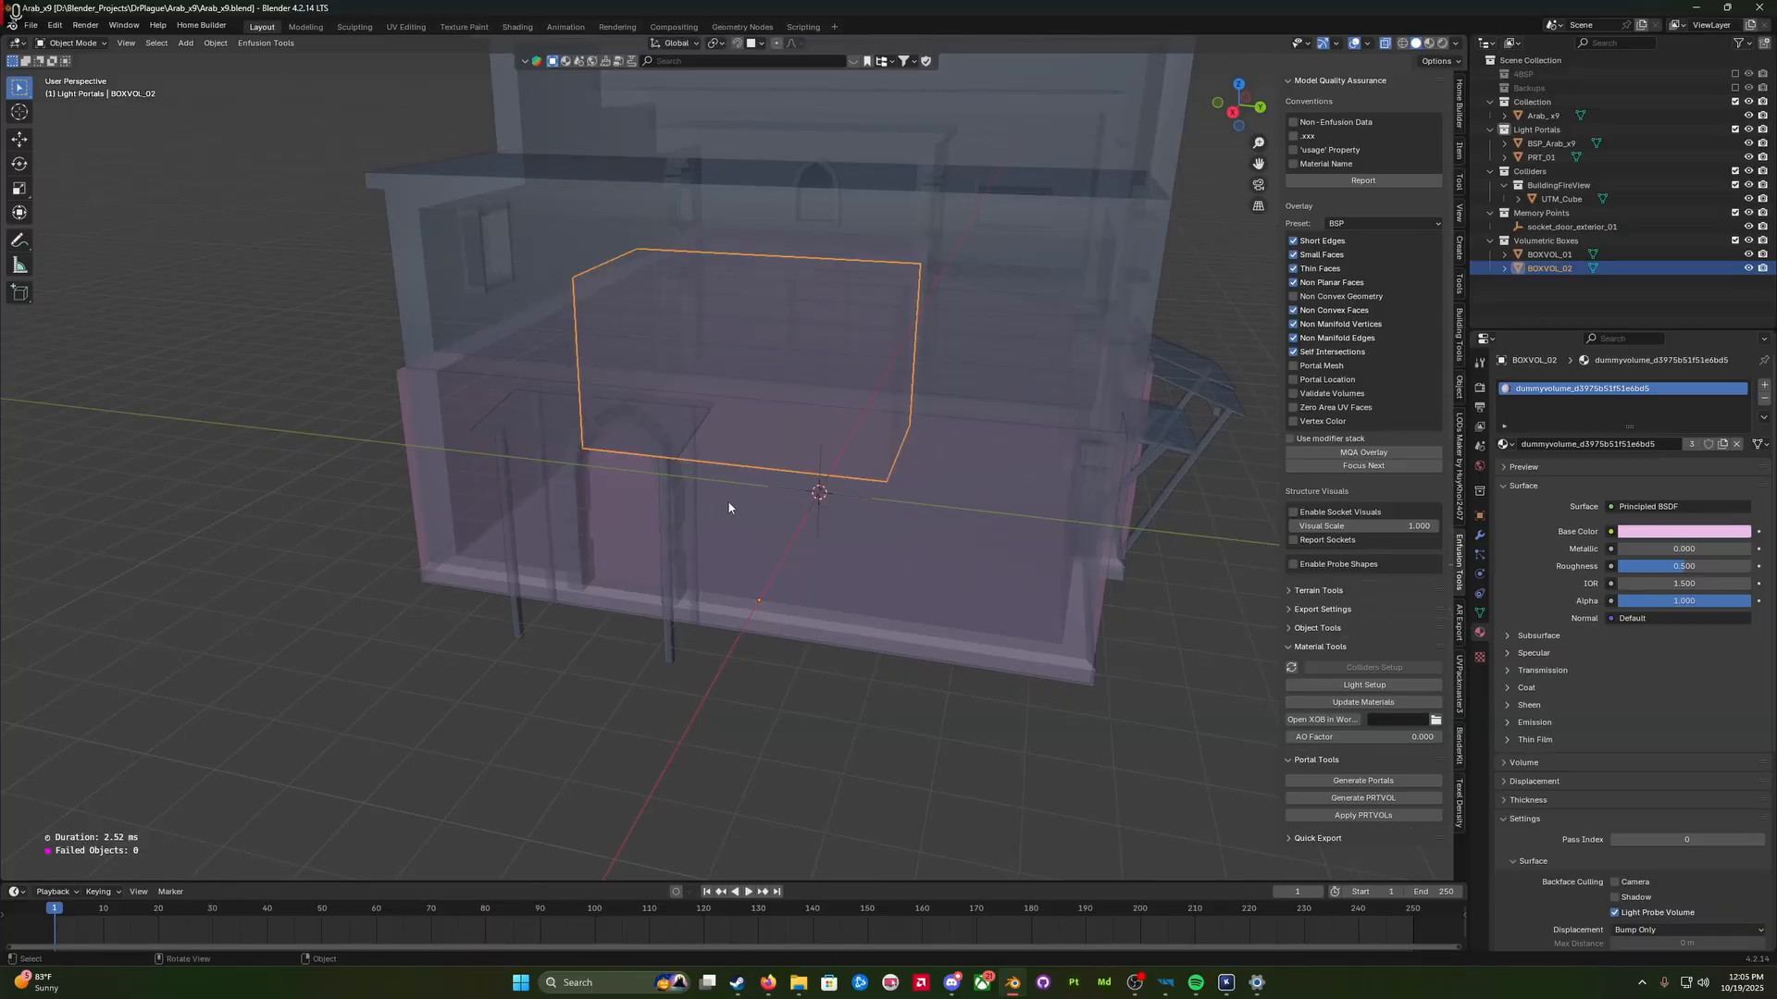
Step: Extend the end face of BOXVOL_02 along X until it meets the house's far end wall
{"action": "key", "text": "Tab"}
{"action": "middle_click_drag", "start_coordinate": [731, 391], "coordinate": [701, 399]}
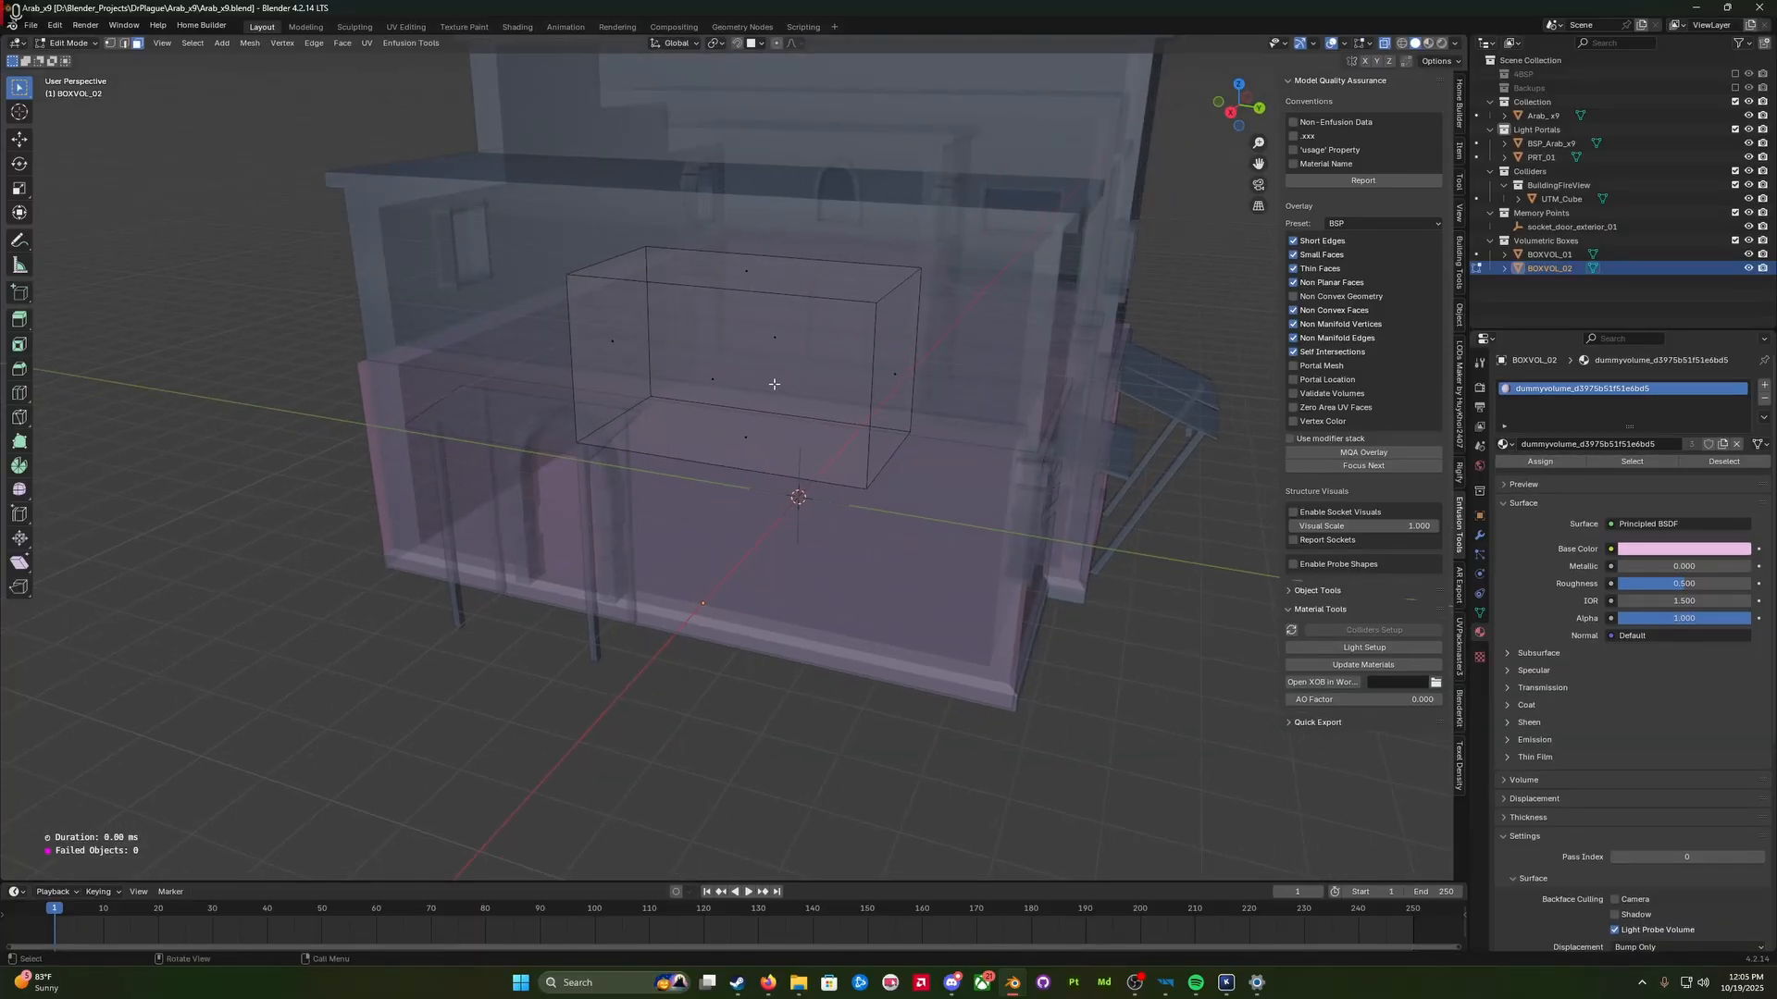
{"action": "left_click", "coordinate": [711, 377]}
{"action": "key", "text": "g"}
{"action": "key", "text": "x"}
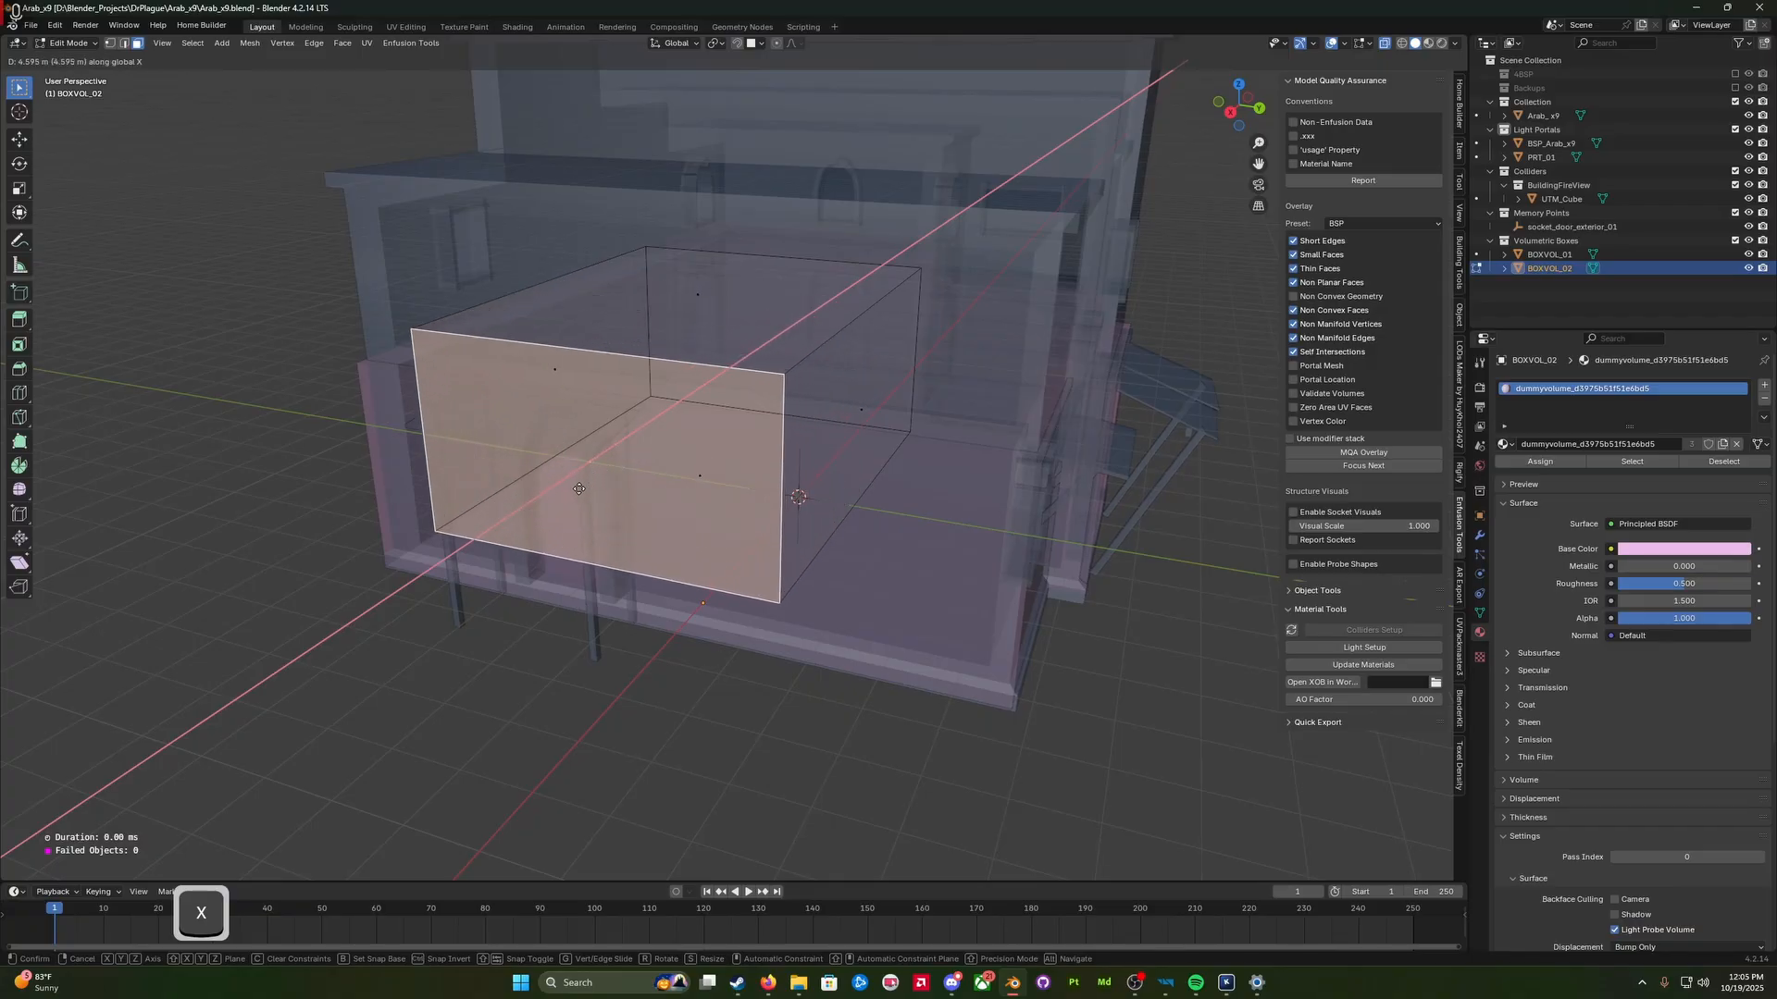
{"action": "left_click", "coordinate": [558, 504]}
{"action": "middle_click_drag", "start_coordinate": [558, 505], "coordinate": [496, 492]}
{"action": "key", "text": "w"}
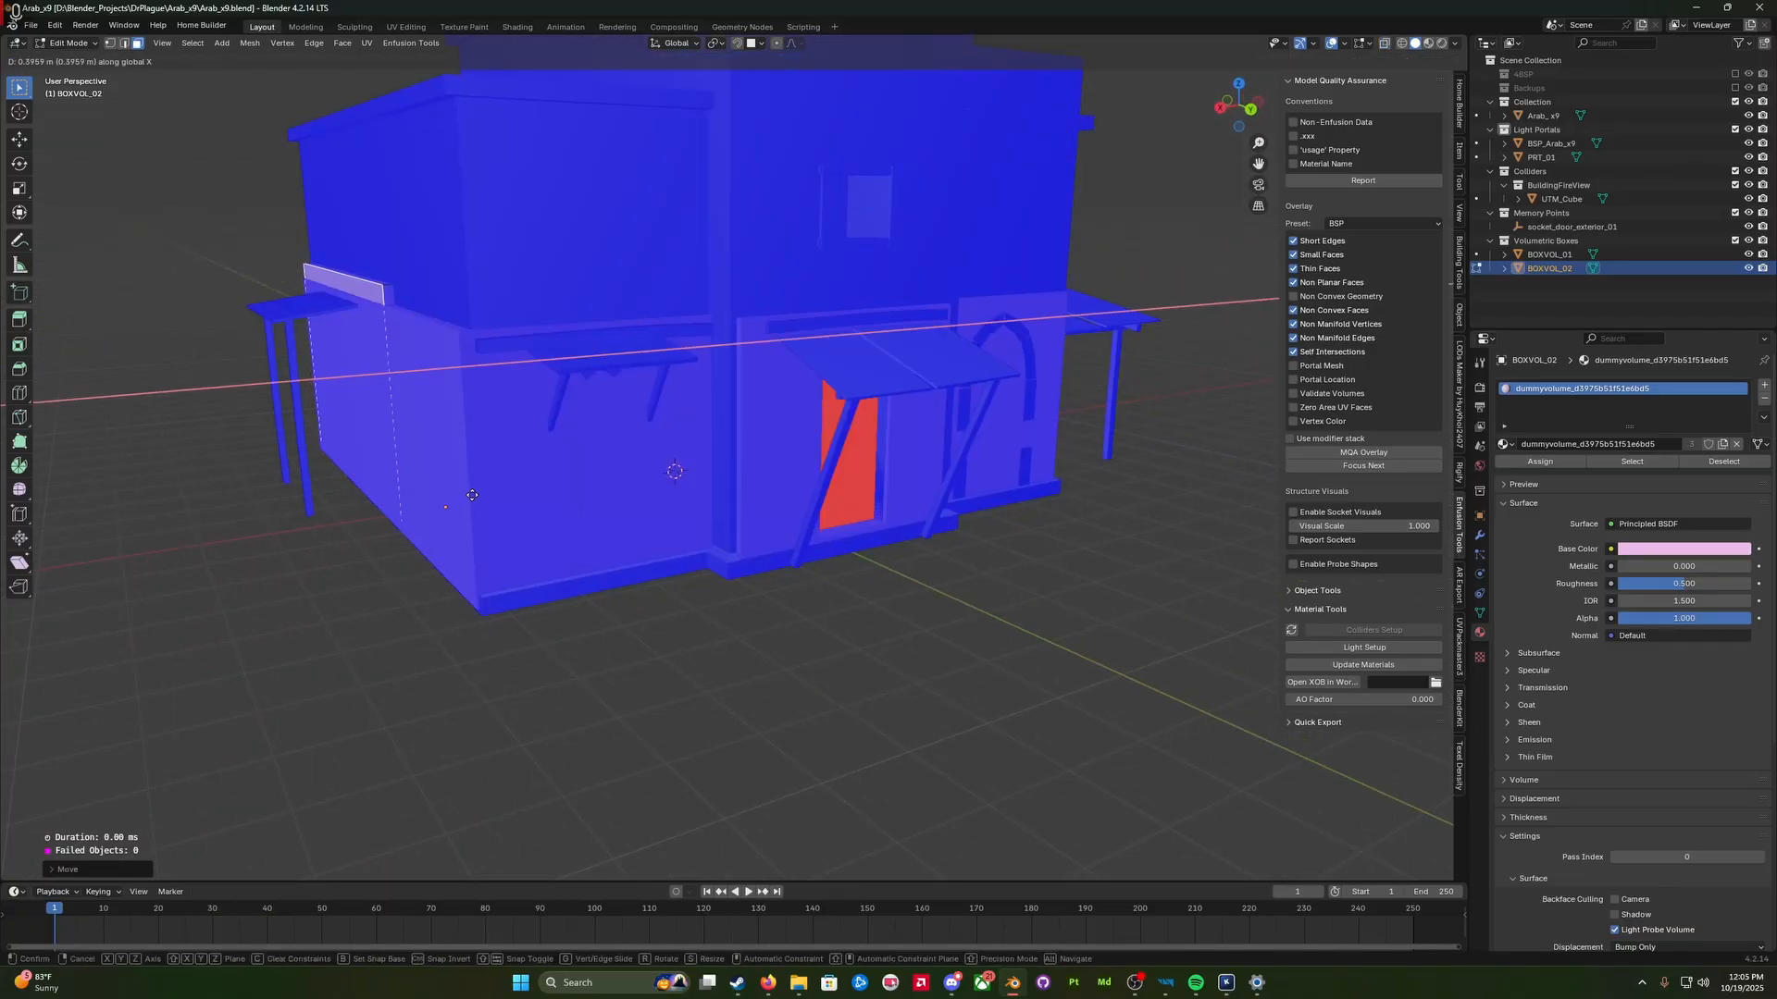
{"action": "middle_click_drag", "start_coordinate": [476, 495], "coordinate": [693, 500]}
{"action": "key", "text": "w"}
Step: Extend the front face of BOXVOL_02 along Y to the house's front wall
{"action": "left_click", "coordinate": [805, 401]}
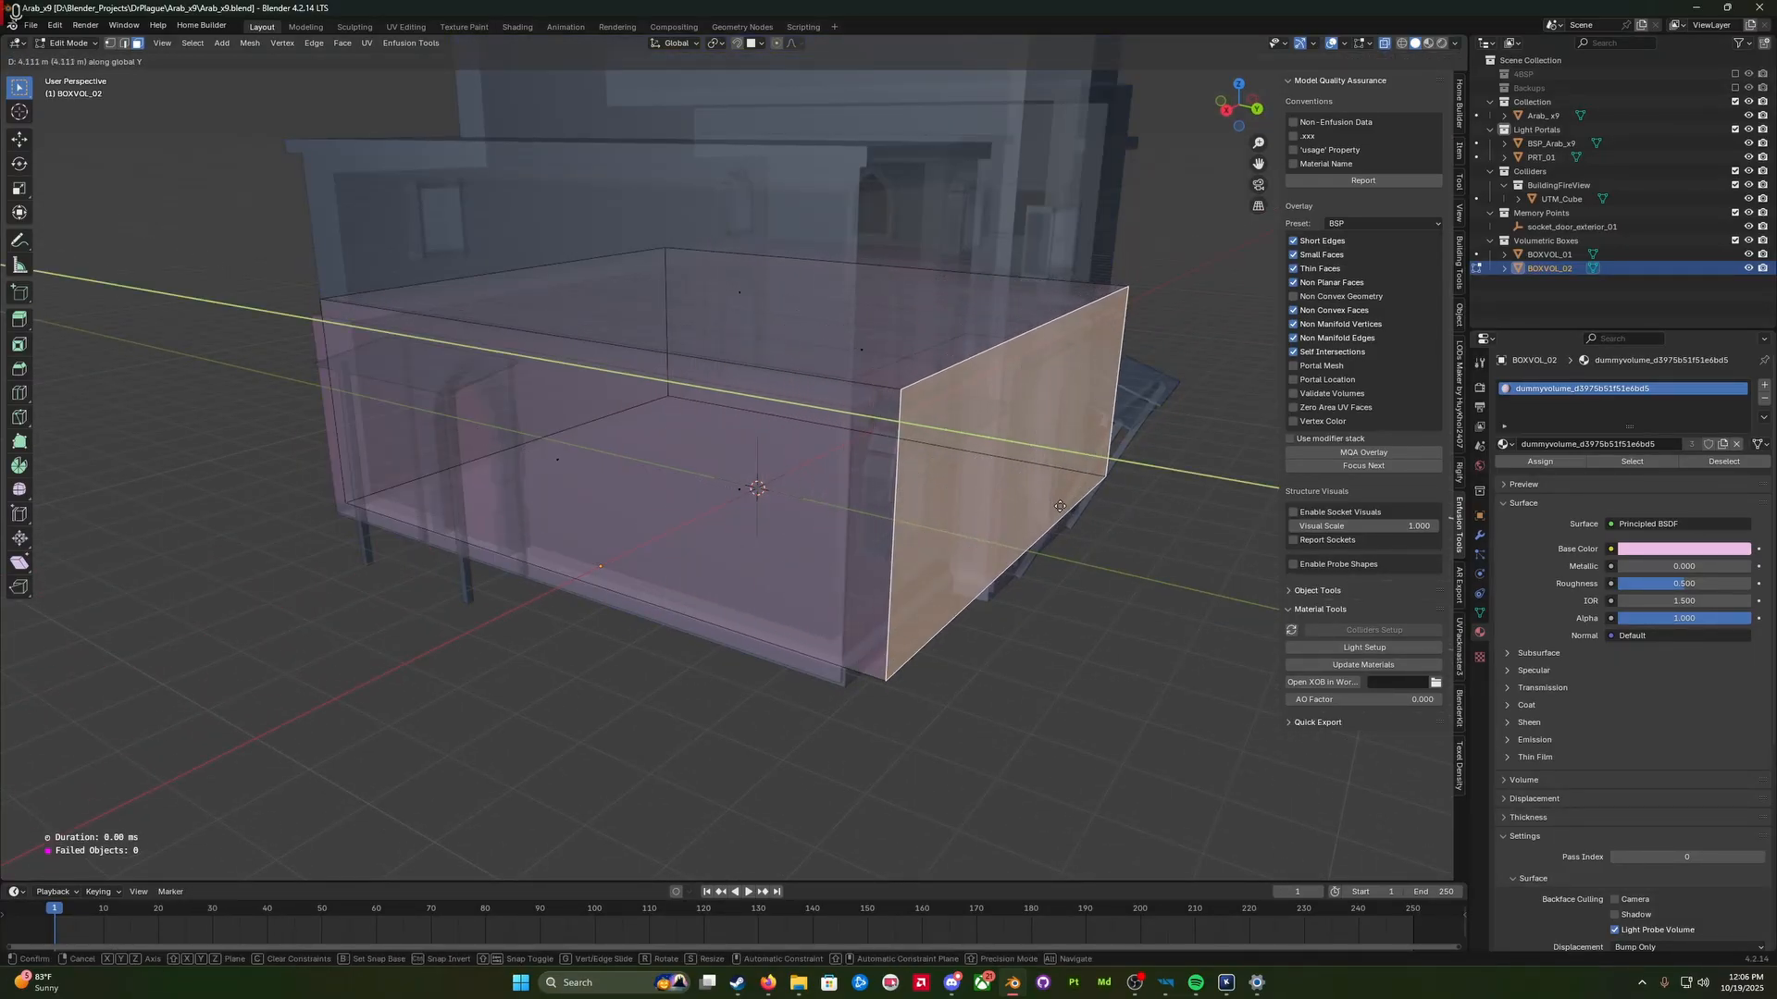
{"action": "left_click", "coordinate": [1093, 516]}
{"action": "key", "text": "w"}
{"action": "key", "text": "g"}
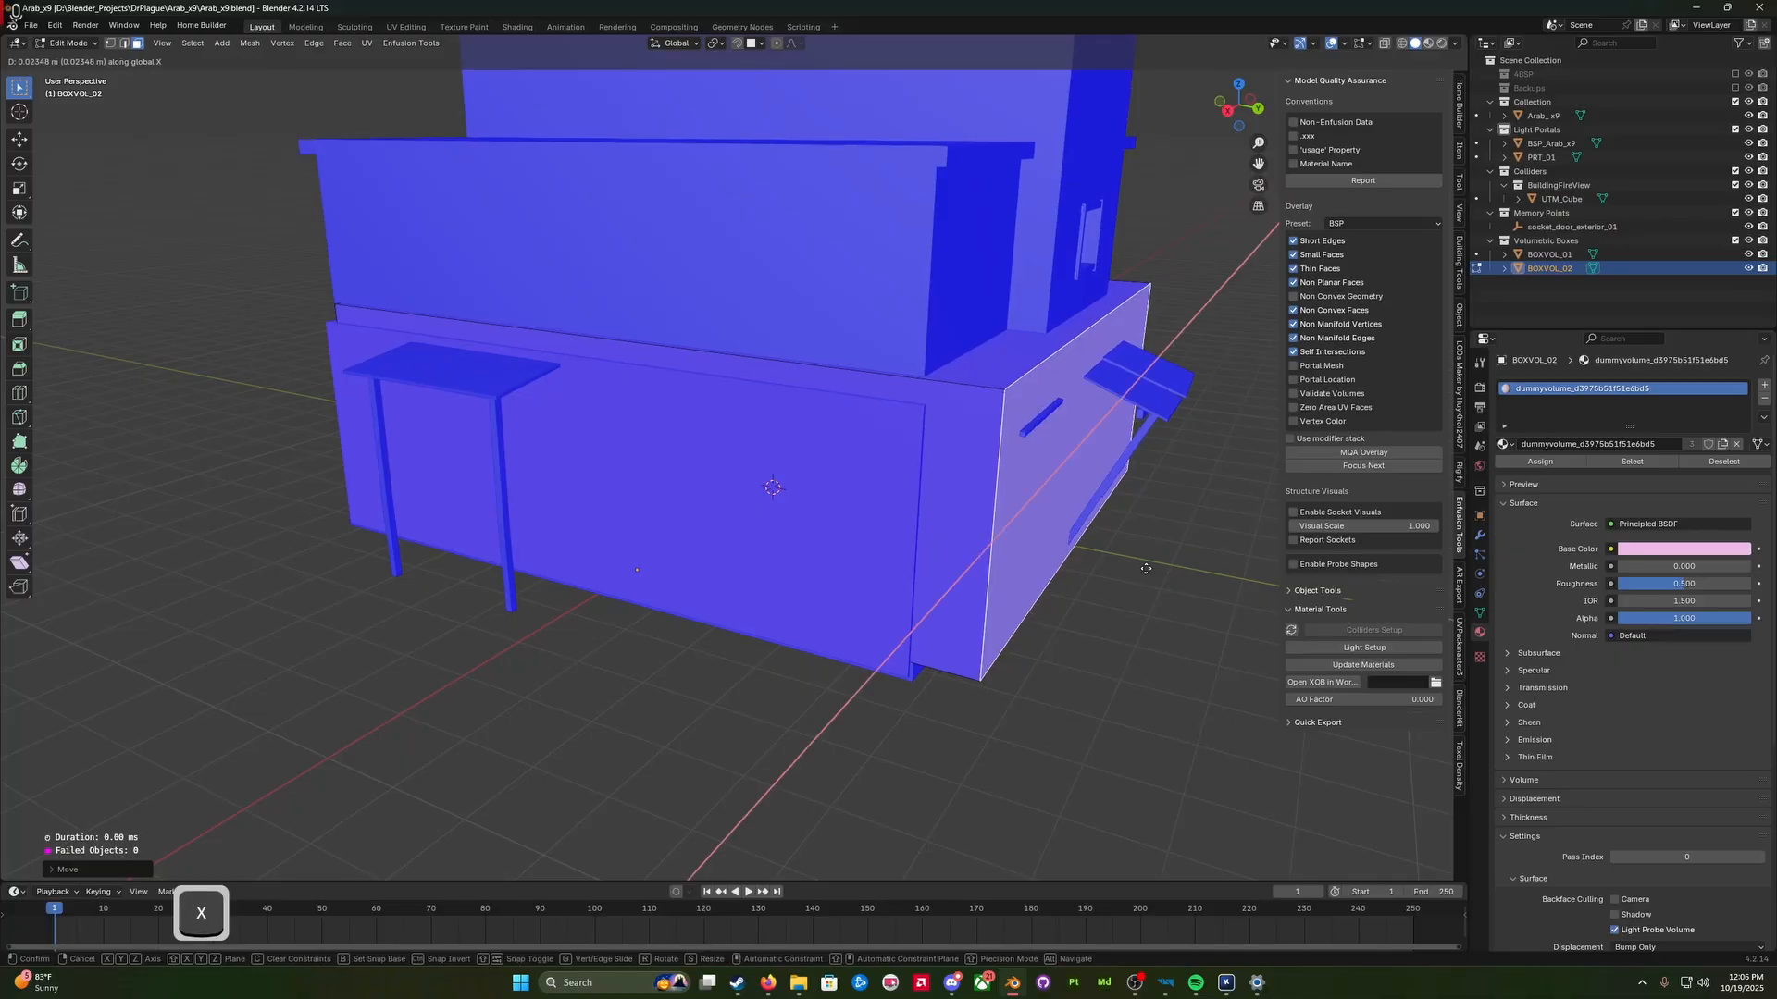
{"action": "left_click", "coordinate": [1085, 560]}
{"action": "middle_click_drag", "start_coordinate": [1086, 560], "coordinate": [783, 600]}
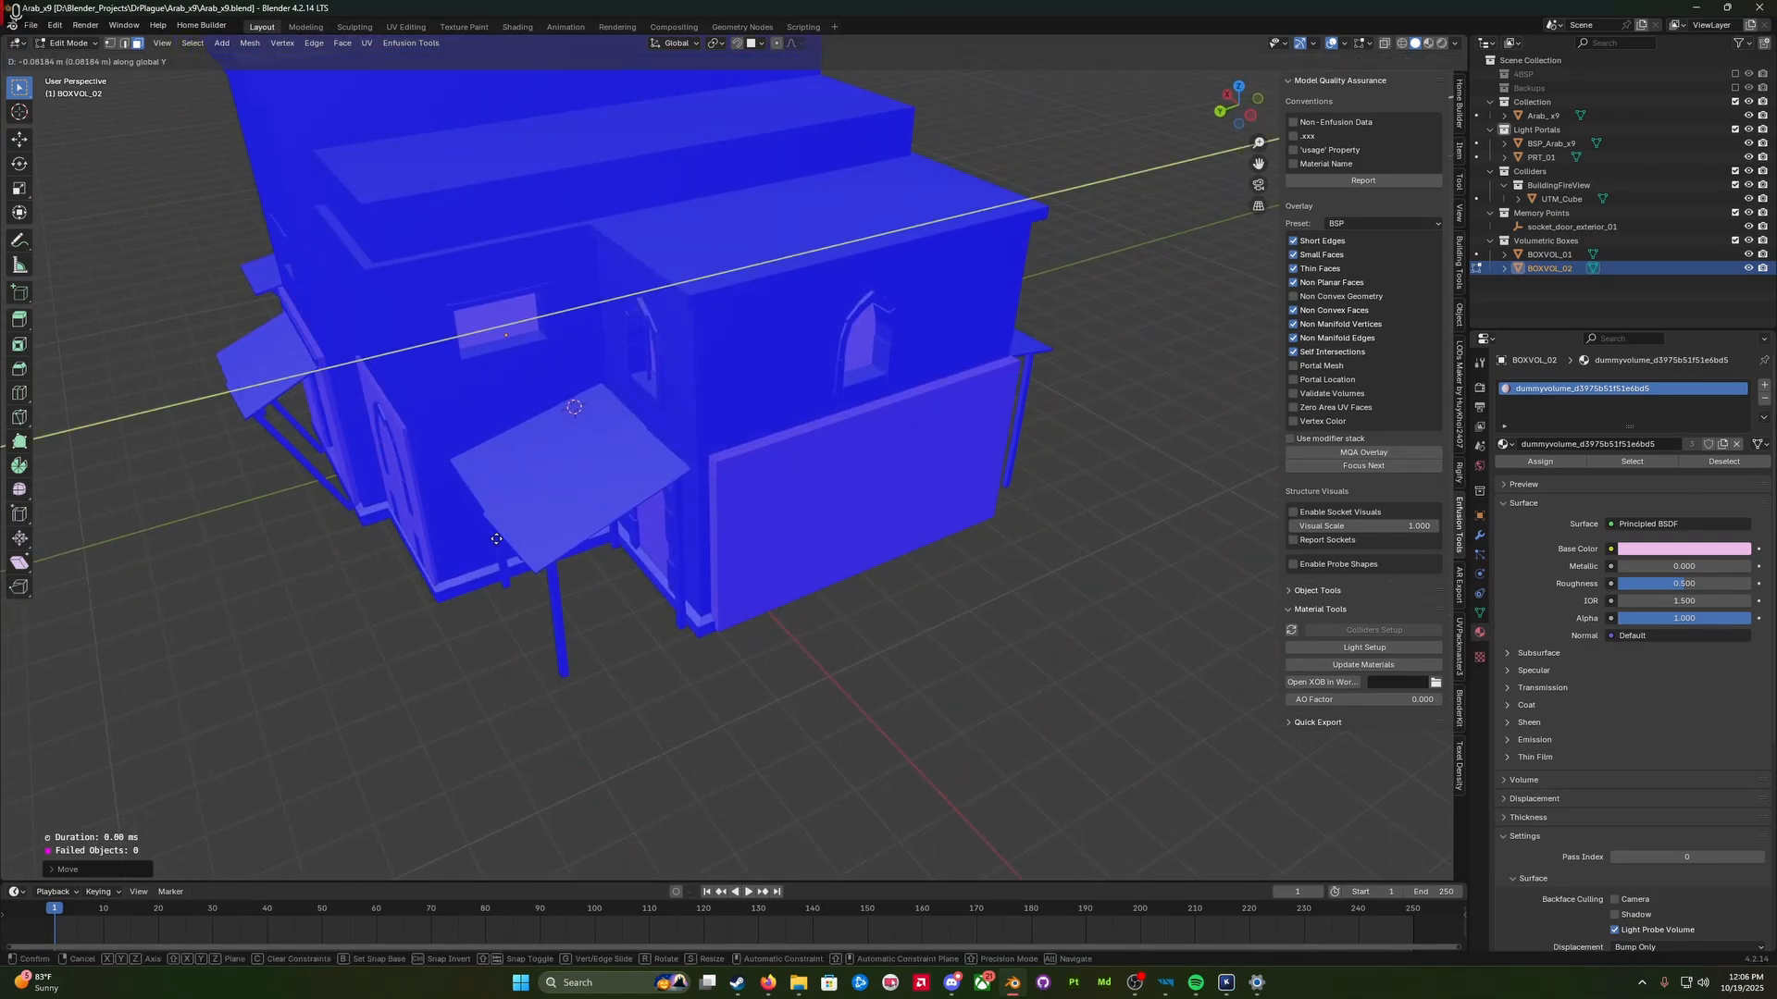
{"action": "middle_click_drag", "start_coordinate": [497, 538], "coordinate": [549, 508]}
Step: Move BOXVOL_02's front face along Y well beyond the front wall and awnings, and save the file
{"action": "key", "text": "g"}
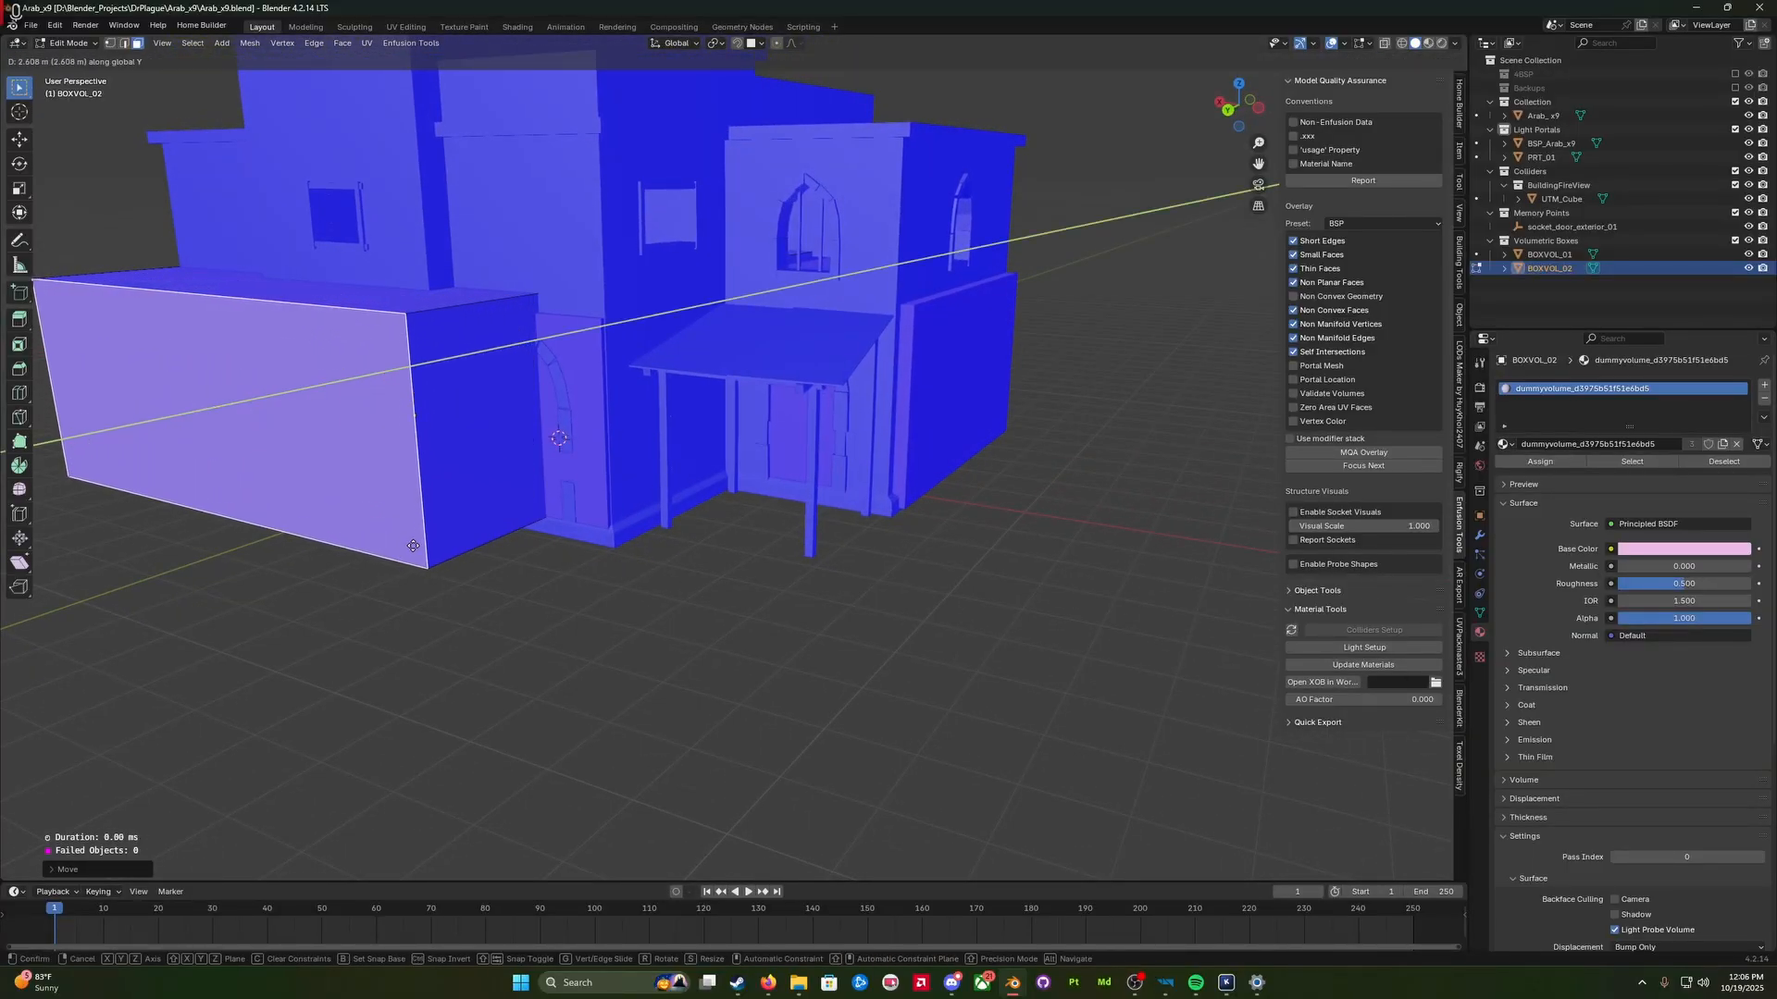
{"action": "left_click", "coordinate": [413, 546]}
{"action": "scroll", "coordinate": [463, 542], "scroll_direction": "up", "scroll_amount": 3}
{"action": "middle_click_drag", "start_coordinate": [689, 518], "coordinate": [727, 519]}
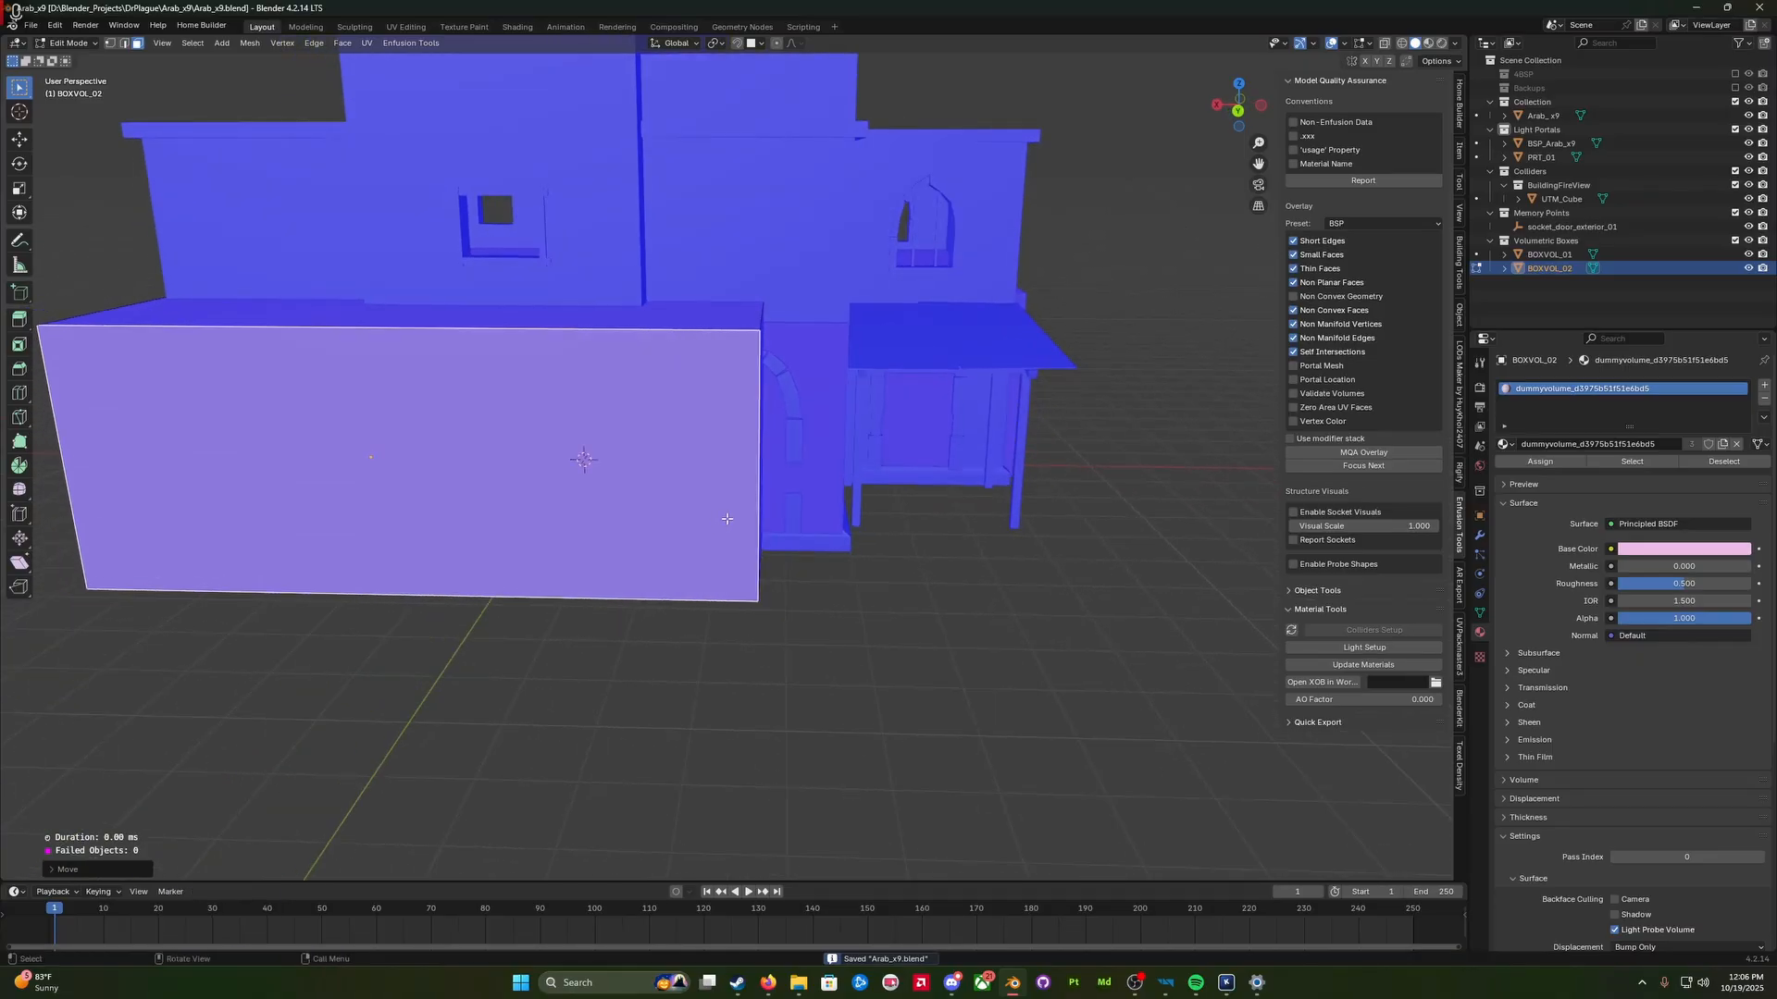
Step: Extend the side face of BOXVOL_02 along X past the arched doorway to the porch, save, and return to Object Mode
{"action": "middle_click_drag", "start_coordinate": [924, 542], "coordinate": [702, 437]}
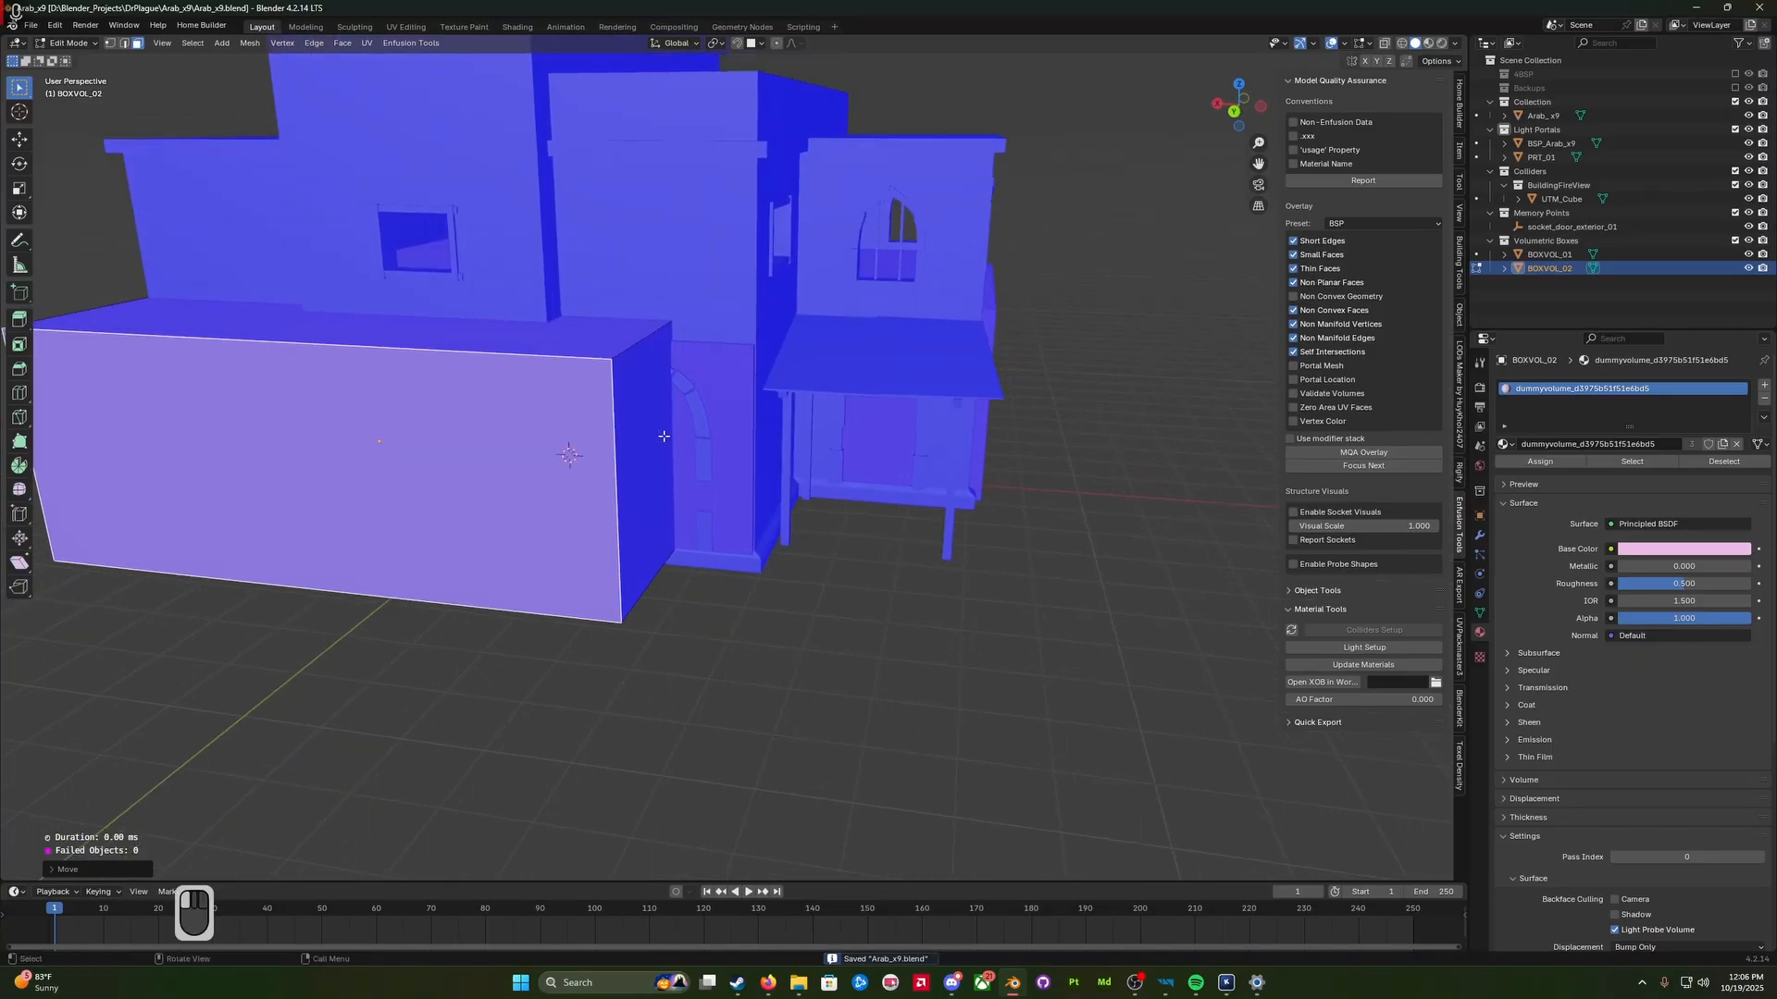
{"action": "left_click", "coordinate": [665, 436]}
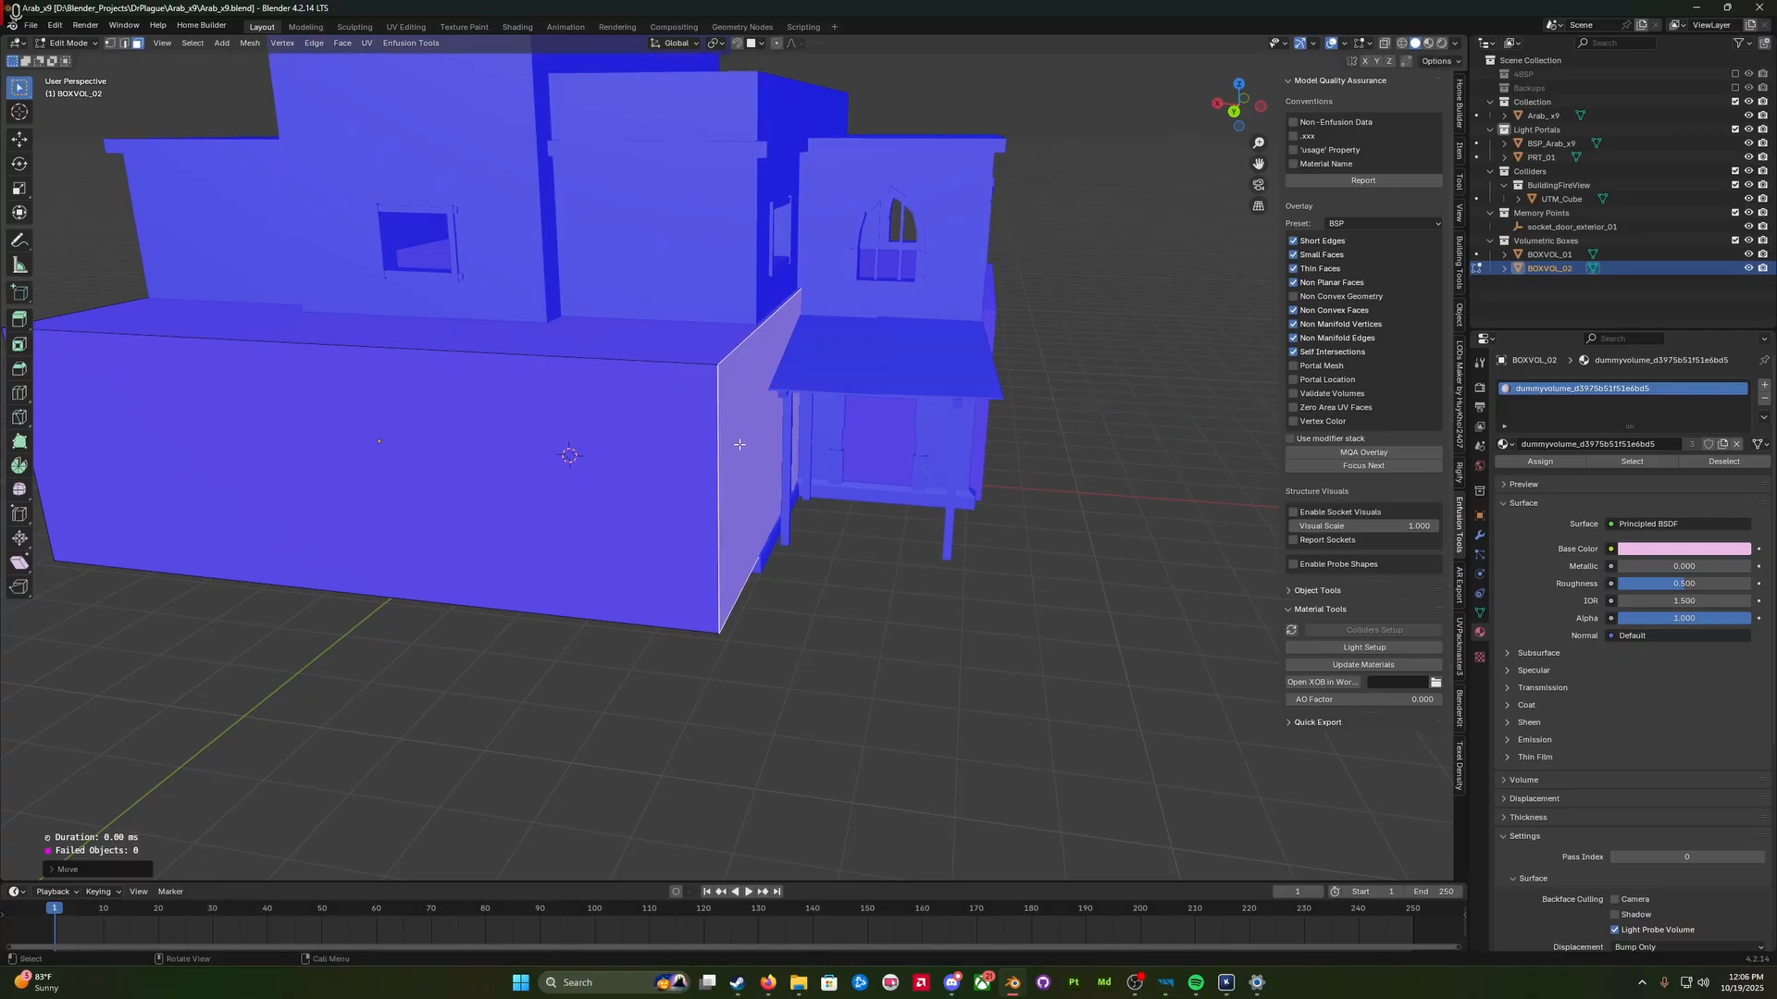
{"action": "middle_click_drag", "start_coordinate": [739, 444], "coordinate": [1007, 542]}
{"action": "key", "text": "ctrl+s"}
{"action": "key", "text": "Tab"}
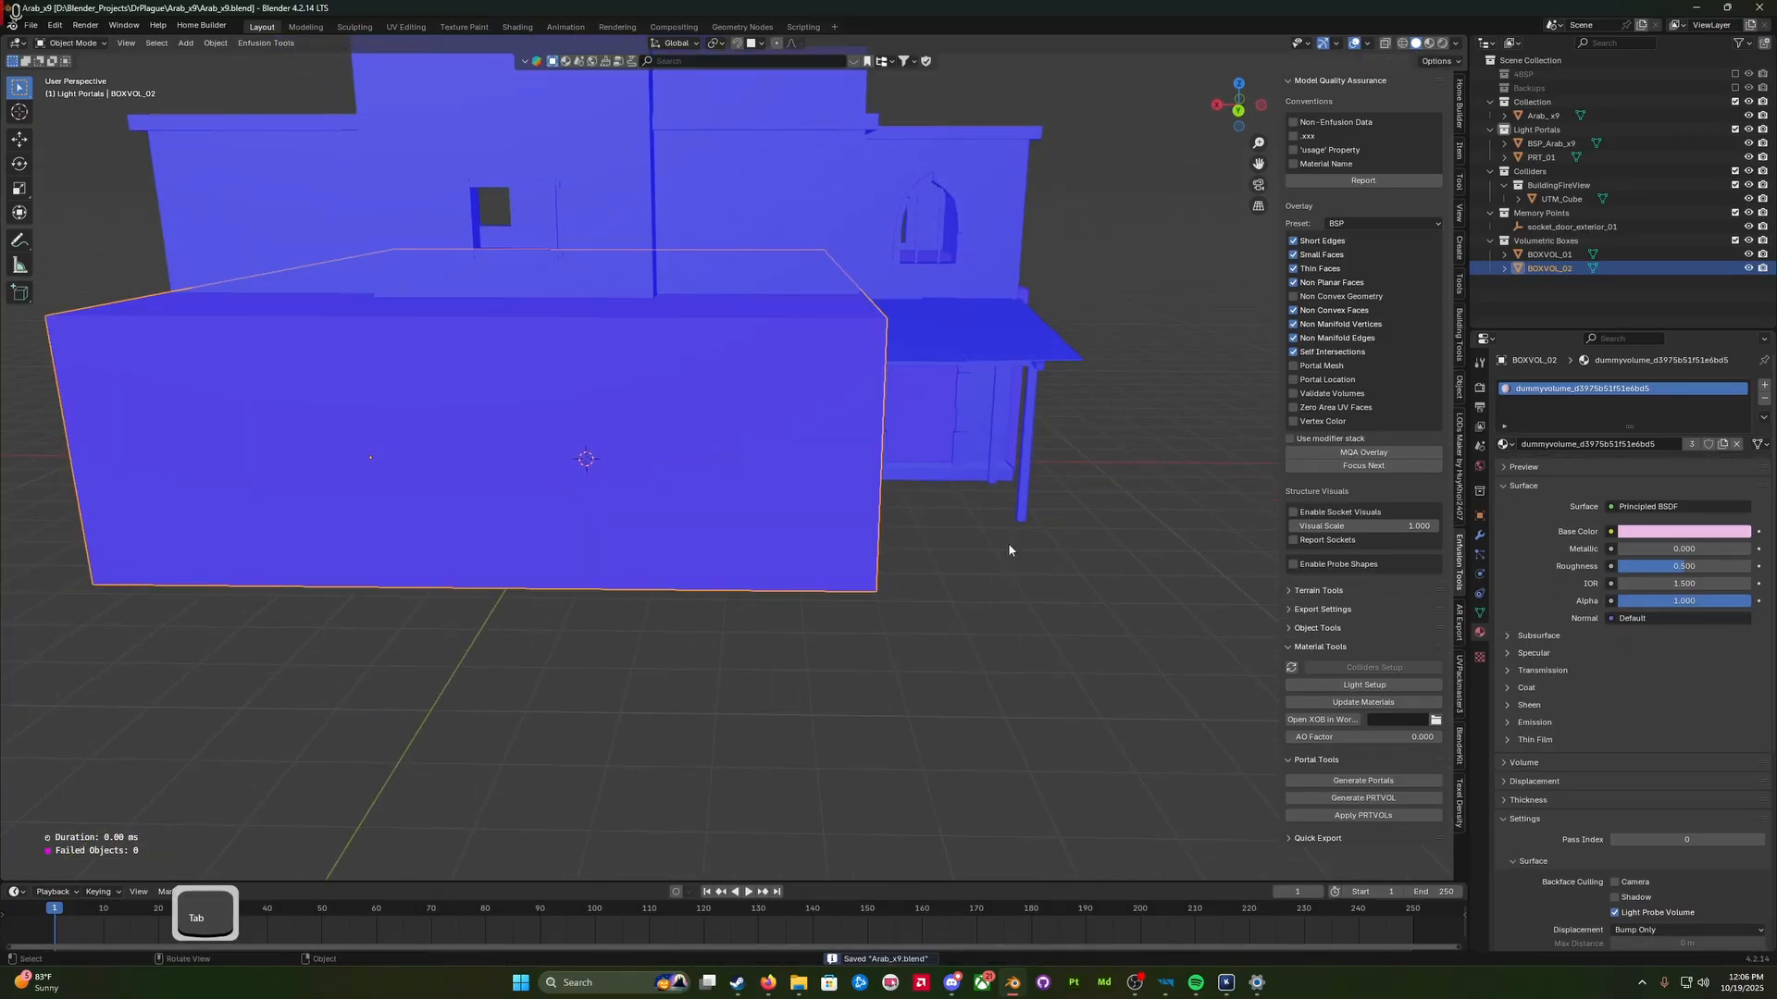
Step: Apply the transforms of all objects and export the model as FBX
{"action": "key", "text": "a"}
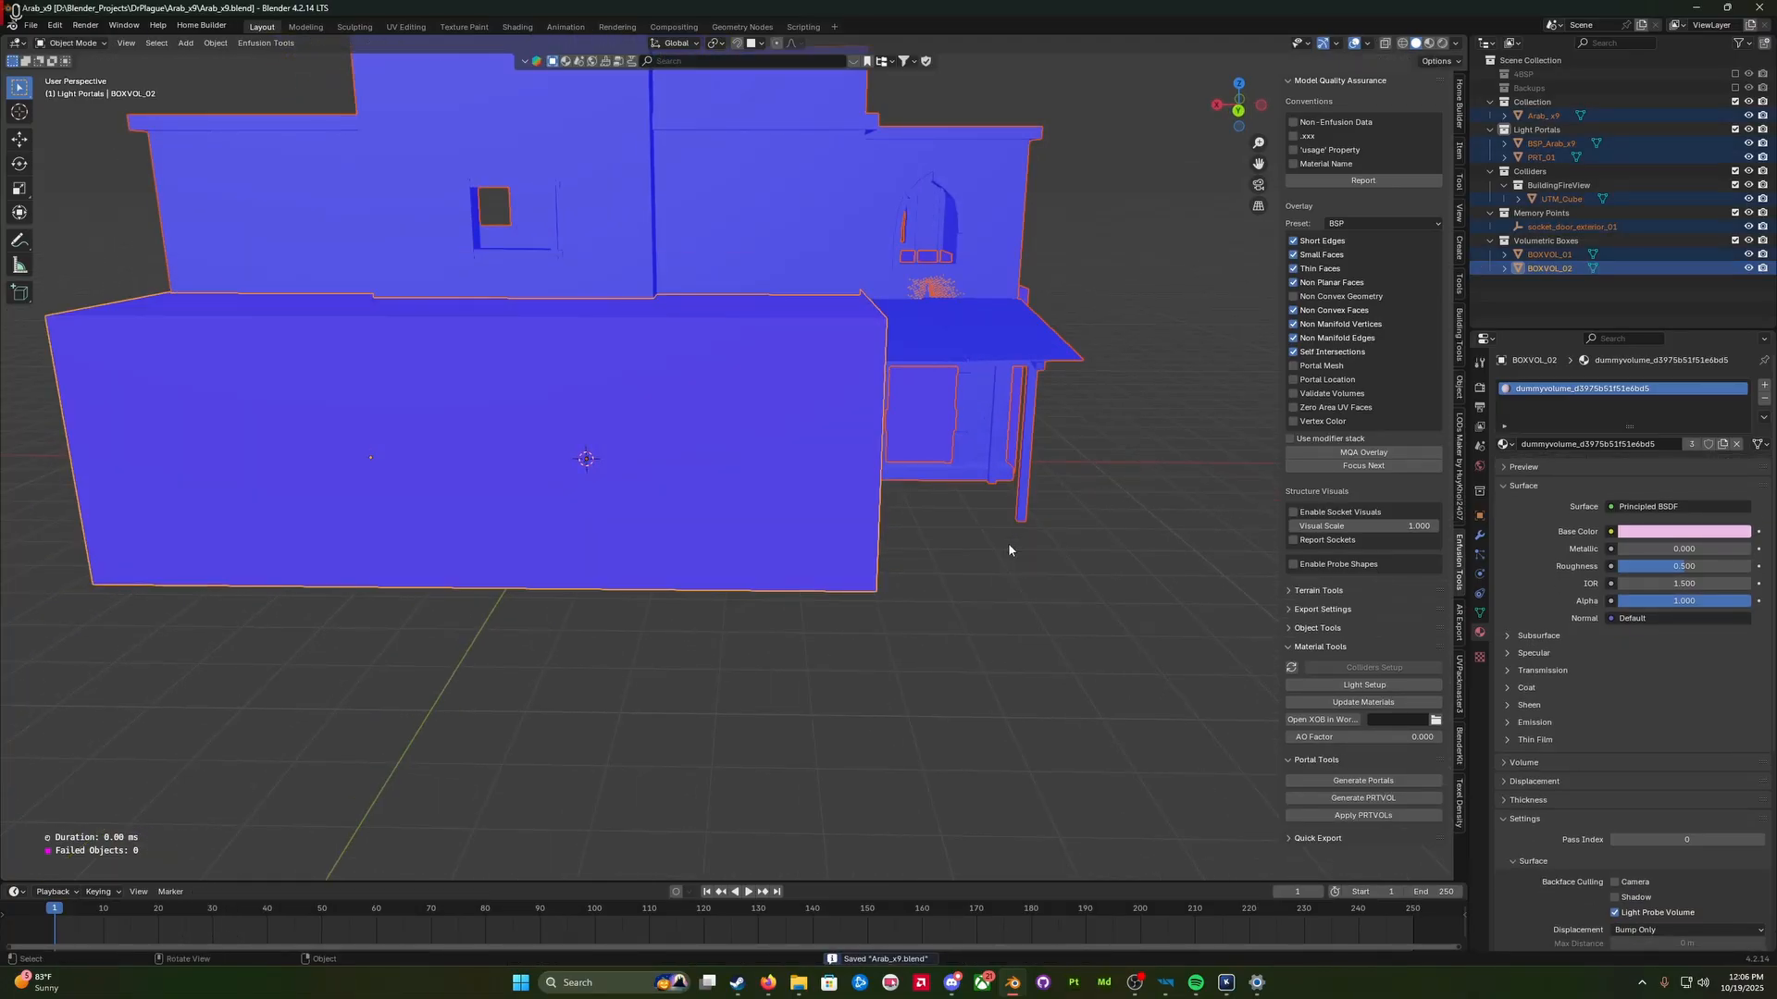
{"action": "key", "text": "ctrl+a"}
{"action": "left_click", "coordinate": [1008, 542]}
{"action": "key", "text": "q"}
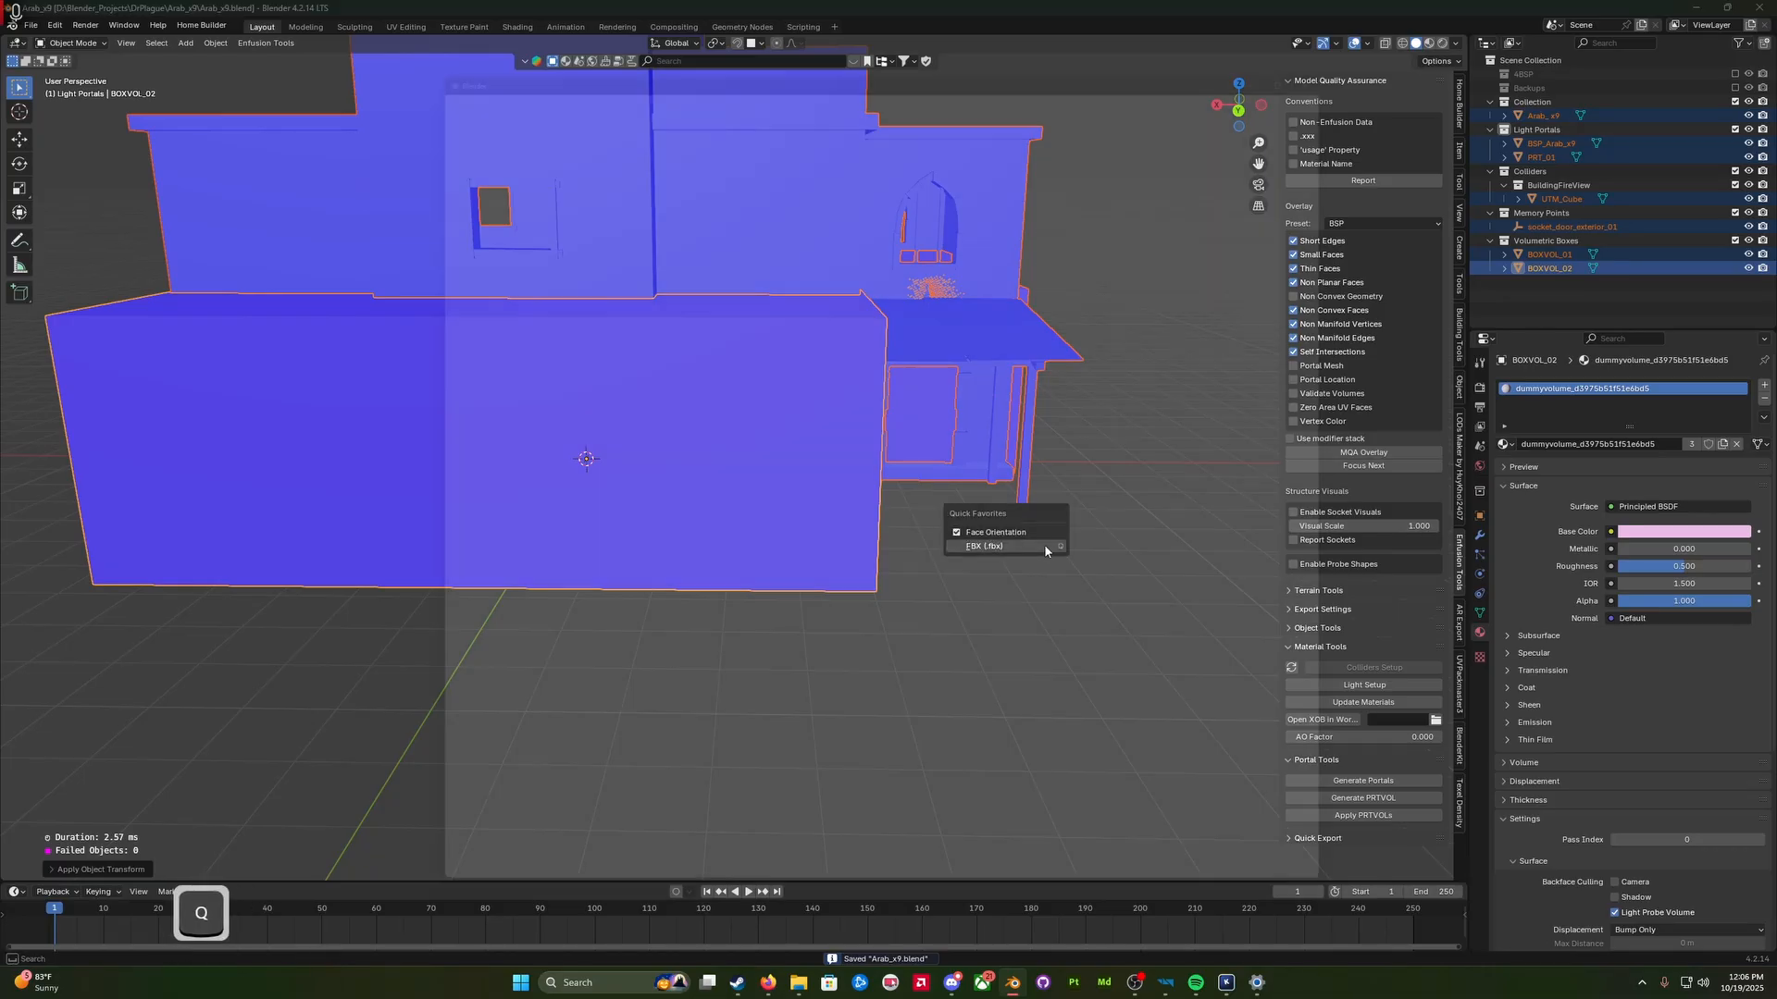
{"action": "left_click", "coordinate": [1046, 551]}
{"action": "left_click", "coordinate": [1272, 935]}
Step: Switch to the World Editor and fly around the Arab_x9 house to examine the wall and sofa shading
{"action": "left_click", "coordinate": [1166, 982]}
{"action": "left_click", "coordinate": [1223, 949]}
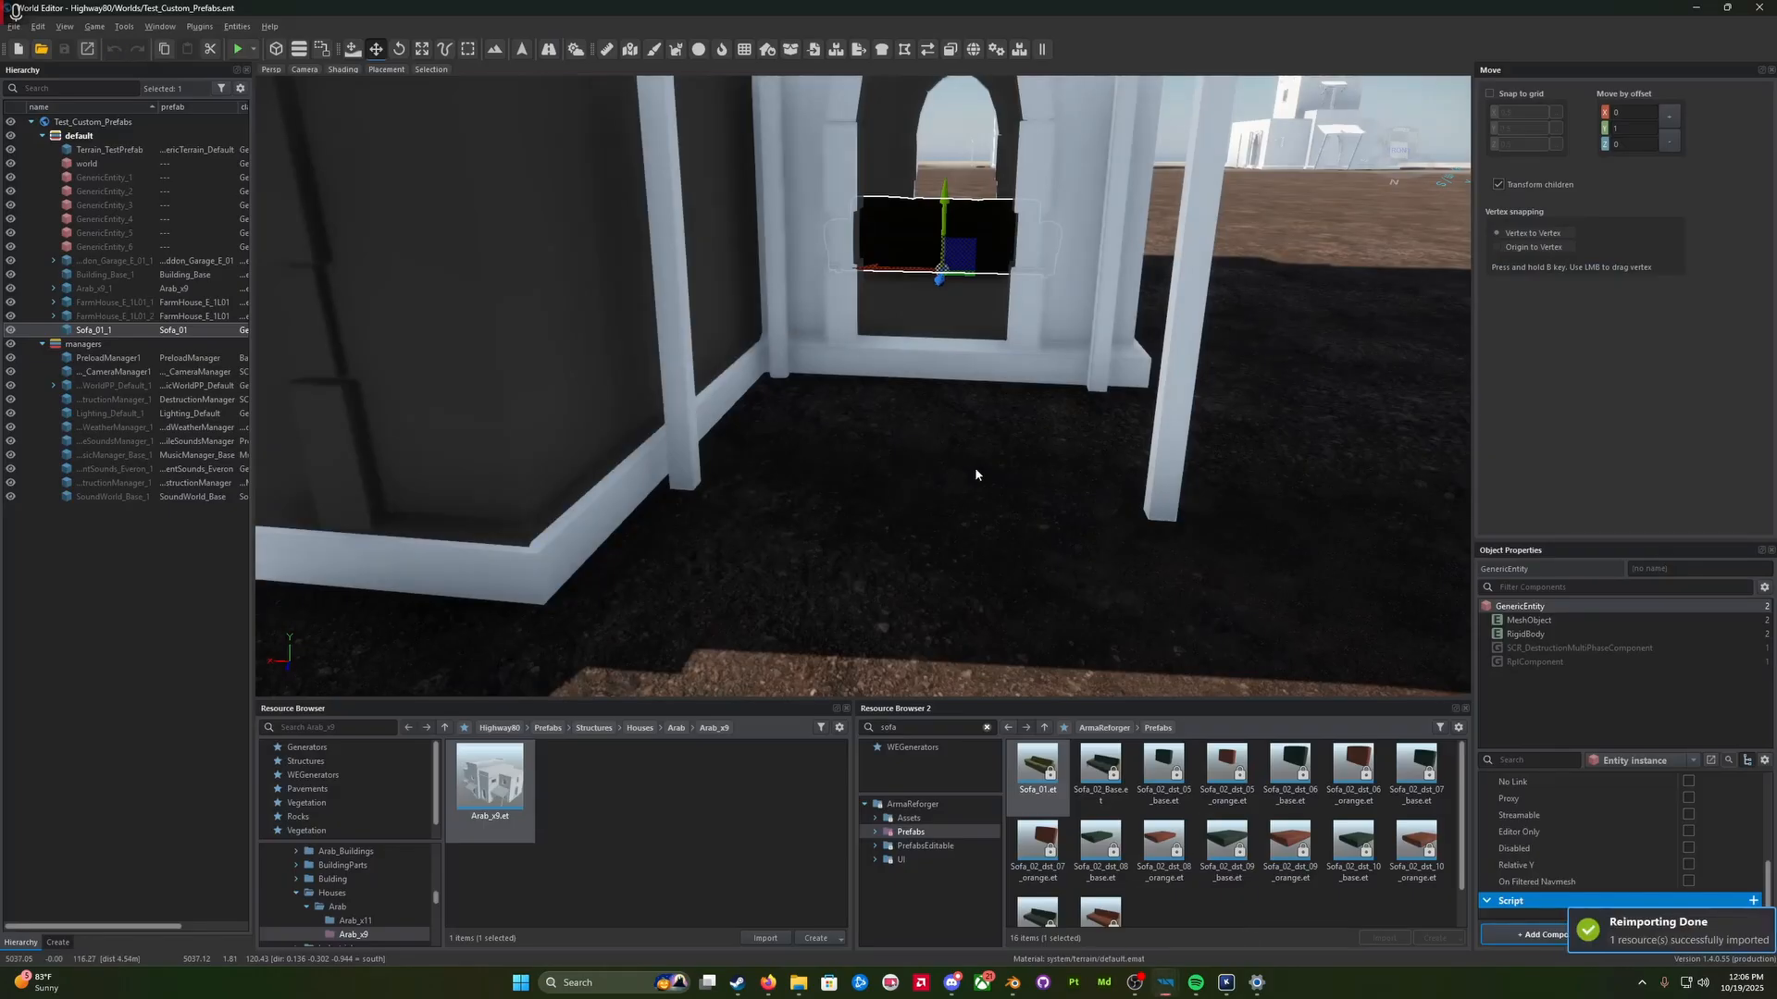
{"action": "key", "text": "a"}
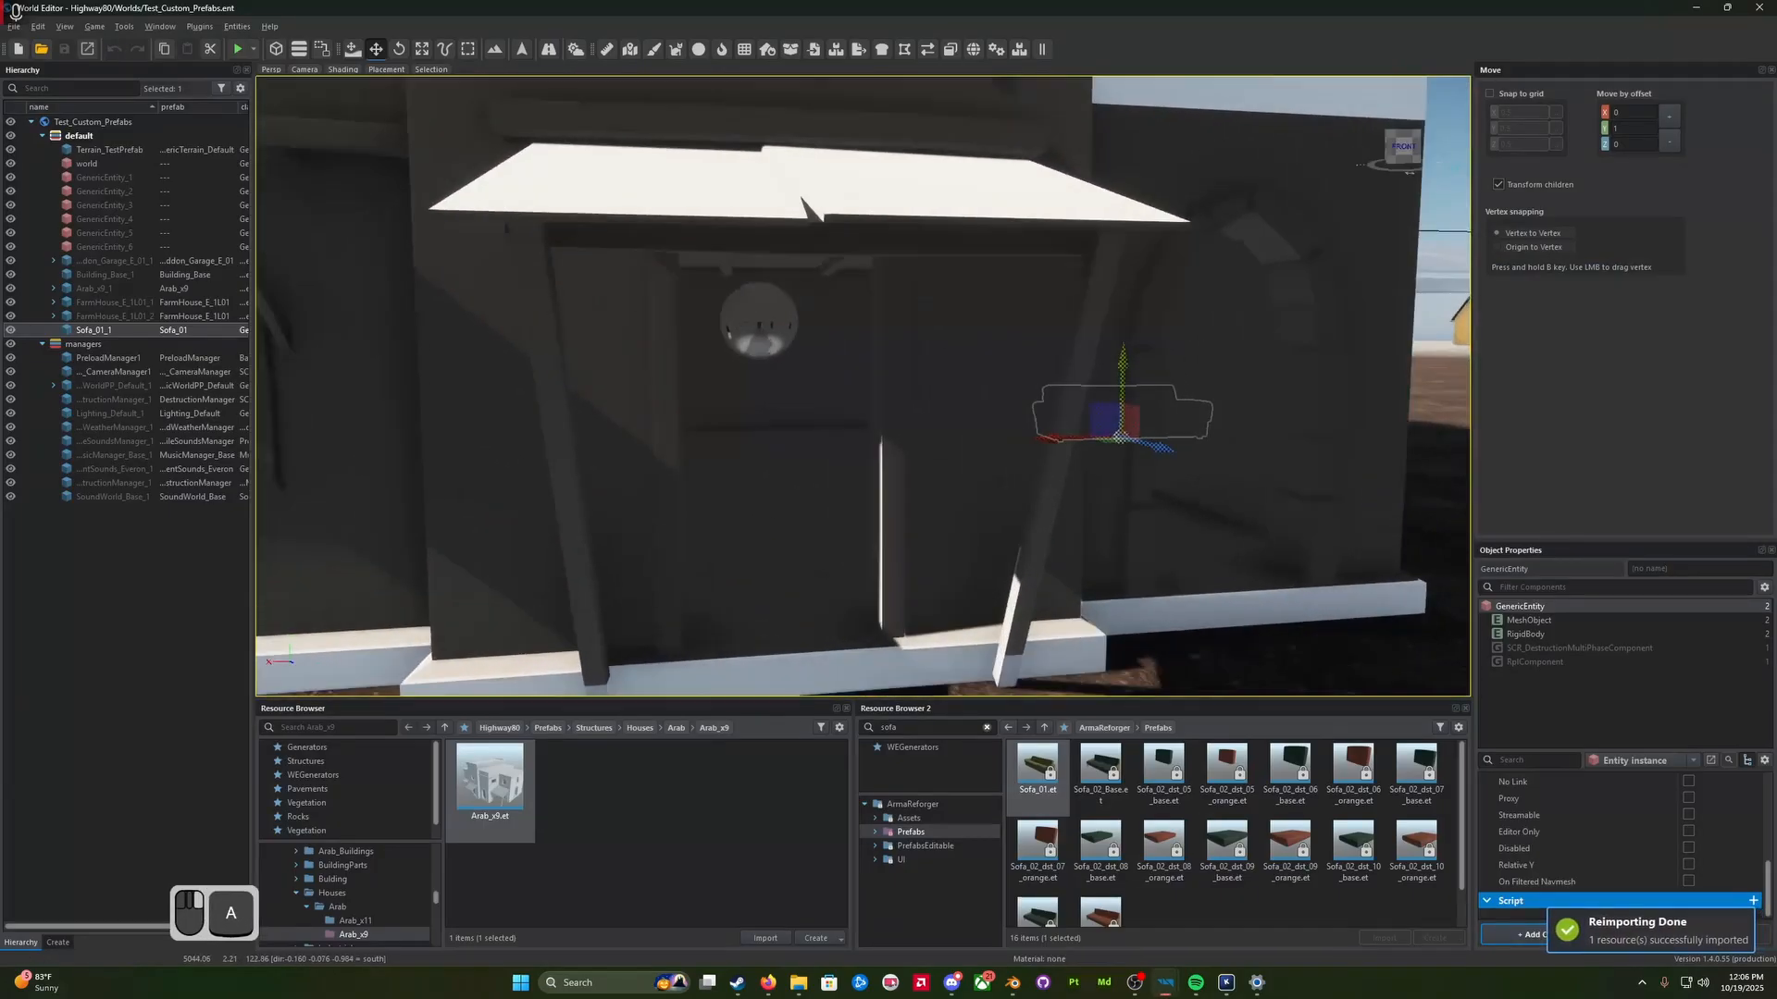
{"action": "key", "text": "w"}
{"action": "key", "text": "s"}
{"action": "key", "text": "a"}
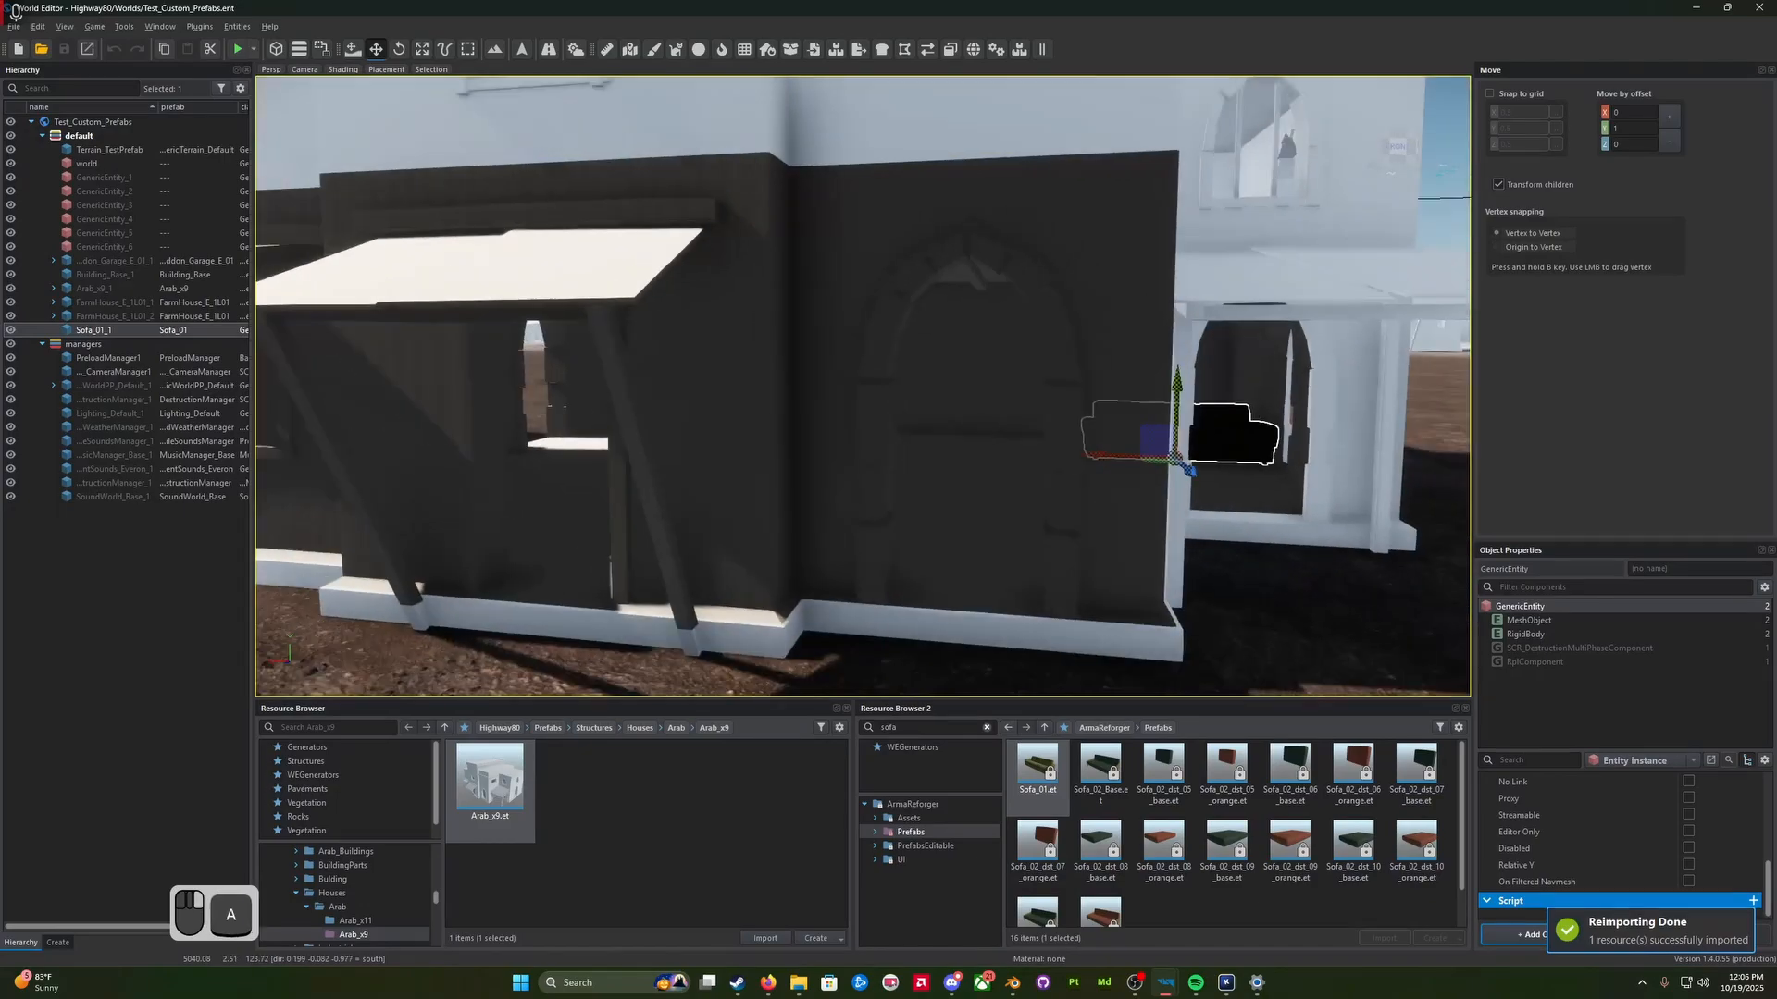
{"action": "key", "text": "w"}
{"action": "key", "text": "a"}
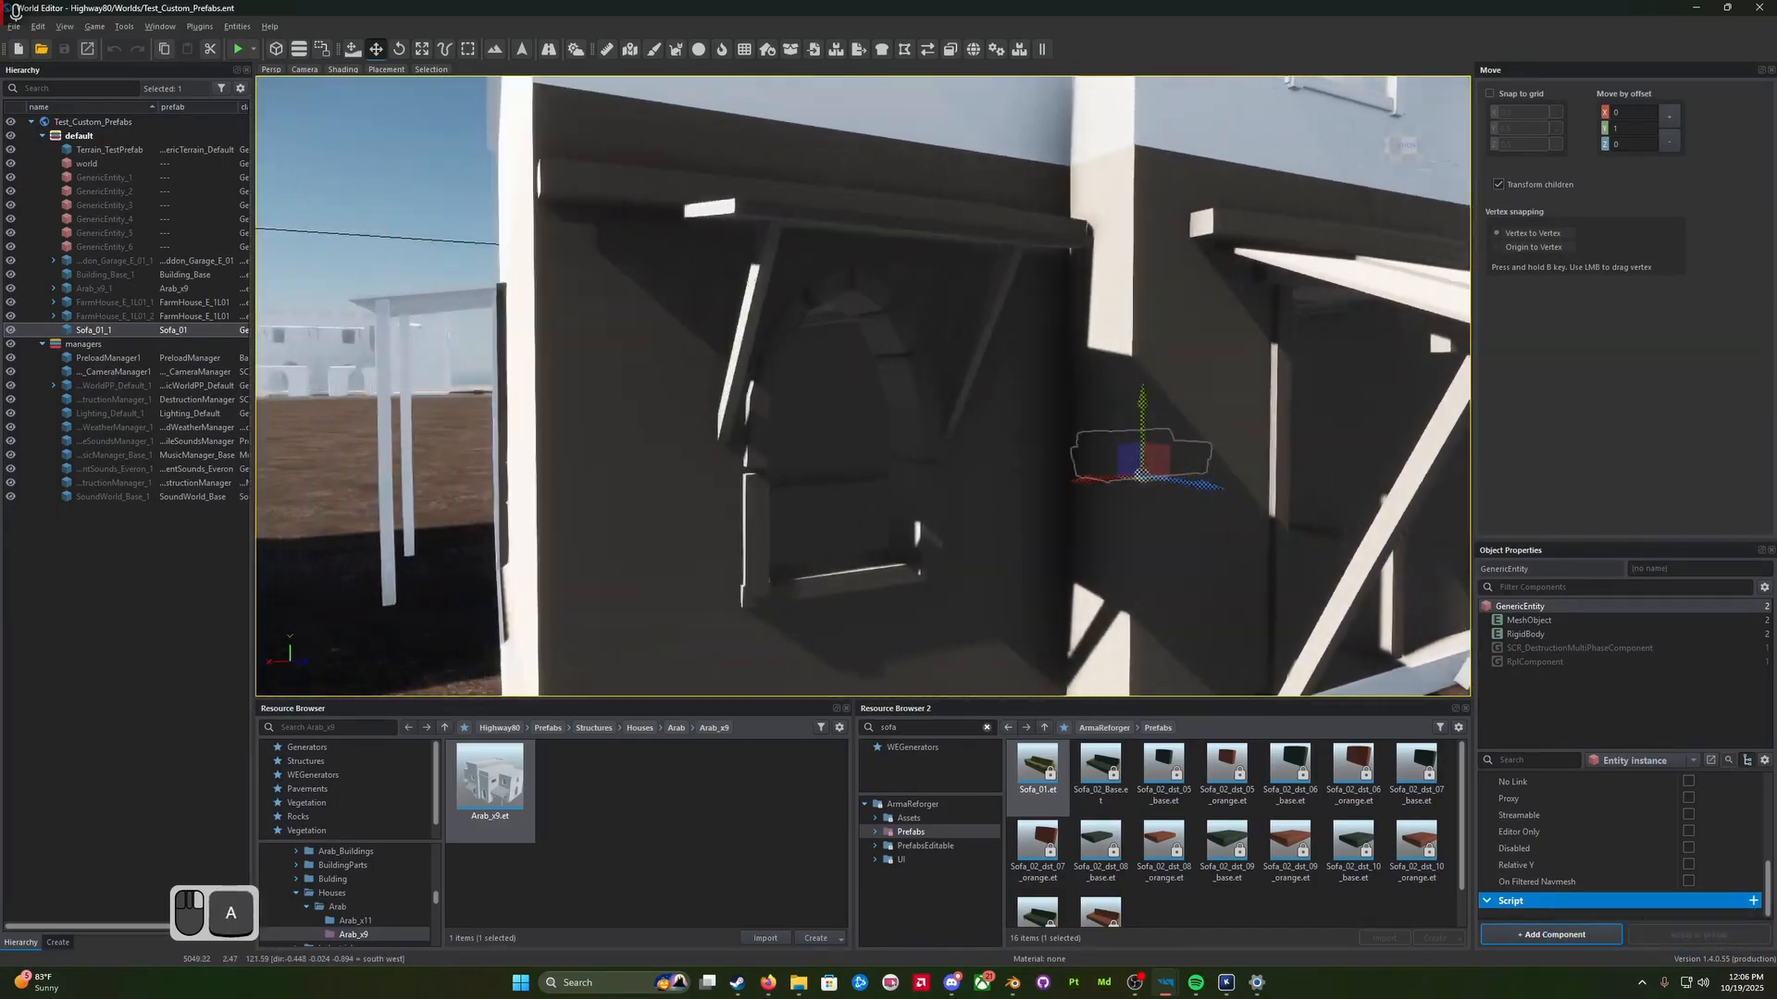
{"action": "key", "text": "w"}
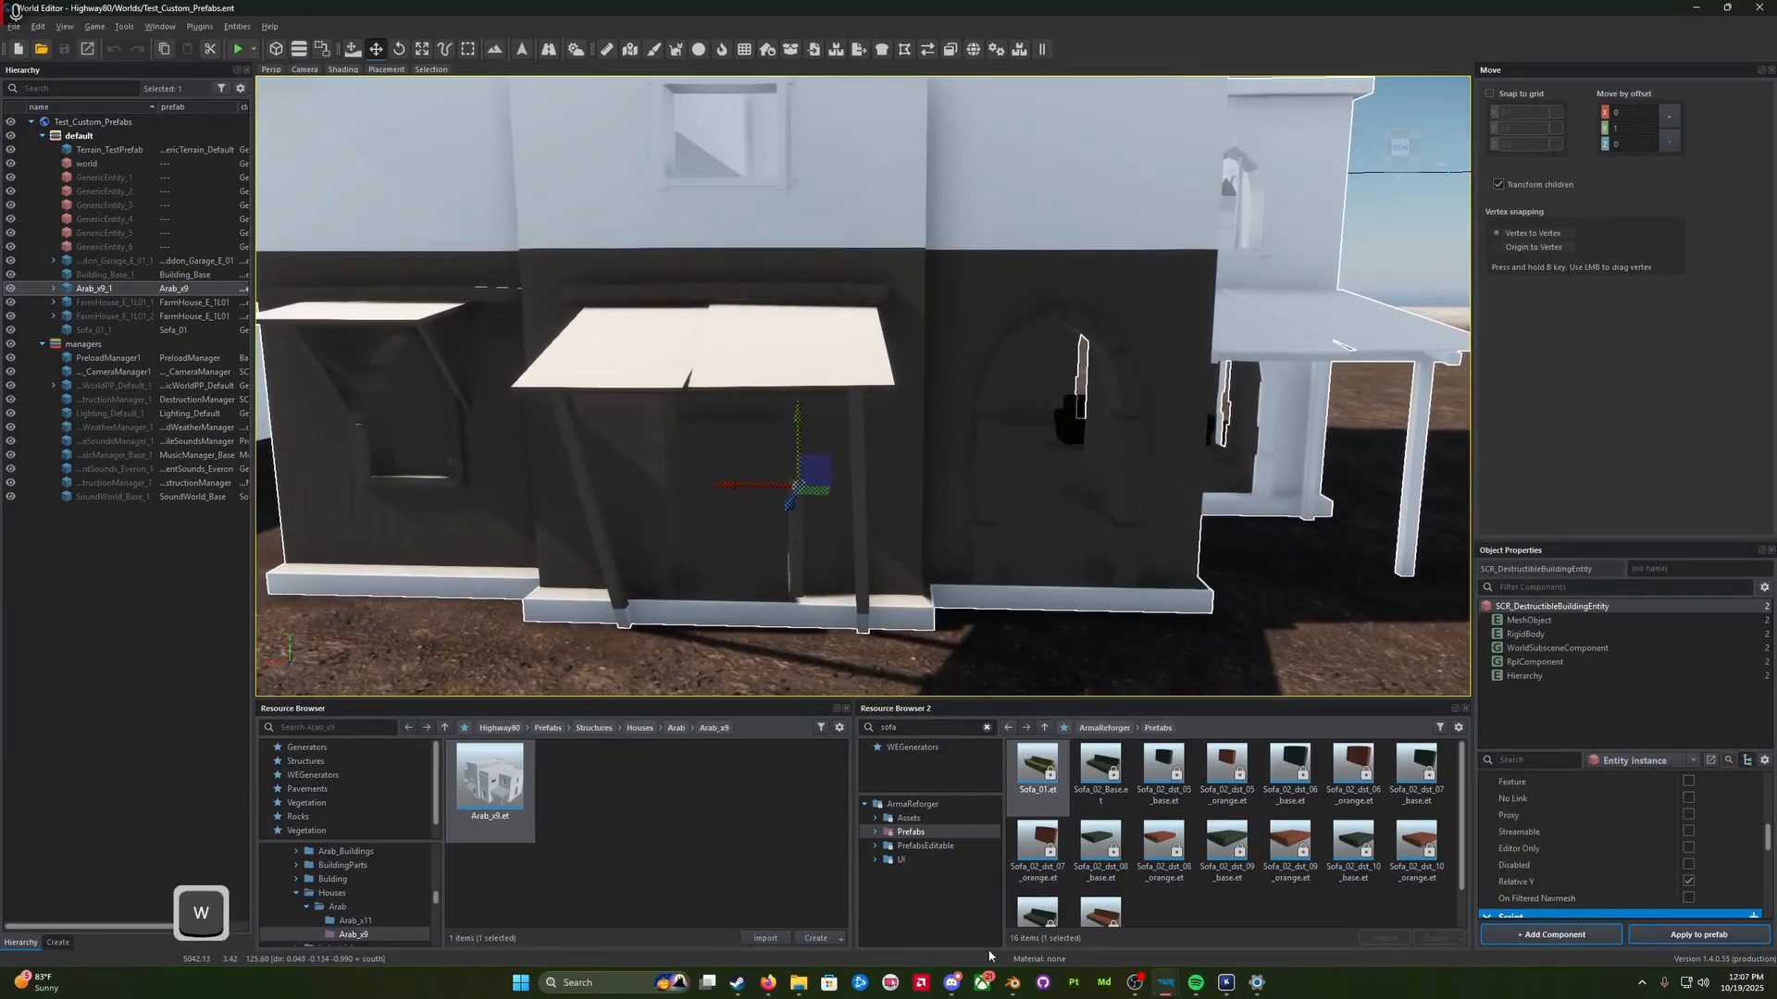
Step: Switch back to Blender, inspect the box volumes, and finish editing BOXVOL_04 around the arched doorway
{"action": "left_click", "coordinate": [1013, 983]}
{"action": "mouse_move", "coordinate": [959, 668]}
{"action": "middle_mouse_down"}
{"action": "mouse_move", "coordinate": [897, 683]}
{"action": "mouse_move", "coordinate": [945, 687]}
{"action": "middle_mouse_up"}
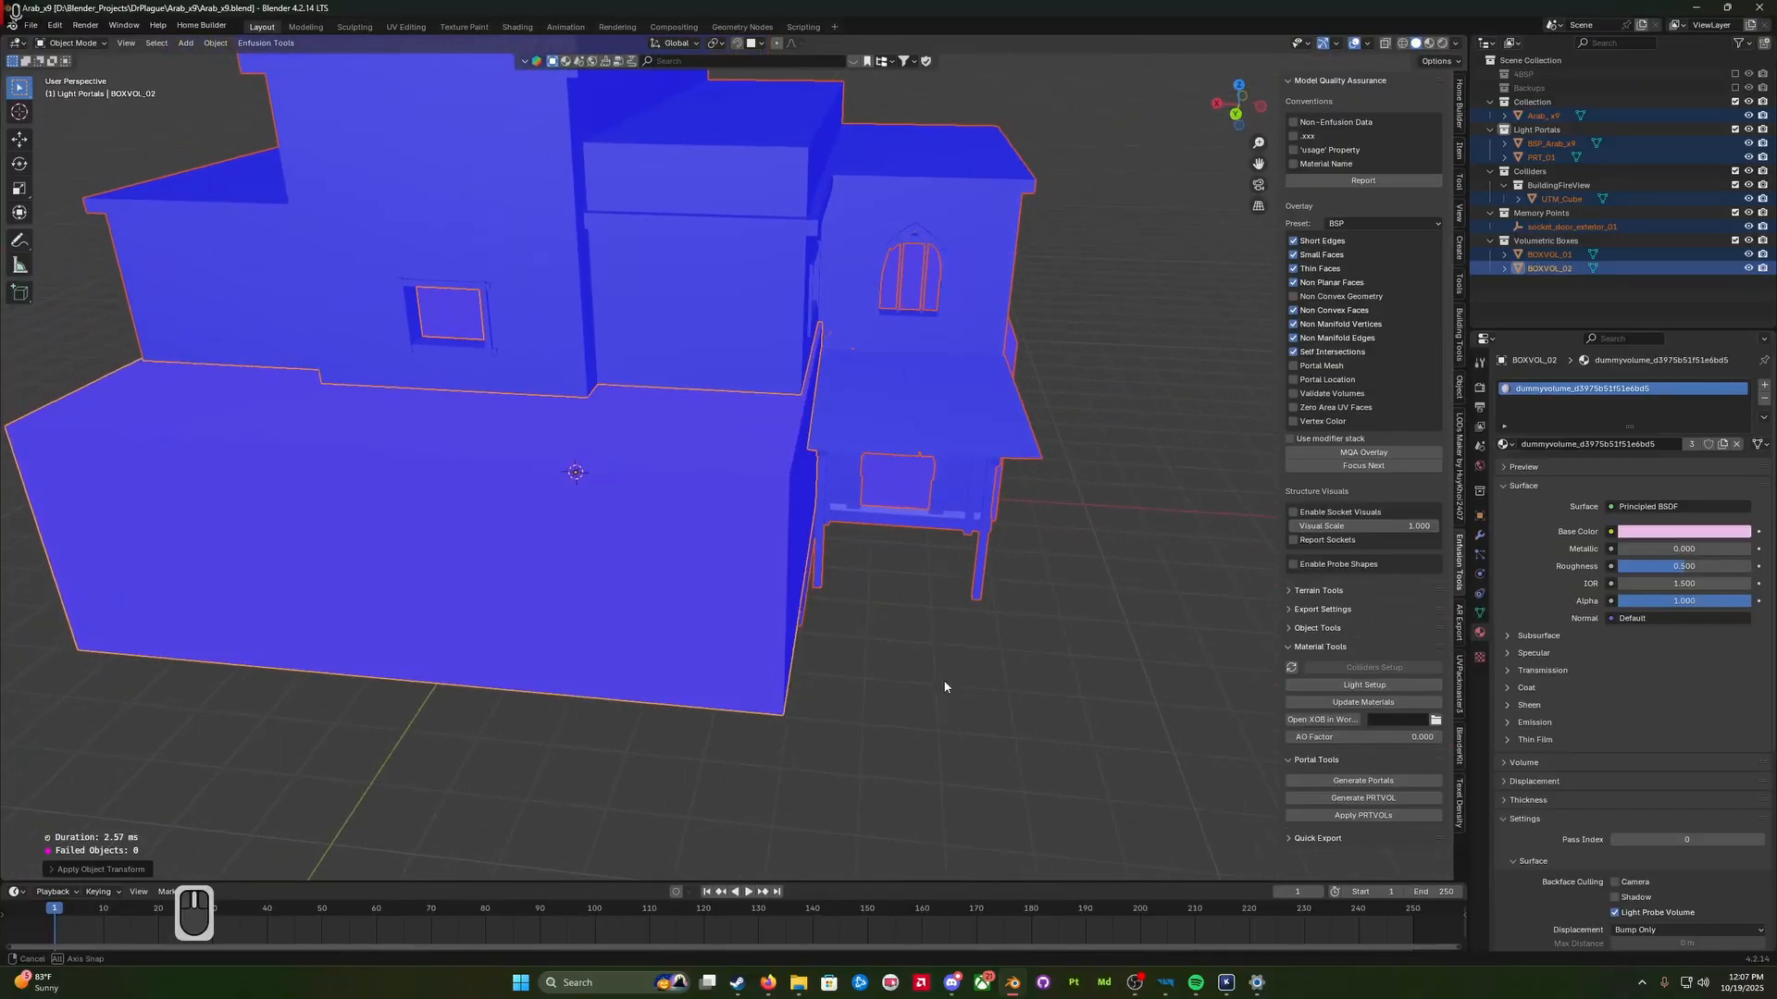
{"action": "middle_click_drag", "start_coordinate": [769, 568], "coordinate": [845, 589]}
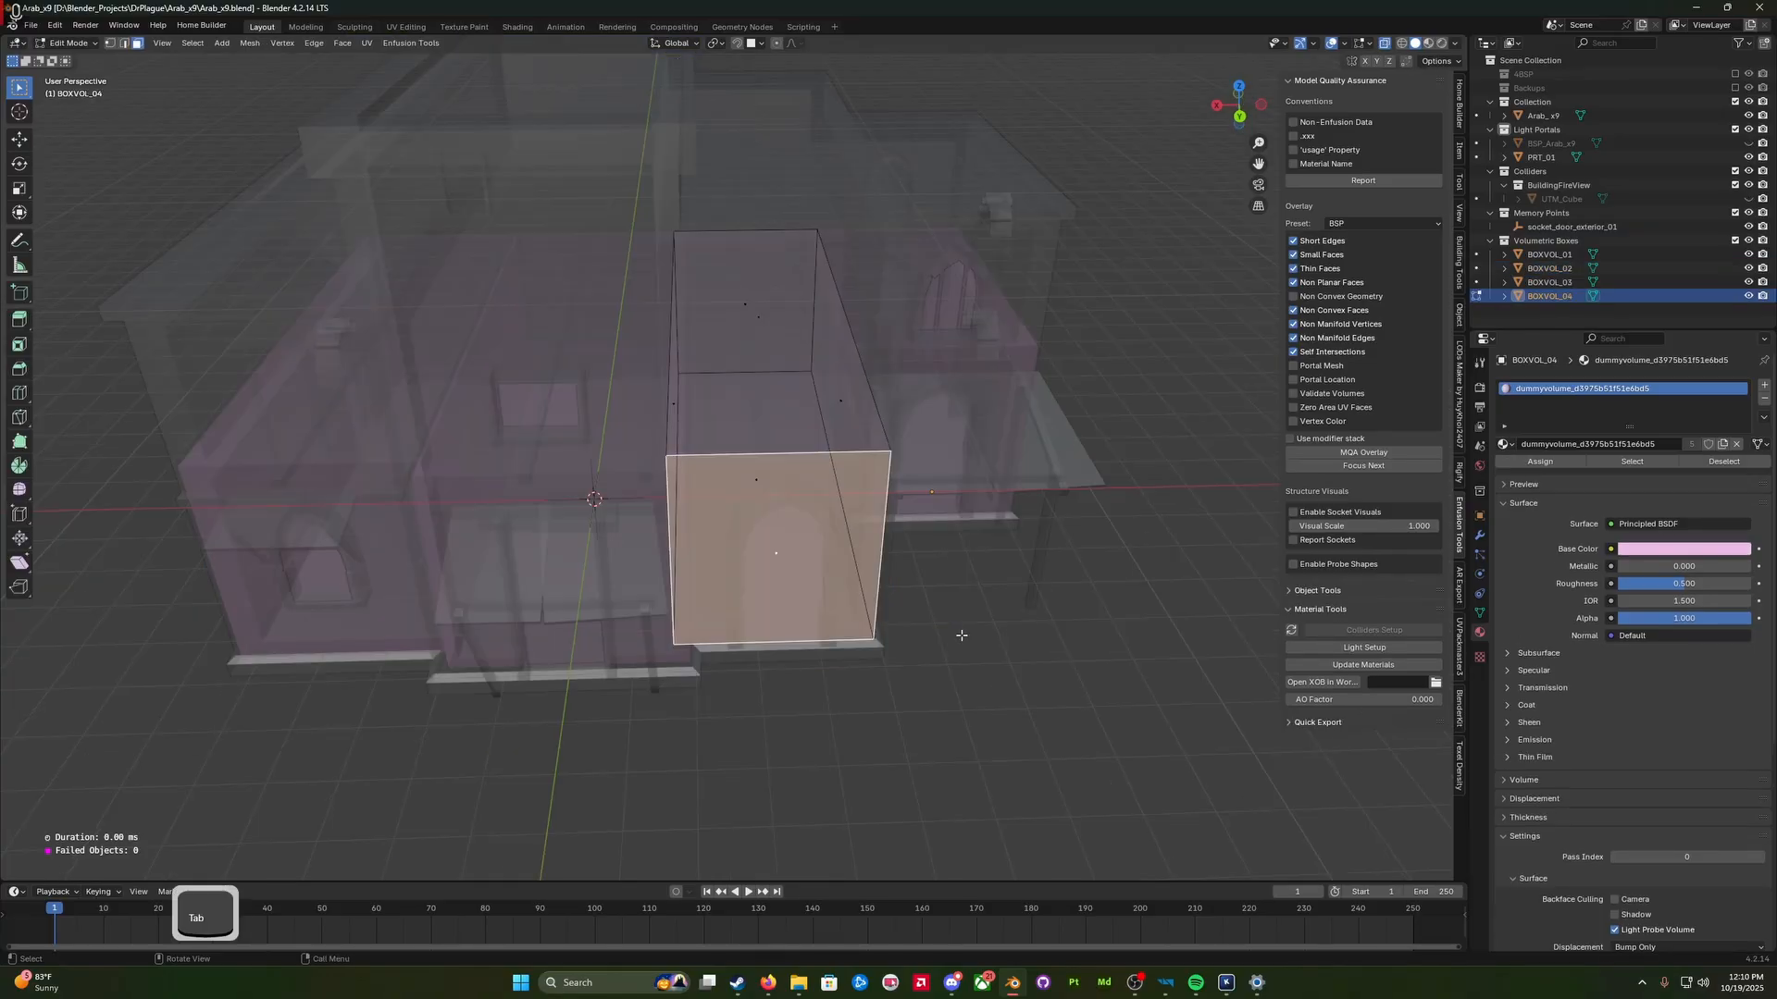
{"action": "mouse_move", "coordinate": [956, 627]}
{"action": "middle_mouse_down"}
{"action": "mouse_move", "coordinate": [936, 622]}
{"action": "mouse_move", "coordinate": [973, 651]}
{"action": "mouse_move", "coordinate": [948, 622]}
{"action": "middle_mouse_up"}
{"action": "left_click", "coordinate": [948, 646]}
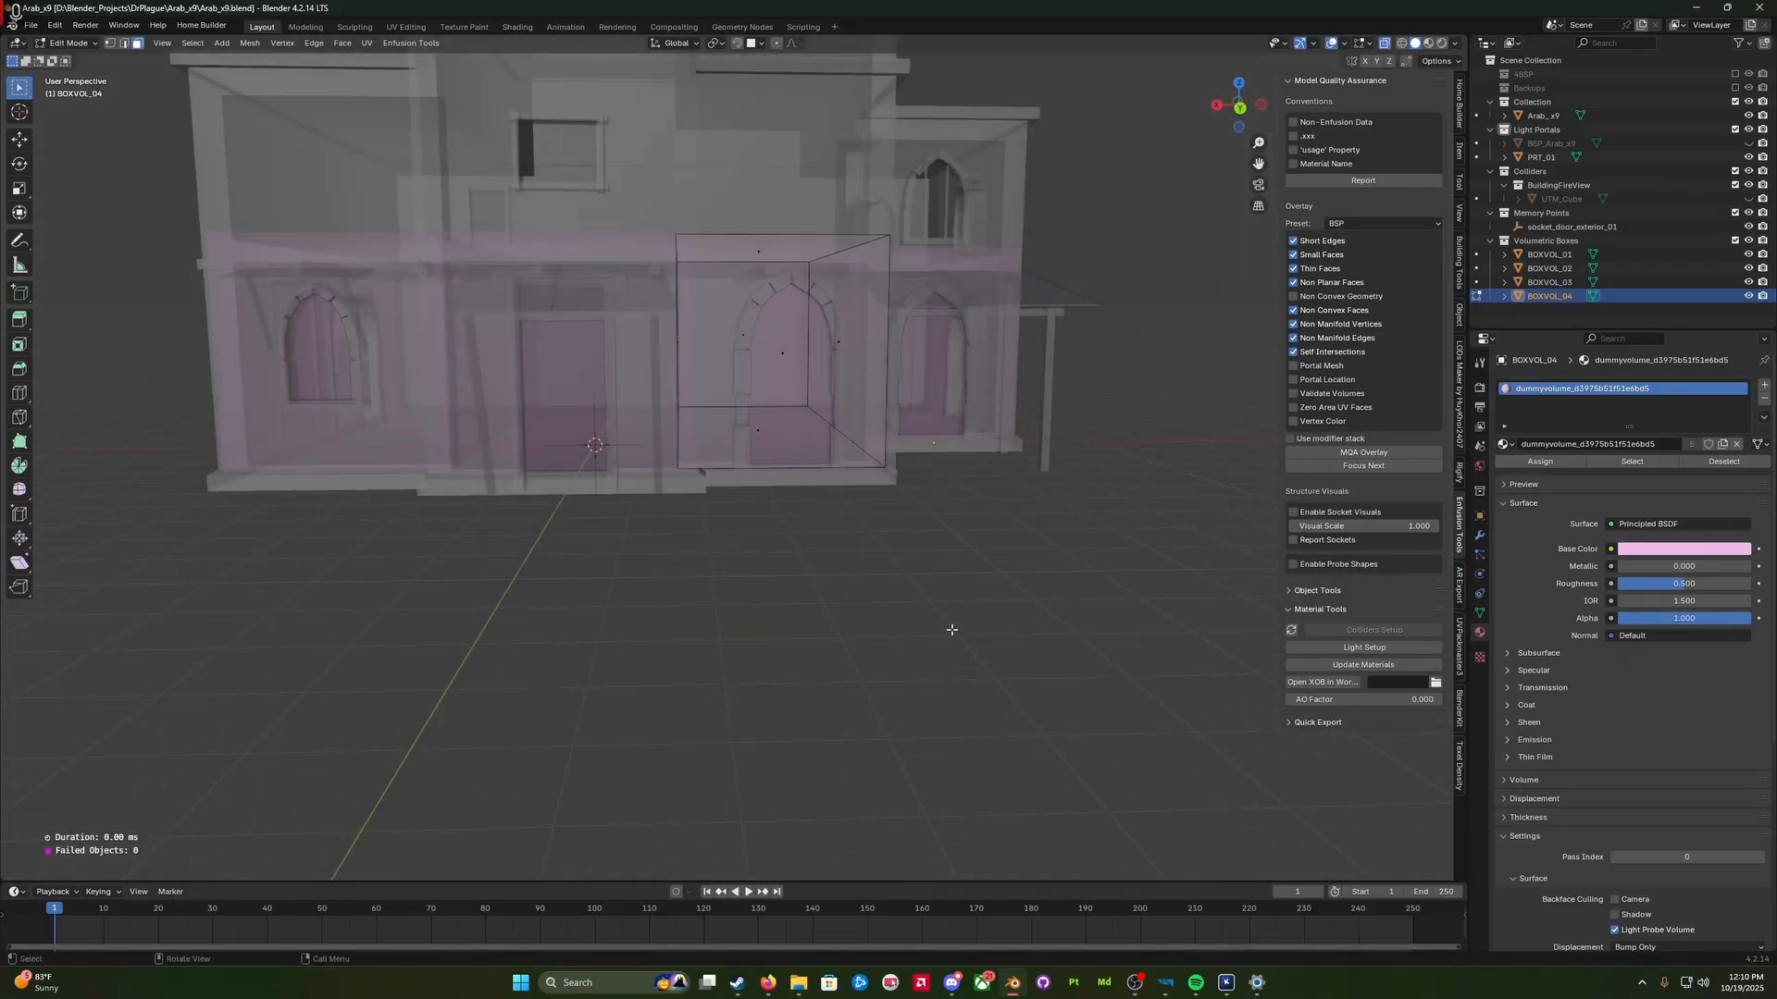
{"action": "key", "text": "Tab"}
Step: Unhide the UTM_Cube collider and the BSP_Arab_x9 mesh, and select every object in the scene
{"action": "key", "text": "a"}
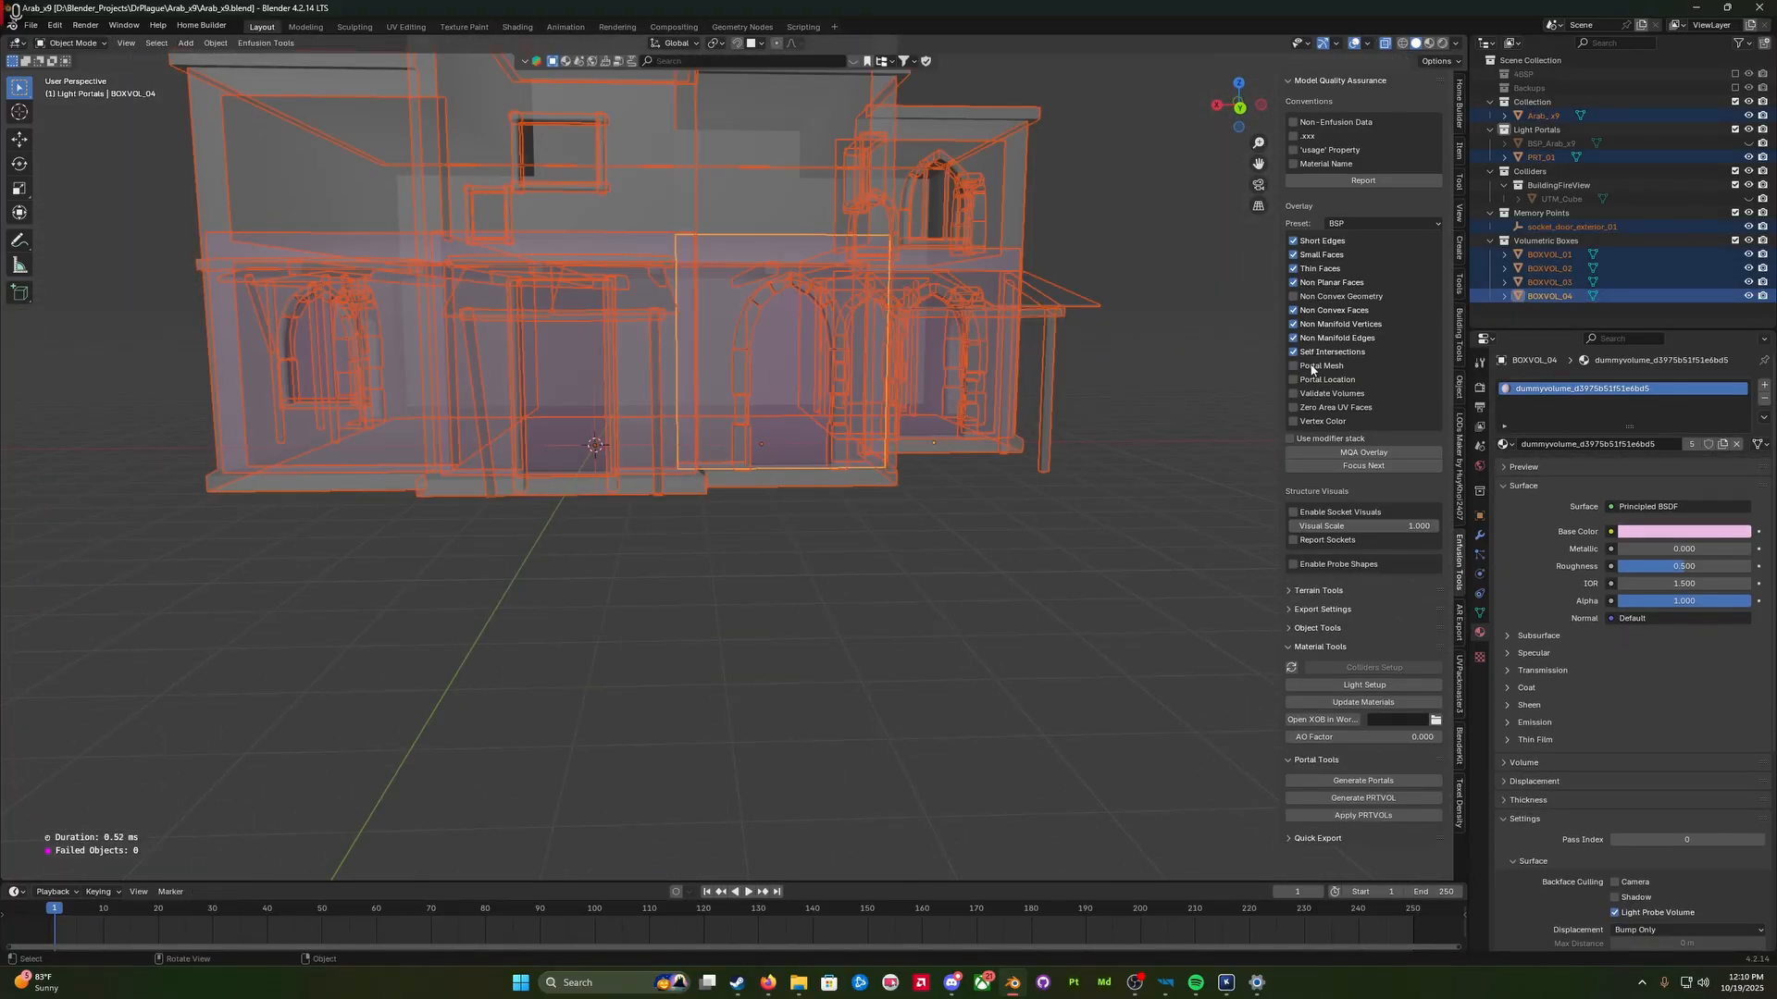
{"action": "left_click", "coordinate": [1747, 199]}
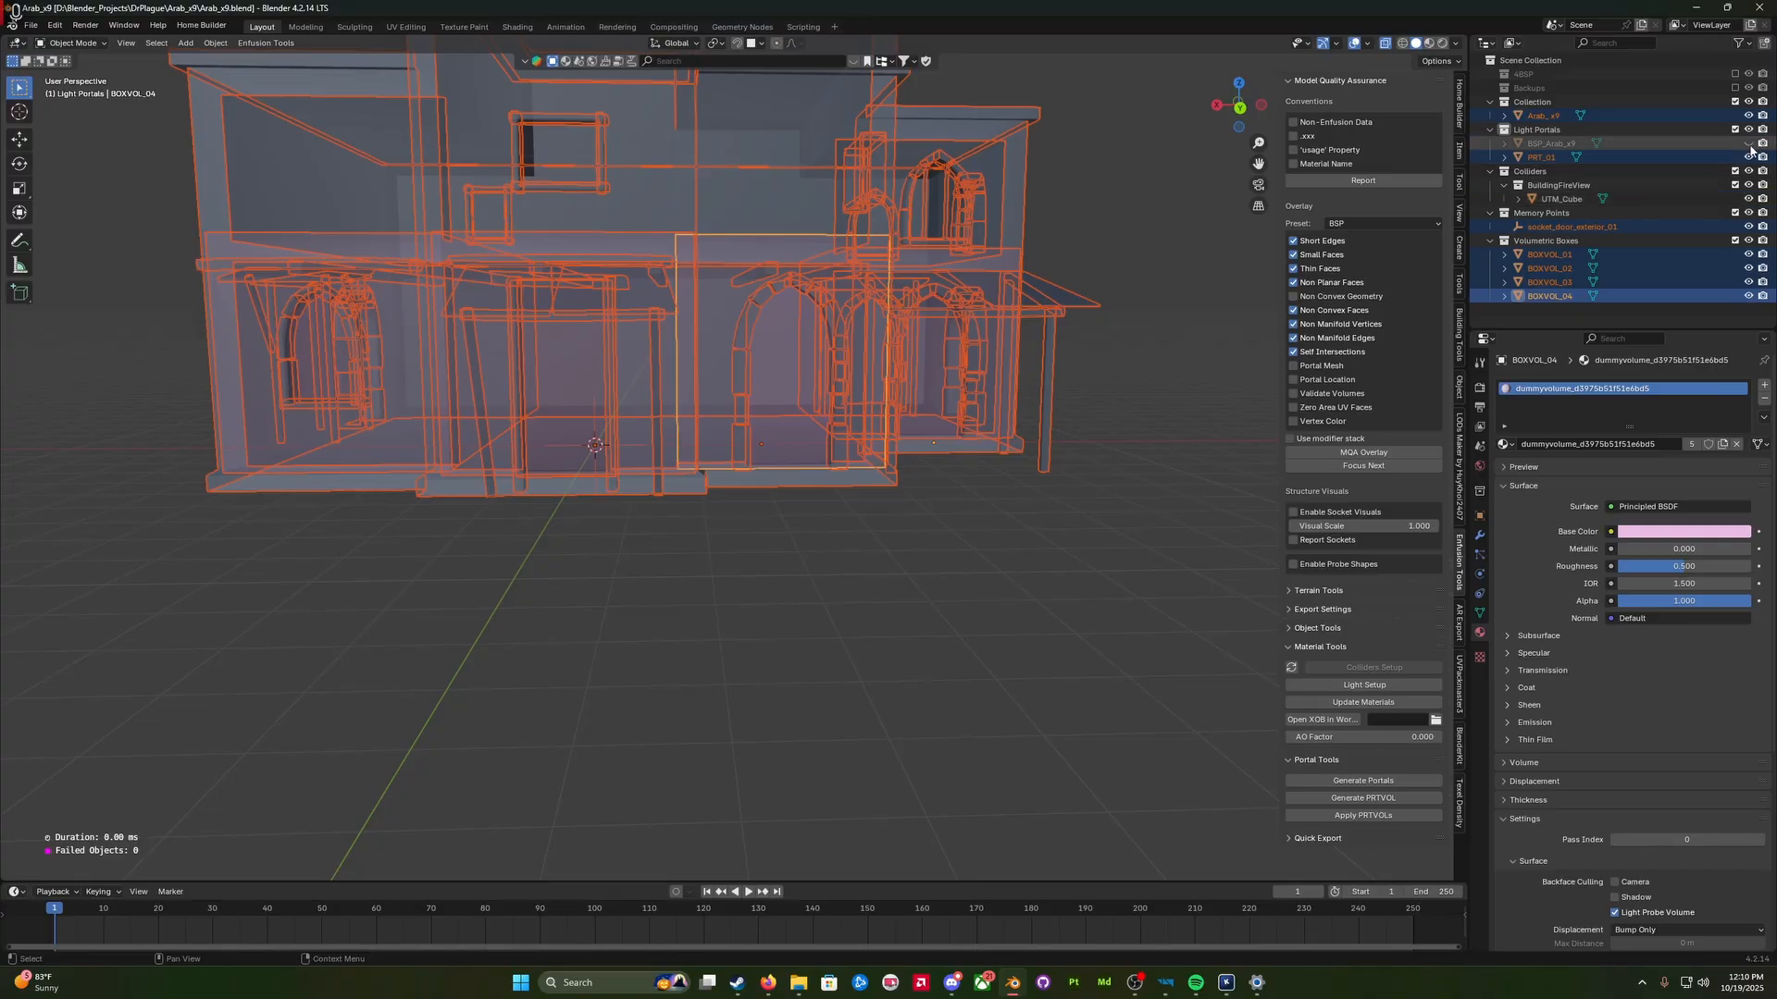
{"action": "left_click", "coordinate": [1748, 145]}
{"action": "key", "text": "a"}
{"action": "key", "text": "a"}
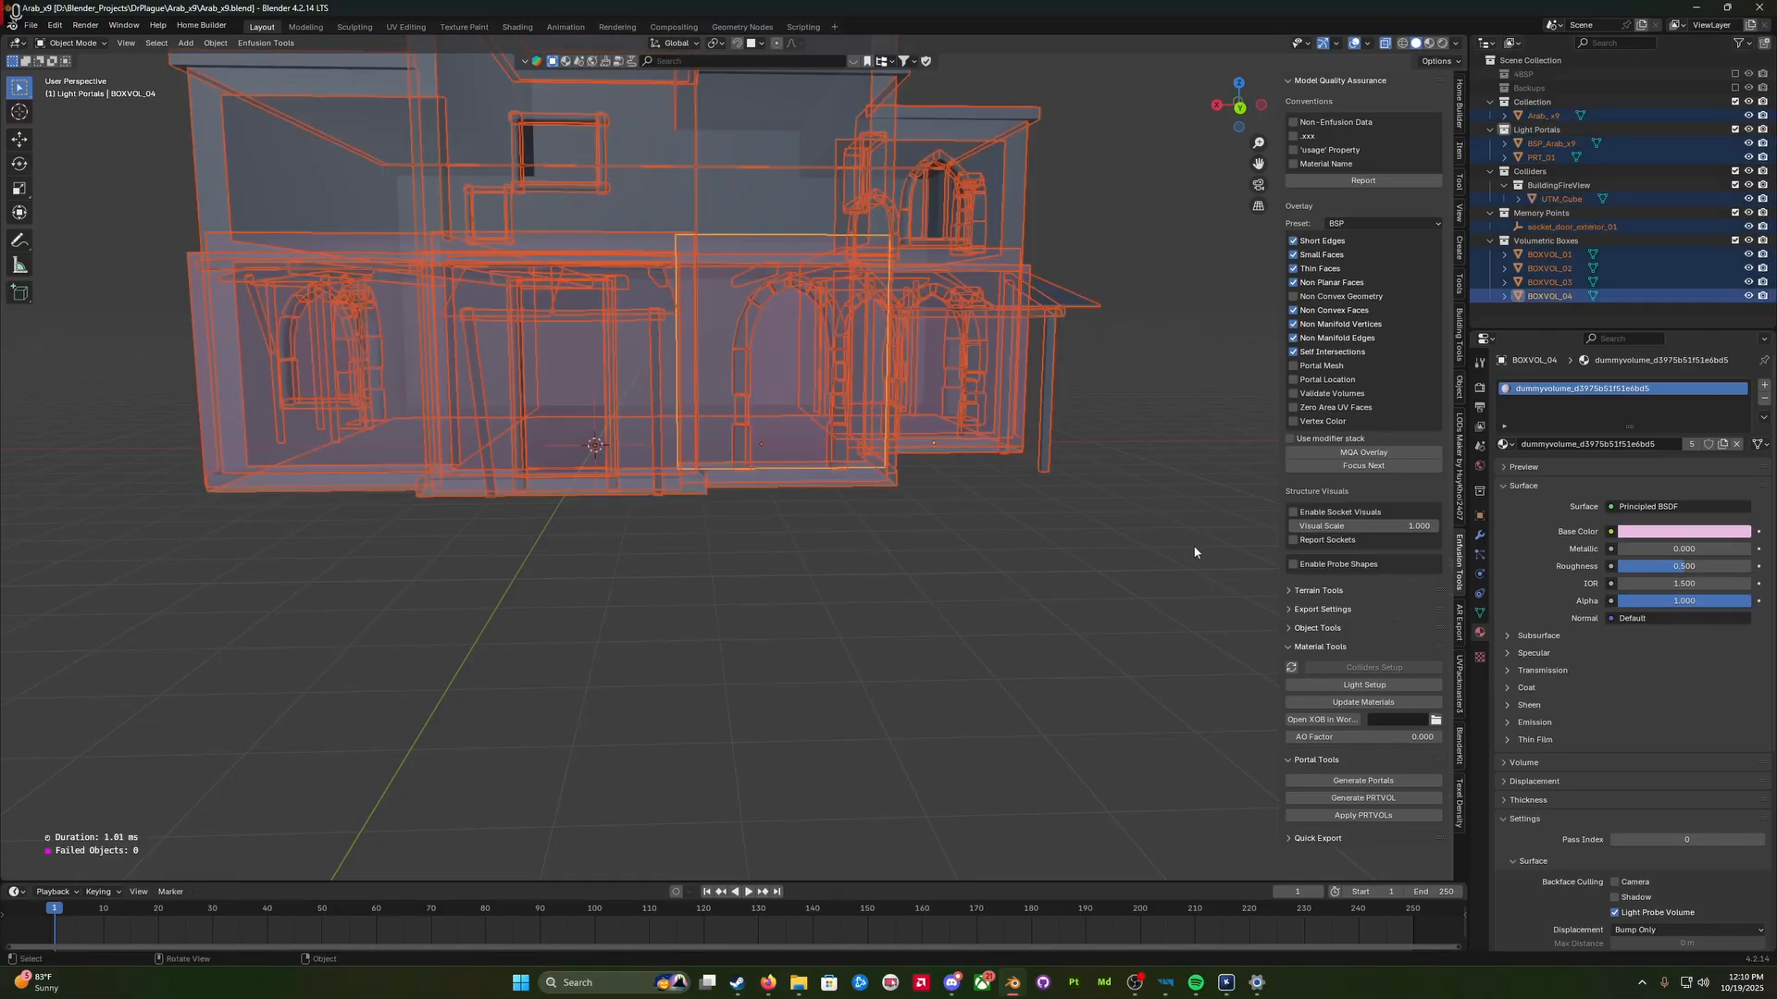
Step: Apply the transforms of the selected objects, including all four box volumes, and export them as FBX
{"action": "key", "text": "ctrl+a"}
{"action": "left_click", "coordinate": [1193, 552]}
{"action": "key", "text": "q"}
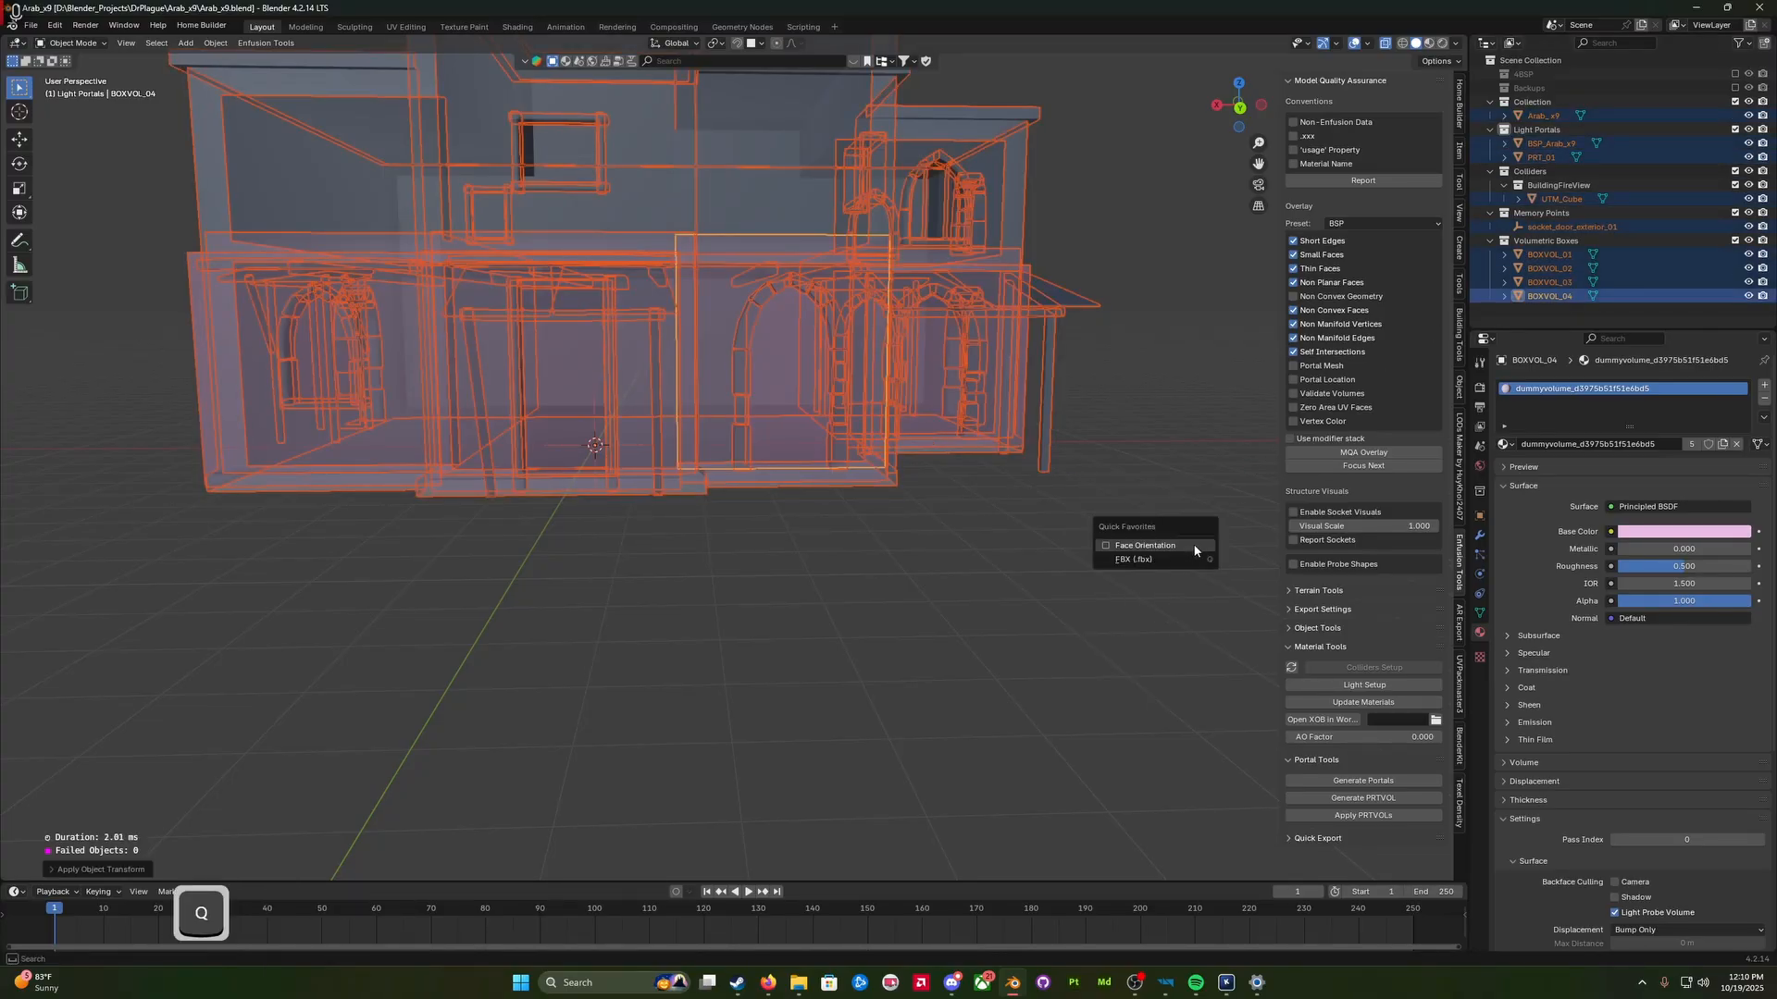
{"action": "left_click", "coordinate": [1179, 560]}
{"action": "left_click", "coordinate": [1251, 939]}
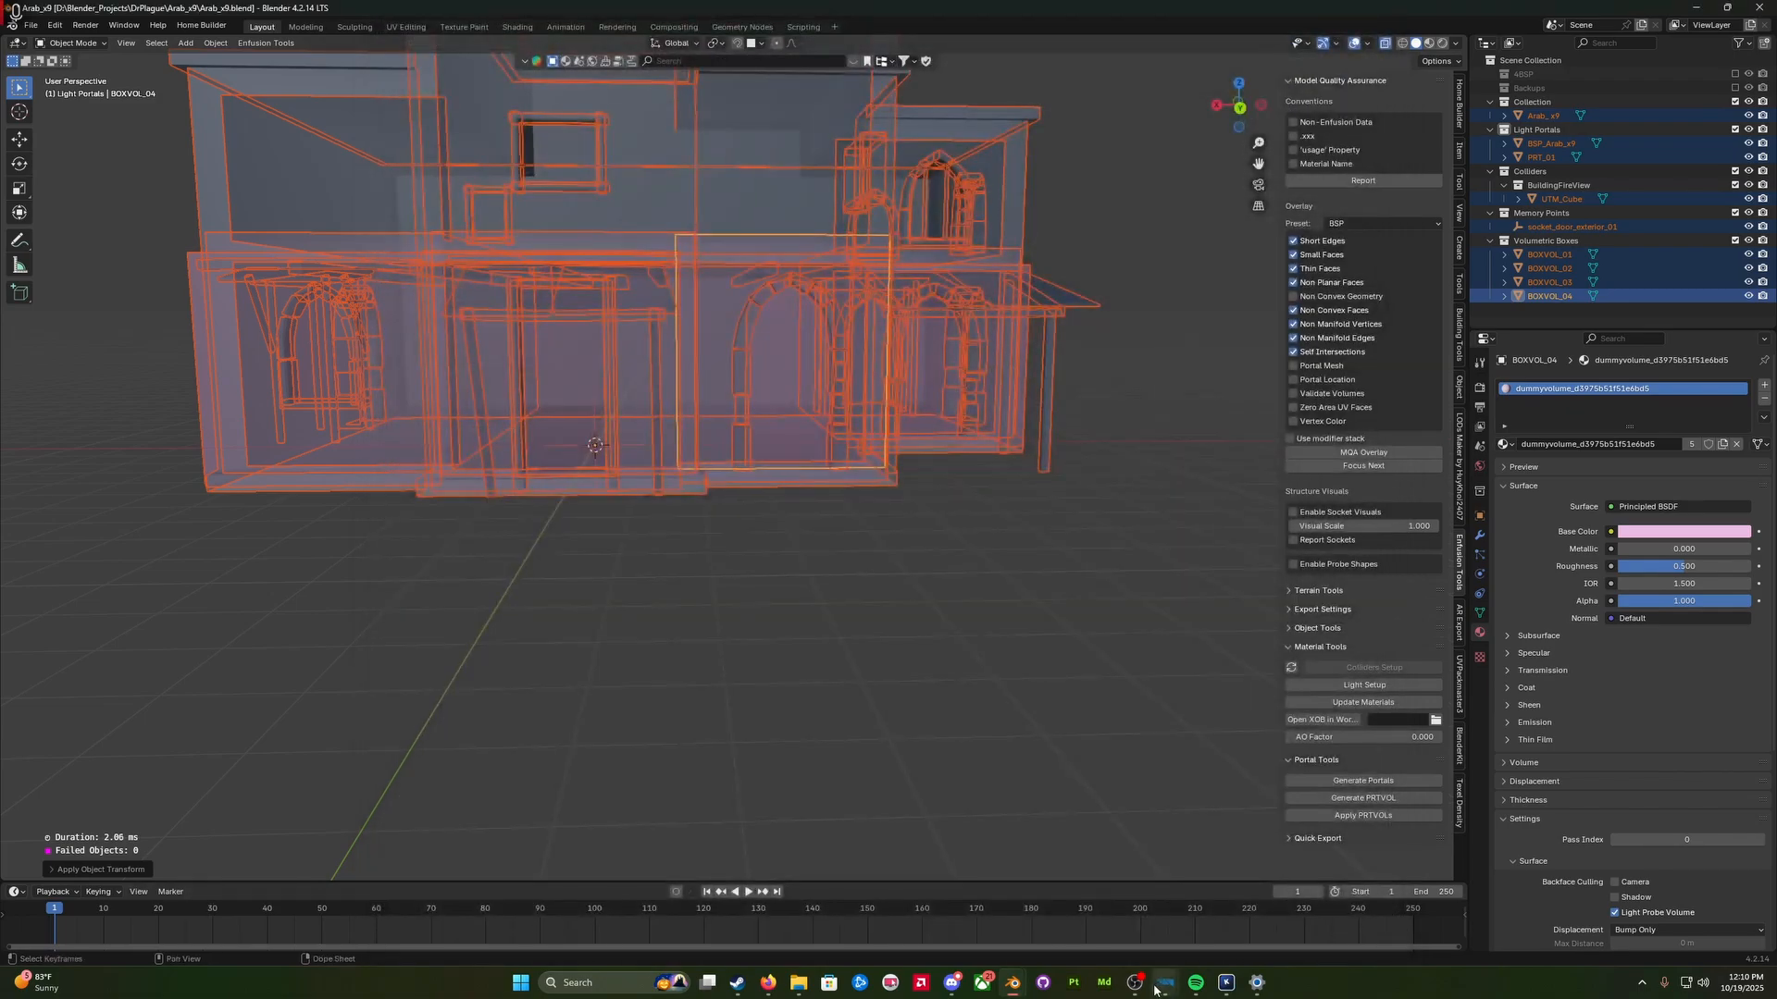
Step: Switch to the World Editor, fly around the house to check its lighting, and go to the Arab_x9 prefab in the Workbench
{"action": "left_click", "coordinate": [1166, 983]}
{"action": "left_click", "coordinate": [1235, 911]}
{"action": "key", "text": "w"}
{"action": "right_click_drag", "start_coordinate": [981, 482], "coordinate": [1370, 444]}
{"action": "key", "text": "s"}
{"action": "key", "text": "a"}
{"action": "key", "text": "d"}
{"action": "key", "text": "w"}
{"action": "scroll", "coordinate": [1022, 444], "scroll_direction": "up", "scroll_amount": 1}
{"action": "key", "text": "a"}
{"action": "key", "text": "w"}
{"action": "right_click_drag", "start_coordinate": [1111, 416], "coordinate": [1143, 400]}
{"action": "key", "text": "a"}
{"action": "key", "text": "s"}
{"action": "key", "text": "a"}
{"action": "key", "text": "d"}
{"action": "key", "text": "q"}
{"action": "left_click_drag", "start_coordinate": [1772, 150], "coordinate": [370, 167]}
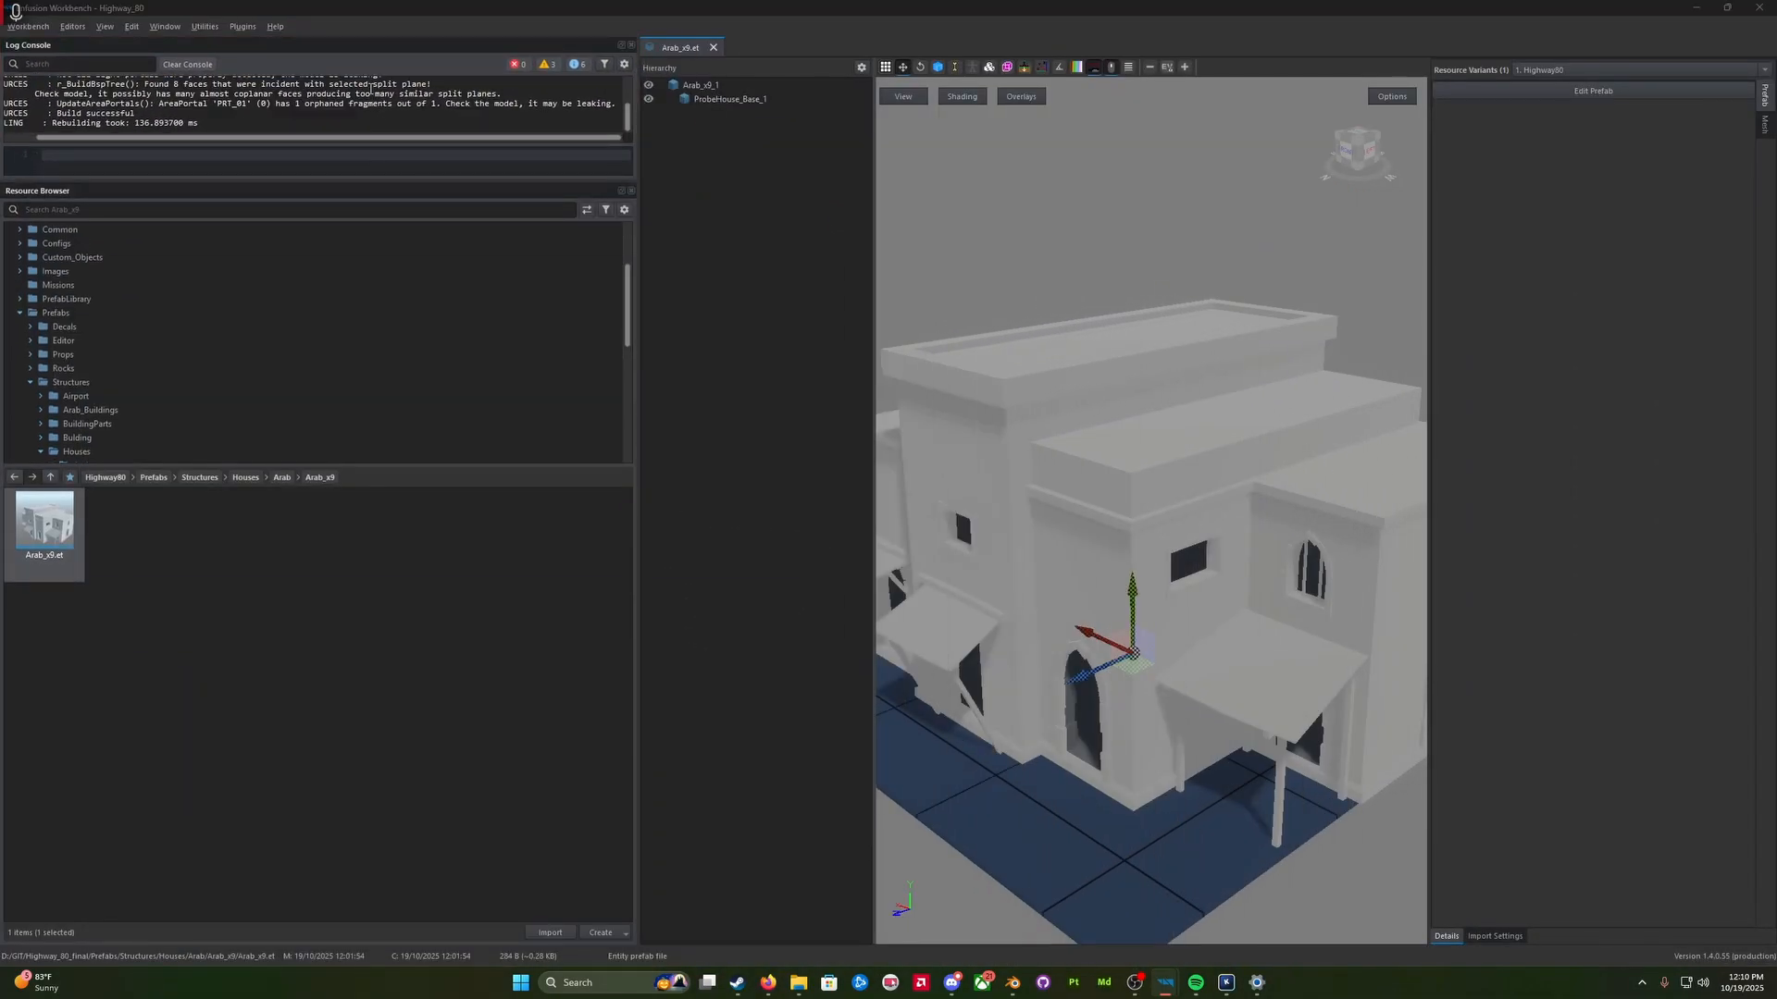
Step: Undock the Log Console as a floating window, make it taller, and clear its messages
{"action": "left_click_drag", "start_coordinate": [355, 47], "coordinate": [728, 344]}
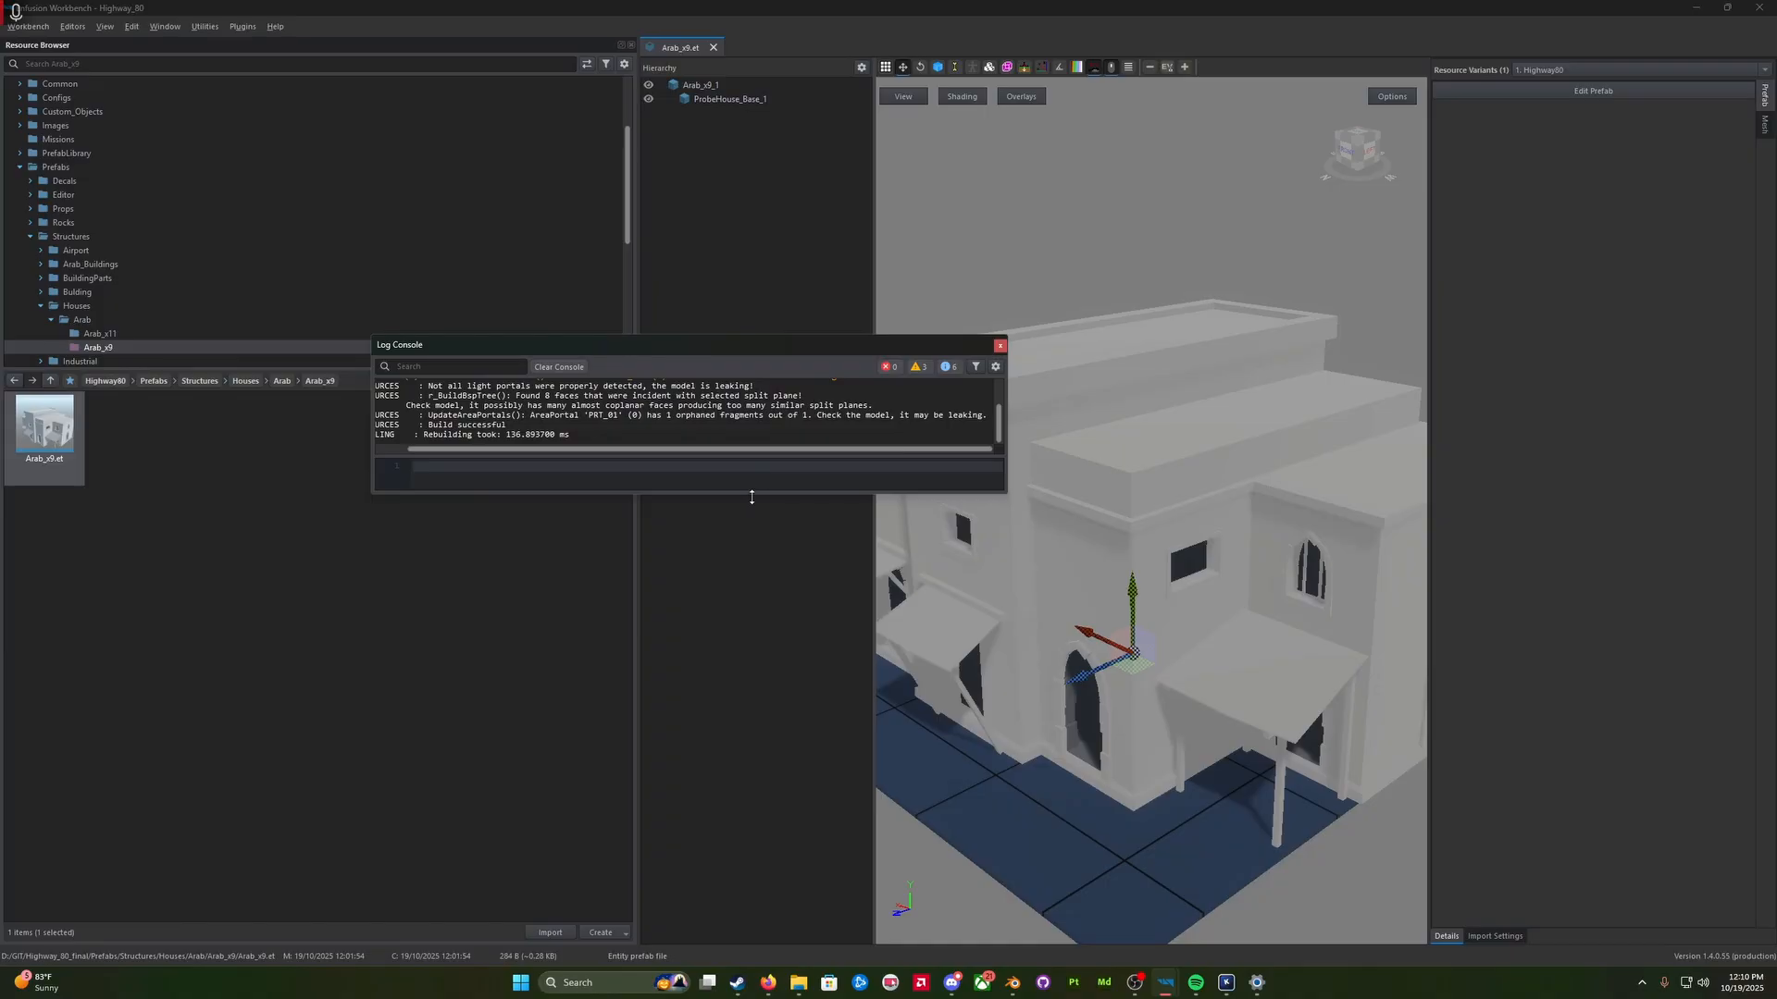
{"action": "left_click_drag", "start_coordinate": [752, 497], "coordinate": [774, 794]}
{"action": "left_click", "coordinate": [559, 366]}
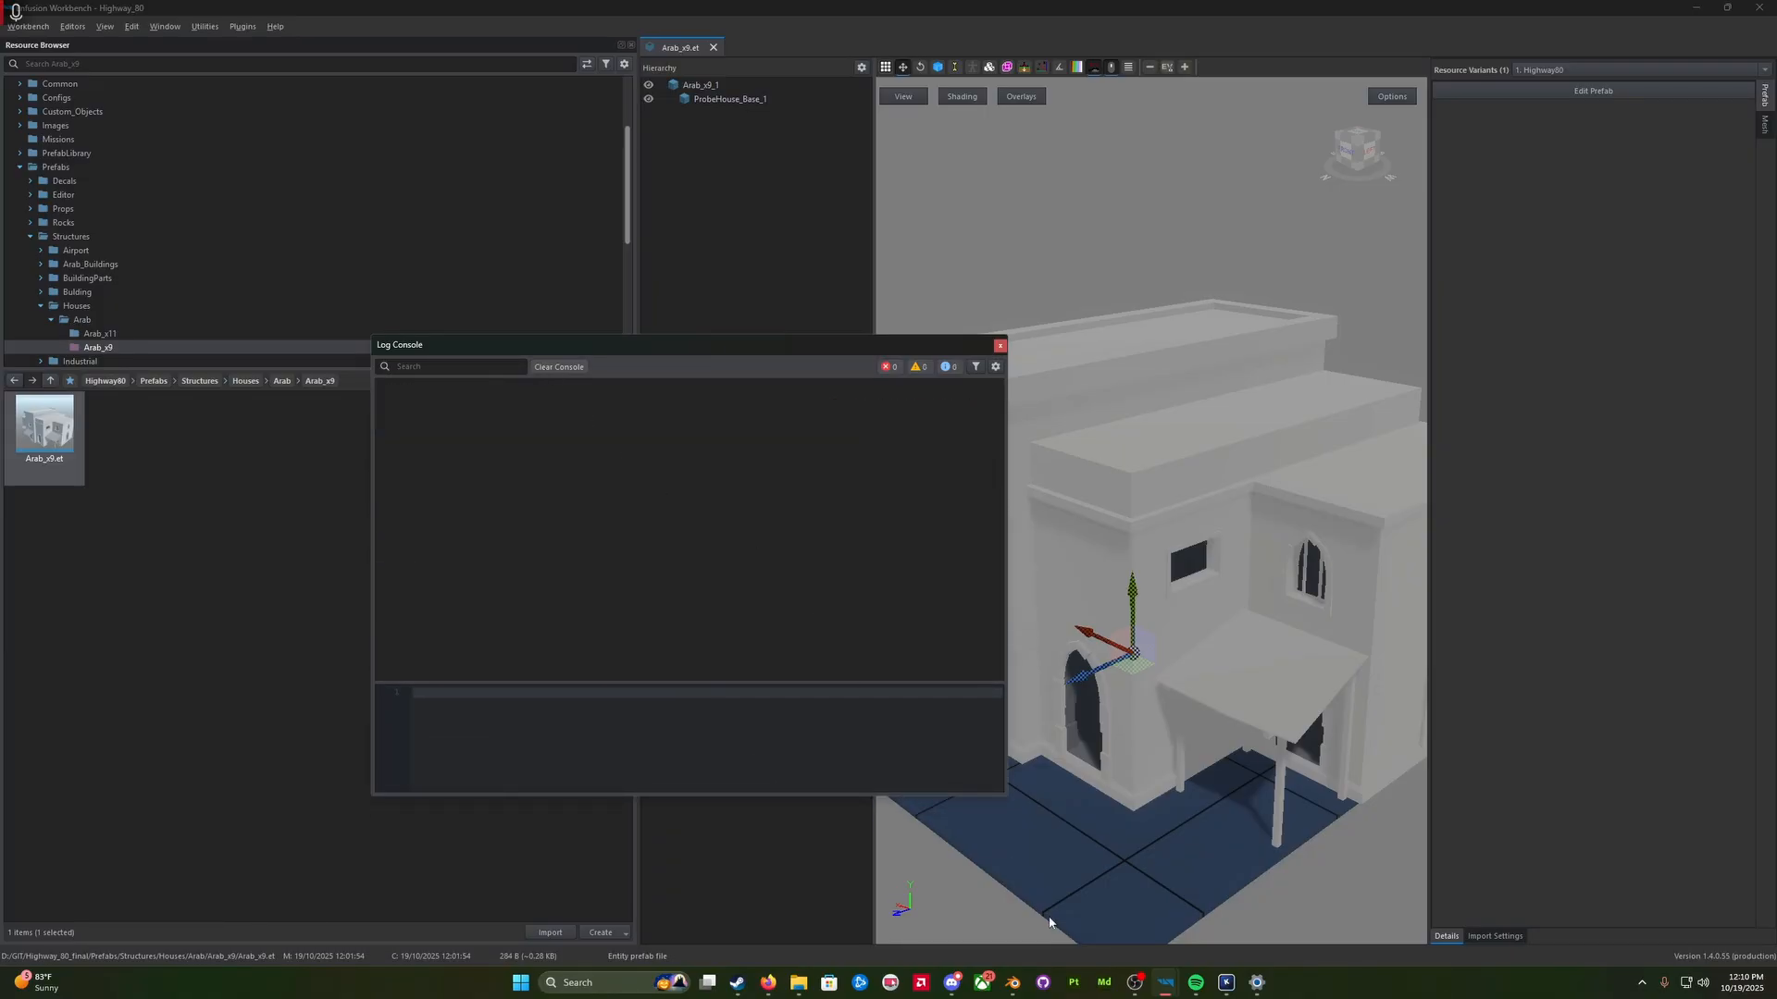
Step: Switch to Blender, select the Arab_x9 house mesh, and inspect it together with the box volumes from above
{"action": "left_click", "coordinate": [1012, 983]}
{"action": "left_click", "coordinate": [1034, 620]}
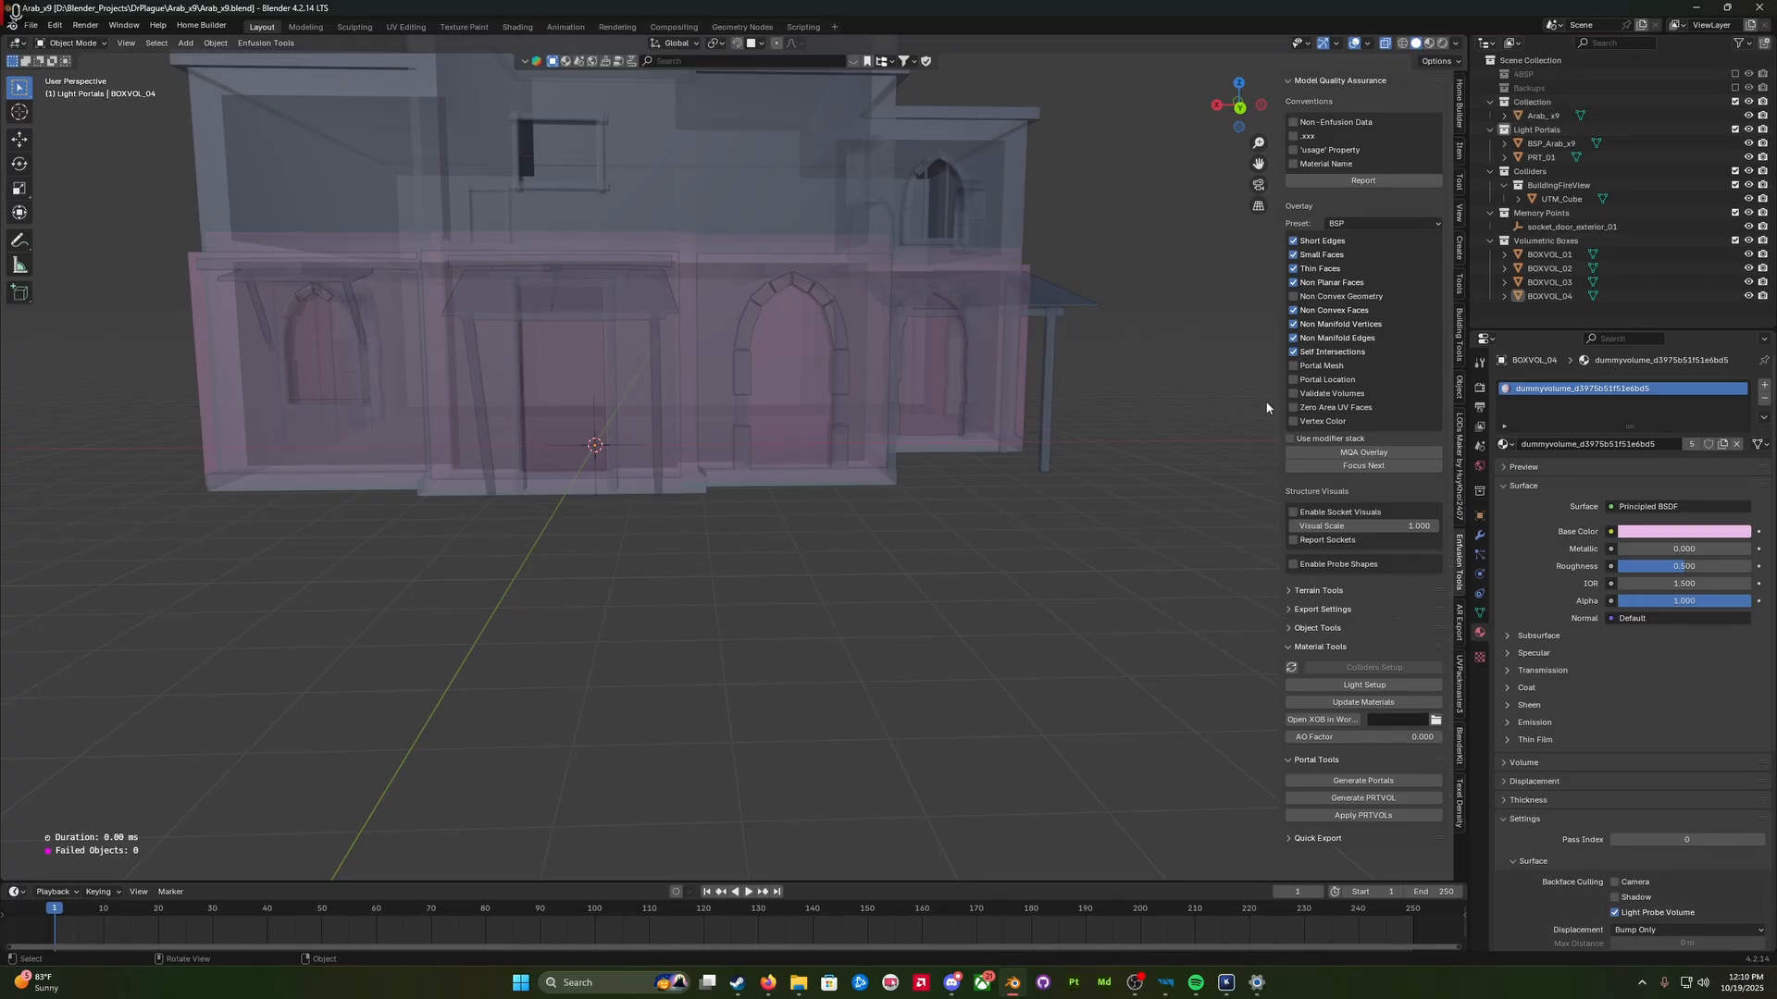
{"action": "left_click", "coordinate": [1536, 115]}
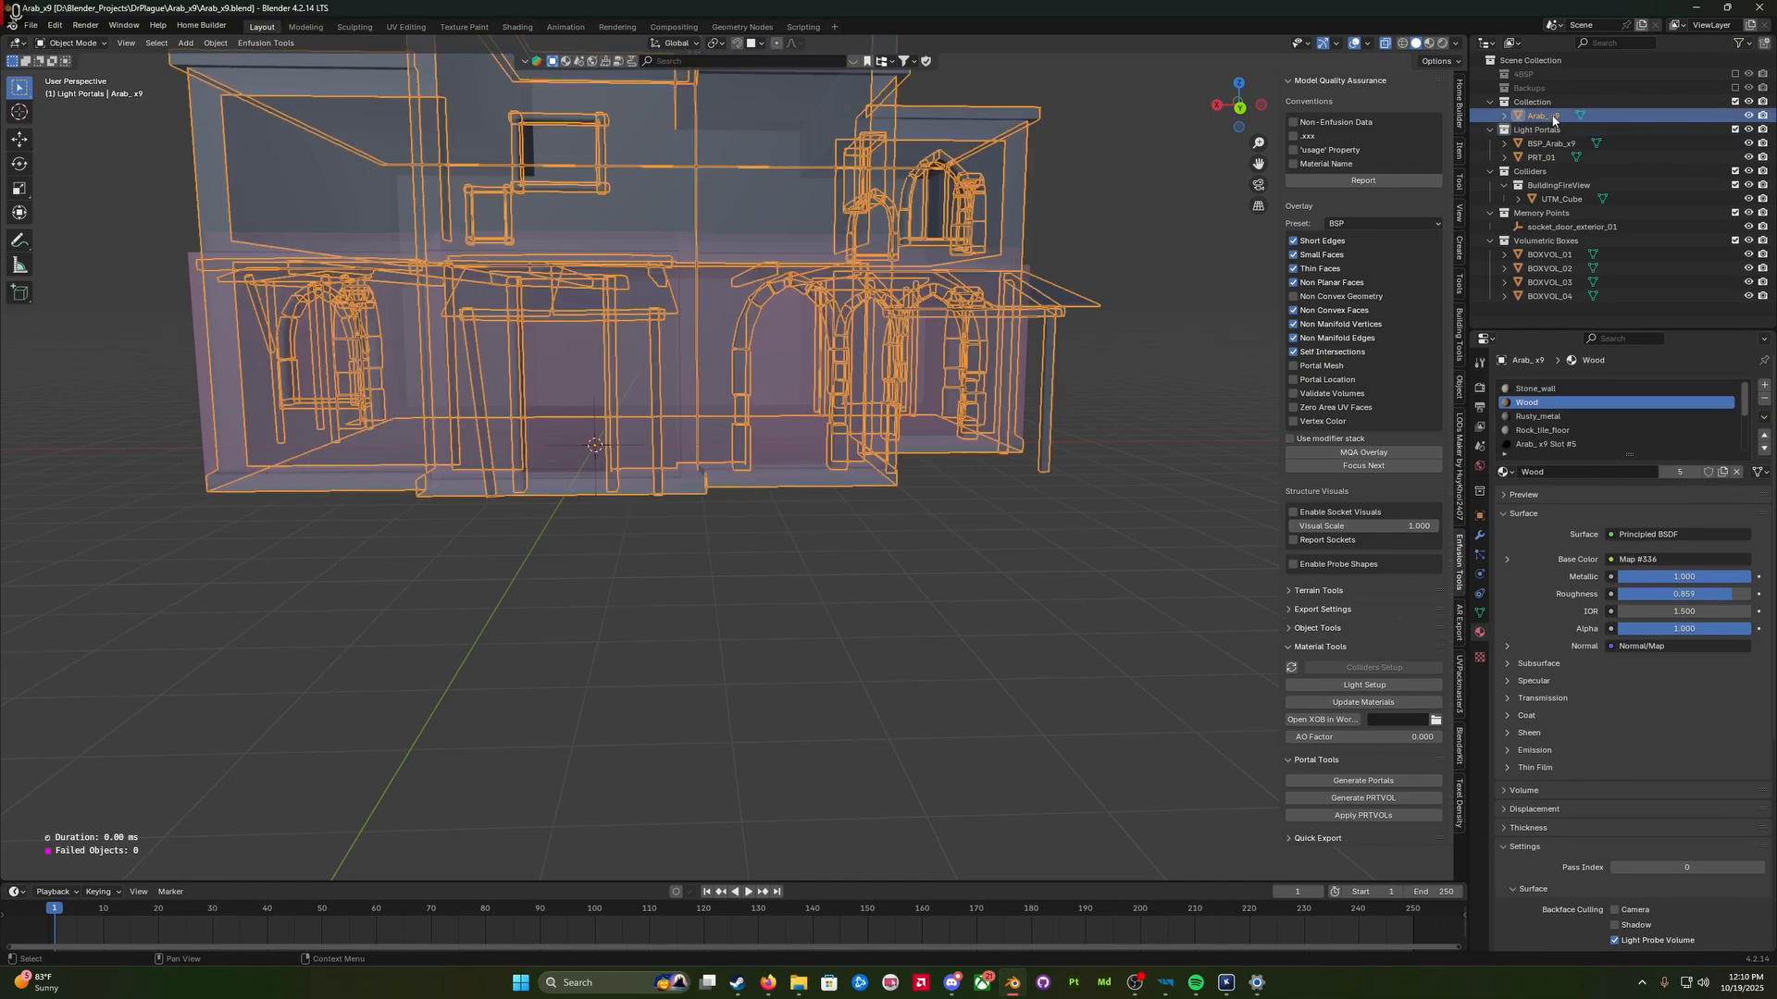
{"action": "left_click", "coordinate": [1154, 534]}
{"action": "key", "text": "Tab"}
{"action": "middle_click_drag", "start_coordinate": [1169, 492], "coordinate": [1161, 534]}
{"action": "key", "text": "Tab"}
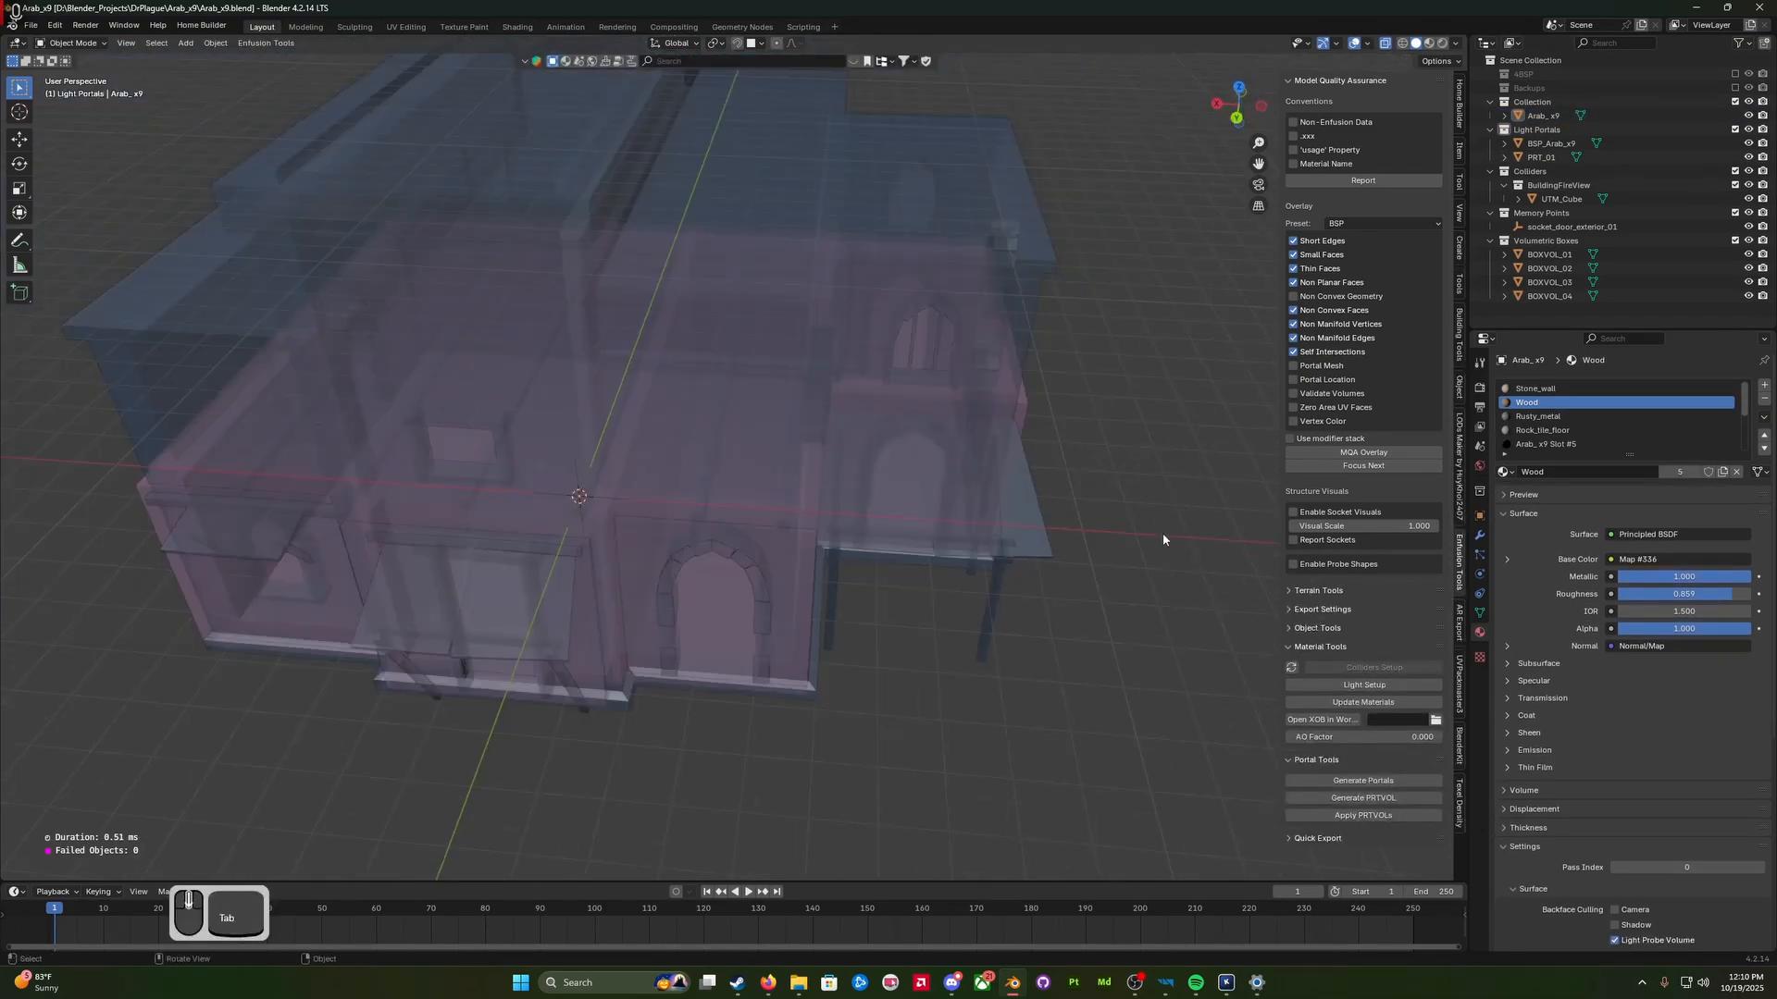
Step: Bring up the LODs Maker tools for the Arab_x9 mesh and save the Blender file
{"action": "scroll", "coordinate": [1162, 534], "scroll_direction": "down", "scroll_amount": 1}
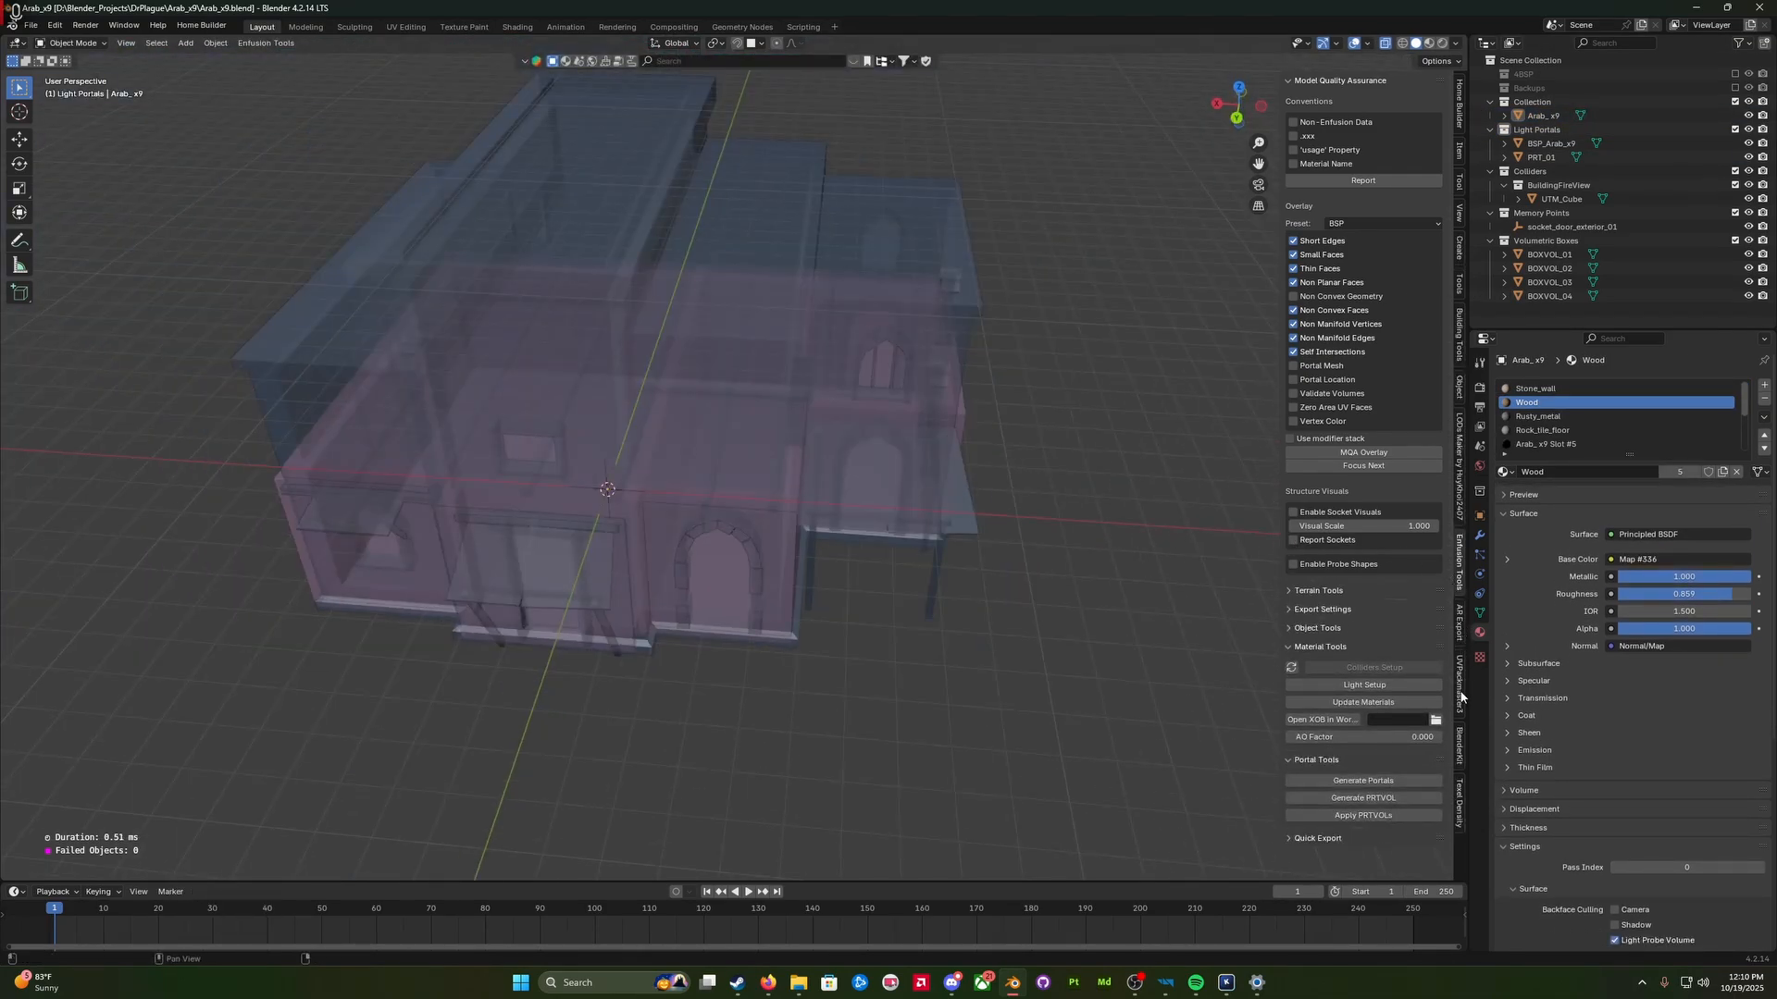
{"action": "left_click", "coordinate": [1460, 471]}
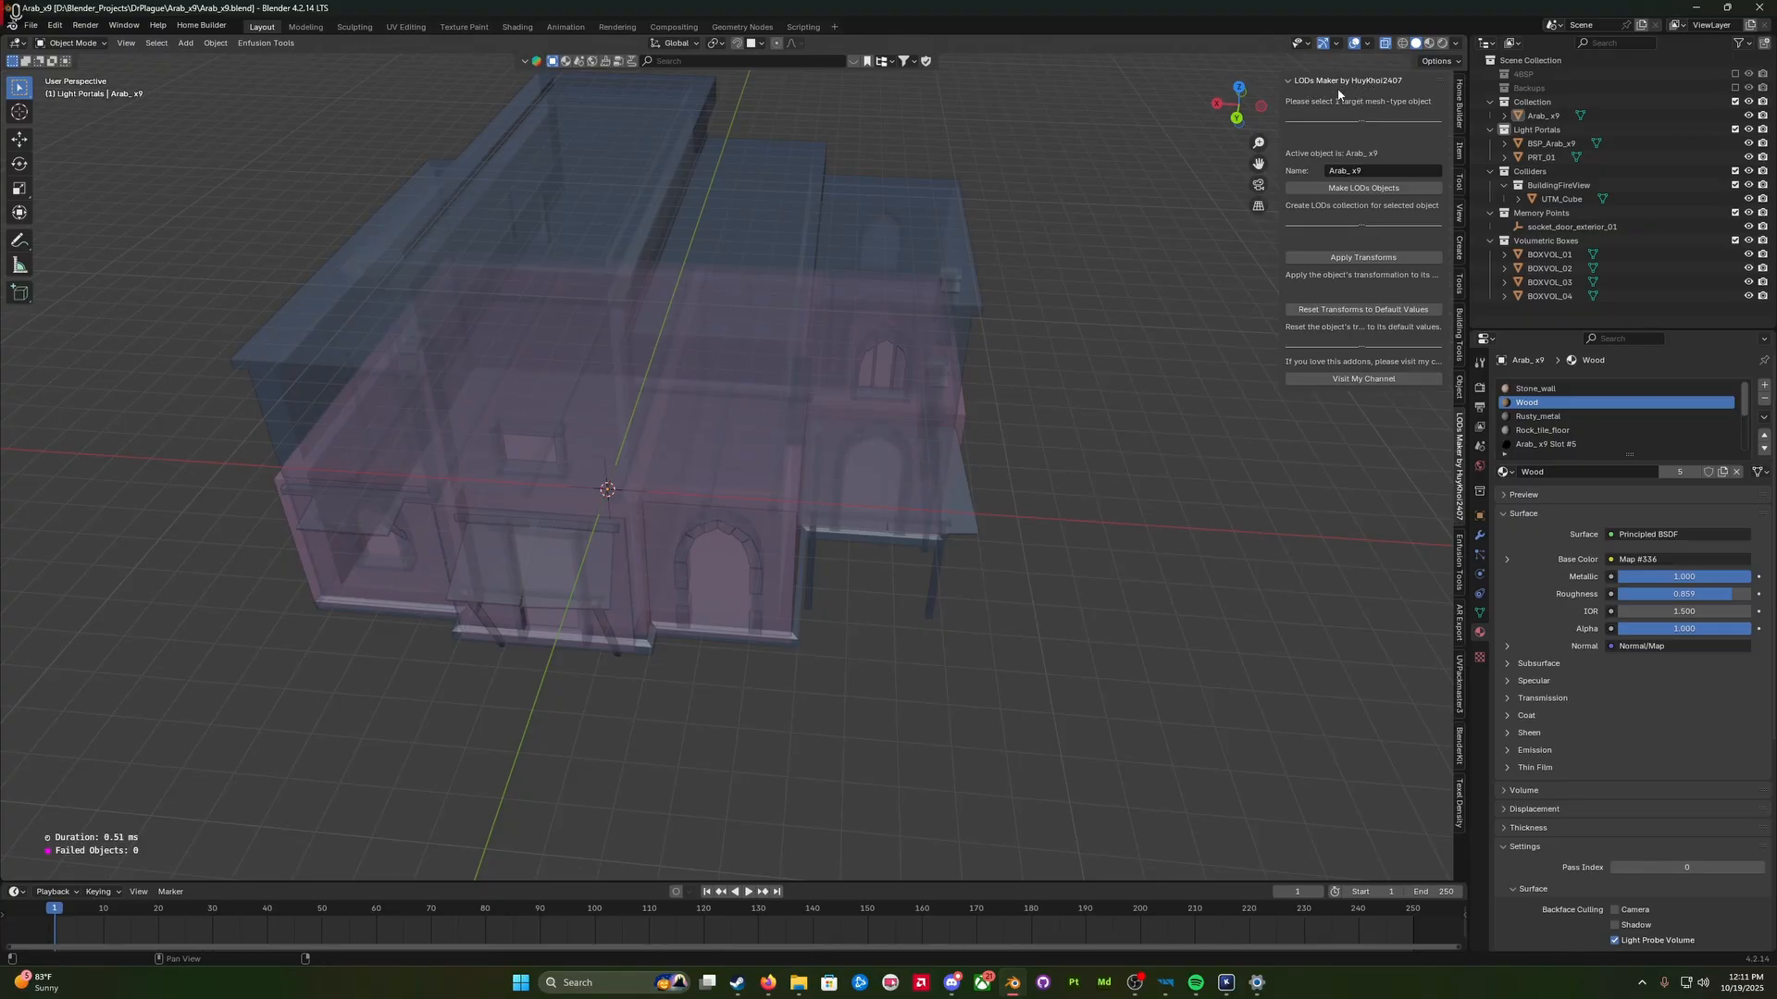
{"action": "left_click", "coordinate": [1541, 116]}
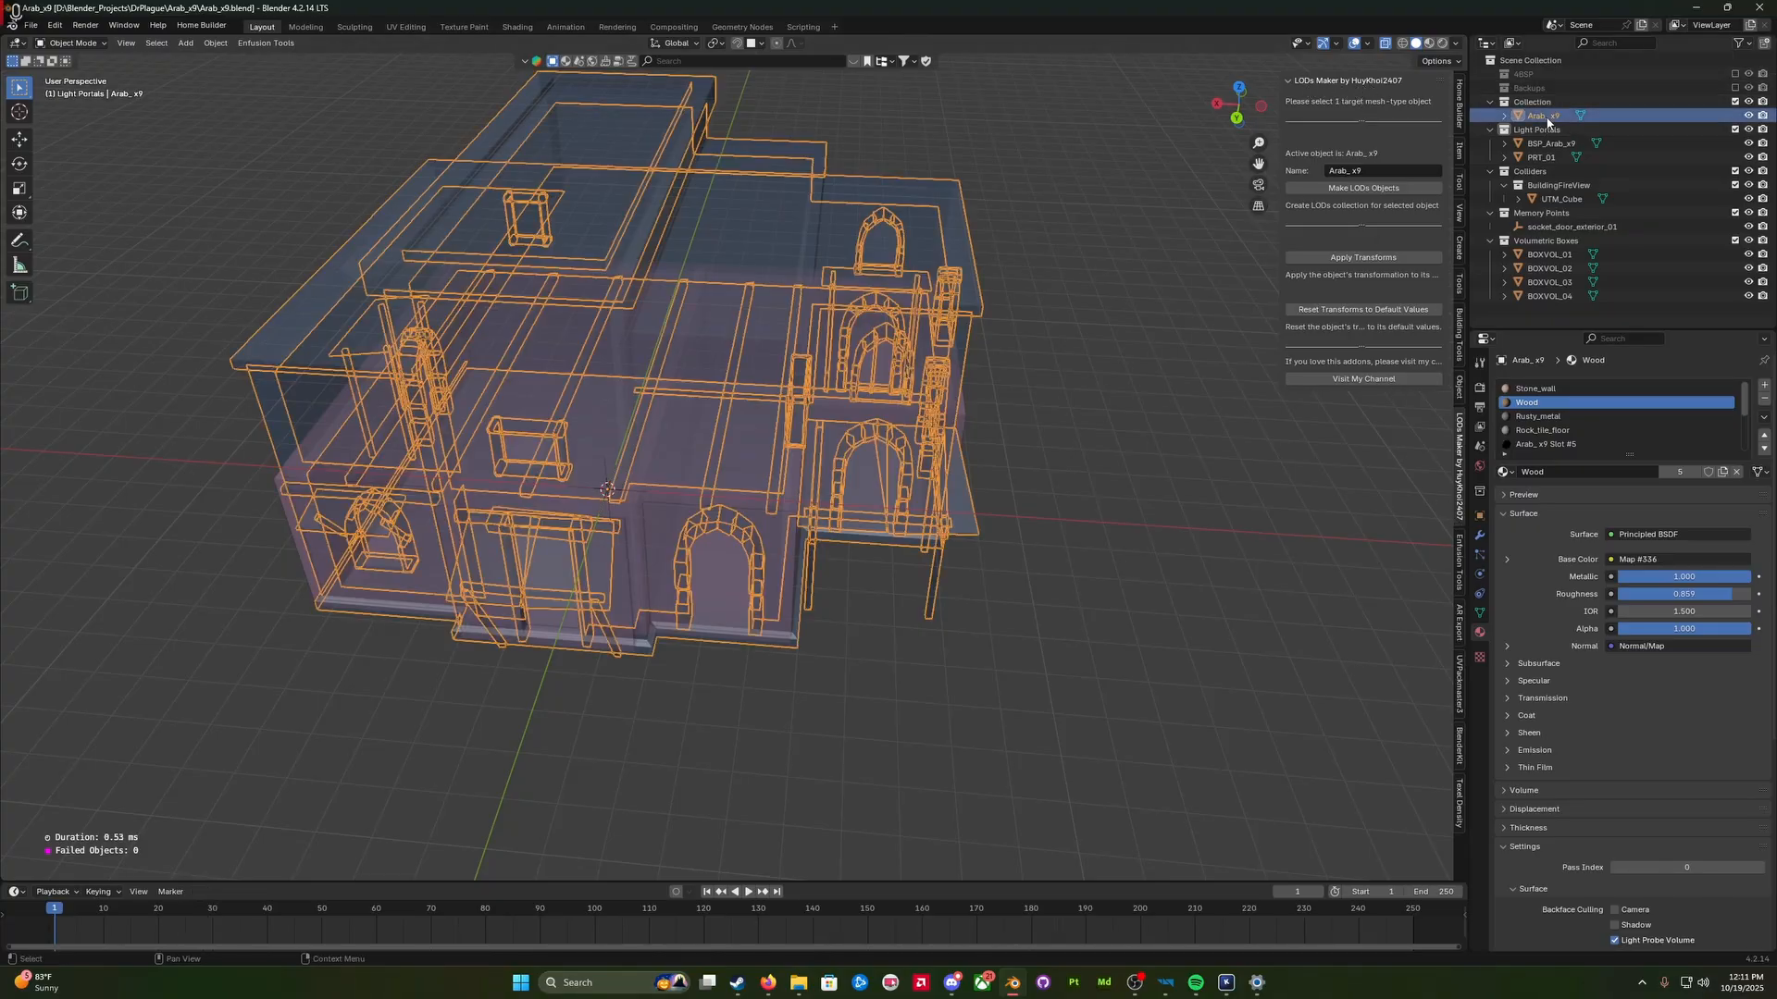
{"action": "key", "text": "ctrl+s"}
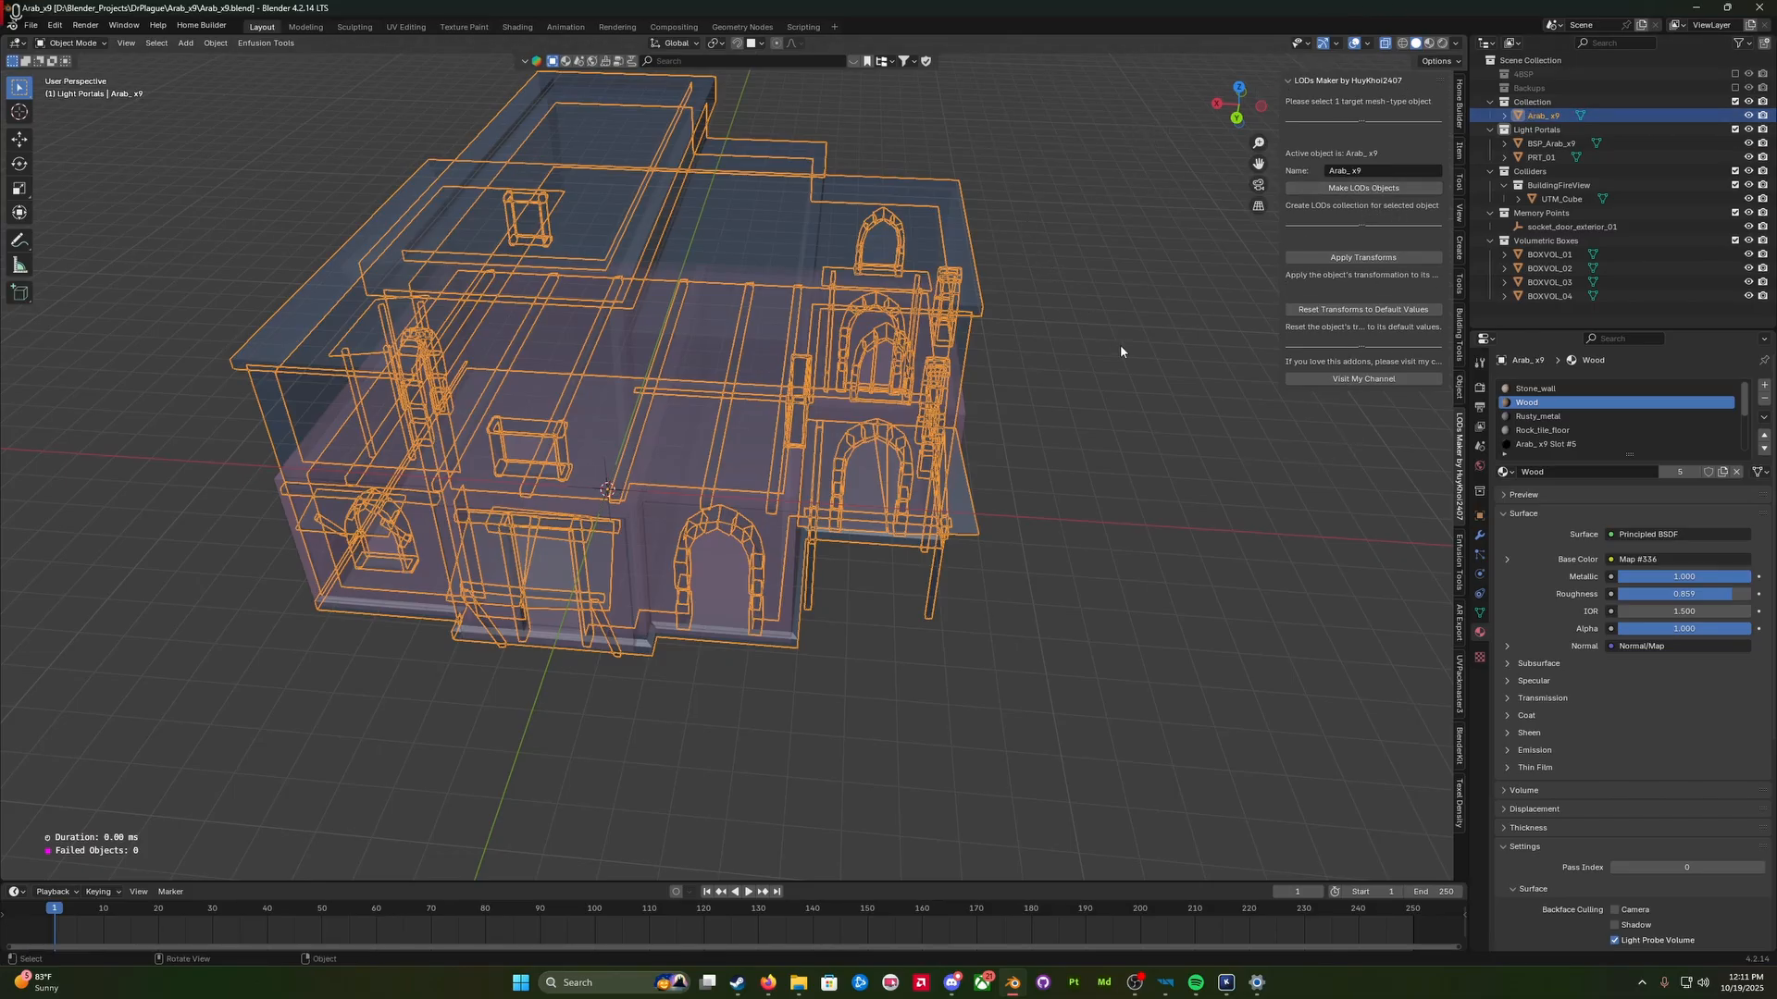
{"action": "middle_click_drag", "start_coordinate": [1120, 346], "coordinate": [1086, 491]}
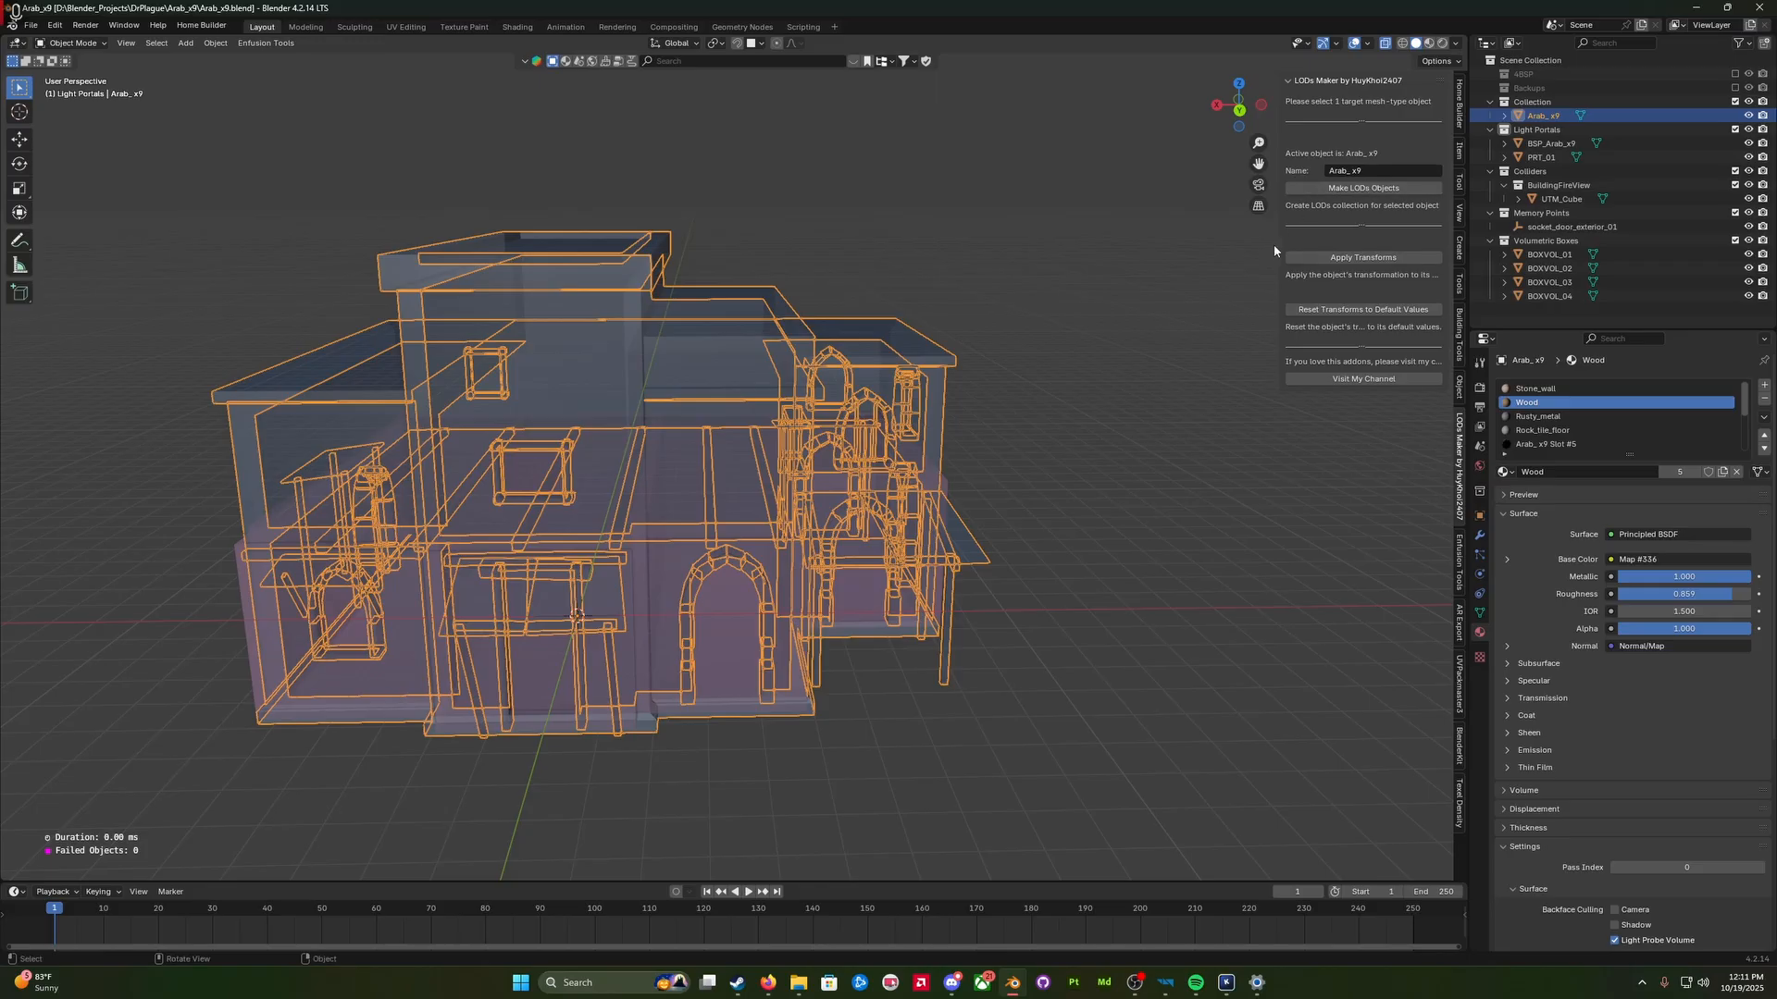
{"action": "middle_click_drag", "start_coordinate": [1273, 244], "coordinate": [1128, 606]}
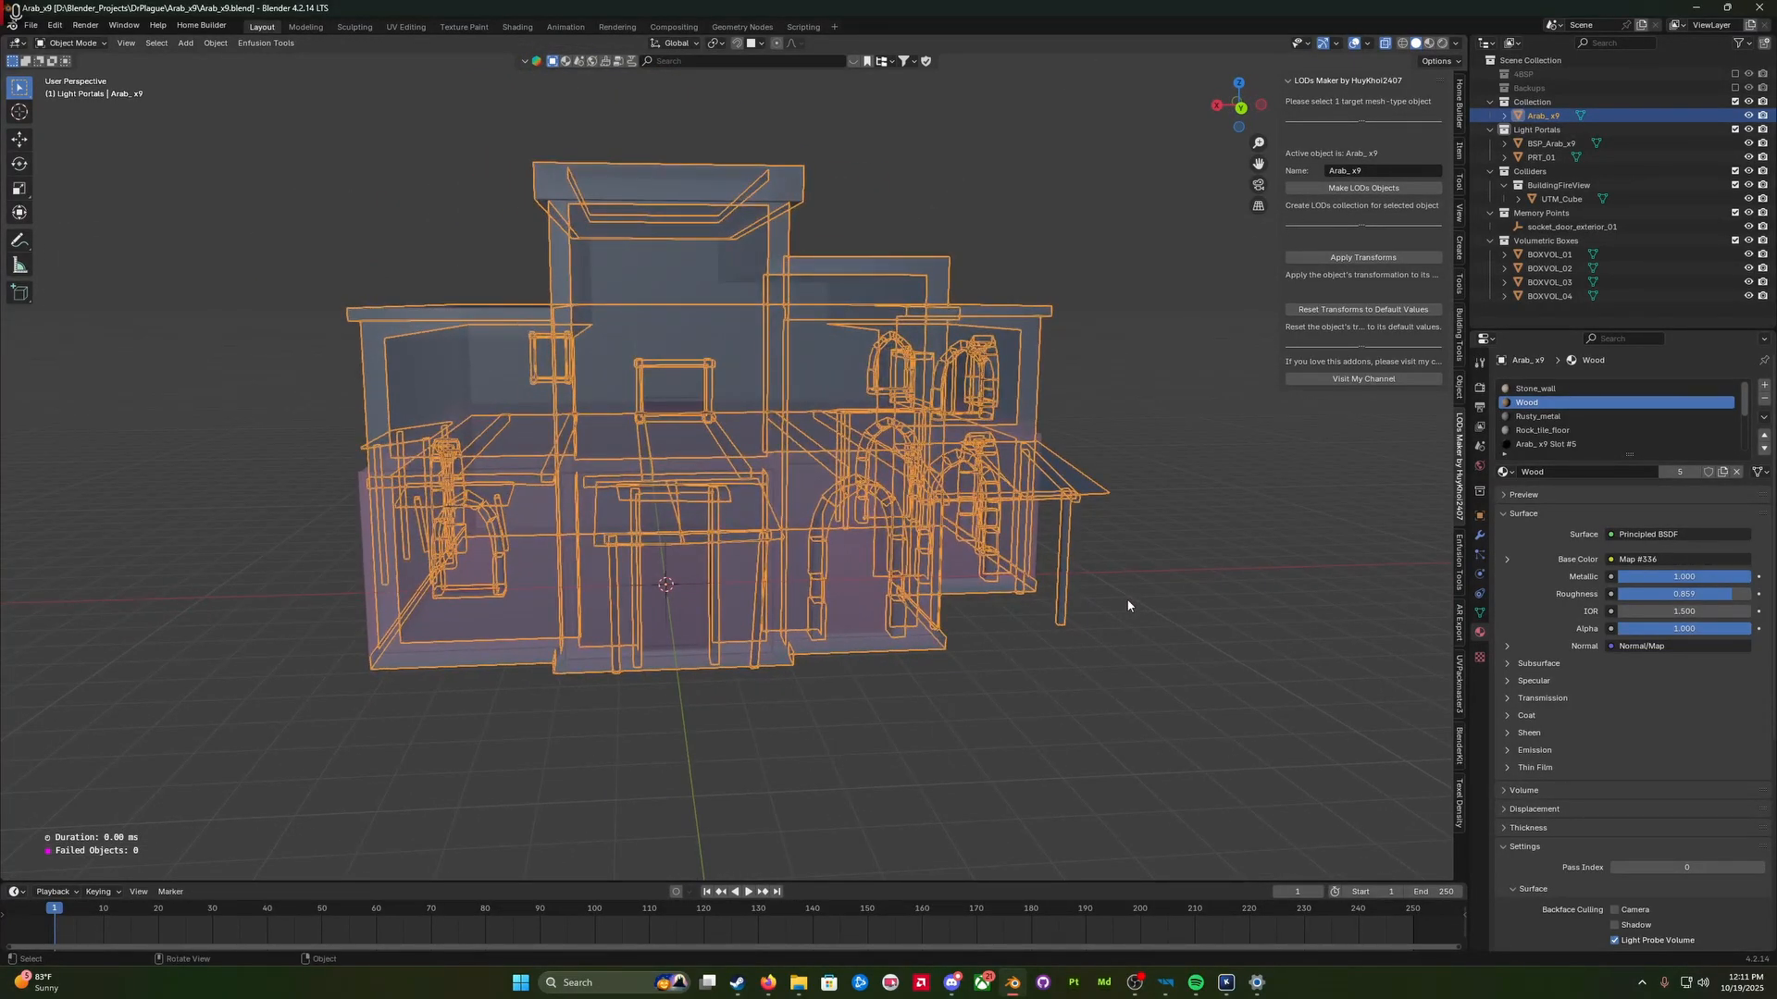
Step: Switch to the World Editor, approach the house, and move the Sofa_01_1 object to another spot inside it
{"action": "mouse_move", "coordinate": [1165, 982]}
{"action": "left_click", "coordinate": [1220, 883]}
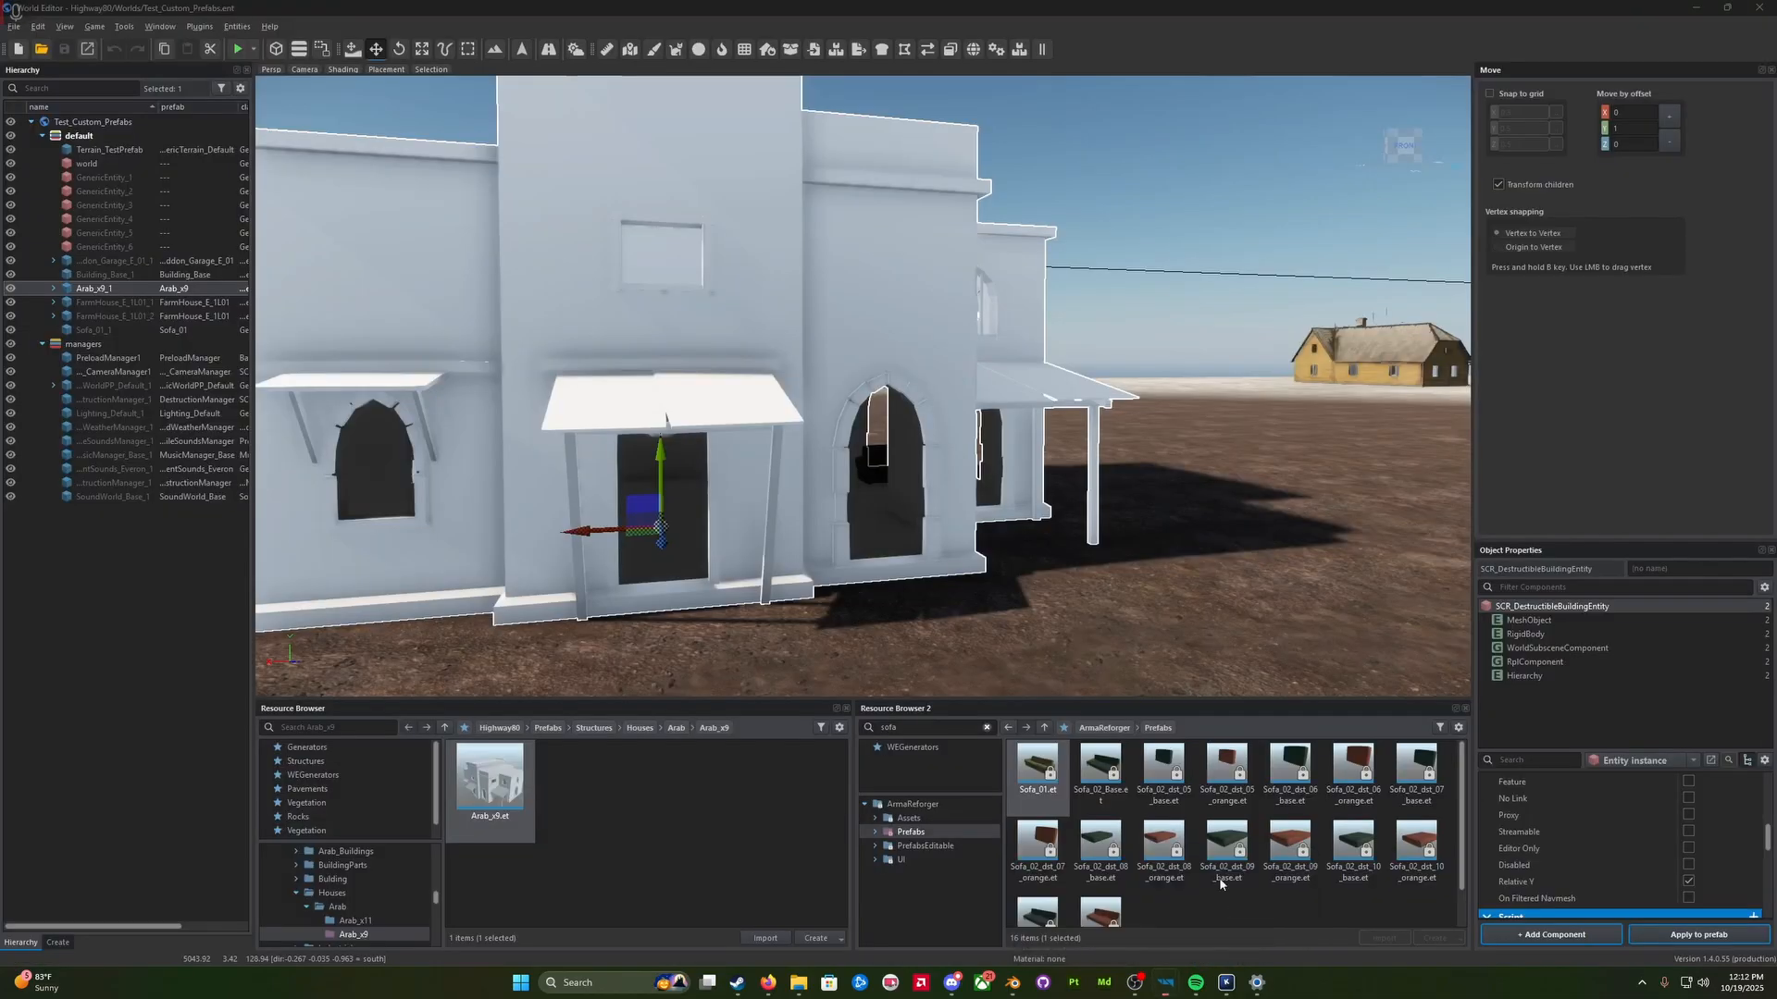
{"action": "right_click_drag", "start_coordinate": [1092, 555], "coordinate": [892, 524]}
{"action": "key", "text": "d"}
{"action": "key", "text": "w"}
{"action": "key", "text": "d"}
{"action": "key", "text": "q"}
{"action": "left_click", "coordinate": [892, 524]}
{"action": "key", "text": "w"}
{"action": "left_click_drag", "start_coordinate": [790, 576], "coordinate": [546, 637]}
Step: Fly along the front of the house and examine the interior lighting through its doorway and arched openings
{"action": "right_click_drag", "start_coordinate": [546, 636], "coordinate": [342, 638]}
{"action": "key", "text": "s"}
{"action": "key", "text": "a"}
{"action": "key", "text": "d"}
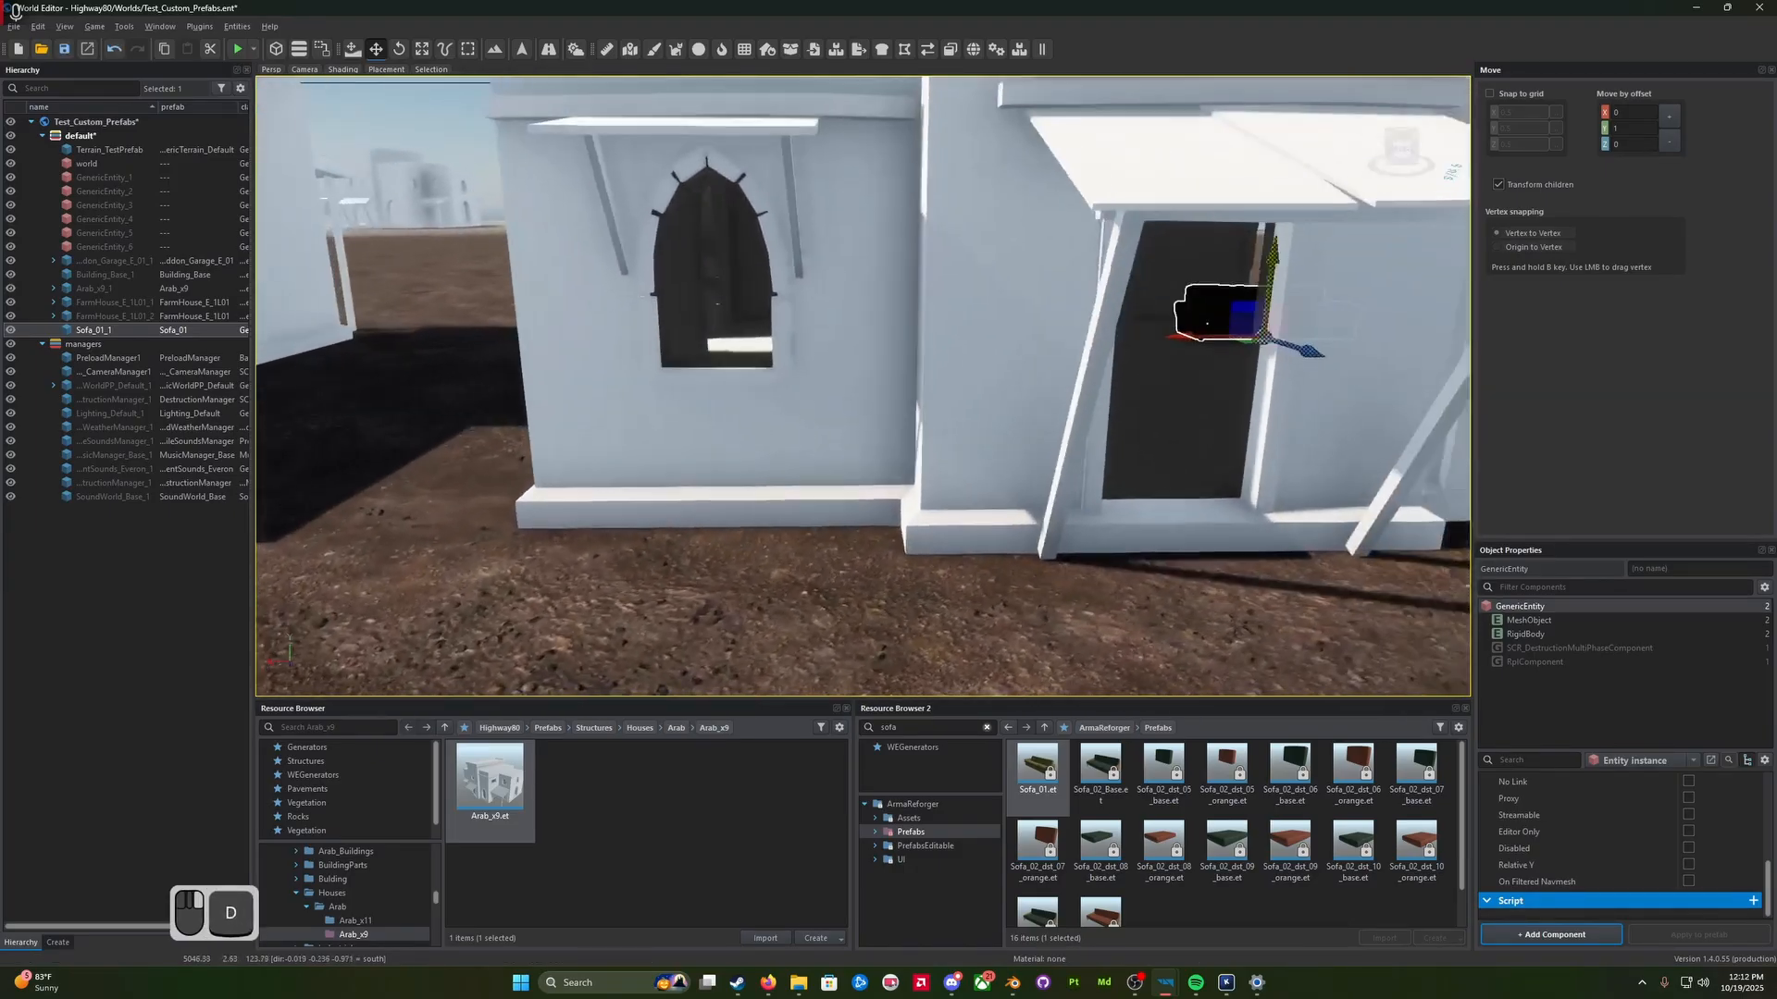
{"action": "right_click_drag", "start_coordinate": [648, 579], "coordinate": [653, 531]}
{"action": "key", "text": "a"}
{"action": "key", "text": "d"}
{"action": "key", "text": "z"}
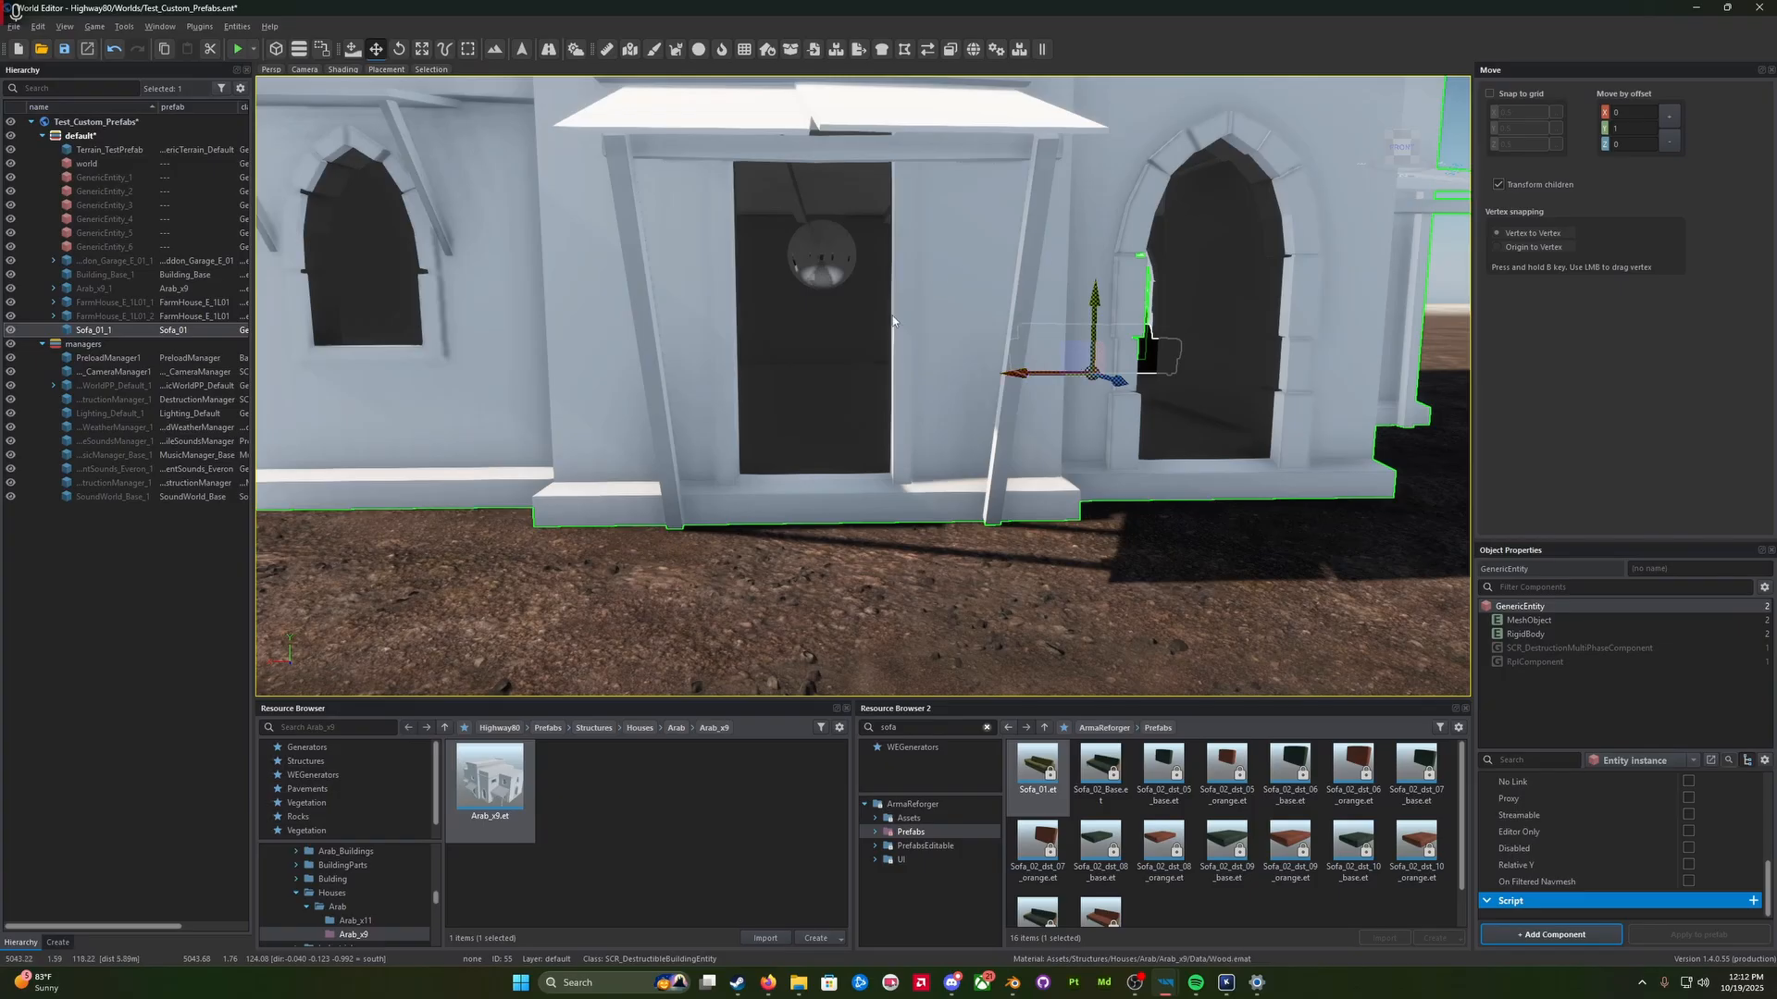
{"action": "key", "text": "w"}
{"action": "mouse_move", "coordinate": [892, 316]}
{"action": "right_mouse_down"}
{"action": "mouse_move", "coordinate": [860, 308]}
{"action": "mouse_move", "coordinate": [880, 331]}
{"action": "right_mouse_up"}
{"action": "key", "text": "s"}
{"action": "key", "text": "d"}
{"action": "key", "text": "w"}
{"action": "key", "text": "a"}
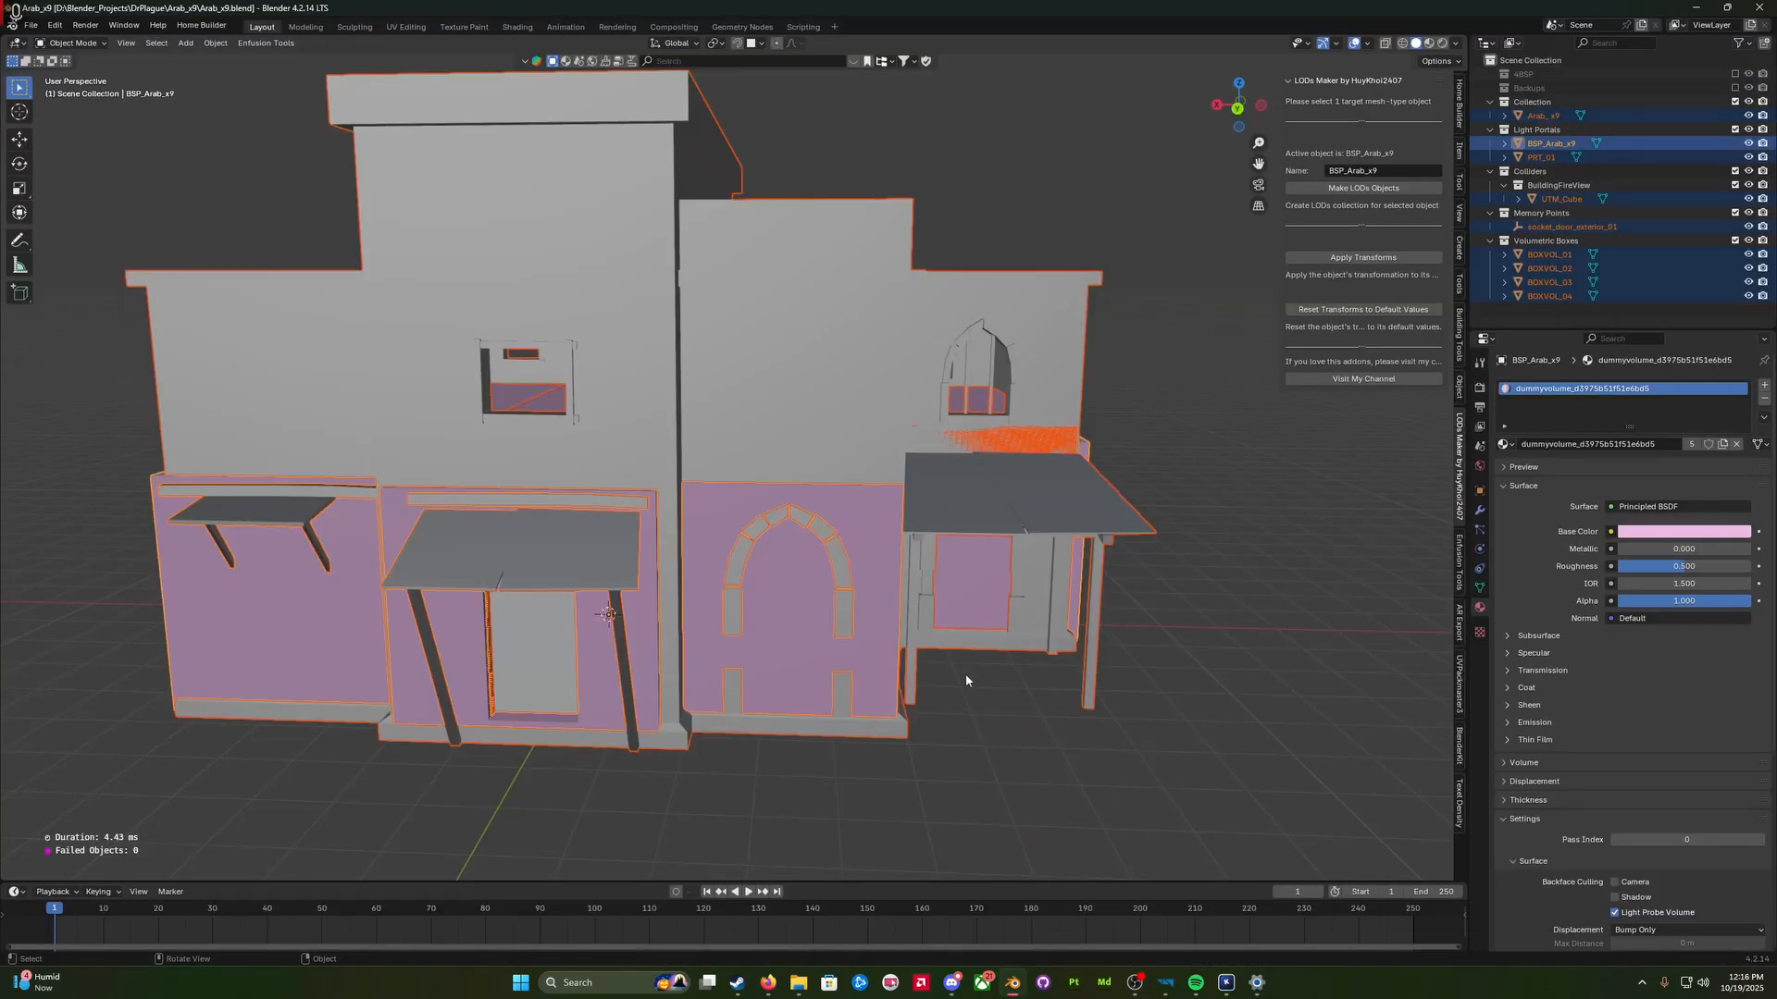
Step: Back in Blender, isolate the BSP_Arab_x9 mesh in local view and enter Edit Mode with its underside in sight
{"action": "left_click", "coordinate": [966, 680]}
{"action": "left_click", "coordinate": [1563, 145]}
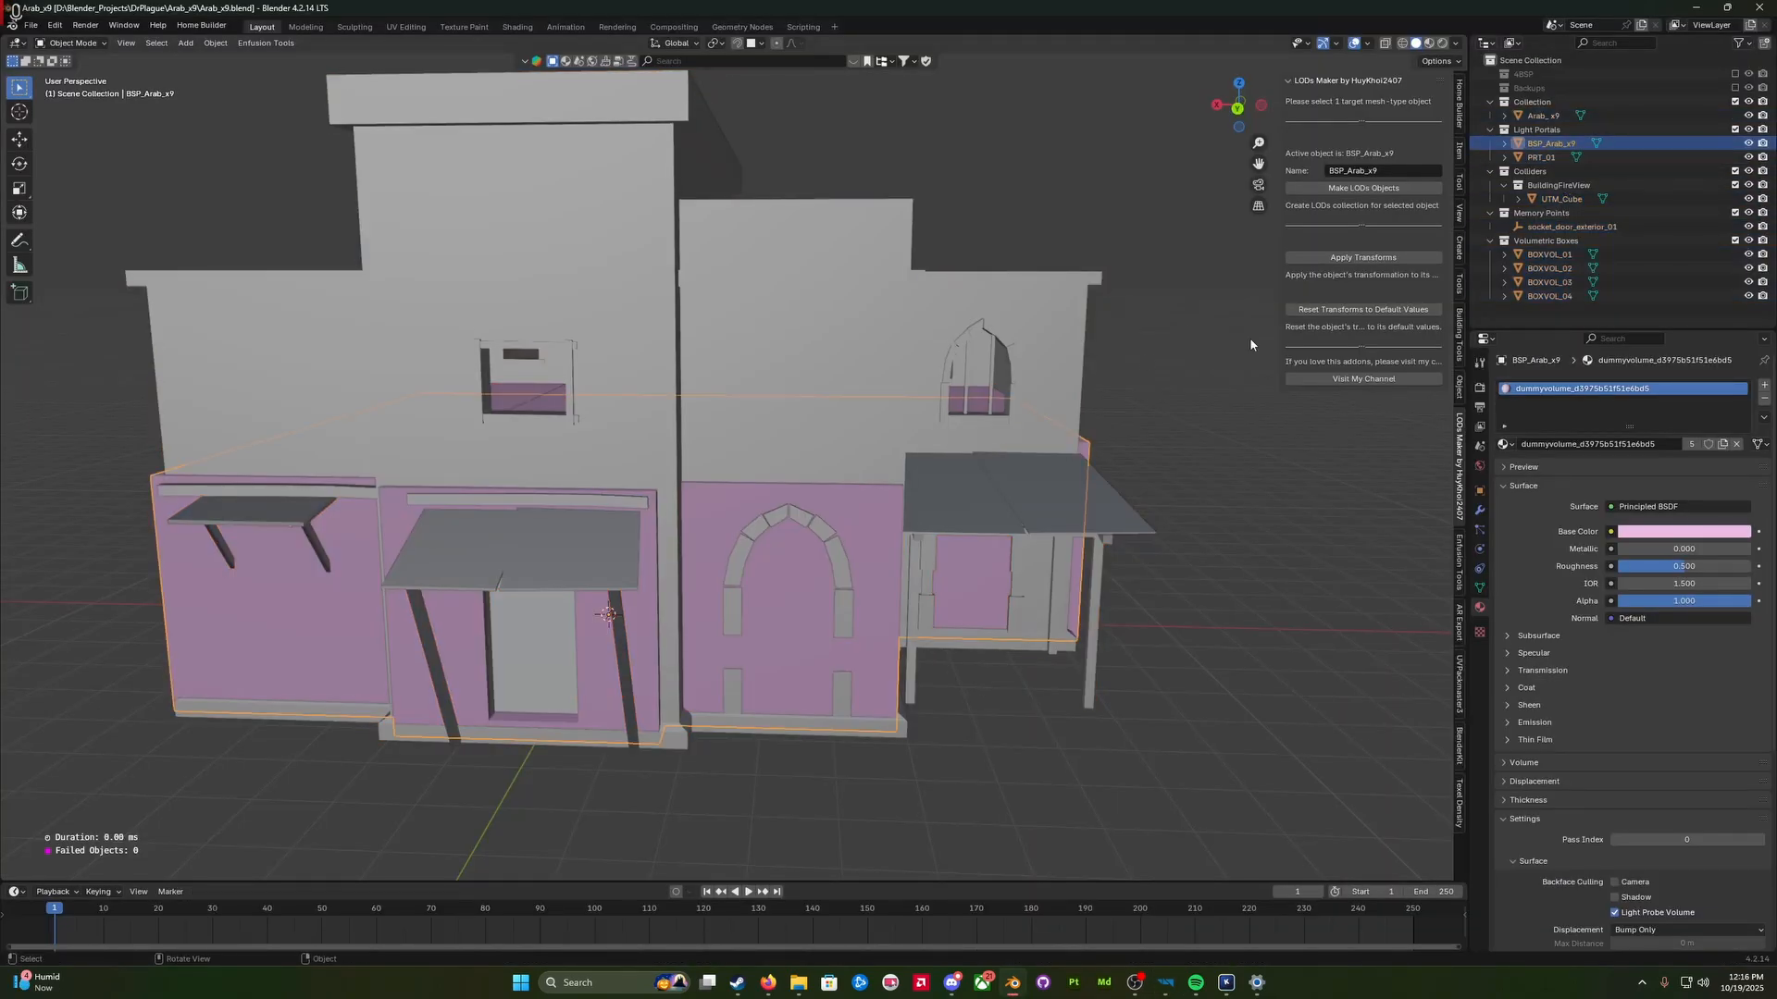
{"action": "key", "text": "KP_Divide"}
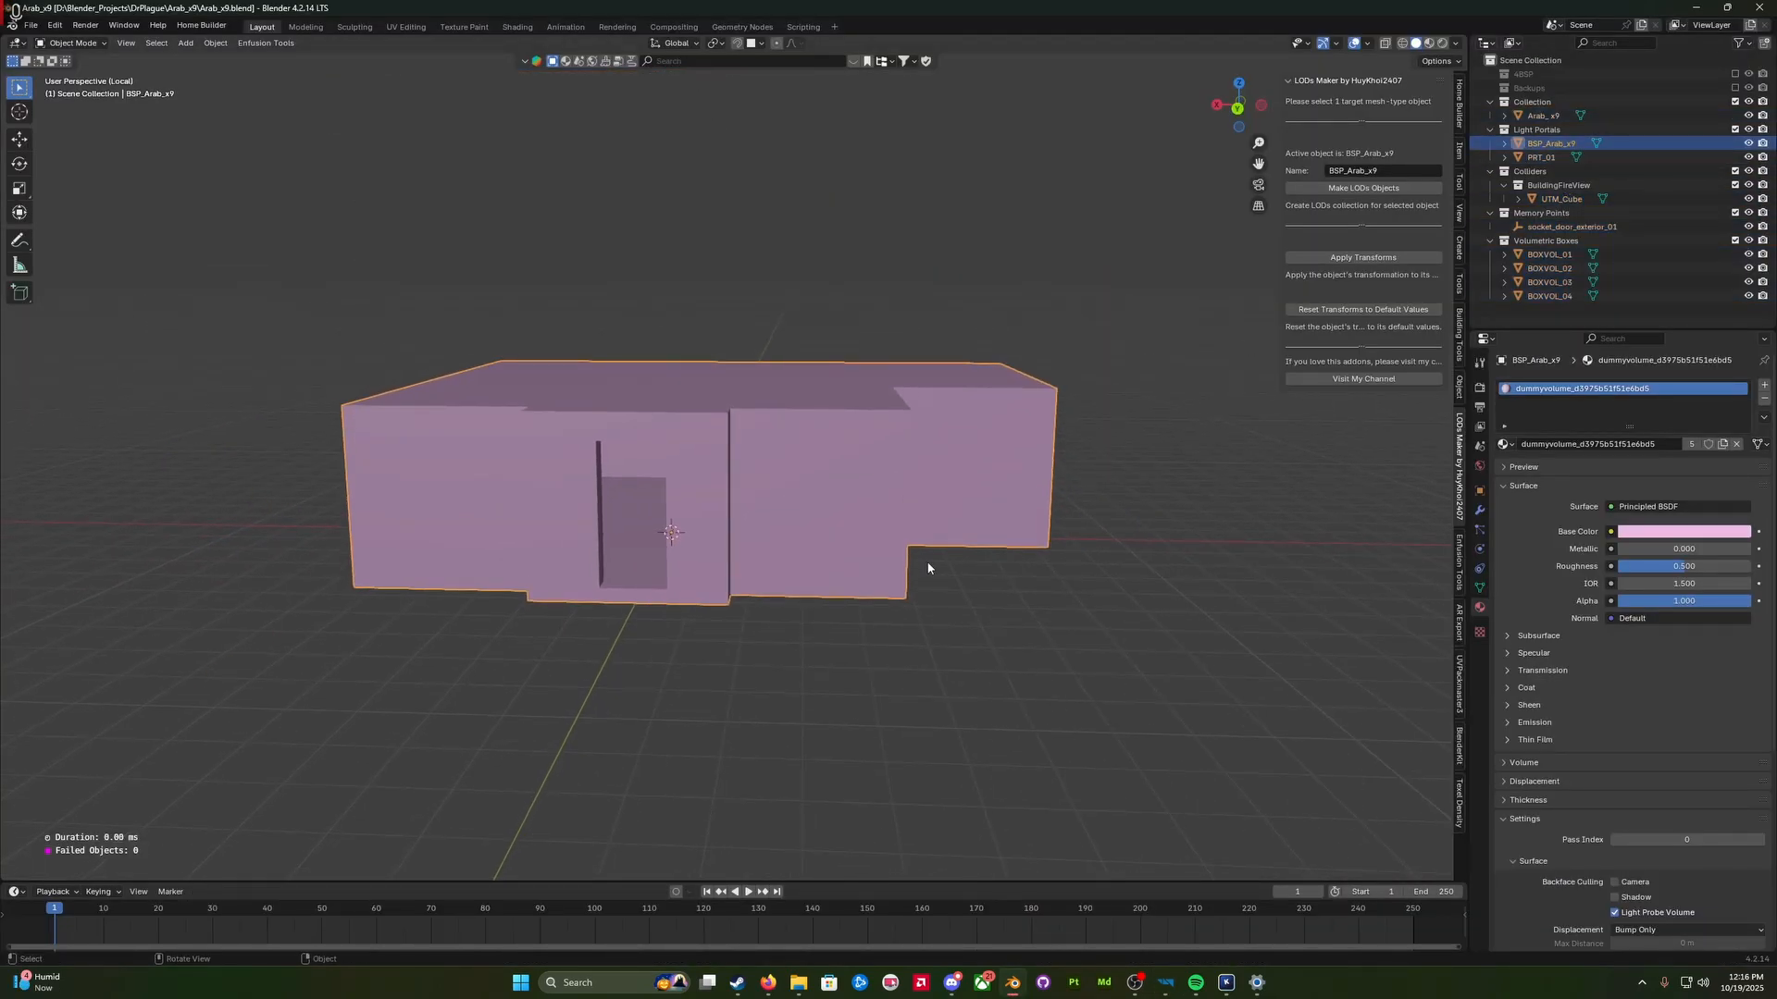
{"action": "middle_click_drag", "start_coordinate": [928, 568], "coordinate": [964, 563]}
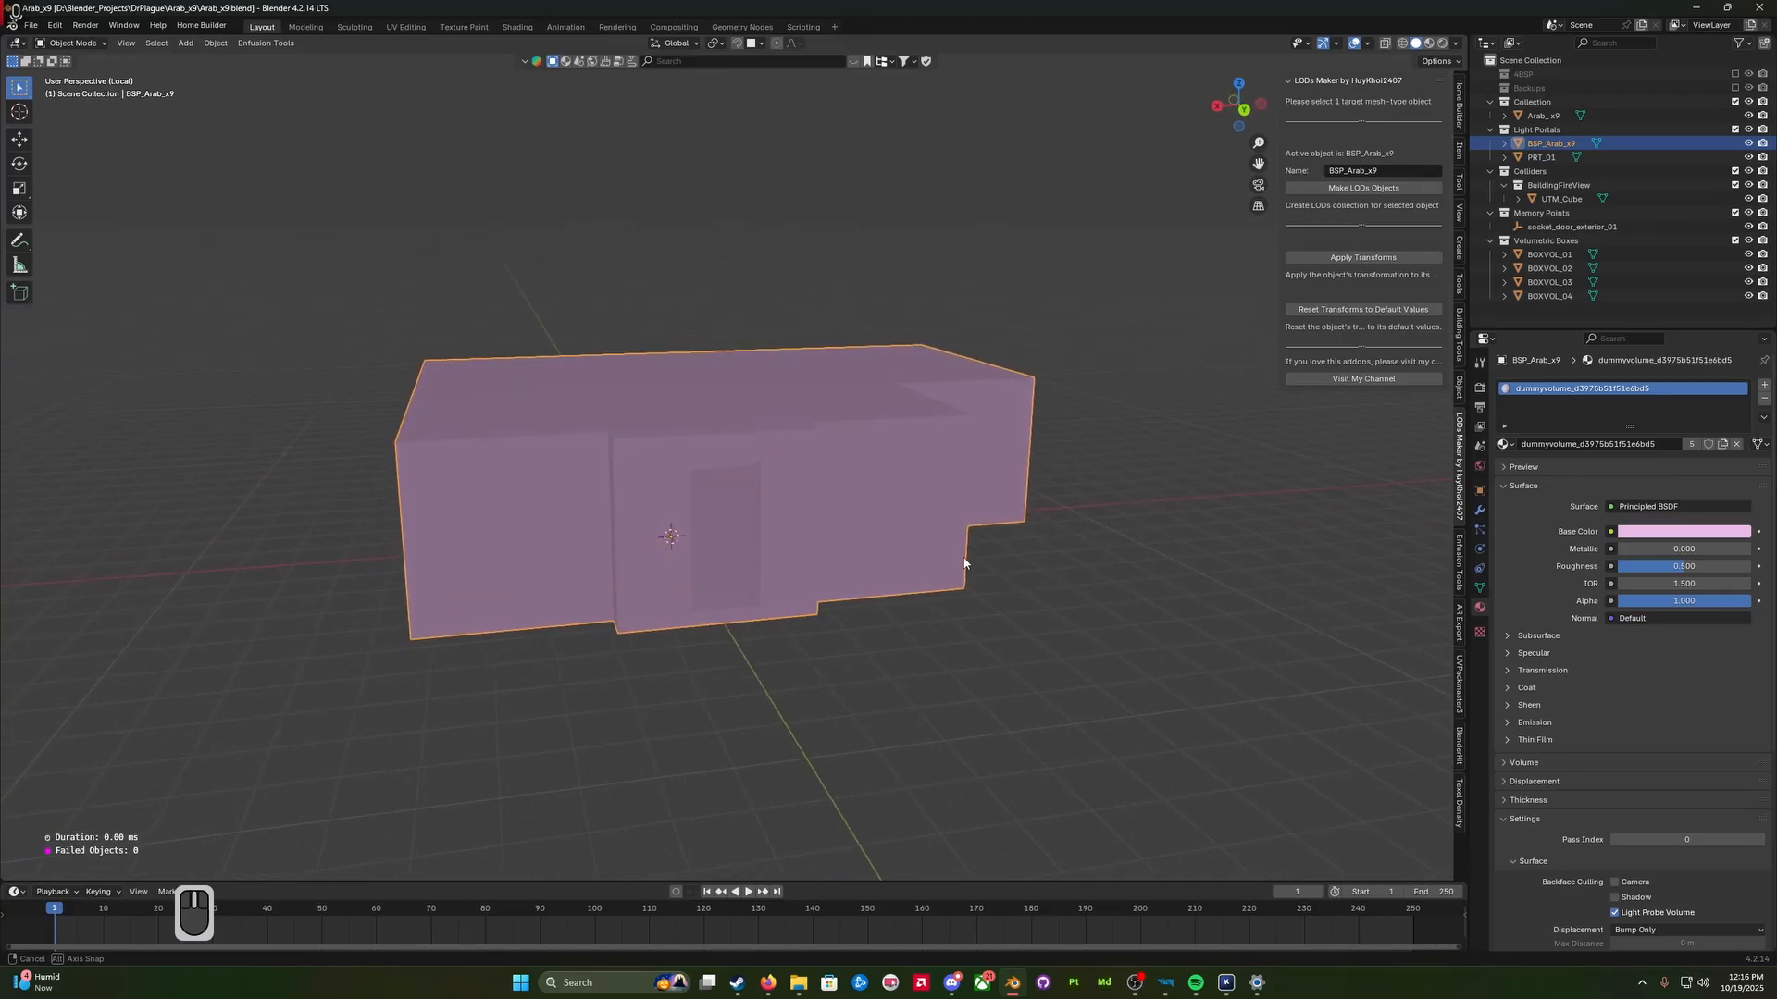
{"action": "middle_click_drag", "start_coordinate": [1023, 491], "coordinate": [787, 483]}
{"action": "key", "text": "Tab"}
Step: Try to subdivide the bottom face of the BSP_Arab_x9 mesh, and undo the subdivision
{"action": "left_click", "coordinate": [841, 503]}
{"action": "right_click", "coordinate": [731, 469]}
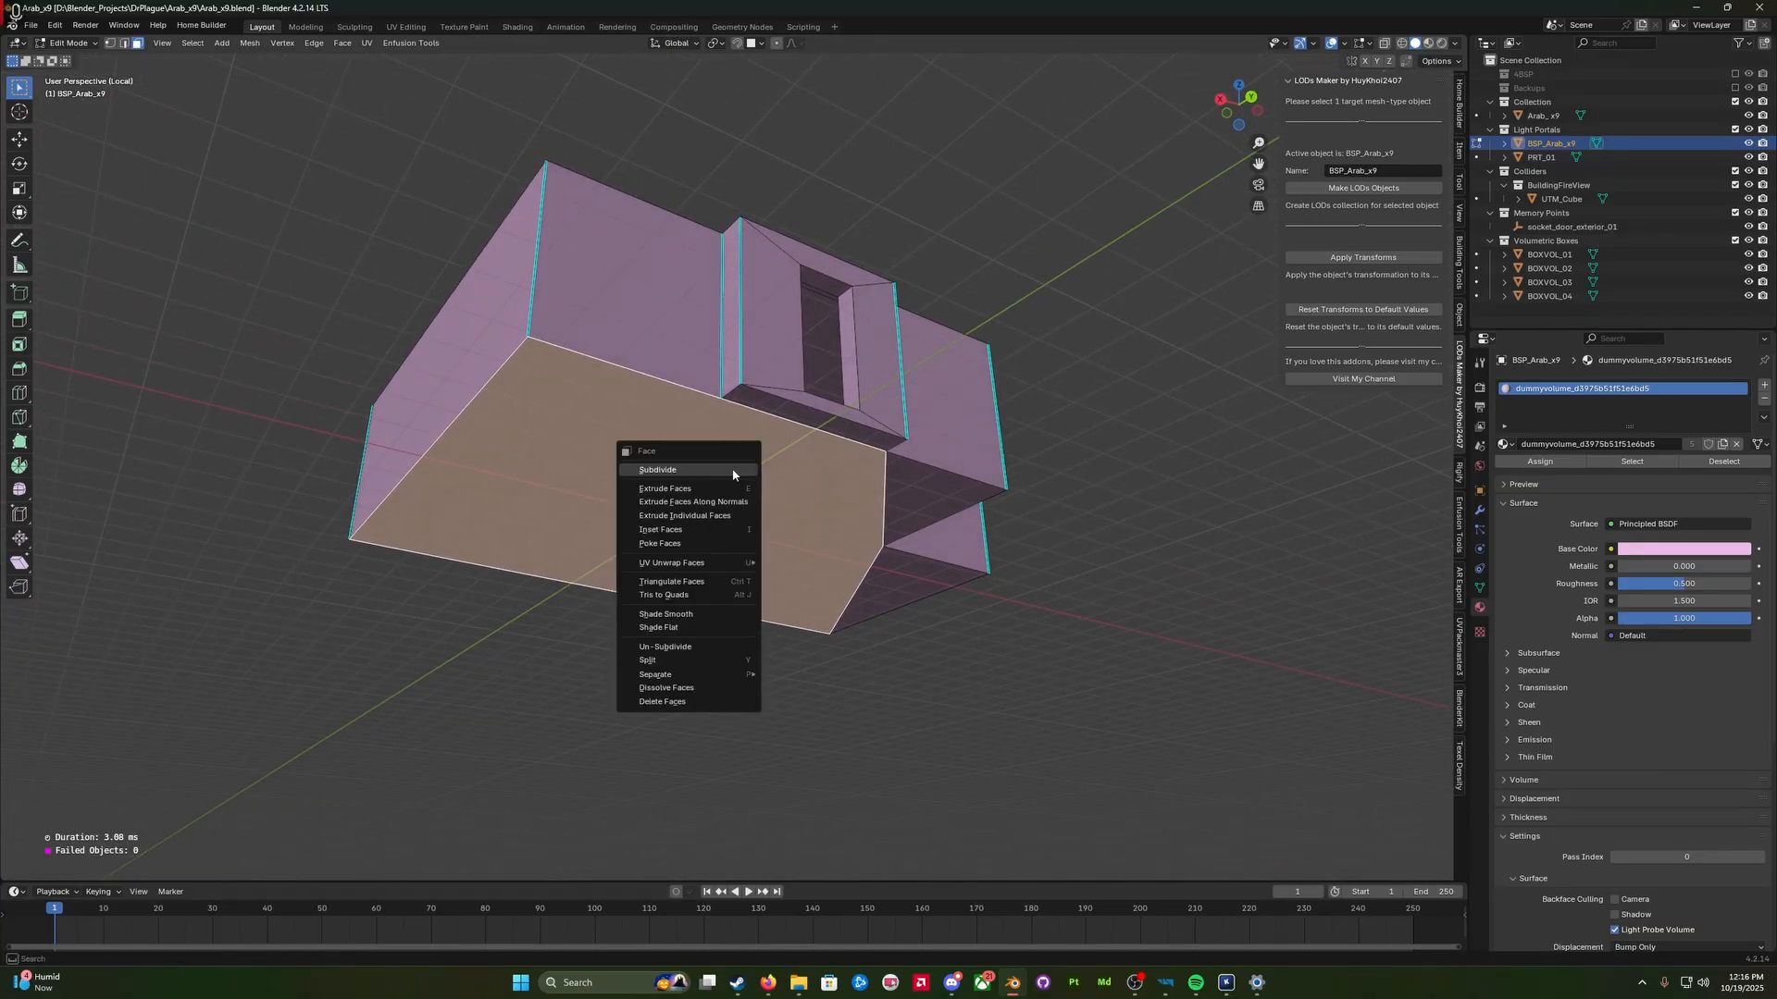
{"action": "left_click", "coordinate": [670, 470]}
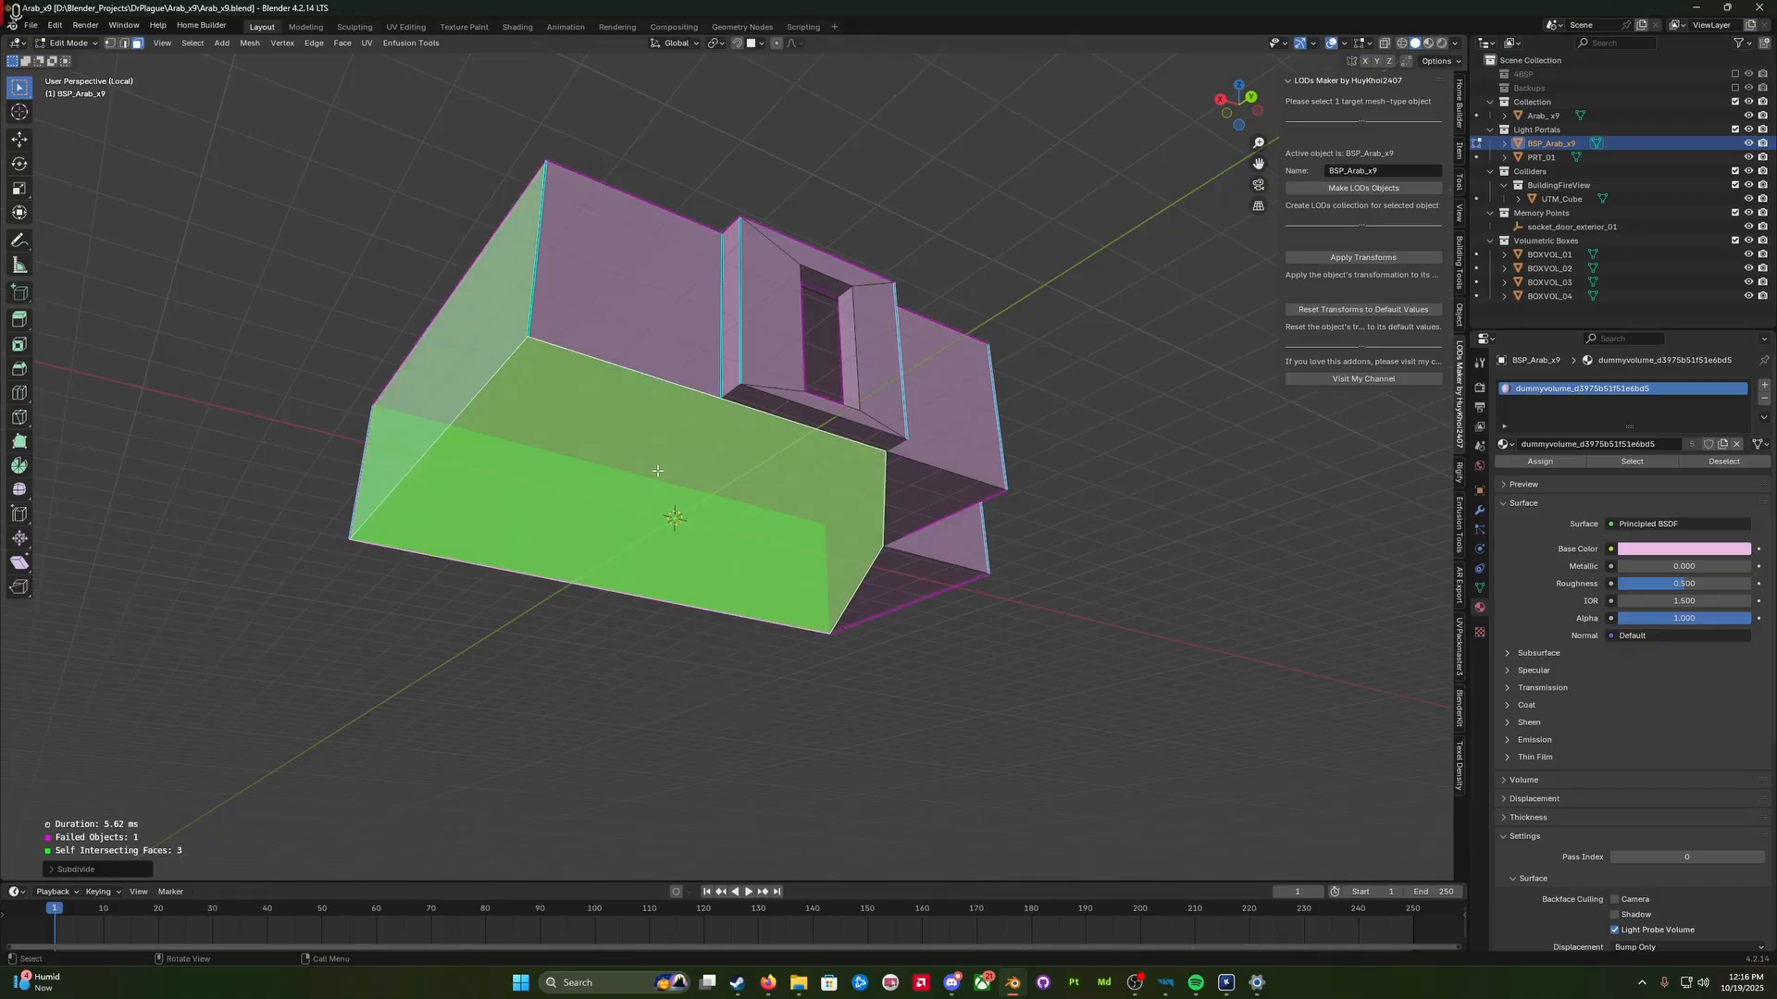
{"action": "middle_click_drag", "start_coordinate": [664, 477], "coordinate": [593, 472]}
{"action": "key", "text": "ctrl+z"}
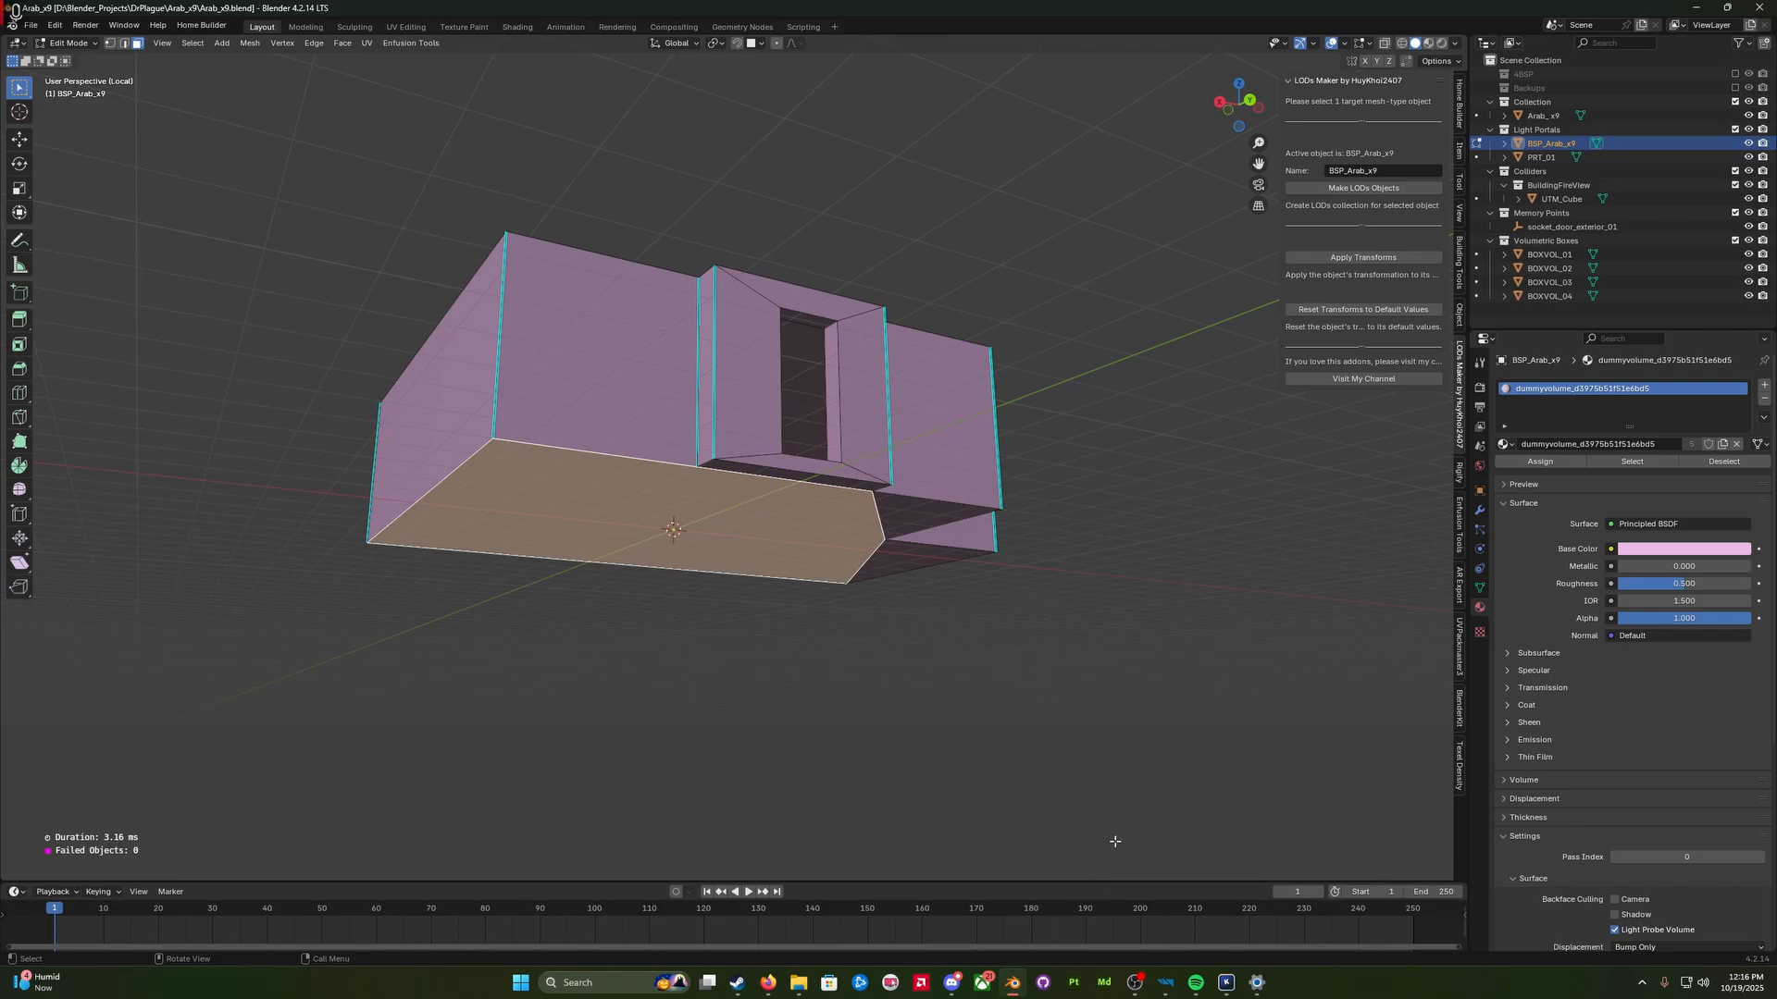
Step: Switch to the World Editor, fly up to the front doorway of the house, and start play mode there
{"action": "mouse_move", "coordinate": [1165, 983]}
{"action": "left_click", "coordinate": [1240, 911]}
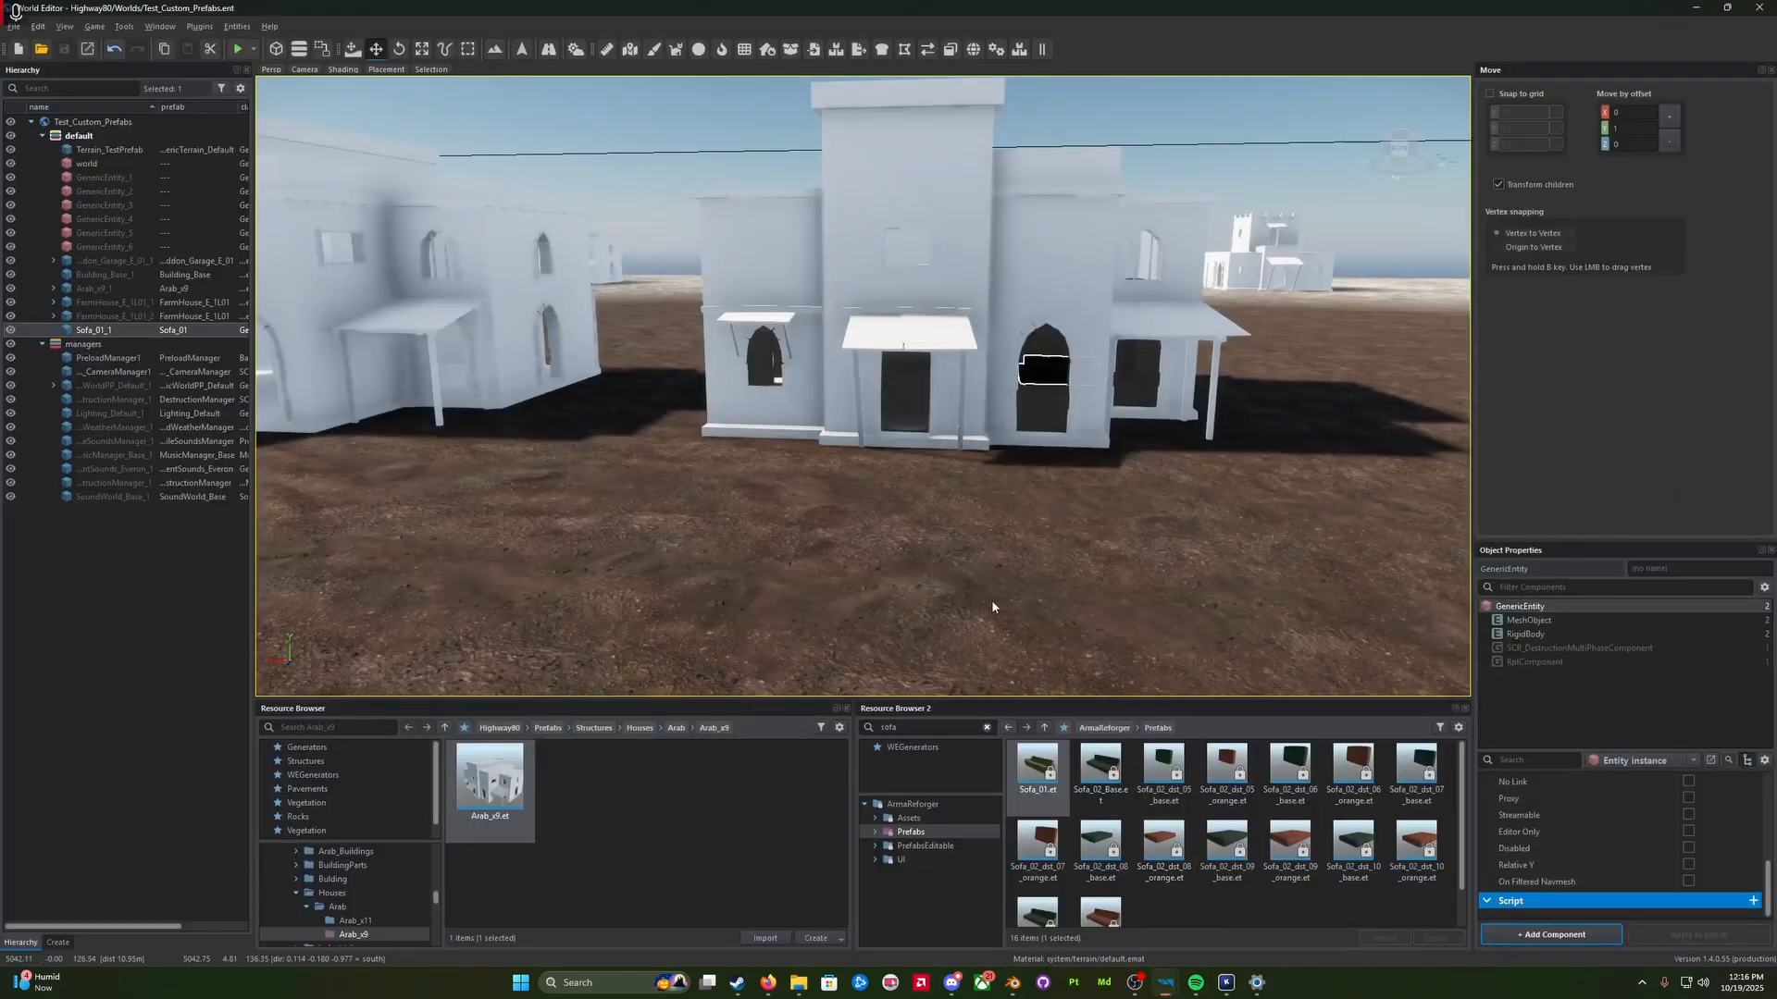
{"action": "key", "text": "w"}
{"action": "right_click_drag", "start_coordinate": [988, 561], "coordinate": [1051, 579]}
{"action": "key", "text": "a"}
{"action": "key", "text": "w"}
{"action": "key", "text": "s"}
{"action": "key", "text": "z"}
{"action": "key", "text": "q"}
{"action": "key", "text": "z"}
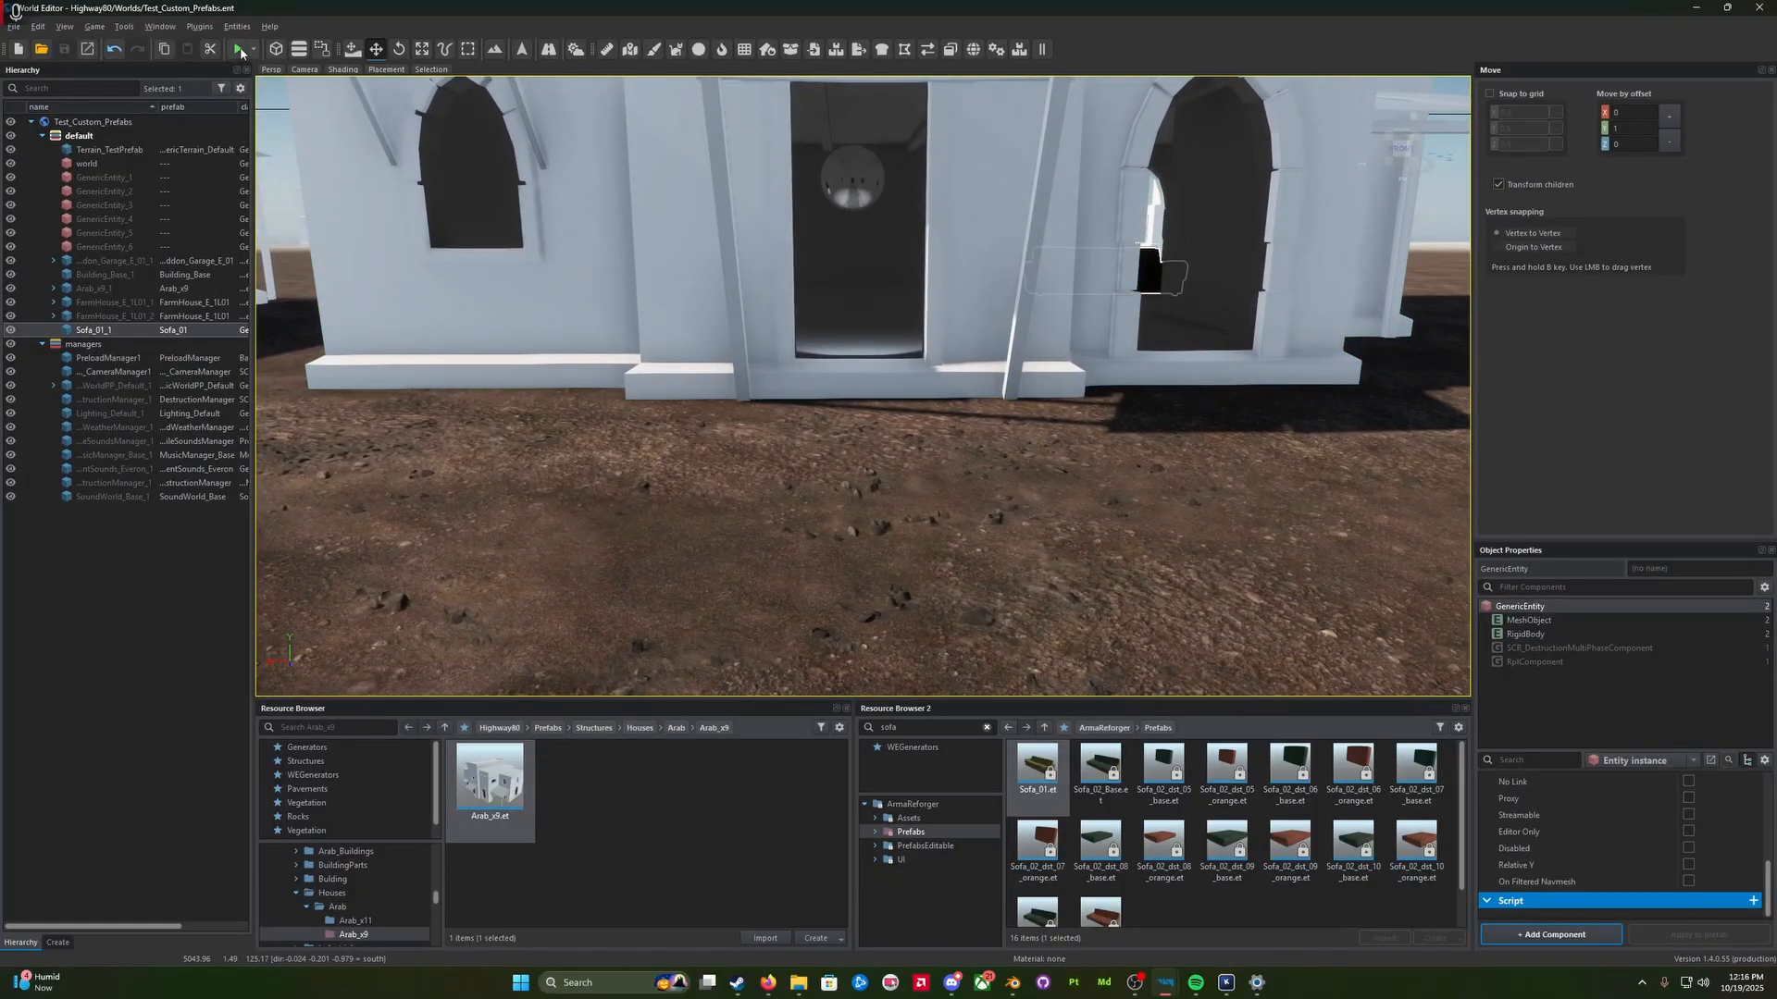
{"action": "left_click", "coordinate": [238, 49]}
Step: Walk up to the front doorway and examine how light falls on the floor just inside
{"action": "key", "text": "w"}
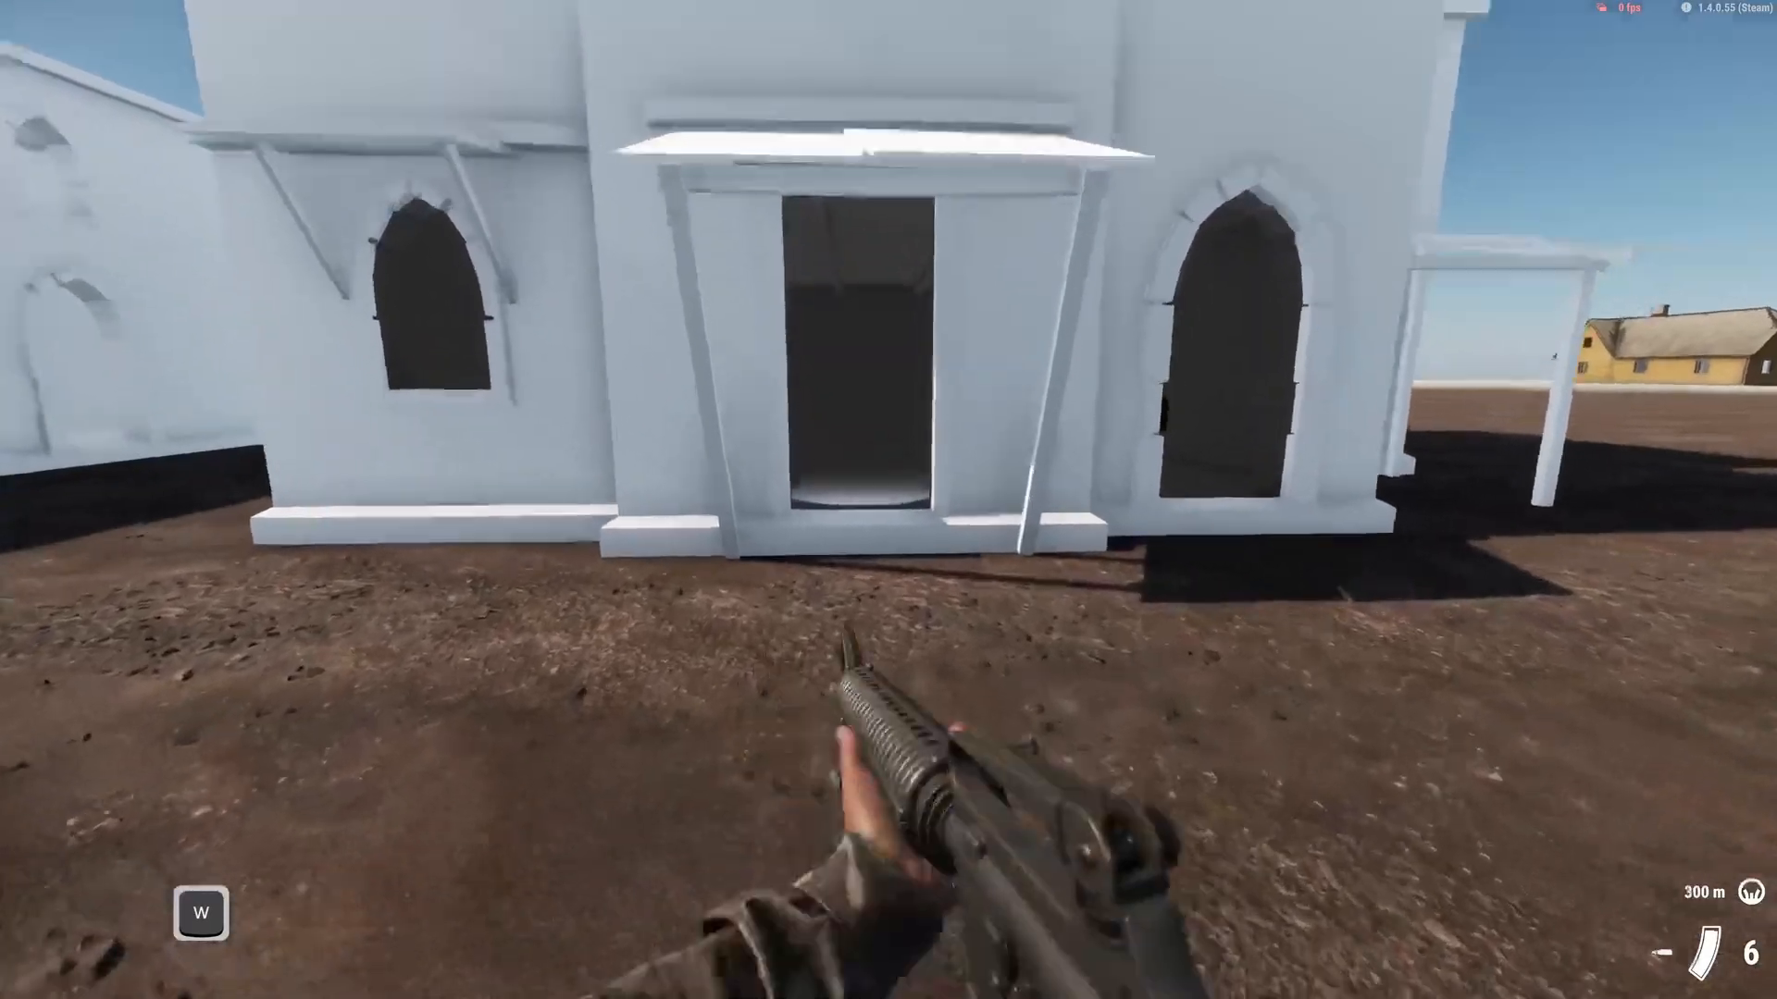
{"action": "key", "text": "a"}
{"action": "key", "text": "w"}
{"action": "key", "text": "d"}
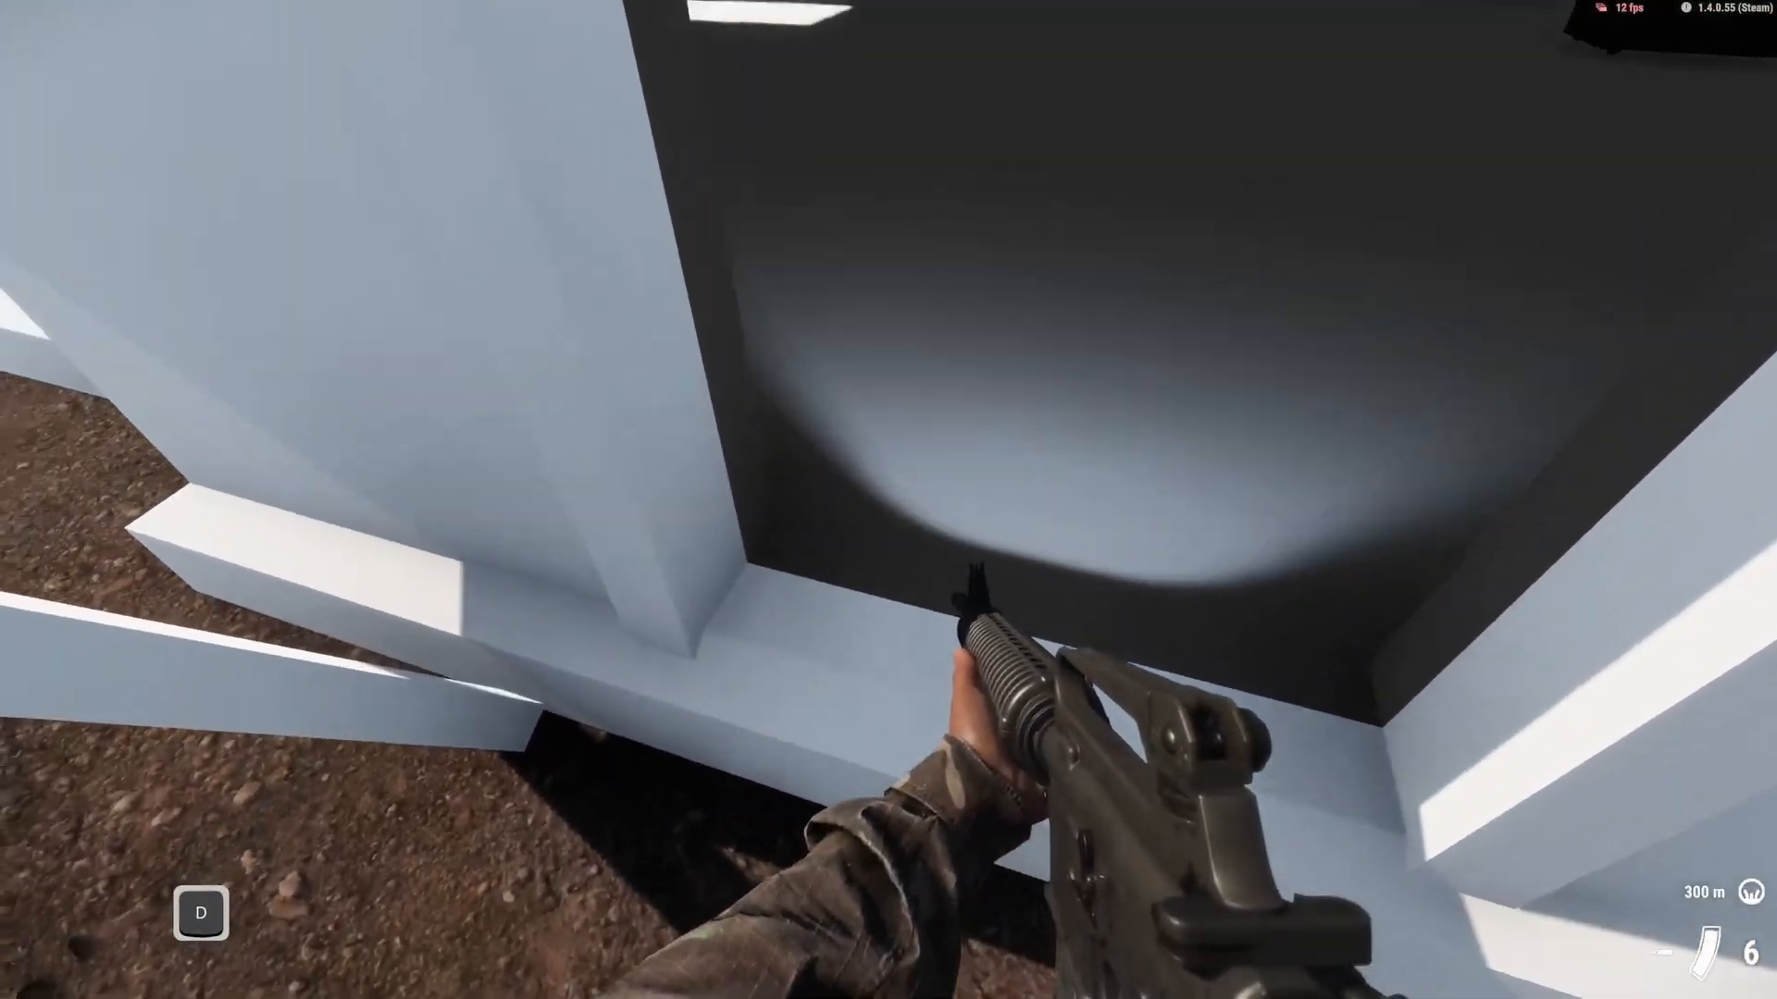
{"action": "key", "text": "a"}
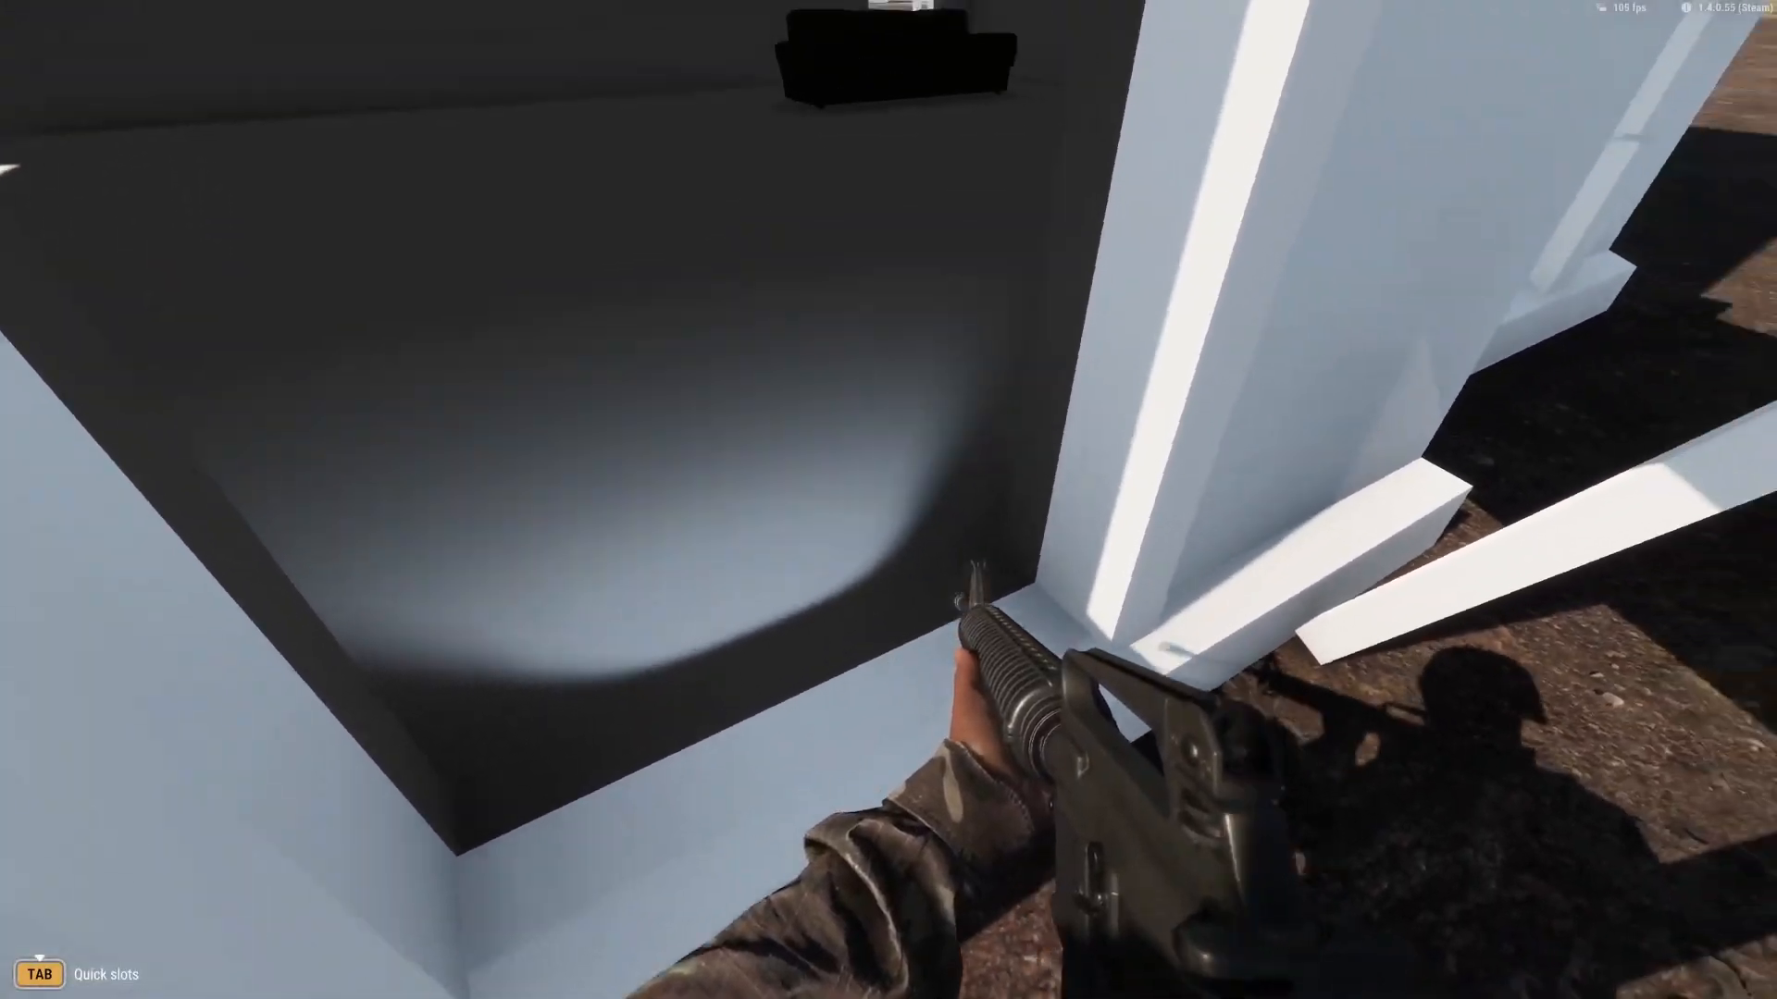
{"action": "key", "text": "d"}
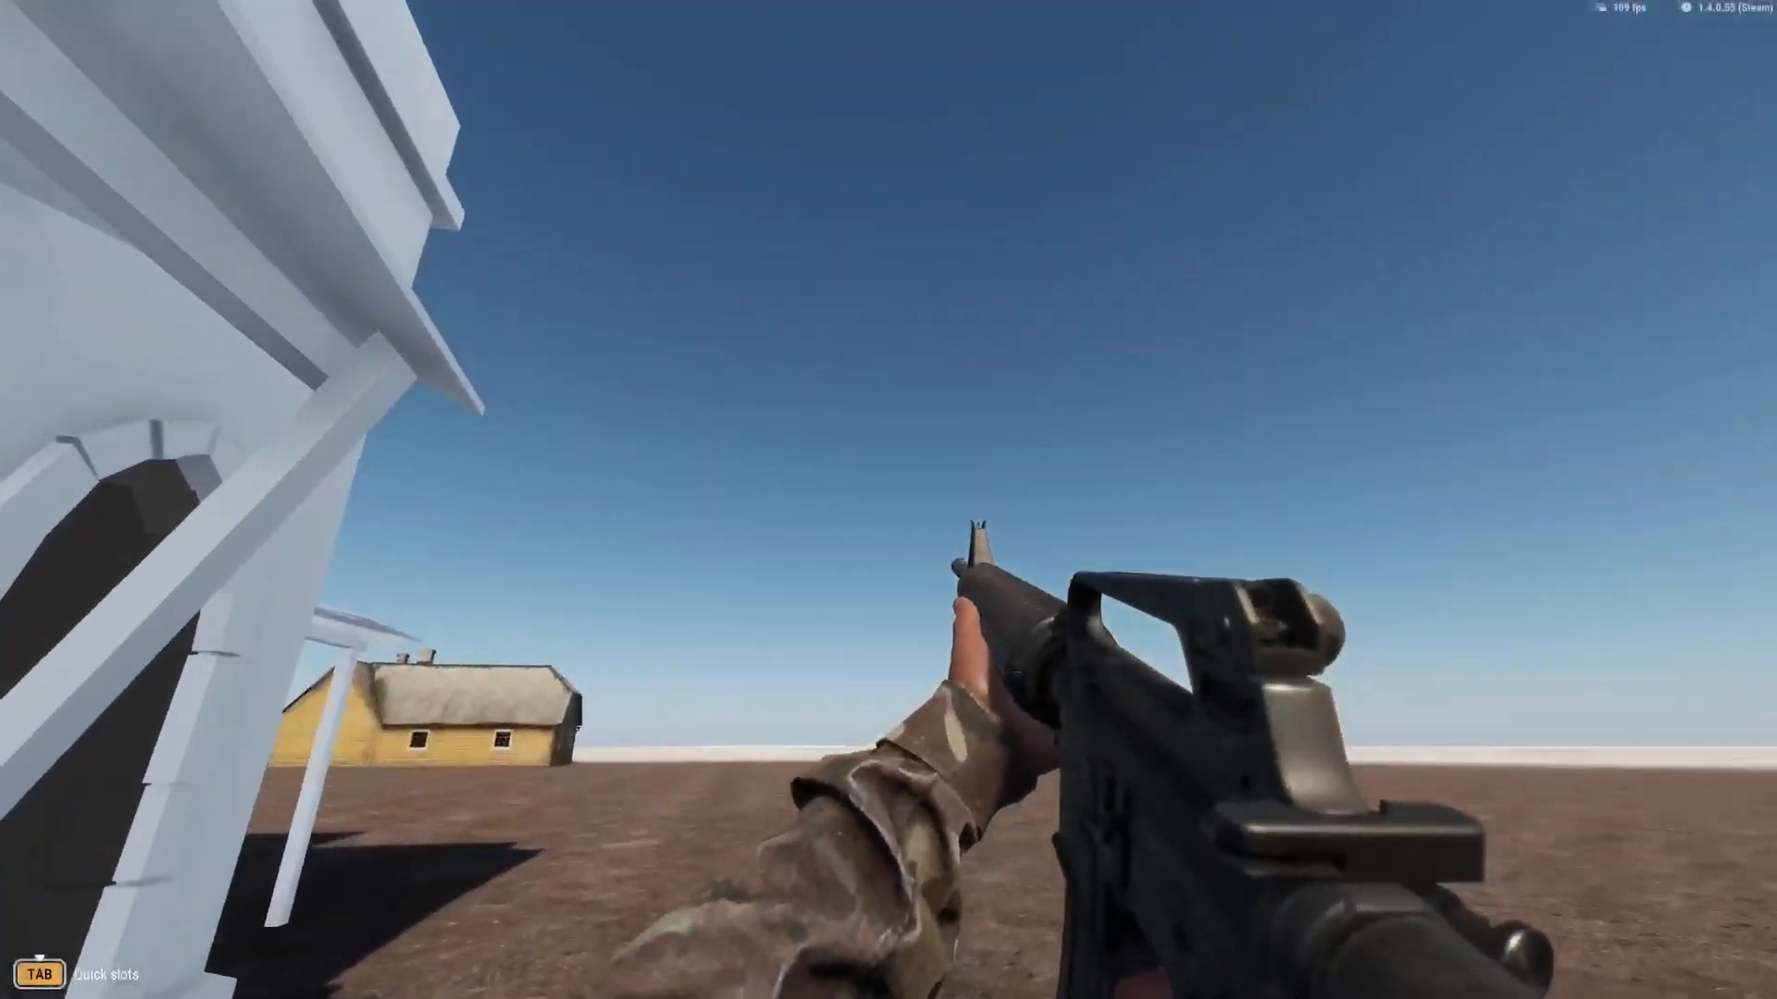
Step: Fire a shot outside, walk into the house, and shoot at the interior surfaces to check their response and lighting
{"action": "left_click", "coordinate": [888, 500]}
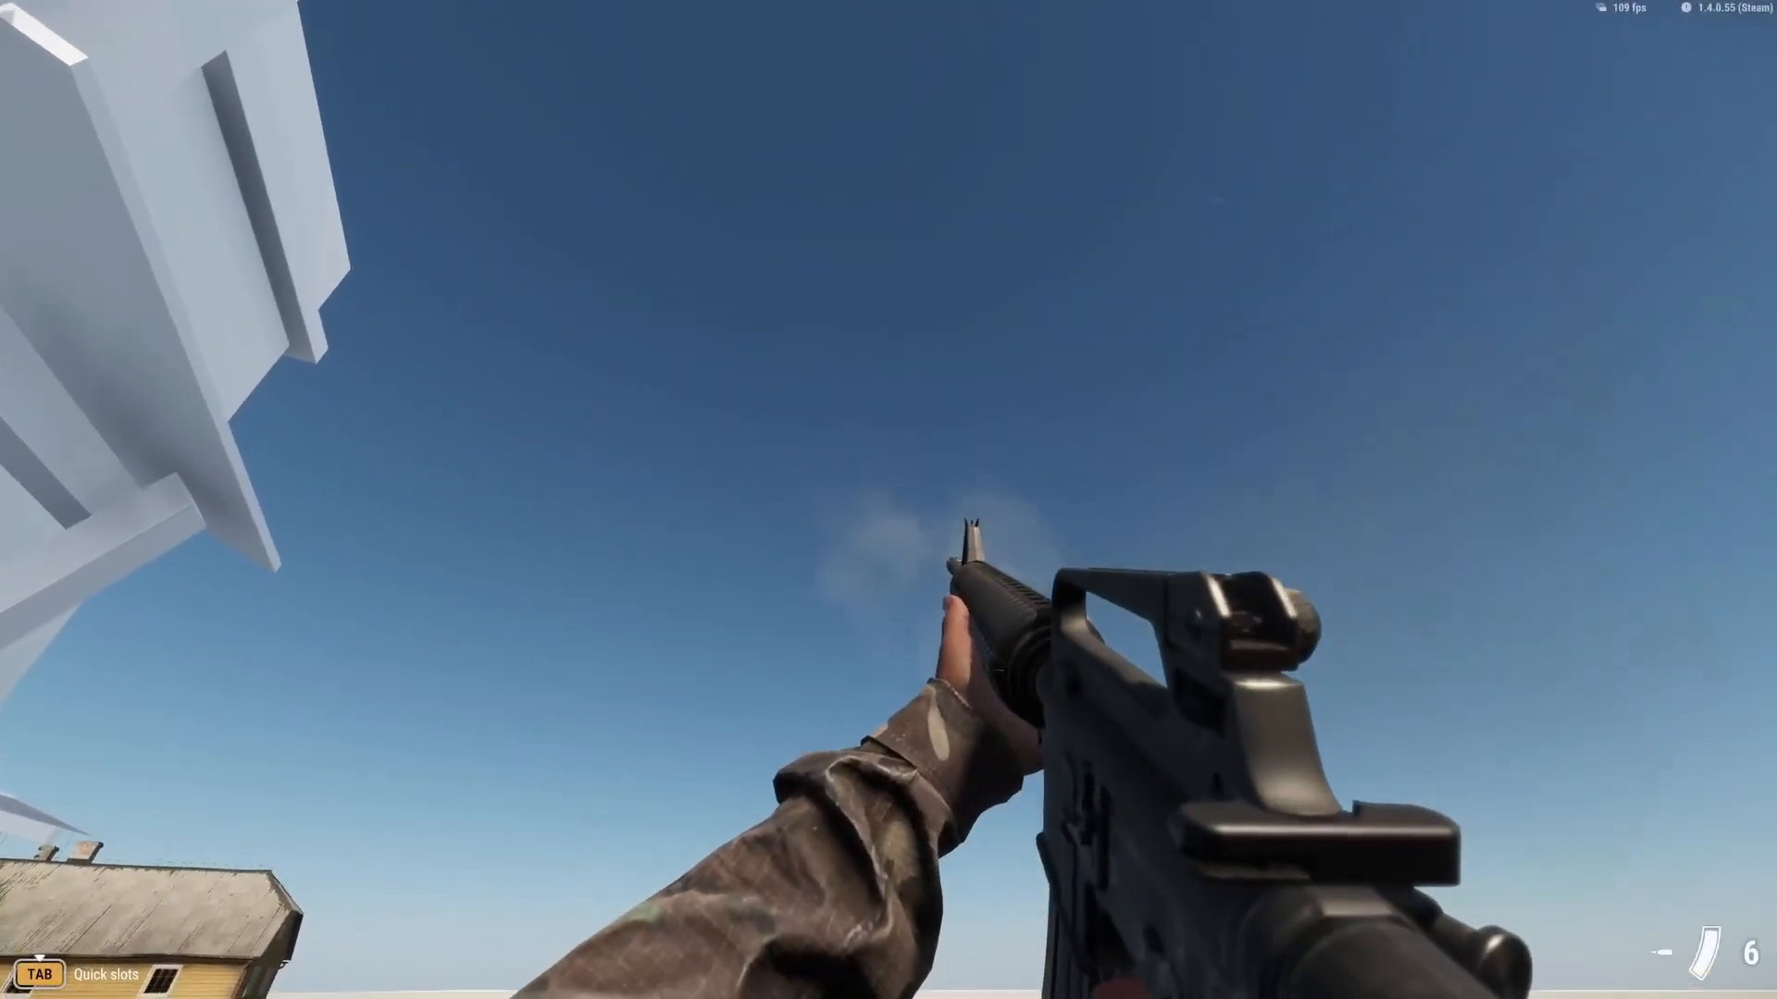
{"action": "key", "text": "w"}
{"action": "key", "text": "shift+a"}
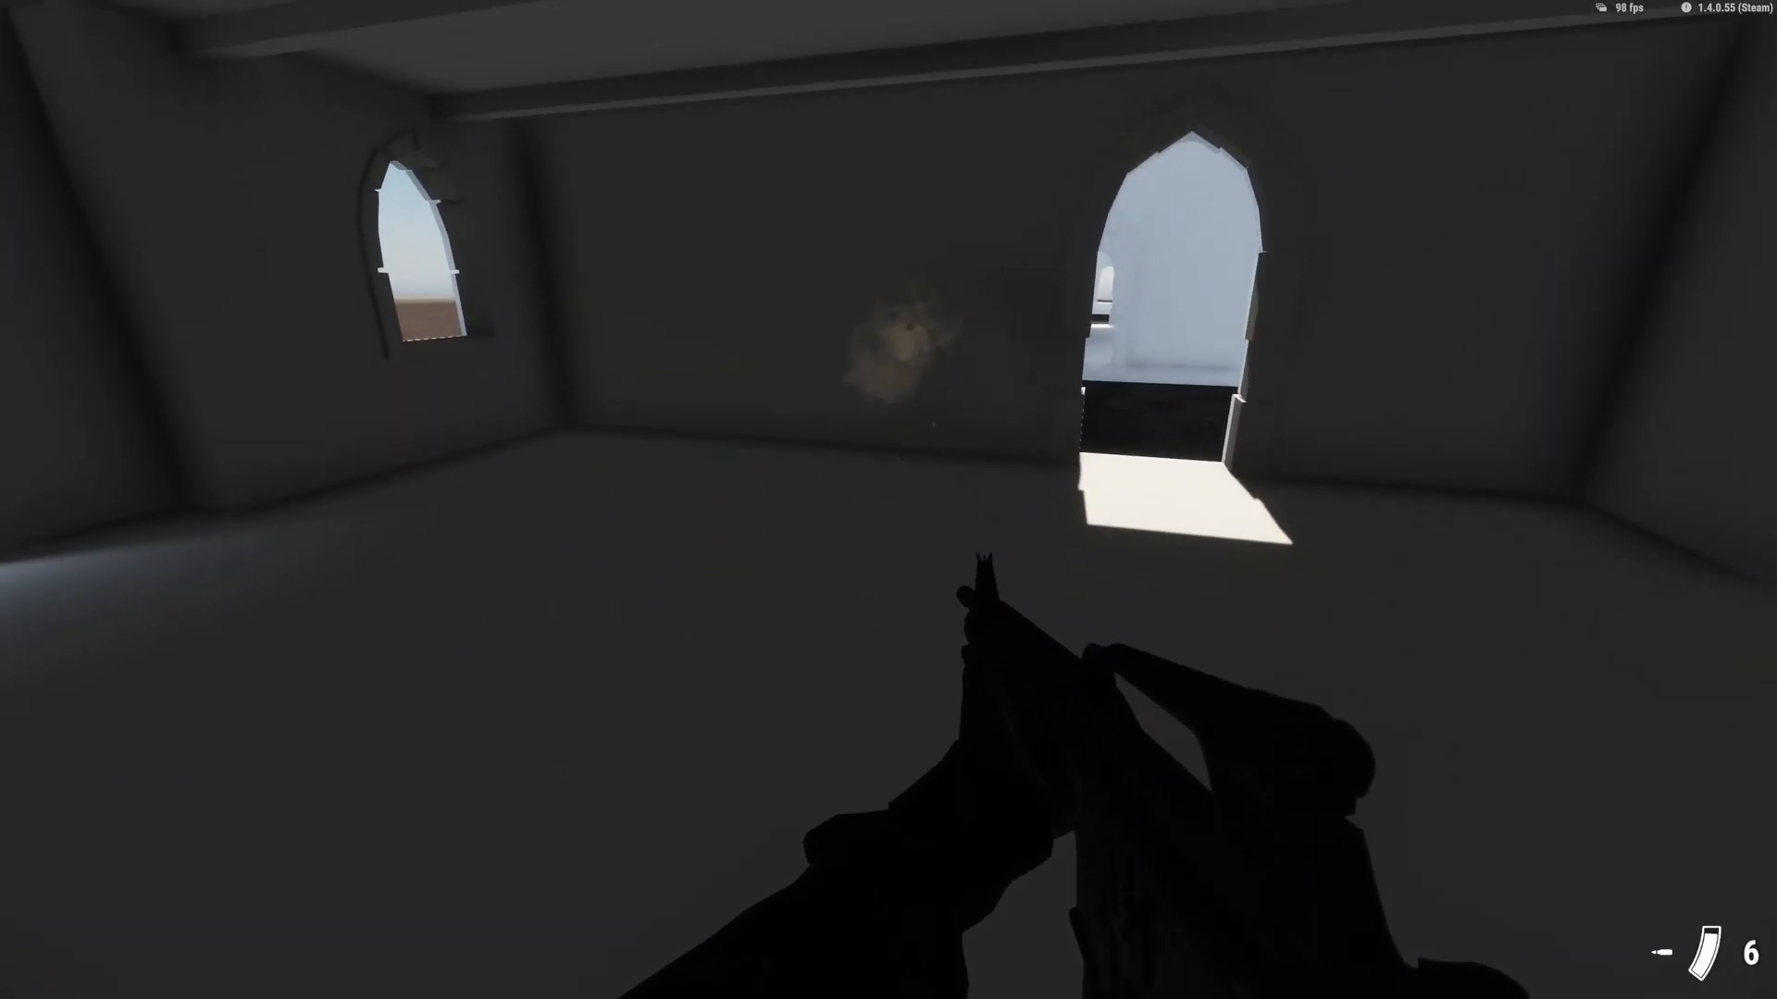
{"action": "left_click", "coordinate": [888, 500]}
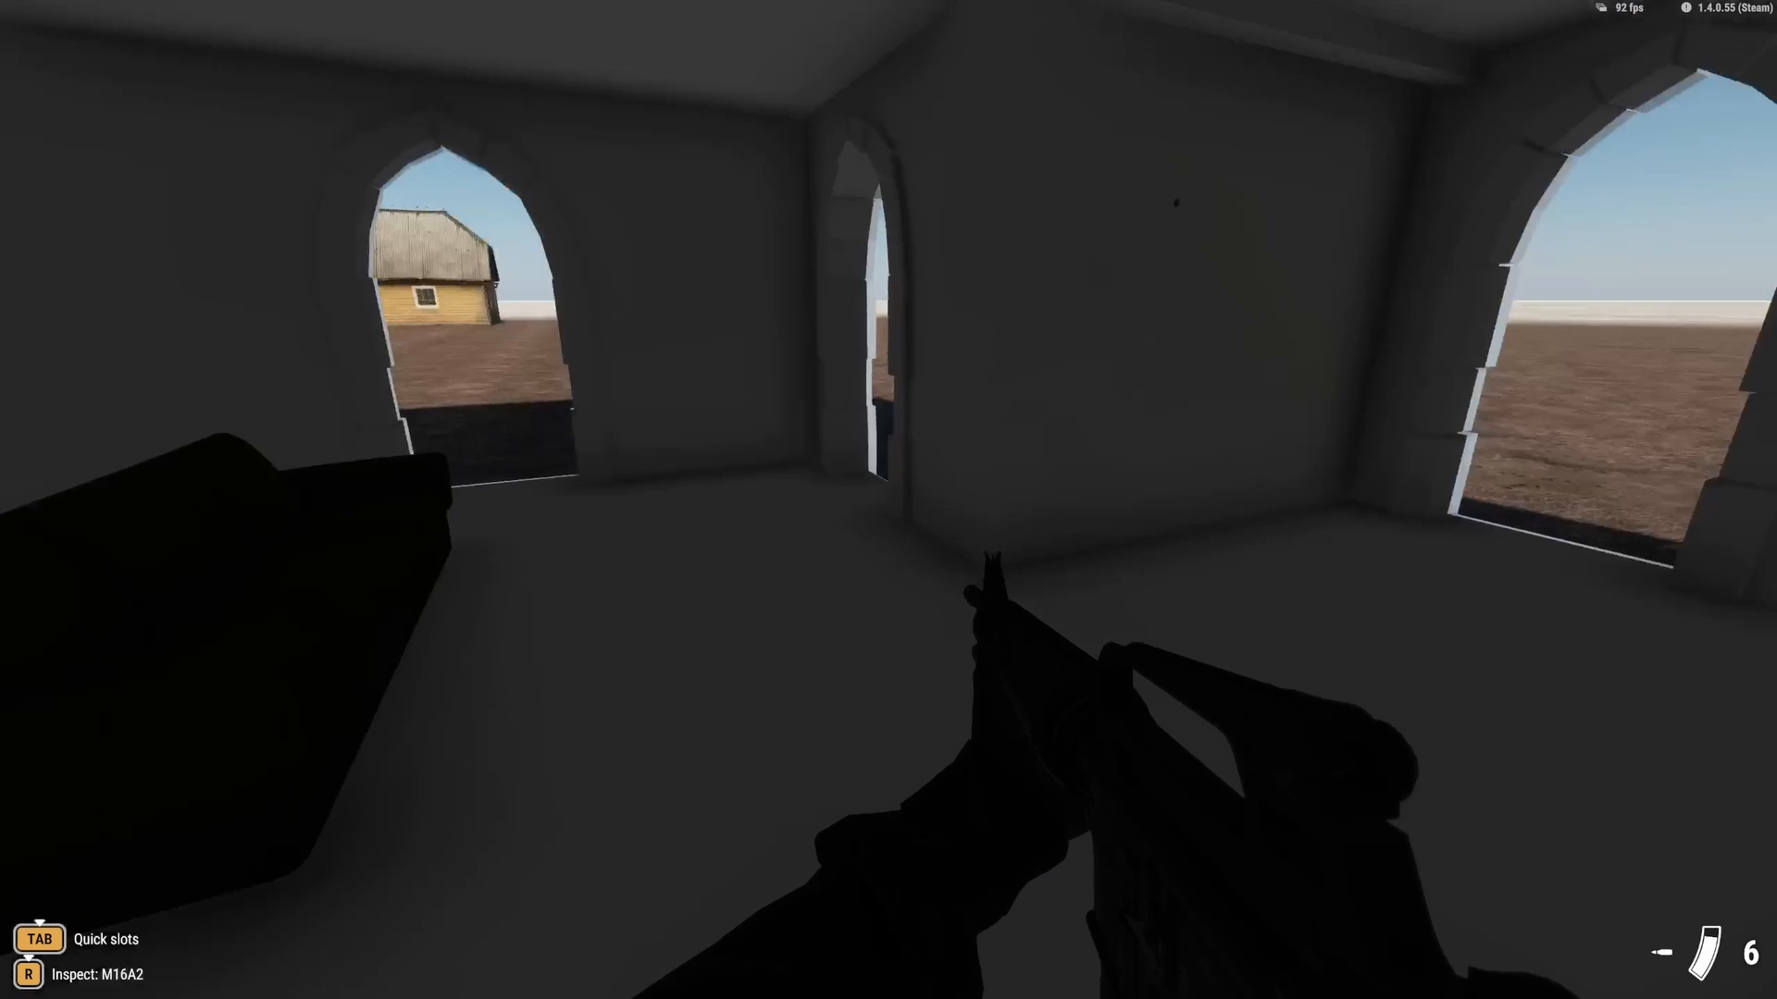
{"action": "left_click", "coordinate": [888, 499]}
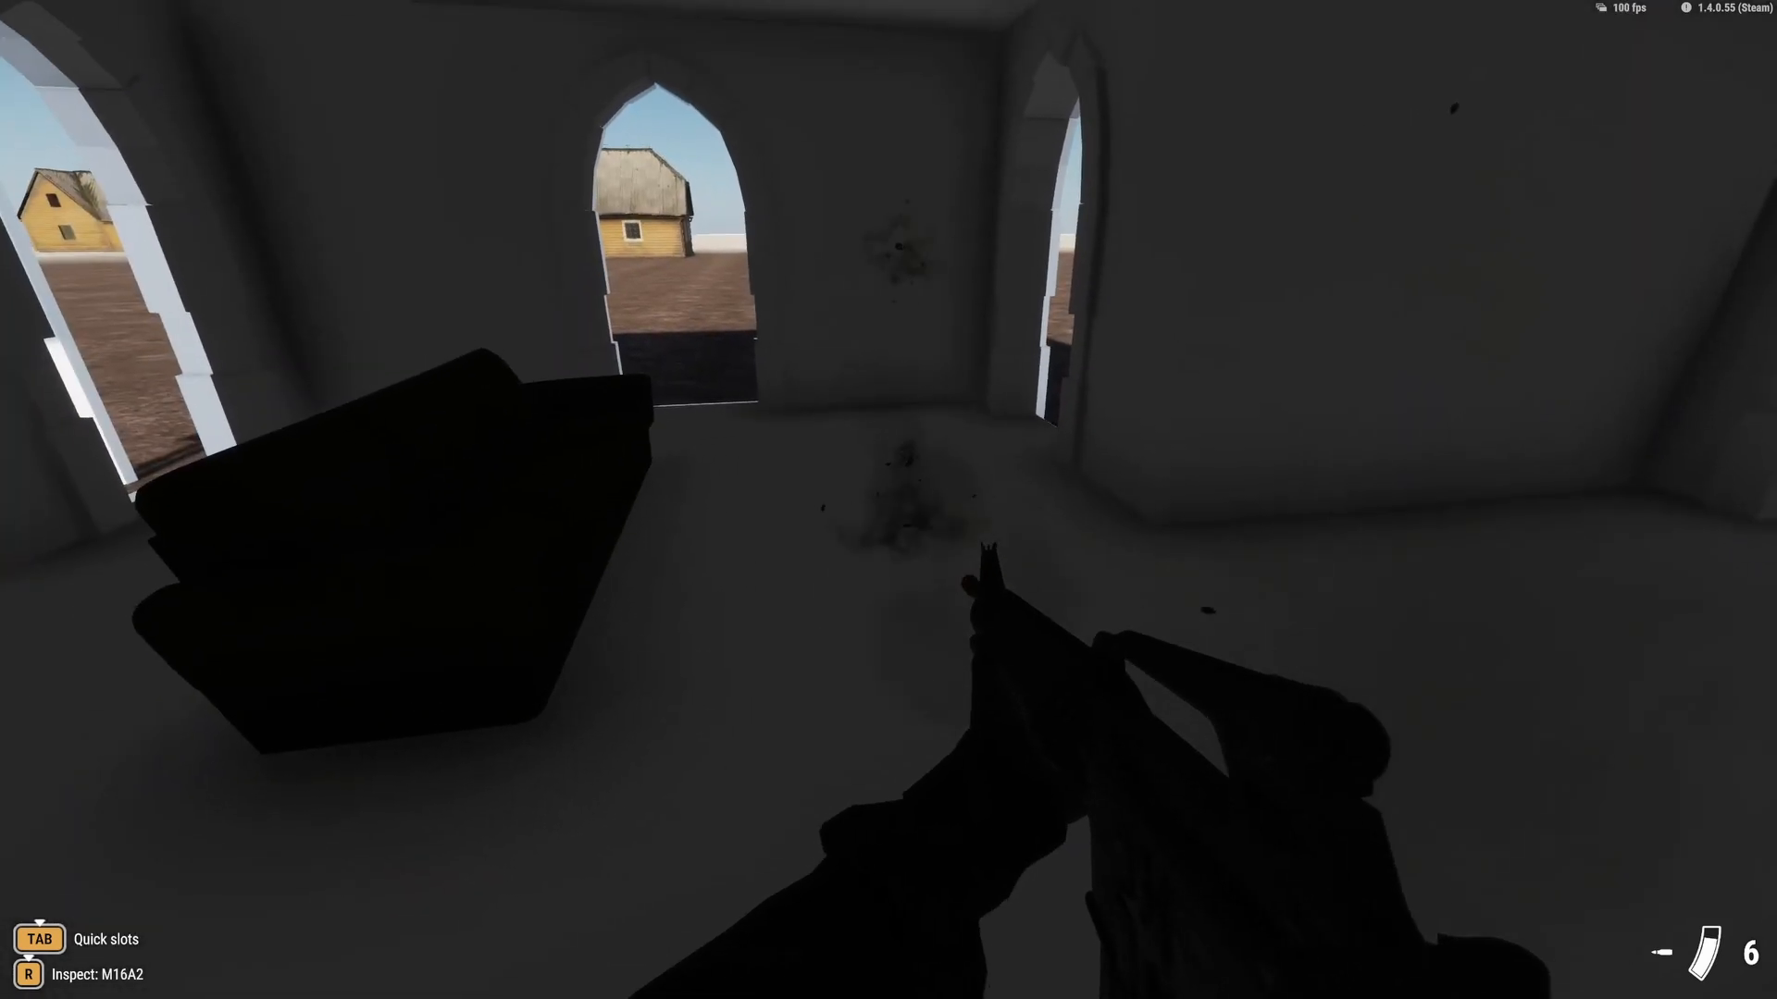
Step: Walk through the rooms past the sofa, check the interior lighting, and return outside to the front of the house
{"action": "key", "text": "w"}
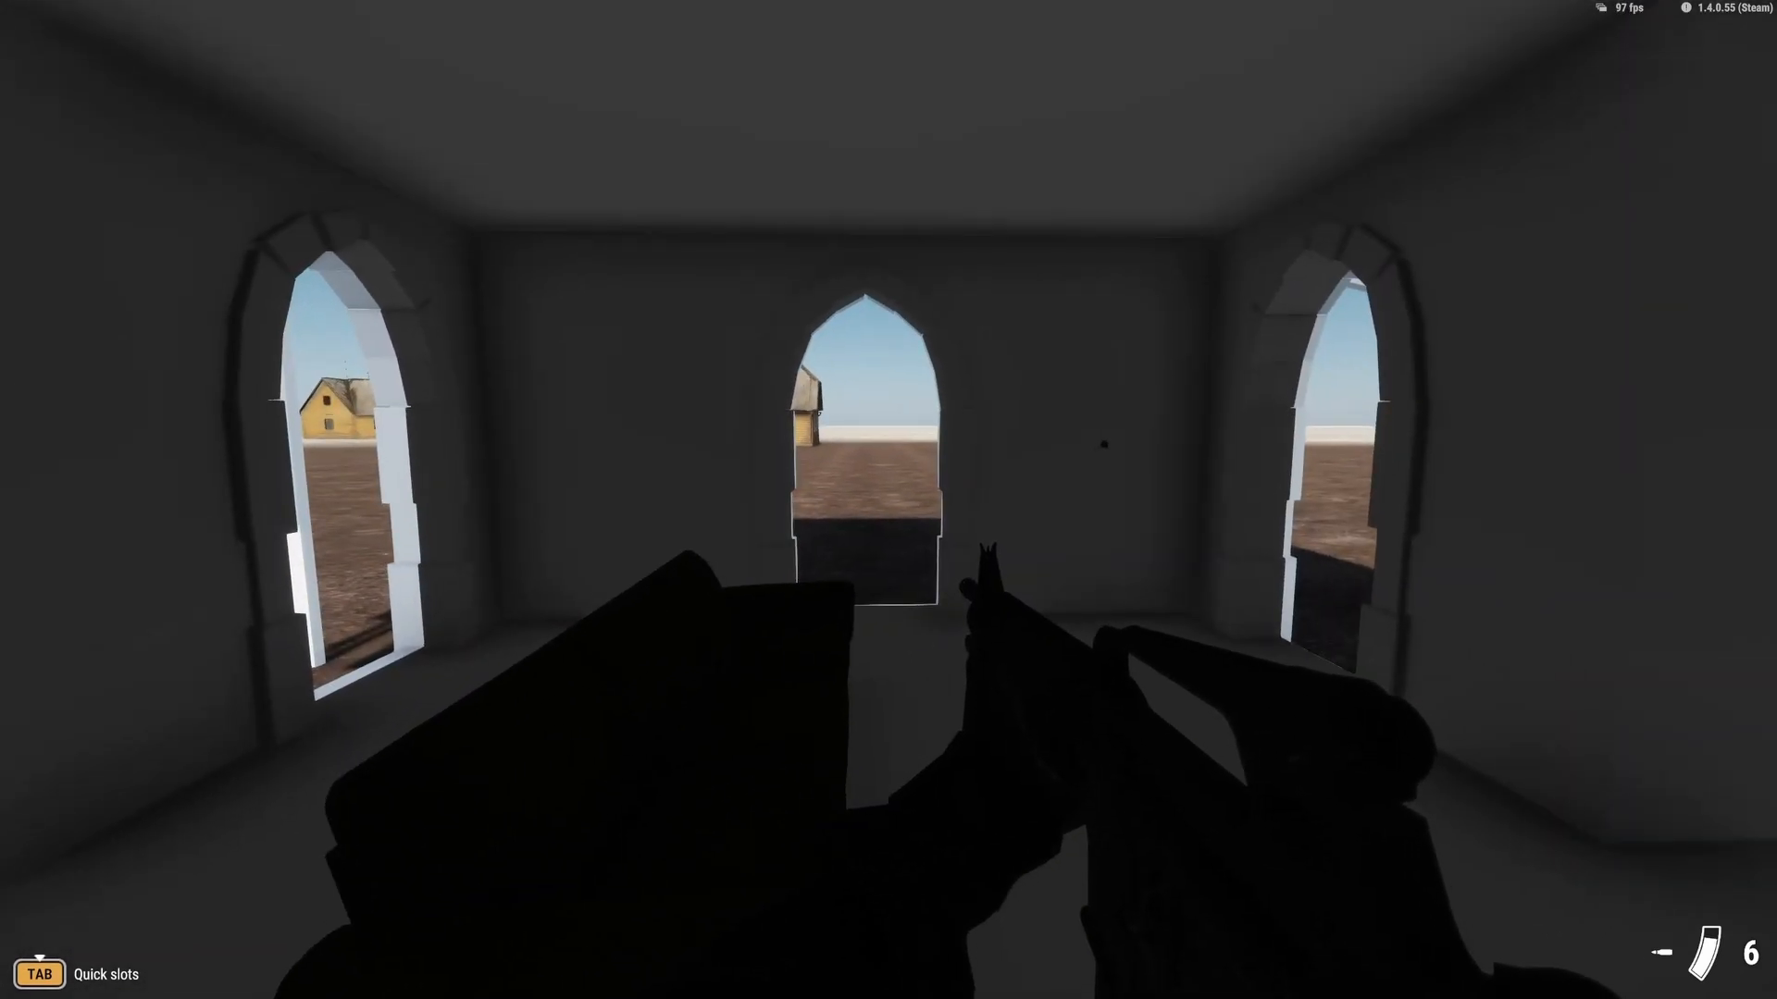
{"action": "key", "text": "w"}
{"action": "key", "text": "a"}
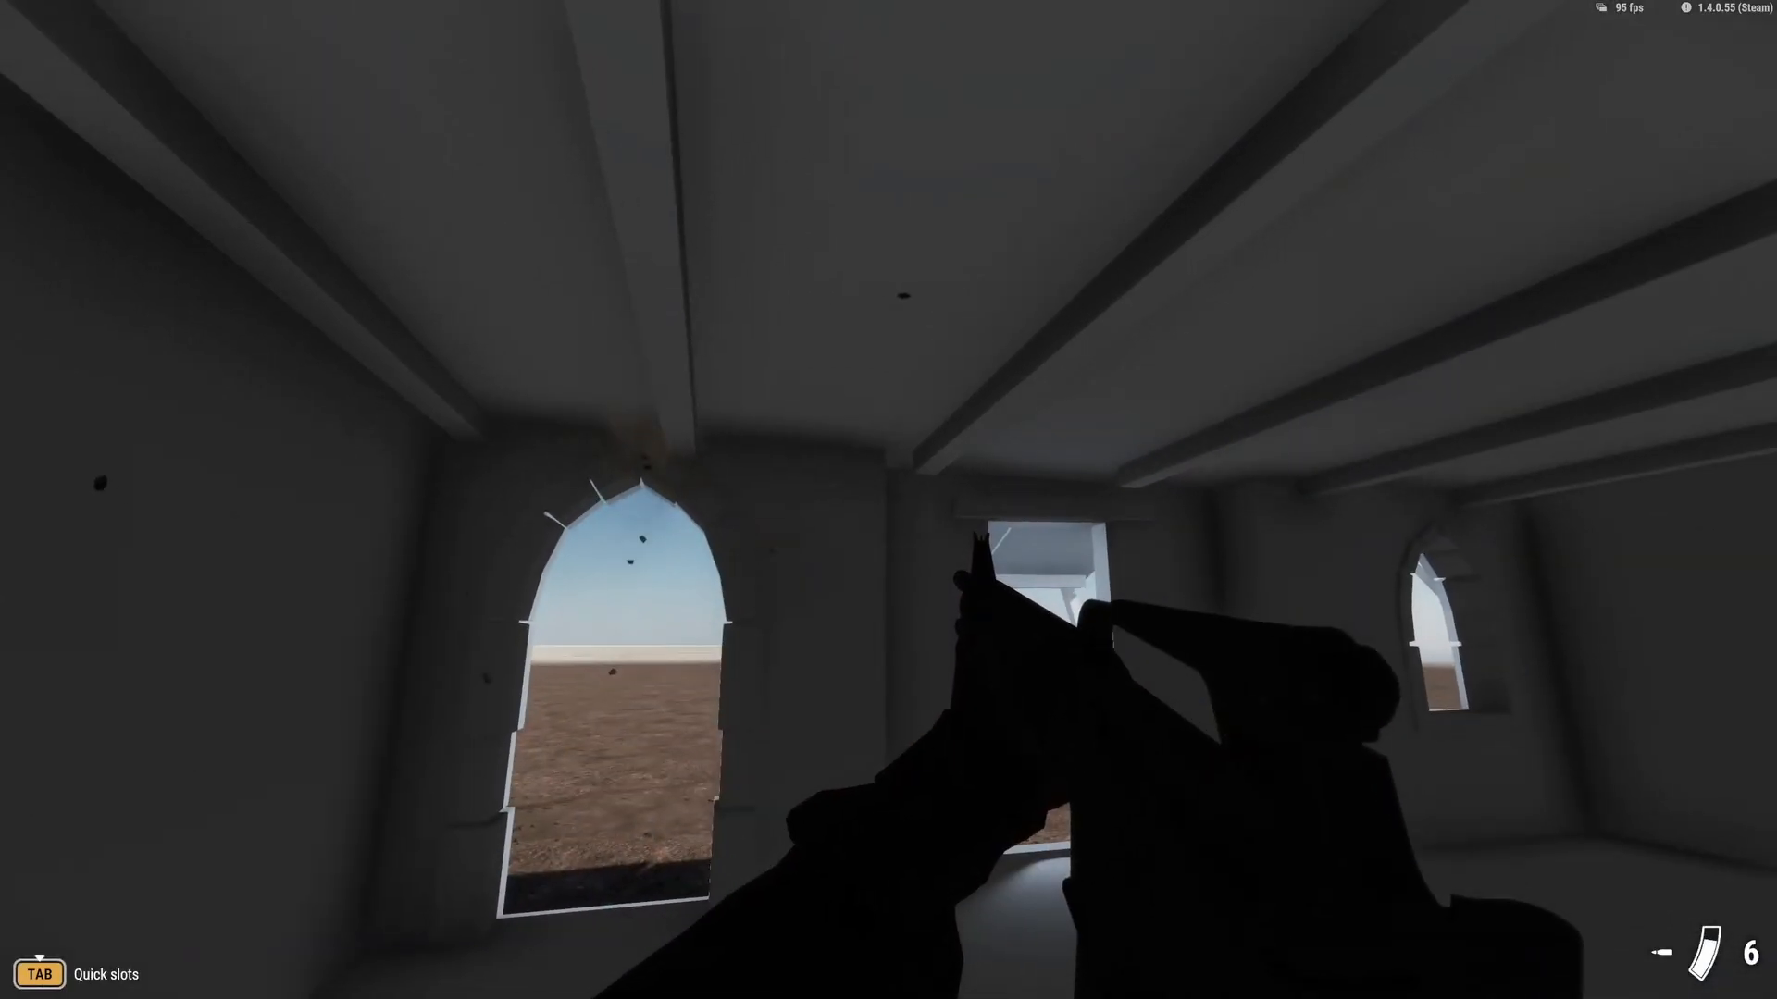
{"action": "key", "text": "w"}
{"action": "key", "text": "shift+a"}
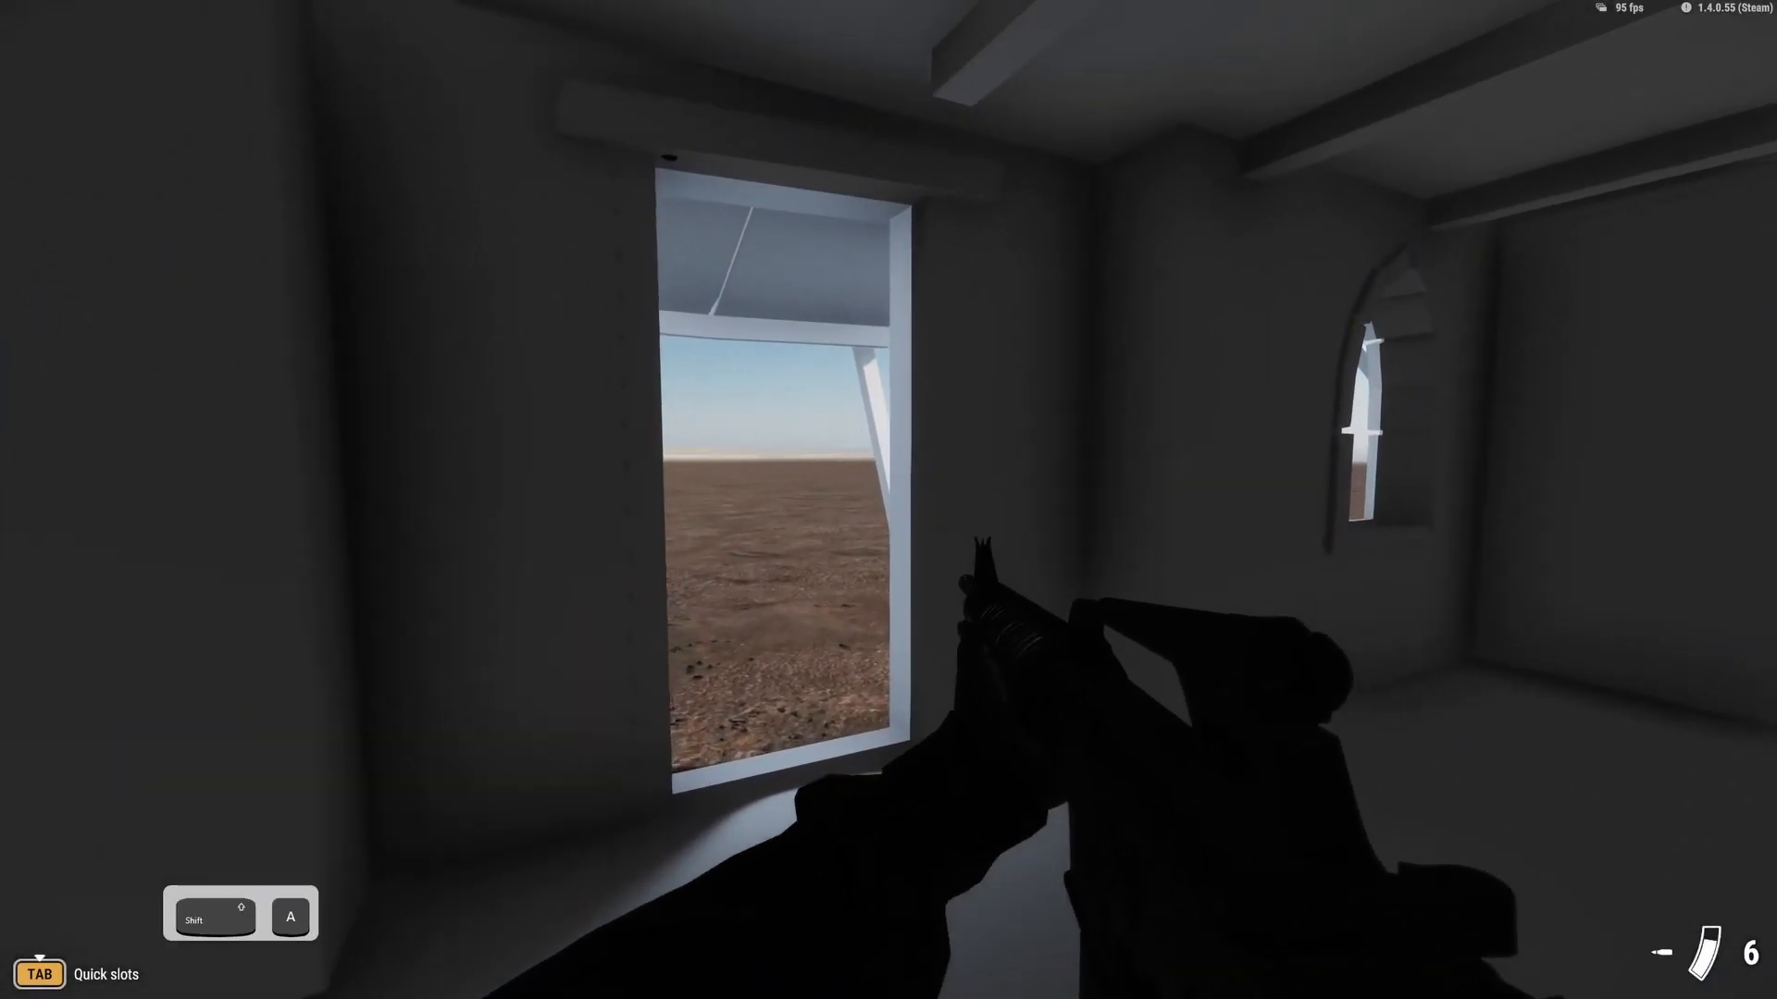
{"action": "key", "text": "shift+w"}
{"action": "key", "text": "shift+d"}
{"action": "key", "text": "shift+s"}
{"action": "key", "text": "a"}
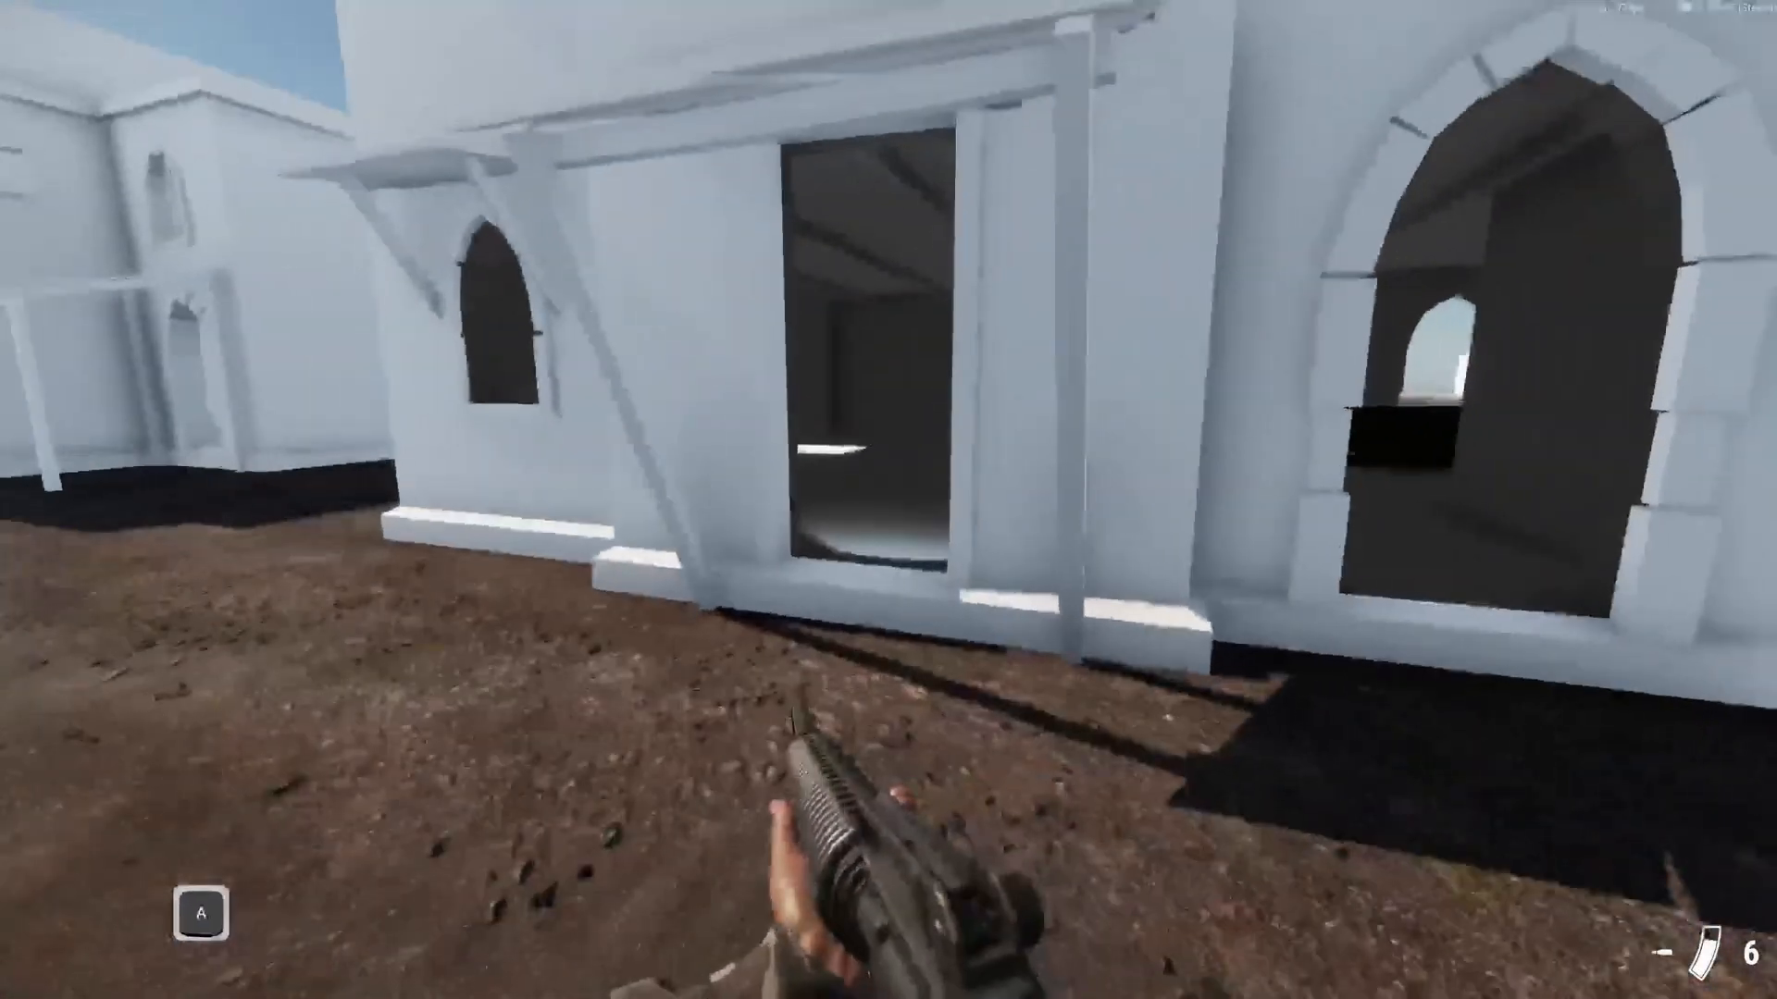
Step: Leave play mode, switch to Blender, and inspect the isolated BSP_Arab_x9 mesh from several angles
{"action": "key", "text": "shift+s"}
{"action": "key", "text": "Escape"}
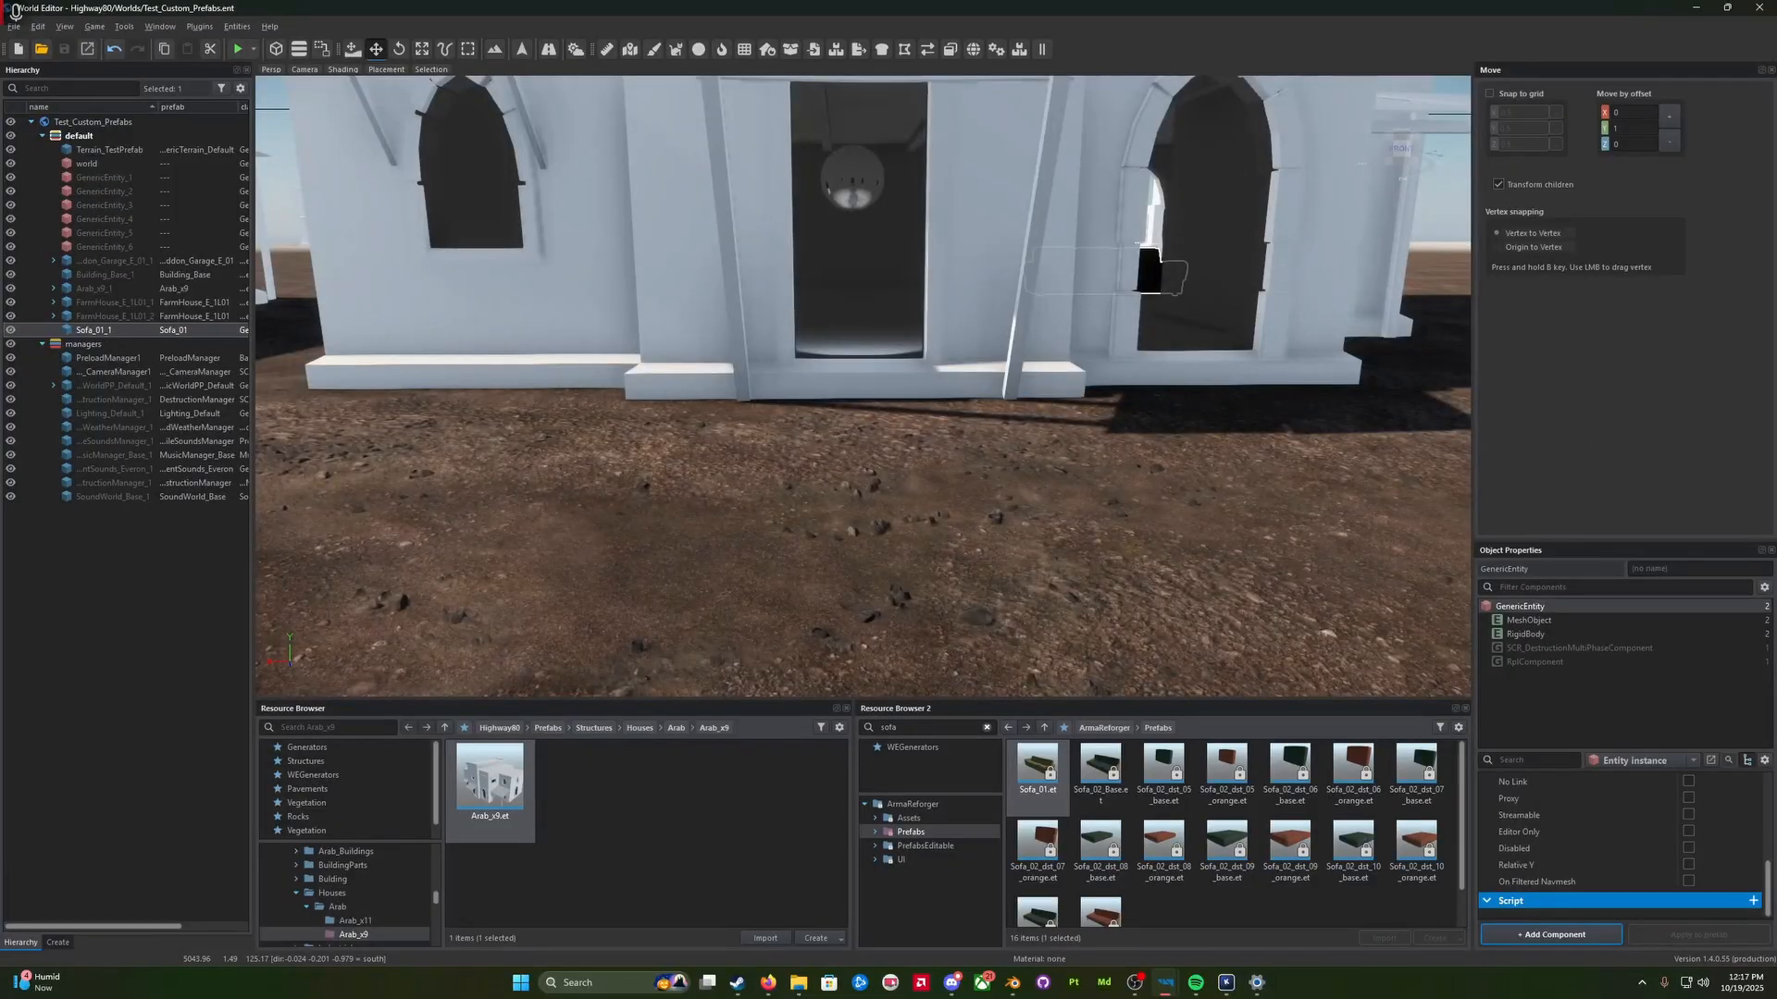
{"action": "key", "text": "alt+Tab"}
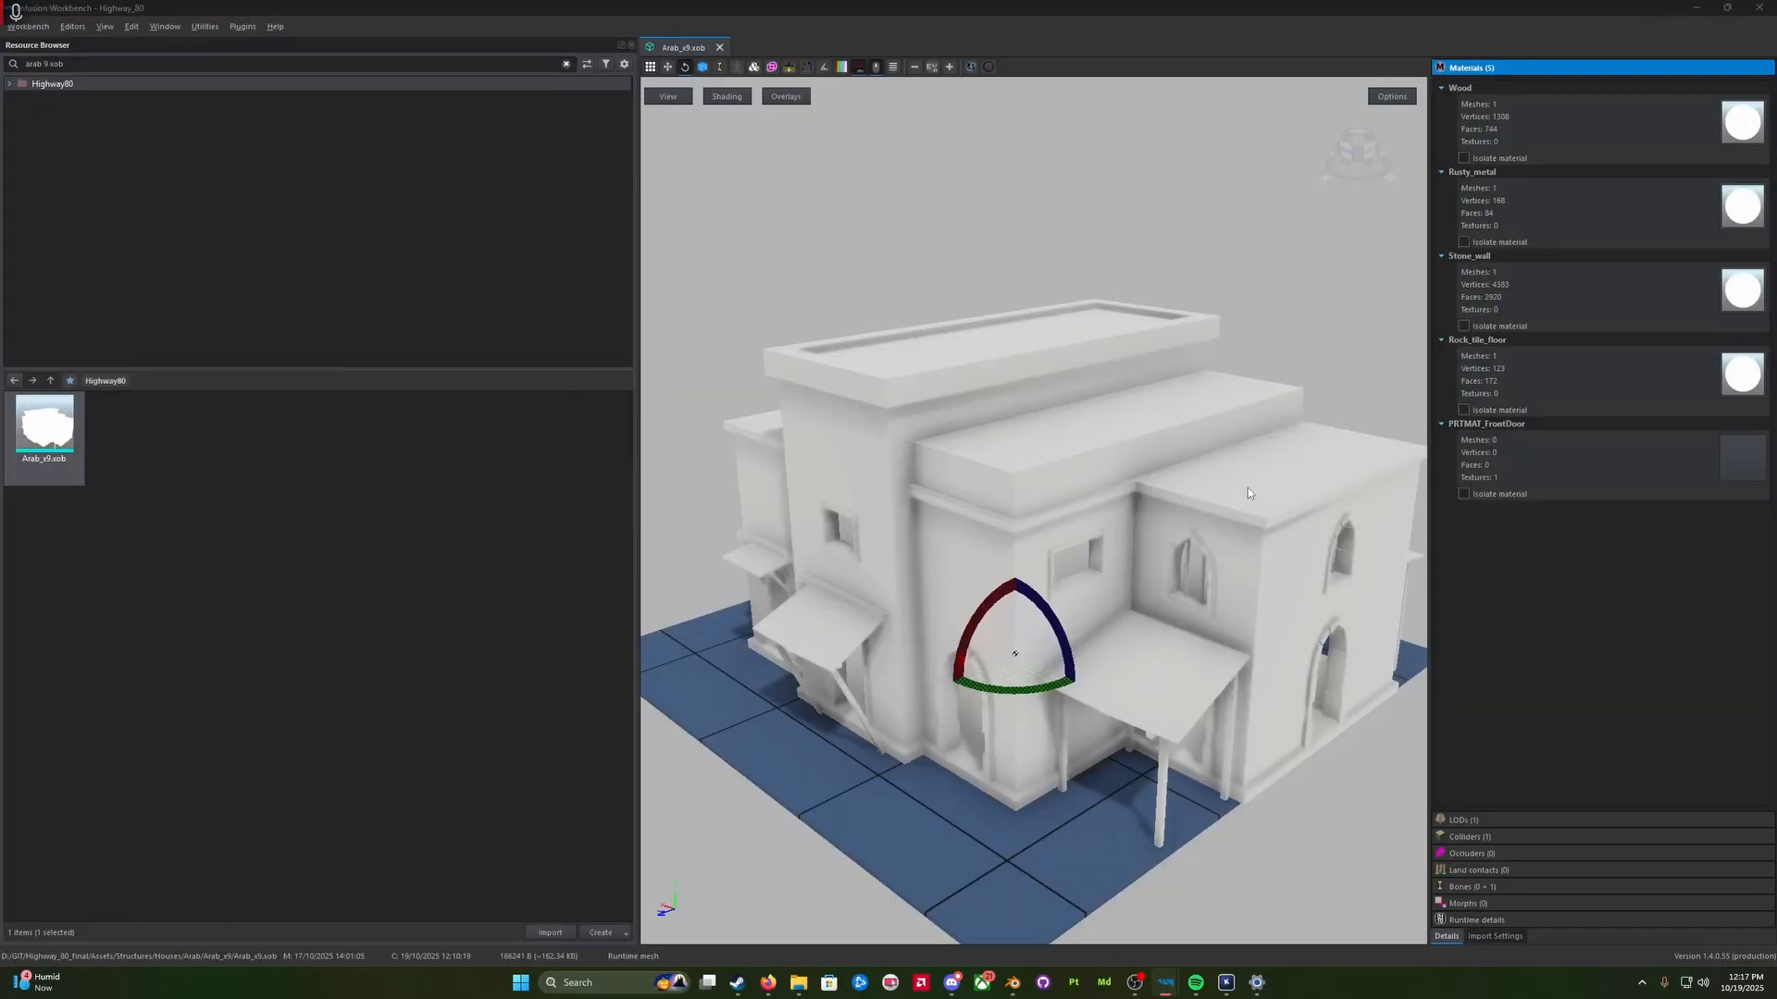
{"action": "left_click", "coordinate": [1015, 984]}
{"action": "middle_click_drag", "start_coordinate": [959, 674], "coordinate": [994, 618]}
{"action": "middle_click_drag", "start_coordinate": [768, 442], "coordinate": [673, 489]}
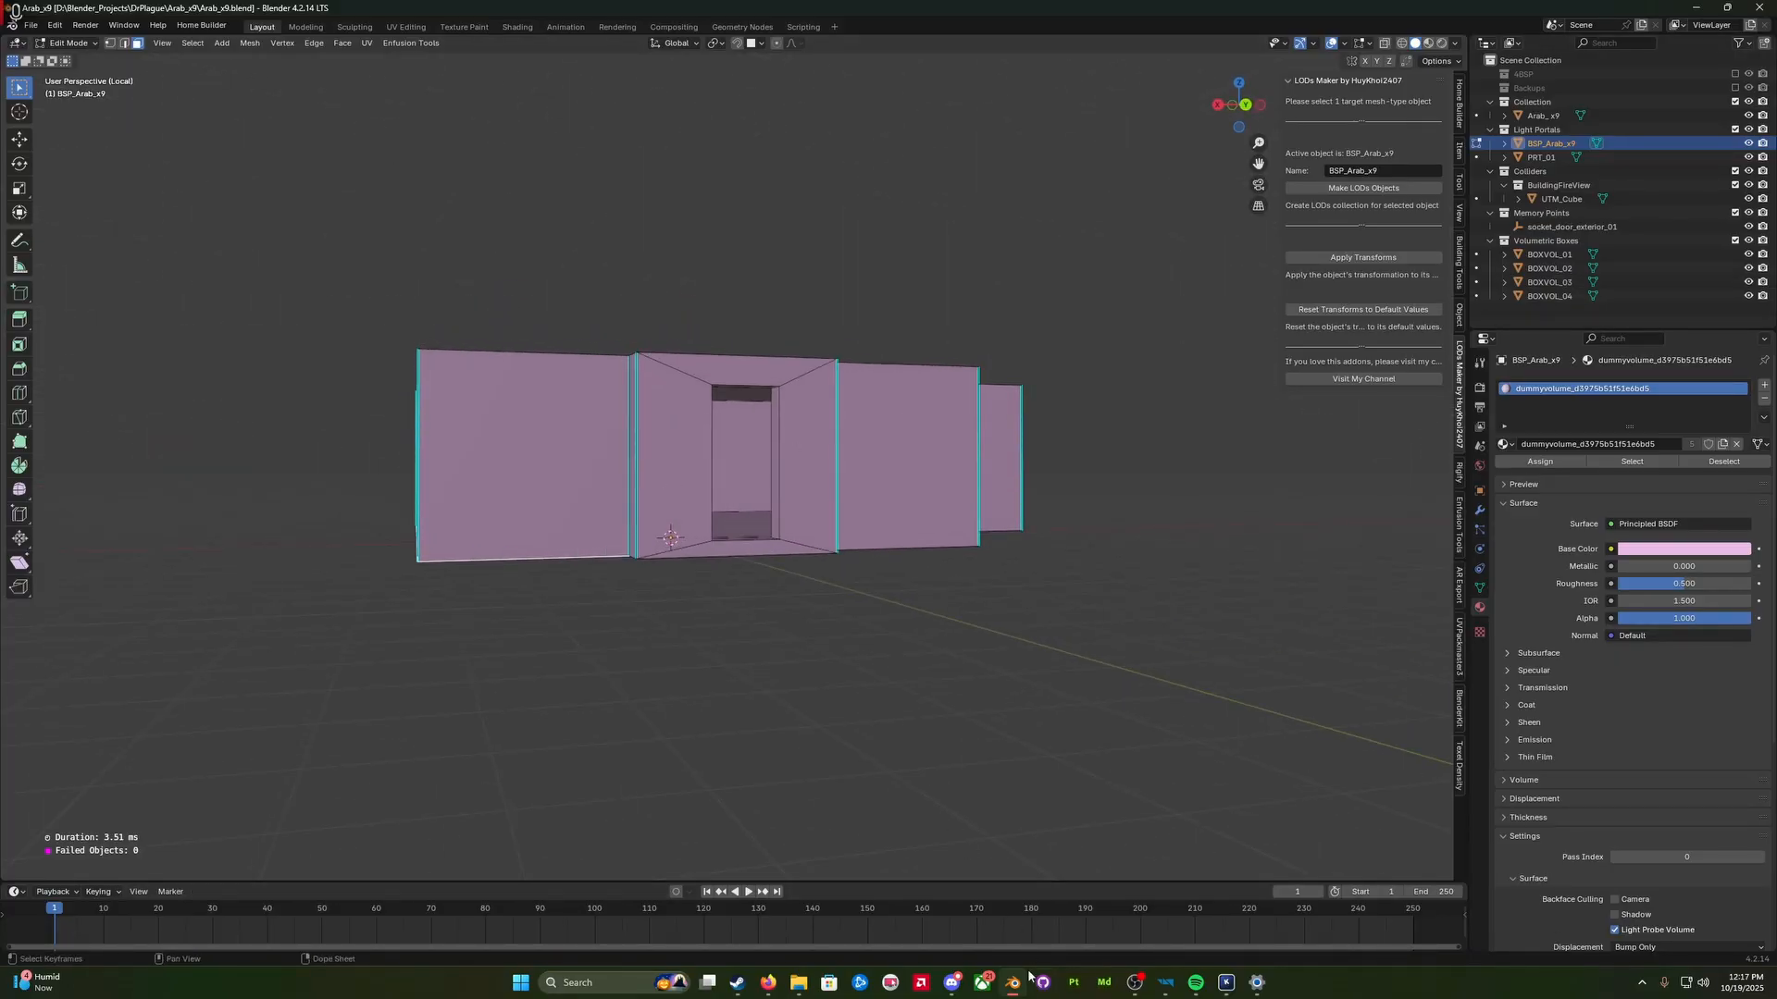
Step: Switch back to the World Editor and fly around the house to examine it
{"action": "mouse_move", "coordinate": [1165, 982]}
{"action": "left_click", "coordinate": [1129, 910]}
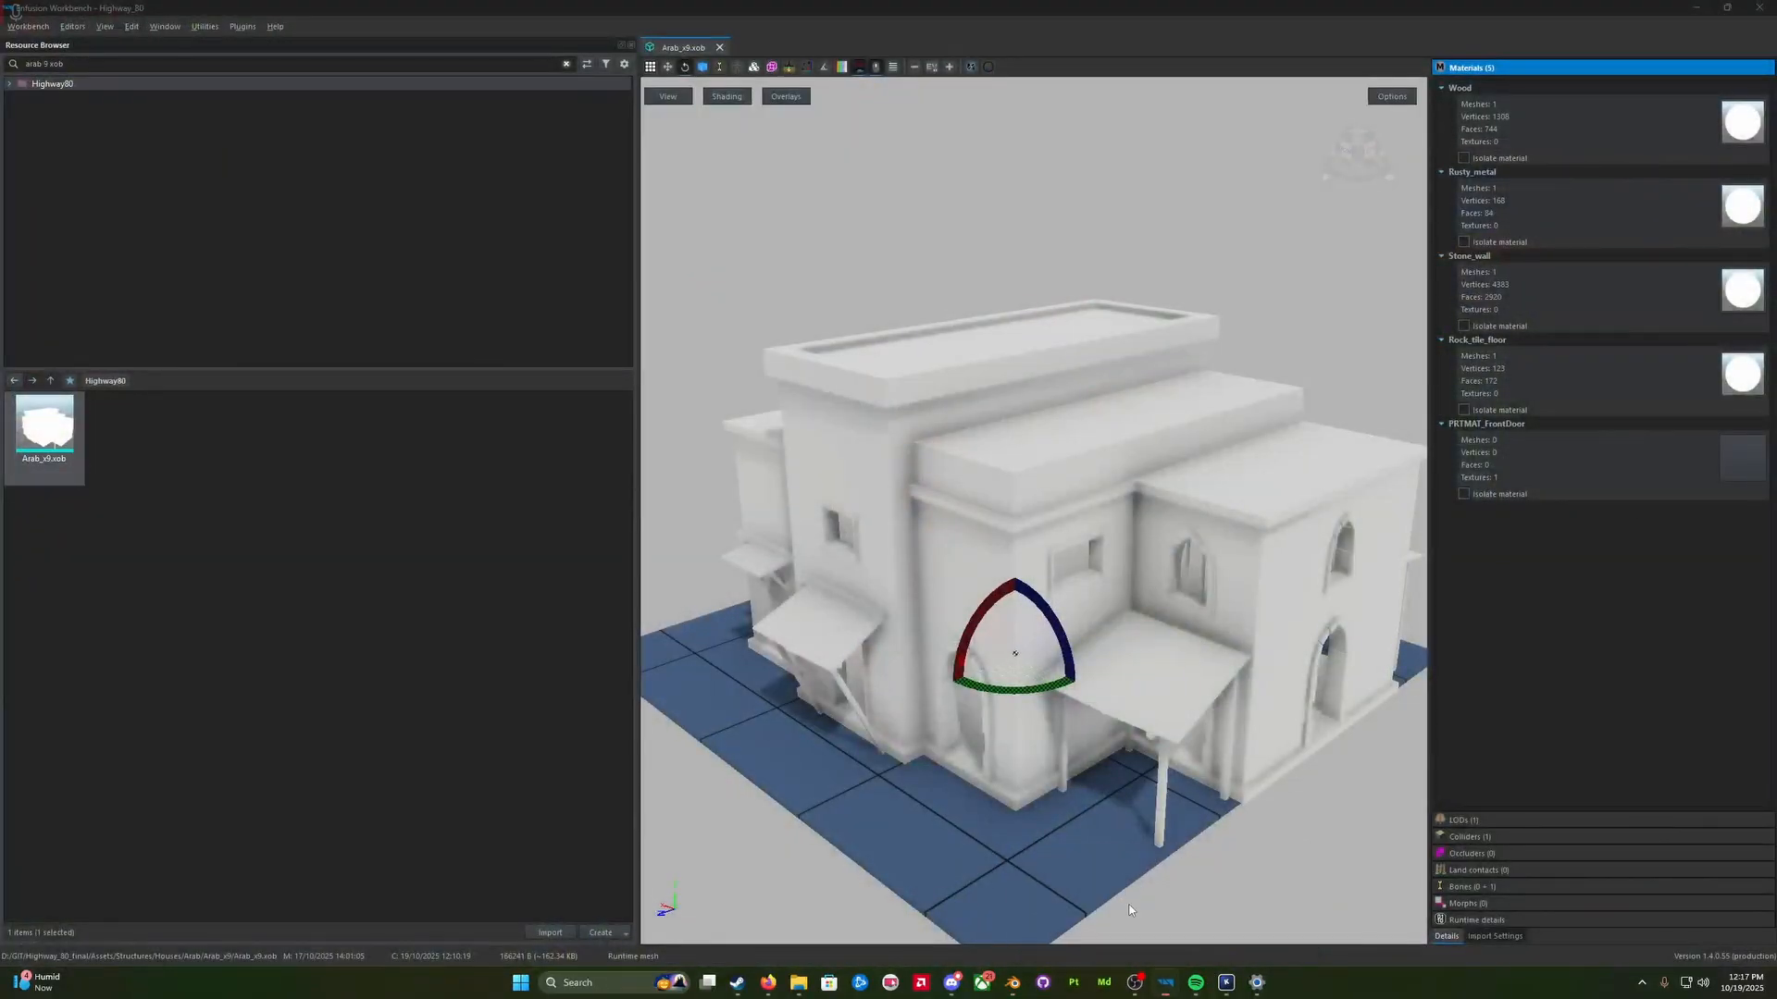
{"action": "left_click", "coordinate": [1189, 945]}
{"action": "mouse_move", "coordinate": [1092, 518]}
{"action": "right_mouse_down"}
{"action": "mouse_move", "coordinate": [1073, 472]}
{"action": "mouse_move", "coordinate": [1324, 504]}
{"action": "mouse_move", "coordinate": [1443, 490]}
{"action": "mouse_move", "coordinate": [1092, 490]}
{"action": "right_mouse_up"}
{"action": "key", "text": "w"}
{"action": "key", "text": "a"}
{"action": "key", "text": "w"}
{"action": "key", "text": "s"}
{"action": "key", "text": "q"}
{"action": "key", "text": "d"}
{"action": "key", "text": "z"}
{"action": "key", "text": "a"}
{"action": "key", "text": "s"}
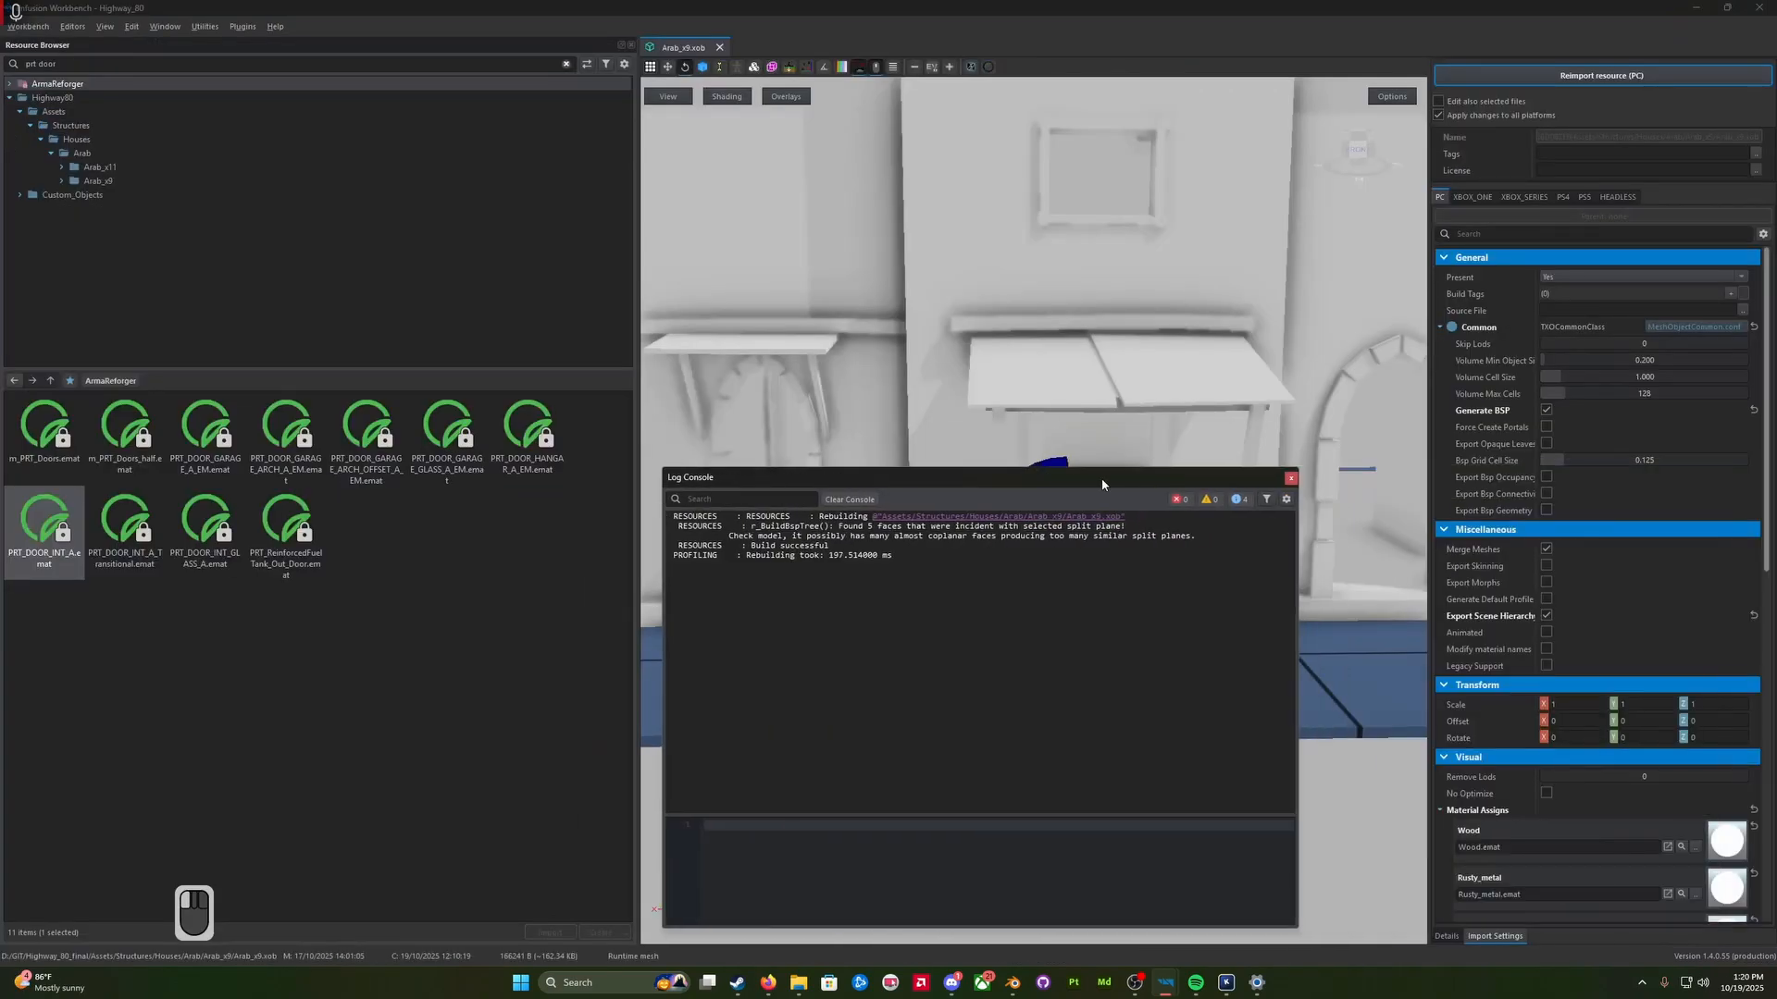
Step: In the Workbench, clear the log console, move it out of the way, and reimport the Arab_x9 model for PC
{"action": "left_click", "coordinate": [837, 502]}
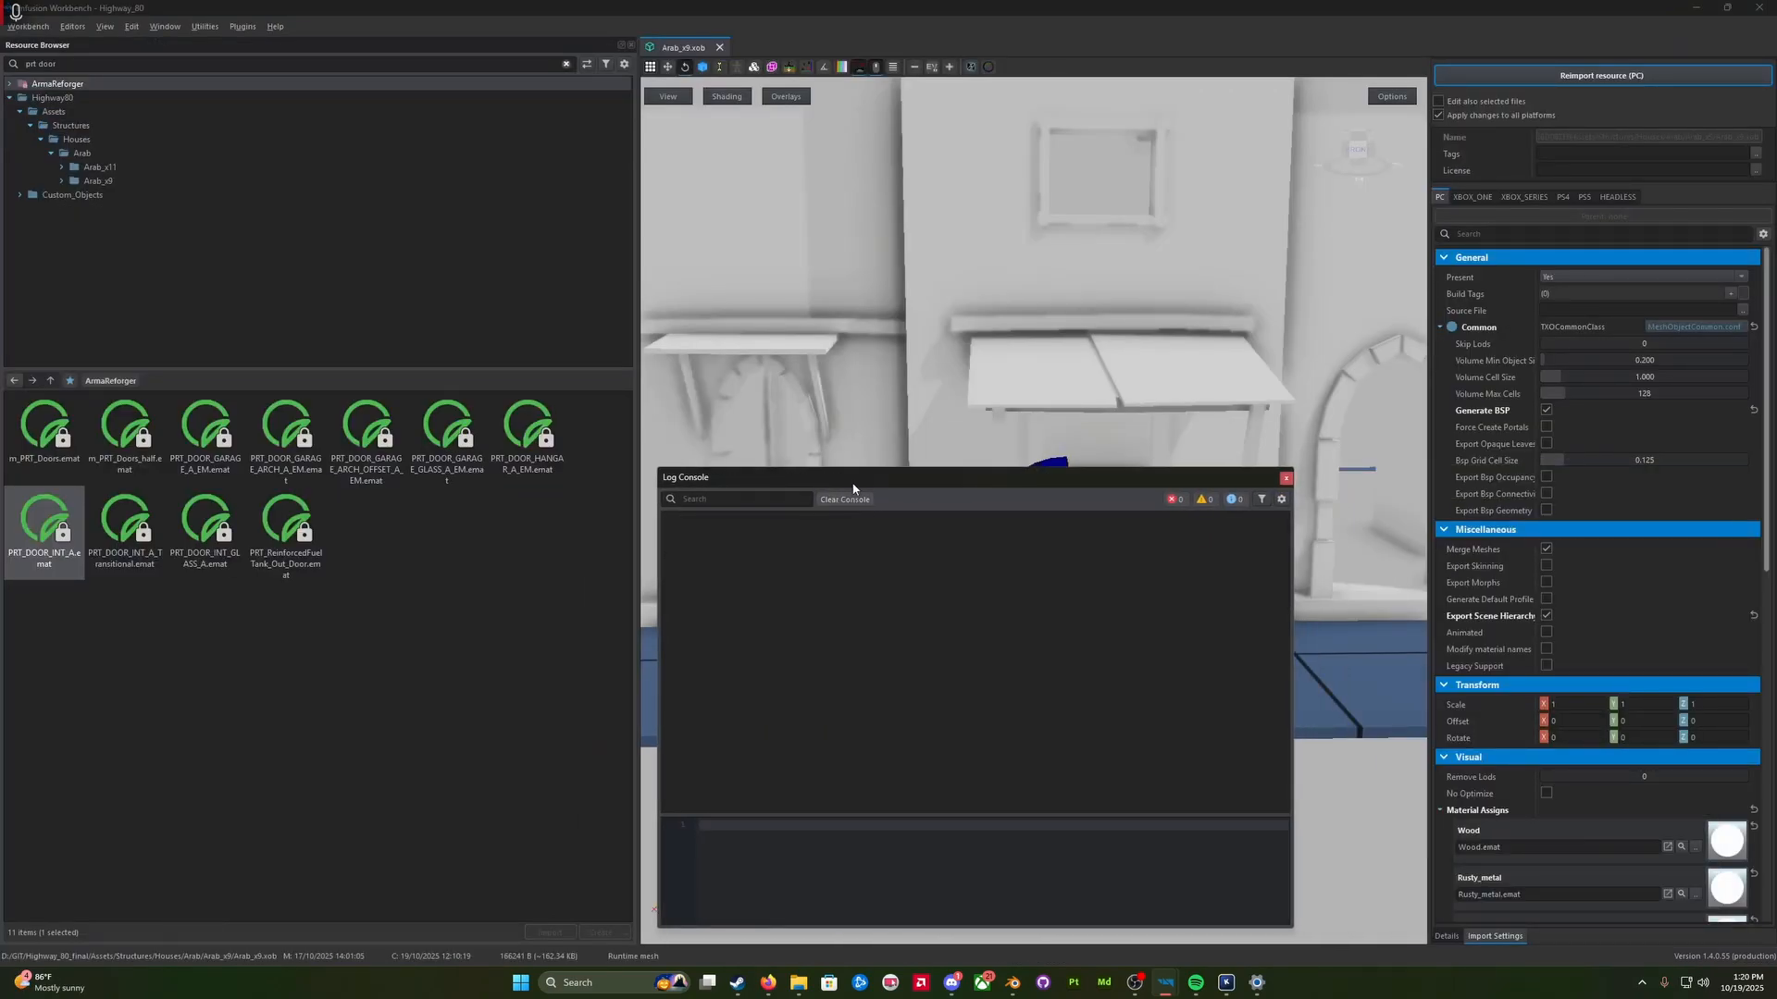
{"action": "left_click_drag", "start_coordinate": [854, 485], "coordinate": [840, 412]}
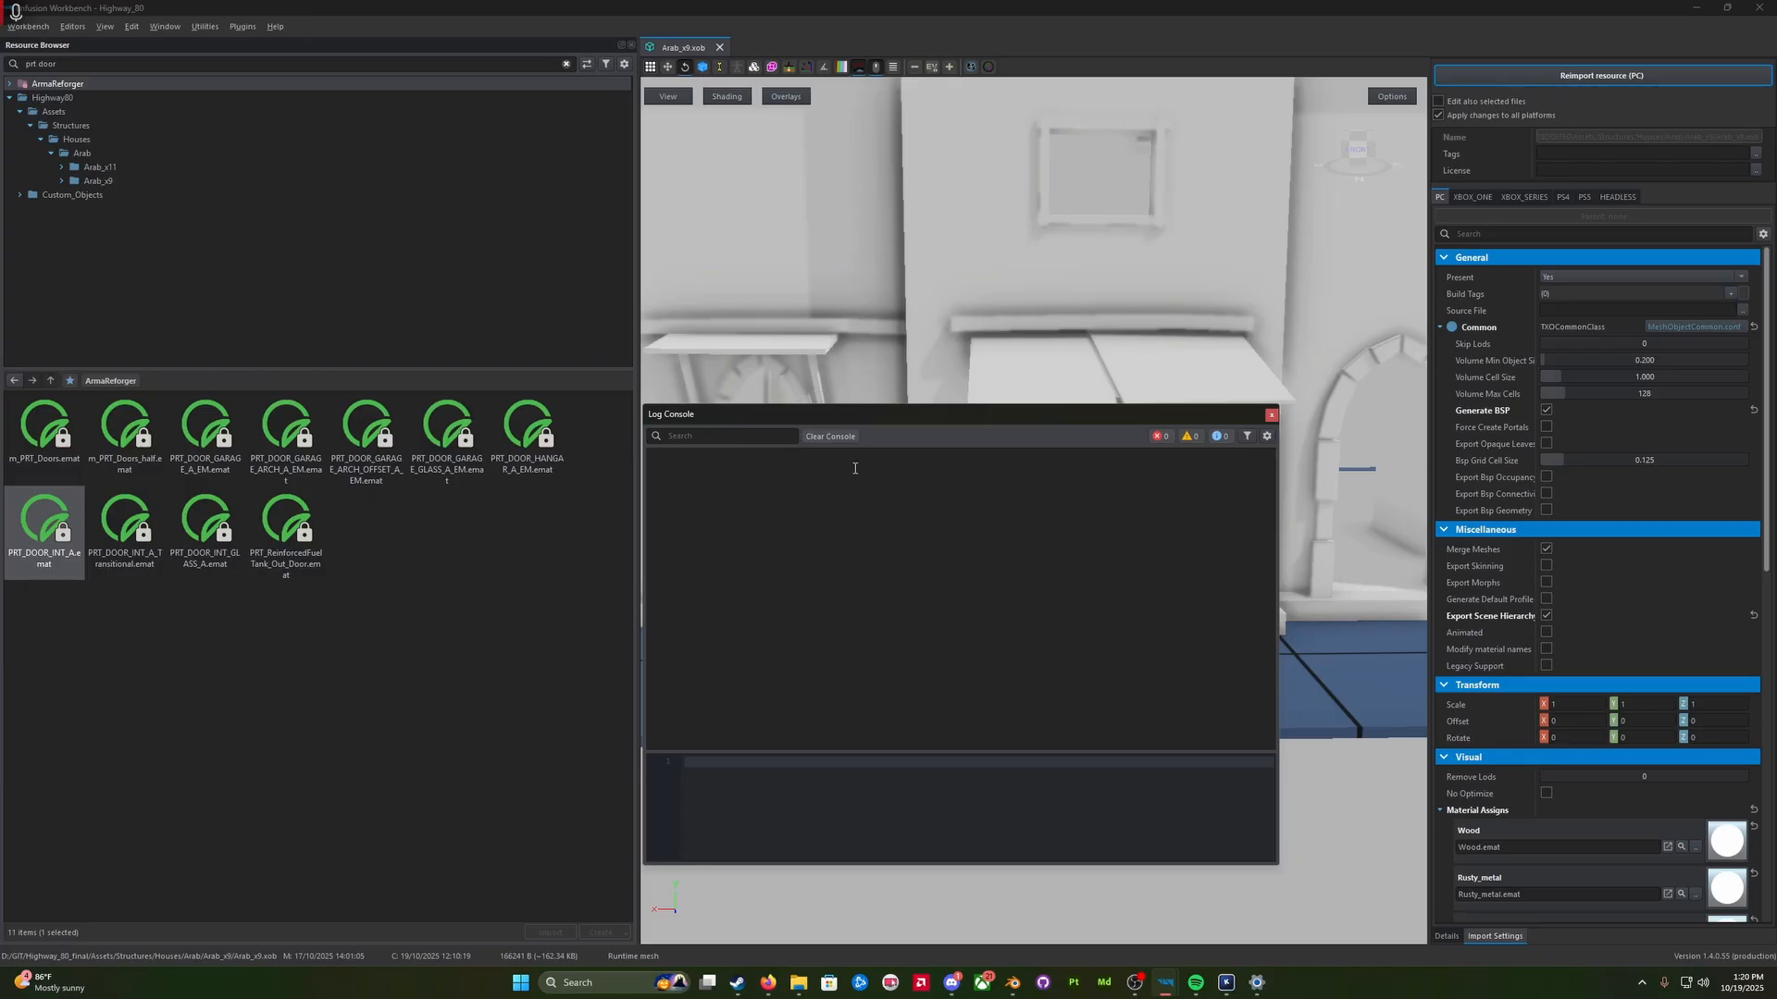
{"action": "left_click", "coordinate": [1685, 74]}
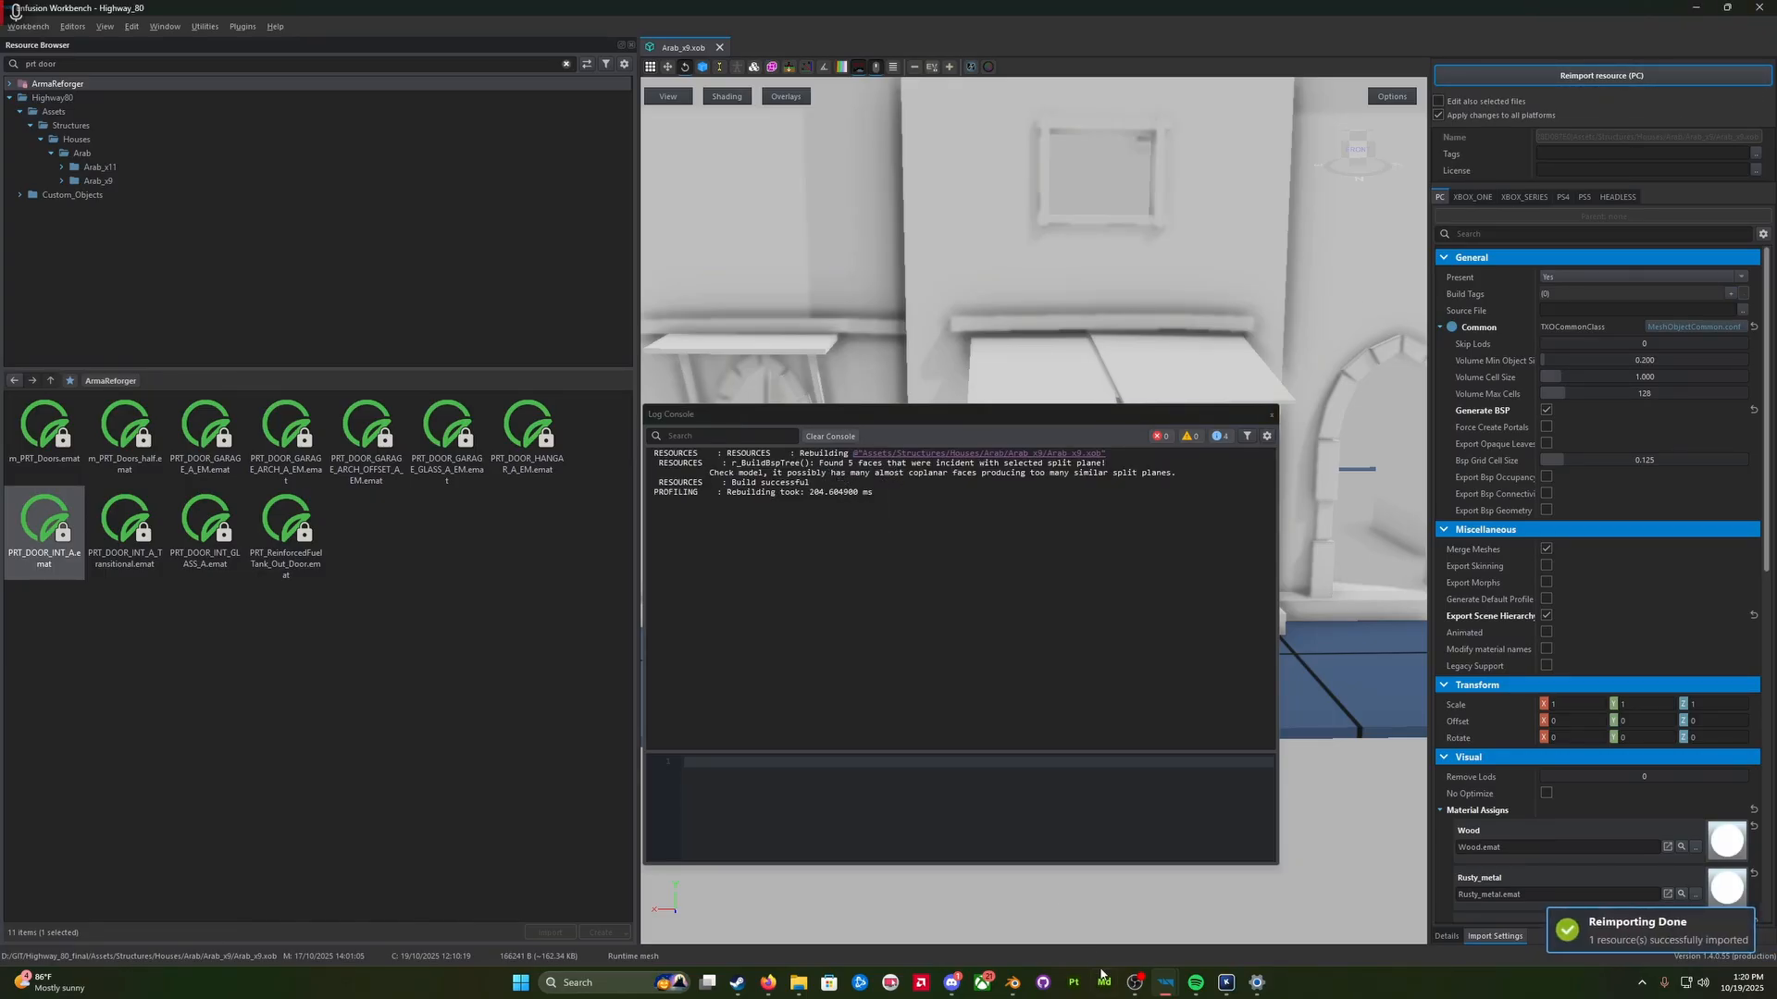
Step: Switch to Blender and examine the BSP_Arab_x9 mesh around the front doorway in Edit Mode, then return to Object Mode
{"action": "left_click", "coordinate": [1012, 983]}
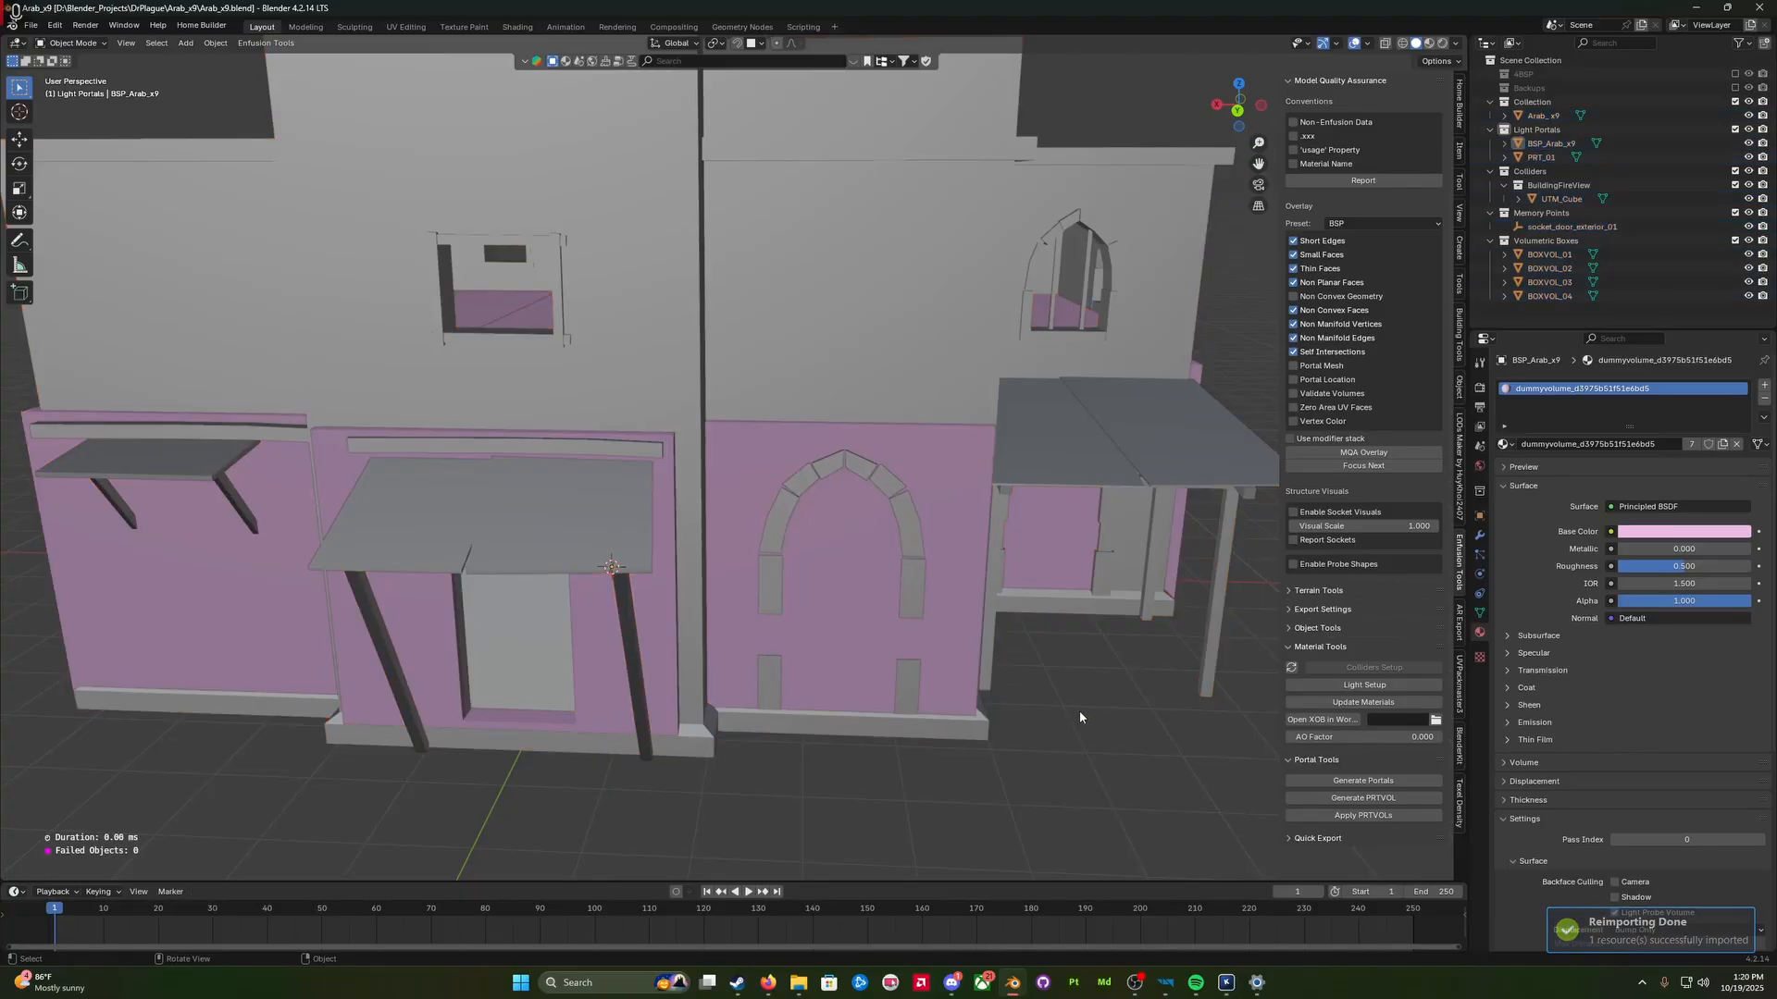
{"action": "middle_click_drag", "start_coordinate": [1079, 711], "coordinate": [579, 645]}
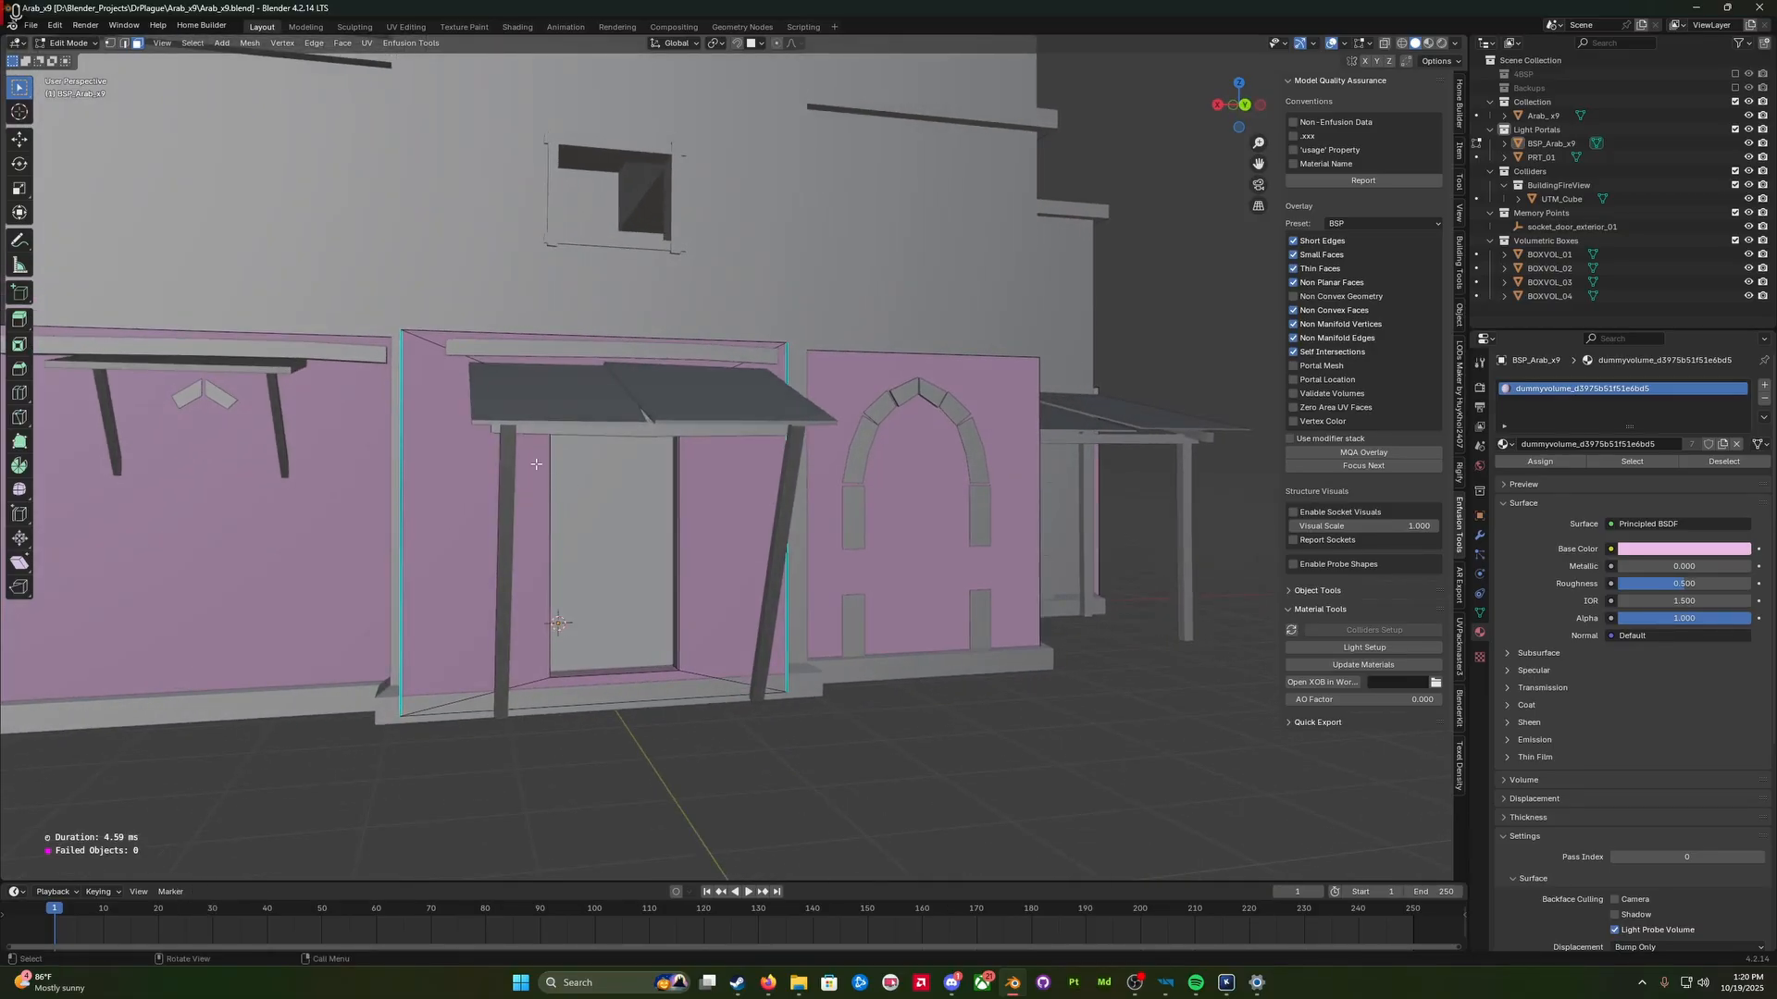
{"action": "middle_click_drag", "start_coordinate": [561, 694], "coordinate": [575, 644]}
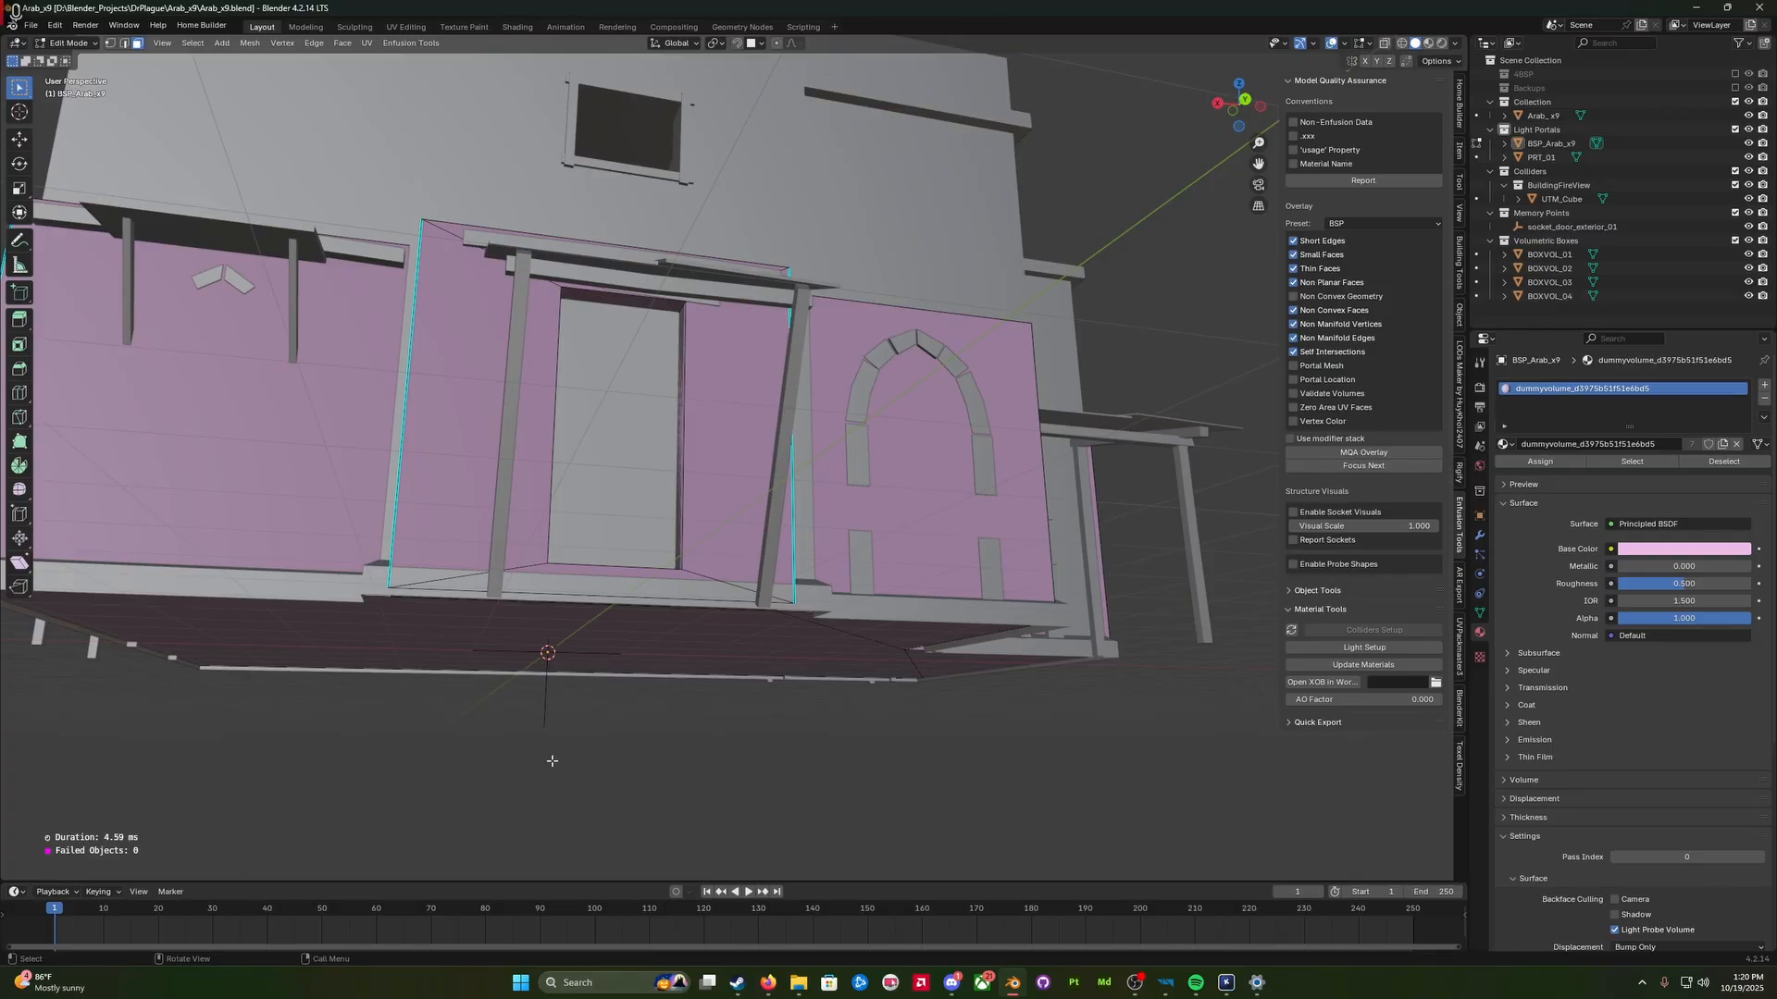
{"action": "middle_click_drag", "start_coordinate": [553, 761], "coordinate": [553, 774]}
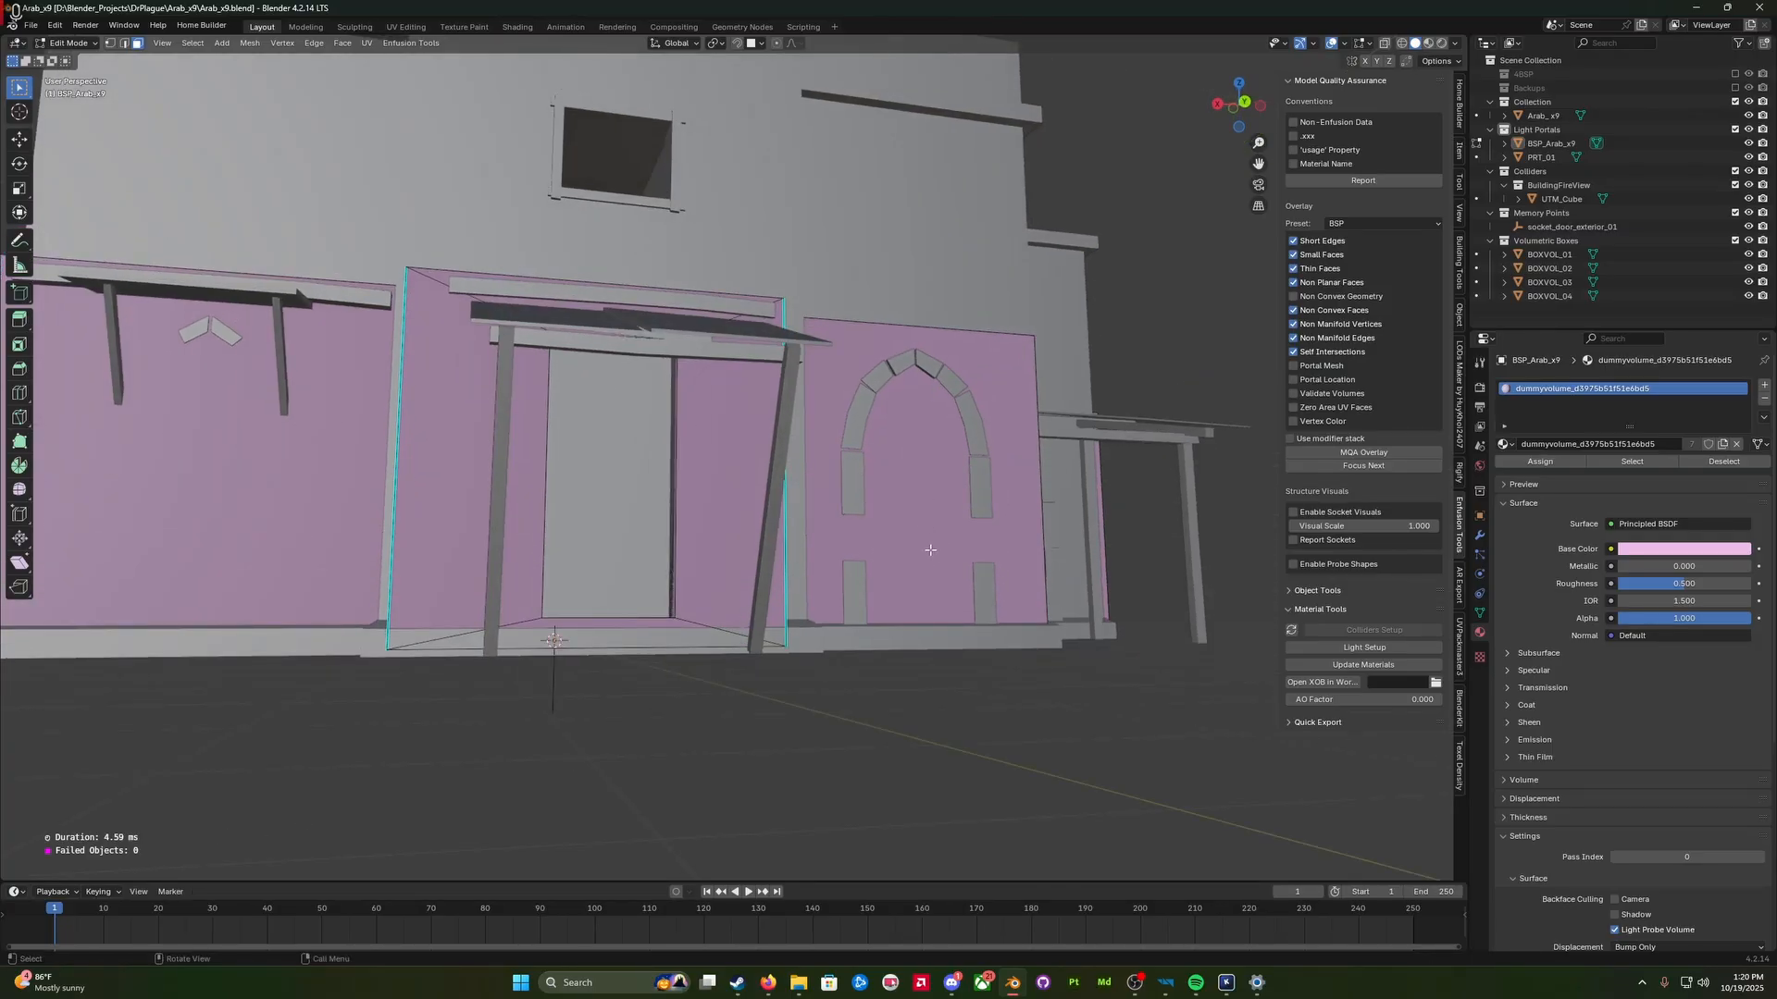
{"action": "key", "text": "Tab"}
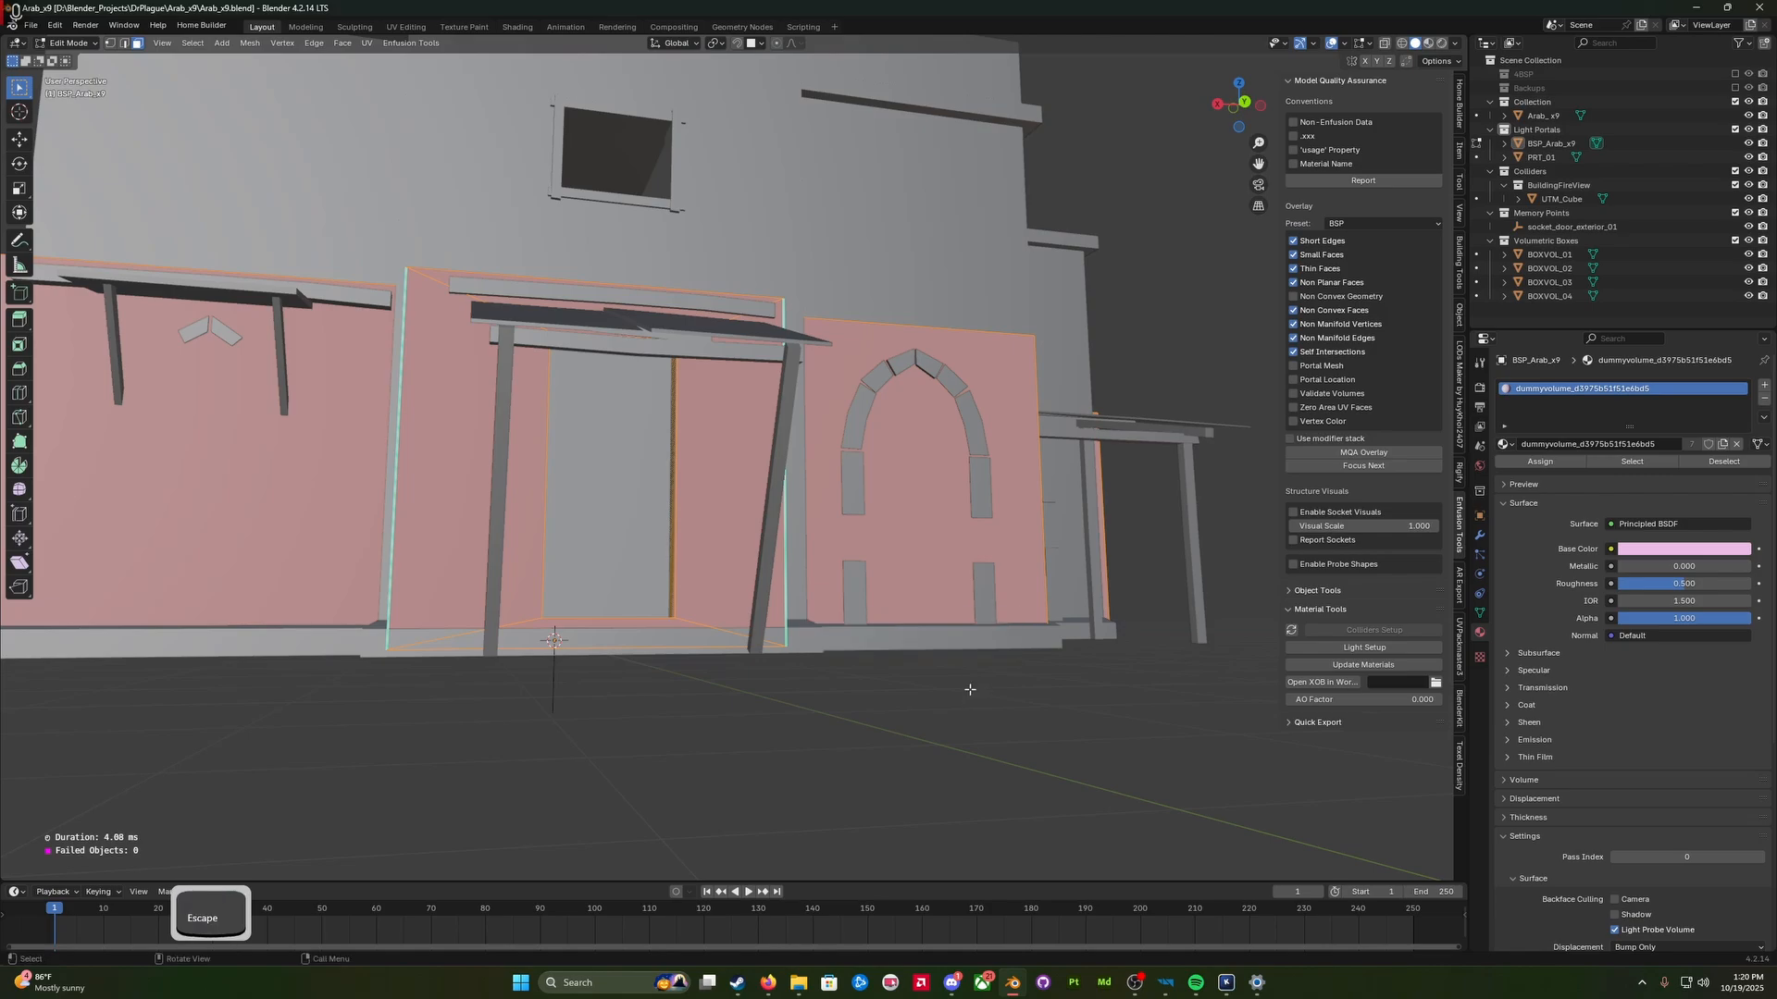
Step: Select all objects and export them as Arab_x9.fbx, applying the export preset that limits output to selected objects with custom properties and no animation
{"action": "key", "text": "a"}
{"action": "key", "text": "q"}
{"action": "left_click", "coordinate": [960, 693]}
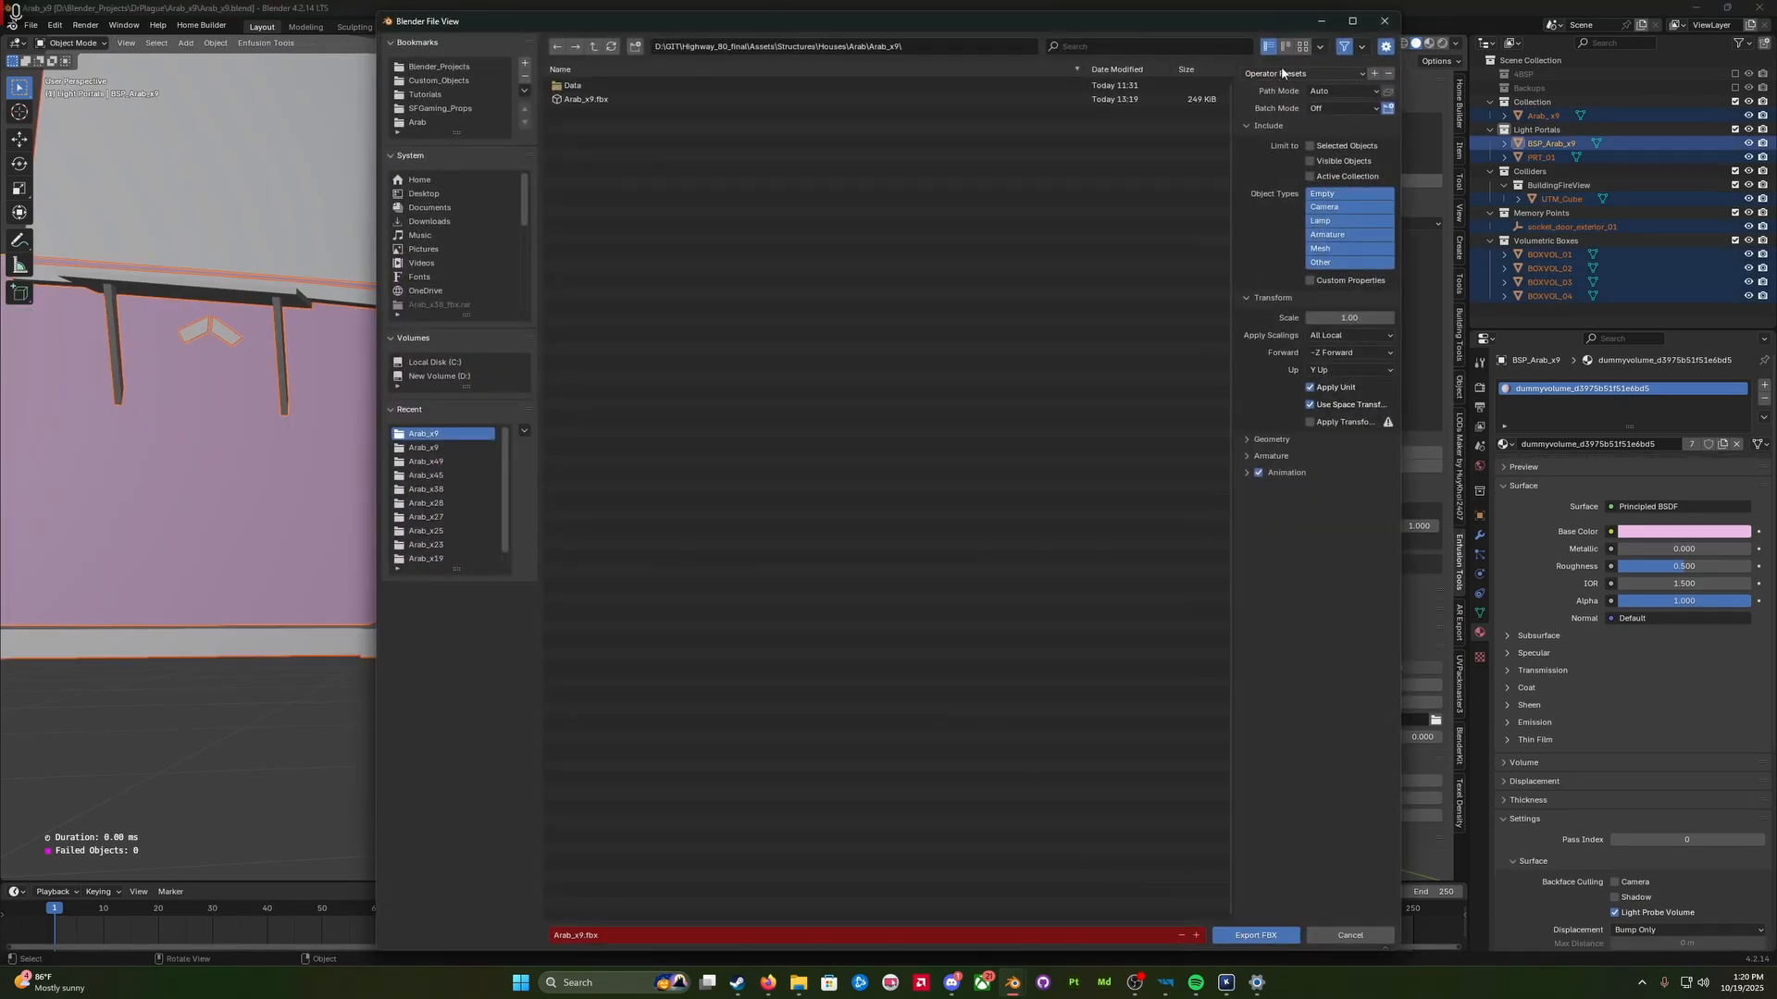
{"action": "left_click", "coordinate": [1282, 73]}
{"action": "left_click", "coordinate": [1268, 108]}
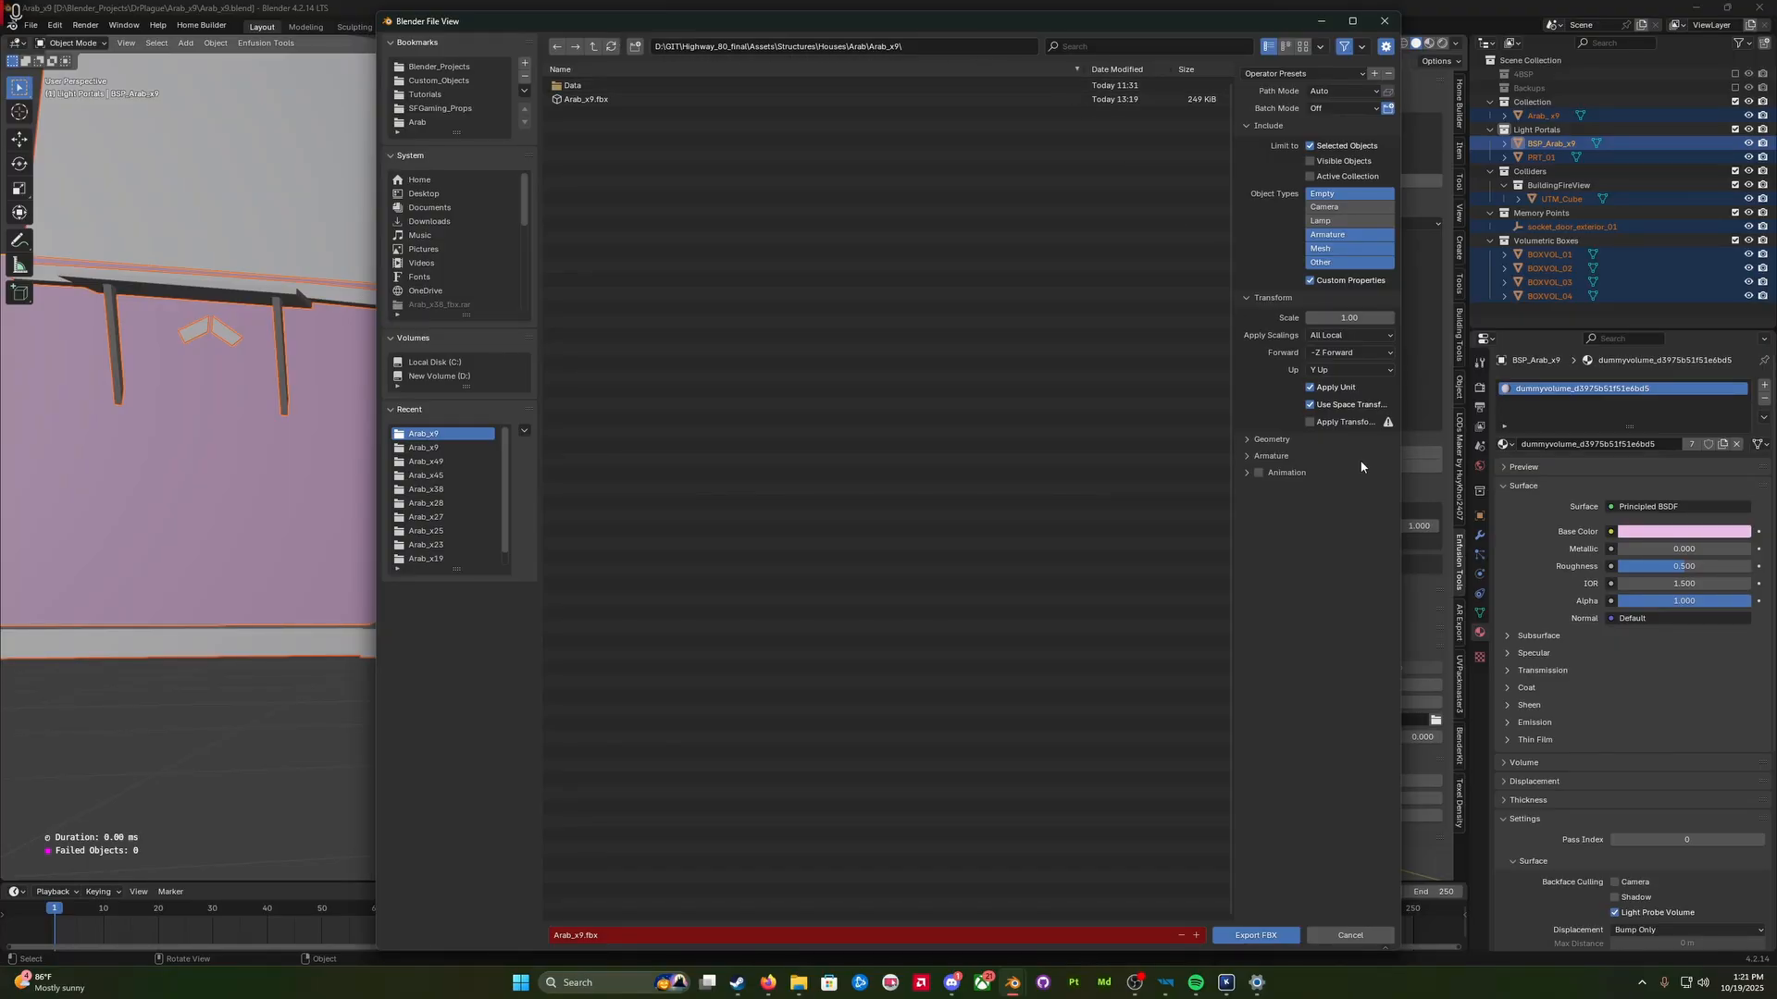
{"action": "left_click", "coordinate": [1277, 938]}
Step: Switch to the Workbench, read the BSP build messages for Arab_x9 in the log console, then clear the log and move the console aside
{"action": "left_click", "coordinate": [1165, 982]}
{"action": "left_click", "coordinate": [1212, 916]}
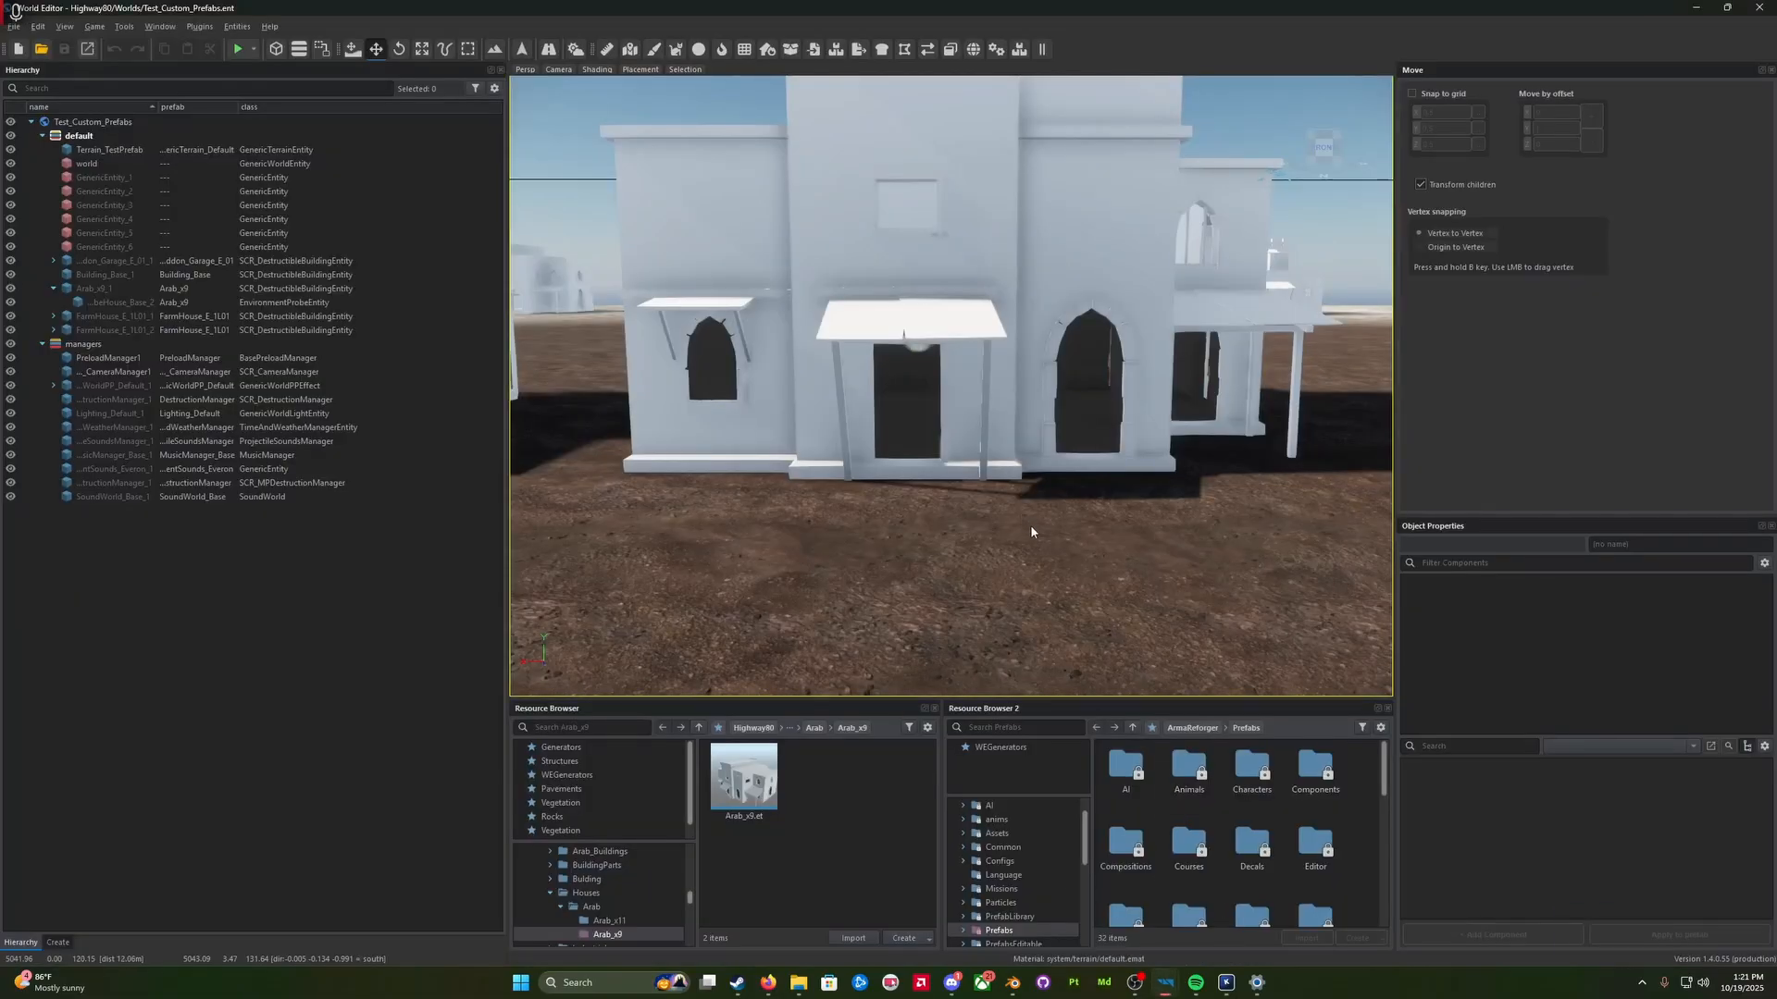
{"action": "left_click", "coordinate": [1110, 927]}
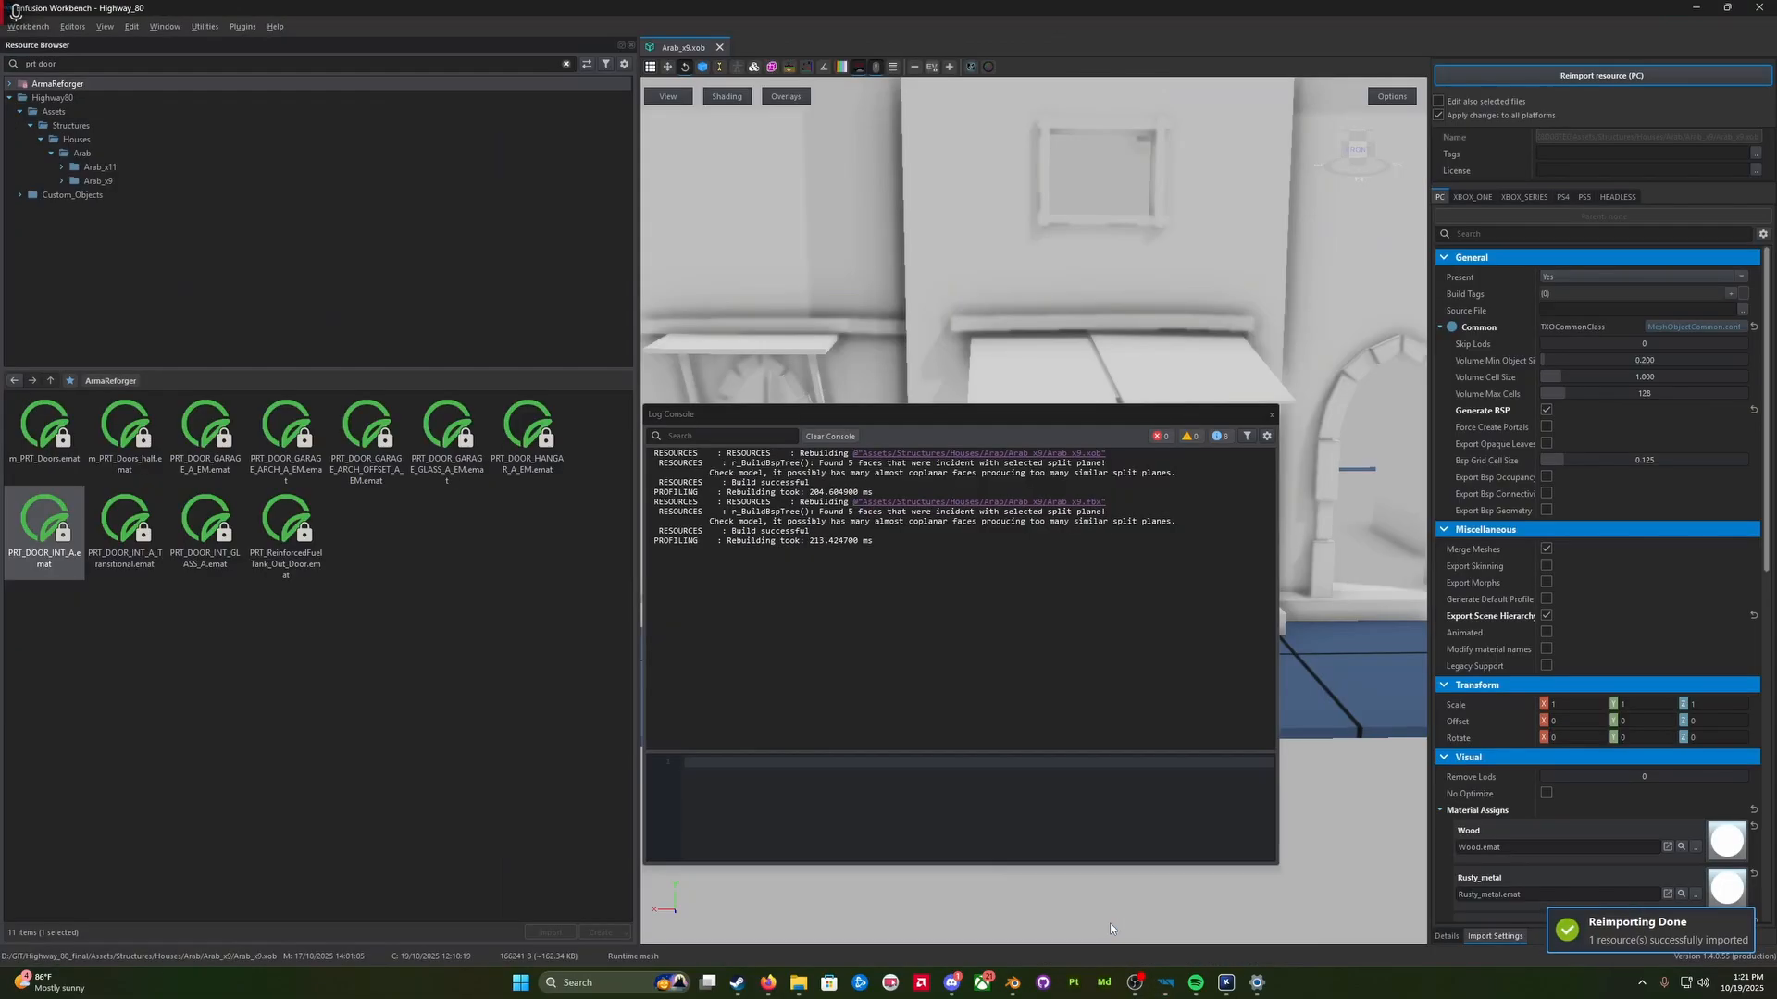
{"action": "left_click_drag", "start_coordinate": [854, 554], "coordinate": [914, 515]}
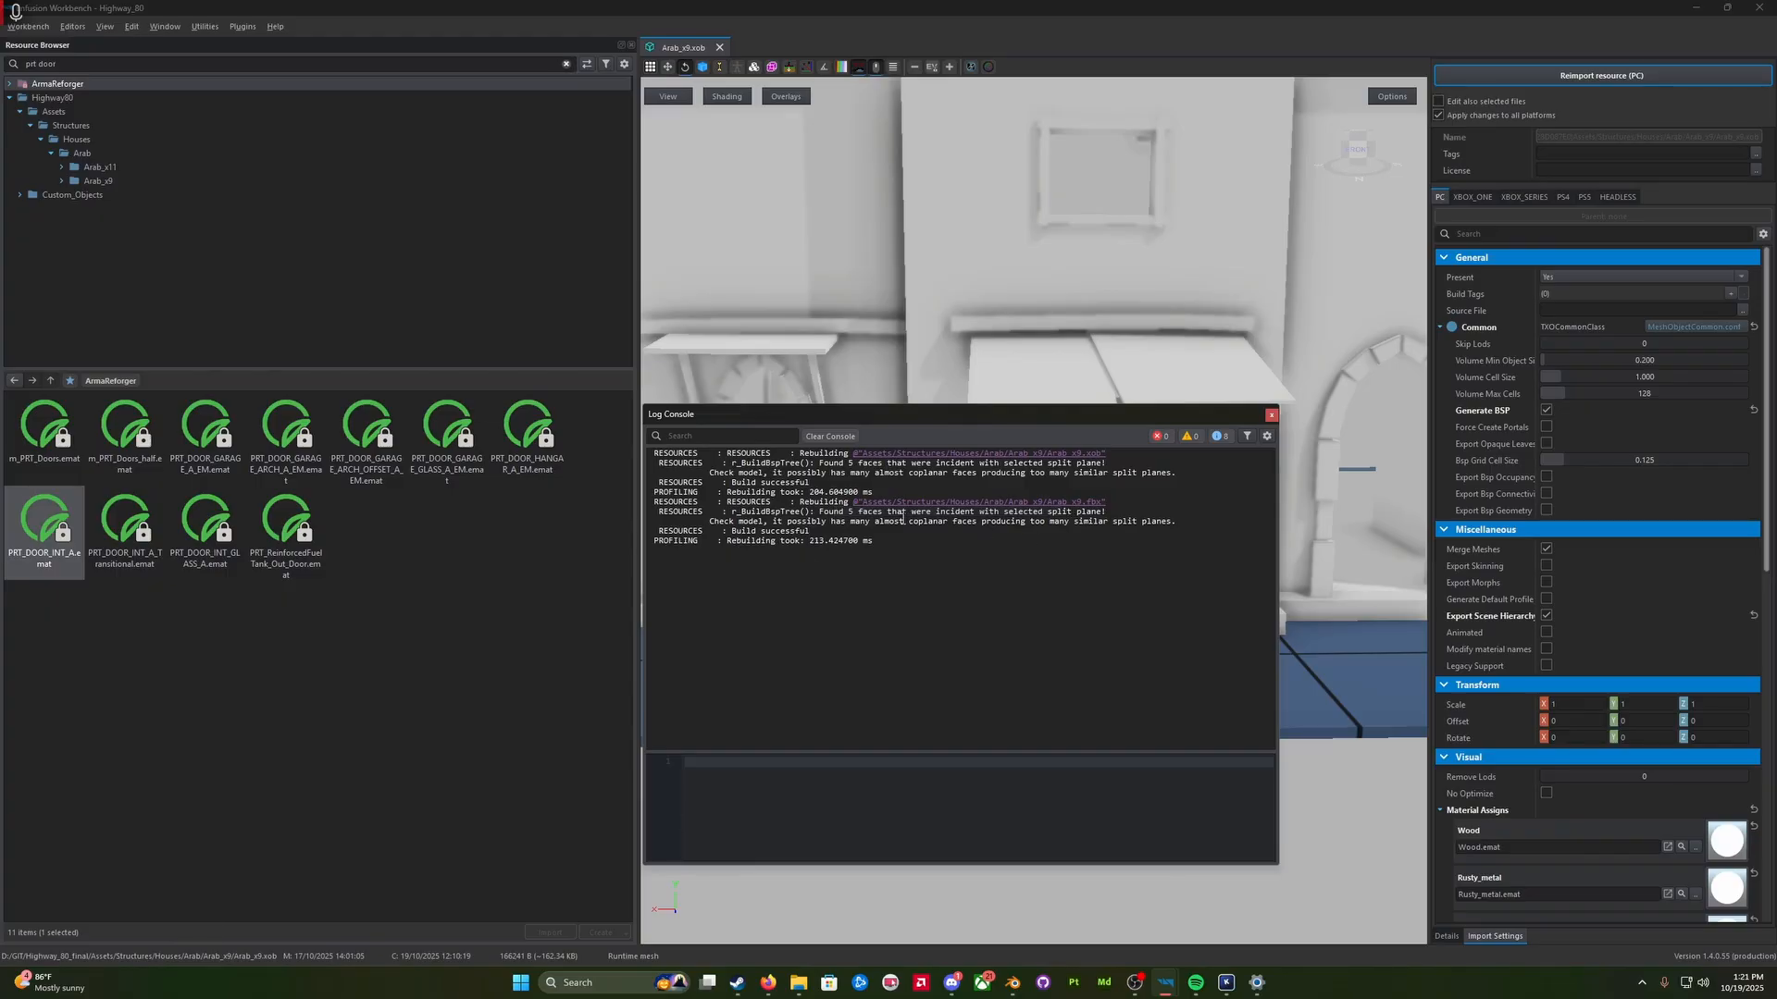
{"action": "left_click_drag", "start_coordinate": [793, 532], "coordinate": [644, 514]}
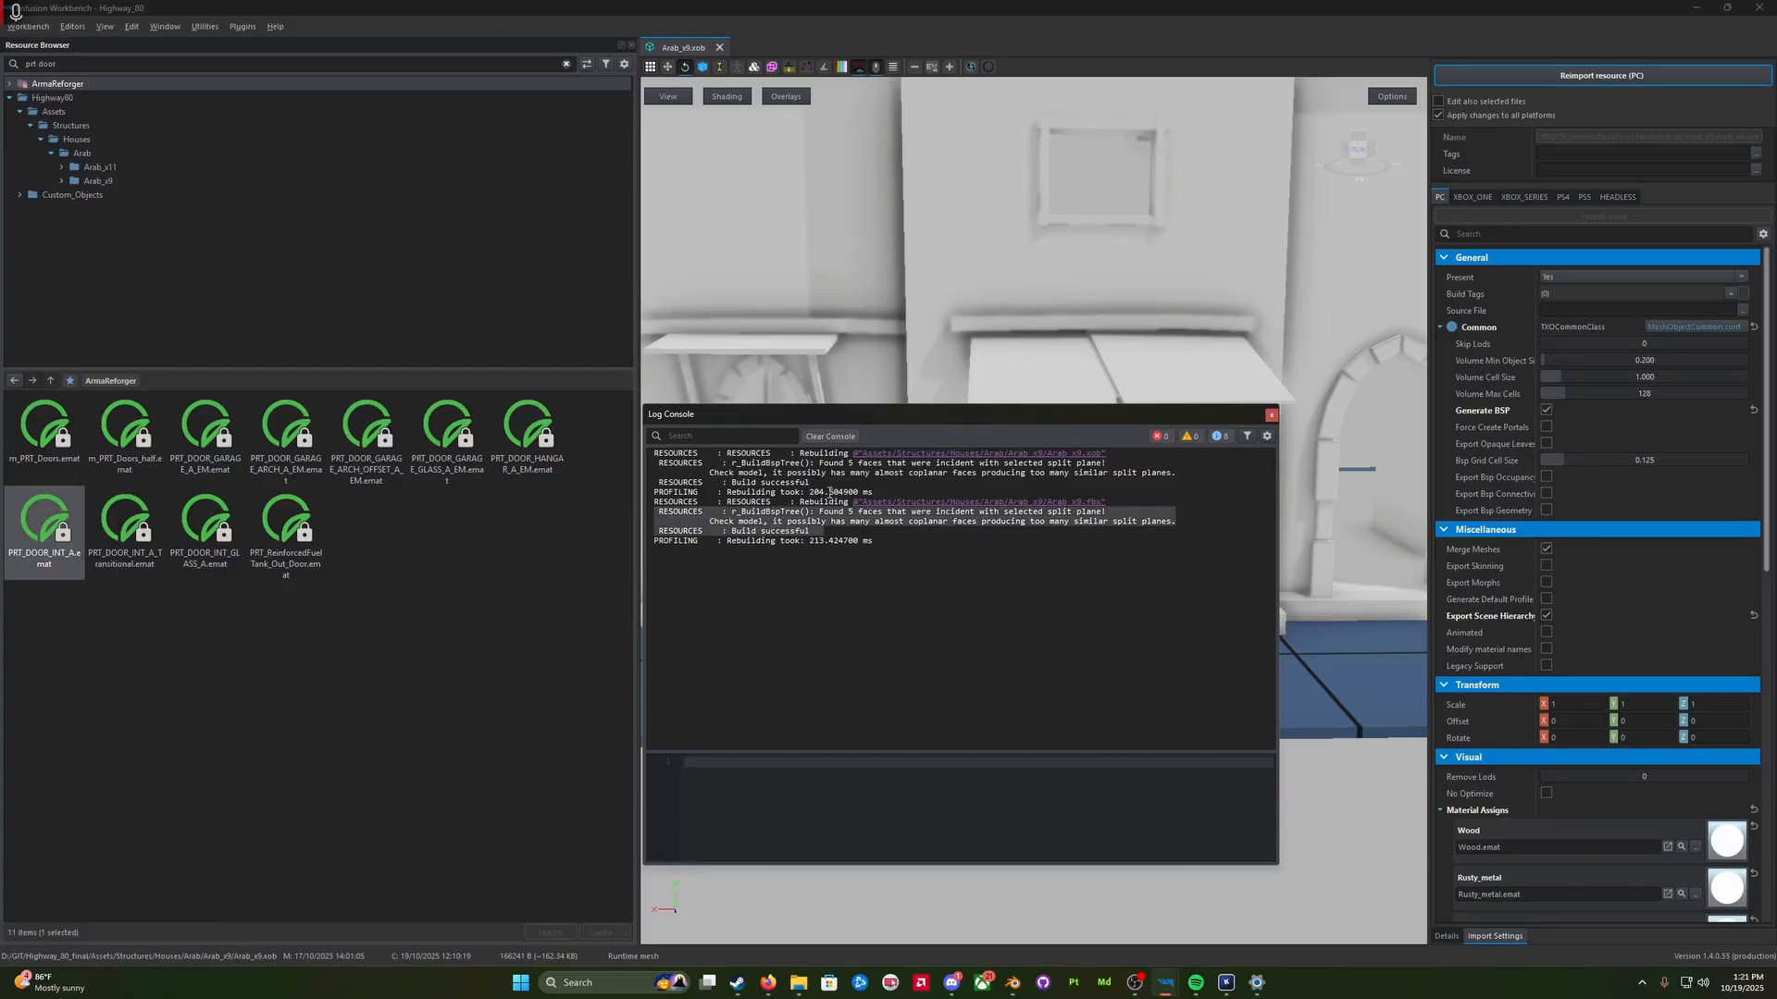
{"action": "left_click", "coordinate": [833, 437]}
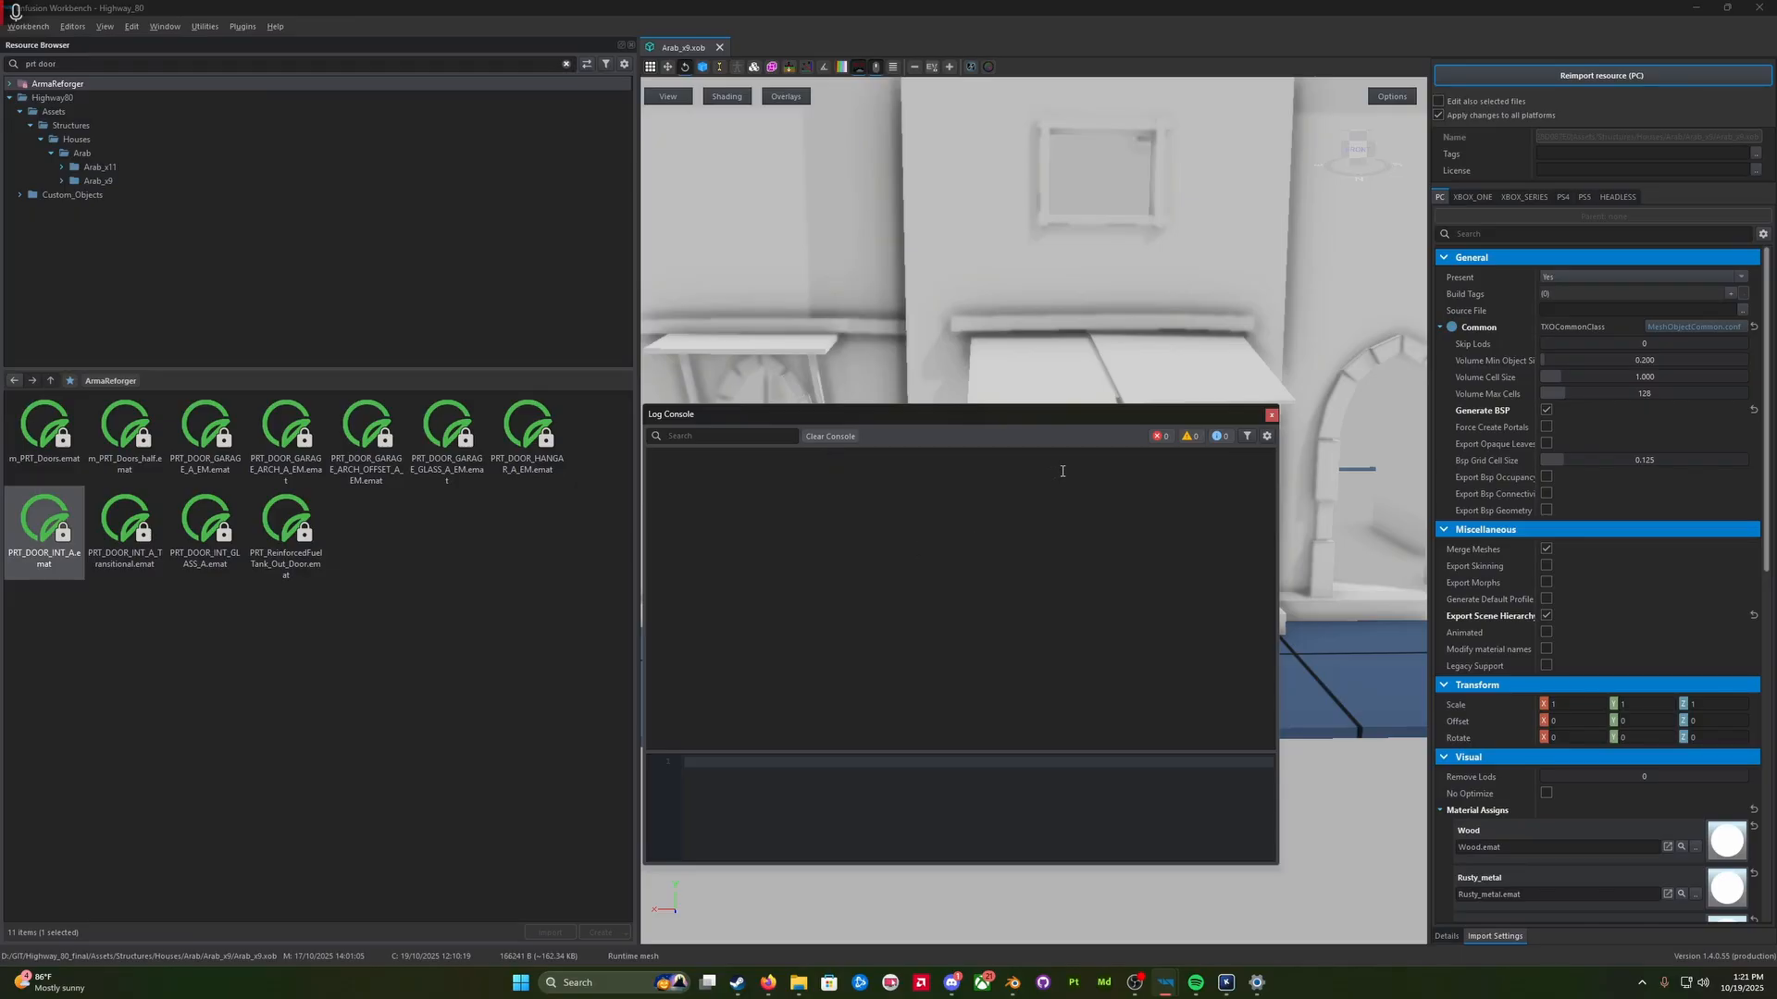
{"action": "left_click_drag", "start_coordinate": [1218, 415], "coordinate": [1775, 417]}
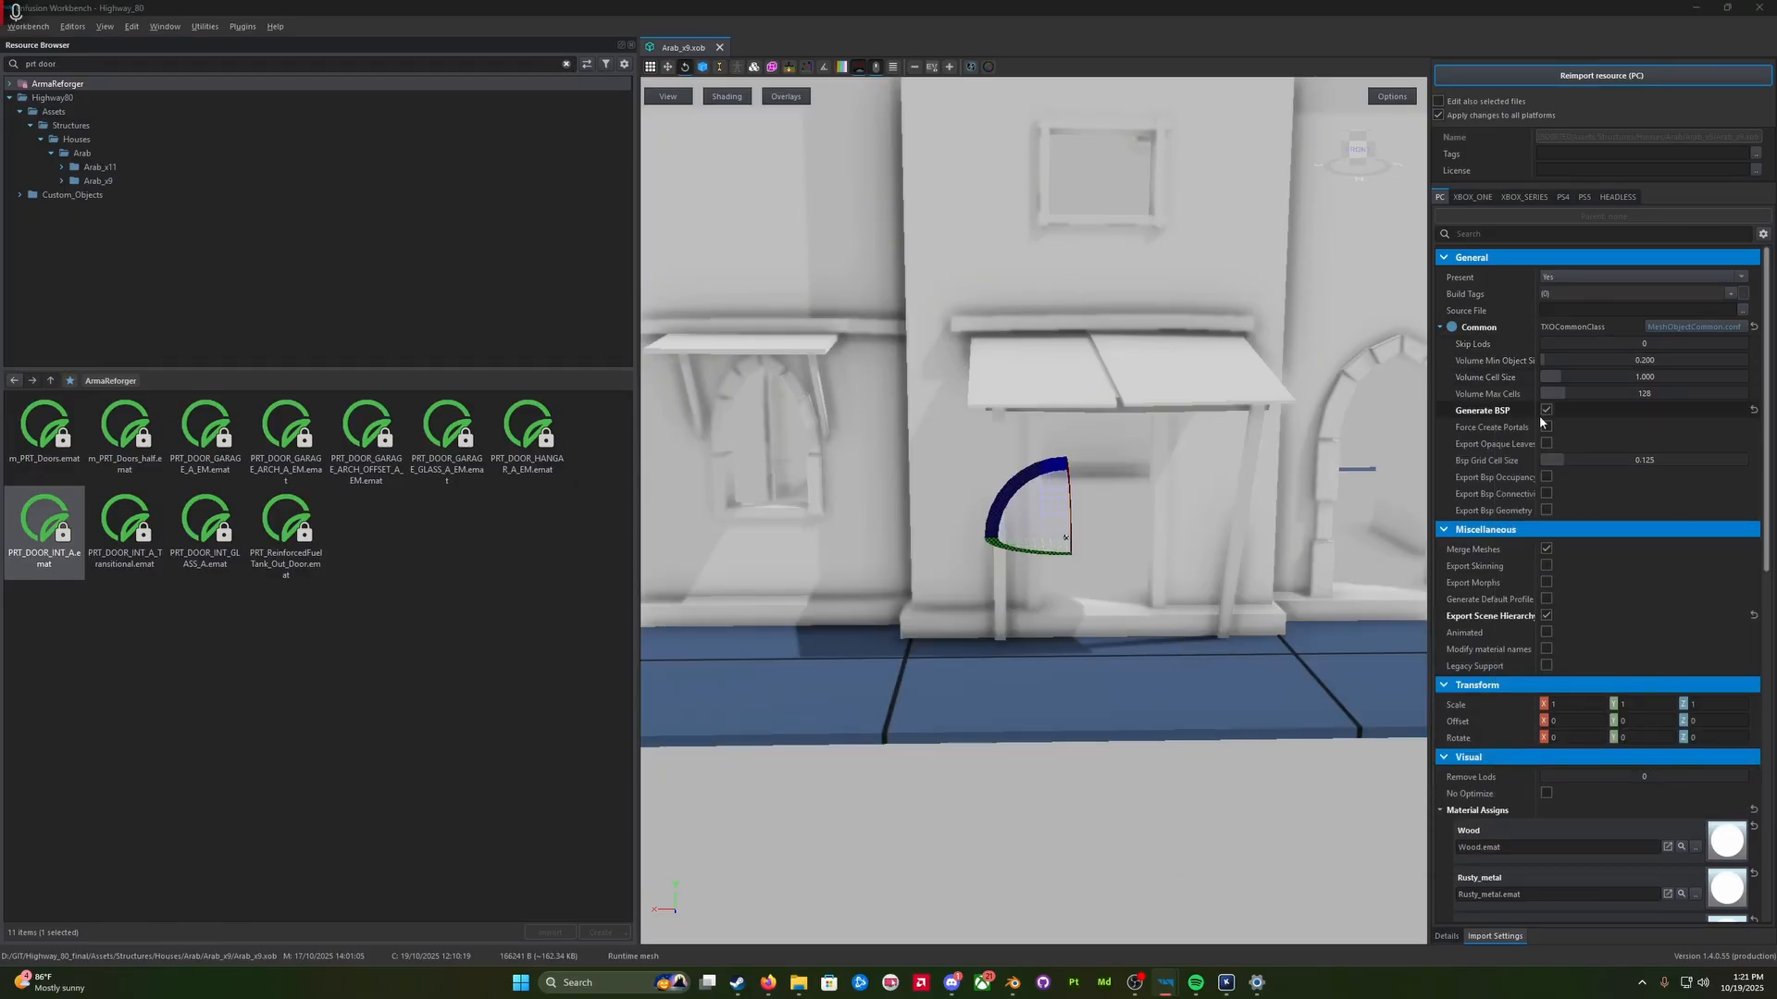
{"action": "scroll", "coordinate": [1562, 742], "scroll_direction": "down", "scroll_amount": 3}
Step: Switch to the World Editor, fly close to the house's front doorway, and launch play mode from that spot
{"action": "left_click", "coordinate": [1162, 984]}
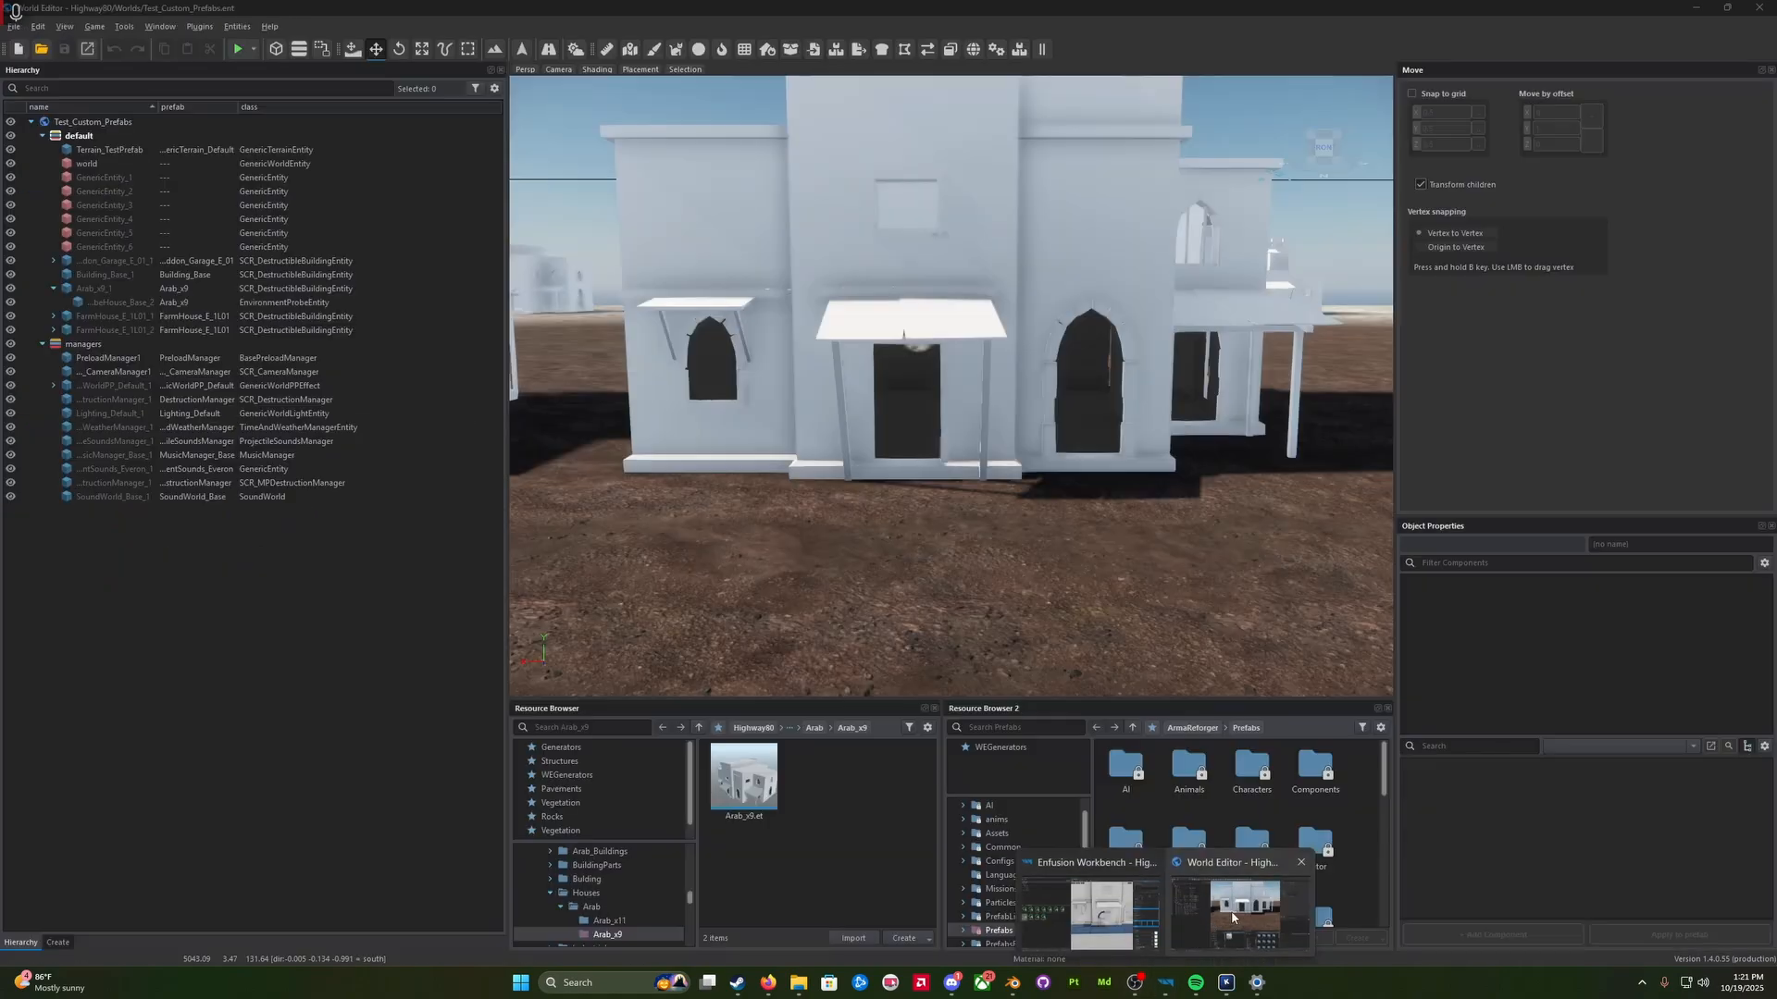
{"action": "key", "text": "ctrl+w"}
{"action": "mouse_move", "coordinate": [656, 306]}
{"action": "right_mouse_down"}
{"action": "mouse_move", "coordinate": [645, 282]}
{"action": "mouse_move", "coordinate": [678, 284]}
{"action": "right_mouse_up"}
{"action": "key", "text": "ctrl+w"}
{"action": "key", "text": "w"}
{"action": "key", "text": "d"}
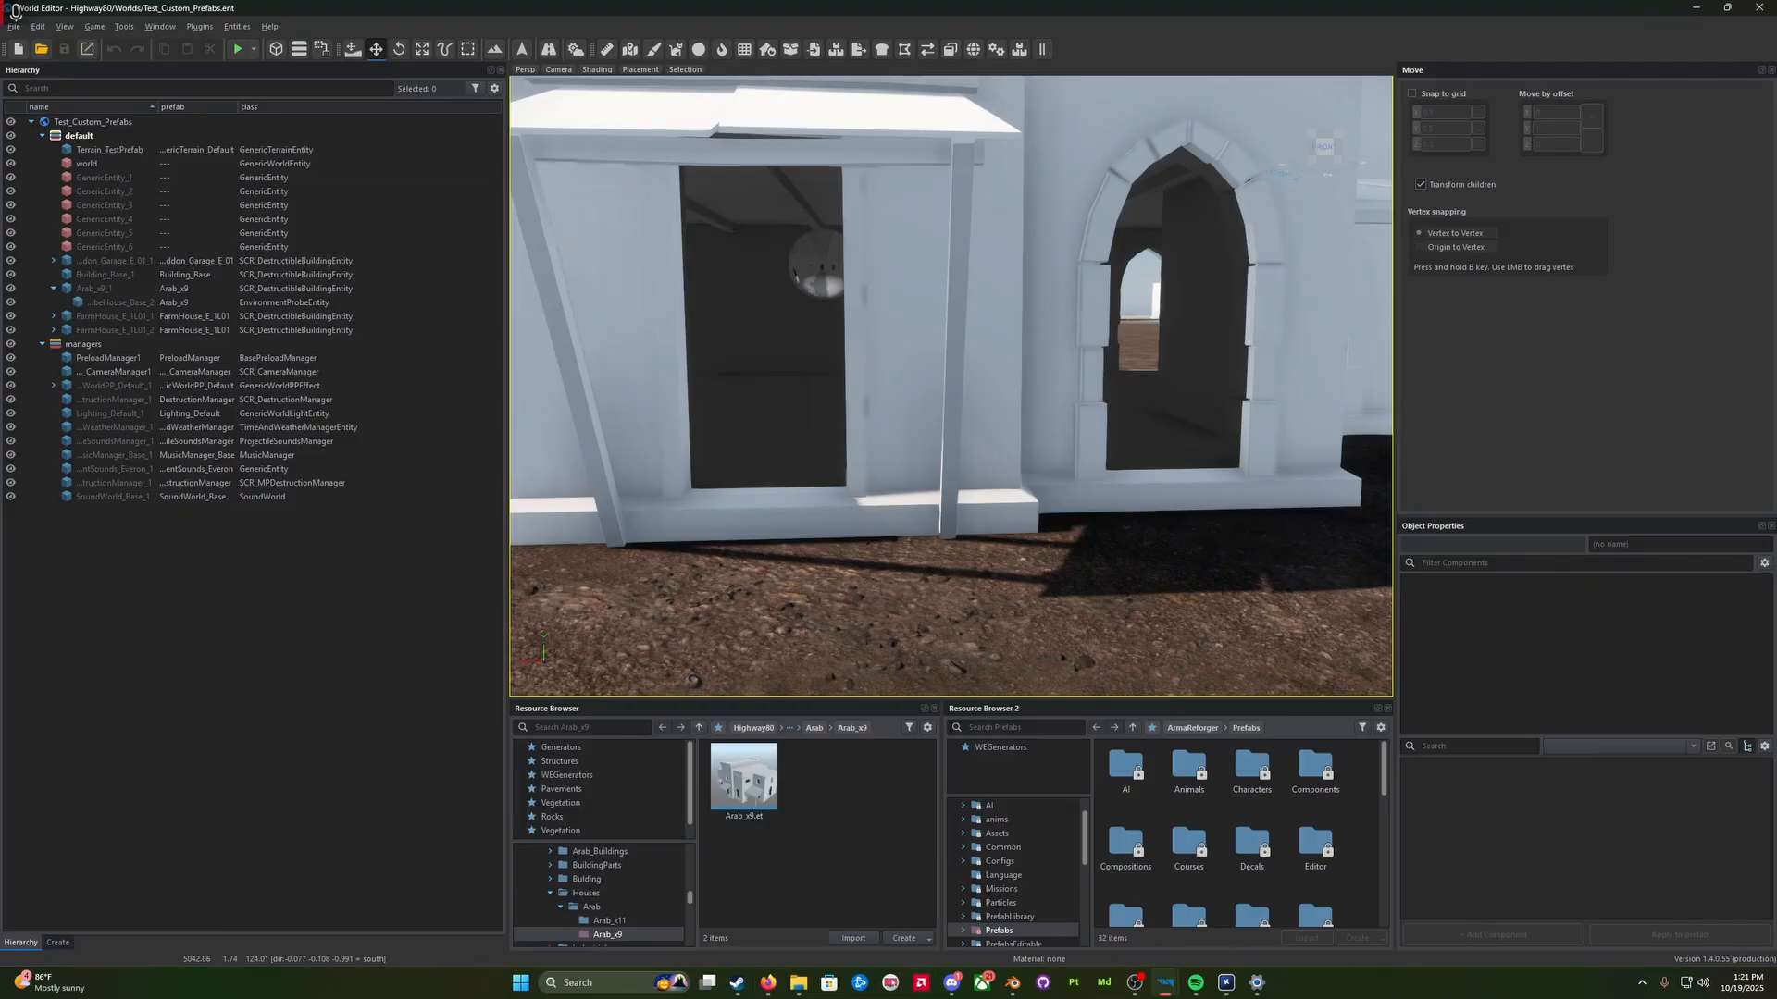
{"action": "left_click", "coordinate": [240, 50]}
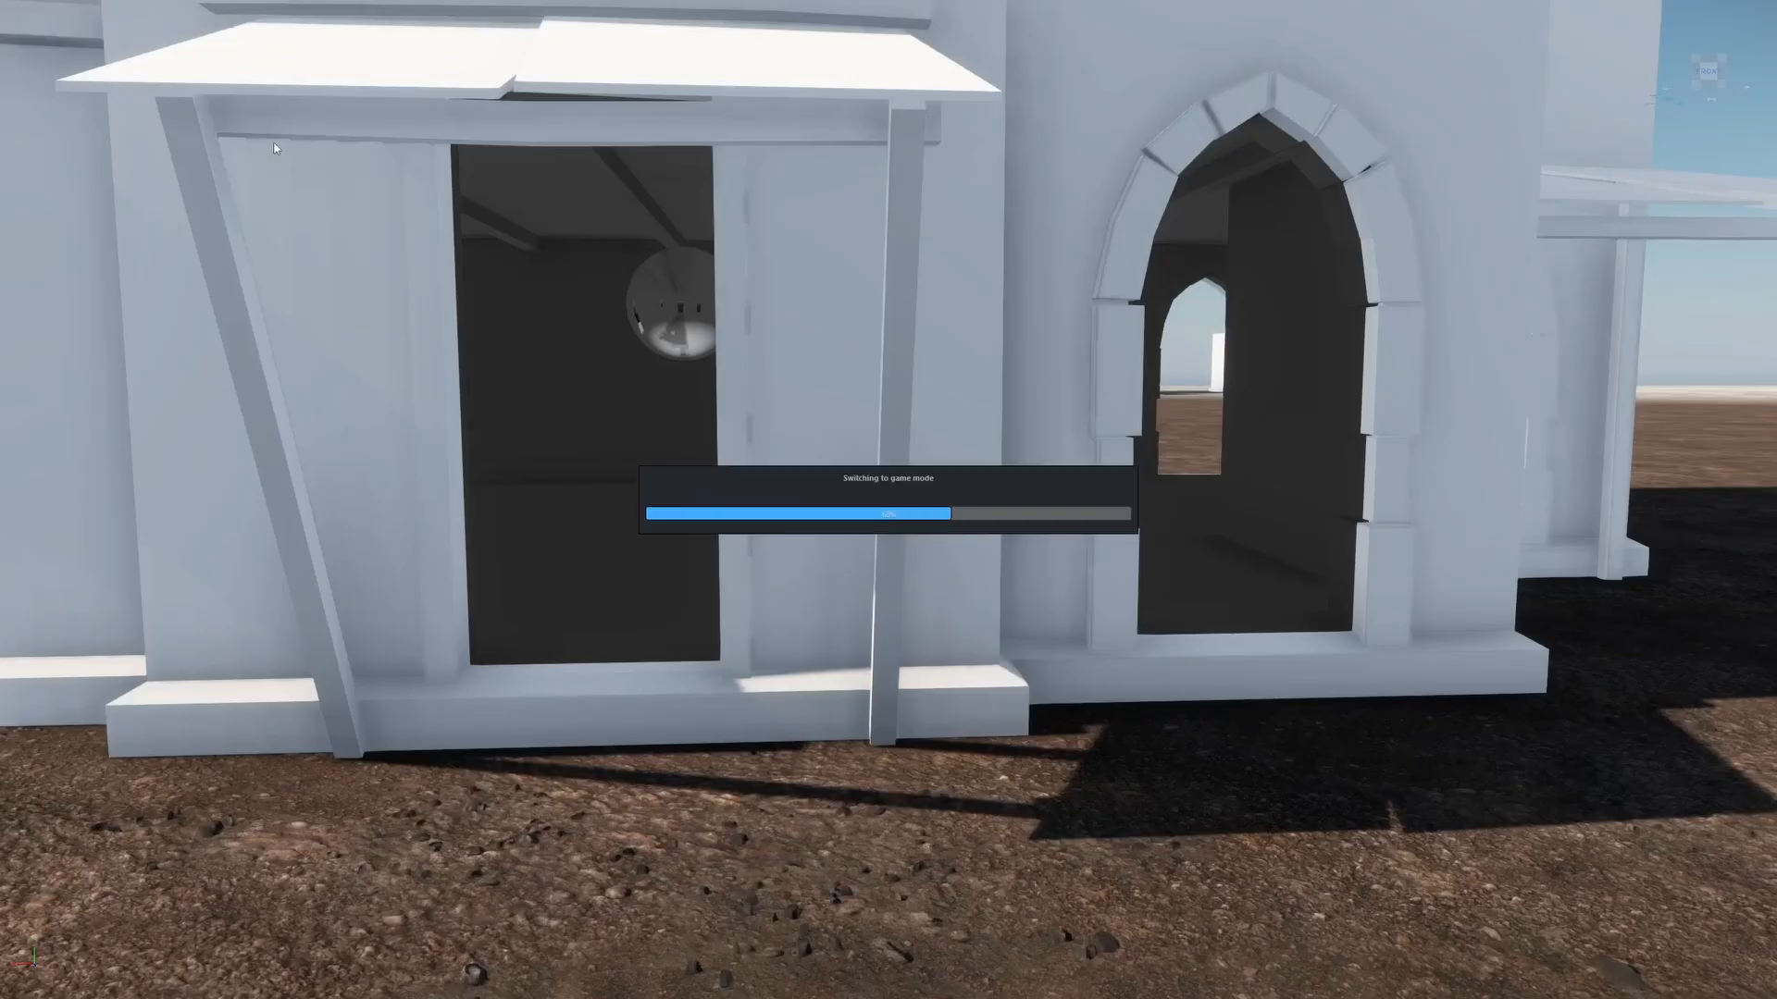
Step: Change to third-person view and walk the character through the front doorway into the house
{"action": "key", "text": "w"}
{"action": "key", "text": "a"}
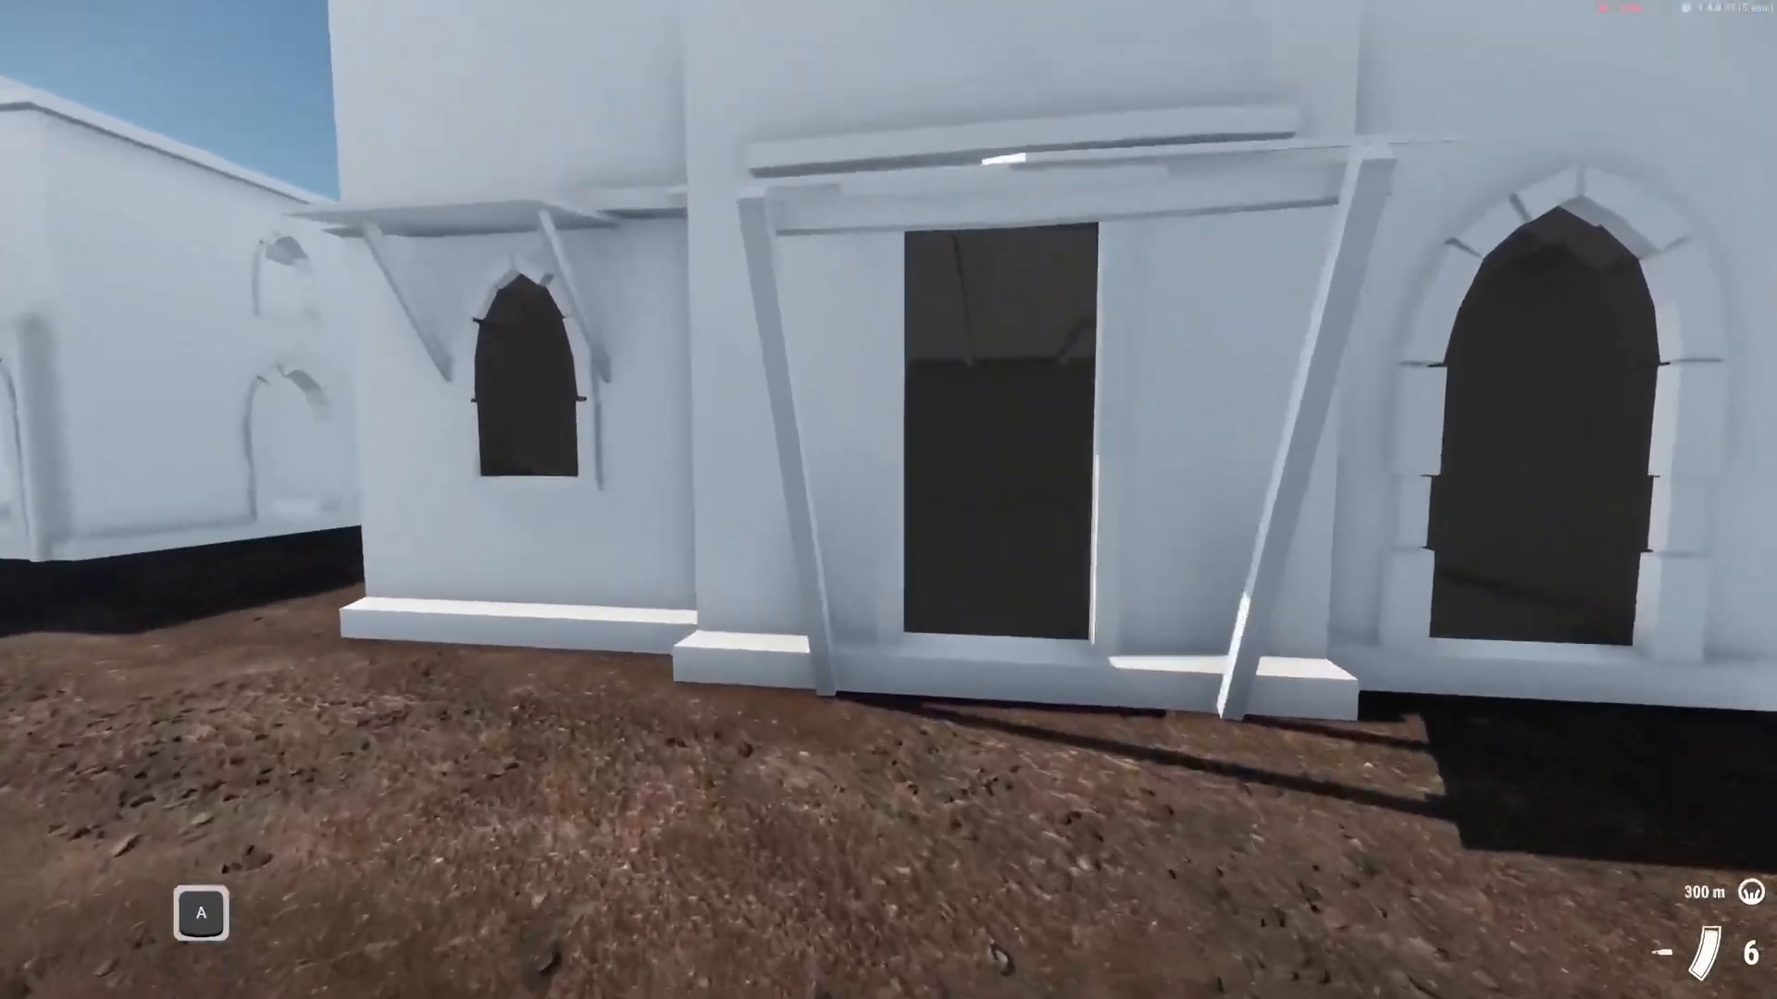
{"action": "key", "text": "v"}
{"action": "key", "text": "d"}
{"action": "key", "text": "w"}
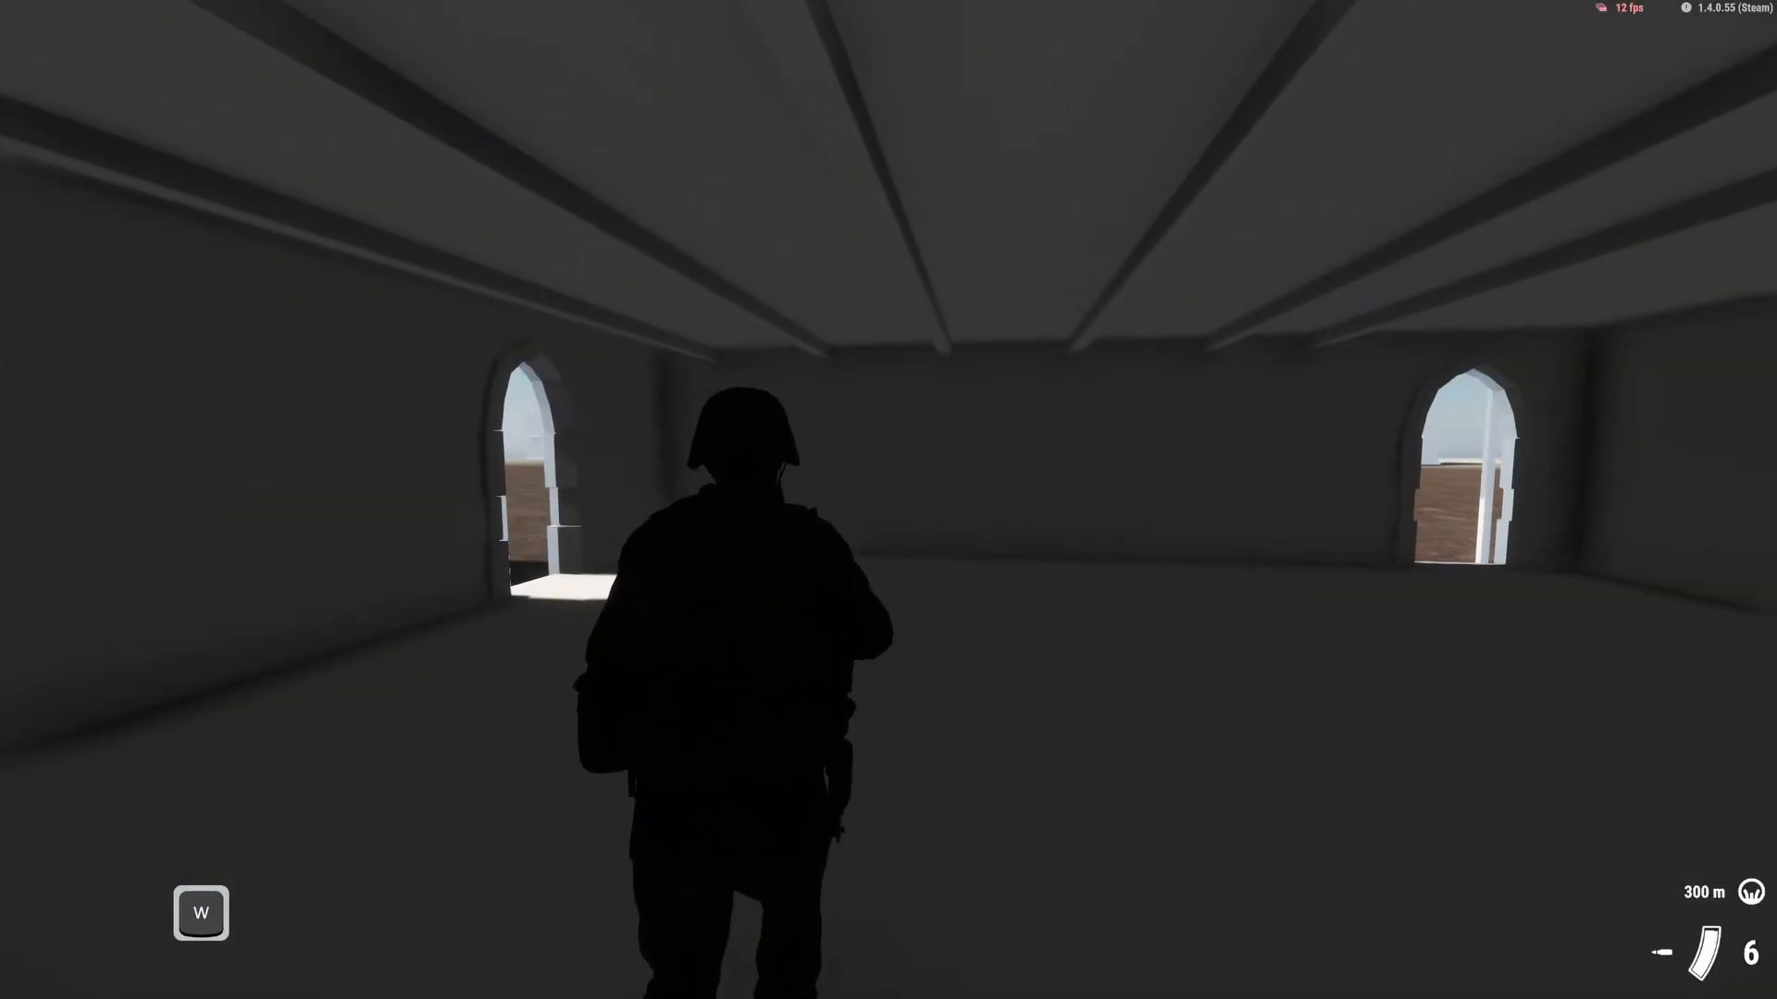
Step: Walk around the interior room and check how the character, walls, floor and window openings are lit
{"action": "key", "text": "d"}
{"action": "key", "text": "w"}
{"action": "key", "text": "a"}
{"action": "scroll", "coordinate": [889, 500], "scroll_direction": "down", "scroll_amount": 2}
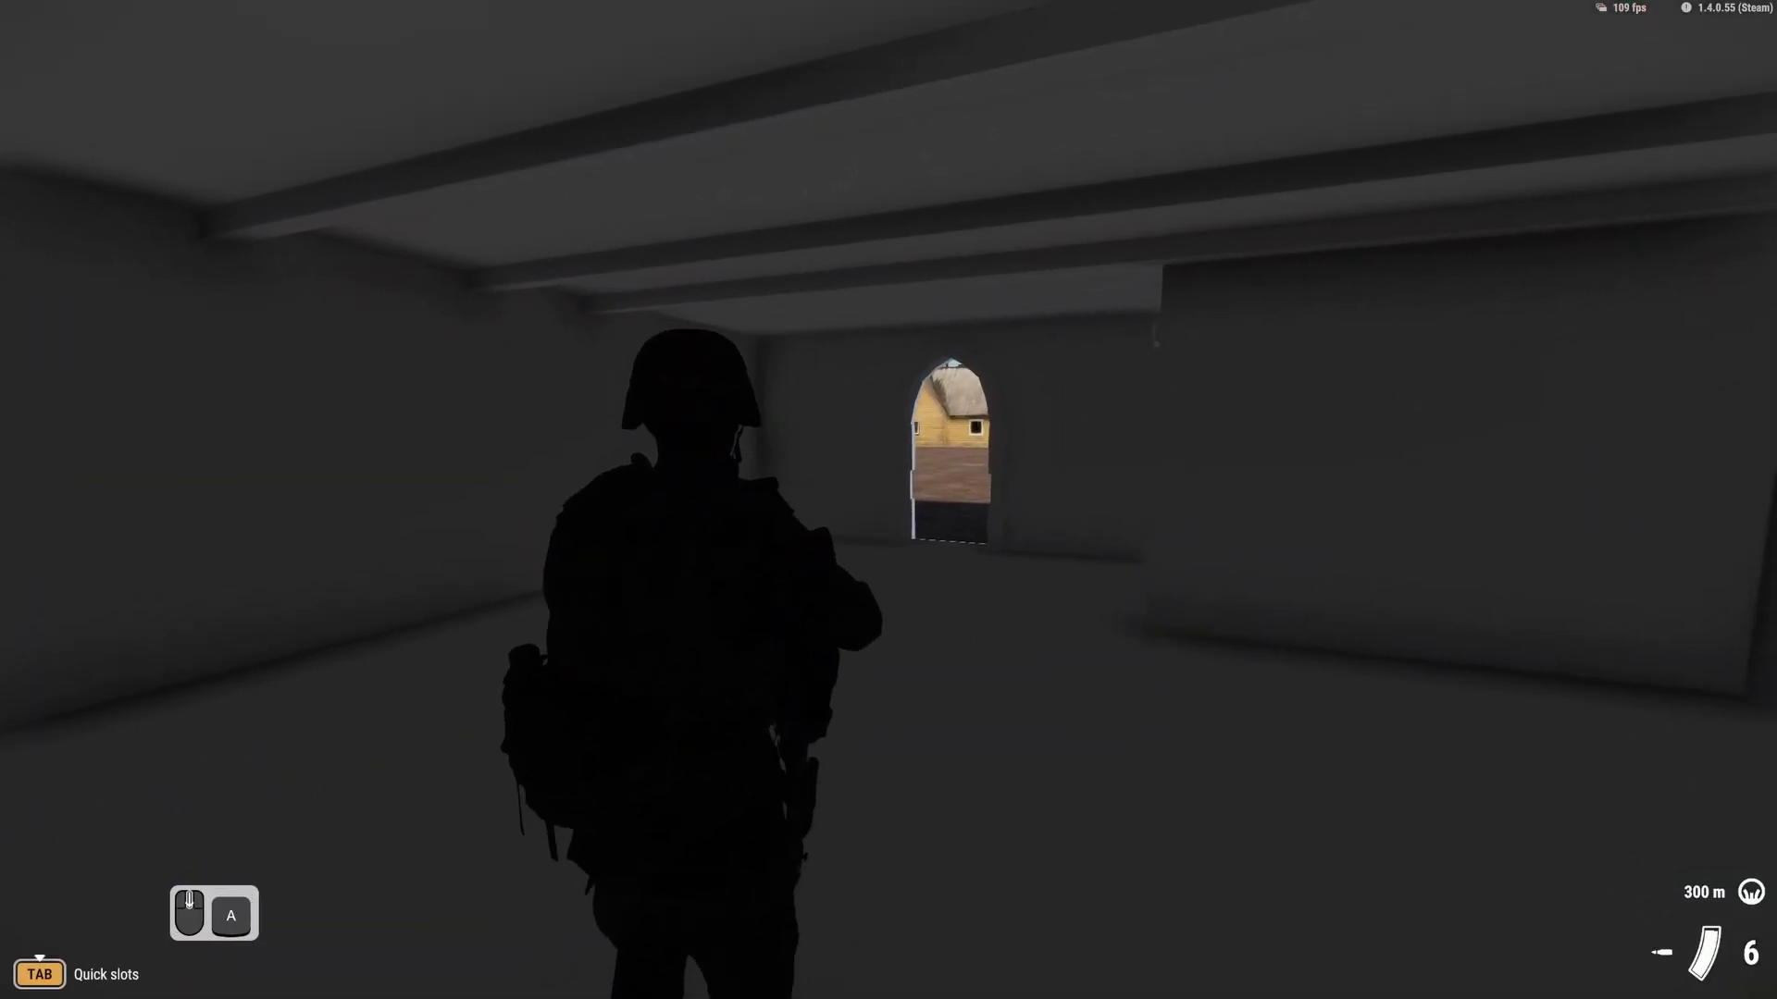
{"action": "key", "text": "w"}
{"action": "key", "text": "s"}
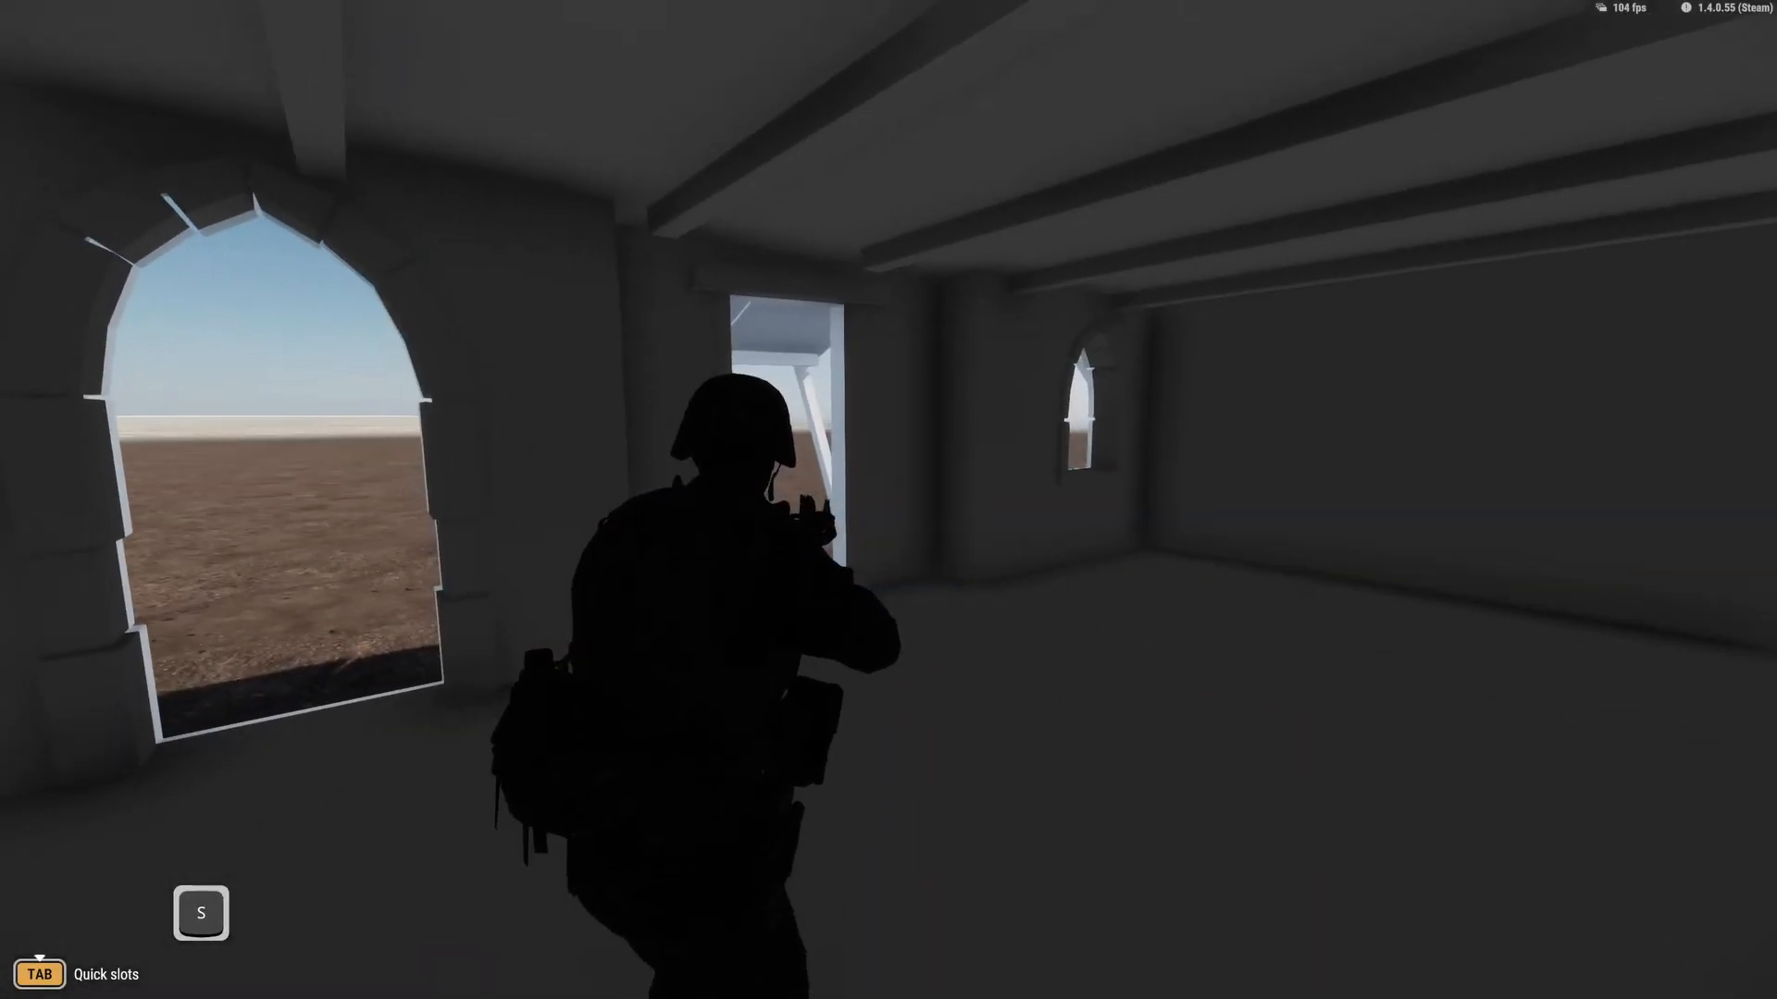
{"action": "key", "text": "d"}
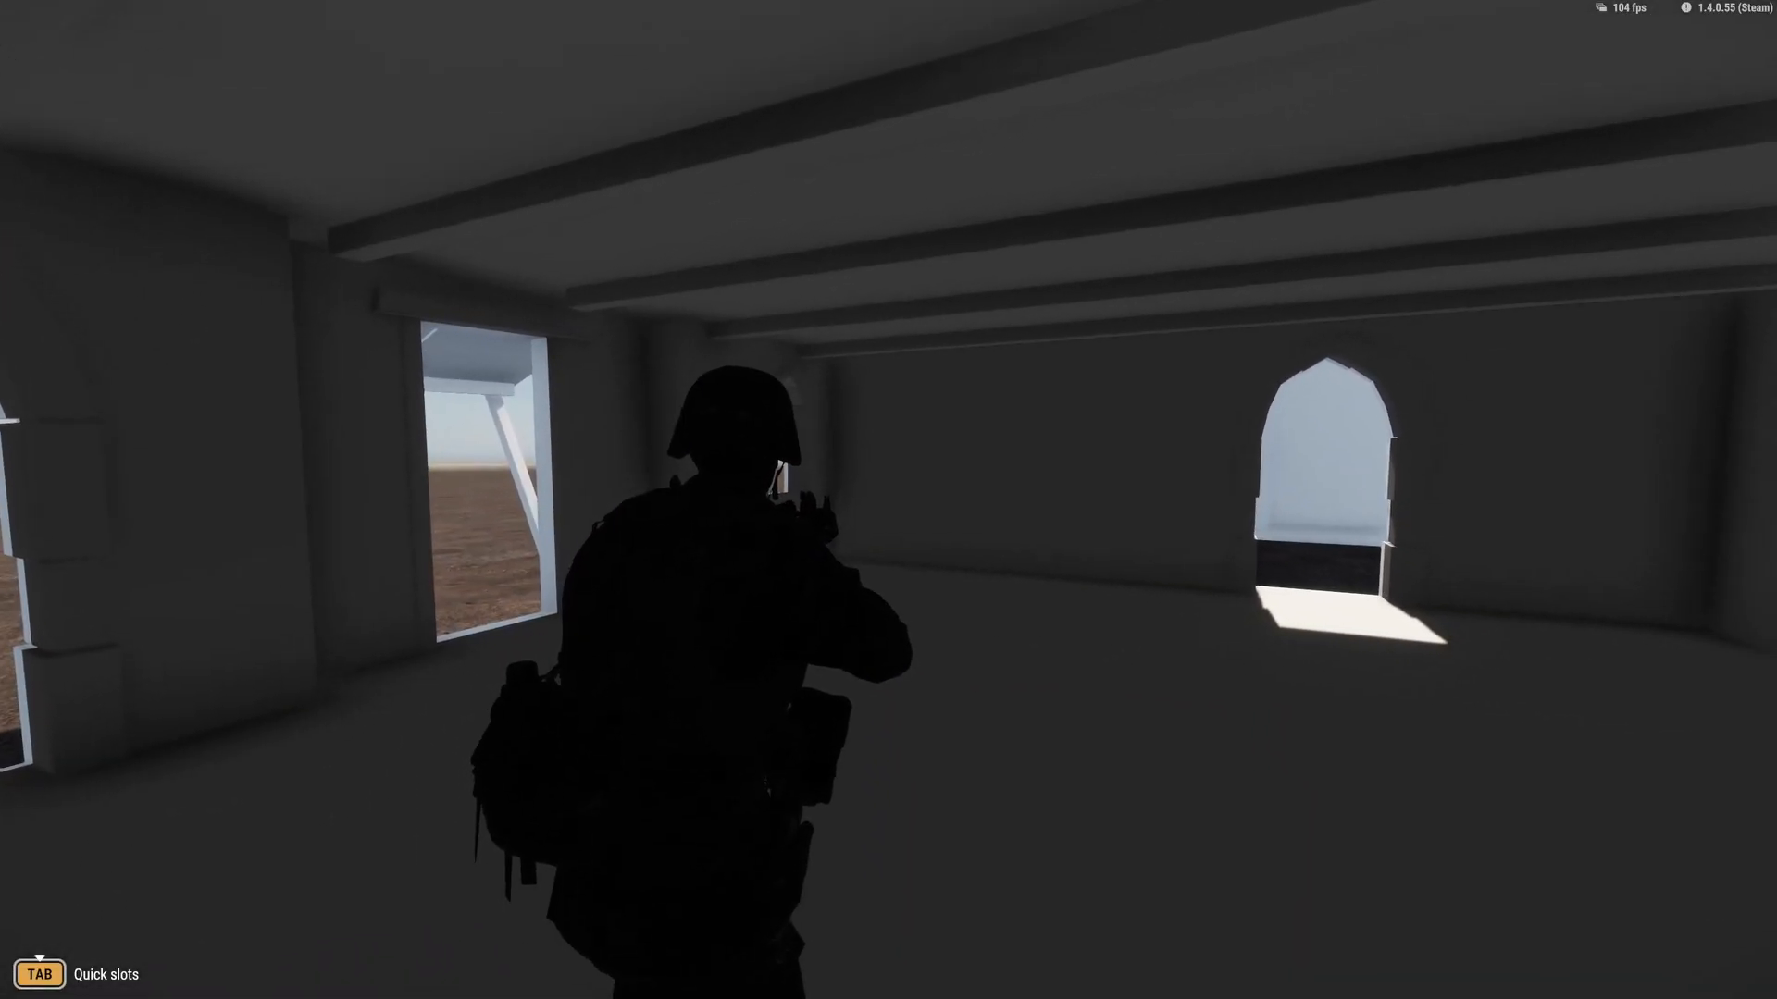
{"action": "key", "text": "a"}
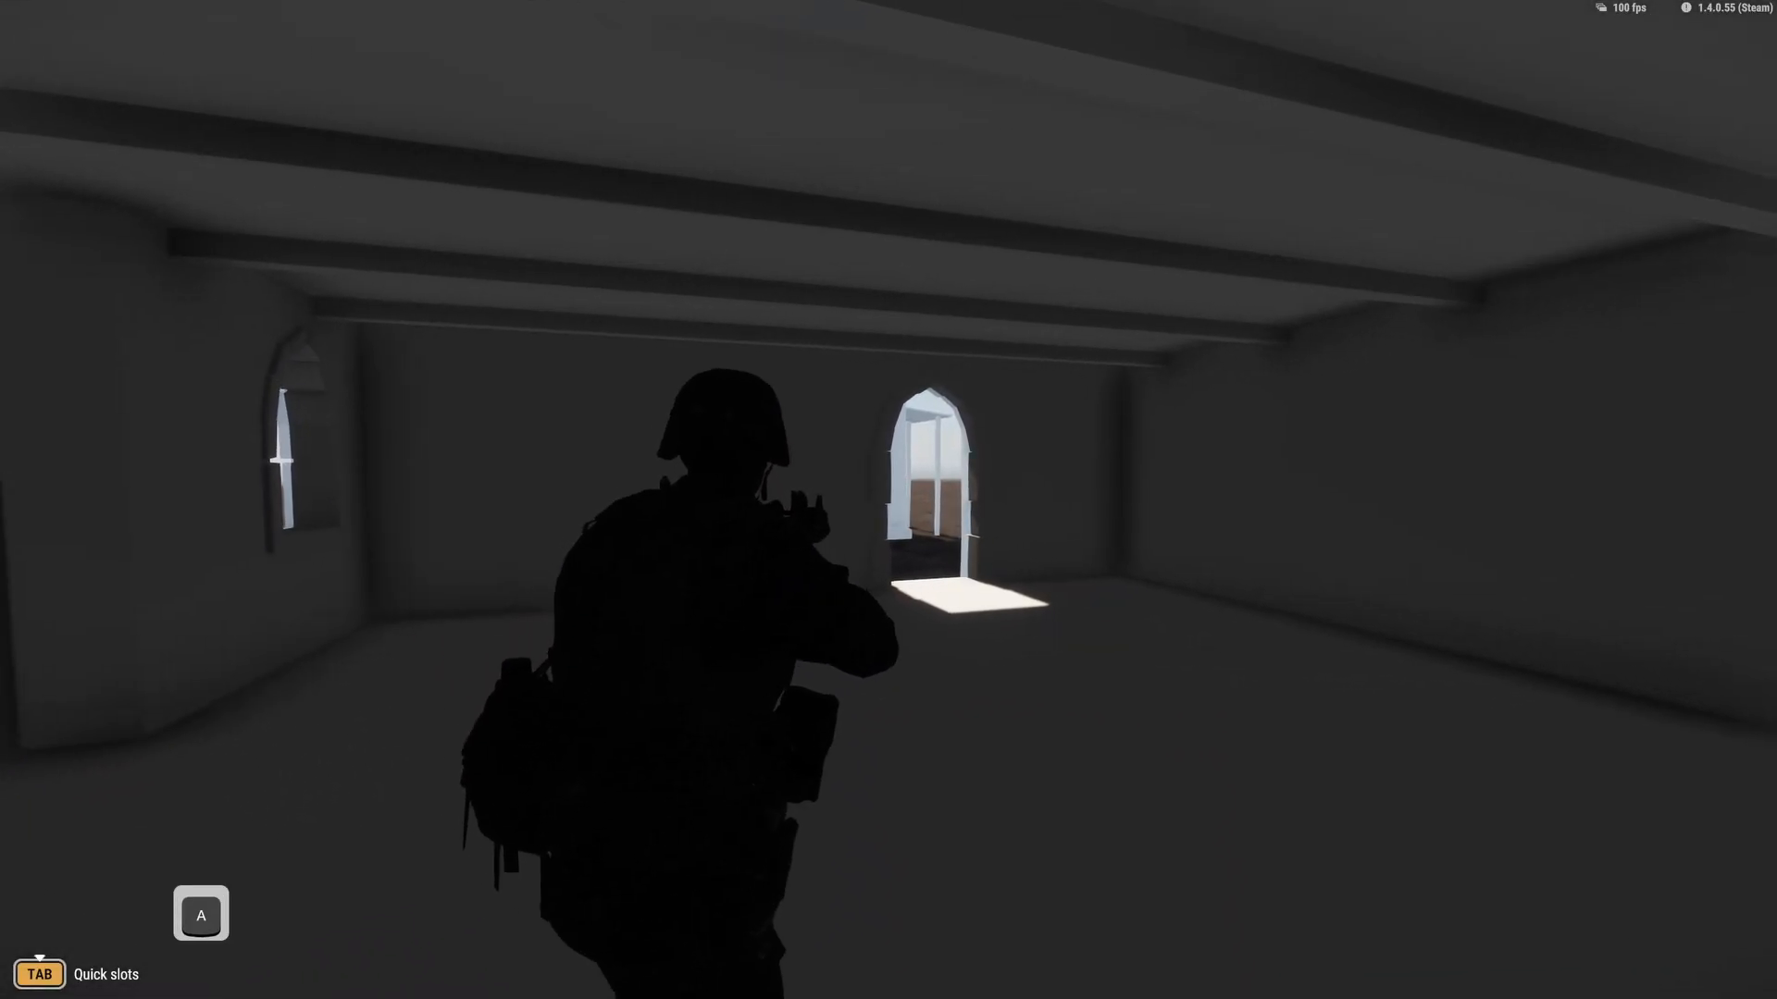
{"action": "key", "text": "w"}
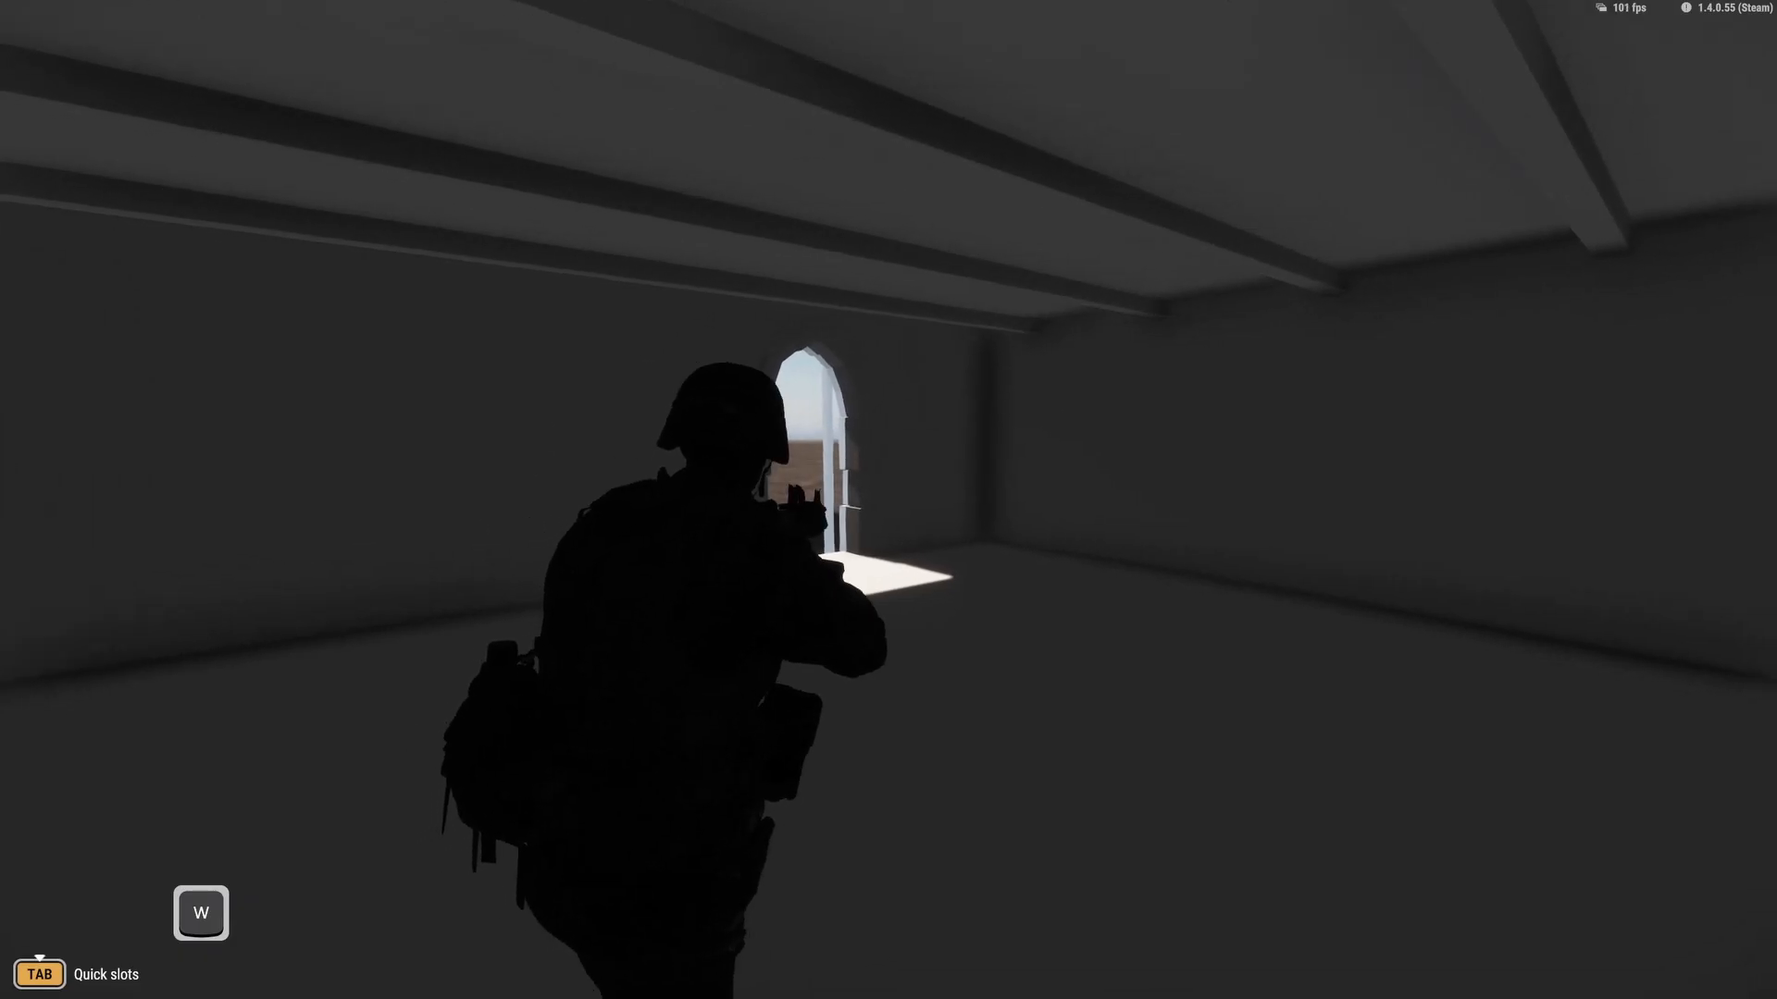
Step: Fire shots inside the room, leave through the front doorway, and fire again outside to compare the lighting
{"action": "left_click", "coordinate": [888, 500]}
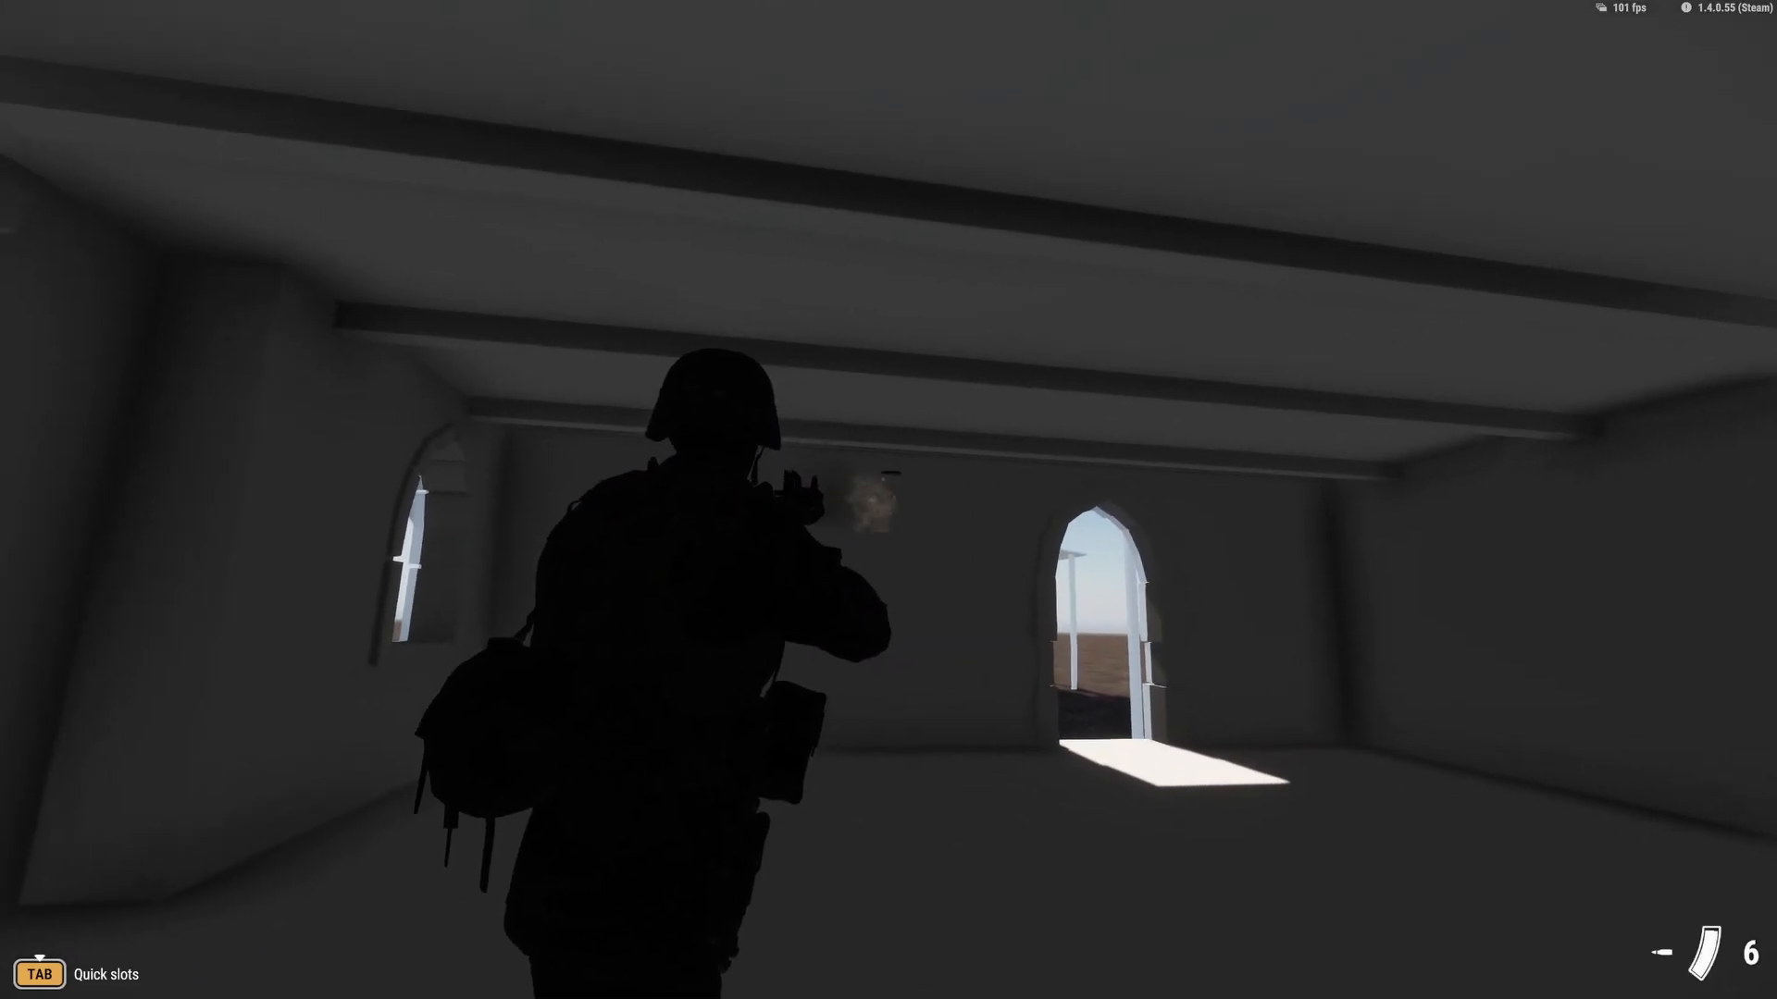
{"action": "key", "text": "w"}
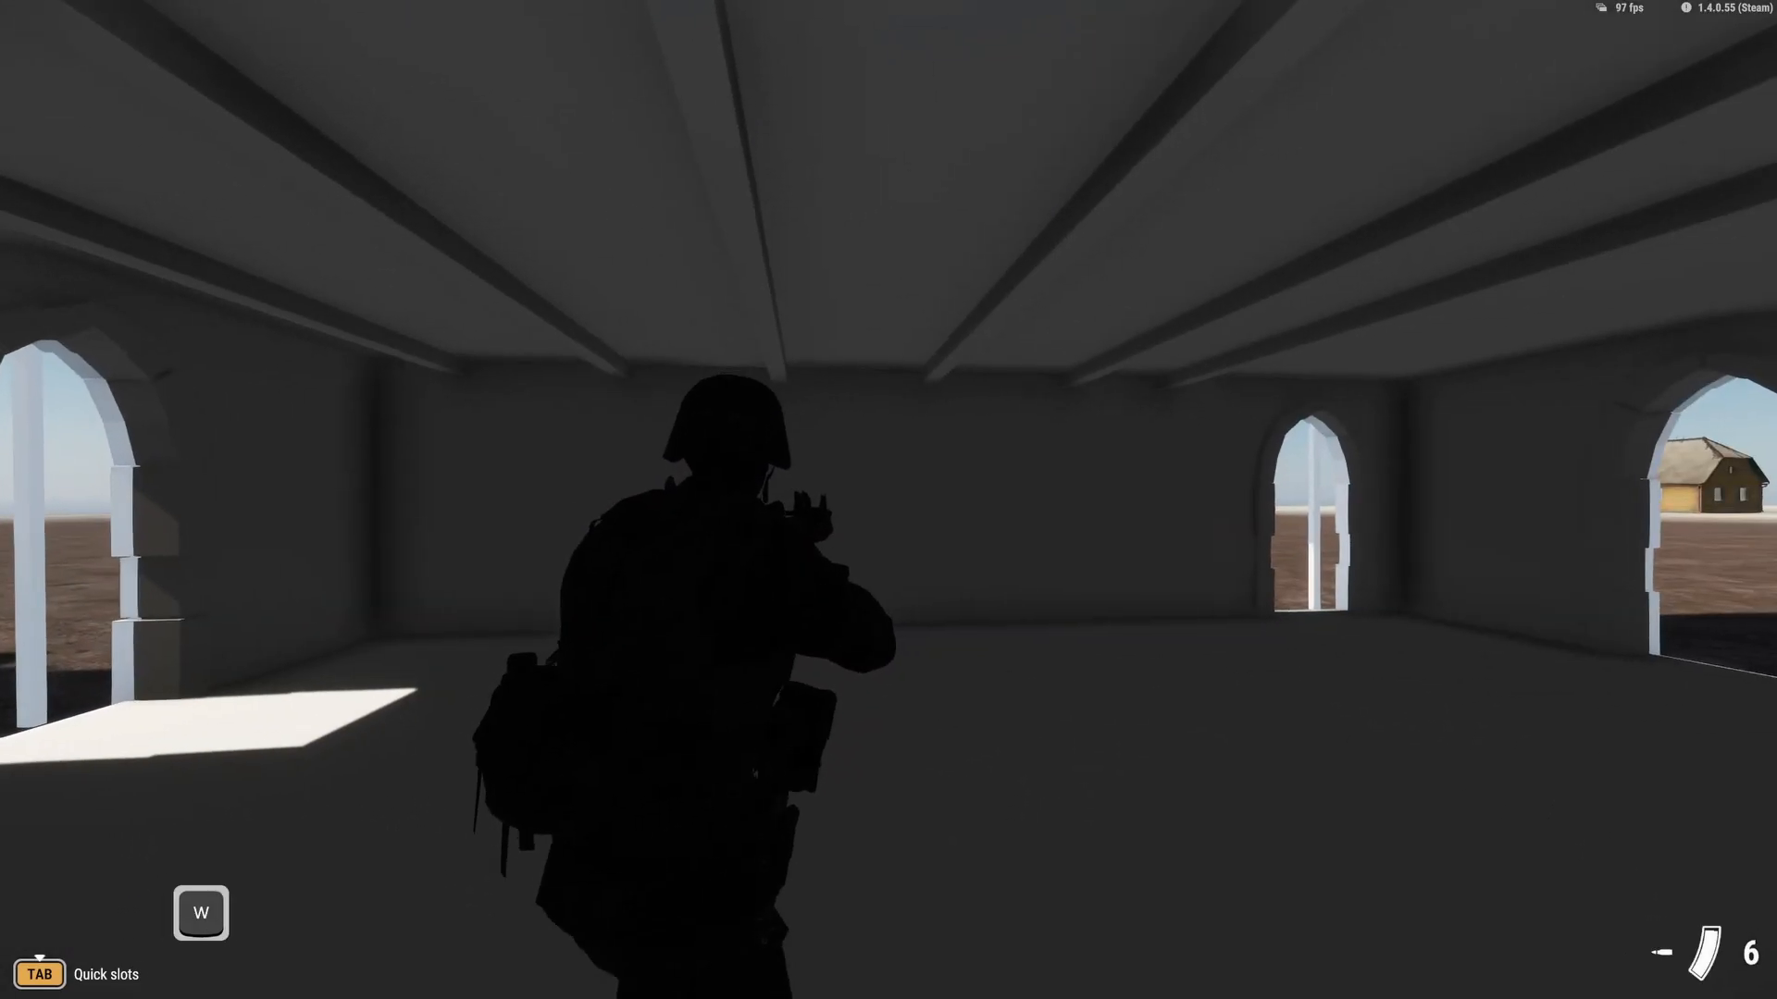
{"action": "left_click", "coordinate": [889, 499]}
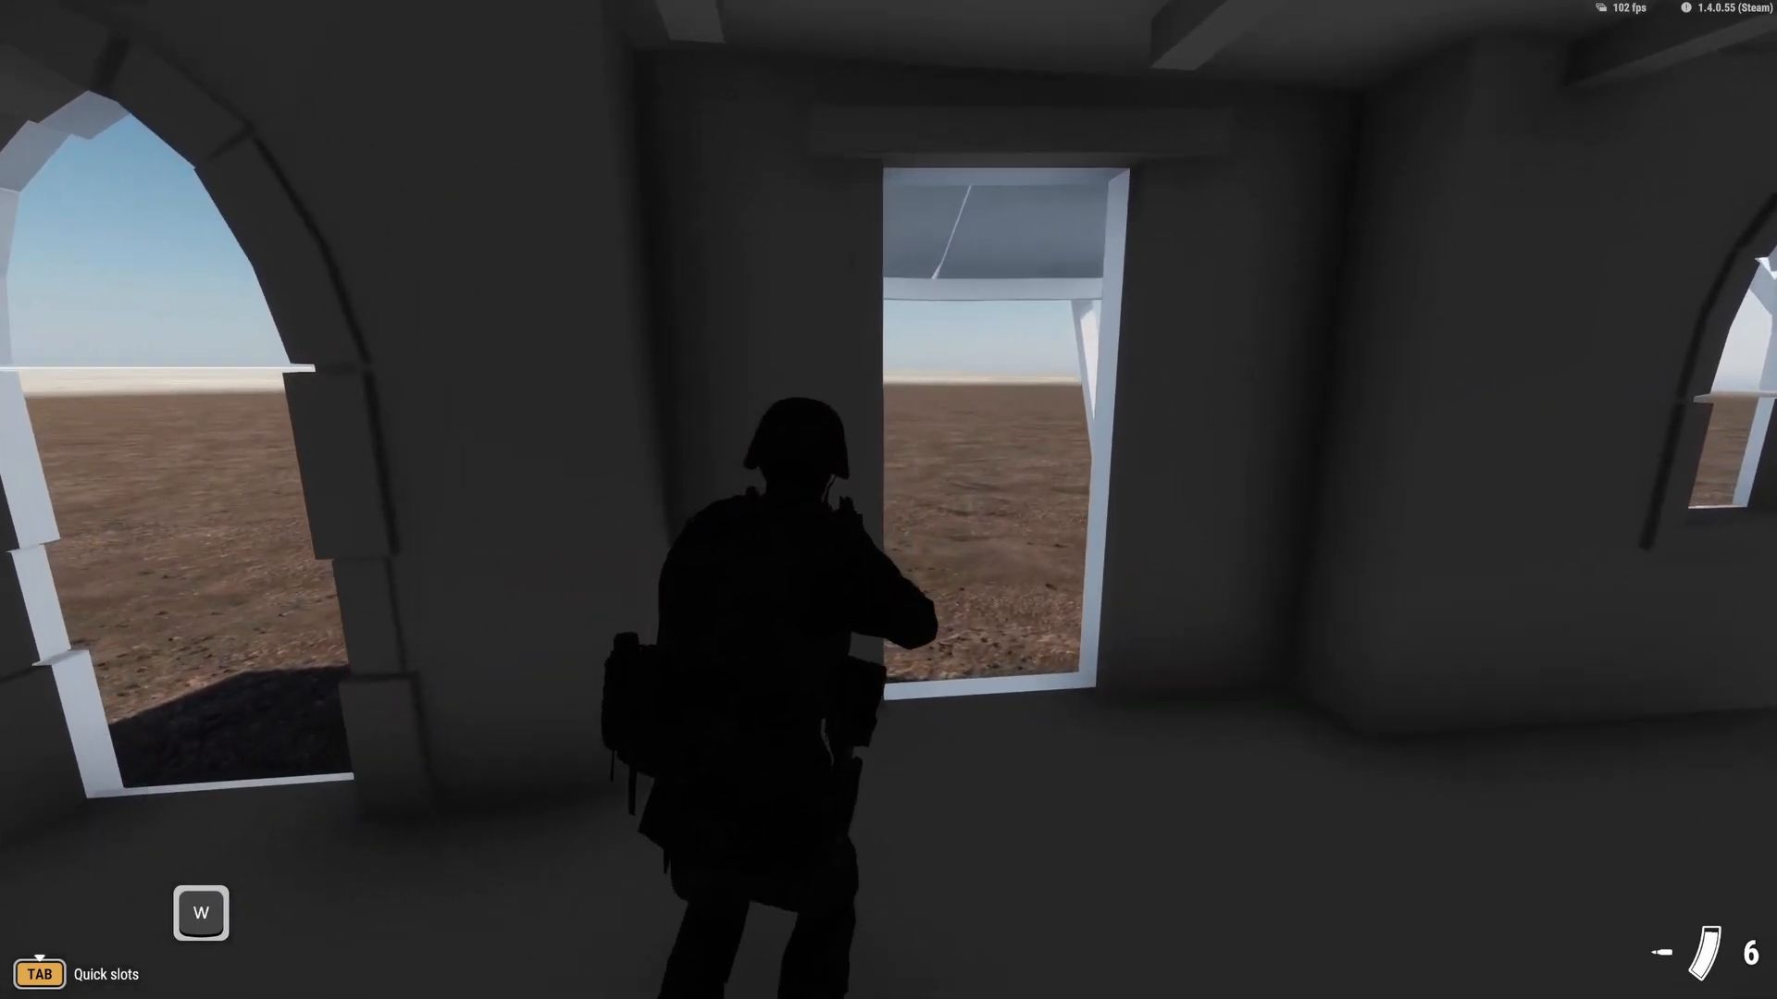
{"action": "key", "text": "shift+d"}
{"action": "left_click", "coordinate": [888, 500]}
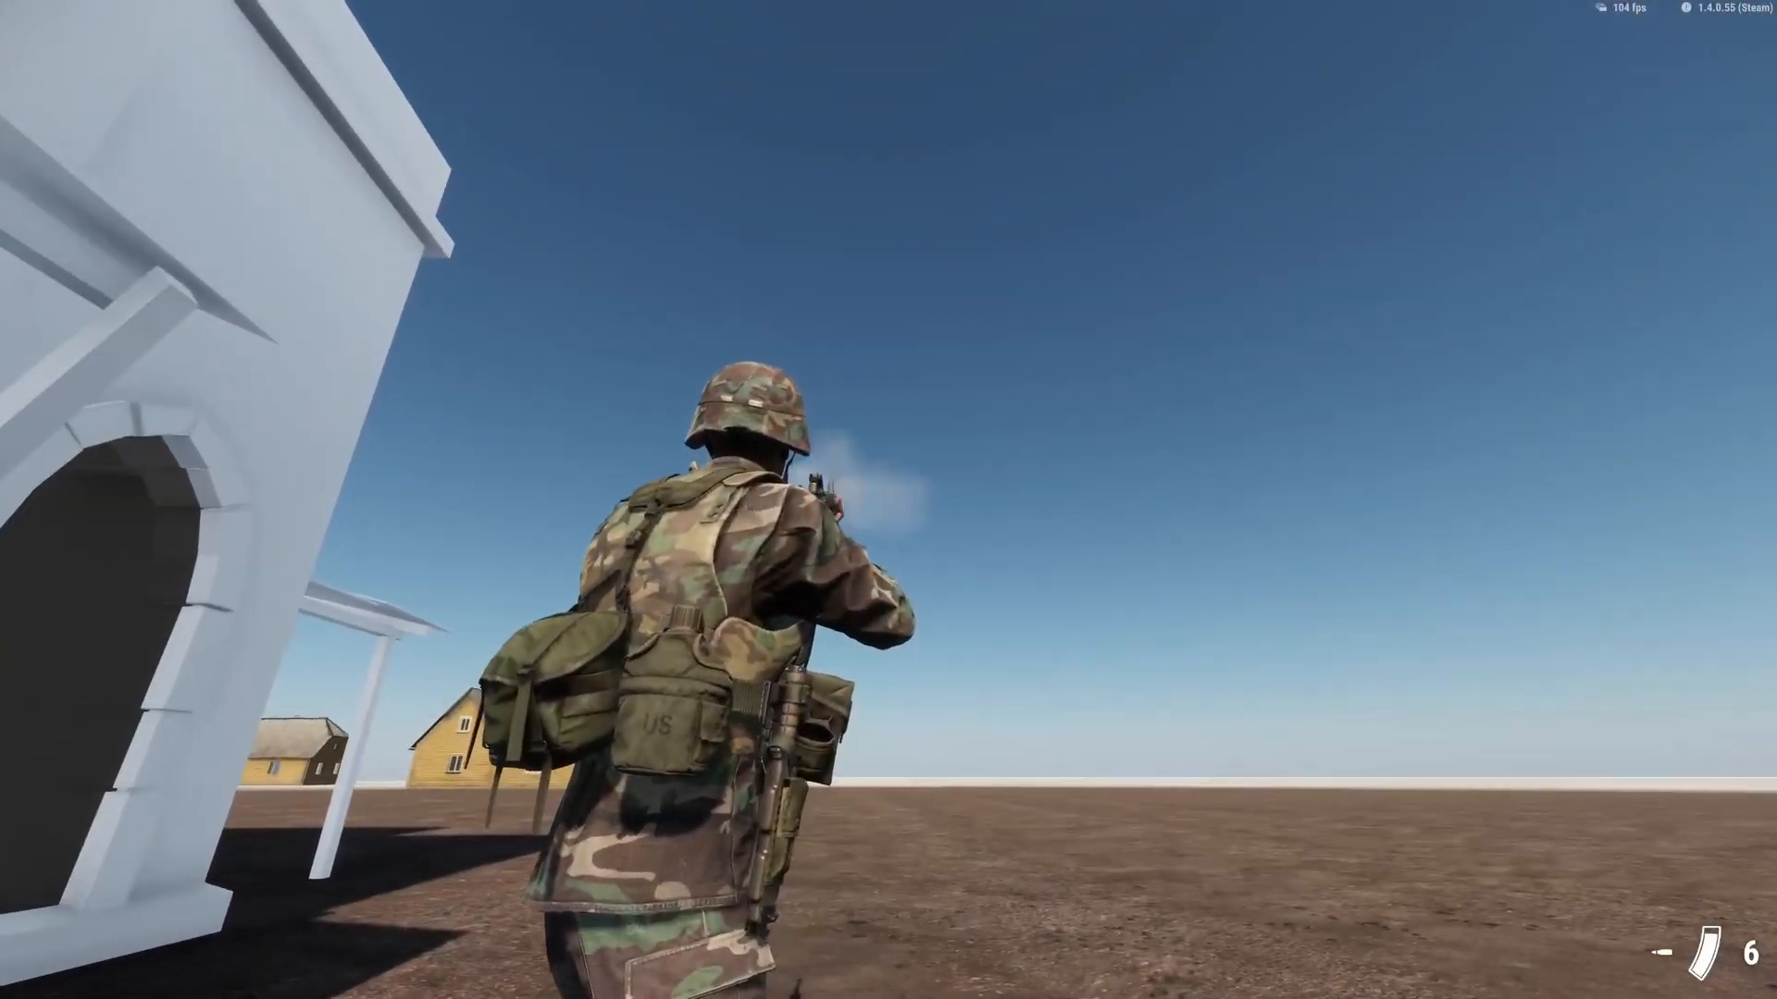
Step: Walk the character back into the house and out again to compare the interior and exterior lighting, and exit play mode
{"action": "key", "text": "w"}
{"action": "key", "text": "shift+w"}
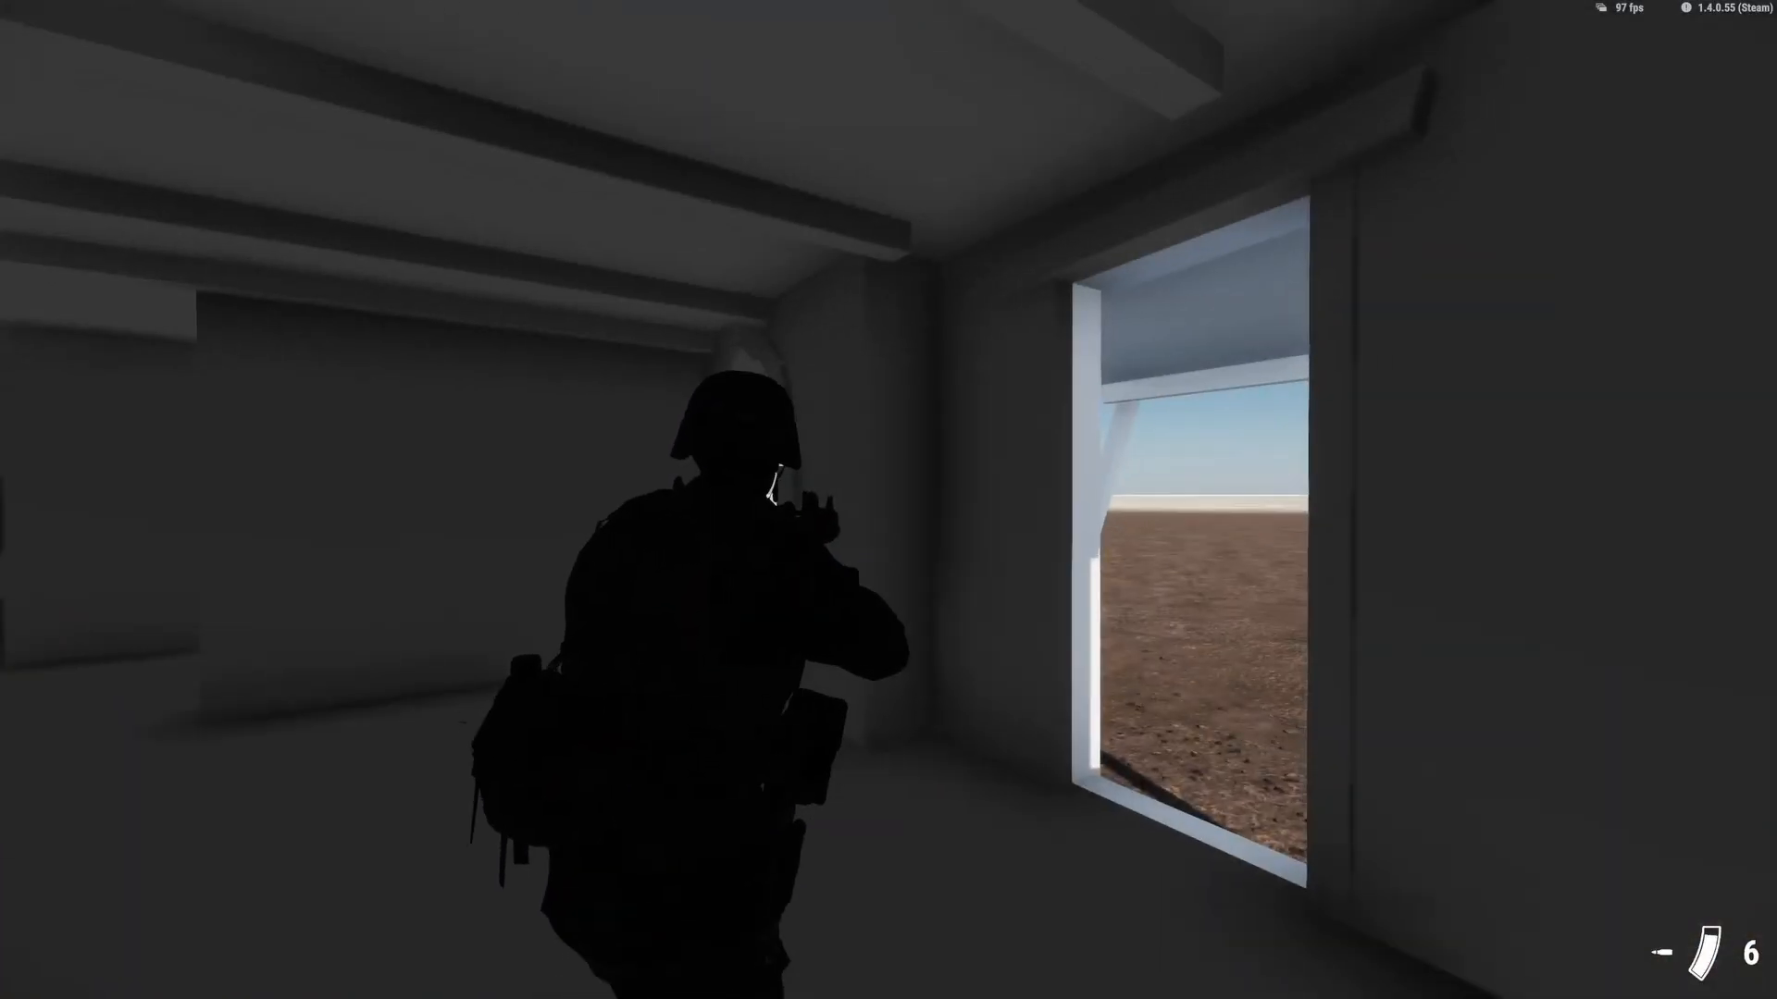
{"action": "key", "text": "w"}
{"action": "key", "text": "shift+d"}
{"action": "key", "text": "shift+s"}
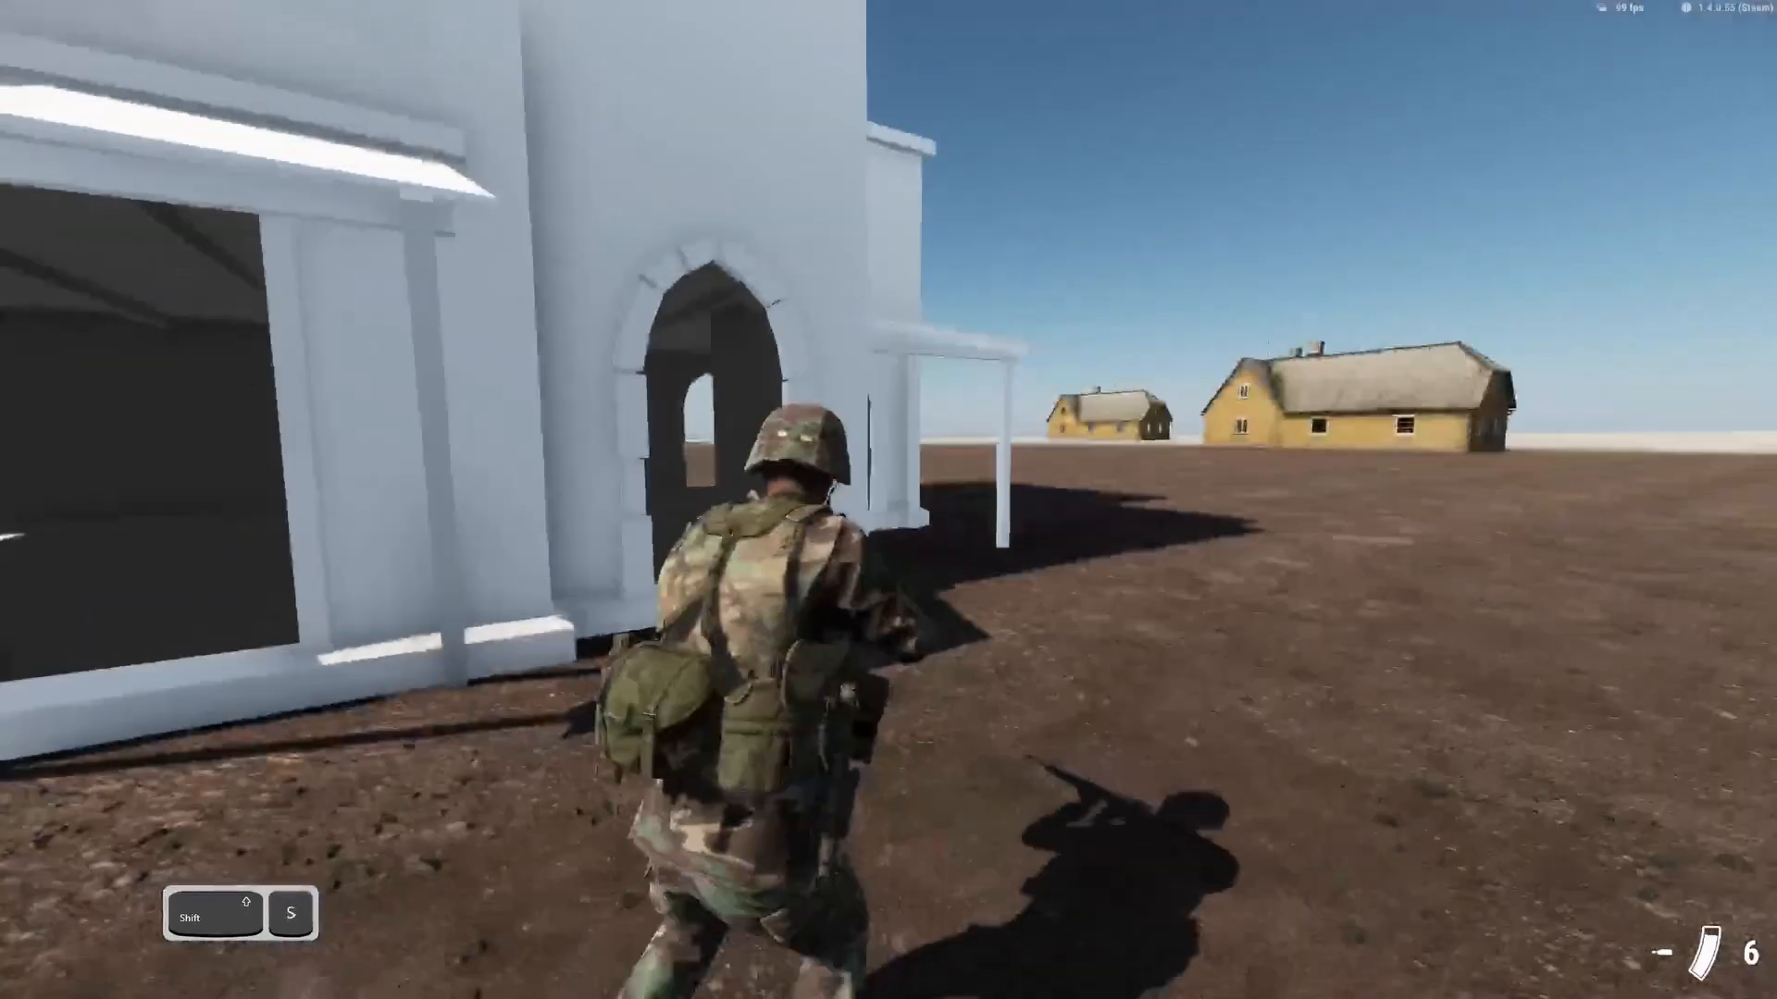
{"action": "key", "text": "ctrl+shift+s"}
{"action": "key", "text": "ctrl+shift+Delete"}
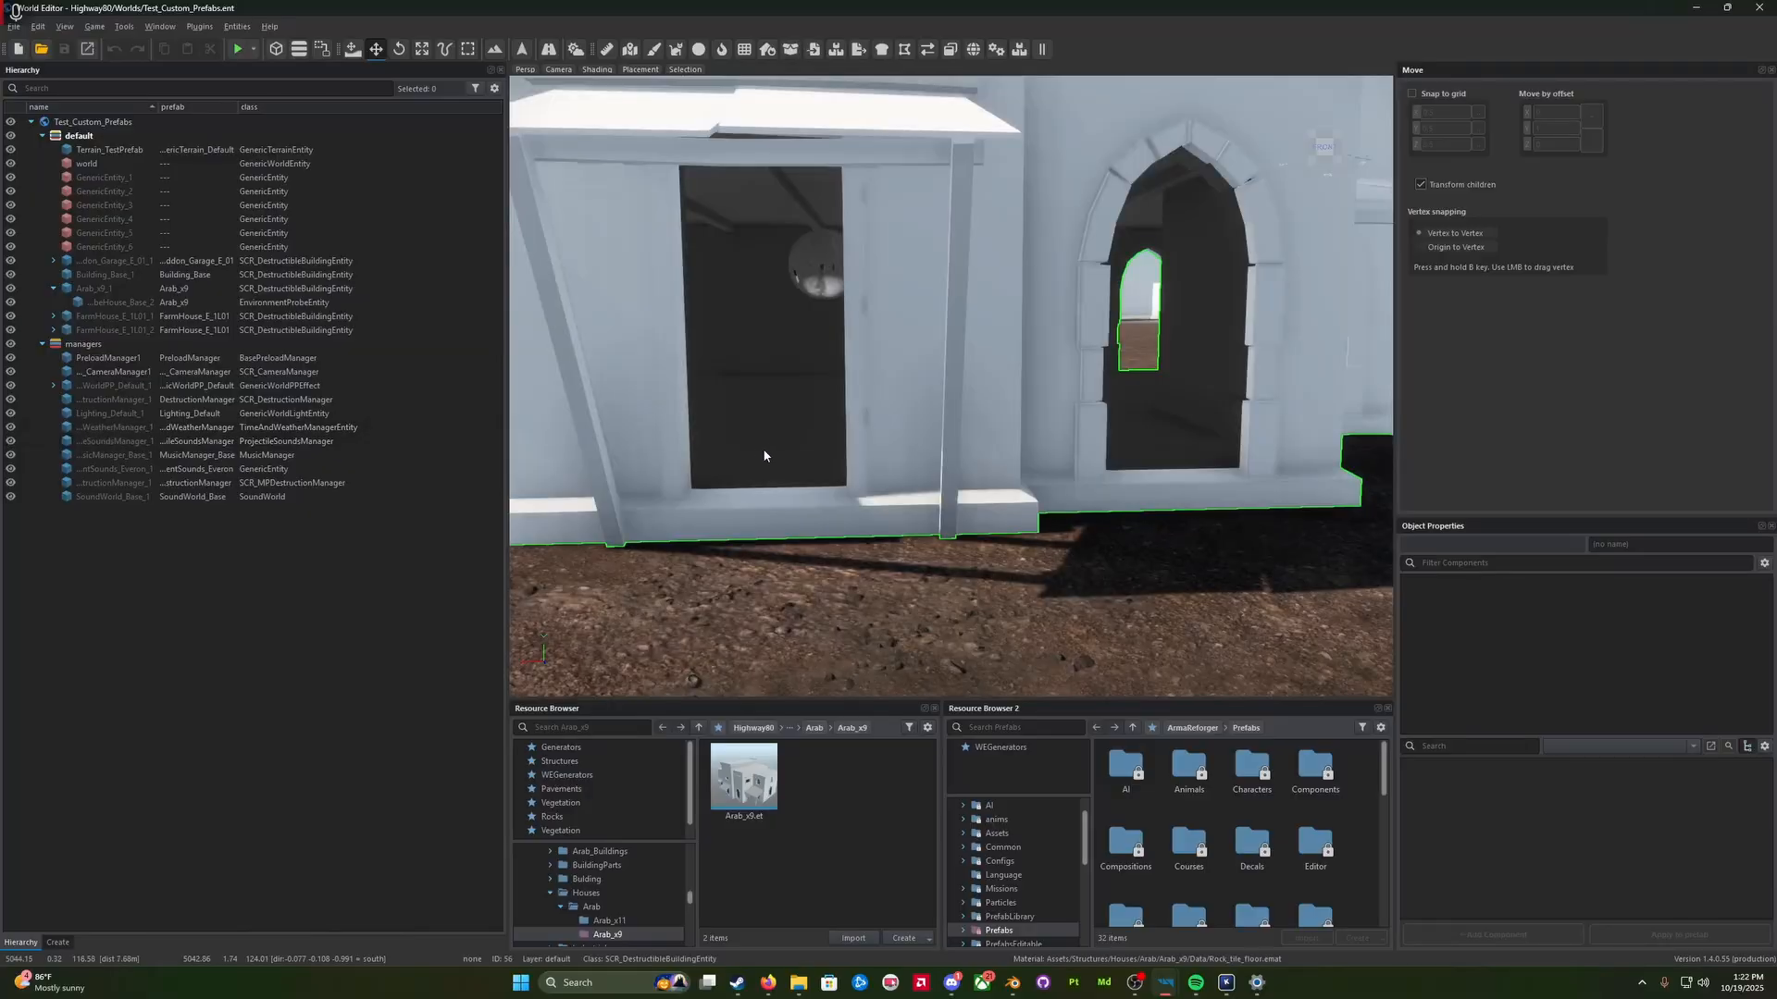
Step: Switch to the Enfusion Workbench, clear the PRTMAT_FrontDoor material assignment, and assign PRT_DOOR_INT_A.emat to it again
{"action": "key", "text": "s"}
{"action": "mouse_move", "coordinate": [765, 453]}
{"action": "right_mouse_down"}
{"action": "mouse_move", "coordinate": [746, 470]}
{"action": "mouse_move", "coordinate": [765, 478]}
{"action": "right_mouse_up"}
{"action": "key", "text": "q"}
{"action": "key", "text": "z"}
{"action": "key", "text": "w"}
{"action": "mouse_move", "coordinate": [1168, 992]}
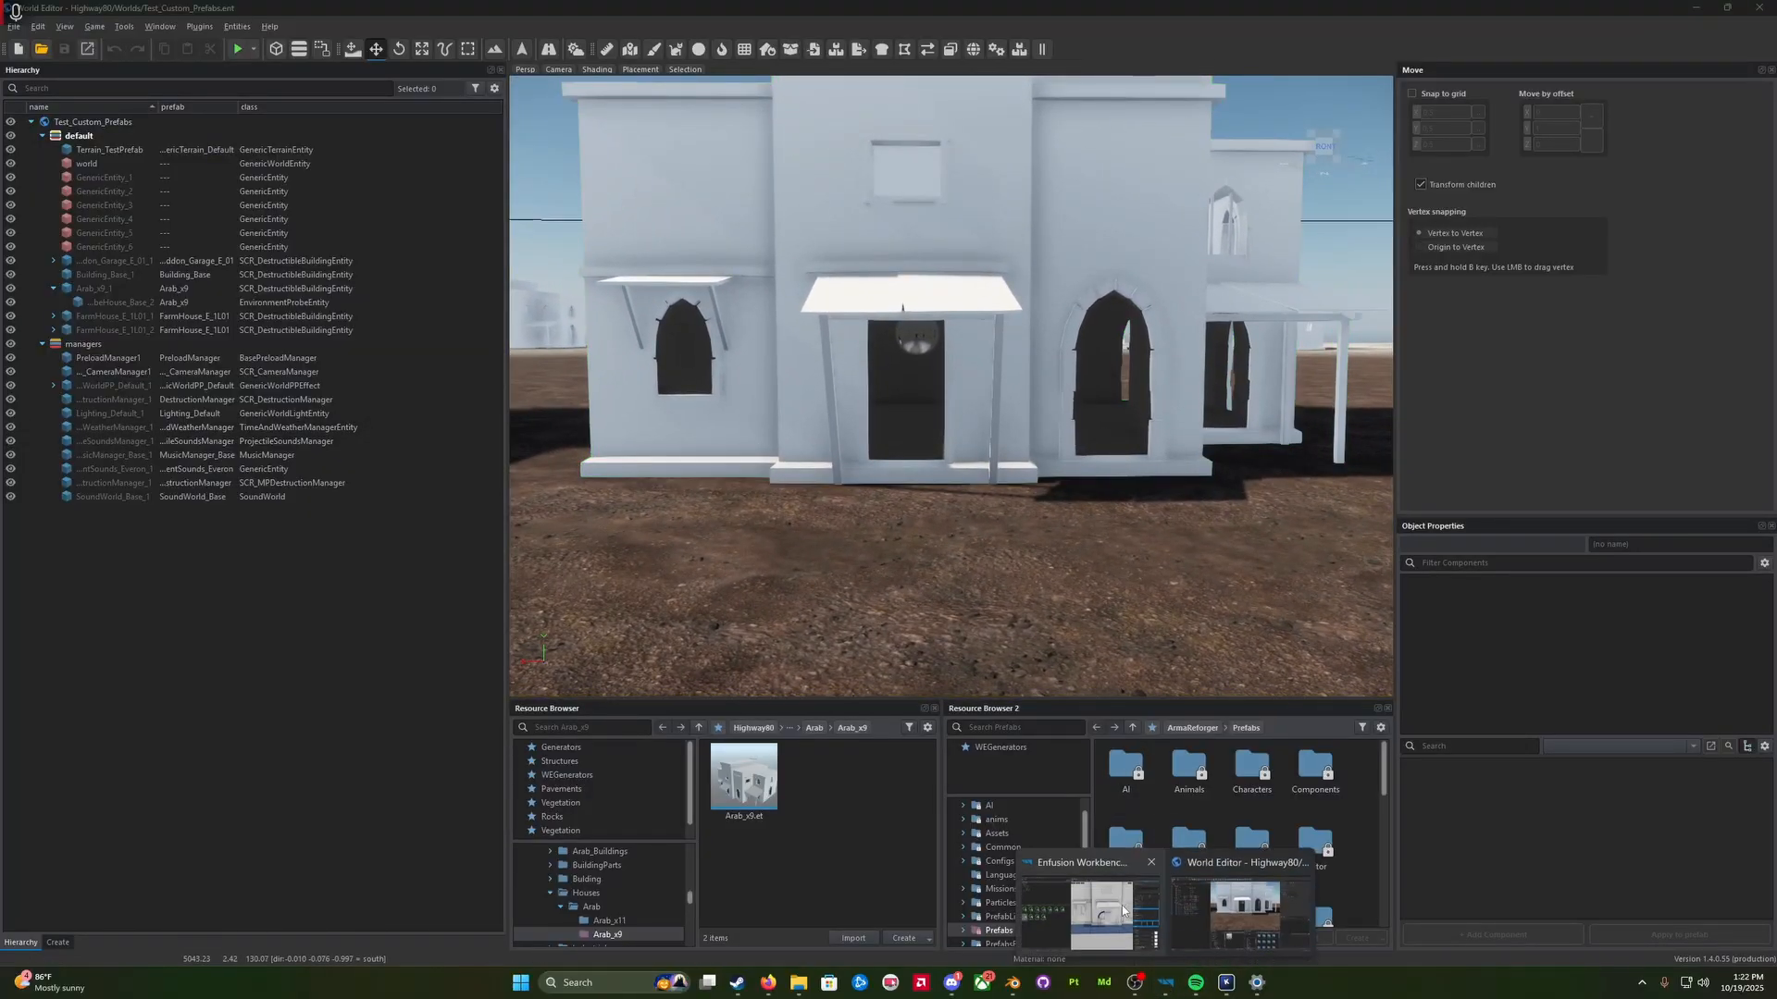
{"action": "left_click", "coordinate": [1240, 903]}
{"action": "scroll", "coordinate": [1574, 810], "scroll_direction": "down", "scroll_amount": 3}
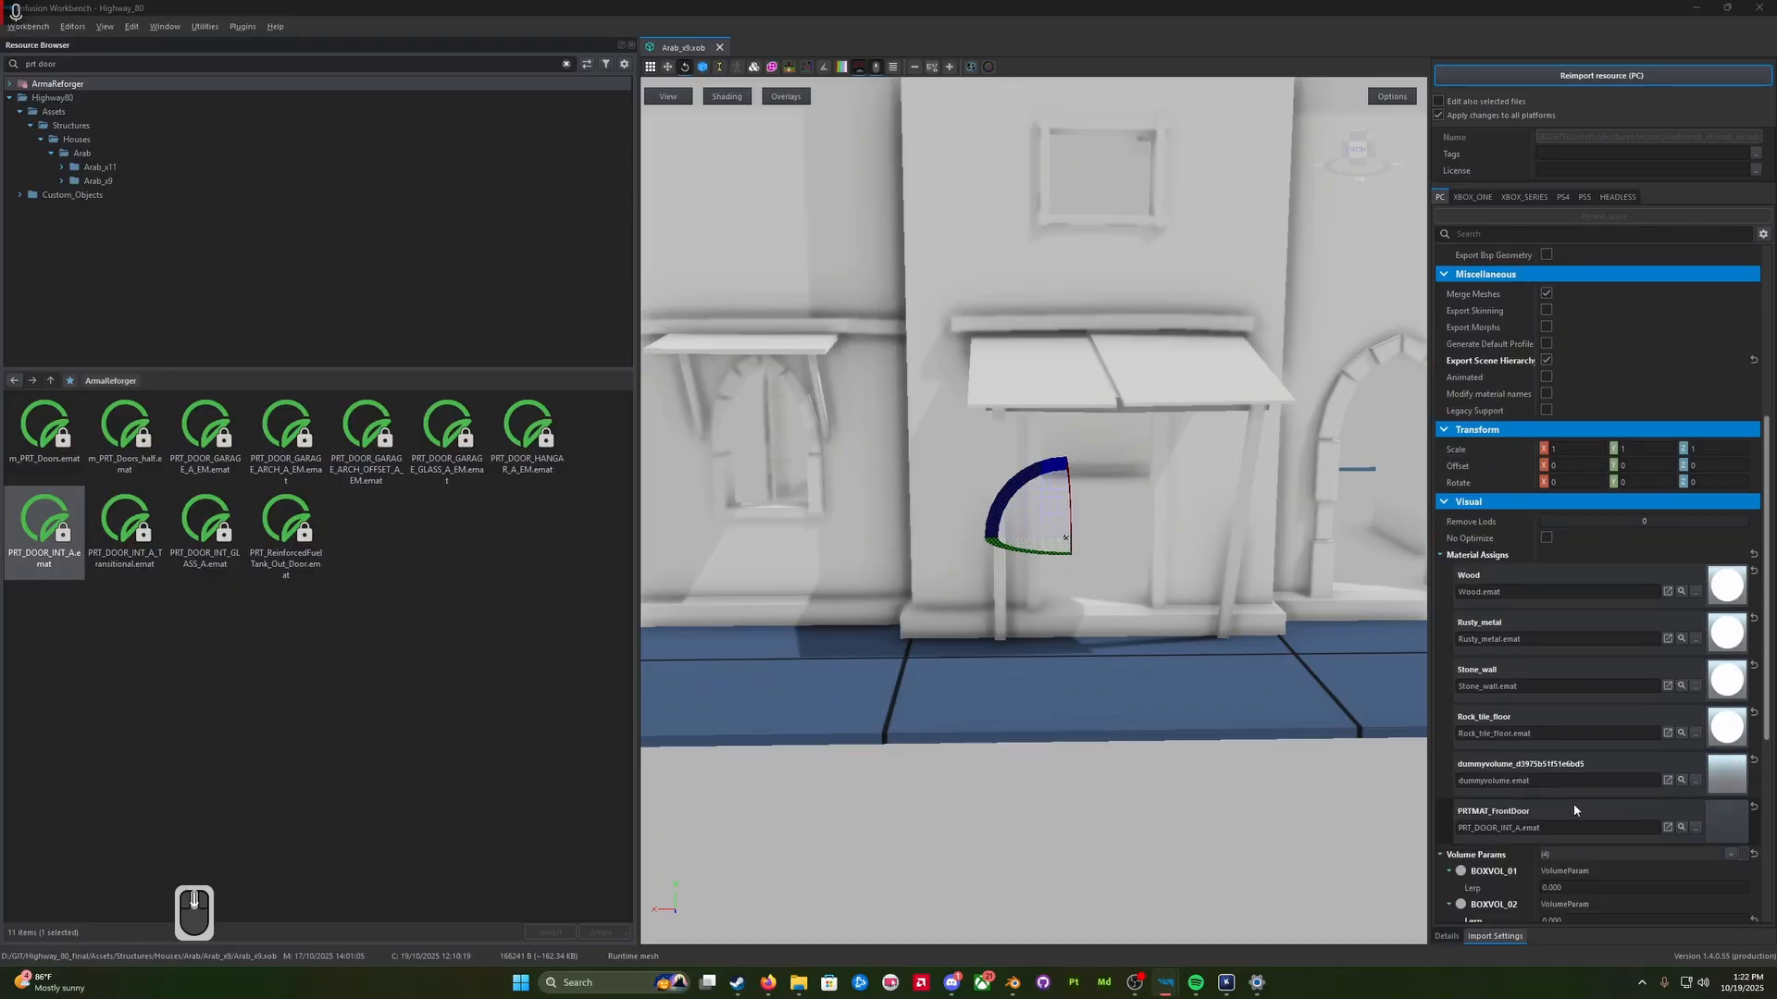
{"action": "left_click", "coordinate": [1751, 808]}
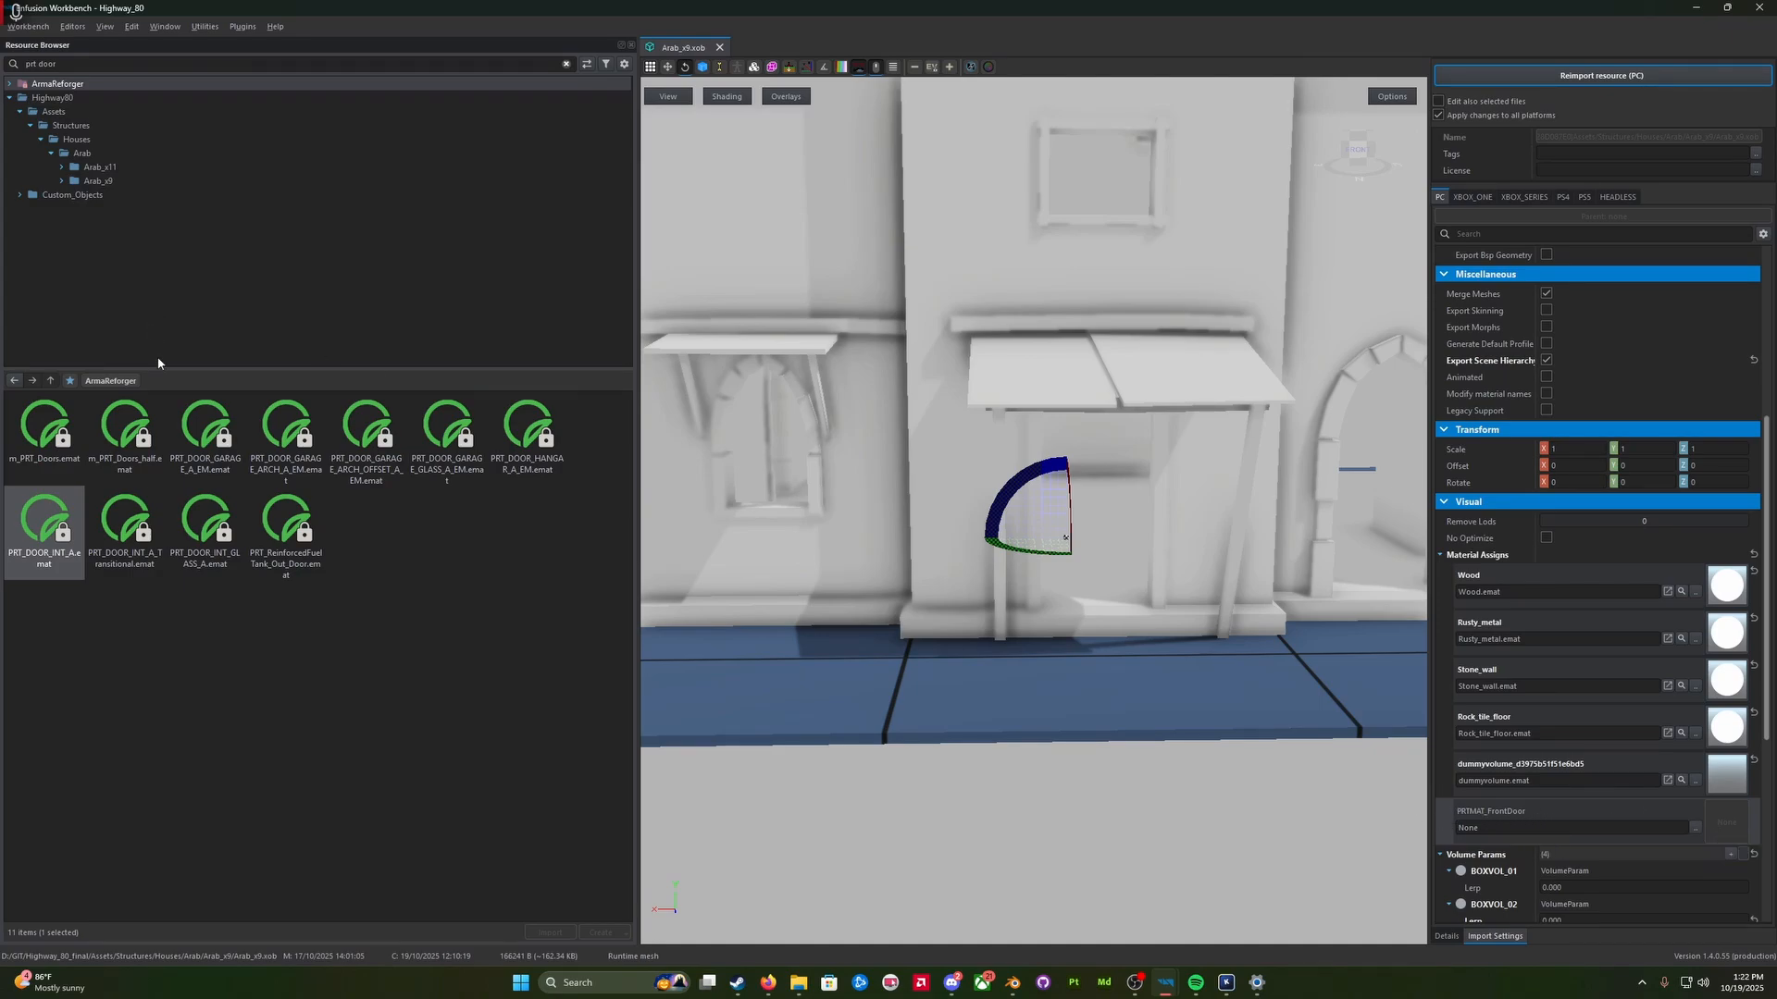
{"action": "left_click", "coordinate": [62, 521]}
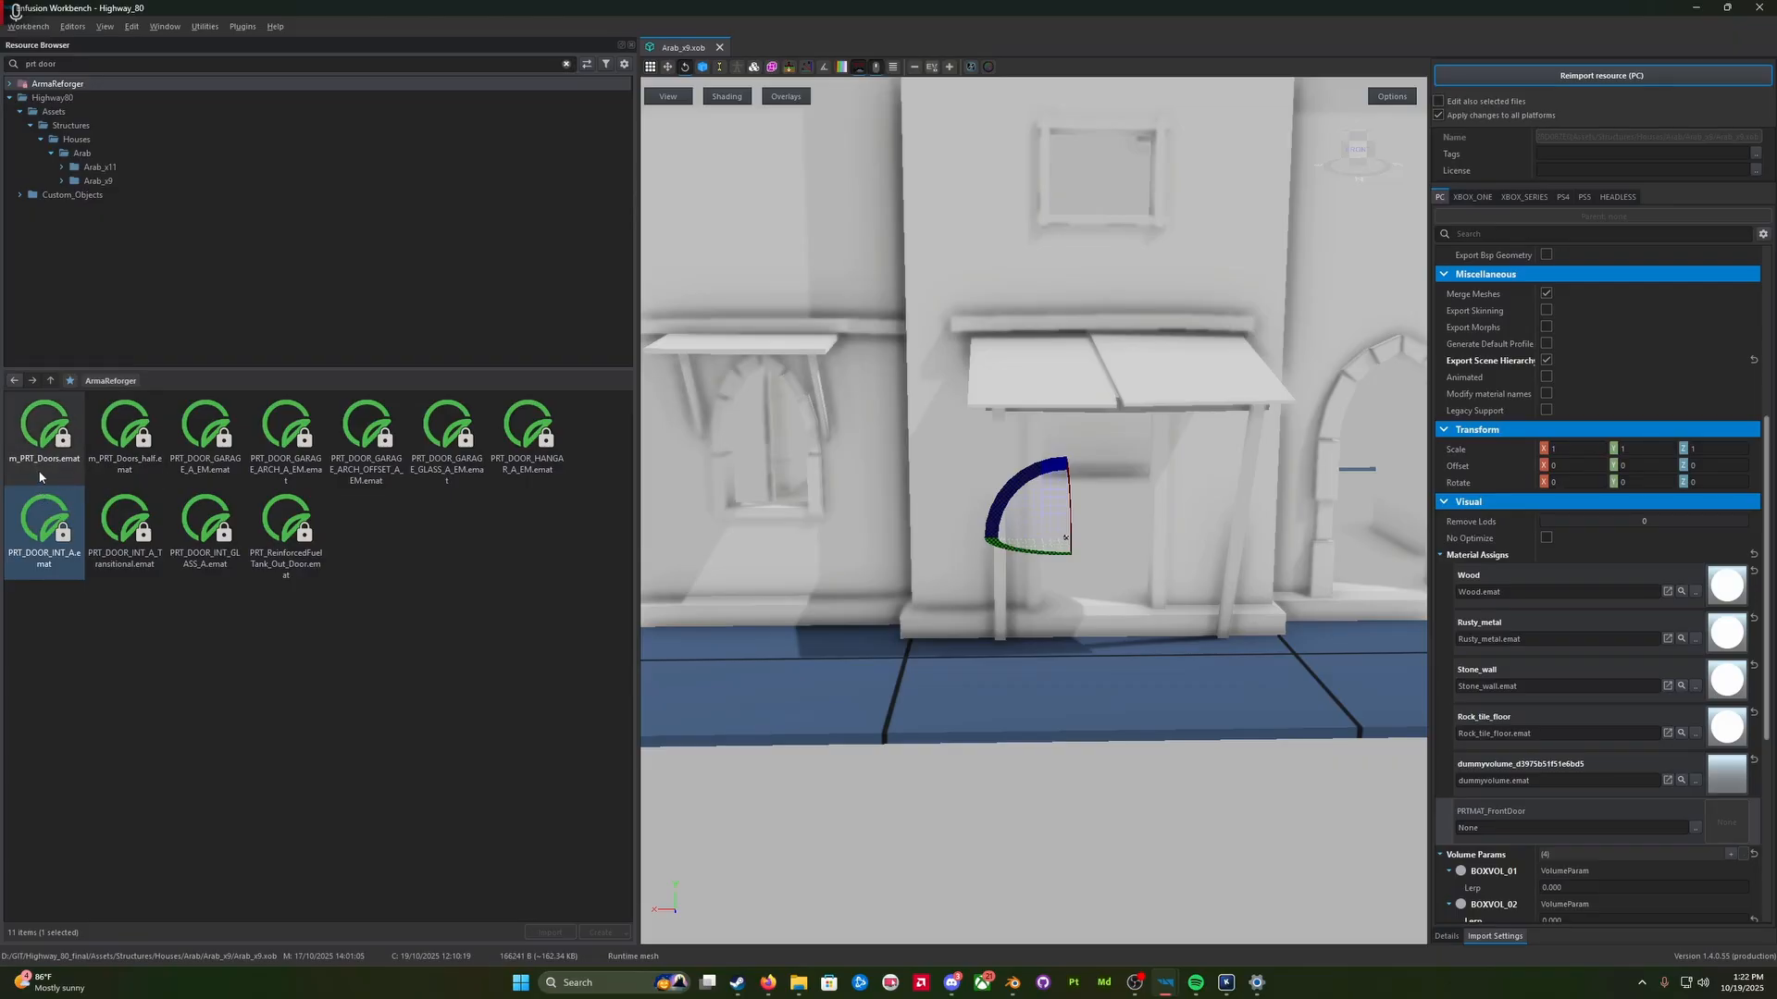
{"action": "left_click_drag", "start_coordinate": [43, 521], "coordinate": [1535, 818]}
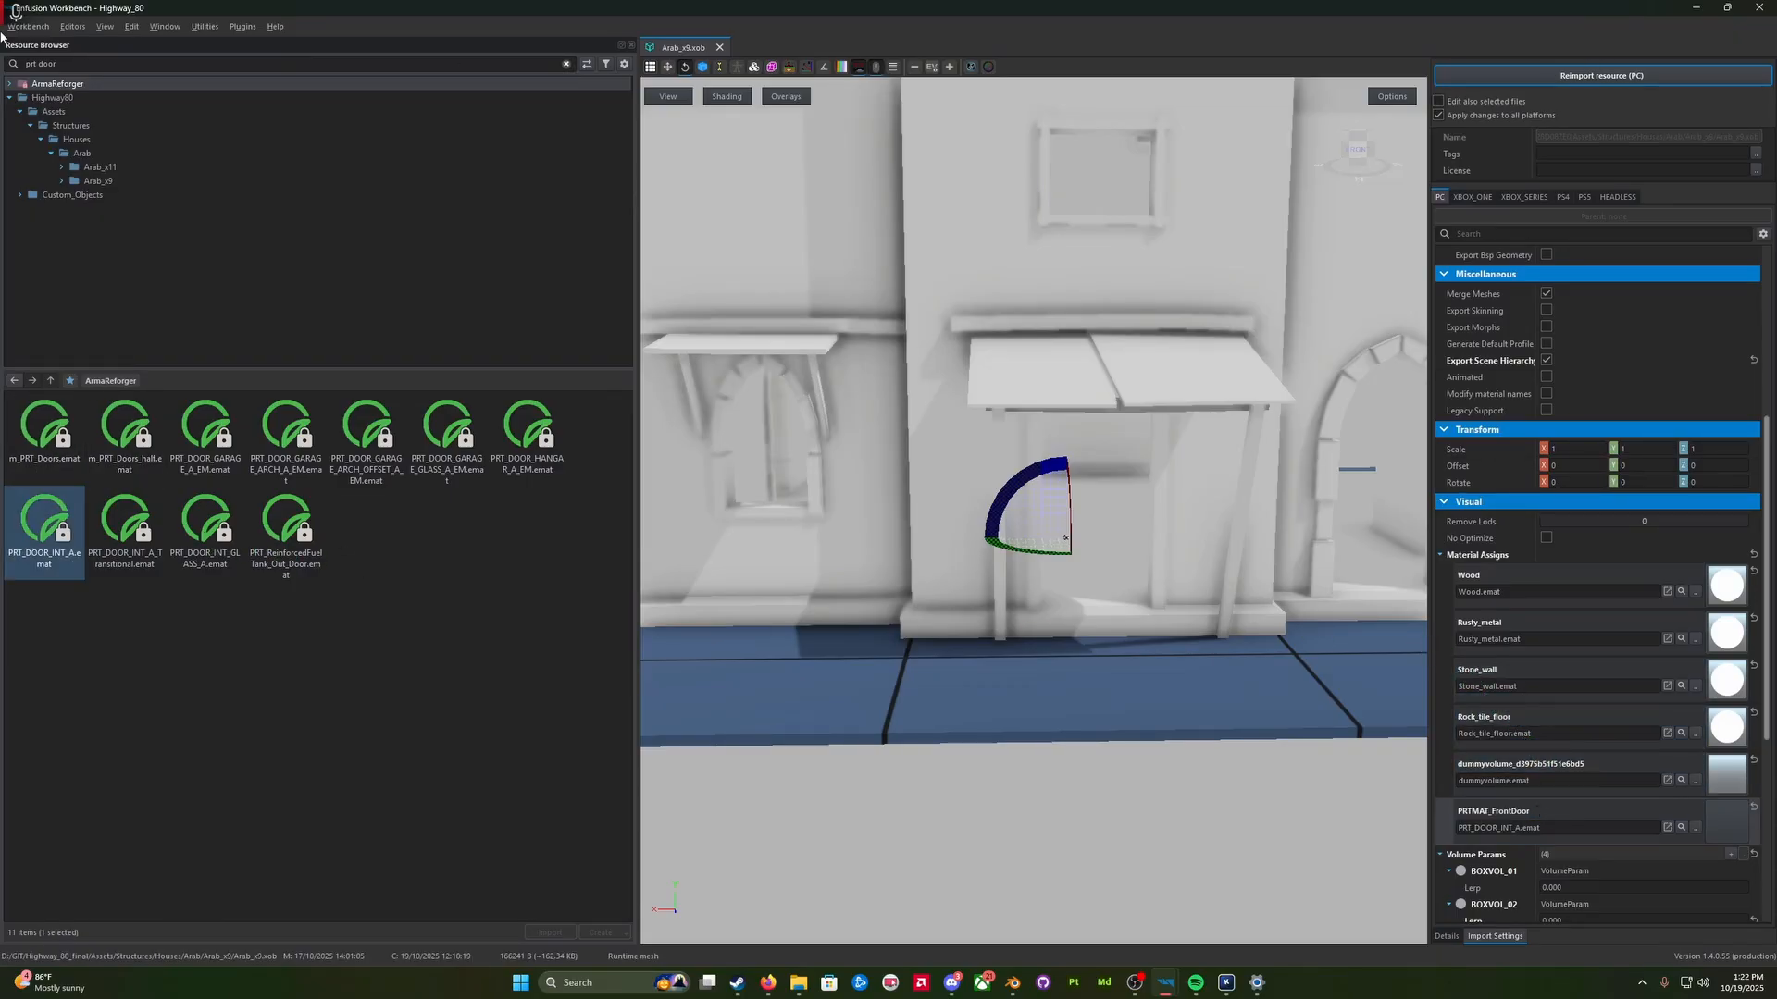
Step: Save all changes, reimport the Arab_x9 model for PC, and check the build log
{"action": "left_click", "coordinate": [27, 26]}
{"action": "left_click", "coordinate": [28, 59]}
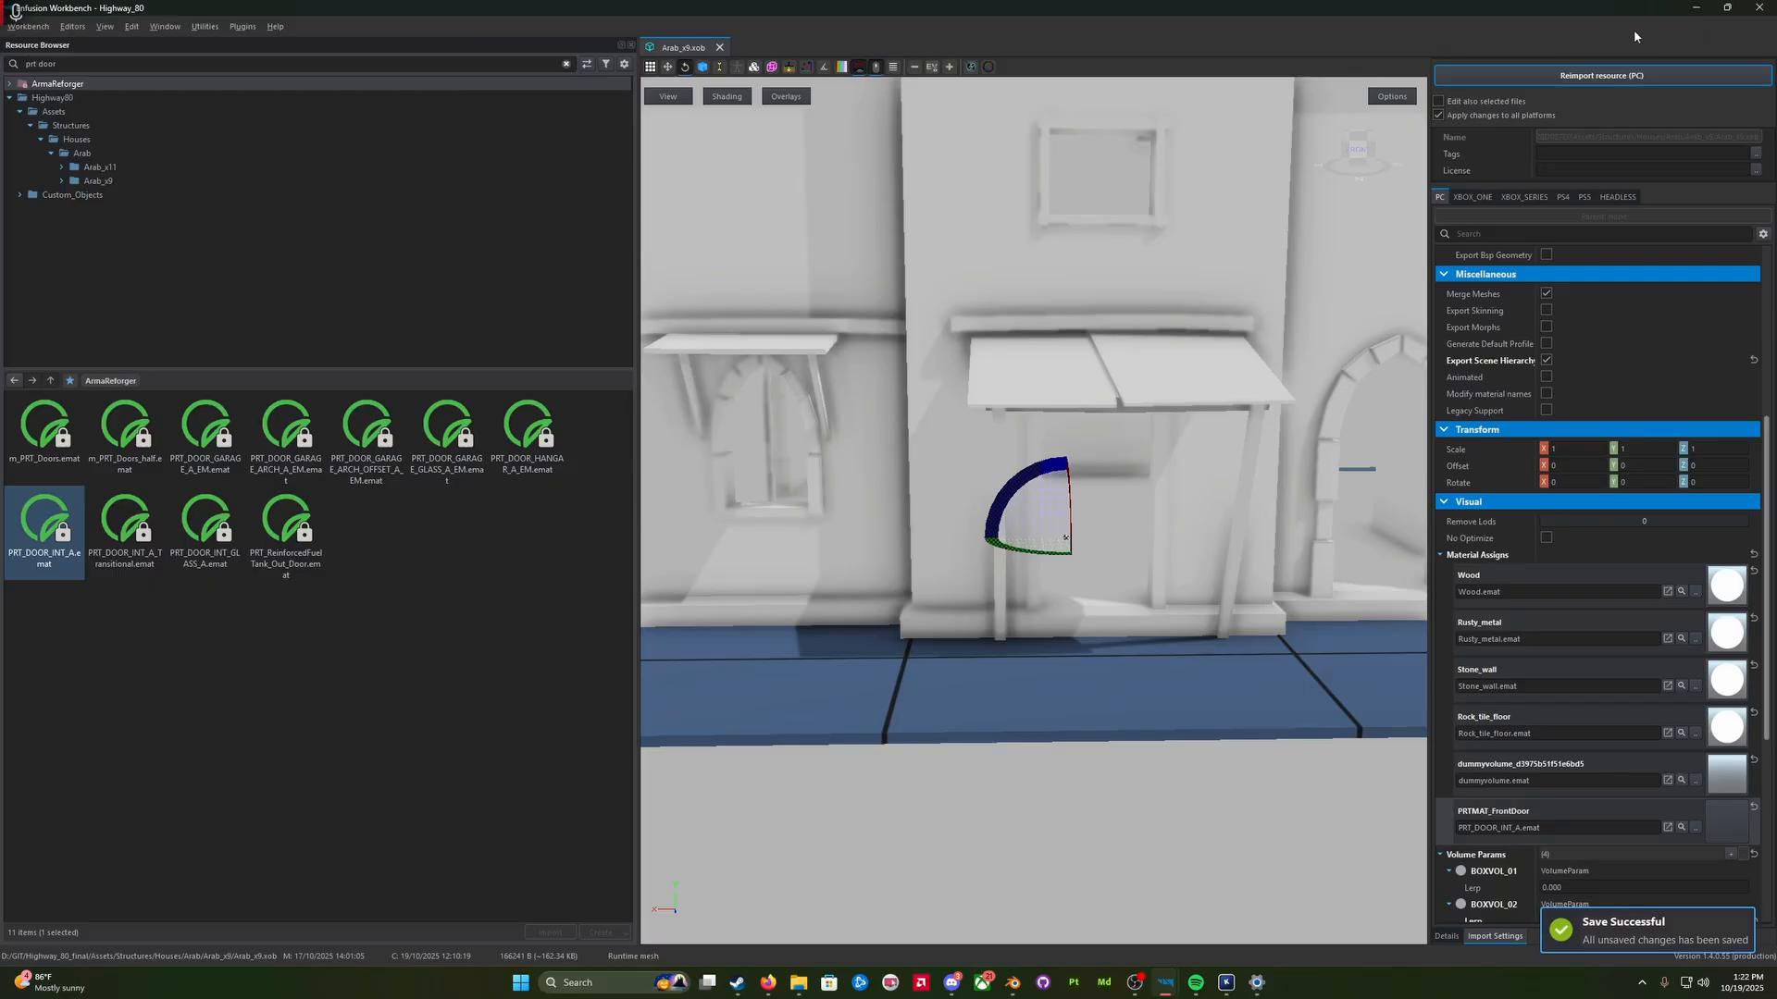
{"action": "left_click", "coordinate": [1595, 82]}
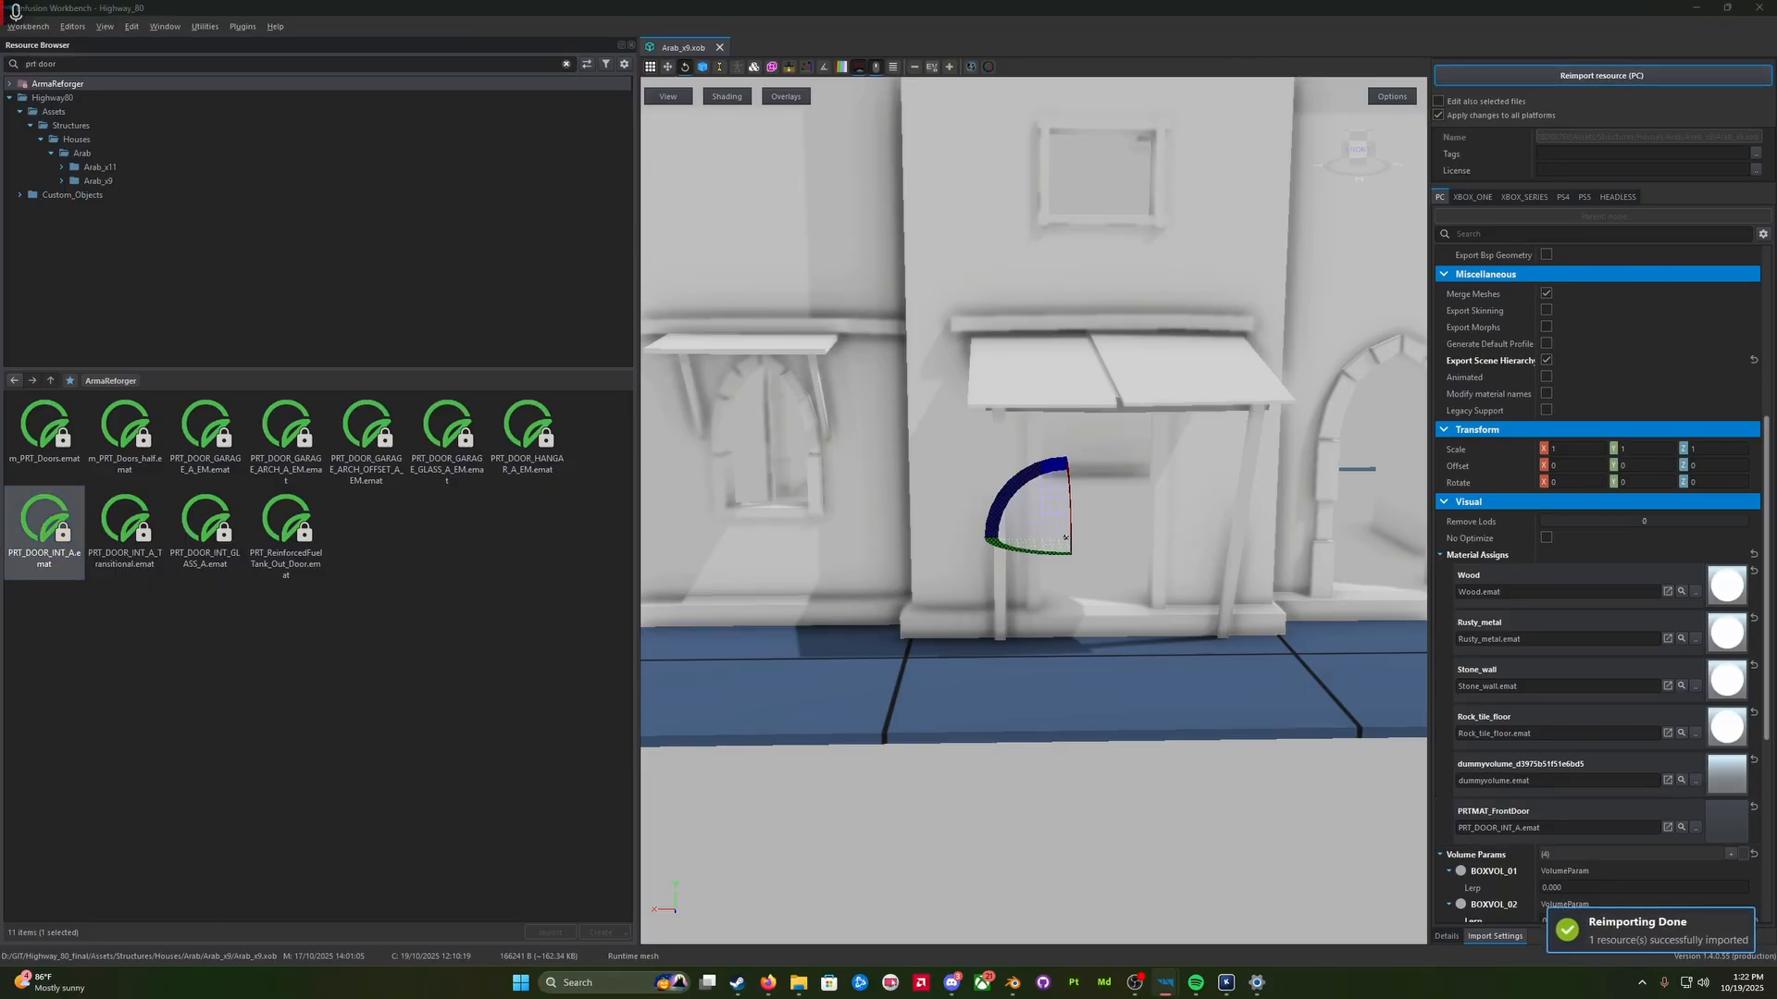
{"action": "left_click", "coordinate": [1612, 67]}
{"action": "left_click_drag", "start_coordinate": [1776, 467], "coordinate": [1217, 465]}
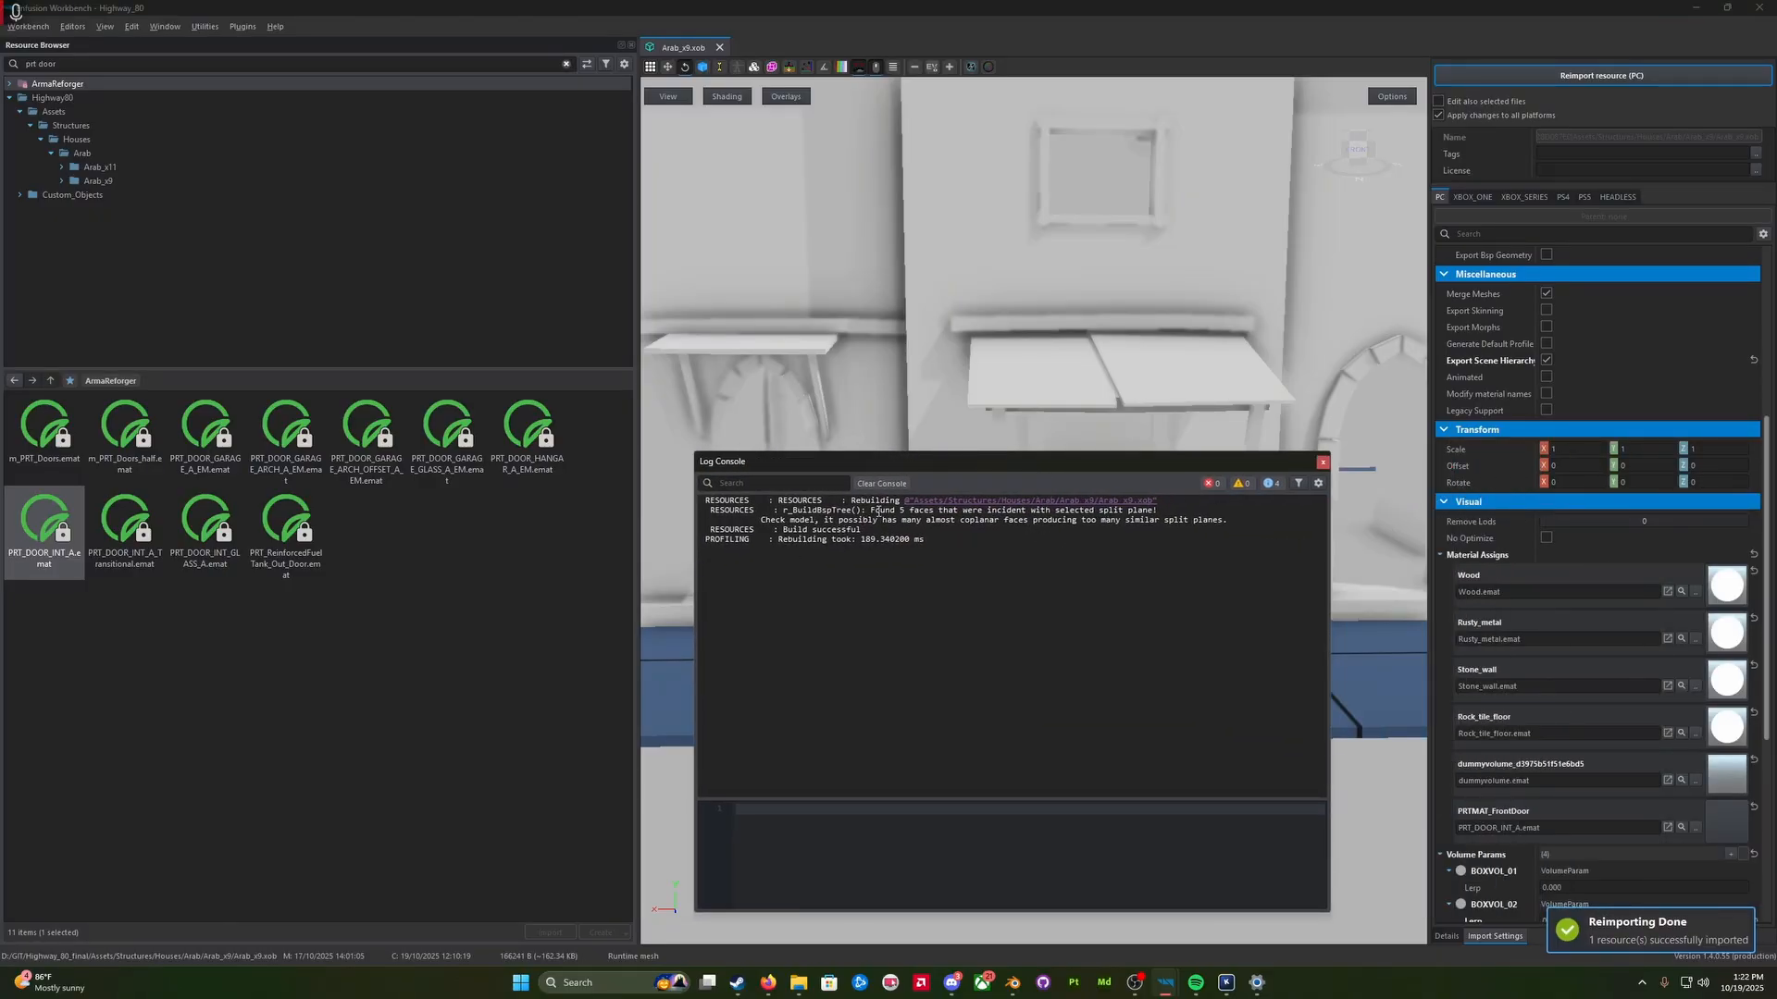
{"action": "left_click_drag", "start_coordinate": [929, 463], "coordinate": [1776, 466]}
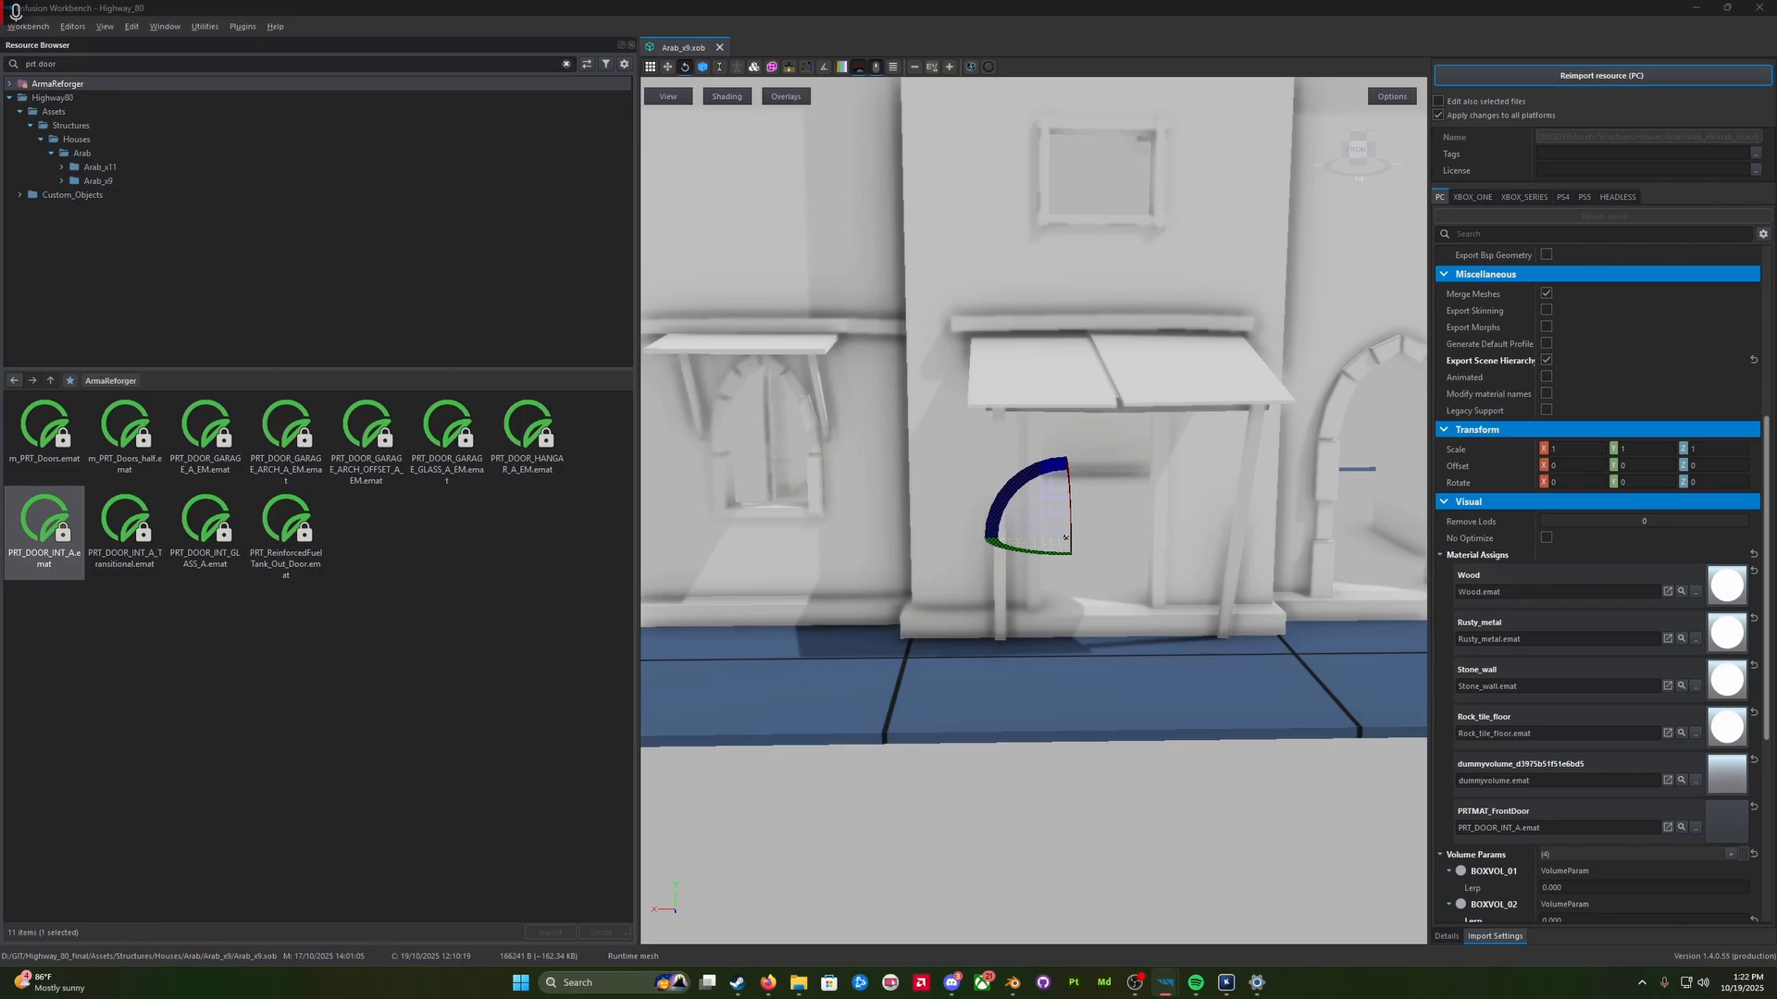
Step: Switch to the World Editor and reload the Test_Custom_Prefabs world
{"action": "mouse_move", "coordinate": [1165, 987]}
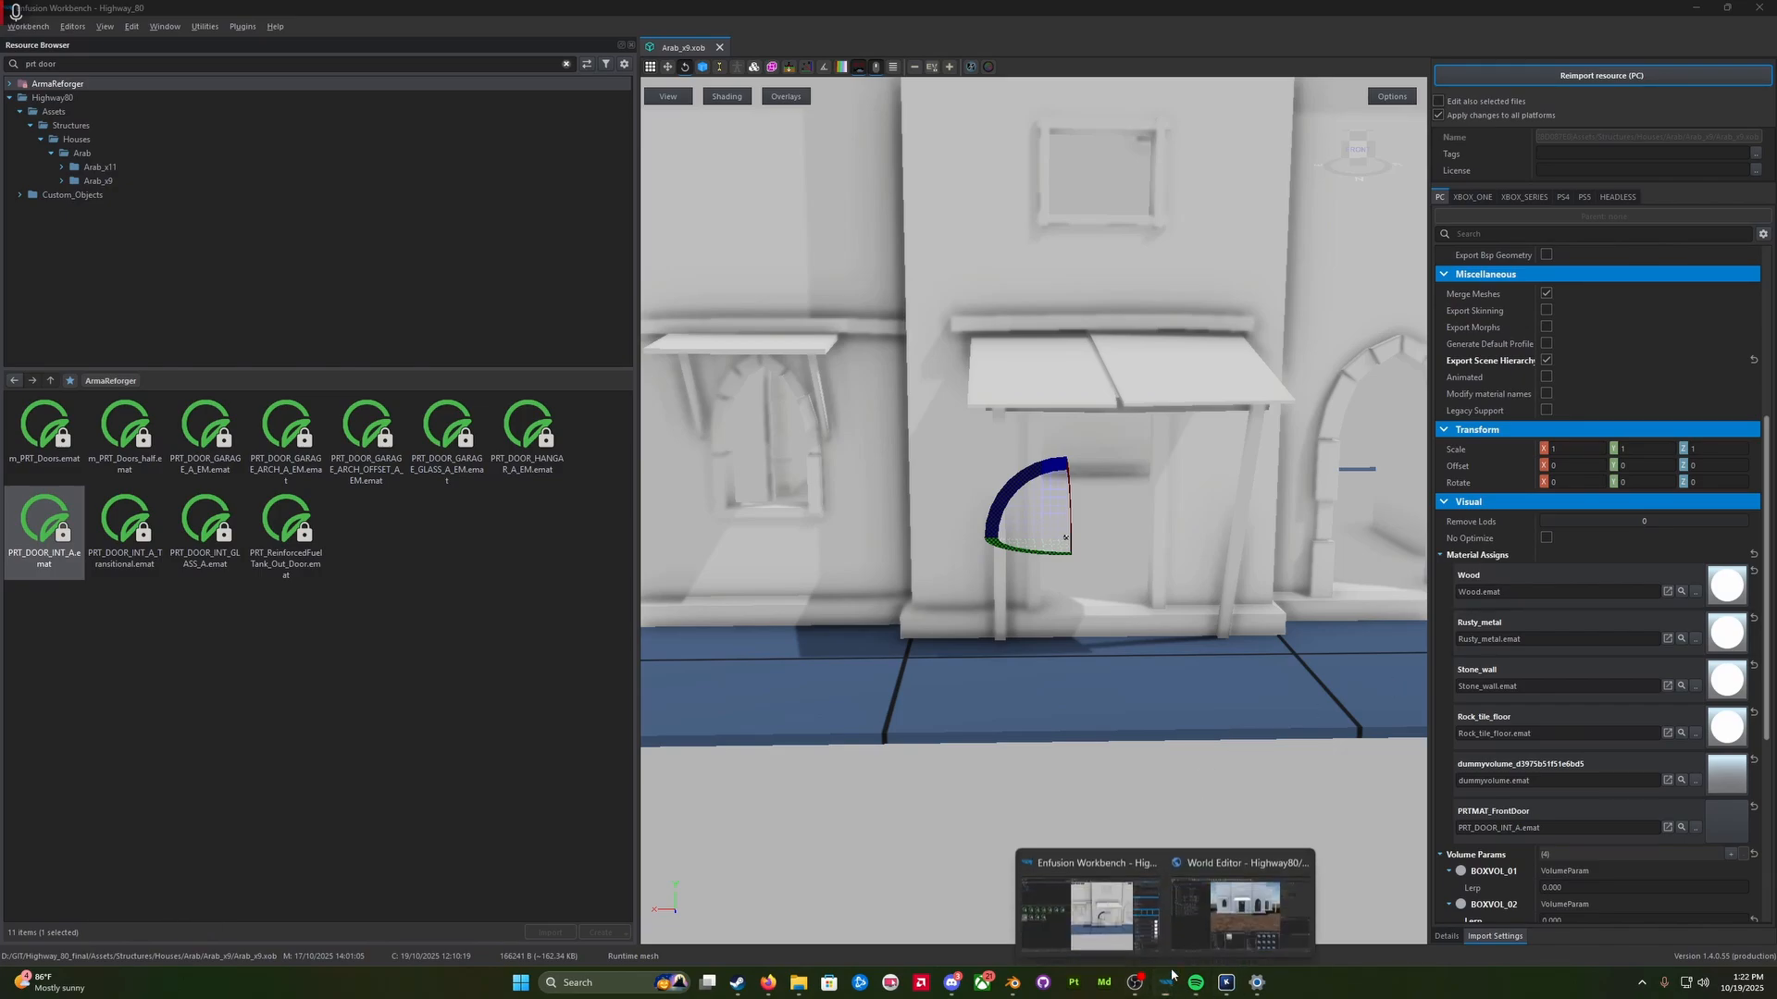
{"action": "left_click", "coordinate": [1193, 911]}
{"action": "key", "text": "w"}
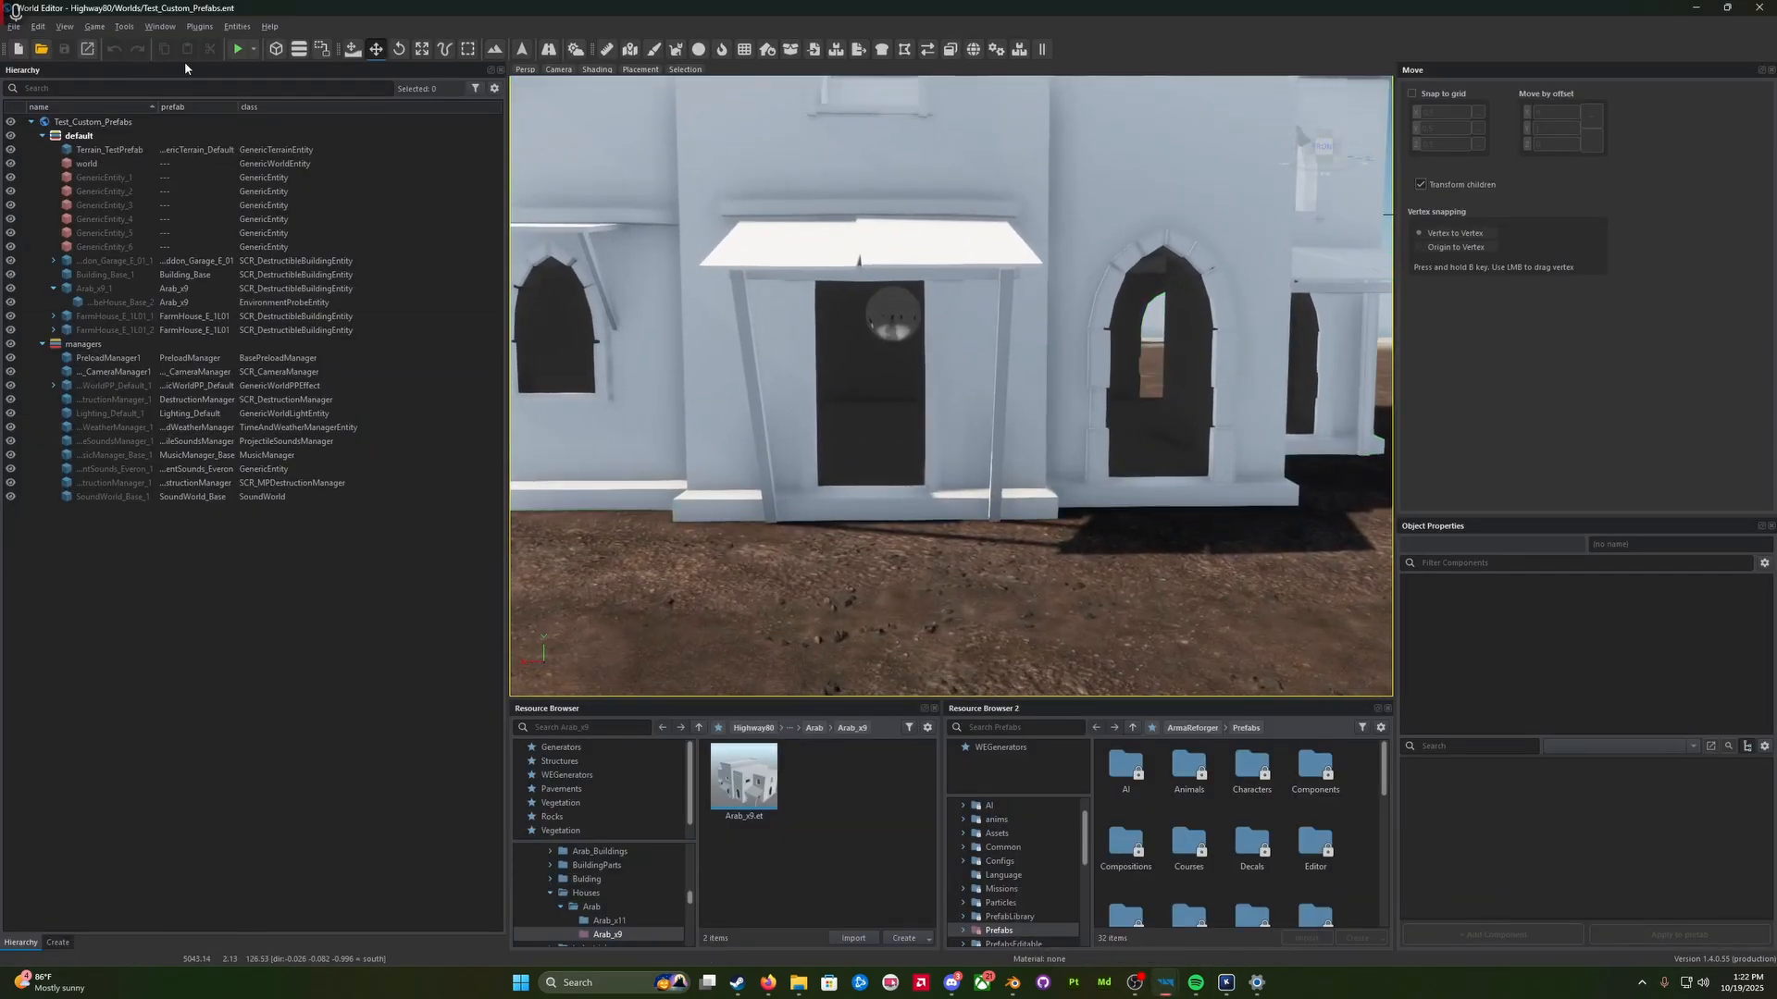
{"action": "left_click", "coordinate": [41, 51]}
{"action": "left_click", "coordinate": [935, 696]}
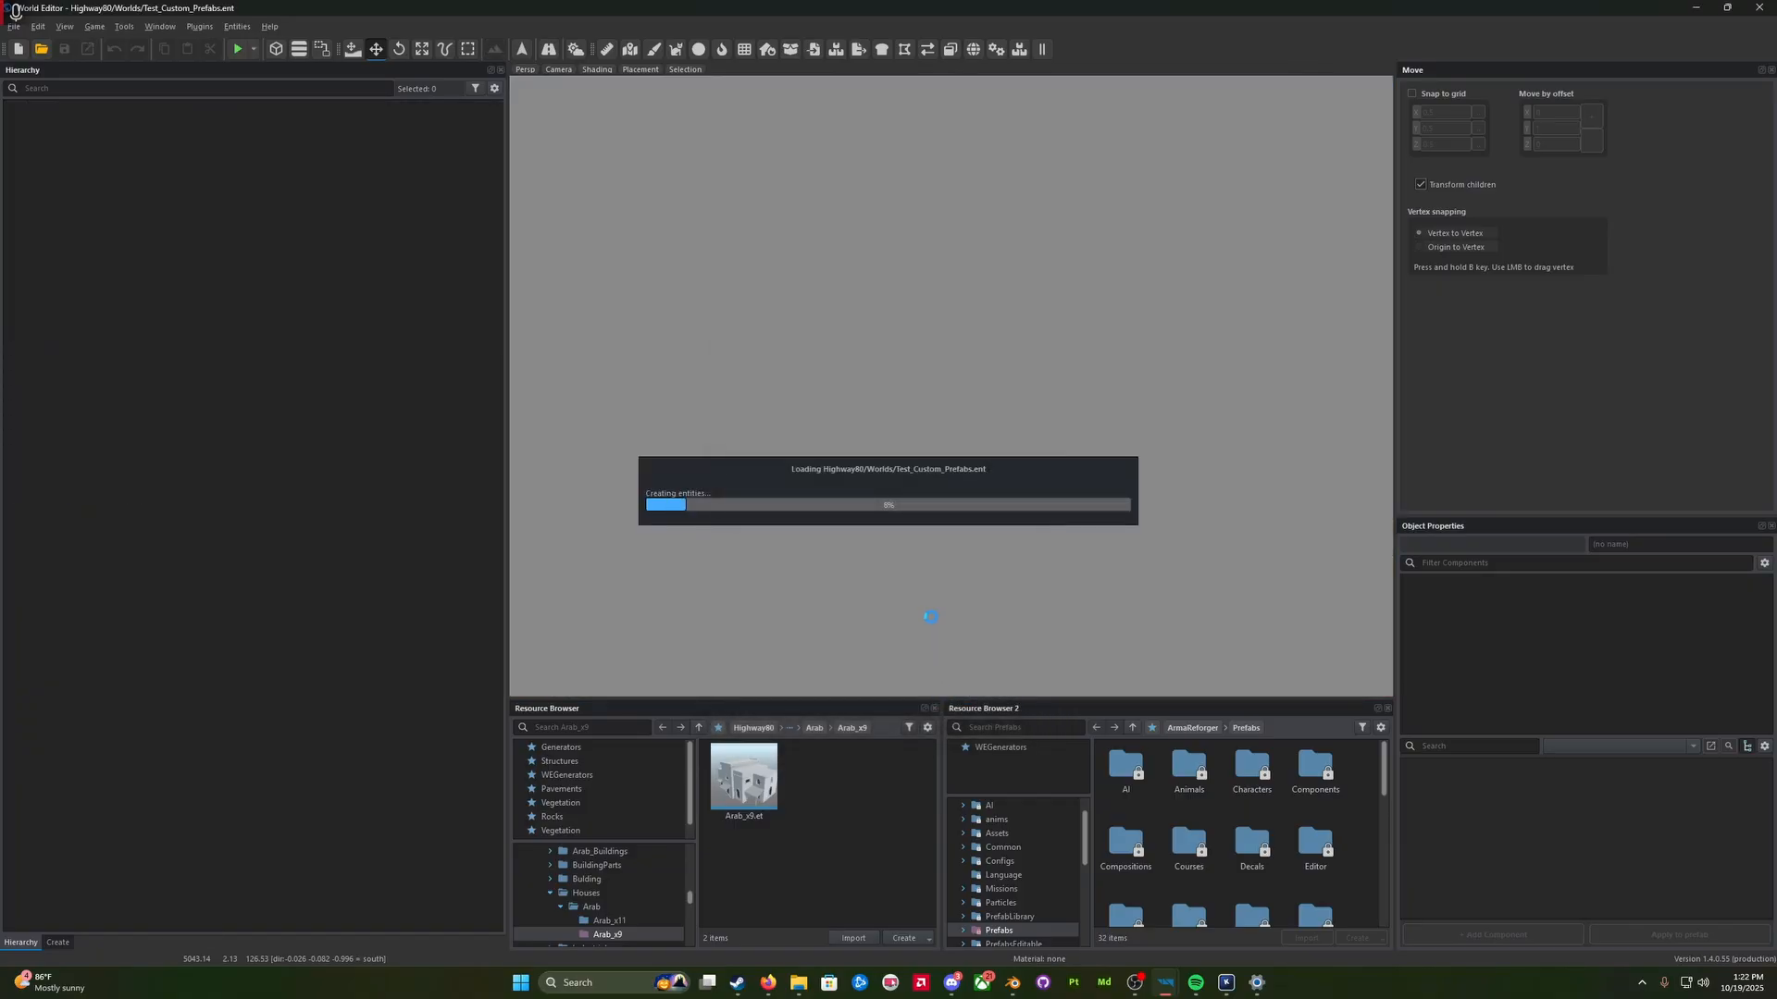
Step: Launch play mode in front of the house's front doorway and enter the room with the character in third-person view
{"action": "key", "text": "w"}
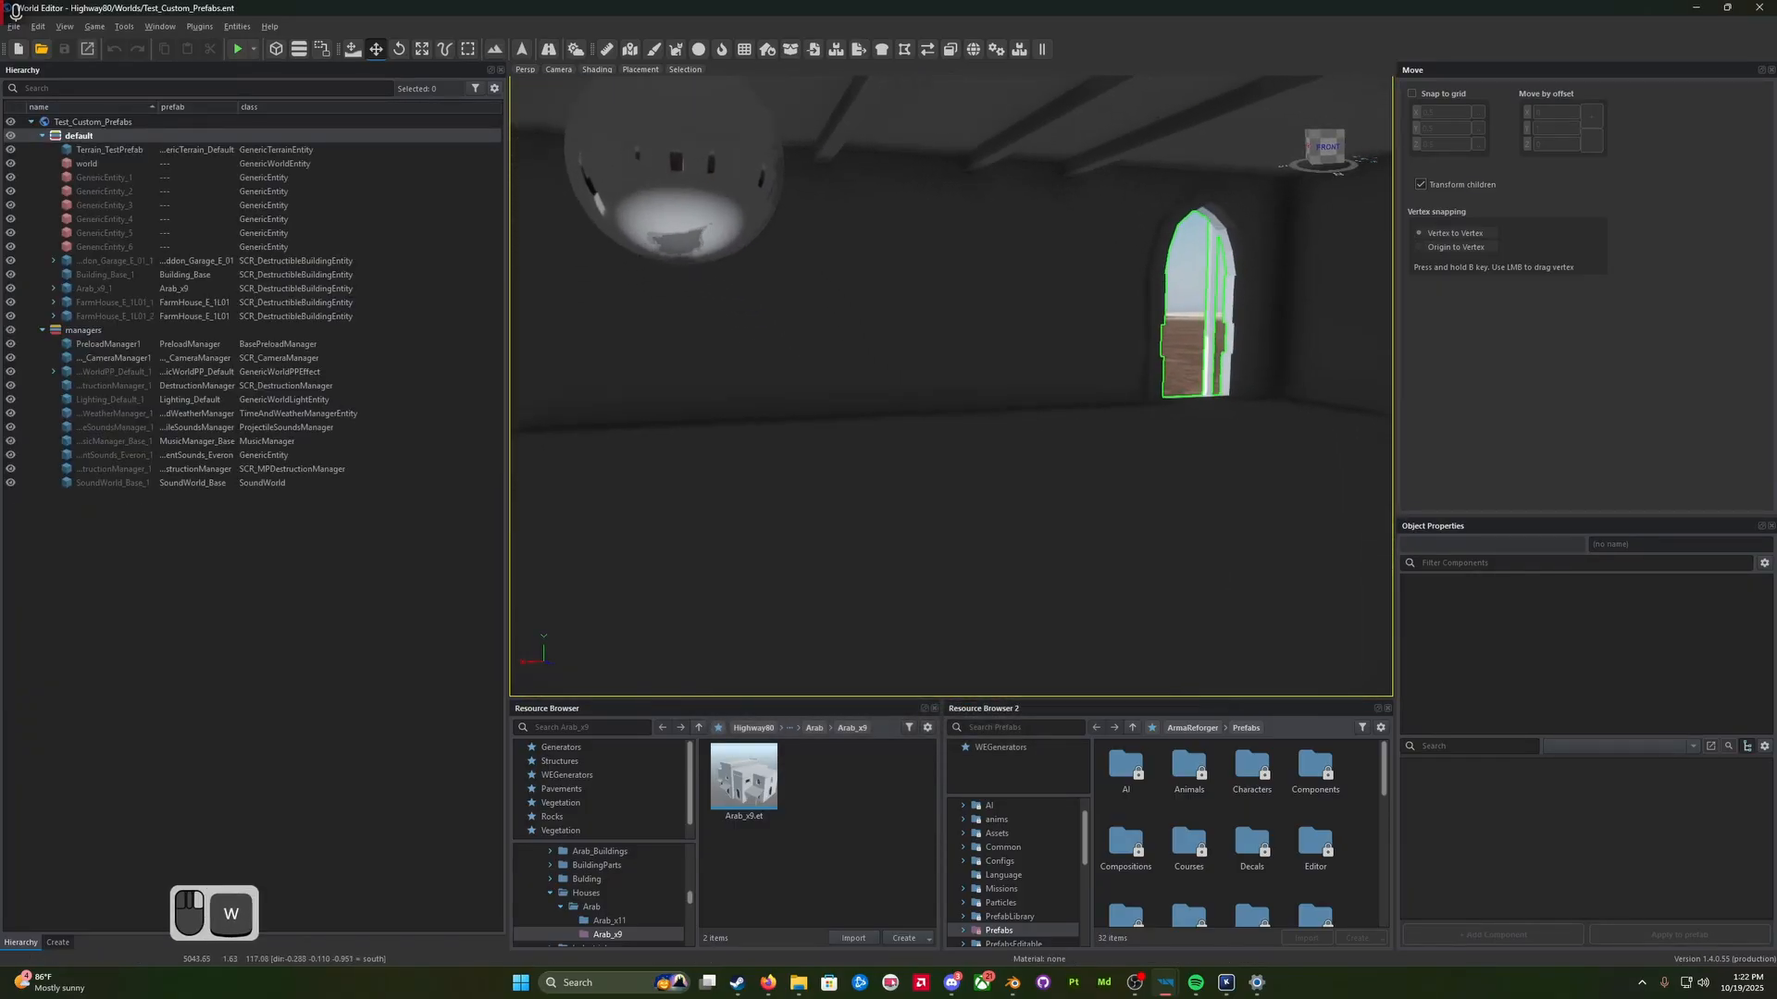
{"action": "key", "text": "s"}
{"action": "key", "text": "a"}
{"action": "key", "text": "w"}
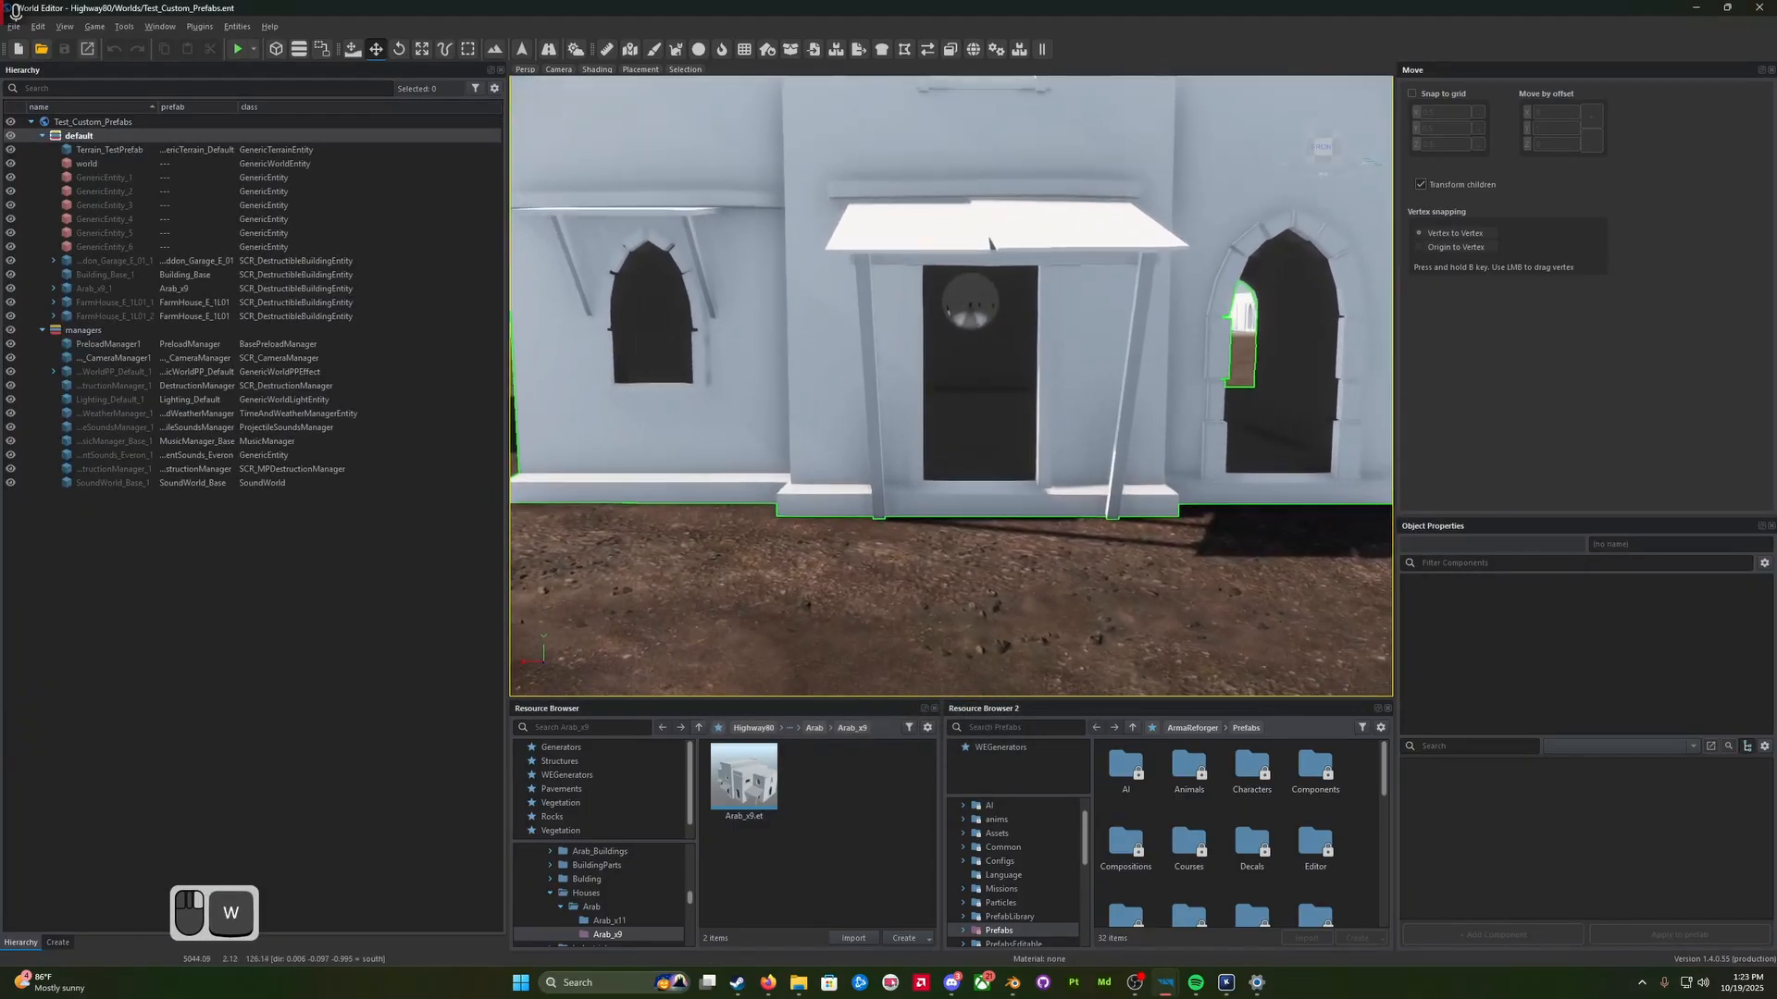
{"action": "left_click", "coordinate": [238, 49]}
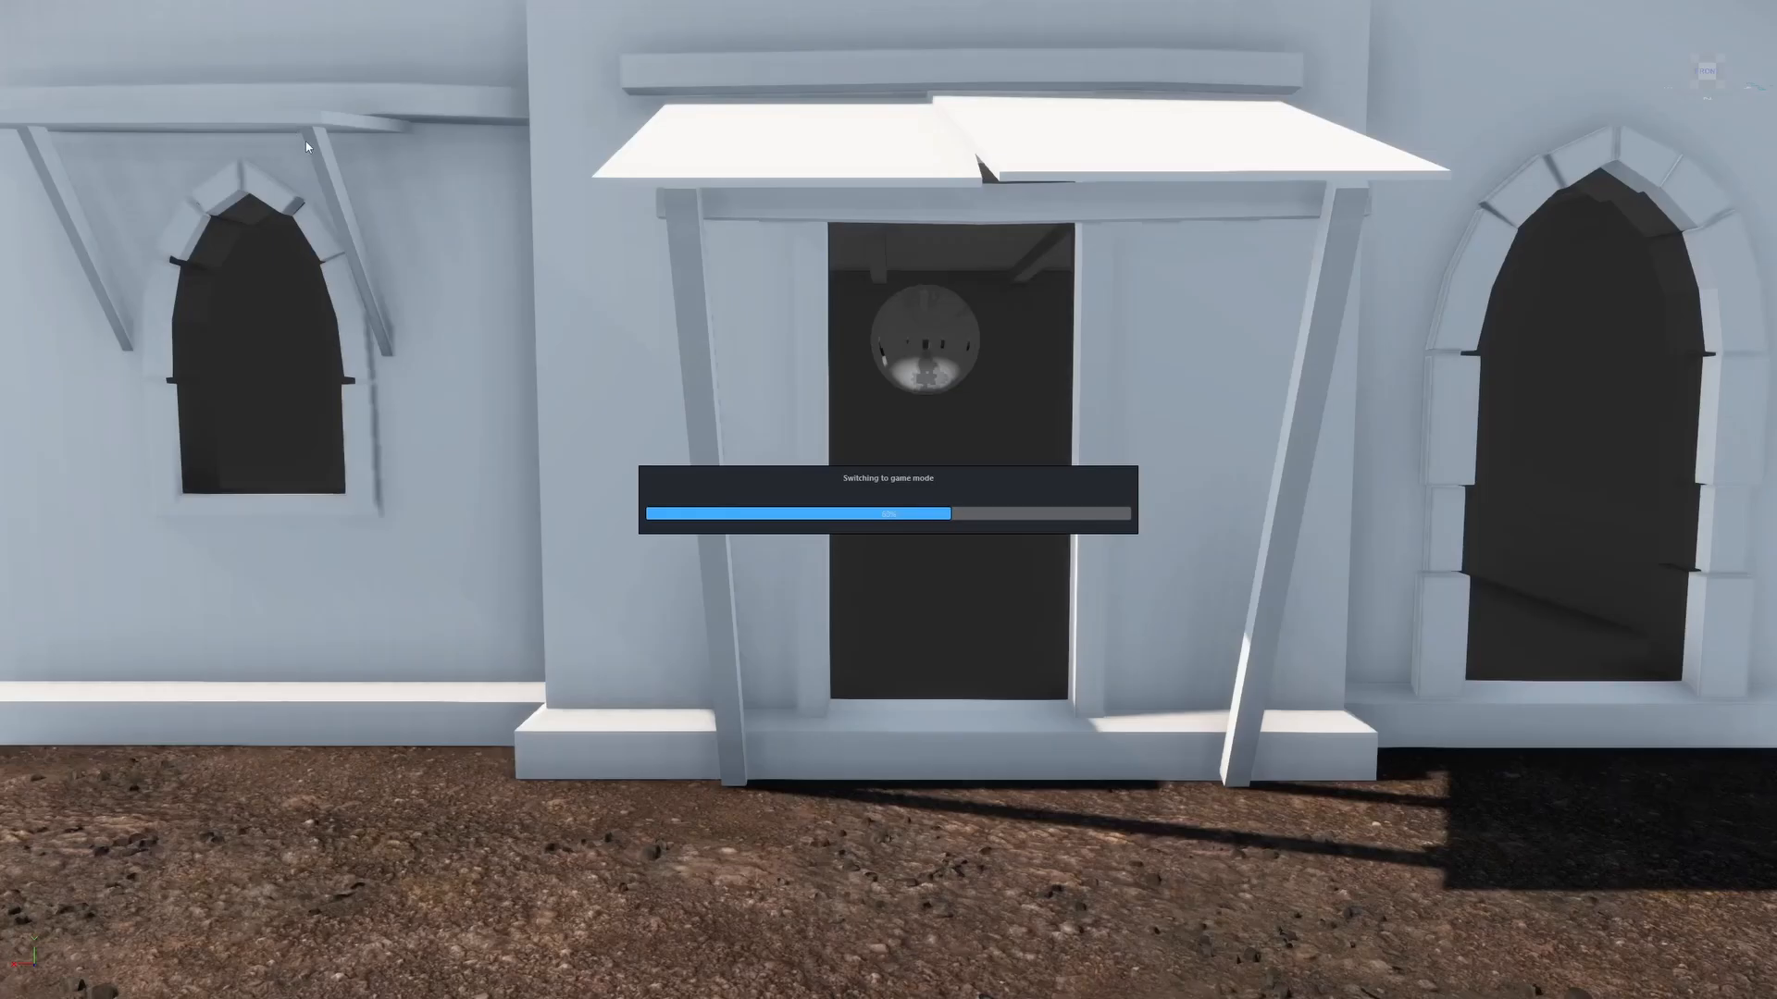
{"action": "key", "text": "w"}
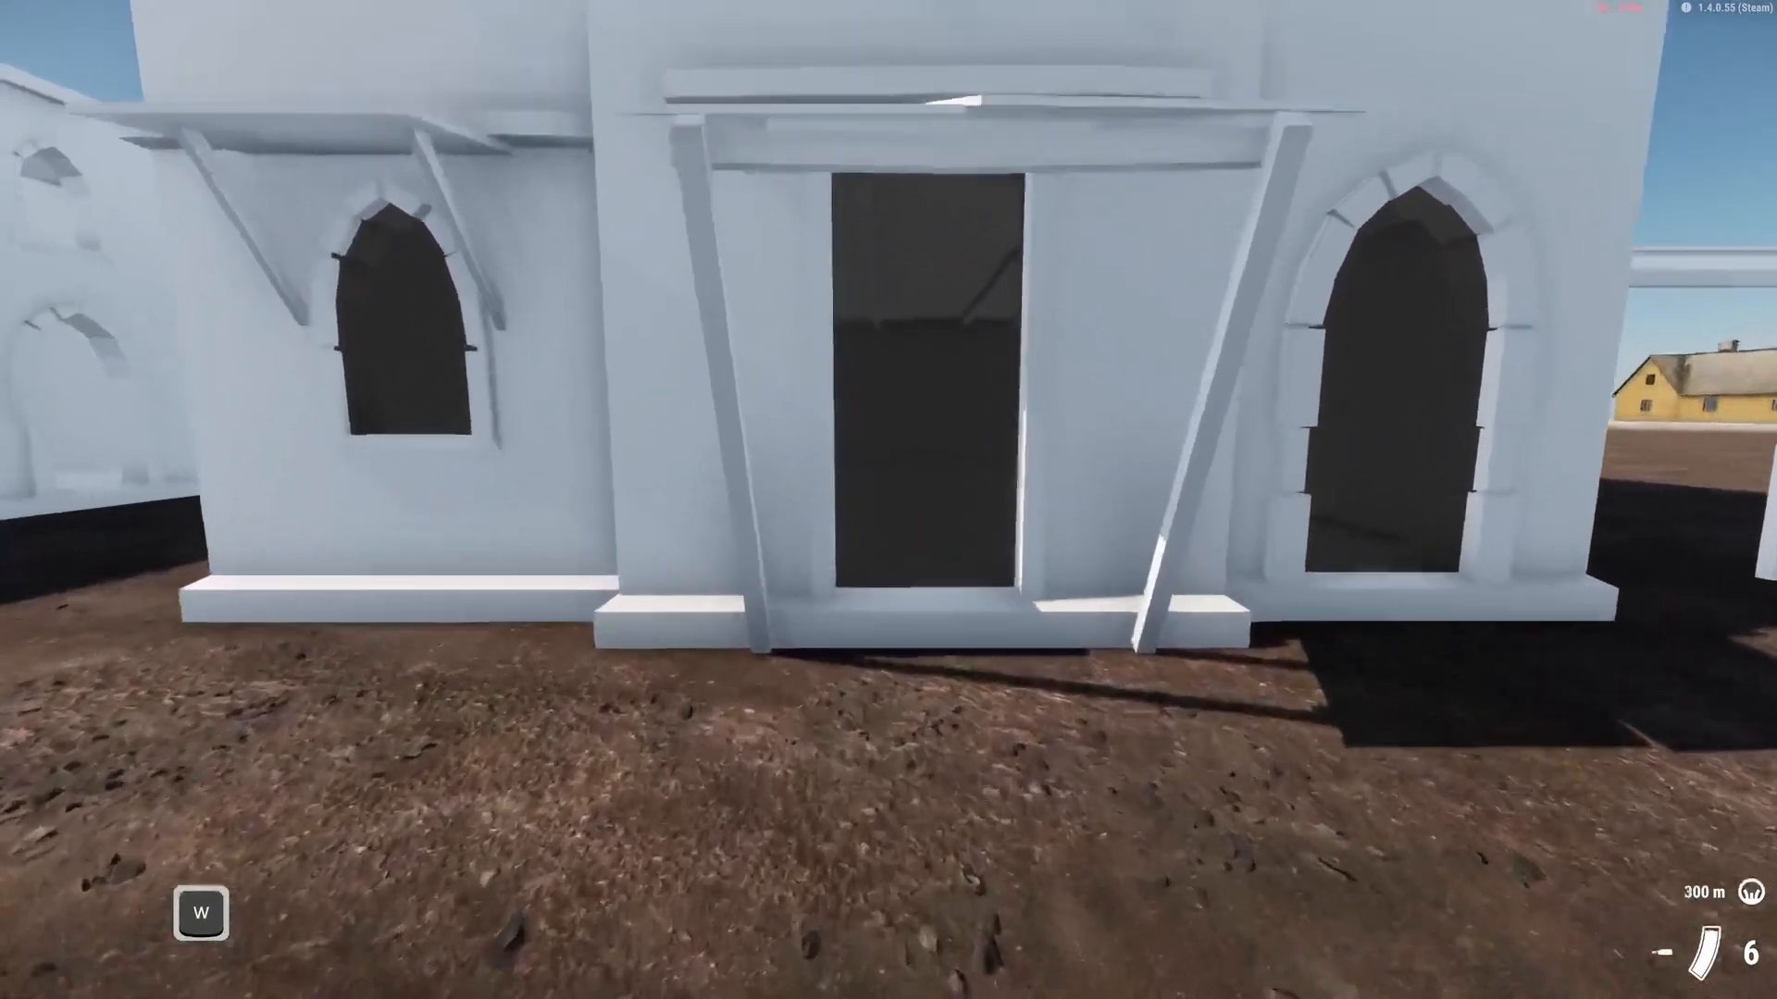
{"action": "key", "text": "shift+w"}
{"action": "key", "text": "shift+Return"}
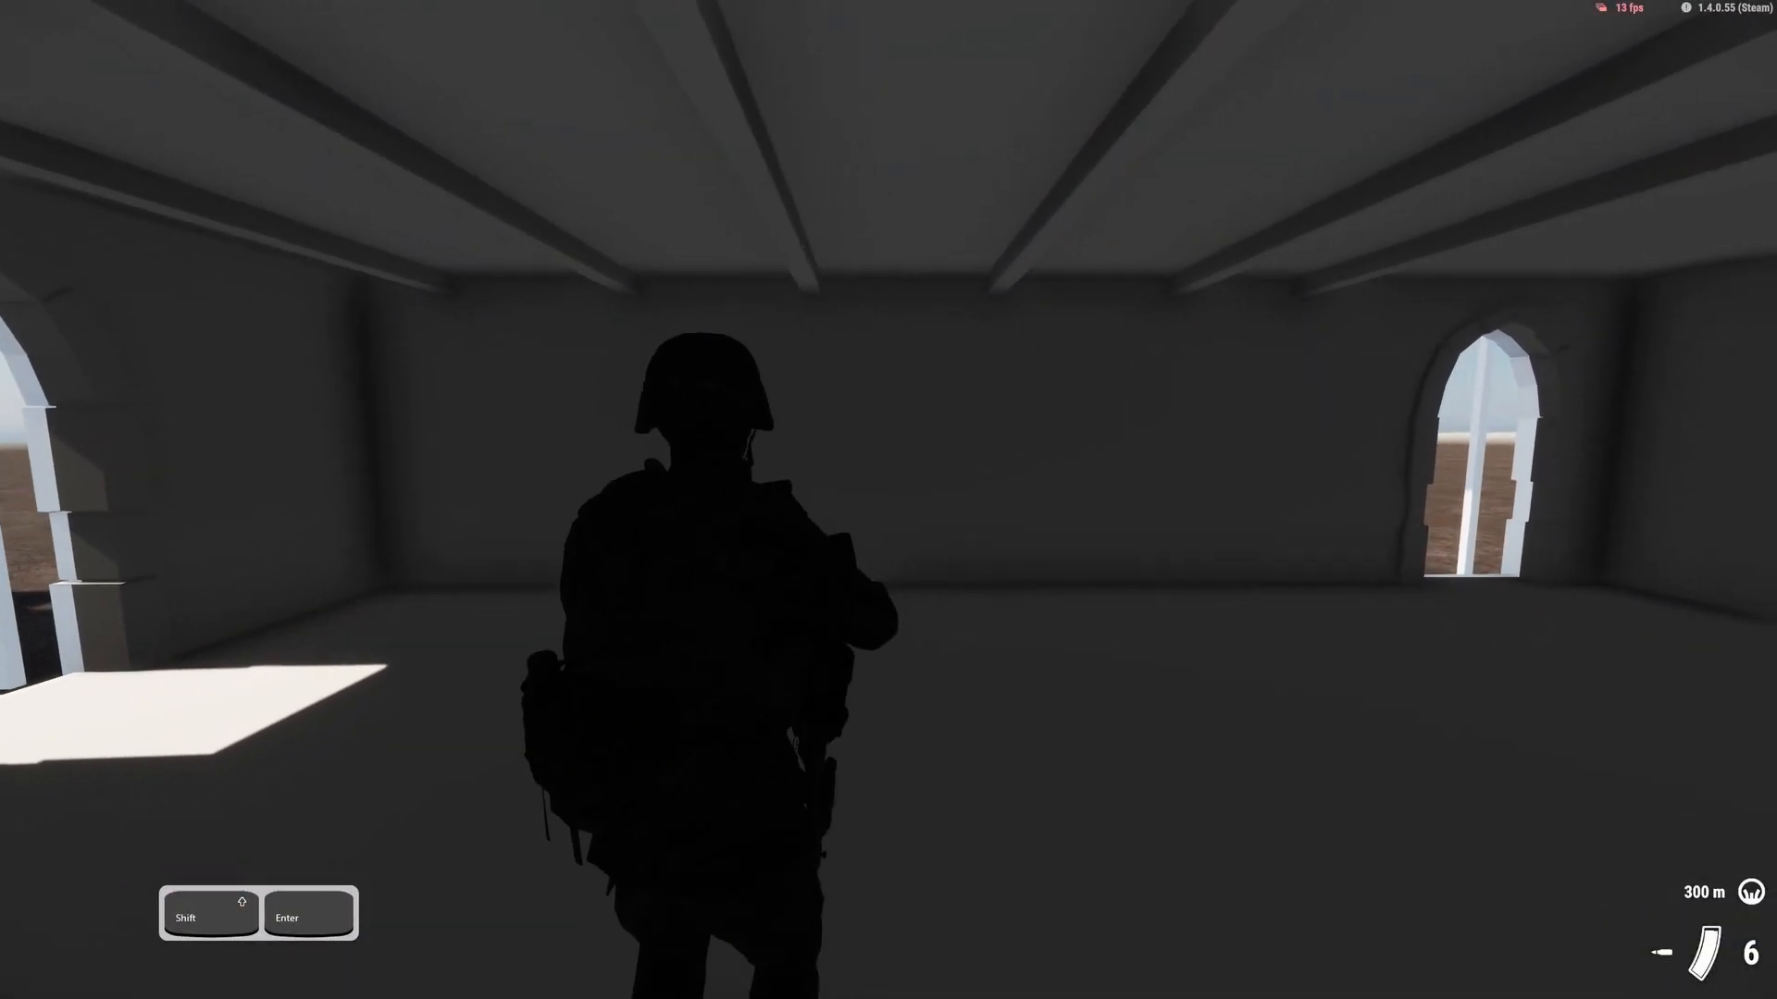
Step: Walk around the interior, leave through the front doorway to compare the lighting outside, and exit play mode
{"action": "key", "text": "w"}
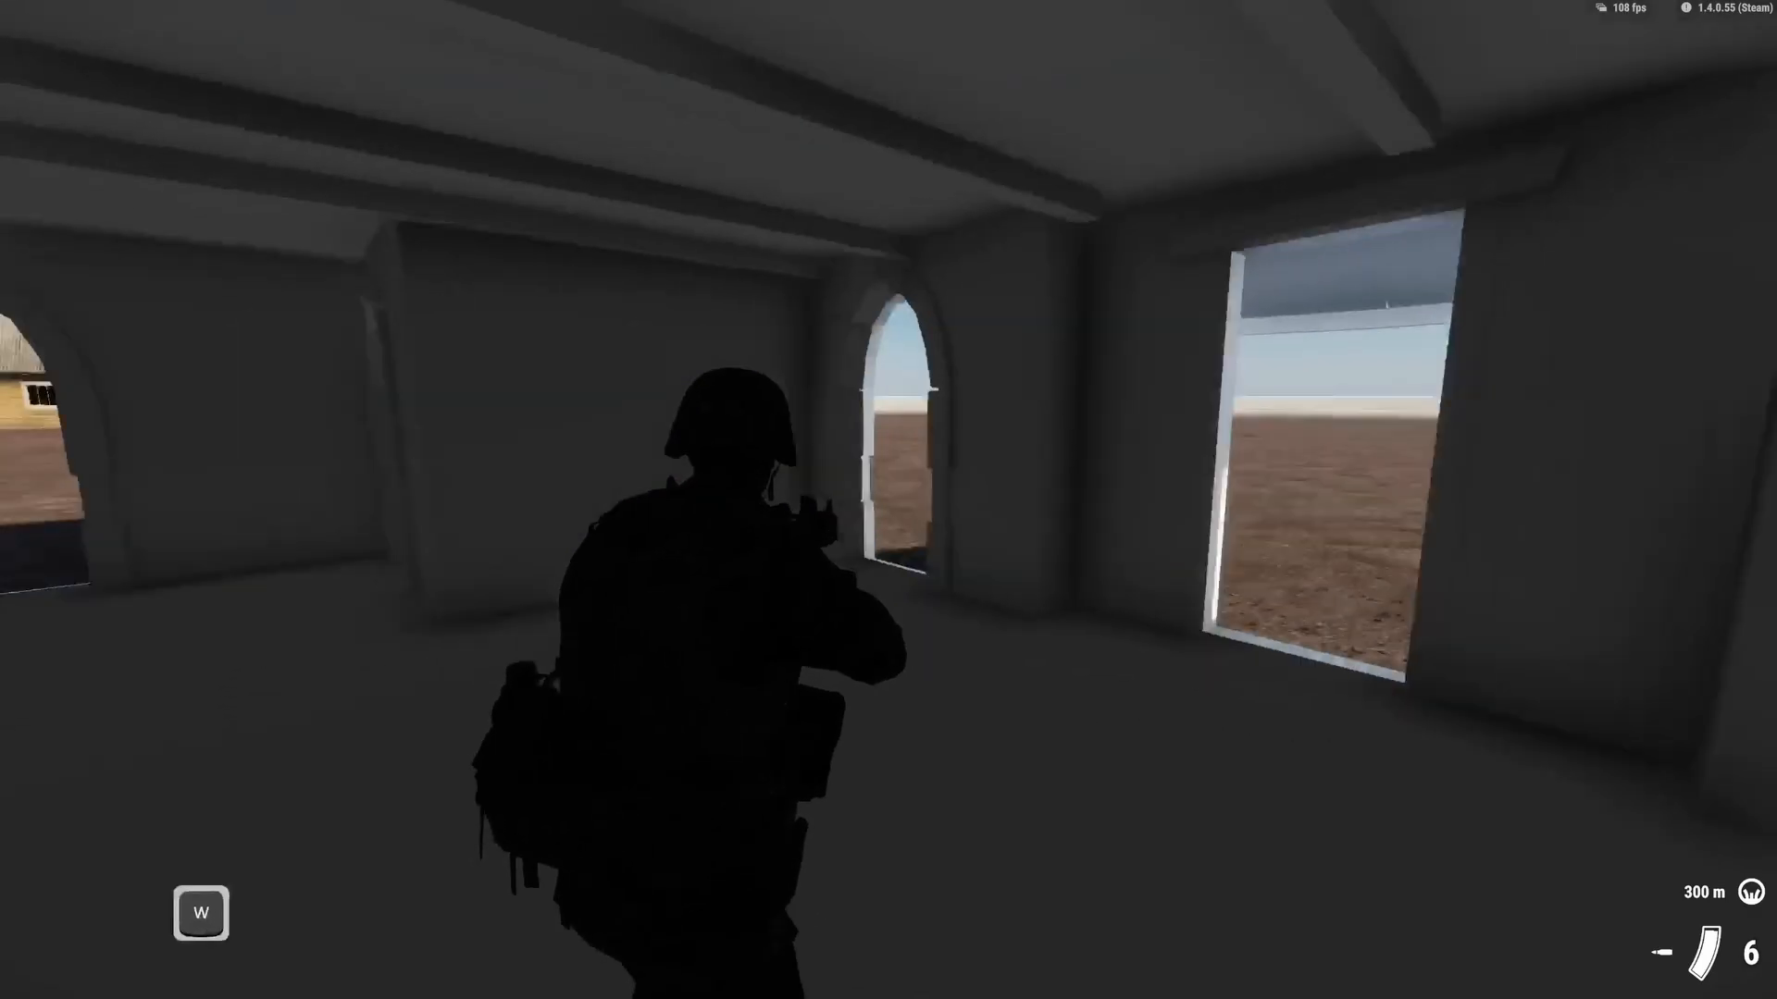
{"action": "key", "text": "shift+w"}
{"action": "key", "text": "shift+d"}
{"action": "key", "text": "shift+s"}
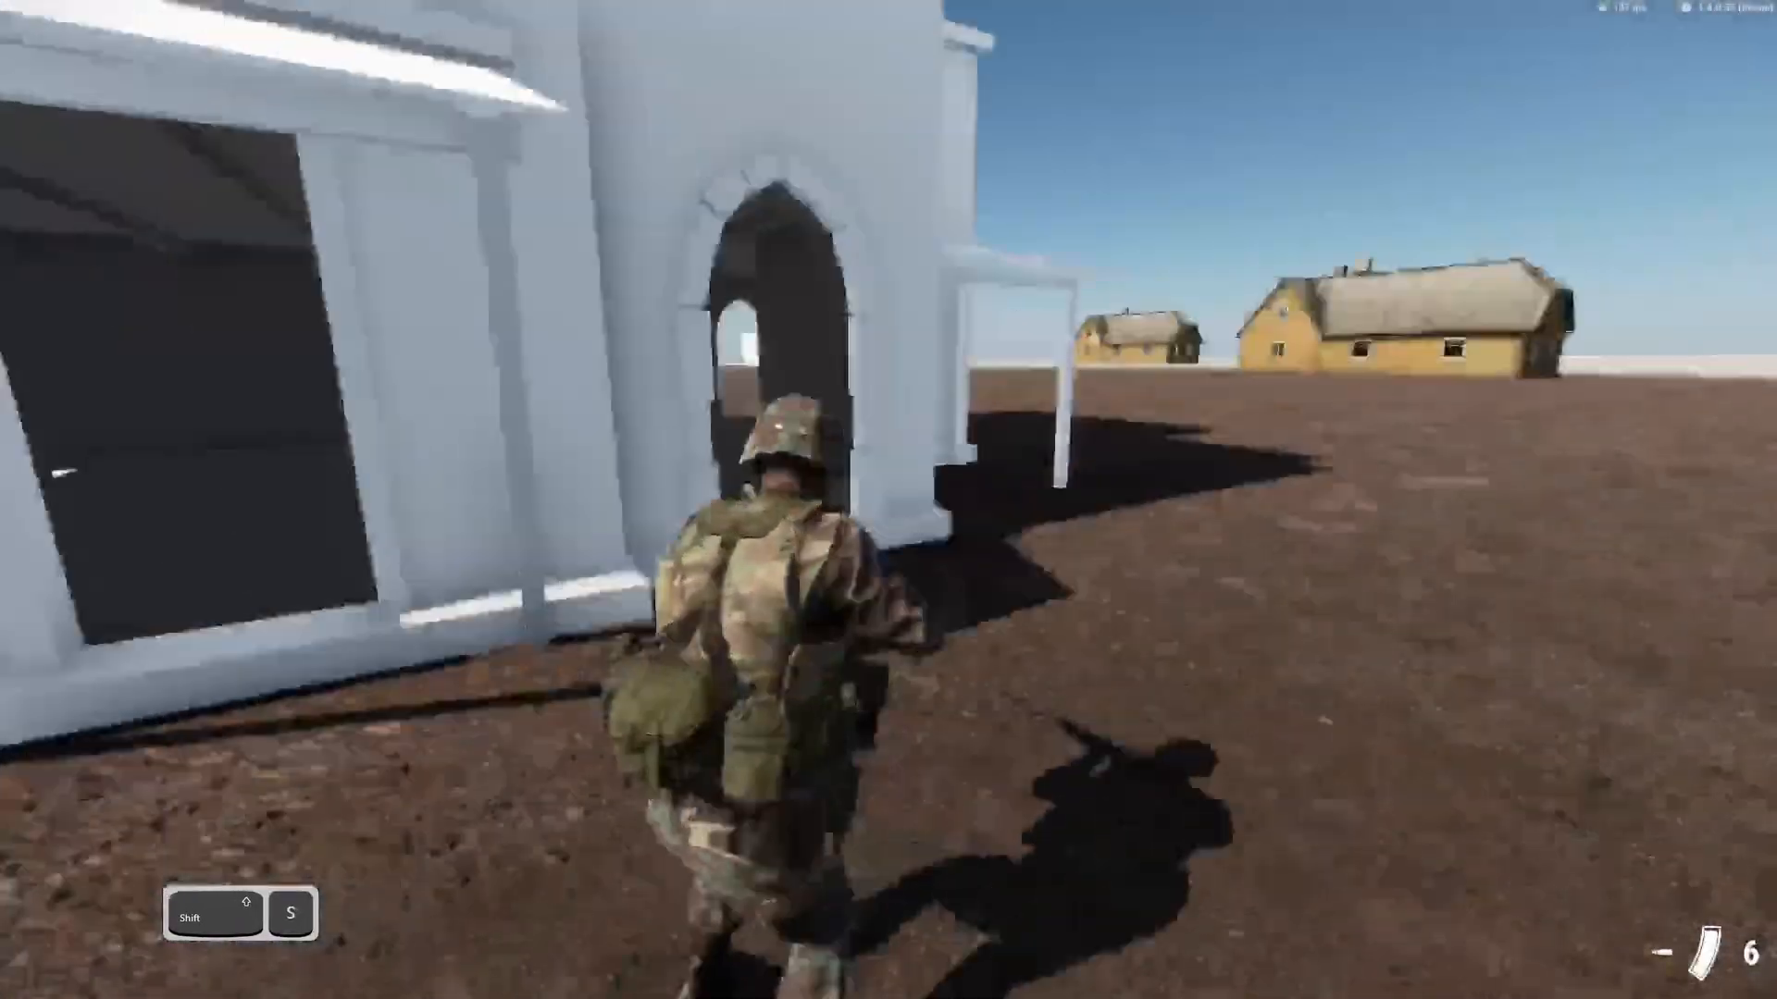
{"action": "key", "text": "a"}
{"action": "key", "text": "ctrl+shift+Delete"}
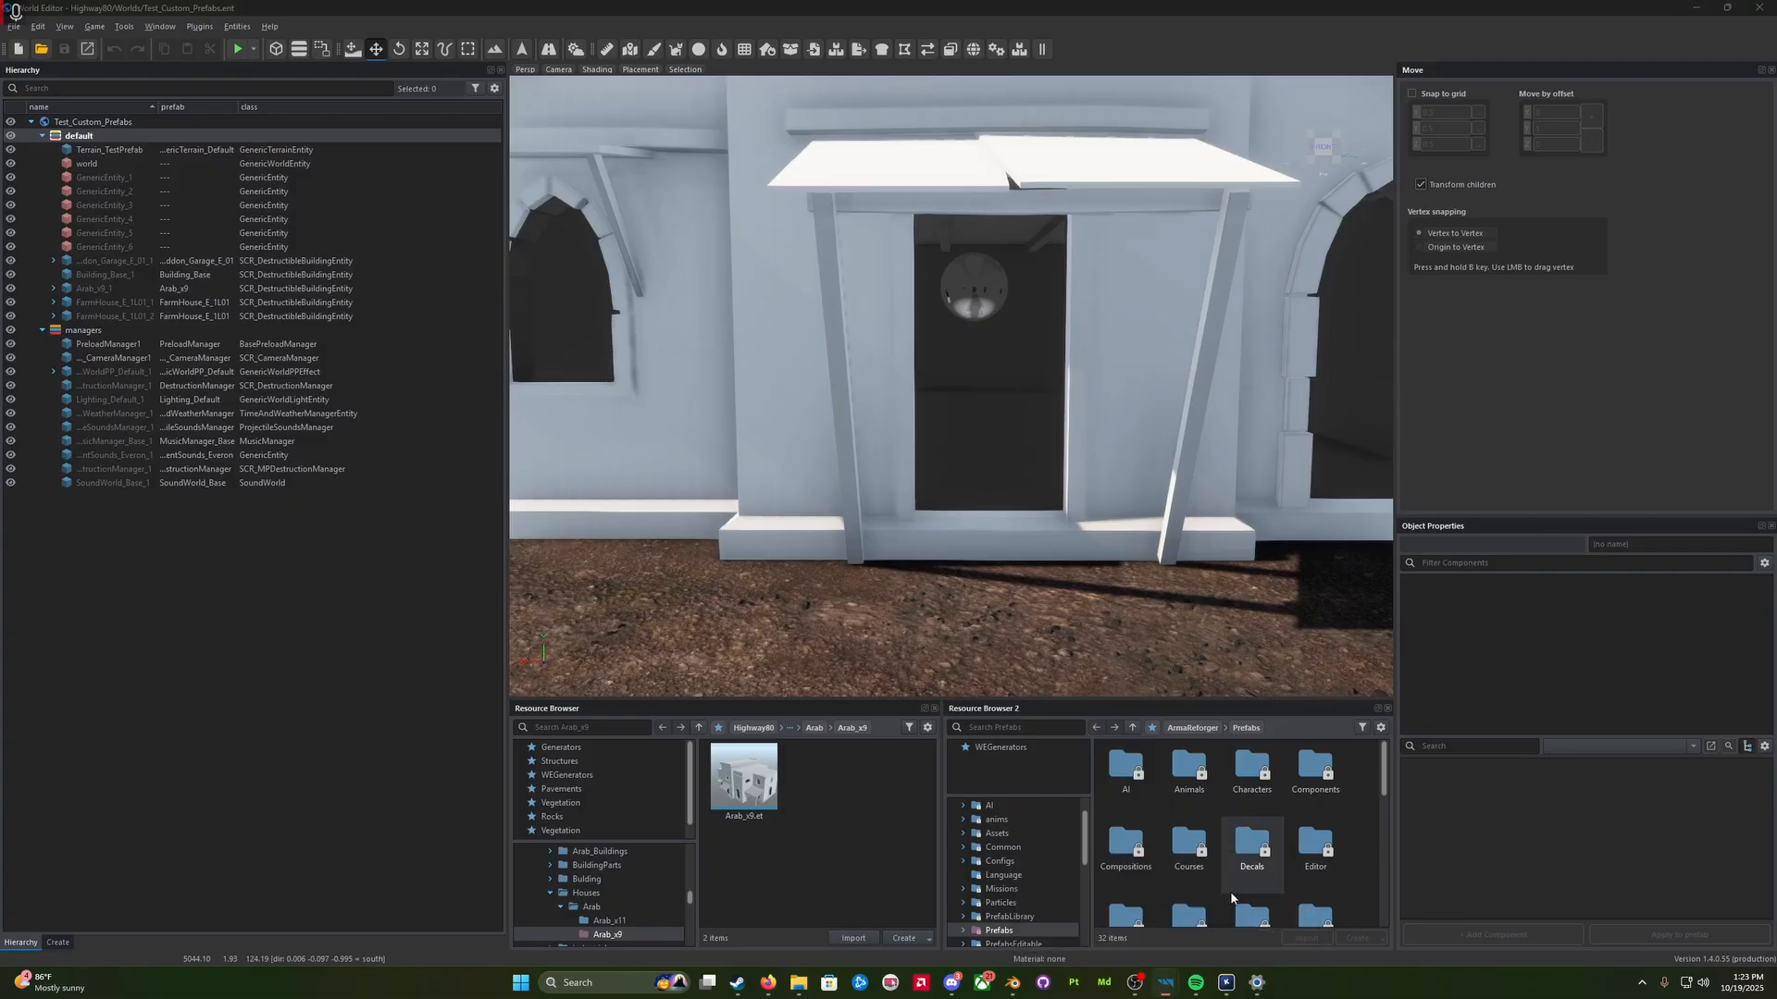
Step: Select the nearer yellow farmhouse and locate its FarmHouse_E_1L01_Int1.emat interior material in the resource browser
{"action": "right_click_drag", "start_coordinate": [1092, 518], "coordinate": [1143, 527]}
{"action": "key", "text": "s"}
{"action": "key", "text": "a"}
{"action": "key", "text": "w"}
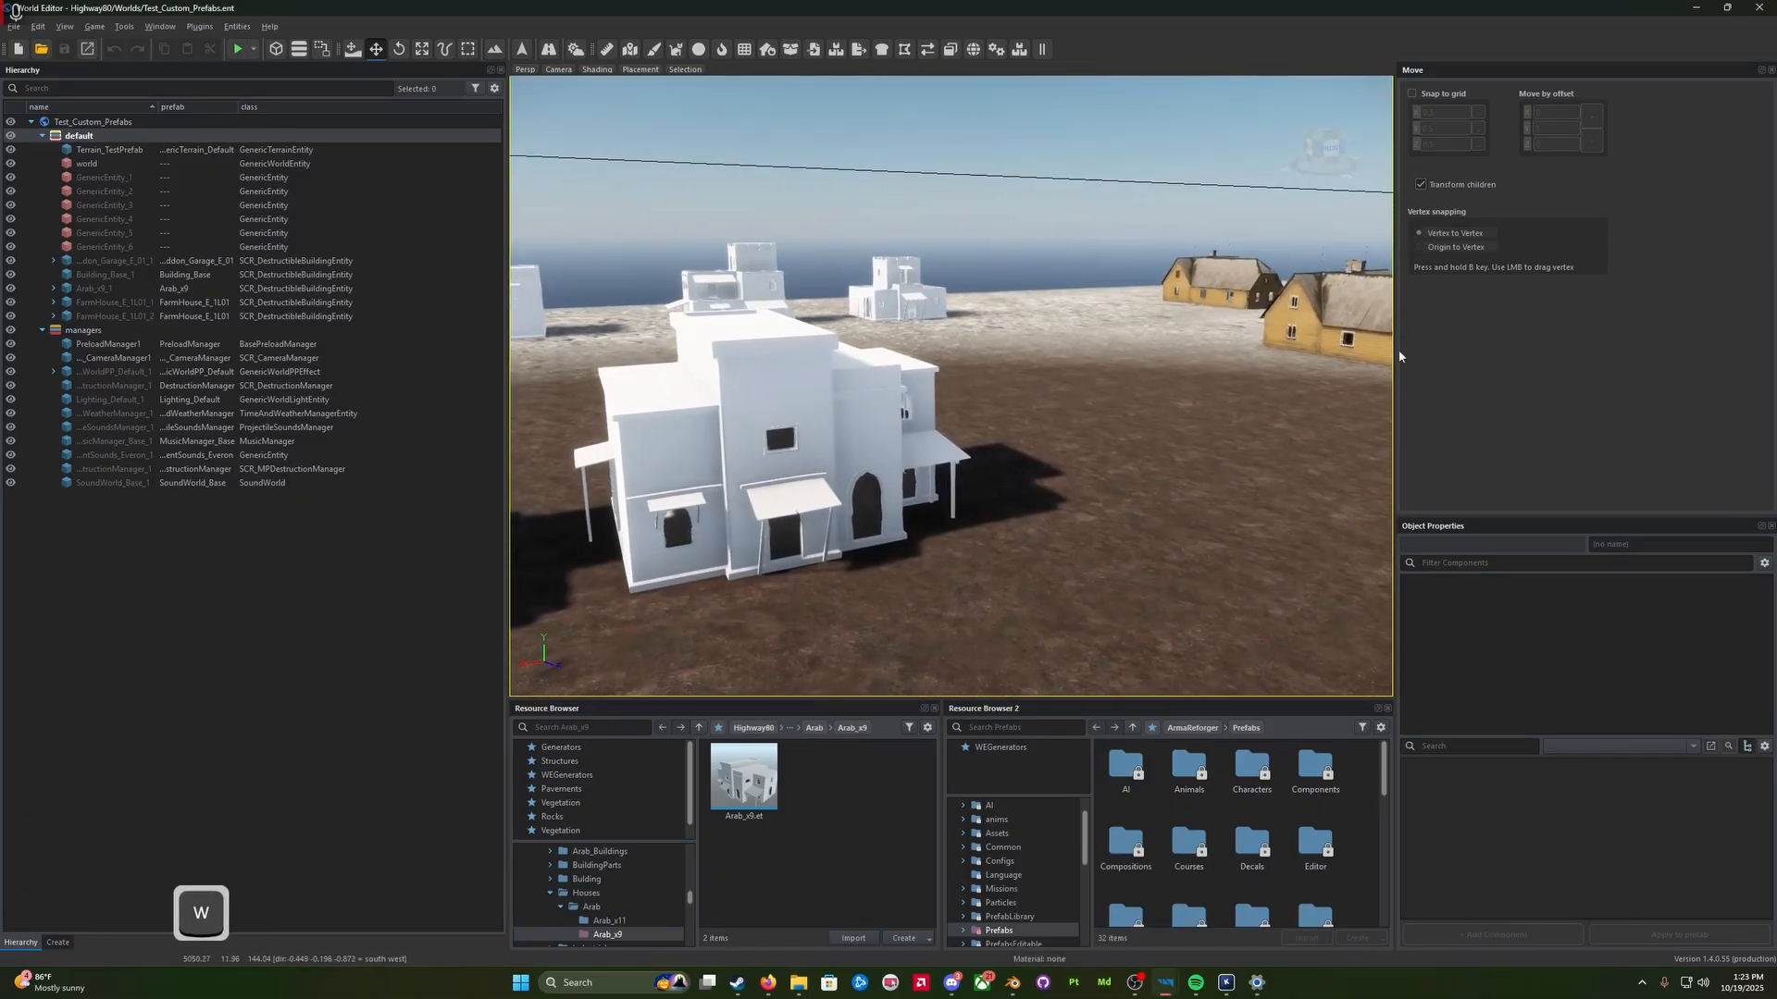
{"action": "left_click", "coordinate": [1340, 345]}
{"action": "right_click_drag", "start_coordinate": [1340, 345], "coordinate": [1393, 347]}
{"action": "scroll", "coordinate": [1608, 875], "scroll_direction": "down", "scroll_amount": 2}
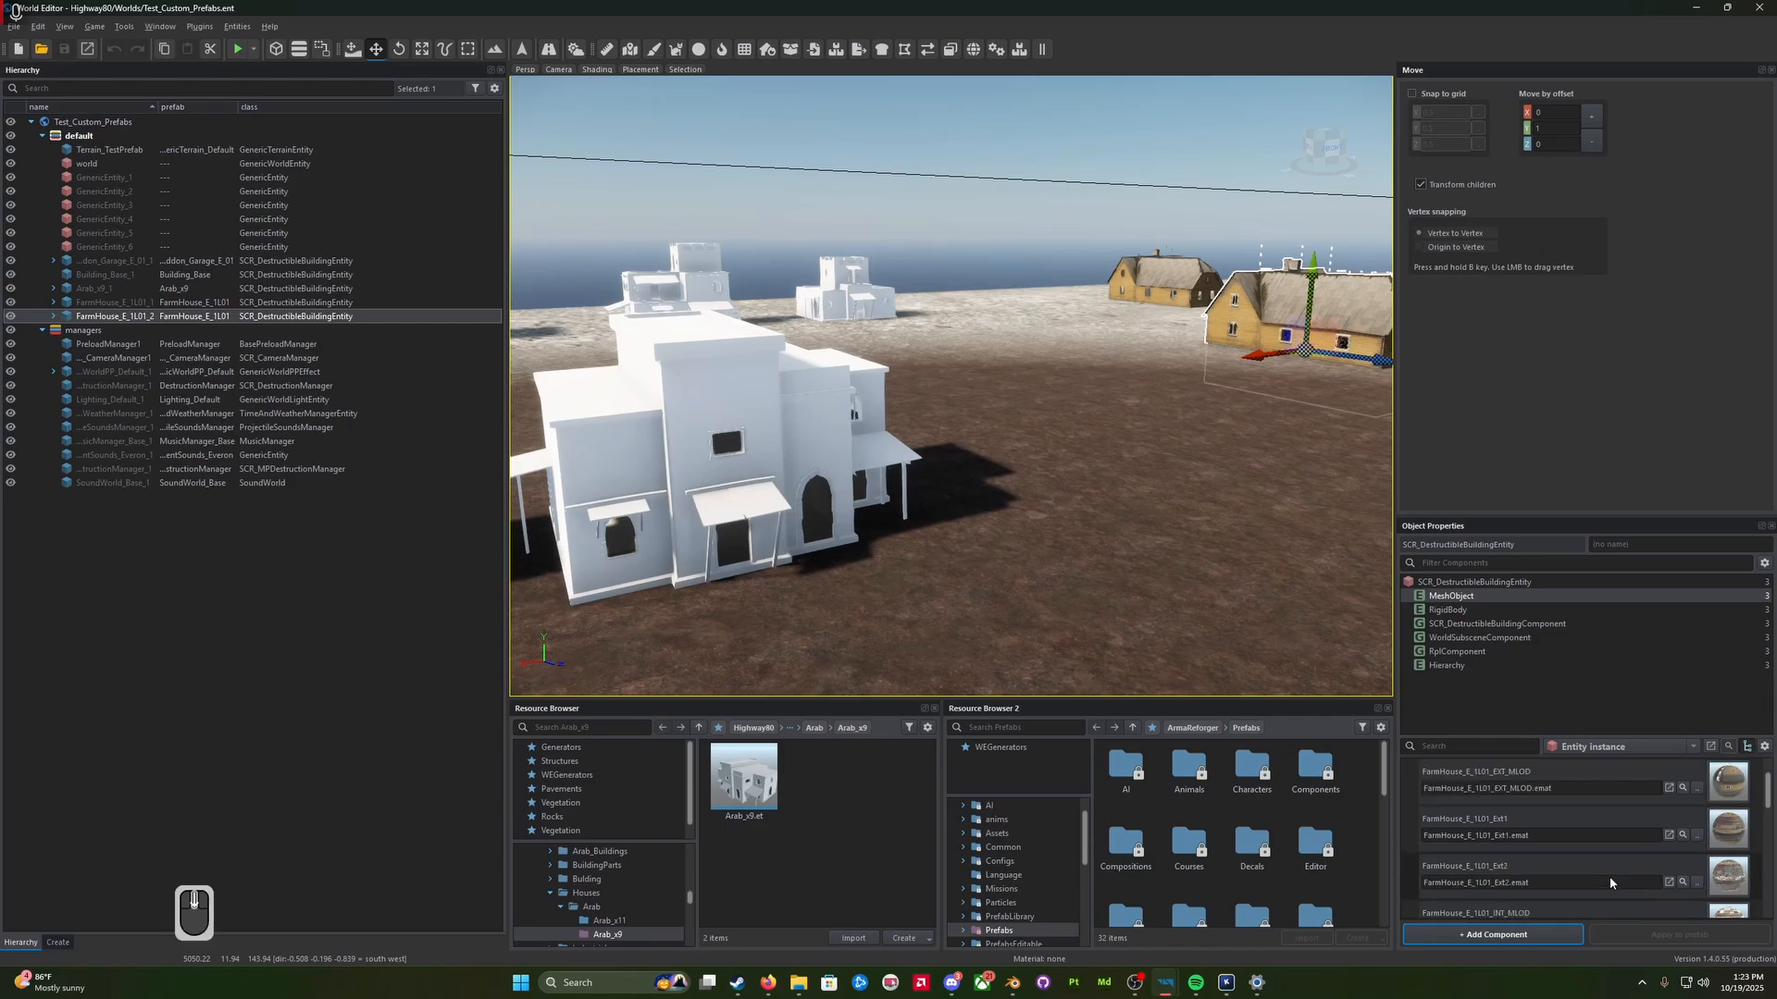
{"action": "scroll", "coordinate": [1643, 848], "scroll_direction": "down", "scroll_amount": 3}
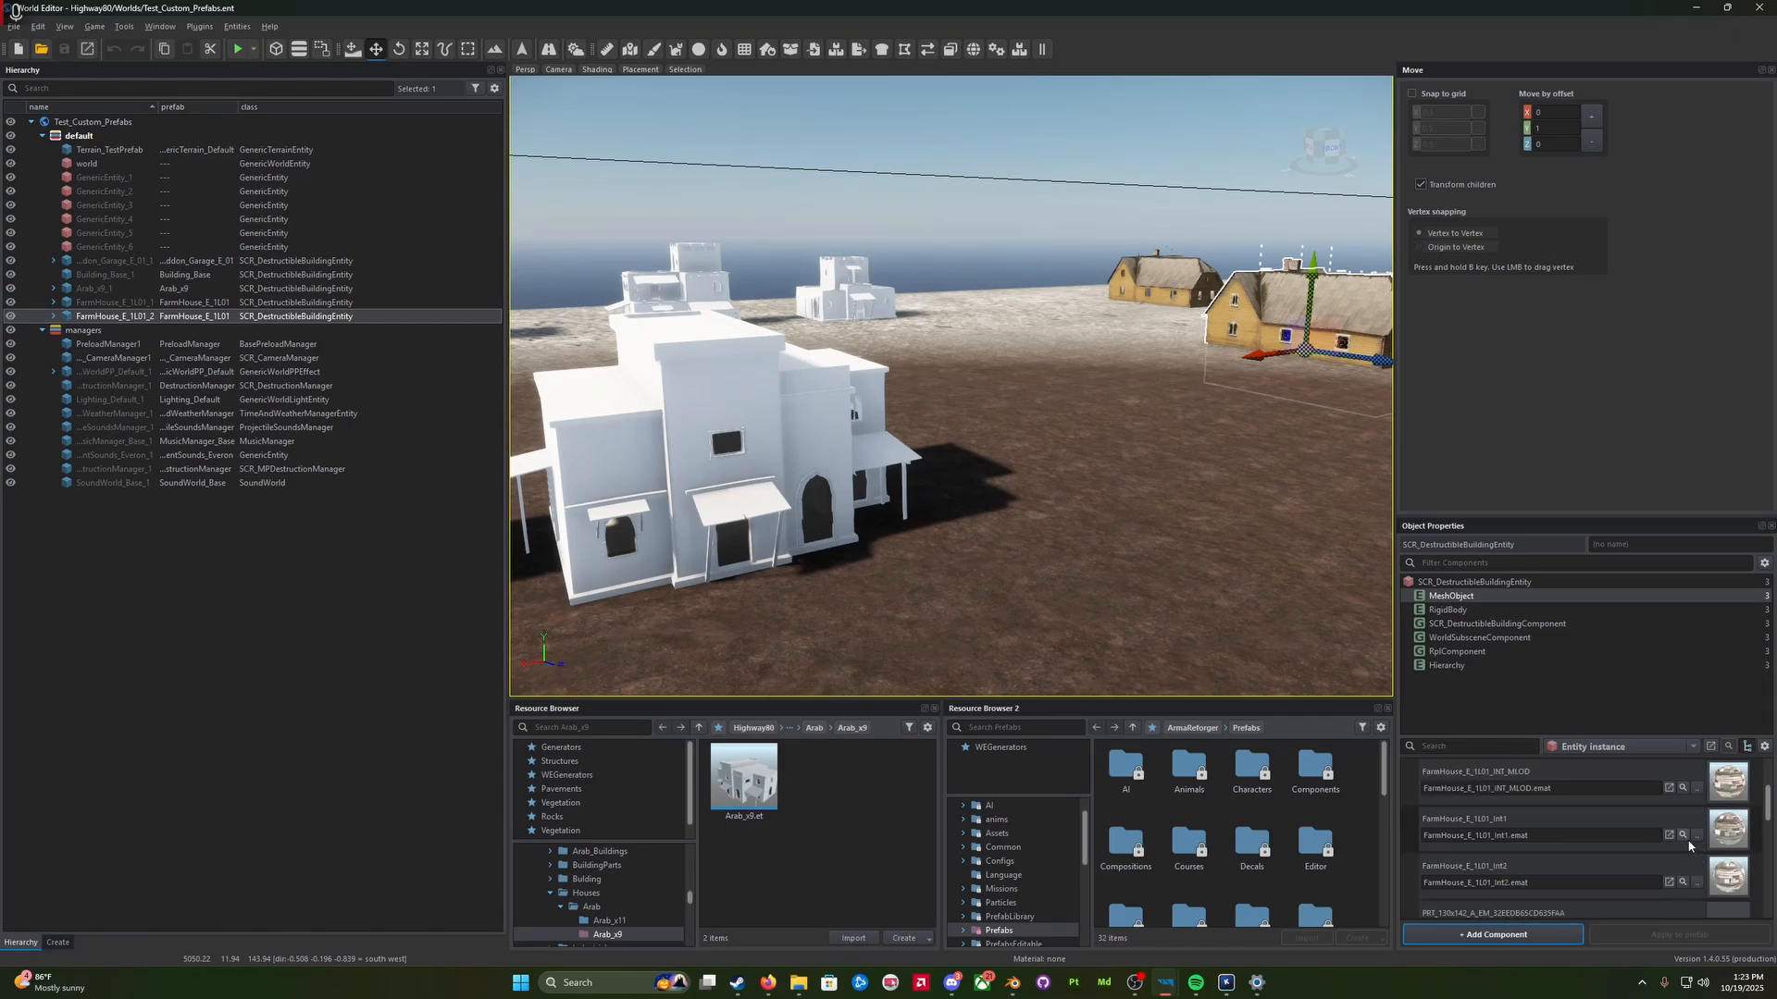
{"action": "left_click", "coordinate": [1683, 835]}
Step: Arrange the World Editor and the Enfusion Workbench side by side, each filling half of the screen
{"action": "right_click_drag", "start_coordinate": [1010, 567], "coordinate": [1023, 637]}
{"action": "key", "text": "w"}
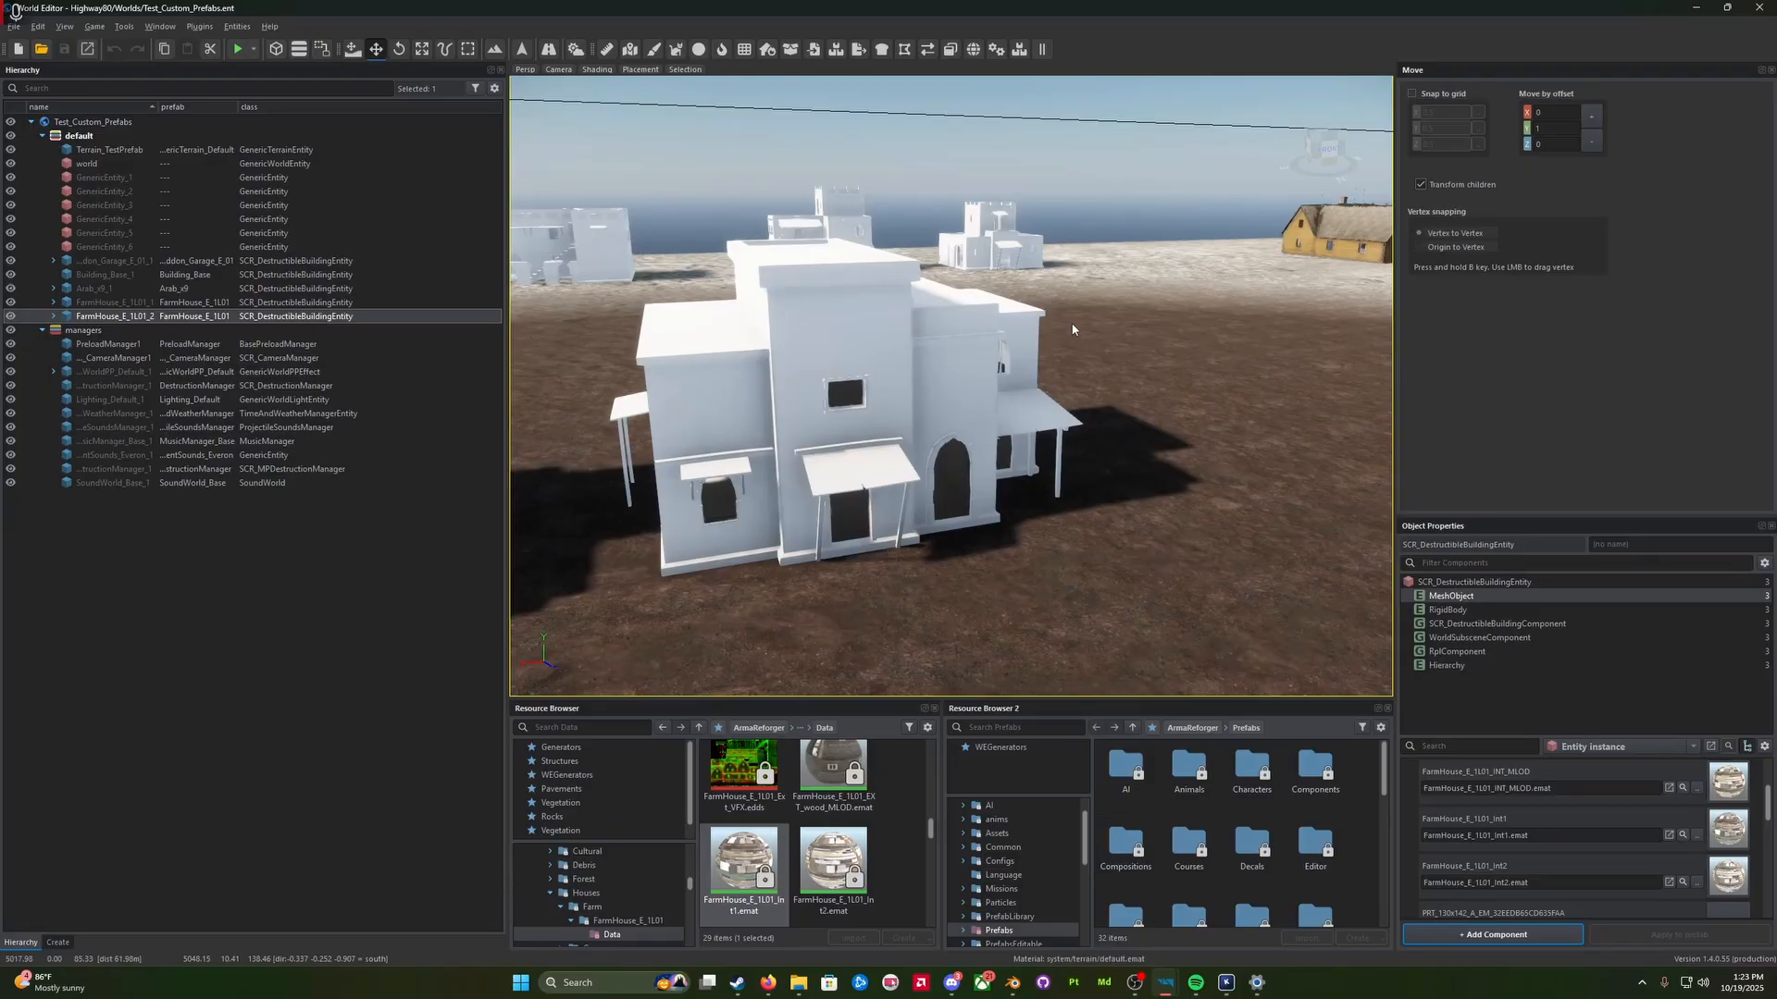
{"action": "left_click_drag", "start_coordinate": [1030, 10], "coordinate": [753, 37]}
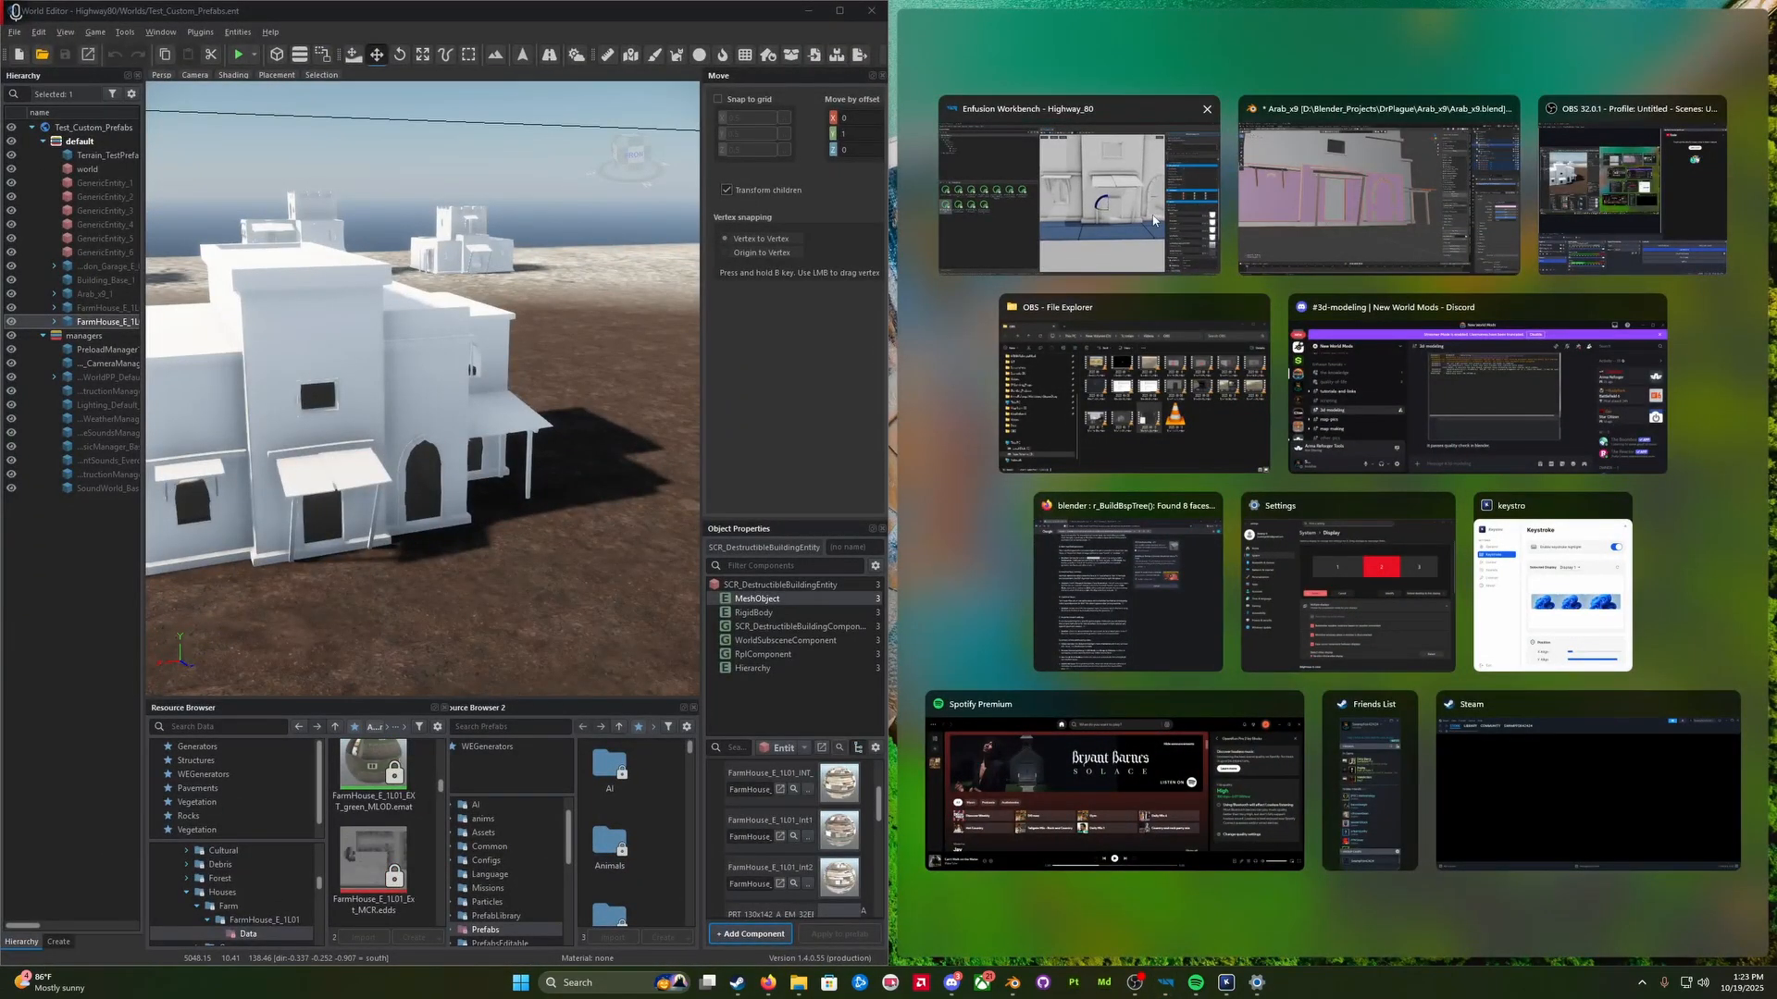
{"action": "left_click", "coordinate": [1152, 222]}
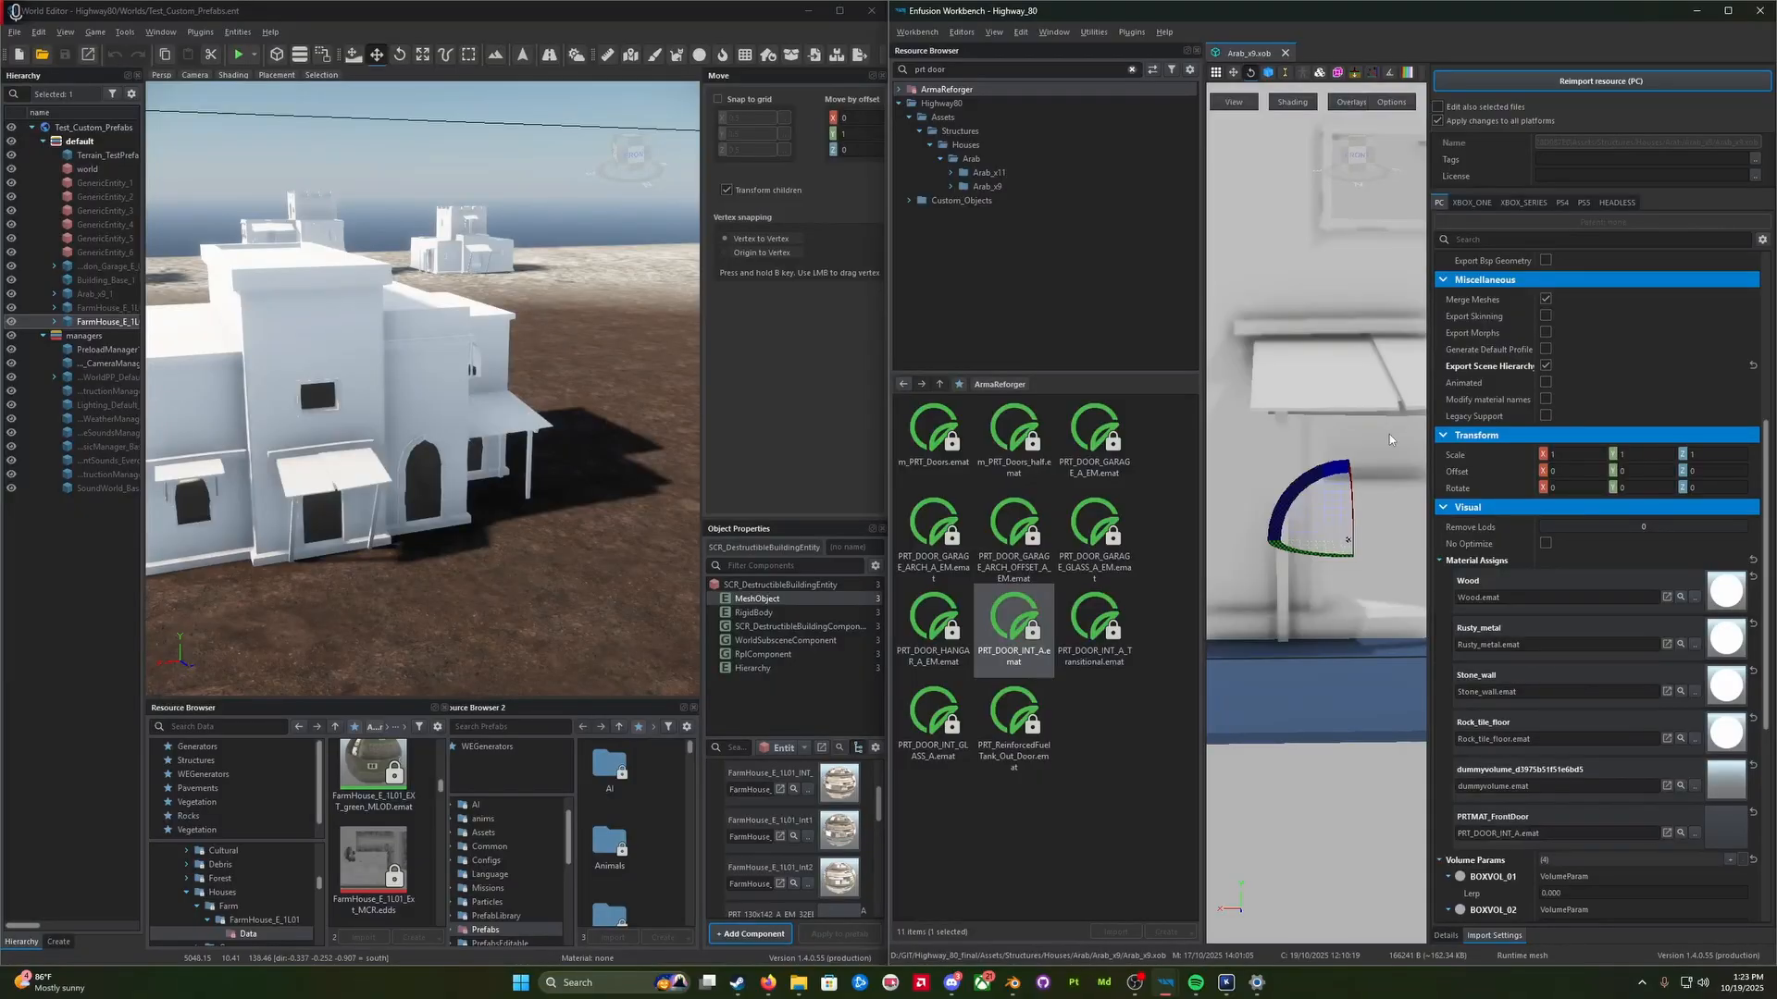
Step: Locate the farmhouse's FarmHouse_E_1L01_INT_MLOD.emat material and assign it to the Rock_tile_floor slot in the Arab_x9 import settings
{"action": "key", "text": "w"}
{"action": "right_click_drag", "start_coordinate": [567, 477], "coordinate": [513, 449]}
{"action": "key", "text": "z"}
{"action": "key", "text": "s"}
{"action": "key", "text": "q"}
{"action": "key", "text": "q"}
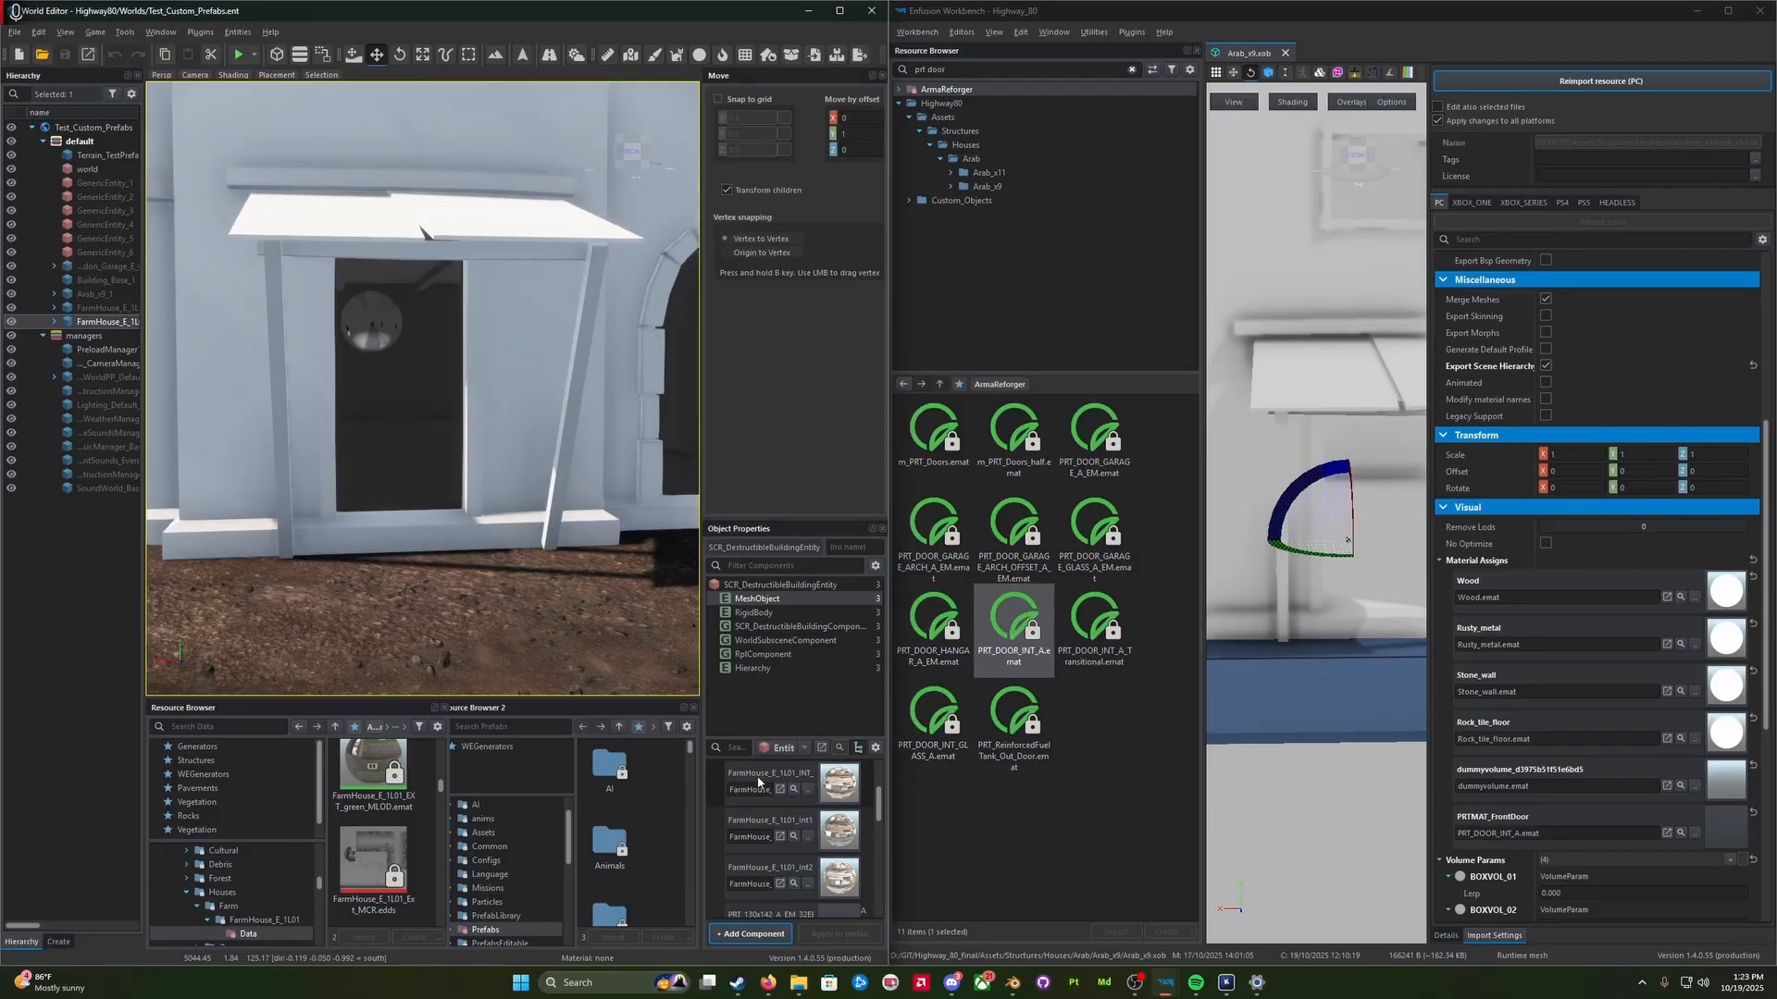
{"action": "scroll", "coordinate": [407, 768], "scroll_direction": "down", "scroll_amount": 2}
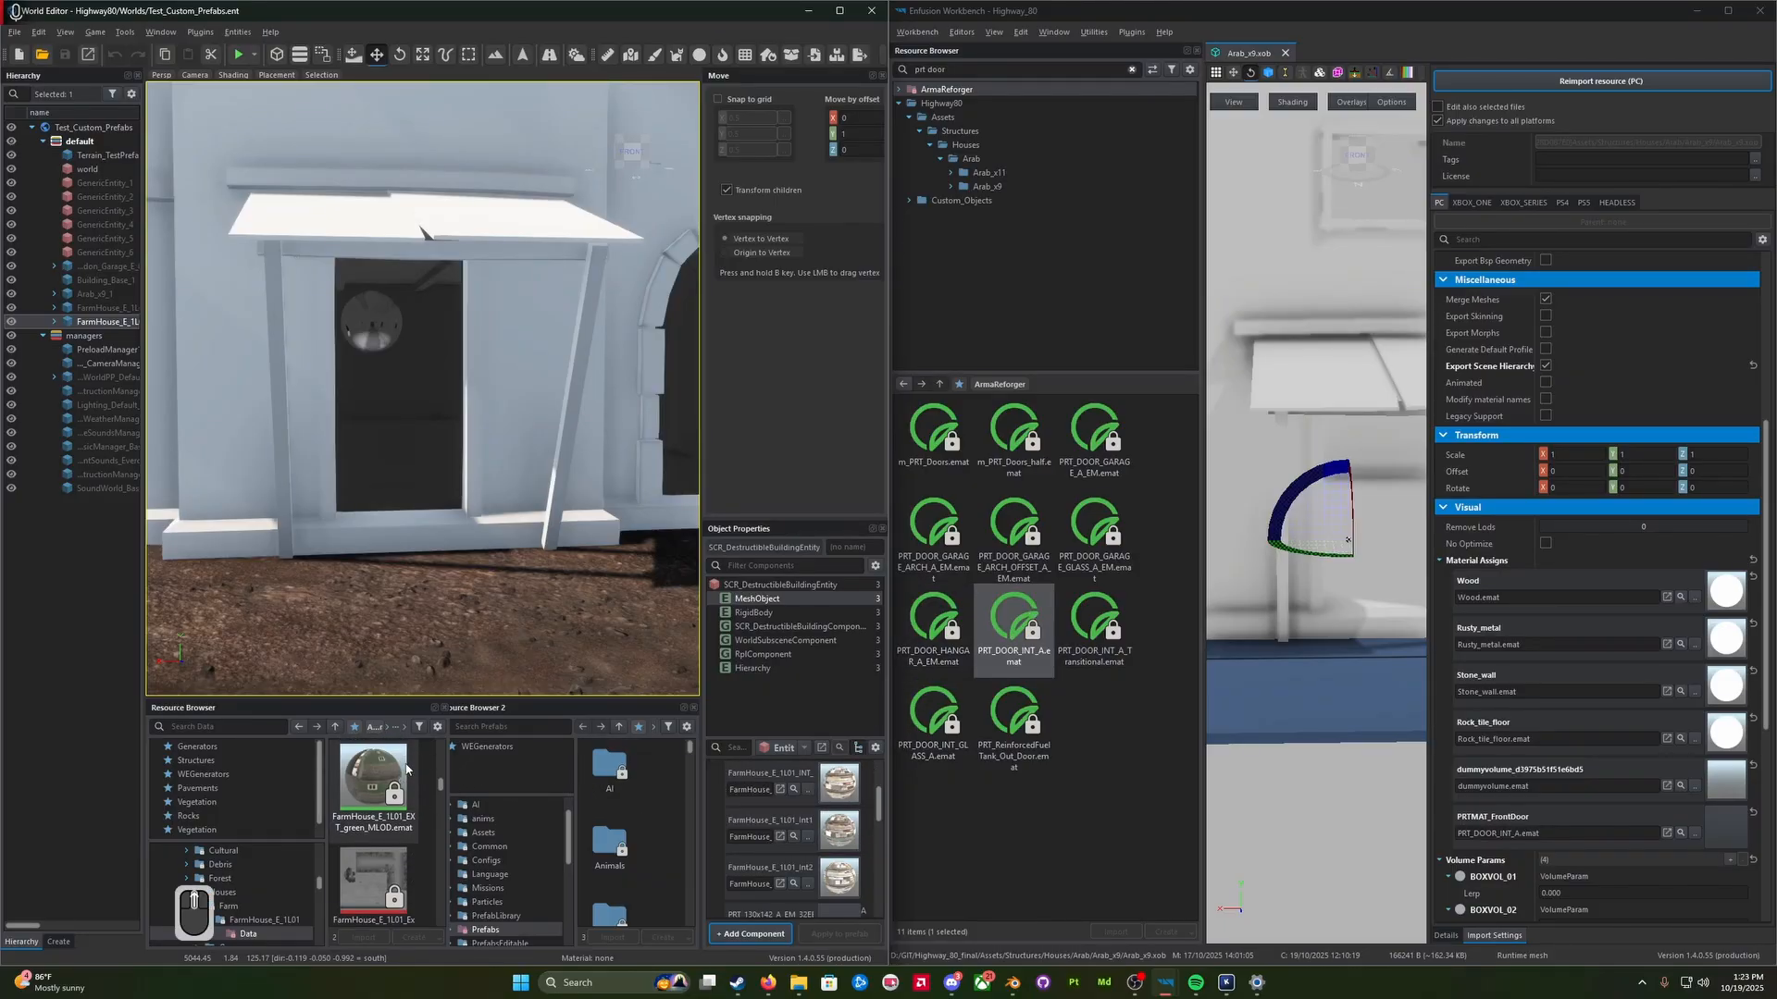
{"action": "scroll", "coordinate": [838, 833], "scroll_direction": "down", "scroll_amount": 3}
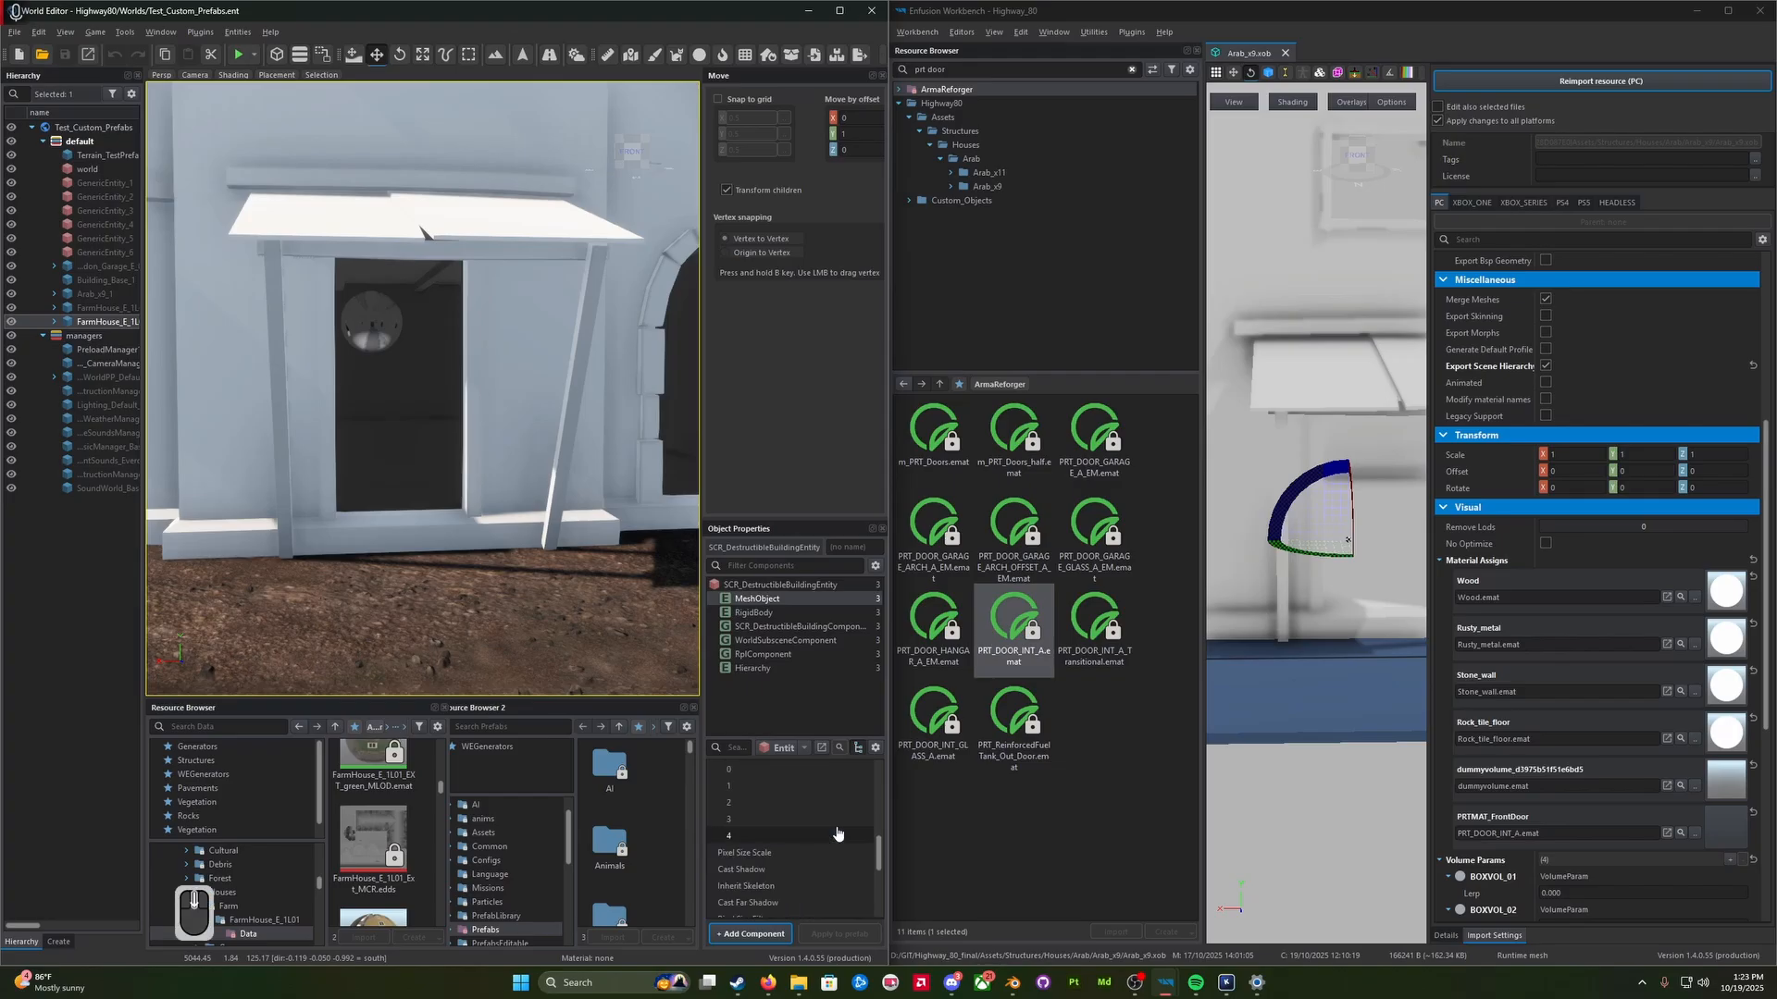
{"action": "scroll", "coordinate": [836, 836], "scroll_direction": "up", "scroll_amount": 3}
{"action": "scroll", "coordinate": [379, 847], "scroll_direction": "down", "scroll_amount": 3}
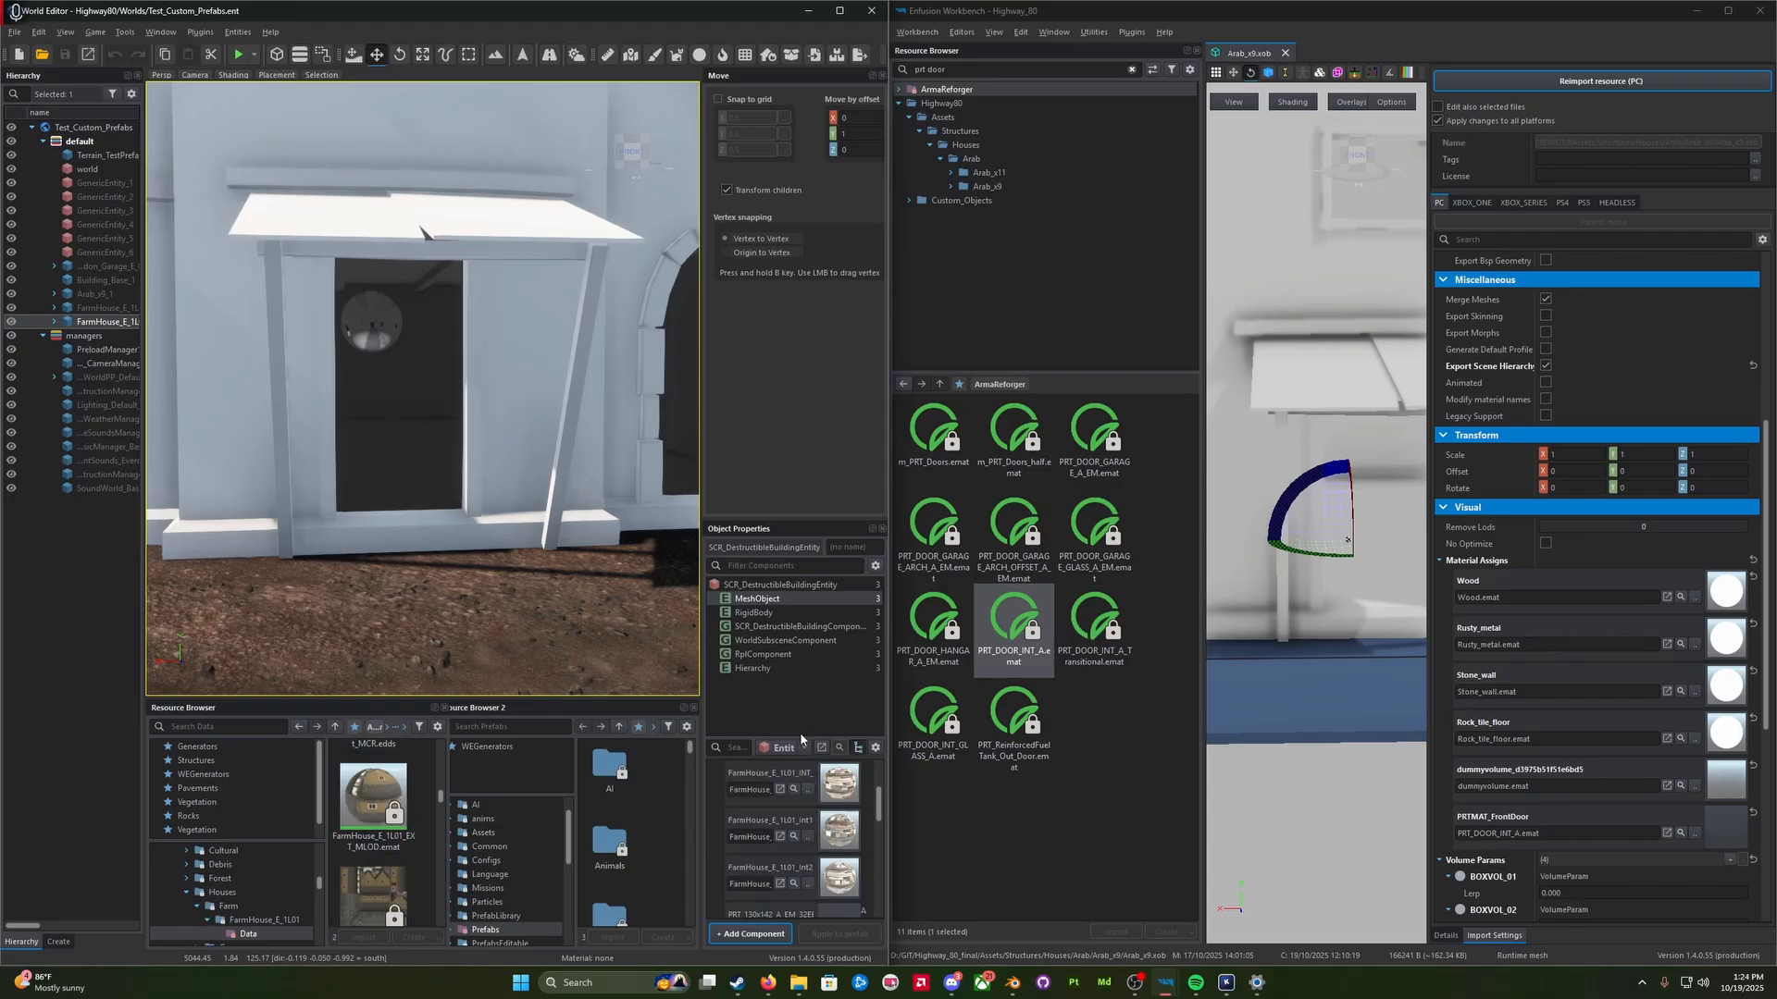
{"action": "left_click", "coordinate": [796, 790]}
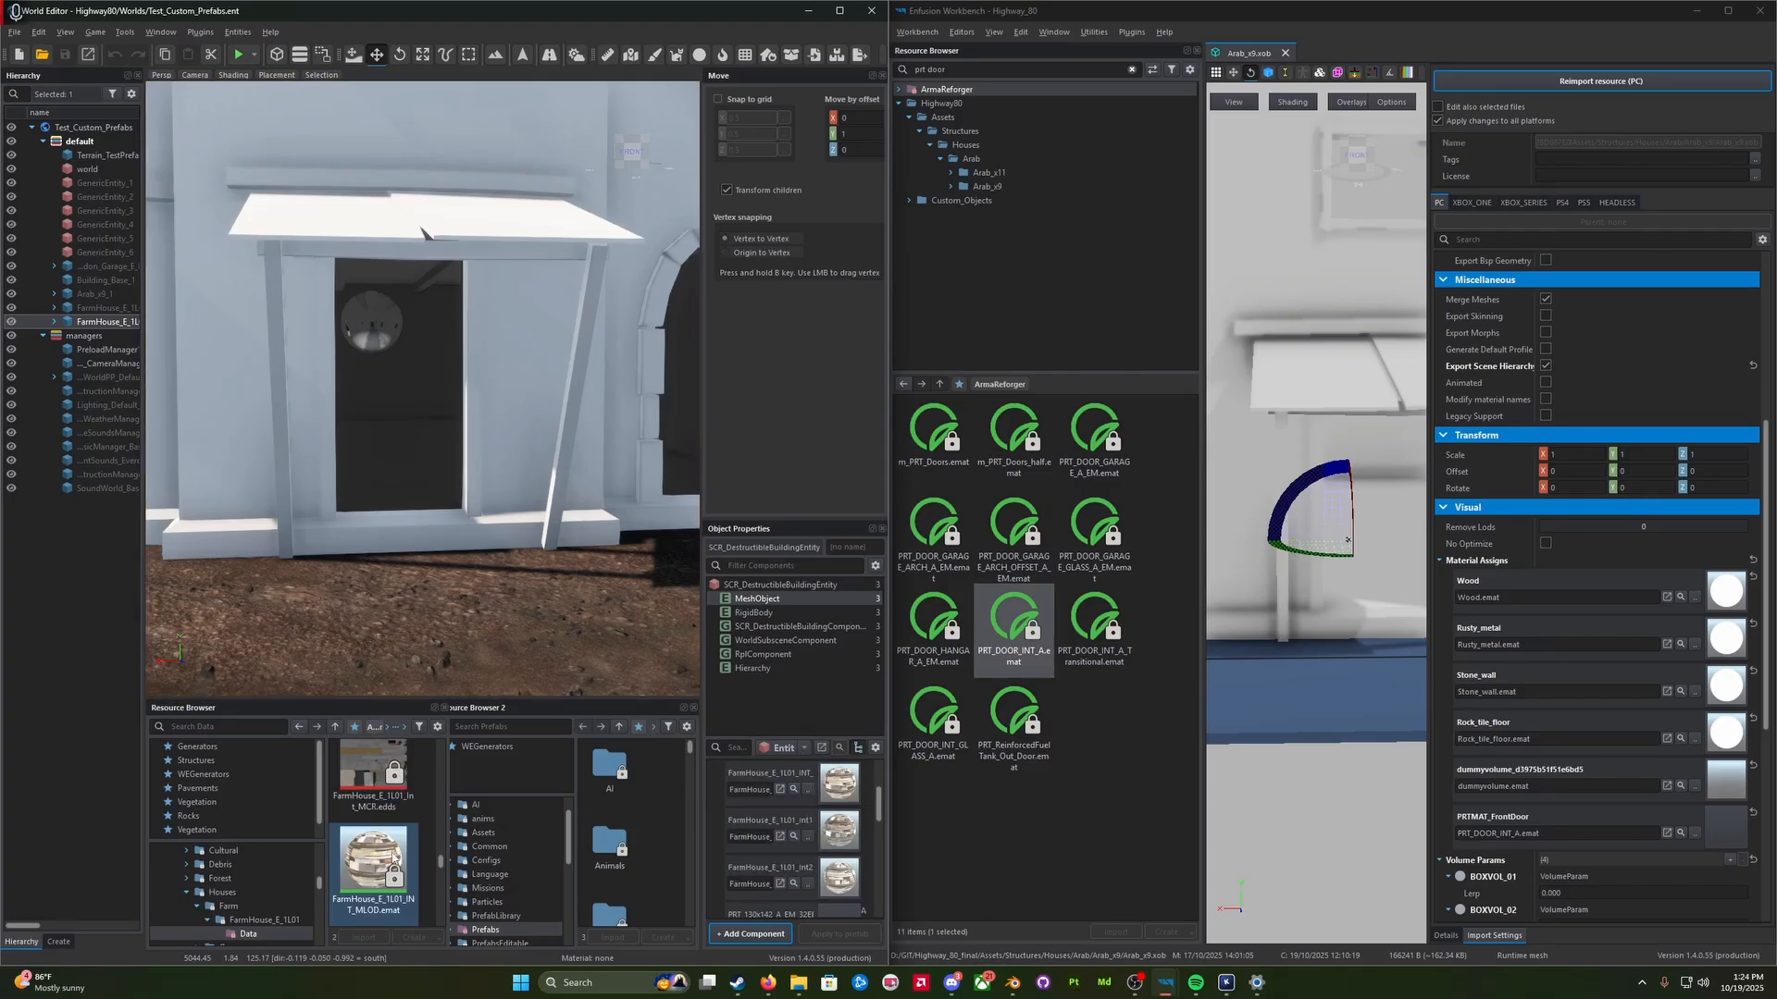
{"action": "left_click_drag", "start_coordinate": [1637, 836], "coordinate": [1618, 740]}
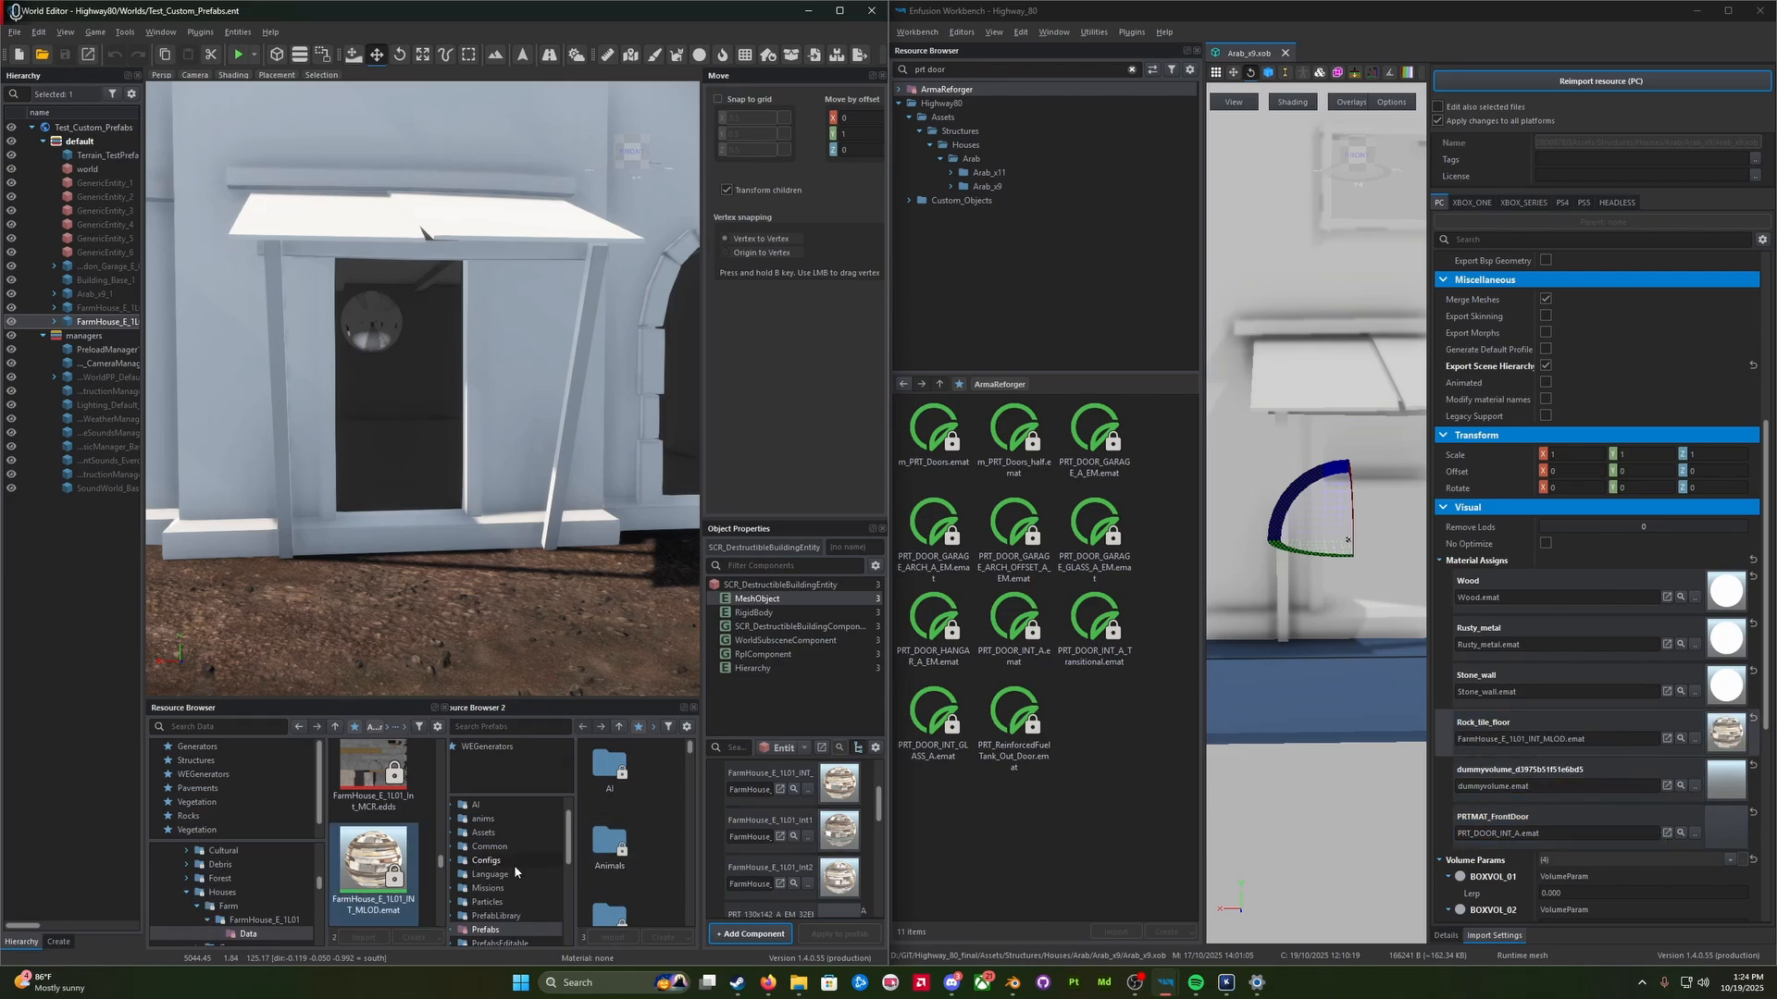
Step: Assign FarmHouse_E_1L01_INT_MLOD.emat to the Stone_wall, Rusty_metal and Wood slots and reimport the Arab_x9 resource
{"action": "left_click_drag", "start_coordinate": [389, 867], "coordinate": [1517, 707]}
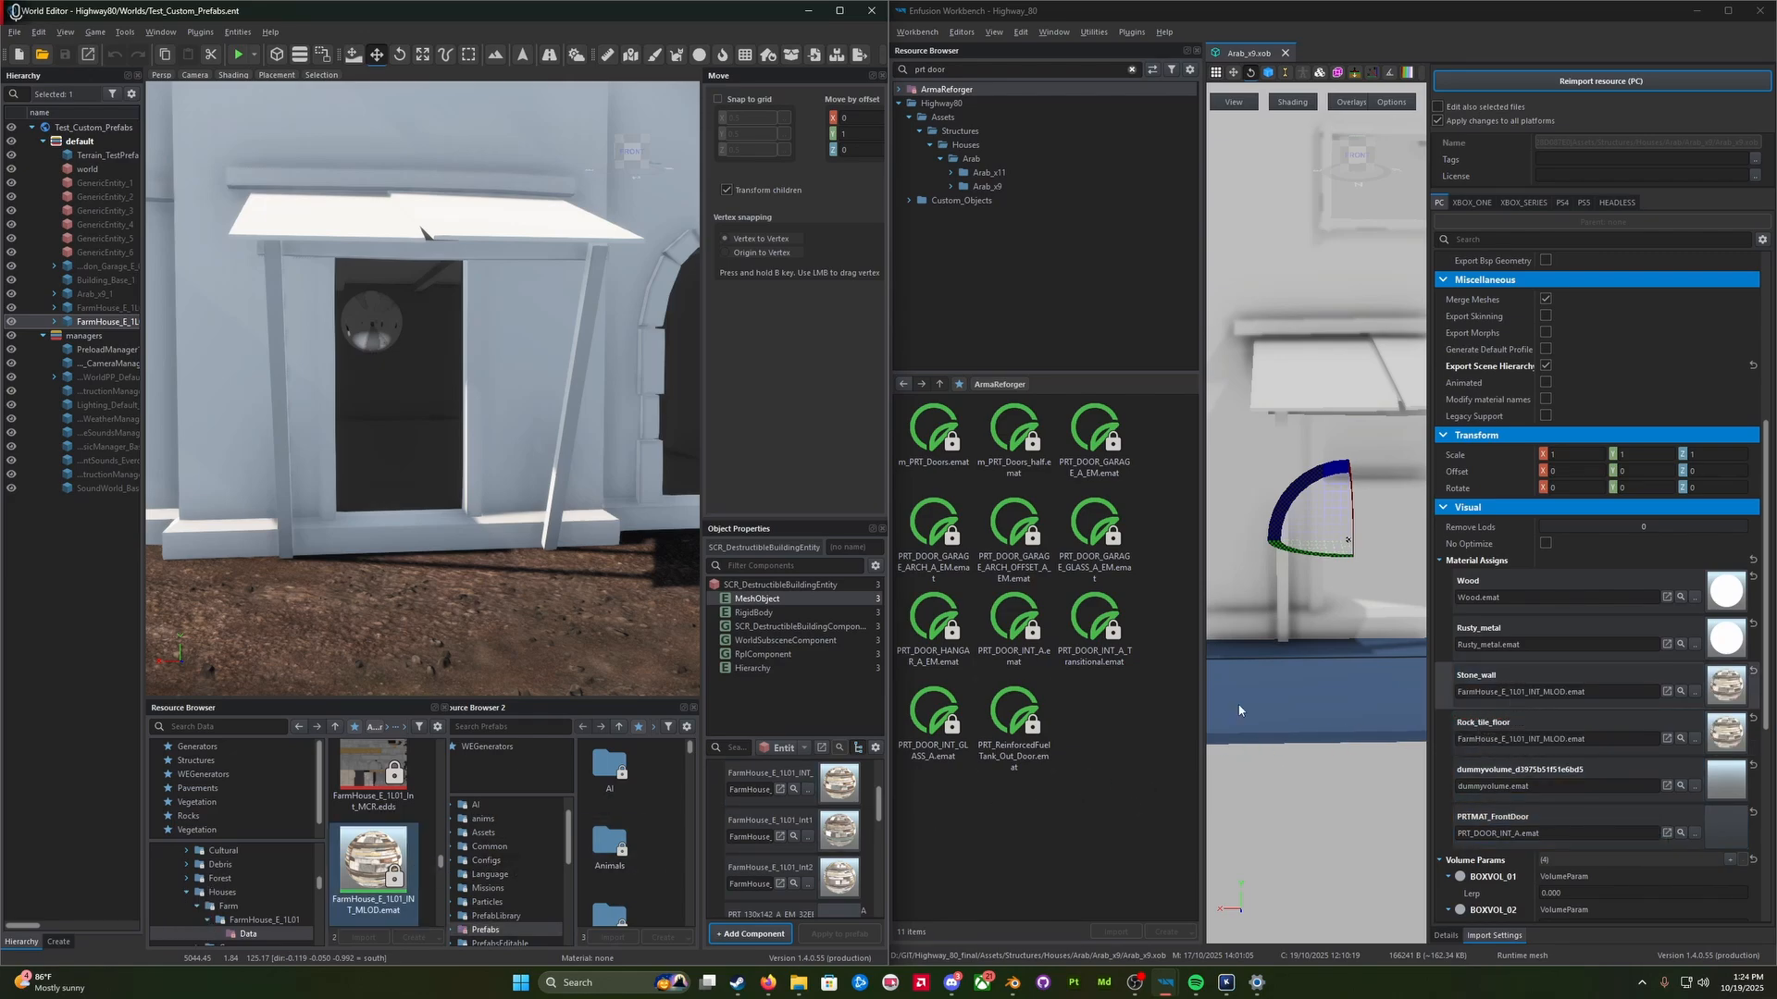
{"action": "left_click_drag", "start_coordinate": [1060, 701], "coordinate": [1488, 652]}
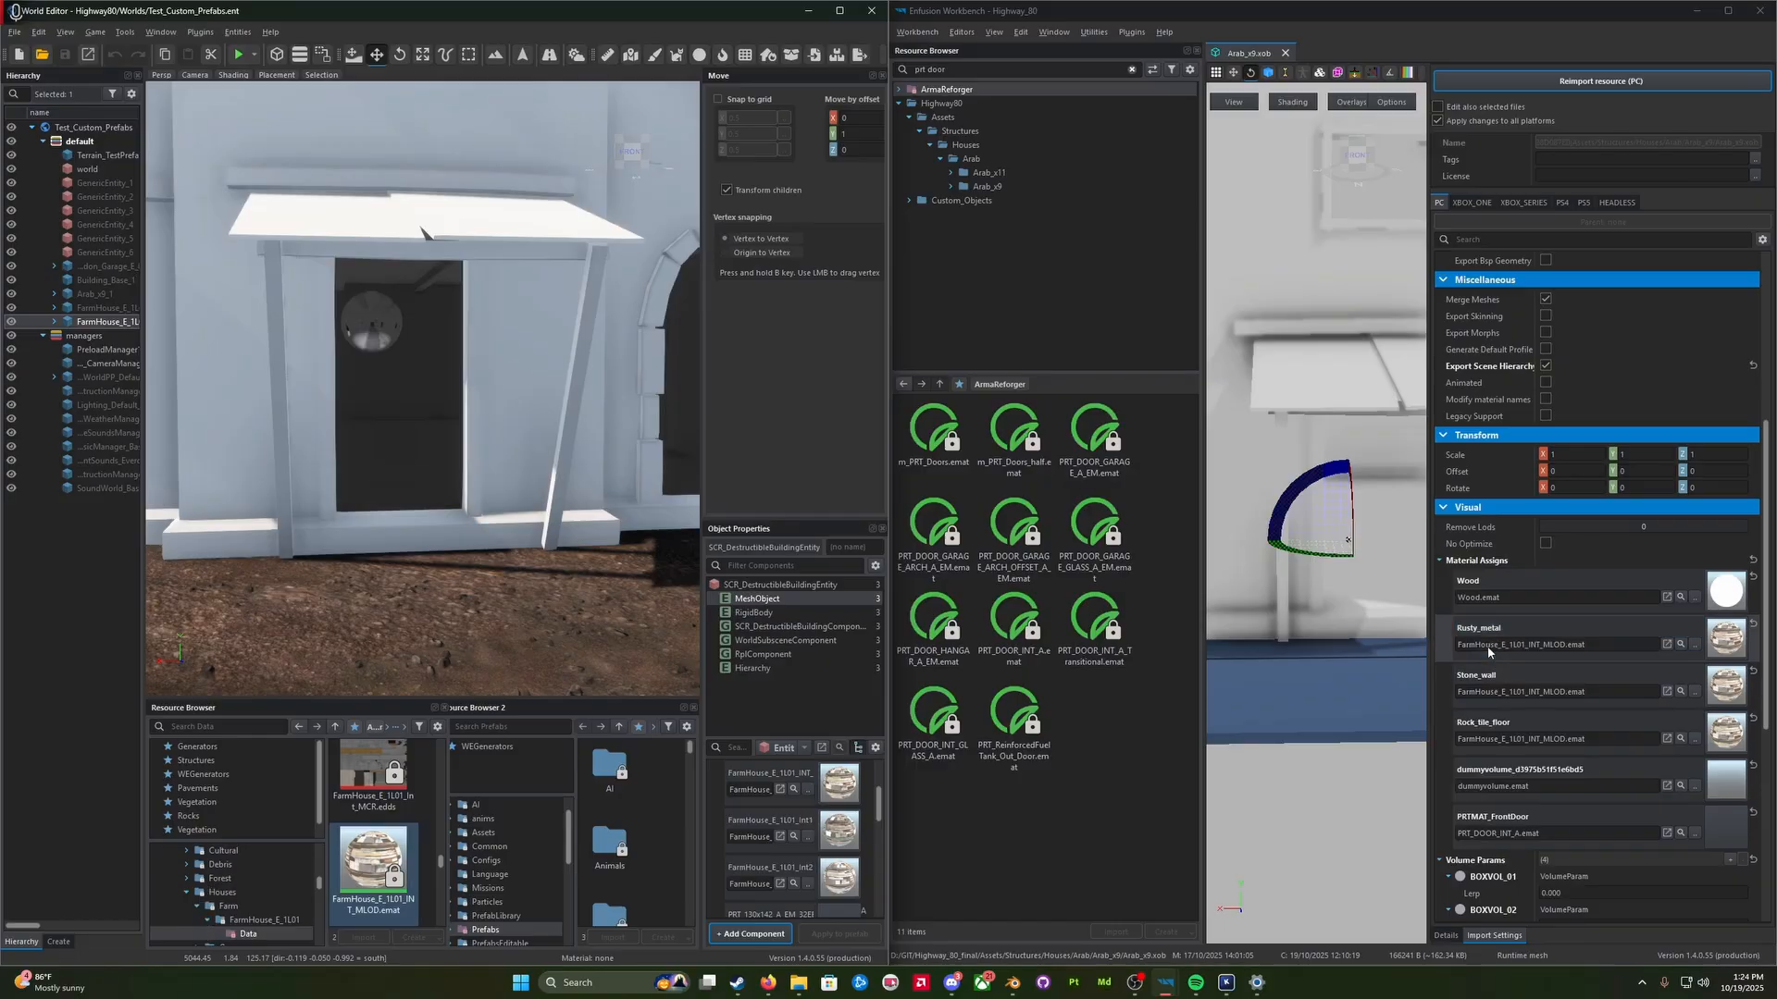
{"action": "left_click_drag", "start_coordinate": [375, 861], "coordinate": [524, 830]}
{"action": "left_click_drag", "start_coordinate": [1505, 618], "coordinate": [1509, 606]}
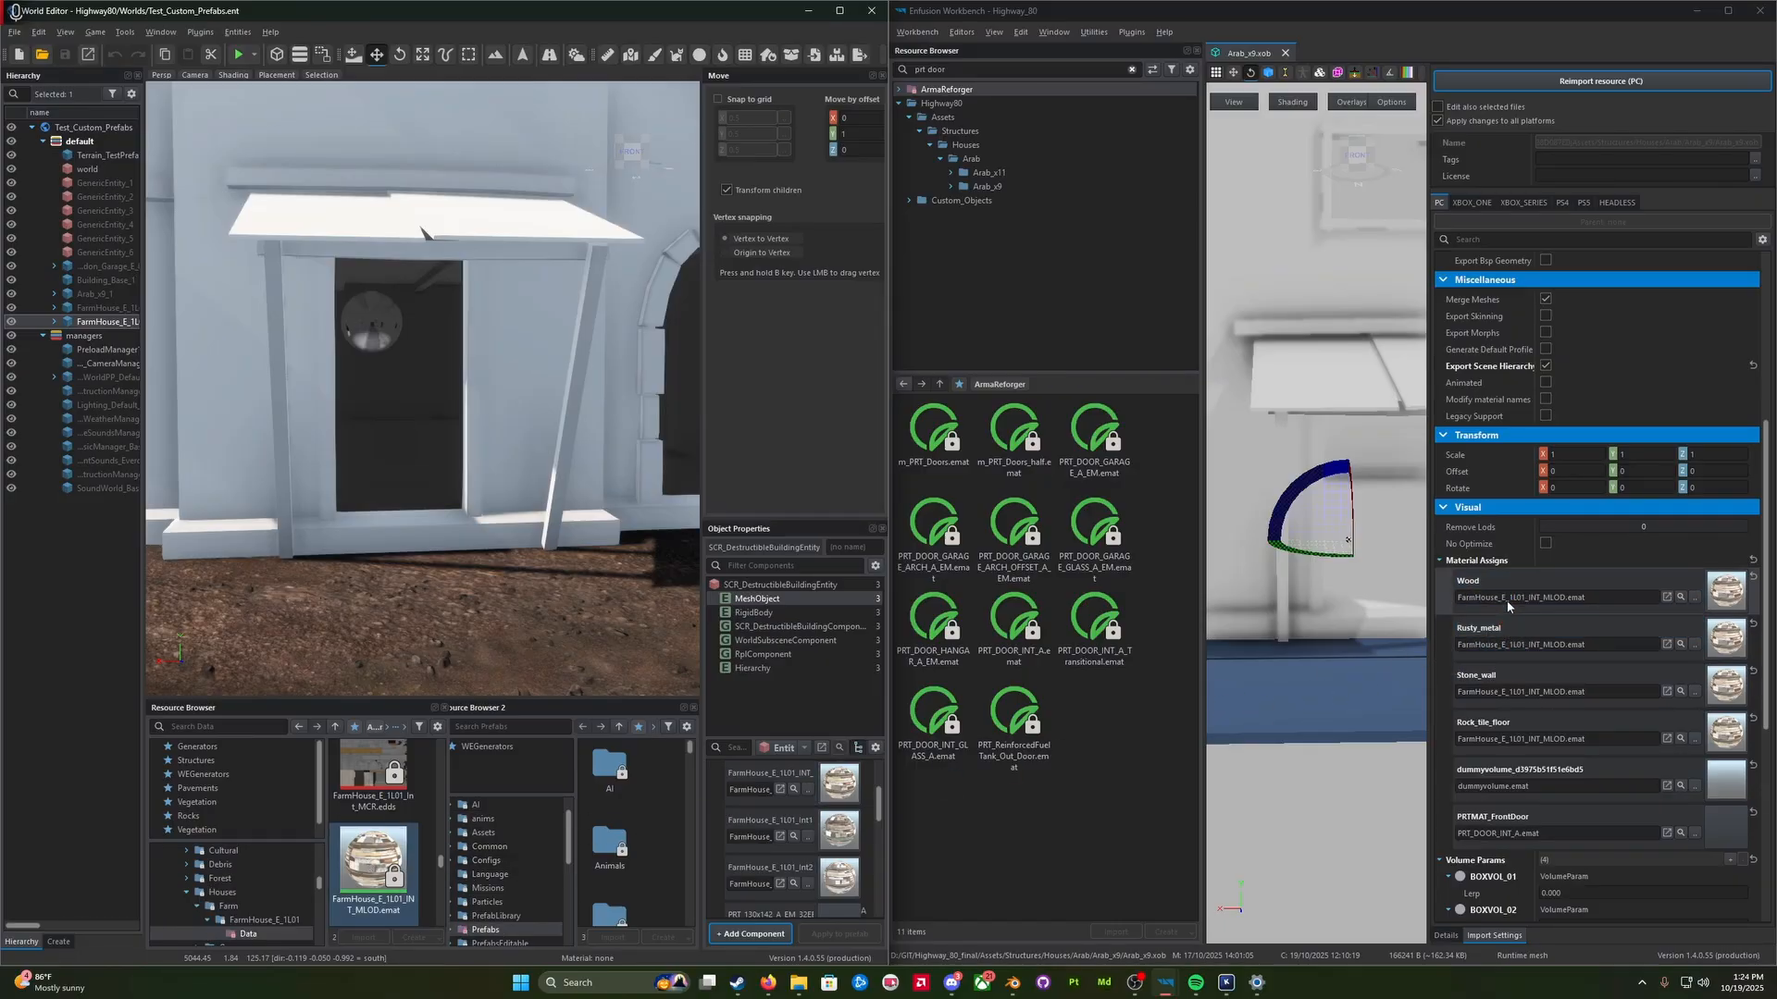
{"action": "left_click", "coordinate": [1484, 79]}
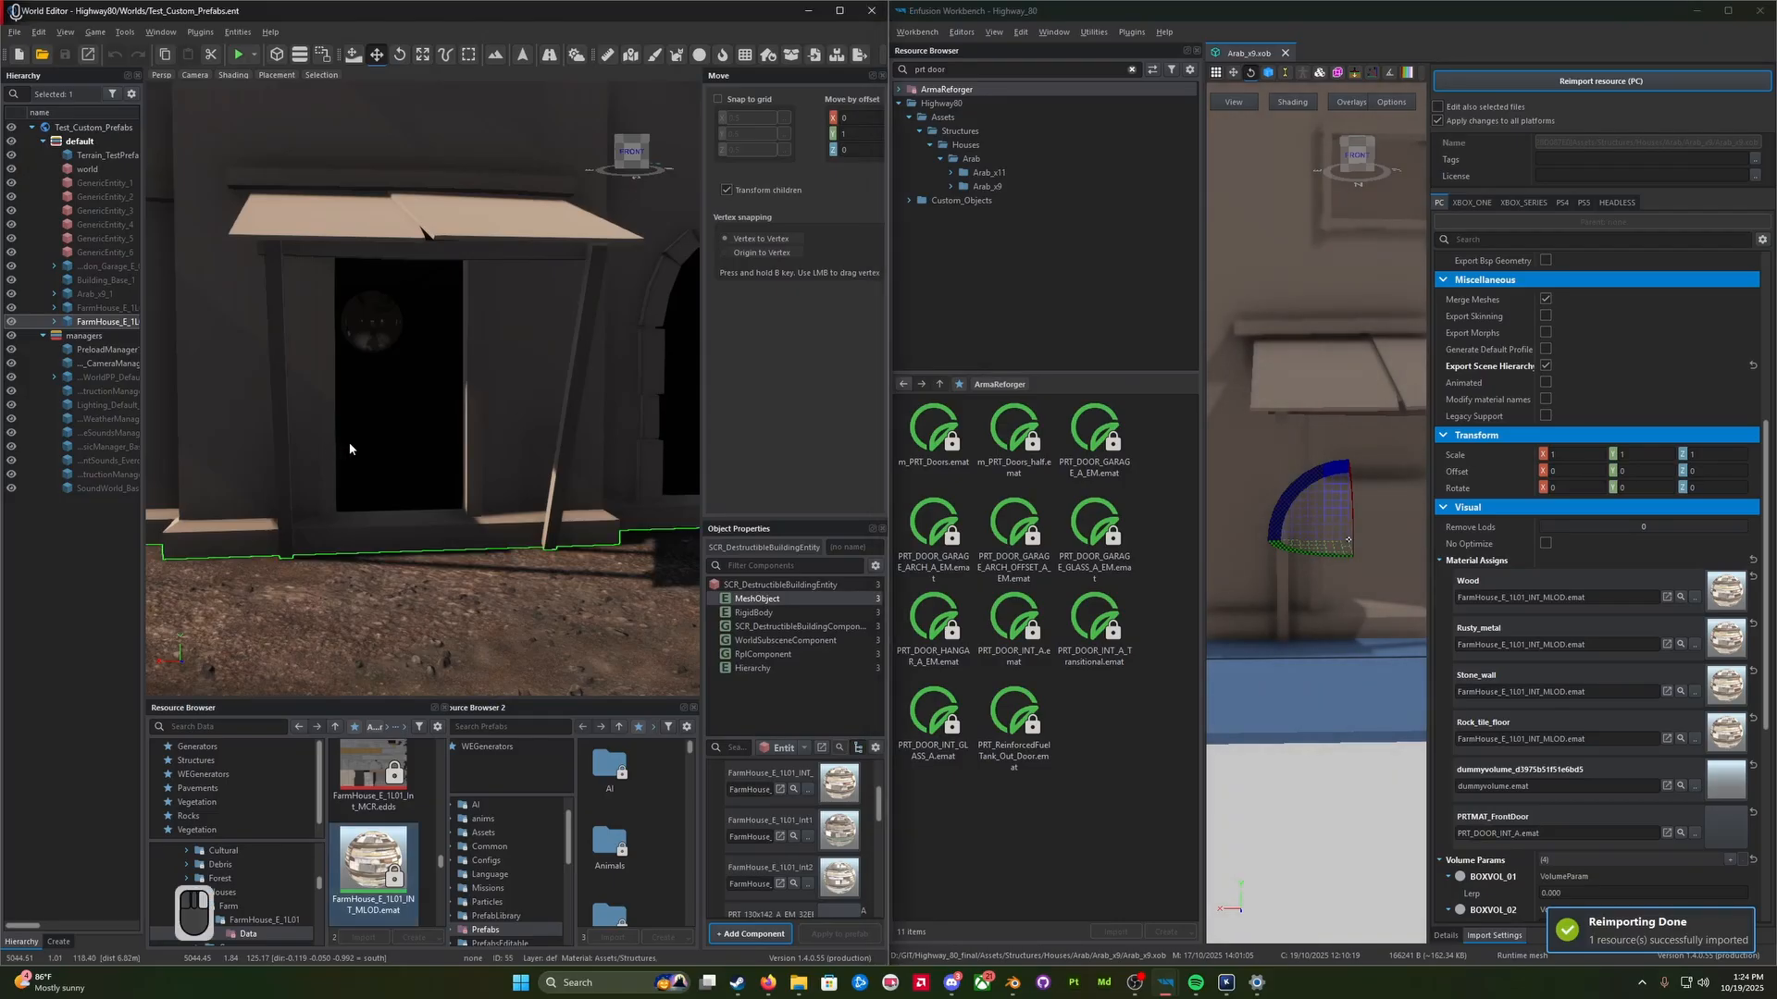
Step: Start play mode in front of the Arab_x9 house and enter it through the front doorway
{"action": "key", "text": "s"}
{"action": "mouse_move", "coordinate": [350, 448]}
{"action": "right_mouse_down"}
{"action": "mouse_move", "coordinate": [398, 445]}
{"action": "mouse_move", "coordinate": [296, 442]}
{"action": "mouse_move", "coordinate": [324, 356]}
{"action": "mouse_move", "coordinate": [329, 439]}
{"action": "mouse_move", "coordinate": [355, 457]}
{"action": "right_mouse_up"}
{"action": "key", "text": "w"}
{"action": "key", "text": "q"}
{"action": "key", "text": "w"}
{"action": "key", "text": "s"}
{"action": "key", "text": "z"}
{"action": "key", "text": "w"}
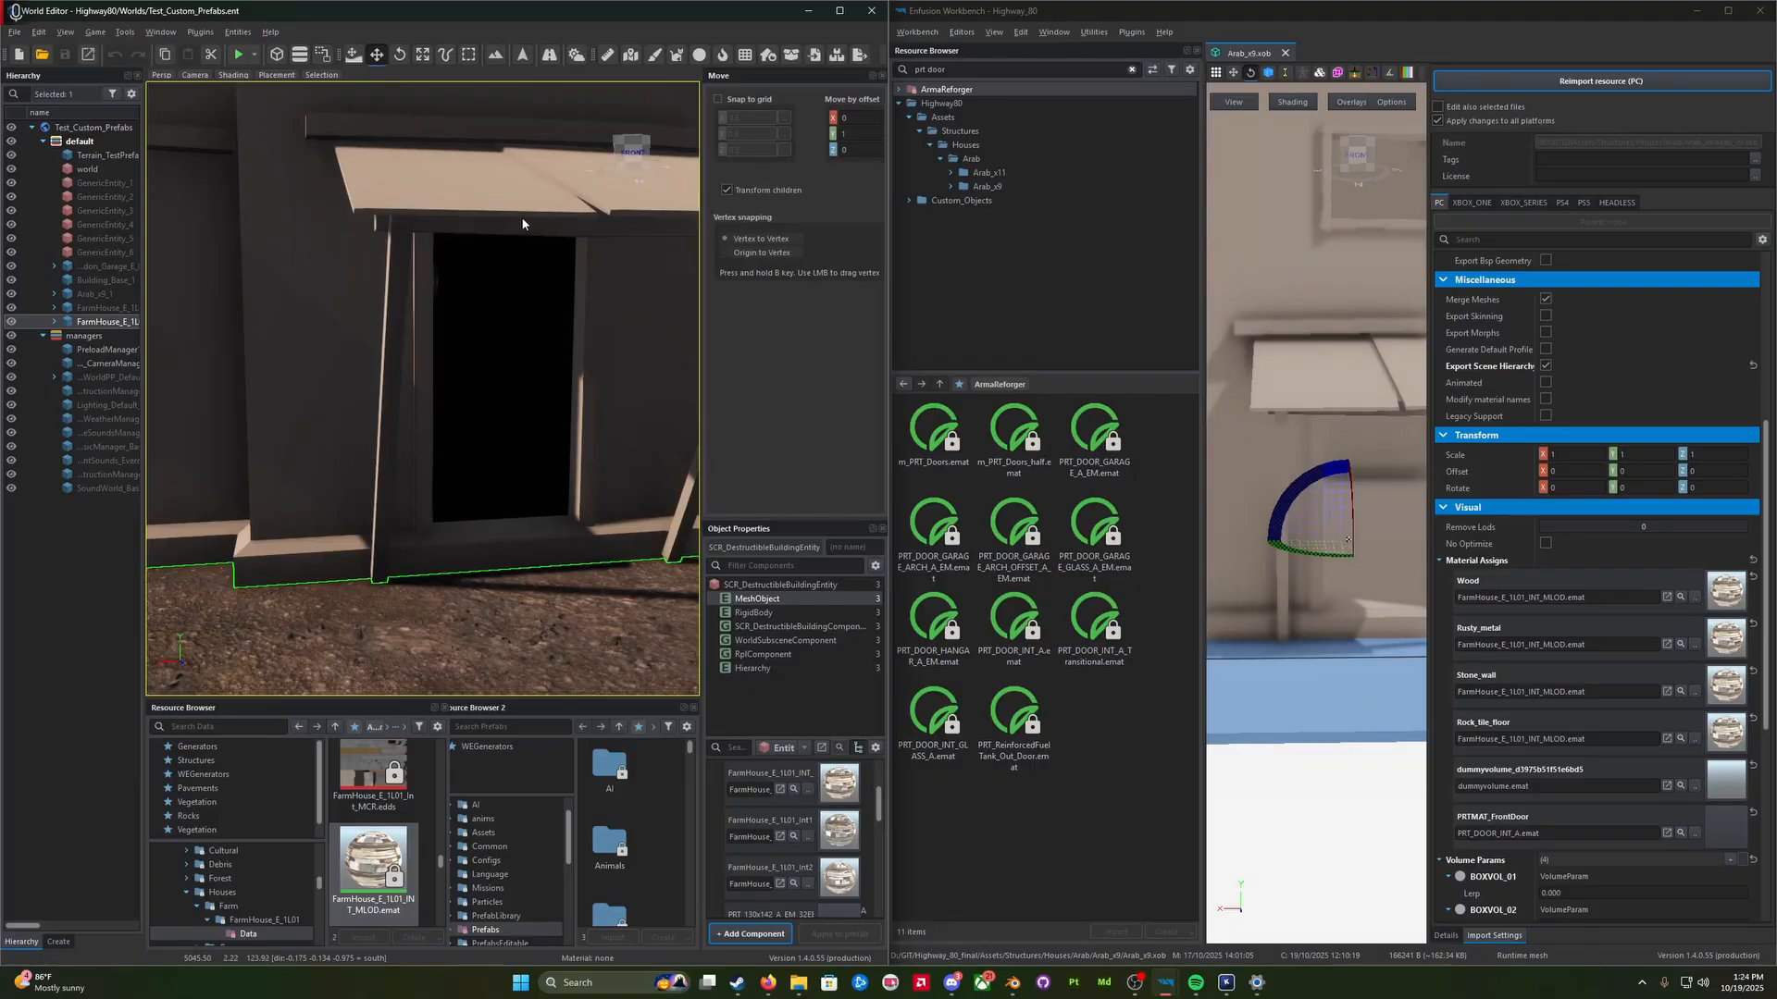
{"action": "left_click", "coordinate": [238, 53]}
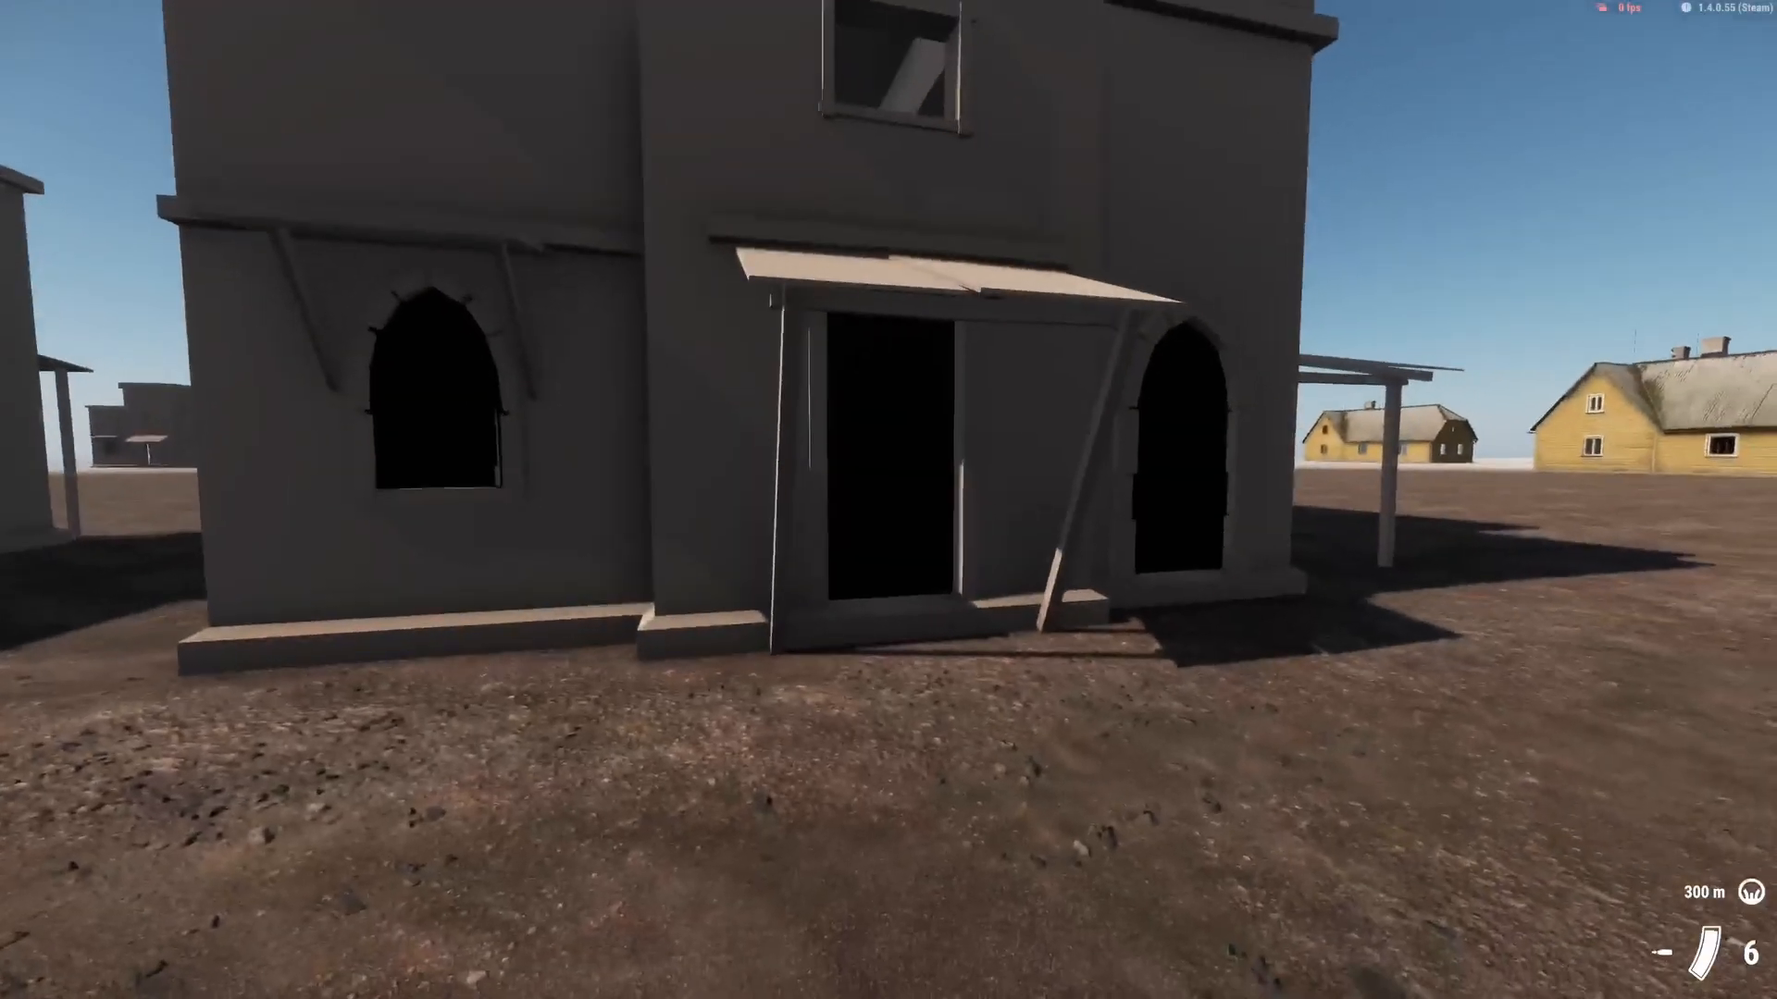
{"action": "key", "text": "w"}
{"action": "key", "text": "w"}
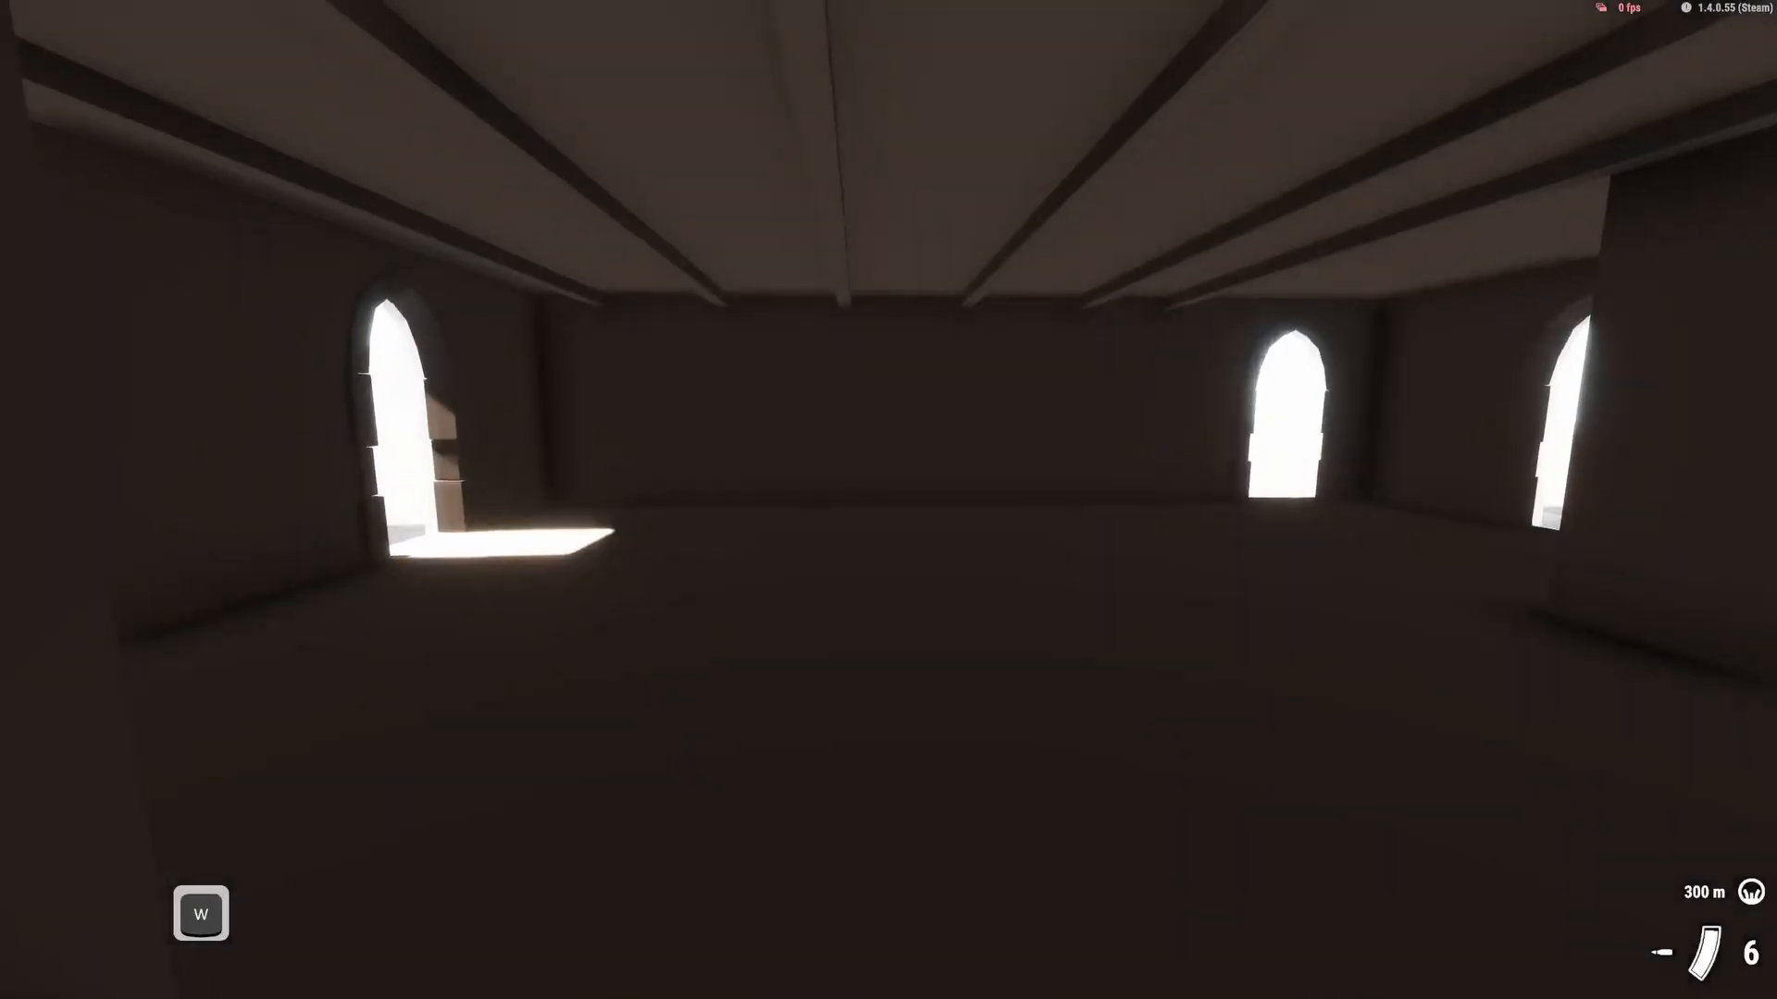
Step: Inspect the lighting across the ground-floor interior, step back outside through the doorway and exit play mode
{"action": "key", "text": "w"}
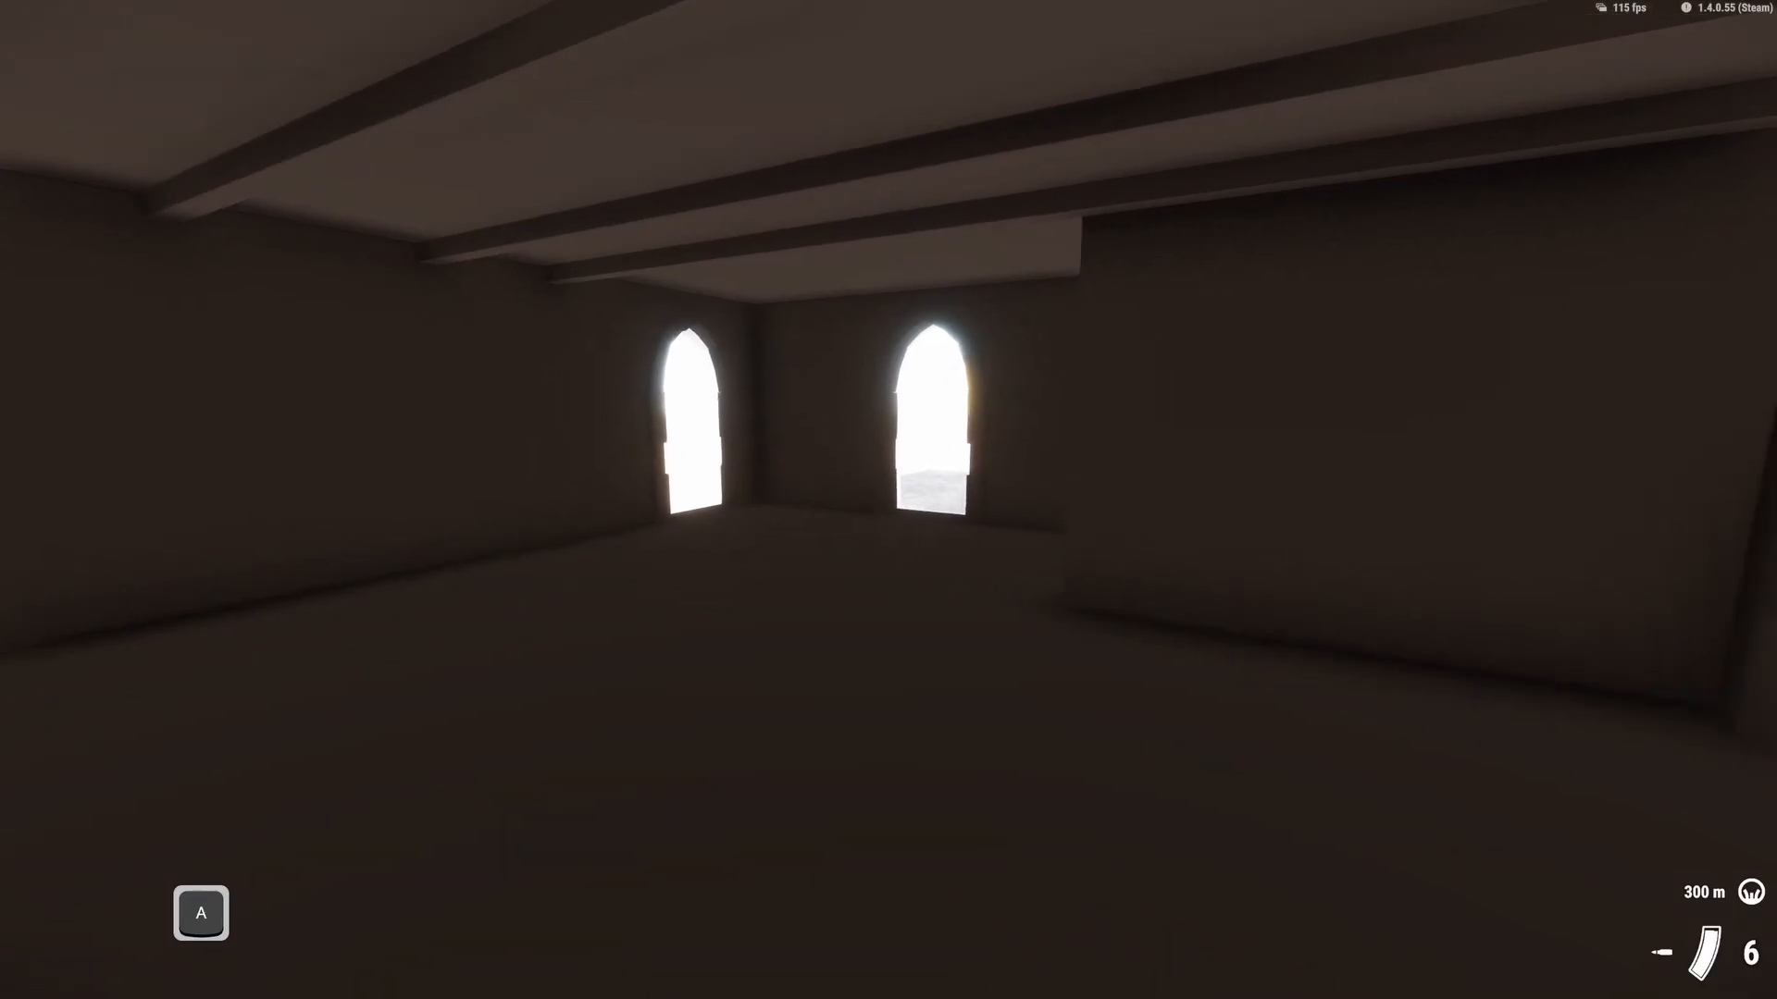
{"action": "key", "text": "w"}
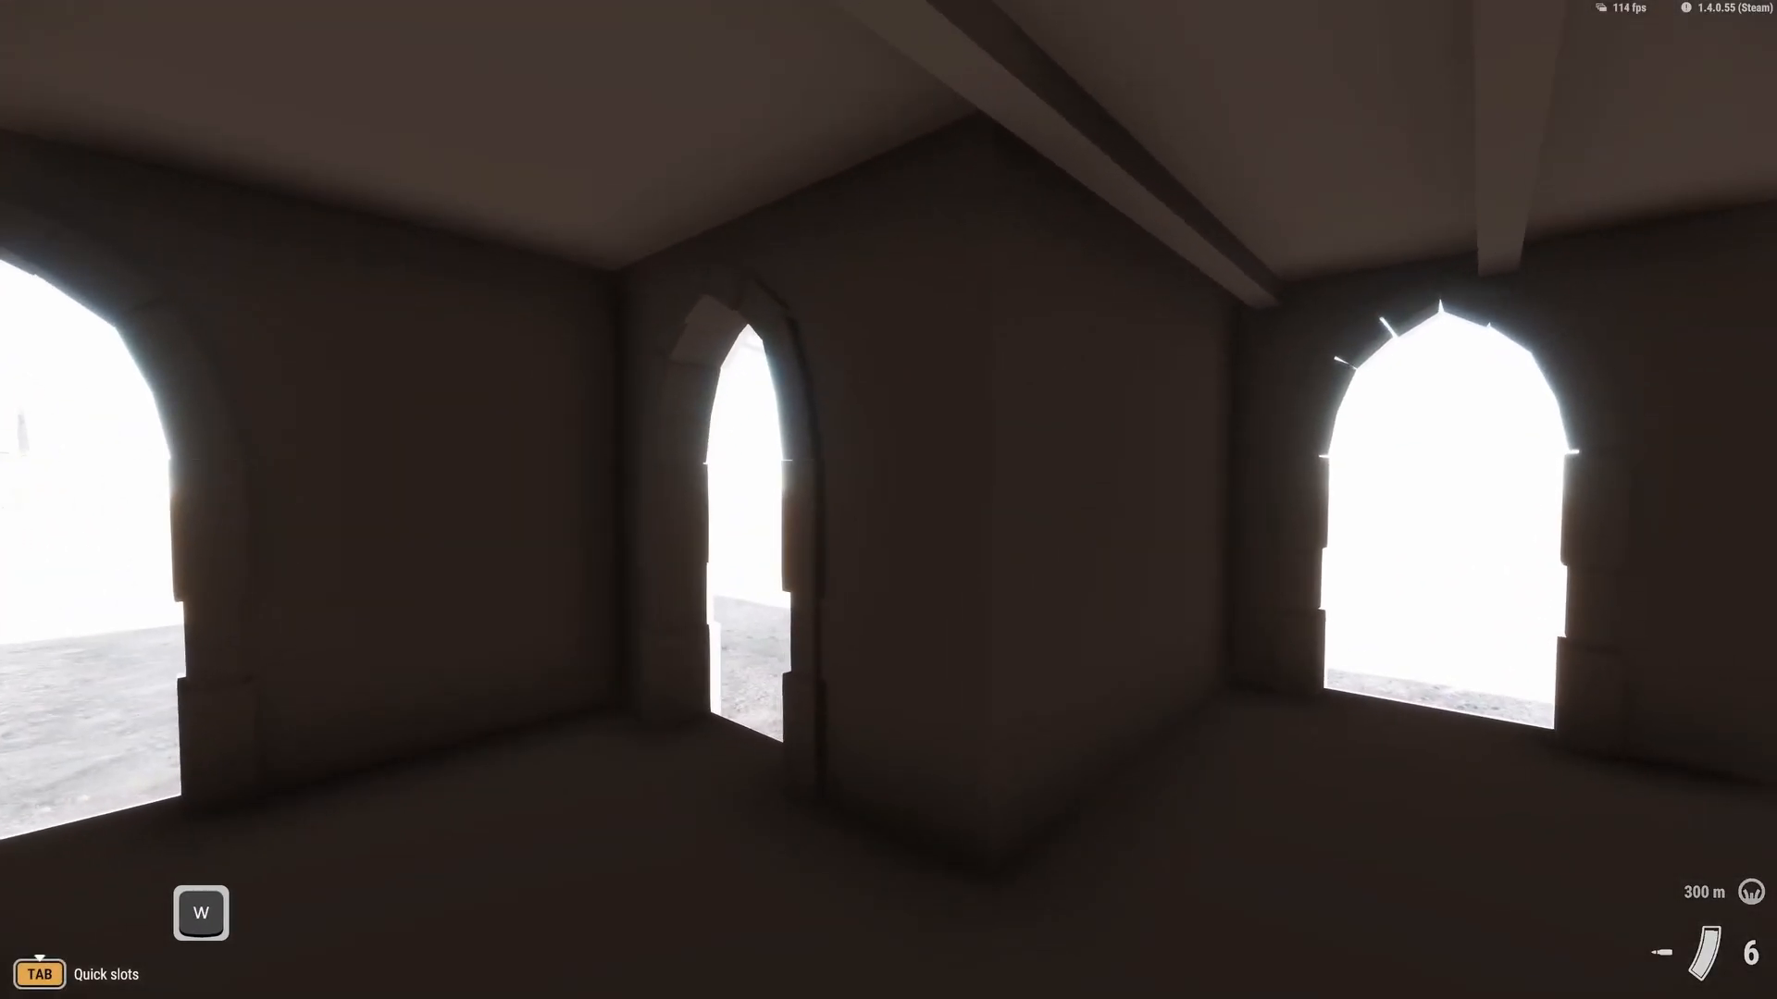
{"action": "key", "text": "a"}
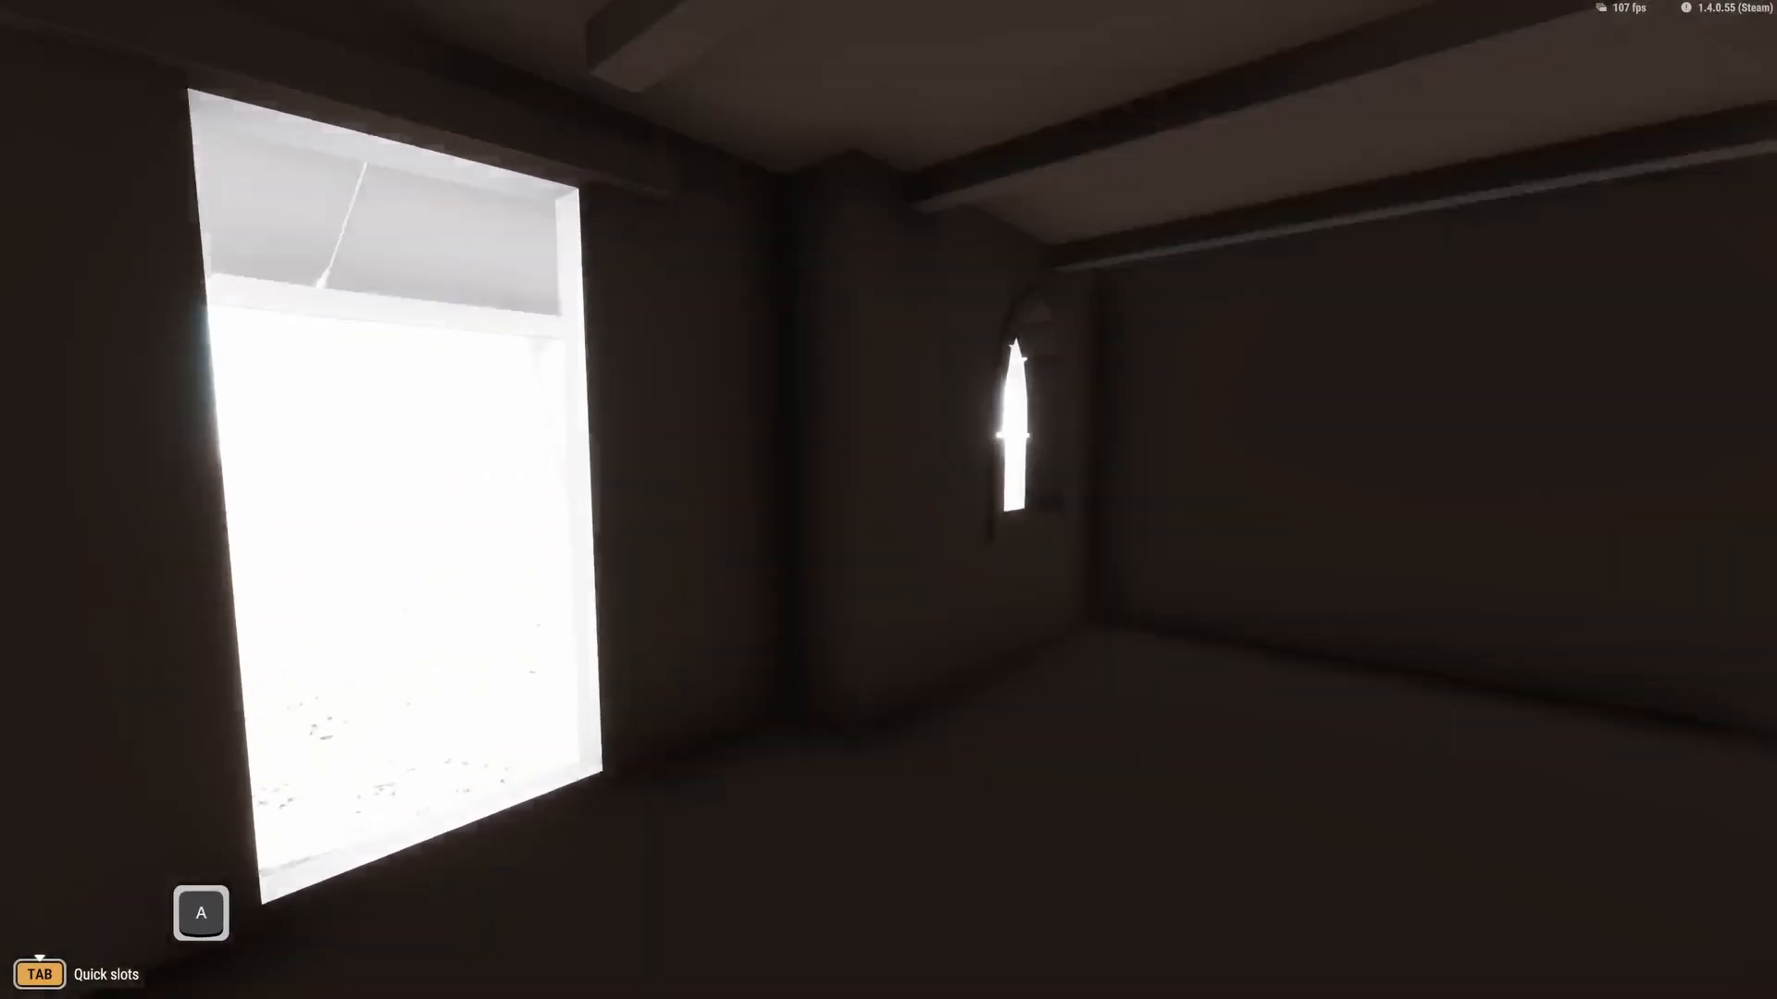
{"action": "key", "text": "s"}
{"action": "key", "text": "s"}
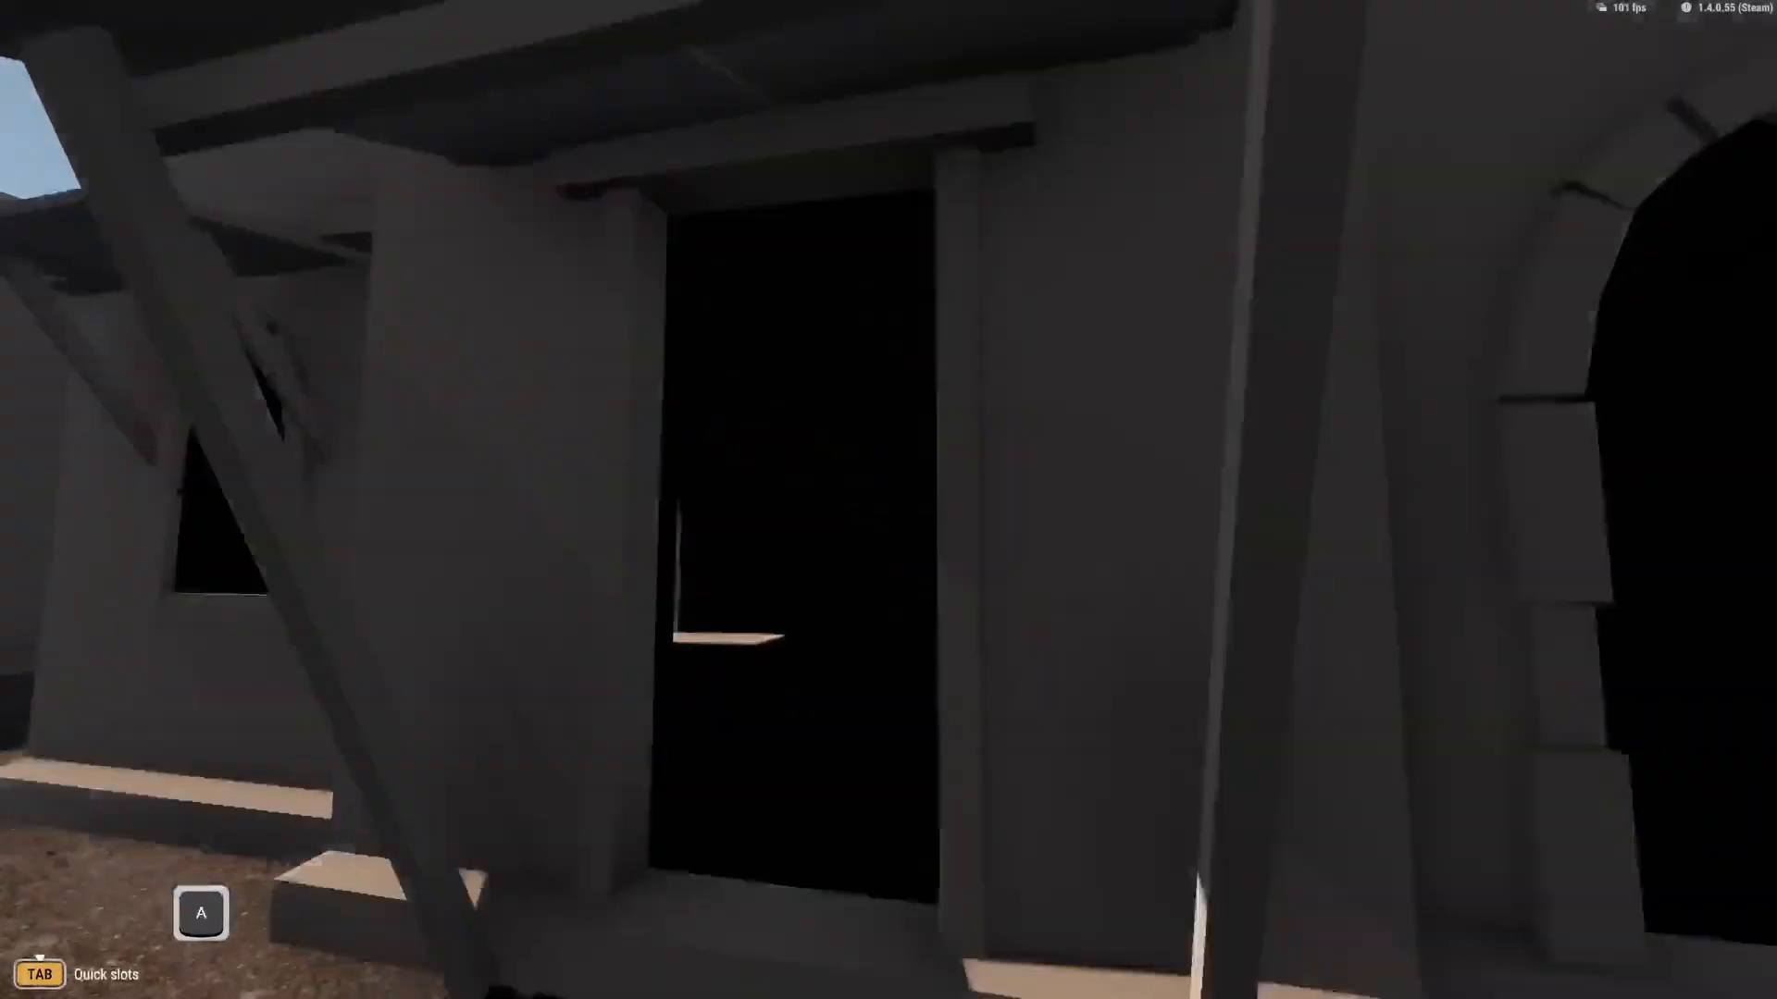
{"action": "key", "text": "ctrl+shift+Delete"}
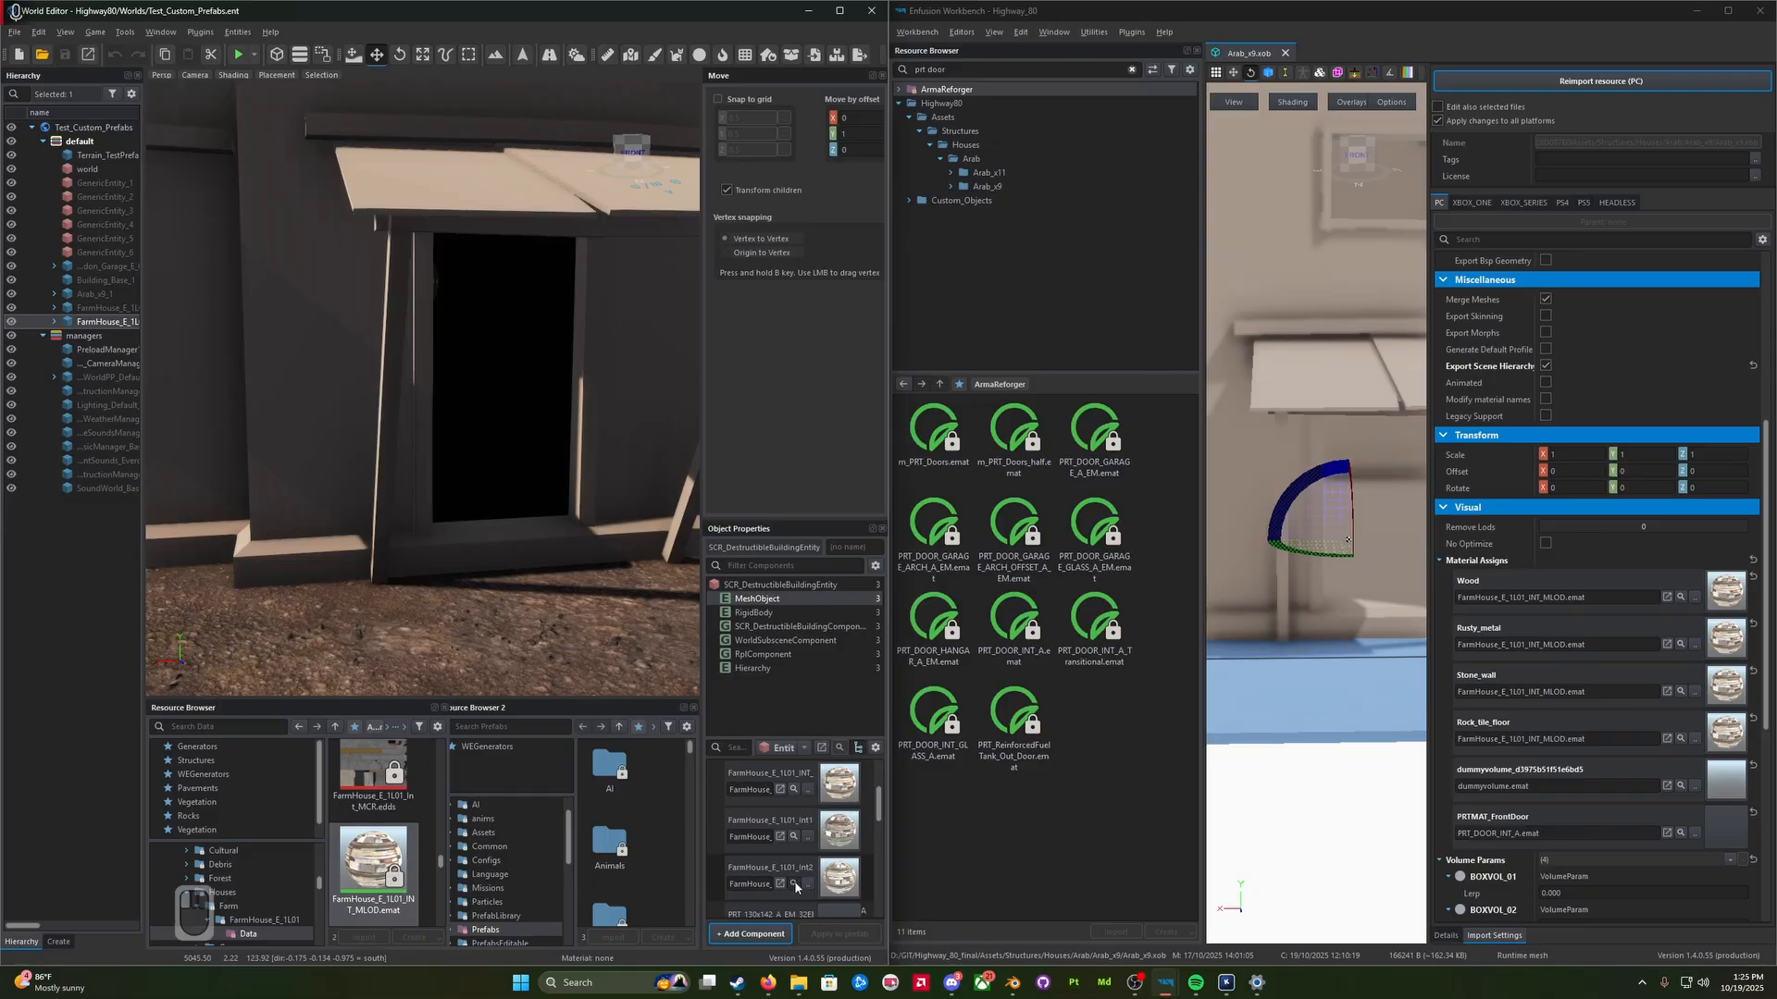
Step: Assign FarmHouse_E_1L01_Int2.emat to the Rusty_metal, Stone_wall, Rock_tile_floor and Wood slots and reimport the Arab_x9 resource
{"action": "scroll", "coordinate": [407, 826], "scroll_direction": "up", "scroll_amount": 2}
{"action": "left_click_drag", "start_coordinate": [1532, 646], "coordinate": [1532, 647]}
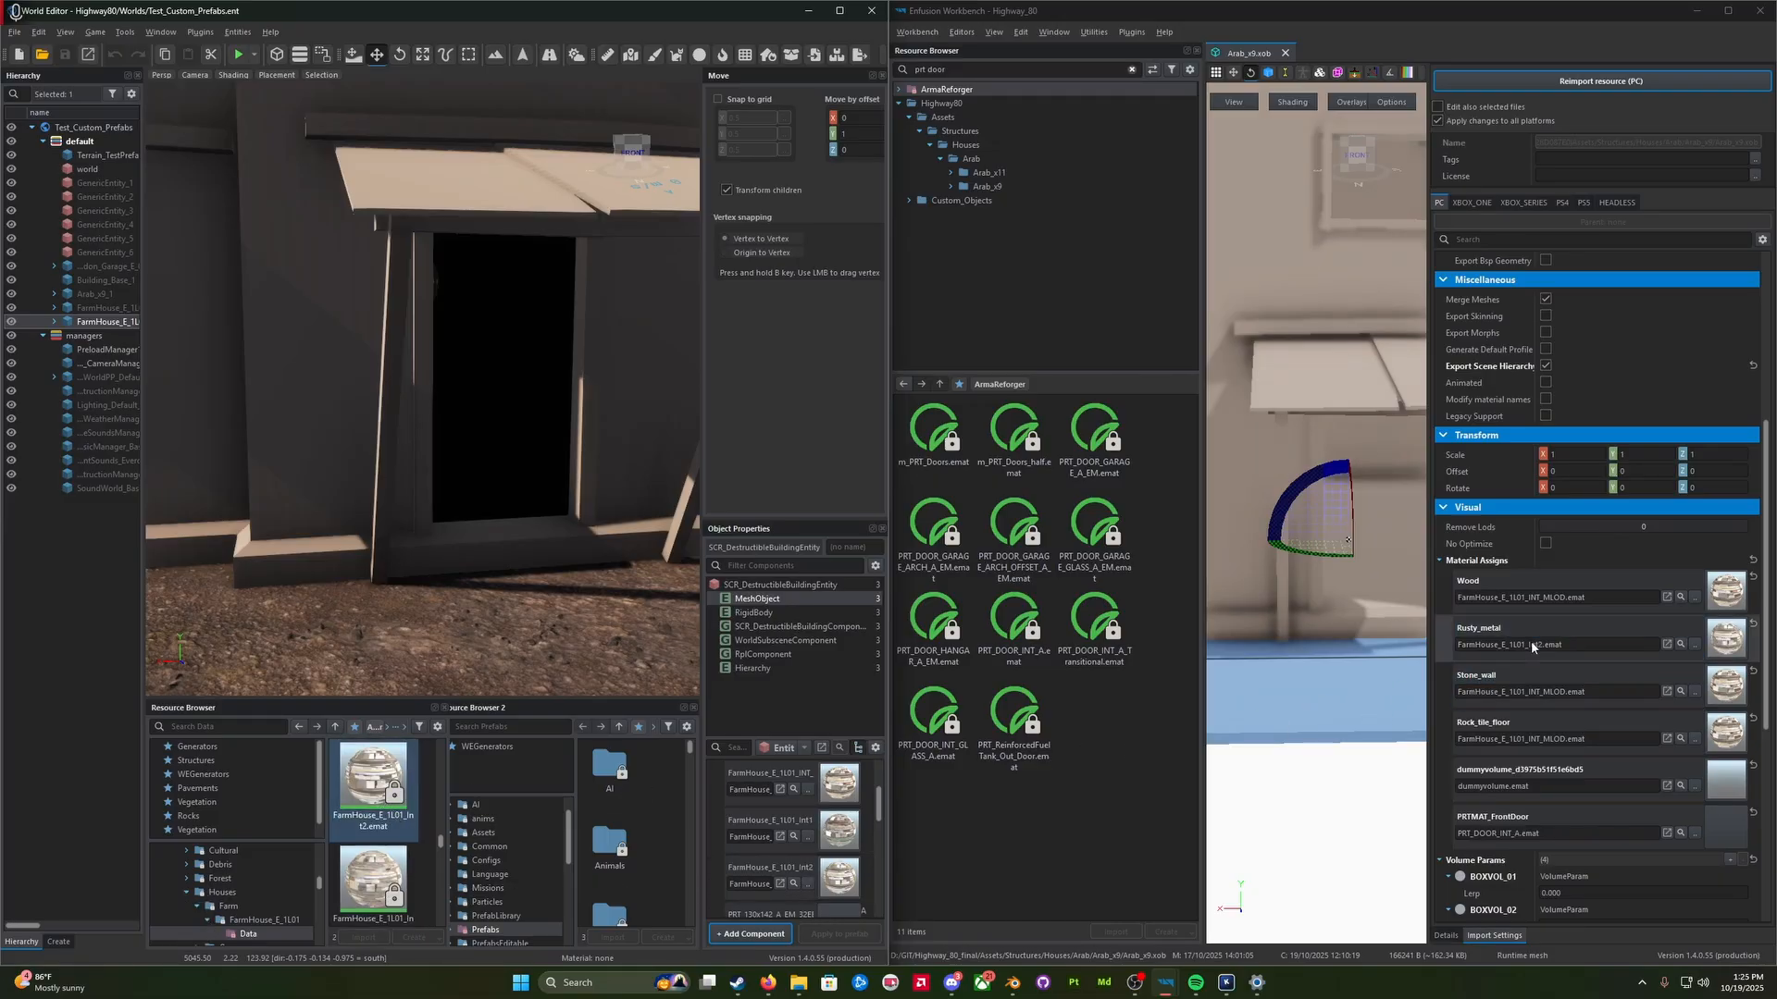
{"action": "left_click_drag", "start_coordinate": [393, 798], "coordinate": [1589, 704]}
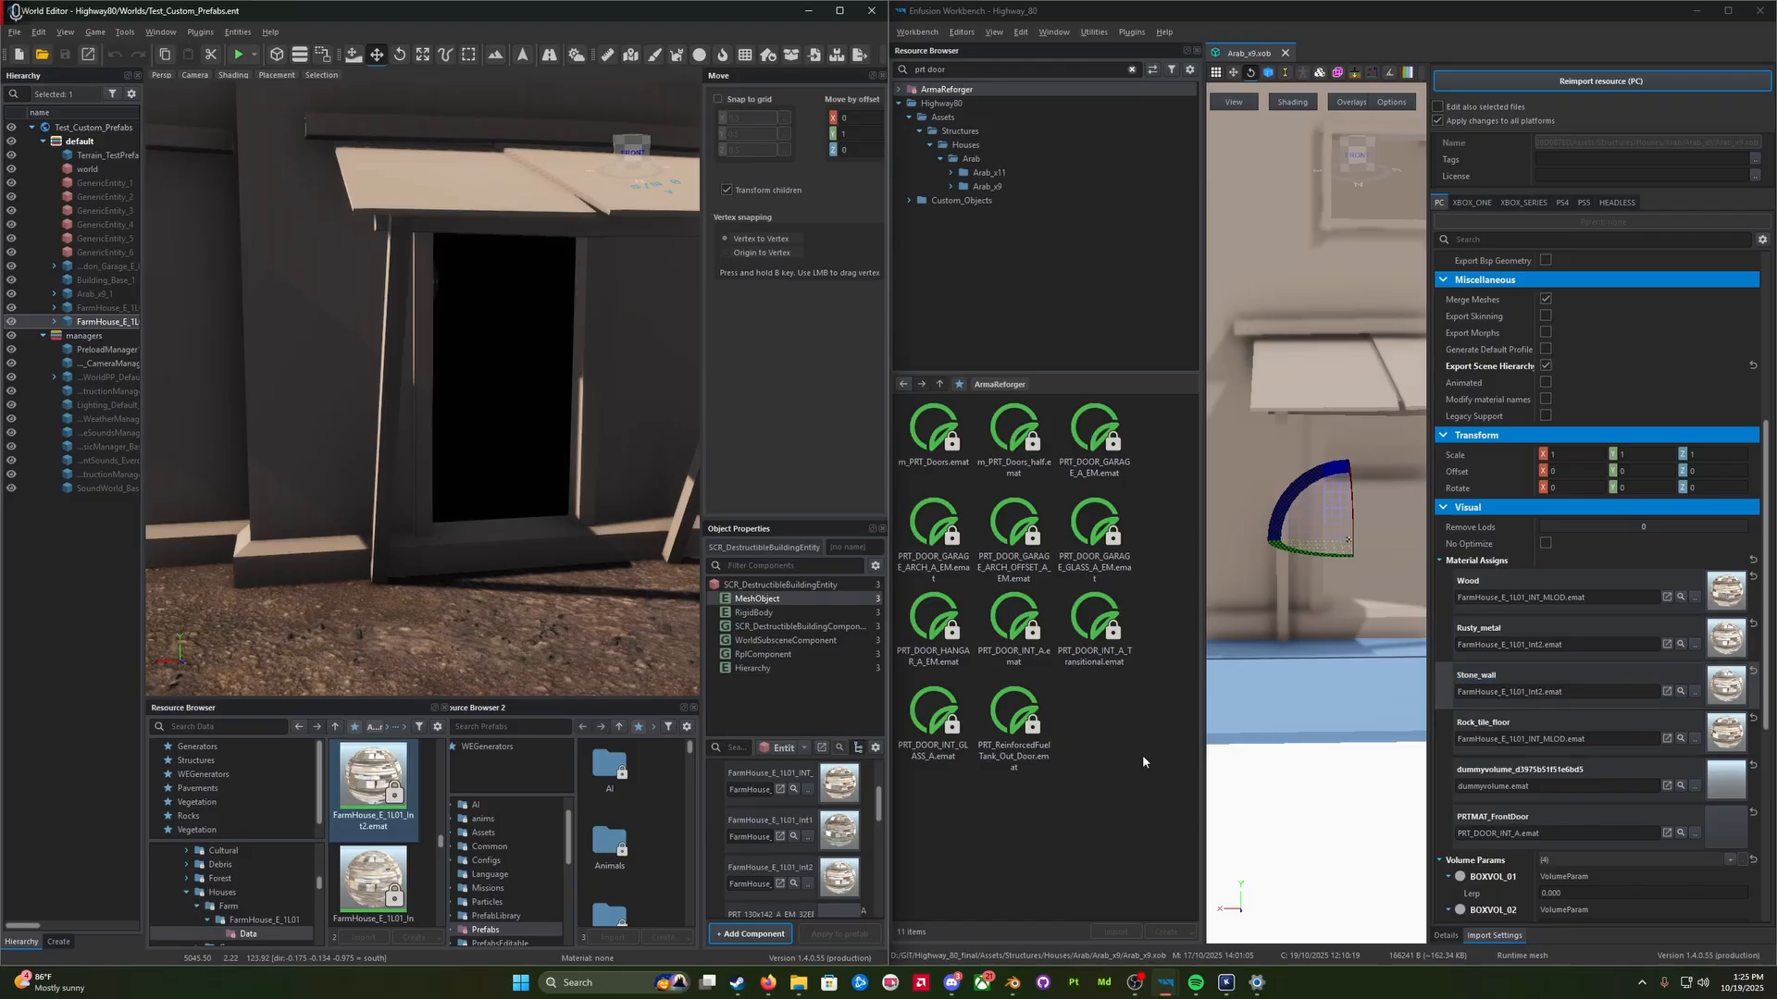
{"action": "left_click_drag", "start_coordinate": [1448, 748], "coordinate": [1562, 751]}
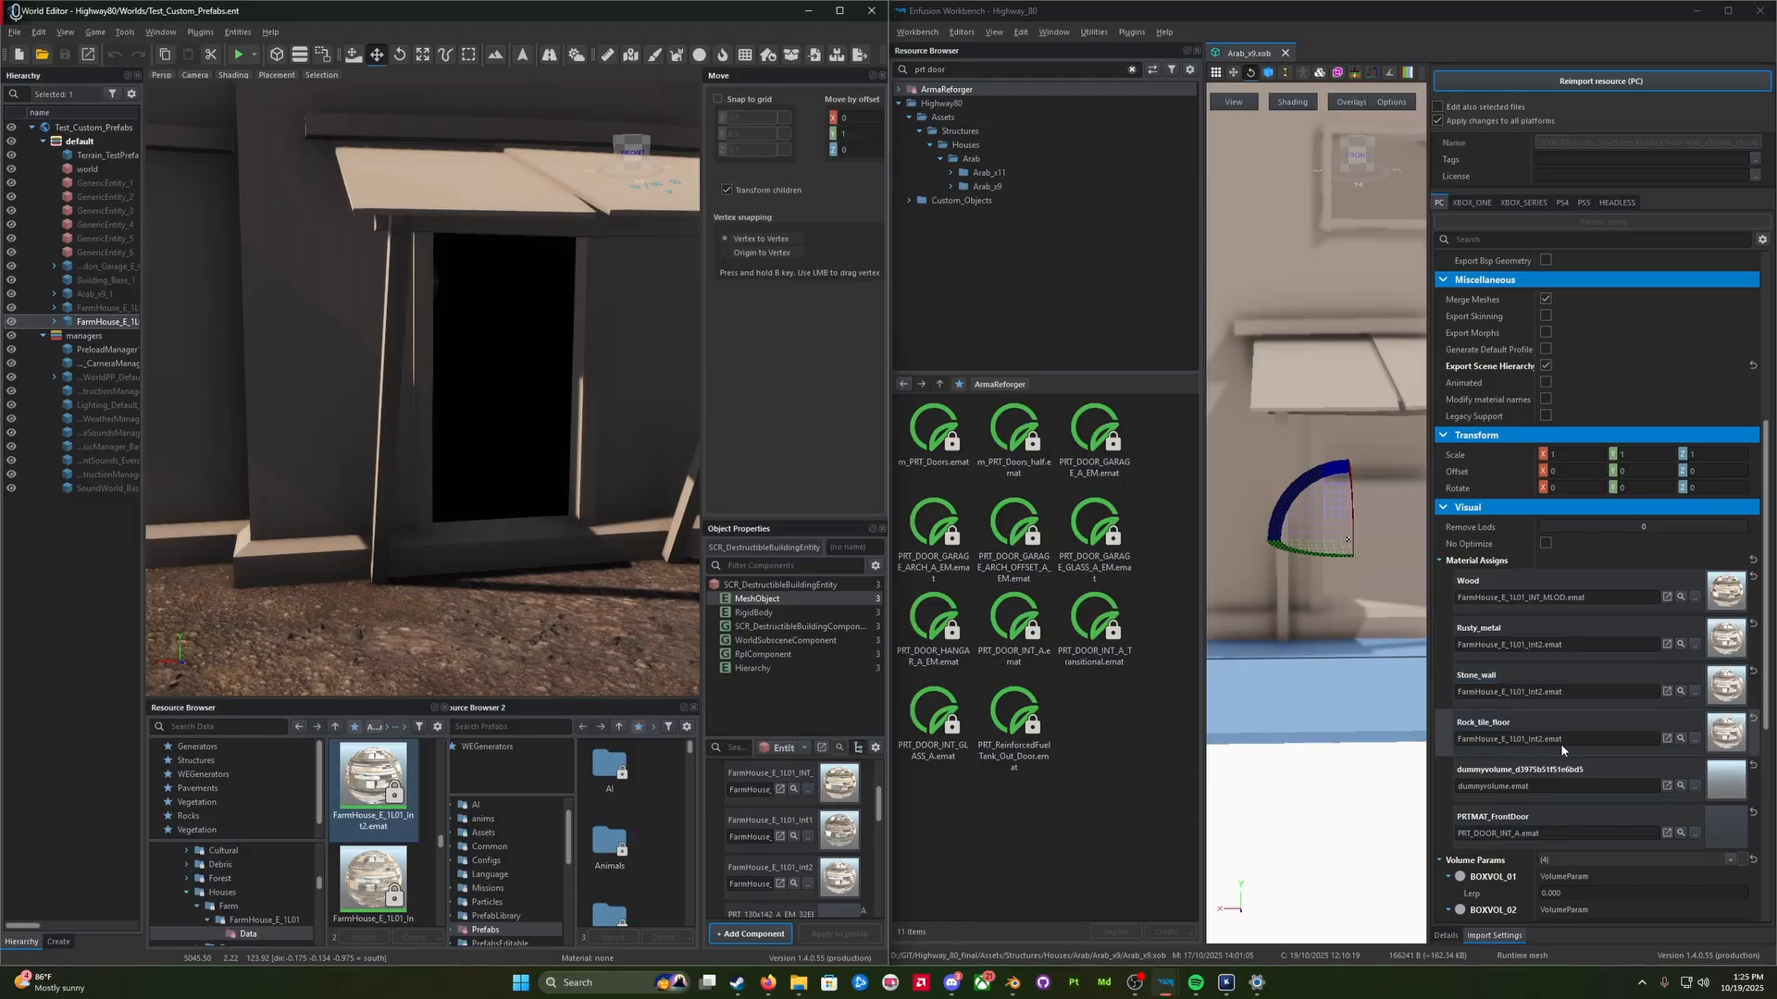
{"action": "left_click_drag", "start_coordinate": [339, 822], "coordinate": [661, 749]}
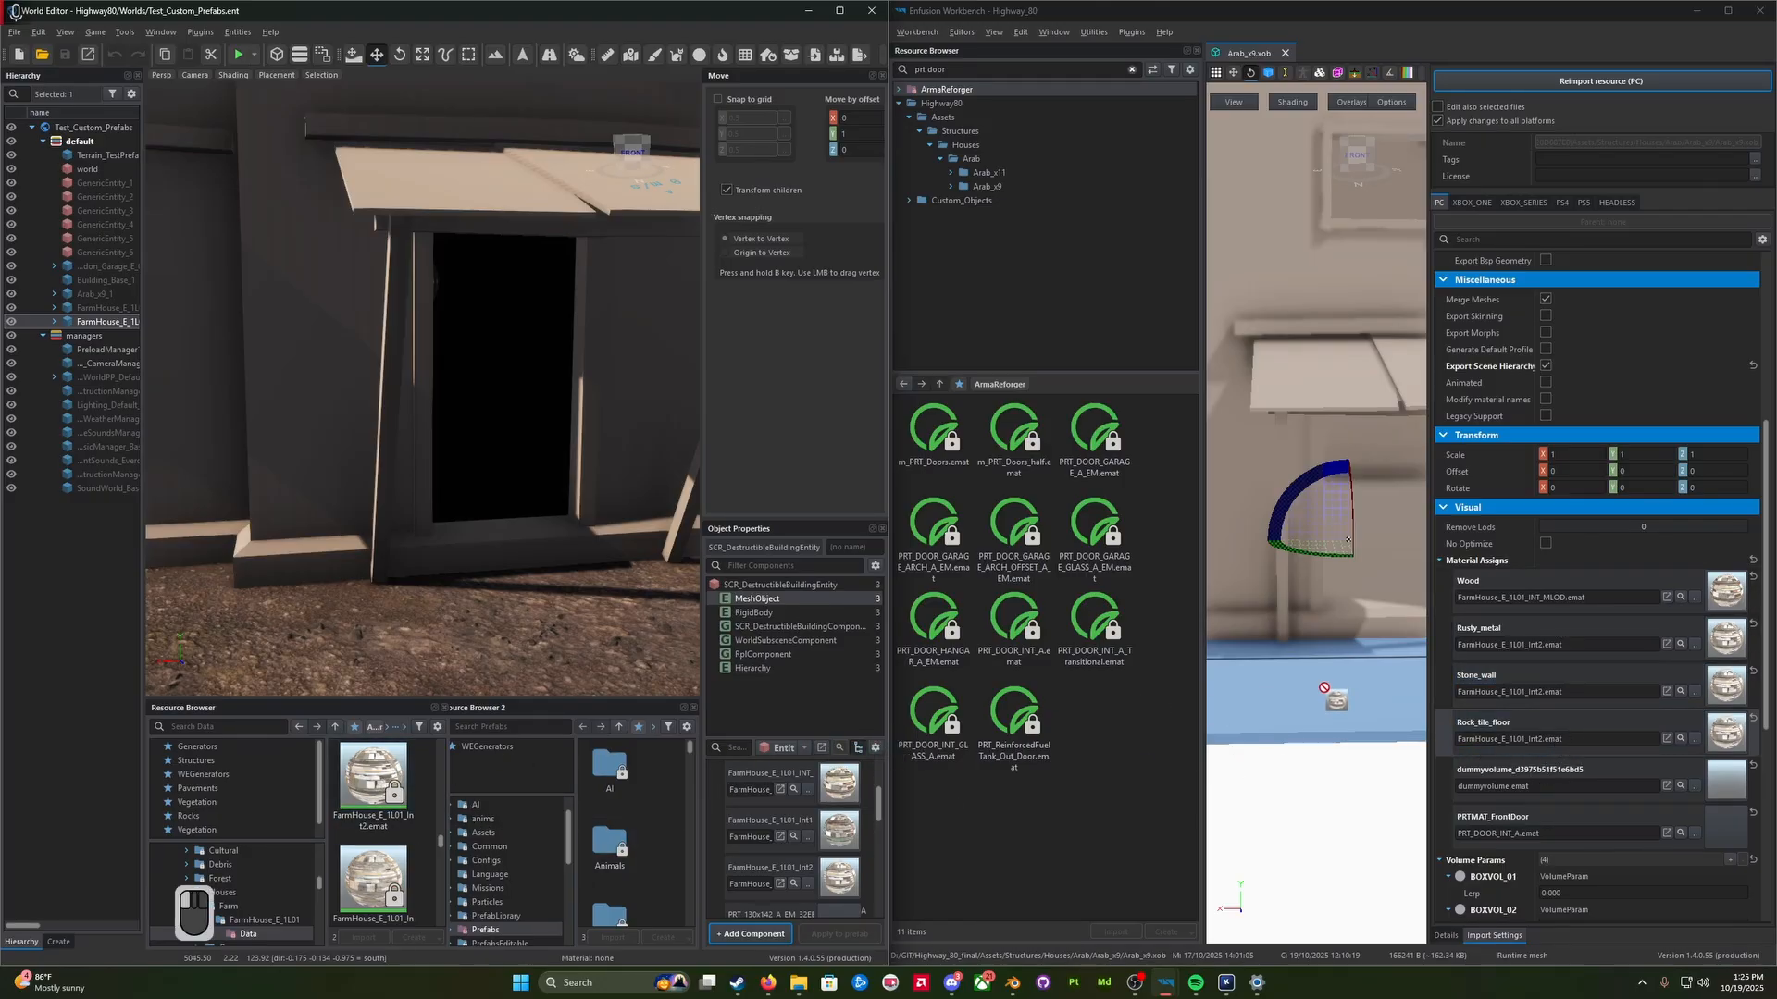
{"action": "left_click_drag", "start_coordinate": [1323, 687], "coordinate": [1575, 611]}
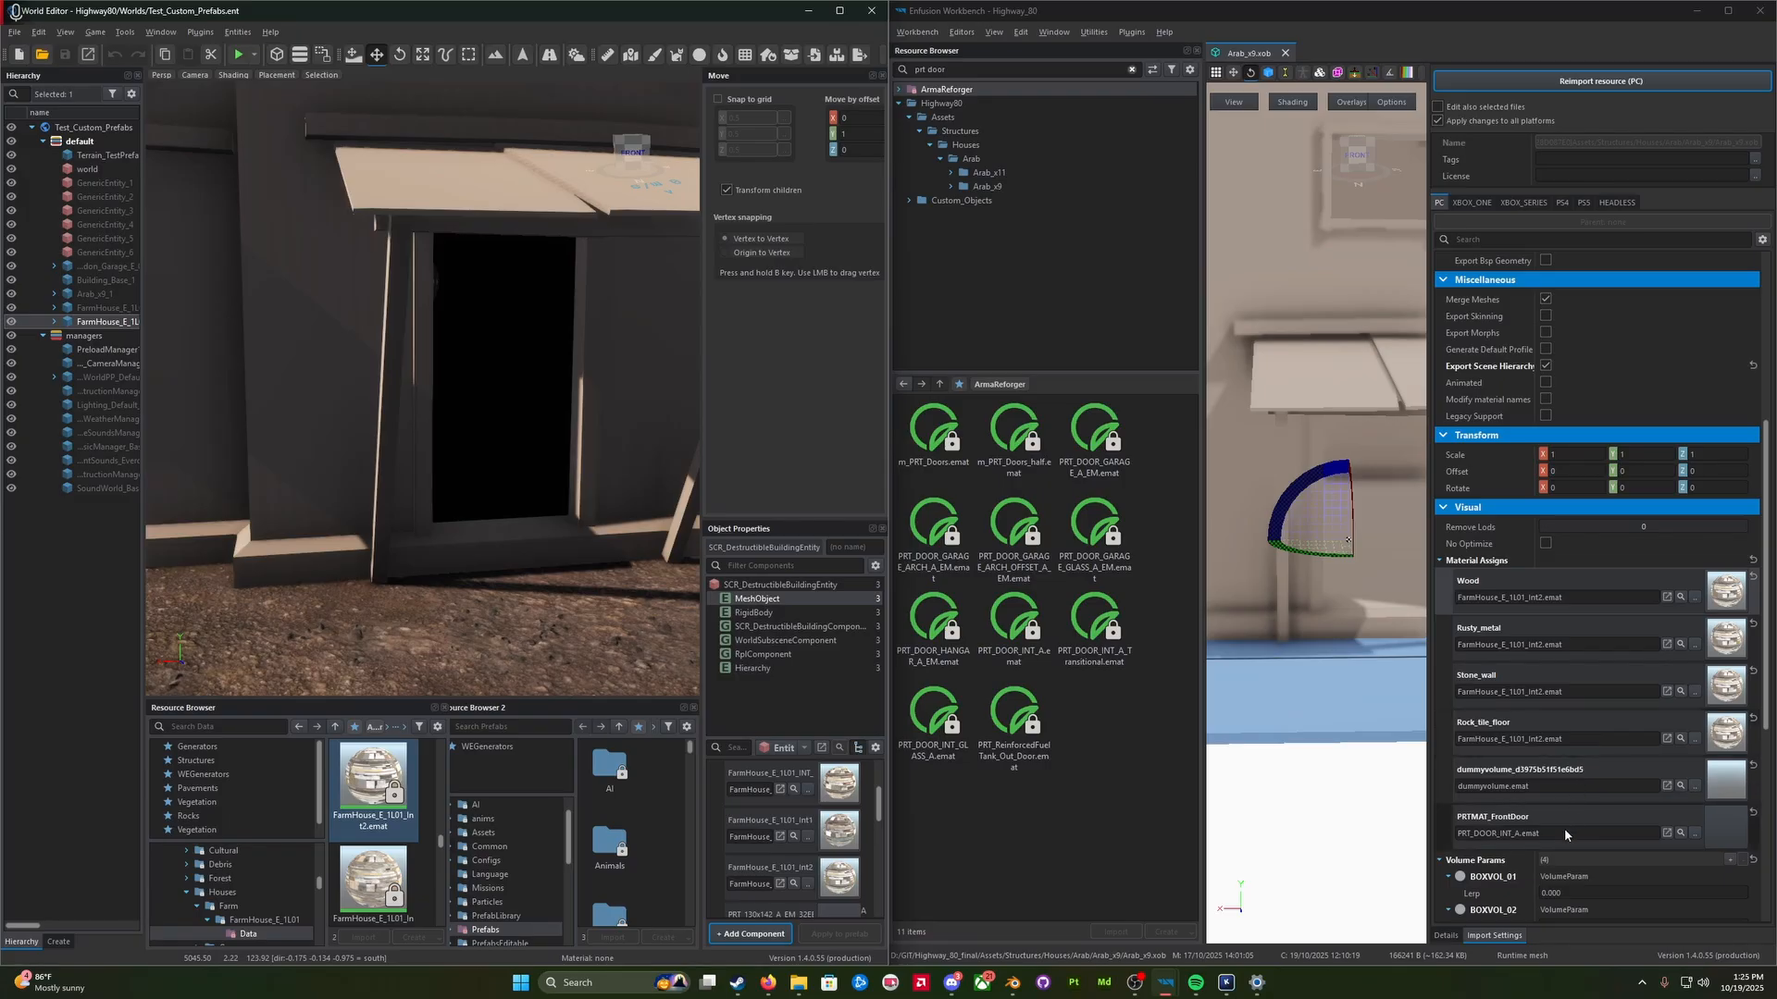
{"action": "left_click", "coordinate": [1583, 81]}
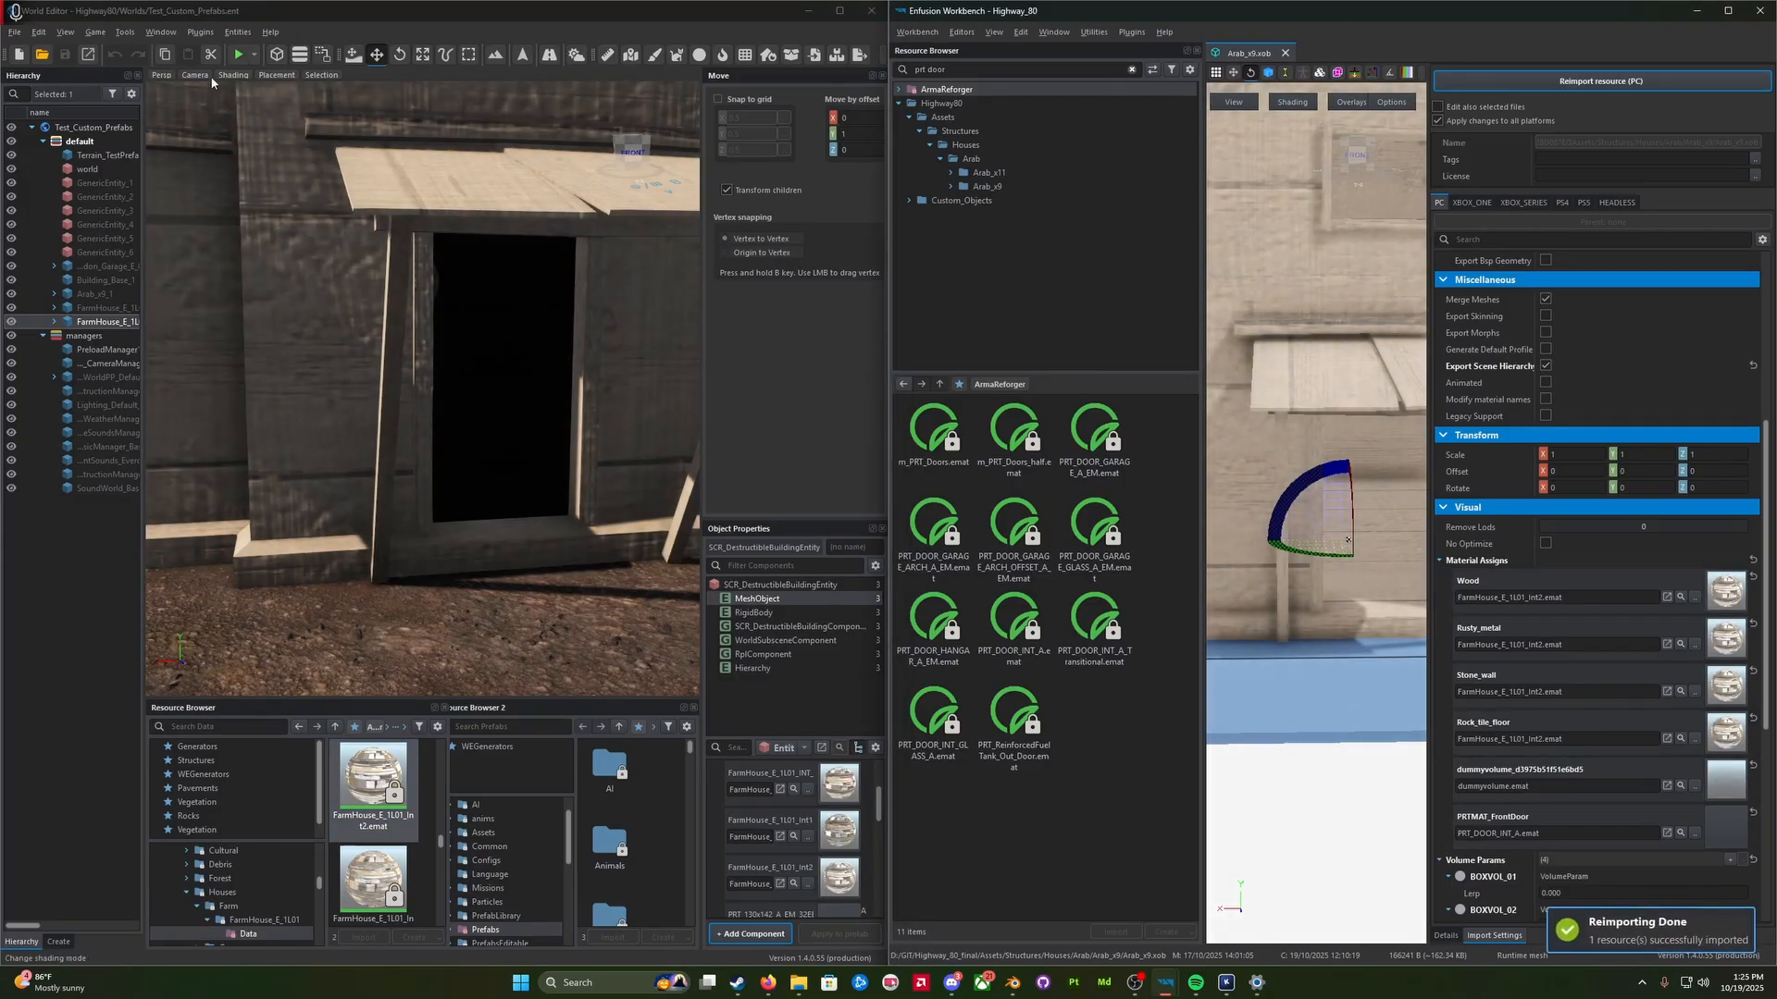
Step: Start play mode and walk into the house to check how the new material is lit inside
{"action": "left_click", "coordinate": [238, 55]}
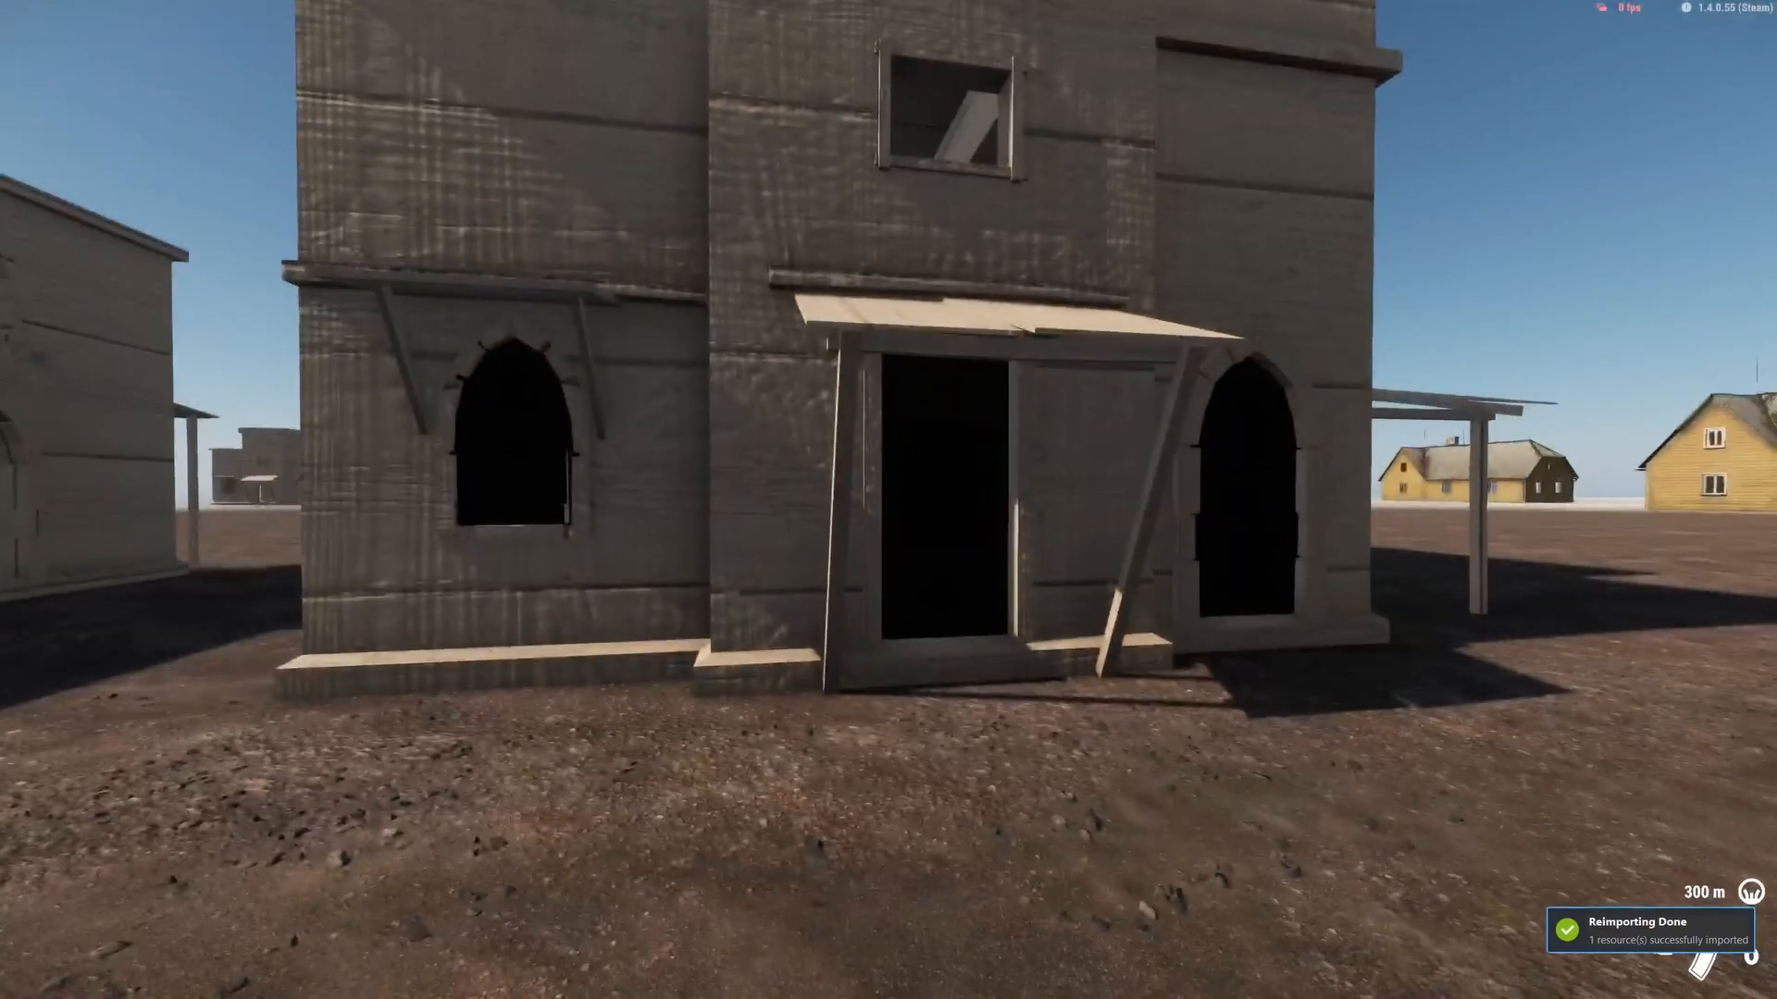
{"action": "key", "text": "d"}
{"action": "key", "text": "w"}
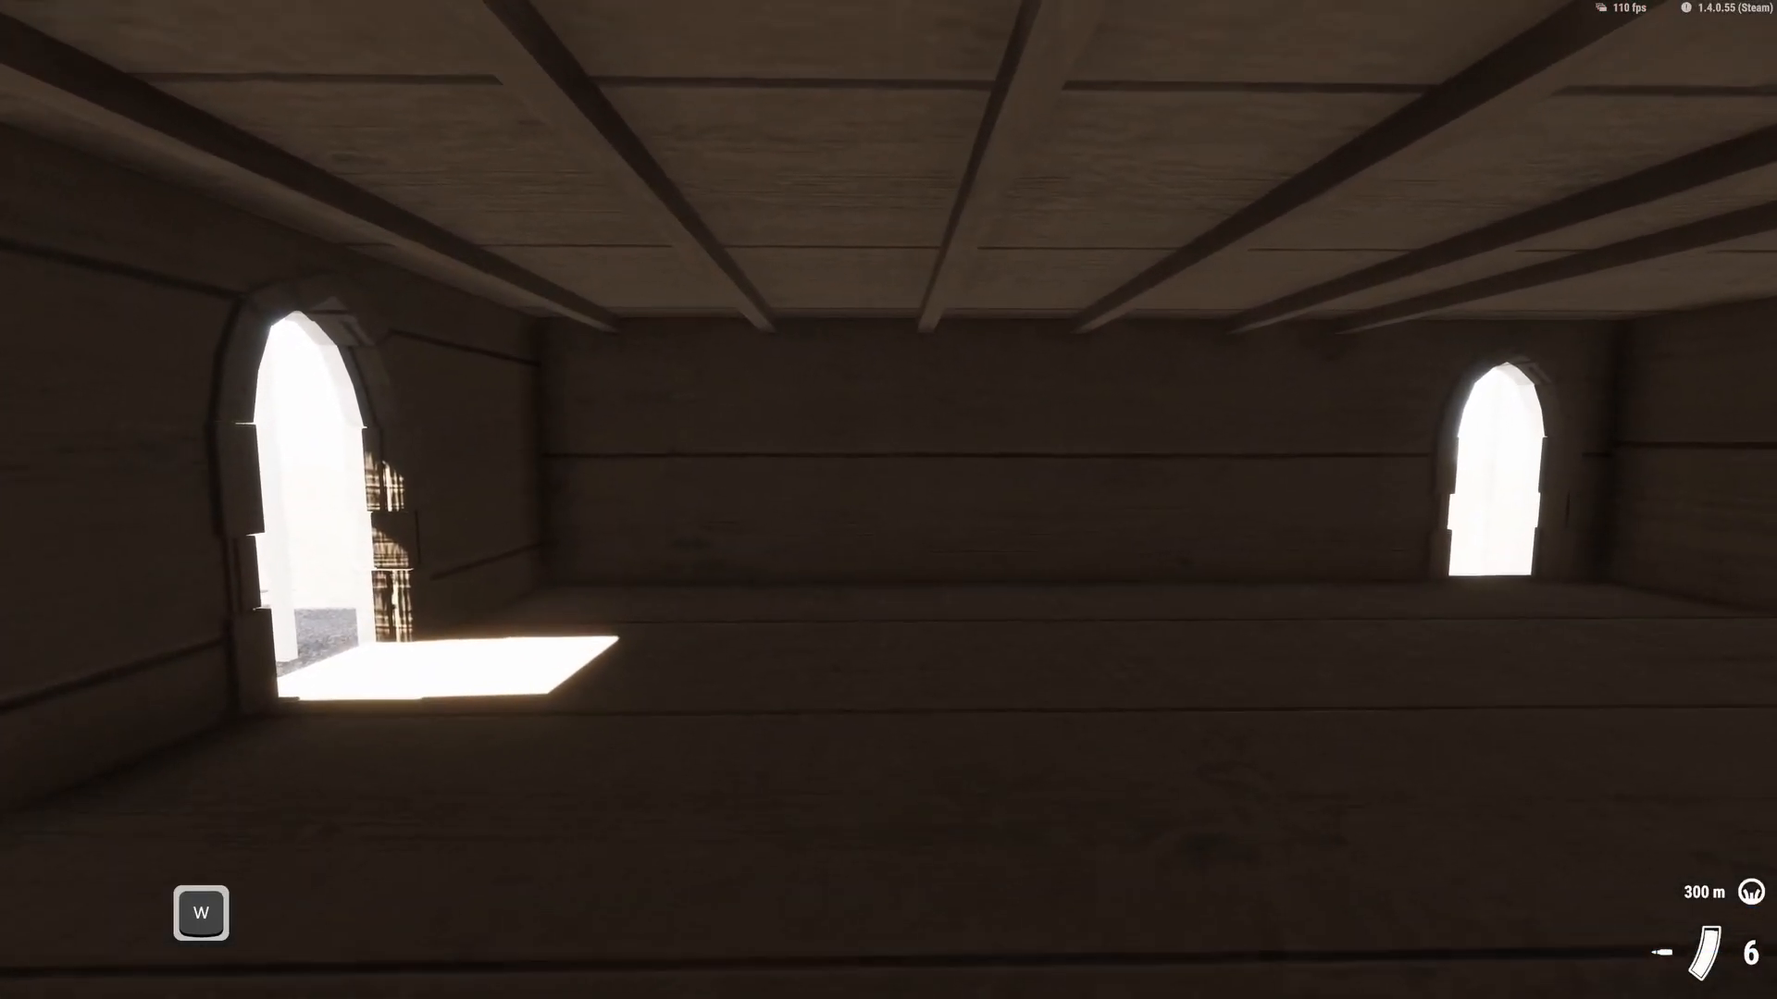
{"action": "key", "text": "a"}
{"action": "key", "text": "a"}
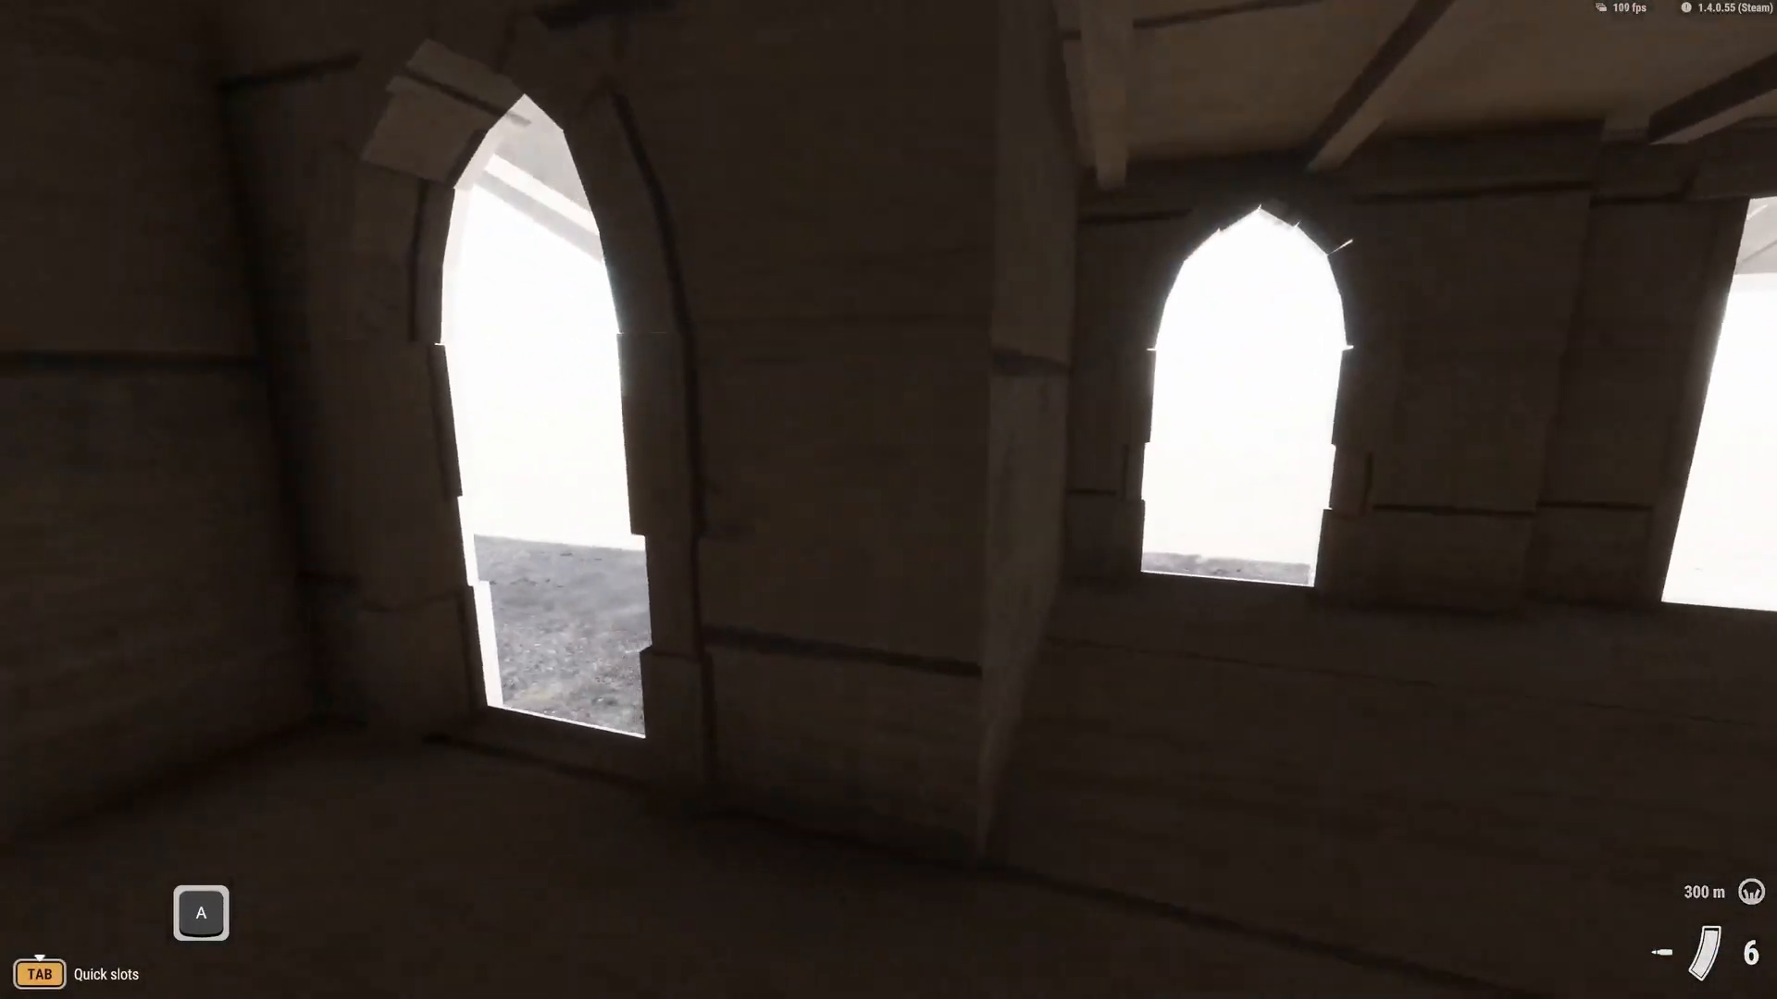
Step: Switch to the third-person view and walk around the interior to examine the lighting on the character and walls
{"action": "key", "text": "KP_Enter"}
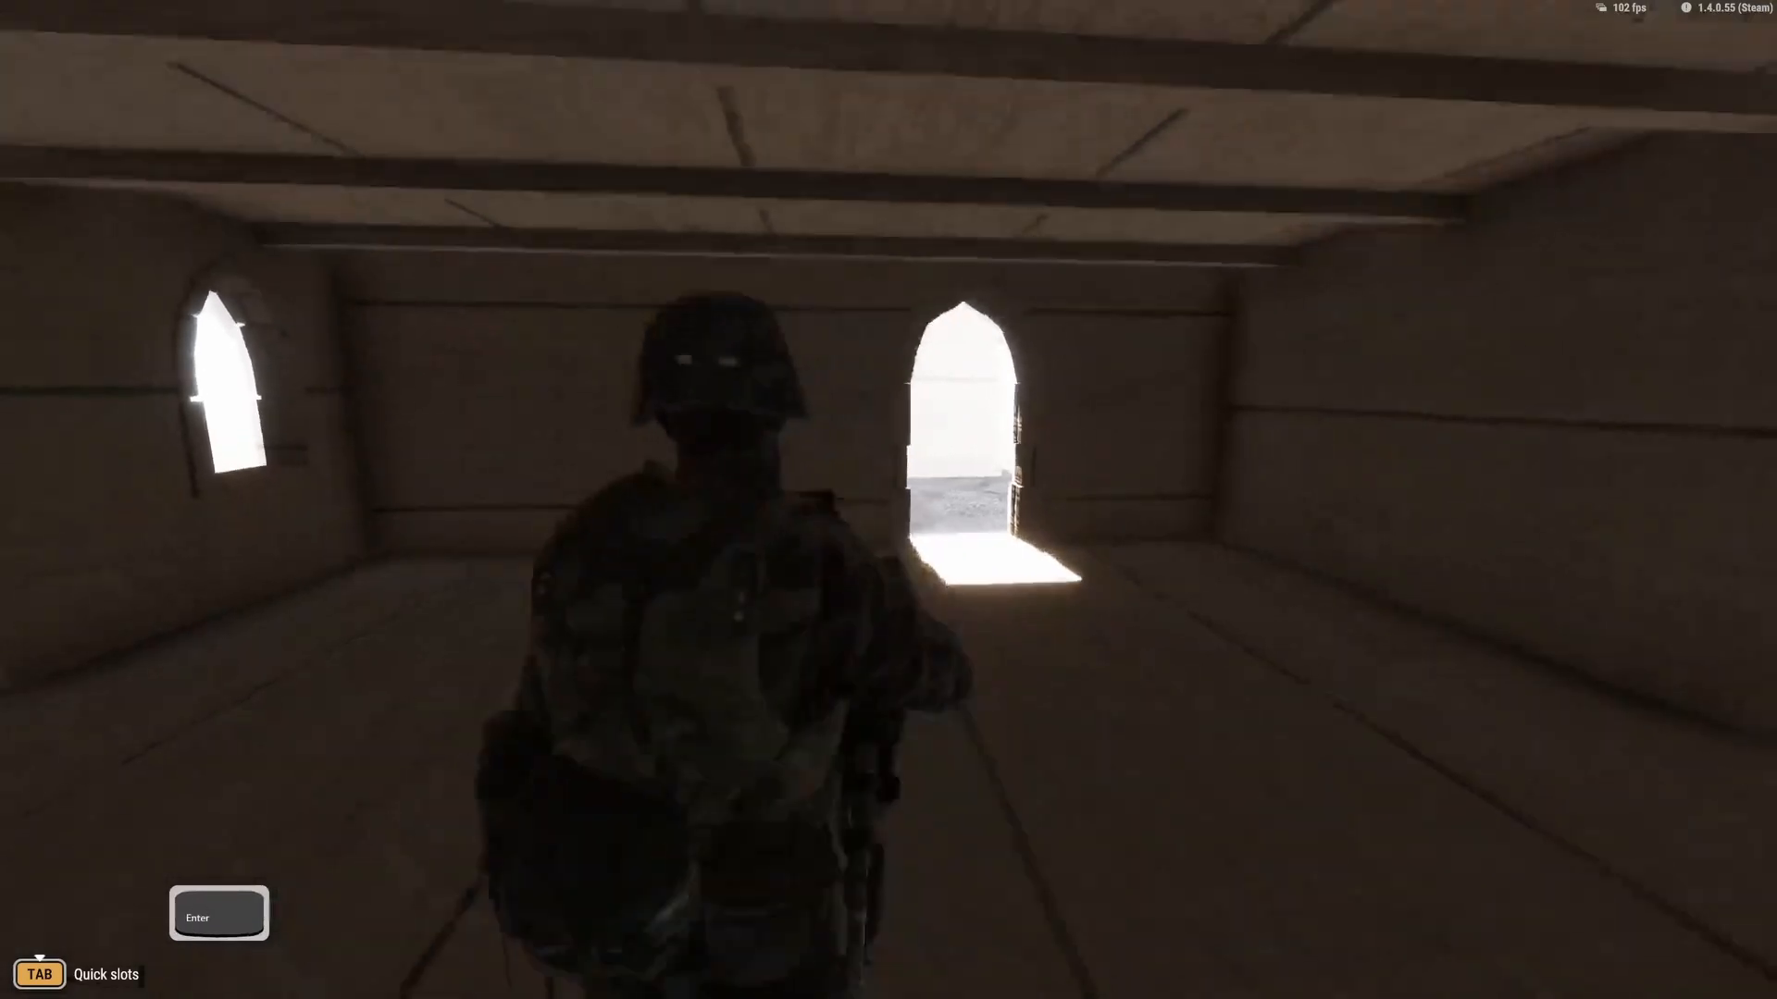
{"action": "key", "text": "w"}
{"action": "key", "text": "a"}
{"action": "key", "text": "w"}
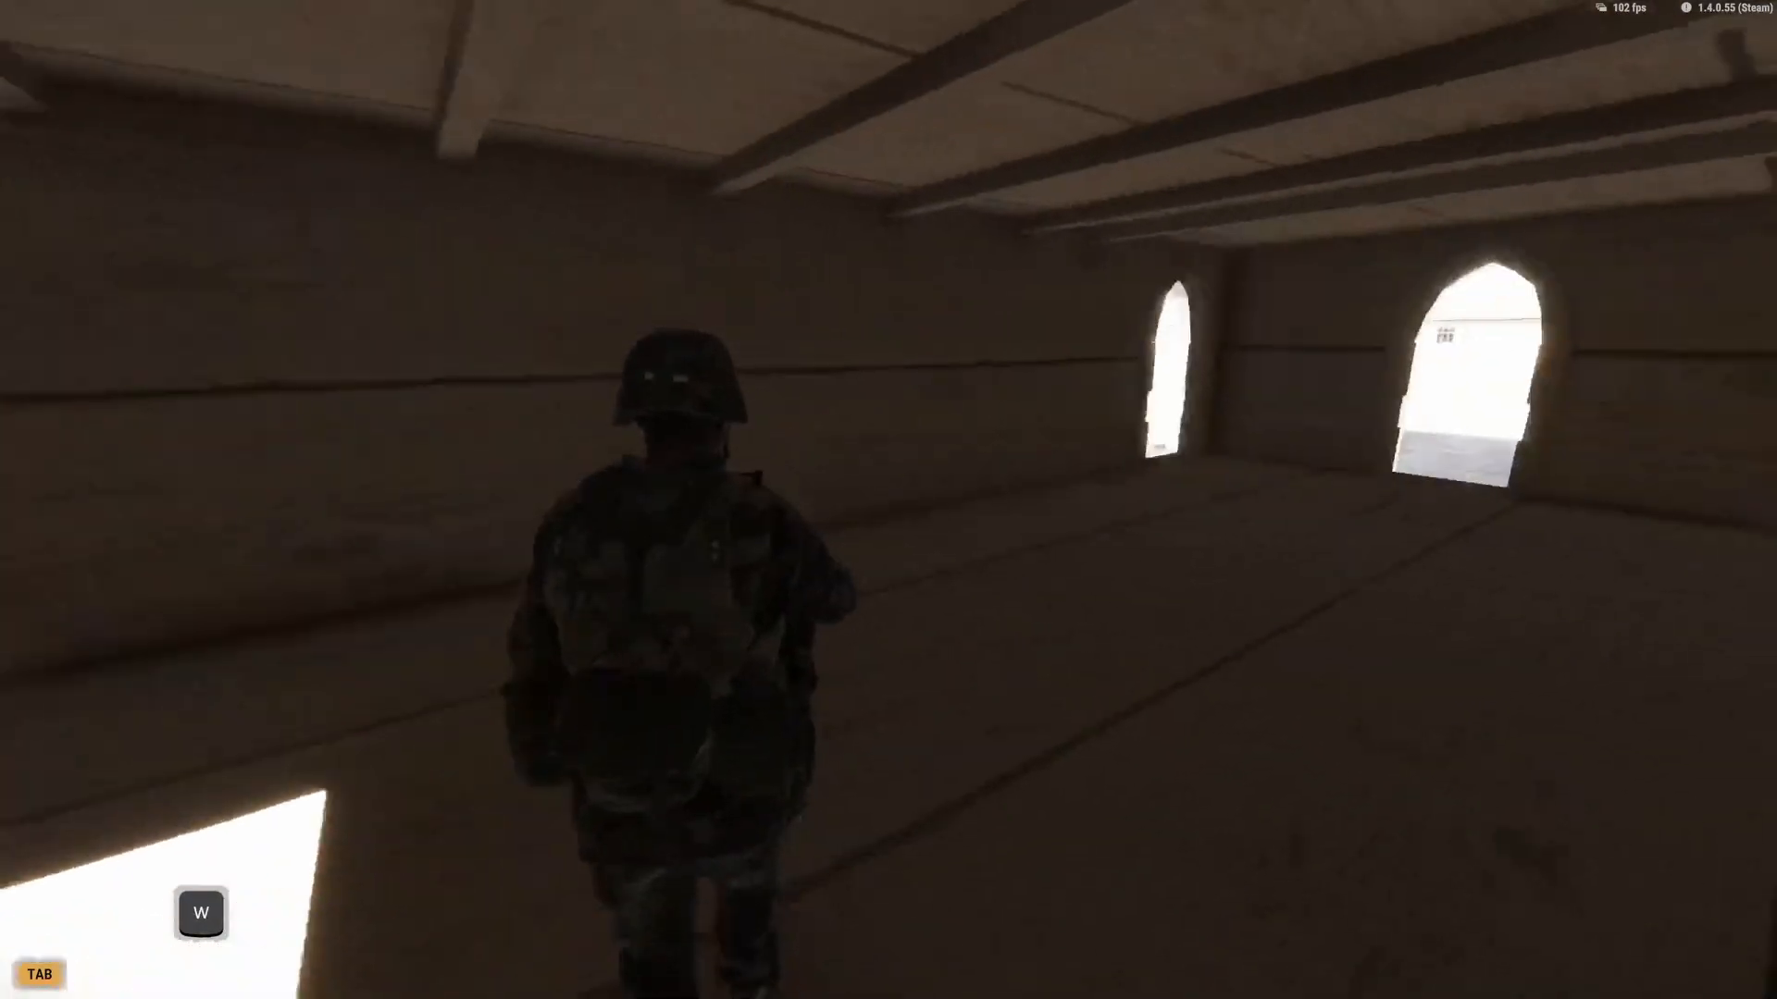
{"action": "key", "text": "a"}
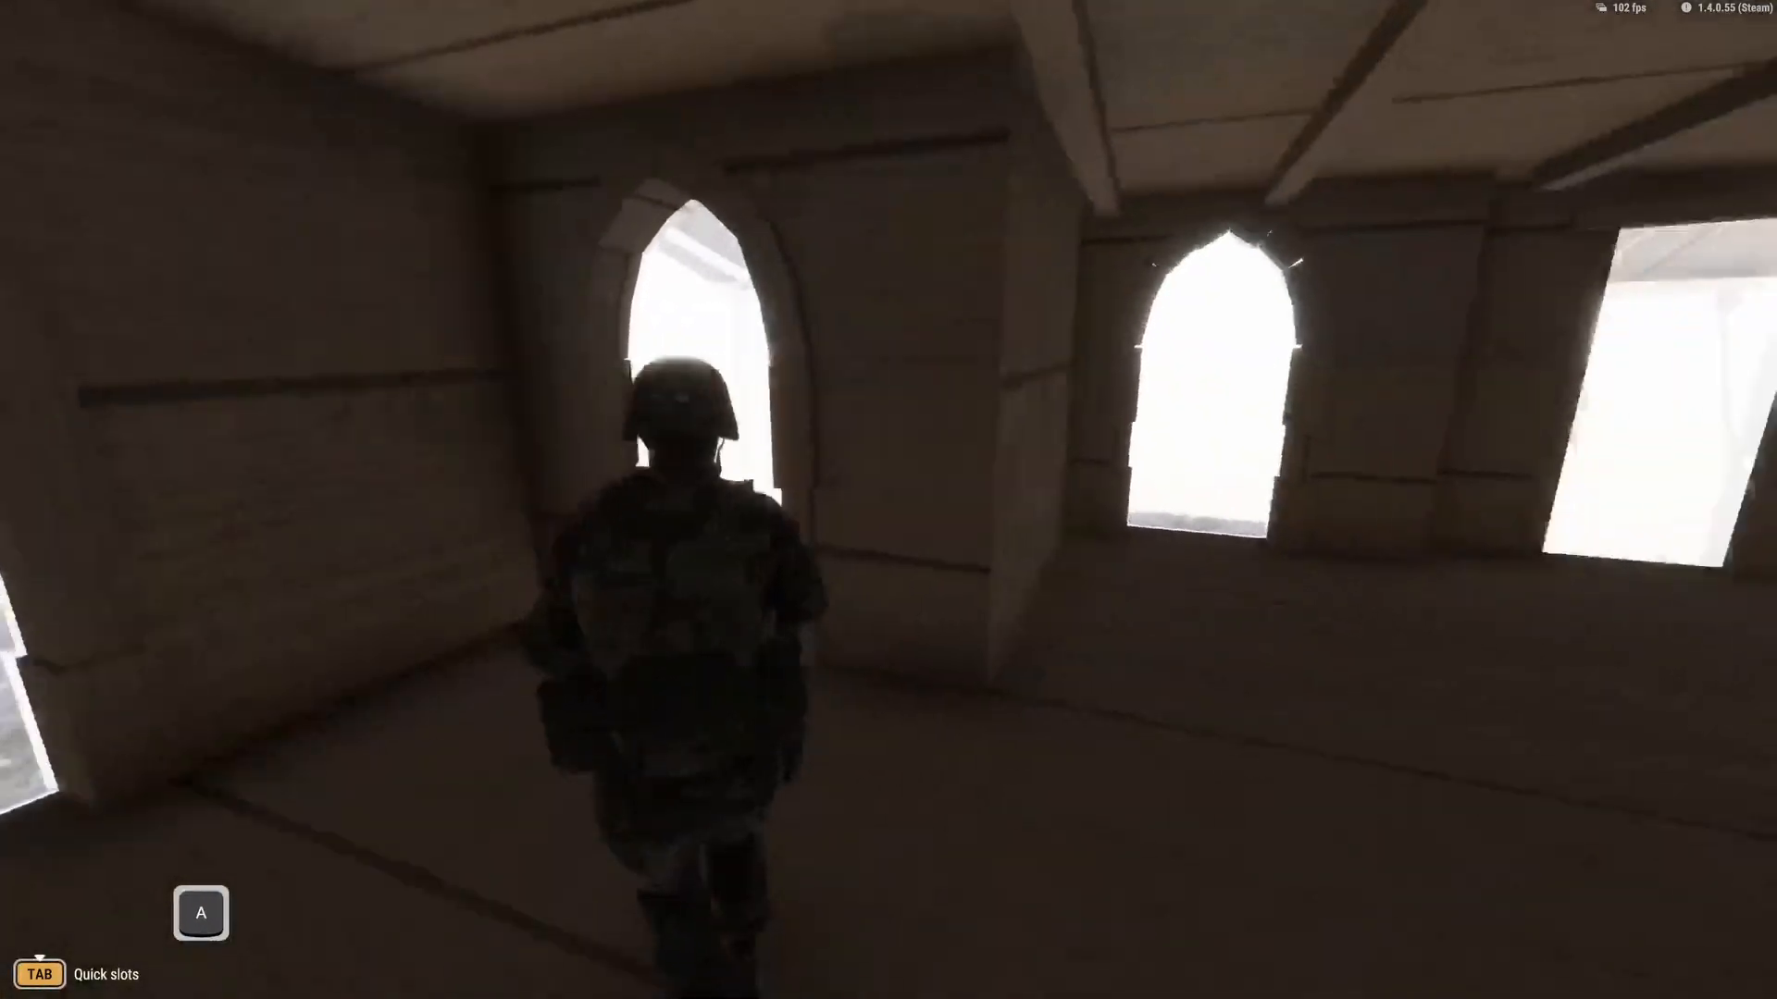
{"action": "key", "text": "w"}
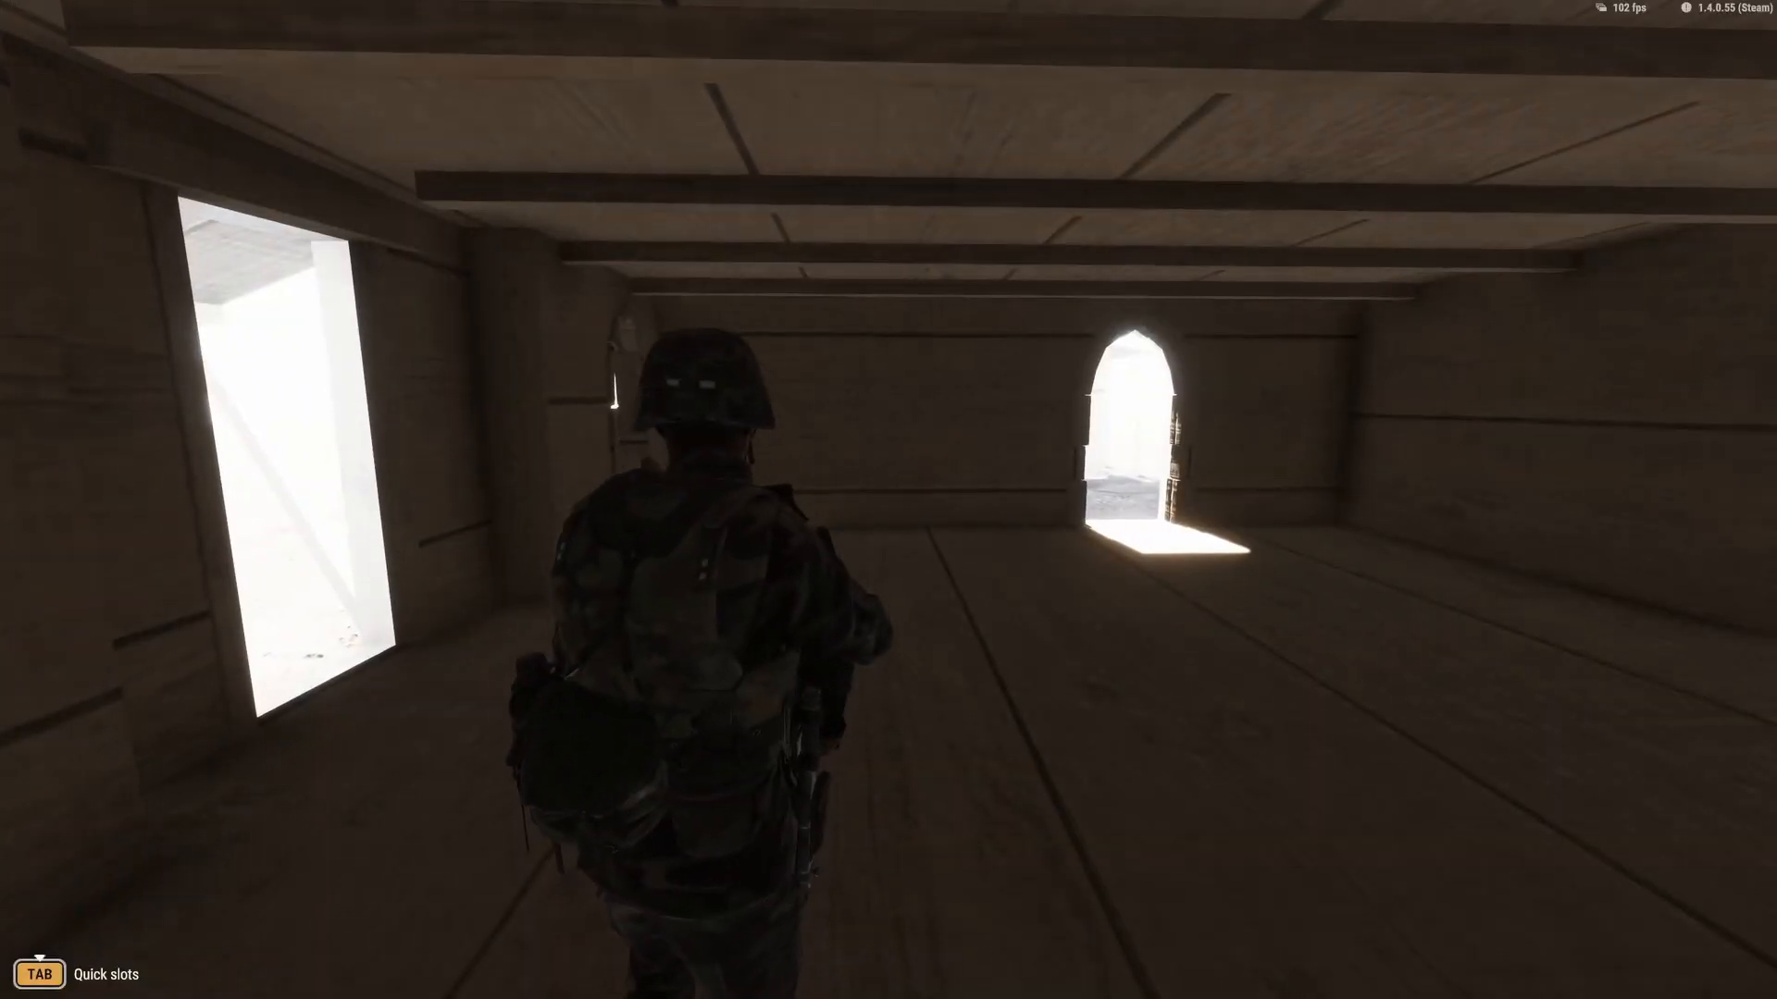
{"action": "key", "text": "w"}
{"action": "key", "text": "w"}
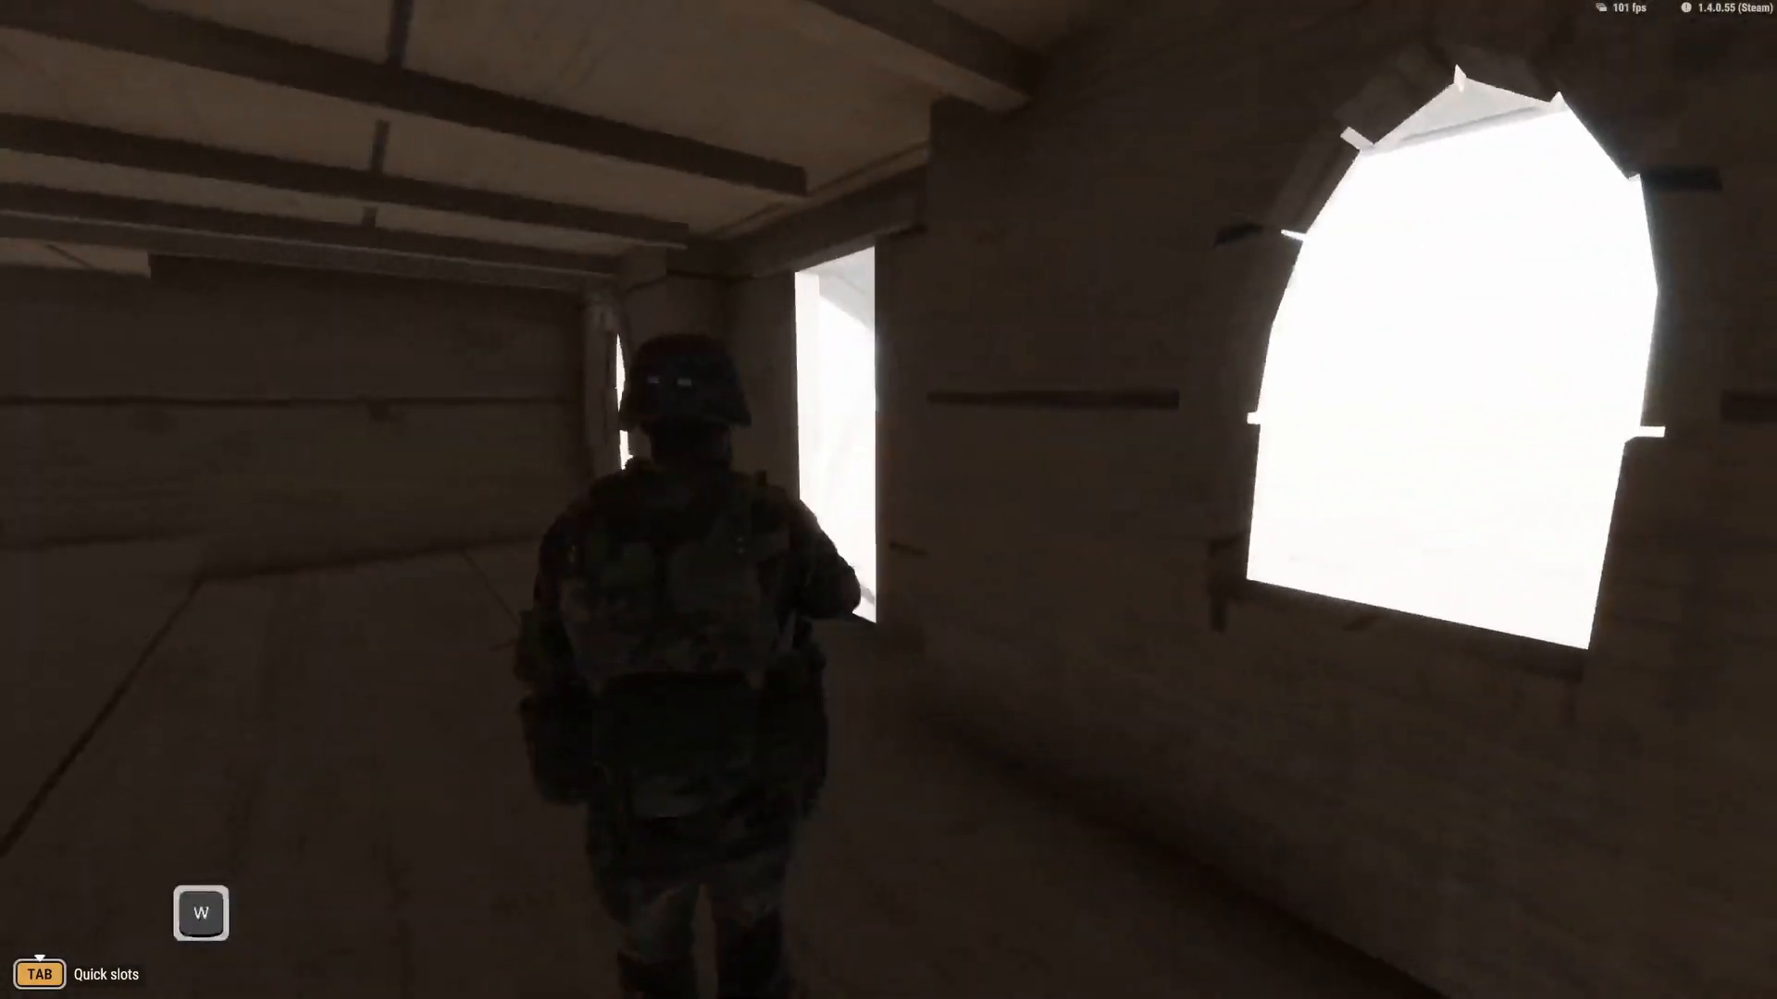
Step: Fire a test shot indoors and run past the arched openings to examine the interior lighting
{"action": "left_click", "coordinate": [888, 500]}
{"action": "key", "text": "a"}
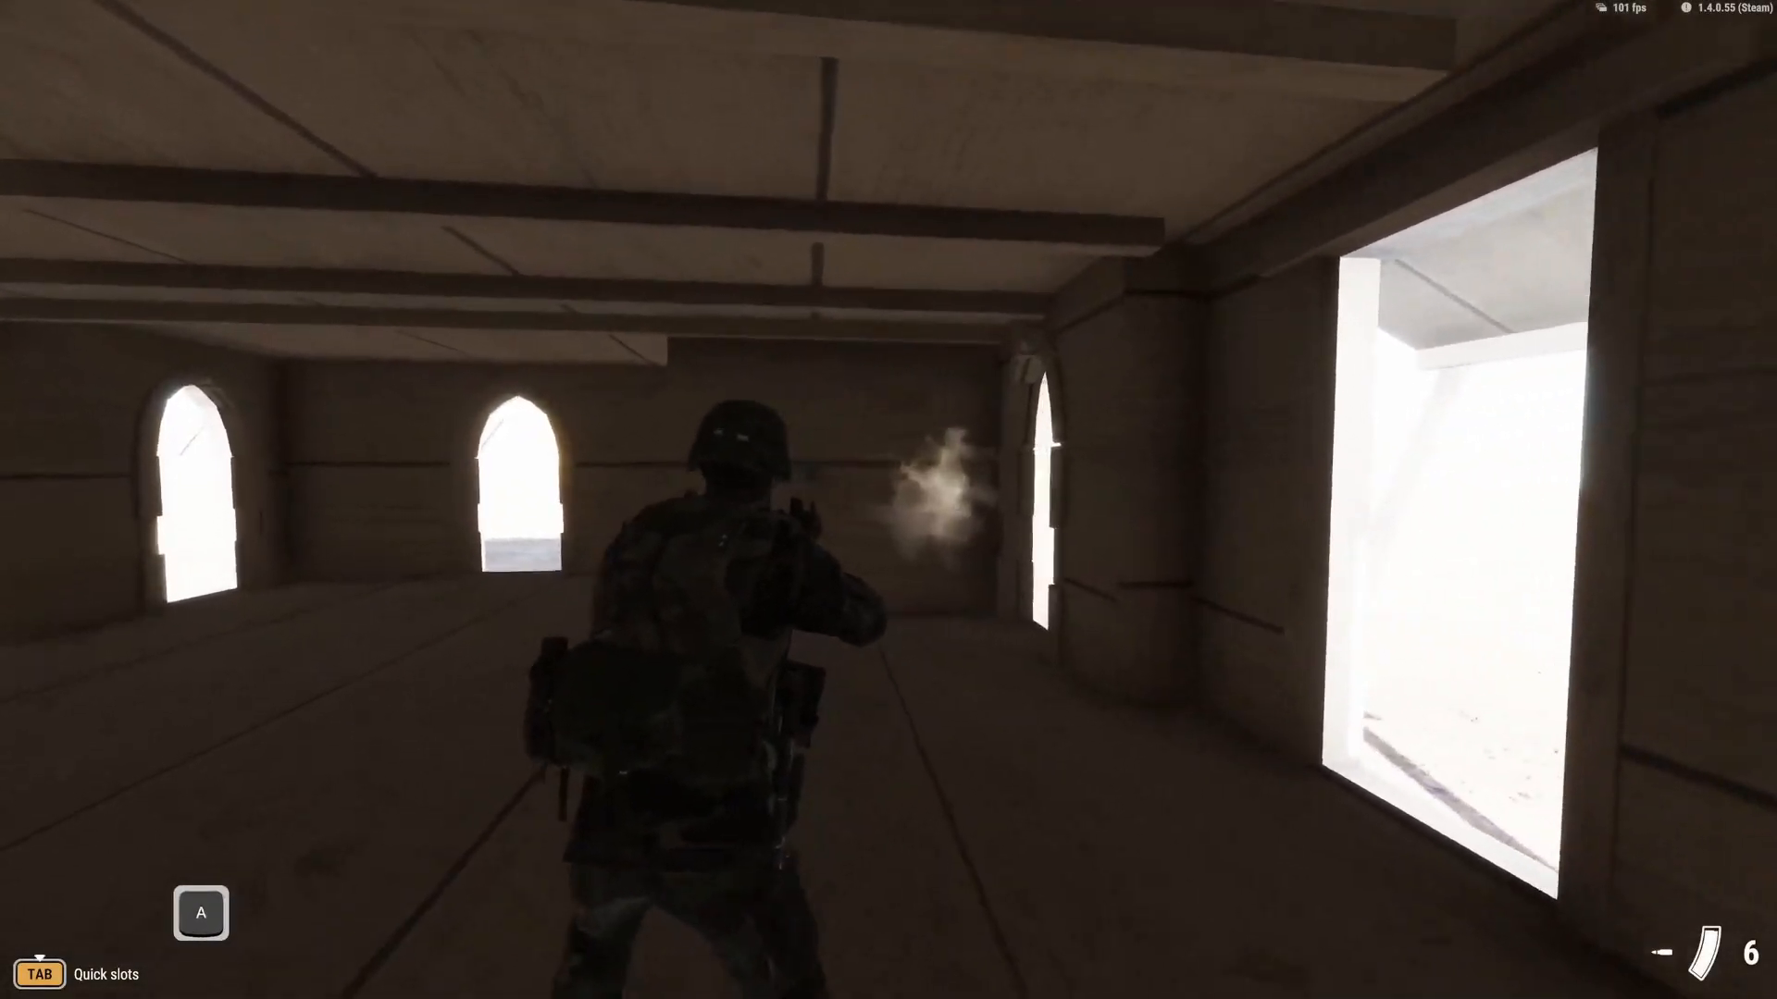
{"action": "key", "text": "shift+a"}
{"action": "key", "text": "shift+w"}
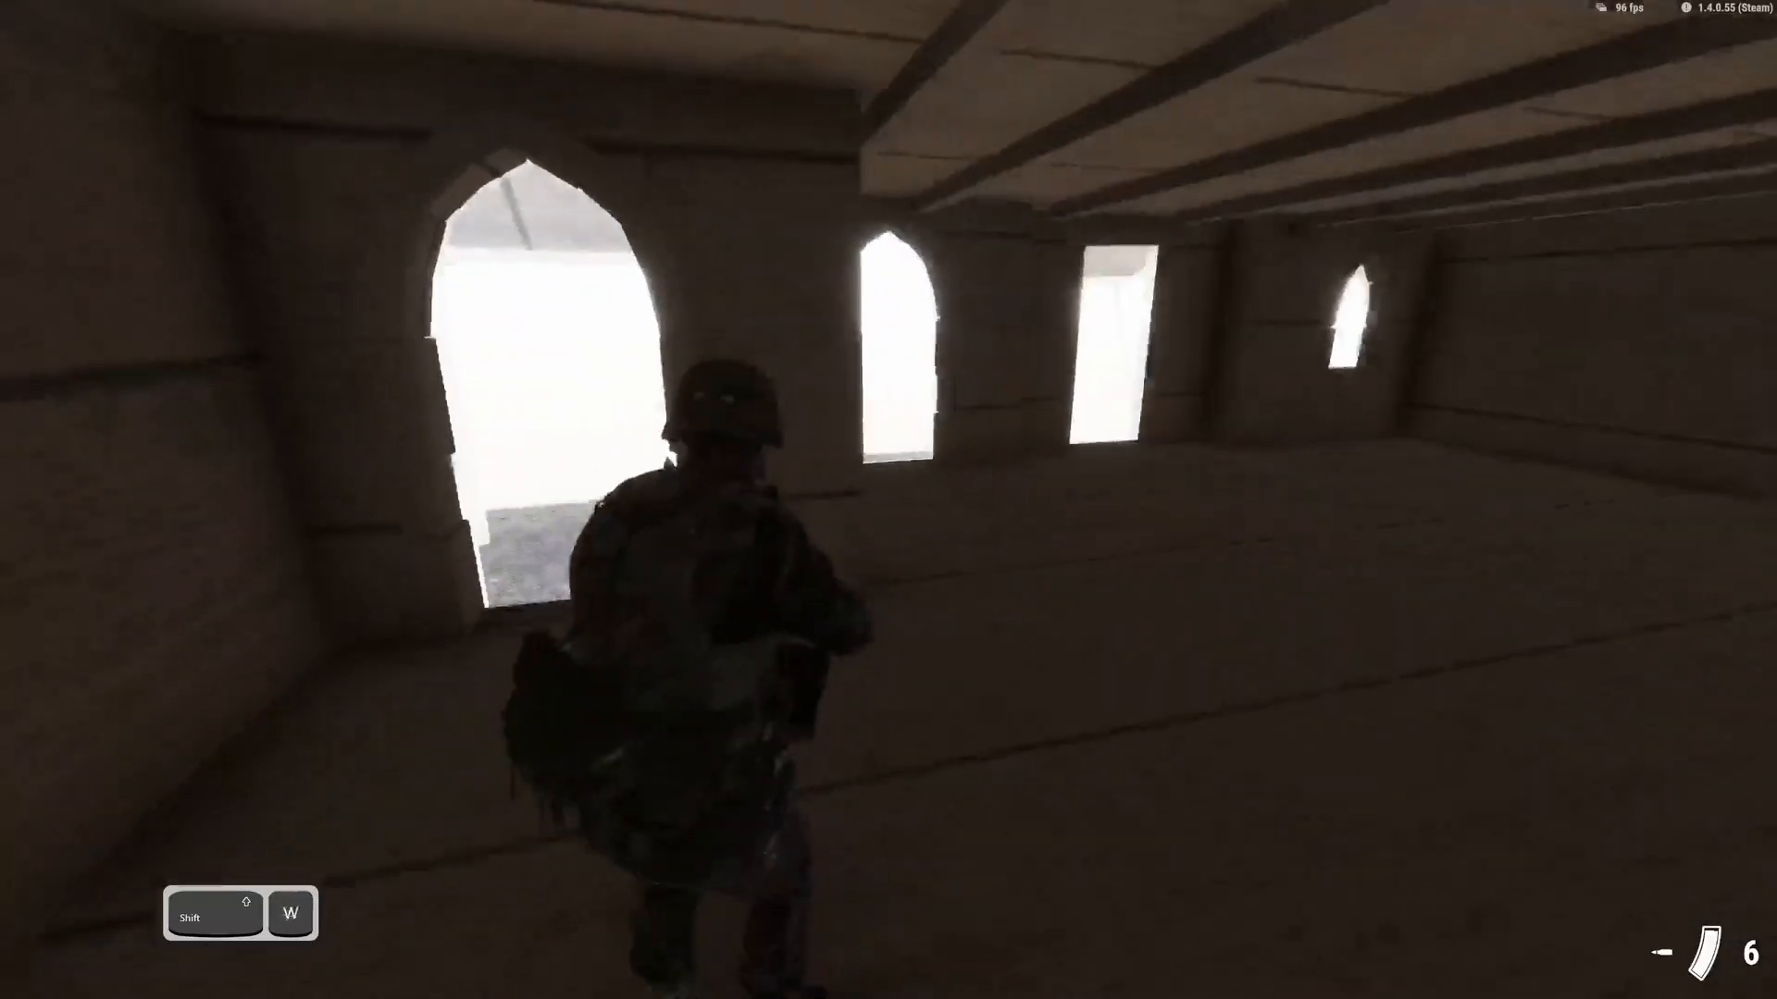
{"action": "key", "text": "shift+d"}
{"action": "key", "text": "shift+w"}
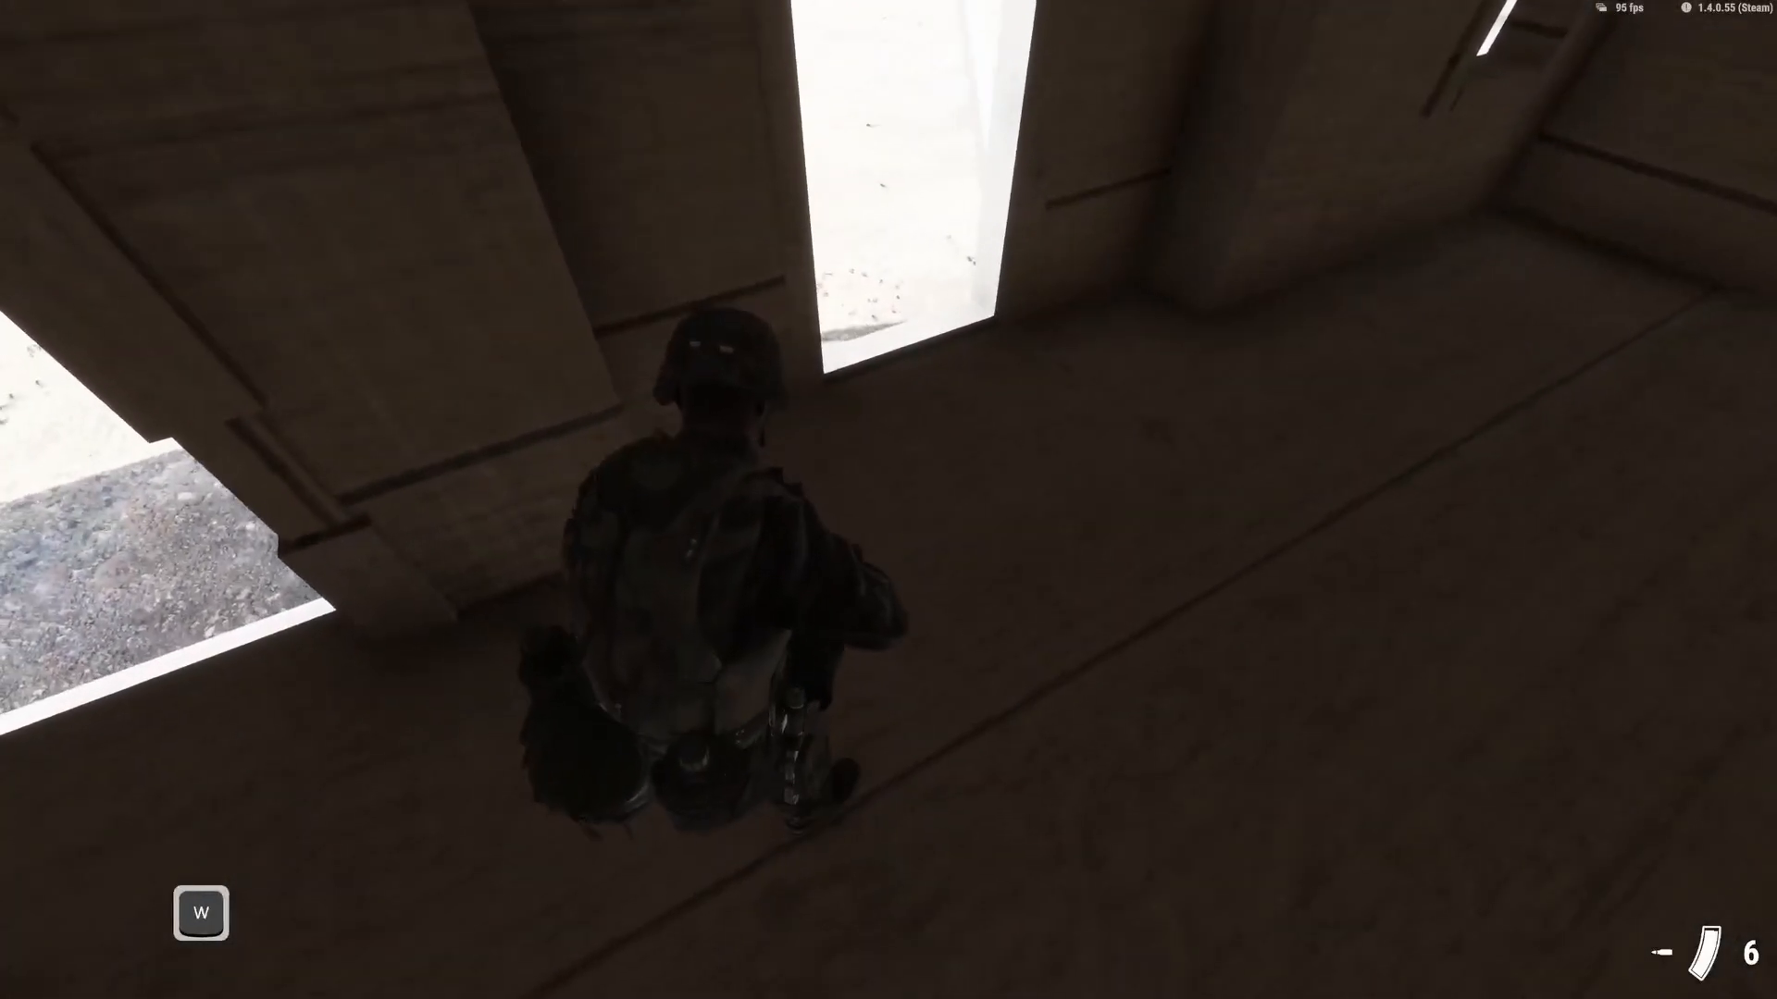
Step: Examine the shading of the floor and walls around the front doorway while looking down at the character
{"action": "right_click", "coordinate": [888, 500]}
{"action": "key", "text": "d"}
{"action": "key", "text": "w"}
{"action": "key", "text": "a"}
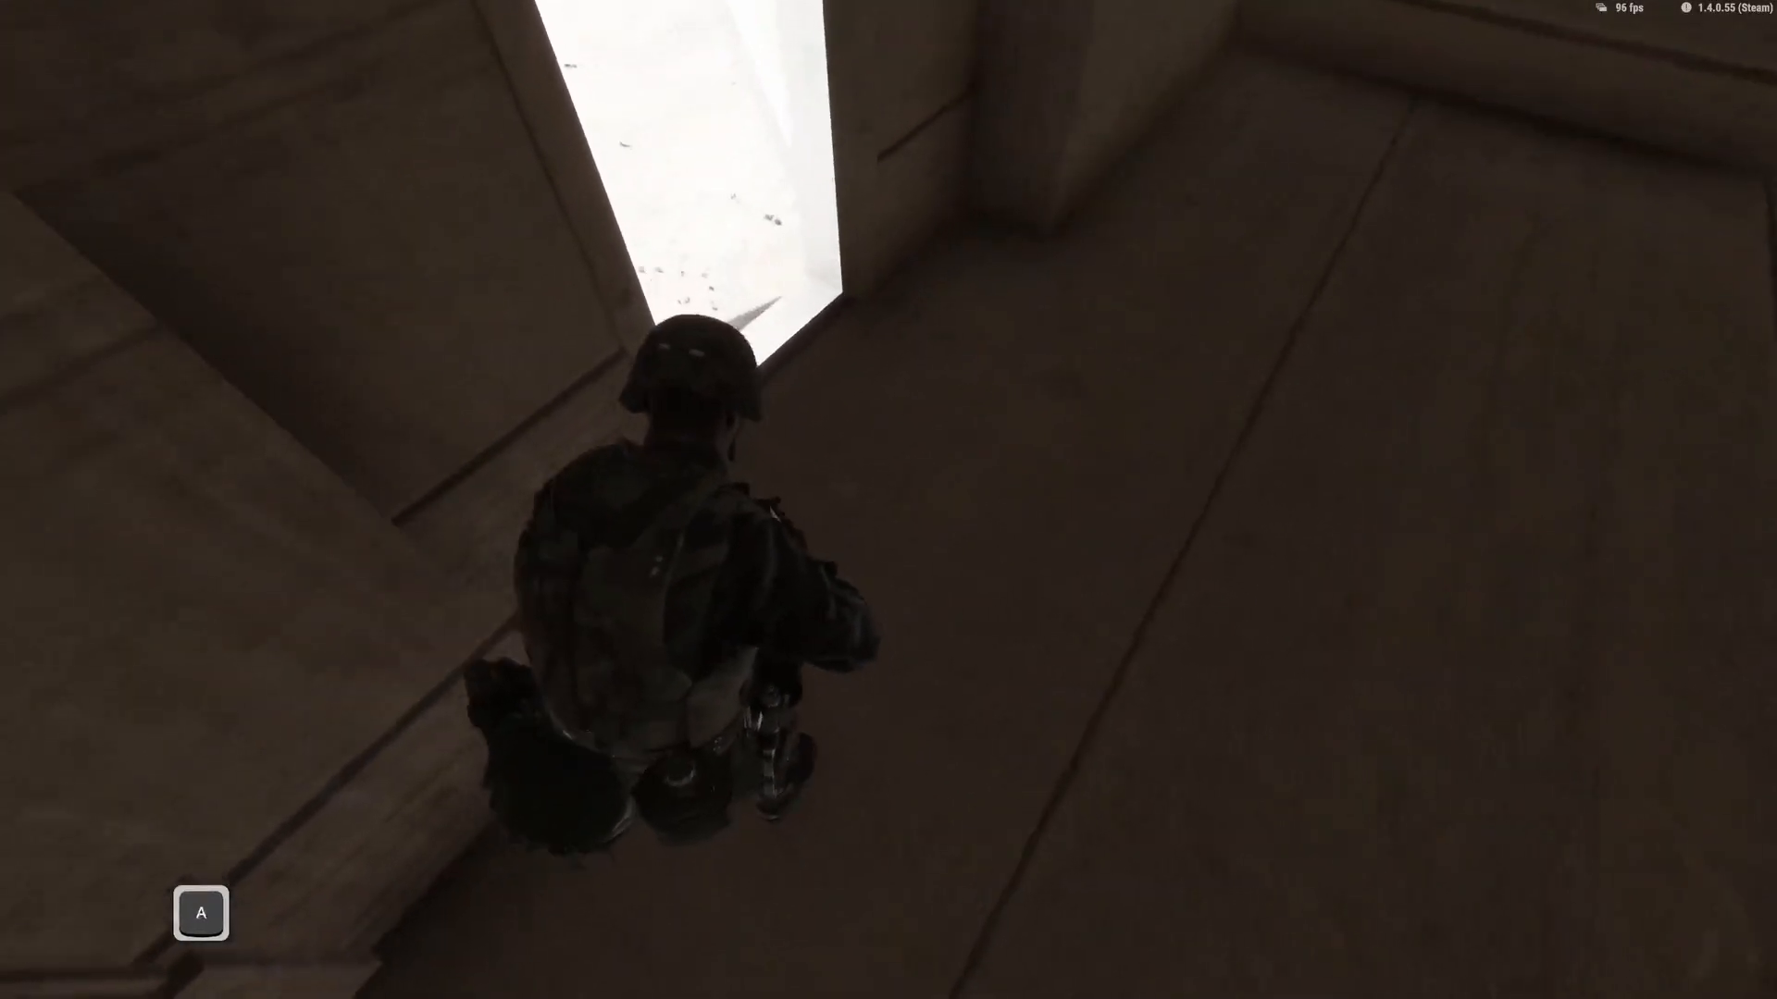
{"action": "key", "text": "w"}
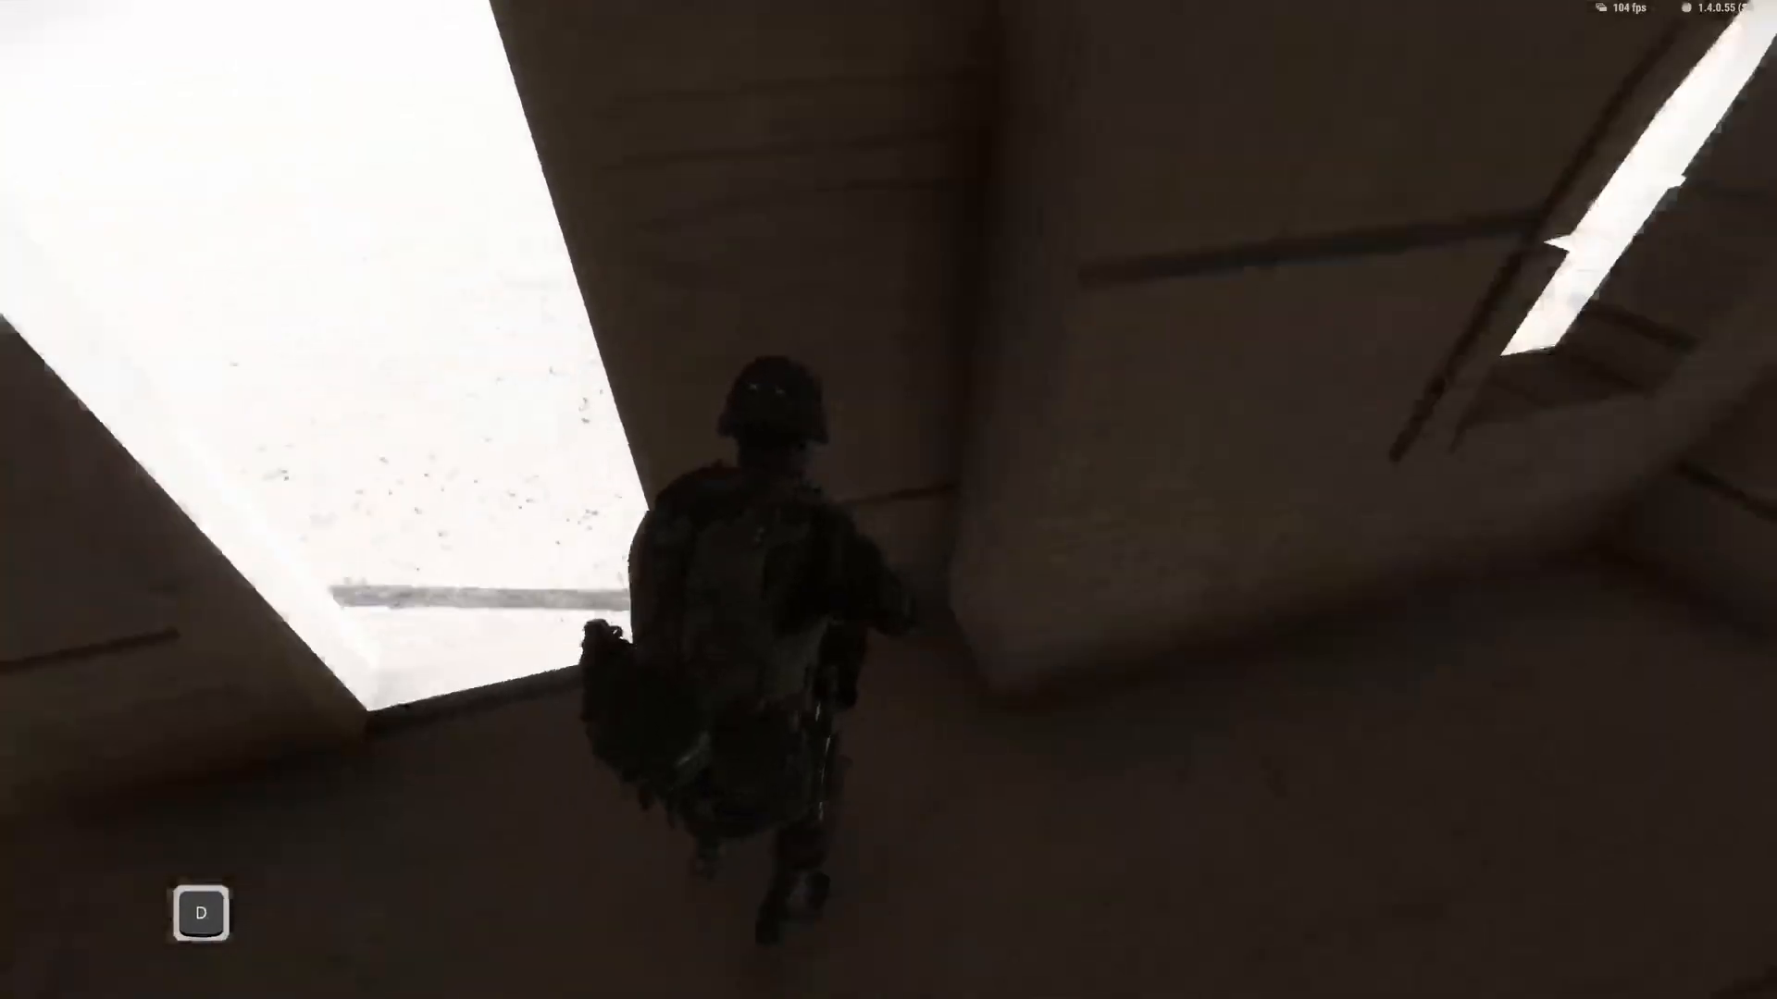
{"action": "key", "text": "d"}
{"action": "key", "text": "s"}
{"action": "key", "text": "a"}
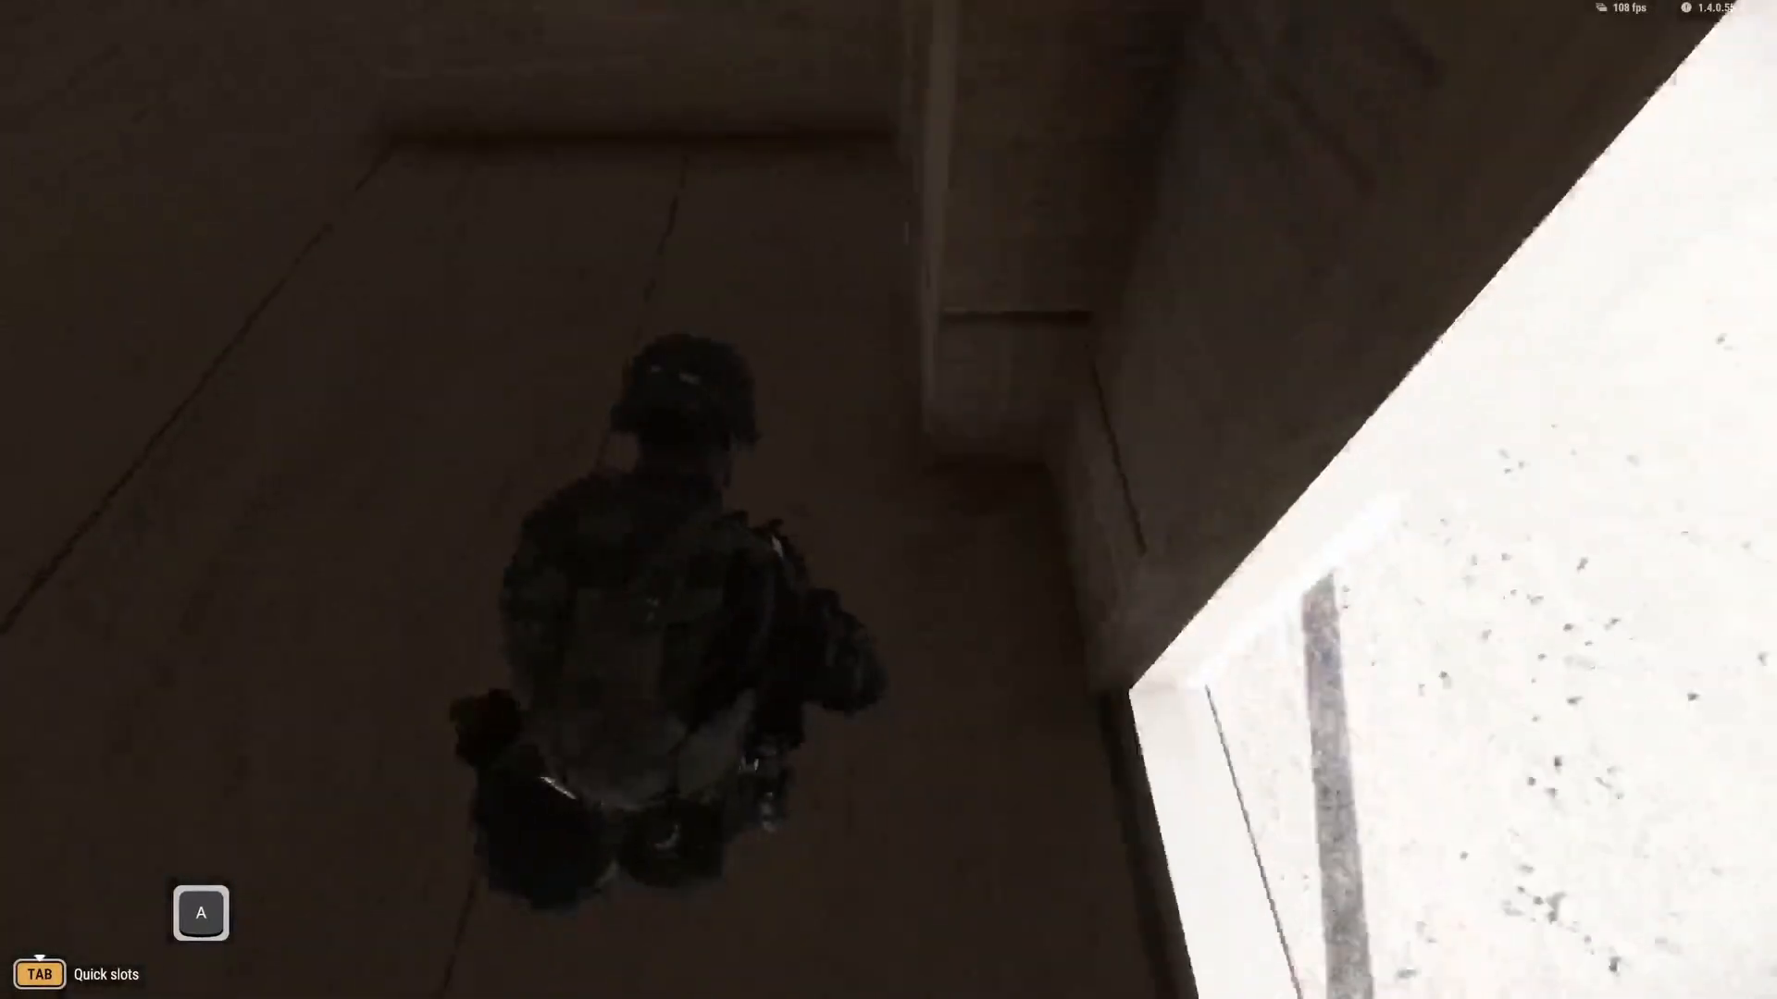
{"action": "key", "text": "d"}
{"action": "key", "text": "w"}
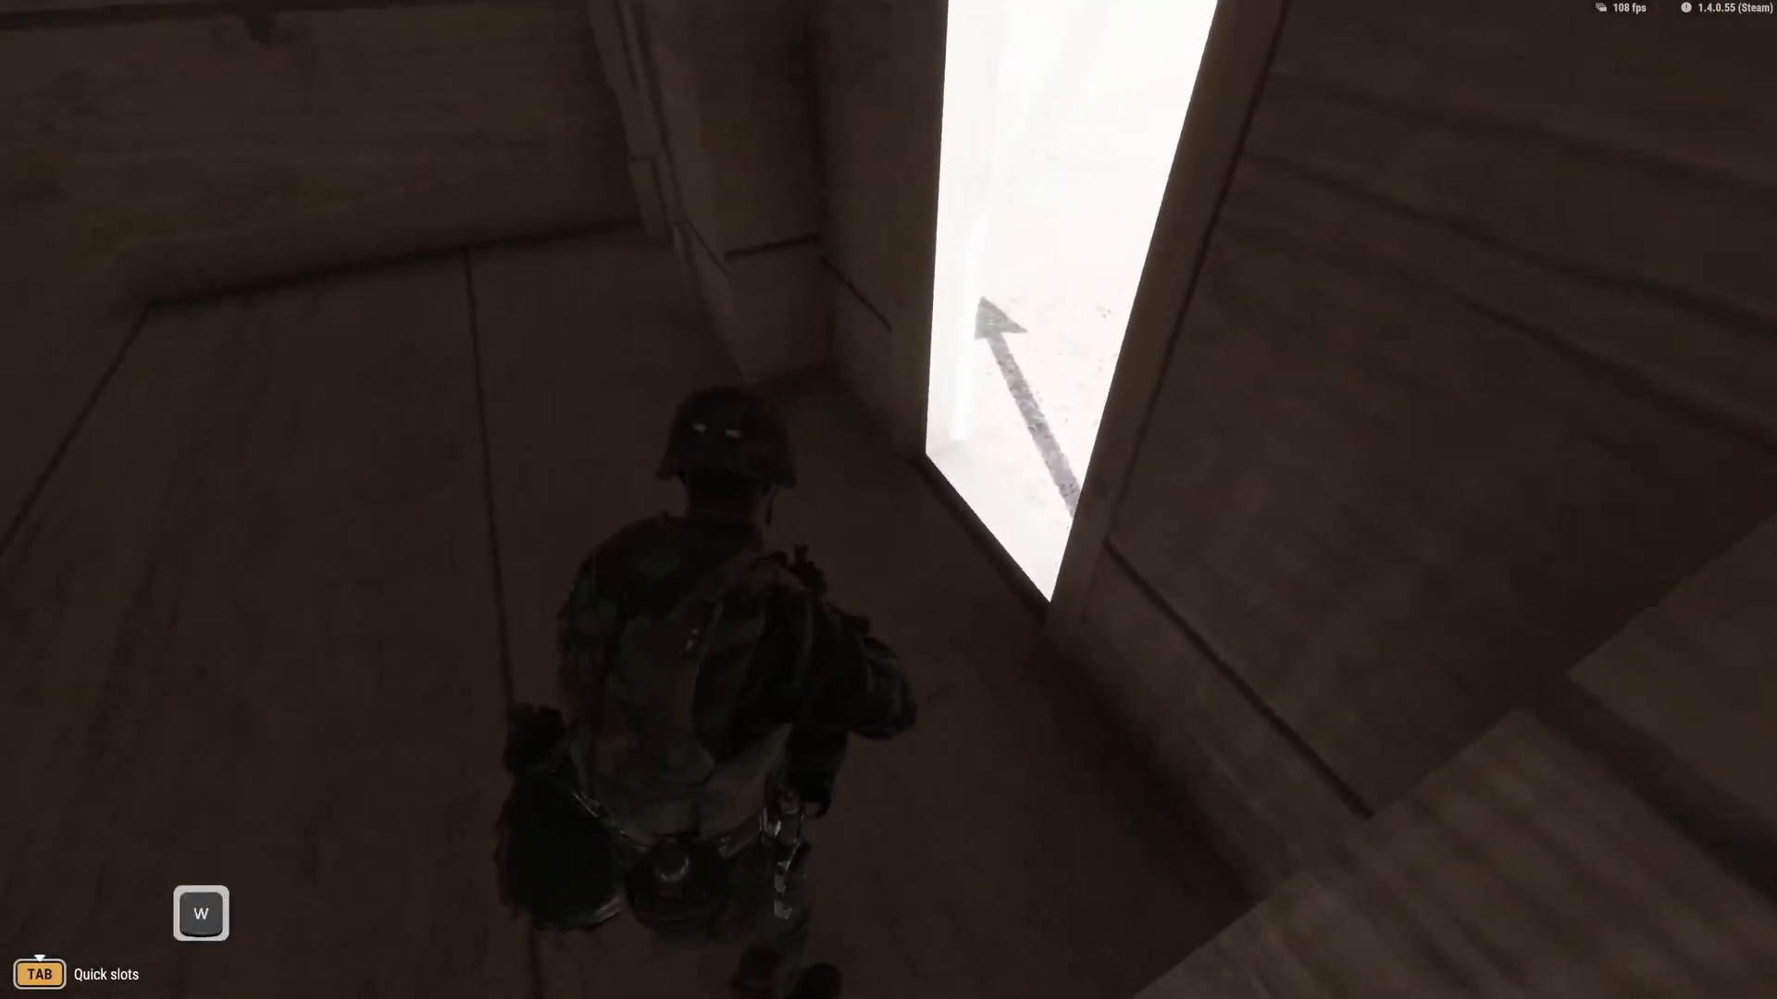
Step: Go outside to an arched opening and step back in to compare the exterior and interior lighting
{"action": "key", "text": "d"}
{"action": "key", "text": "w"}
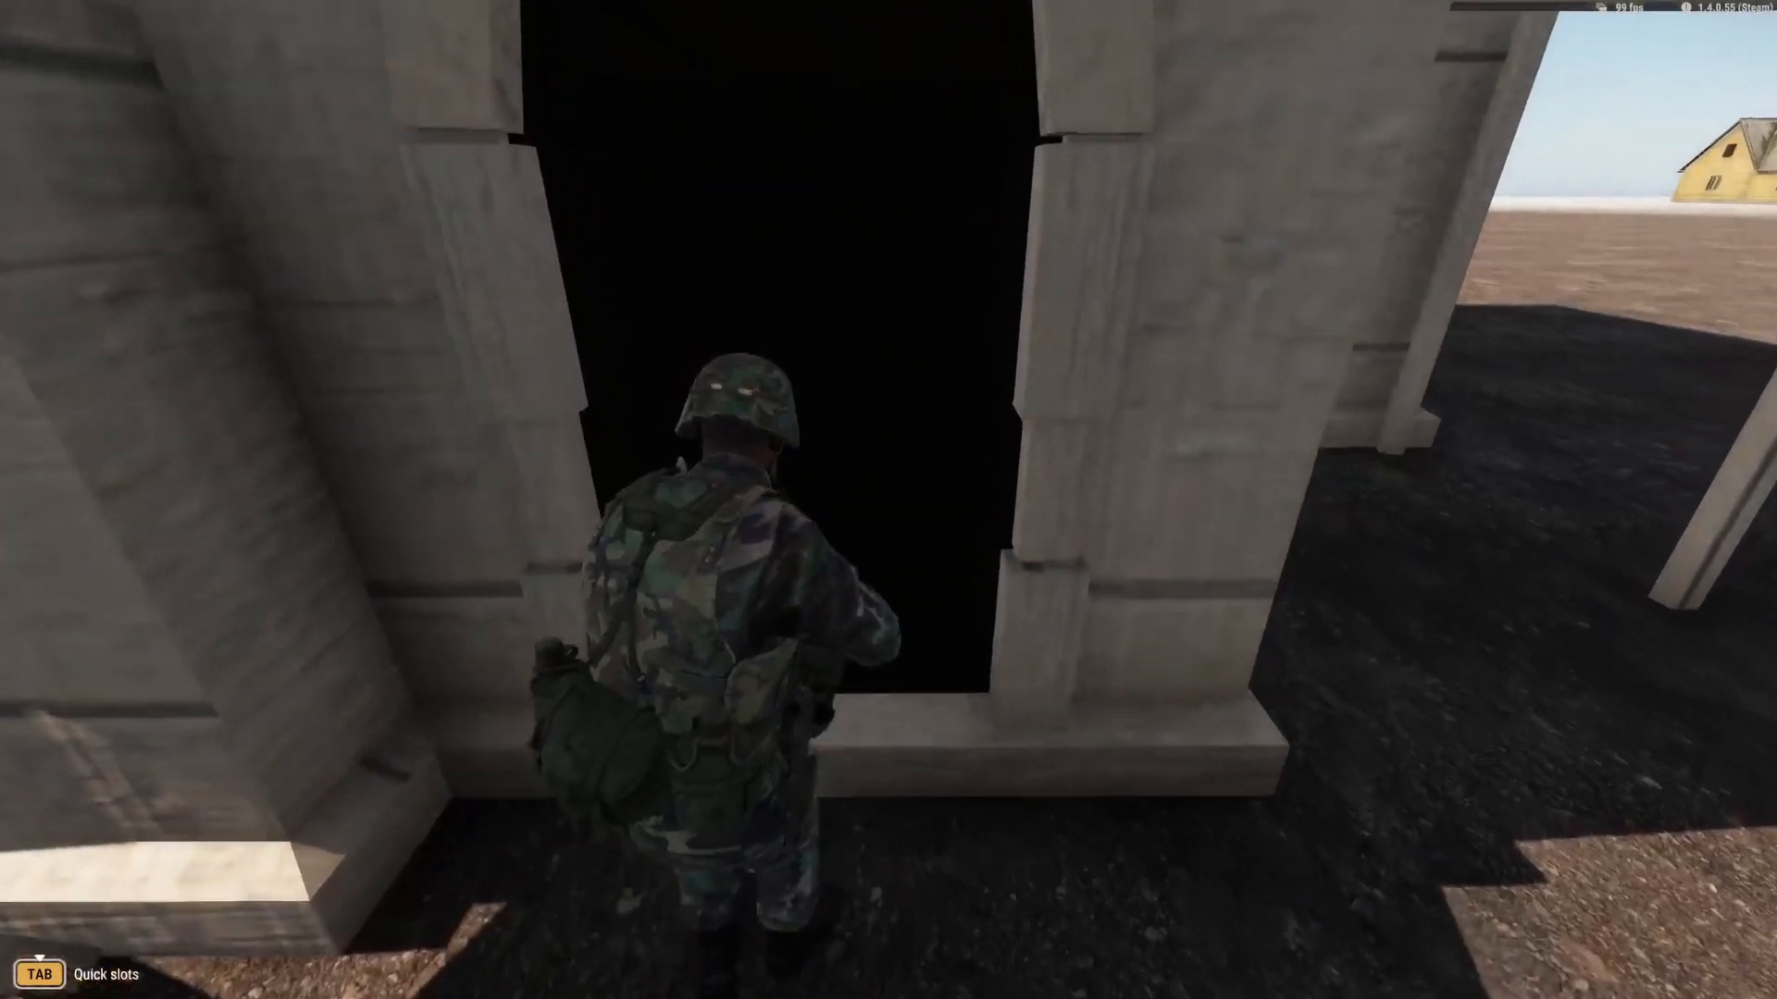
{"action": "key", "text": "a"}
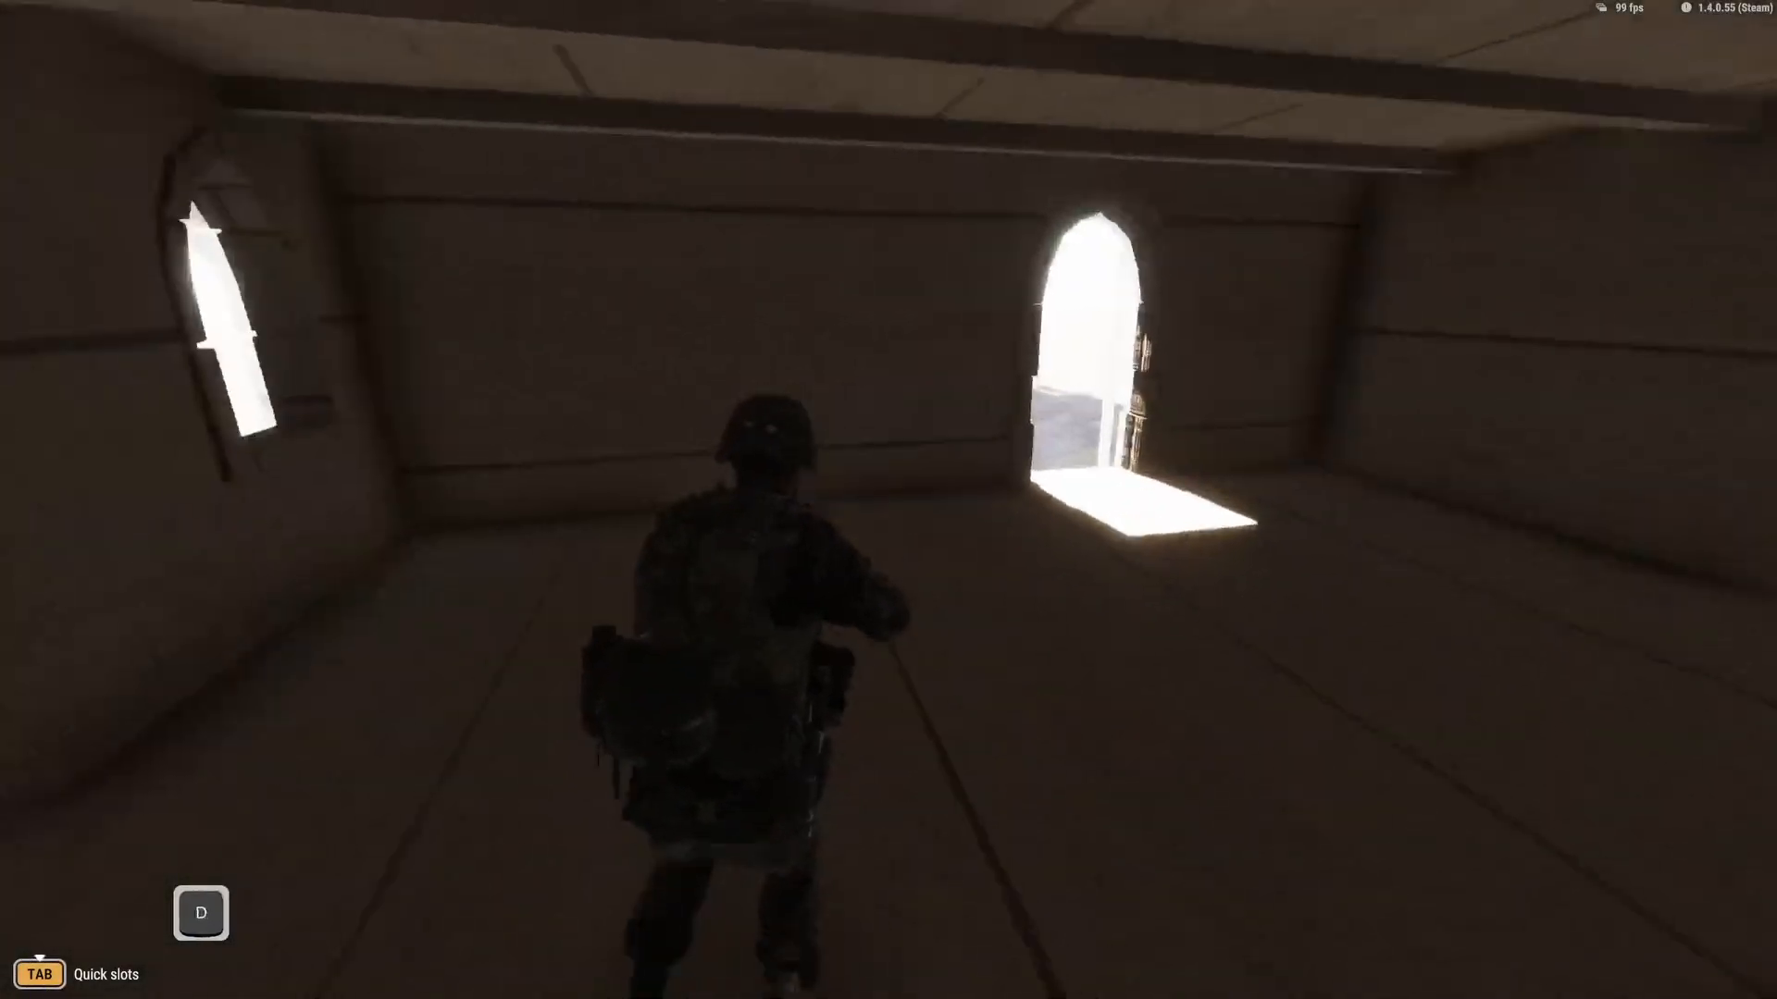
Step: Leave play mode for edit mode and enlarge the World Editor window to show both the Arab house and the farmhouses
{"action": "key", "text": "ctrl+shift+Delete"}
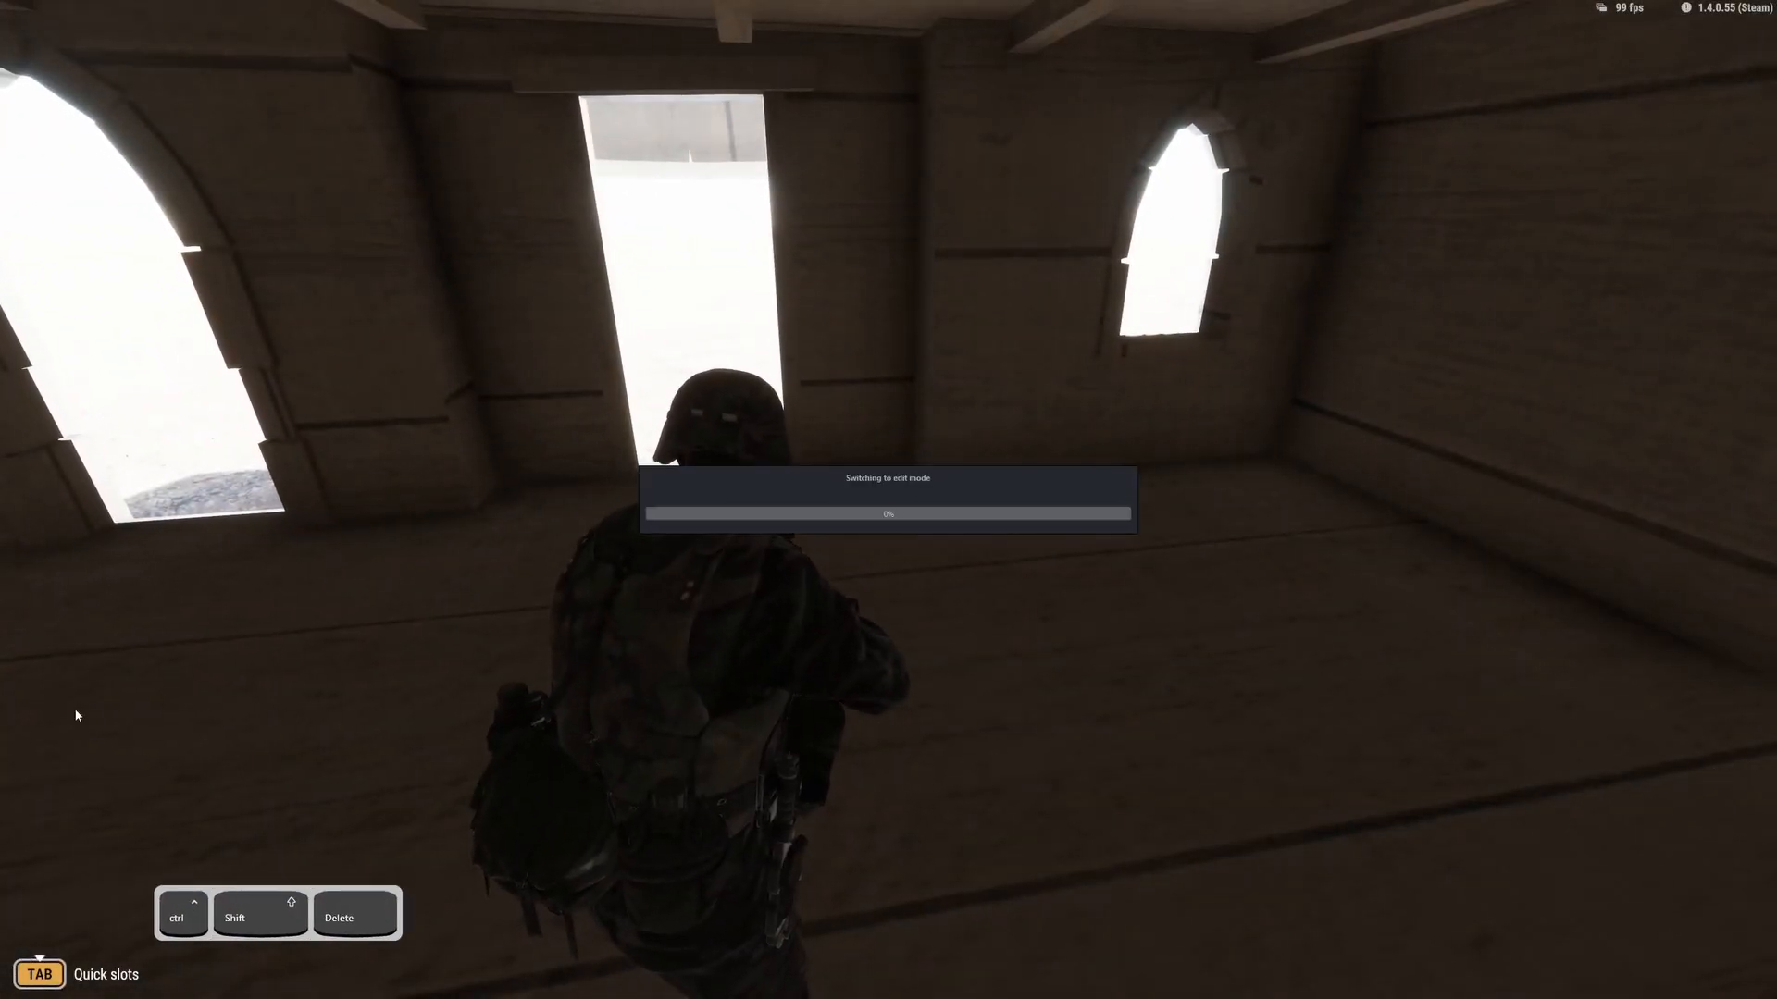
{"action": "mouse_move", "coordinate": [389, 481]}
{"action": "right_mouse_down"}
{"action": "mouse_move", "coordinate": [352, 509]}
{"action": "mouse_move", "coordinate": [389, 505]}
{"action": "right_mouse_up"}
{"action": "scroll", "coordinate": [389, 481], "scroll_direction": "down", "scroll_amount": 5}
{"action": "key", "text": "d"}
{"action": "key", "text": "q"}
{"action": "scroll", "coordinate": [388, 481], "scroll_direction": "down", "scroll_amount": 3}
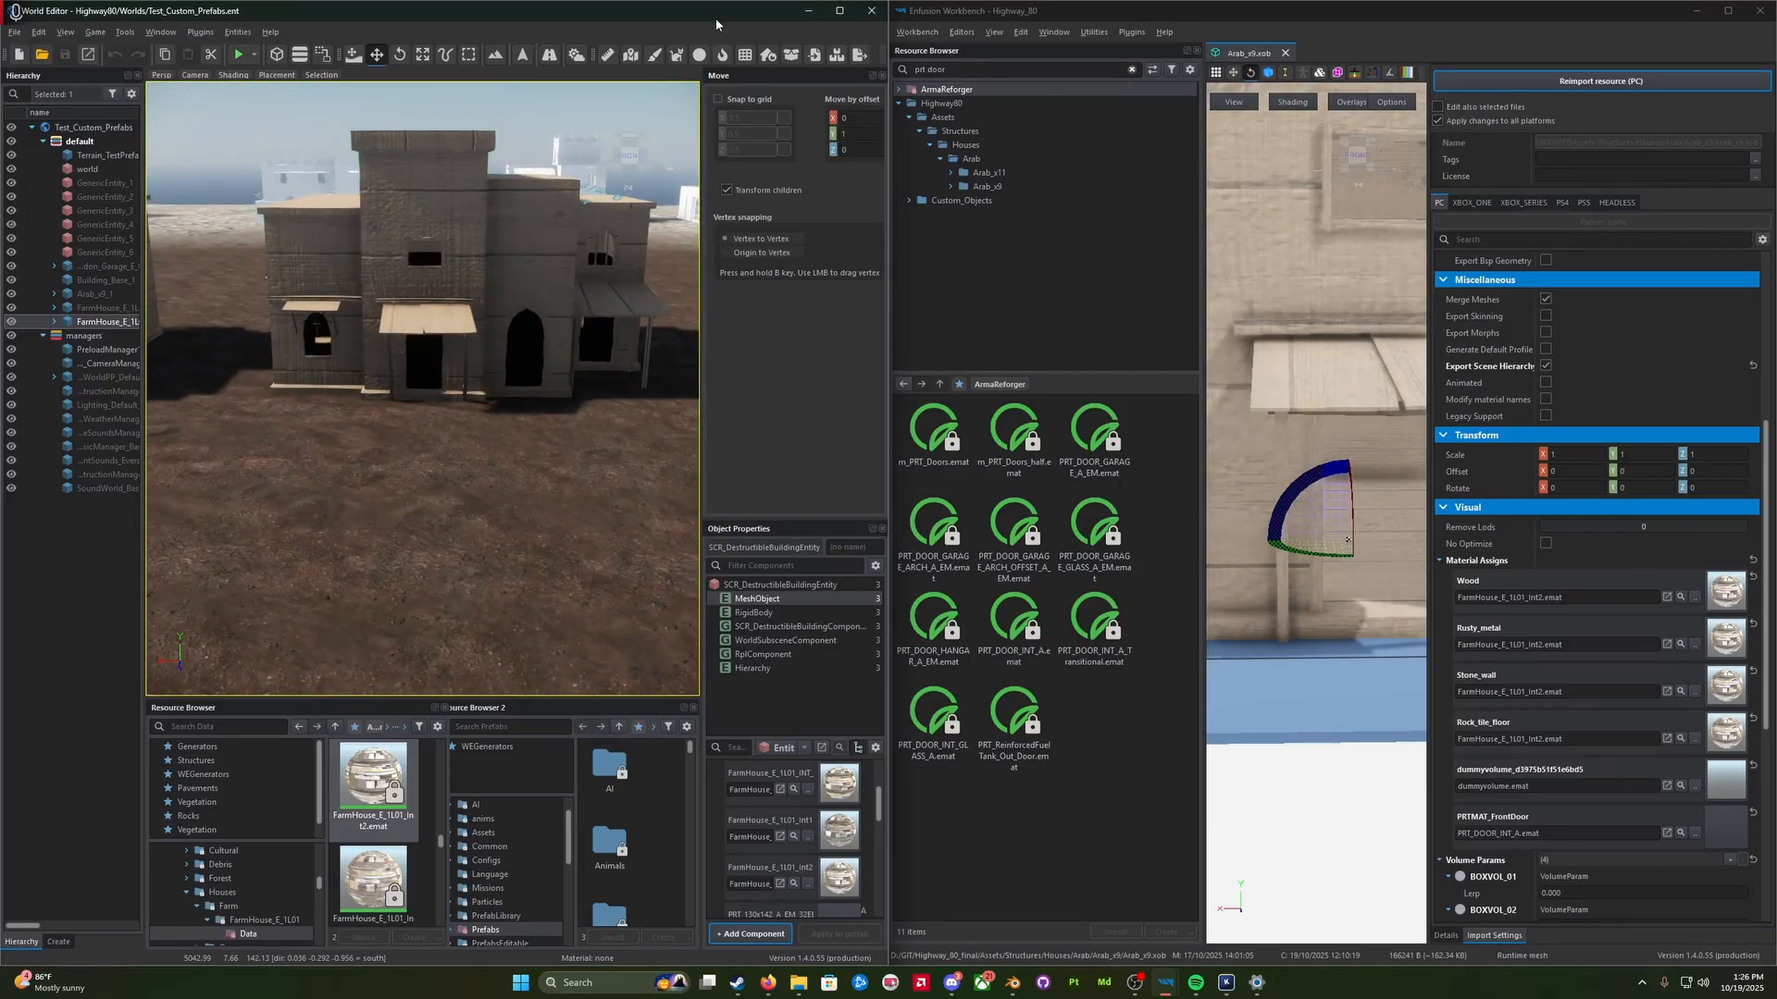
{"action": "left_click_drag", "start_coordinate": [715, 25], "coordinate": [963, 4]}
{"action": "key", "text": "d"}
{"action": "right_click_drag", "start_coordinate": [916, 176], "coordinate": [1303, 203]}
{"action": "scroll", "coordinate": [926, 232], "scroll_direction": "down", "scroll_amount": 3}
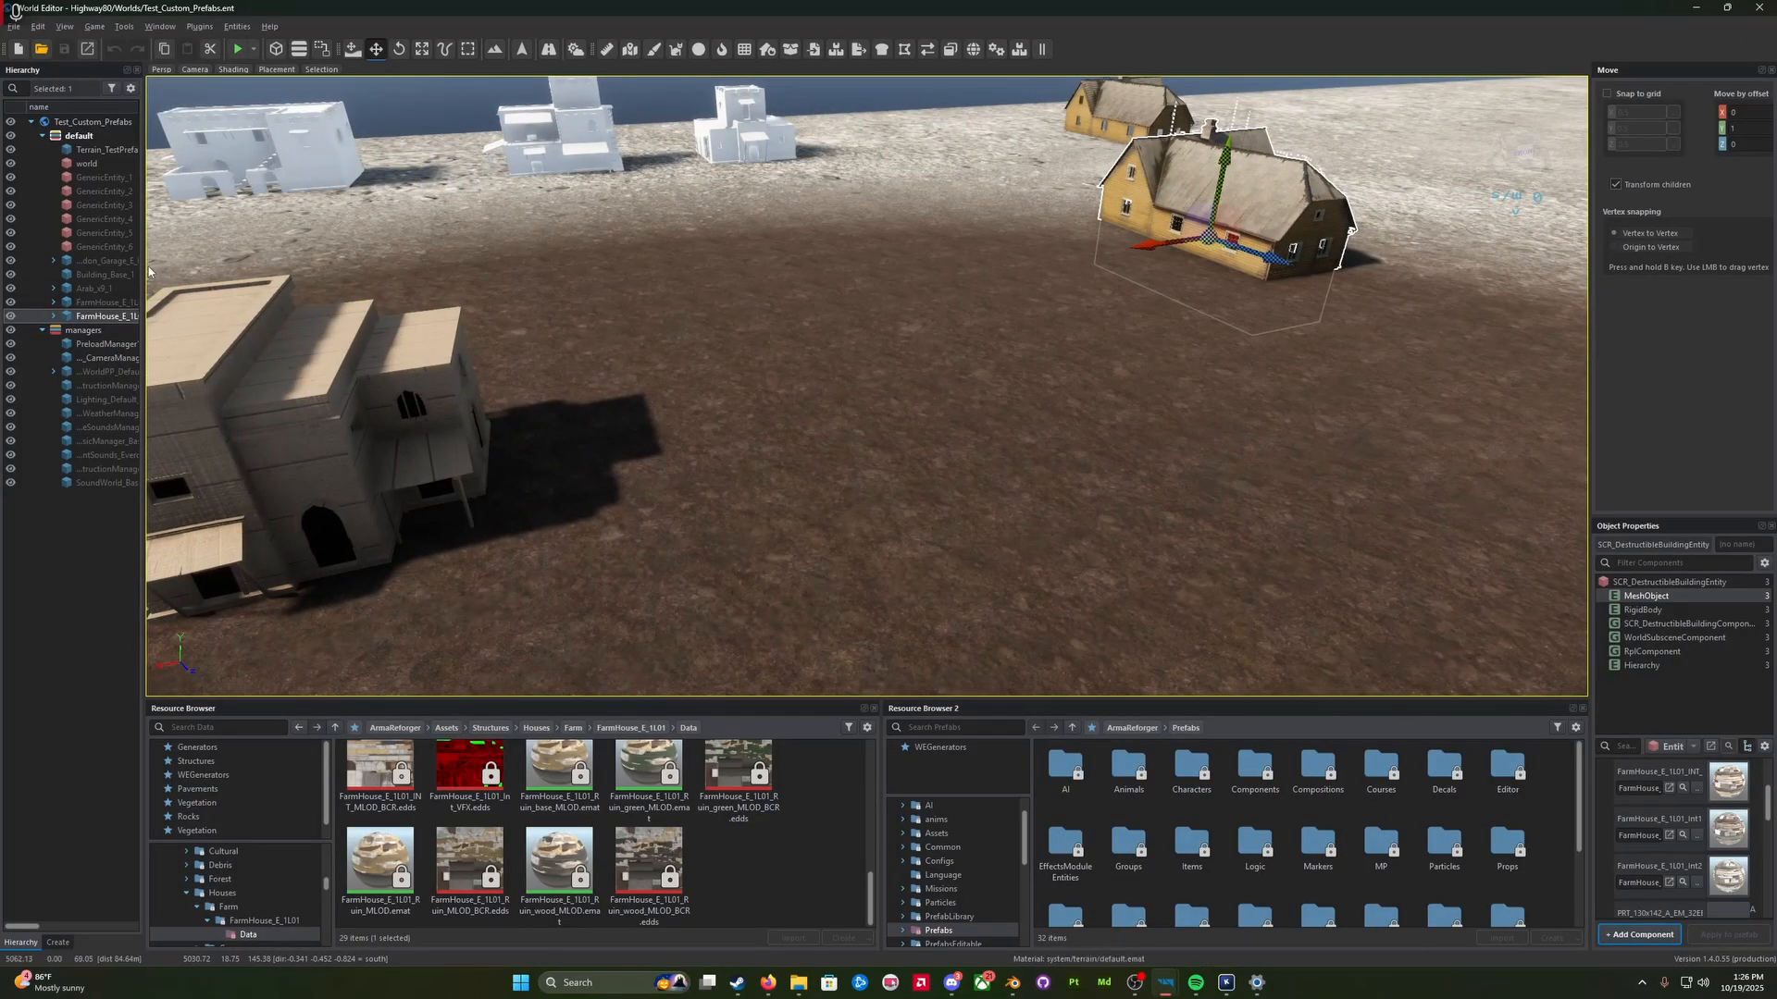
Step: Widen the hierarchy and its name column, expand FarmHouse_E_1L01_2 and select its child FarmHouse_E_1L01_furniture_01_248
{"action": "left_click_drag", "start_coordinate": [142, 267], "coordinate": [321, 268]}
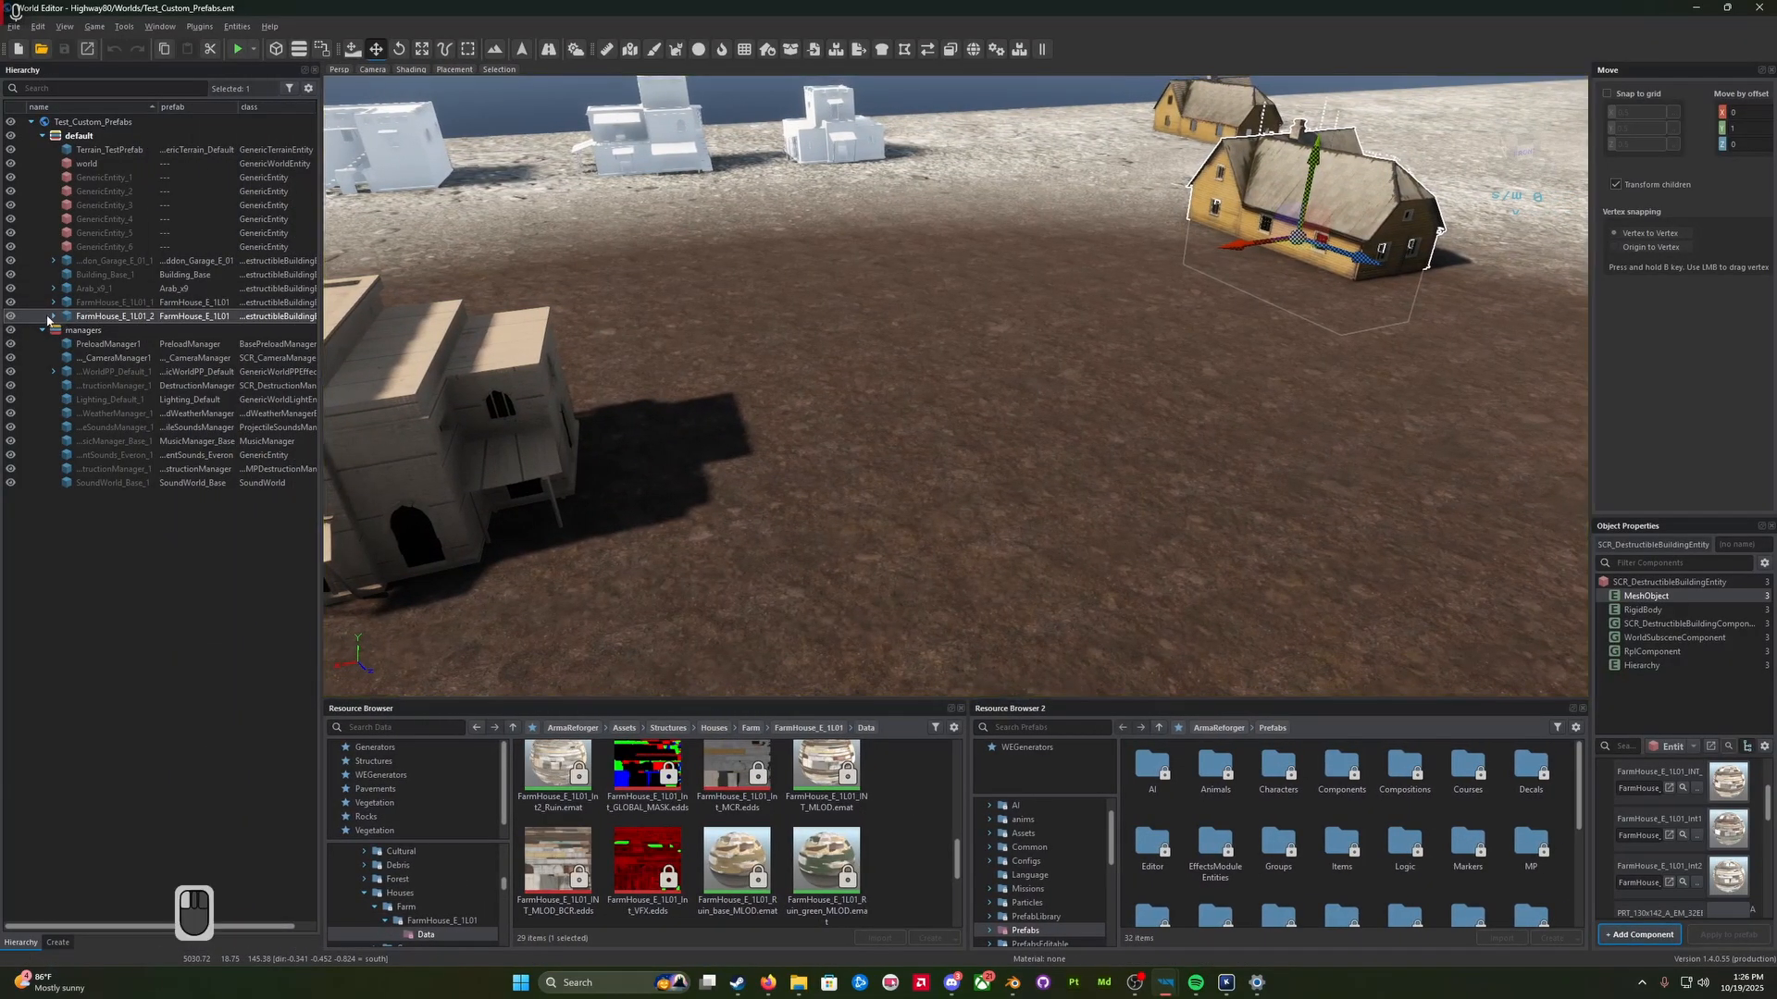
{"action": "left_click", "coordinate": [54, 317]}
{"action": "right_click_drag", "start_coordinate": [1064, 500], "coordinate": [1157, 367]}
{"action": "key", "text": "a"}
{"action": "left_click", "coordinate": [890, 453]}
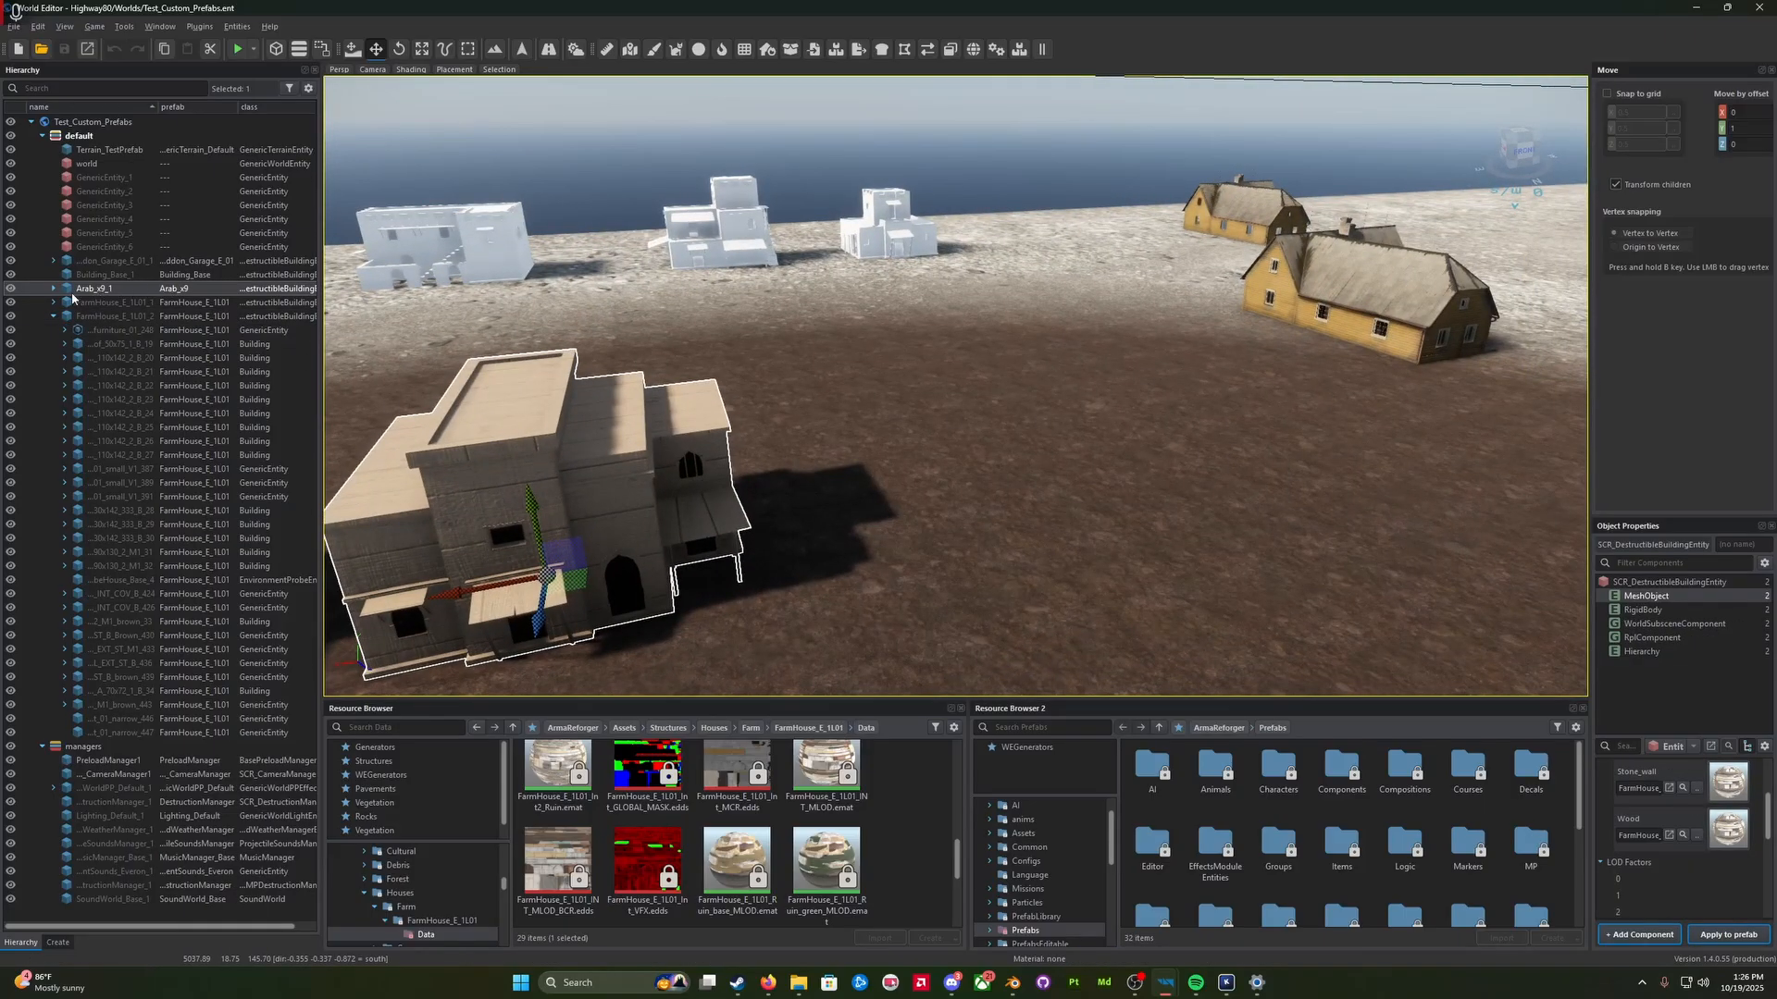
{"action": "left_click", "coordinate": [1258, 266]}
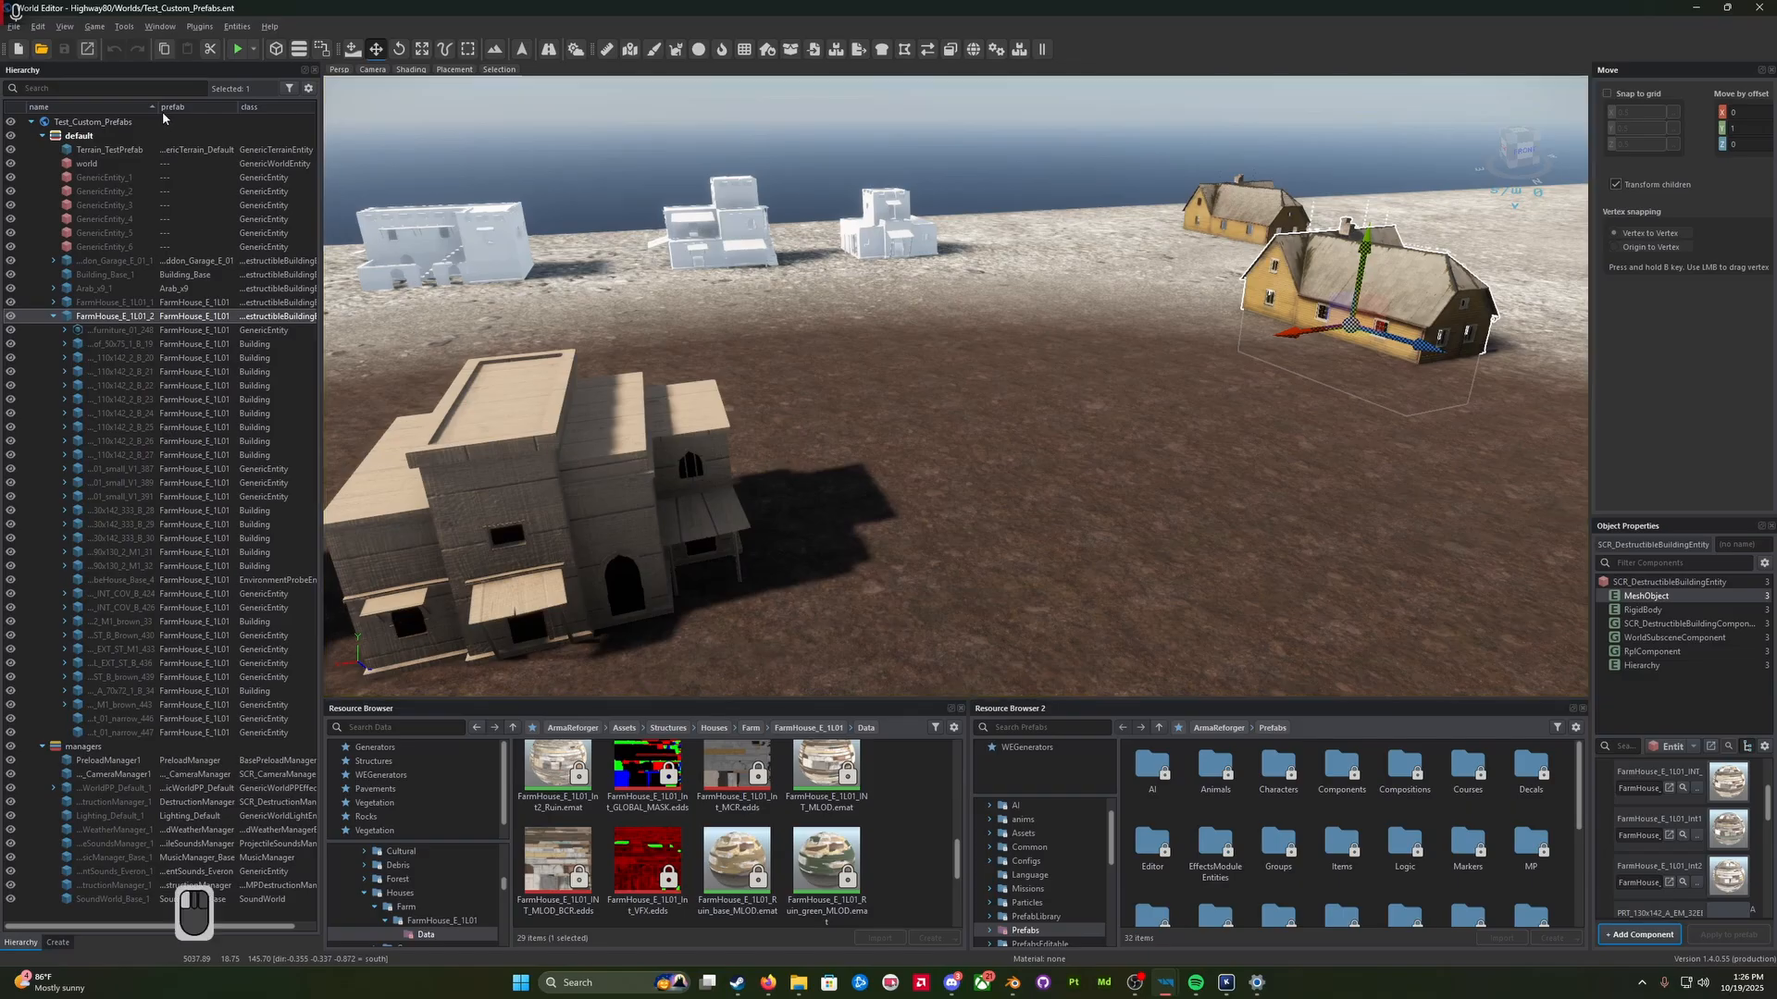
{"action": "left_click_drag", "start_coordinate": [160, 107], "coordinate": [248, 105]}
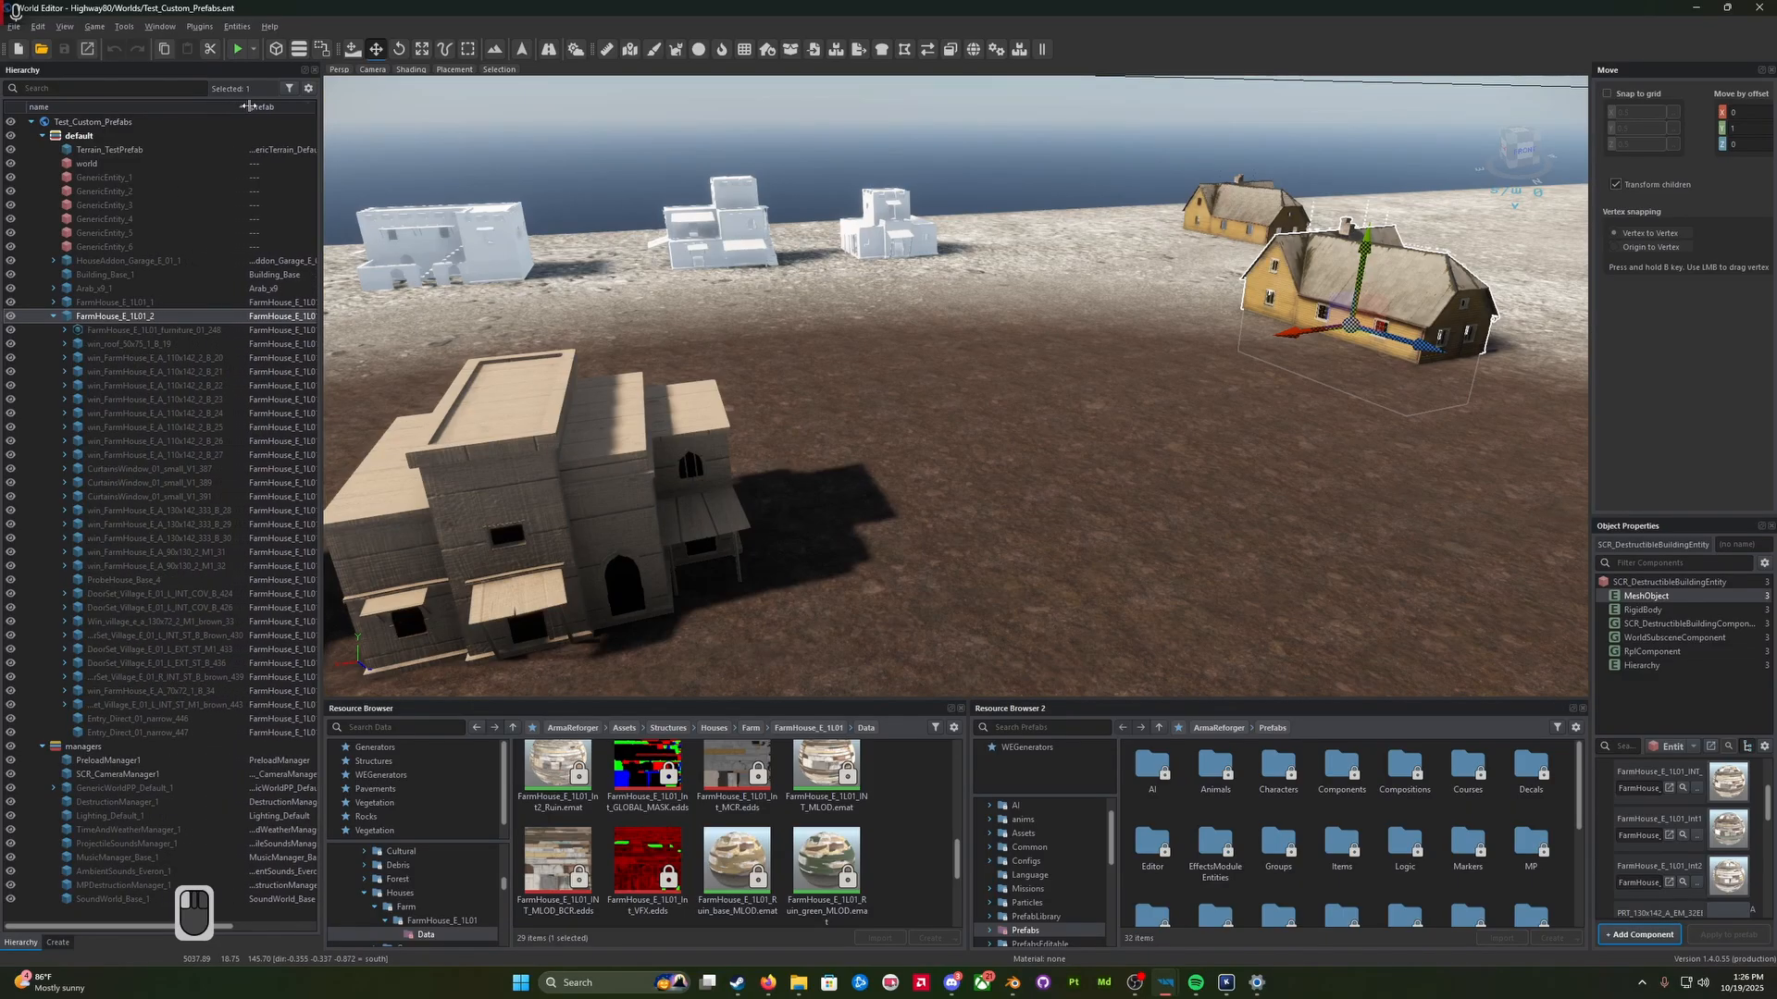
{"action": "left_click", "coordinate": [133, 332]}
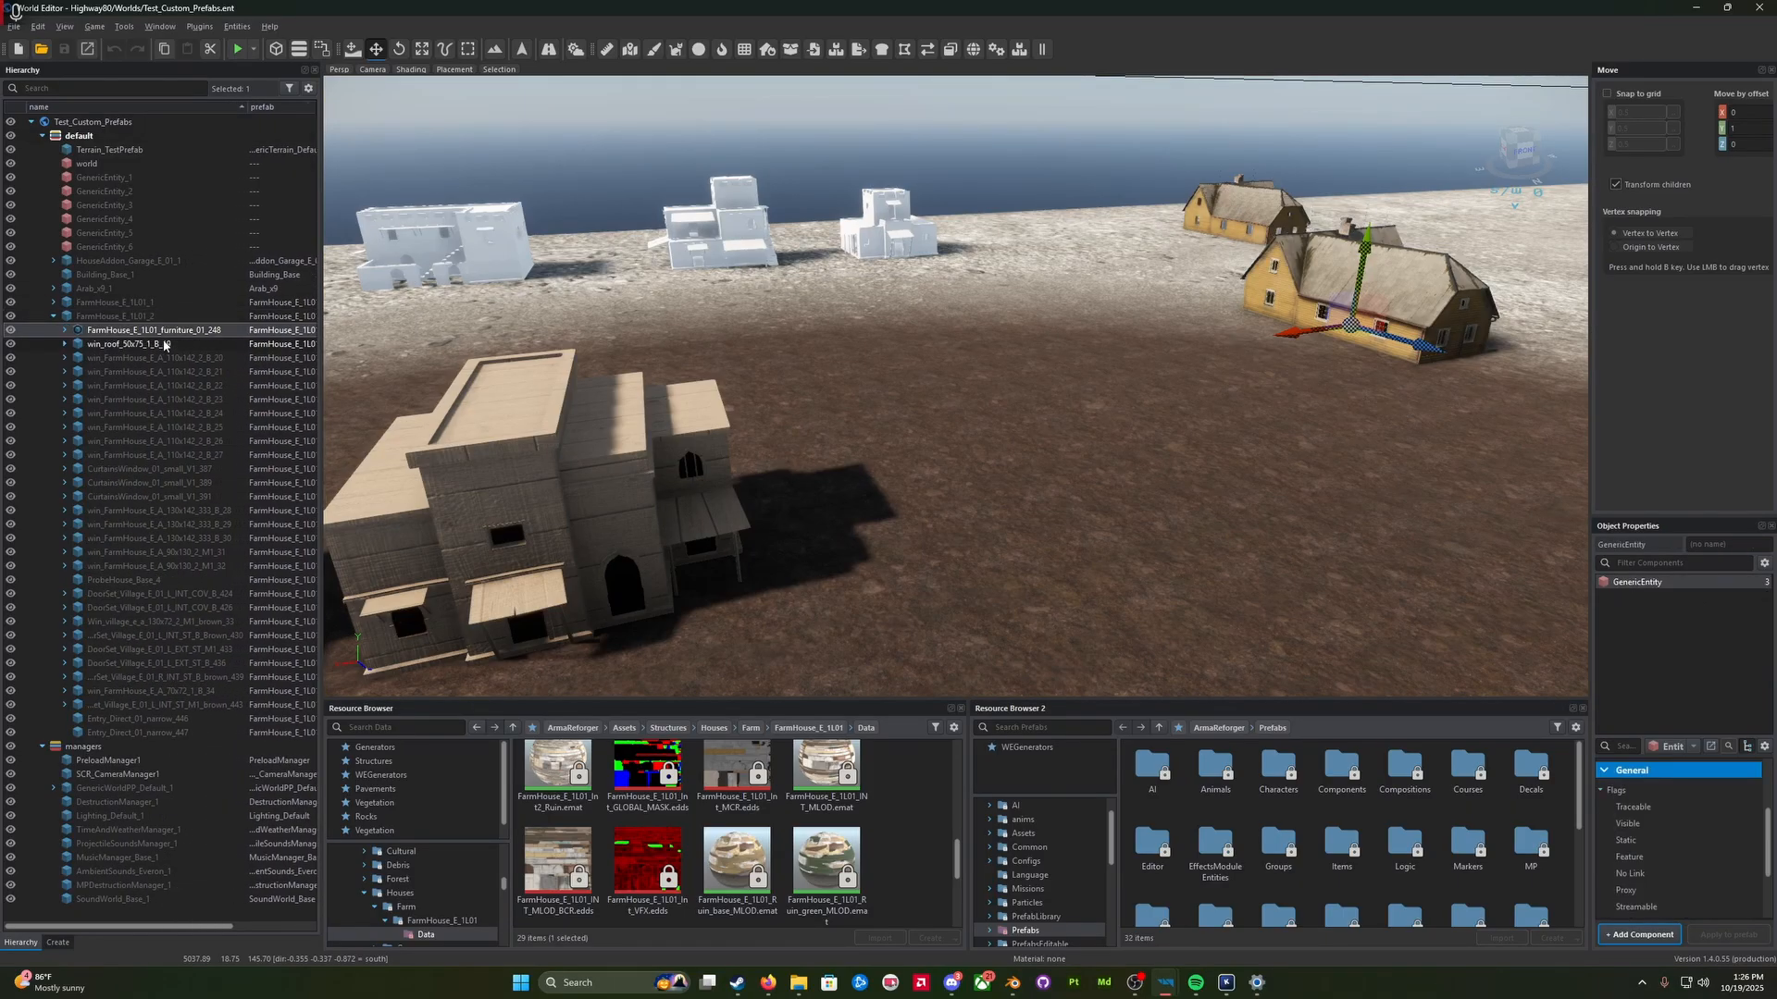
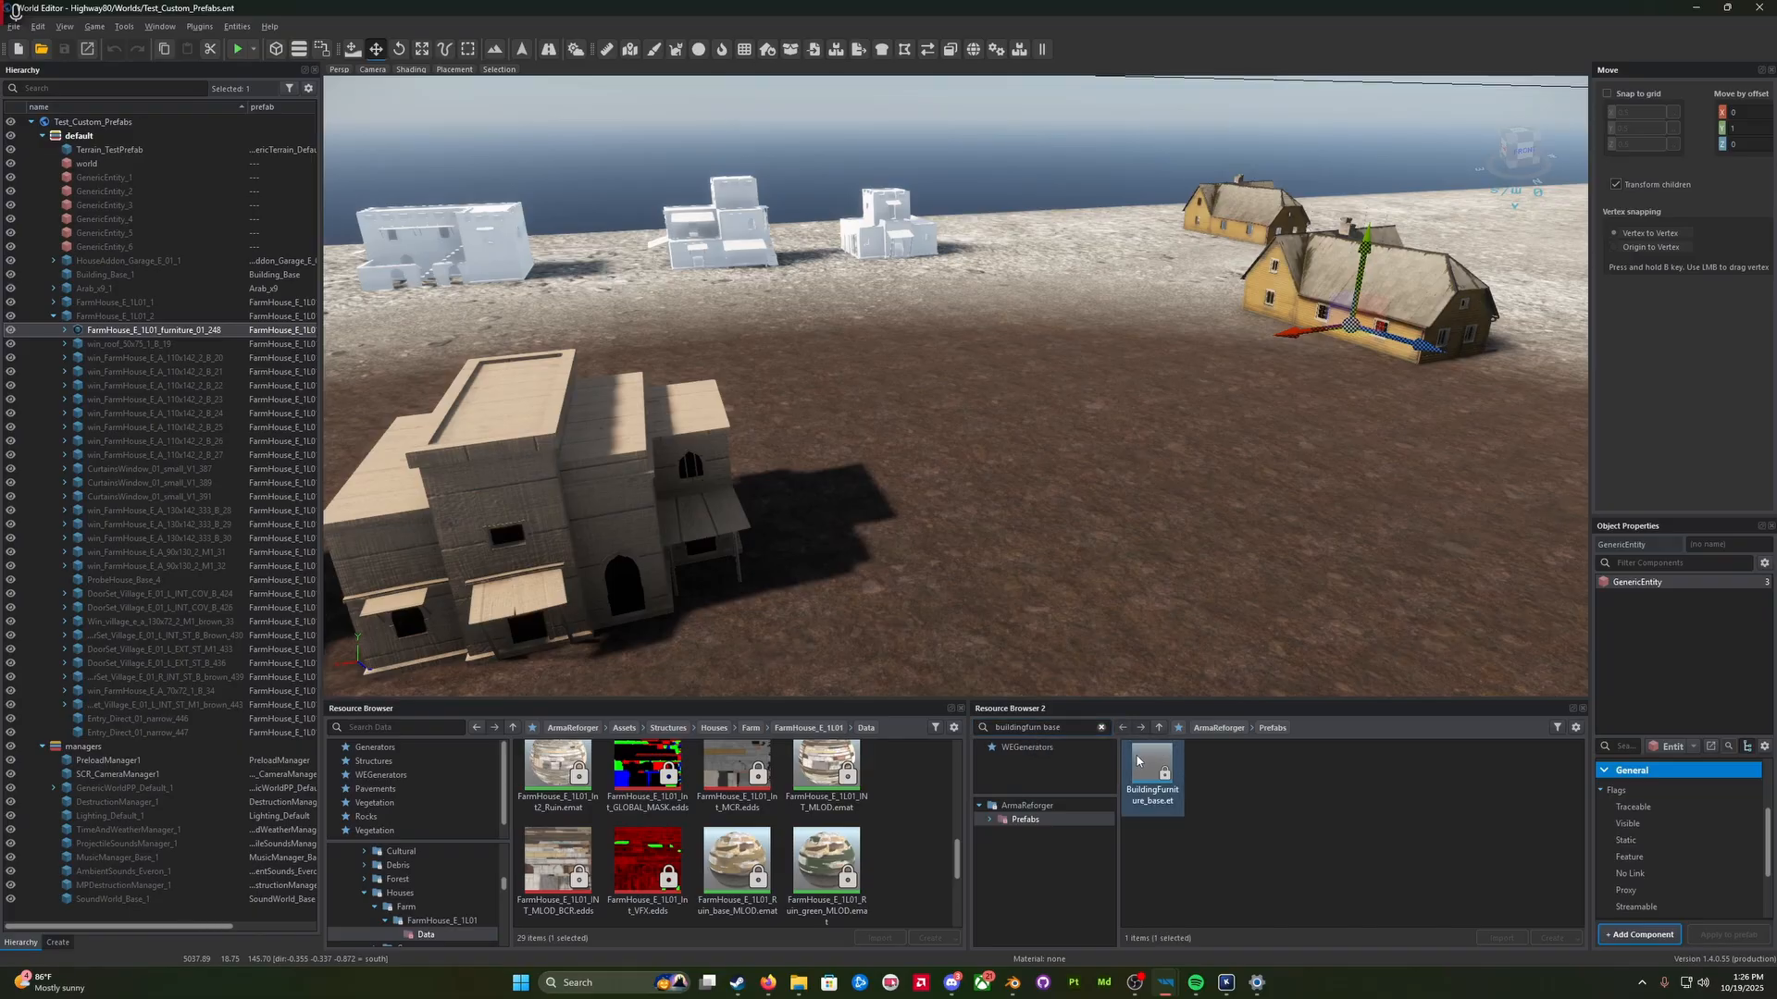
Step: Show BuildingFurniture_base.et in its Core prefab folder, and reuse the "buildingfurn base" search in the other resource browser
{"action": "key", "text": "s"}
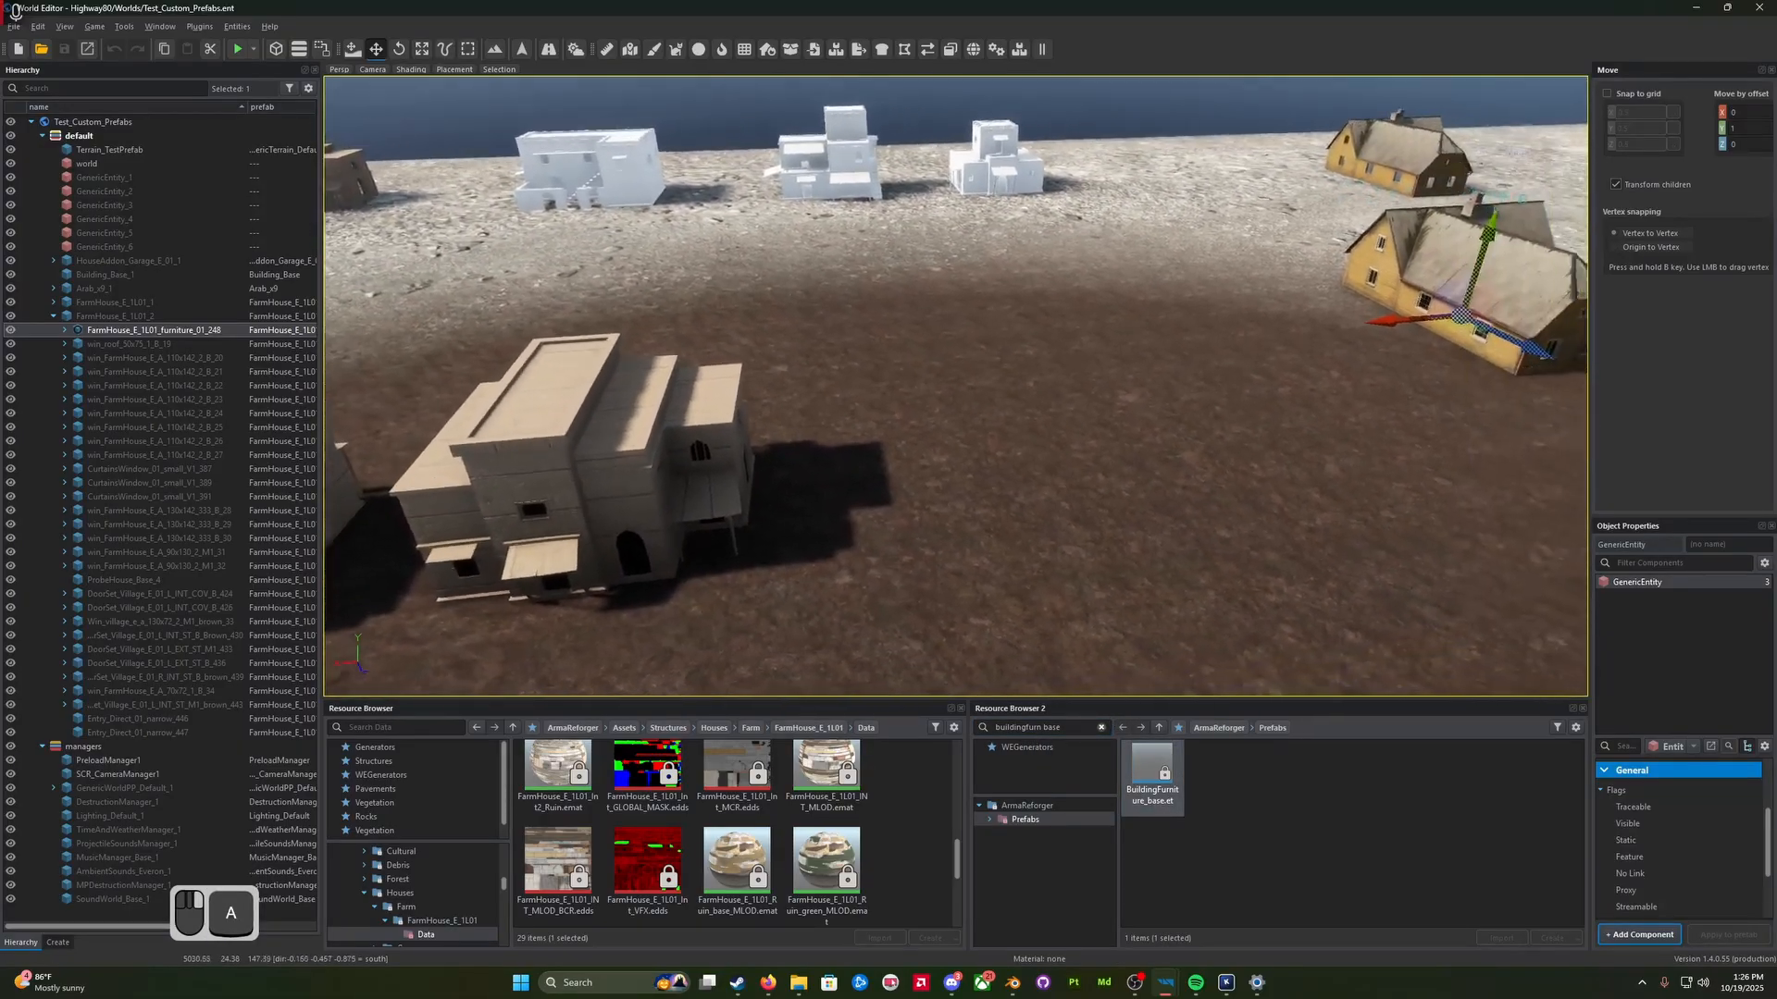
{"action": "key", "text": "w"}
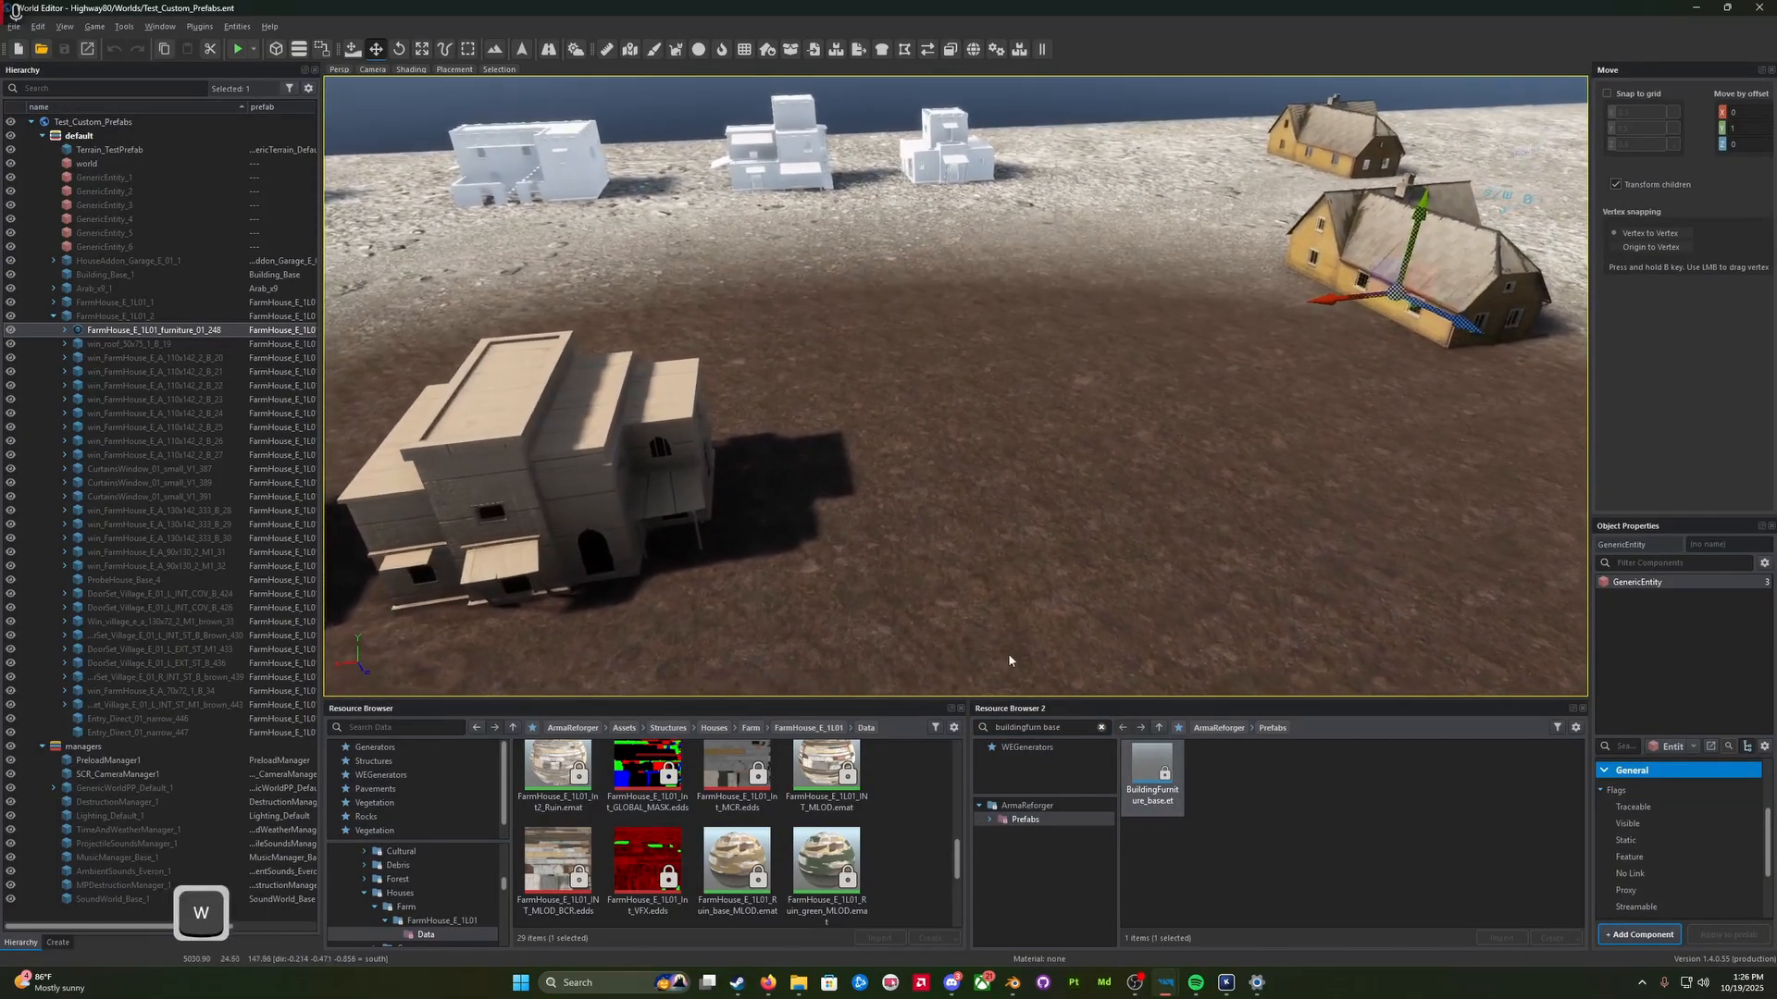
{"action": "left_click", "coordinate": [1456, 278]}
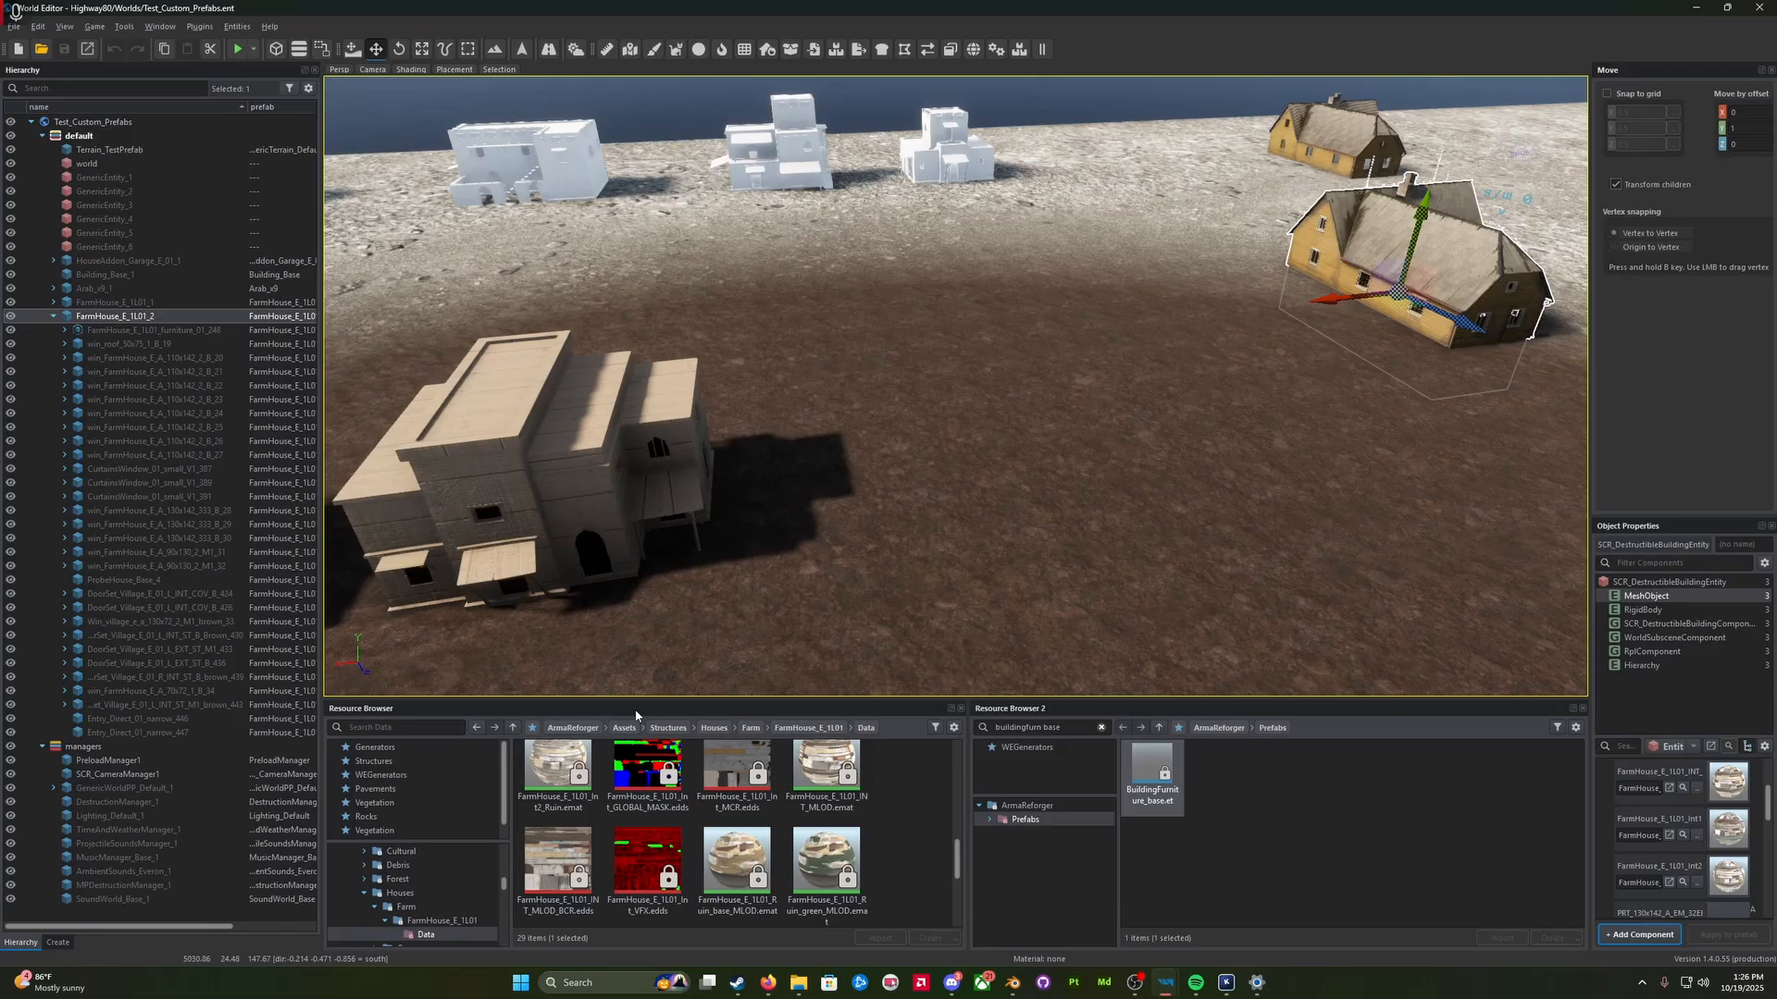
{"action": "left_click", "coordinate": [1051, 727]}
{"action": "key", "text": "ctrl+a"}
{"action": "key", "text": "ctrl+c"}
{"action": "left_click", "coordinate": [399, 727]}
{"action": "key", "text": "ctrl+v"}
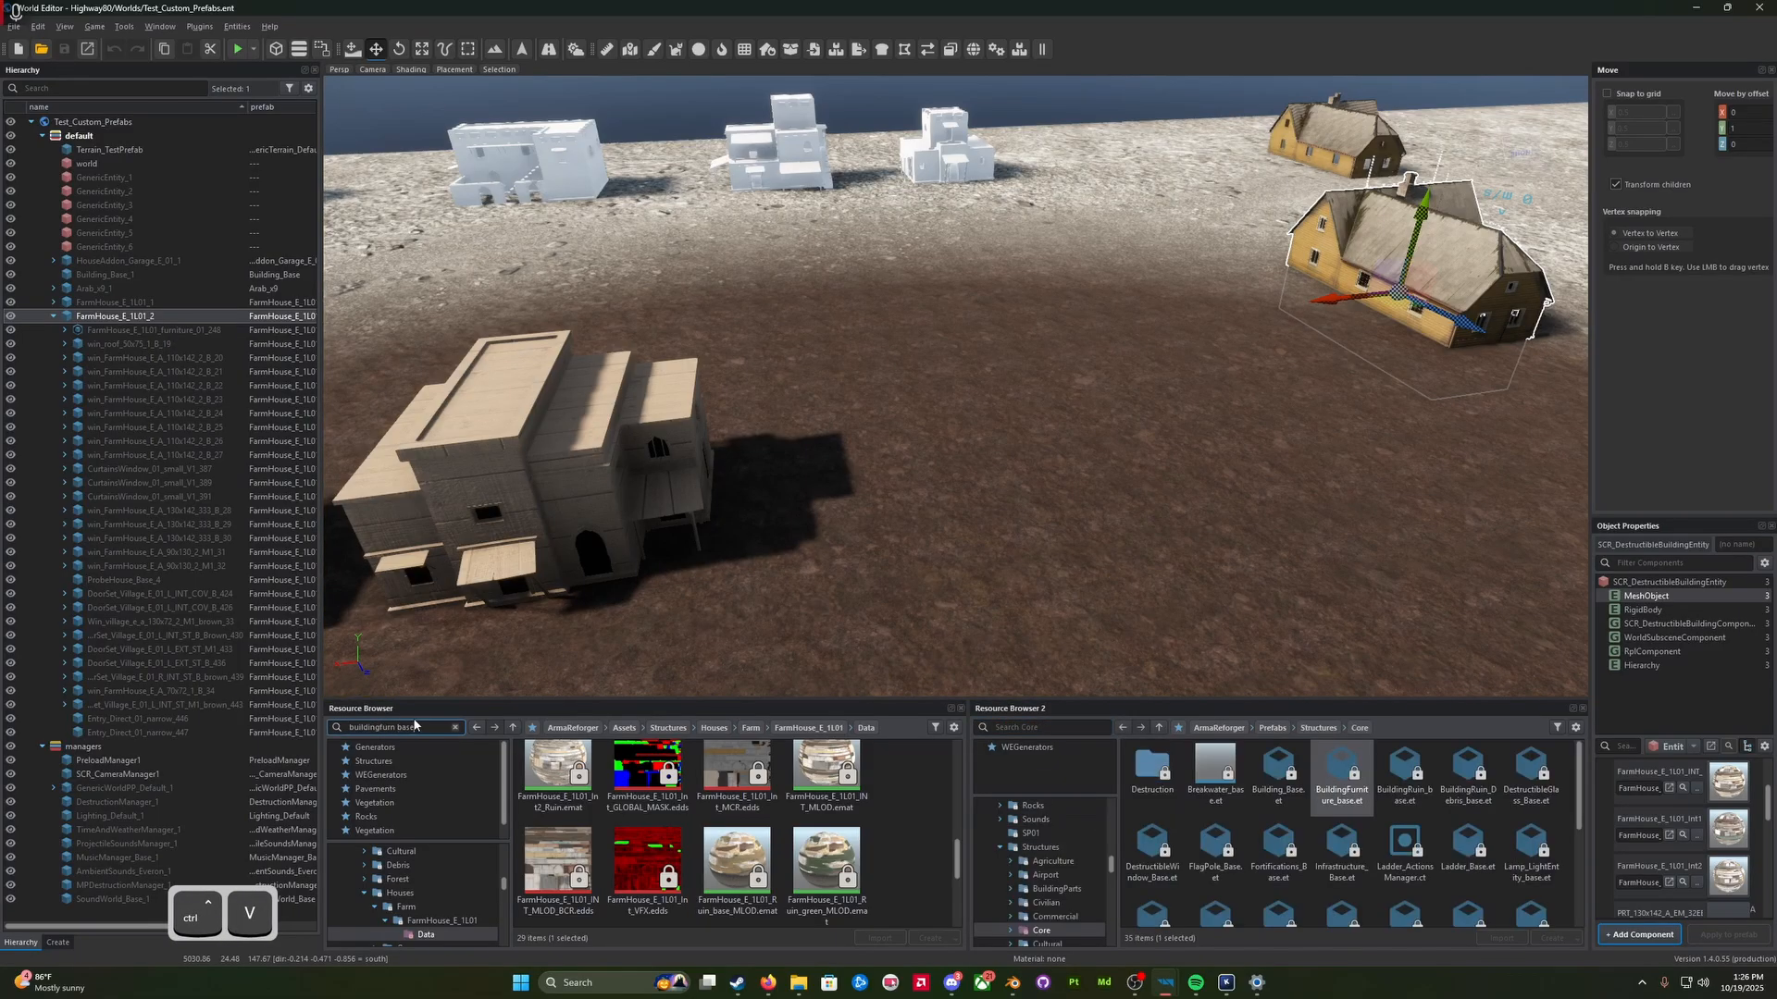
Step: Locate the farmhouse's prefab in the resource browser and examine how its FarmHouse_E_1L01 folder is organised, including the Furniture subfolder
{"action": "left_click", "coordinate": [1476, 283]}
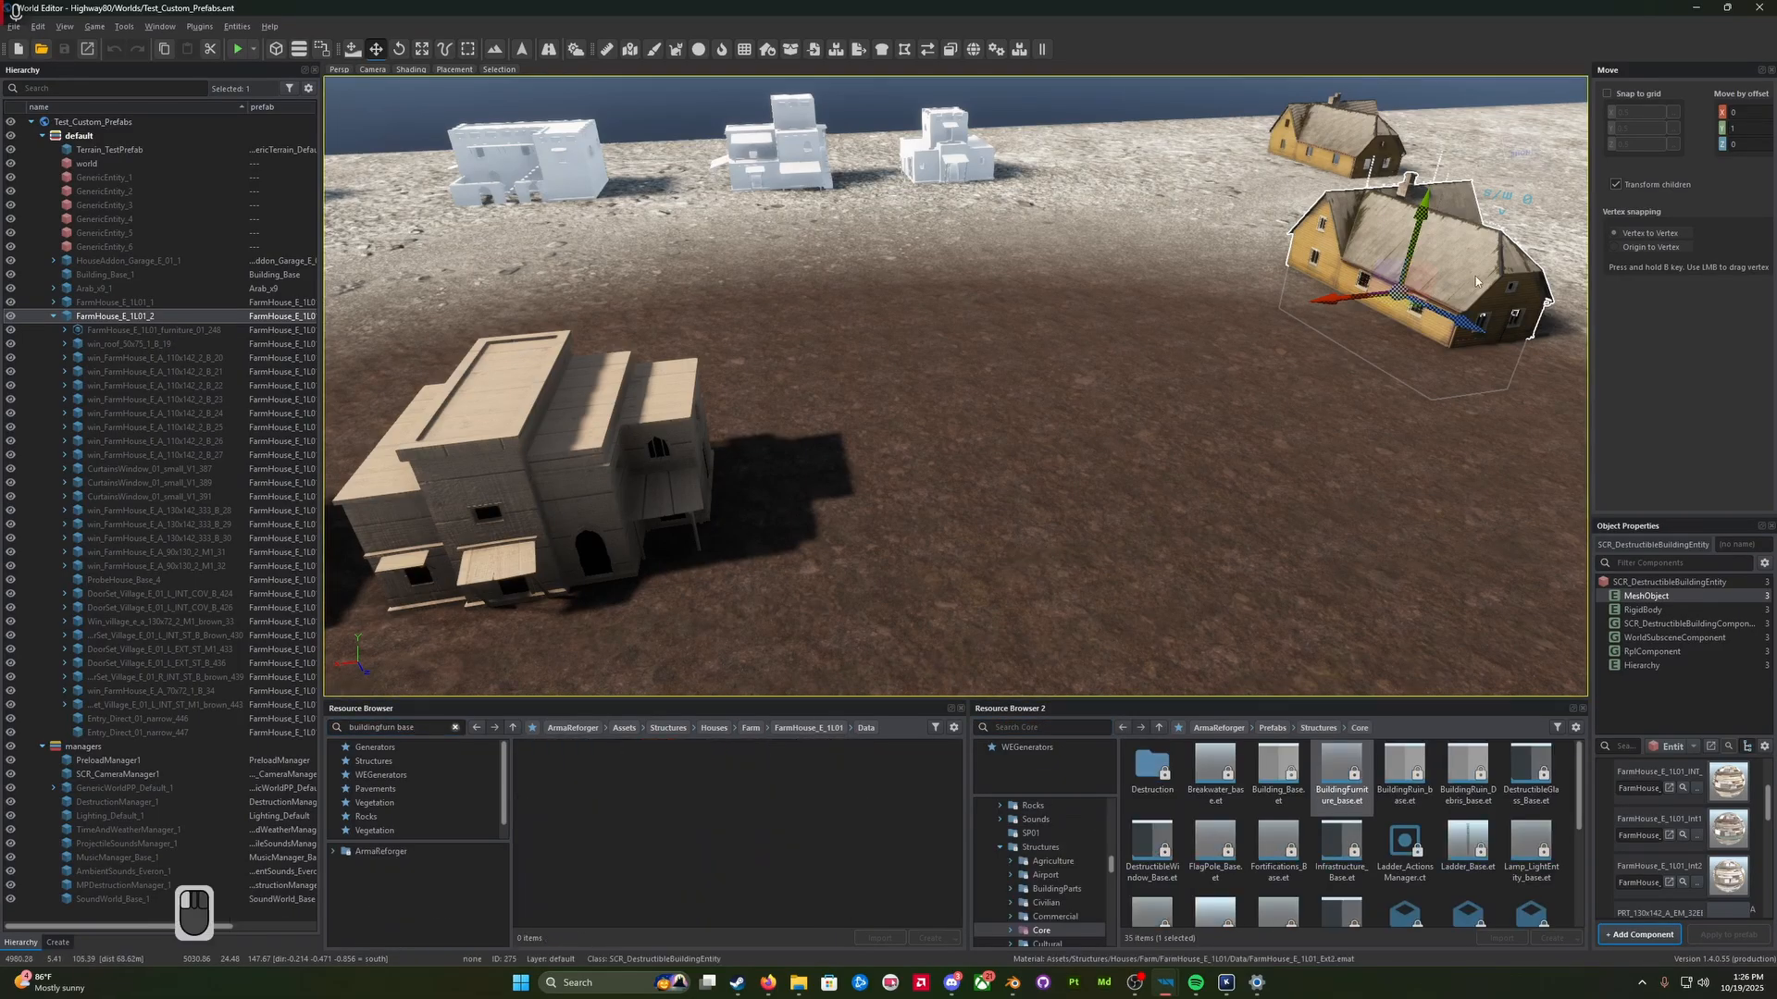
{"action": "left_click", "coordinate": [385, 852]}
{"action": "key", "text": "p"}
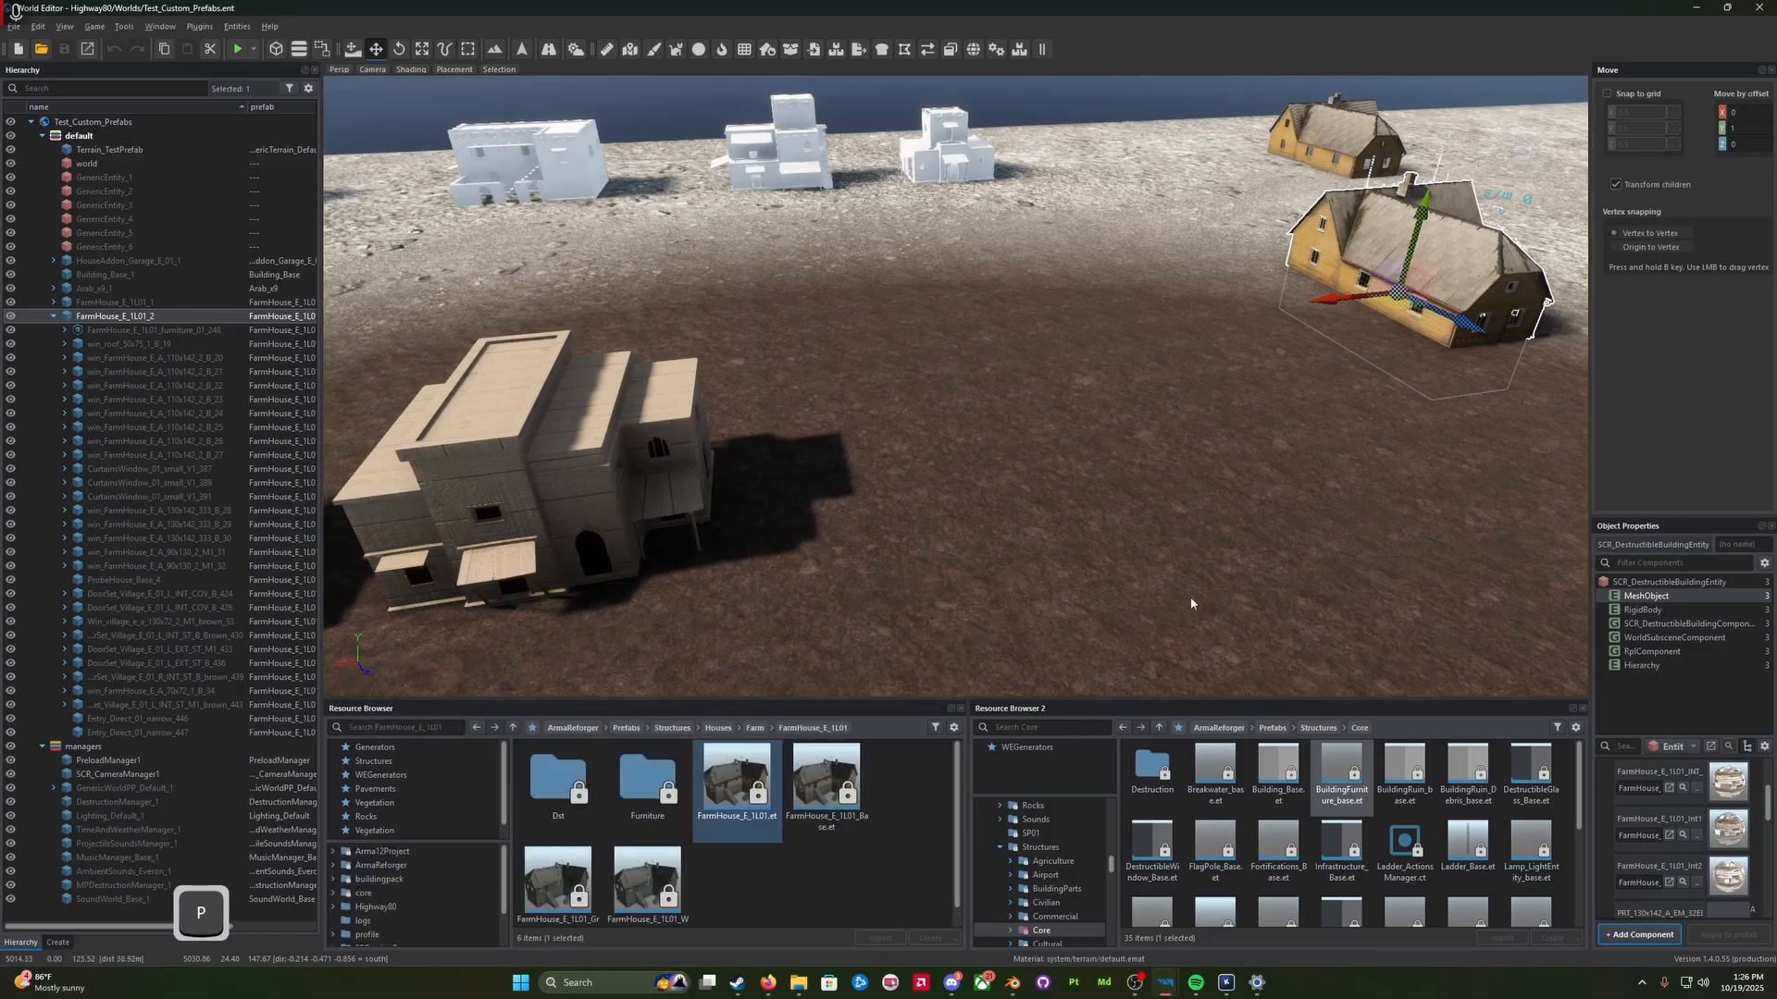
{"action": "scroll", "coordinate": [763, 879], "scroll_direction": "down", "scroll_amount": 1}
{"action": "scroll", "coordinate": [761, 888], "scroll_direction": "up", "scroll_amount": 1}
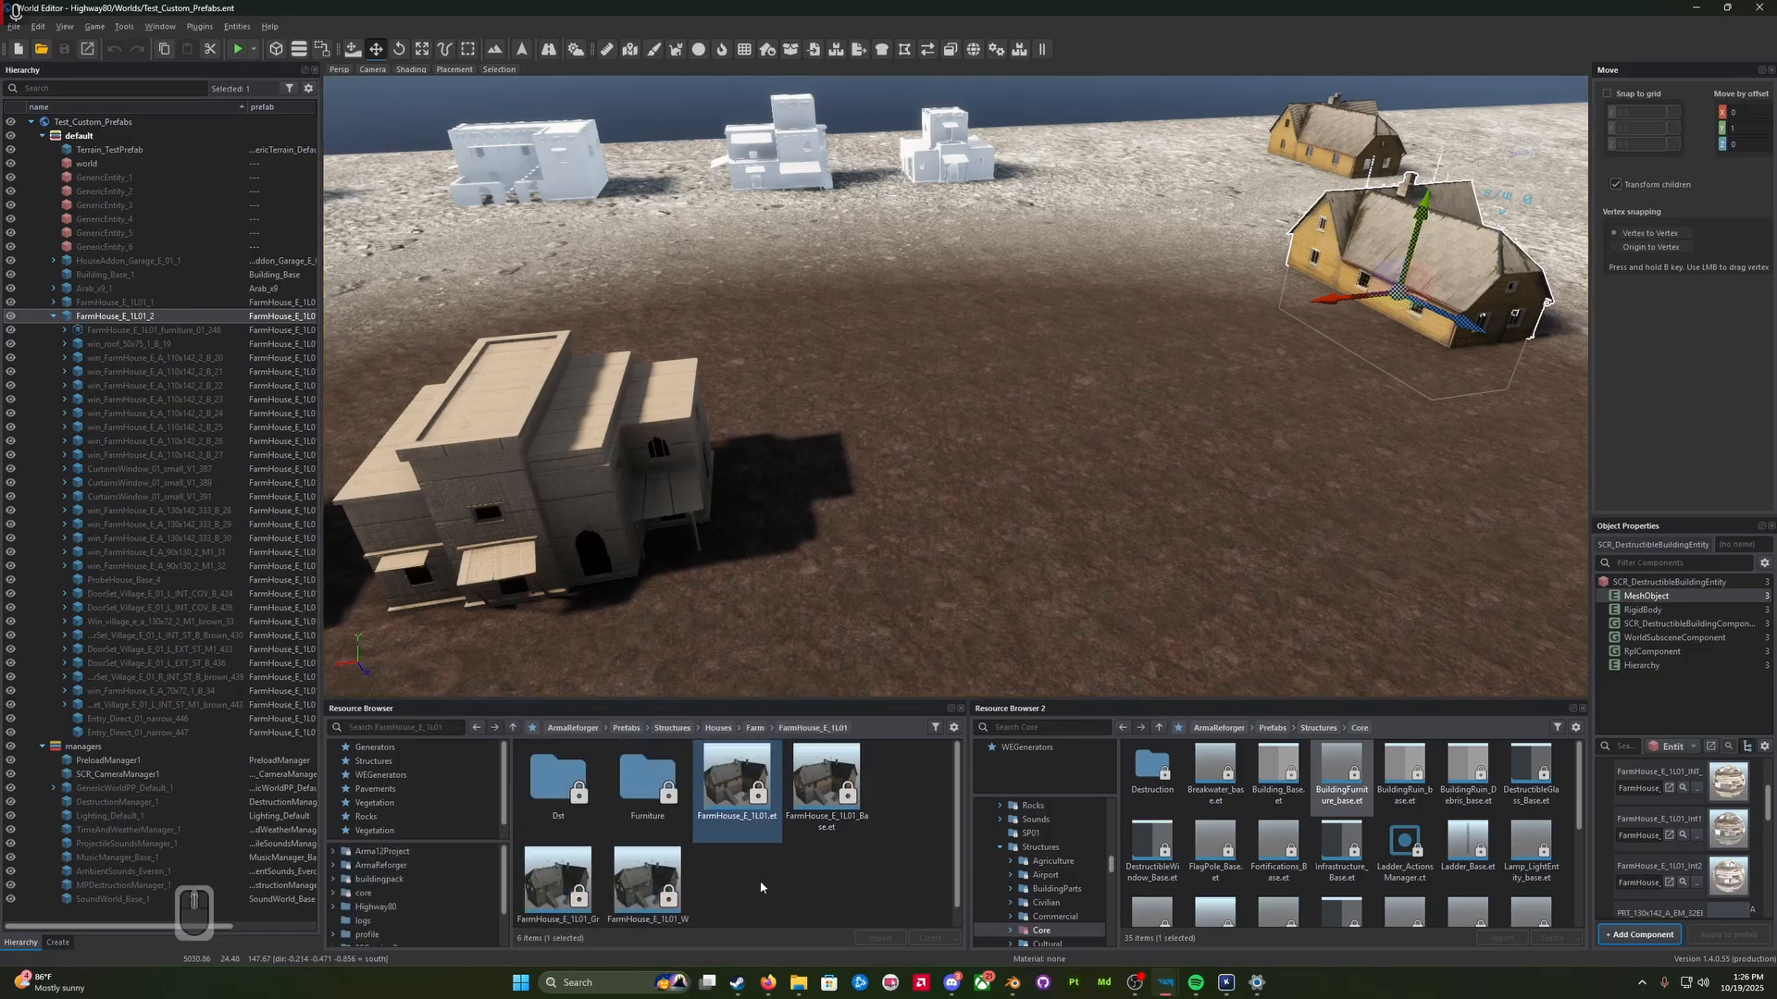
{"action": "left_click", "coordinate": [670, 788]}
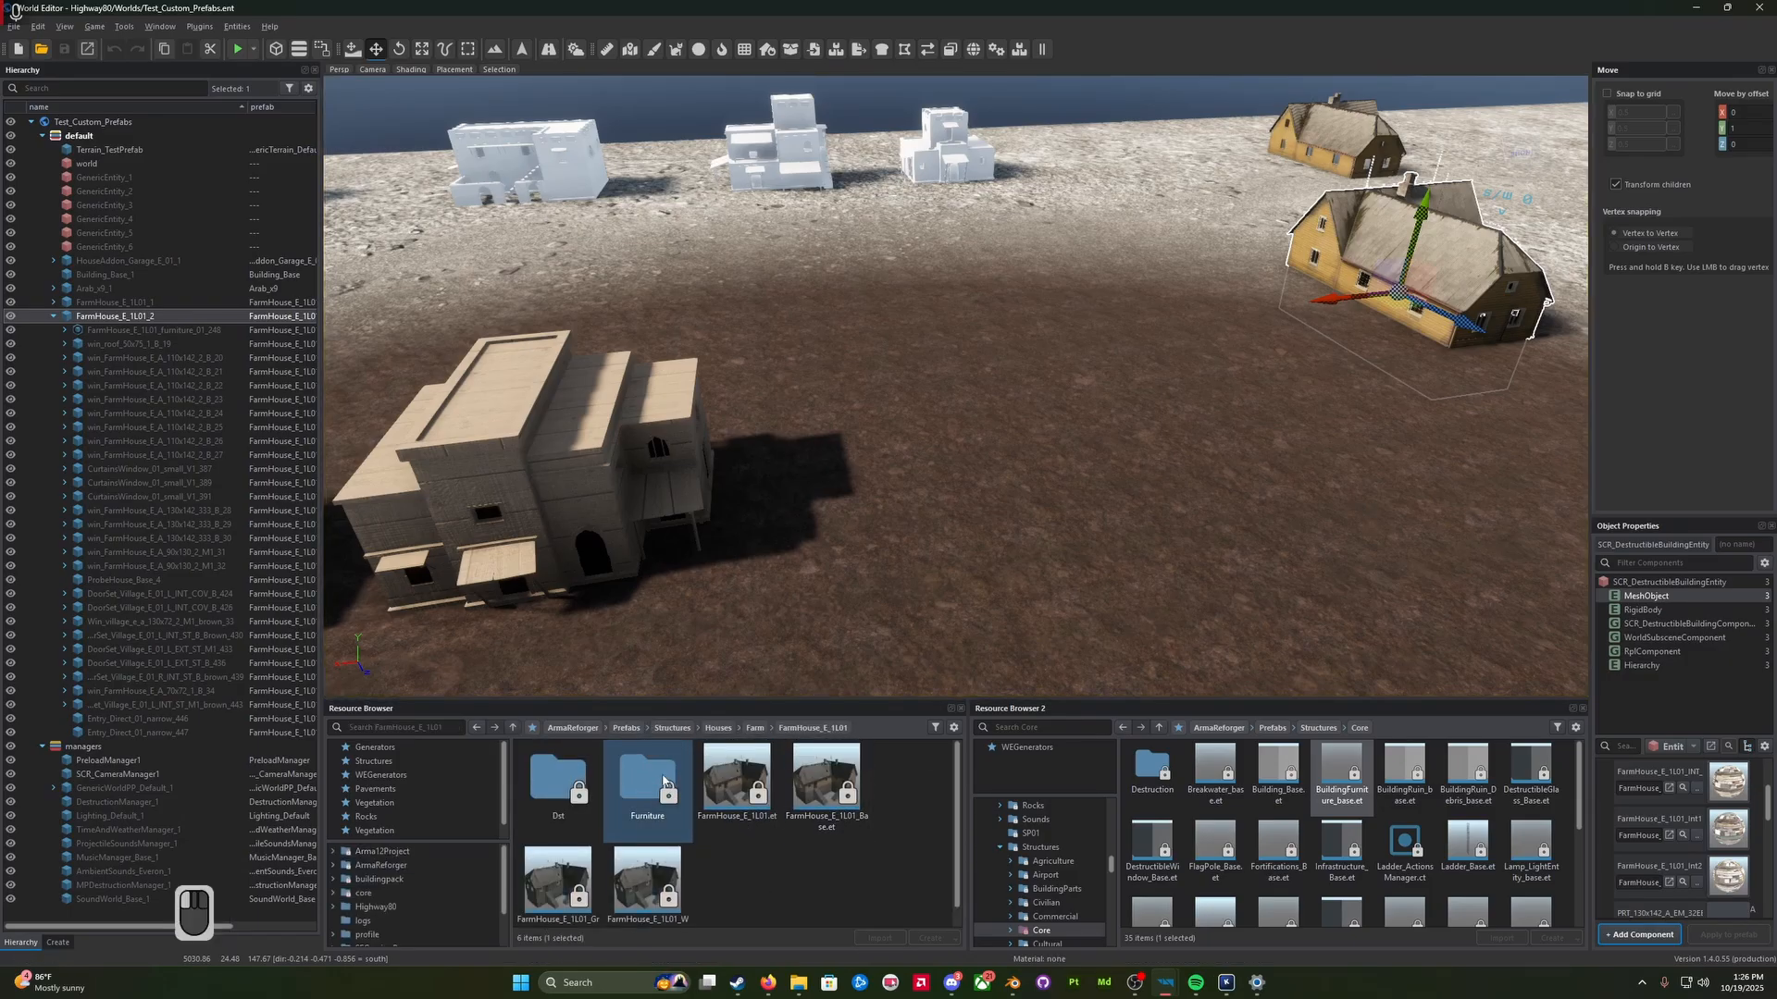
{"action": "left_click", "coordinate": [793, 729]}
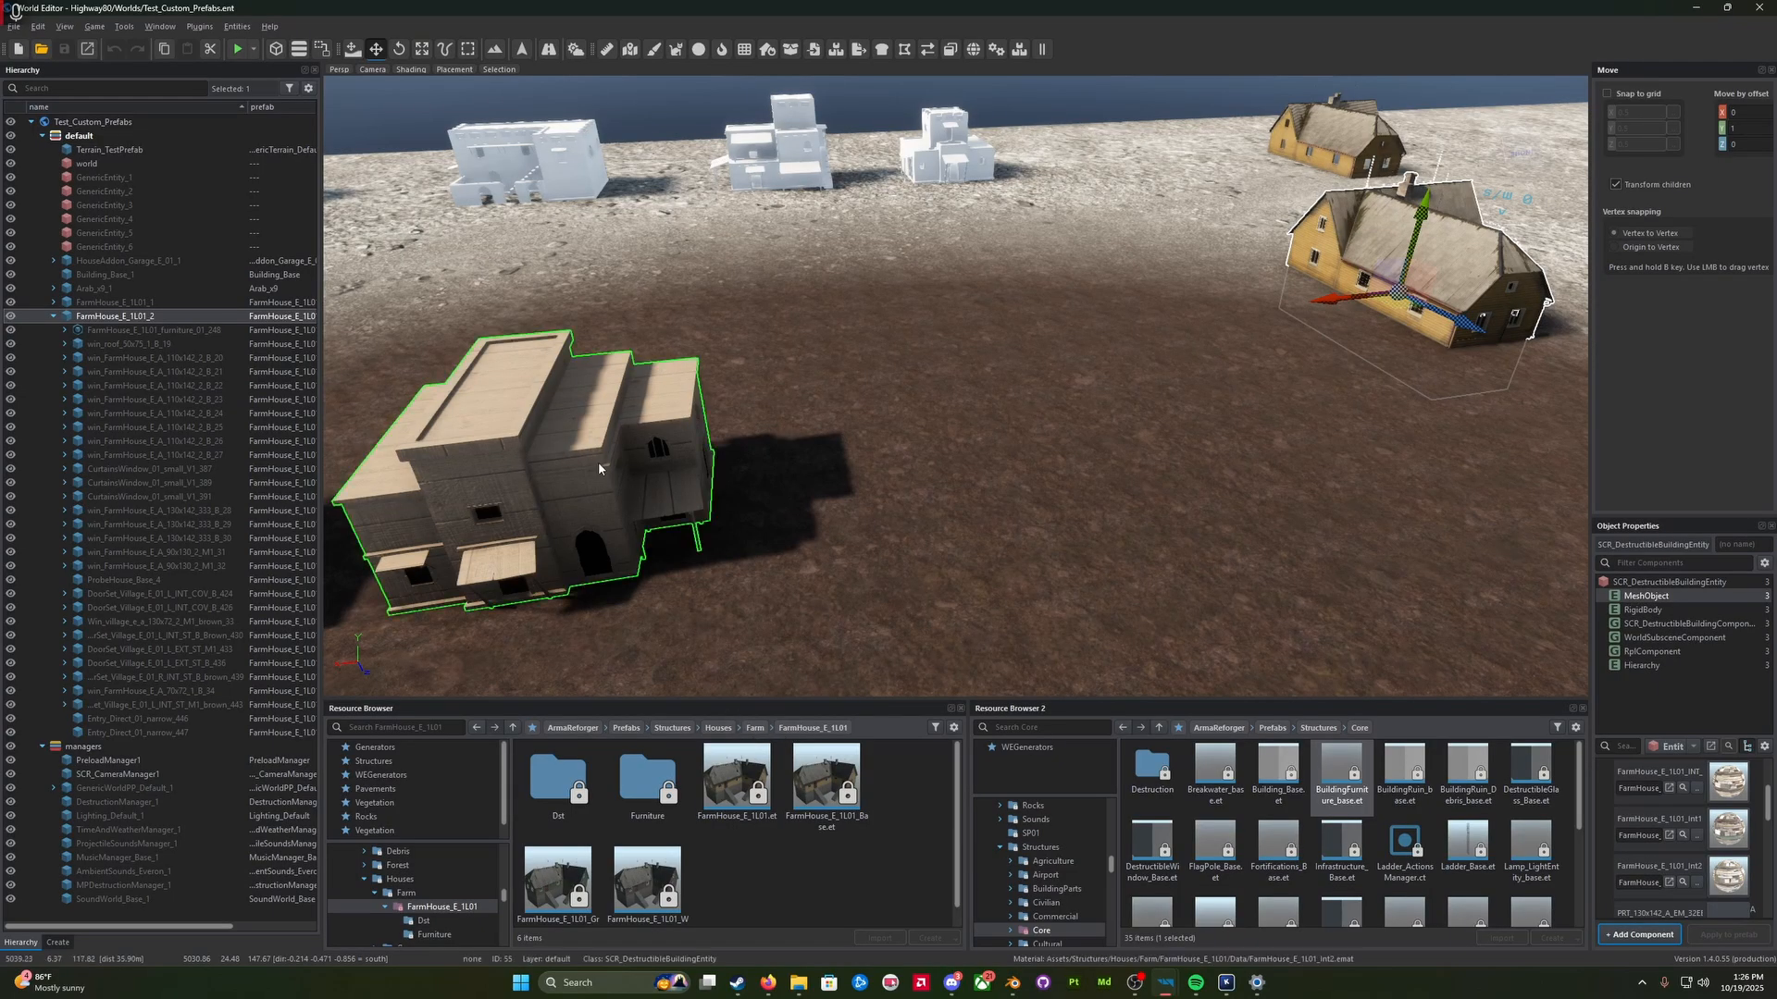
Step: Locate the Arab_x9 house's prefab folder, create a subfolder named Furniture there and open it
{"action": "left_click", "coordinate": [629, 507]}
{"action": "key", "text": "p"}
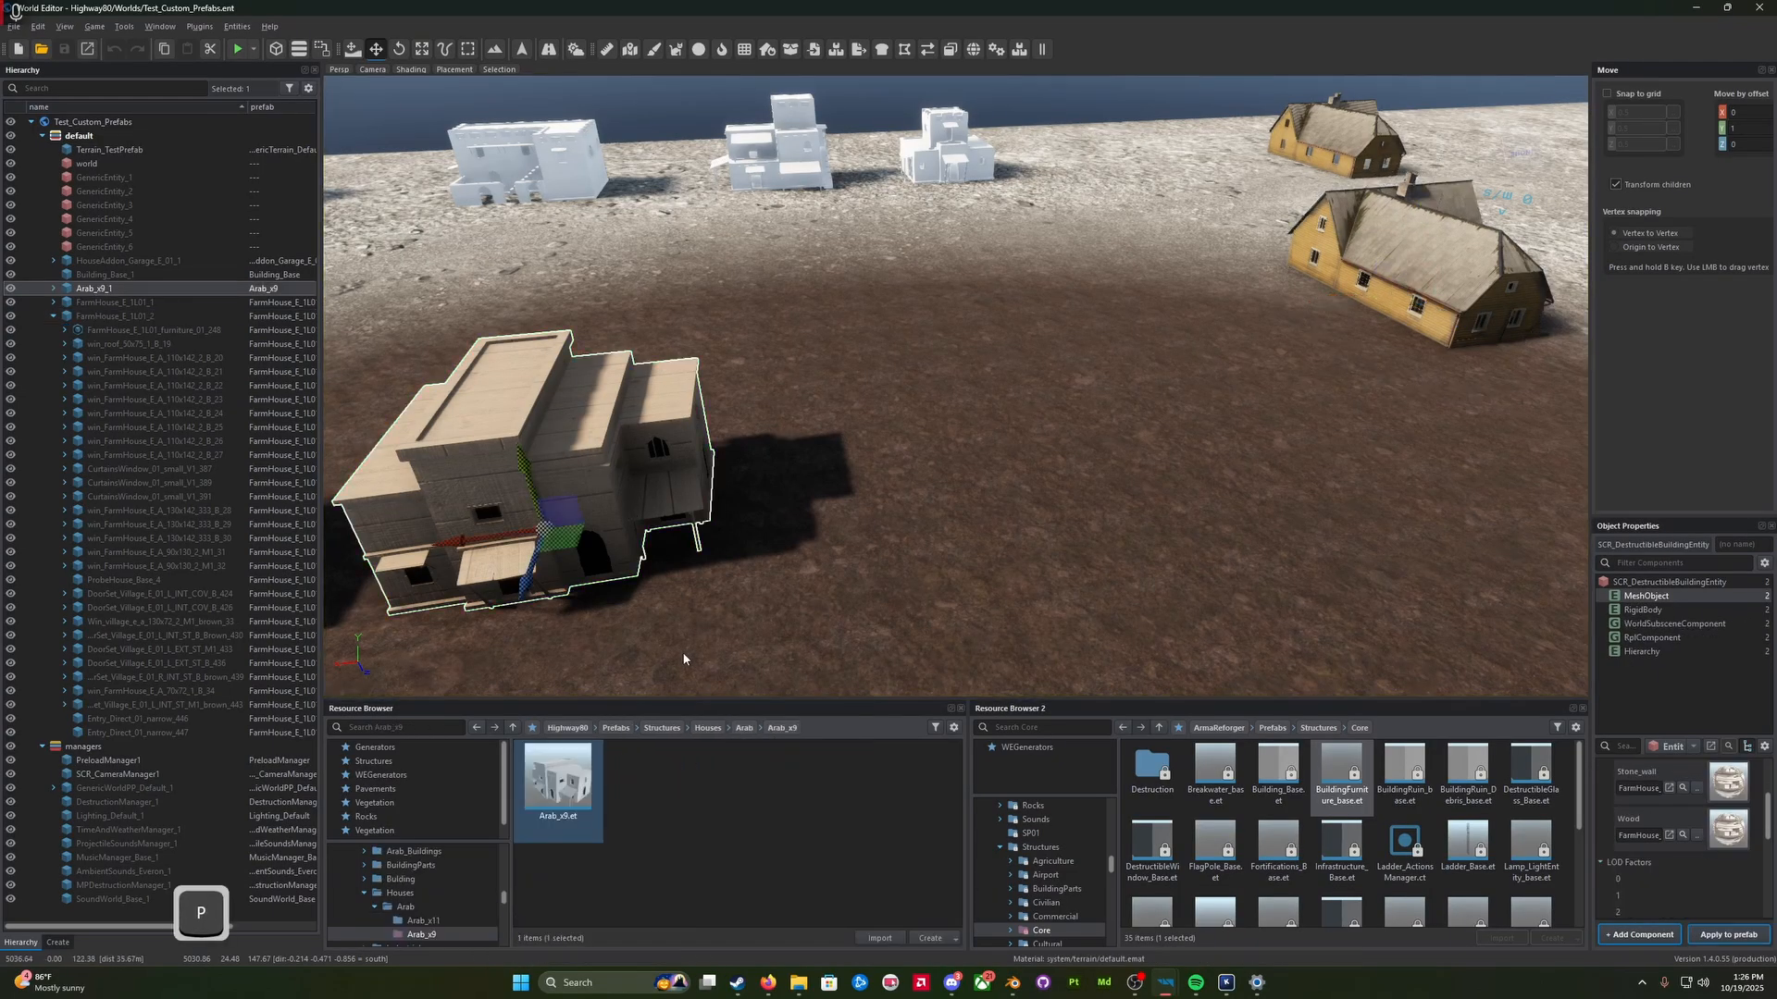
{"action": "right_click", "coordinate": [679, 779]}
{"action": "left_click", "coordinate": [736, 569]}
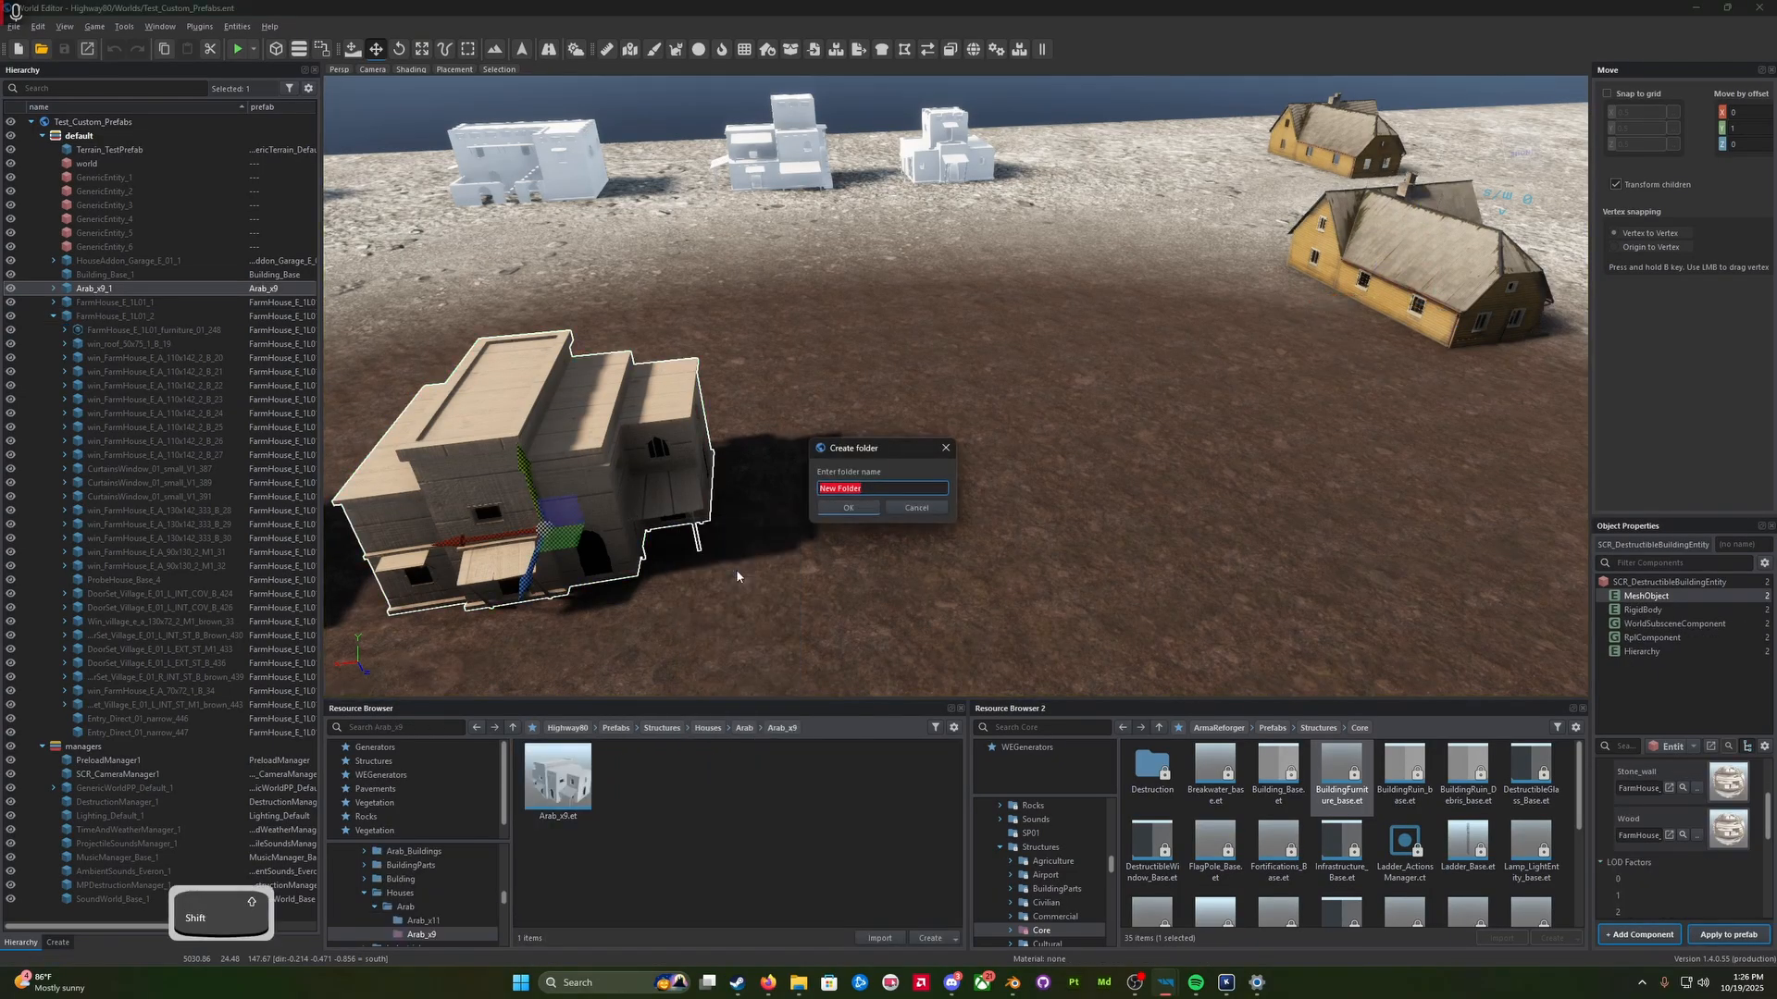
{"action": "type", "text": "Furniture"}
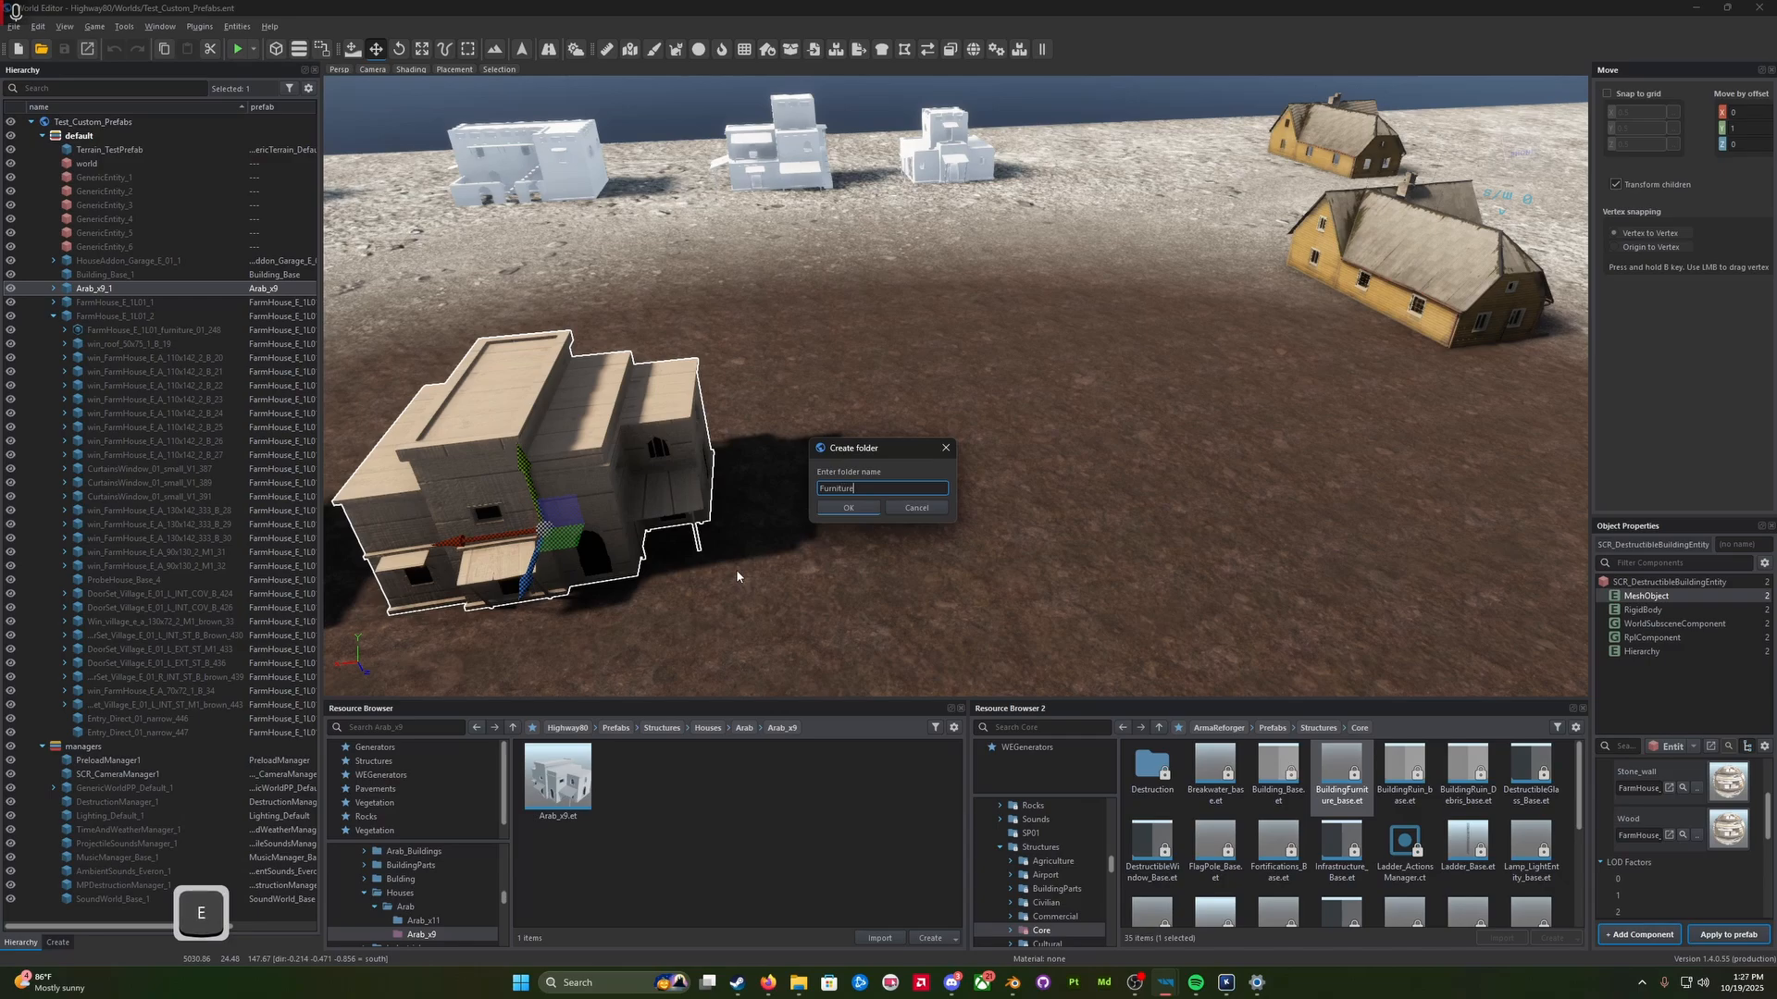
{"action": "key", "text": "Return"}
{"action": "double_click", "coordinate": [549, 791]}
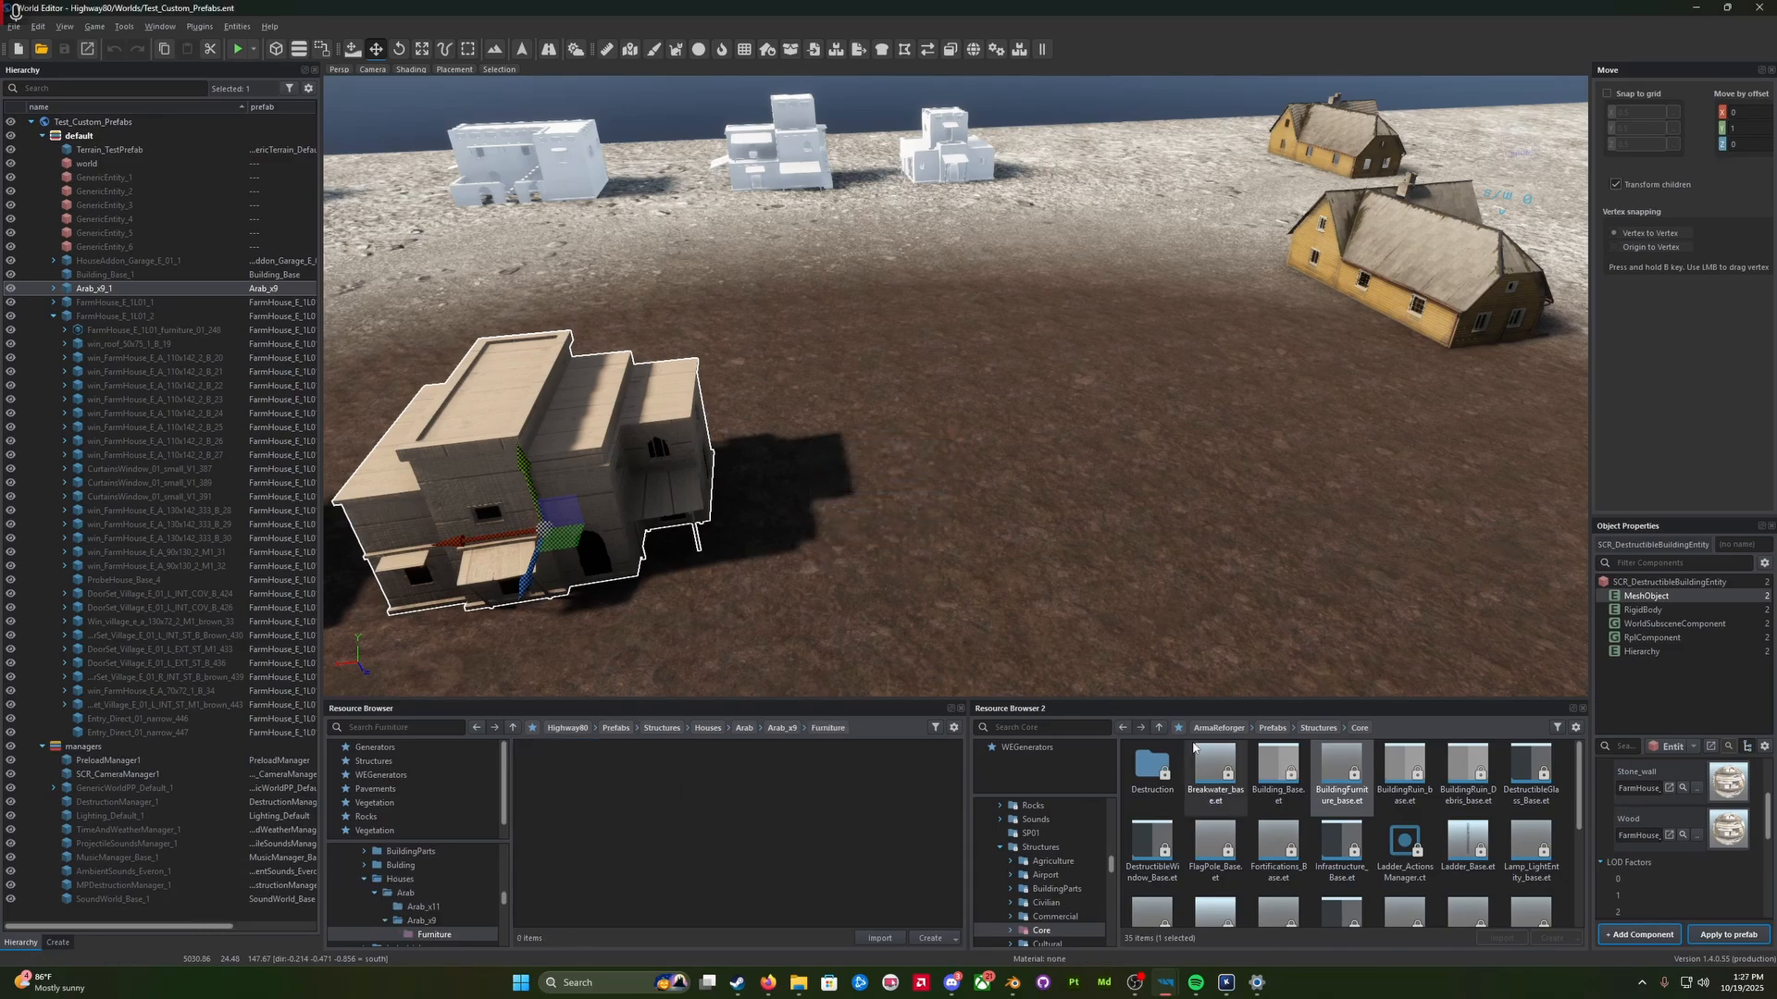
Step: Place the BuildingFurniture_base.et prefab on the open ground beside the Arab_x9 house
{"action": "right_click_drag", "start_coordinate": [1180, 644], "coordinate": [1160, 605]}
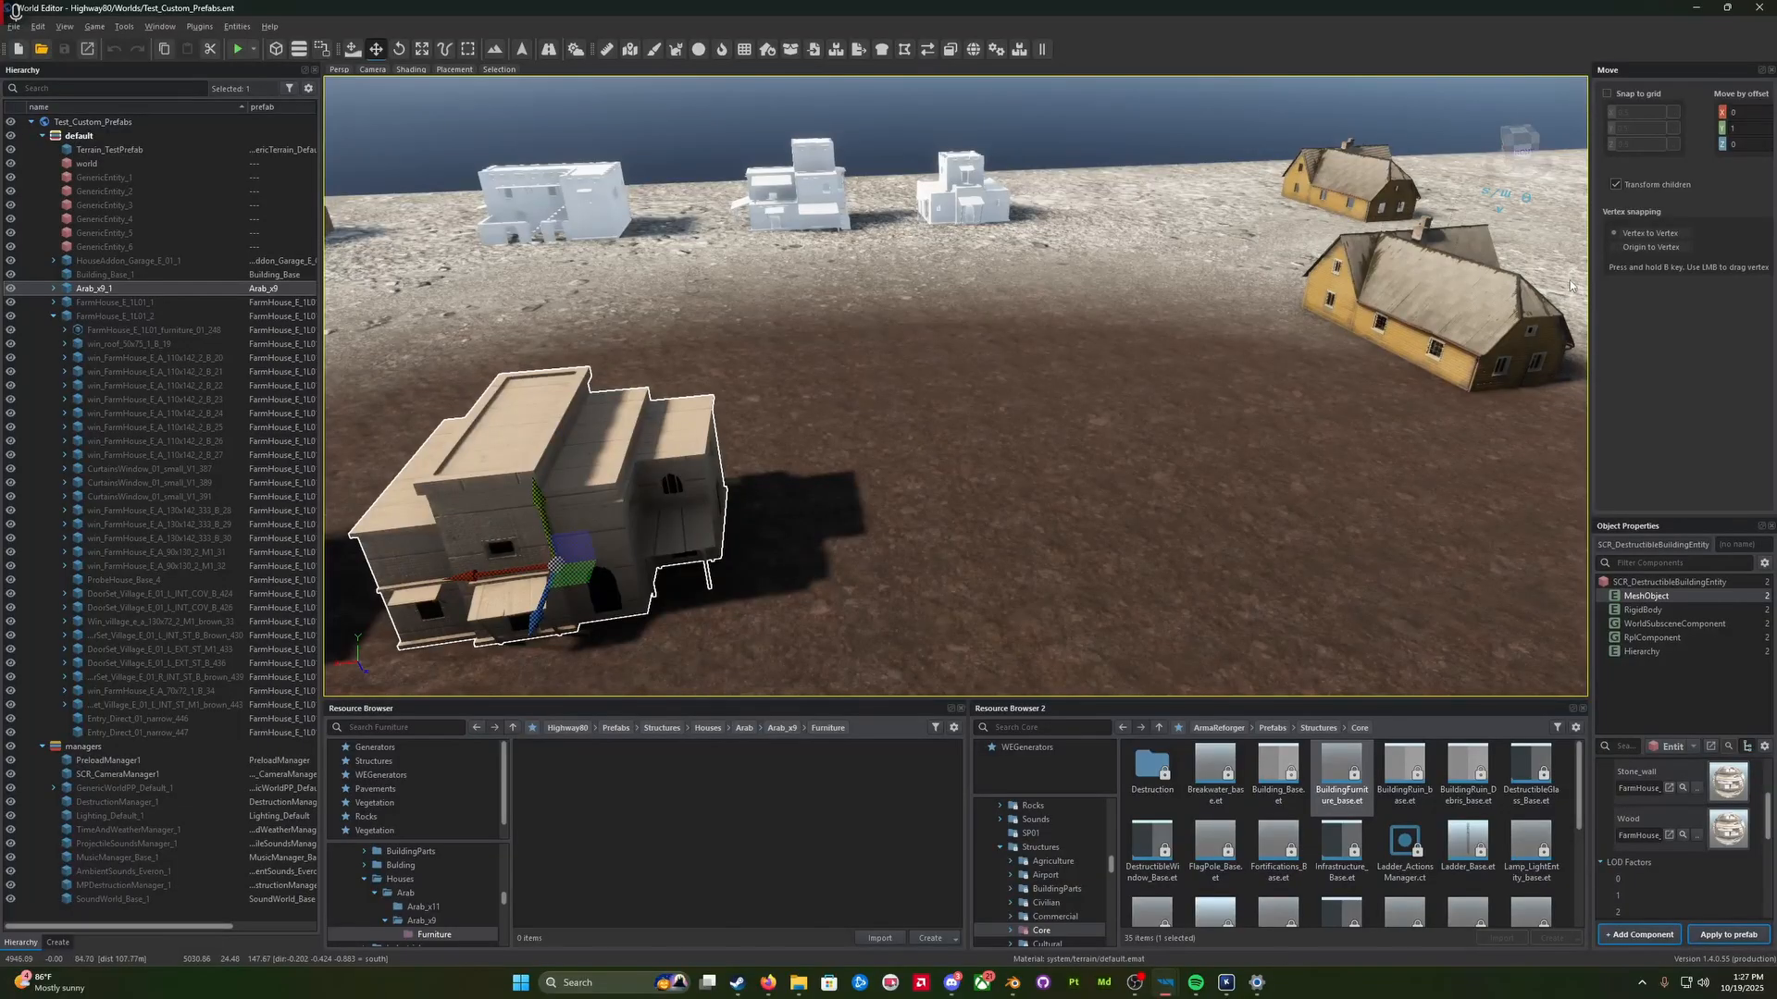
{"action": "left_click_drag", "start_coordinate": [1348, 760], "coordinate": [1023, 546]}
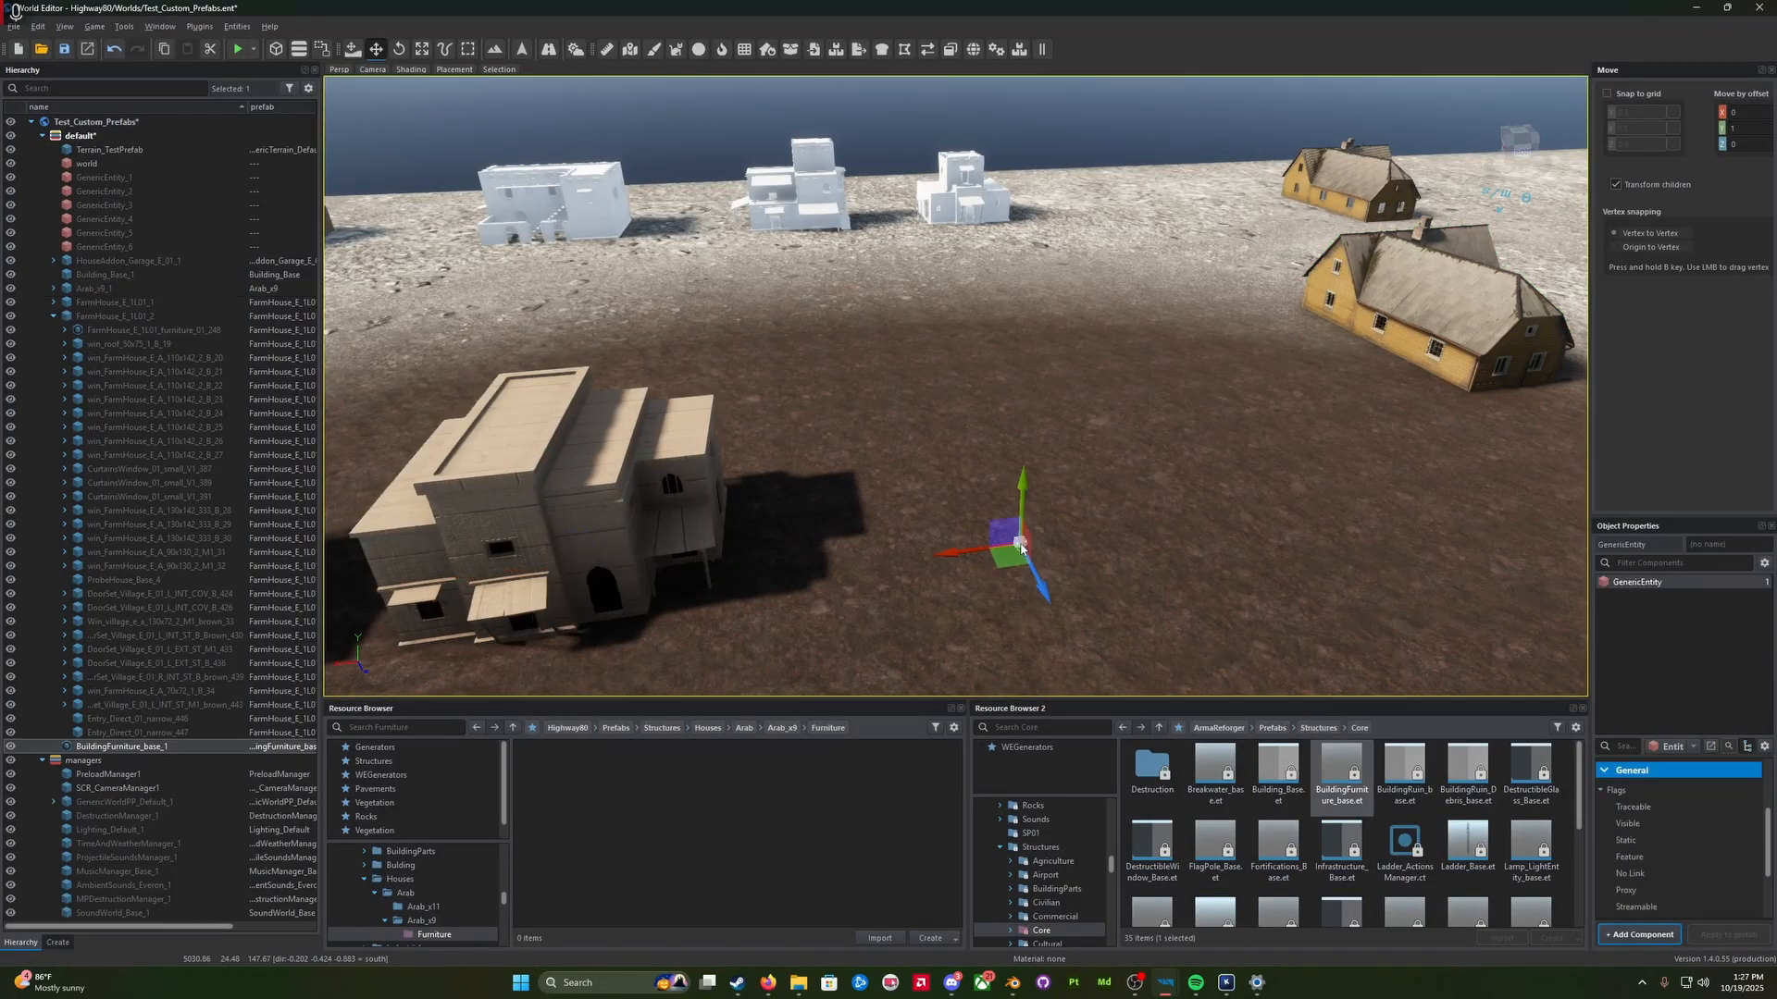
{"action": "right_click_drag", "start_coordinate": [1031, 583], "coordinate": [1110, 511]}
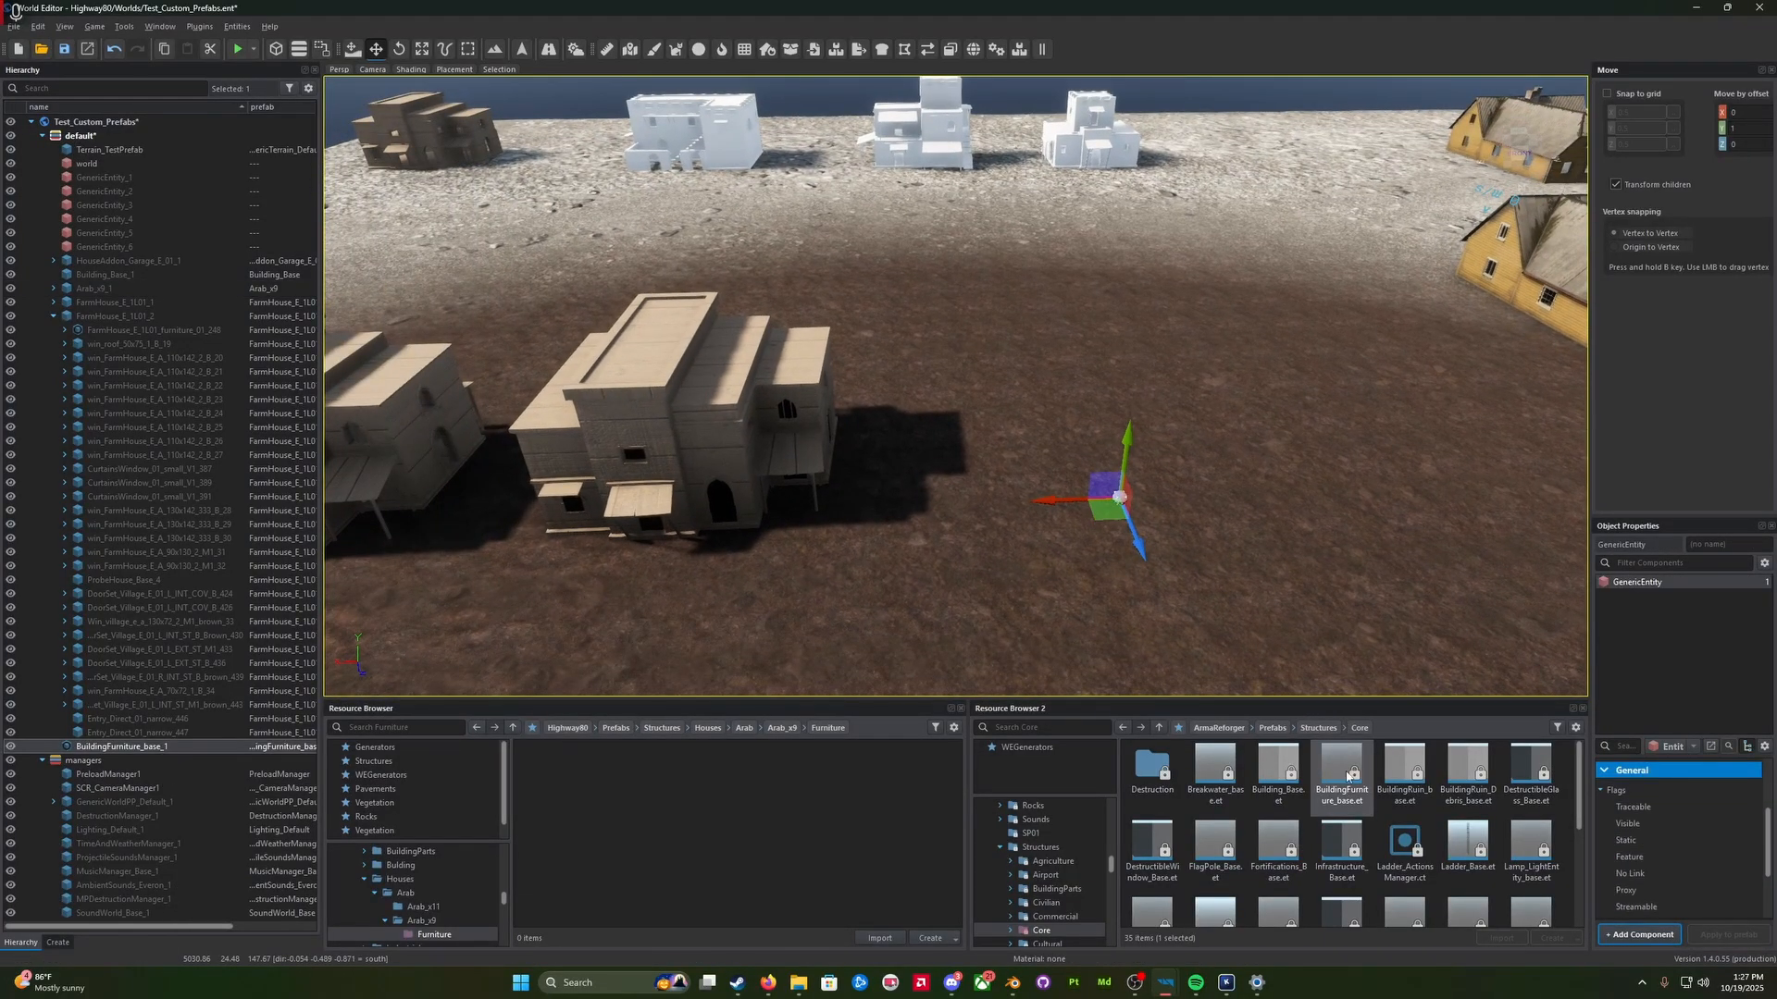
Step: Create the prefab Arab_x9_Furniture_1 from the placed BuildingFurniture_base entity in the Furniture folder and save the world
{"action": "left_click", "coordinate": [128, 748]}
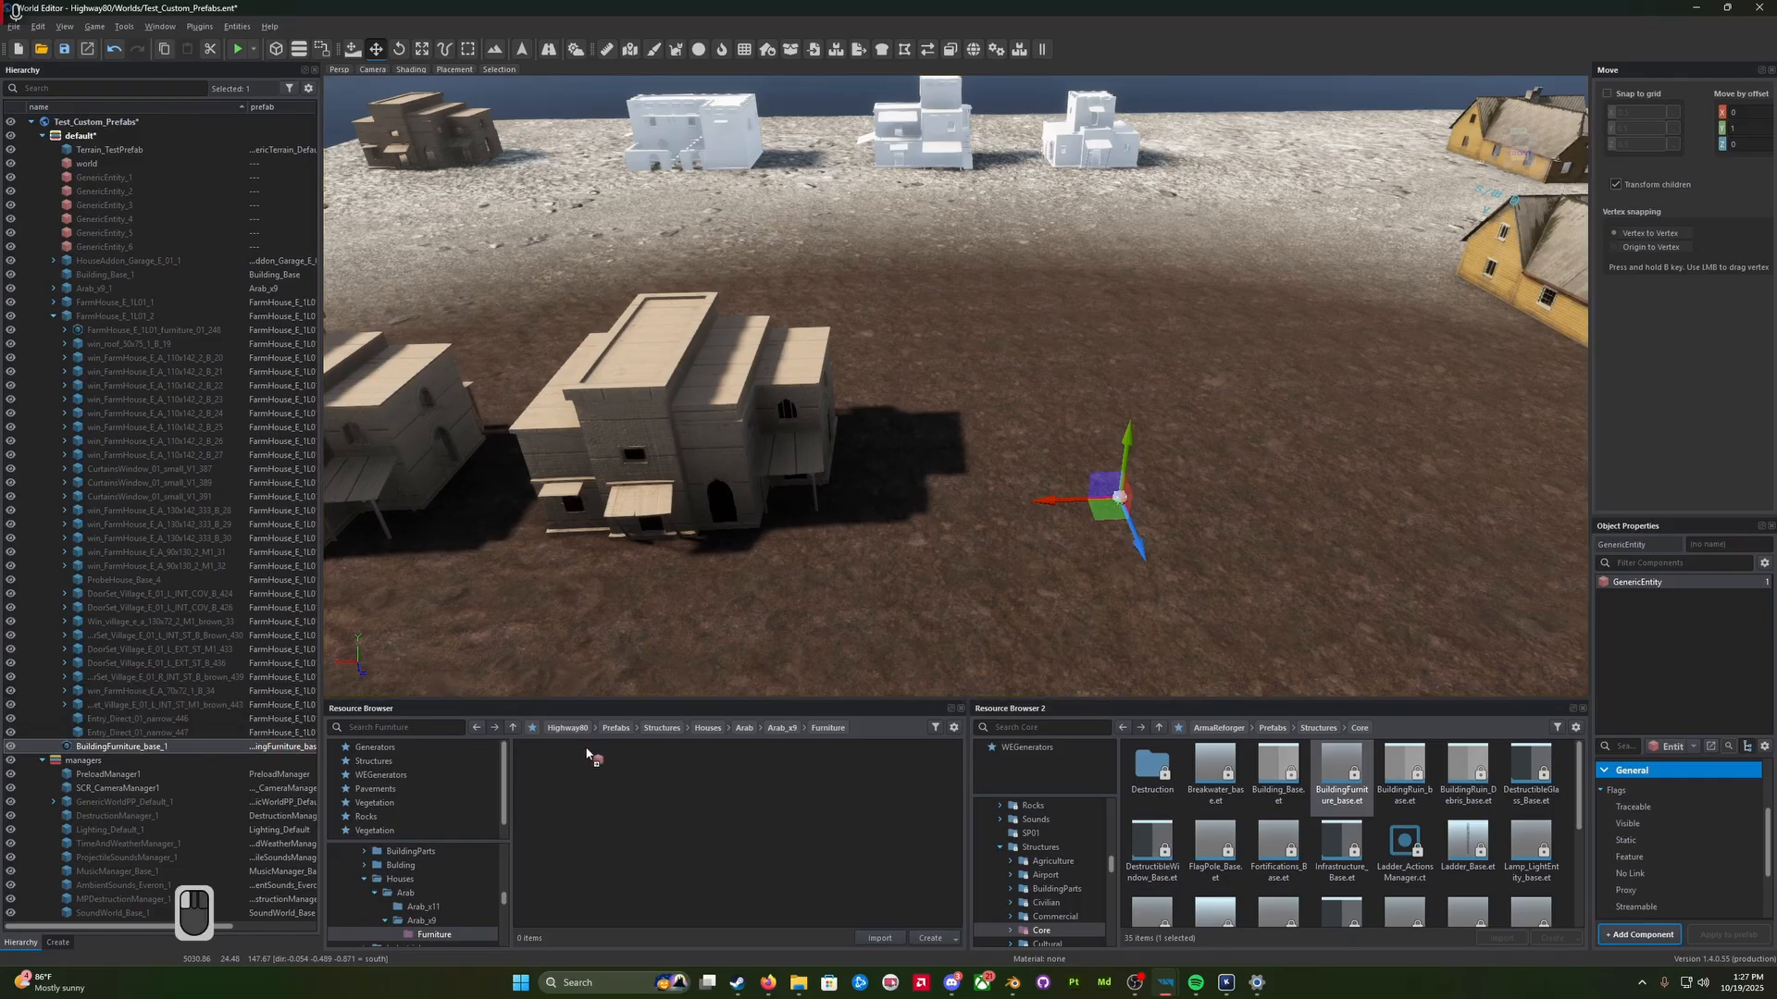
{"action": "left_click_drag", "start_coordinate": [670, 778], "coordinate": [670, 779]}
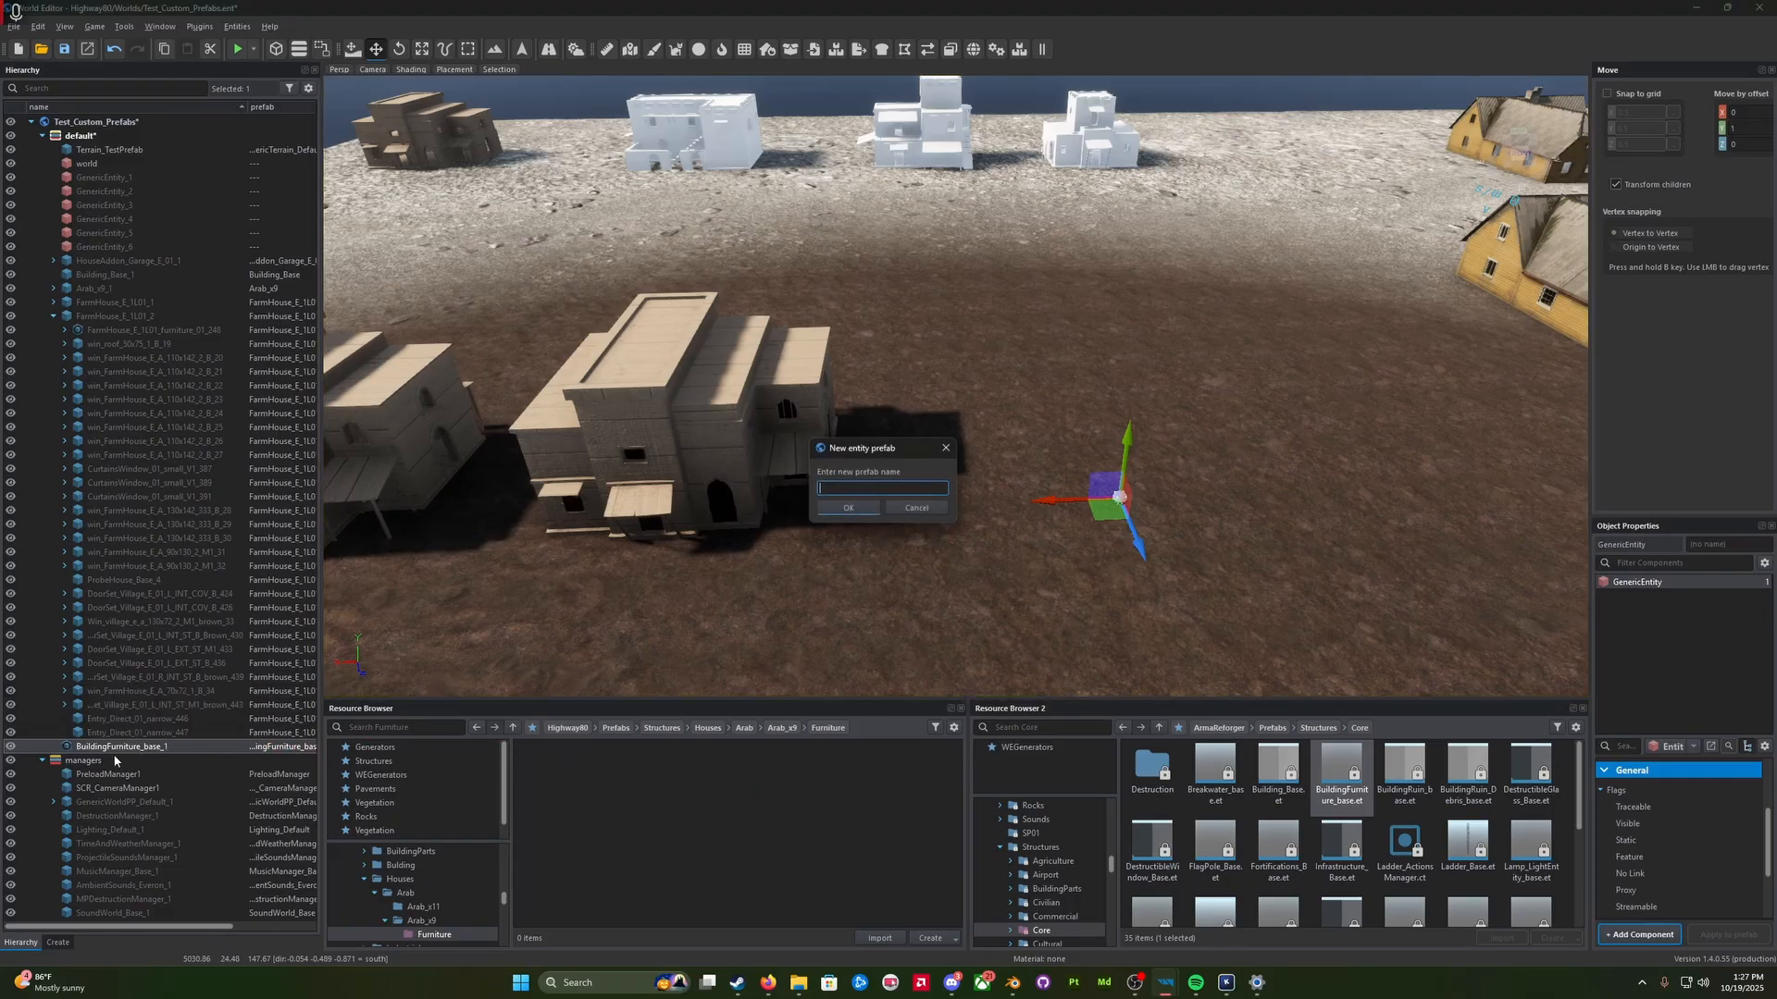
{"action": "type", "text": "Arab"}
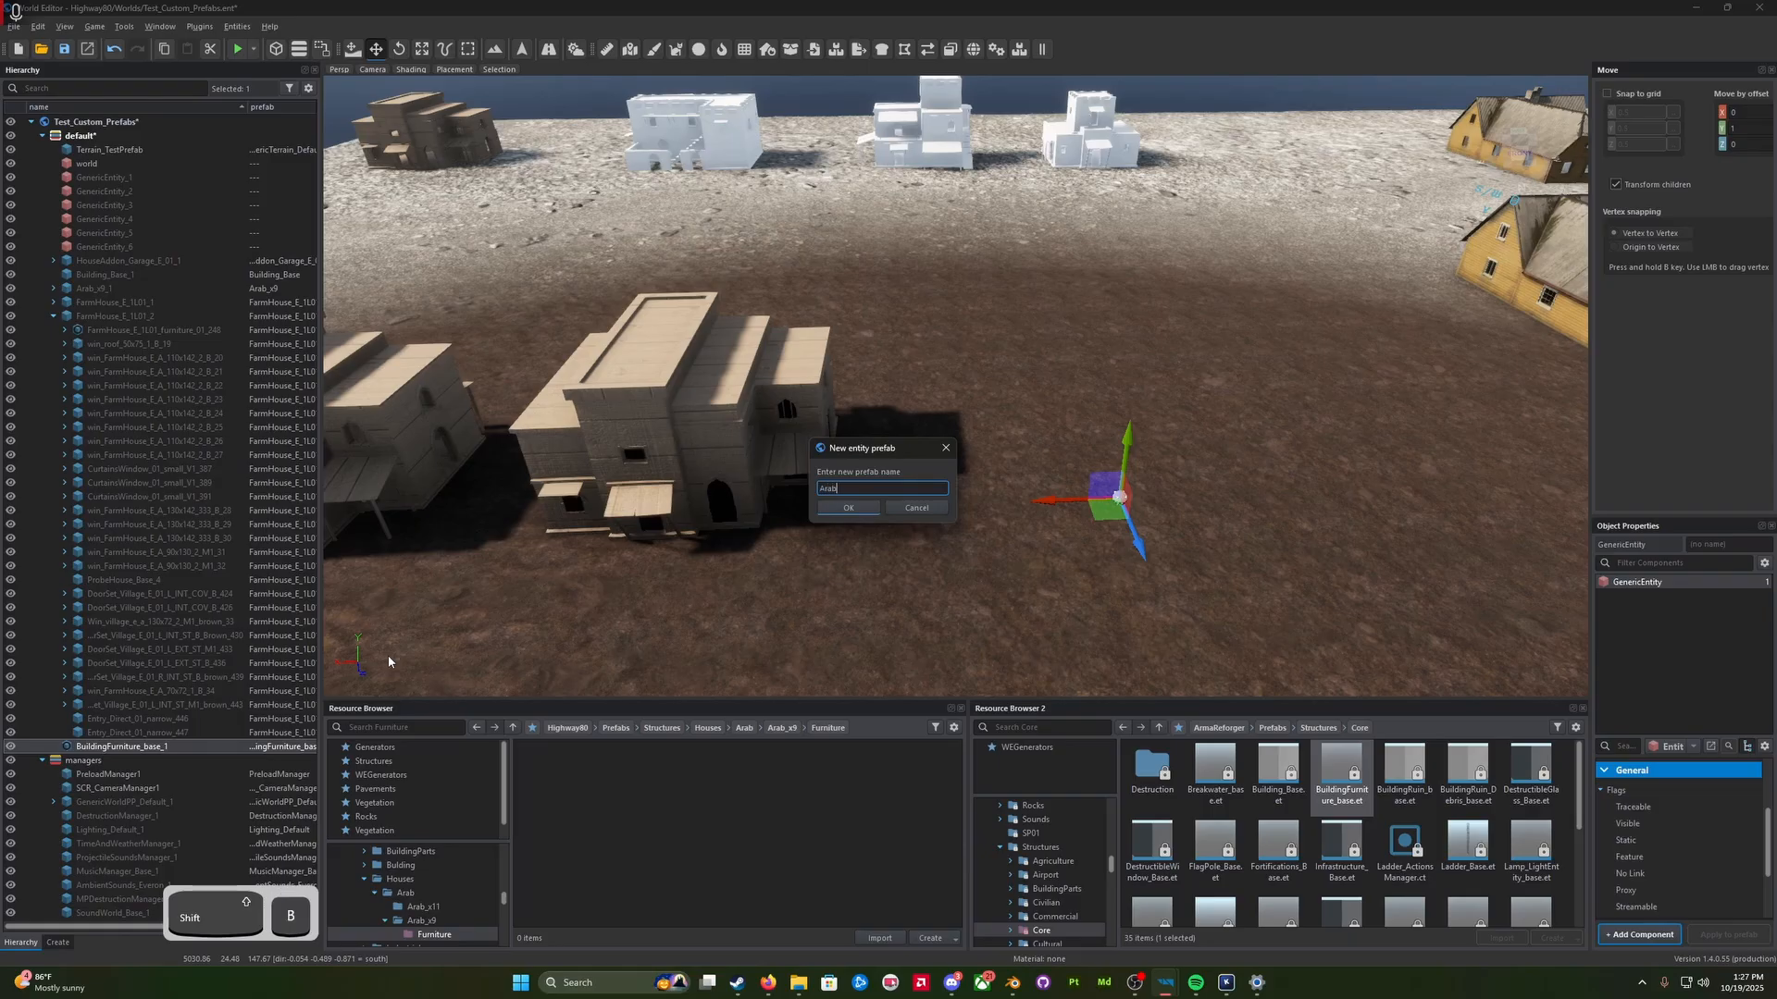
{"action": "type", "text": "_x9_Furninture"}
{"action": "key", "text": "BackSpace"}
{"action": "key", "text": "BackSpace"}
{"action": "key", "text": "BackSpace"}
{"action": "key", "text": "BackSpace"}
{"action": "key", "text": "BackSpace"}
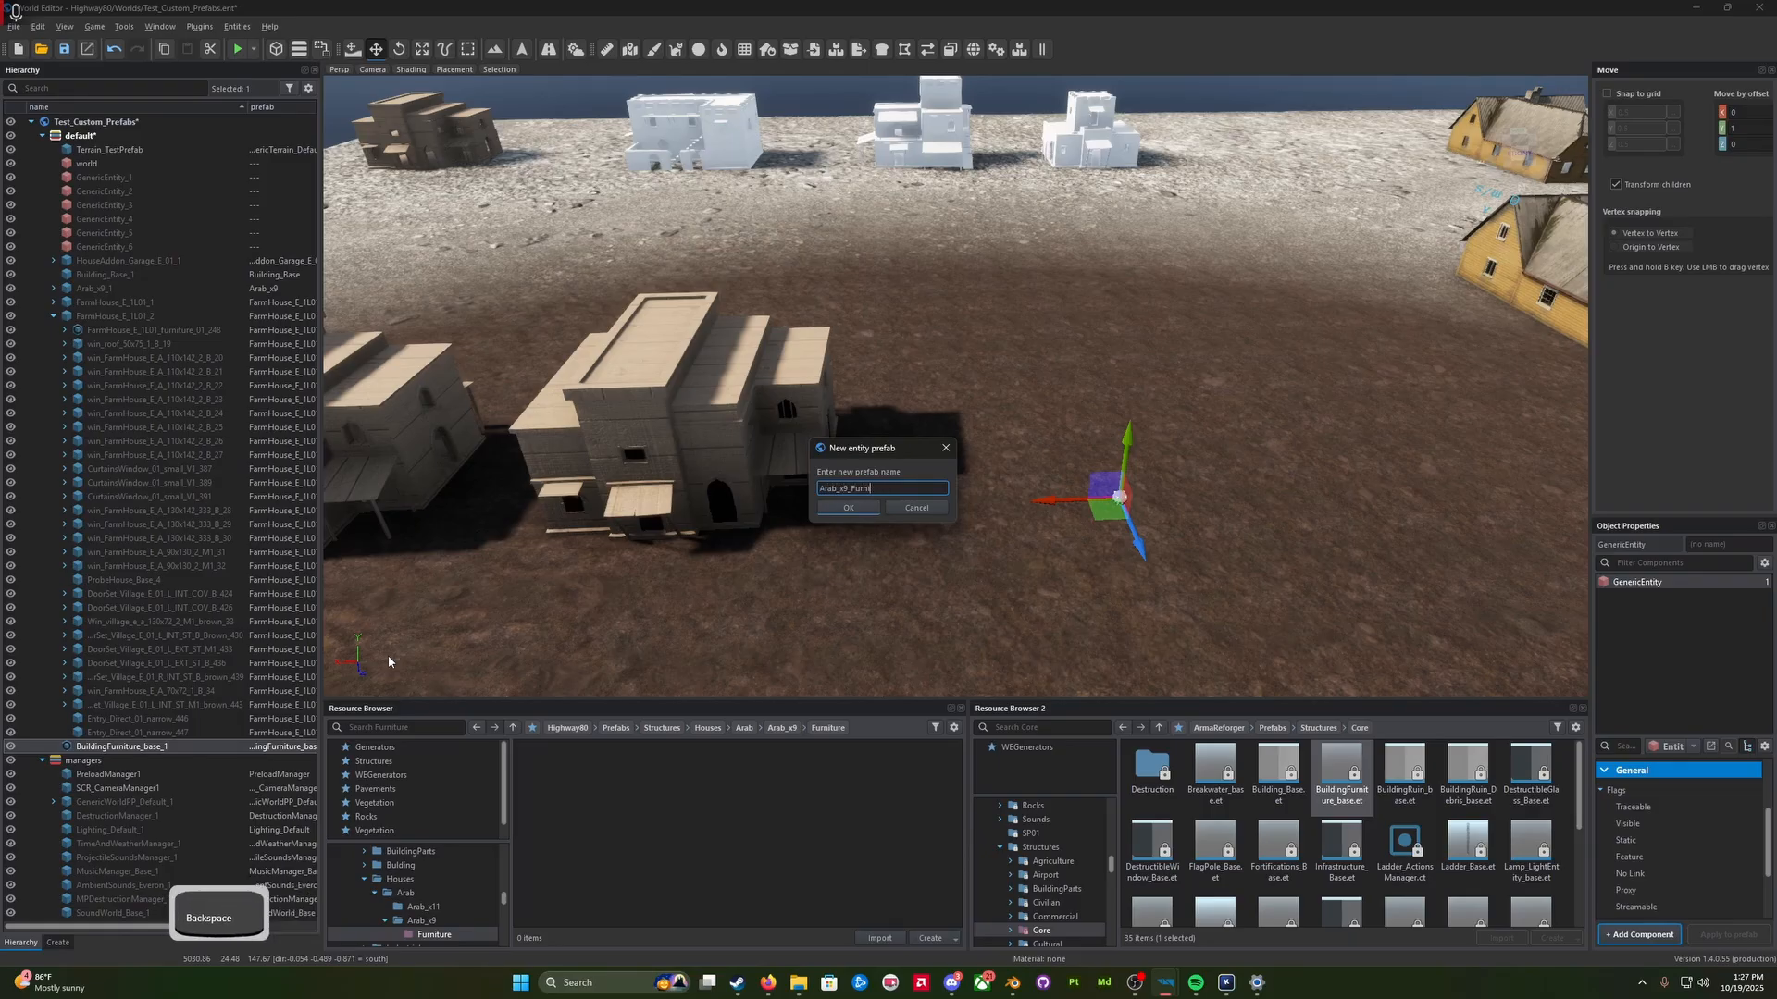
{"action": "type", "text": "ture"}
{"action": "key", "text": "Return"}
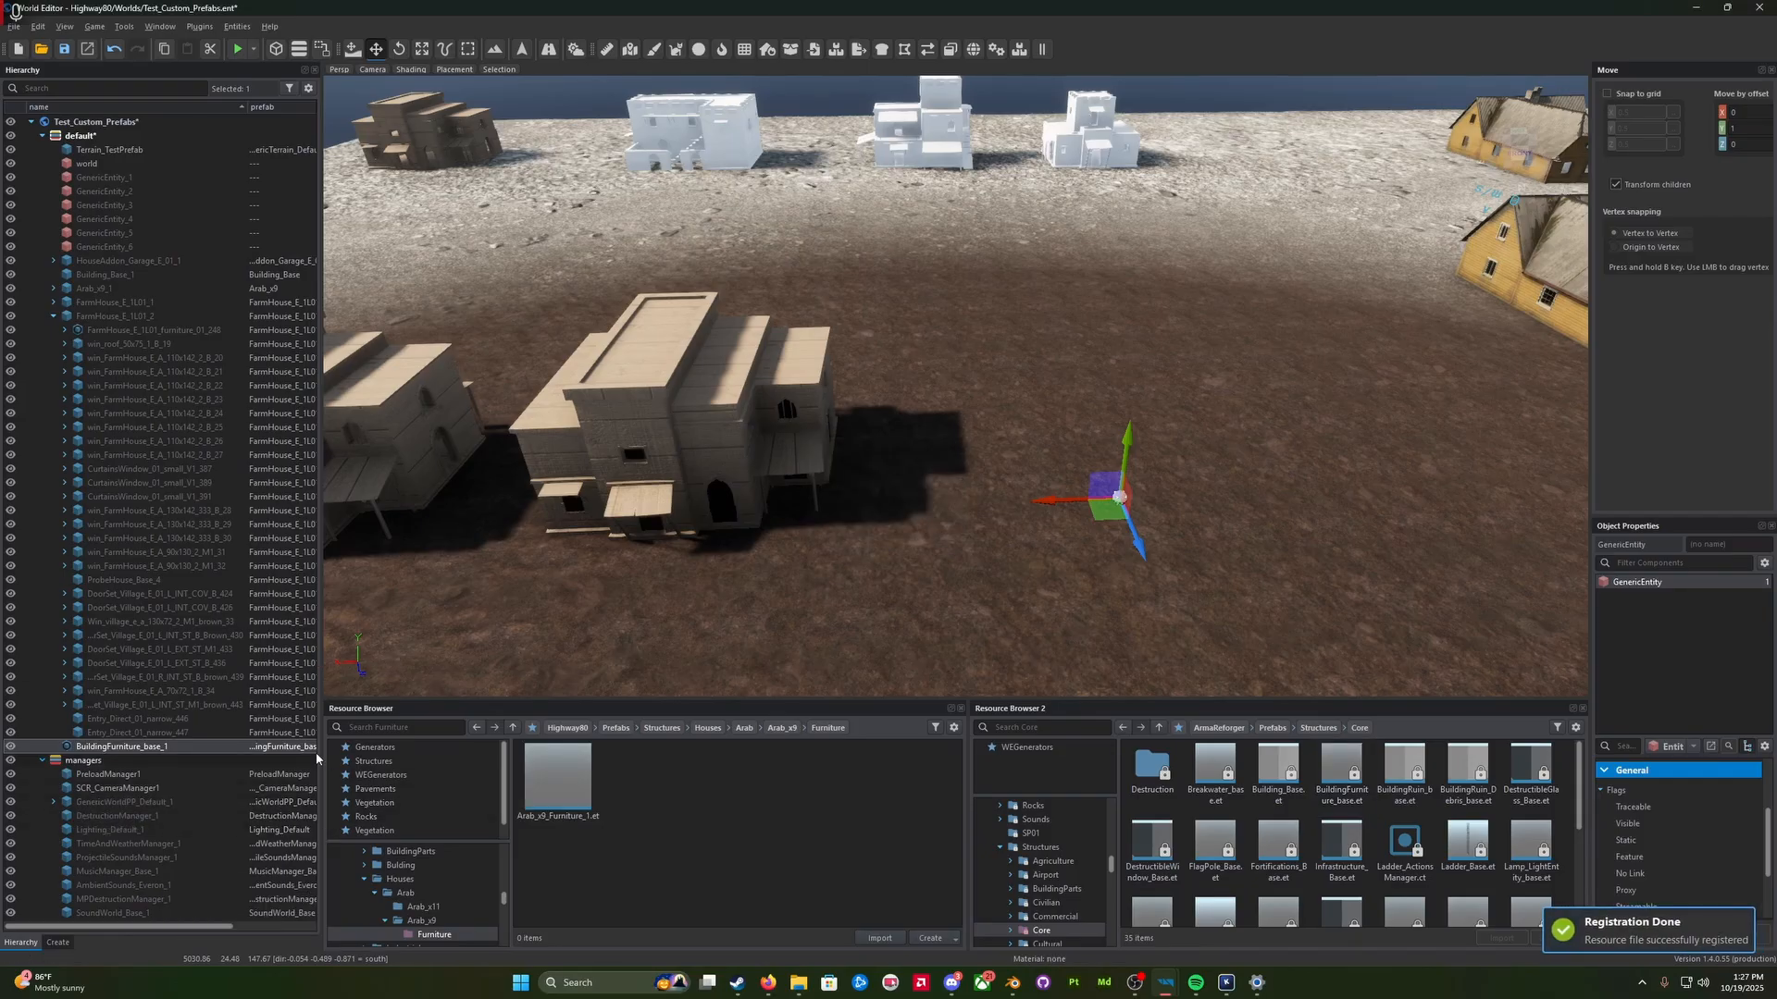
{"action": "key", "text": "ctrl+s"}
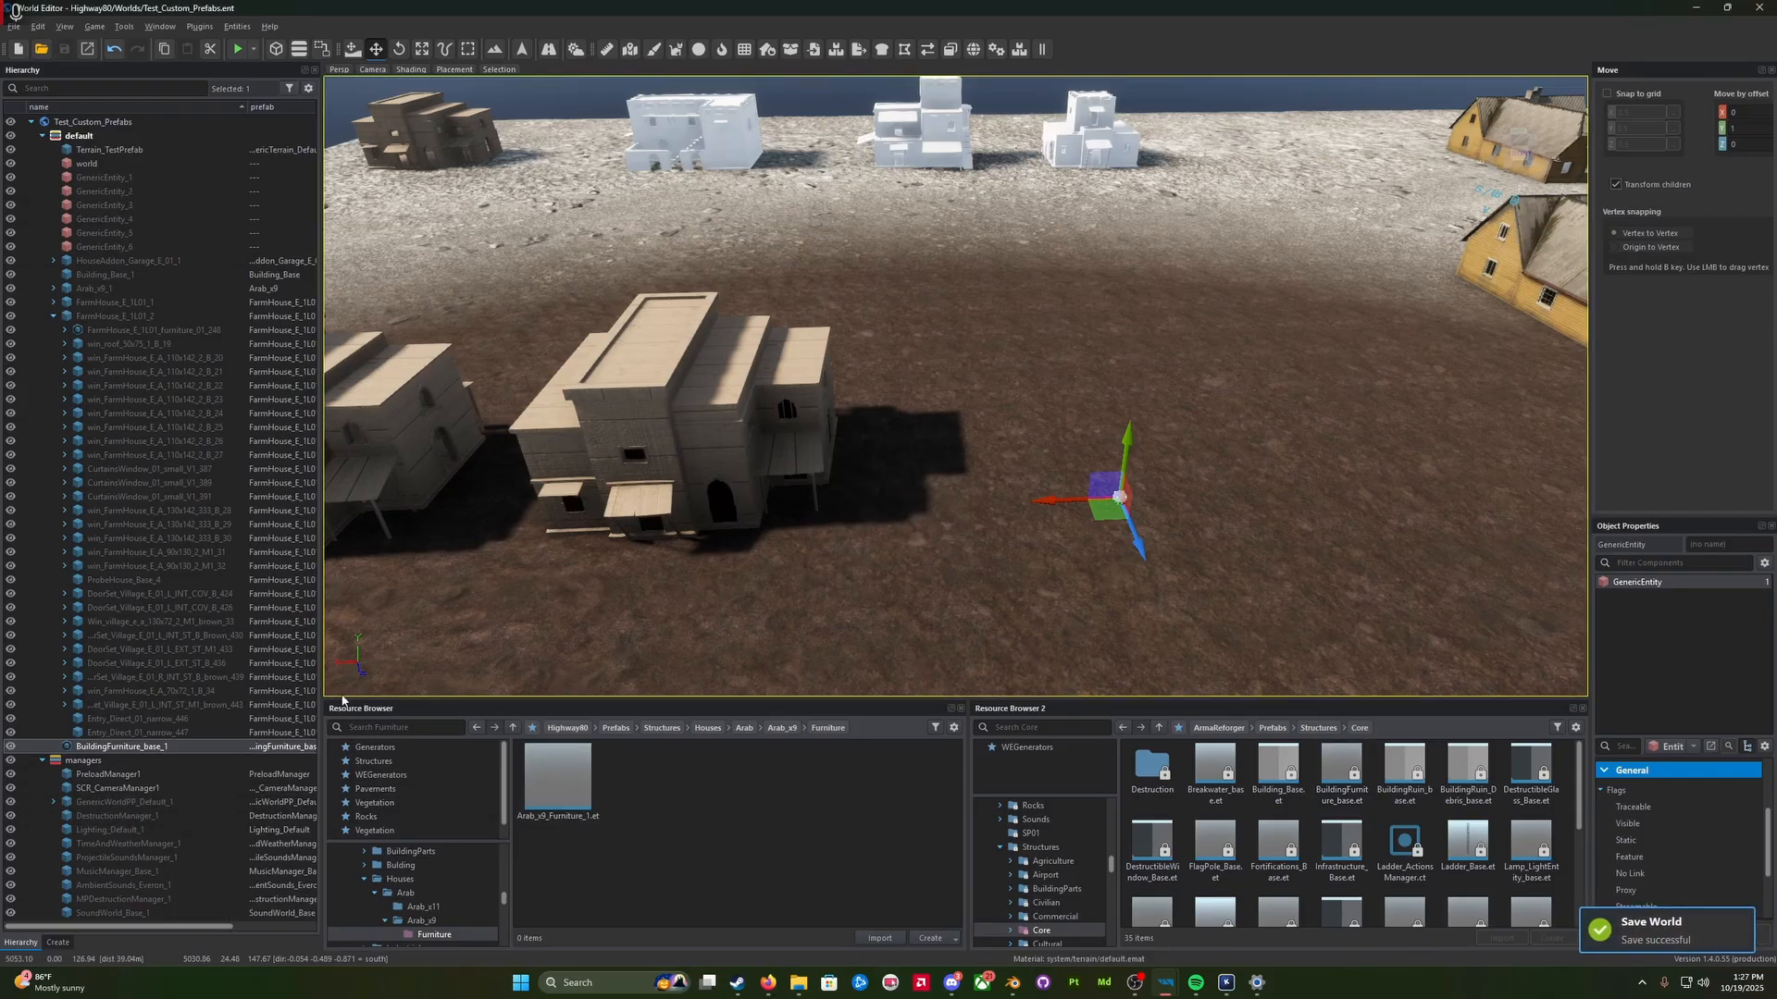
Step: Open the Arab_x9.et house prefab from its folder in prefab edit mode
{"action": "left_click", "coordinate": [153, 691]}
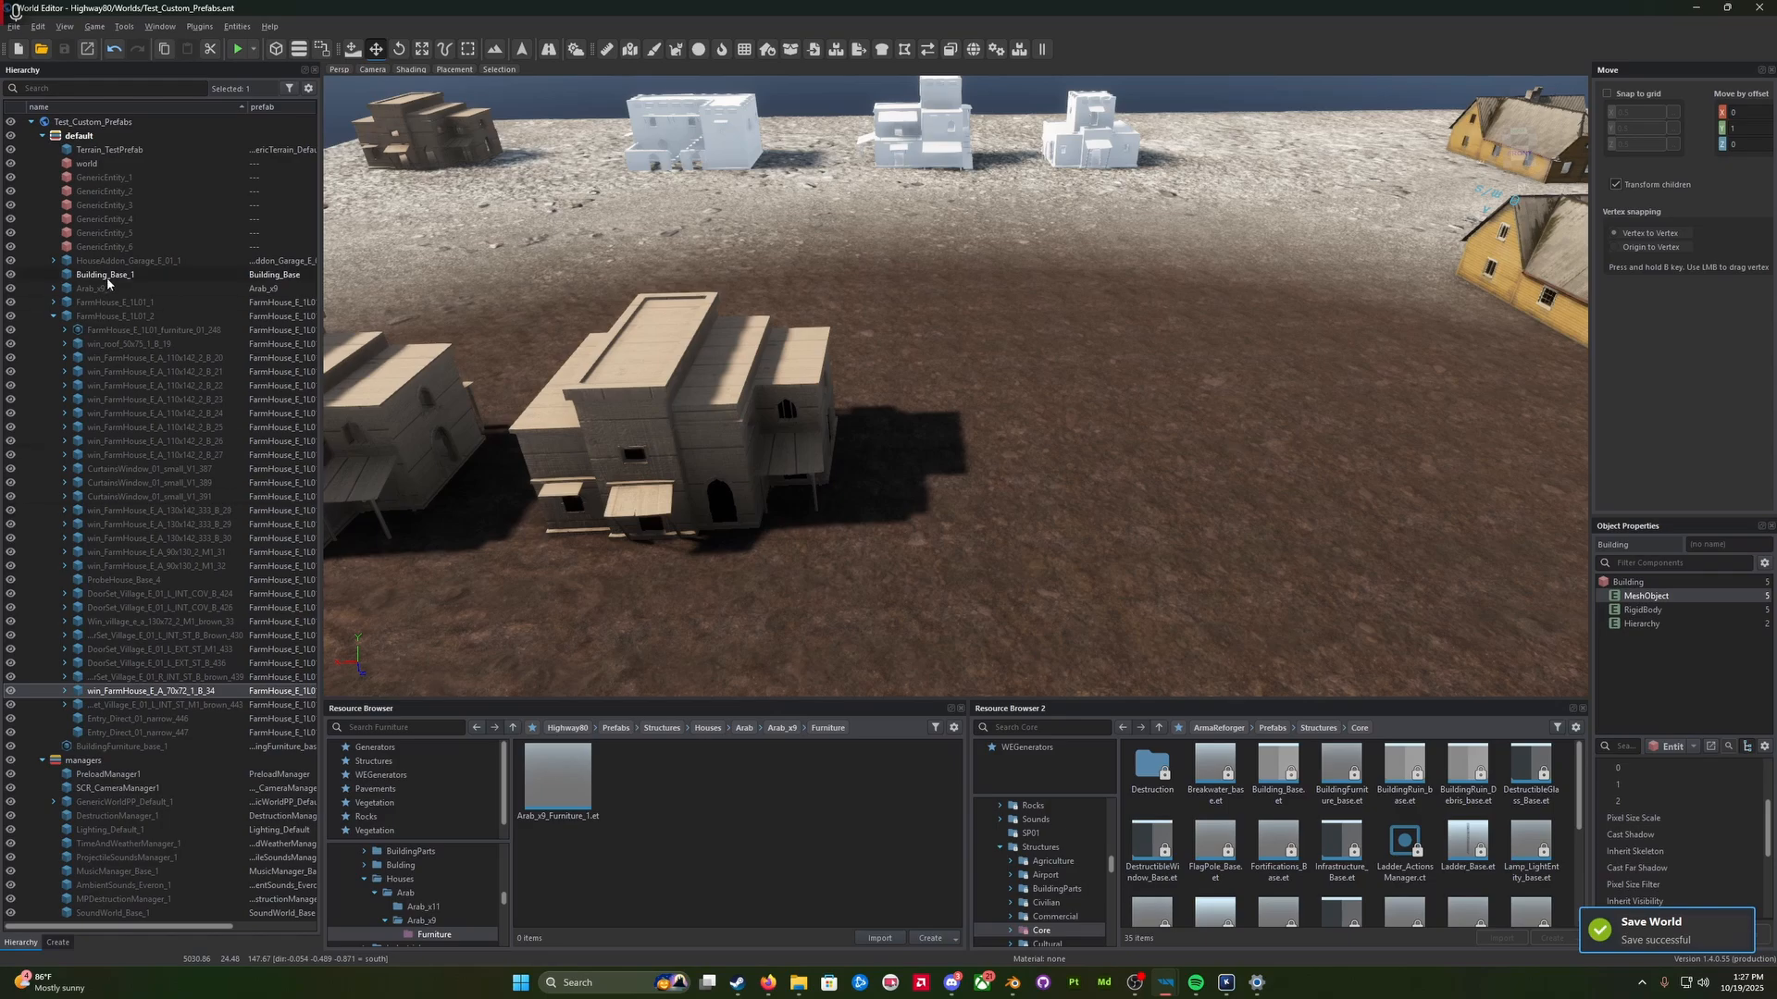
{"action": "left_click", "coordinate": [117, 236]}
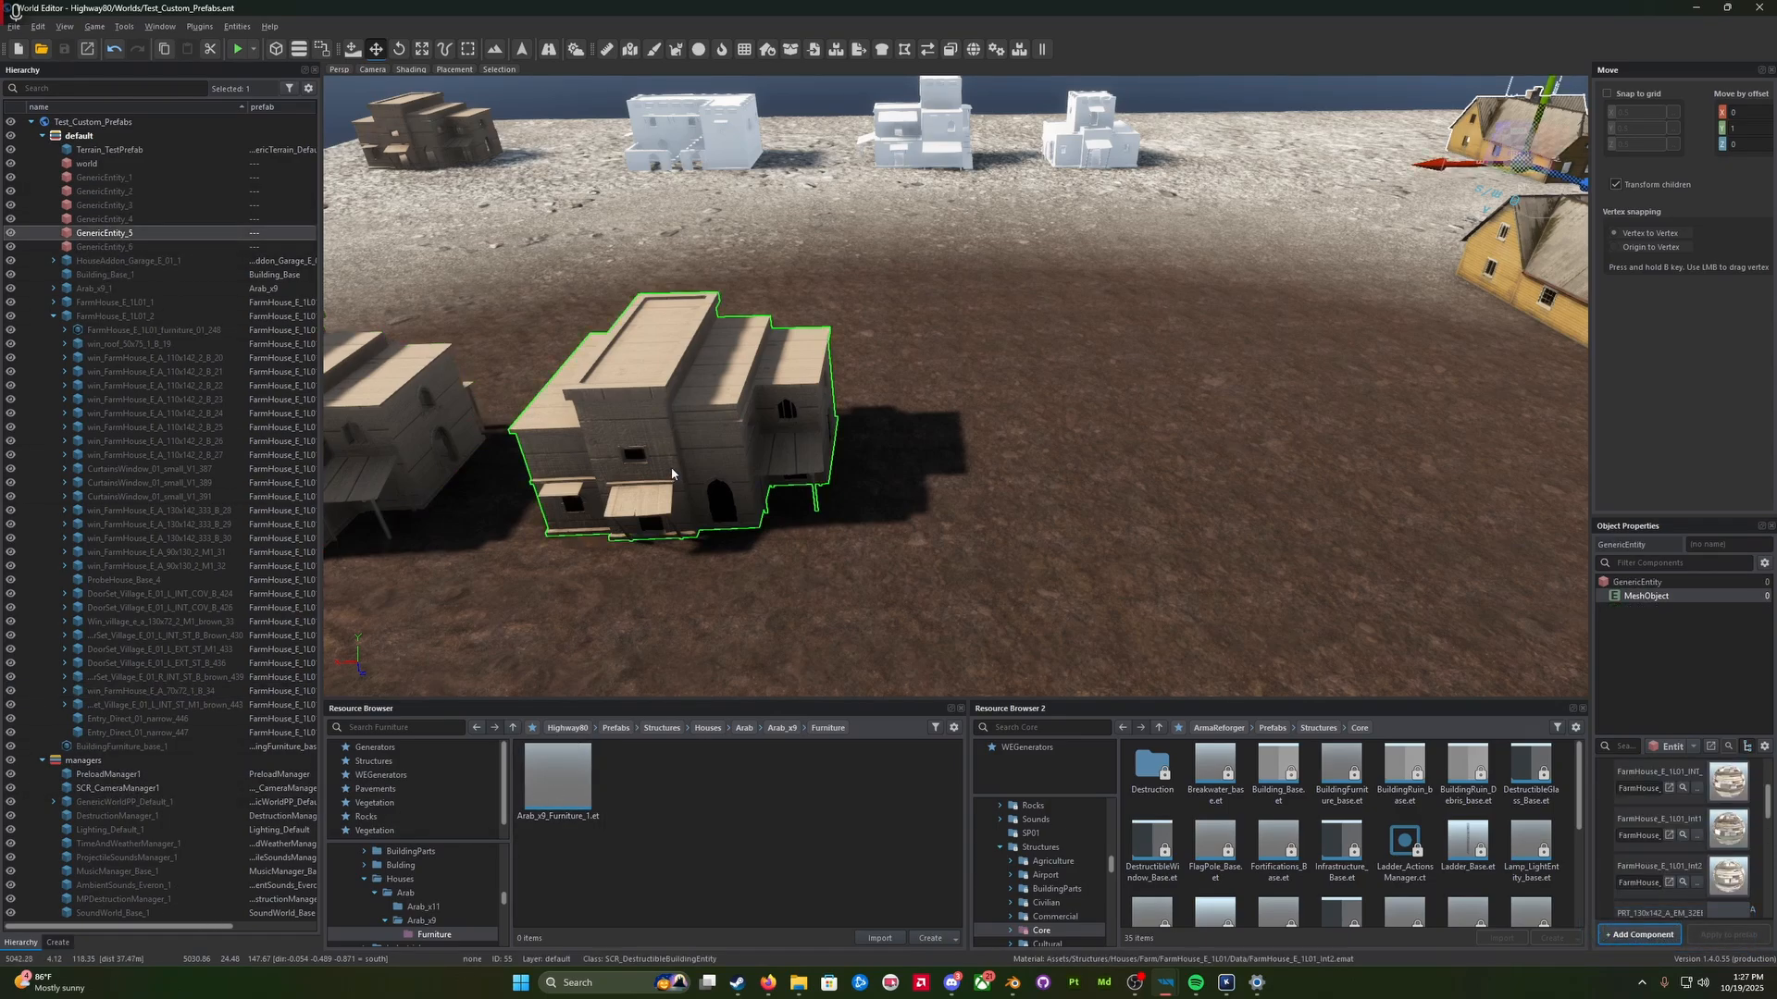
{"action": "left_click", "coordinate": [782, 727]}
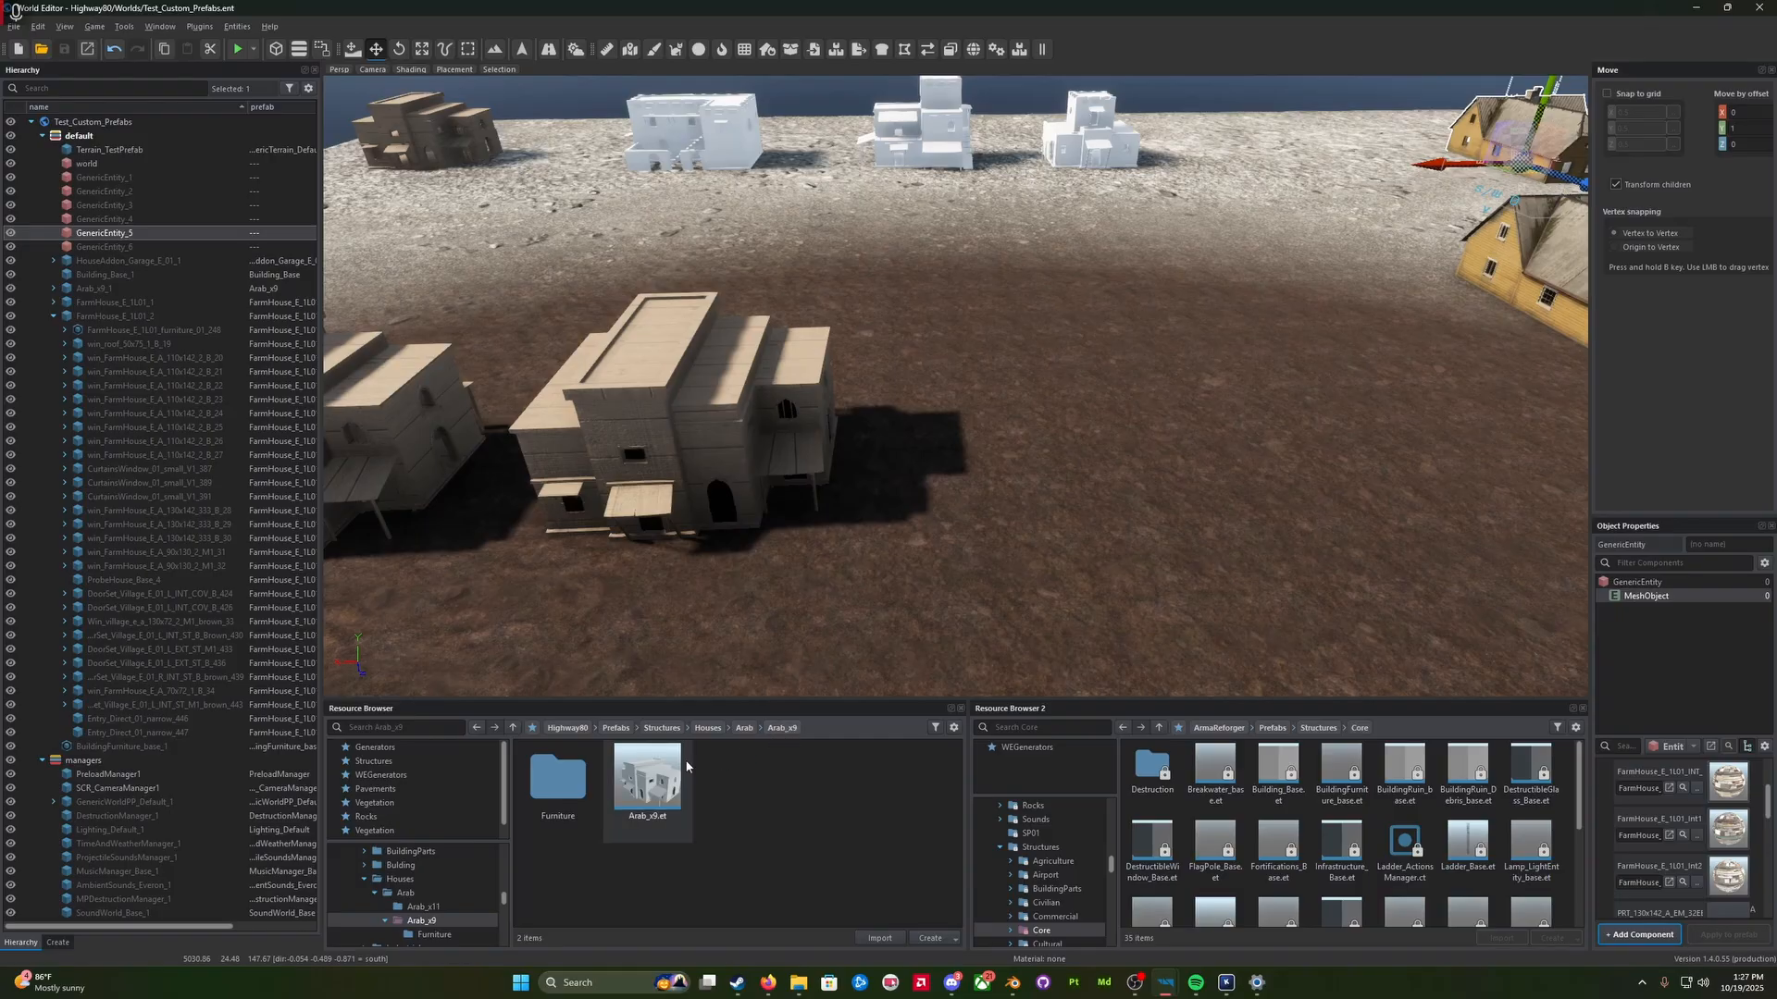
{"action": "left_click", "coordinate": [670, 792]}
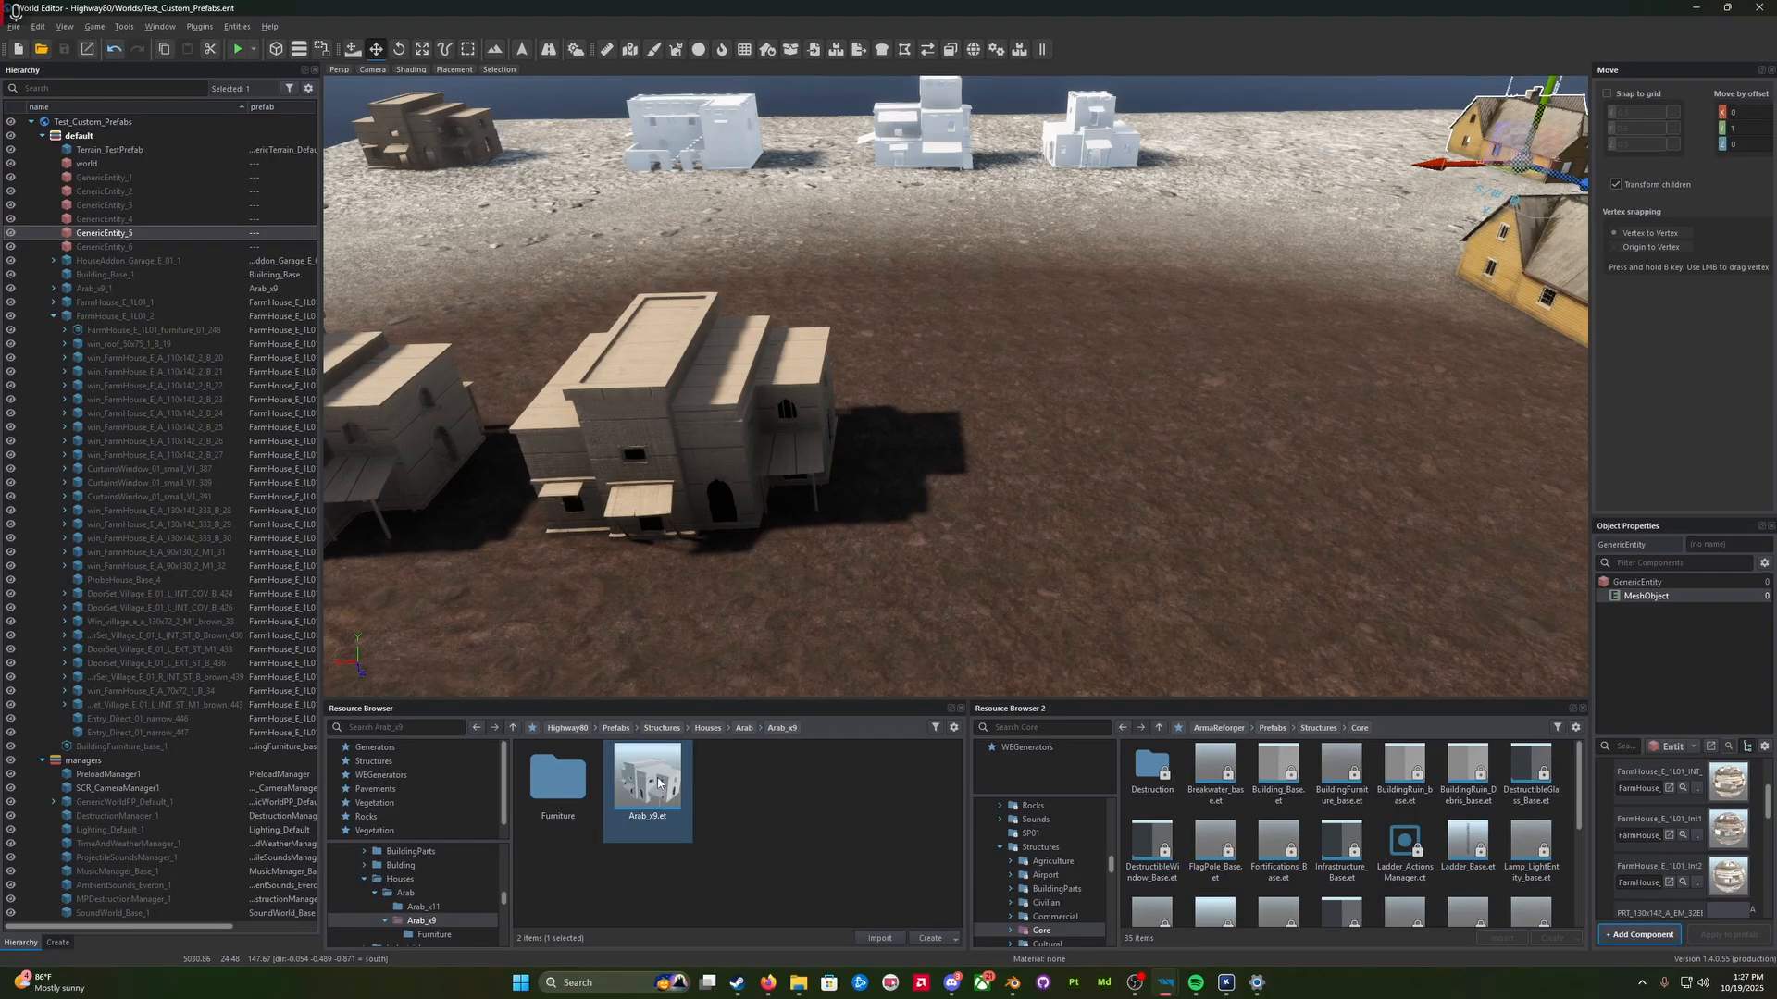
{"action": "double_click", "coordinate": [658, 783]}
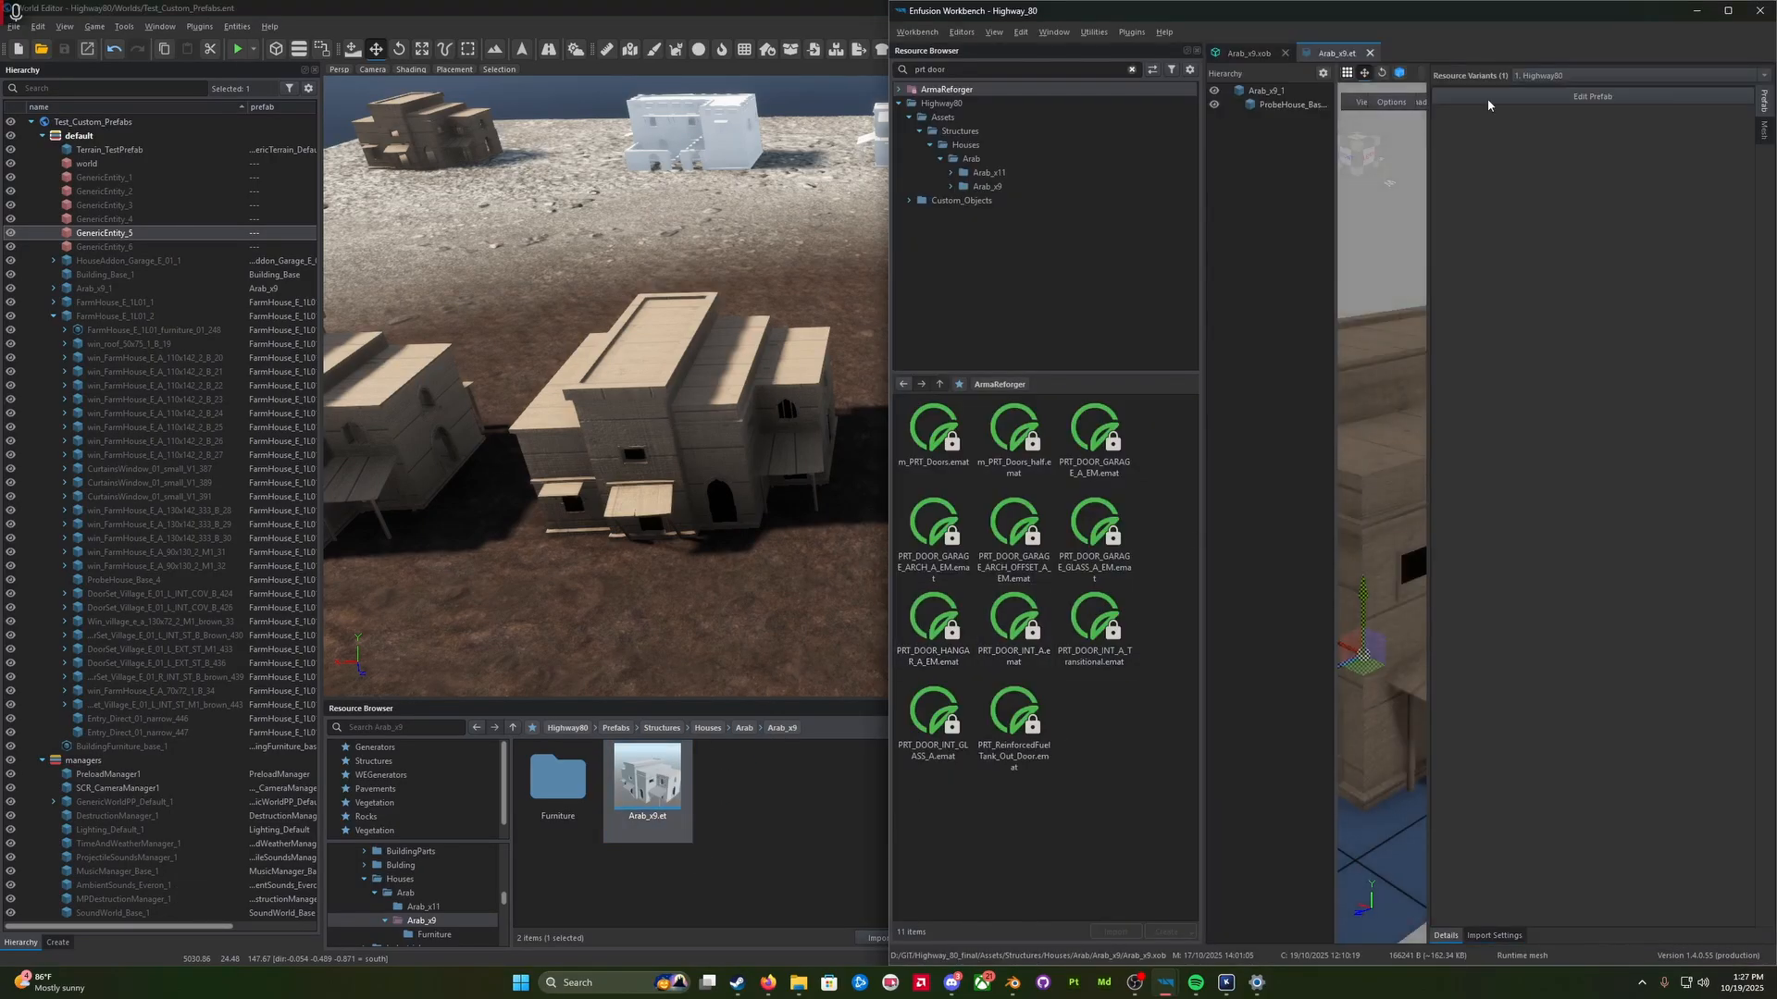
{"action": "left_click", "coordinate": [1505, 97]}
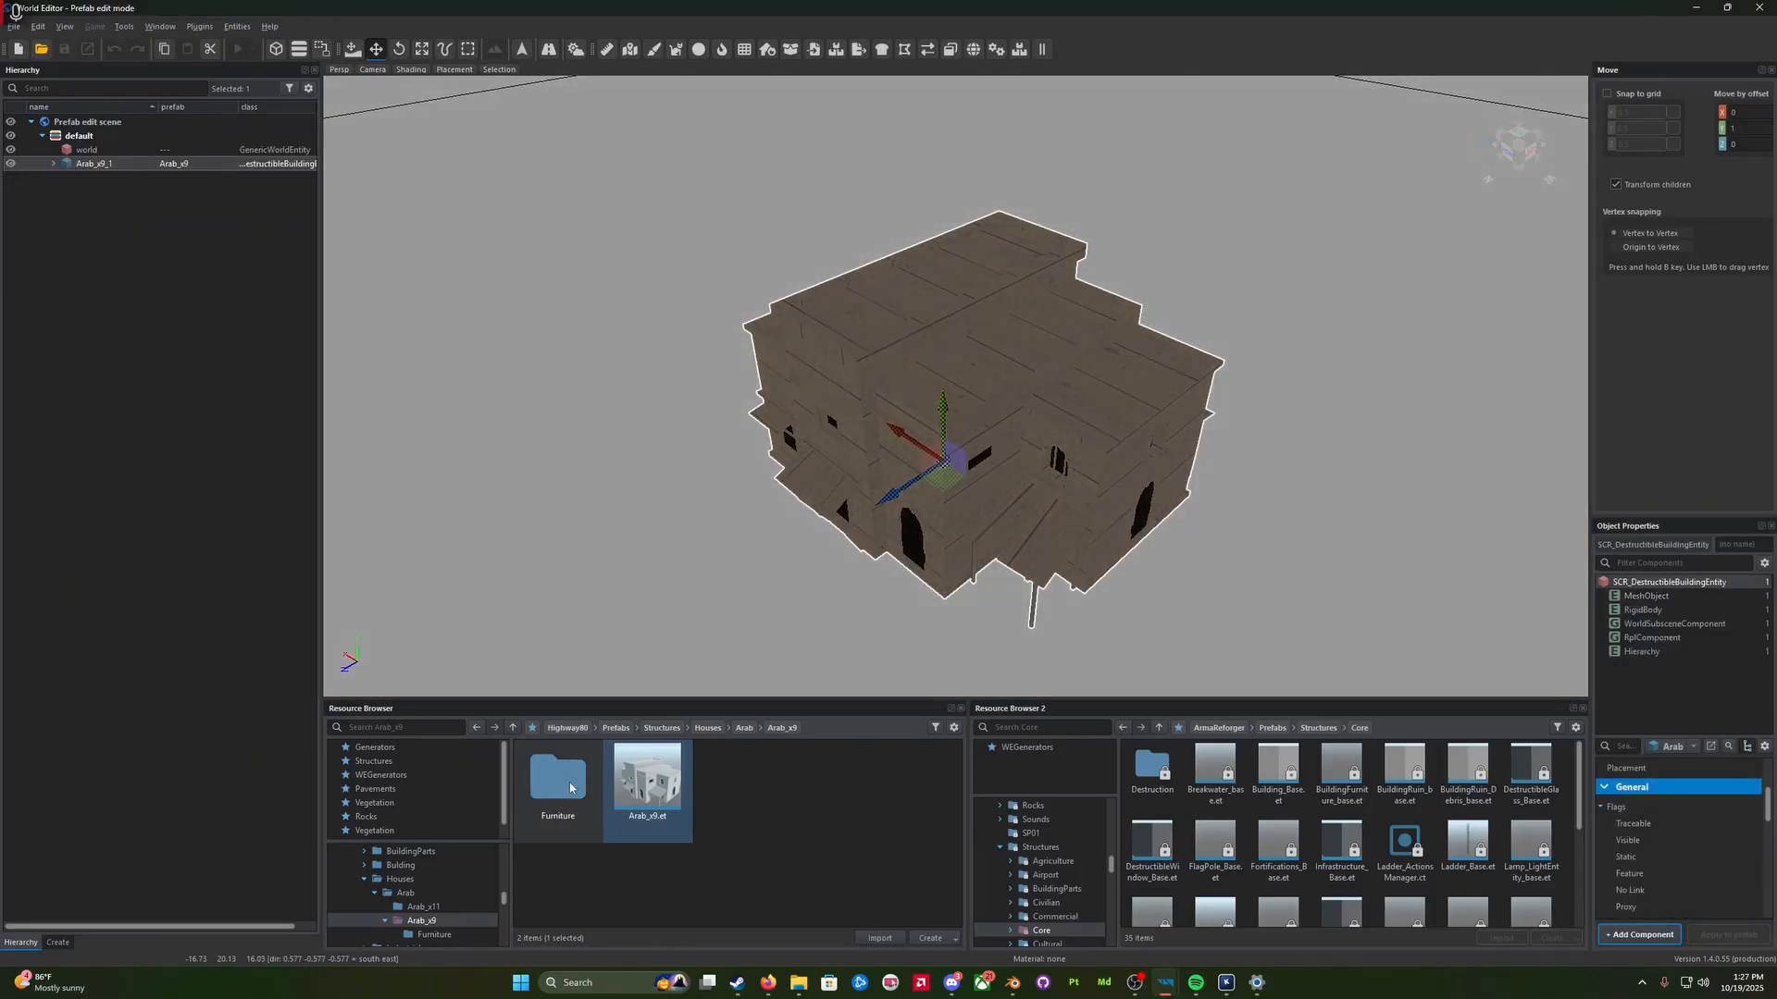
Step: Add Arab_x9_Furniture_1.et from the Furniture folder as a child of the Arab_x9 house entity
{"action": "double_click", "coordinate": [569, 788]}
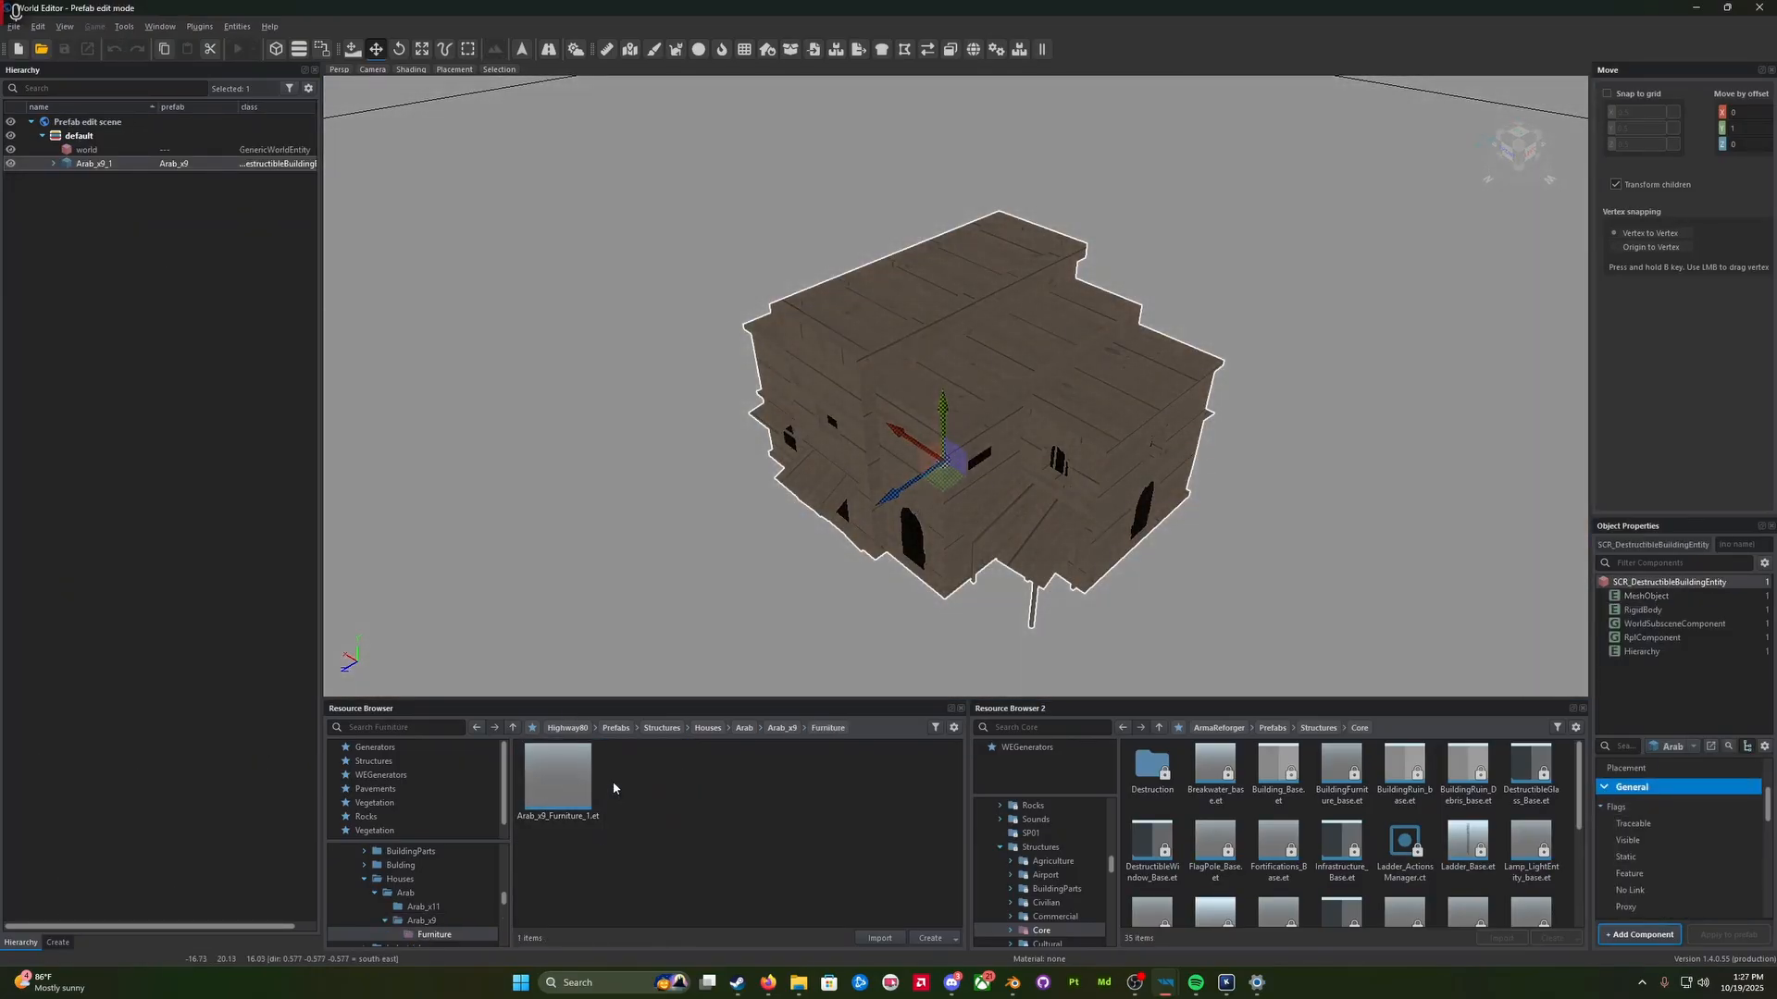
{"action": "left_click_drag", "start_coordinate": [572, 779], "coordinate": [201, 119]}
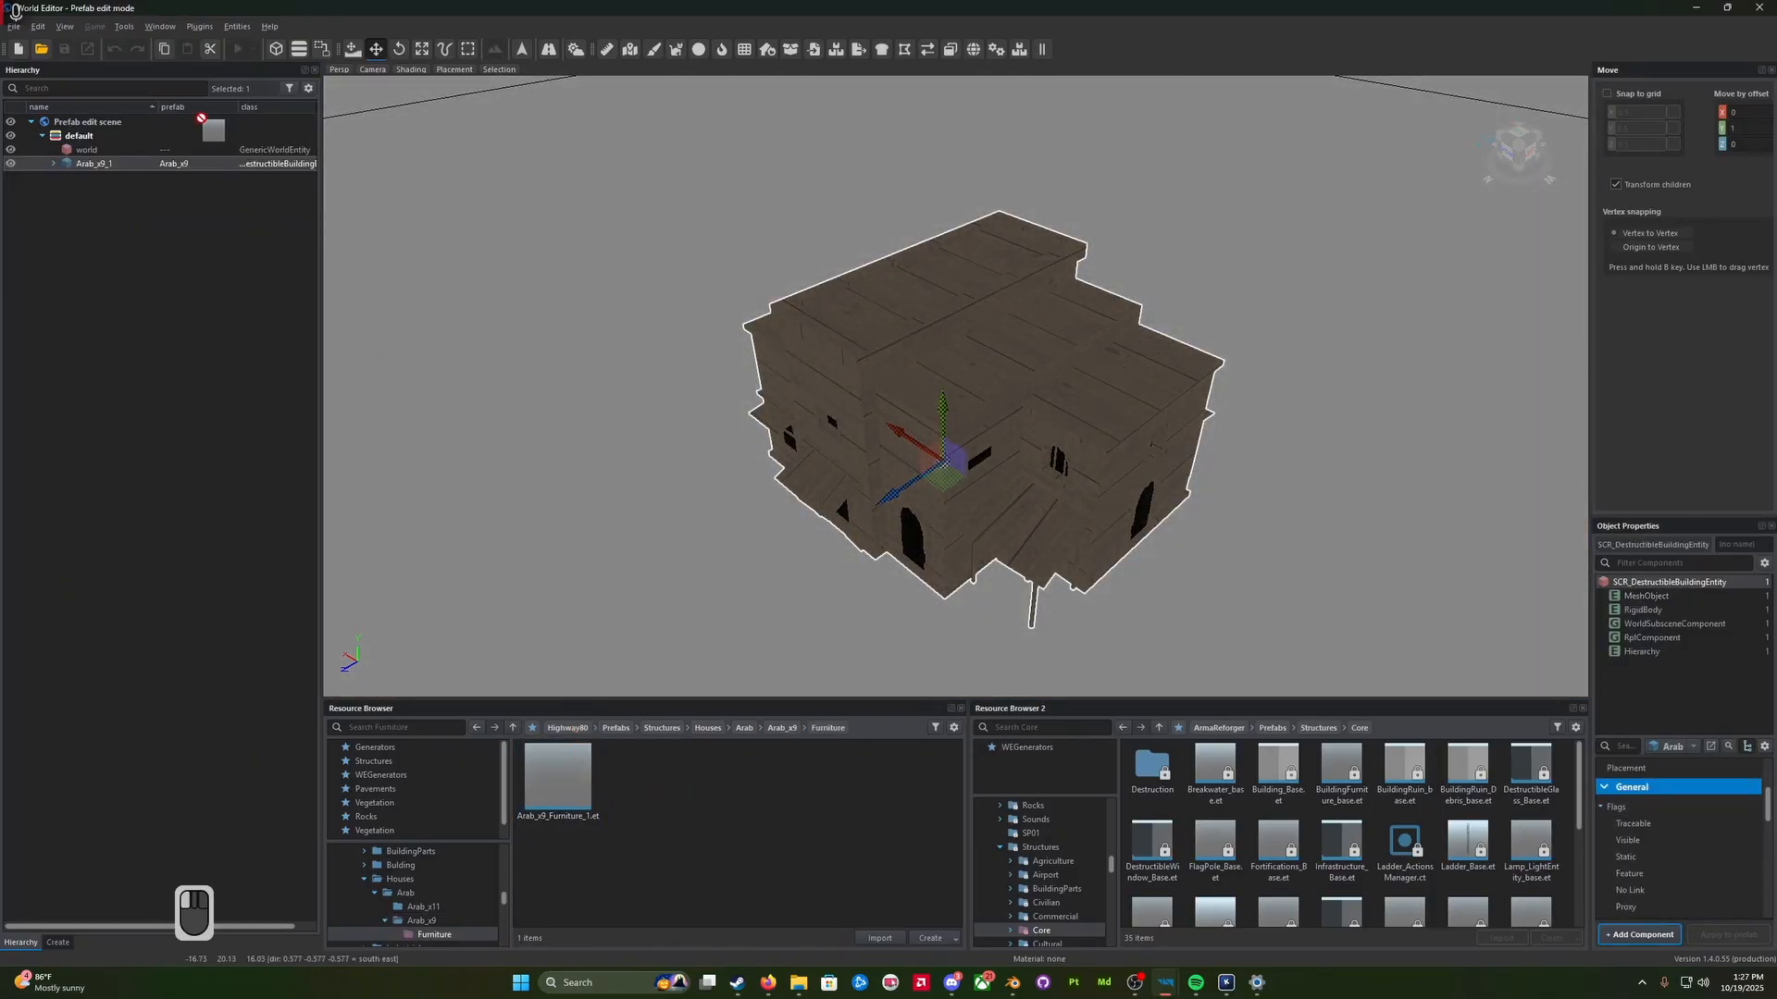
{"action": "left_click_drag", "start_coordinate": [109, 168], "coordinate": [109, 169]}
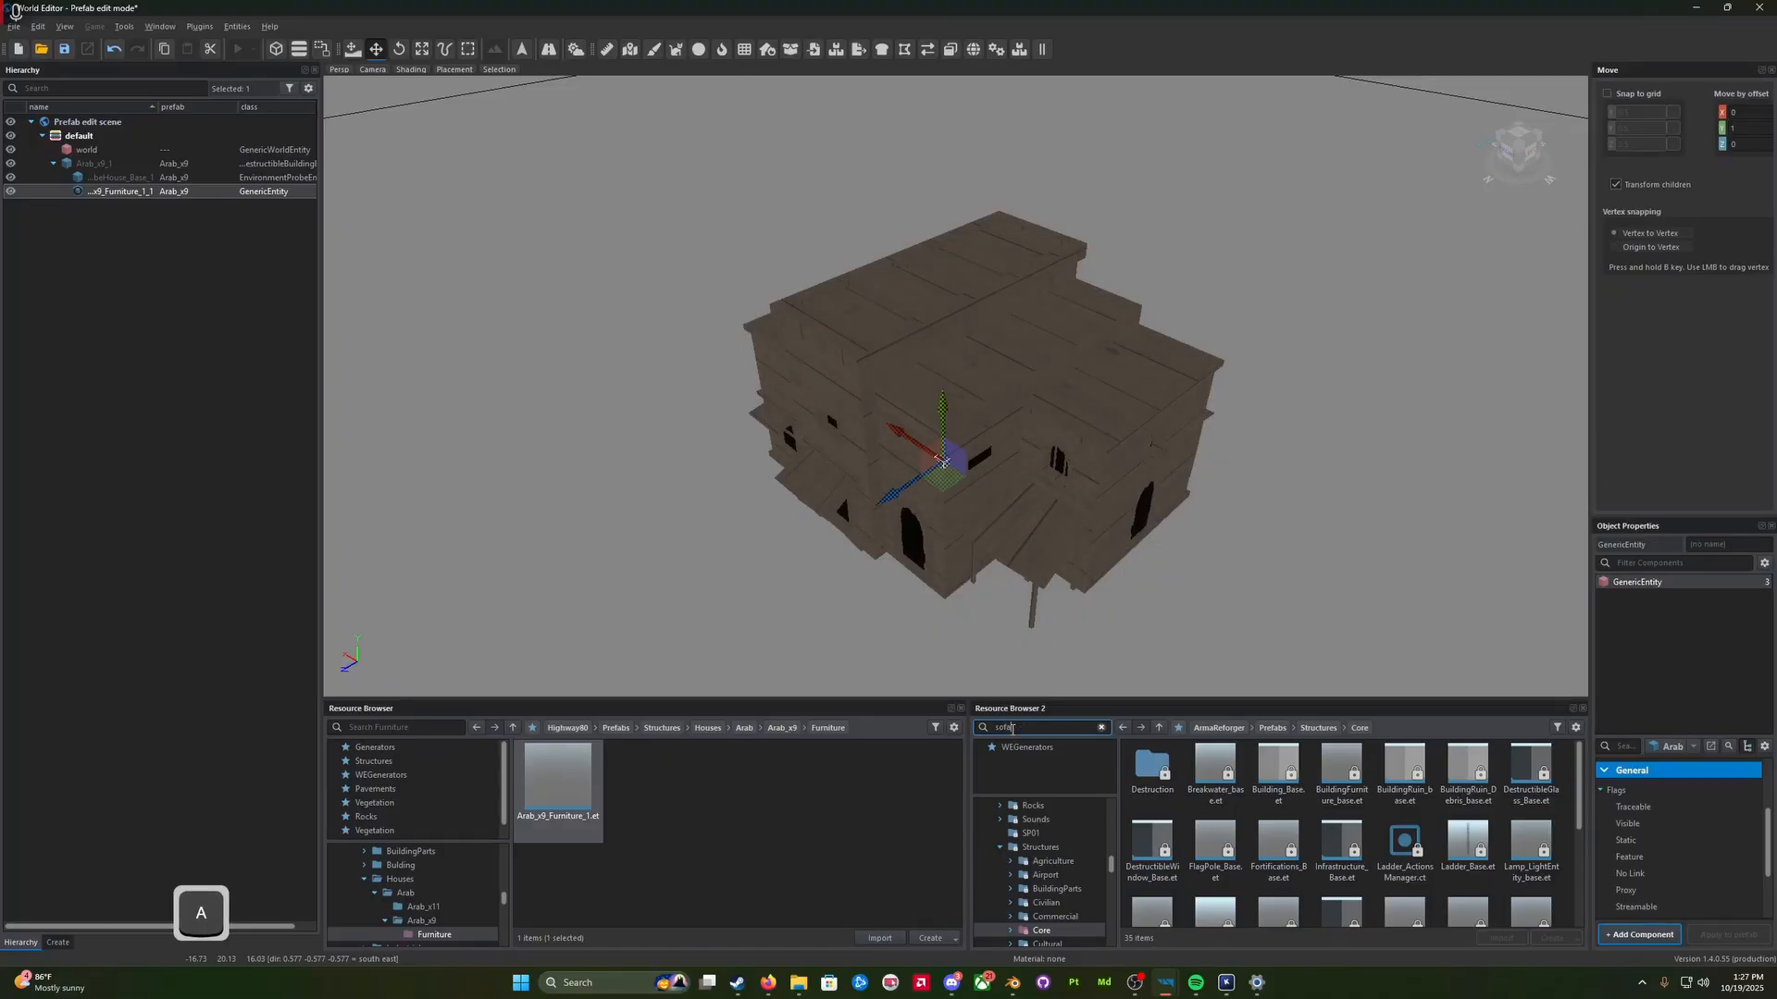
Step: Find Sofa_01.et and Desk_01_Base.et and insert both under the furniture entity, into the Arab_x9_Furniture_1.et prefab
{"action": "double_click", "coordinate": [1039, 806]}
{"action": "left_click", "coordinate": [1035, 836]}
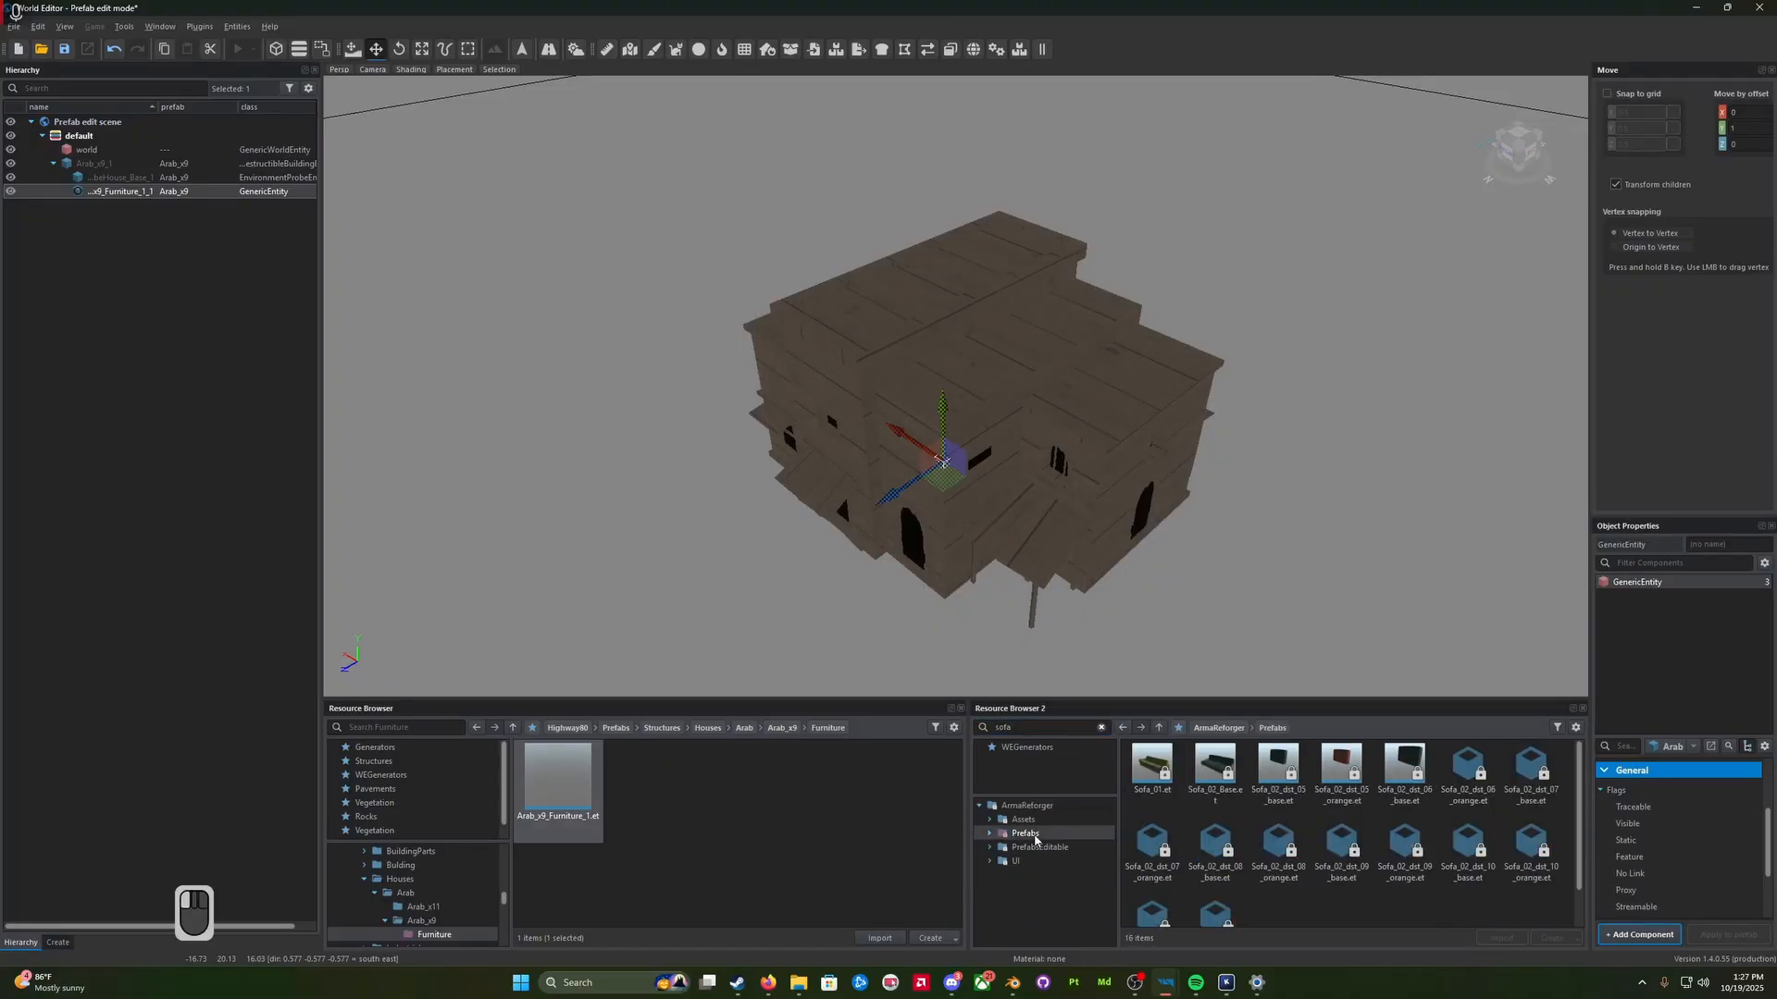
{"action": "left_click_drag", "start_coordinate": [1153, 779], "coordinate": [362, 255]}
{"action": "left_click_drag", "start_coordinate": [109, 192], "coordinate": [108, 191]}
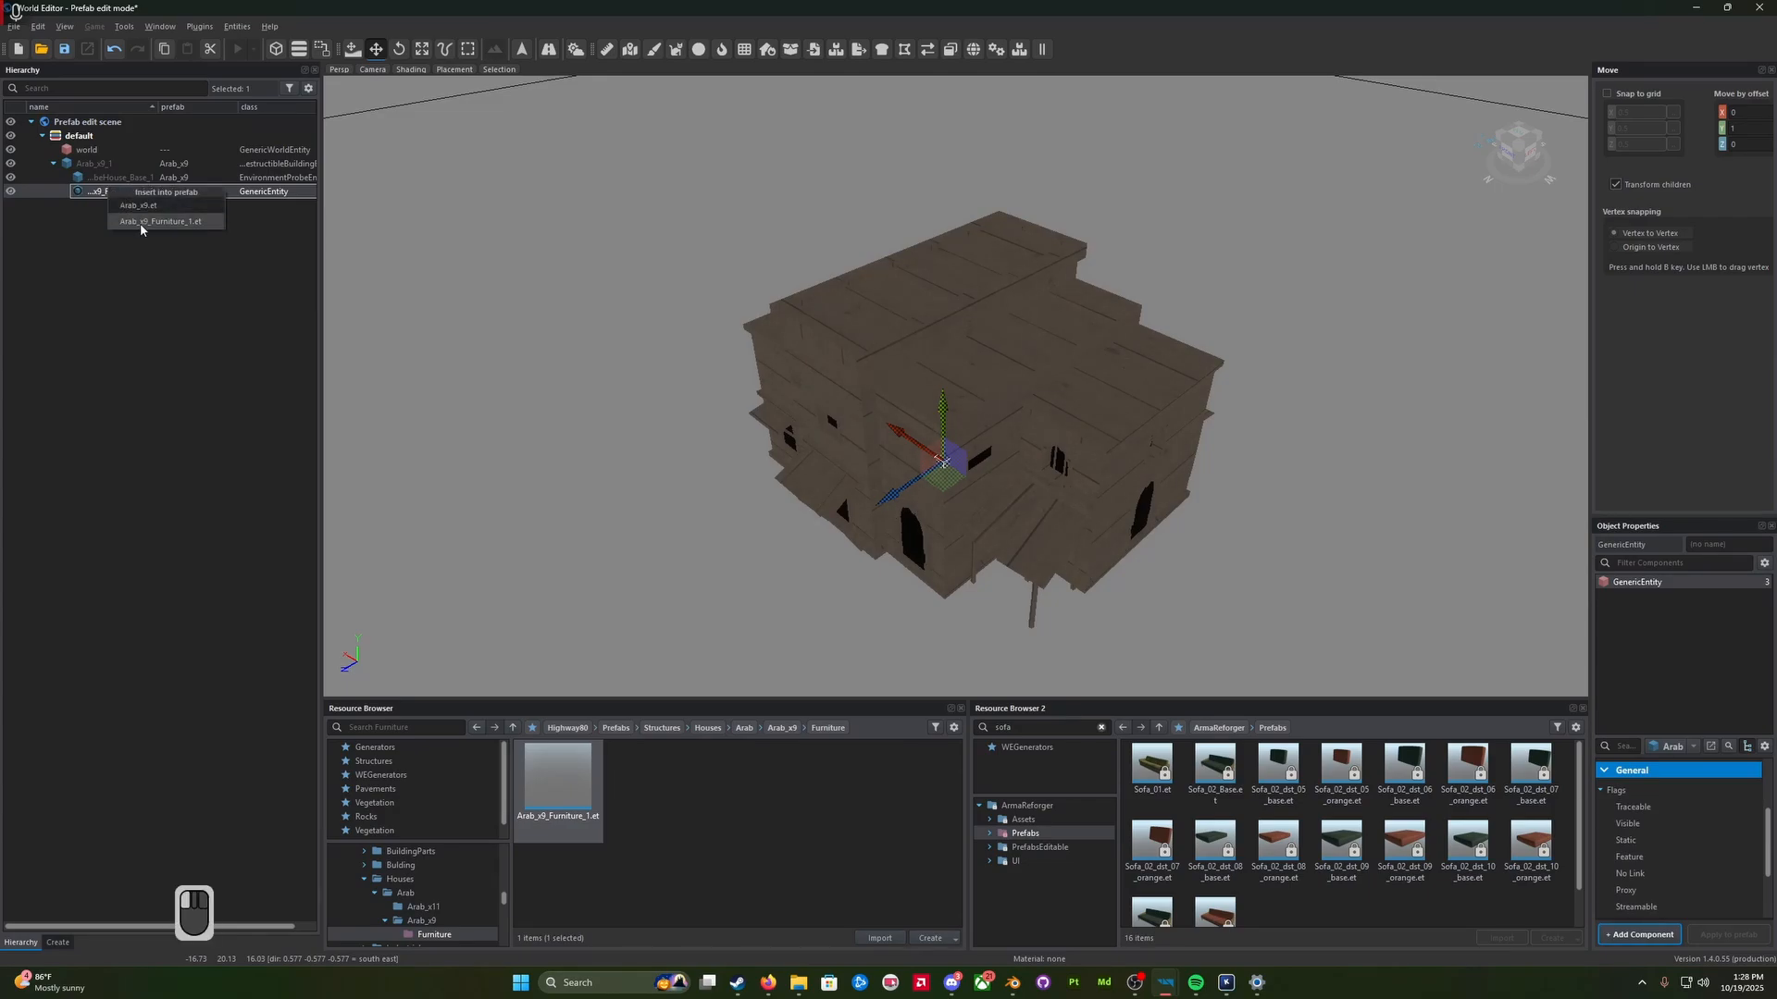
{"action": "left_click", "coordinate": [141, 222]}
{"action": "double_click", "coordinate": [1061, 731]}
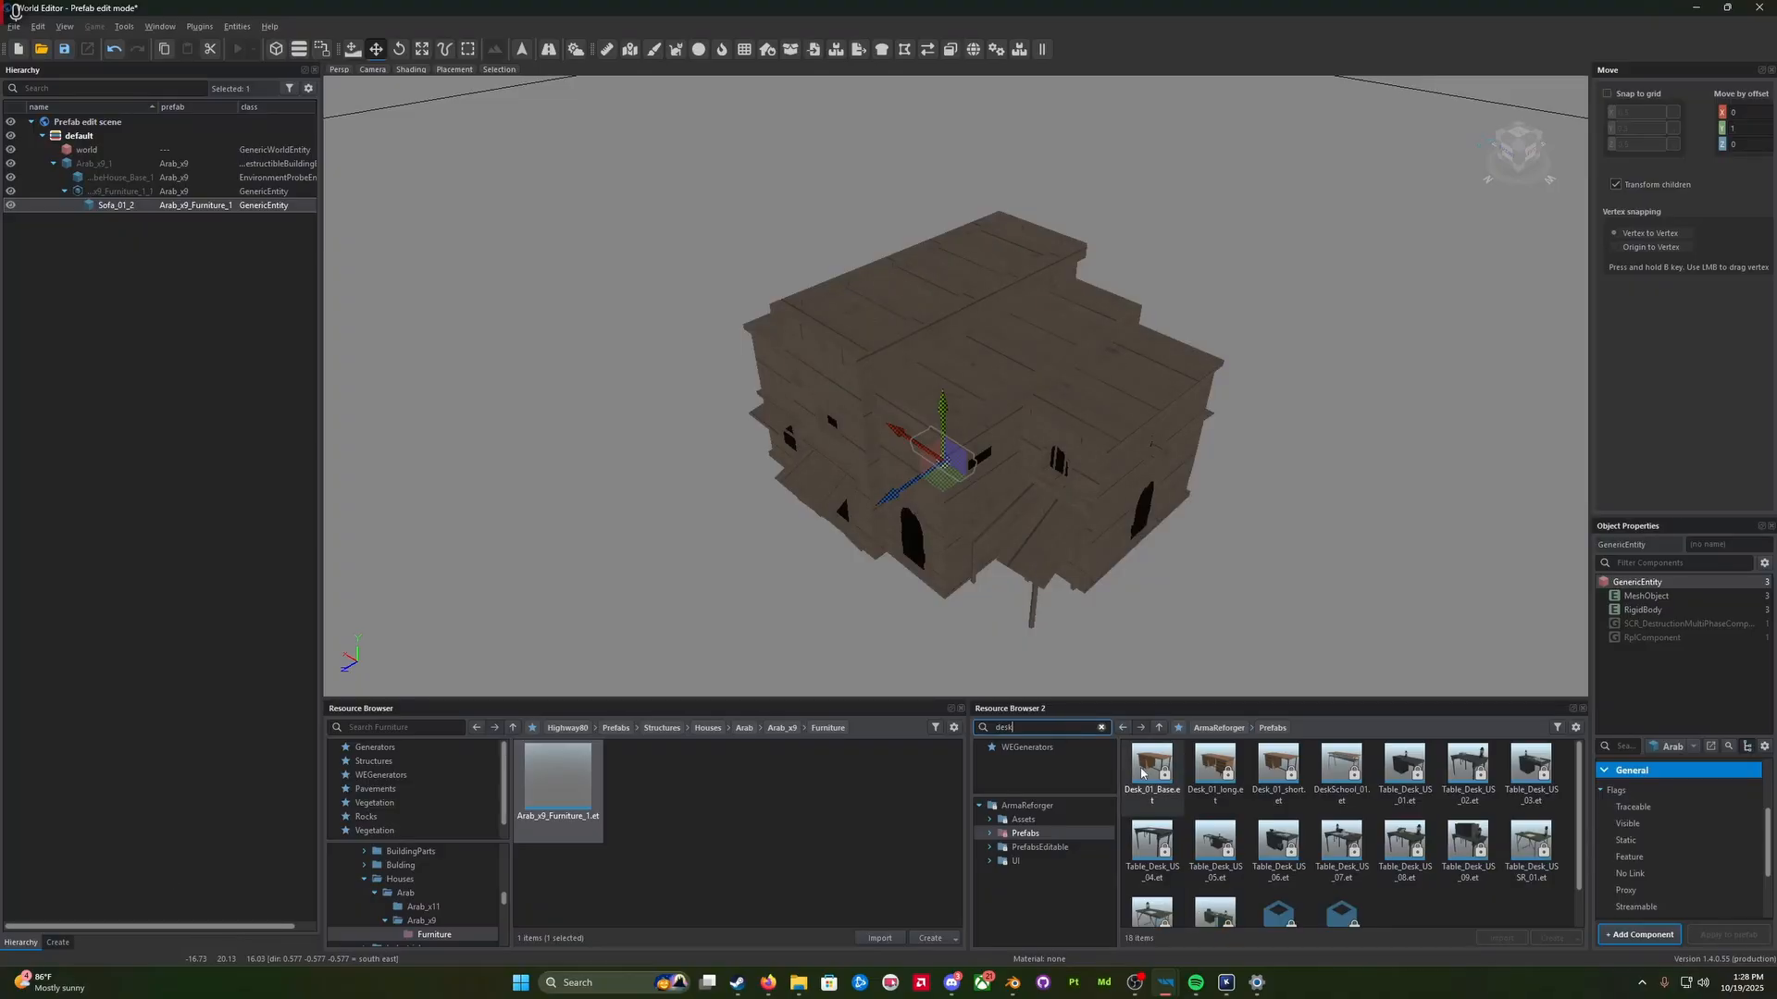
{"action": "left_click_drag", "start_coordinate": [1152, 770], "coordinate": [89, 194]}
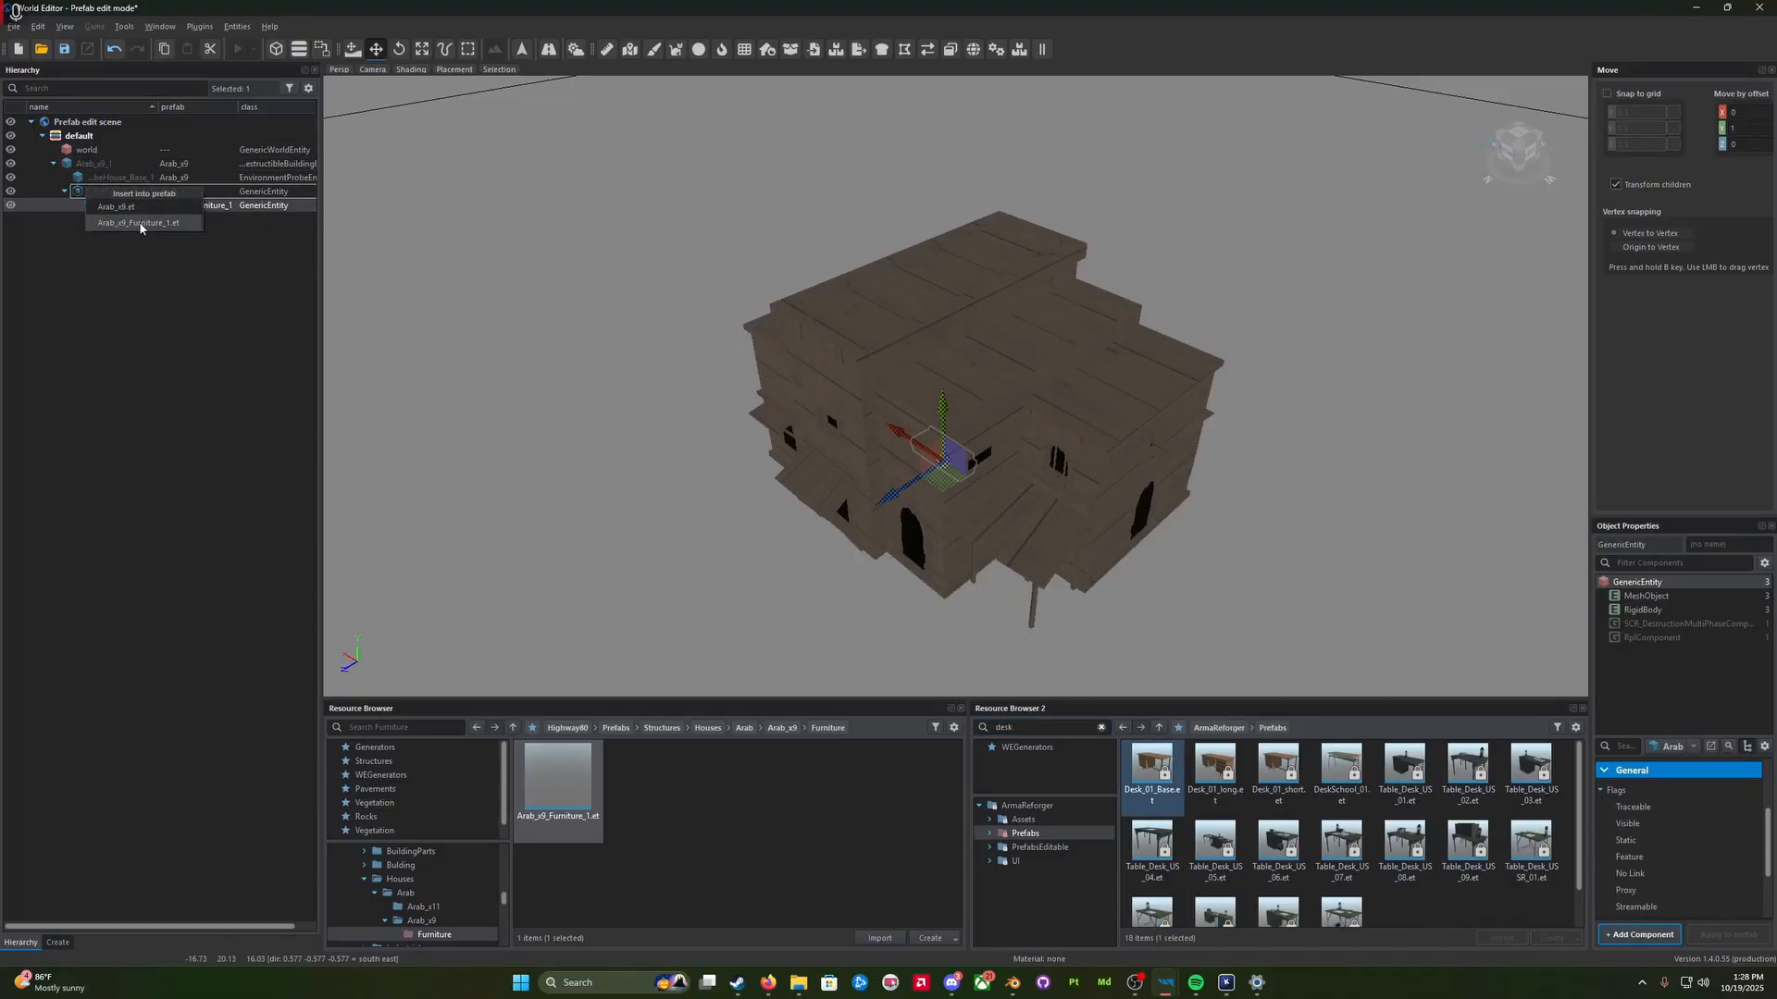
Step: Search for a TV, insert TVSet_01.et into the Arab_x9_Furniture_1 prefab and save the prefab edit
{"action": "left_click", "coordinate": [1057, 727]}
{"action": "type", "text": "te"}
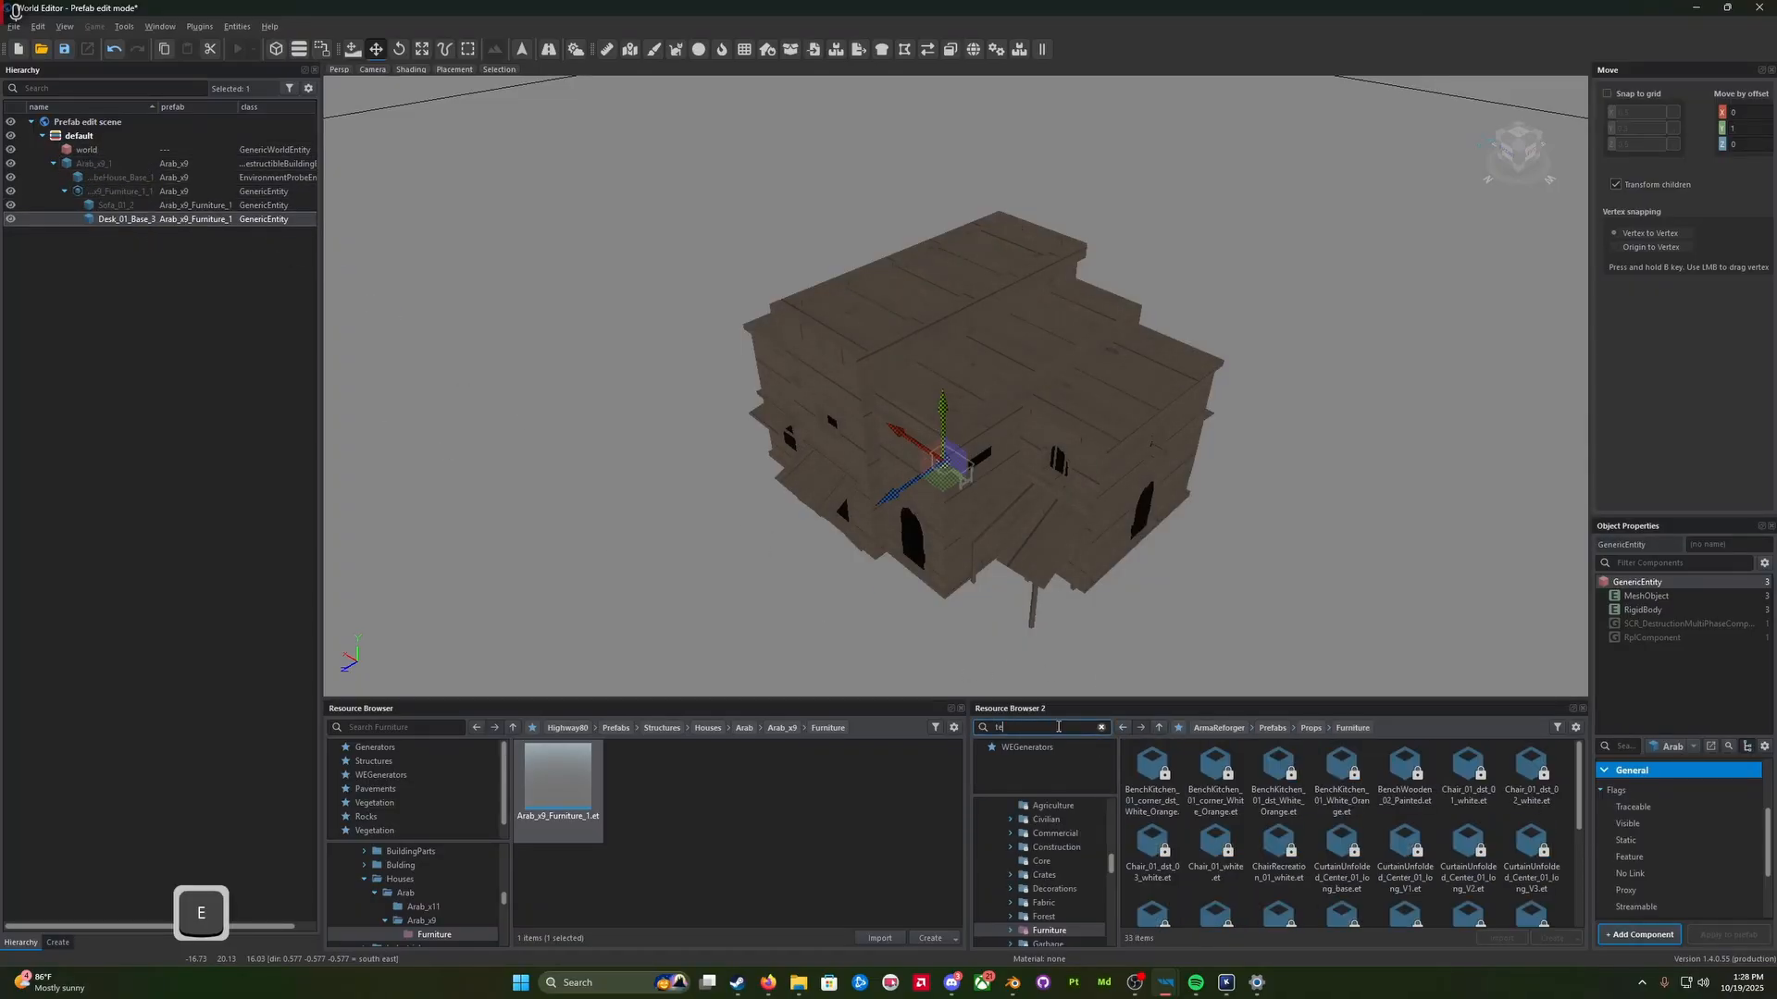
{"action": "type", "text": "levision"}
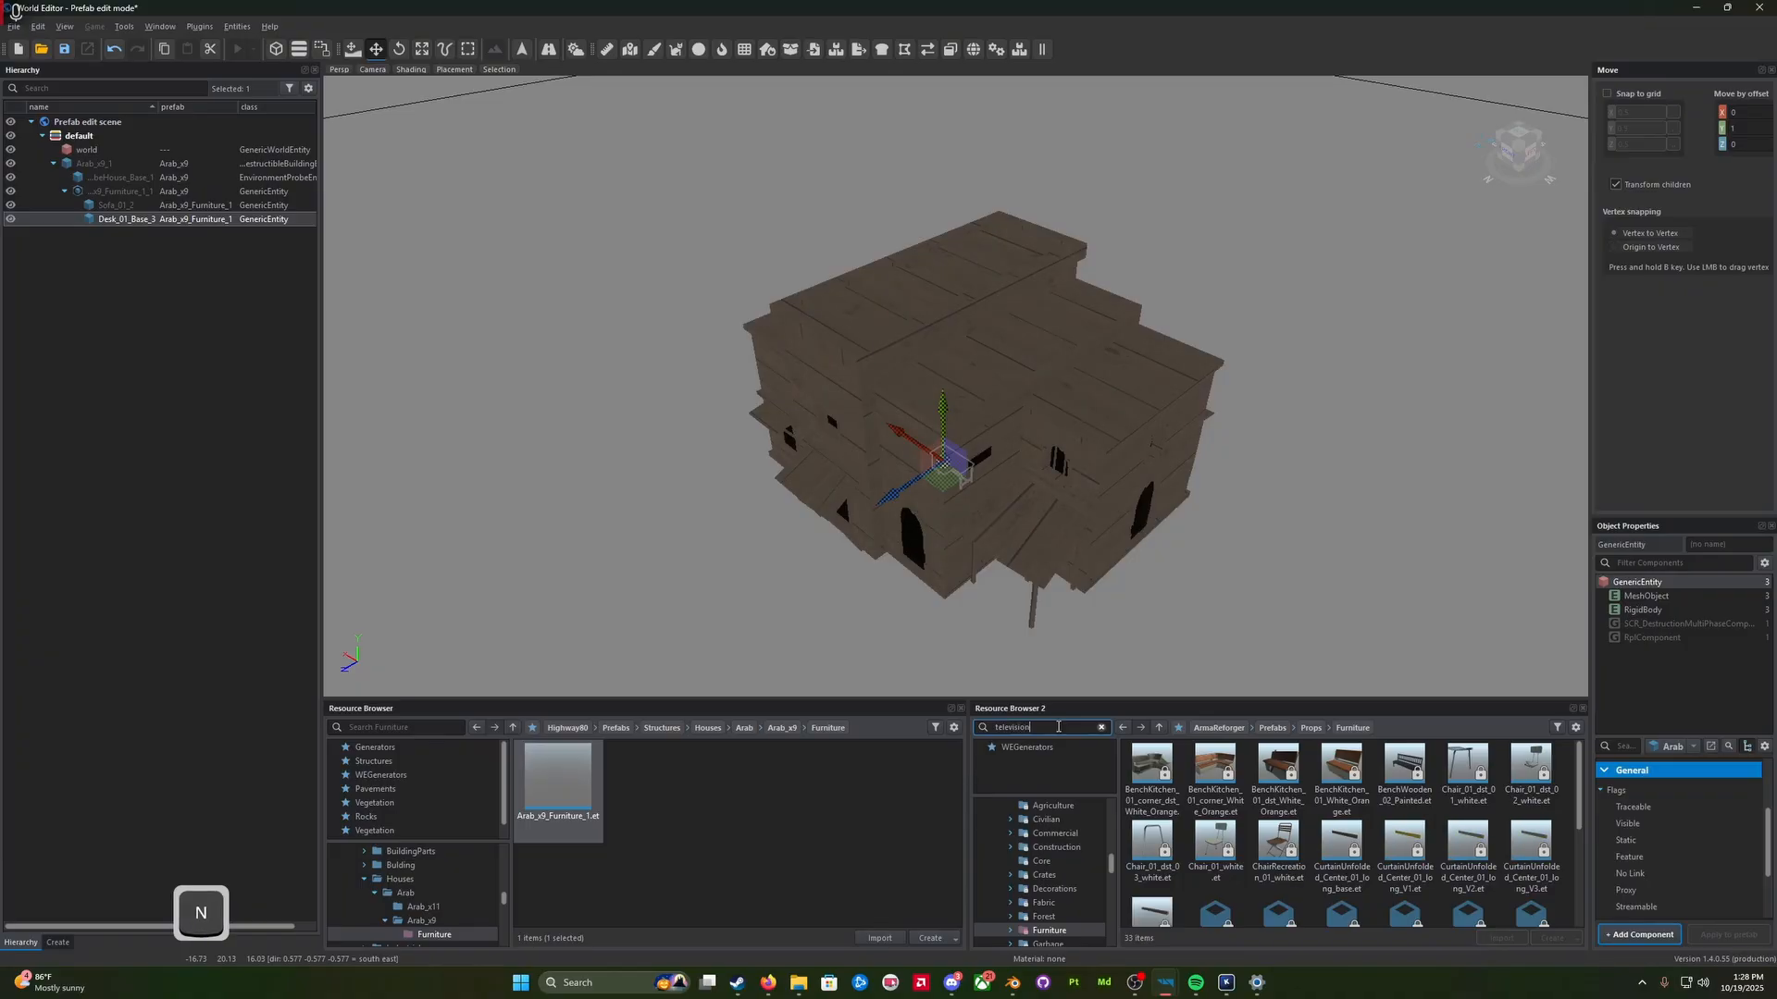
{"action": "key", "text": "ctrl+a"}
{"action": "type", "text": "tv"}
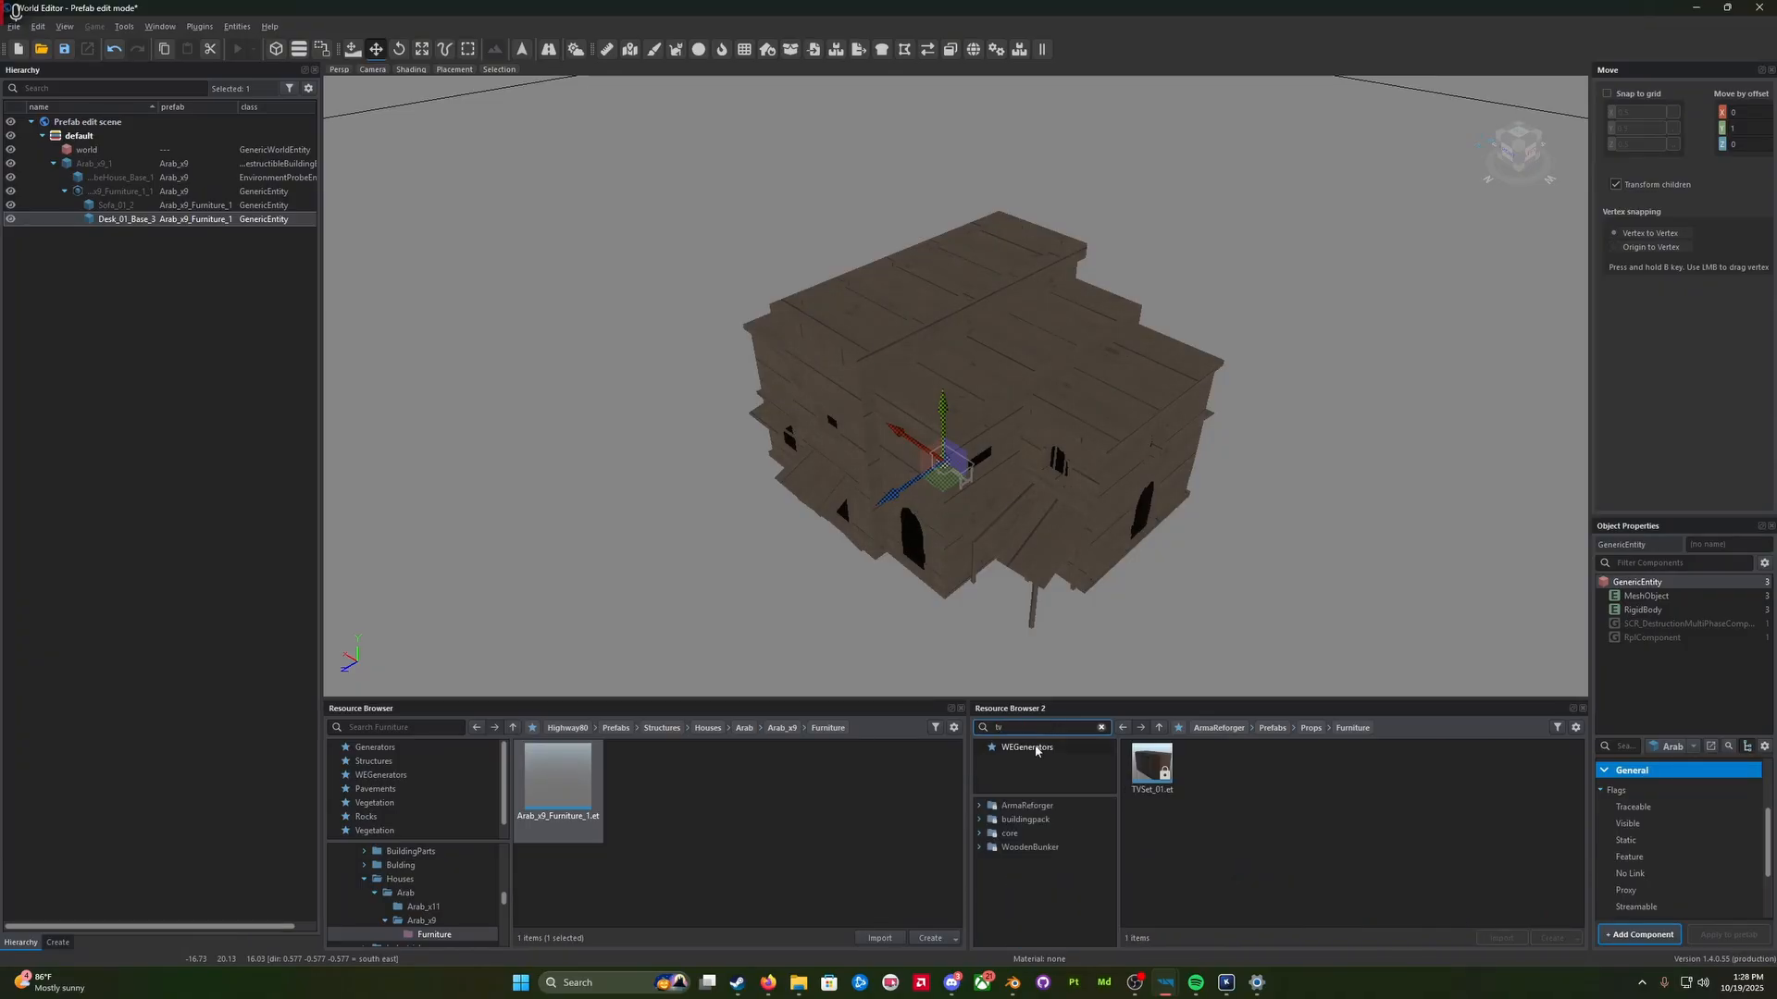
{"action": "left_click_drag", "start_coordinate": [1157, 754], "coordinate": [136, 223]}
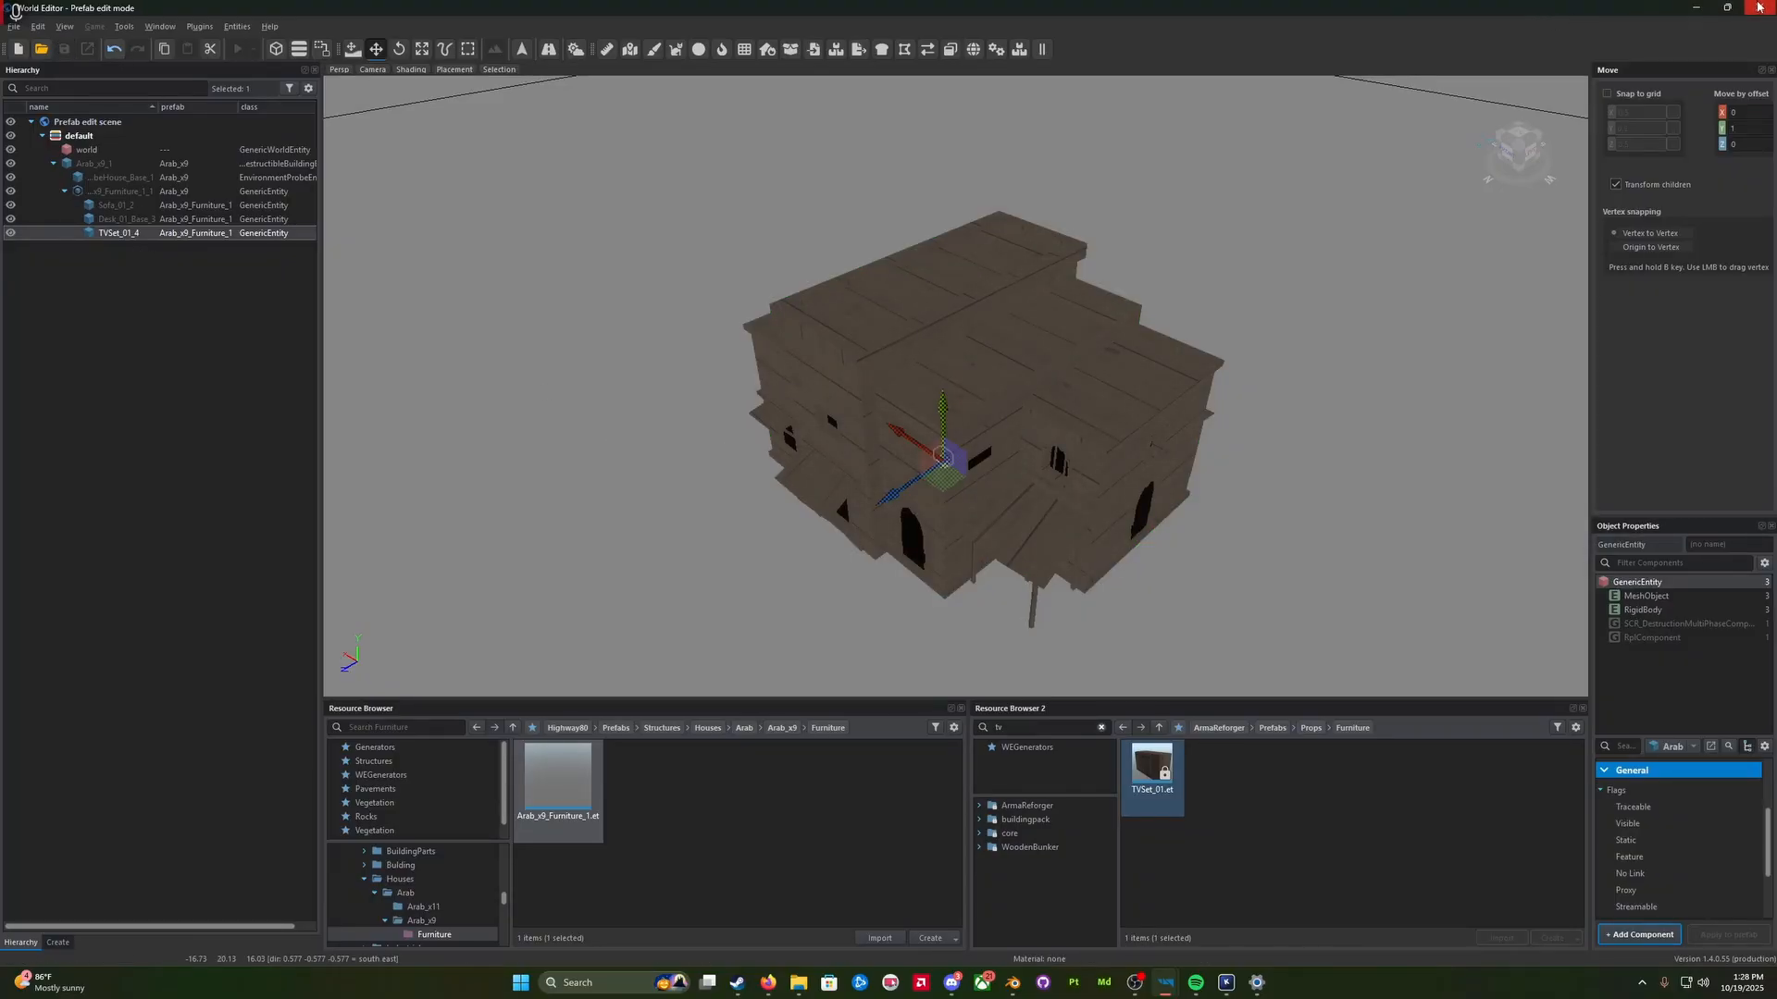
Step: Load the Test_Custom_Prefabs.ent world, select the Arab_x9 house and go inside it to the inserted furniture
{"action": "left_click", "coordinate": [49, 52]}
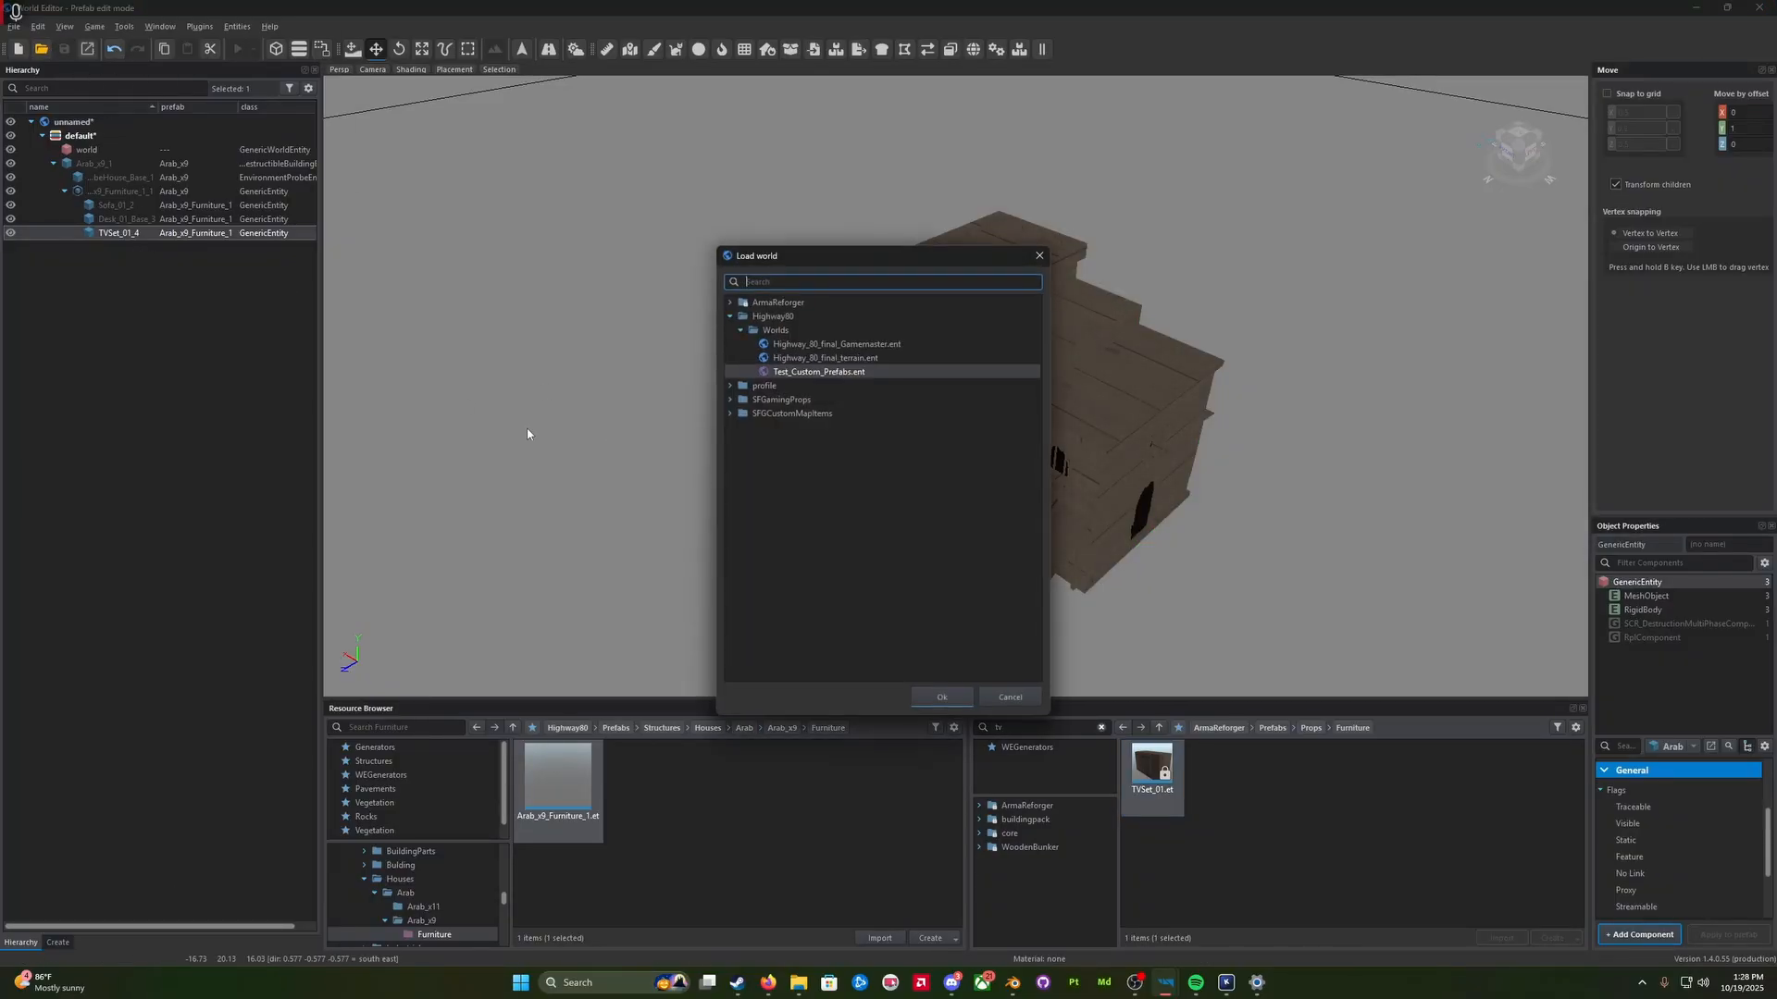
{"action": "left_click", "coordinate": [926, 697]}
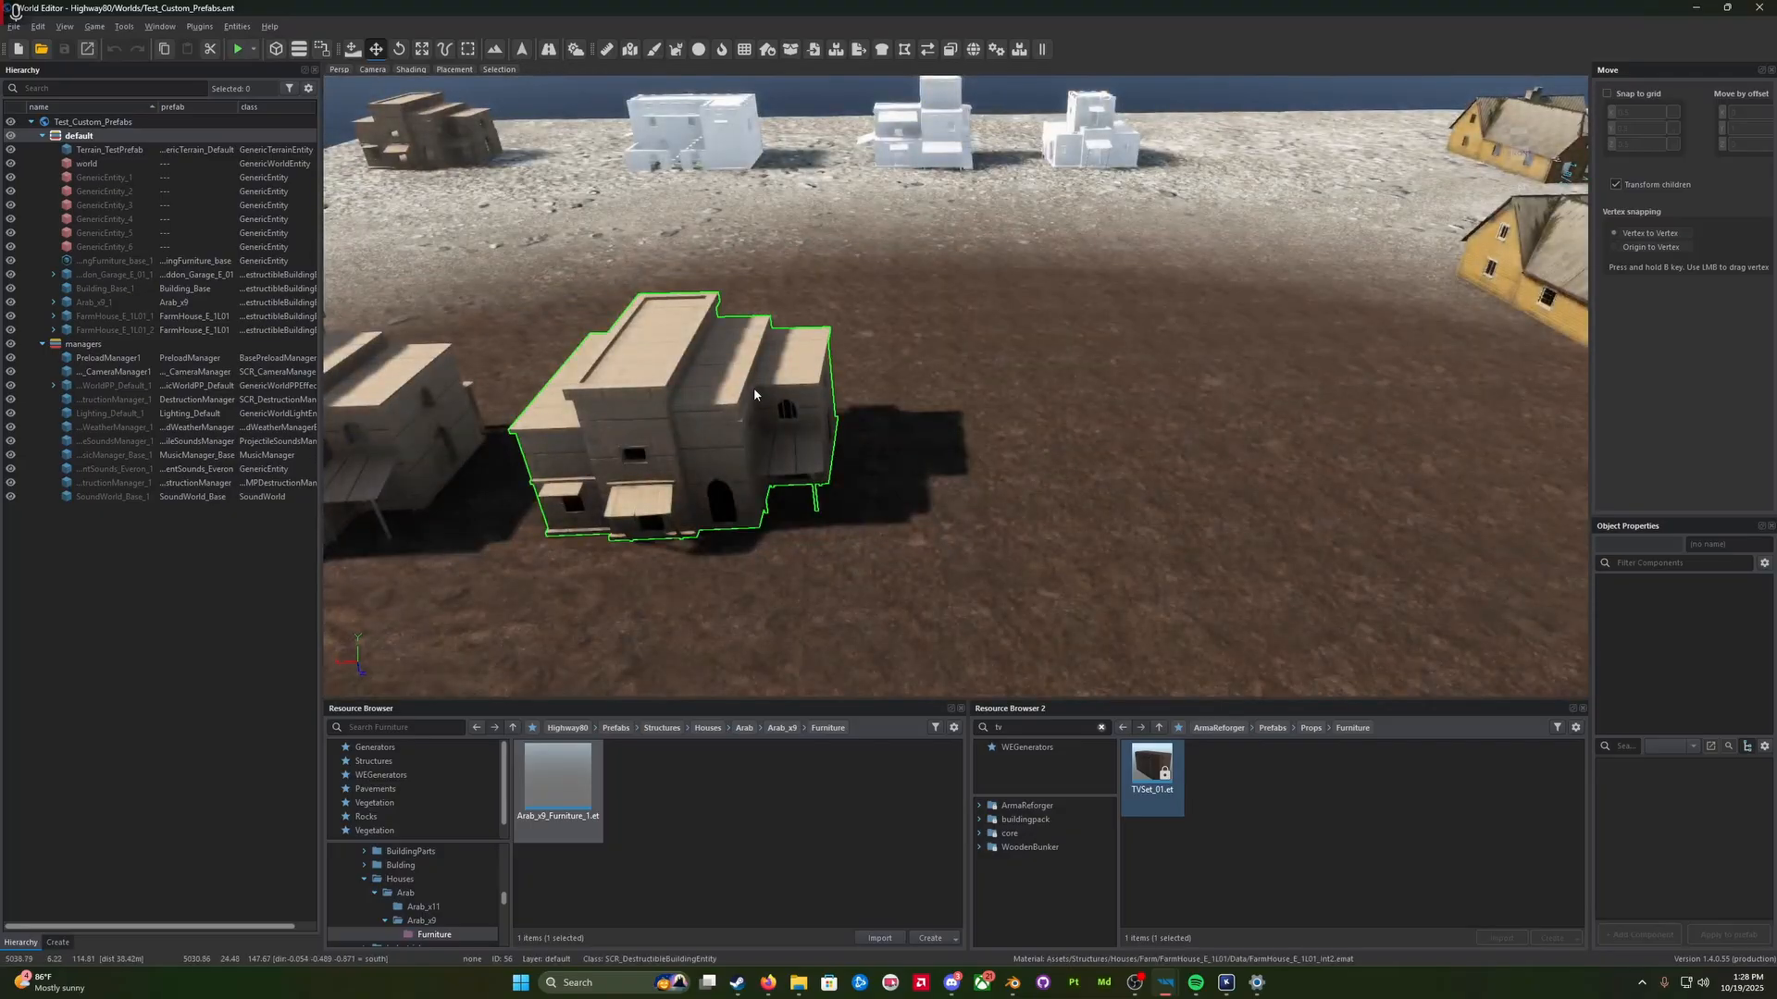
{"action": "left_click", "coordinate": [751, 389]}
{"action": "key", "text": "w"}
{"action": "mouse_move", "coordinate": [662, 439]}
{"action": "right_mouse_down"}
{"action": "mouse_move", "coordinate": [588, 505]}
{"action": "mouse_move", "coordinate": [592, 416]}
{"action": "mouse_move", "coordinate": [583, 444]}
{"action": "mouse_move", "coordinate": [519, 435]}
{"action": "mouse_move", "coordinate": [647, 430]}
{"action": "right_mouse_up"}
{"action": "key", "text": "a"}
{"action": "key", "text": "w"}
{"action": "key", "text": "w"}
{"action": "key", "text": "d"}
{"action": "scroll", "coordinate": [519, 435], "scroll_direction": "down", "scroll_amount": 1}
{"action": "key", "text": "s"}
{"action": "key", "text": "z"}
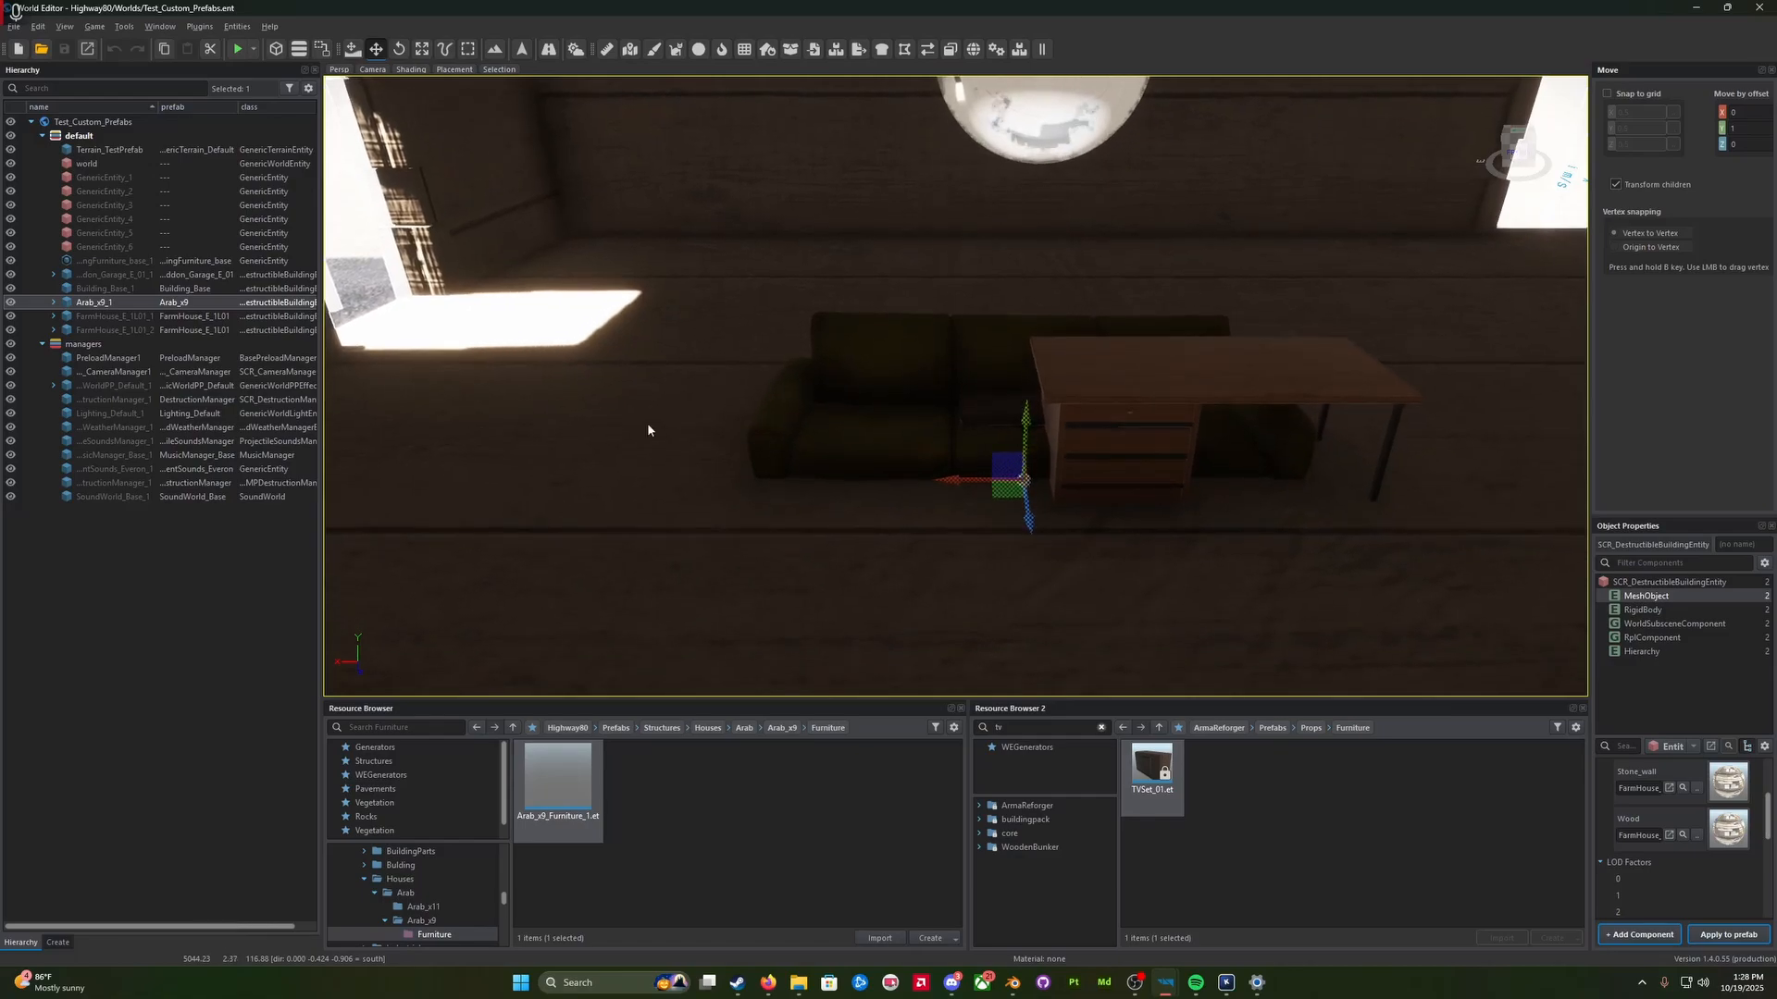
Step: Select the sofa, desk and TV set inside the house's furniture entity and snap them onto the floor
{"action": "left_click", "coordinate": [53, 302]}
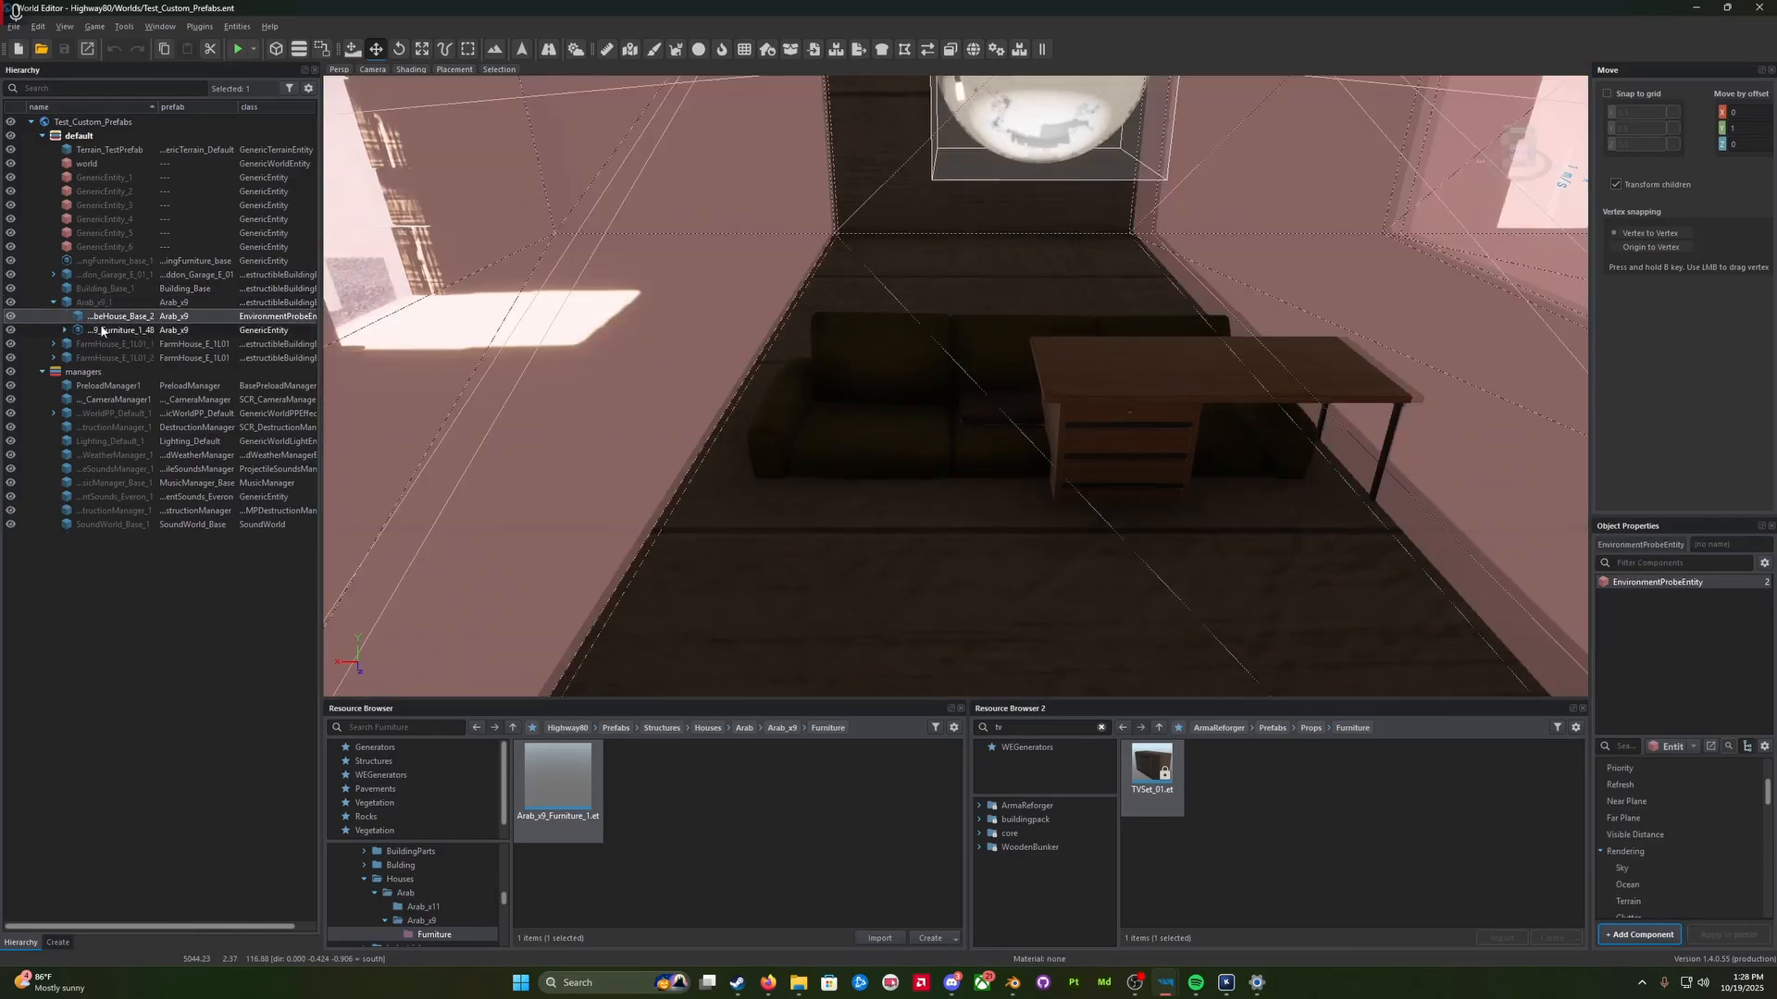
{"action": "left_click", "coordinate": [65, 330]}
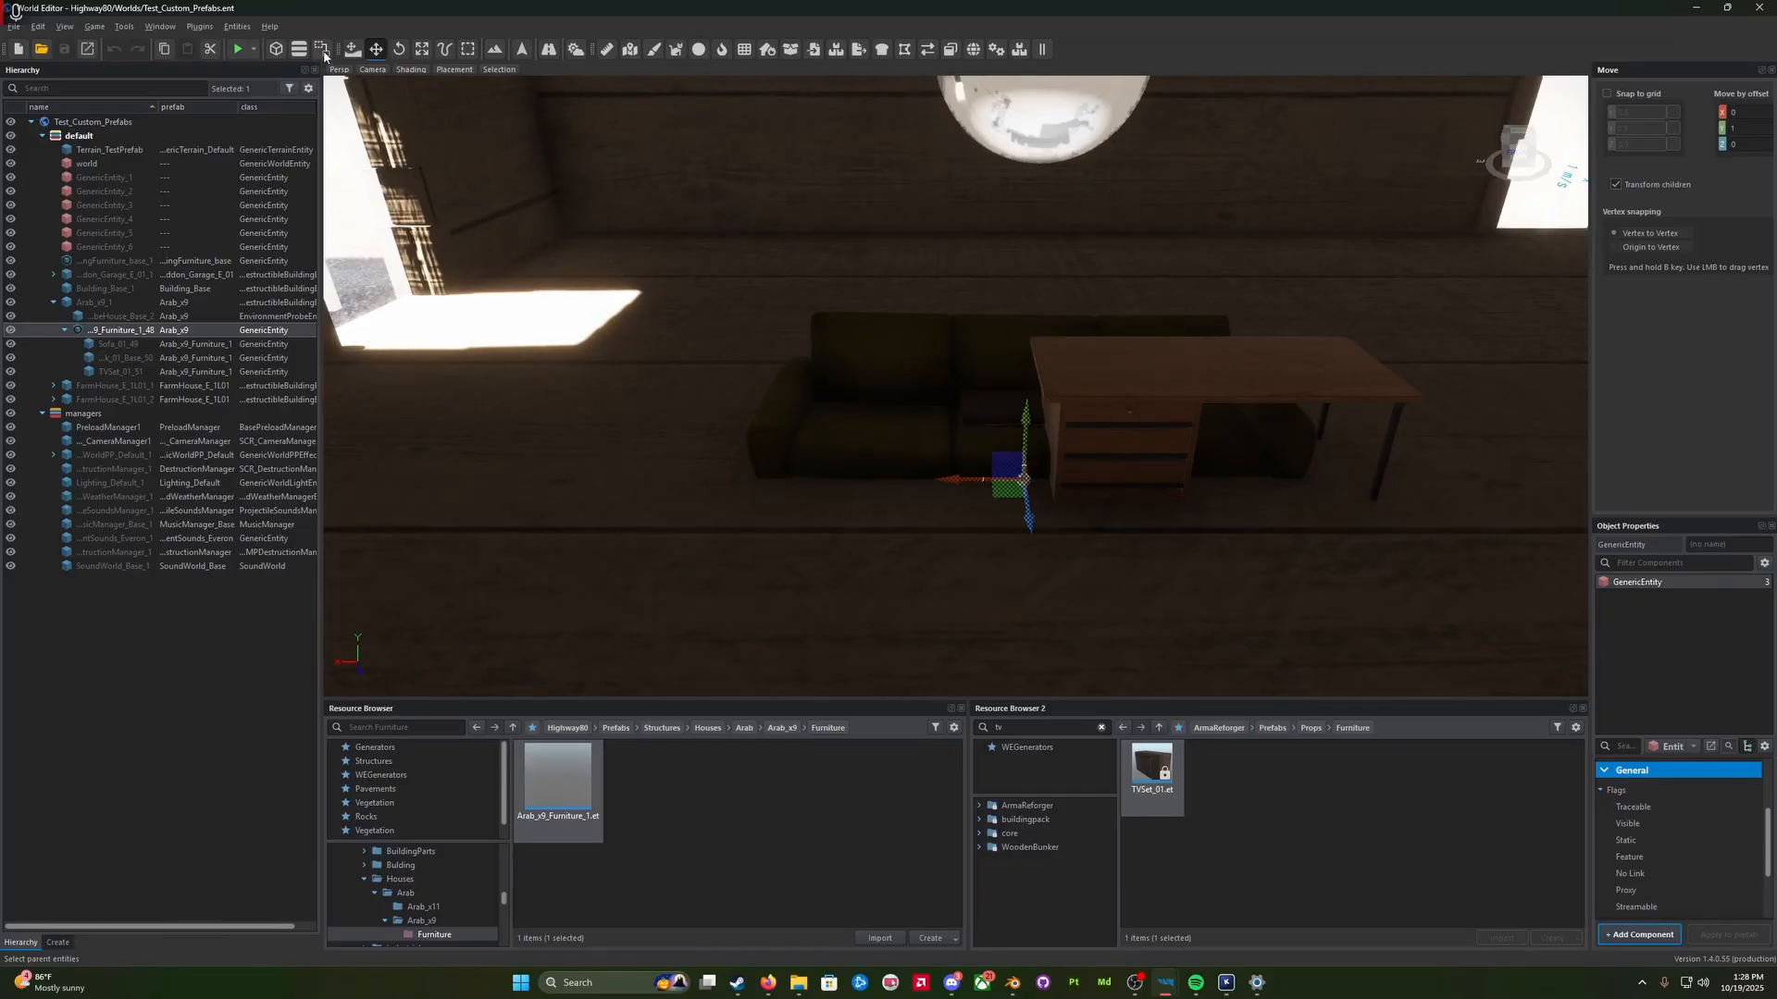
{"action": "left_click", "coordinate": [892, 349]}
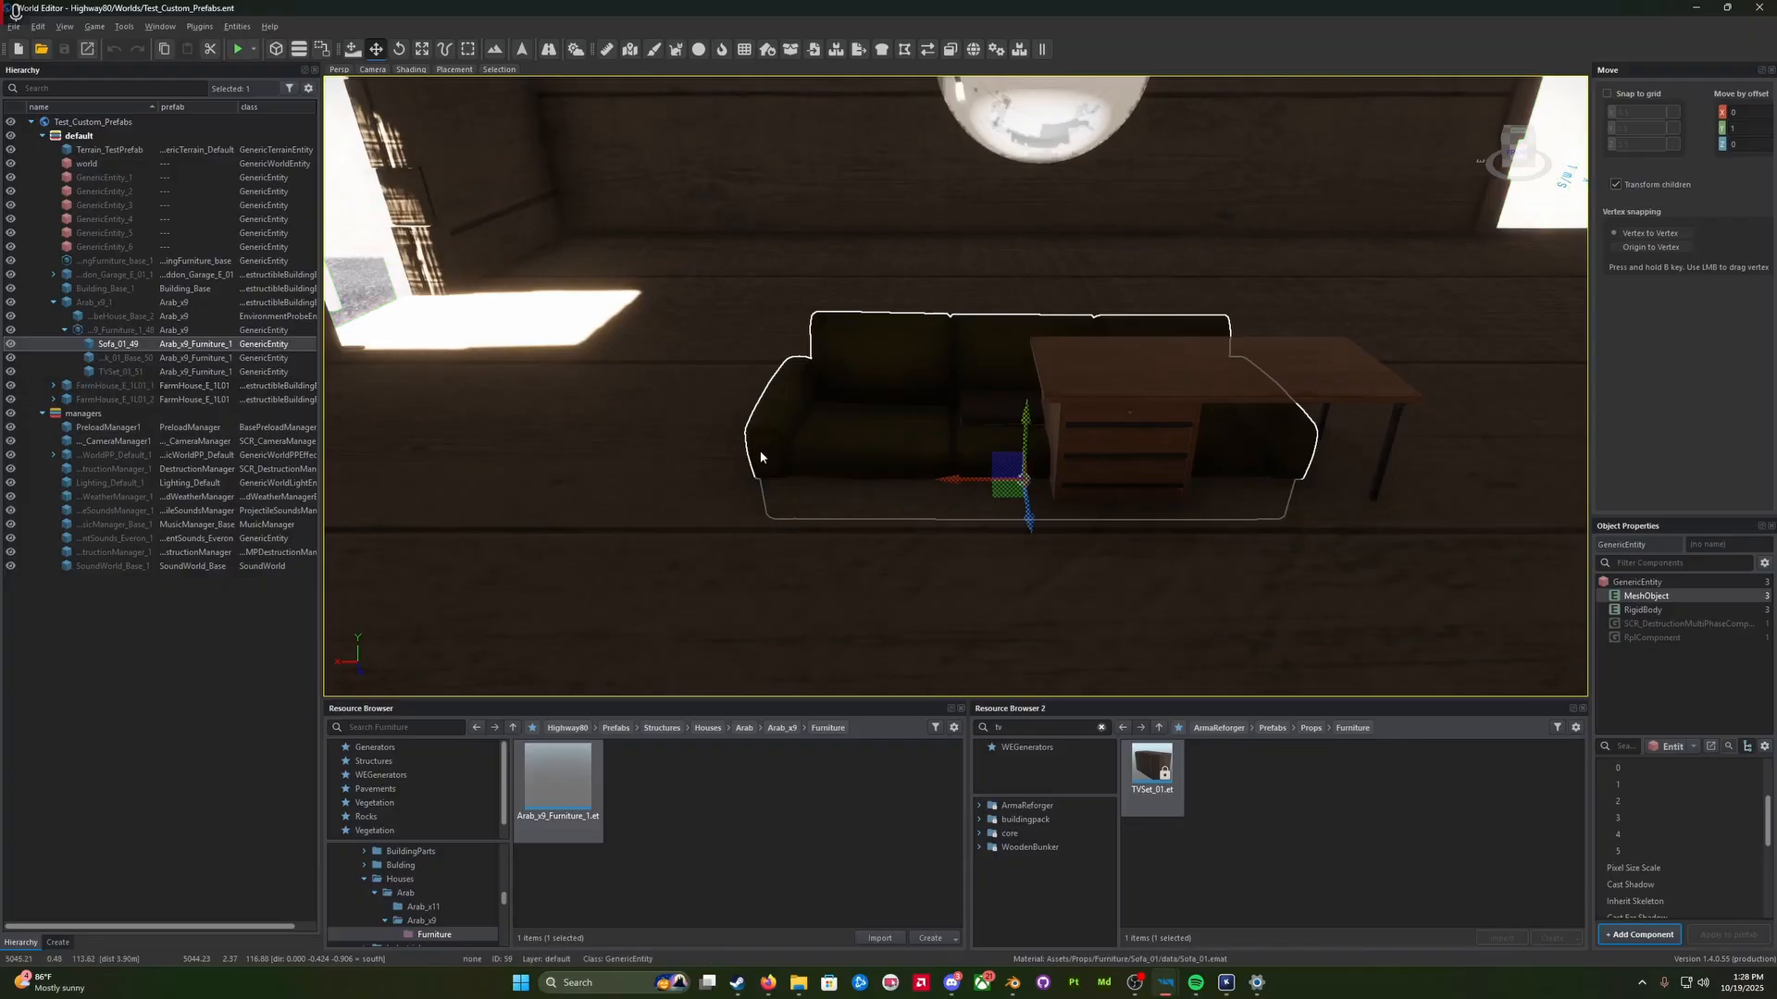
{"action": "left_click", "coordinate": [129, 375], "text": "shift"}
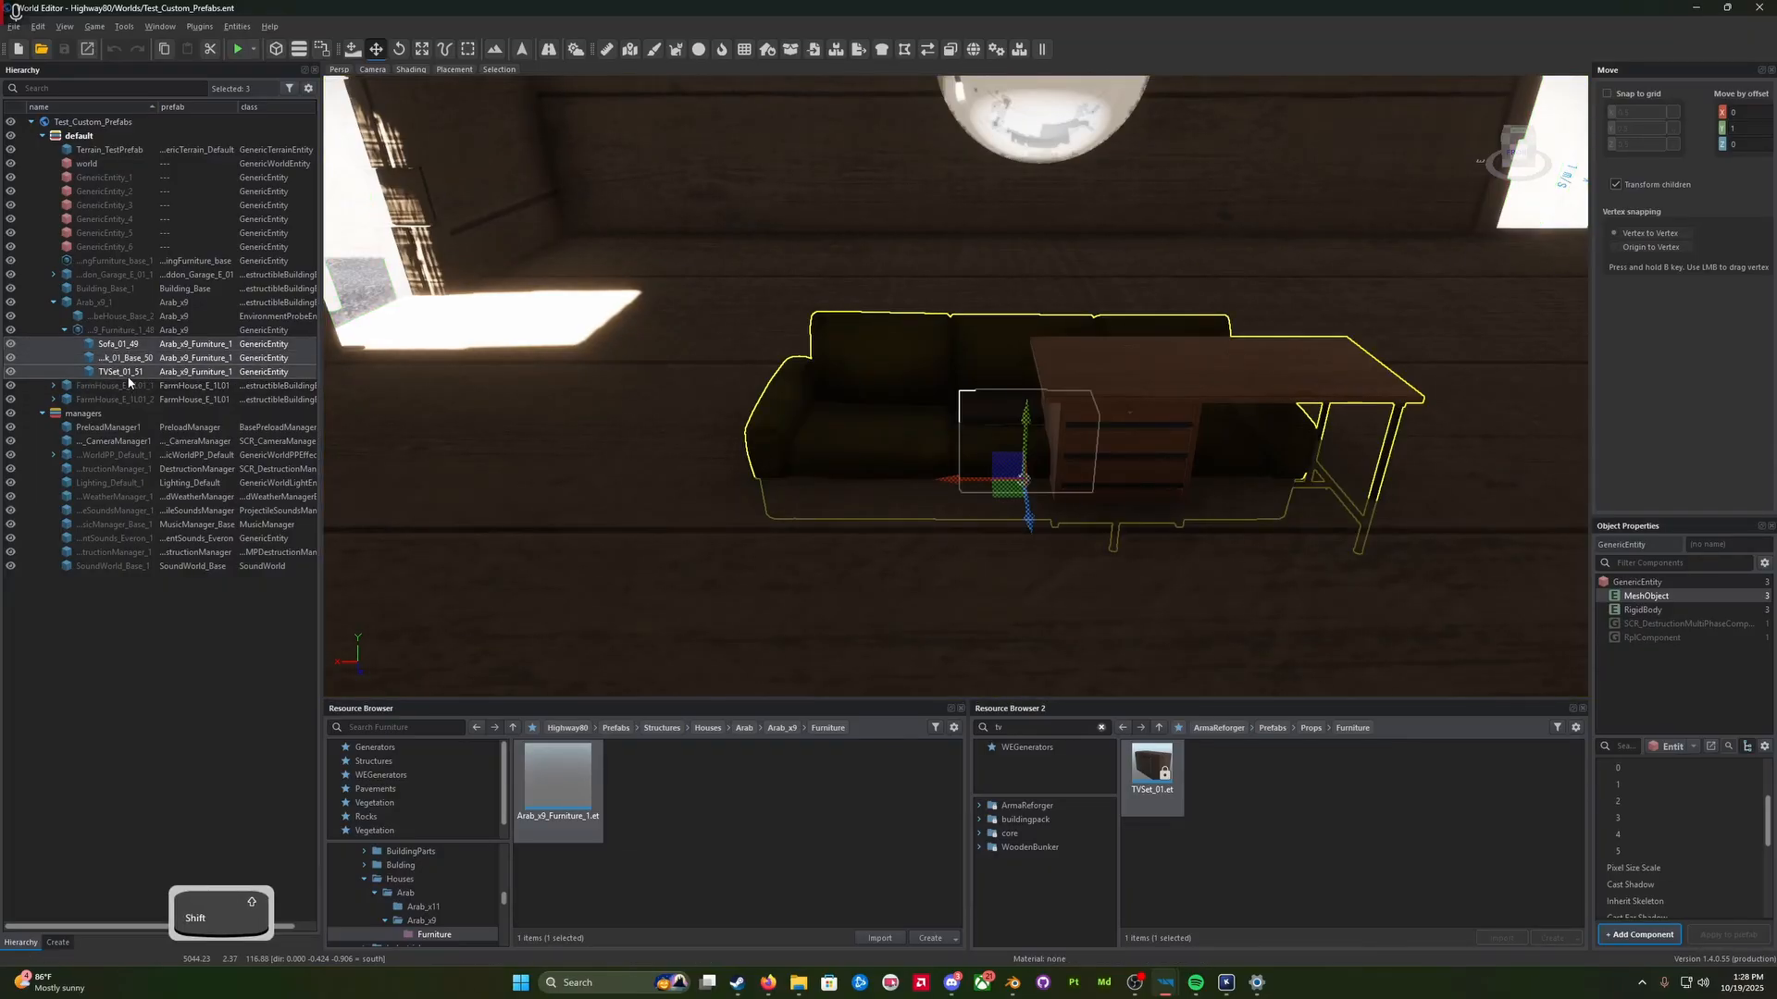
{"action": "key", "text": "ctrl+Down"}
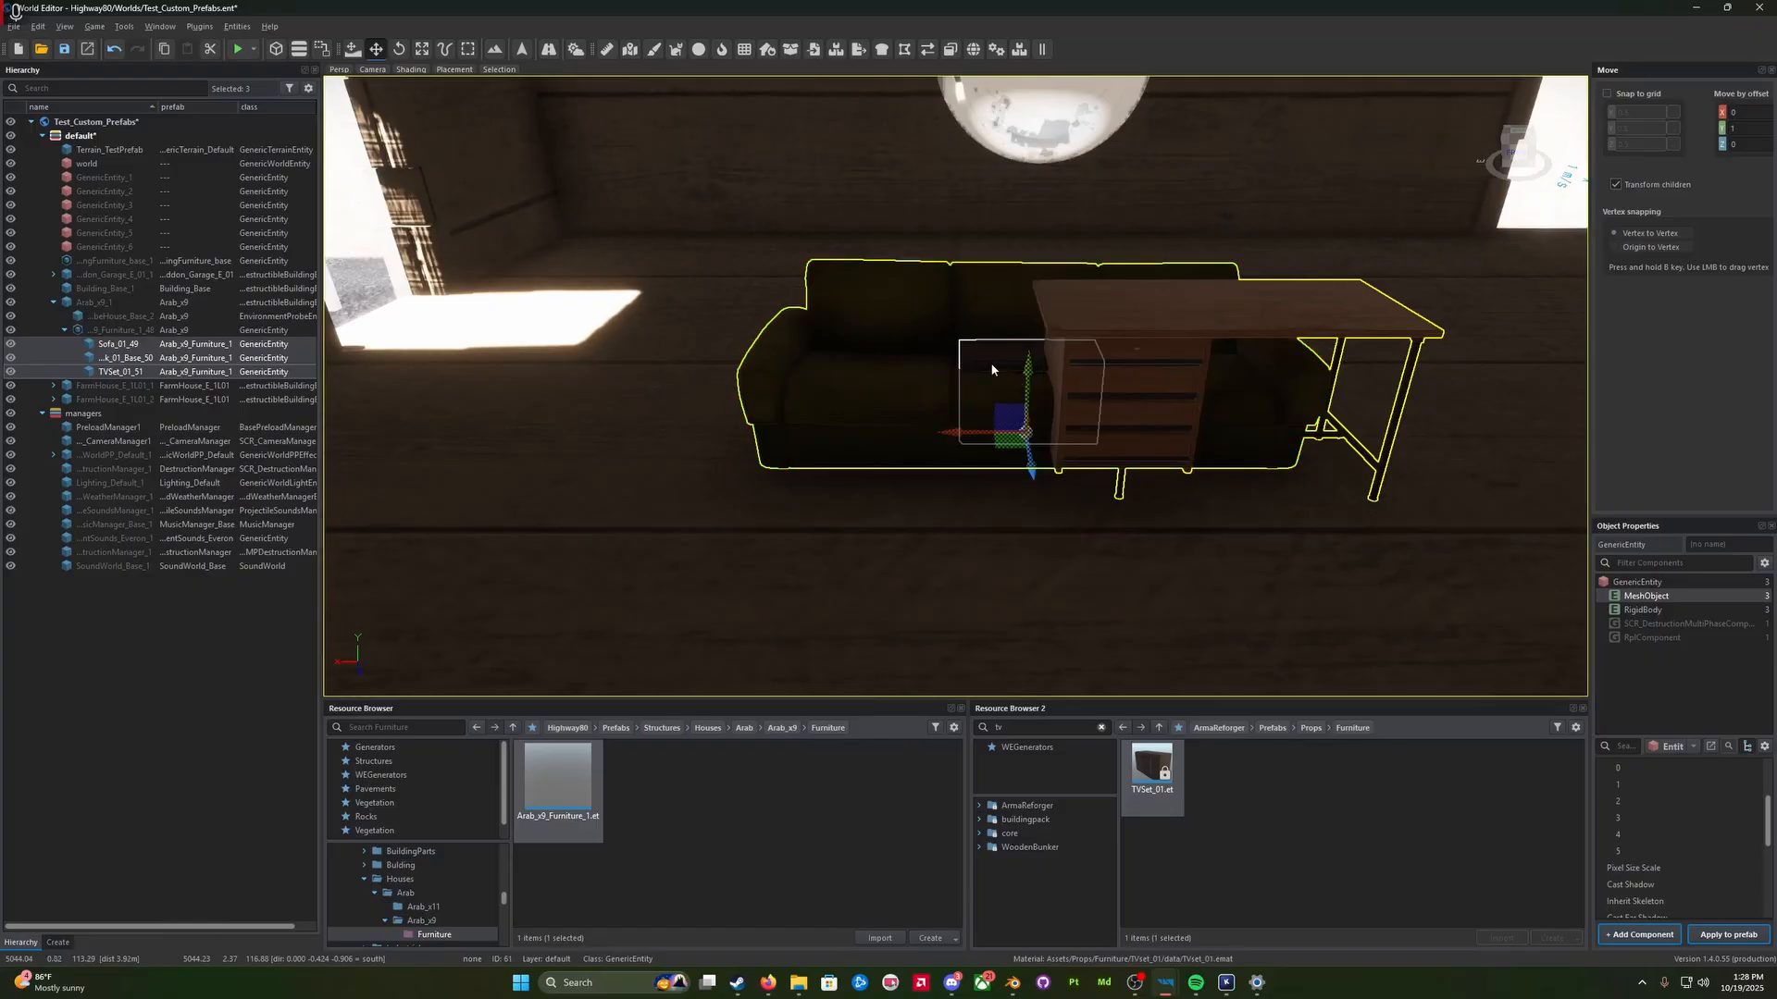
Step: Move the sofa clear of the desk and TV set and rotate it within the room
{"action": "key", "text": "d"}
{"action": "right_click_drag", "start_coordinate": [992, 370], "coordinate": [1247, 312]}
{"action": "key", "text": "a"}
{"action": "key", "text": "w"}
{"action": "key", "text": "q"}
{"action": "key", "text": "d"}
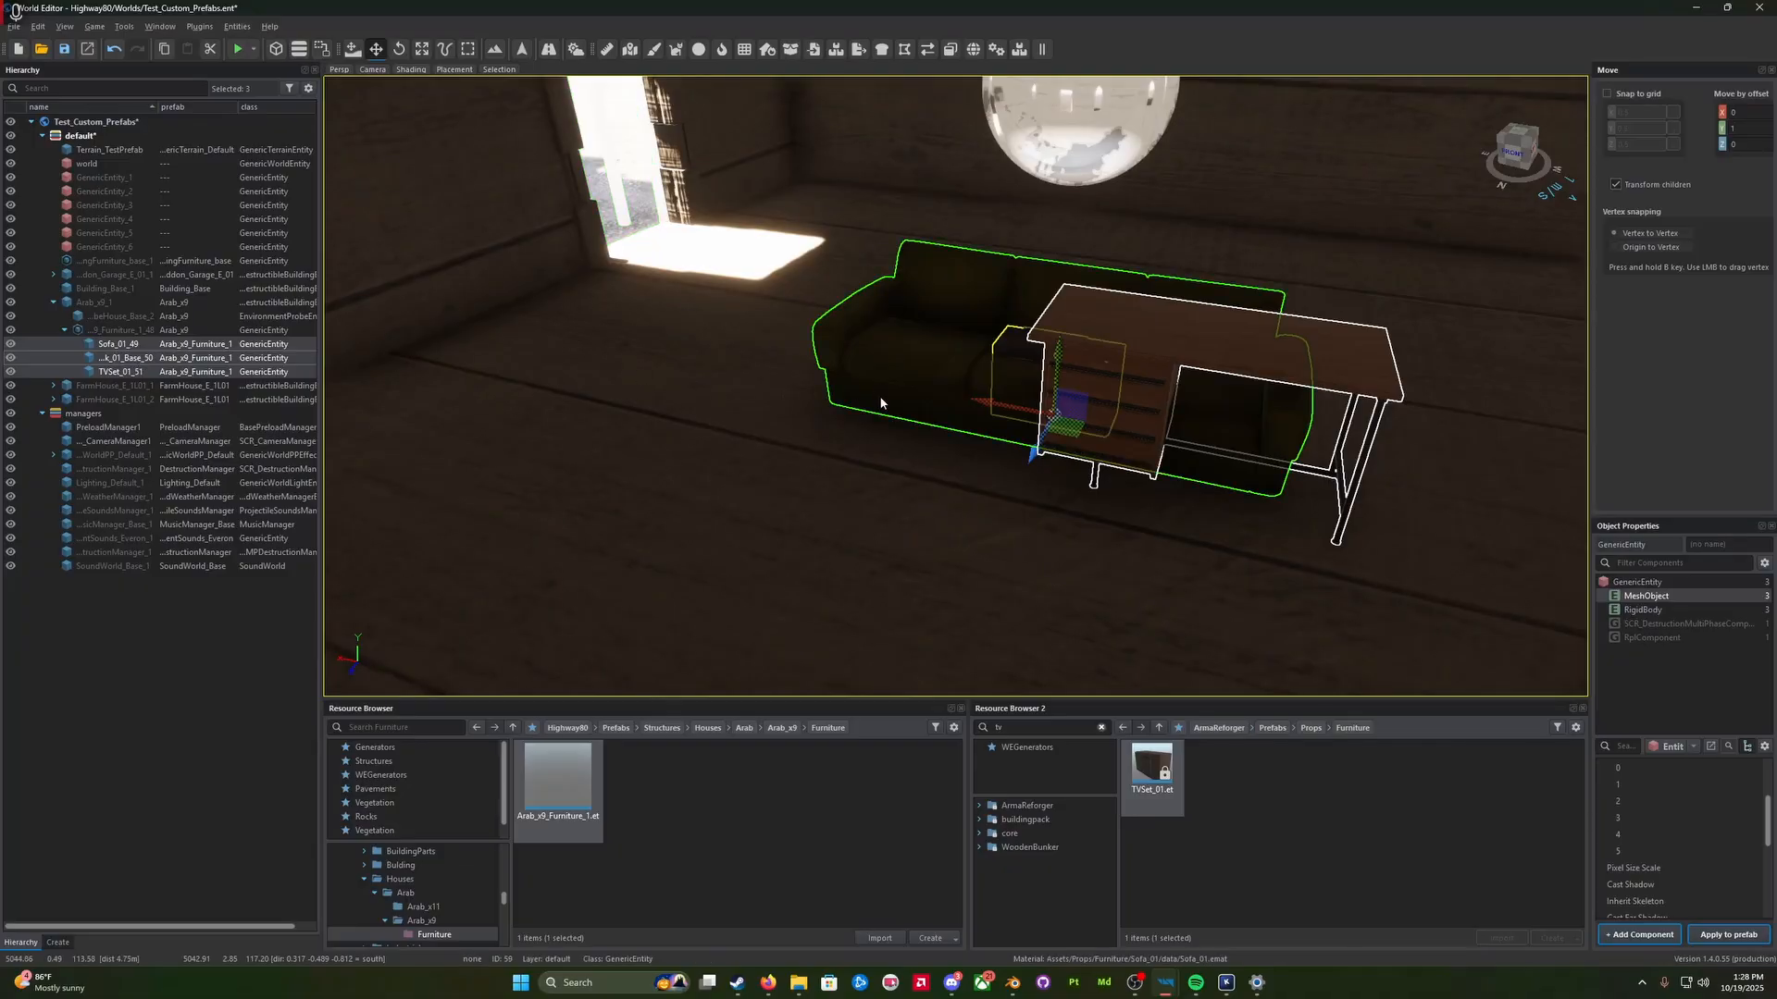
{"action": "left_click", "coordinate": [753, 335]}
{"action": "left_click", "coordinate": [1023, 329]}
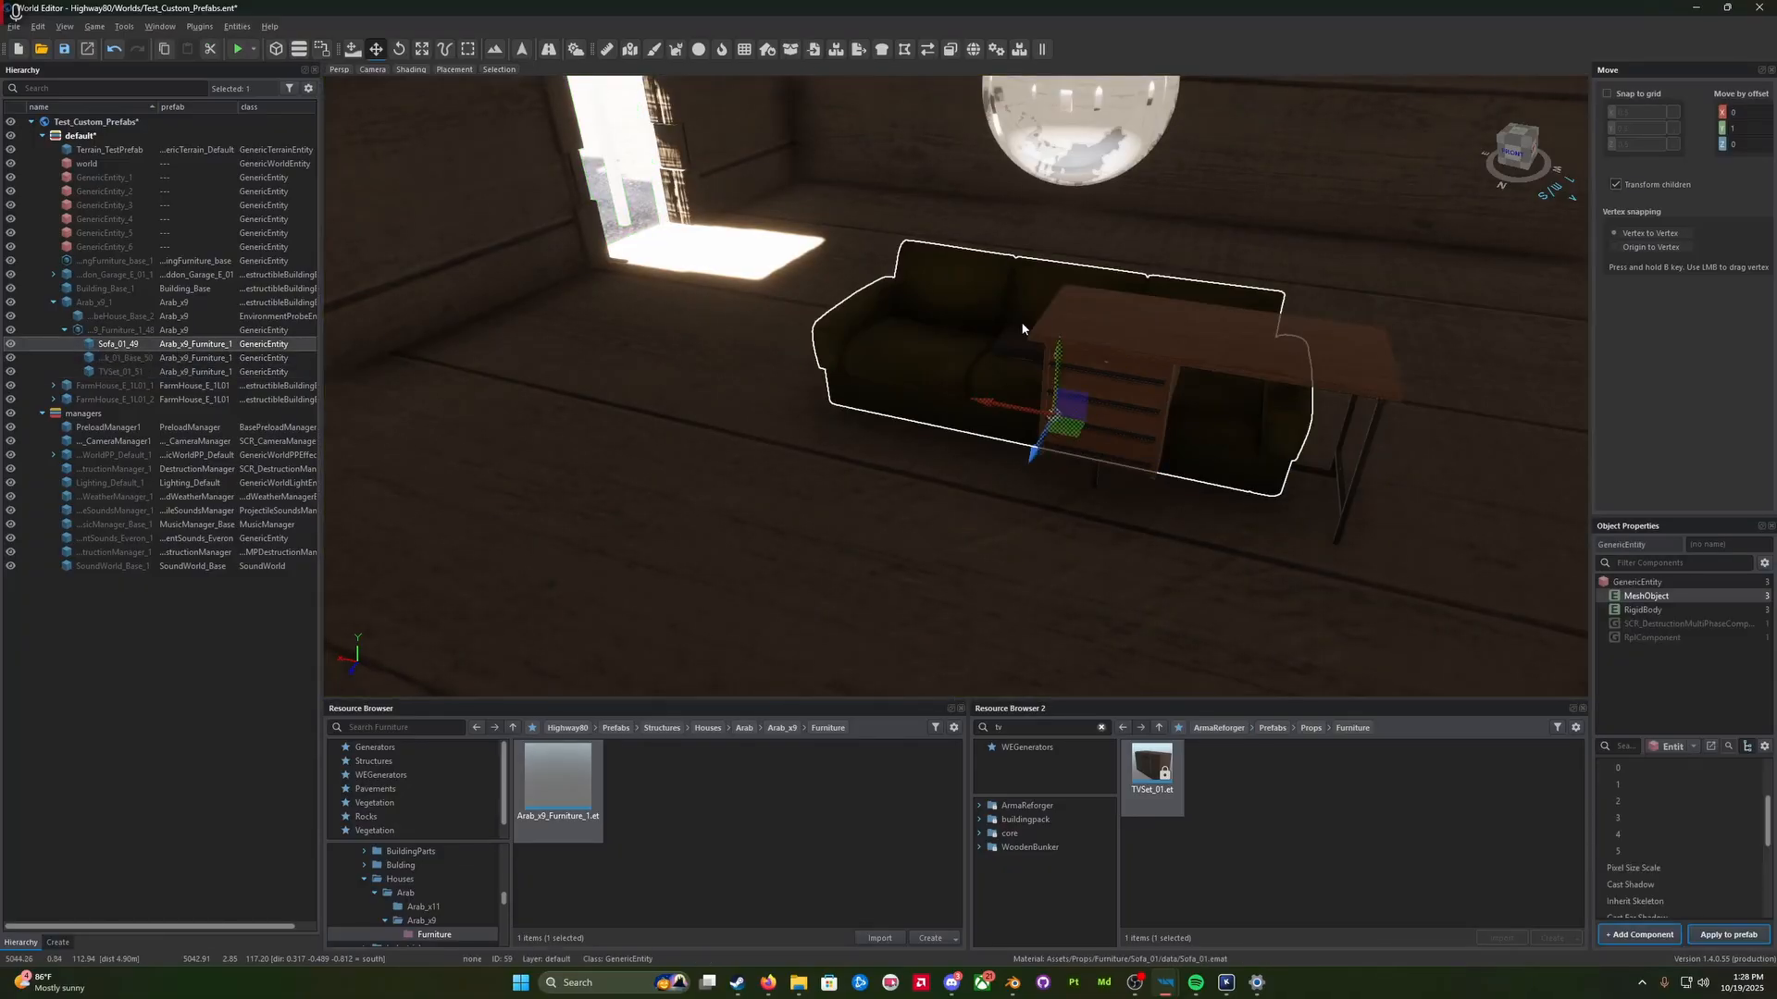
{"action": "left_click_drag", "start_coordinate": [992, 408], "coordinate": [648, 335]}
{"action": "key", "text": "d"}
{"action": "right_click_drag", "start_coordinate": [648, 335], "coordinate": [555, 366]}
{"action": "key", "text": "a"}
{"action": "right_click_drag", "start_coordinate": [925, 338], "coordinate": [872, 333]}
{"action": "key", "text": "e"}
{"action": "left_click_drag", "start_coordinate": [994, 315], "coordinate": [853, 359], "text": "ctrl"}
{"action": "key", "text": "ctrl+w"}
Step: Rotate the desk and move it to the wall on the far side of the sofa
{"action": "left_click", "coordinate": [1425, 464]}
{"action": "right_click_drag", "start_coordinate": [1425, 464], "coordinate": [1314, 475]}
{"action": "key", "text": "ctrl+e"}
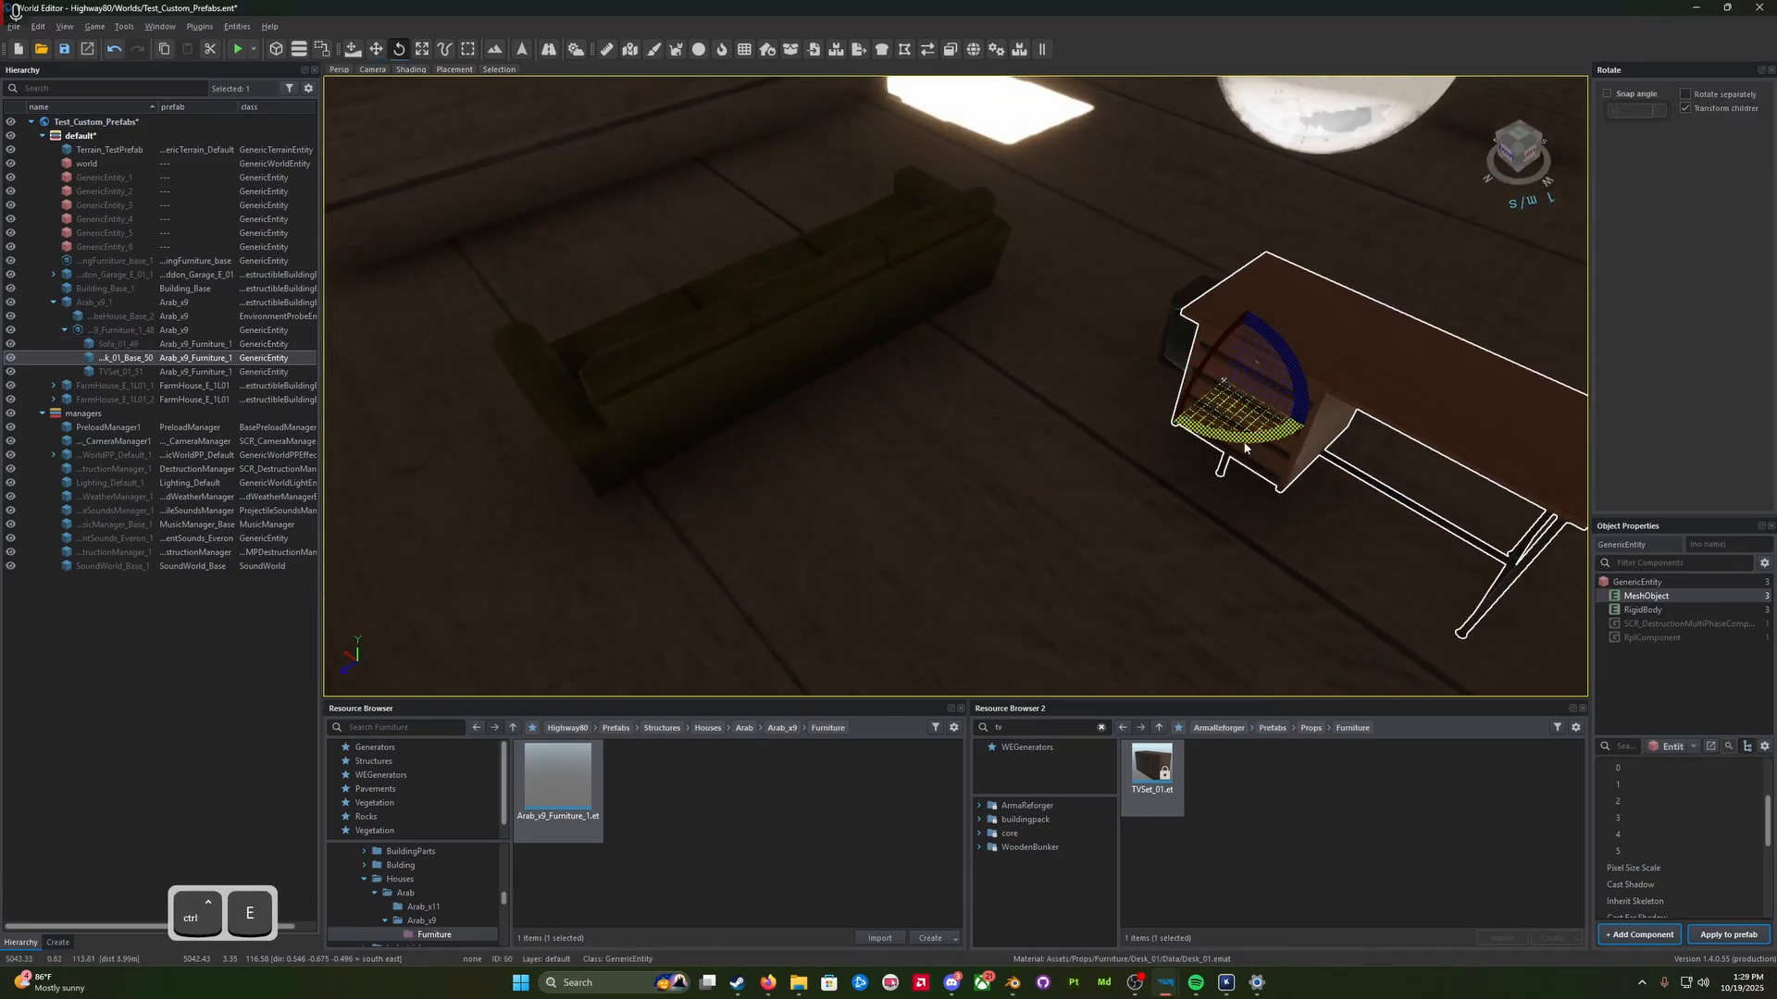
{"action": "left_click_drag", "start_coordinate": [1244, 444], "coordinate": [386, 241], "text": "ctrl"}
{"action": "key", "text": "ctrl+w"}
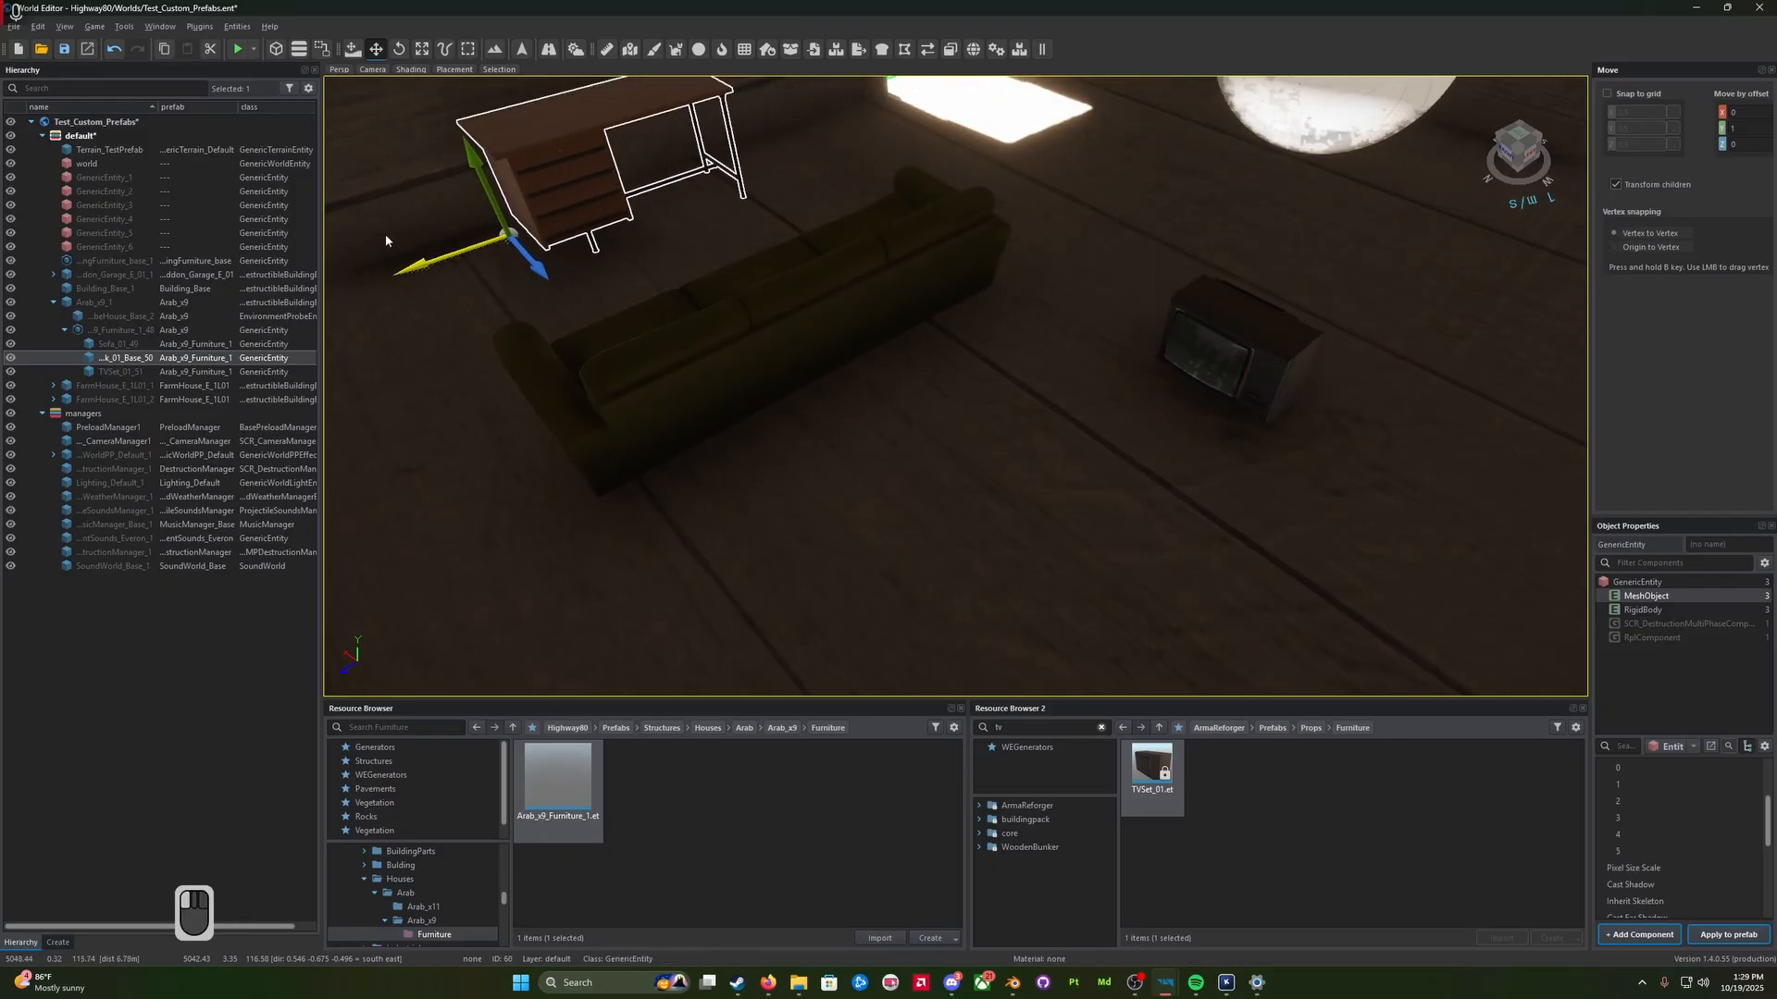
Step: Rotate the TV set, move it over to the desk and rest it on the desktop facing the sofa
{"action": "left_click", "coordinate": [1268, 356]}
{"action": "key", "text": "ctrl+e"}
{"action": "left_click_drag", "start_coordinate": [1258, 435], "coordinate": [1328, 428], "text": "ctrl"}
{"action": "key", "text": "ctrl+w"}
{"action": "left_click_drag", "start_coordinate": [1239, 389], "coordinate": [623, 232]}
{"action": "key", "text": "ctrl+Down"}
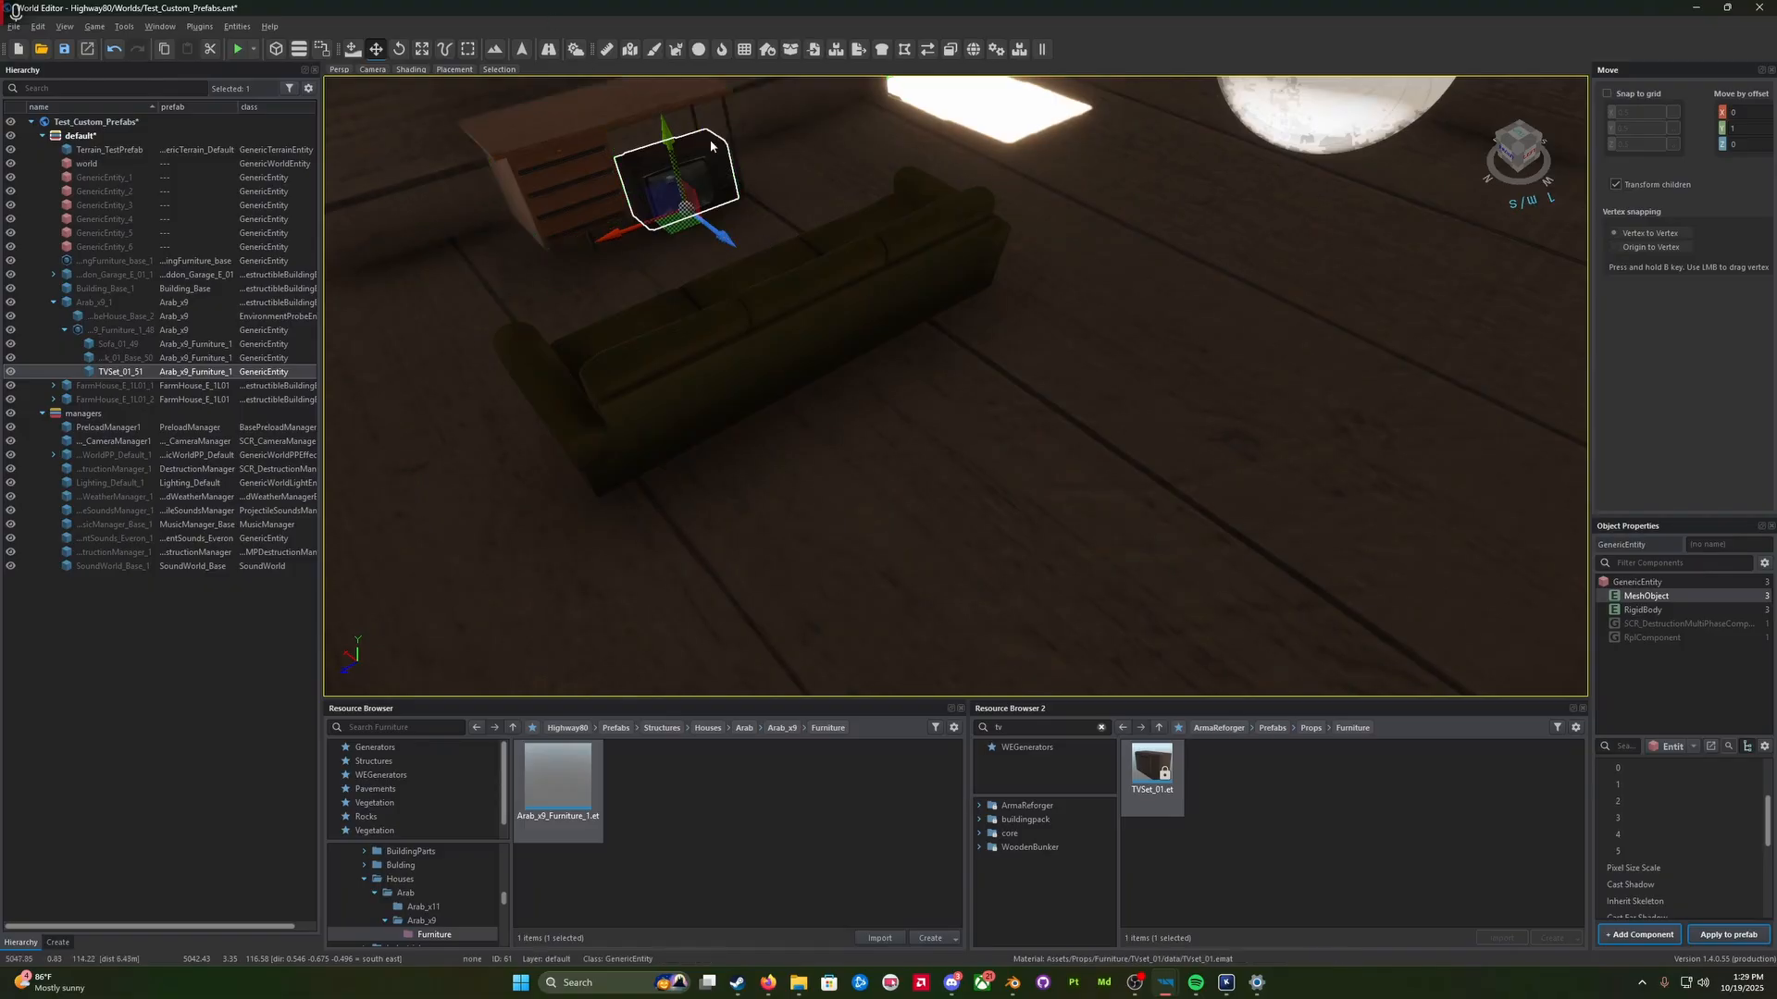
{"action": "left_click_drag", "start_coordinate": [663, 136], "coordinate": [634, 11]}
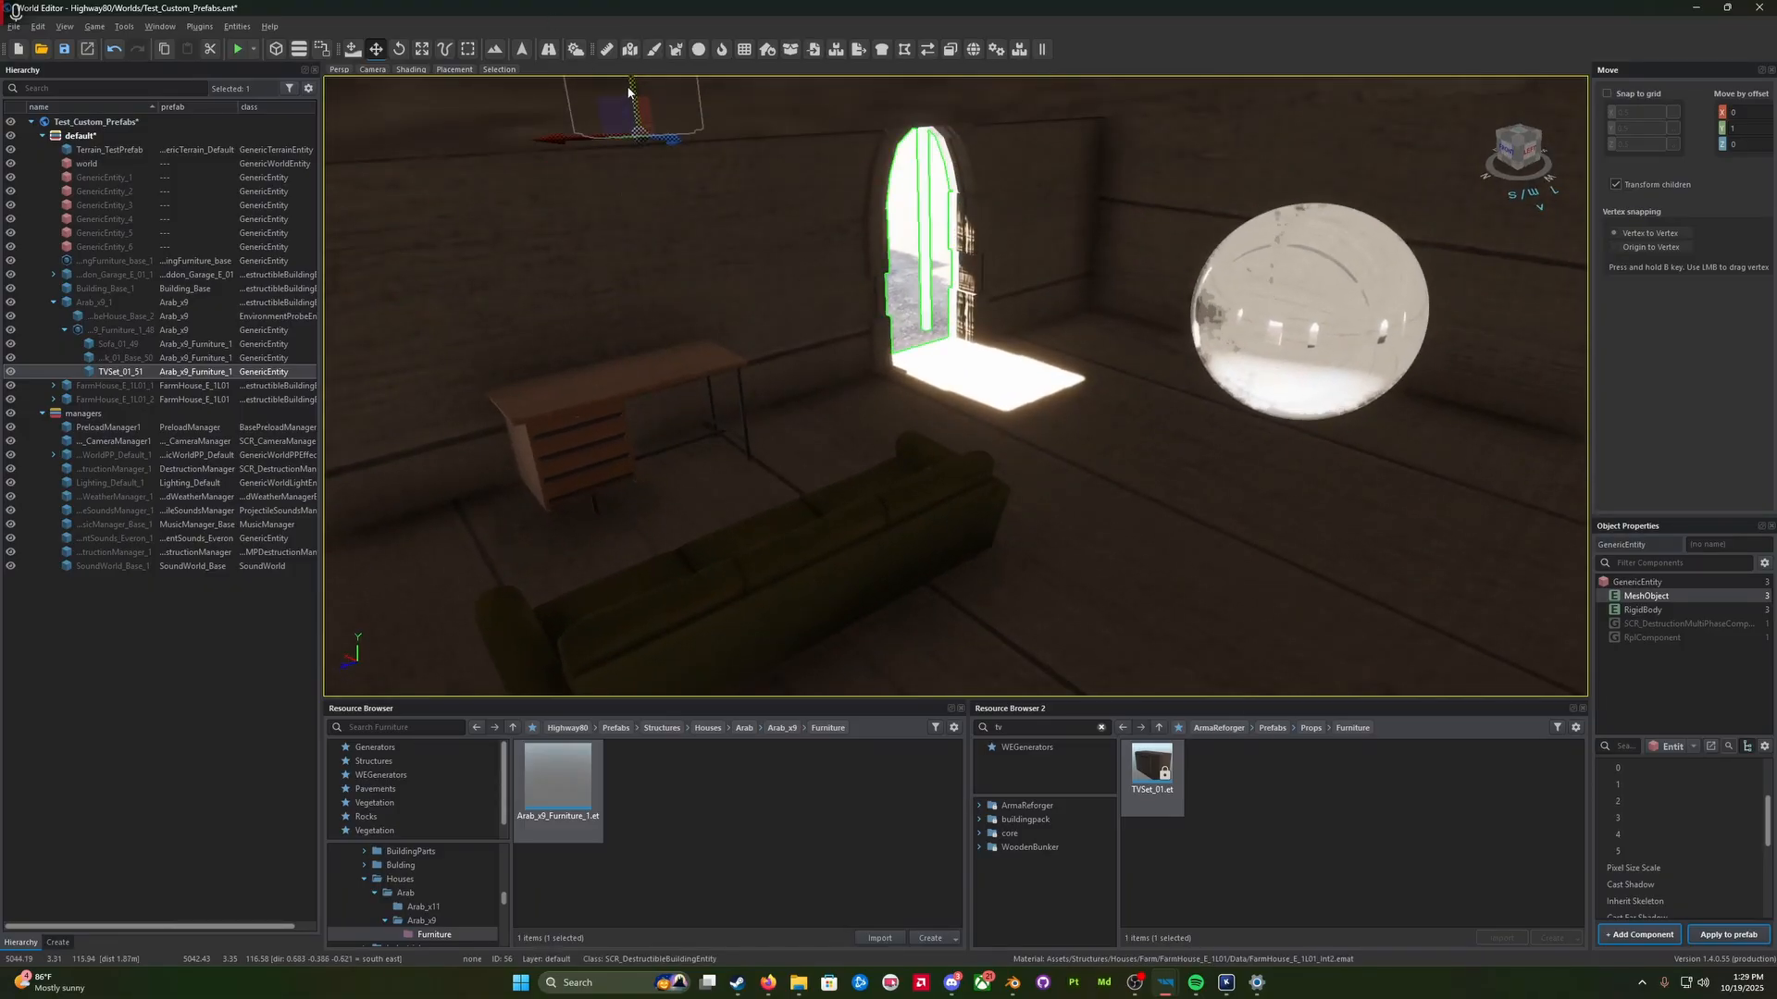
{"action": "left_click_drag", "start_coordinate": [627, 90], "coordinate": [652, 326]}
{"action": "key", "text": "ctrl+Down"}
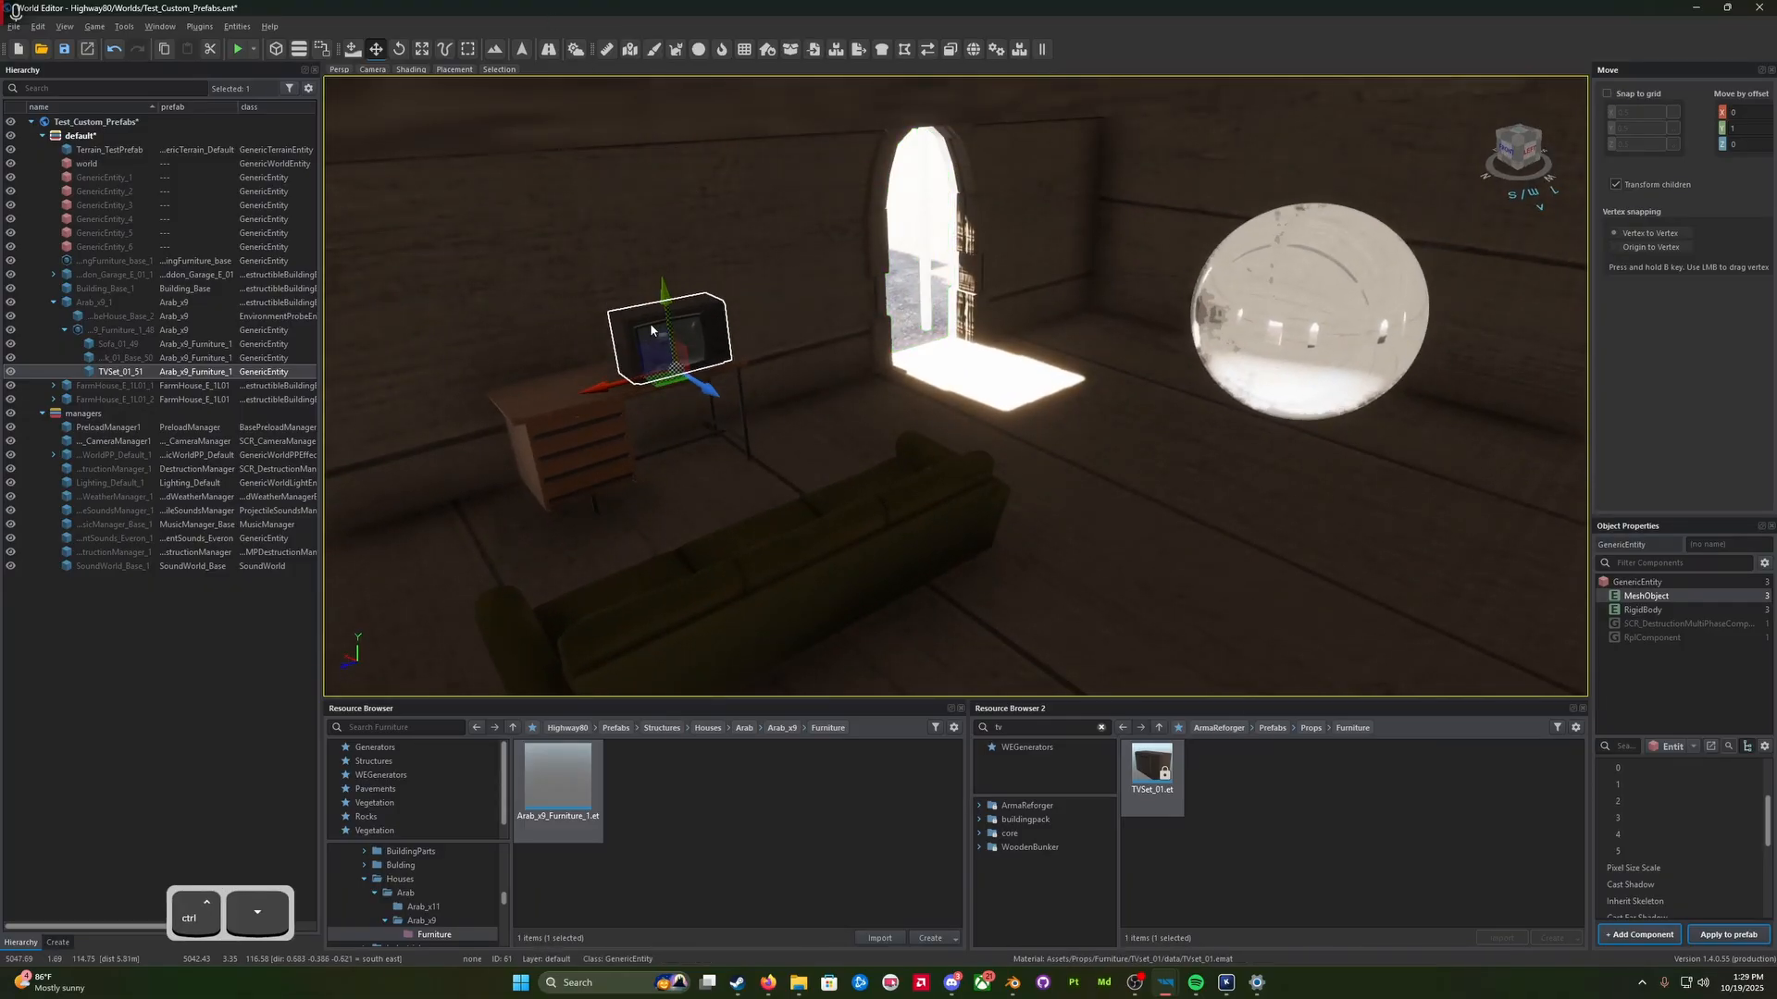
{"action": "left_click_drag", "start_coordinate": [601, 392], "coordinate": [544, 411]}
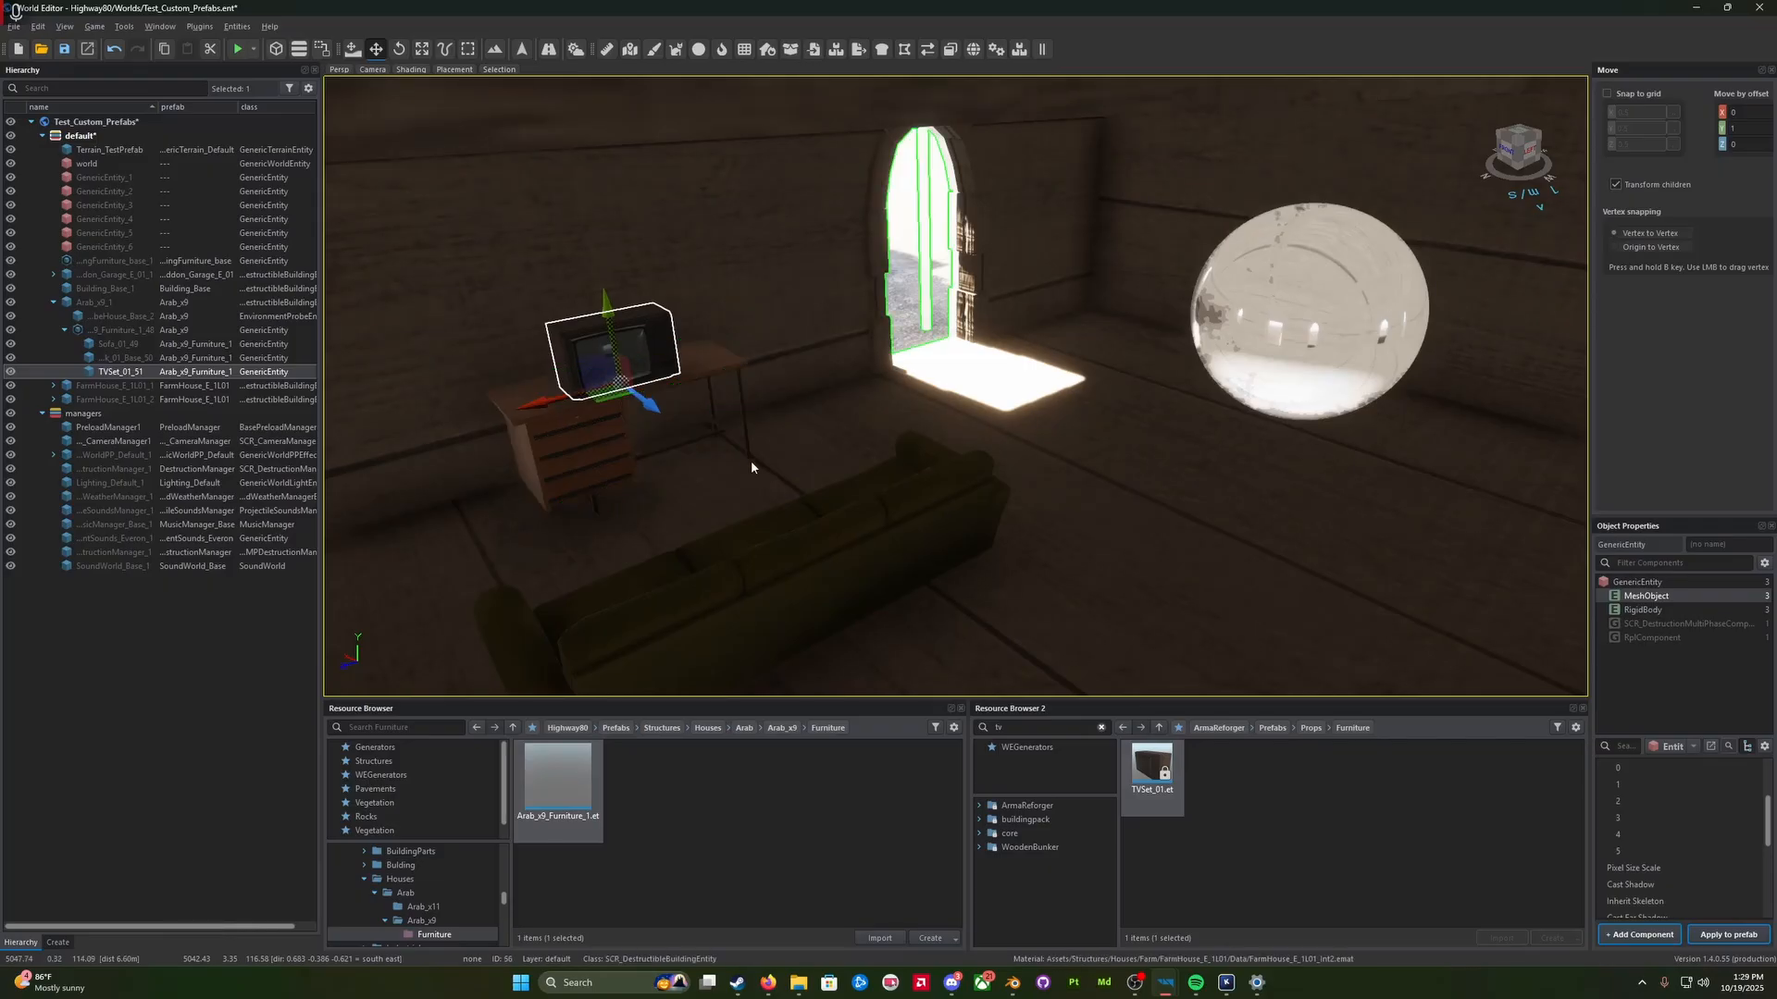
Step: Save the world and apply the sofa, desk and TV set's changes to the Arab_x9_Furniture_1 prefab
{"action": "key", "text": "ctrl+s"}
{"action": "left_click", "coordinate": [121, 343]}
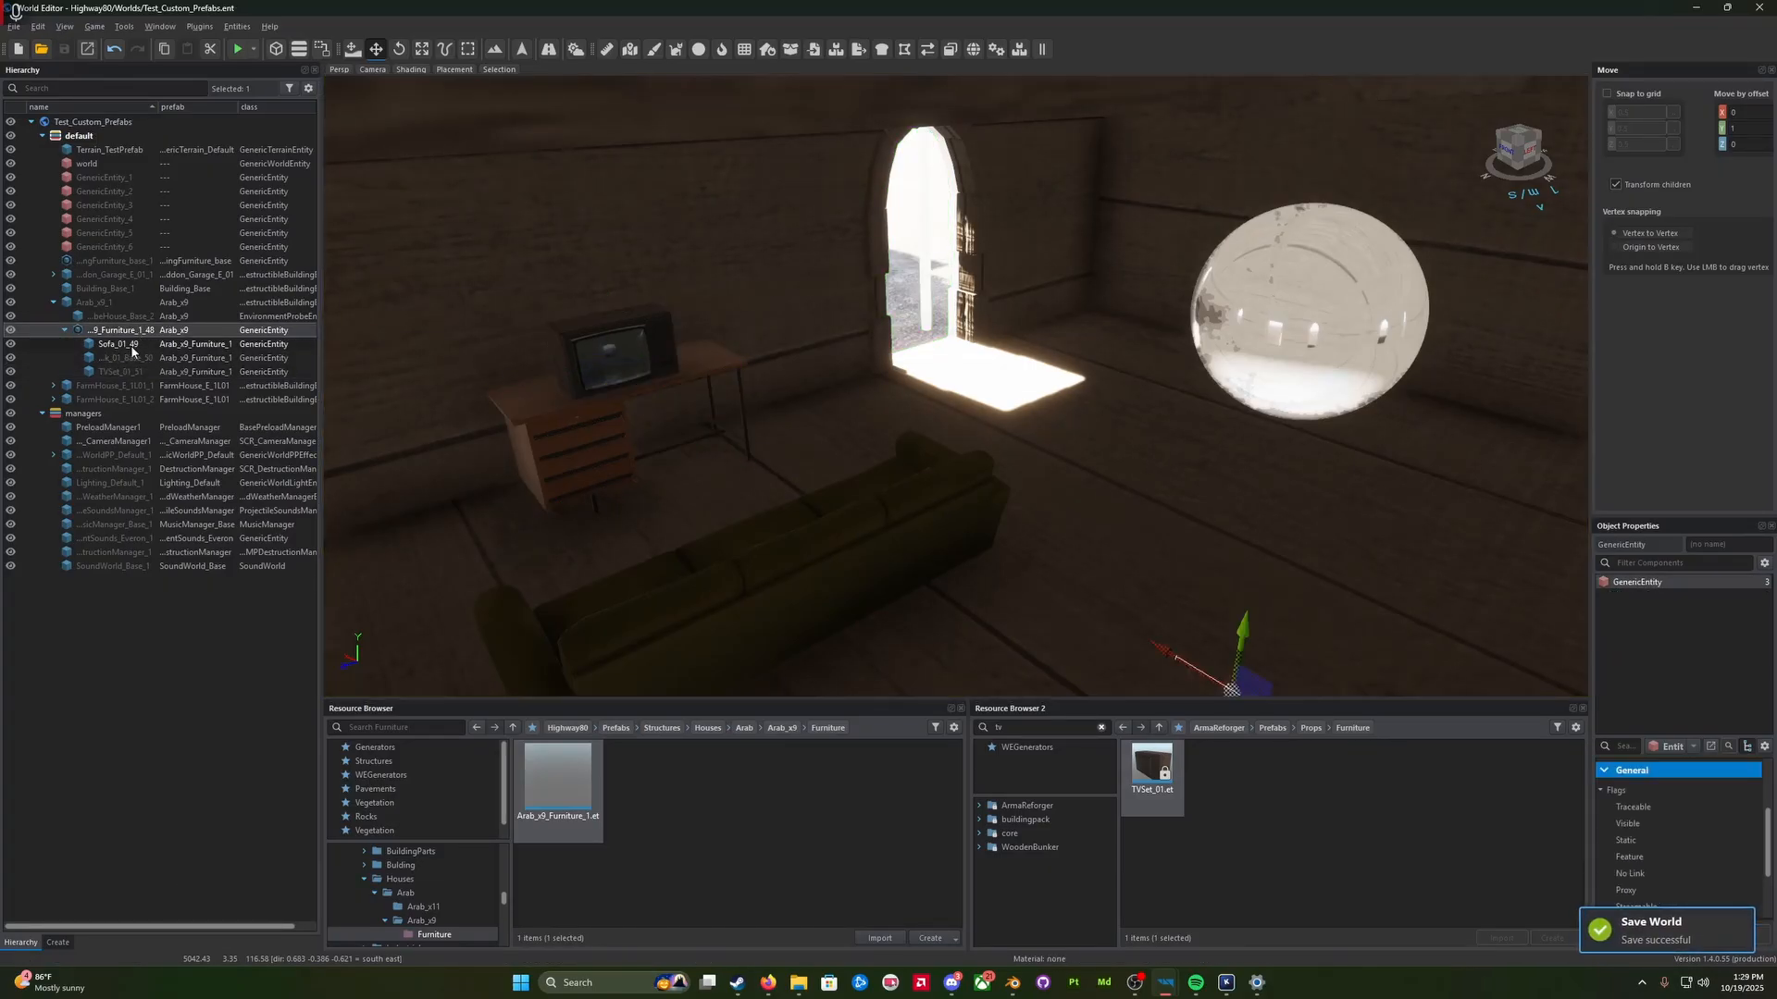
{"action": "left_click", "coordinate": [129, 373], "text": "shift"}
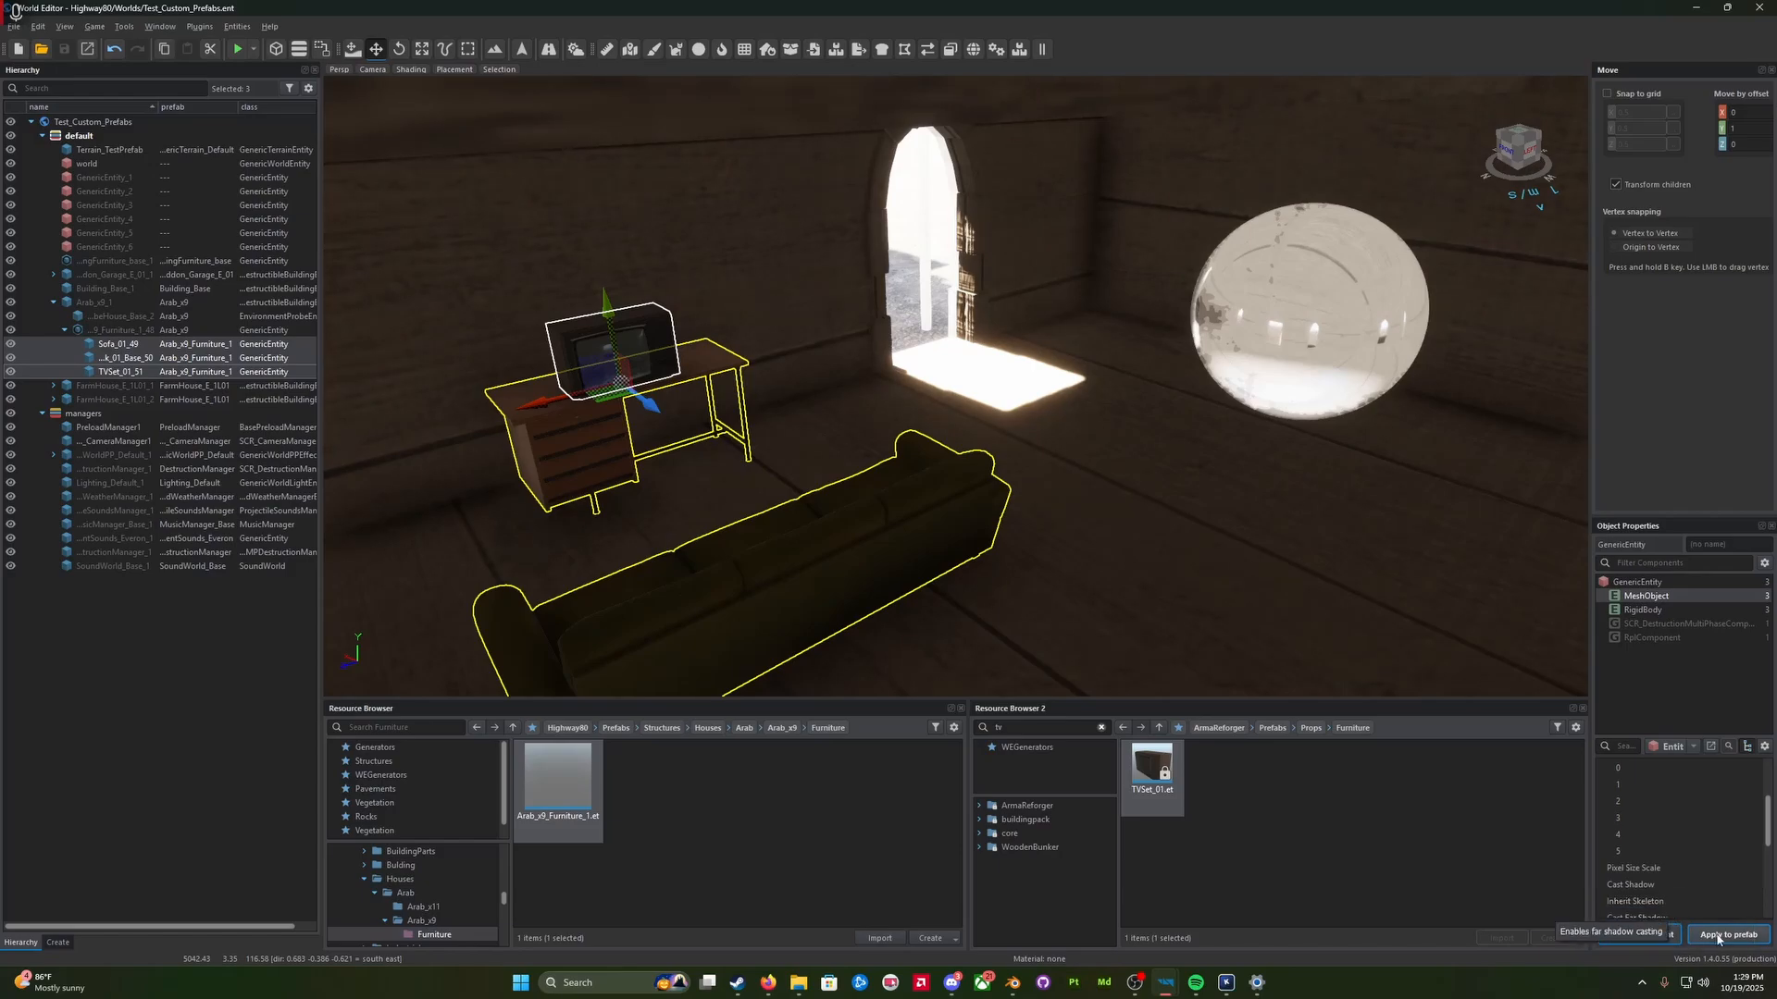
{"action": "left_click", "coordinate": [1720, 937]}
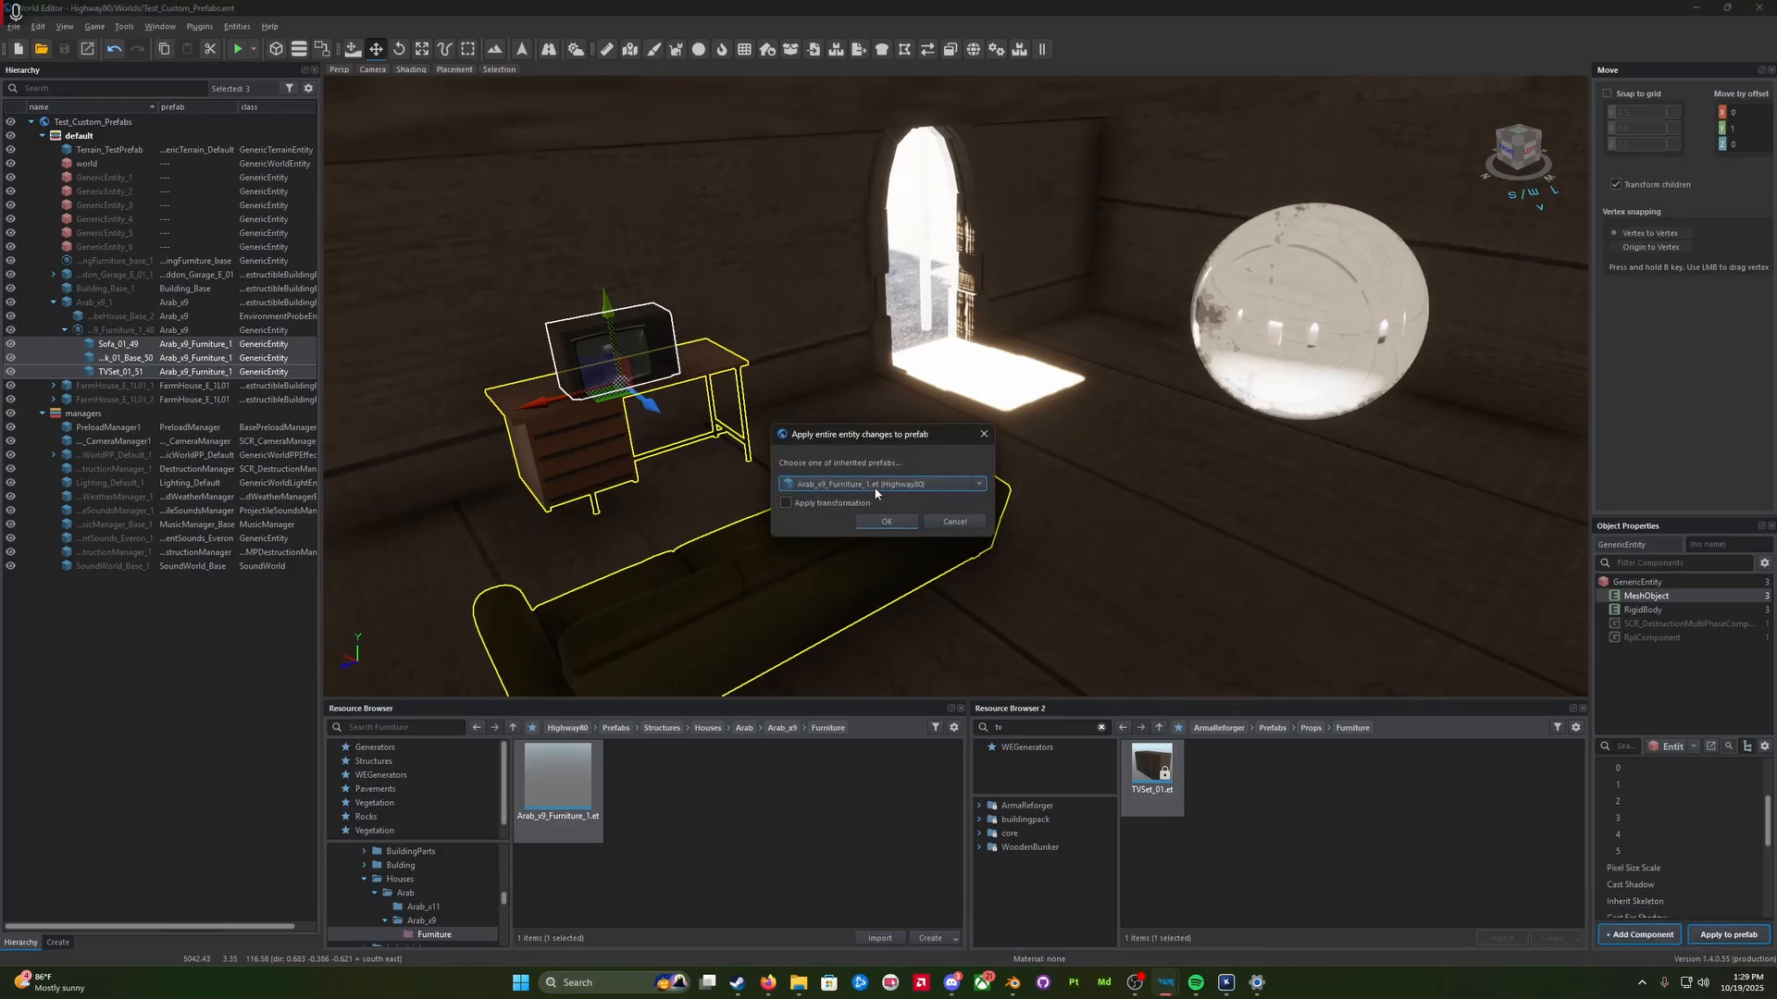
{"action": "left_click", "coordinate": [865, 486]}
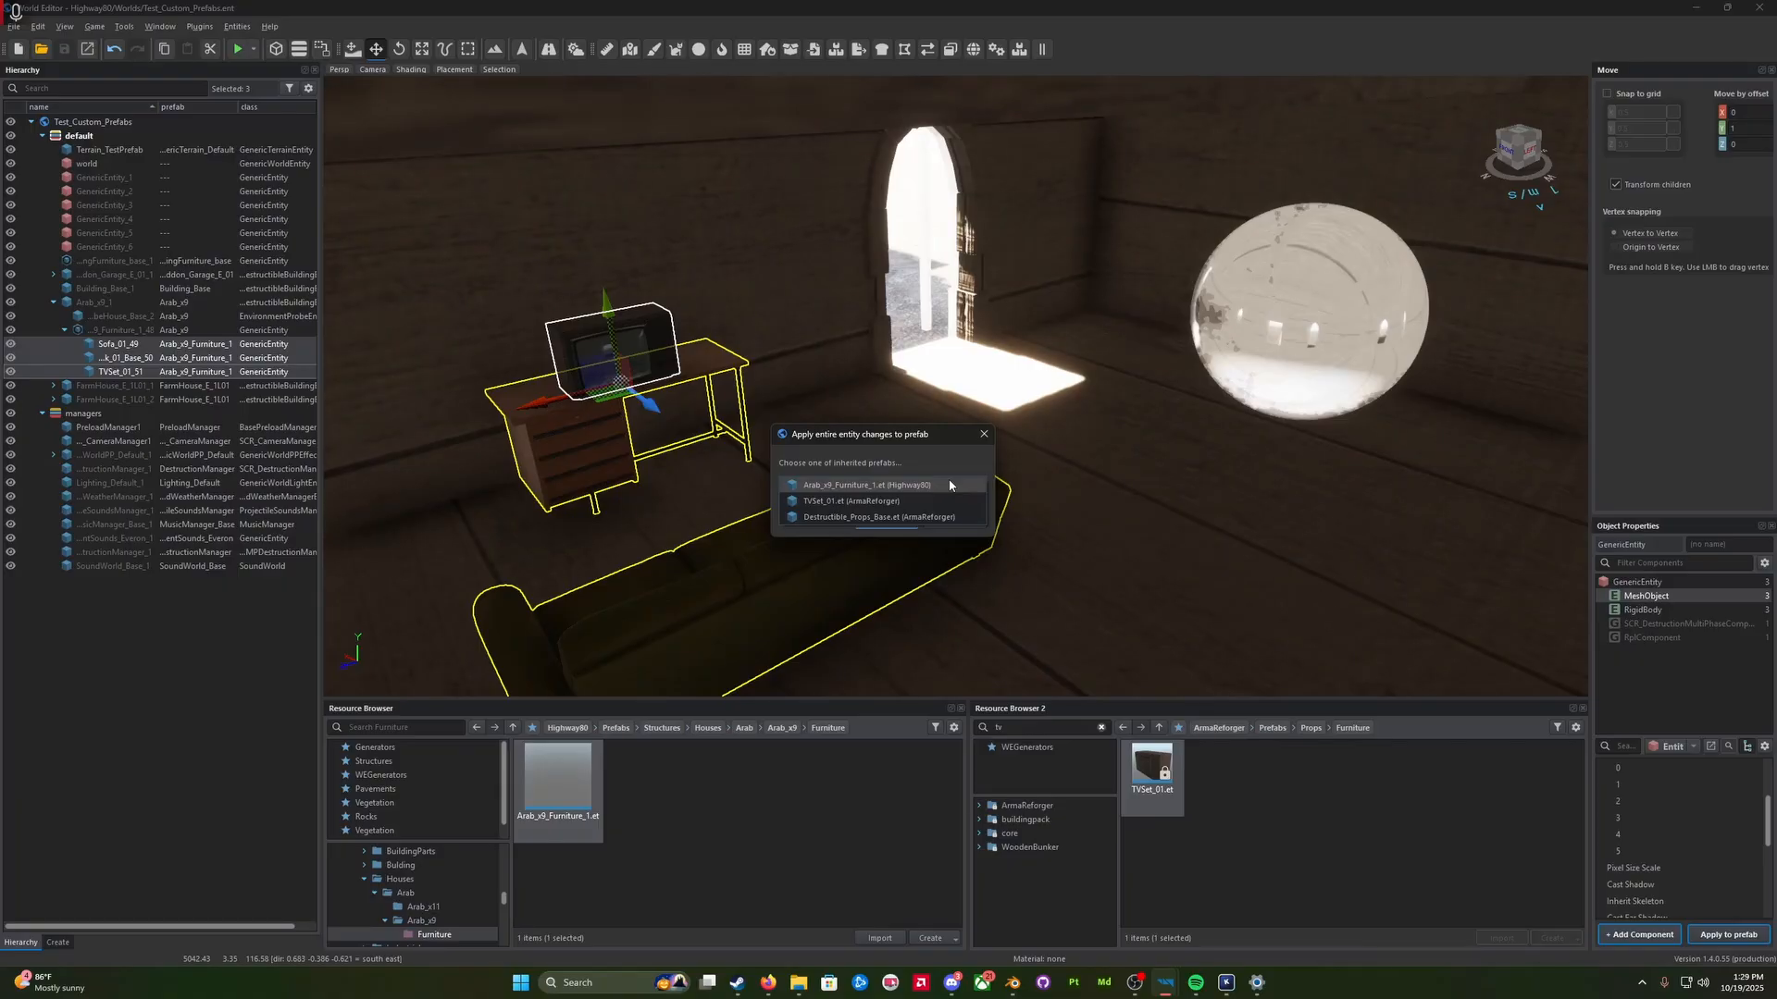
{"action": "left_click", "coordinate": [896, 491]}
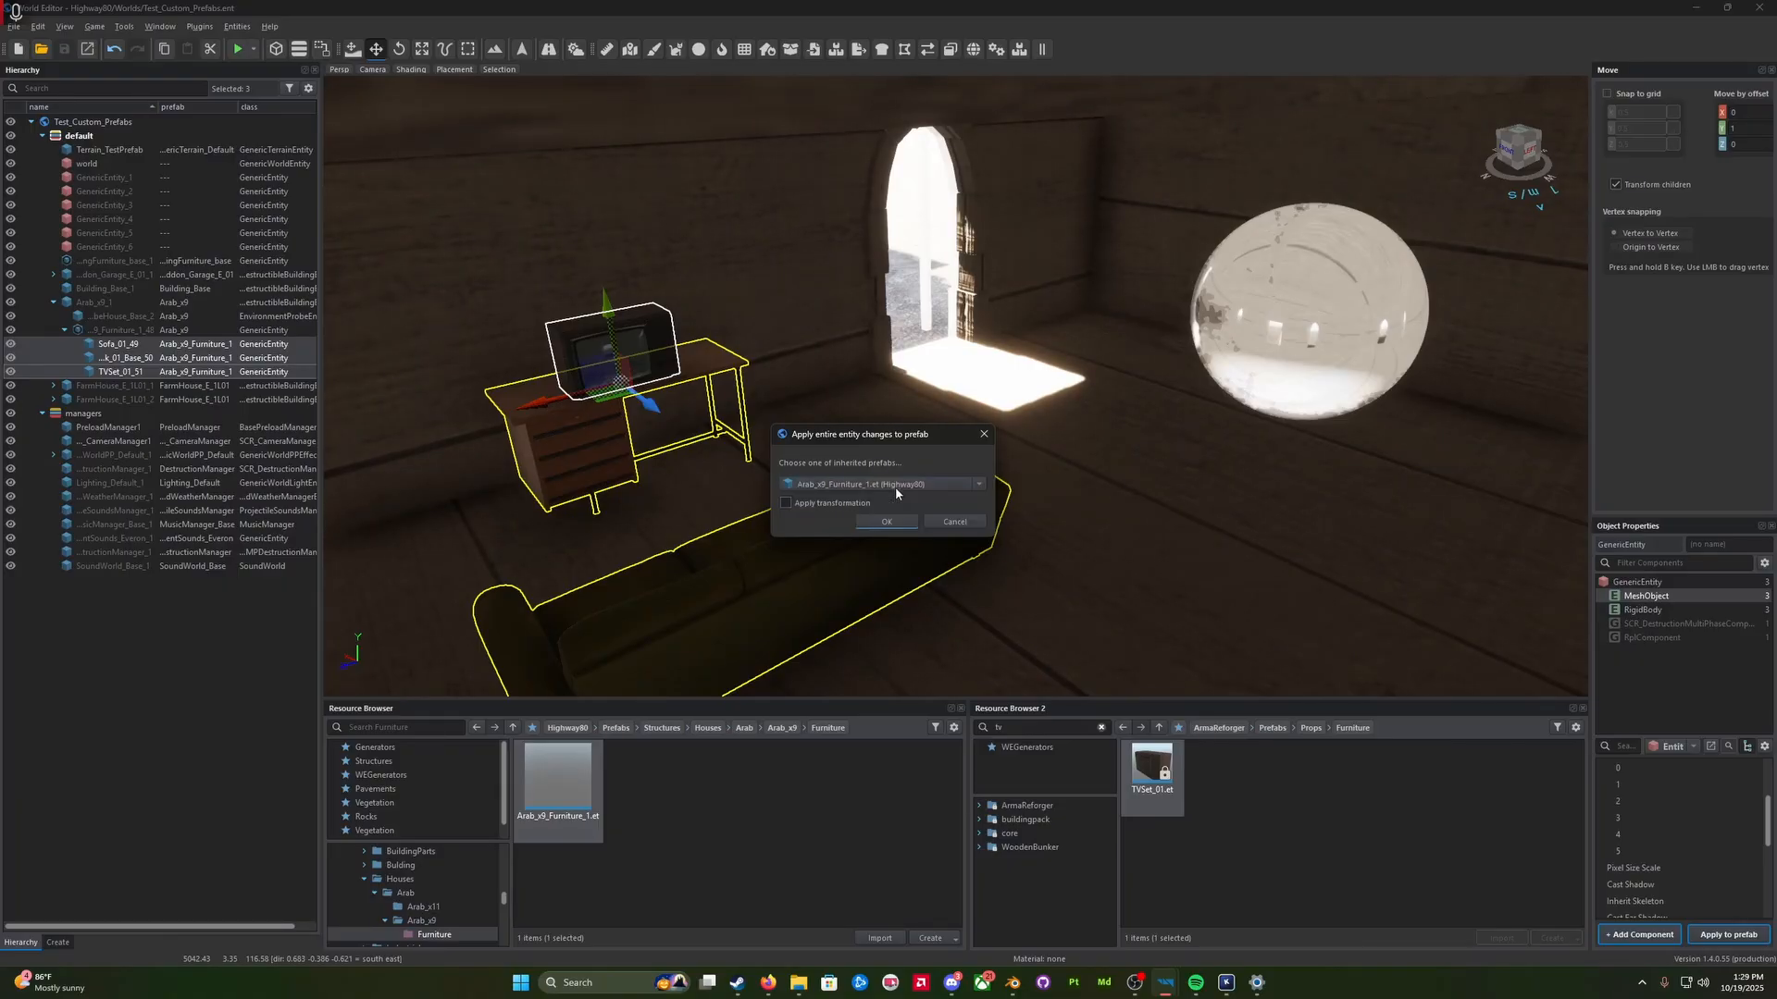
{"action": "left_click", "coordinate": [886, 525]}
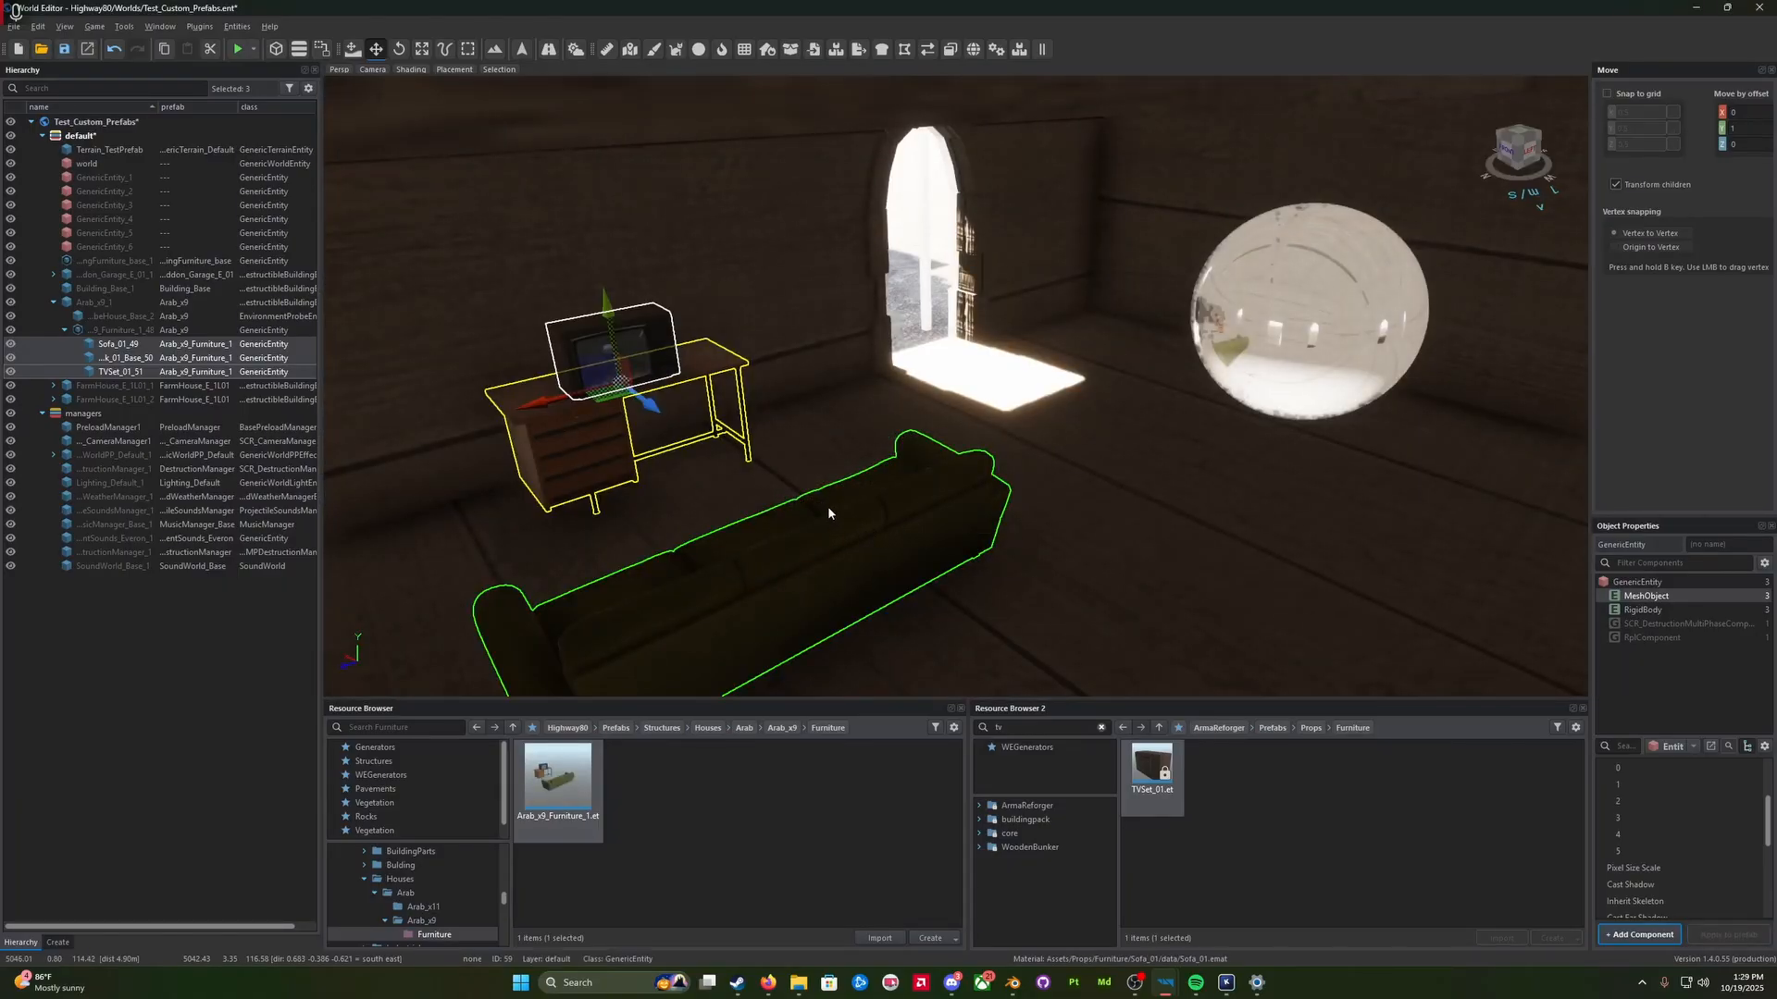
Step: Place a second copy of the Arab_x9 house prefab on the ground beside the first house
{"action": "scroll", "coordinate": [829, 514], "scroll_direction": "down", "scroll_amount": 10}
{"action": "key", "text": "s"}
{"action": "right_click_drag", "start_coordinate": [835, 518], "coordinate": [1000, 520]}
{"action": "scroll", "coordinate": [999, 520], "scroll_direction": "up", "scroll_amount": 2}
{"action": "key", "text": "a"}
{"action": "key", "text": "w"}
{"action": "left_click", "coordinate": [782, 728]}
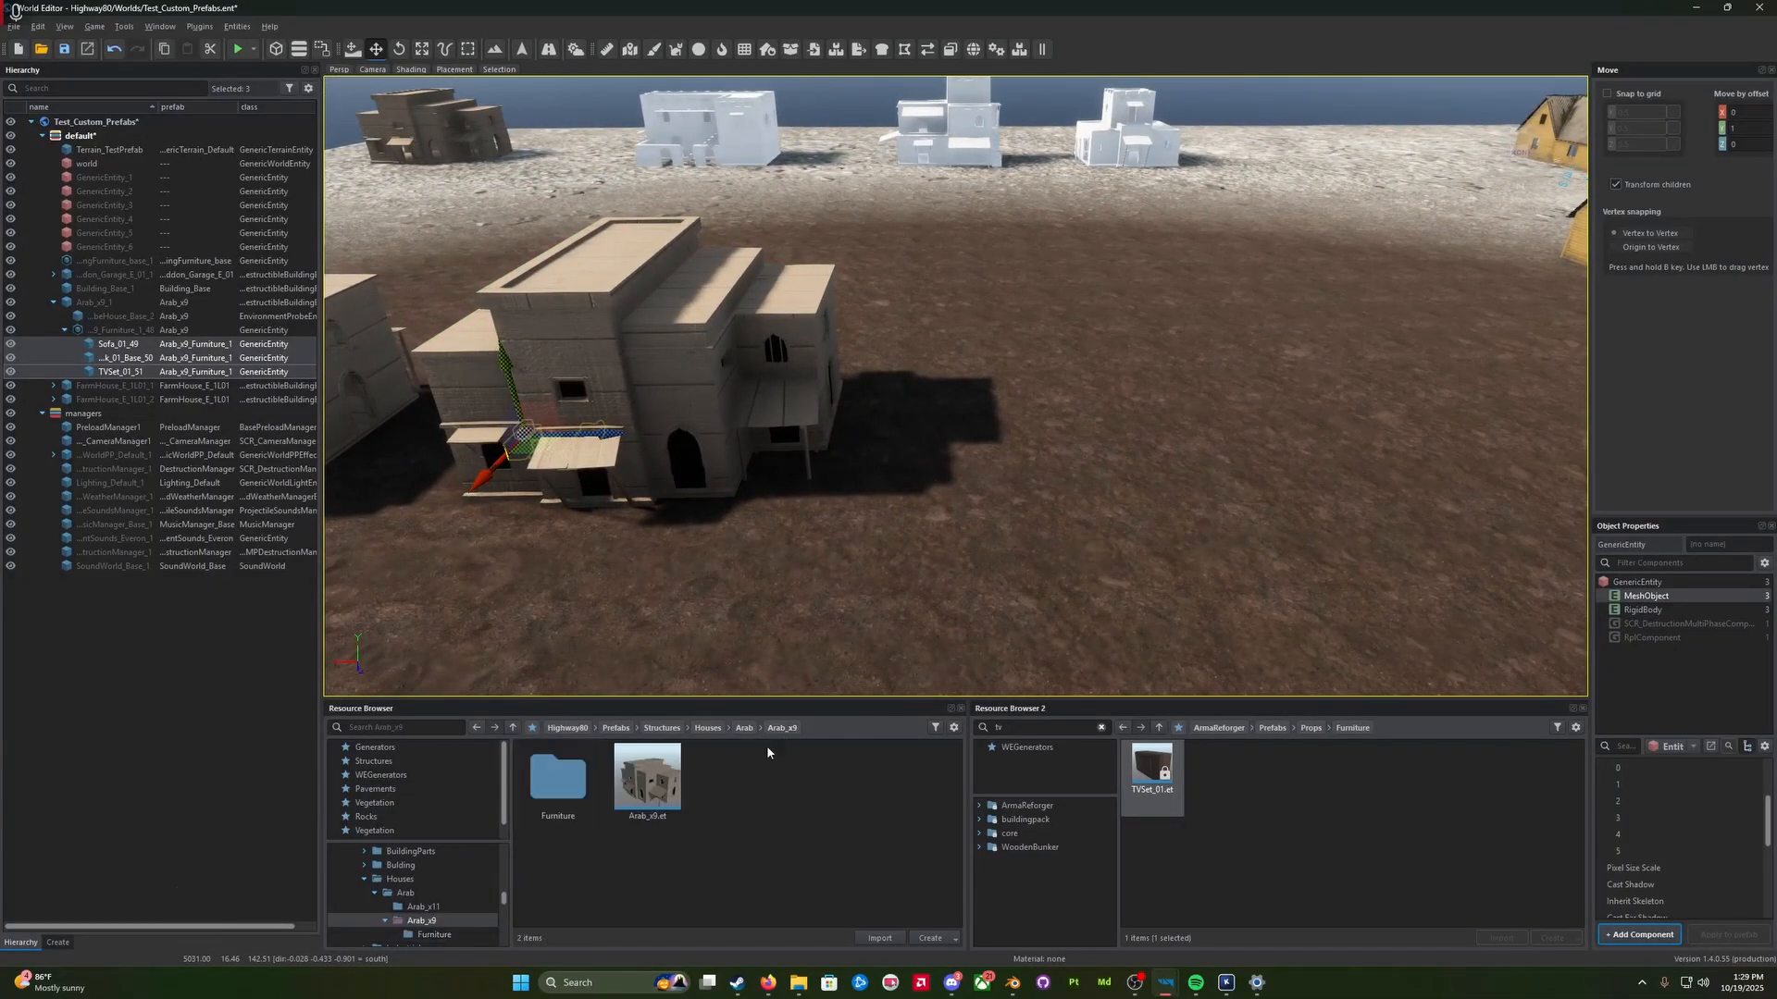
{"action": "left_click_drag", "start_coordinate": [647, 777], "coordinate": [1100, 498]}
Step: Move the second house's desk and TV set together along the wall, rotate them 90 degrees and save the world
{"action": "key", "text": "w"}
{"action": "right_click_drag", "start_coordinate": [1099, 498], "coordinate": [981, 518]}
{"action": "scroll", "coordinate": [1083, 470], "scroll_direction": "up", "scroll_amount": 2}
{"action": "key", "text": "d"}
{"action": "key", "text": "w"}
{"action": "key", "text": "q"}
{"action": "key", "text": "a"}
{"action": "left_click", "coordinate": [831, 401]}
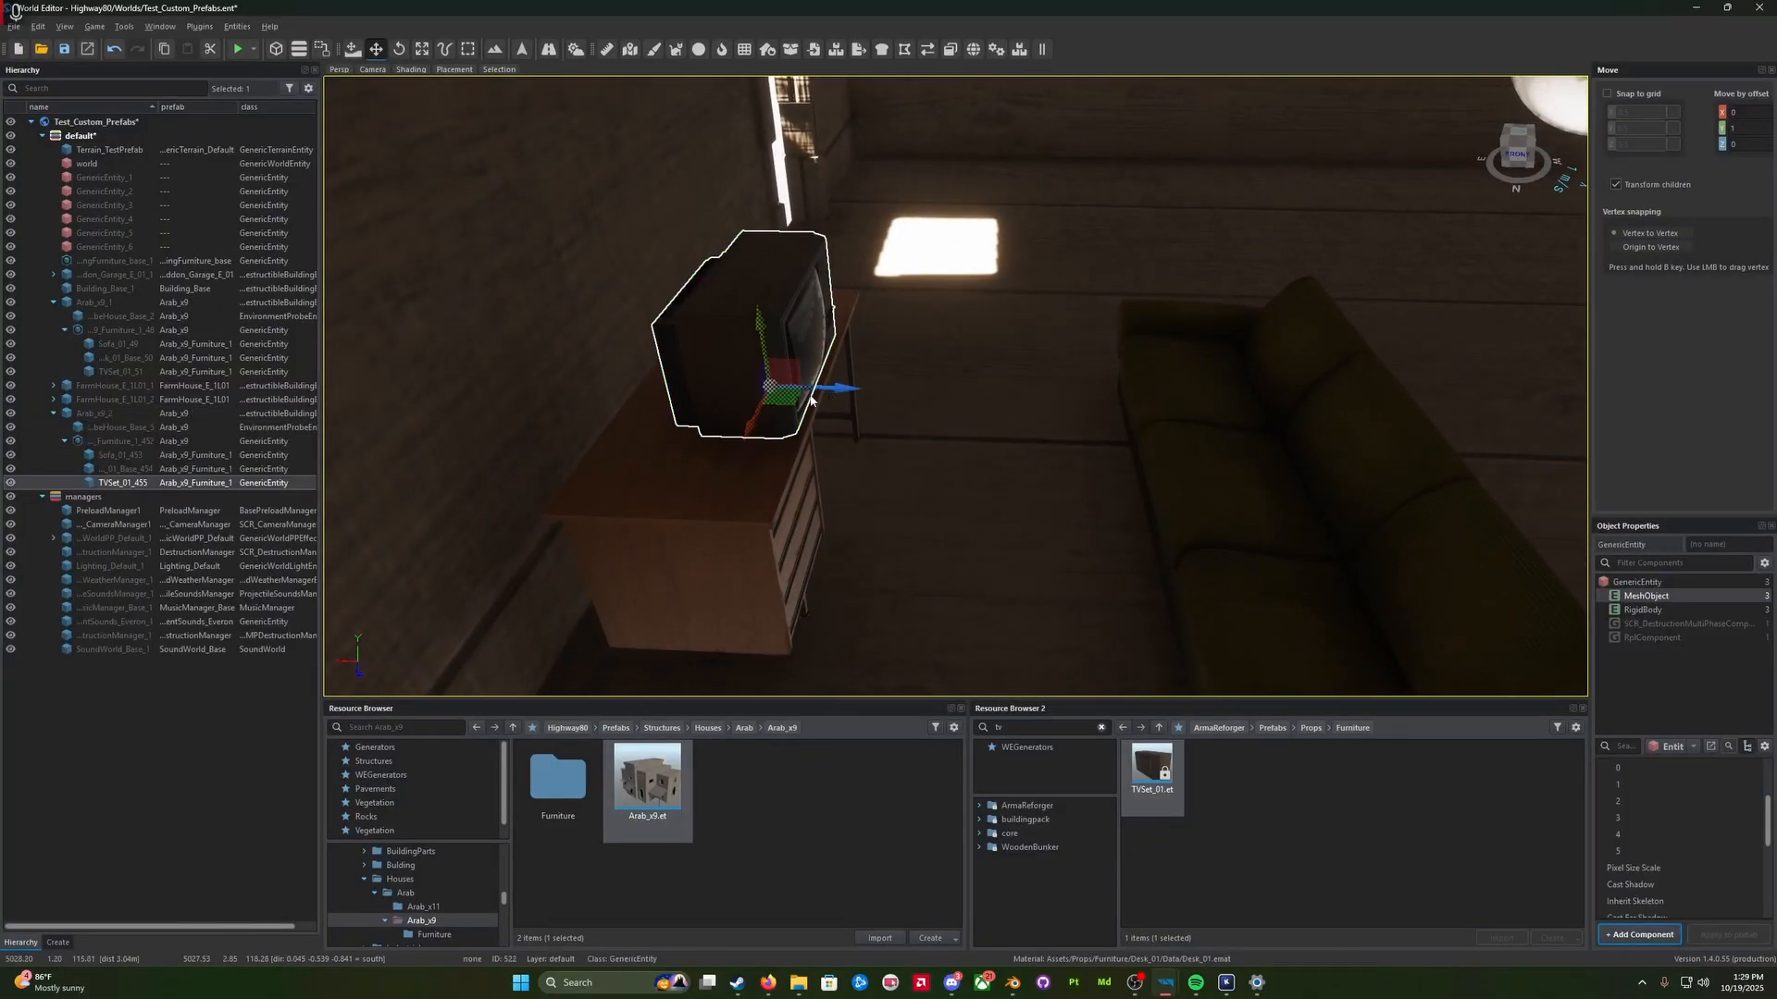
{"action": "left_click", "coordinate": [741, 474], "text": "ctrl"}
{"action": "right_click_drag", "start_coordinate": [621, 692], "coordinate": [623, 717]}
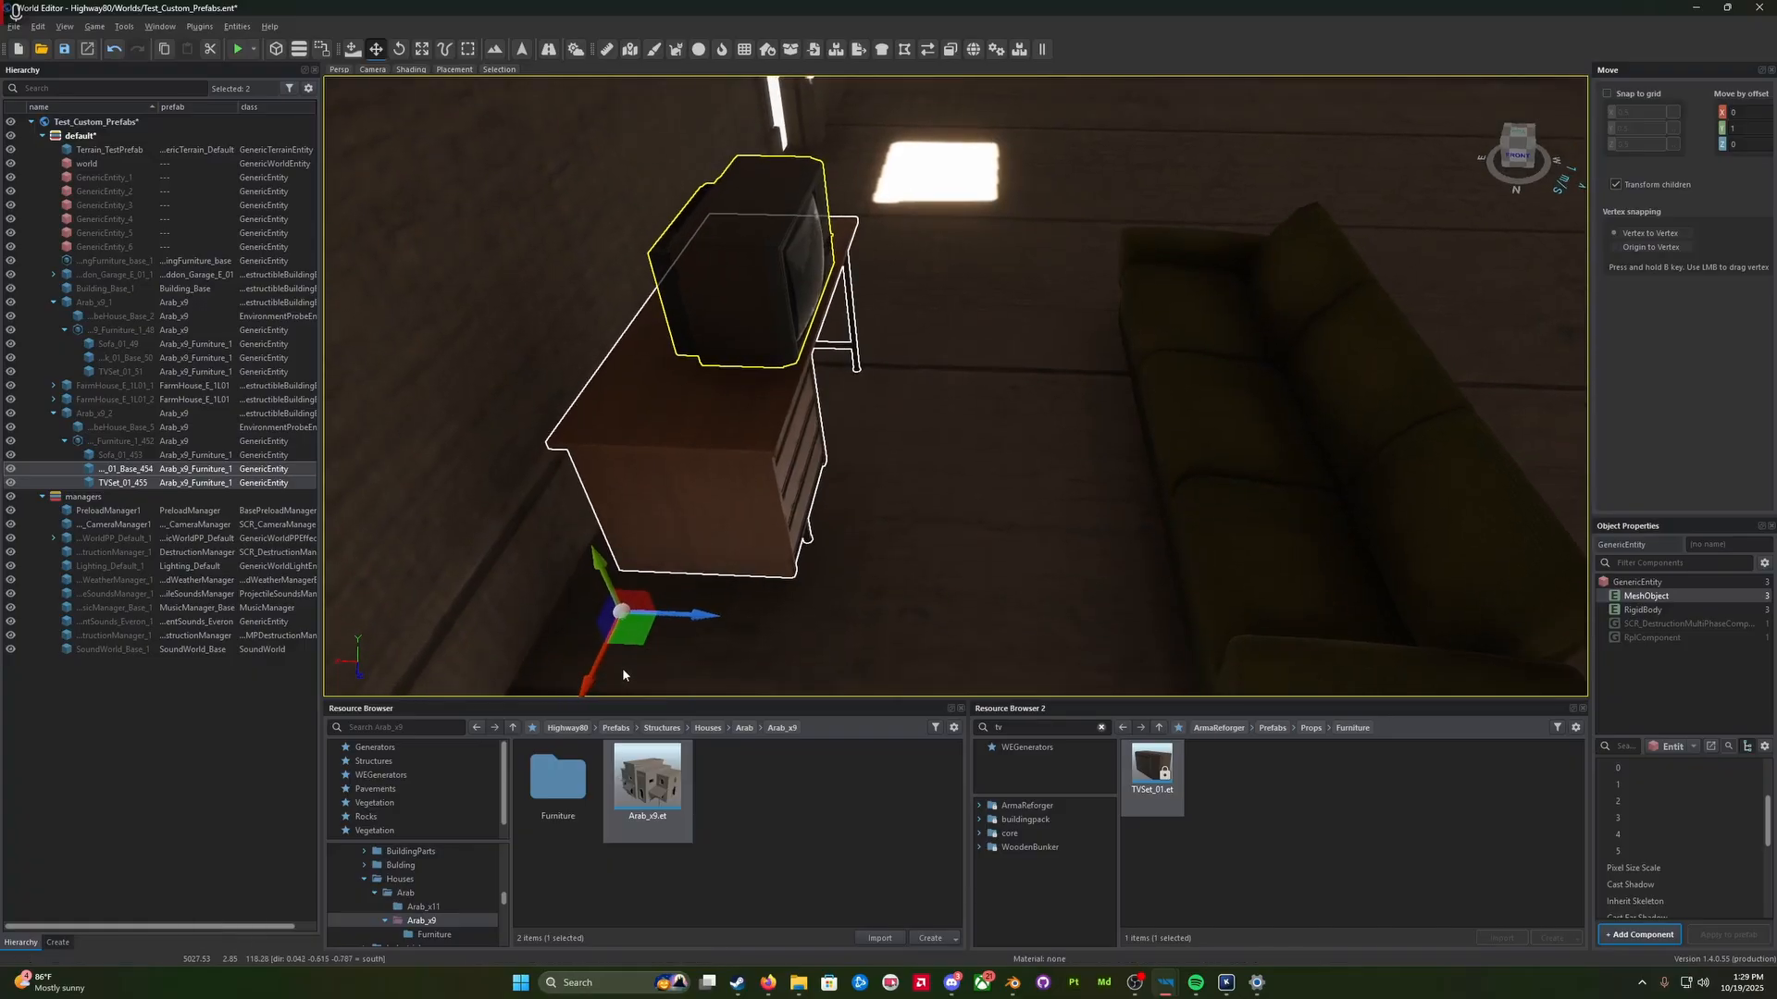
{"action": "left_click_drag", "start_coordinate": [597, 662], "coordinate": [786, 199]}
{"action": "key", "text": "ctrl+e"}
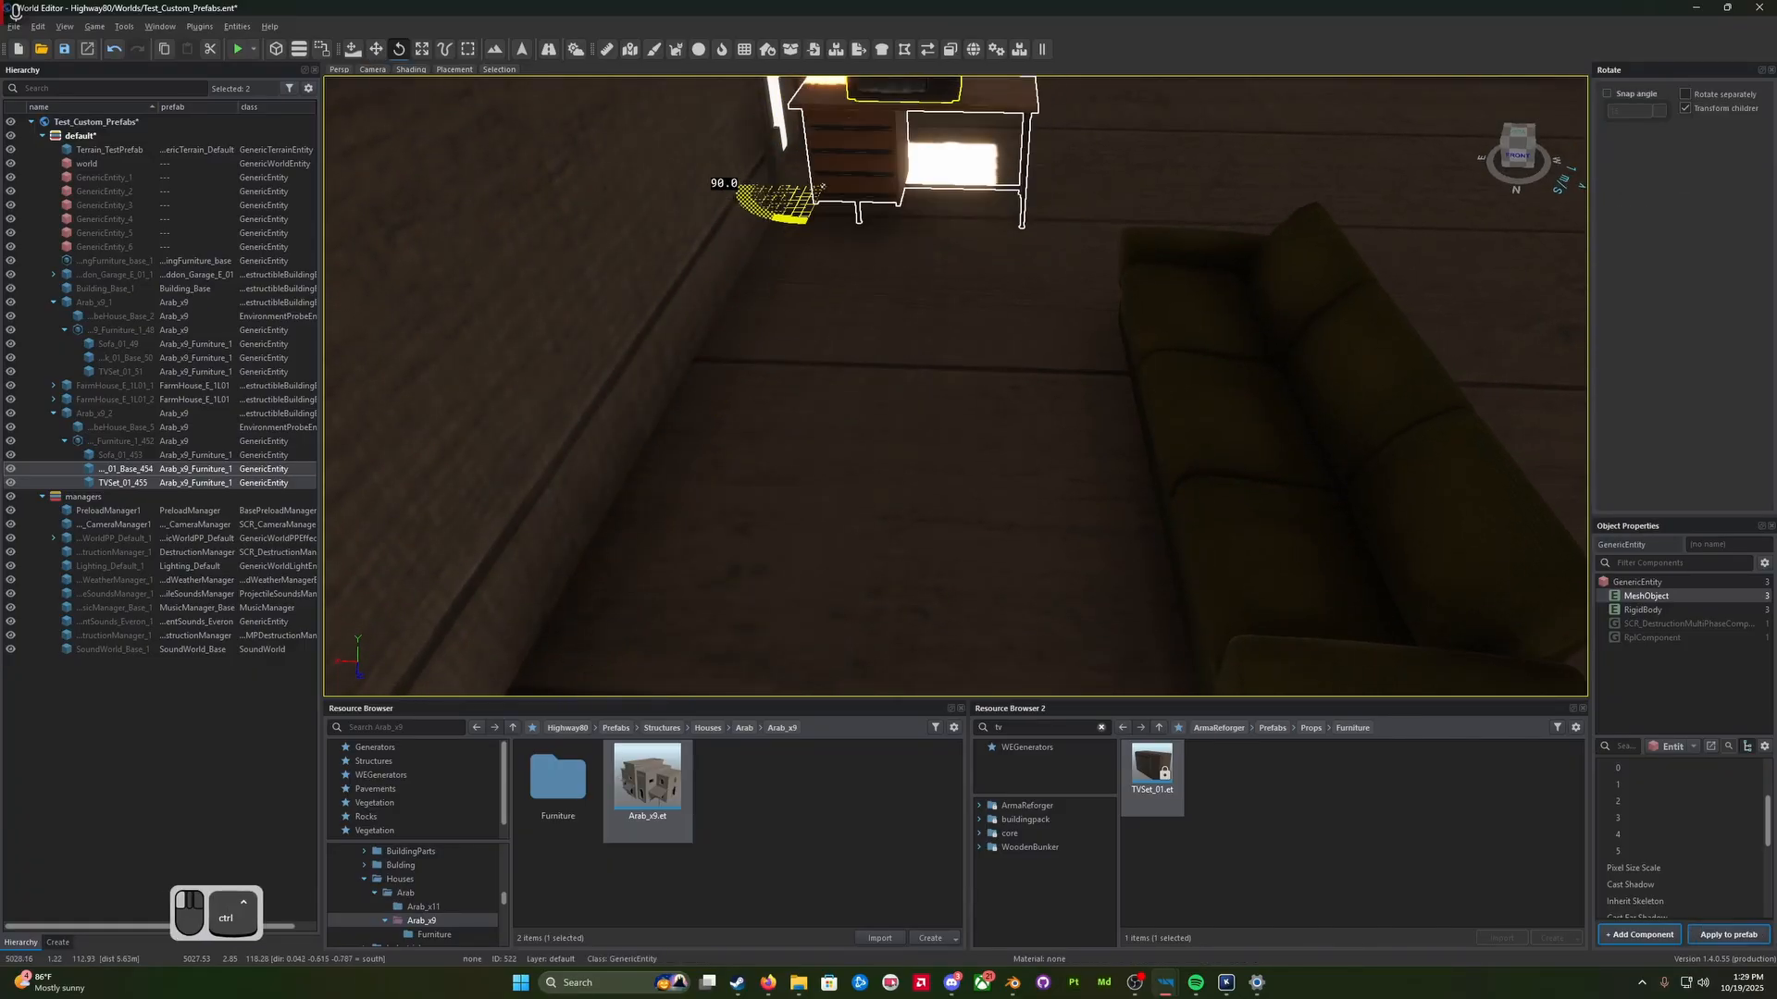
{"action": "key", "text": "ctrl+s"}
Step: Place a third copy of the Arab_x9 house prefab in the row of houses
{"action": "key", "text": "s"}
{"action": "right_click_drag", "start_coordinate": [982, 432], "coordinate": [992, 425]}
{"action": "scroll", "coordinate": [983, 429], "scroll_direction": "up", "scroll_amount": 3}
{"action": "key", "text": "d"}
{"action": "key", "text": "a"}
{"action": "key", "text": "w"}
{"action": "left_click_drag", "start_coordinate": [666, 785], "coordinate": [896, 427]}
Step: Save the pending world changes and reload Test_Custom_Prefabs.ent
{"action": "key", "text": "w"}
{"action": "right_click_drag", "start_coordinate": [896, 428], "coordinate": [895, 420]}
{"action": "key", "text": "a"}
{"action": "key", "text": "d"}
{"action": "key", "text": "a"}
{"action": "key", "text": "d"}
{"action": "key", "text": "s"}
{"action": "left_click", "coordinate": [42, 50]}
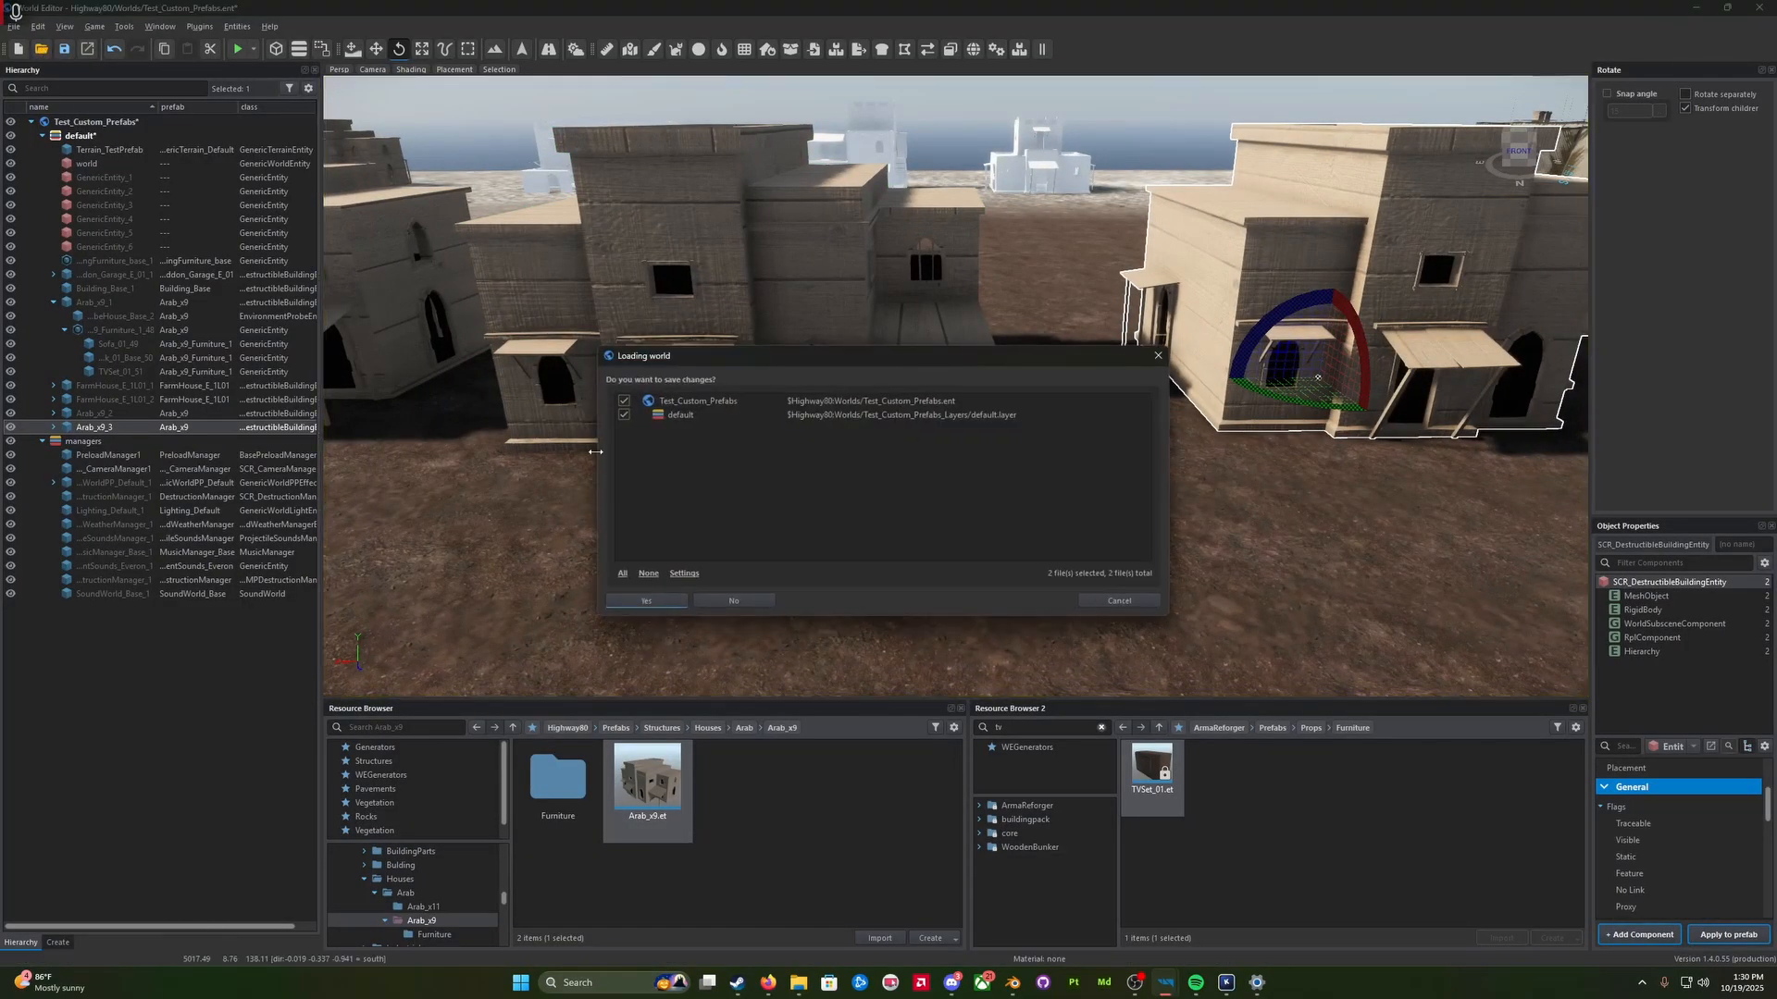
{"action": "left_click", "coordinate": [646, 600]}
{"action": "double_click", "coordinate": [835, 398]}
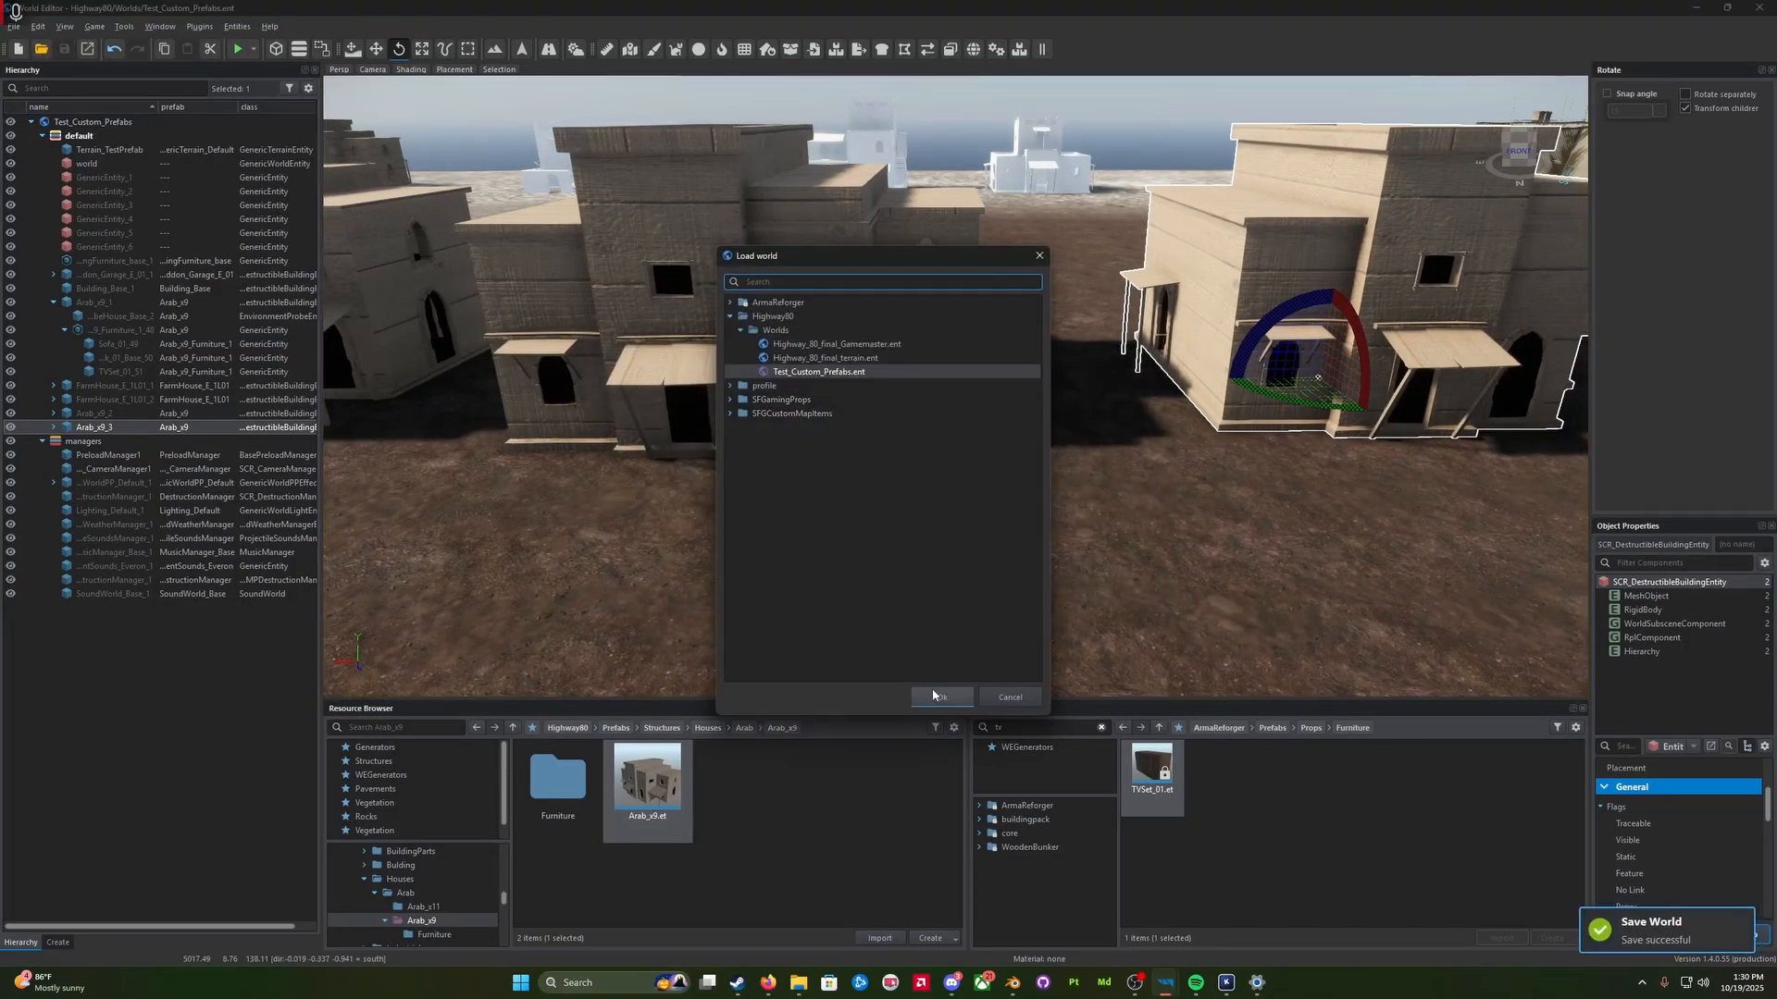
Step: Examine the interiors of the reloaded Arab_x9 houses and select the desk inside the second house
{"action": "right_click_drag", "start_coordinate": [919, 583], "coordinate": [860, 498]}
{"action": "key", "text": "w"}
{"action": "key", "text": "q"}
{"action": "key", "text": "w"}
{"action": "key", "text": "a"}
{"action": "key", "text": "w"}
{"action": "key", "text": "q"}
{"action": "key", "text": "d"}
{"action": "key", "text": "a"}
{"action": "key", "text": "s"}
{"action": "key", "text": "a"}
{"action": "key", "text": "w"}
{"action": "scroll", "coordinate": [967, 606], "scroll_direction": "down", "scroll_amount": 2}
{"action": "key", "text": "s"}
{"action": "scroll", "coordinate": [883, 606], "scroll_direction": "up", "scroll_amount": 3}
{"action": "key", "text": "w"}
{"action": "left_click", "coordinate": [955, 466]}
{"action": "key", "text": "w"}
{"action": "key", "text": "s"}
{"action": "scroll", "coordinate": [962, 486], "scroll_direction": "up", "scroll_amount": 2}
{"action": "key", "text": "d"}
{"action": "key", "text": "a"}
{"action": "key", "text": "w"}
{"action": "key", "text": "w"}
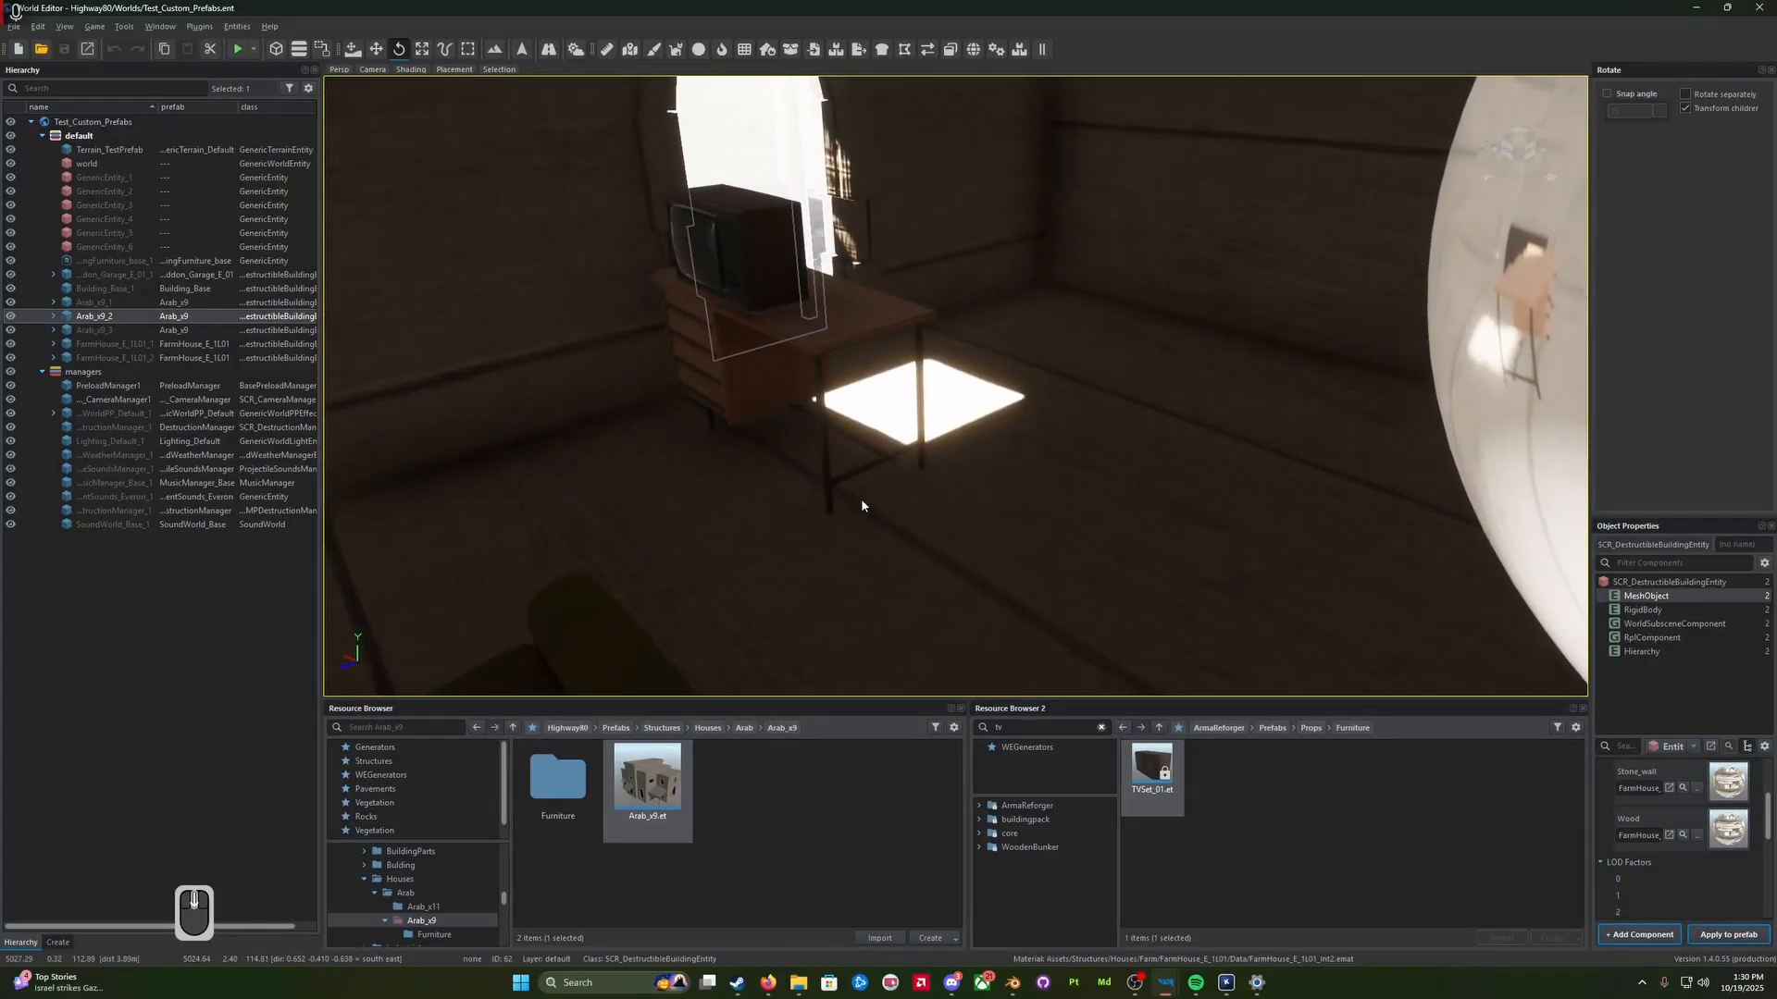
{"action": "left_click", "coordinate": [829, 373]}
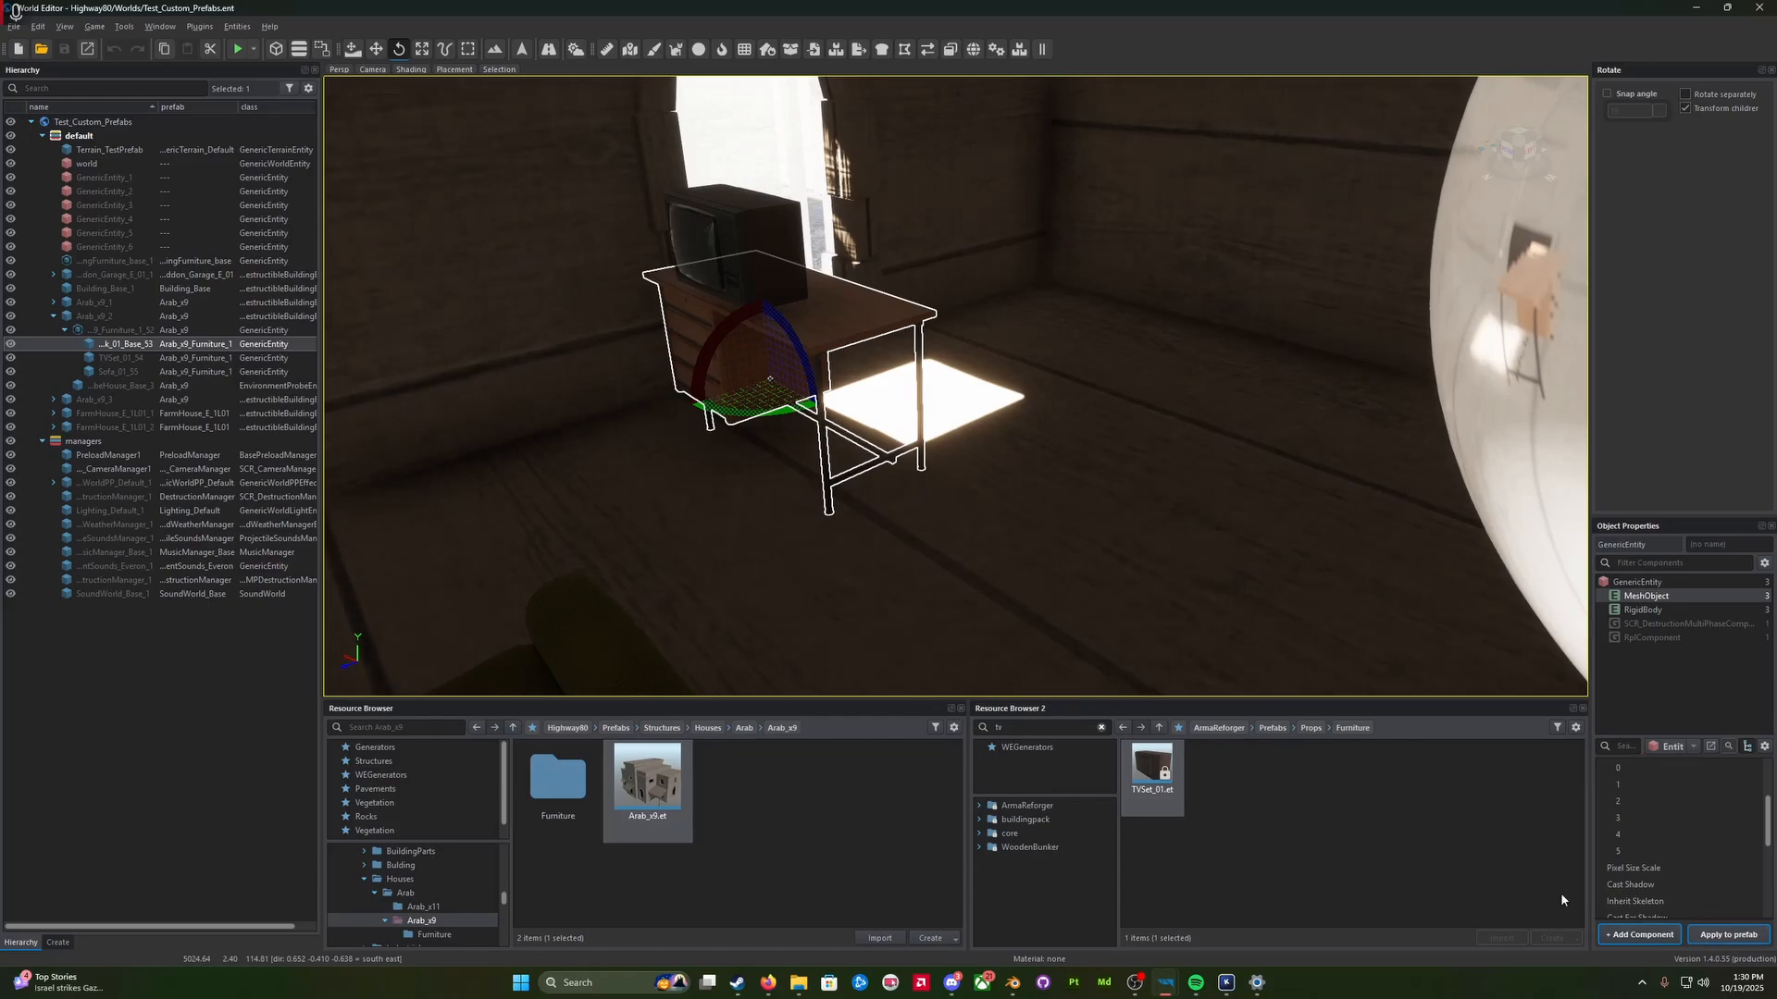
Step: Locate the second house's furniture entity and view the furniture prefab stored in the Arab_x9 Furniture folder
{"action": "double_click", "coordinate": [121, 330]}
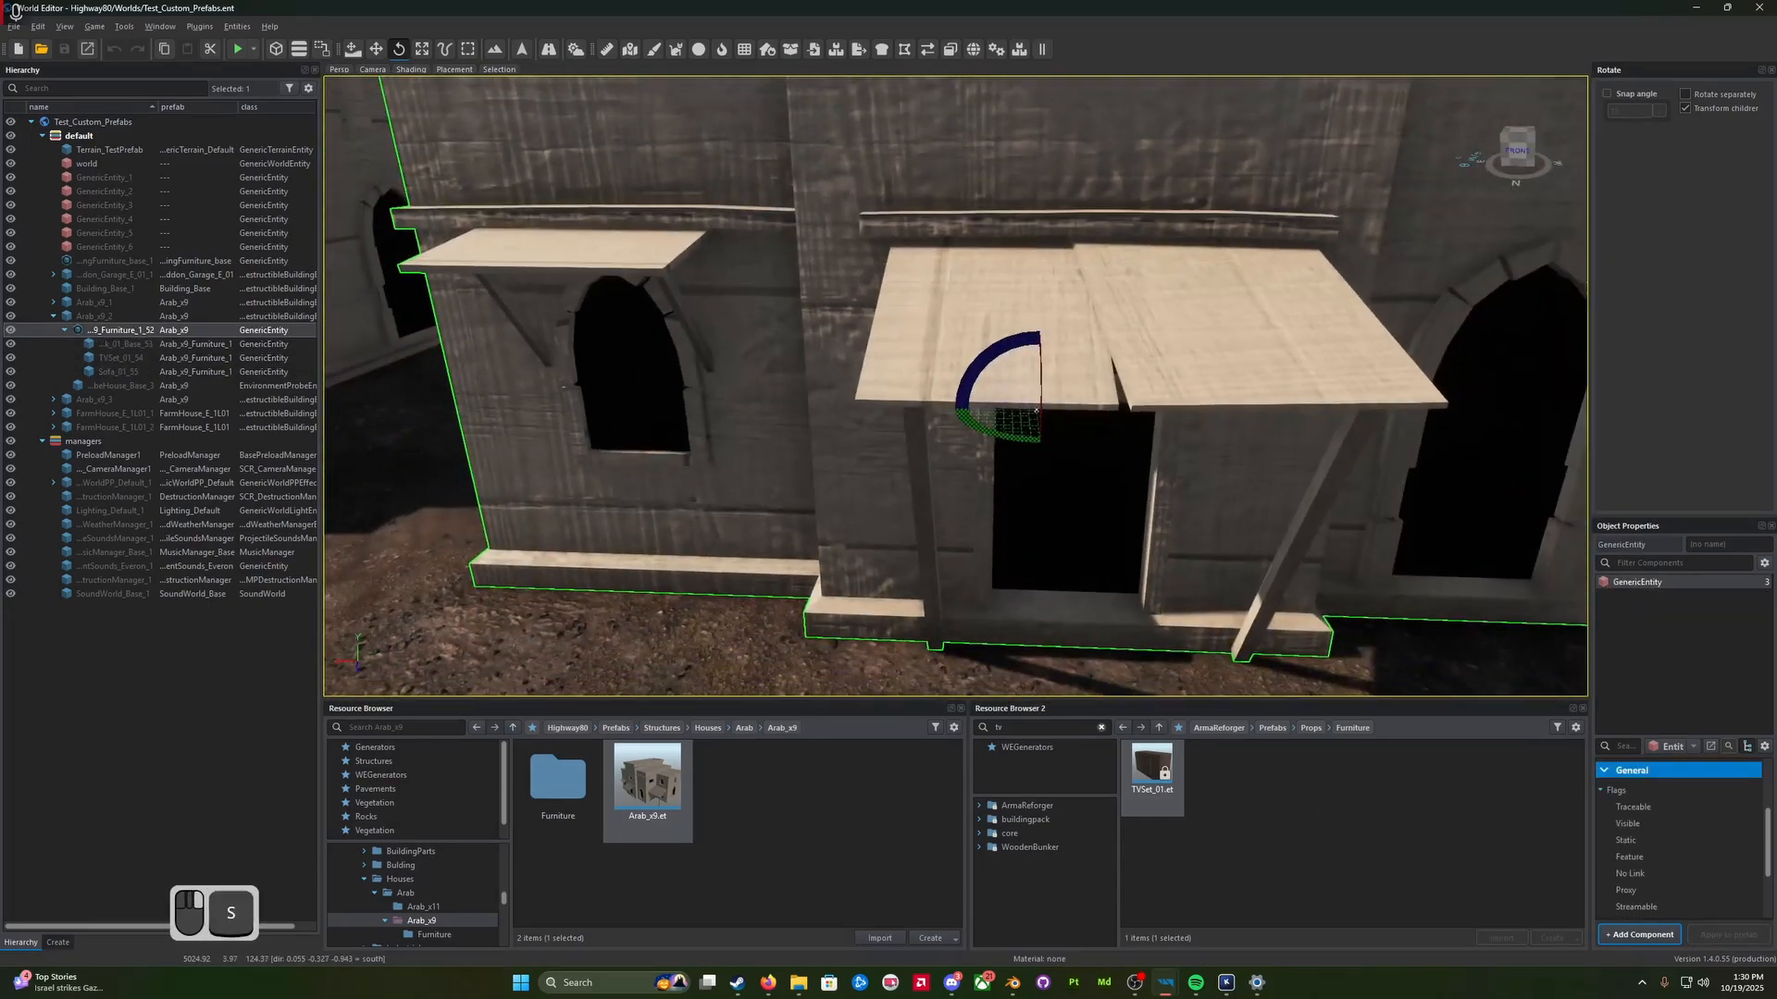
{"action": "key", "text": "a"}
{"action": "right_click_drag", "start_coordinate": [1019, 540], "coordinate": [1019, 540]}
{"action": "key", "text": "d"}
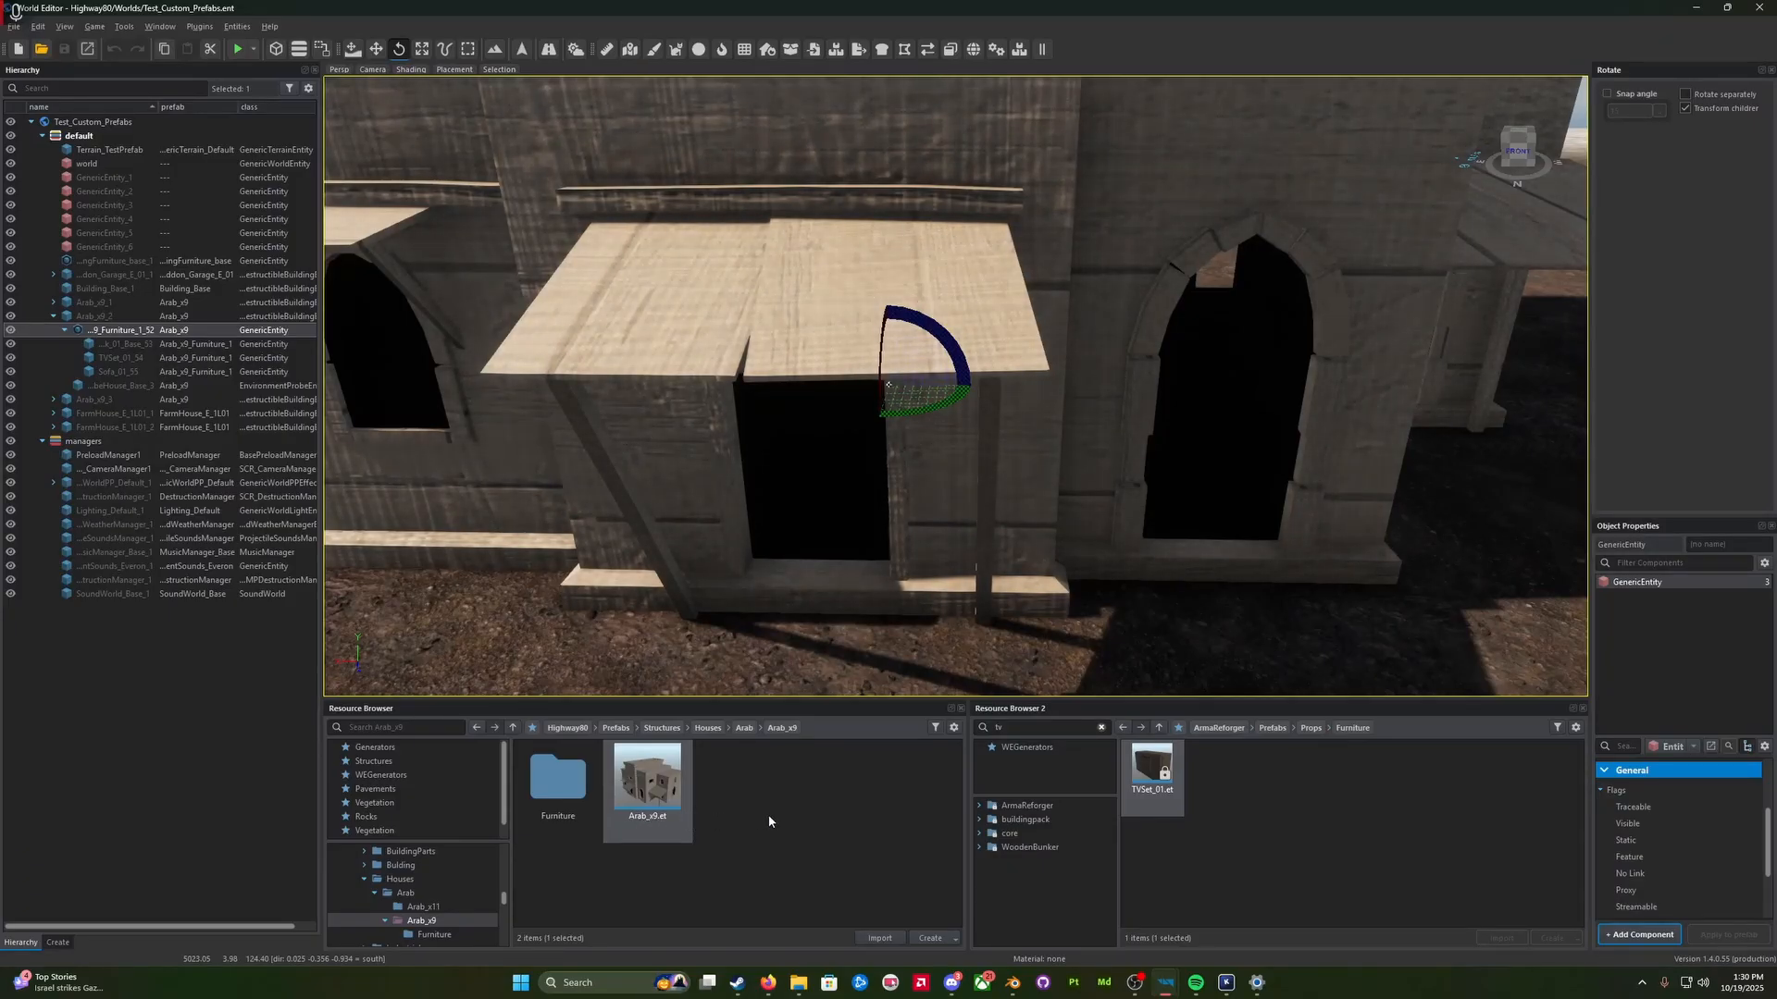
{"action": "double_click", "coordinate": [558, 778]}
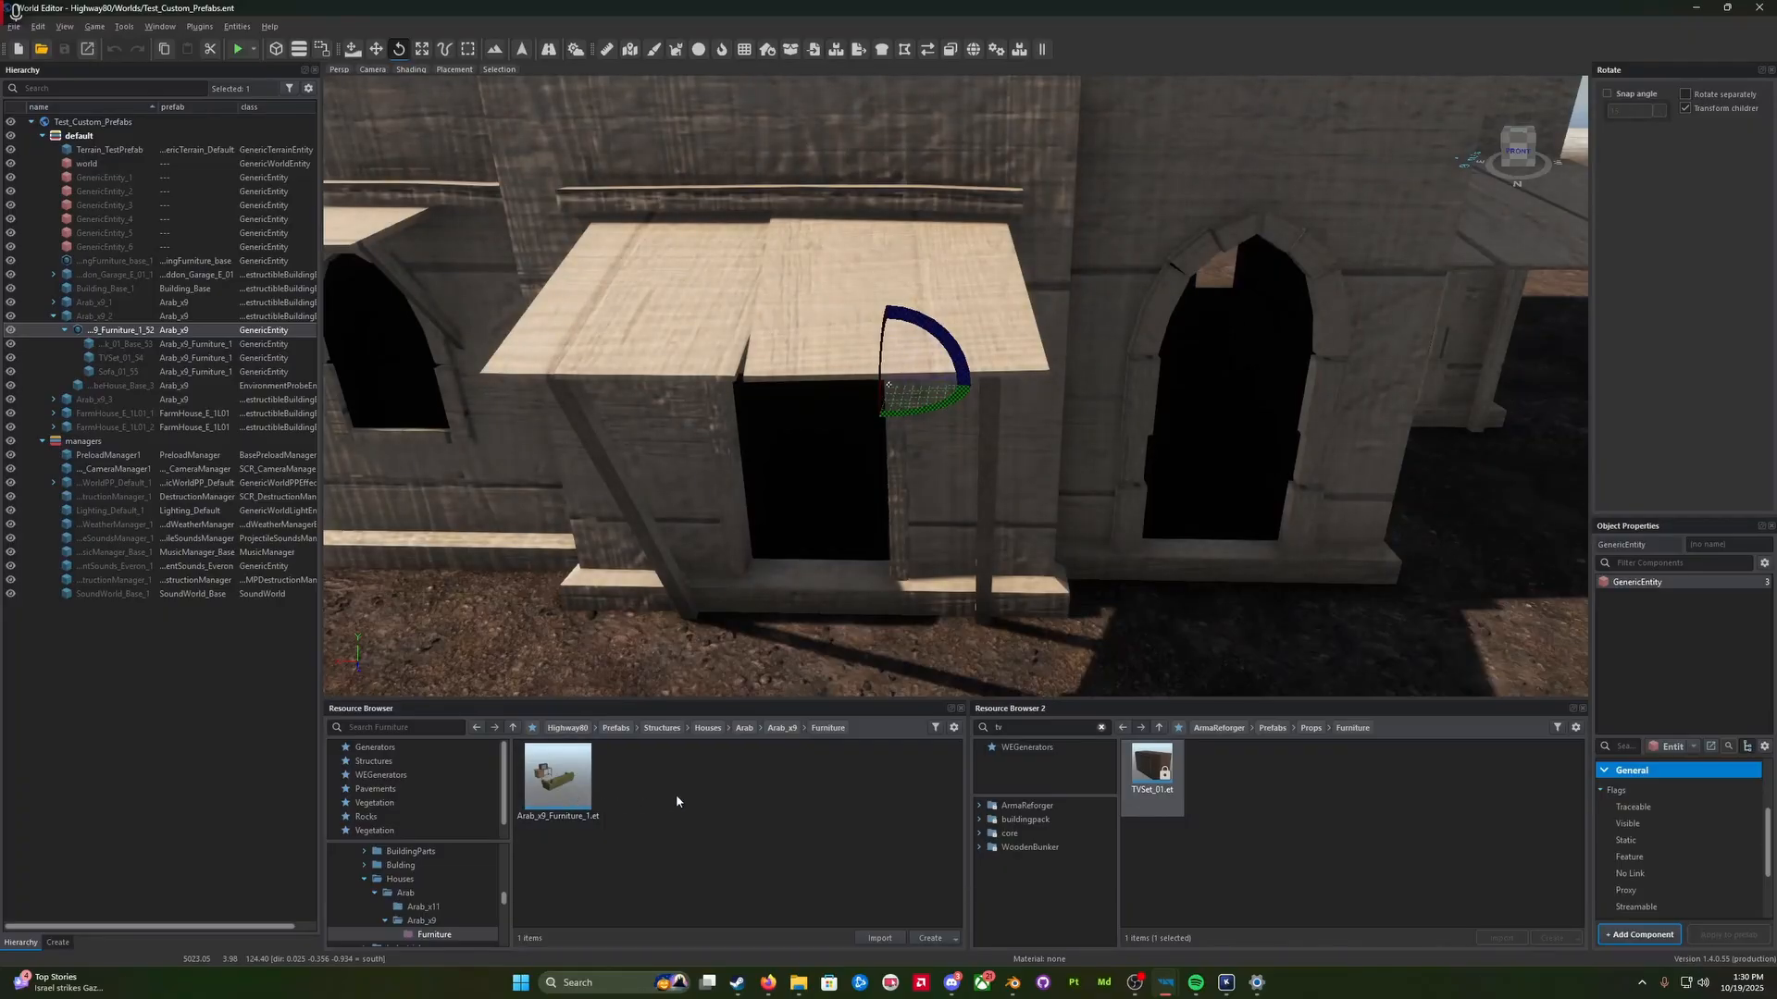
{"action": "left_click", "coordinate": [781, 727]}
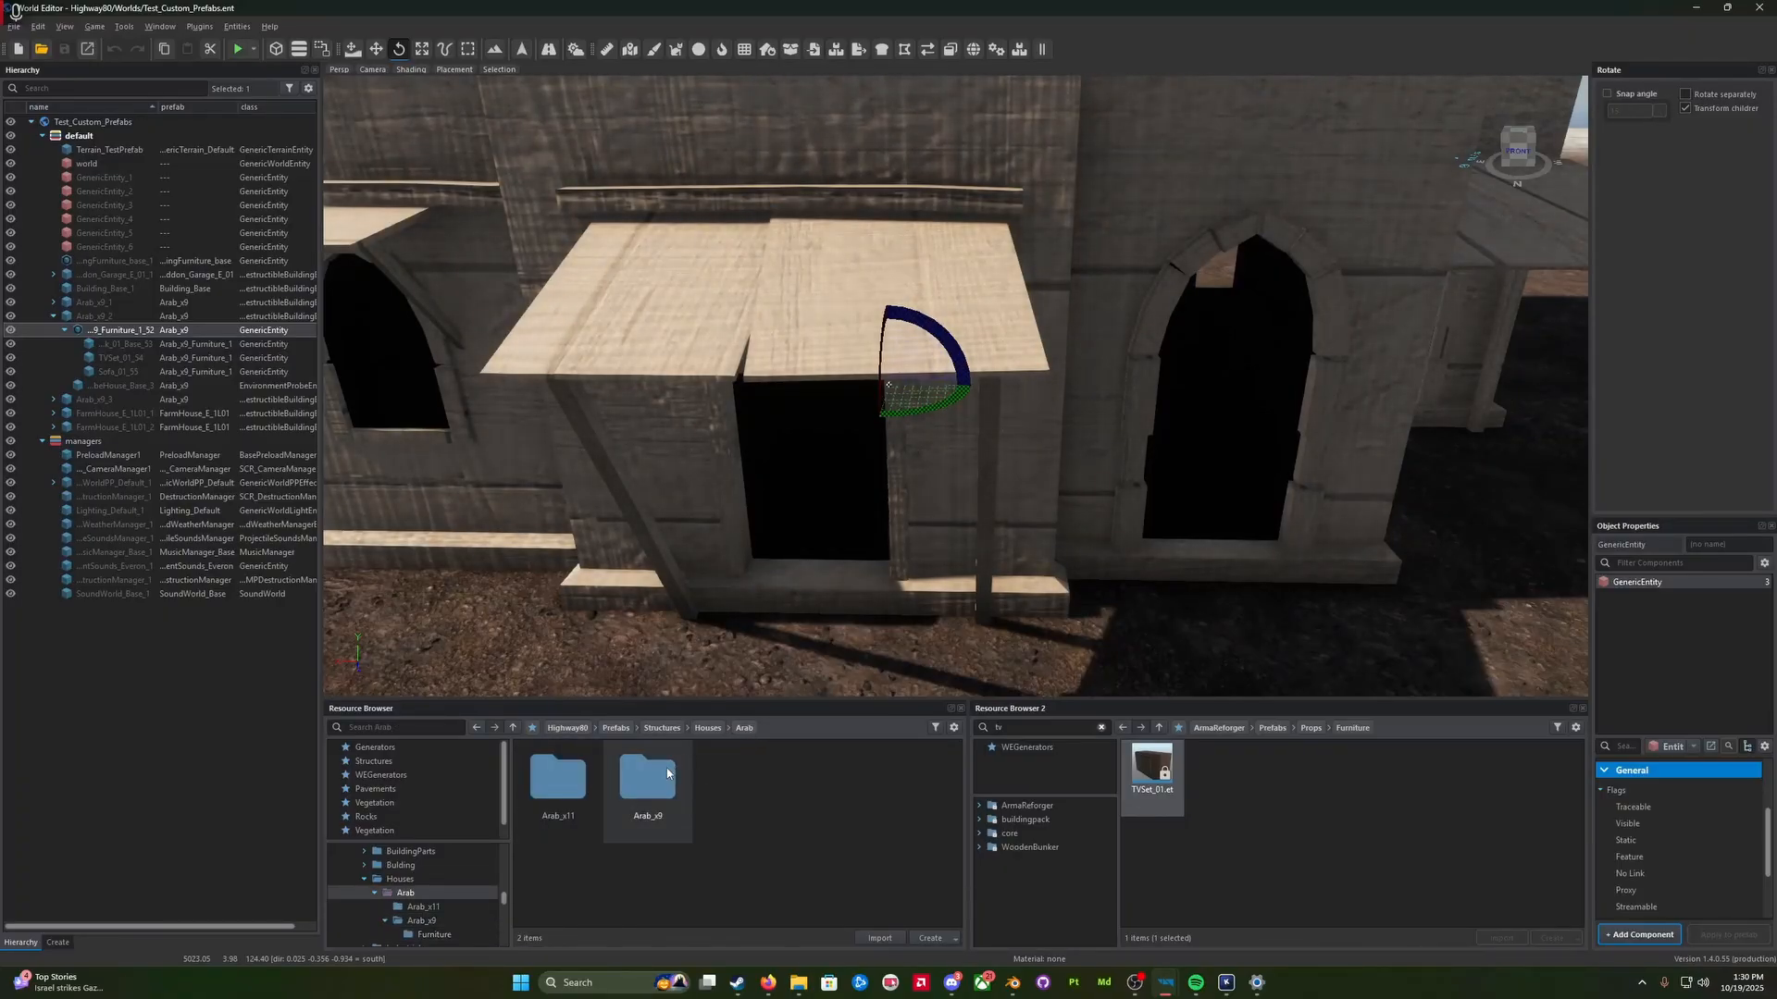
Step: Start game mode at the second house's doorway and look over the furnished room inside
{"action": "key", "text": "s"}
{"action": "key", "text": "q"}
{"action": "key", "text": "a"}
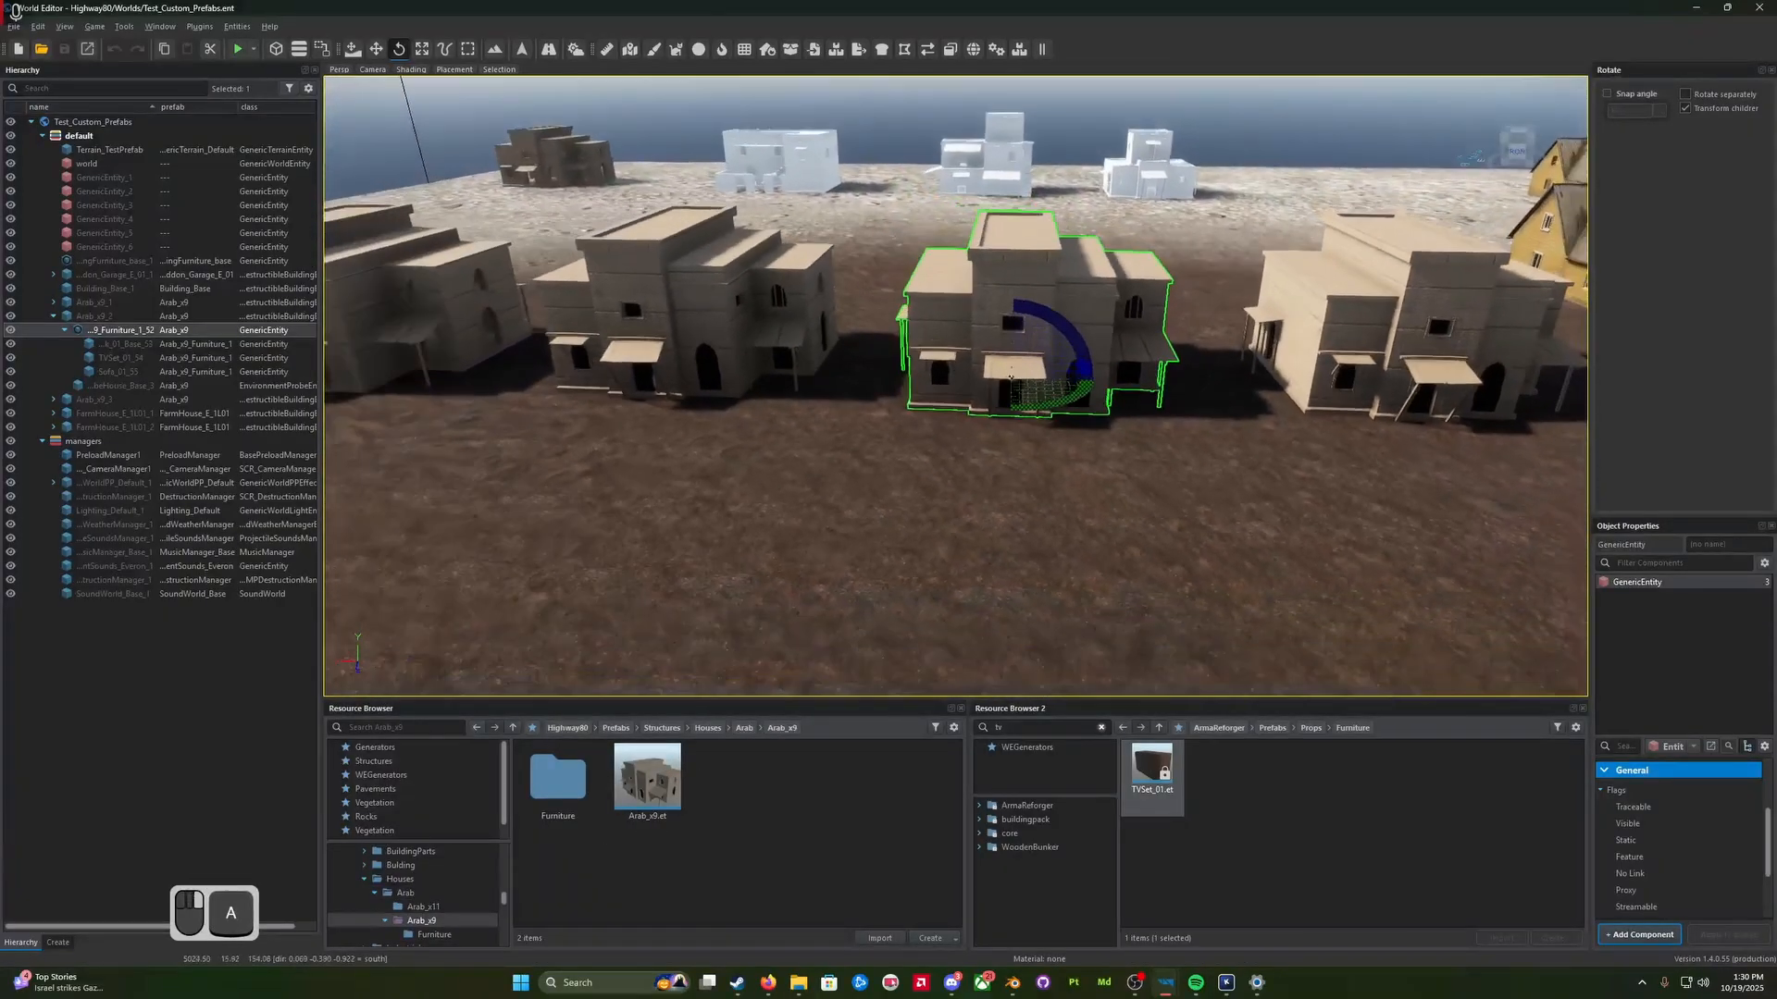
{"action": "key", "text": "d"}
{"action": "key", "text": "a"}
{"action": "key", "text": "d"}
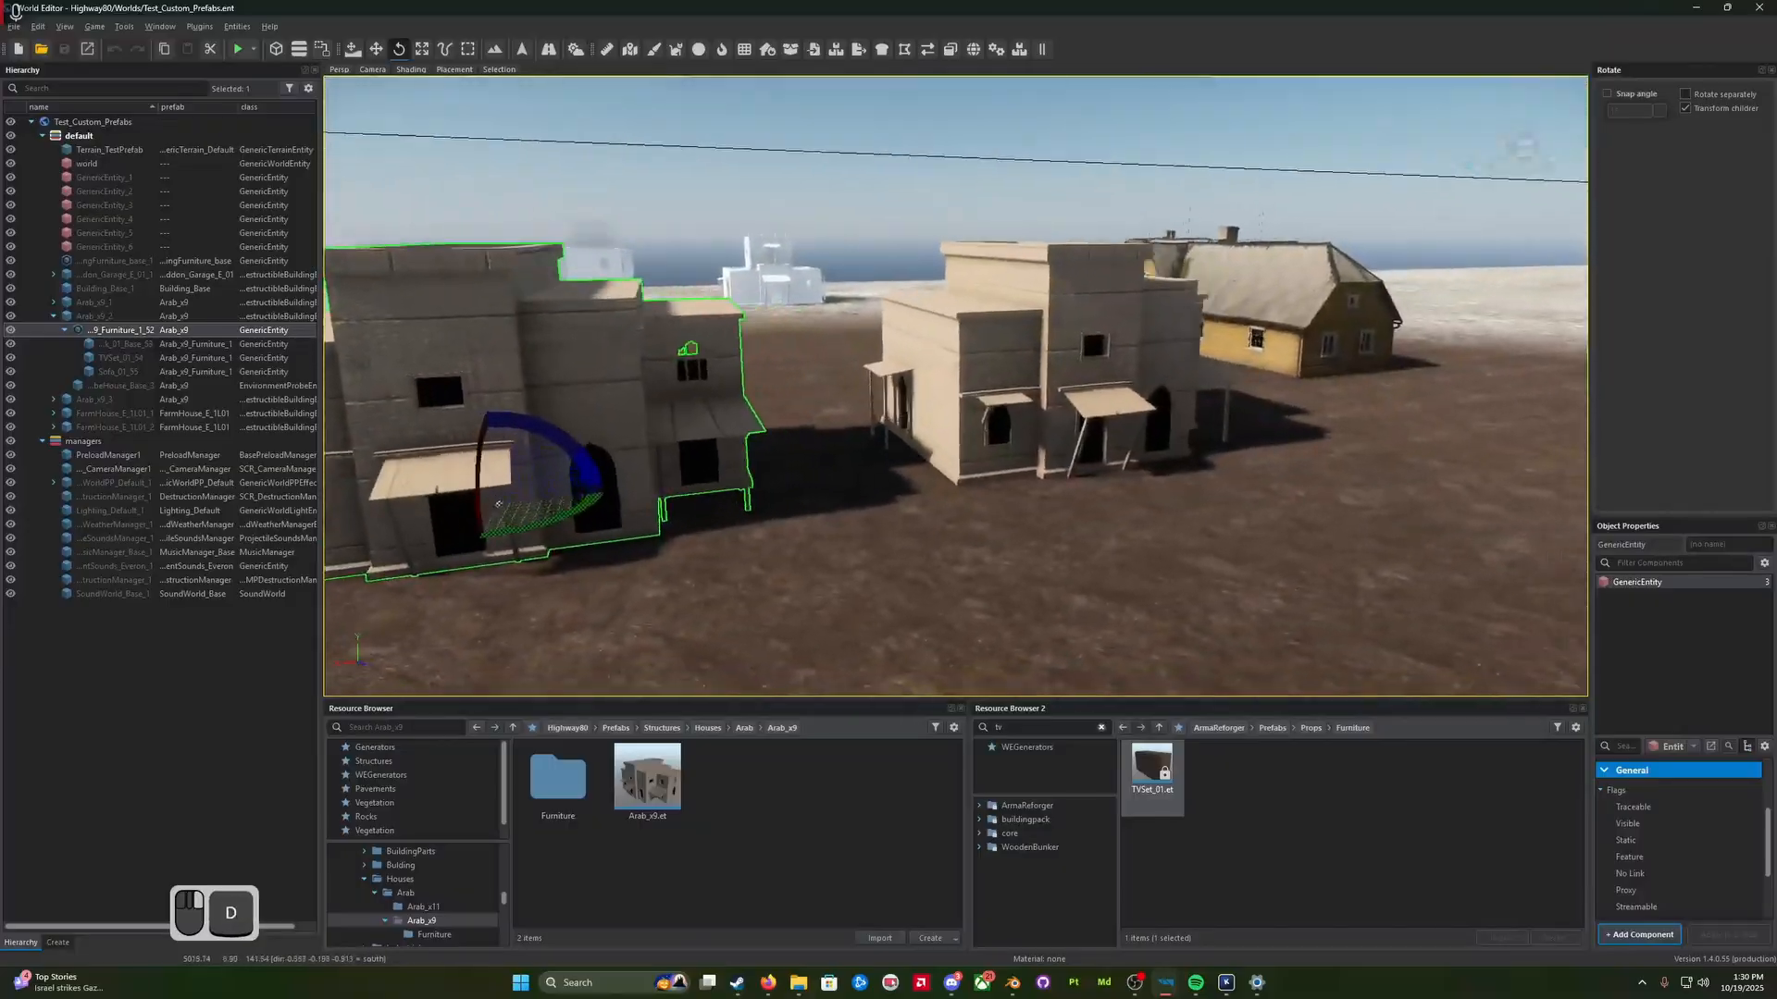
{"action": "key", "text": "w"}
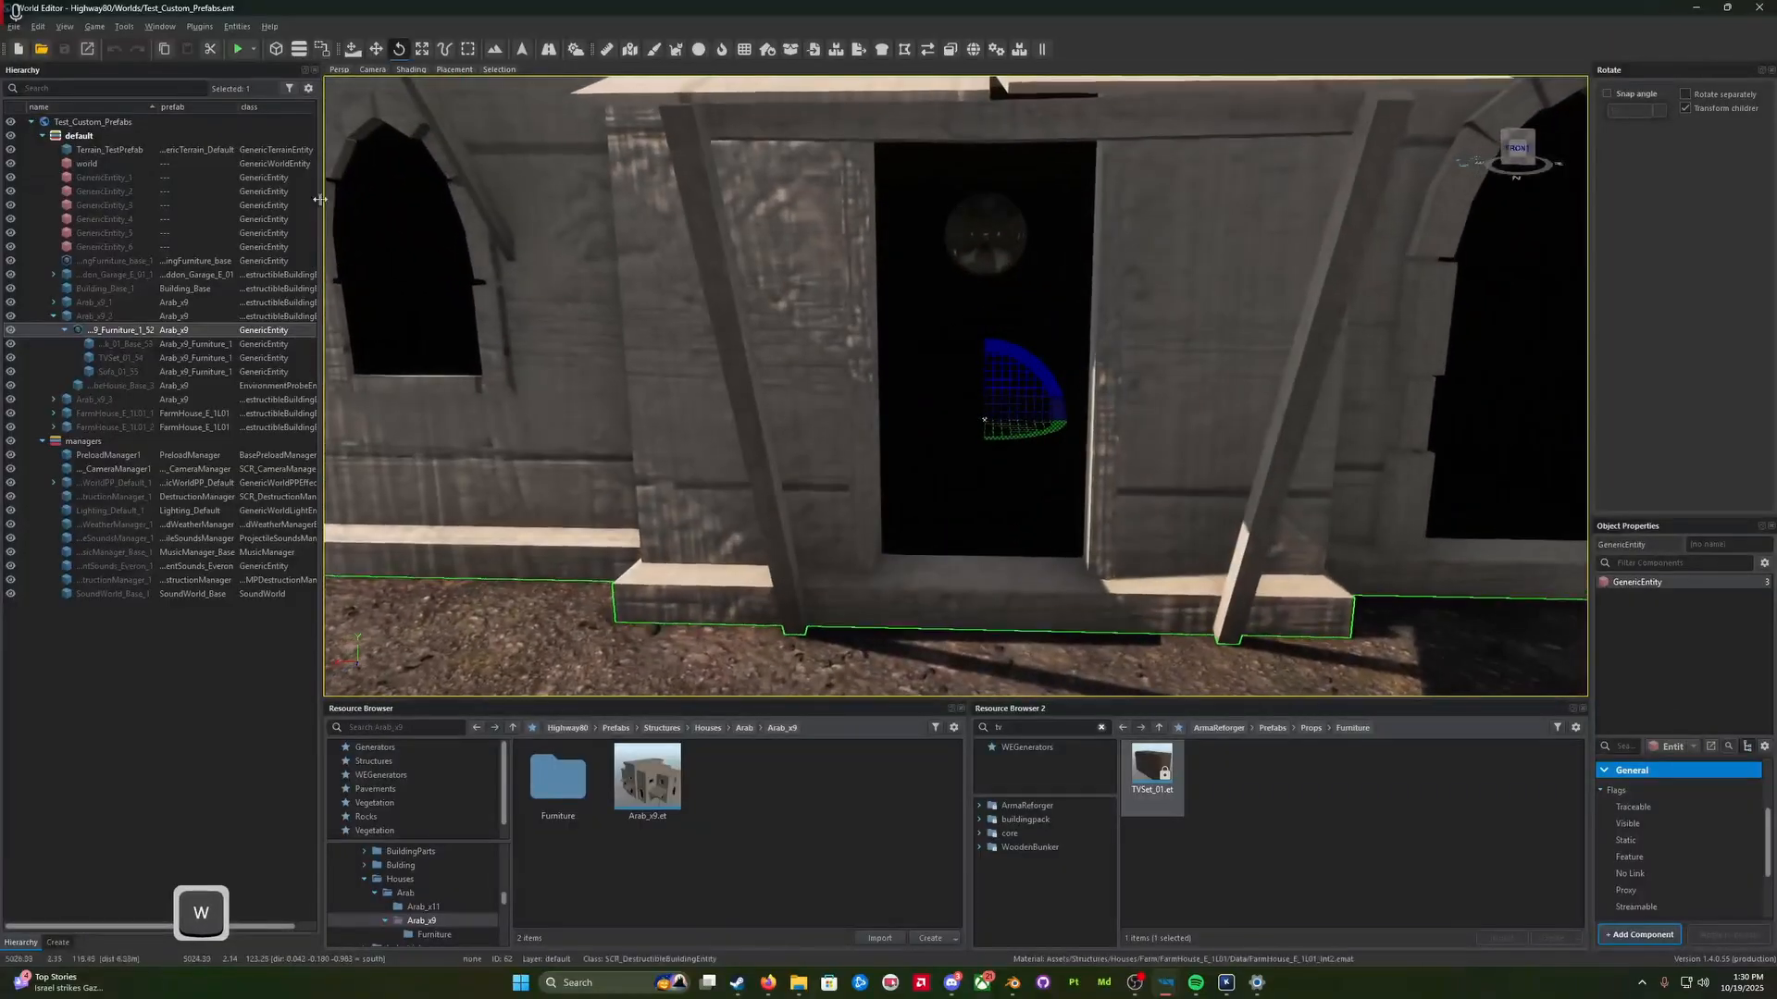
{"action": "left_click", "coordinate": [239, 50]}
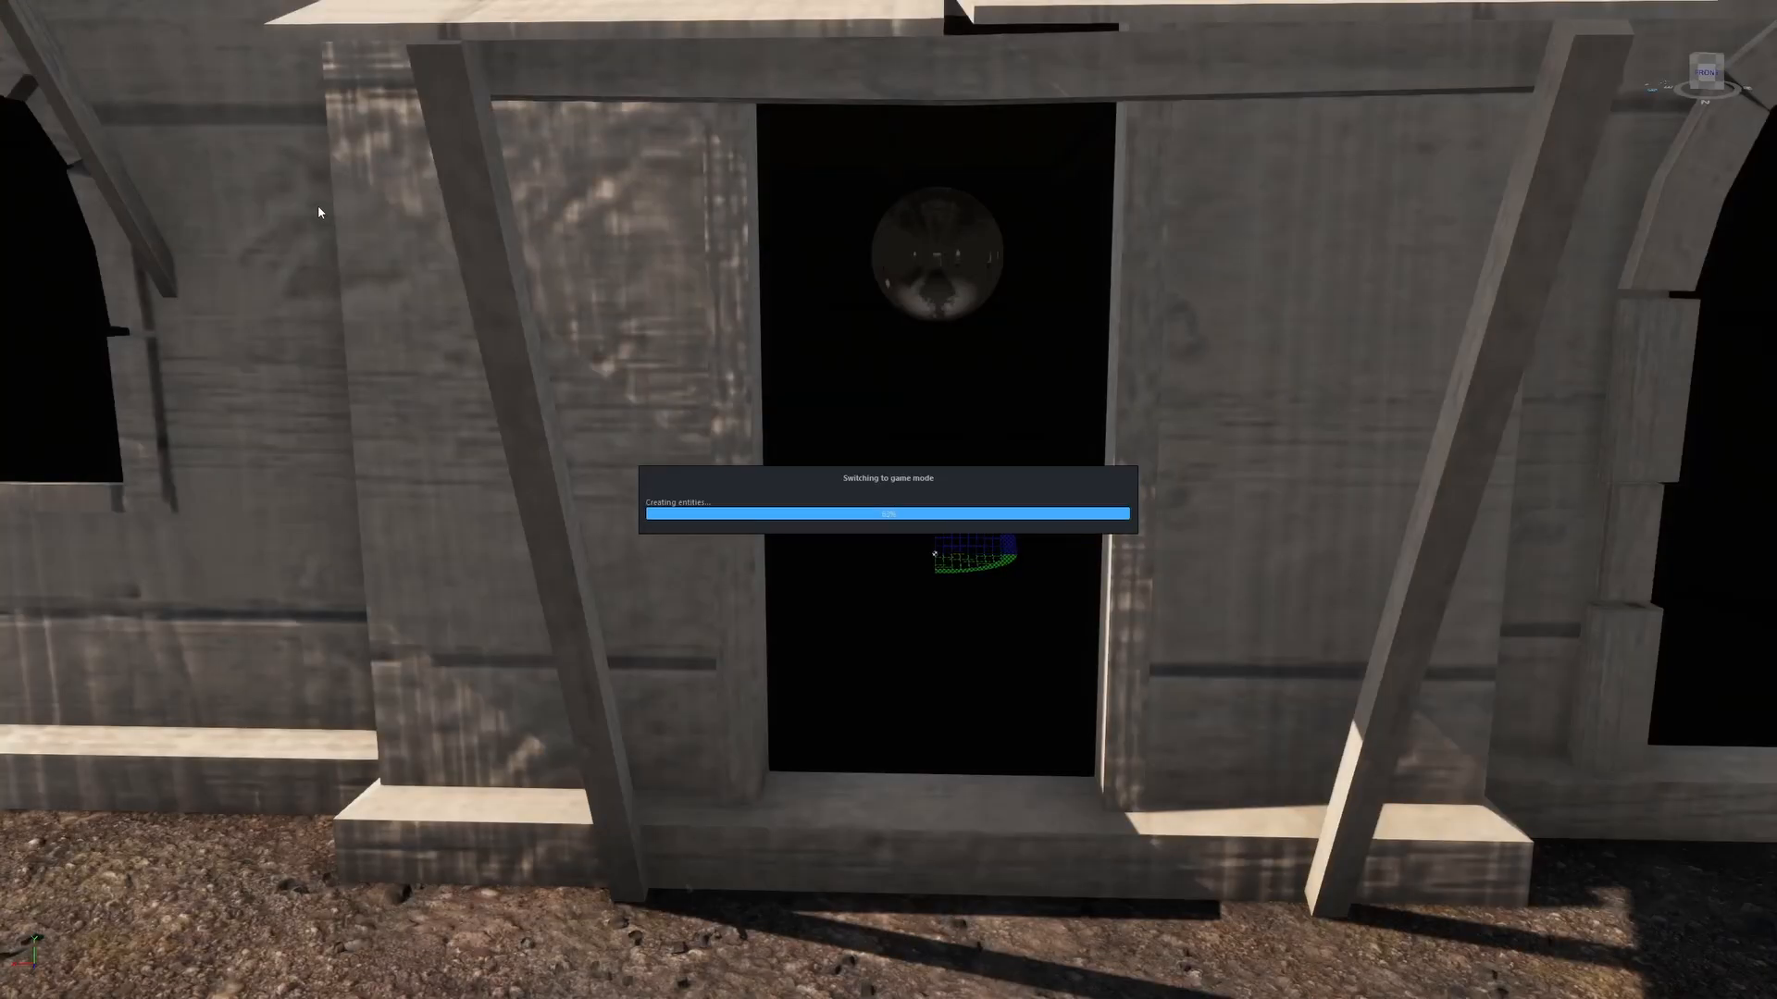
{"action": "key", "text": "w"}
{"action": "key", "text": "shift"}
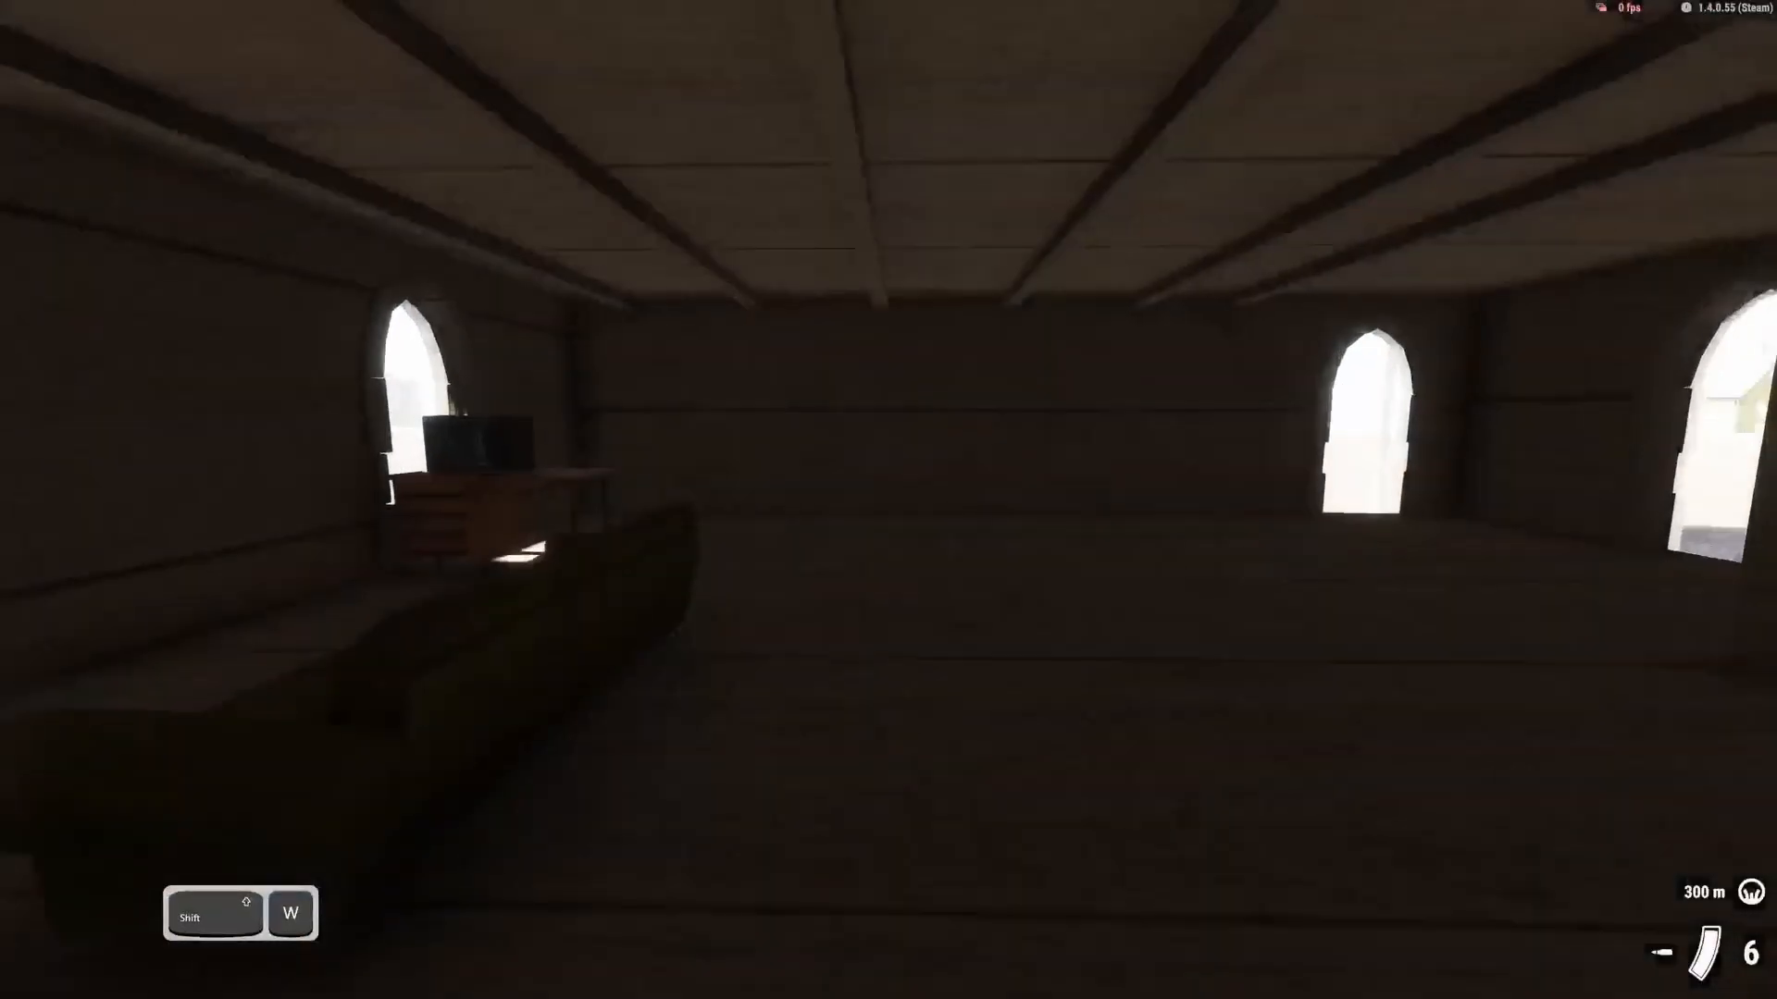
{"action": "key", "text": "a"}
{"action": "left_click", "coordinate": [888, 500]}
{"action": "key", "text": "a"}
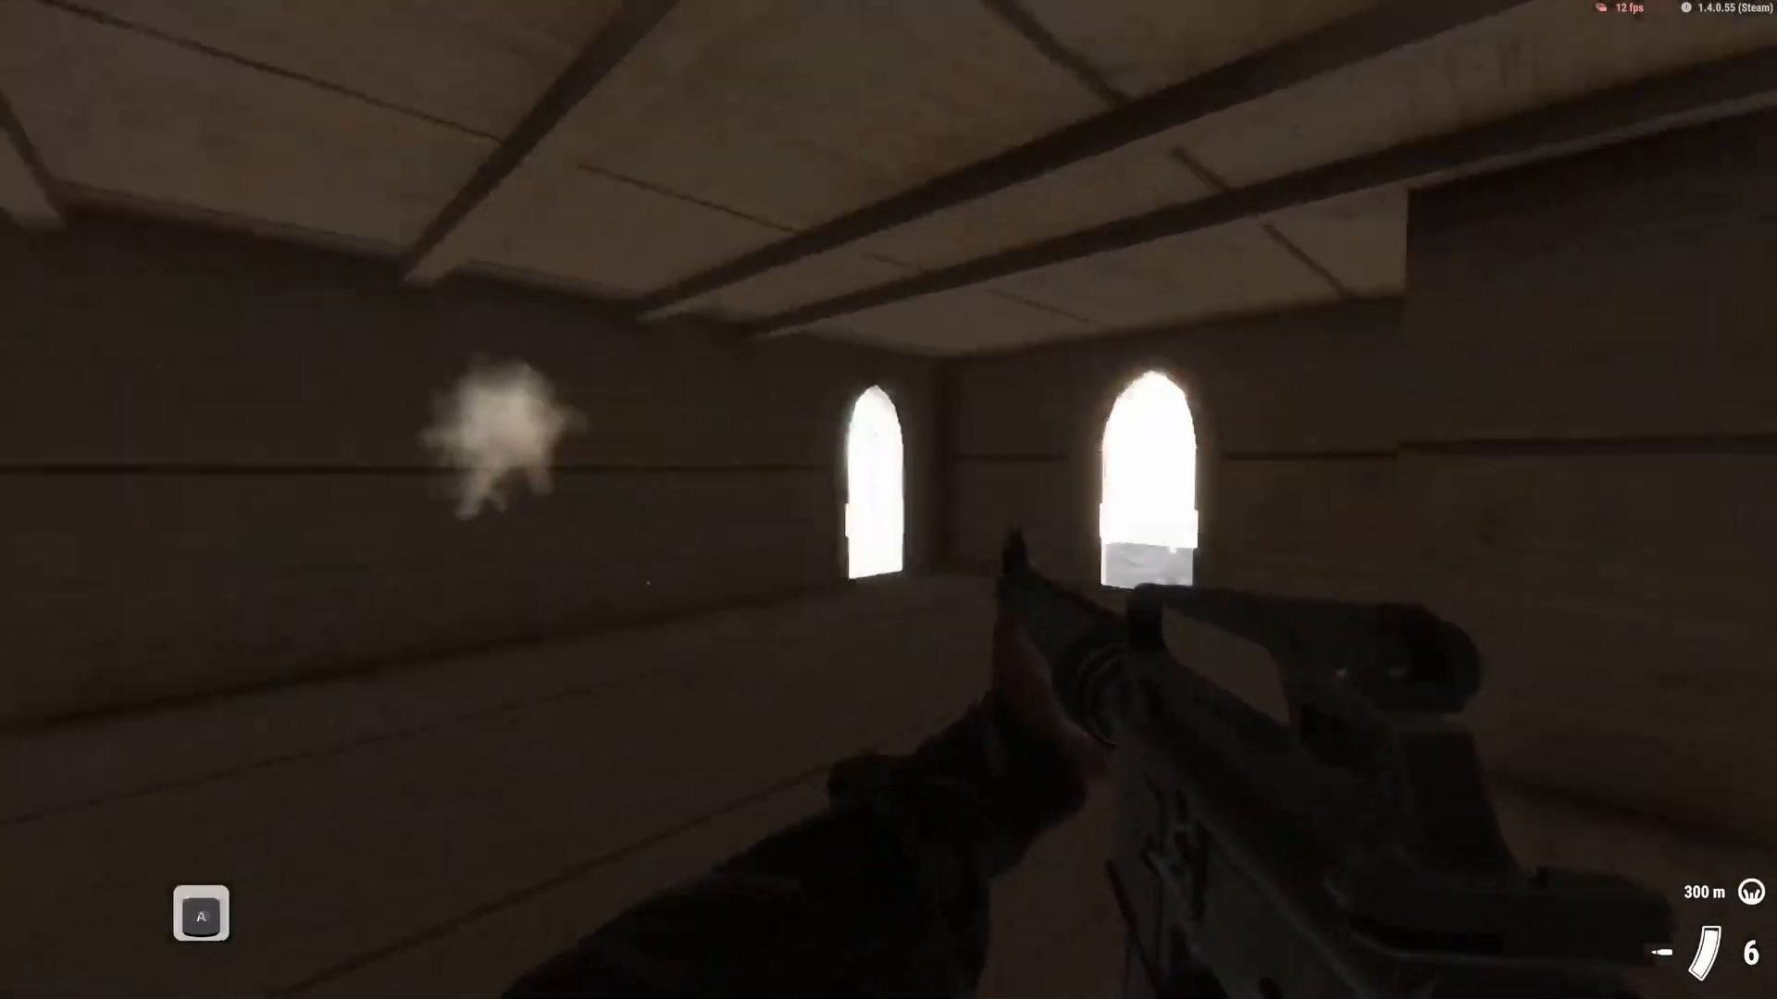
Step: Walk out of the house and around its exterior, and return to the editor
{"action": "key", "text": "w"}
{"action": "key", "text": "shift+a"}
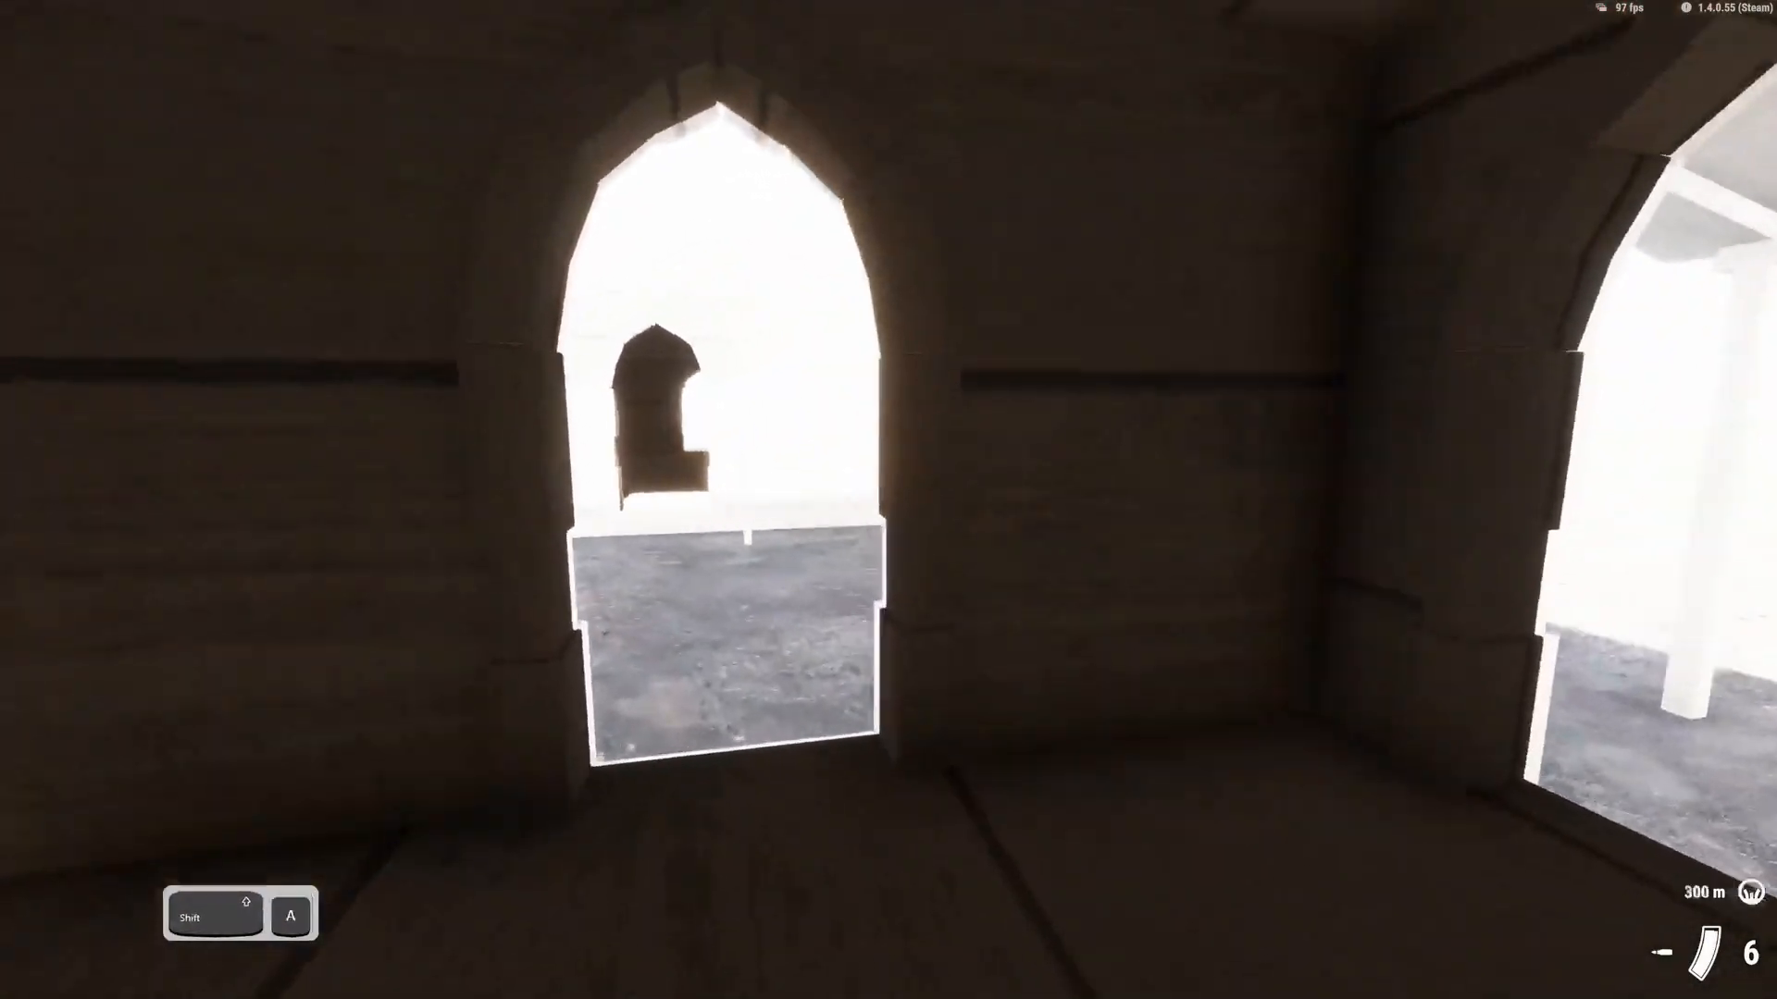
{"action": "key", "text": "shift+w"}
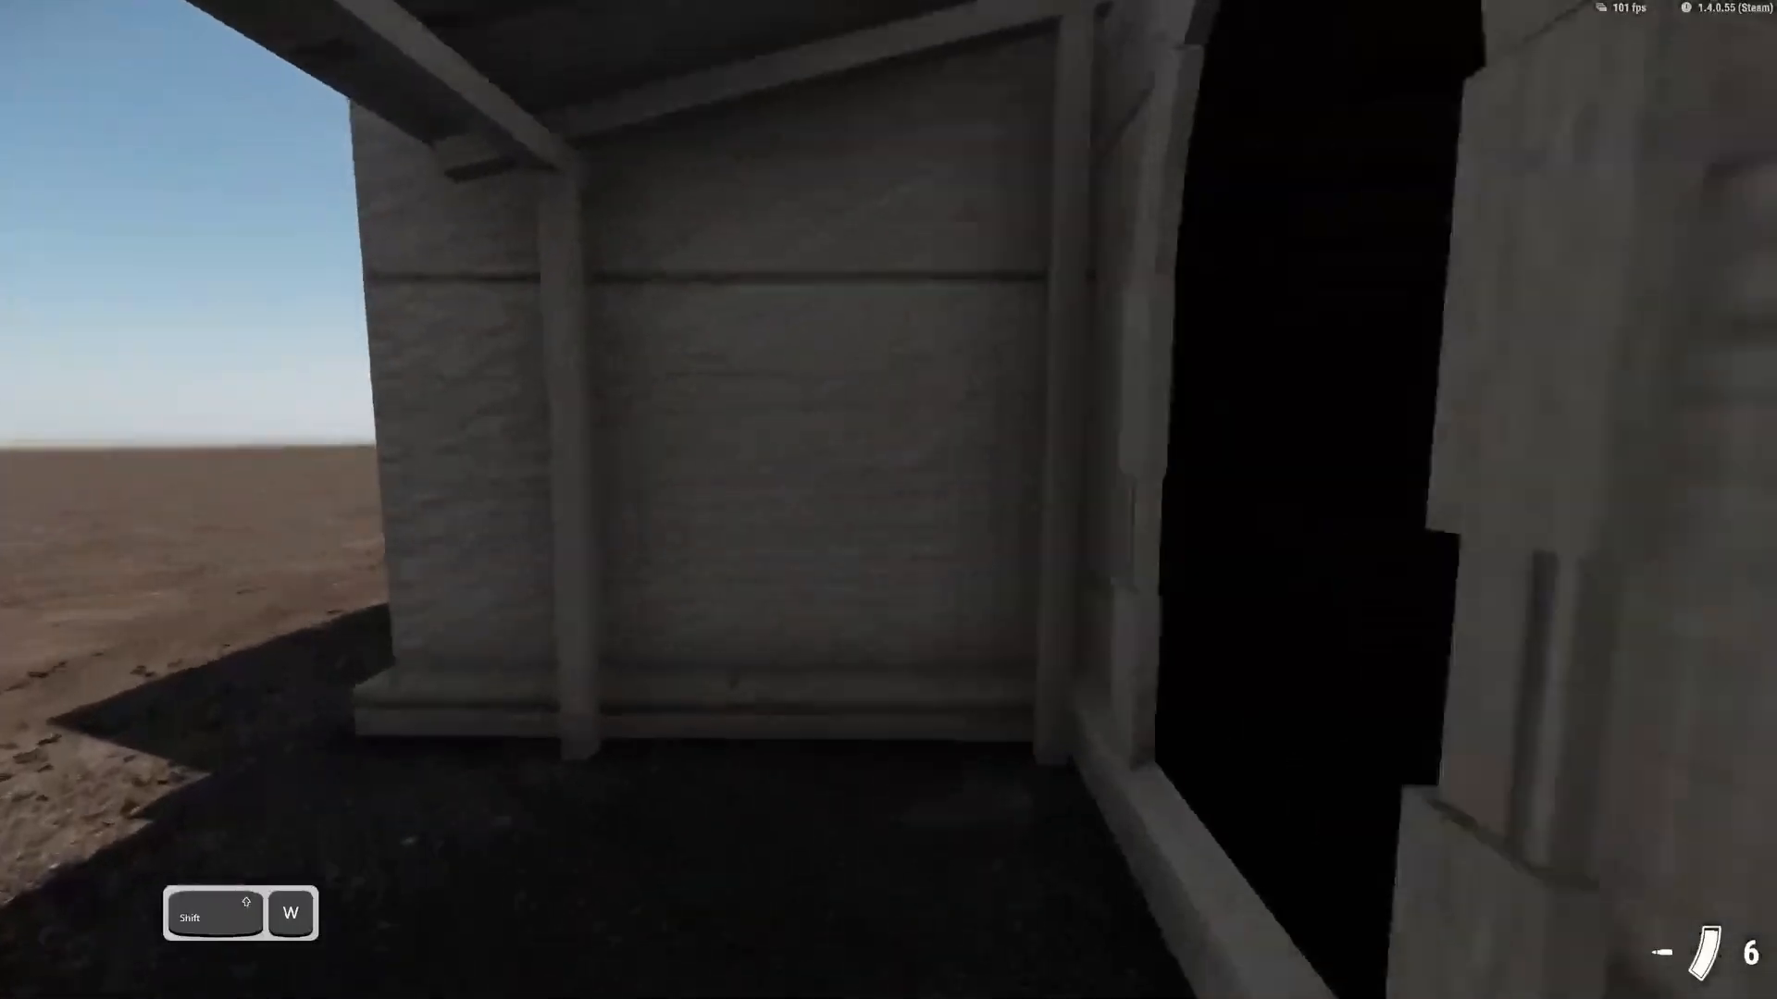
{"action": "key", "text": "shift+a"}
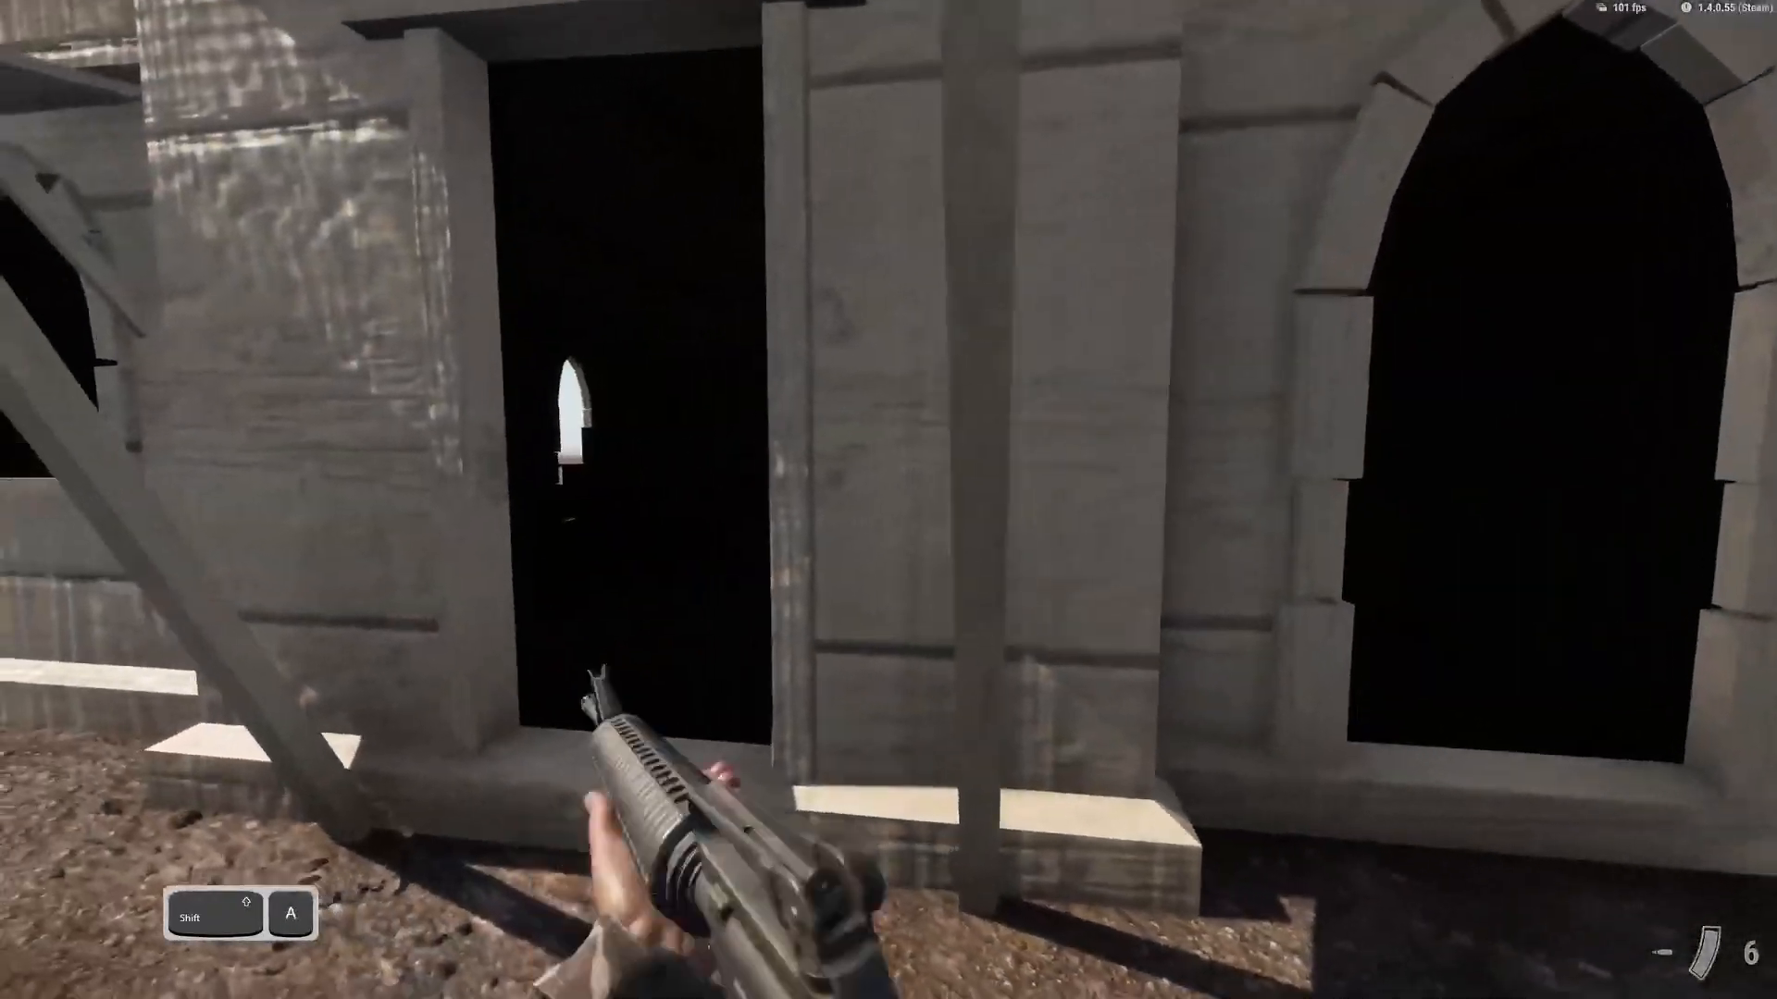
{"action": "key", "text": "ctrl+shift+Return"}
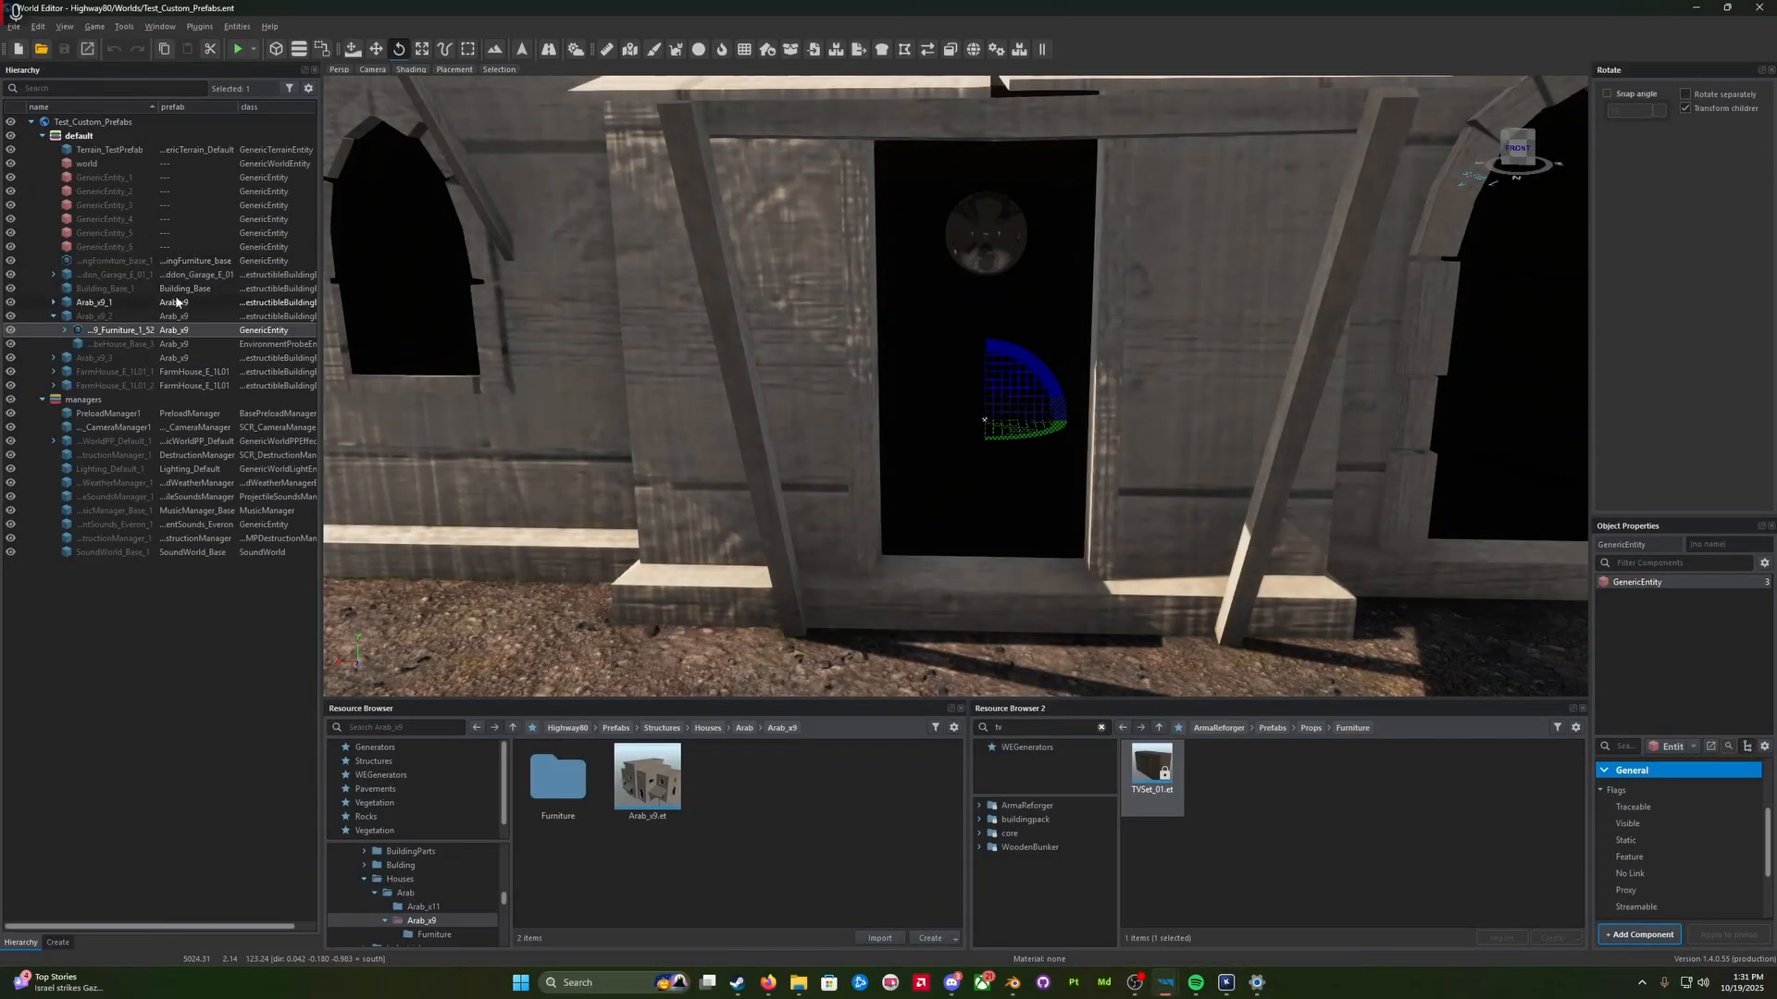
Step: Select the second farmhouse, FarmHouse_E_1L01_2, and expand its child entities in the hierarchy
{"action": "key", "text": "d"}
{"action": "right_click_drag", "start_coordinate": [823, 259], "coordinate": [961, 199]}
{"action": "key", "text": "q"}
{"action": "scroll", "coordinate": [961, 199], "scroll_direction": "up", "scroll_amount": 2}
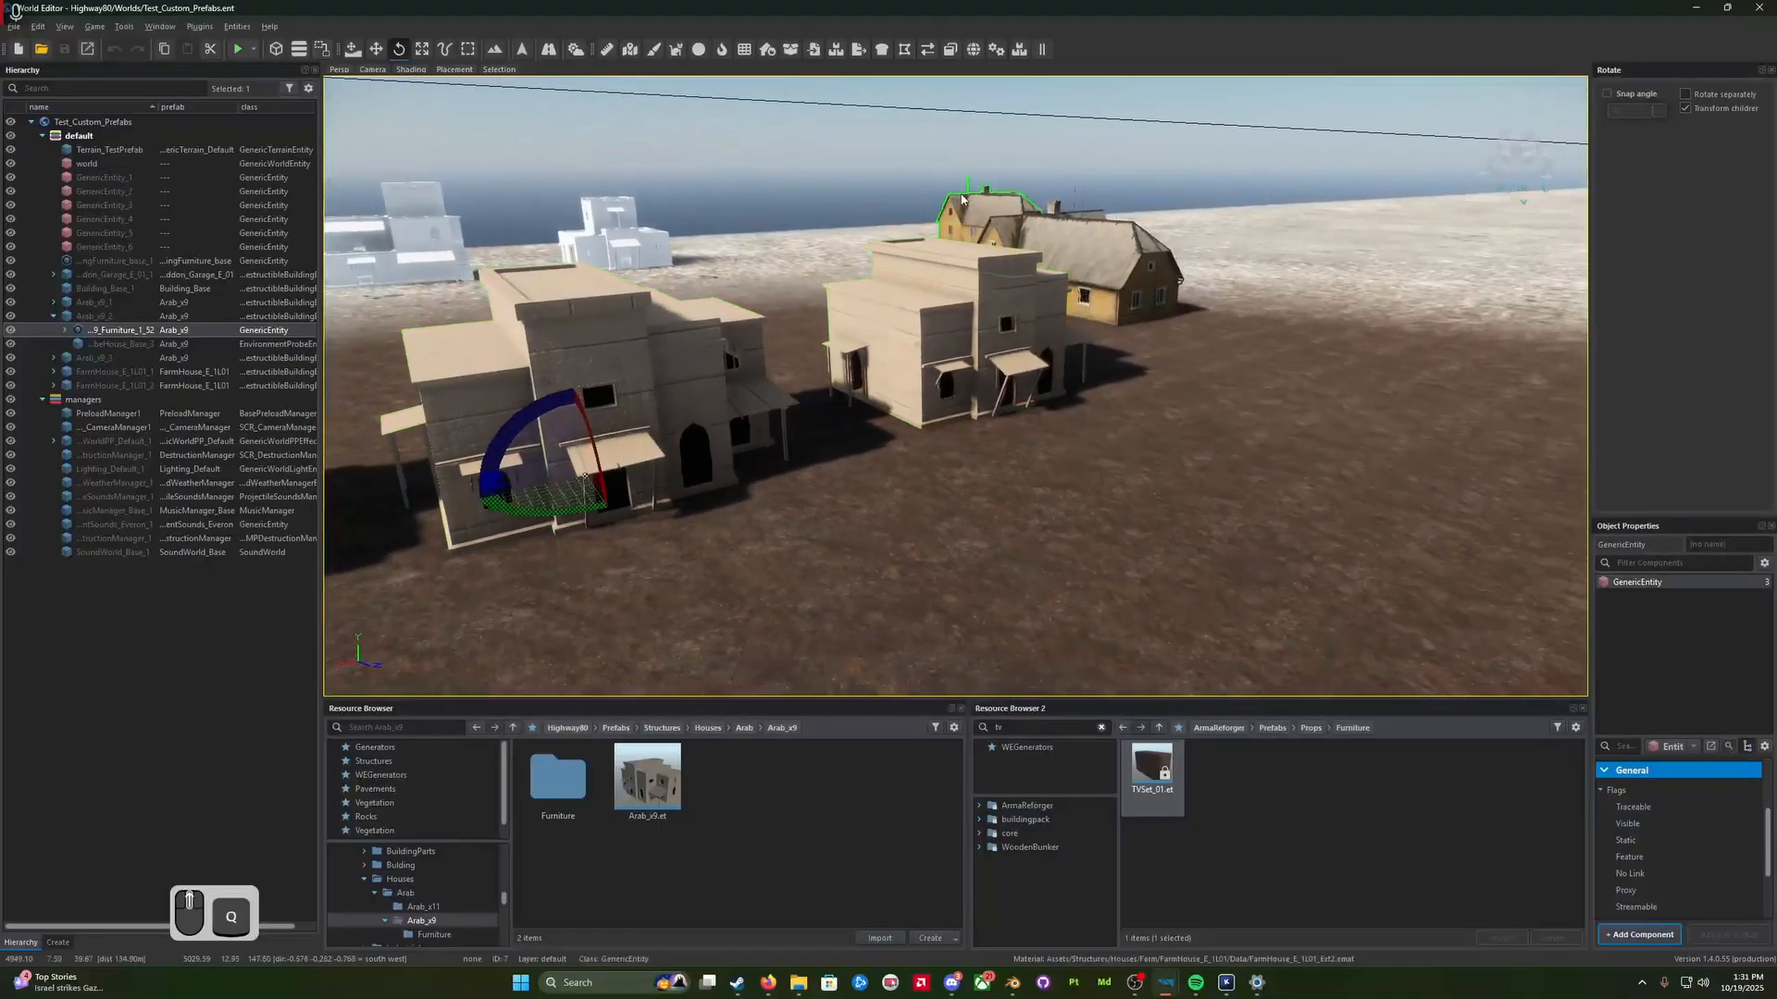
{"action": "left_click", "coordinate": [1085, 237]}
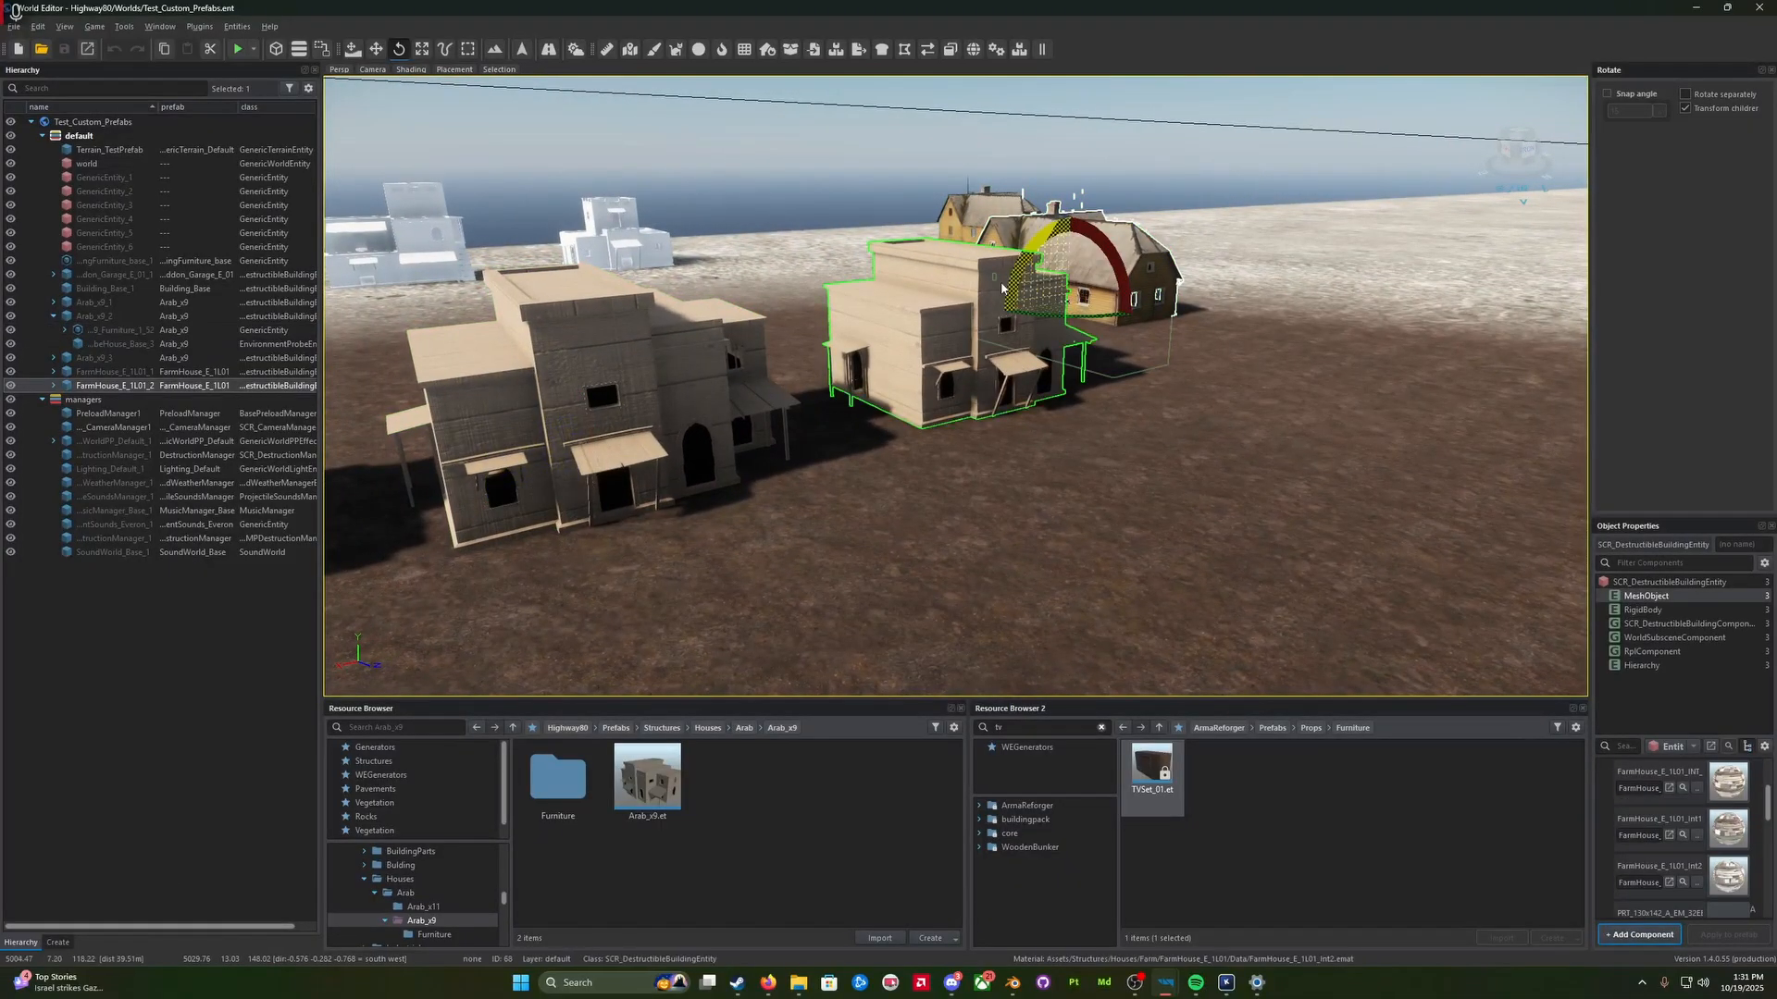
{"action": "left_click", "coordinate": [52, 386]}
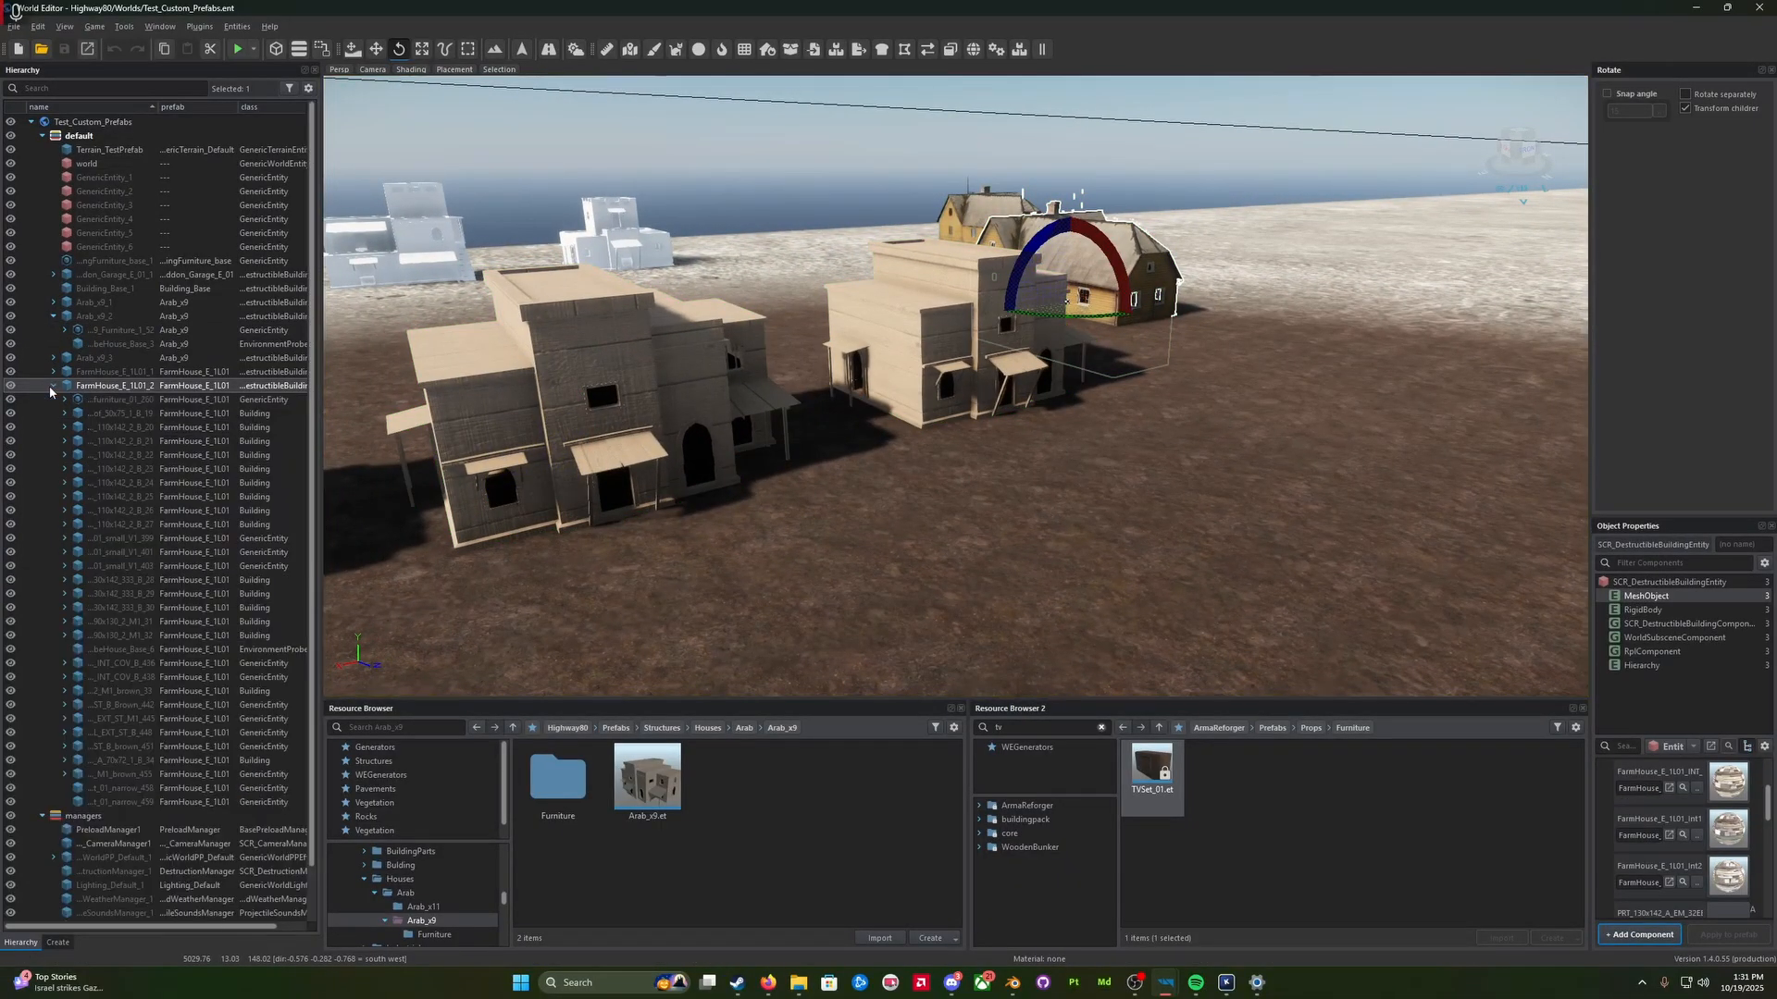
Step: Widen the hierarchy's name column and examine the farmhouse's furniture entity, roof window and parent building entity
{"action": "left_click", "coordinate": [165, 109]}
{"action": "left_click_drag", "start_coordinate": [157, 106], "coordinate": [237, 106]}
{"action": "left_click", "coordinate": [142, 248]}
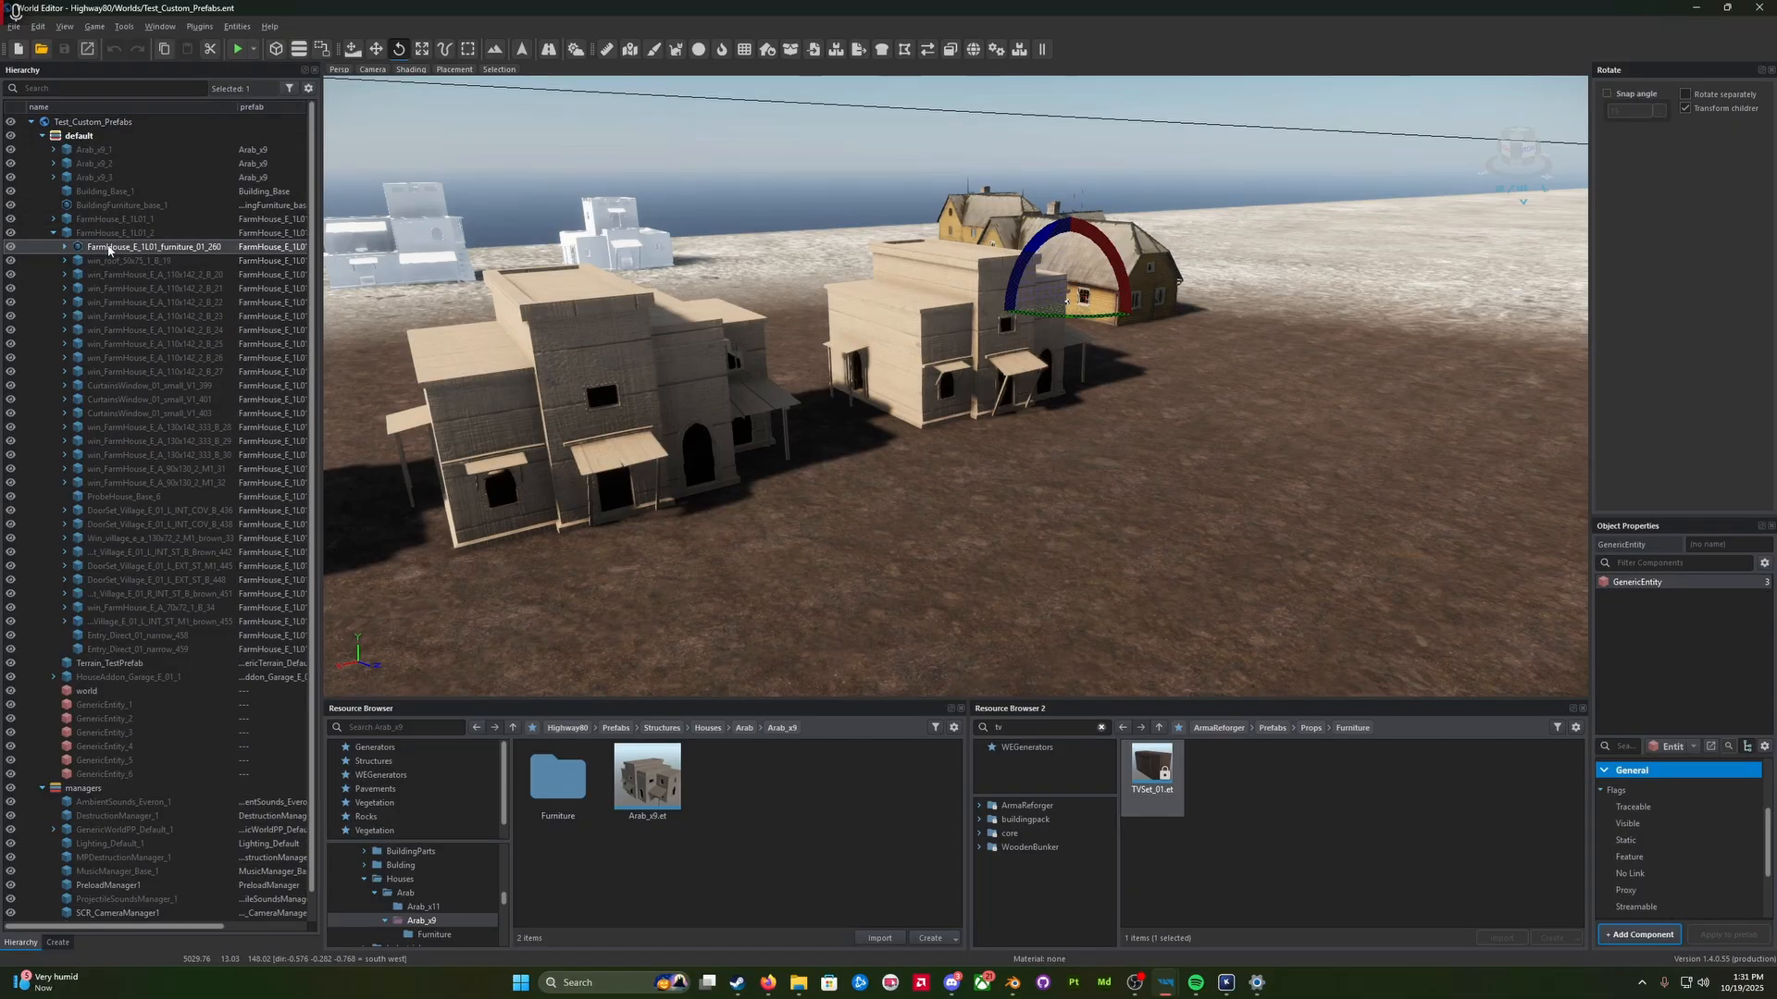
{"action": "left_click", "coordinate": [108, 263]}
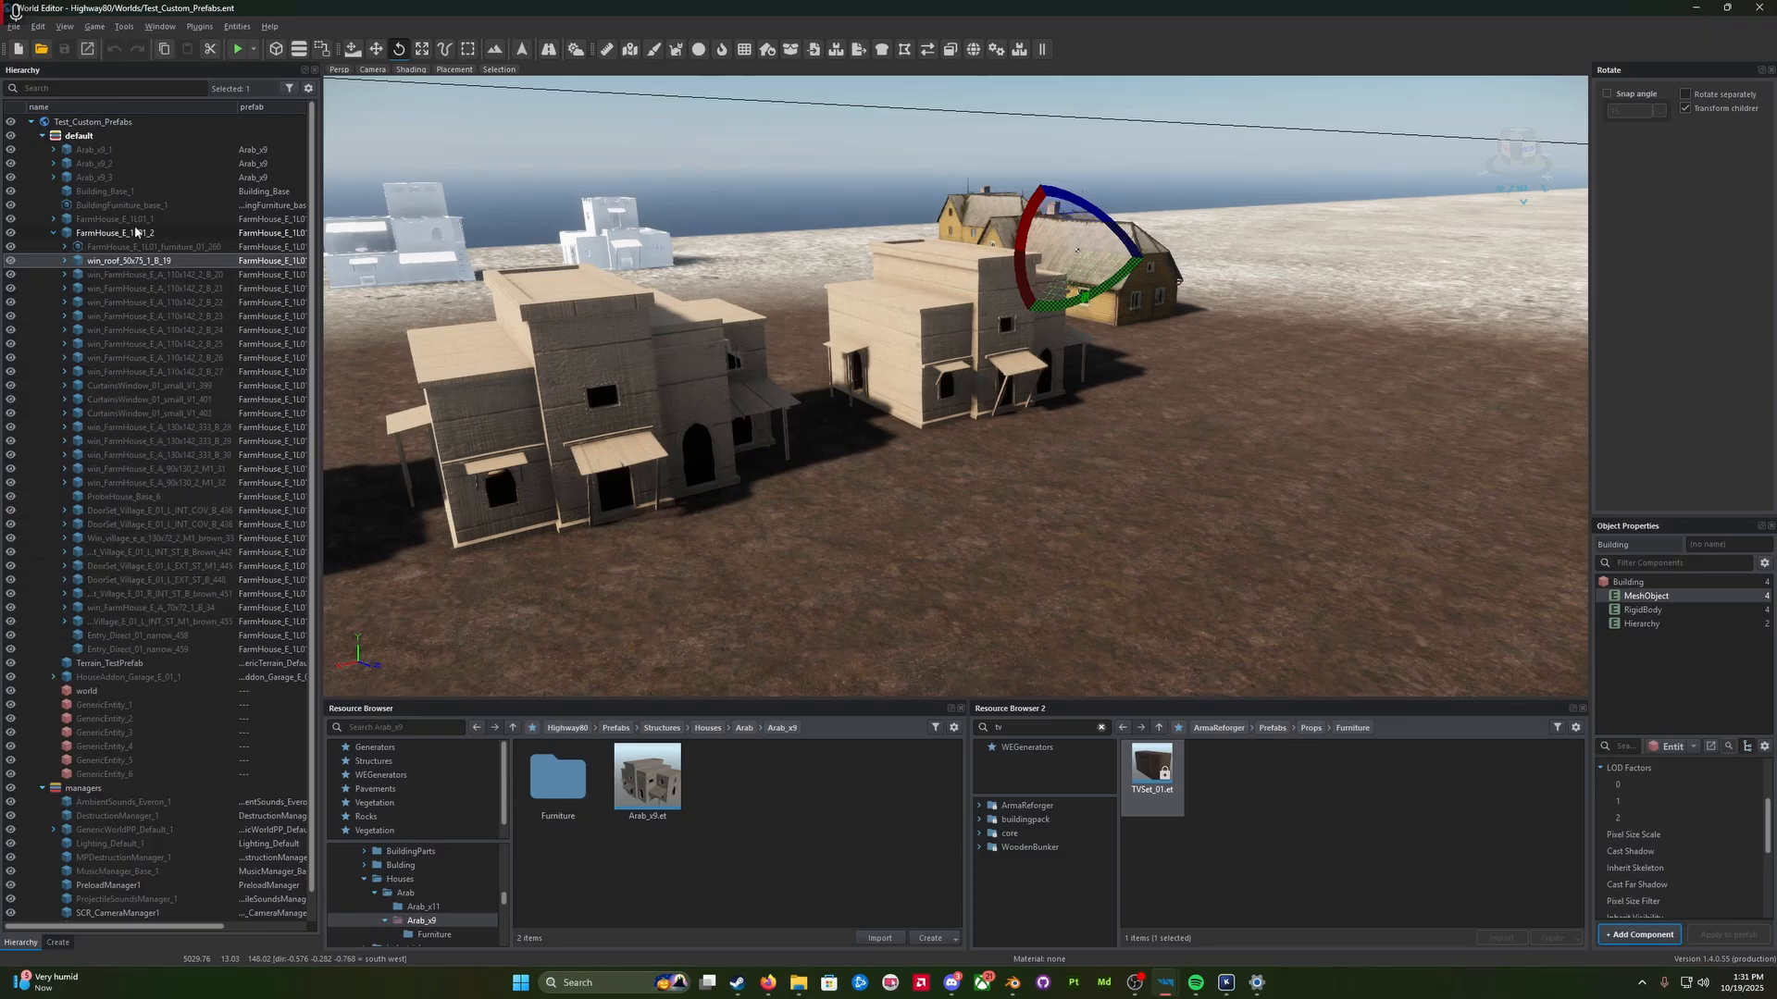
{"action": "left_click", "coordinate": [113, 235]}
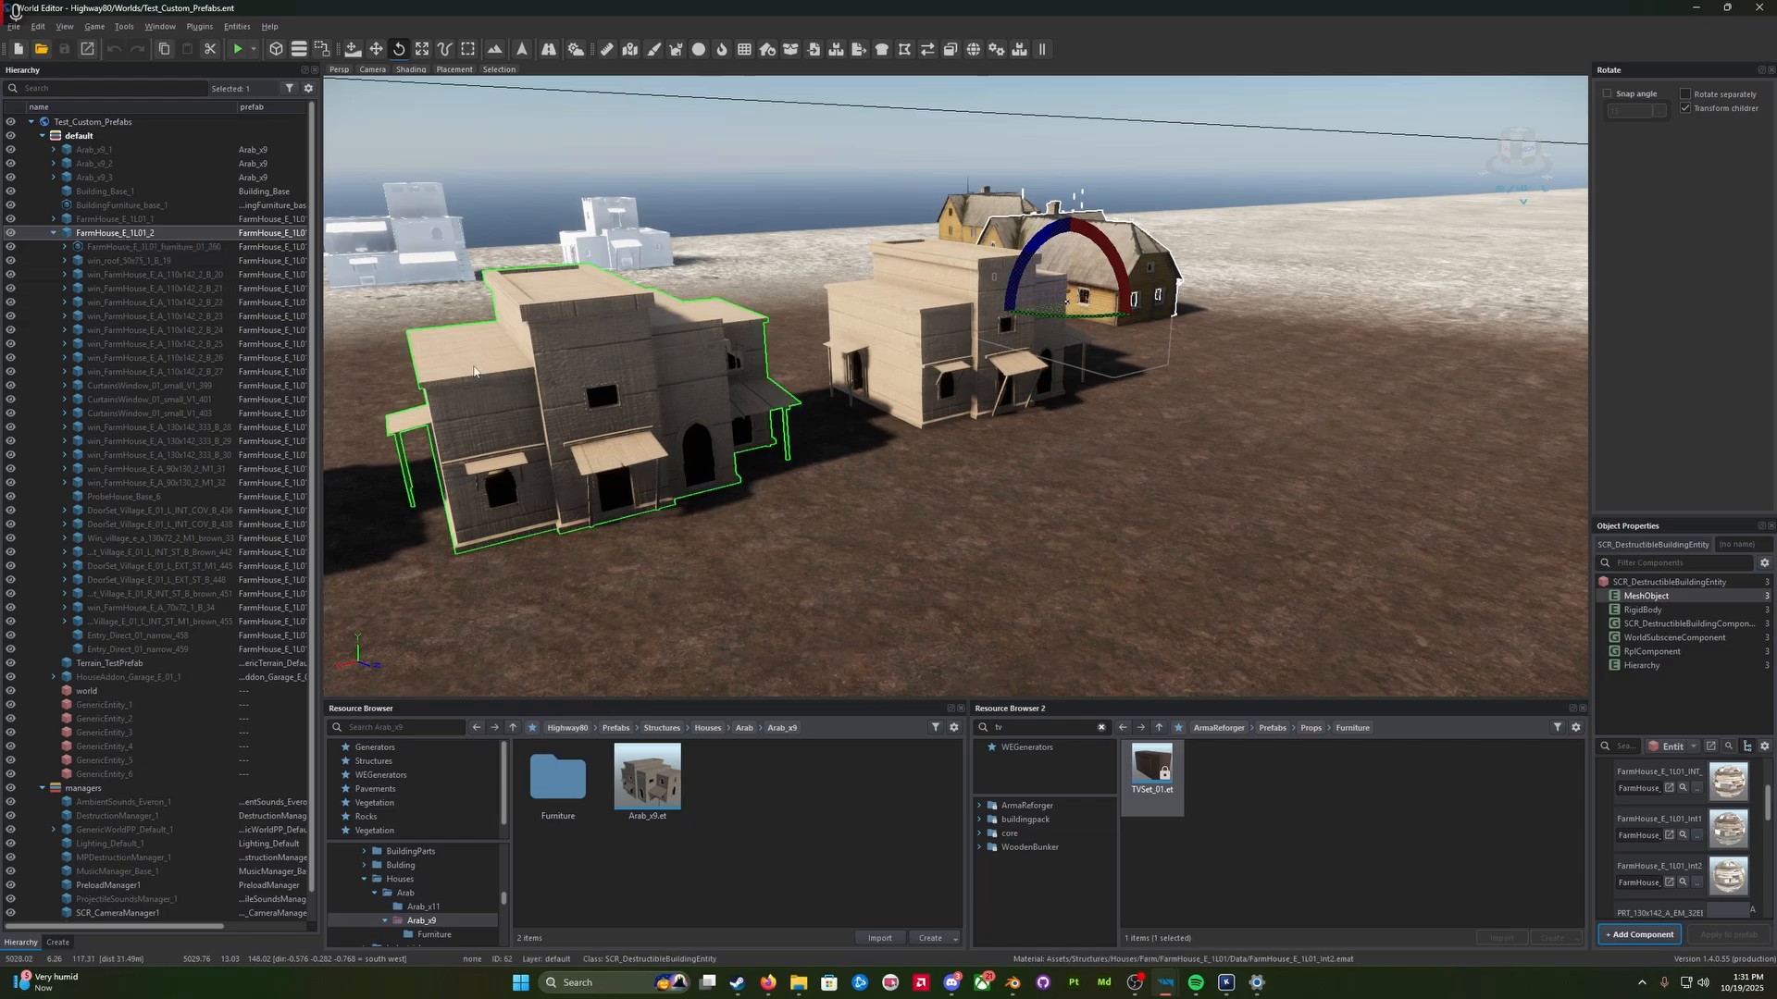
Step: Return to the second Arab_x9 house and select its building entity
{"action": "right_click_drag", "start_coordinate": [663, 315], "coordinate": [564, 326]}
{"action": "key", "text": "w"}
{"action": "key", "text": "s"}
{"action": "right_click_drag", "start_coordinate": [787, 539], "coordinate": [780, 564]}
{"action": "key", "text": "w"}
{"action": "left_click", "coordinate": [833, 459]}
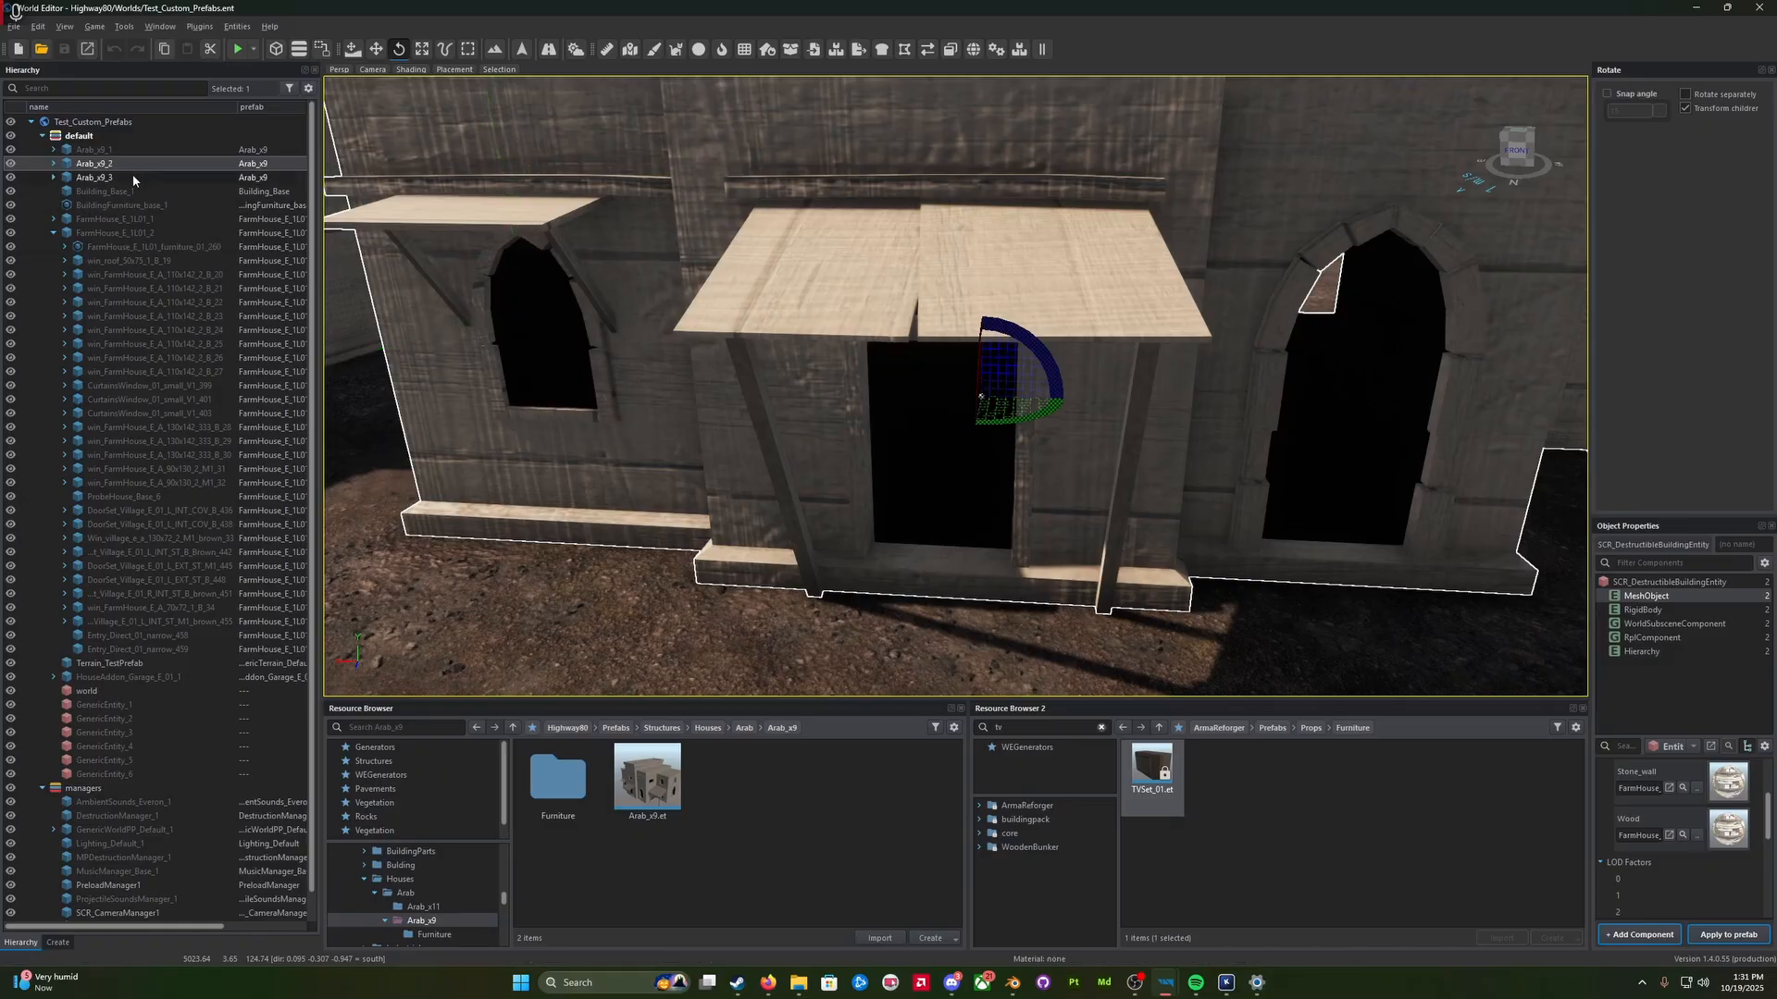
Step: Open the Arab_x9.et house prefab in prefab edit mode at its front doorway
{"action": "left_click", "coordinate": [122, 680]}
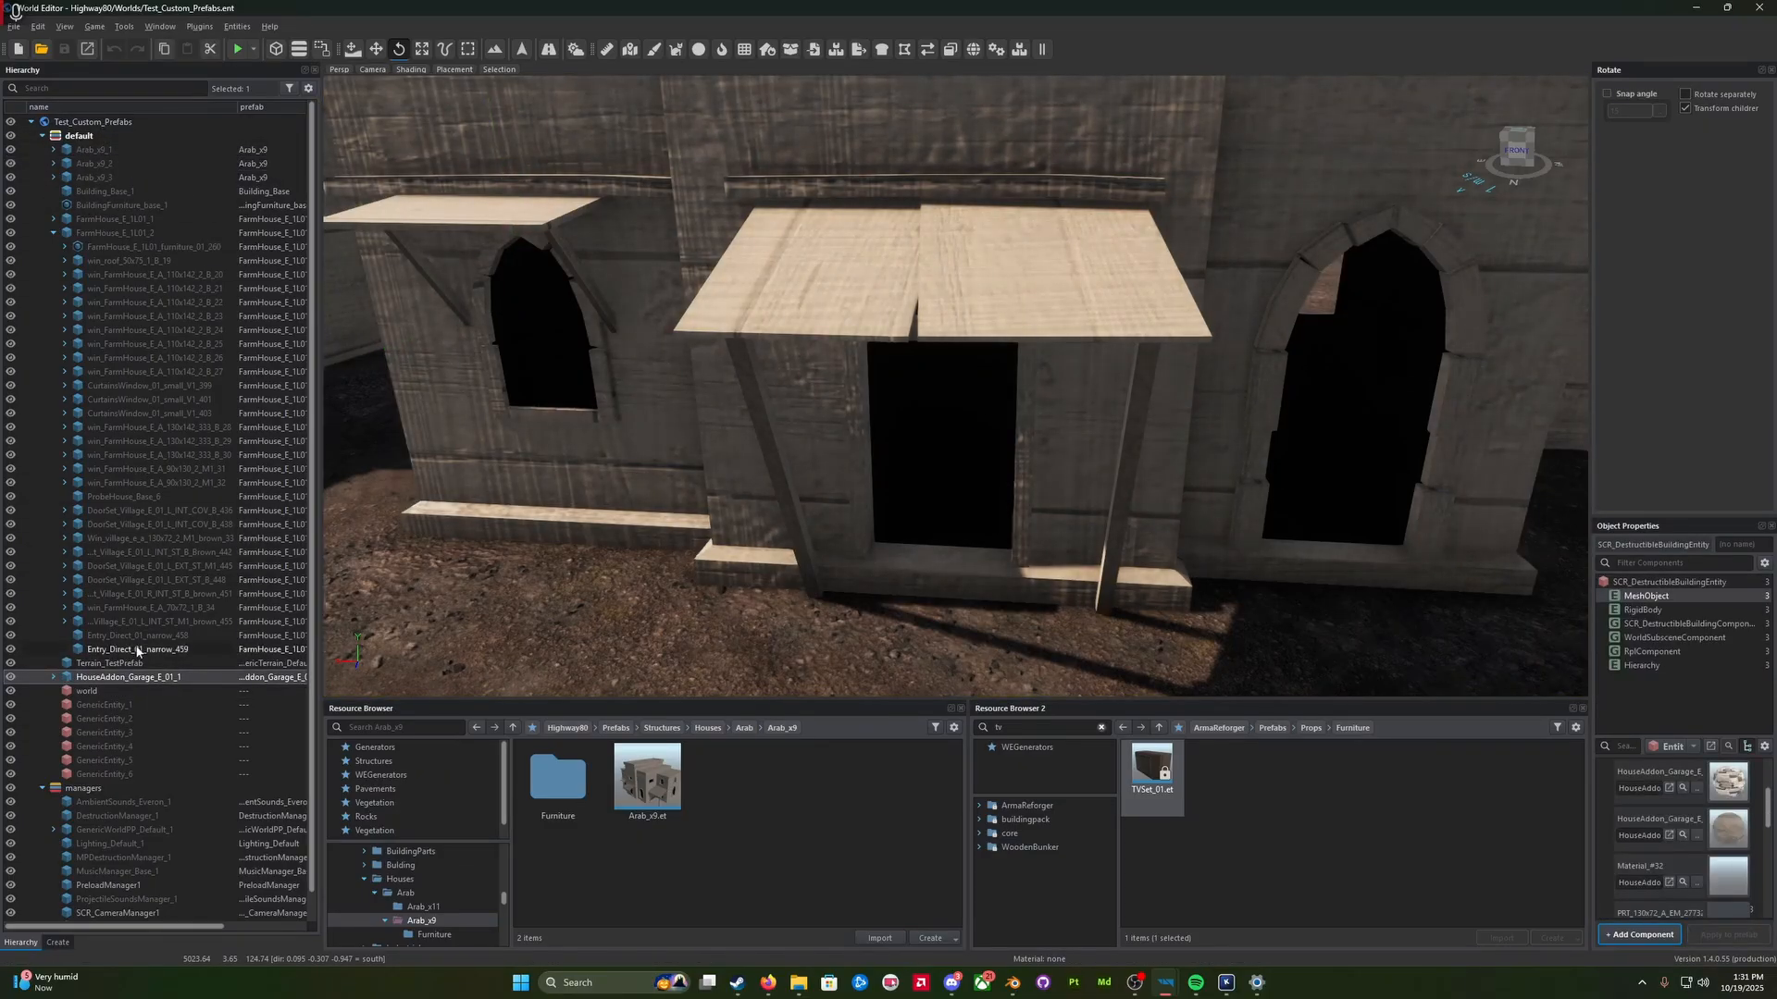
{"action": "double_click", "coordinate": [647, 777]}
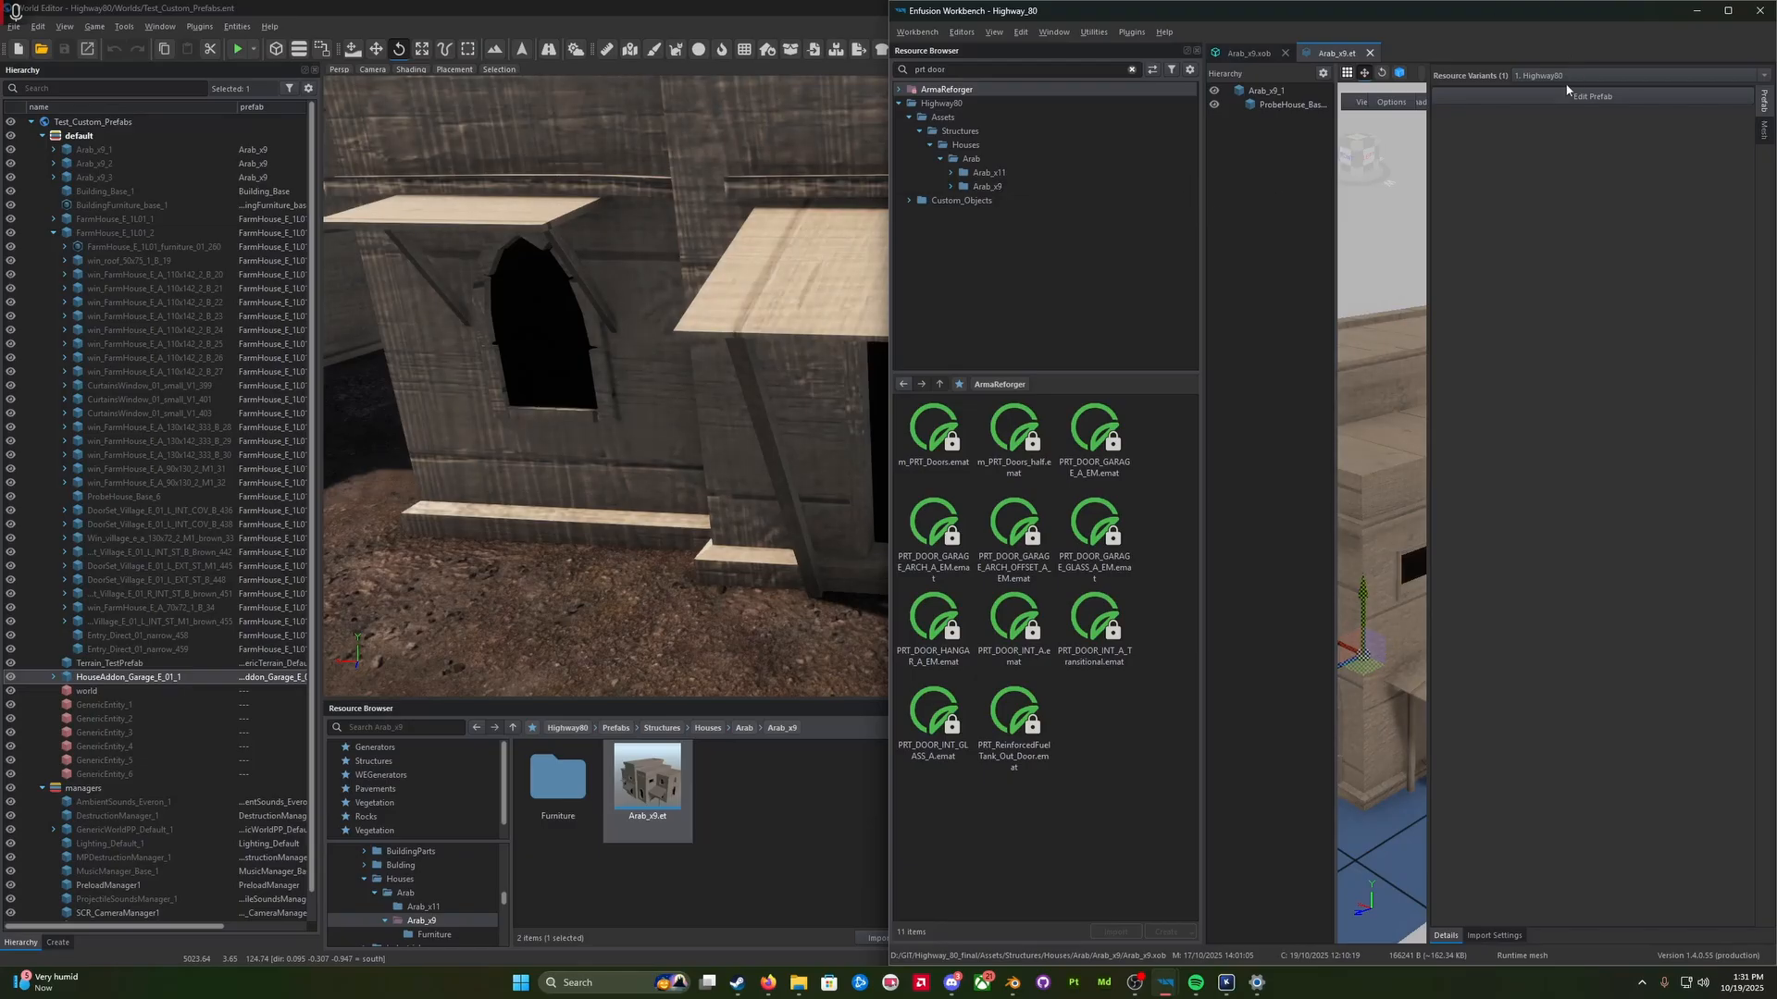
{"action": "left_click", "coordinate": [1566, 89]}
{"action": "key", "text": "w"}
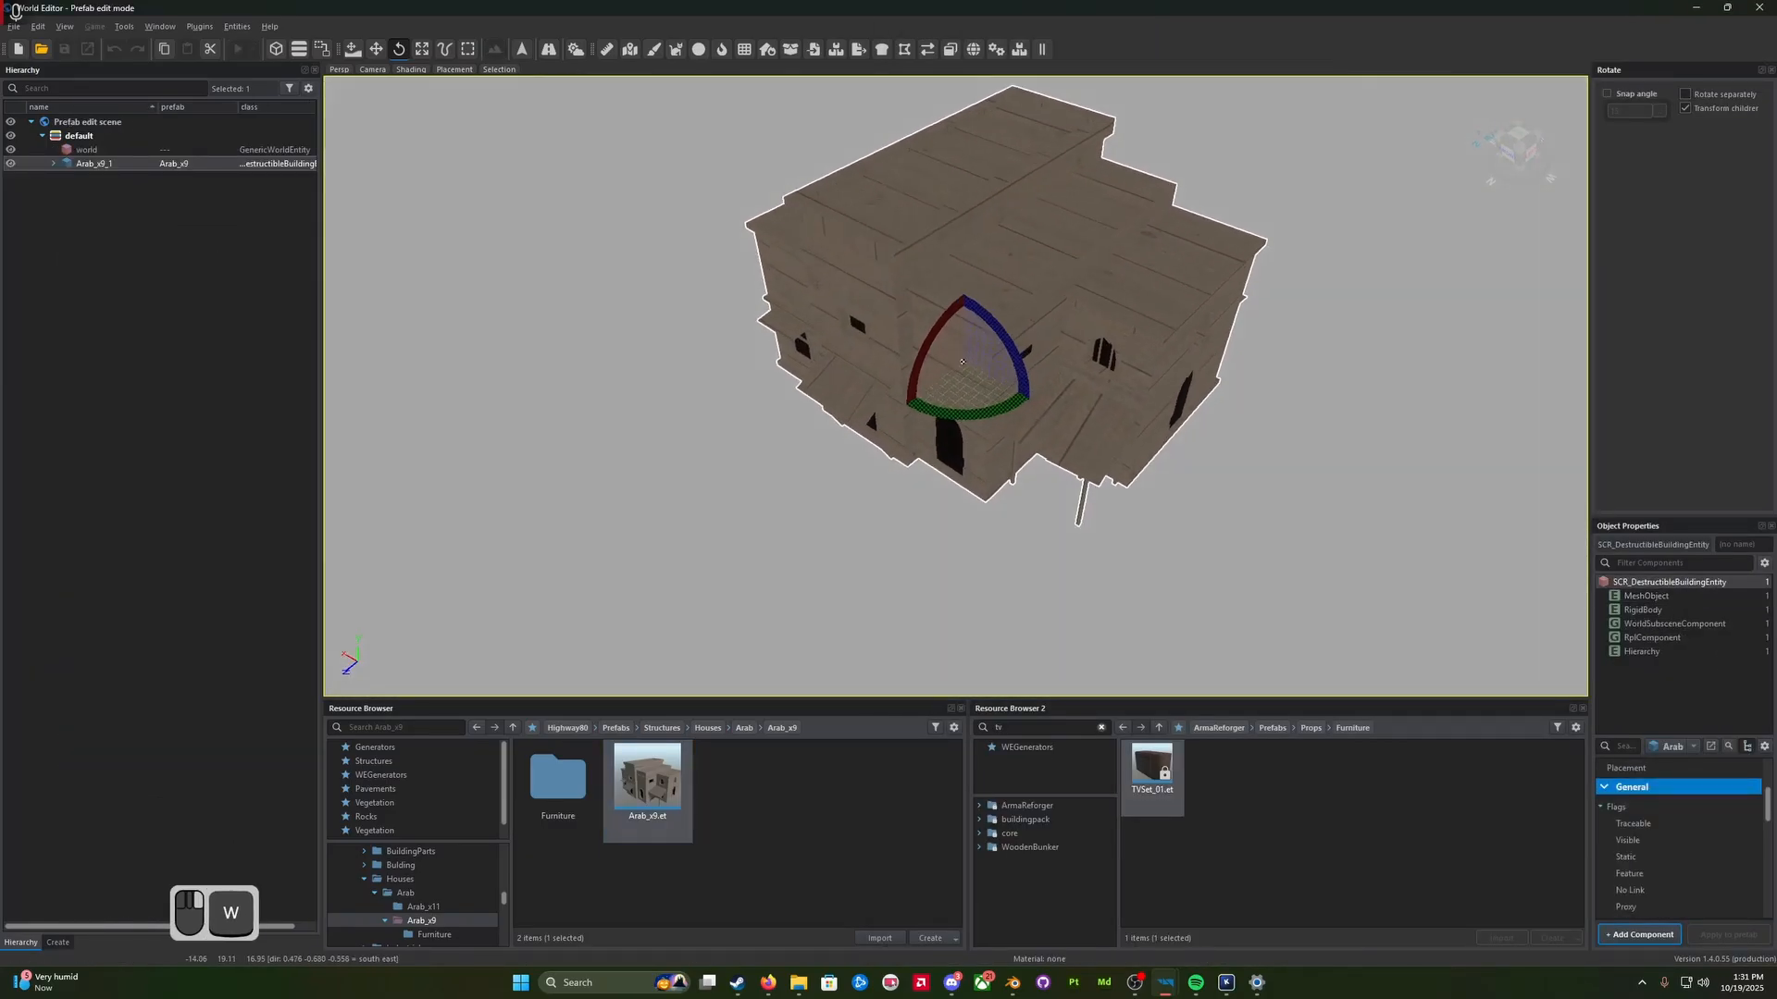
{"action": "right_click_drag", "start_coordinate": [955, 387], "coordinate": [1055, 312]}
{"action": "key", "text": "a"}
{"action": "key", "text": "z"}
{"action": "key", "text": "w"}
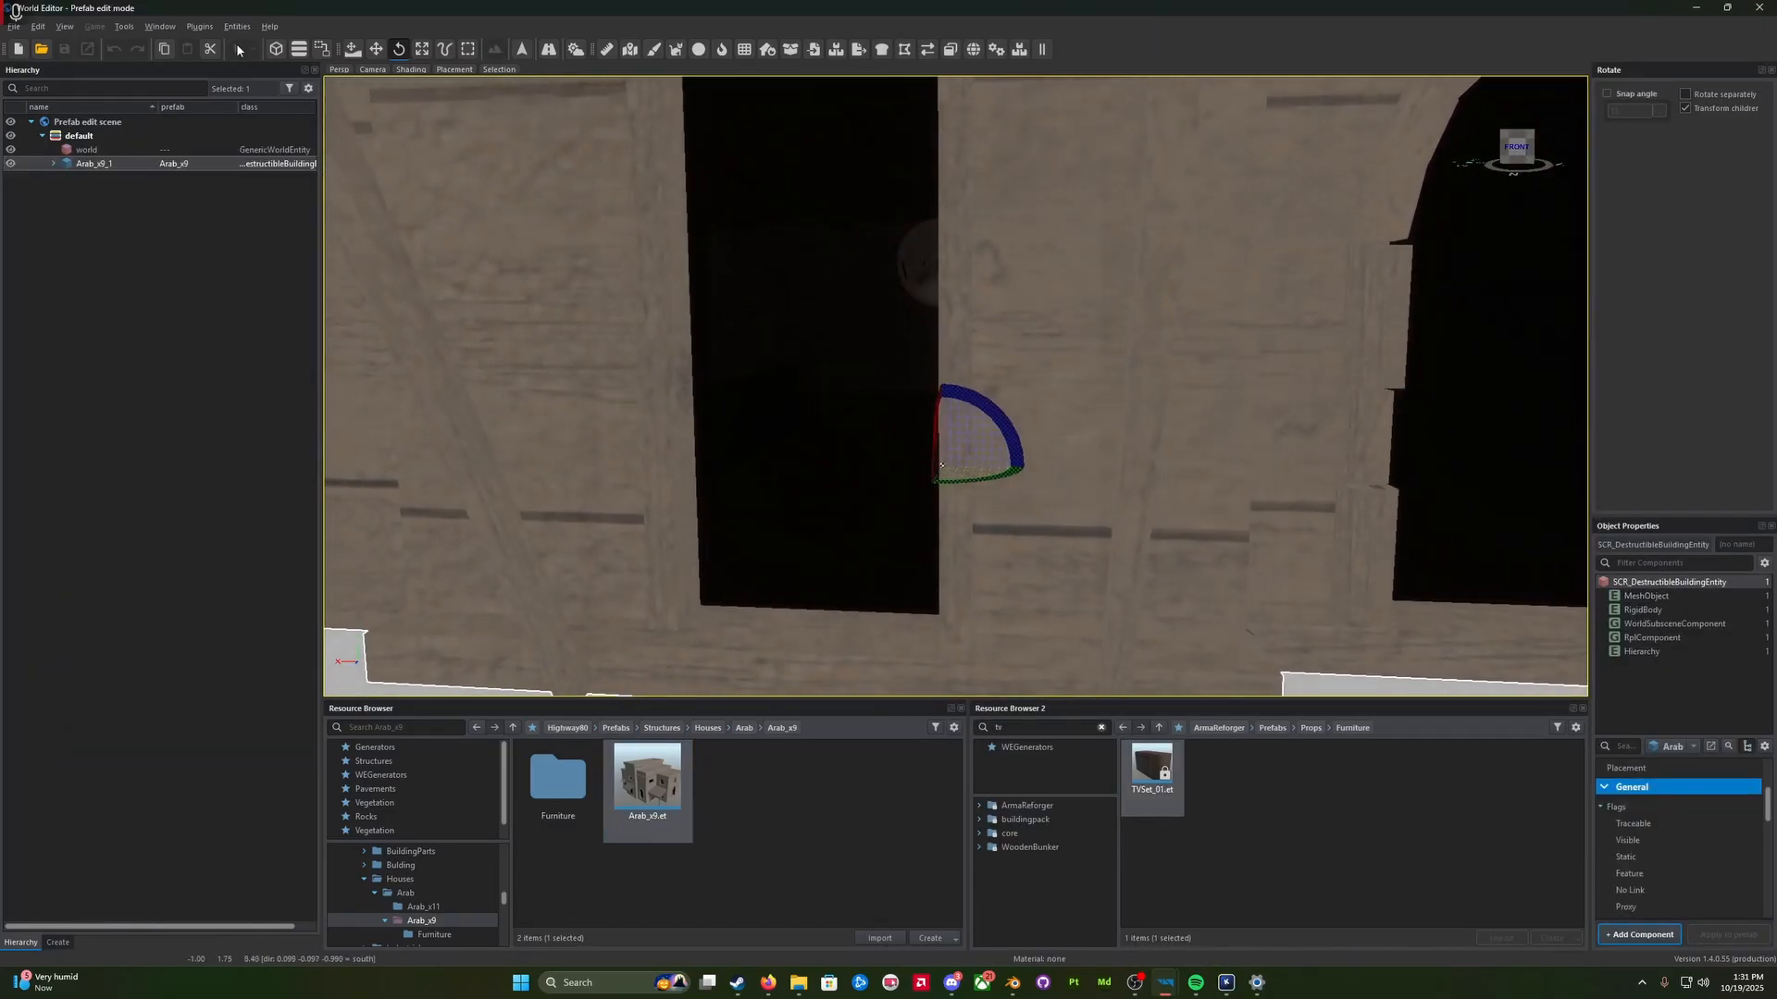
Step: Search the ArmaReforger resources for "door set", narrow the search to "vill door set", and browse the village door sets
{"action": "left_click", "coordinate": [409, 726]}
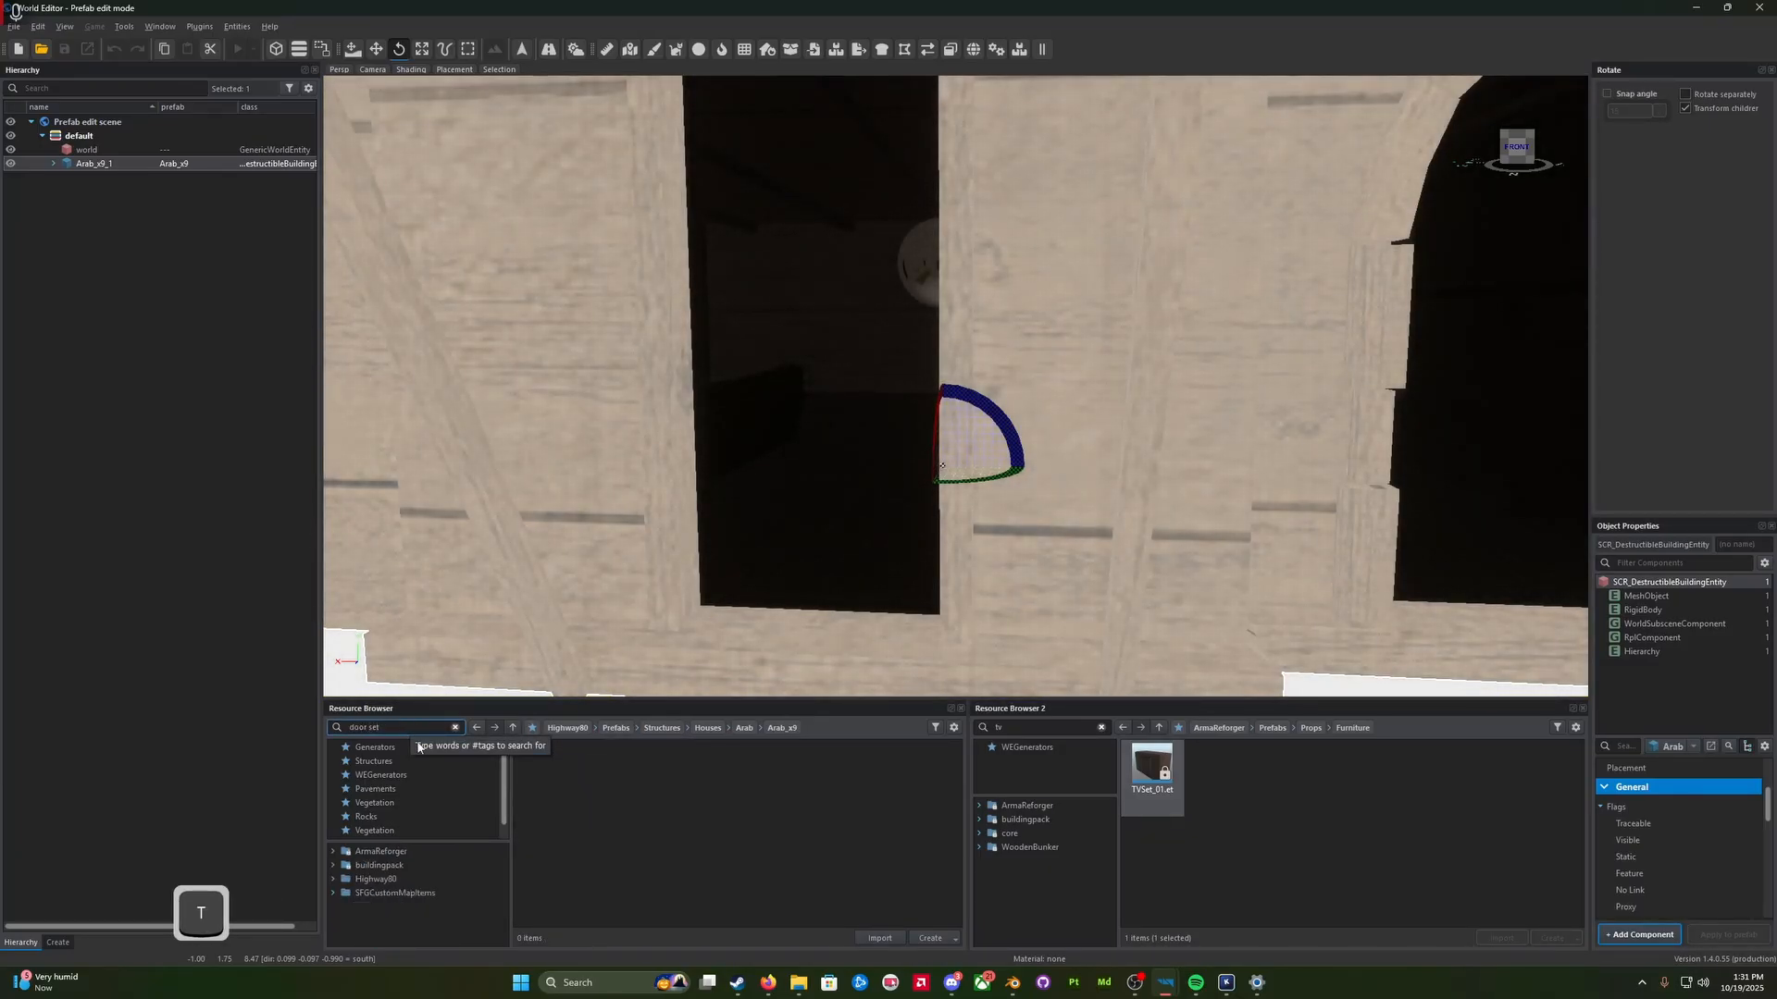
{"action": "left_click", "coordinate": [409, 851]}
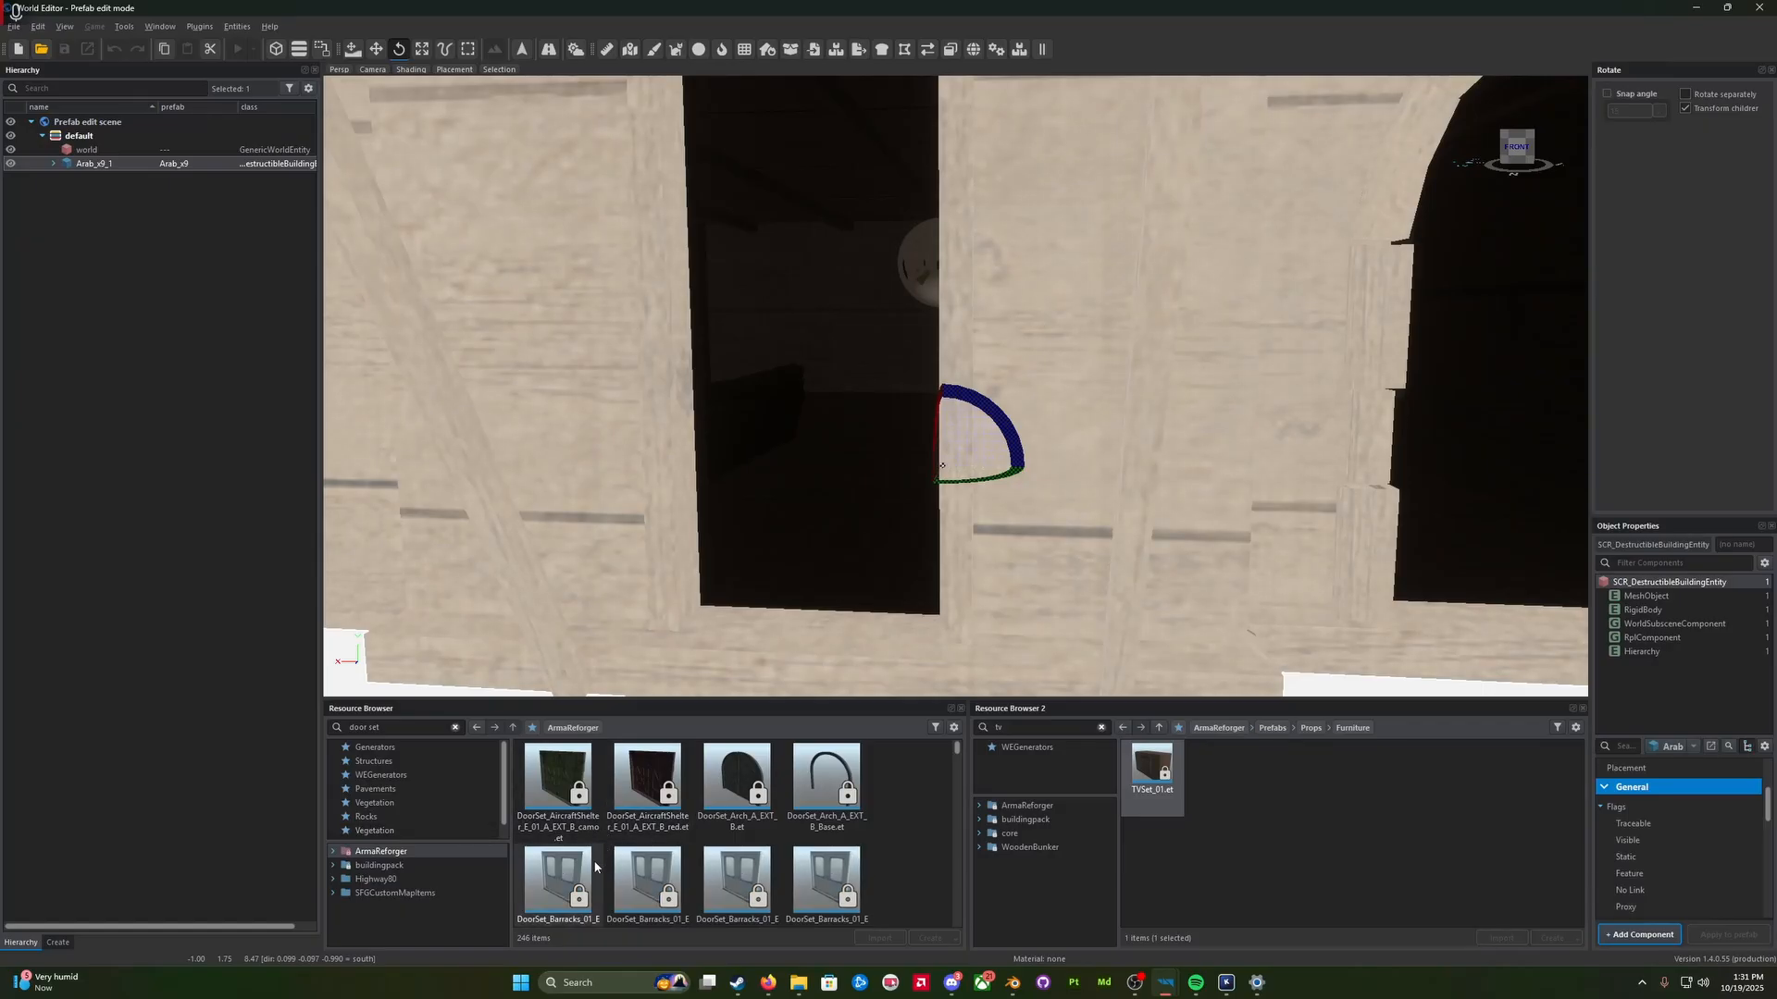
{"action": "scroll", "coordinate": [722, 879], "scroll_direction": "down", "scroll_amount": 8}
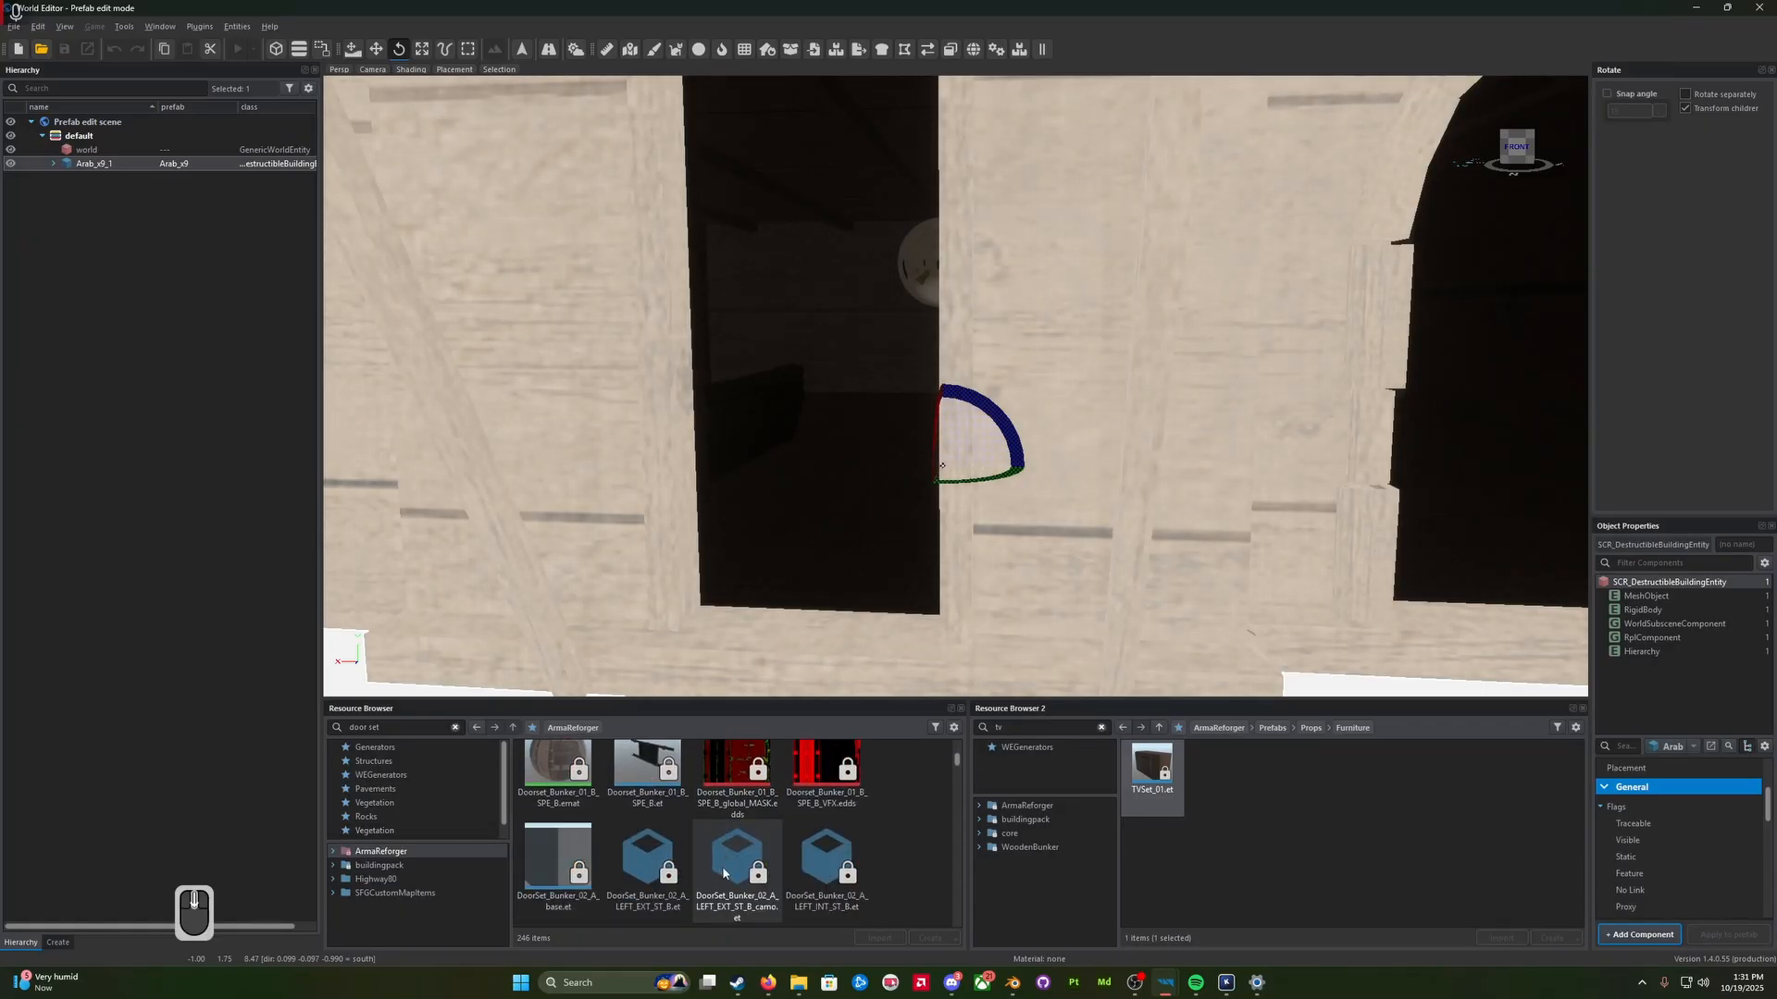
{"action": "scroll", "coordinate": [723, 874], "scroll_direction": "down", "scroll_amount": 2}
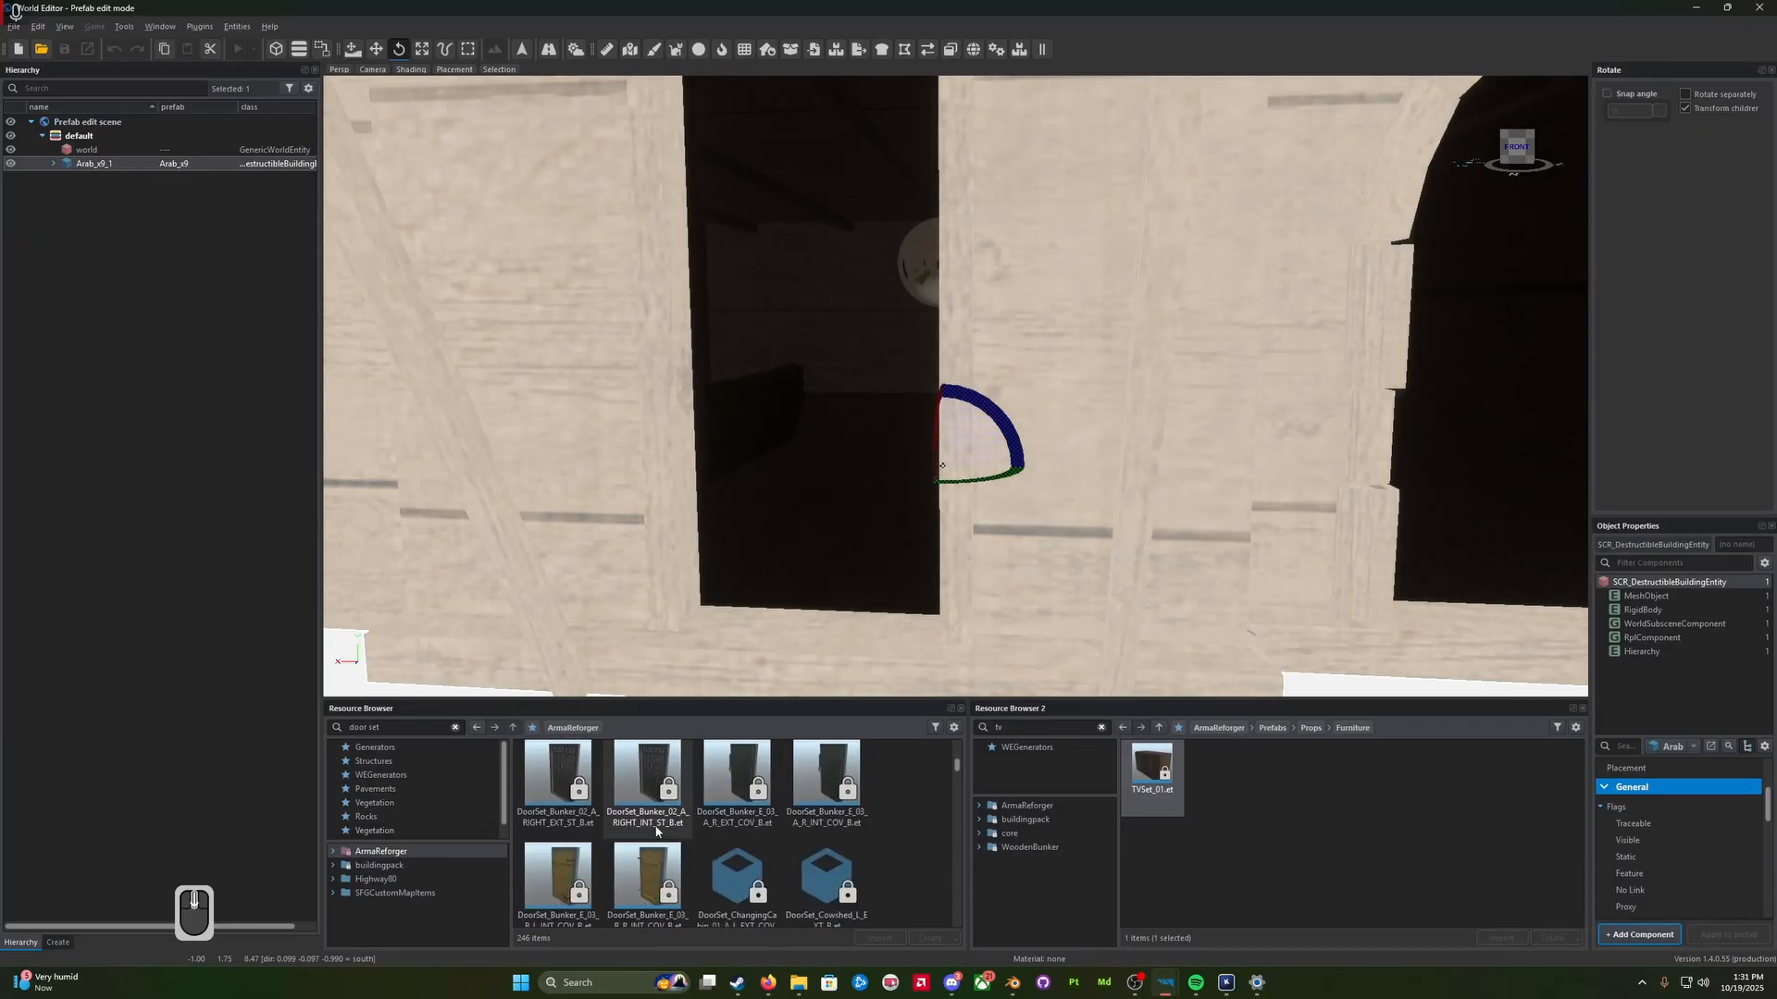
{"action": "scroll", "coordinate": [656, 831], "scroll_direction": "down", "scroll_amount": 3}
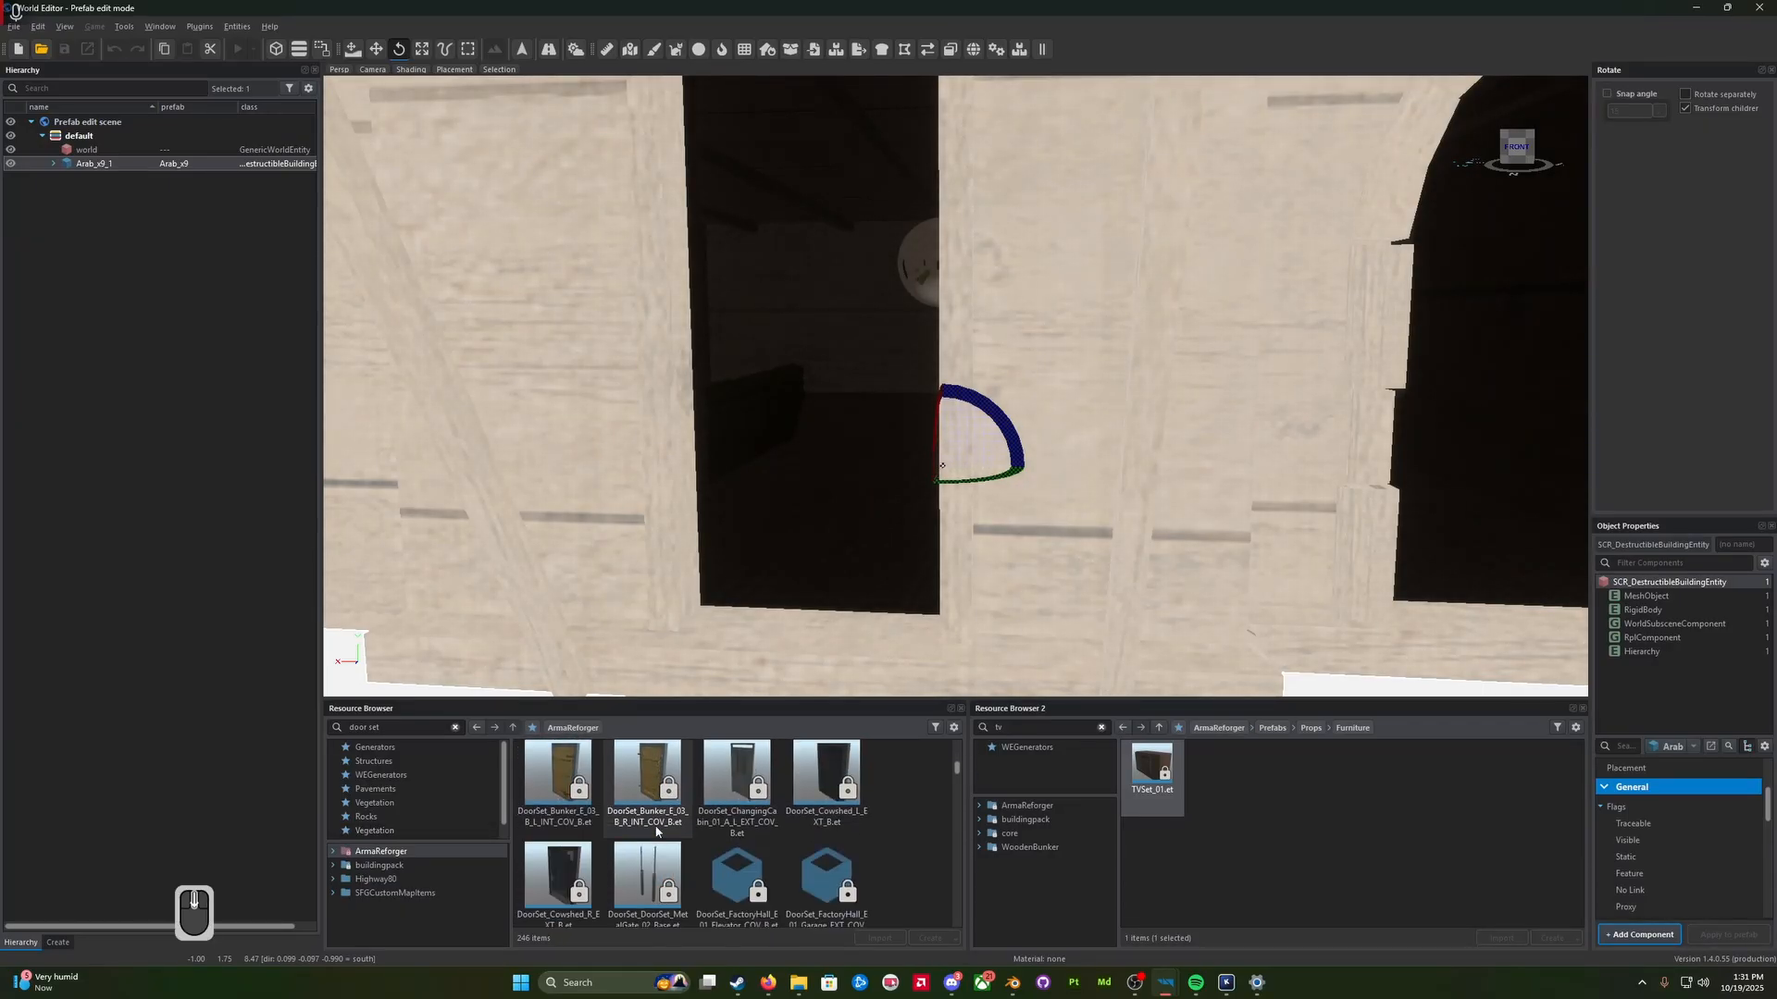
{"action": "left_click", "coordinate": [413, 728]}
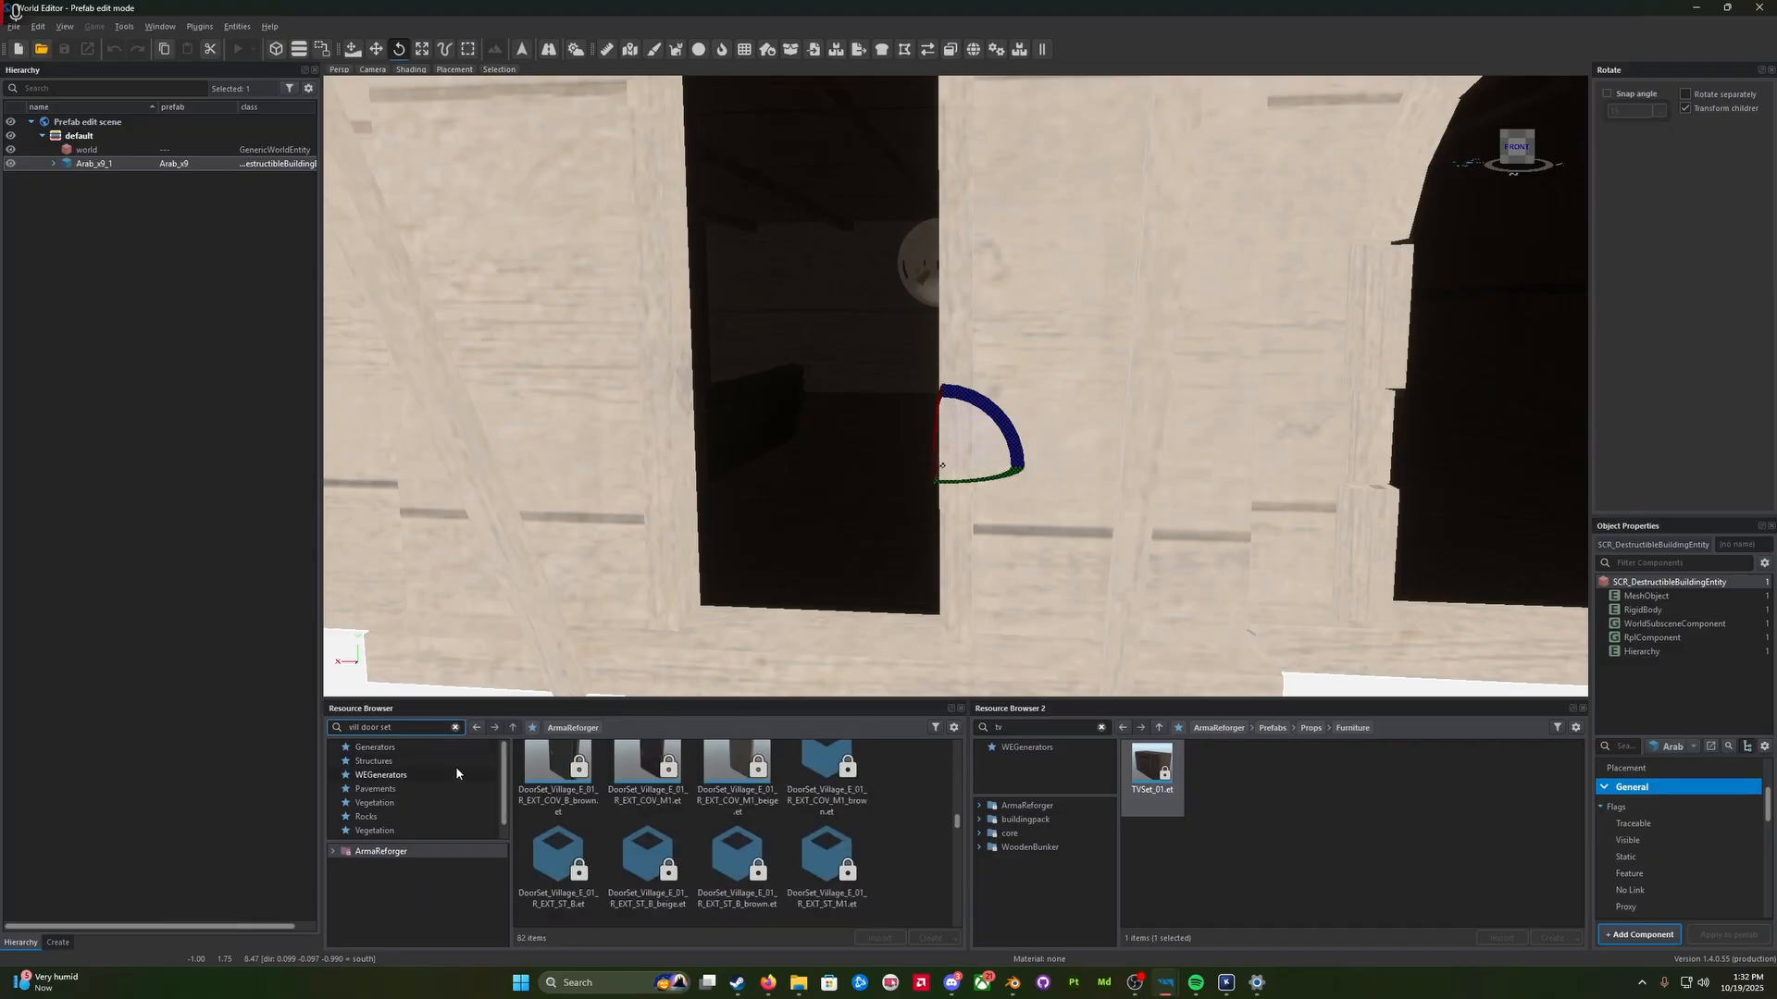
{"action": "scroll", "coordinate": [724, 791], "scroll_direction": "down", "scroll_amount": 2}
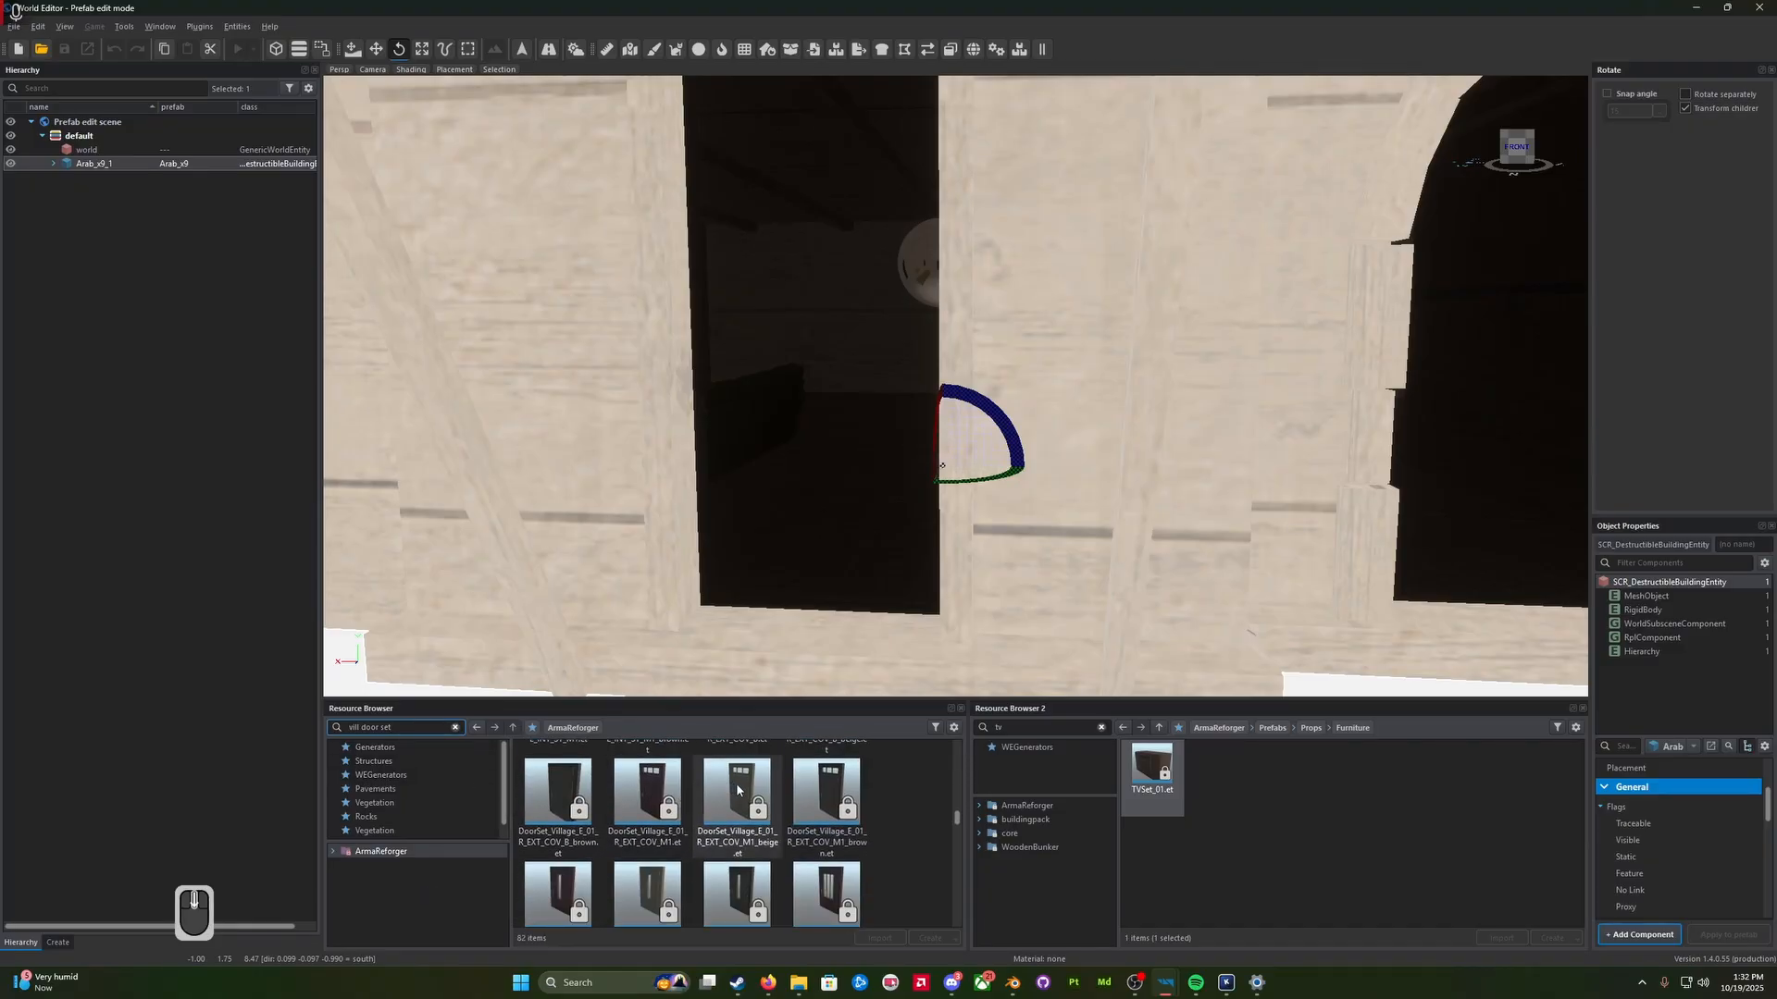
Step: Try DoorSet_Village_E_01_R_EXT_COV_M1_beige as a child of Arab_x9_1 in the front doorway, and delete it
{"action": "left_click_drag", "start_coordinate": [738, 790], "coordinate": [267, 277]}
{"action": "left_click_drag", "start_coordinate": [132, 165], "coordinate": [131, 166]}
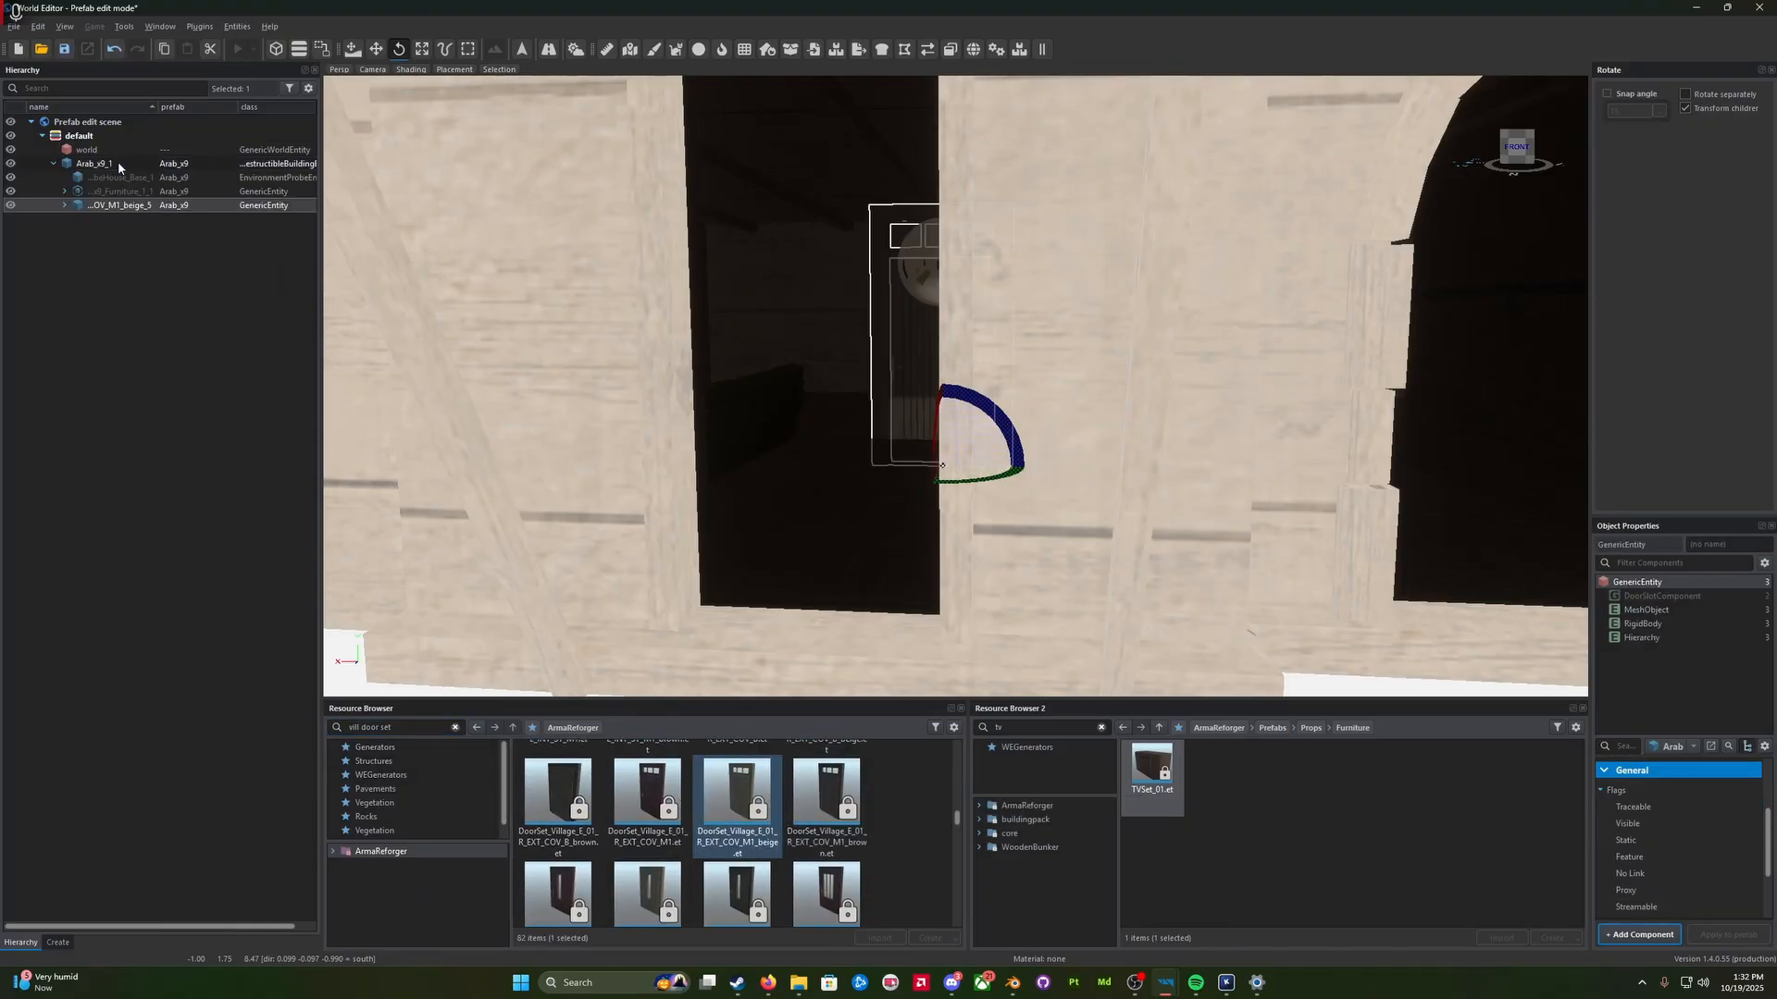
{"action": "scroll", "coordinate": [702, 445], "scroll_direction": "down", "scroll_amount": 5}
{"action": "key", "text": "w"}
{"action": "left_click_drag", "start_coordinate": [928, 460], "coordinate": [869, 451]}
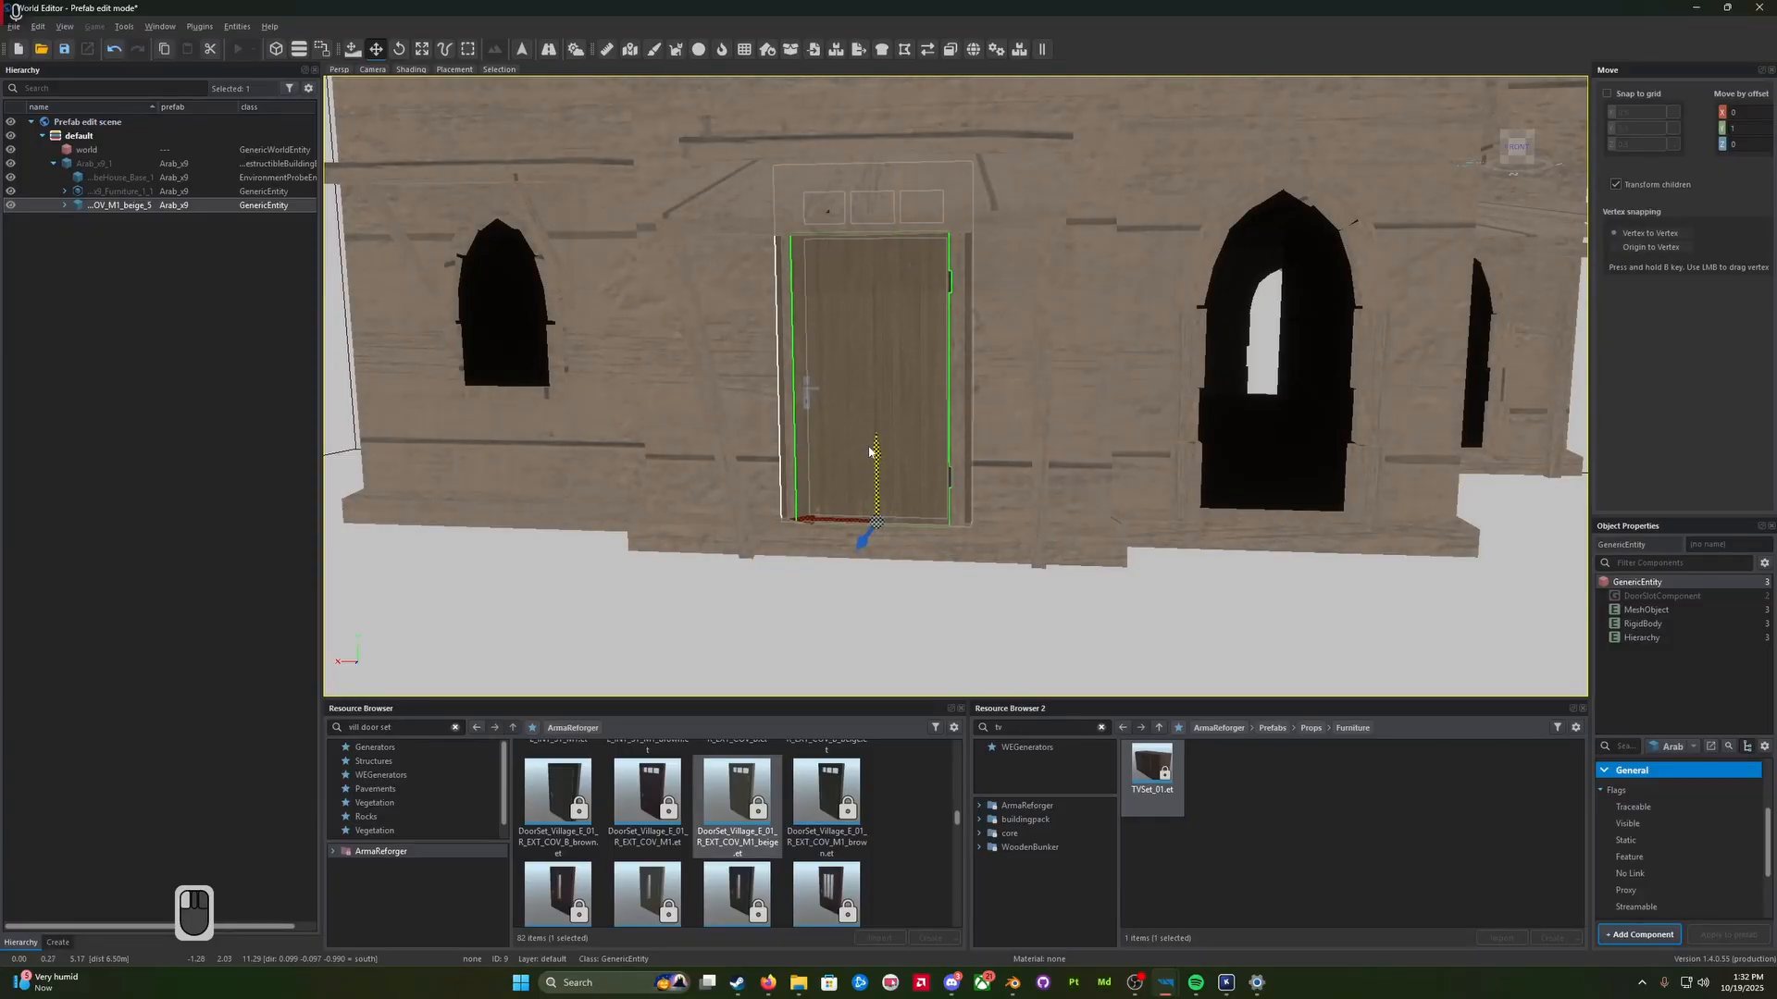
{"action": "mouse_move", "coordinate": [861, 542]}
{"action": "left_mouse_down"}
{"action": "mouse_move", "coordinate": [832, 583]}
{"action": "mouse_move", "coordinate": [864, 527]}
{"action": "mouse_move", "coordinate": [864, 543]}
{"action": "mouse_move", "coordinate": [846, 527]}
{"action": "left_mouse_up"}
{"action": "key", "text": "Delete"}
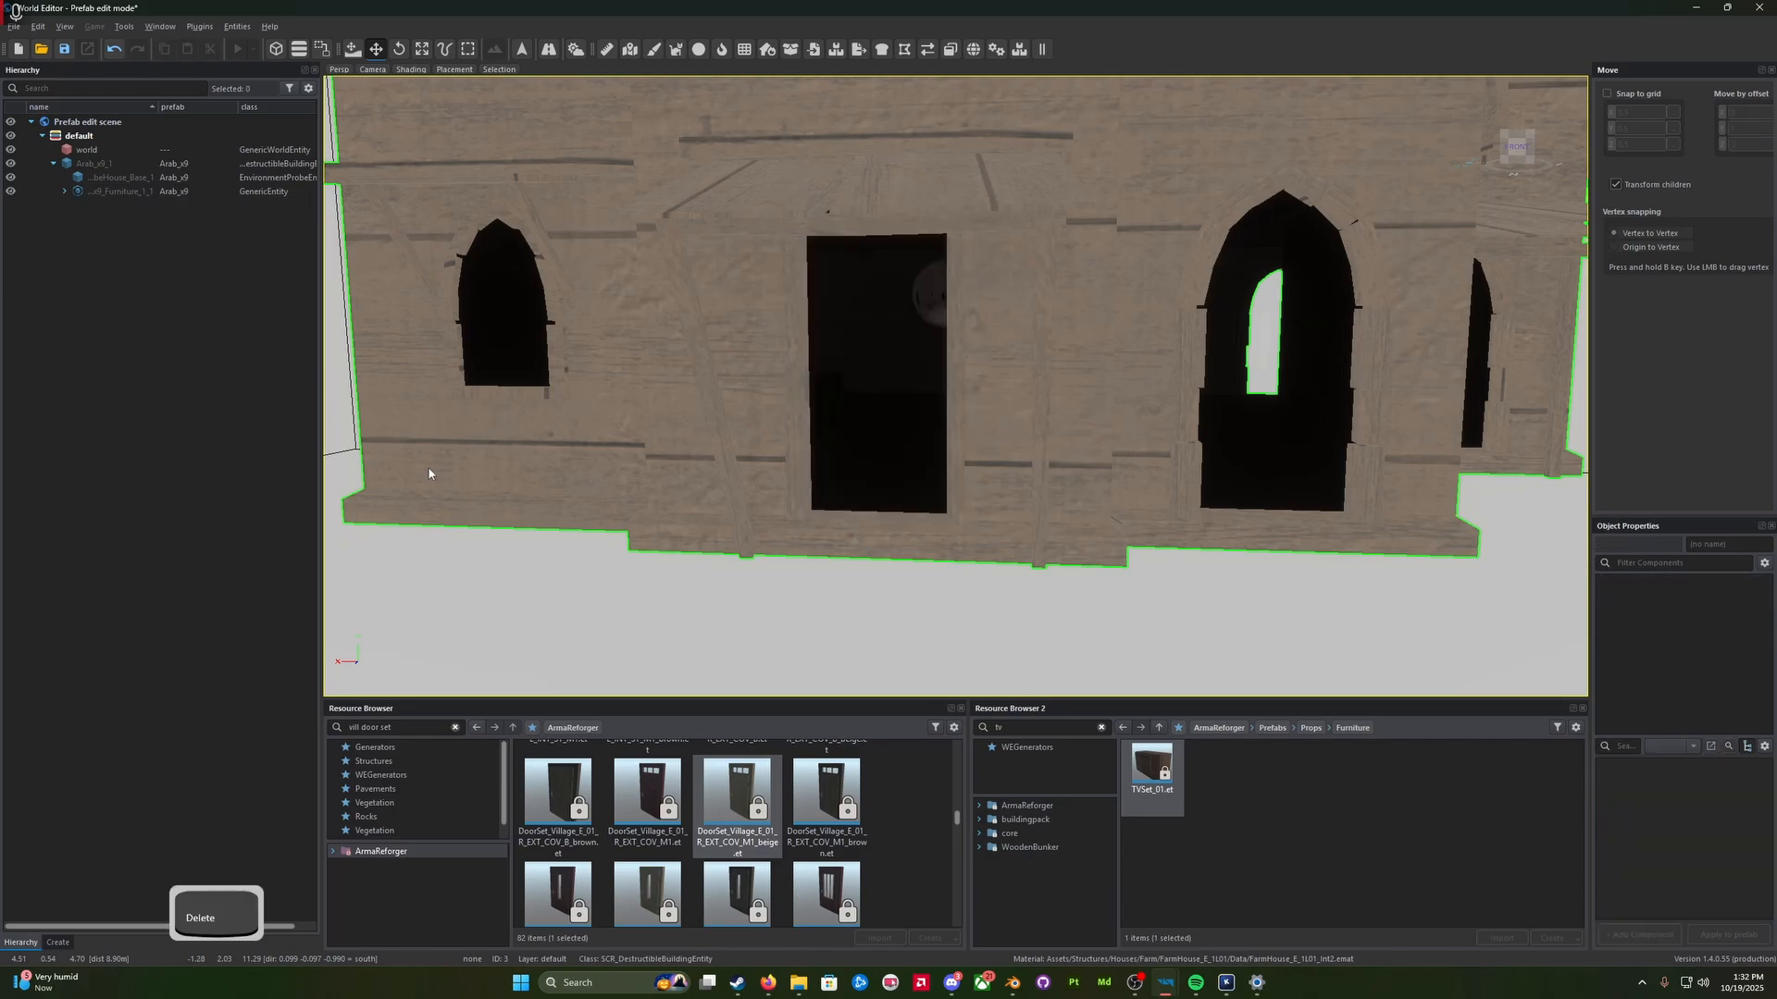
Step: Add DoorSet_Village_E_01_R_EXT_ST_B as a child of Arab_x9_1, fit it into the front doorway, and save the prefab
{"action": "scroll", "coordinate": [601, 814], "scroll_direction": "down", "scroll_amount": 1}
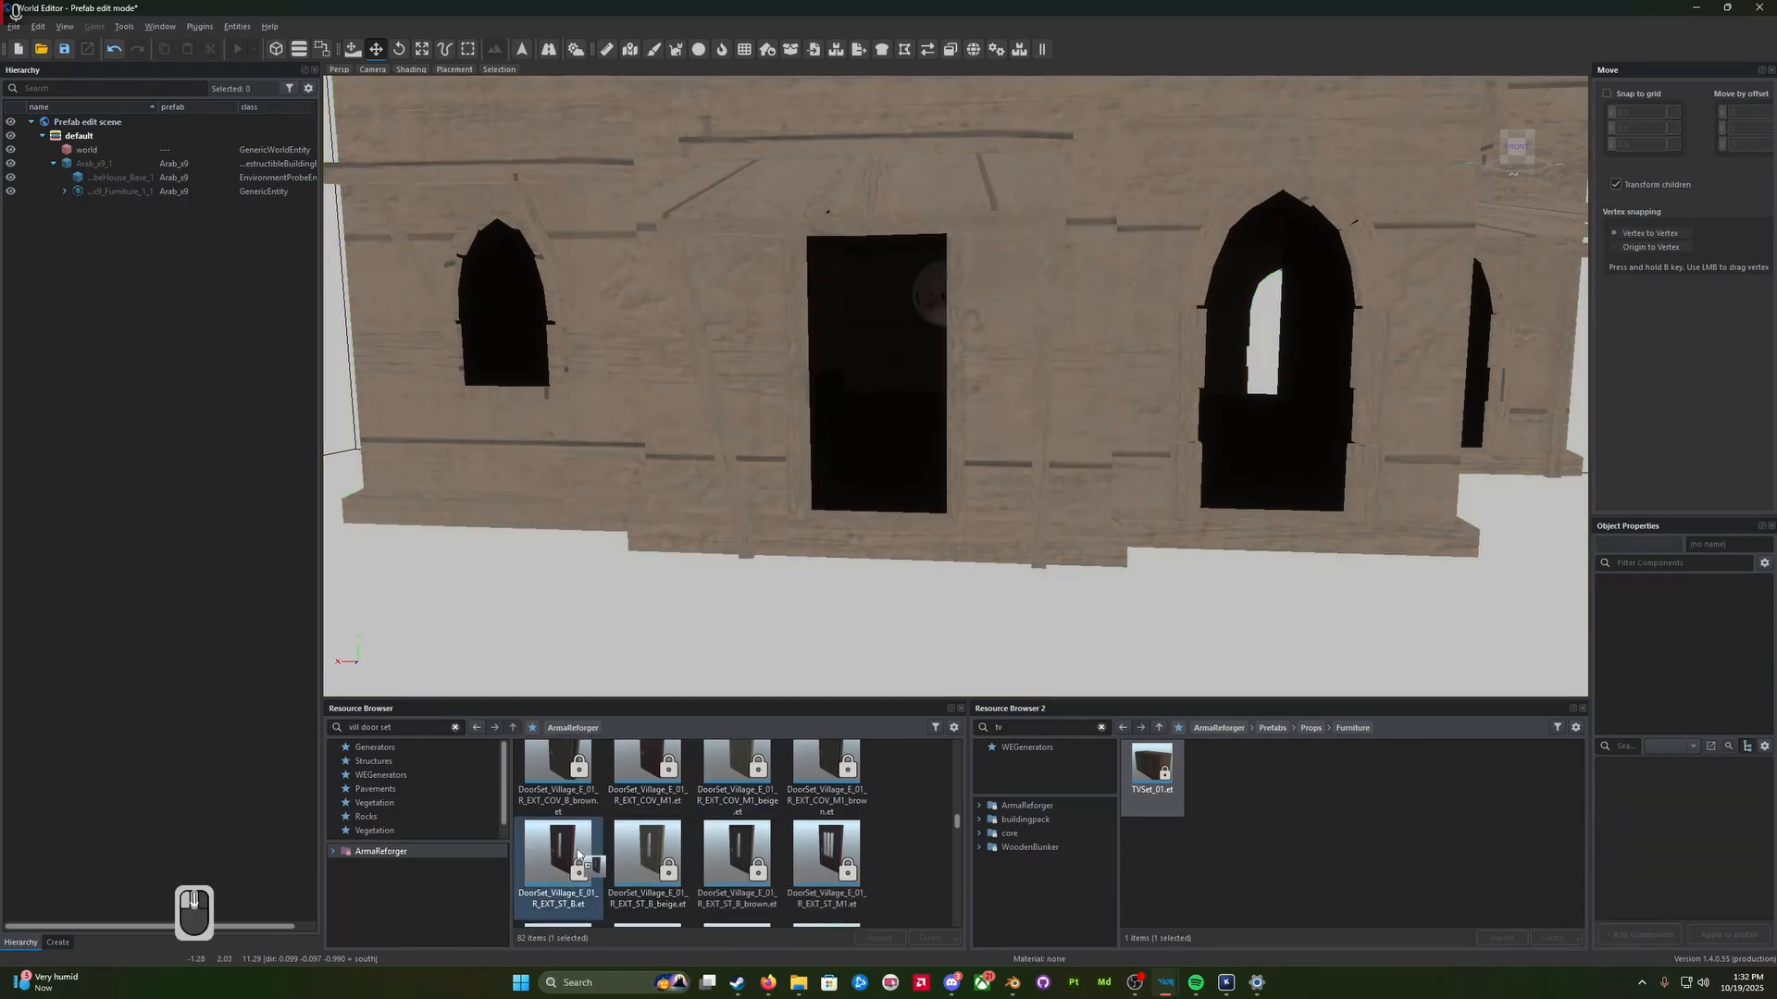
{"action": "left_click_drag", "start_coordinate": [557, 856], "coordinate": [138, 163]}
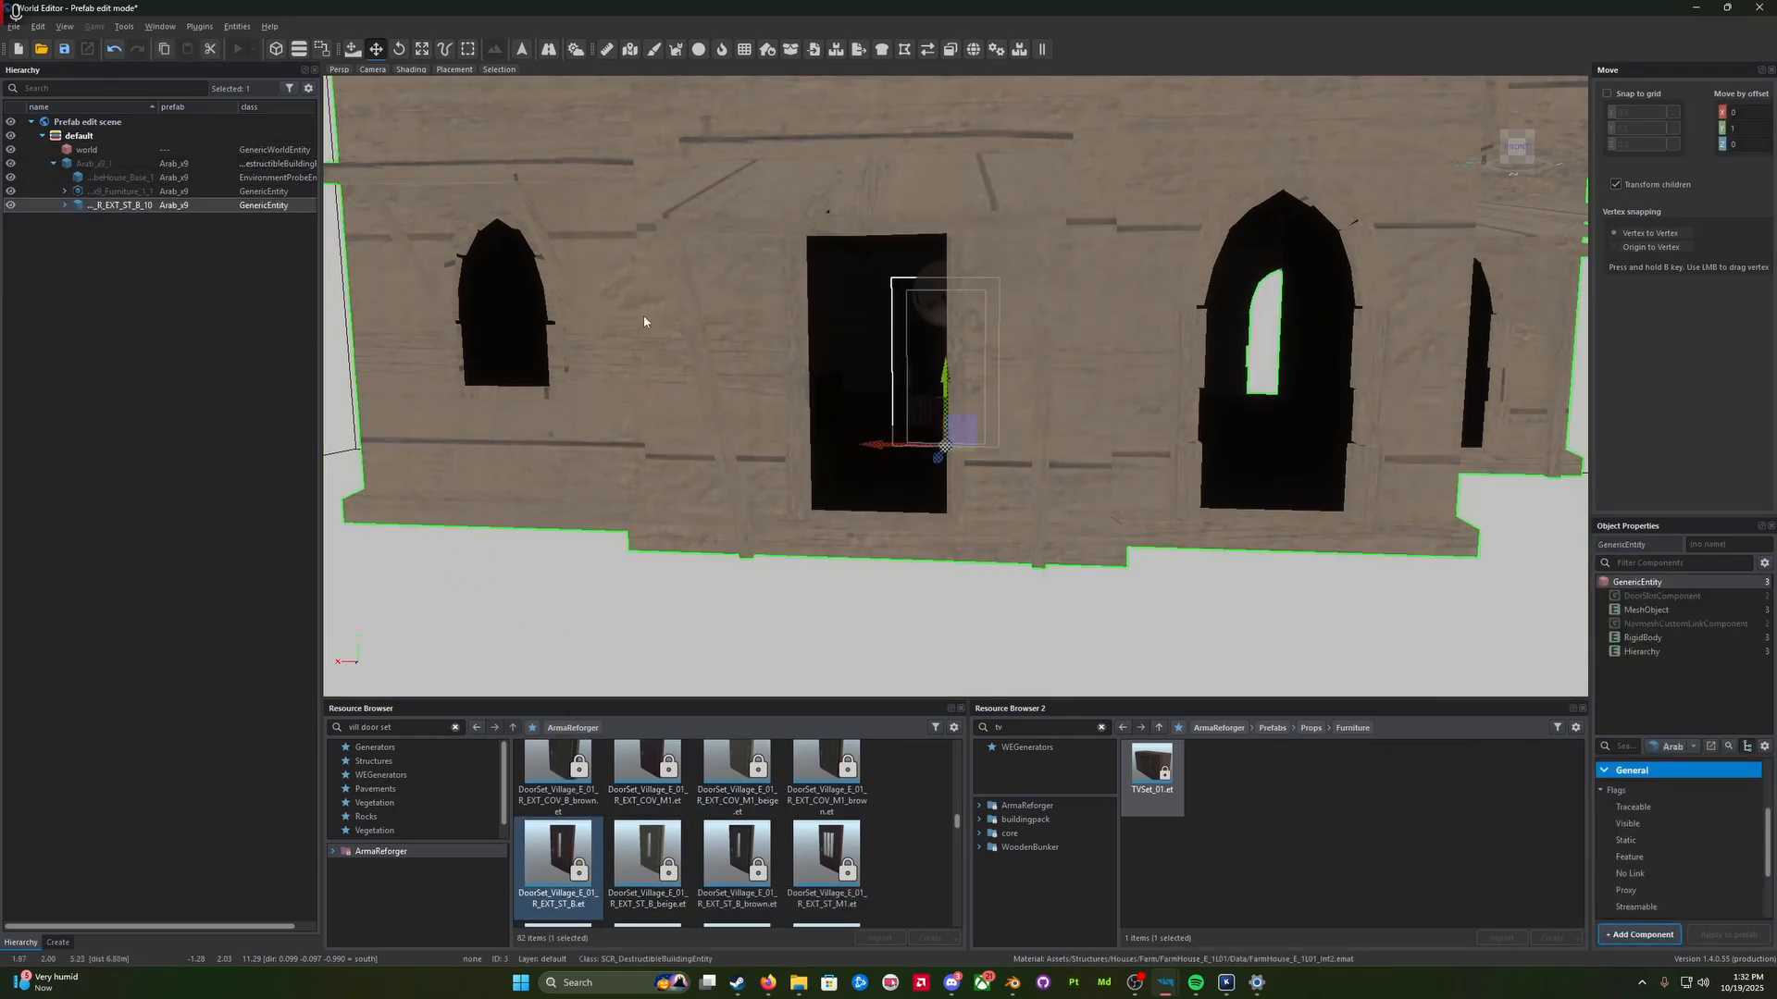
{"action": "left_click_drag", "start_coordinate": [934, 460], "coordinate": [878, 452]}
{"action": "left_click_drag", "start_coordinate": [867, 540], "coordinate": [862, 544]}
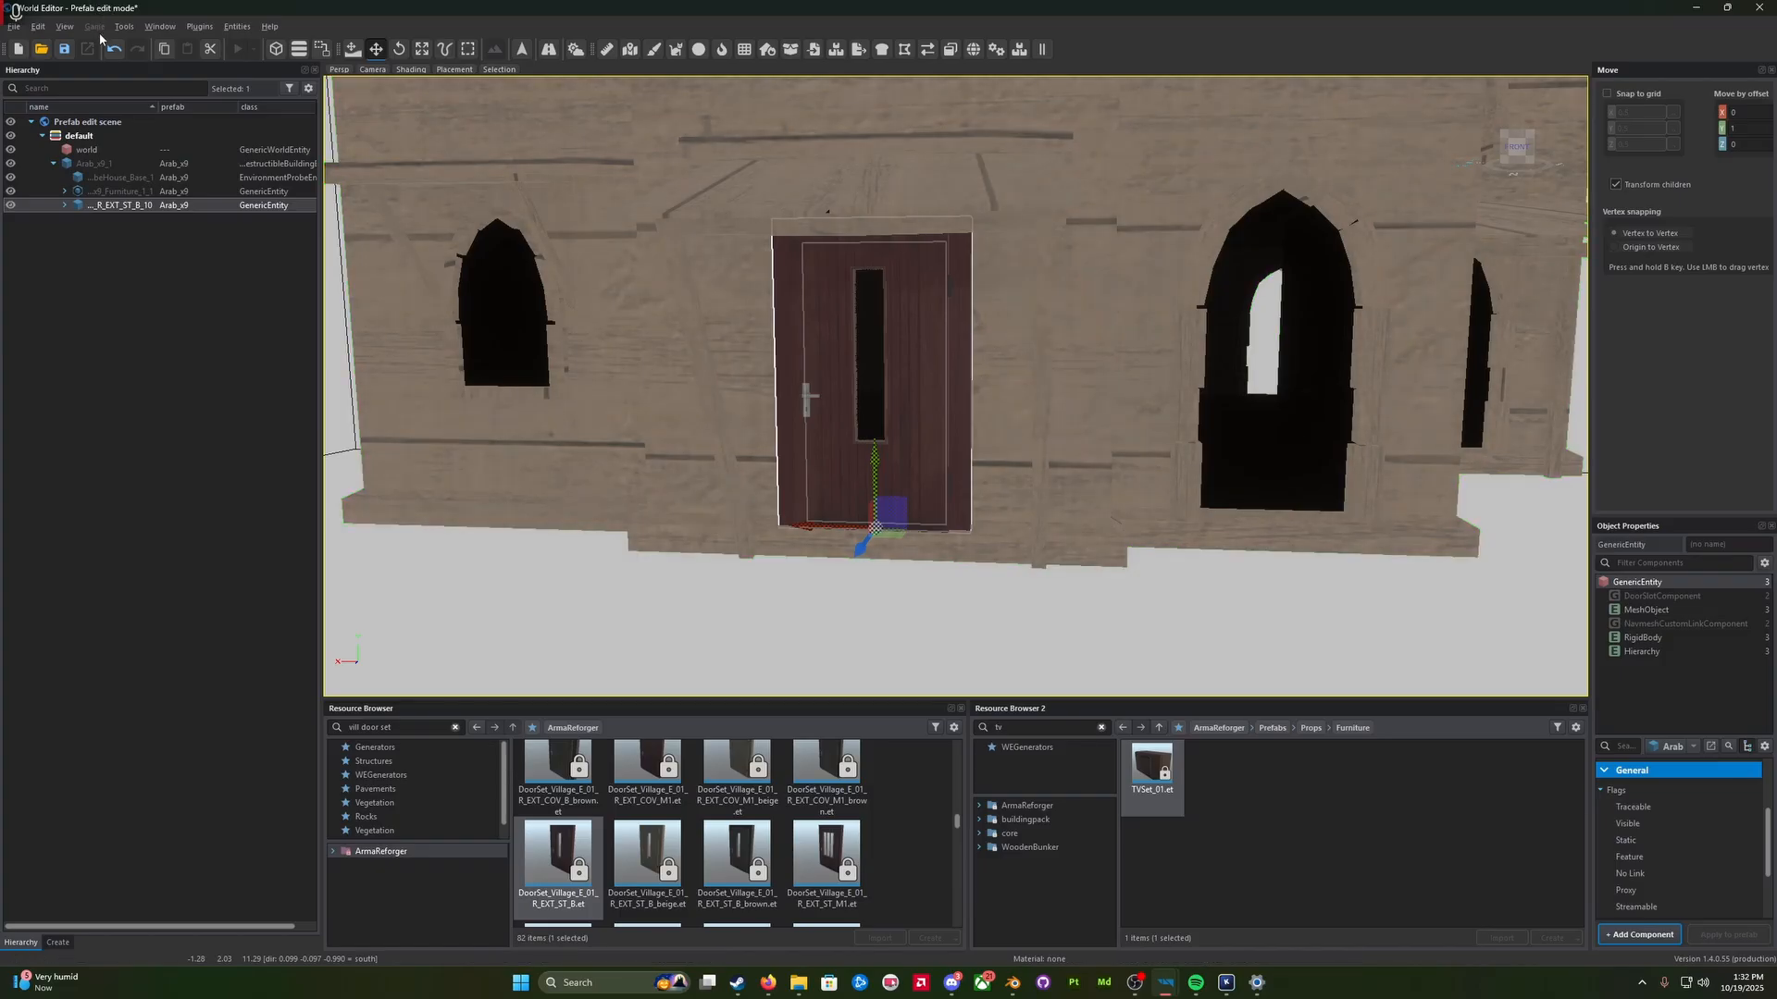
{"action": "left_click", "coordinate": [64, 49]}
{"action": "key", "text": "f"}
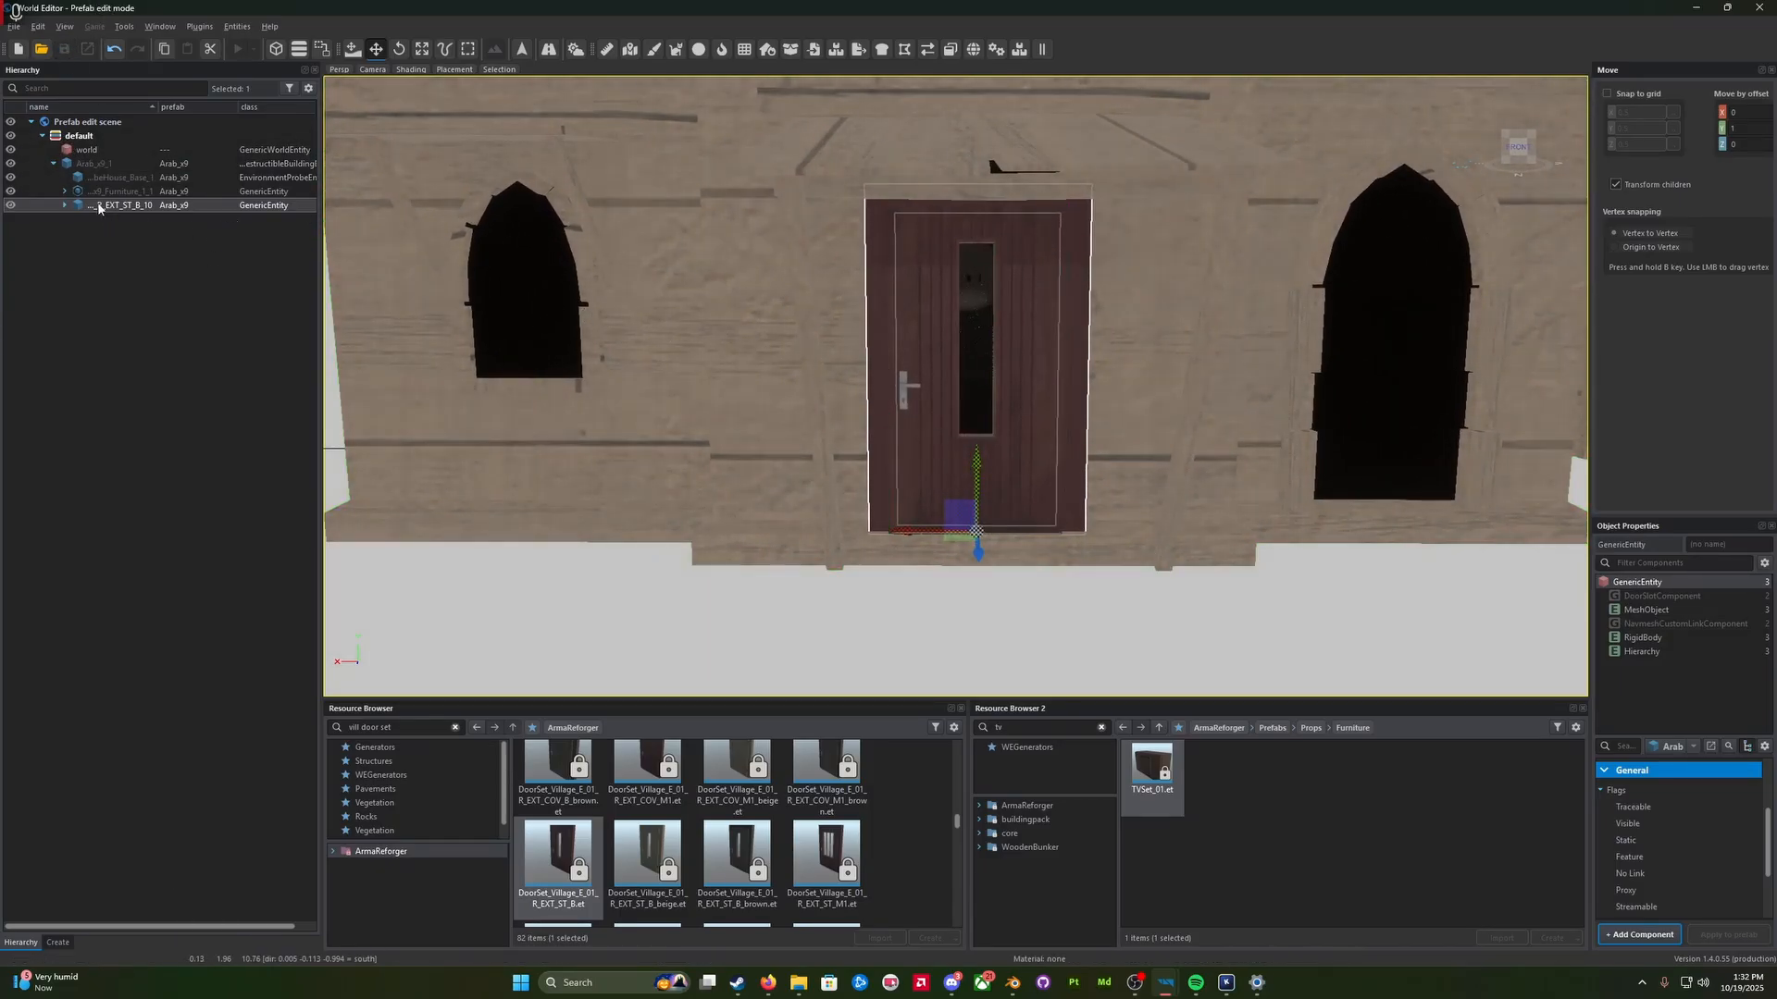
Step: Place DoorSet_Village_E_01_R_EXT_ST_M1 at the arched opening beside the front door and parent it to Arab_x9_1
{"action": "left_click", "coordinate": [101, 163]}
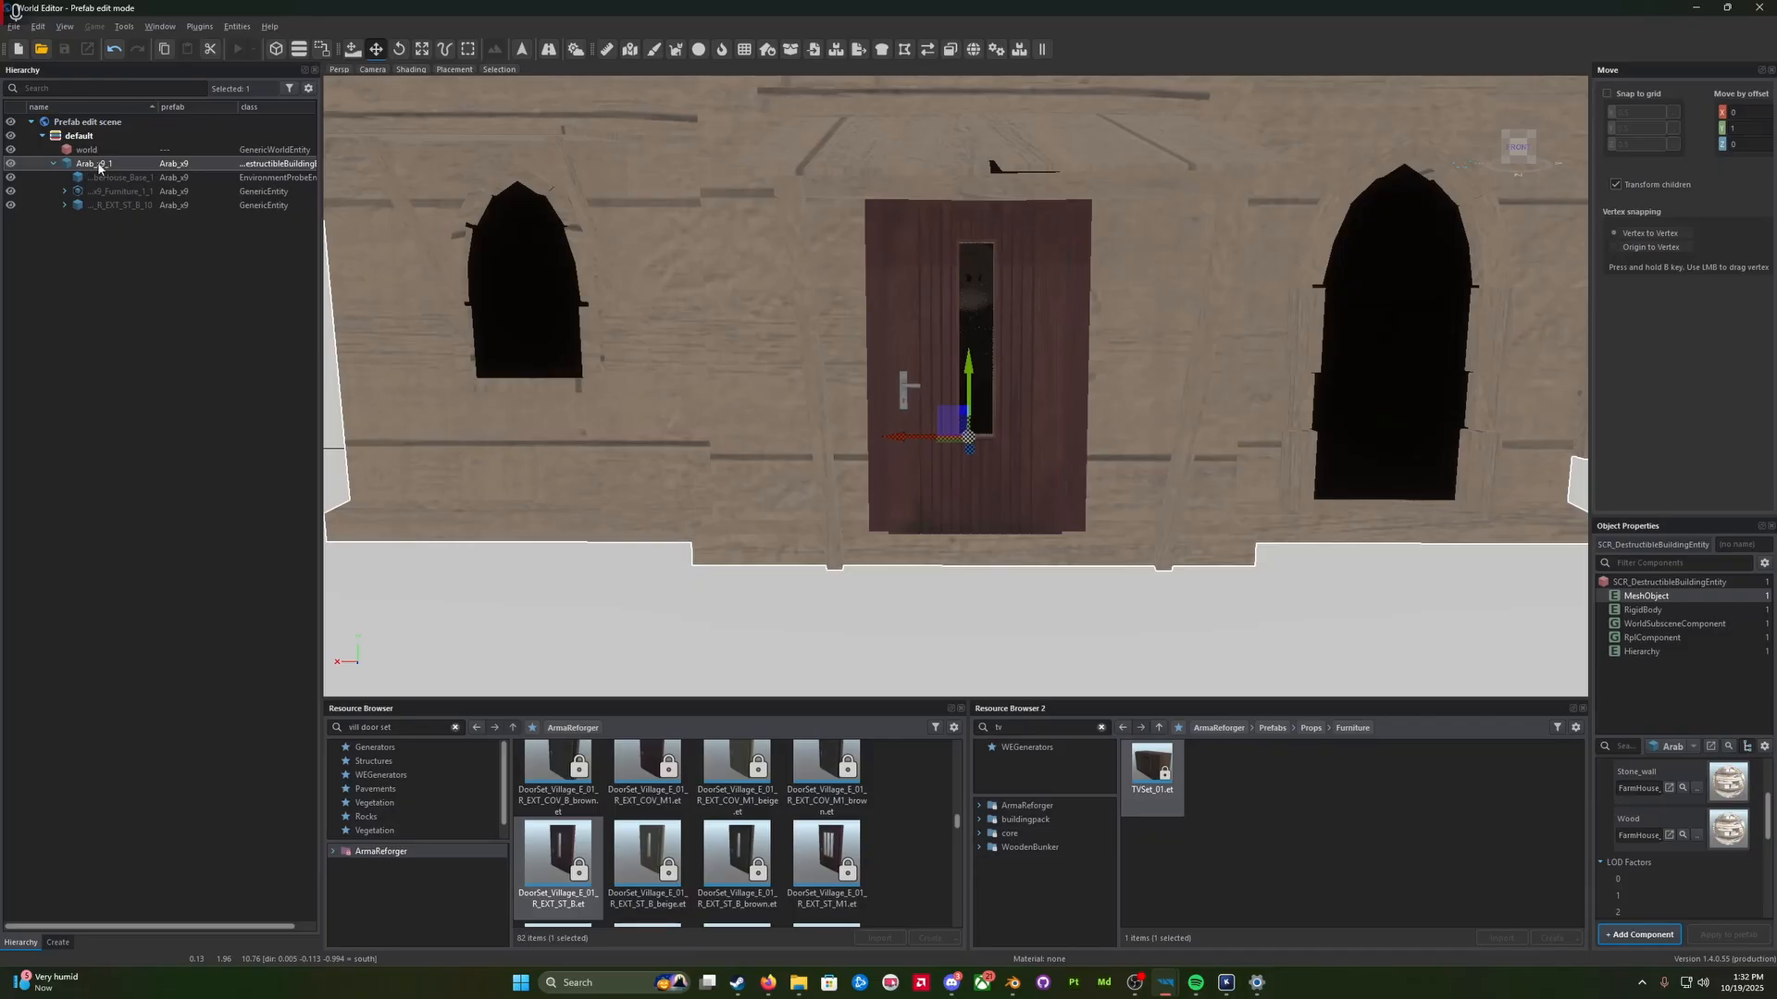
{"action": "key", "text": "d"}
{"action": "right_click_drag", "start_coordinate": [803, 518], "coordinate": [809, 565]}
{"action": "key", "text": "w"}
{"action": "left_click", "coordinate": [835, 856]}
{"action": "left_click_drag", "start_coordinate": [835, 856], "coordinate": [862, 505]}
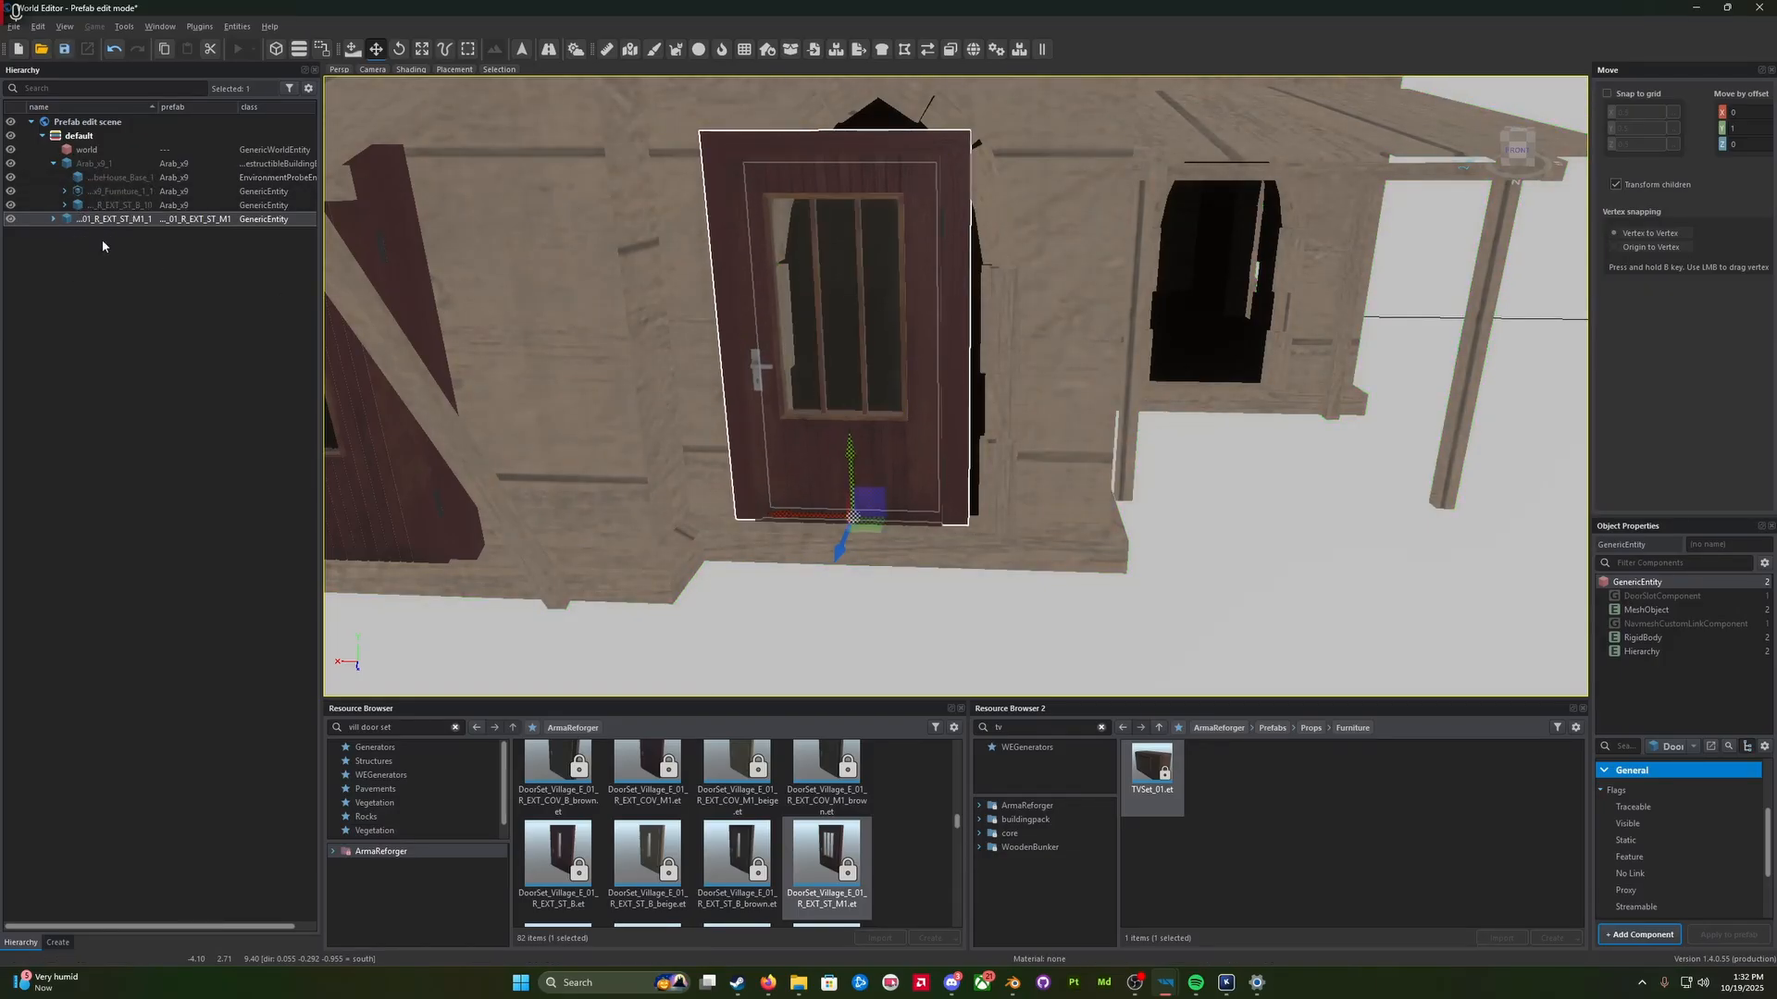
{"action": "left_click_drag", "start_coordinate": [92, 221], "coordinate": [99, 169]}
{"action": "left_click", "coordinate": [99, 169]}
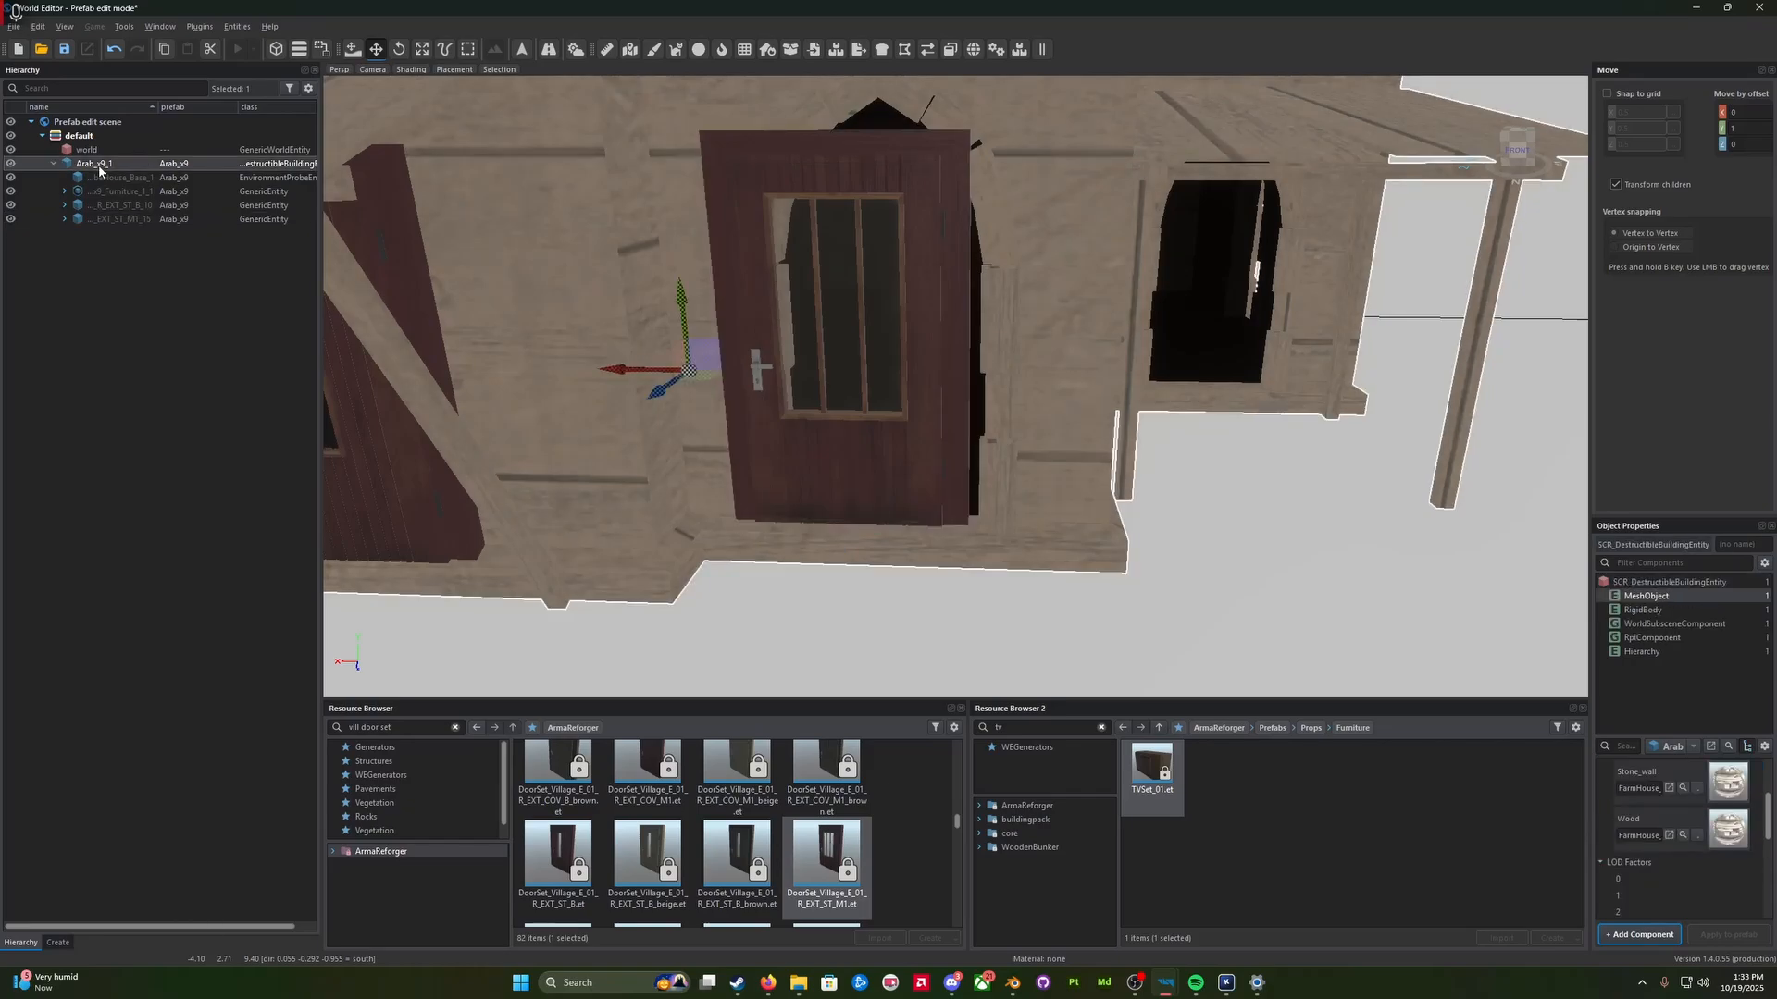
Step: Center the new glazed door set in the arched opening and save the prefab
{"action": "left_click", "coordinate": [133, 220]}
{"action": "left_click_drag", "start_coordinate": [805, 518], "coordinate": [840, 519]}
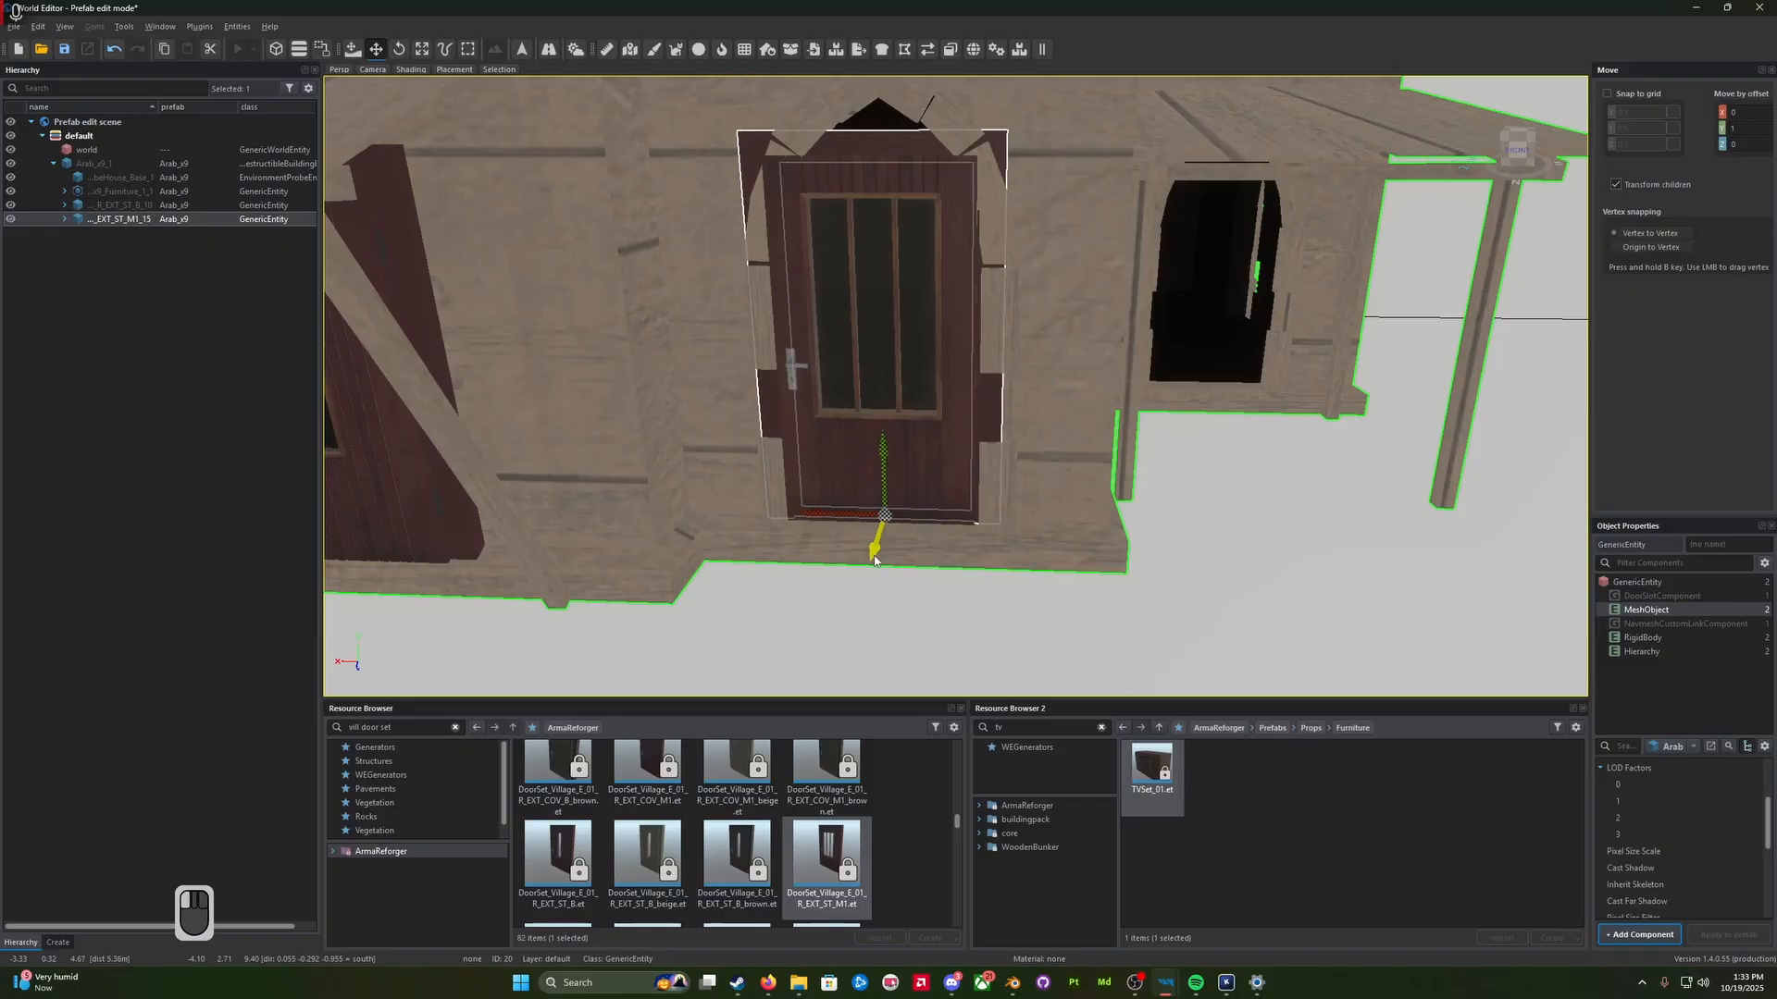
{"action": "left_click_drag", "start_coordinate": [844, 521], "coordinate": [854, 524]}
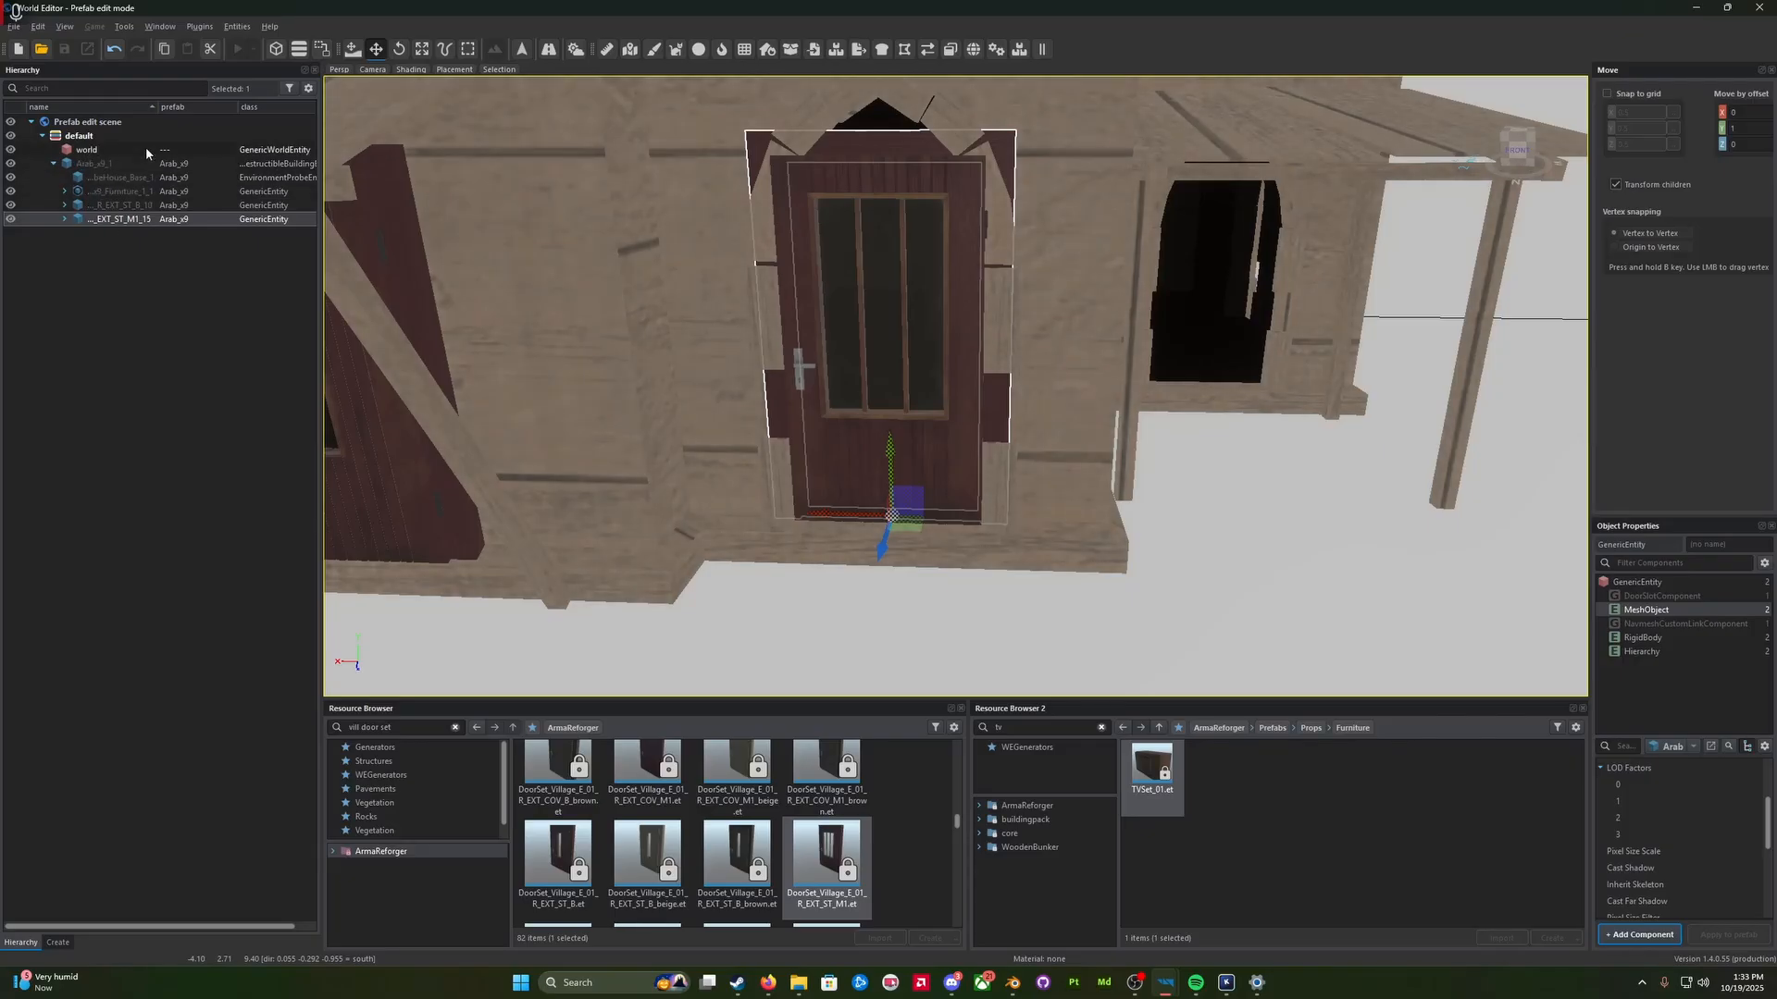
Step: Search the second resource browser for "vill window" to find a window for the small arched opening
{"action": "key", "text": "a"}
{"action": "right_click_drag", "start_coordinate": [592, 255], "coordinate": [519, 185]}
{"action": "key", "text": "s"}
{"action": "key", "text": "w"}
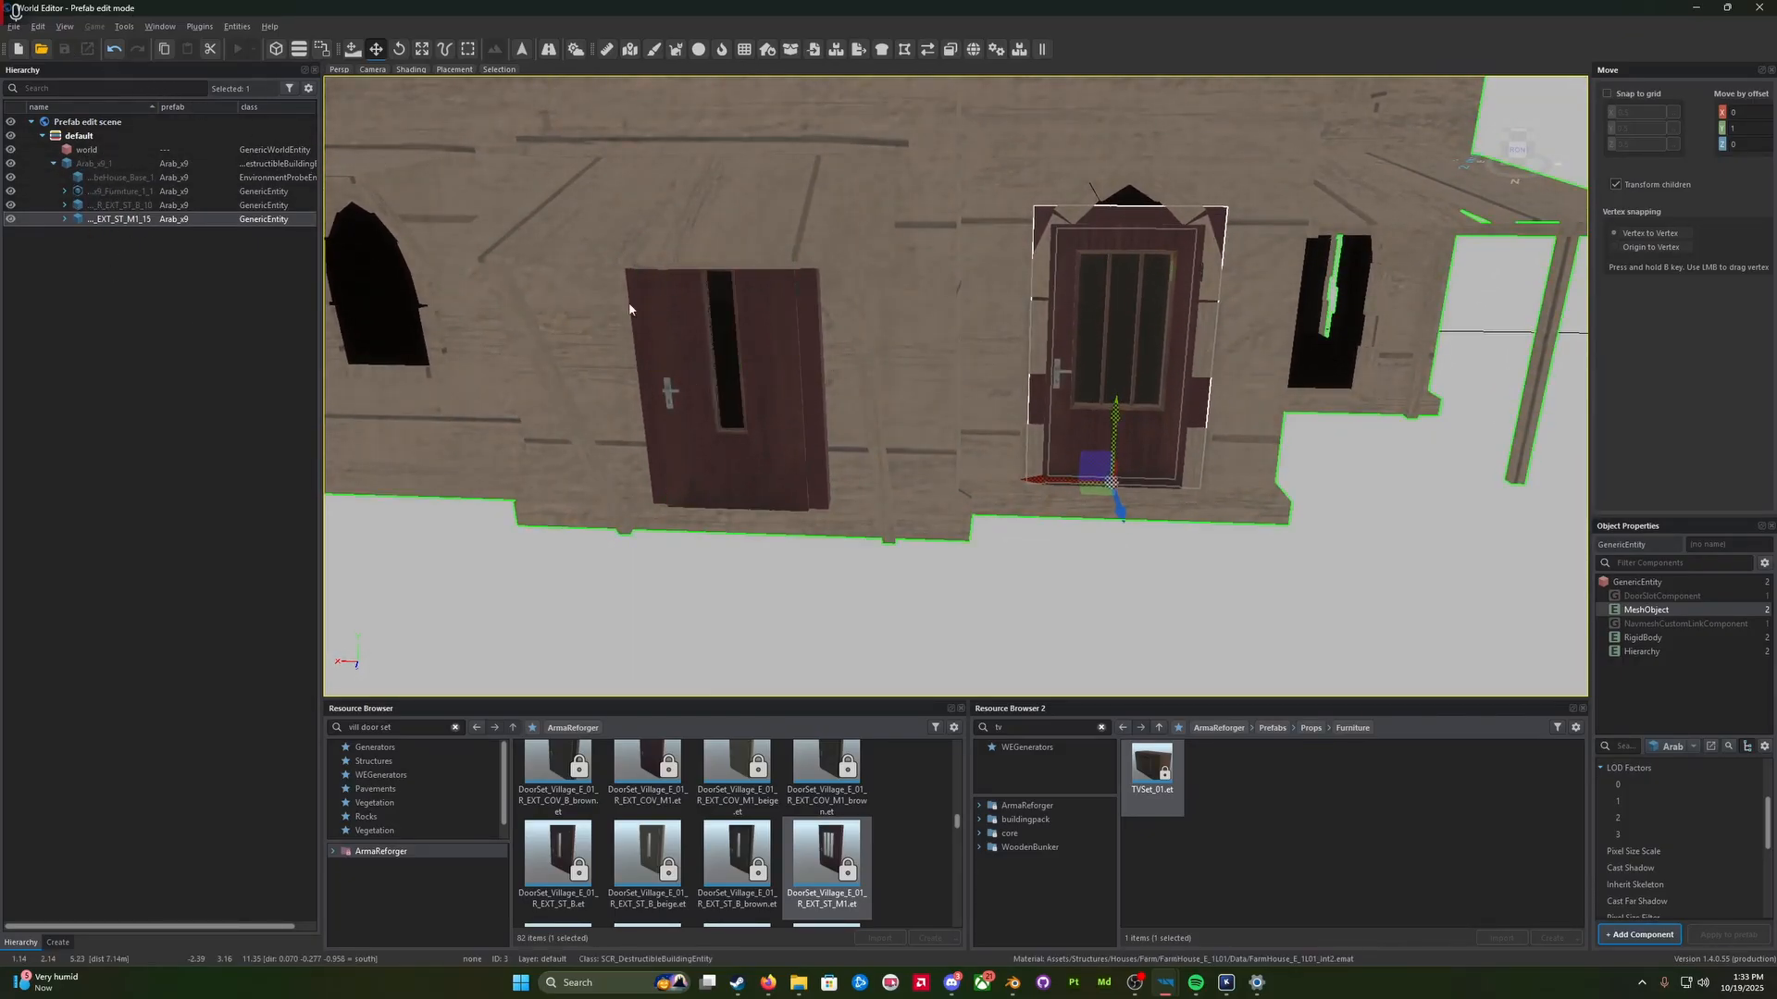
{"action": "key", "text": "a"}
{"action": "right_click_drag", "start_coordinate": [627, 301], "coordinate": [611, 298]}
{"action": "key", "text": "w"}
{"action": "left_click", "coordinate": [1062, 728]}
{"action": "key", "text": "ctrl+a"}
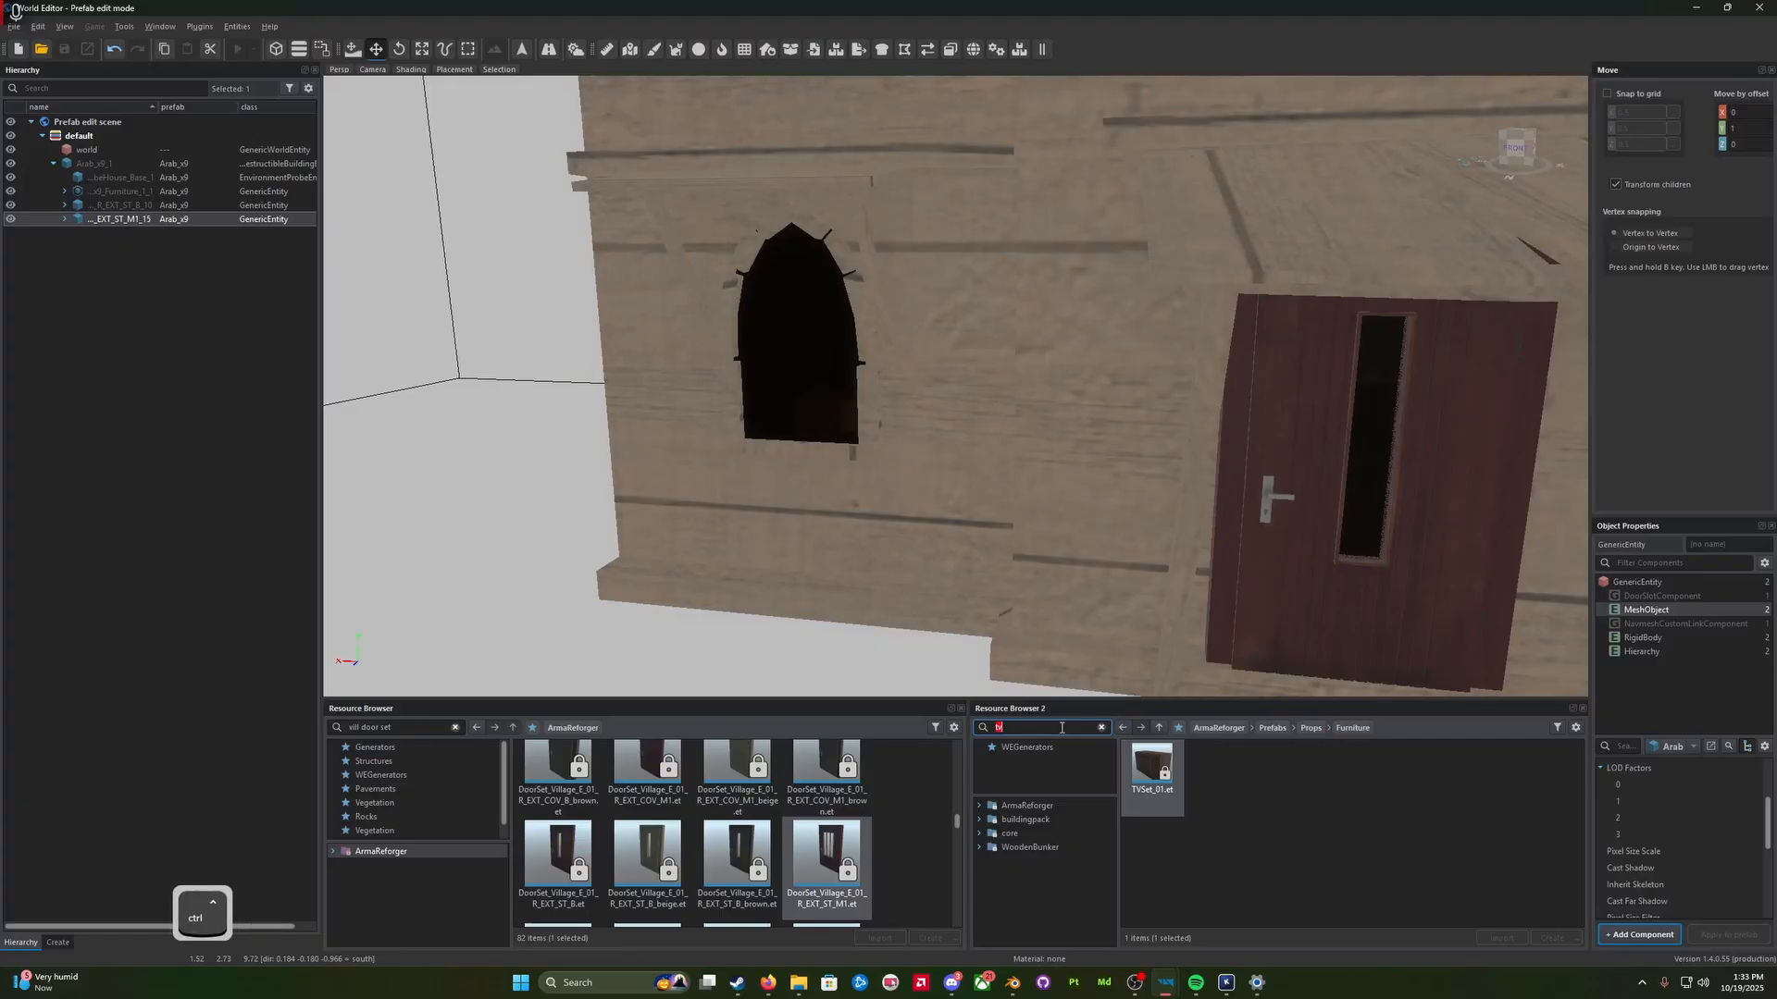
{"action": "type", "text": "will"}
Step: Search the second resource browser for "win" and limit the results to ArmaReforger's Prefabs folder to look for a window
{"action": "key", "text": "ctrl+a"}
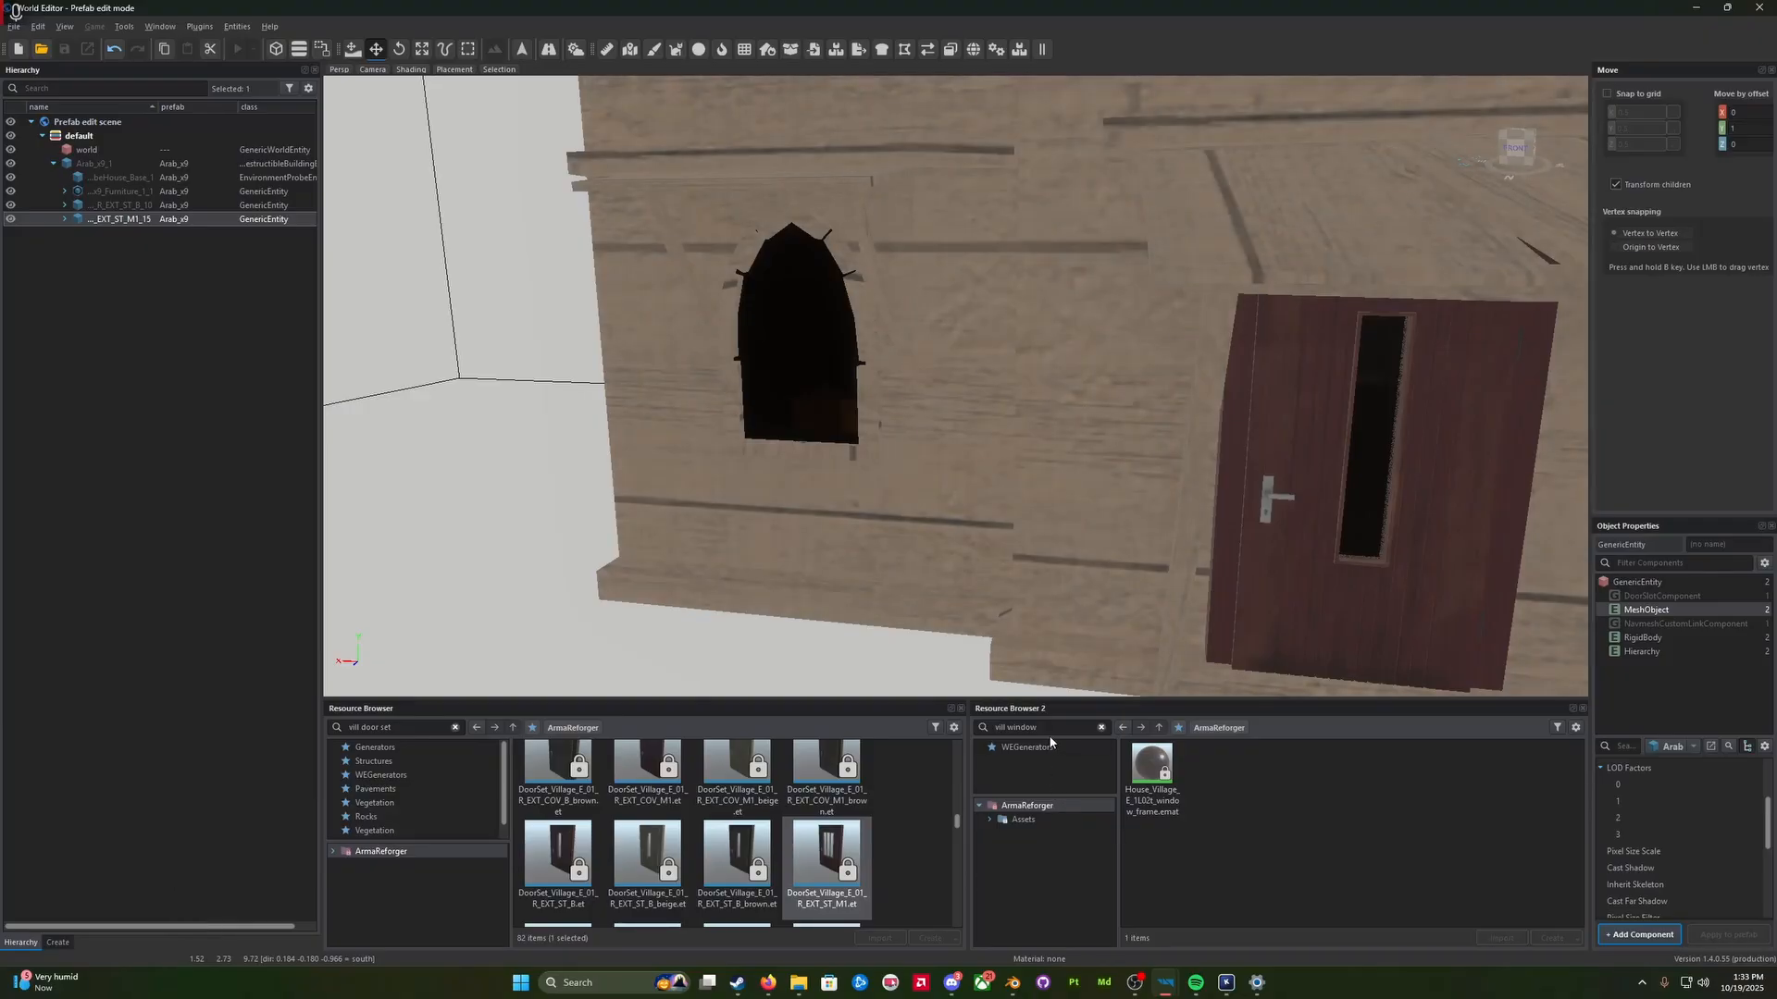
{"action": "left_click", "coordinate": [1054, 726]}
{"action": "key", "text": "ctrl+a"}
{"action": "type", "text": "win"}
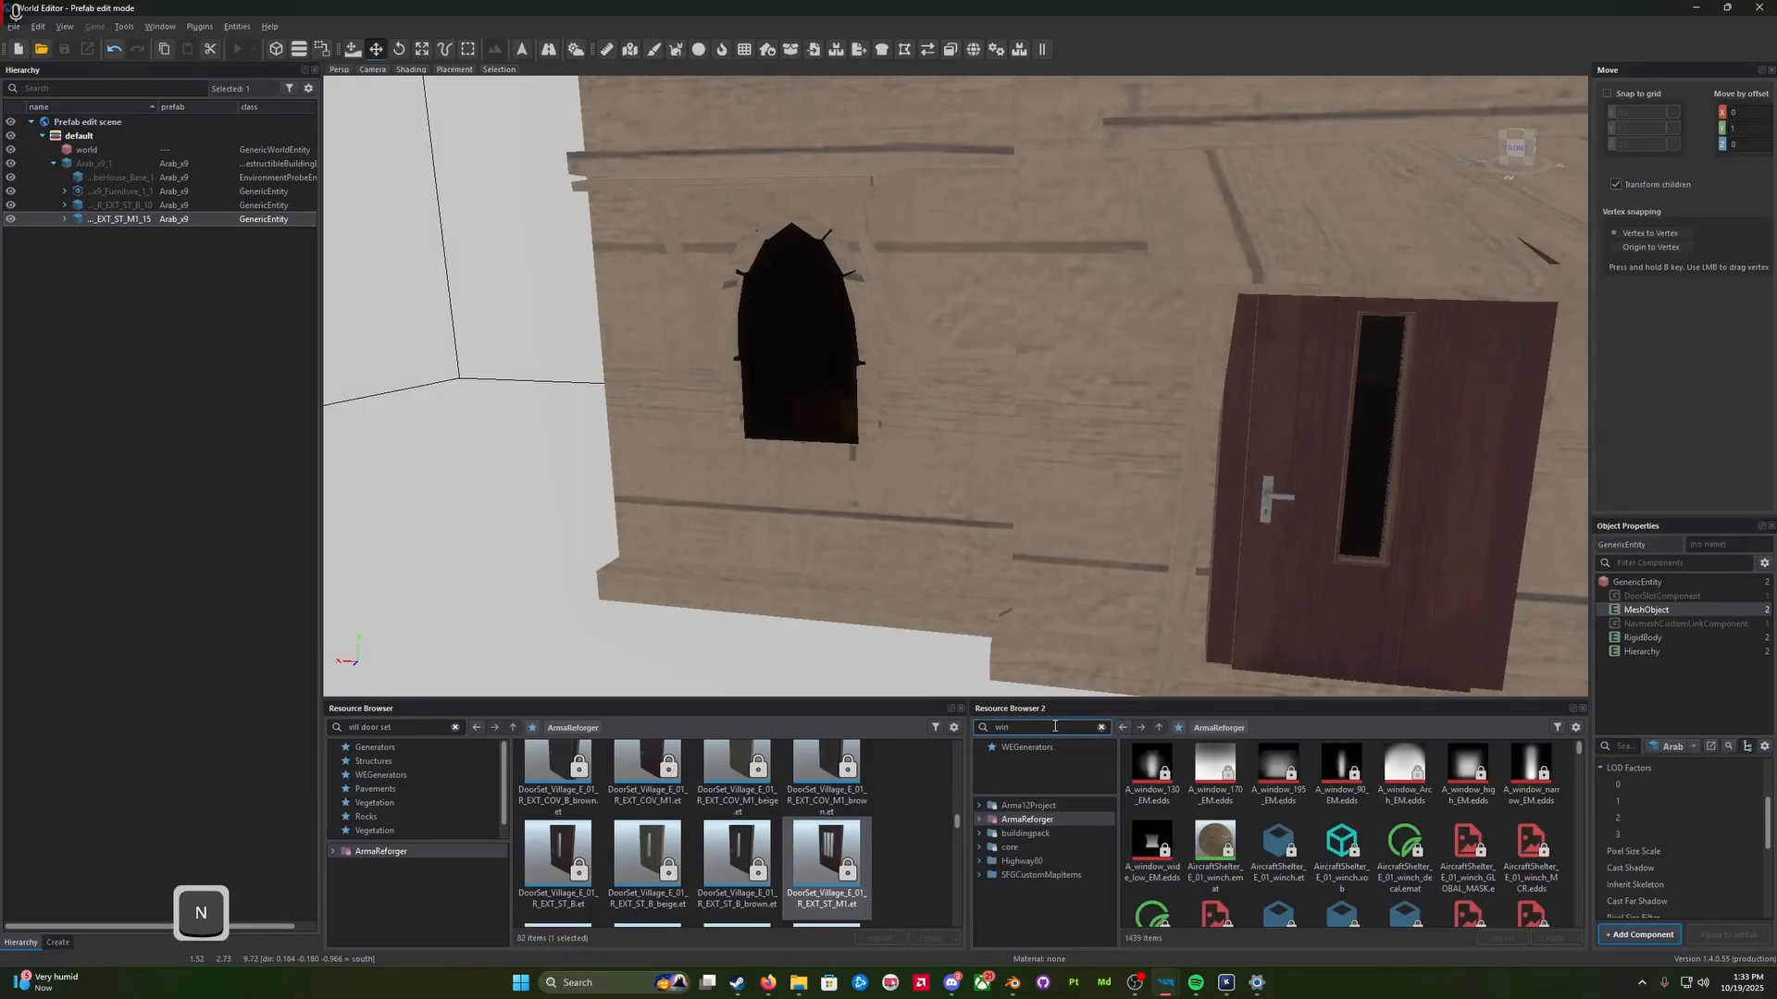
{"action": "double_click", "coordinate": [1044, 821]}
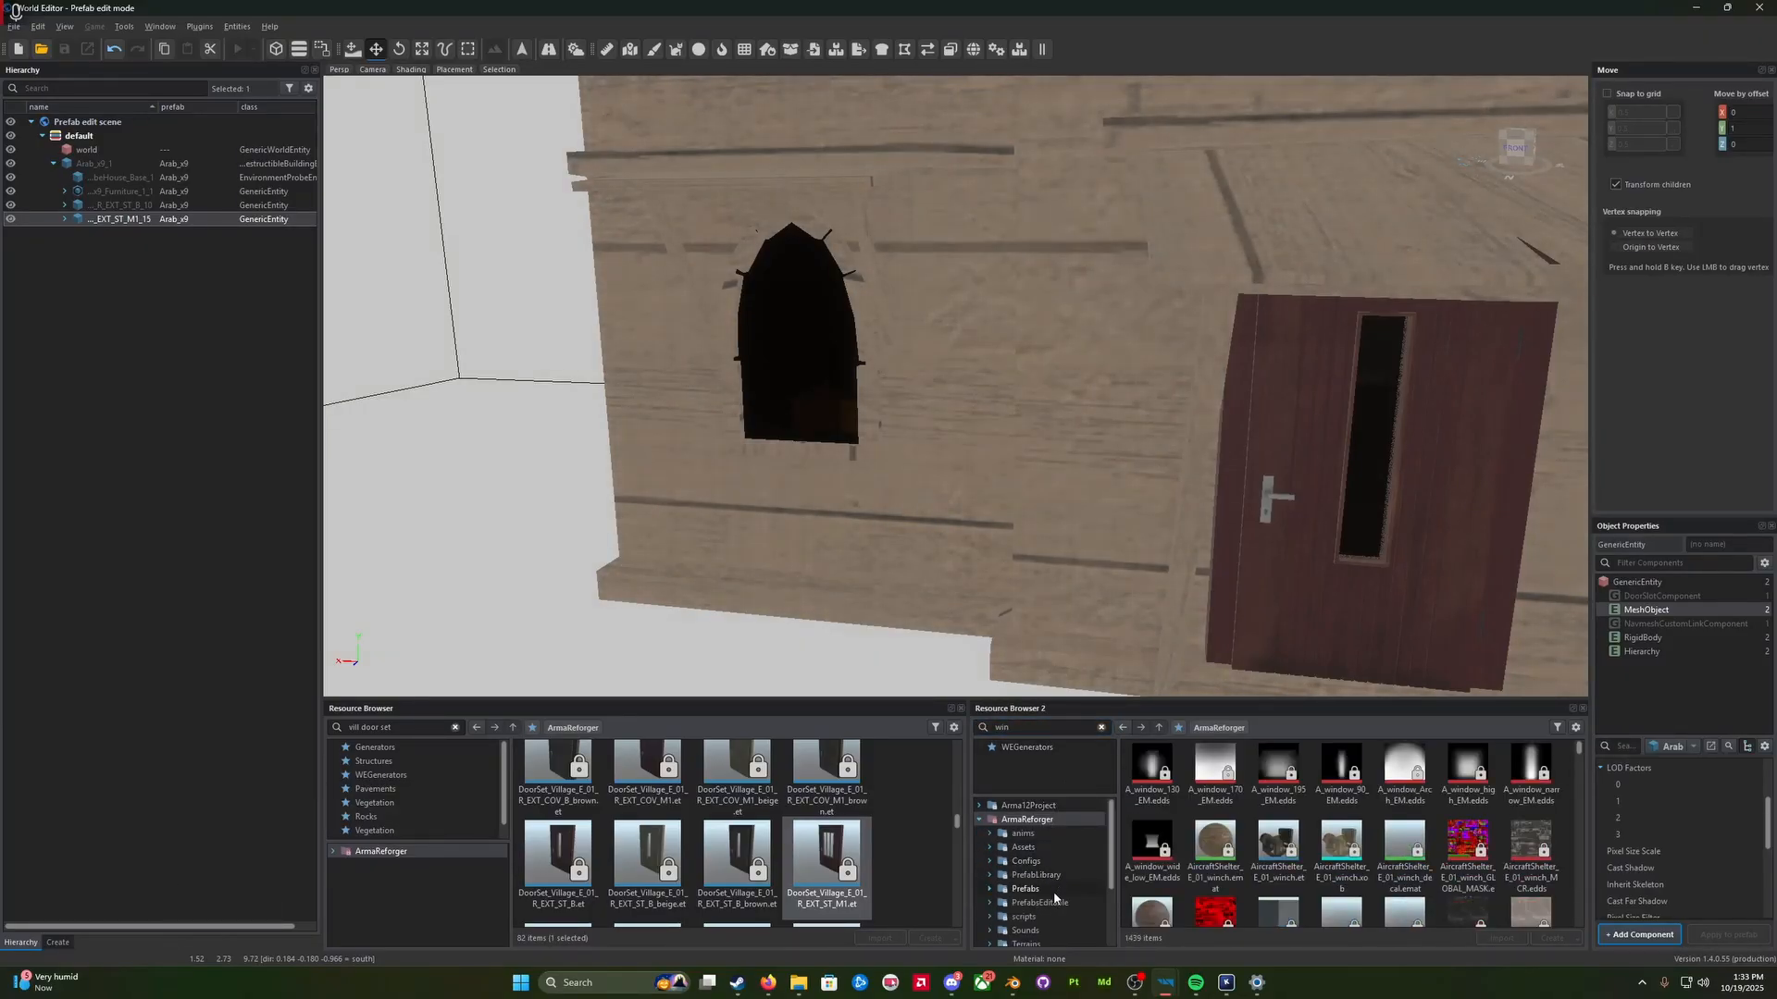
{"action": "left_click", "coordinate": [1025, 888]}
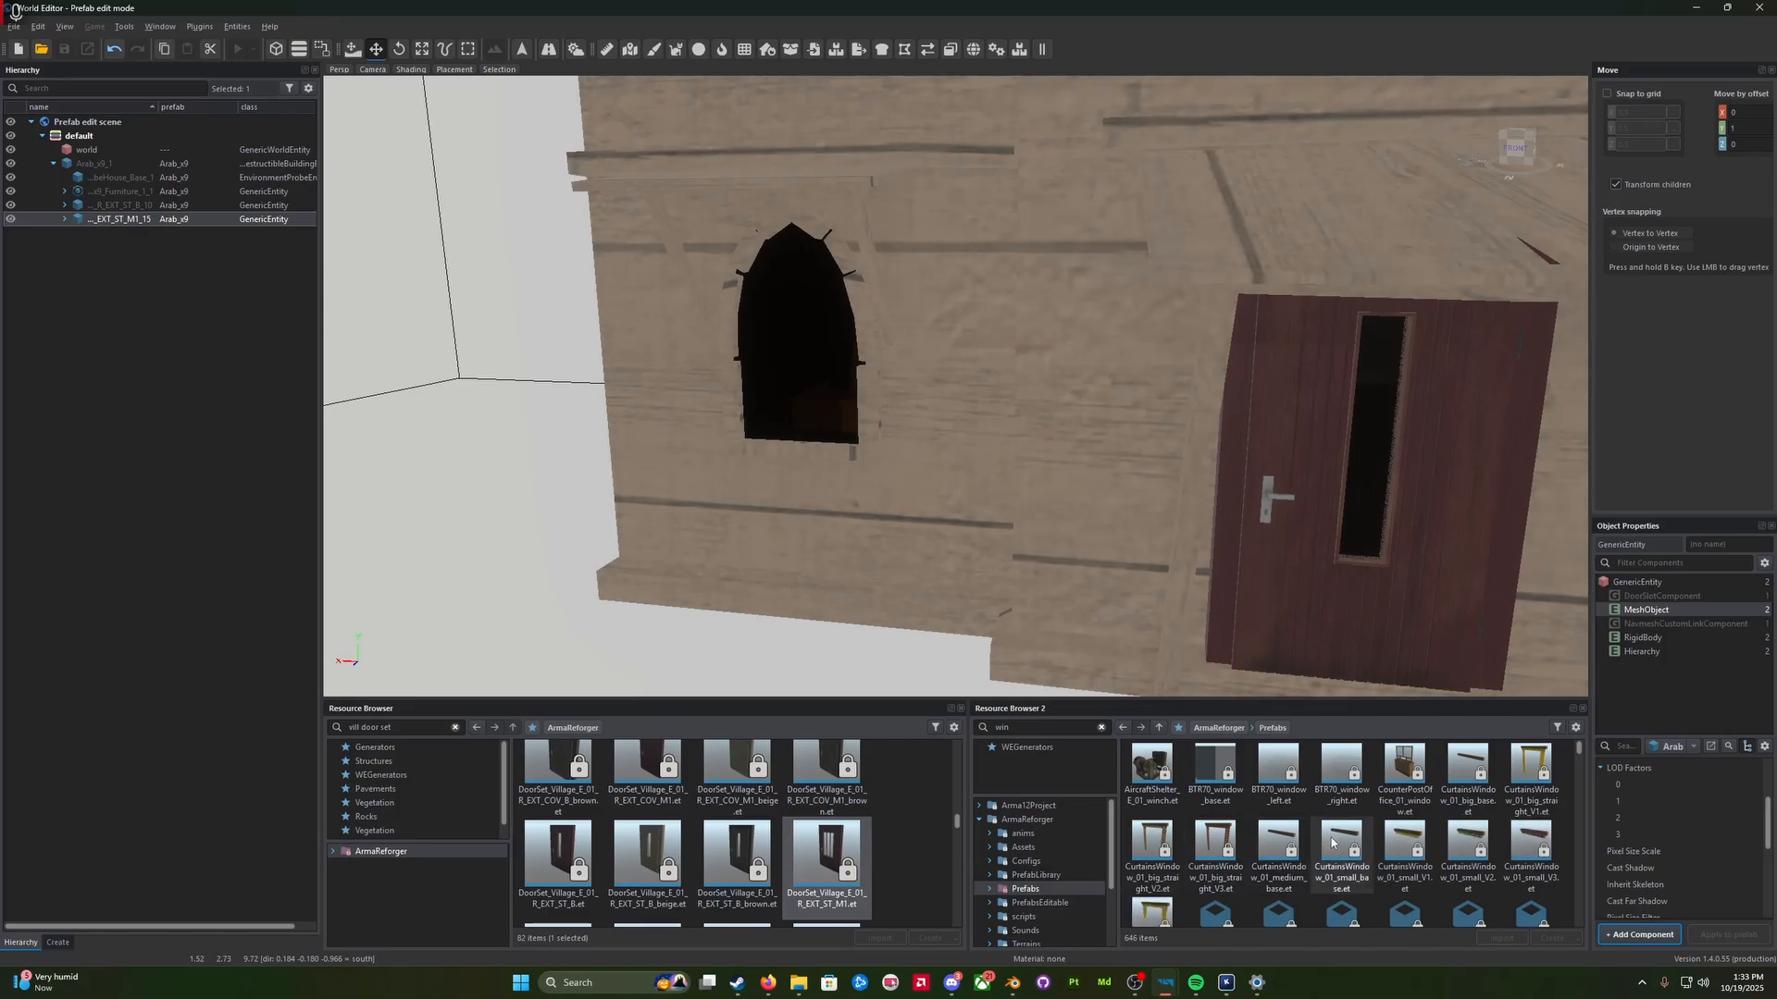
{"action": "scroll", "coordinate": [1333, 851], "scroll_direction": "down", "scroll_amount": 5}
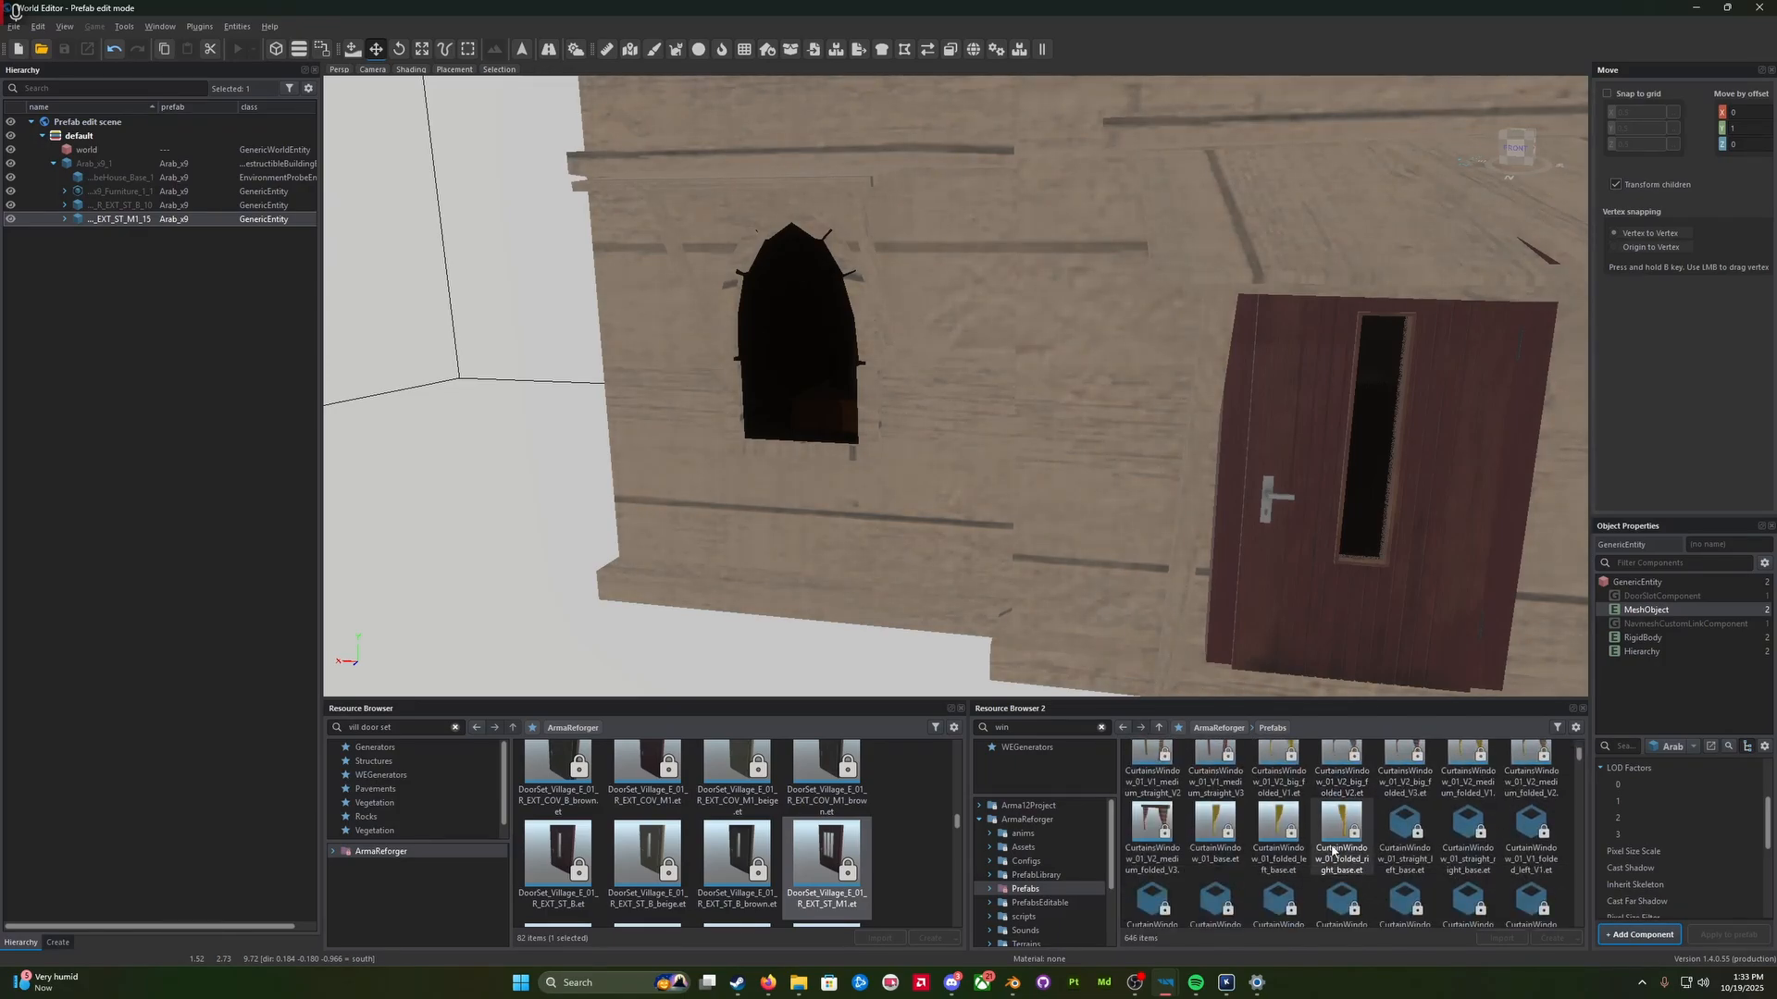
{"action": "scroll", "coordinate": [1333, 852], "scroll_direction": "down", "scroll_amount": 6}
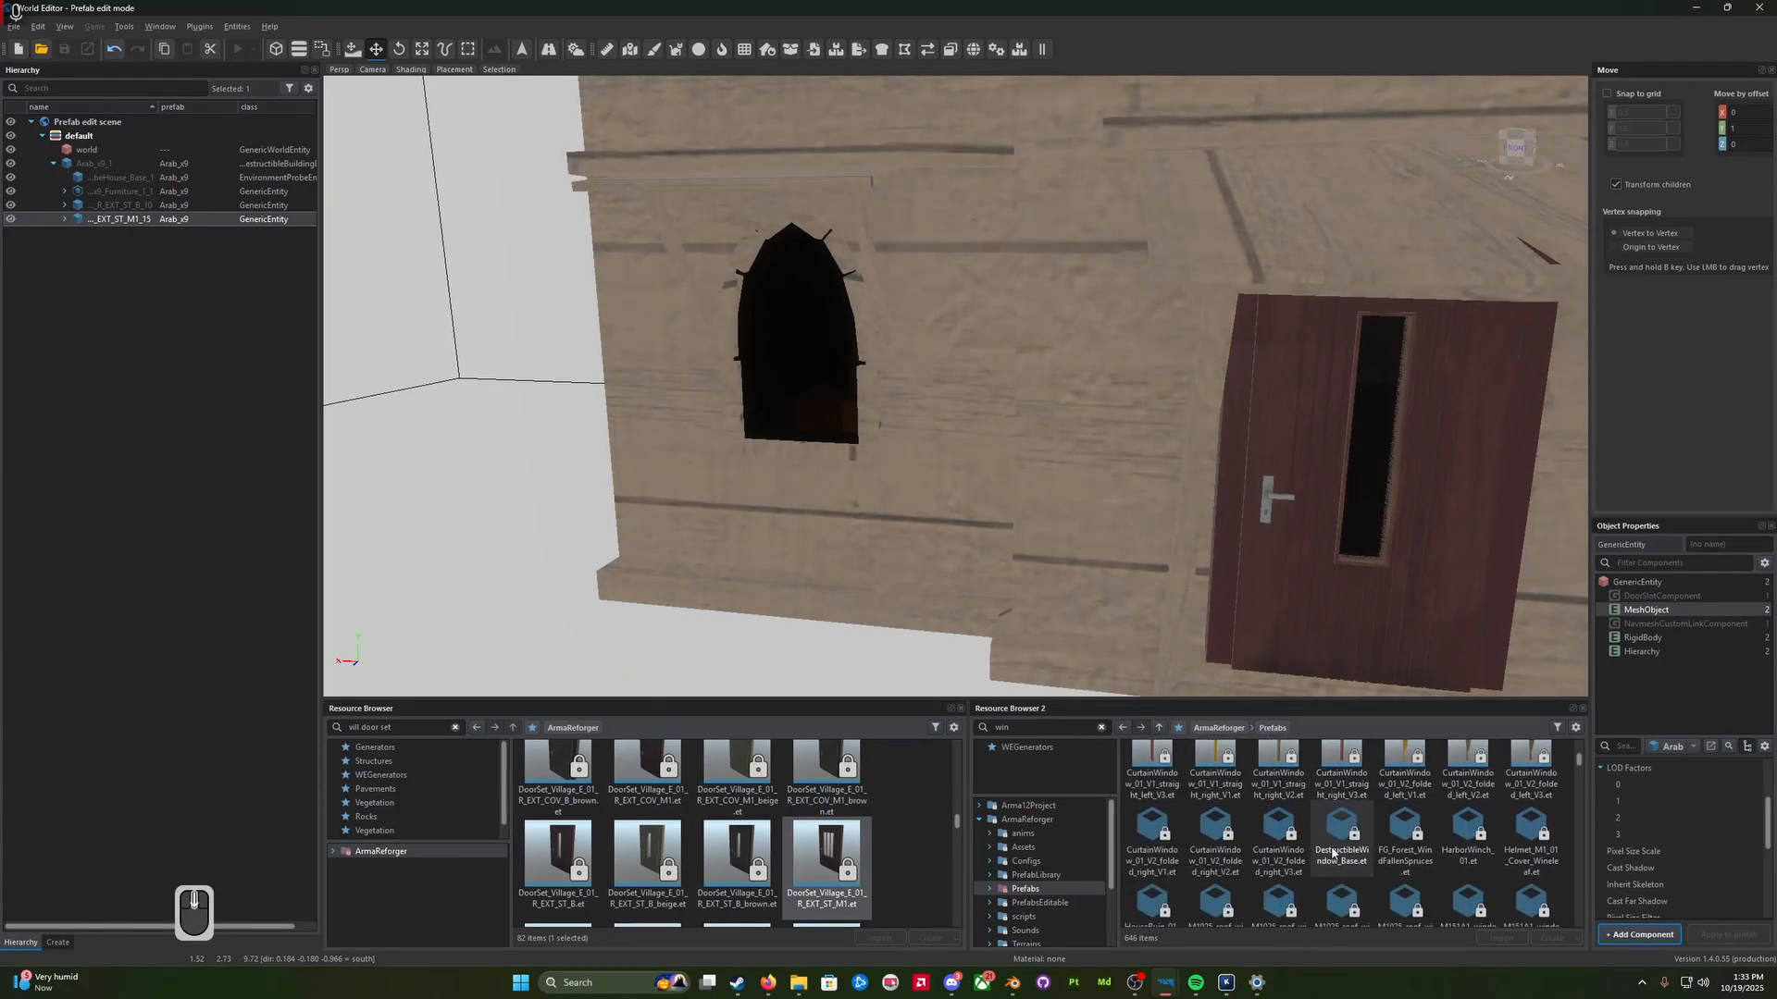
{"action": "scroll", "coordinate": [1332, 853], "scroll_direction": "down", "scroll_amount": 3}
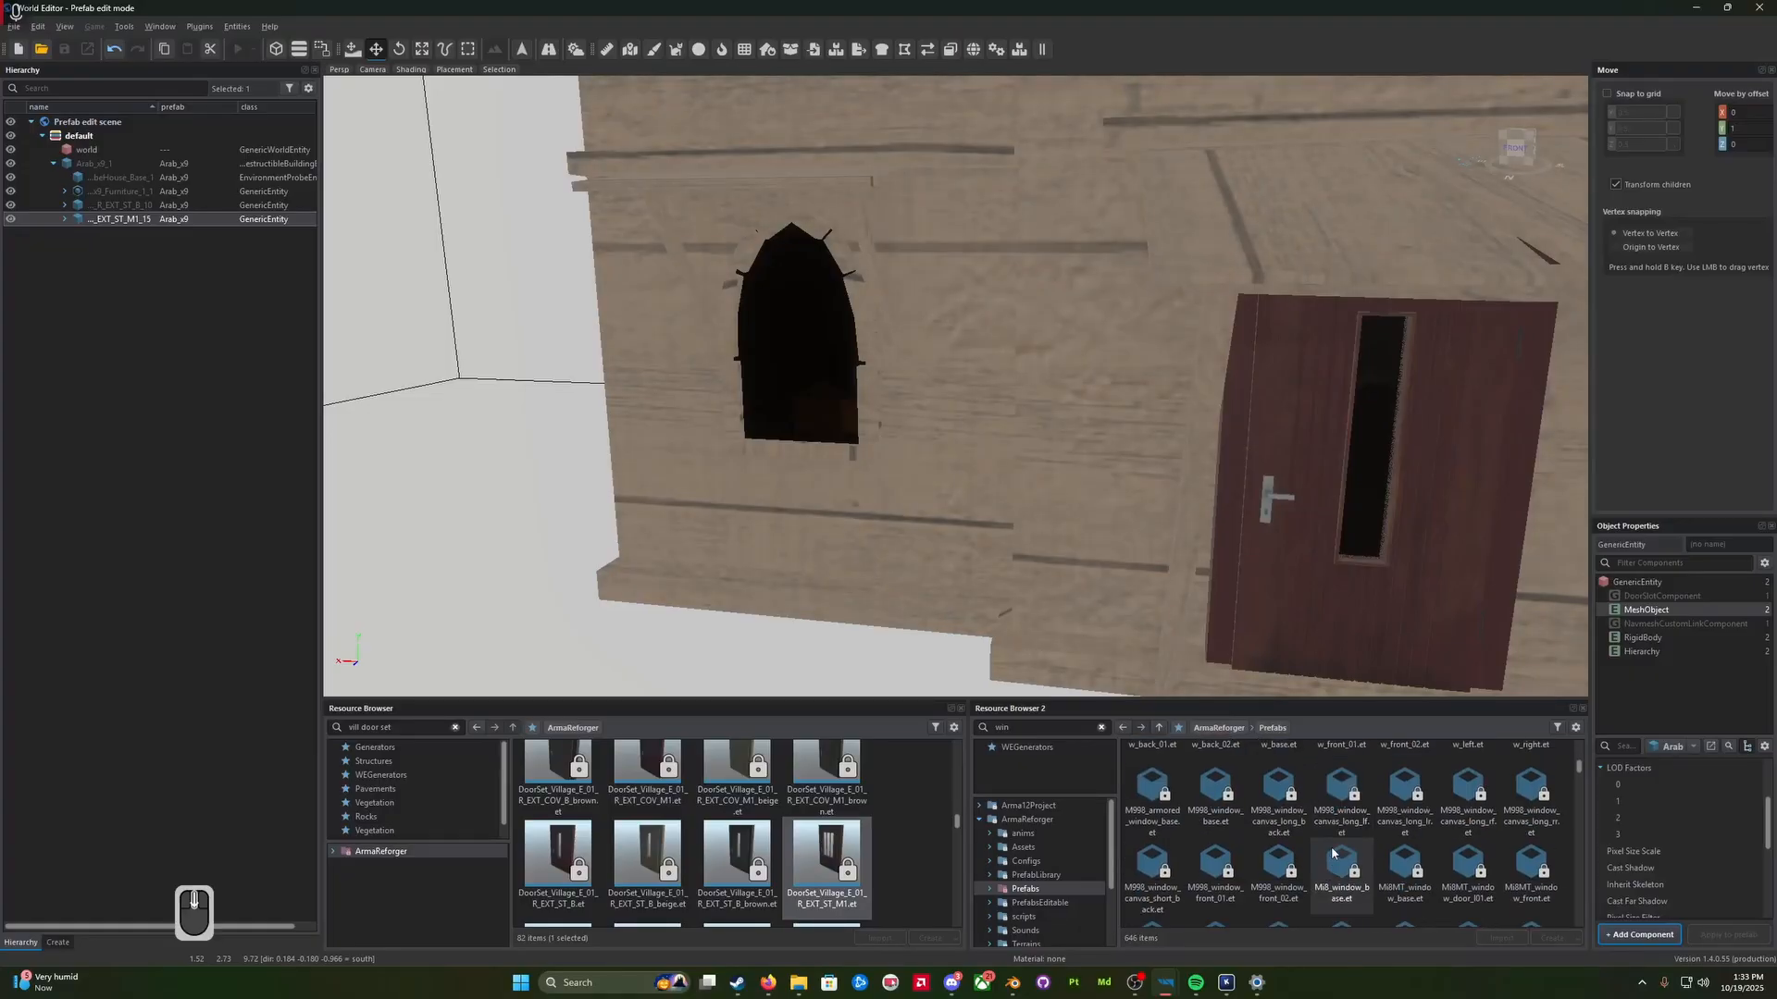
Step: From the Structures prefabs, add Win_Barracks_E_02_195x182_222_B as a child of Arab_x9_1 and place it over the small arched opening
{"action": "double_click", "coordinate": [1024, 890]}
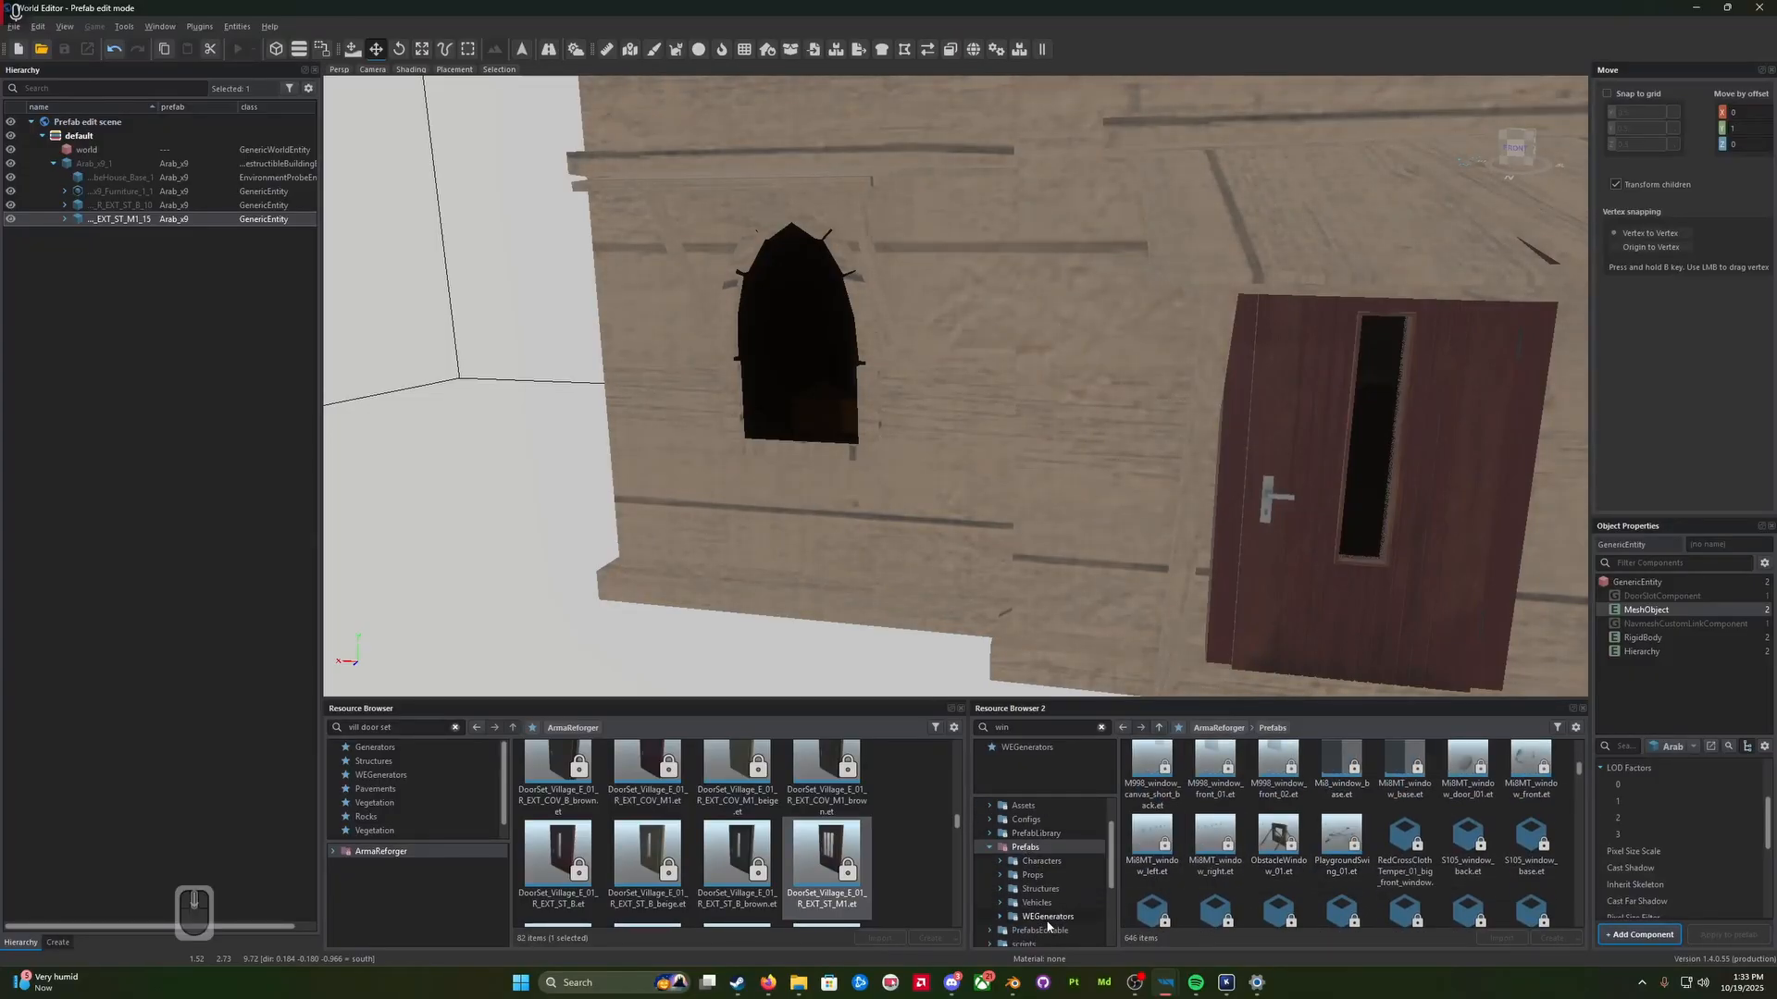
{"action": "left_click", "coordinate": [1040, 888]}
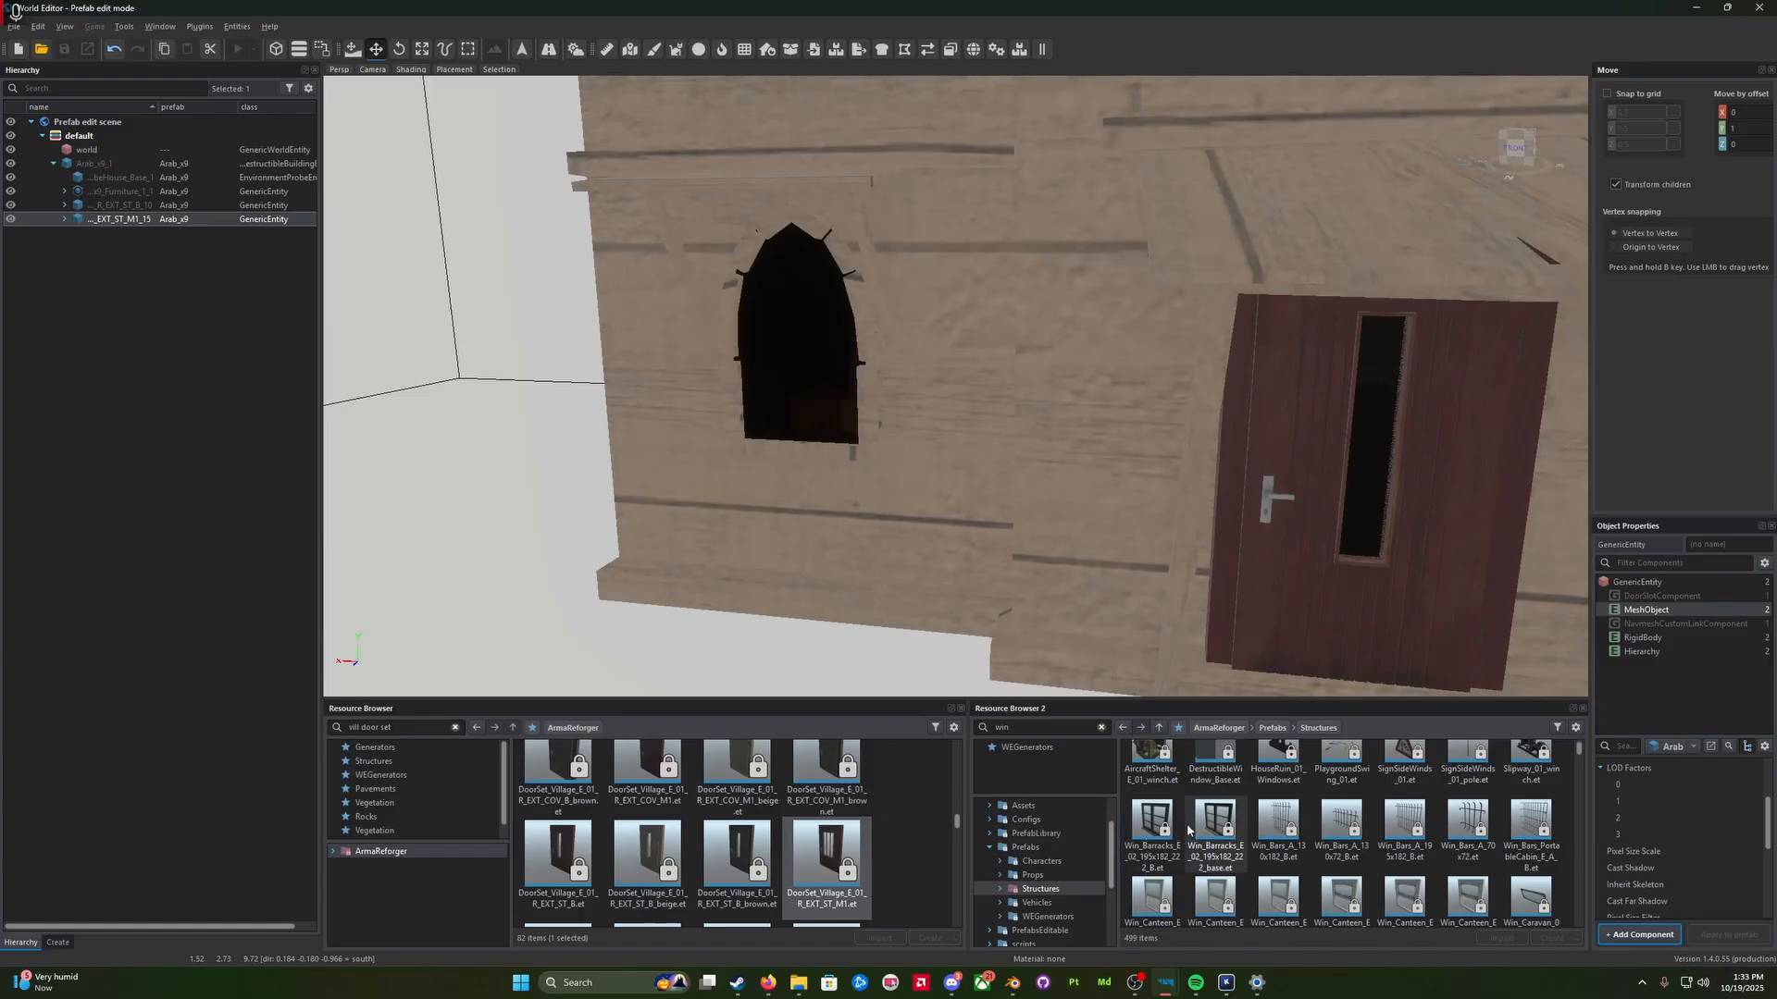
{"action": "scroll", "coordinate": [1296, 826], "scroll_direction": "down", "scroll_amount": 1}
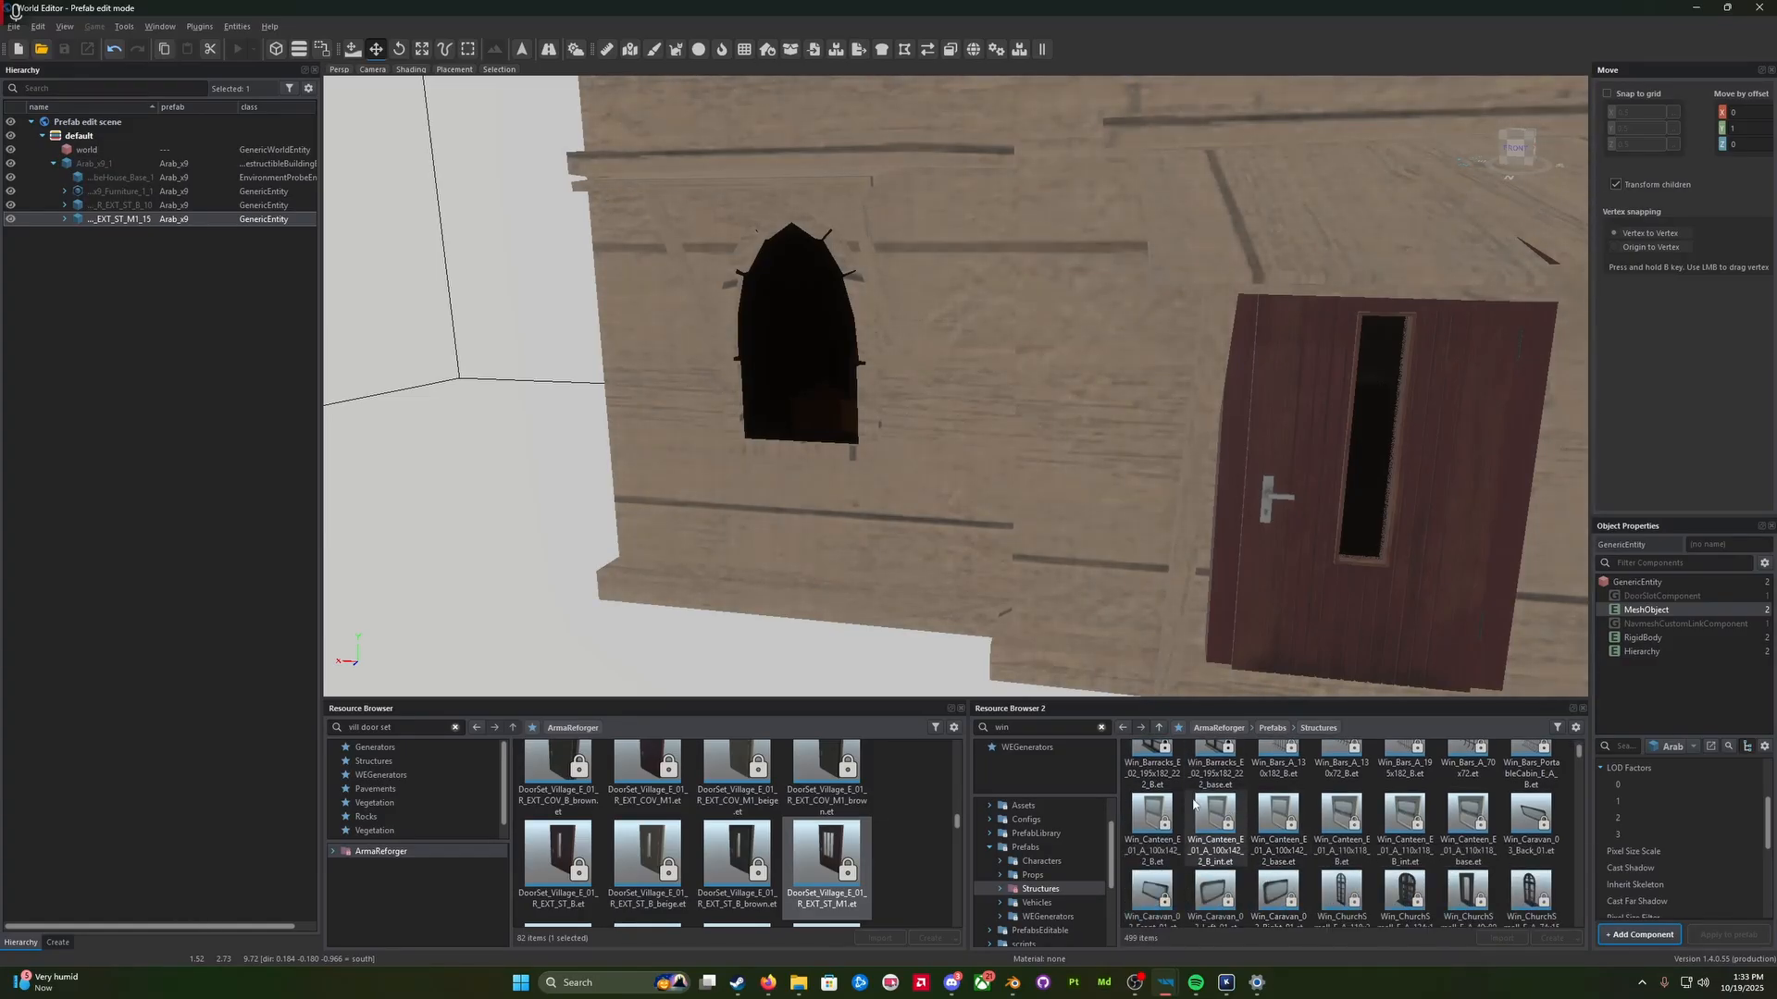
{"action": "scroll", "coordinate": [1180, 809], "scroll_direction": "up", "scroll_amount": 1}
{"action": "left_click_drag", "start_coordinate": [1162, 796], "coordinate": [120, 166]}
{"action": "left_click_drag", "start_coordinate": [1221, 488], "coordinate": [816, 344]}
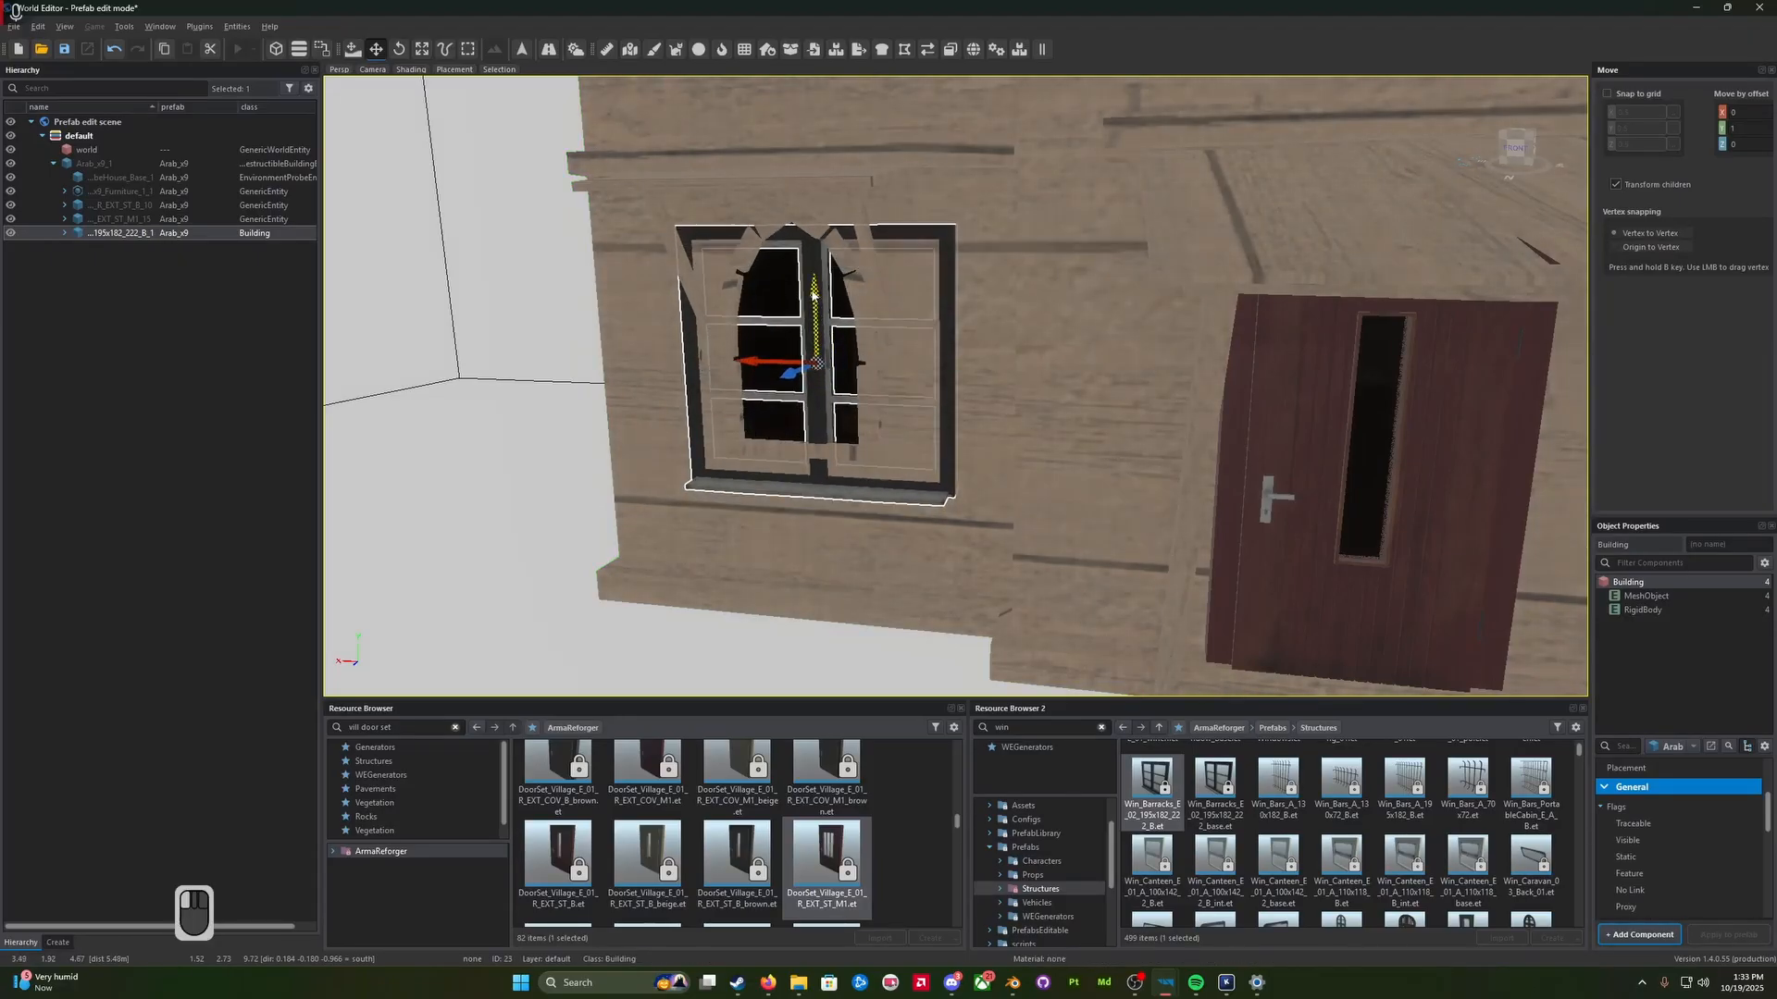
Step: Load the Test_Custom_Prefabs.ent world and start it in game mode
{"action": "left_click", "coordinate": [41, 53]}
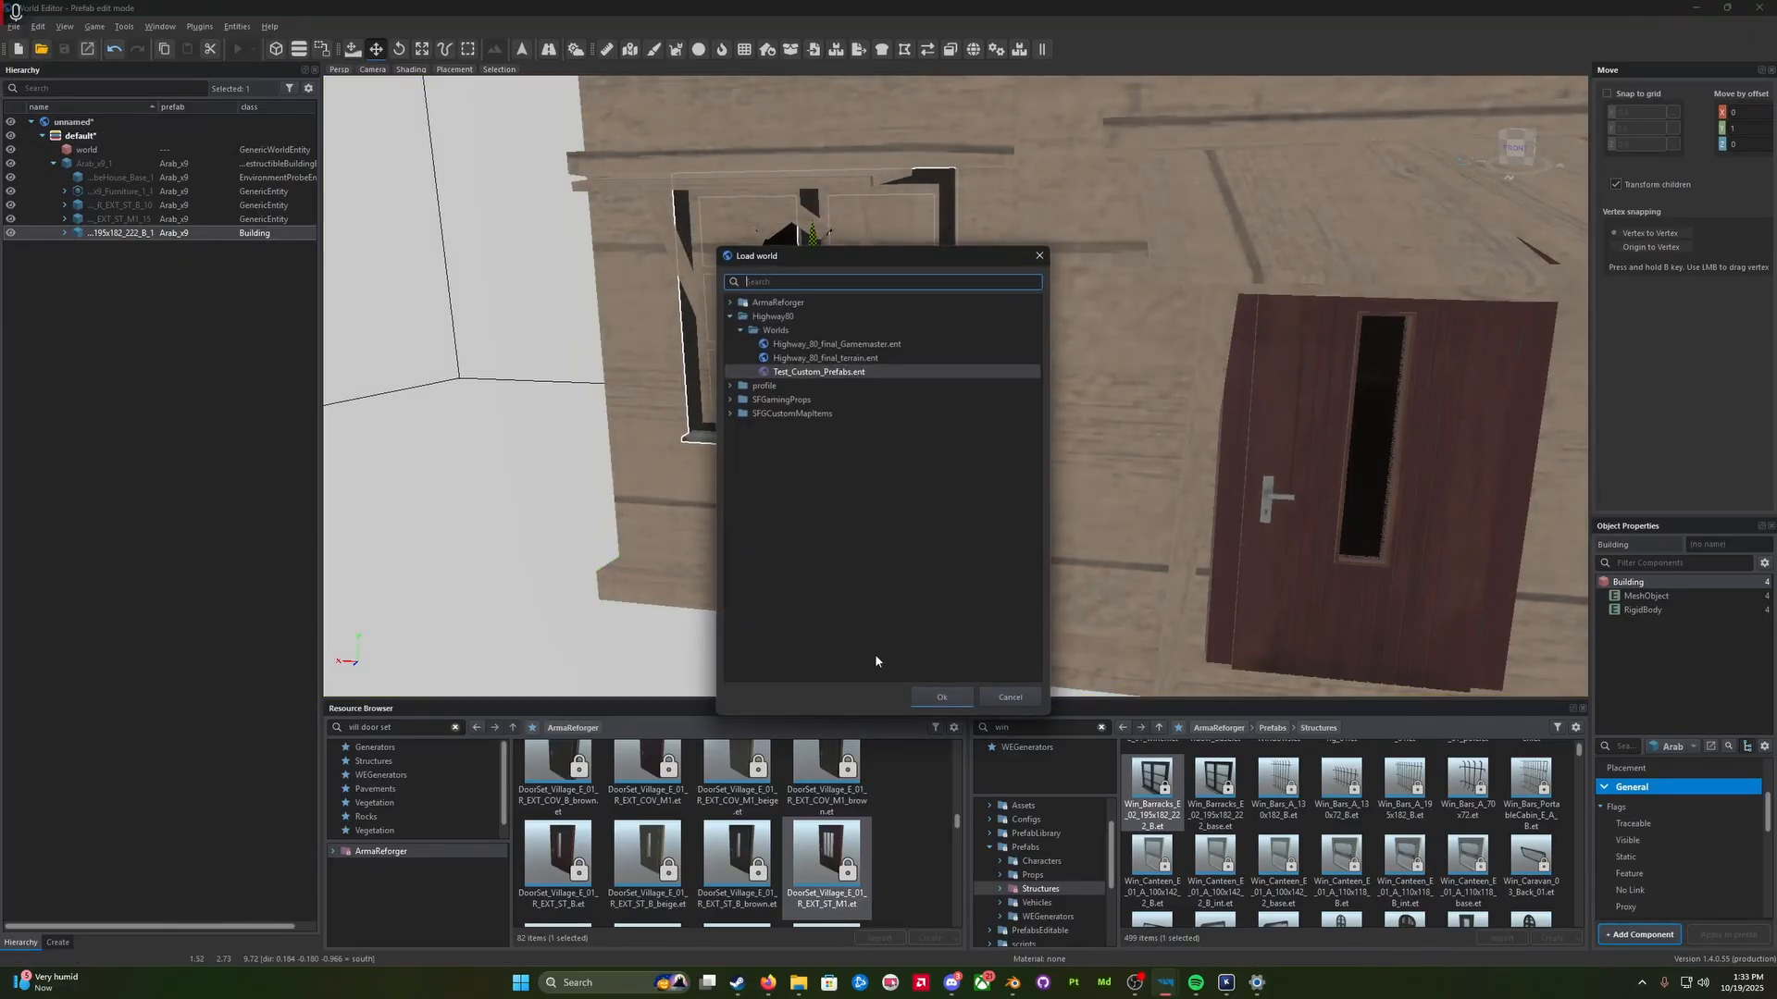
{"action": "left_click", "coordinate": [941, 703]}
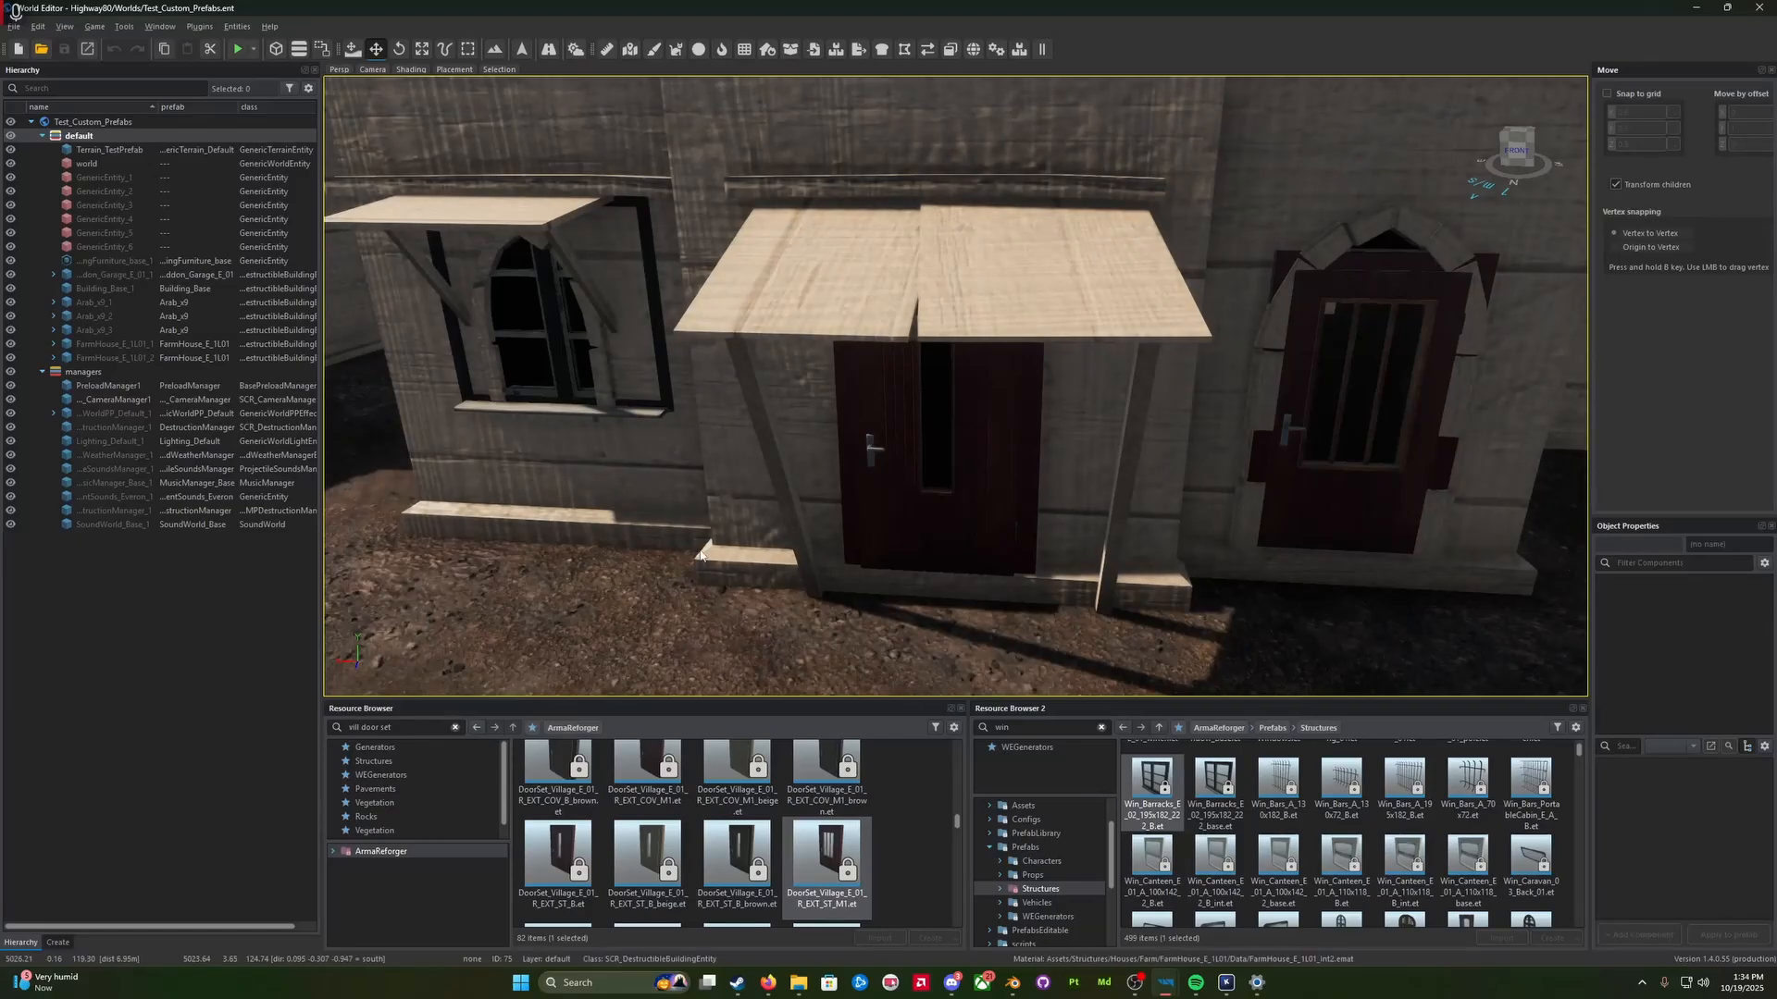
{"action": "left_click", "coordinate": [236, 50]}
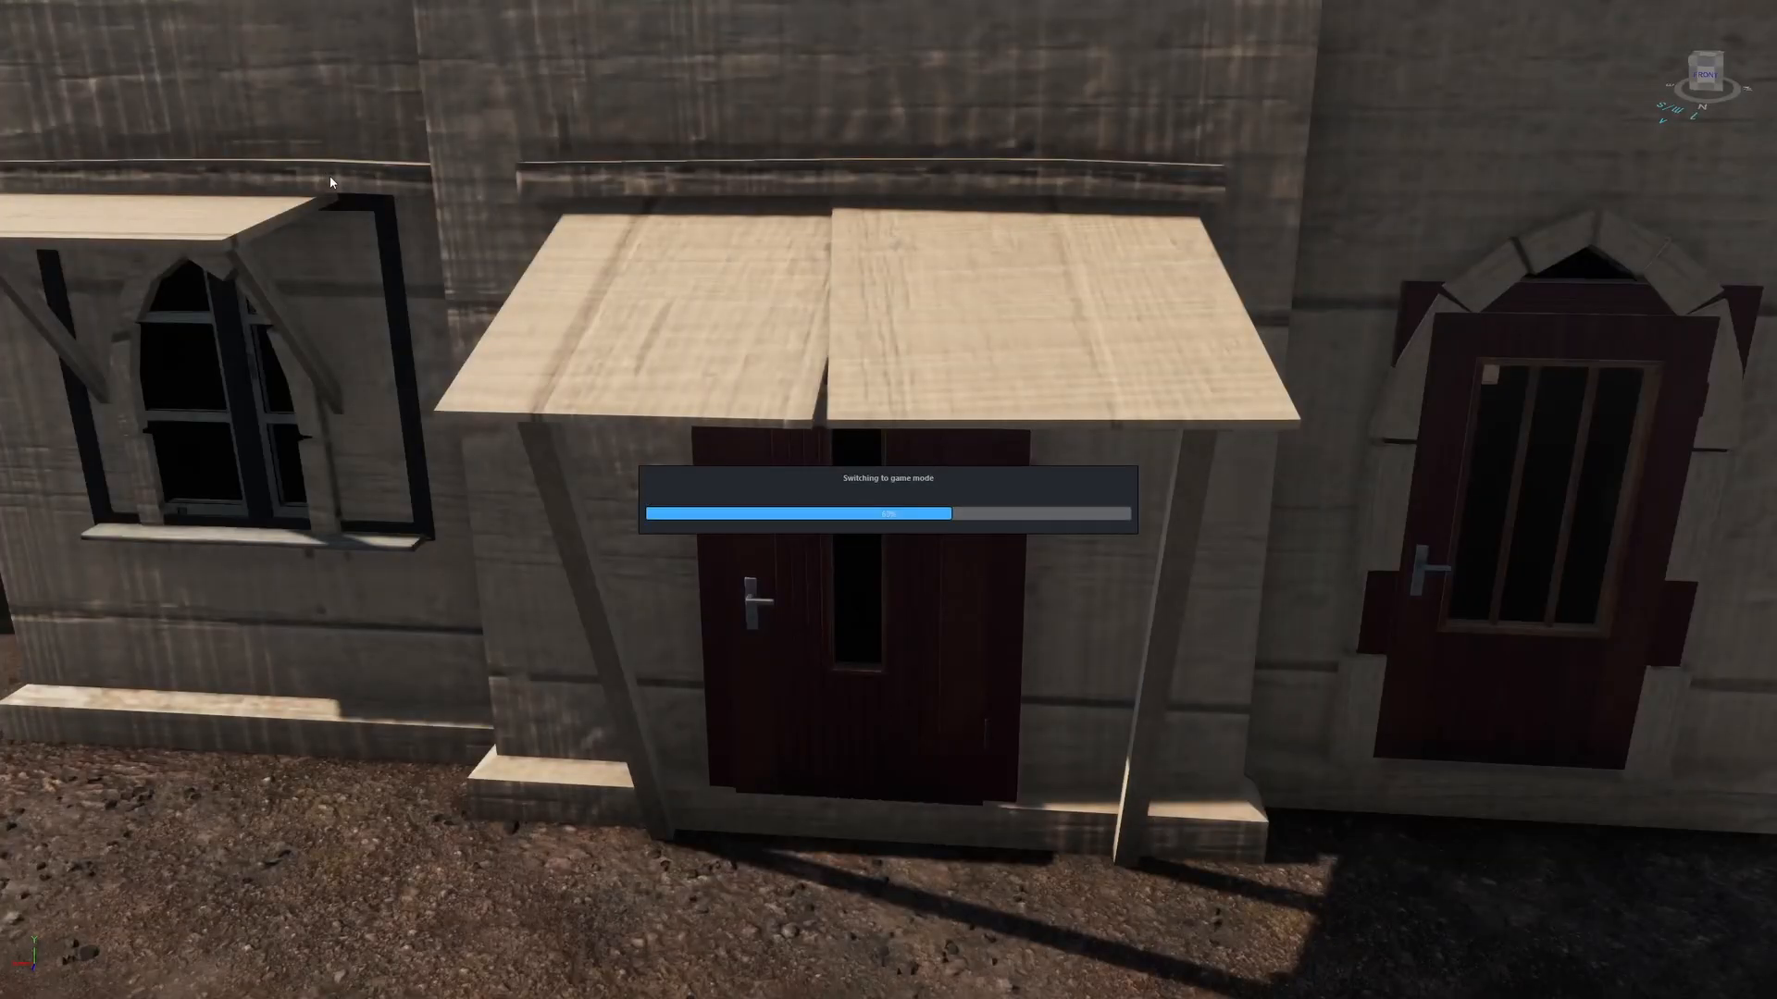
Step: Walk up to the house in game mode, inspect the new window, open the front door, and look around the furnished interior
{"action": "key", "text": "w"}
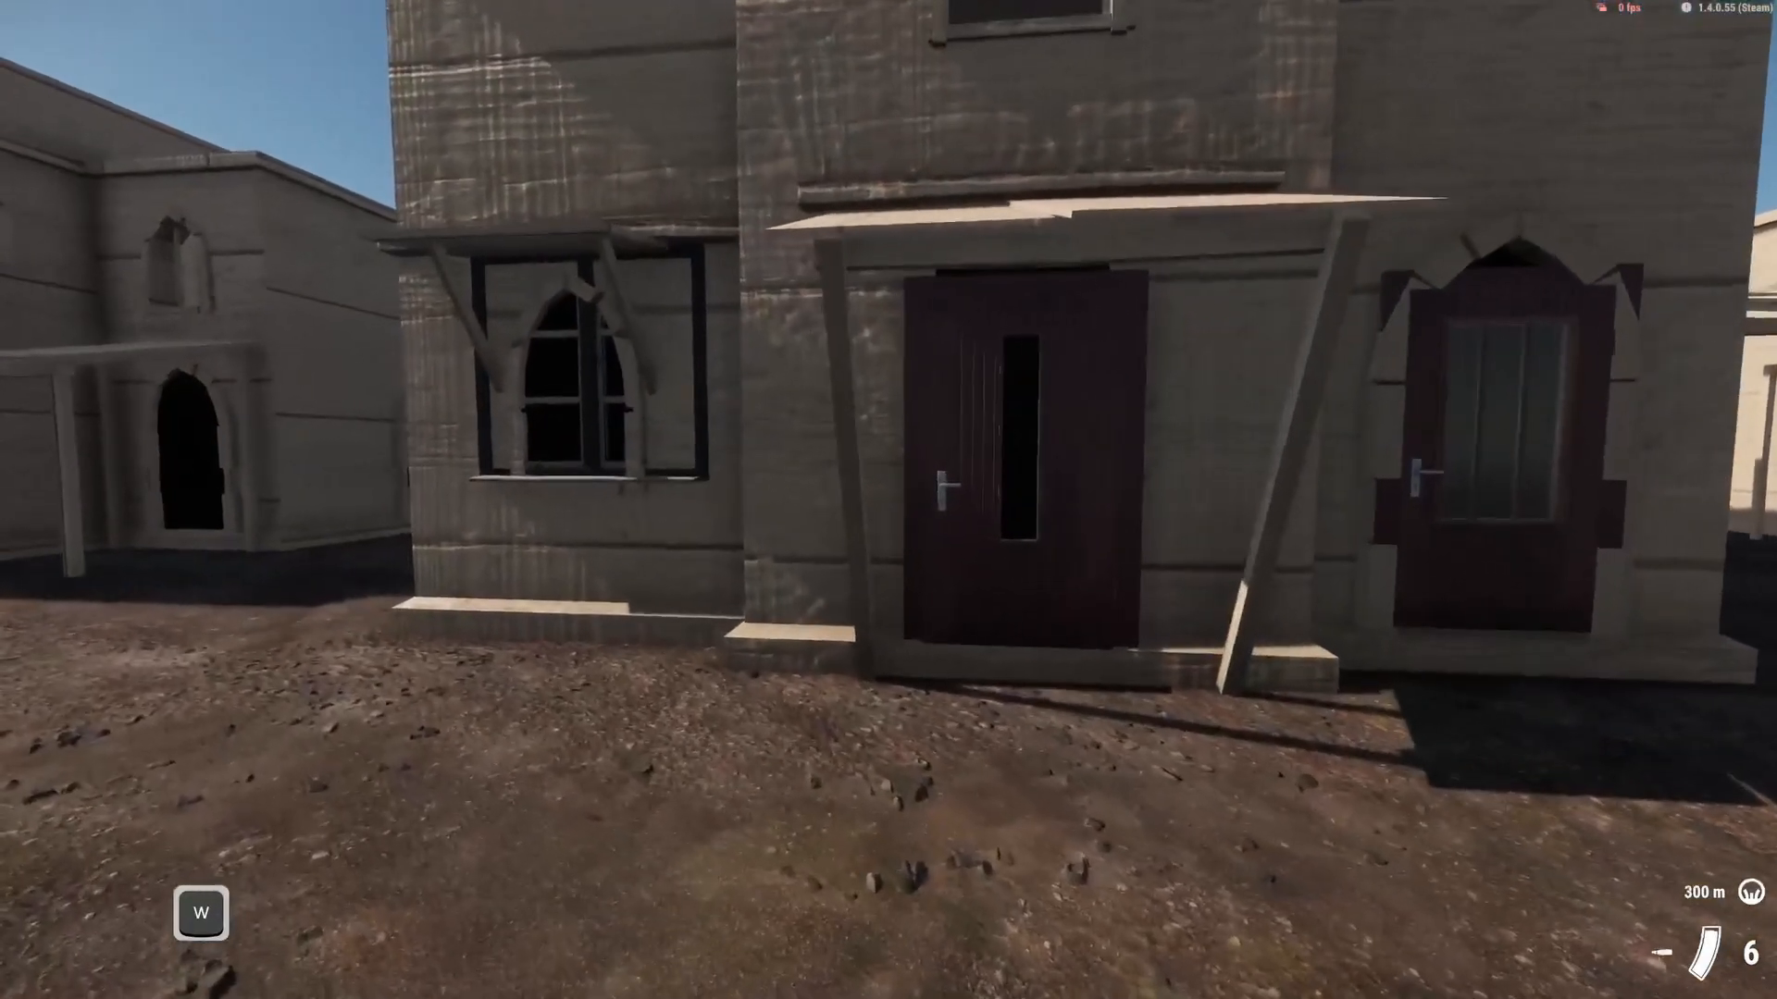
{"action": "key", "text": "a"}
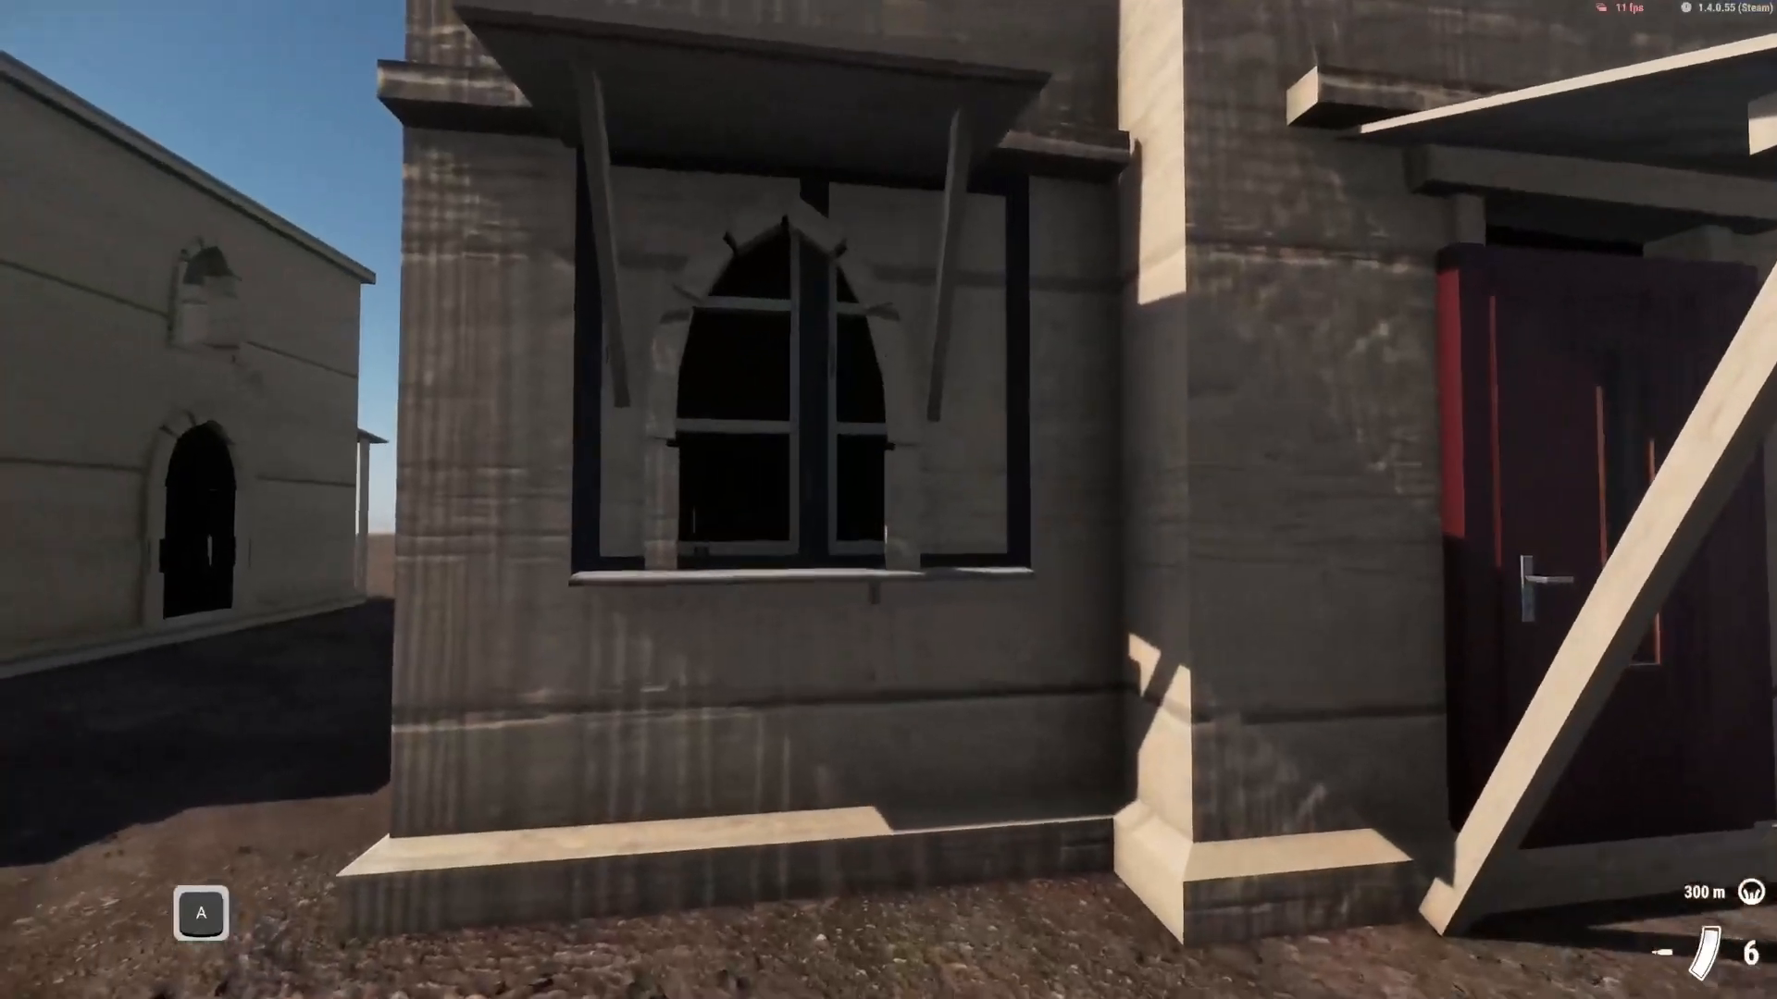
{"action": "key", "text": "d"}
{"action": "key", "text": "f"}
{"action": "key", "text": "s"}
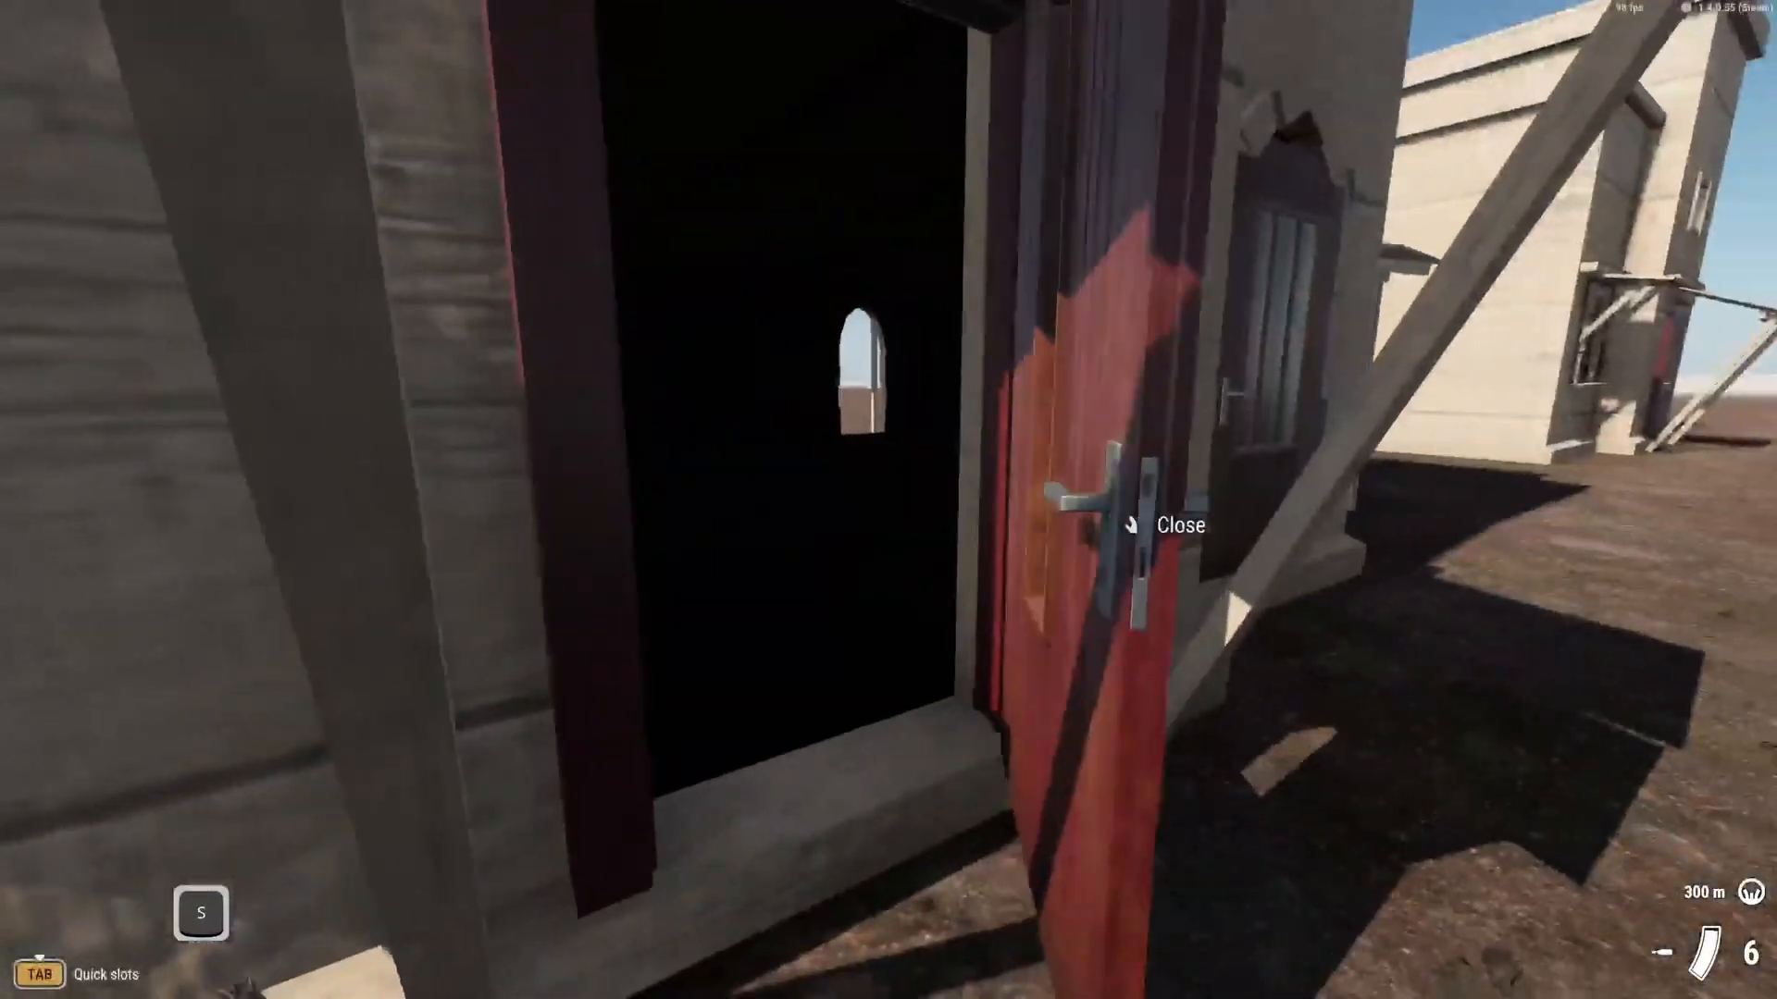
{"action": "key", "text": "w"}
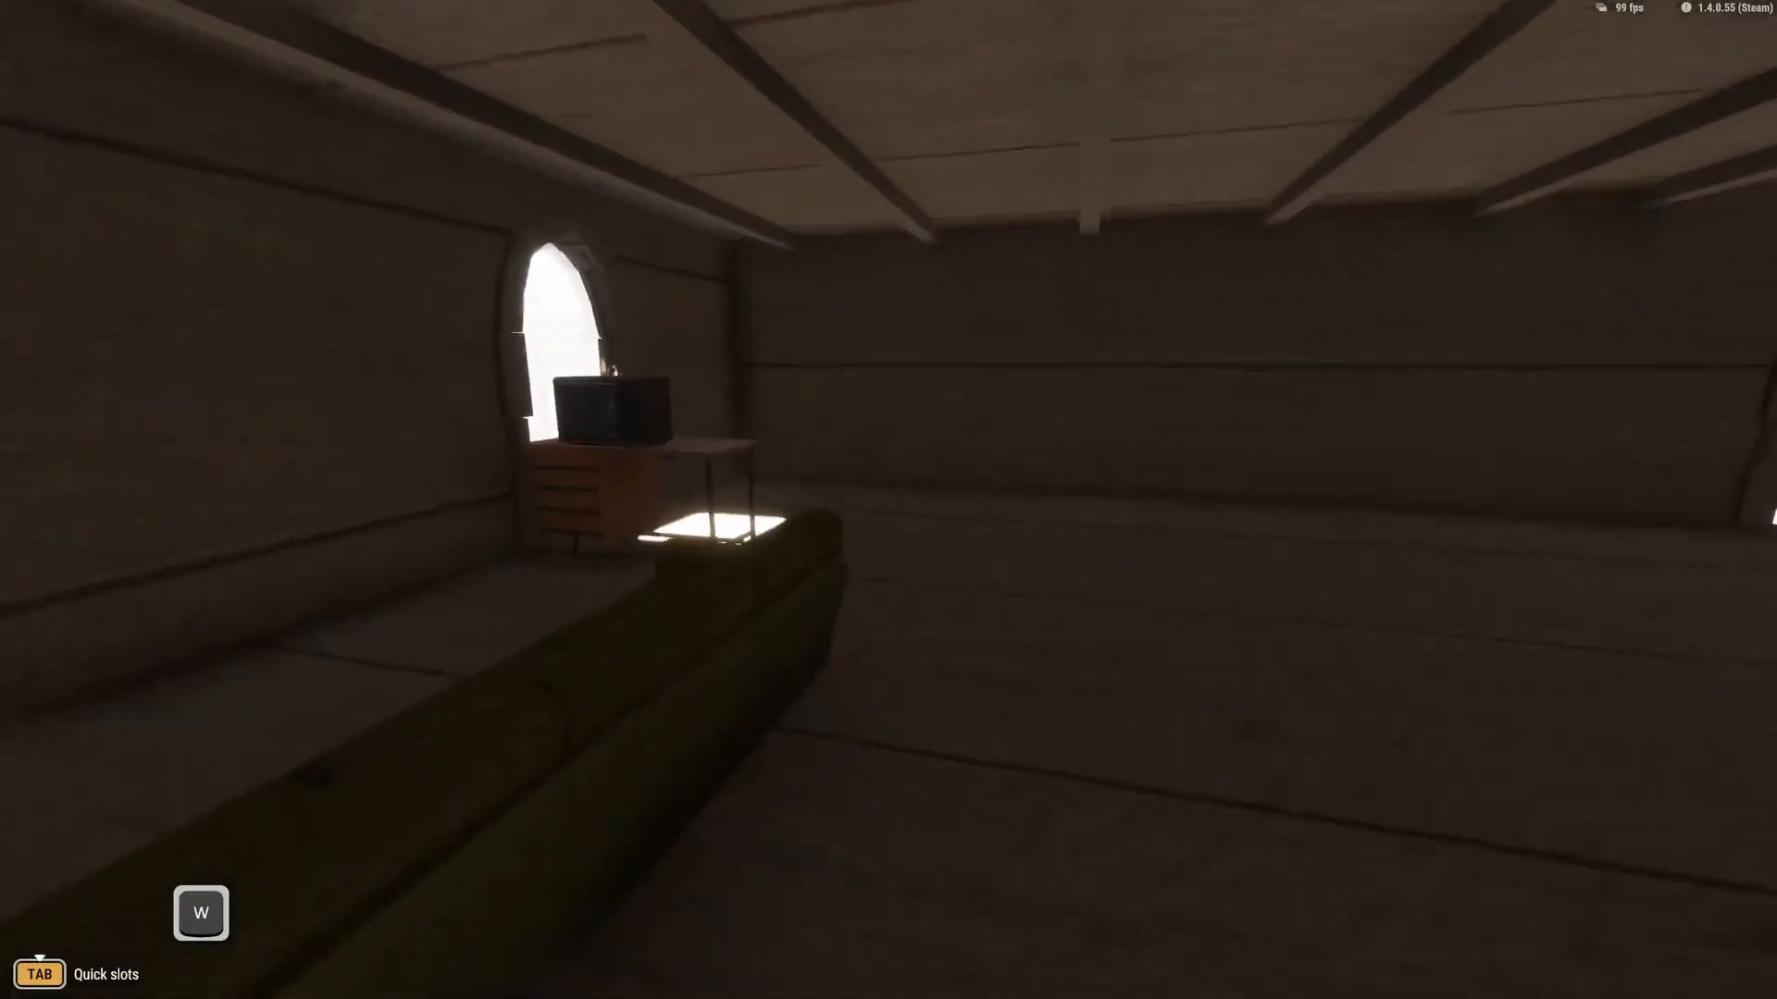
{"action": "key", "text": "a"}
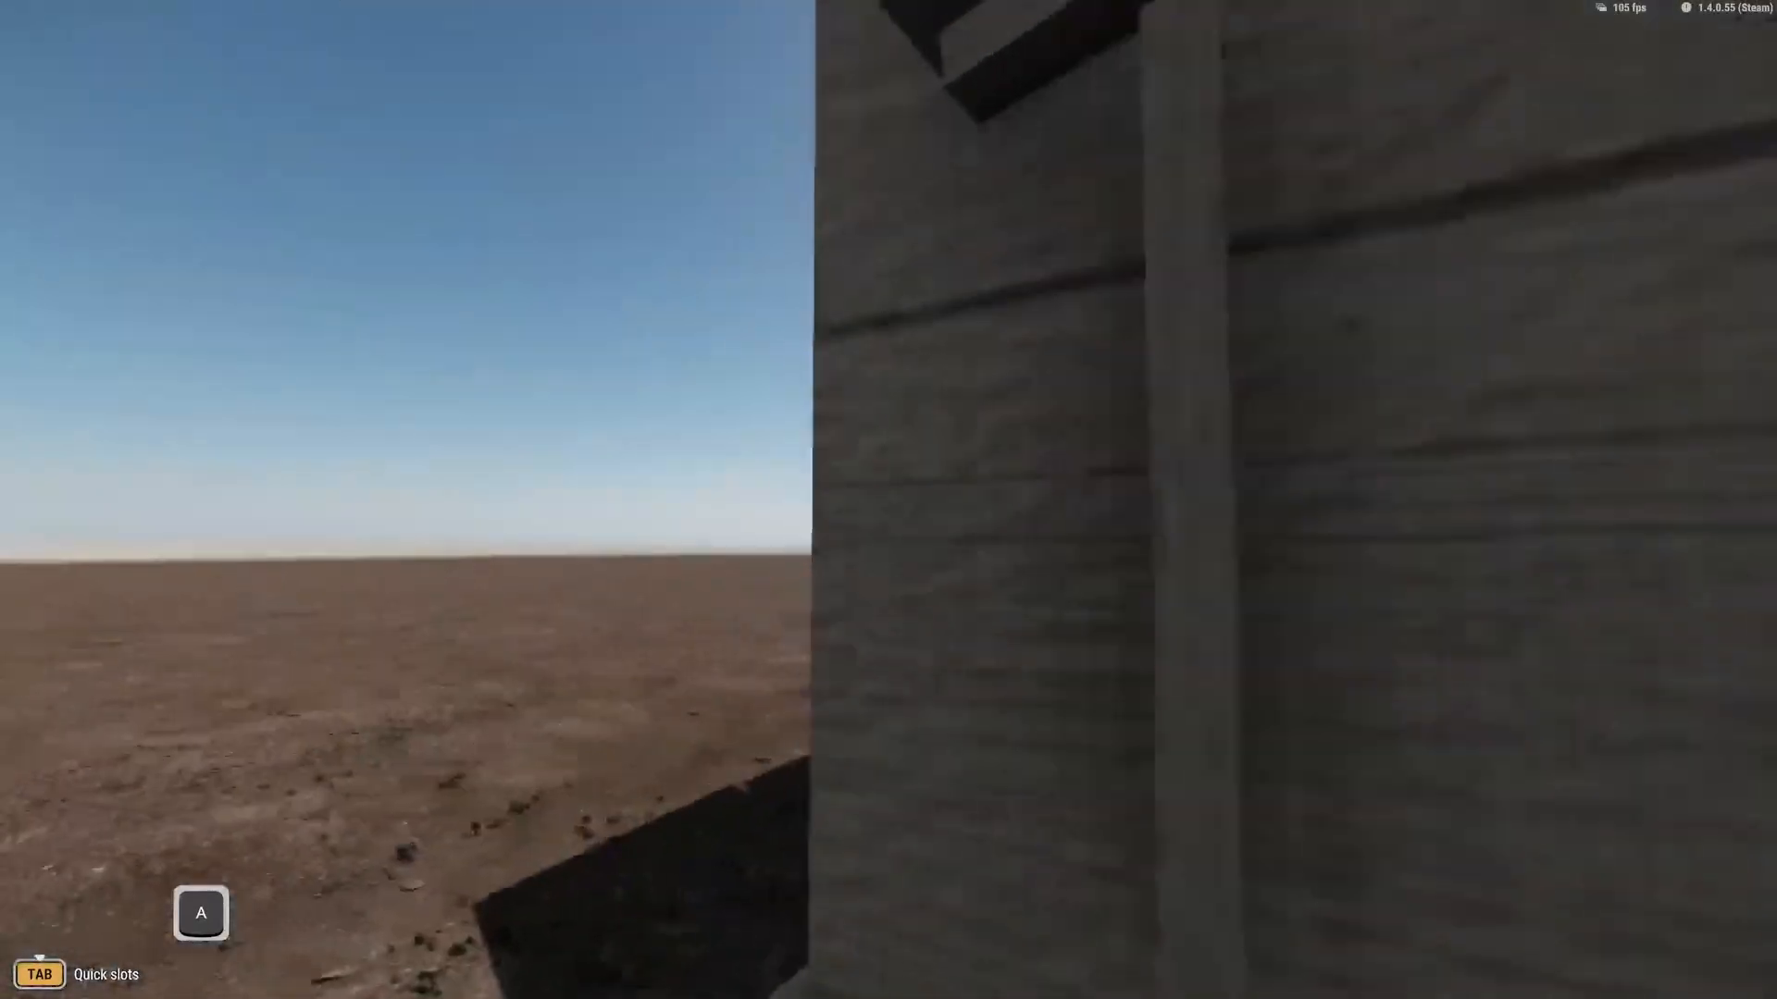
Step: Walk around the outside of the house to check the fitted doors and window, and return to the editor
{"action": "key", "text": "s"}
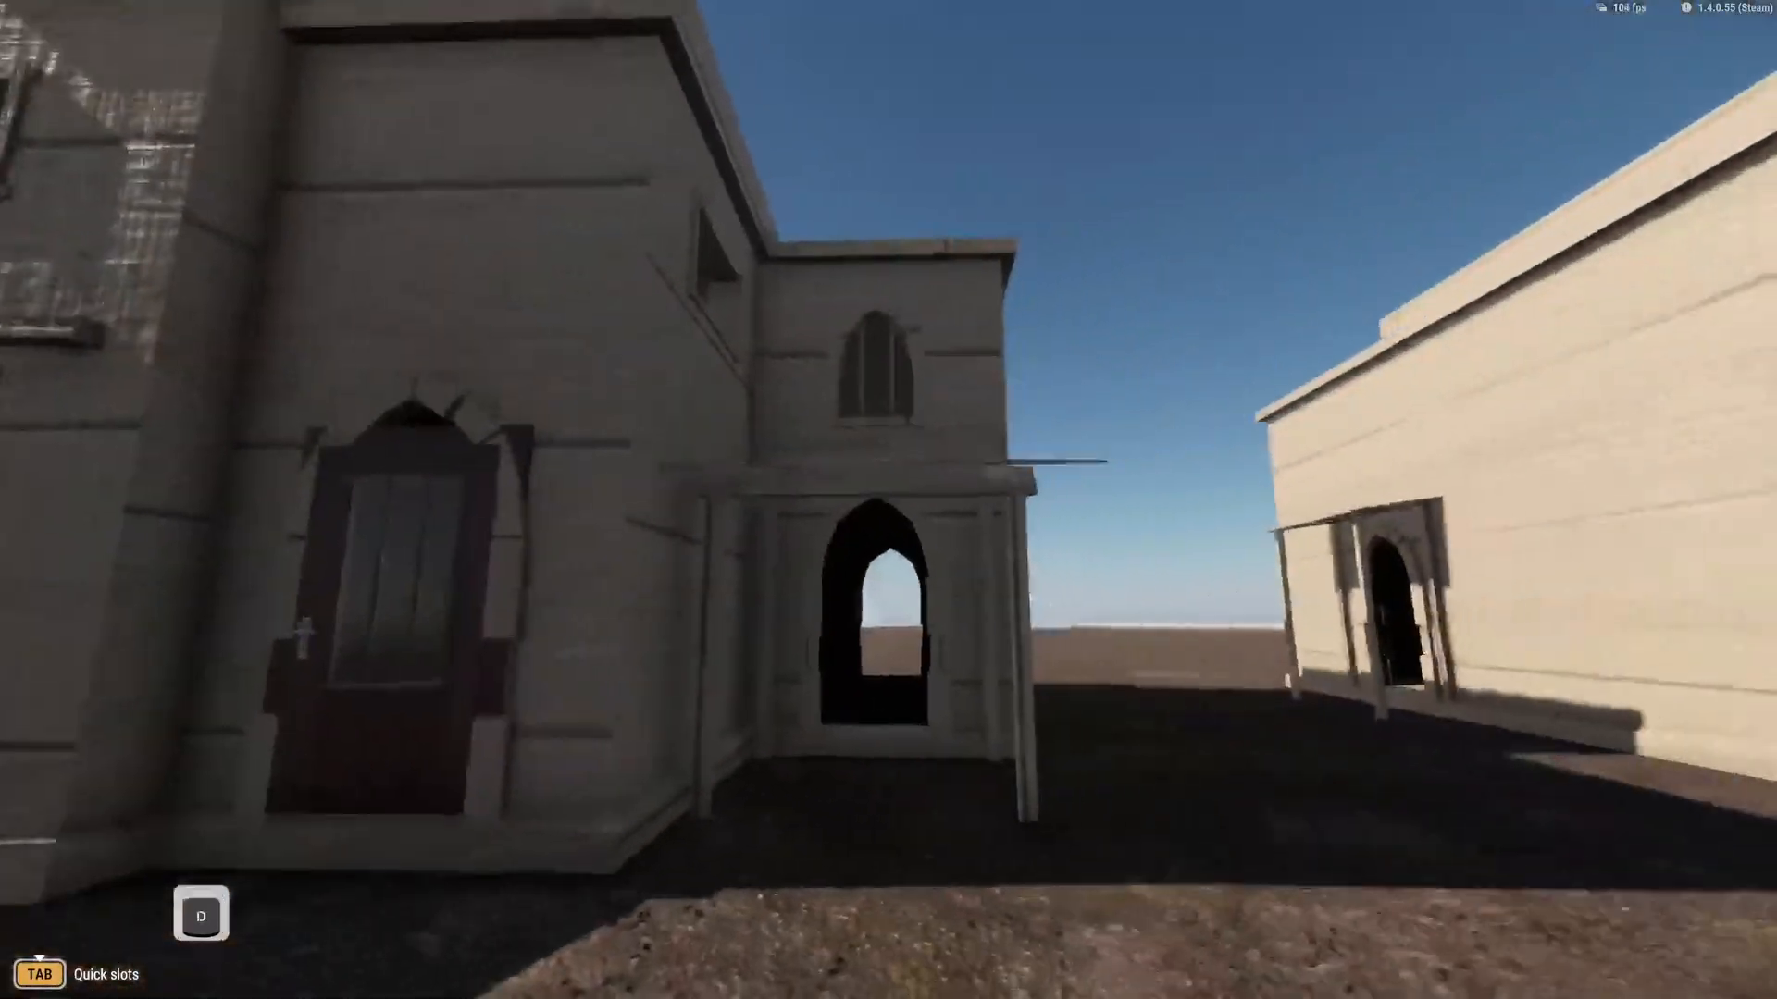
{"action": "key", "text": "w"}
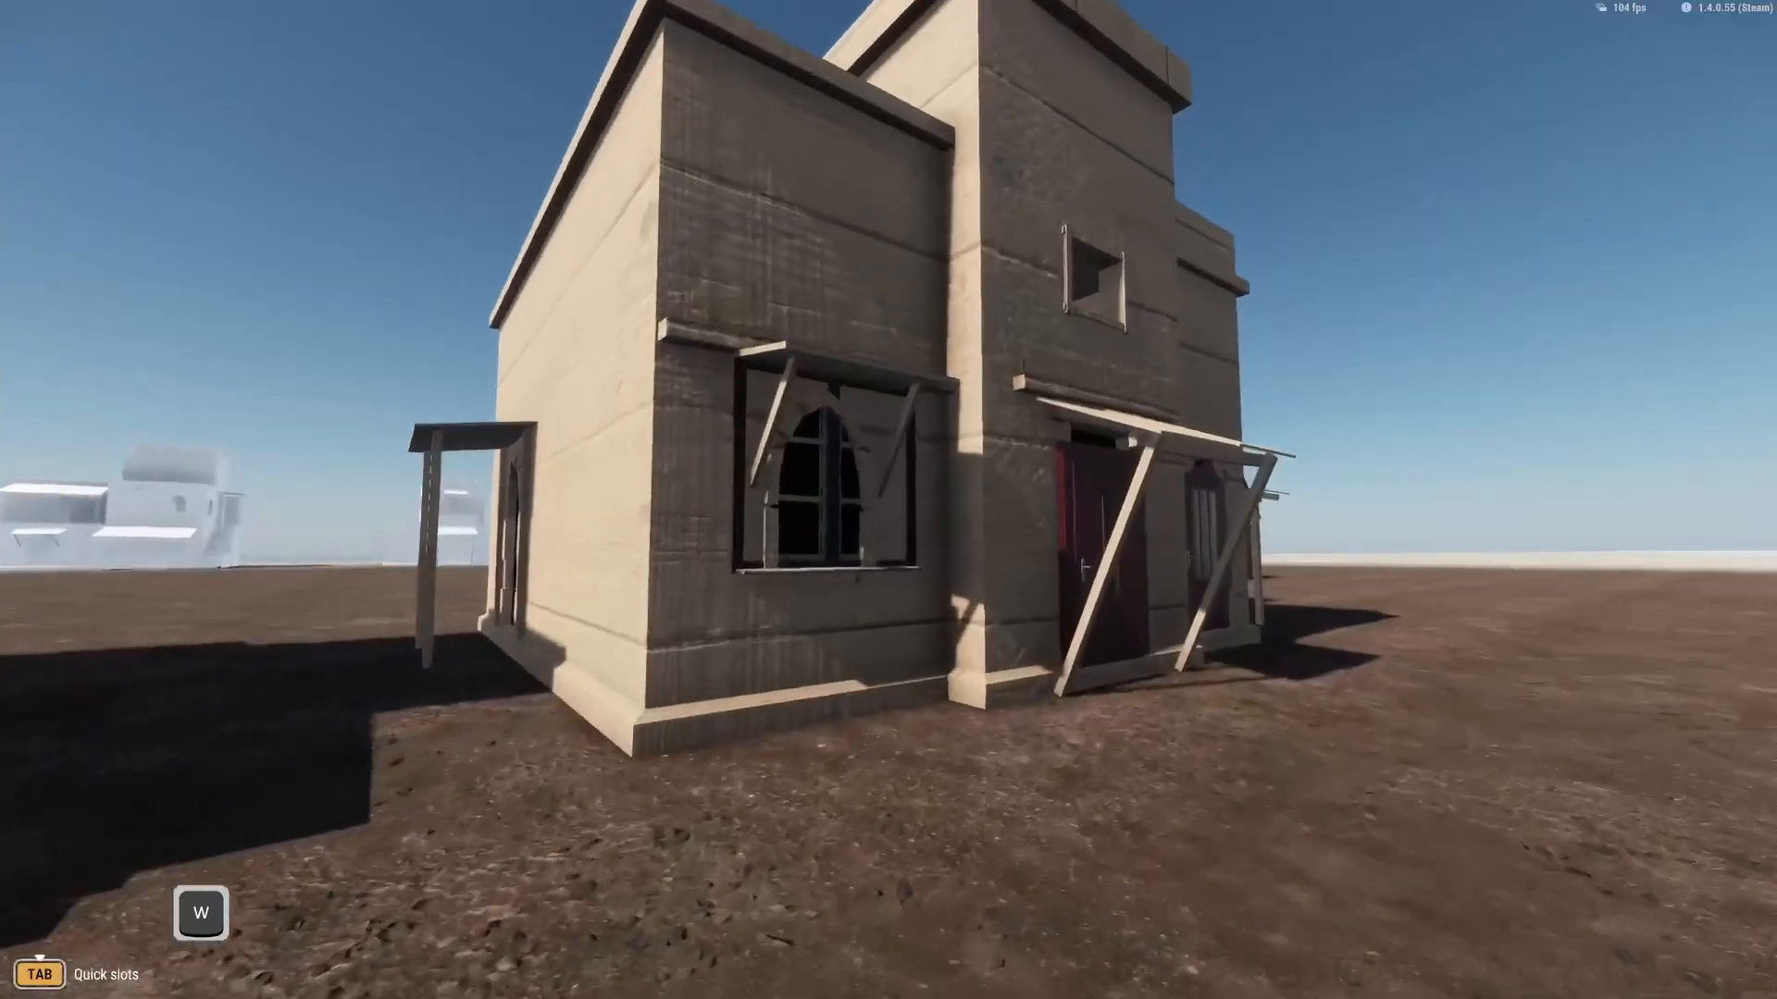
{"action": "key", "text": "shift"}
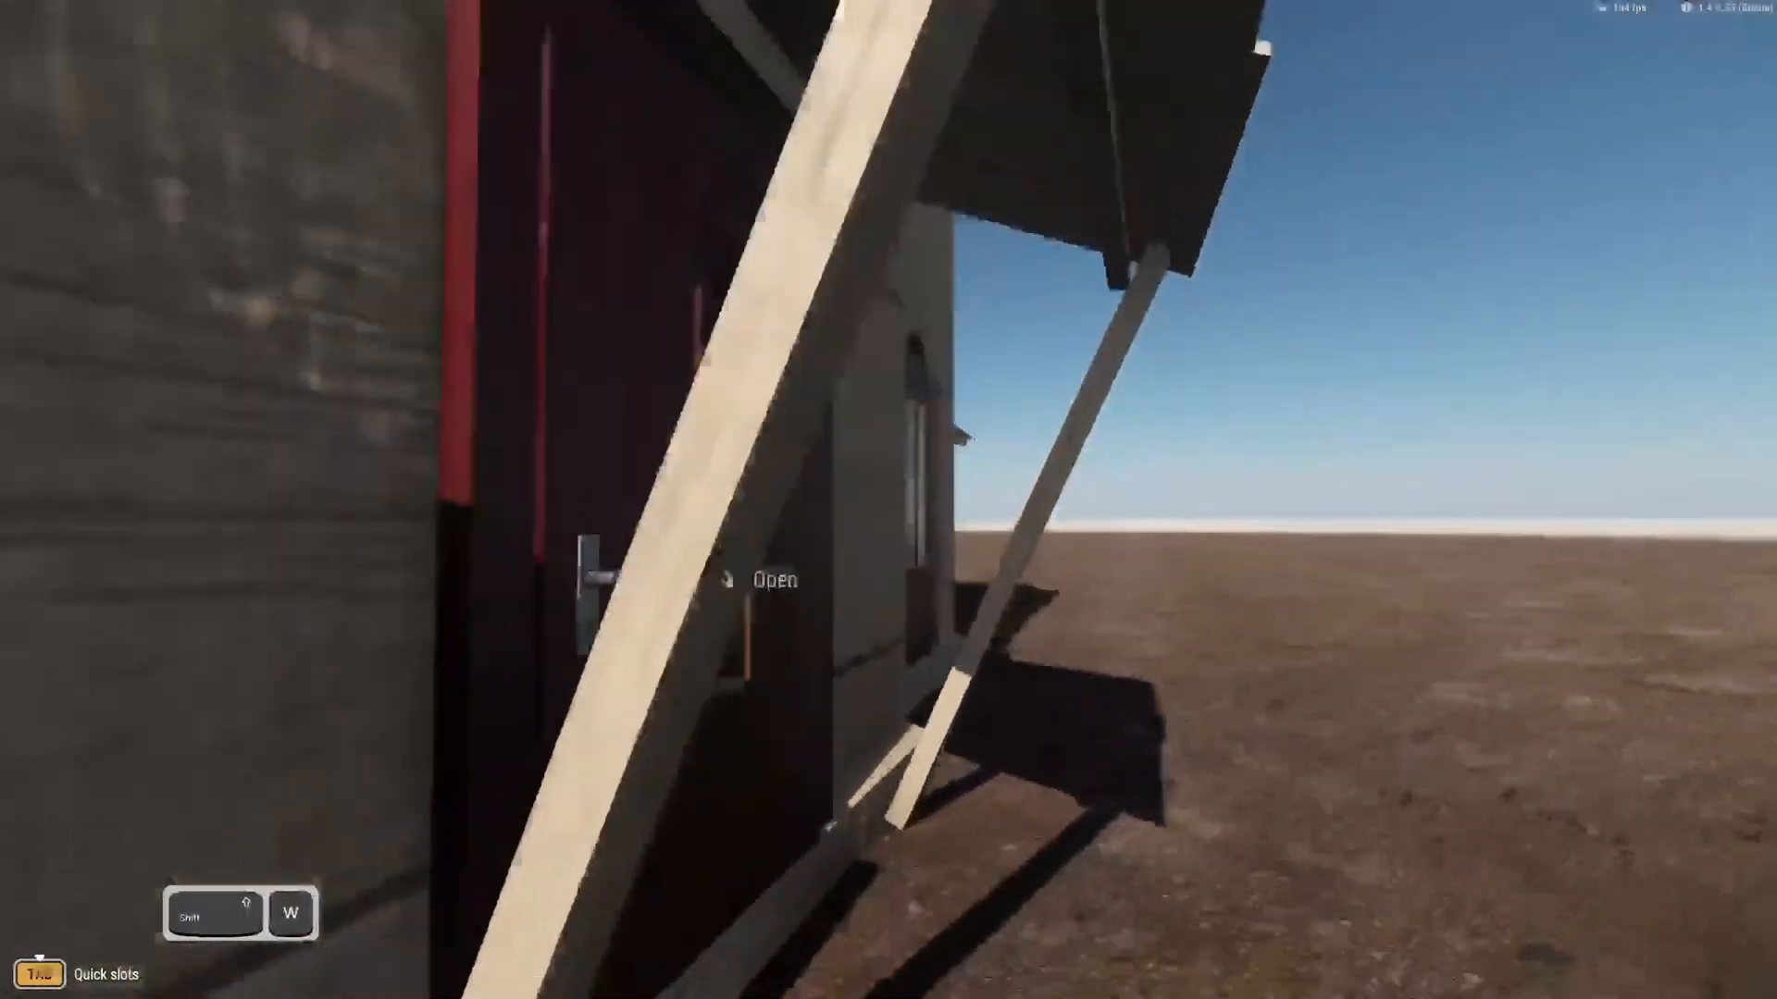
{"action": "key", "text": "s"}
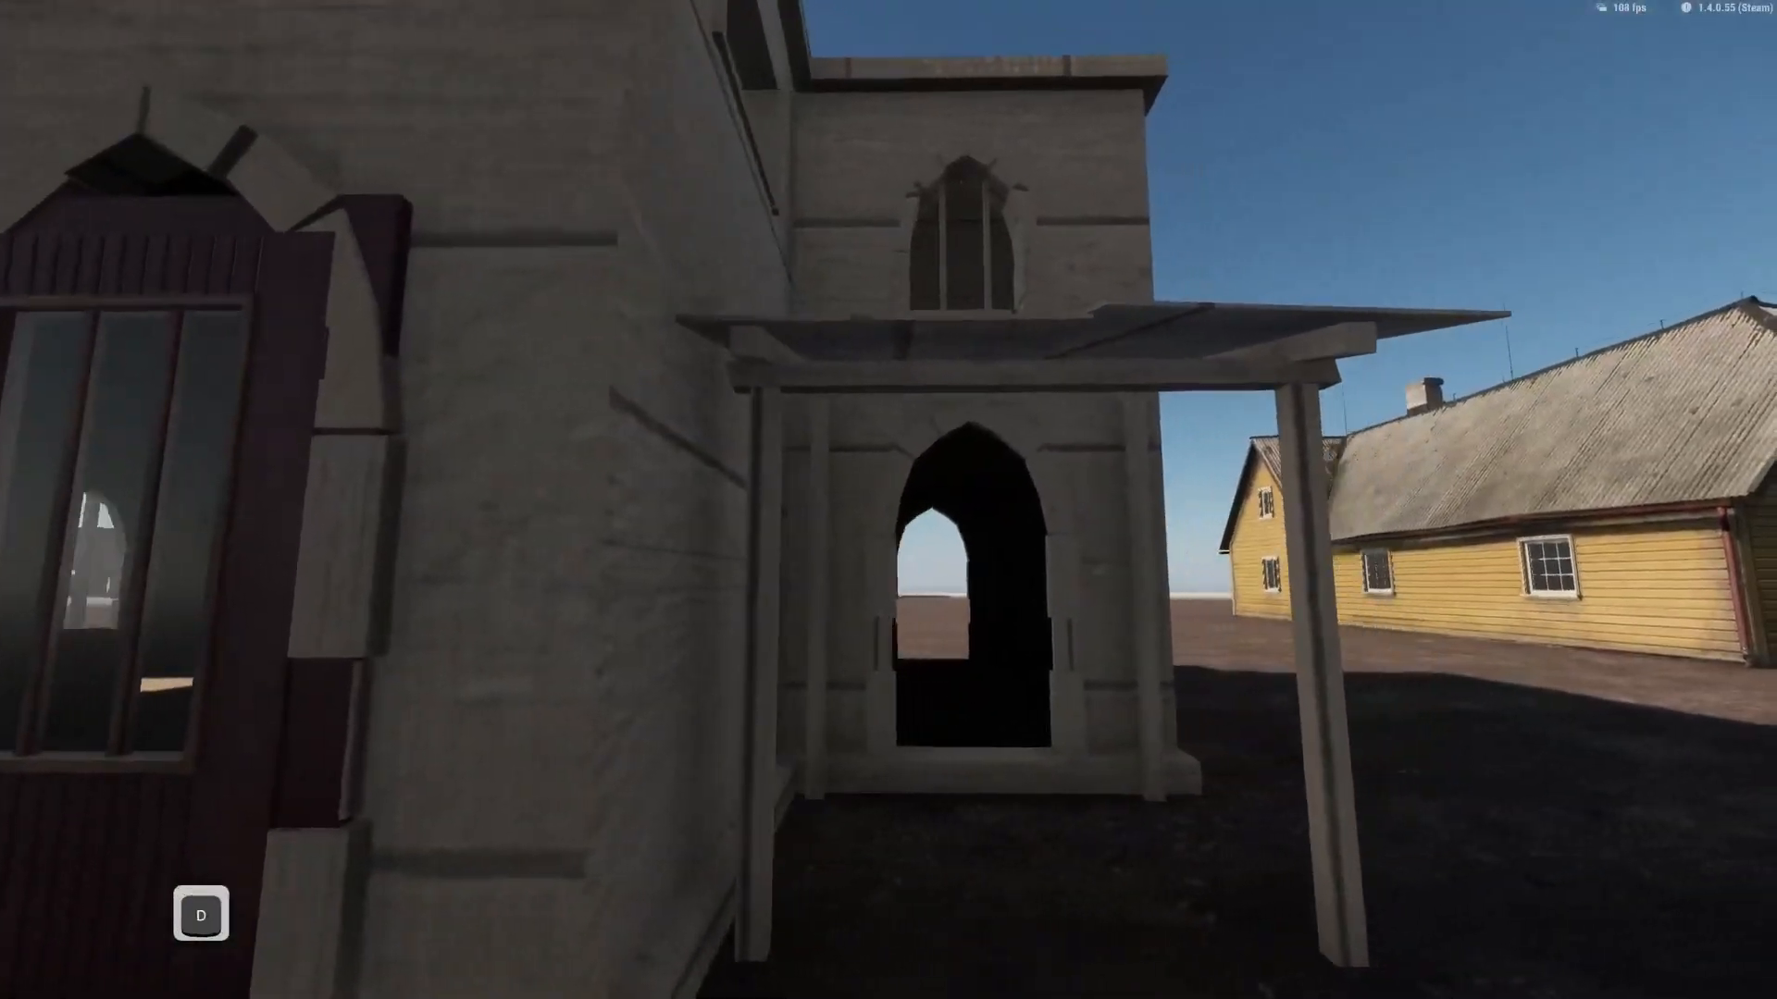
{"action": "key", "text": "a"}
{"action": "key", "text": "shift+w"}
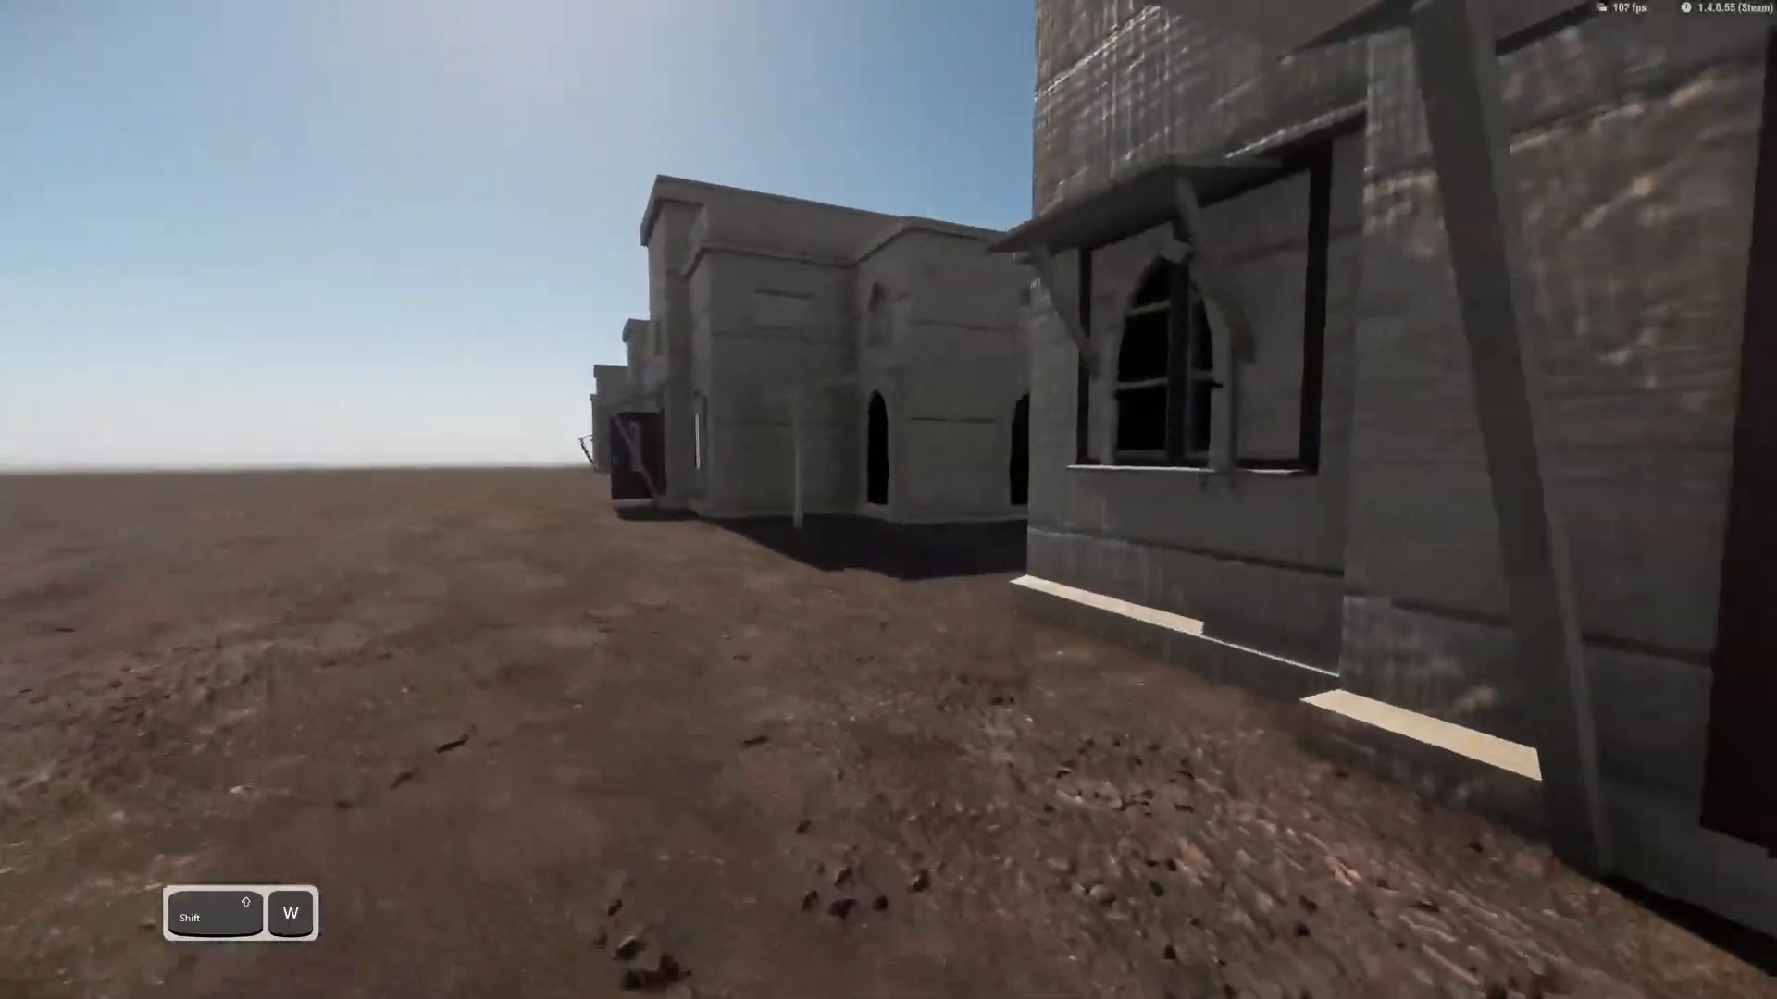
{"action": "key", "text": "ctrl"}
{"action": "key", "text": "ctrl+shift+w"}
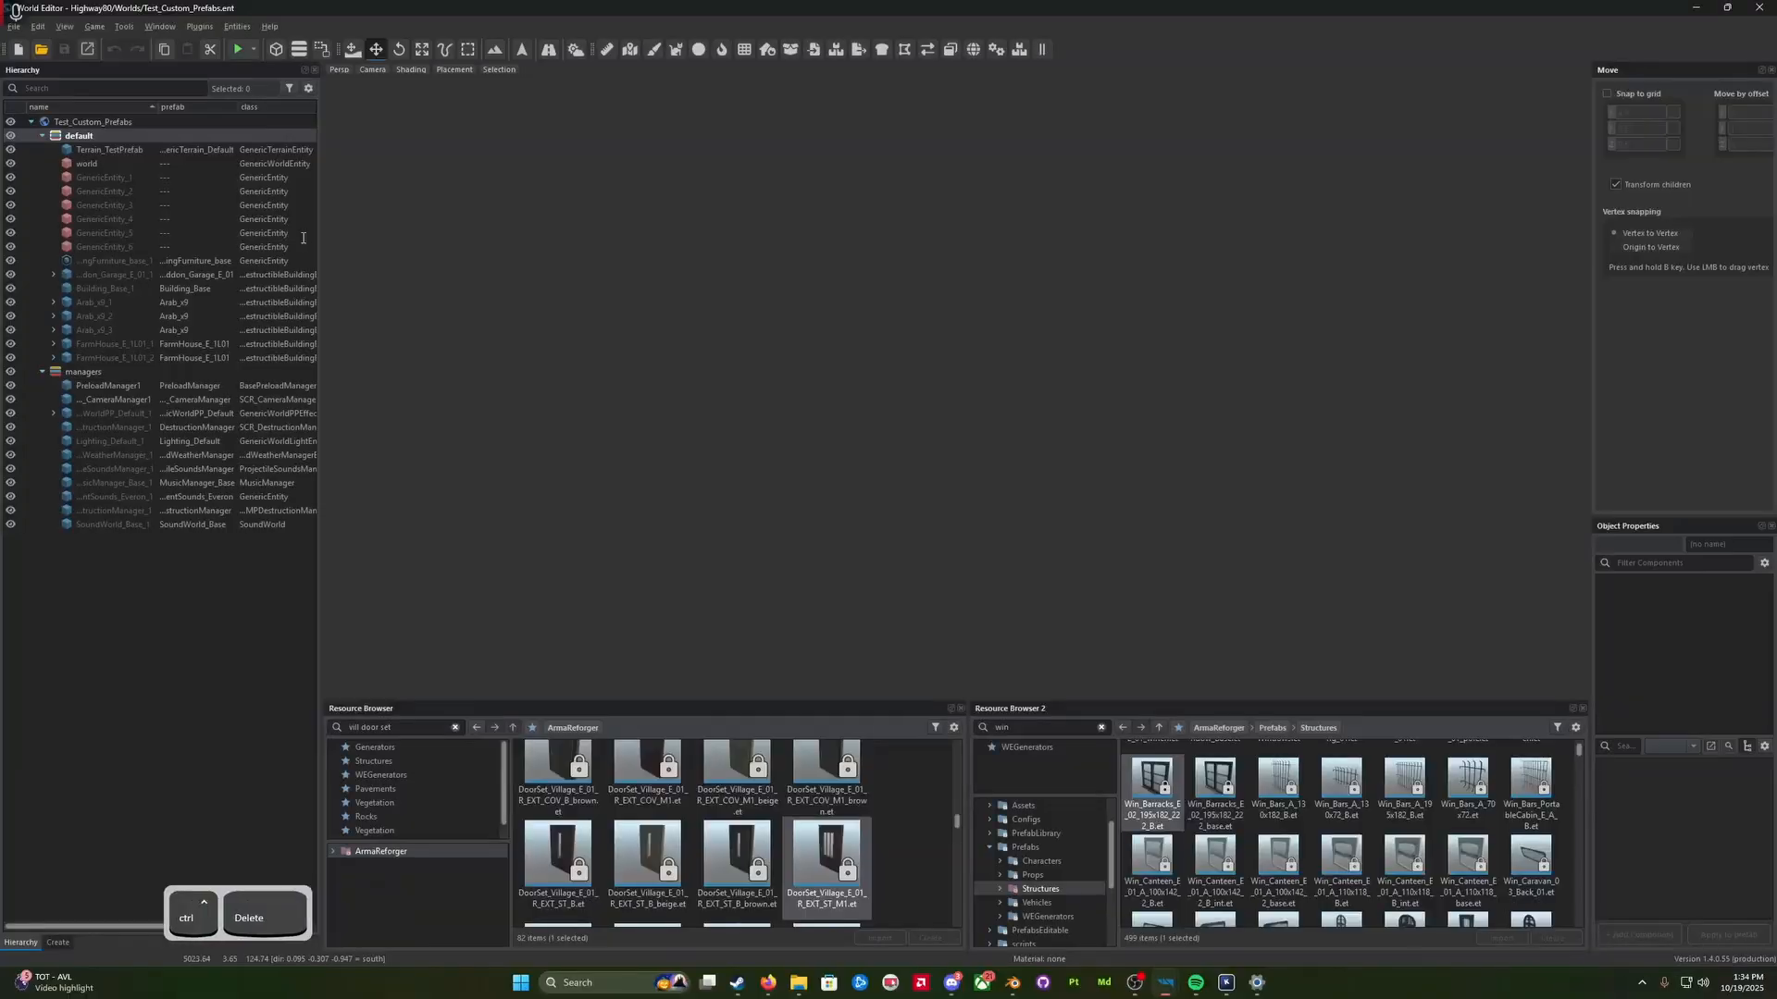
Step: Examine the placed Arab houses in the test world from above and up close, checking the doors and window on the front facade
{"action": "key", "text": "s"}
{"action": "right_click_drag", "start_coordinate": [869, 287], "coordinate": [1023, 354]}
{"action": "key", "text": "a"}
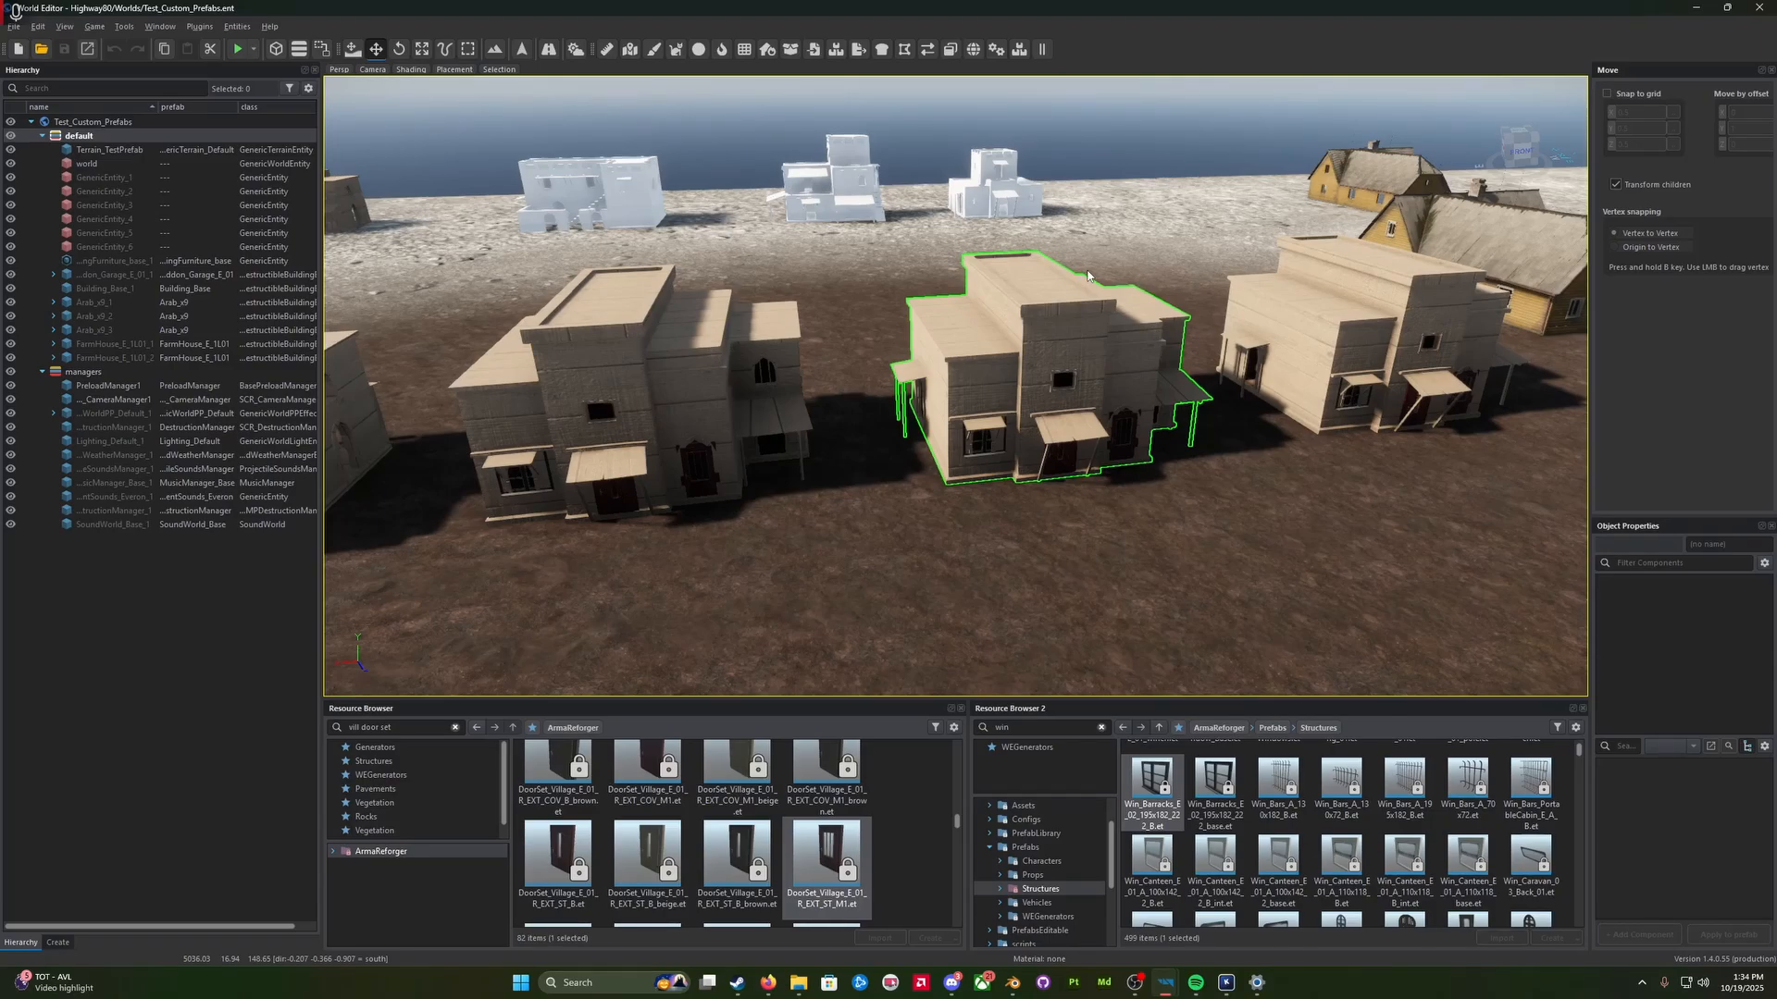
{"action": "right_click_drag", "start_coordinate": [819, 451], "coordinate": [879, 433]}
{"action": "key", "text": "w"}
{"action": "scroll", "coordinate": [798, 490], "scroll_direction": "down", "scroll_amount": 2}
{"action": "key", "text": "a"}
{"action": "key", "text": "w"}
{"action": "key", "text": "a"}
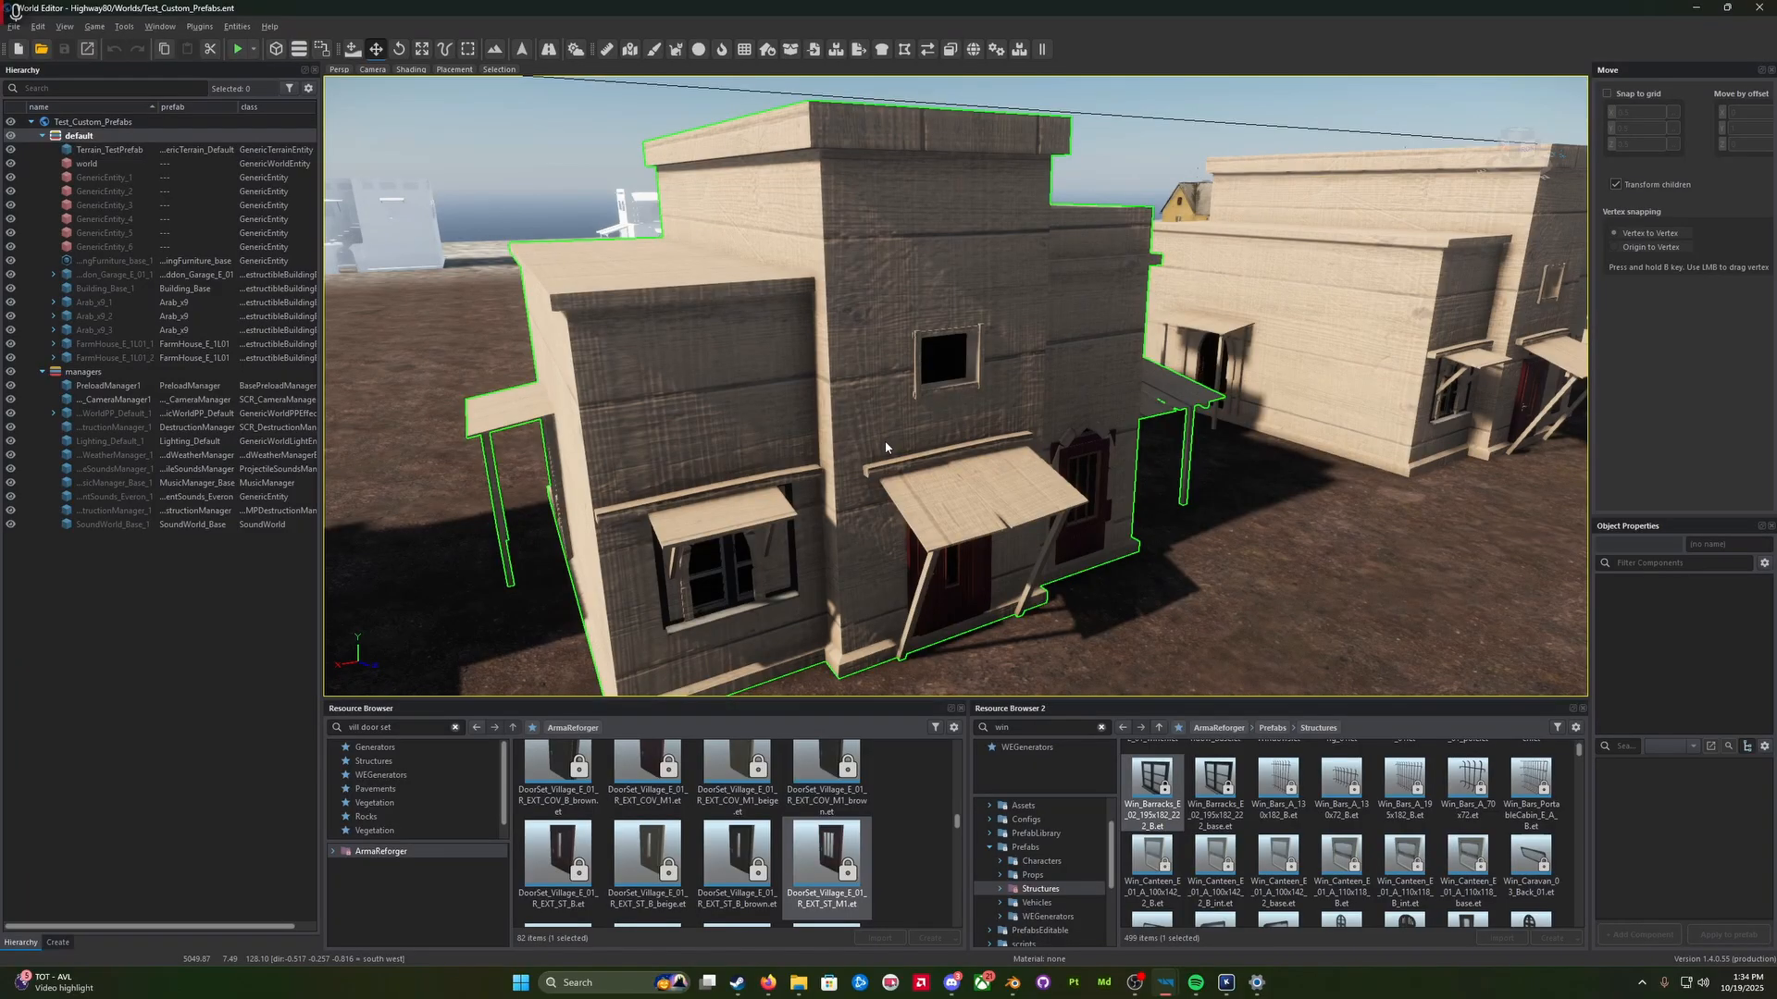
{"action": "key", "text": "w"}
{"action": "right_click_drag", "start_coordinate": [885, 447], "coordinate": [750, 452]}
{"action": "key", "text": "a"}
{"action": "key", "text": "w"}
{"action": "key", "text": "q"}
{"action": "key", "text": "d"}
{"action": "key", "text": "a"}
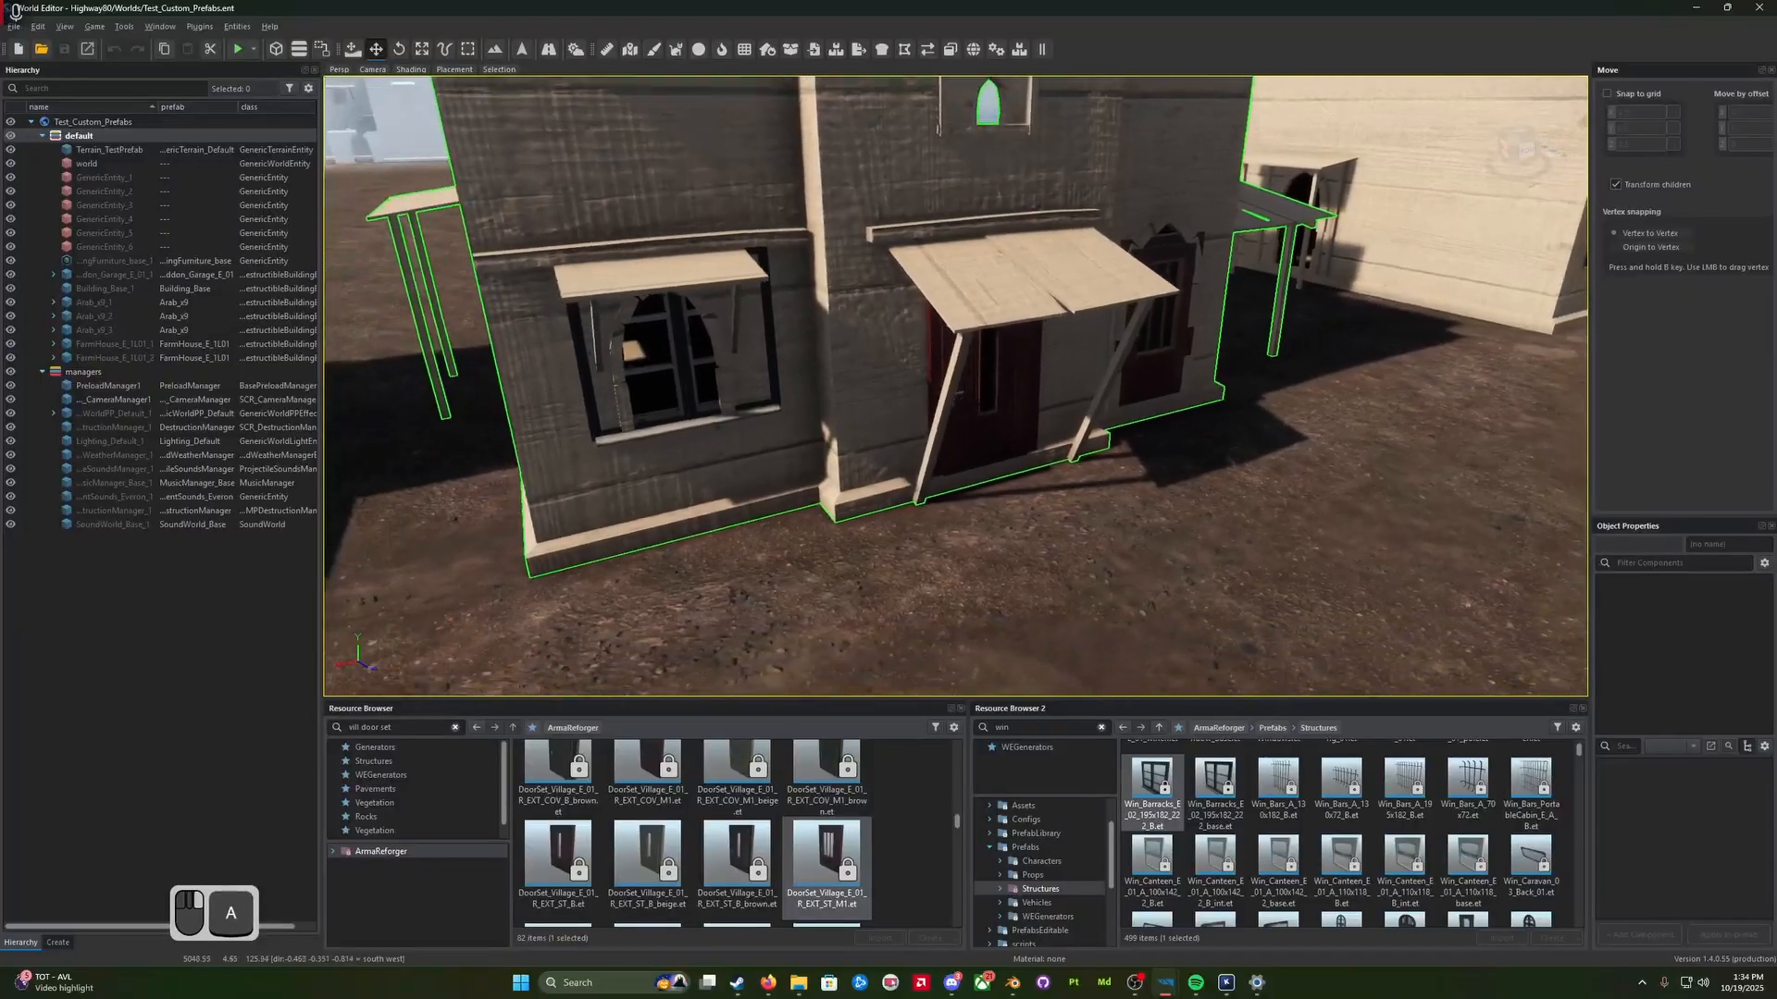
{"action": "right_click_drag", "start_coordinate": [888, 438], "coordinate": [894, 442]}
{"action": "key", "text": "s"}
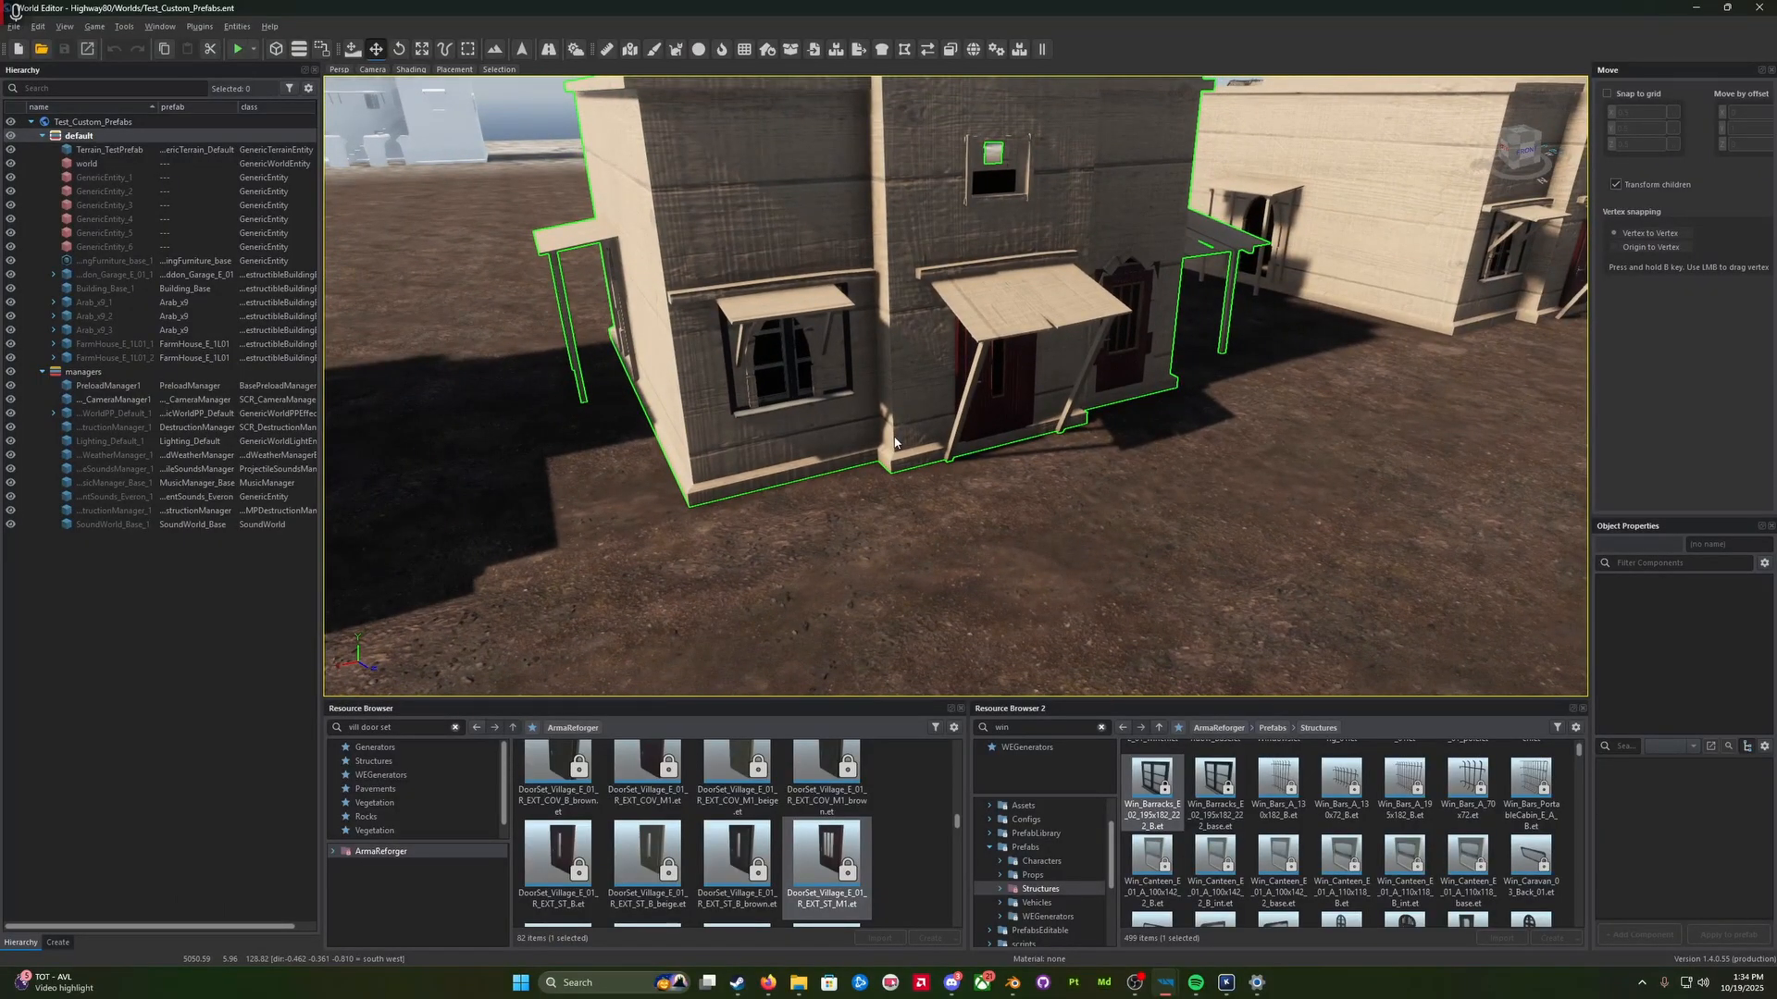